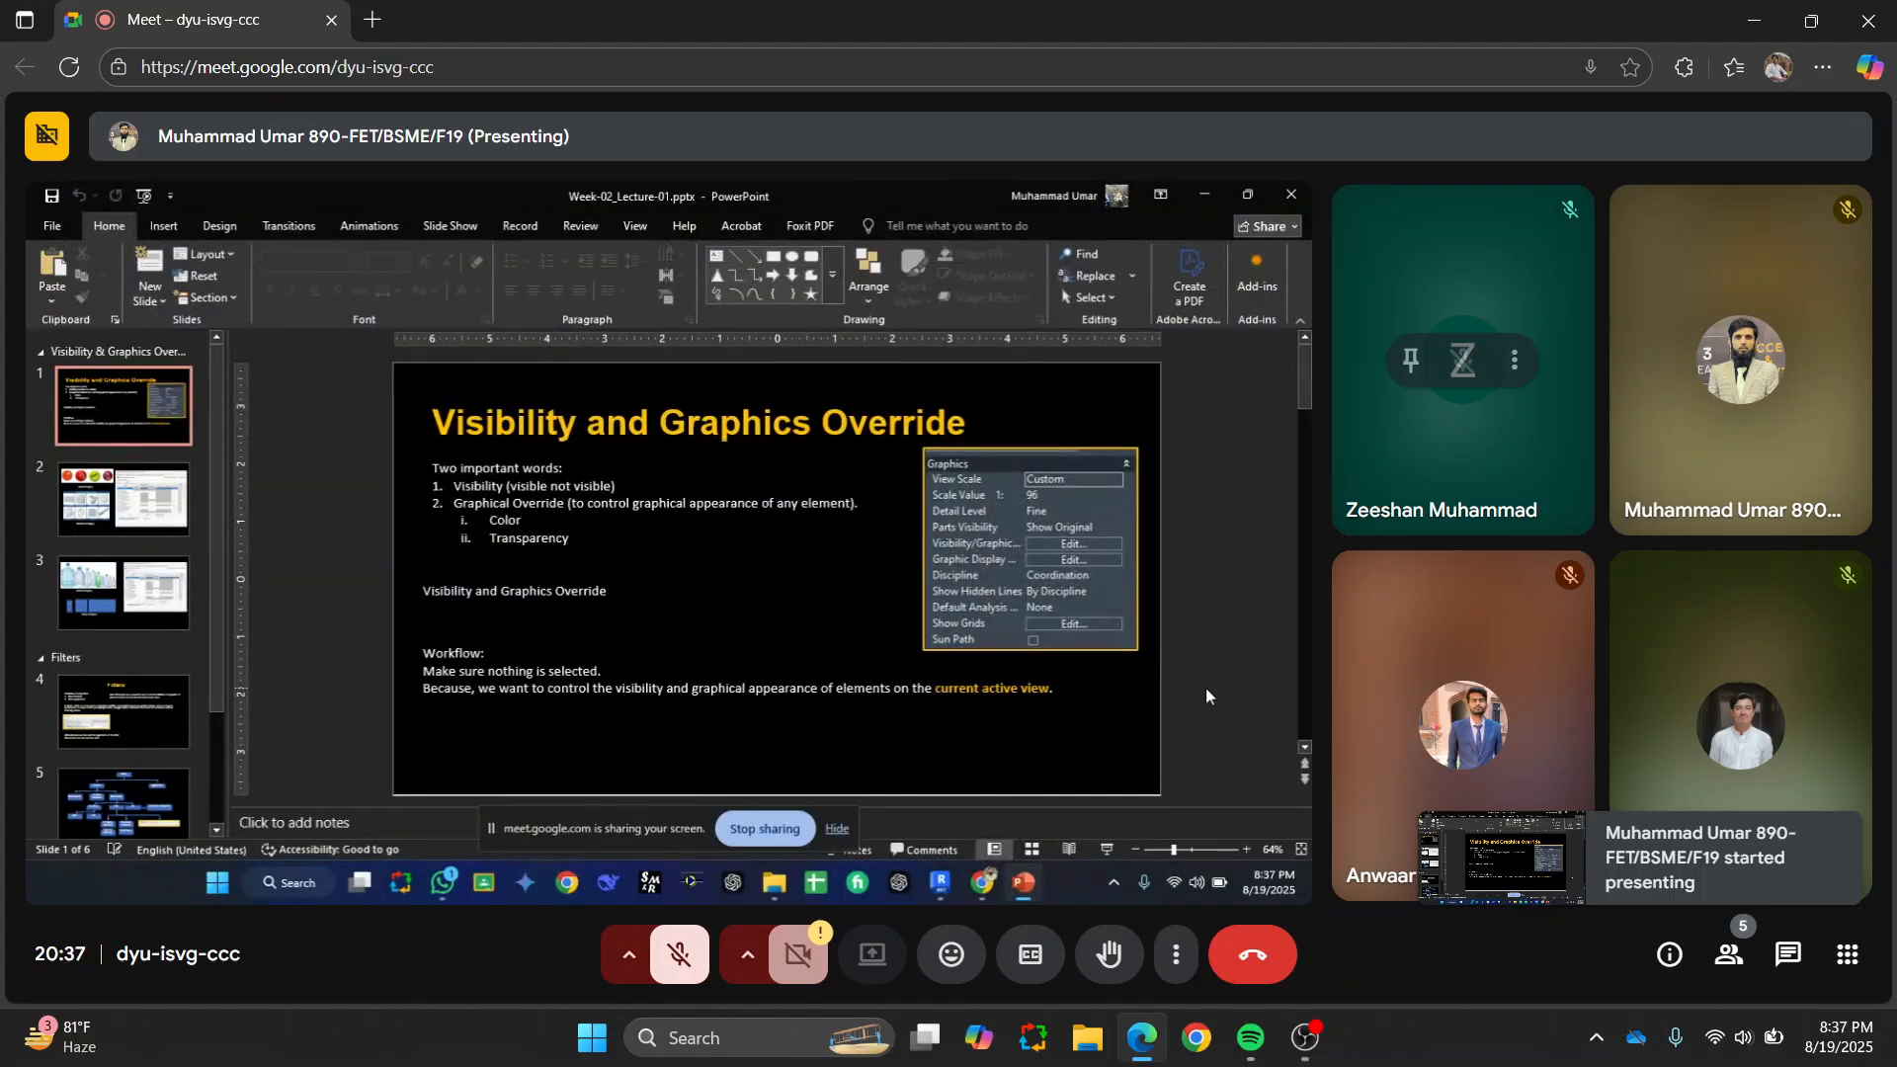
# Step: Switch to the OBS window to check the ongoing recording
pyautogui.click(1260, 851)
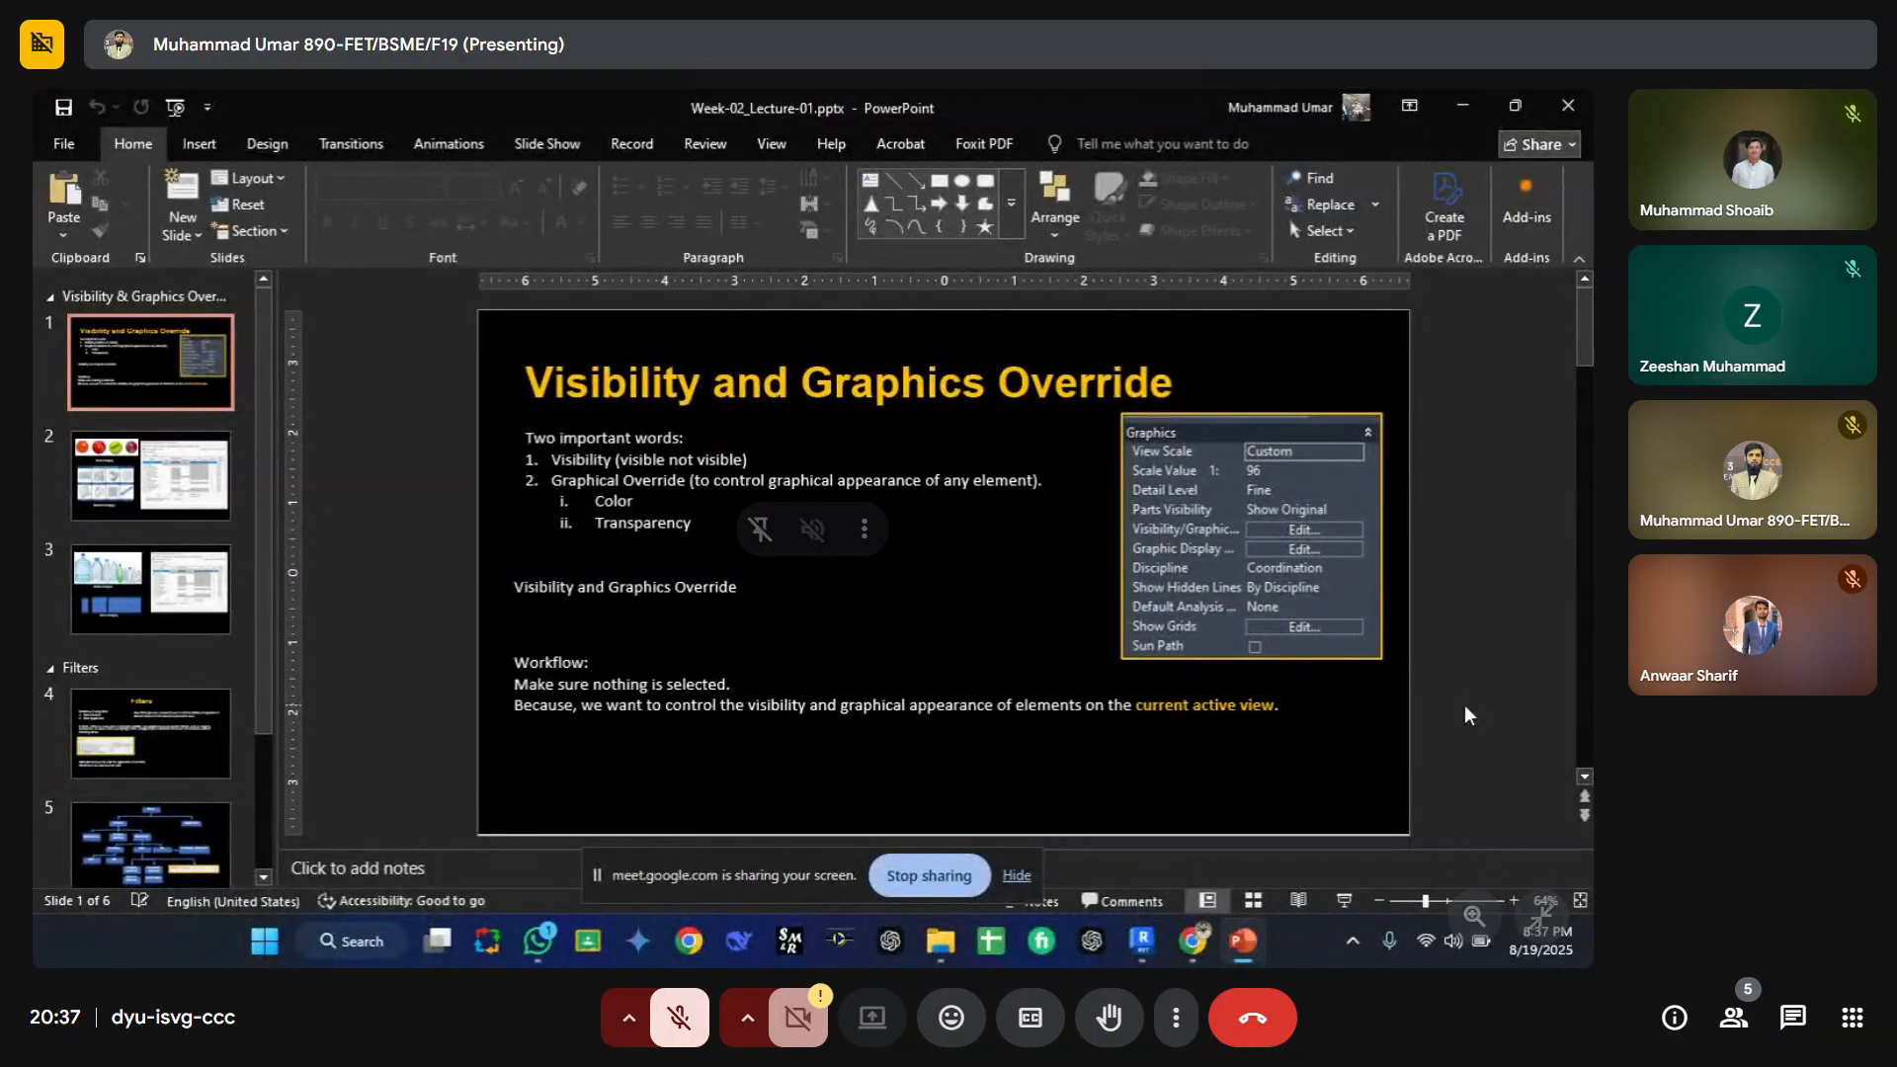
pyautogui.press('super')
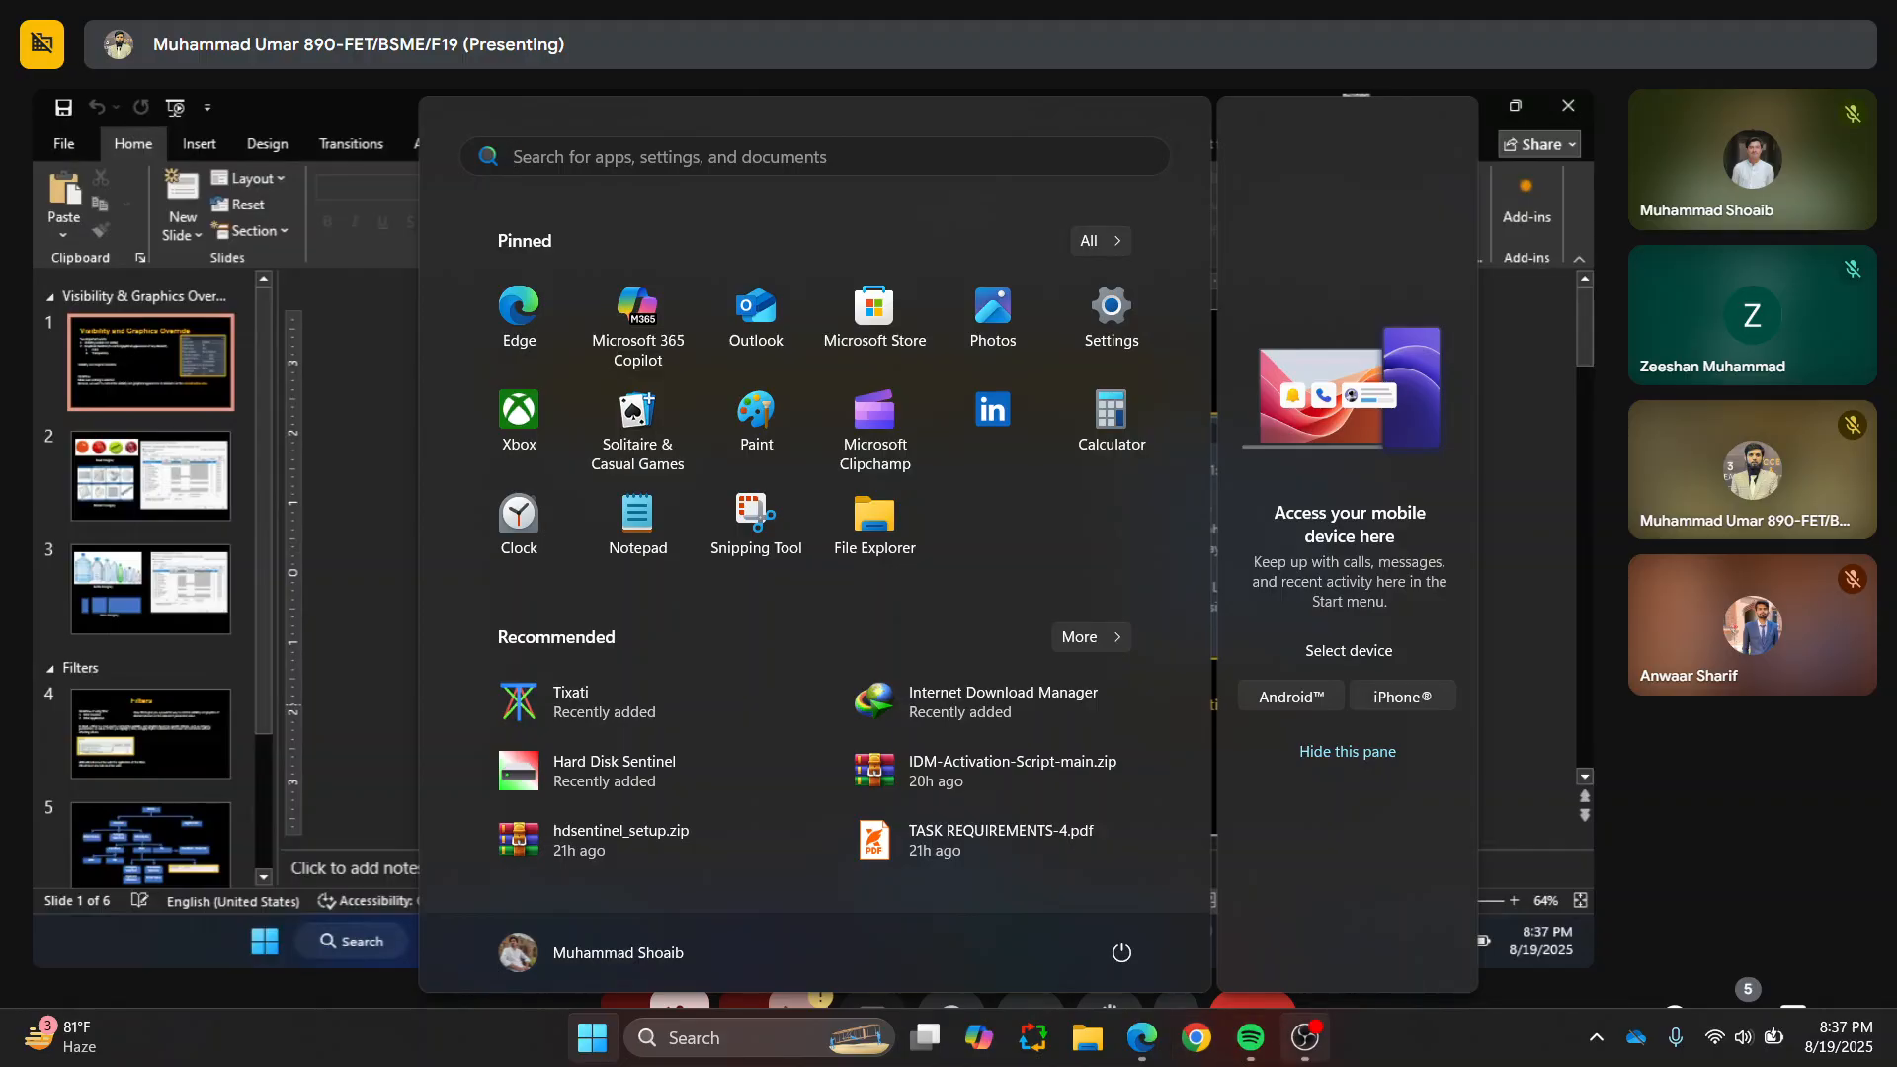
pyautogui.click(1304, 1037)
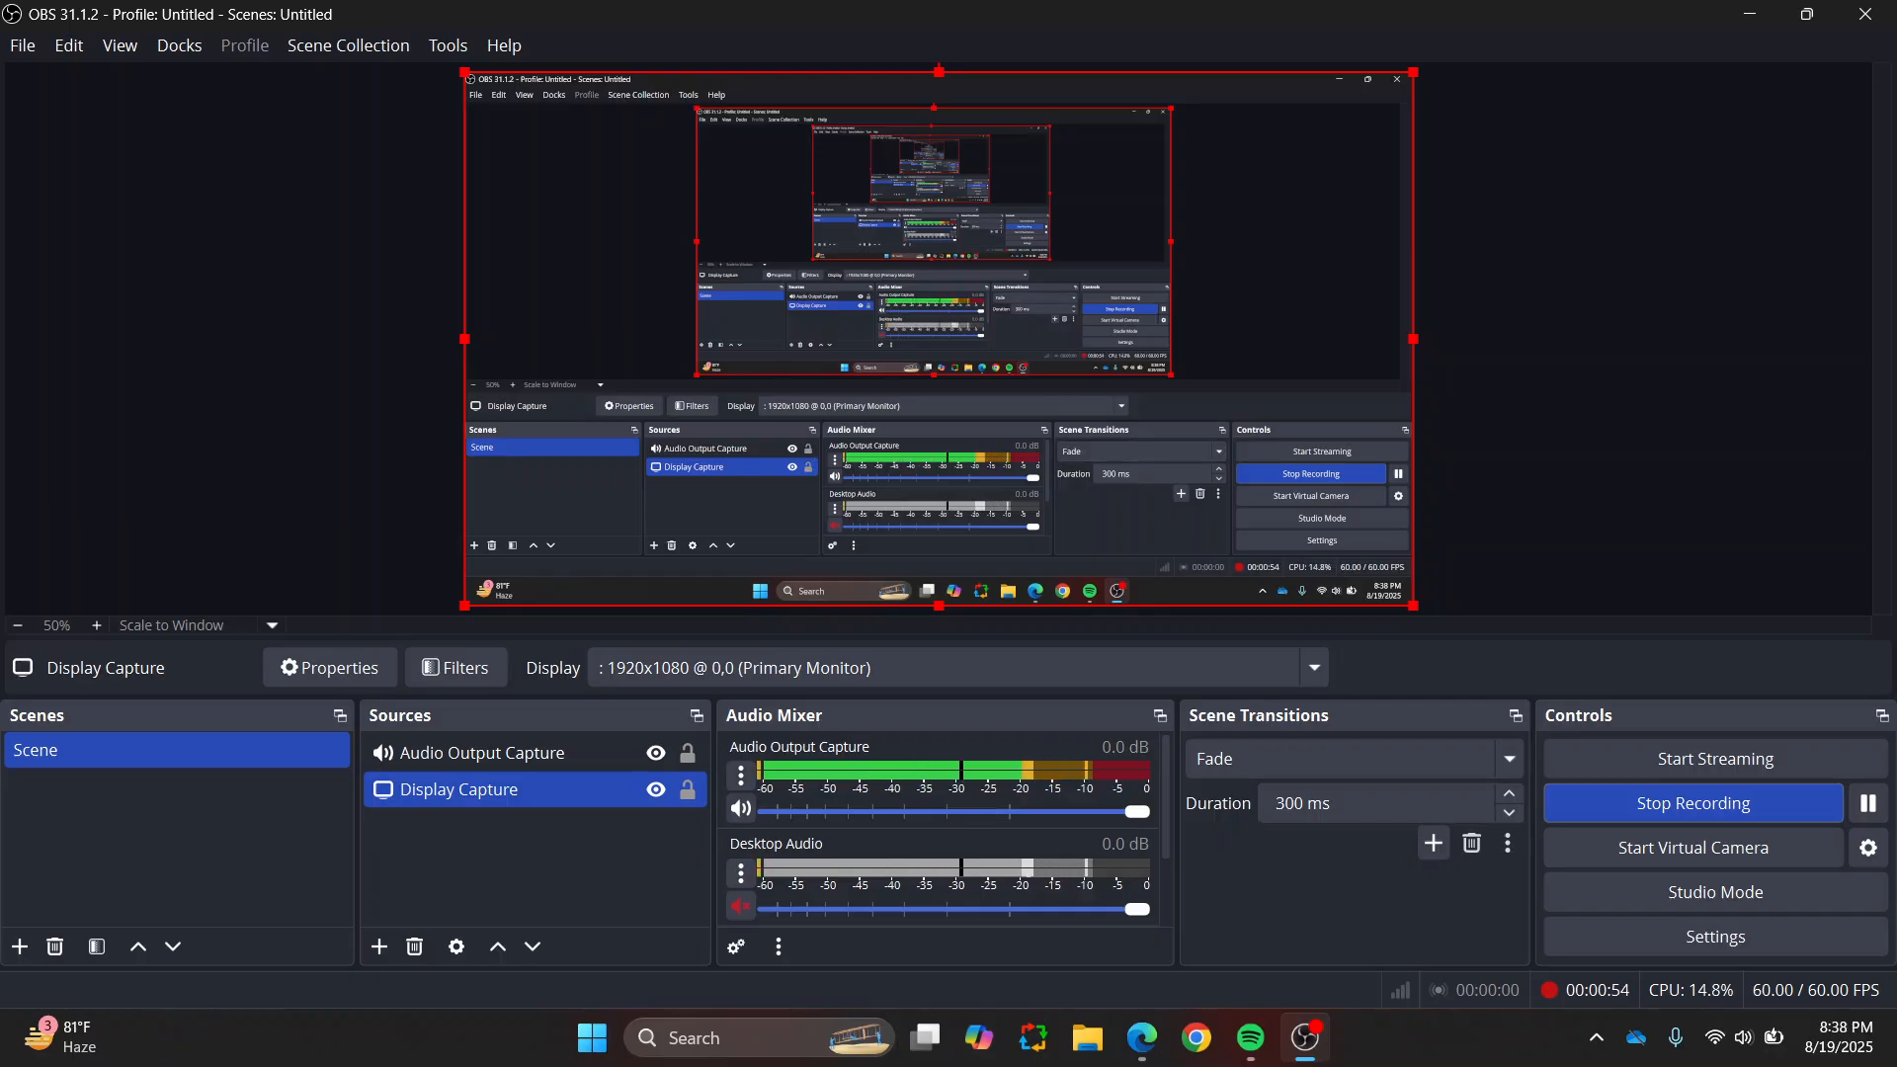
# Step: Lower the system volume to about 4 in quick settings and close the panel
pyautogui.click(1745, 1038)
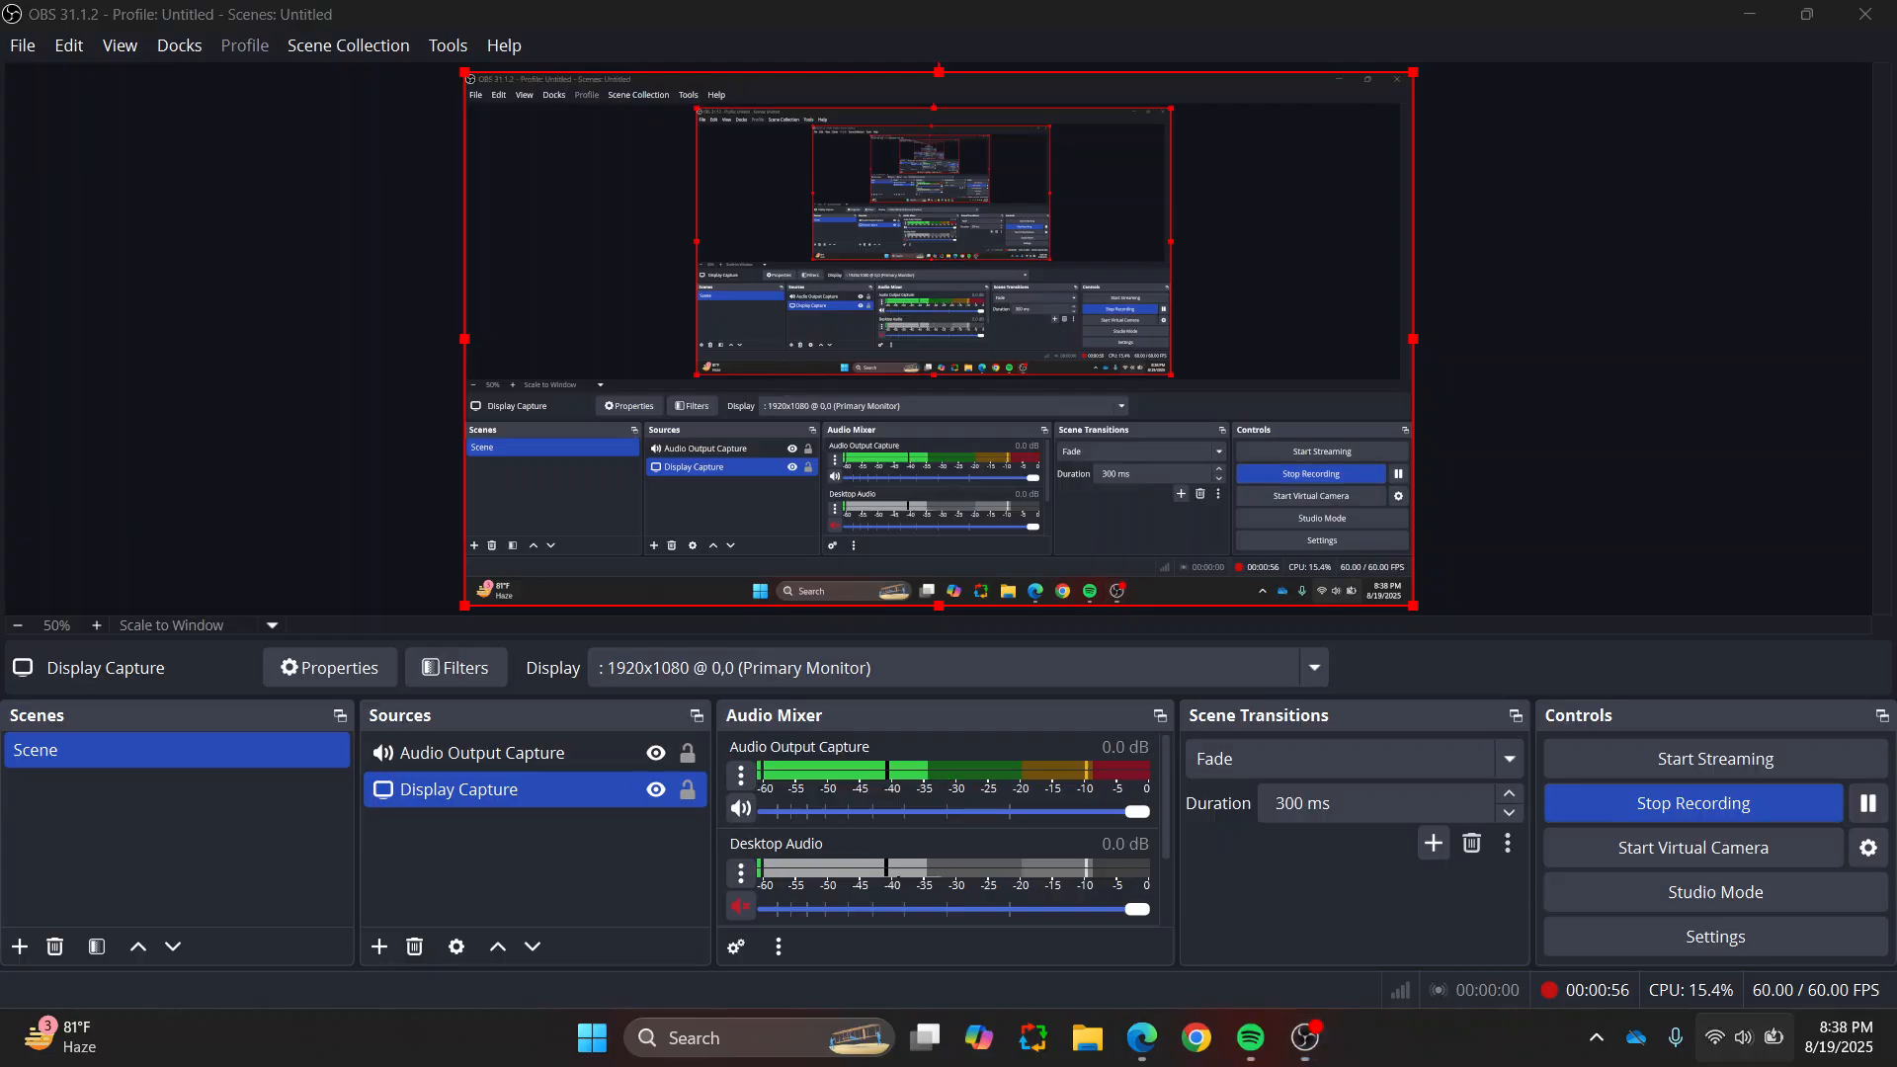
pyautogui.moveTo(1619, 826); pyautogui.dragTo(1614, 826)
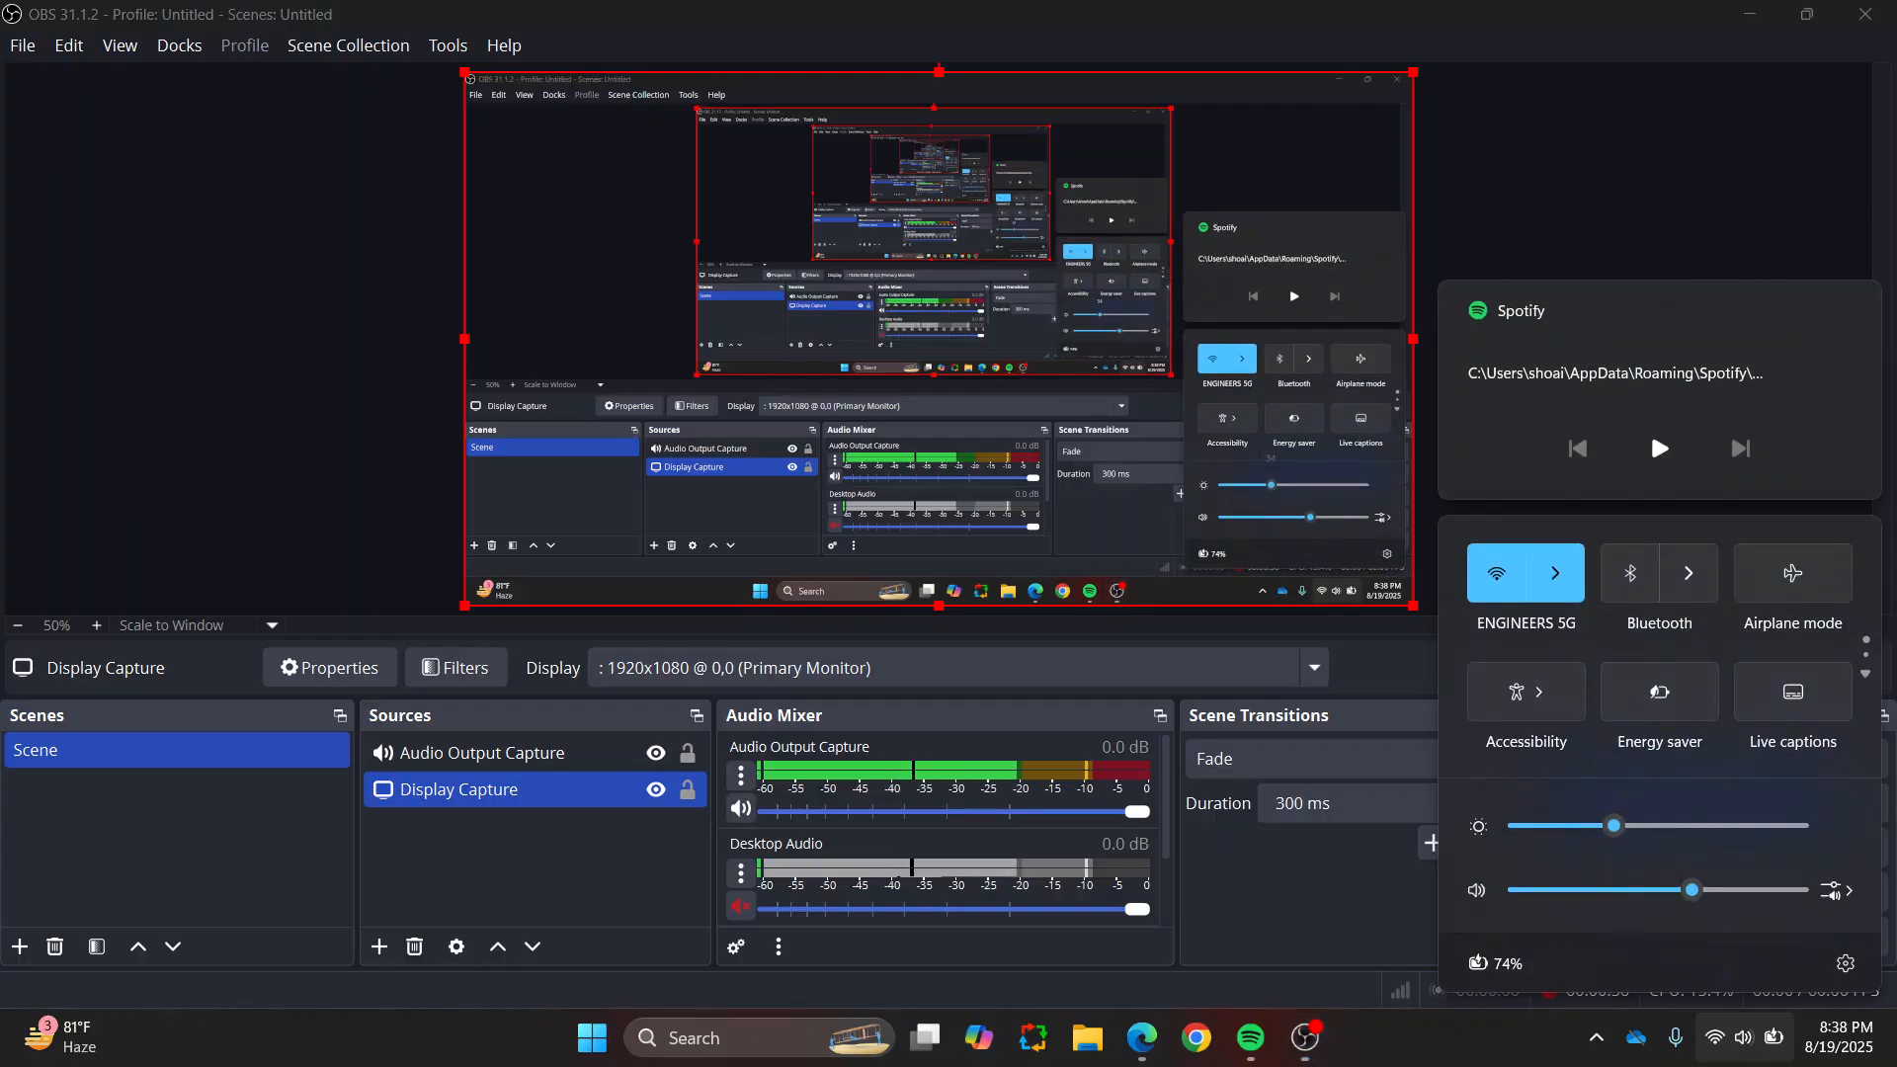
pyautogui.moveTo(1692, 890); pyautogui.dragTo(1528, 891)
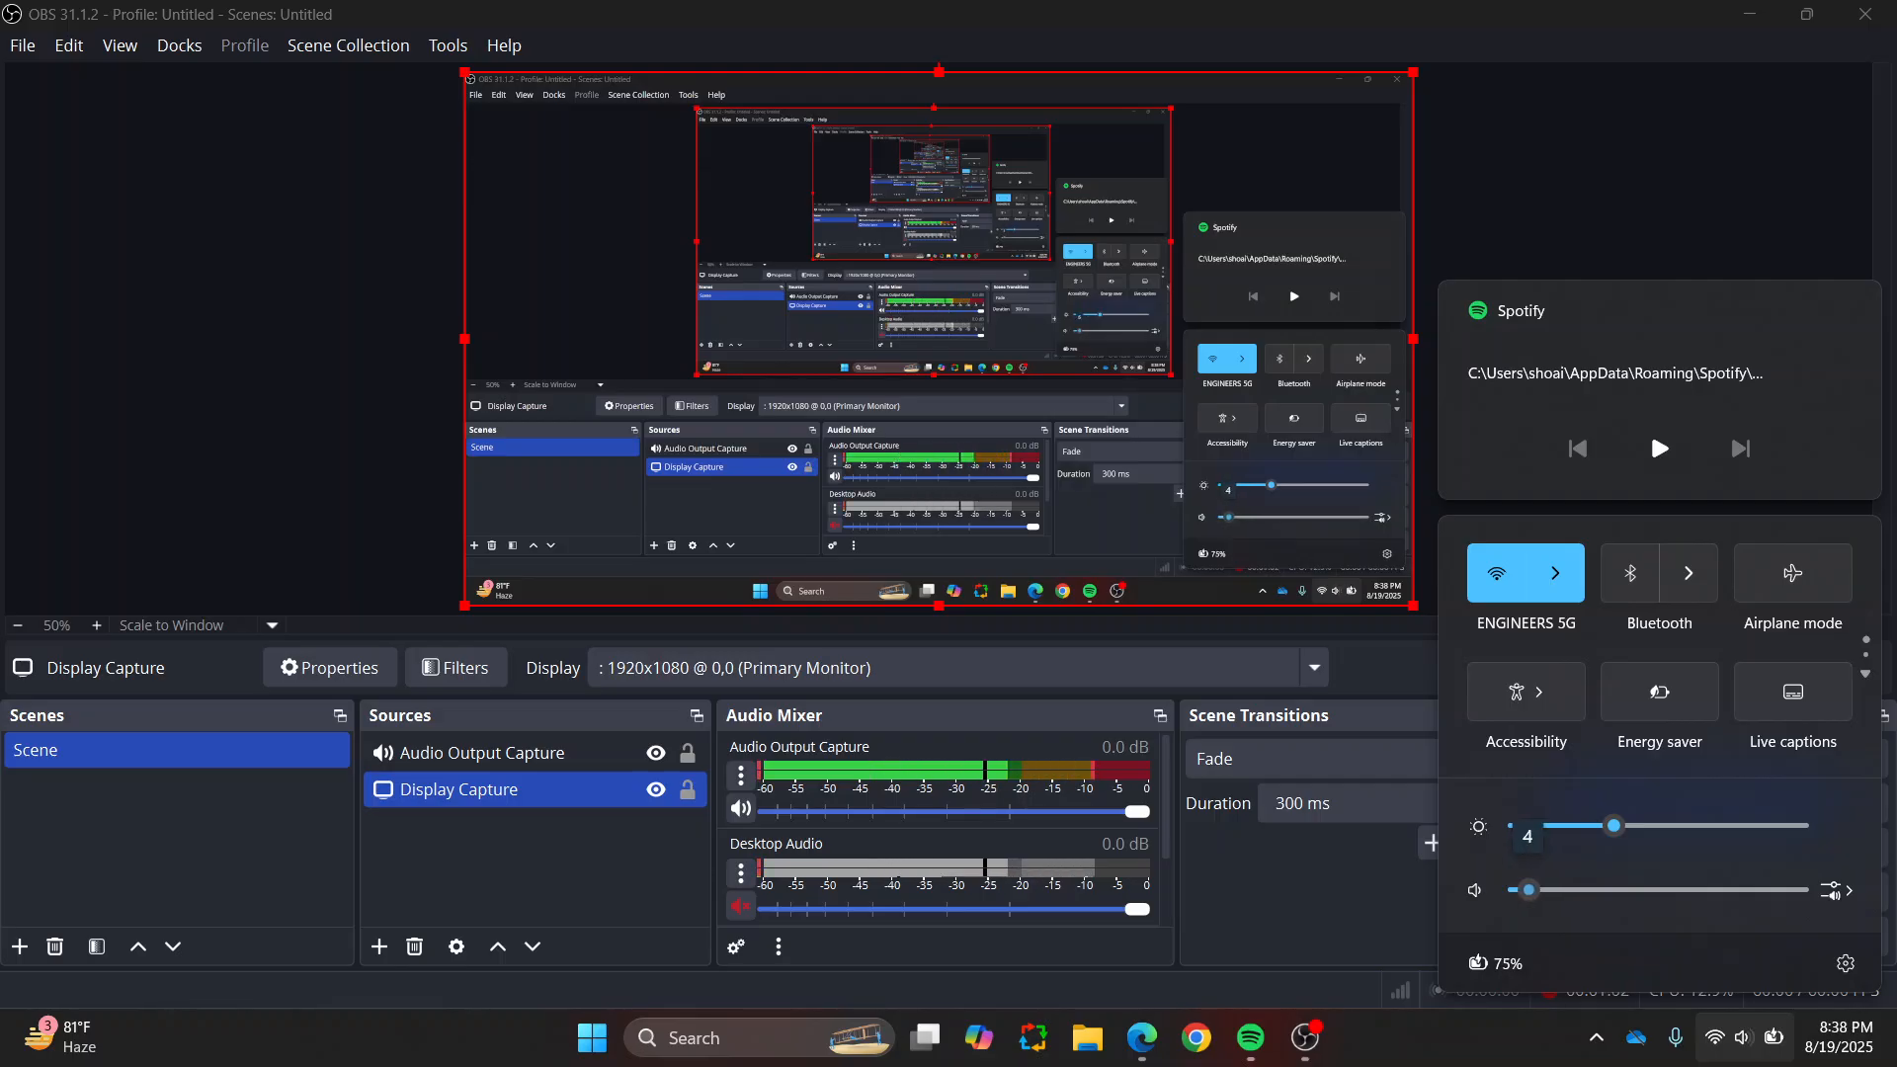
pyautogui.press('Escape')
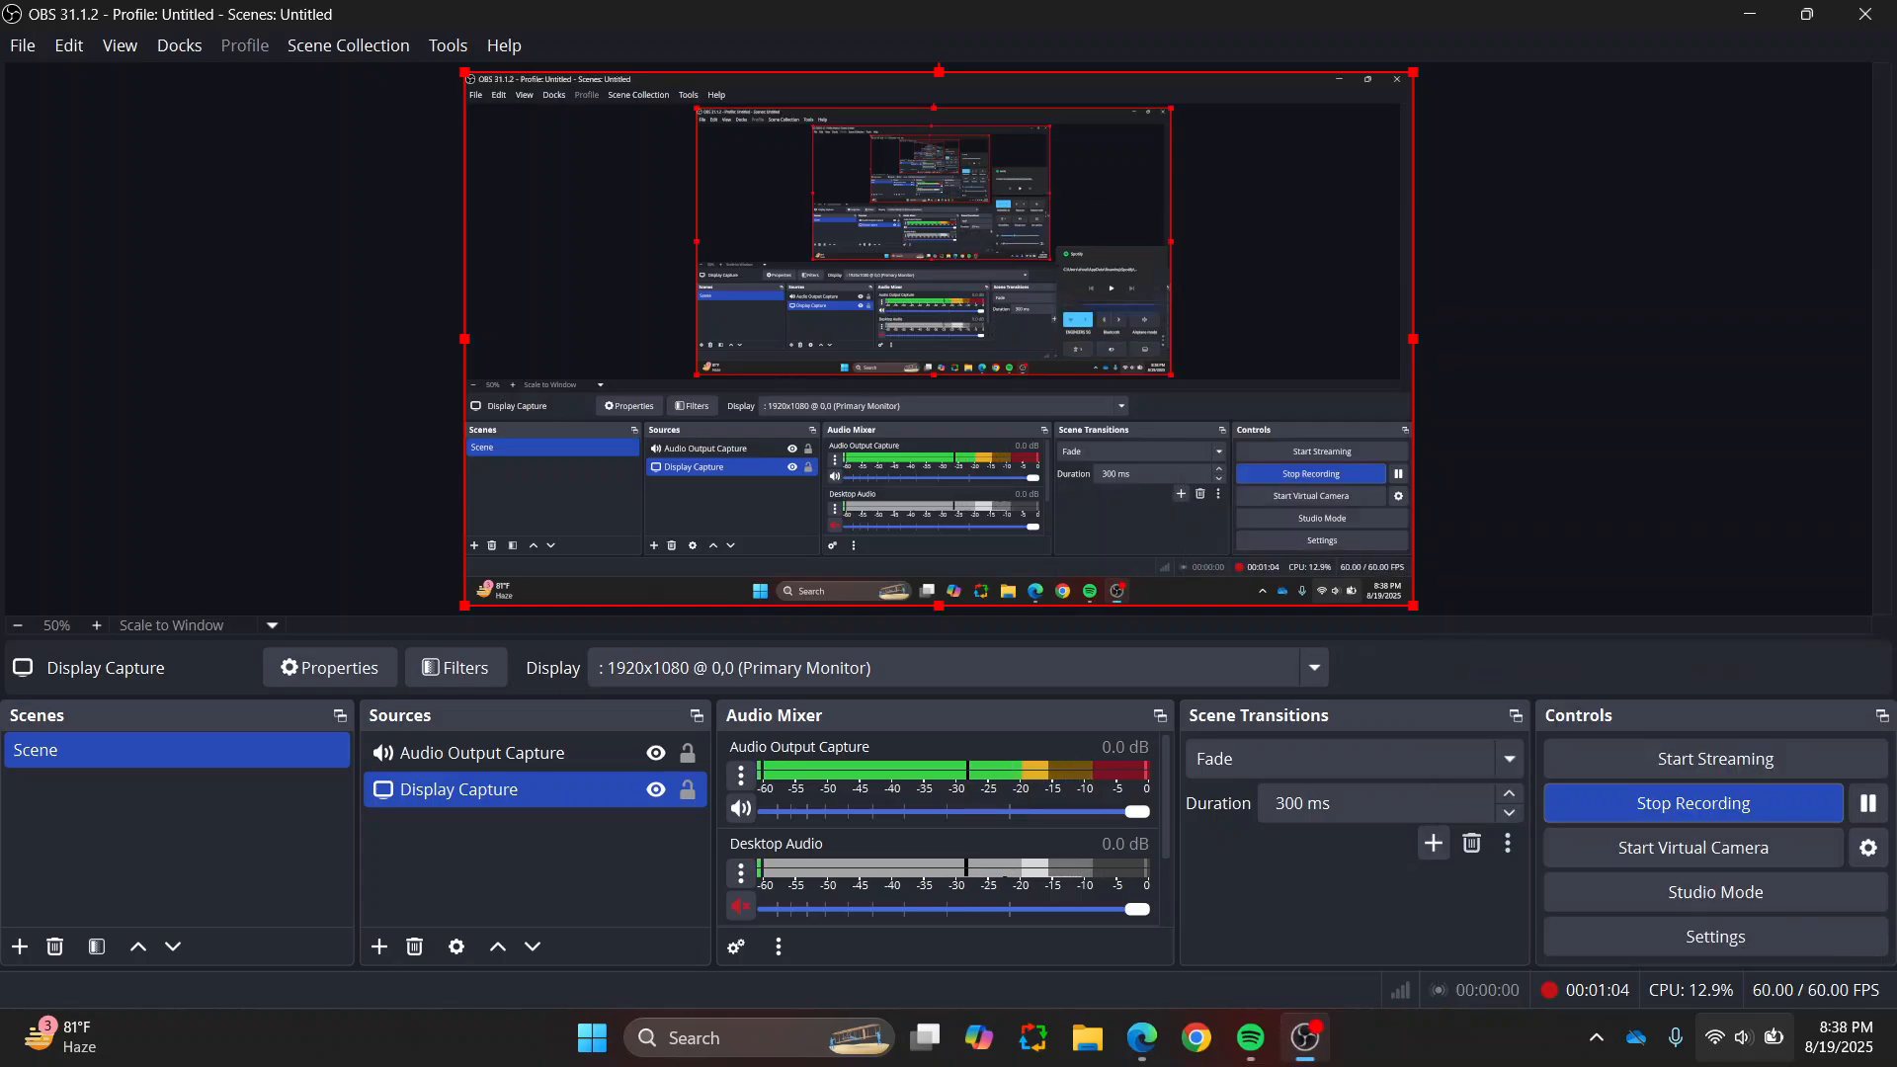
# Step: Return to the meeting and switch the shared screen from the PowerPoint slide to the Revit project
pyautogui.click(1142, 1038)
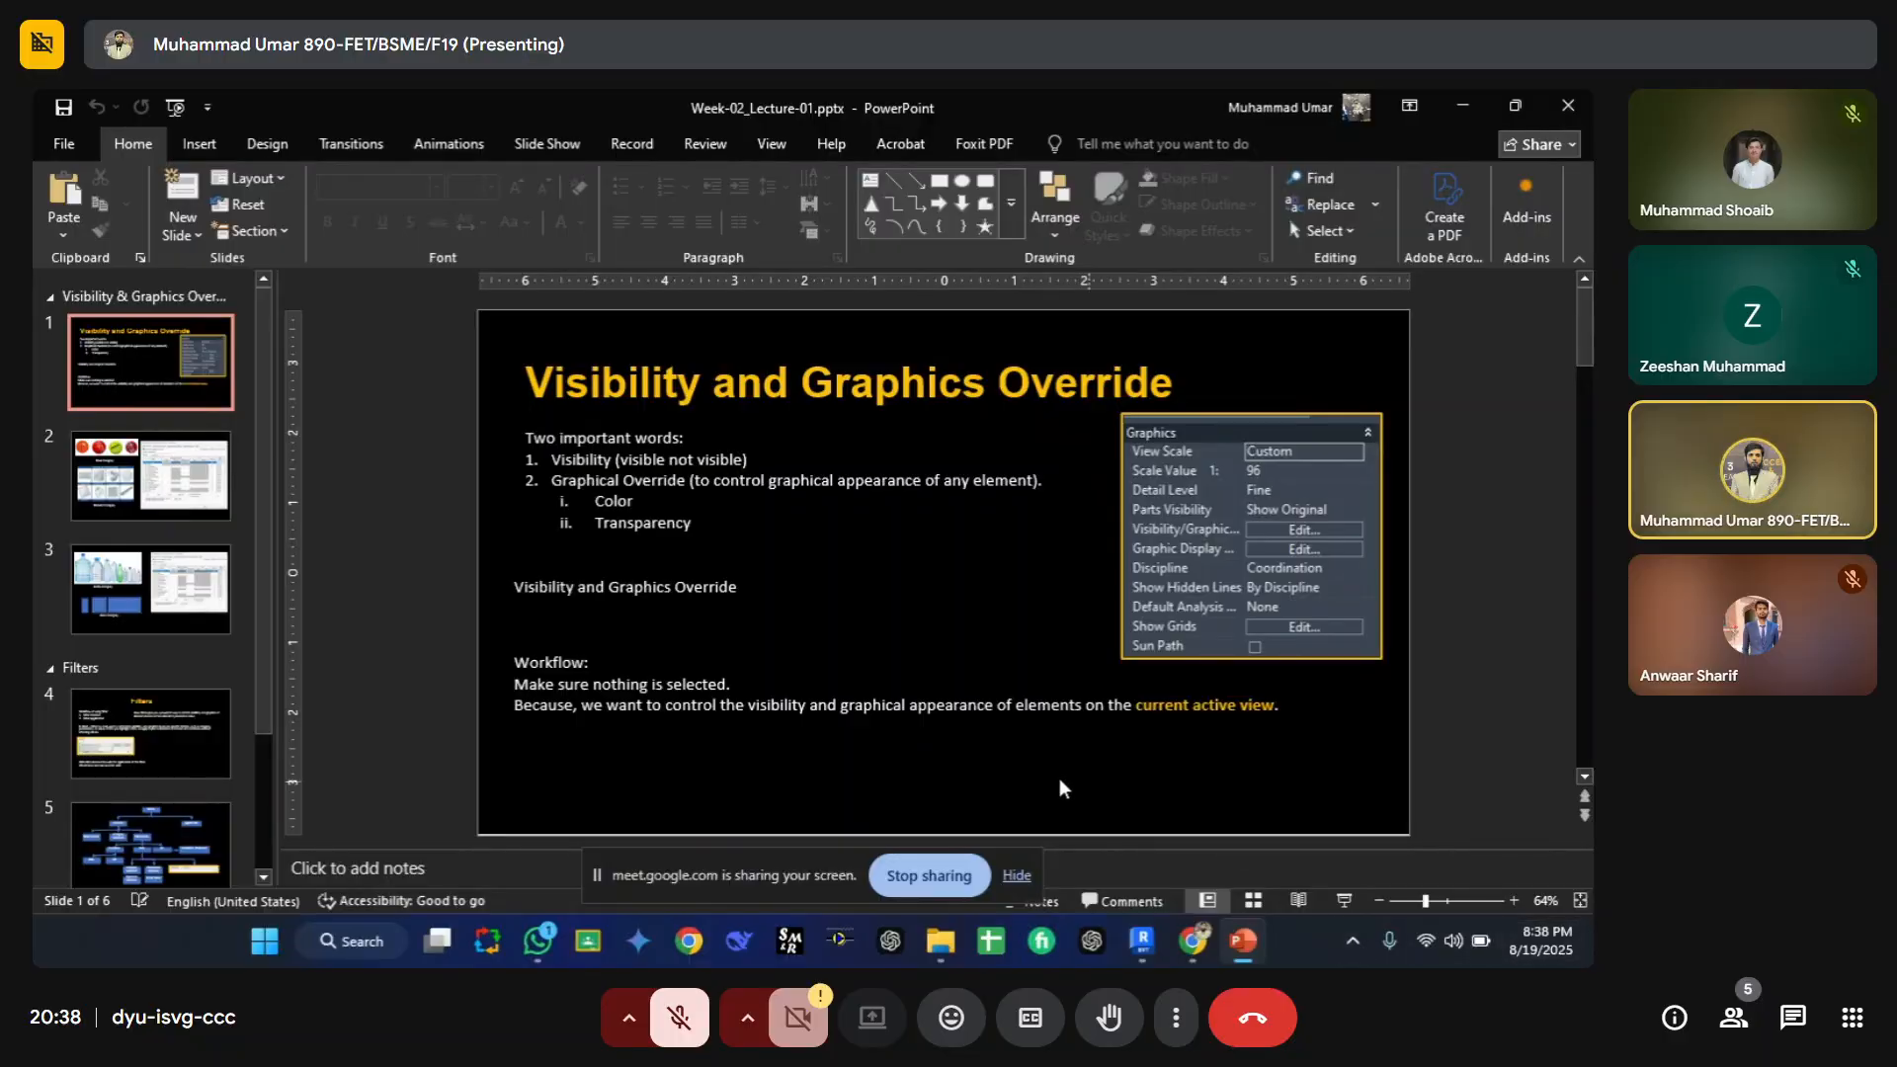
pyautogui.click(1016, 876)
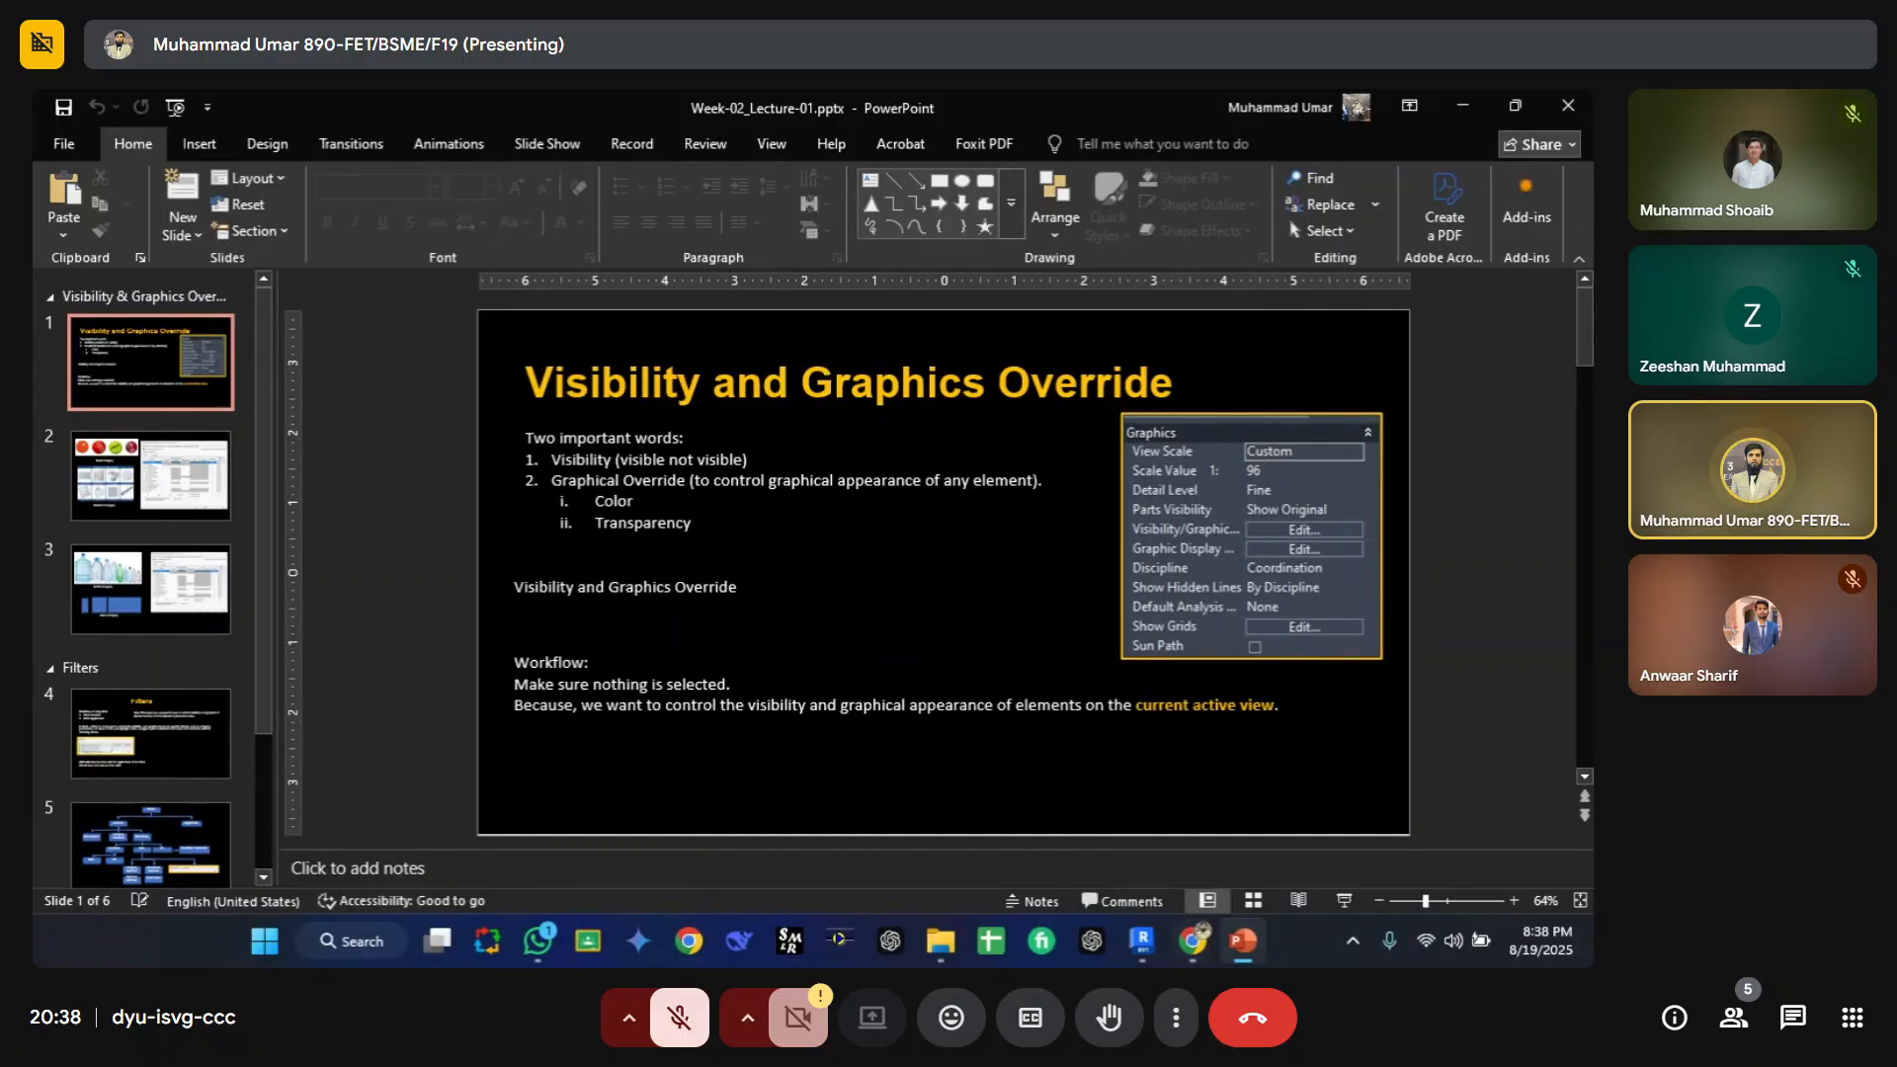
pyautogui.moveTo(1205, 951)
pyautogui.click(1071, 834)
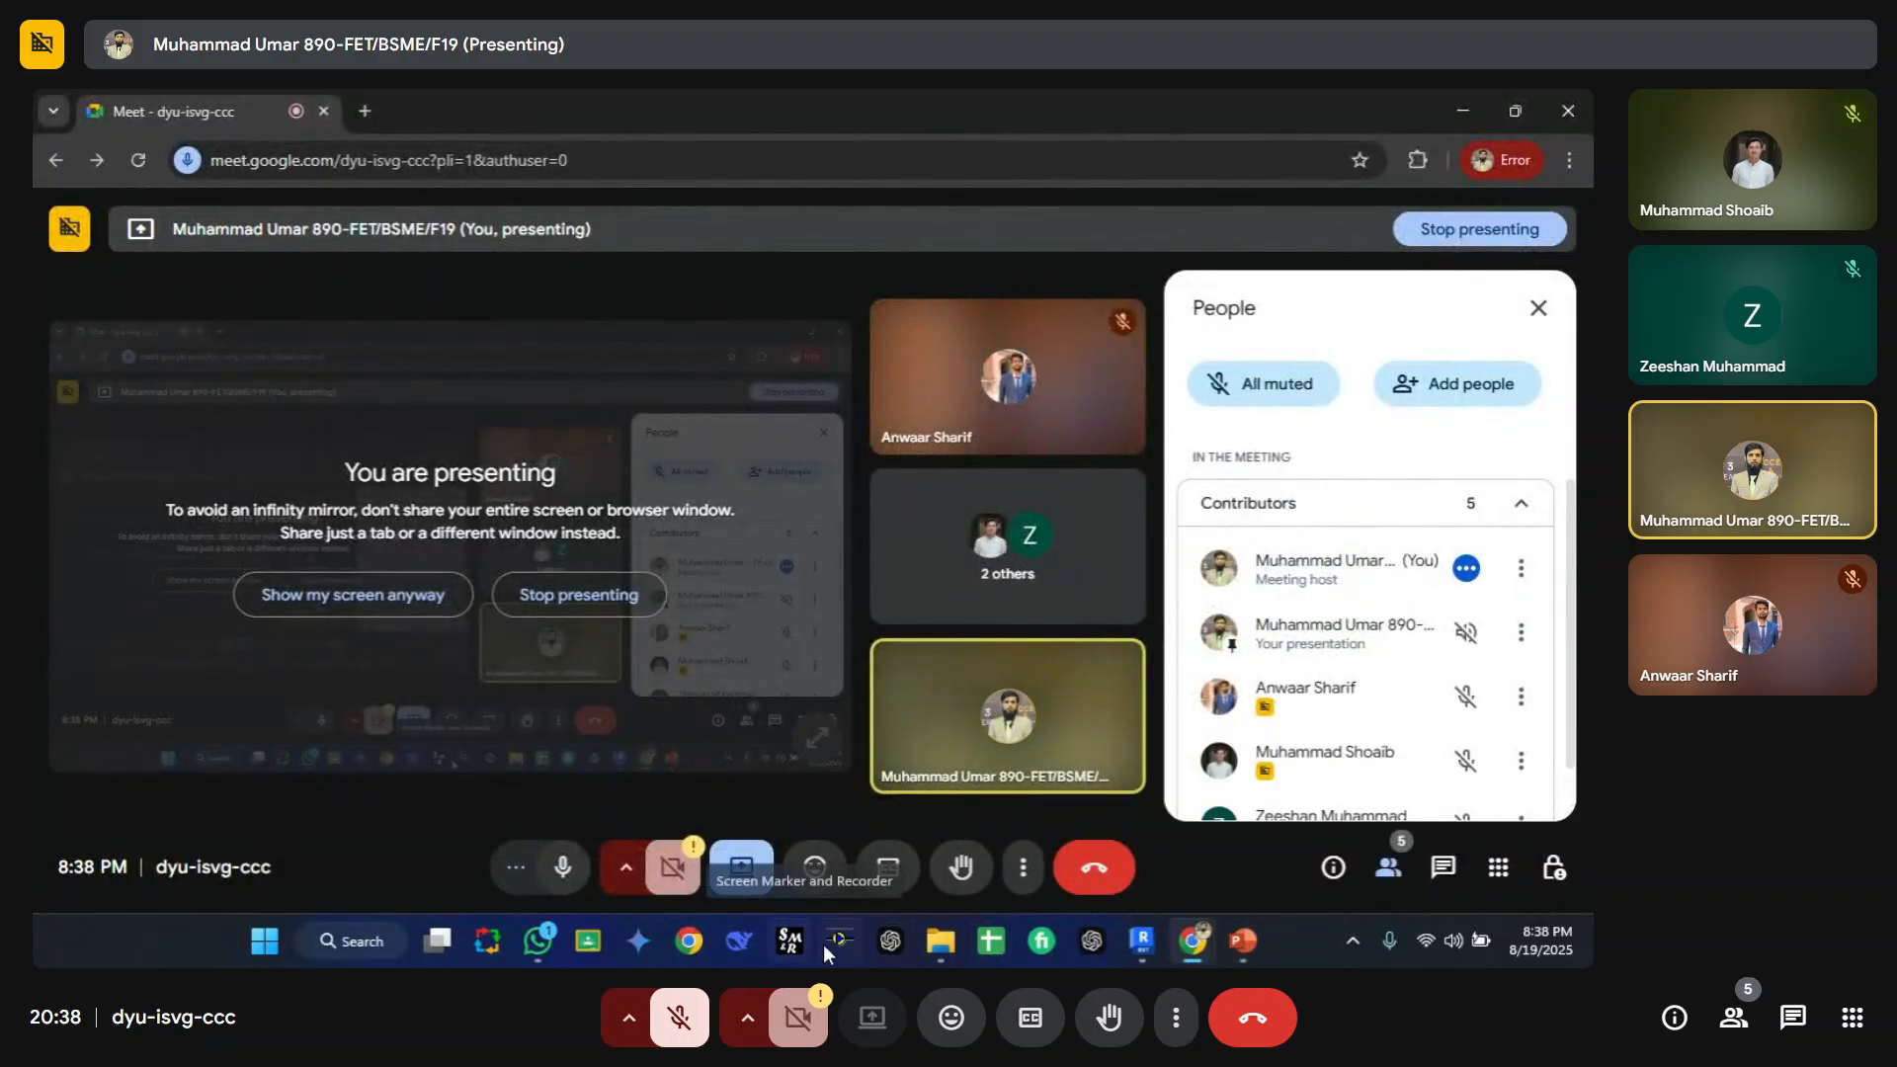
pyautogui.click(1154, 943)
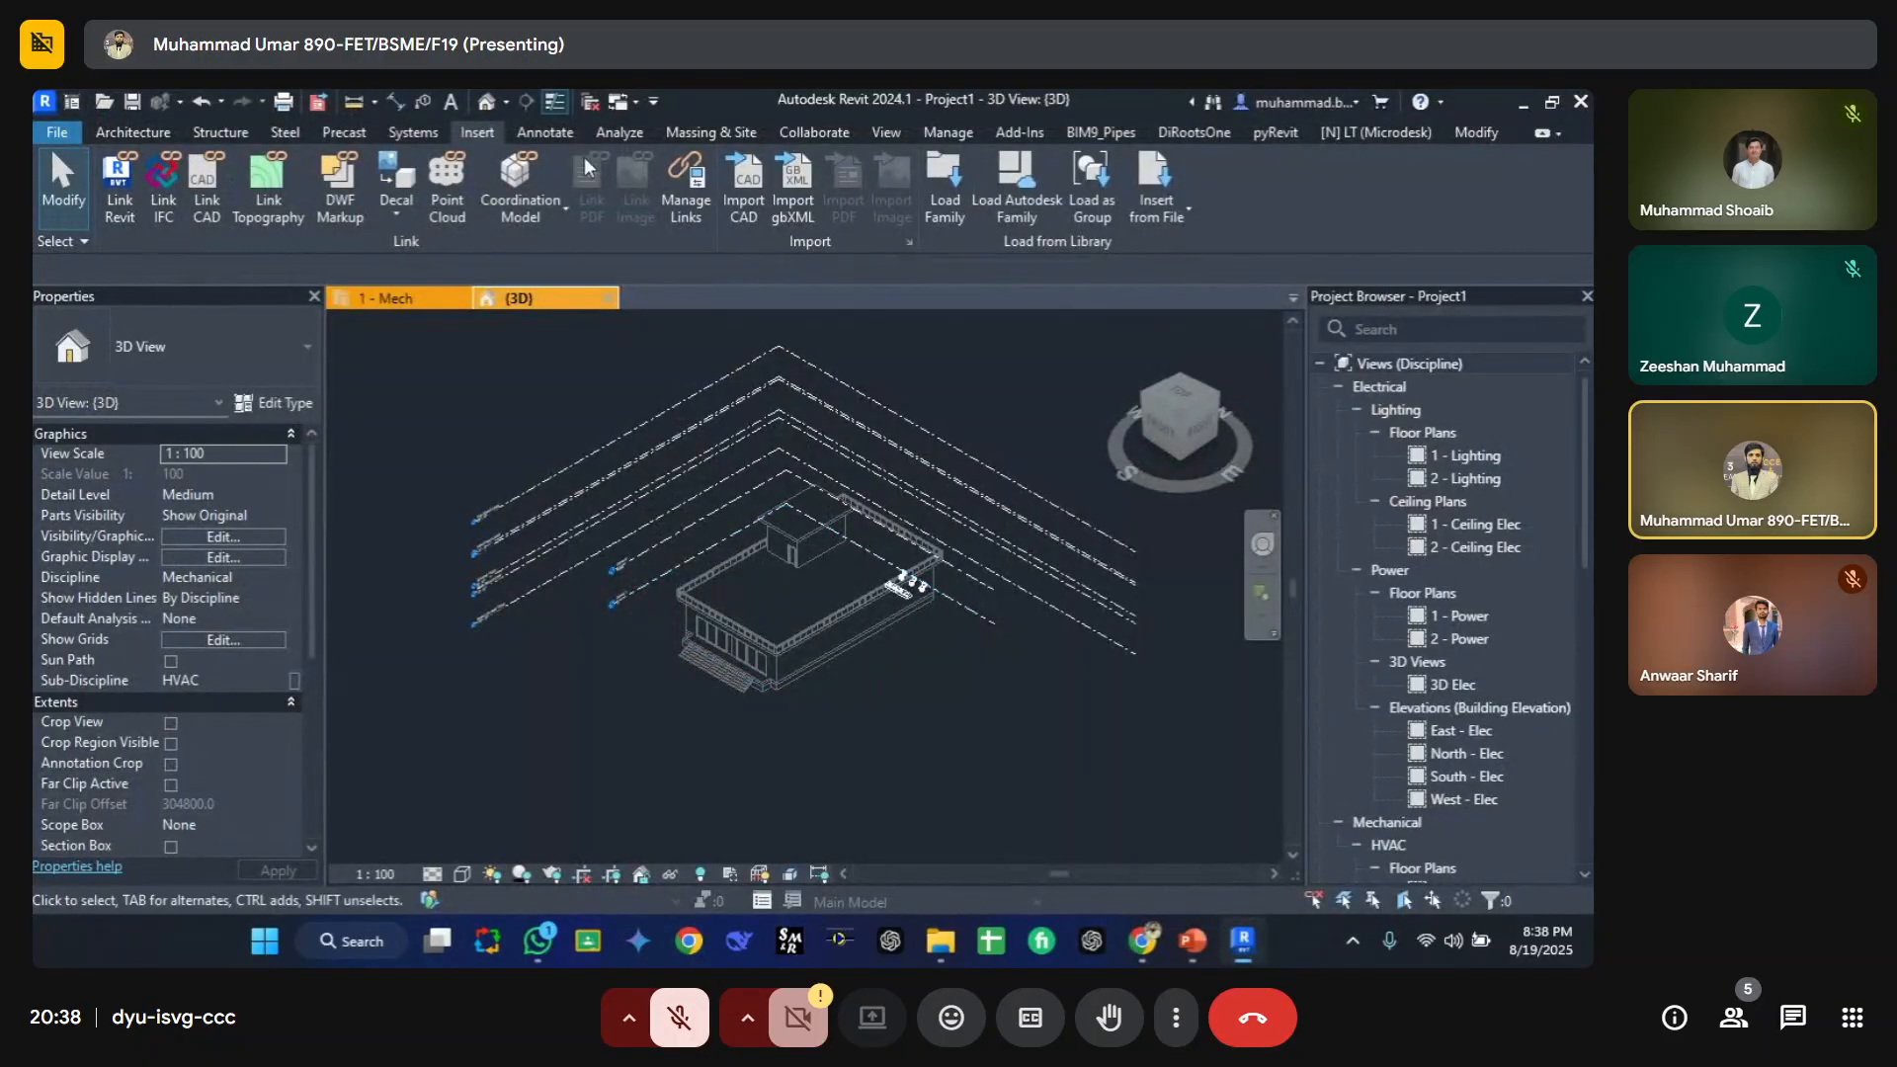
# Step: Open the 1 - Mech floor plan and zoom in to inspect the toilet fixtures
pyautogui.click(398, 296)
pyautogui.scroll(-3, 699, 593)
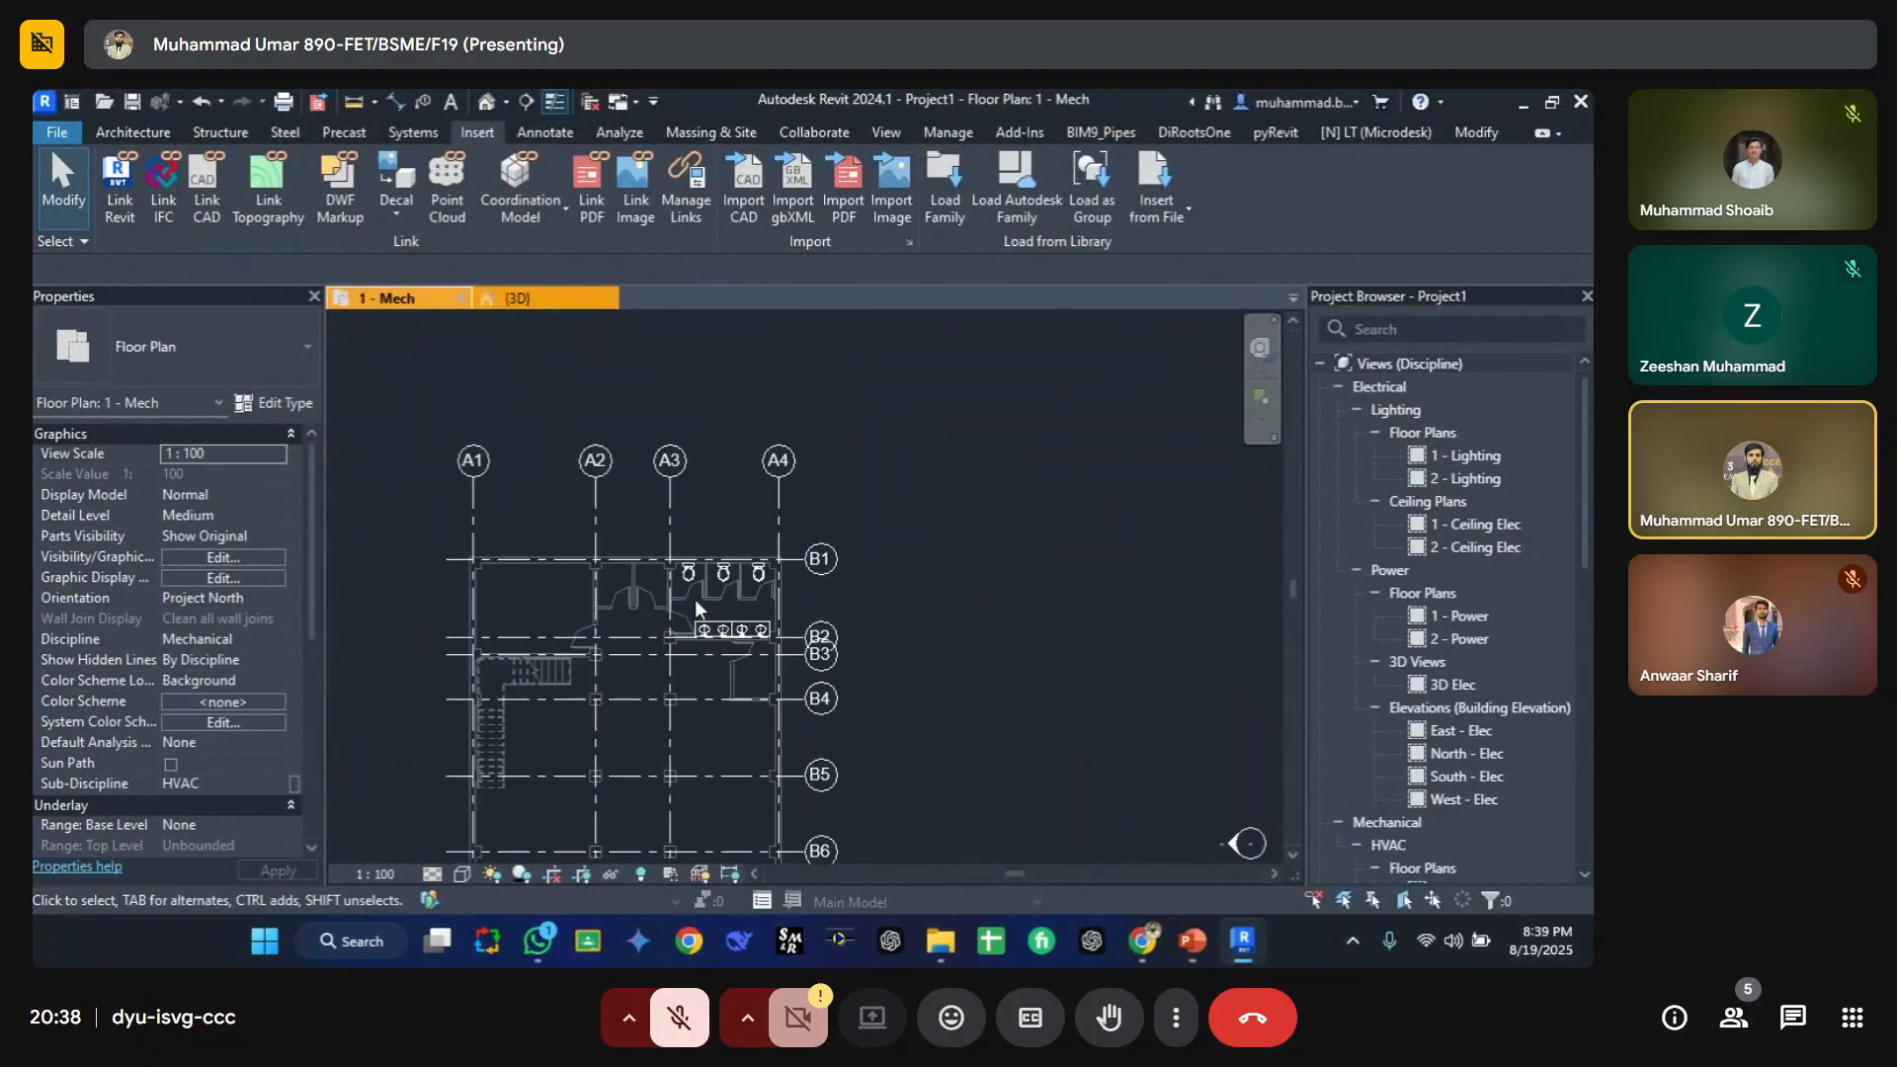
pyautogui.scroll(3, 722, 616)
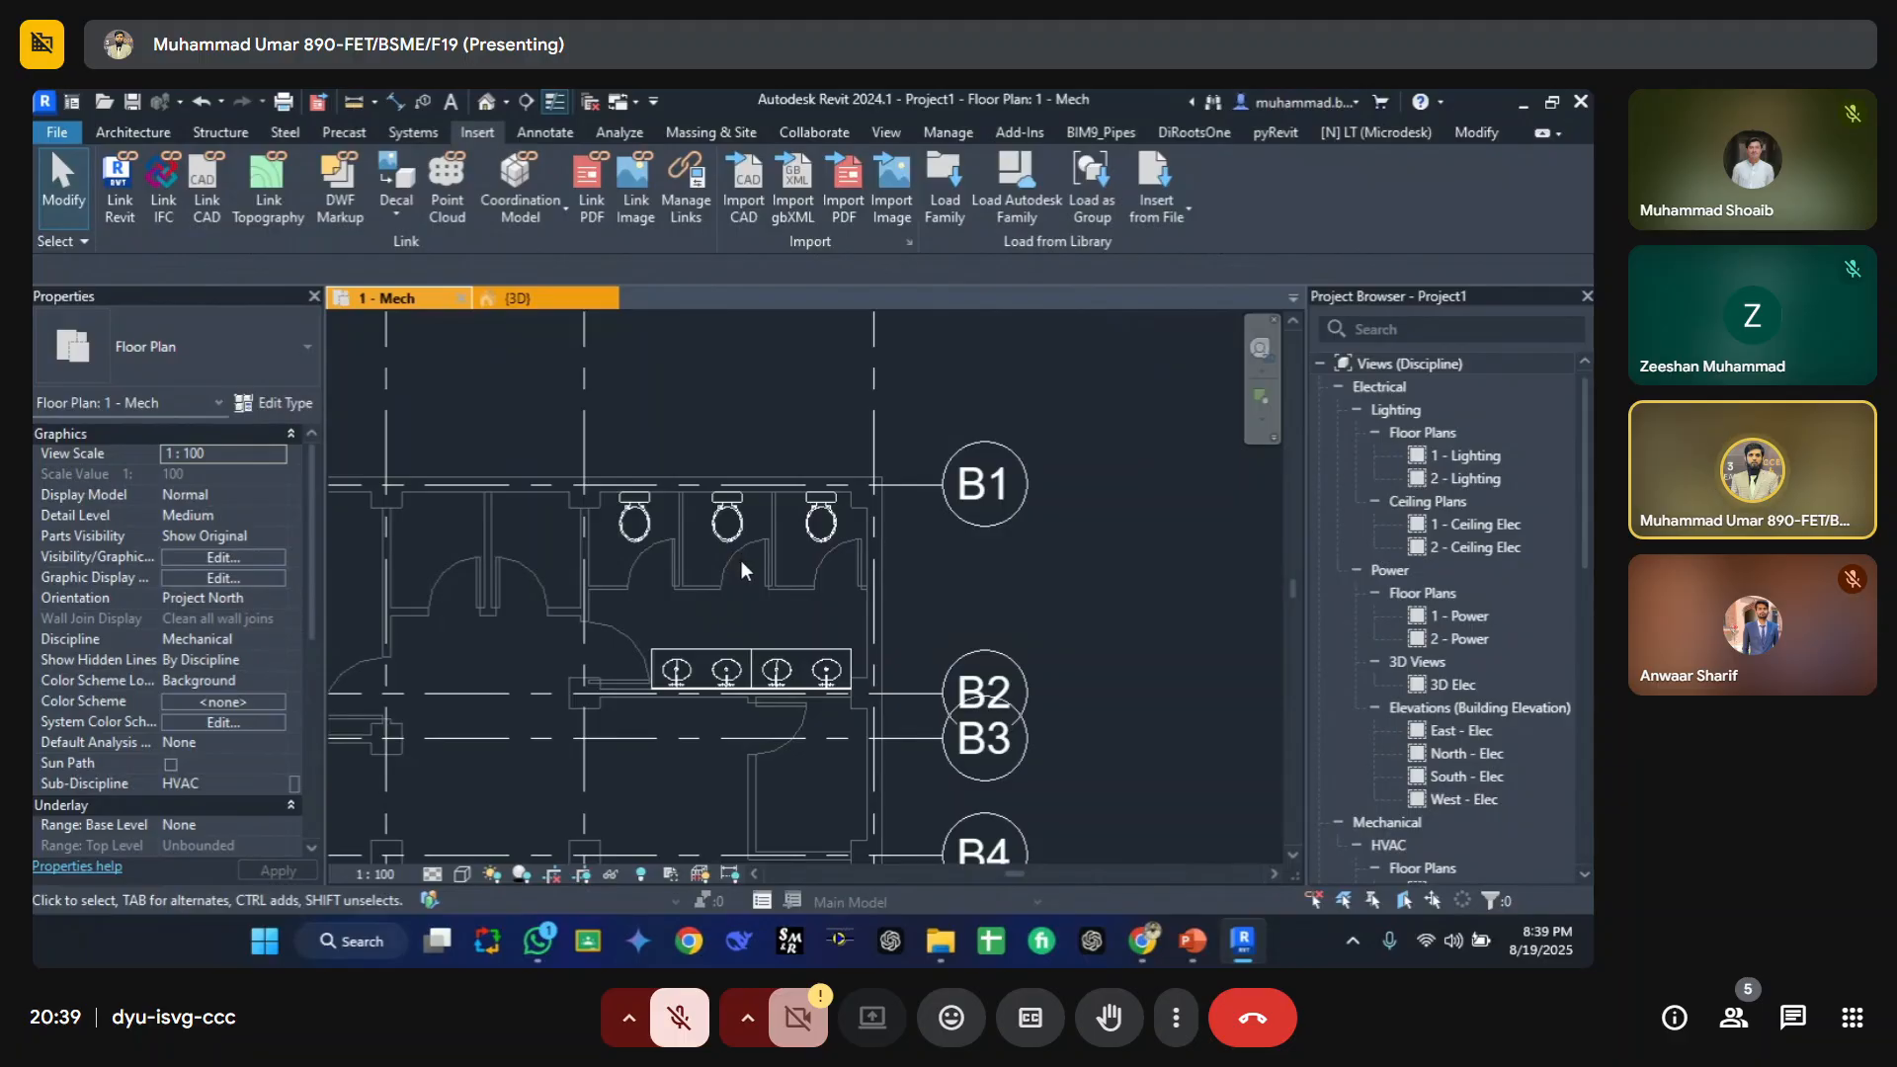
pyautogui.scroll(5, 744, 570)
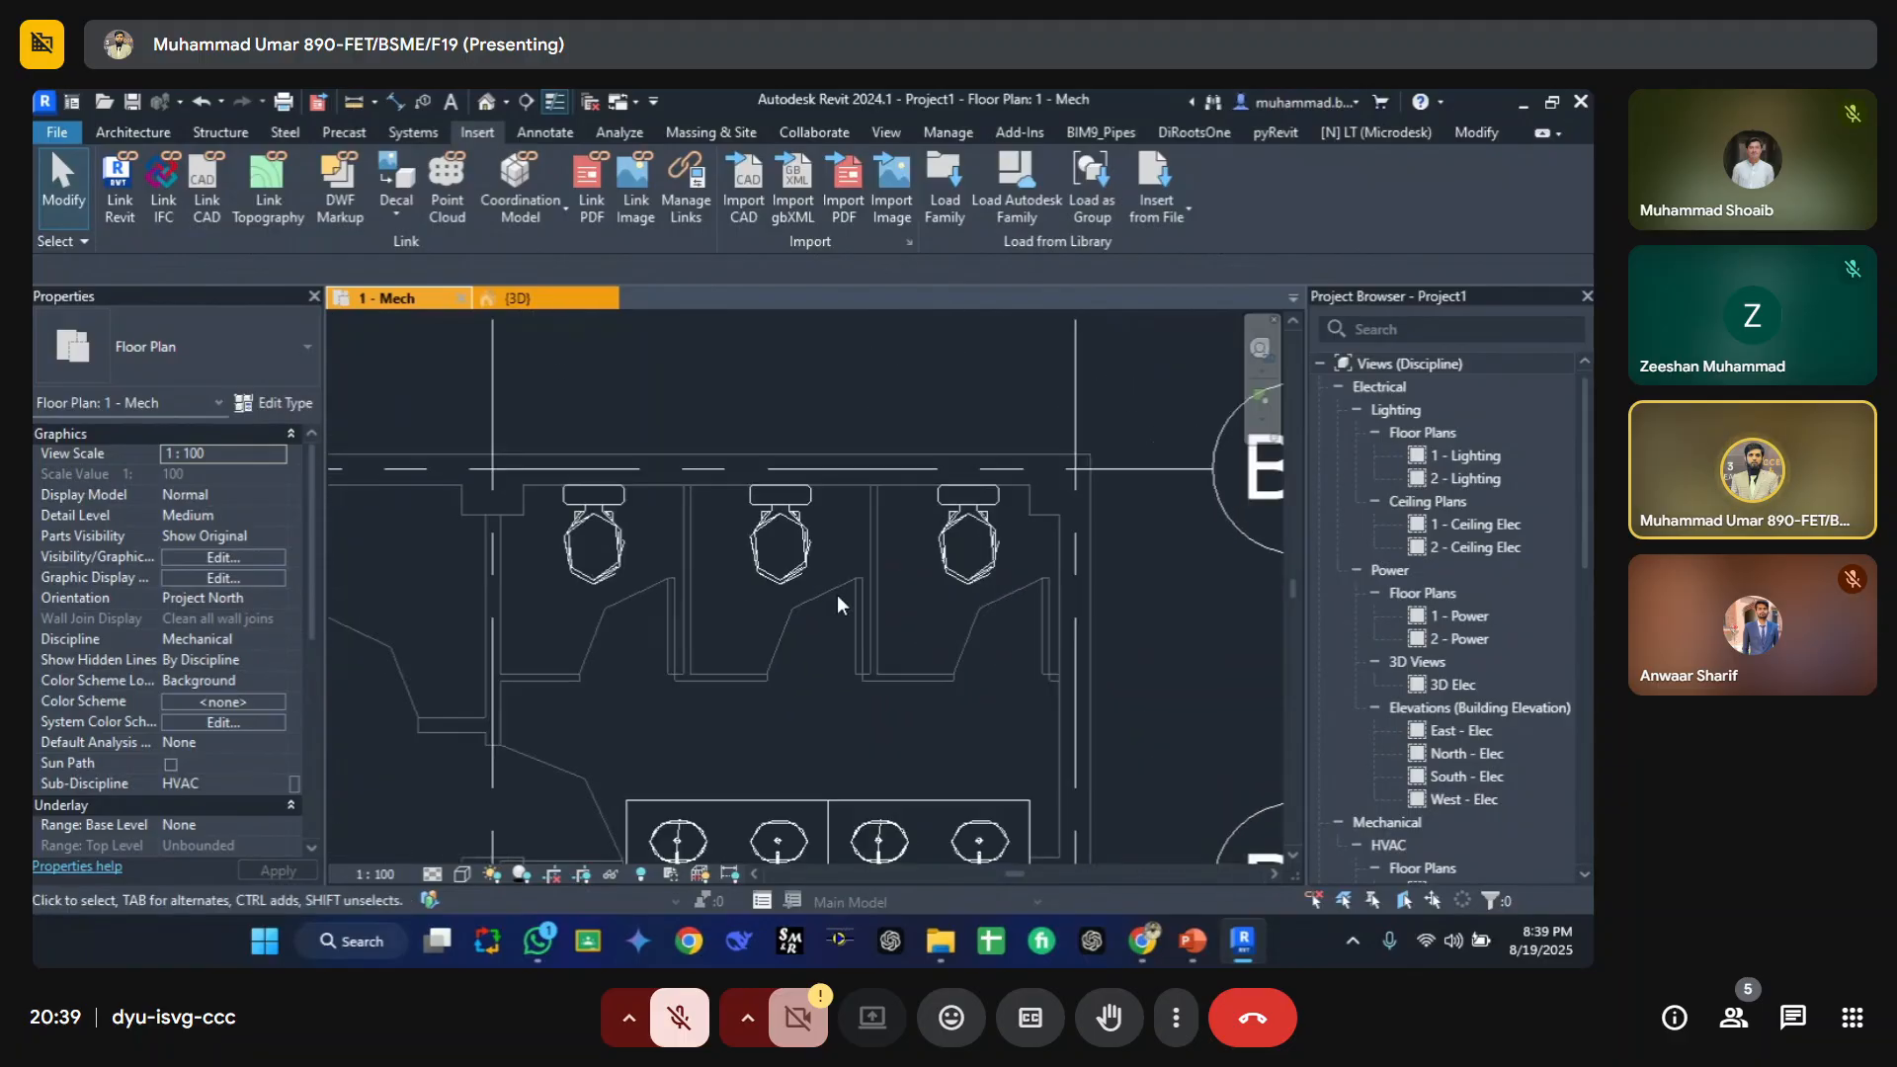
pyautogui.scroll(-6, 841, 605)
pyautogui.moveTo(791, 680); pyautogui.dragTo(759, 590, button='middle')
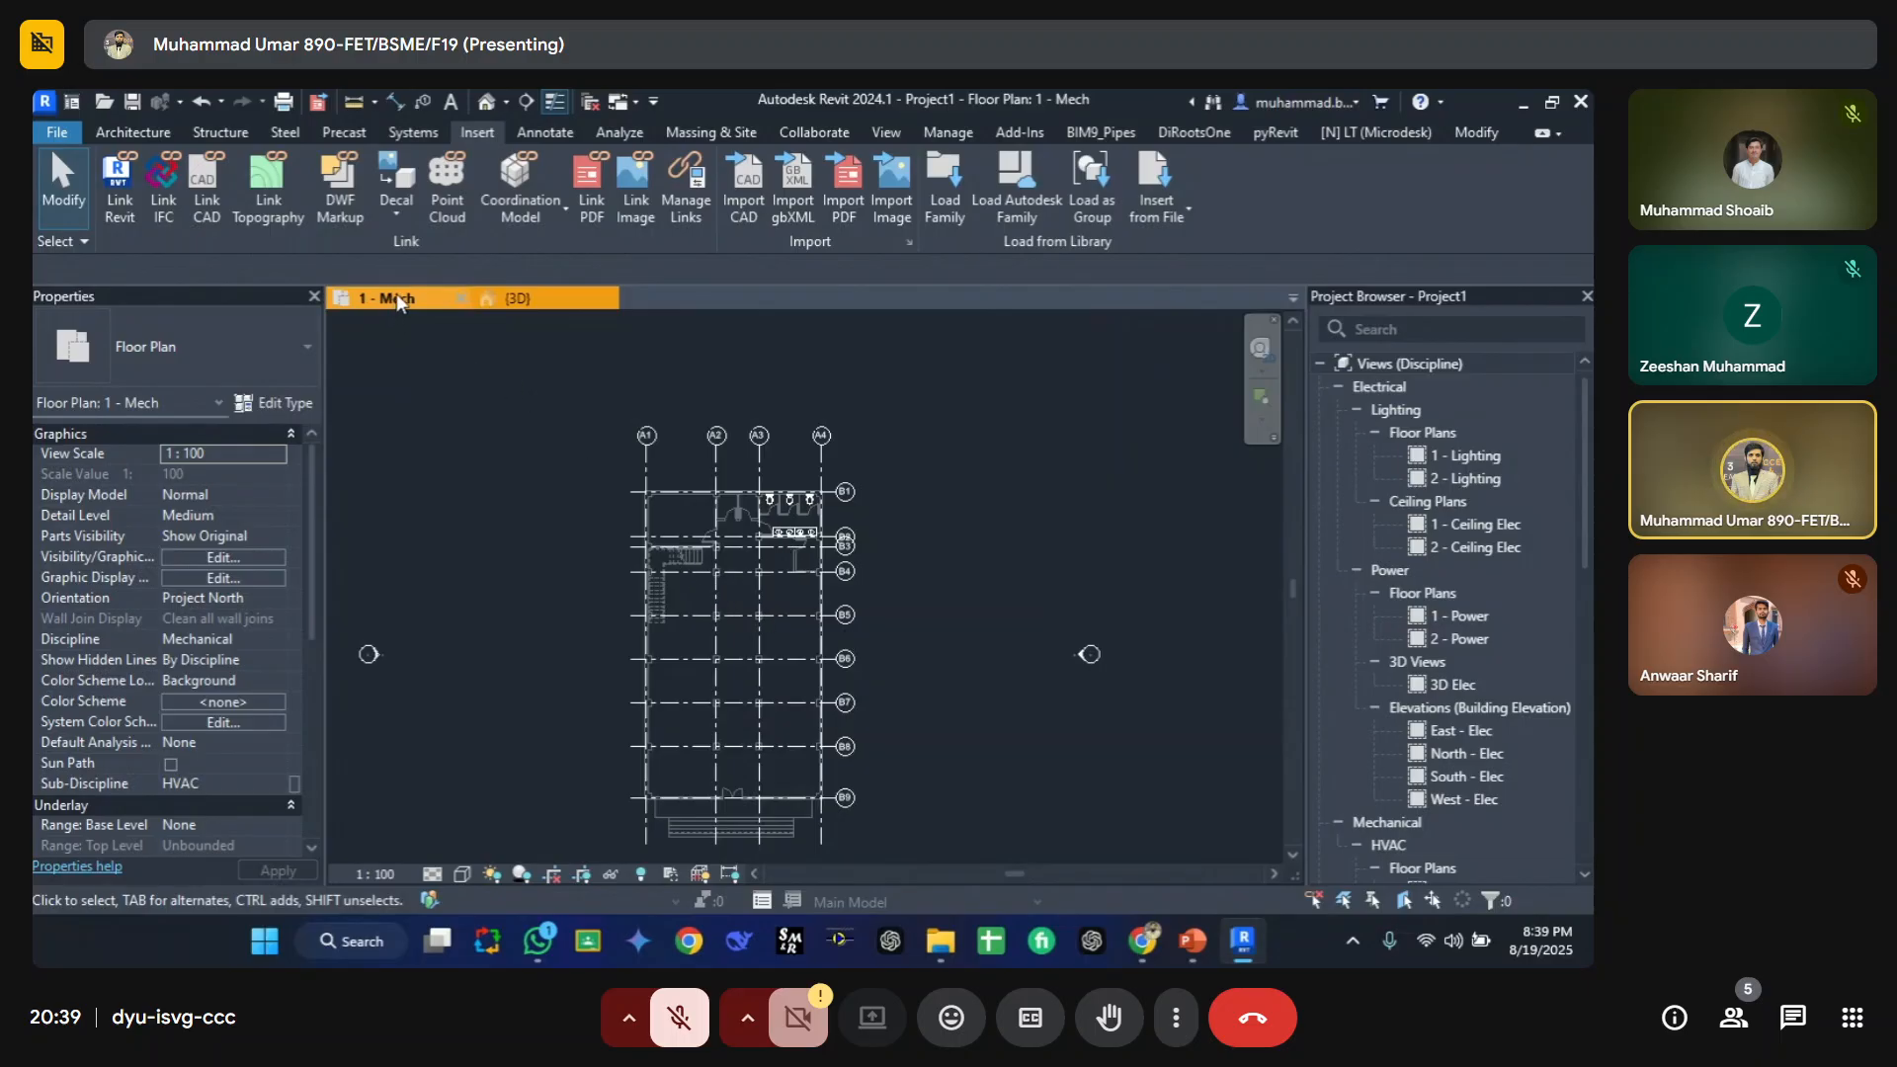
# Step: Close the open views and Project1 without saving changes
pyautogui.click(462, 299)
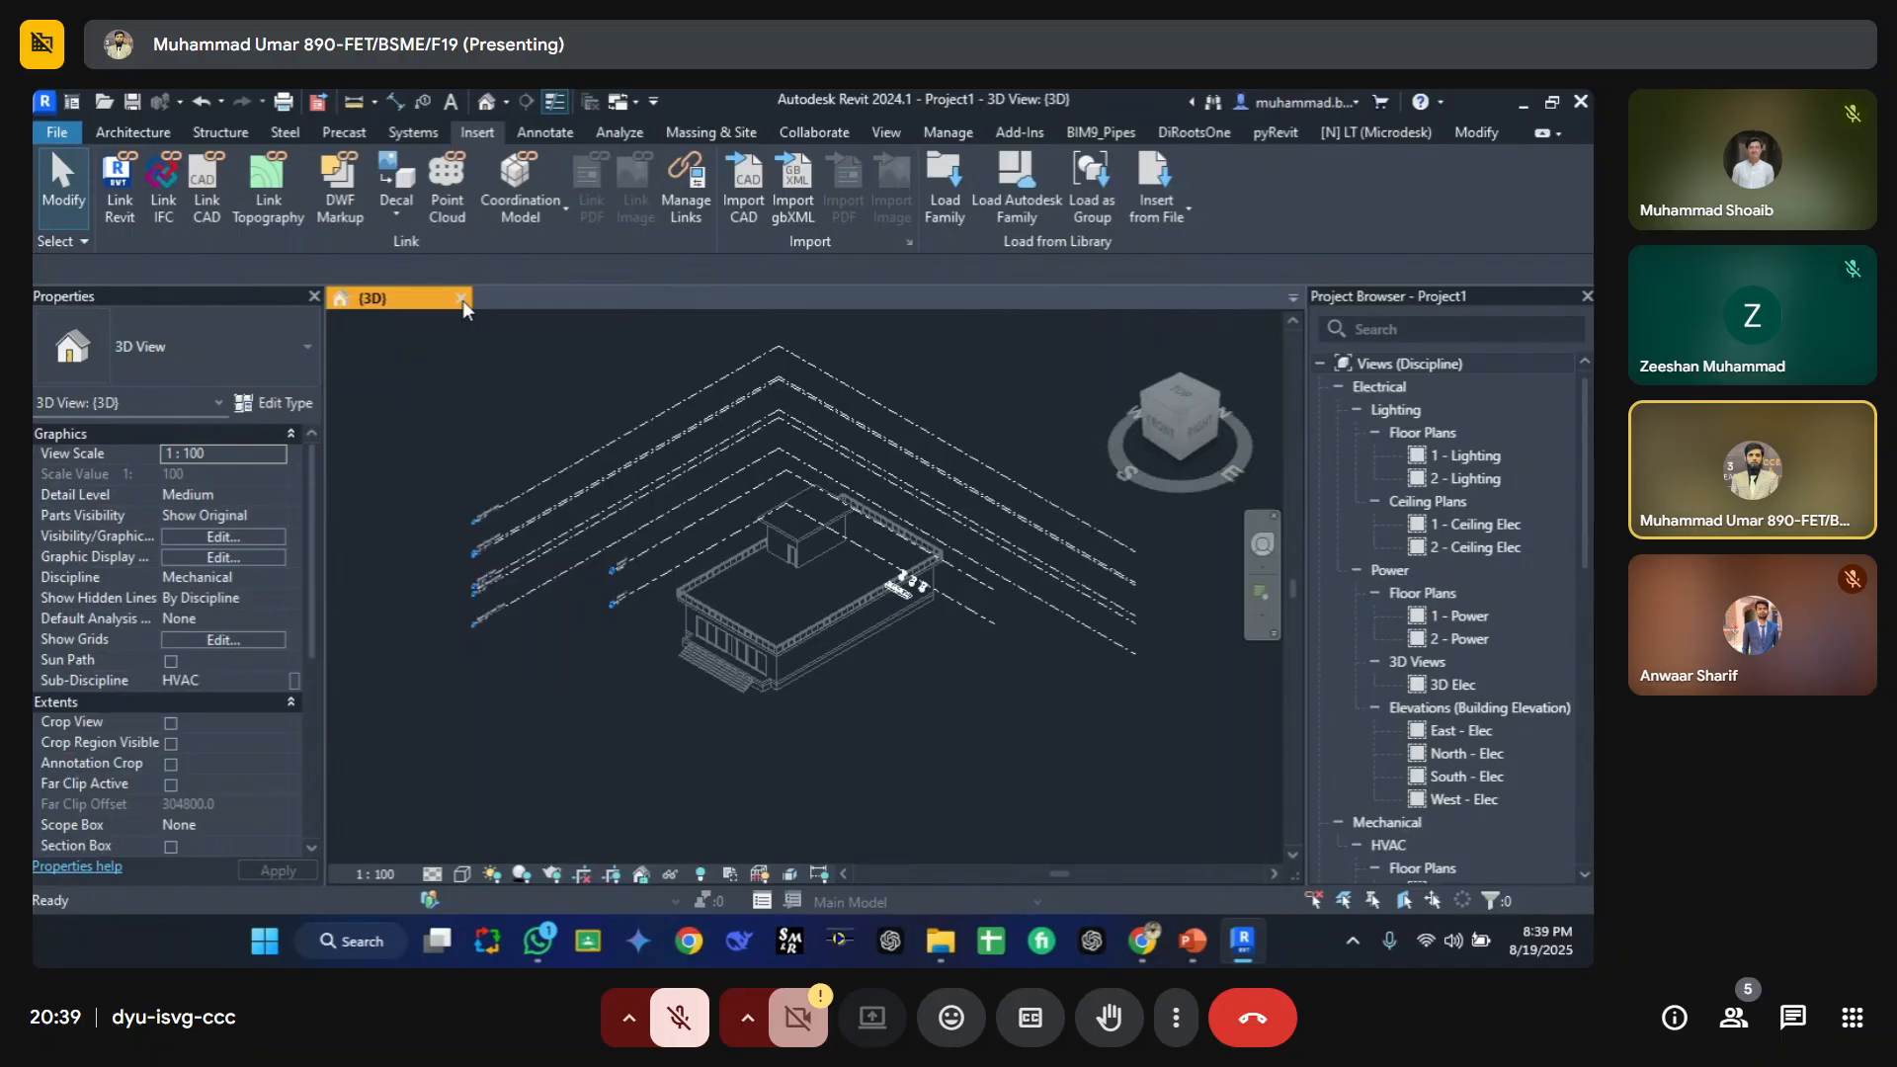
pyautogui.click(462, 300)
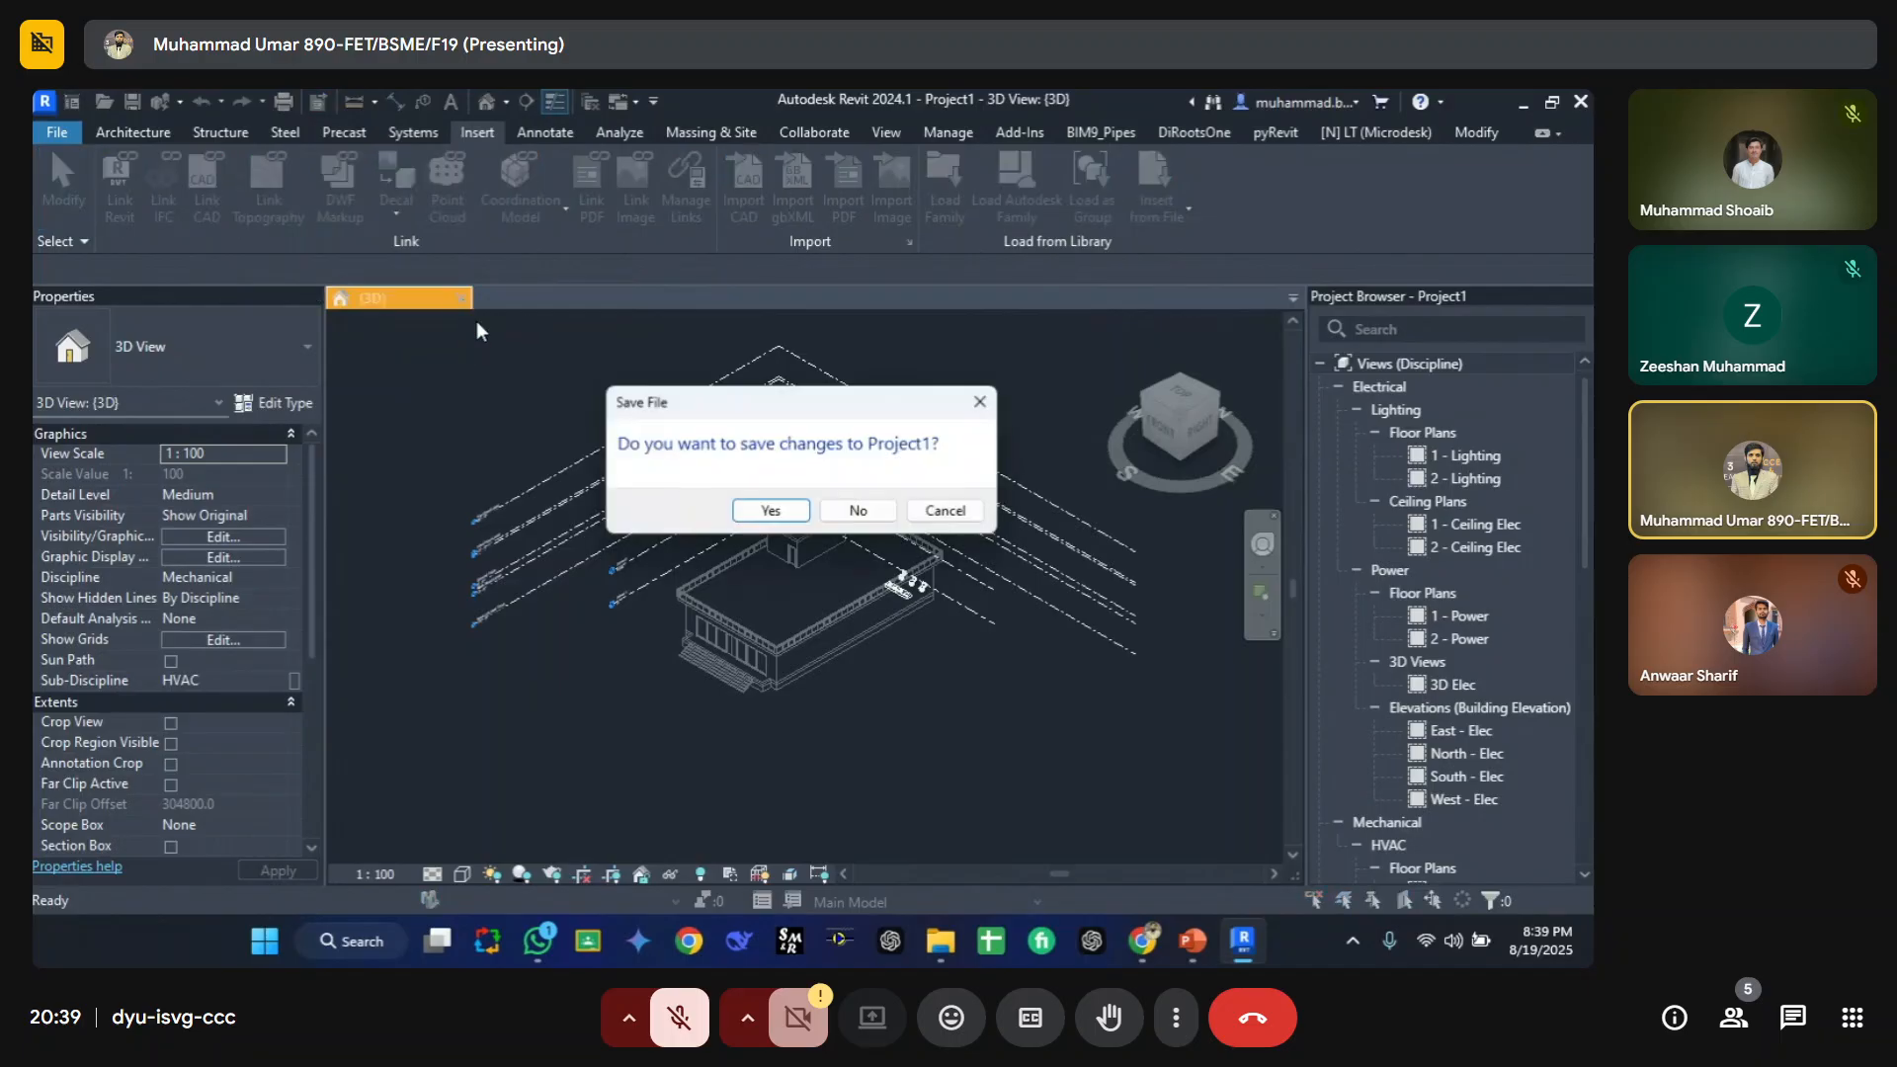
pyautogui.click(860, 513)
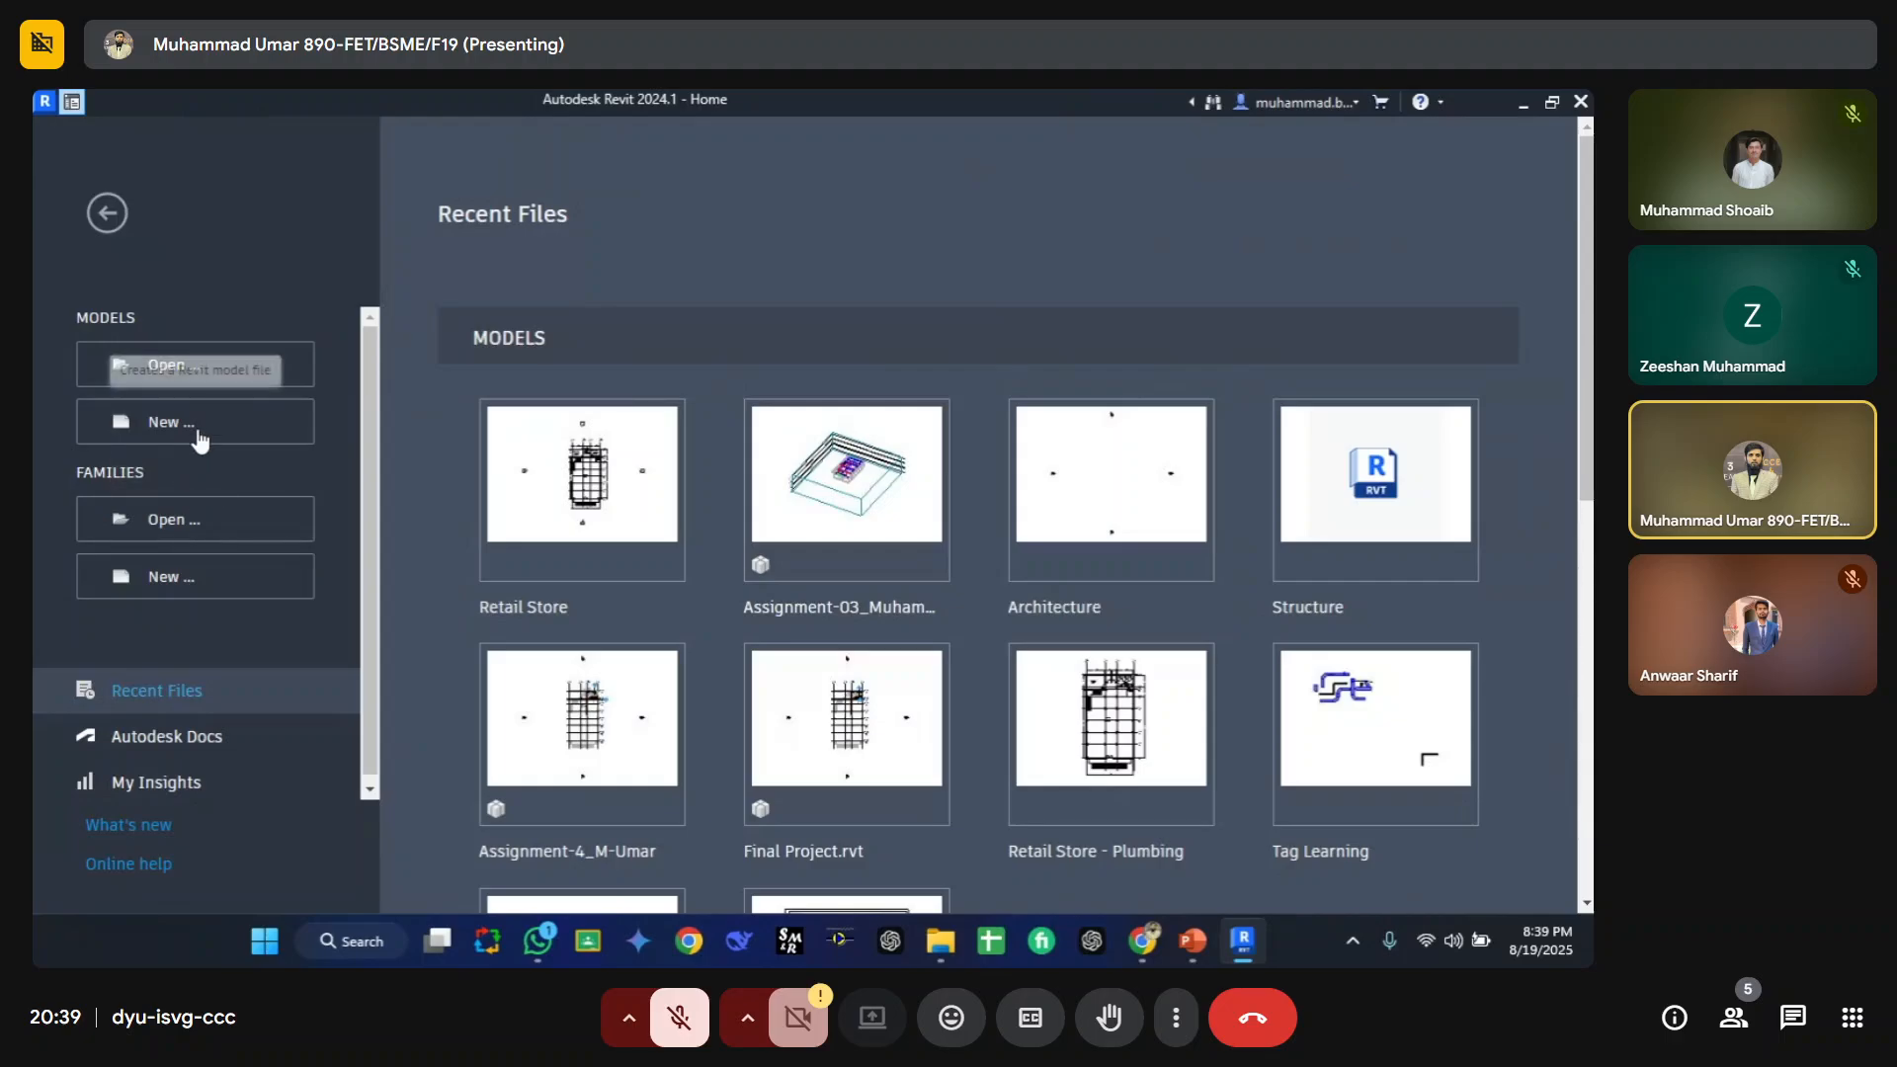
# Step: Start a new project, choose Metric Multi-discipline, and try browsing to the Systems-Default_Metric.rte template
pyautogui.click(197, 434)
pyautogui.click(514, 252)
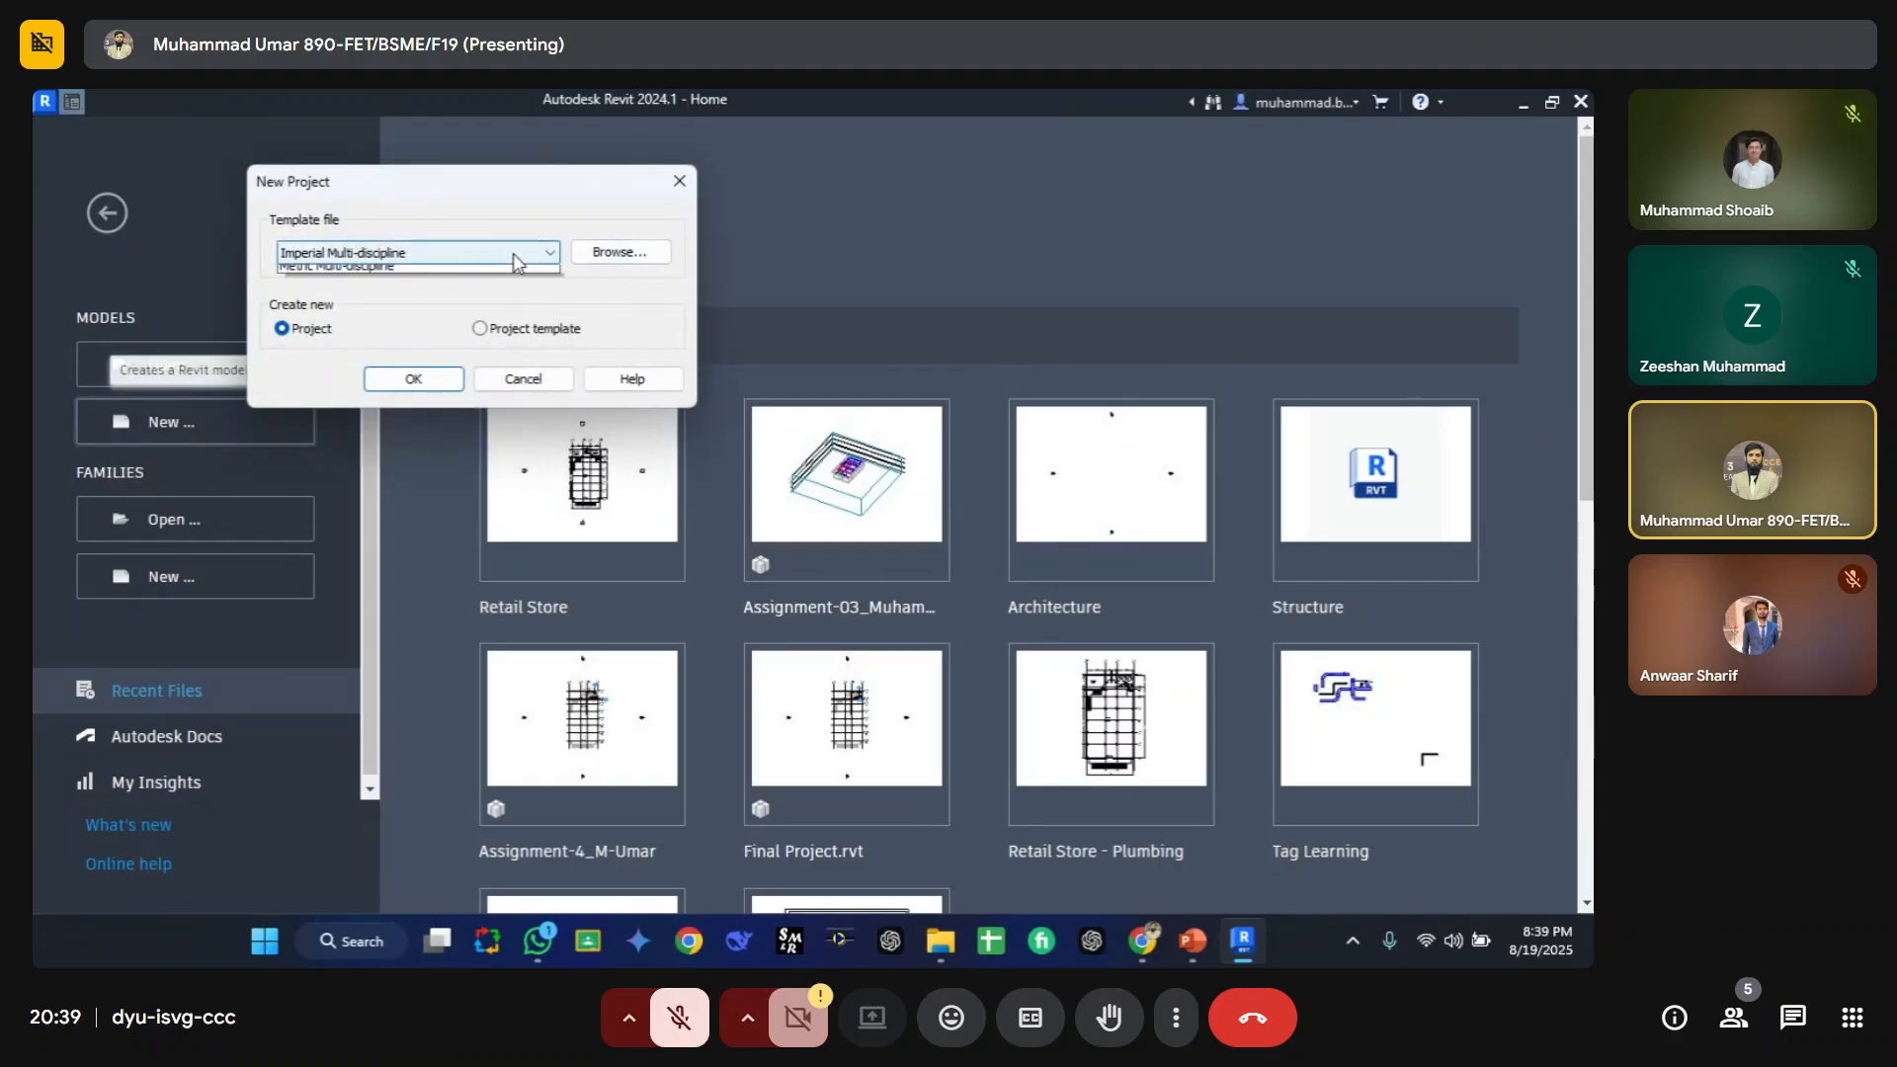
pyautogui.click(395, 301)
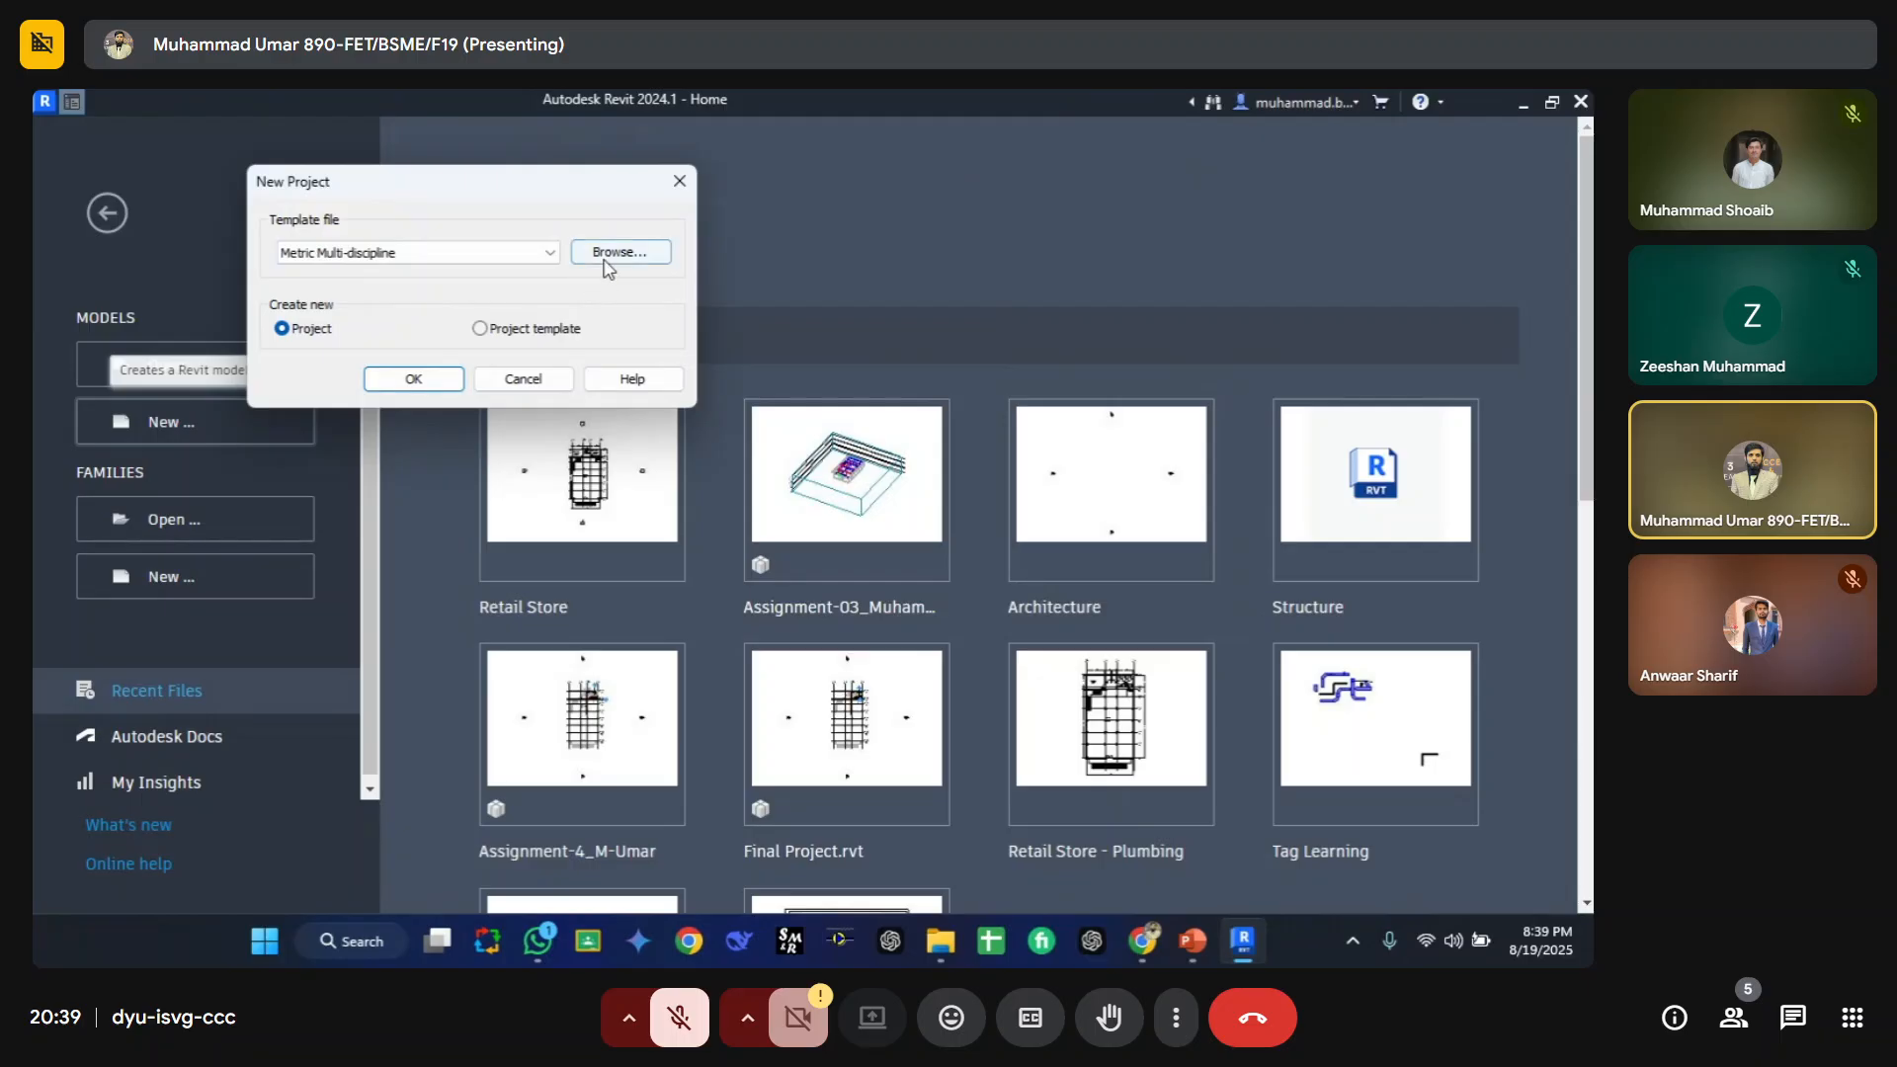
pyautogui.click(620, 252)
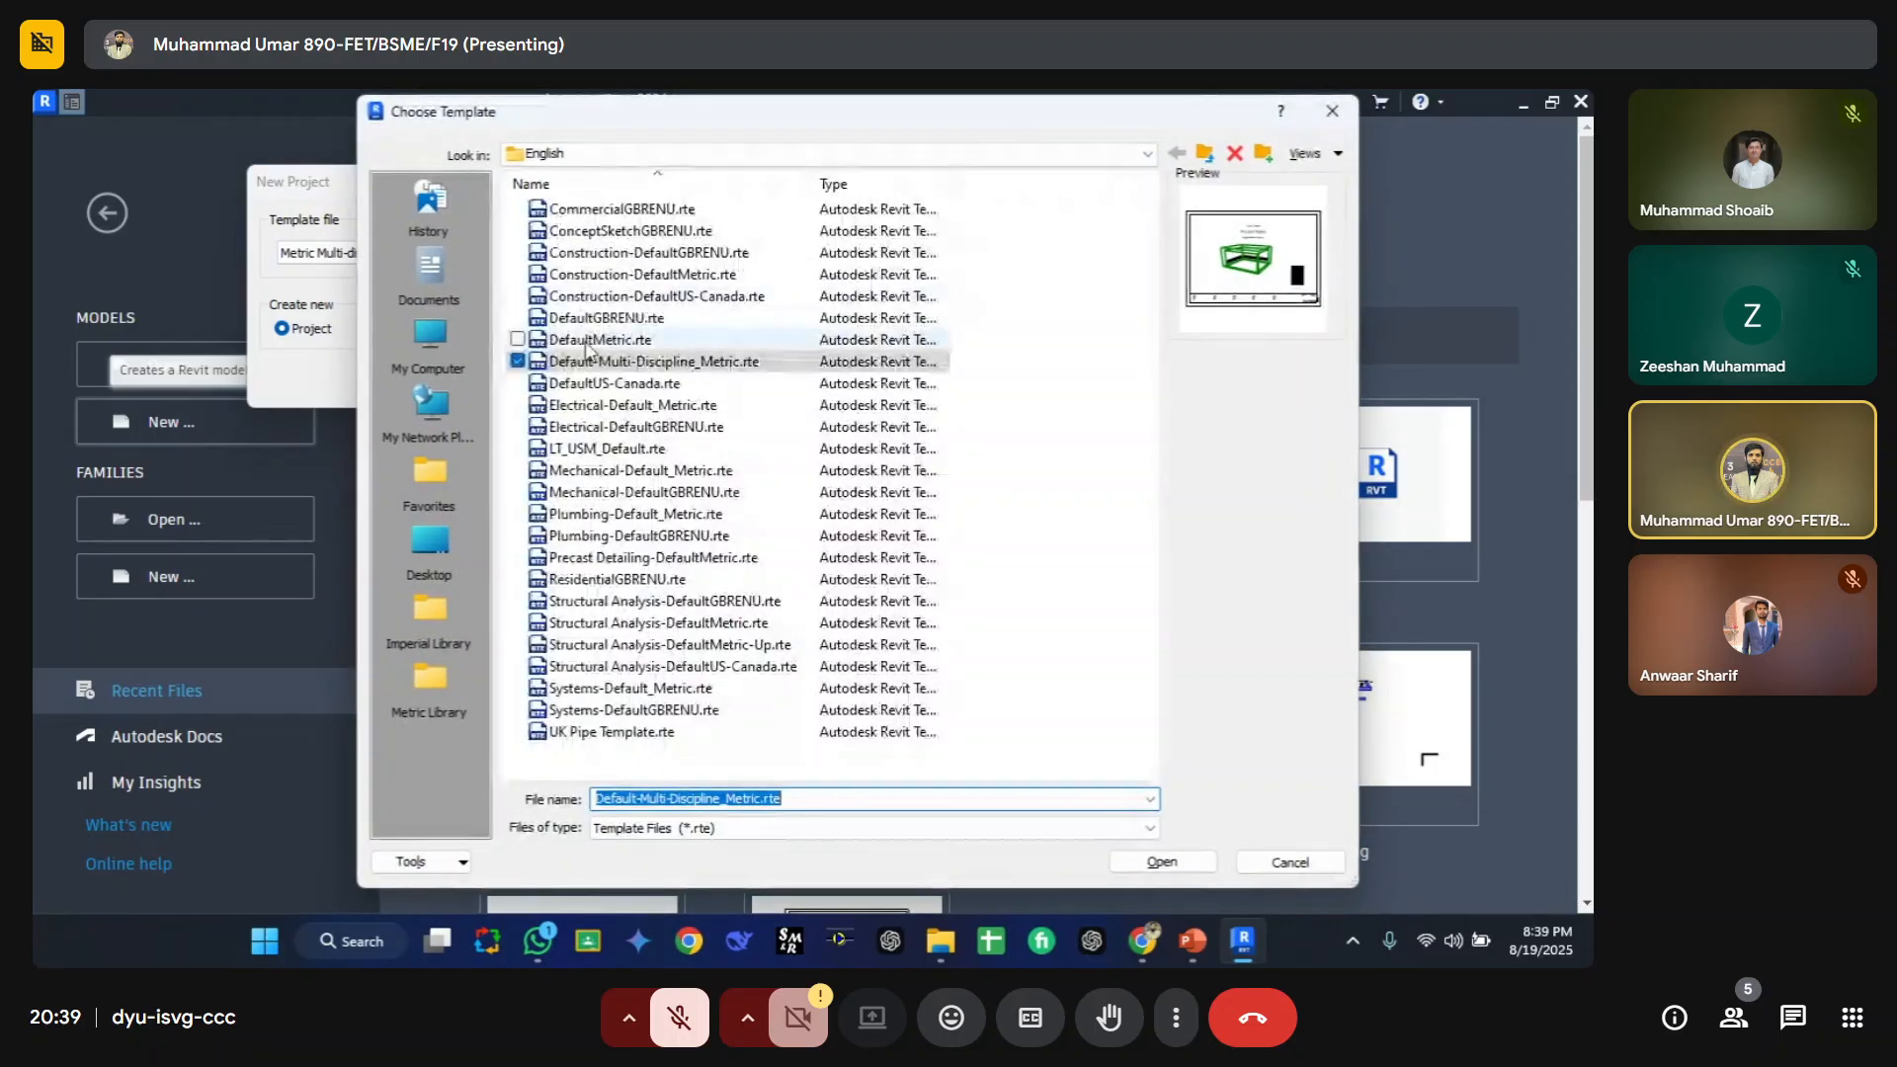
pyautogui.click(657, 688)
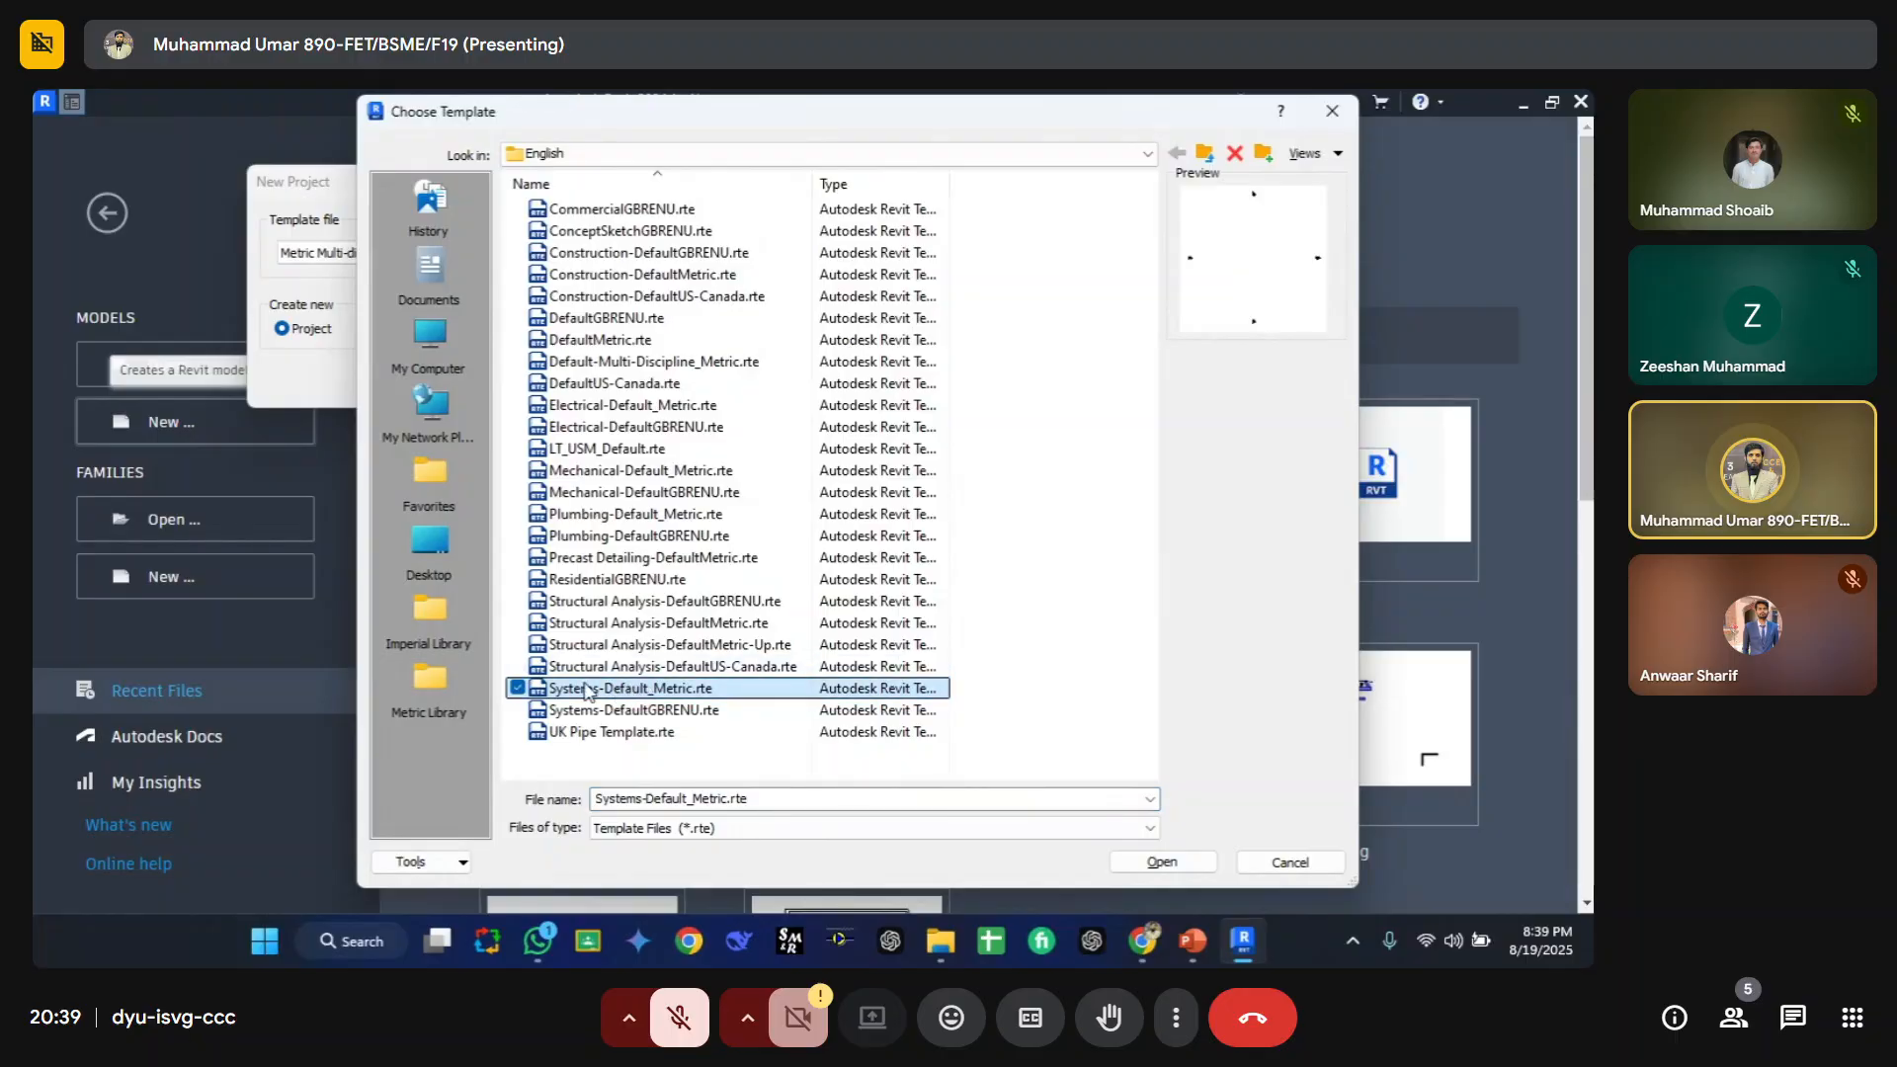
pyautogui.press('Escape')
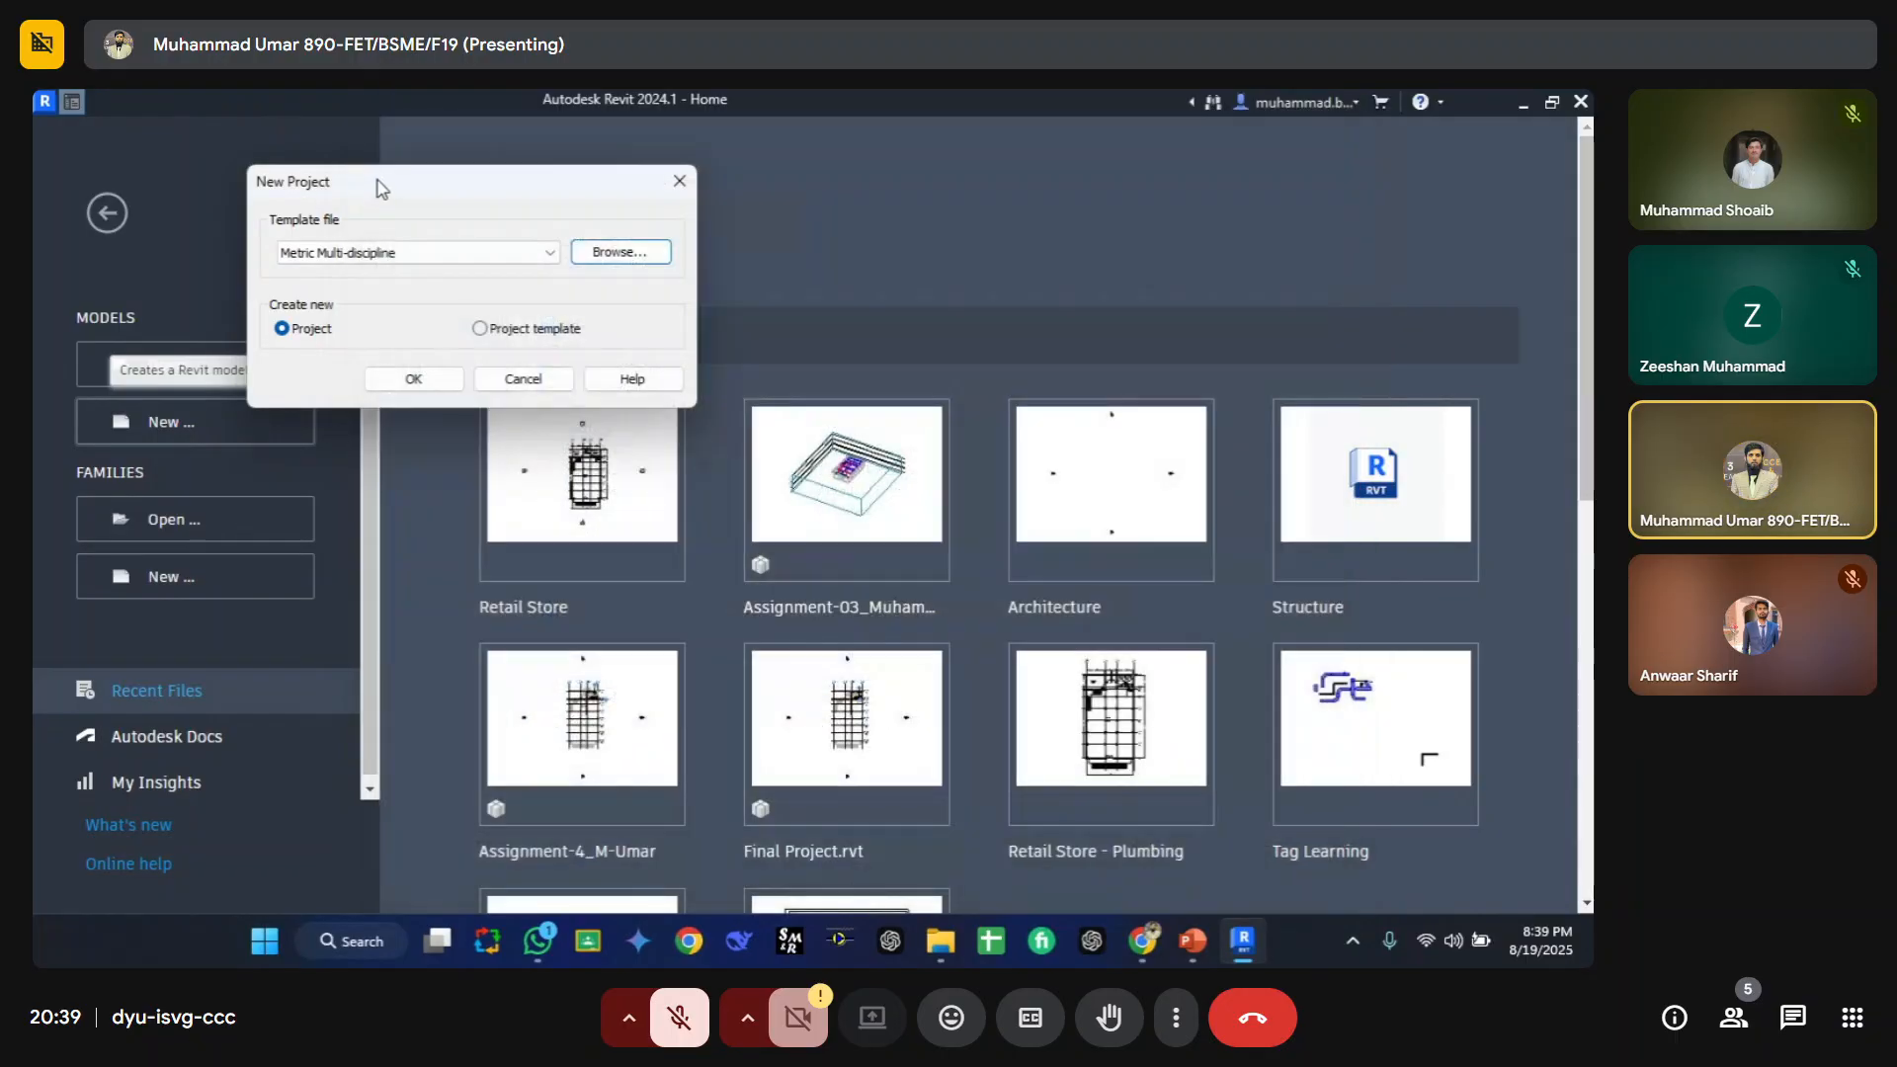
# Step: Create the new project from the Systems-Default_Metric.rte template
pyautogui.click(415, 253)
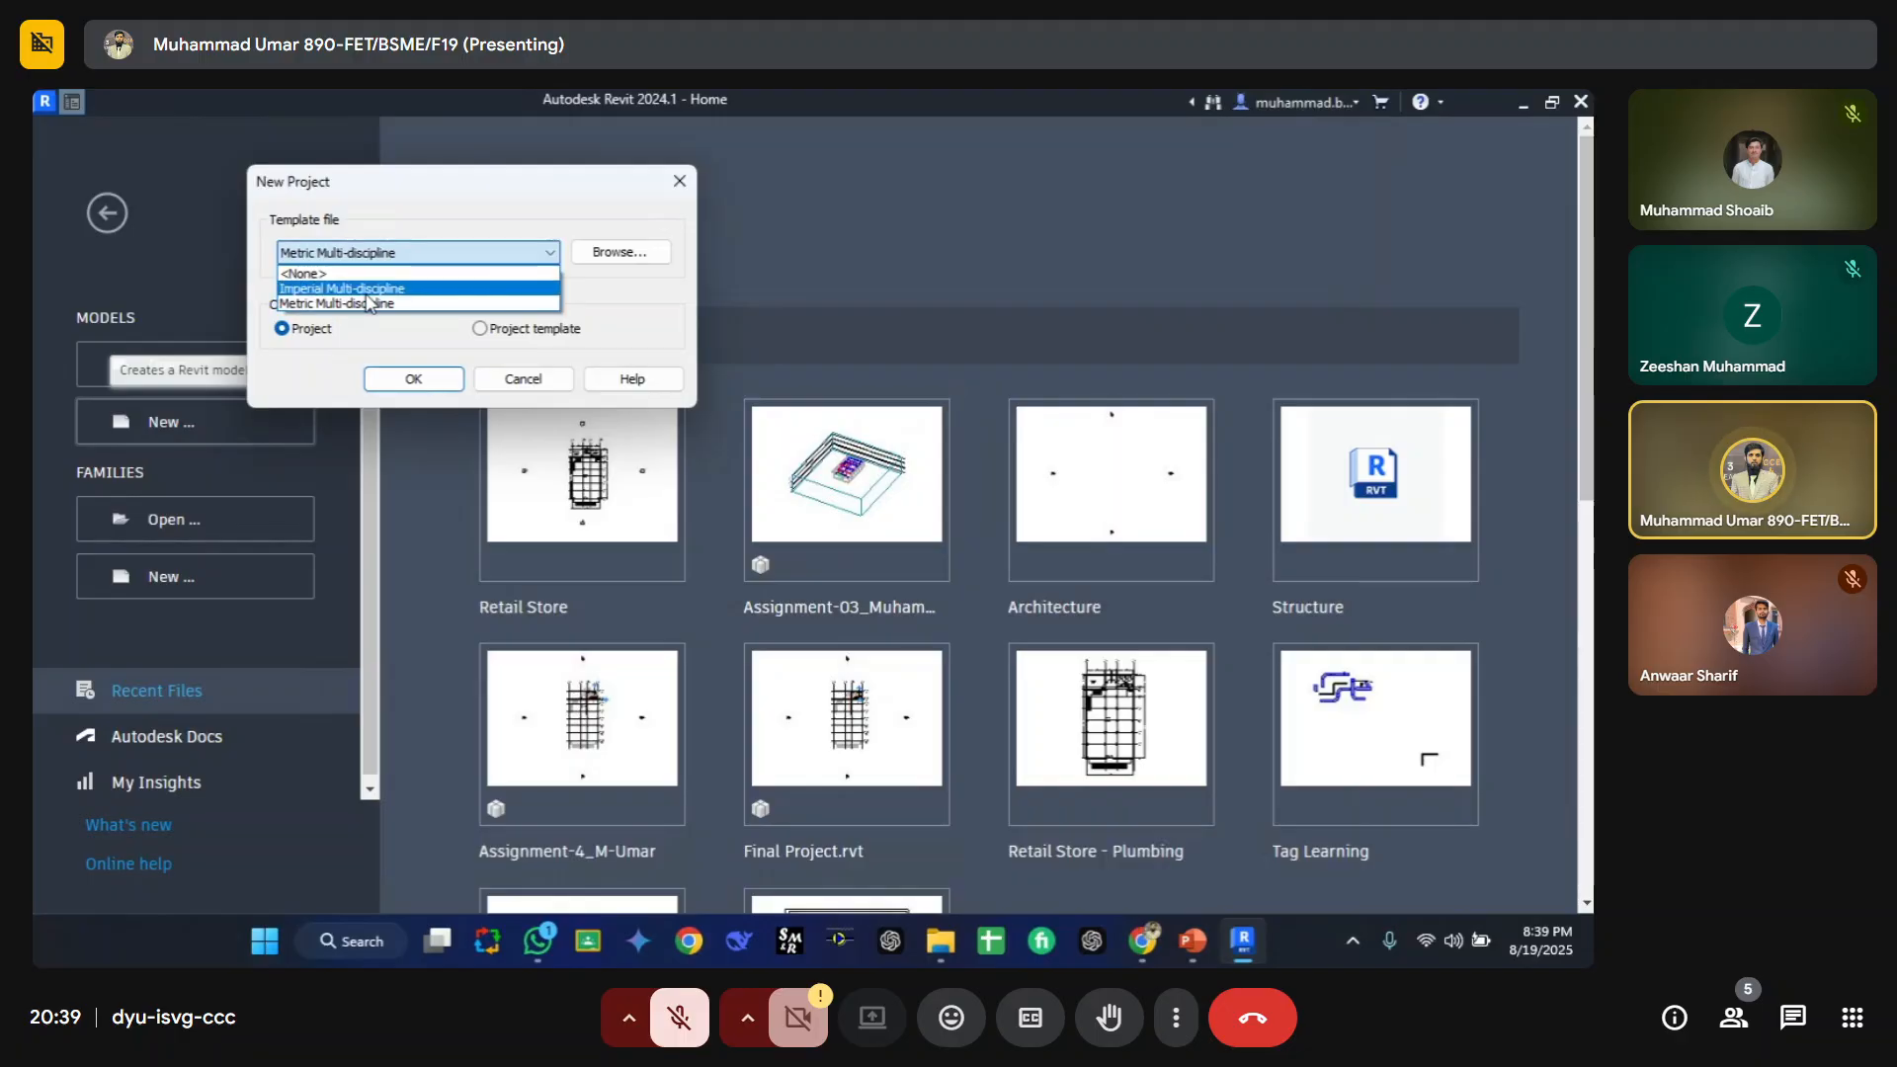
pyautogui.click(308, 303)
pyautogui.click(620, 252)
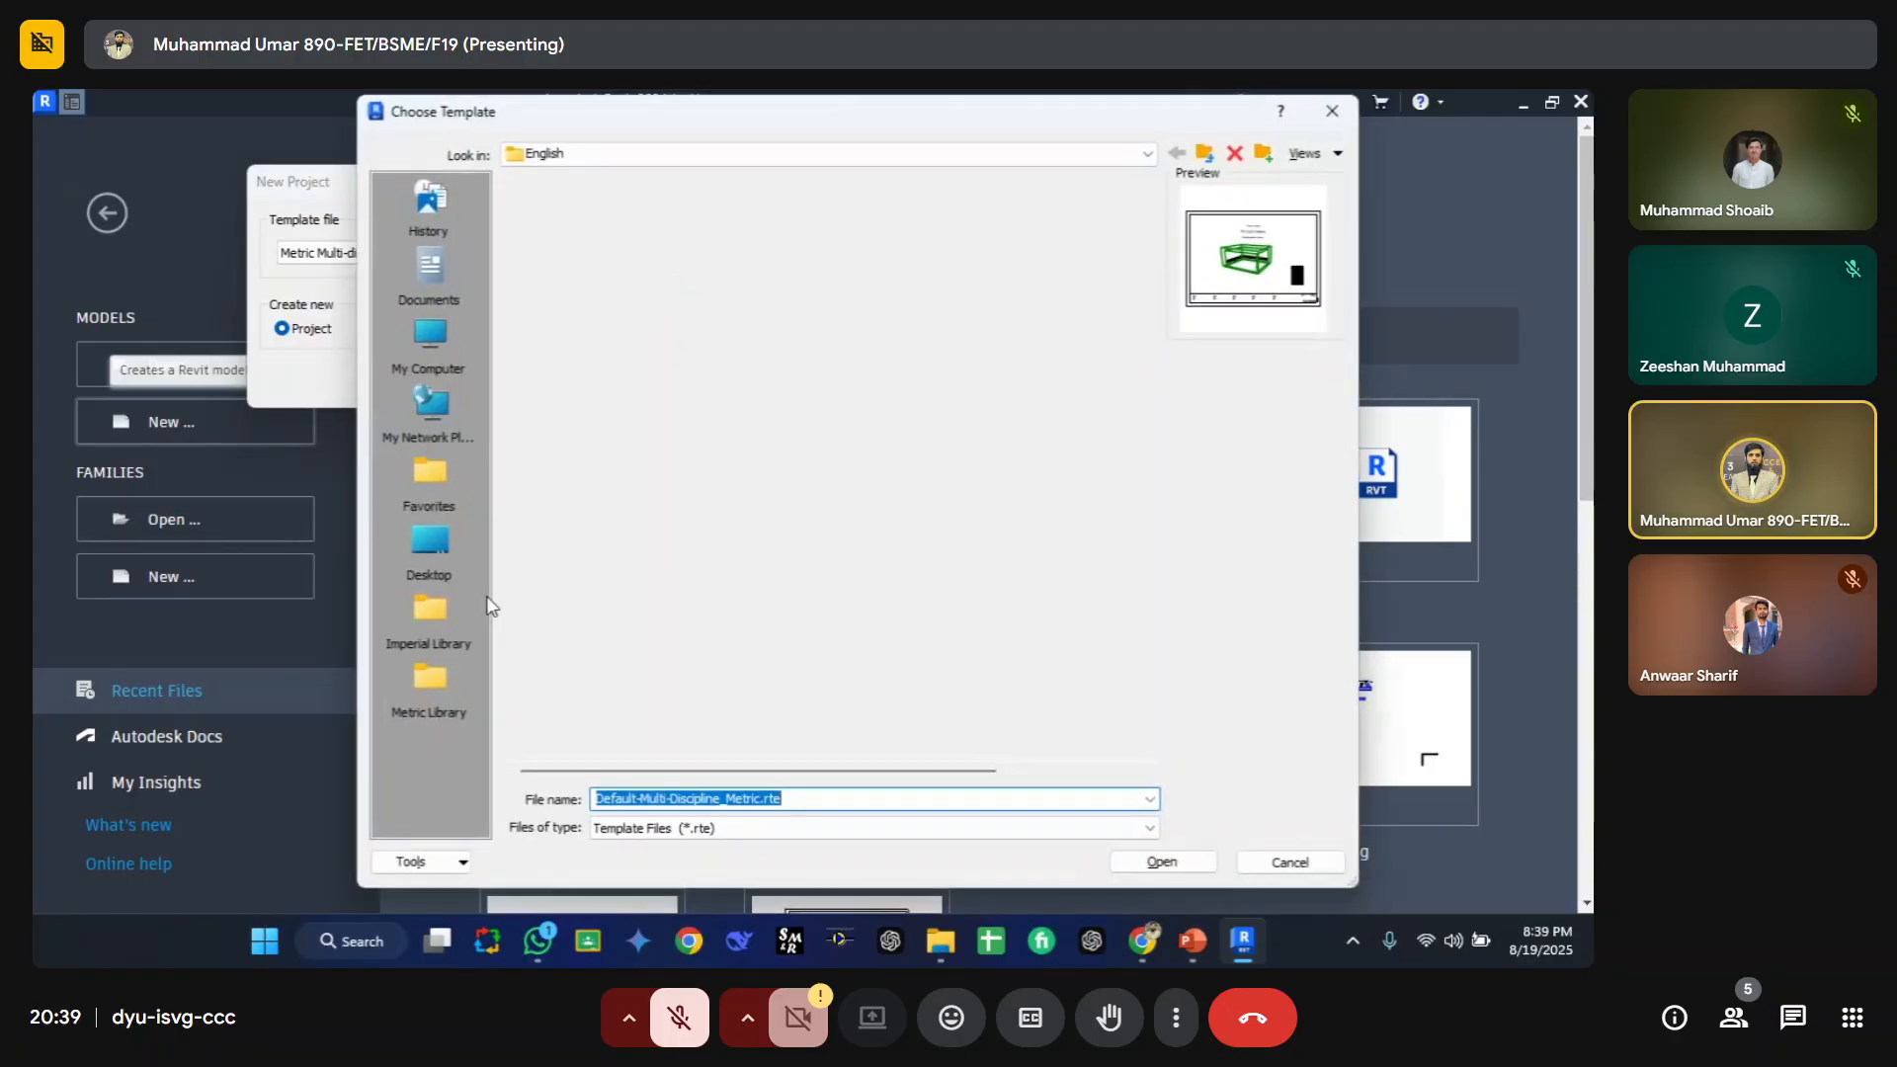
pyautogui.click(618, 689)
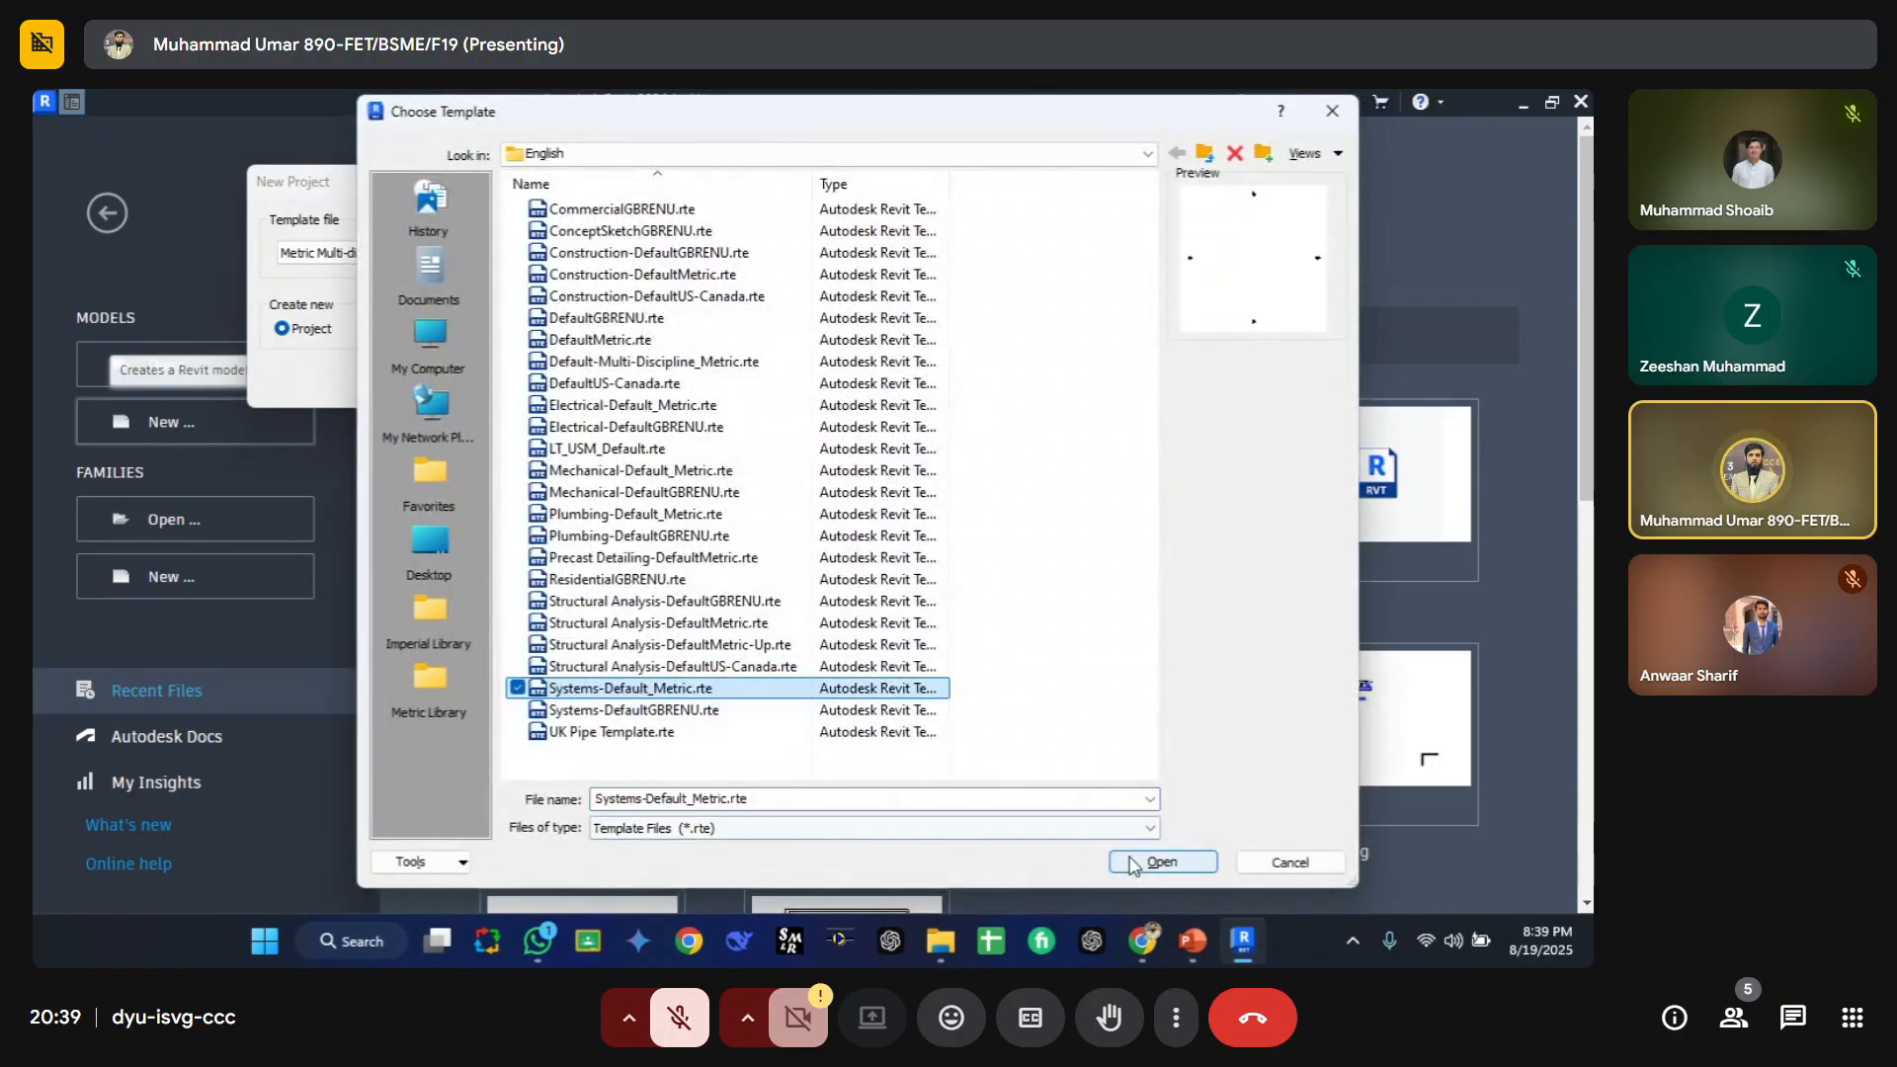
pyautogui.click(1162, 861)
pyautogui.click(412, 380)
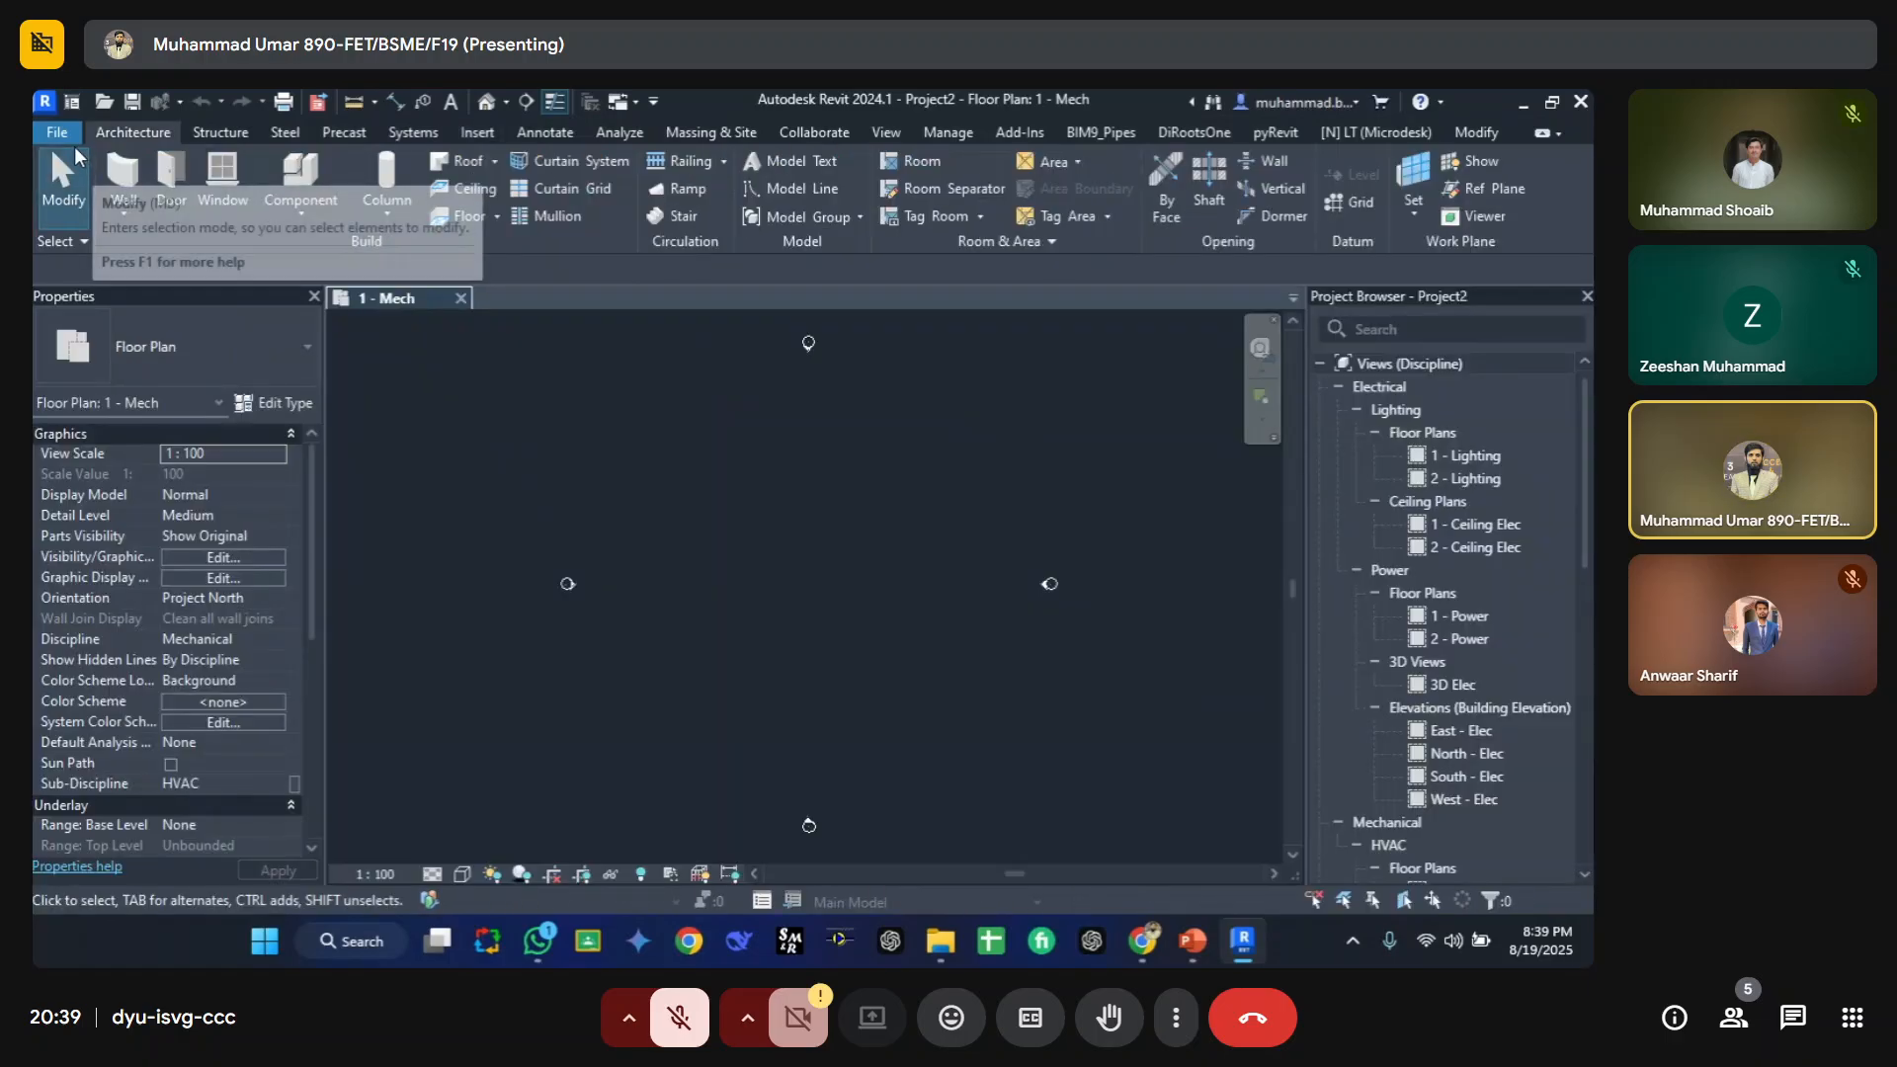
# Step: Start linking a Revit model and copy the Week-02_Lecture-01\Models folder path from File Explorer
pyautogui.click(478, 133)
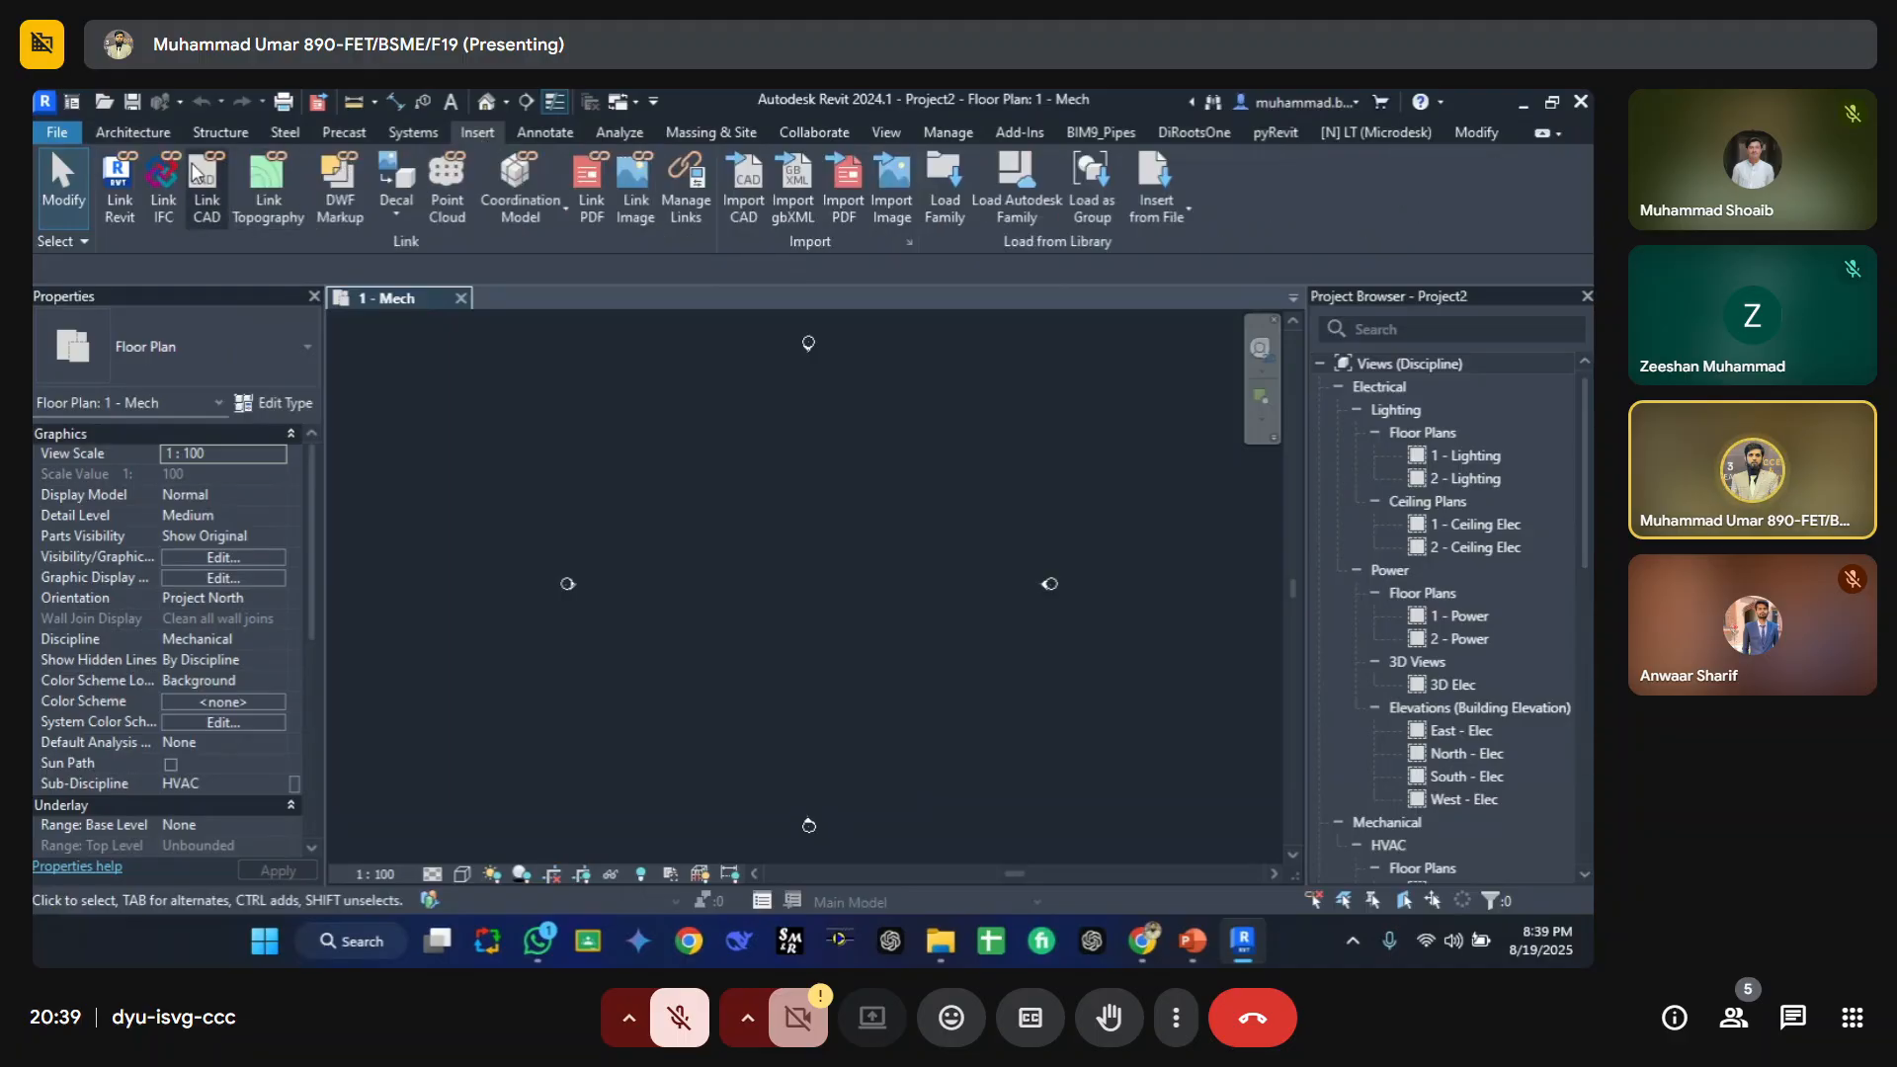
pyautogui.click(120, 178)
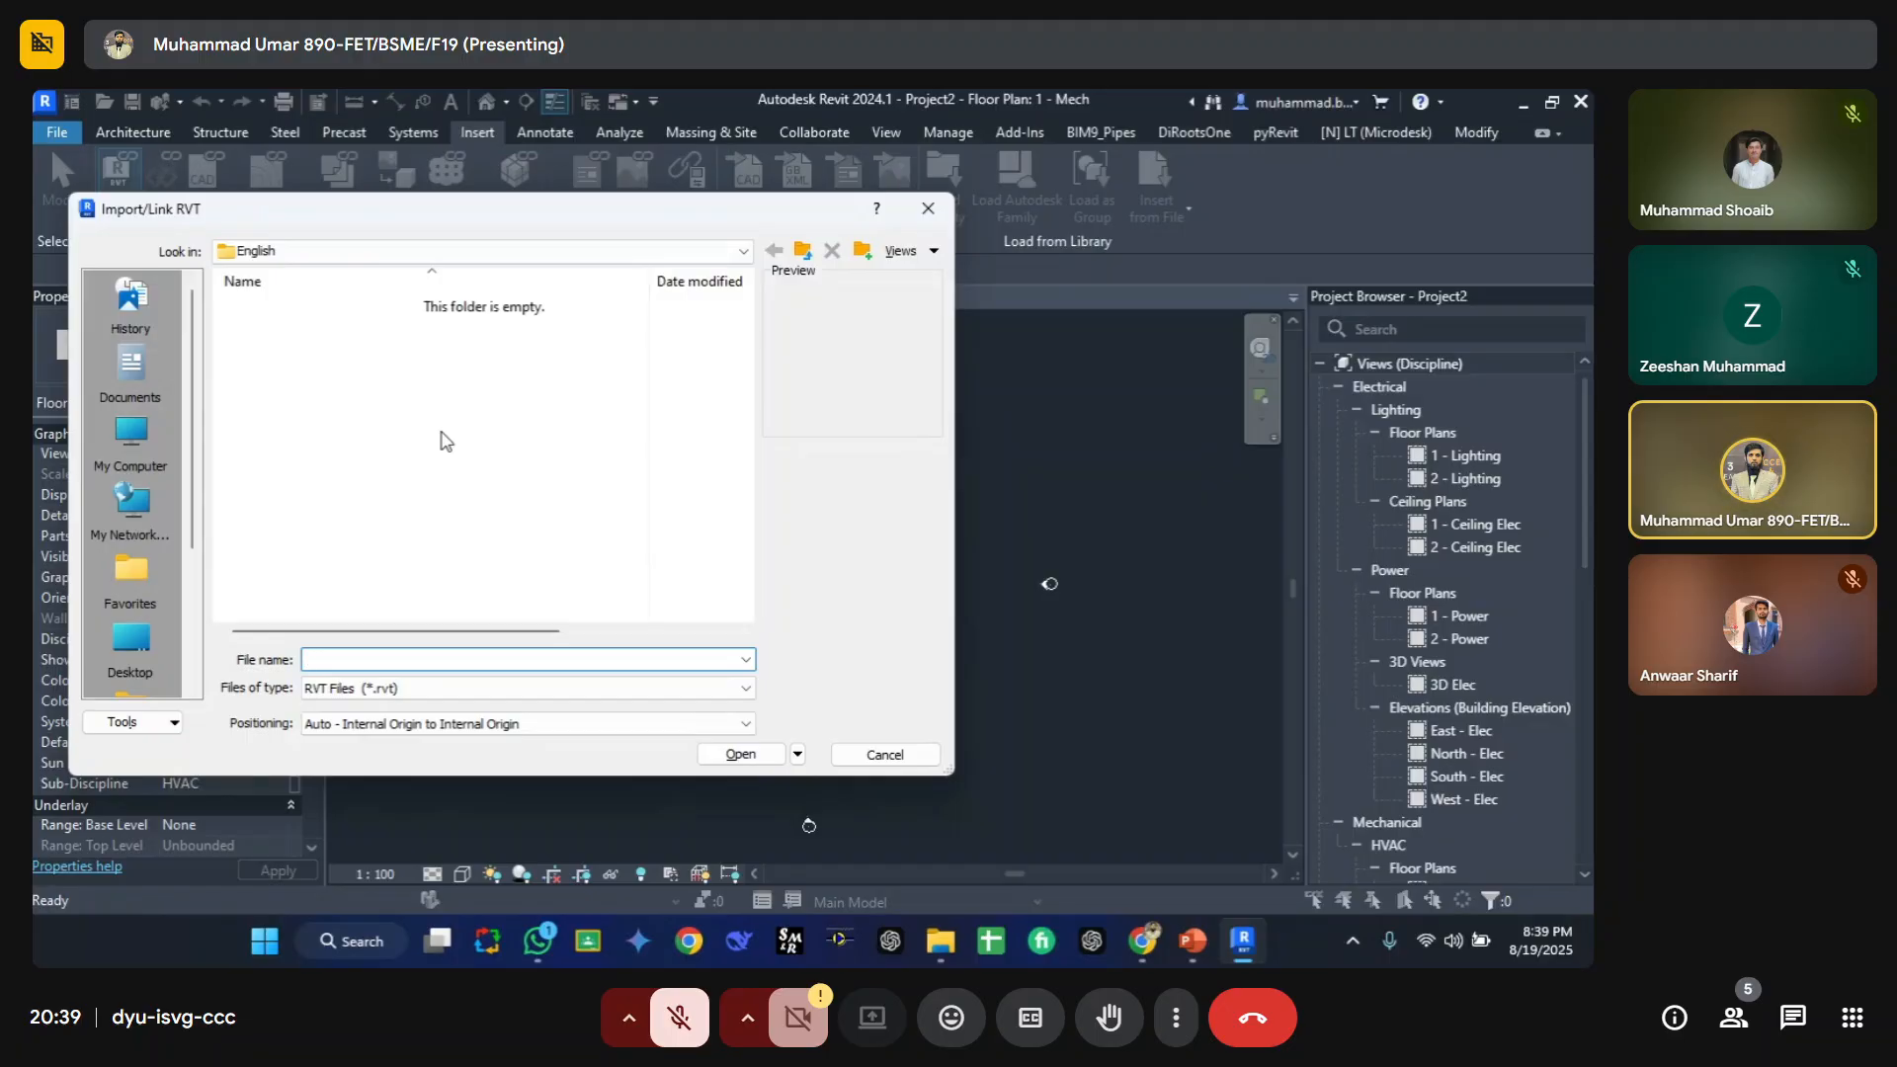
pyautogui.click(940, 941)
pyautogui.click(1040, 871)
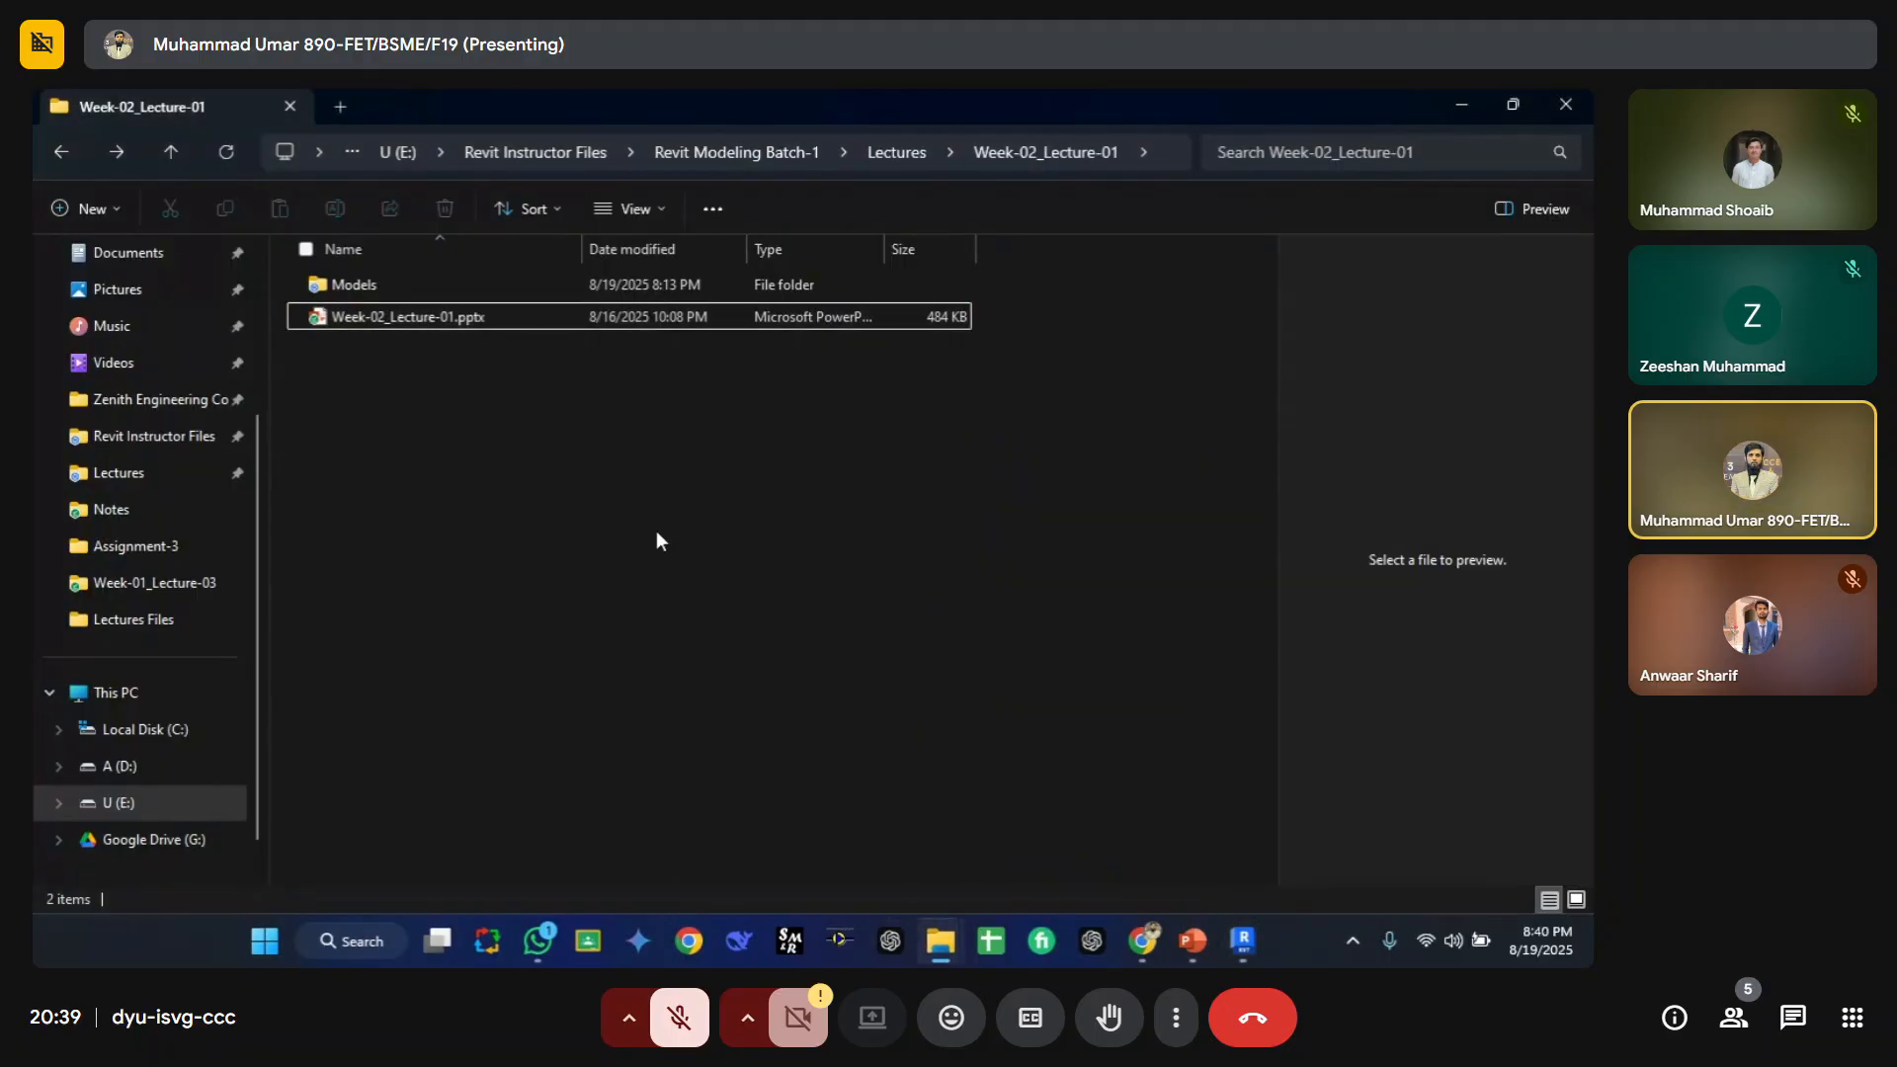
pyautogui.click(458, 289)
pyautogui.doubleClick(459, 288)
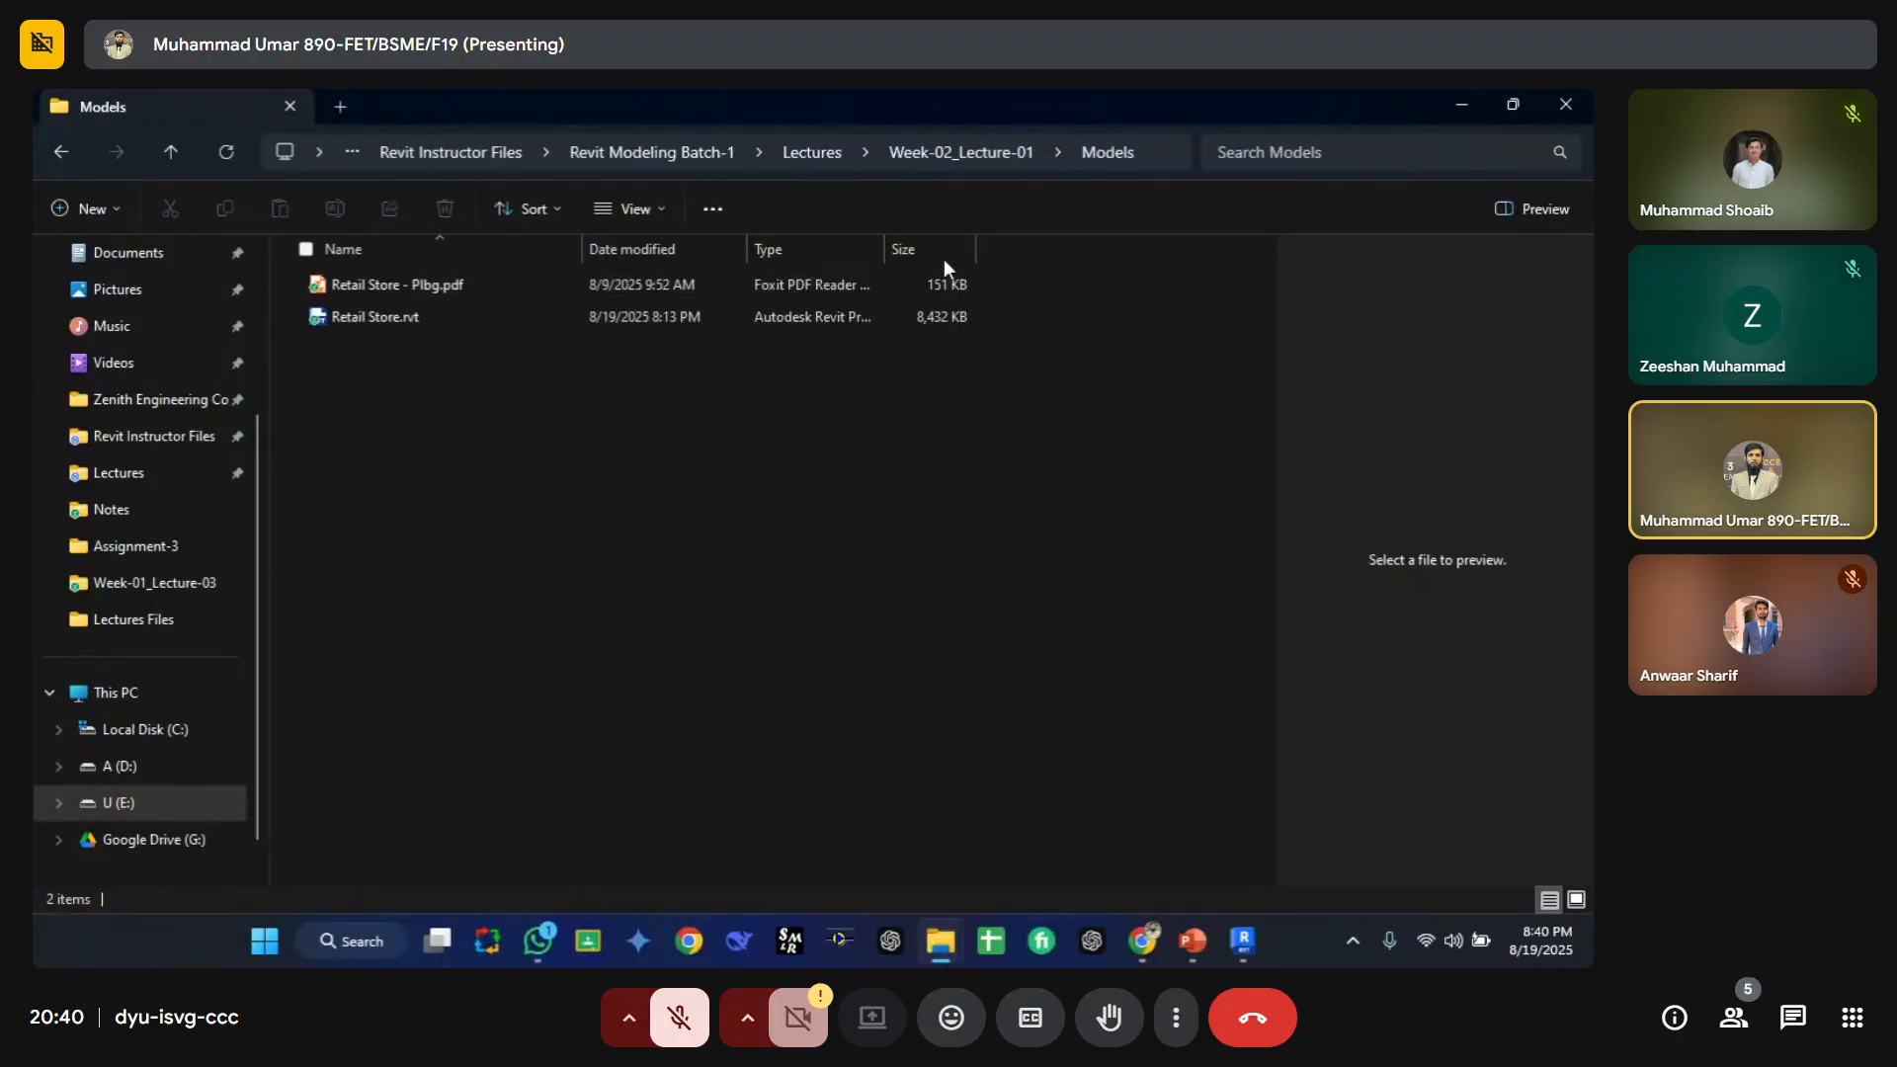
pyautogui.click(1160, 164)
pyautogui.hotkey('ctrl', 'c')
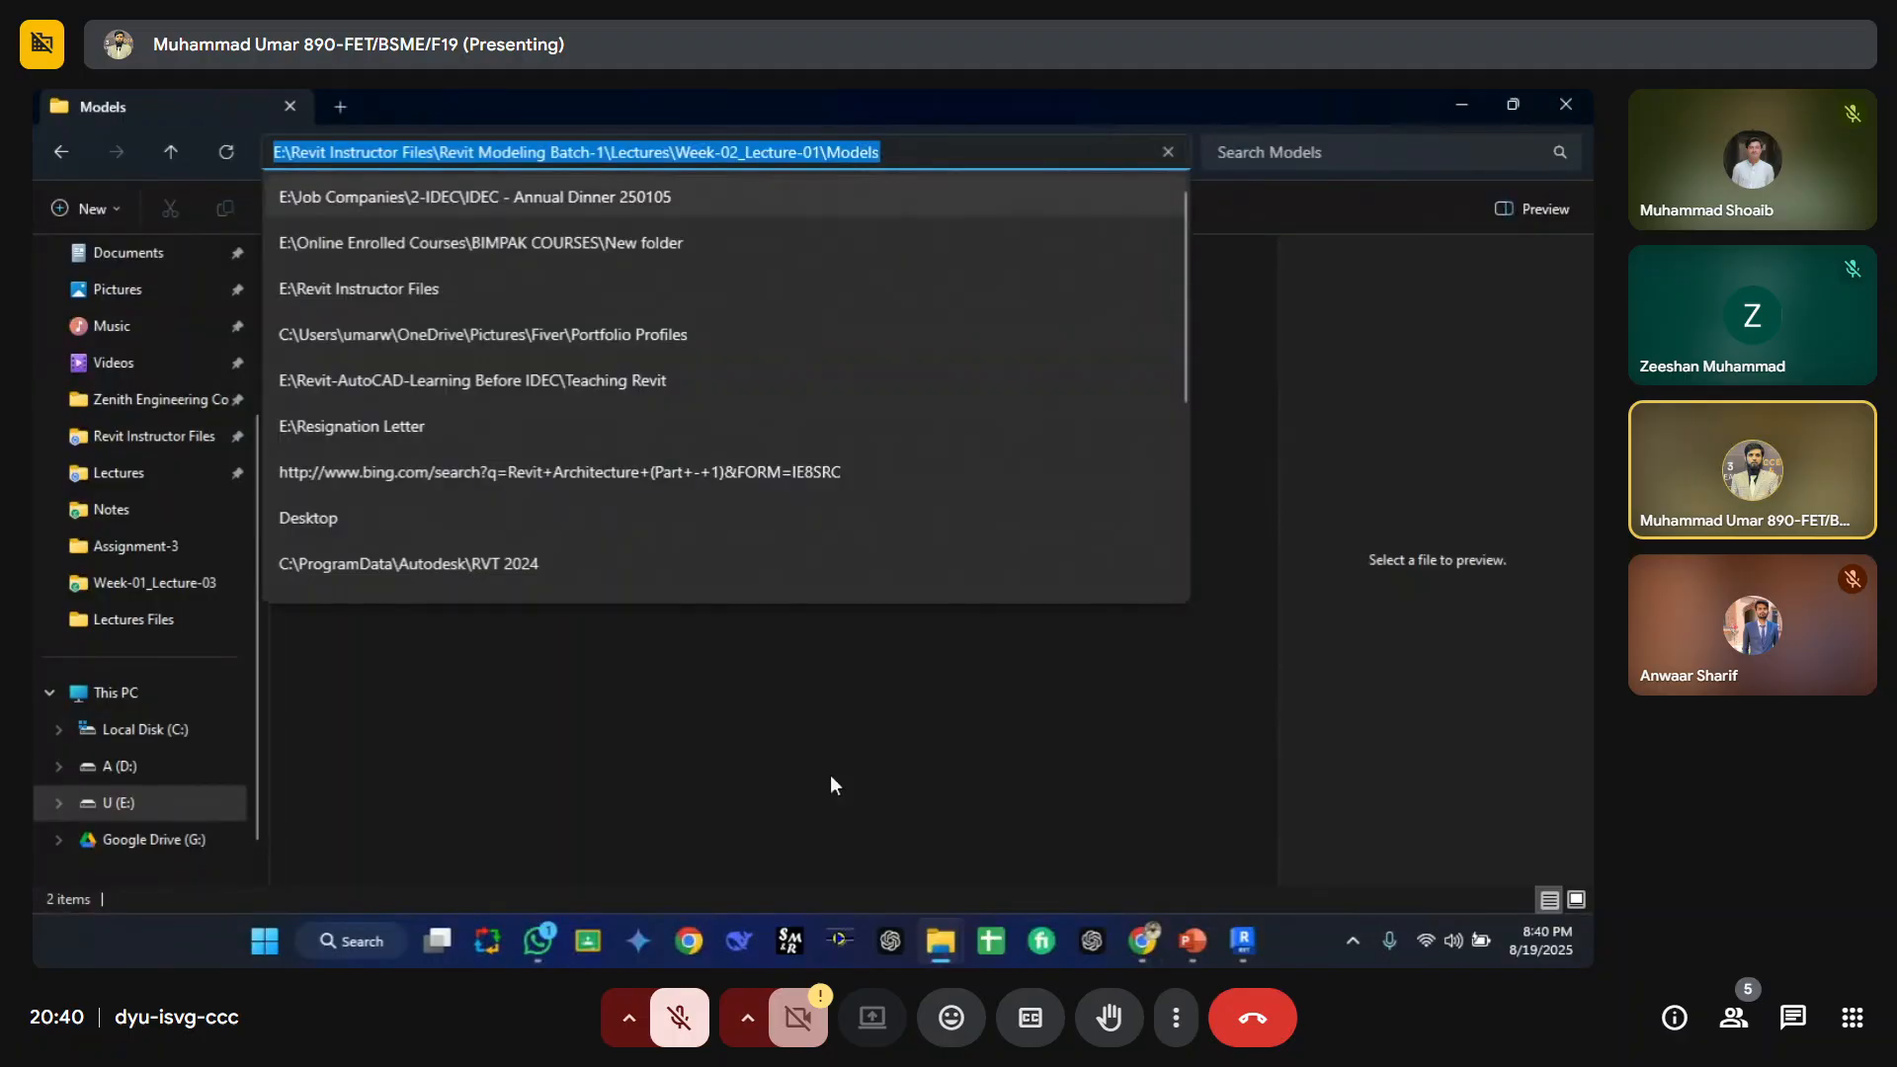
pyautogui.click(830, 775)
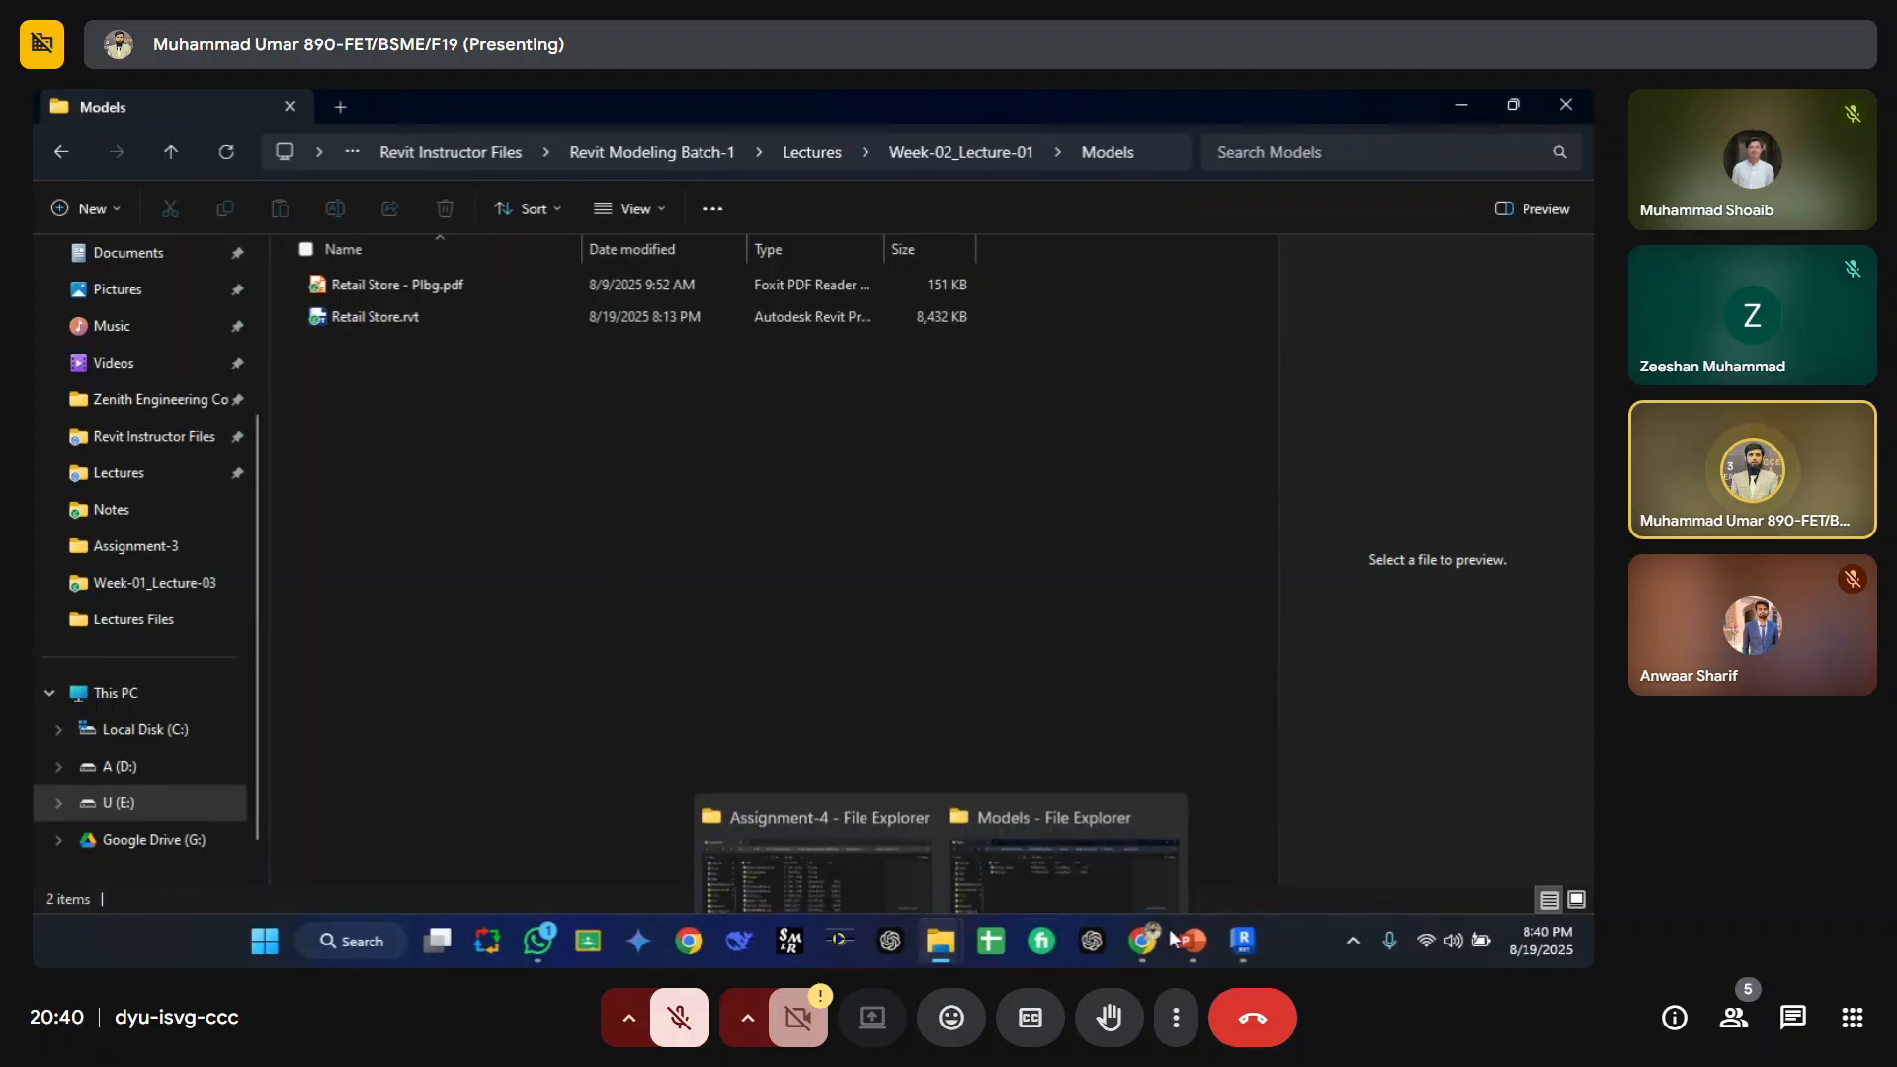
pyautogui.click(1253, 850)
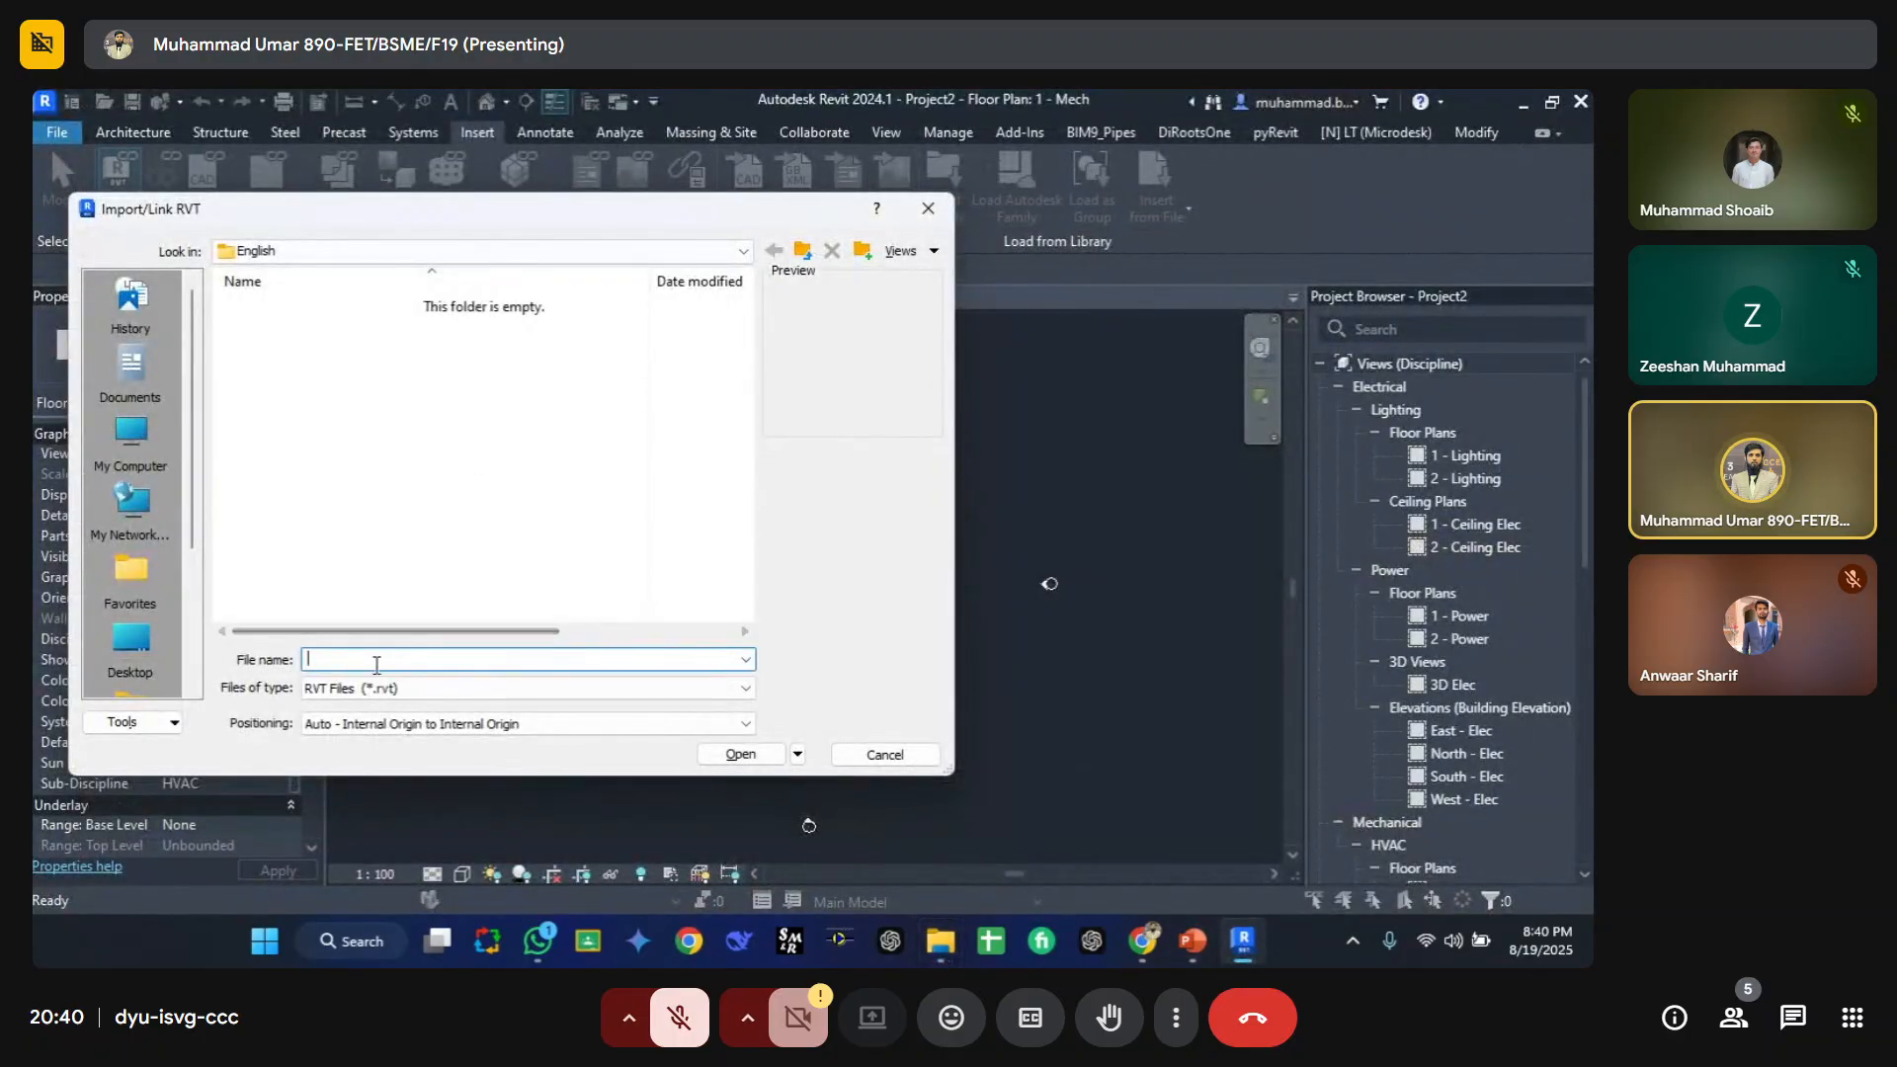
# Step: Link Retail Store.rvt from the pasted Models folder with Auto - Internal Origin to Internal Origin positioning
pyautogui.hotkey('ctrl', 'v')
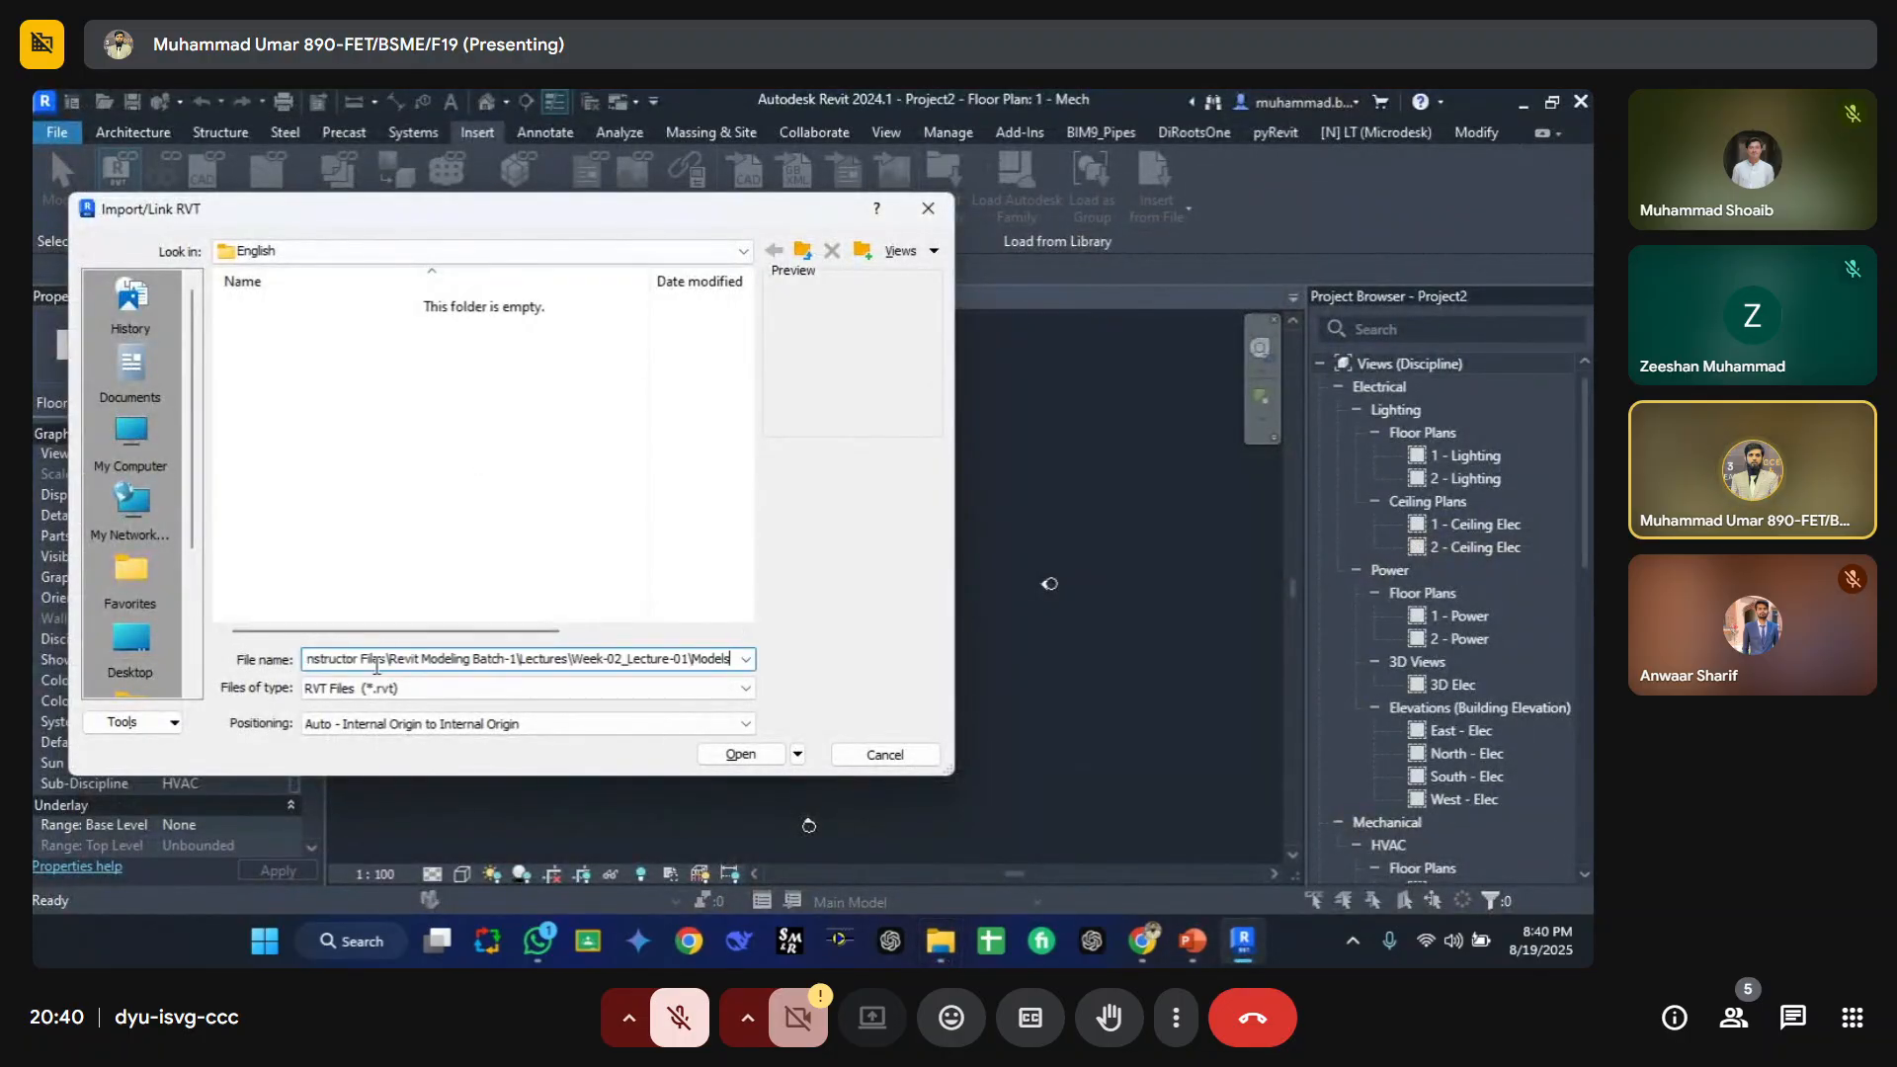
pyautogui.click(740, 754)
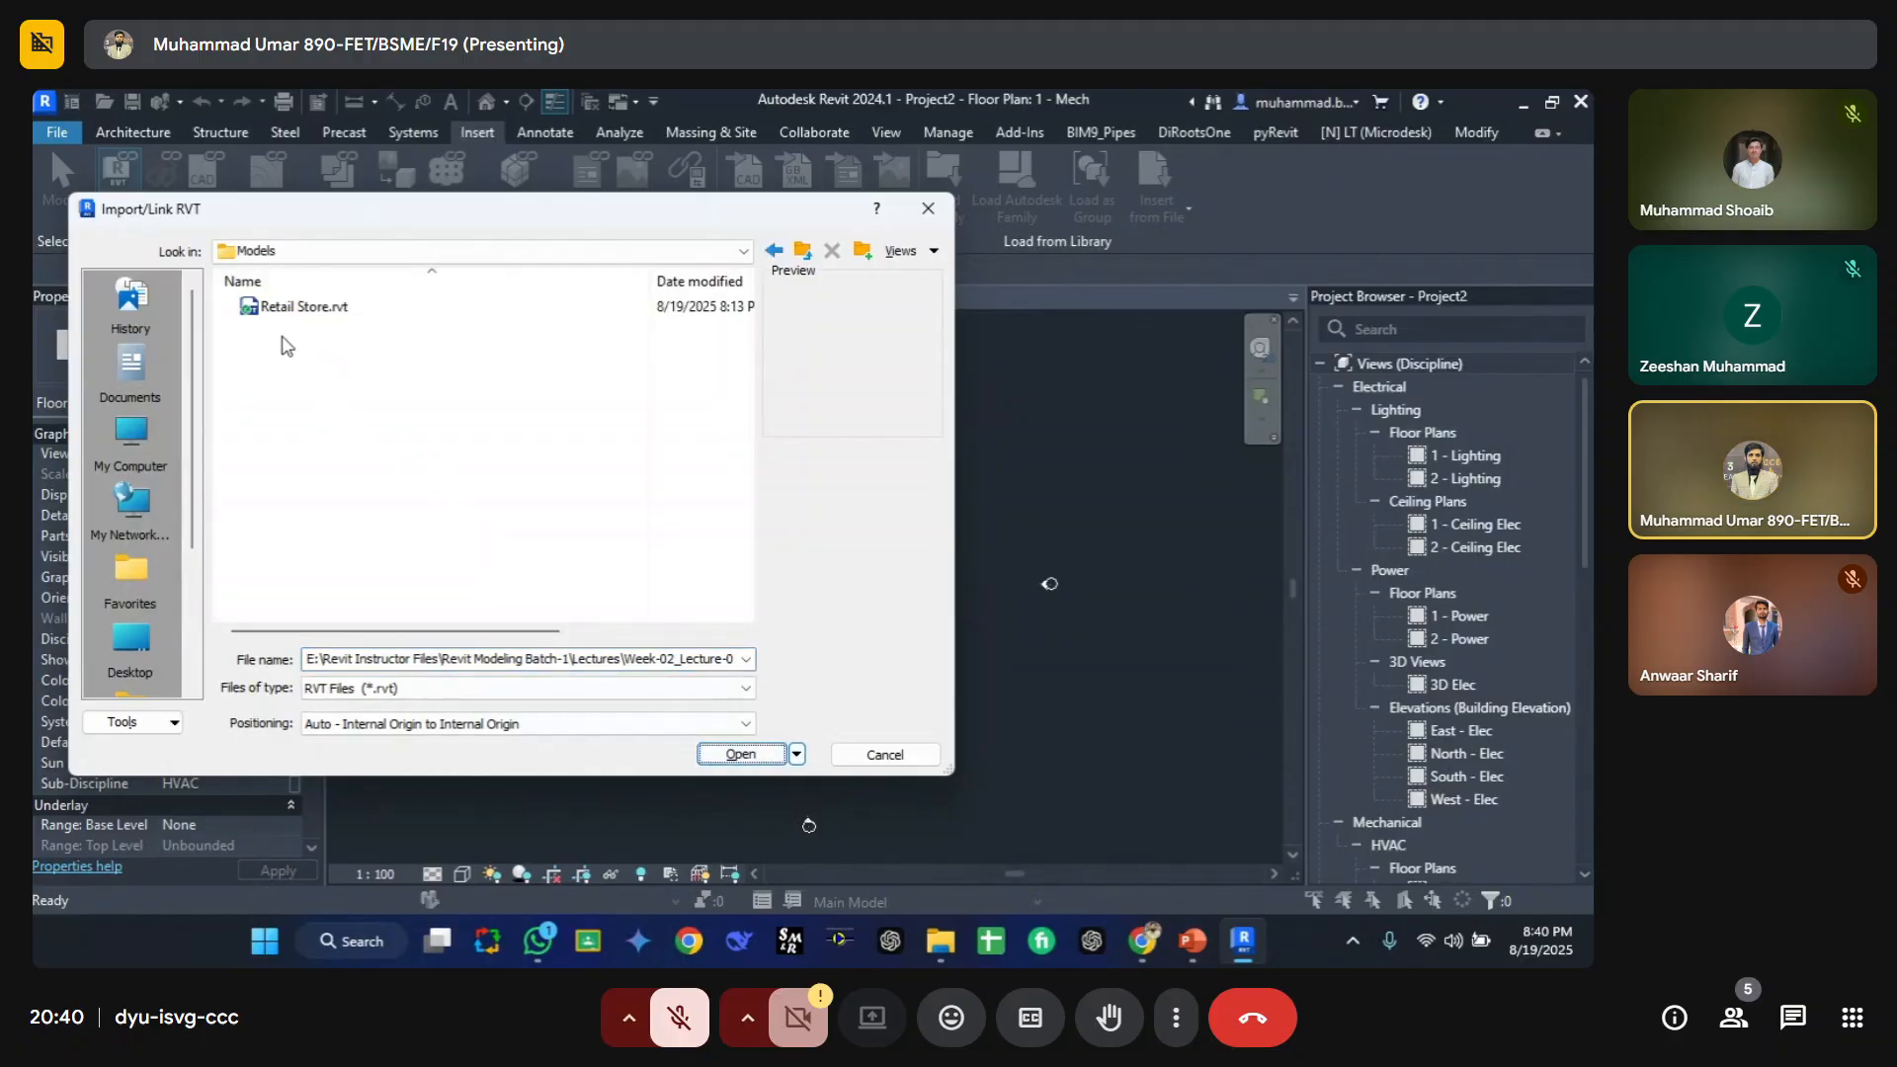
pyautogui.click(292, 308)
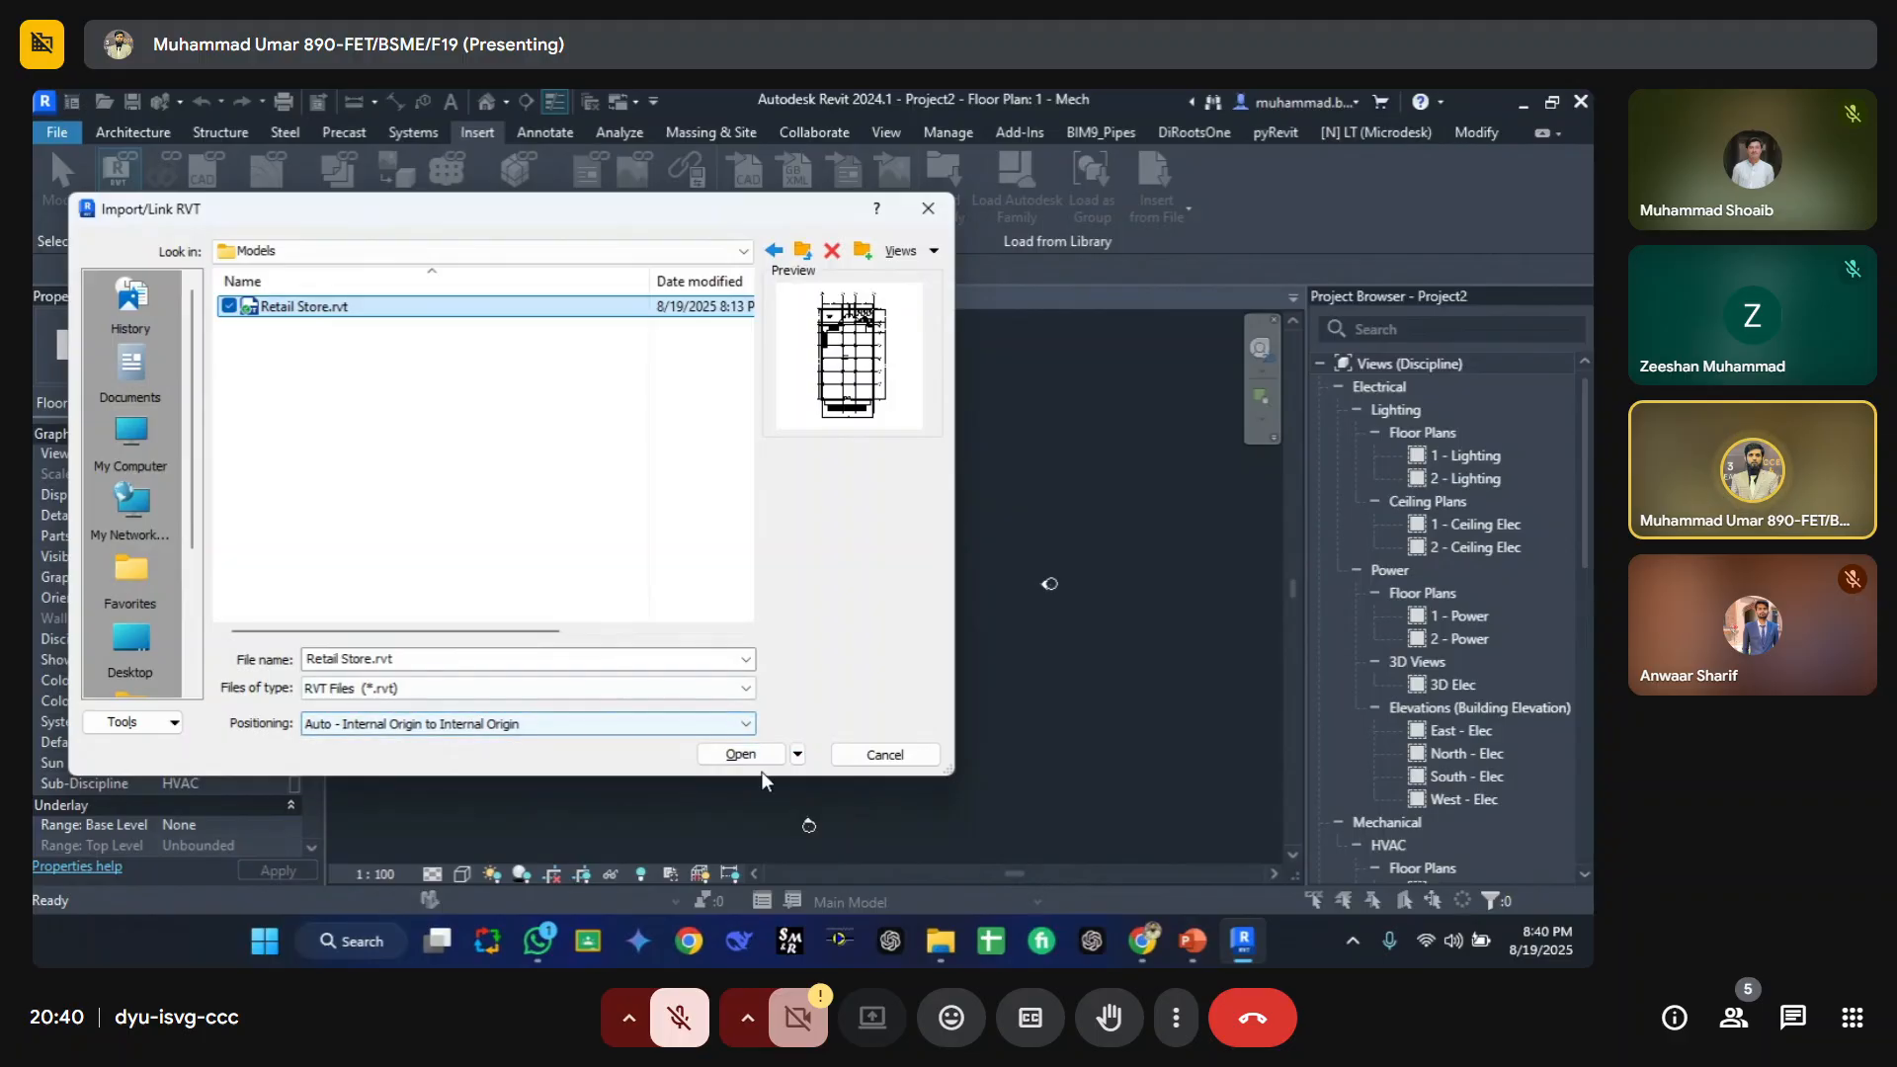
pyautogui.click(740, 754)
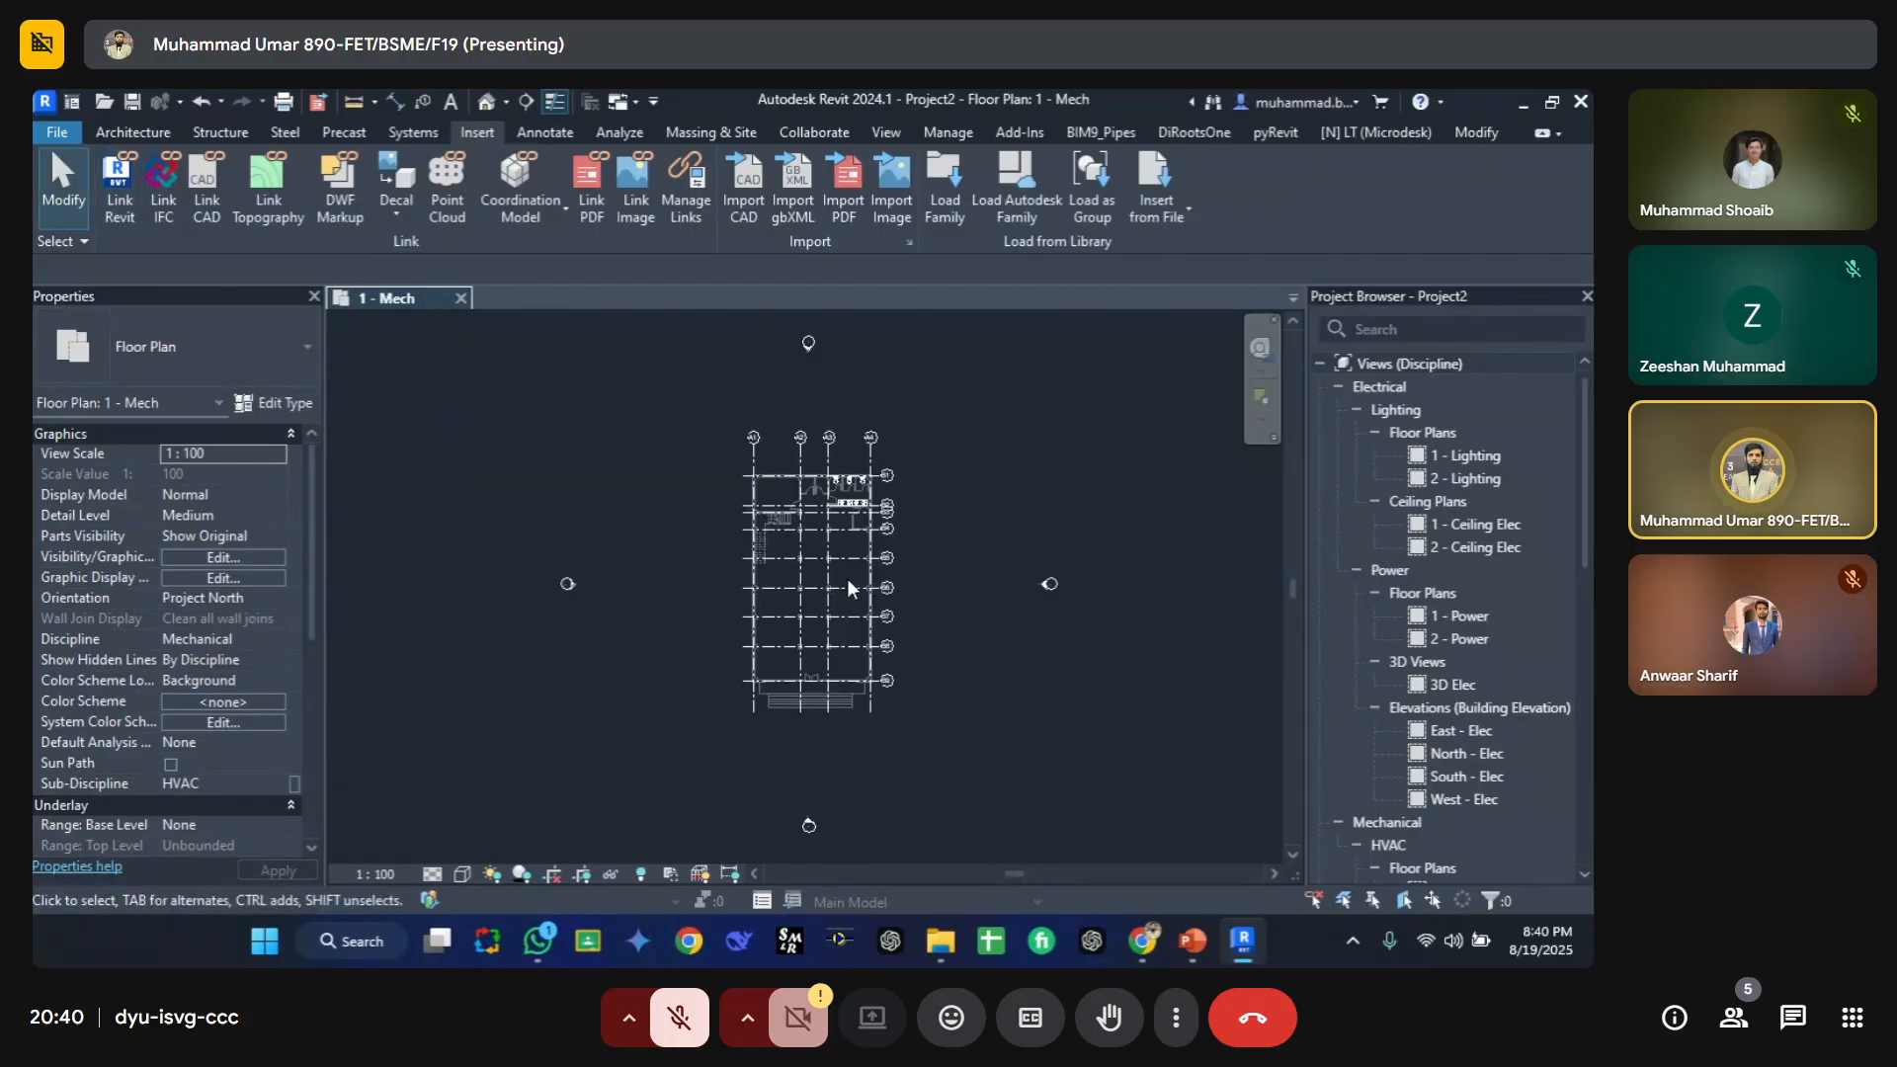
# Step: Hide the Grids annotation category in the 1 - Mech view's visibility/graphic overrides and apply
pyautogui.scroll(5, 868, 480)
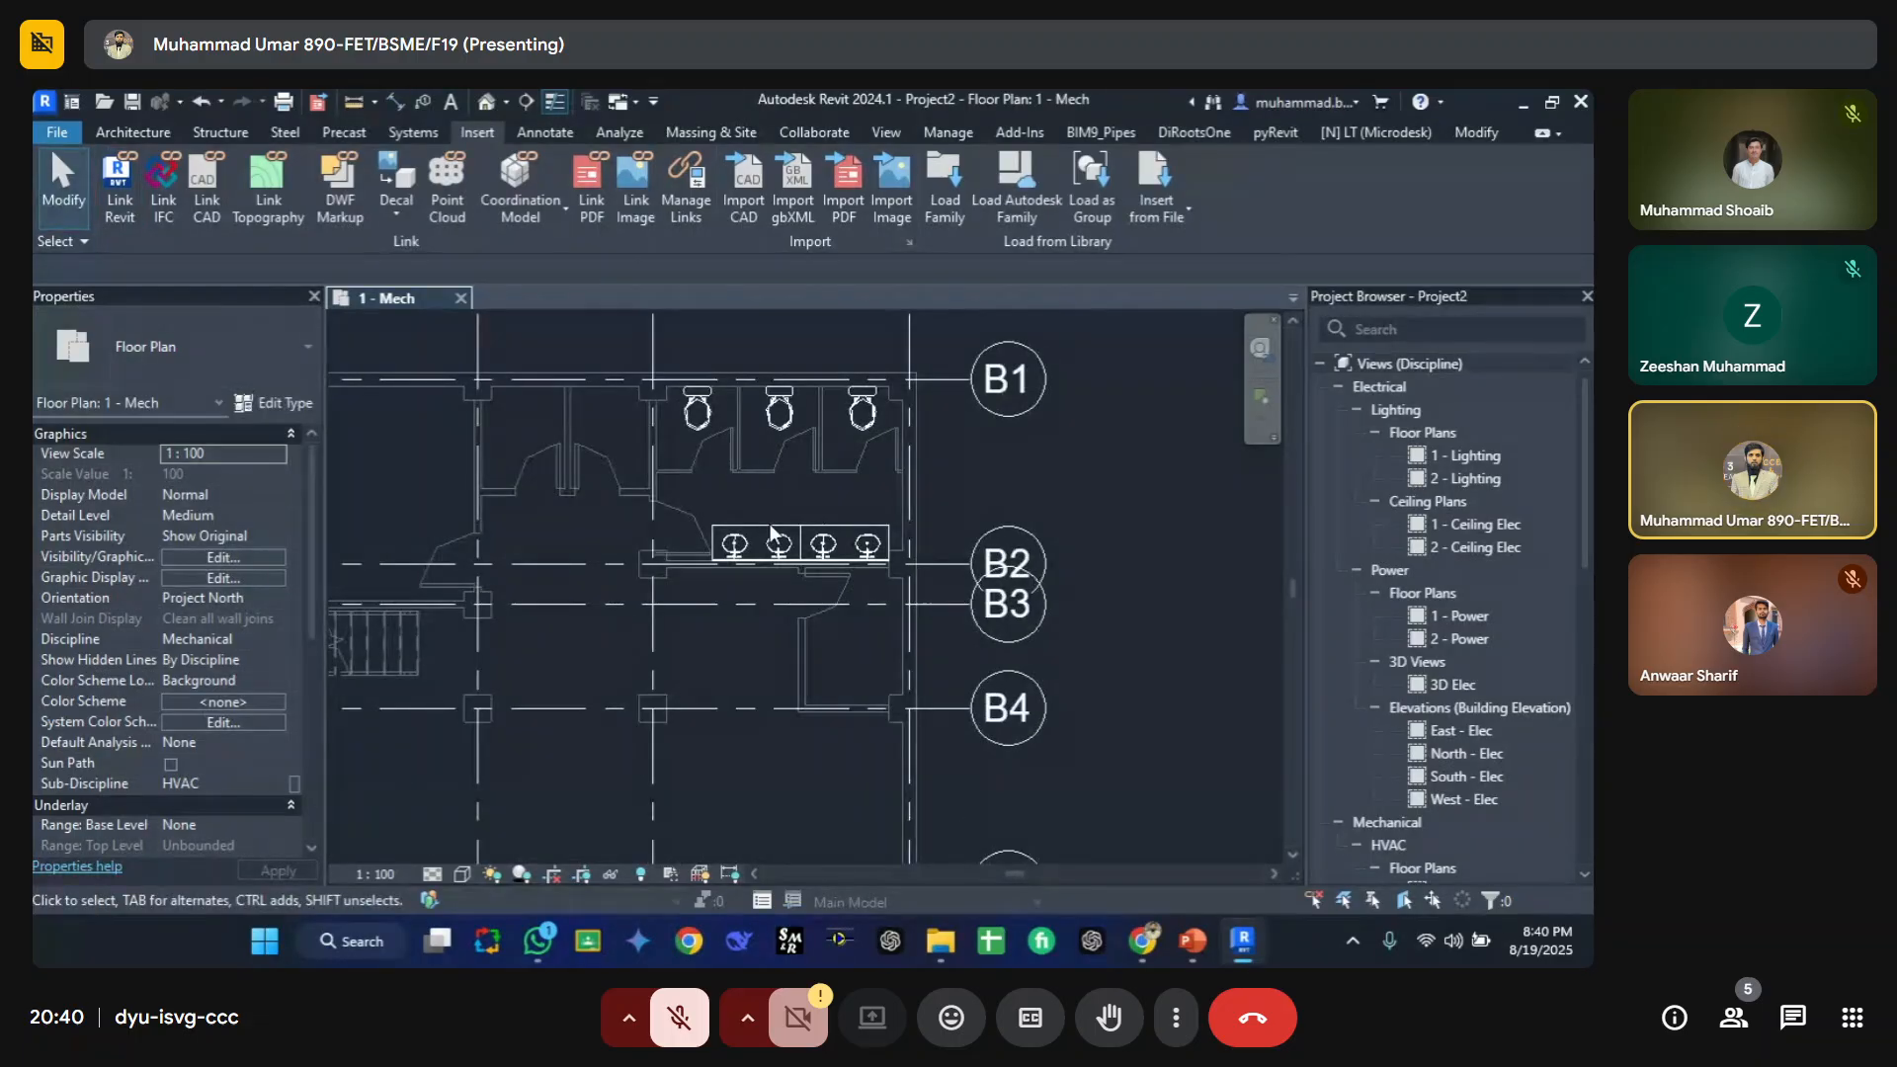
pyautogui.scroll(-3, 803, 456)
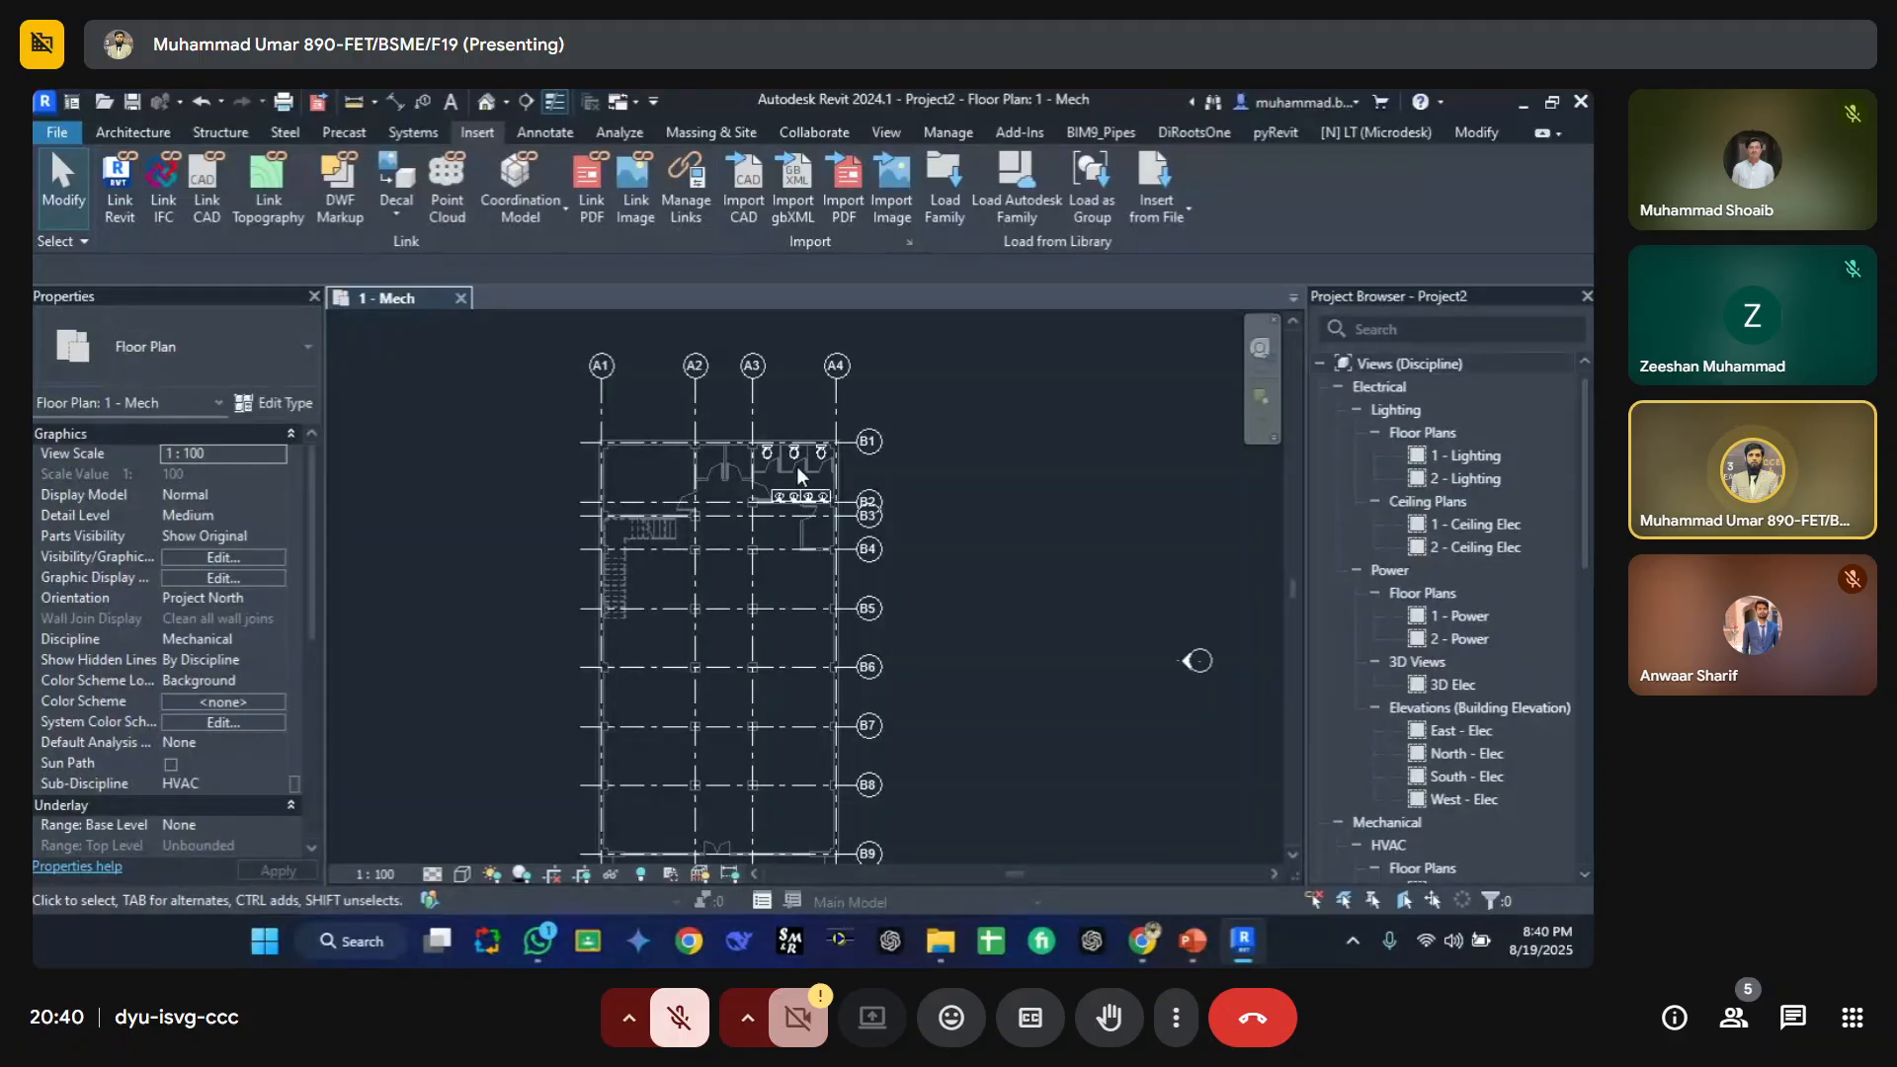
pyautogui.scroll(4, 800, 477)
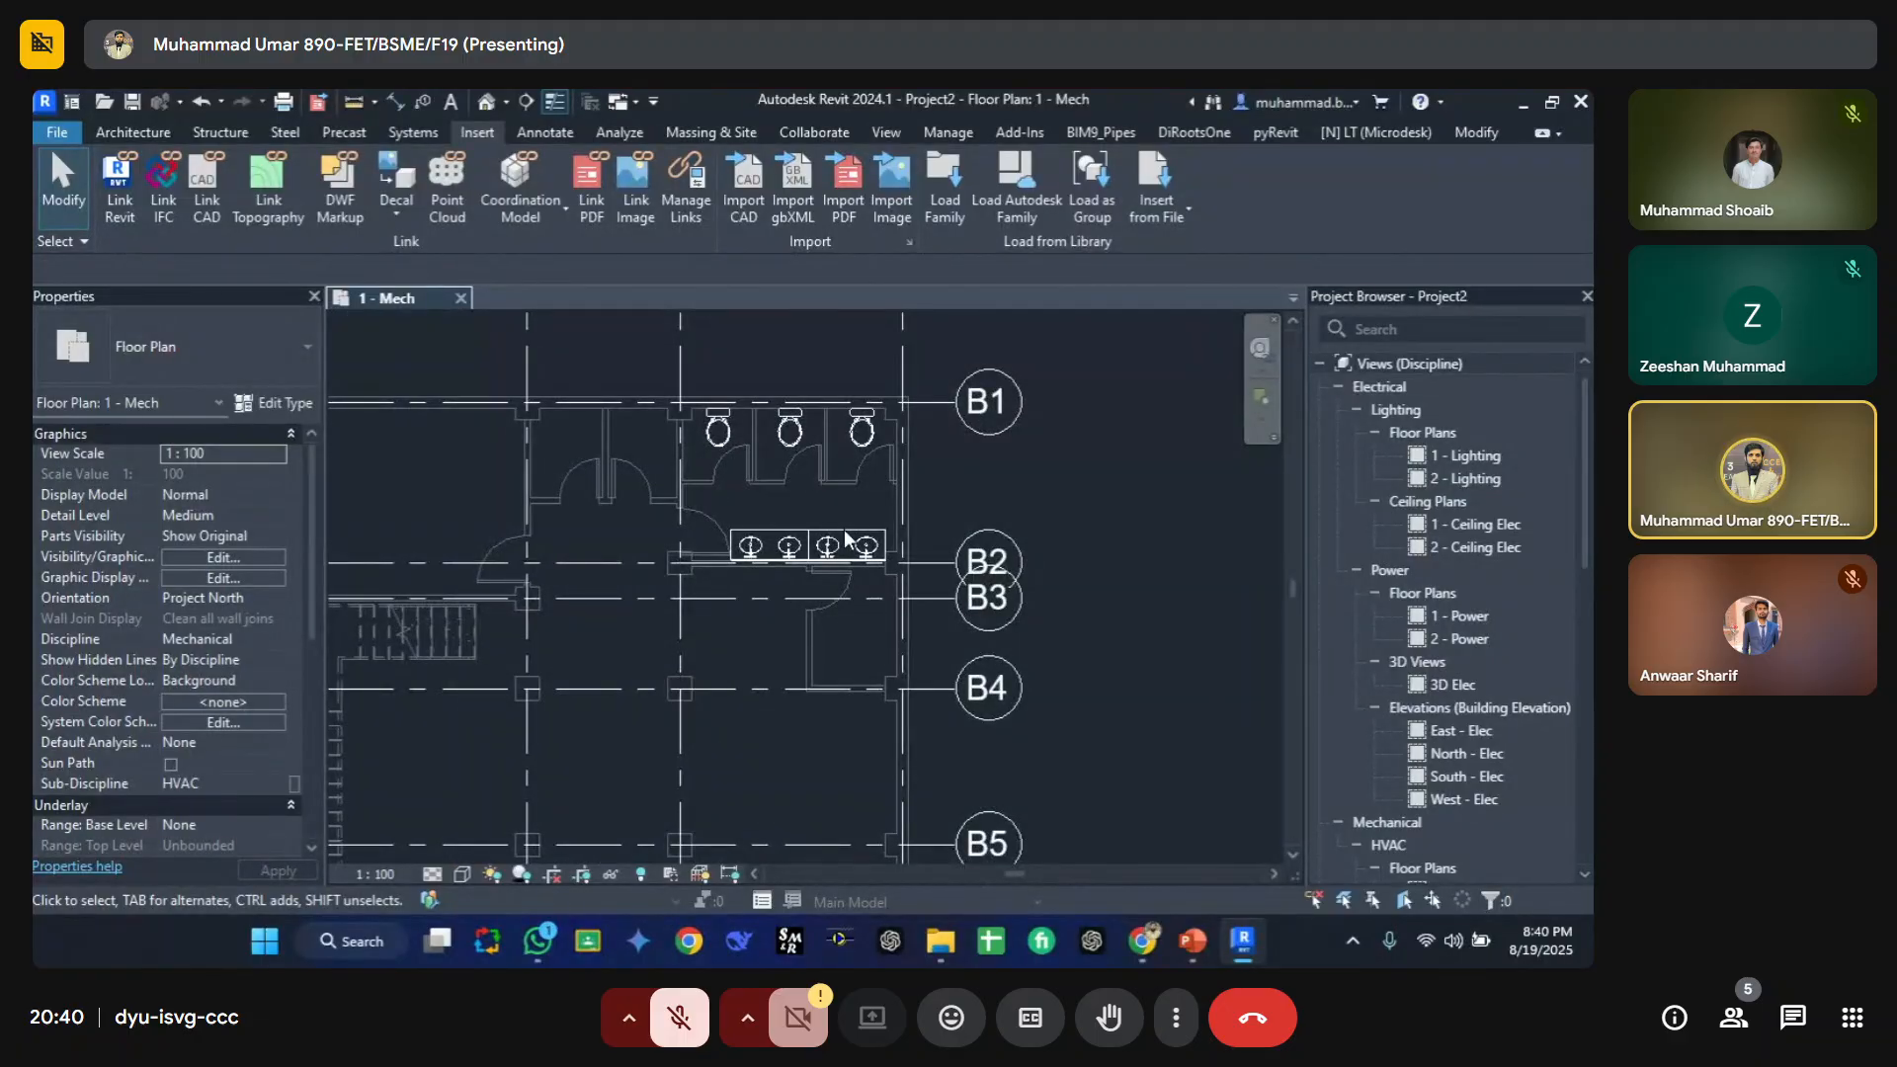
pyautogui.scroll(-4, 775, 501)
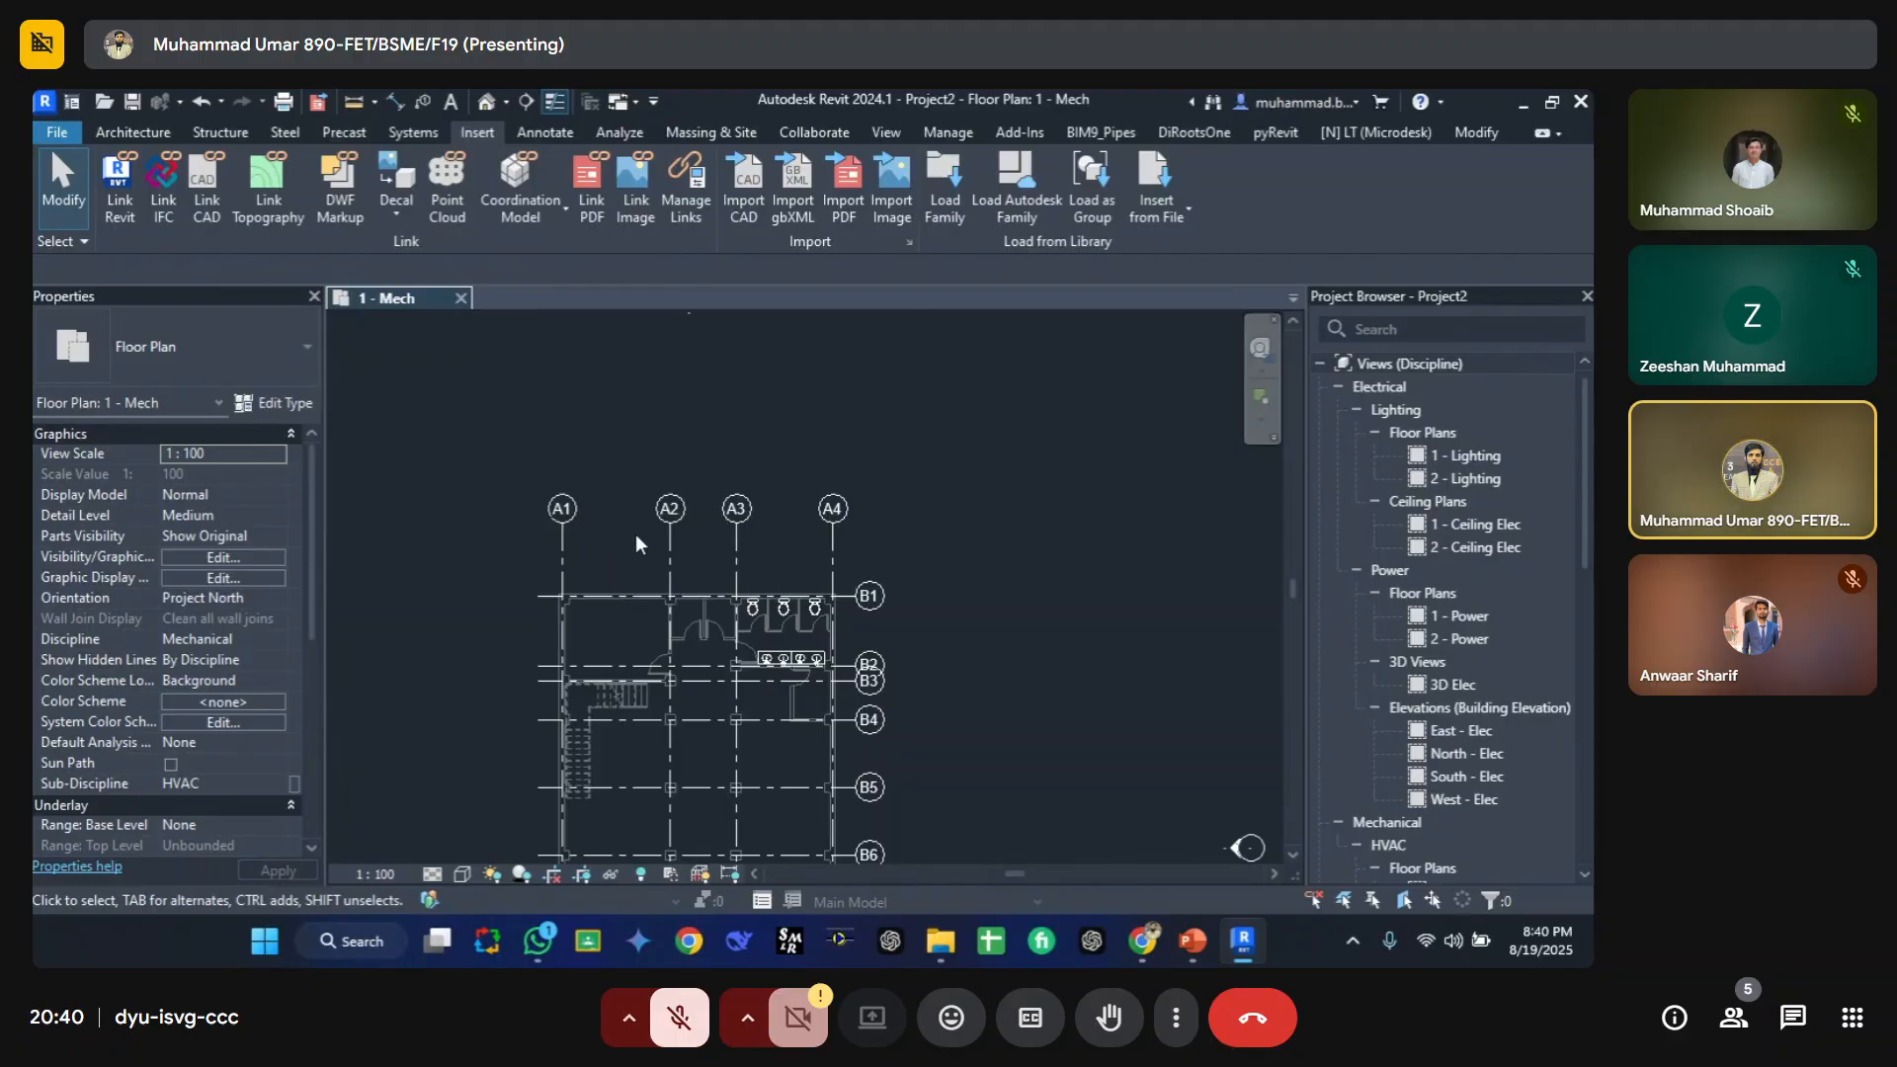
pyautogui.press('g')
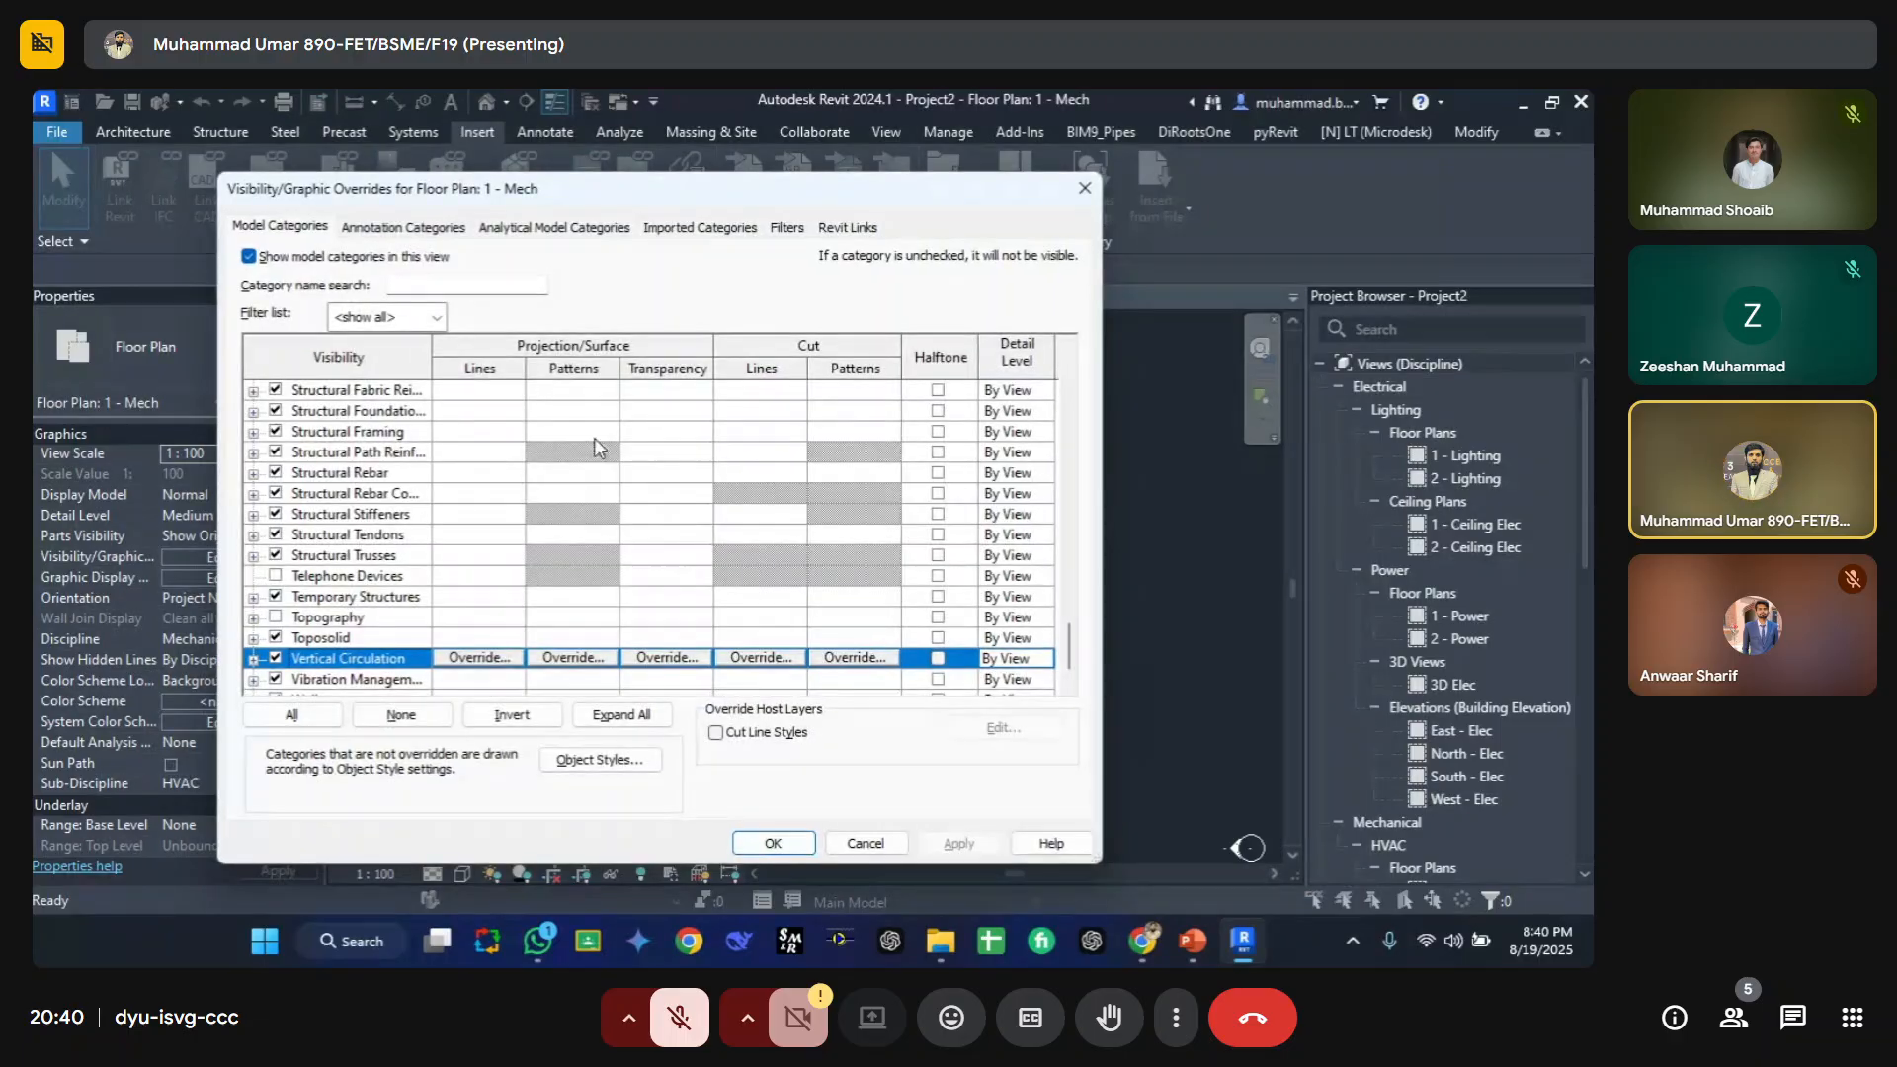
pyautogui.click(407, 229)
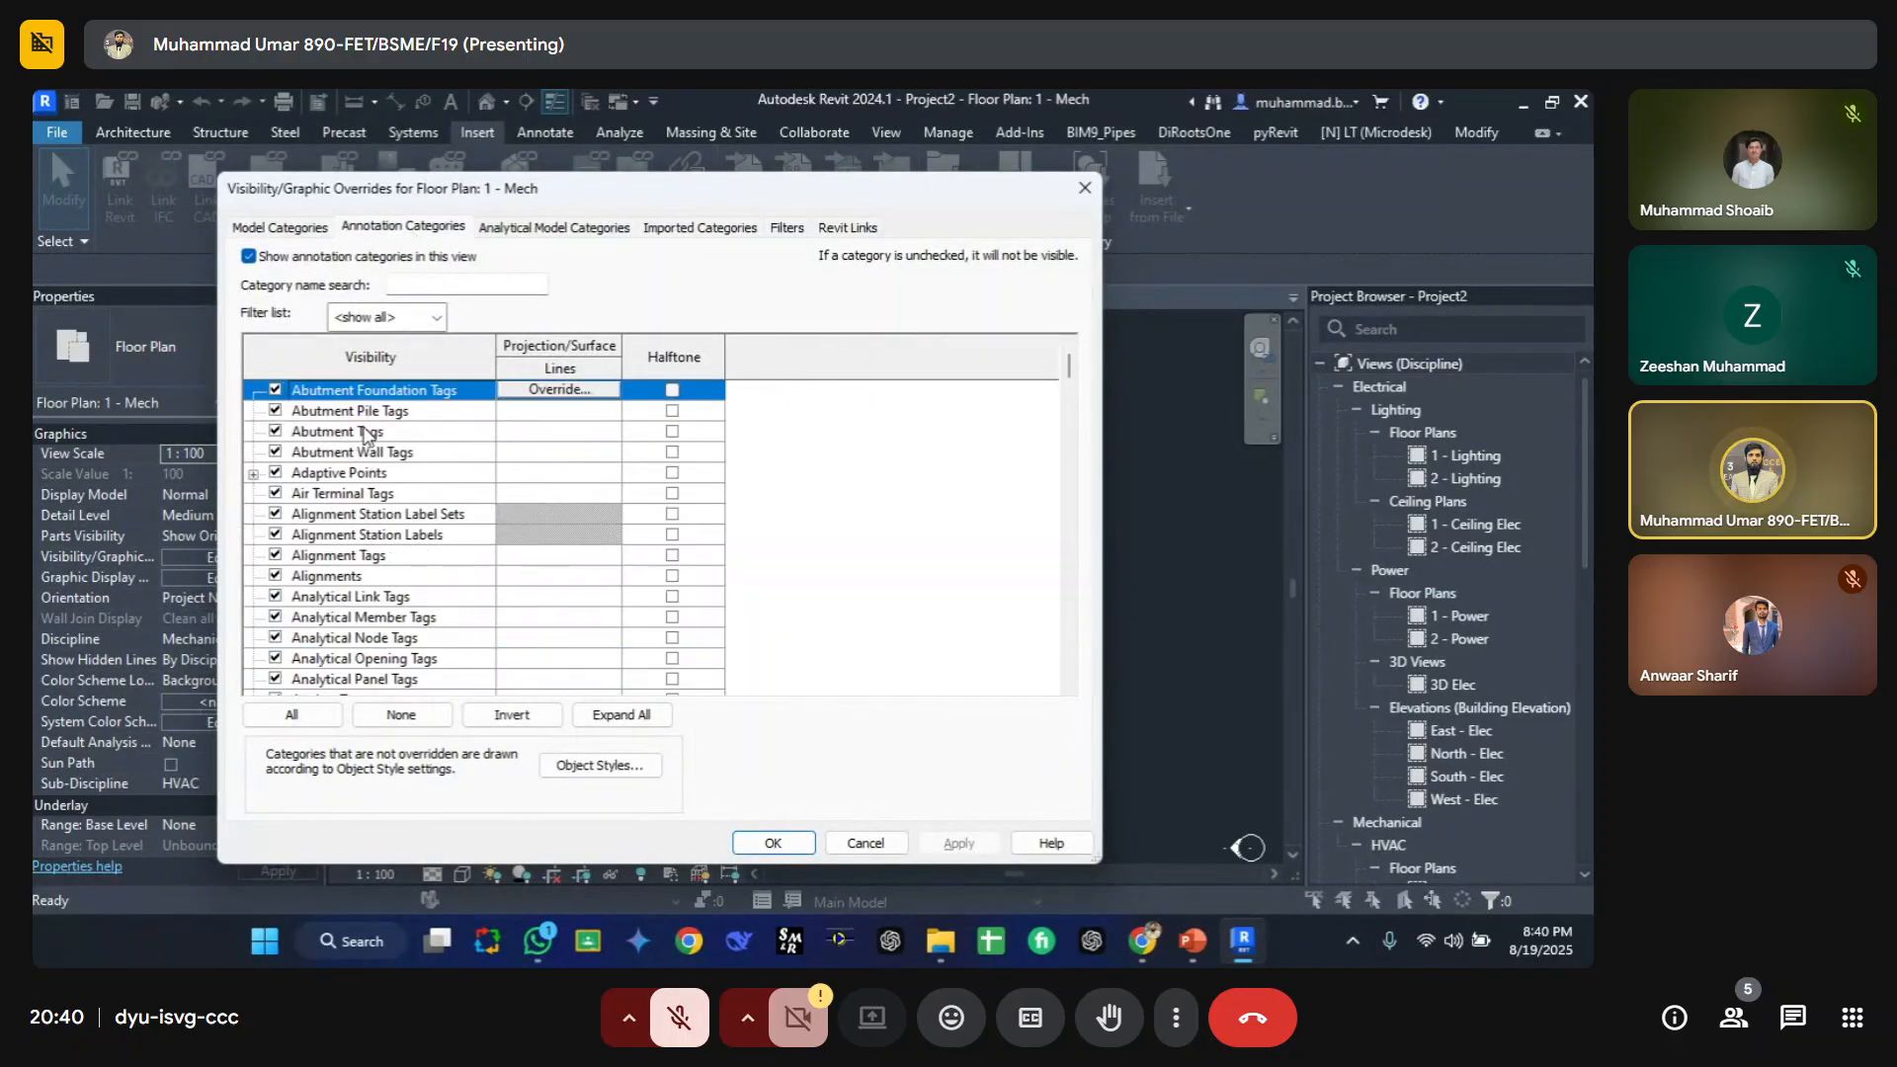
pyautogui.click(366, 432)
pyautogui.press('g')
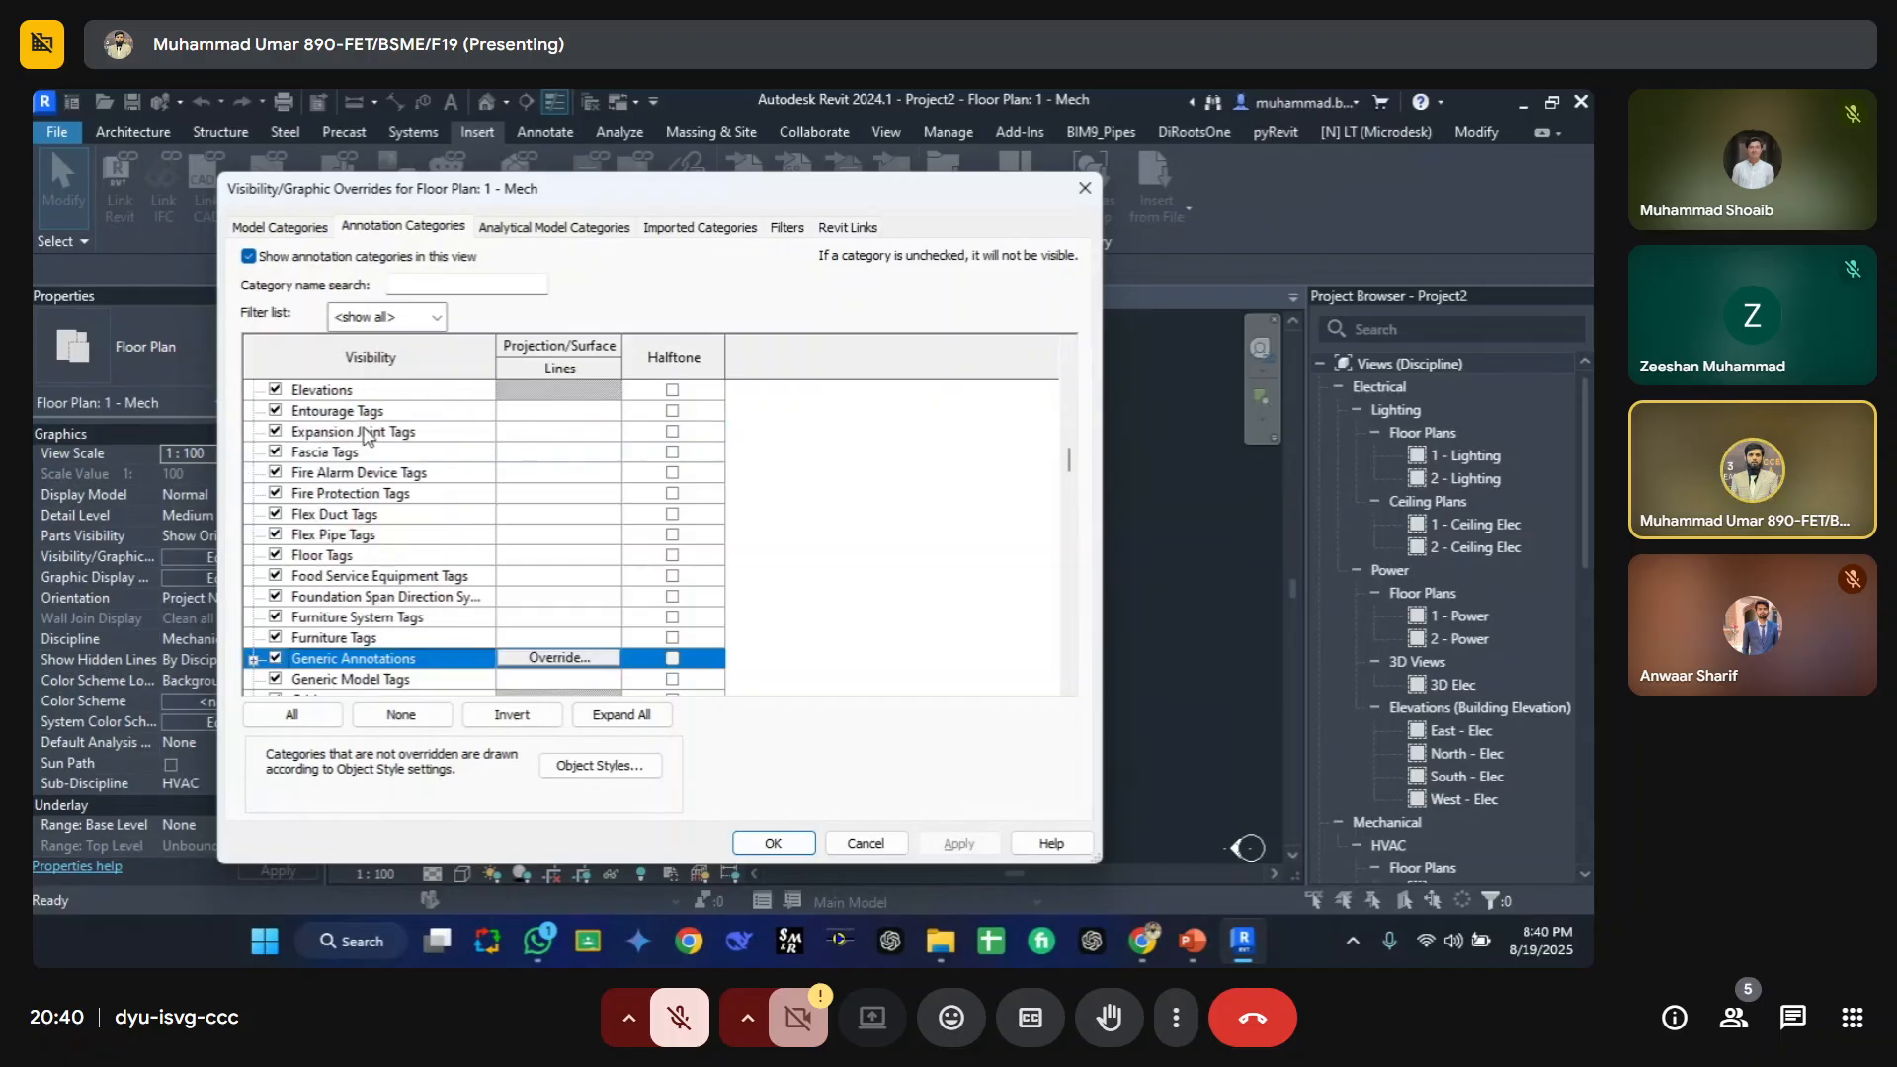
pyautogui.scroll(-4, 363, 599)
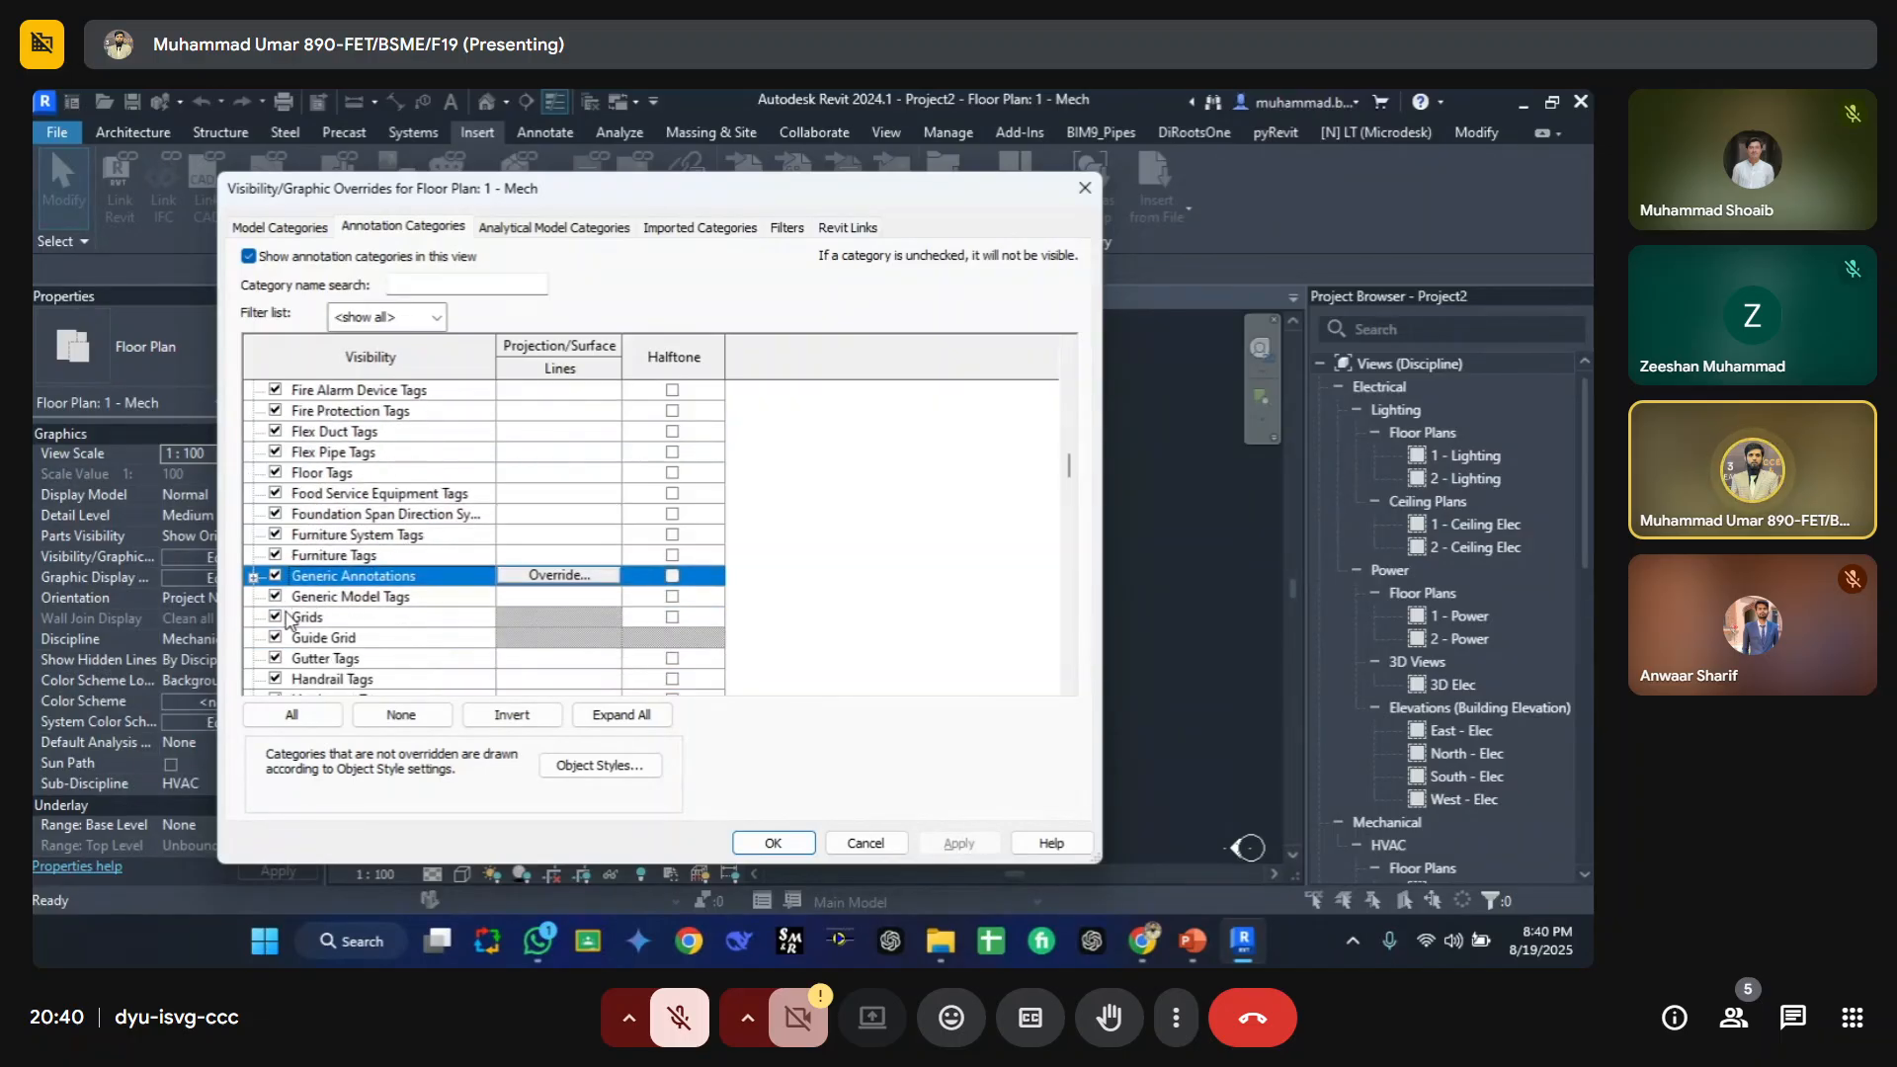
pyautogui.click(276, 616)
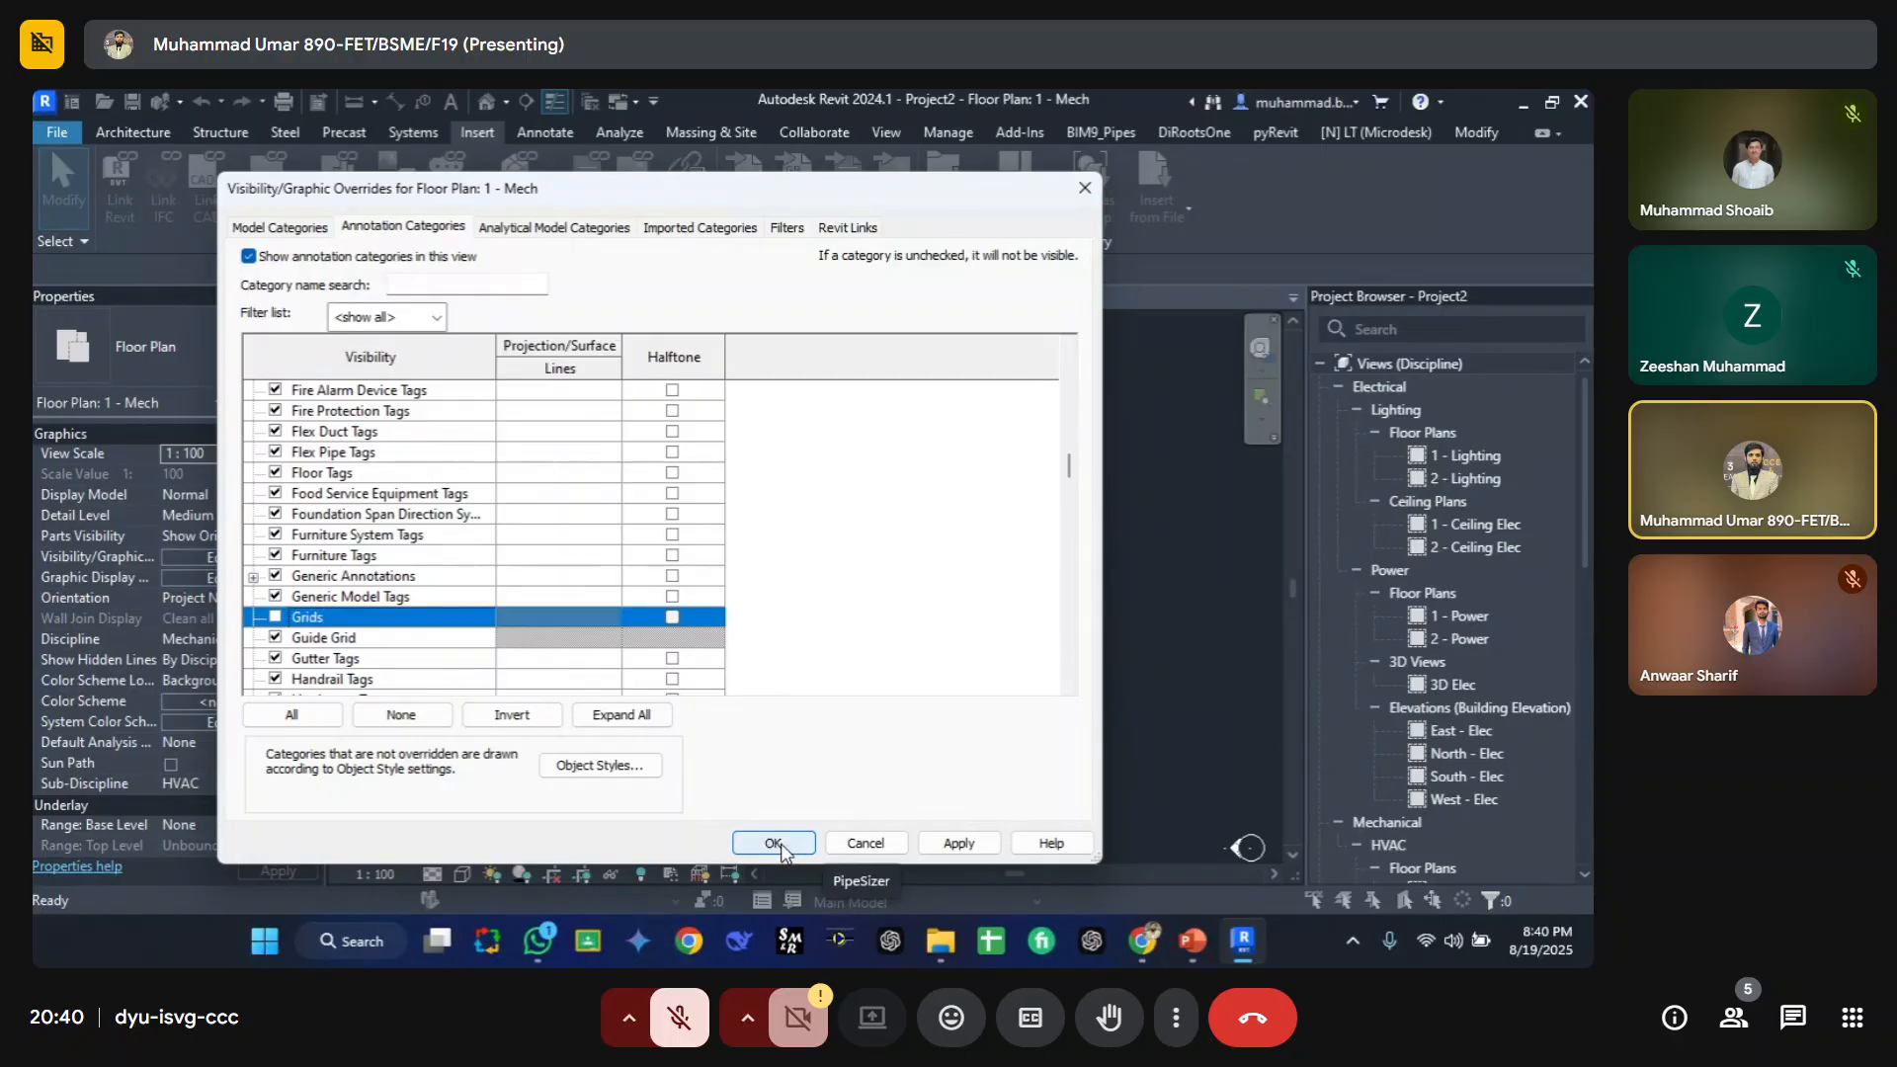
pyautogui.click(954, 843)
pyautogui.click(773, 843)
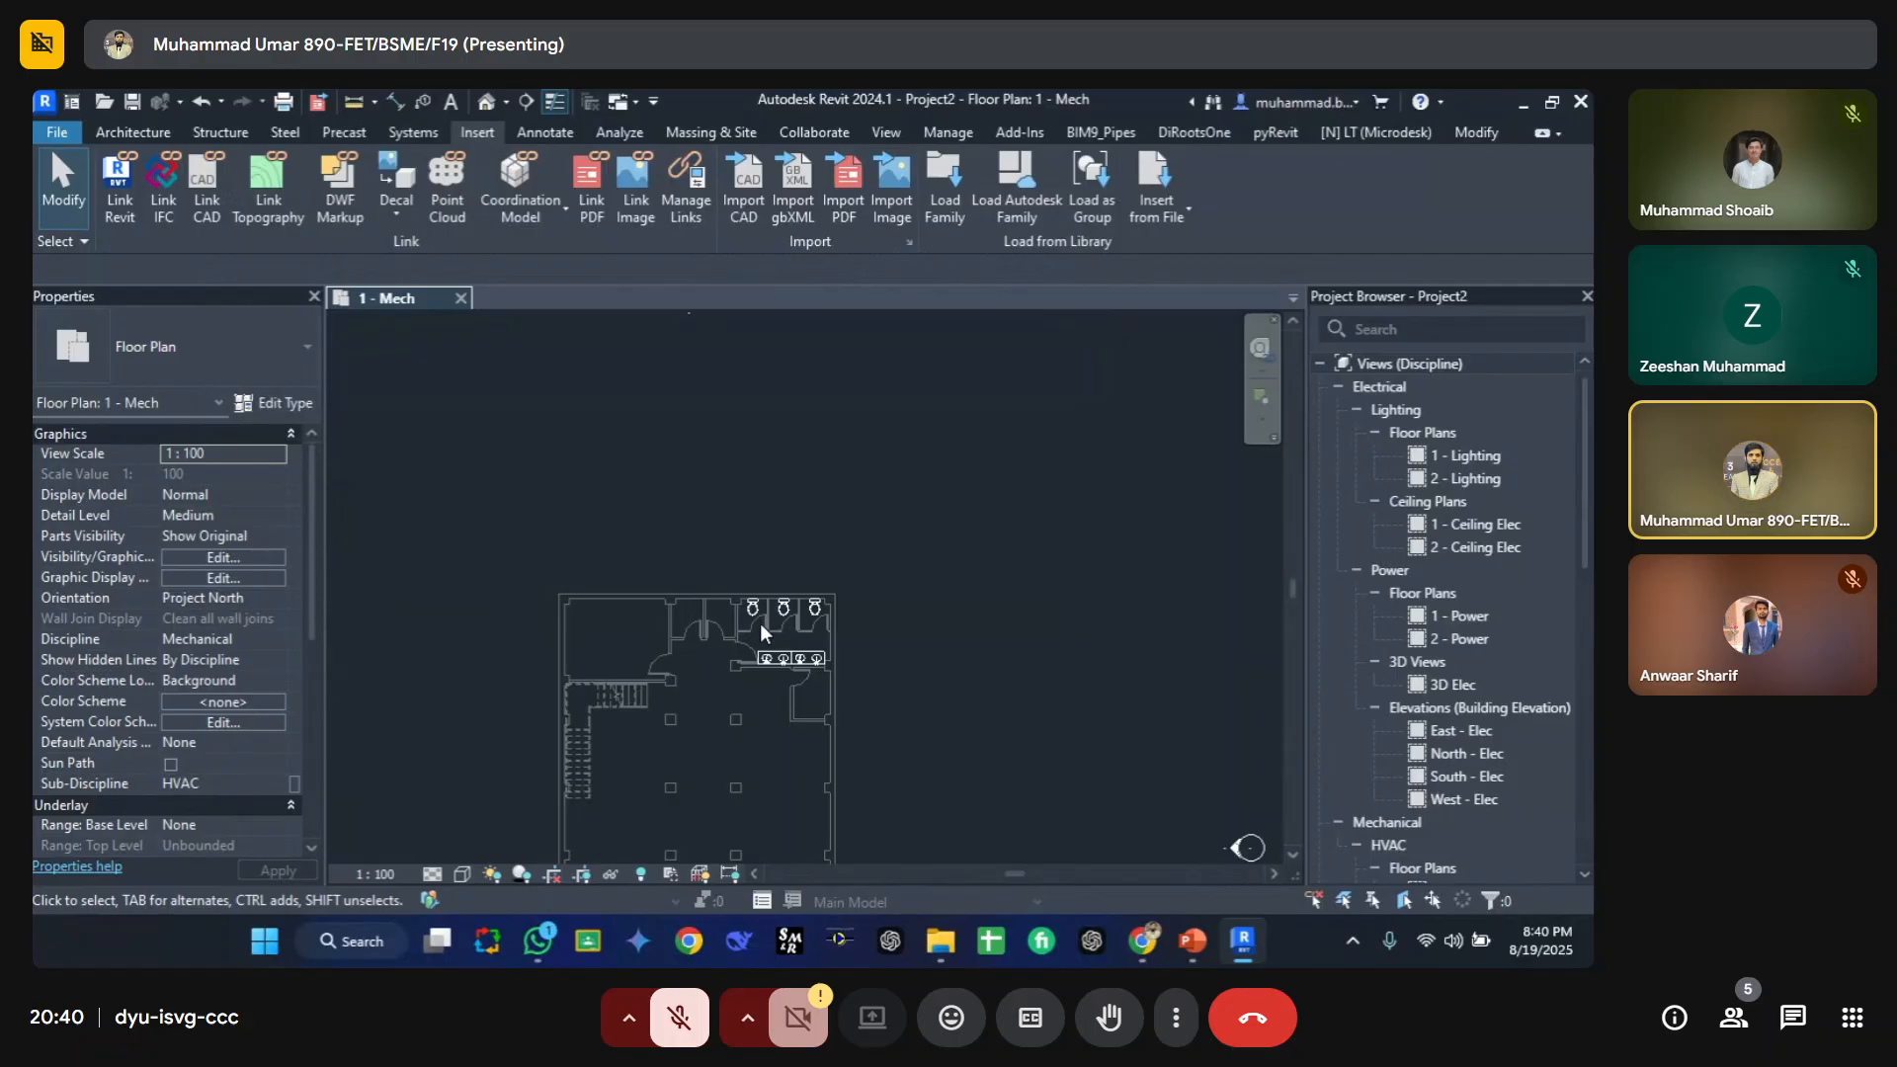
# Step: Draw a horizontal grid line across the plan near the toilet fixtures with the Grid tool
pyautogui.click(130, 133)
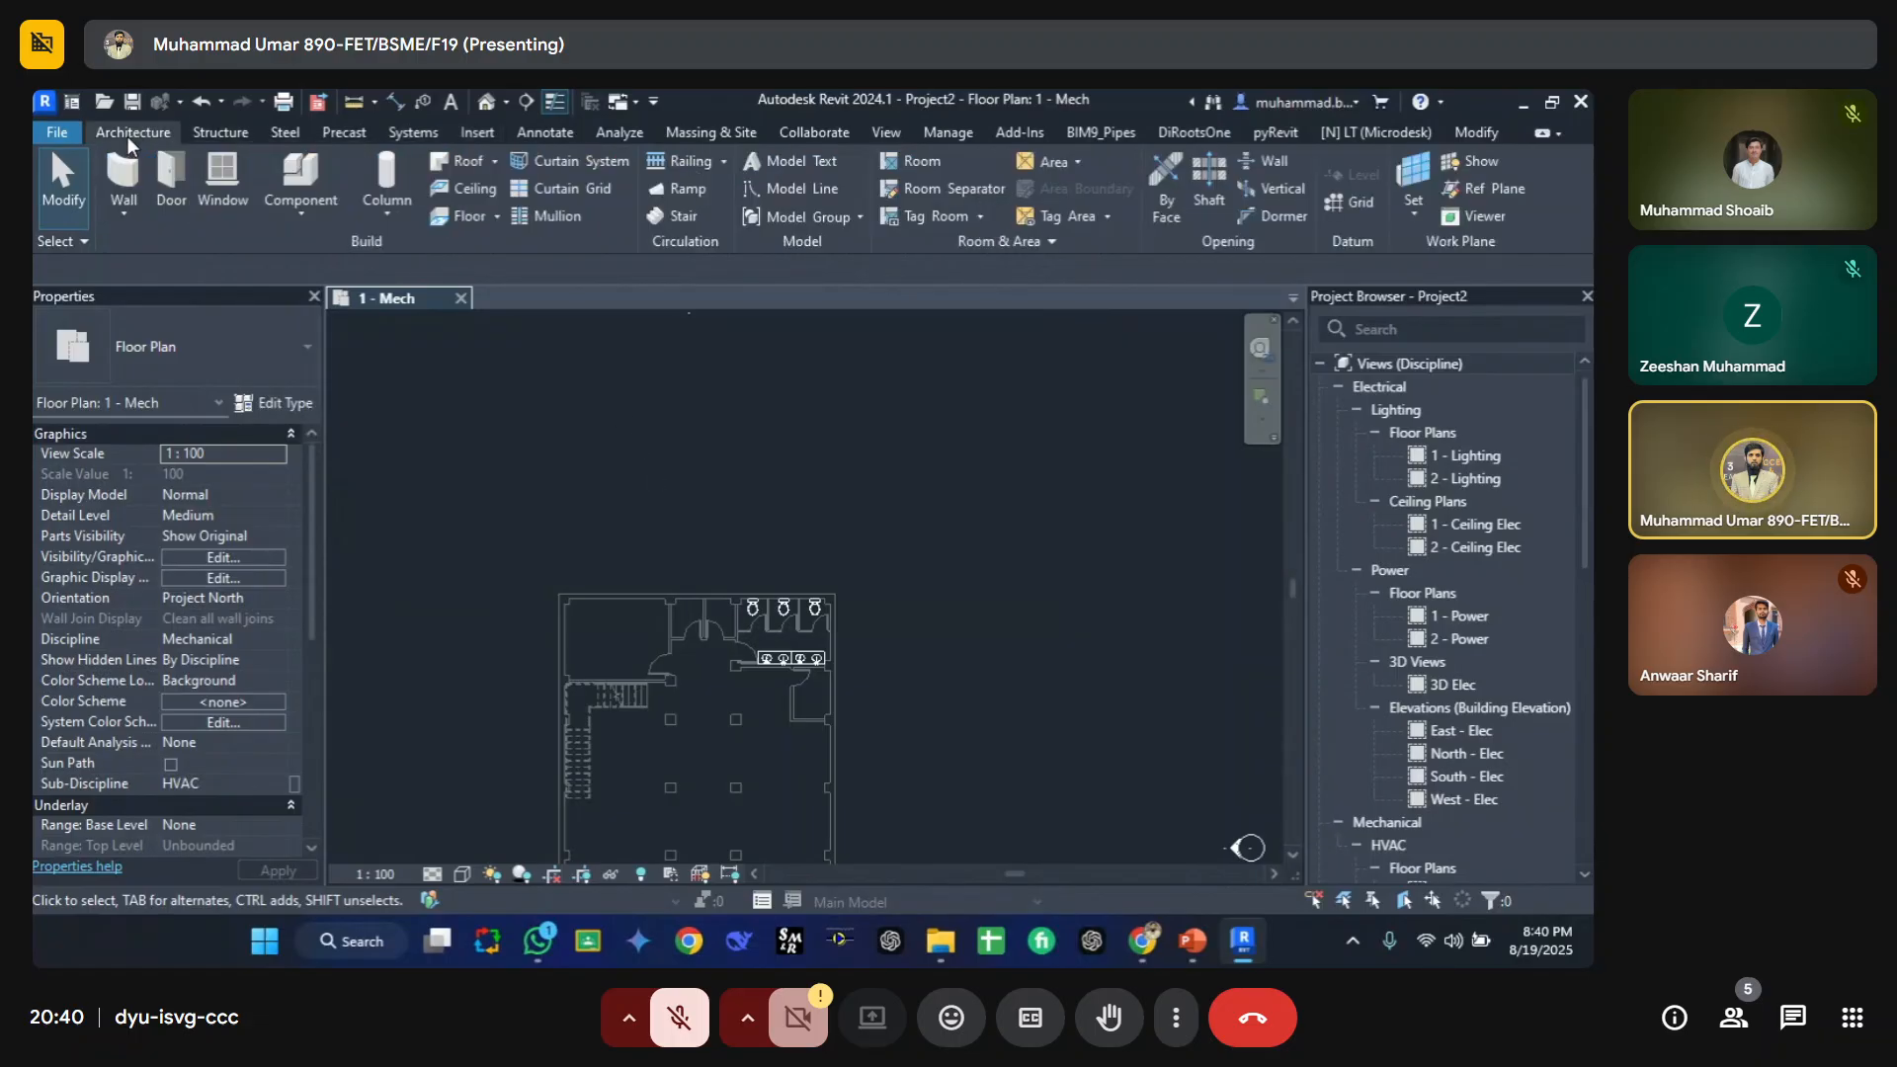
pyautogui.click(1352, 203)
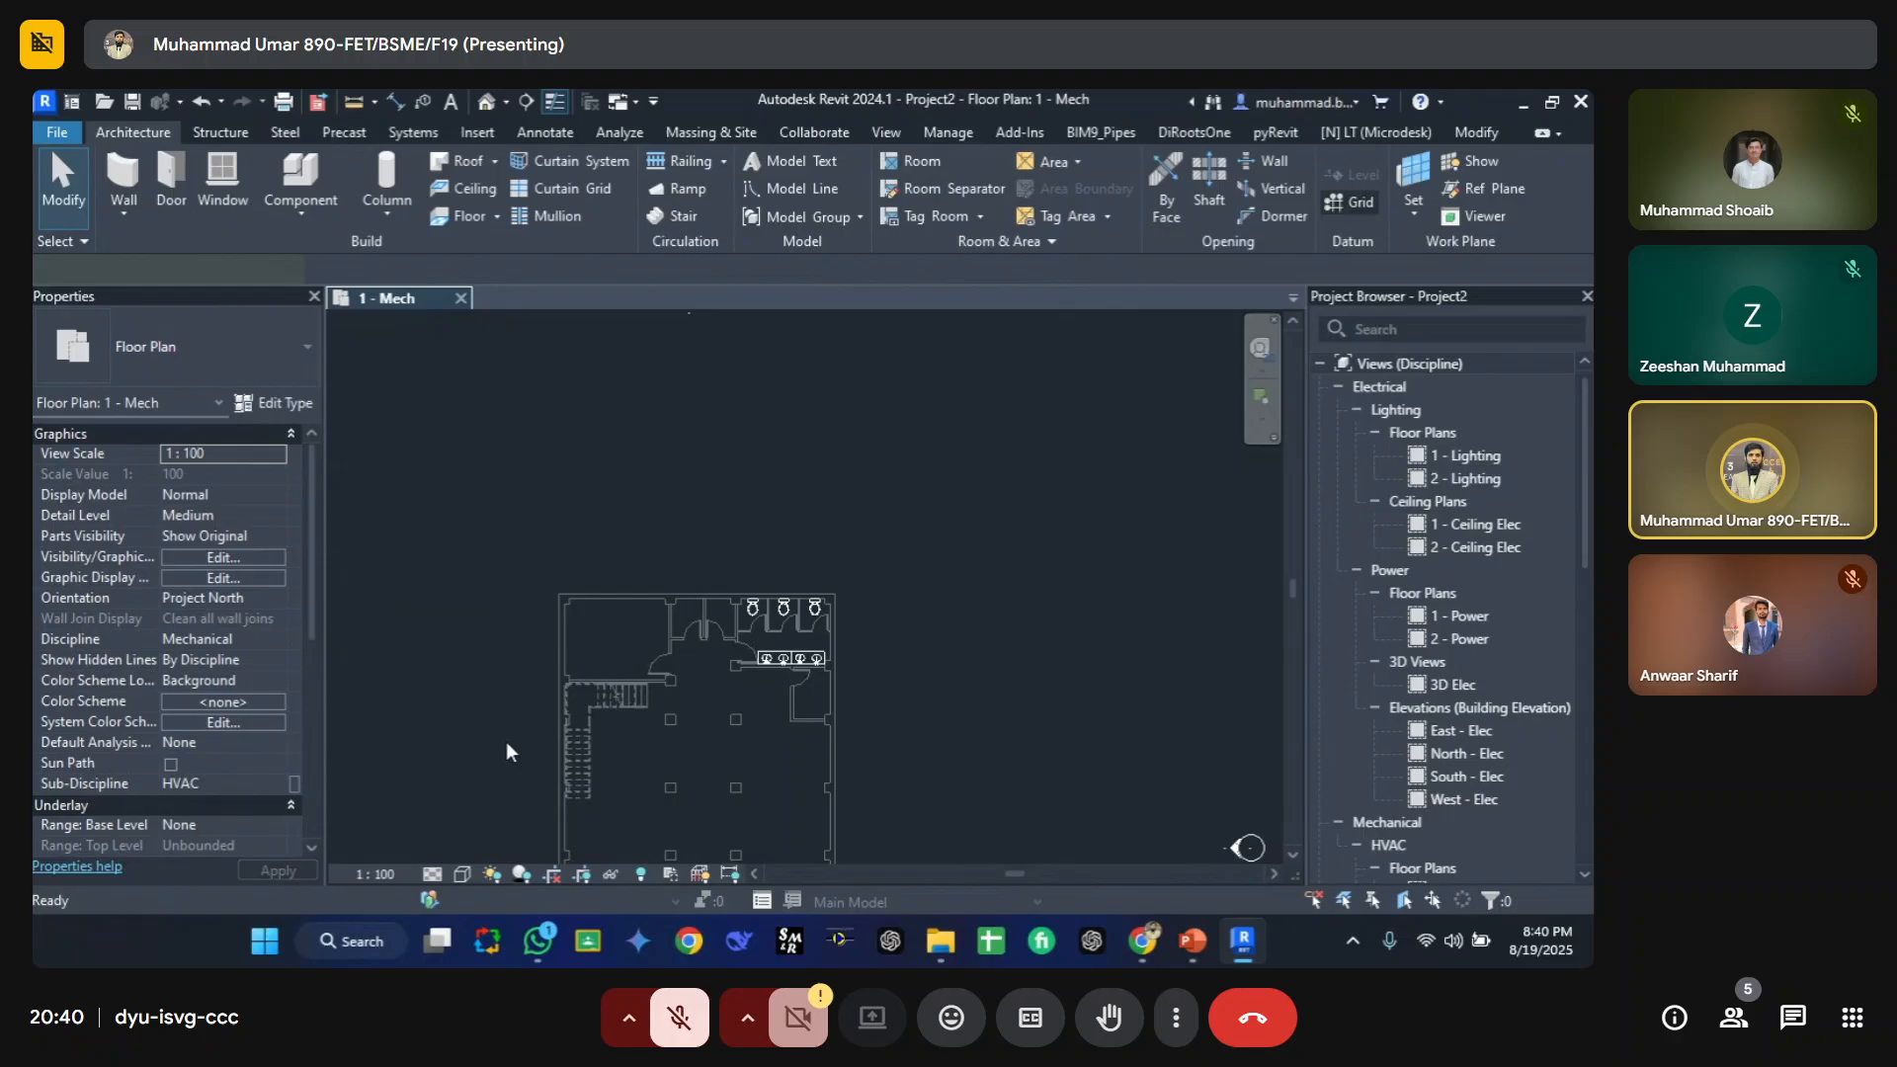
pyautogui.click(528, 650)
pyautogui.click(930, 650)
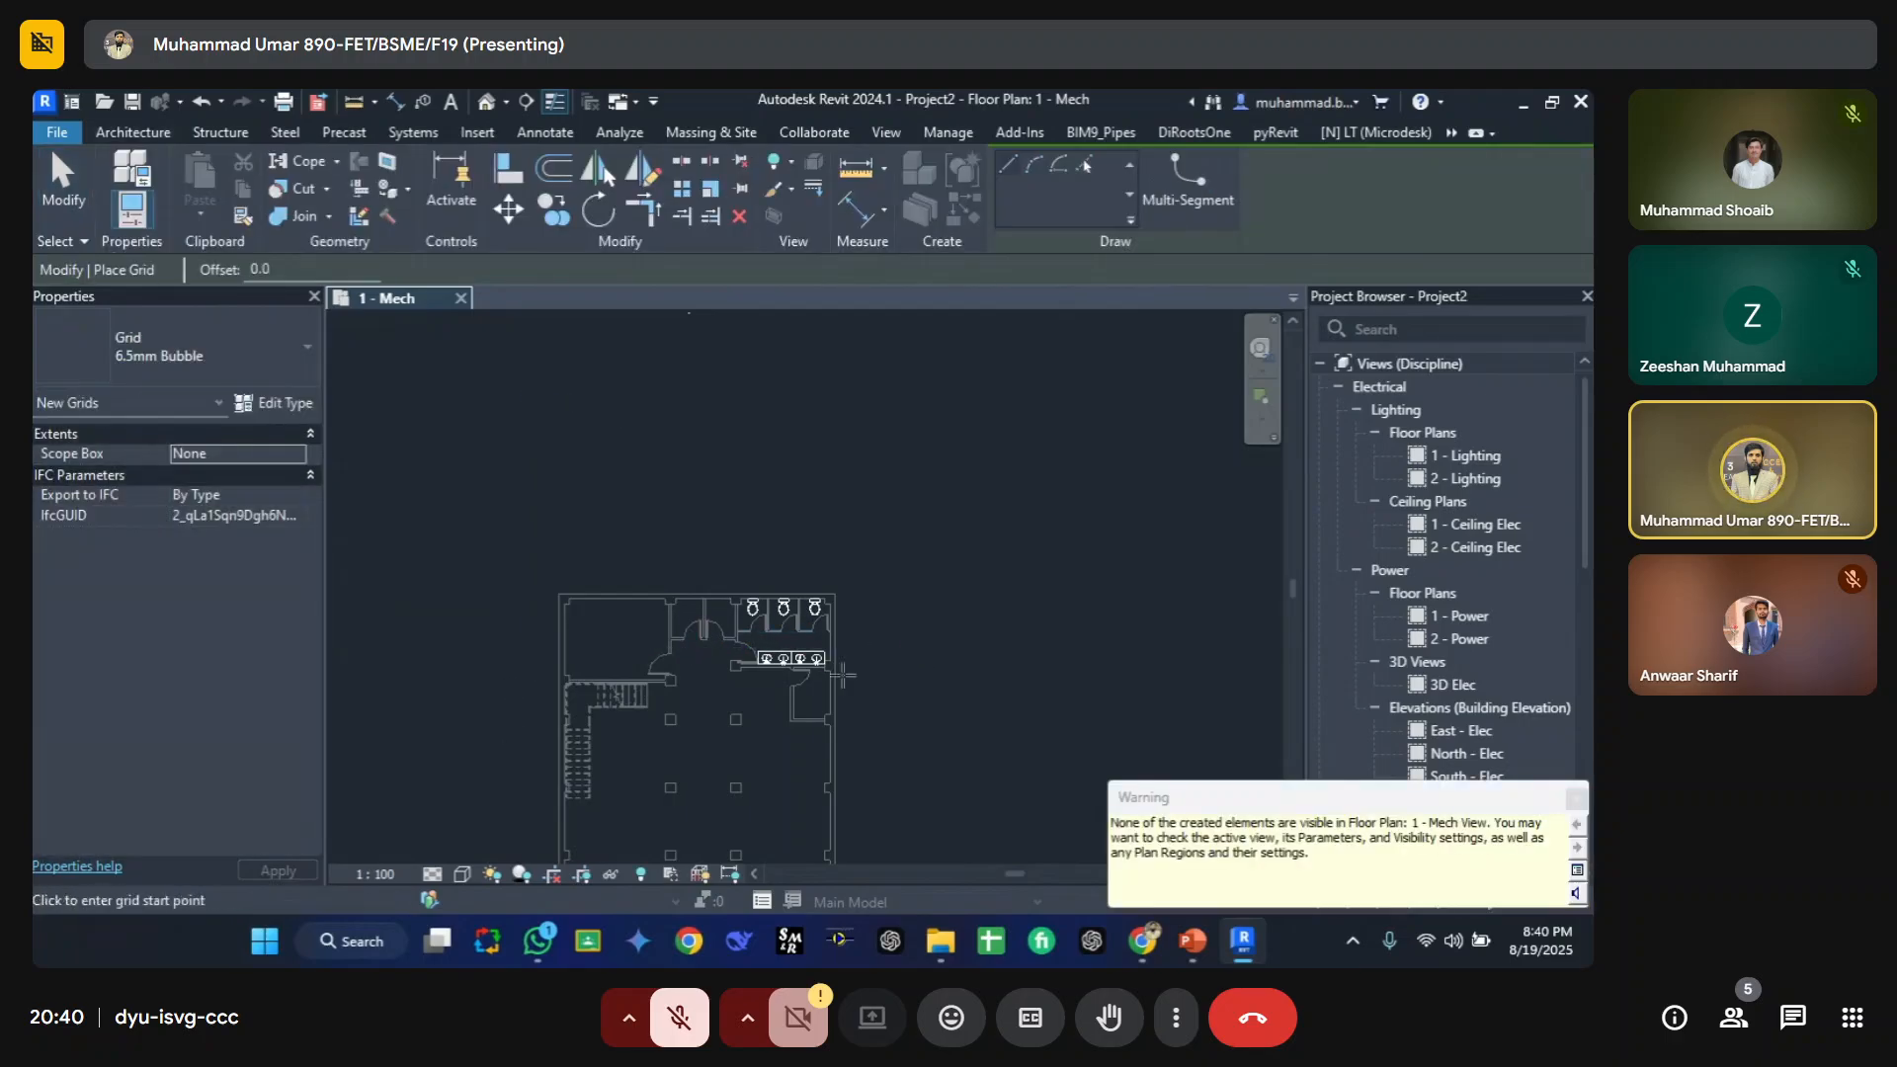
pyautogui.press('Escape')
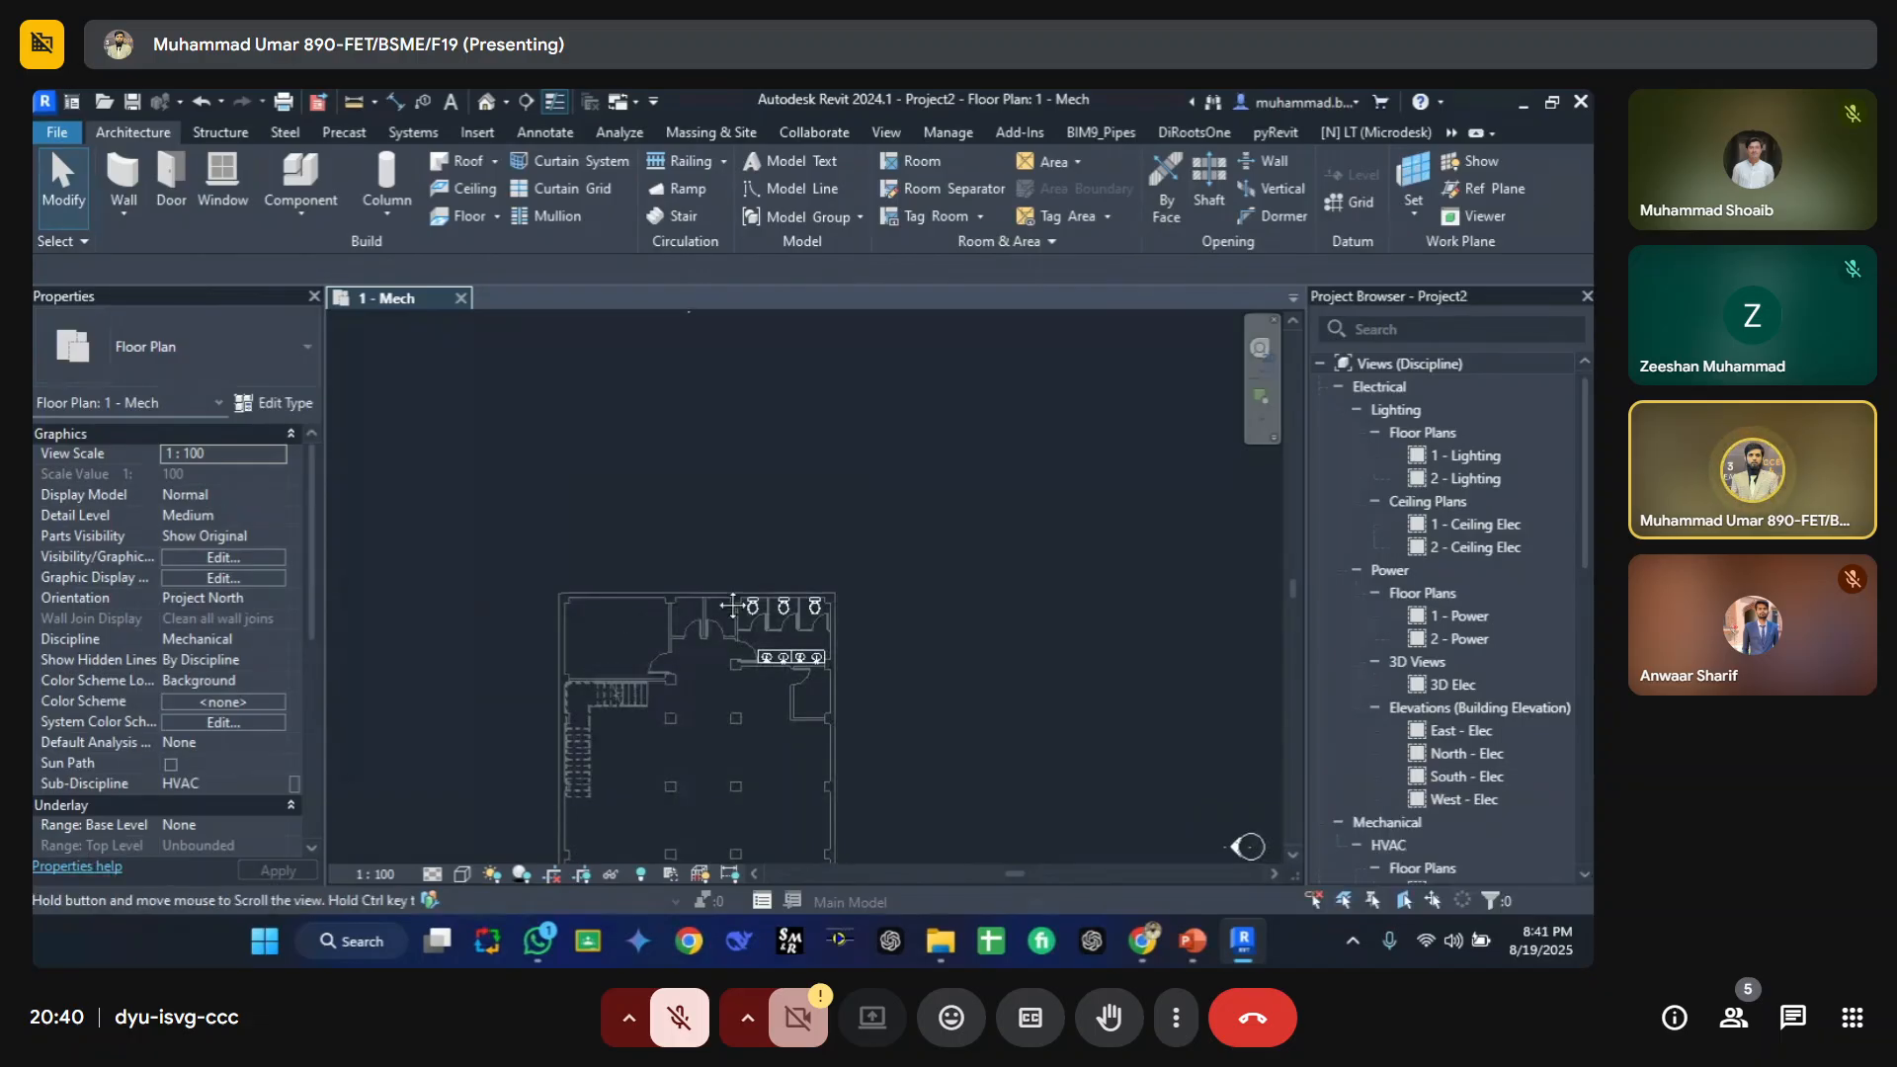
# Step: Open the view's visibility/graphic overrides, switch to the Revit Links tab, and close the dialog
pyautogui.scroll(2, 739, 608)
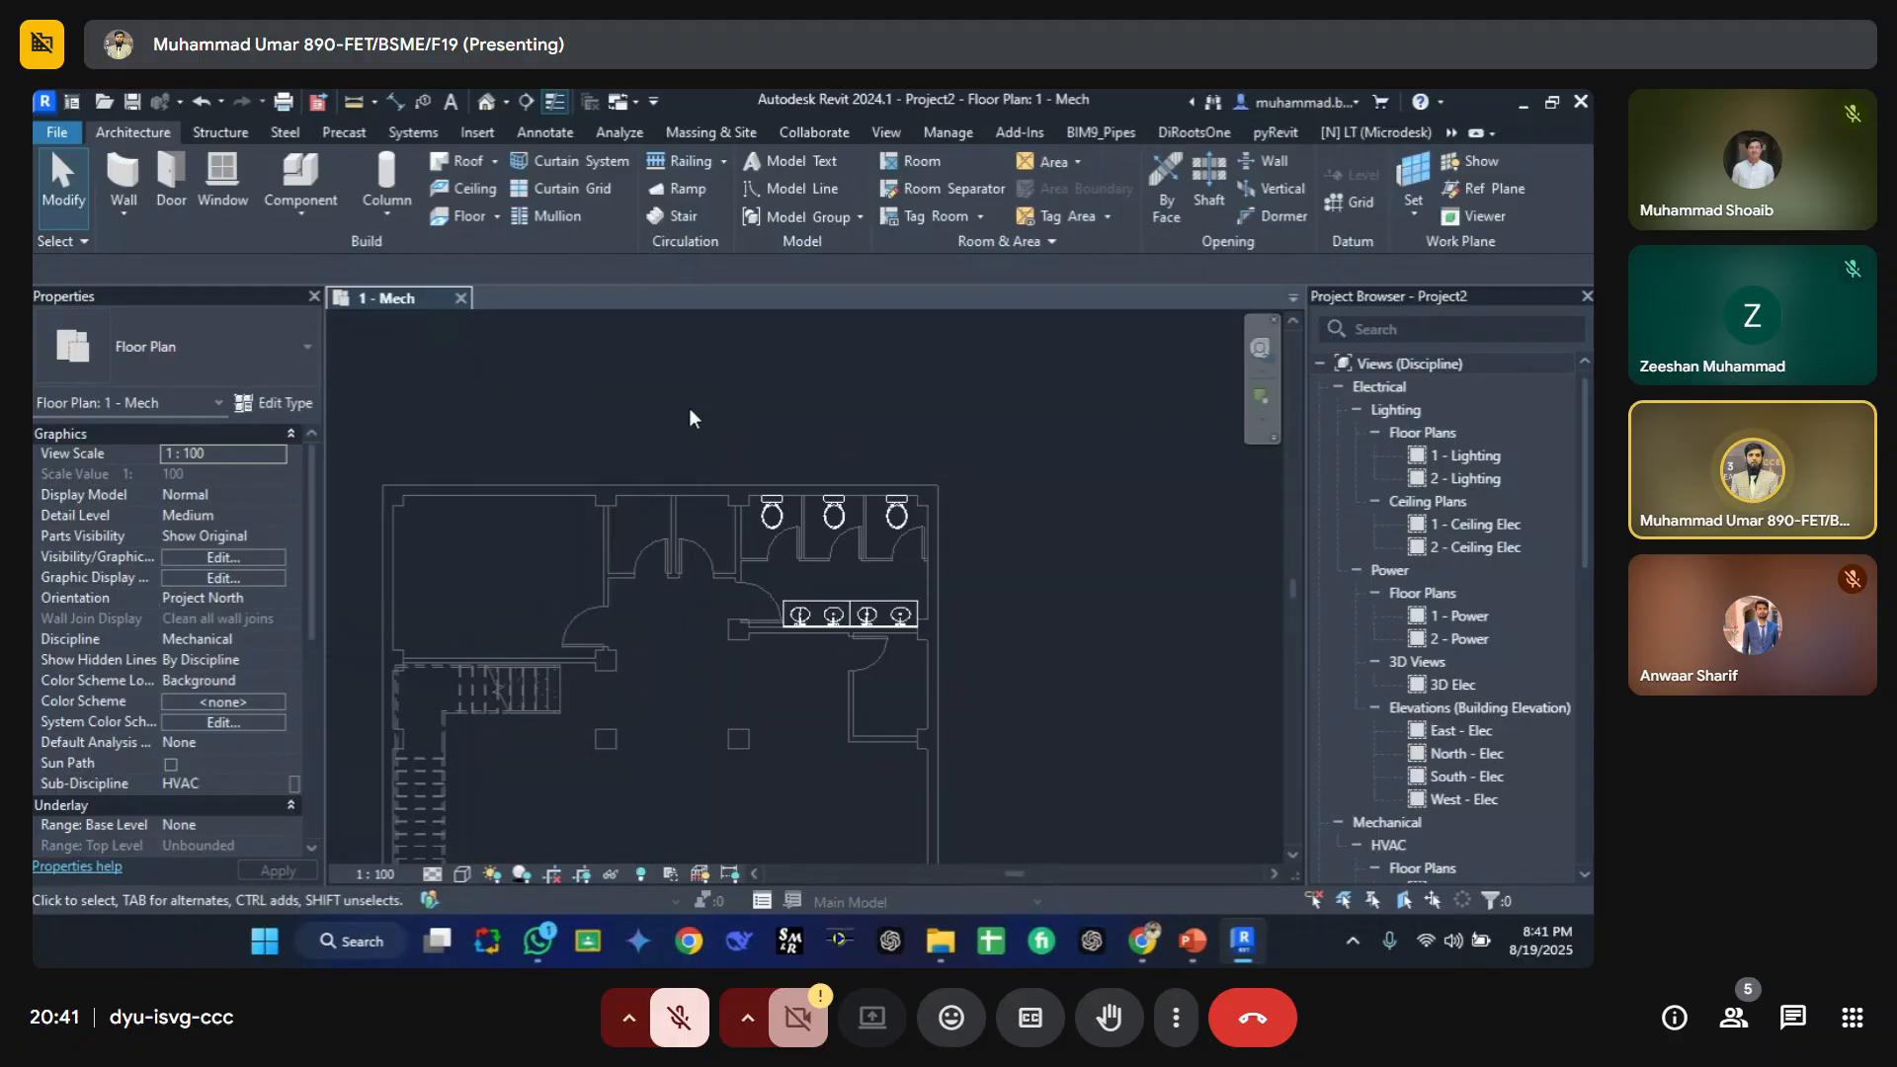
pyautogui.press('v')
pyautogui.press('v')
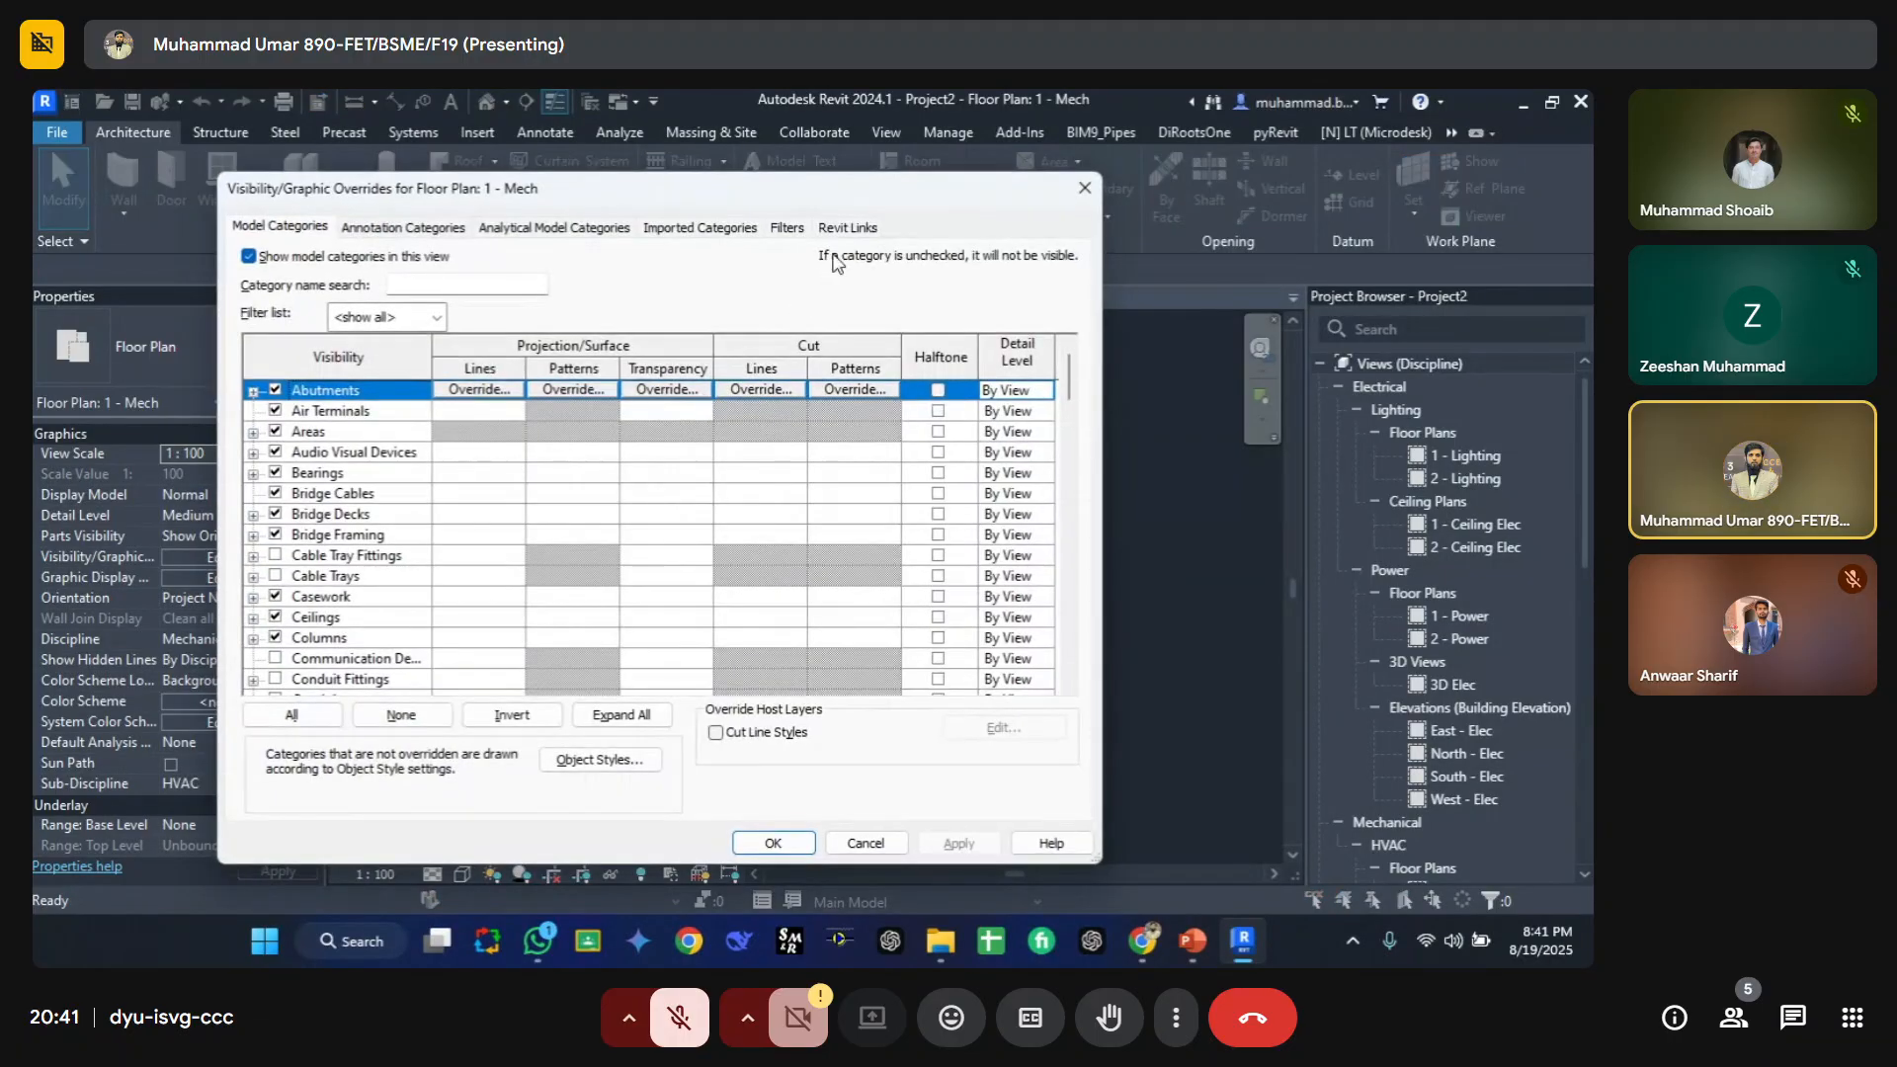
pyautogui.click(846, 229)
pyautogui.press('Escape')
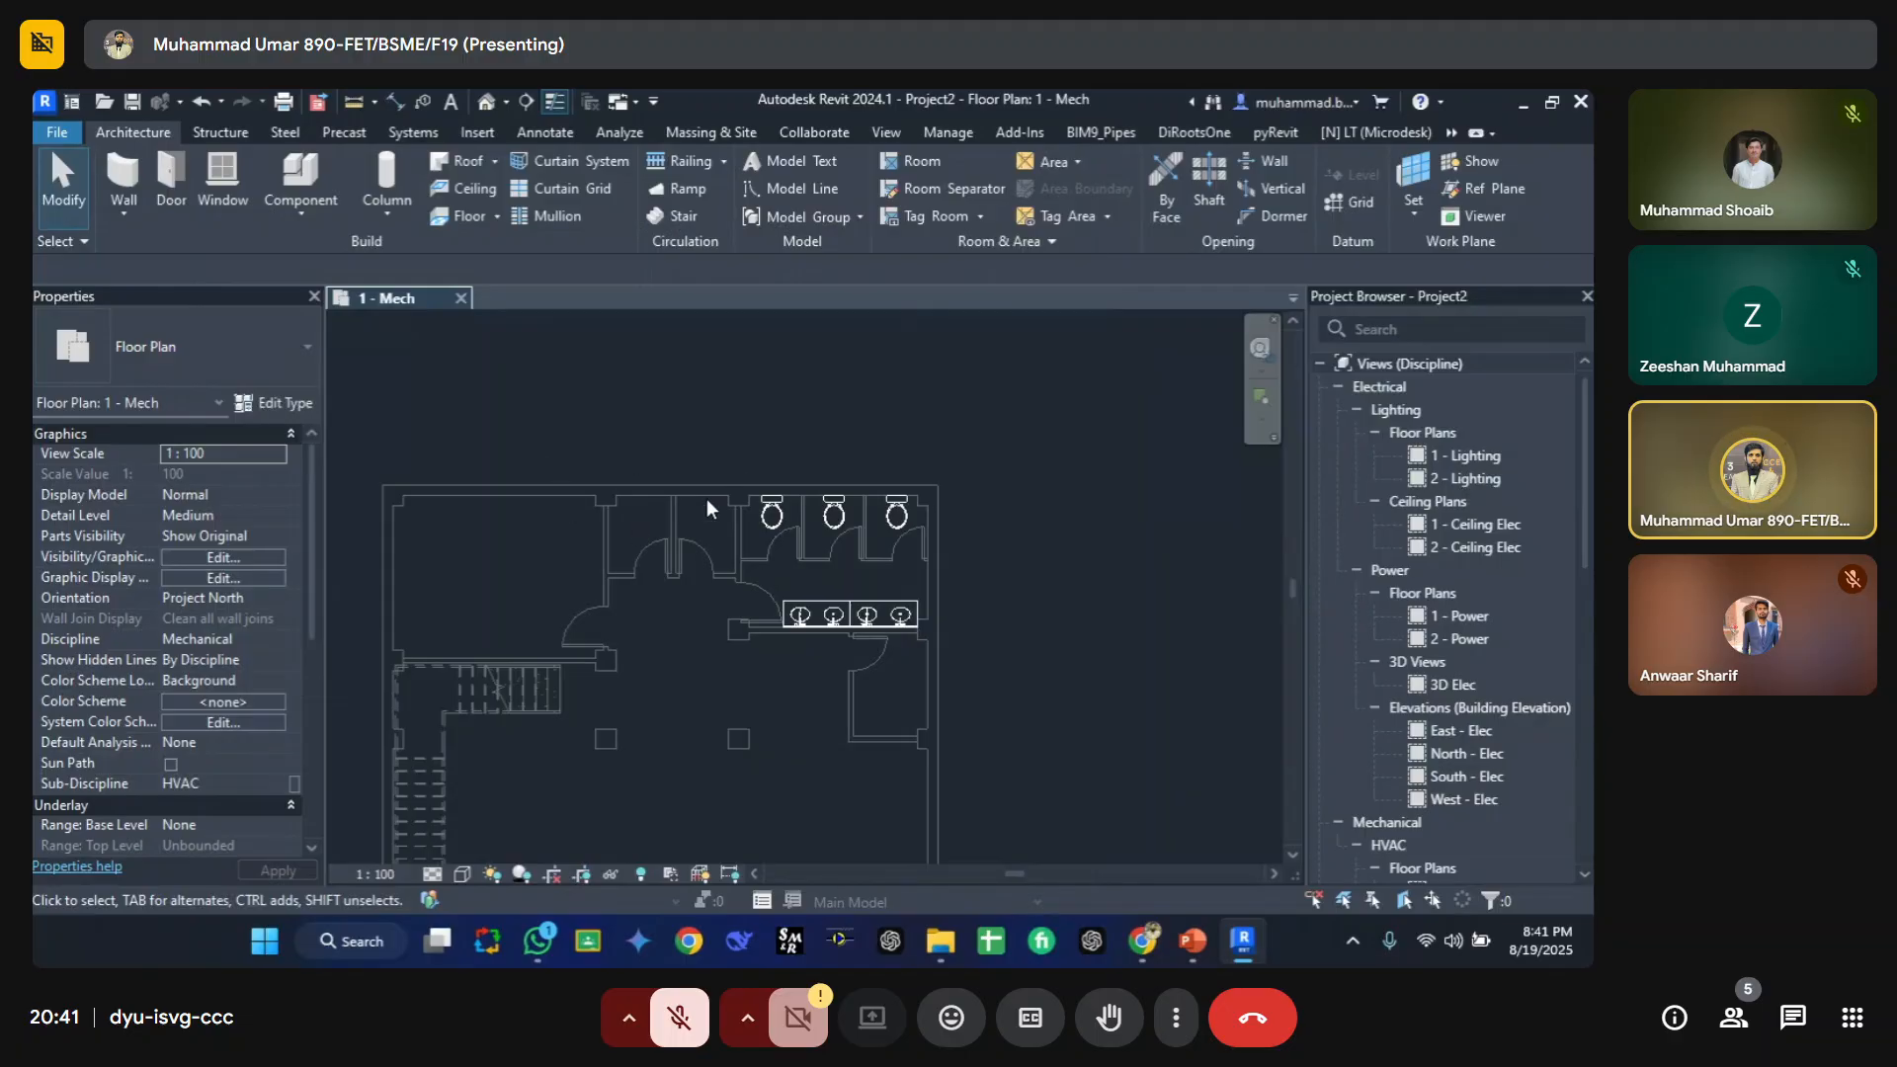
# Step: Open the Retail Store link's RVT Link Display Settings from the Revit Links tab and close both dialogs
pyautogui.scroll(-2, 707, 509)
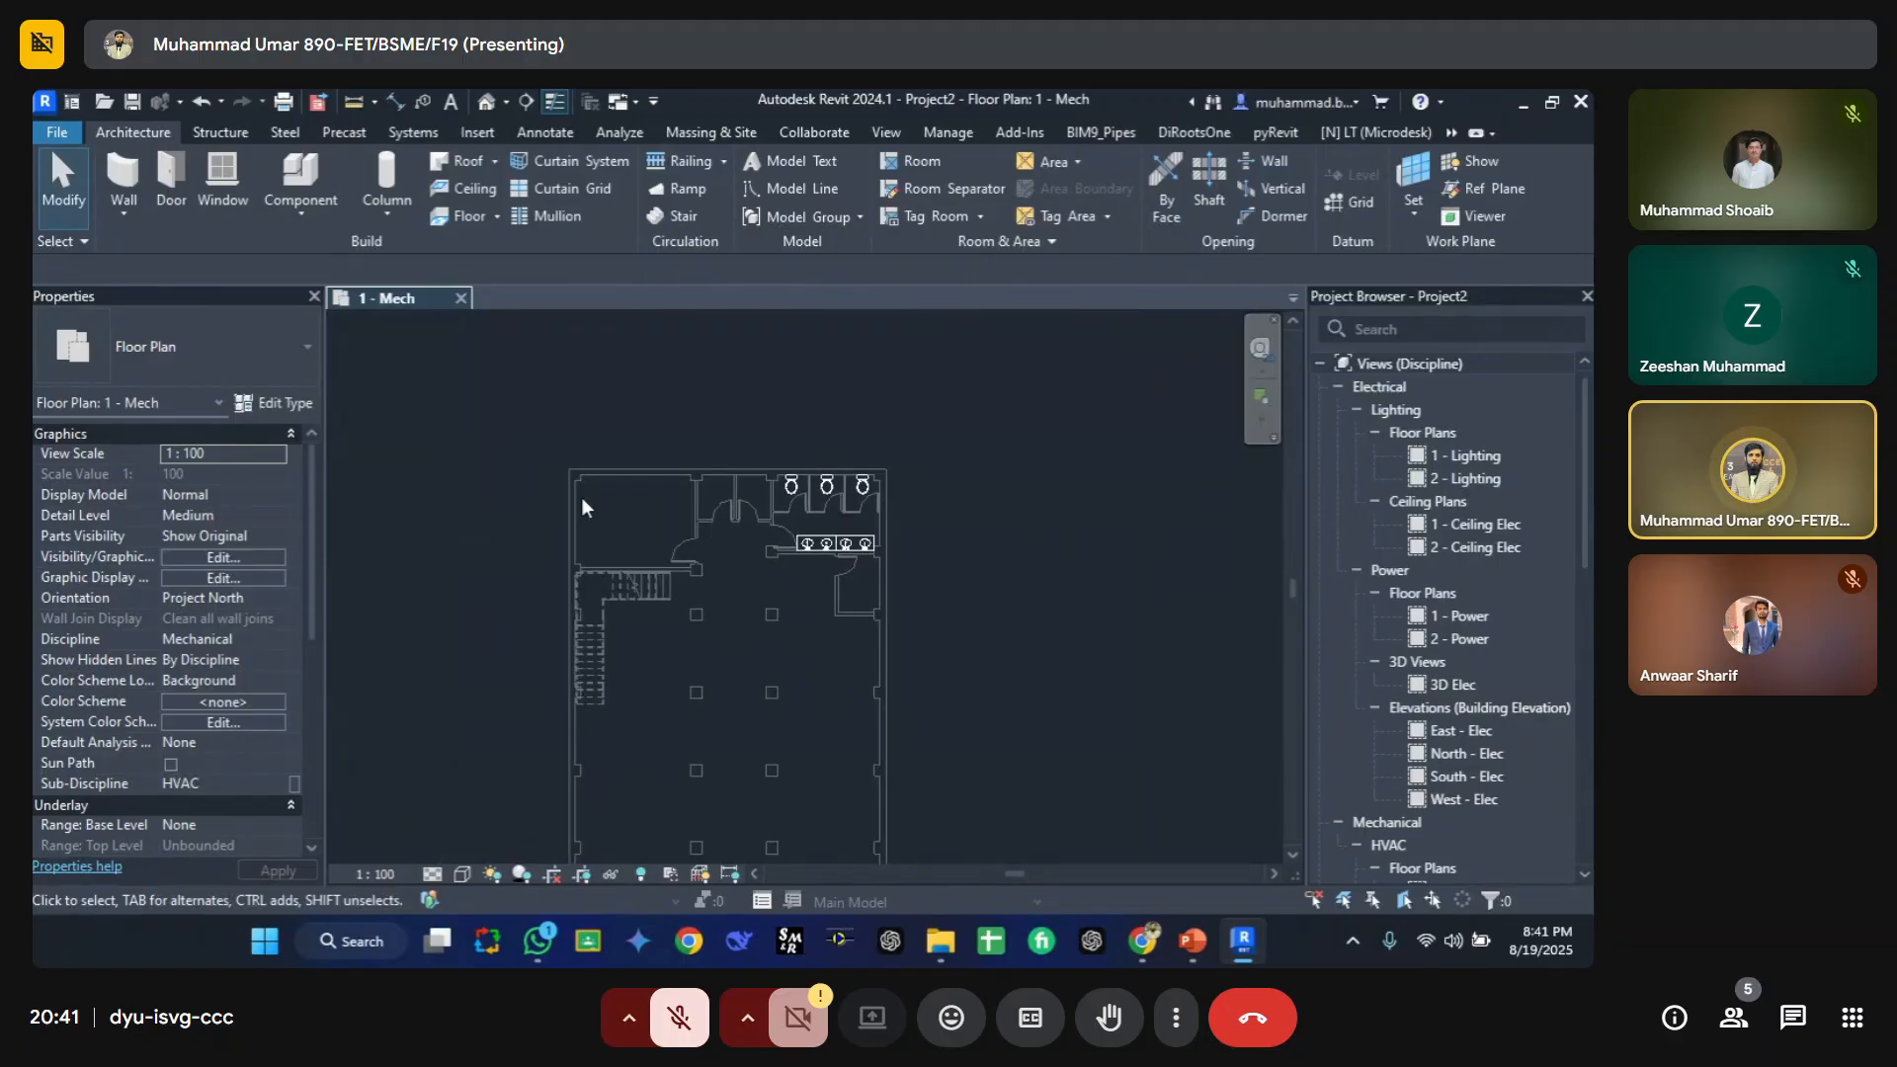
pyautogui.press('v')
pyautogui.press('v')
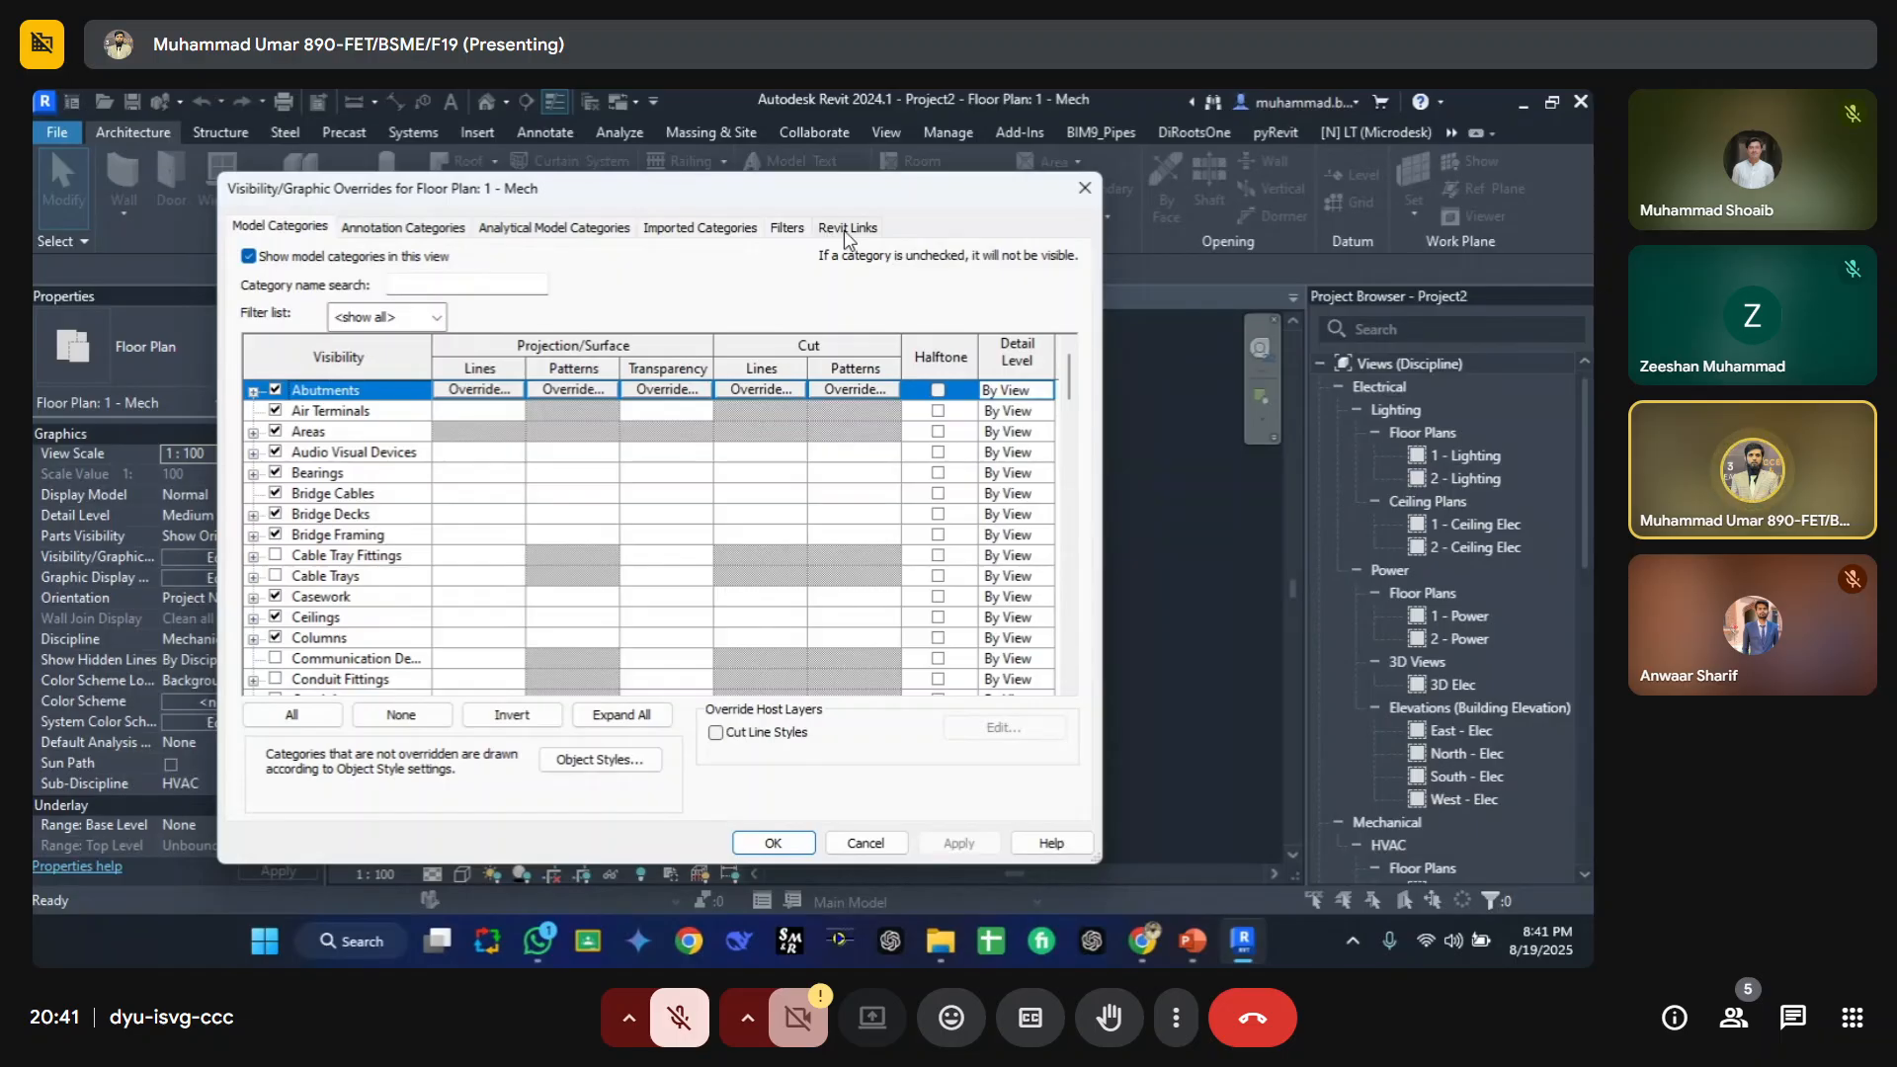
pyautogui.click(845, 229)
pyautogui.click(759, 334)
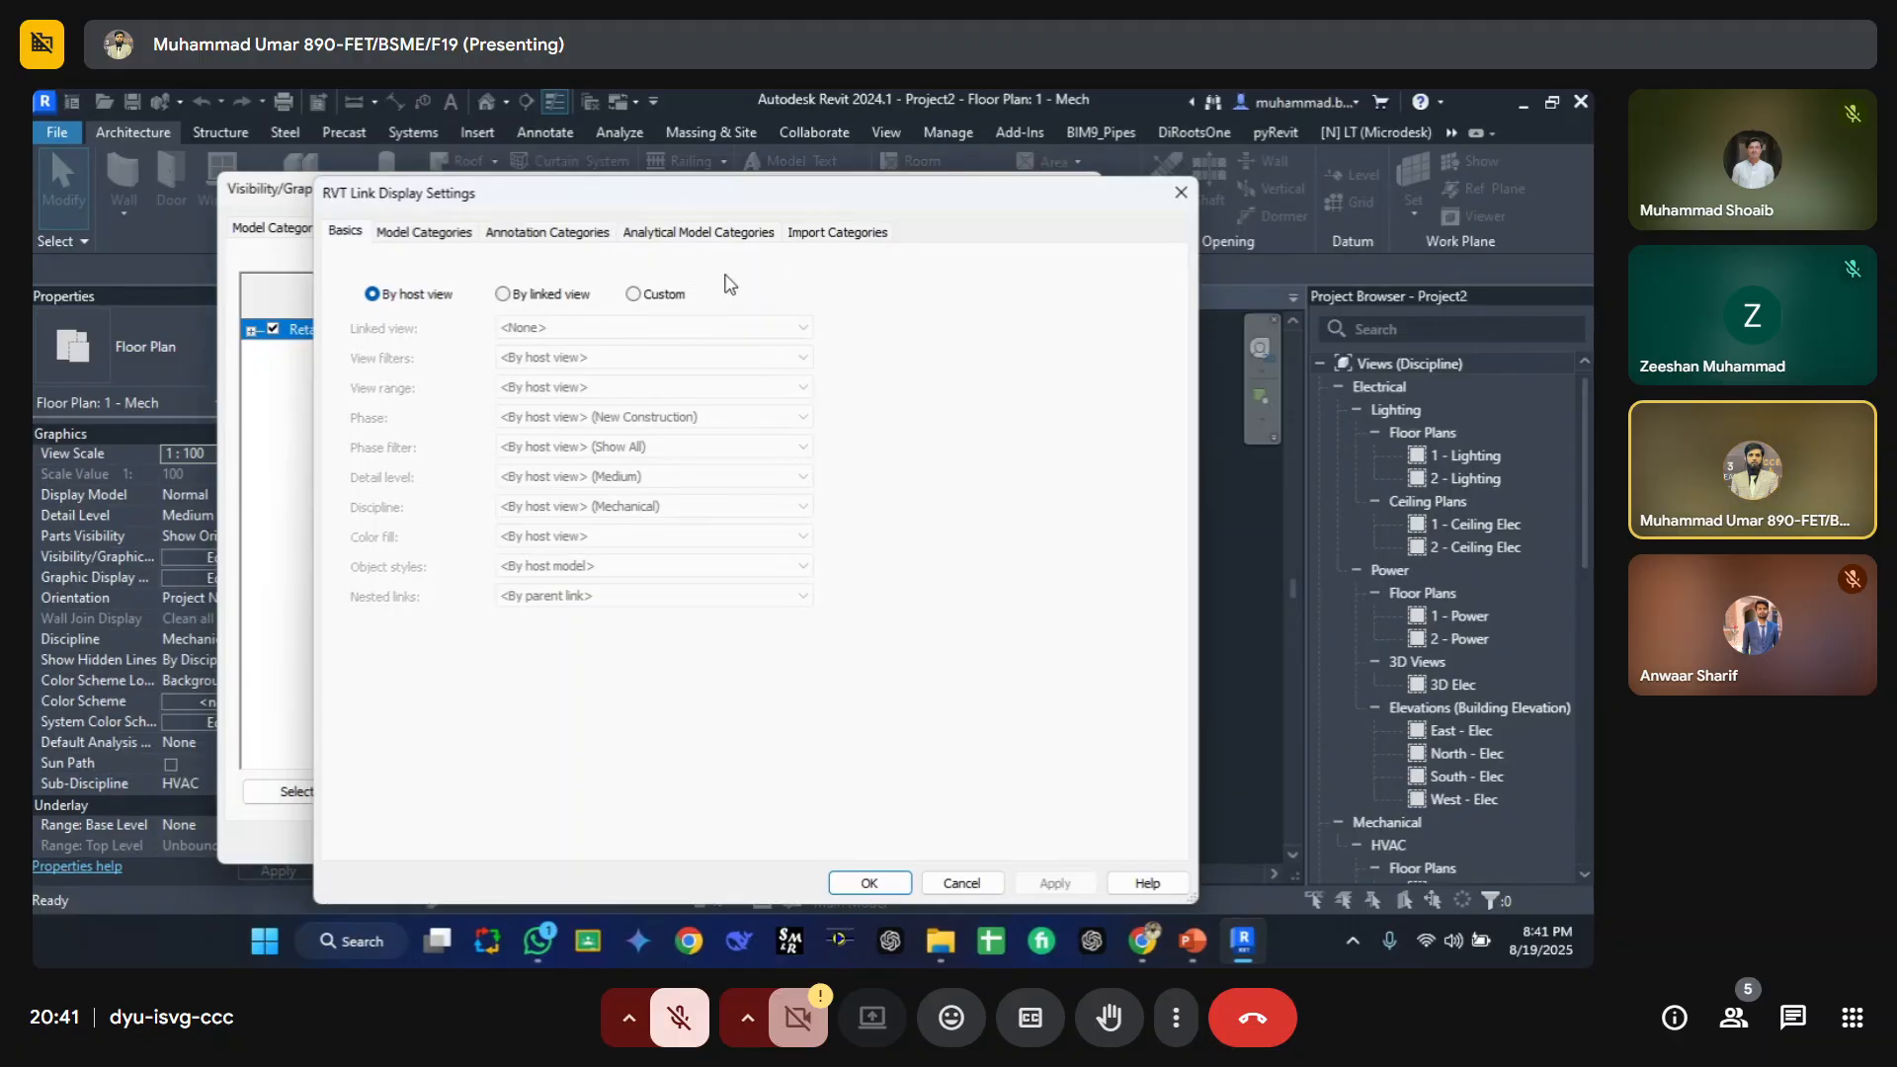
pyautogui.press('Escape')
pyautogui.press('Escape')
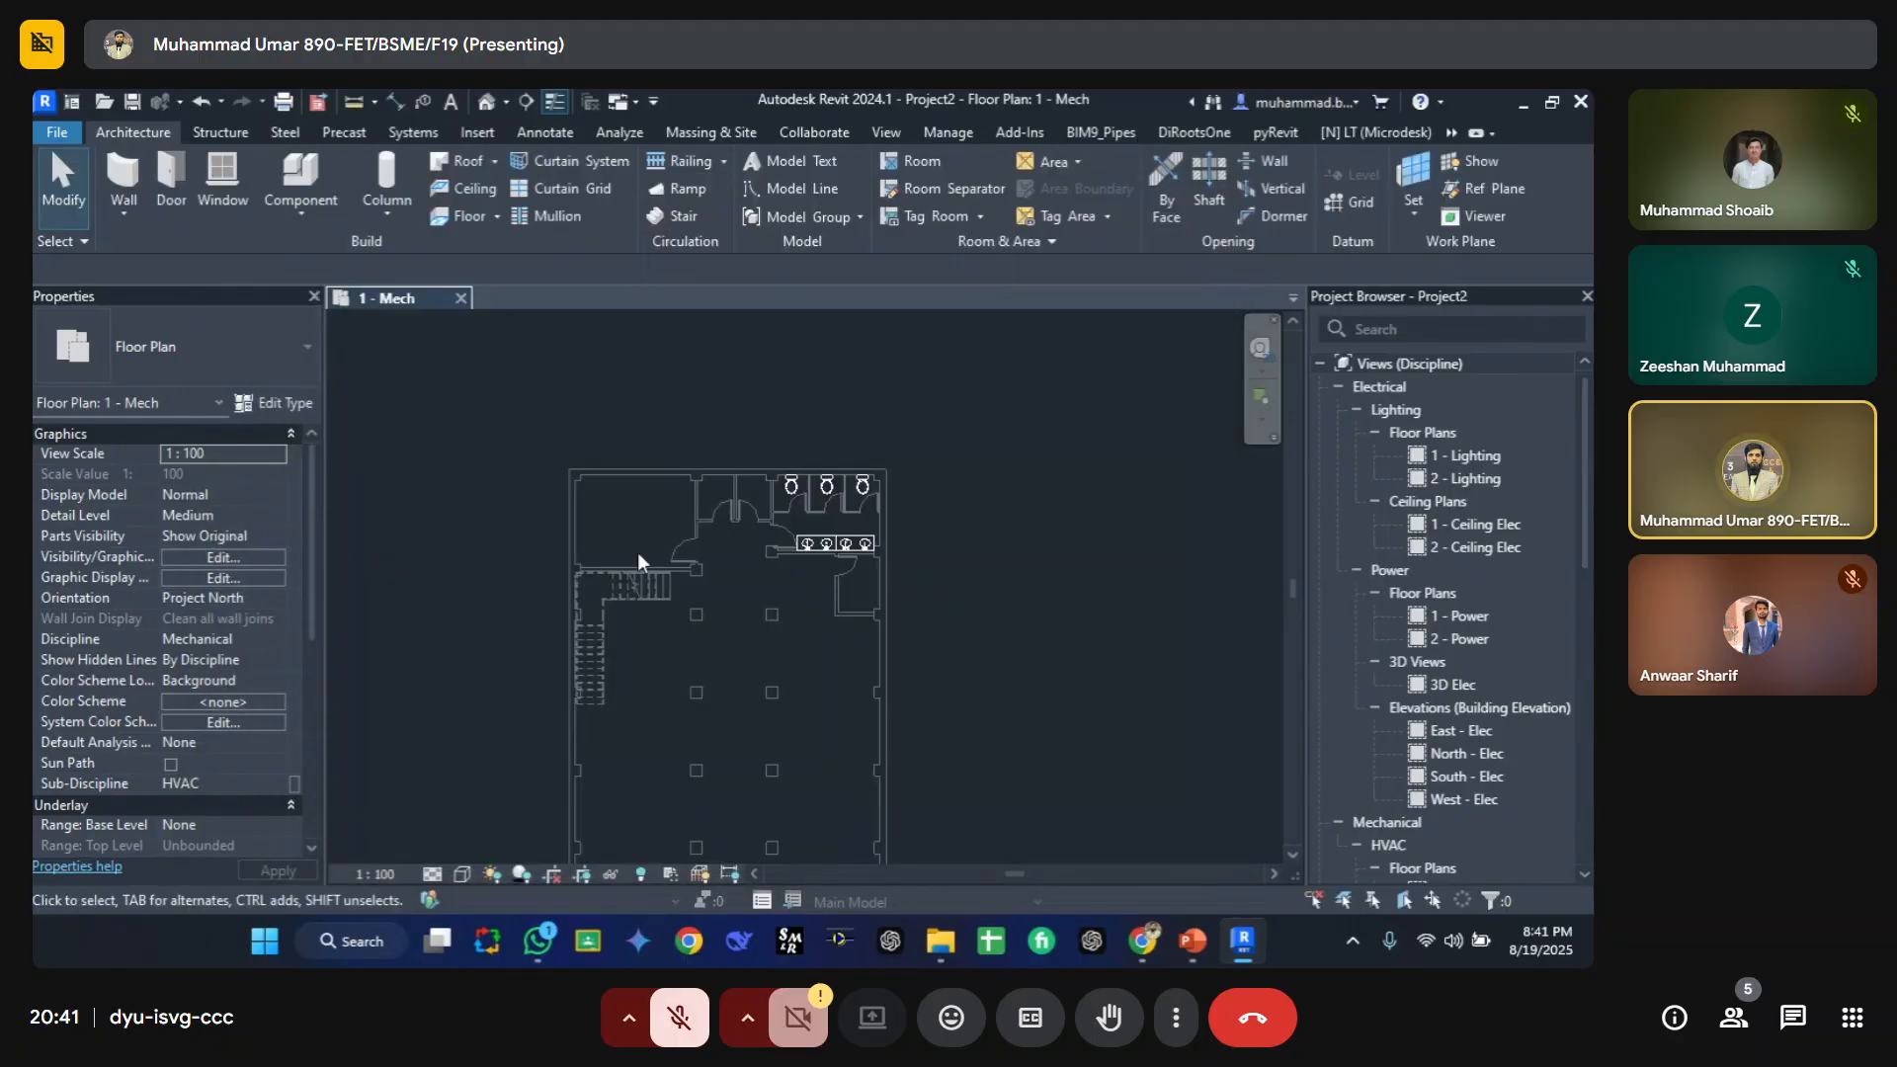
pyautogui.press('v')
pyautogui.press('g')
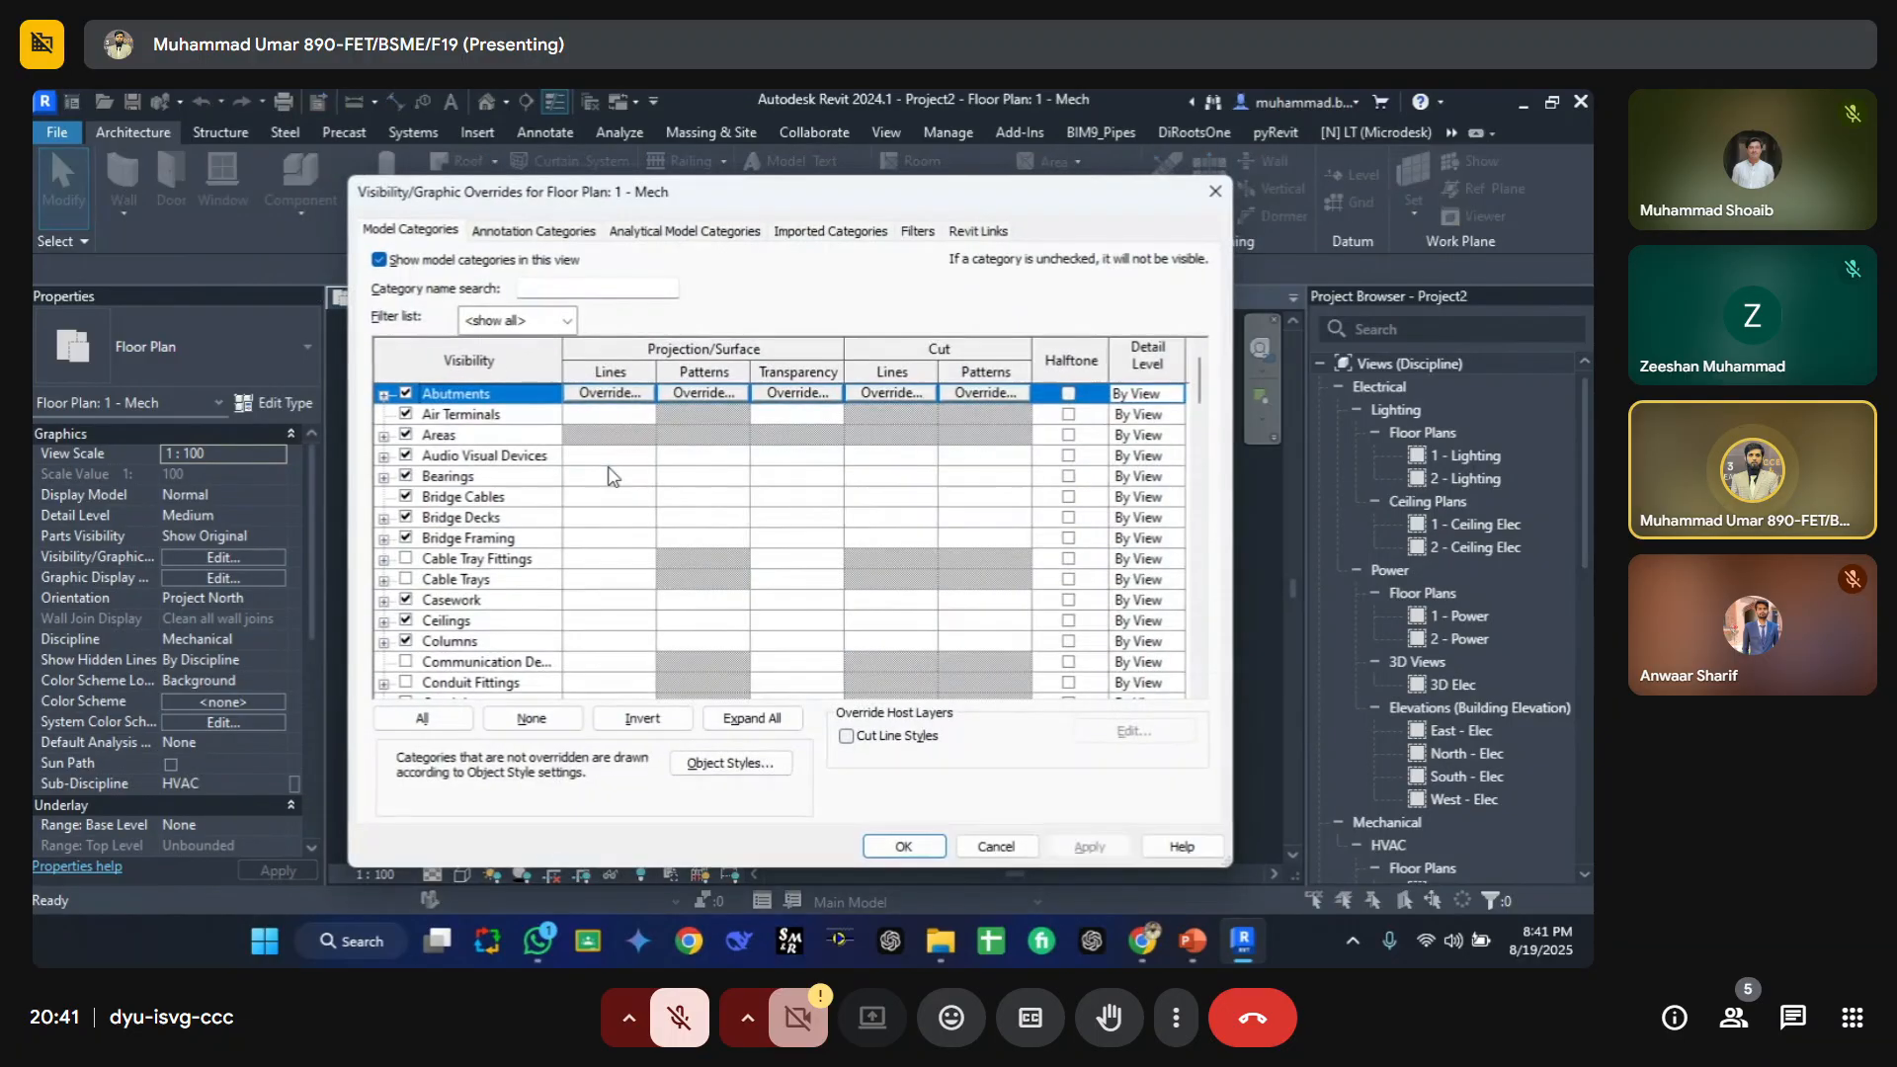
pyautogui.press('Escape')
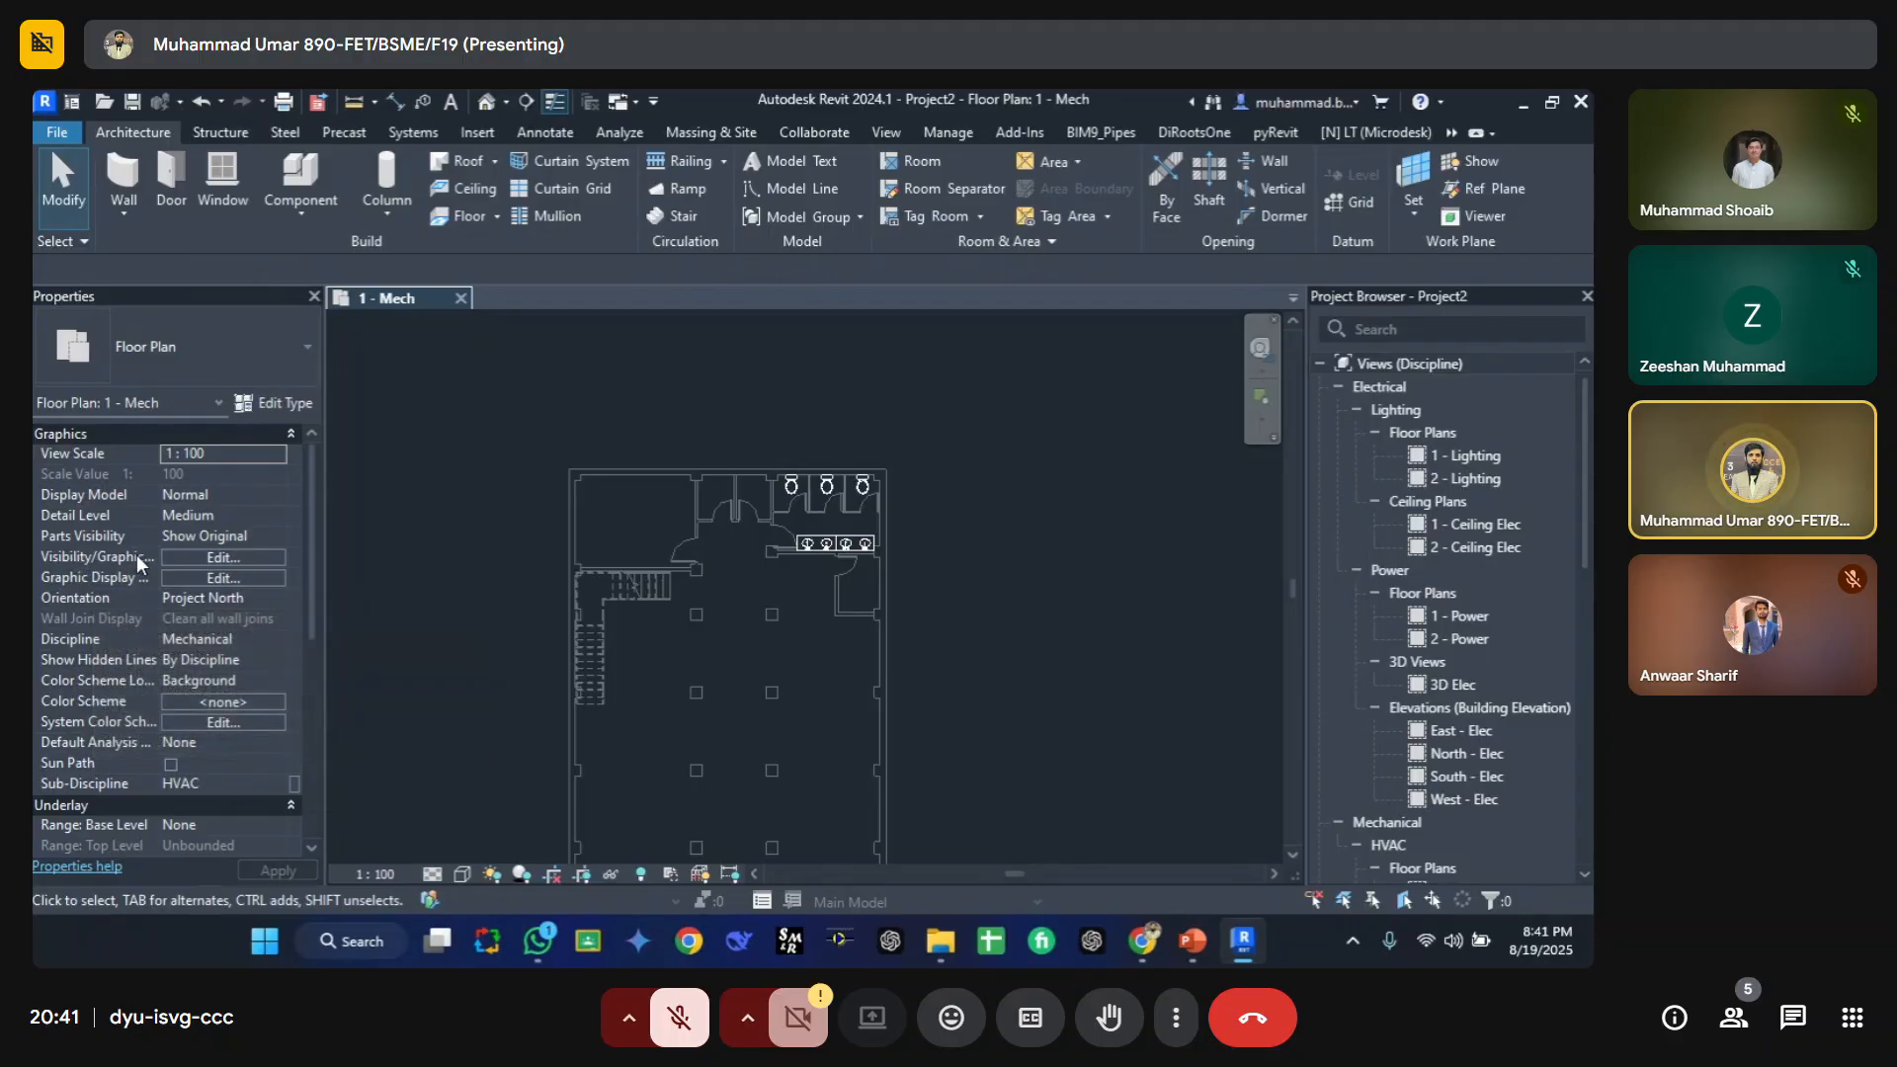
# Step: Set the Retail Store link's display settings to Custom and switch its model categories to Custom
pyautogui.click(202, 557)
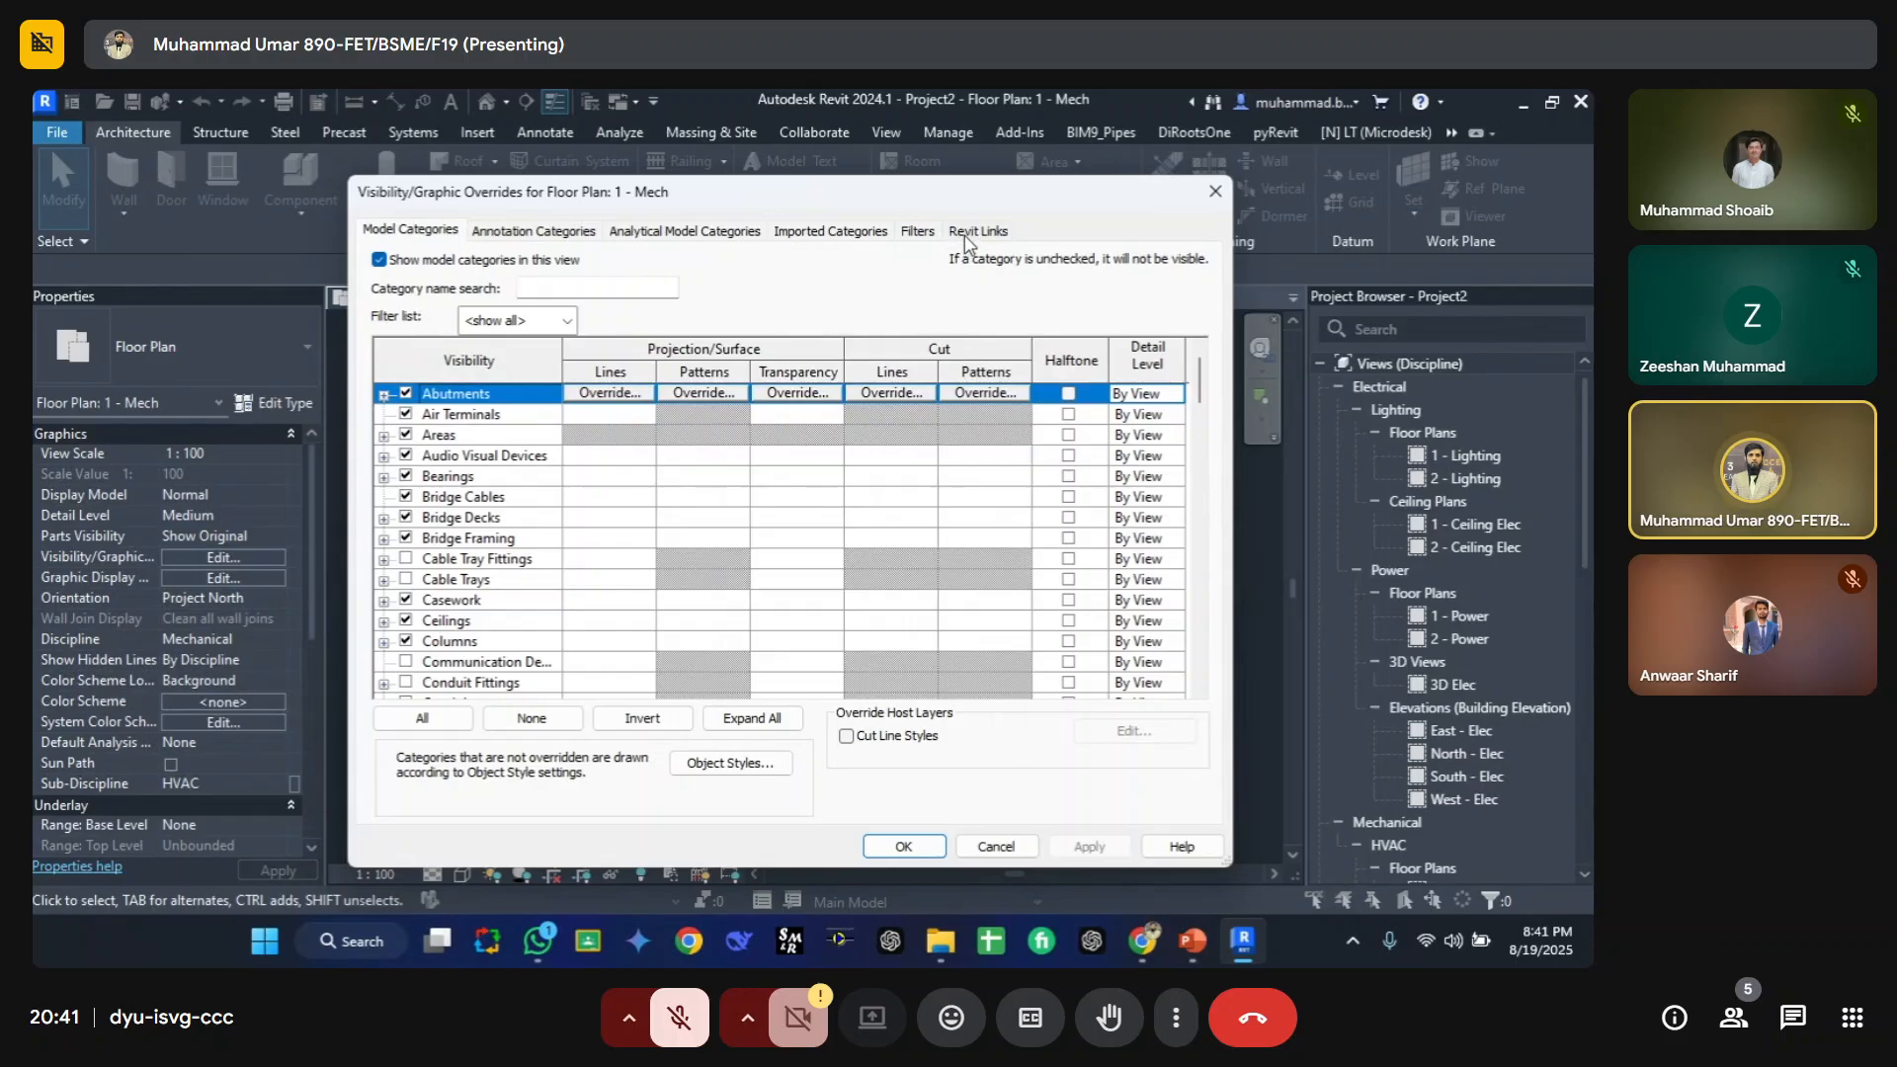
pyautogui.click(966, 233)
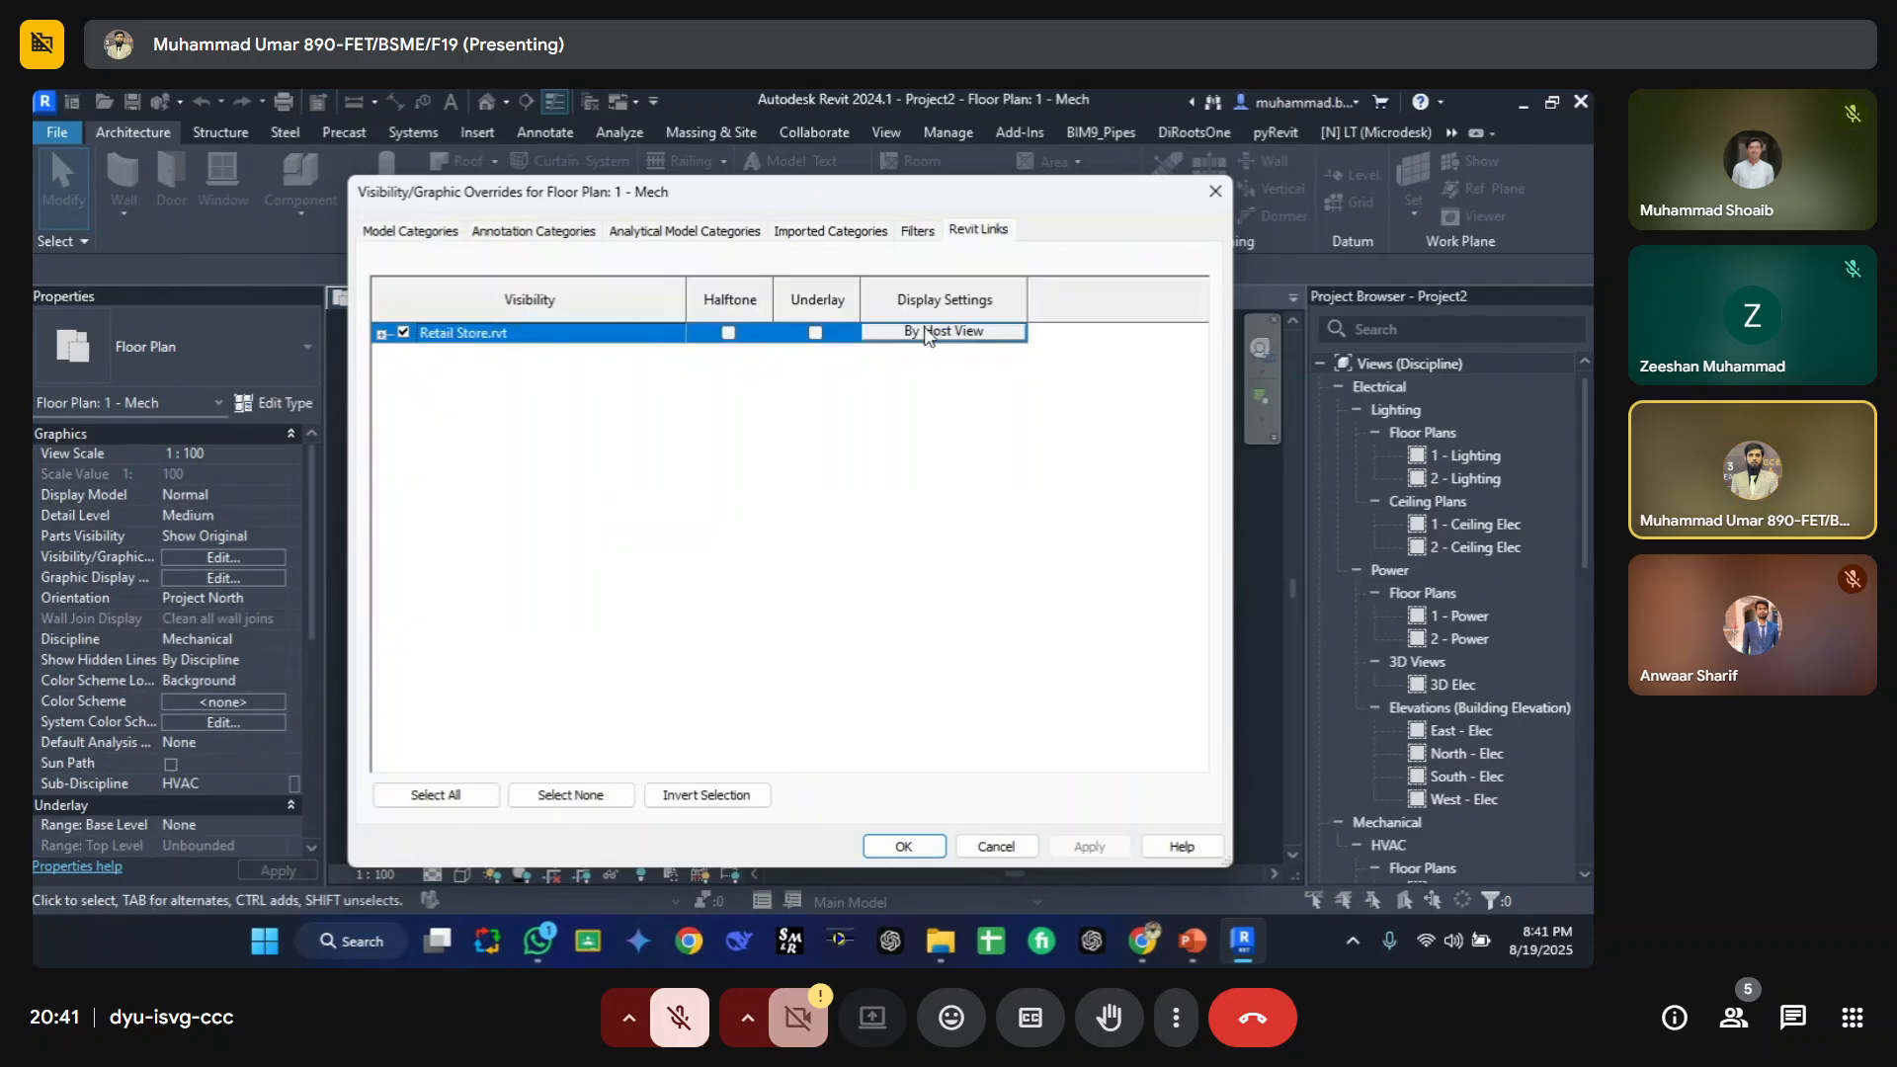
pyautogui.click(932, 334)
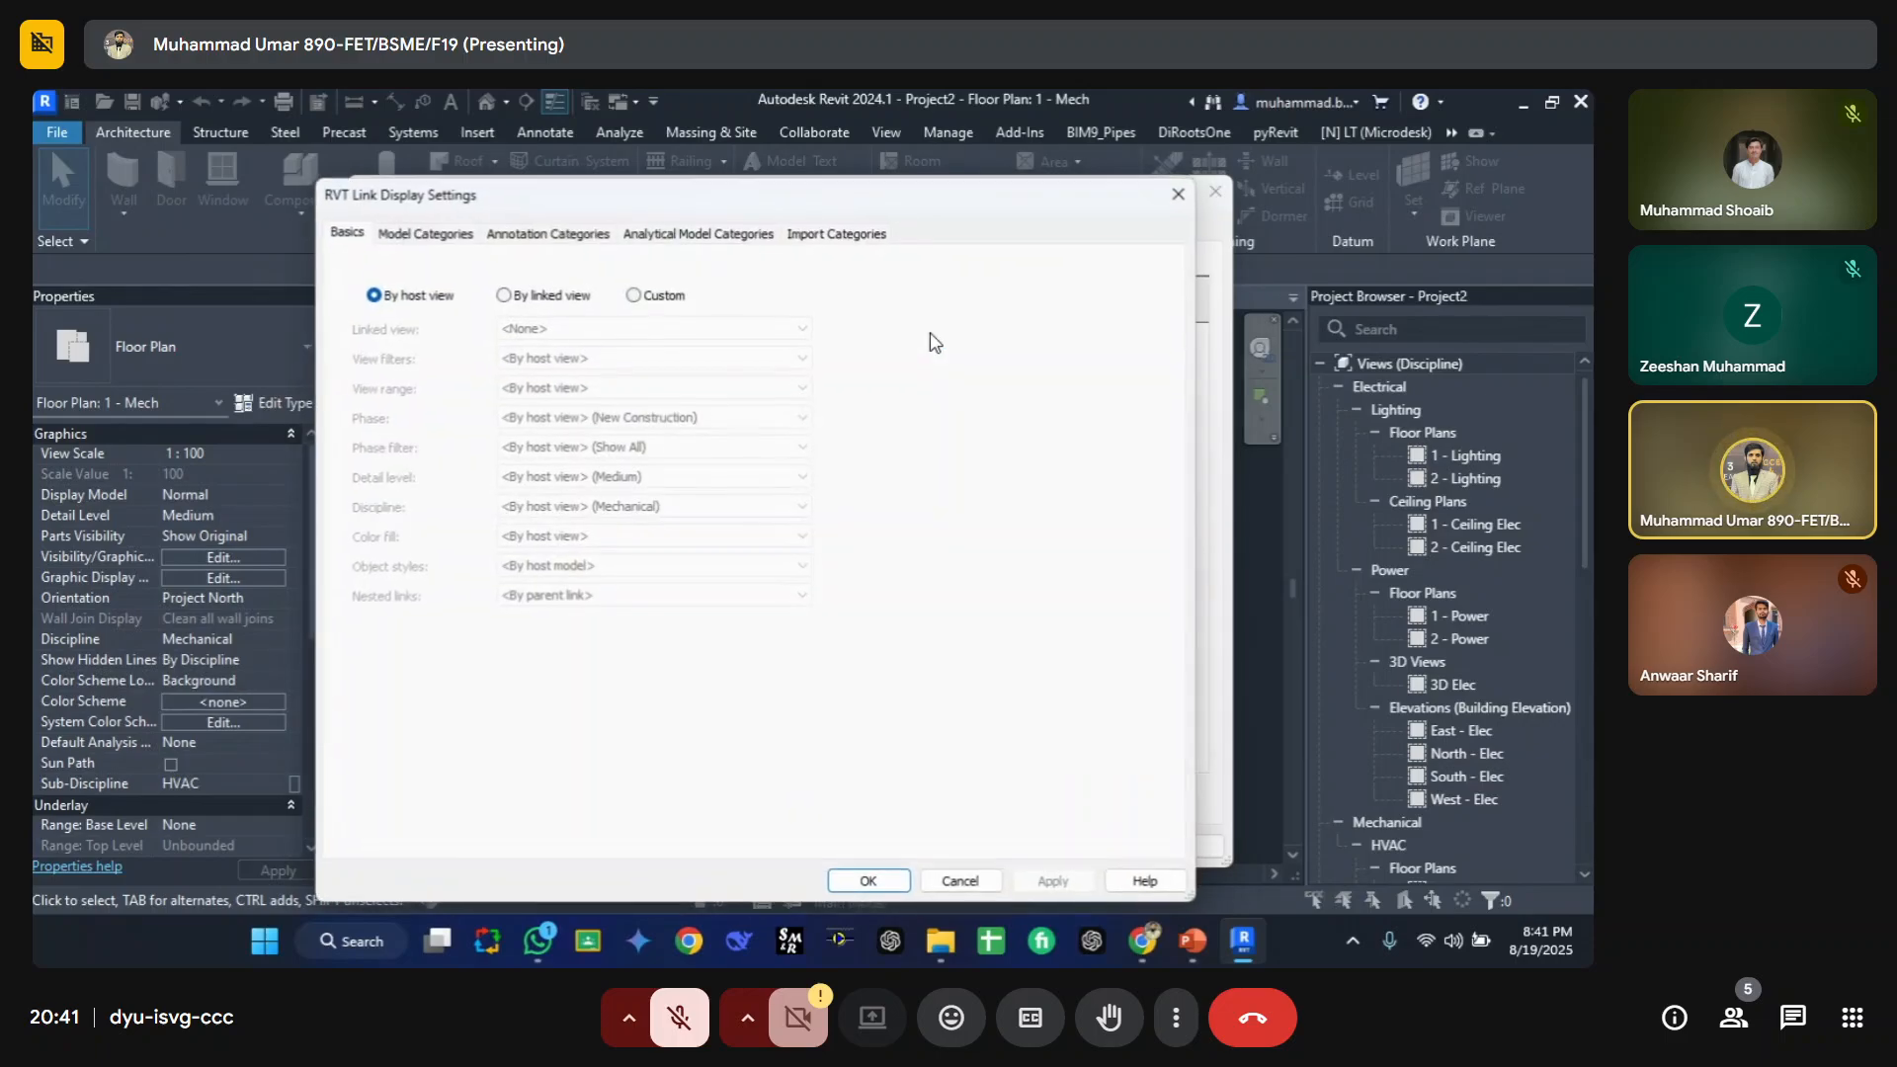
pyautogui.click(634, 294)
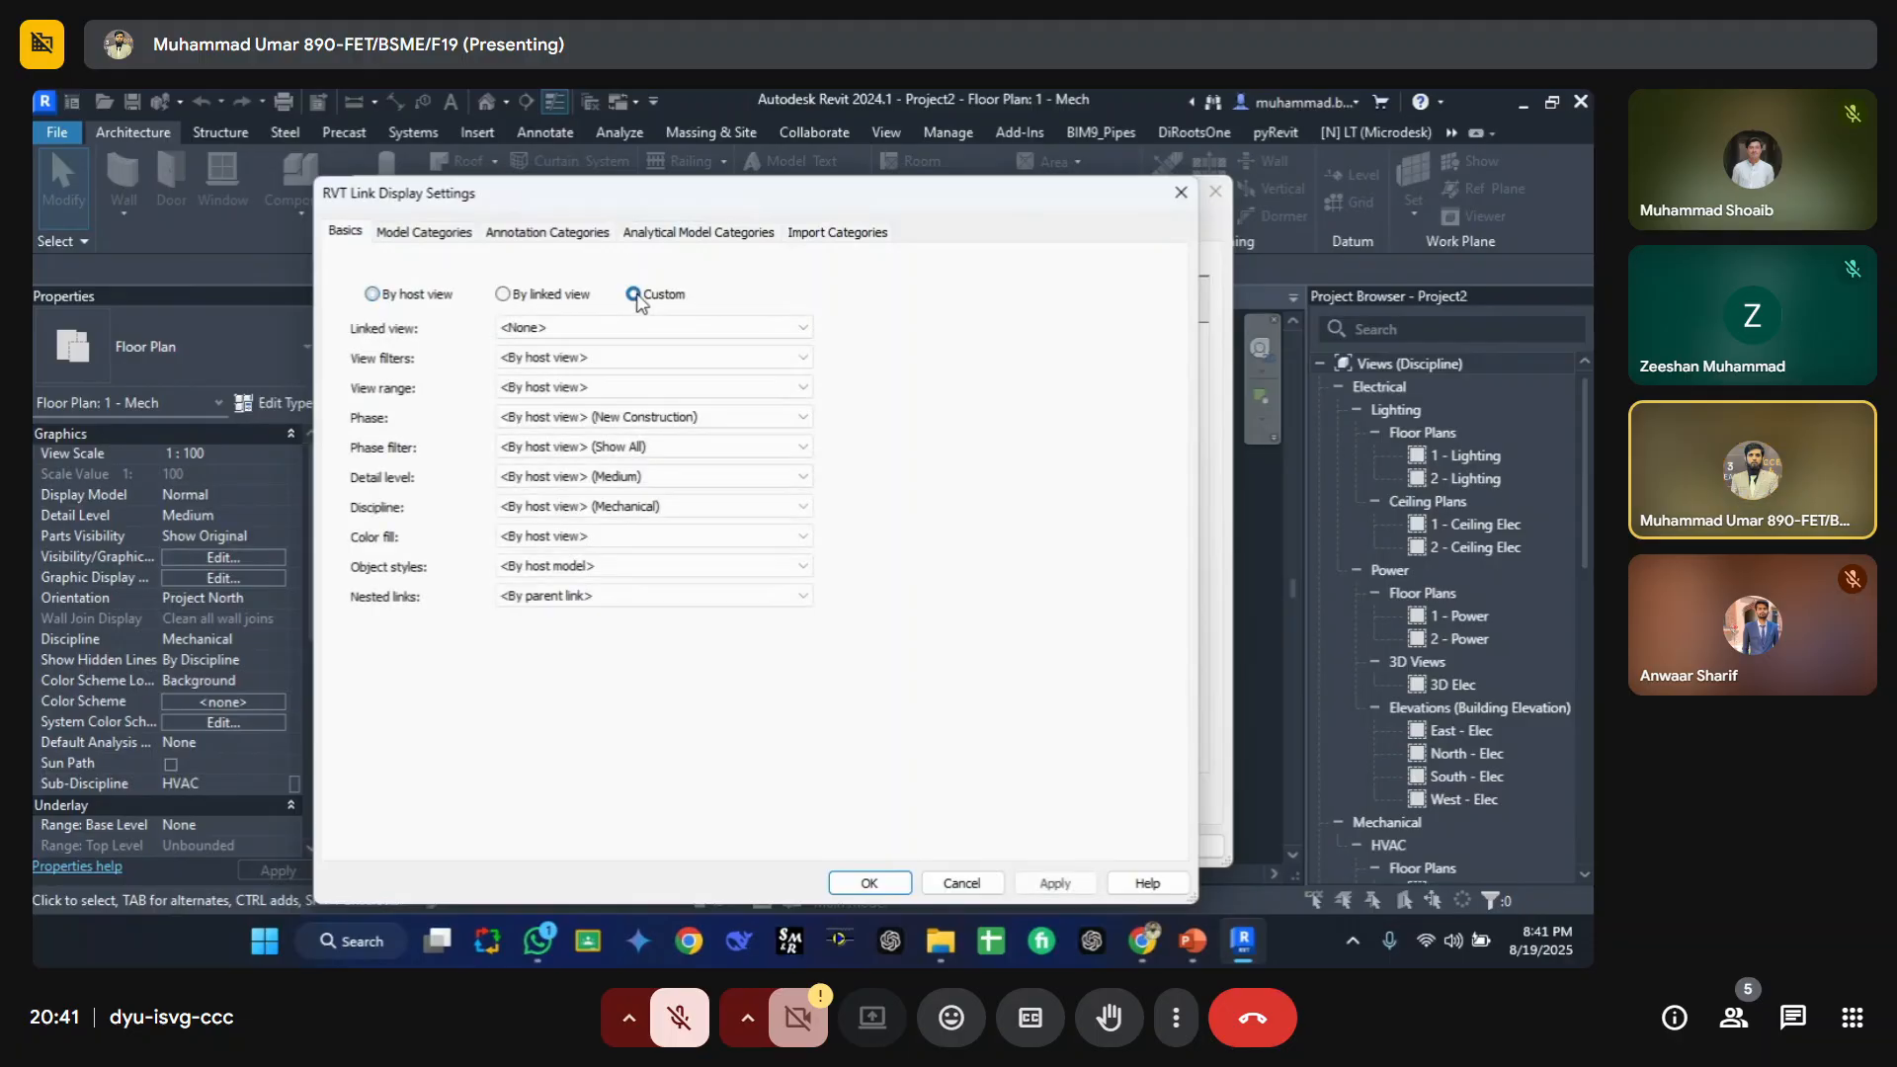
pyautogui.click(435, 233)
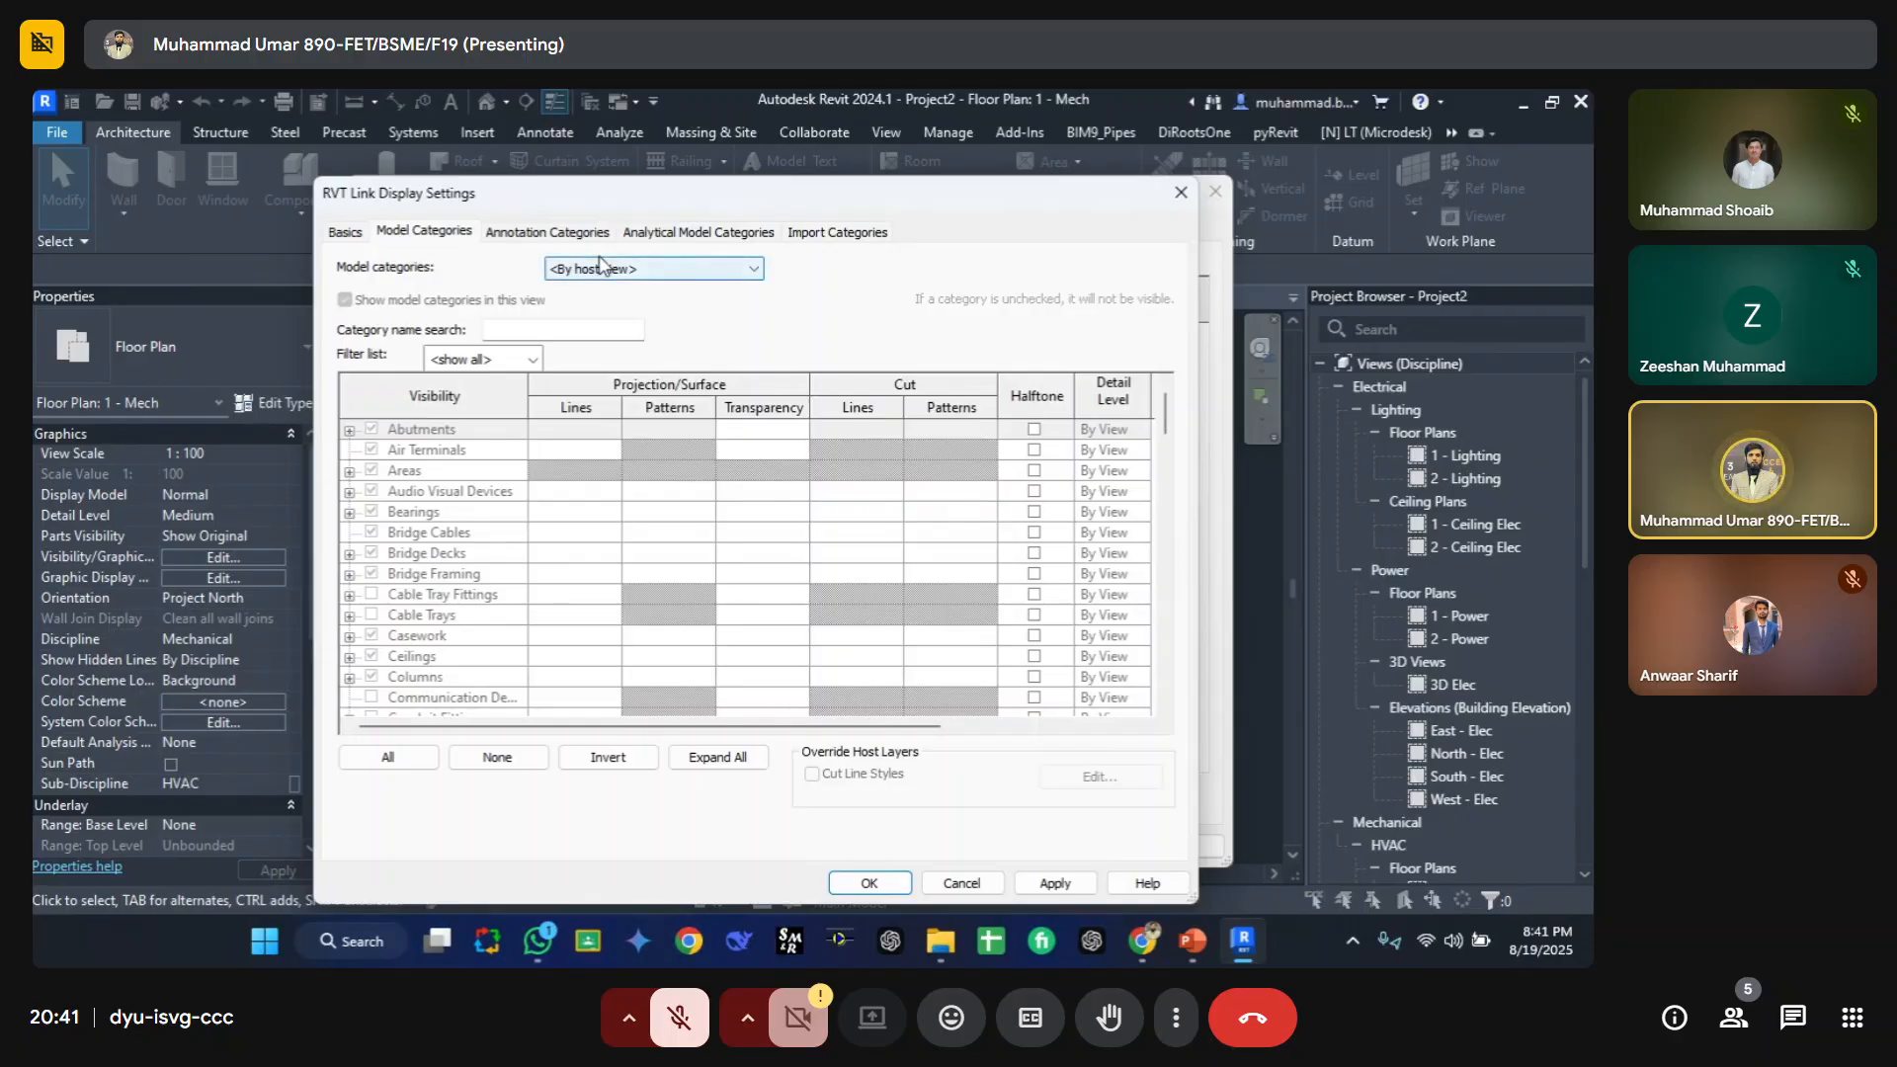
pyautogui.click(600, 267)
pyautogui.click(587, 298)
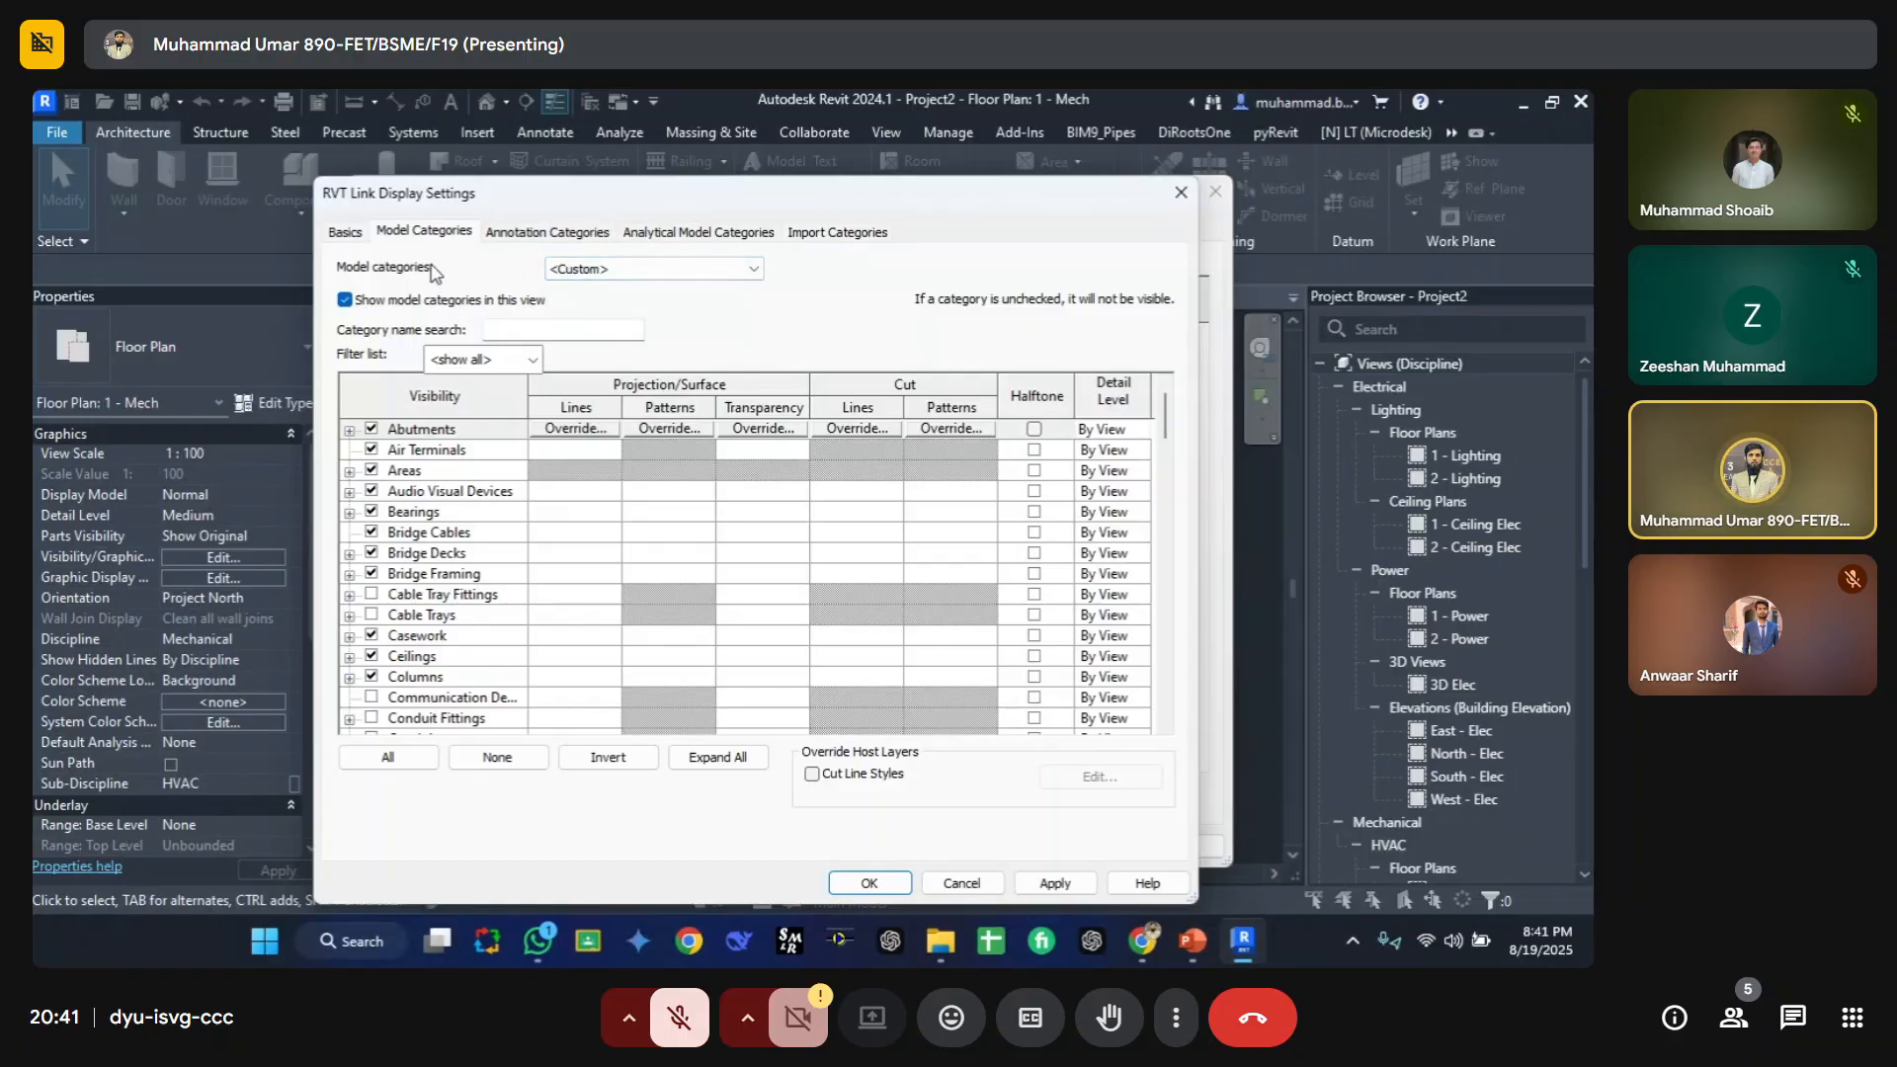
# Step: Switch the link's annotation categories to Custom, turn on Grids there, and confirm the link settings
pyautogui.click(542, 233)
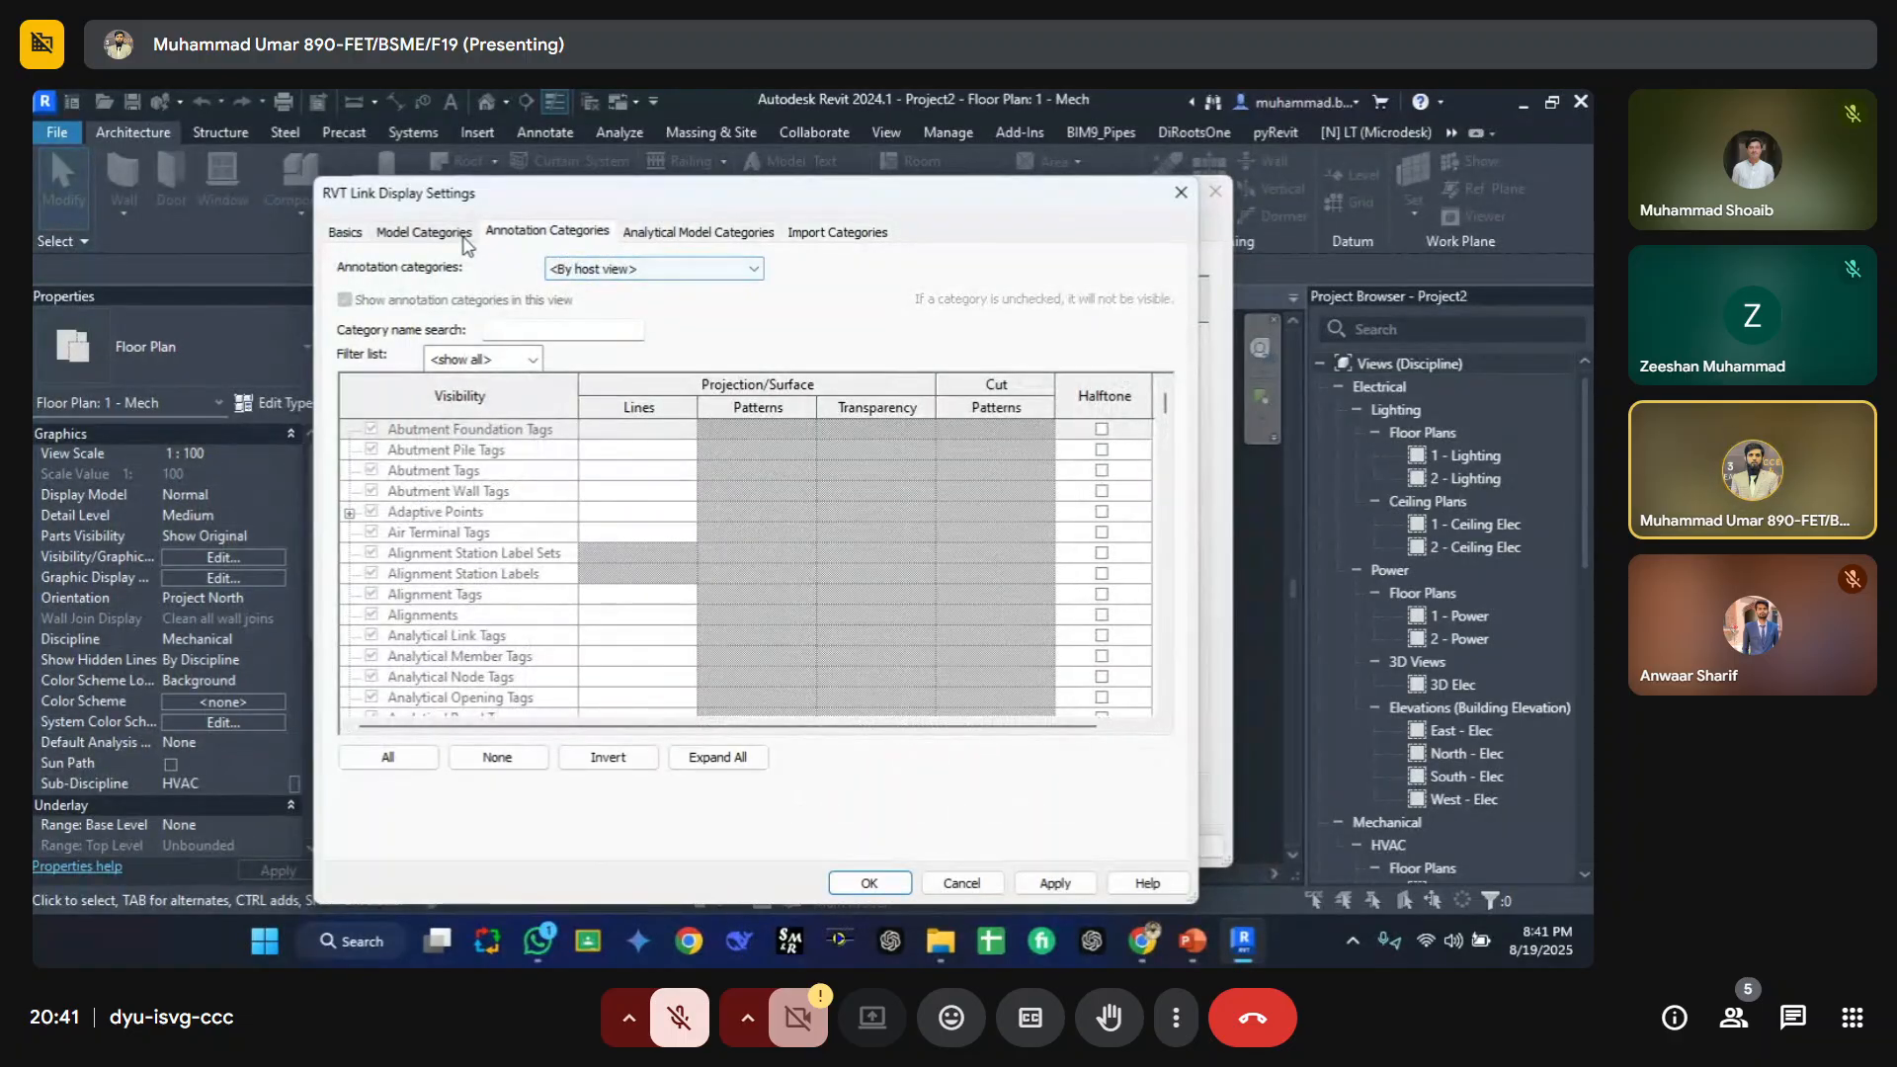
pyautogui.click(464, 235)
pyautogui.click(548, 231)
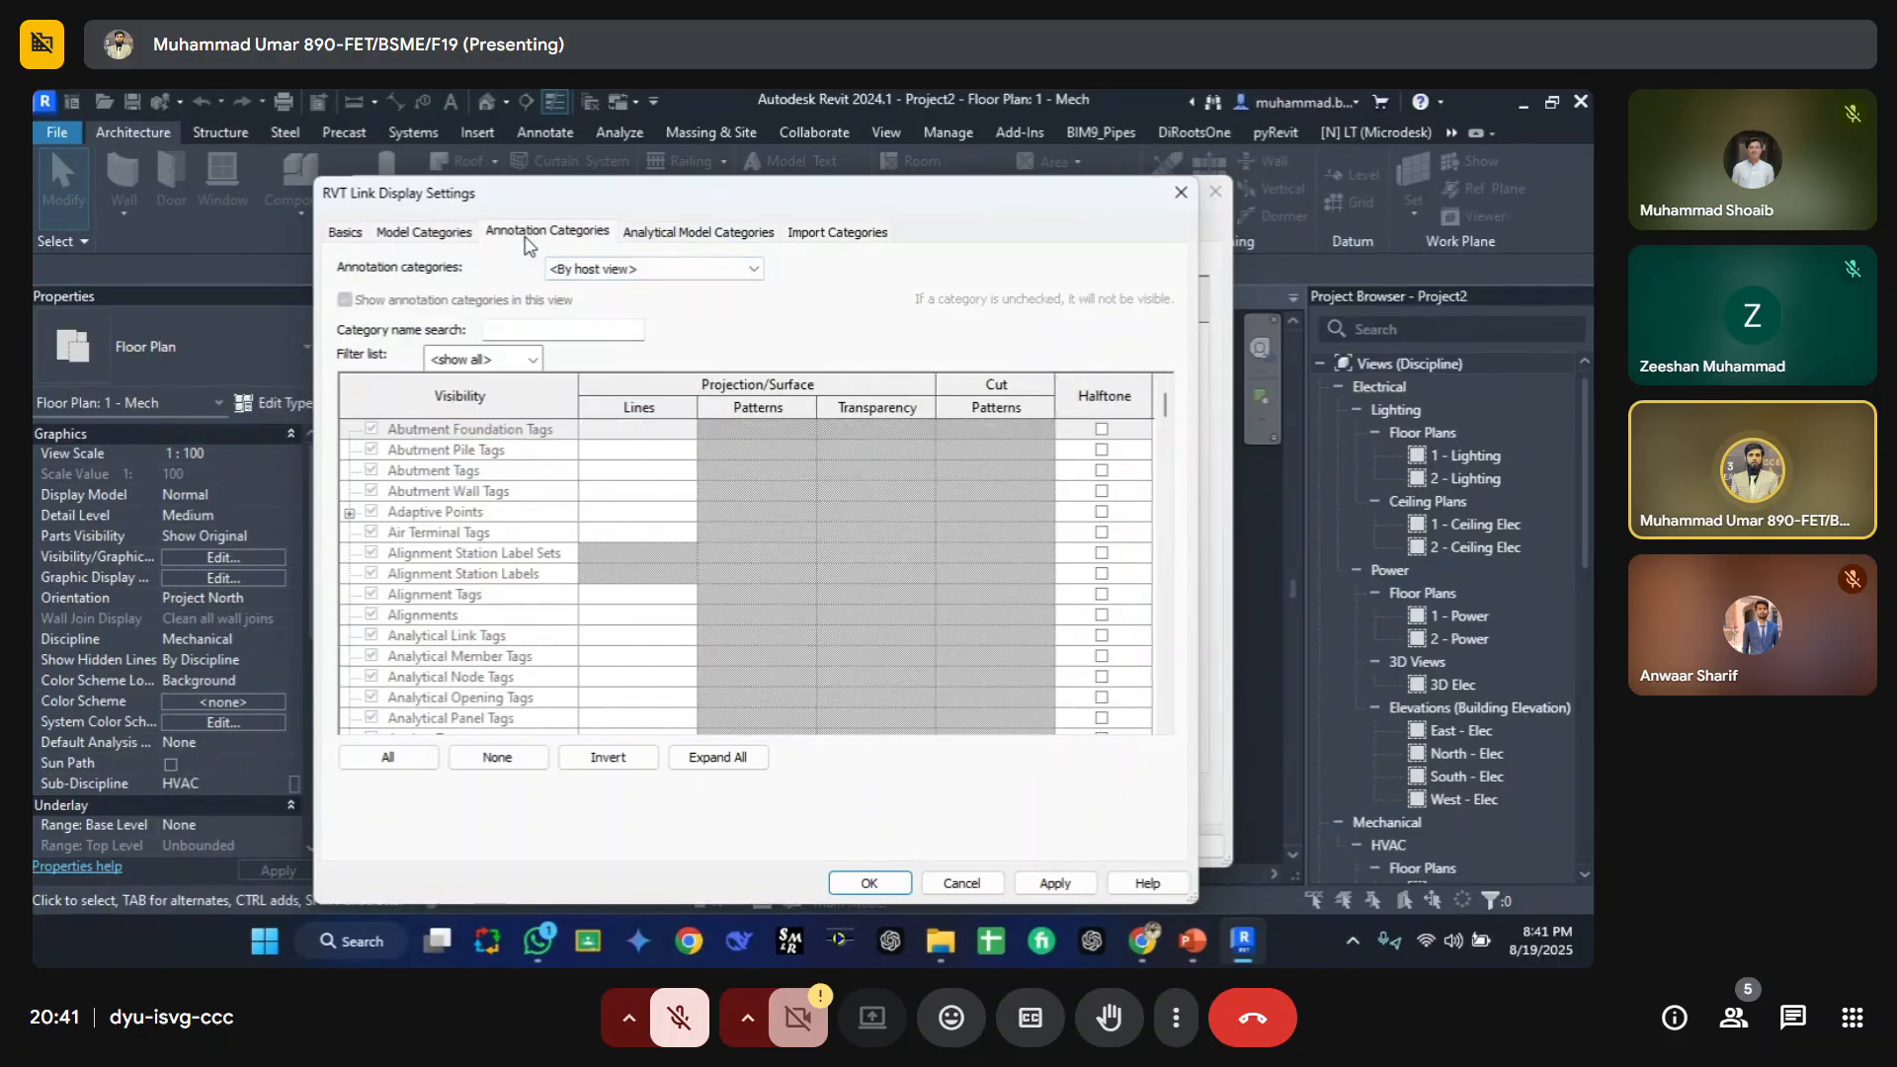
pyautogui.click(583, 270)
pyautogui.click(578, 305)
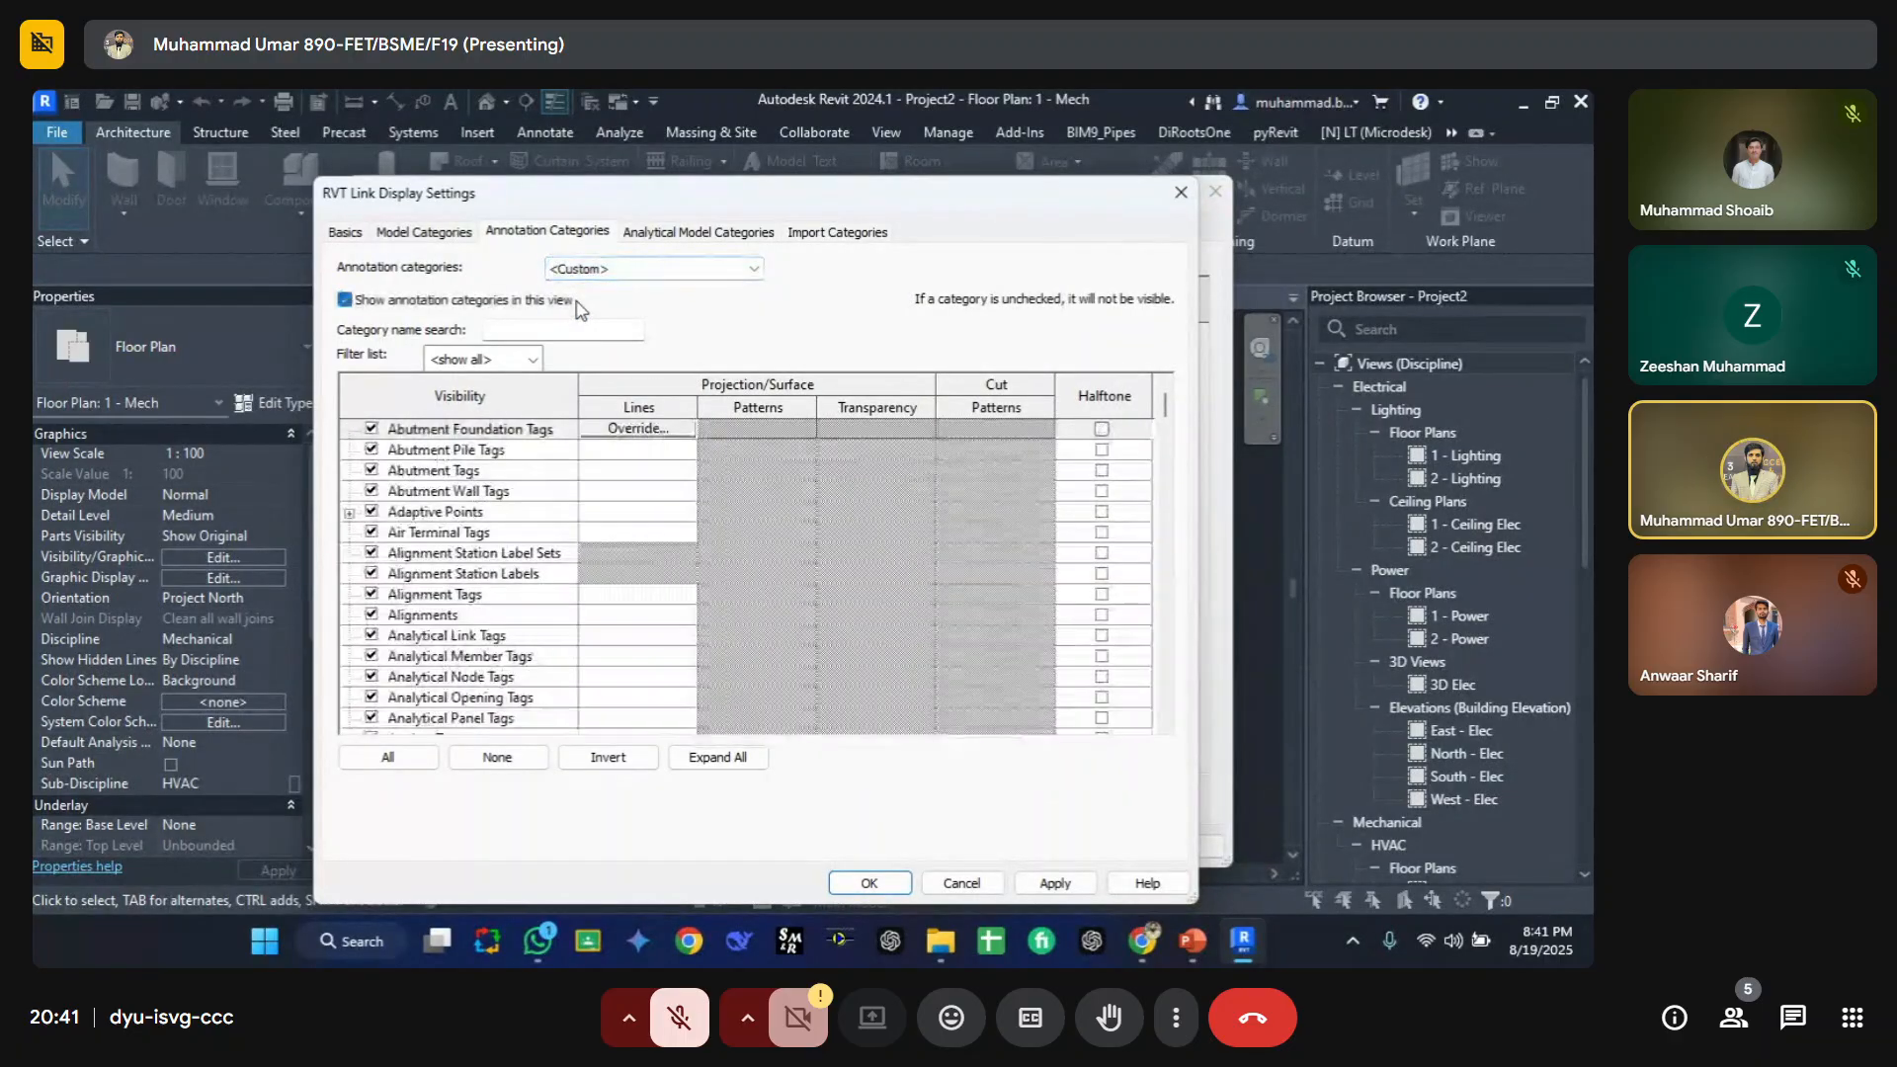
pyautogui.click(499, 513)
pyautogui.press('g')
pyautogui.scroll(-2, 496, 613)
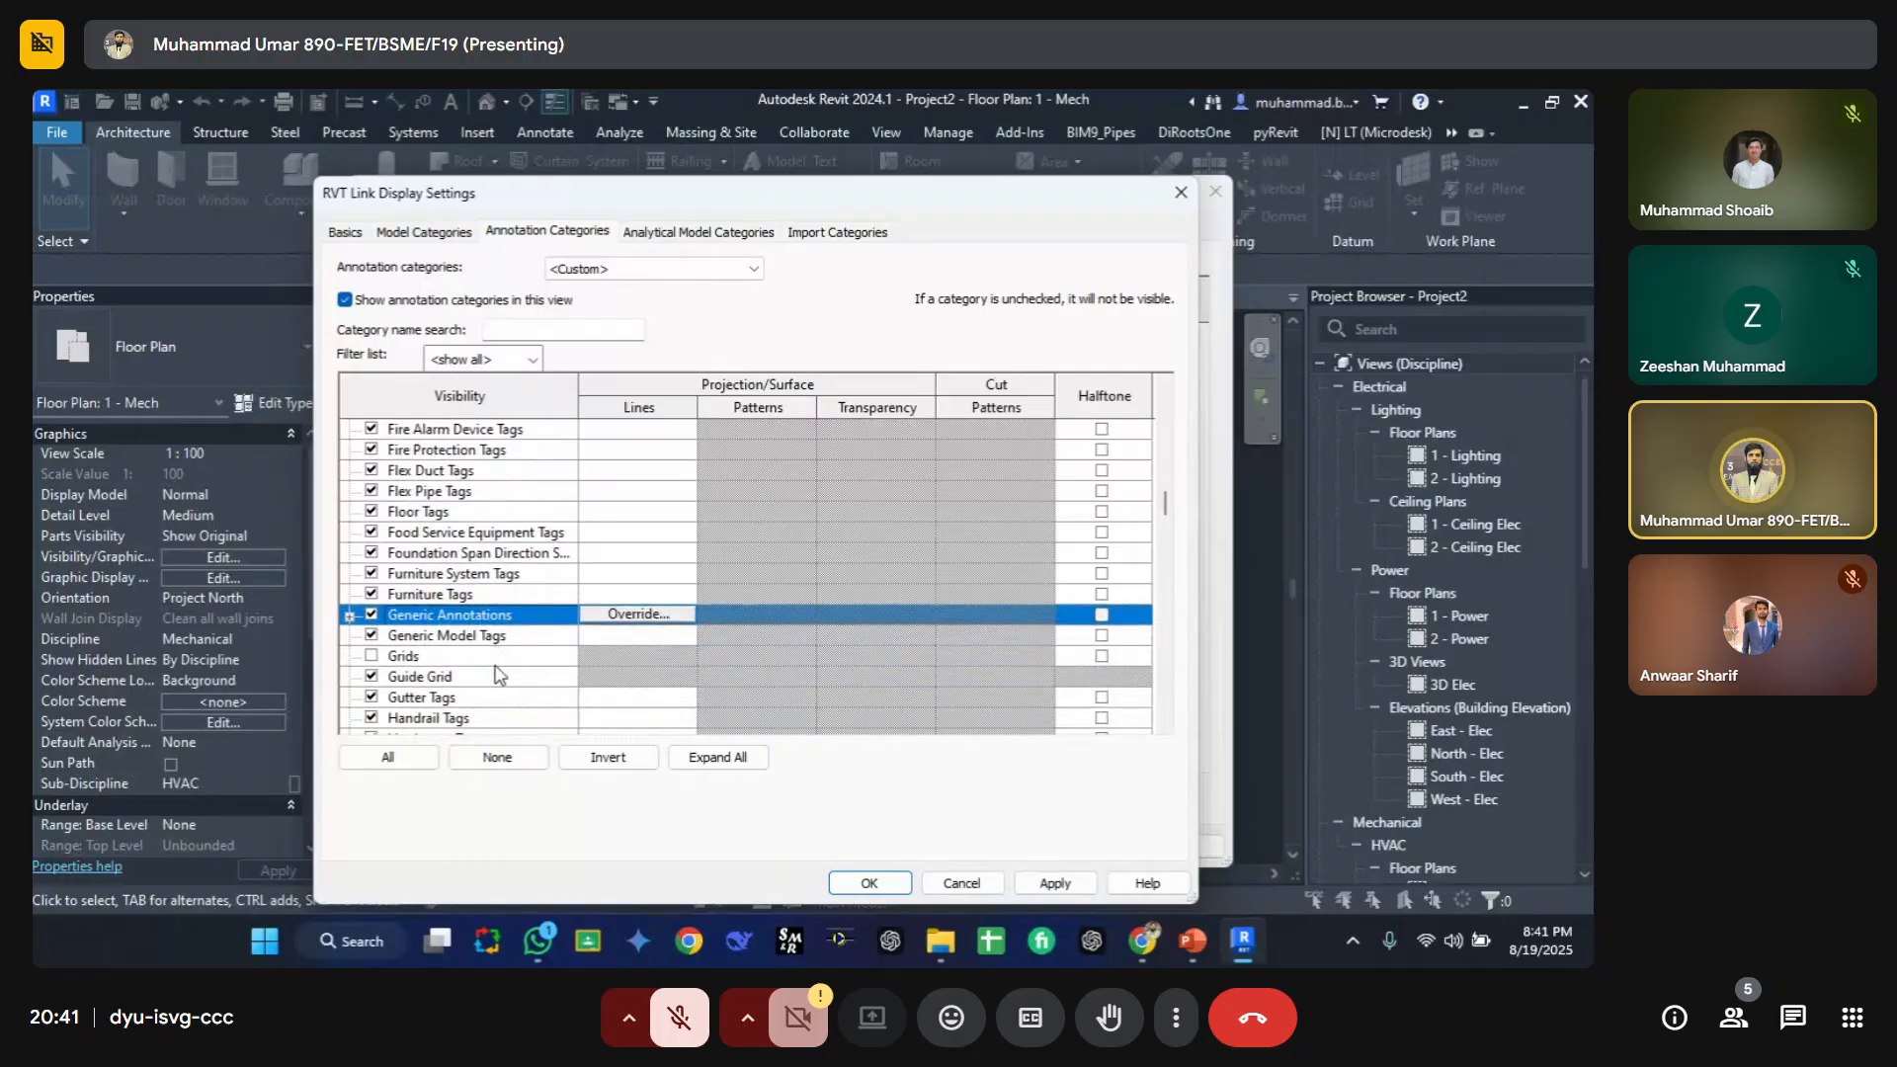
pyautogui.click(373, 657)
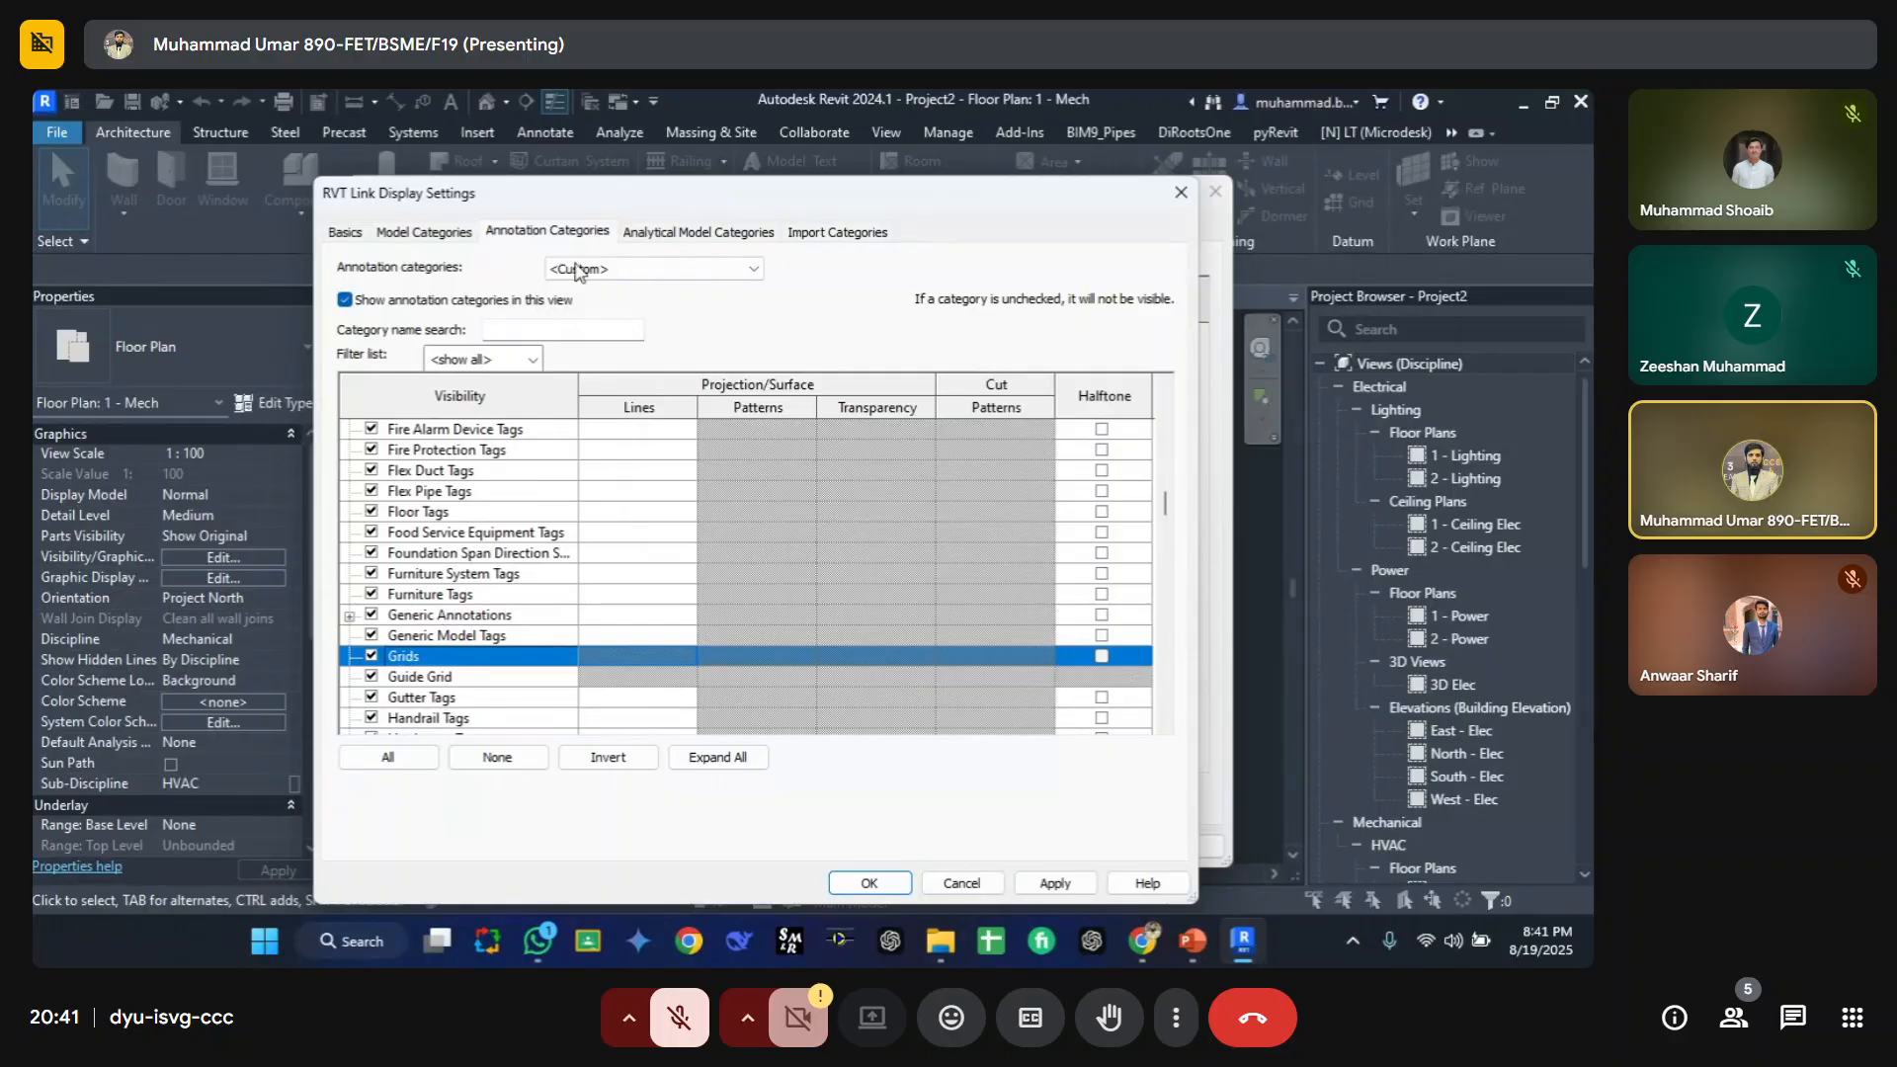
pyautogui.click(869, 885)
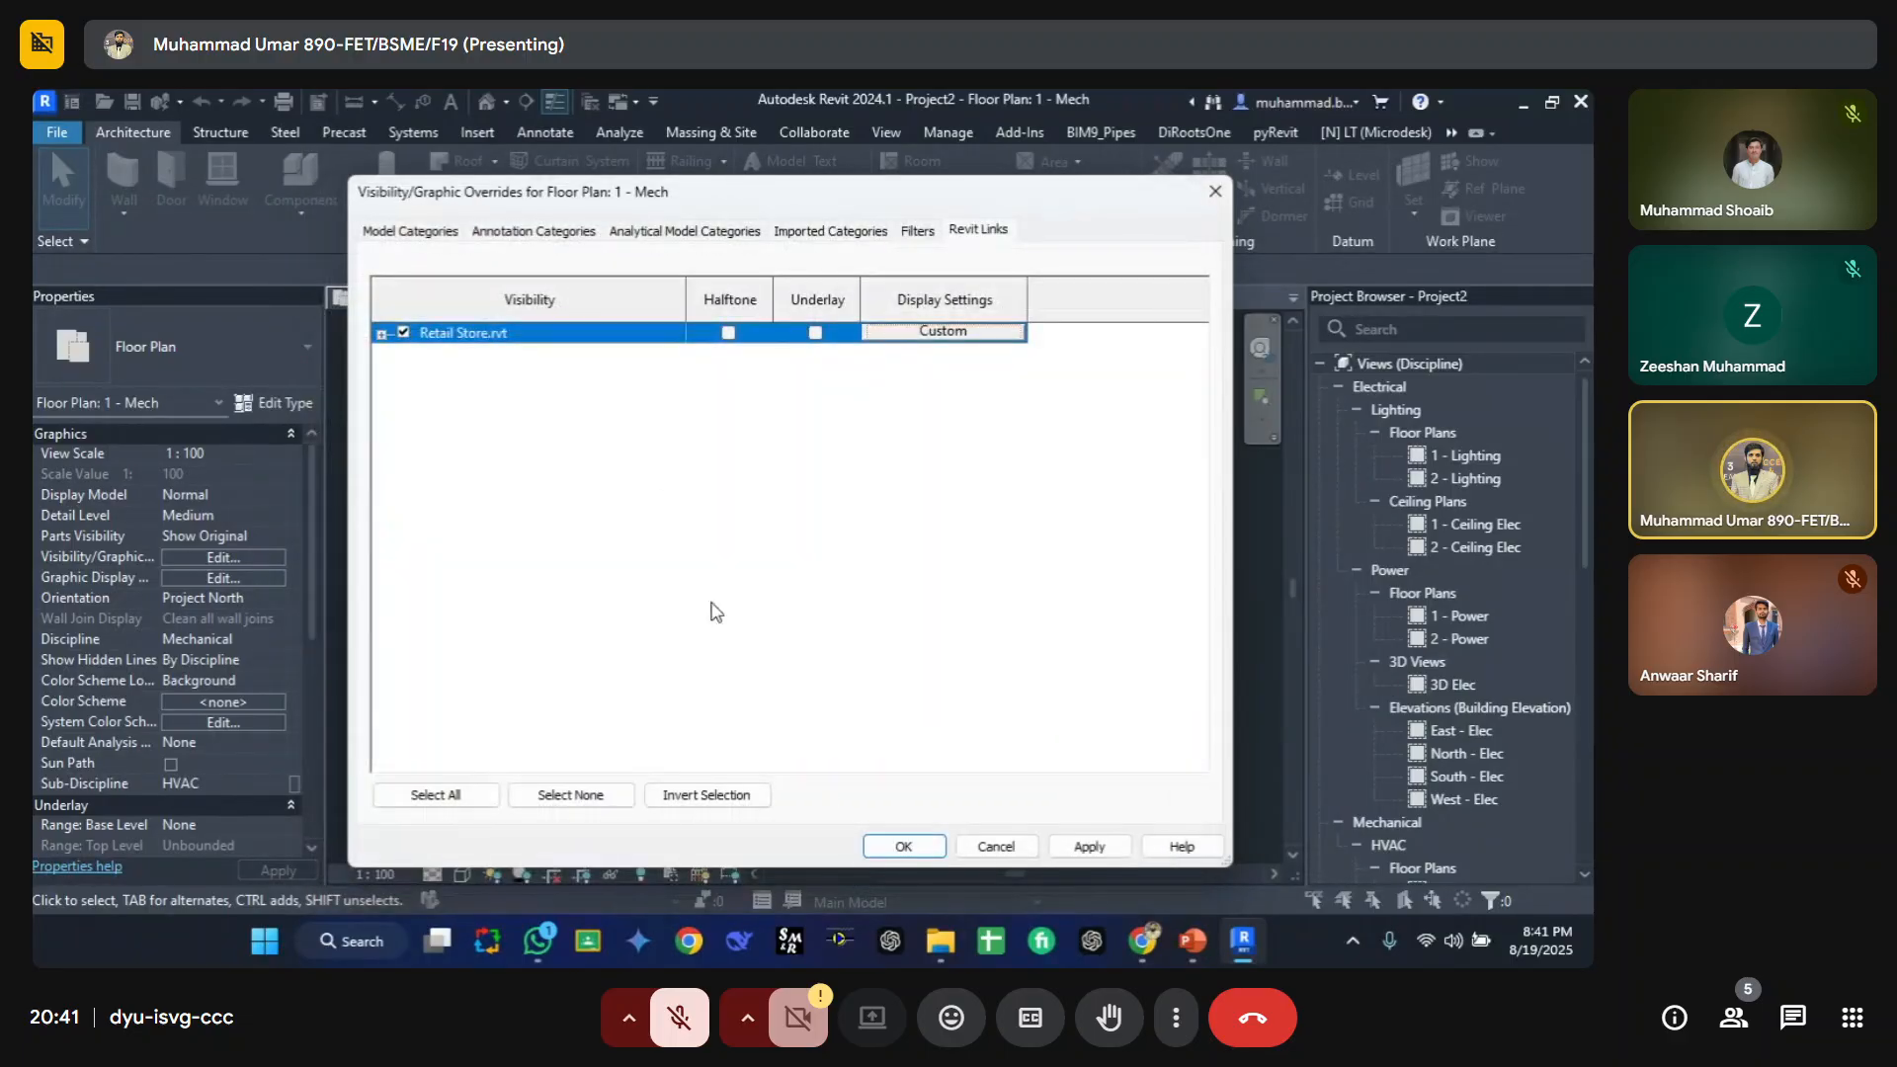
# Step: Turn the Grids annotation category back on in the view's visibility/graphic overrides and confirm
pyautogui.click(533, 230)
pyautogui.click(477, 522)
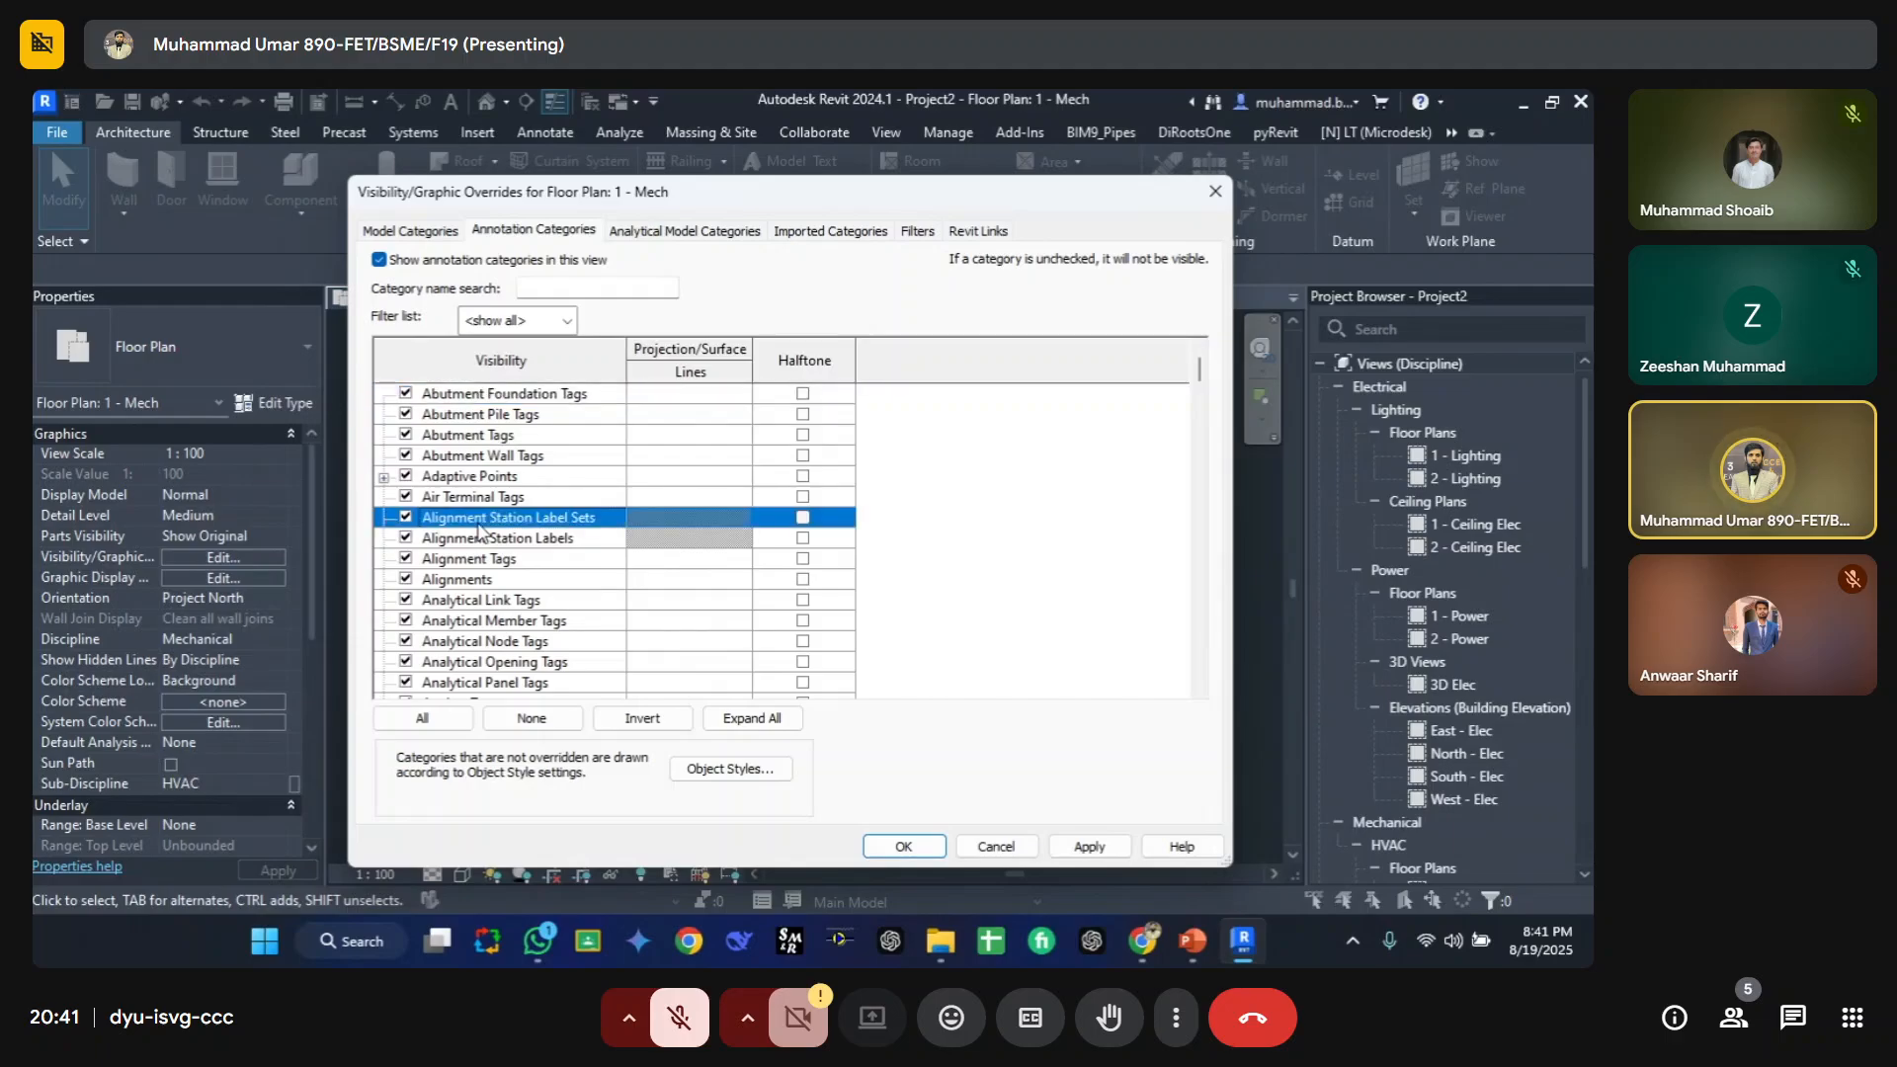
pyautogui.press('g')
pyautogui.scroll(-2, 481, 534)
pyautogui.click(406, 622)
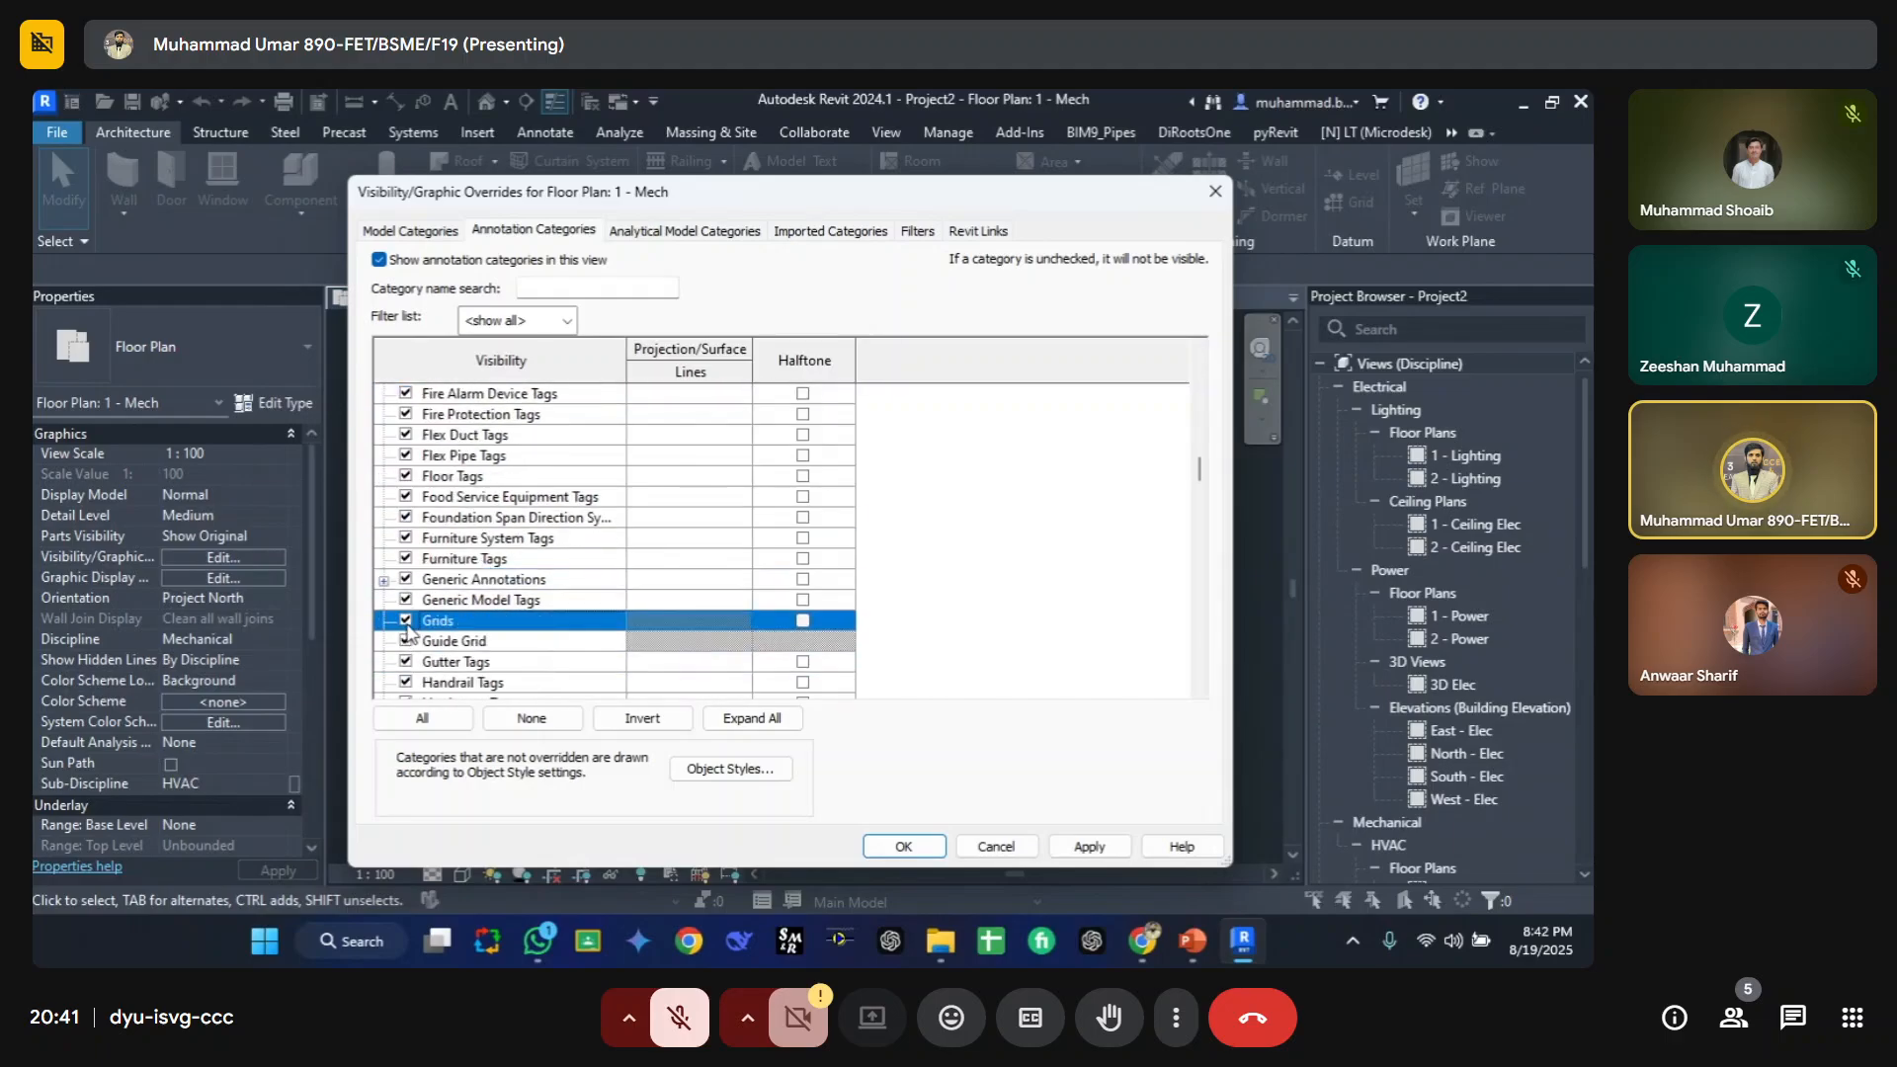
pyautogui.click(992, 237)
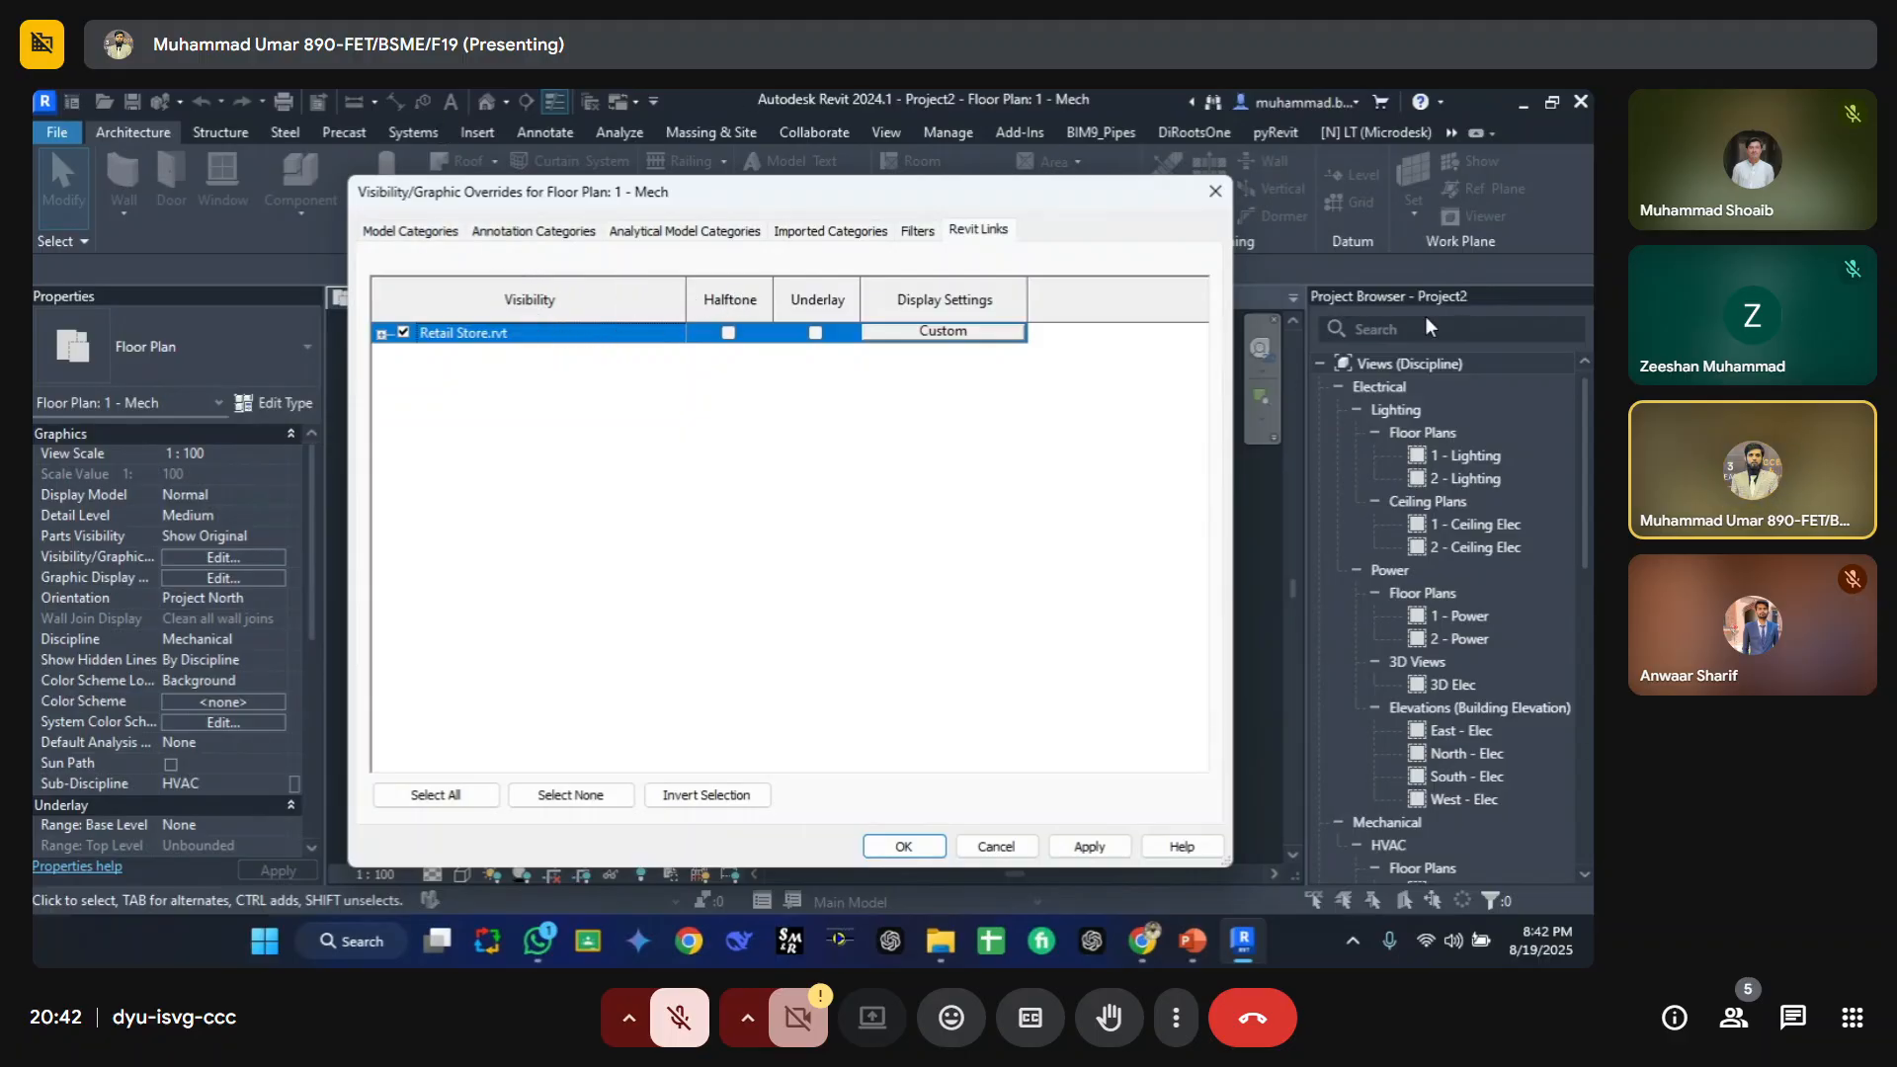
pyautogui.click(537, 231)
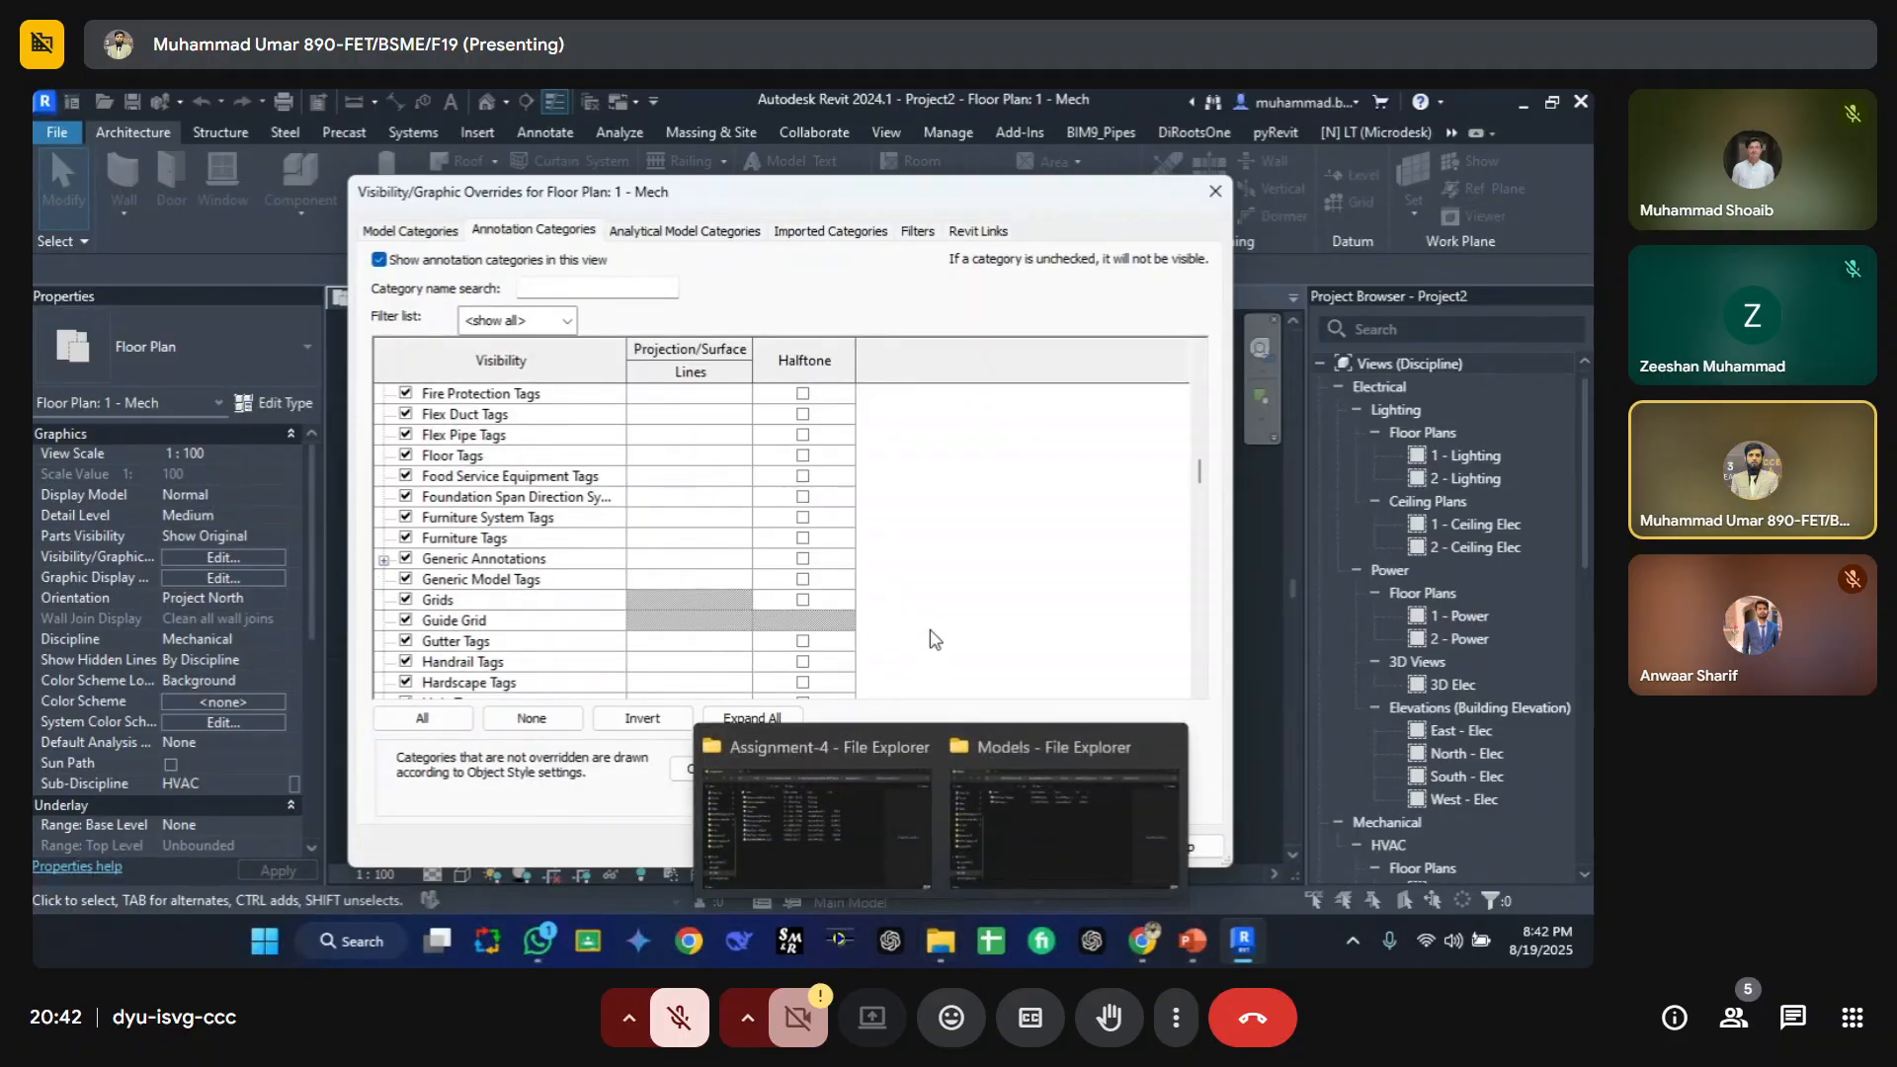
pyautogui.click(878, 849)
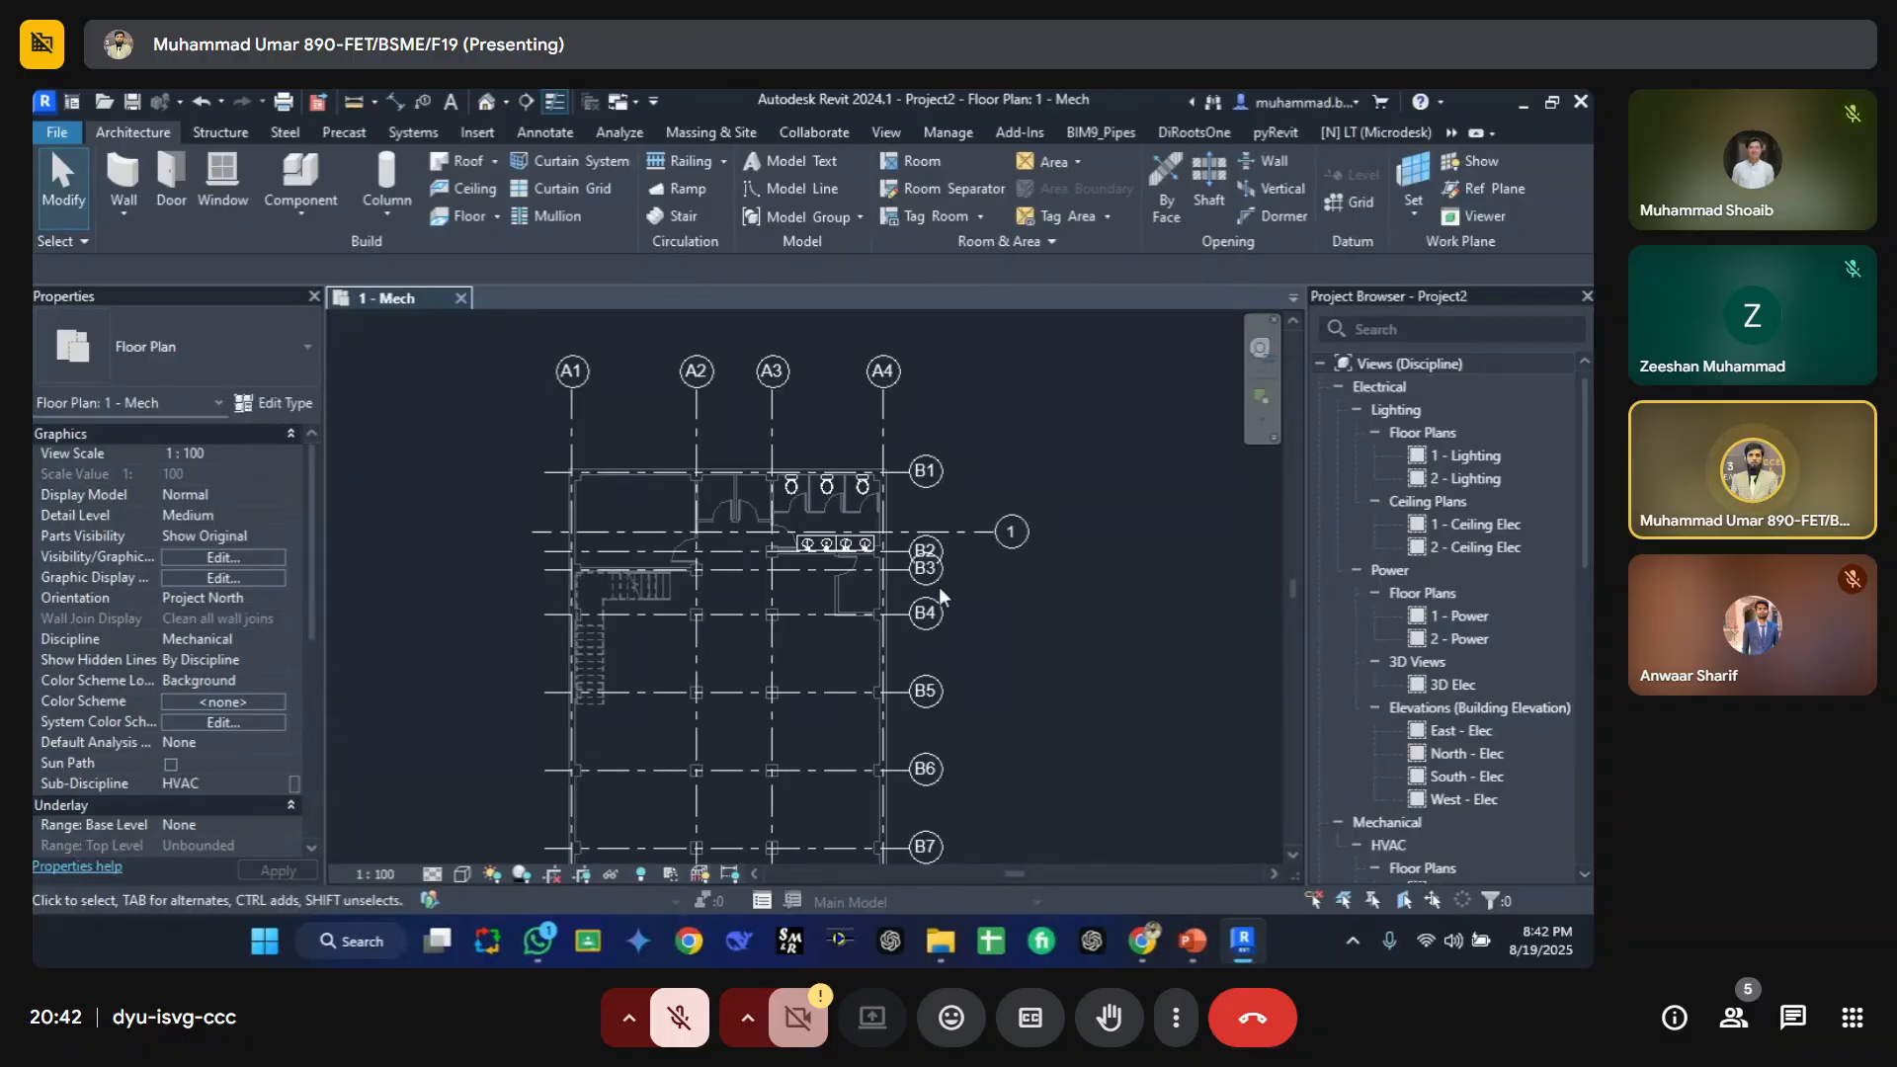
# Step: Select the host grid and the linked model's grids to check which belong to the link
pyautogui.click(964, 531)
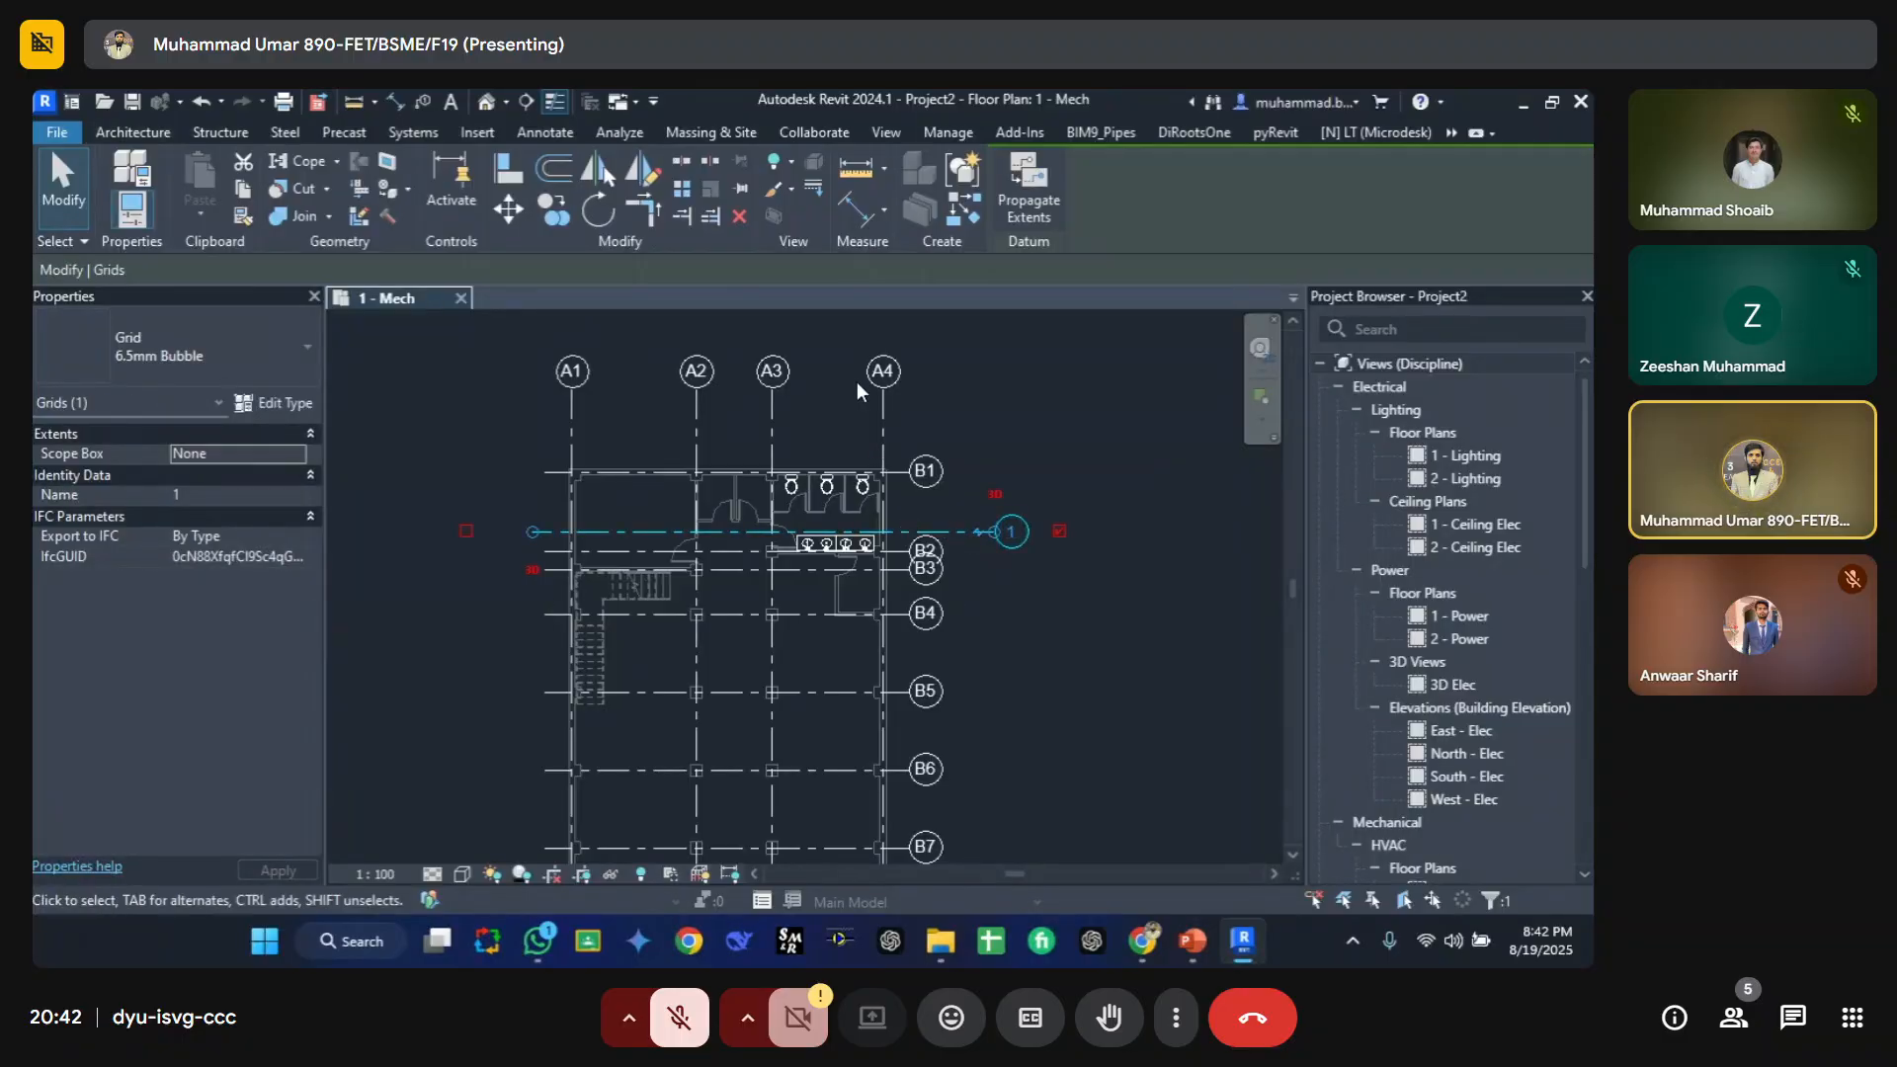
pyautogui.click(1314, 901)
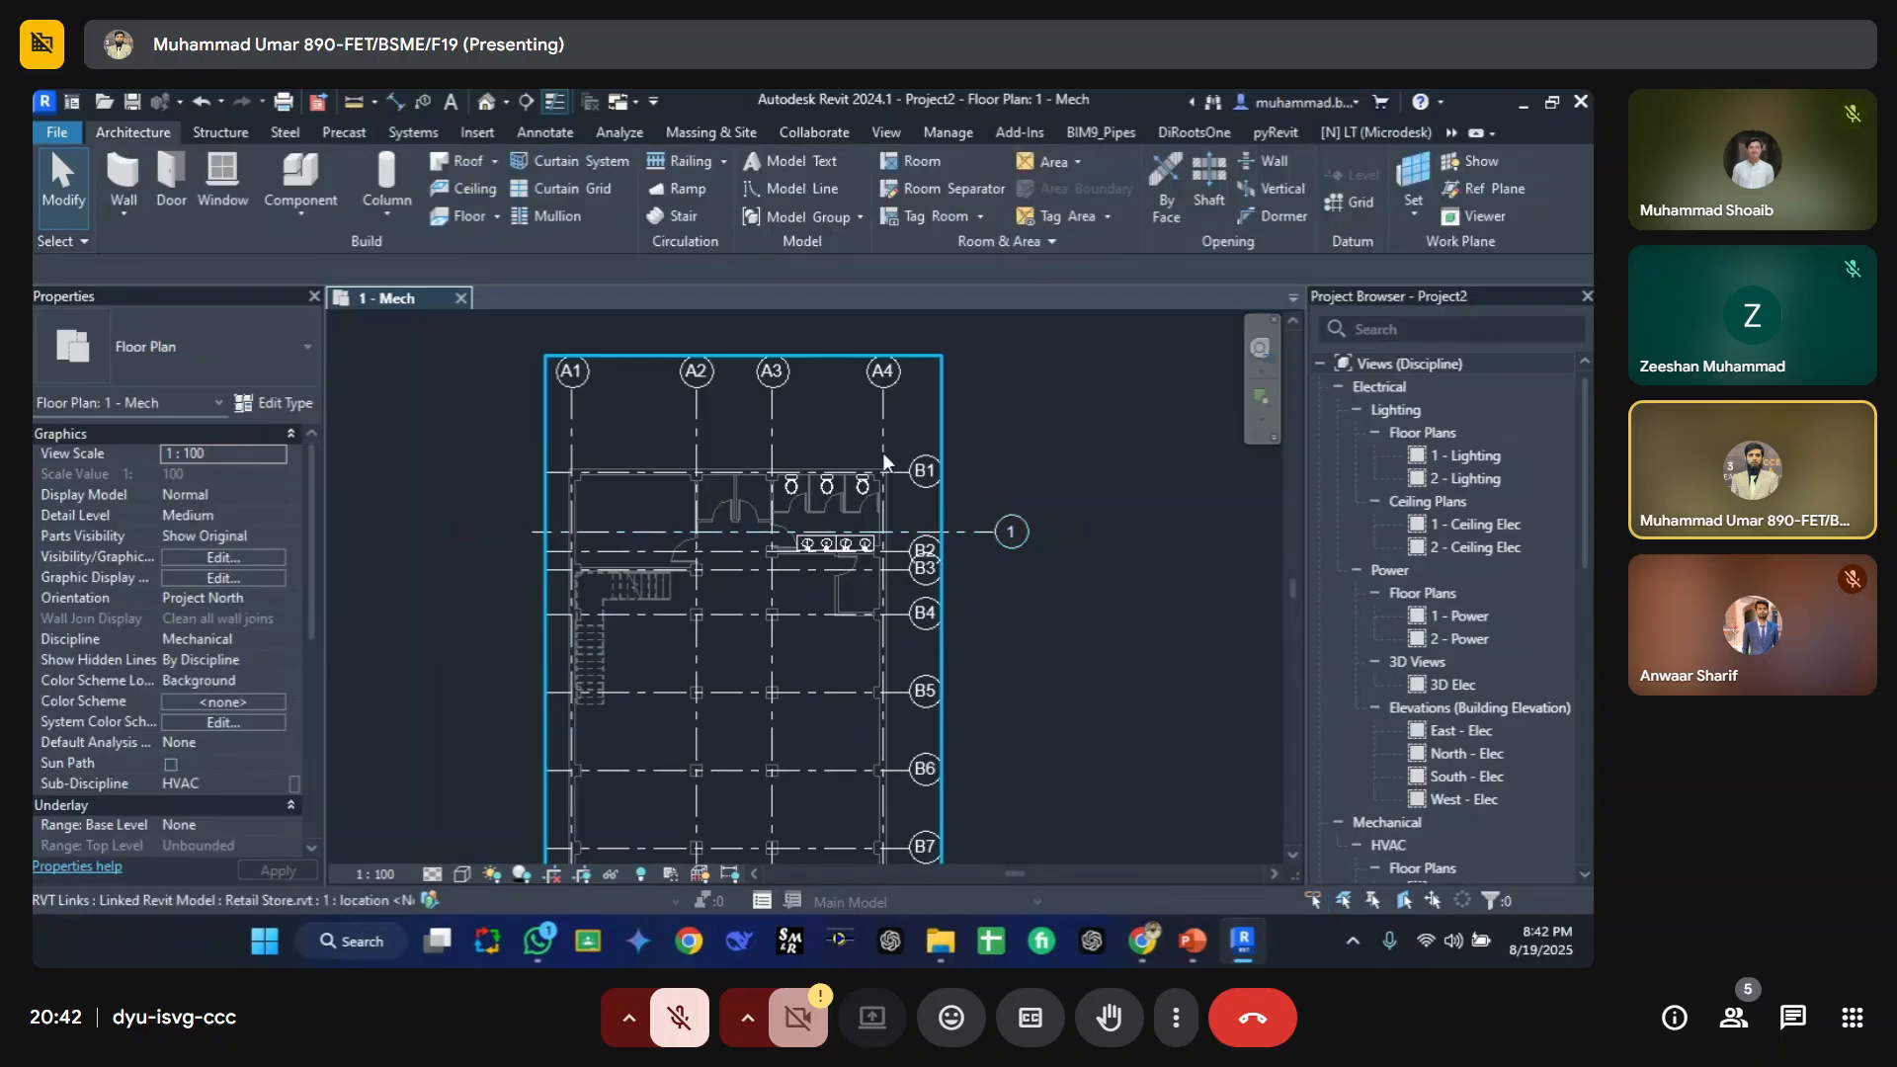
pyautogui.click(879, 435)
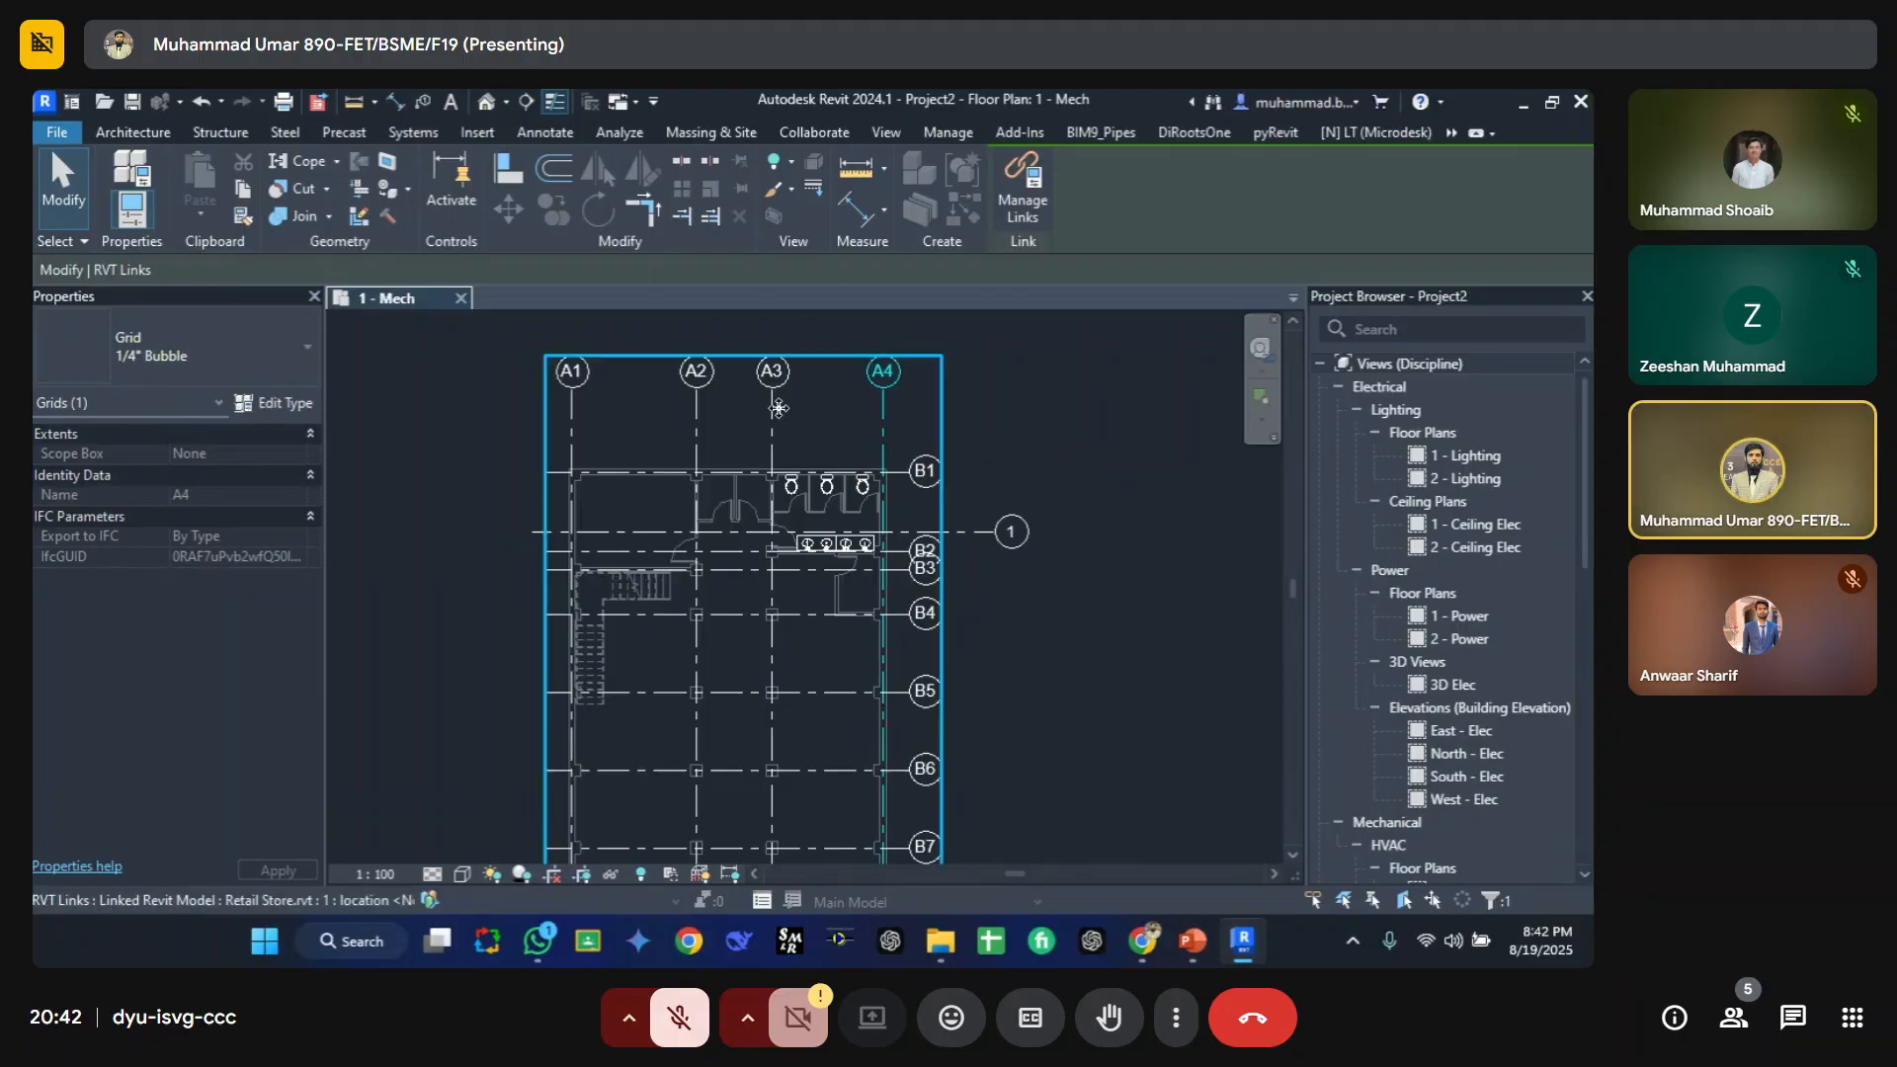
pyautogui.click(778, 407)
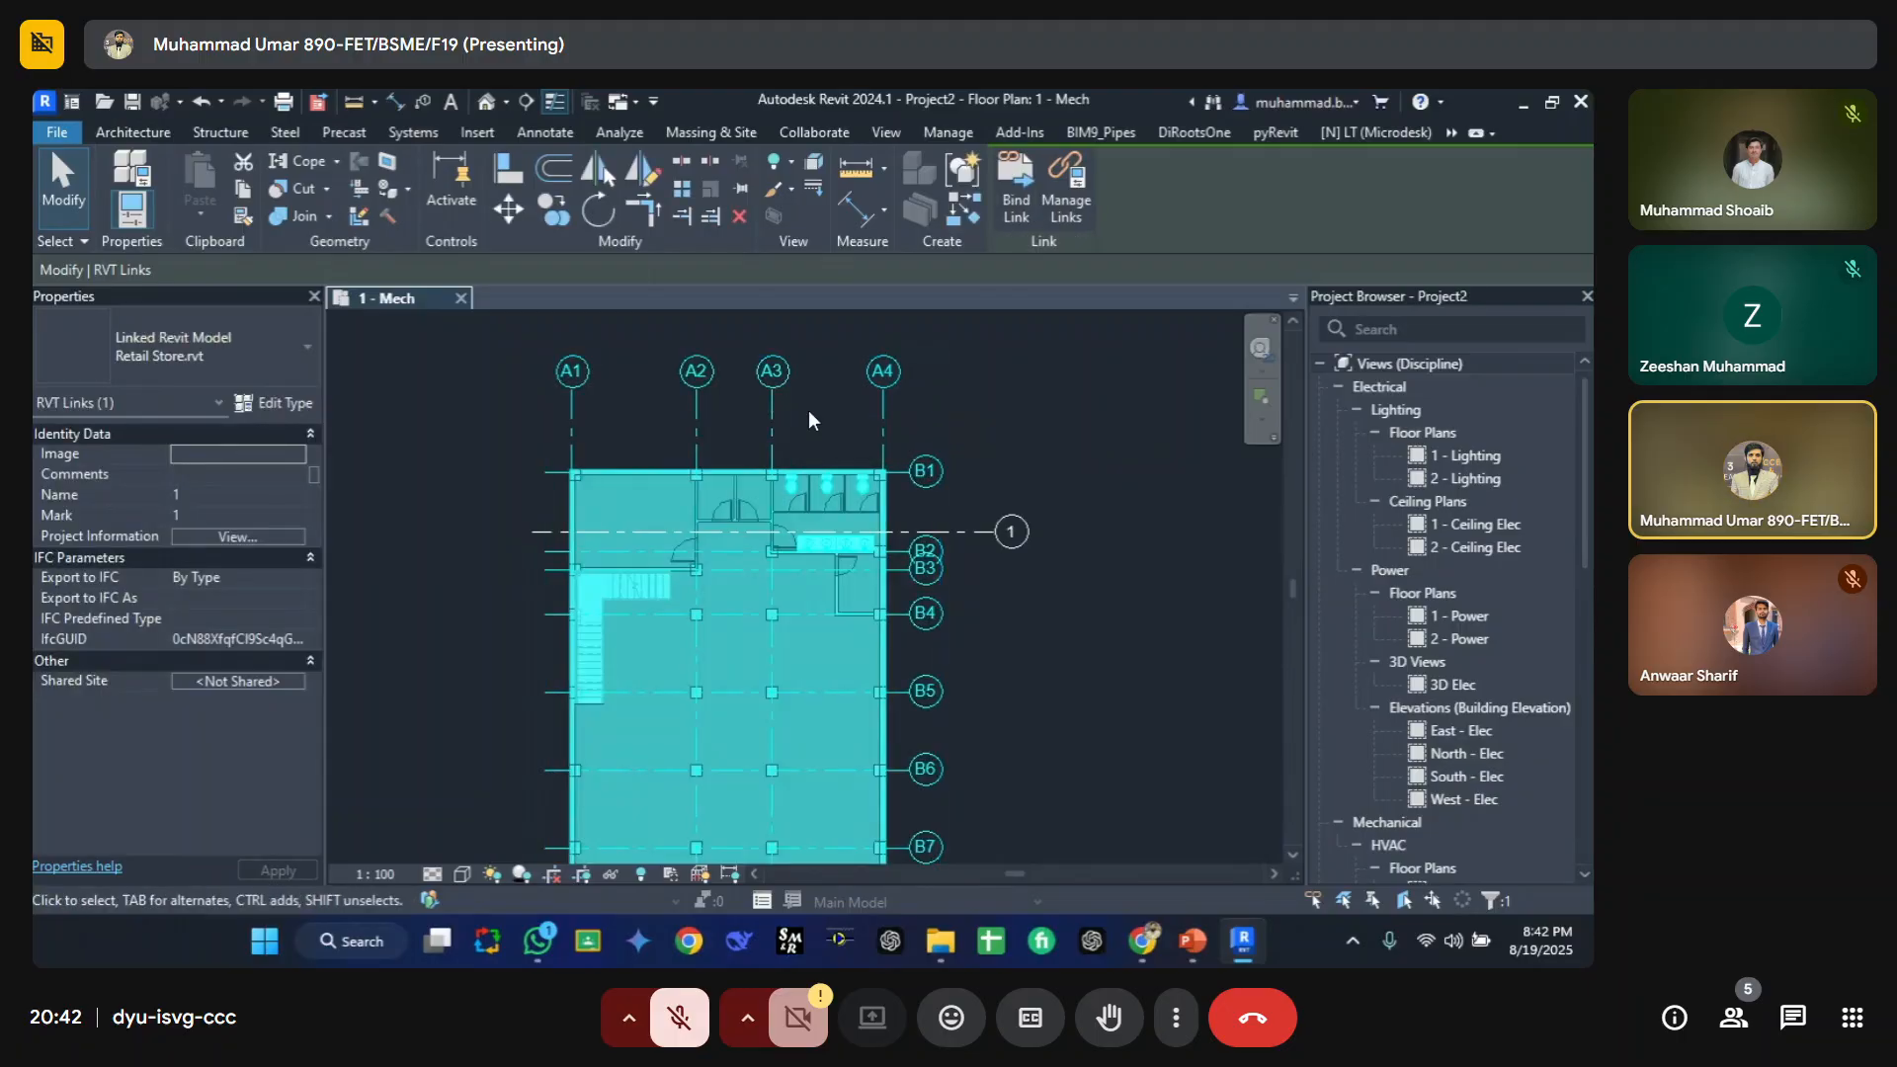
pyautogui.press('Escape')
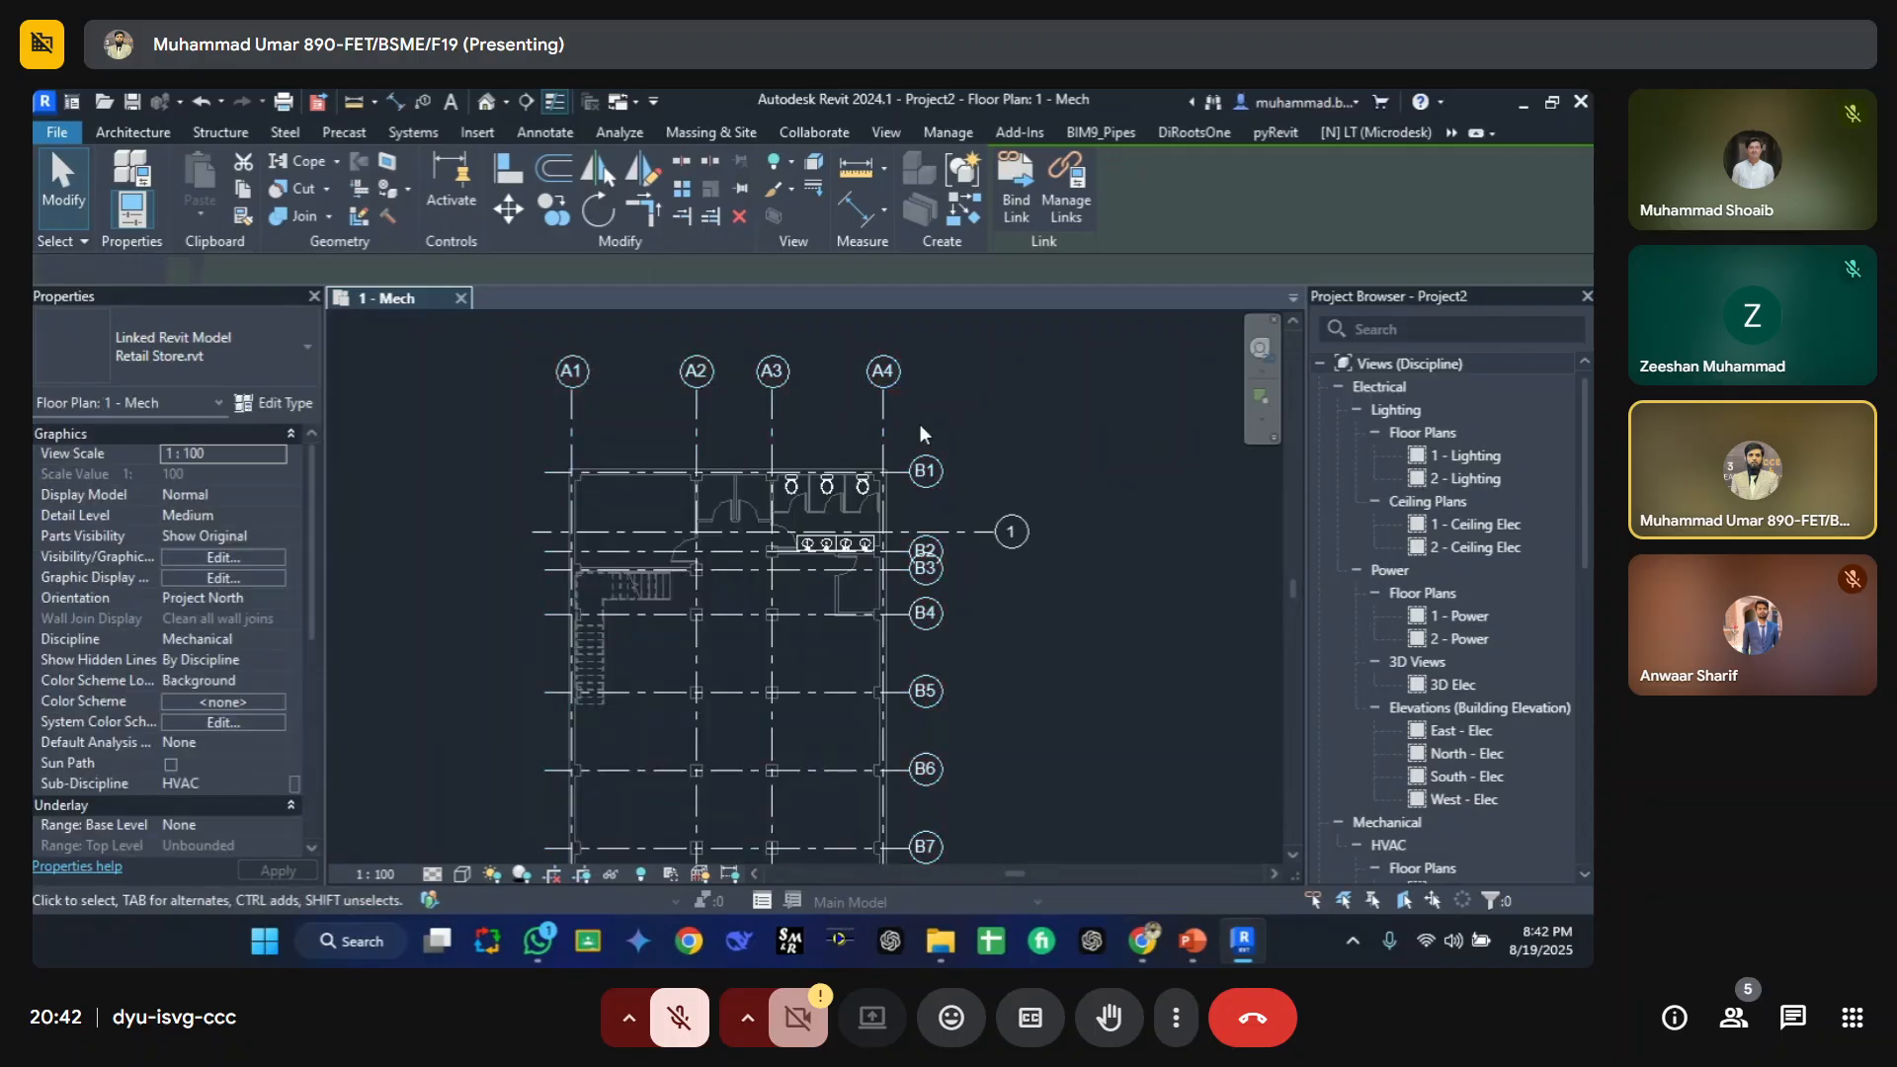
pyautogui.click(892, 411)
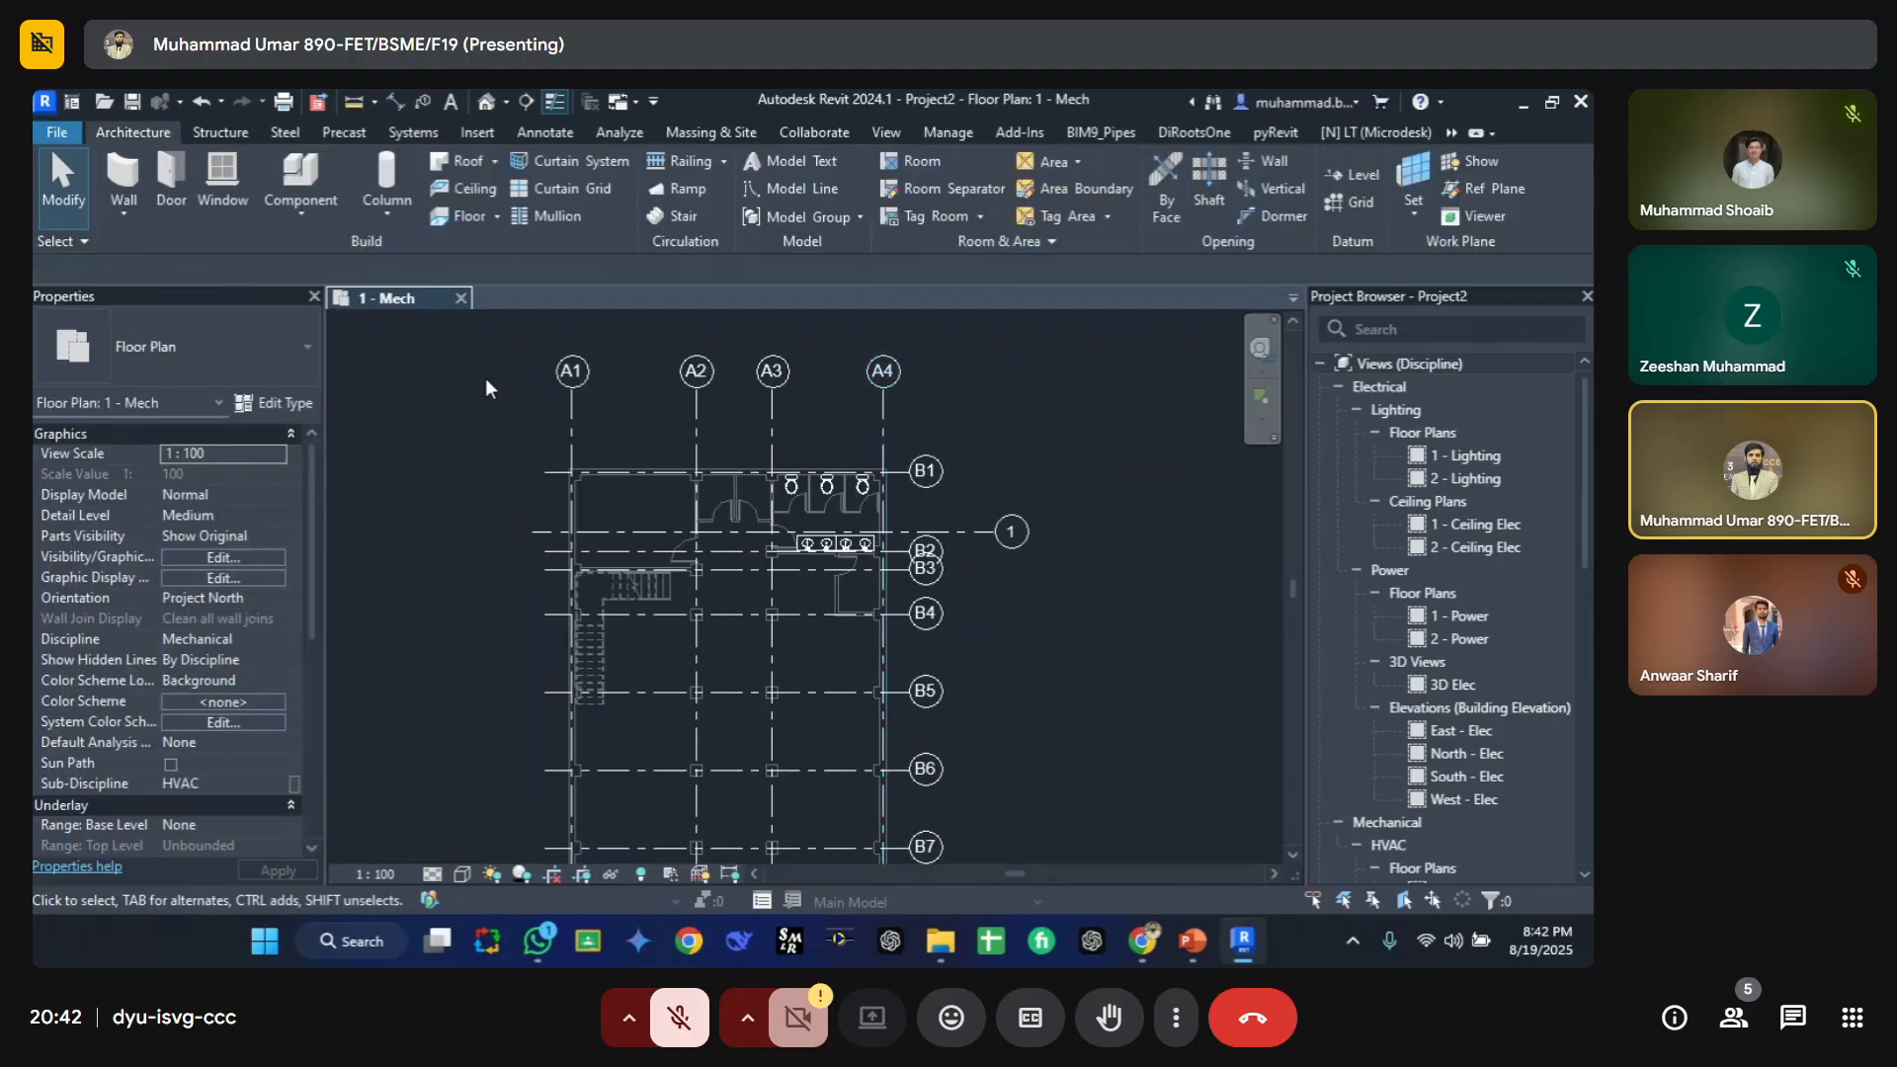
pyautogui.click(484, 378)
# Step: Hide Grids in the Retail Store link's custom annotation categories, apply, and close both dialogs
pyautogui.press('v')
pyautogui.press('v')
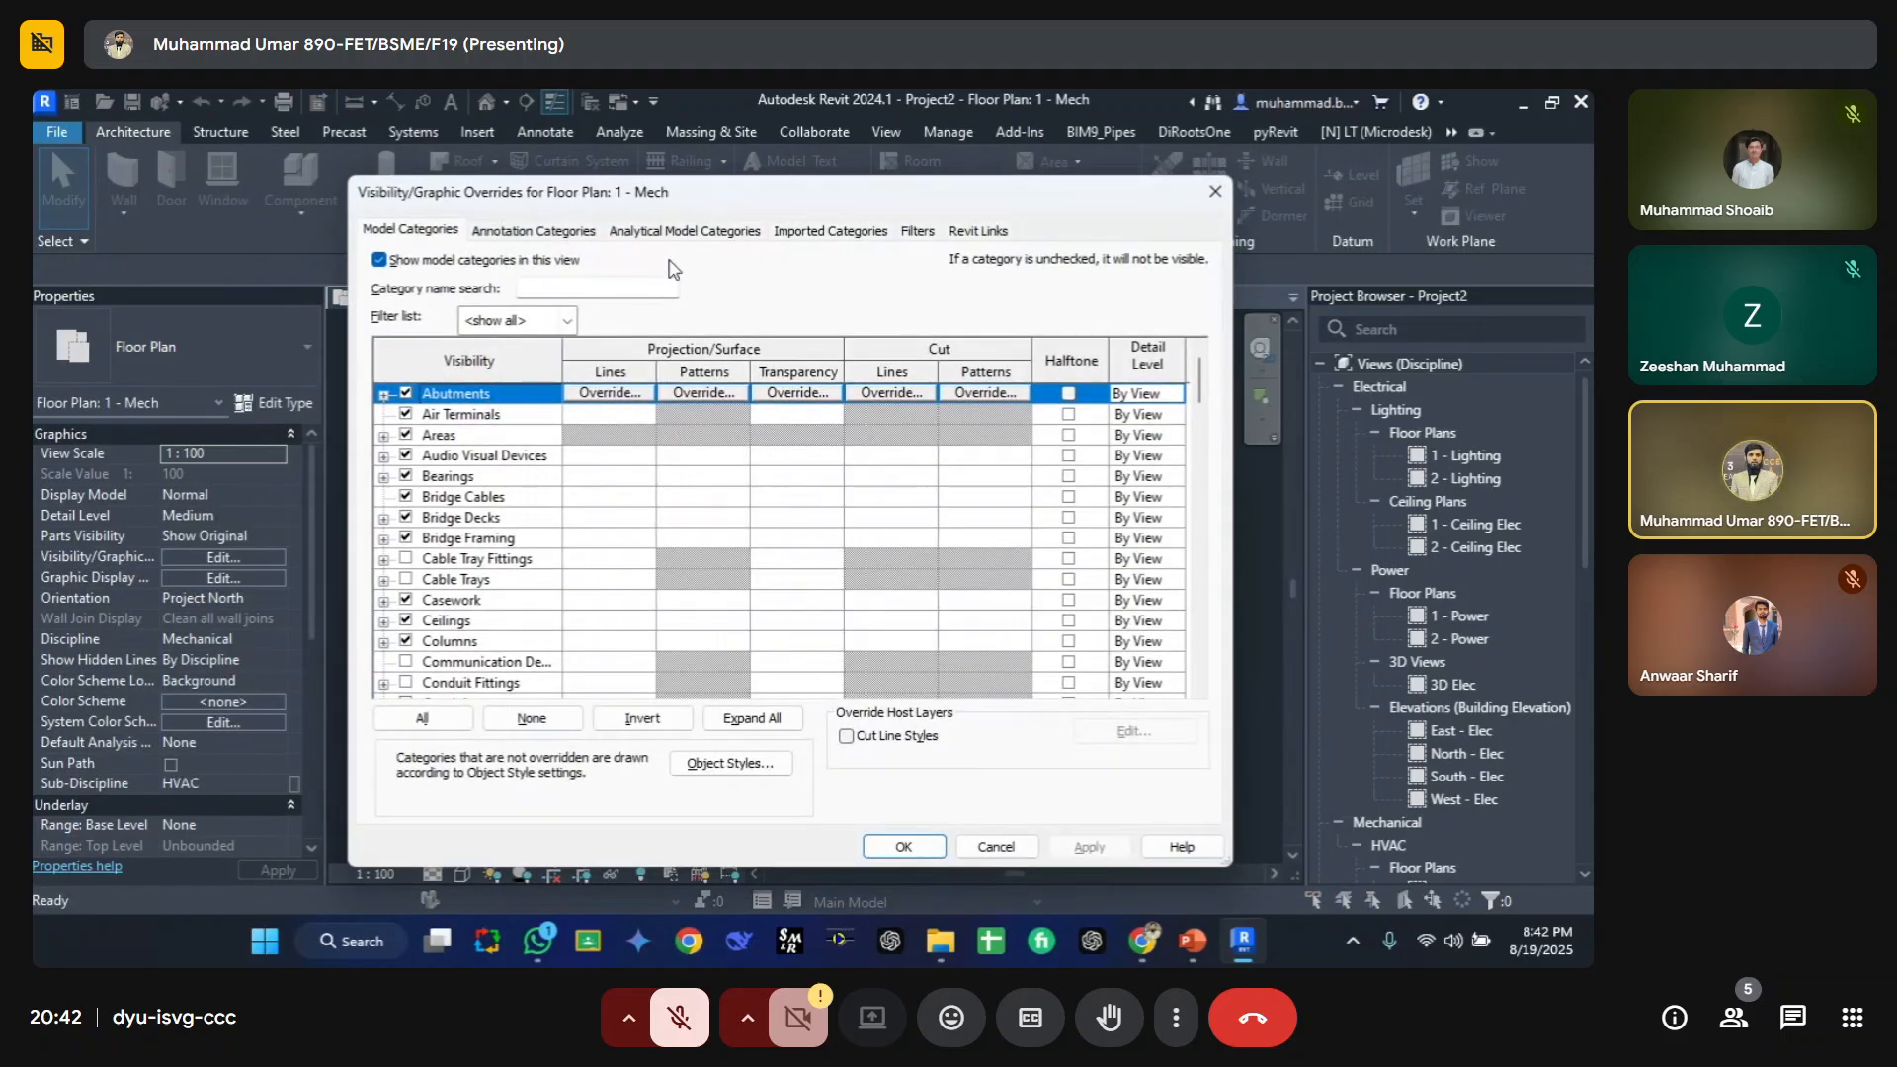
pyautogui.click(979, 231)
pyautogui.click(1087, 390)
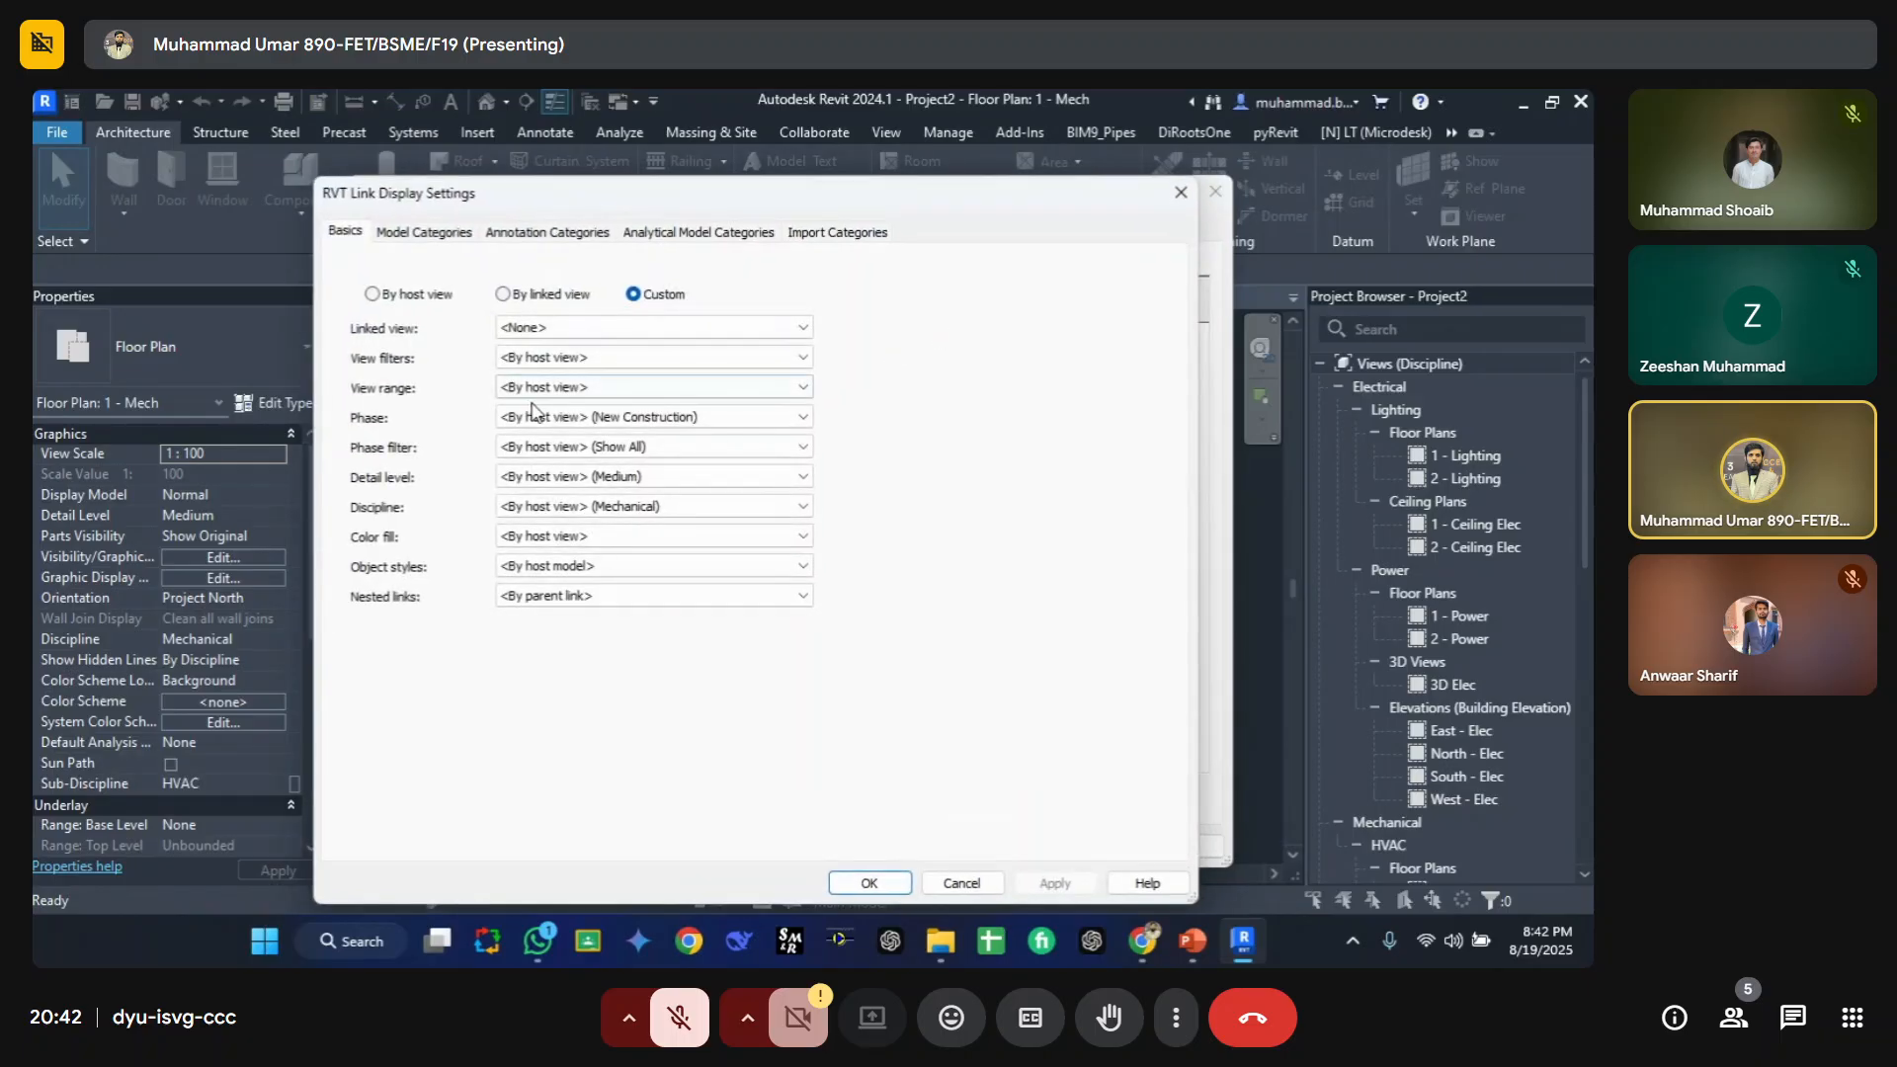
pyautogui.click(548, 231)
pyautogui.click(436, 492)
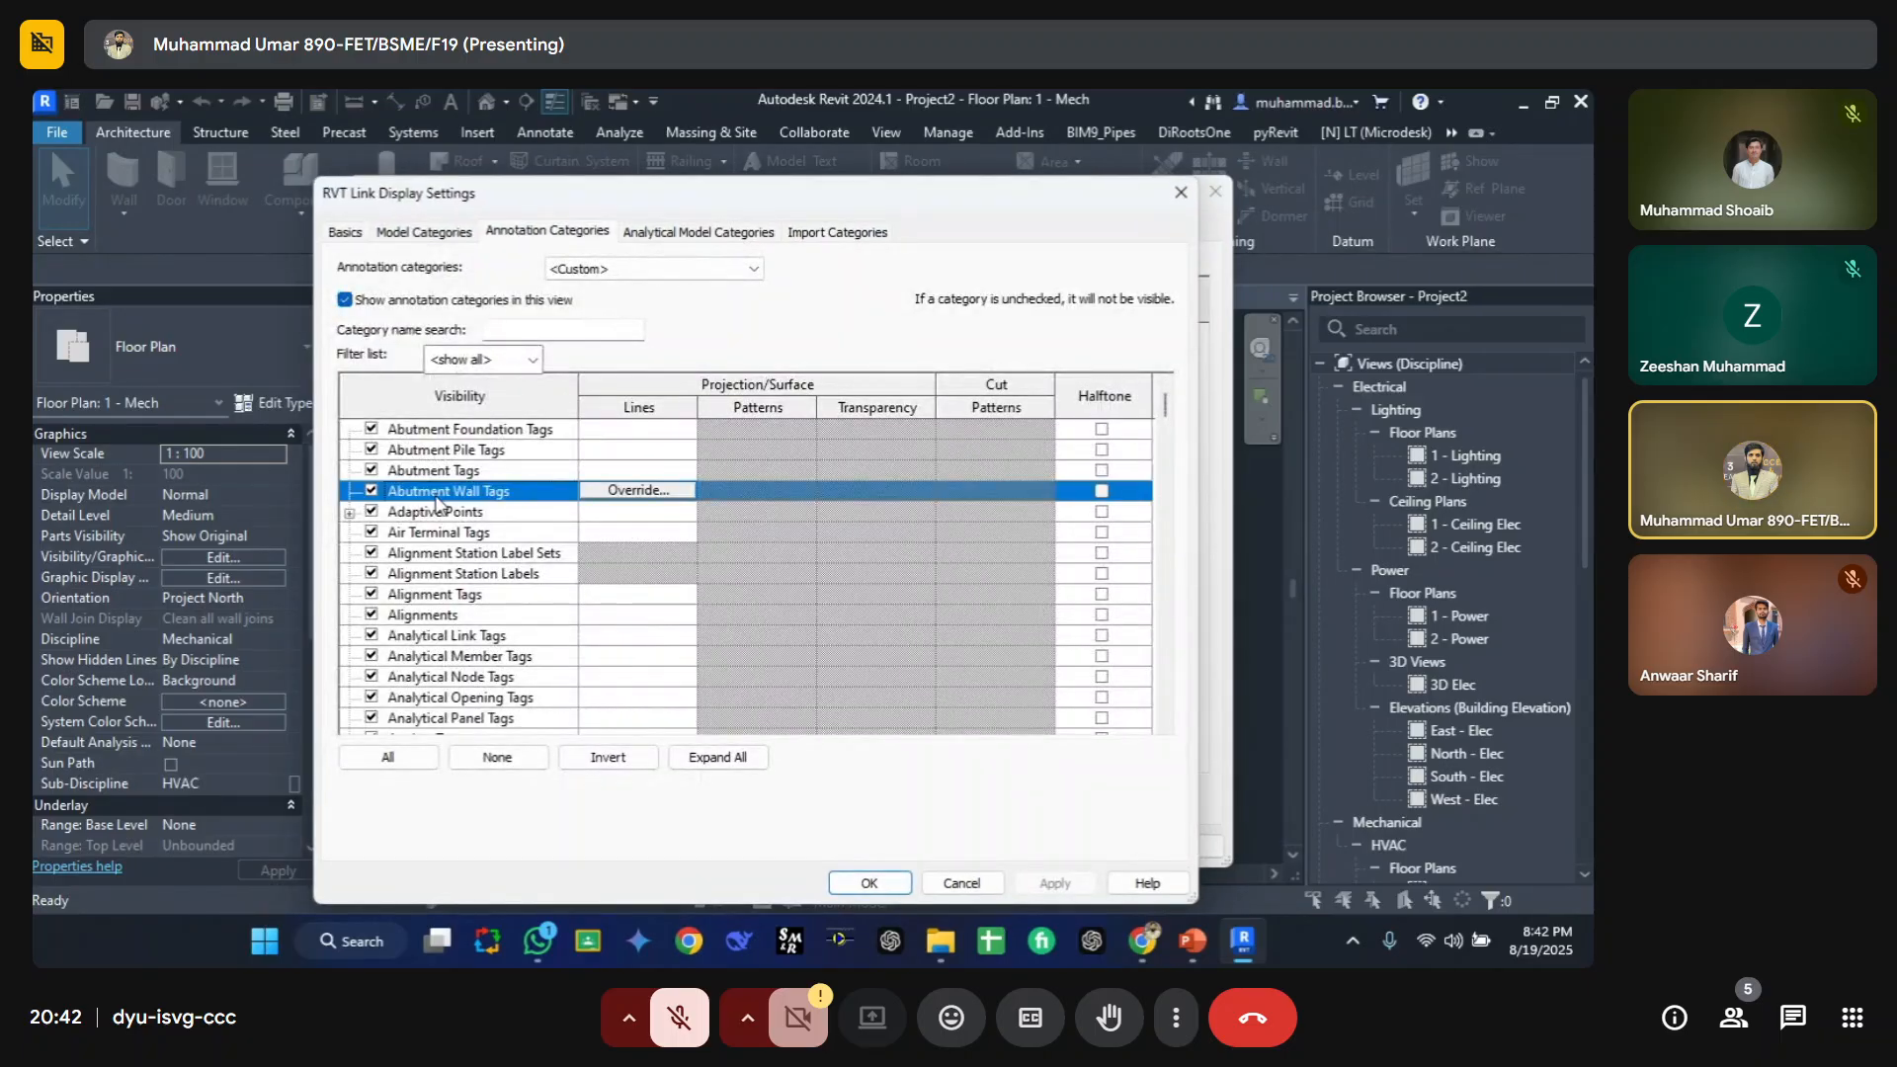
pyautogui.press('g')
pyautogui.scroll(-2, 436, 514)
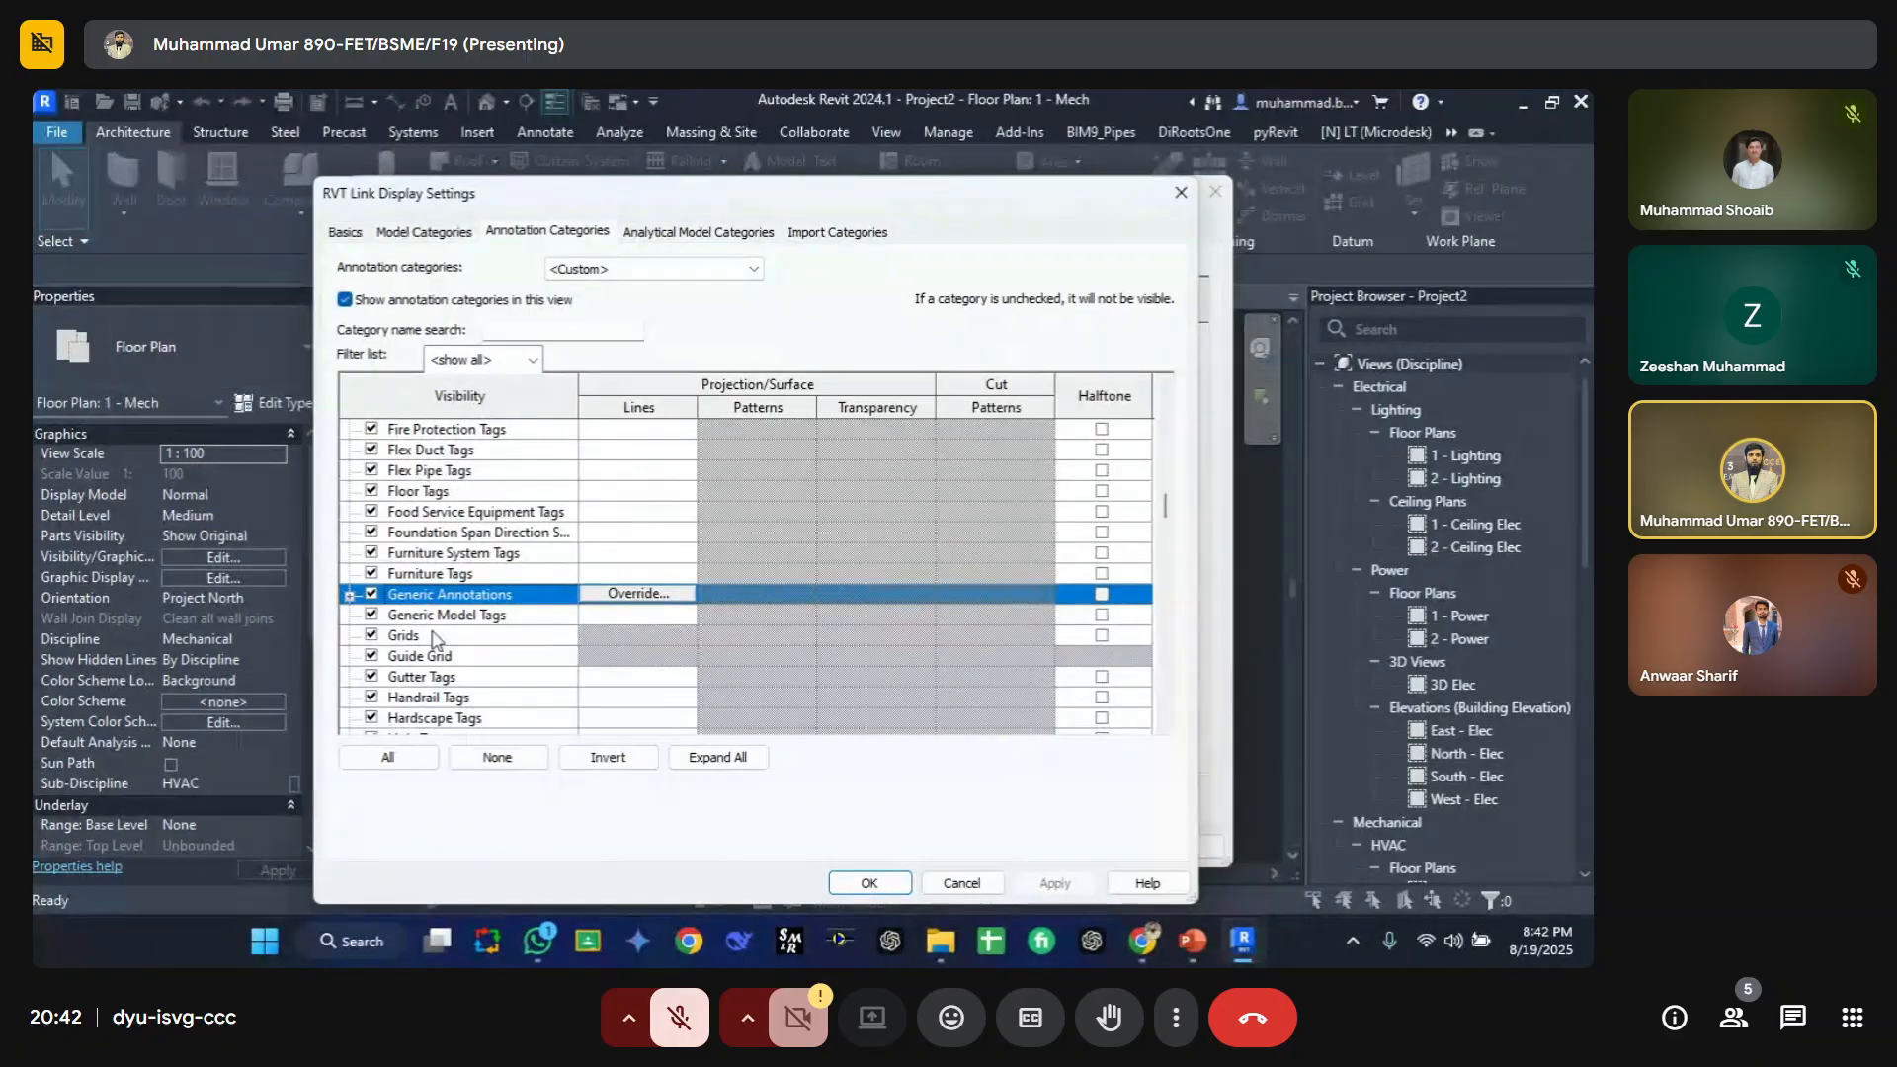
pyautogui.click(373, 637)
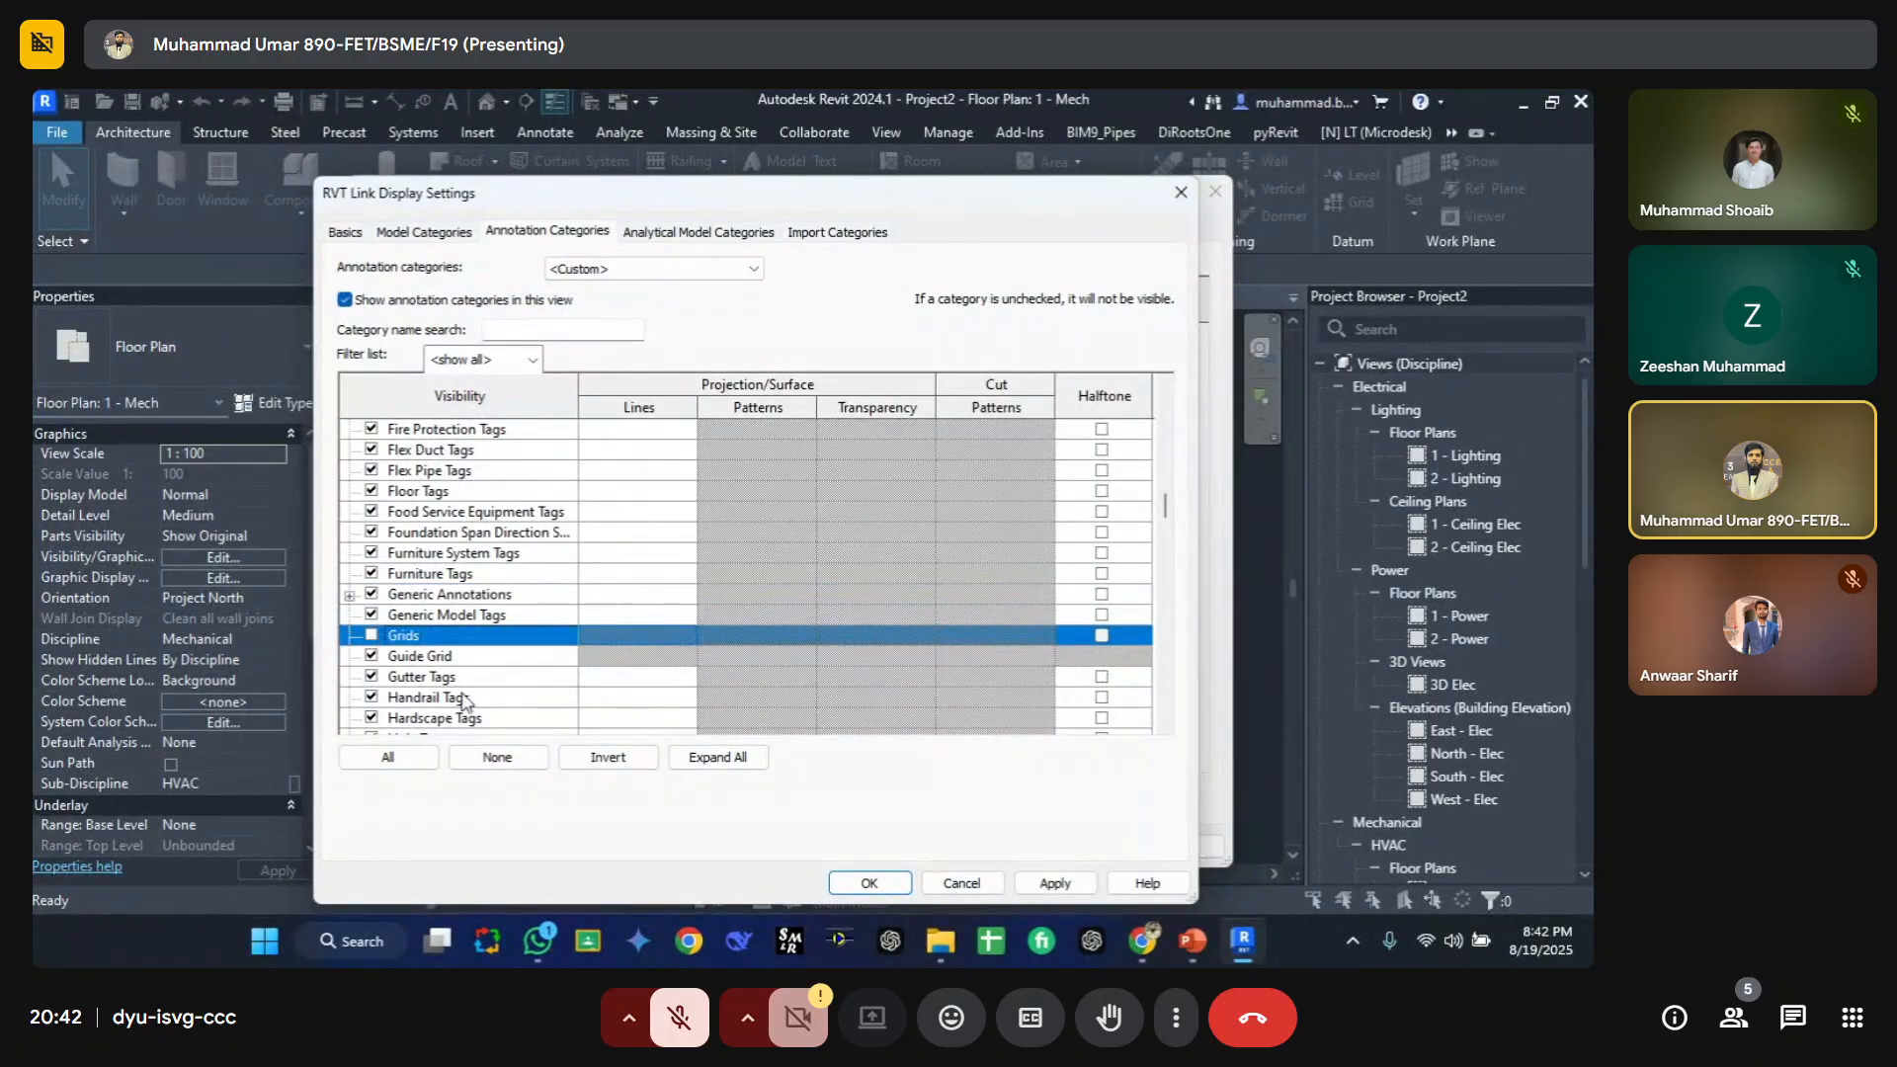
pyautogui.click(1055, 882)
pyautogui.click(870, 883)
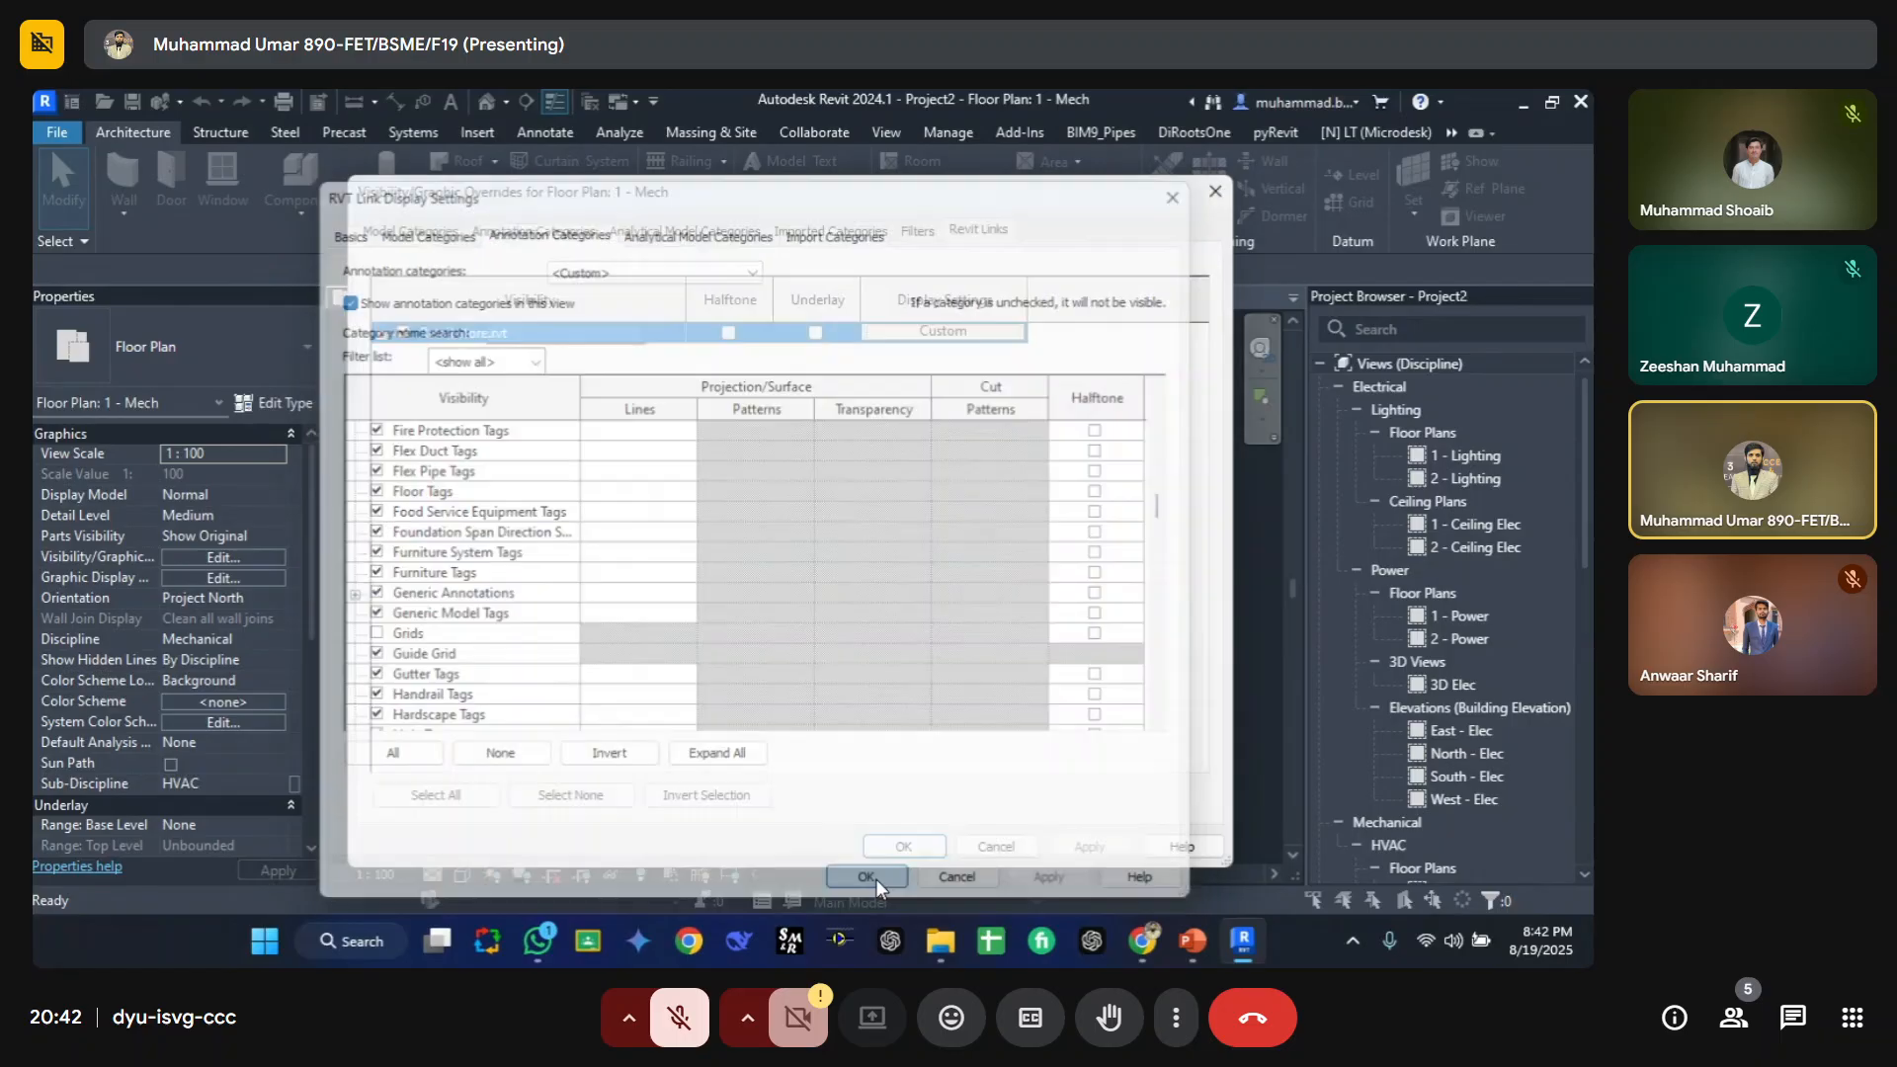
pyautogui.click(926, 845)
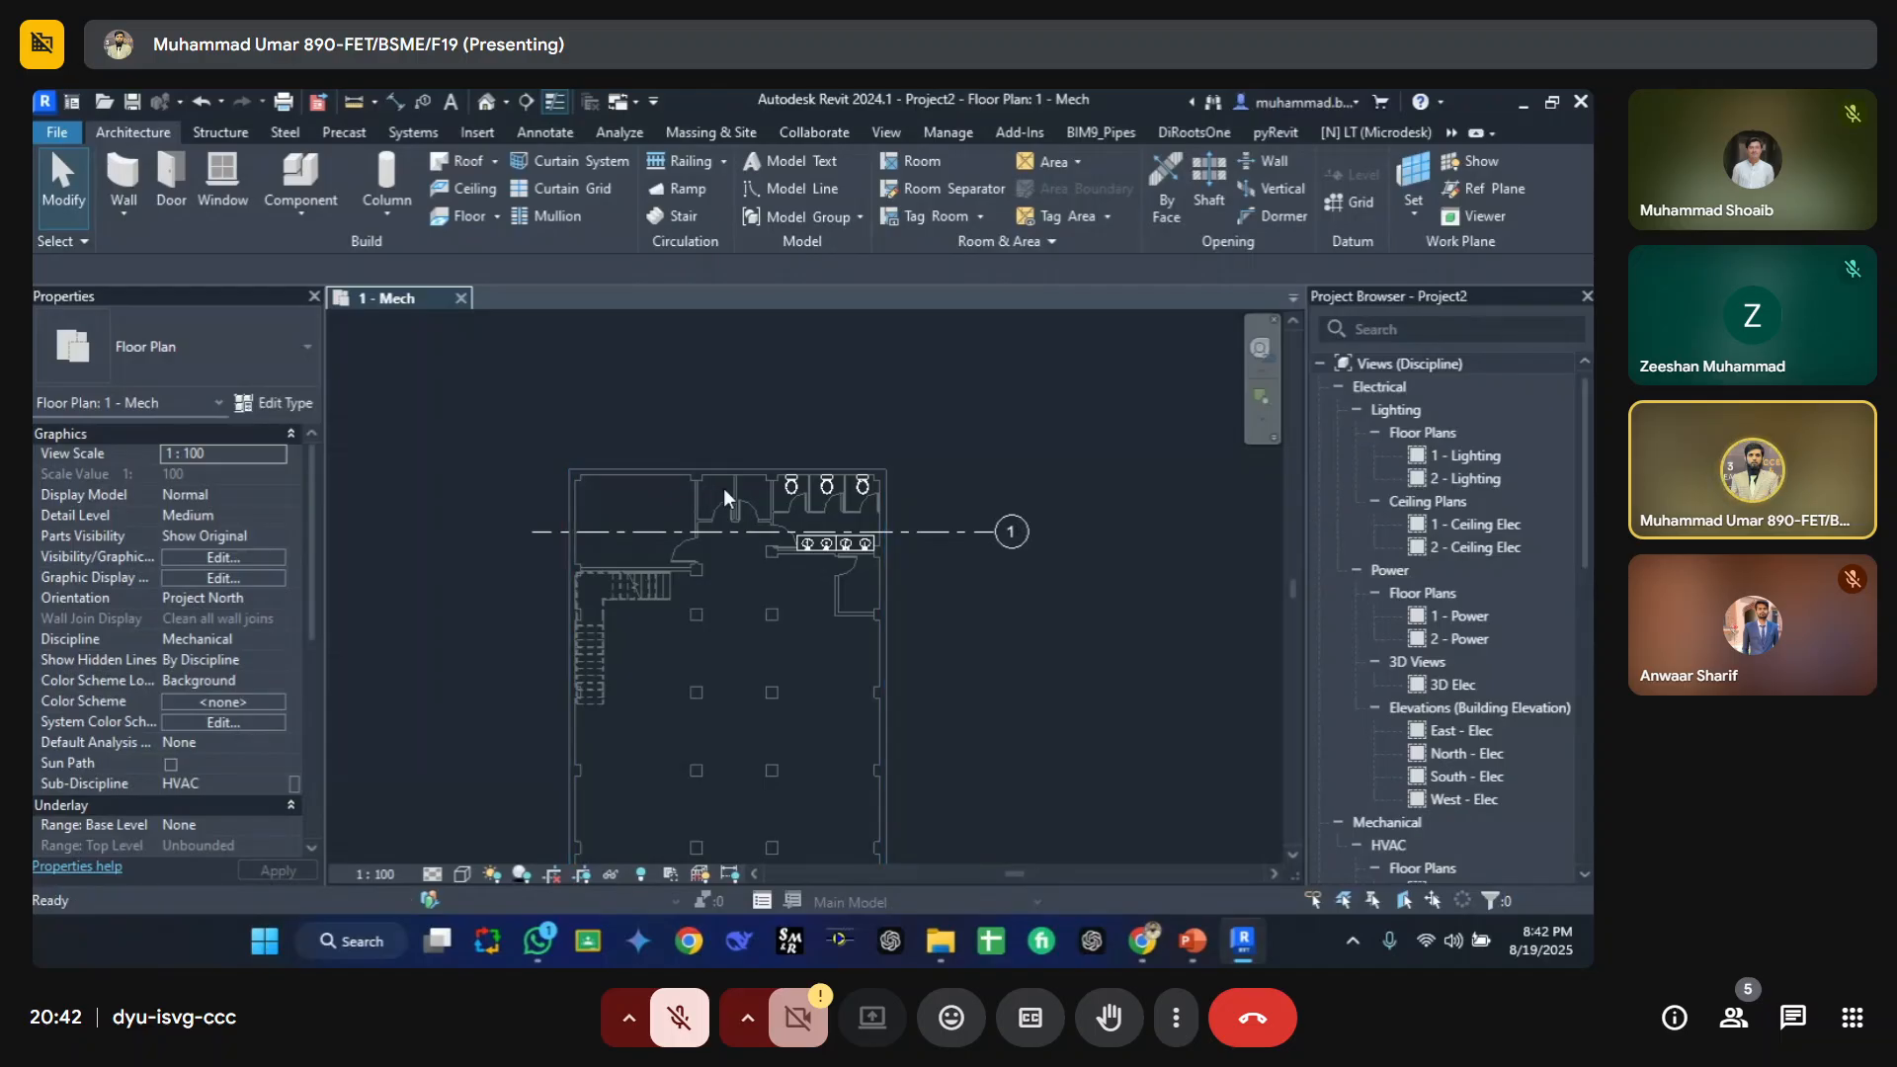
# Step: Review the Grids setting in the Retail Store link's custom annotation categories and close the link display settings
pyautogui.press('v')
pyautogui.press('g')
pyautogui.click(978, 229)
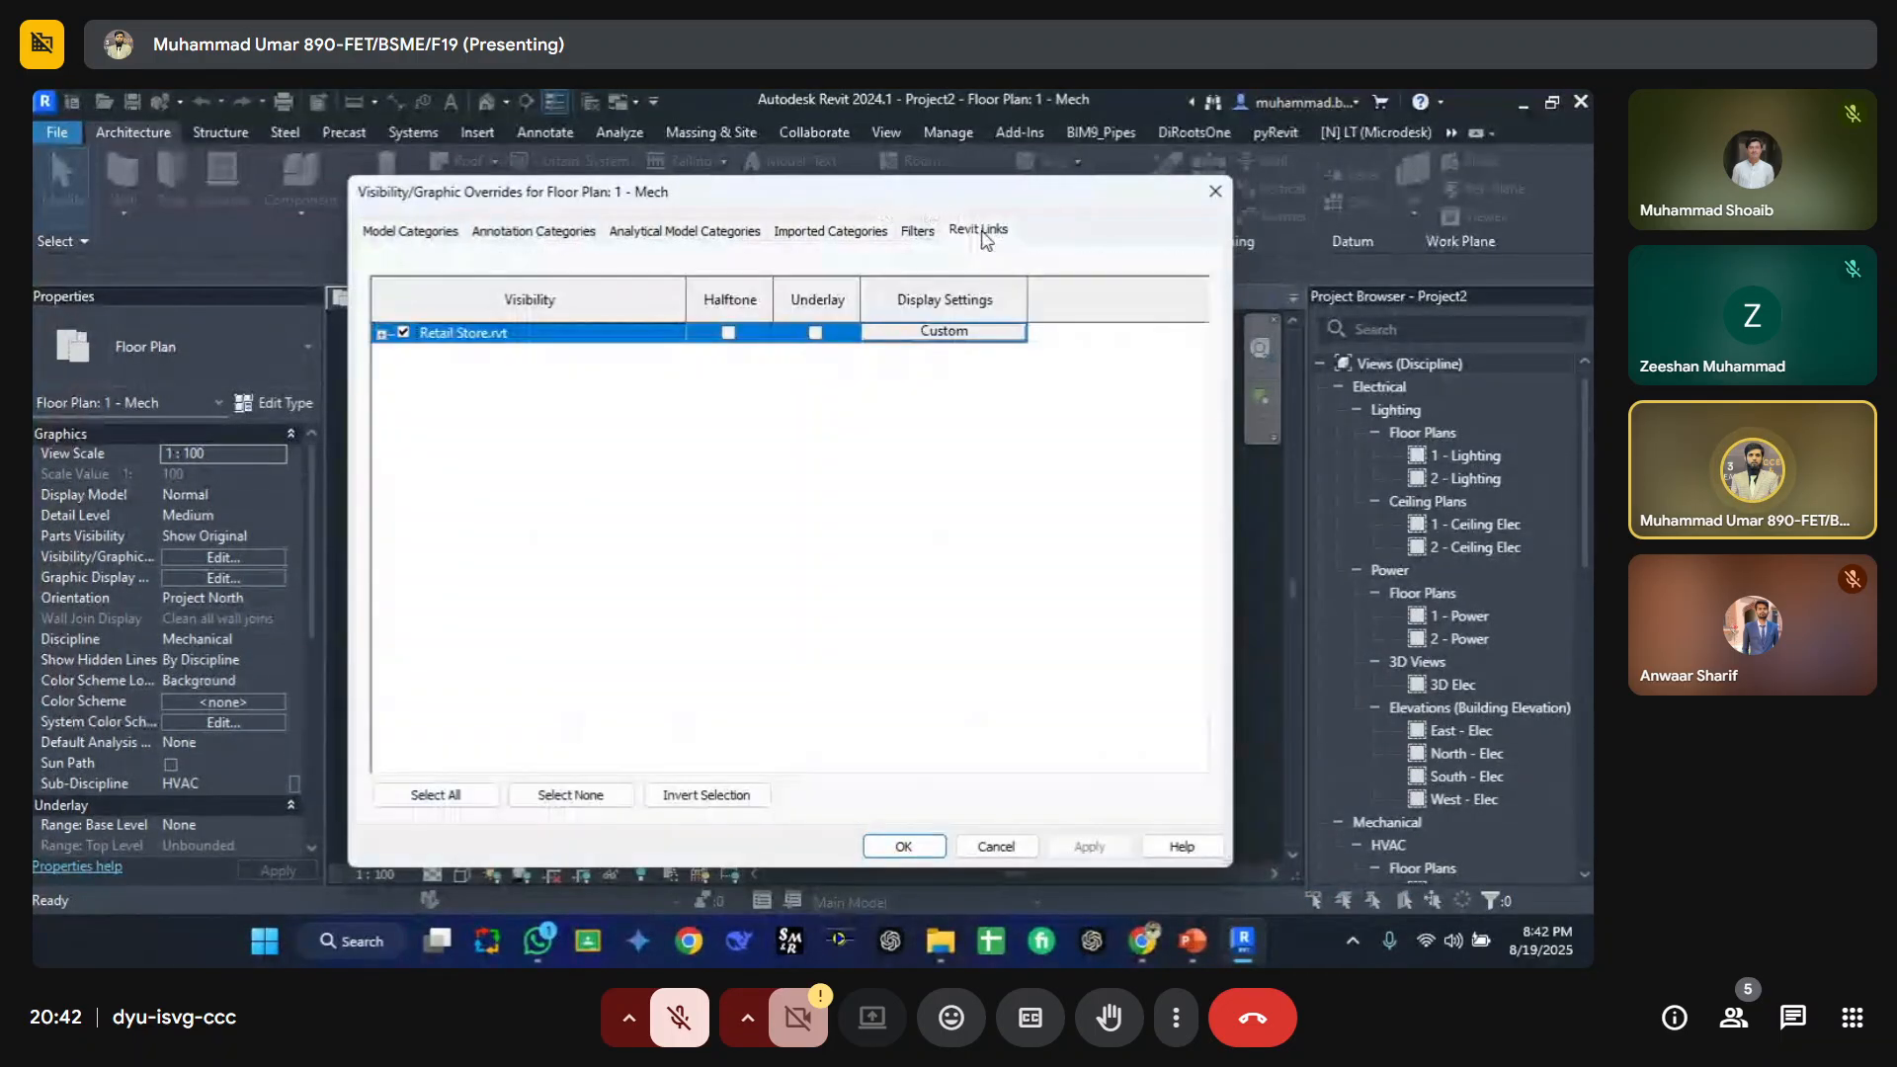
pyautogui.click(927, 339)
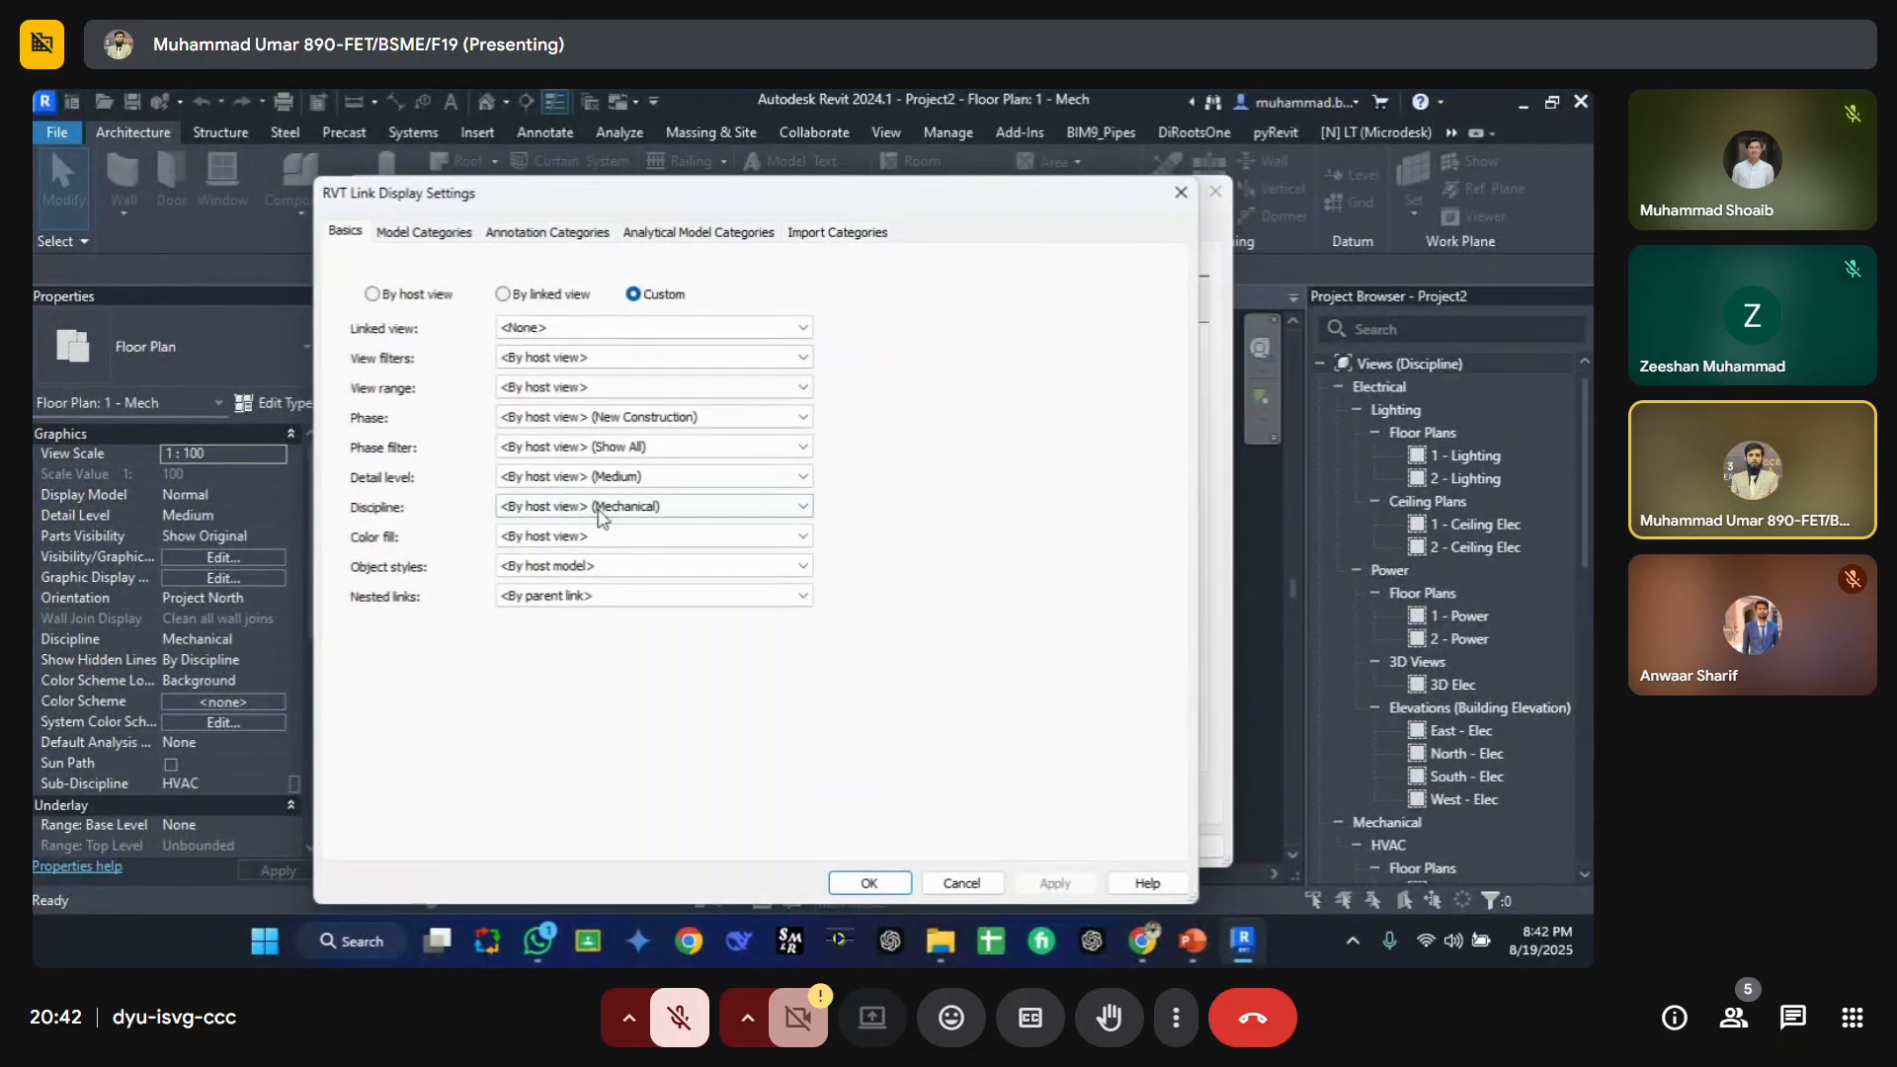
pyautogui.click(452, 233)
pyautogui.click(547, 231)
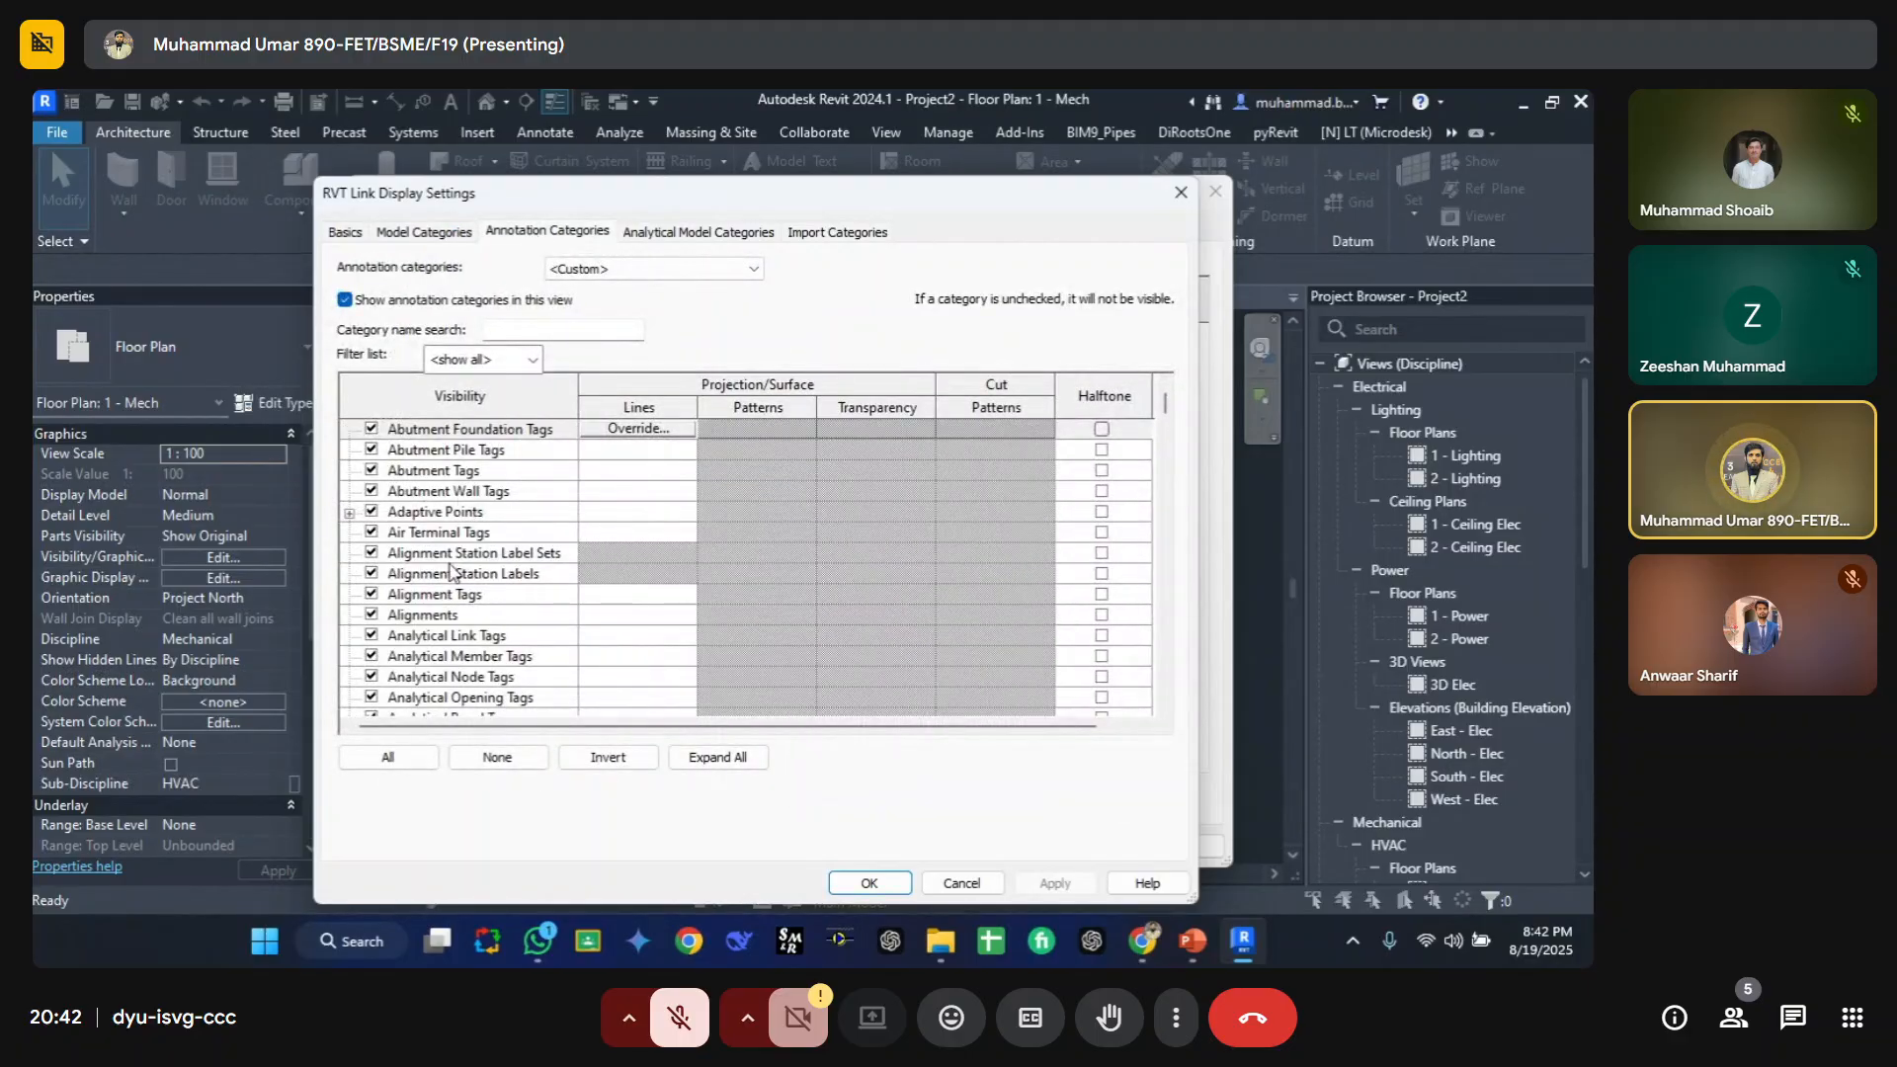
pyautogui.scroll(-1, 451, 575)
pyautogui.scroll(-10, 451, 576)
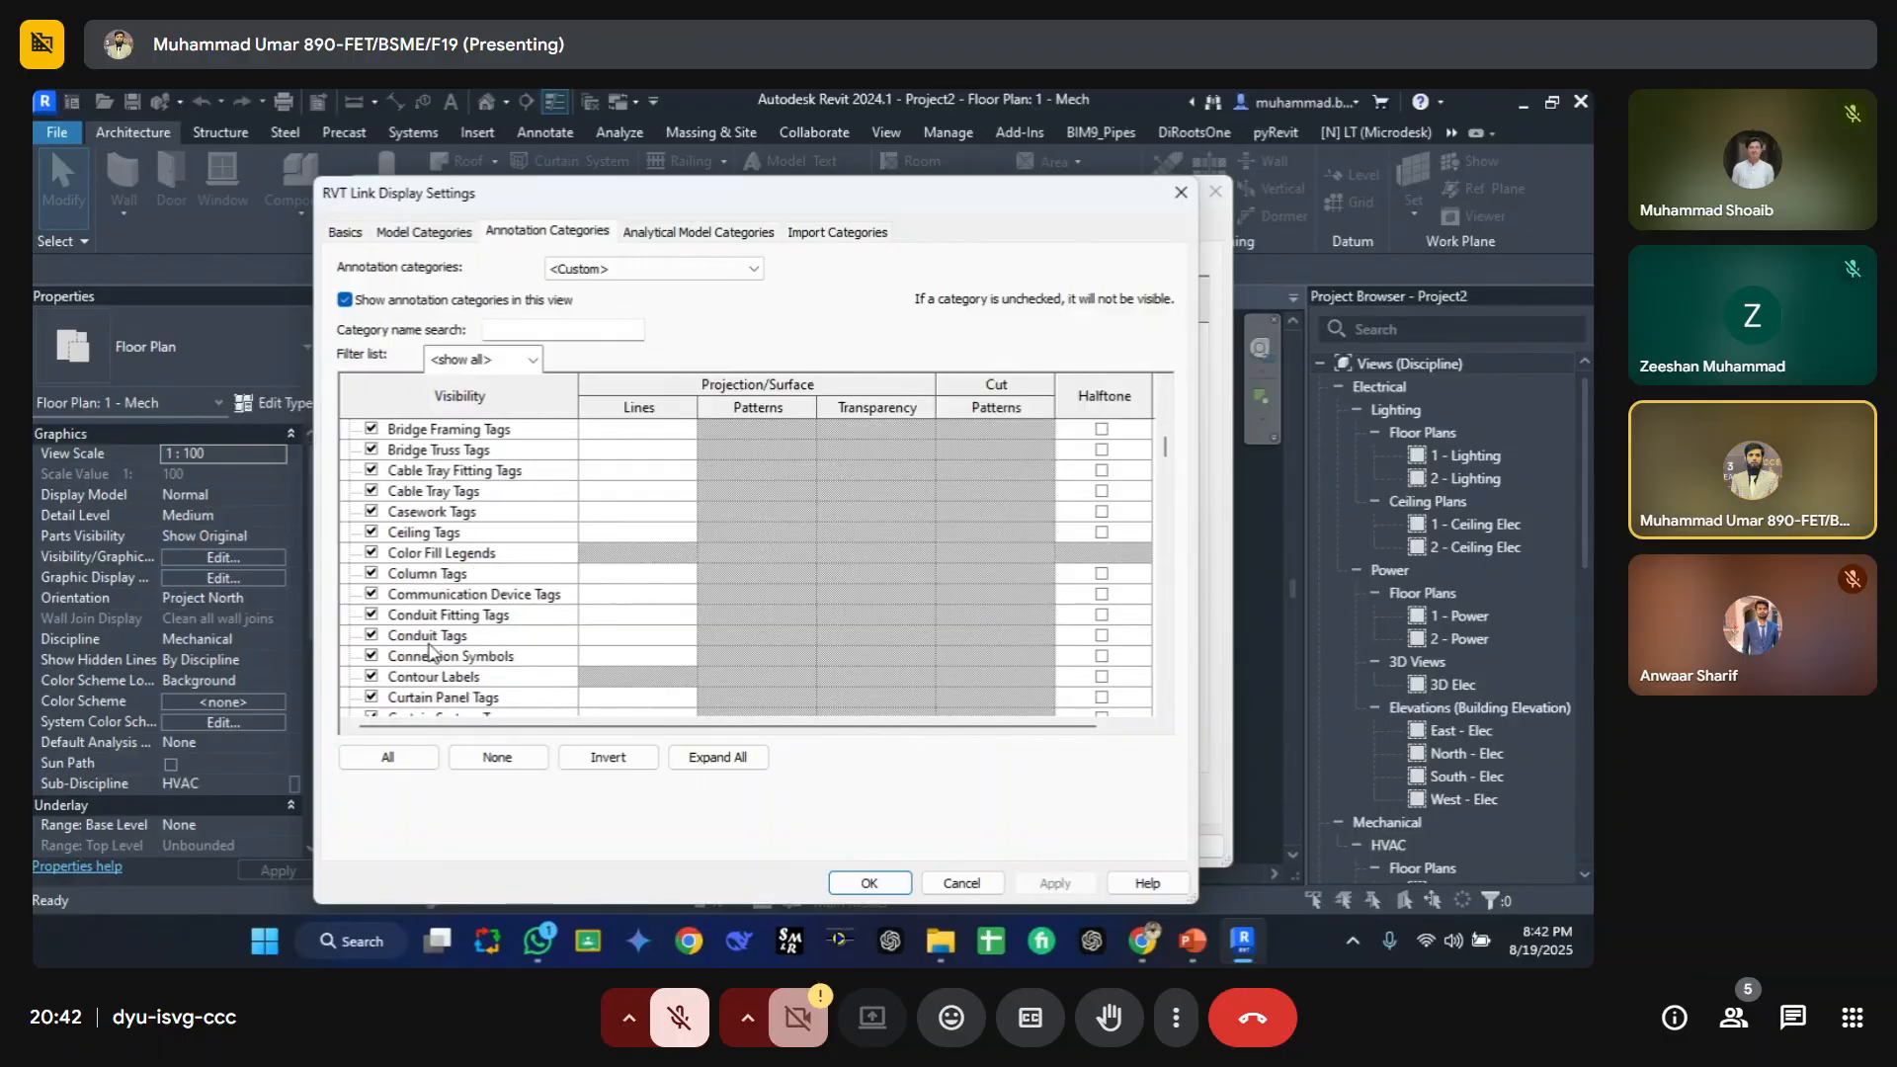
pyautogui.scroll(-1, 427, 648)
pyautogui.click(521, 597)
pyautogui.press('g')
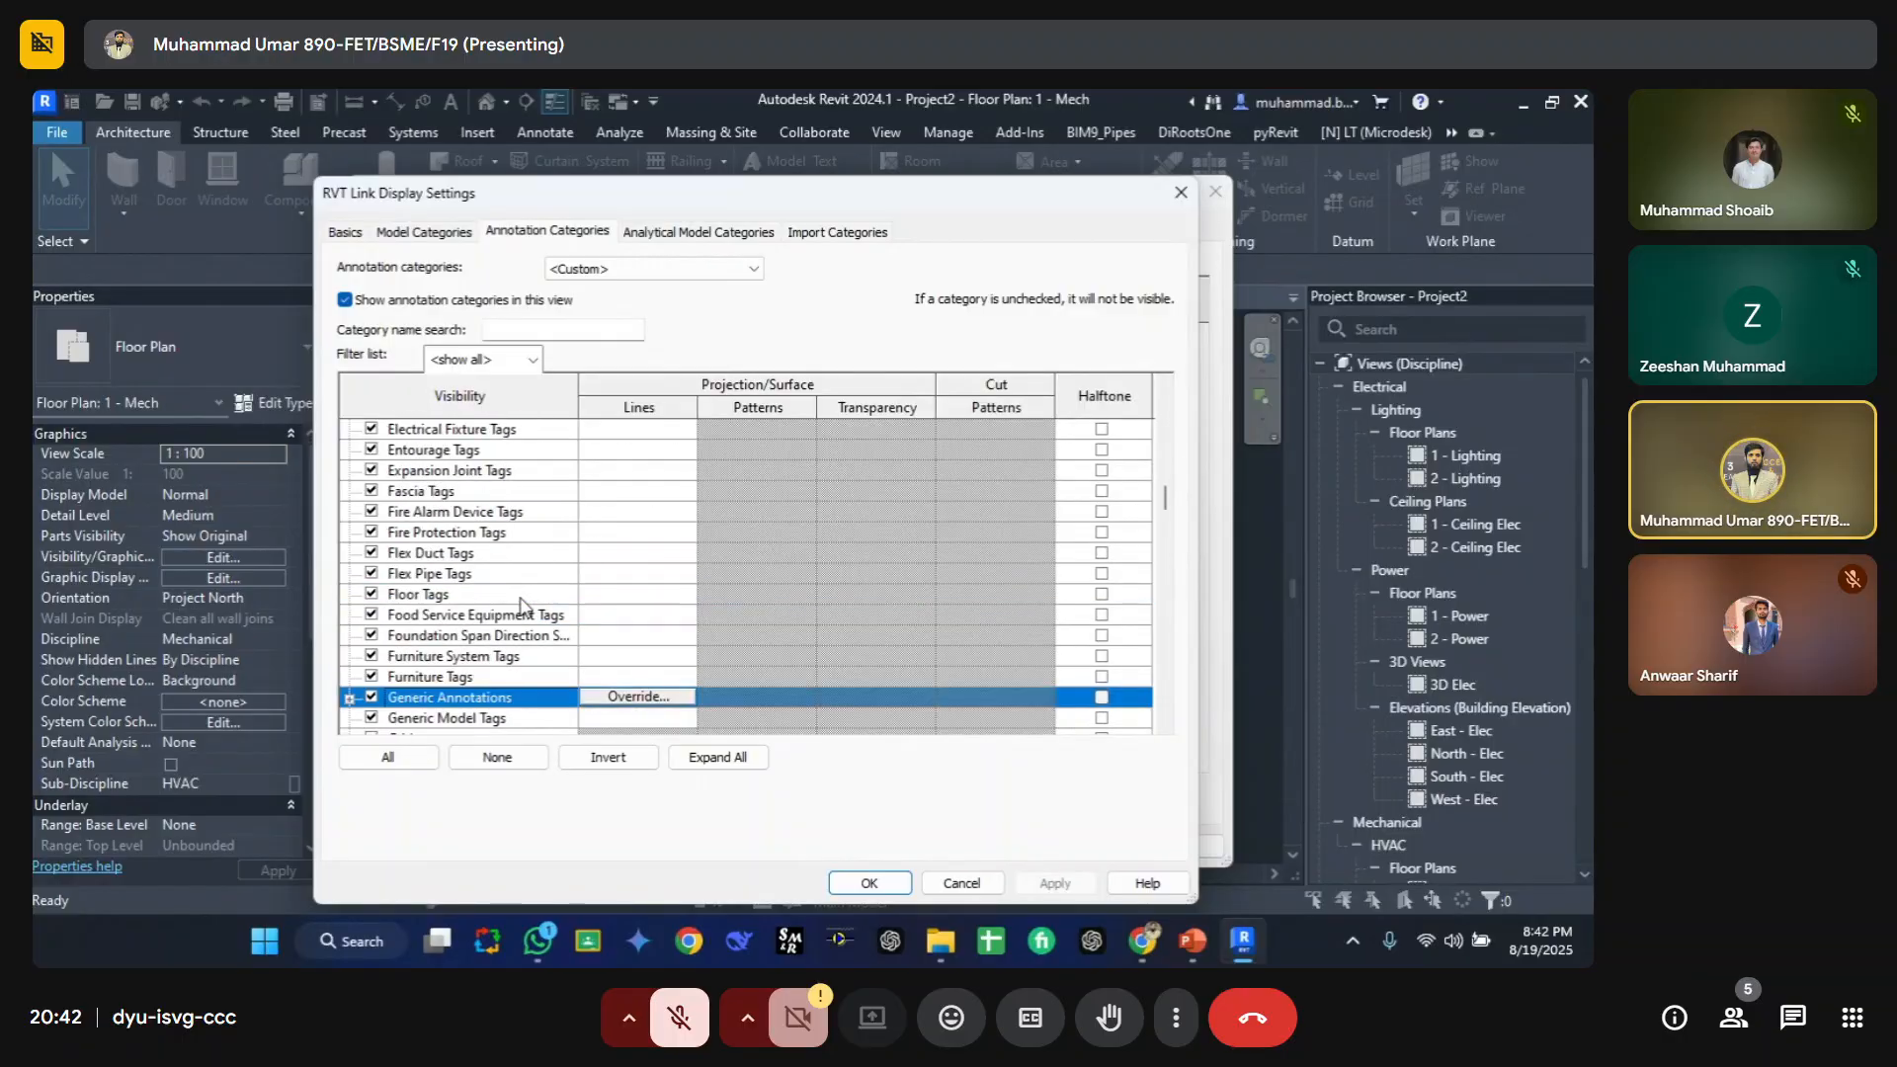
pyautogui.scroll(-2, 521, 596)
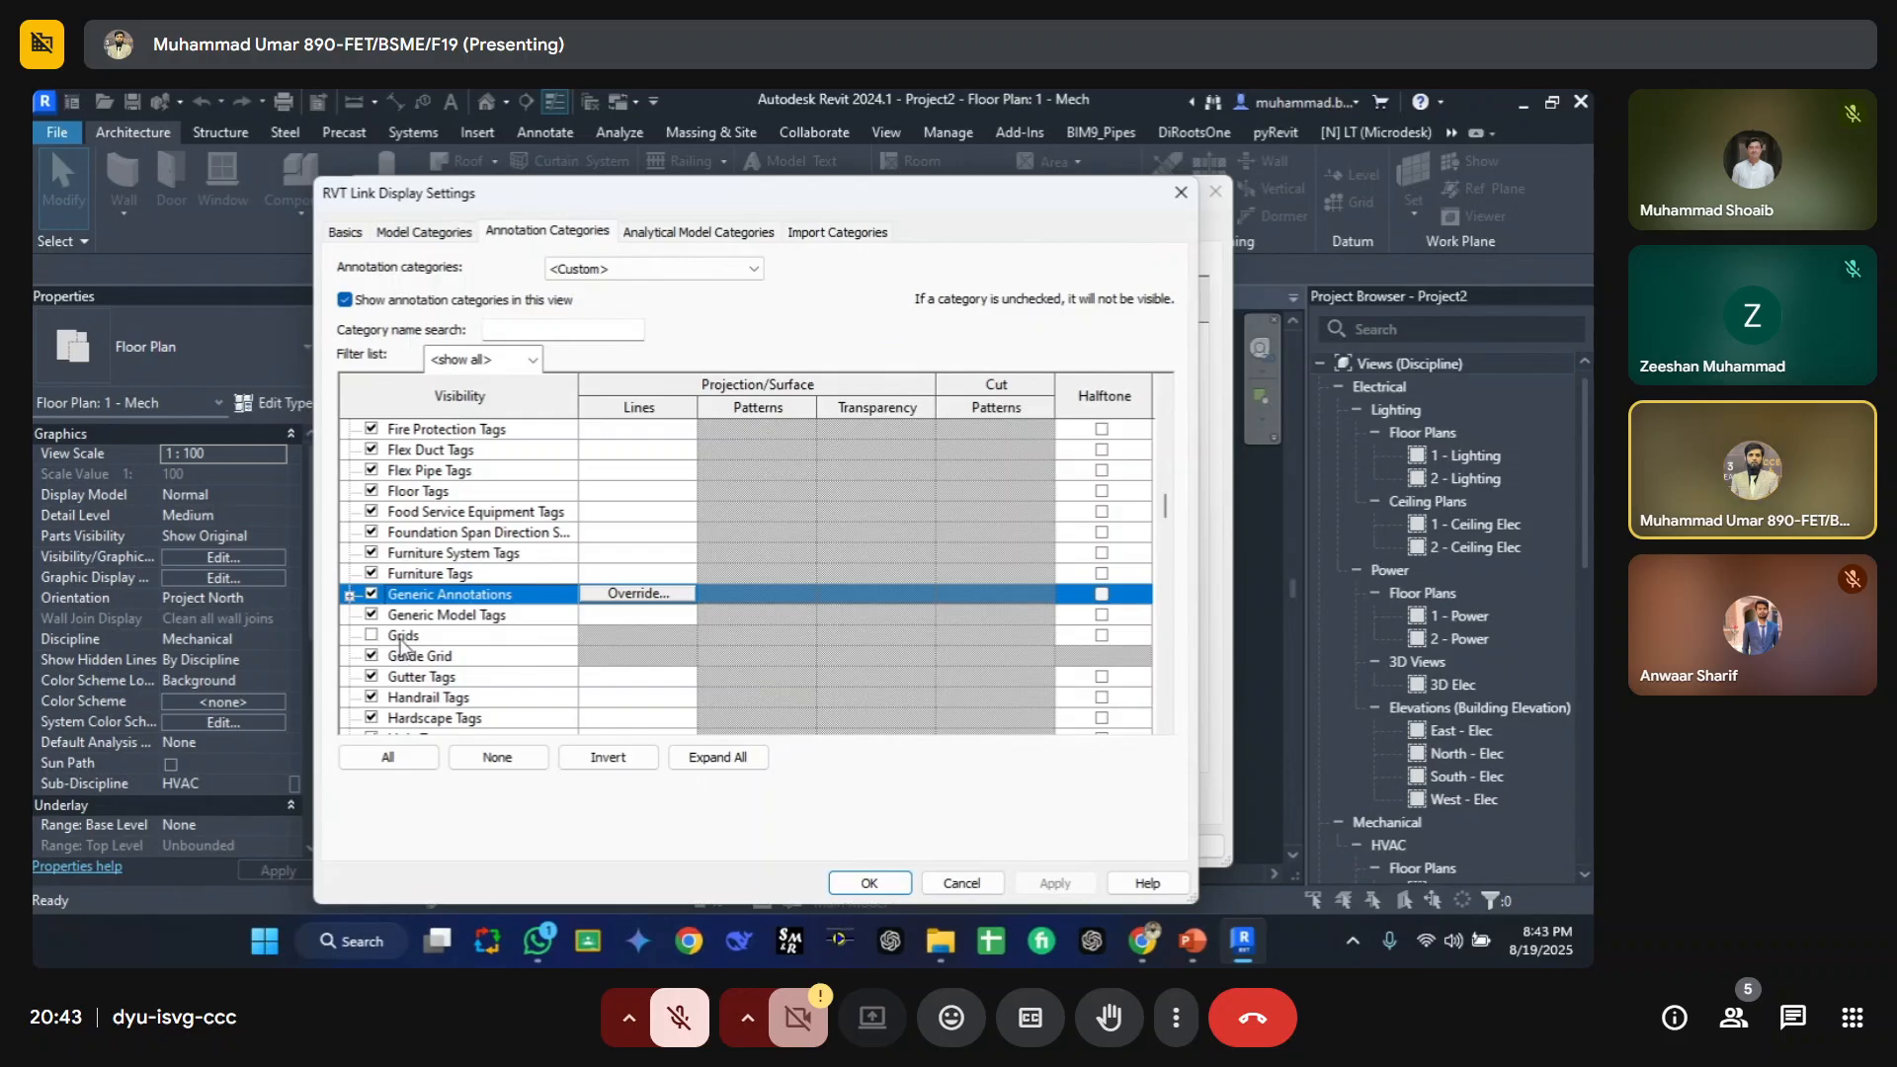
pyautogui.press('Escape')
# Step: Check the Grids entry in the view's own annotation categories and the link's display settings, then close the overrides dialog
pyautogui.click(507, 237)
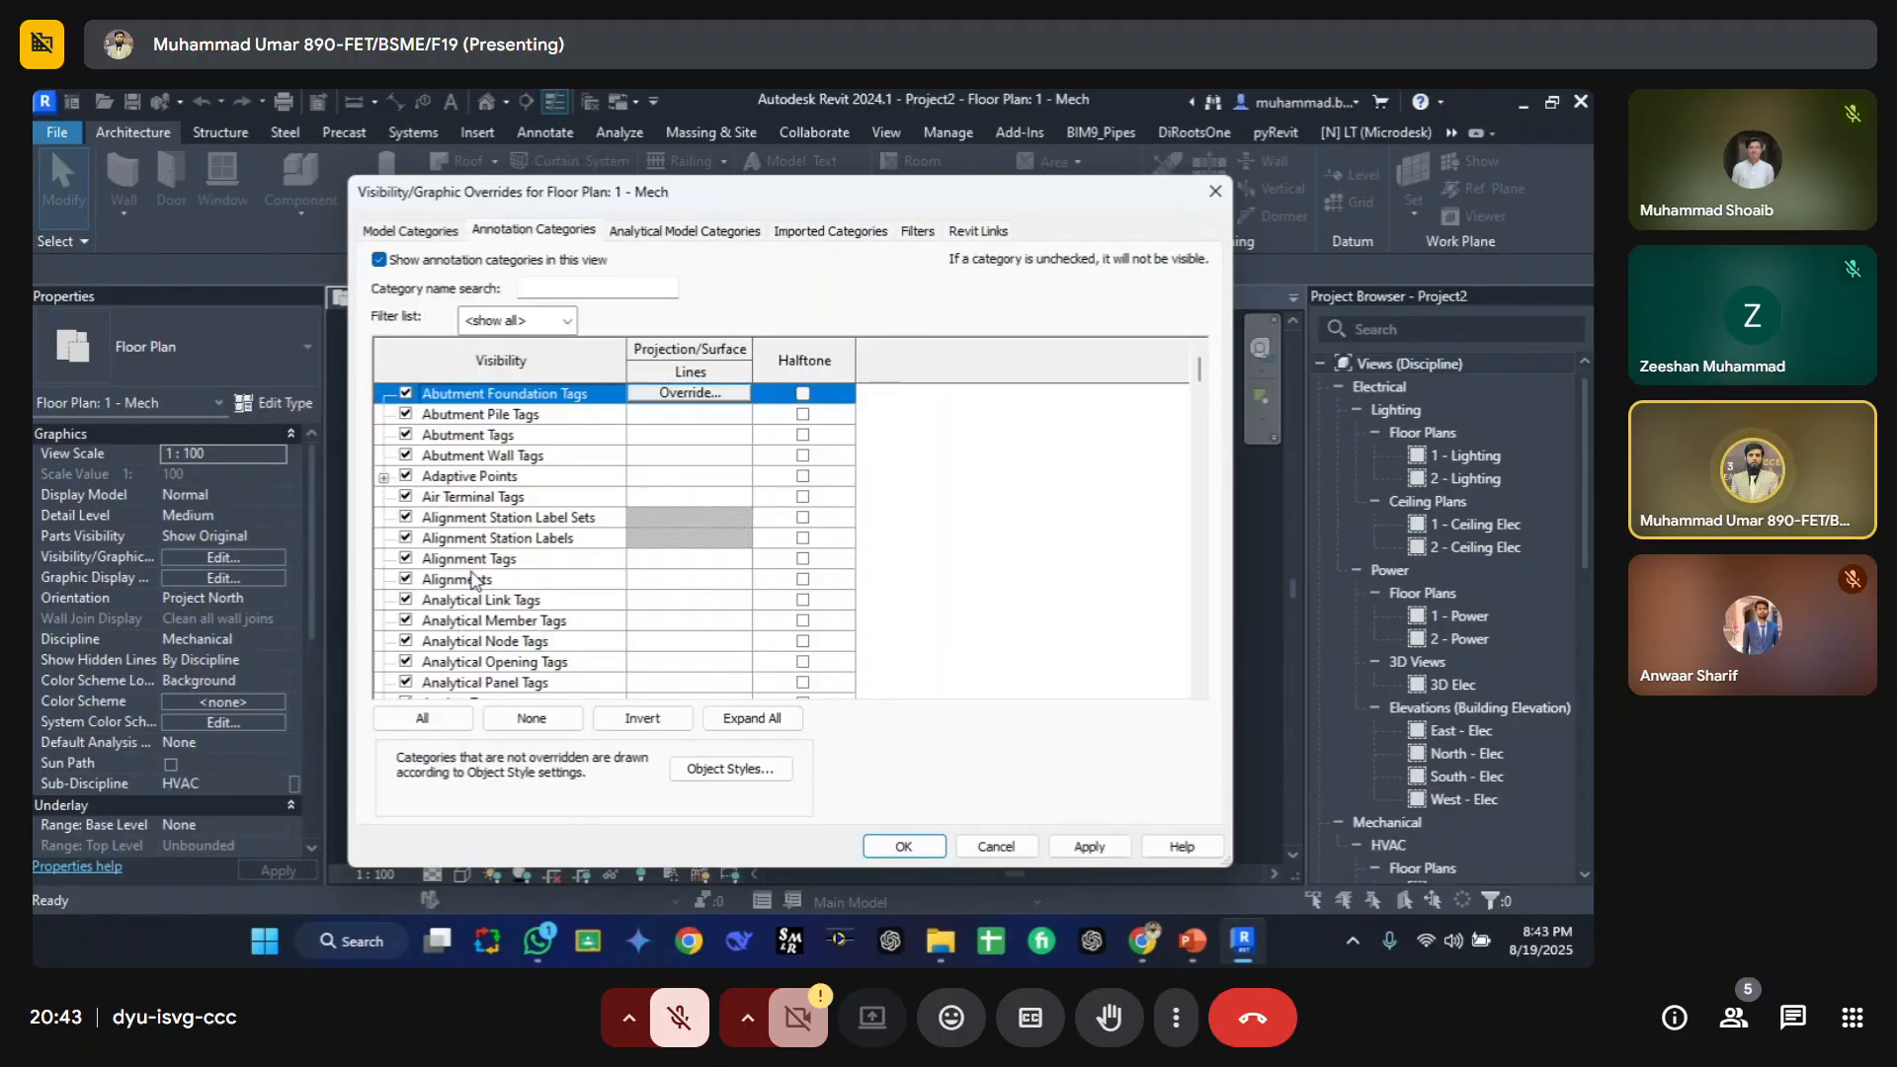
pyautogui.click(955, 230)
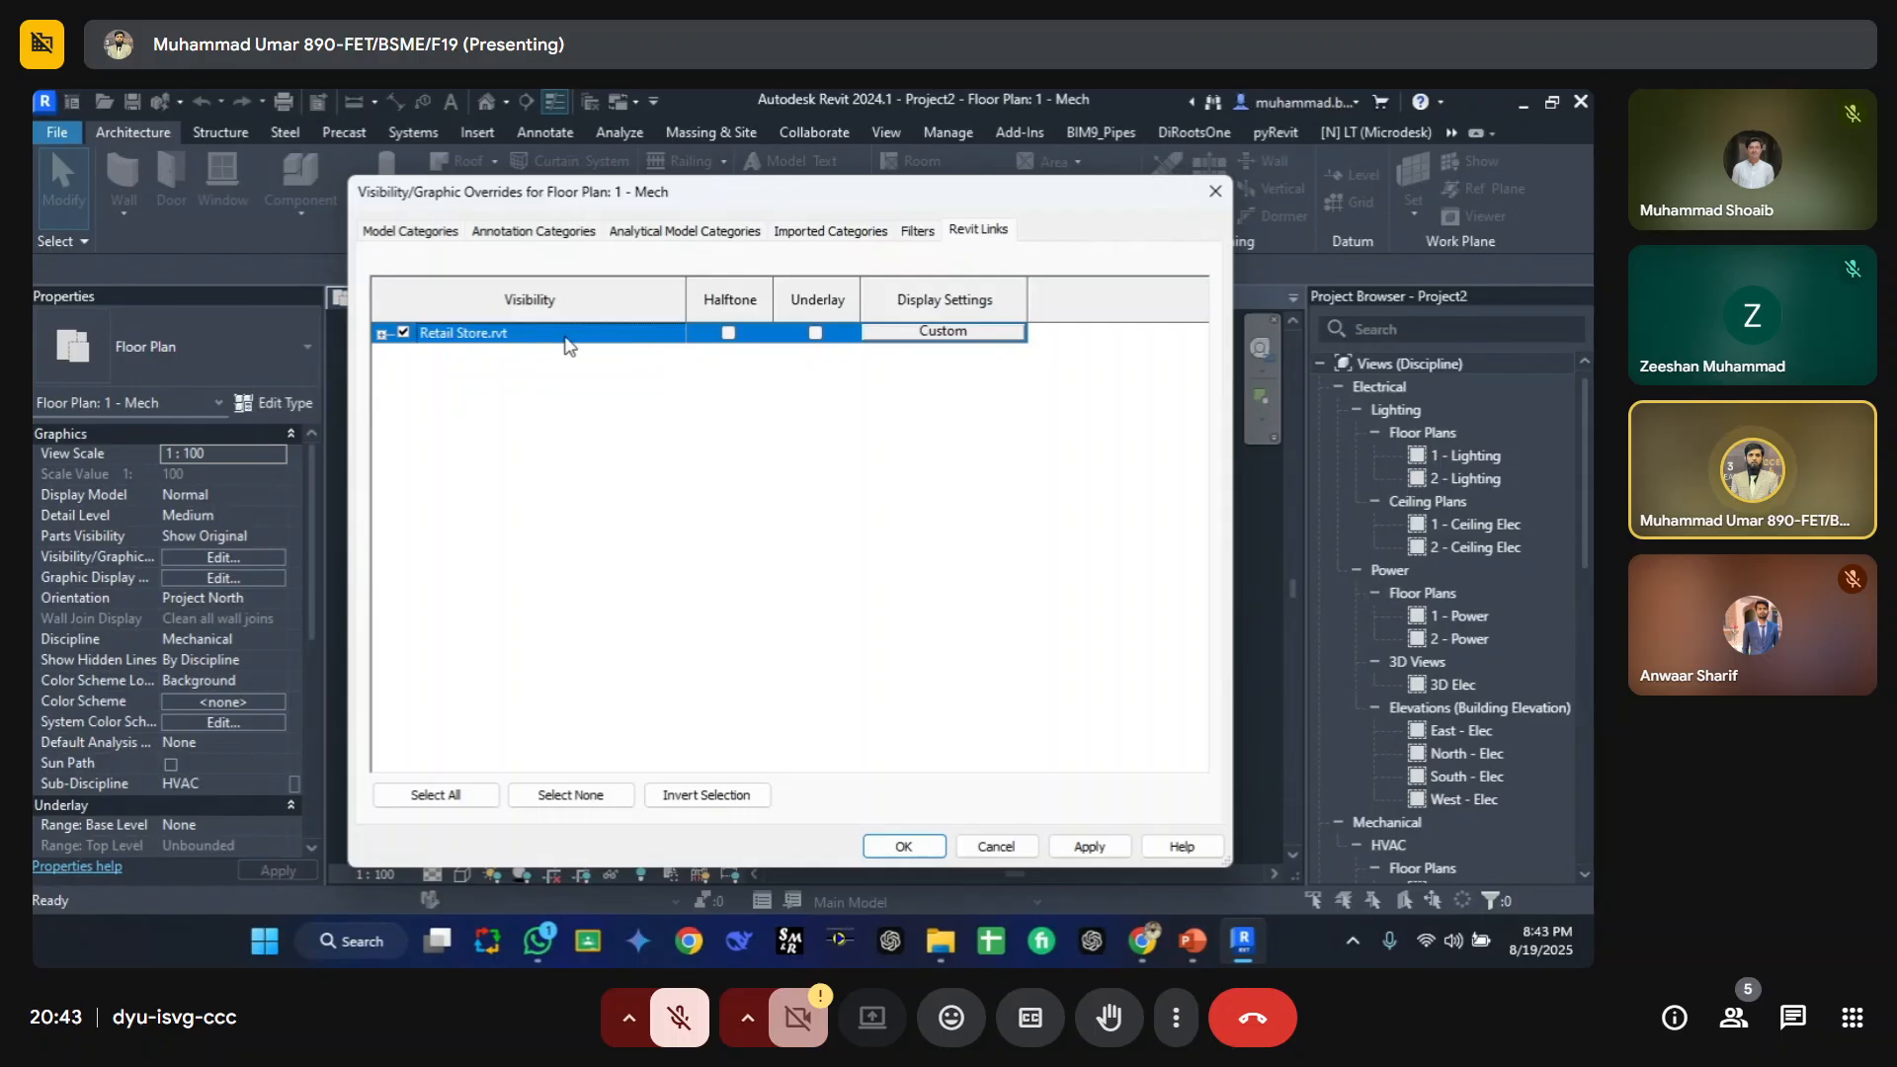
pyautogui.click(908, 332)
pyautogui.press('Escape')
pyautogui.click(511, 230)
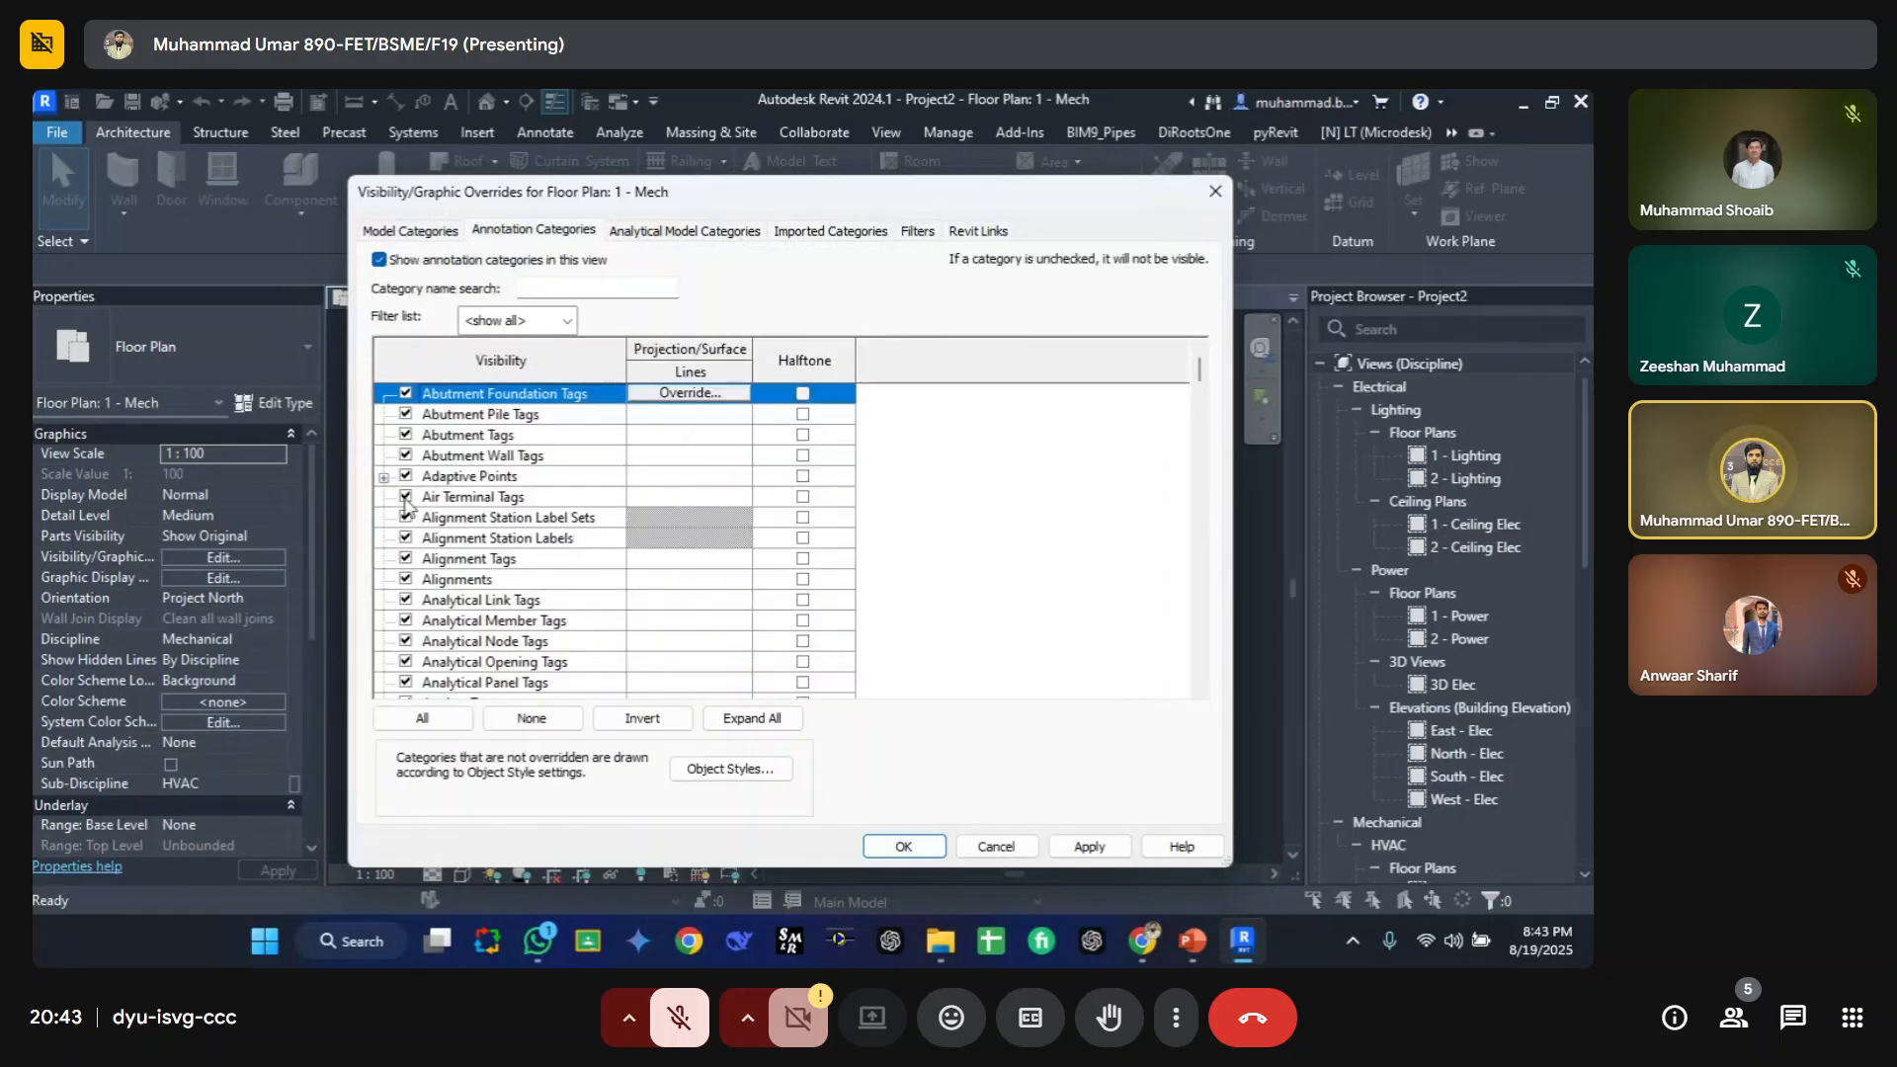
pyautogui.scroll(-3, 434, 643)
pyautogui.click(442, 625)
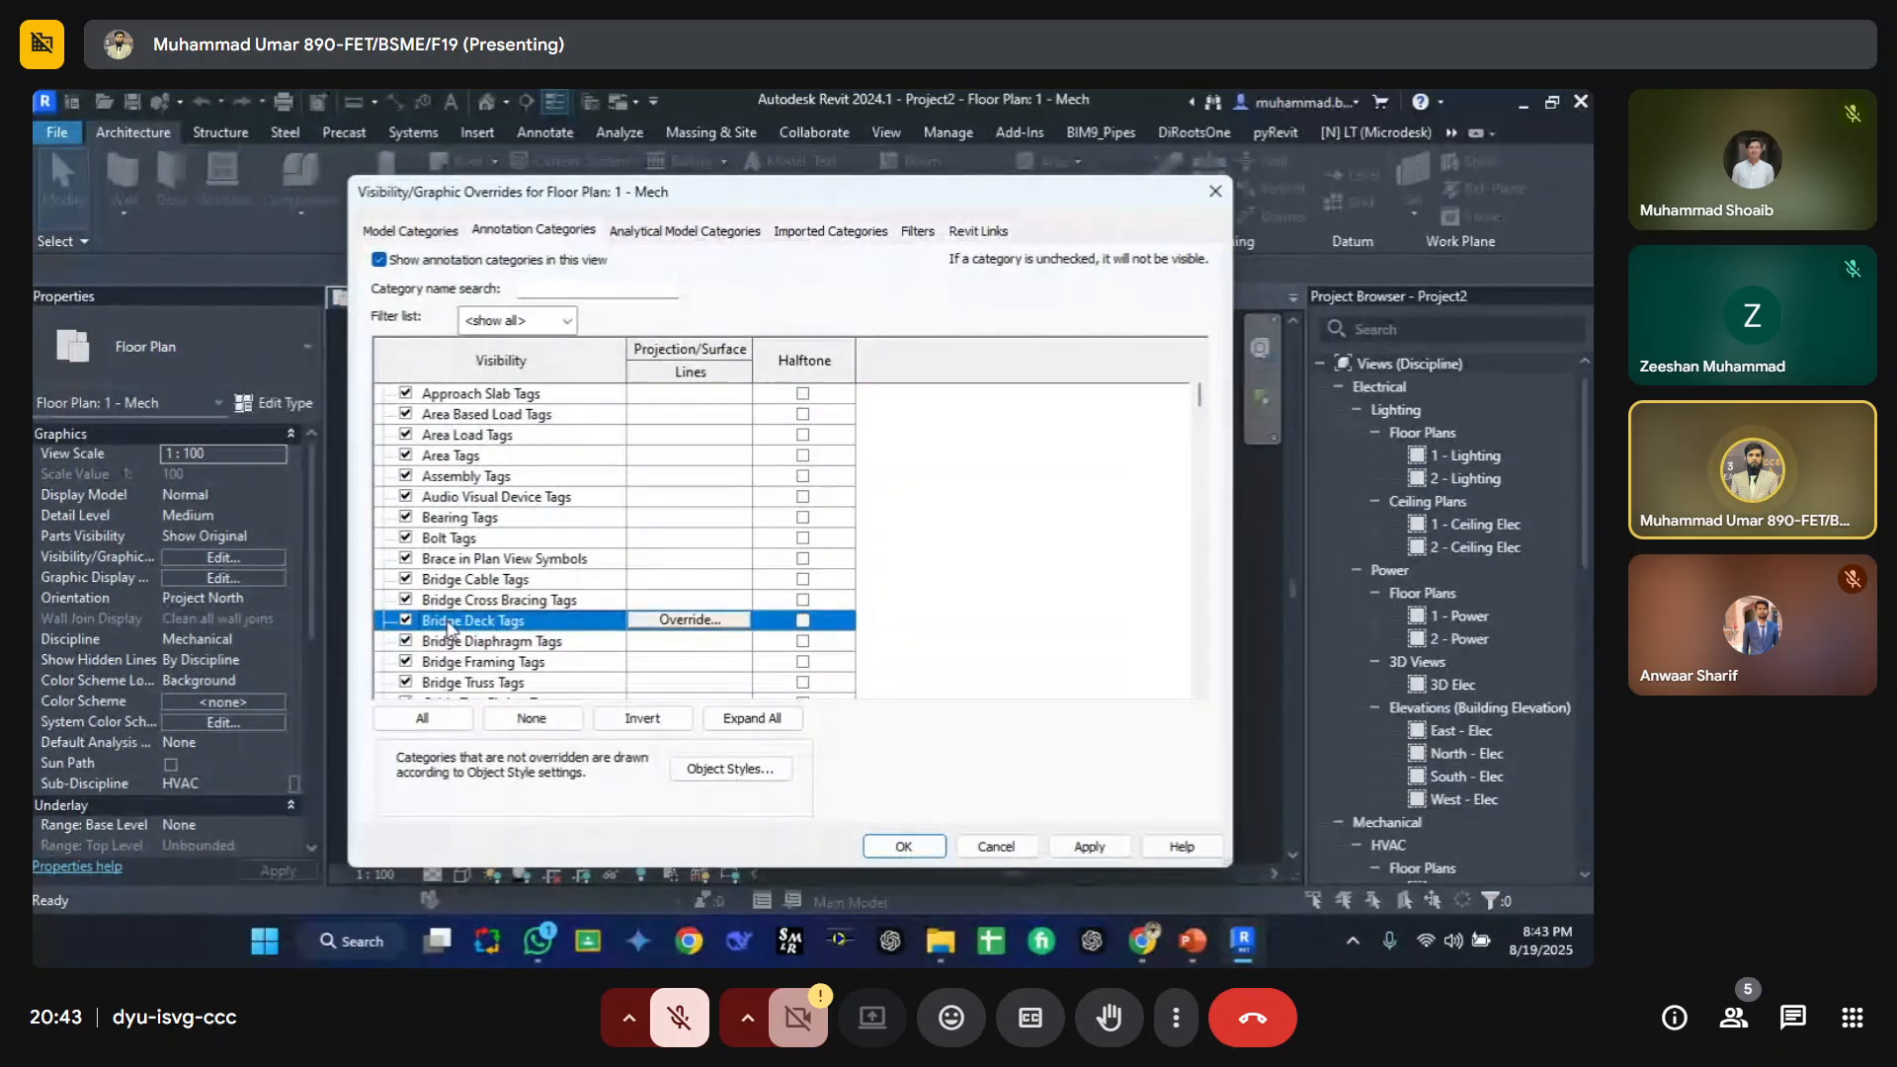
pyautogui.press('g')
pyautogui.scroll(-1, 431, 653)
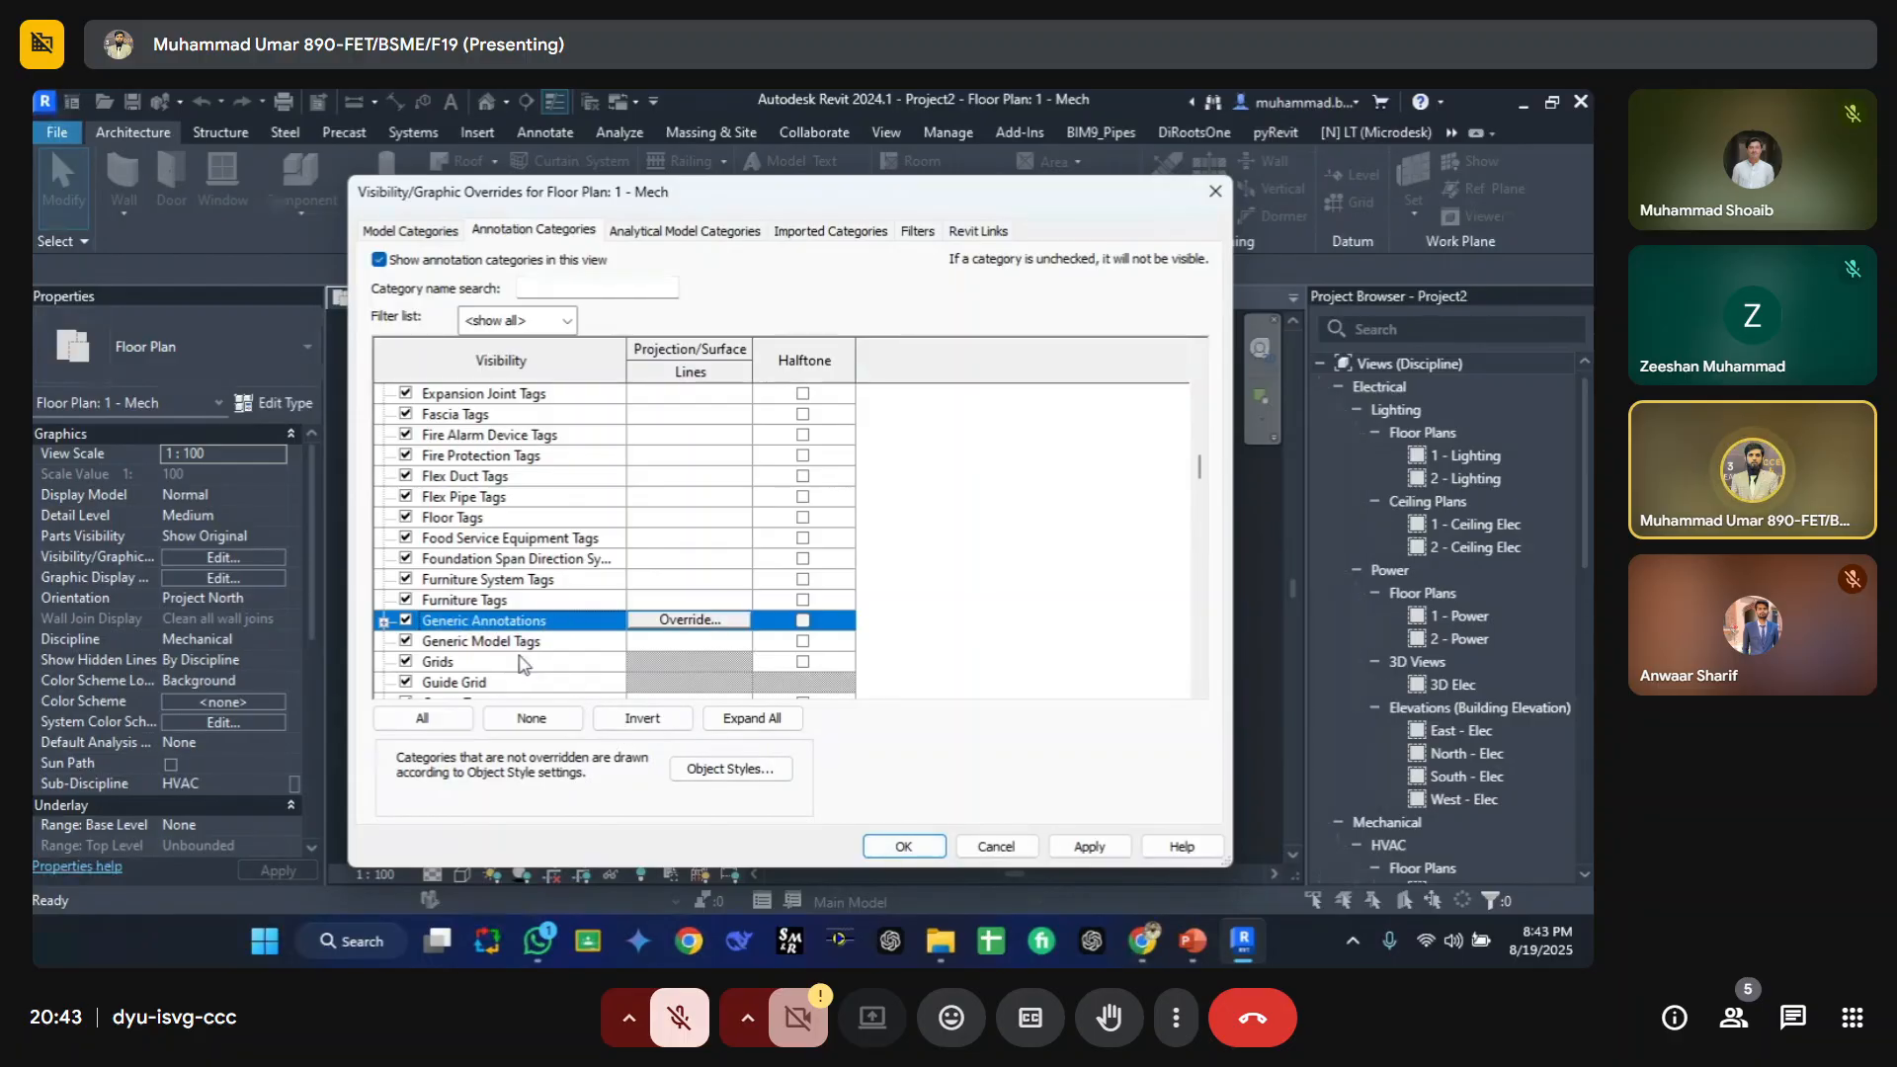
pyautogui.click(901, 847)
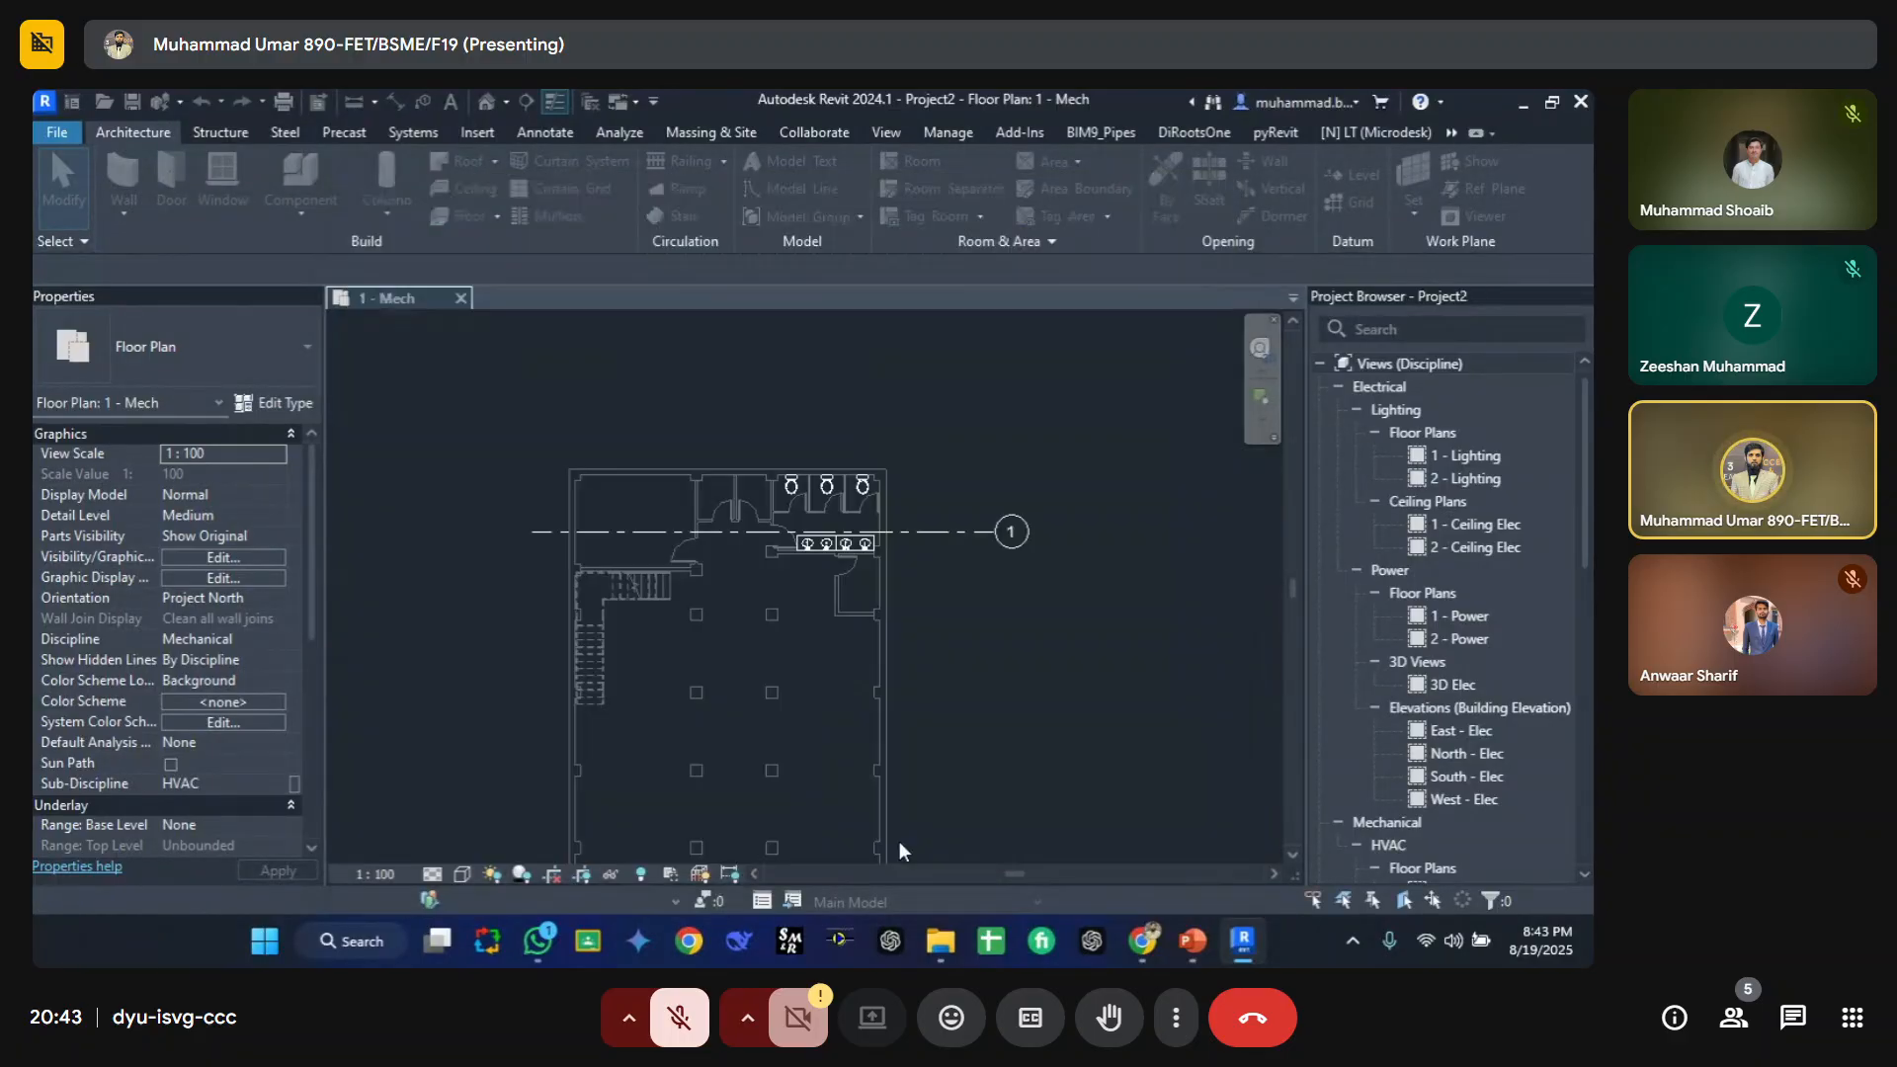
# Step: Select the host grid, then draw a new horizontal grid across the plan with the Grid tool
pyautogui.click(963, 532)
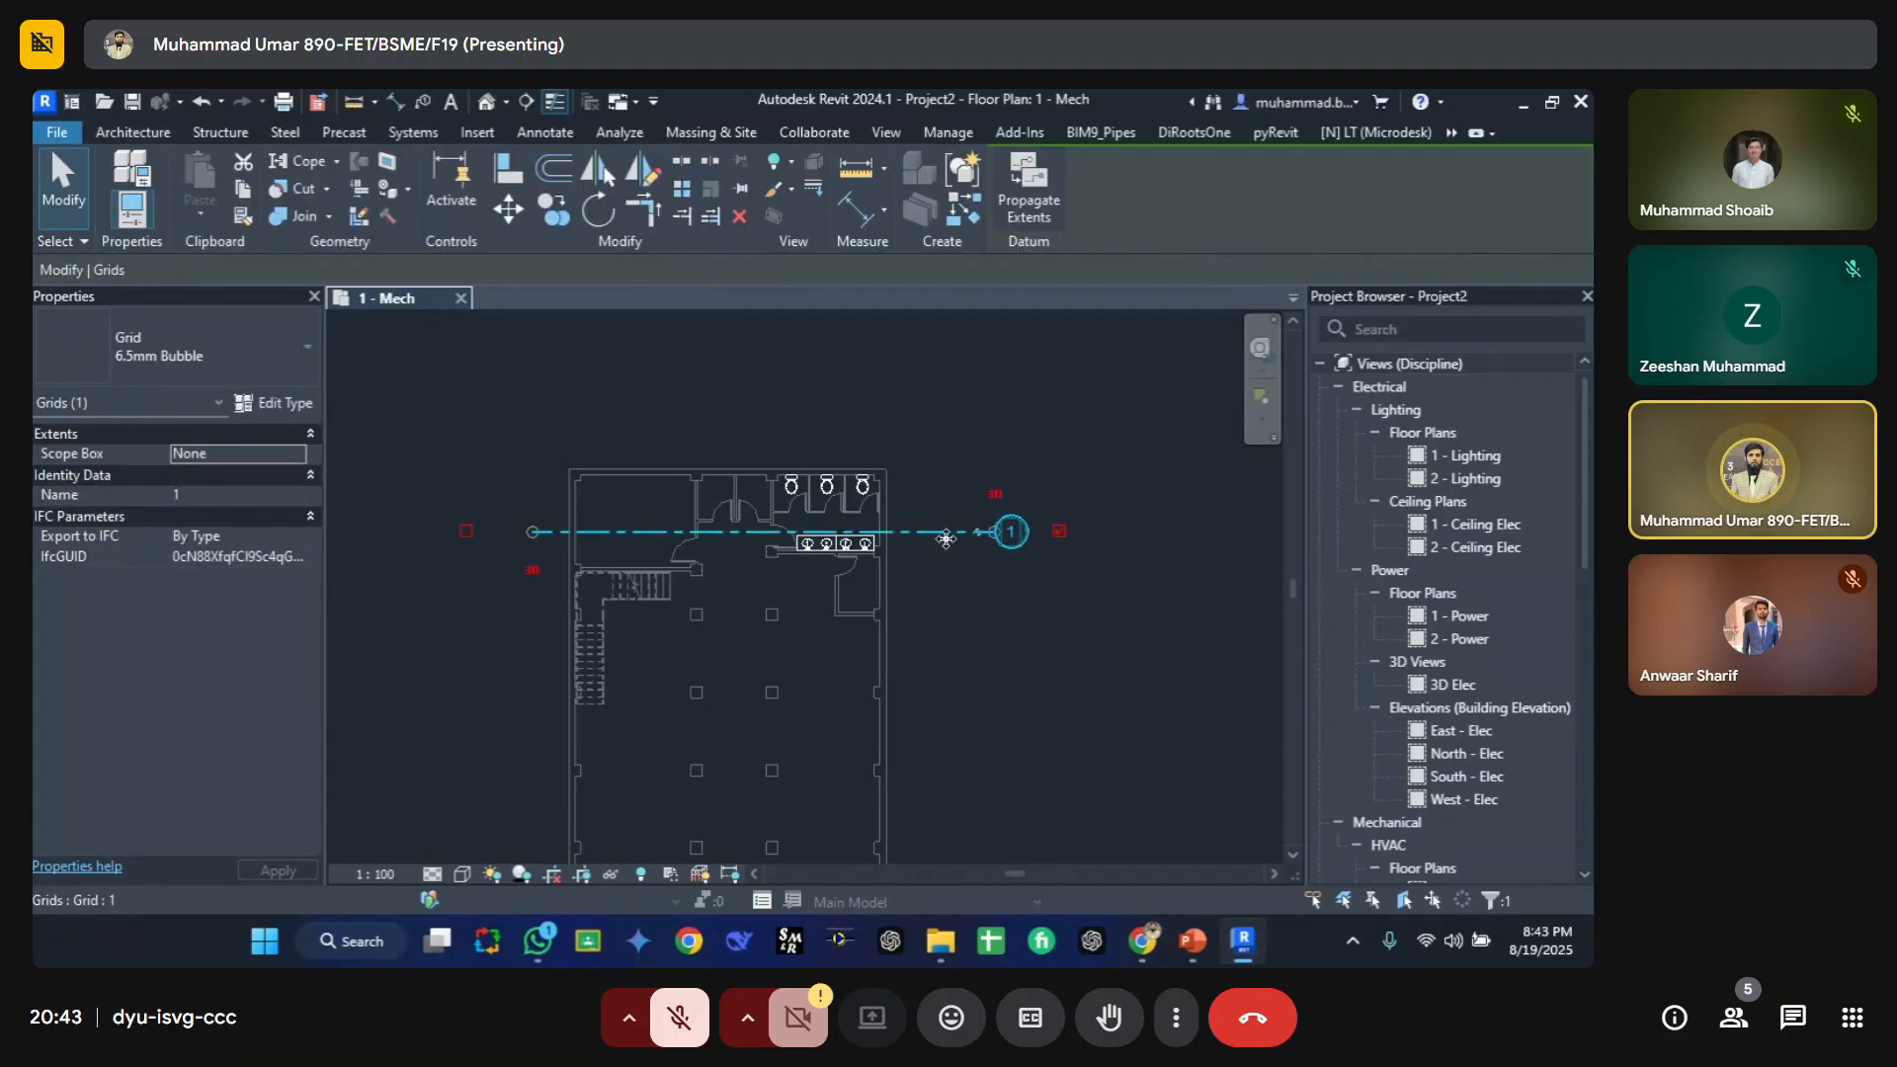
pyautogui.click(994, 439)
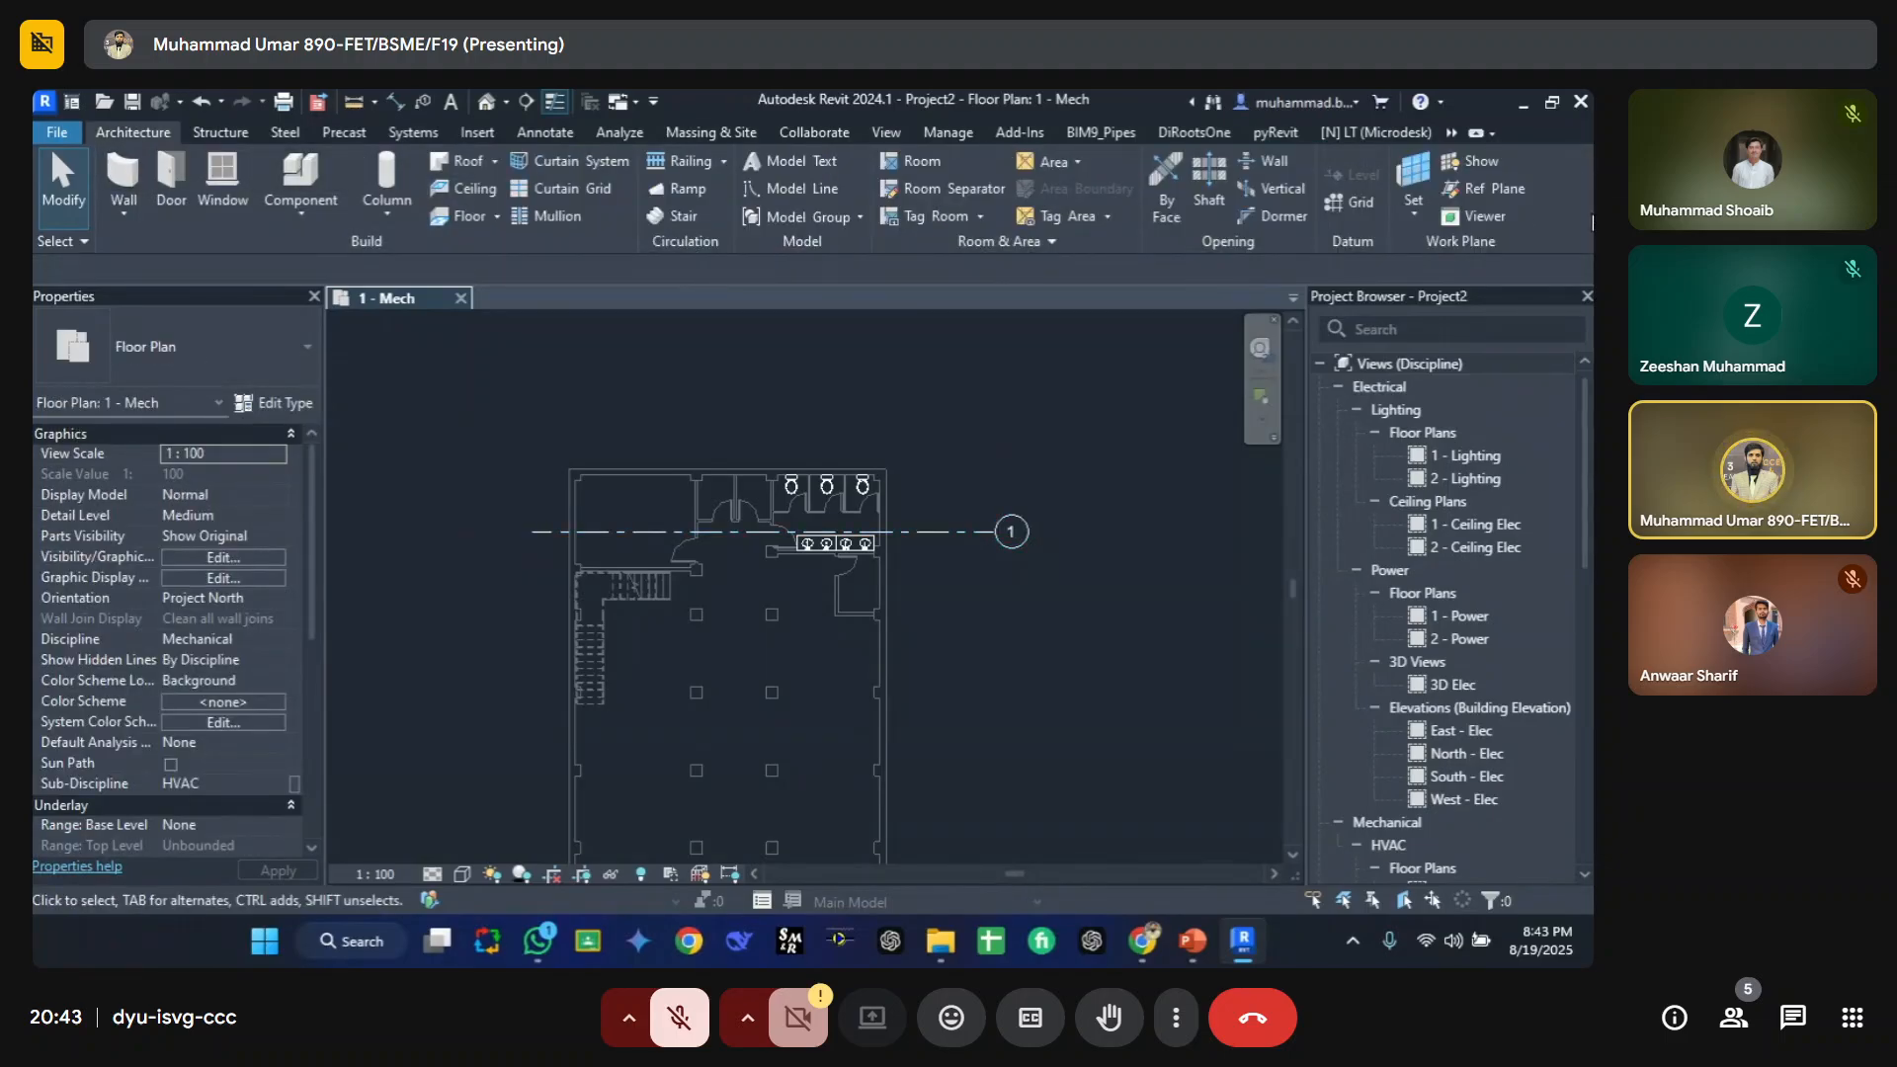
pyautogui.click(1360, 193)
pyautogui.click(534, 608)
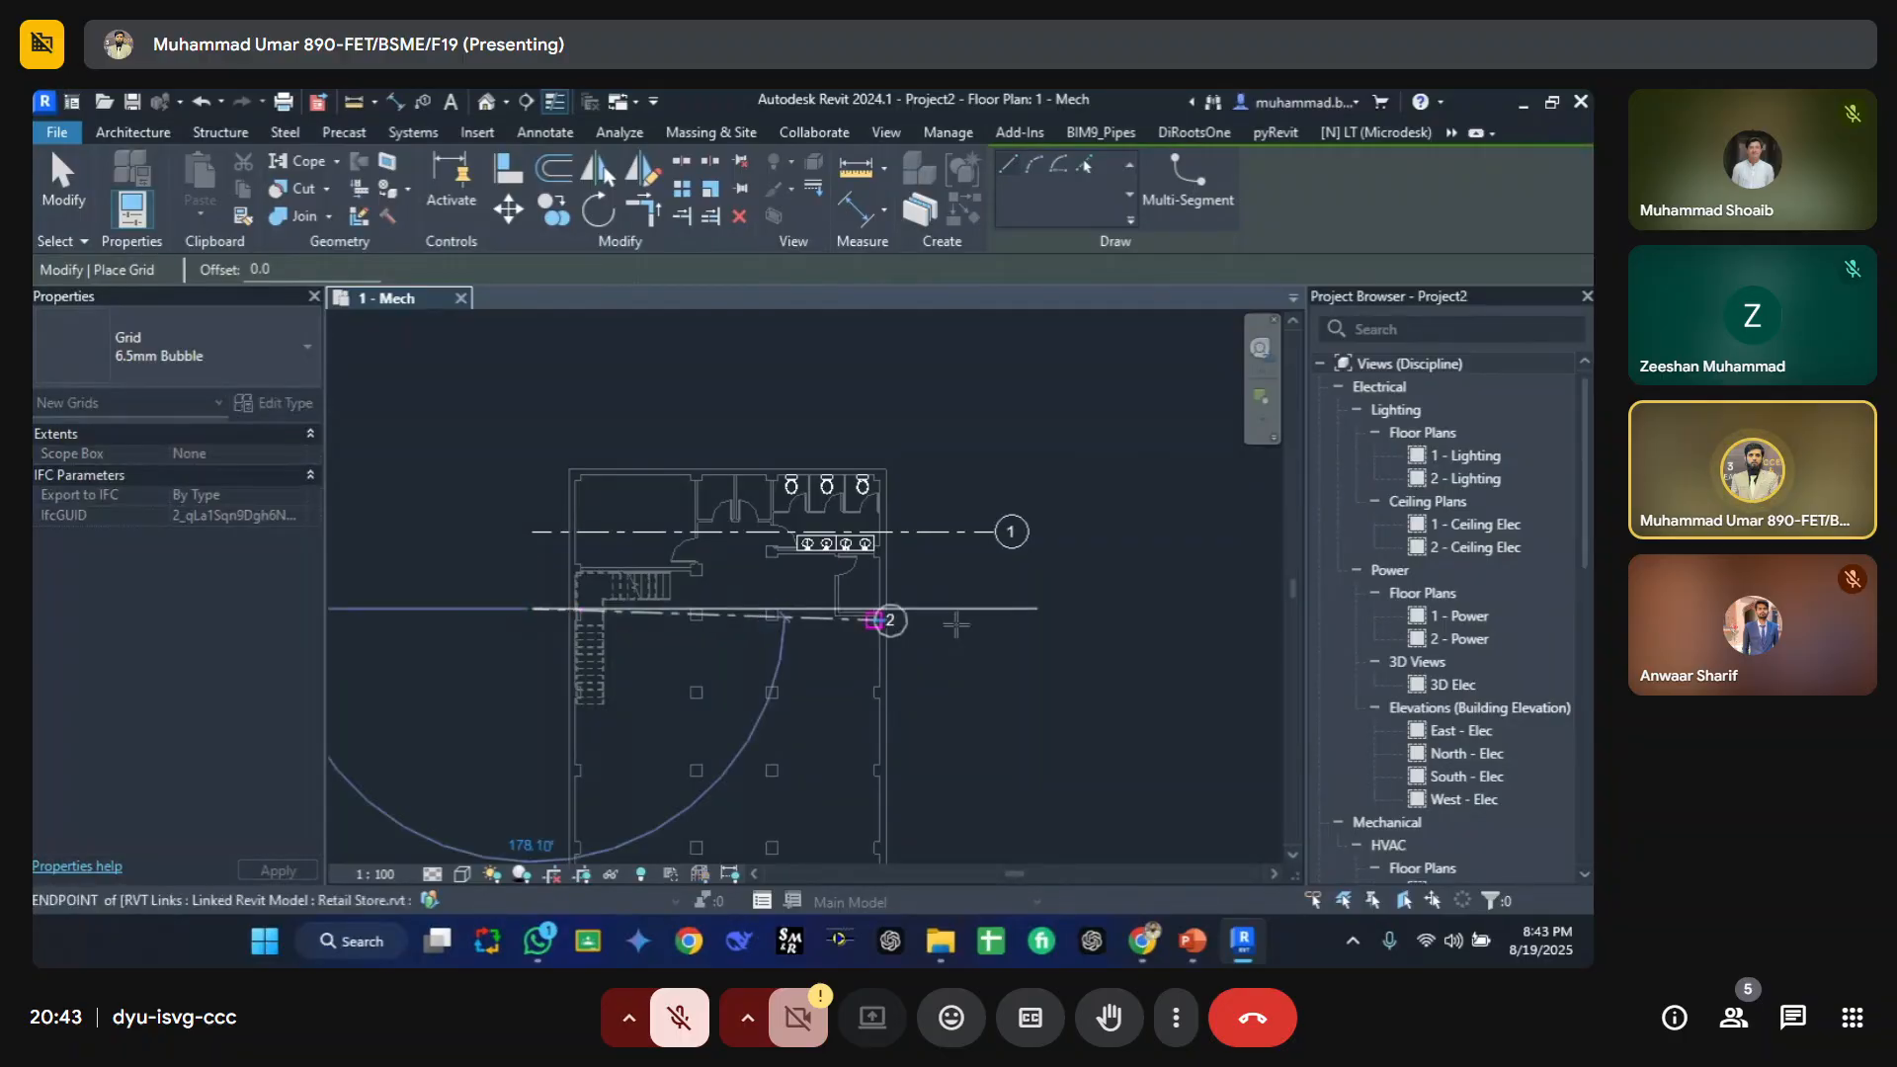
pyautogui.click(1028, 608)
pyautogui.press('Escape')
# Step: Delete the grids in the plan using a crossing window selection
pyautogui.moveTo(1049, 648); pyautogui.dragTo(973, 496)
pyautogui.press('Delete')
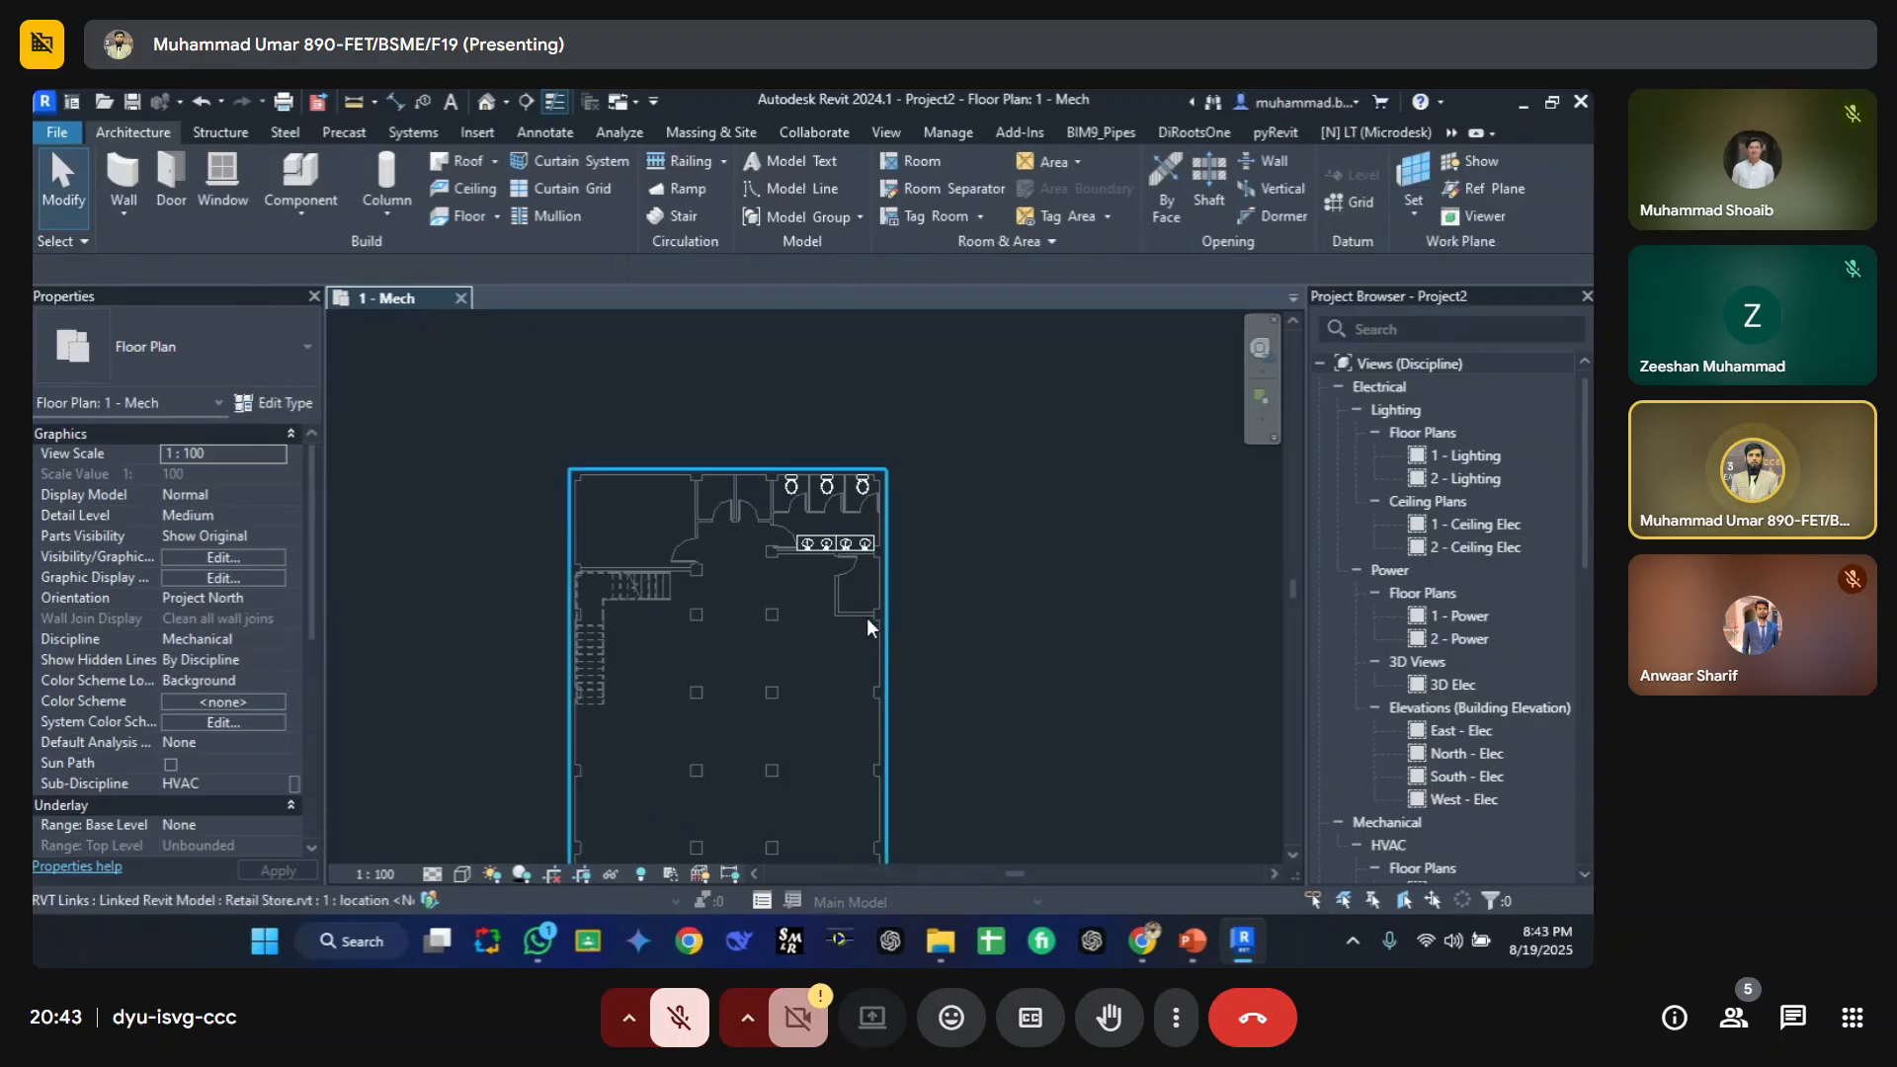
pyautogui.scroll(3, 847, 519)
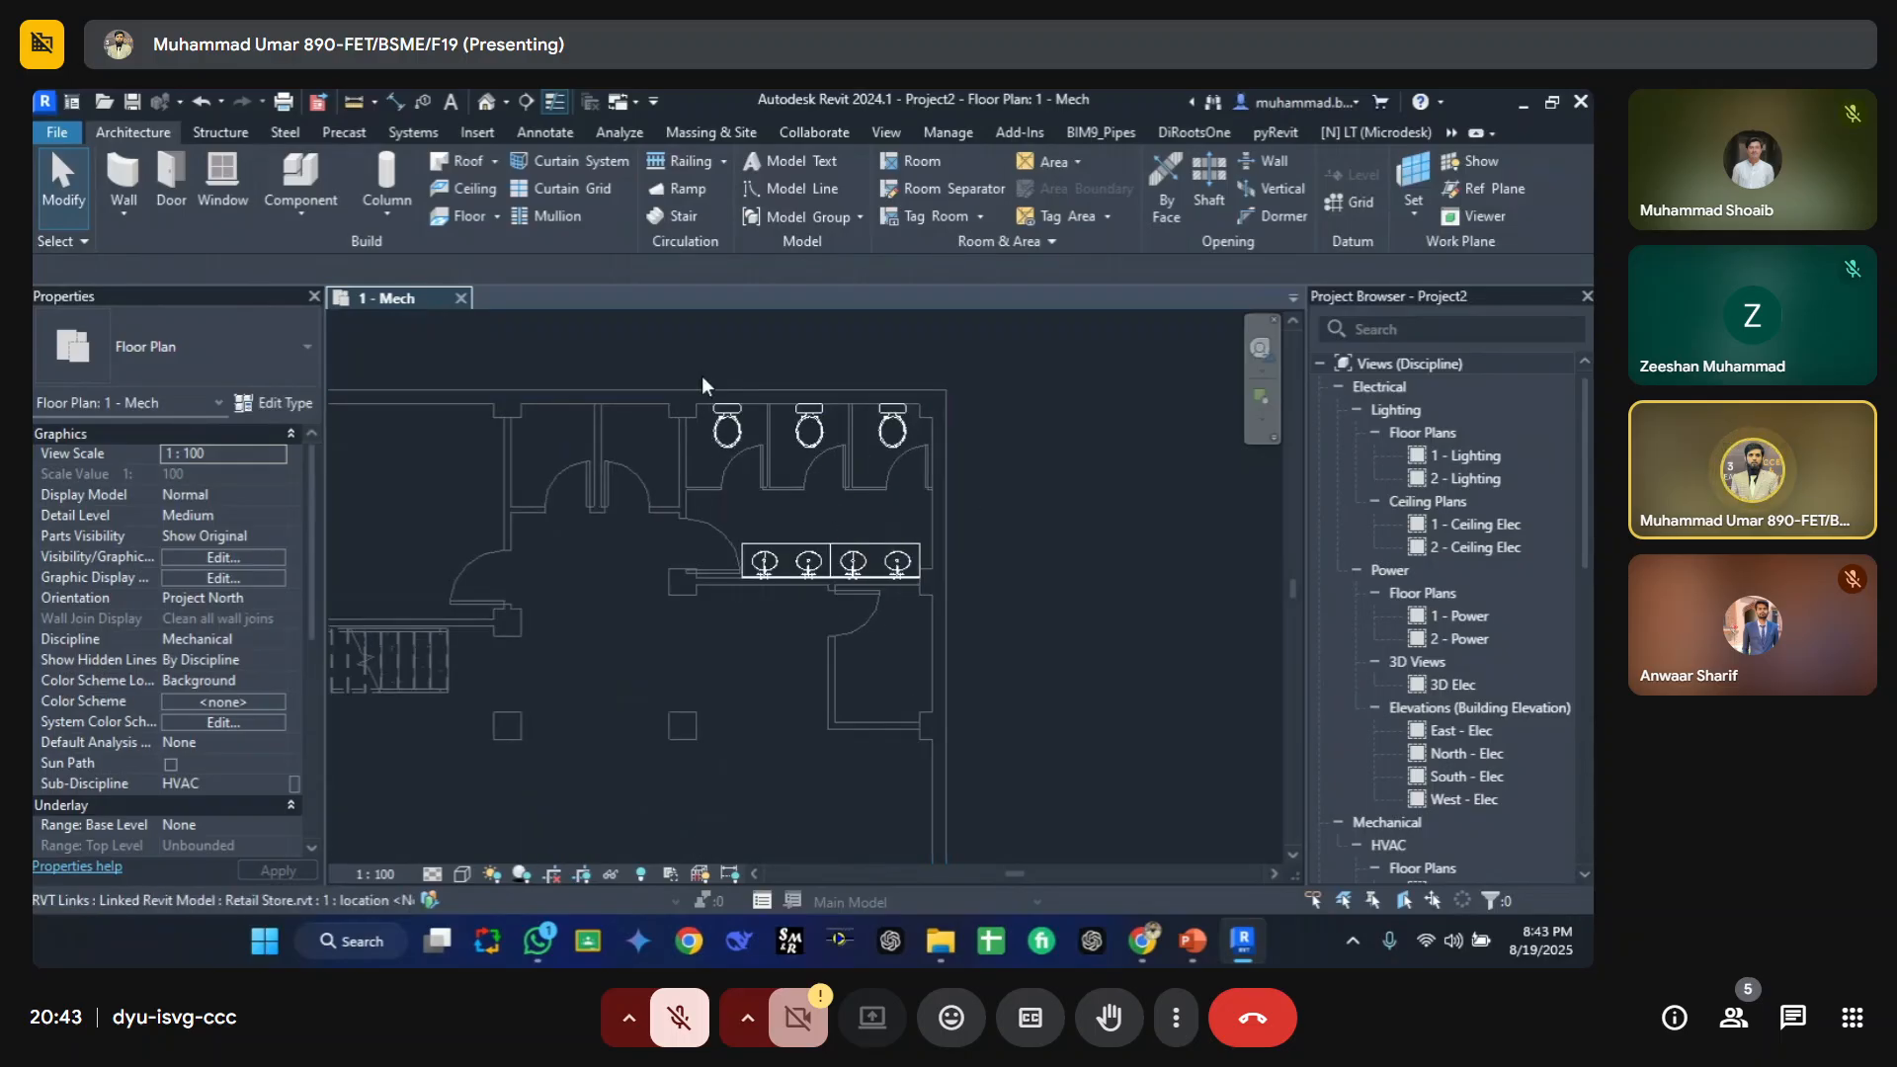
pyautogui.scroll(-2, 879, 538)
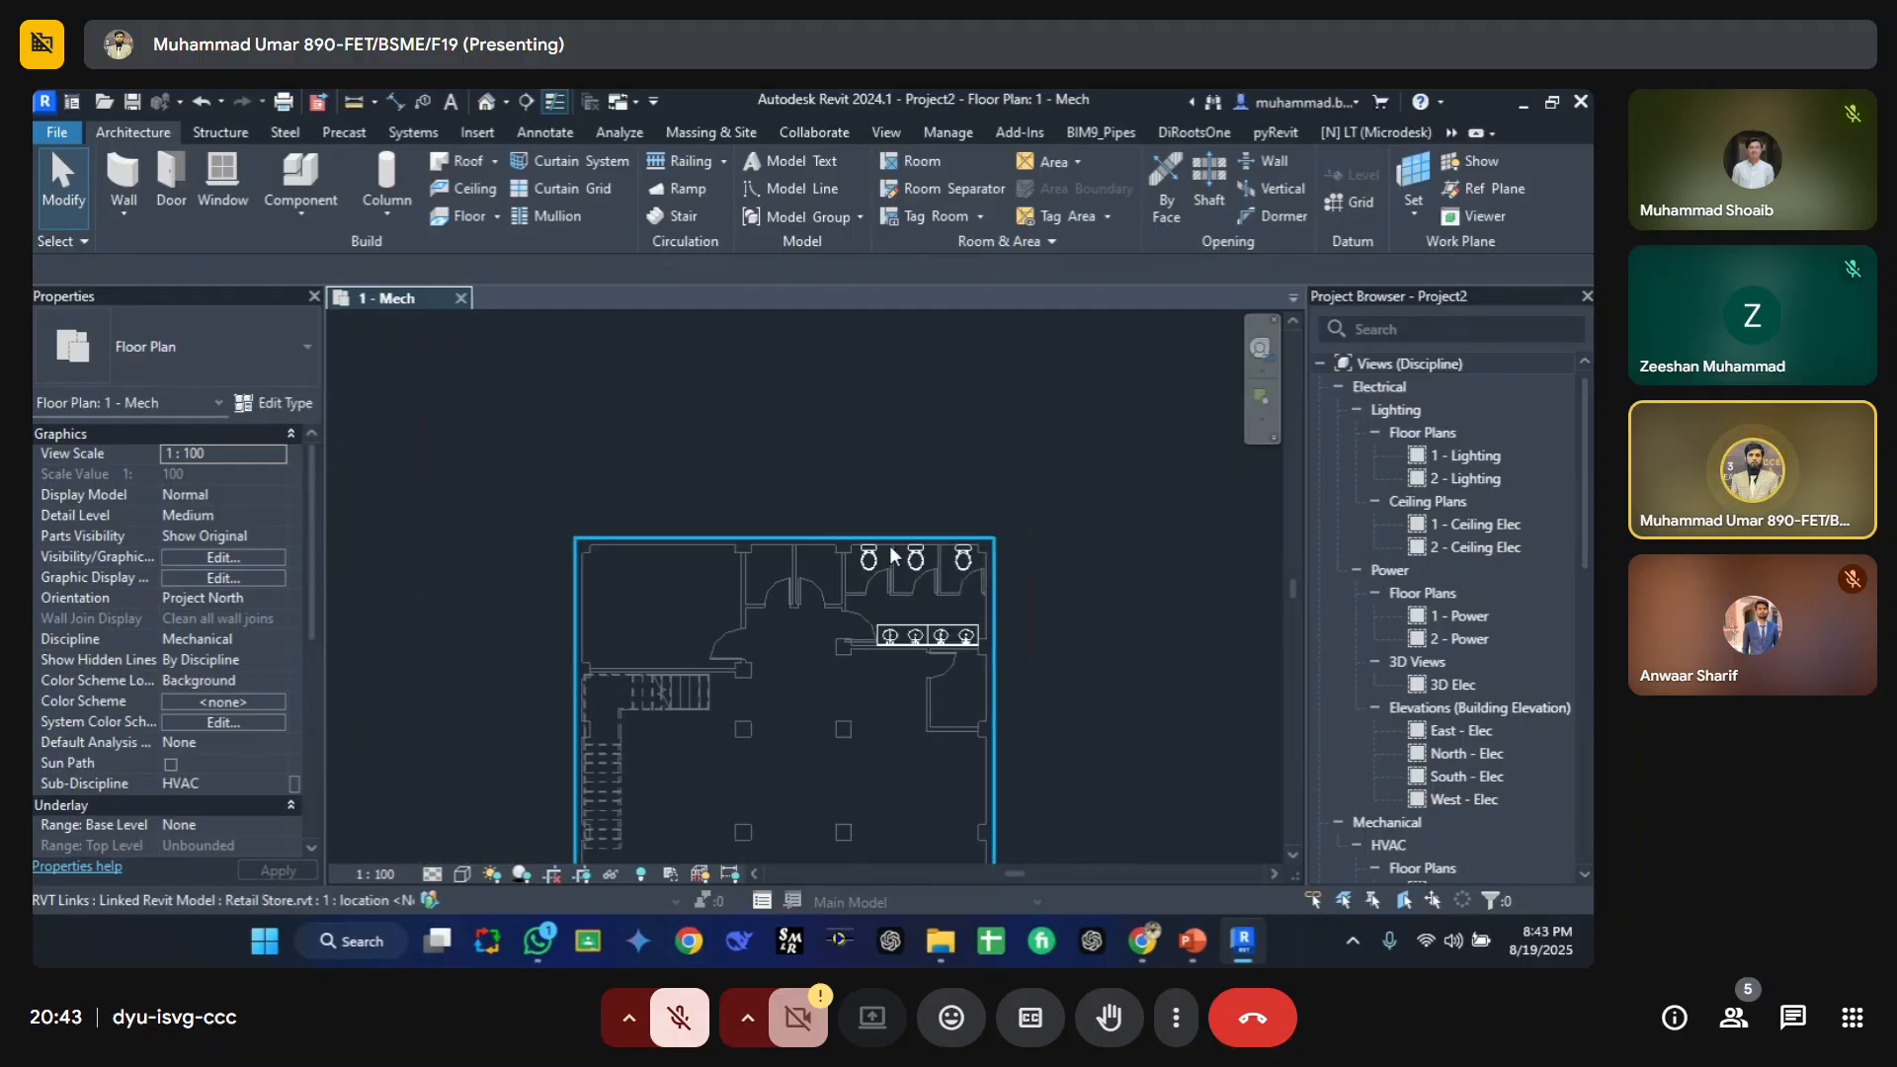
# Step: Switch to the PowerPoint lecture, view the second slide on categories, and return to Revit
pyautogui.click(1193, 947)
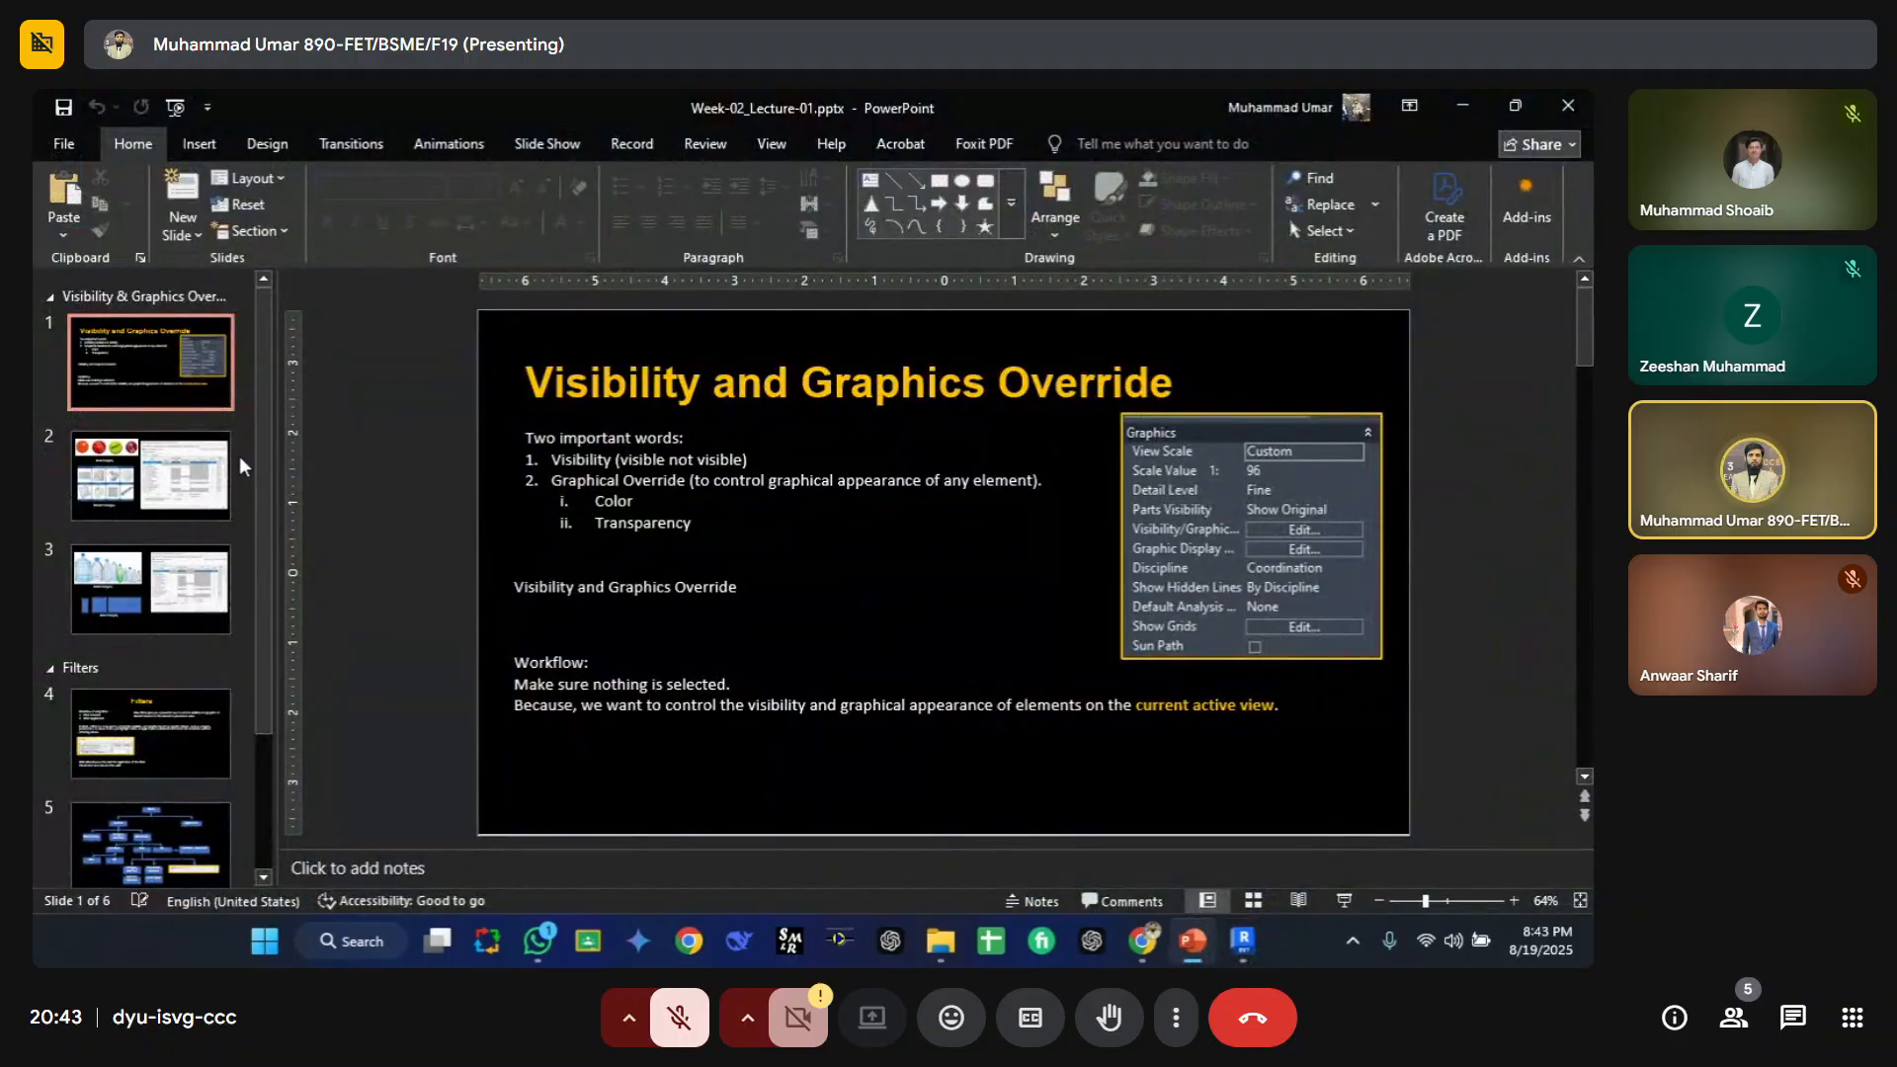
pyautogui.click(155, 494)
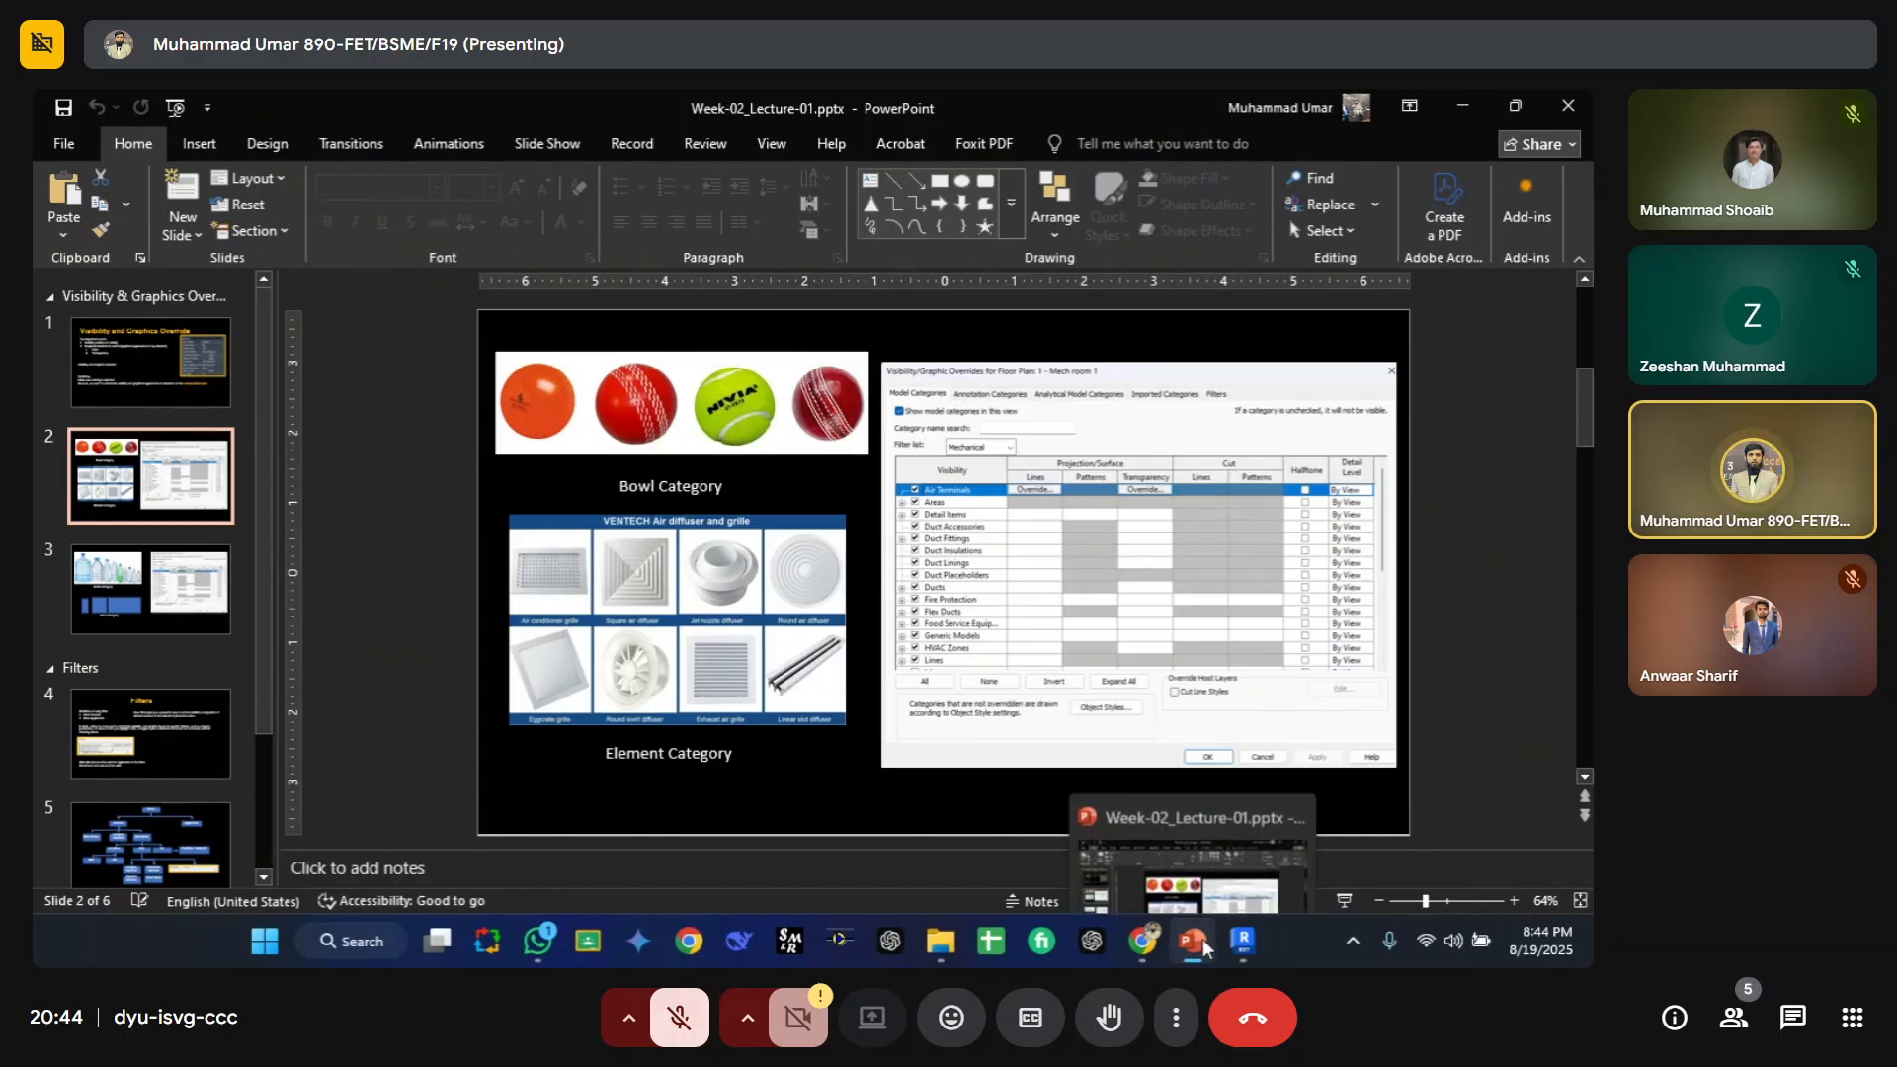
pyautogui.click(1243, 941)
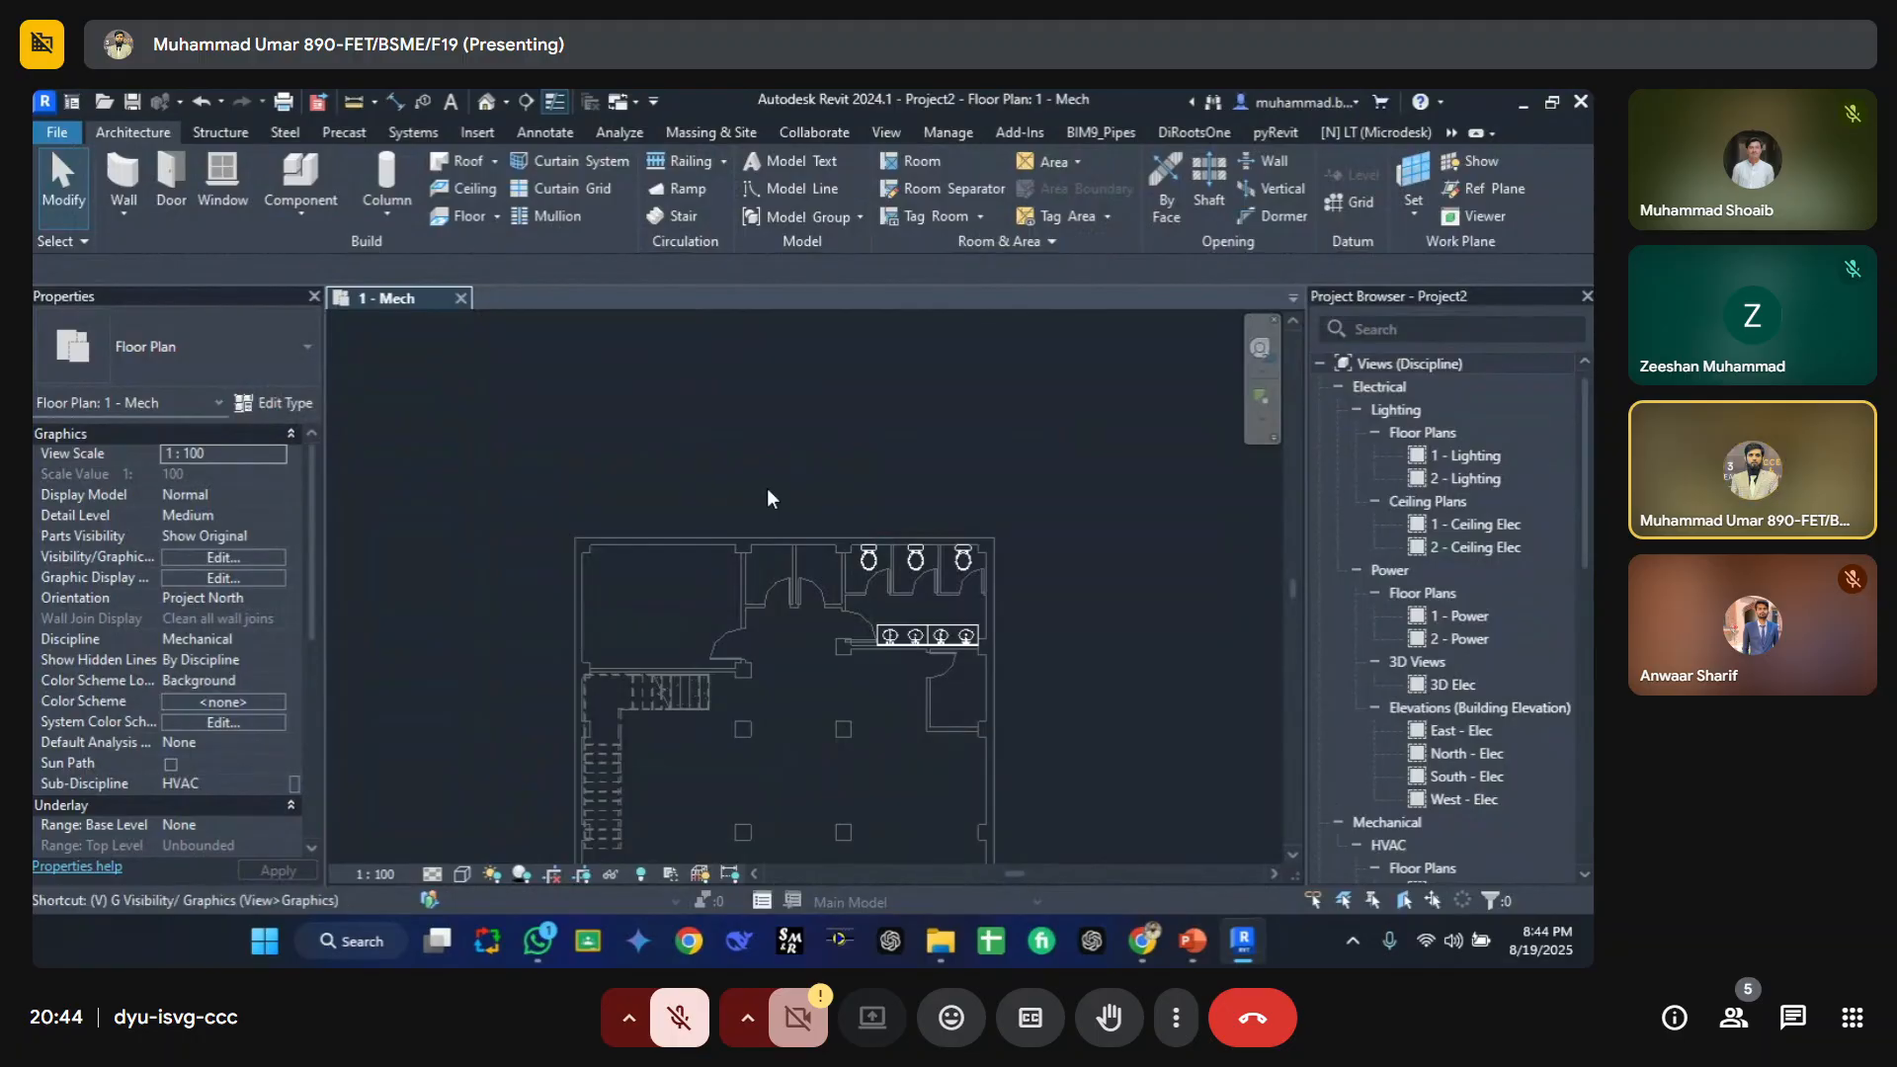
# Step: Filter the view's model categories list to show only Mechanical categories, then close the overrides dialog
pyautogui.press('g')
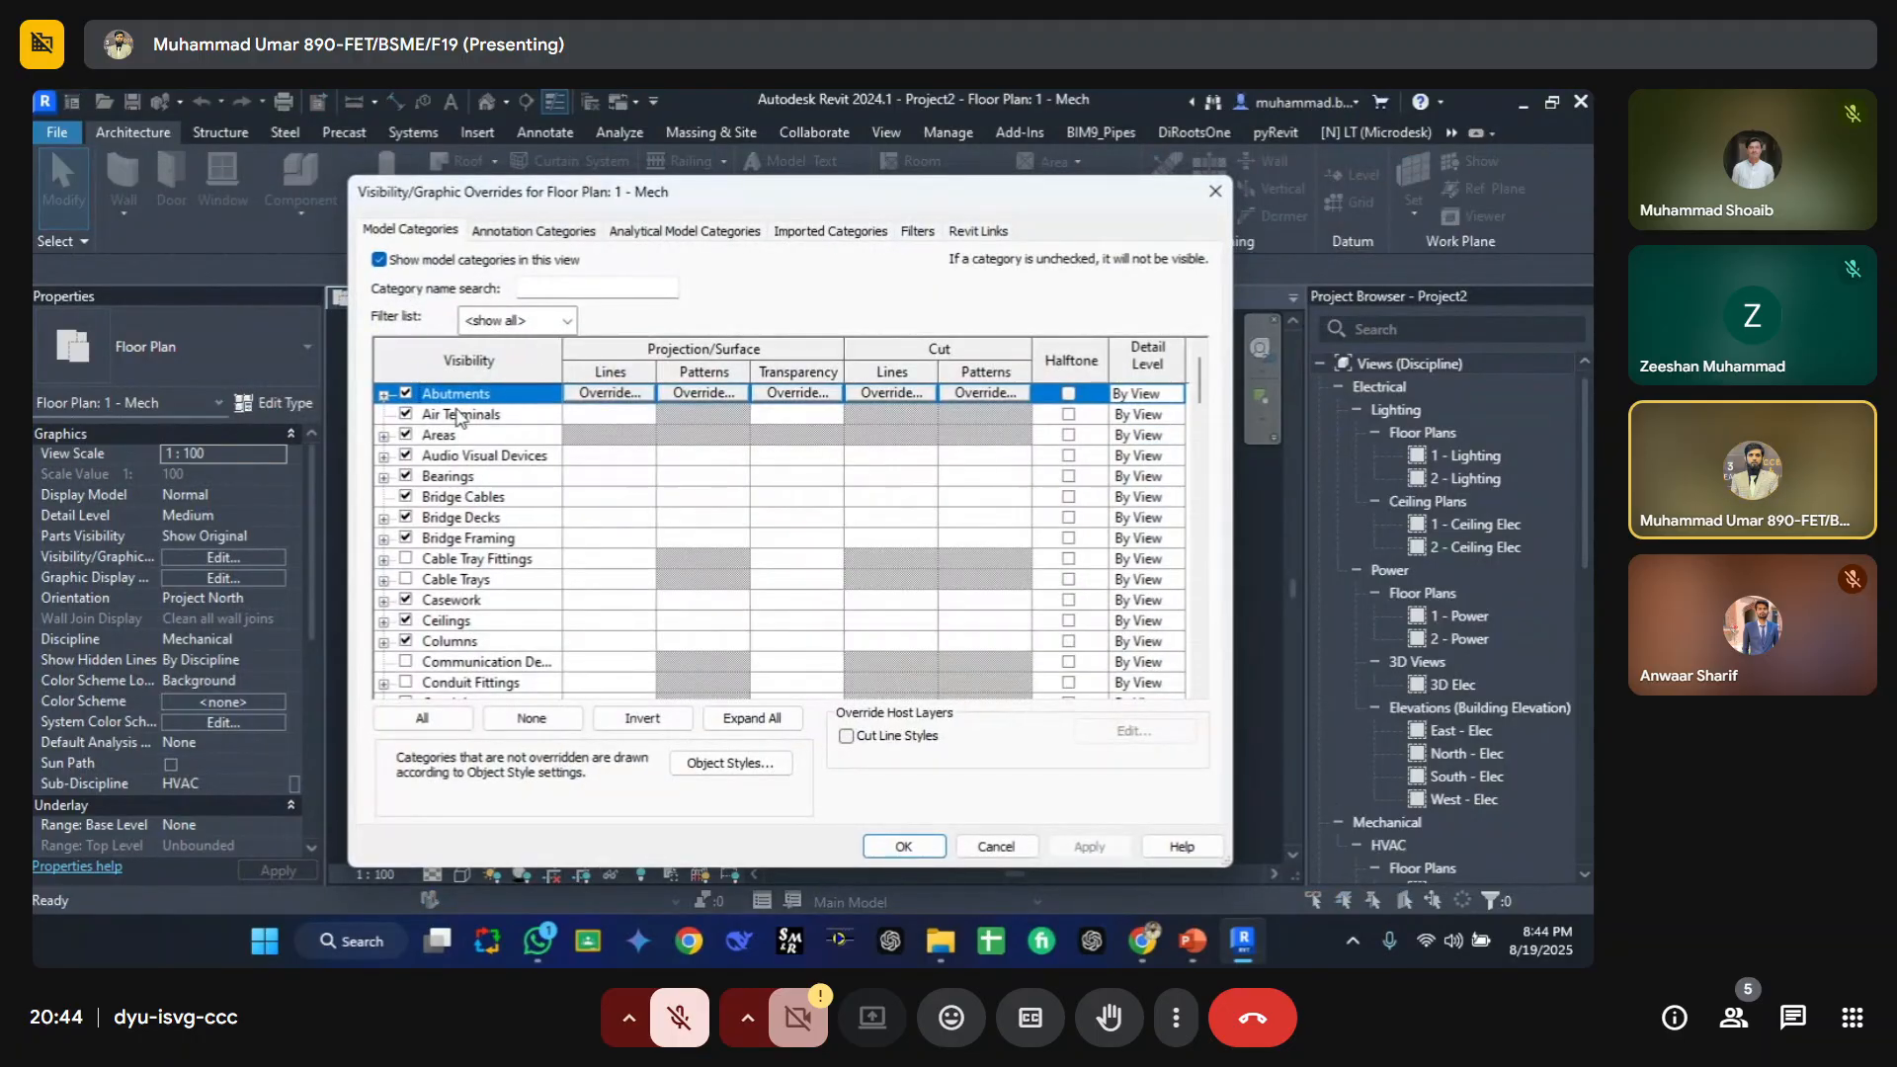
pyautogui.click(567, 320)
pyautogui.click(467, 346)
pyautogui.click(467, 363)
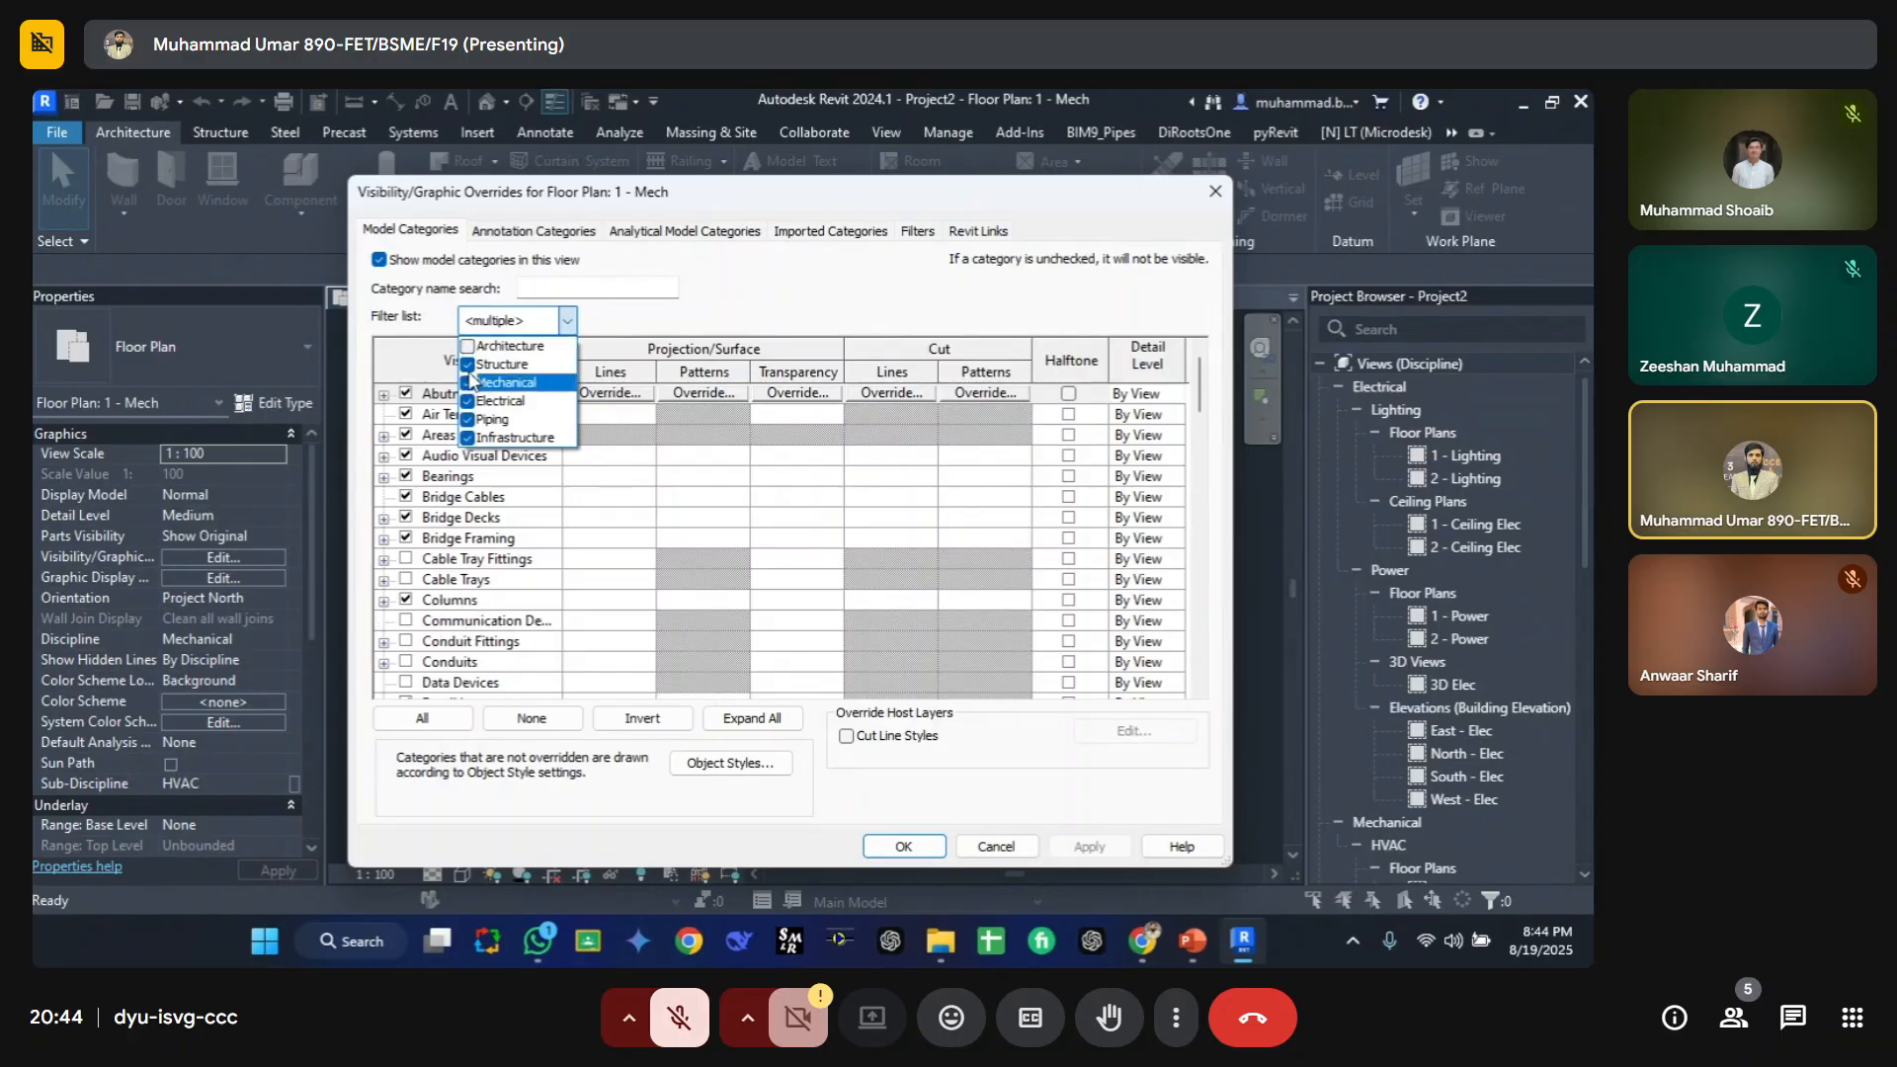
pyautogui.click(467, 401)
pyautogui.click(467, 419)
pyautogui.click(467, 437)
pyautogui.click(473, 482)
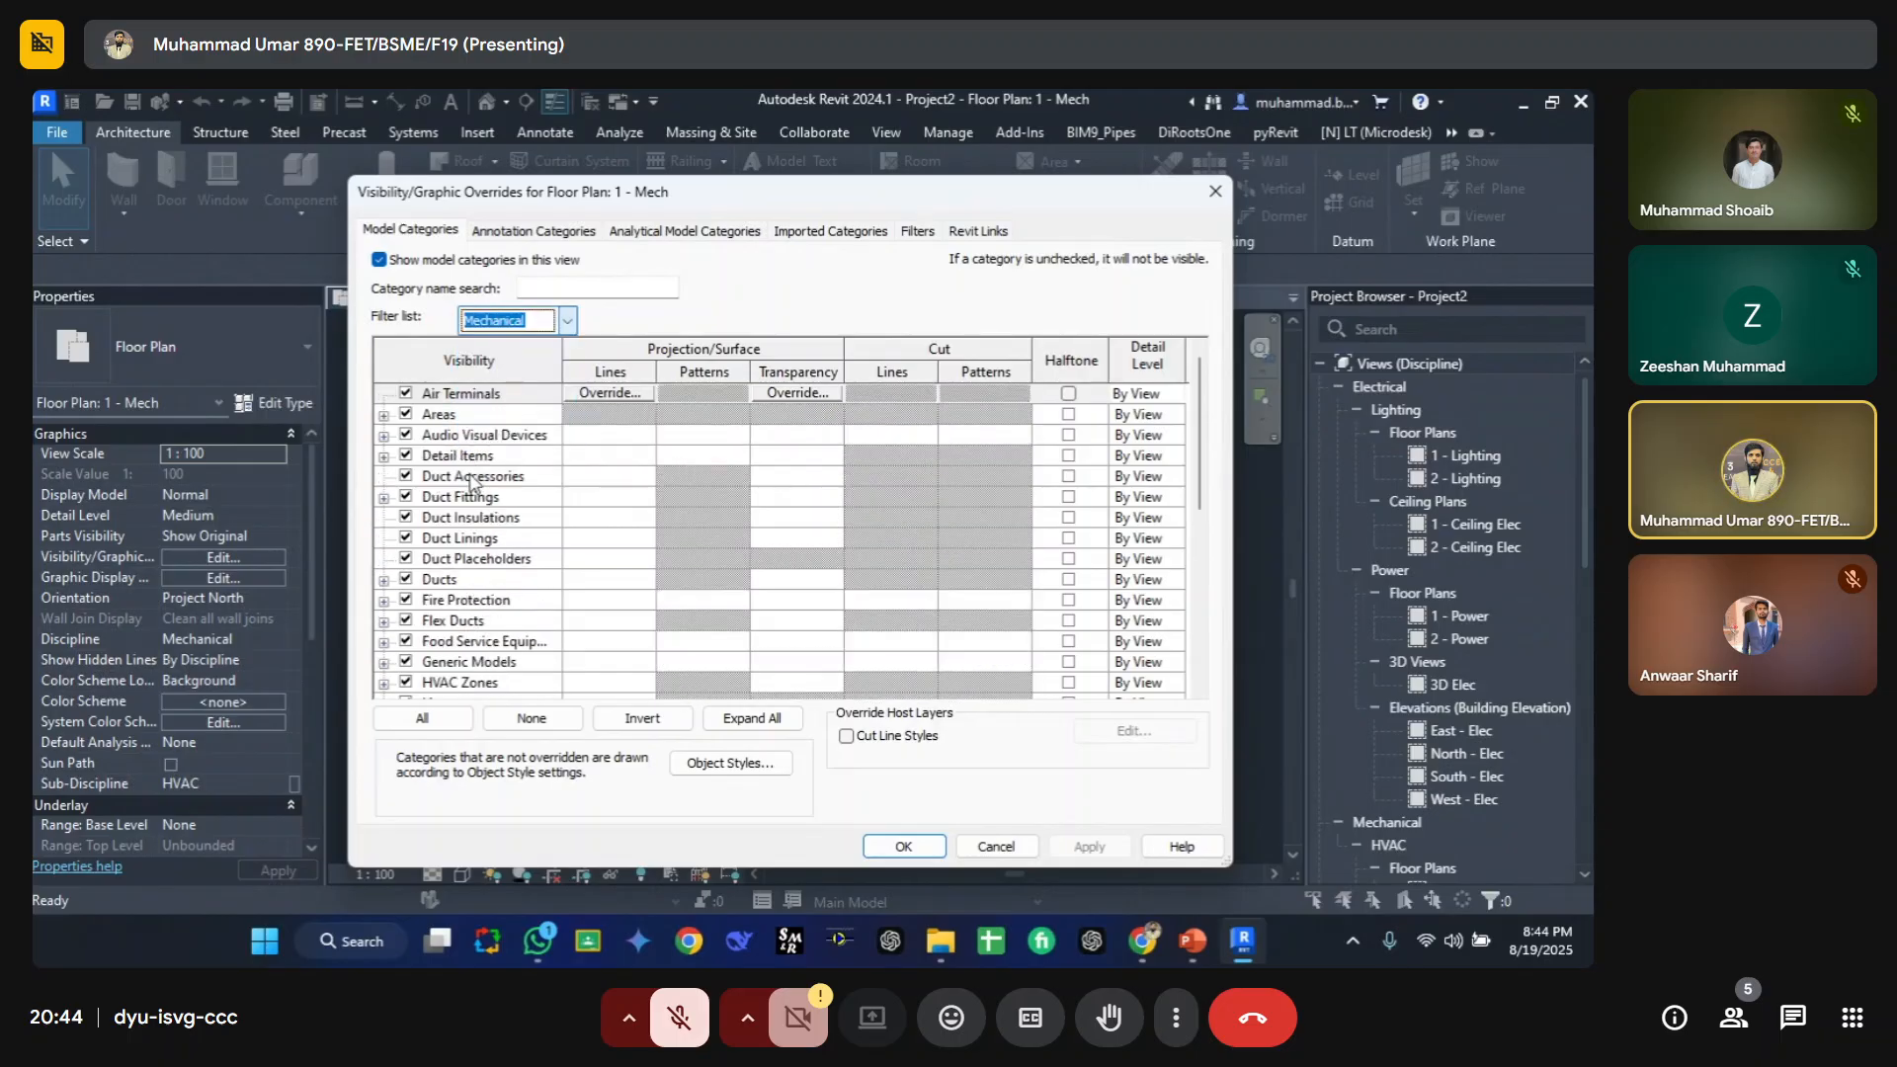
pyautogui.click(398, 396)
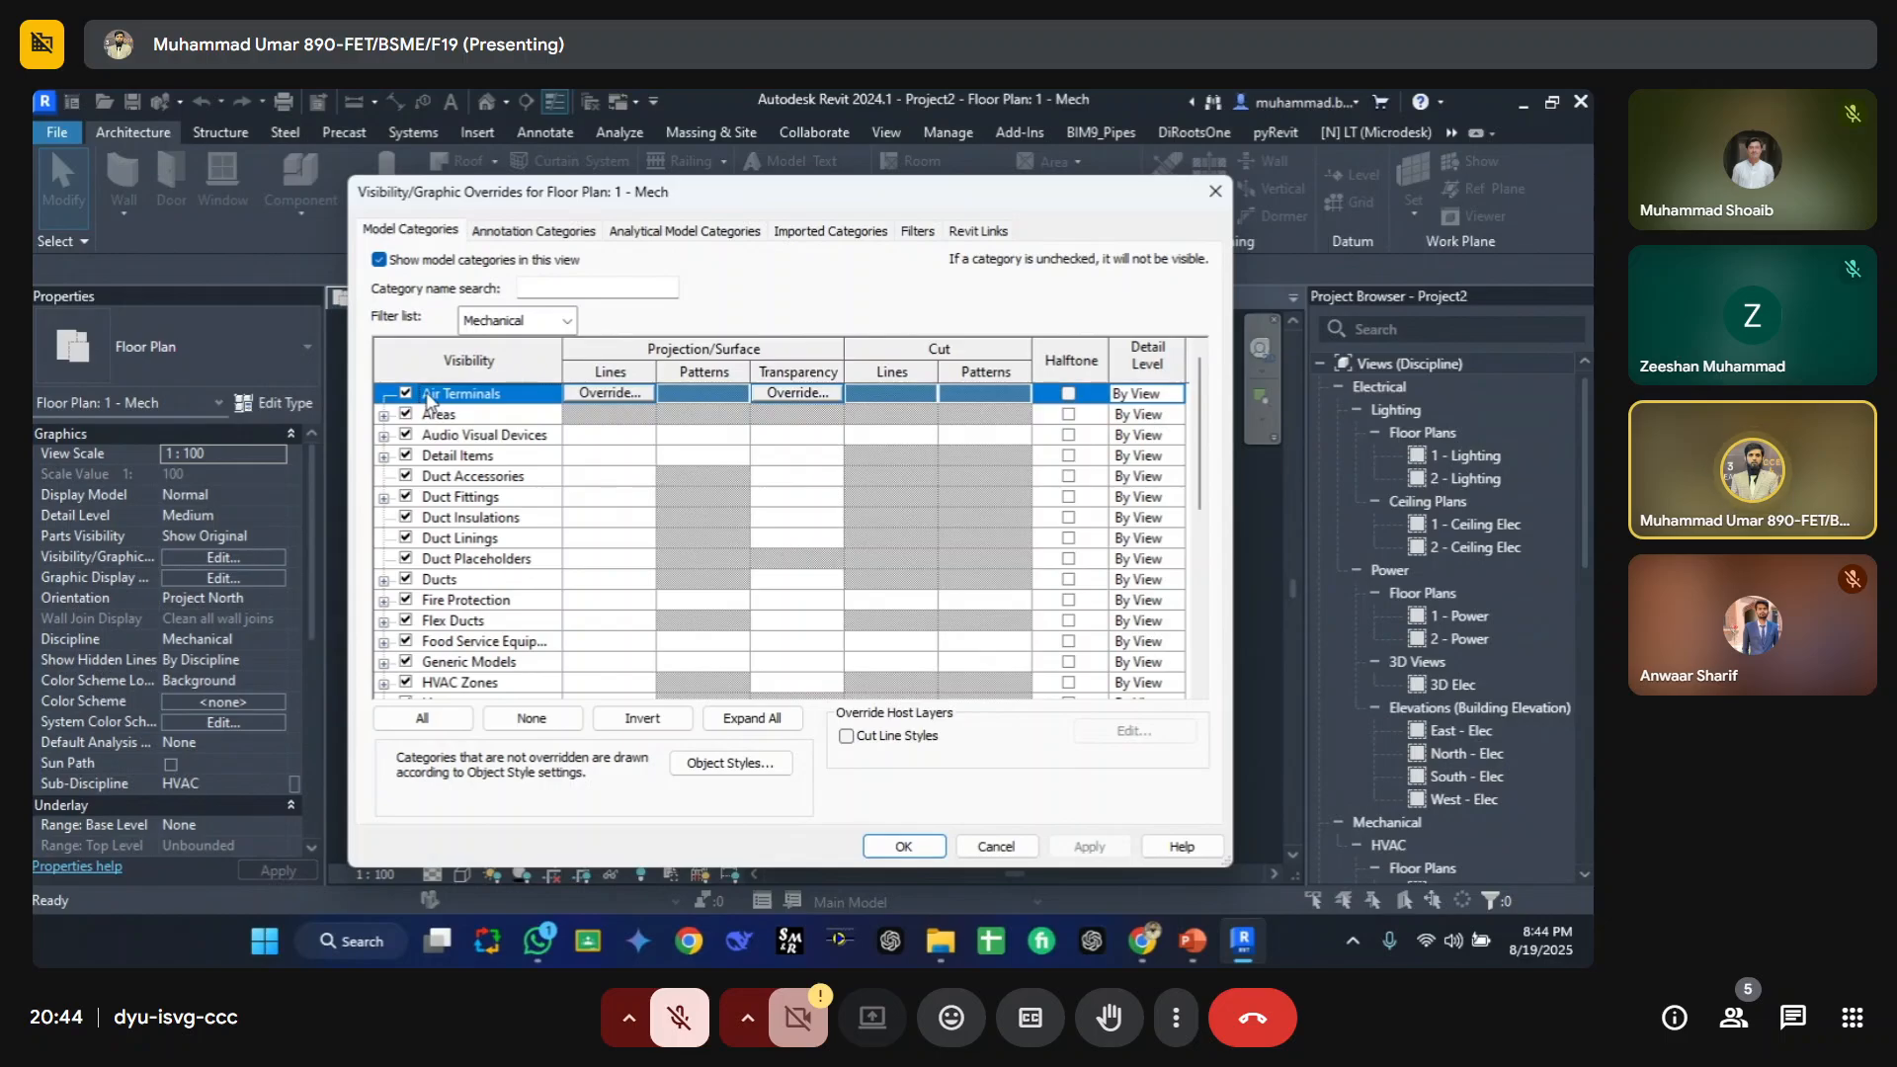
pyautogui.press('Return')
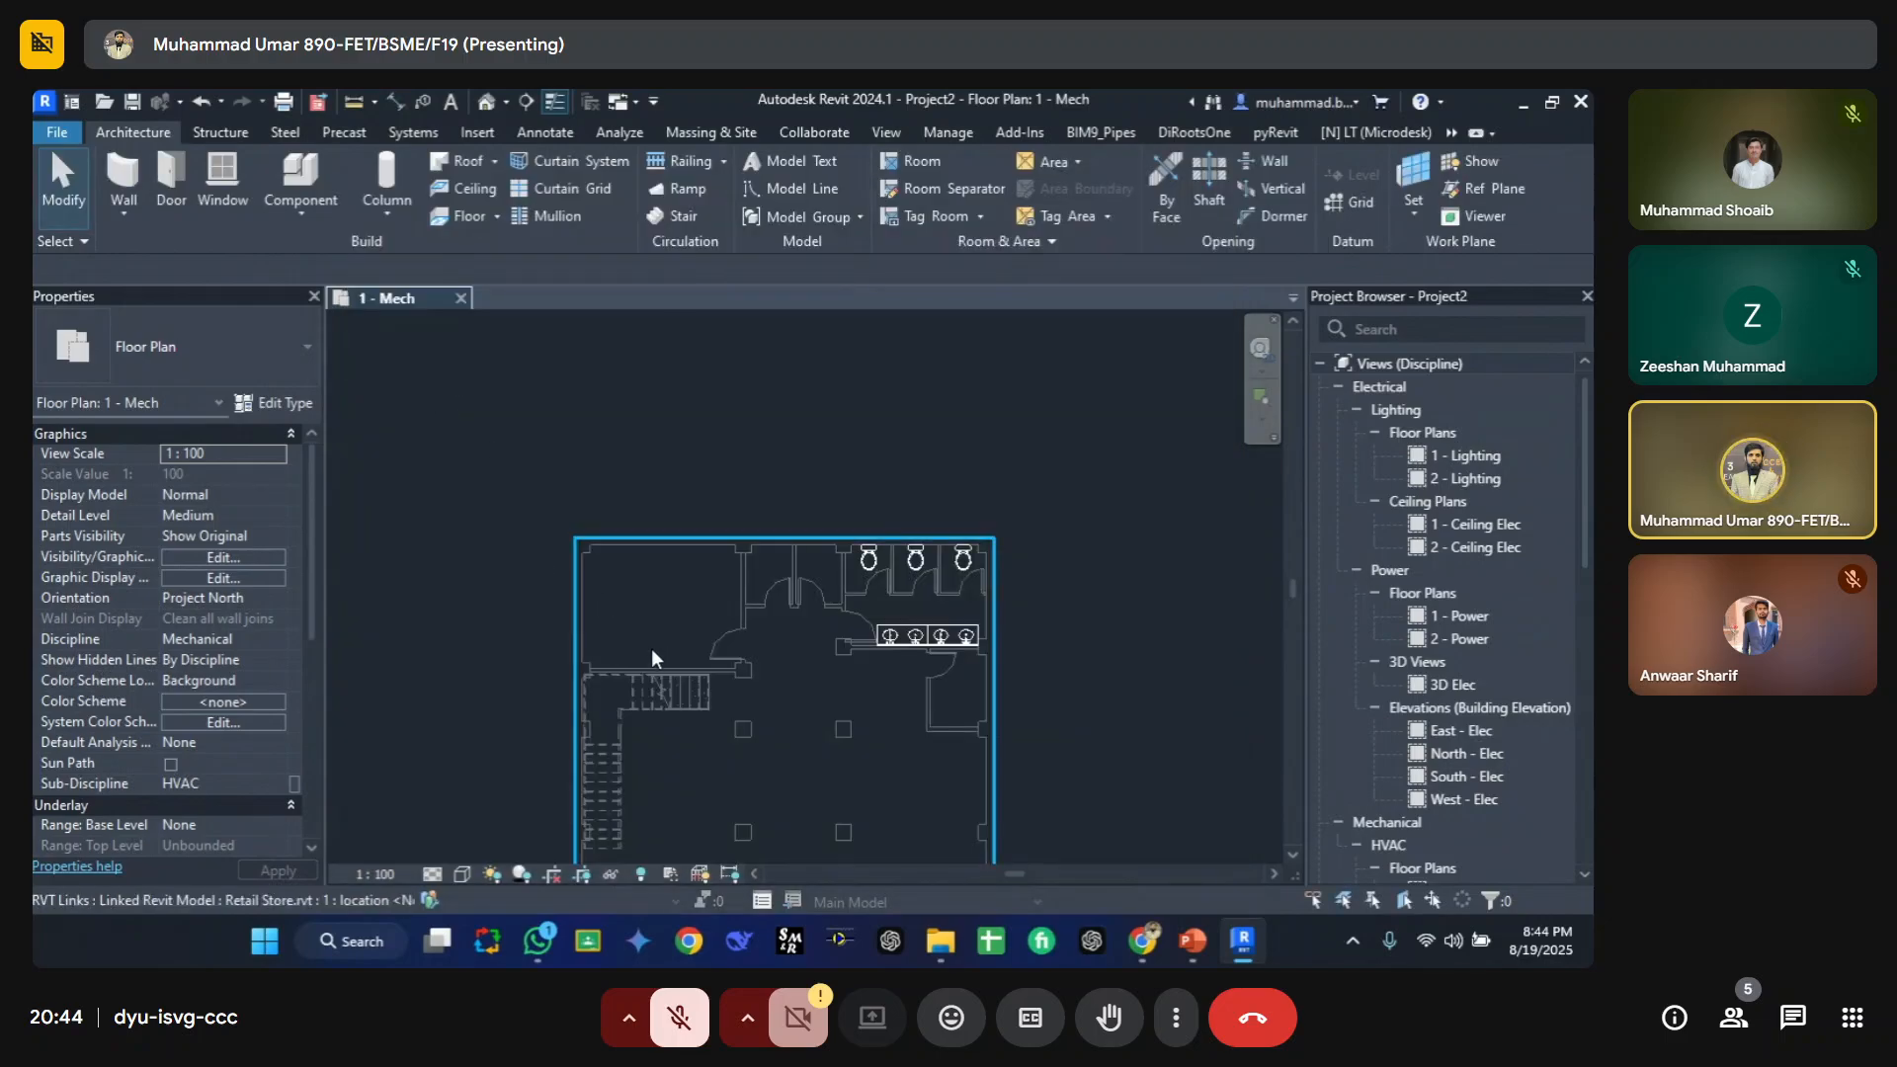
# Step: Place an M_Supply Diffuser 600 x 600 Face 300 x 300 Connection air terminal in the upper-left room
pyautogui.press('a')
pyautogui.press('t')
pyautogui.scroll(3, 650, 648)
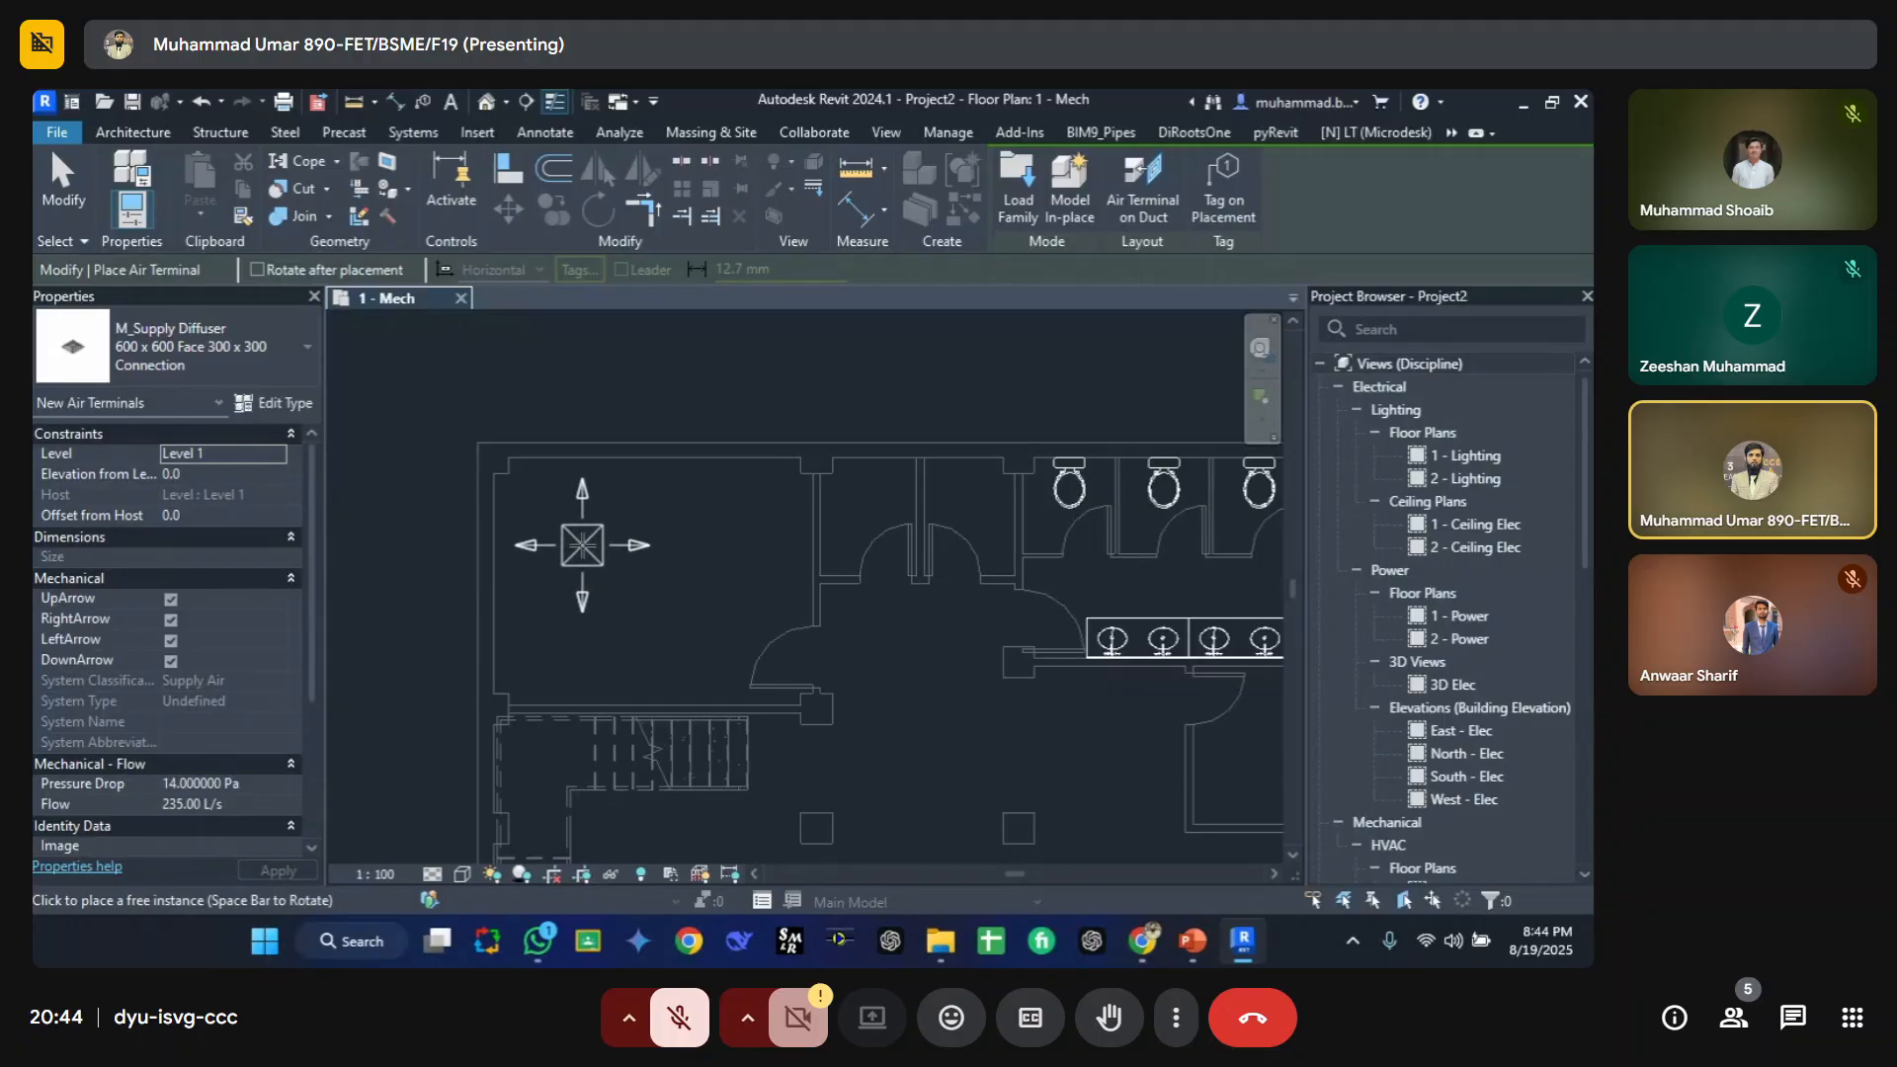
pyautogui.click(582, 544)
pyautogui.press('Escape')
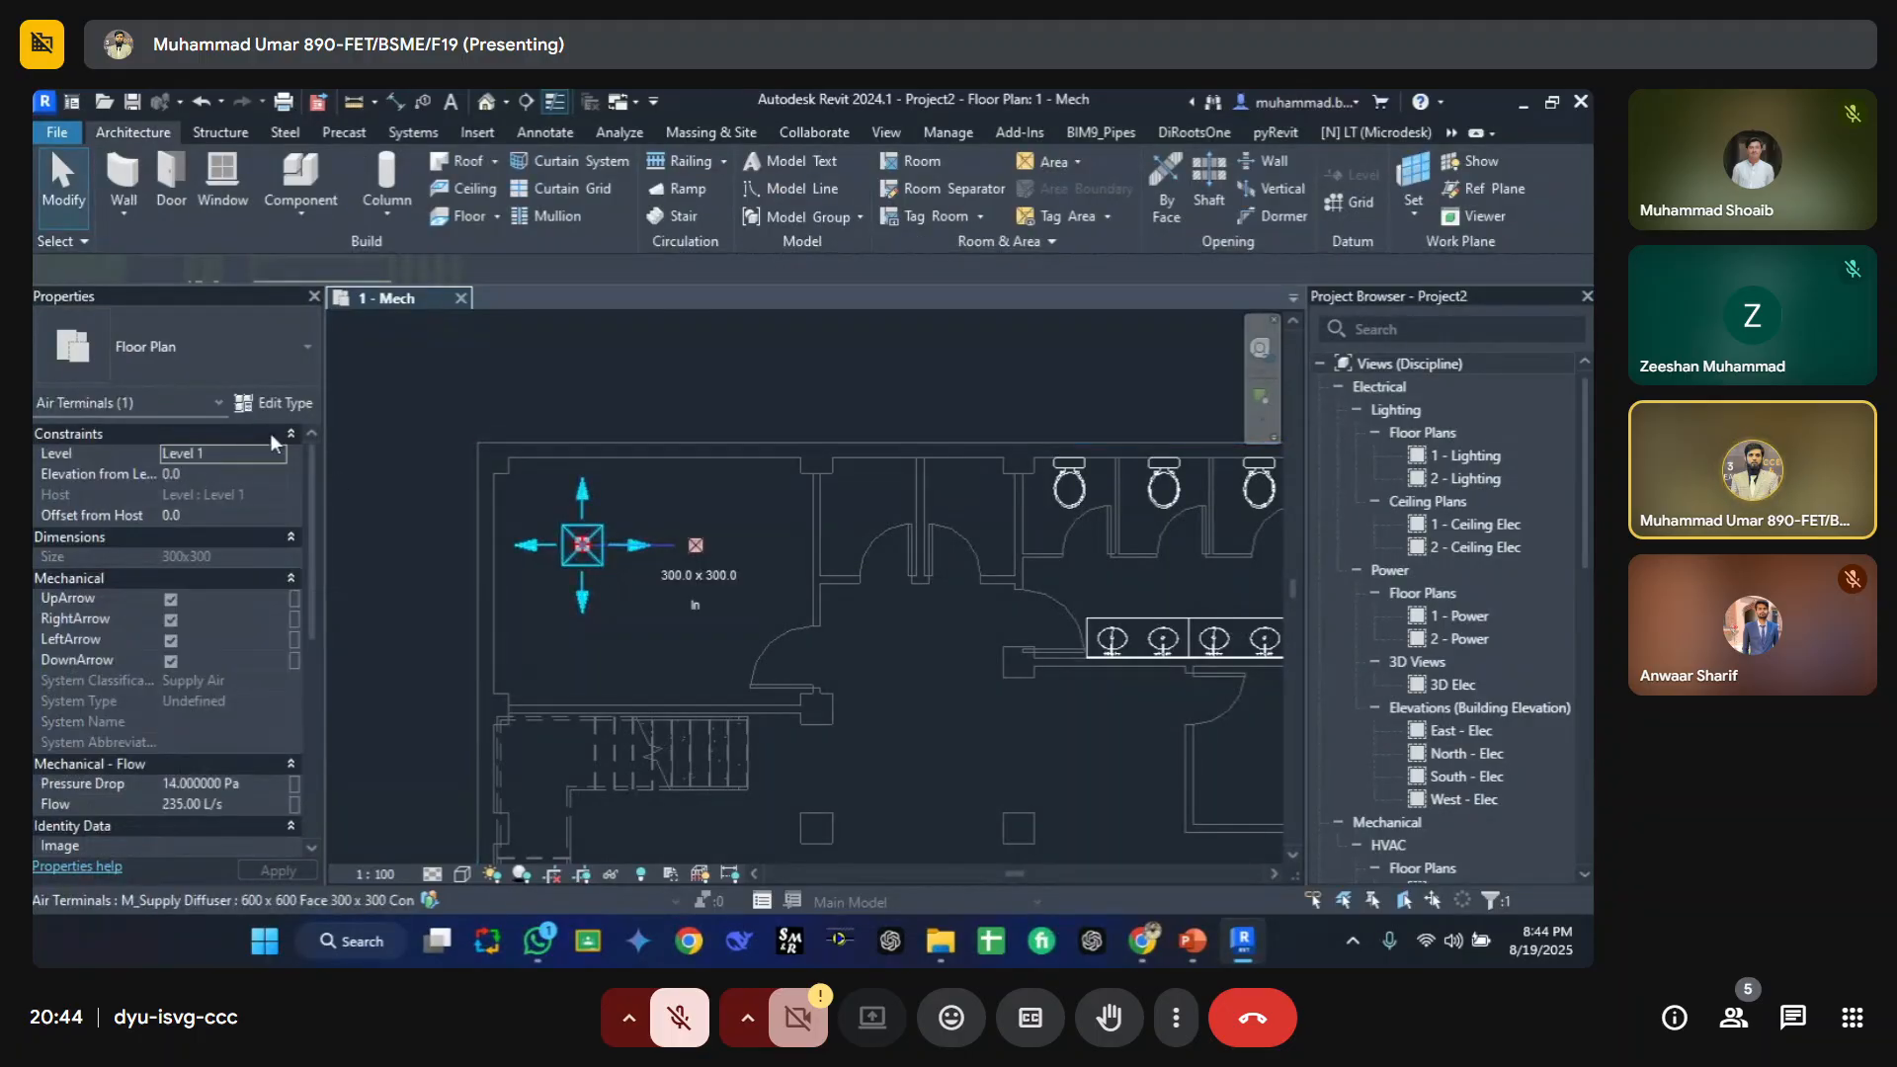
# Step: Place an M_Supply Grille - Single Deflection - Curve Face 410x210 Connection 1000 Diameter Duct air terminal beside the diffuser
pyautogui.click(257, 358)
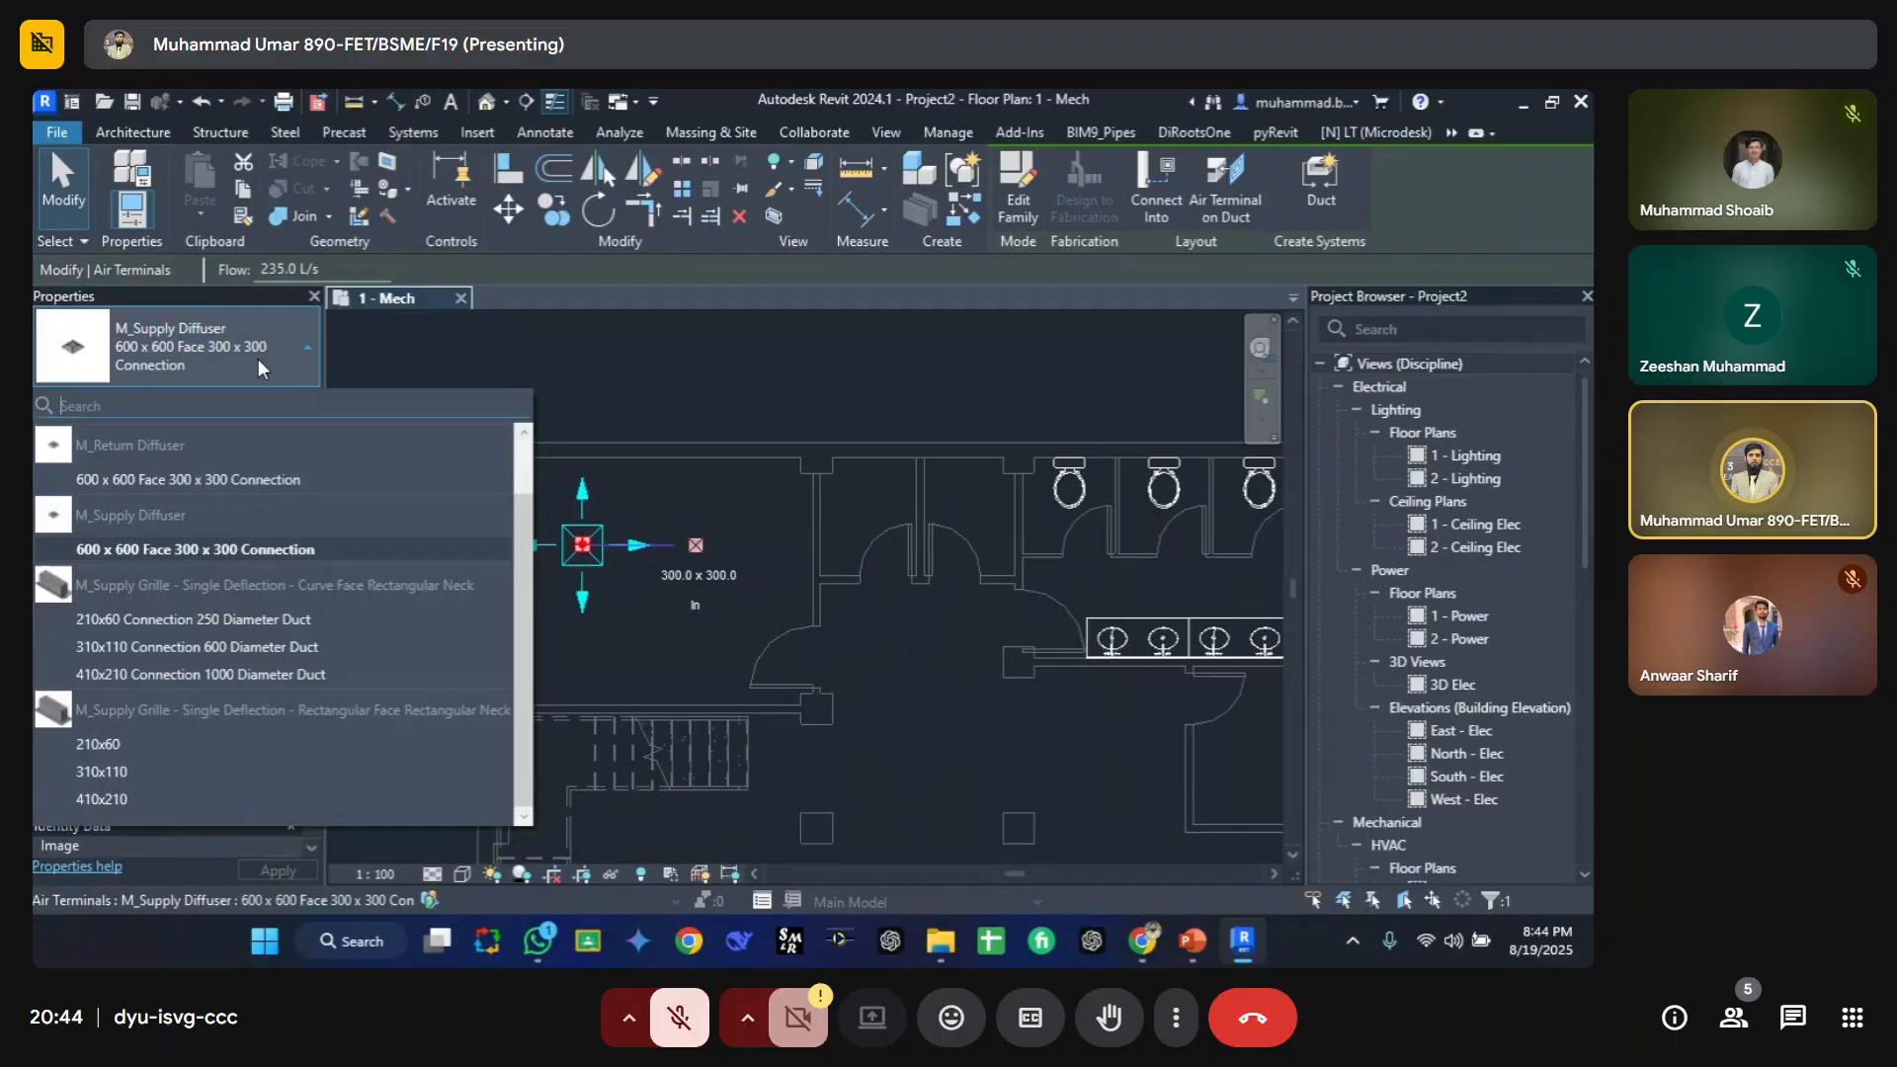
pyautogui.click(499, 366)
pyautogui.press('a')
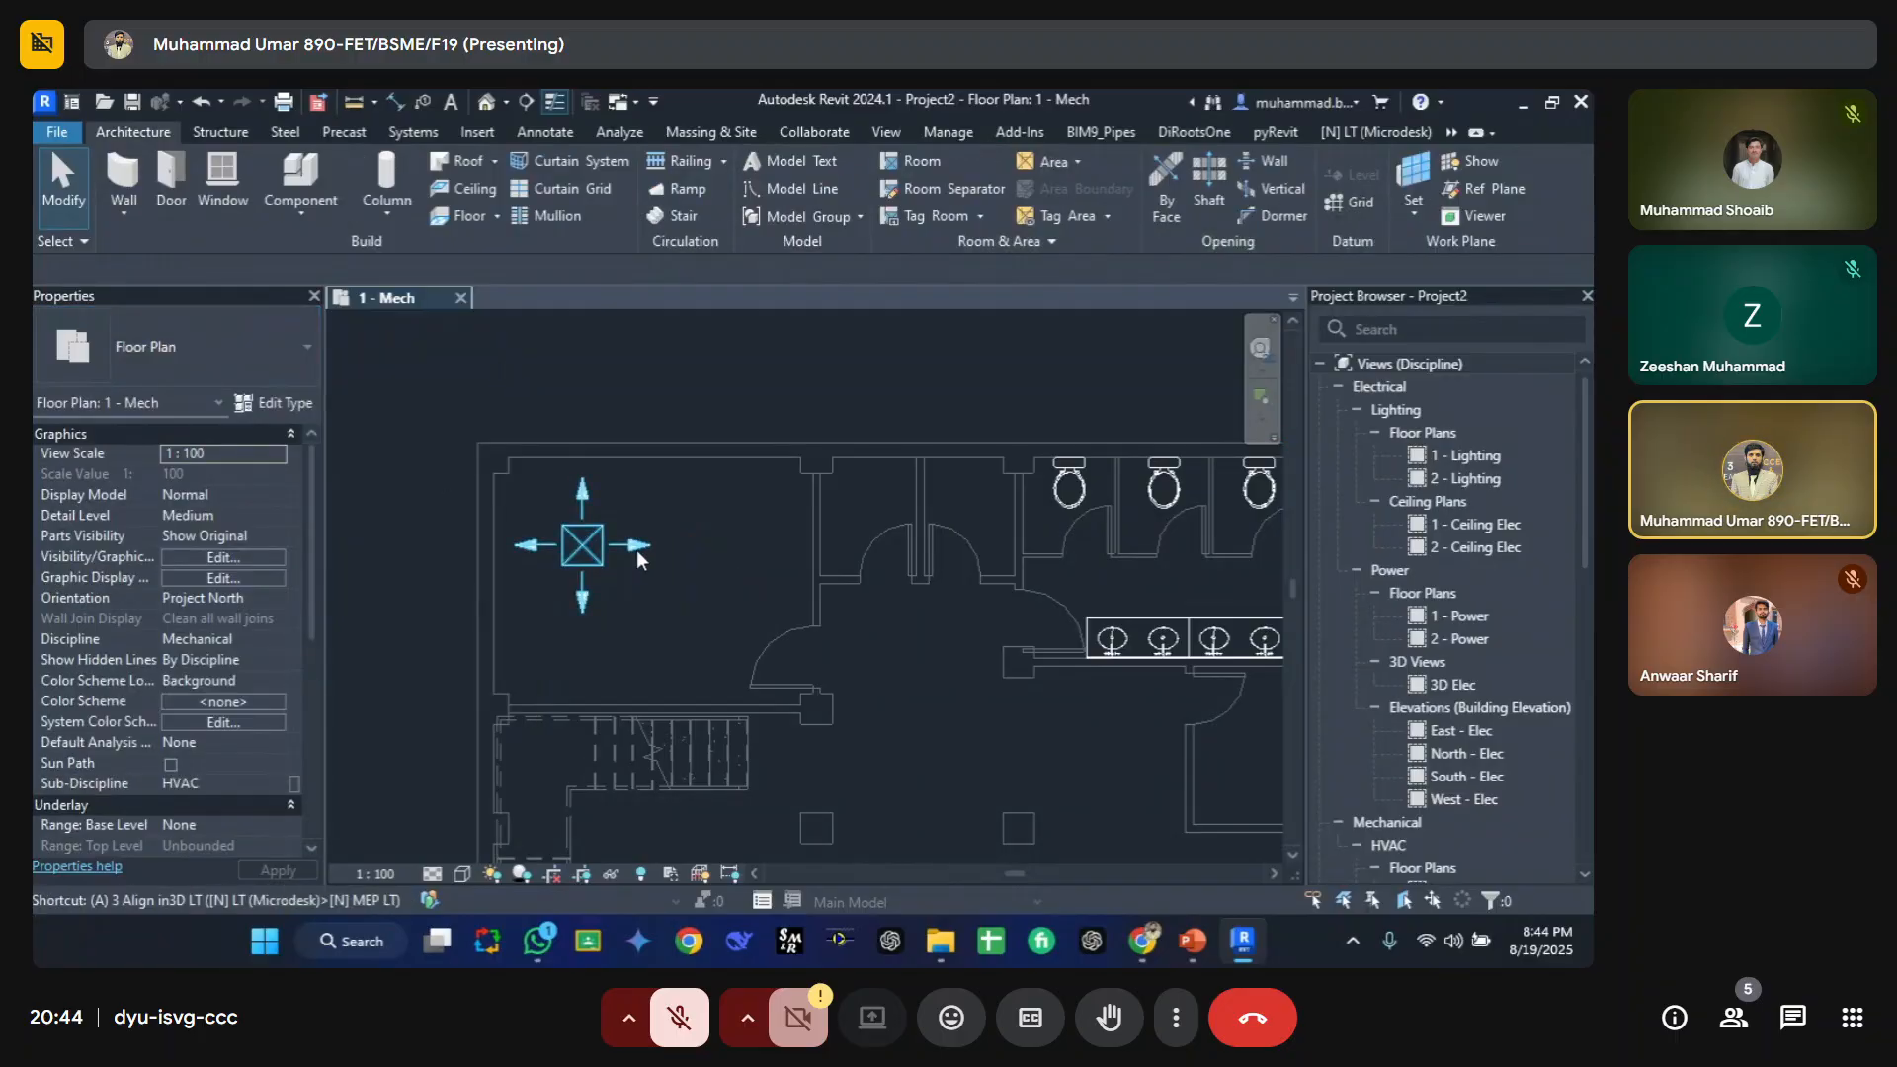
pyautogui.press('t')
pyautogui.click(233, 353)
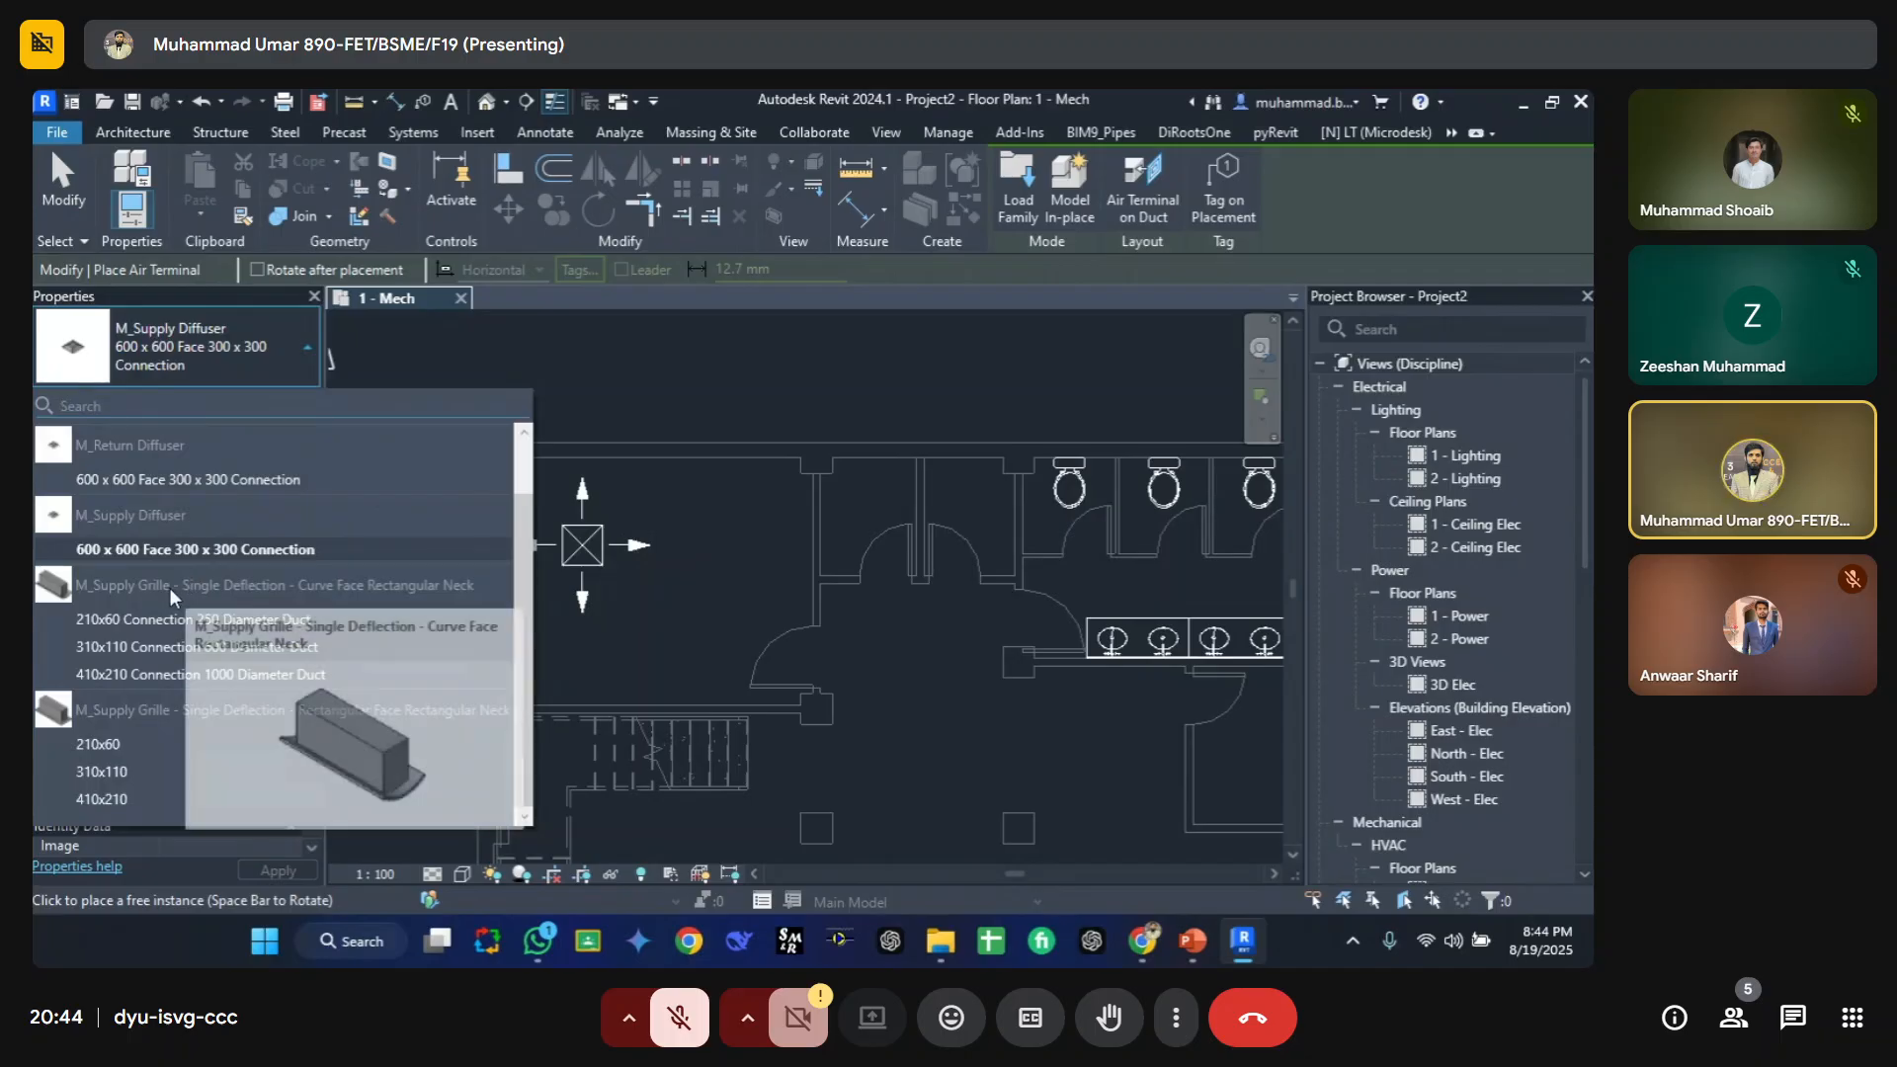
pyautogui.click(151, 619)
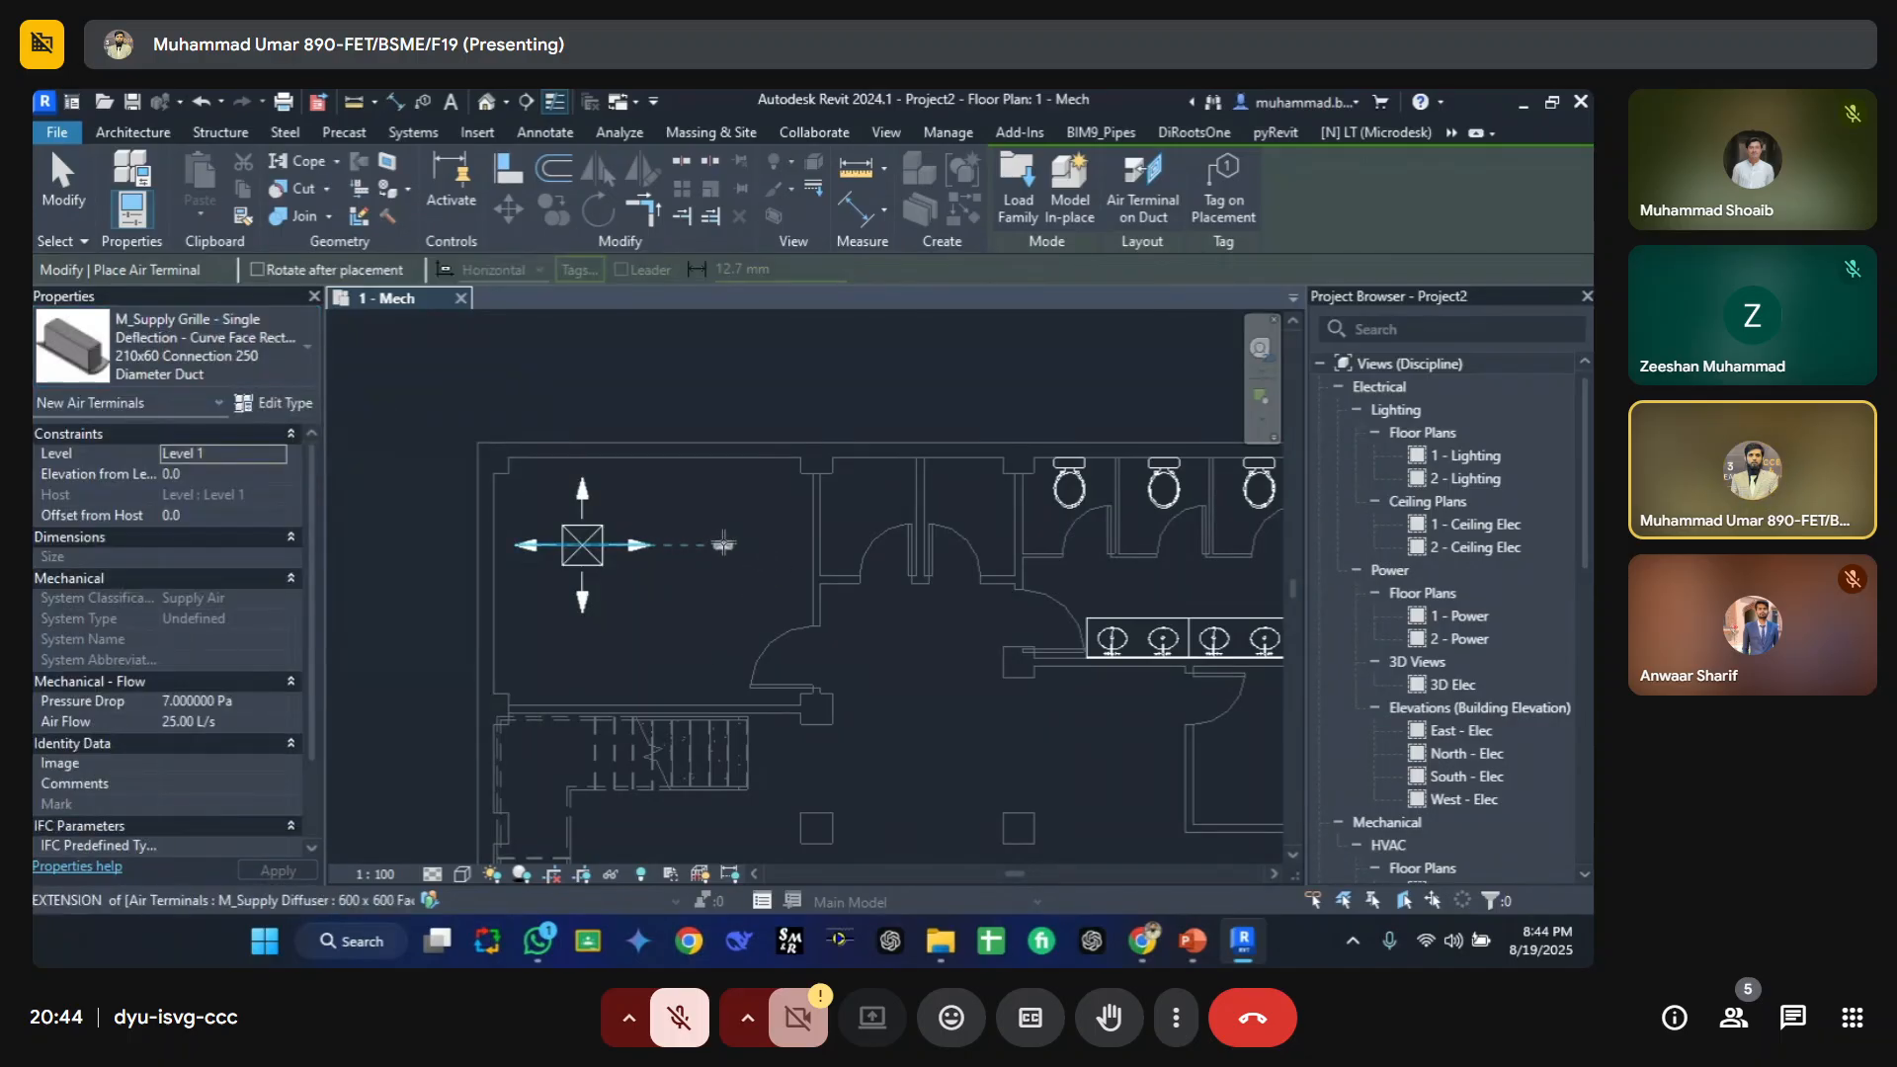
pyautogui.click(211, 367)
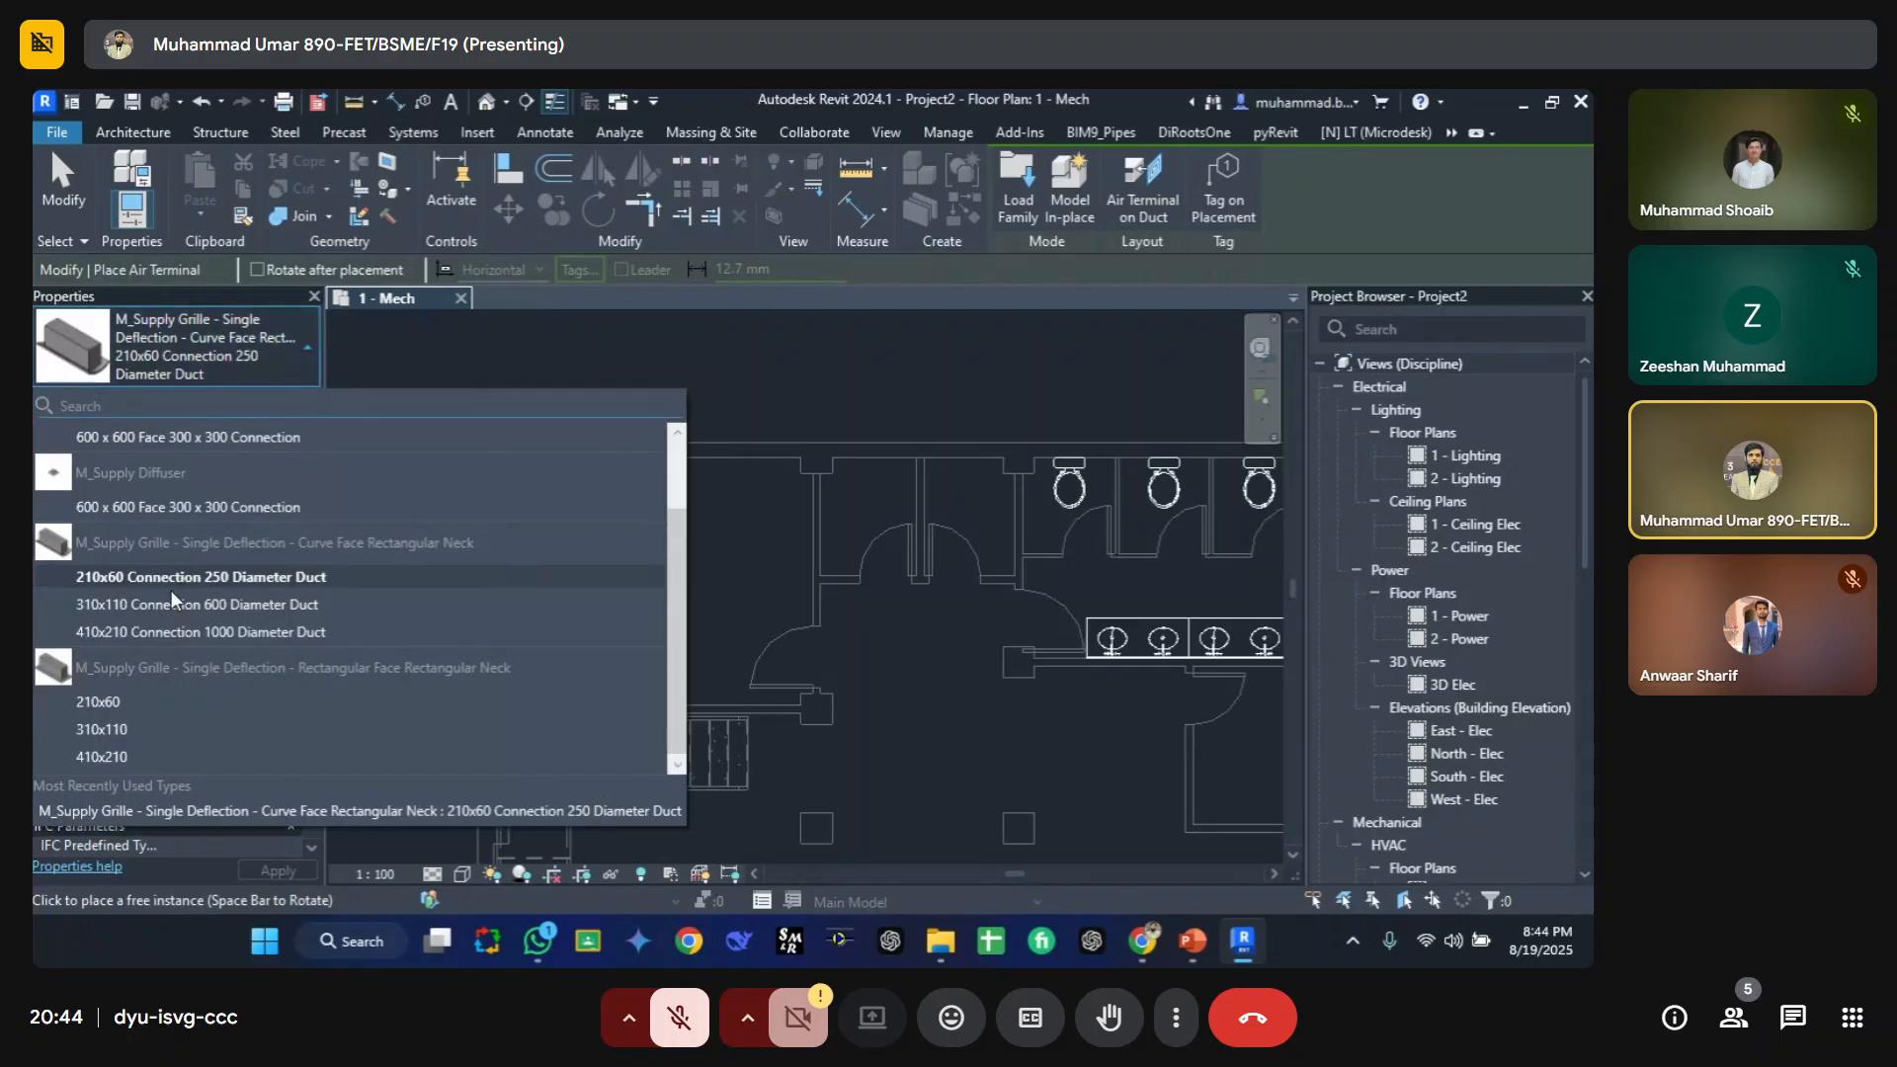
pyautogui.click(175, 631)
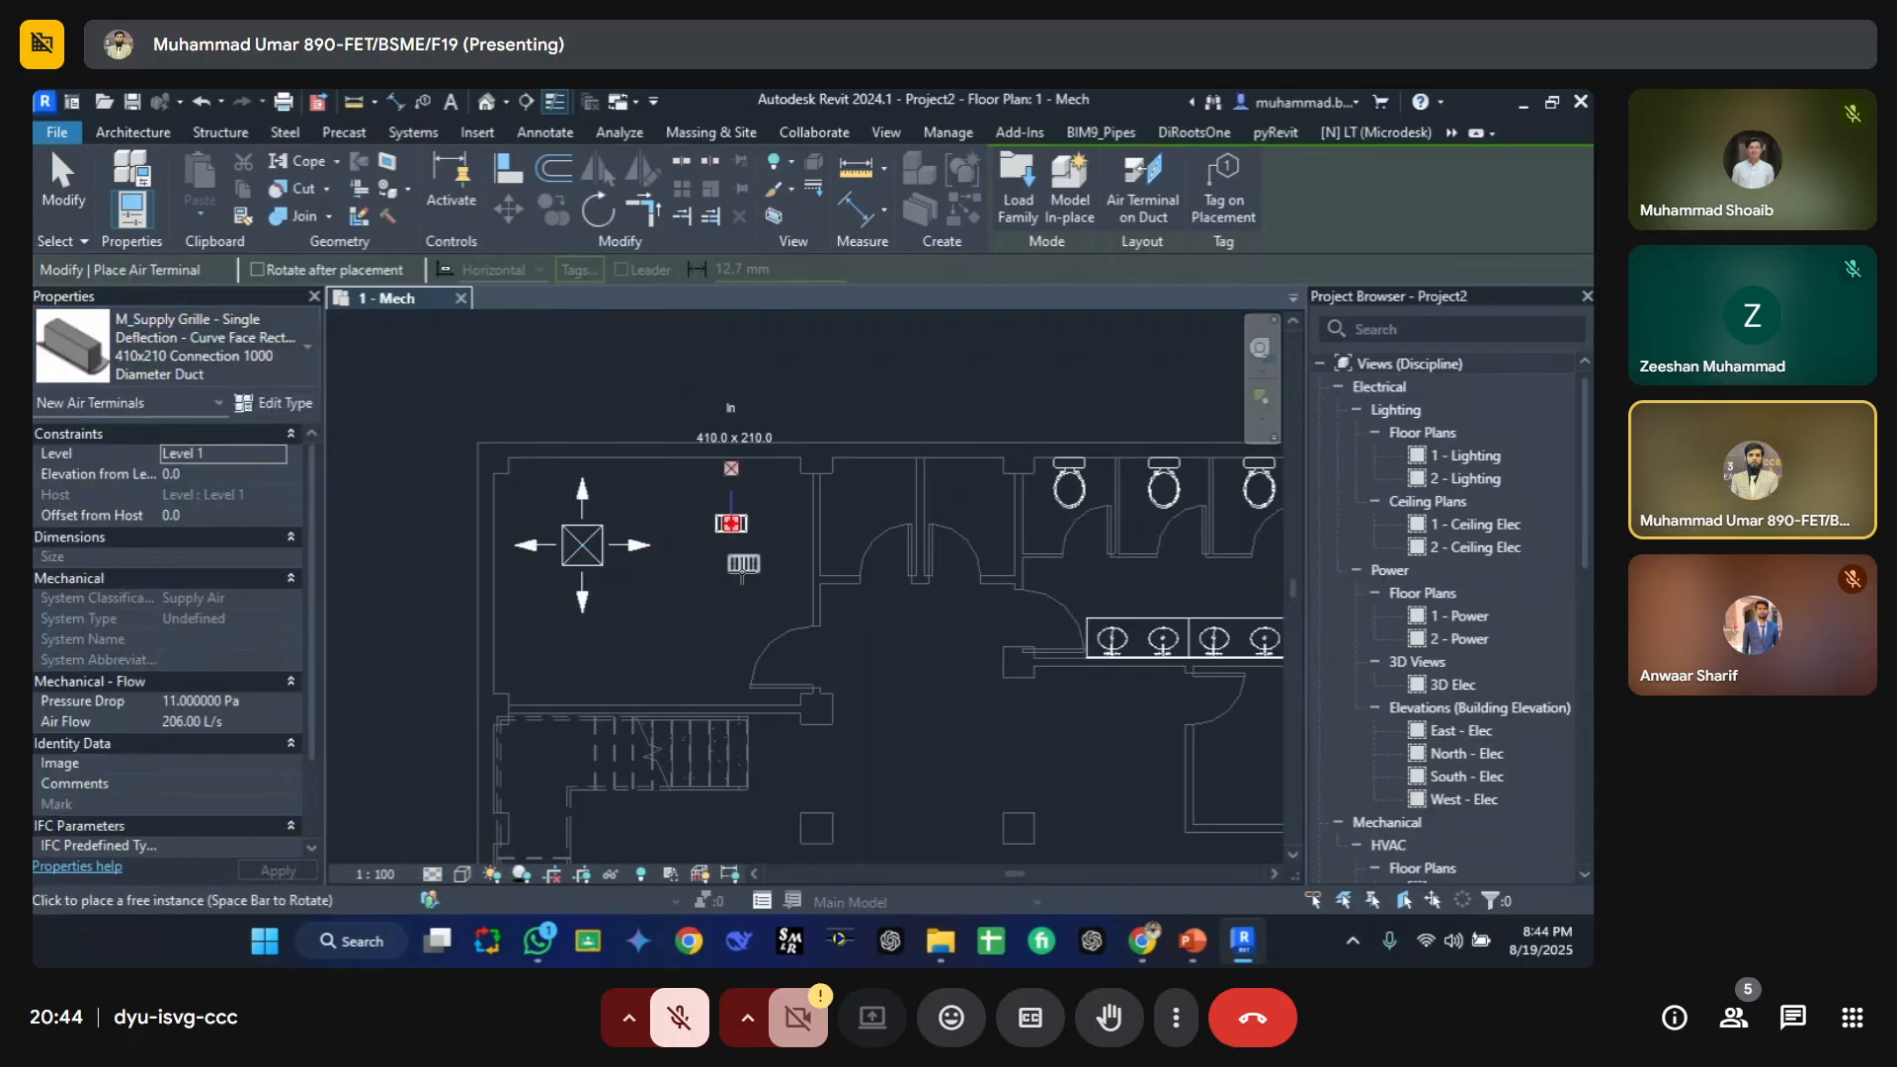
pyautogui.click(731, 522)
pyautogui.press('Escape')
pyautogui.press('Escape')
pyautogui.click(228, 352)
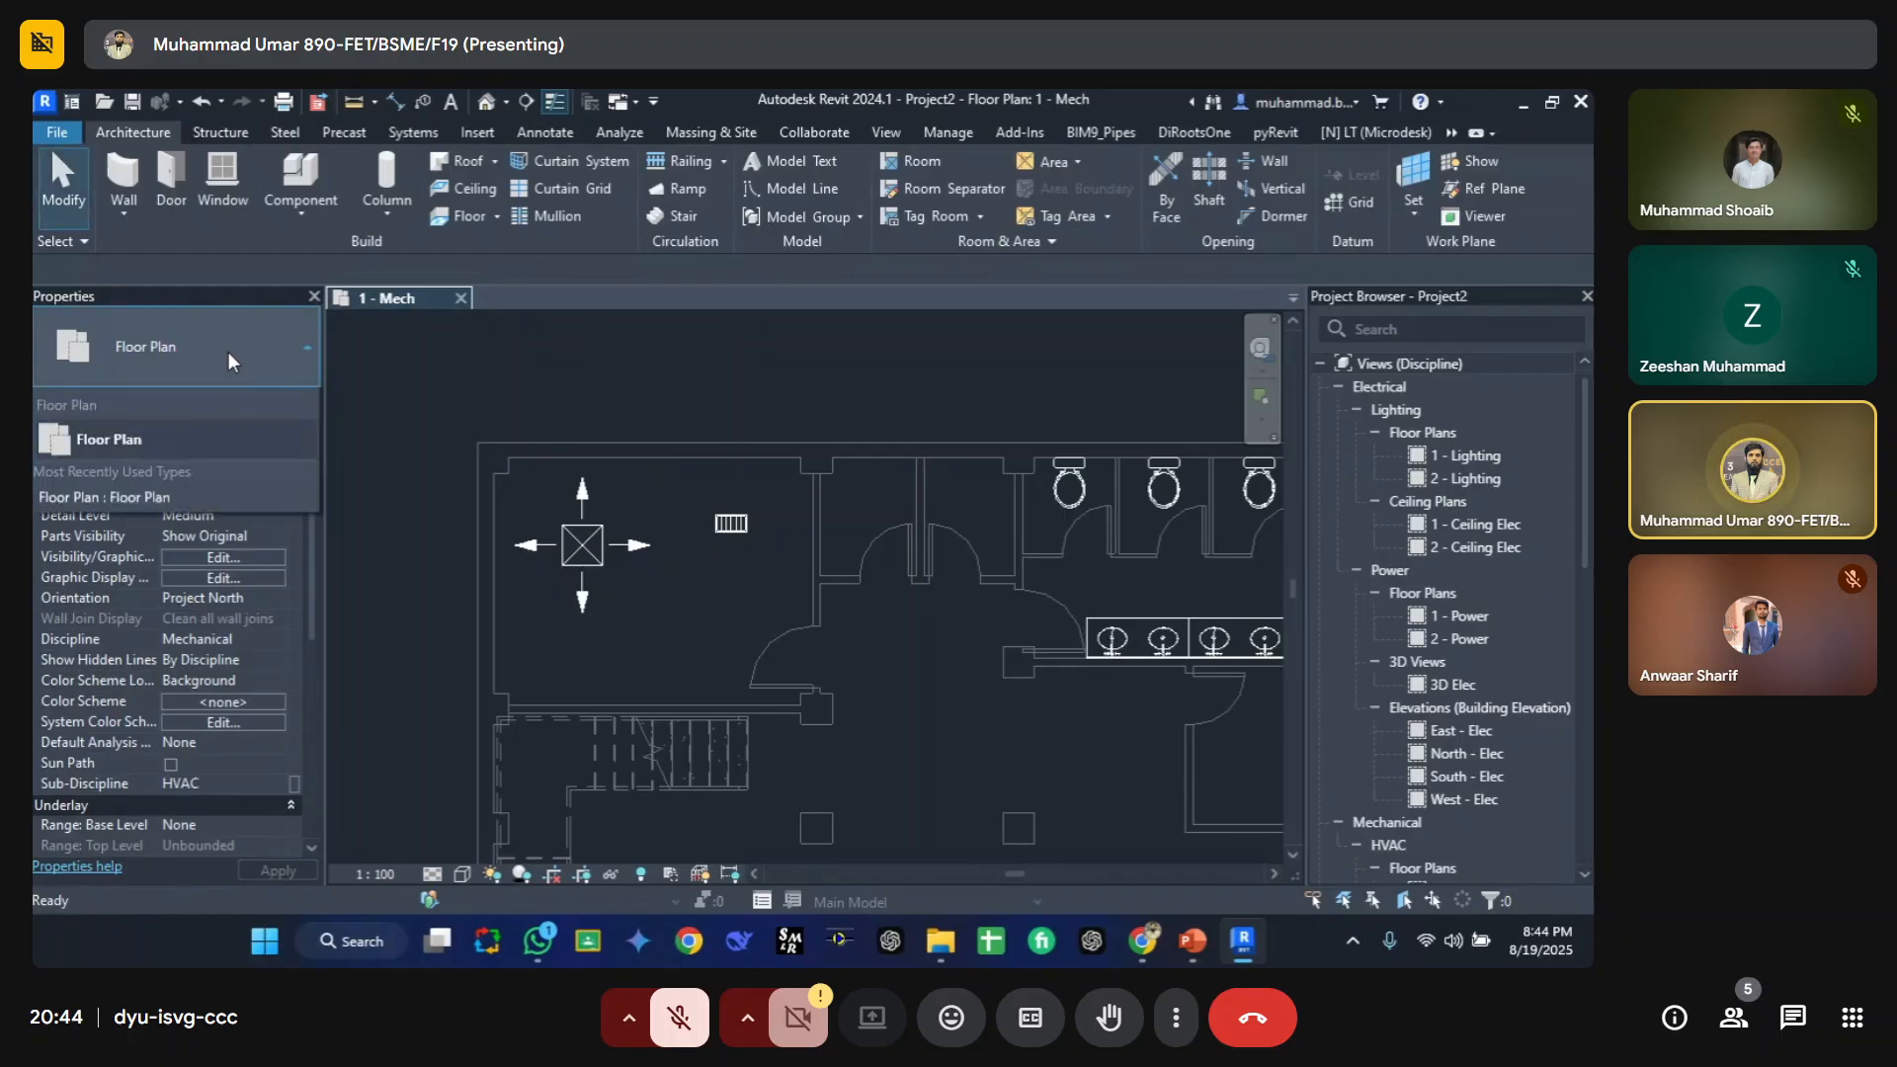
# Step: Place an M_Exhaust Grill 600 x 600 Face 300 x 300 Connection air terminal below the supply diffuser
pyautogui.click(484, 442)
pyautogui.press('a')
pyautogui.press('t')
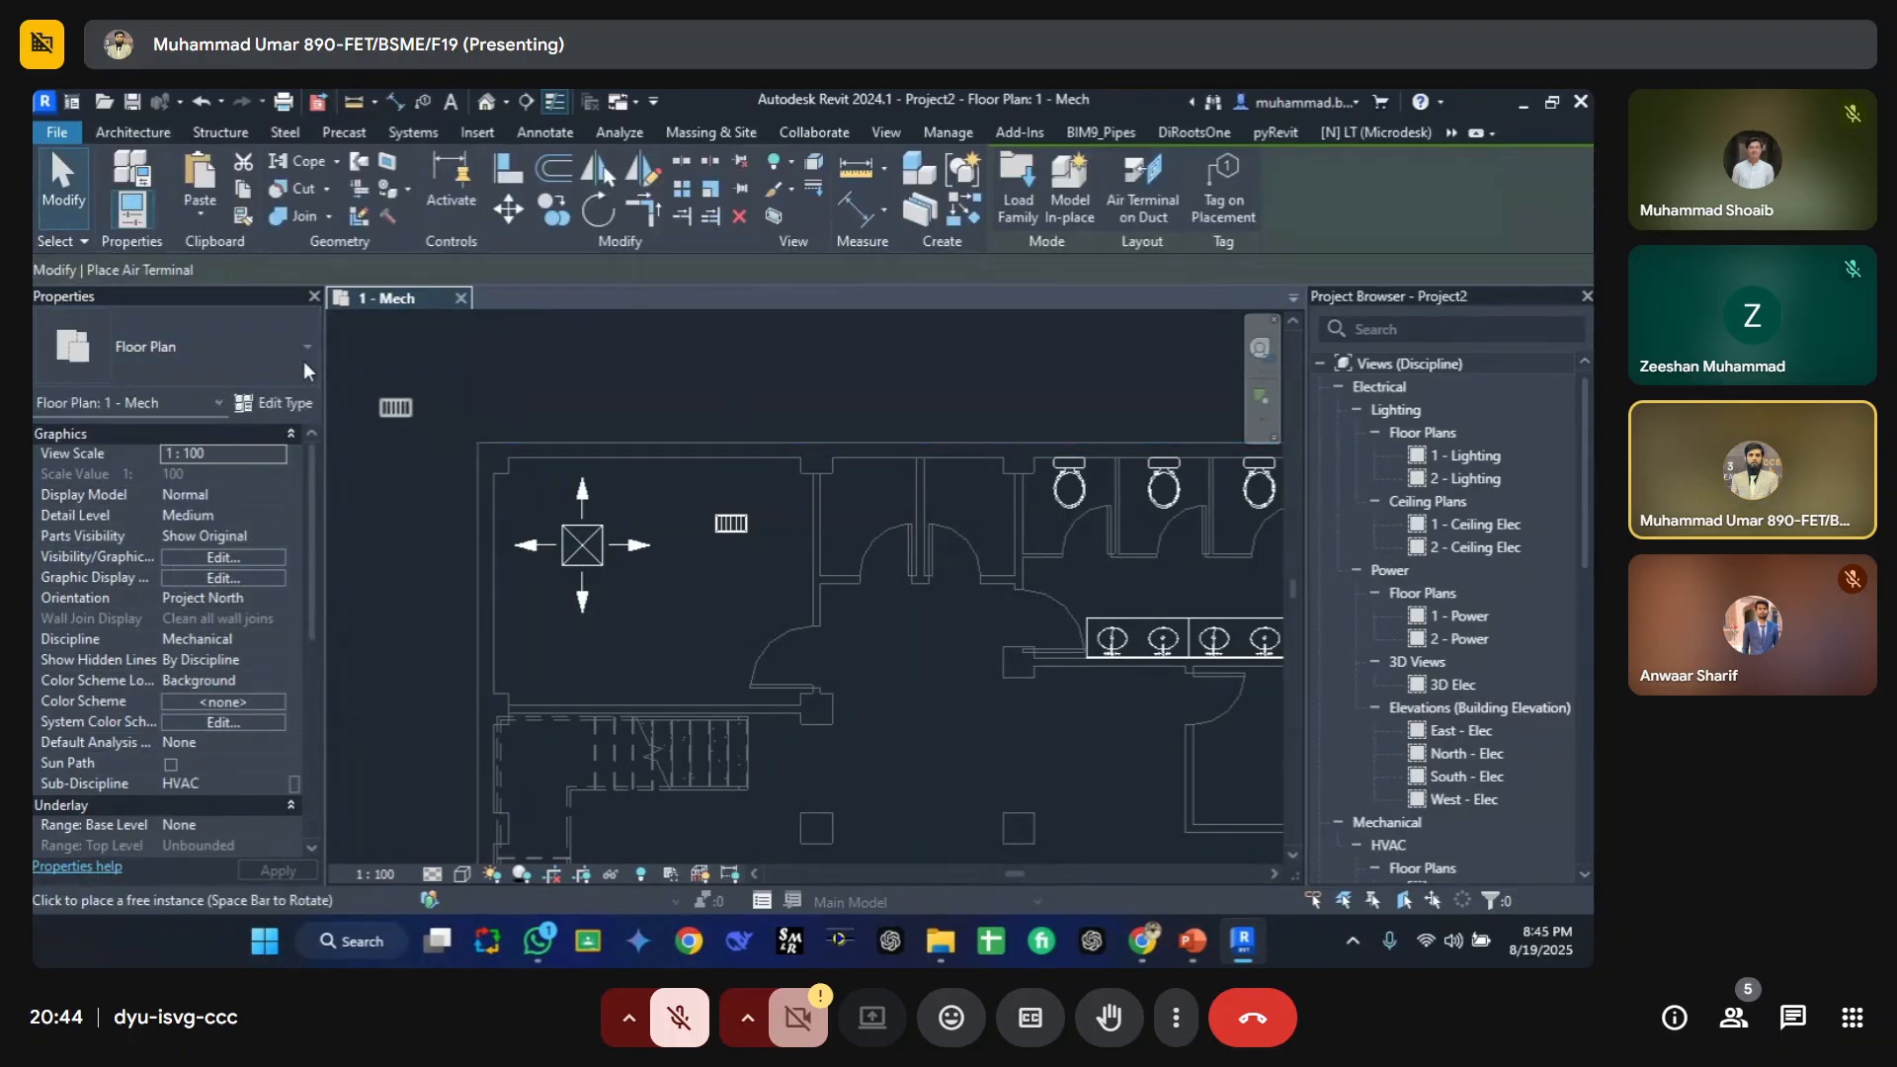
pyautogui.click(214, 356)
pyautogui.scroll(5, 197, 561)
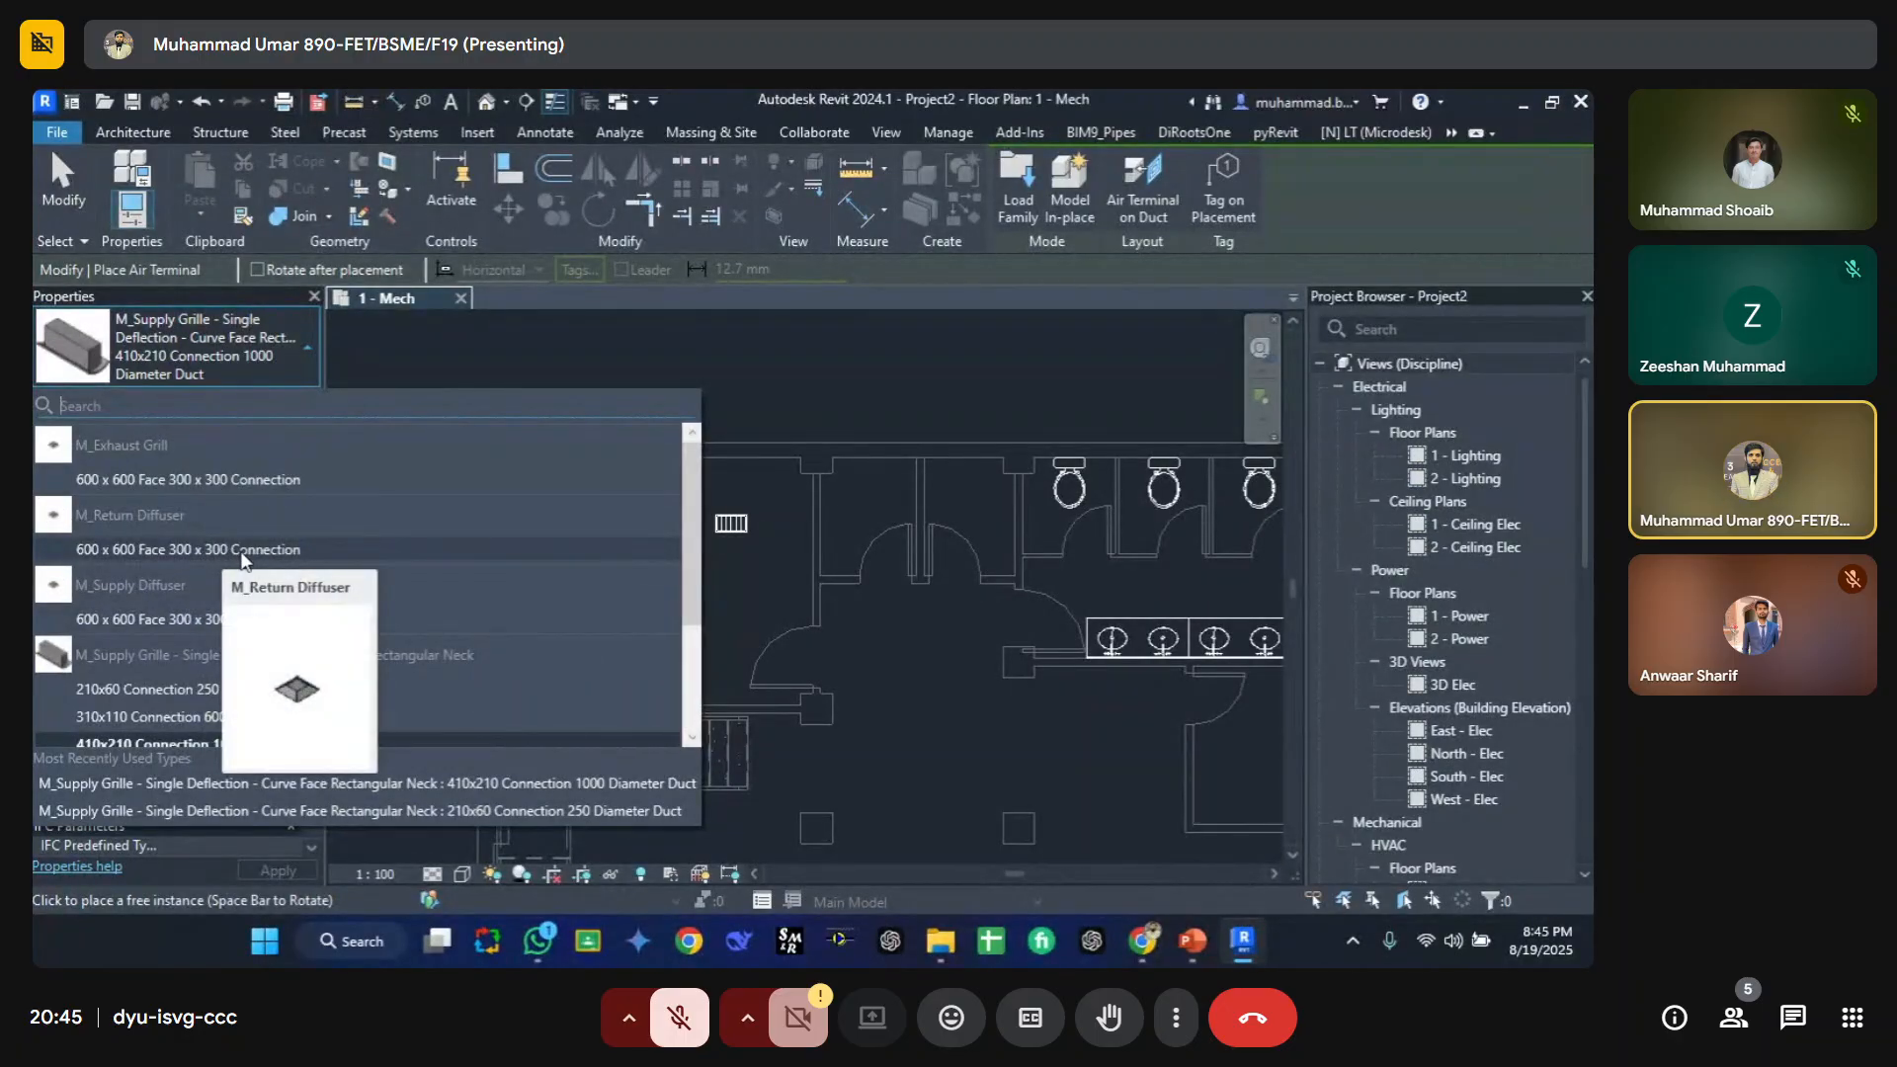
pyautogui.click(253, 487)
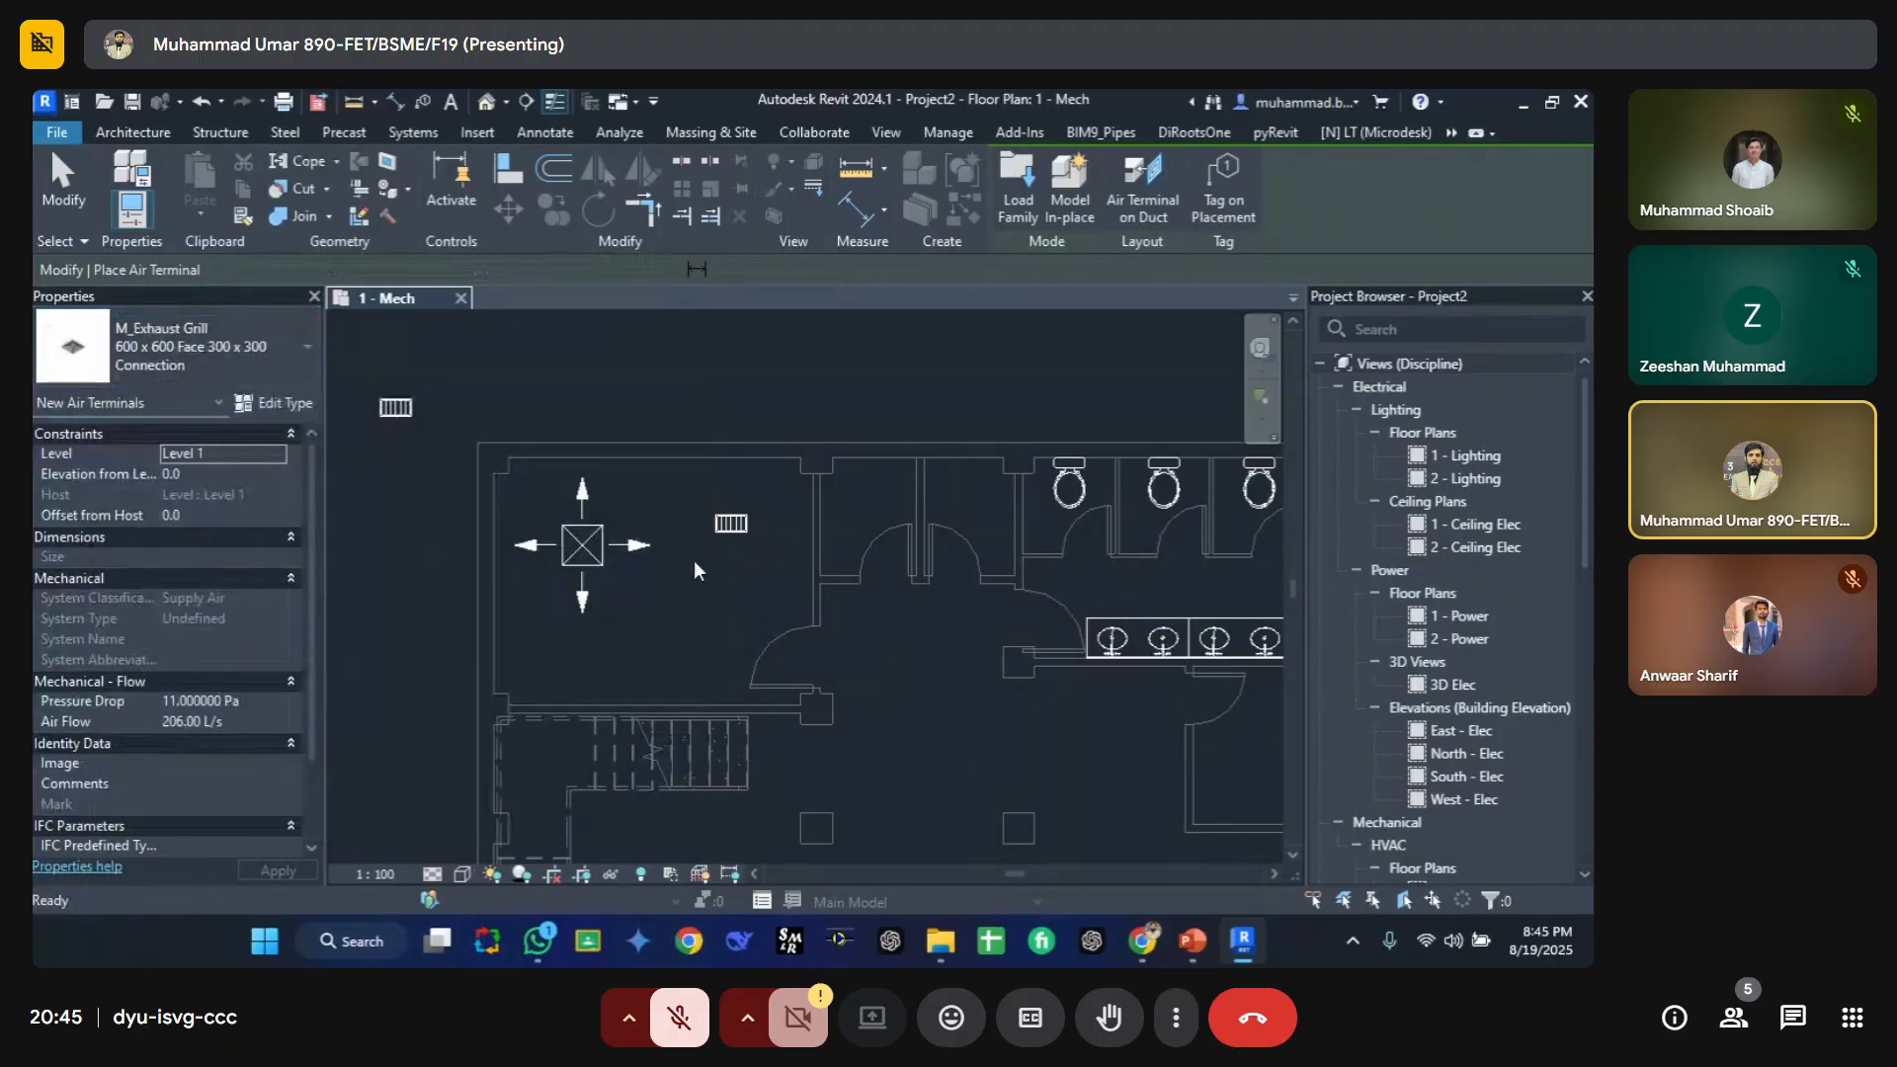
pyautogui.click(692, 620)
pyautogui.press('Escape')
pyautogui.press('Escape')
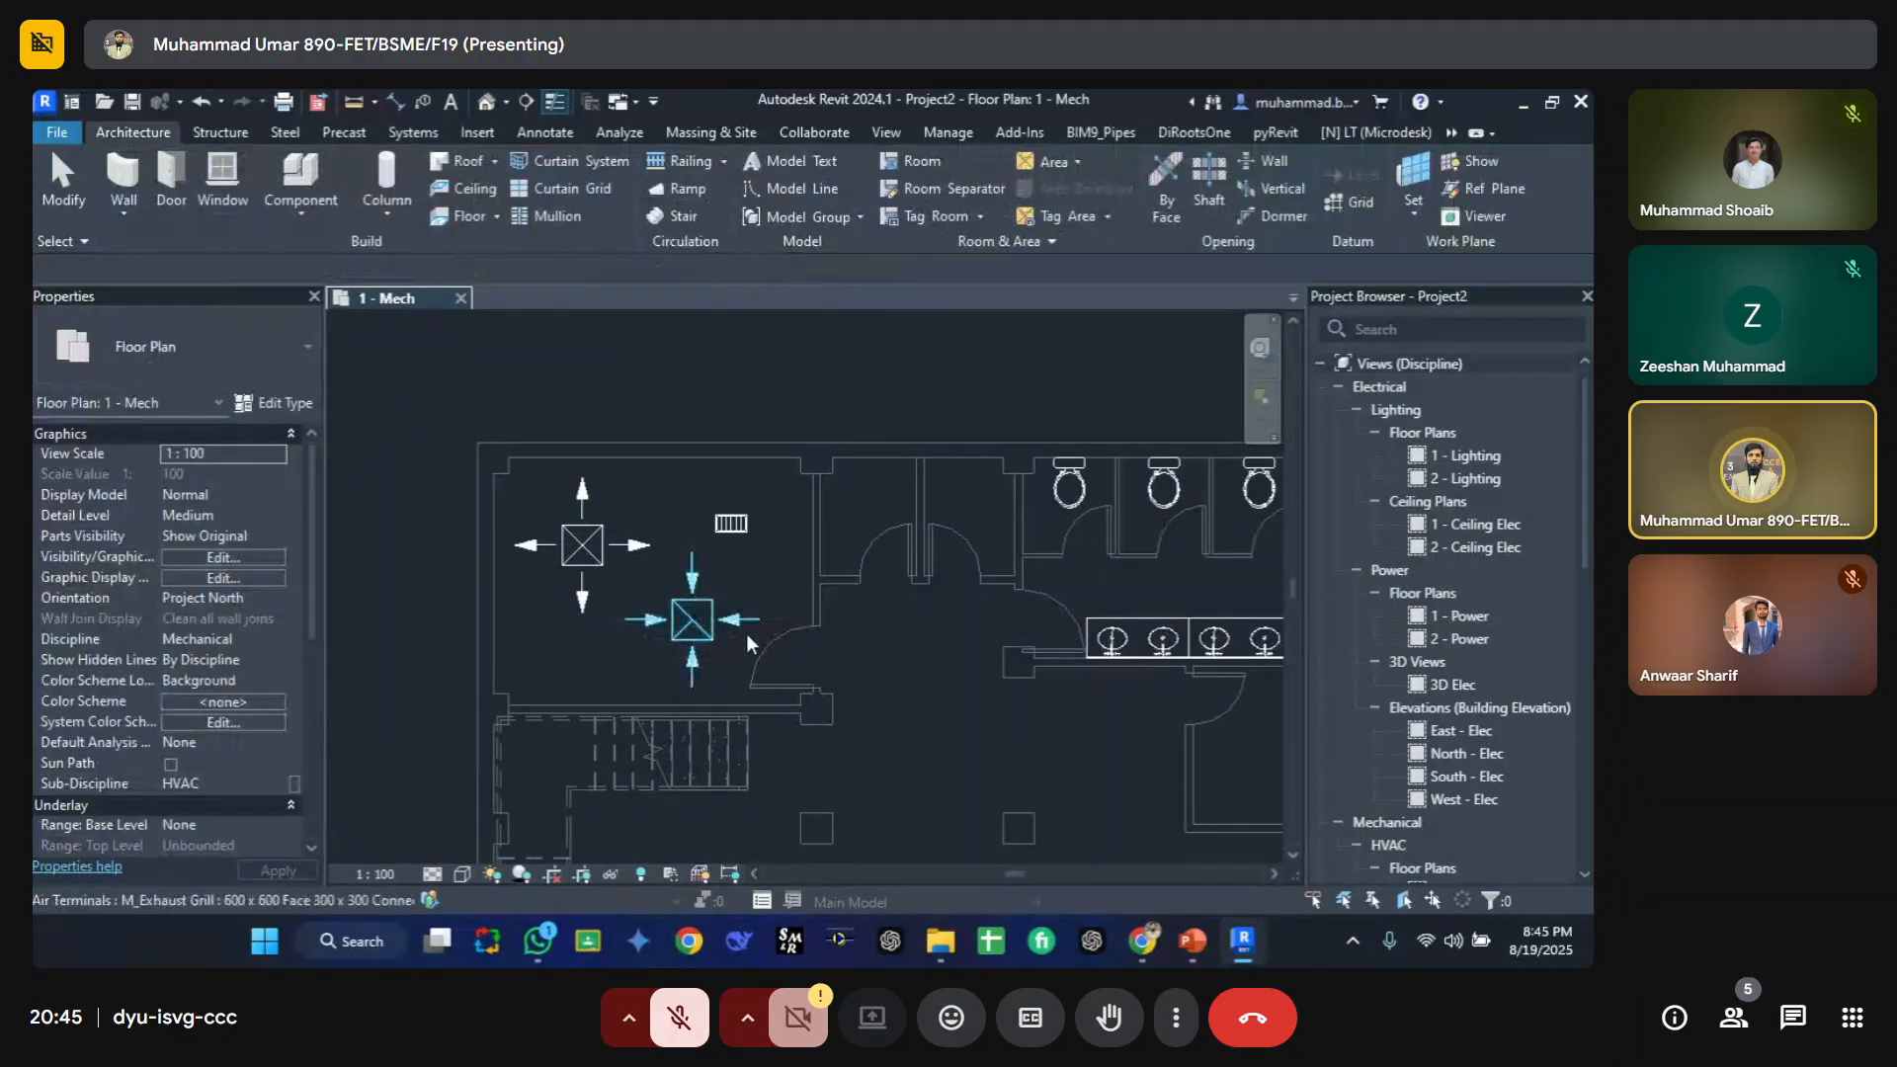
# Step: Select the linked model and each placed air terminal in turn to inspect their properties
pyautogui.click(557, 510)
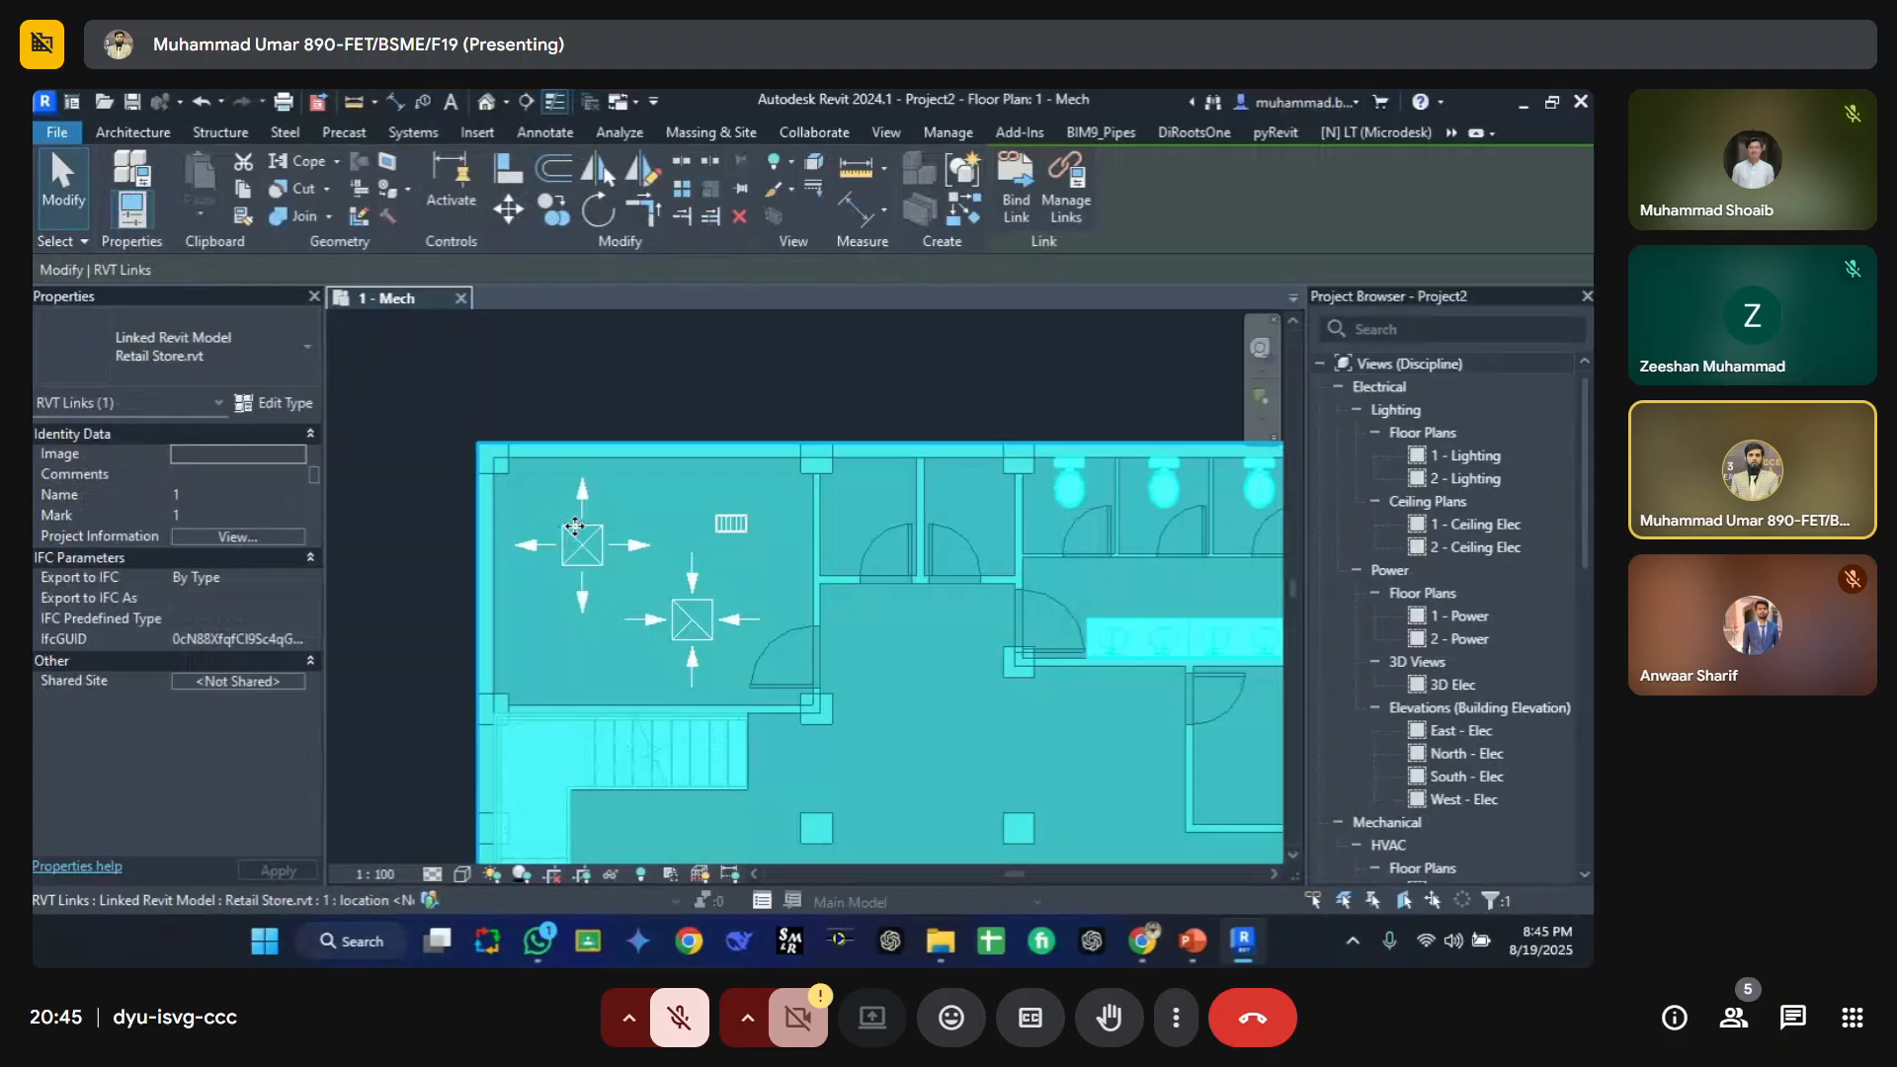
pyautogui.click(643, 427)
pyautogui.click(585, 539)
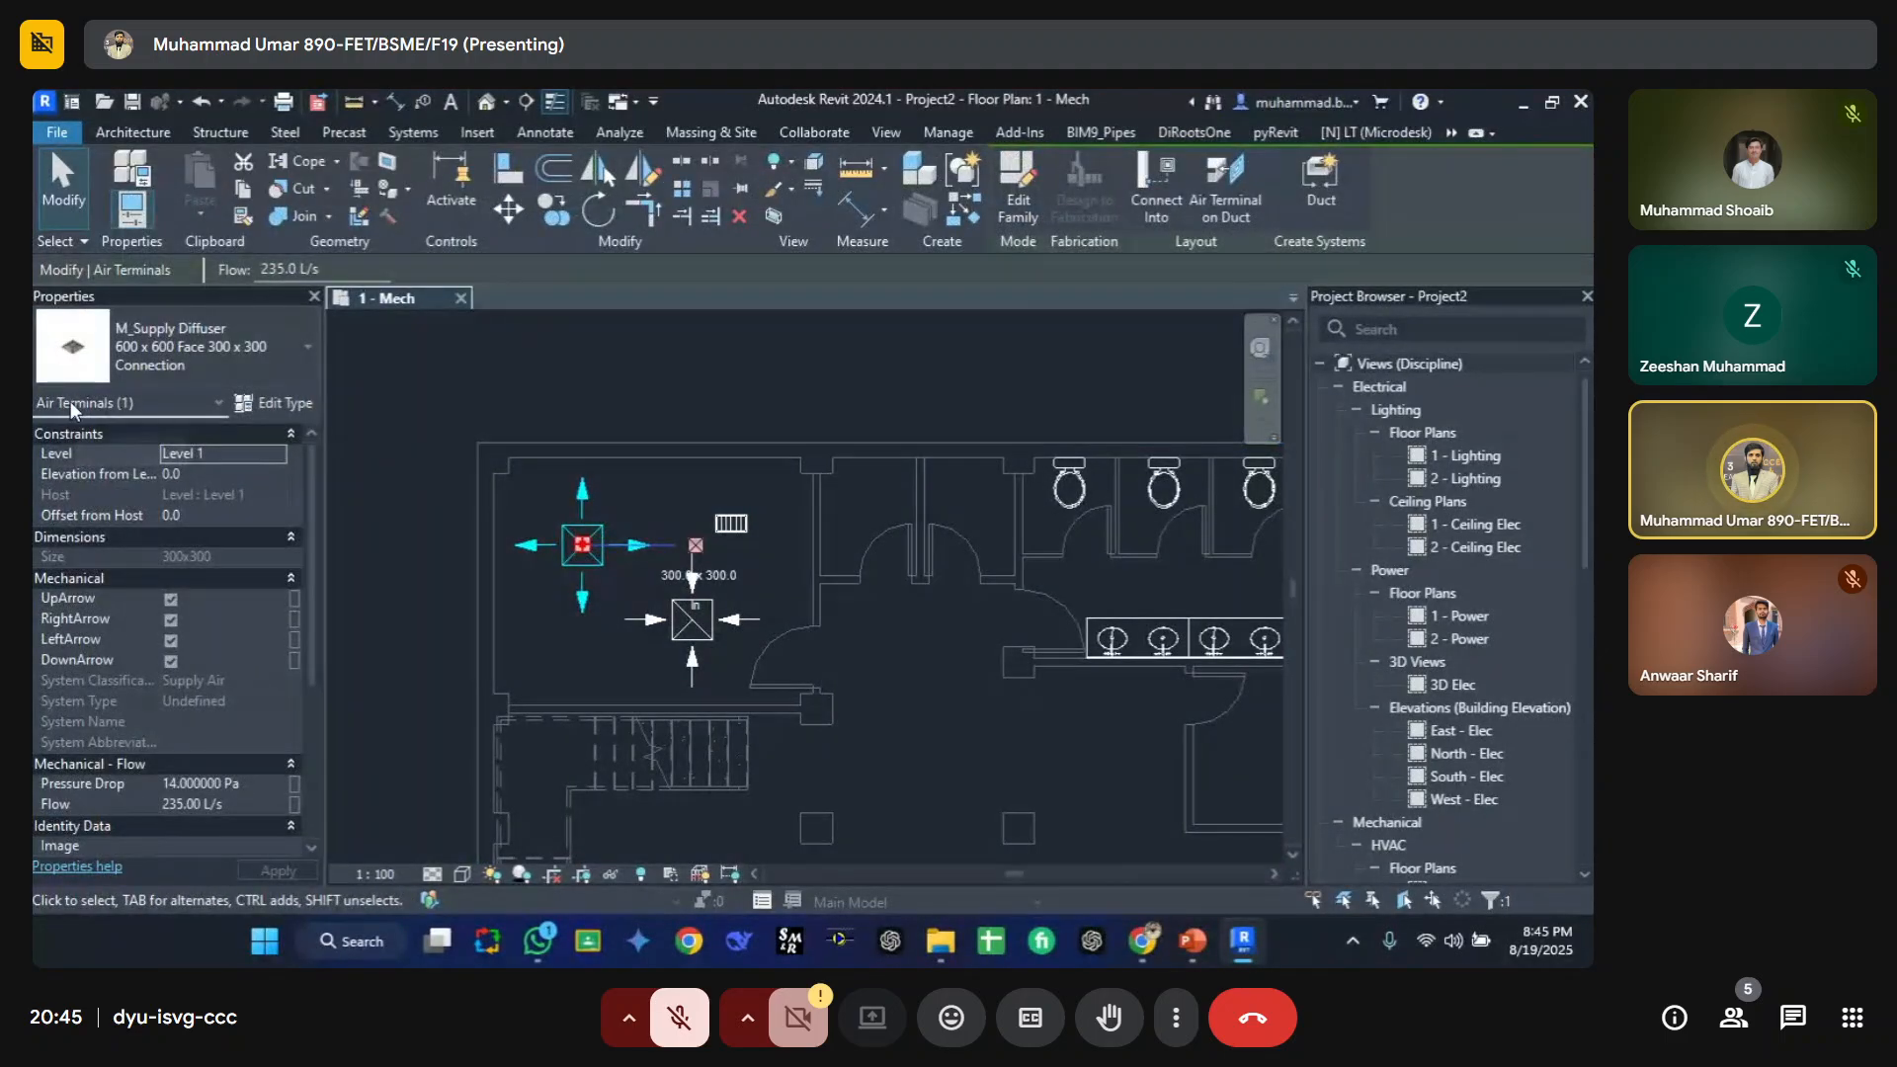
pyautogui.click(731, 523)
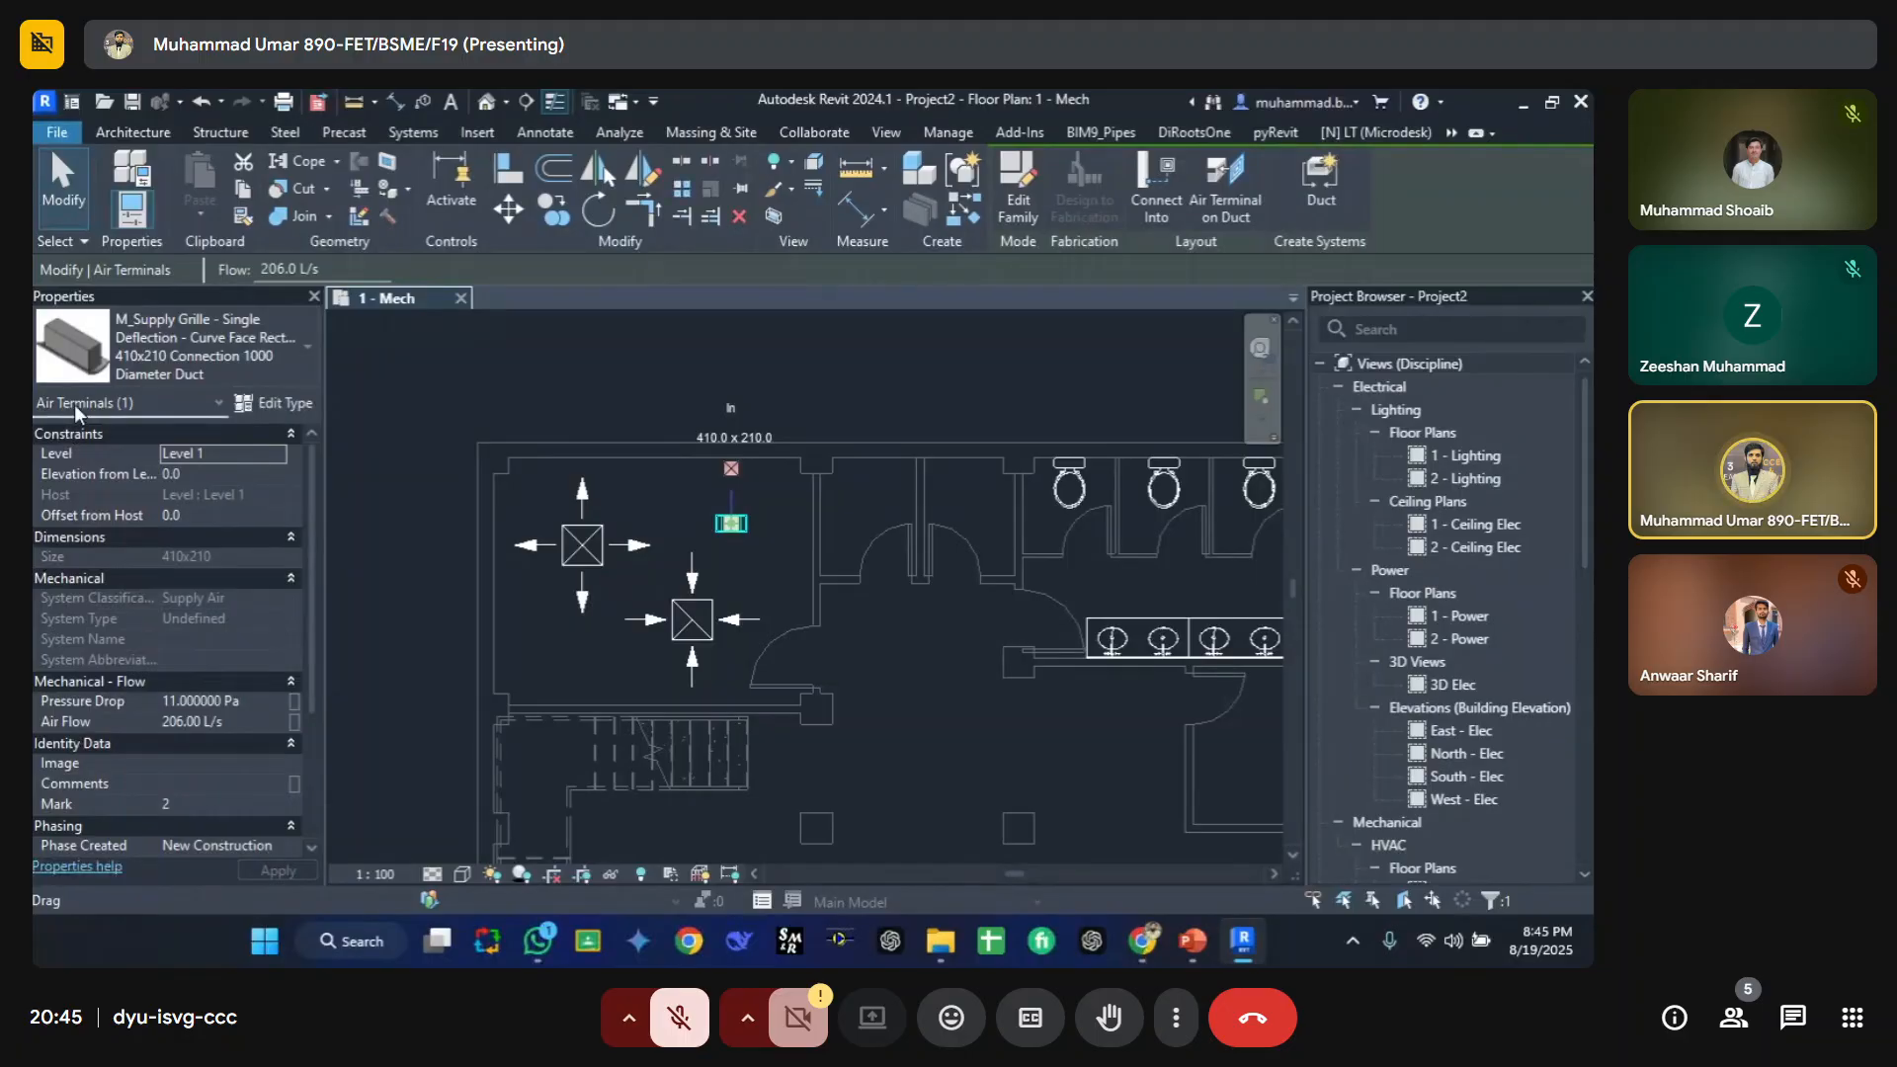
pyautogui.click(548, 433)
pyautogui.click(598, 538)
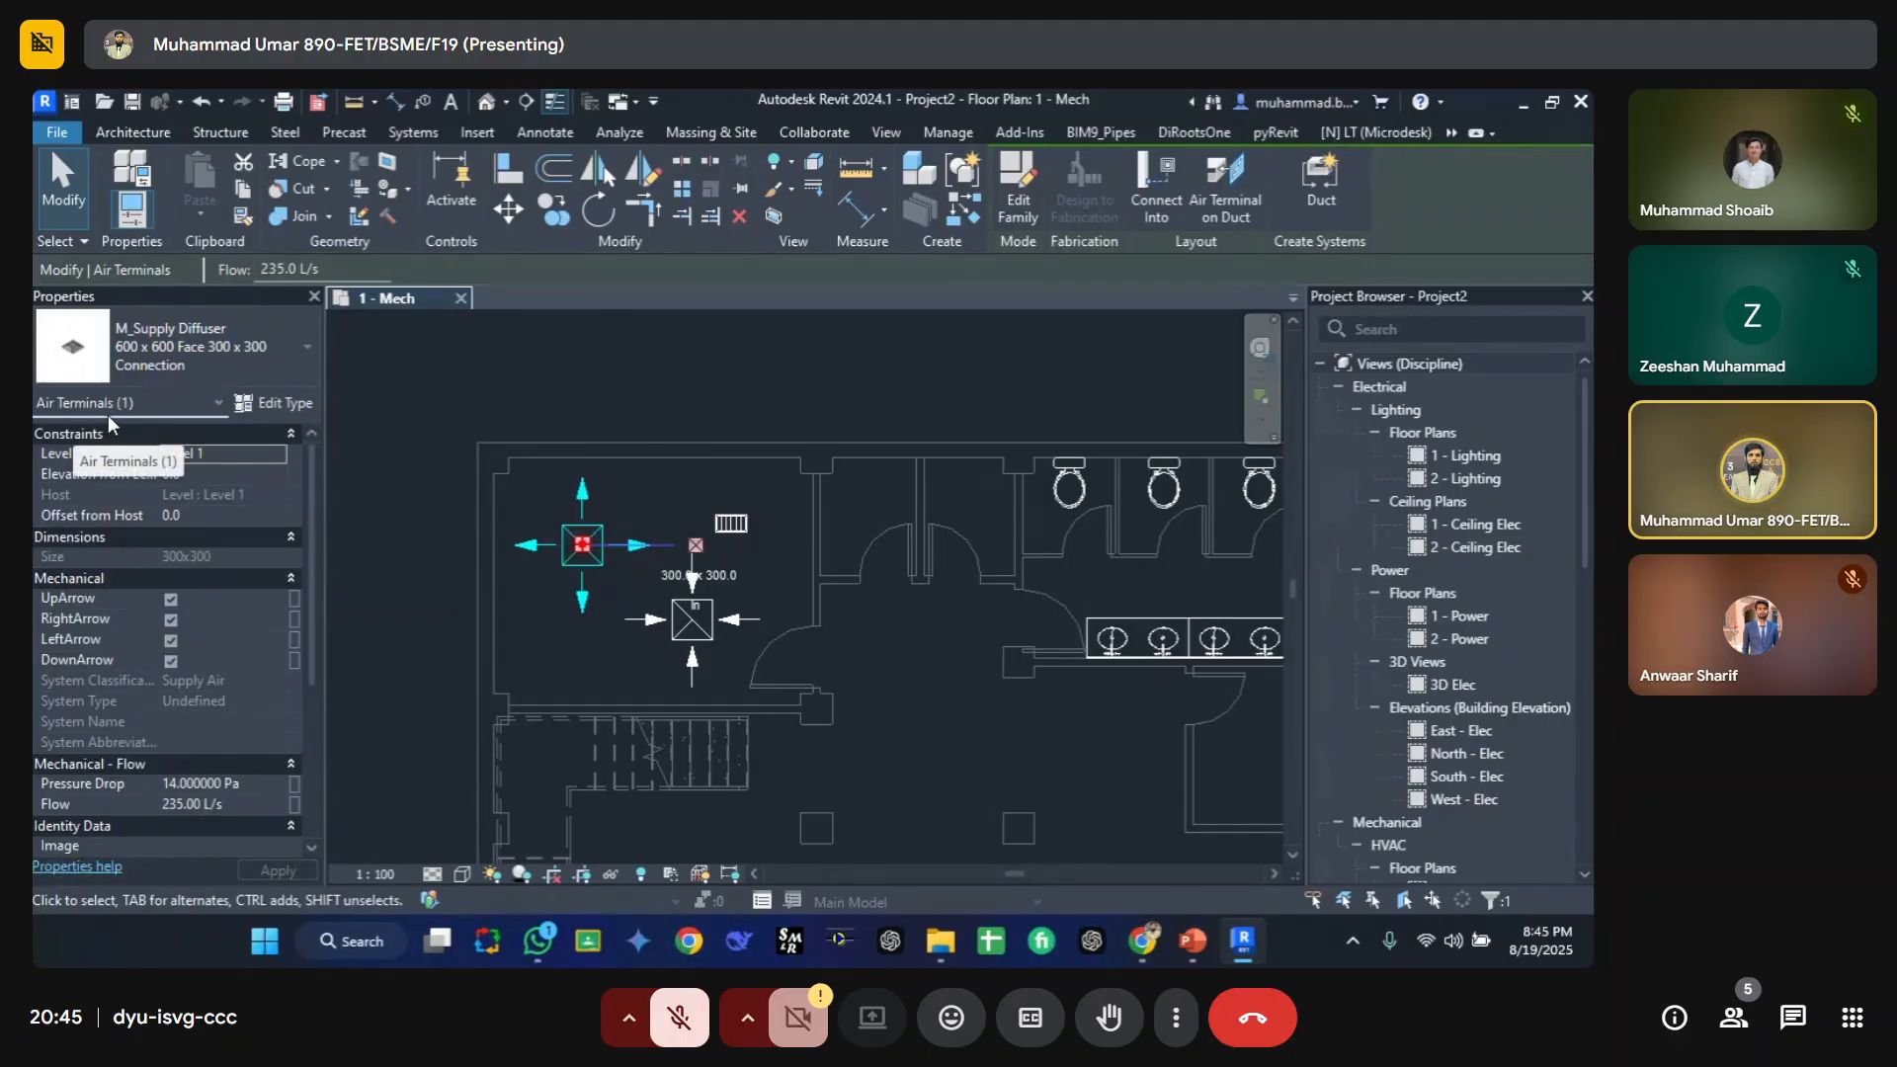
pyautogui.click(637, 393)
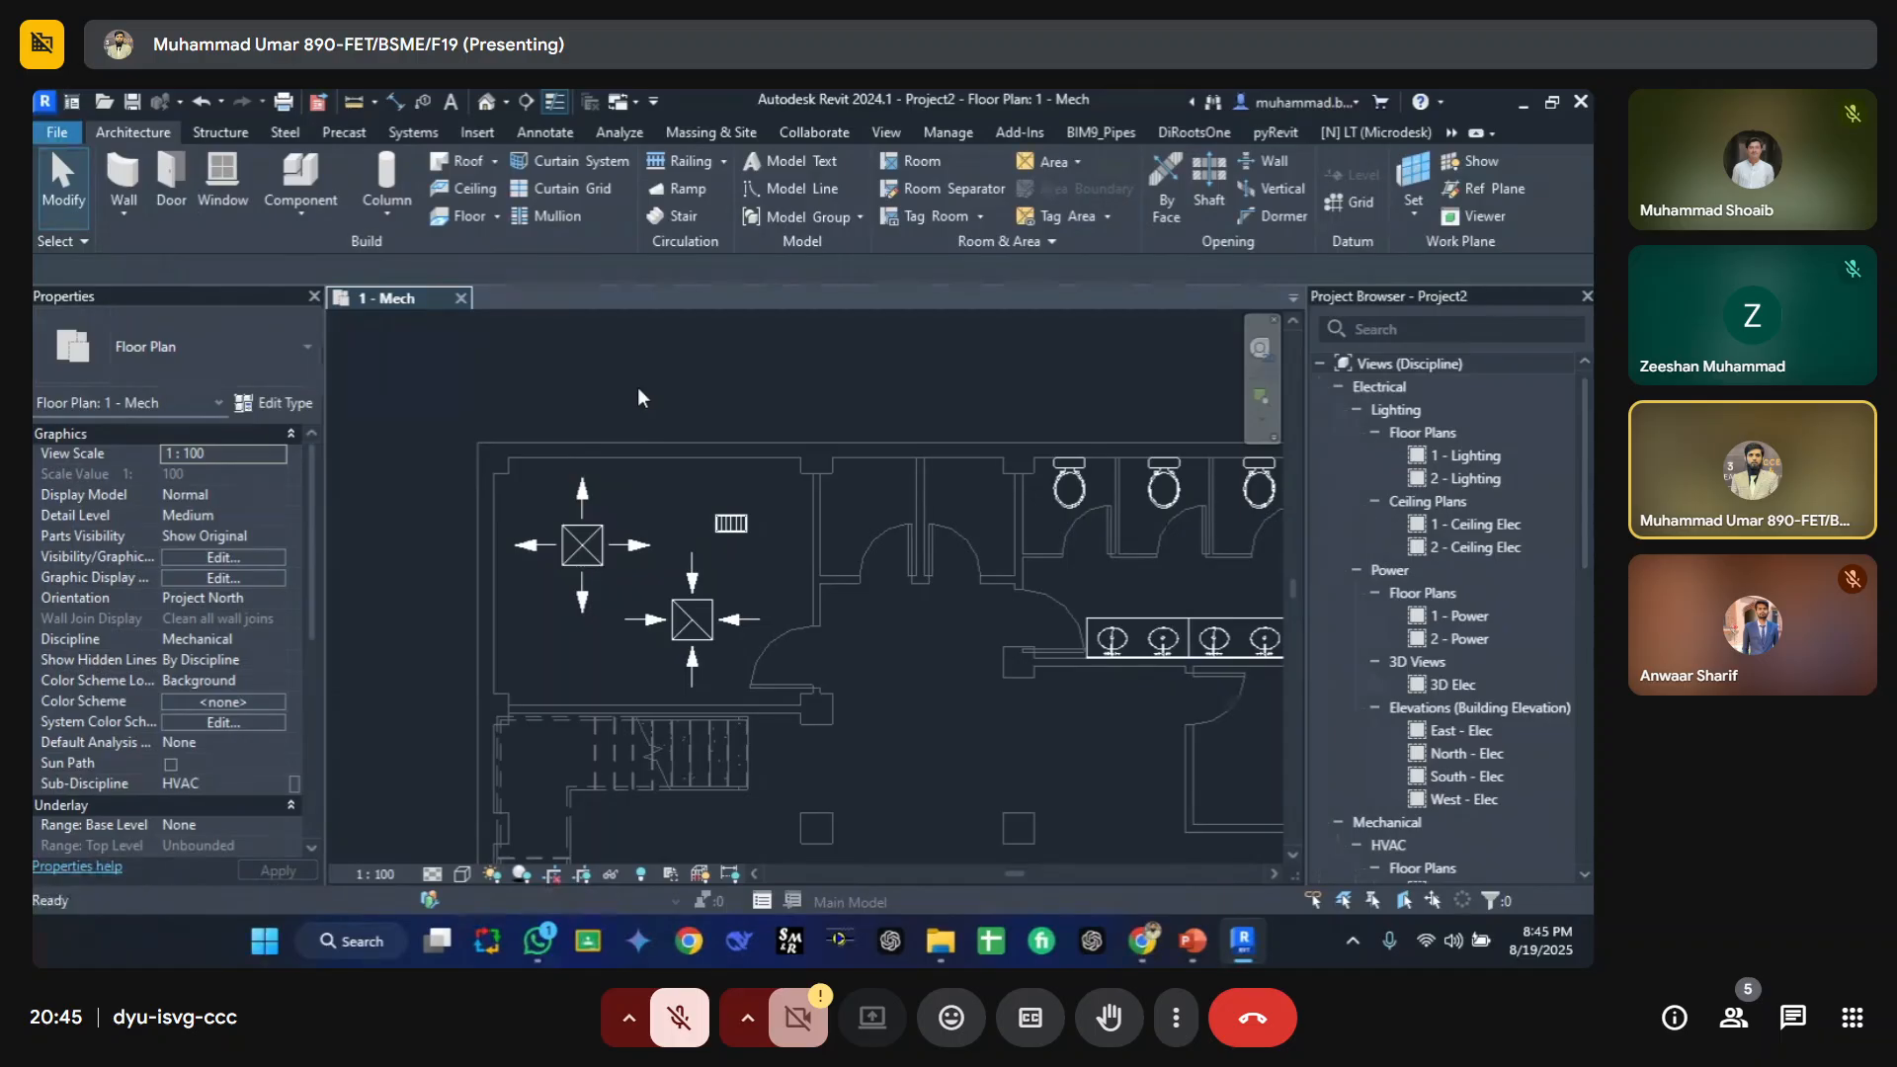
# Step: Draw a 300 x 300 rectangular duct run with a bend in the corridor below the rooms
pyautogui.press('d')
pyautogui.press('t')
pyautogui.click(969, 677)
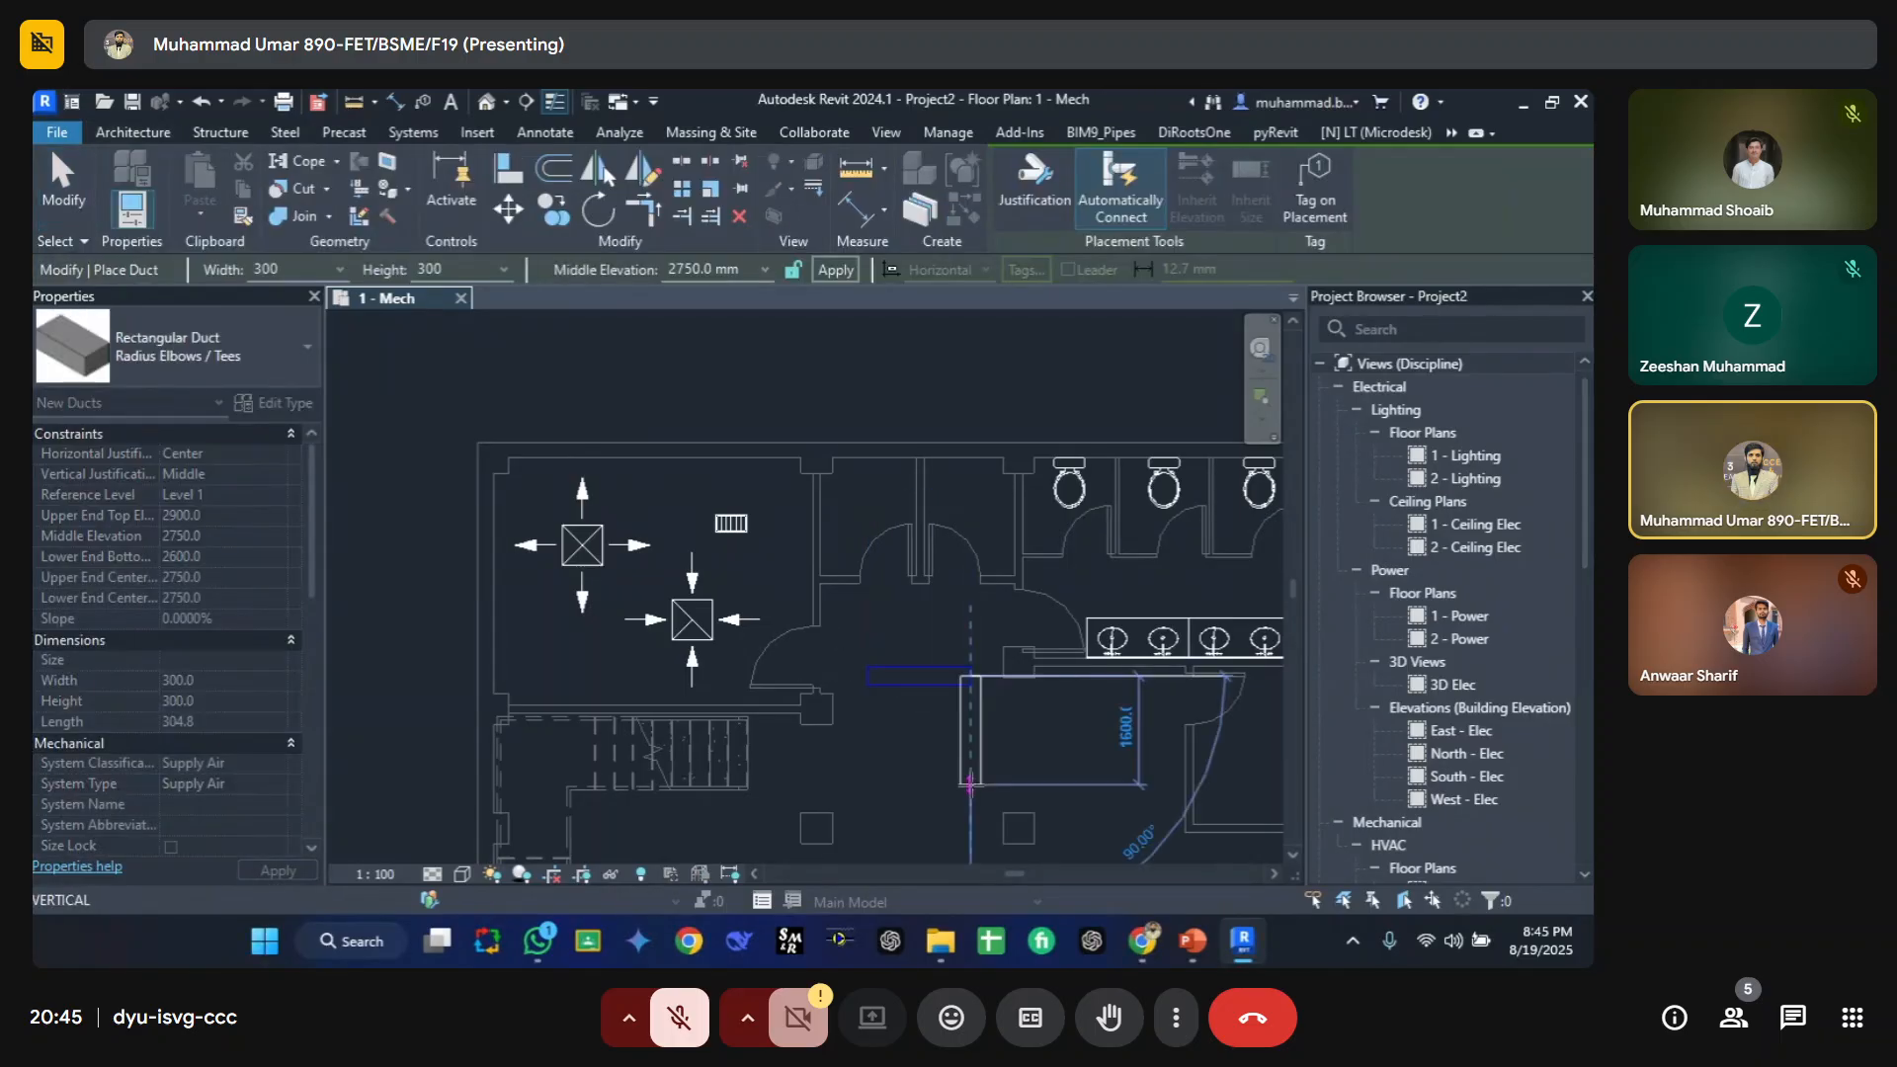
pyautogui.click(970, 783)
pyautogui.press('Escape')
pyautogui.press('Escape')
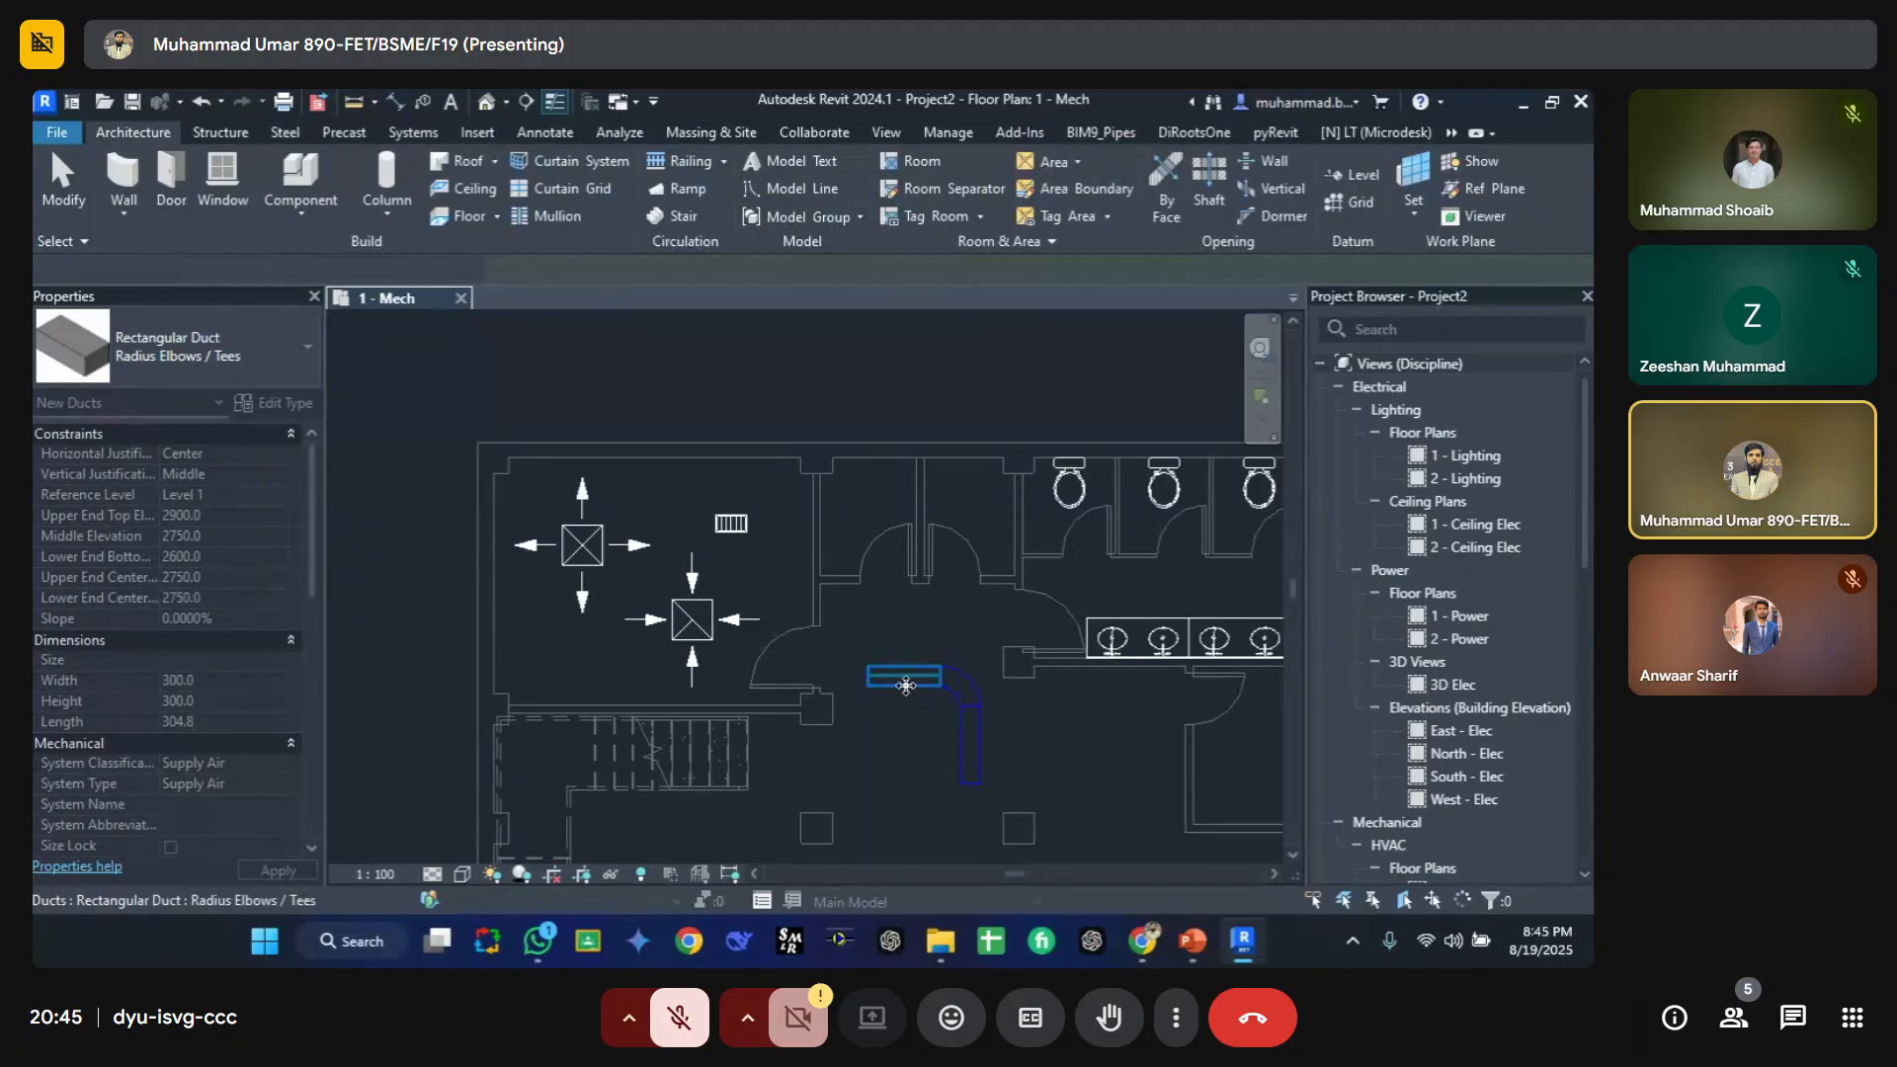
# Step: Delete the straight duct segments, leaving the elbow, and turn off selection of linked models
pyautogui.click(904, 685)
pyautogui.press('Delete')
pyautogui.click(975, 749)
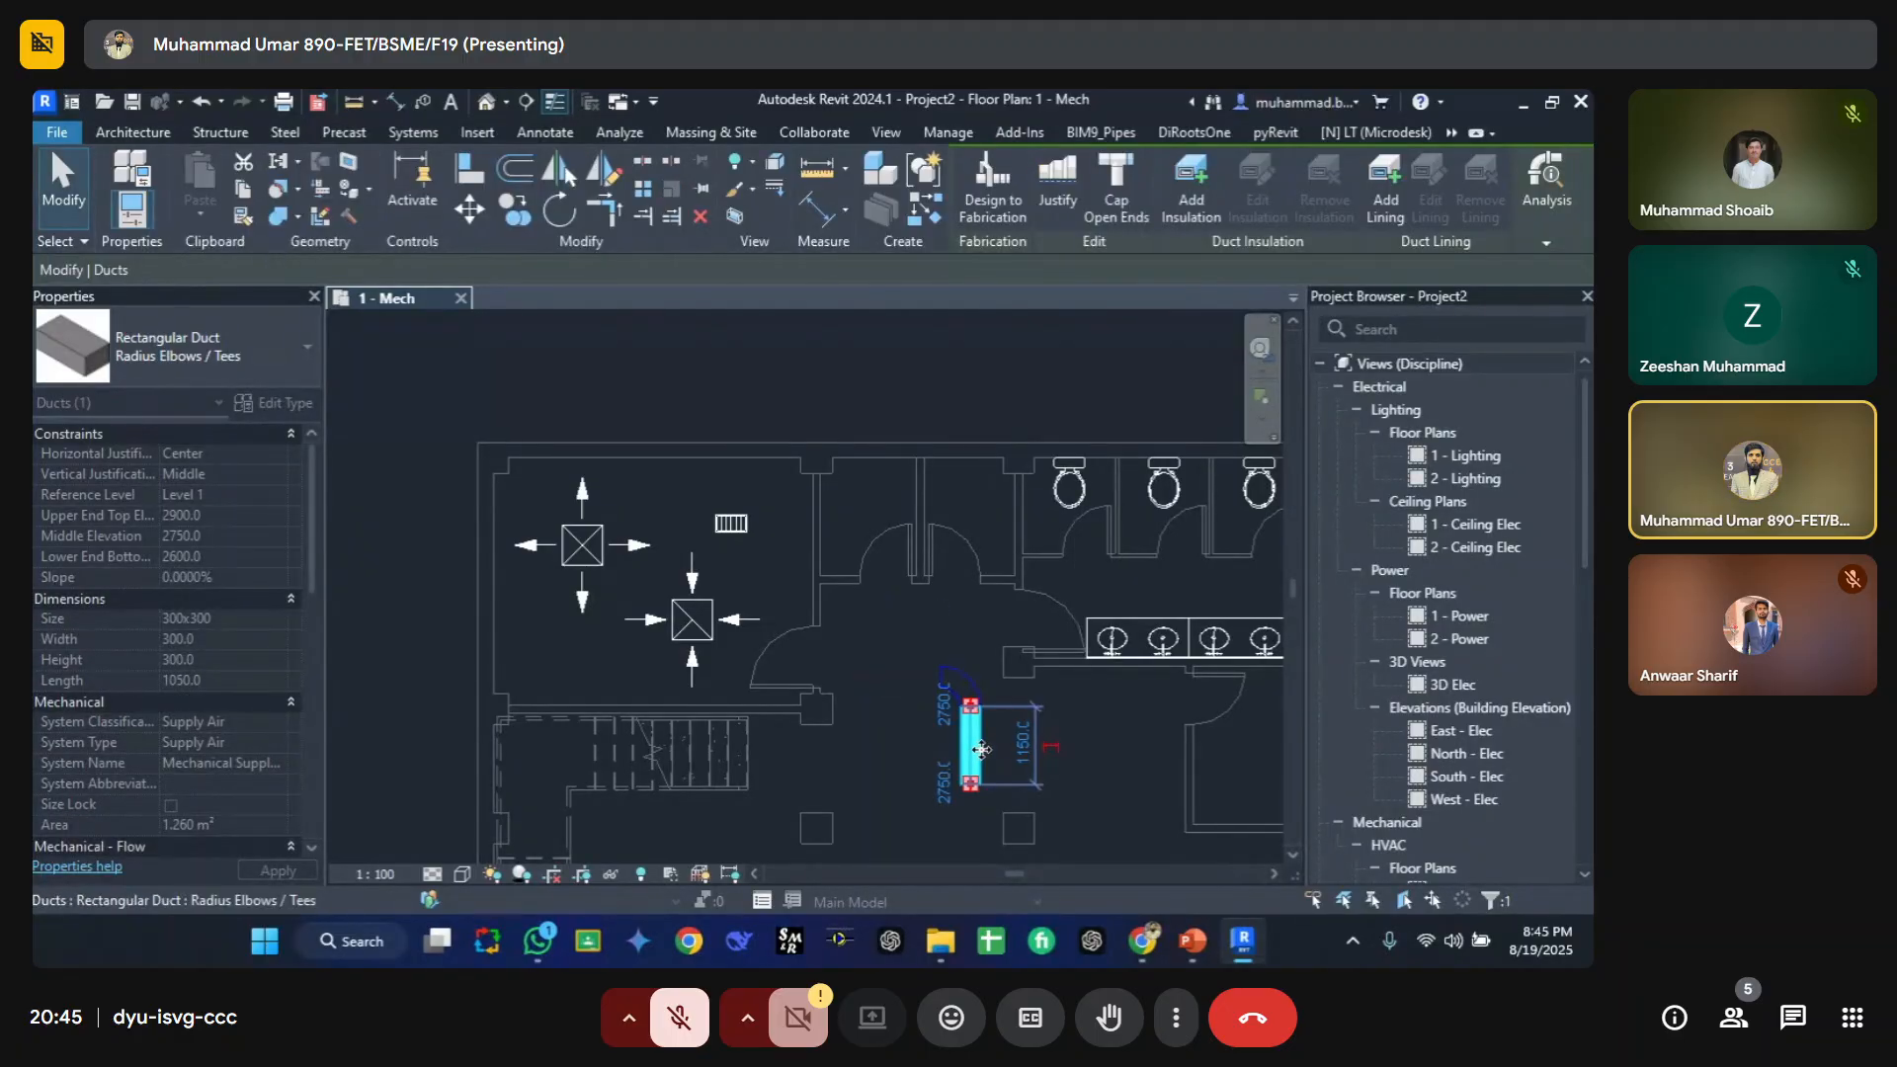
pyautogui.press('Delete')
pyautogui.click(969, 703)
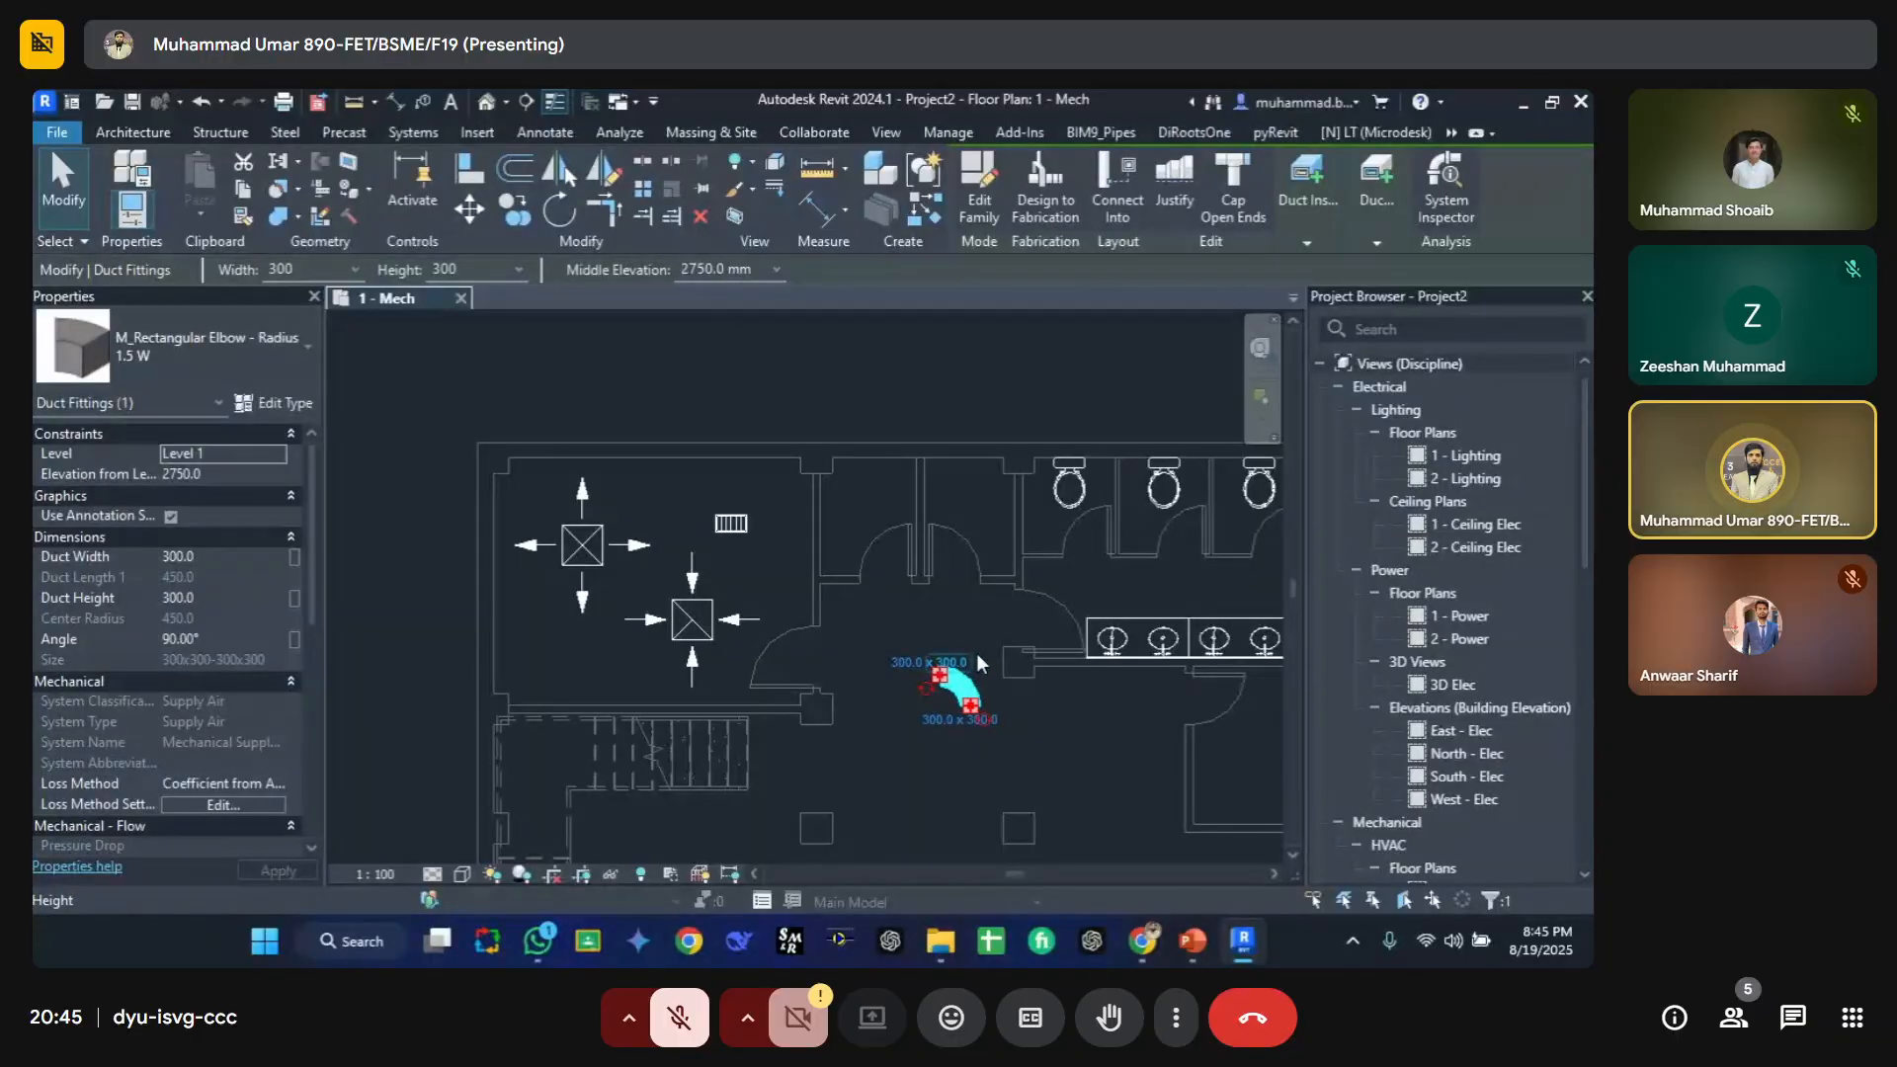
pyautogui.click(961, 757)
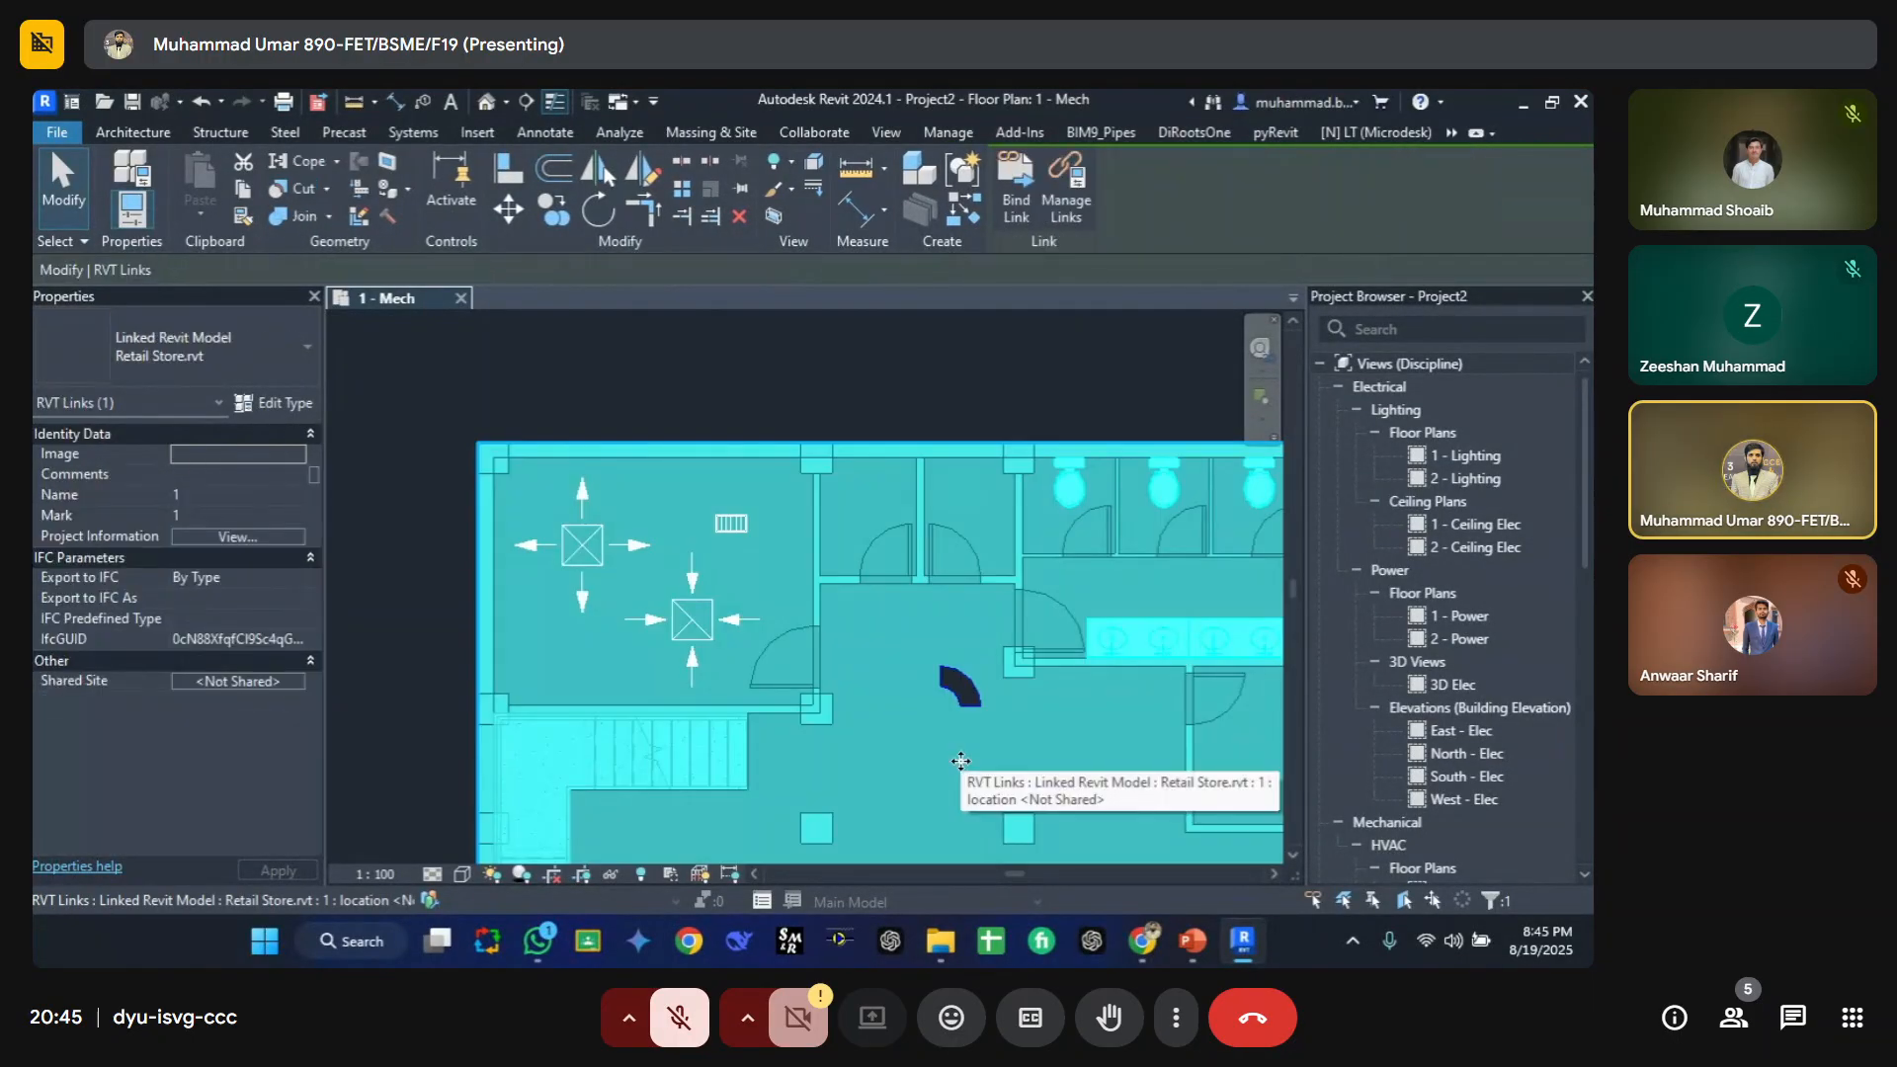
pyautogui.click(1315, 900)
# Step: Draw a 300 x 300 rectangular duct run with a branch forming a tee below the elbow
pyautogui.press('d')
pyautogui.press('t')
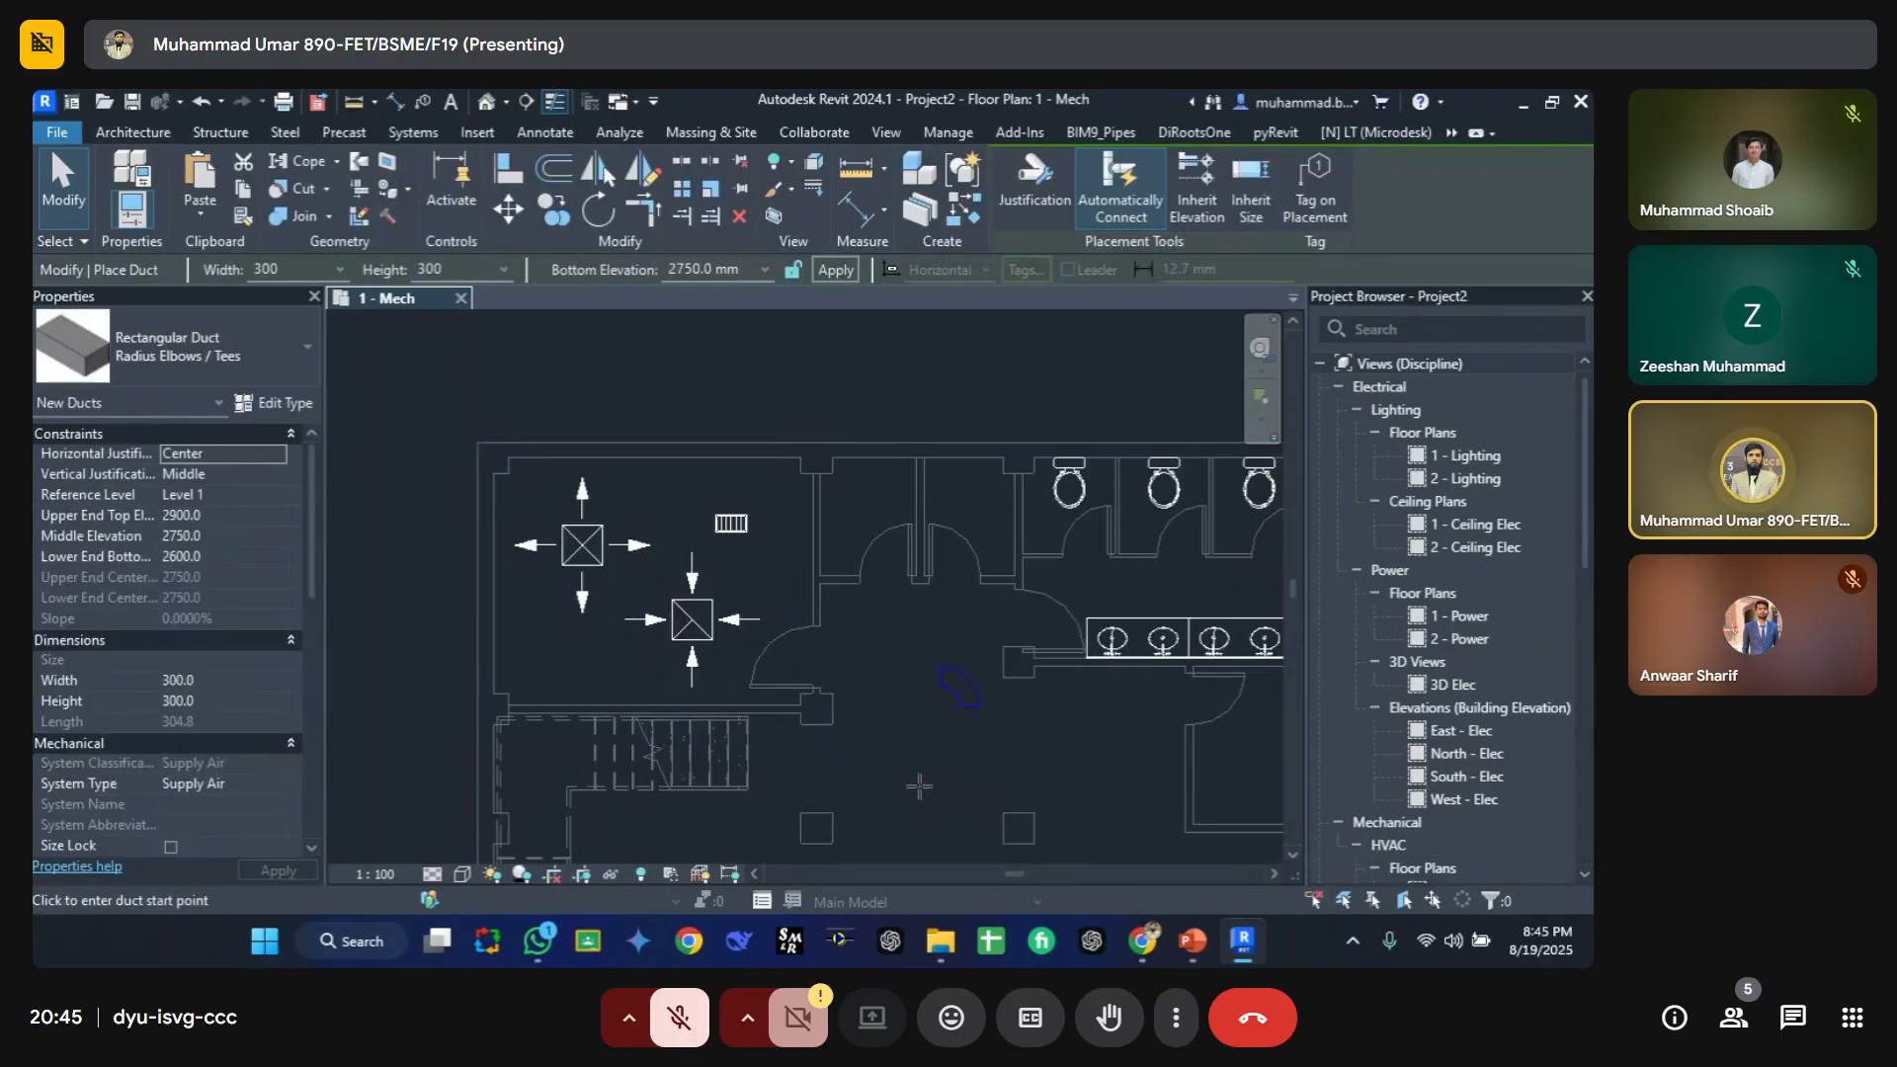
pyautogui.click(919, 785)
pyautogui.click(1052, 782)
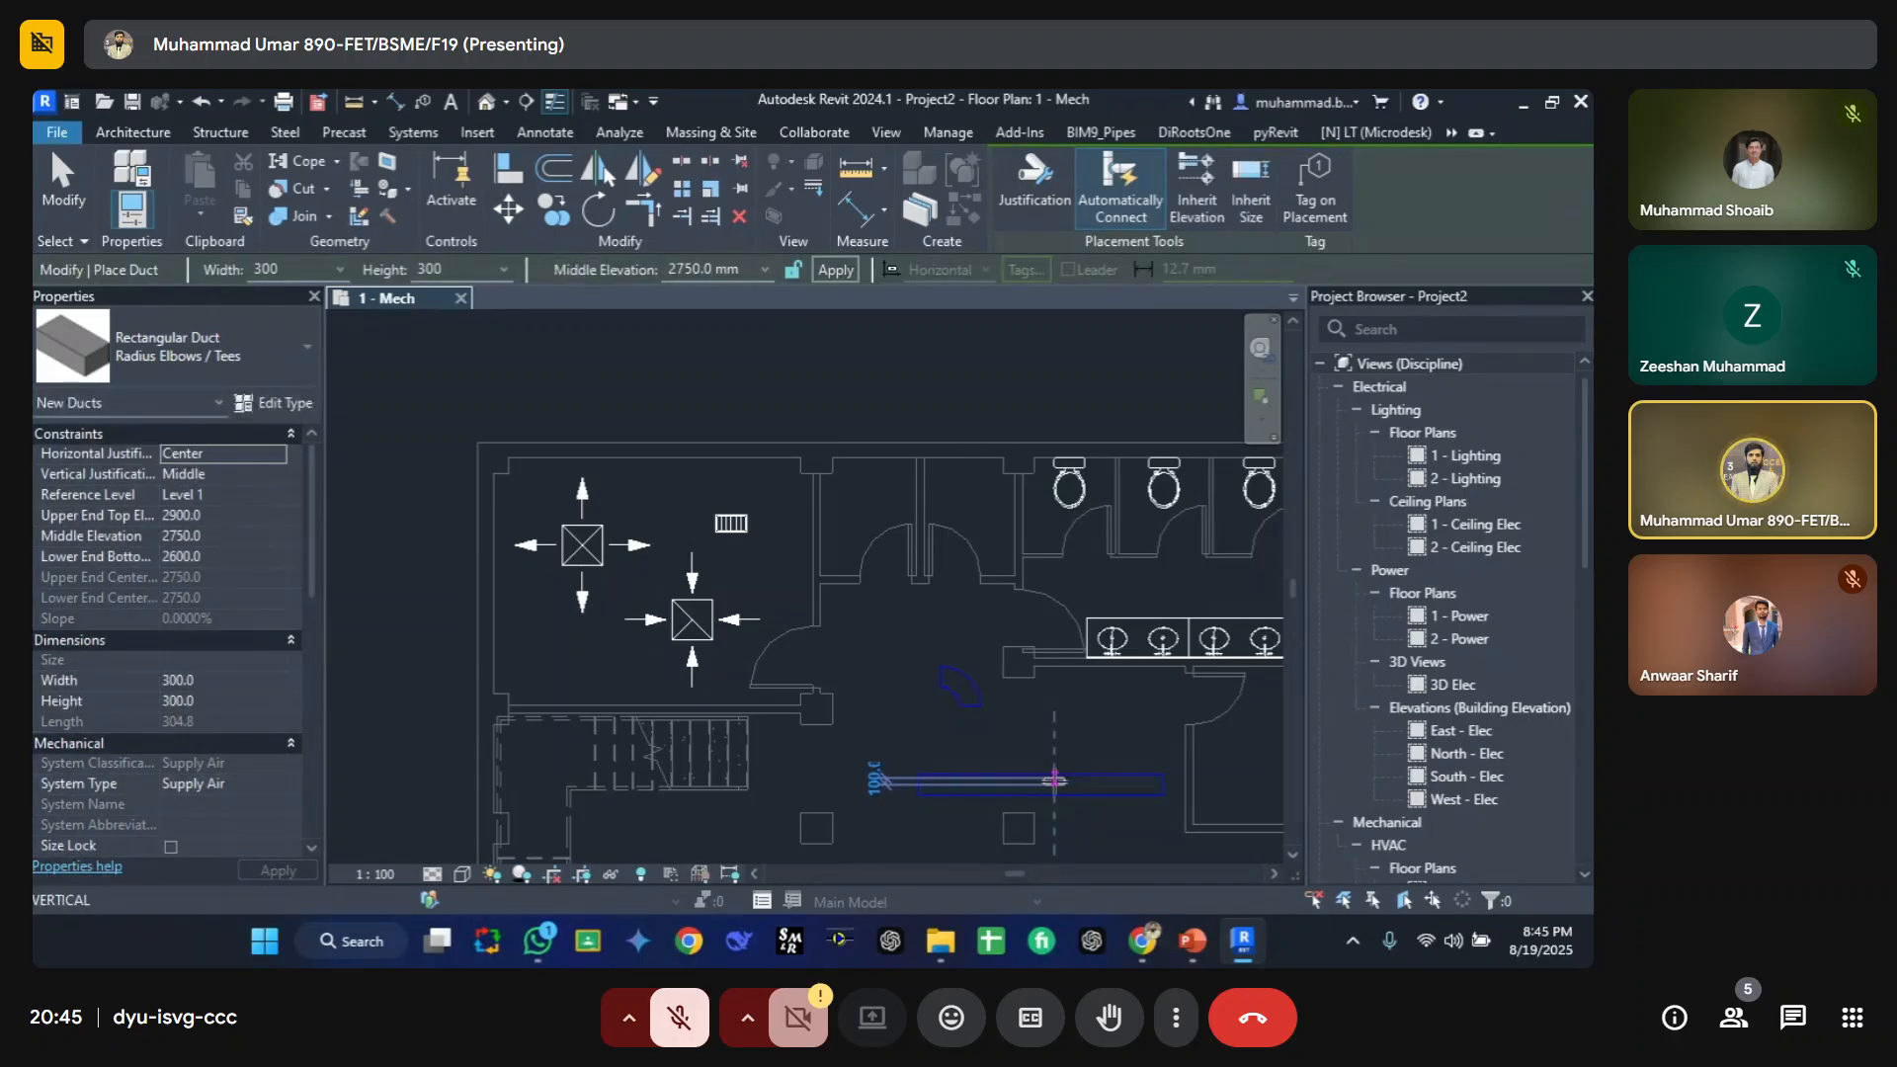
pyautogui.click(1053, 702)
pyautogui.press('Escape')
pyautogui.press('Escape')
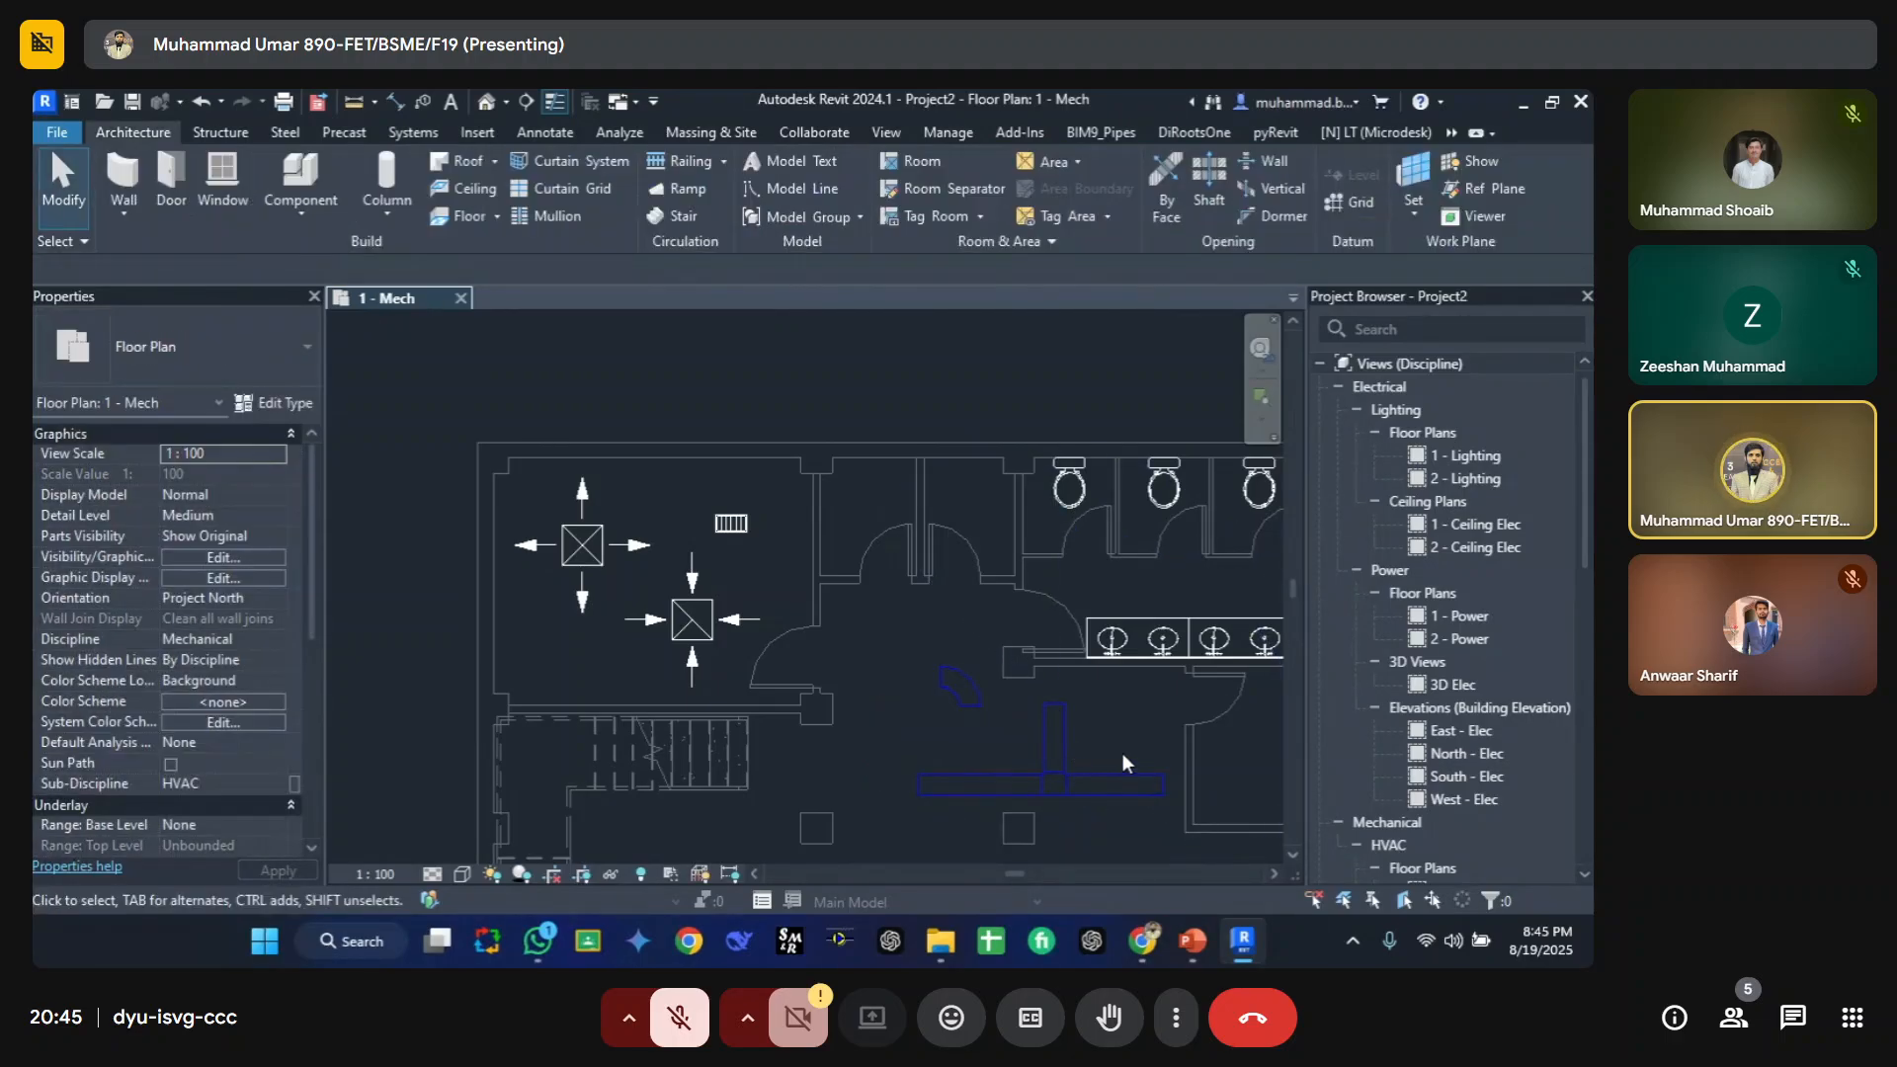
# Step: Delete the new duct segments and the tee fitting
pyautogui.click(992, 787)
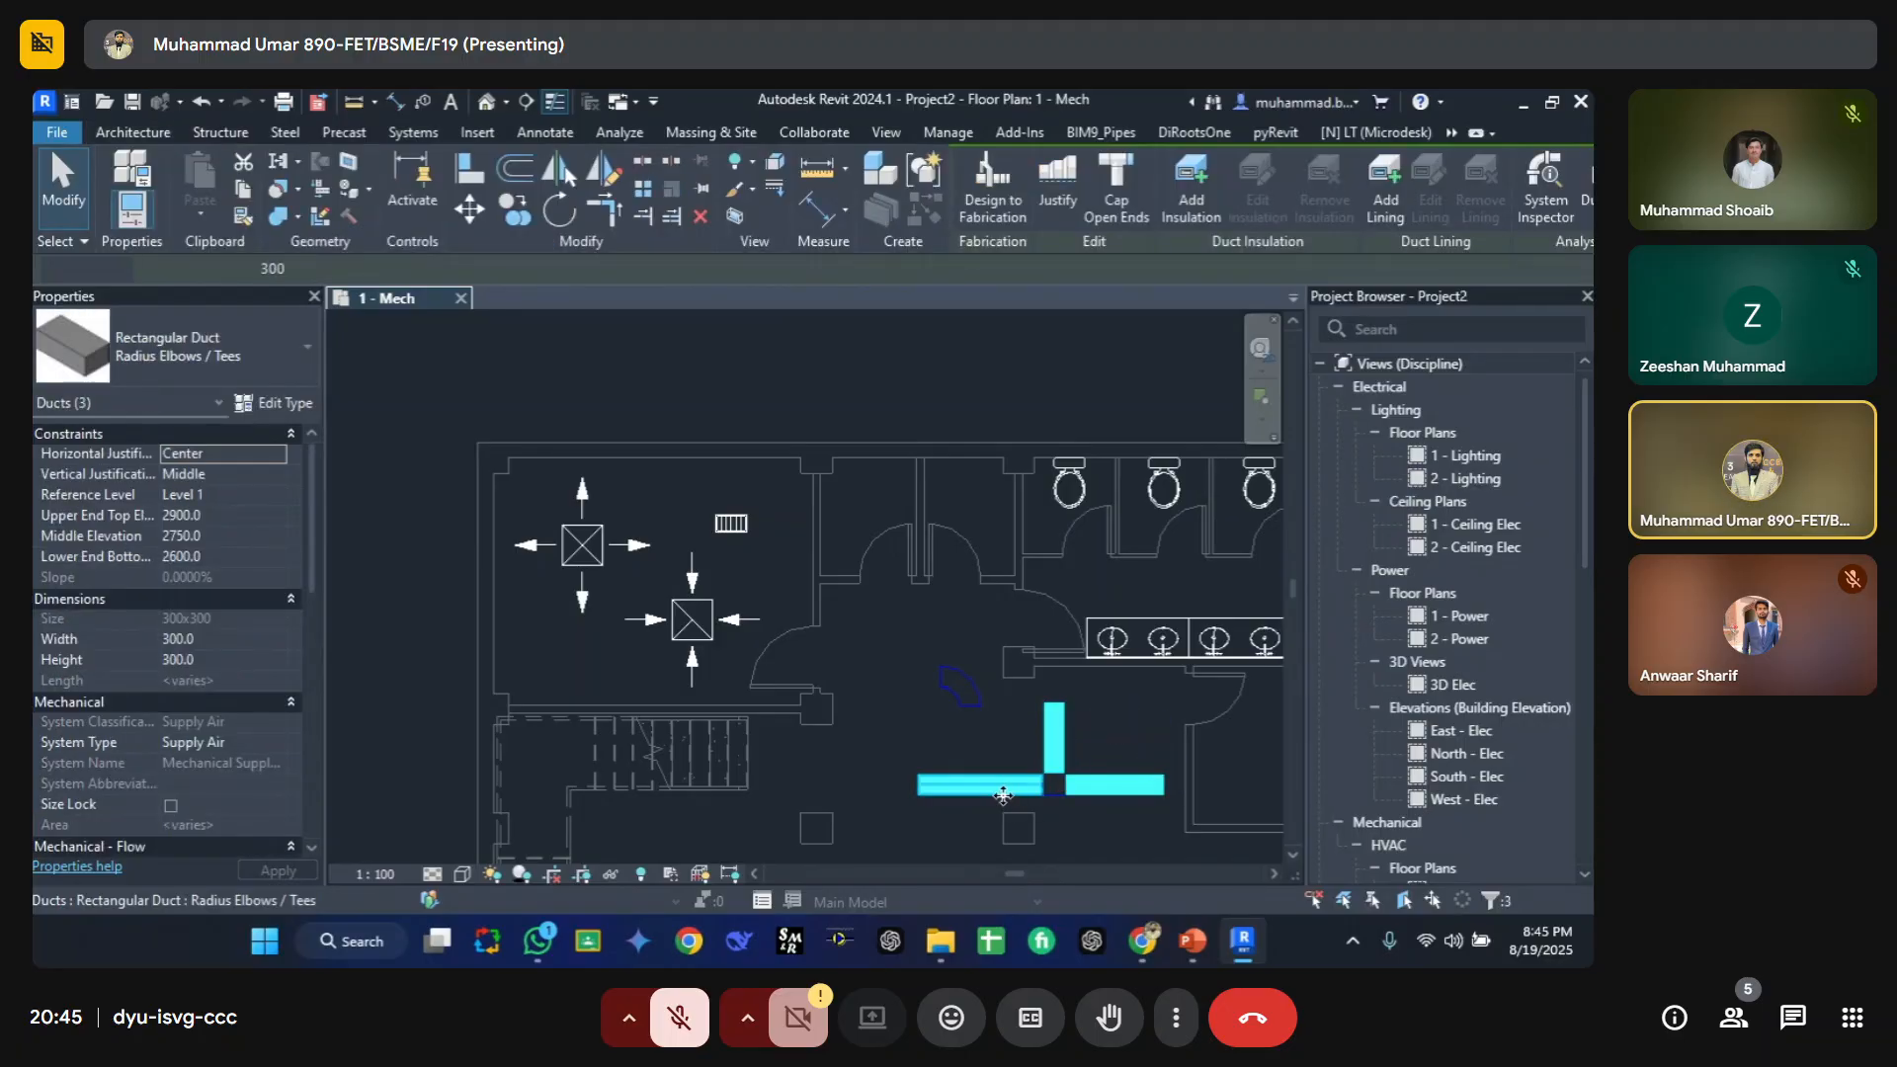
pyautogui.press('Delete')
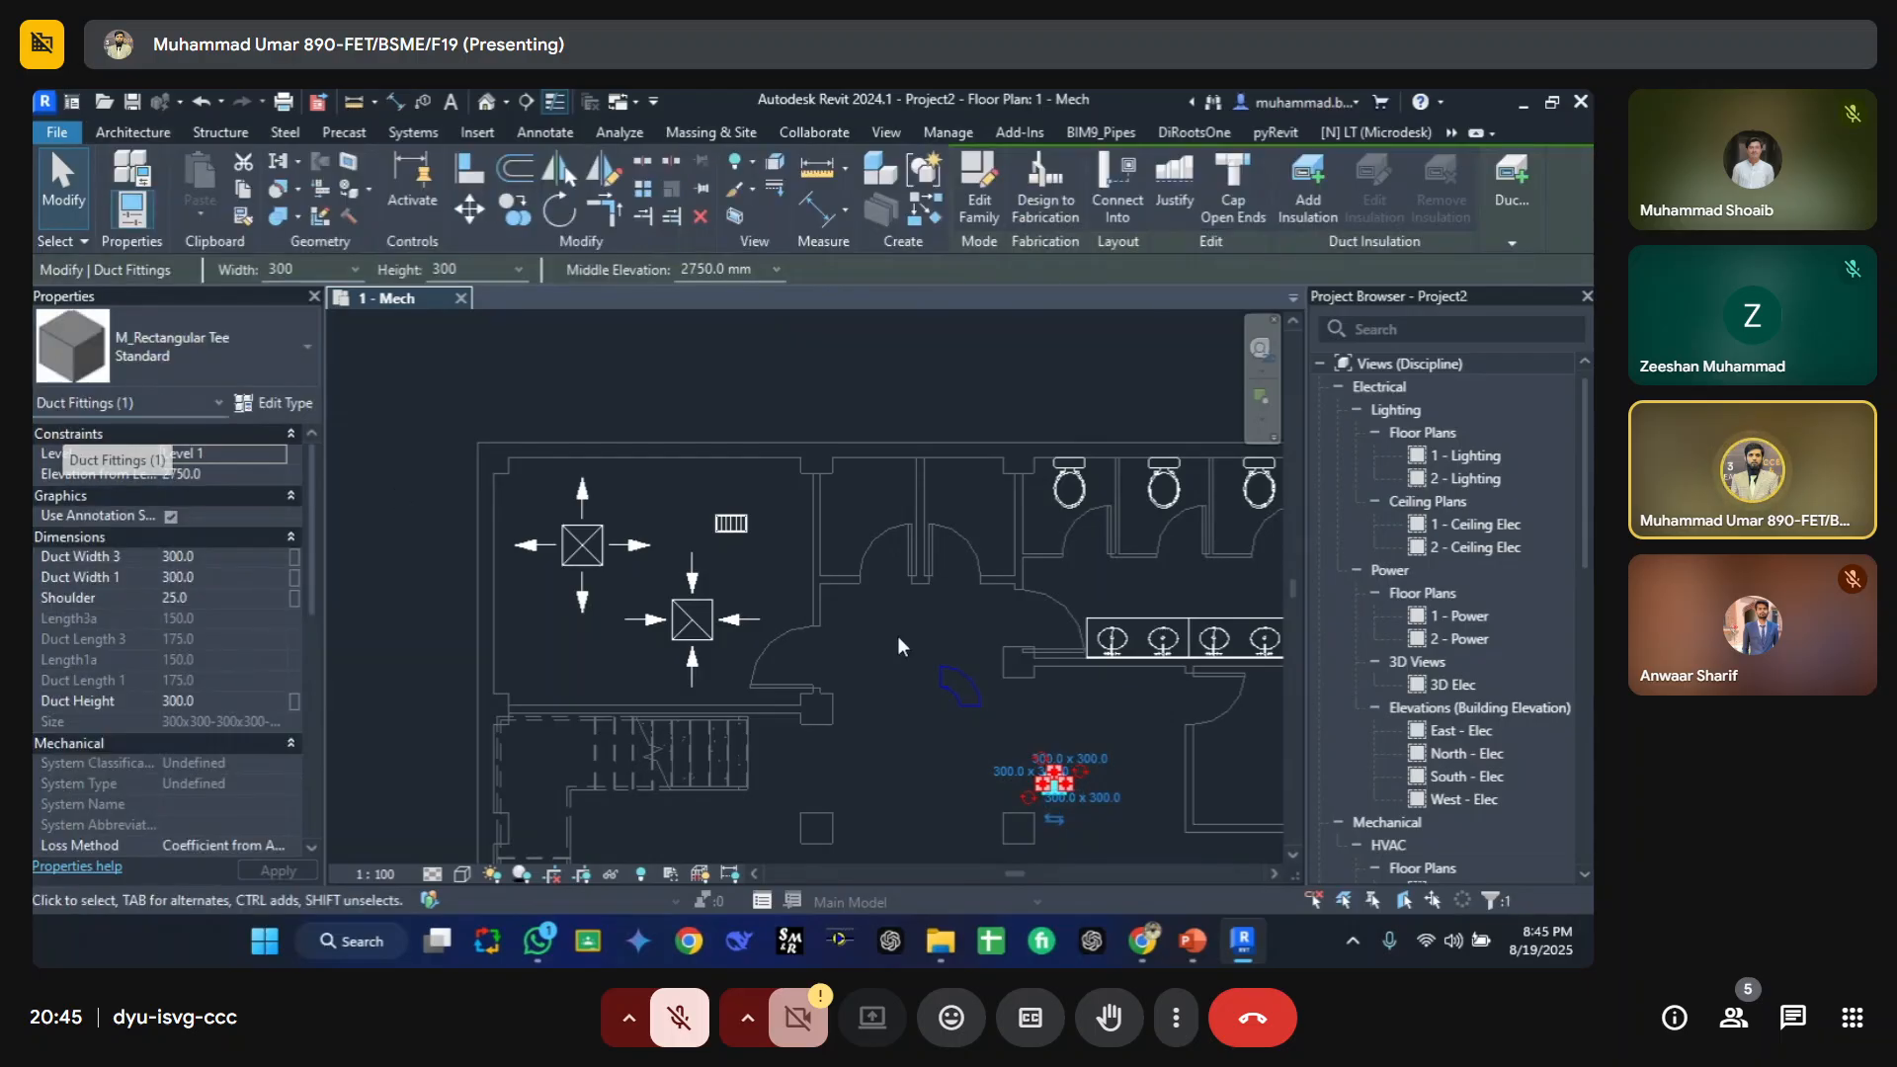
pyautogui.click(937, 756)
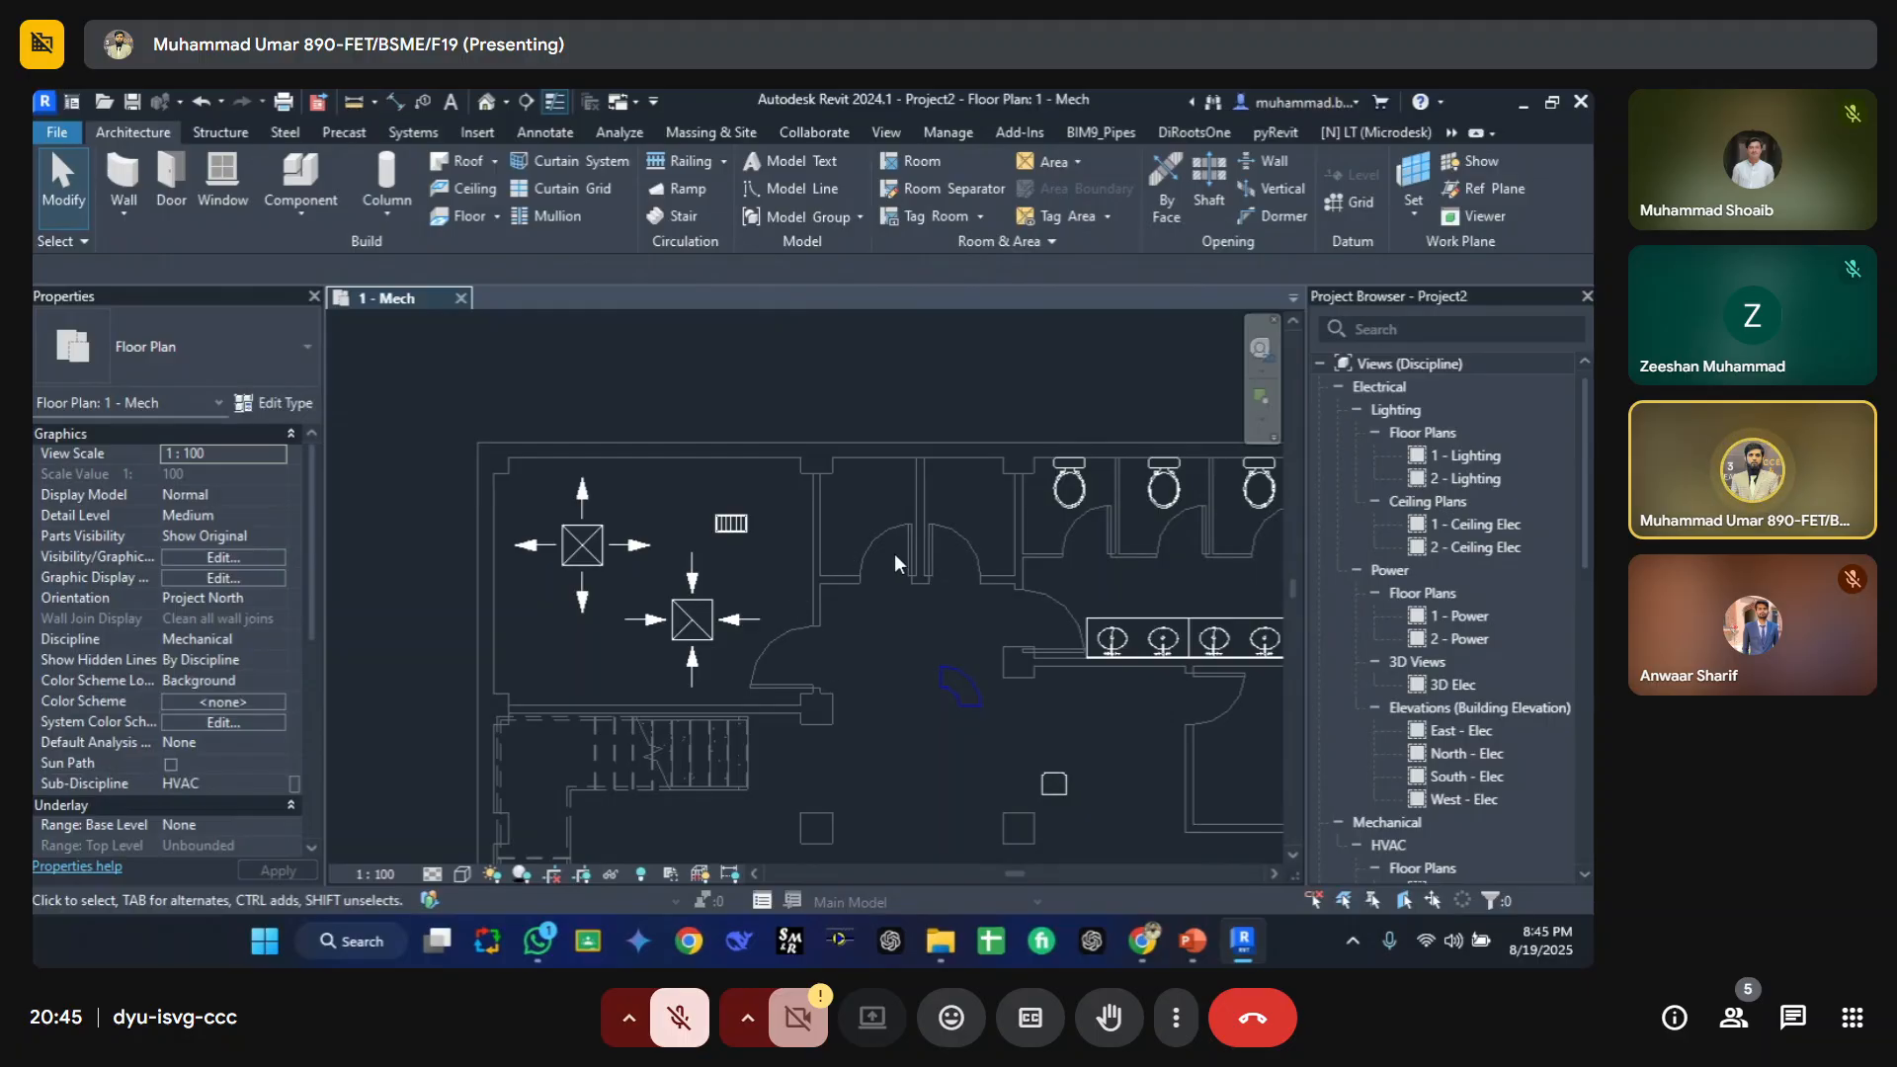
# Step: Hide the Air Terminals category in the view's visibility/graphic overrides and apply the change
pyautogui.press('v')
pyautogui.press('g')
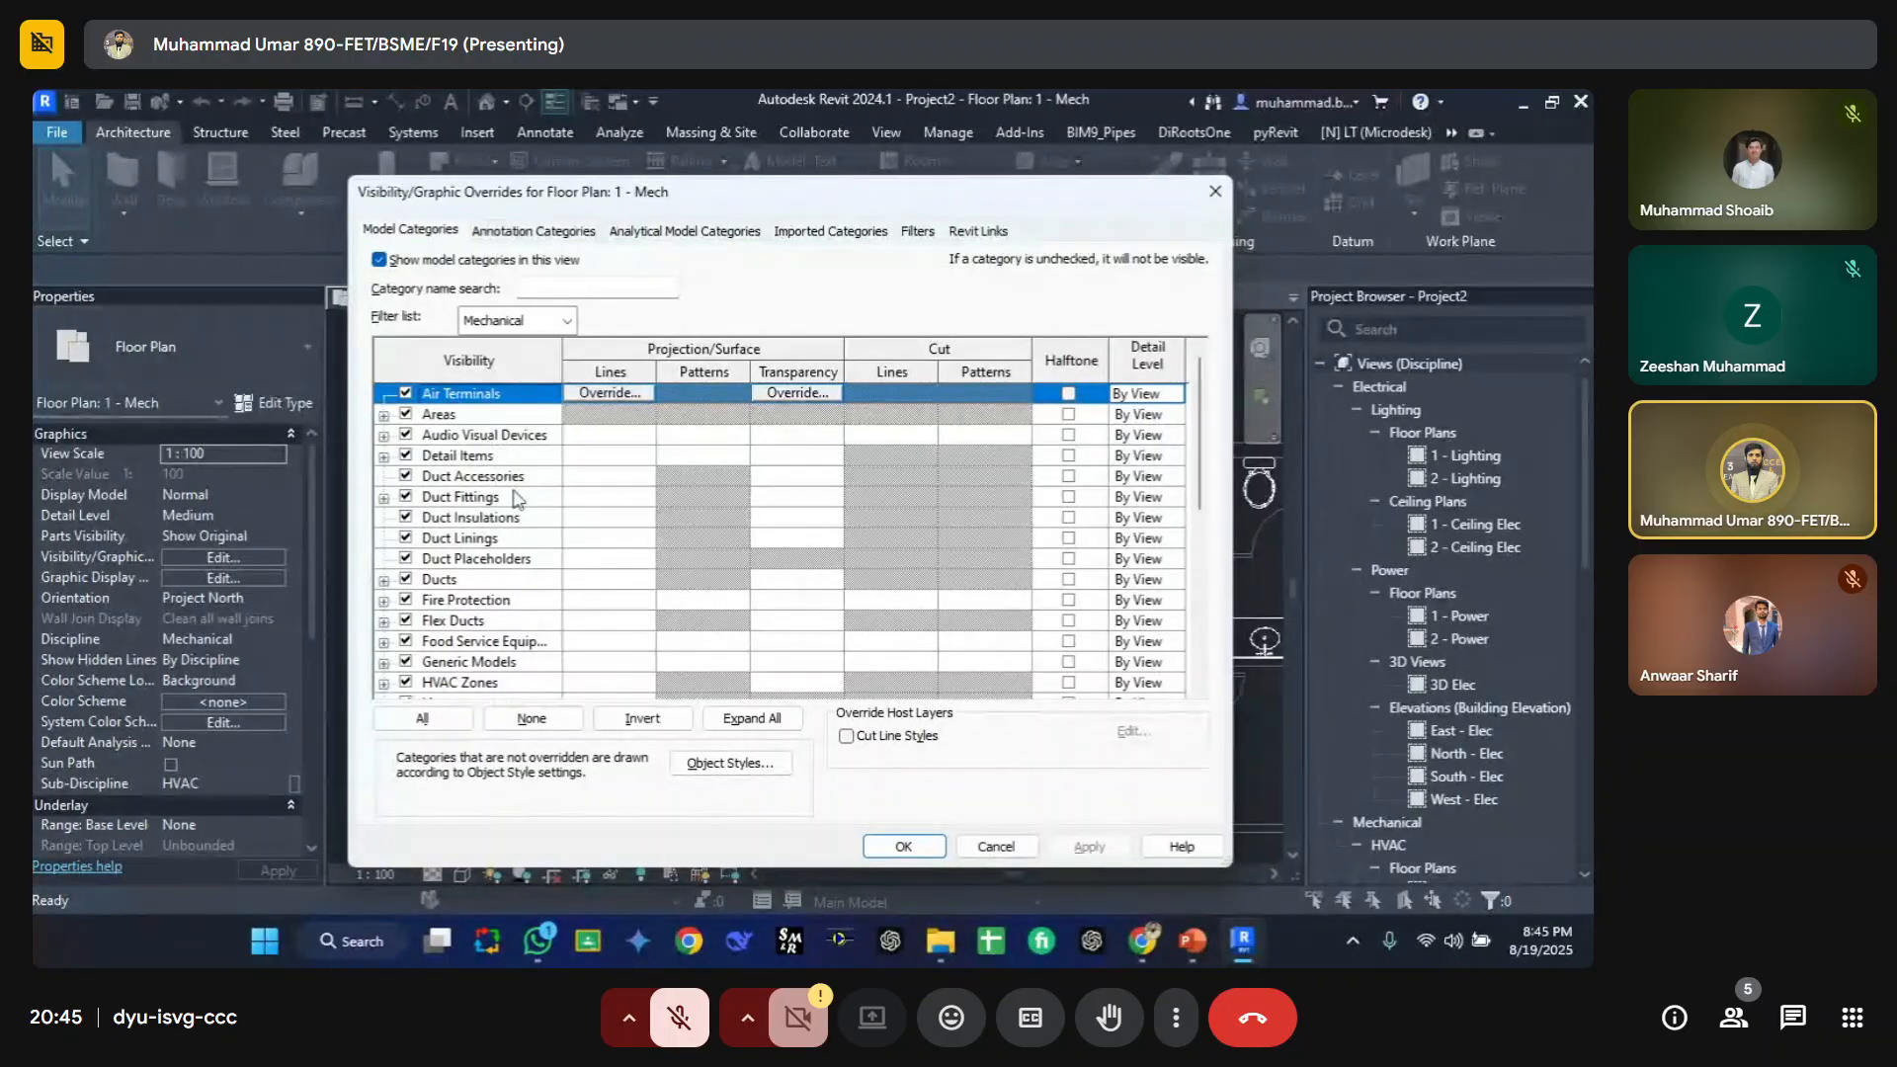
pyautogui.moveTo(583, 179); pyautogui.dragTo(1161, 167)
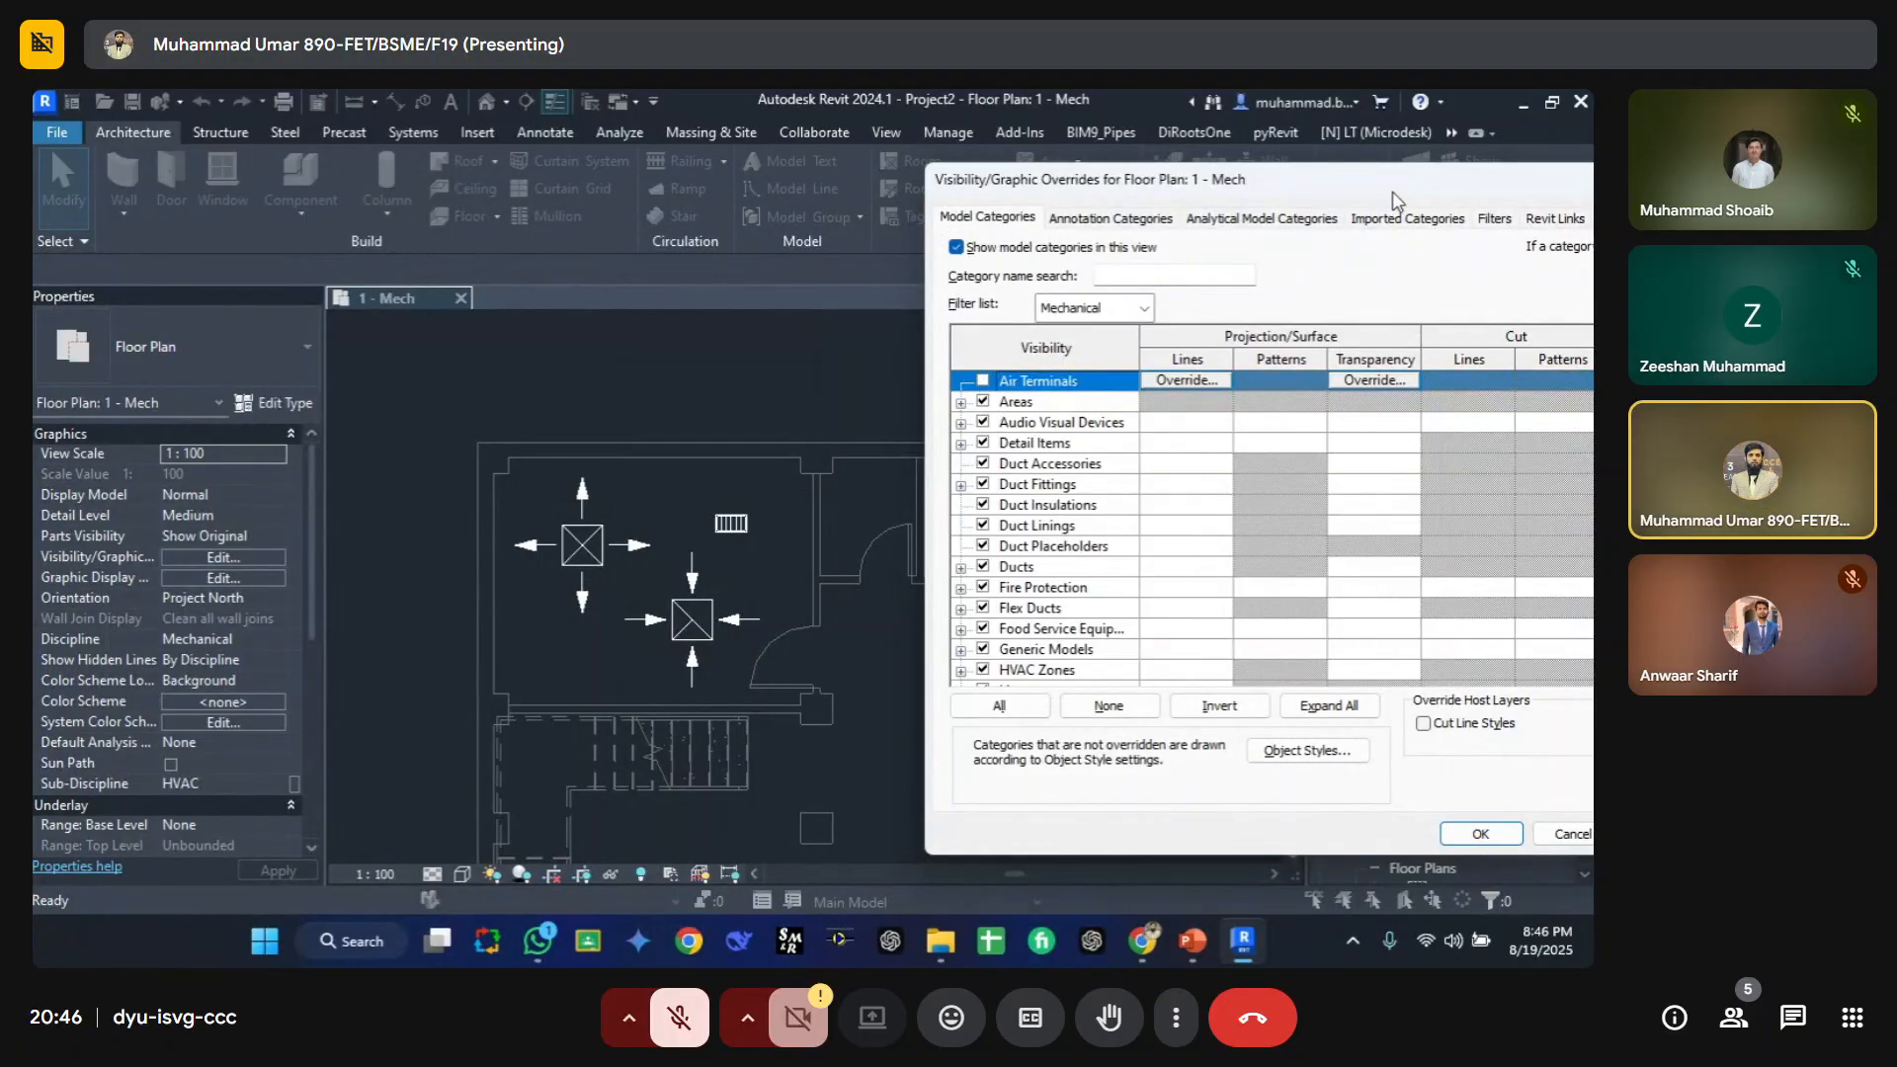
pyautogui.moveTo(1393, 198); pyautogui.dragTo(1294, 173)
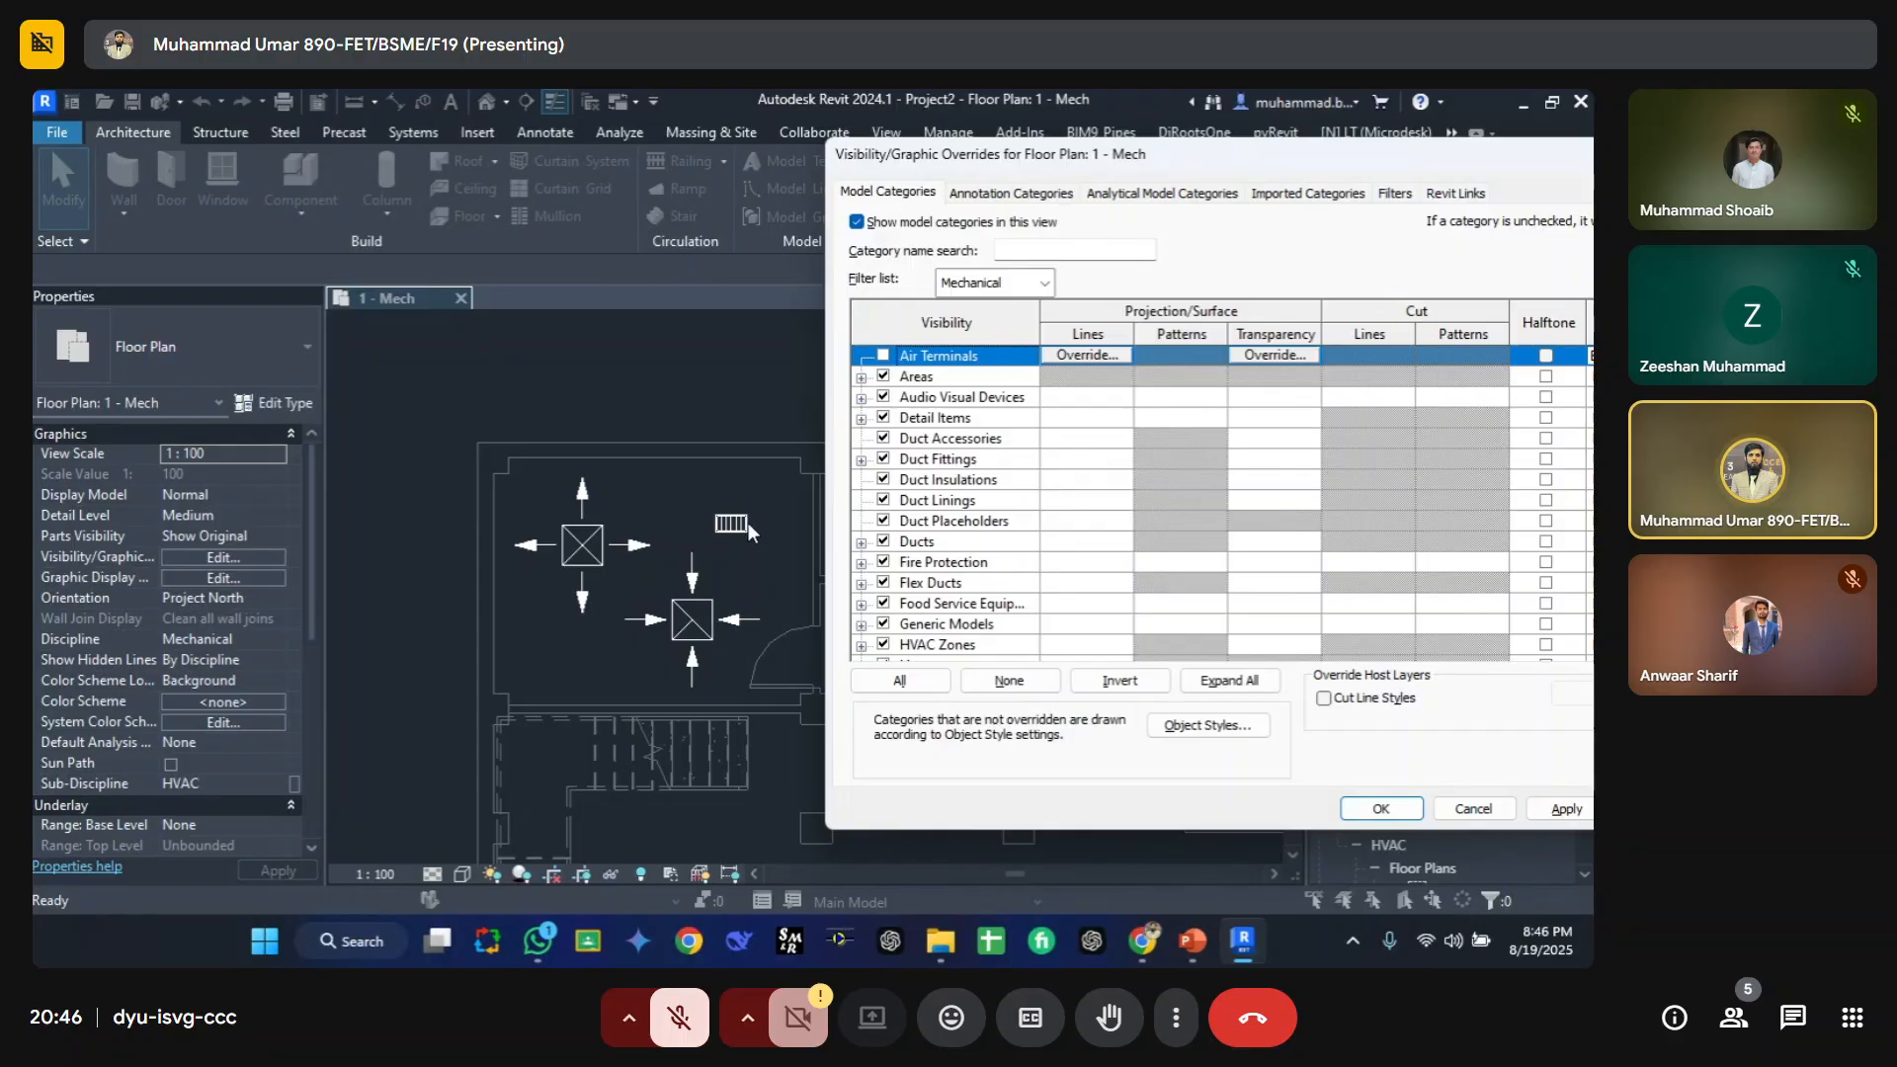
pyautogui.click(1566, 808)
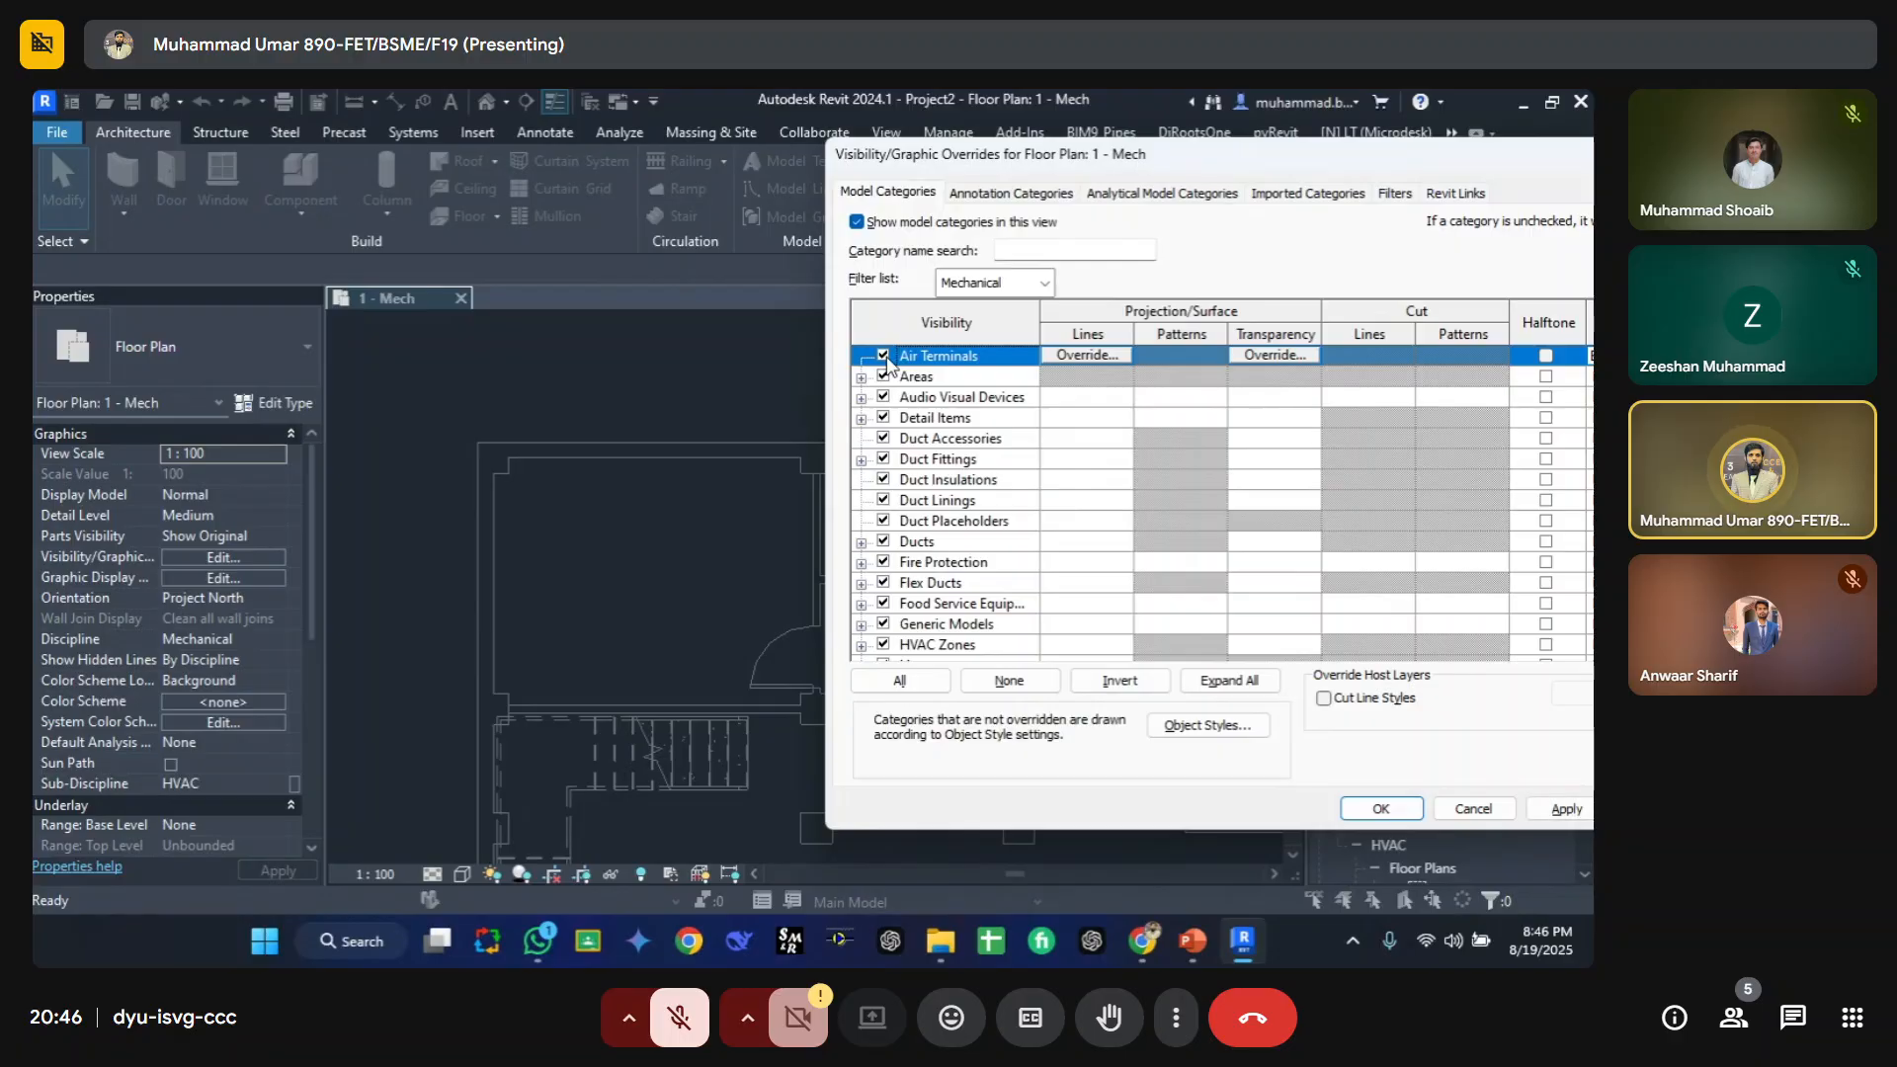
# Step: Scroll through the Mechanical category list and turn Air Terminals visibility back on
pyautogui.scroll(-7, 929, 399)
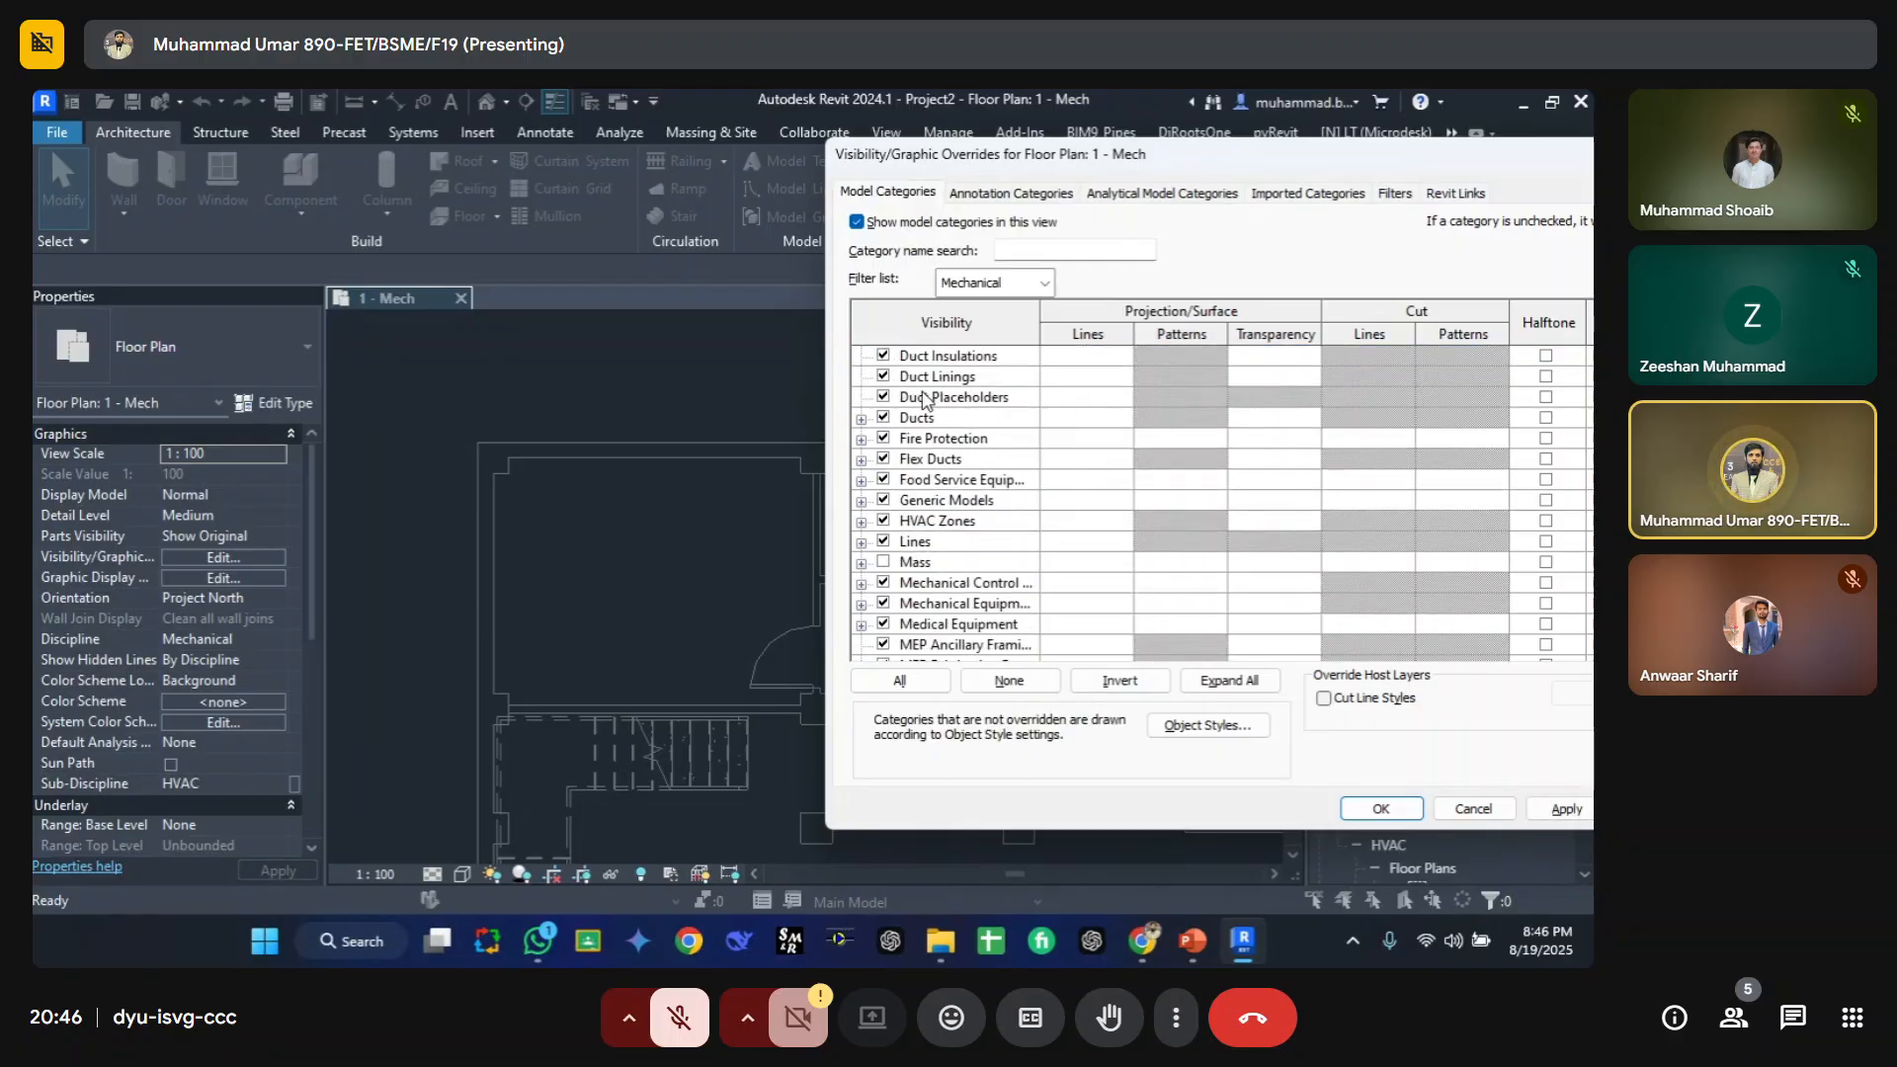
pyautogui.click(928, 542)
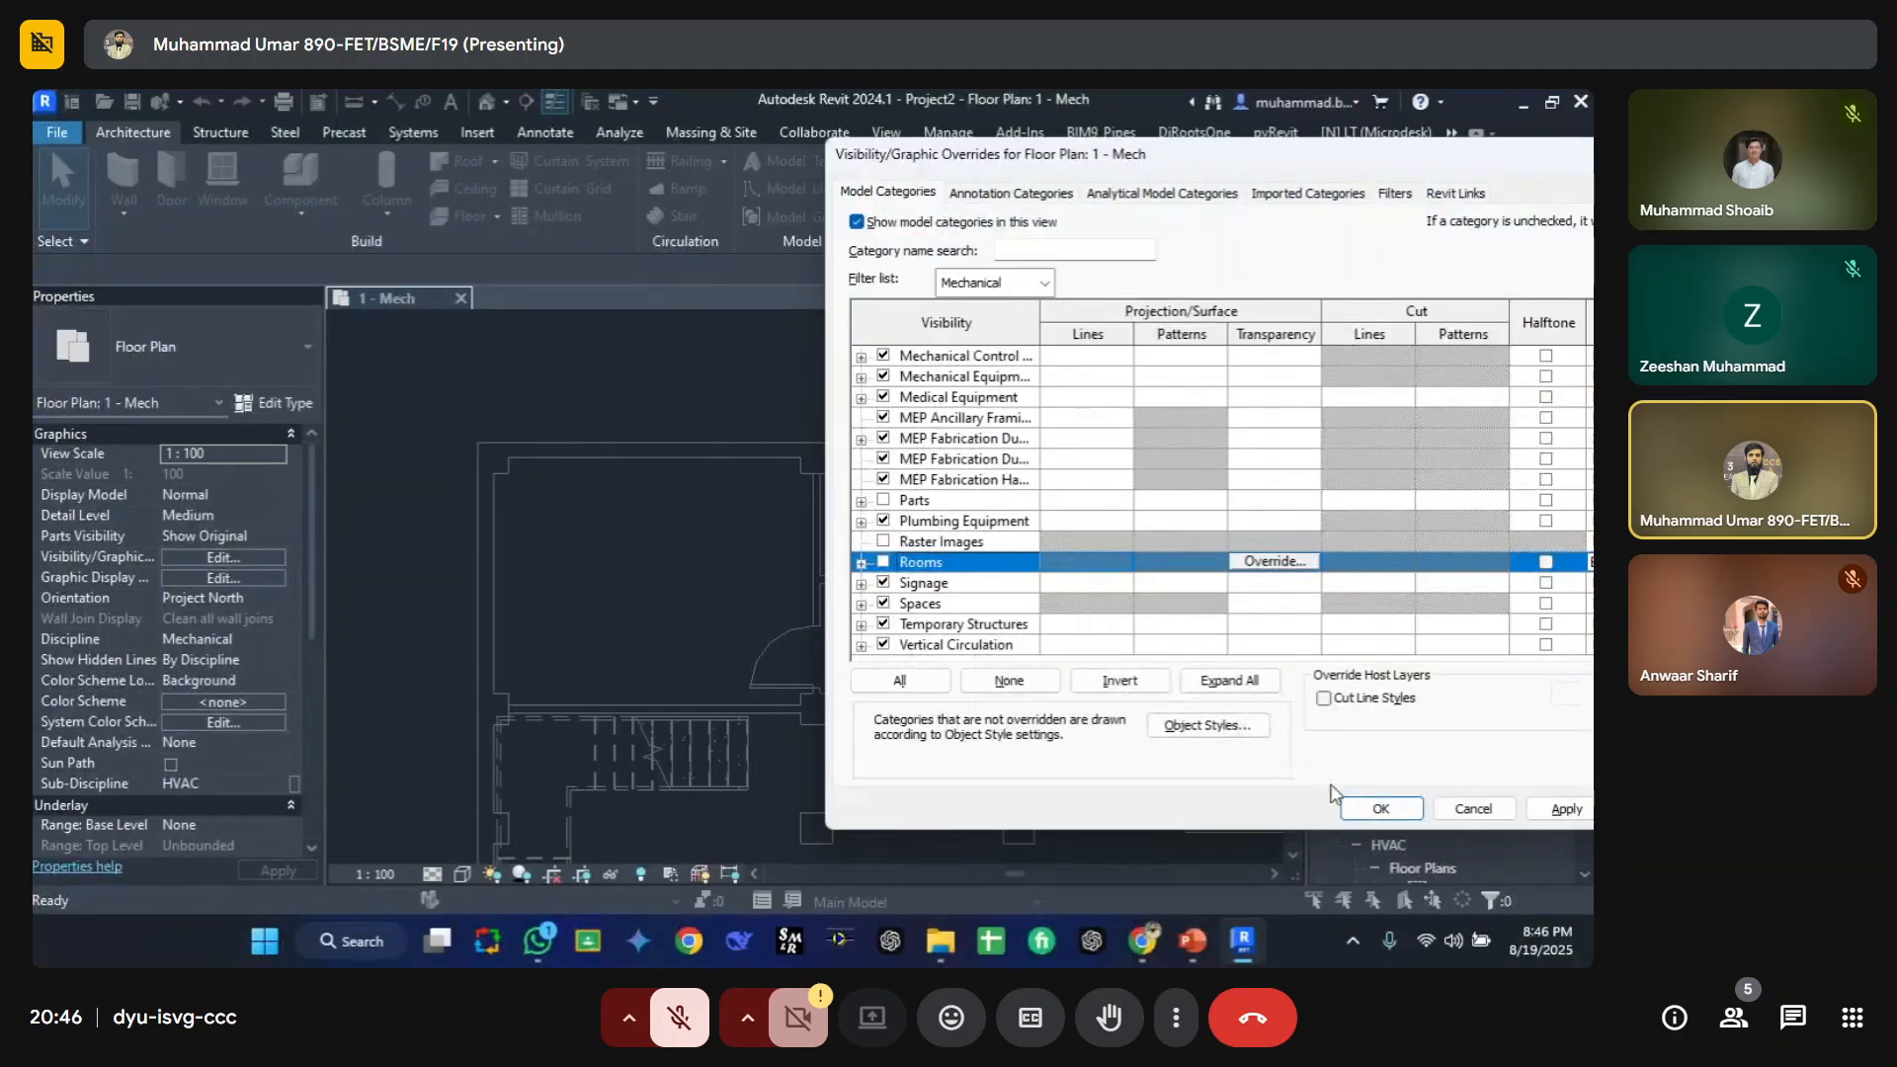
pyautogui.scroll(6, 948, 445)
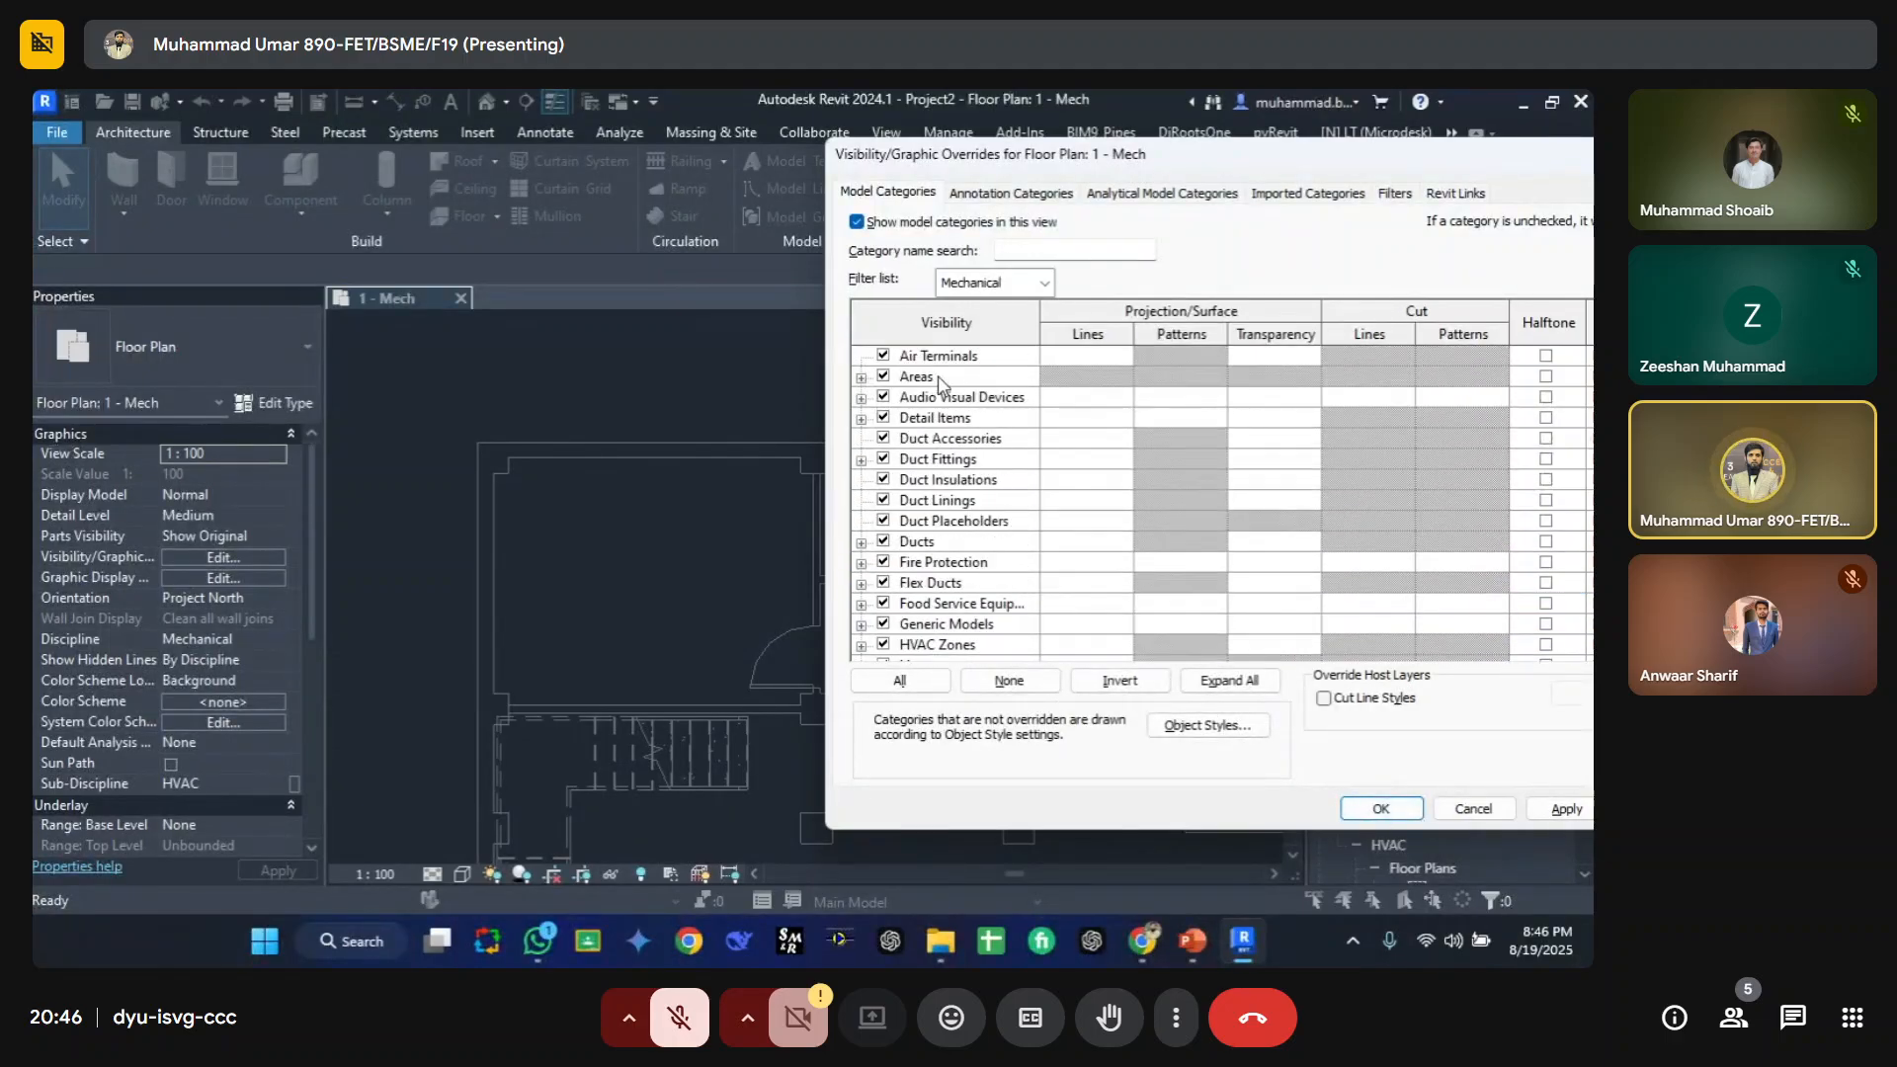
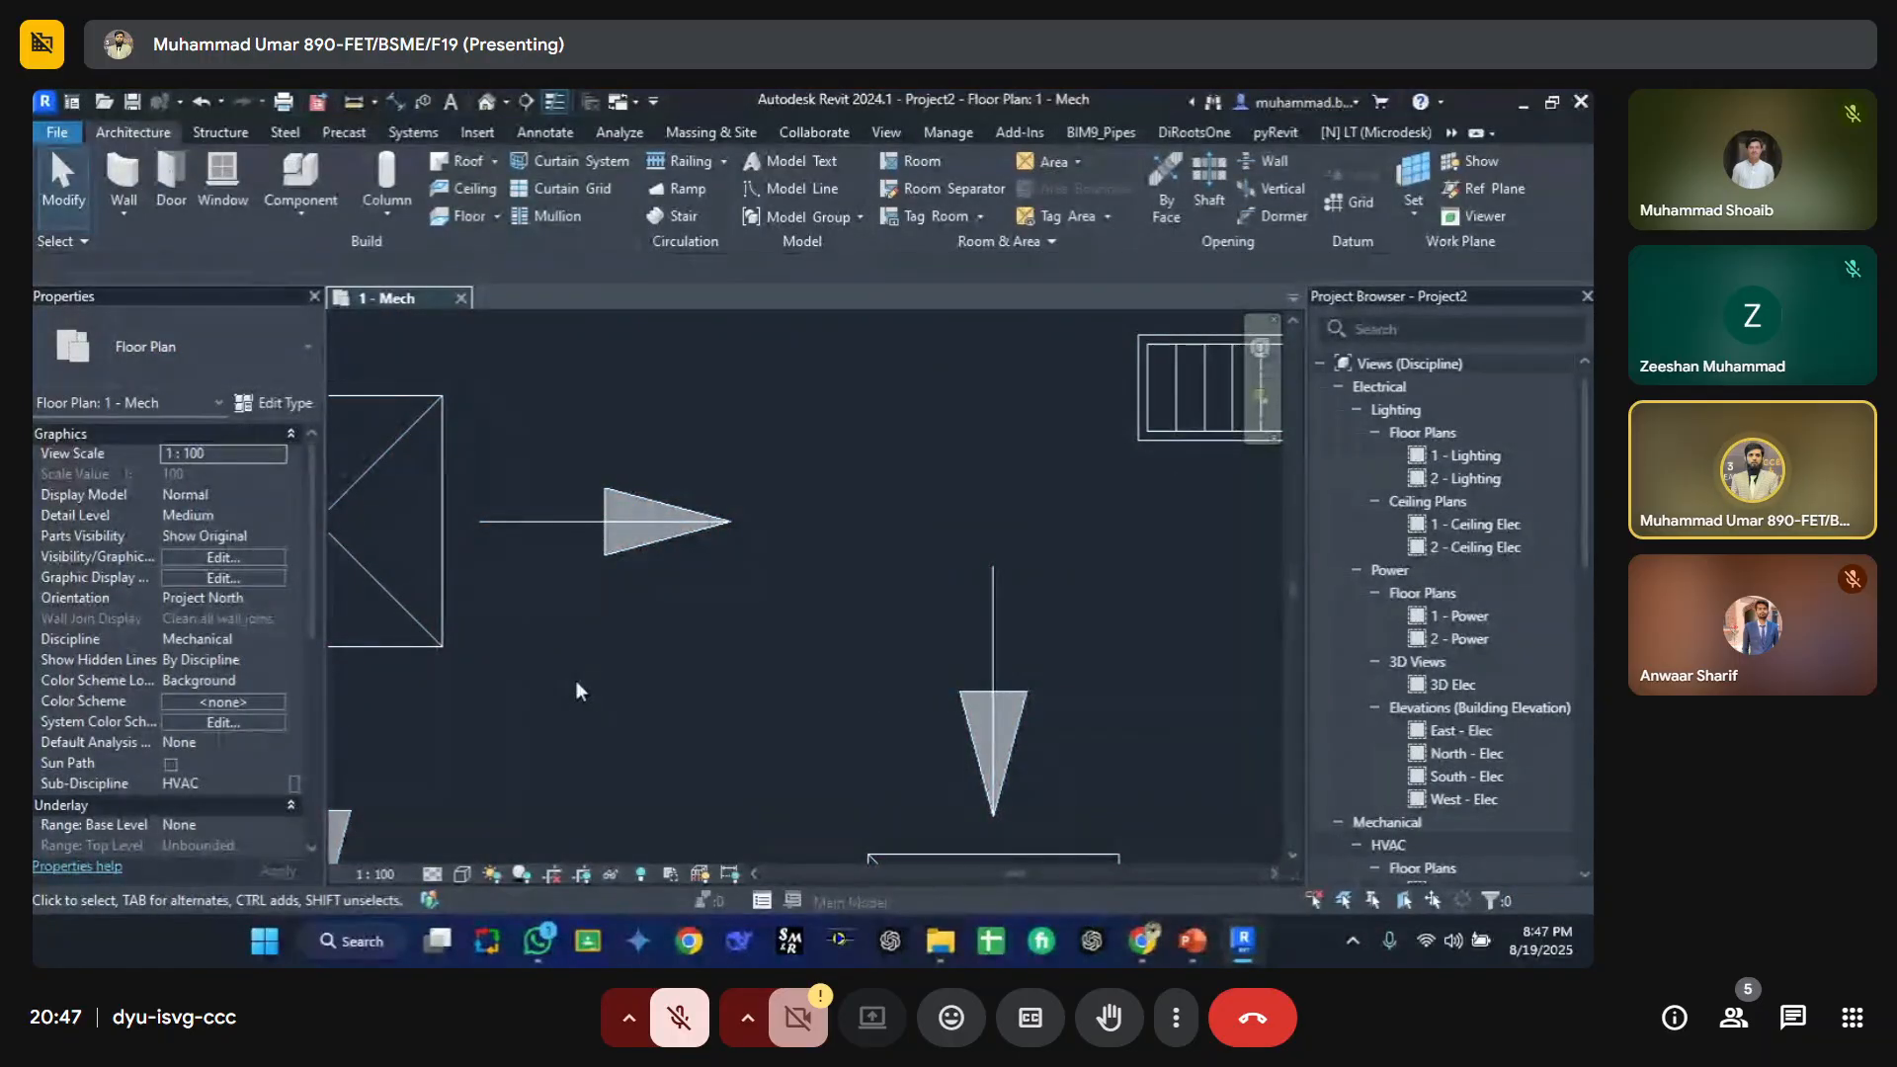
# Step: Draw a short vertical 150 mm pipe at 2750 mm middle elevation across the wall-mounted supply diffuser
pyautogui.press('p')
pyautogui.press('i')
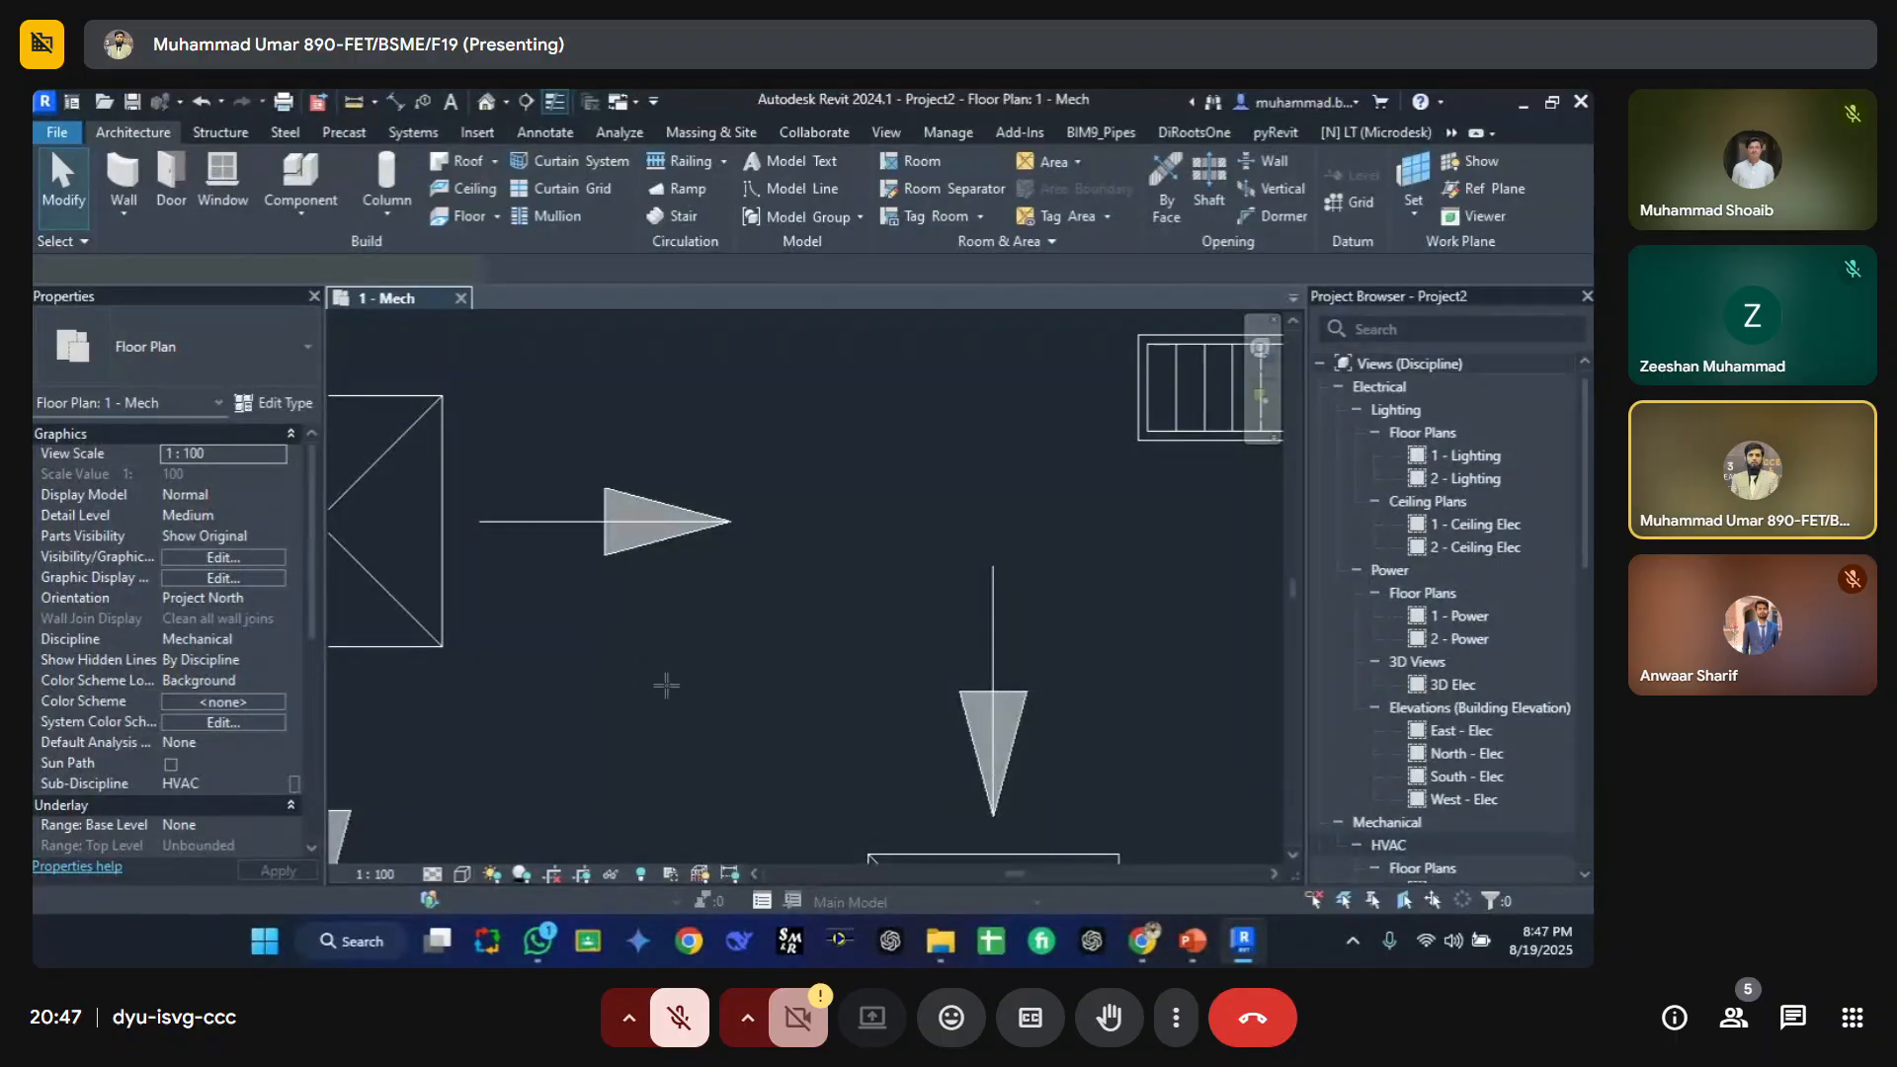
pyautogui.click(644, 713)
pyautogui.press('Escape')
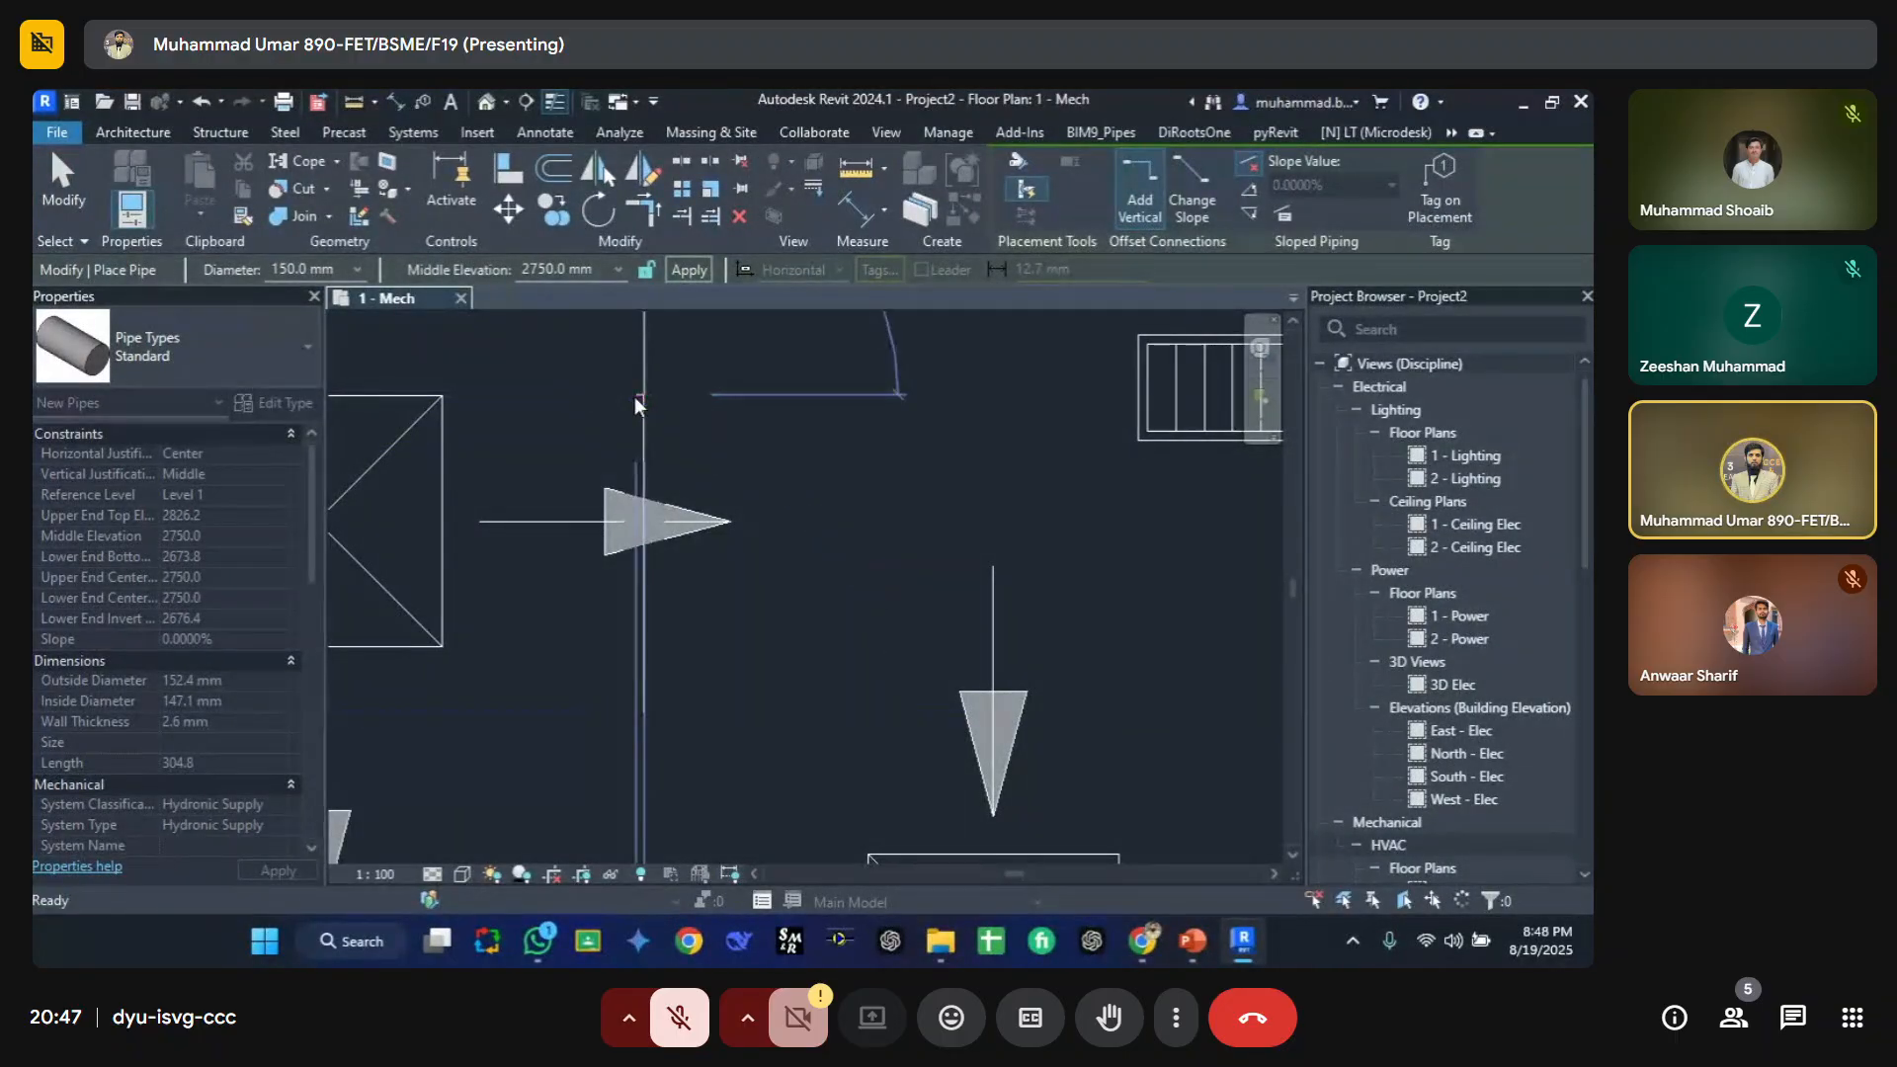
pyautogui.press('Escape')
# Step: Set the view's detail level to Fine and its visual style to Shaded
pyautogui.click(433, 873)
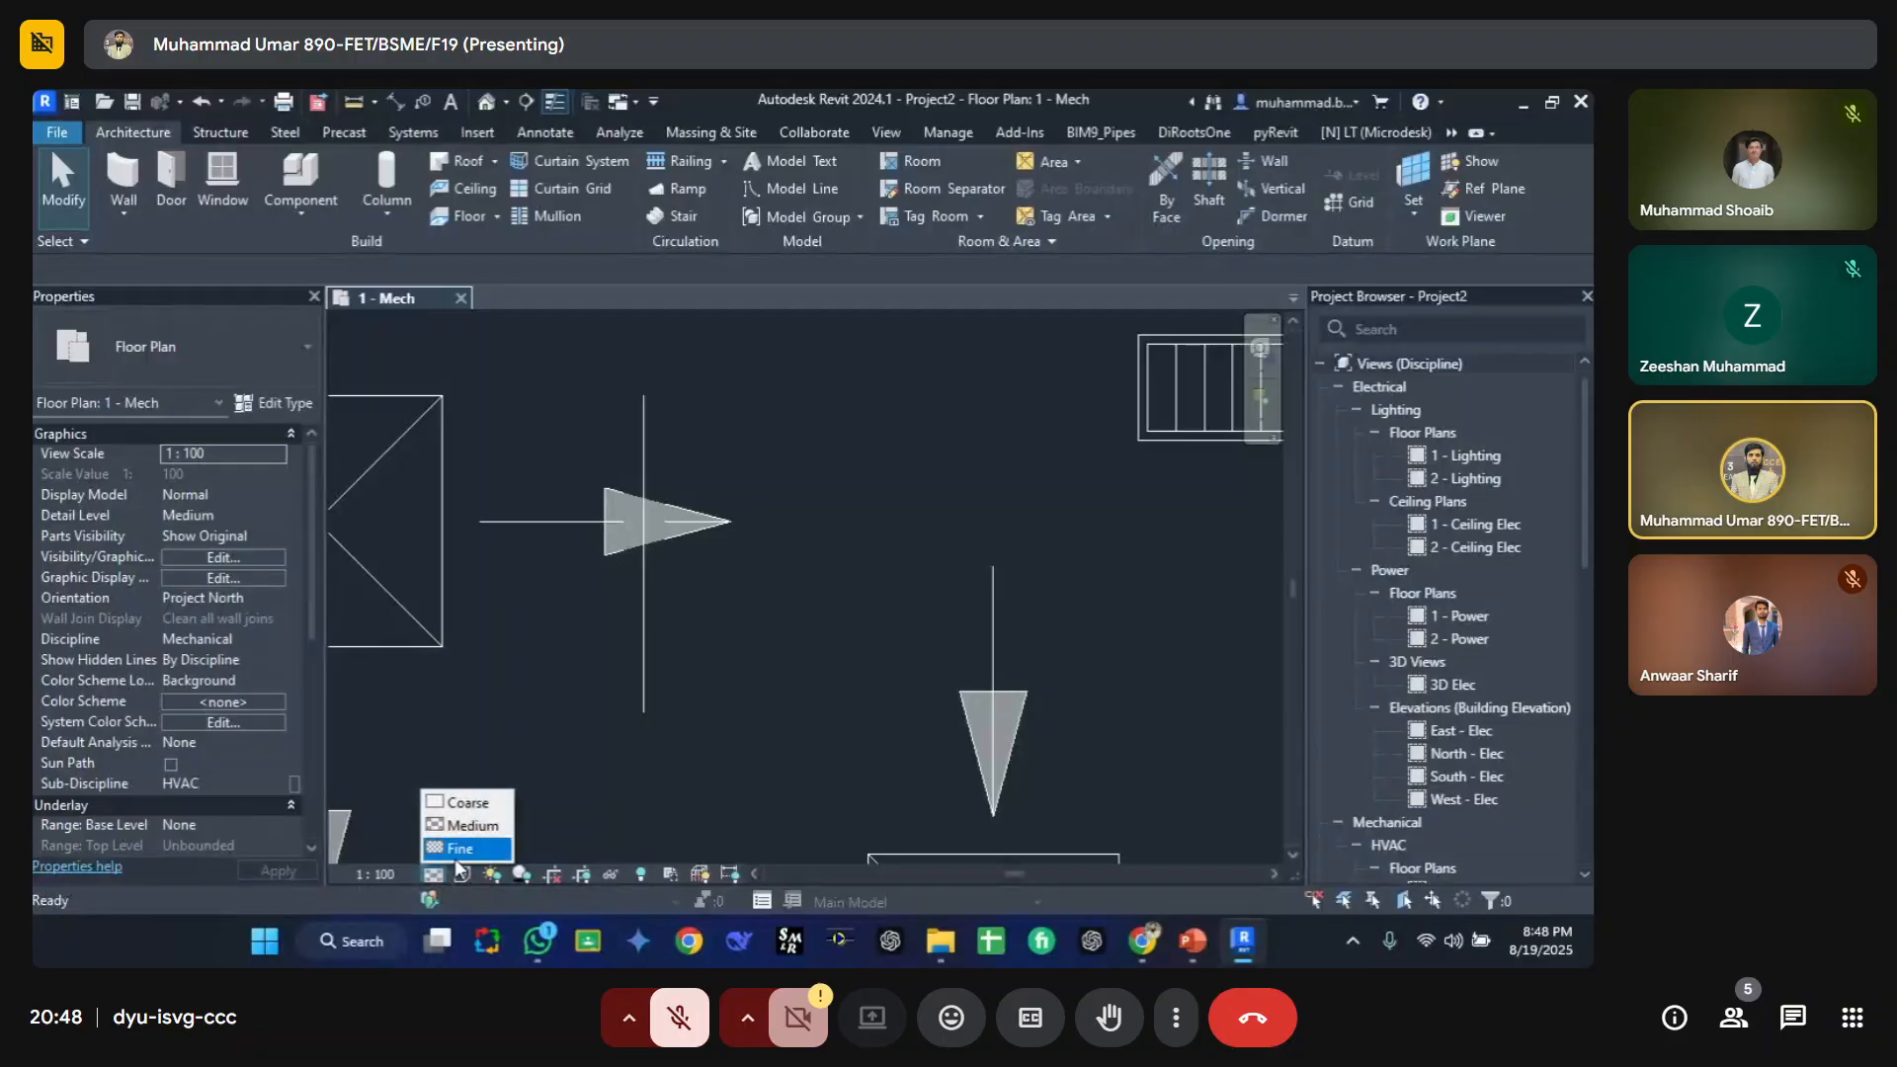
pyautogui.click(465, 847)
pyautogui.click(461, 874)
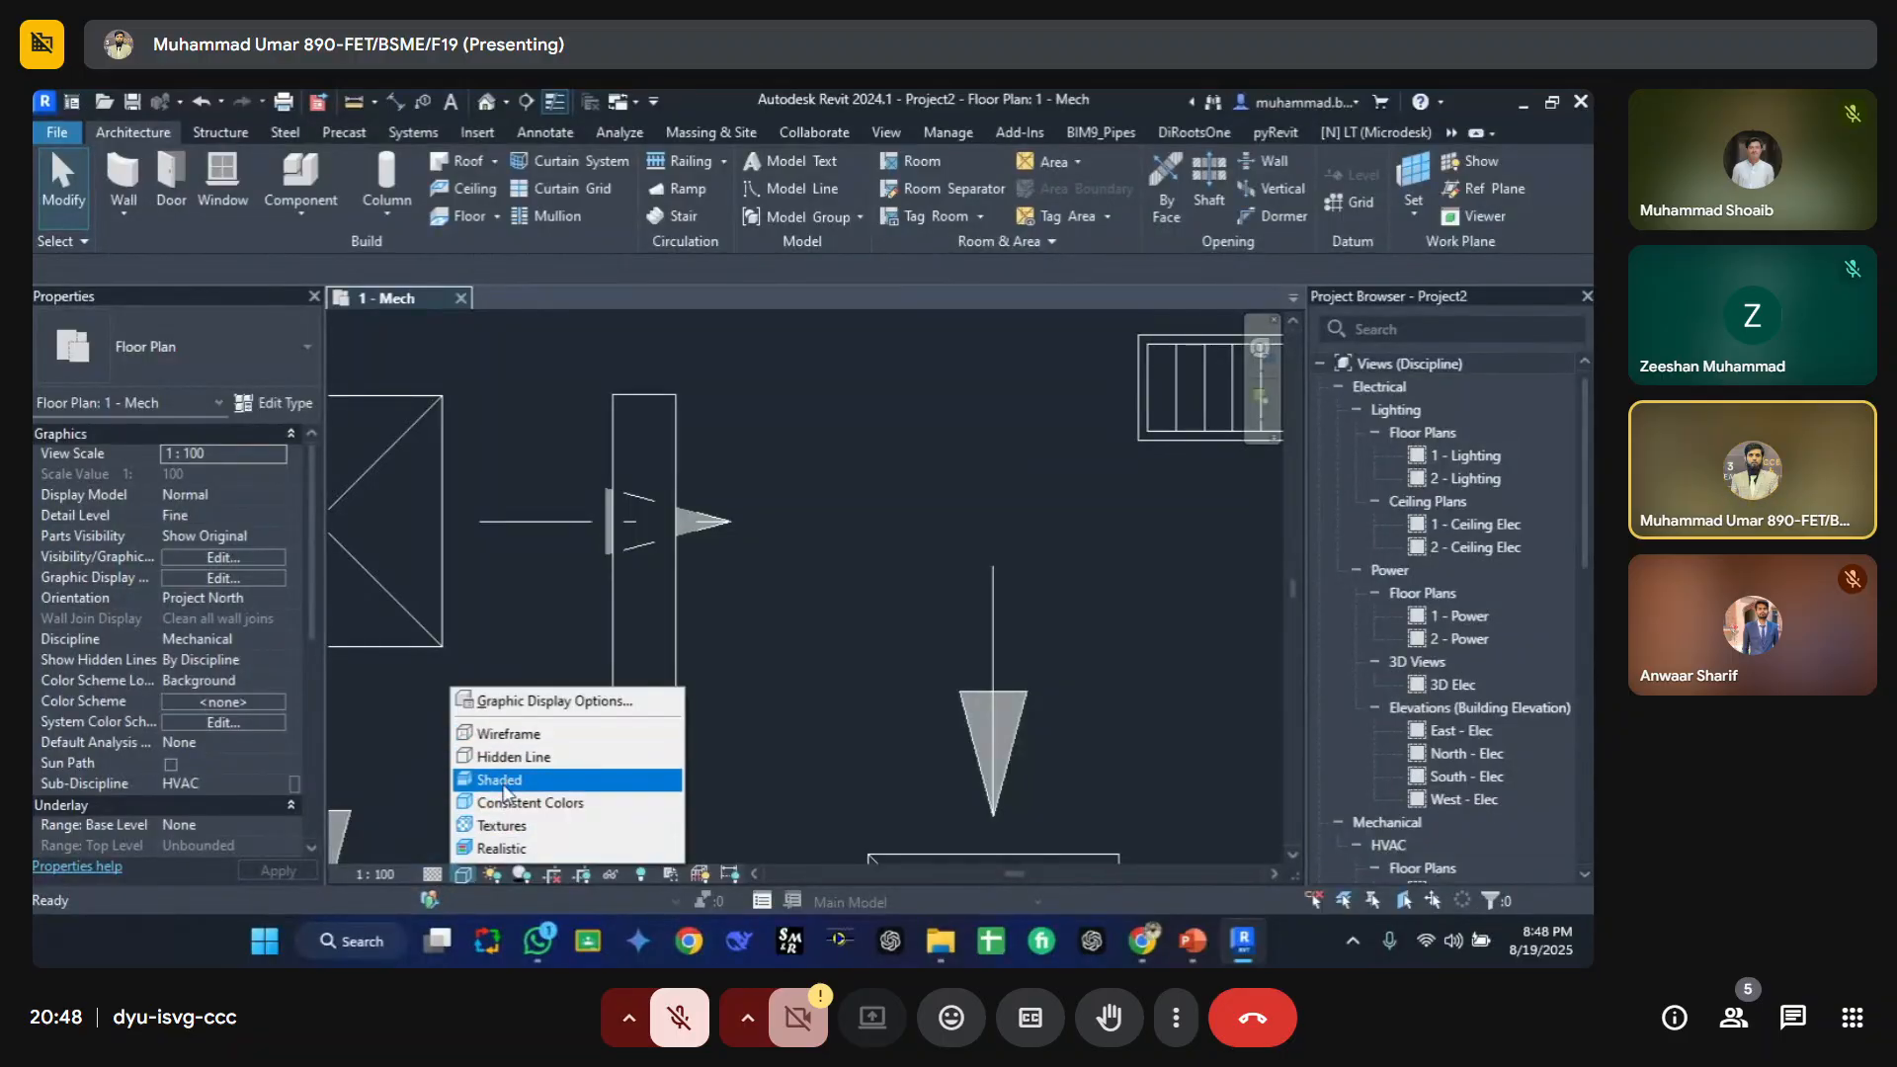
pyautogui.click(522, 777)
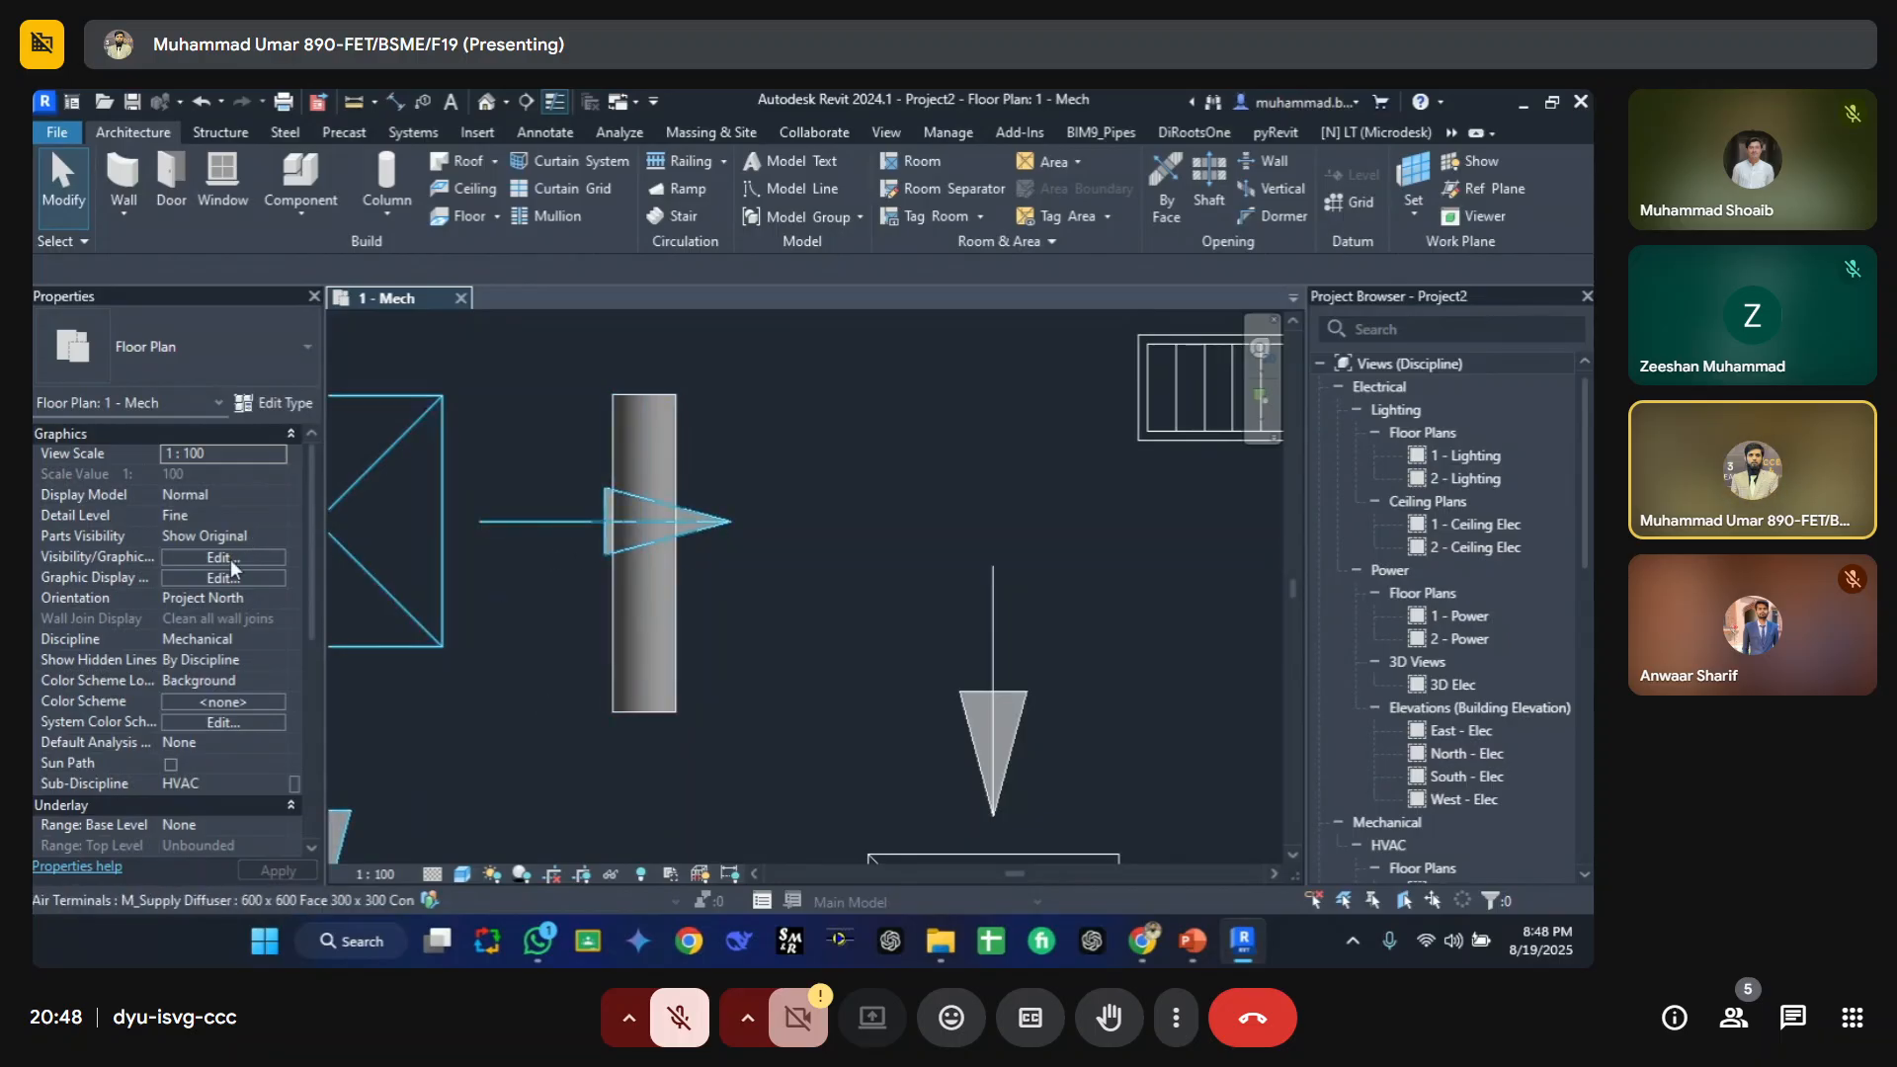
# Step: Set the view's Show Hidden Lines property to None
pyautogui.click(269, 655)
pyautogui.click(278, 659)
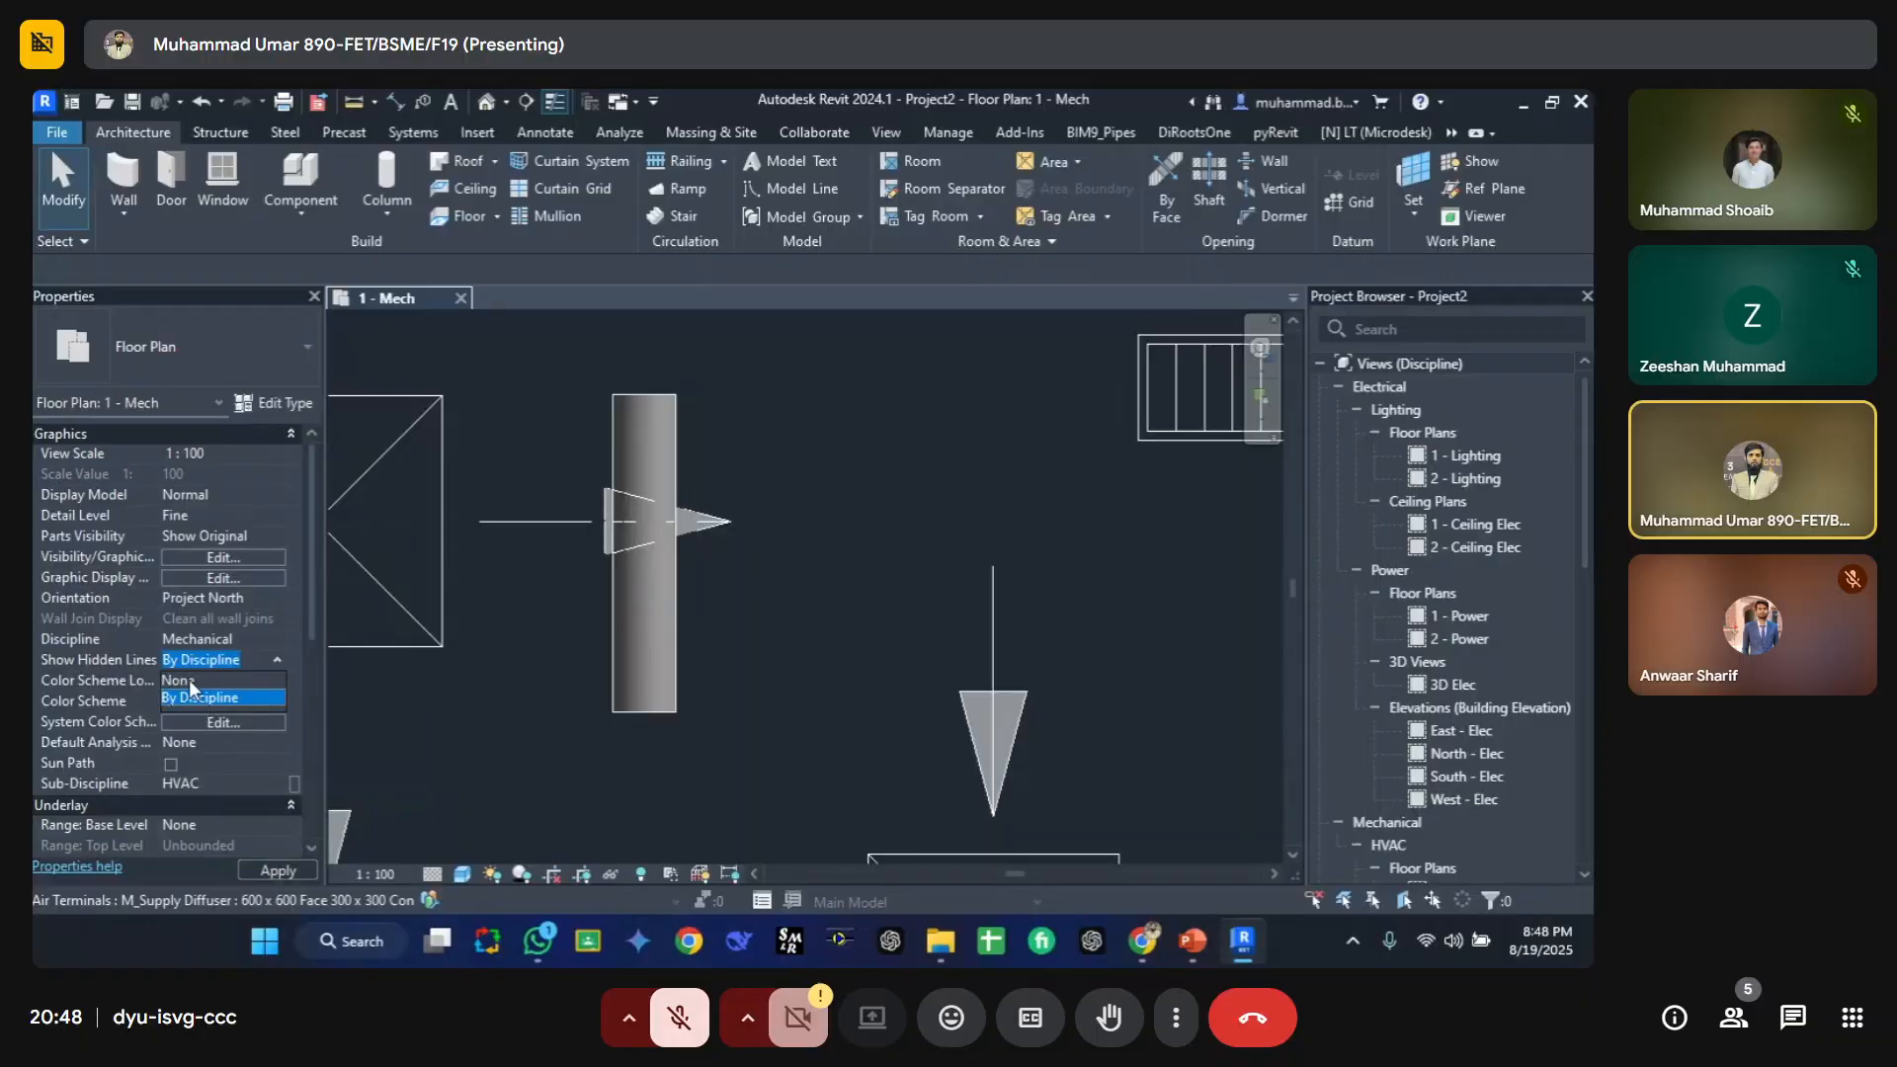
pyautogui.click(188, 680)
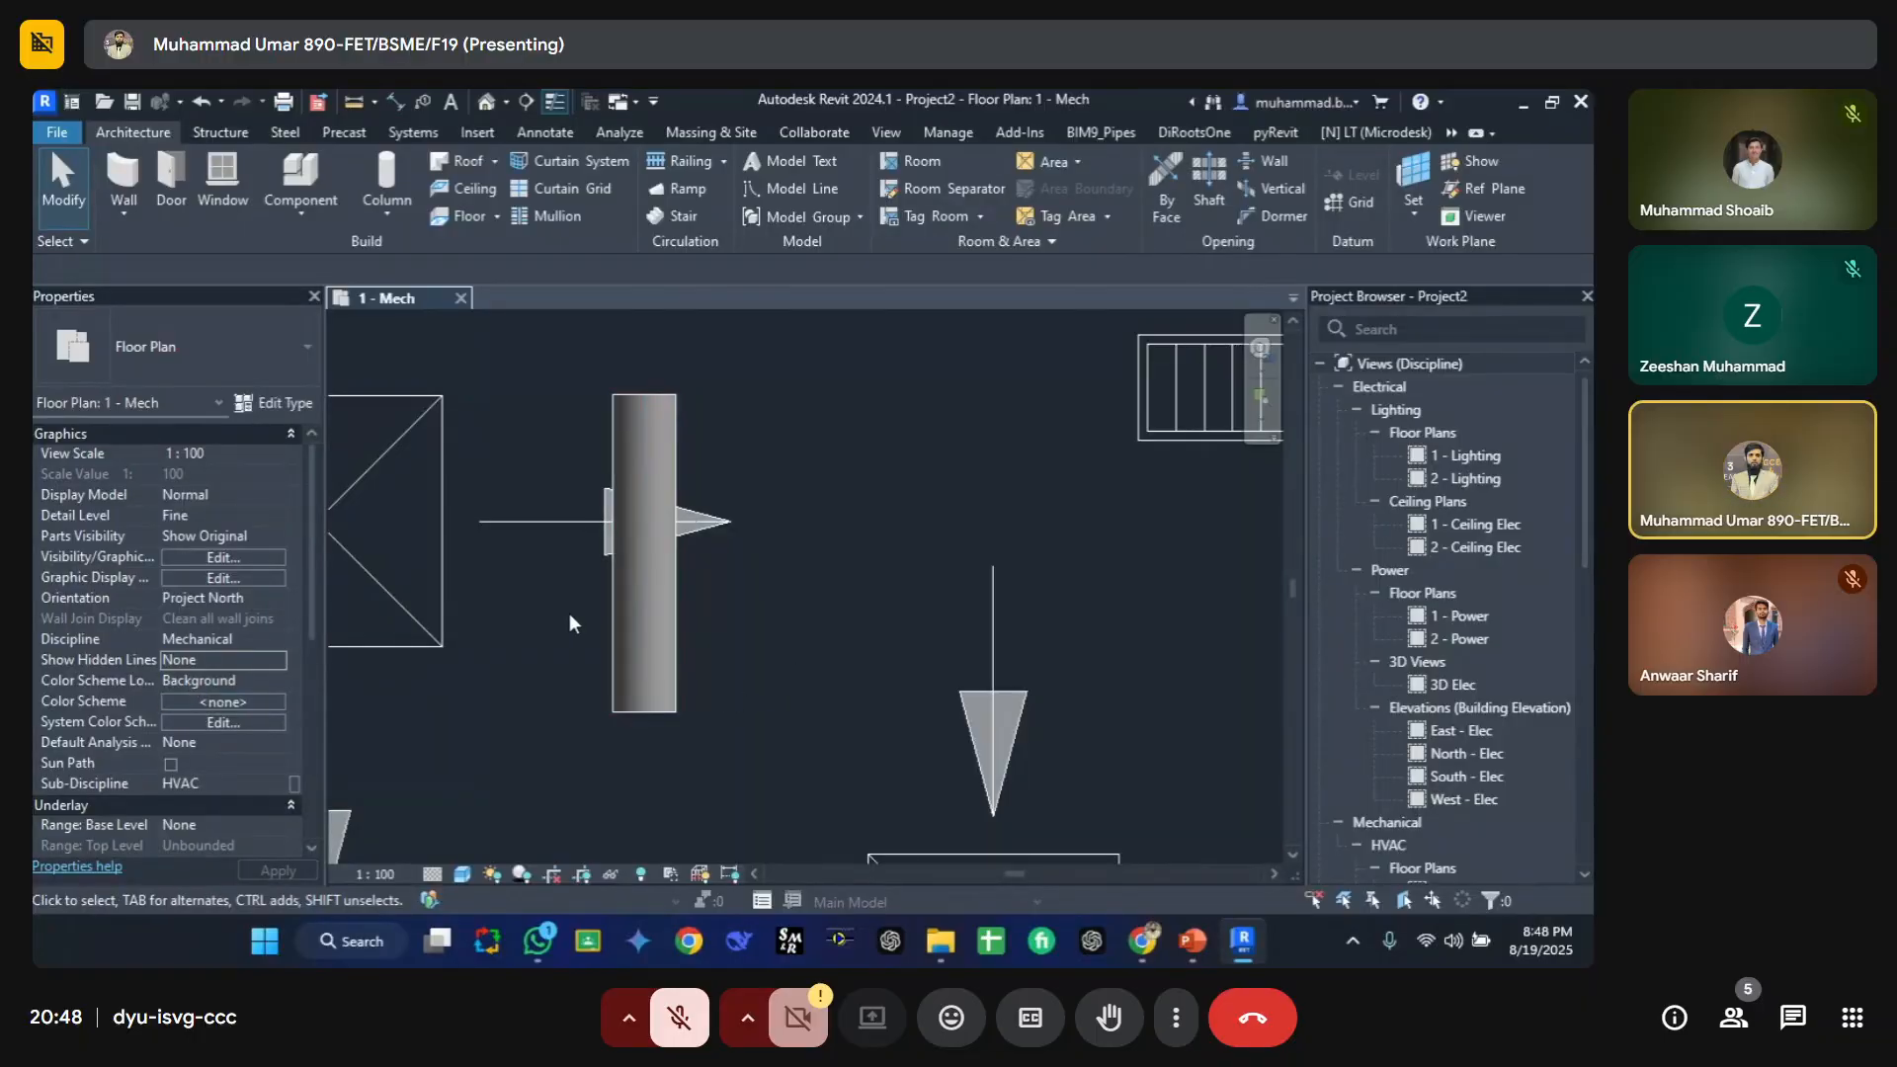
# Step: Set the supply diffuser's elevation from level to 1000 mm
pyautogui.click(442, 538)
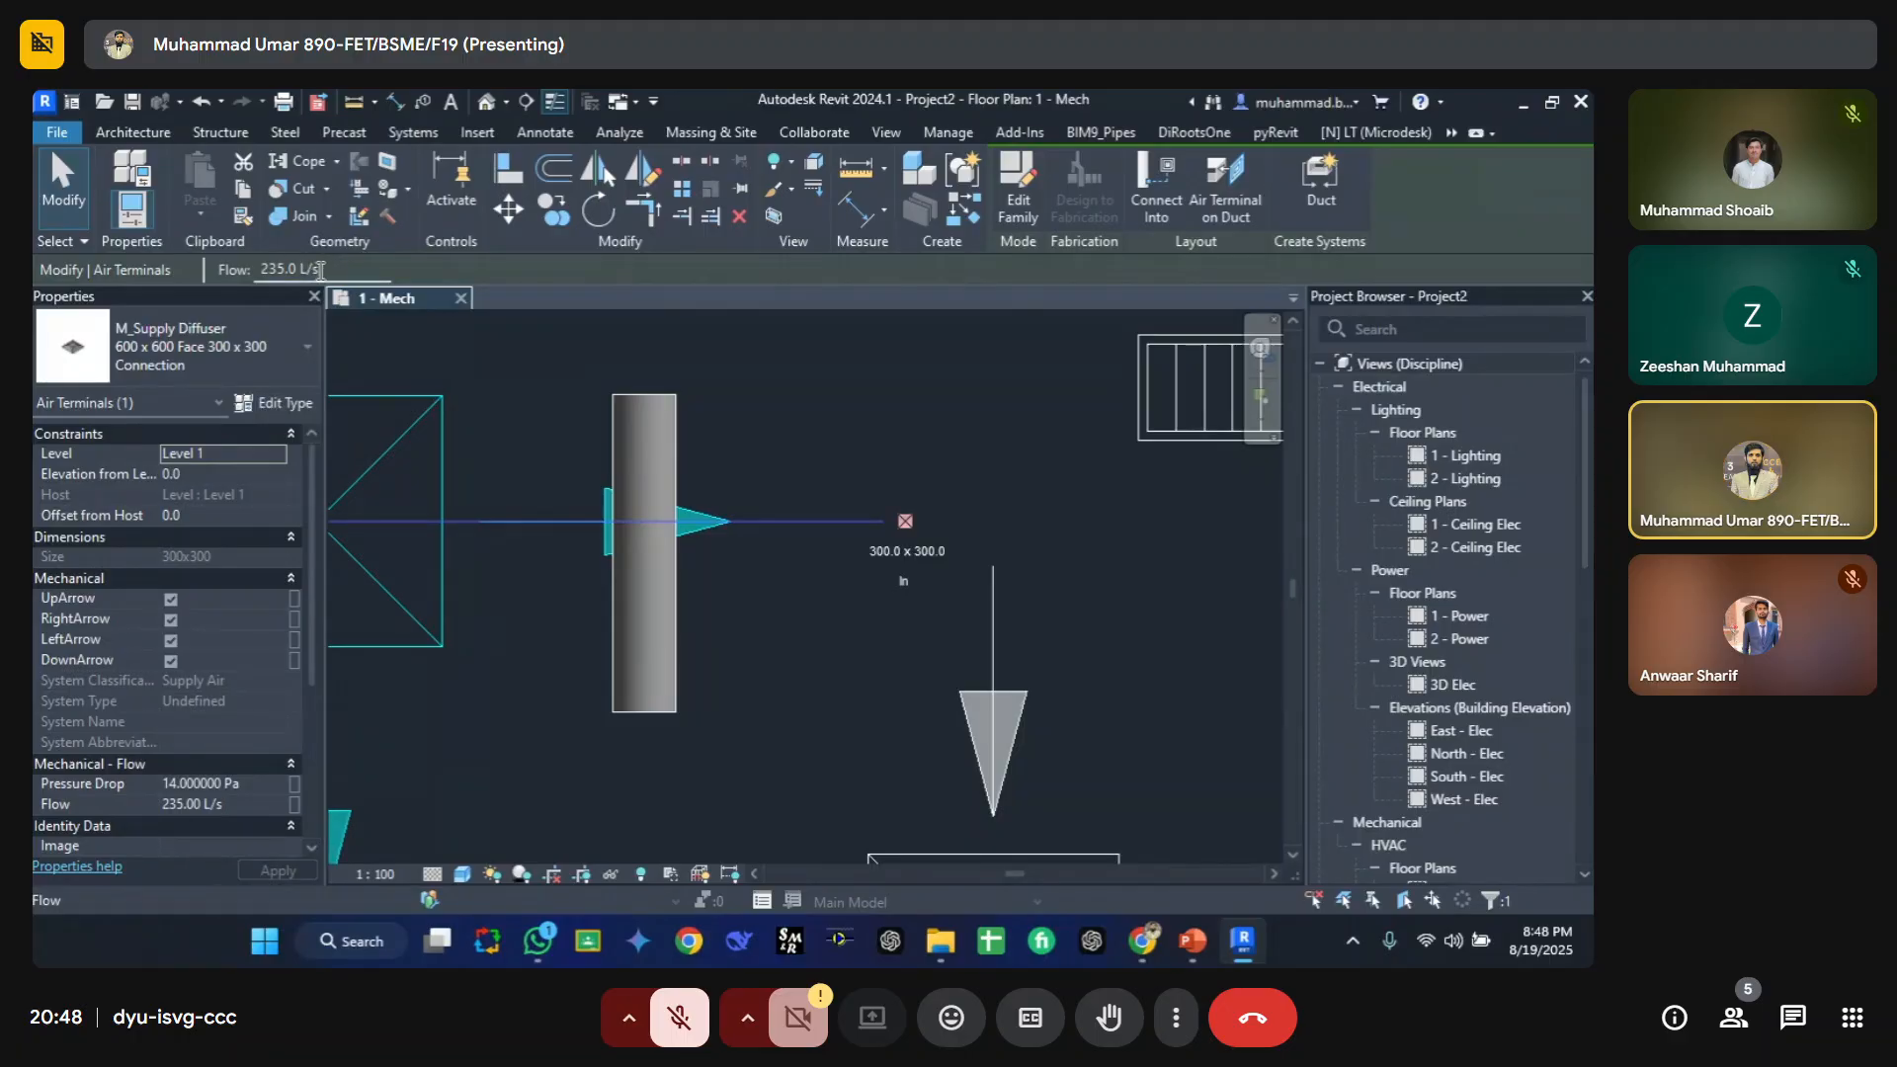
pyautogui.click(203, 477)
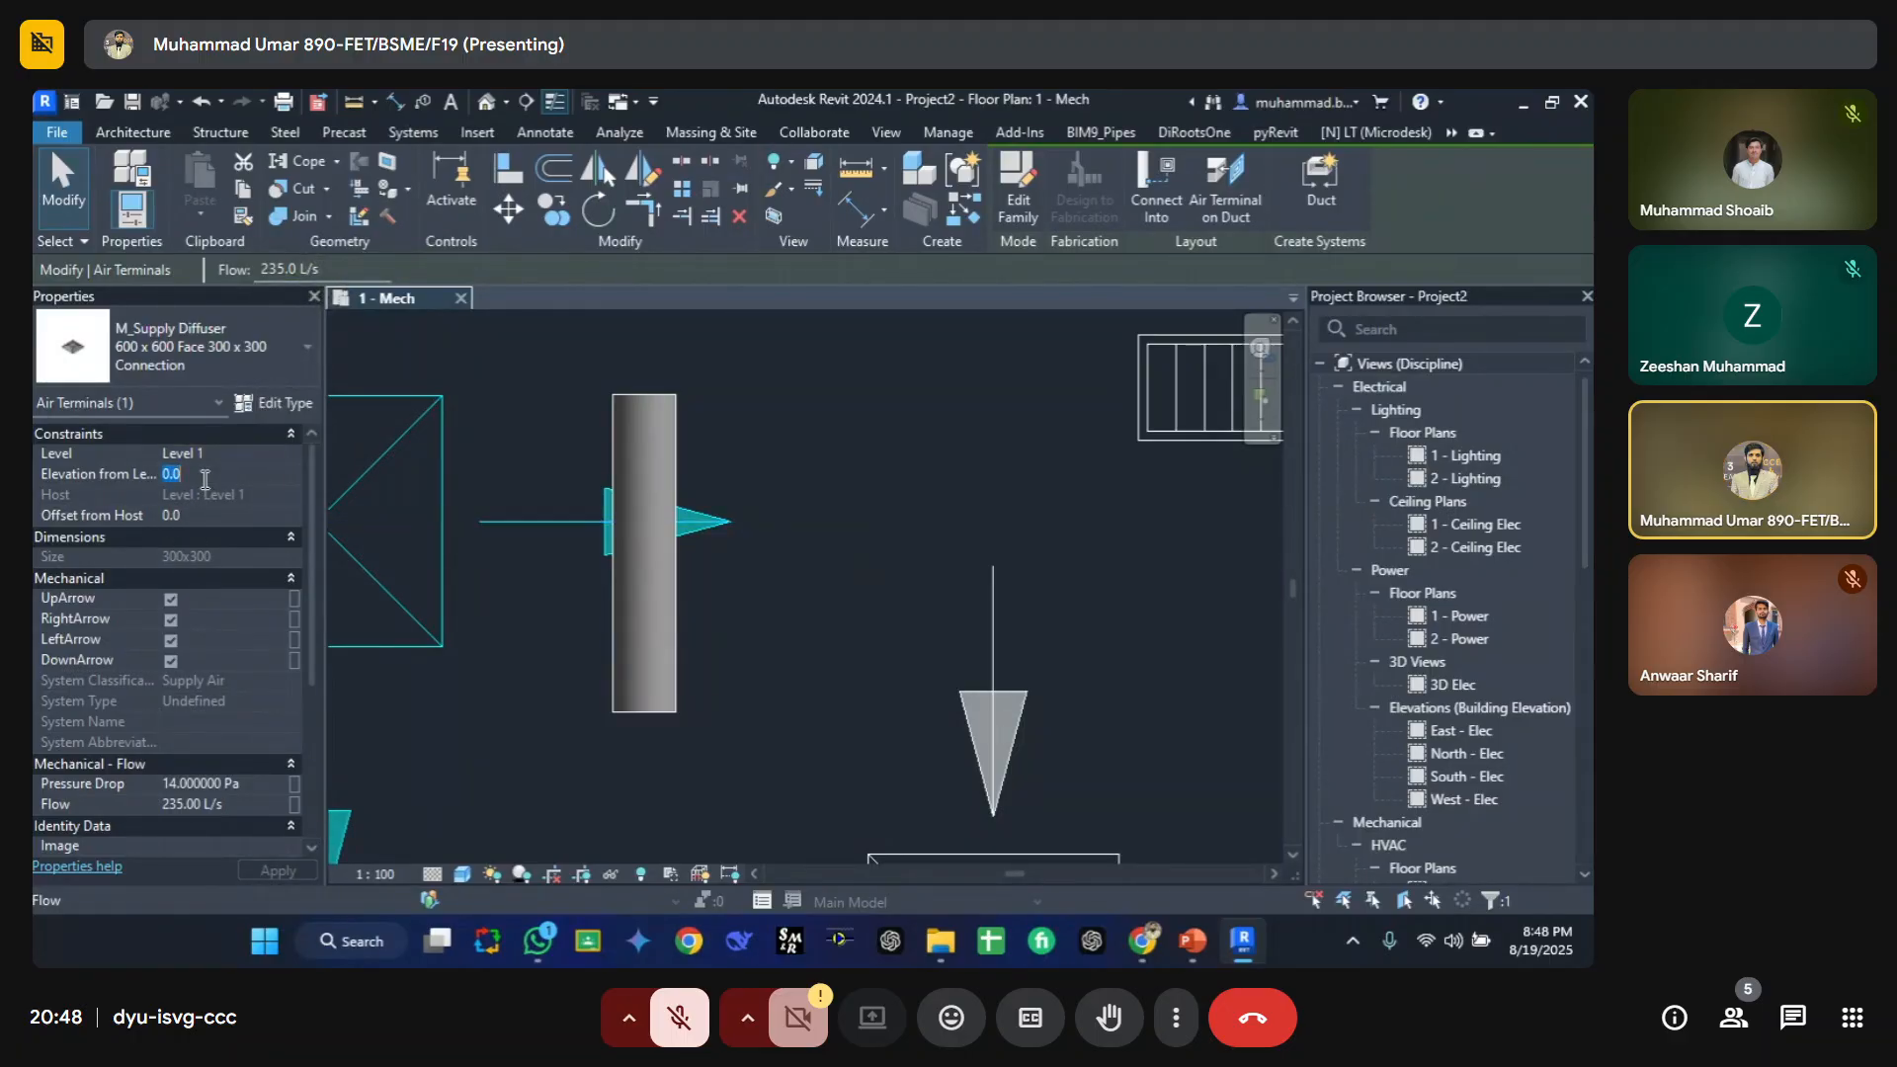
pyautogui.write('100')
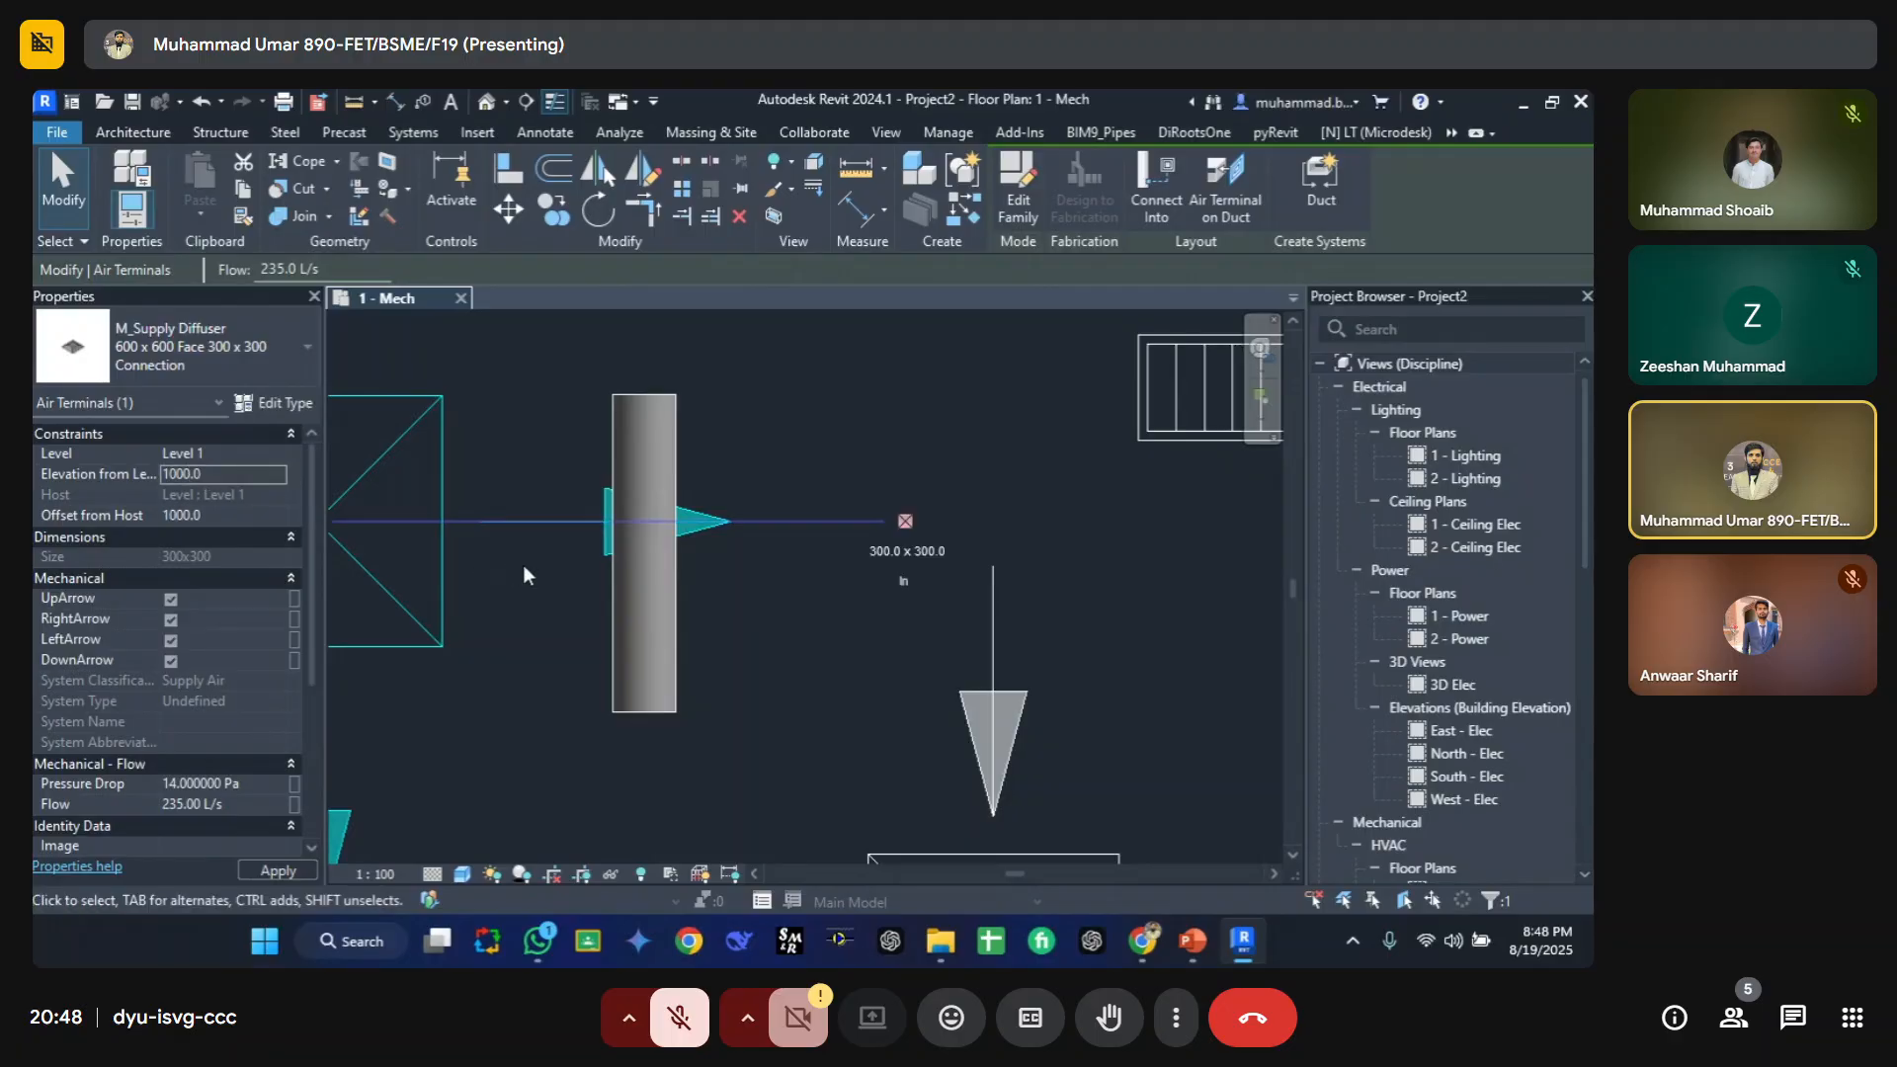
# Step: Set the pipe's middle elevation to 600 mm
pyautogui.click(667, 626)
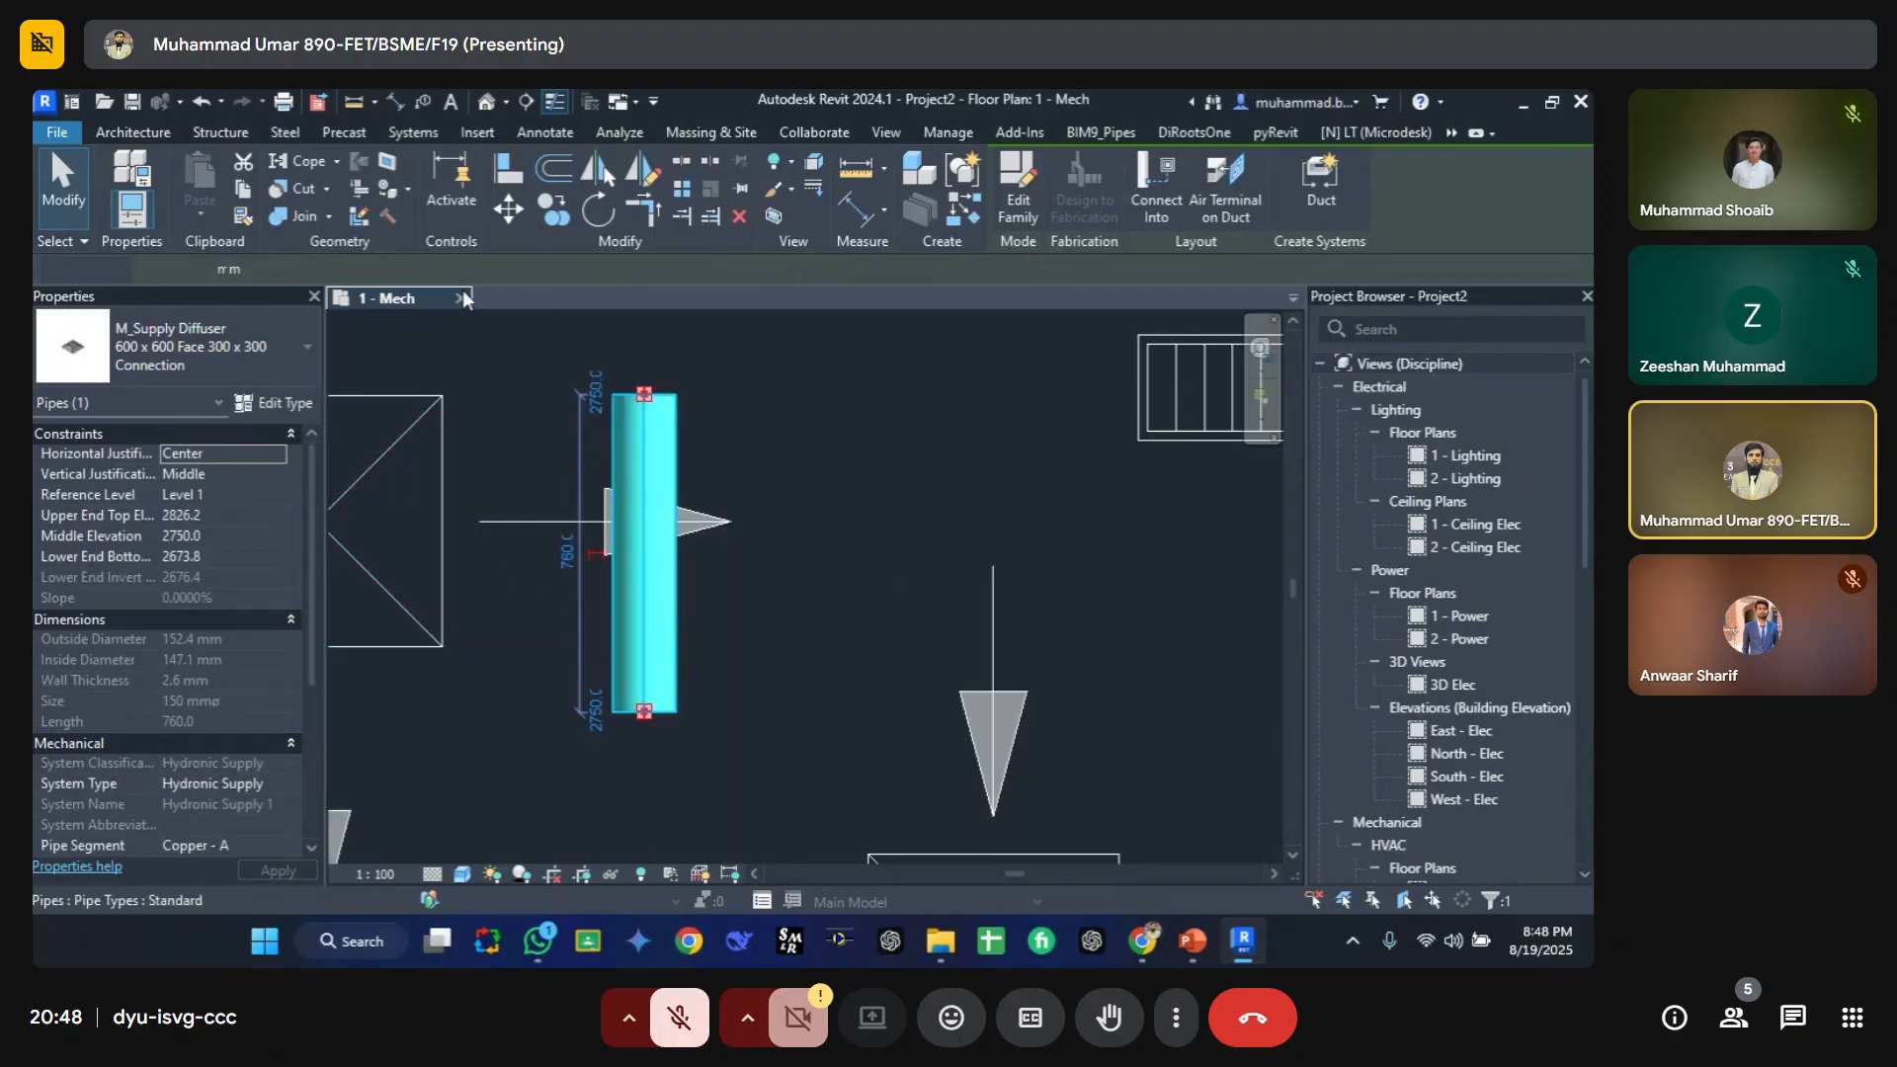
pyautogui.click(507, 268)
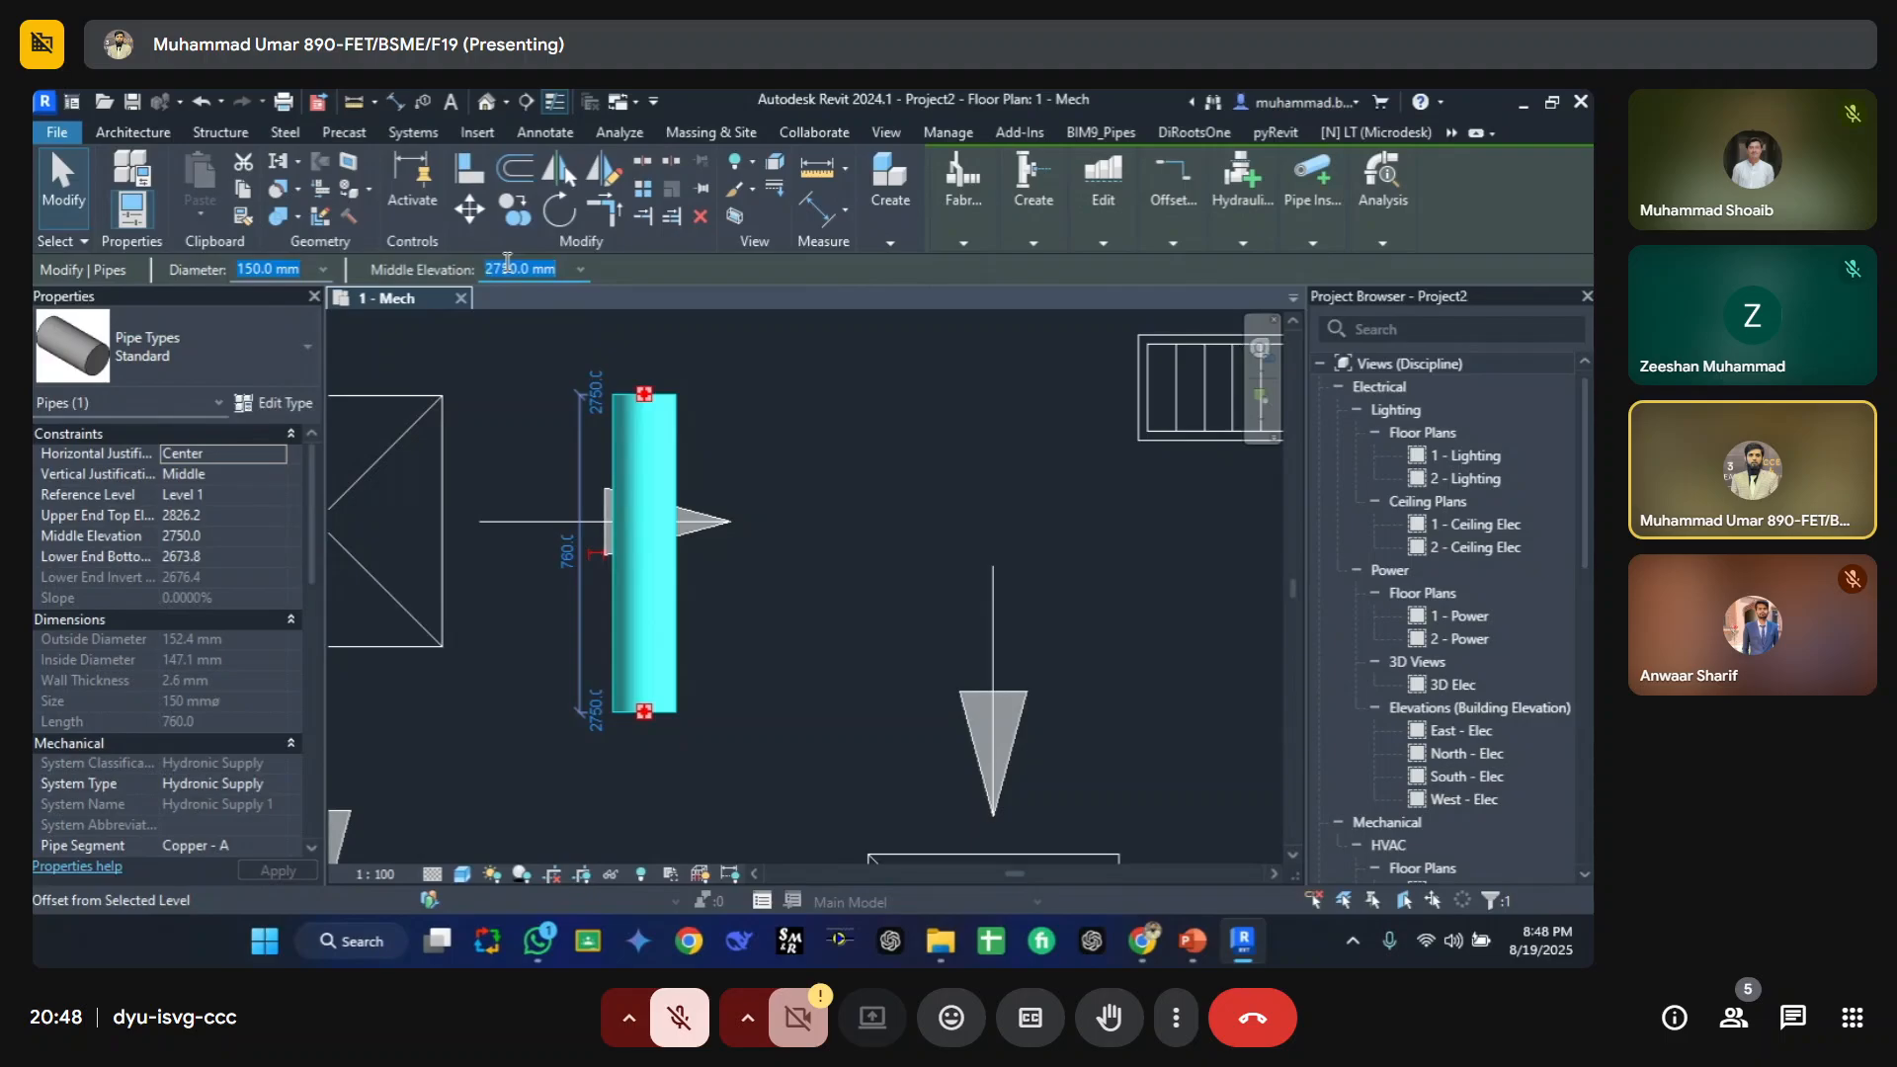
pyautogui.write('600')
pyautogui.press('Return')
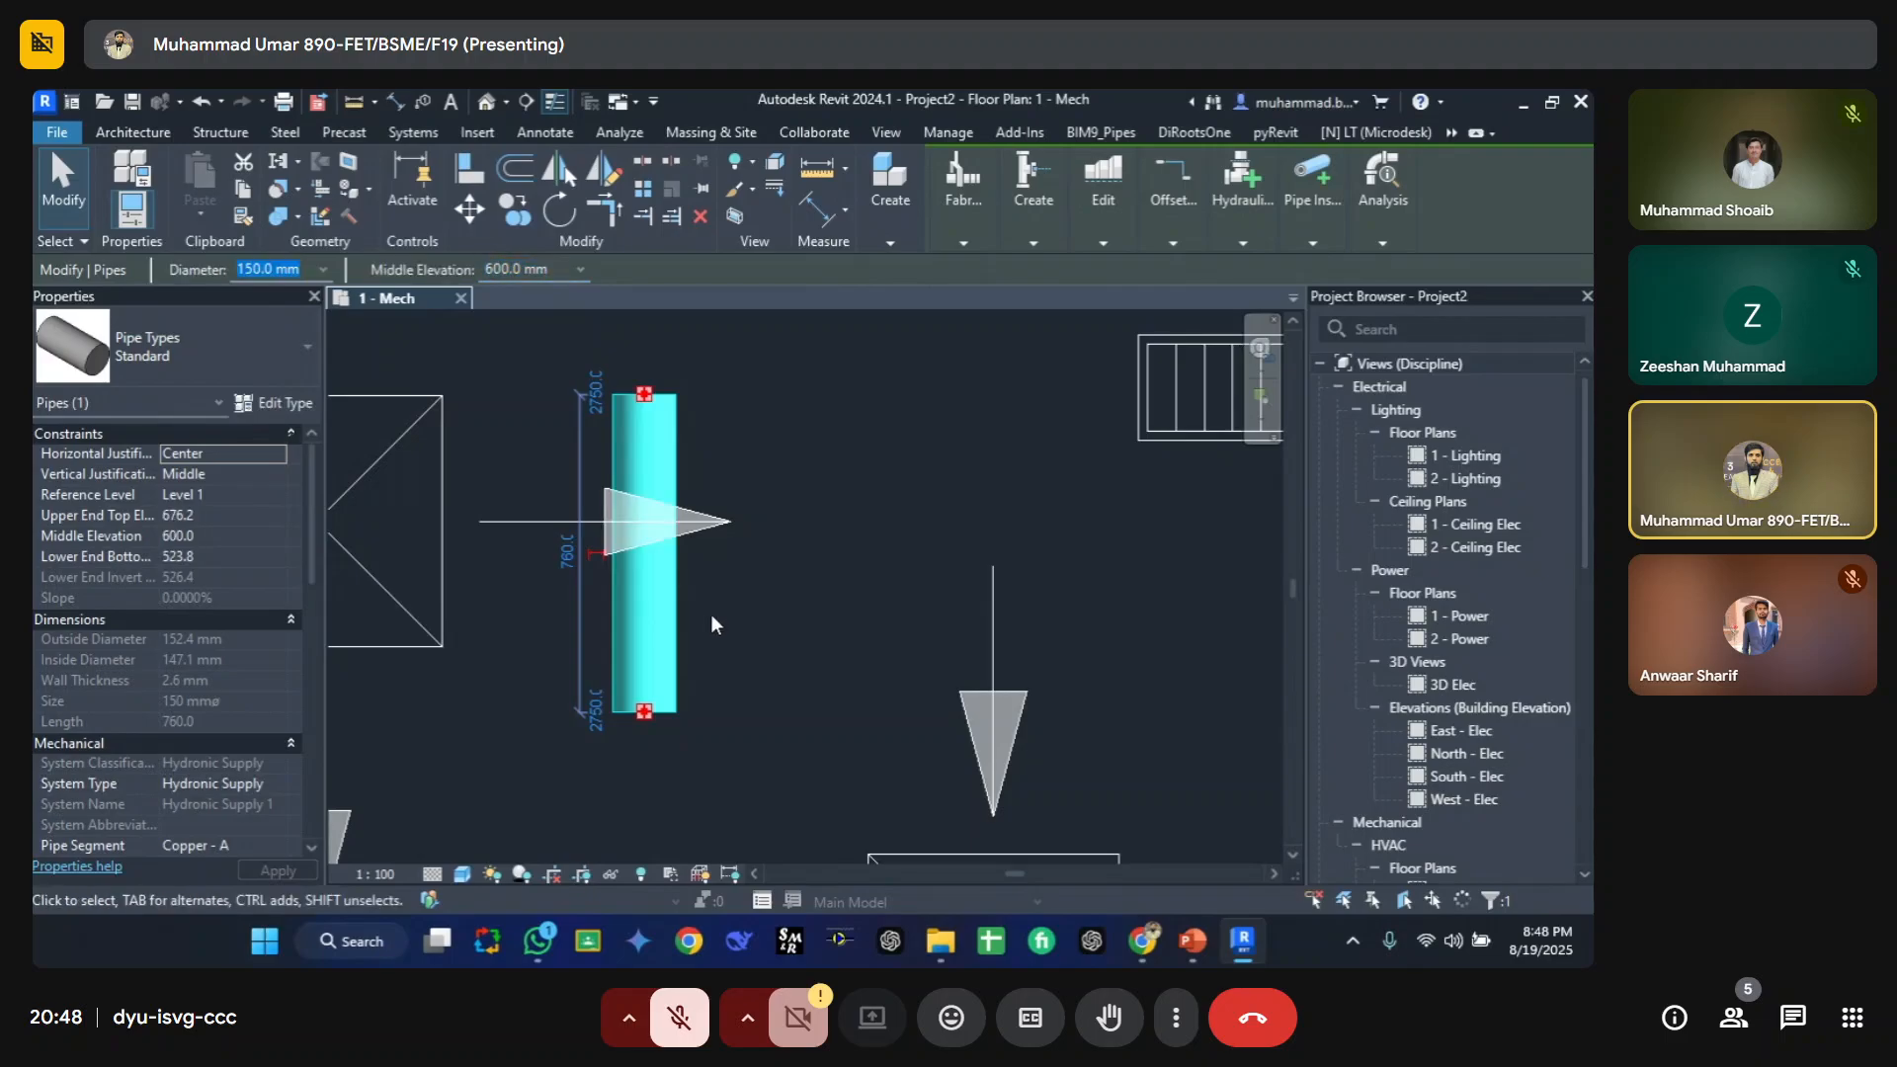
pyautogui.click(725, 720)
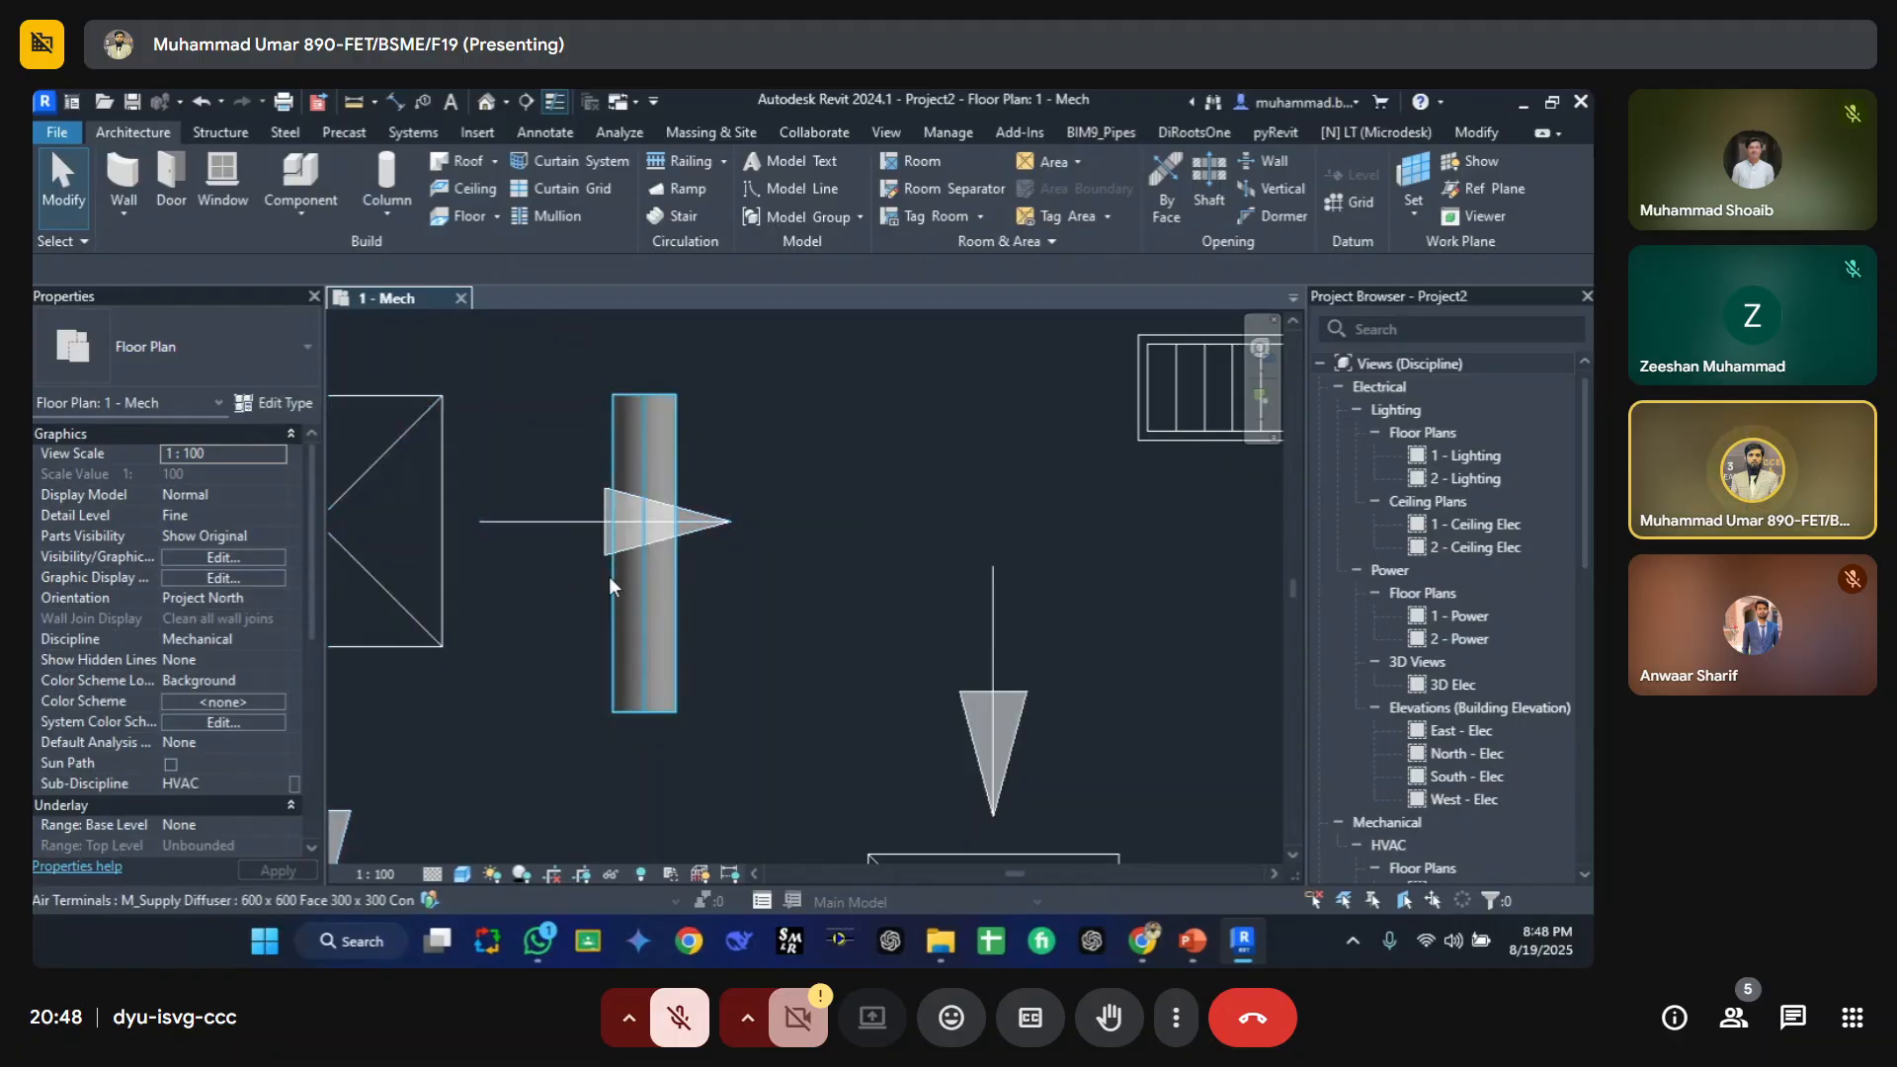
pyautogui.click(662, 435)
pyautogui.click(707, 617)
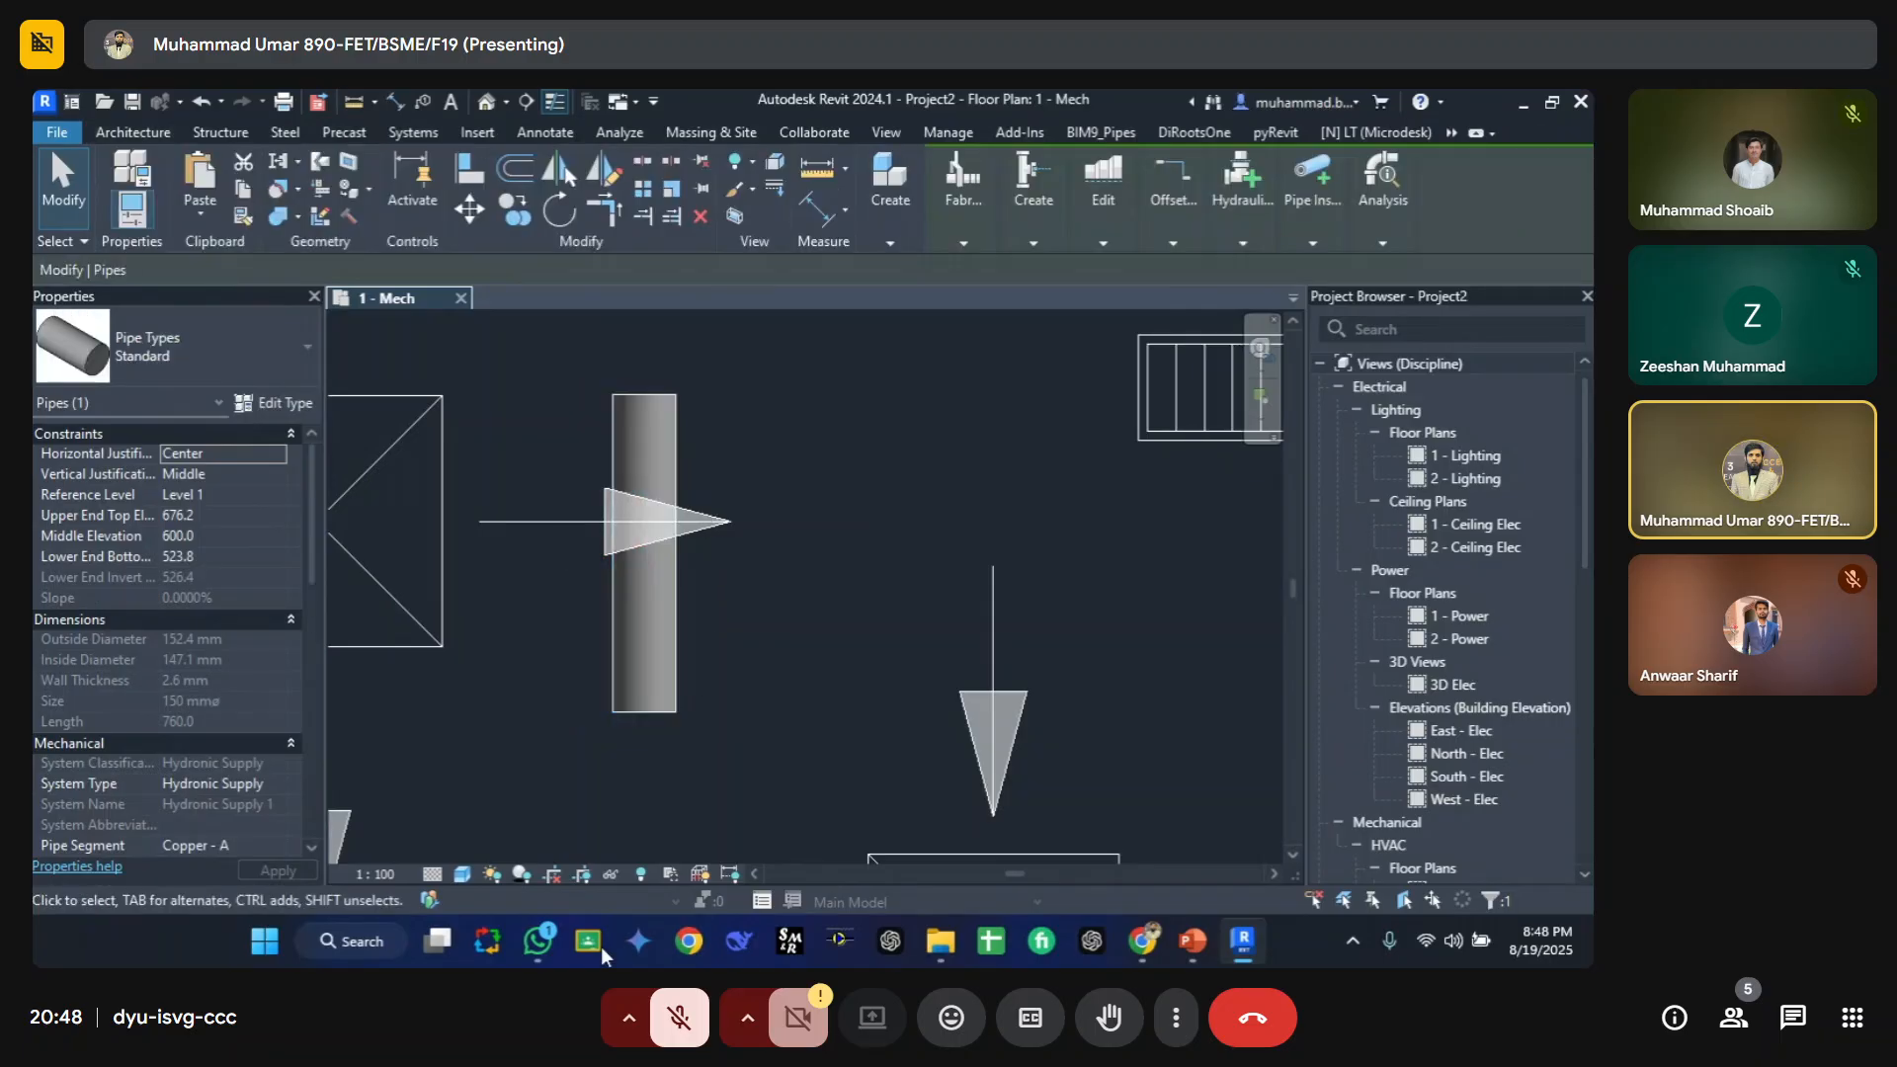
pyautogui.scroll(-5, 710, 543)
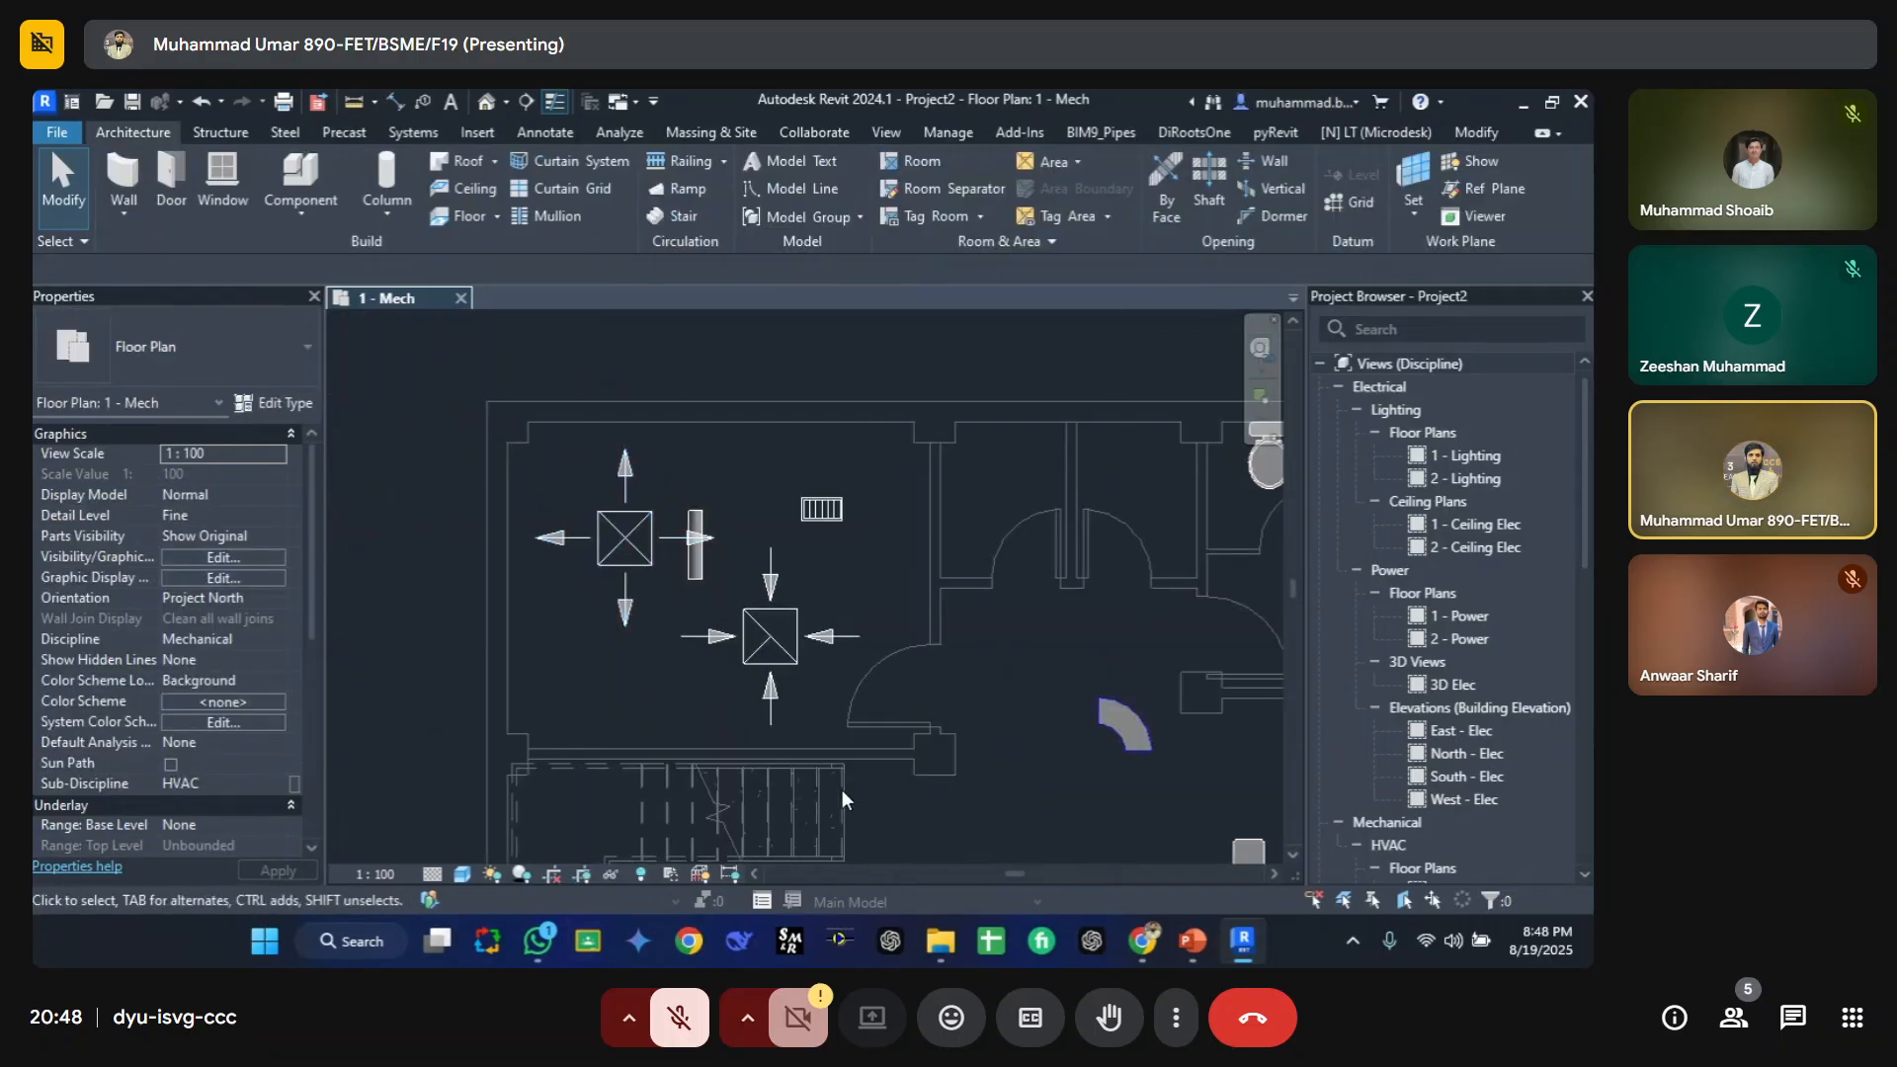
pyautogui.moveTo(773, 625); pyautogui.dragTo(714, 574, button='middle')
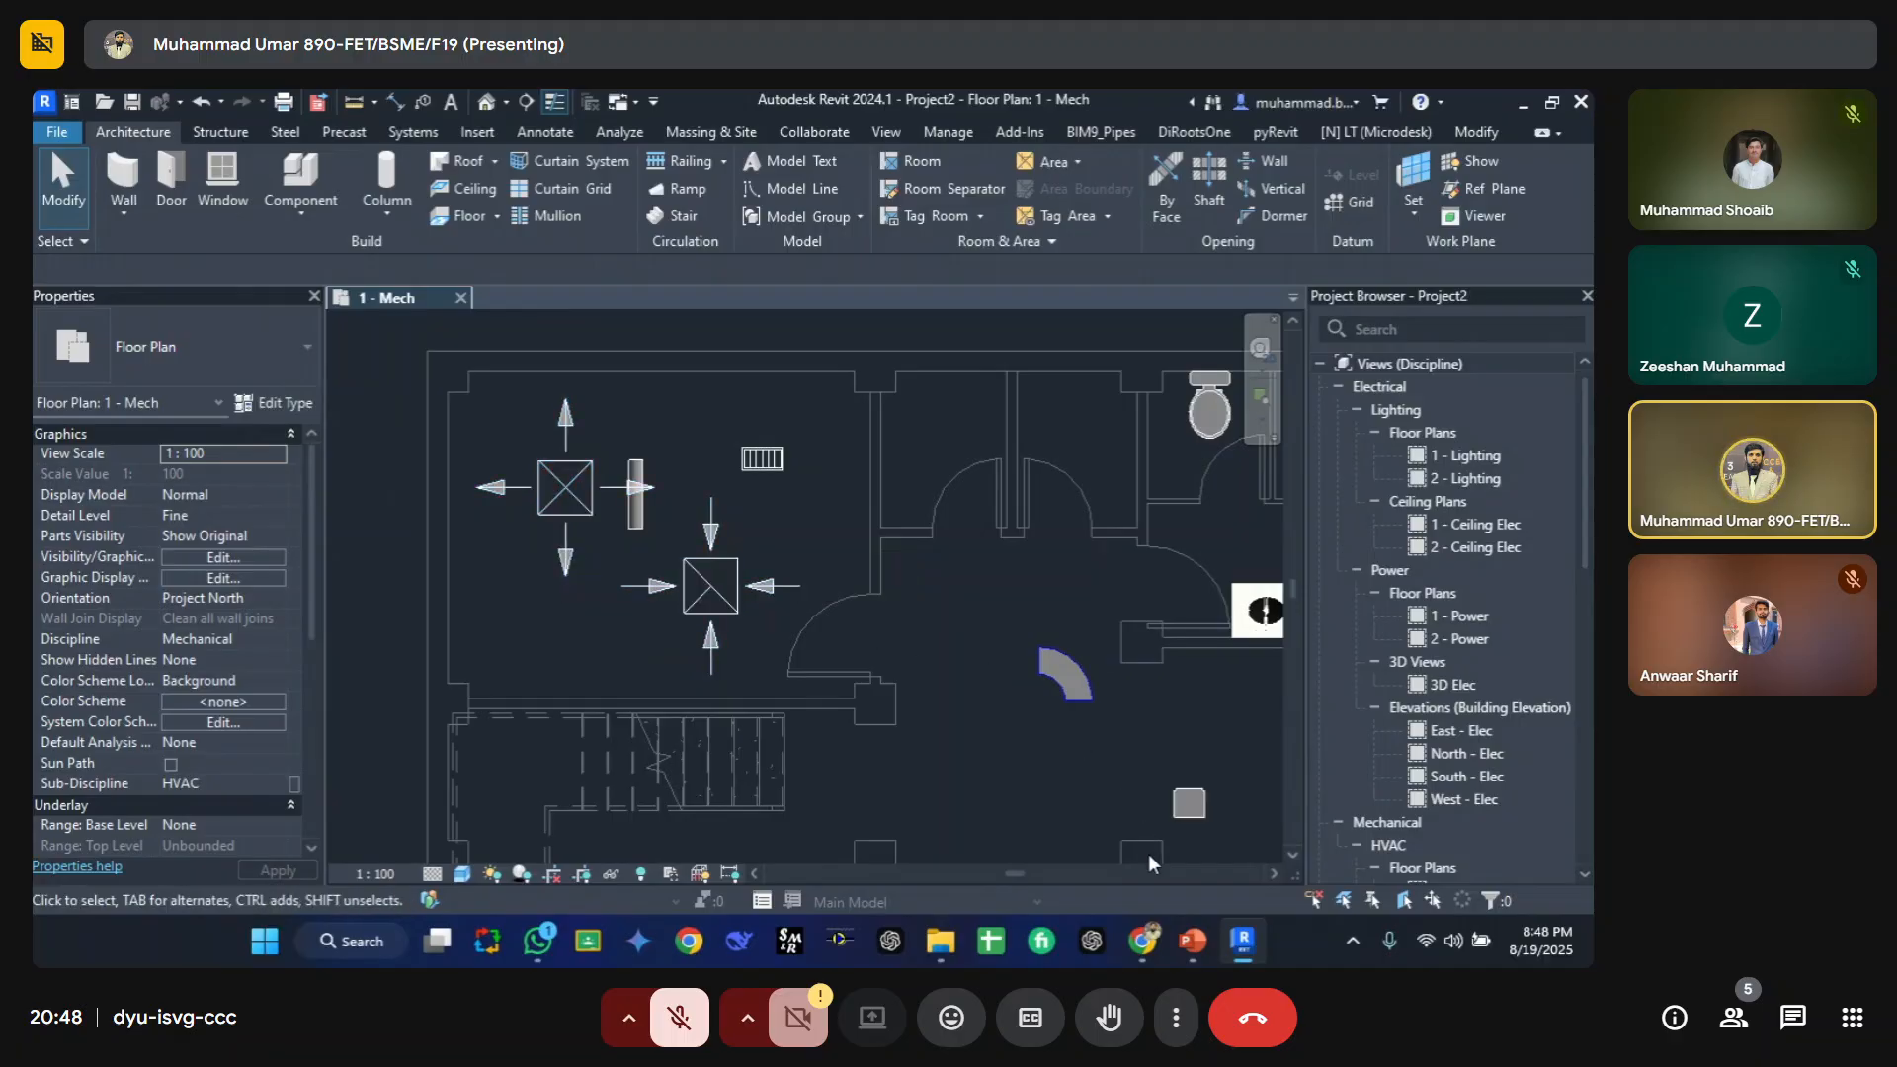
pyautogui.moveTo(1265, 961)
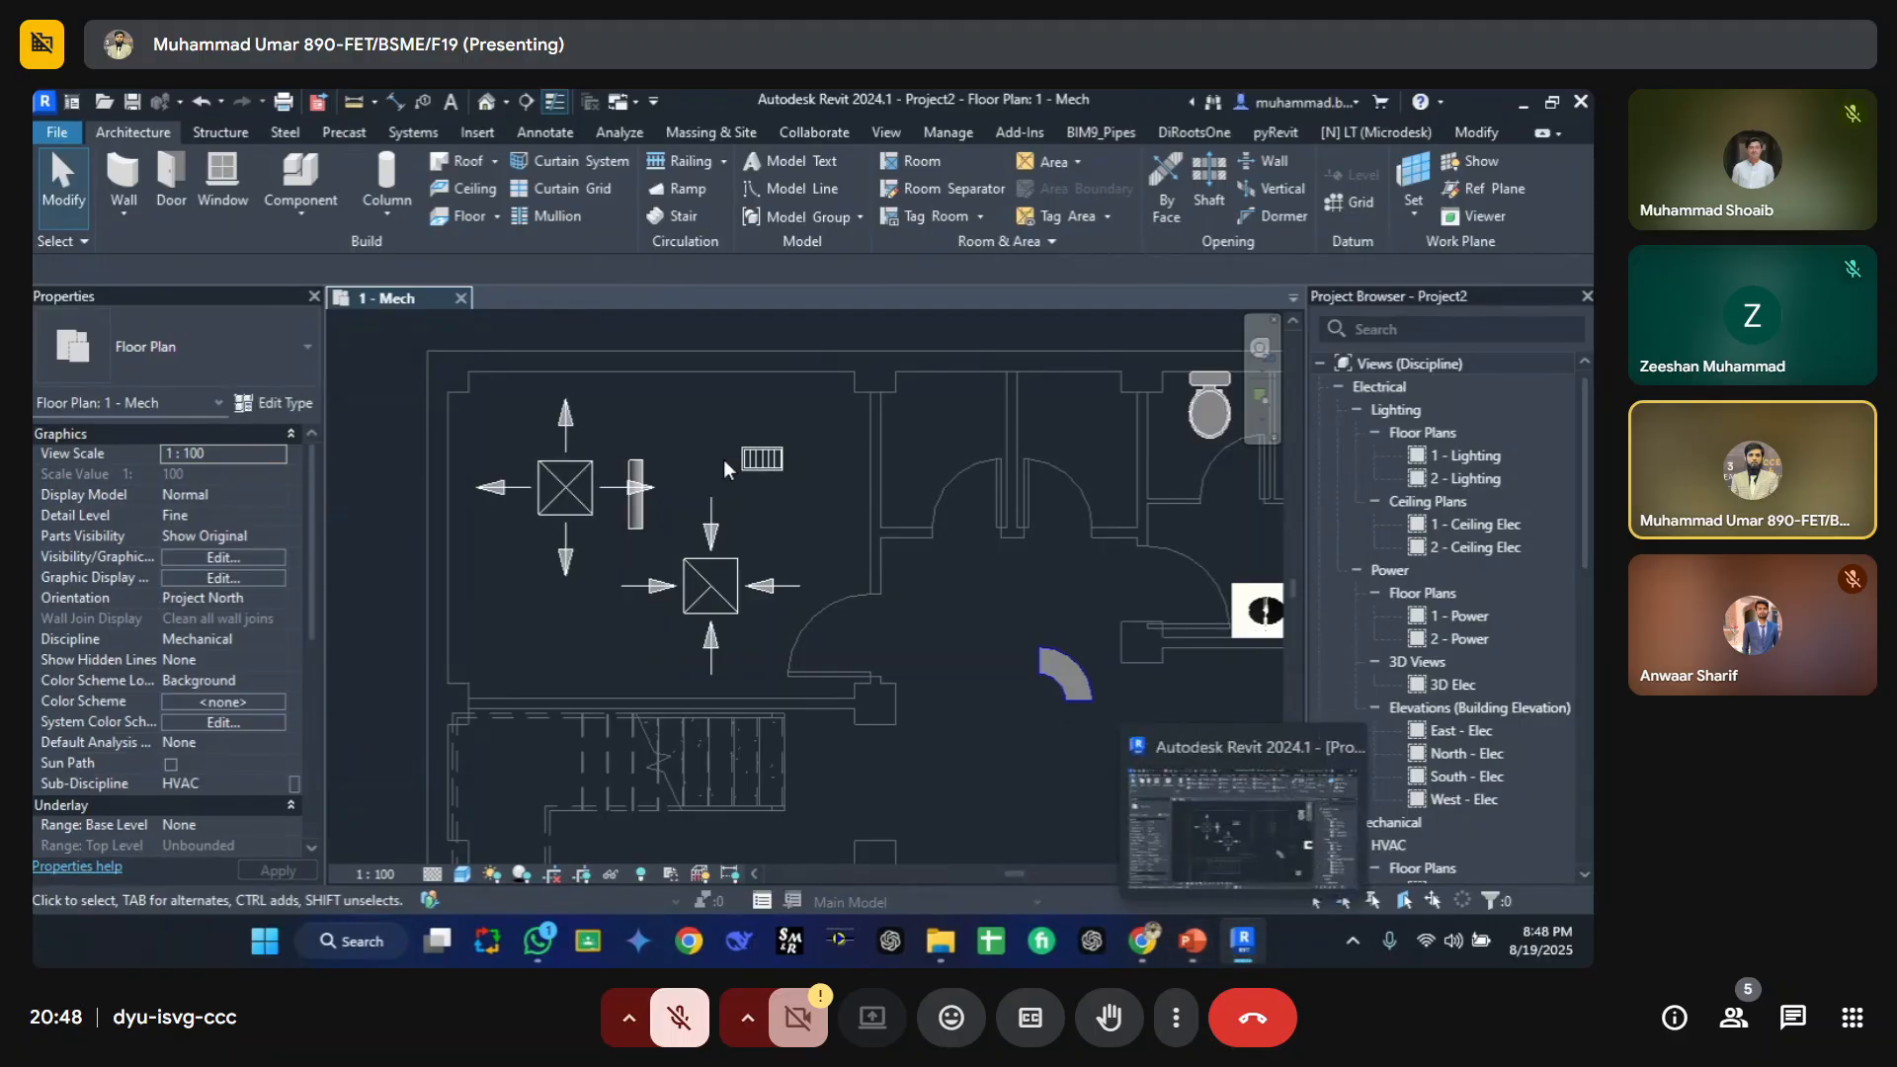
# Step: Review the model categories listed in the view's visibility/graphic overrides without changing them
pyautogui.press('v')
pyautogui.press('v')
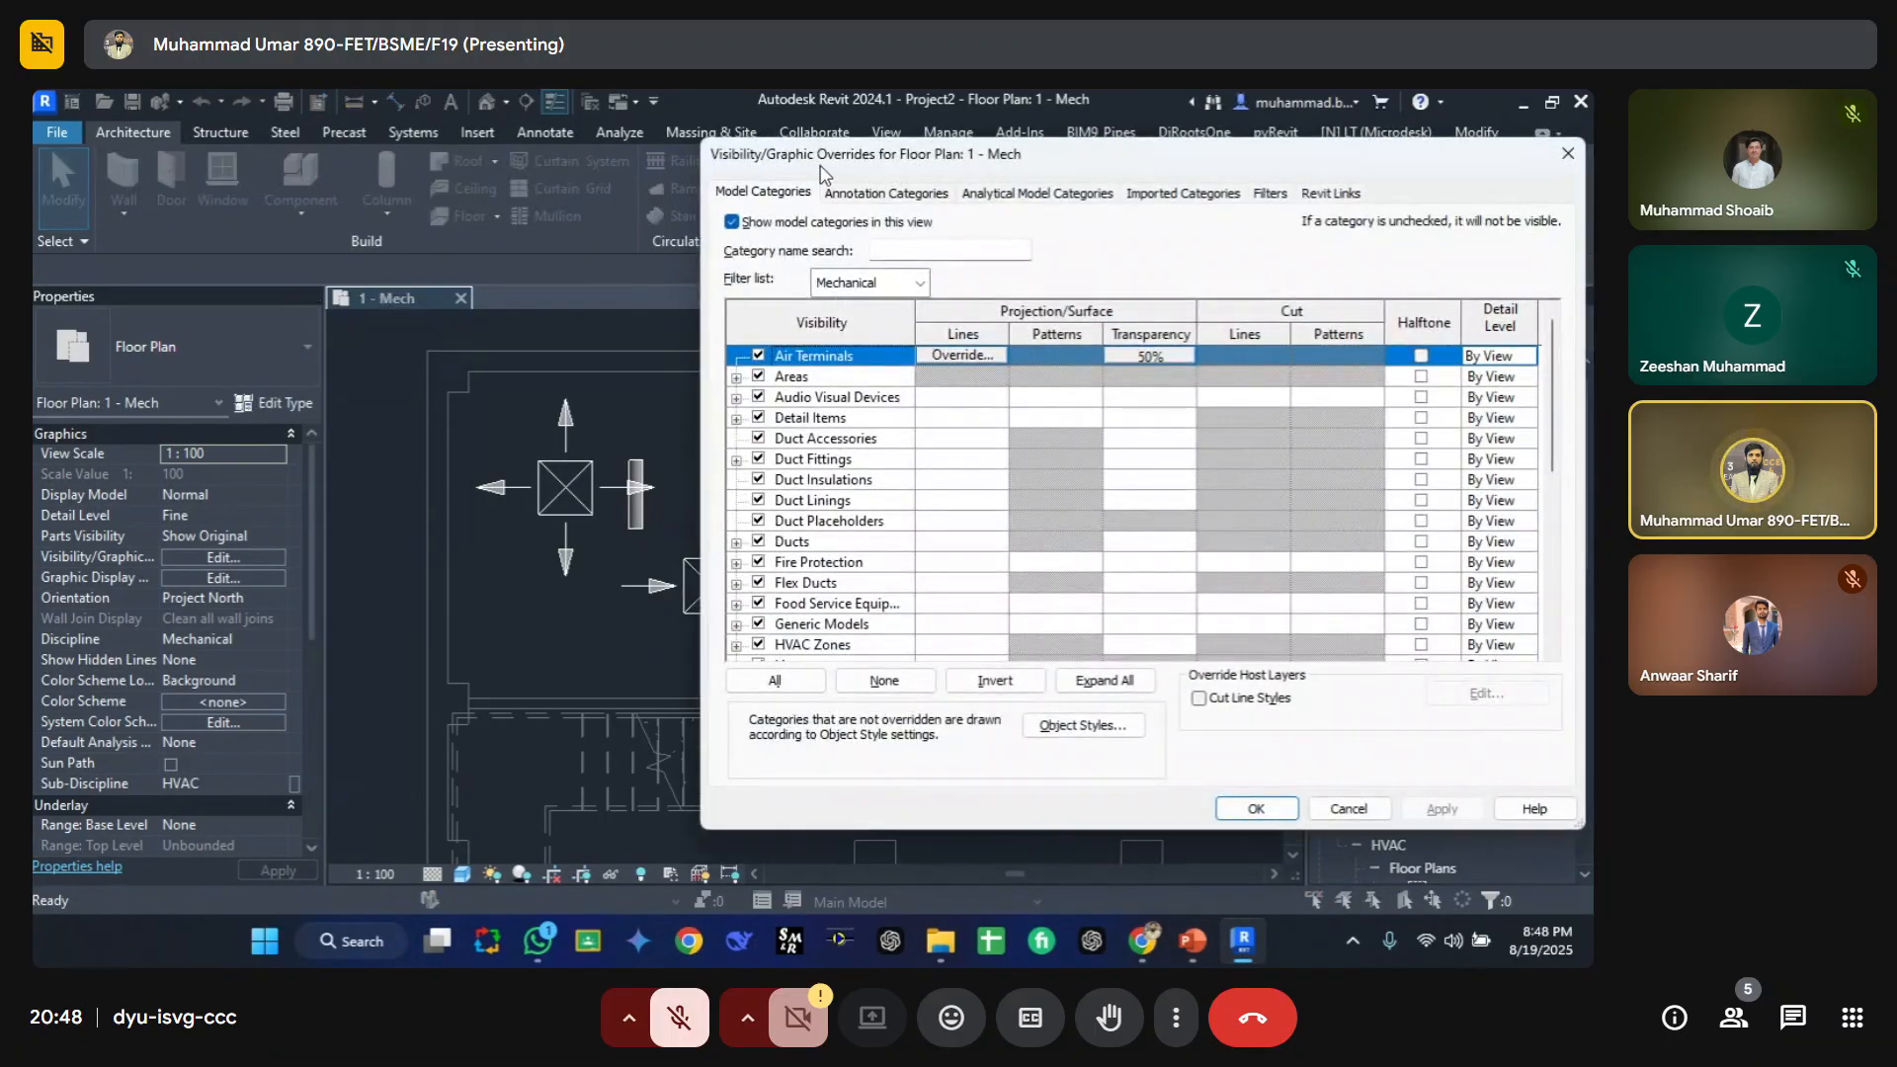
pyautogui.moveTo(827, 172); pyautogui.dragTo(522, 118)
pyautogui.scroll(-6, 455, 463)
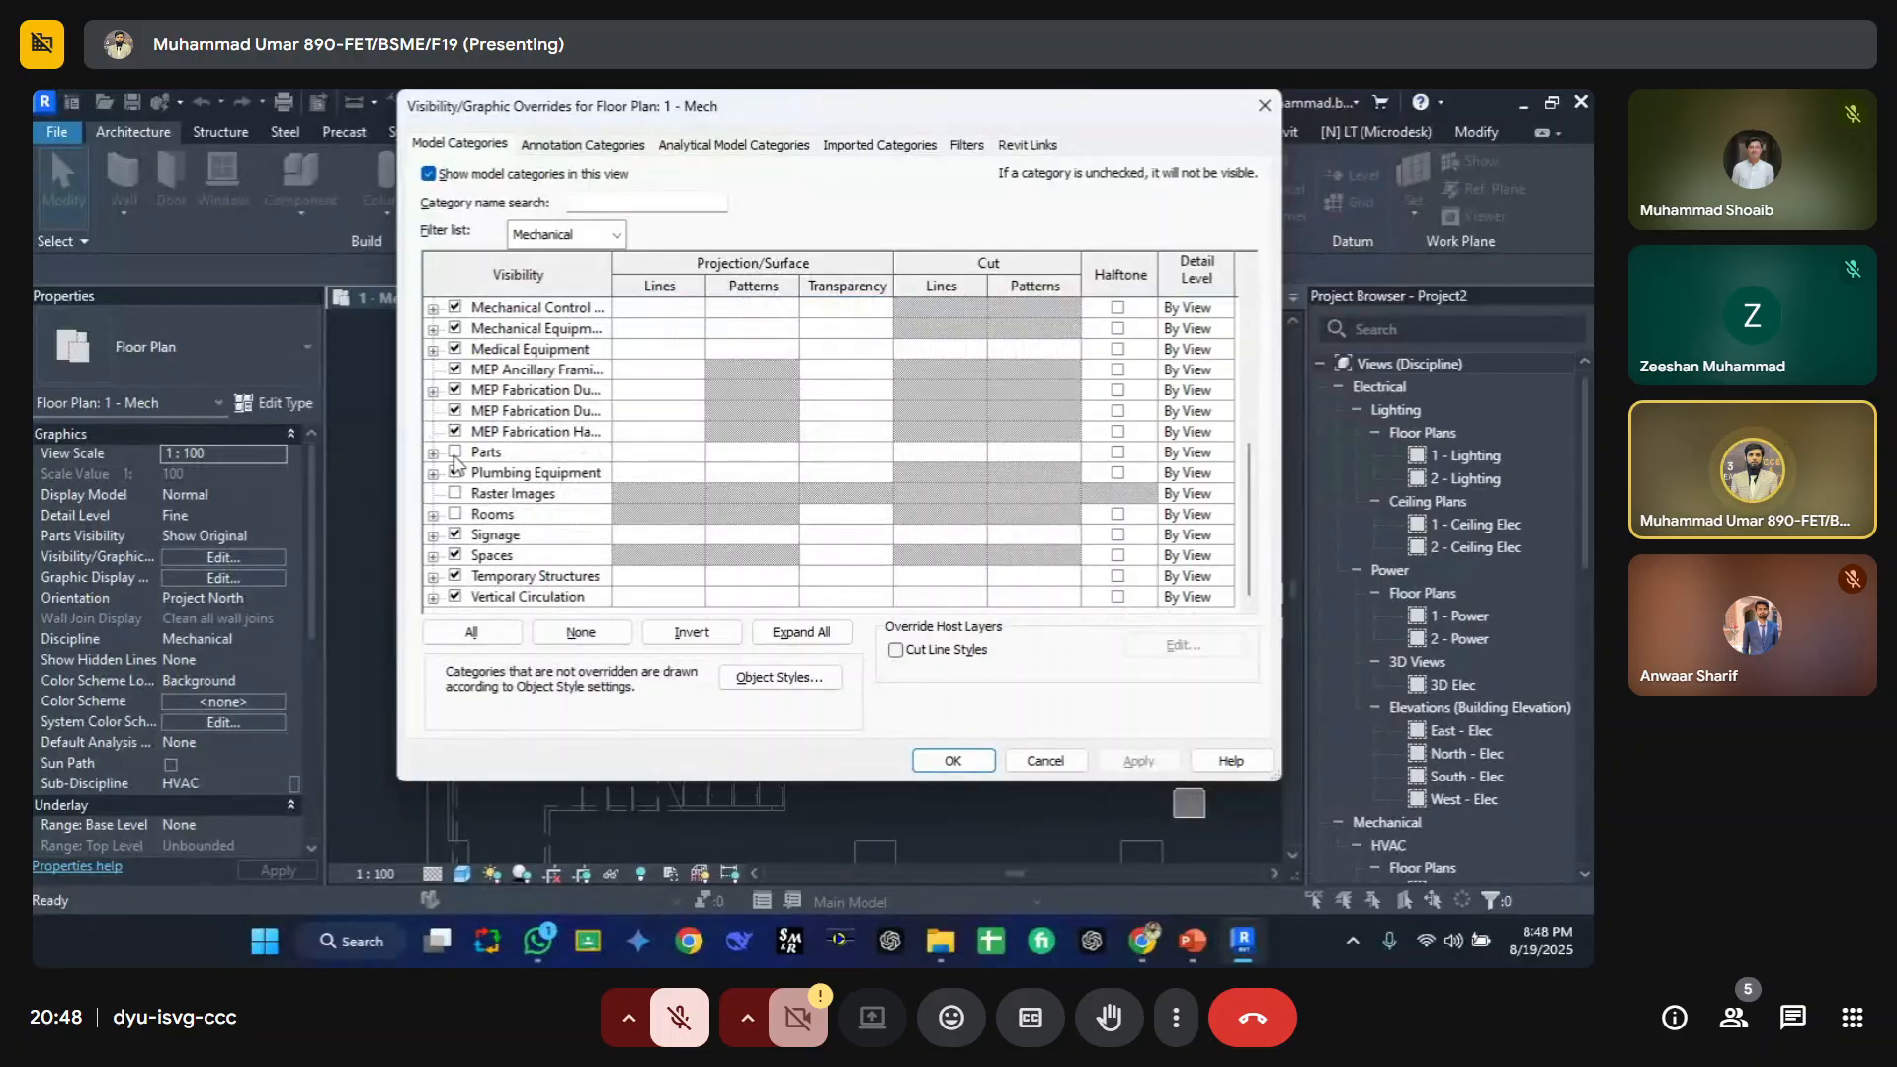
pyautogui.press('Escape')
# Step: Expand the Revit Links branch of the project browser to show the linked Retail Store model
pyautogui.scroll(-3, 880, 617)
pyautogui.moveTo(879, 617); pyautogui.dragTo(634, 549, button='middle')
pyautogui.scroll(-10, 1367, 526)
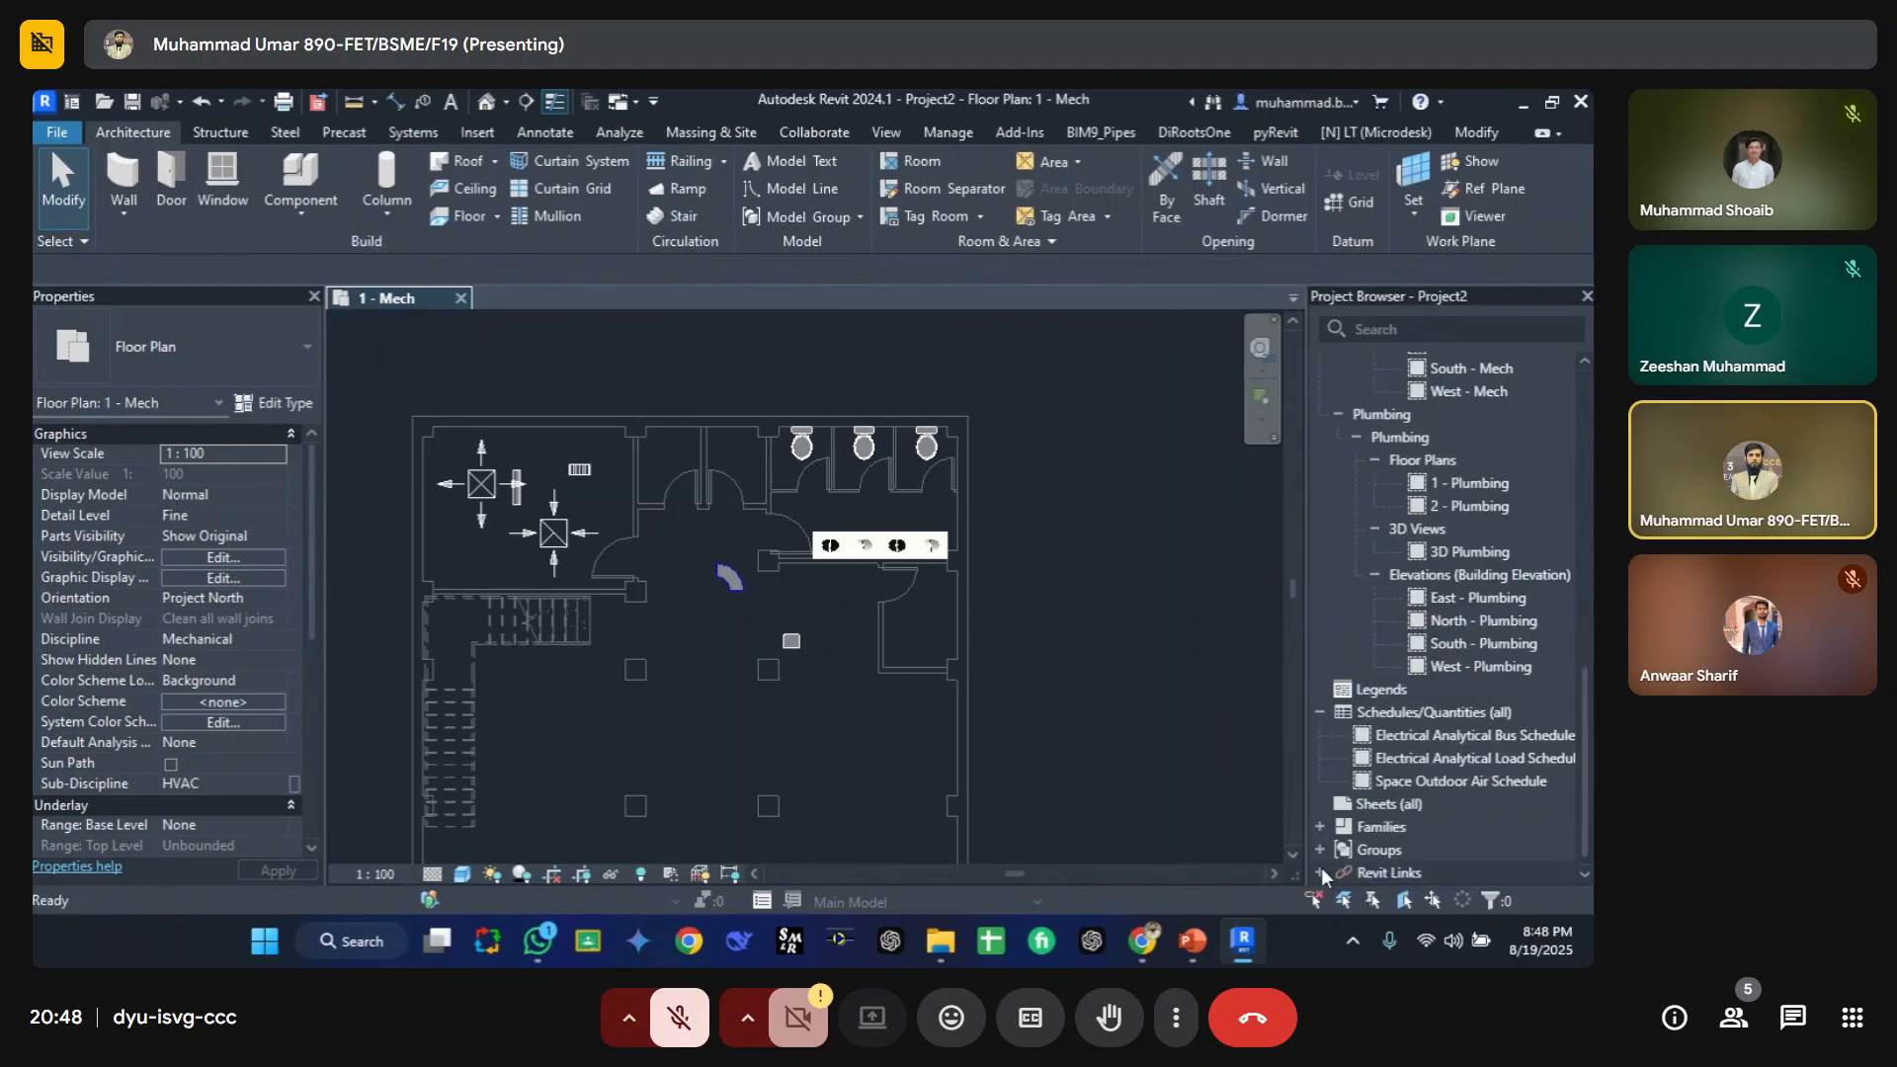
pyautogui.doubleClick(1383, 872)
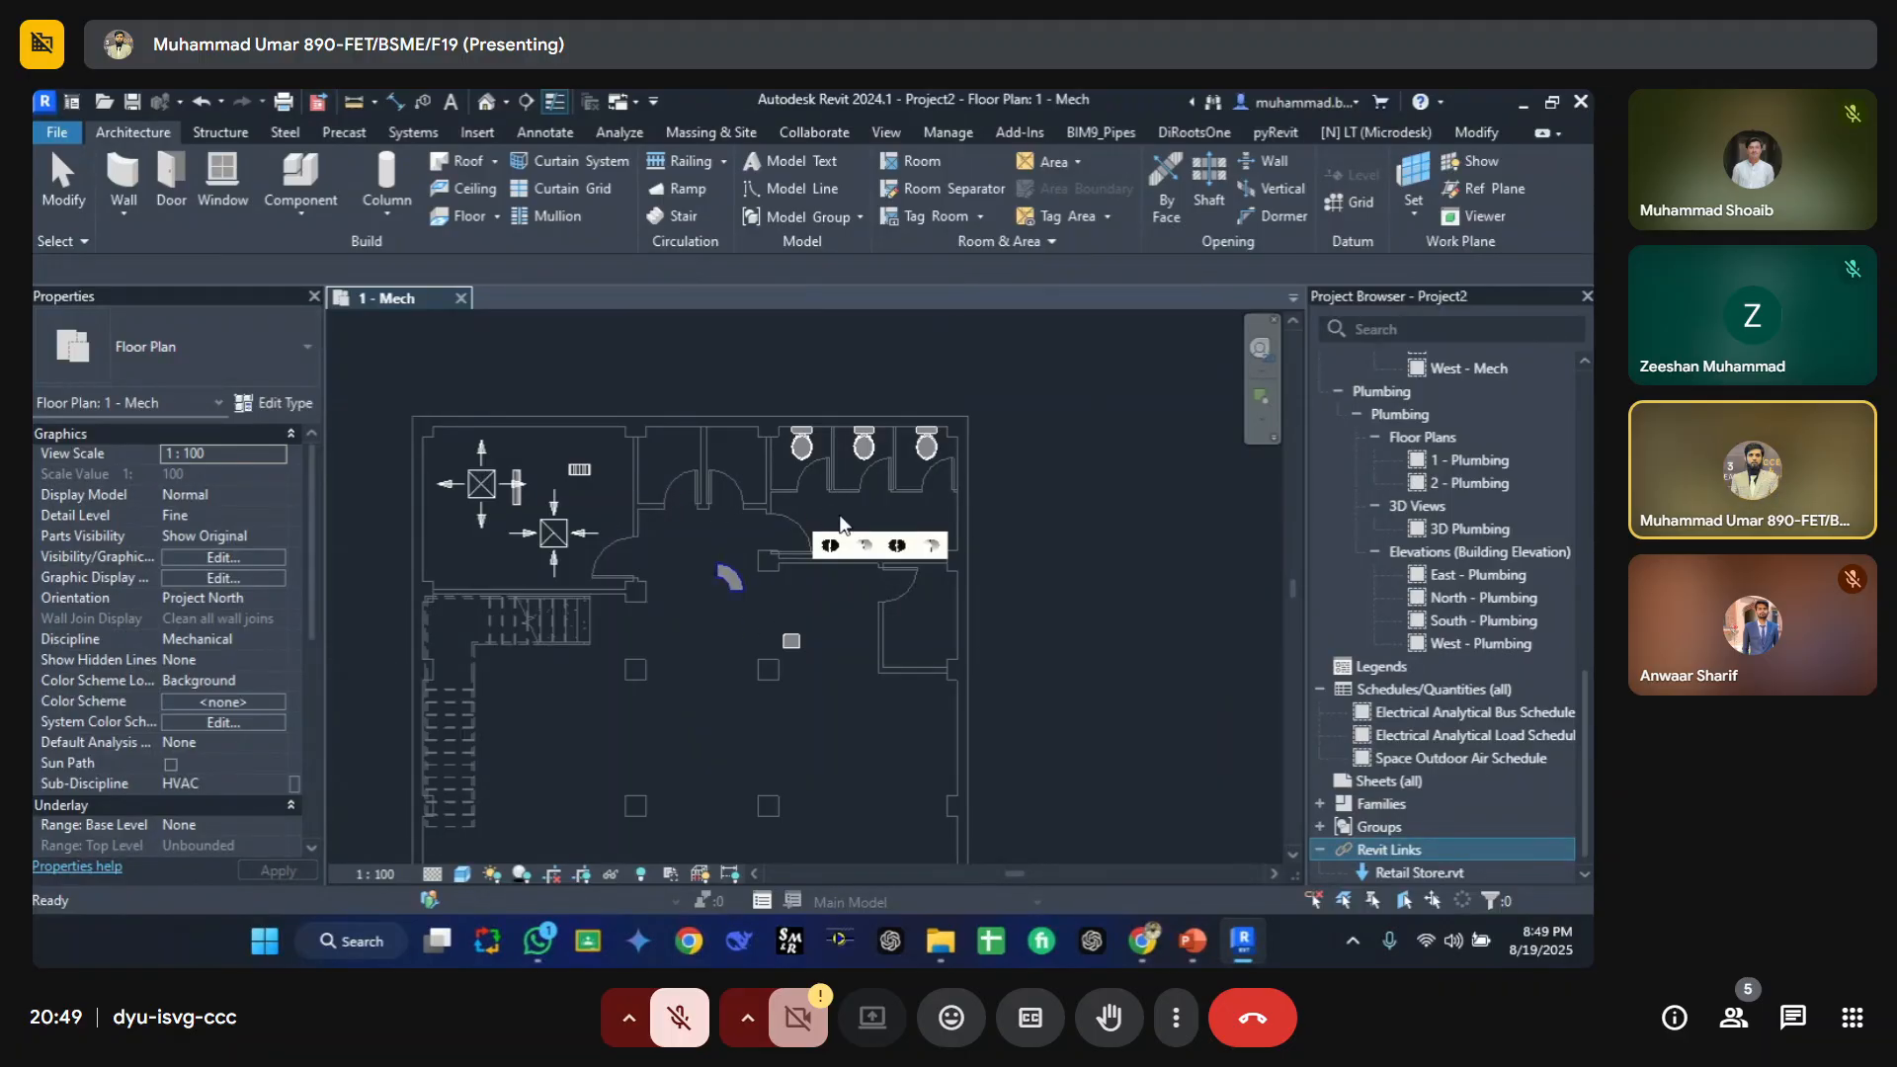
pyautogui.click(933, 539)
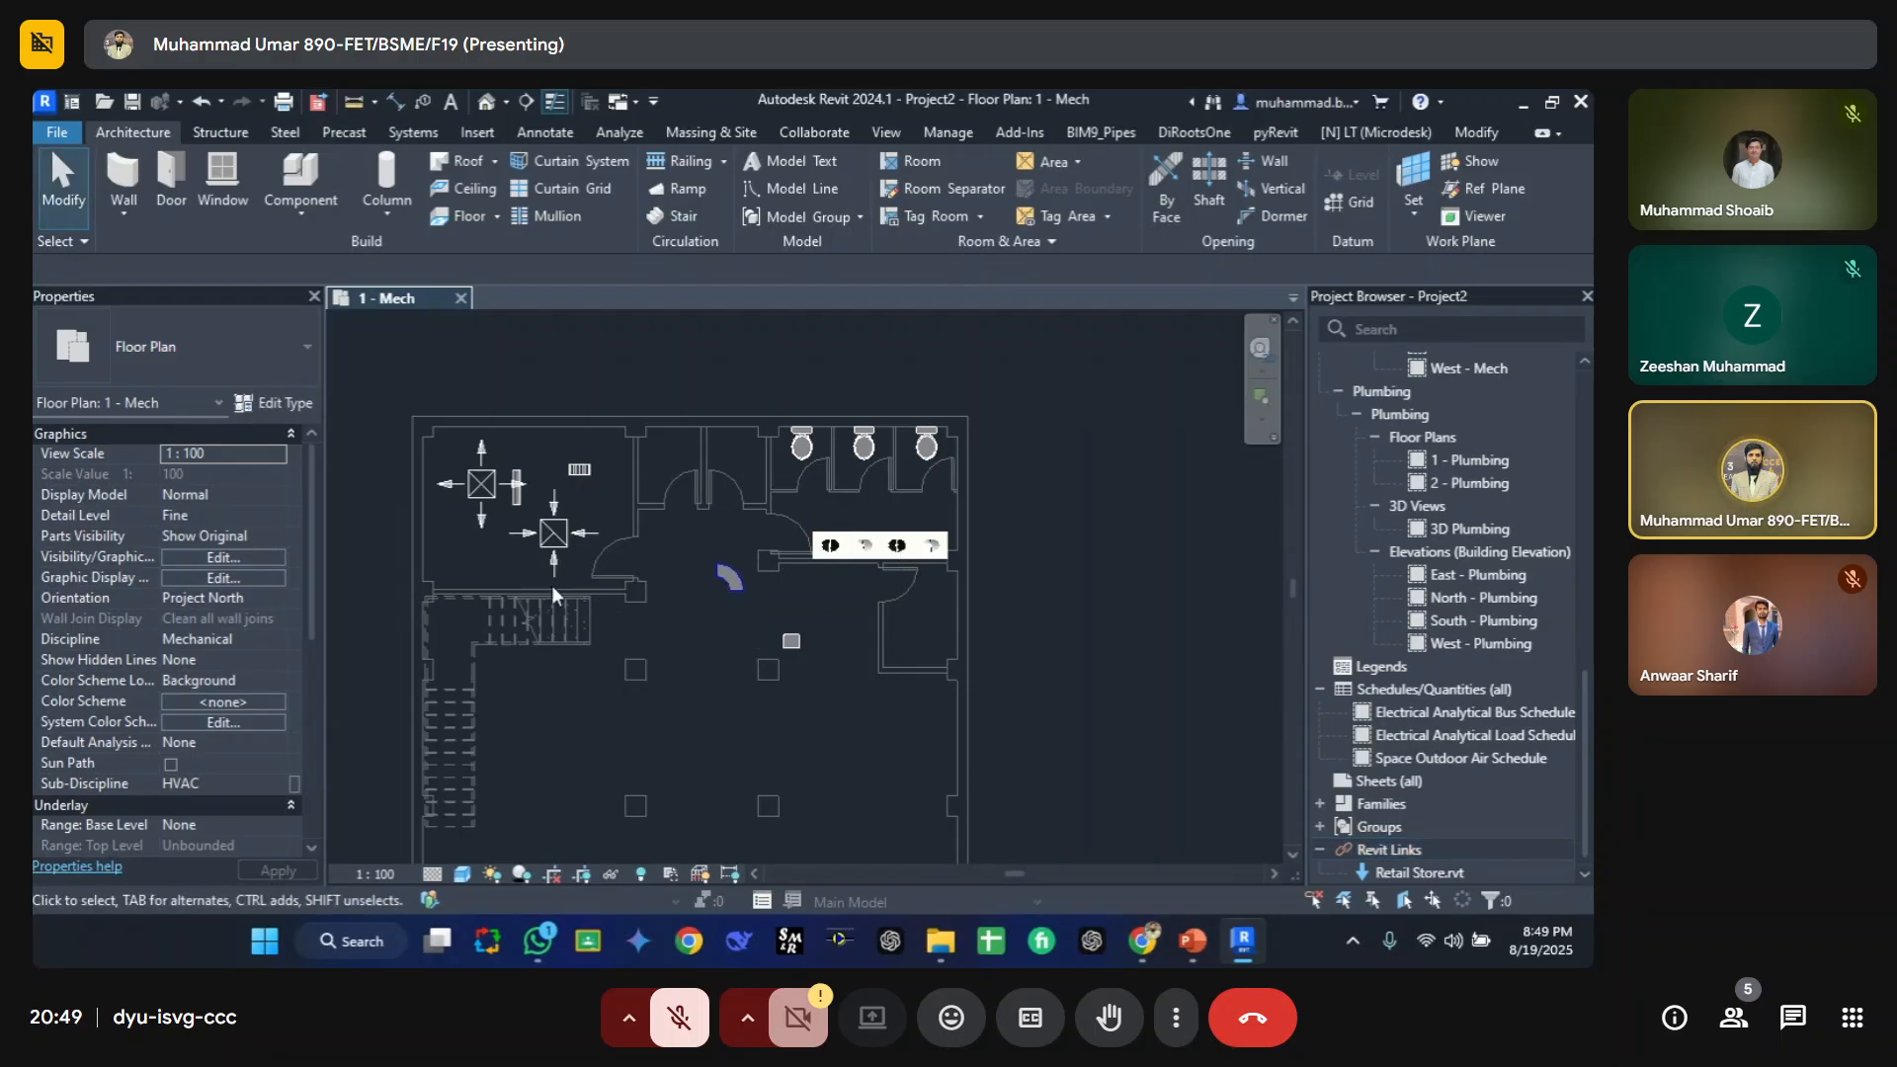
pyautogui.scroll(4, 448, 490)
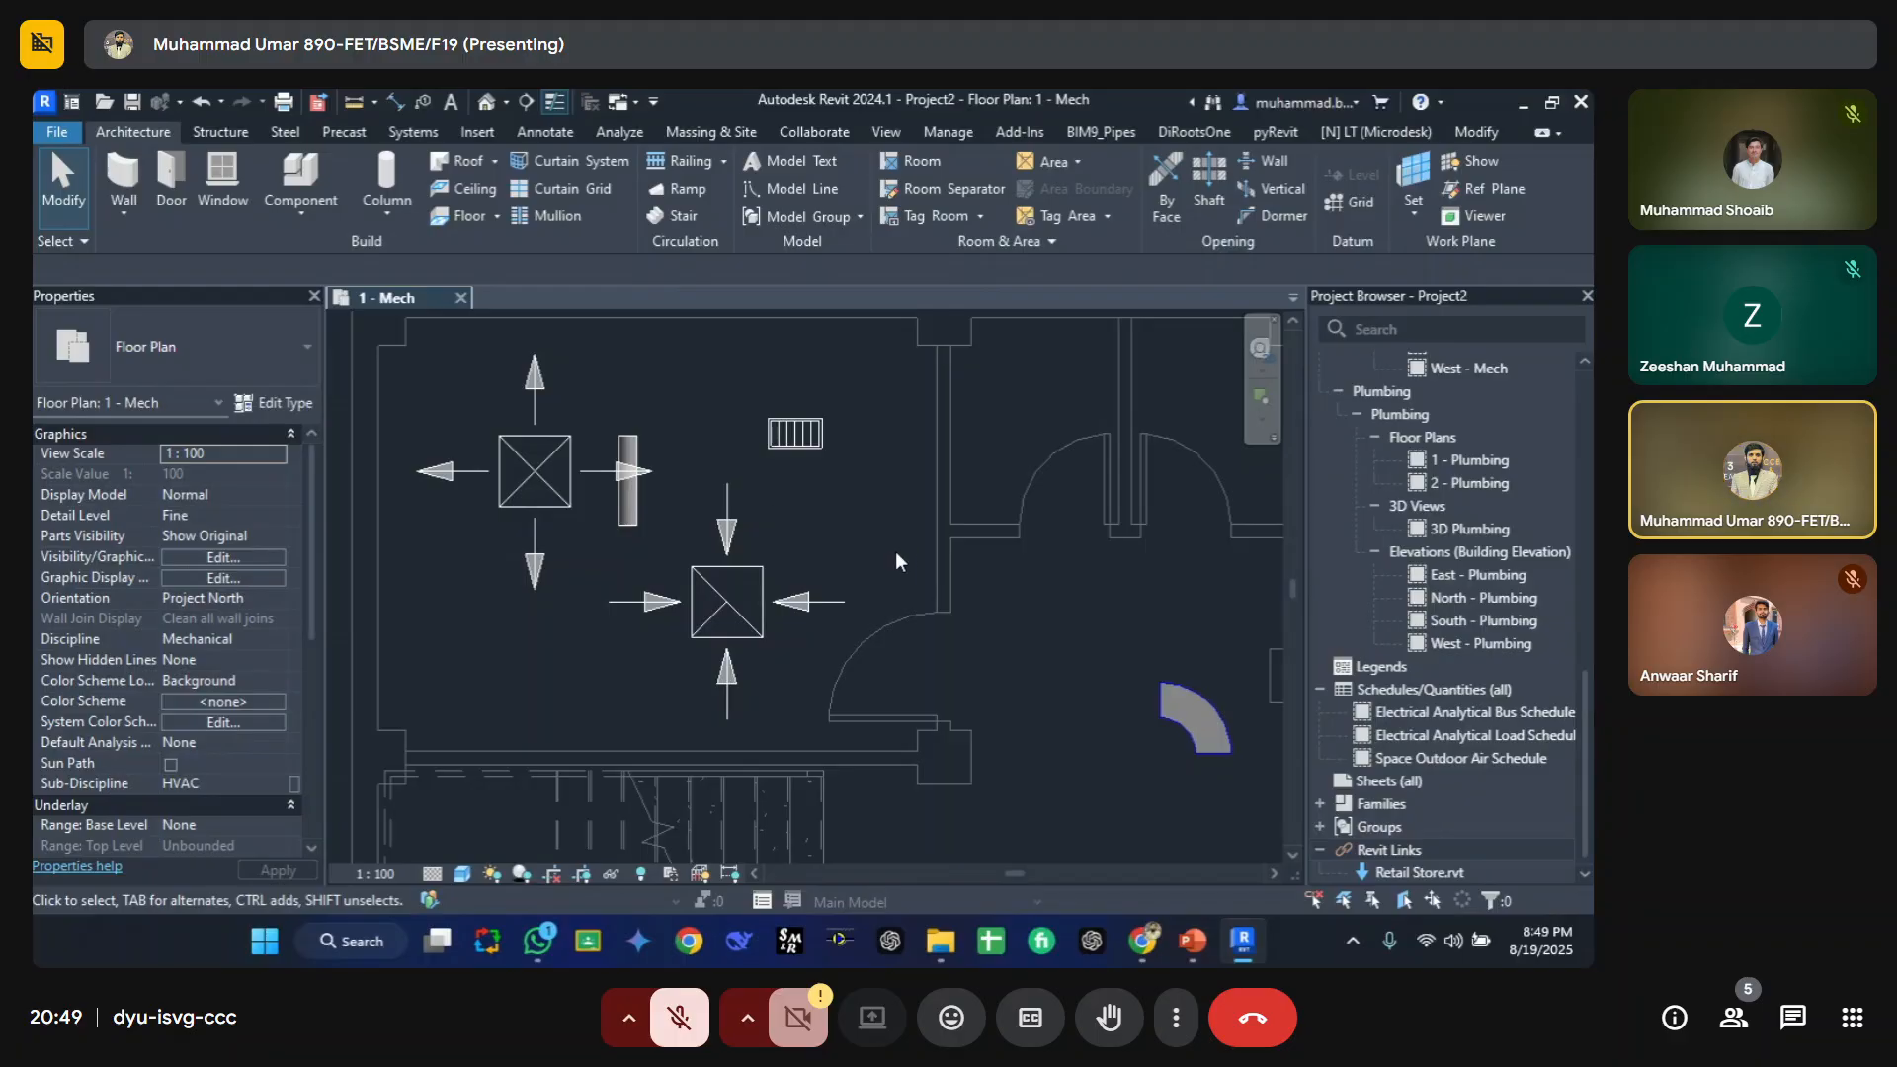
# Step: Override the Air Terminals projection line color to Blue in the view's visibility/graphic overrides
pyautogui.scroll(-2, 919, 578)
pyautogui.moveTo(938, 618); pyautogui.dragTo(862, 578, button='middle')
pyautogui.scroll(2, 736, 505)
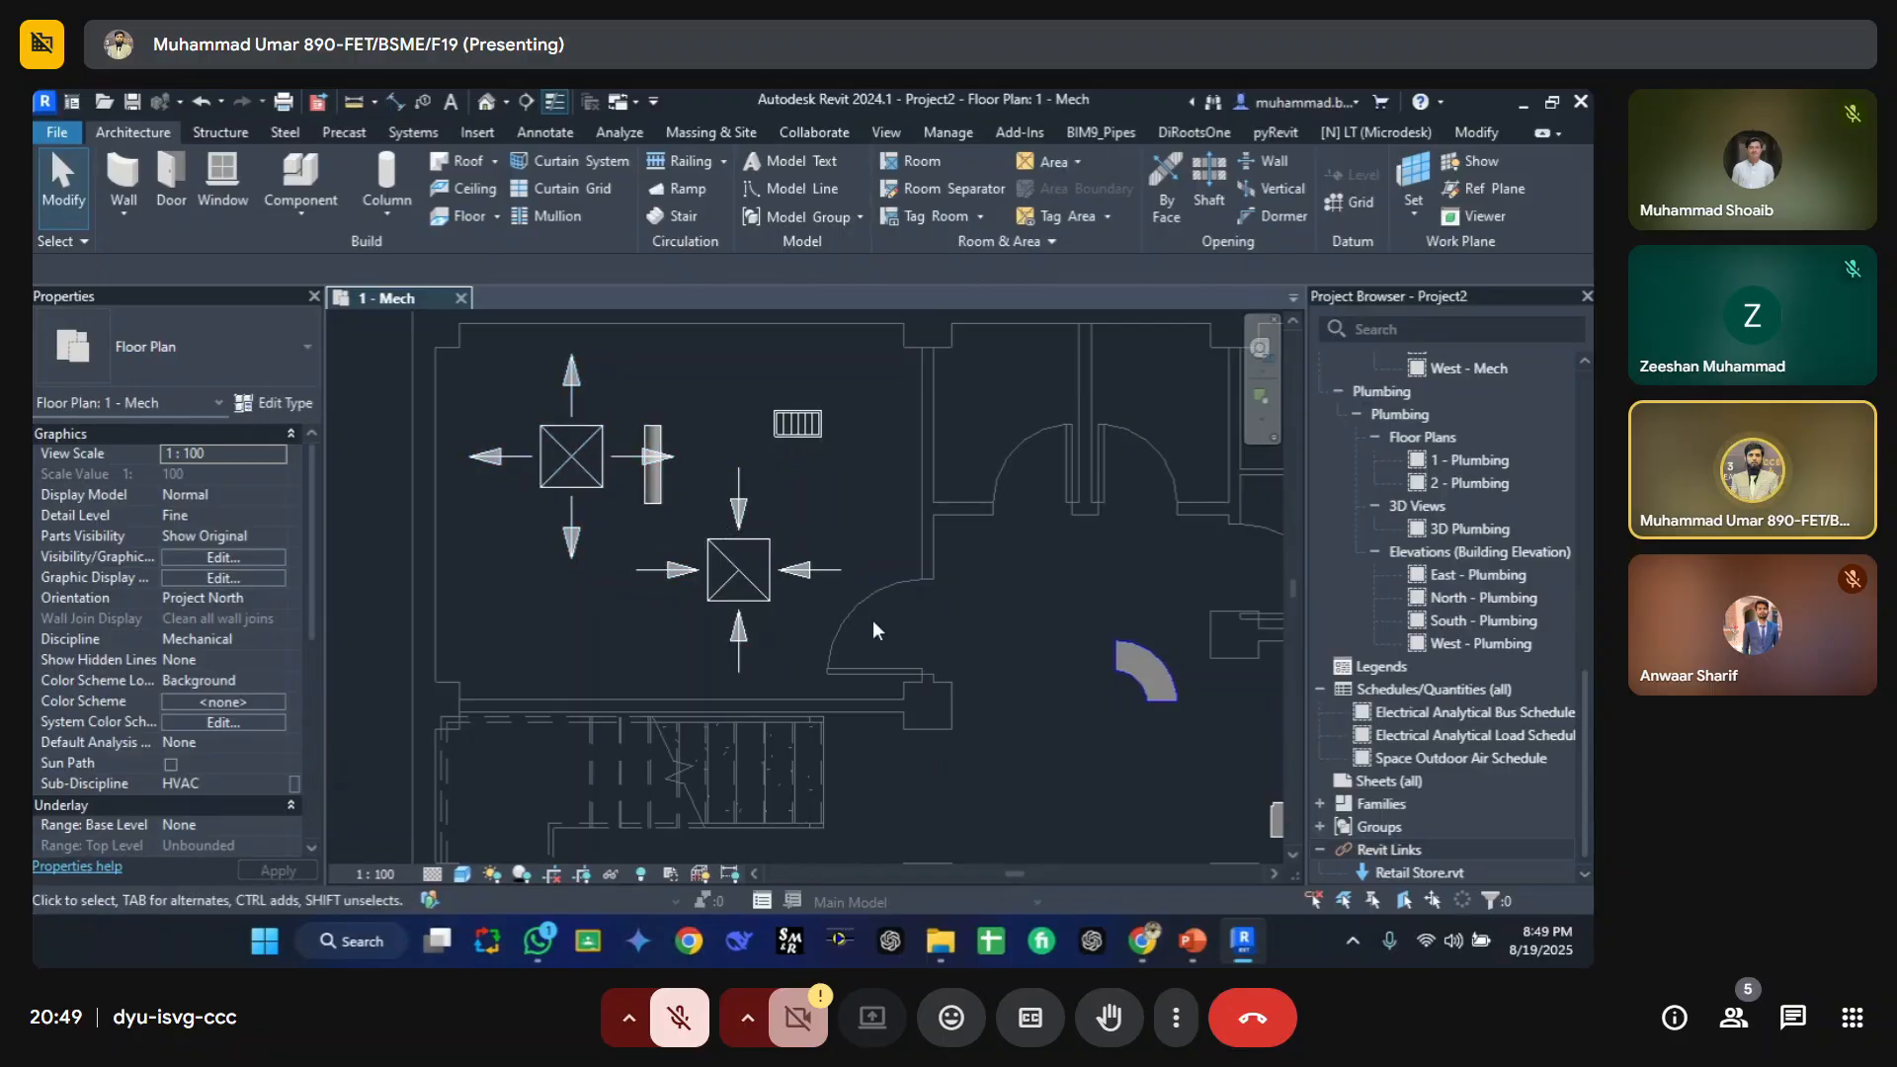
pyautogui.click(555, 441)
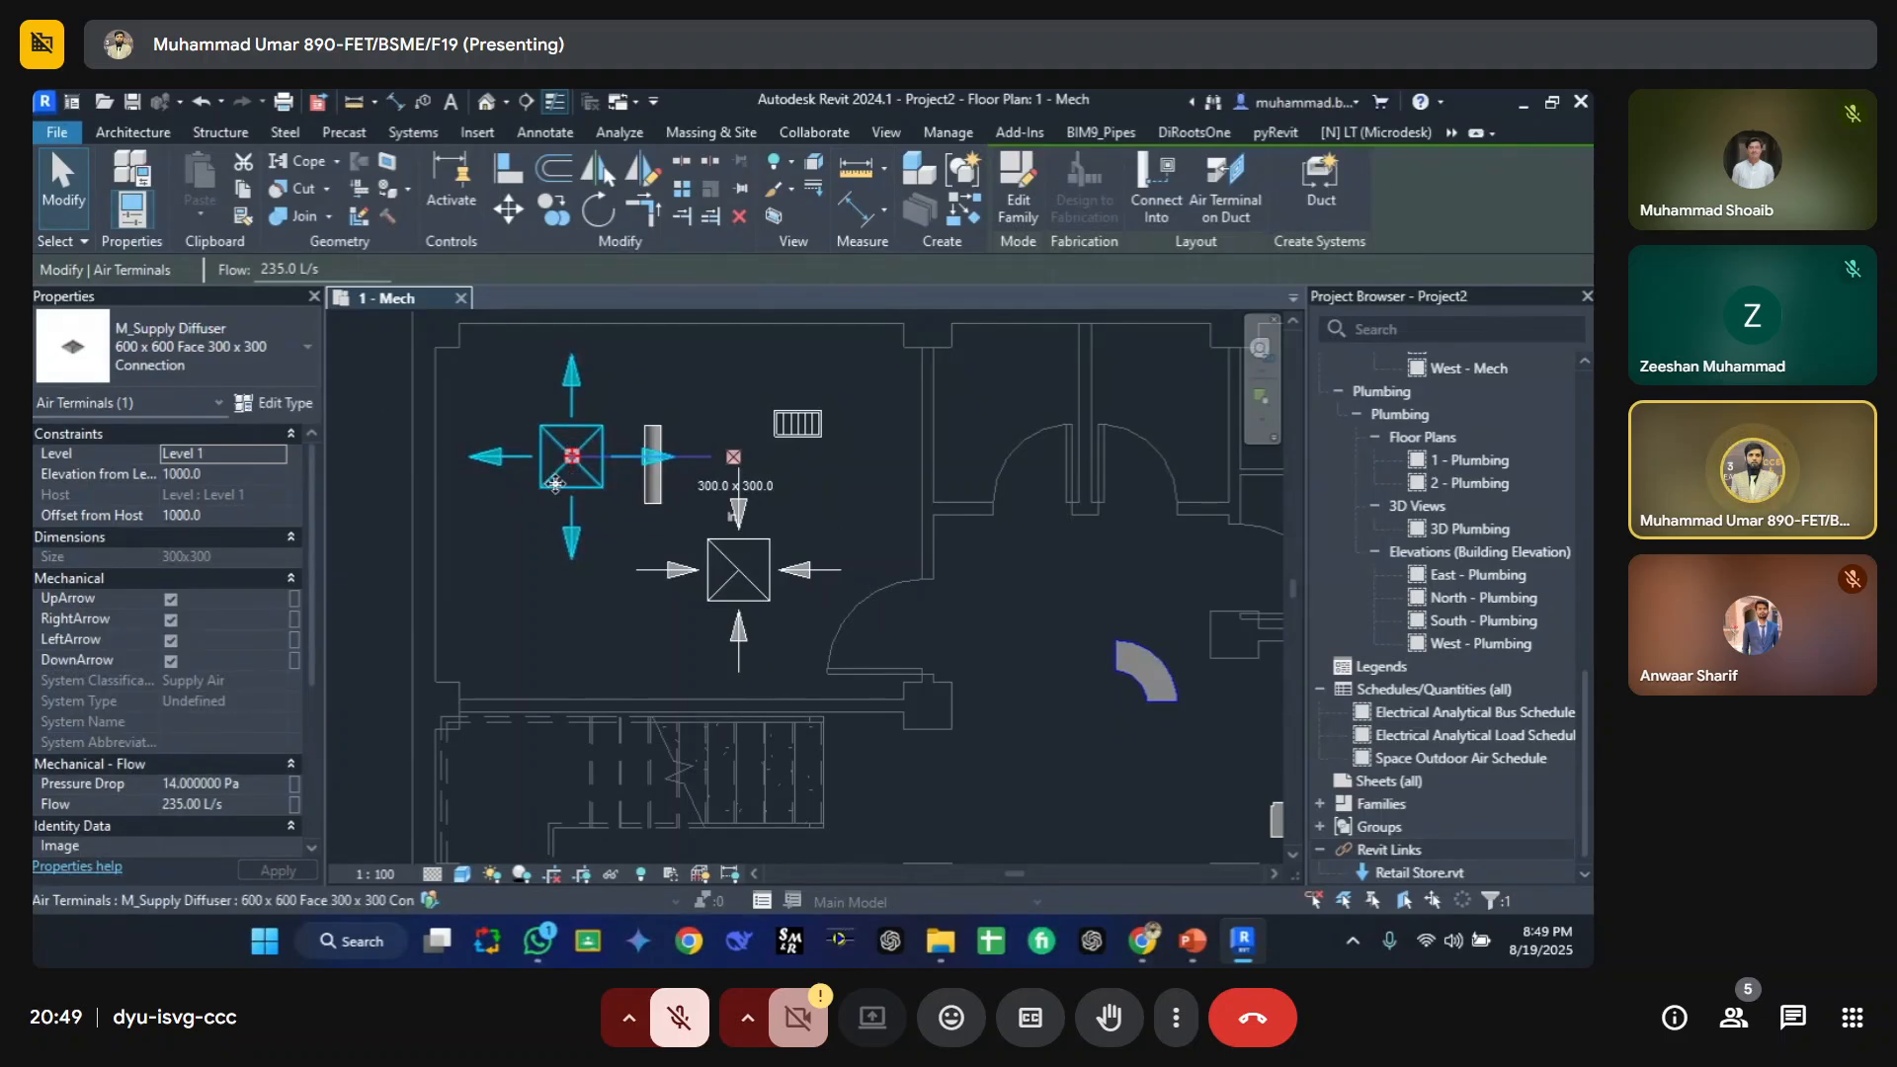
pyautogui.press('v')
pyautogui.press('g')
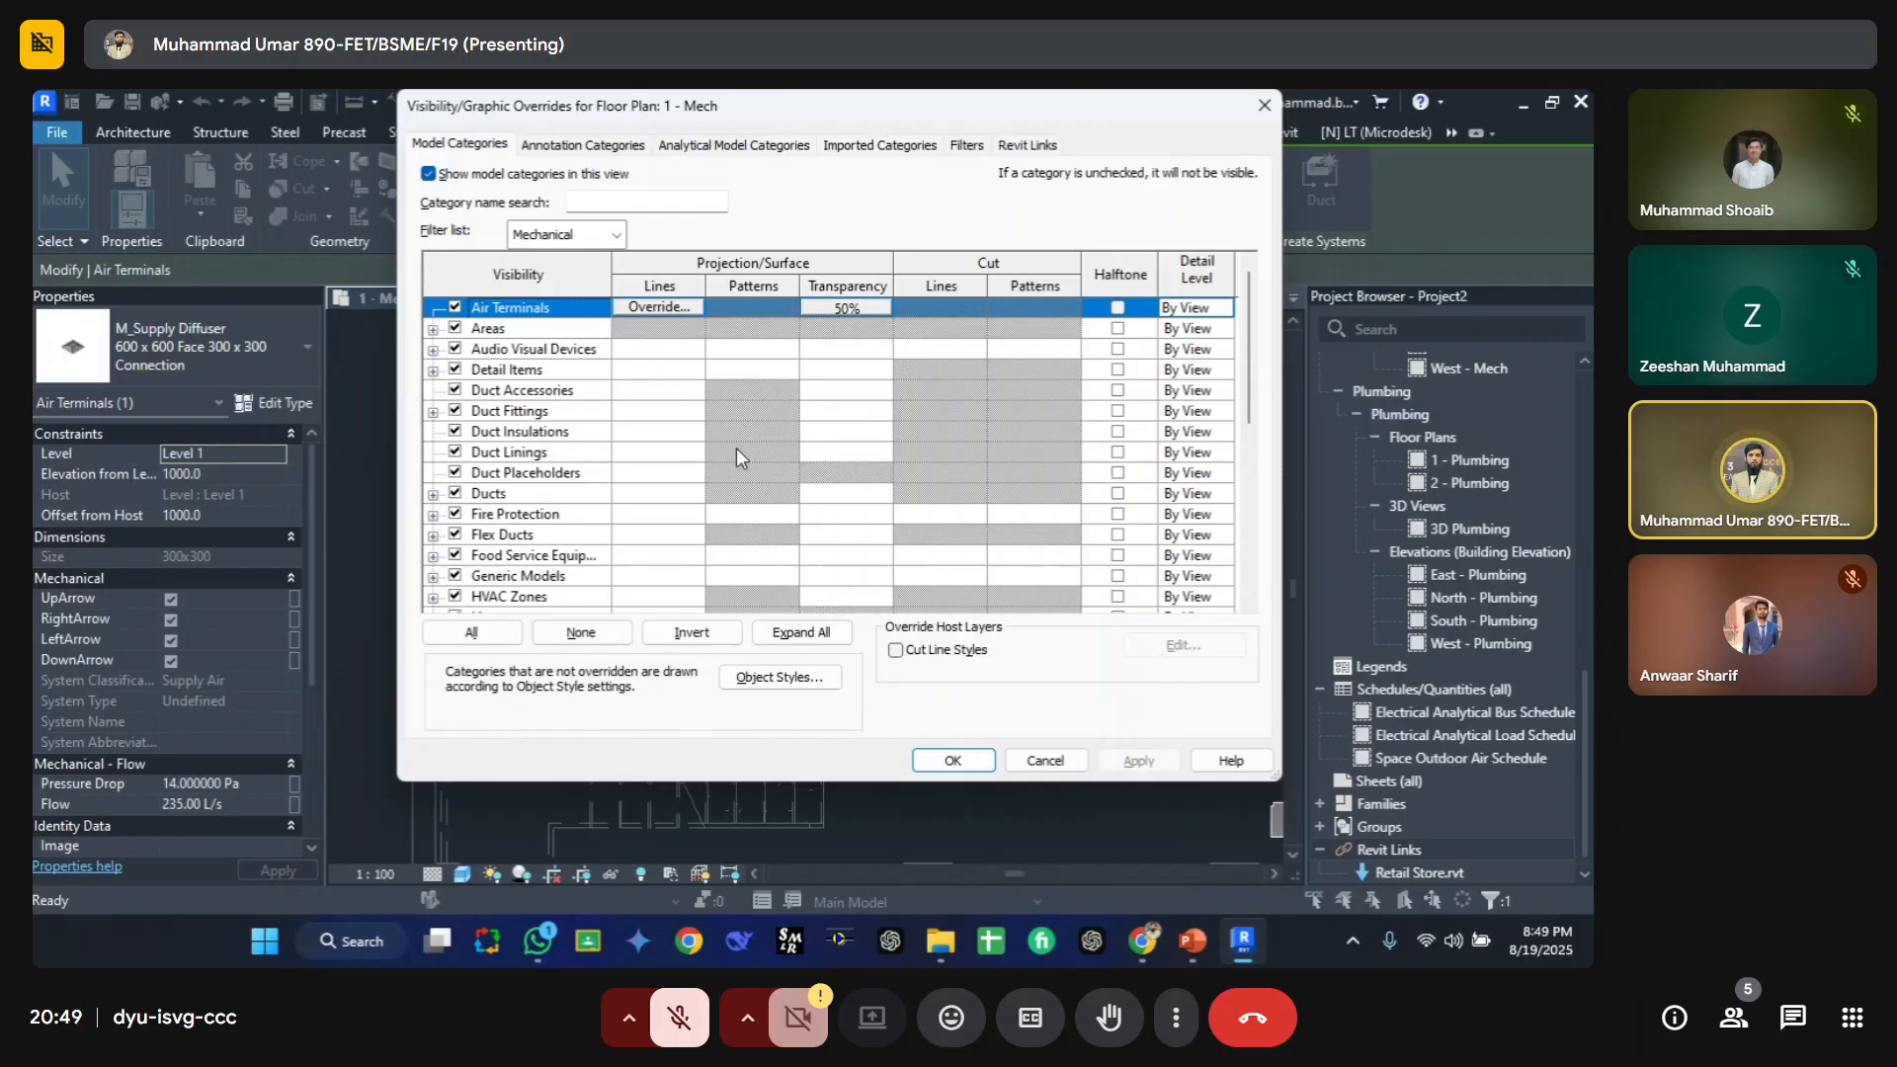
pyautogui.moveTo(814, 123); pyautogui.dragTo(568, 179)
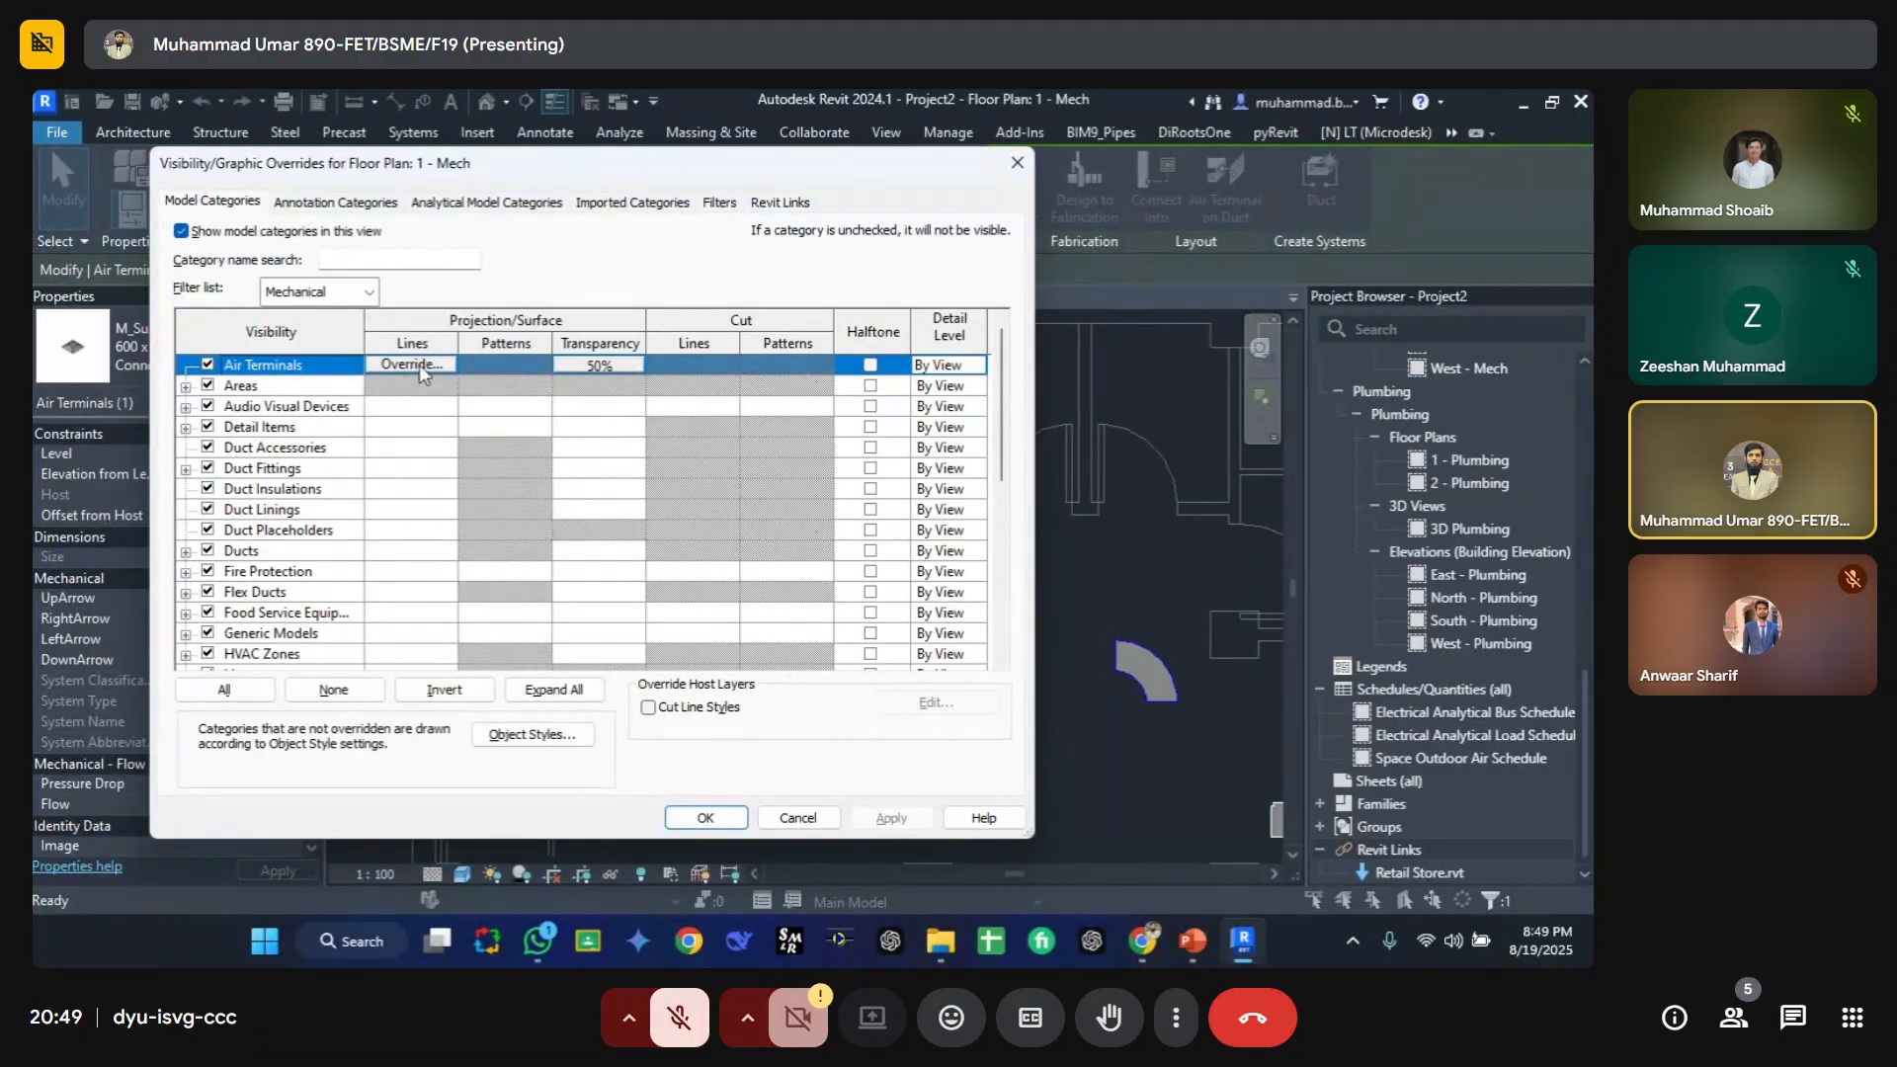
pyautogui.click(406, 453)
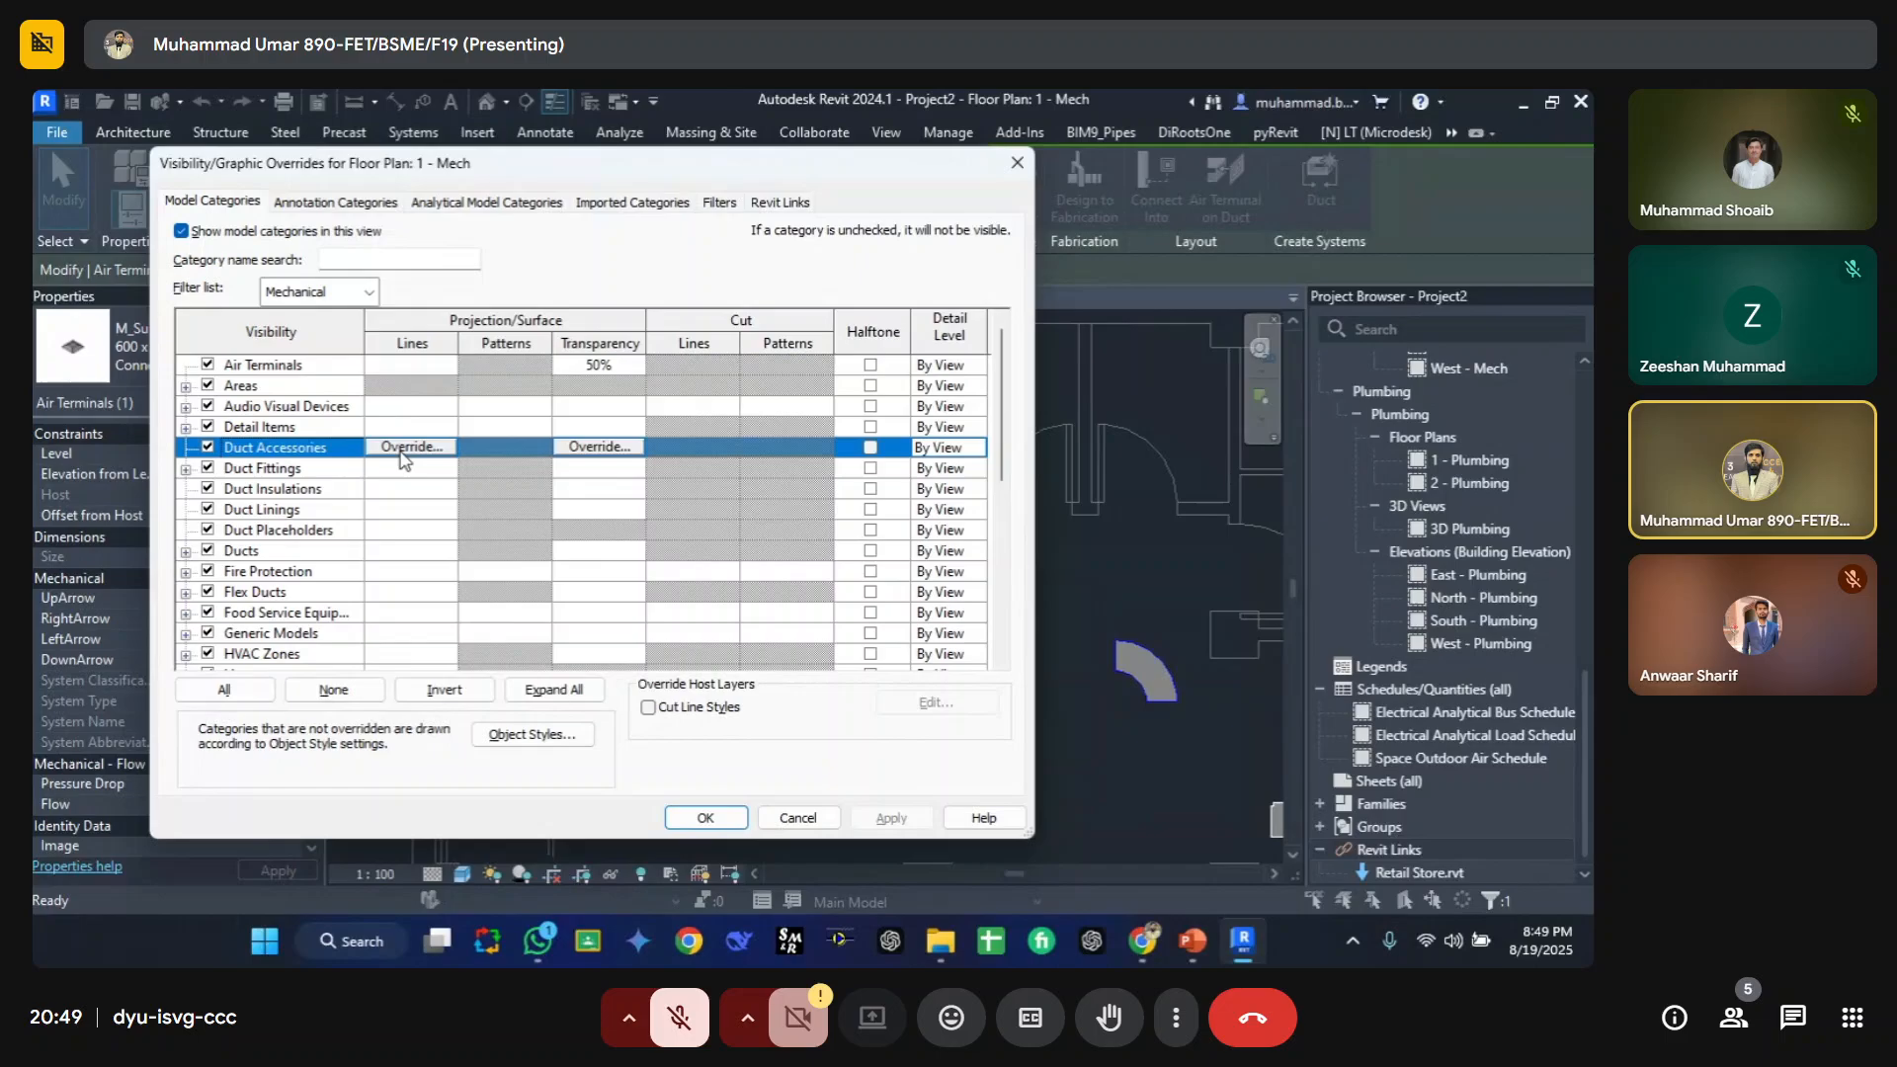
pyautogui.click(427, 368)
pyautogui.click(427, 365)
pyautogui.click(417, 563)
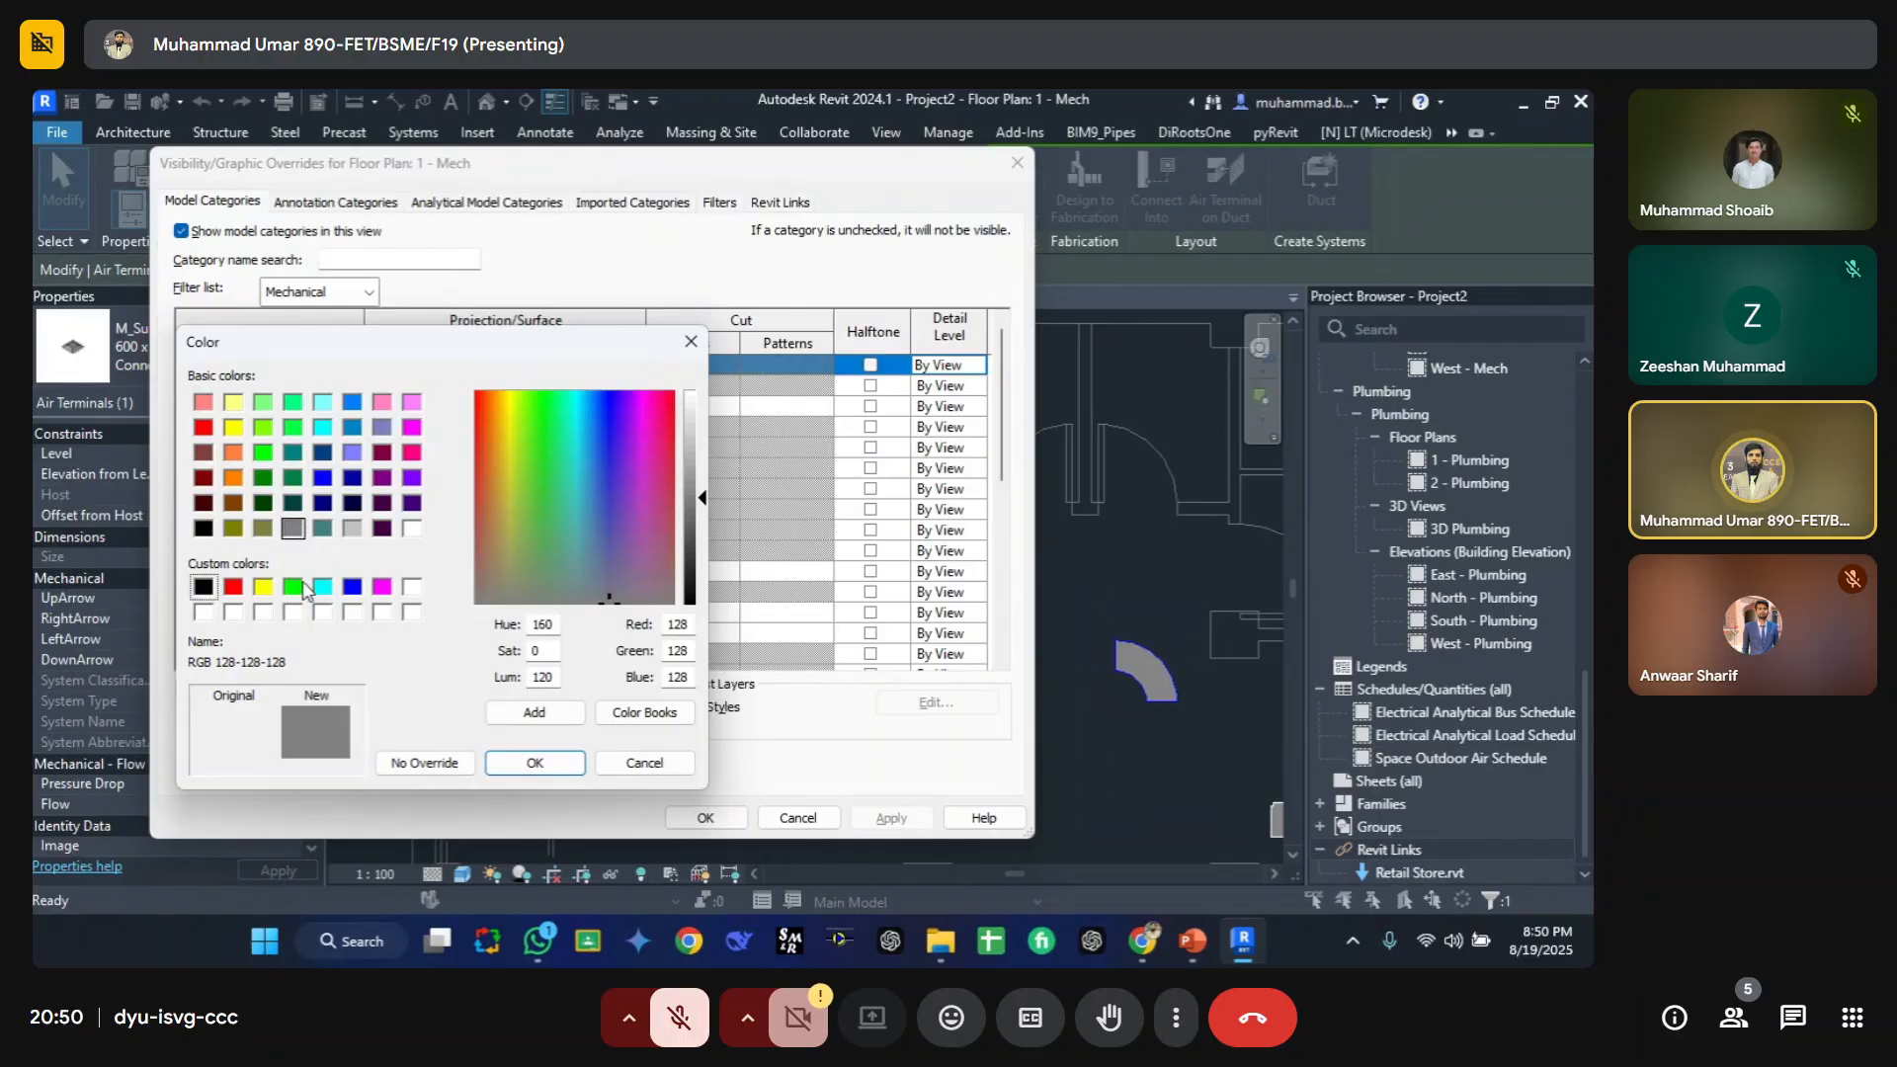
pyautogui.click(295, 586)
pyautogui.click(323, 479)
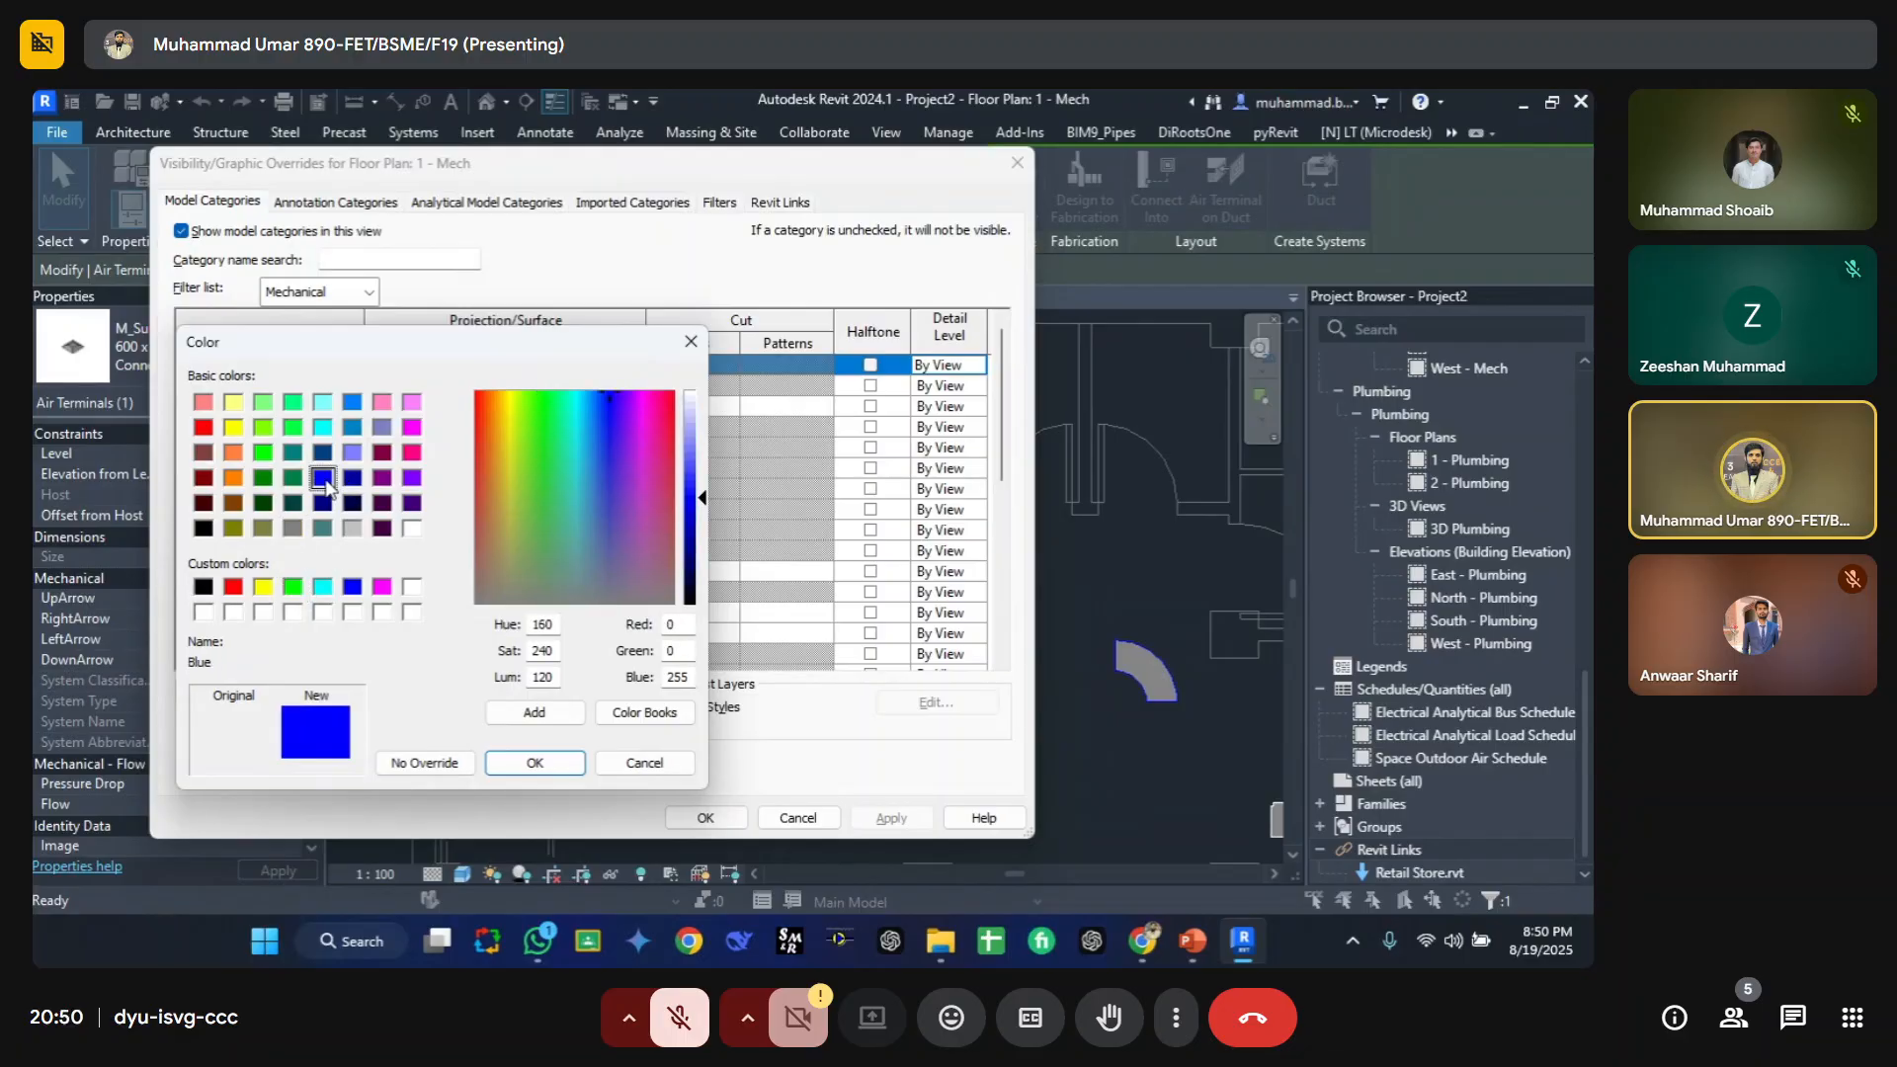
pyautogui.click(534, 763)
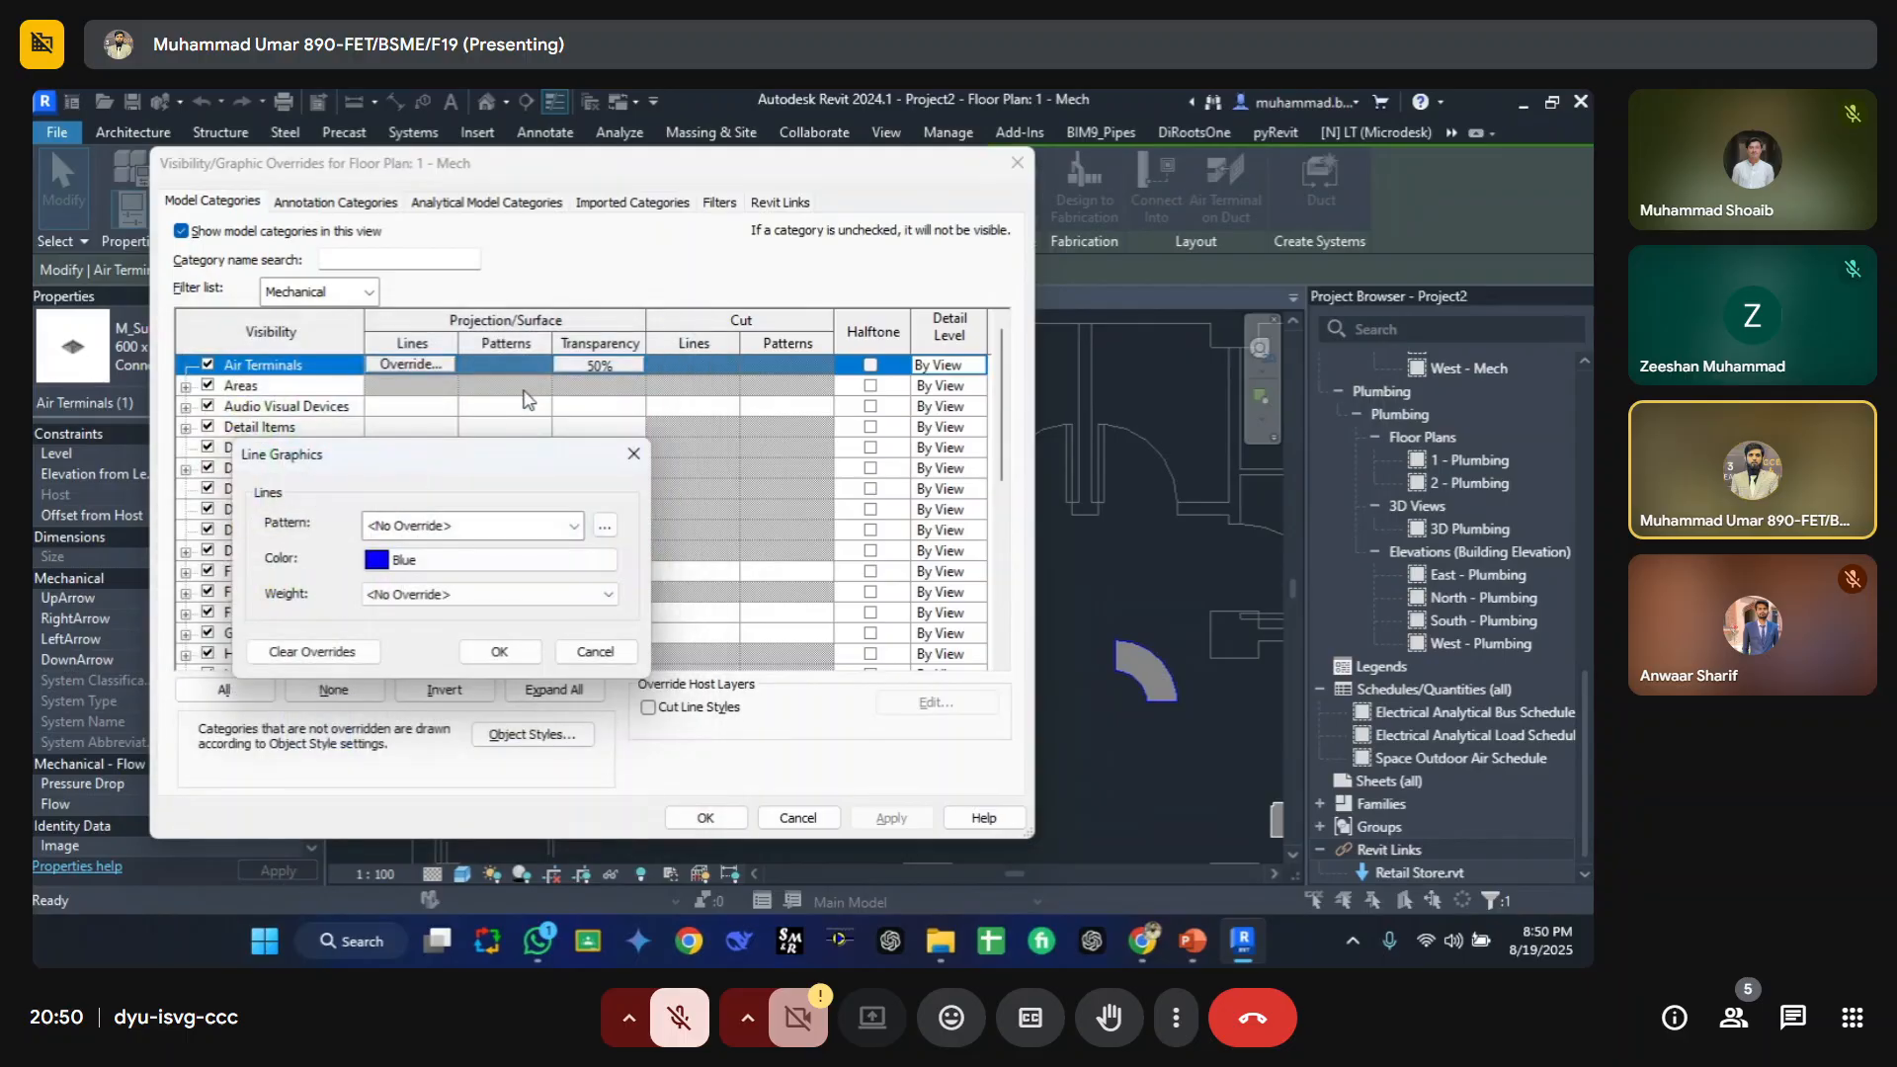
# Step: Set the Air Terminals projection line pattern to Solid and confirm the overrides
pyautogui.click(489, 518)
pyautogui.click(459, 121)
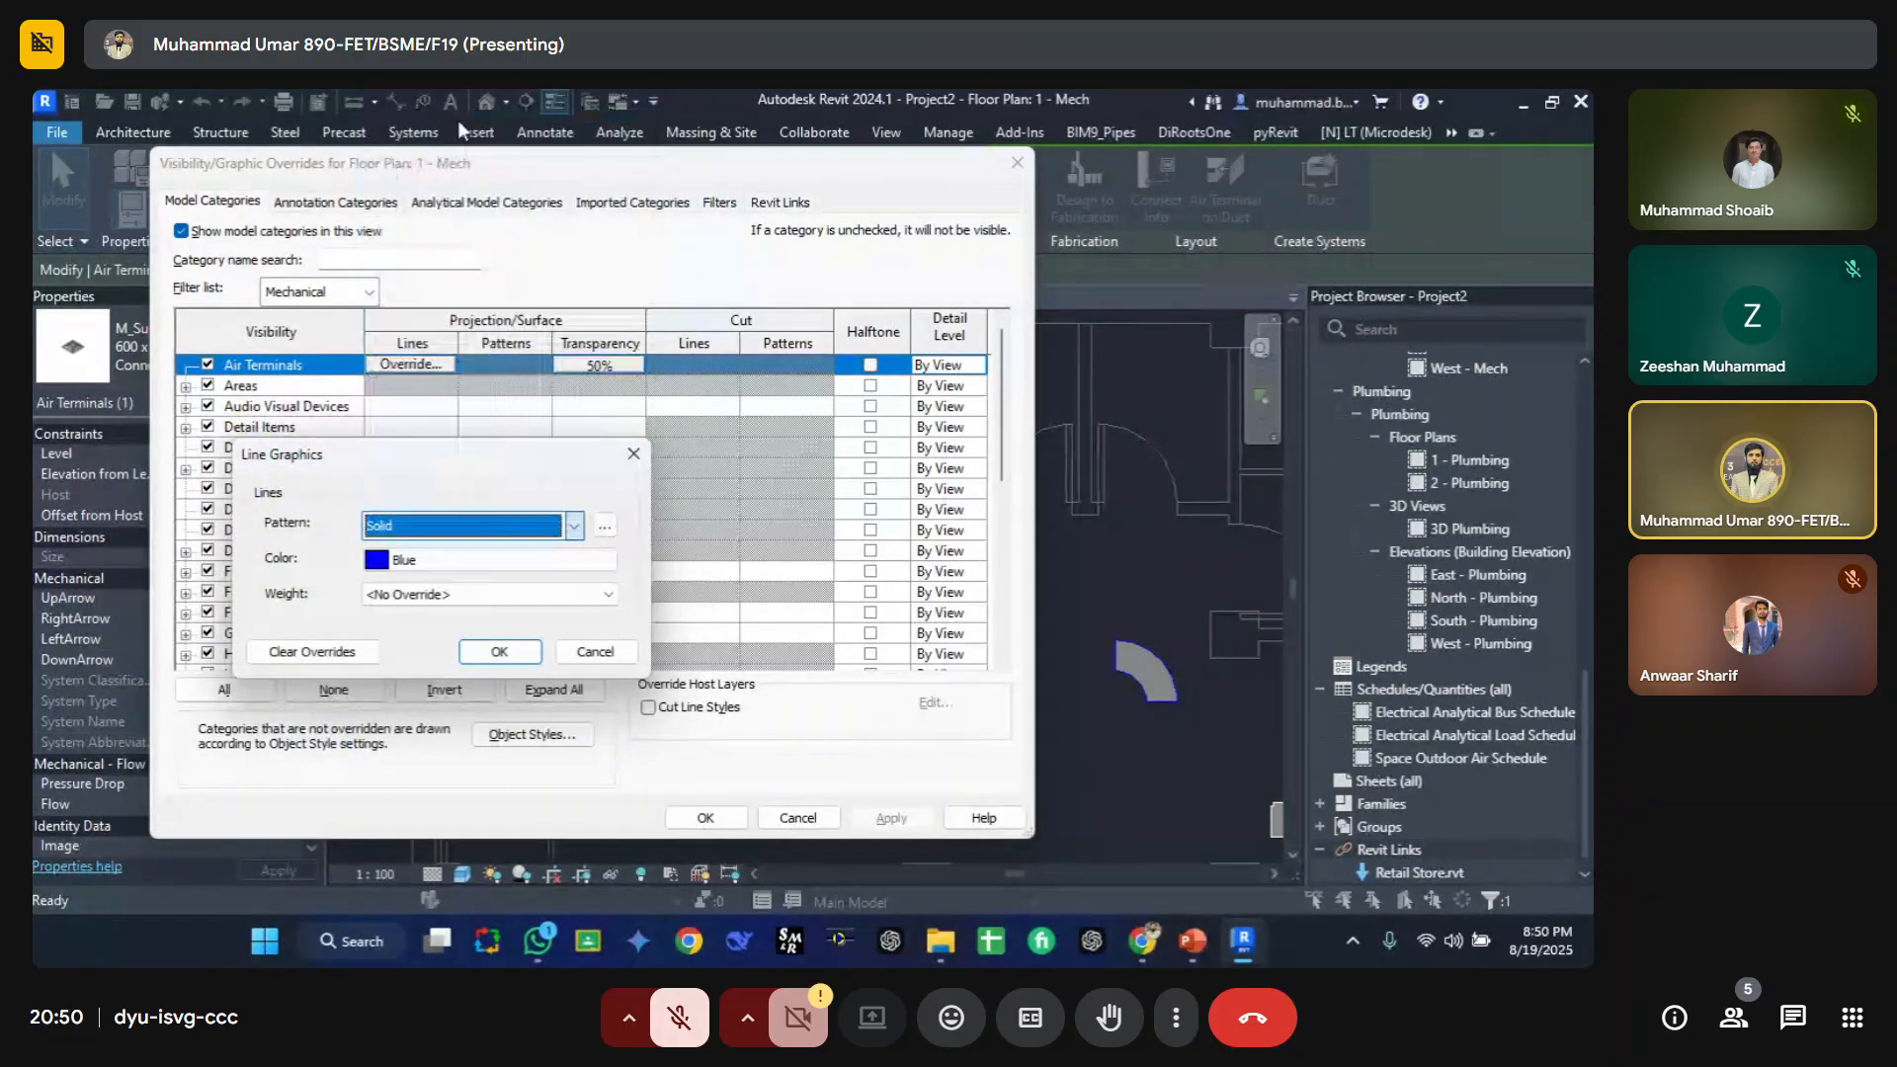
pyautogui.click(498, 651)
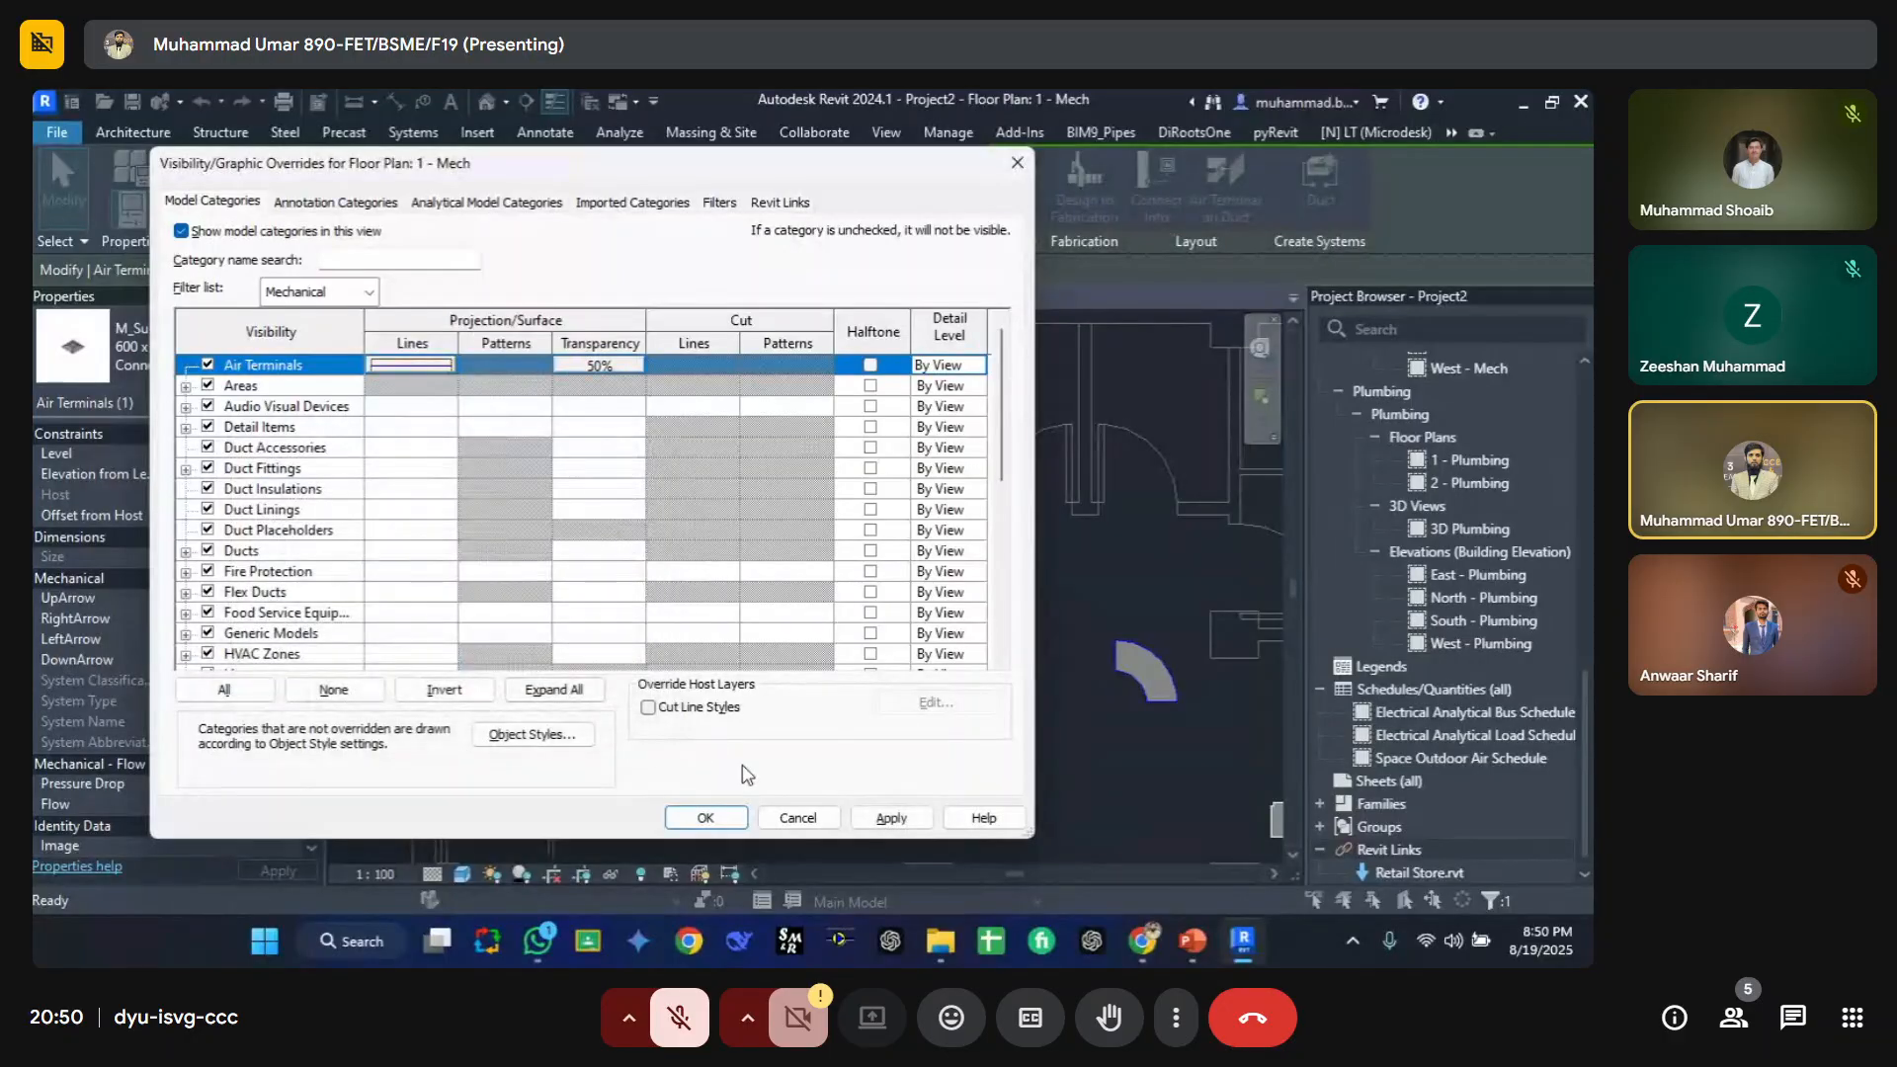
pyautogui.click(705, 818)
pyautogui.scroll(2, 499, 504)
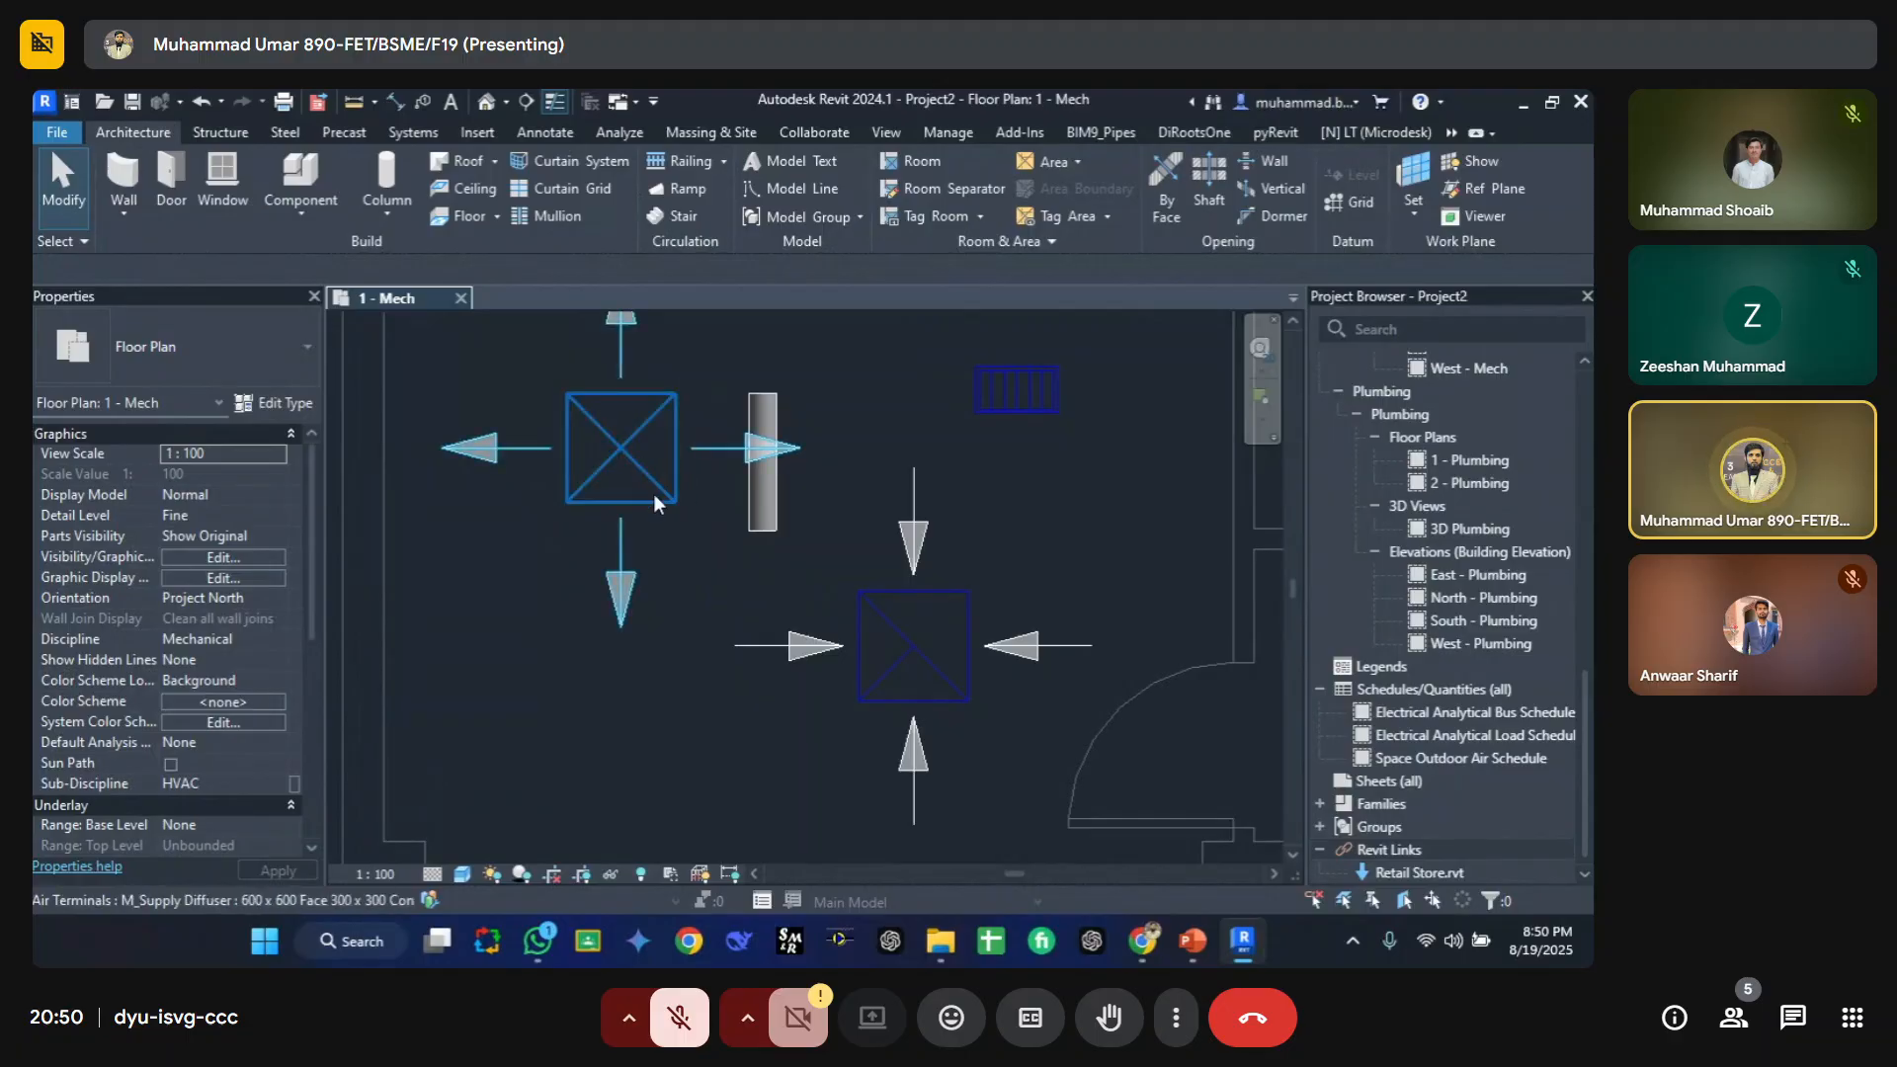
# Step: Remove the Air Terminals projection line color override and set their line pattern to Aligning Line in the visibility/graphic overrides
pyautogui.moveTo(678, 613); pyautogui.dragTo(621, 681, button='middle')
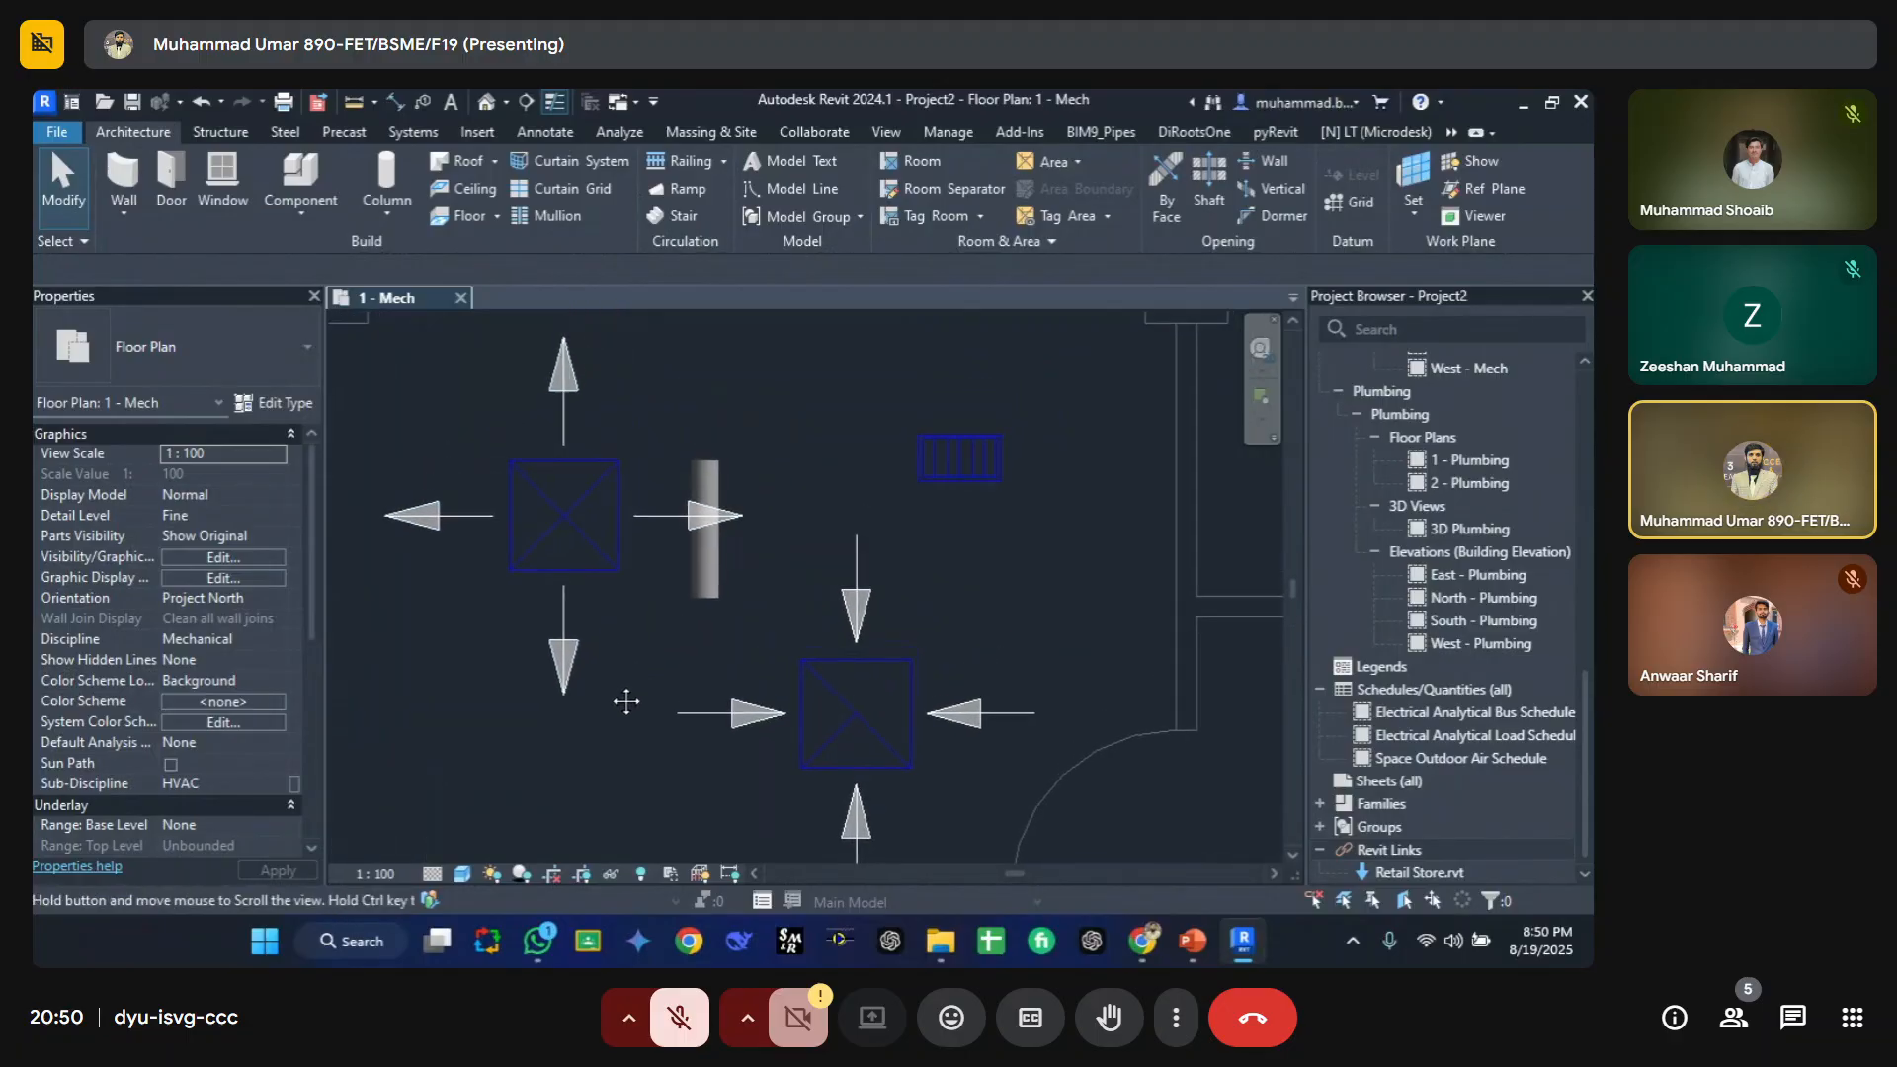
pyautogui.scroll(-3, 607, 649)
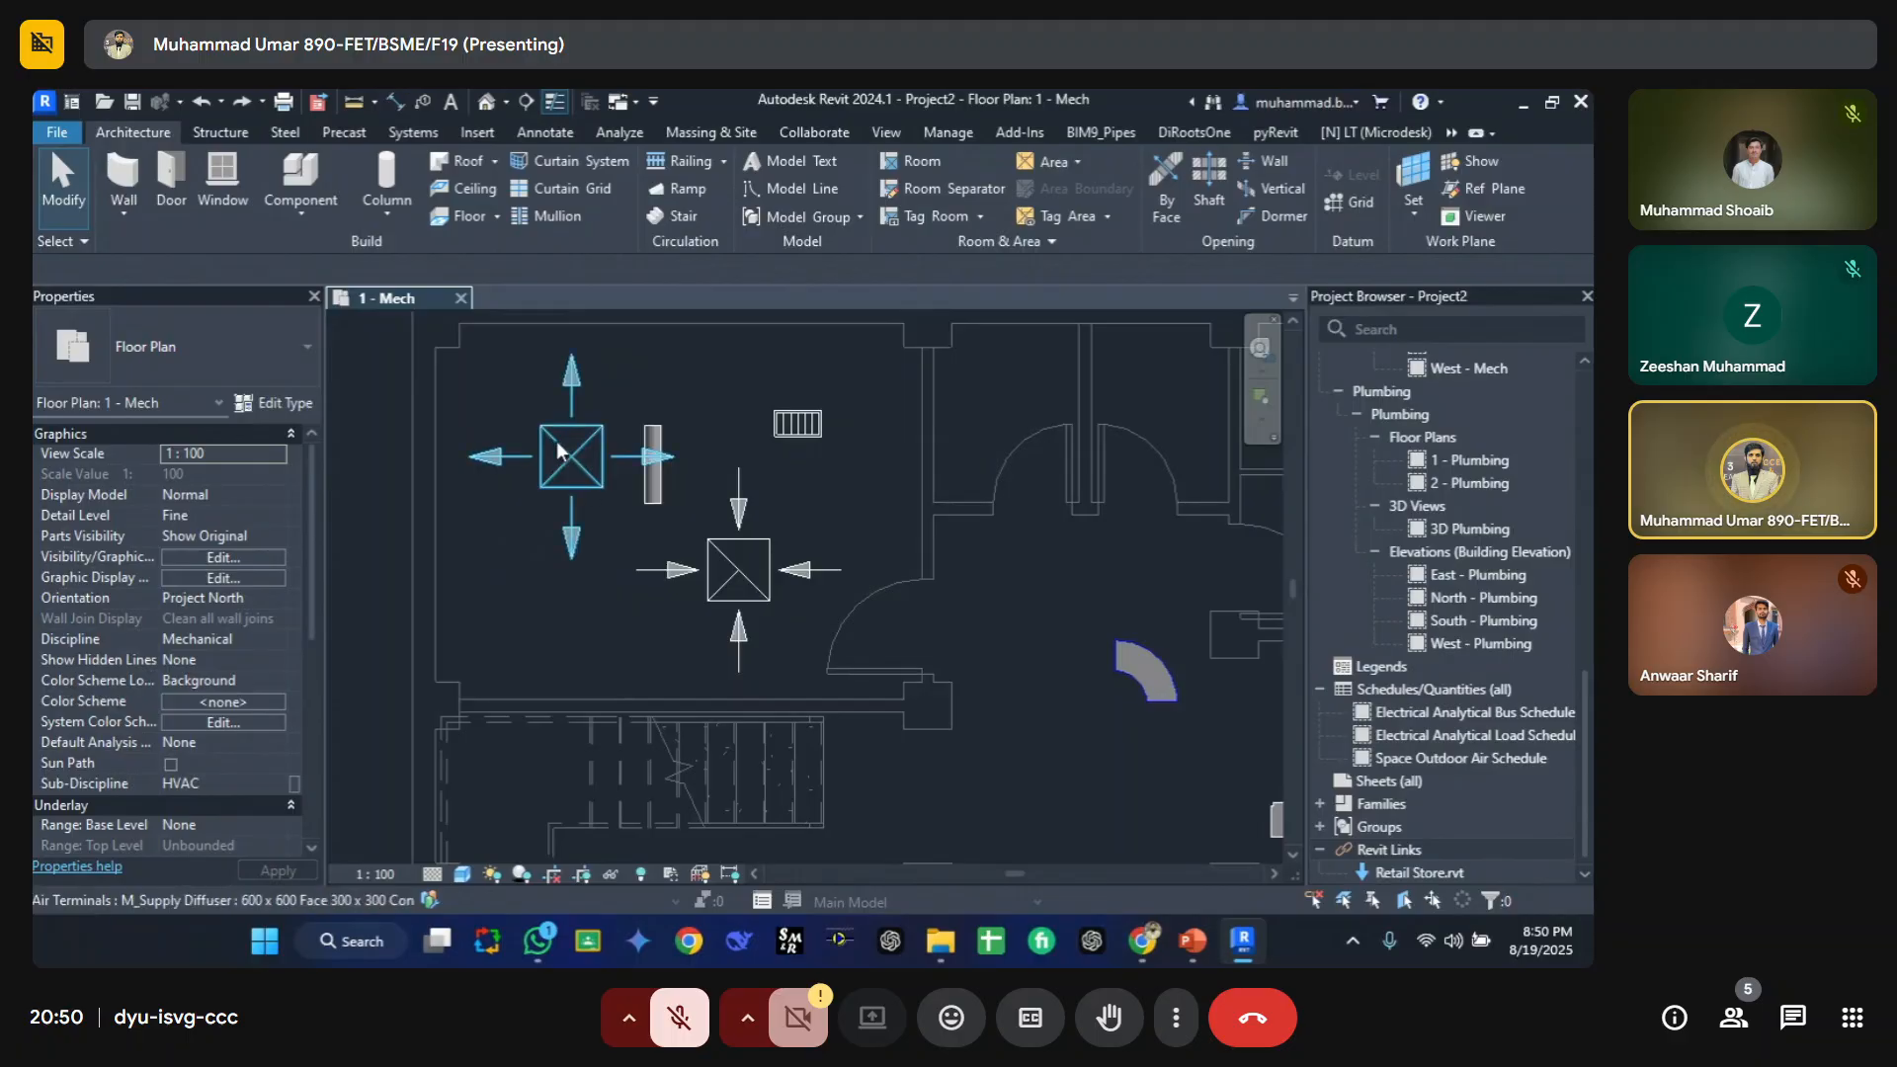
pyautogui.scroll(3, 542, 431)
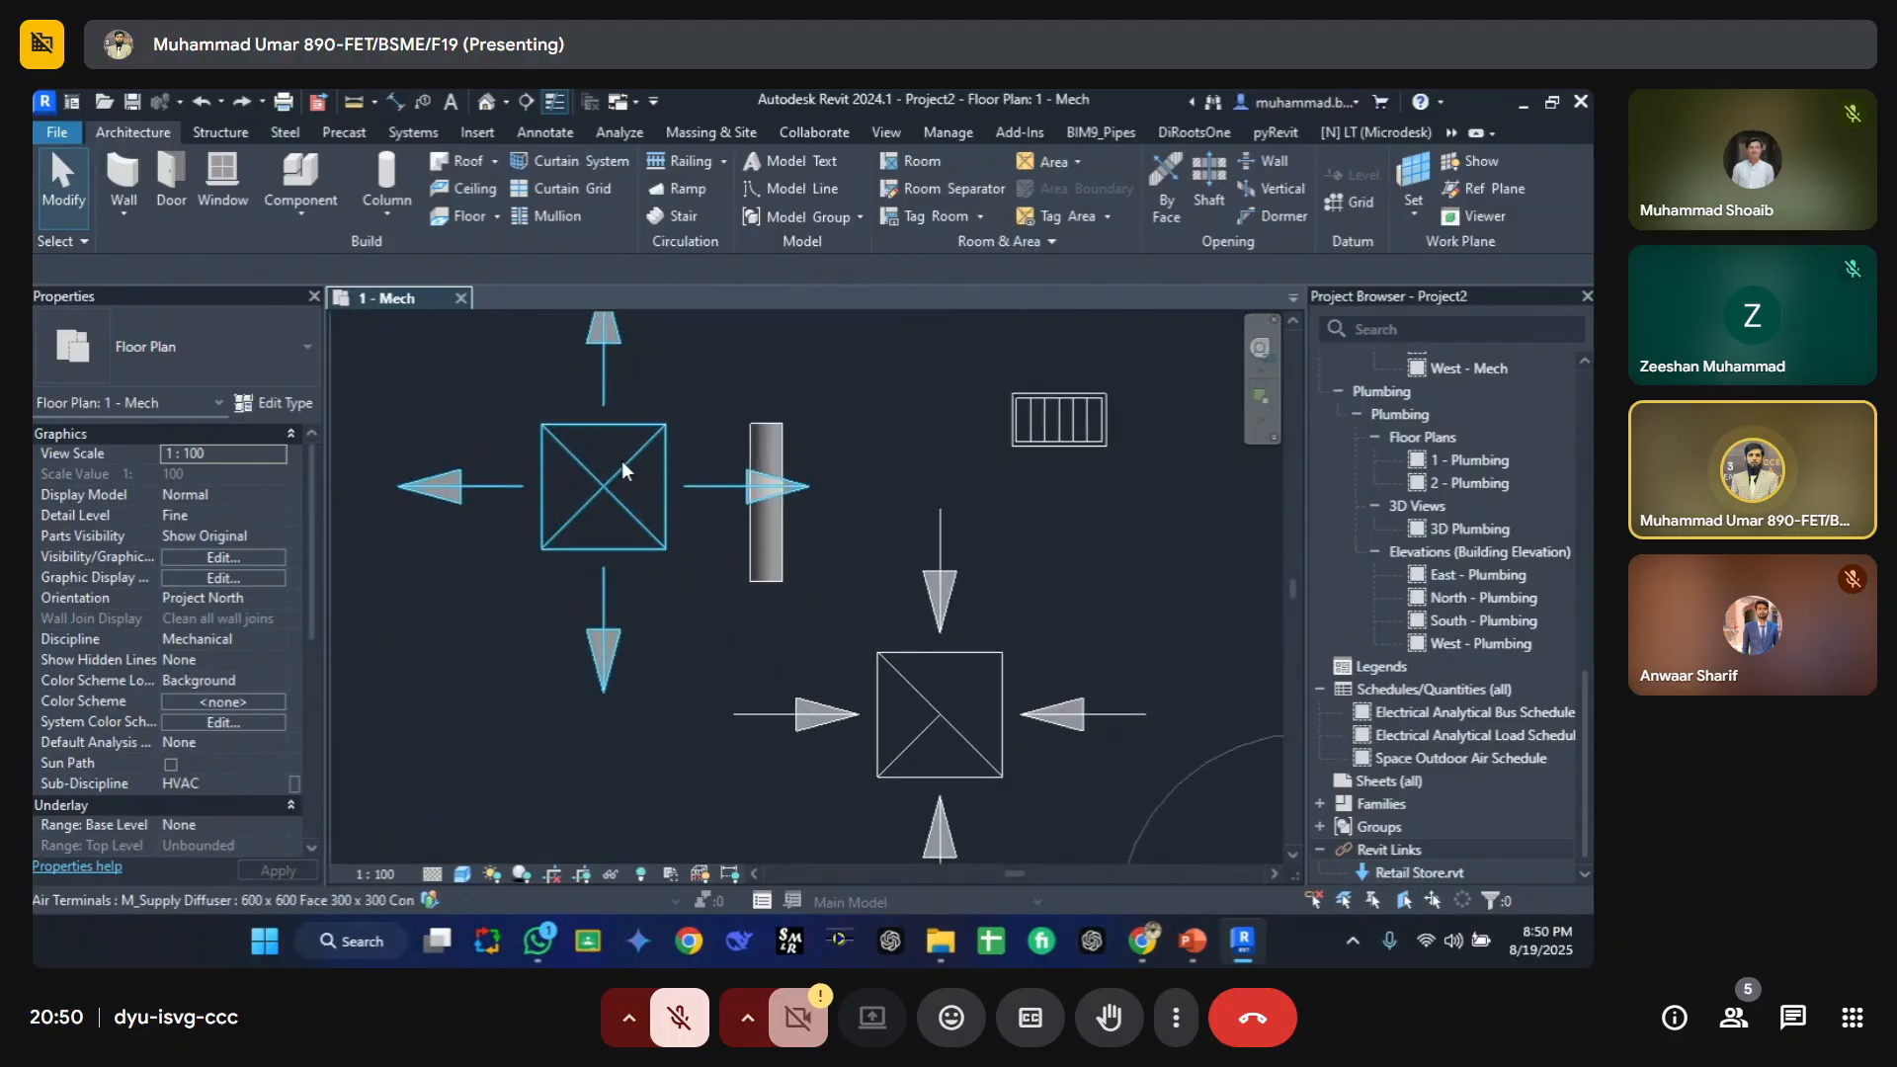
pyautogui.press('v')
pyautogui.press('v')
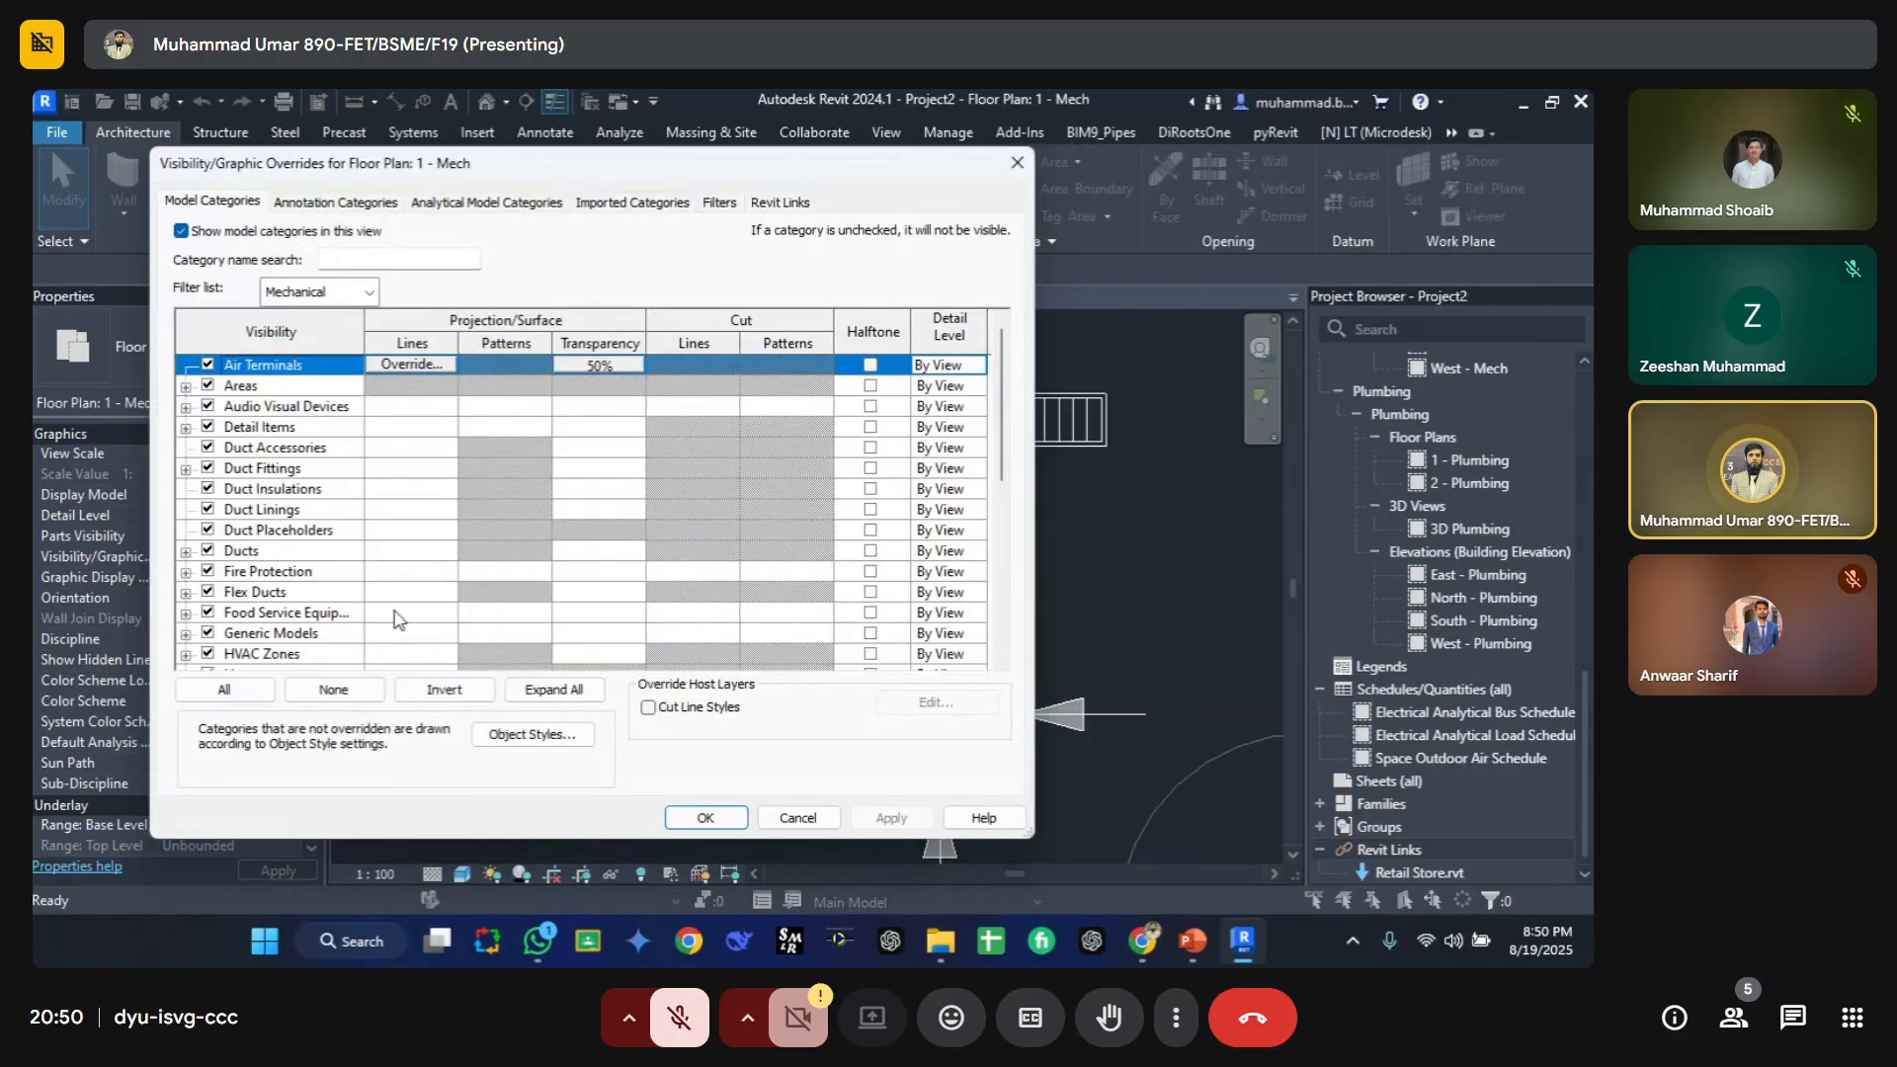
pyautogui.moveTo(292, 170); pyautogui.dragTo(634, 190)
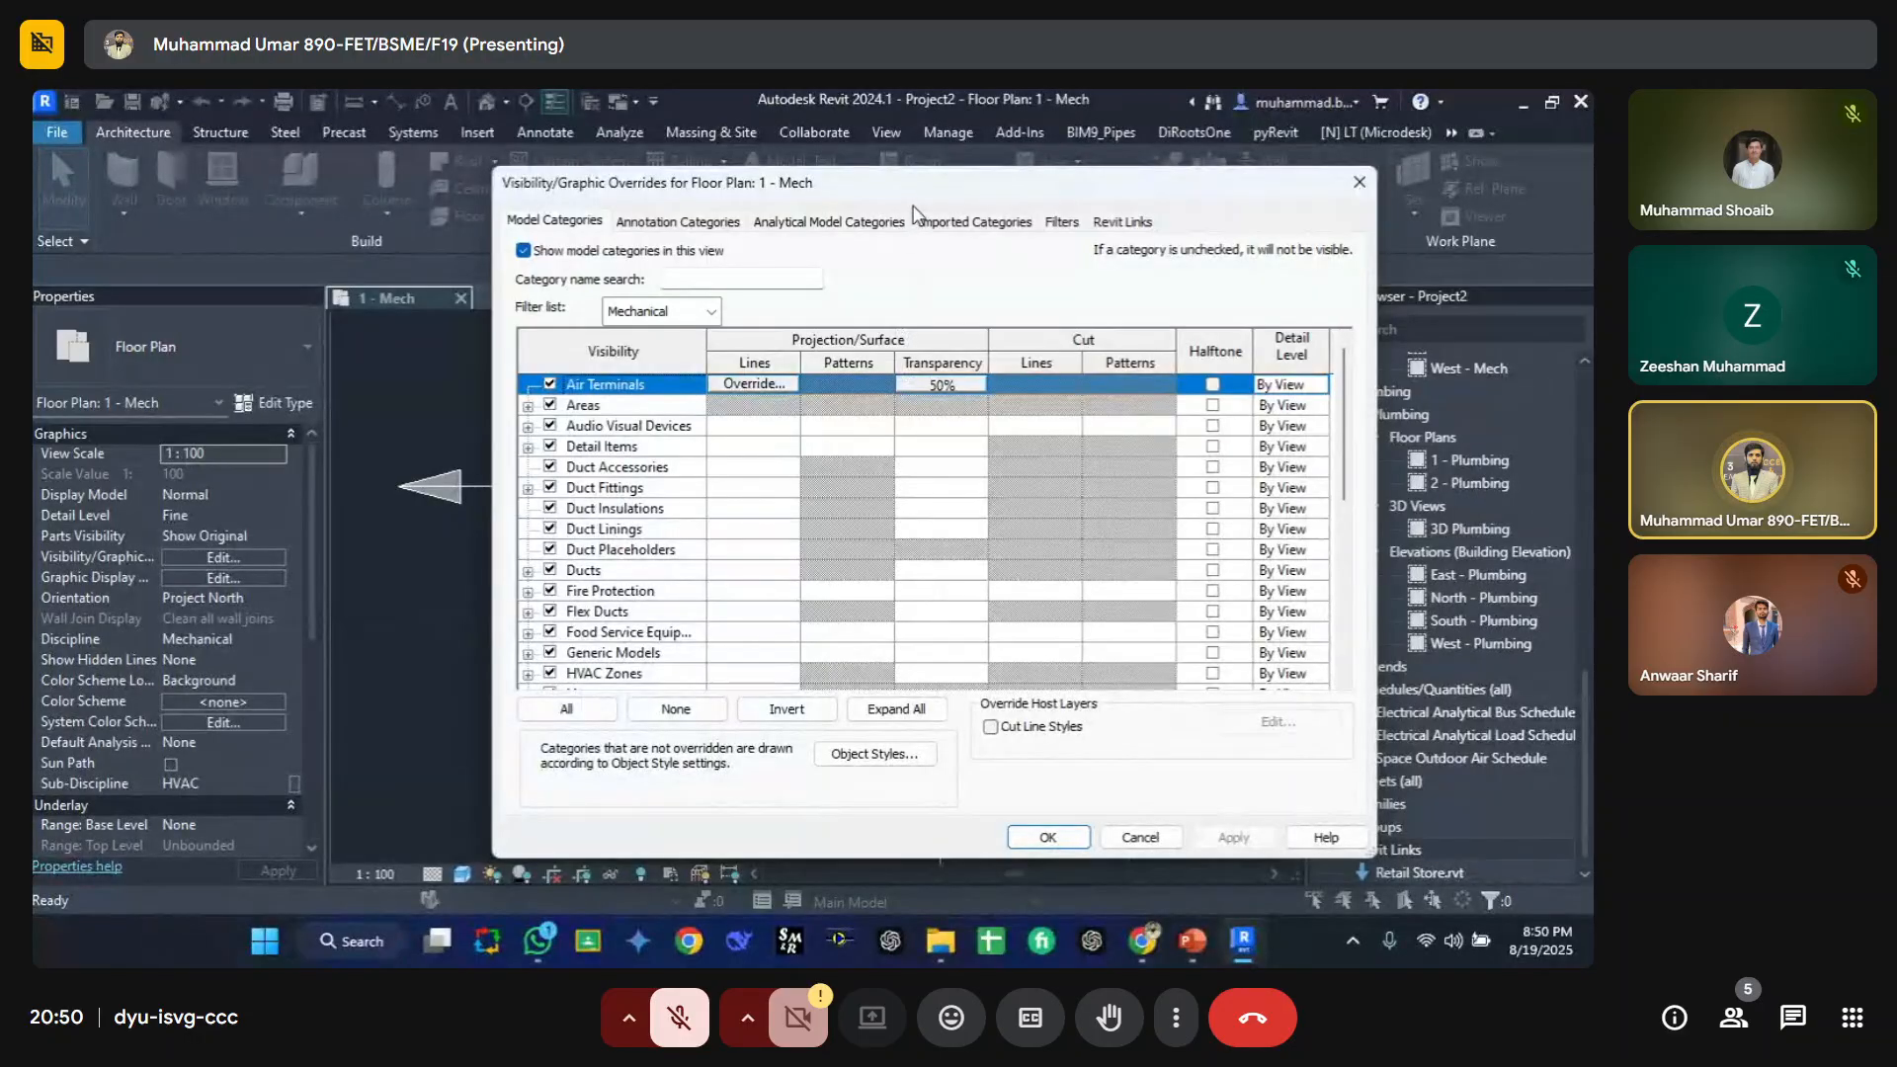
pyautogui.click(743, 384)
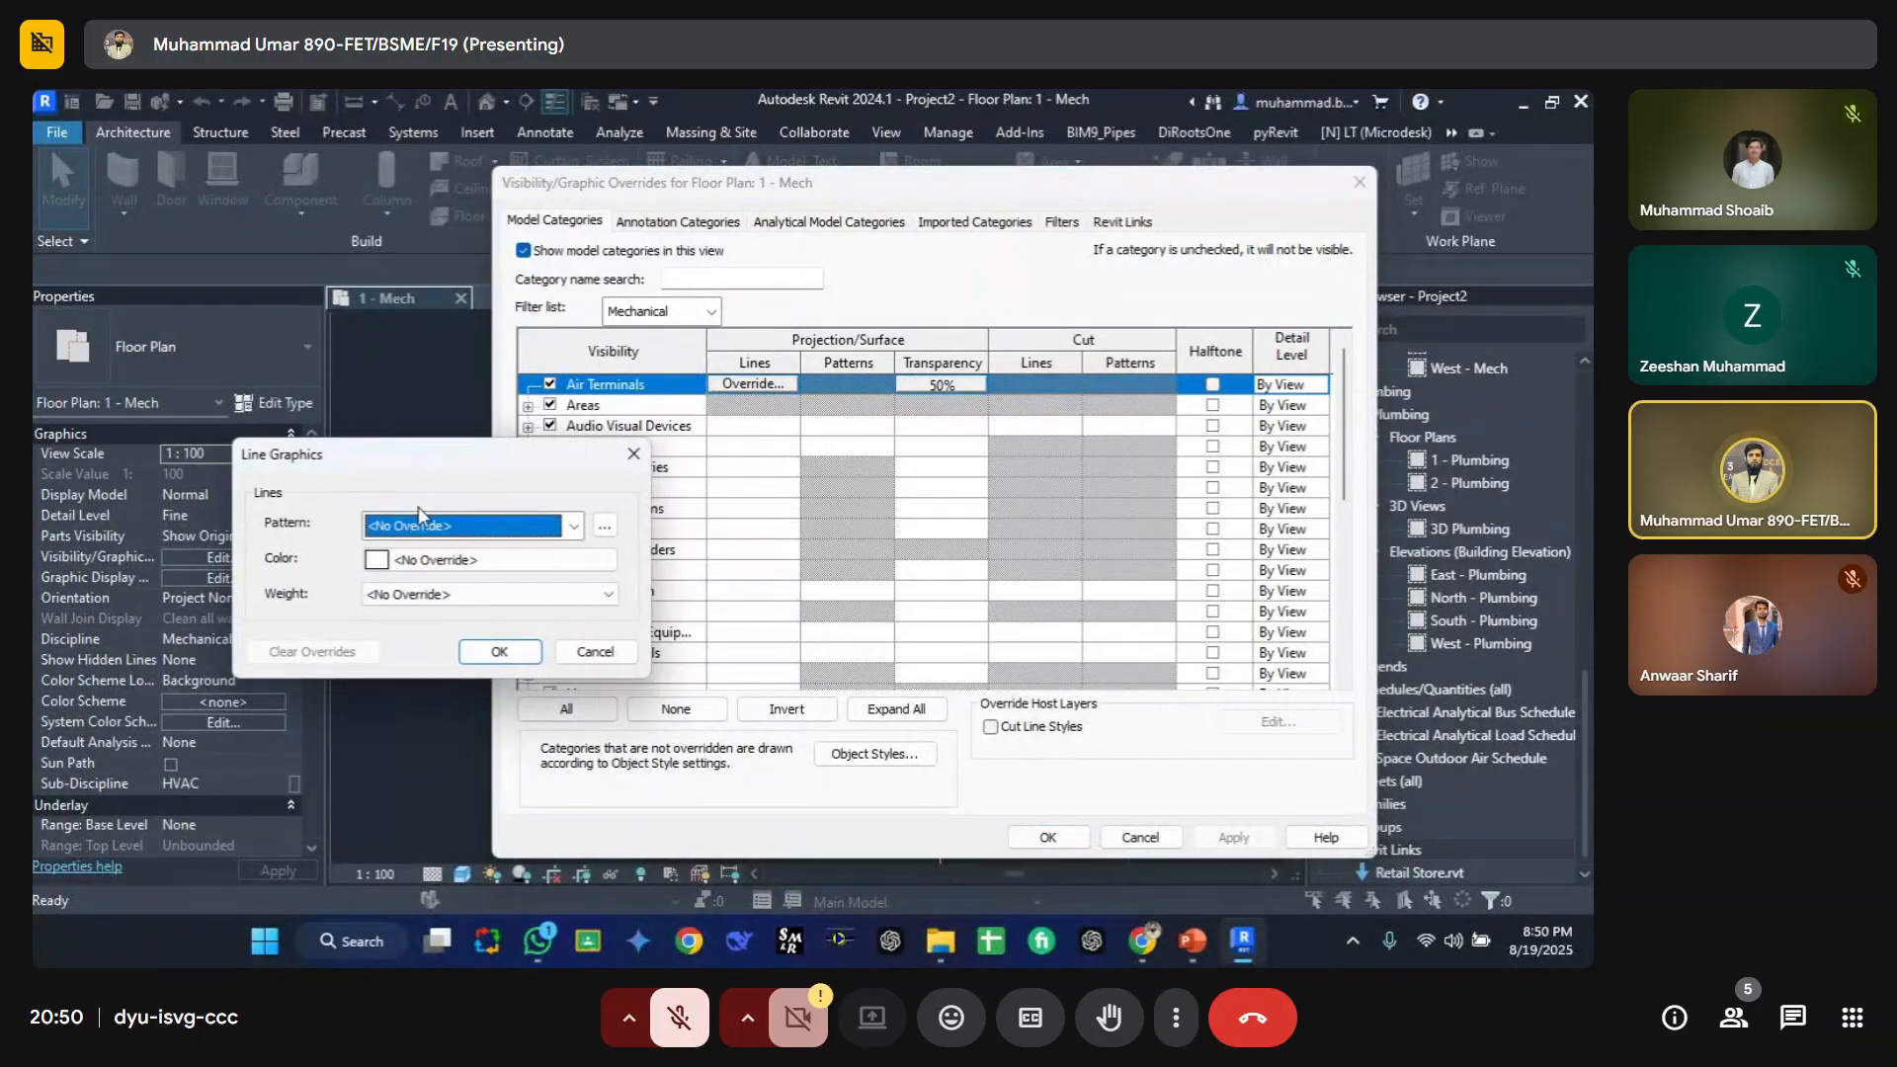
pyautogui.click(415, 561)
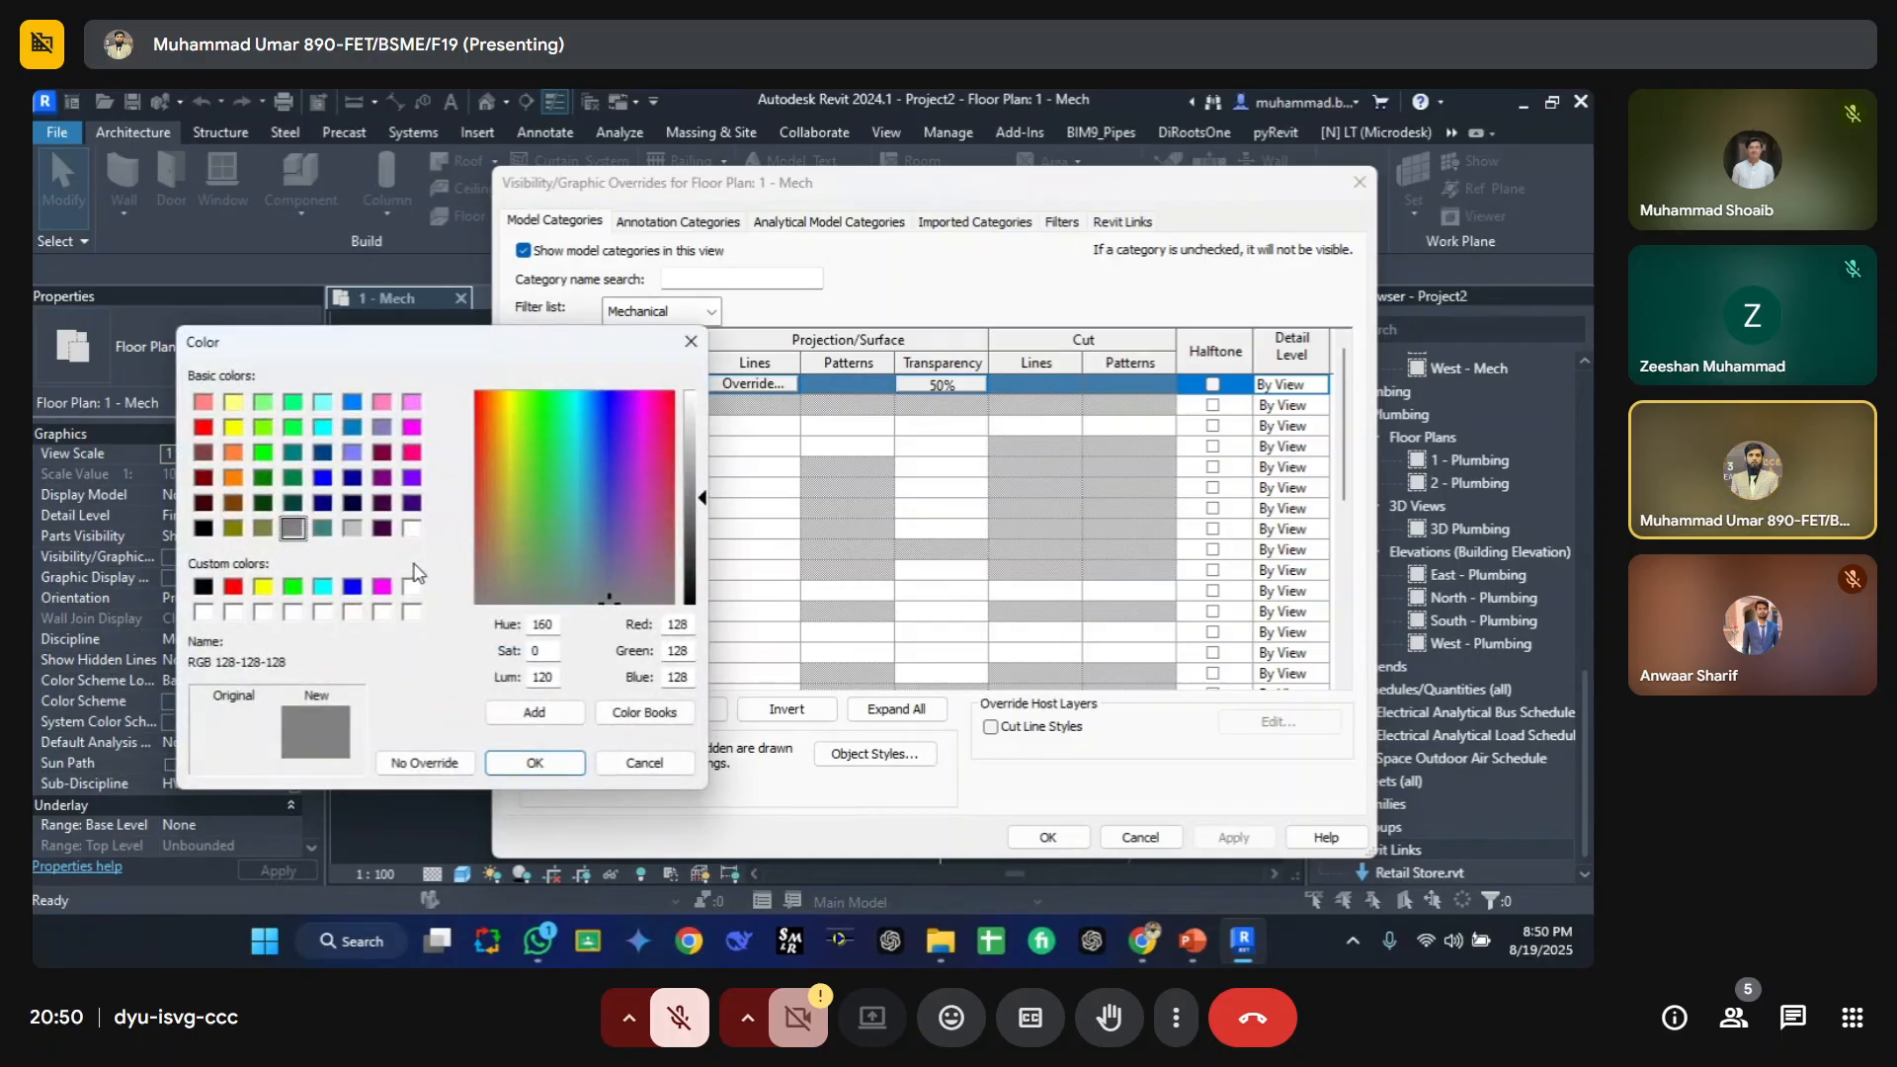
pyautogui.click(425, 763)
pyautogui.click(474, 530)
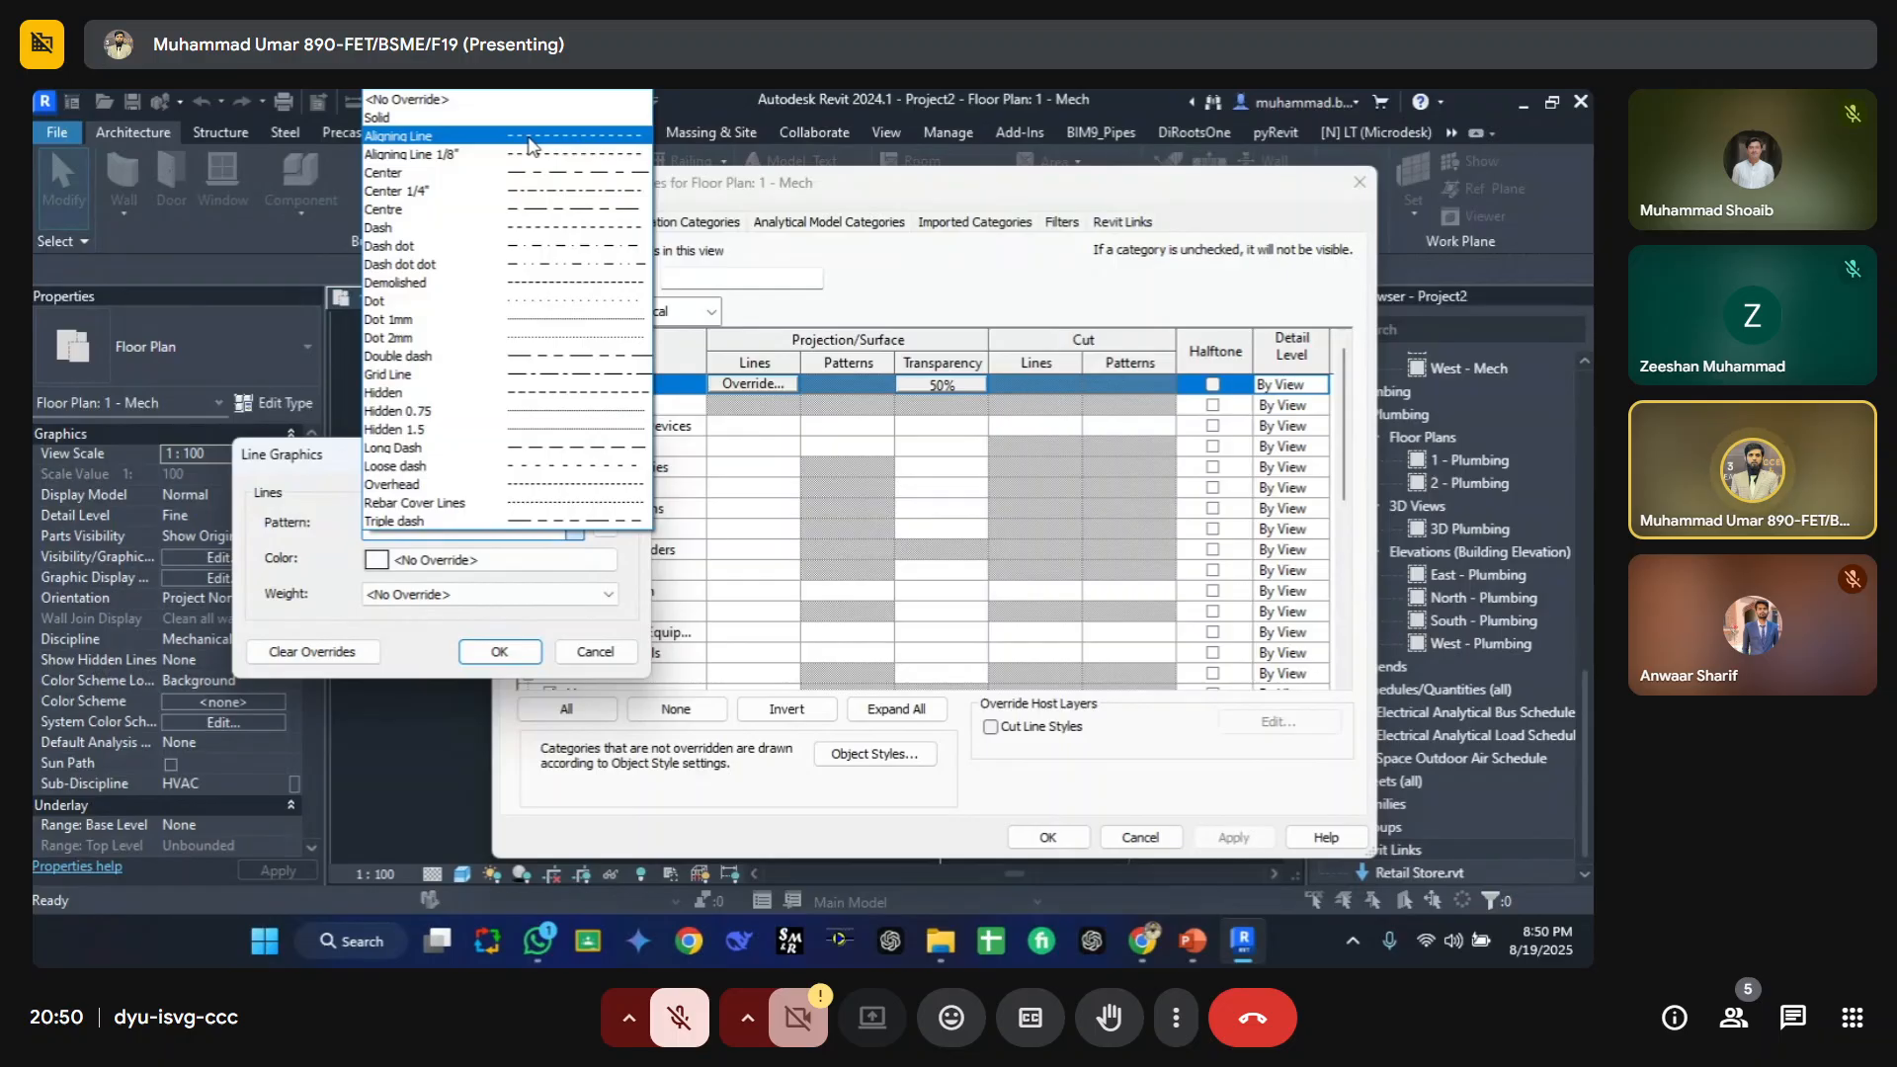
pyautogui.click(528, 139)
pyautogui.click(497, 652)
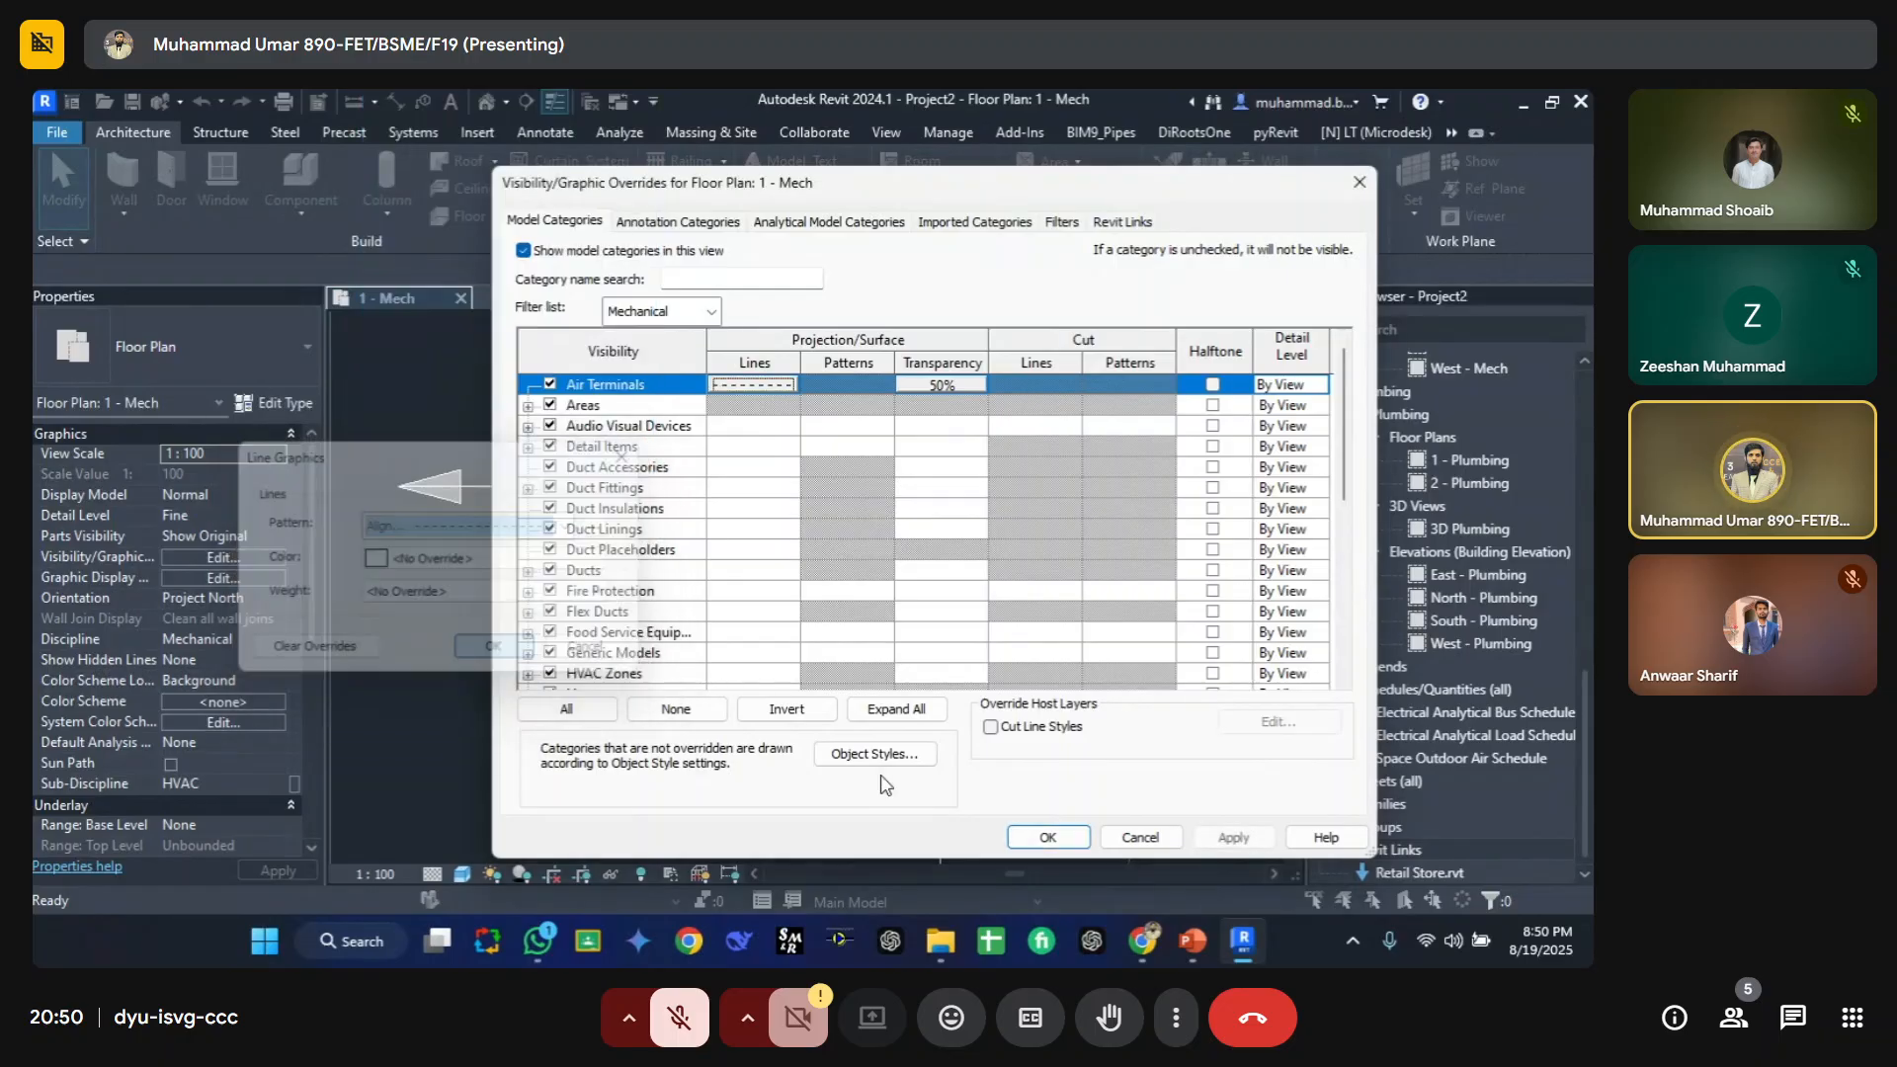
pyautogui.click(1048, 837)
pyautogui.scroll(2, 490, 439)
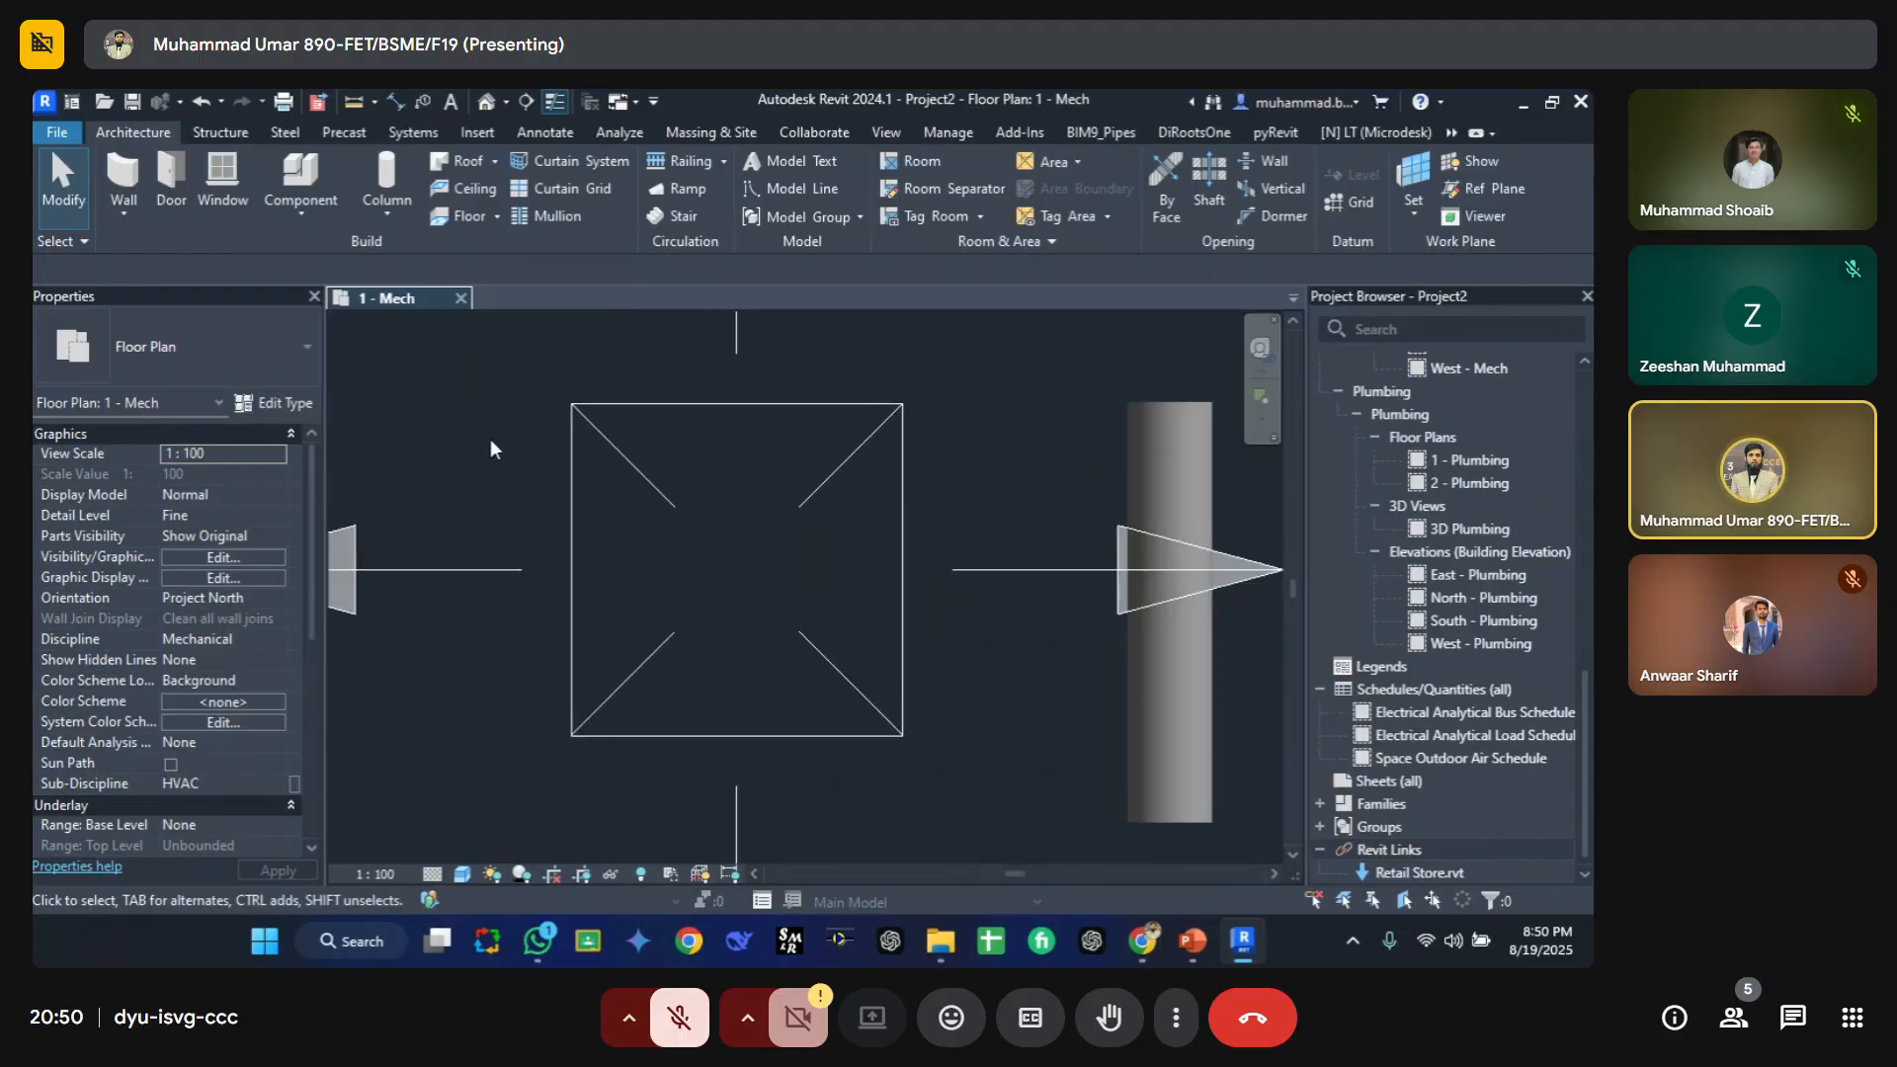
# Step: Set the Air Terminals projection line color override to Blue and confirm the visibility/graphic overrides
pyautogui.press('v')
pyautogui.press('v')
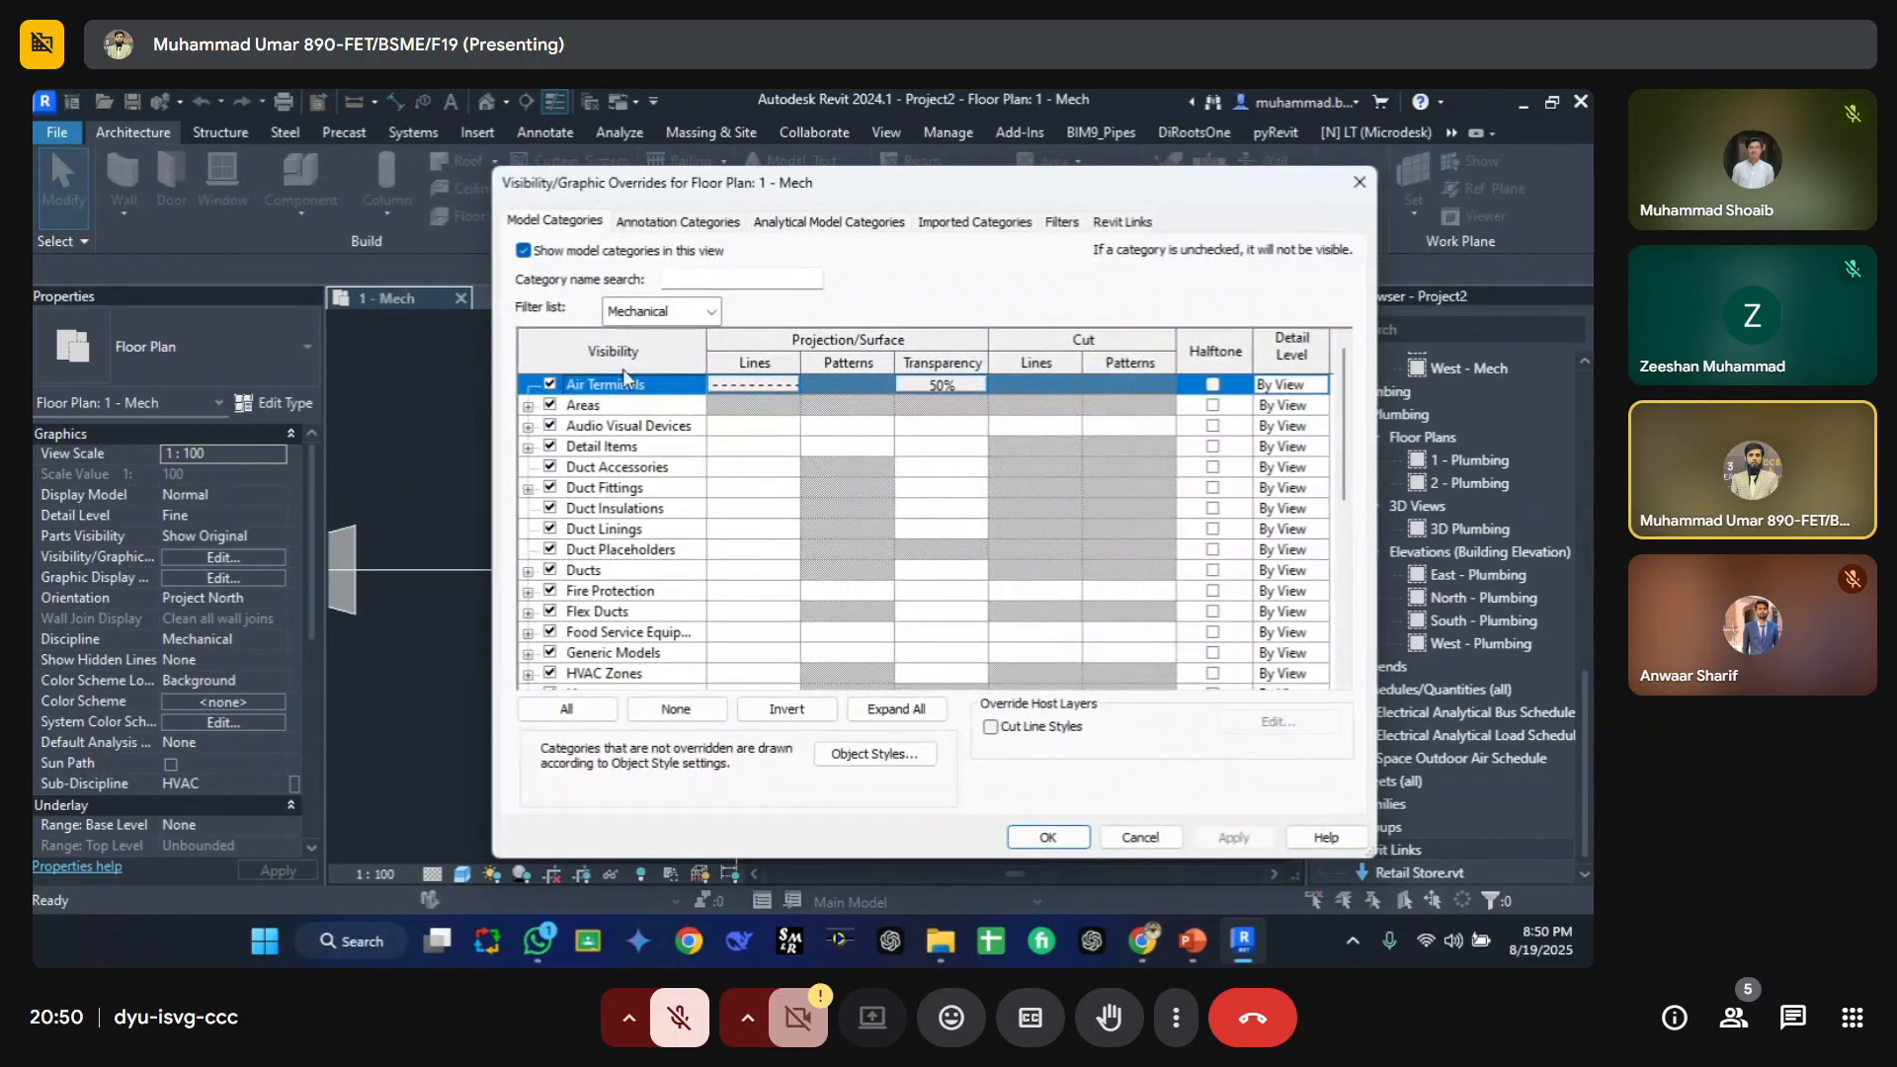
pyautogui.click(751, 385)
pyautogui.click(776, 384)
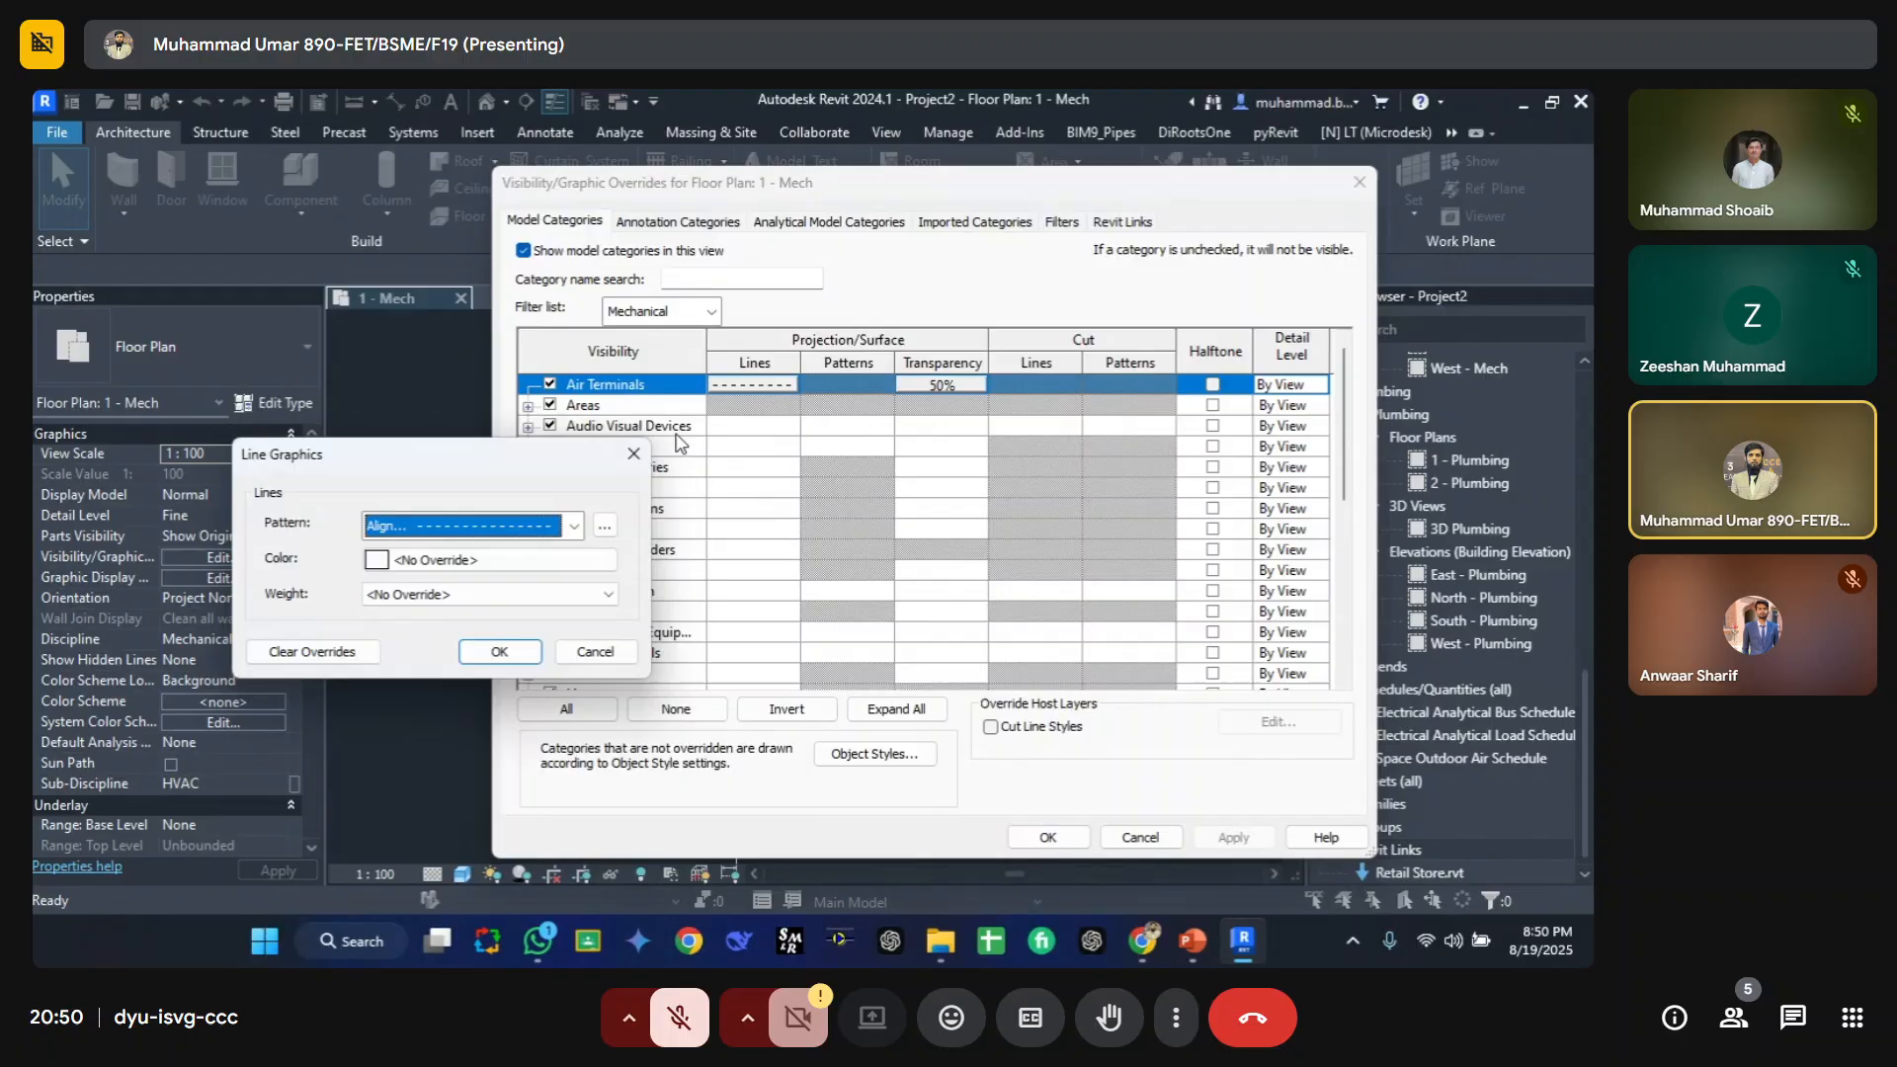
pyautogui.click(399, 566)
pyautogui.click(352, 586)
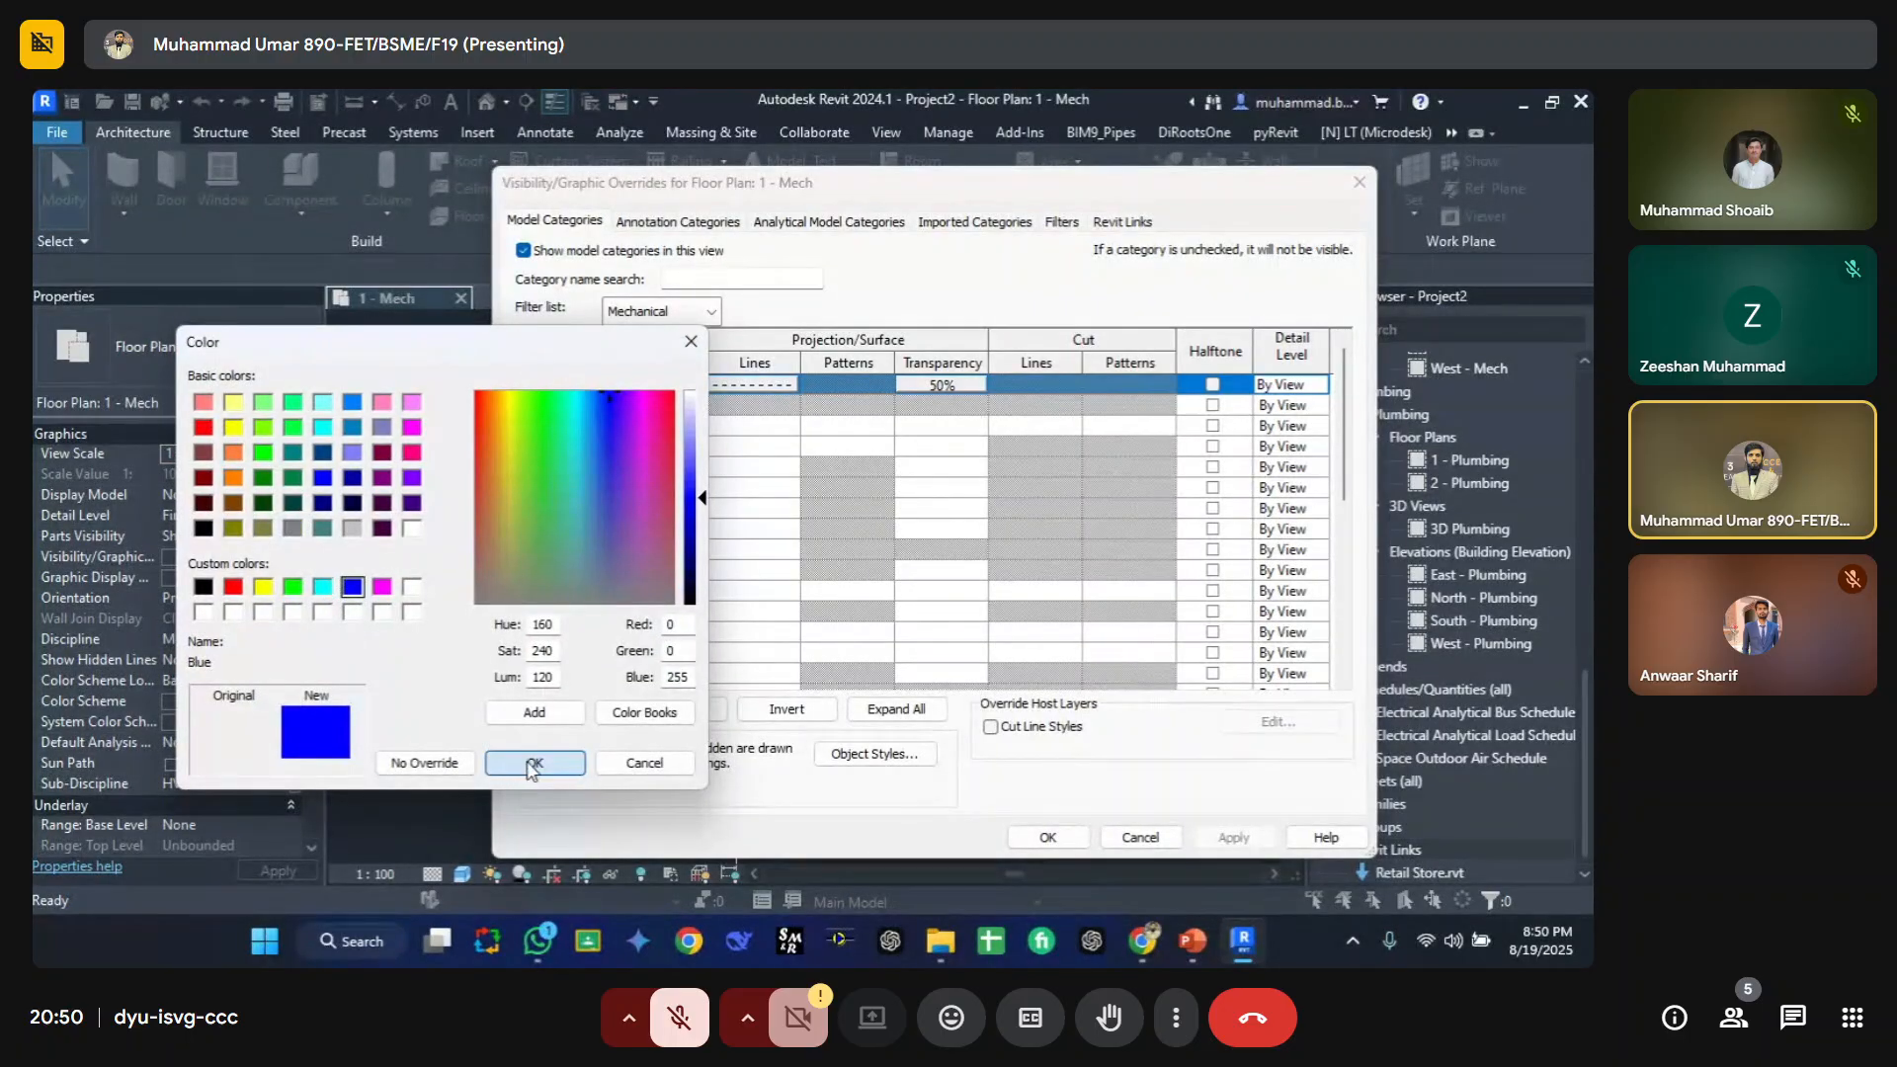
pyautogui.click(534, 761)
pyautogui.click(522, 661)
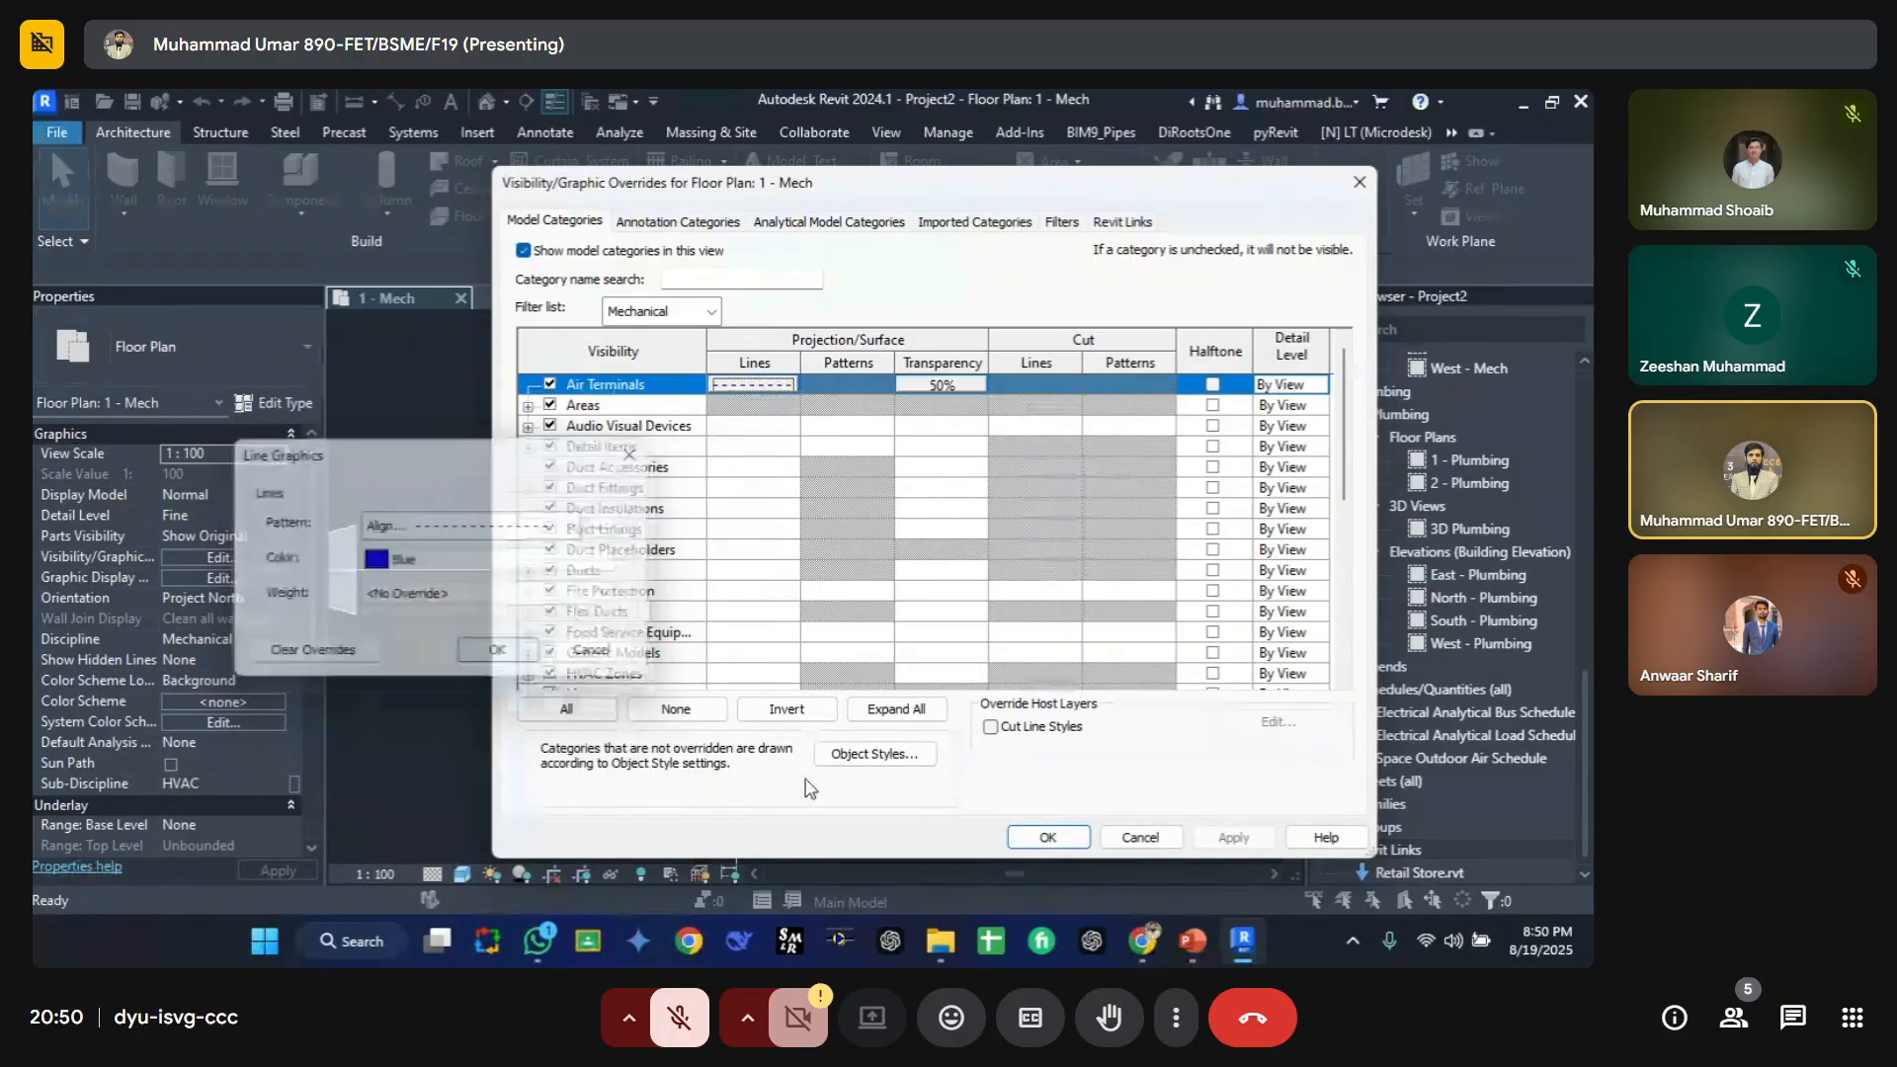
pyautogui.click(1047, 837)
pyautogui.scroll(5, 595, 522)
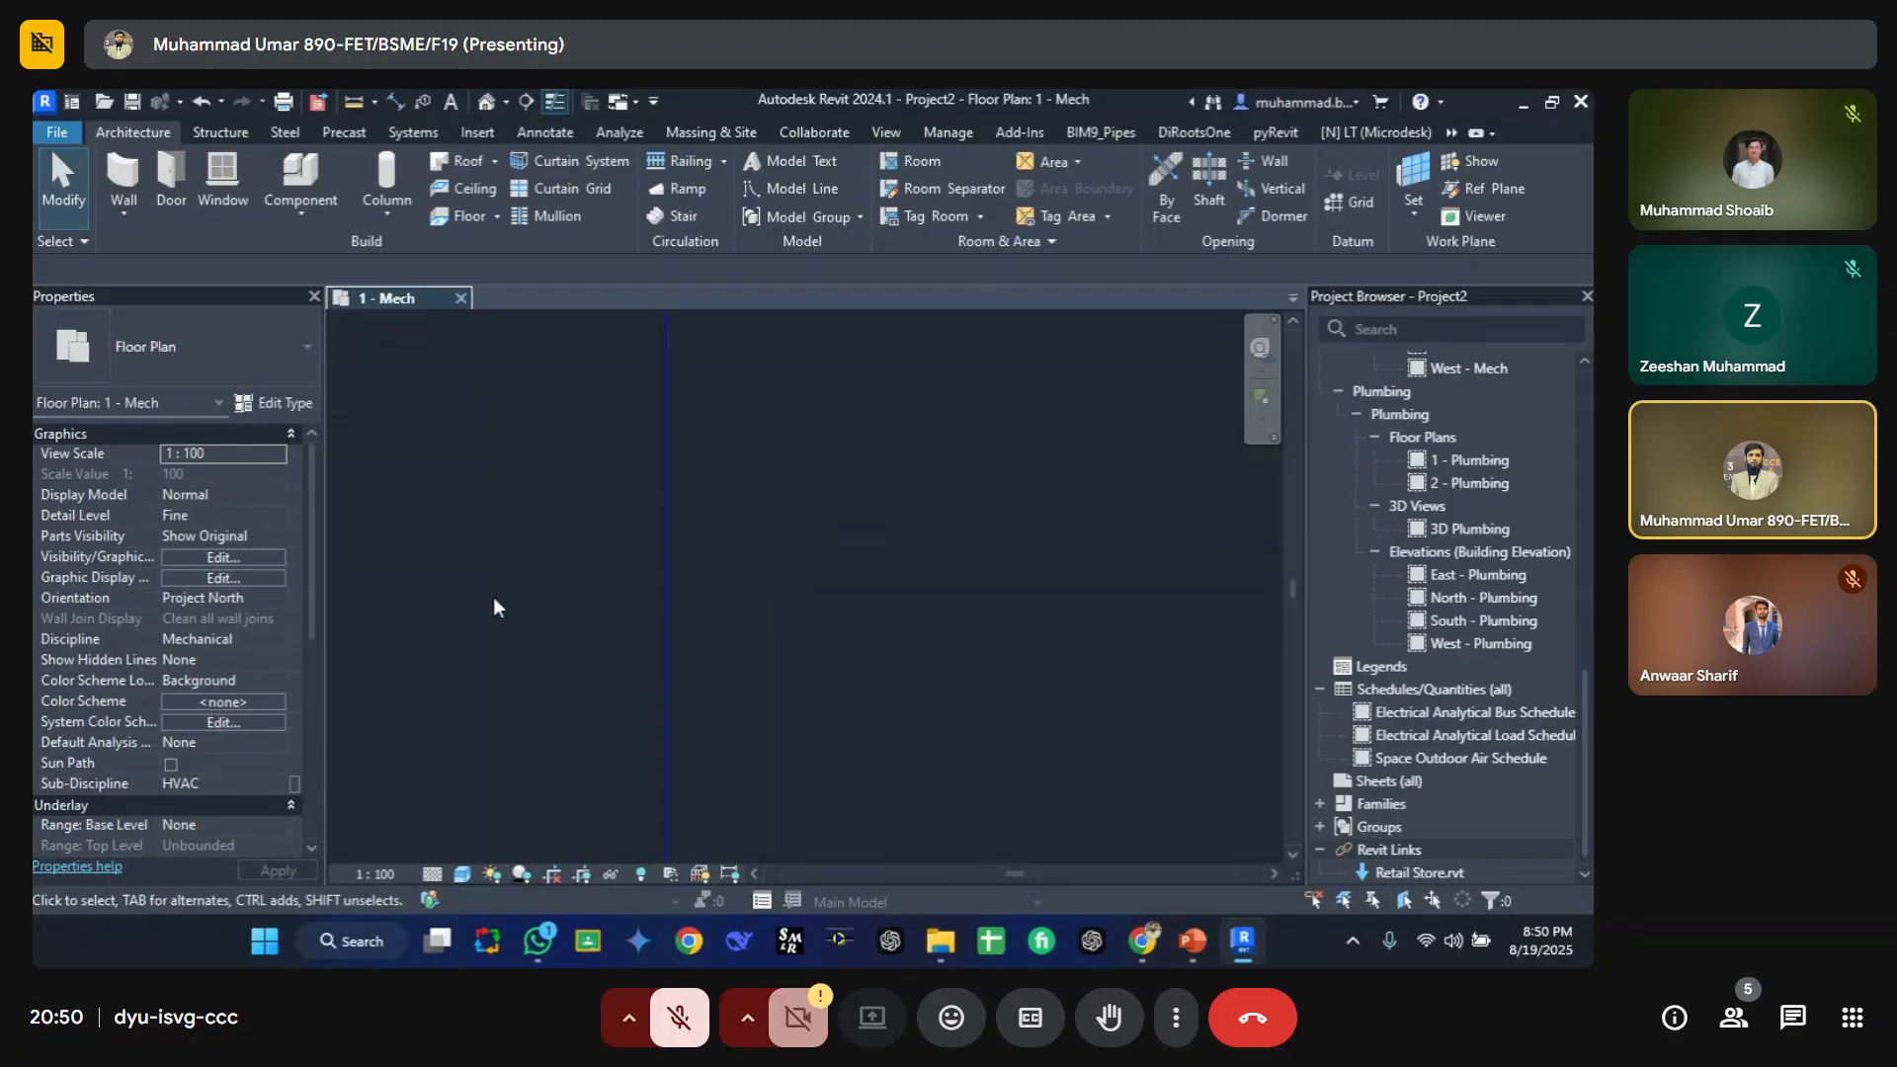
# Step: Reopen the Air Terminals projection line overrides to review them and close the dialogs without changes
pyautogui.scroll(-5, 606, 619)
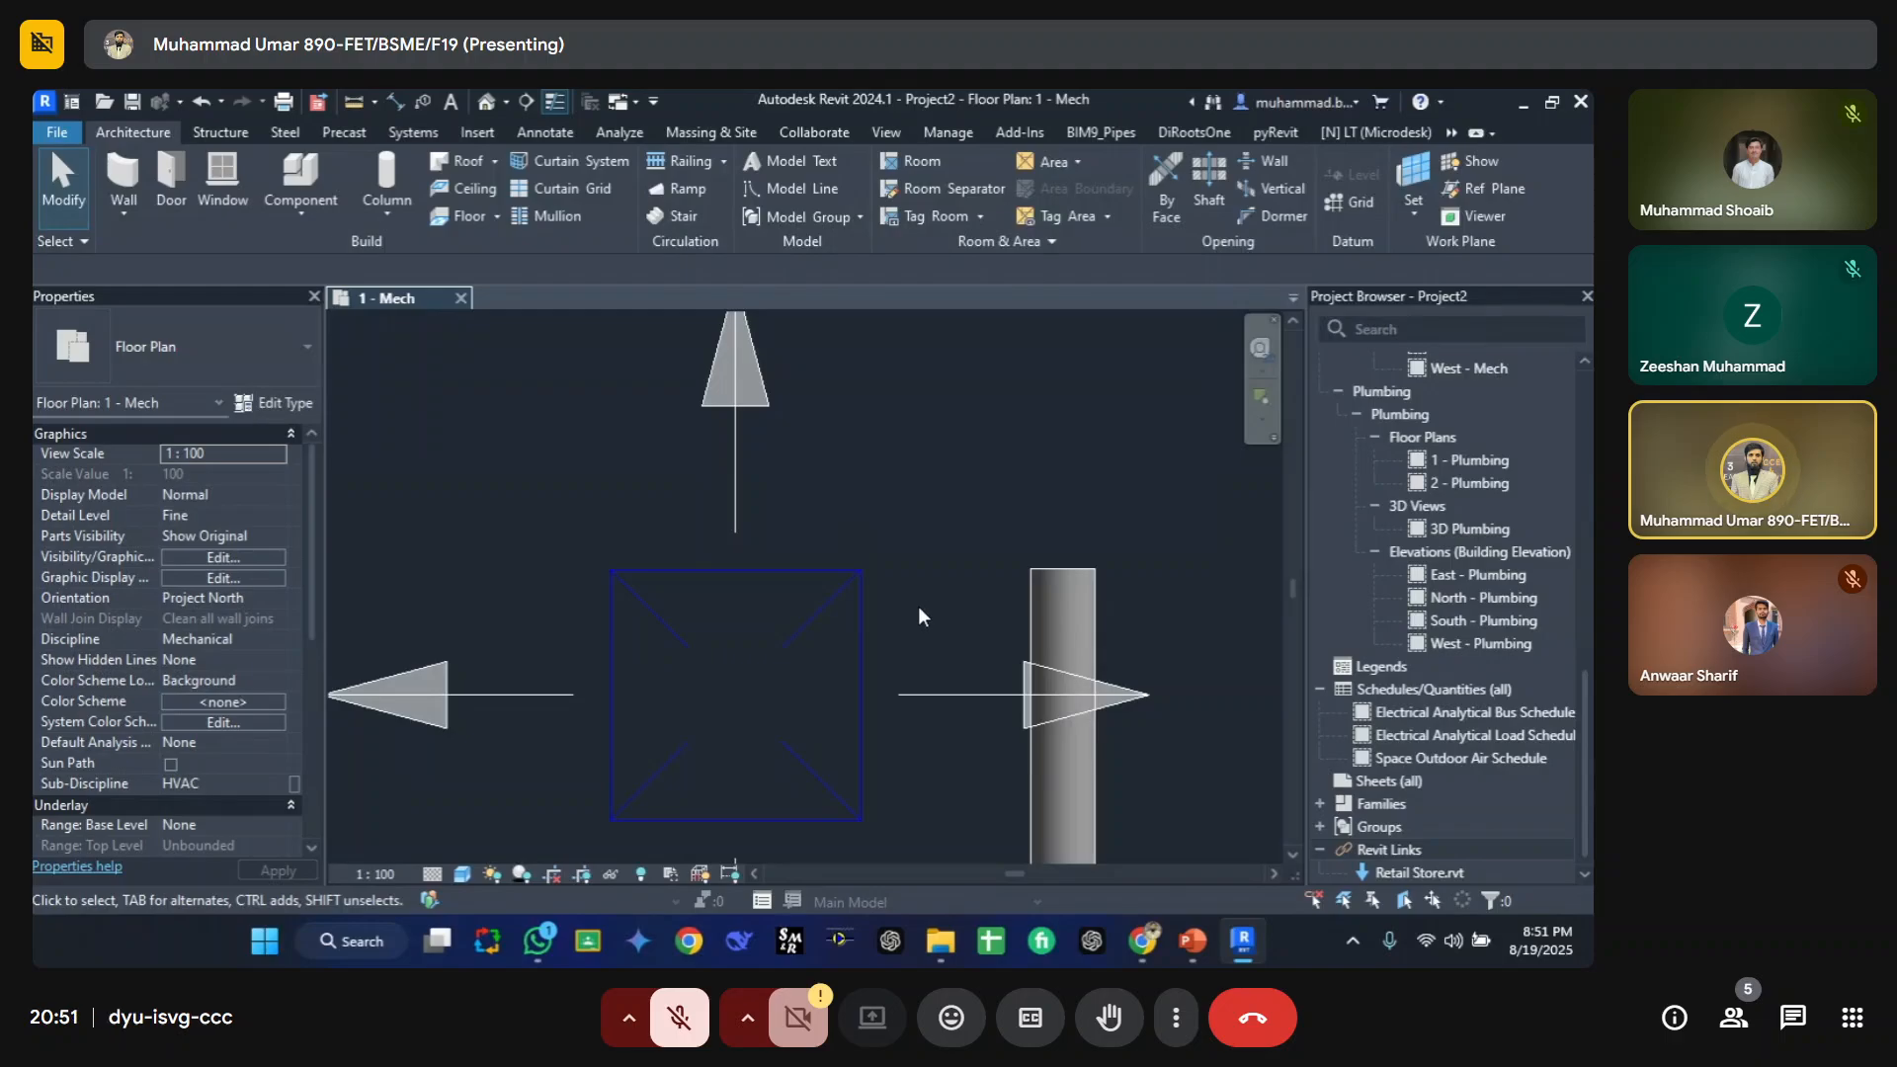
pyautogui.press('v')
pyautogui.press('v')
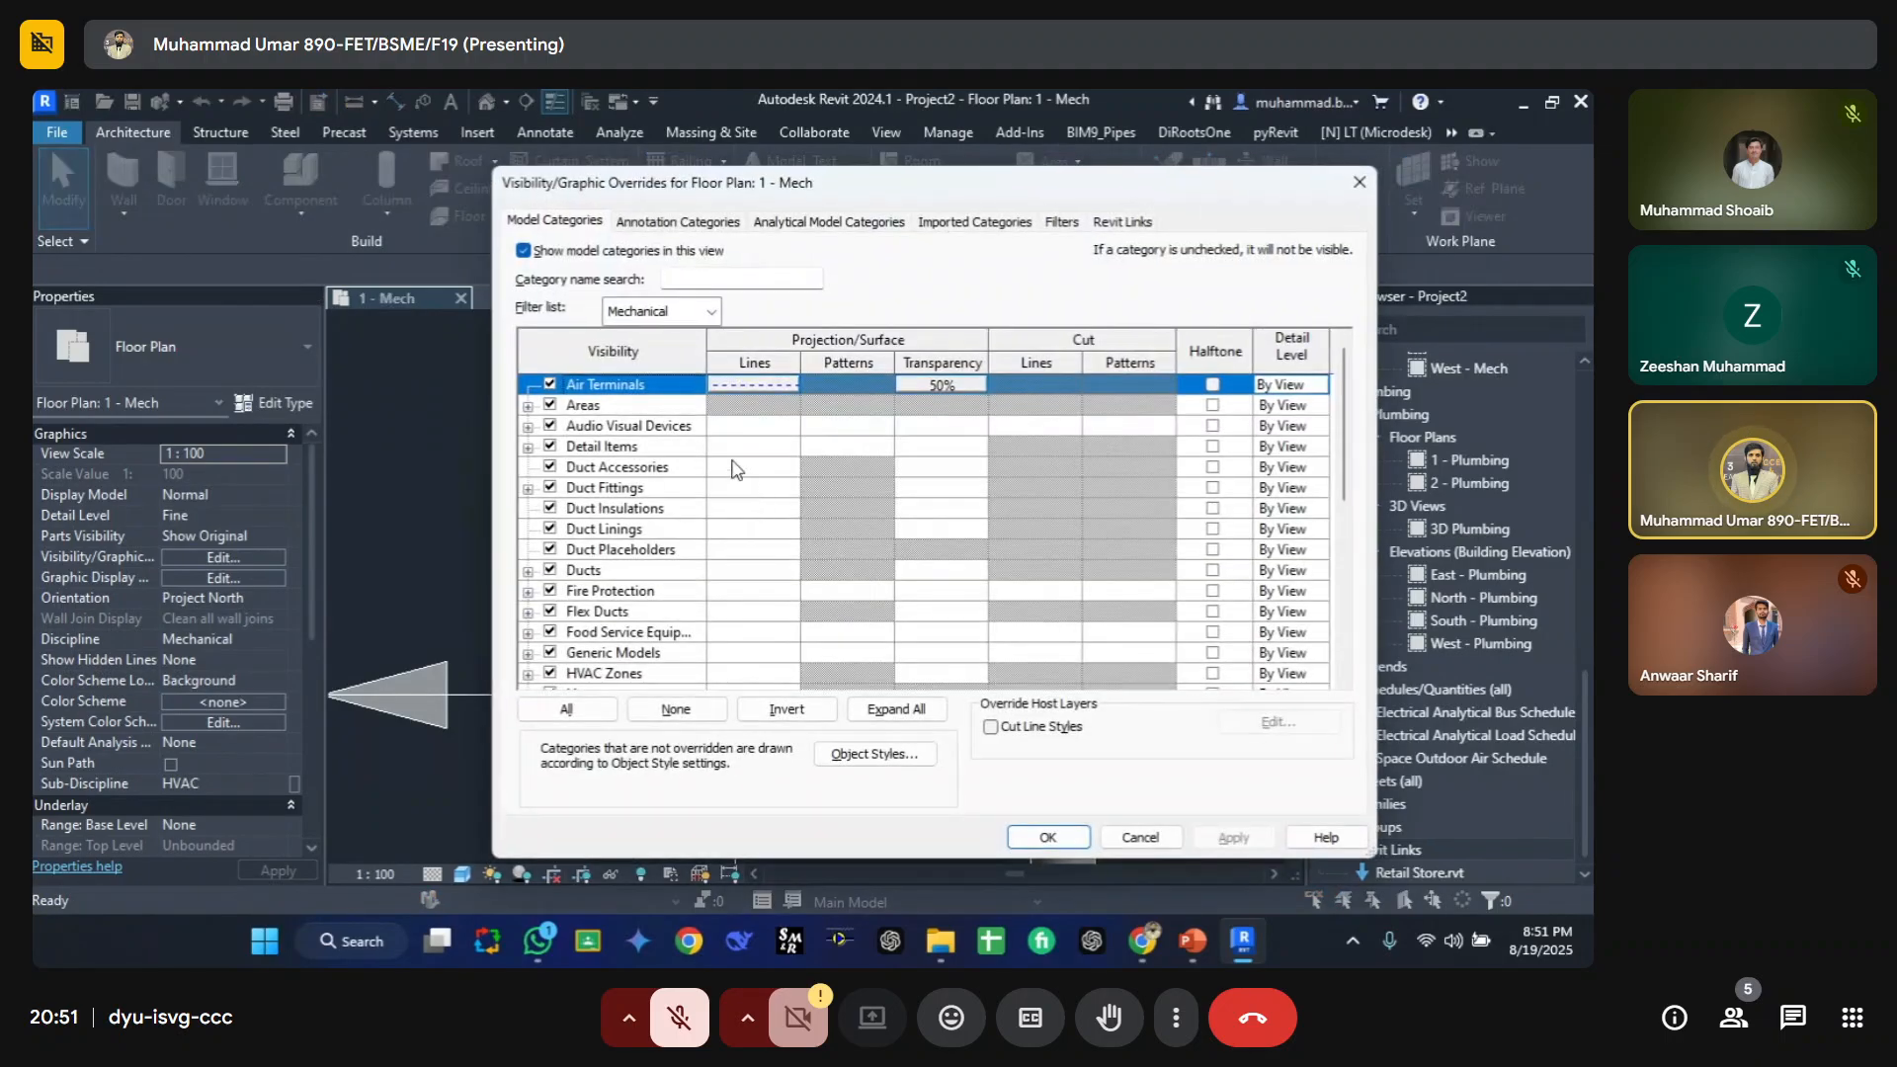
pyautogui.click(743, 384)
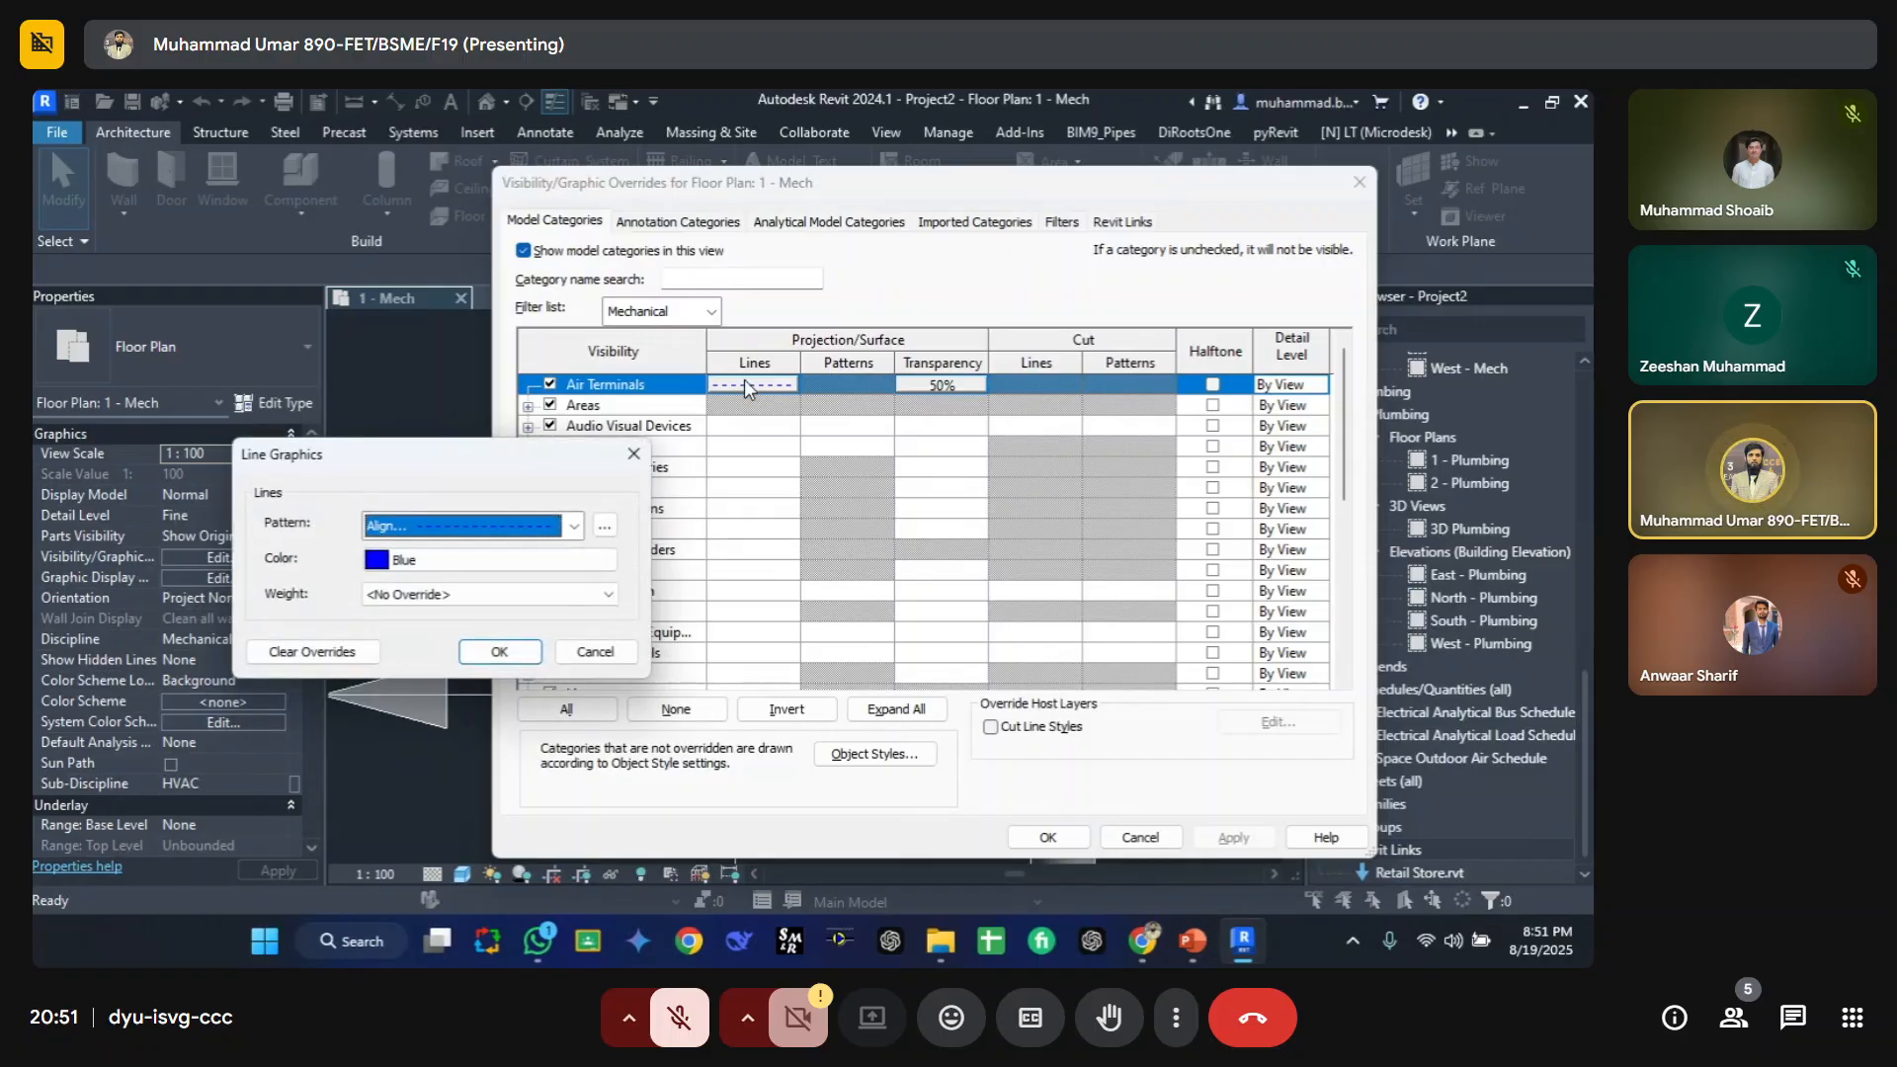
pyautogui.press('Return')
pyautogui.press('Return')
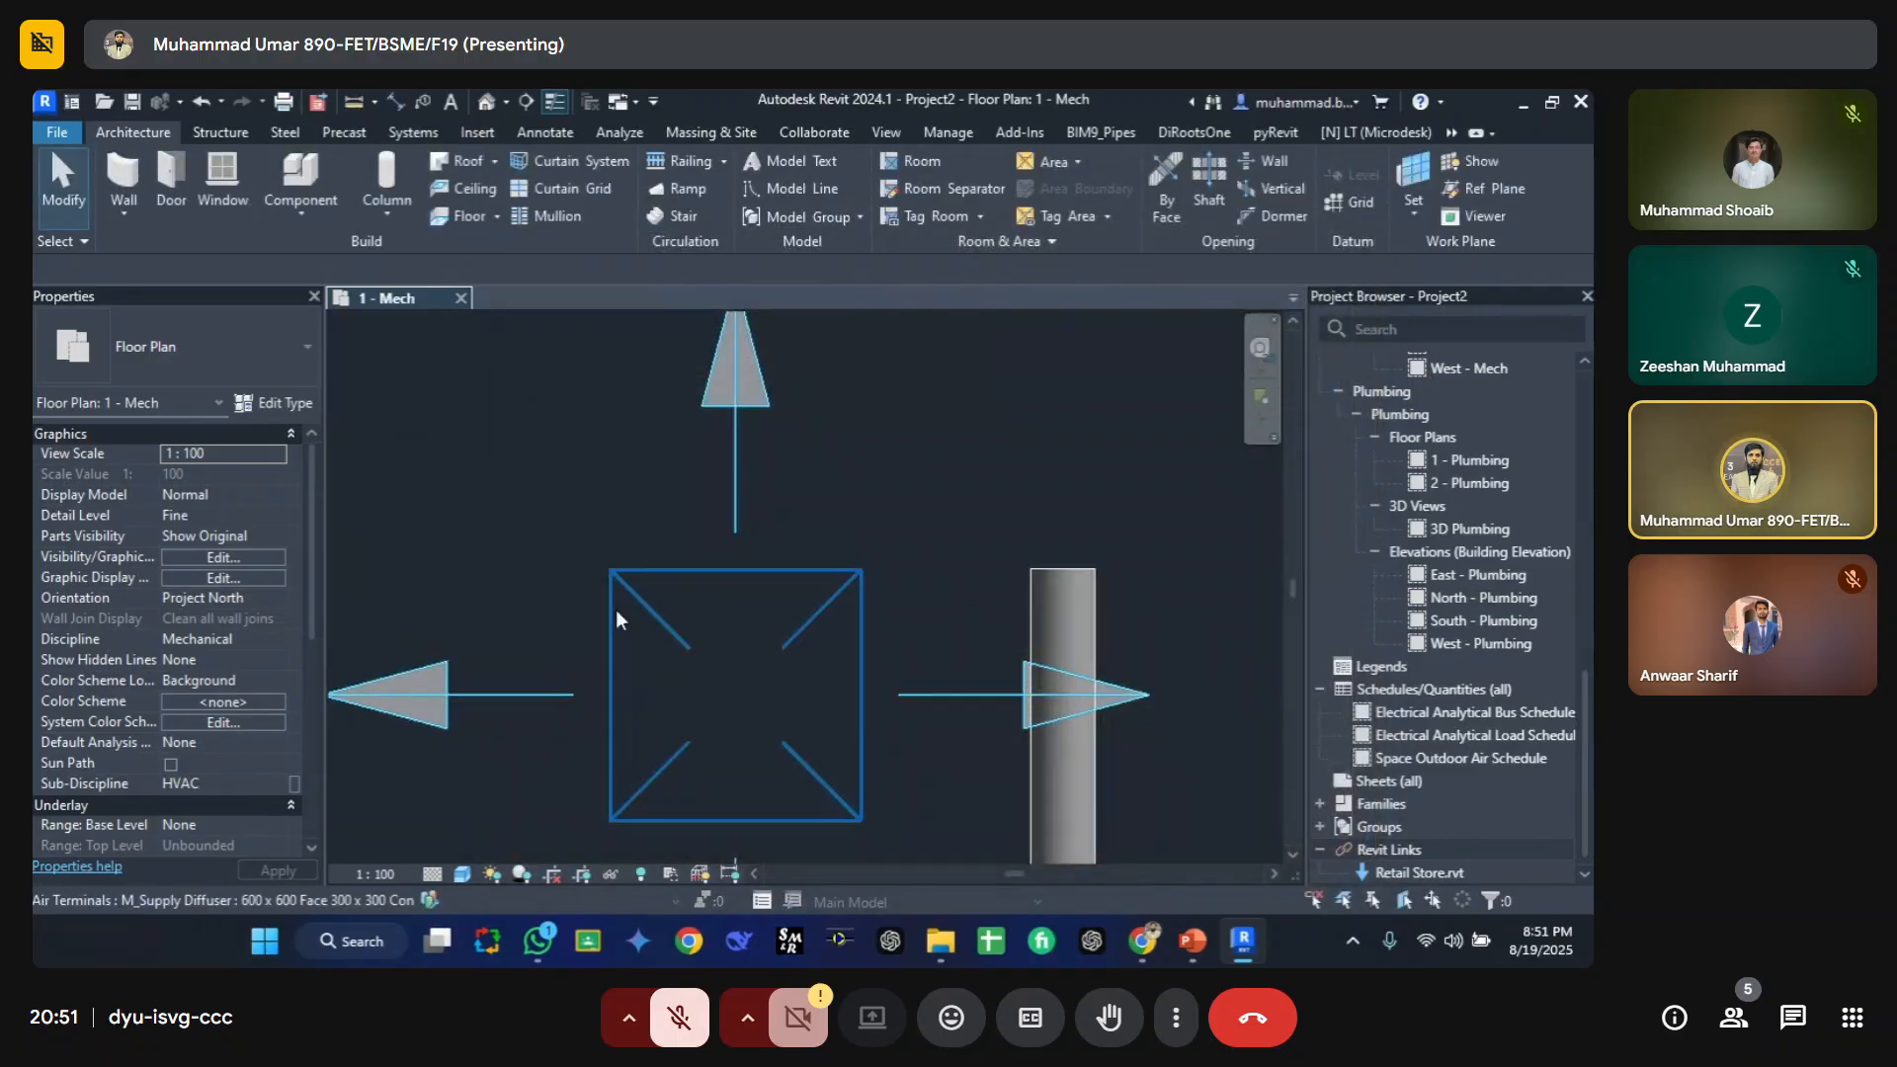
# Step: Draw a short horizontal pipe of 150 mm diameter at 2750 mm middle elevation near the air terminals
pyautogui.scroll(-3, 852, 497)
pyautogui.scroll(3, 852, 496)
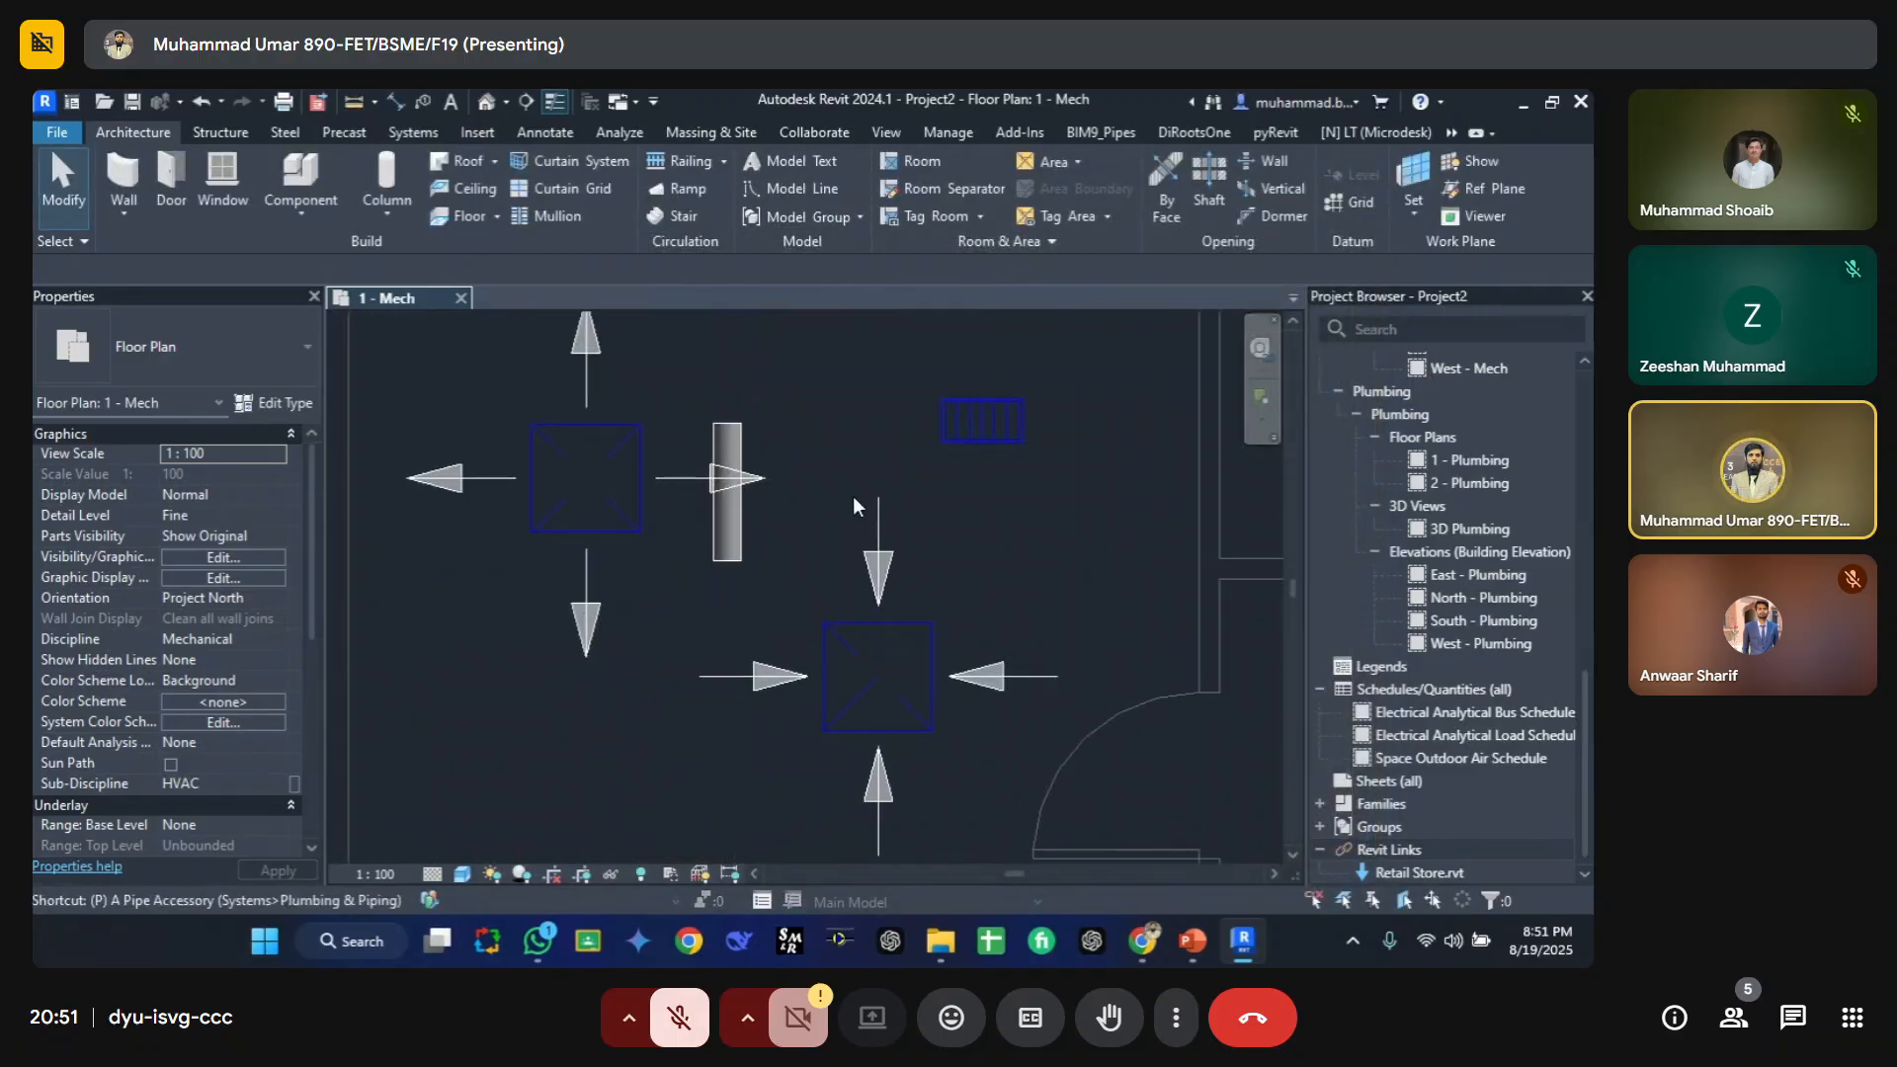
pyautogui.press('p')
pyautogui.press('i')
pyautogui.moveTo(473, 644); pyautogui.dragTo(494, 614, button='middle')
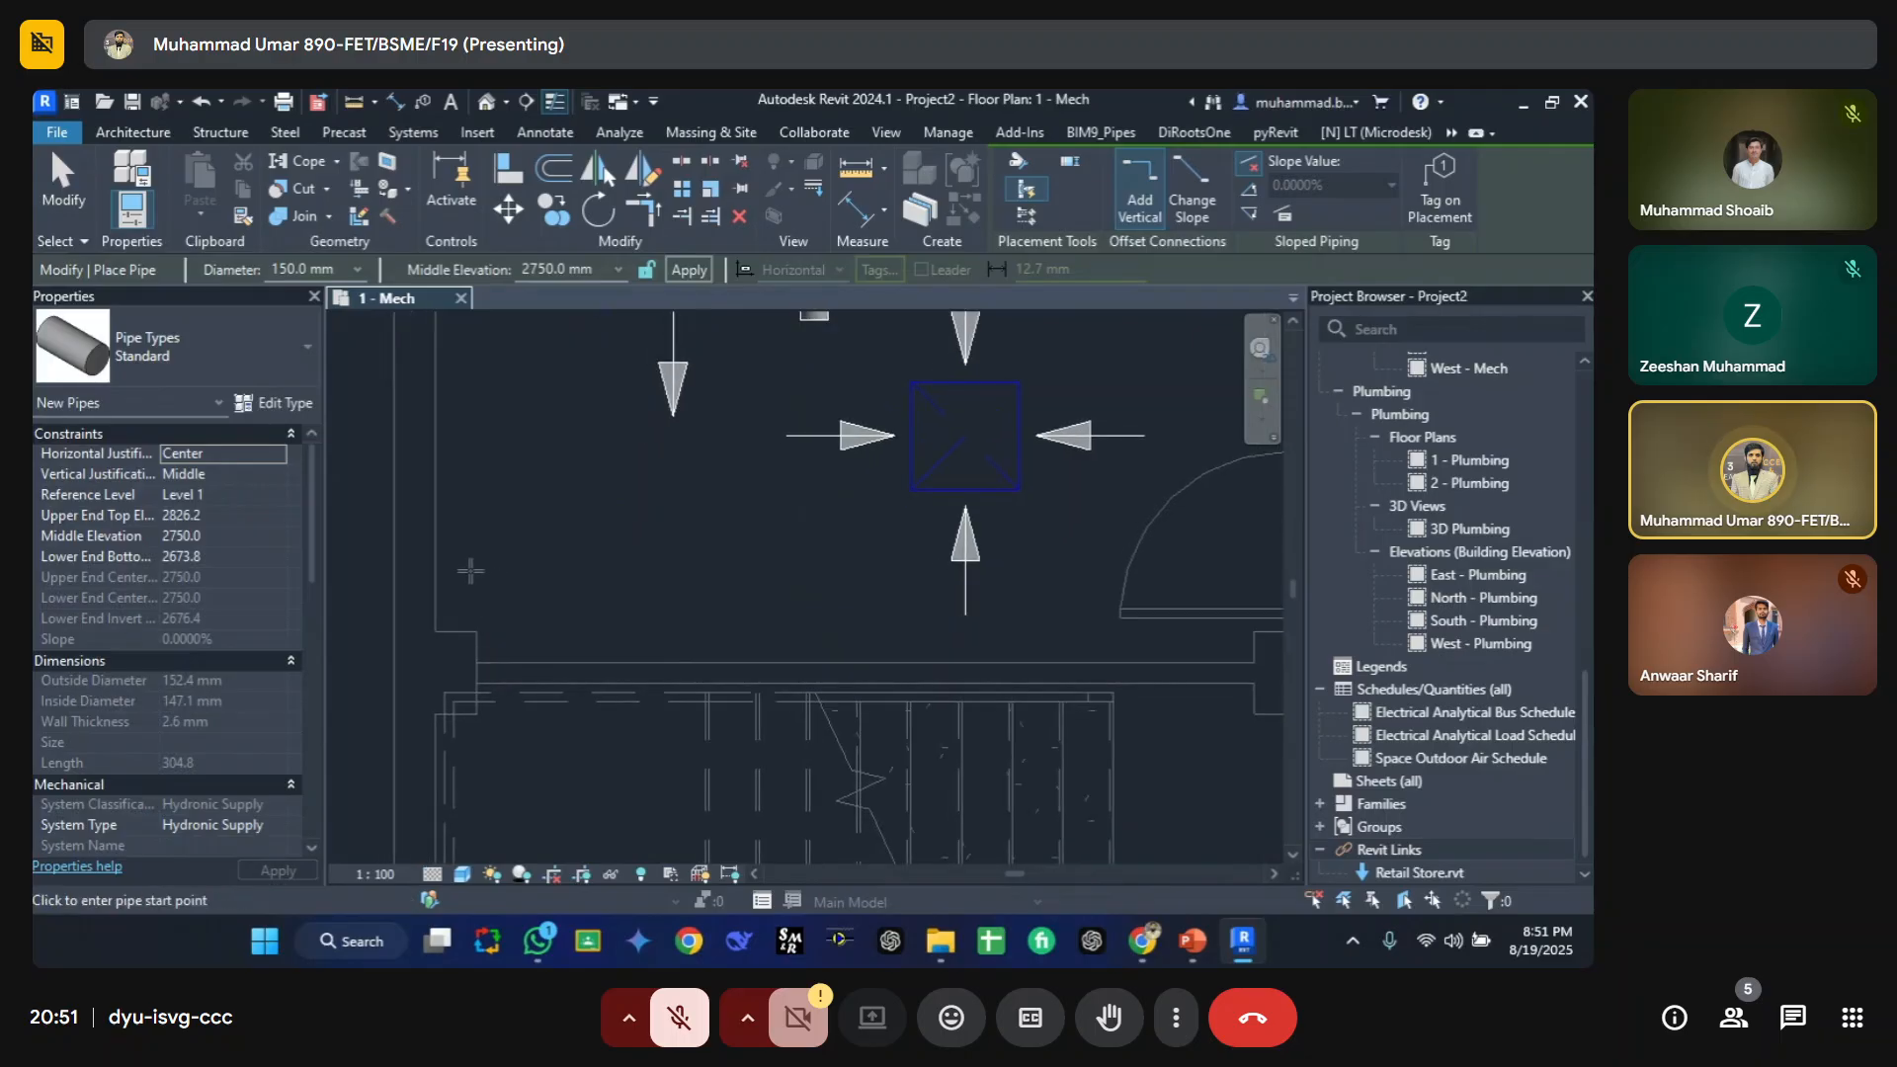
pyautogui.click(465, 571)
pyautogui.click(763, 566)
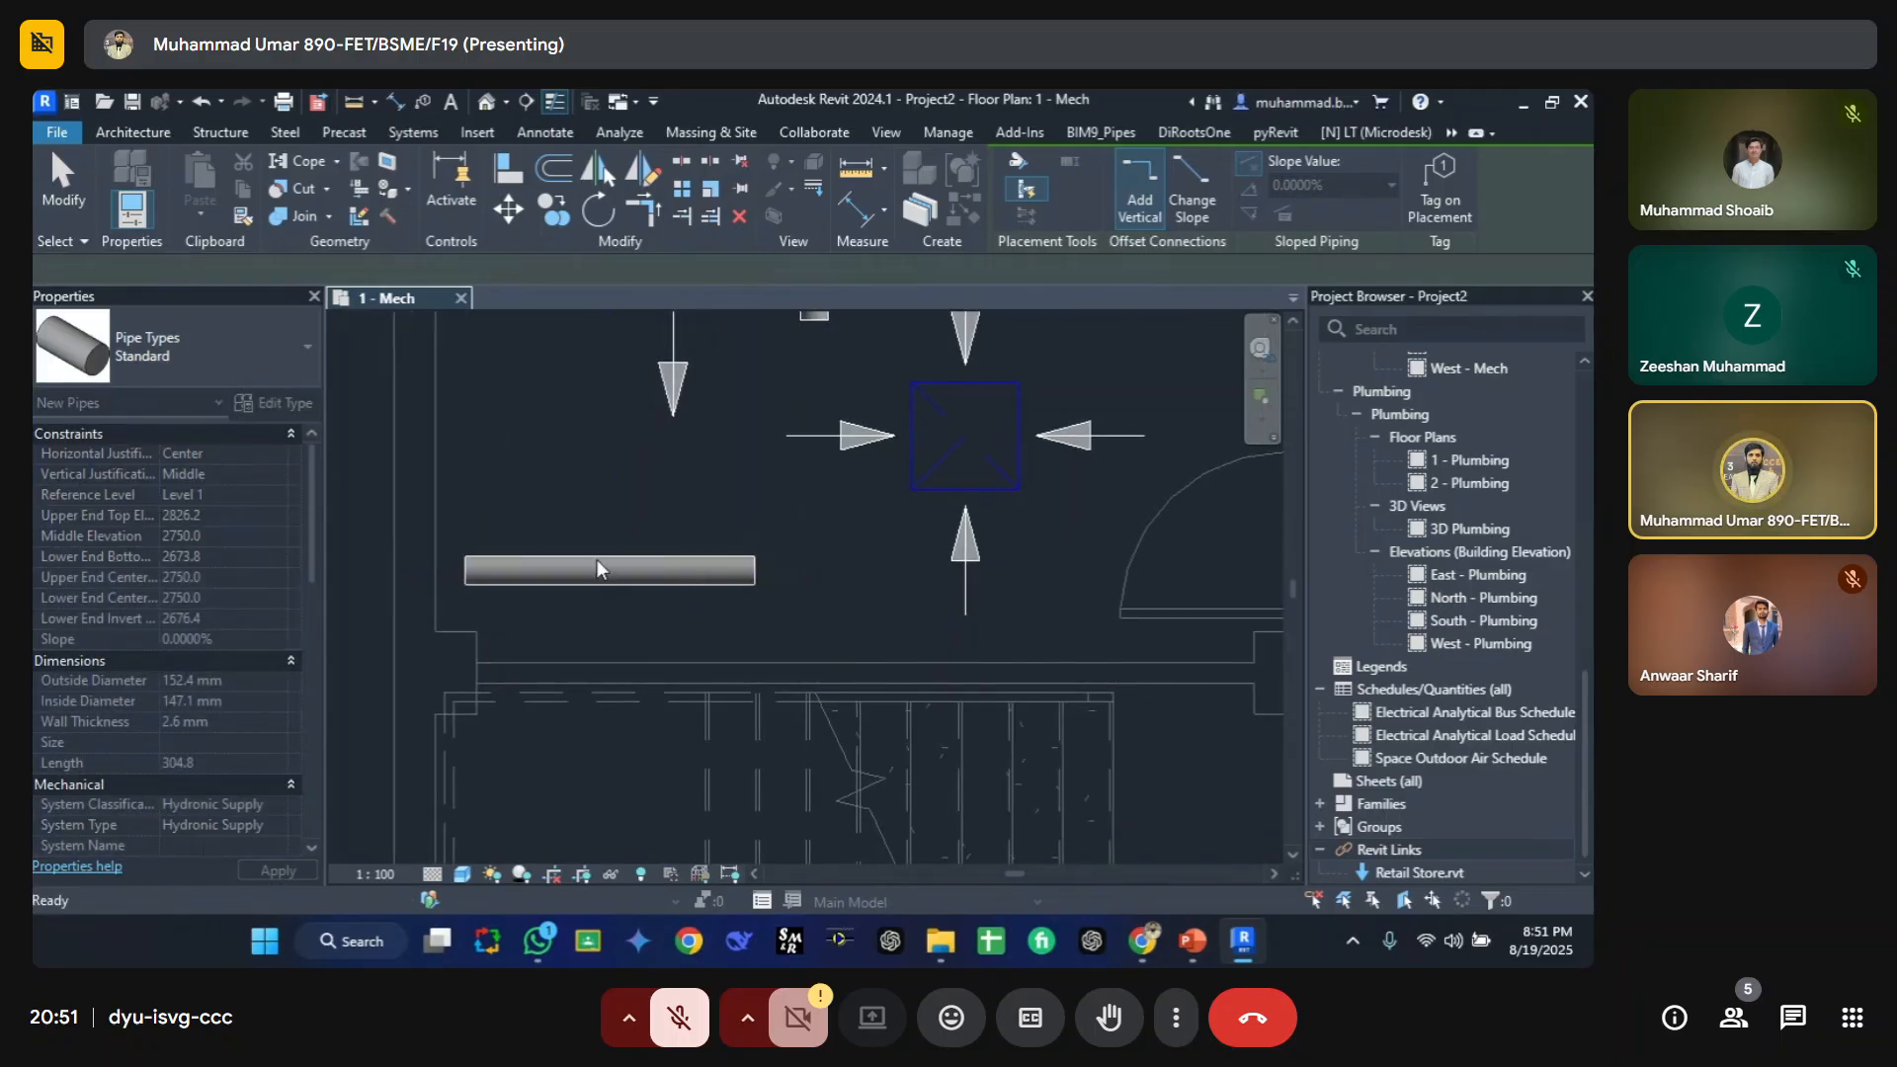
pyautogui.press('Escape')
pyautogui.press('Escape')
# Step: Add Piping to the filter list of the view's visibility/graphic overrides for model categories
pyautogui.press('v')
pyautogui.press('g')
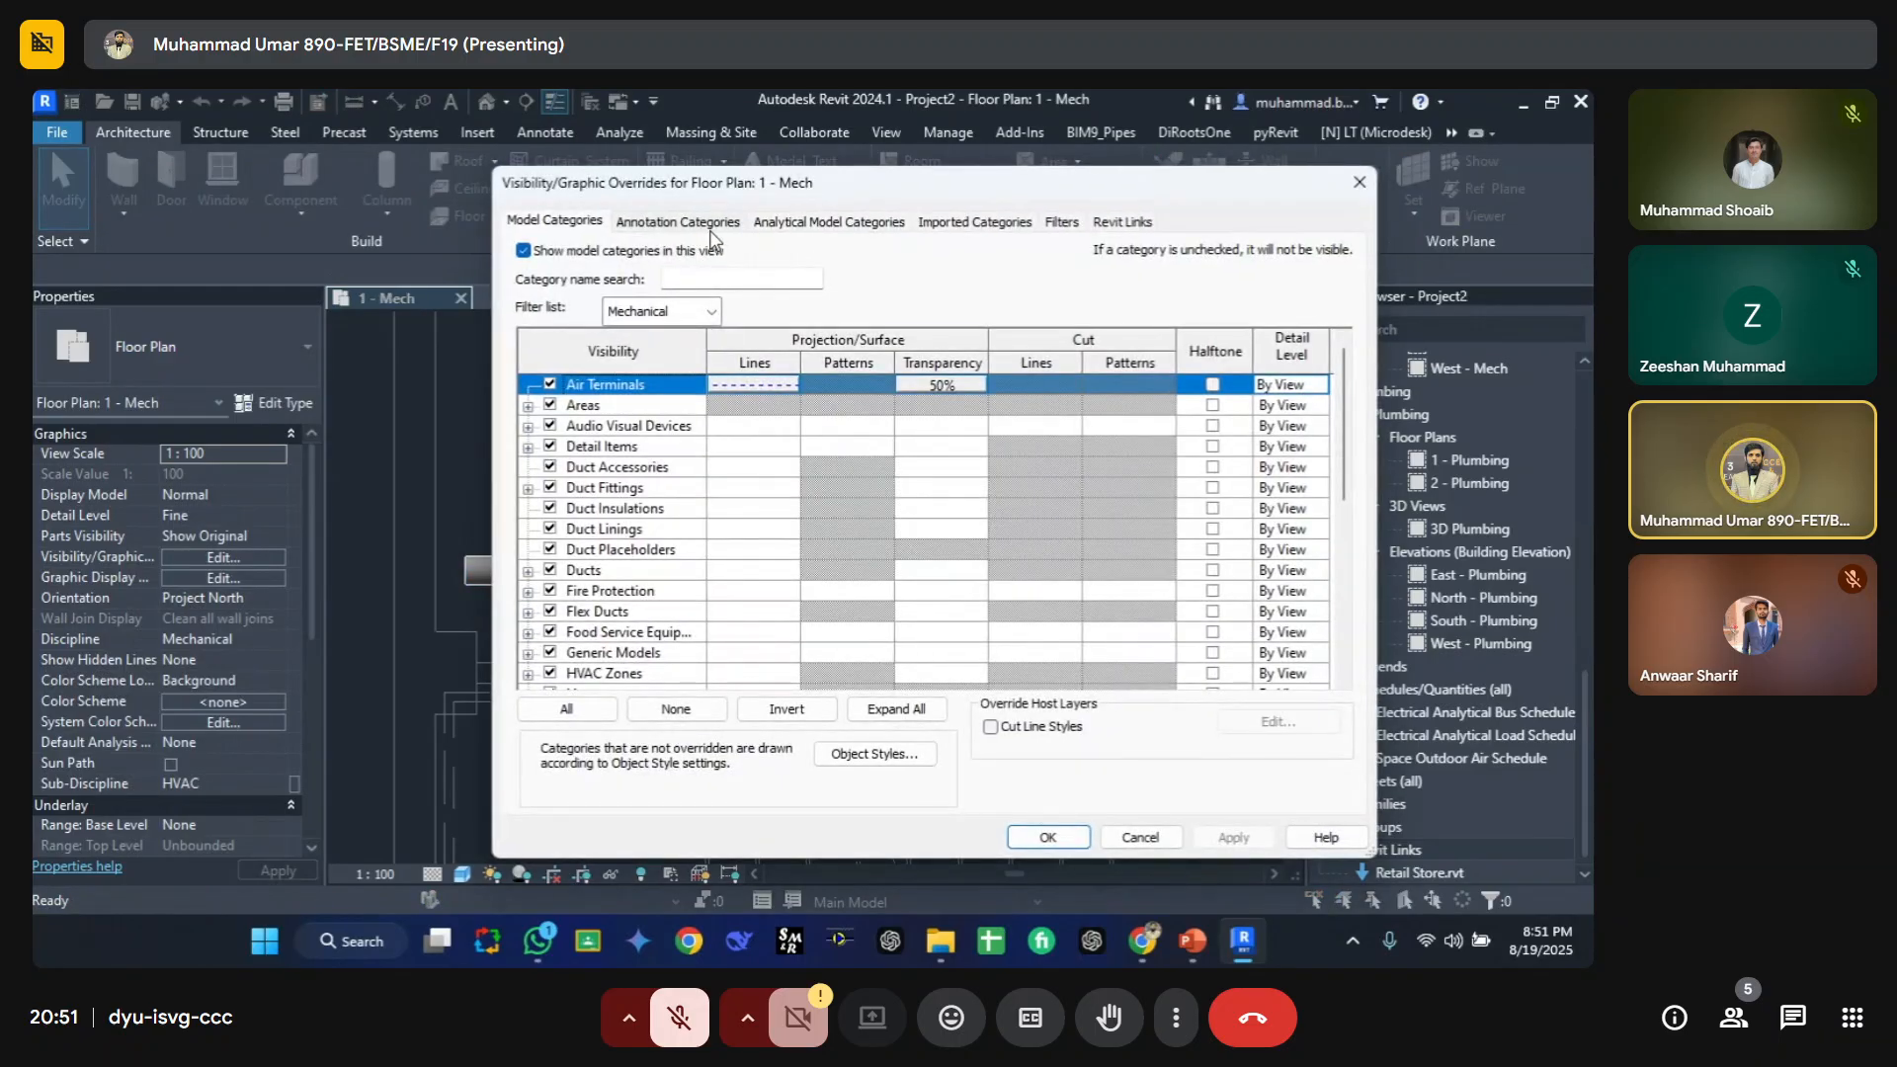
pyautogui.click(669, 445)
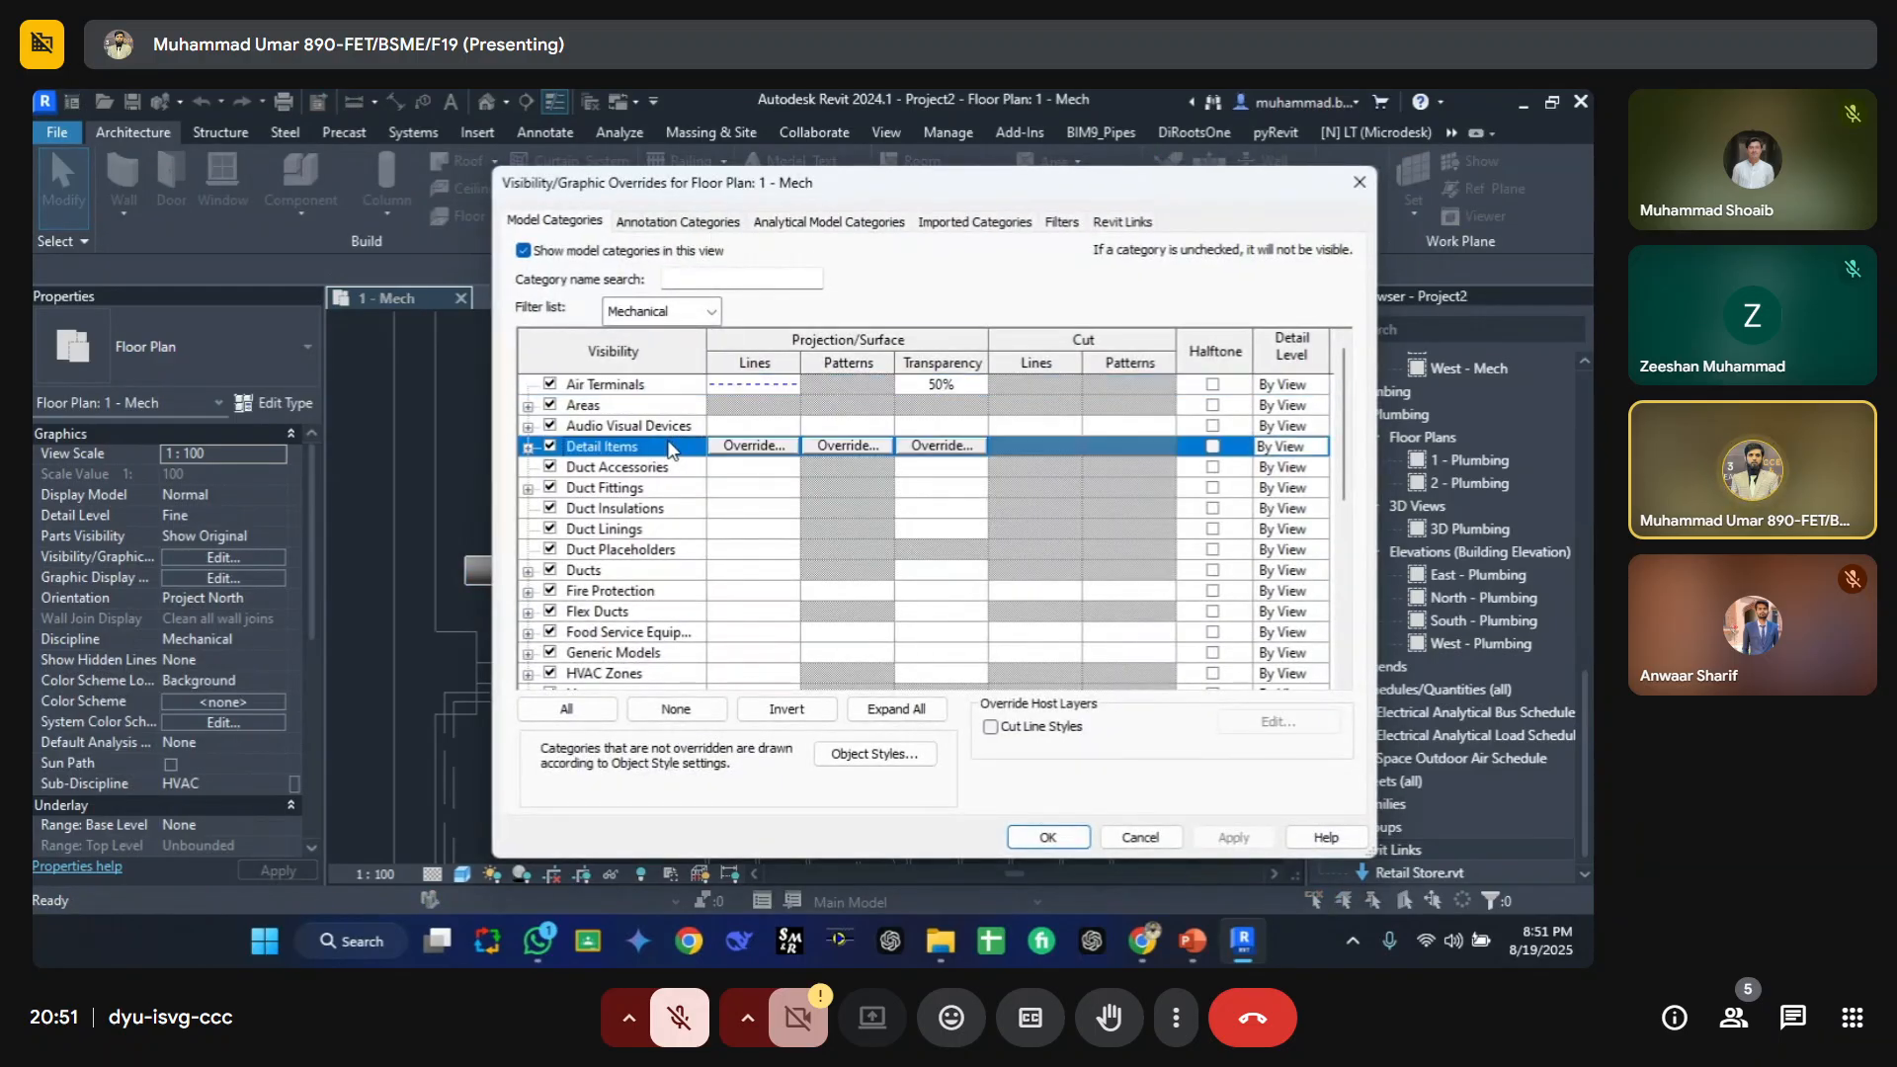
pyautogui.click(667, 315)
pyautogui.click(612, 411)
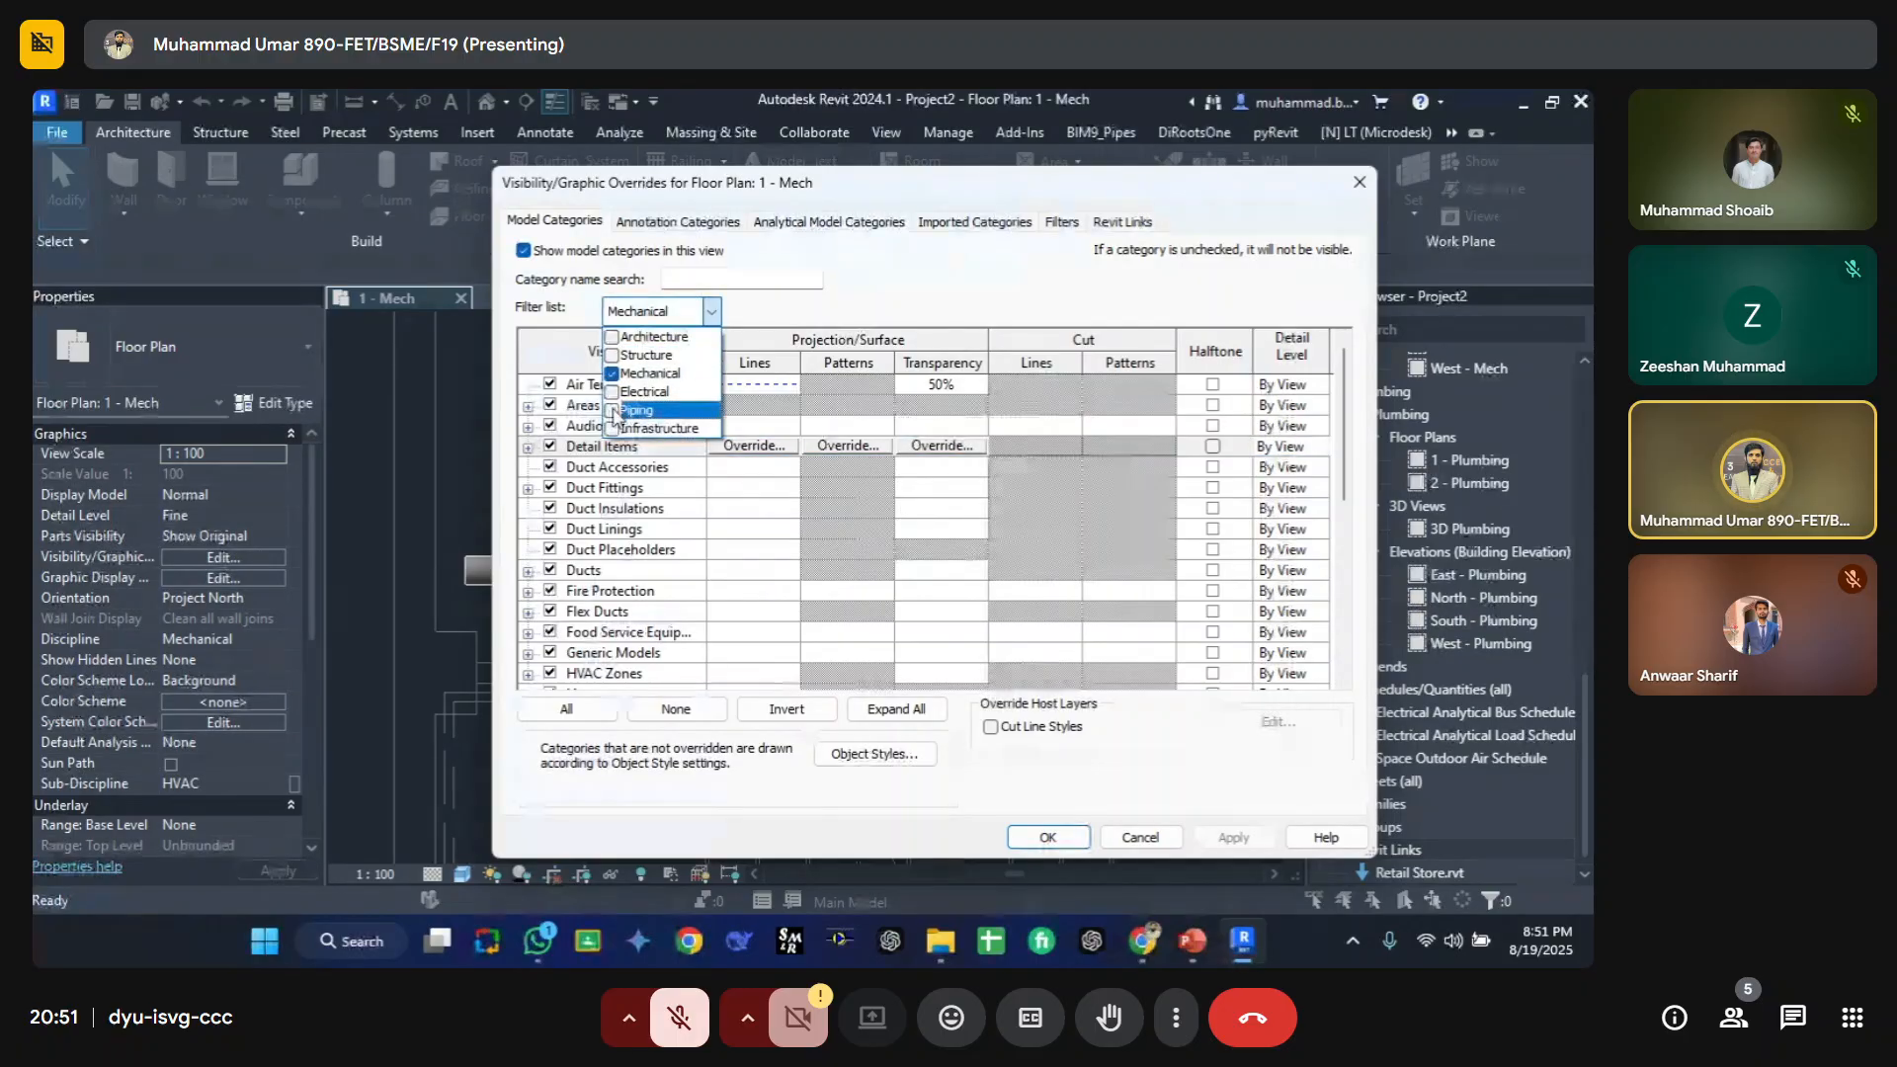
pyautogui.click(630, 539)
pyautogui.click(727, 510)
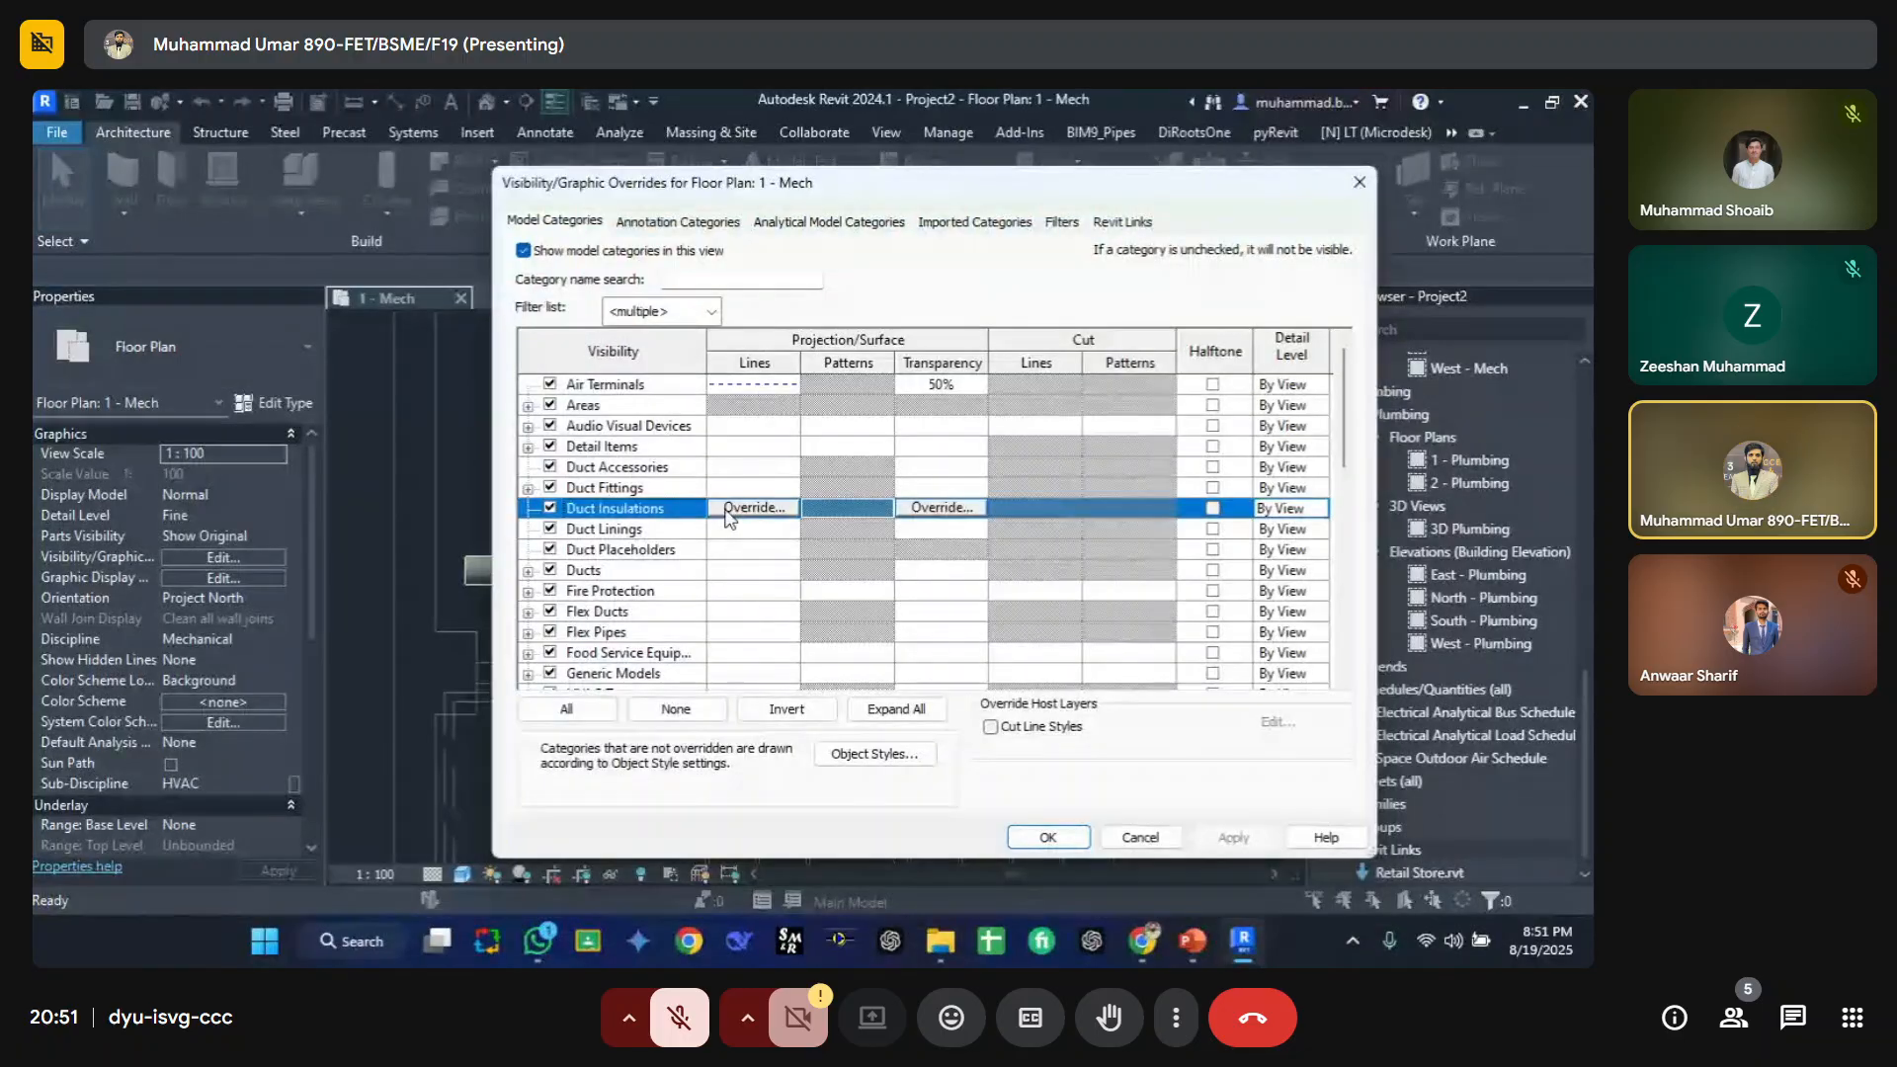
pyautogui.press('p')
pyautogui.scroll(-2, 713, 587)
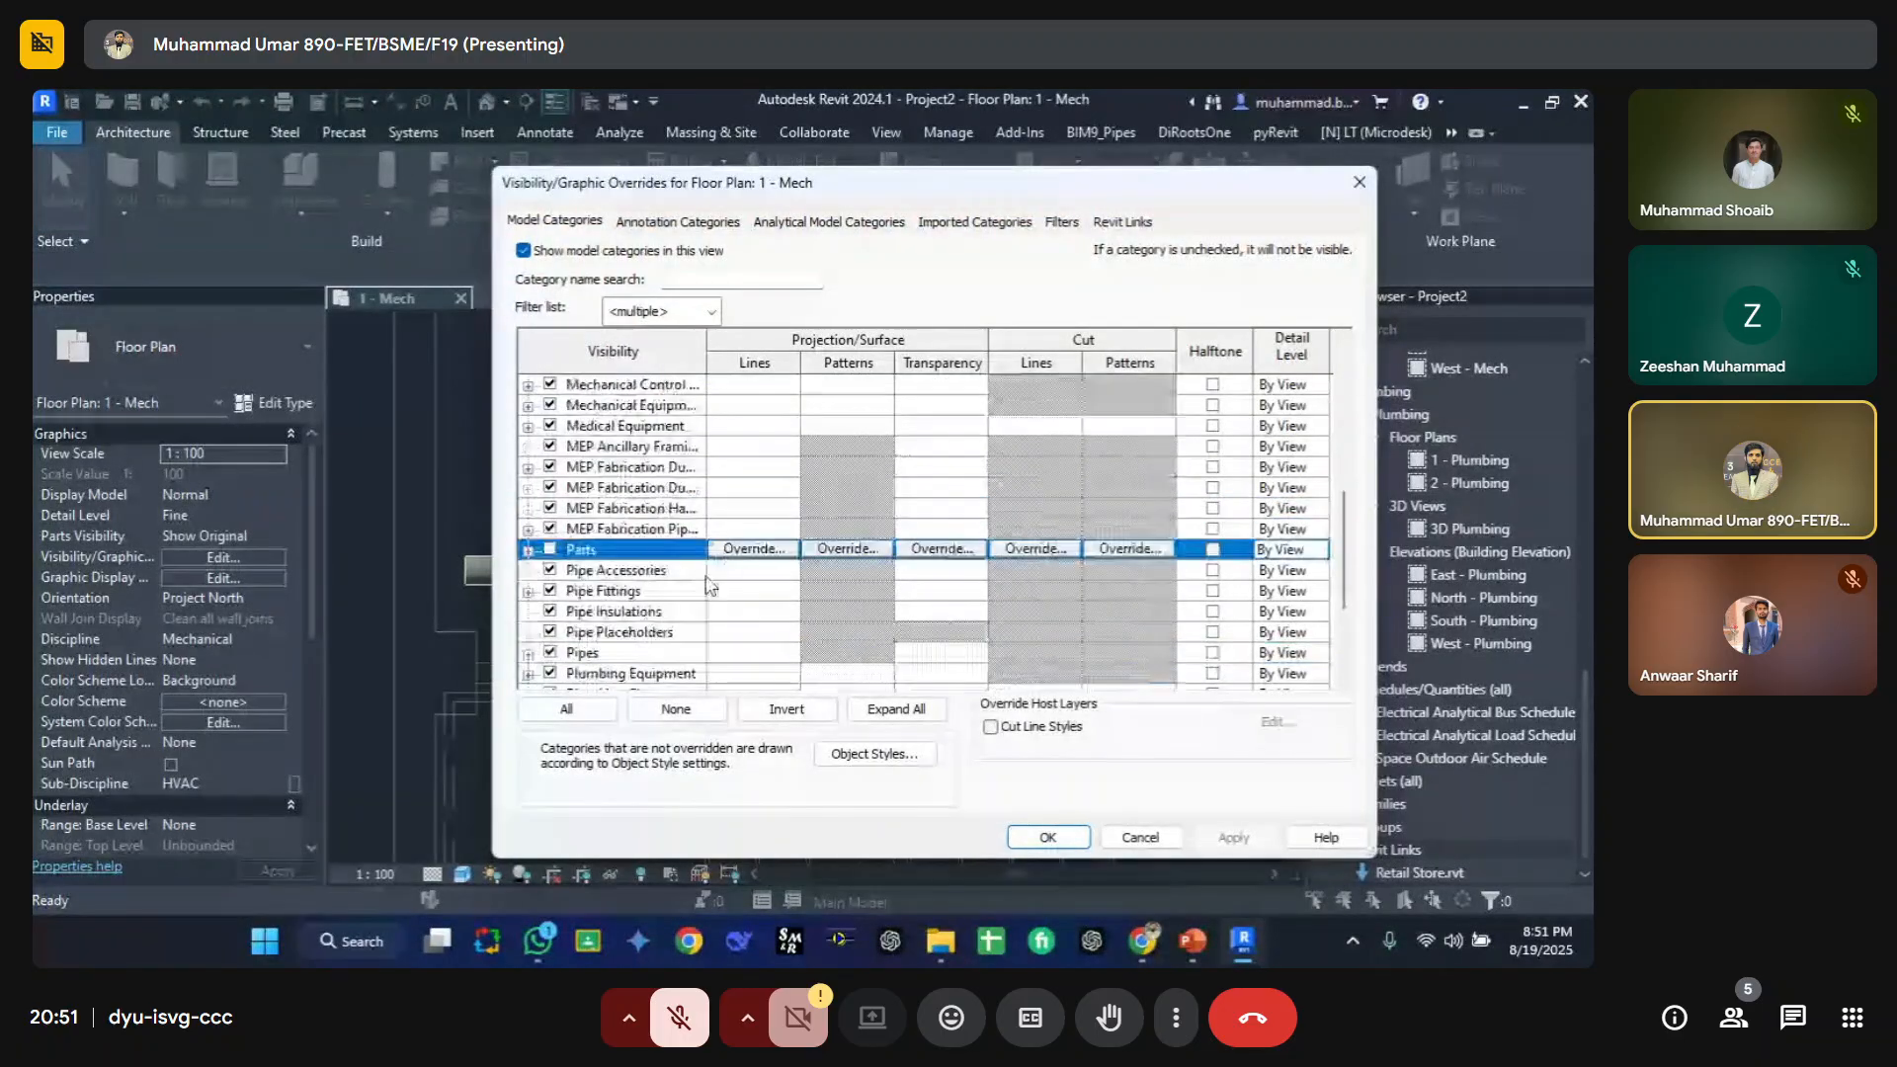
# Step: Override the Pipes projection line color to Blue in the visibility/graphic overrides
pyautogui.click(601, 656)
pyautogui.click(753, 652)
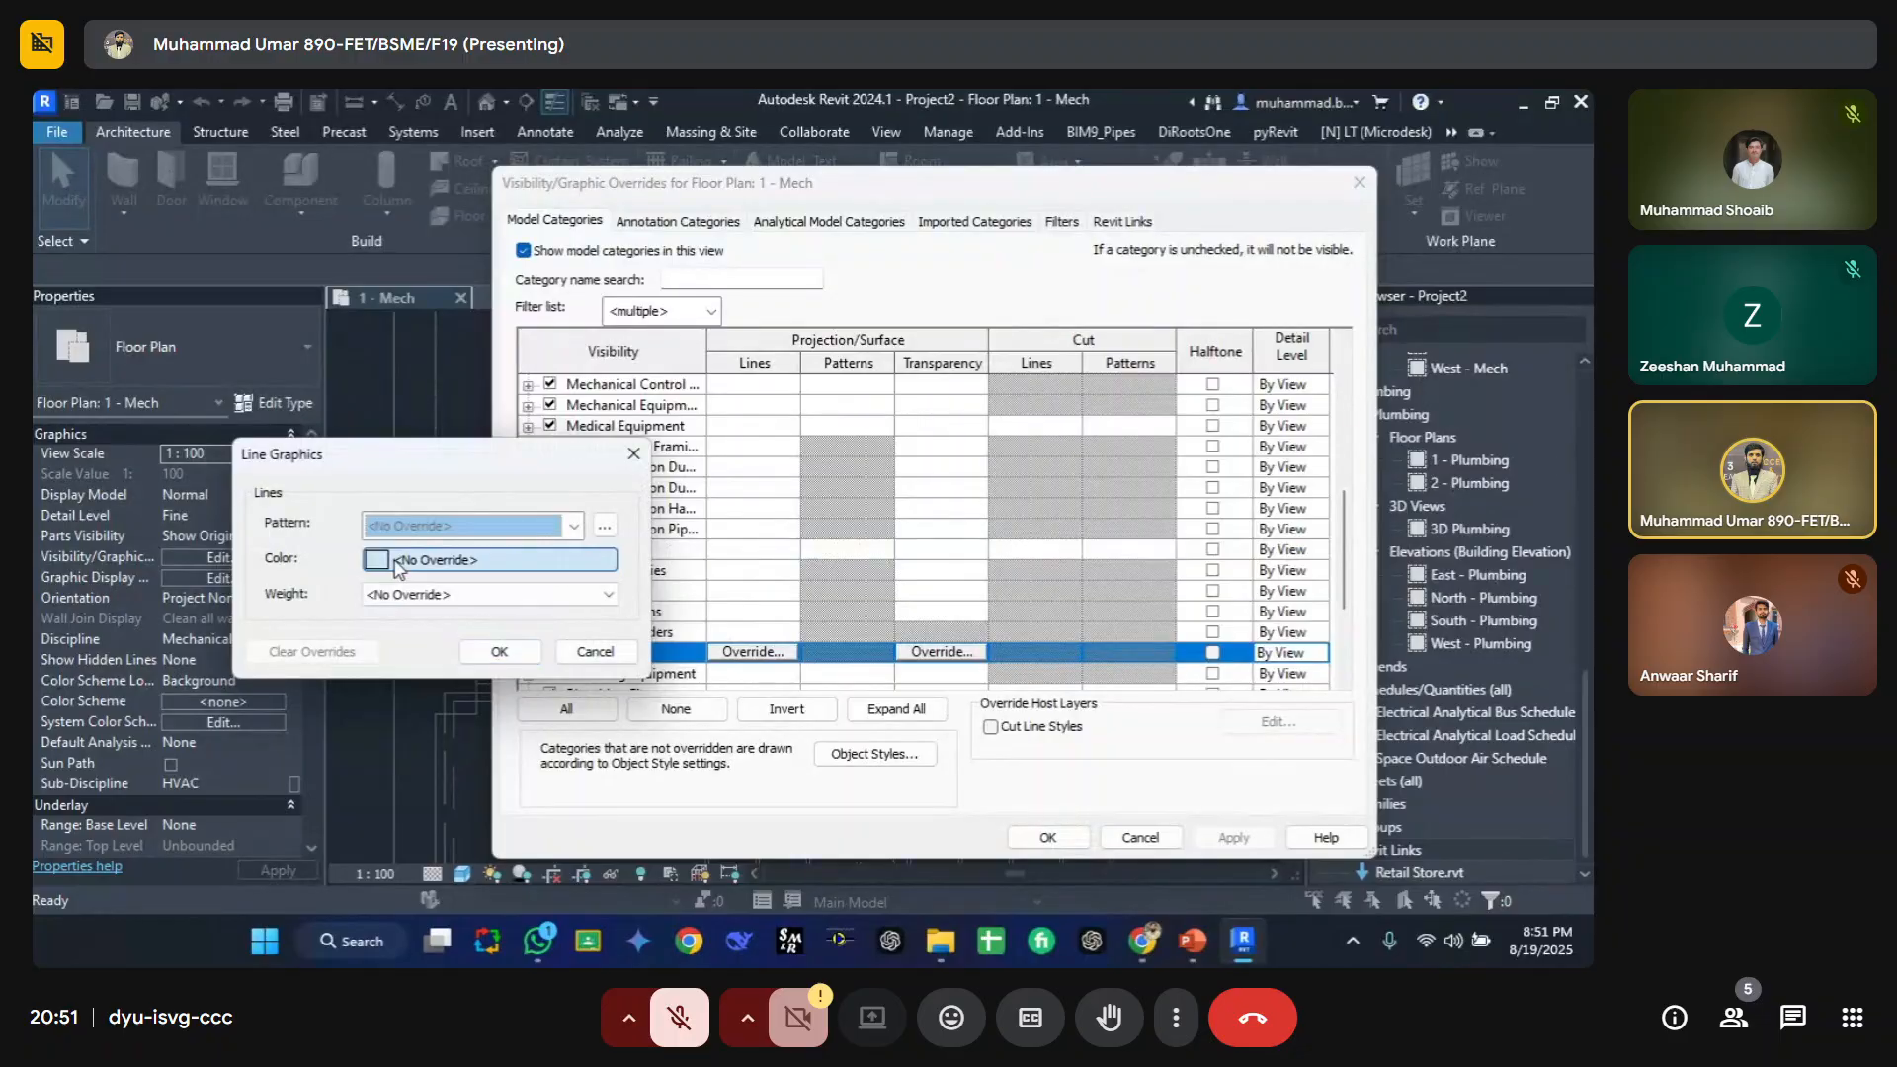
pyautogui.click(399, 568)
pyautogui.click(352, 586)
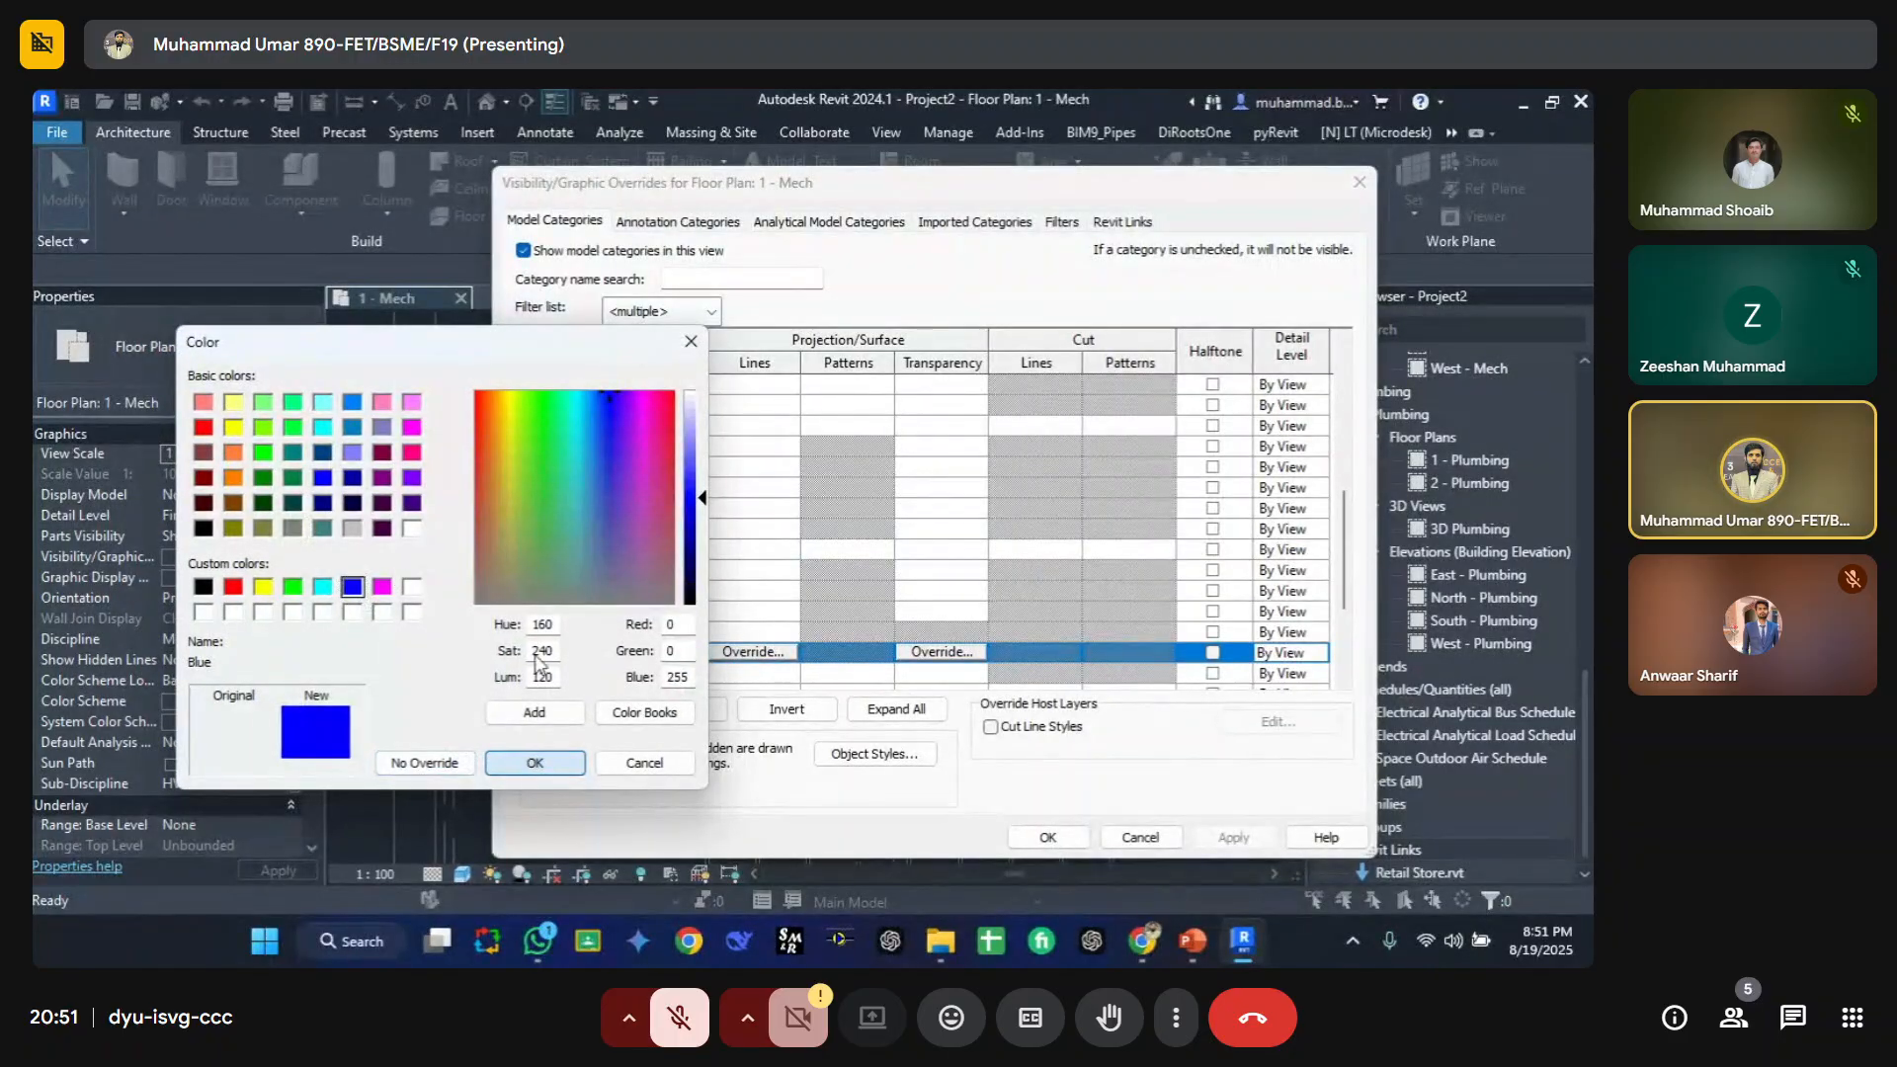
pyautogui.click(535, 763)
# Step: Set the Pipes projection line pattern to Centre, choose a line weight, and confirm the overrides
pyautogui.click(499, 530)
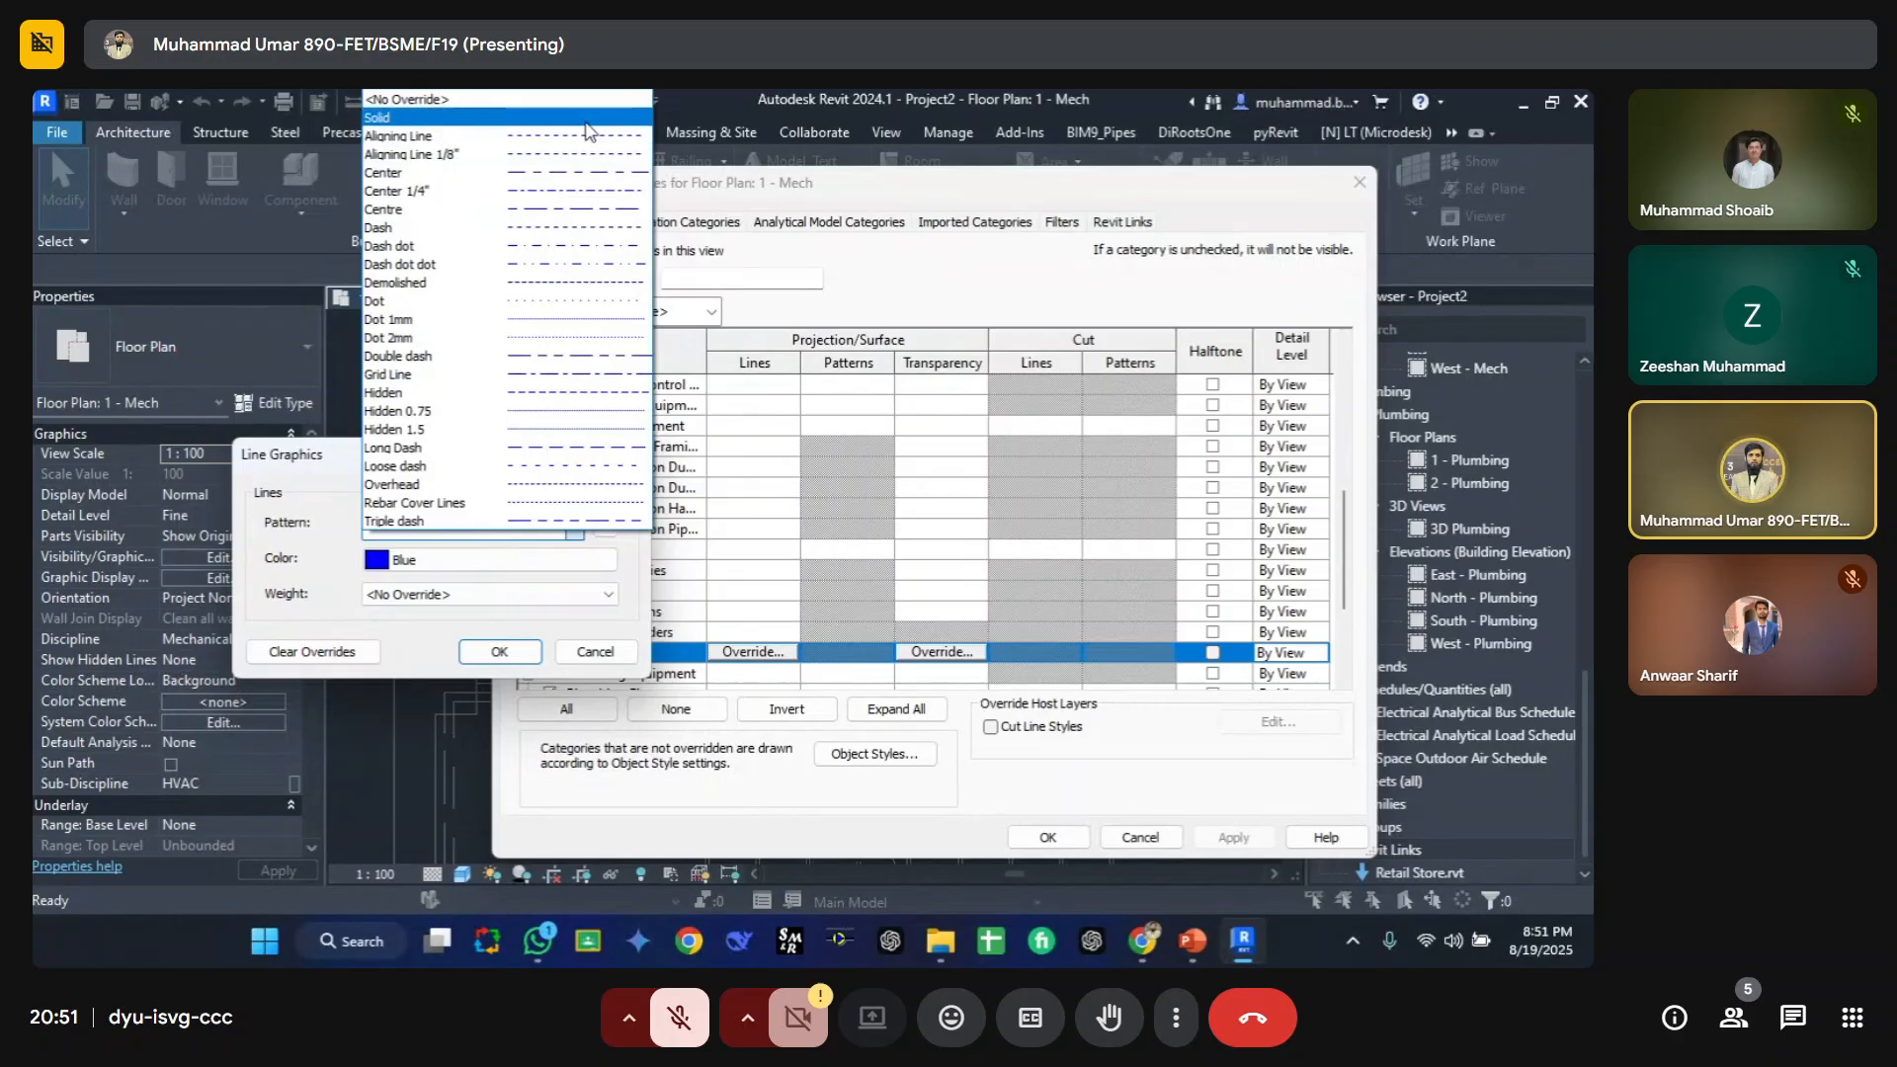
pyautogui.click(554, 209)
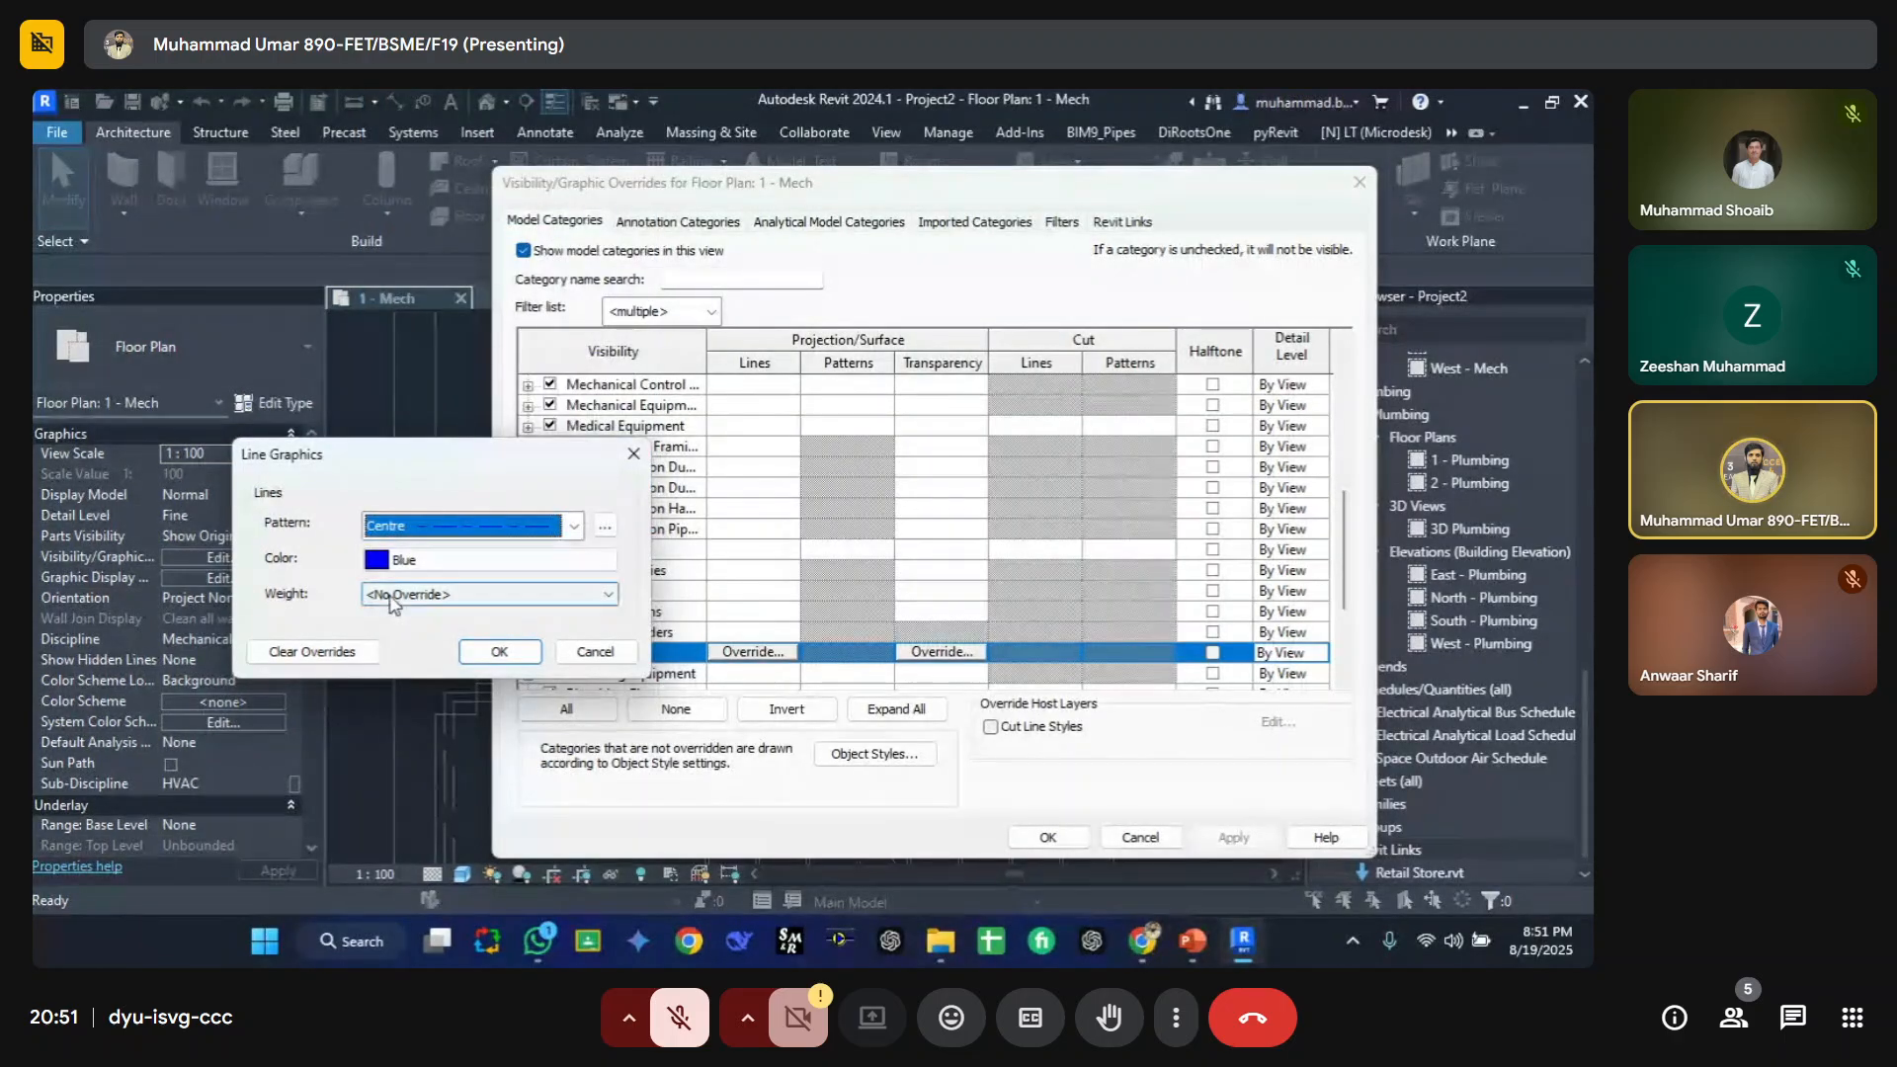
pyautogui.click(395, 605)
pyautogui.click(410, 629)
pyautogui.click(501, 652)
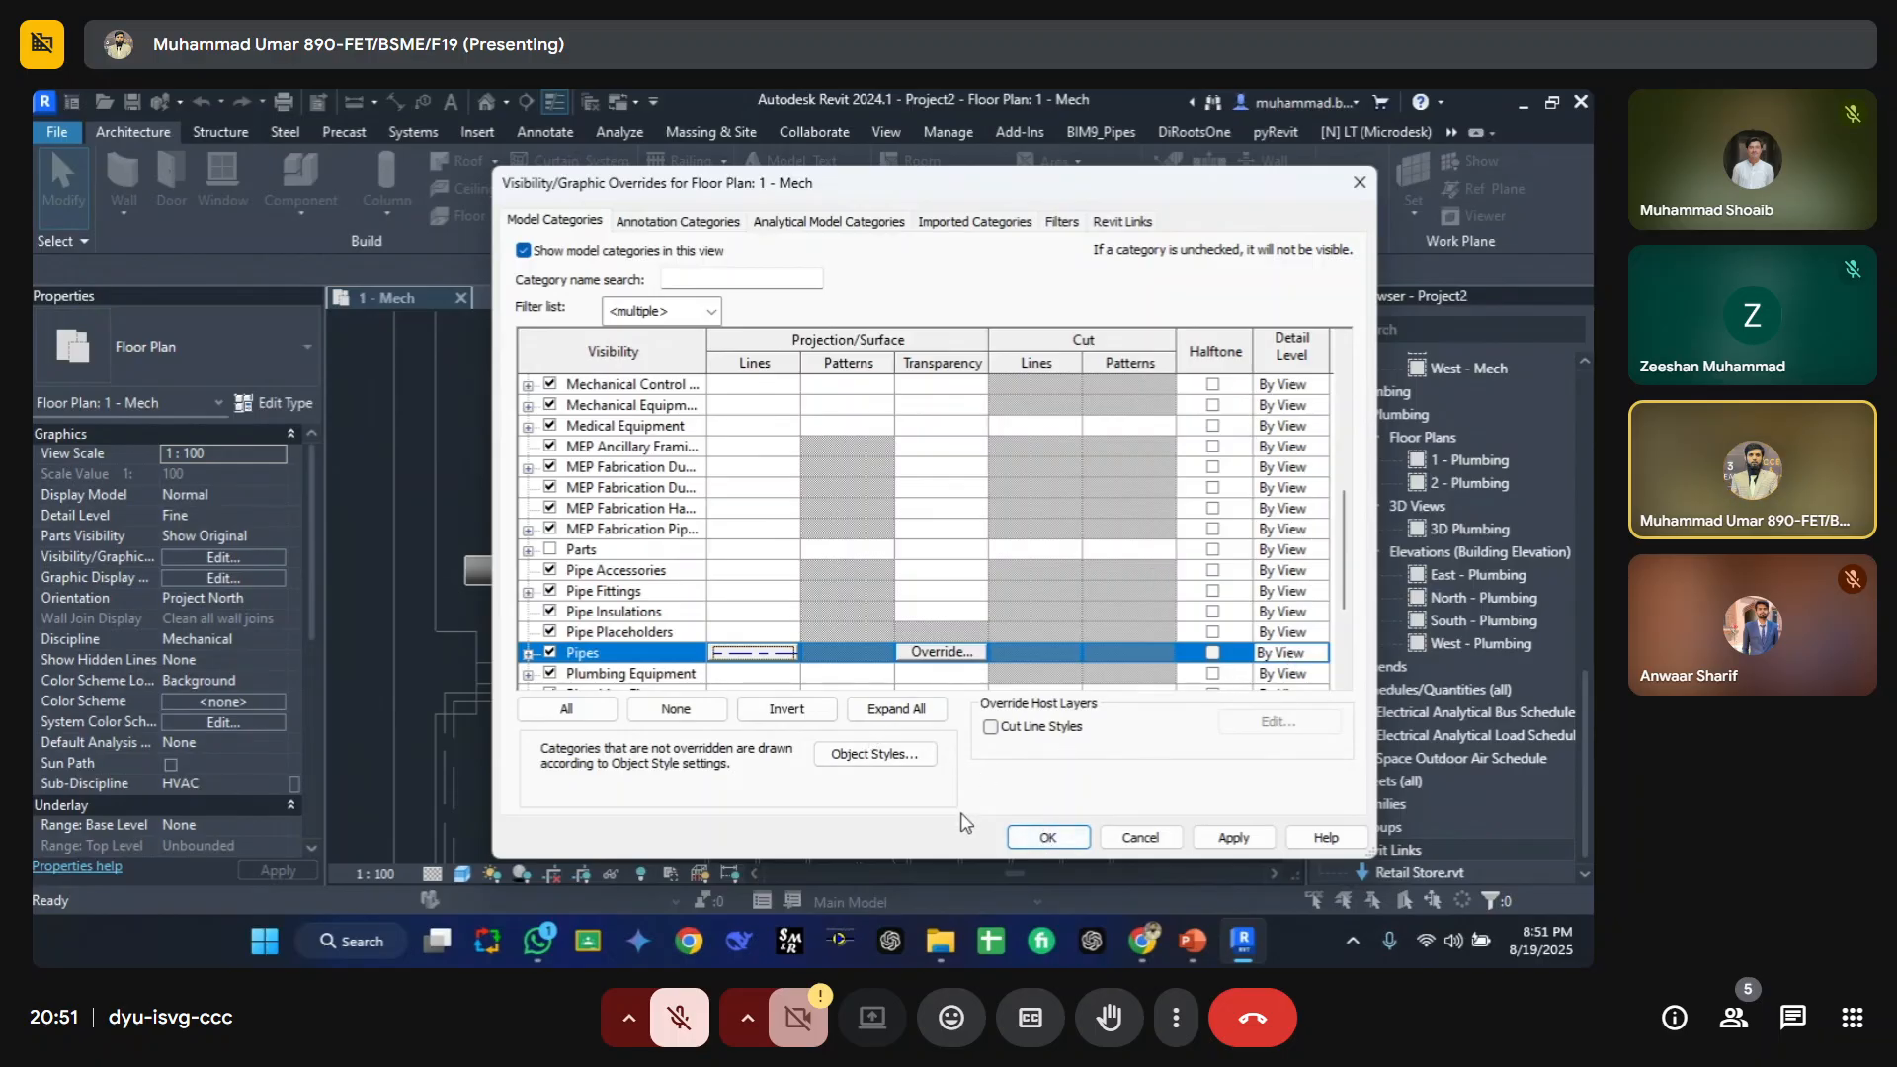
pyautogui.click(1033, 835)
pyautogui.scroll(3, 444, 553)
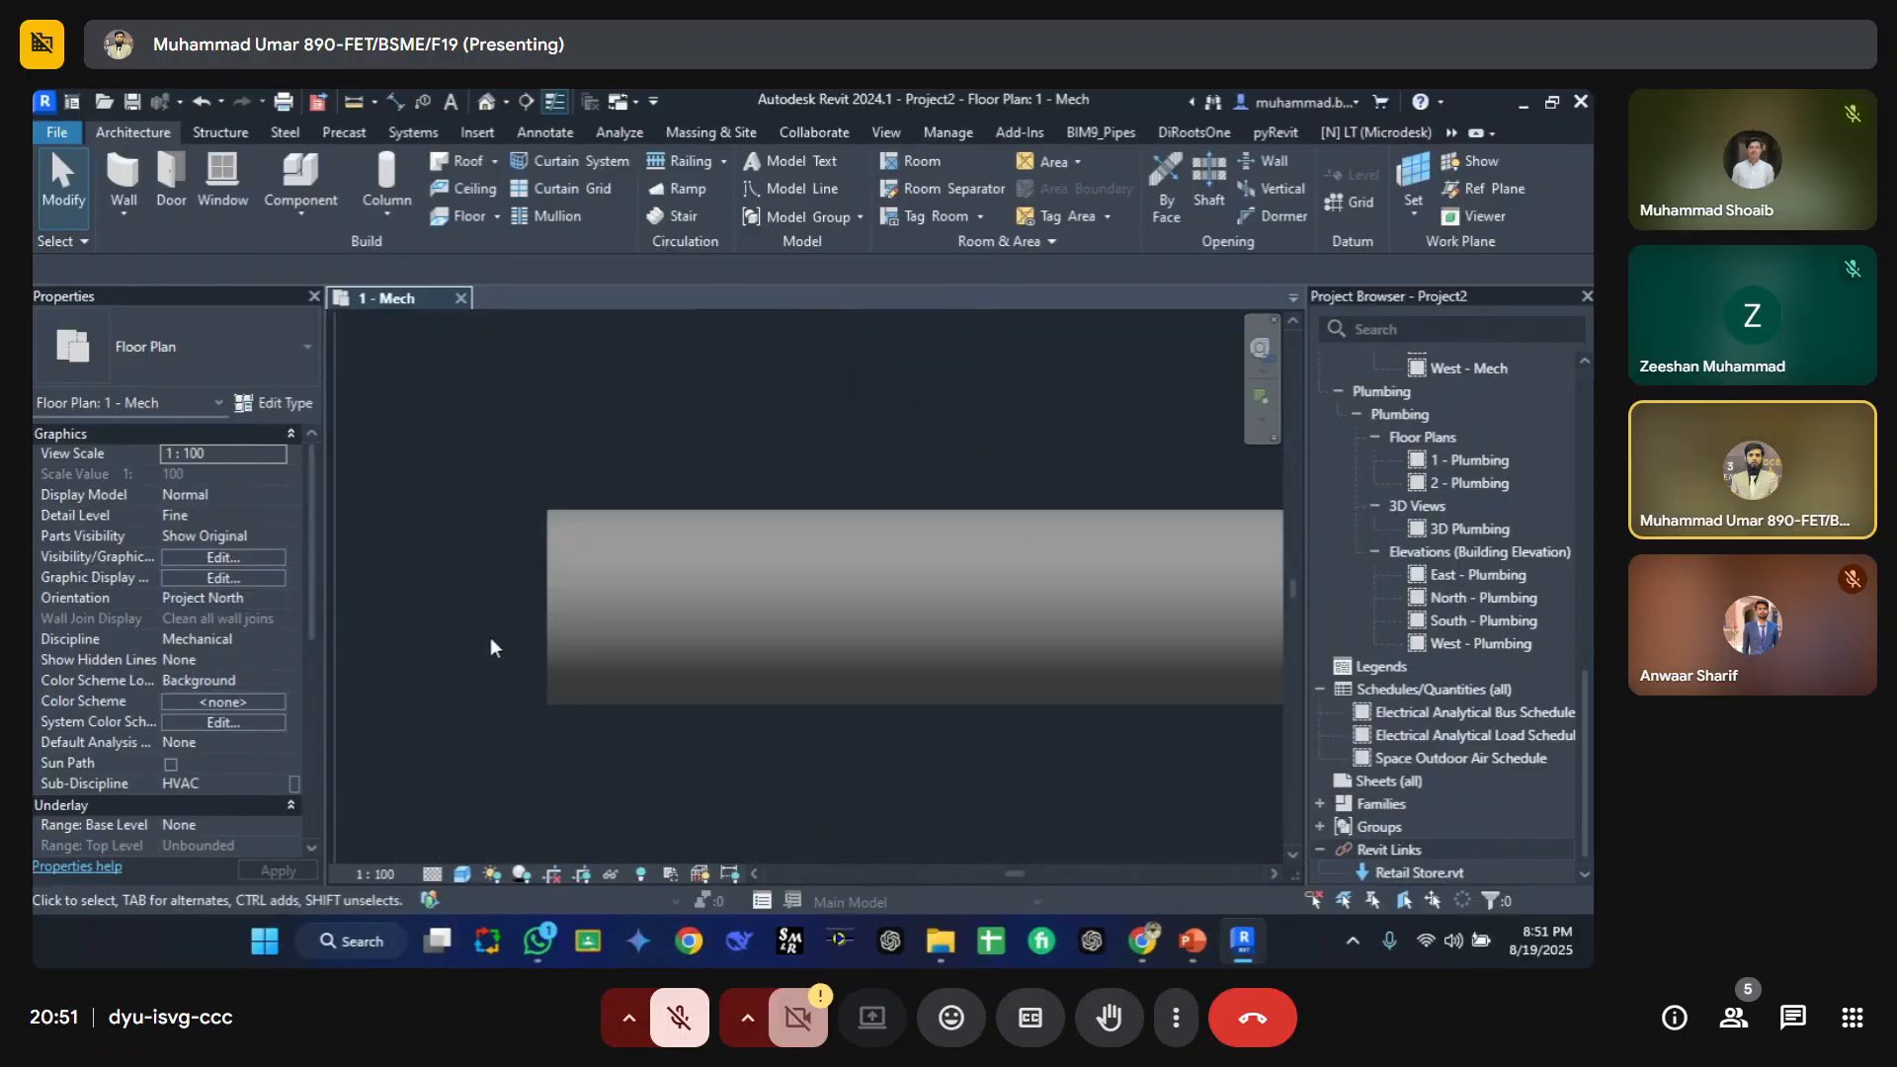
pyautogui.scroll(3, 490, 637)
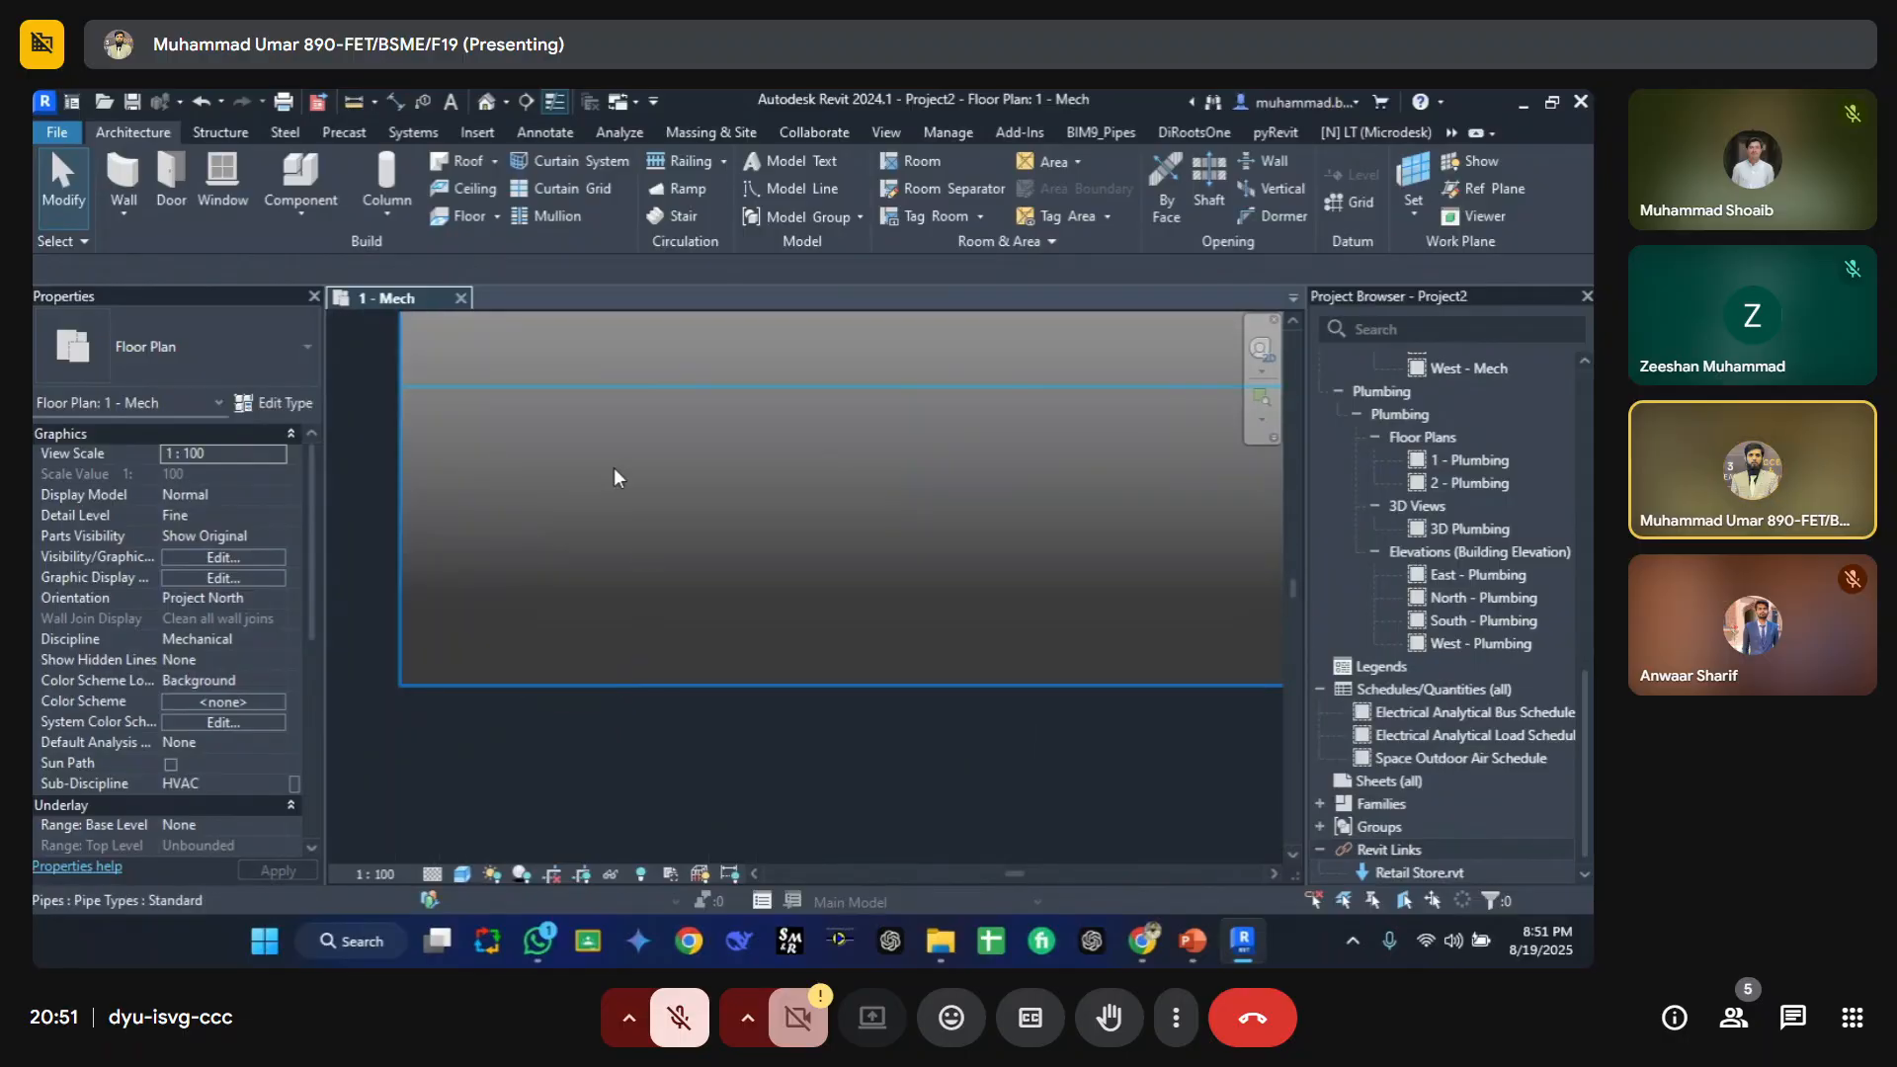
pyautogui.scroll(2, 700, 771)
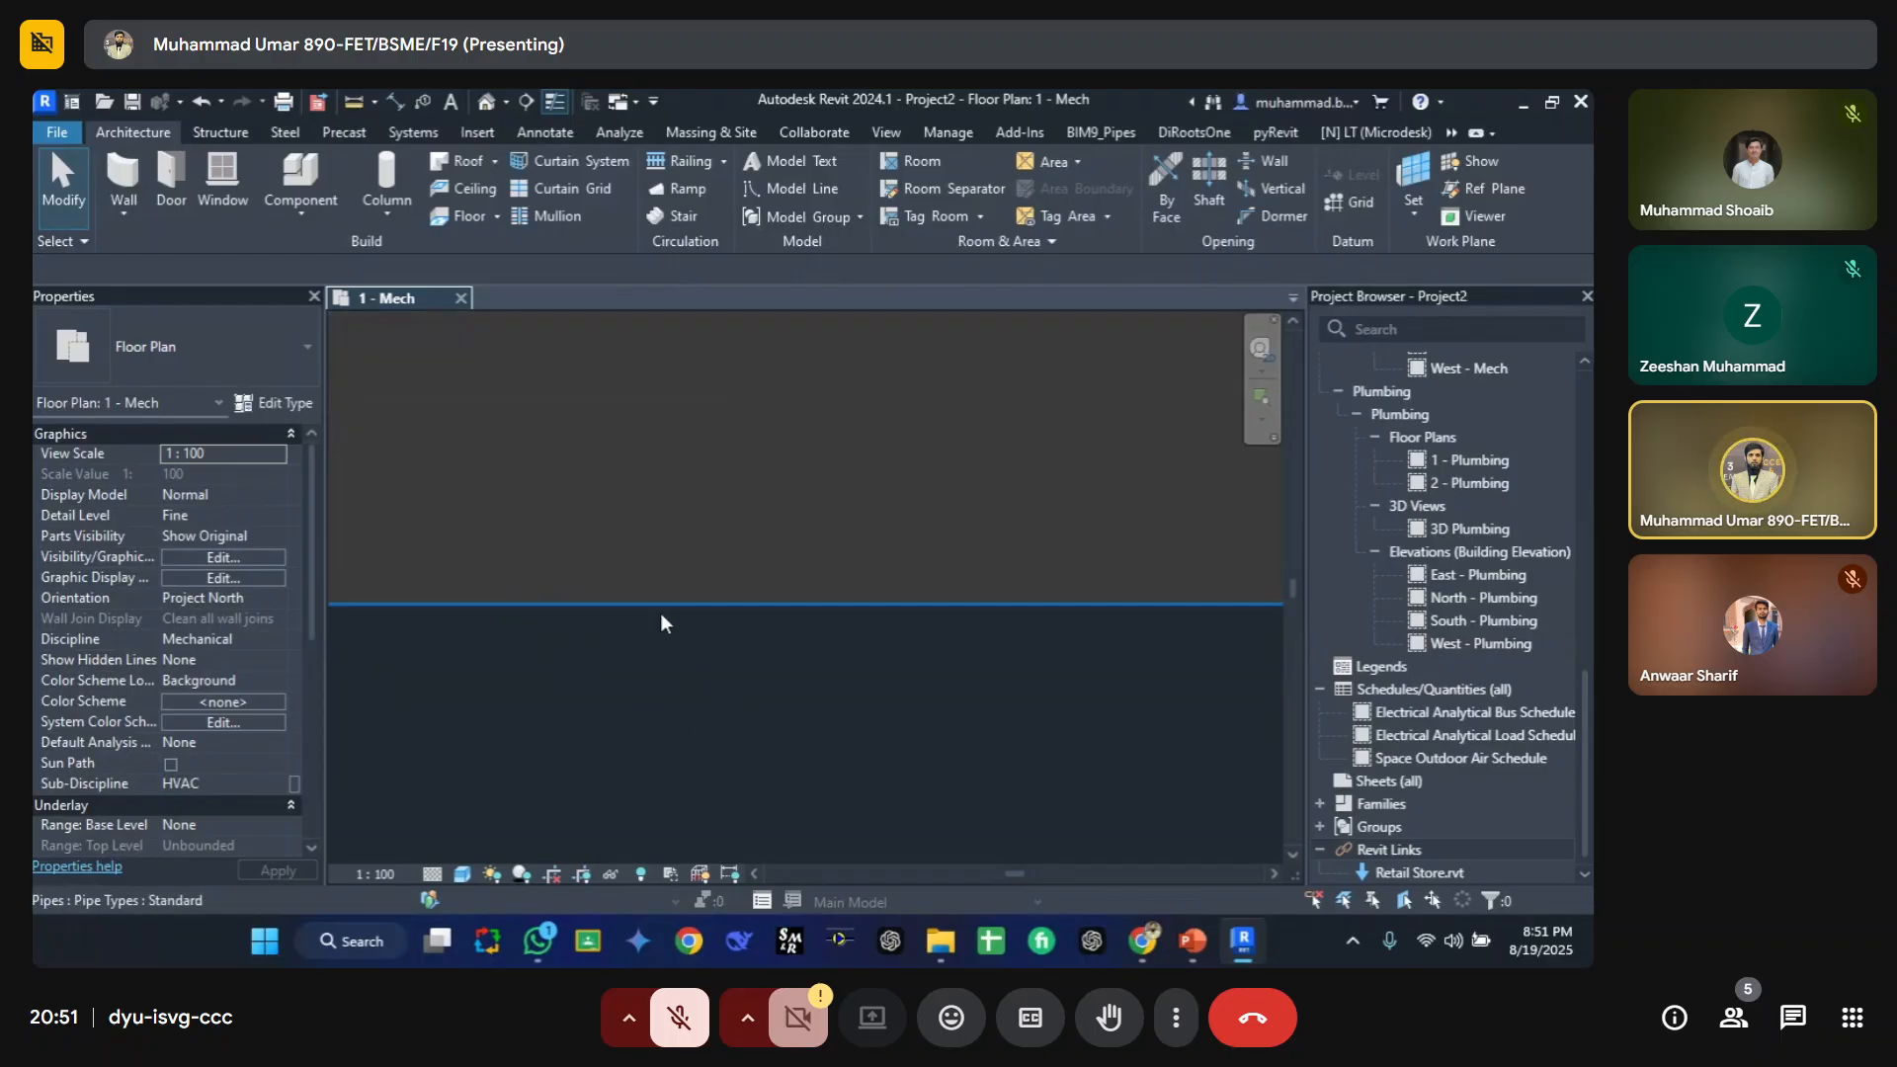
# Step: Inspect the new pipe and the air terminals closely in the plan view
pyautogui.scroll(-1, 660, 618)
pyautogui.scroll(-2, 660, 634)
pyautogui.moveTo(674, 431); pyautogui.dragTo(622, 635, button='middle')
pyautogui.scroll(-6, 514, 406)
pyautogui.scroll(1, 660, 557)
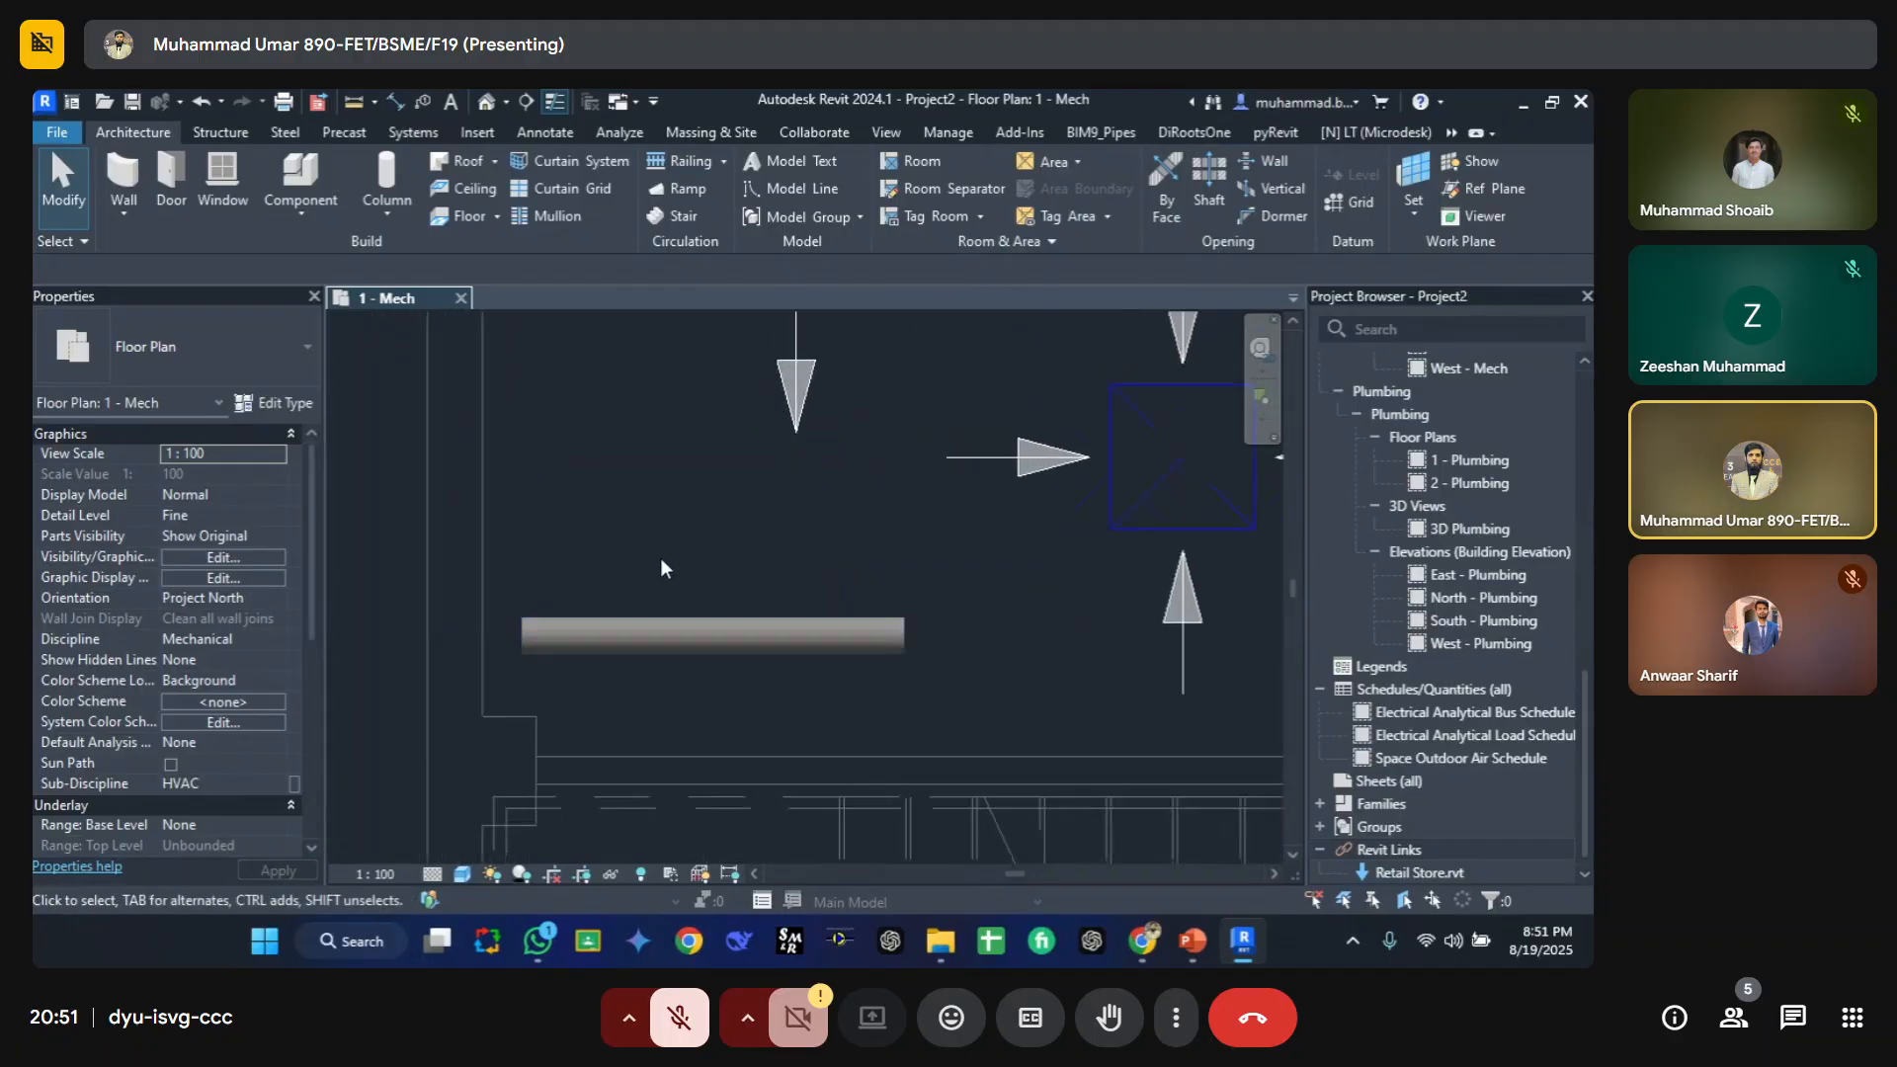
pyautogui.scroll(-2, 660, 557)
pyautogui.scroll(-1, 649, 522)
pyautogui.moveTo(648, 522); pyautogui.dragTo(629, 626, button='middle')
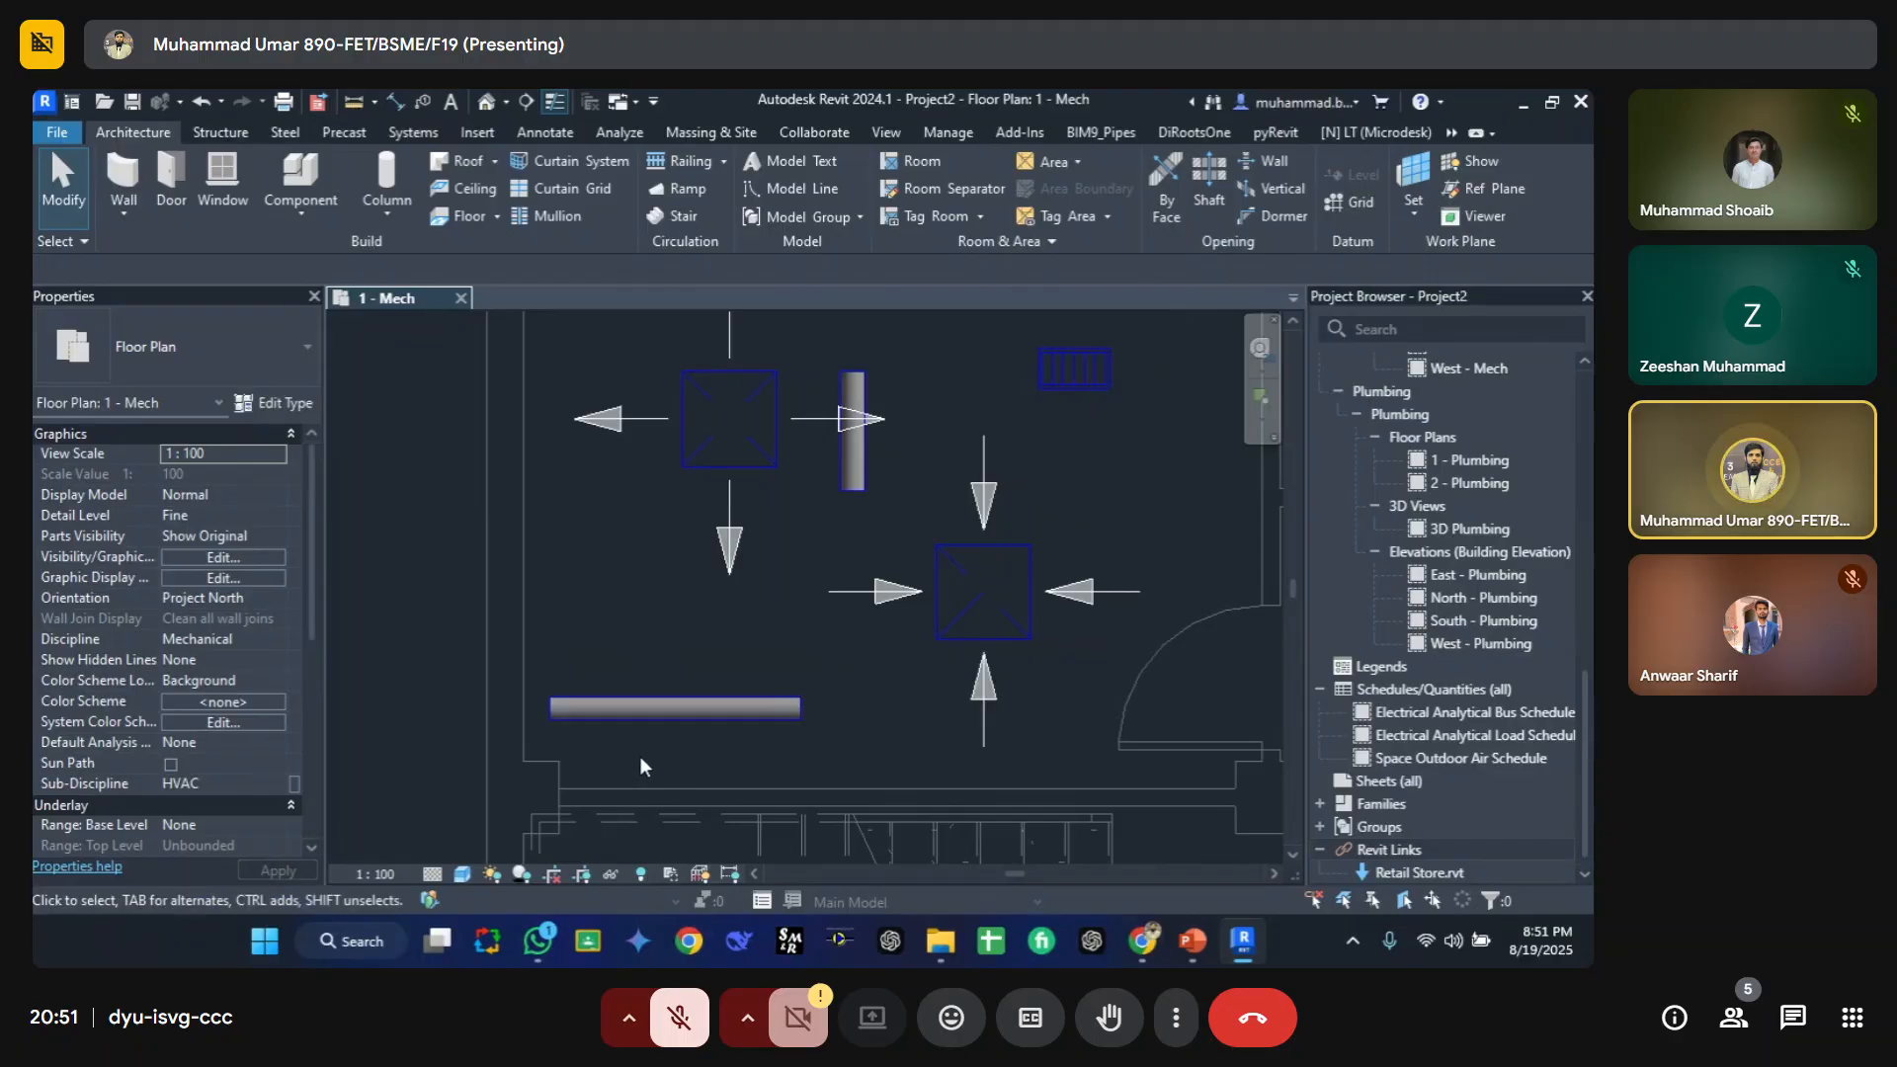
pyautogui.scroll(8, 649, 749)
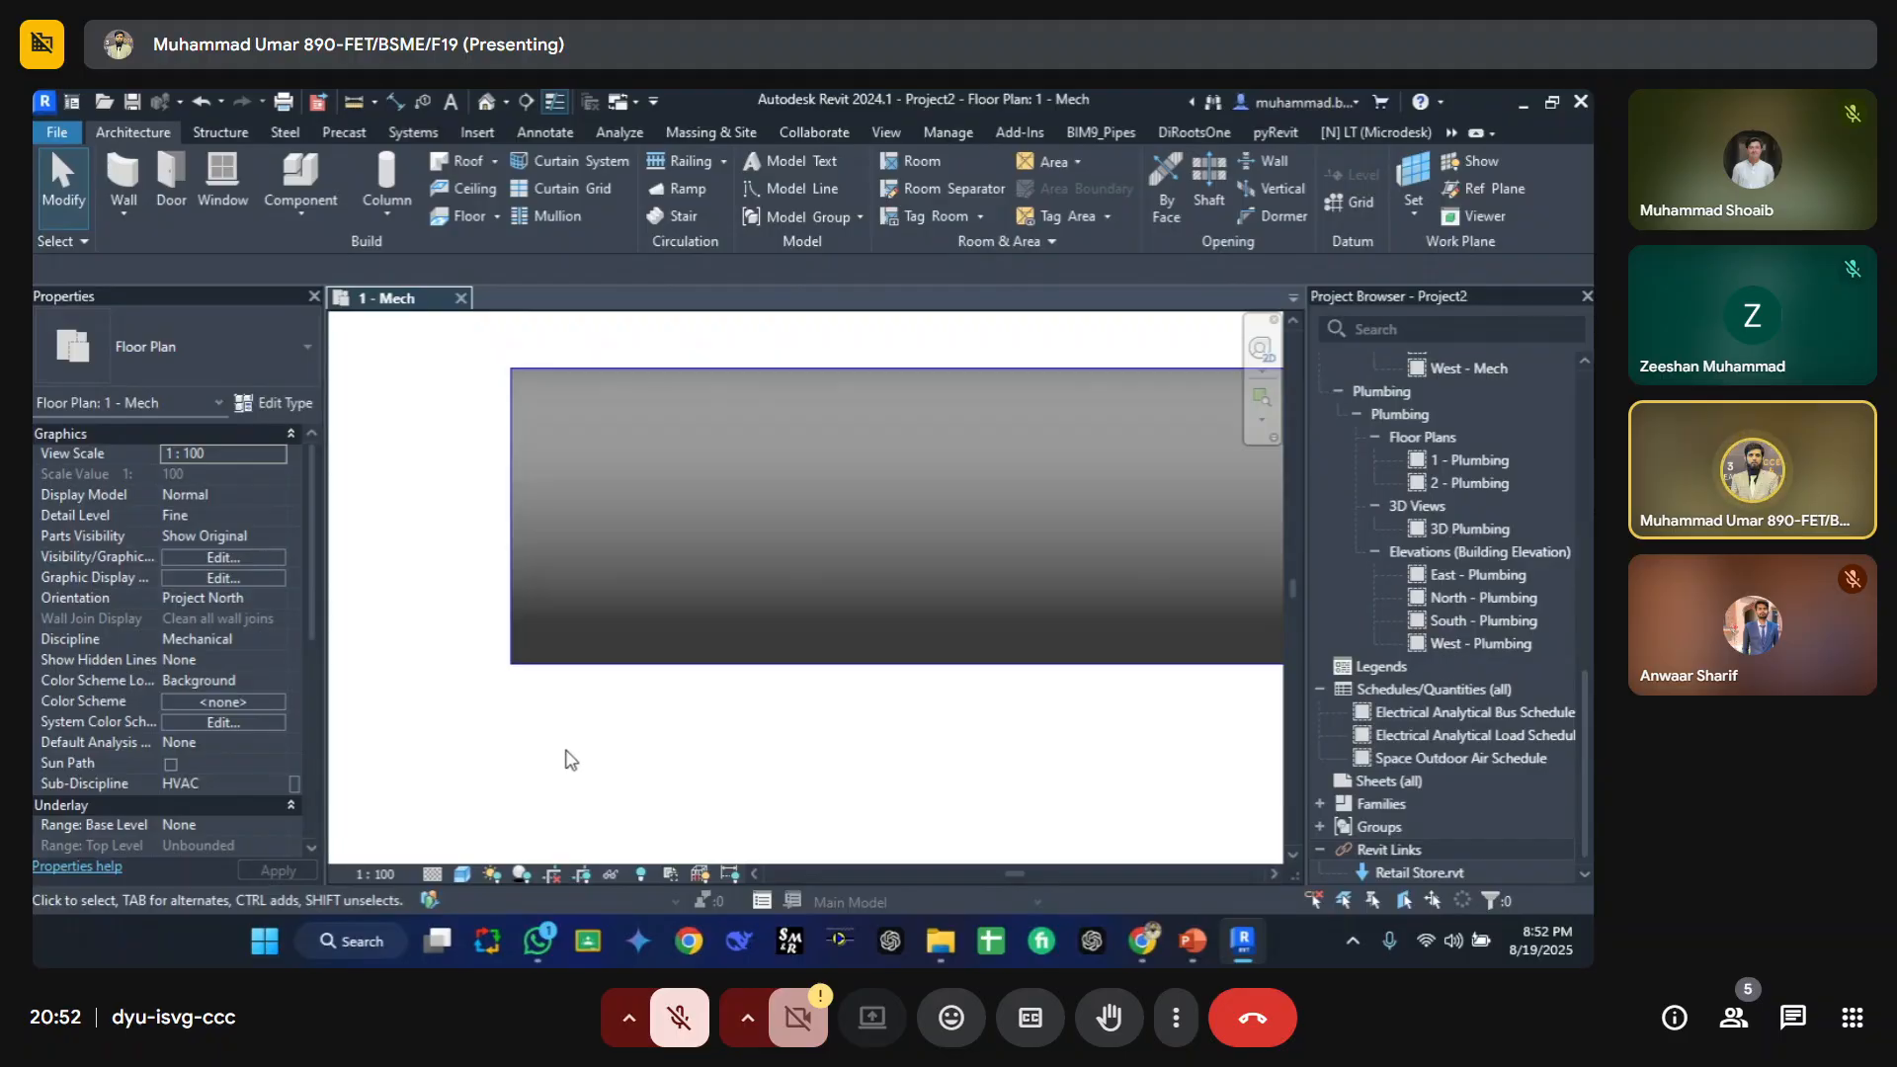
pyautogui.scroll(-2, 583, 743)
pyautogui.scroll(-4, 583, 743)
pyautogui.scroll(-1, 775, 665)
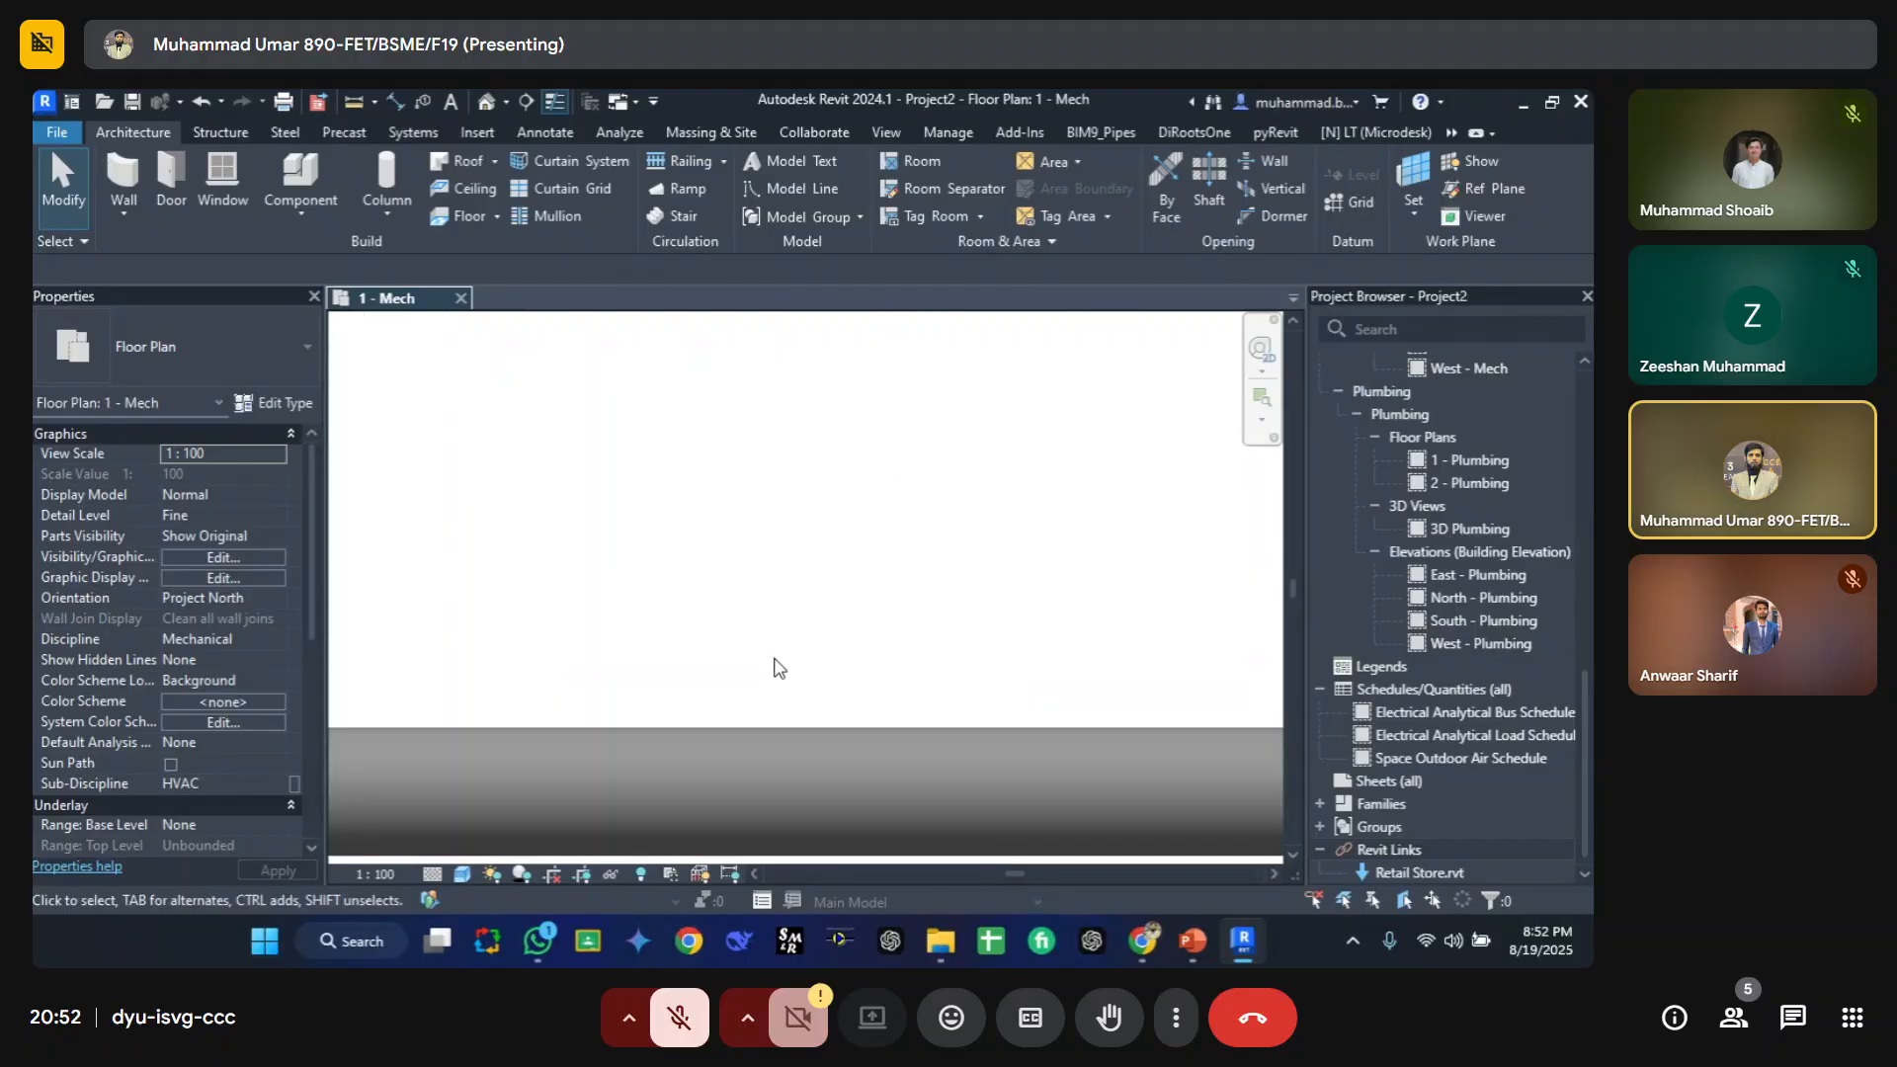
pyautogui.scroll(-2, 775, 663)
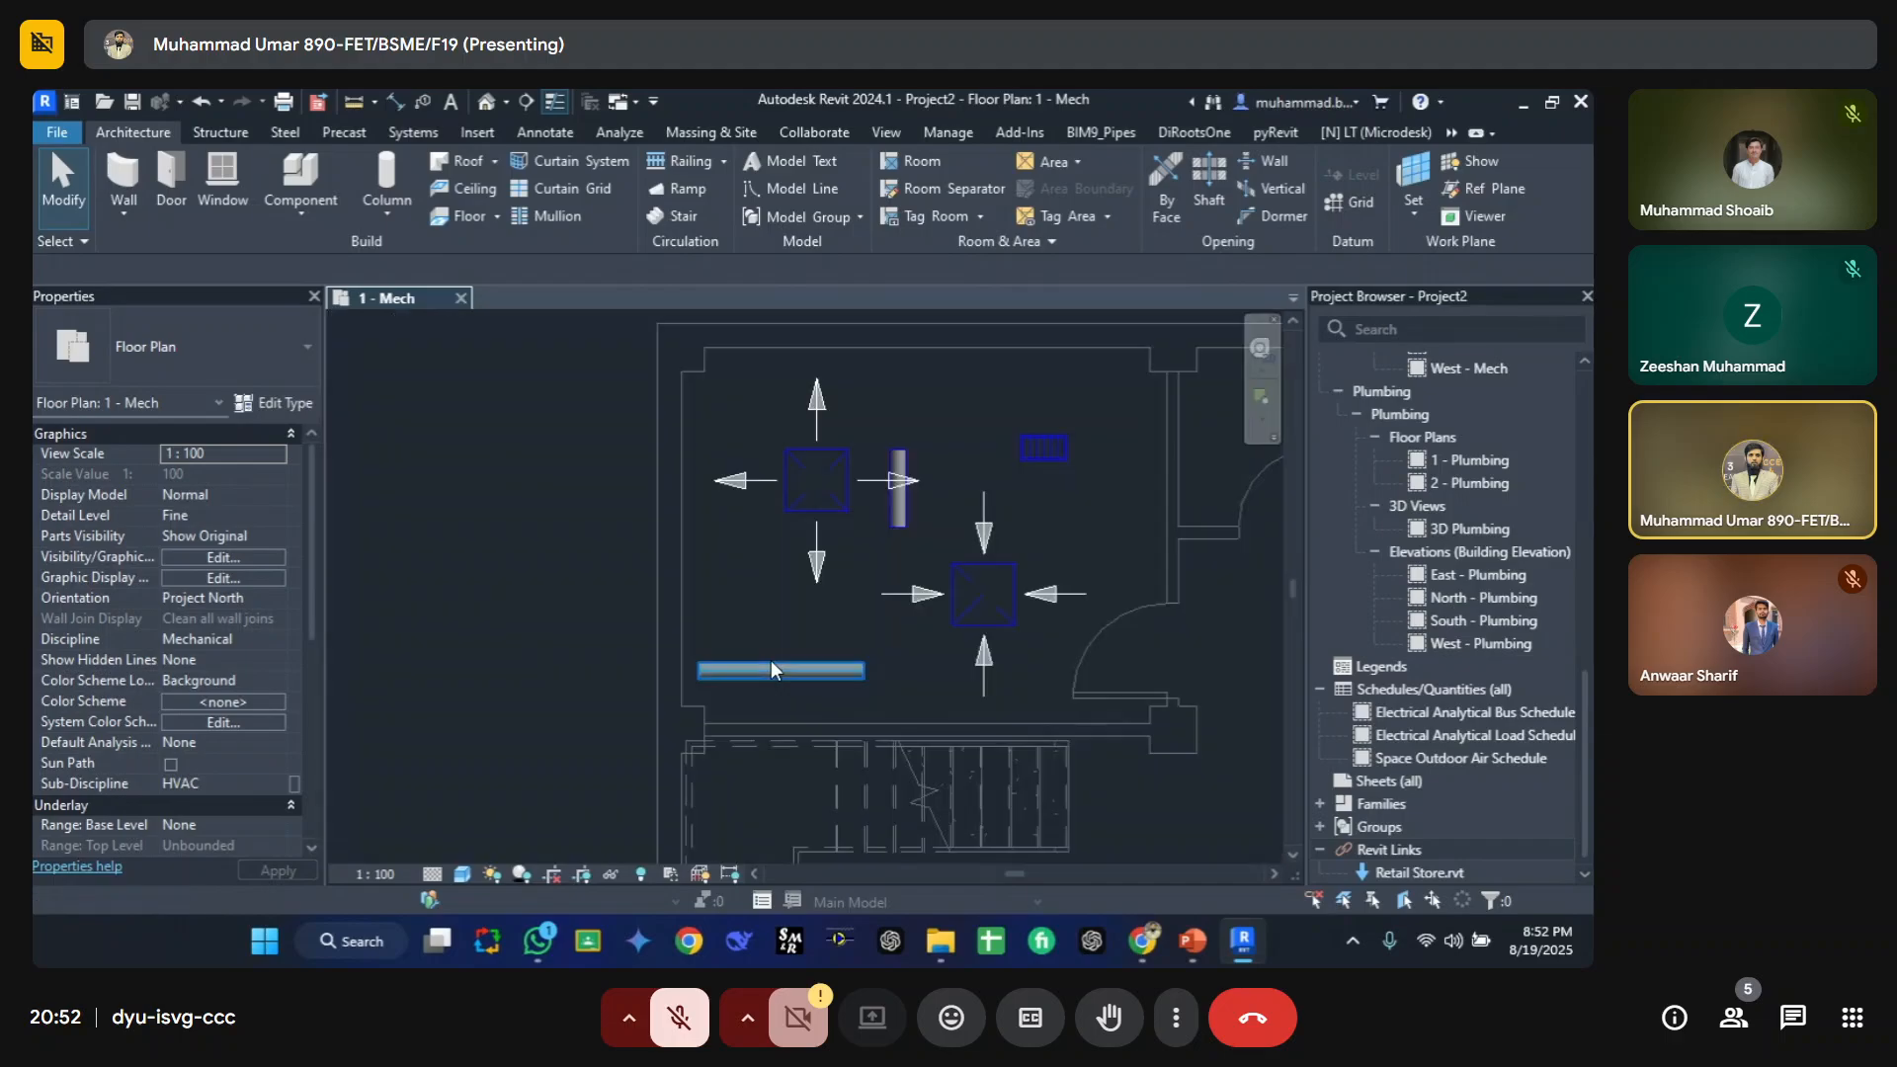
pyautogui.scroll(3, 634, 639)
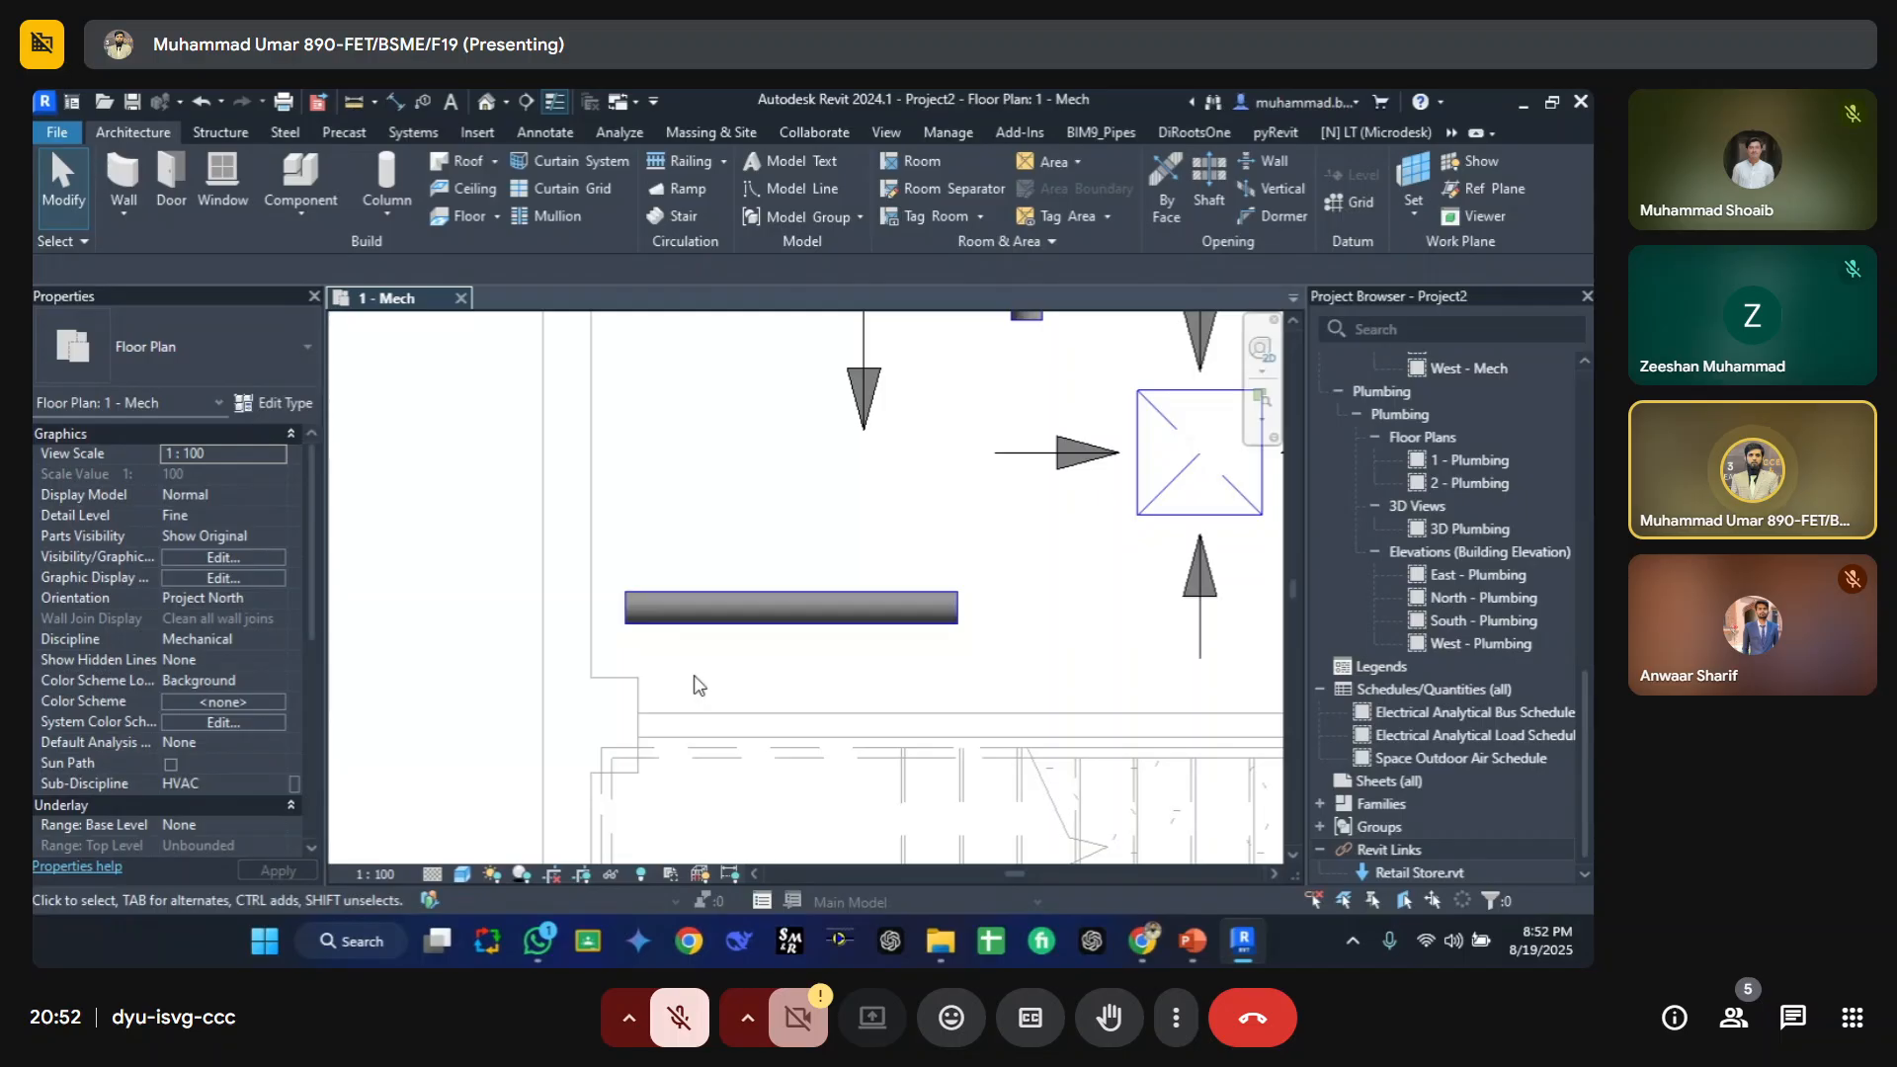
pyautogui.scroll(-3, 658, 504)
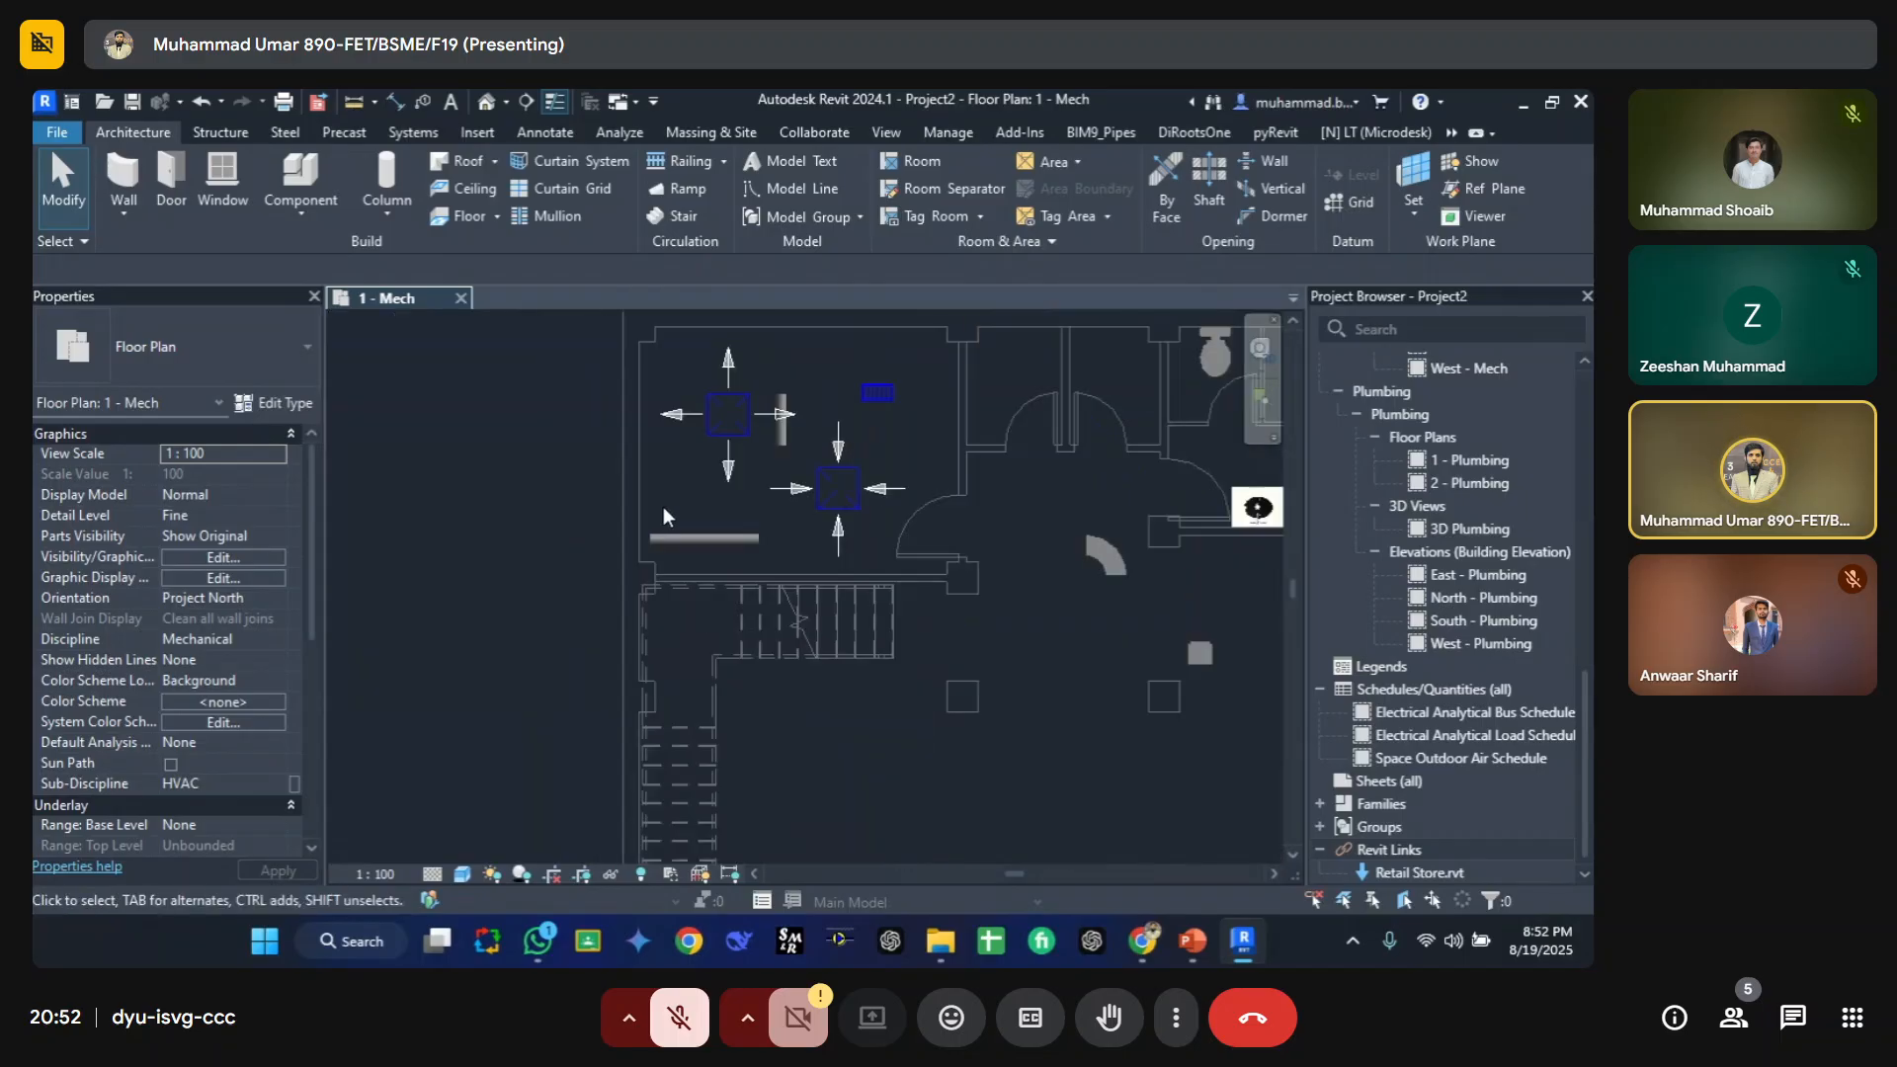
# Step: Select all model categories and set their projection line pattern and colour to No Override
pyautogui.moveTo(662, 506); pyautogui.dragTo(604, 649, button='middle')
pyautogui.press('v')
pyautogui.press('v')
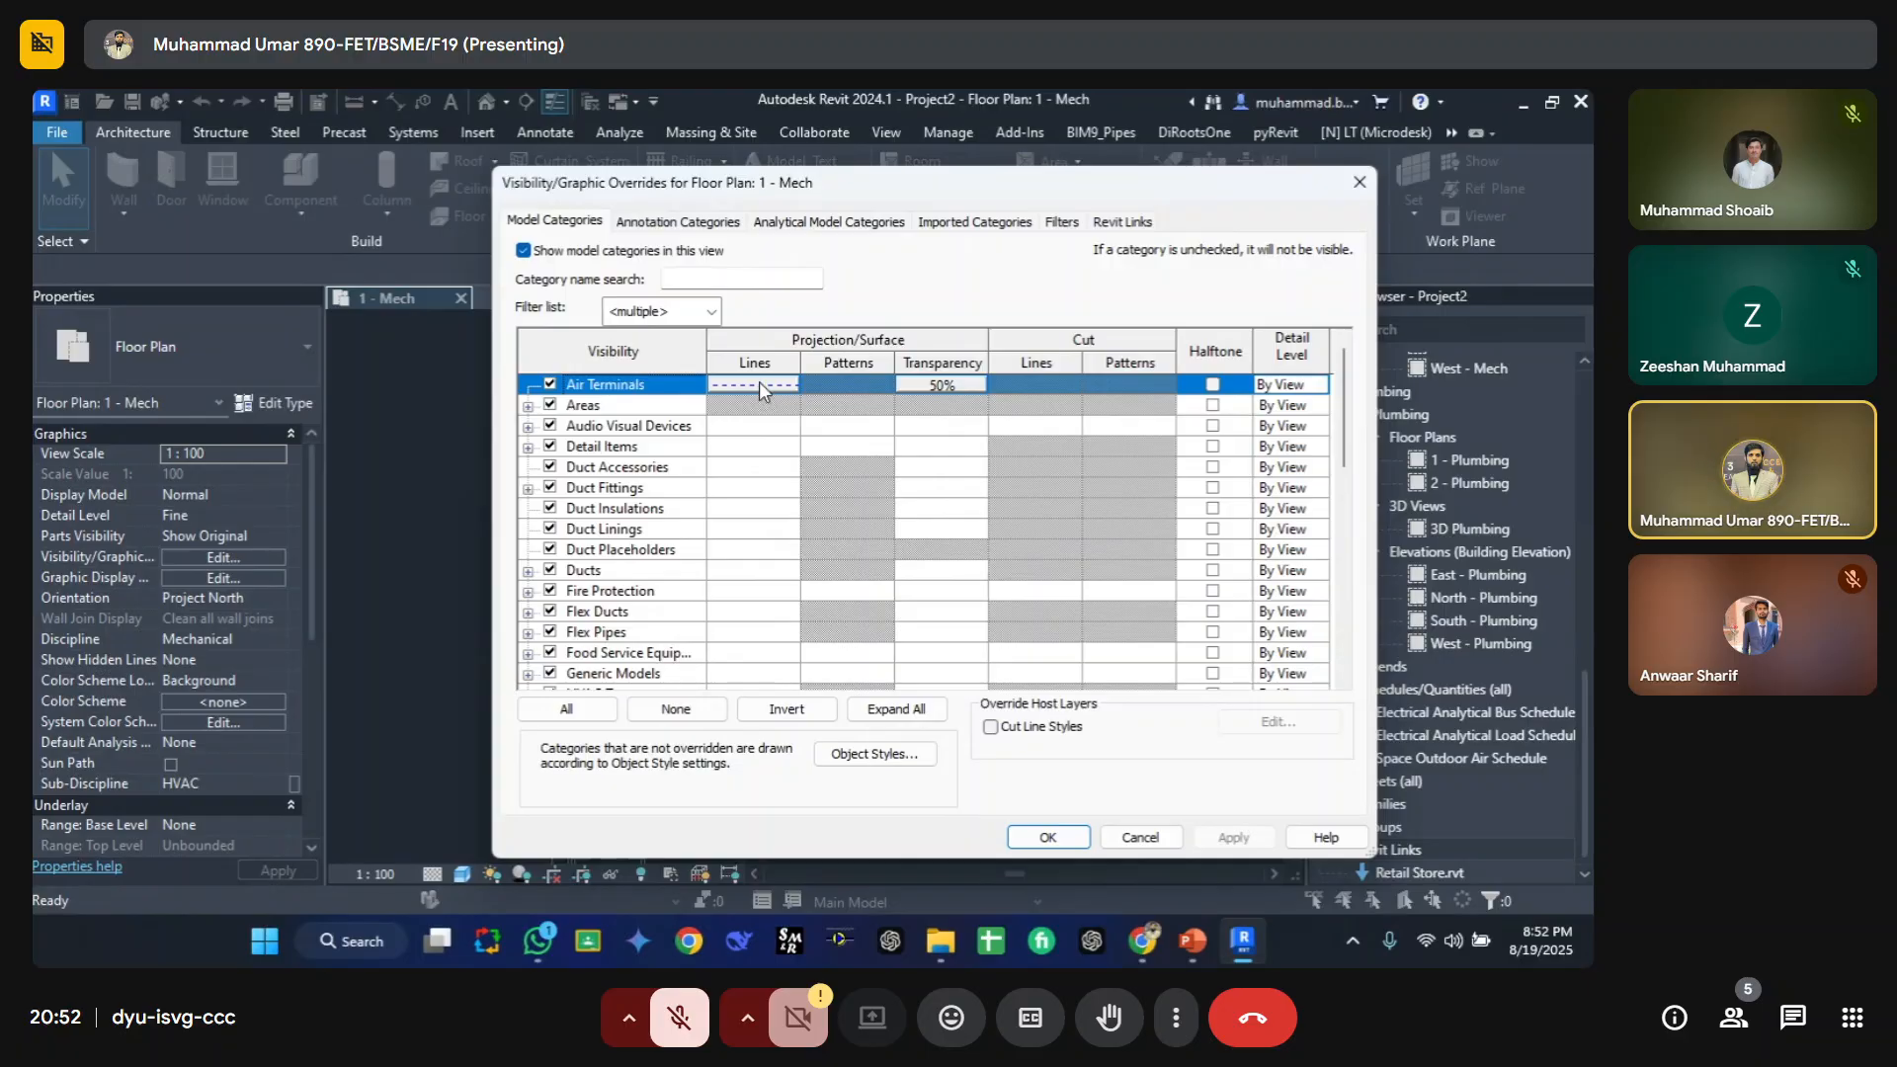
pyautogui.click(566, 708)
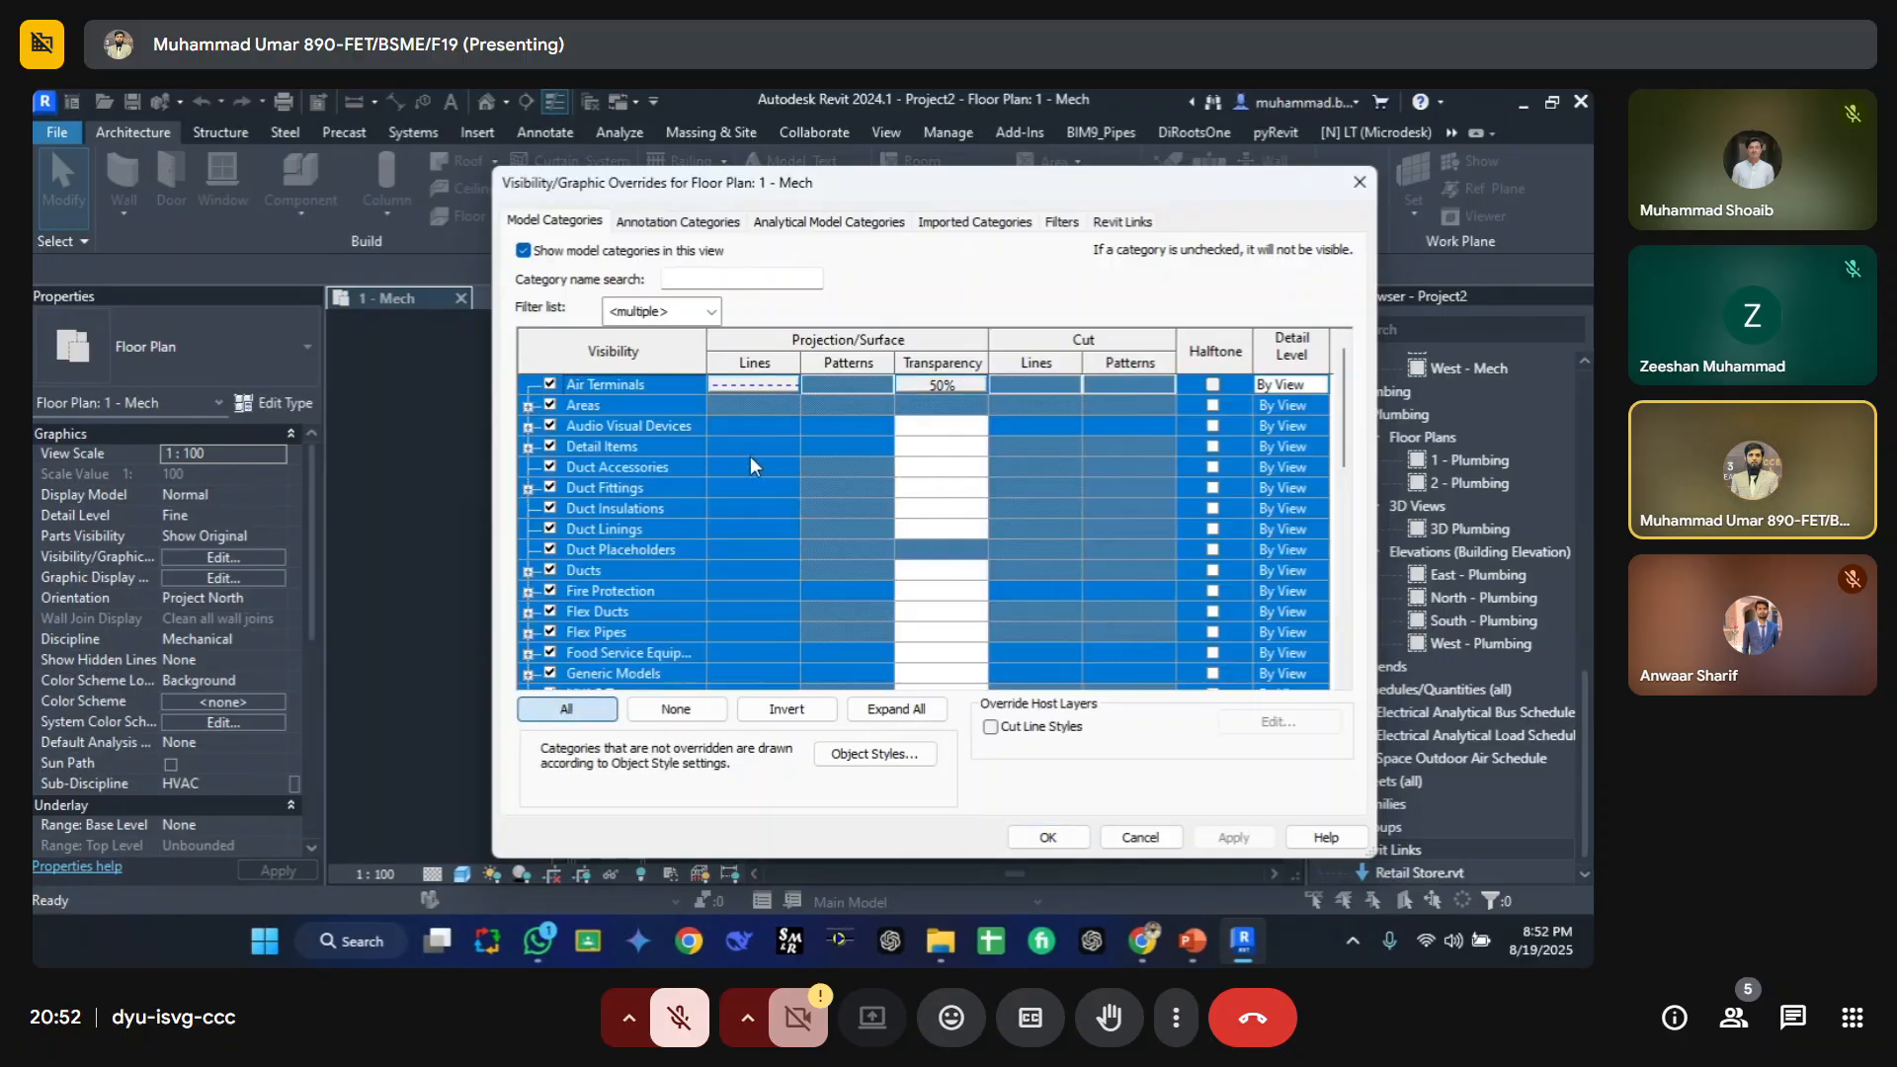
pyautogui.click(772, 401)
pyautogui.click(465, 531)
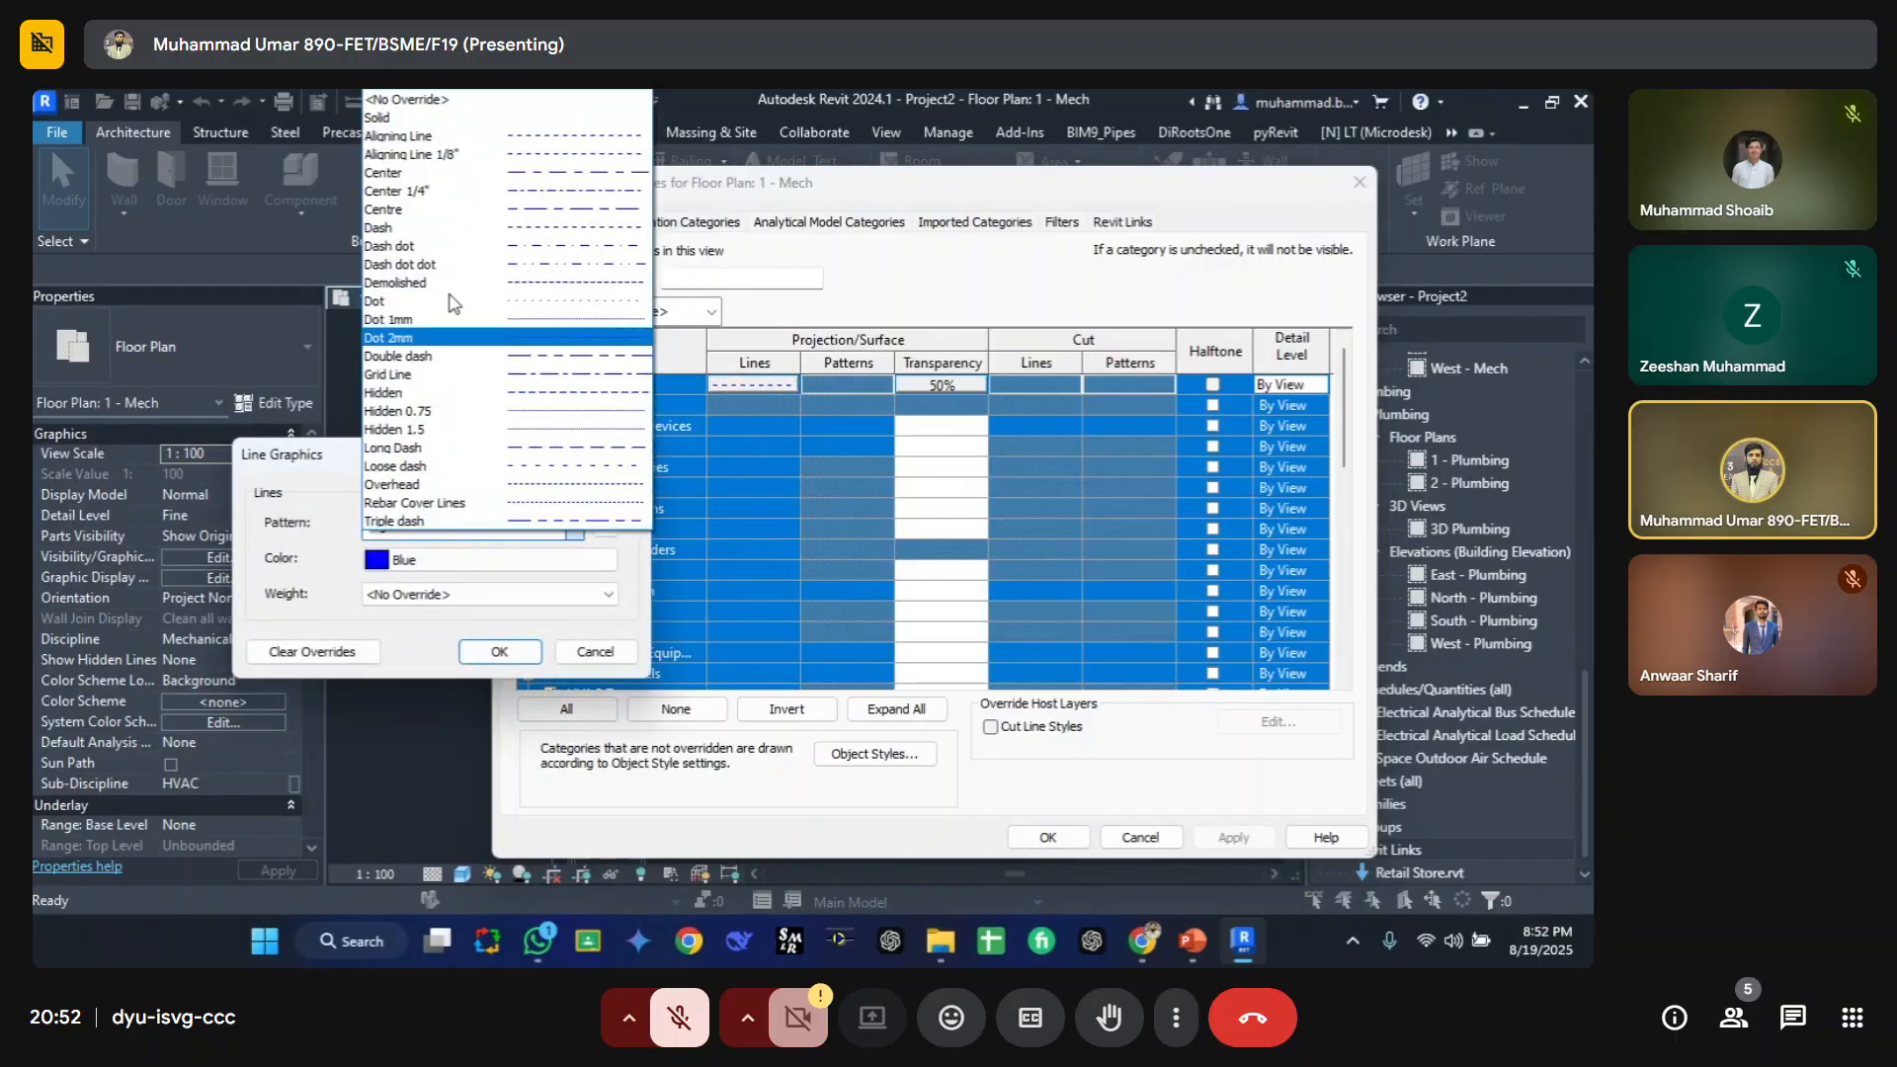
pyautogui.click(455, 99)
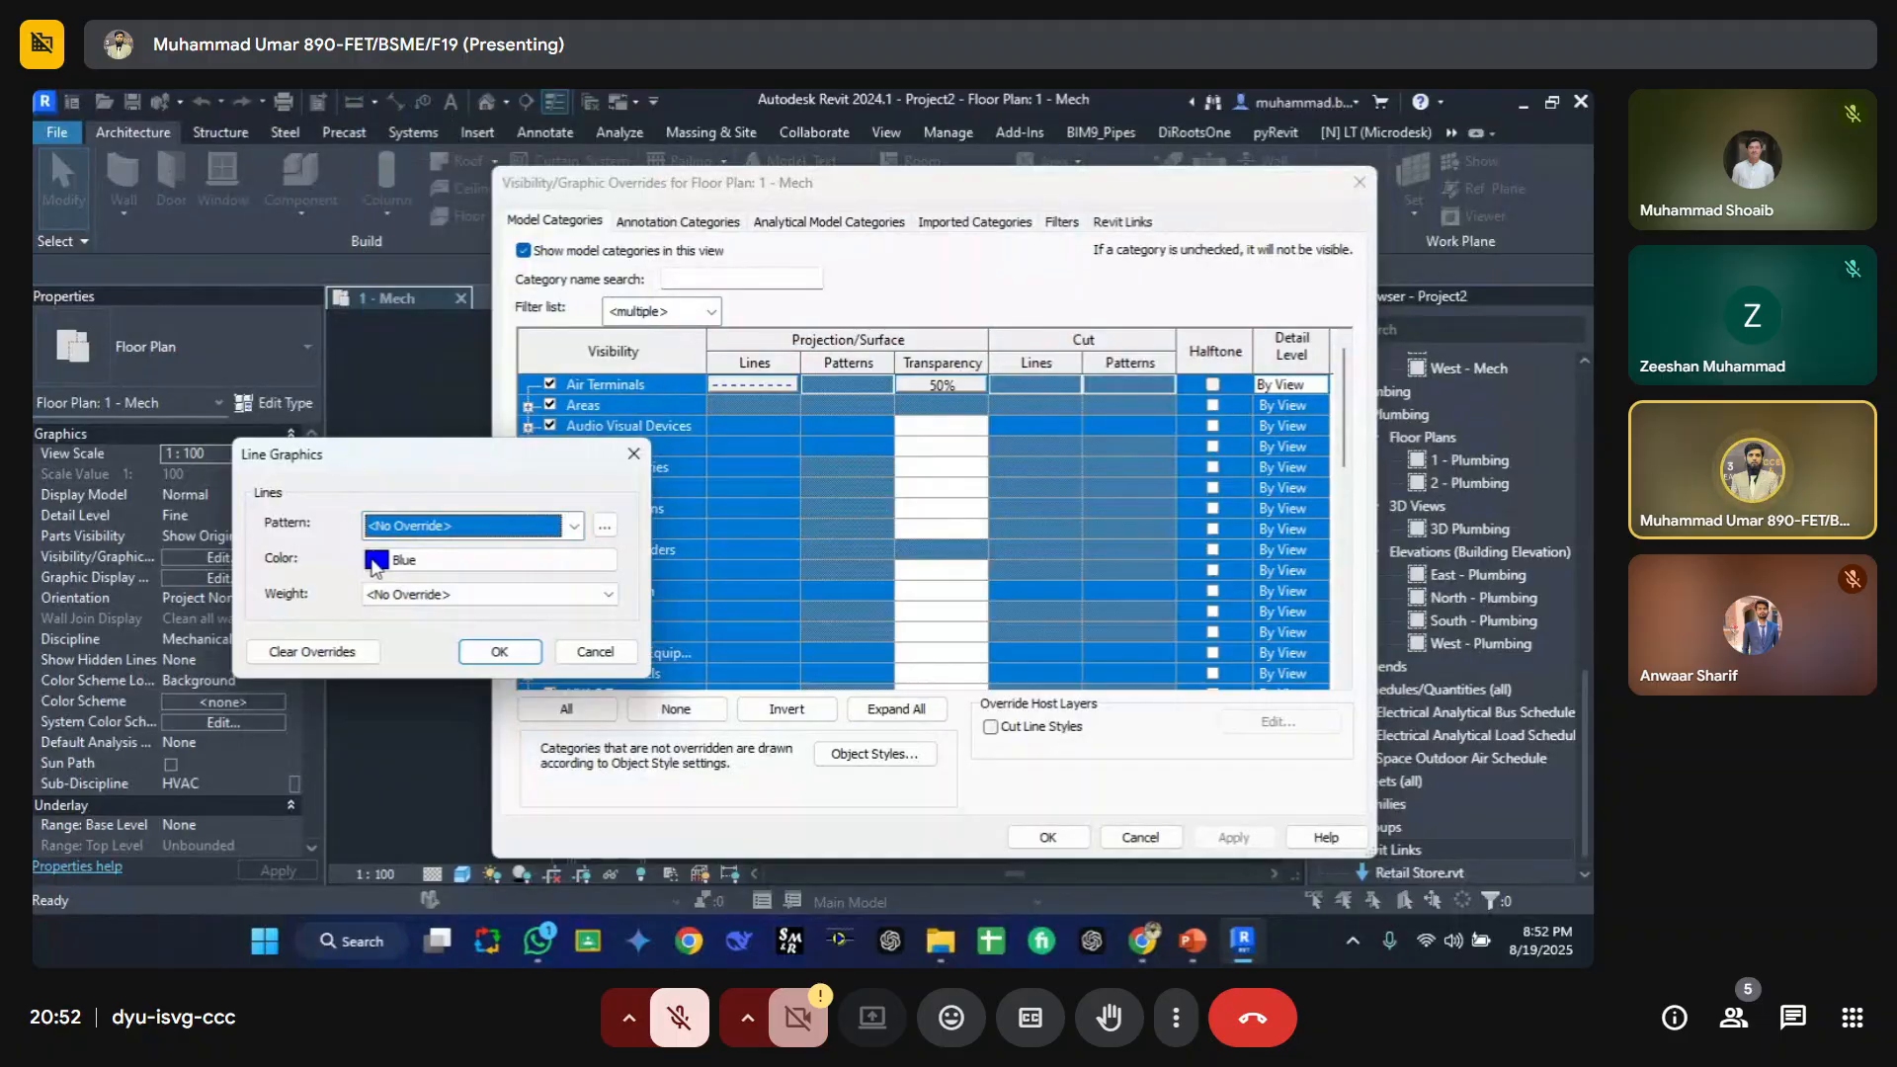
pyautogui.click(390, 560)
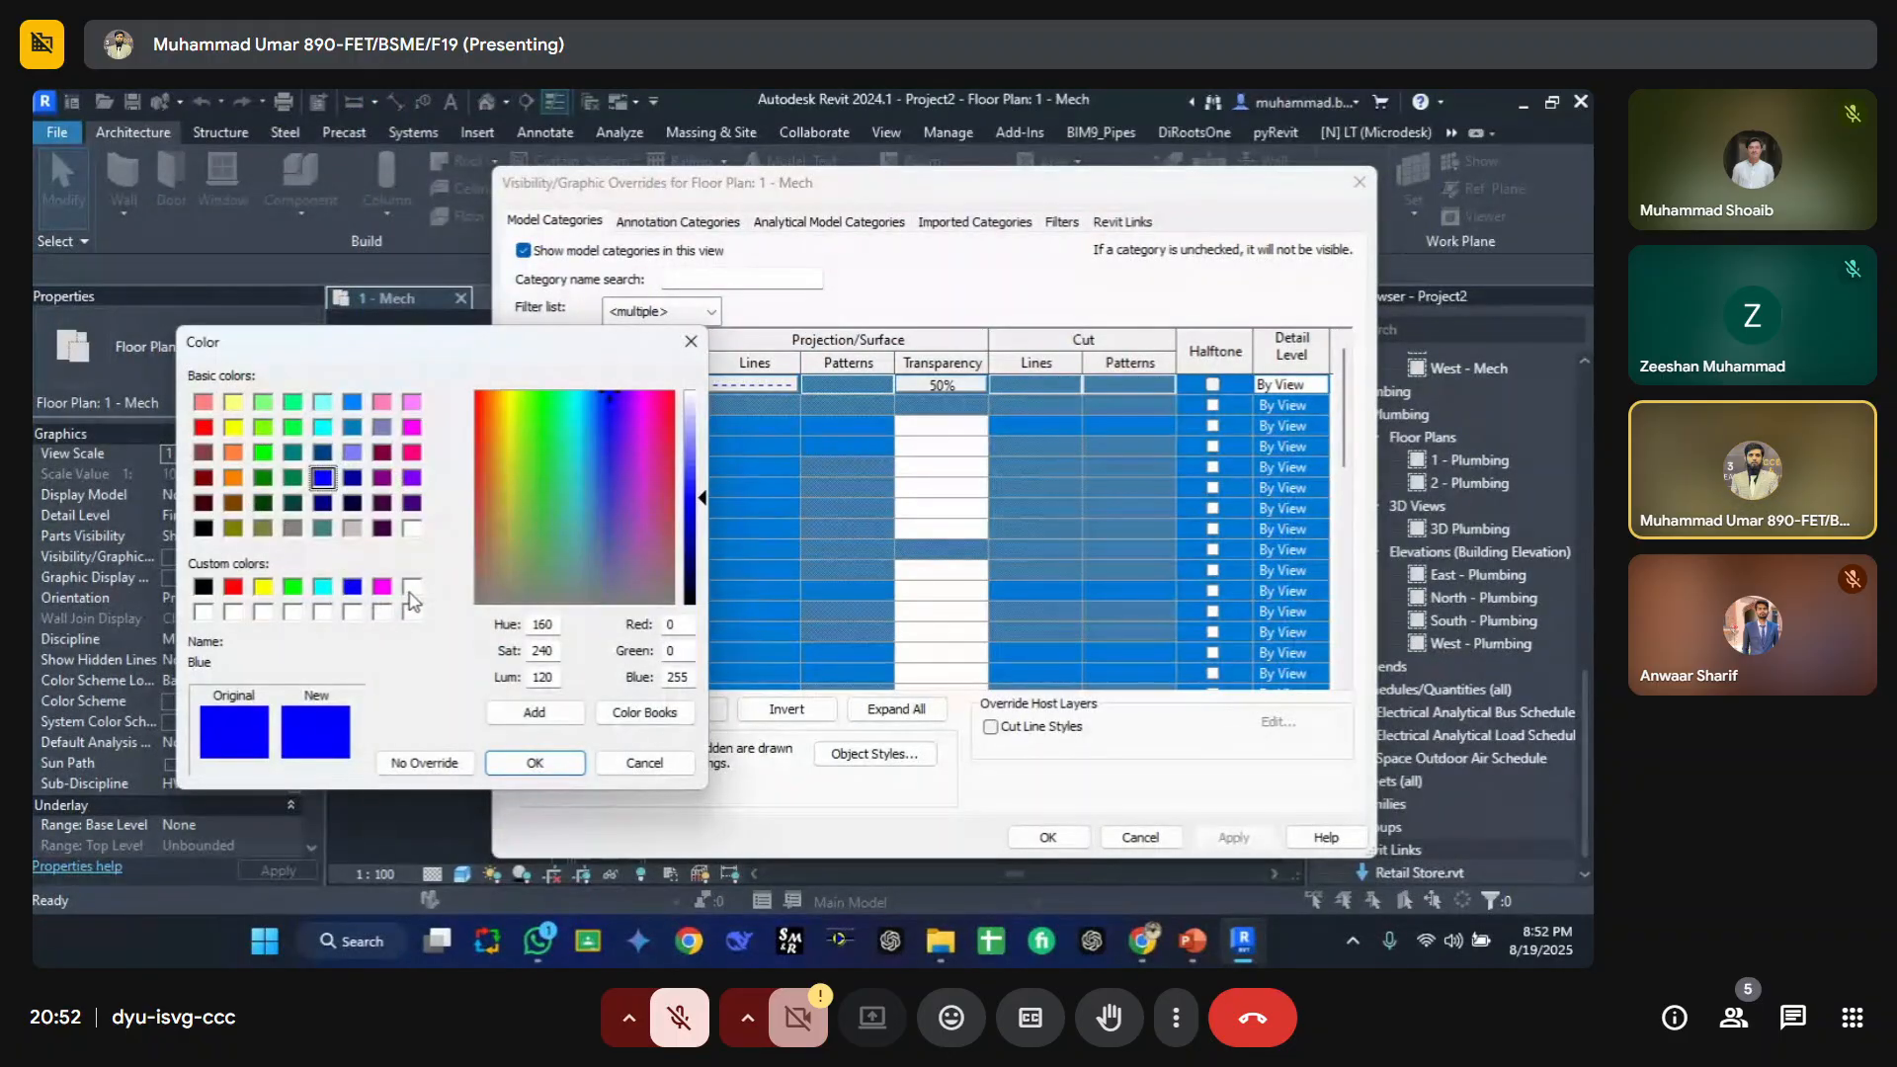
pyautogui.click(565, 774)
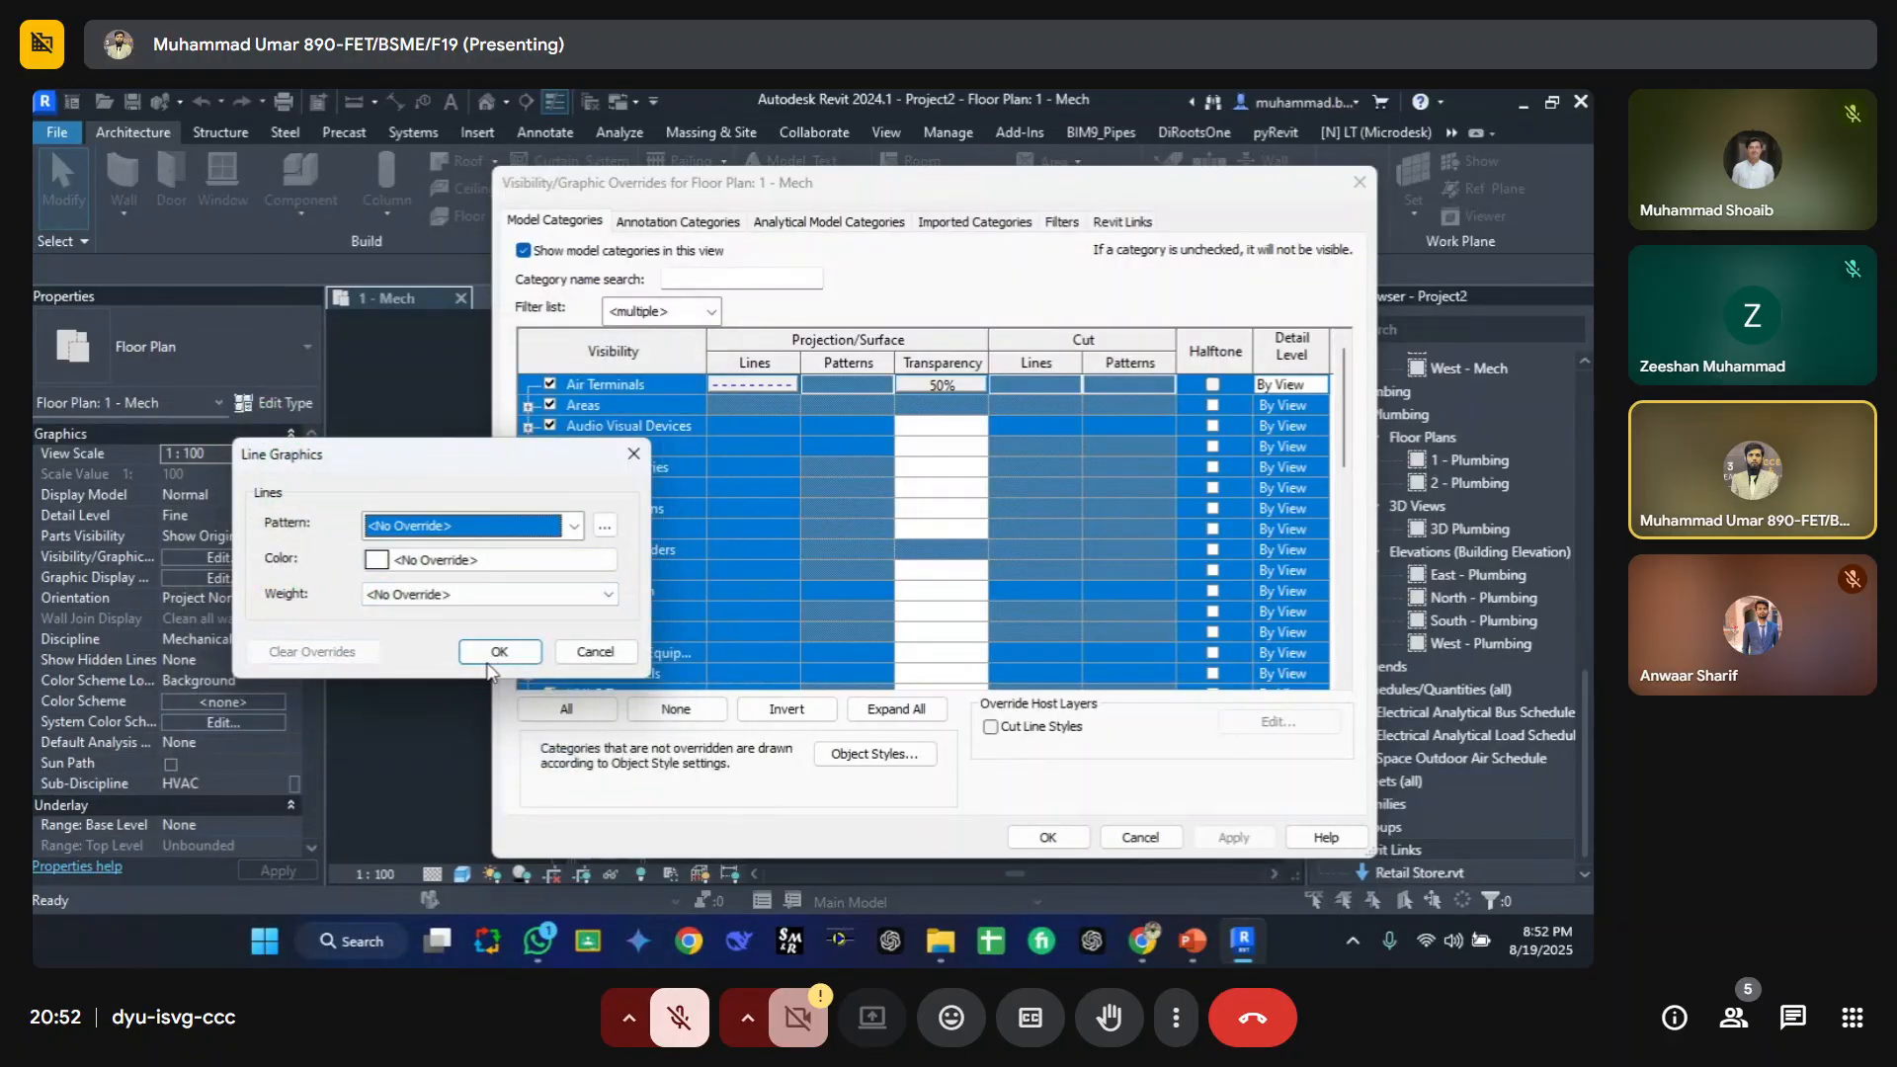
pyautogui.click(498, 652)
# Step: Clear the surface transparency override for the selected categories
pyautogui.click(929, 384)
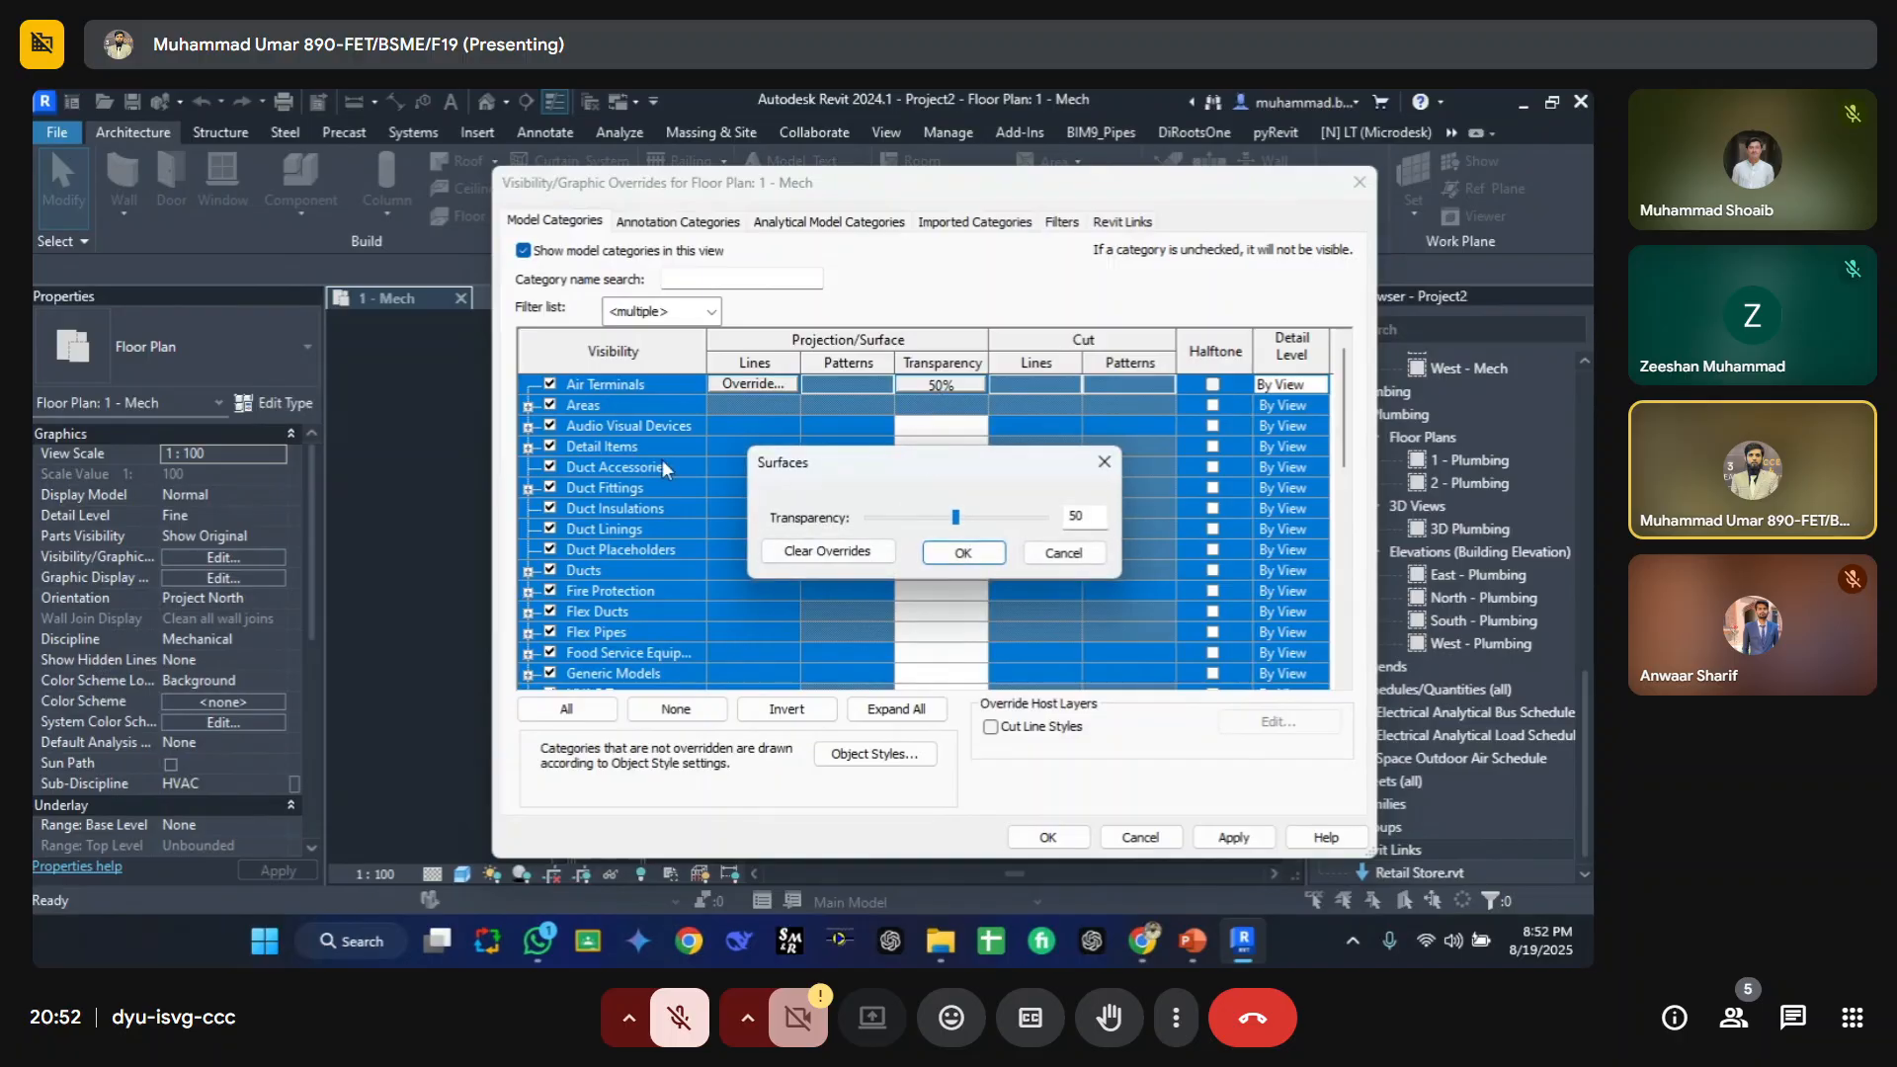
pyautogui.moveTo(887, 477); pyautogui.dragTo(1063, 455)
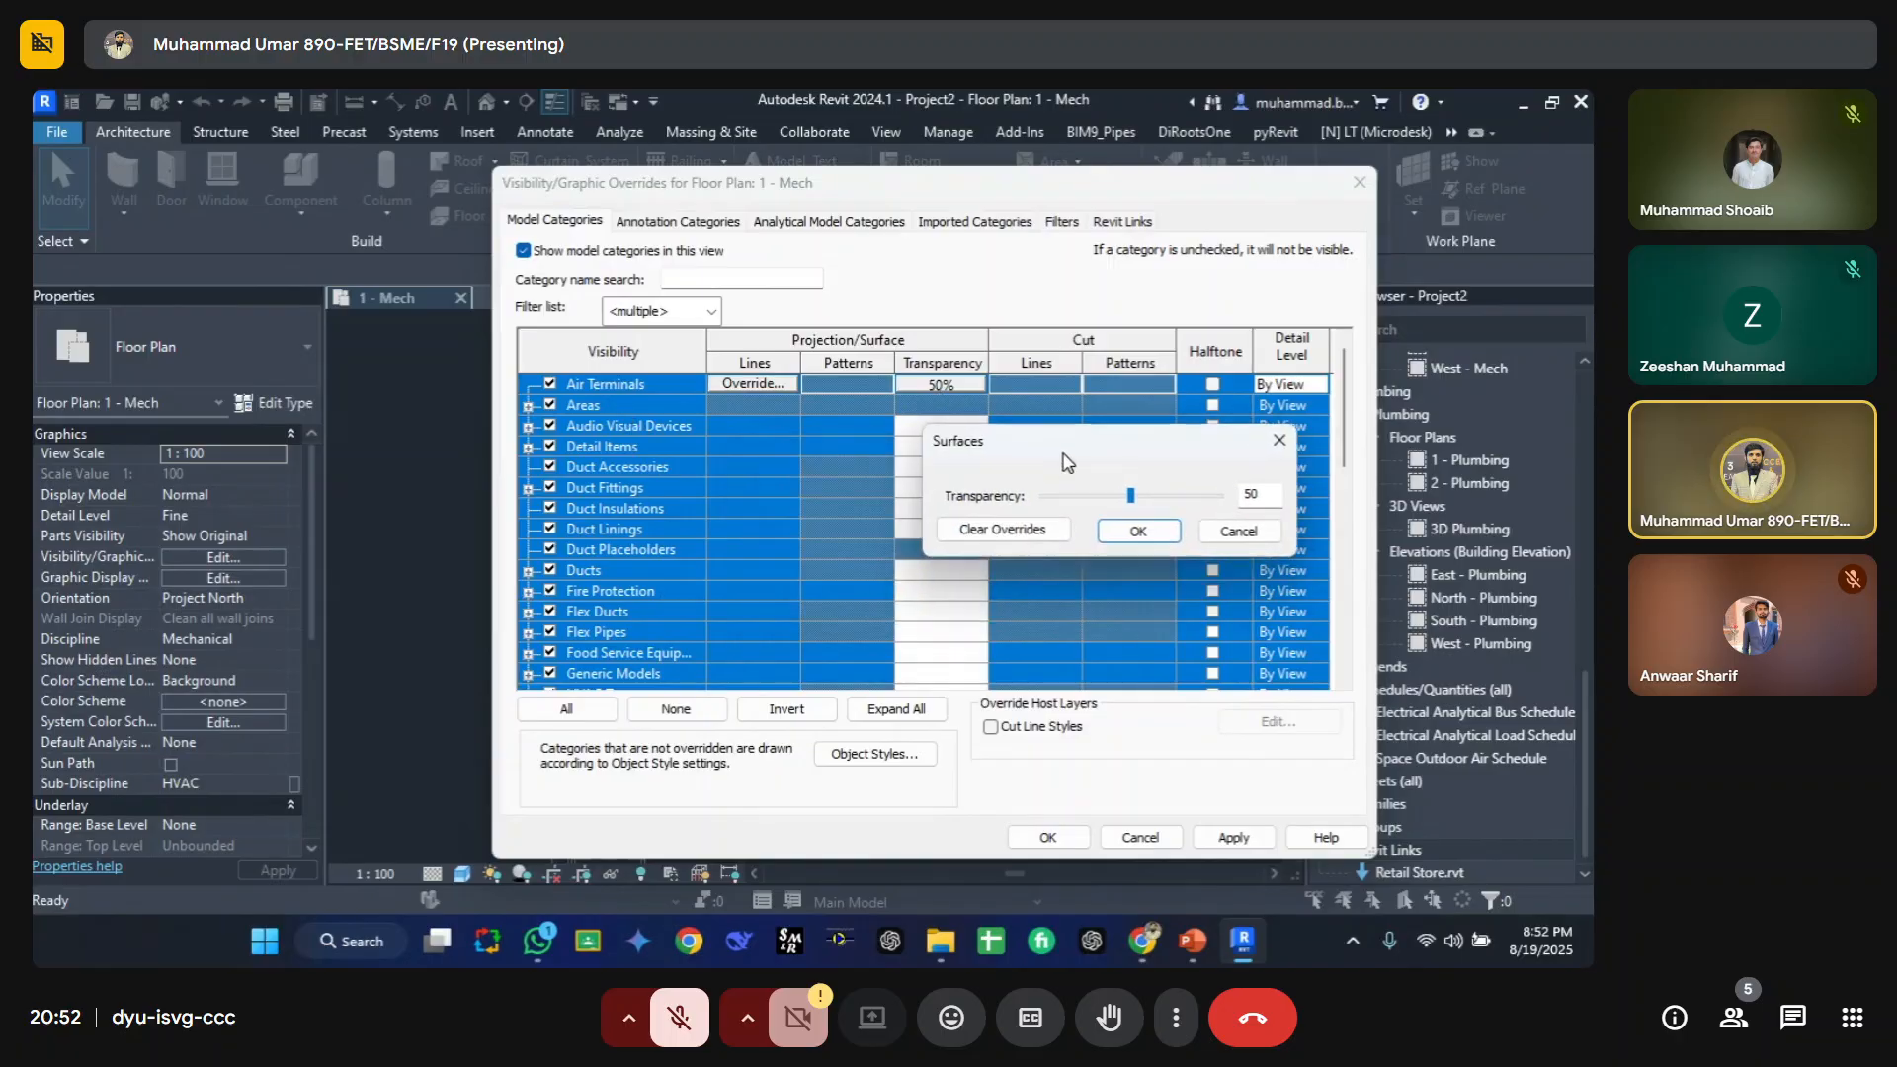
pyautogui.click(996, 534)
pyautogui.click(1107, 531)
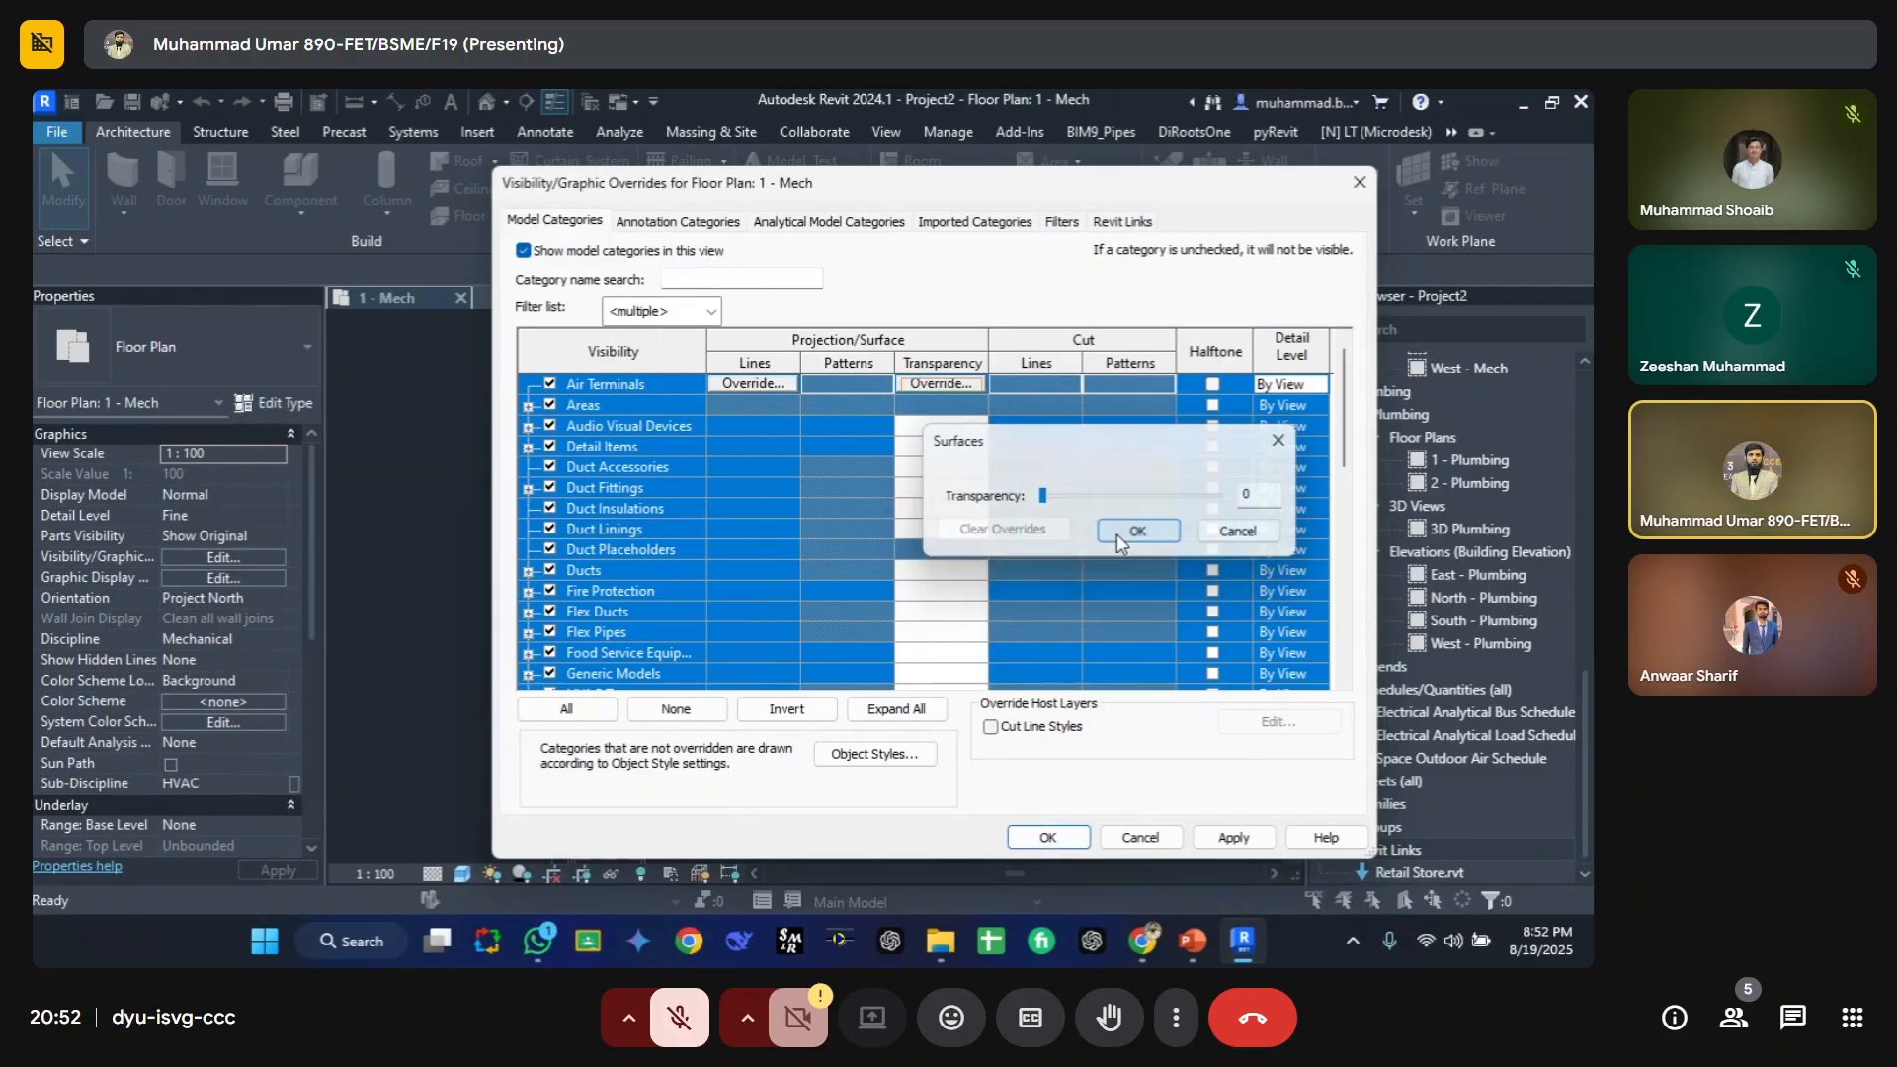
# Step: Override projection lines for all model categories to Blue with a Solid pattern
pyautogui.scroll(-6, 797, 455)
pyautogui.scroll(7, 749, 564)
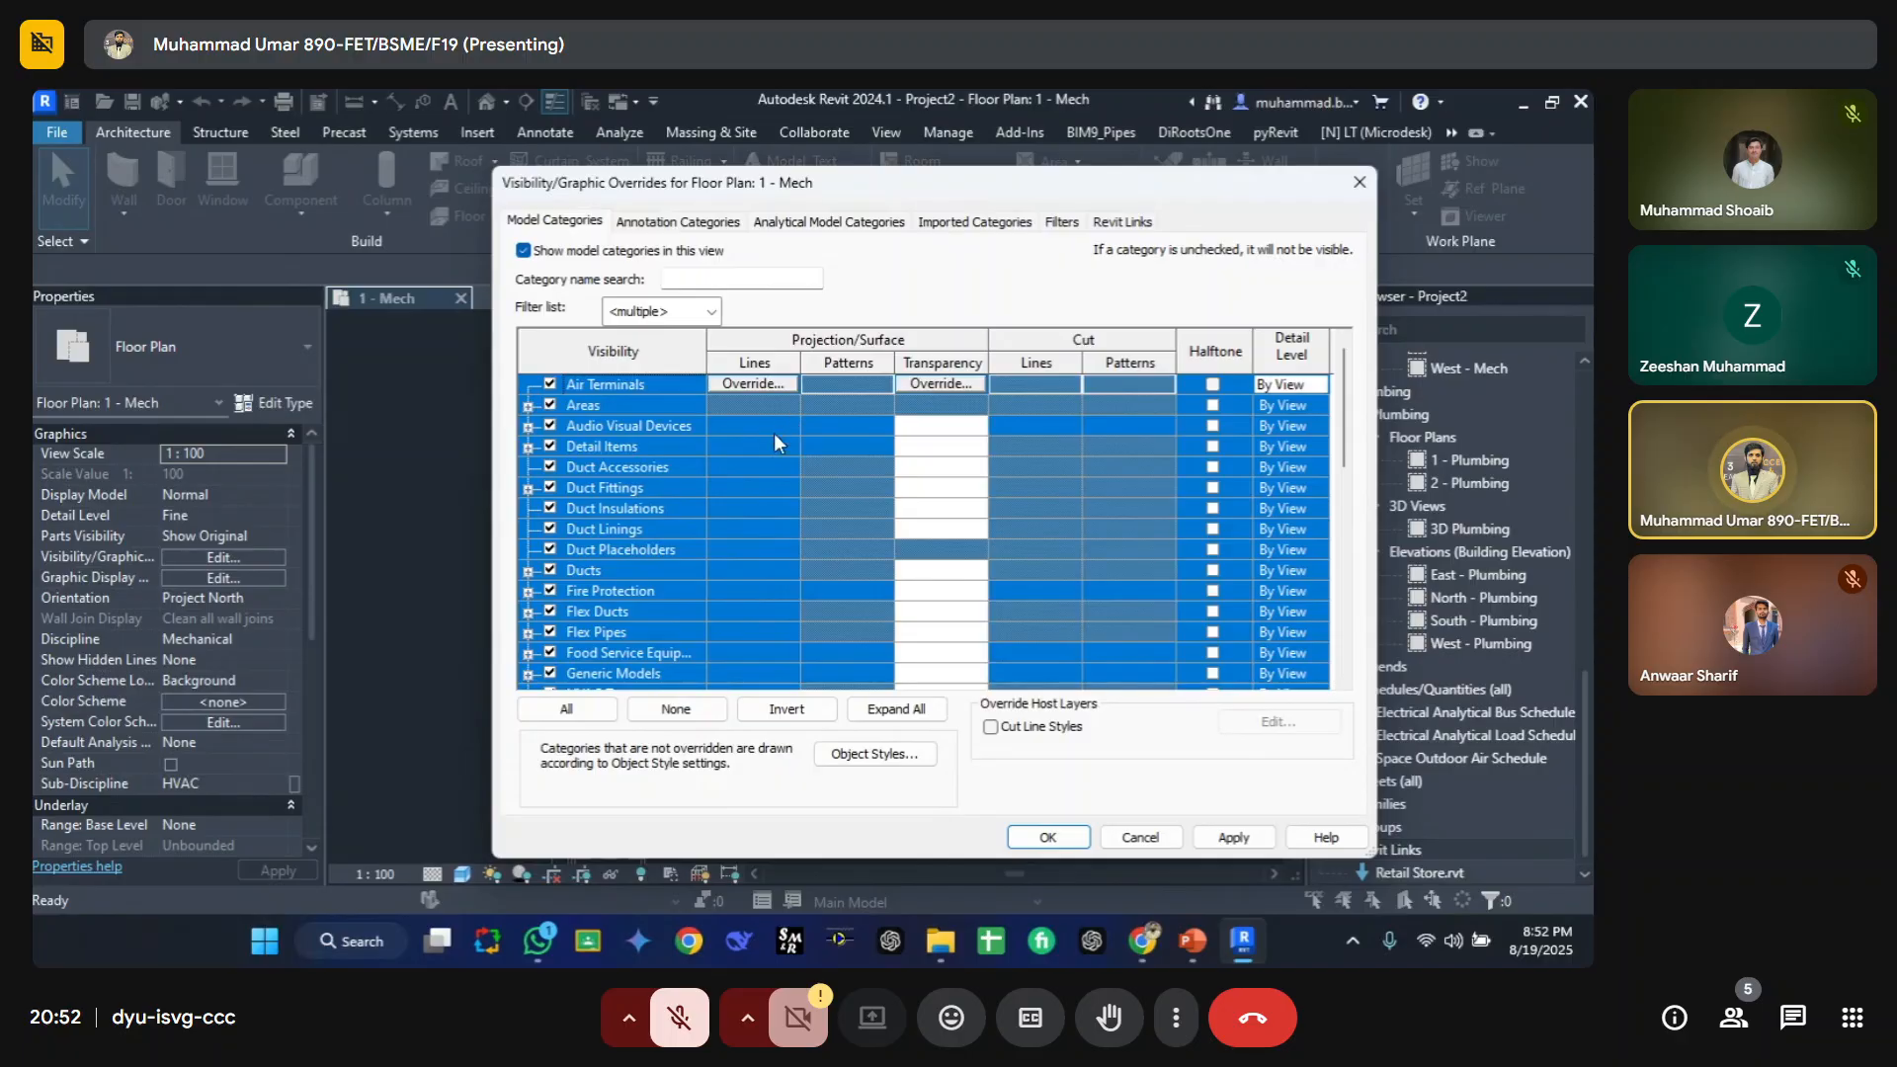
pyautogui.click(757, 428)
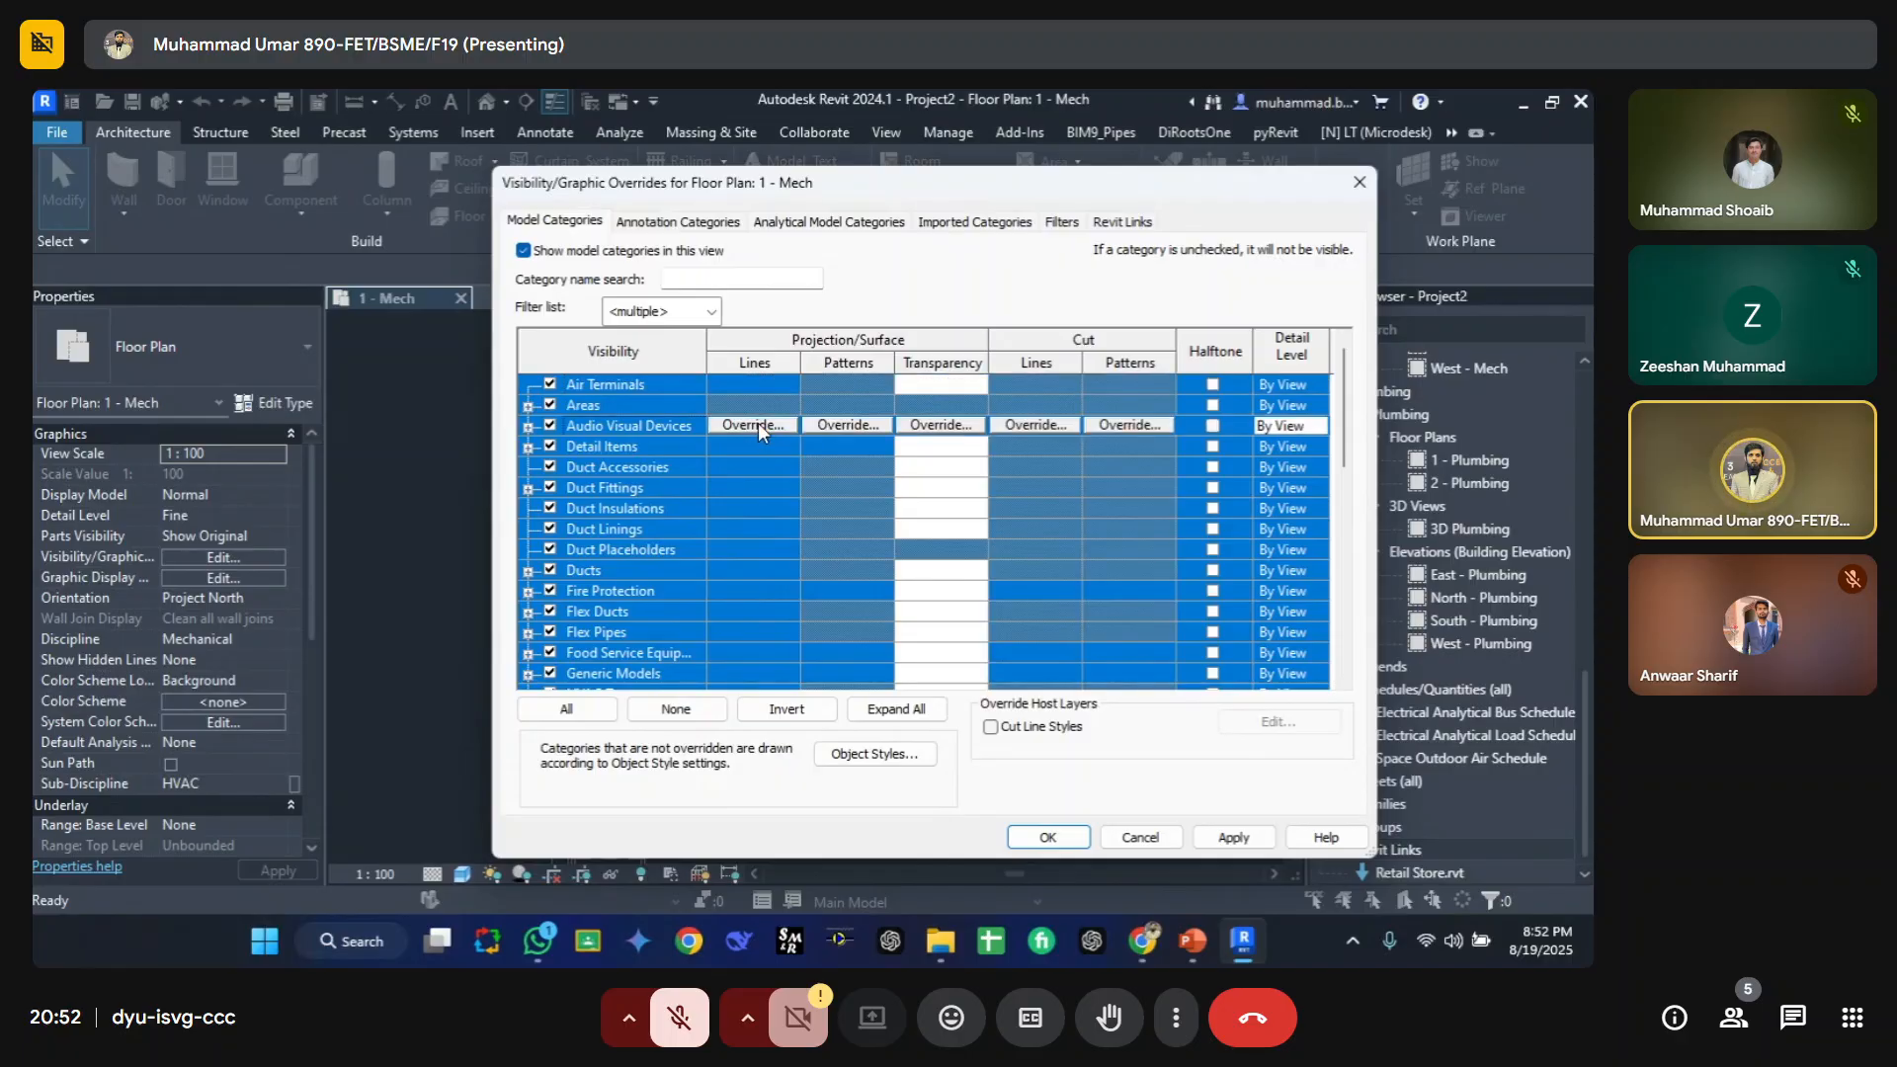
pyautogui.click(560, 710)
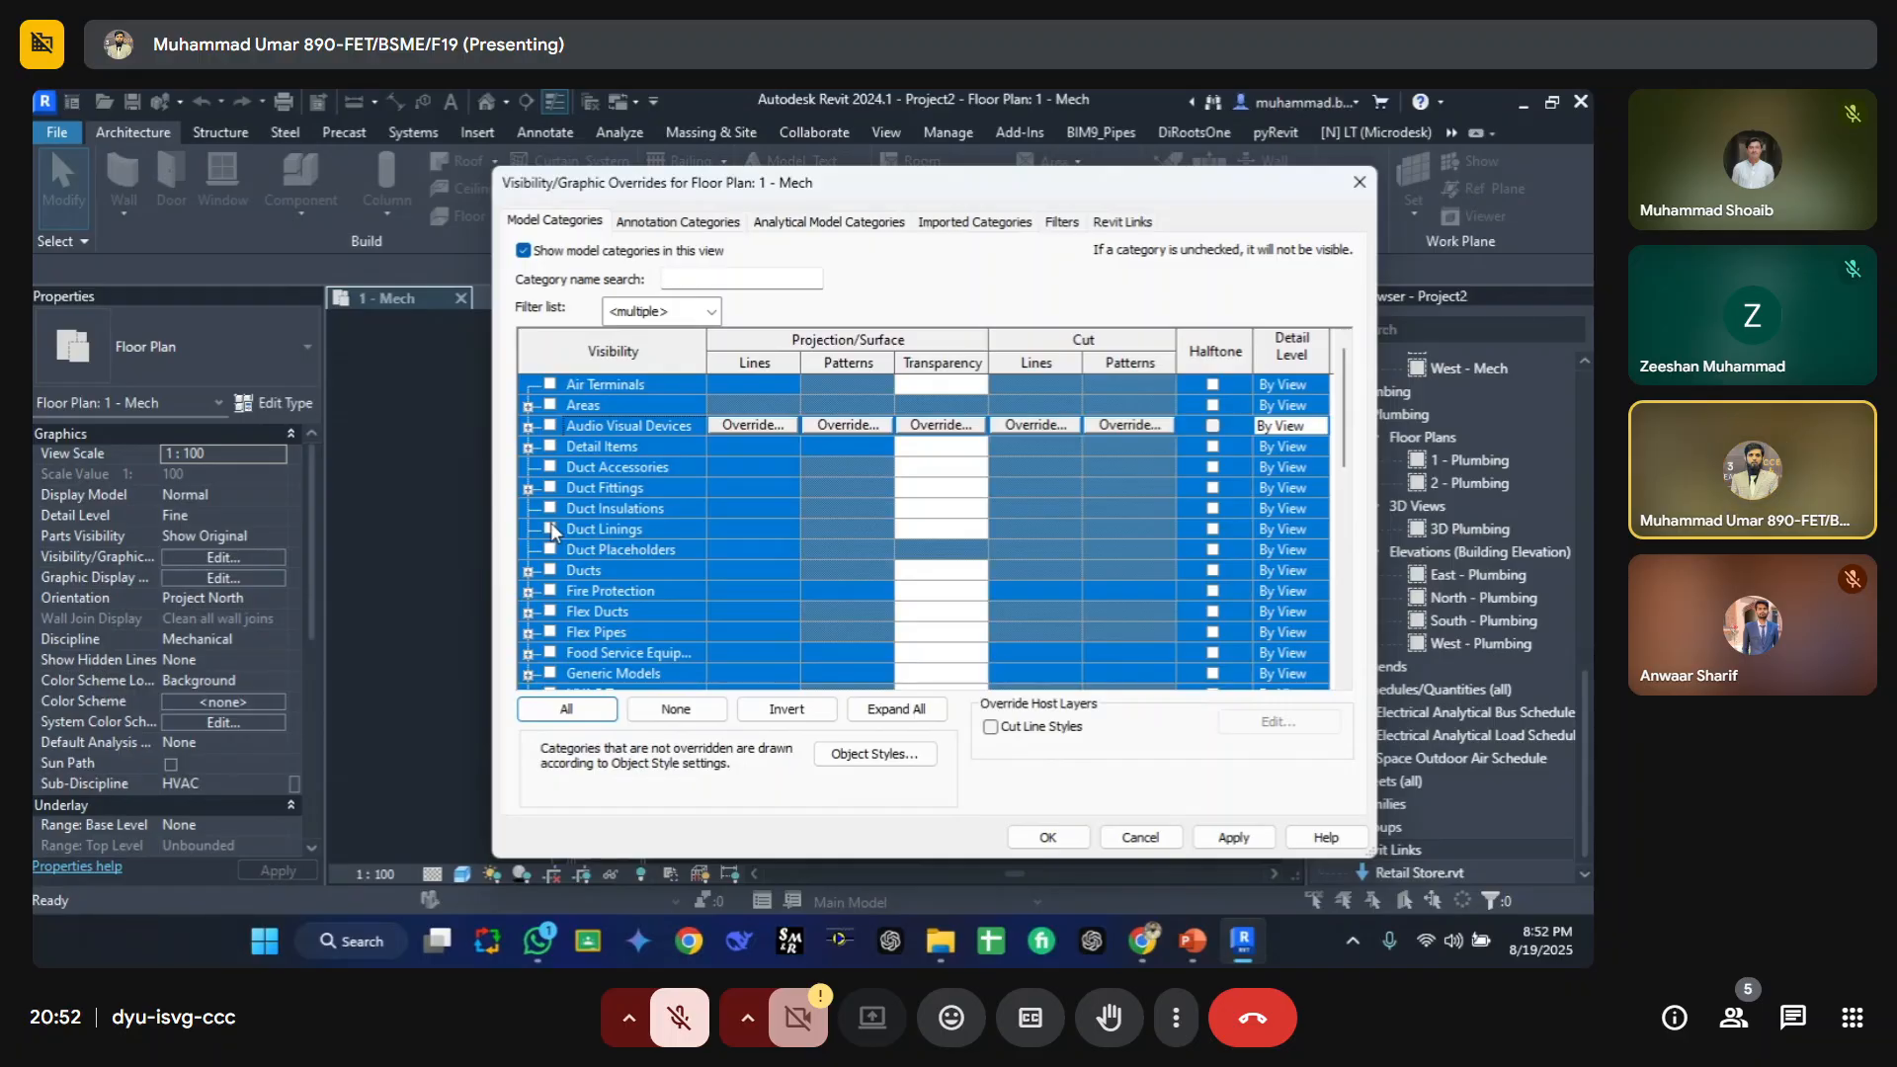
pyautogui.click(757, 426)
pyautogui.click(415, 561)
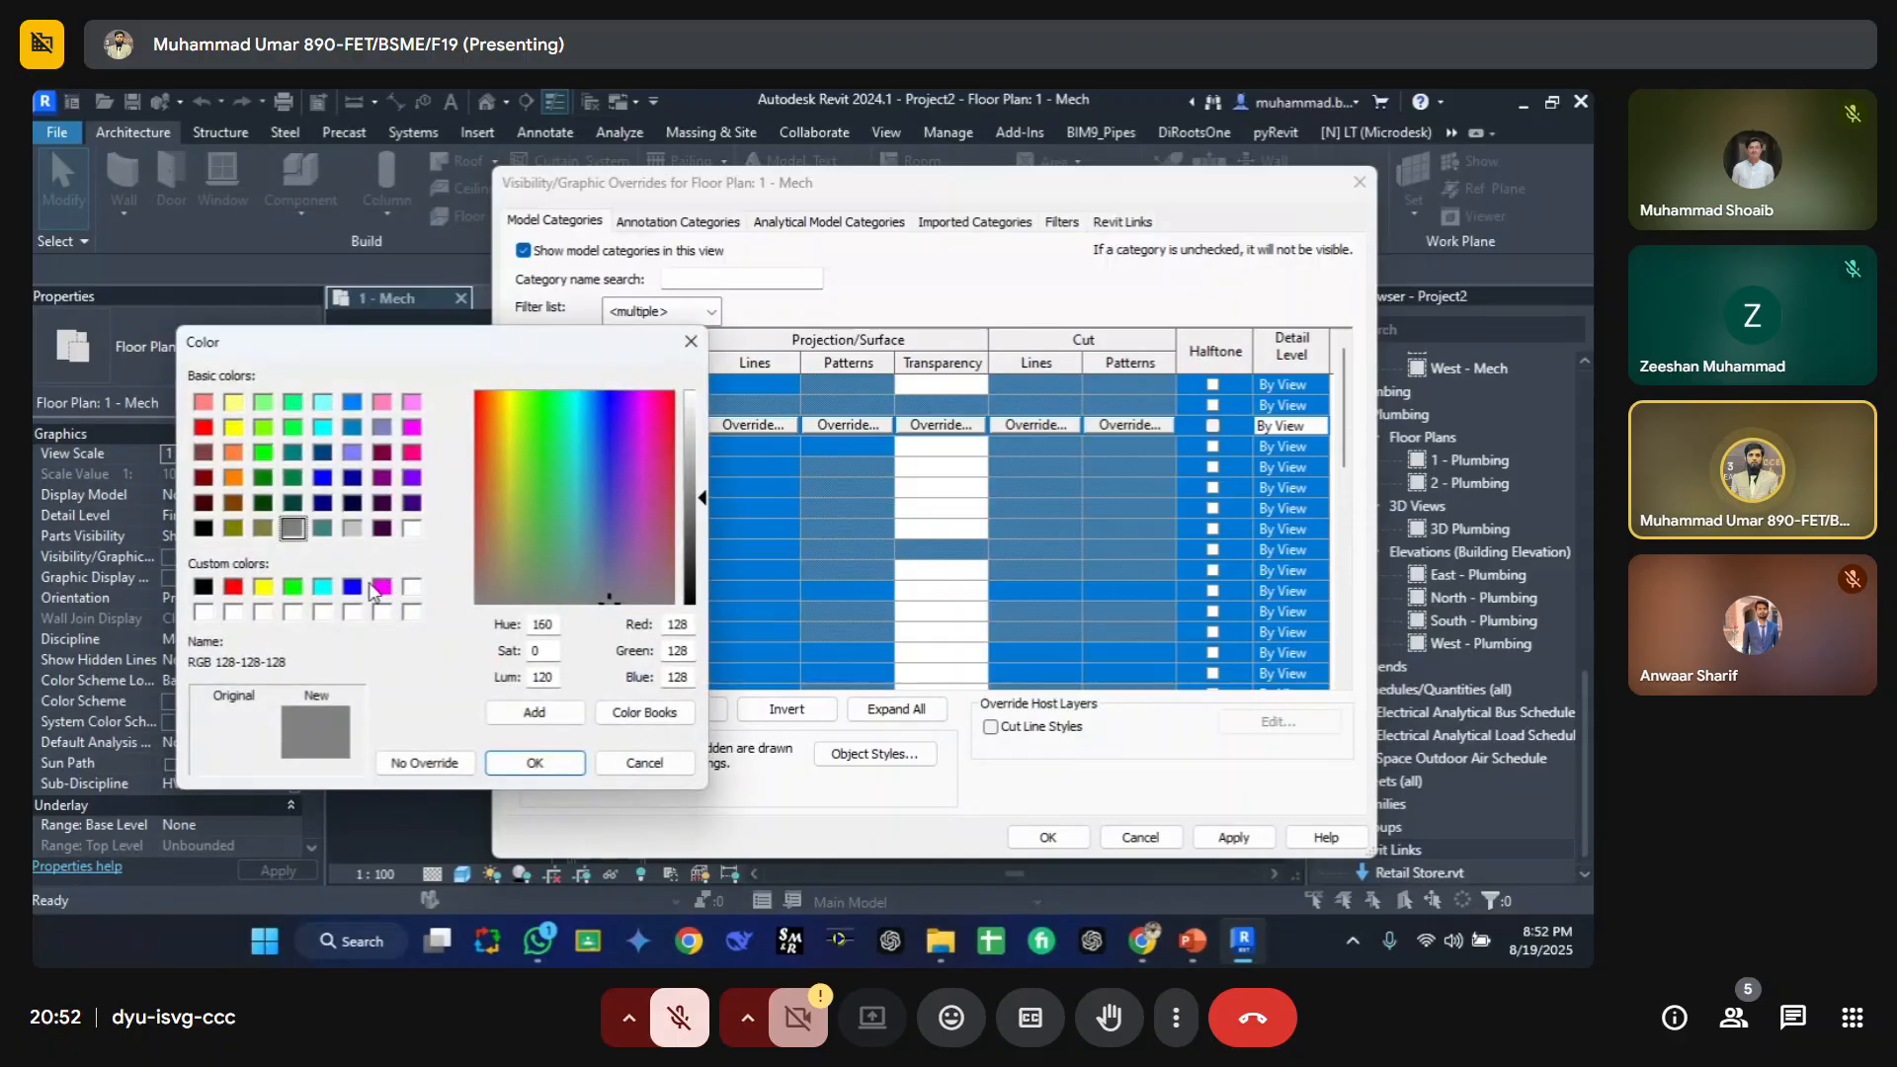
pyautogui.click(353, 587)
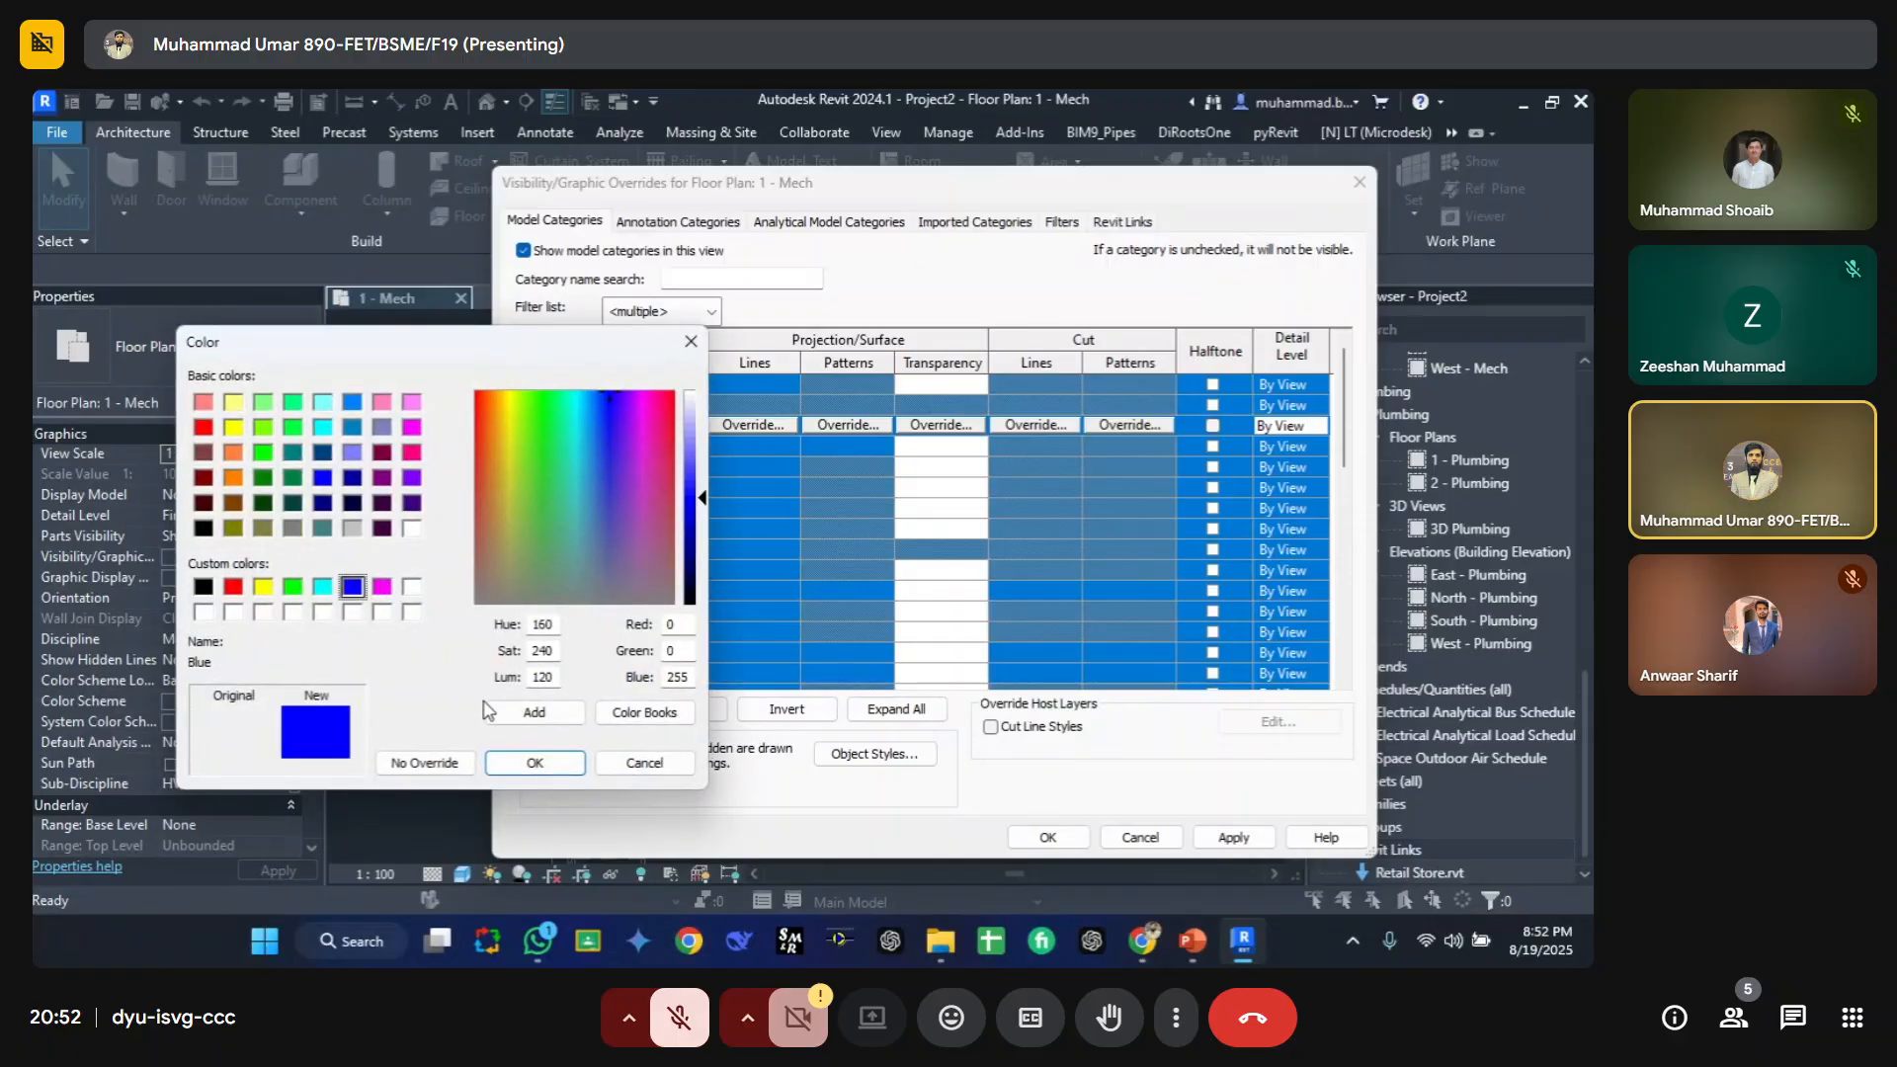
pyautogui.click(535, 763)
pyautogui.click(509, 529)
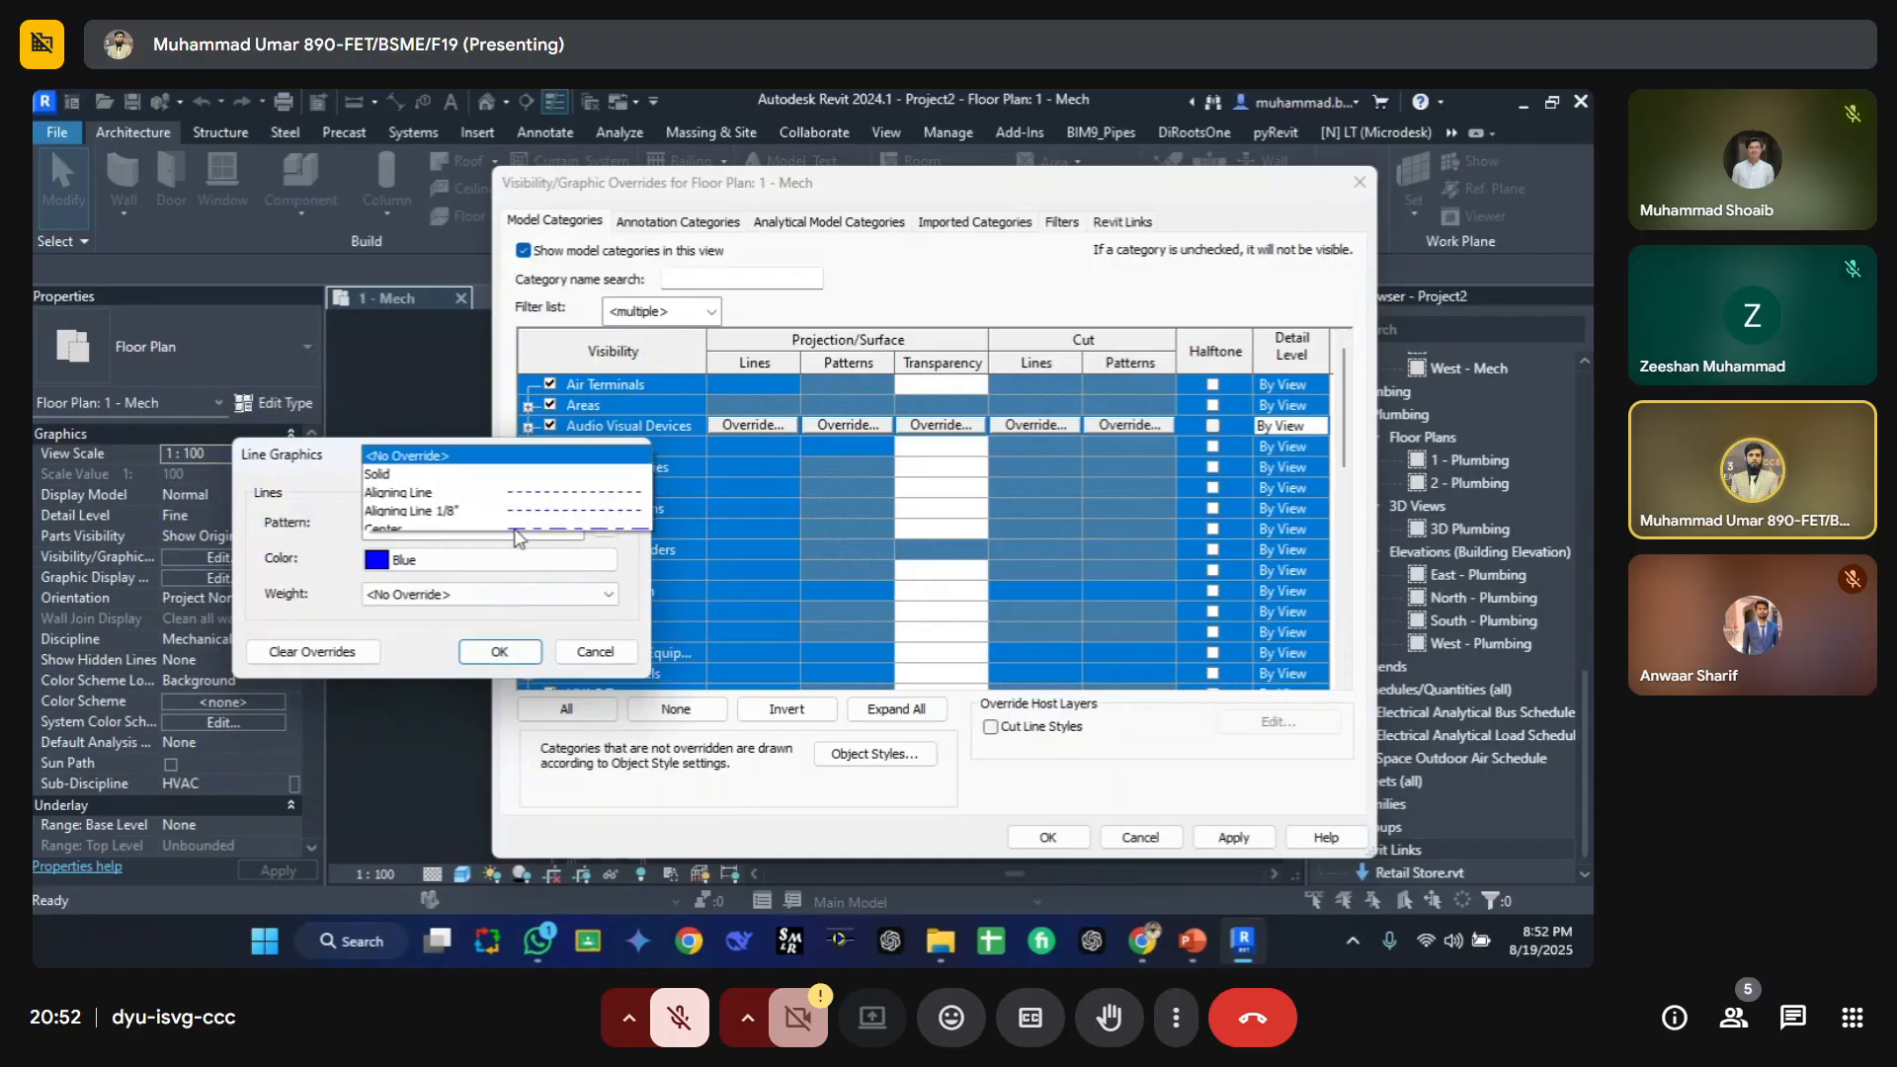
pyautogui.click(529, 119)
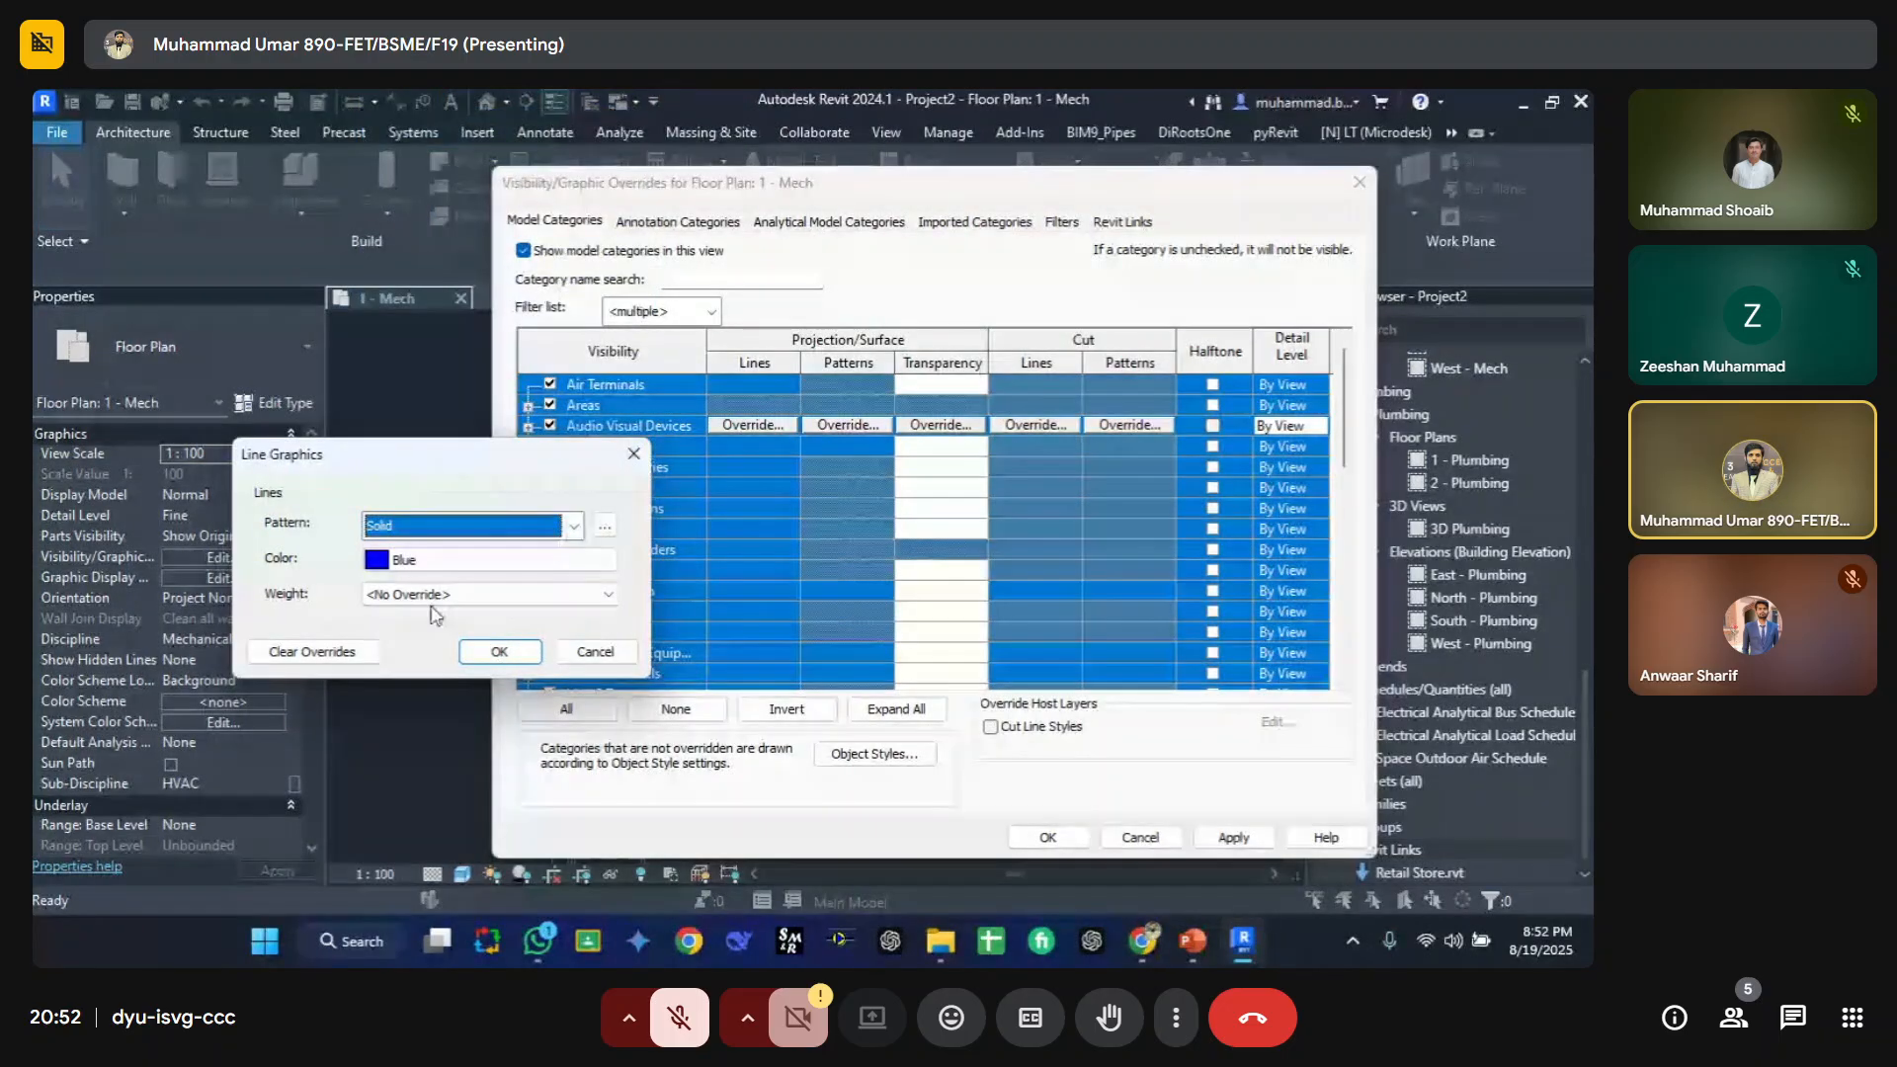
pyautogui.click(500, 652)
# Step: Set surface transparency to 20% for all model categories and confirm the overrides
pyautogui.scroll(-6, 710, 535)
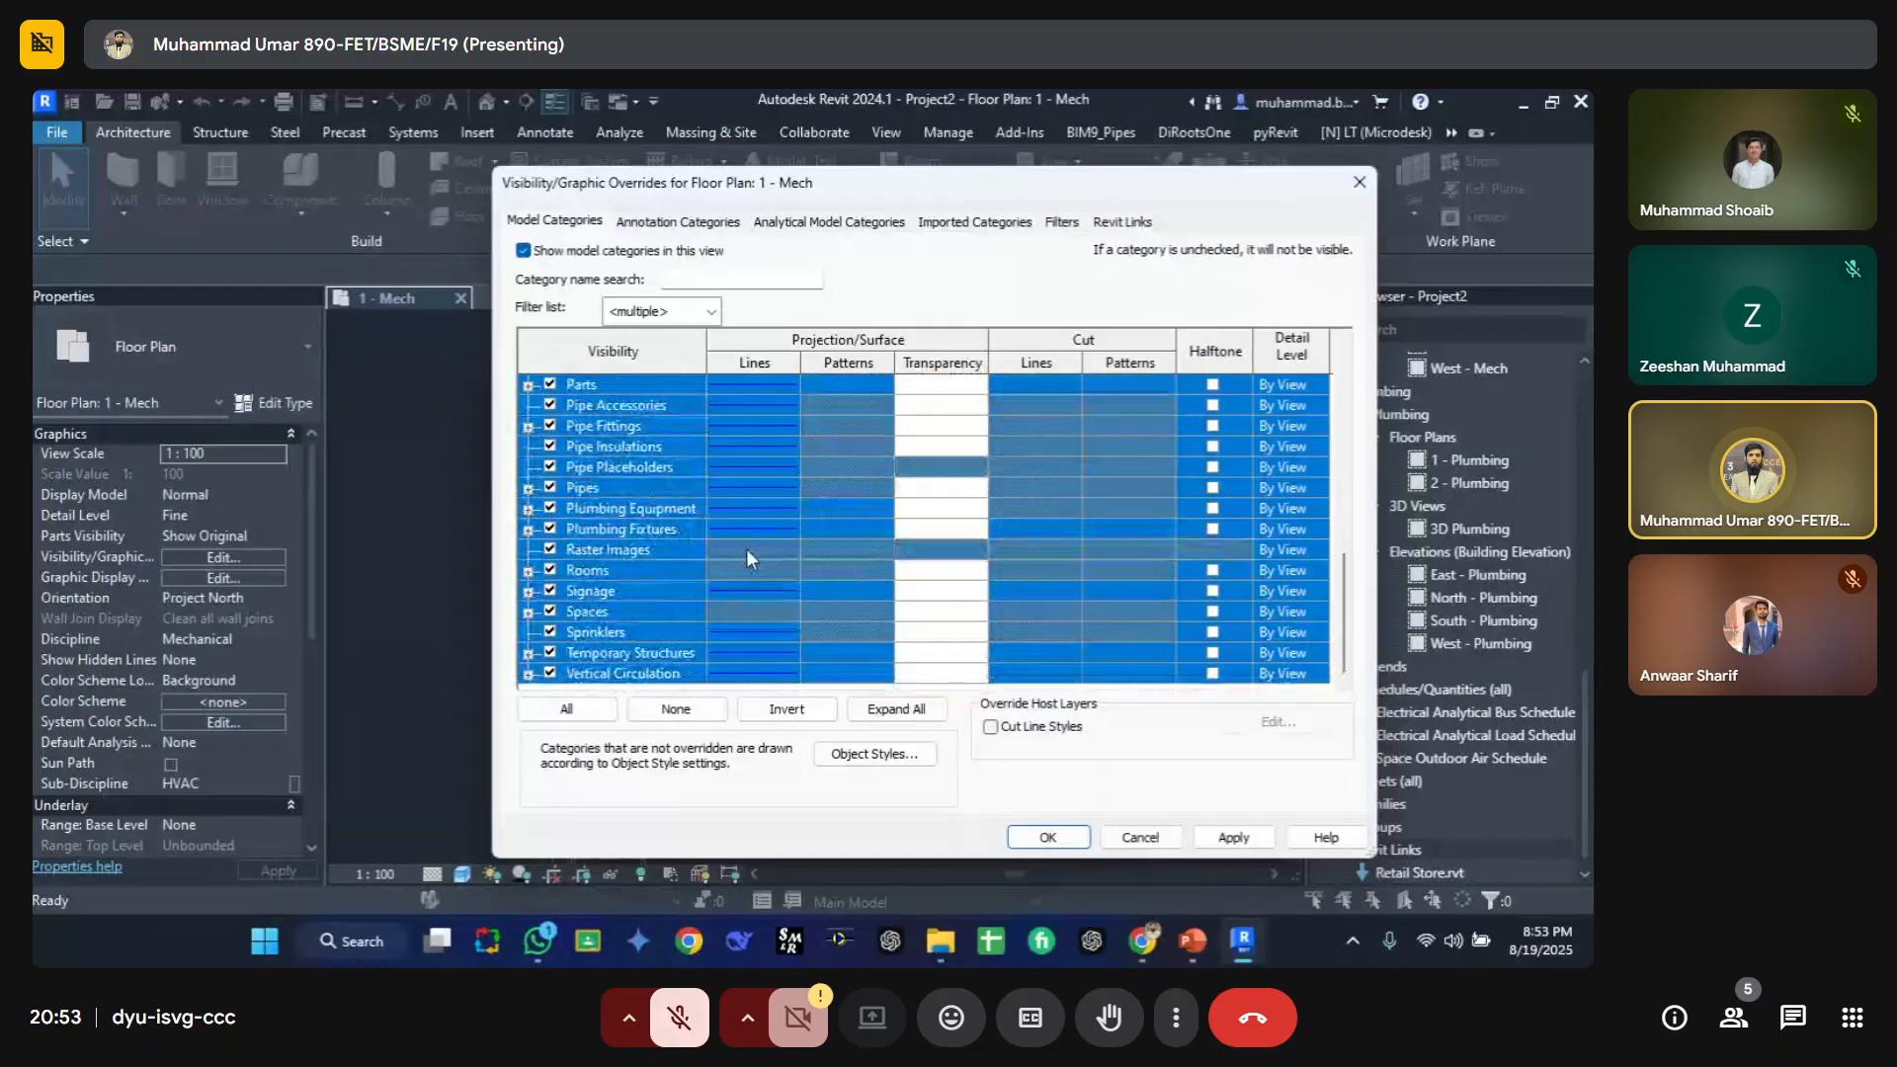
pyautogui.click(955, 445)
pyautogui.click(1121, 495)
pyautogui.click(1135, 531)
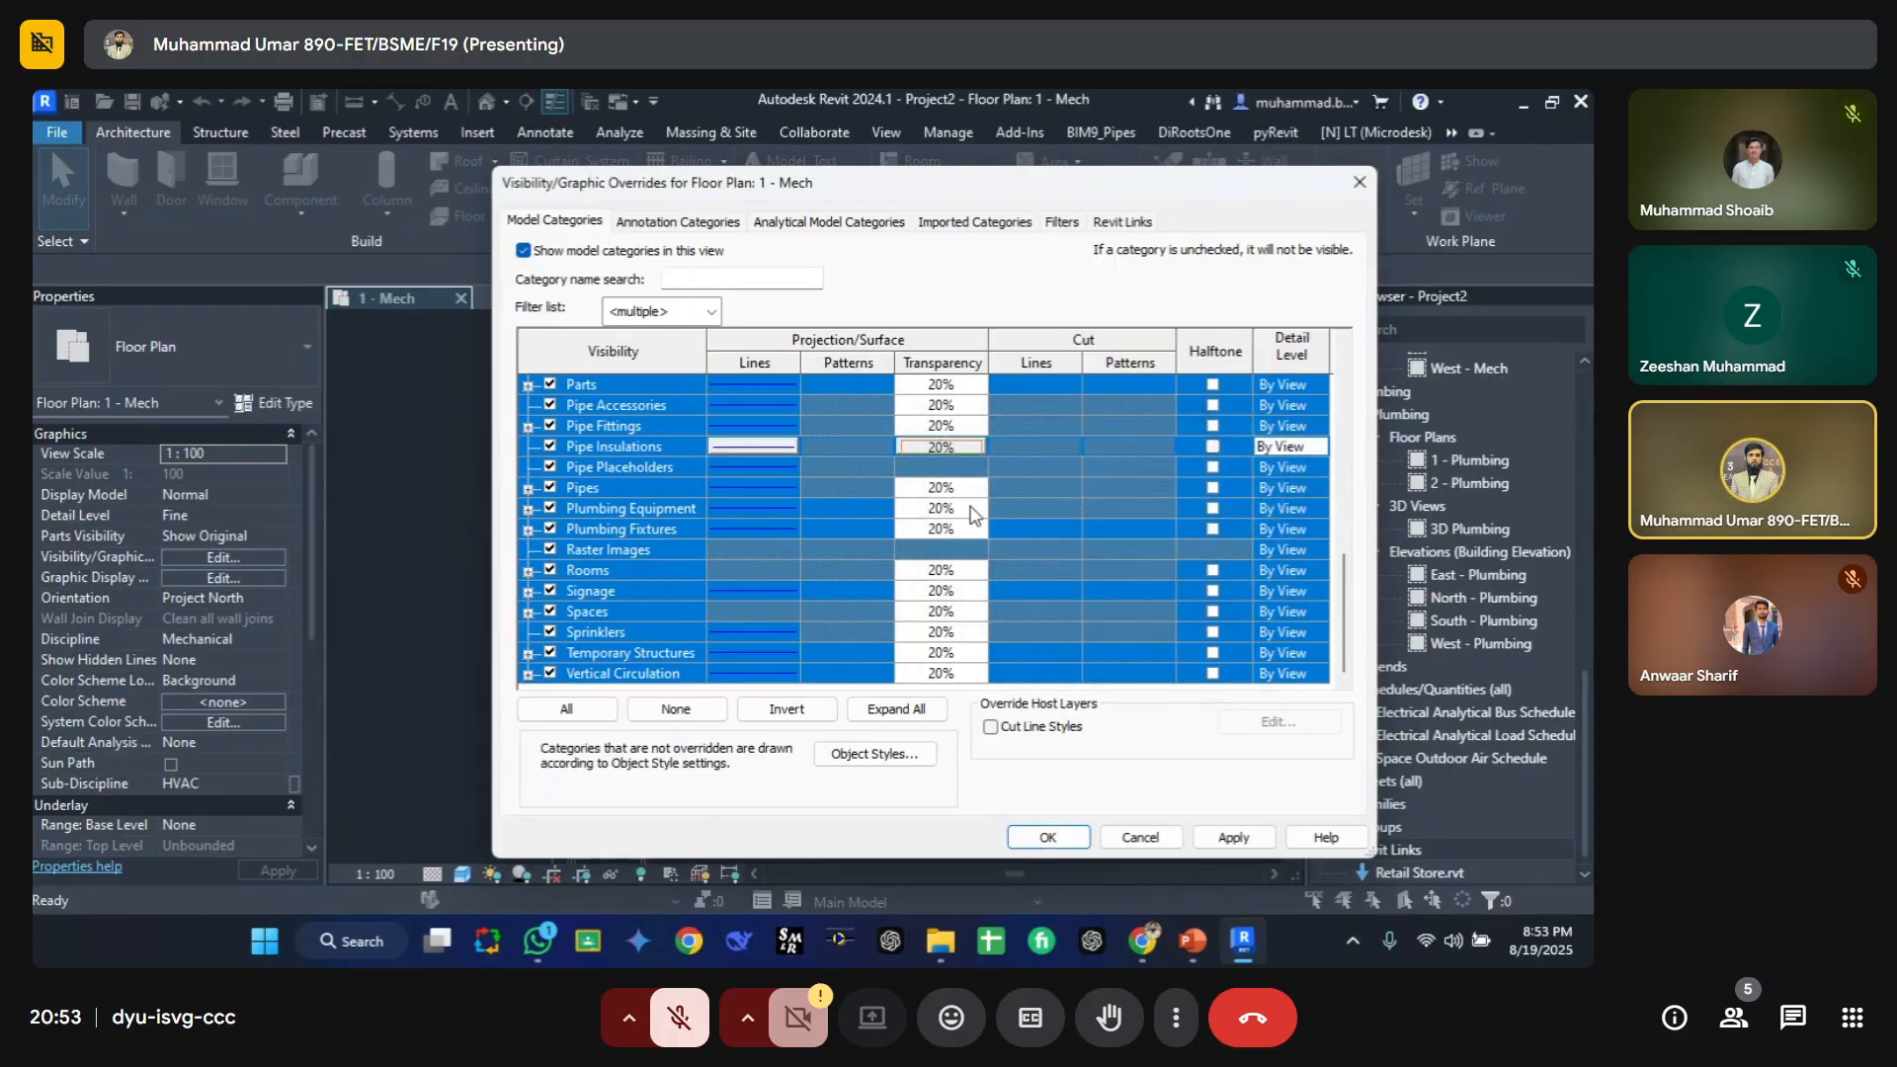
pyautogui.scroll(6, 807, 547)
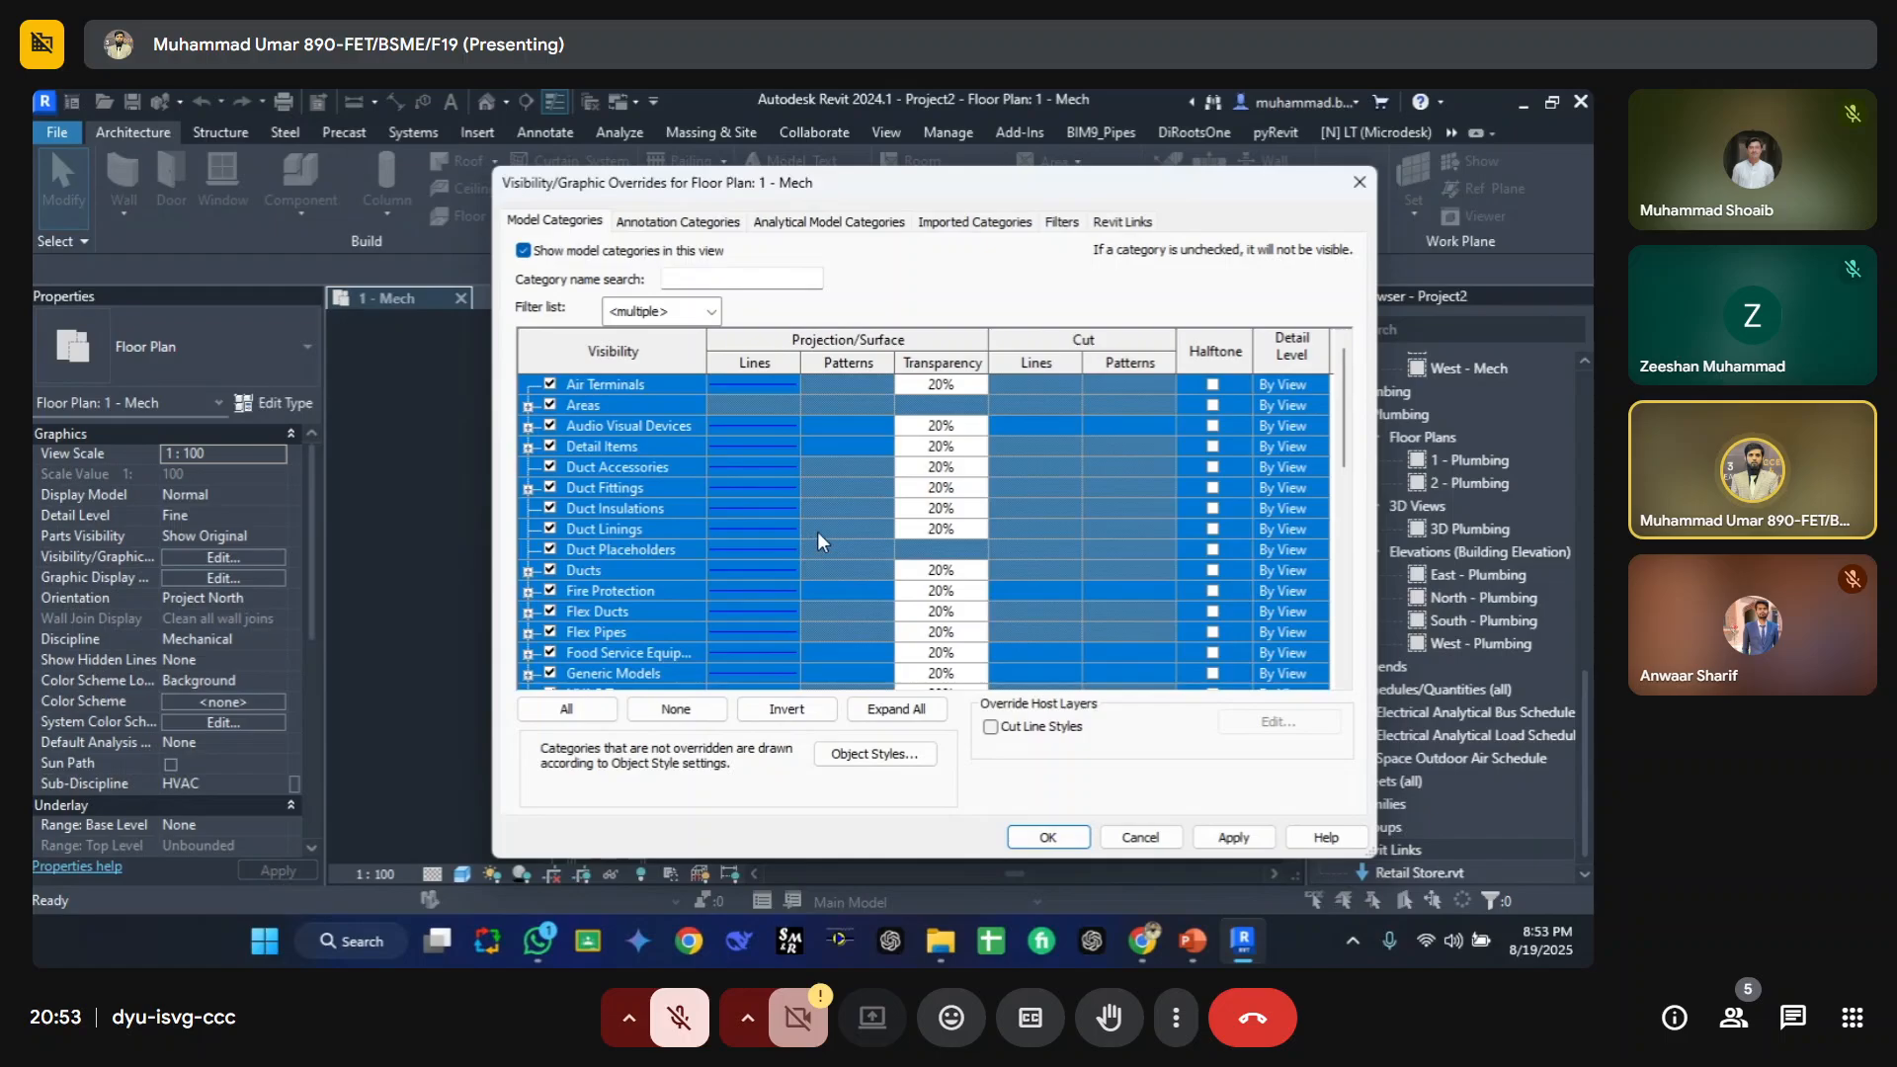
pyautogui.press('Return')
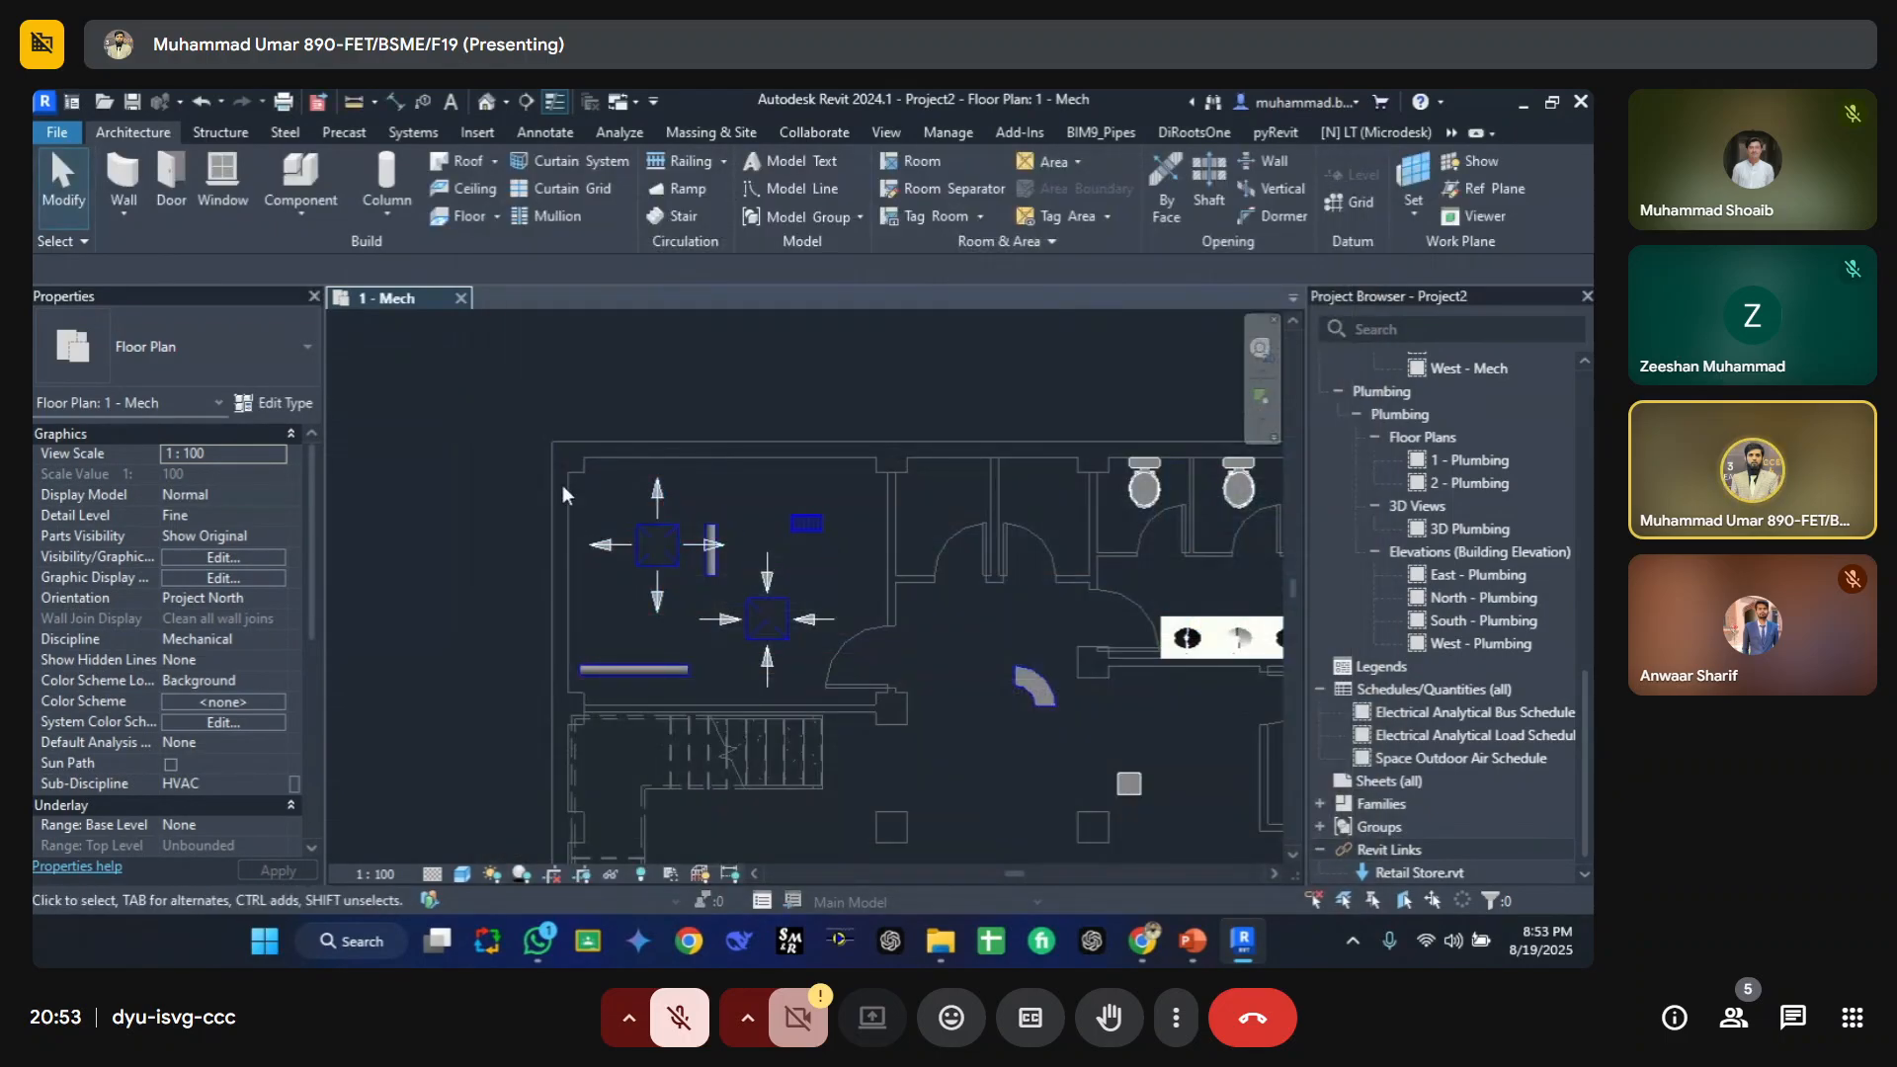
# Step: Reopen the view's visibility/graphic overrides to review the category settings, then close it
pyautogui.moveTo(561, 484); pyautogui.dragTo(449, 403, button='middle')
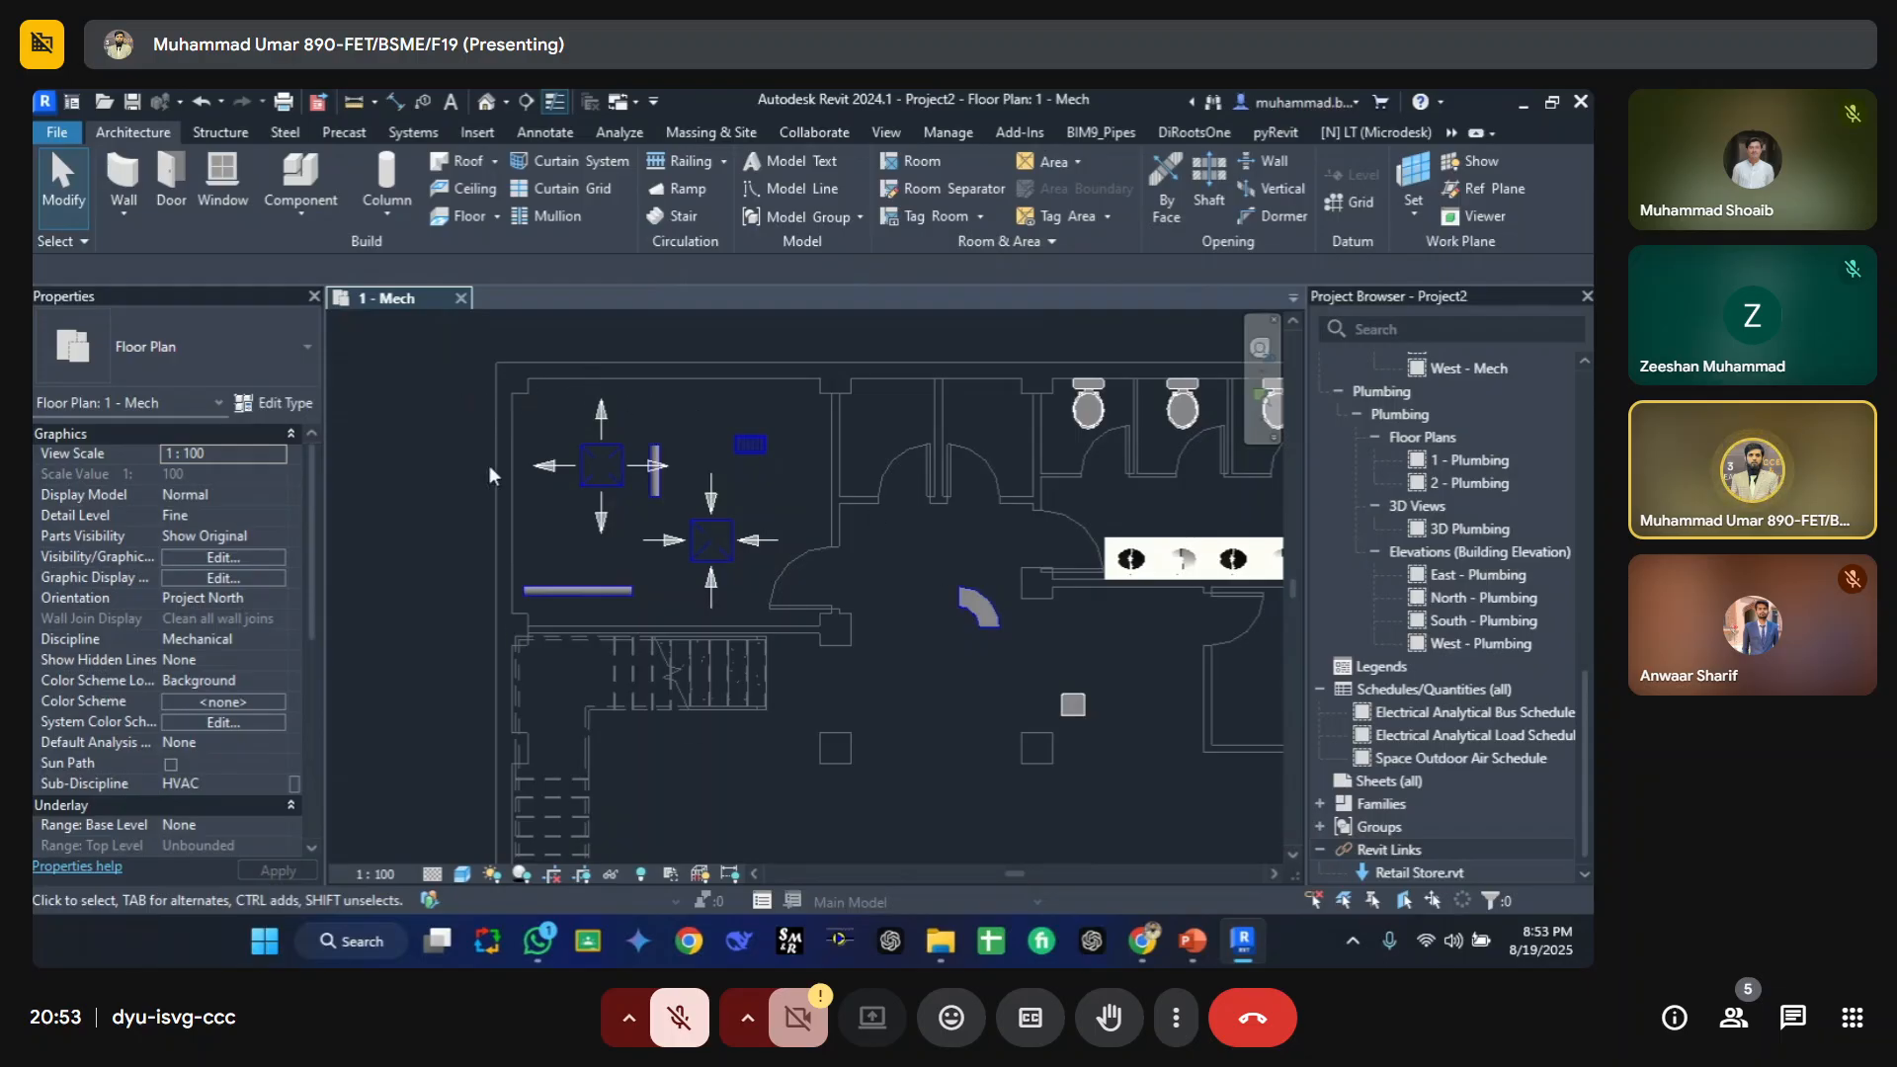
pyautogui.press('v')
pyautogui.press('g')
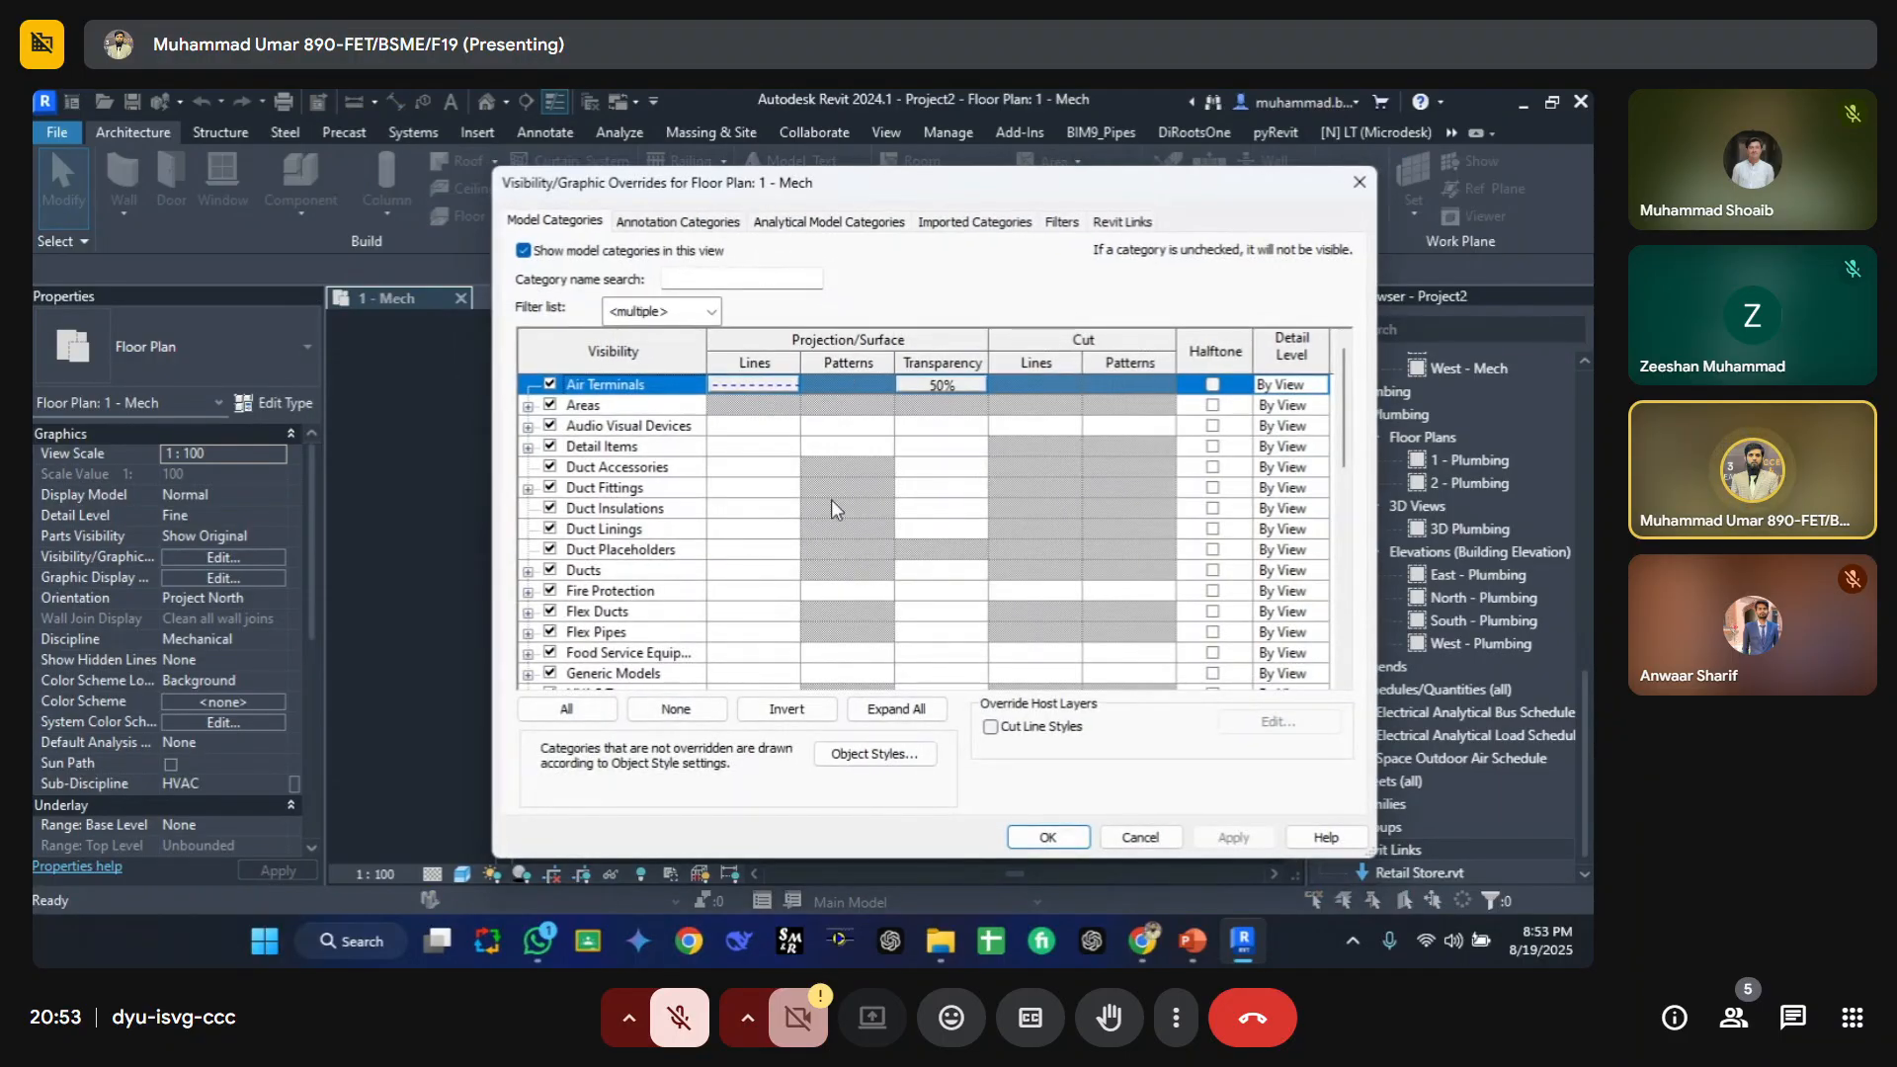
pyautogui.press('Escape')
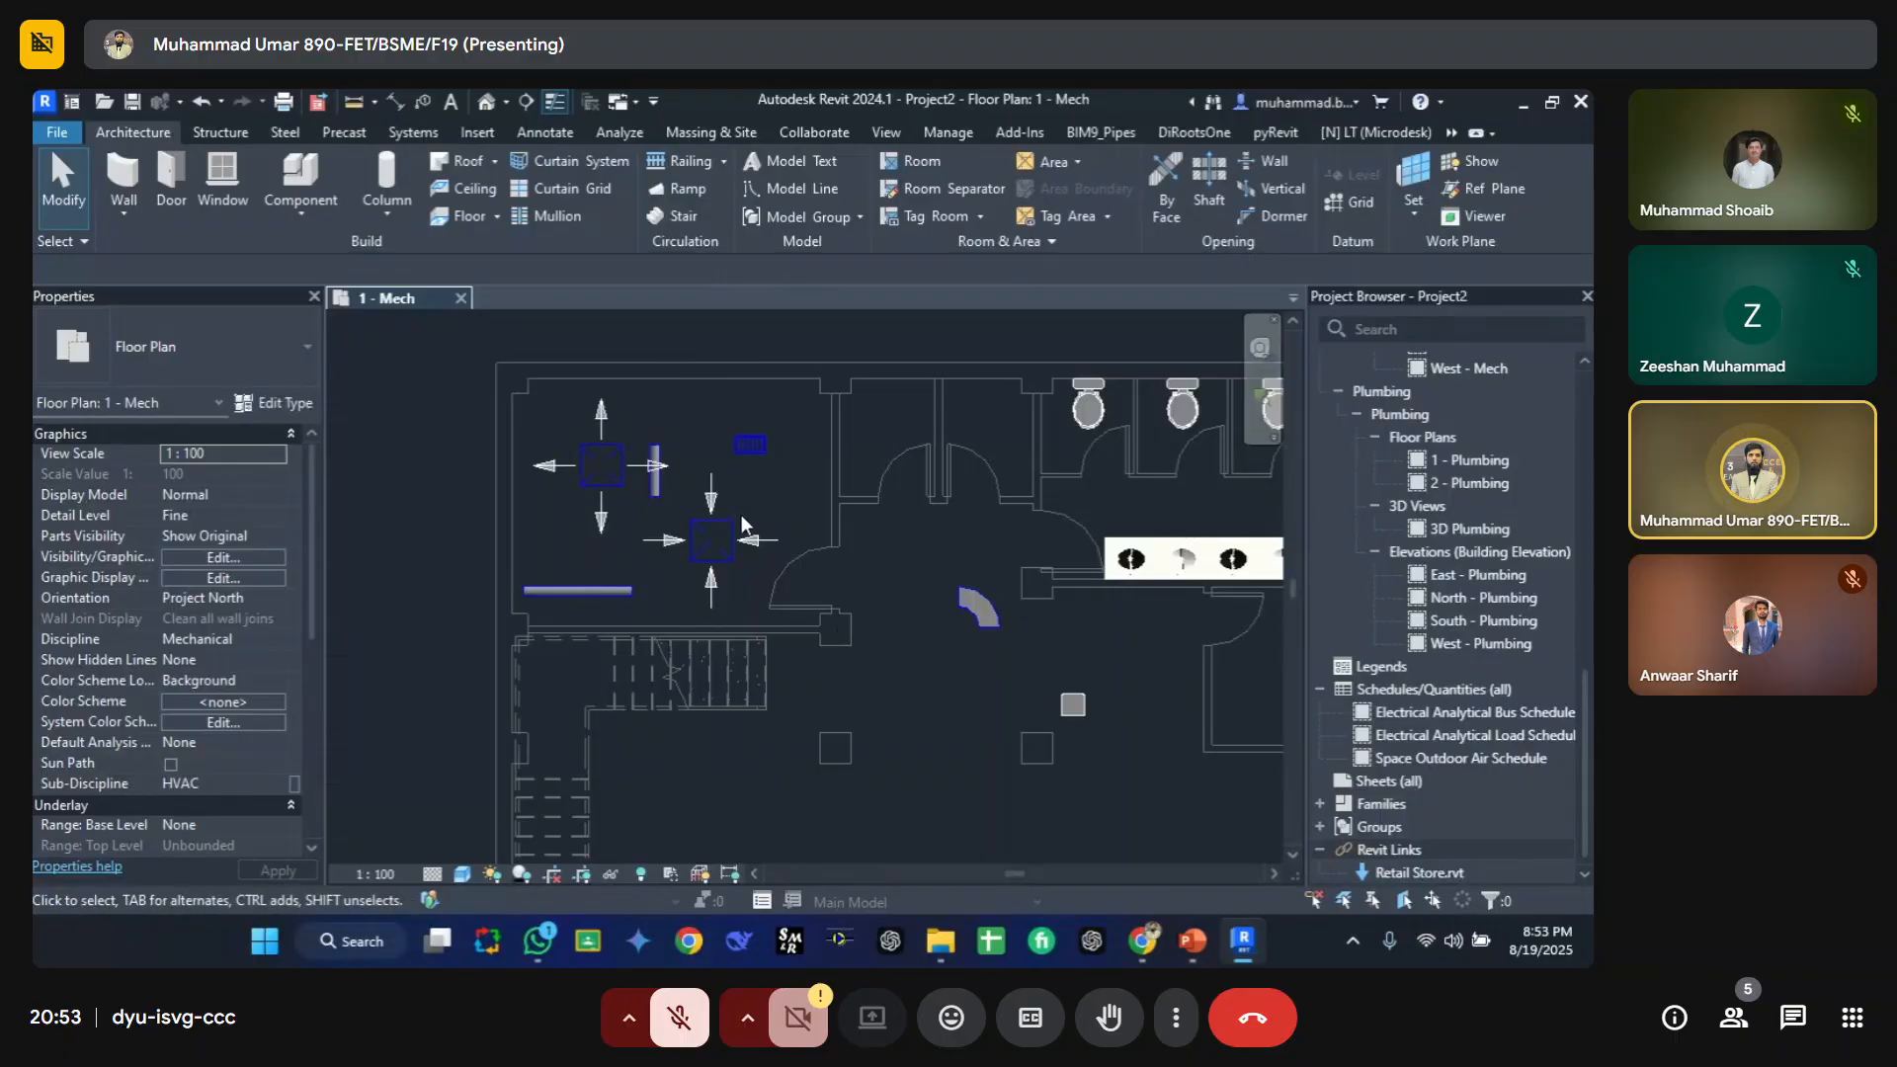
# Step: Find the current view 1 - Mech in the project browser
pyautogui.scroll(10, 1453, 507)
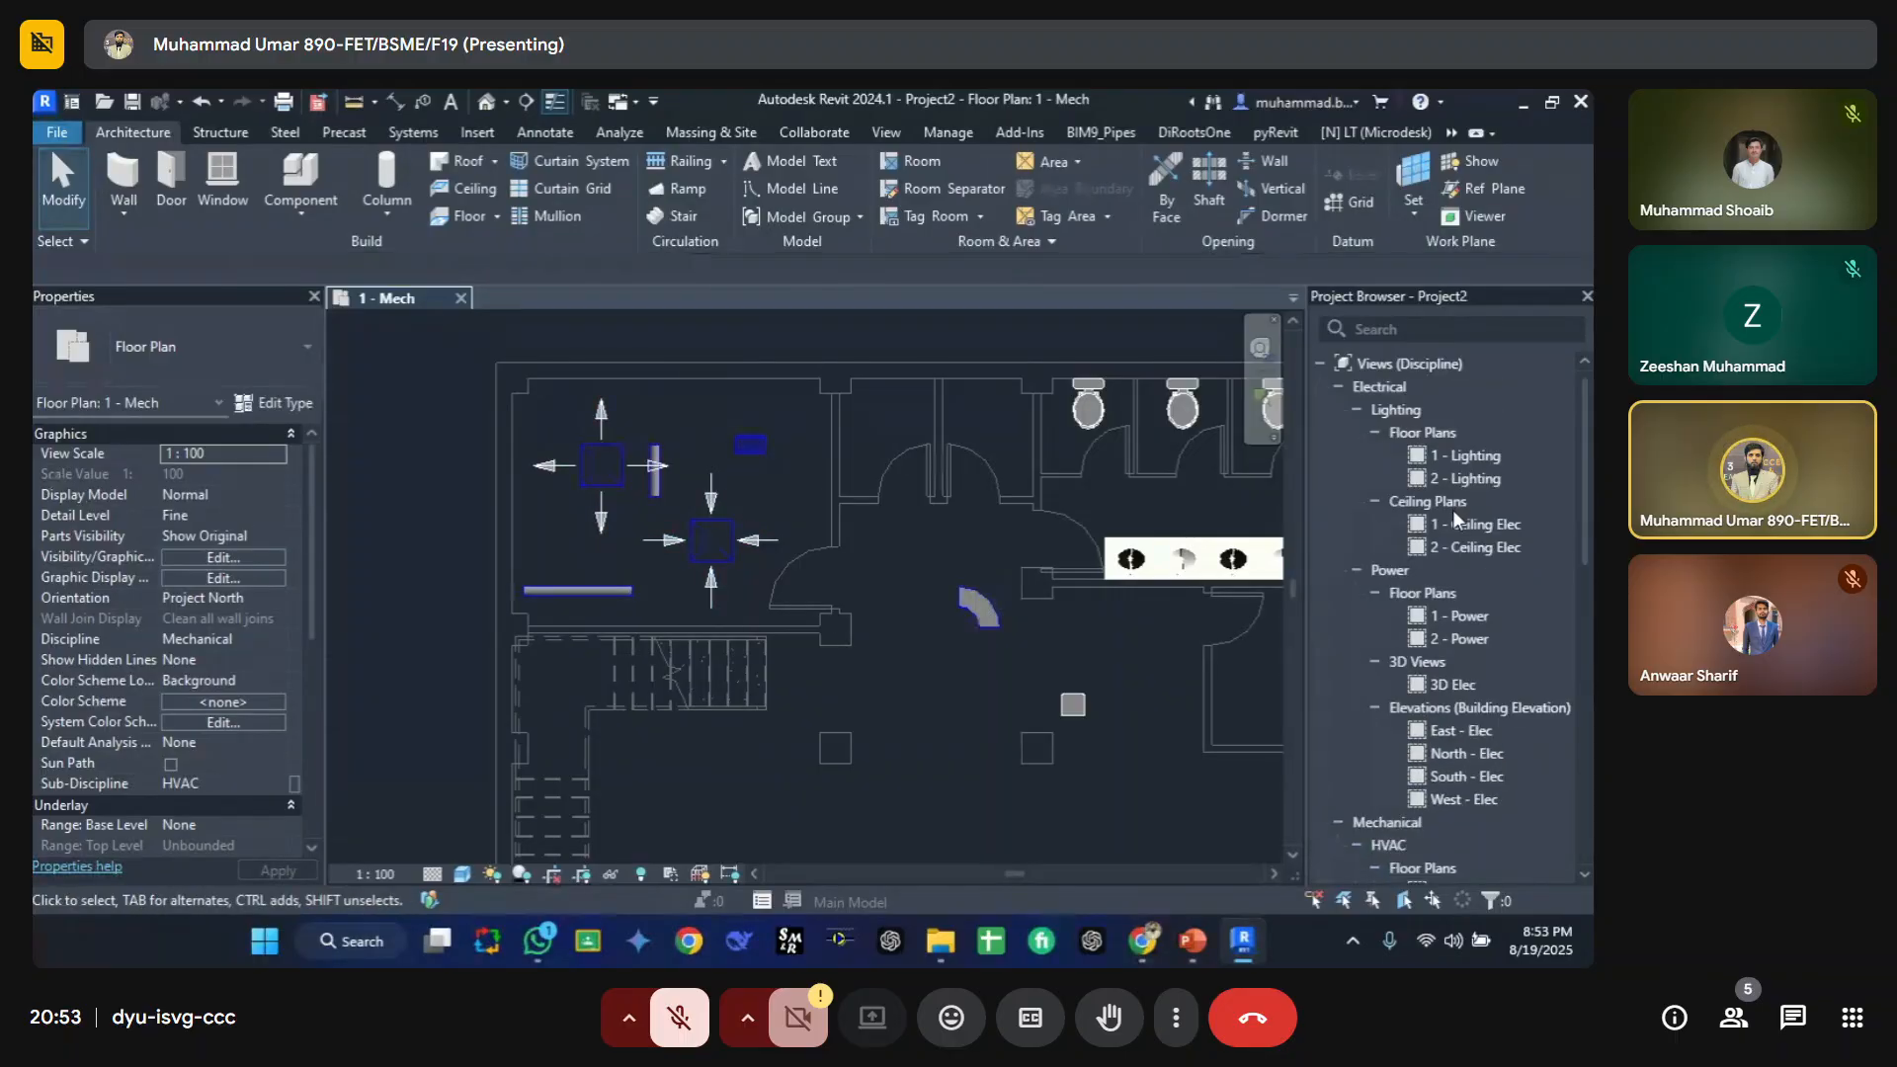
pyautogui.rightClick(862, 379)
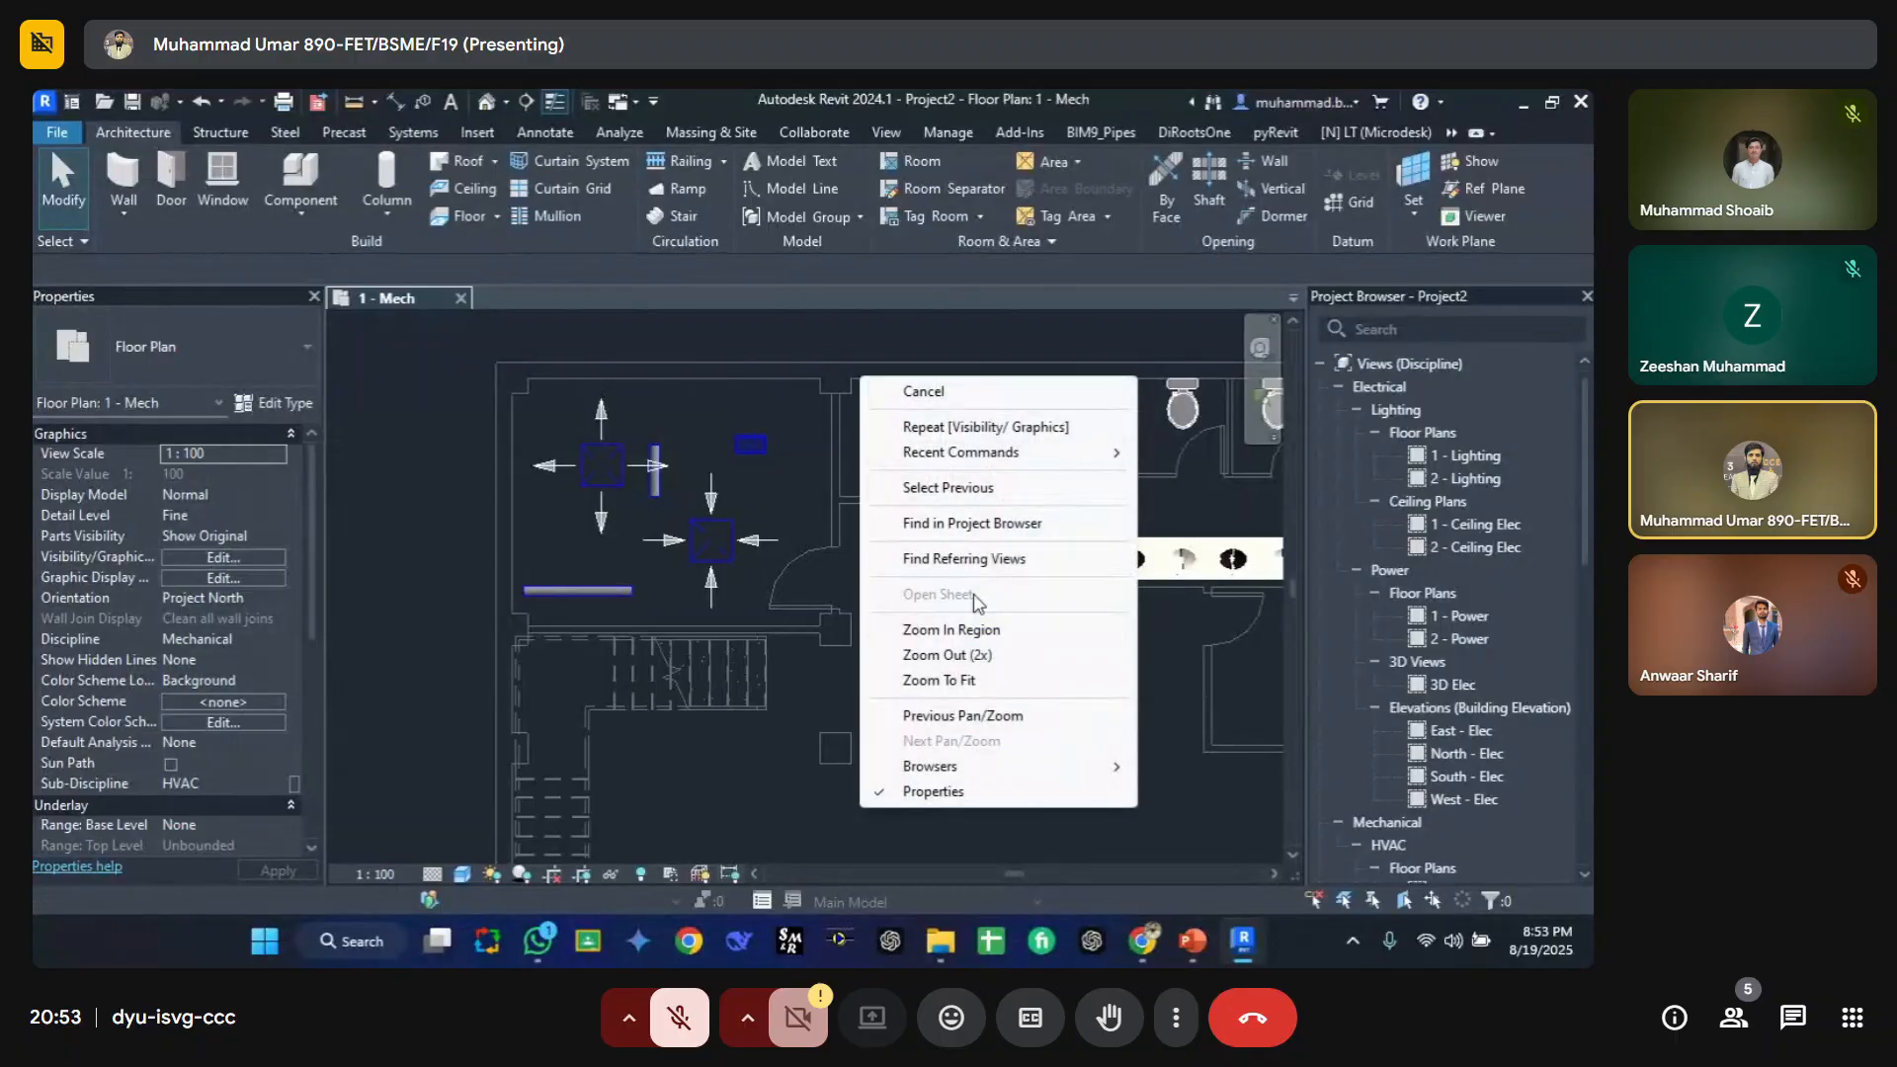
pyautogui.click(964, 524)
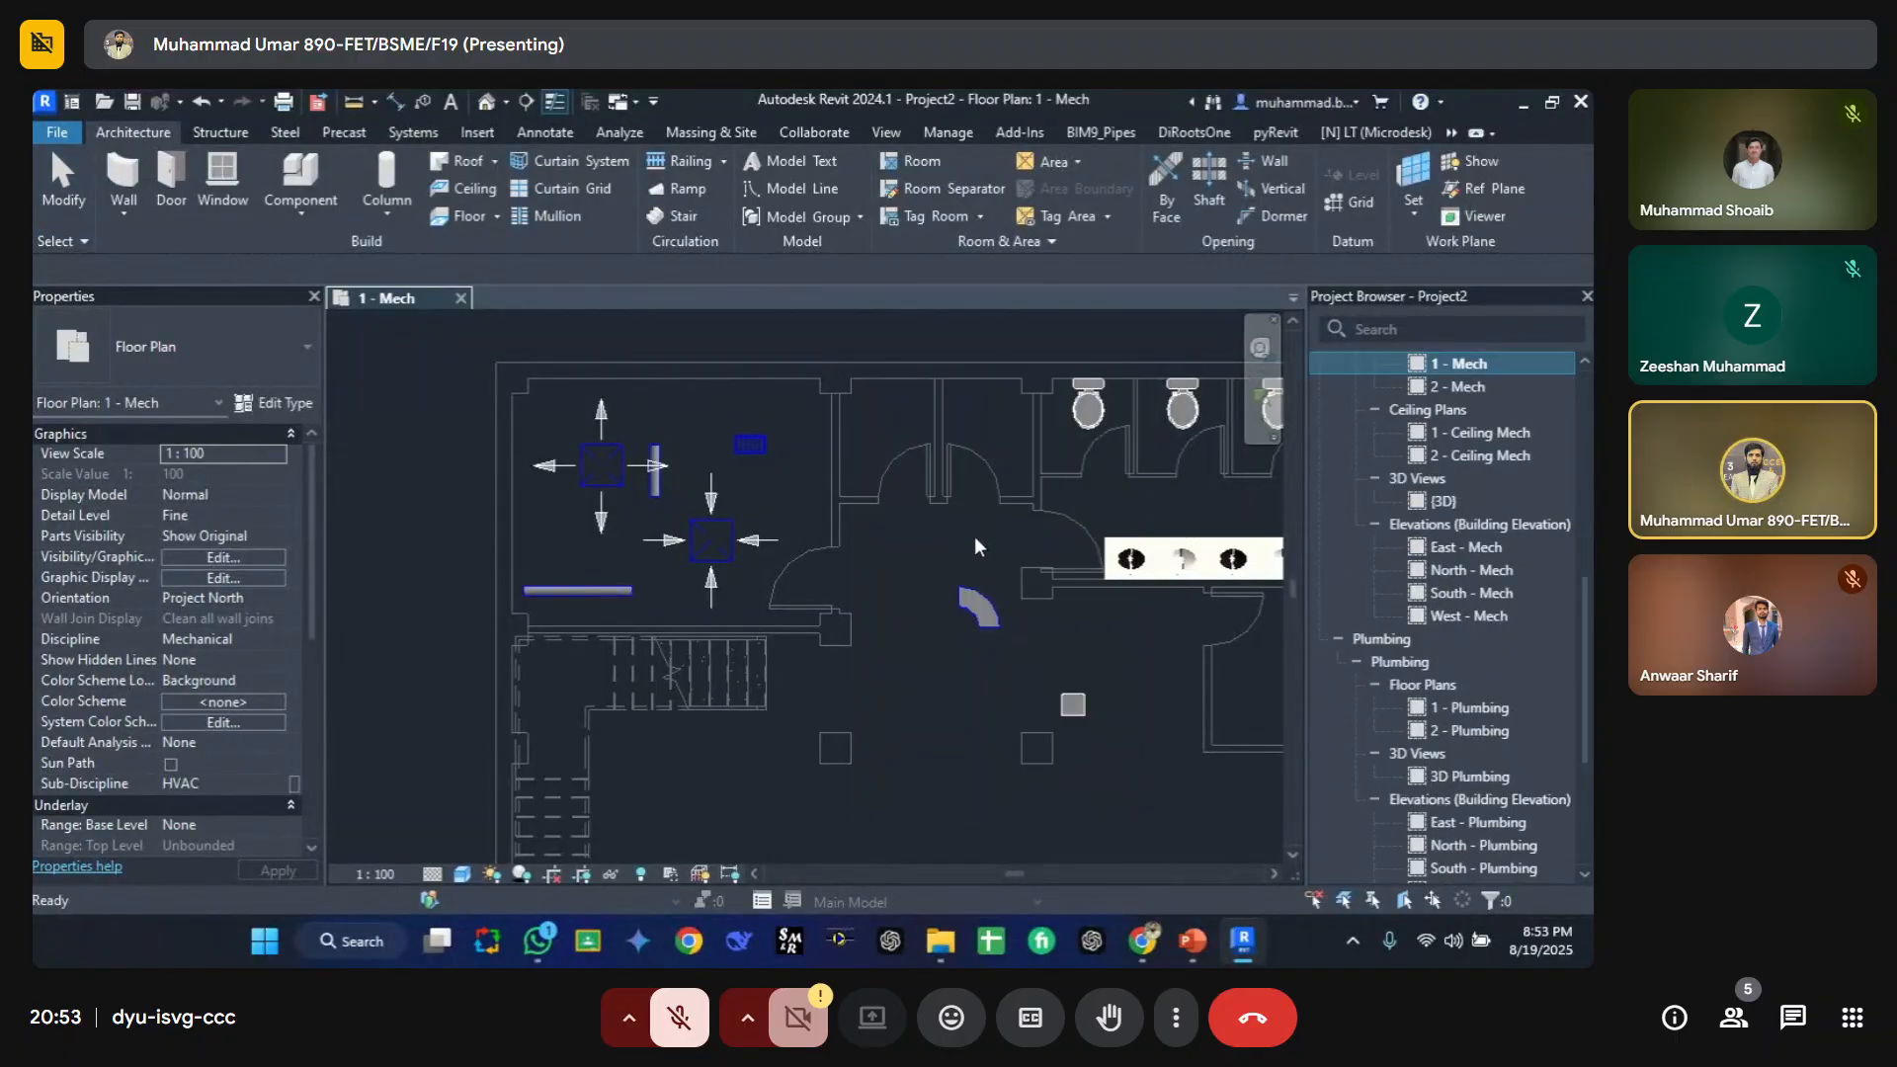
# Step: Duplicate the 1 - Mech floor plan view with detailing
pyautogui.scroll(7, 1435, 376)
pyautogui.scroll(-5, 1483, 555)
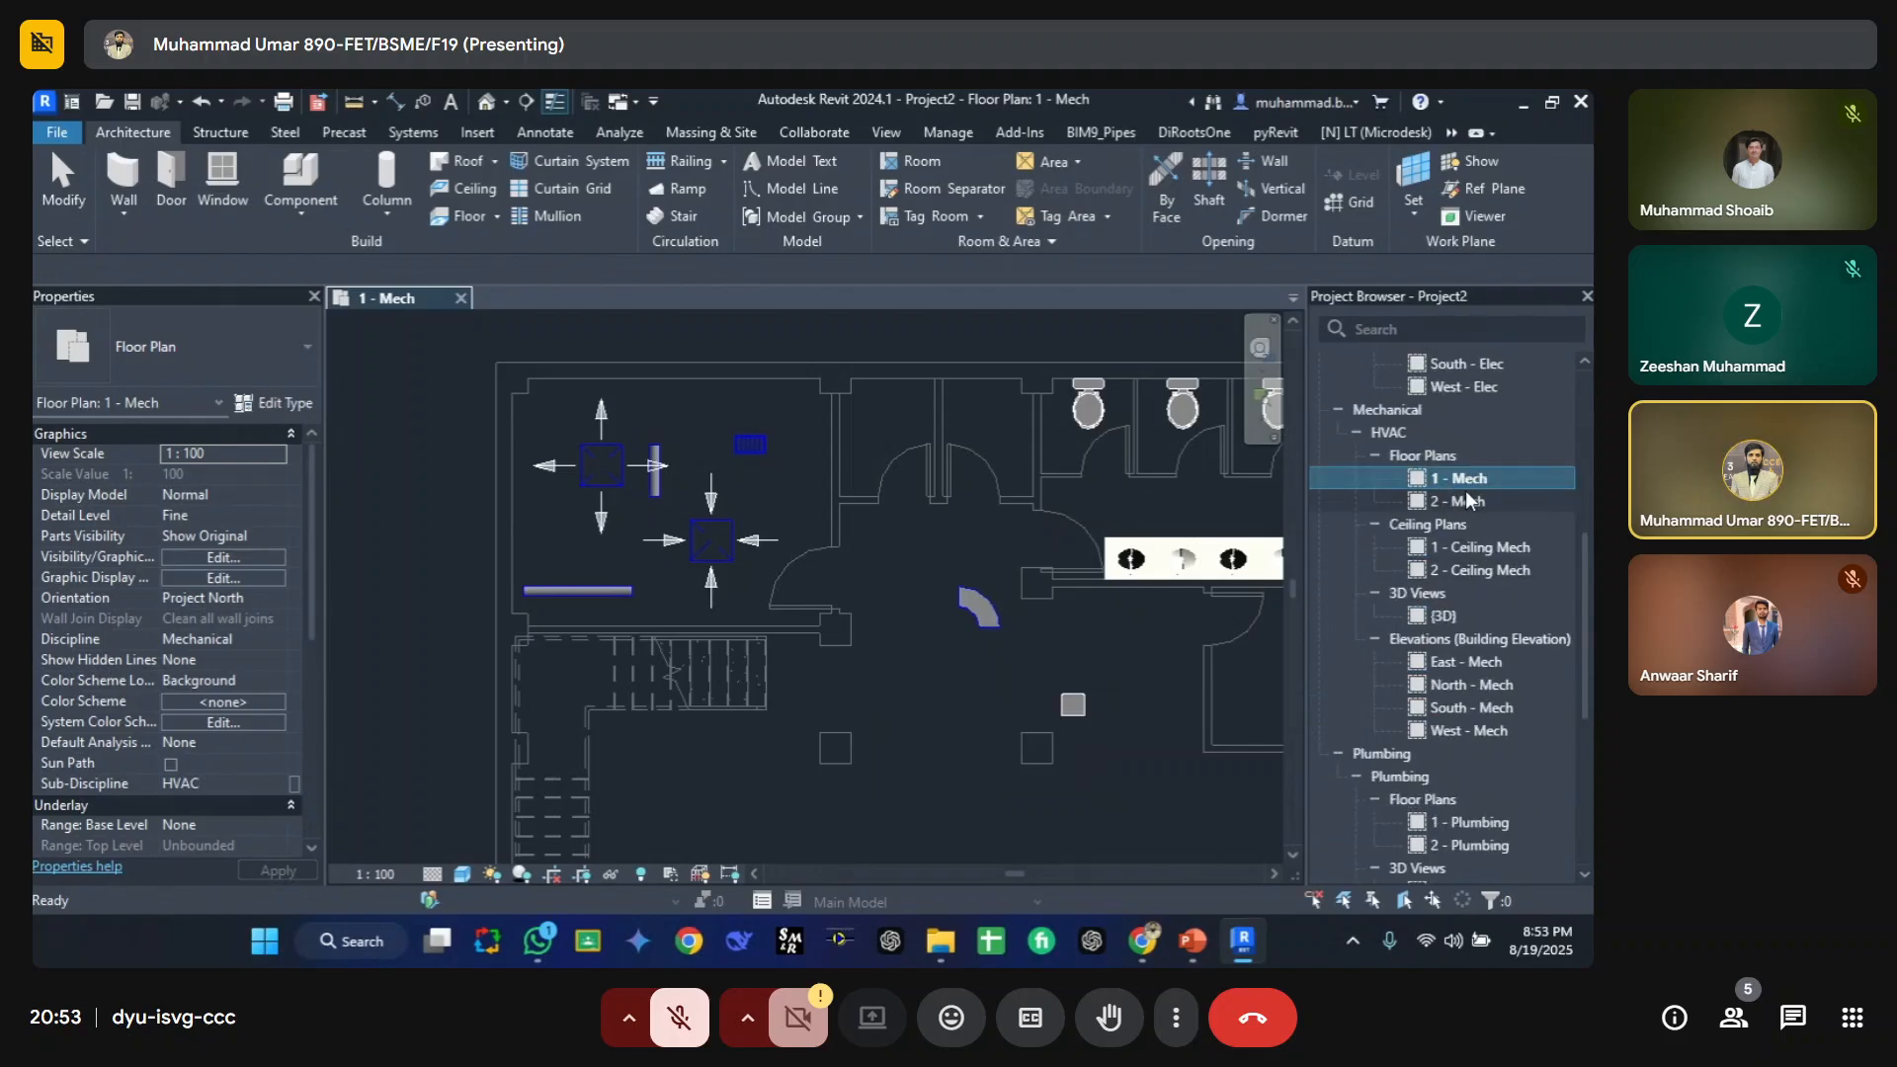
pyautogui.rightClick(1467, 499)
pyautogui.moveTo(1319, 558)
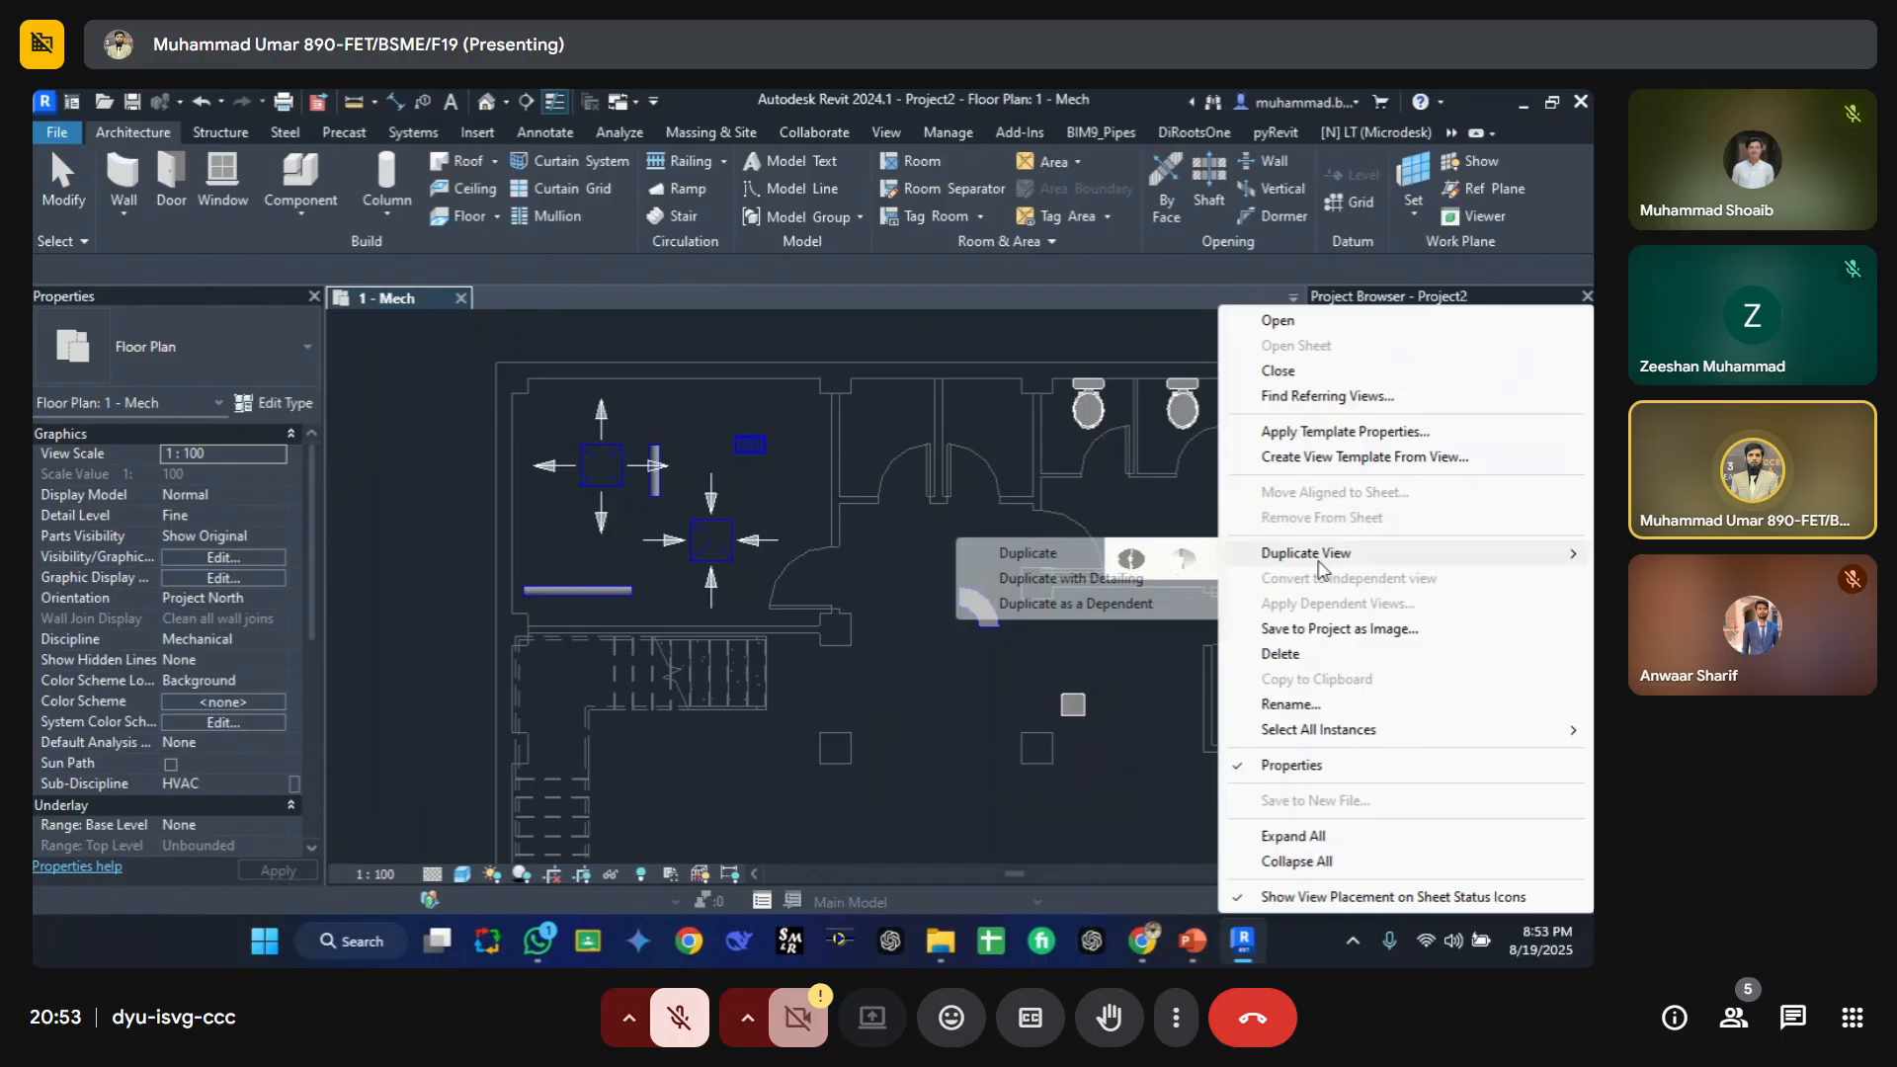
pyautogui.click(1154, 570)
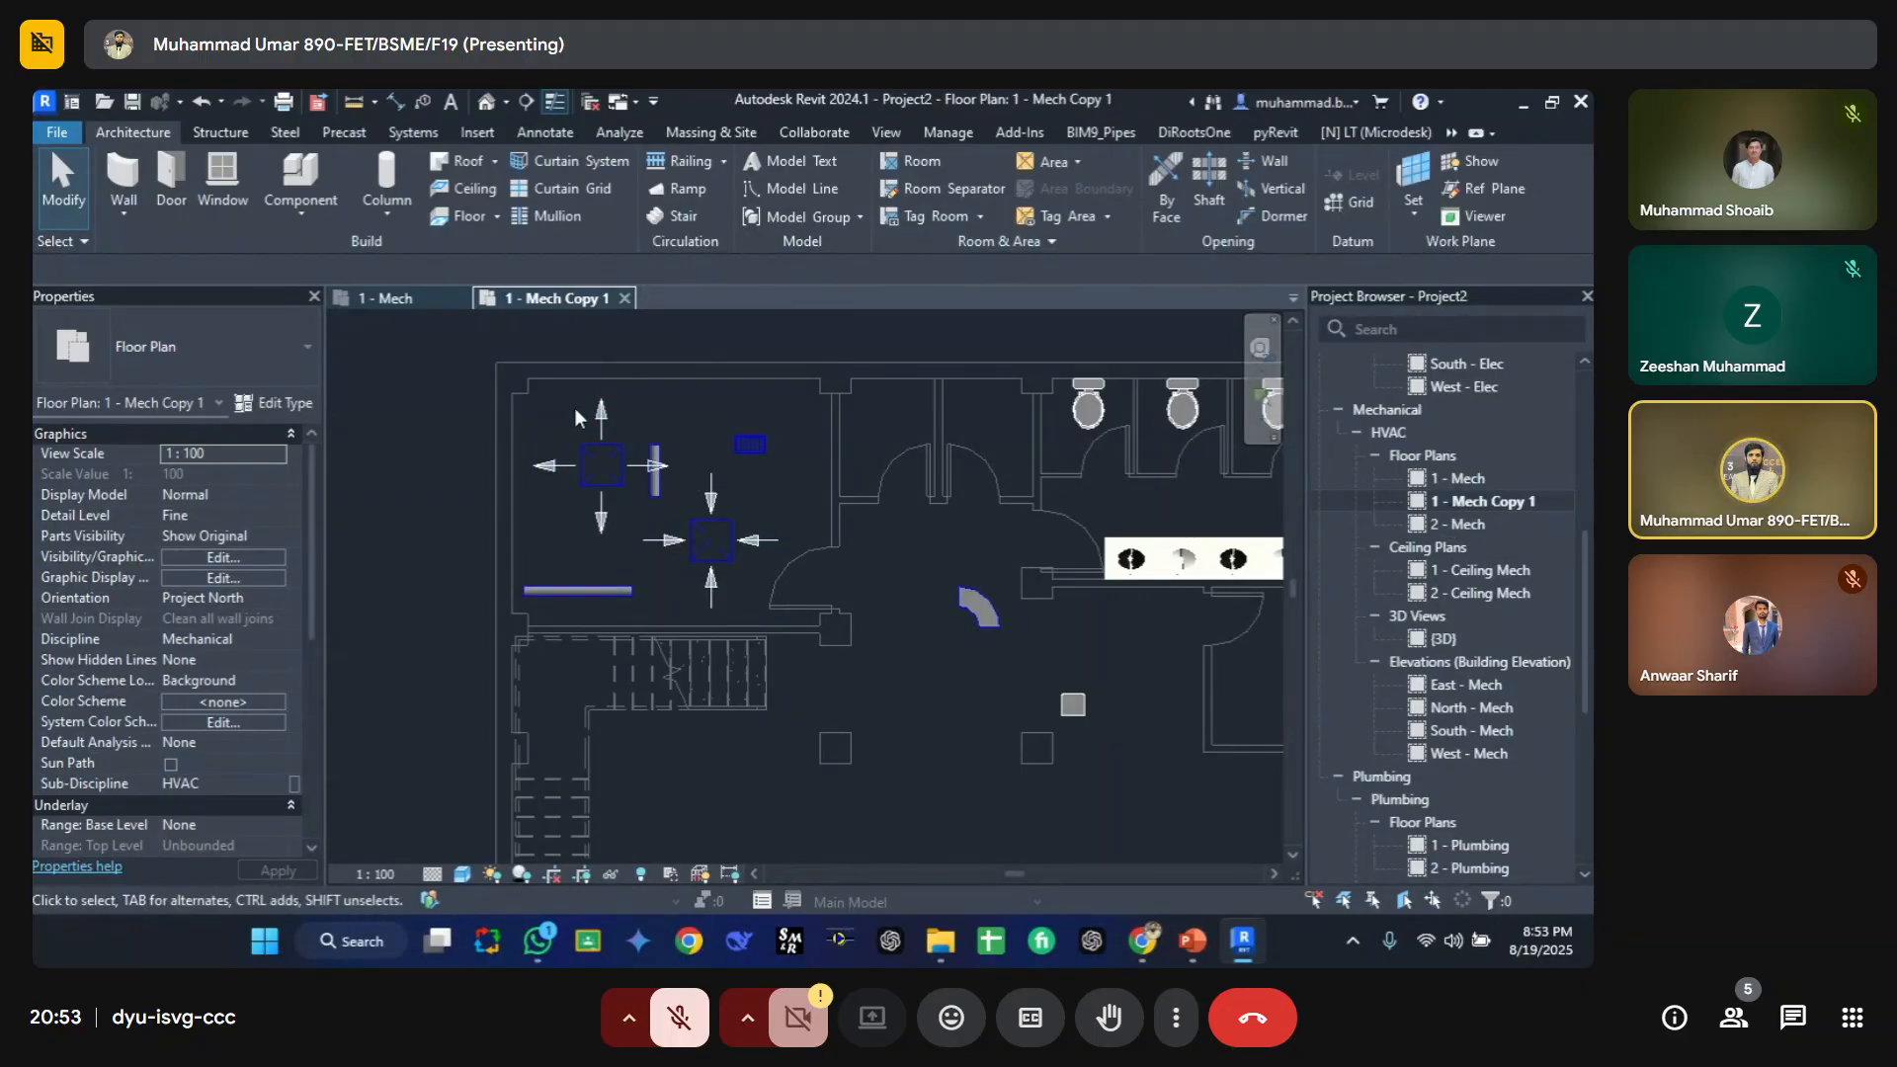
# Step: Tile the open views side by side to compare the original and duplicated plans
pyautogui.press('w')
pyautogui.press('t')
pyautogui.moveTo(666, 466); pyautogui.dragTo(630, 465, button='middle')
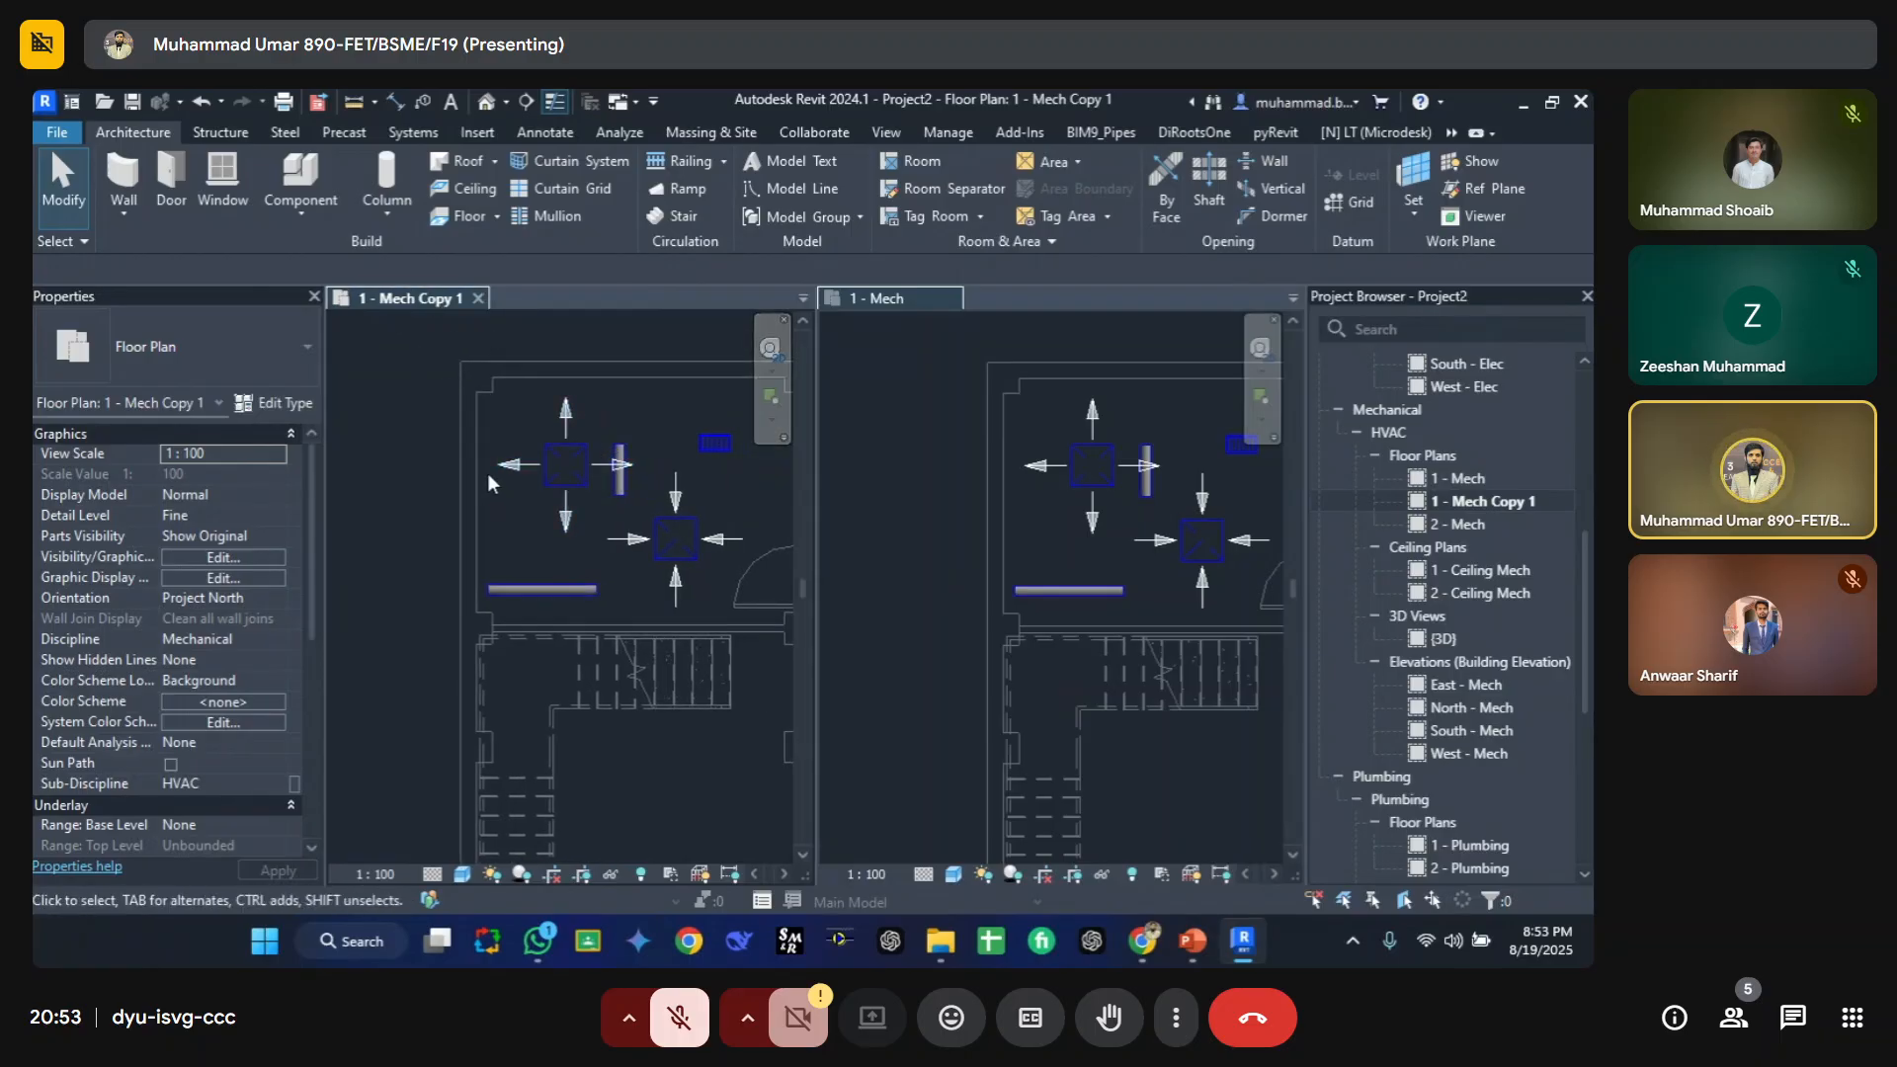
# Step: In the 1 - Mech Copy 1 view, override Air Terminals projection line colour to Magenta and confirm
pyautogui.press('v')
pyautogui.press('v')
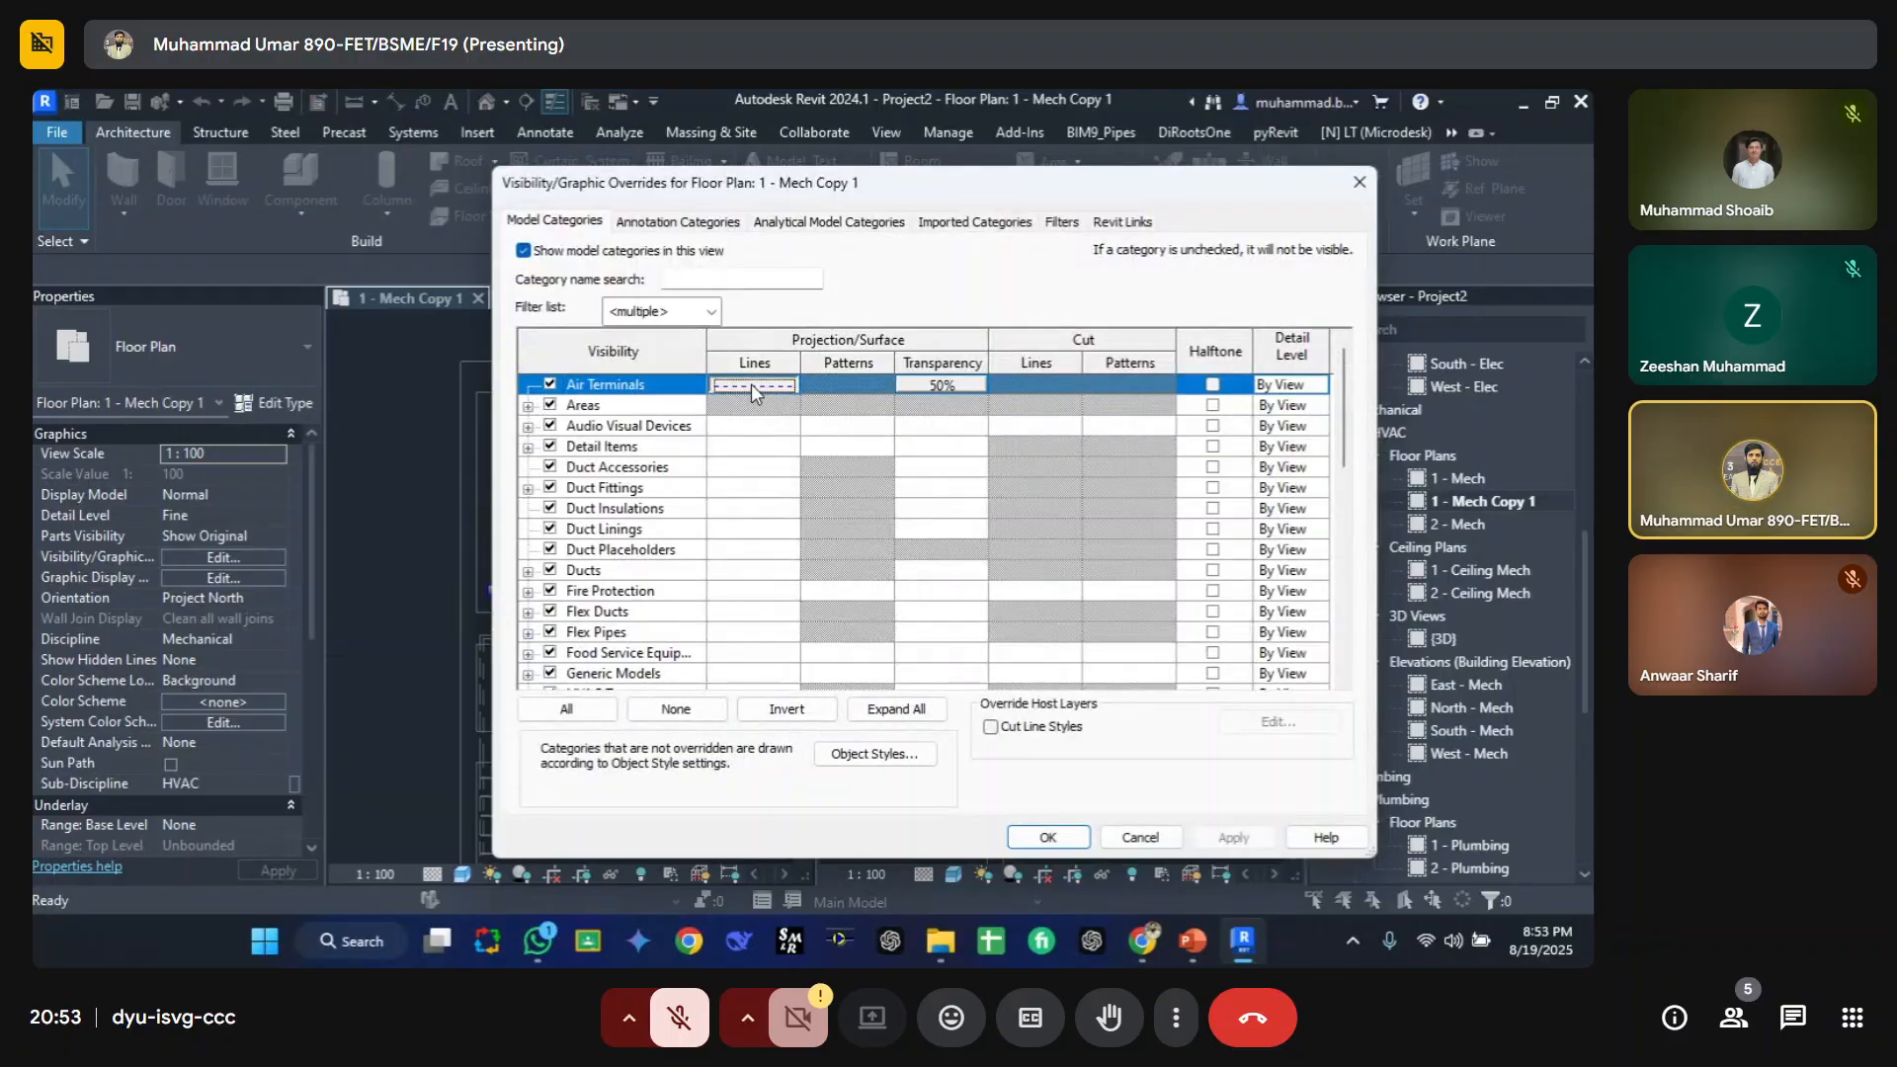
pyautogui.click(751, 387)
pyautogui.click(415, 555)
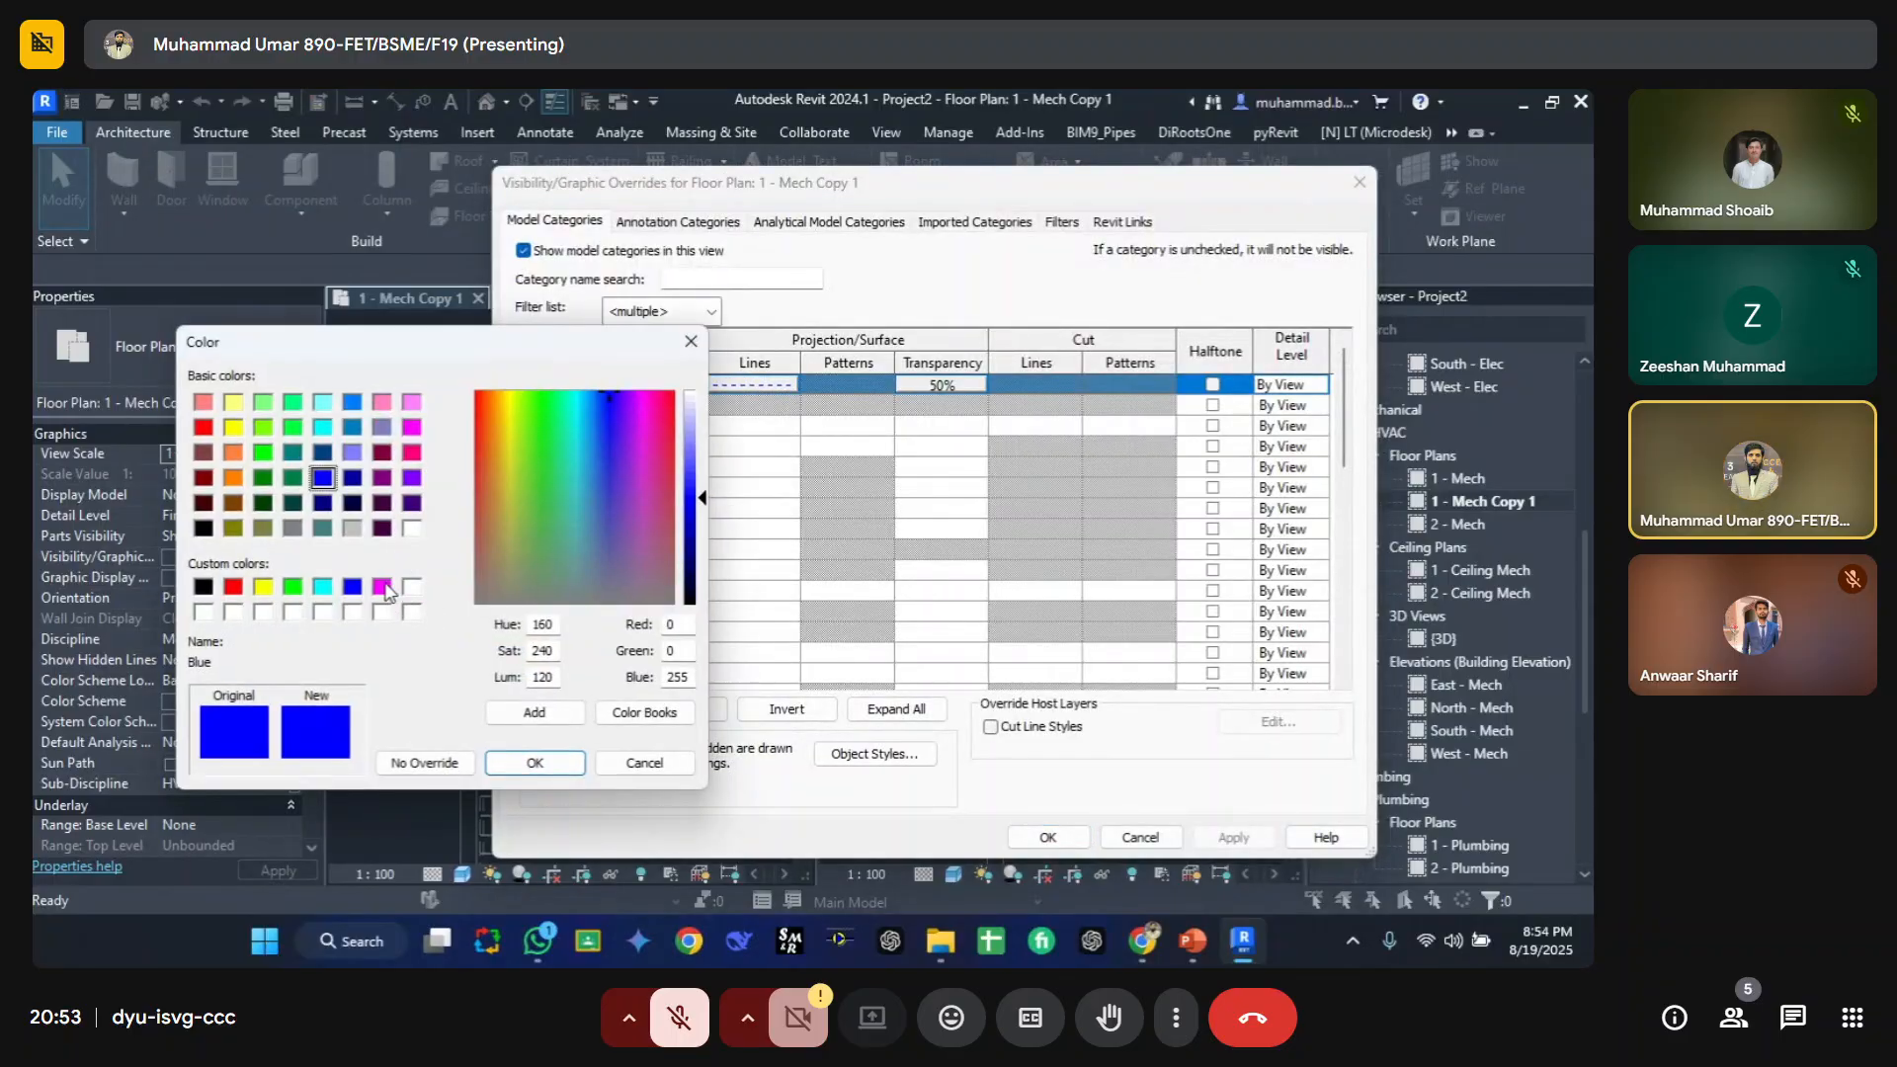
pyautogui.click(381, 587)
pyautogui.click(538, 762)
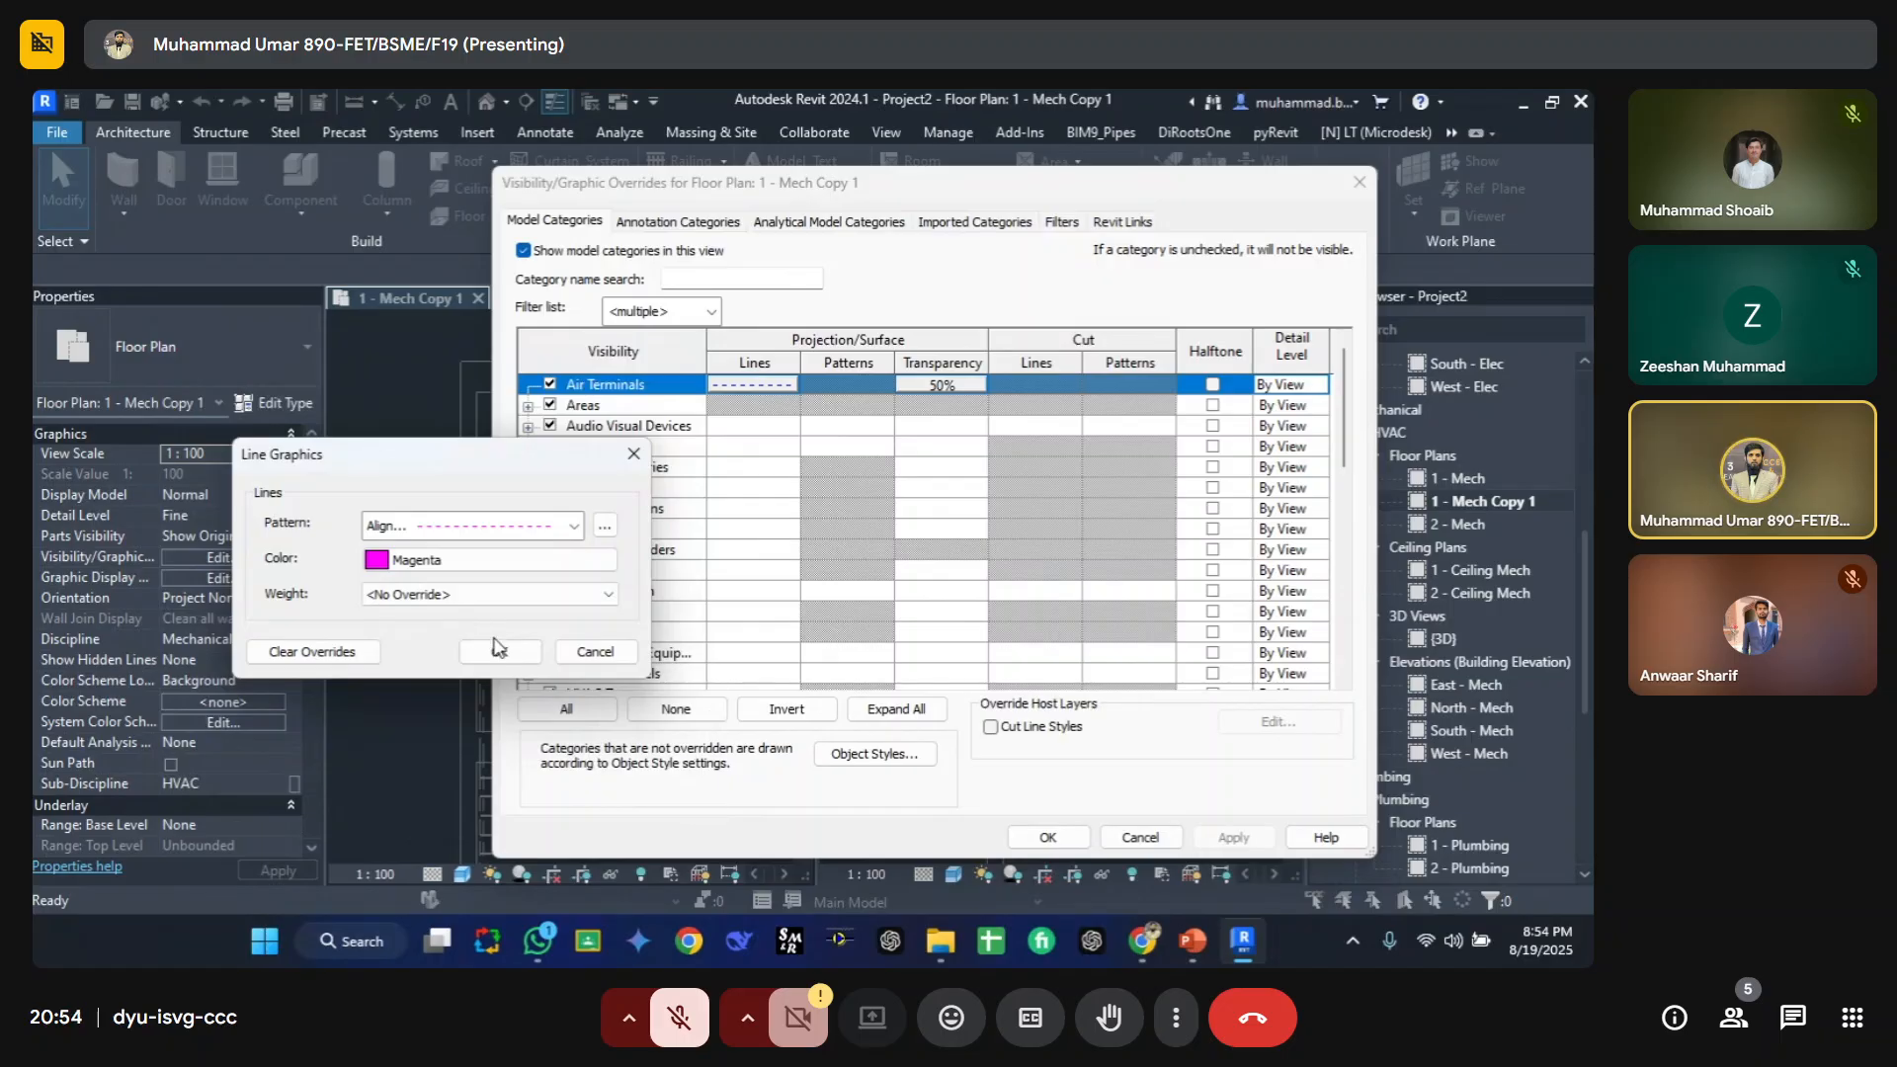
pyautogui.click(499, 648)
pyautogui.click(1048, 837)
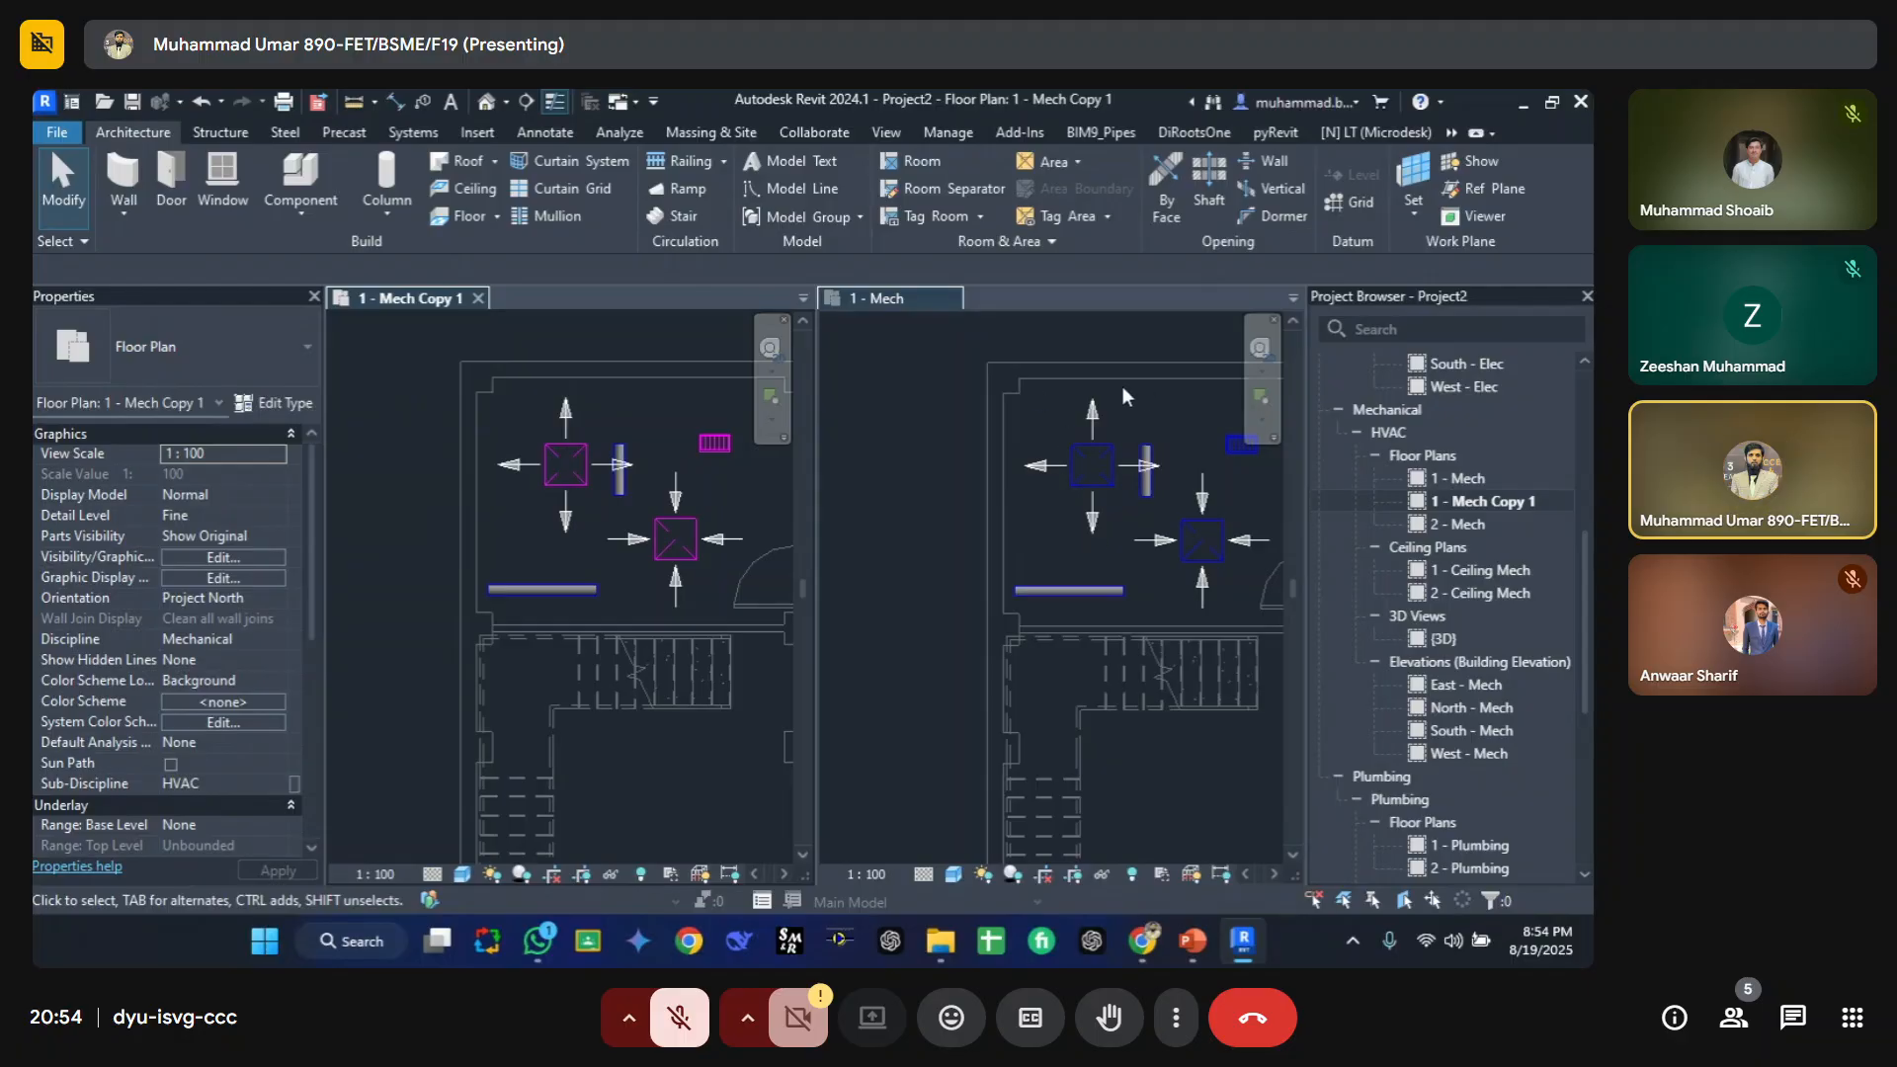
# Step: Select the terminals and ducts in the copy view and open them in a 3D view with a section box
pyautogui.moveTo(582, 562); pyautogui.dragTo(553, 562, button='middle')
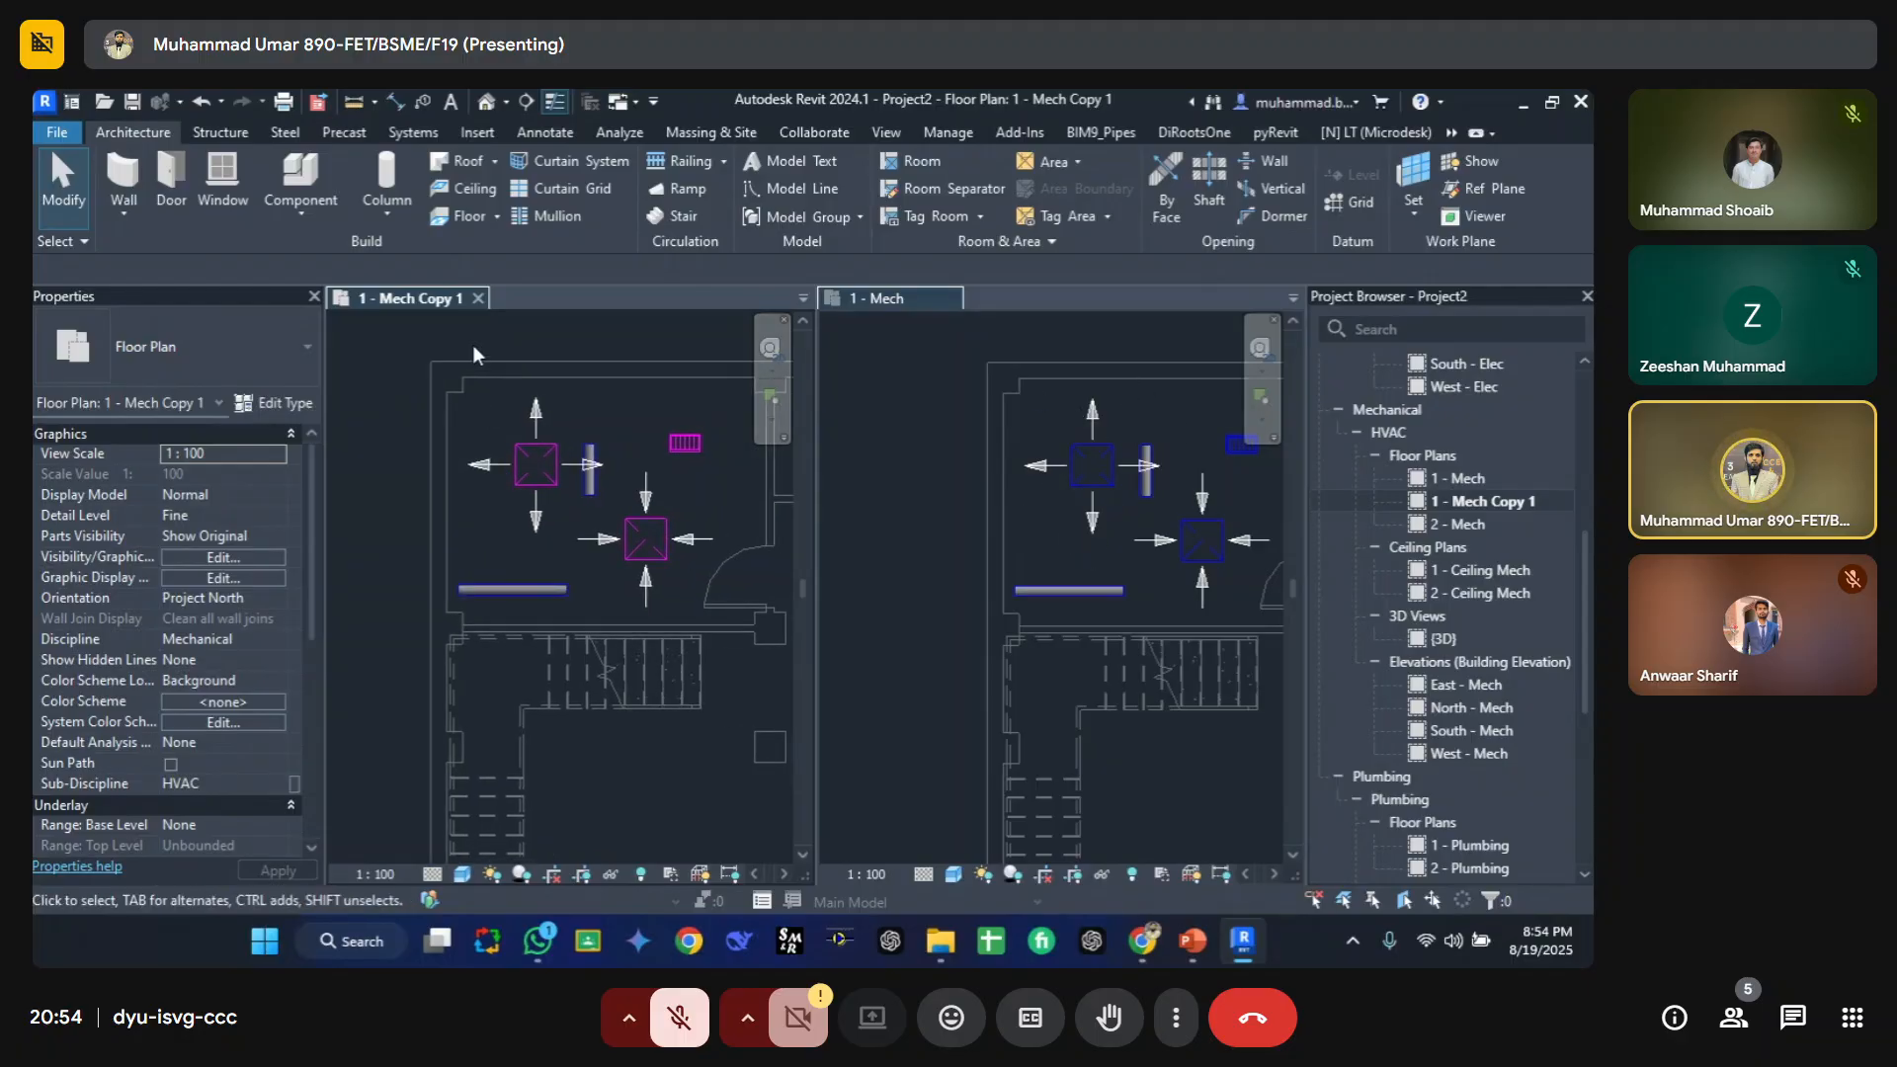
pyautogui.moveTo(667, 614); pyautogui.dragTo(613, 641, button='middle')
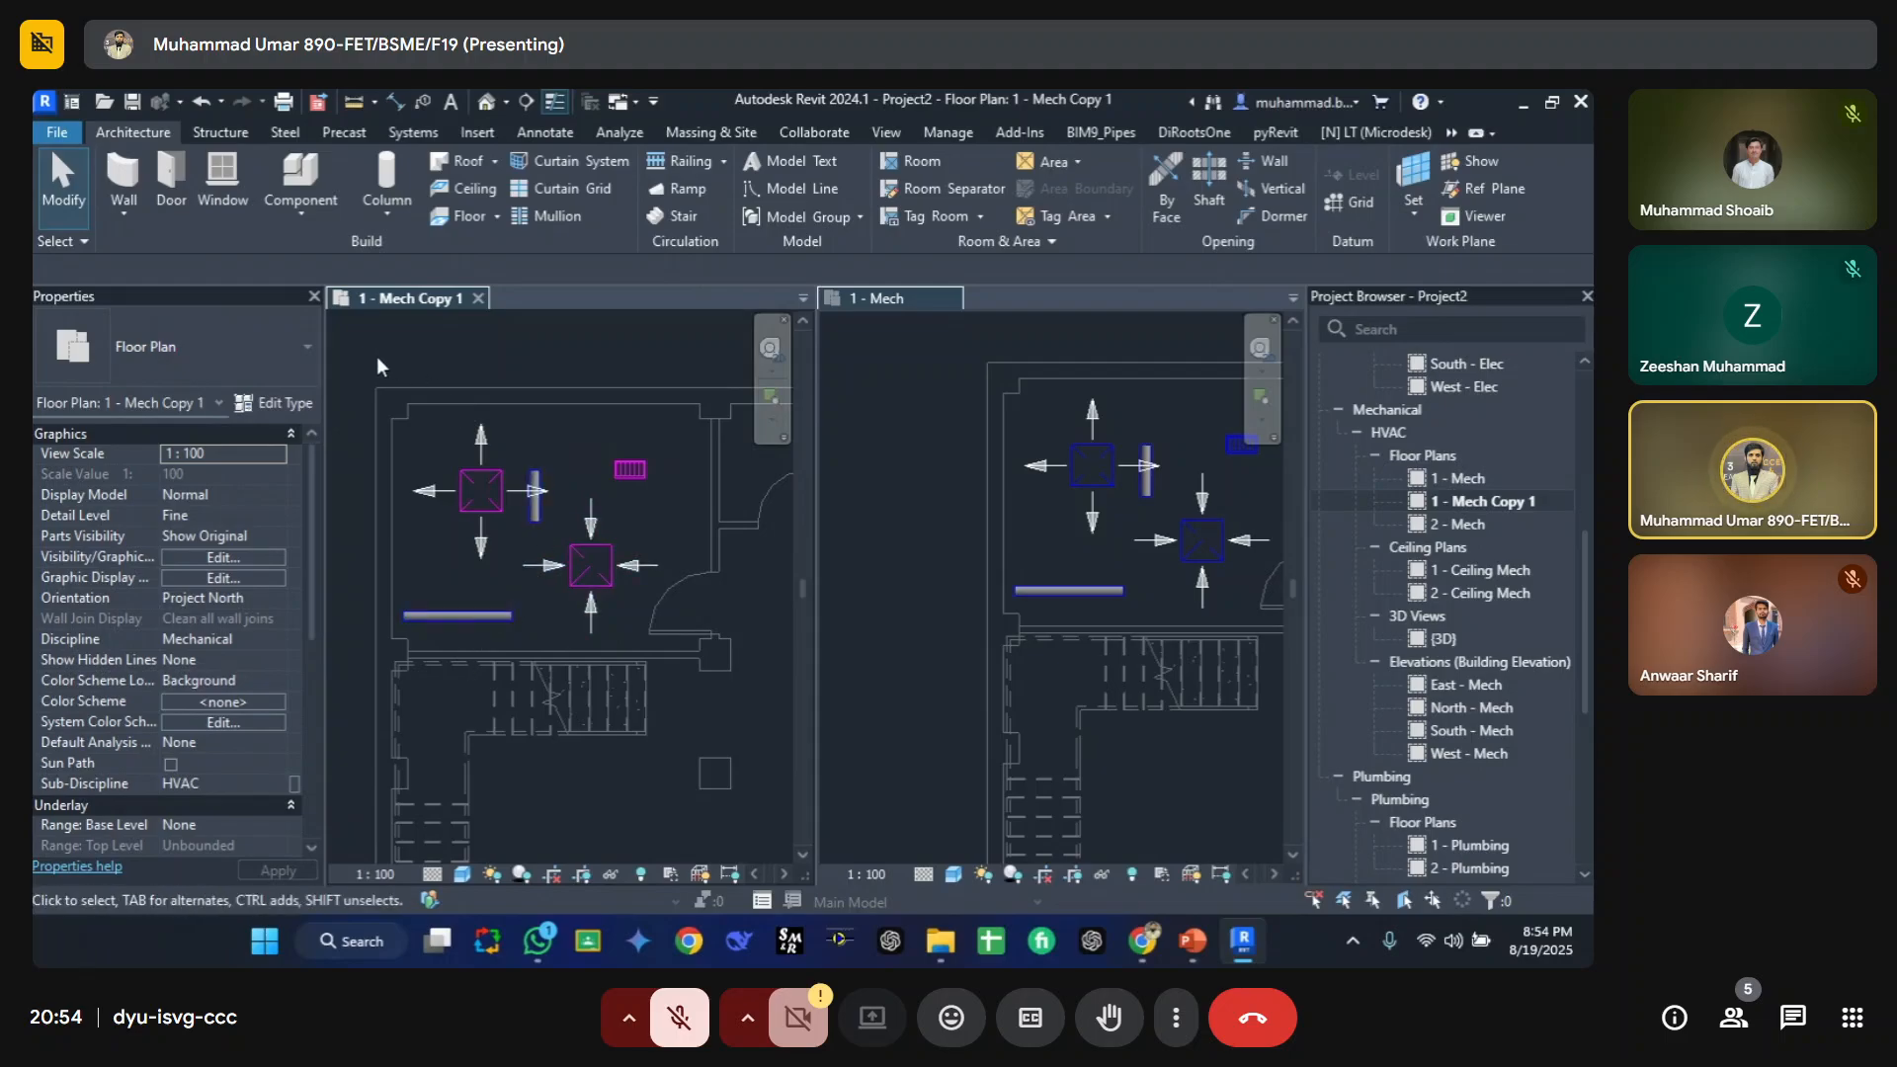
pyautogui.moveTo(376, 356); pyautogui.dragTo(710, 681)
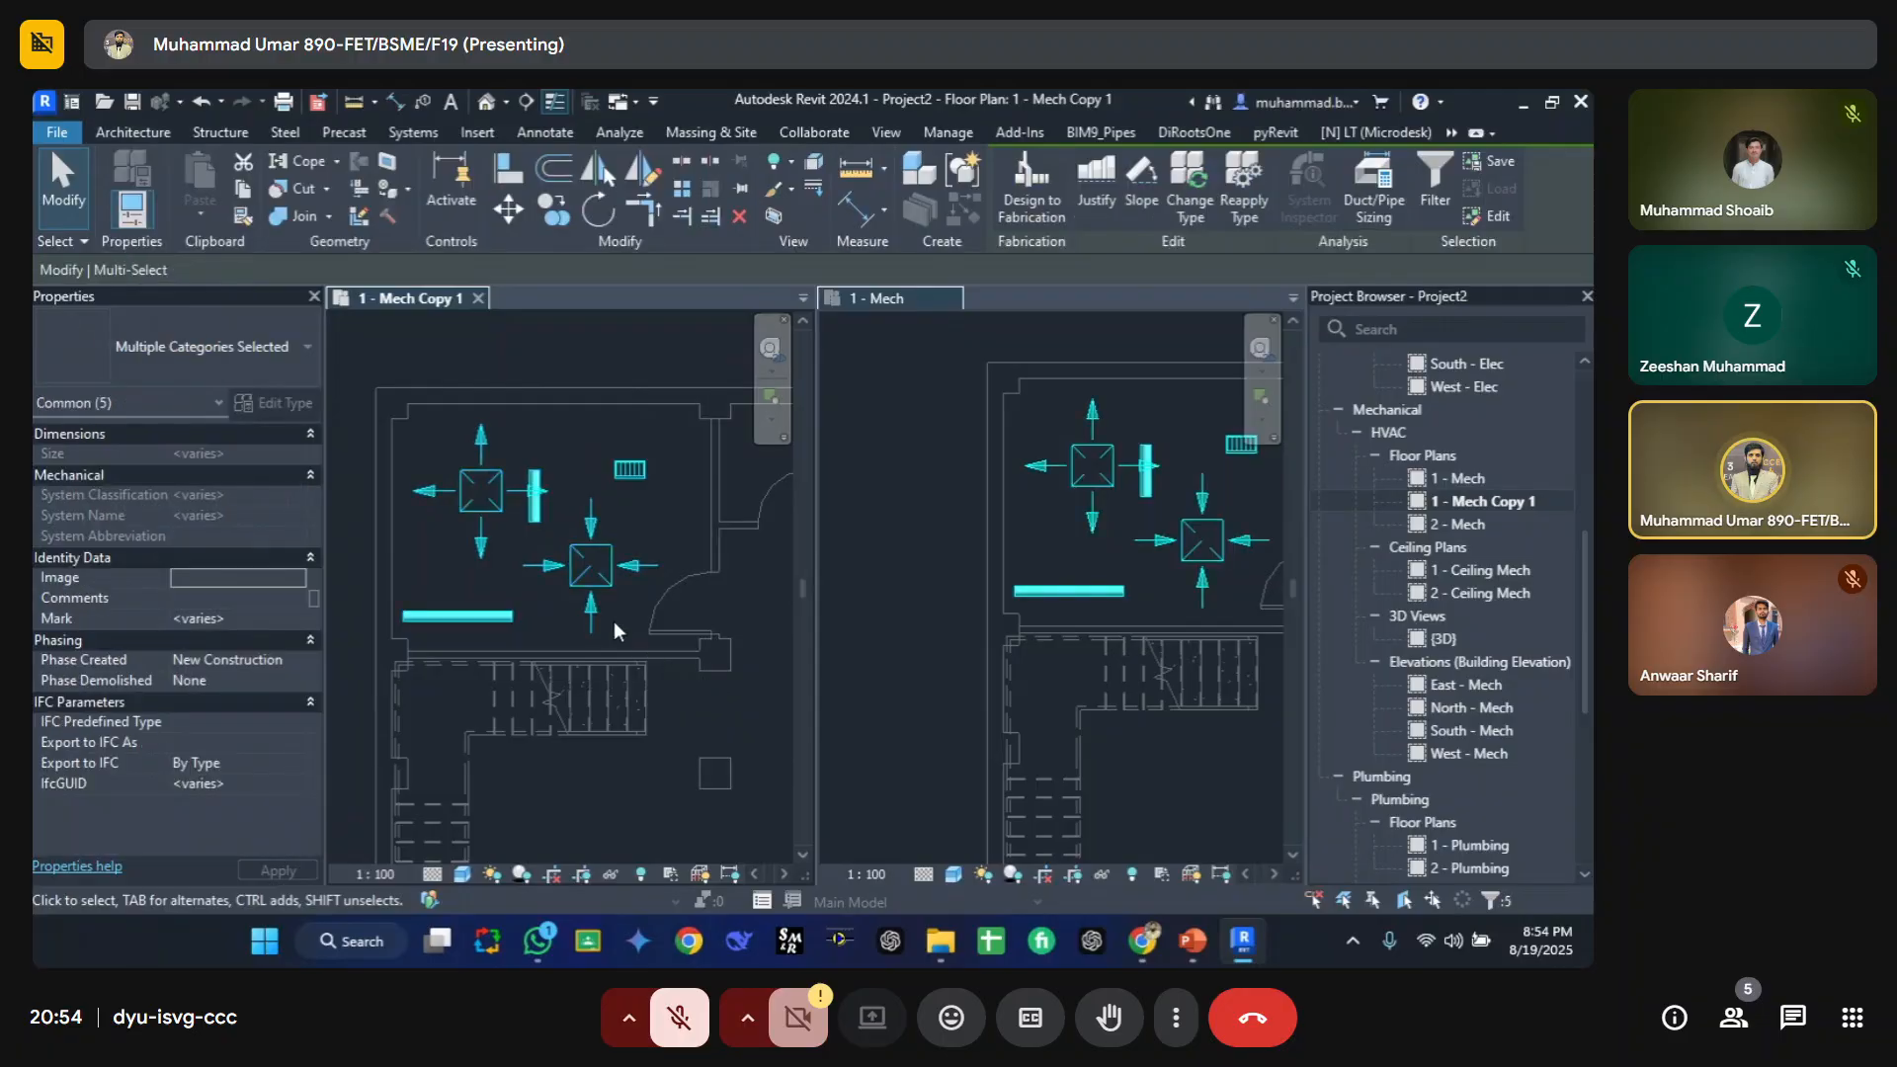
pyautogui.press('b')
pyautogui.press('x')
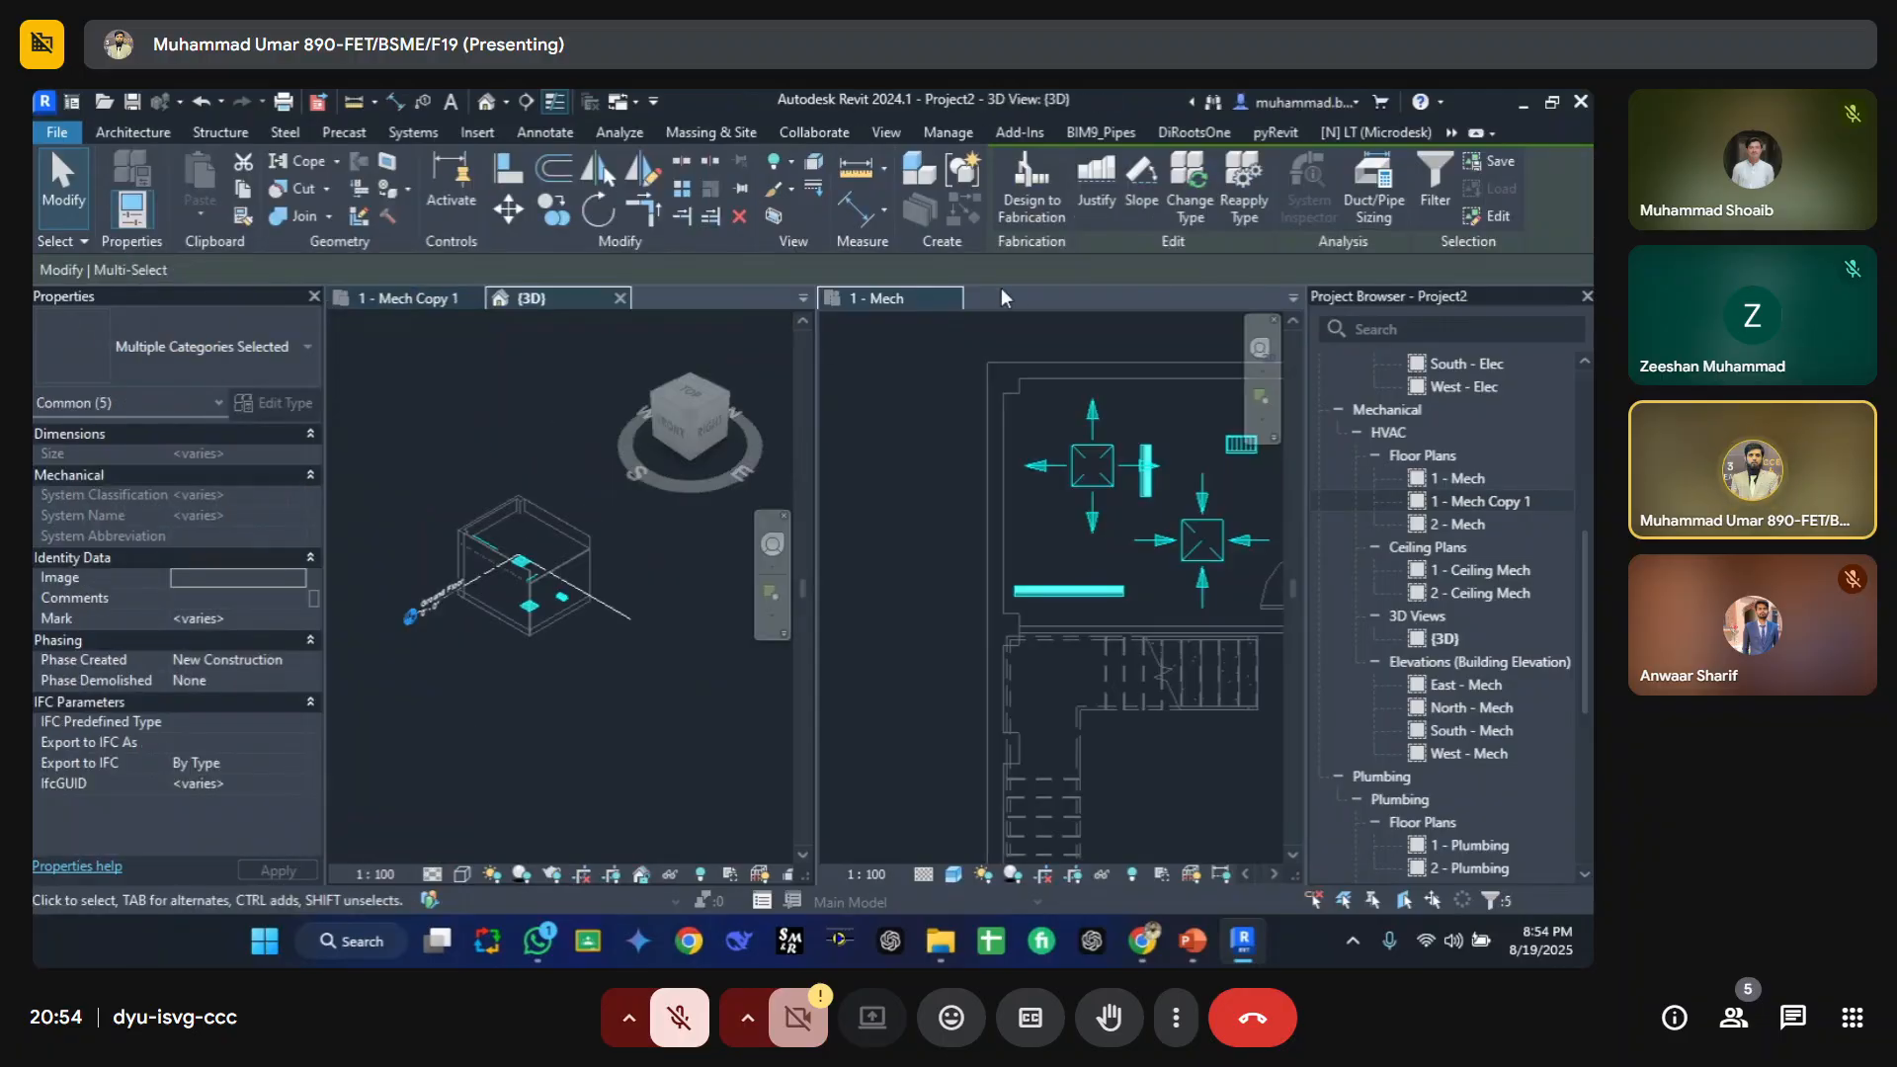
# Step: Close the 1 - Mech view and tile the 3D view beside 1 - Mech Copy 1
pyautogui.click(951, 299)
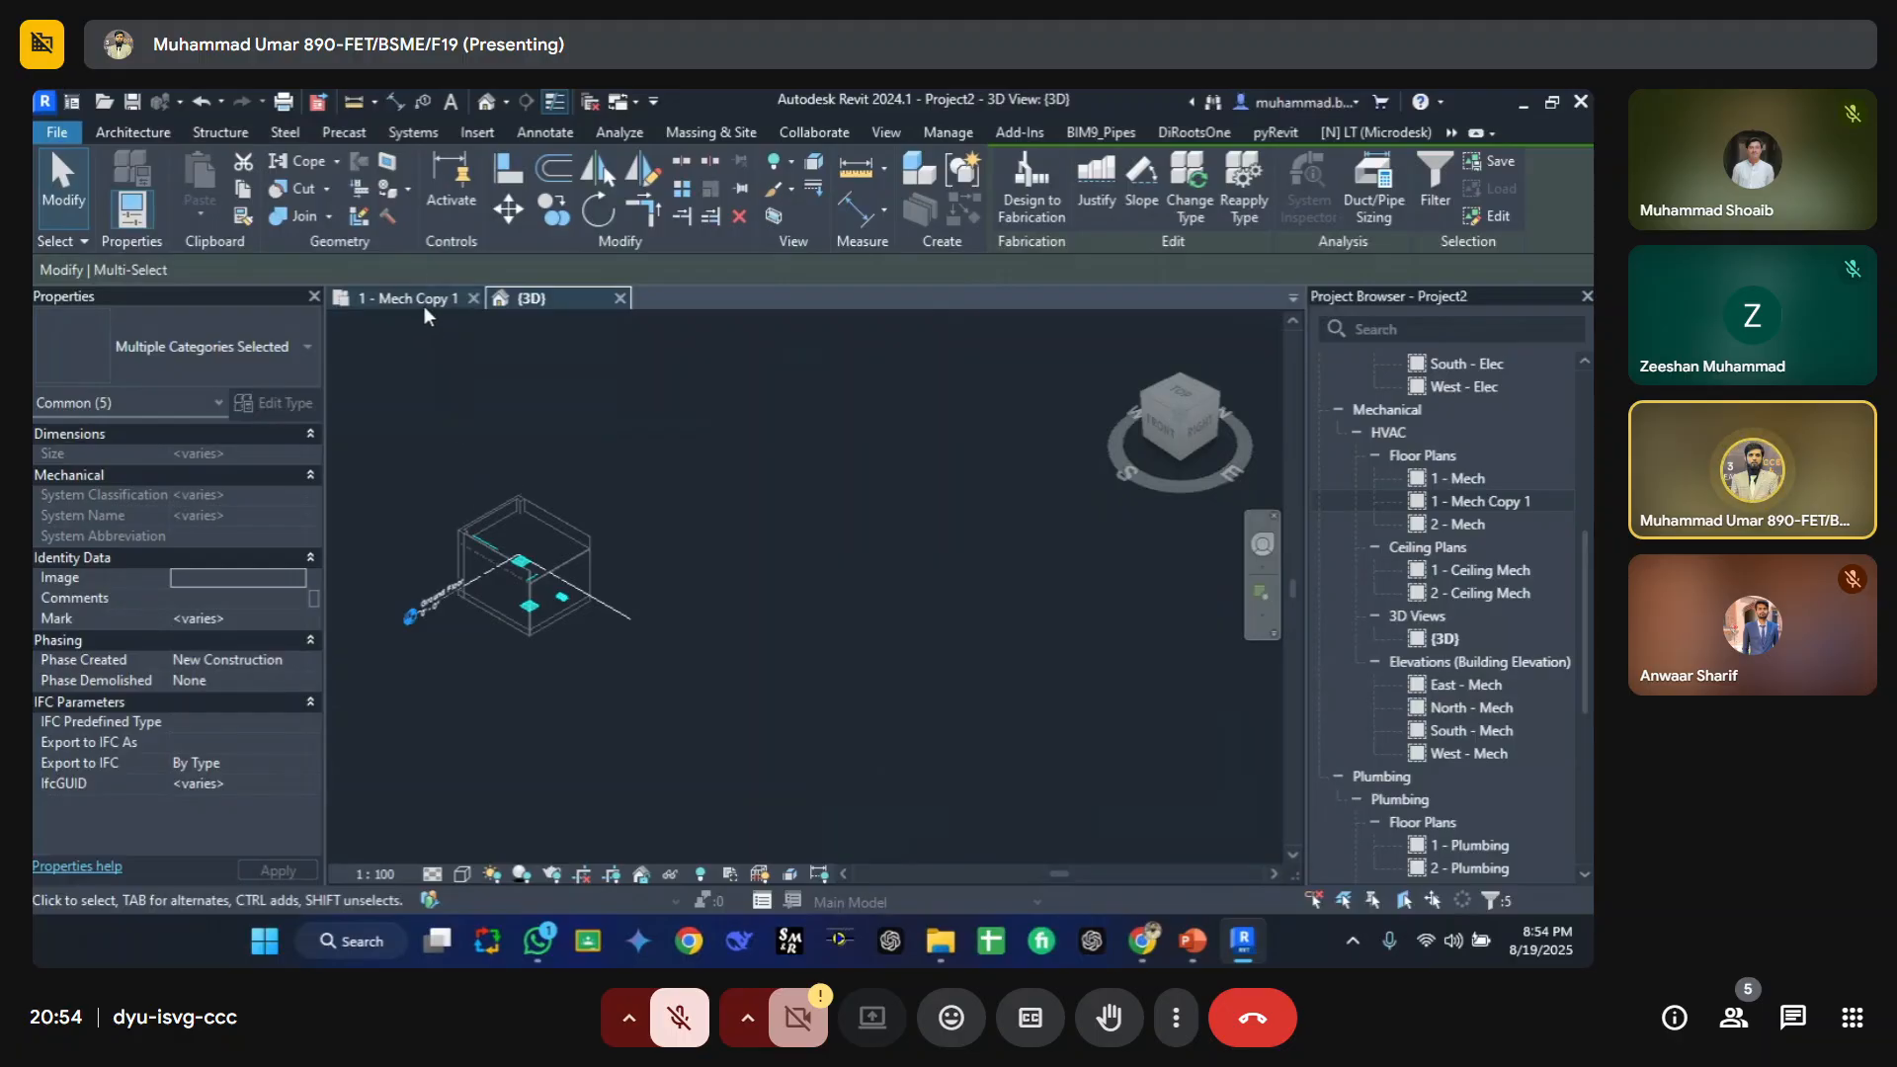
pyautogui.press('w')
pyautogui.press('t')
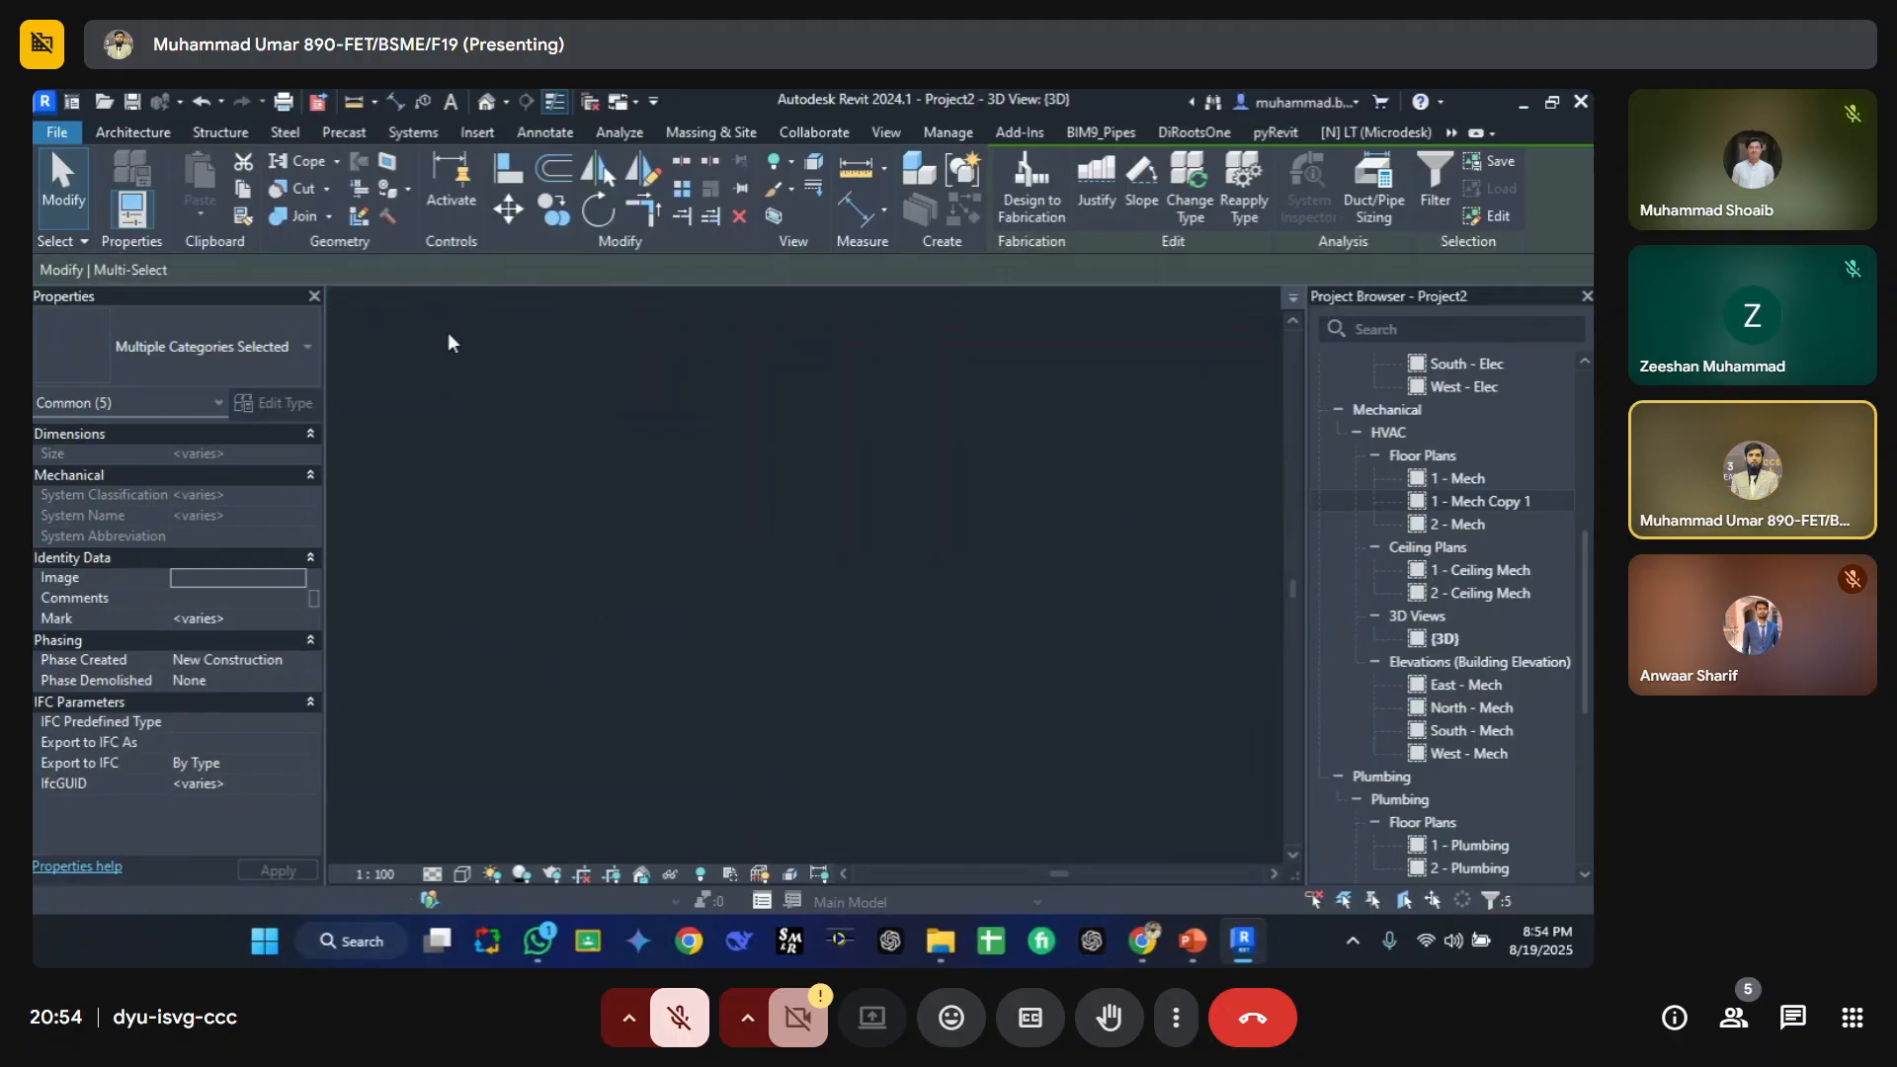
pyautogui.scroll(5, 617, 524)
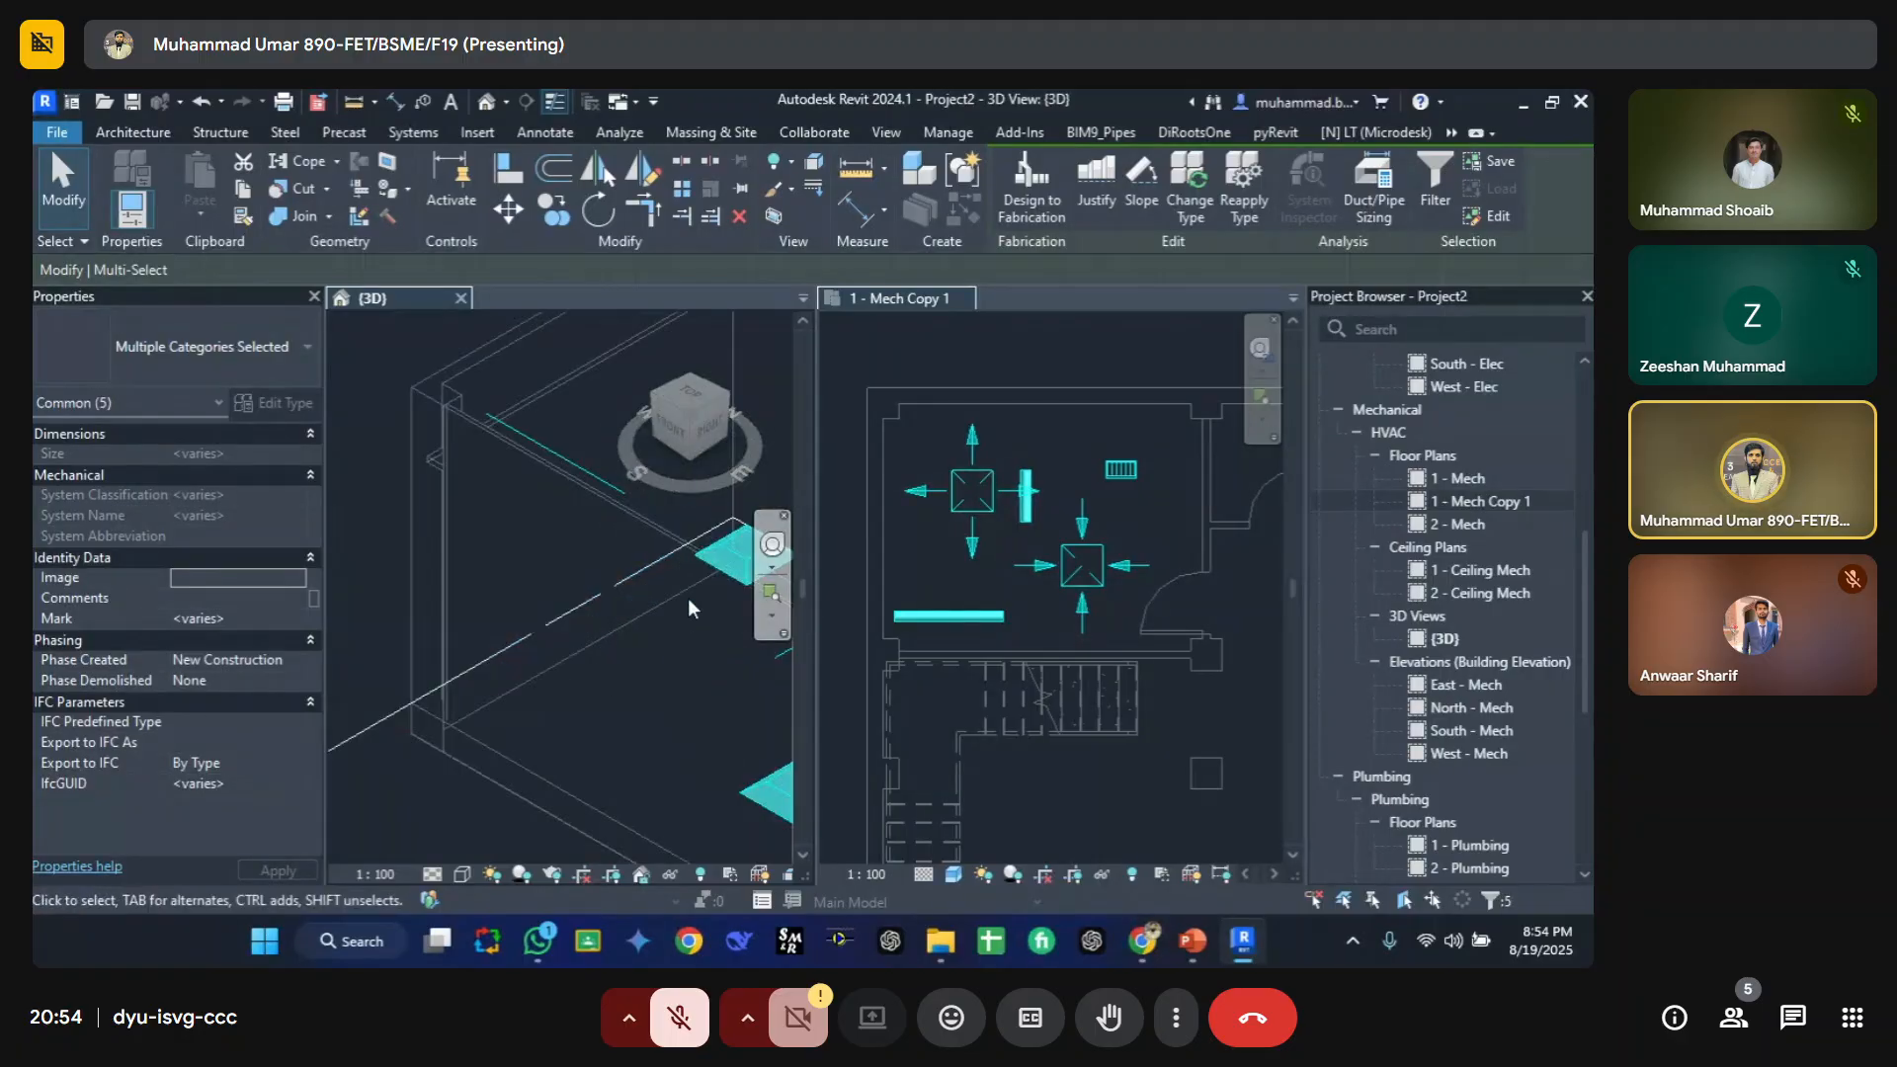
# Step: Hide the Air Terminals category in the 1 - Mech Copy 1 view's visibility/graphic overrides
pyautogui.click(889, 578)
pyautogui.click(916, 554)
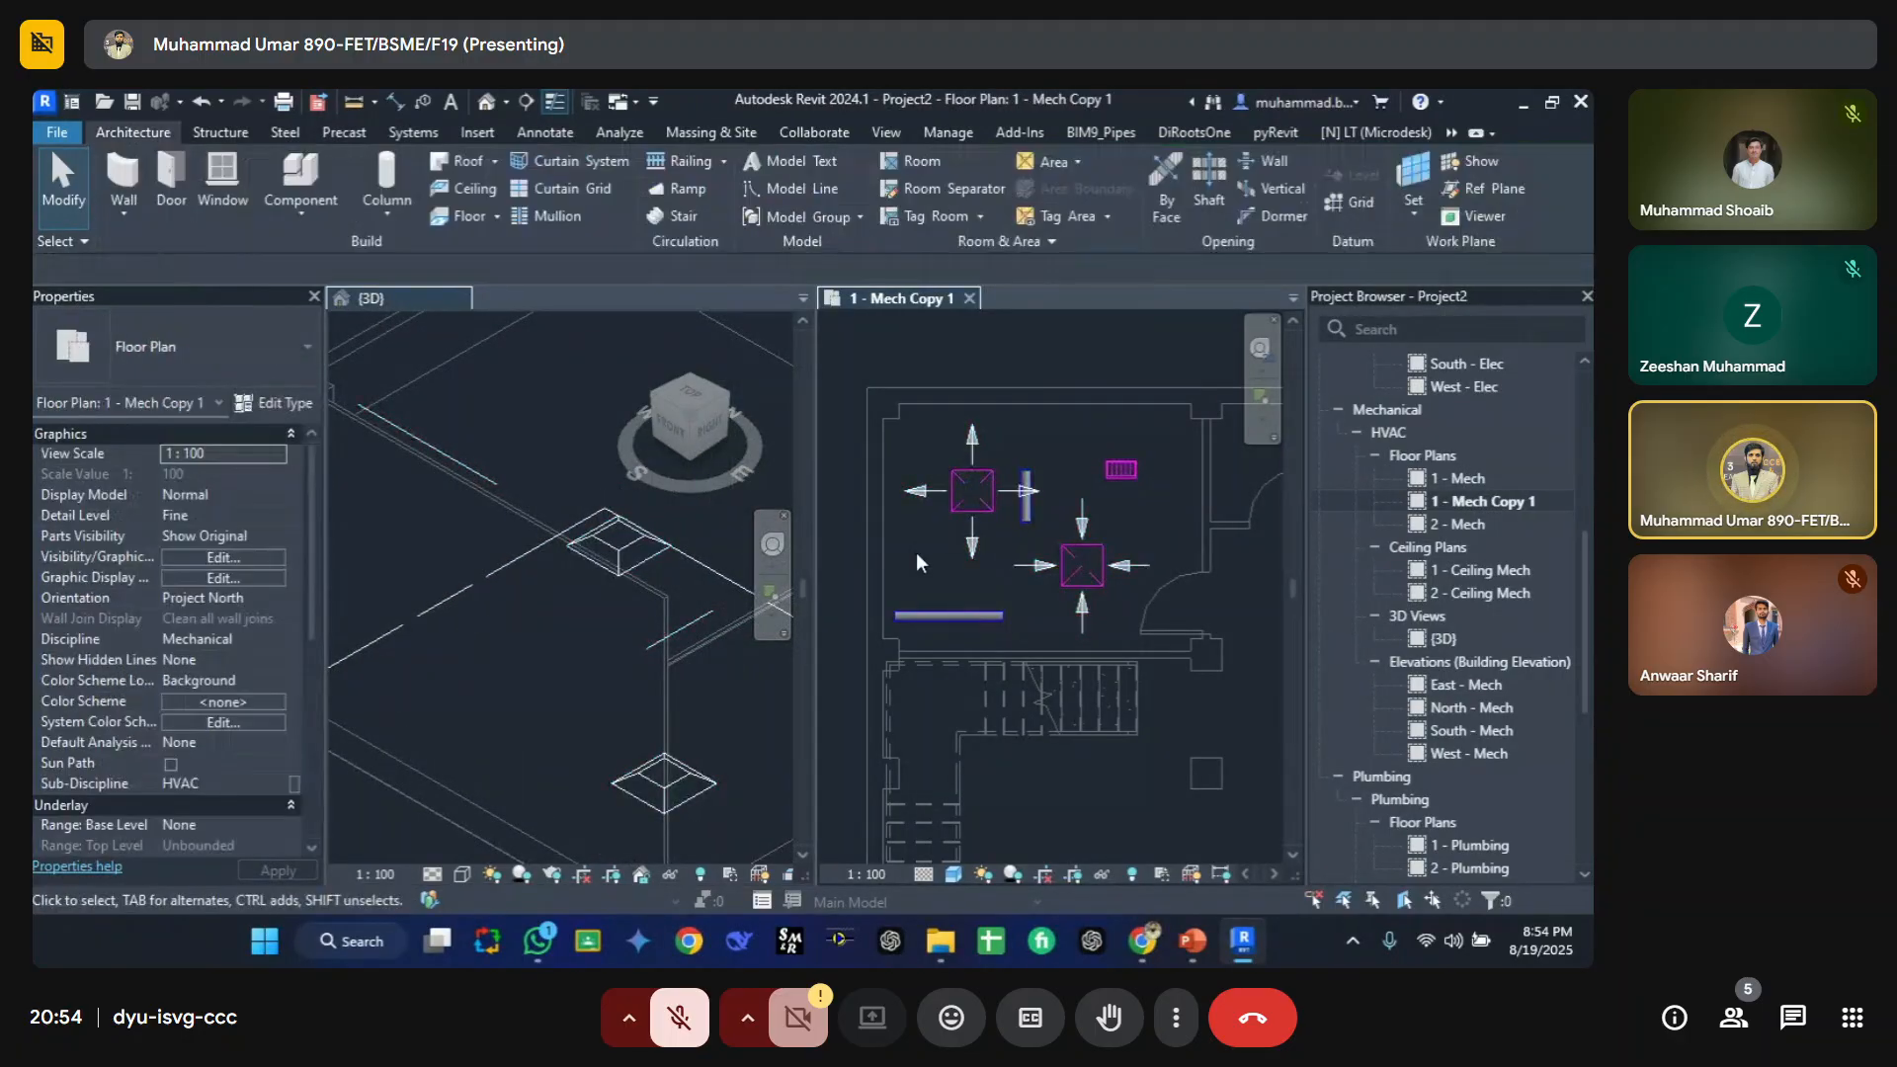
pyautogui.click(959, 509)
pyautogui.click(929, 559)
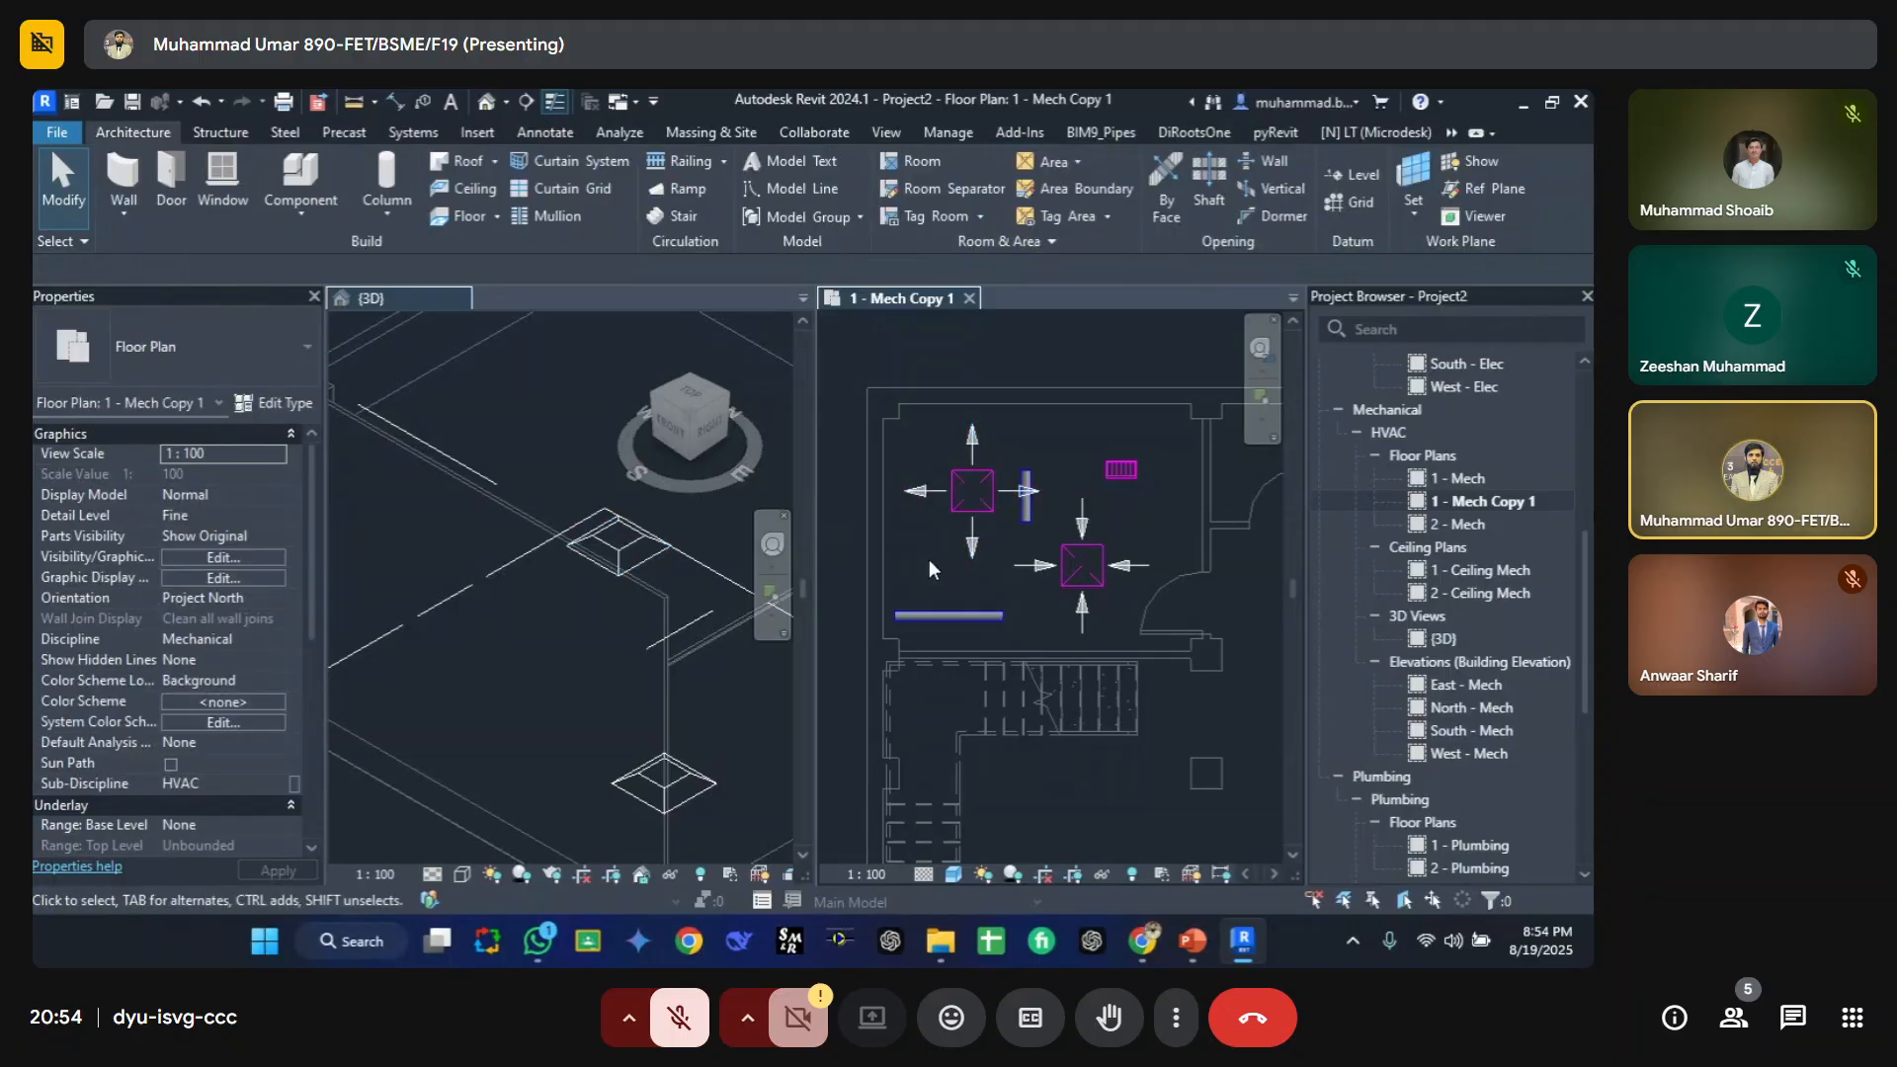
pyautogui.click(953, 512)
pyautogui.click(917, 554)
pyautogui.press('v')
pyautogui.press('g')
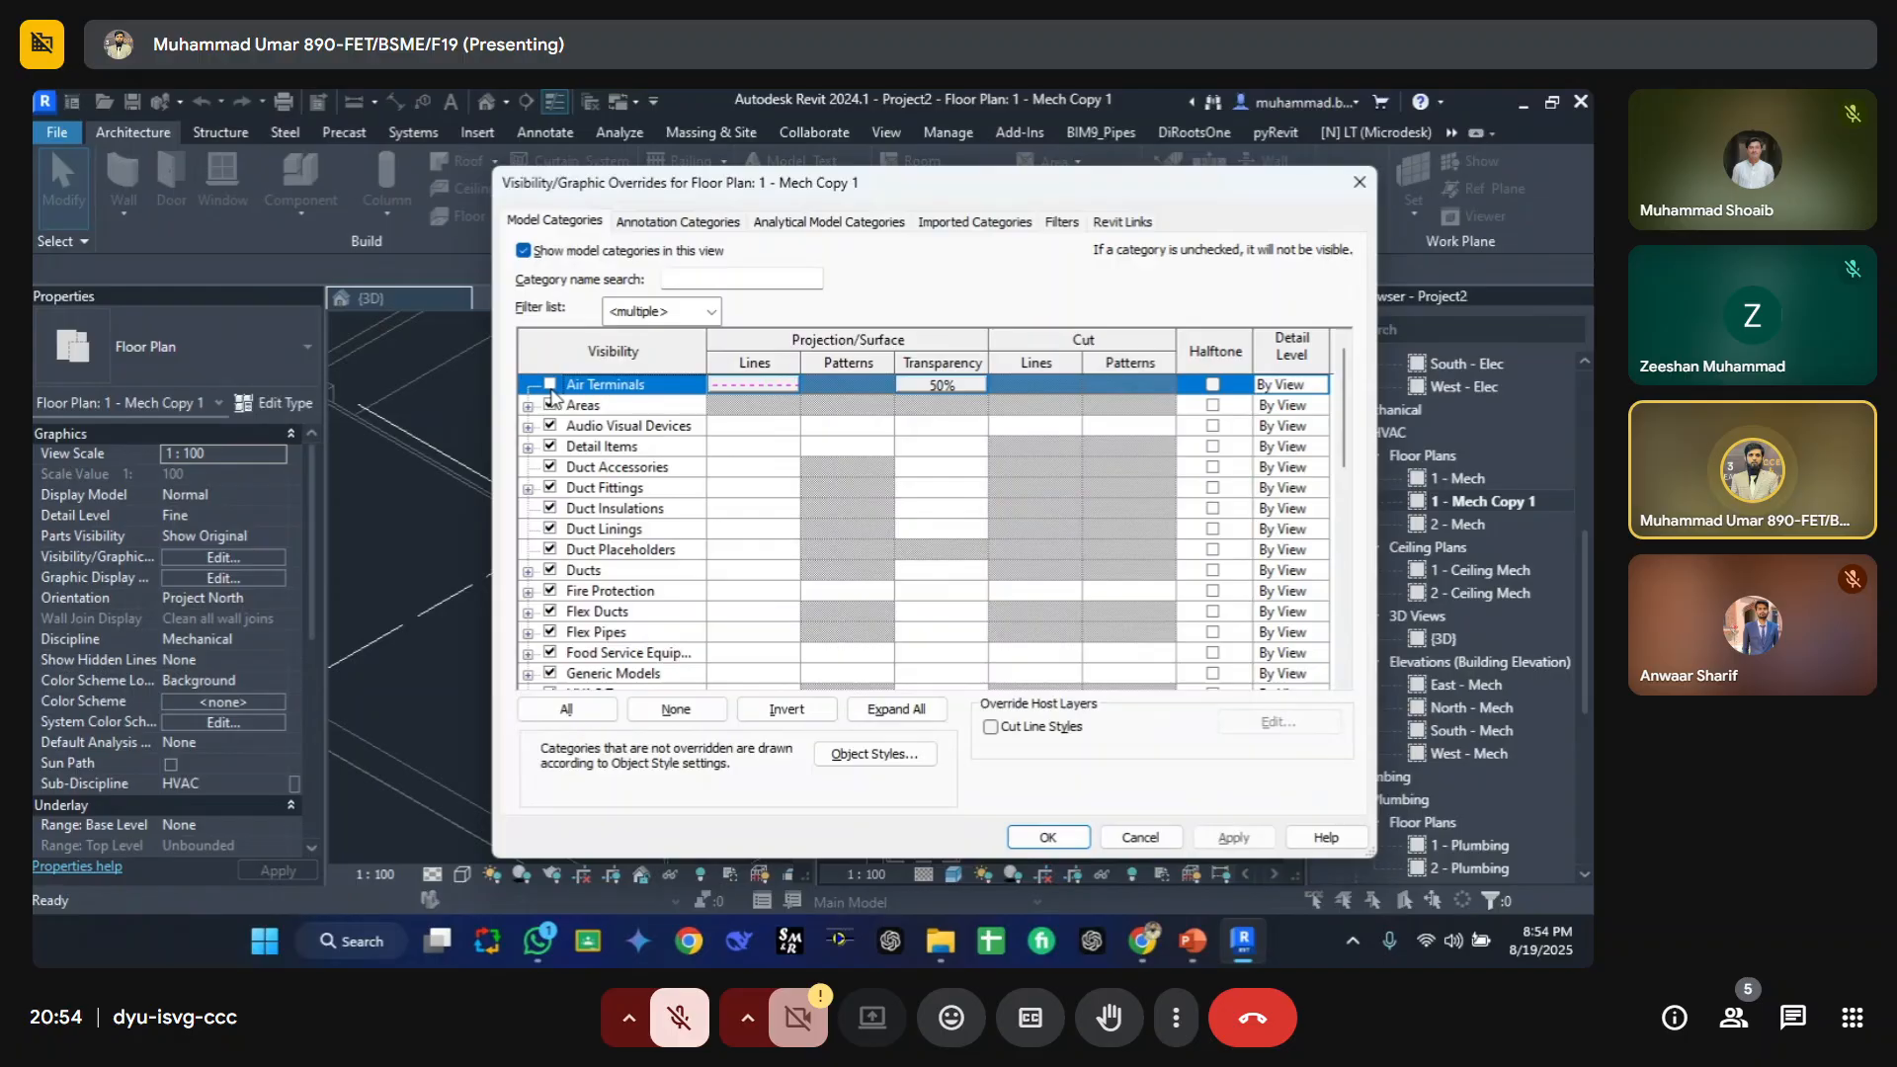
pyautogui.click(1048, 837)
# Step: Set the 3D view's detail level to Fine and orbit it to inspect the section-boxed ducts
pyautogui.scroll(-4, 613, 611)
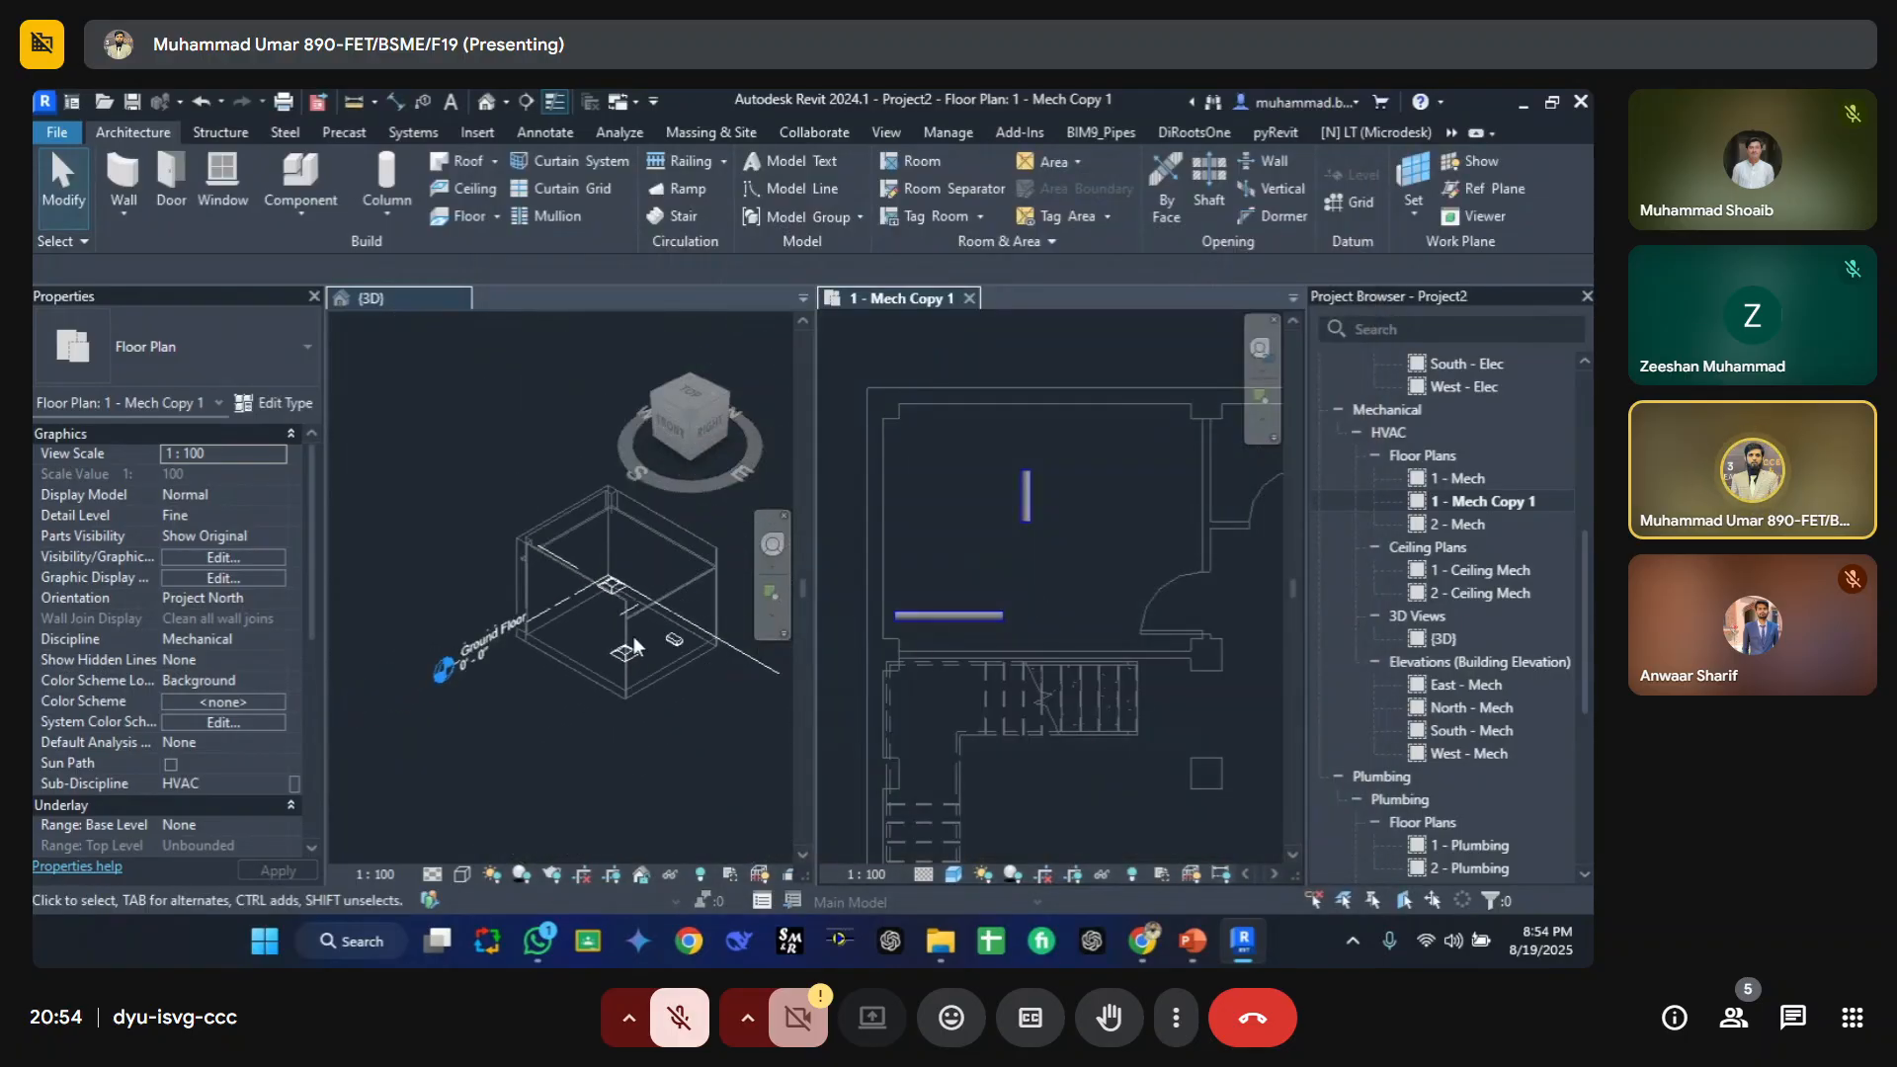
pyautogui.click(461, 874)
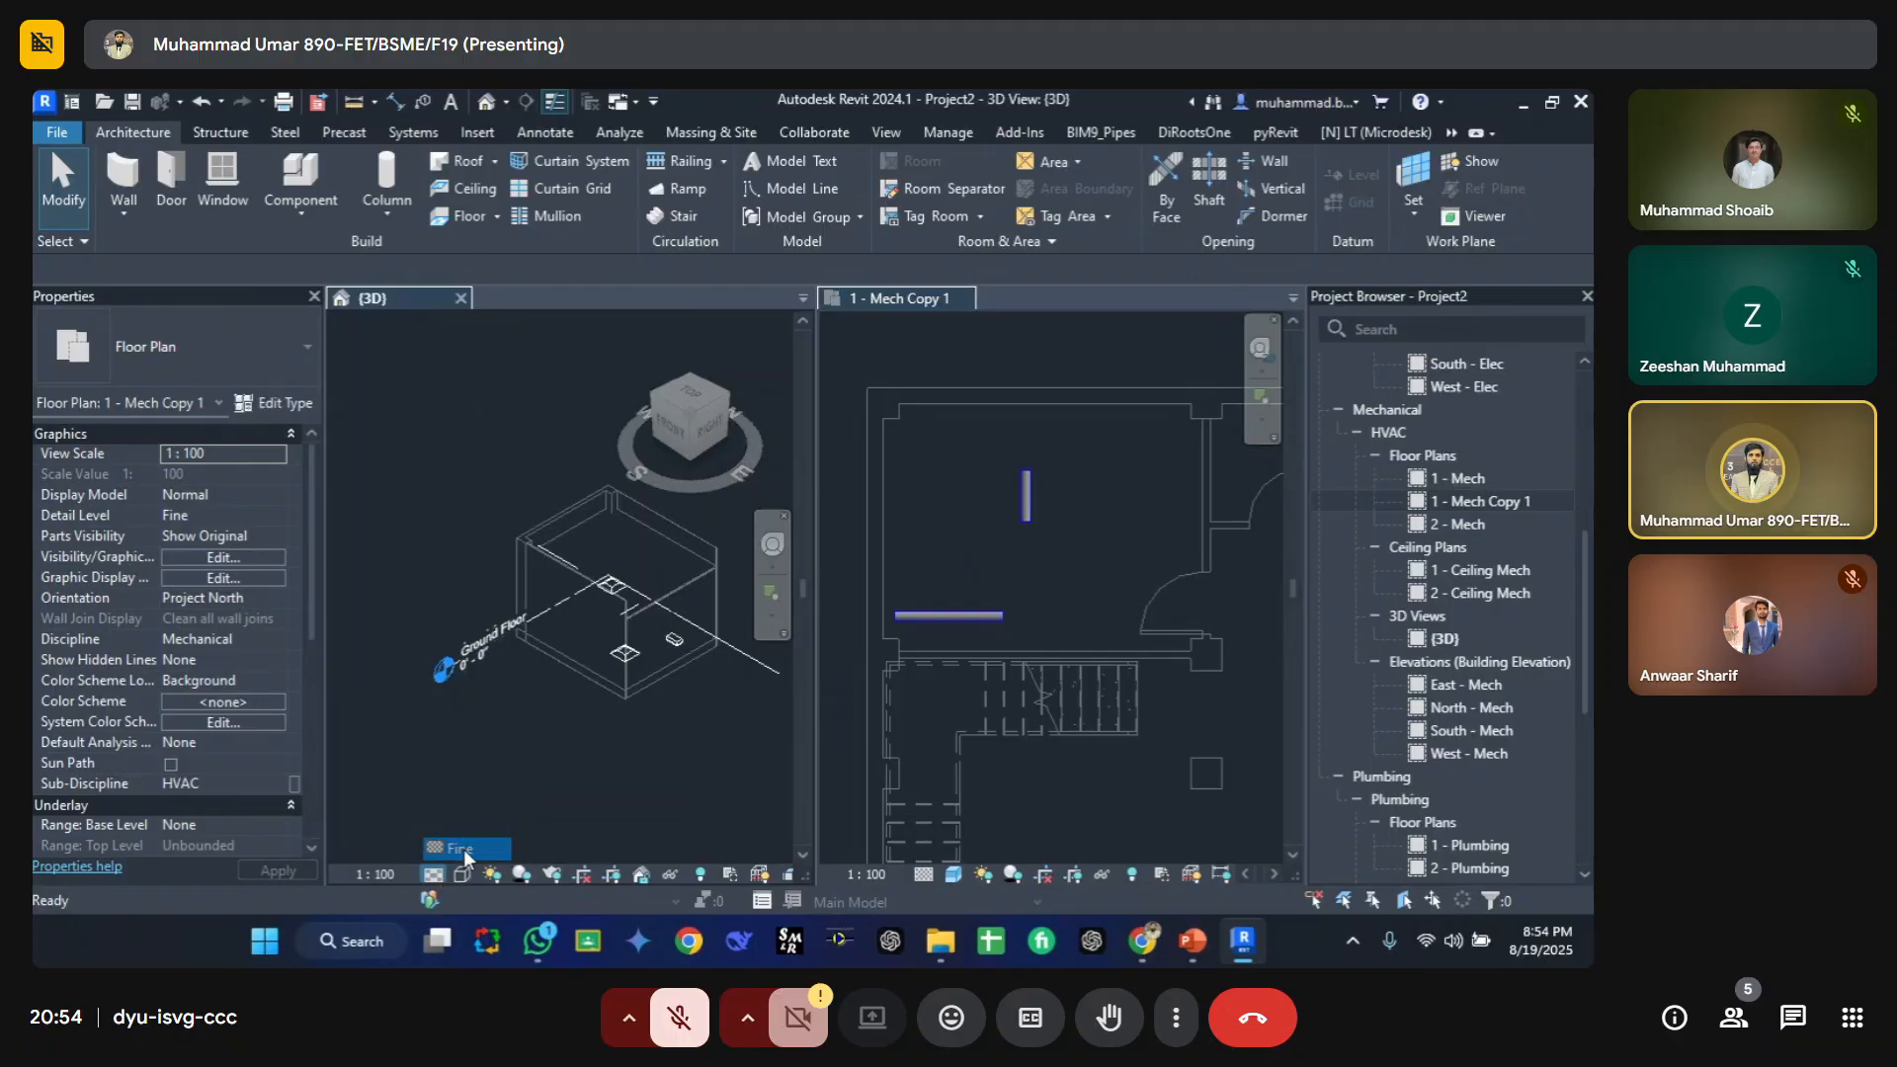
pyautogui.click(461, 874)
pyautogui.click(515, 787)
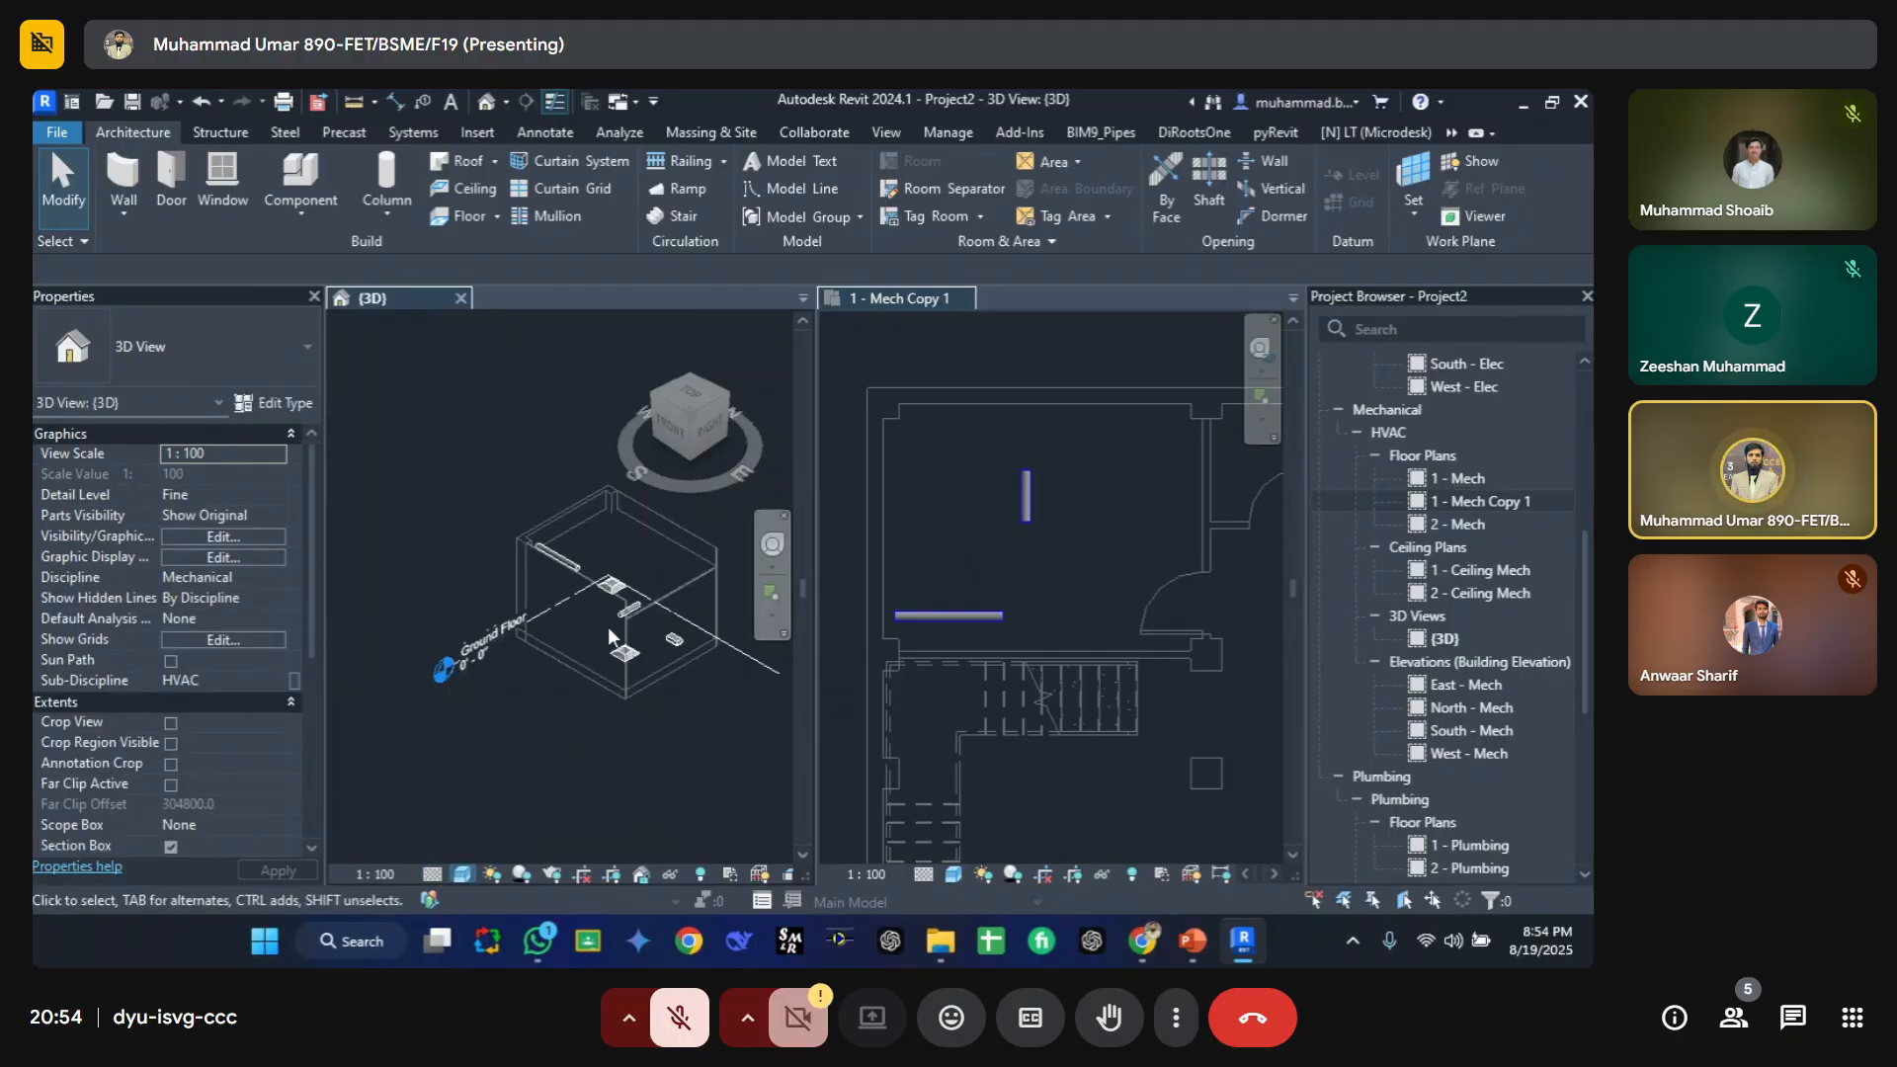
pyautogui.scroll(3, 621, 636)
pyautogui.scroll(-1, 628, 641)
pyautogui.moveTo(633, 643); pyautogui.dragTo(573, 630, button='middle')
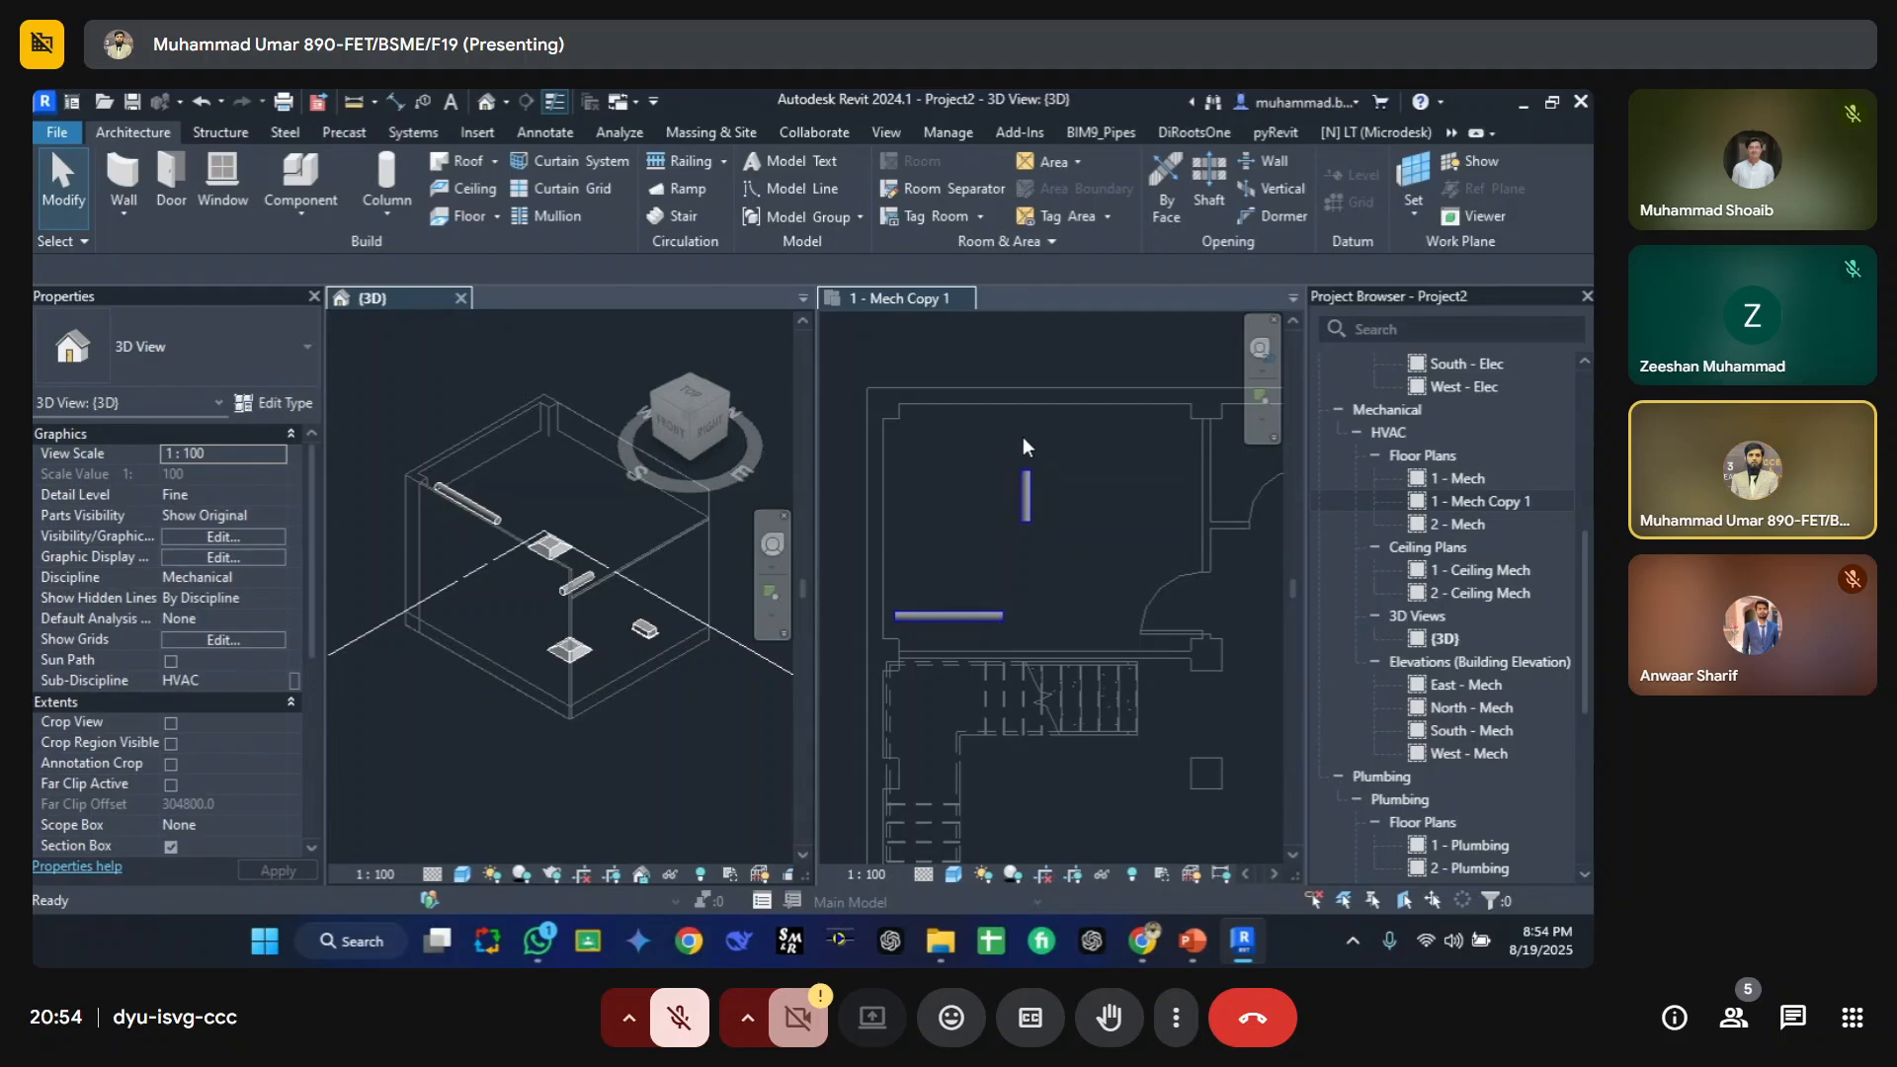
# Step: Review the visibility/graphic overrides of the 3D view and of the 1 - Mech Copy 1 view without changes
pyautogui.press('v')
pyautogui.press('v')
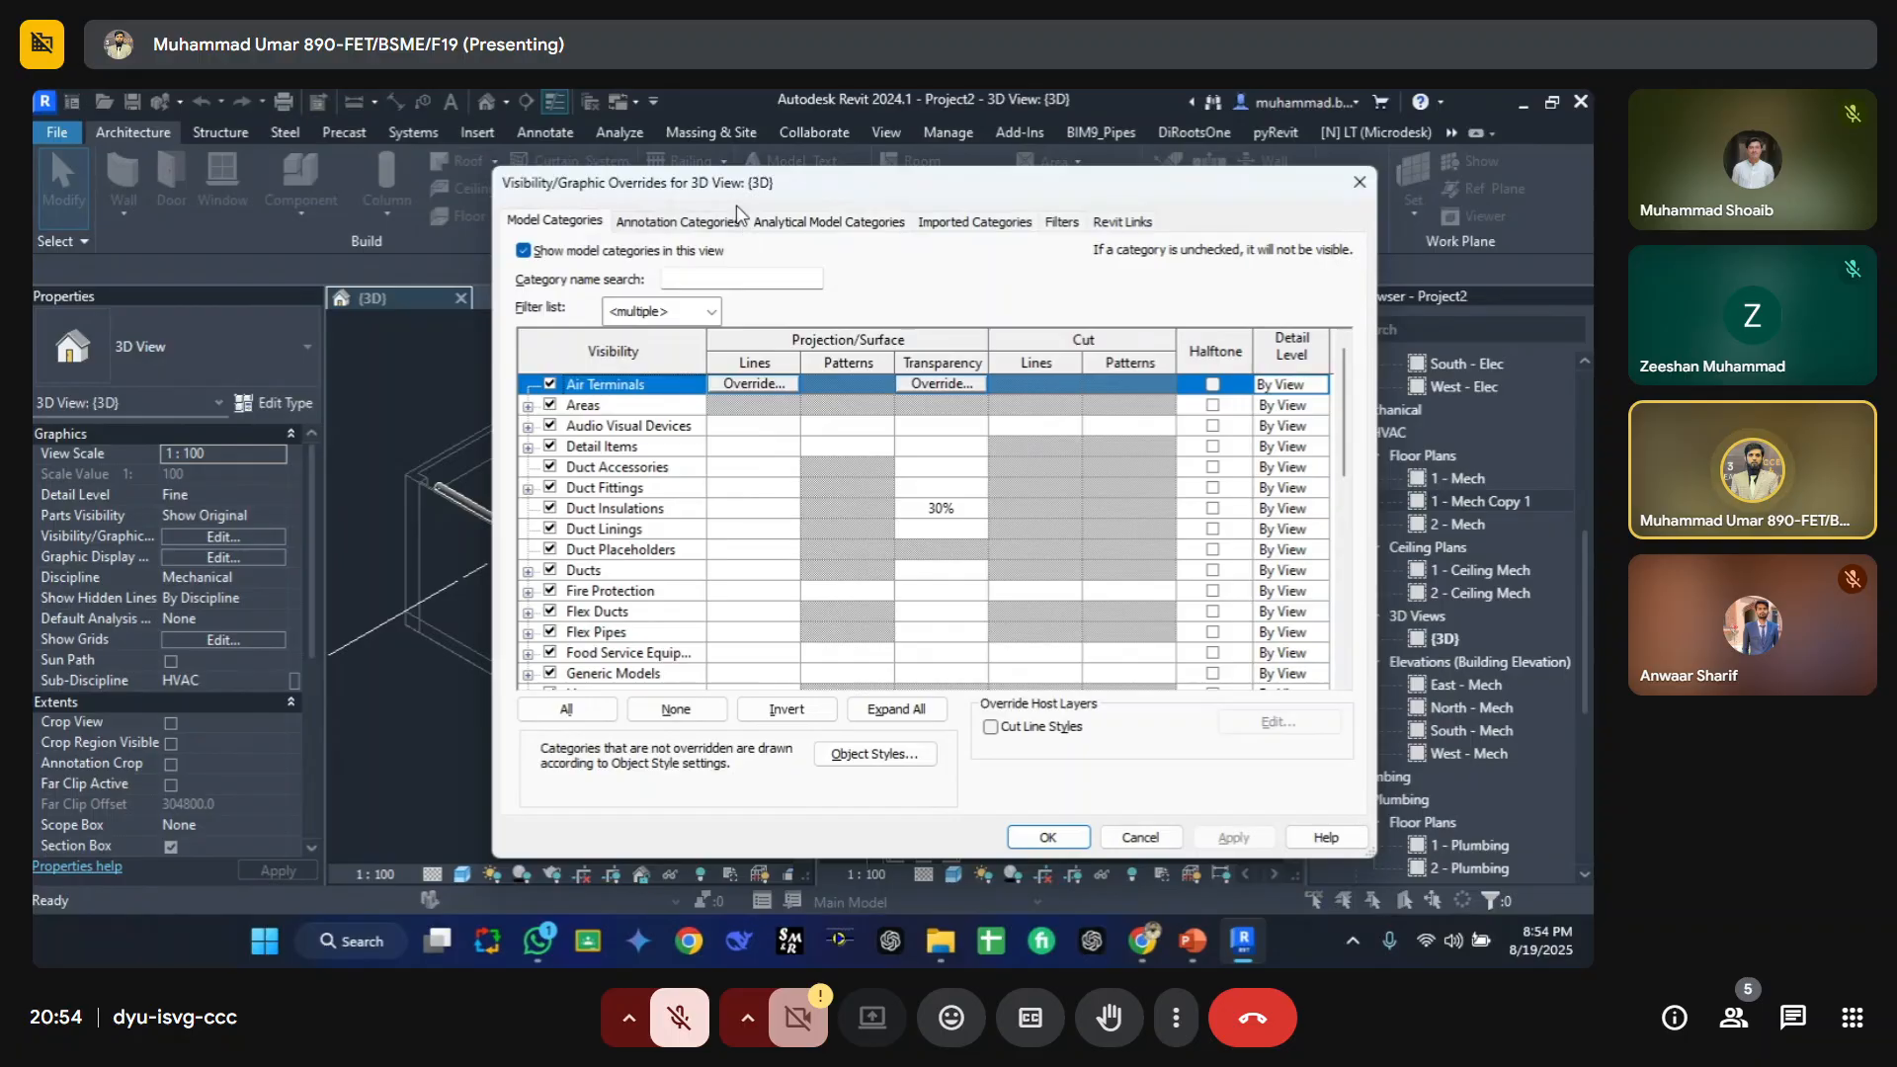
pyautogui.press('Escape')
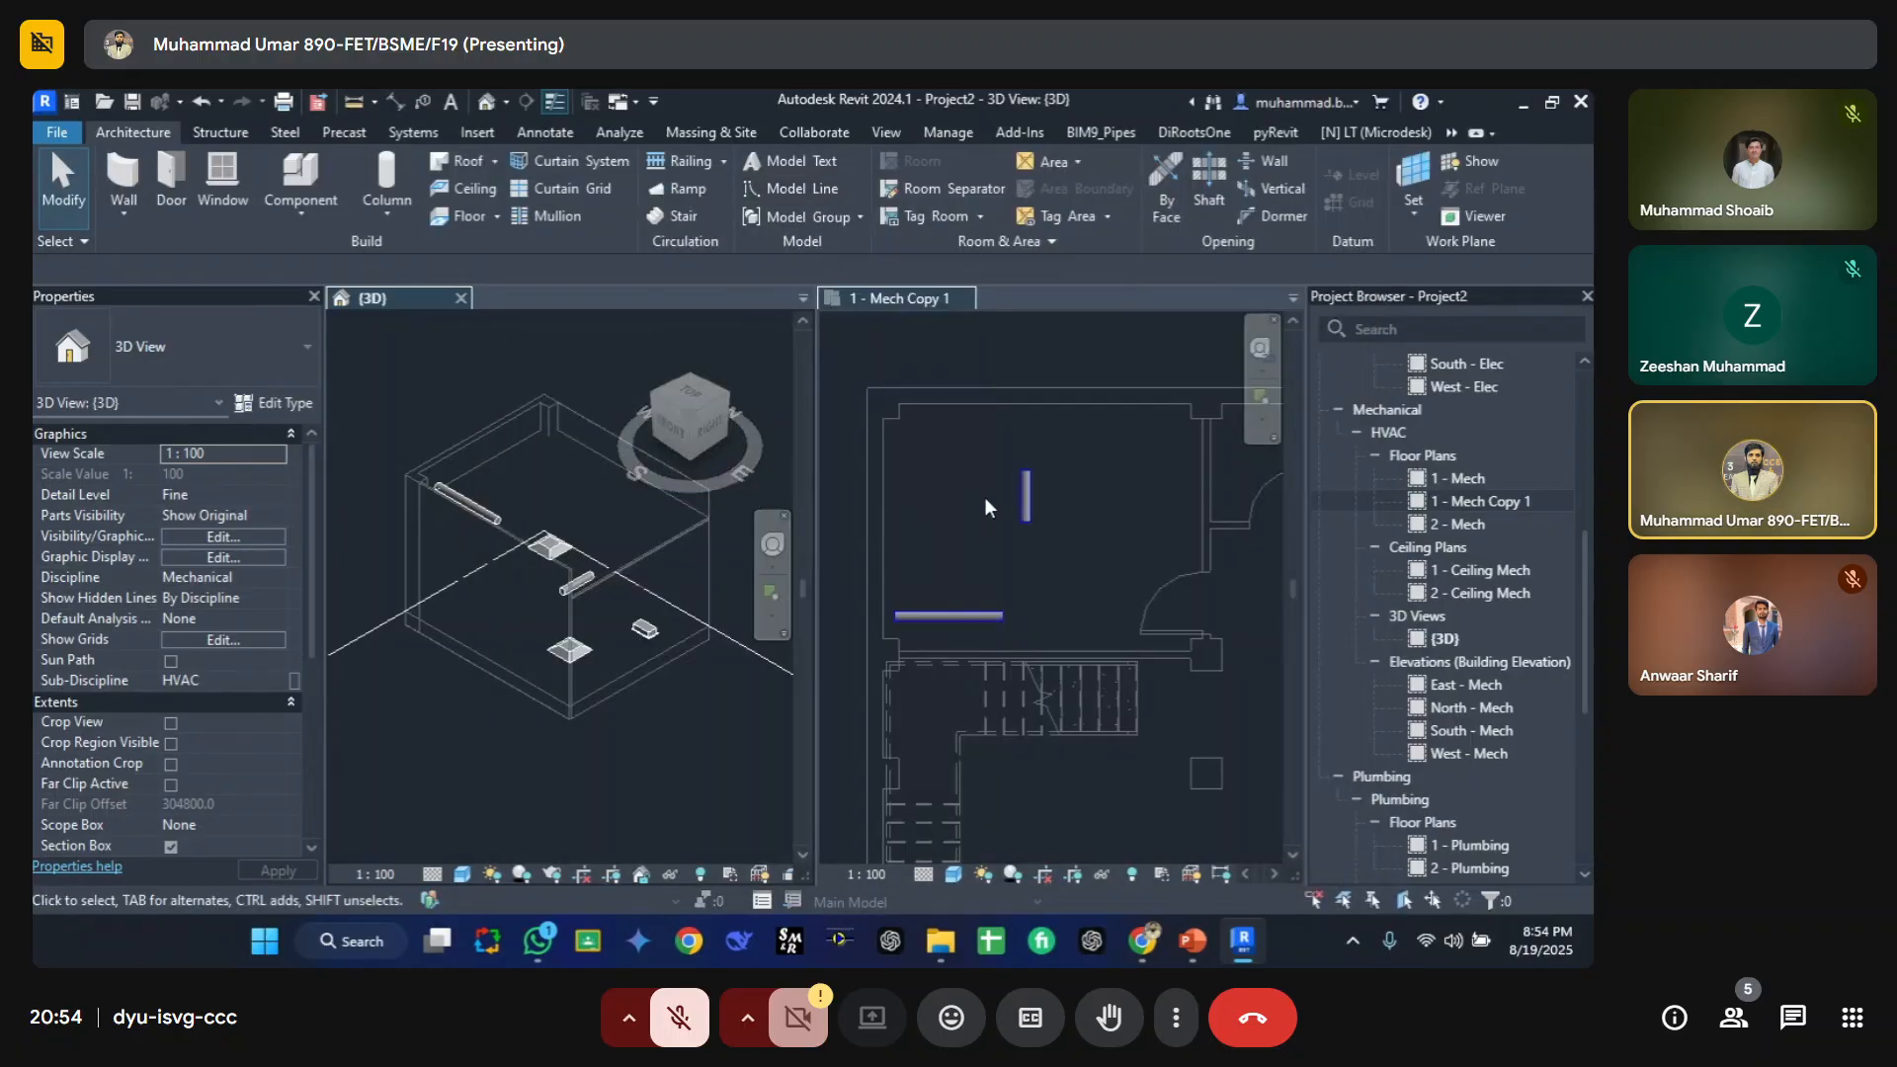
pyautogui.press('v')
pyautogui.press('v')
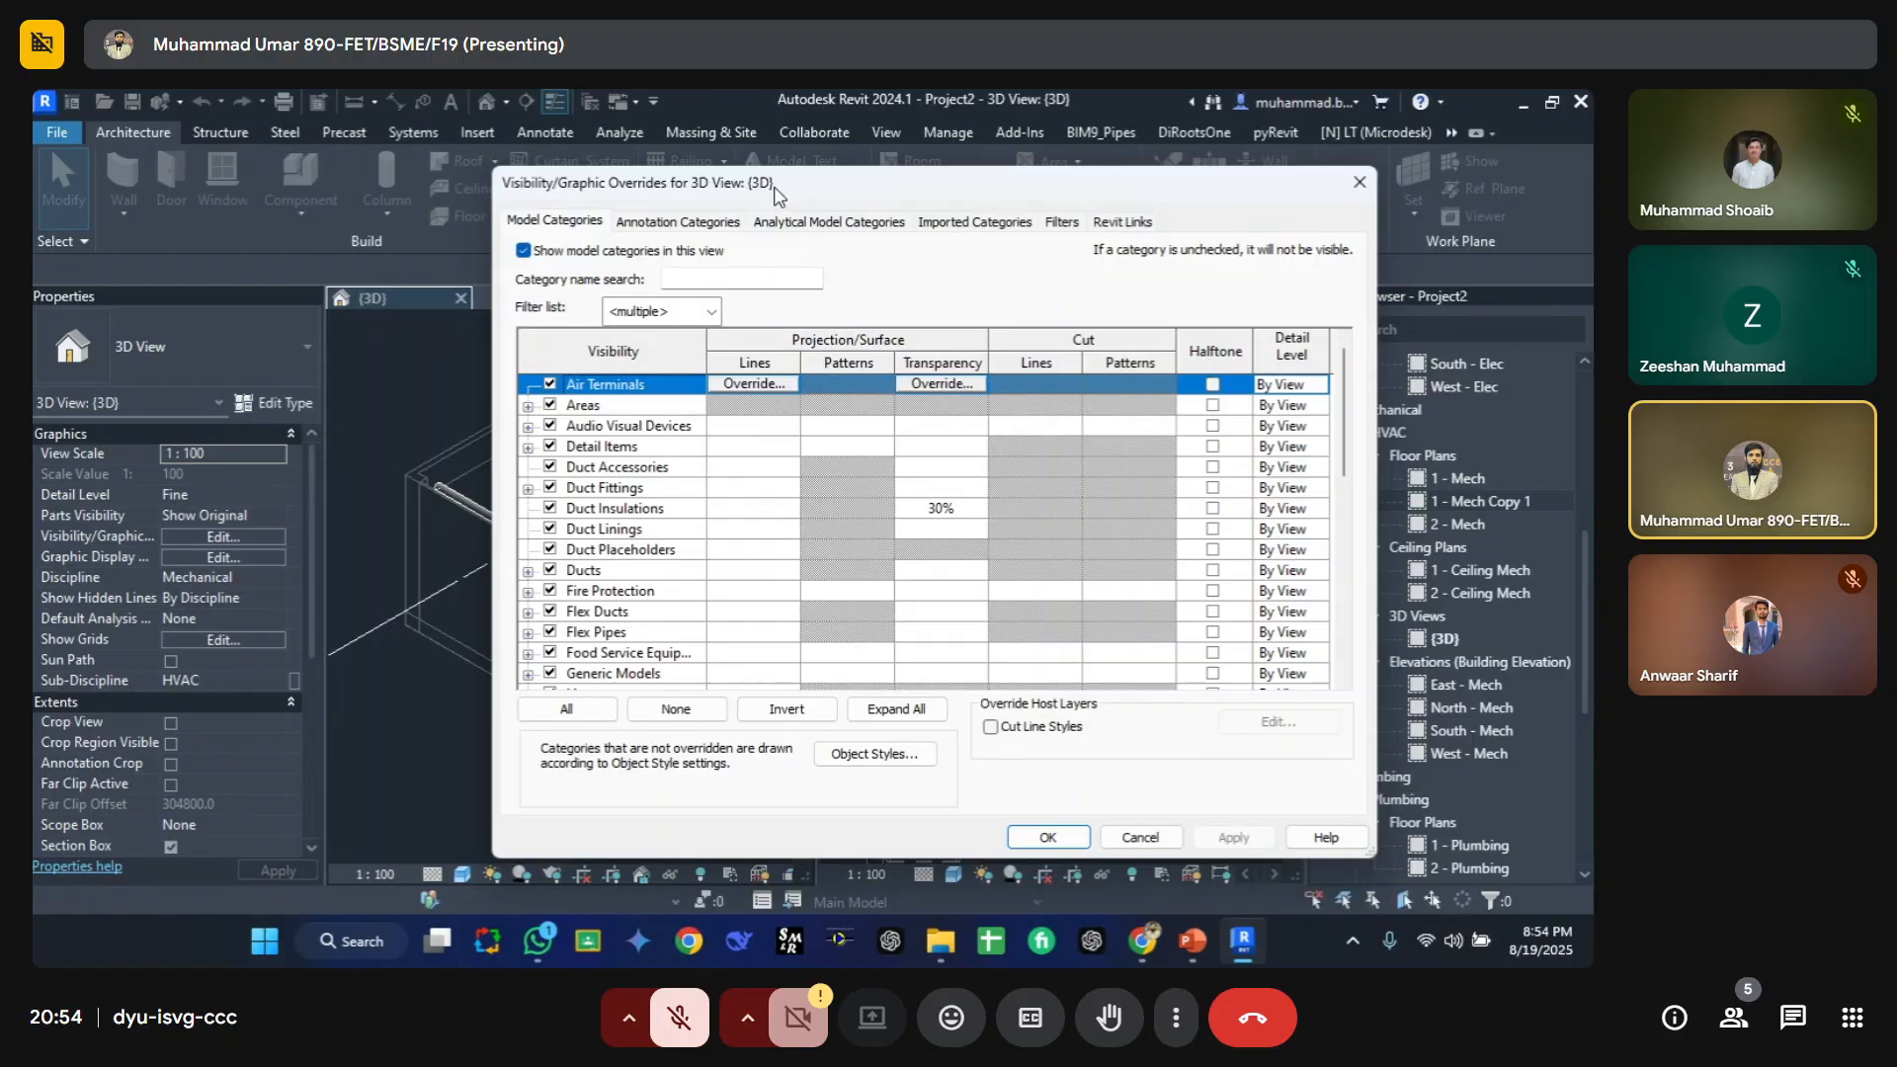
pyautogui.press('Escape')
pyautogui.click(911, 477)
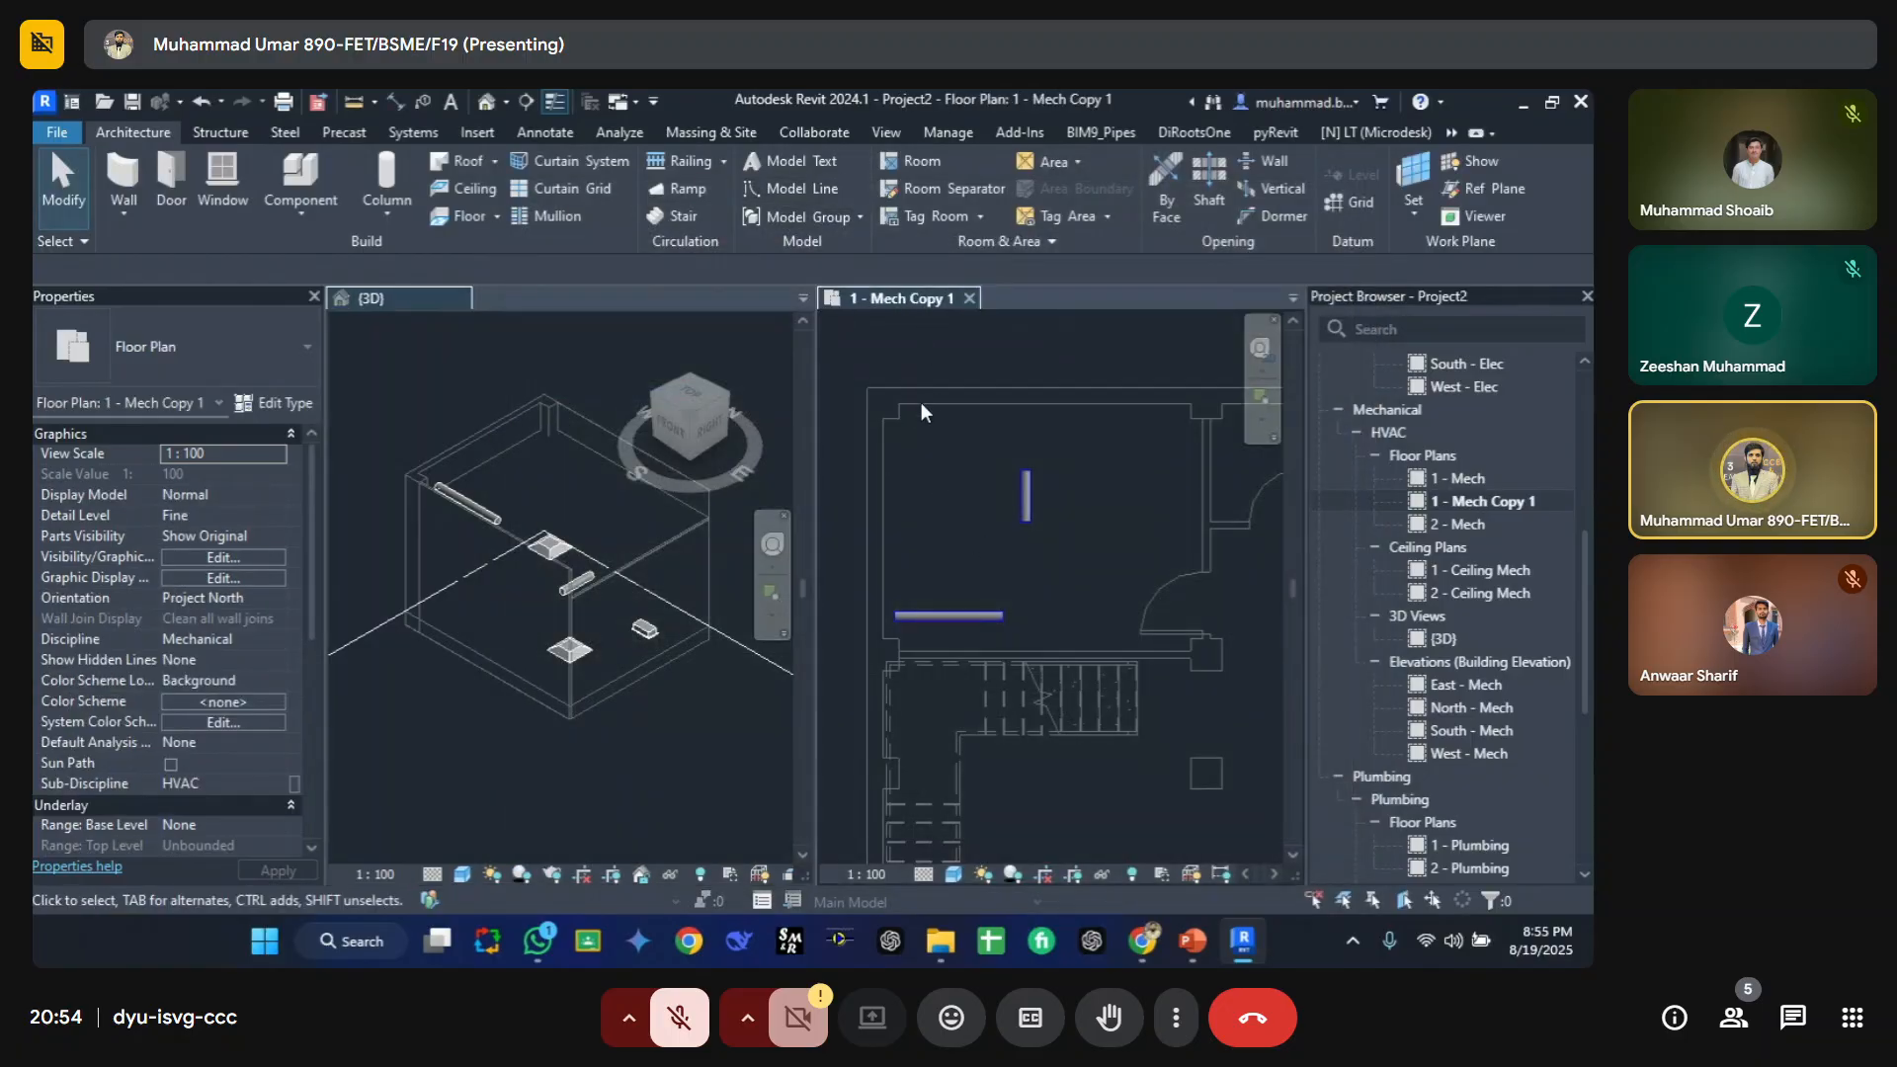
pyautogui.press('v')
pyautogui.press('v')
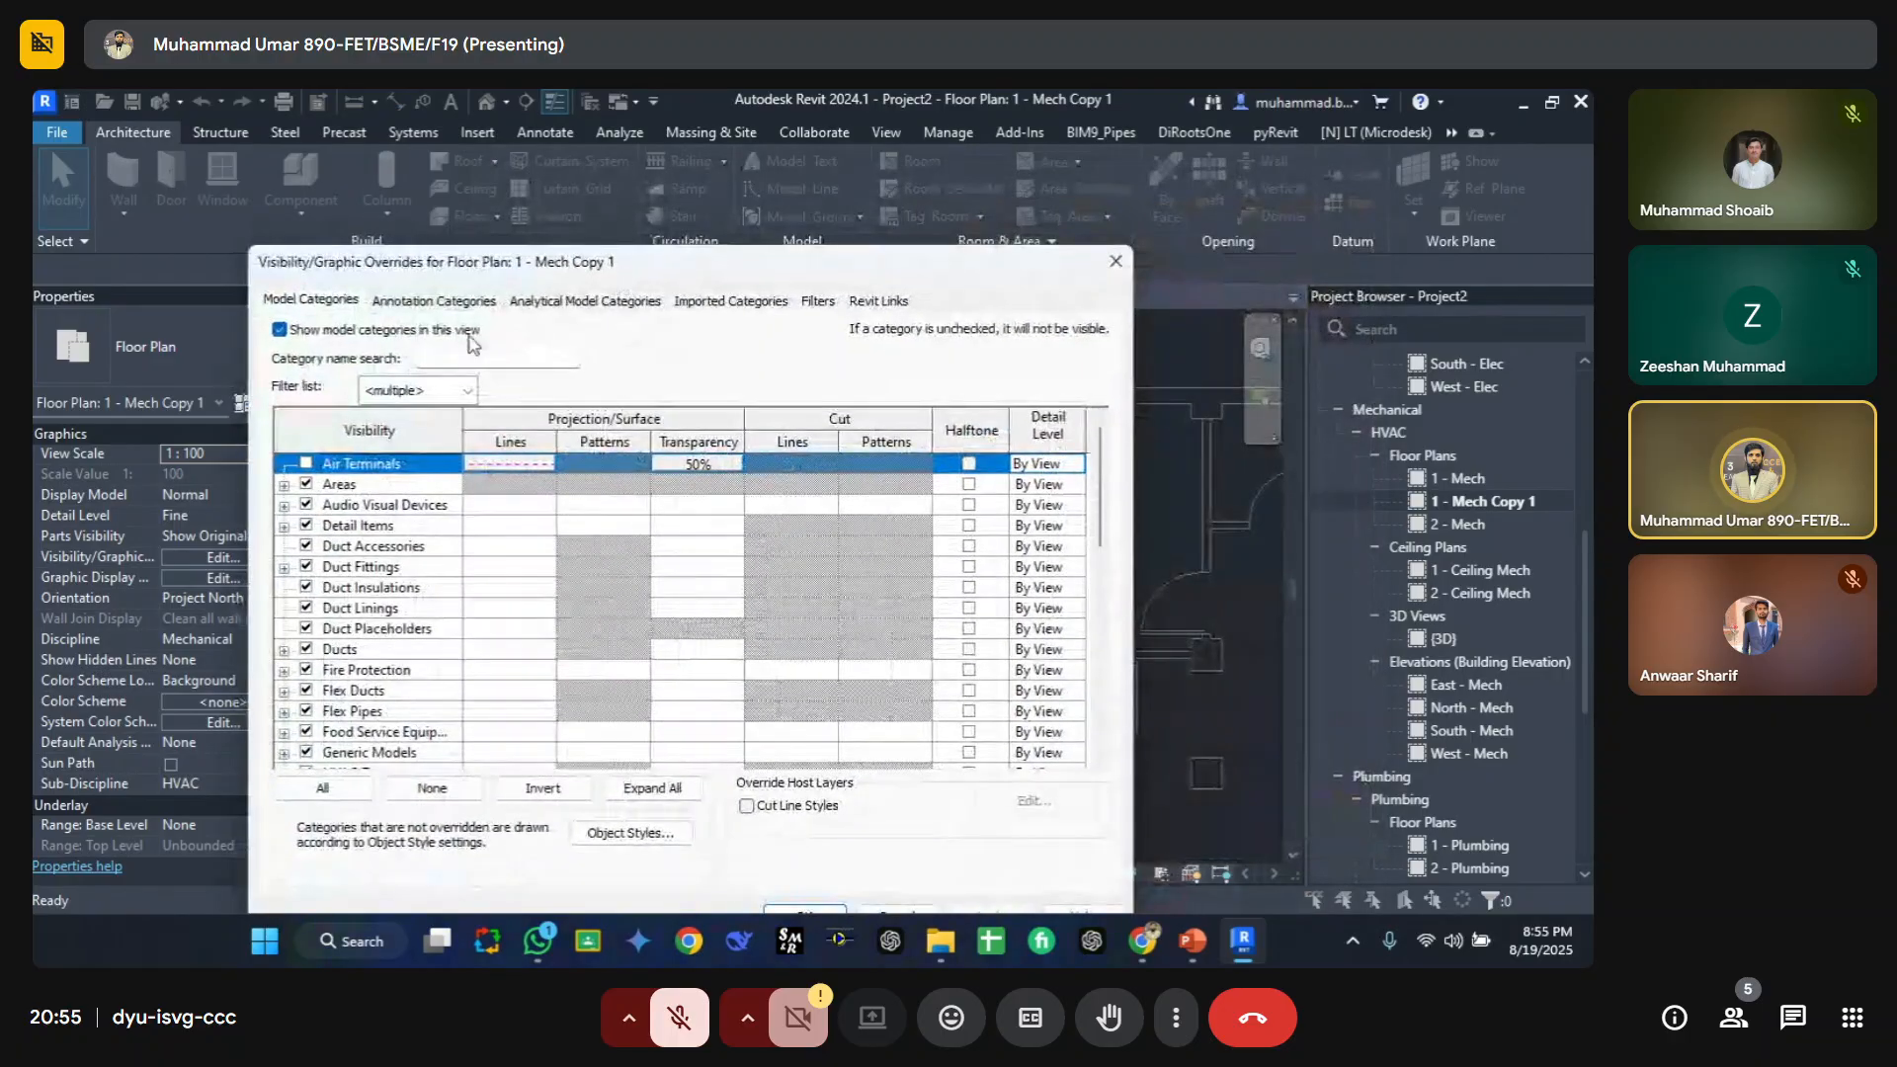
pyautogui.moveTo(608, 263); pyautogui.dragTo(903, 224)
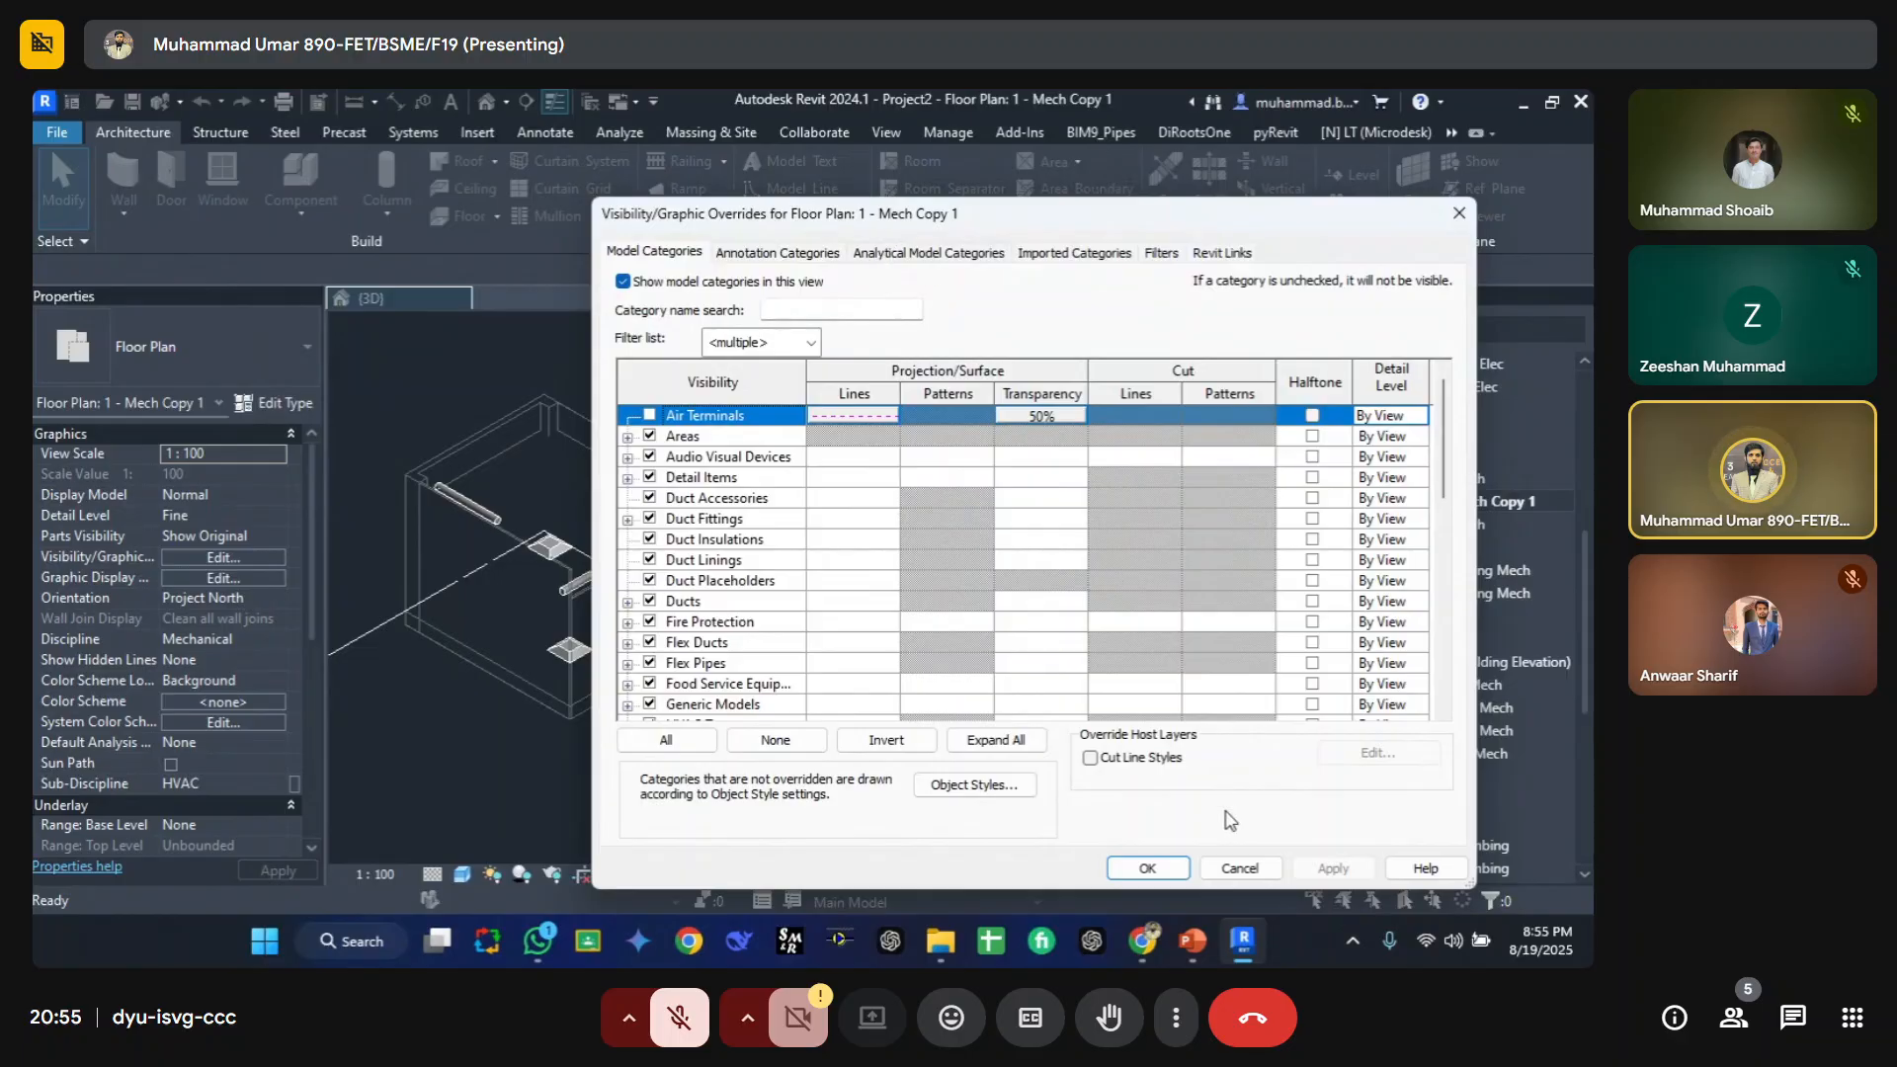
pyautogui.click(1168, 874)
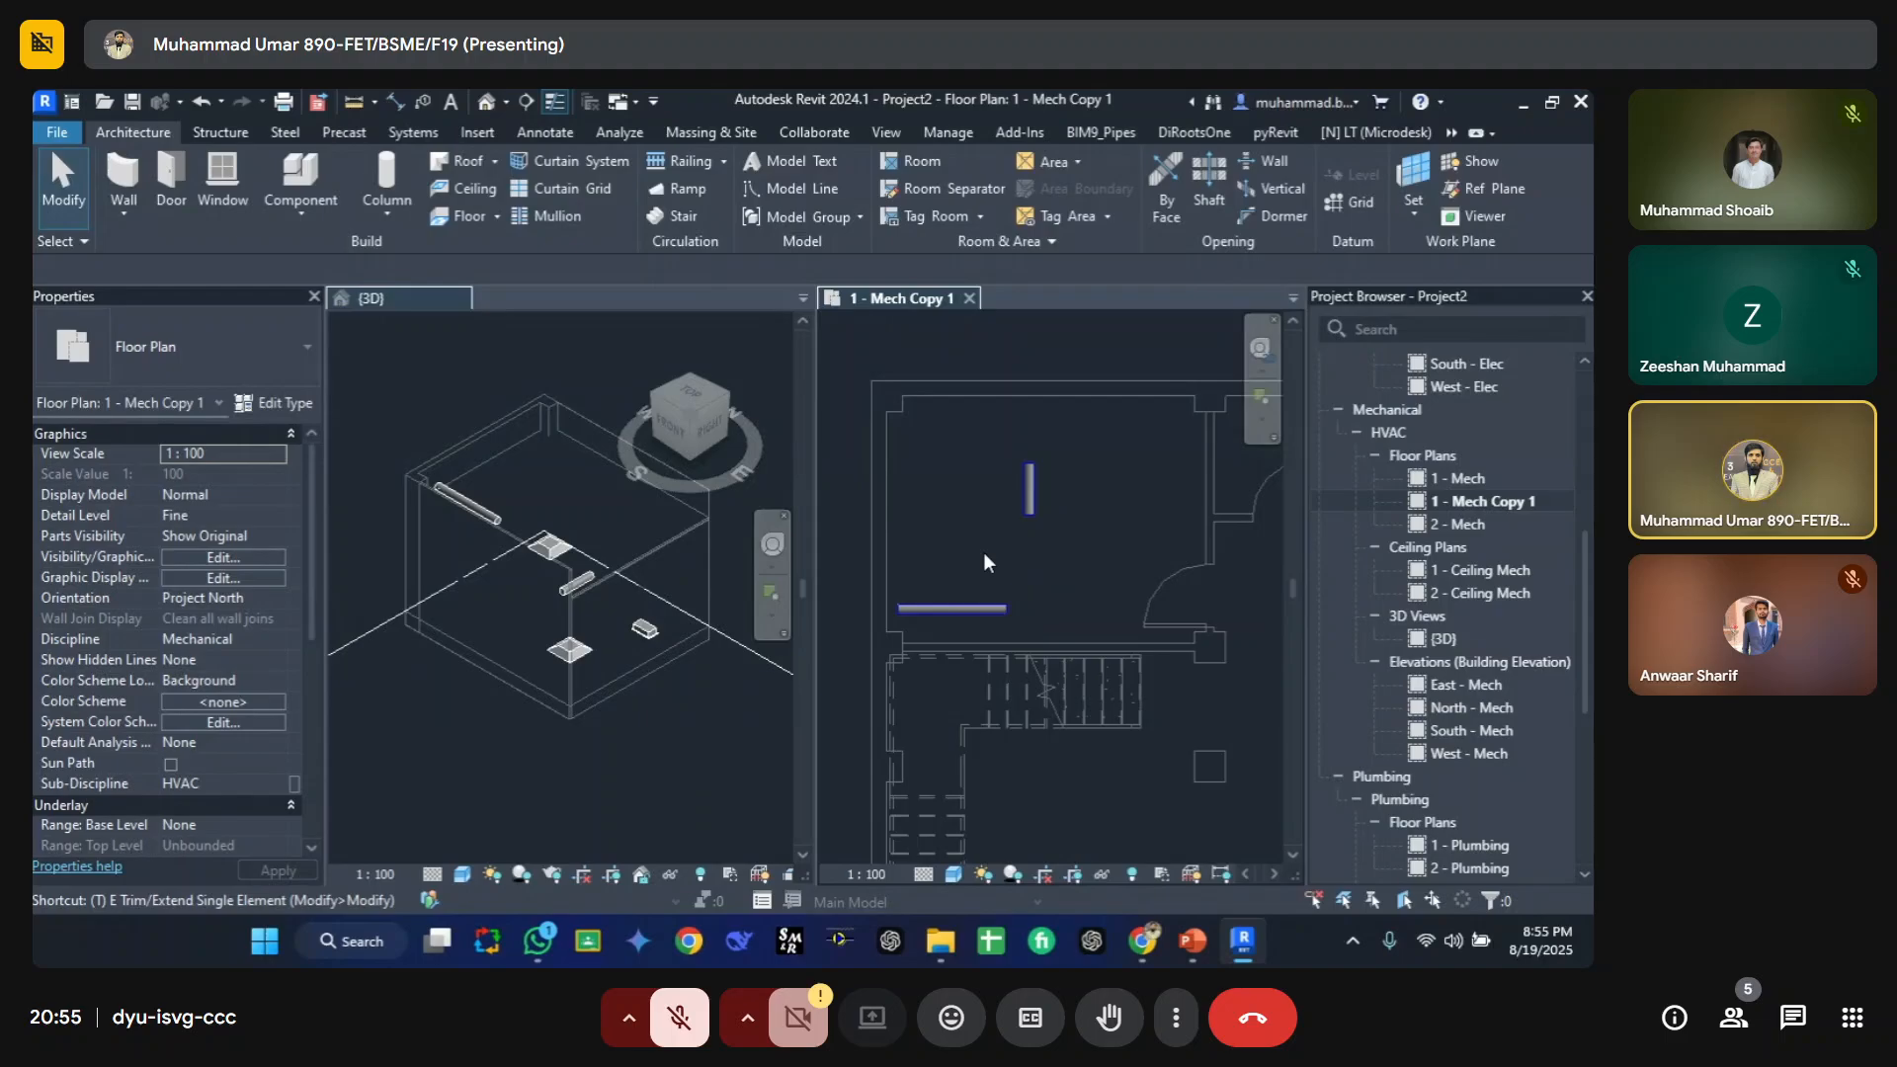
# Step: Maximize 1 - Mech Copy 1, select all model categories in its overrides, and clear their projection line overrides
pyautogui.press('t')
pyautogui.press('w')
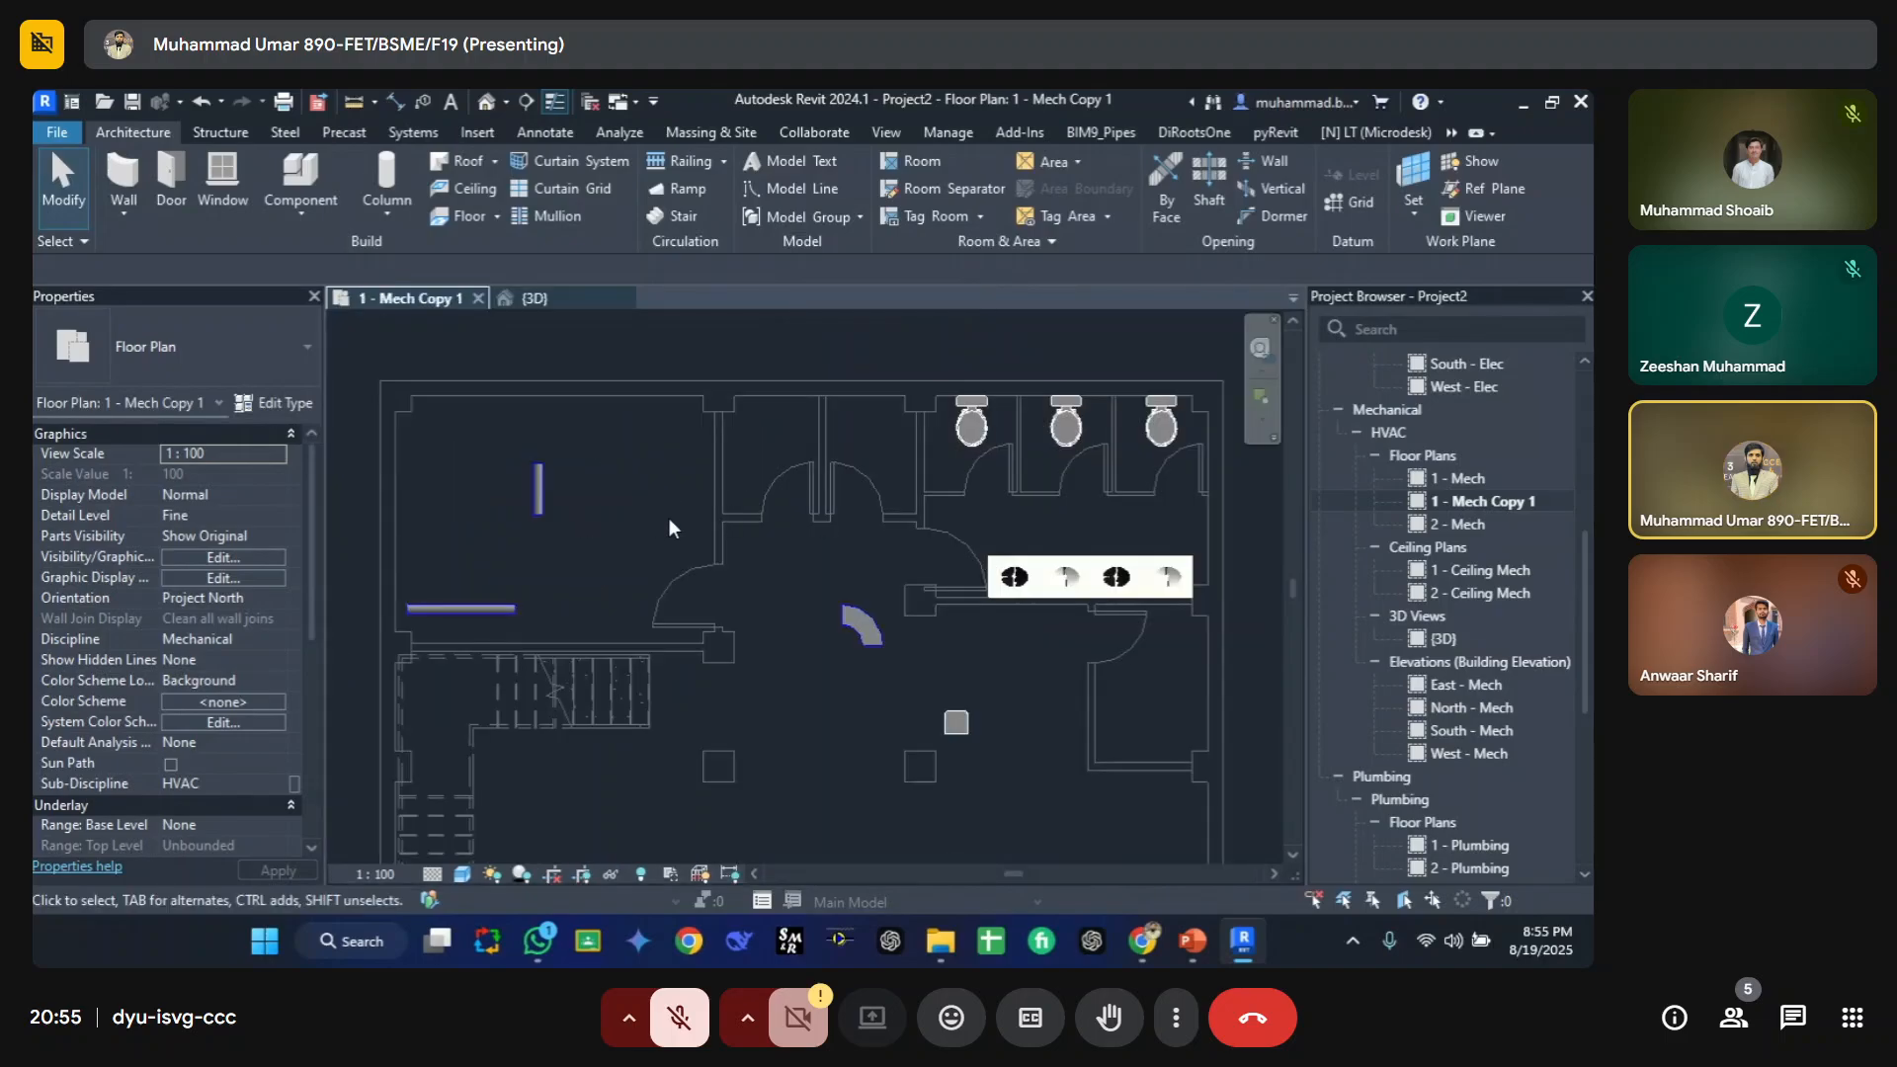
pyautogui.press('v')
pyautogui.press('g')
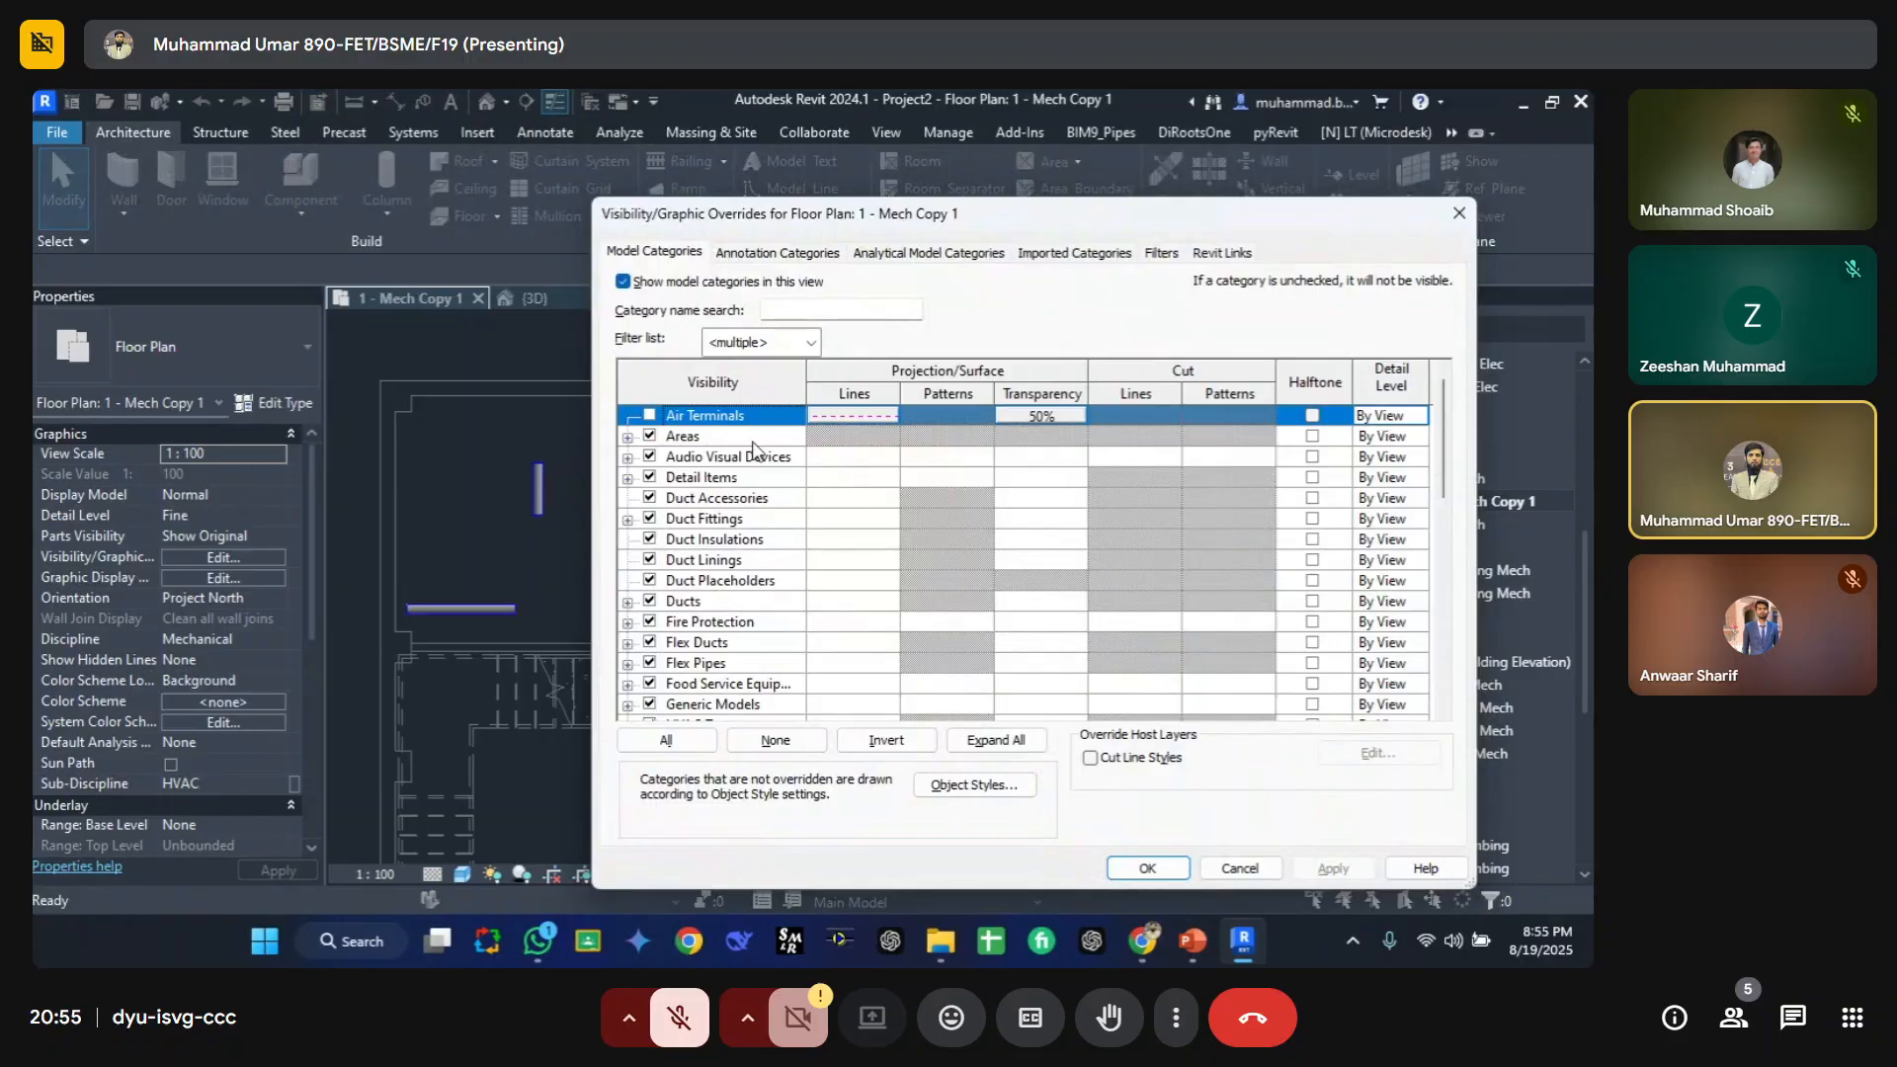
pyautogui.click(667, 742)
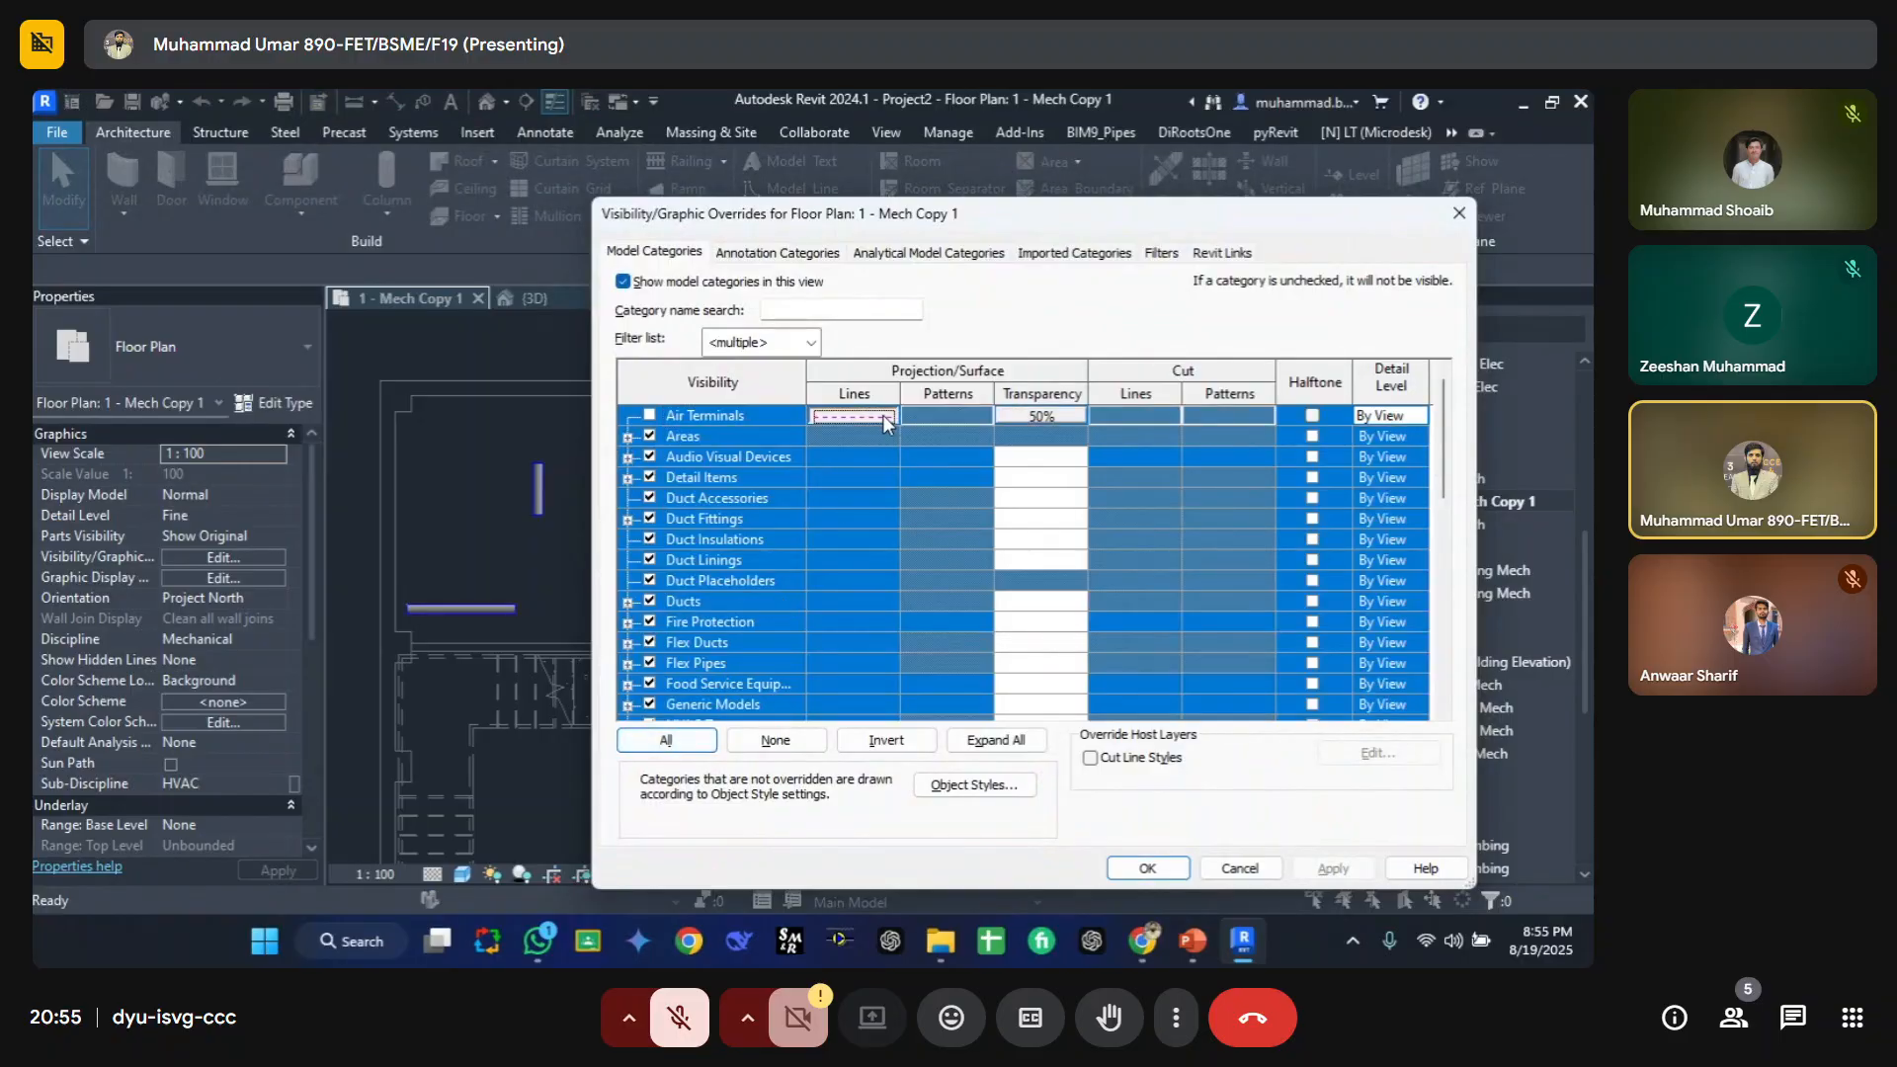
pyautogui.click(885, 417)
pyautogui.click(314, 653)
pyautogui.click(495, 657)
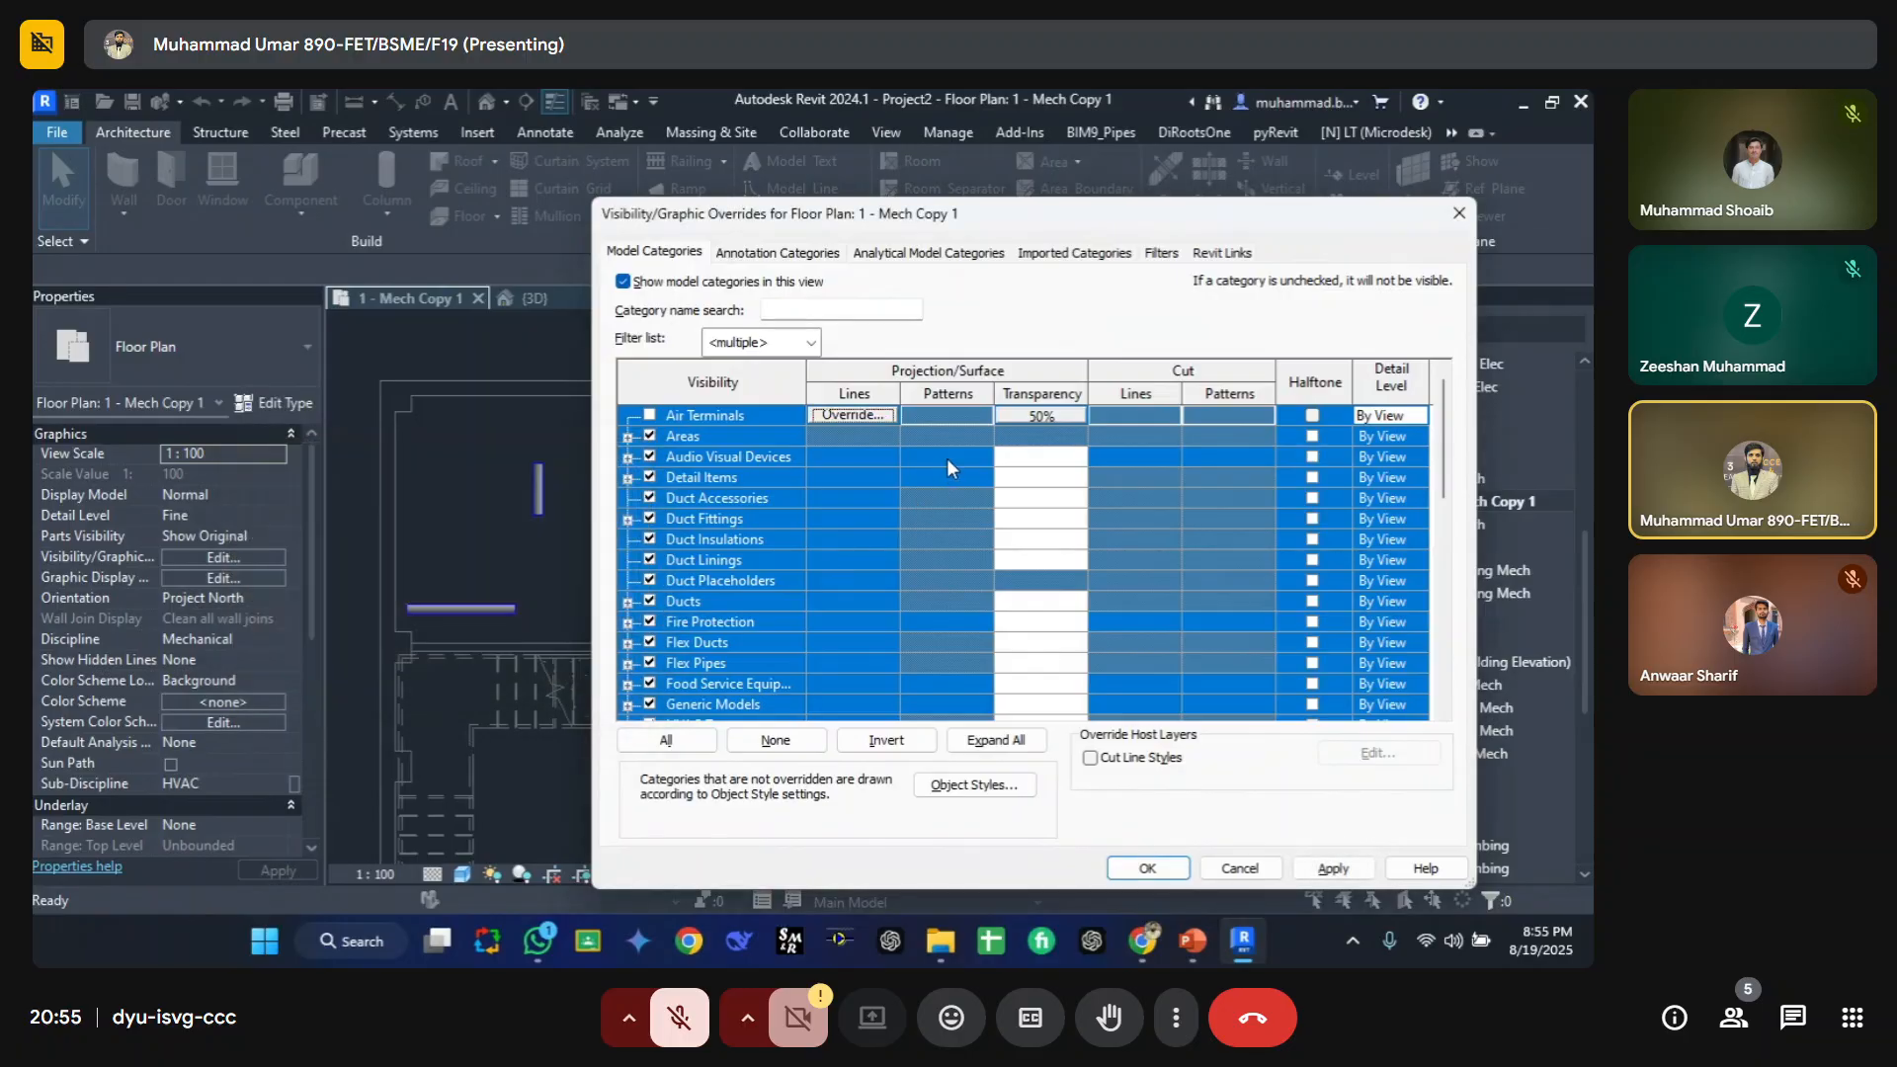
# Step: Reset the Air Terminals transparency override, confirm the overrides dialog, and dismiss the save reminder
pyautogui.click(1073, 415)
pyautogui.click(1040, 415)
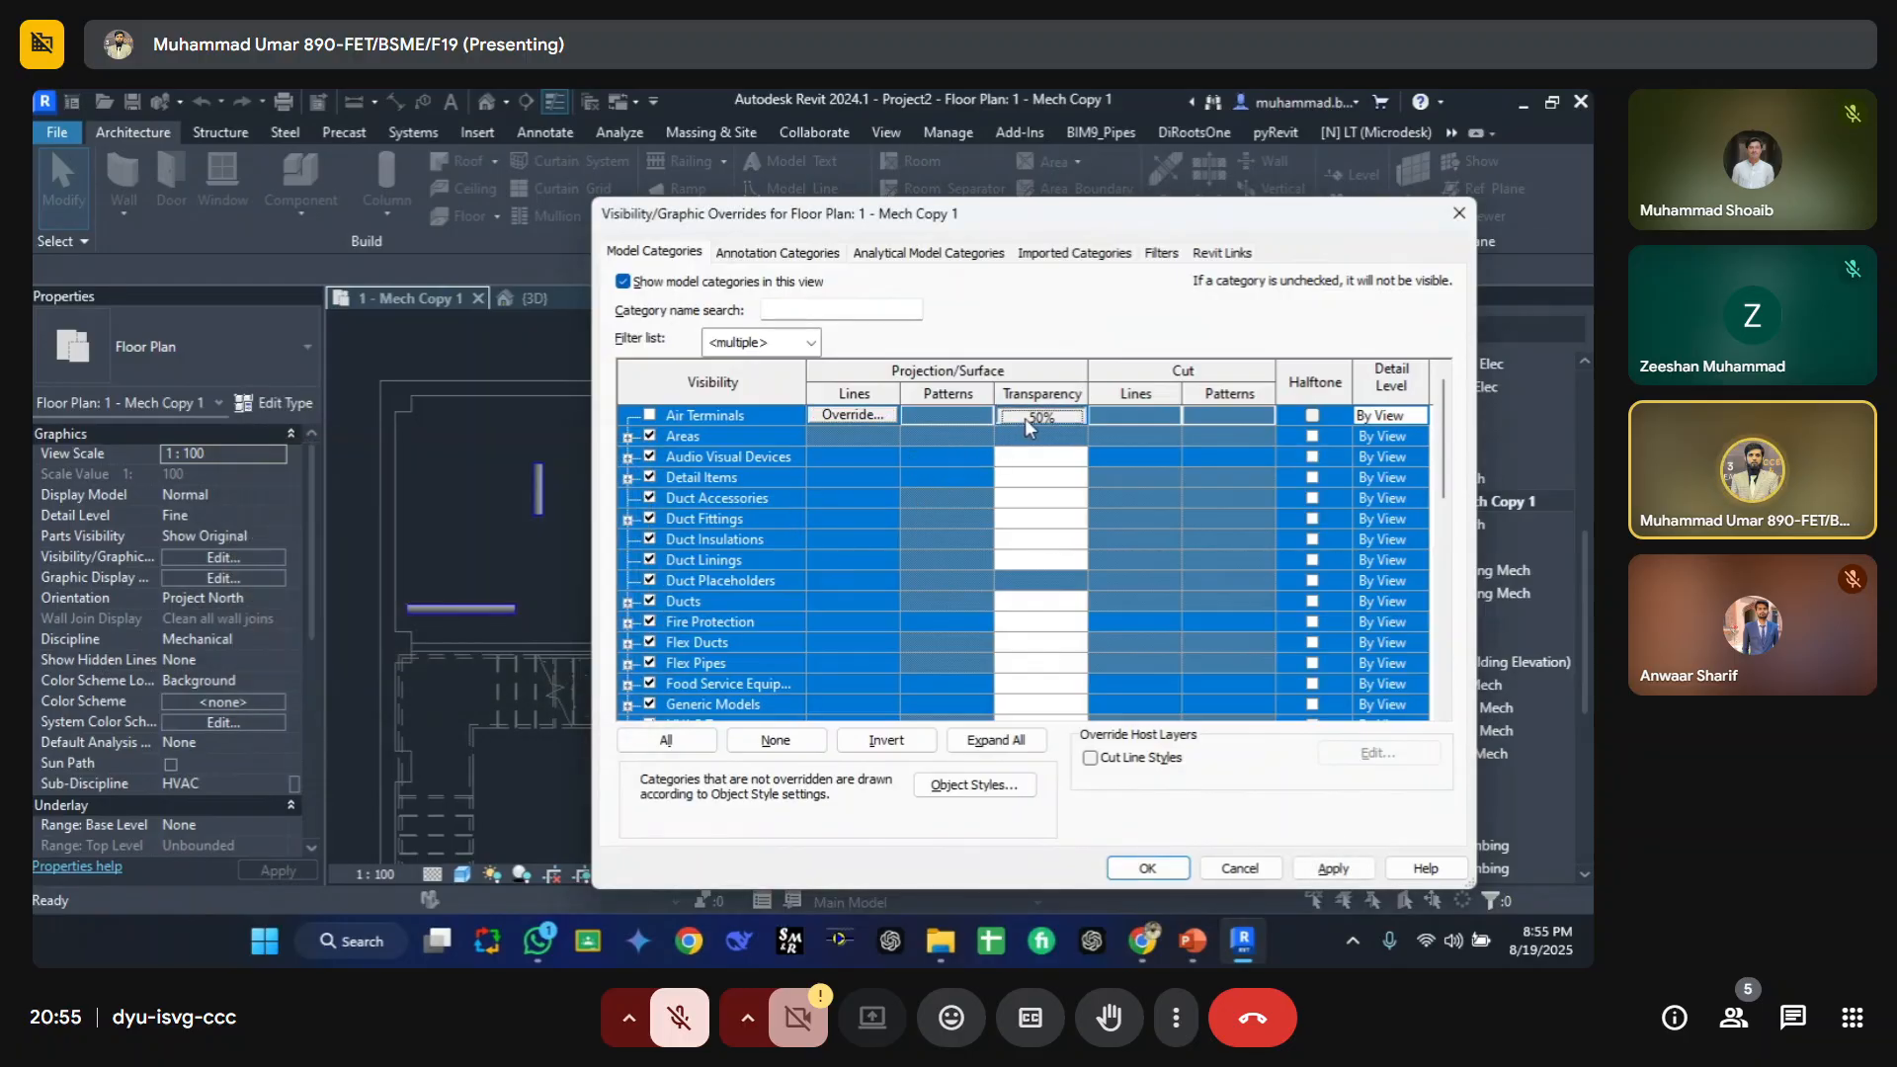
pyautogui.click(1002, 530)
pyautogui.click(1133, 531)
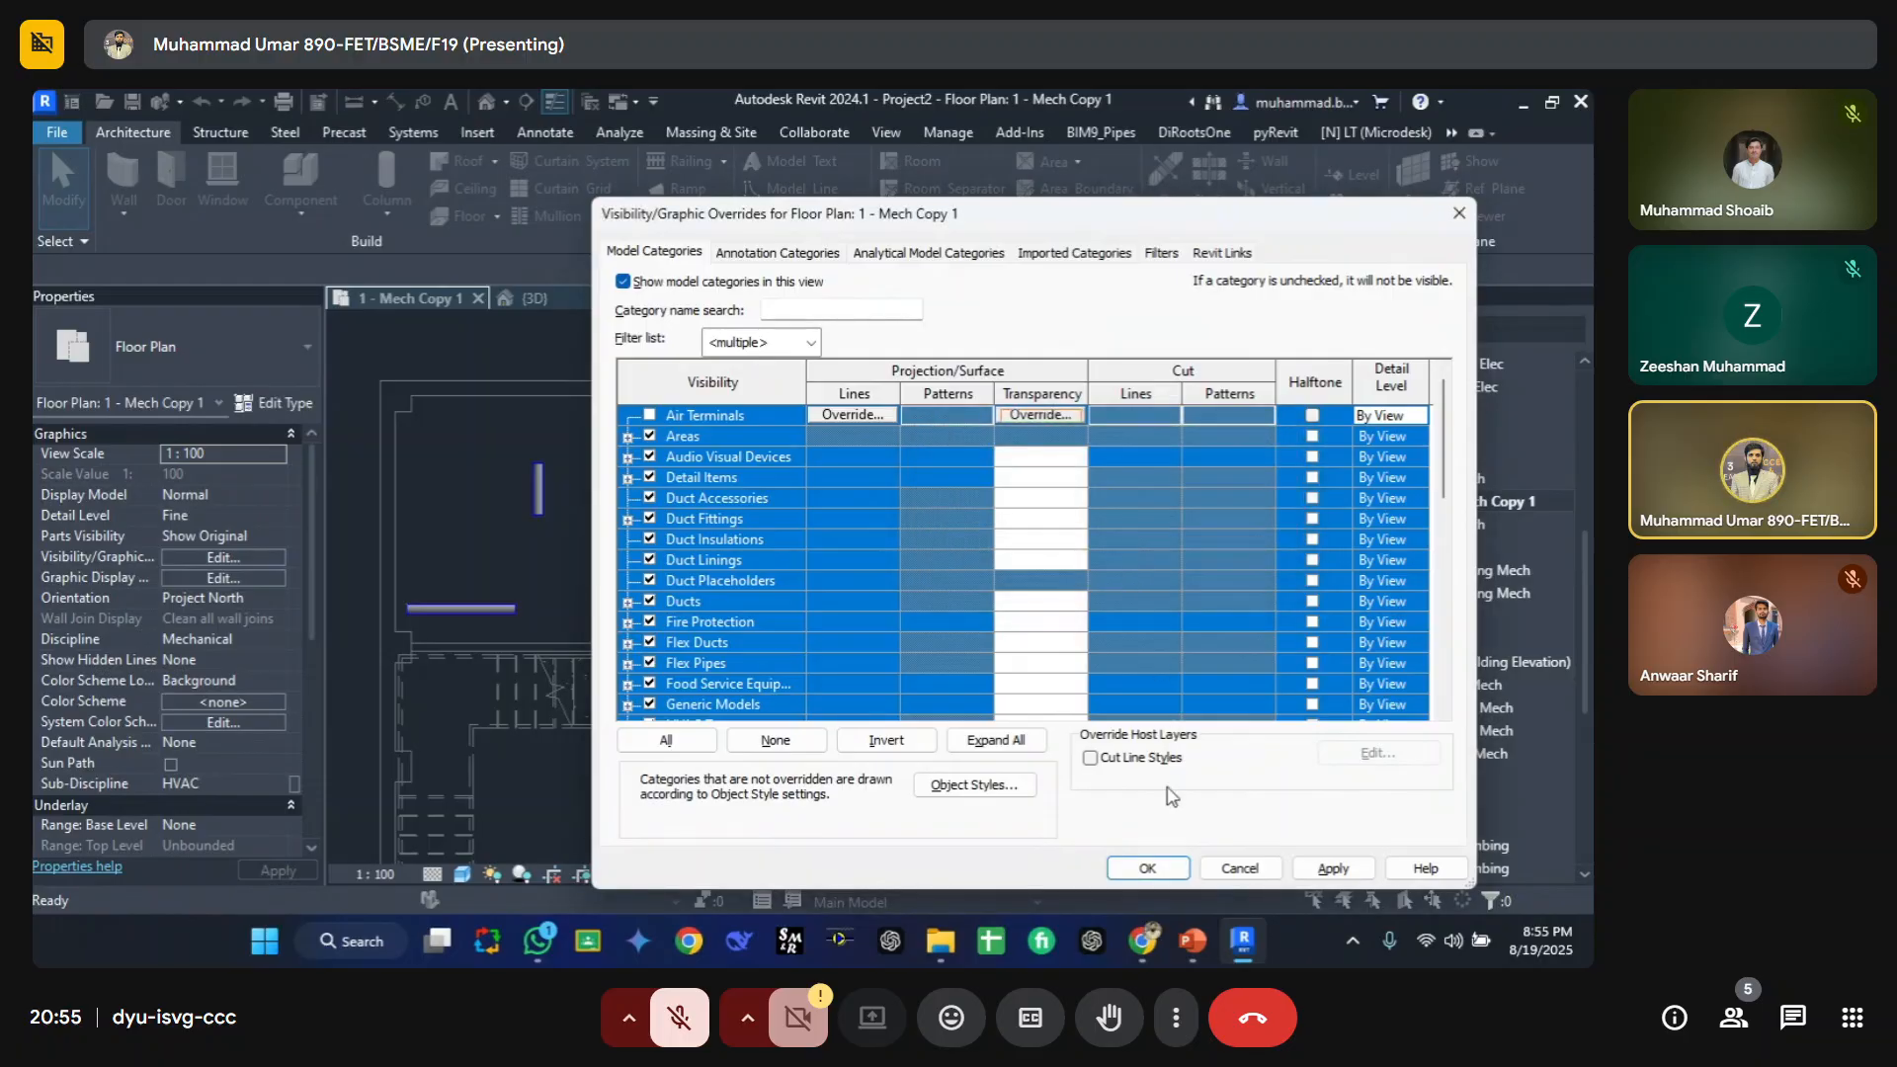
pyautogui.click(1147, 868)
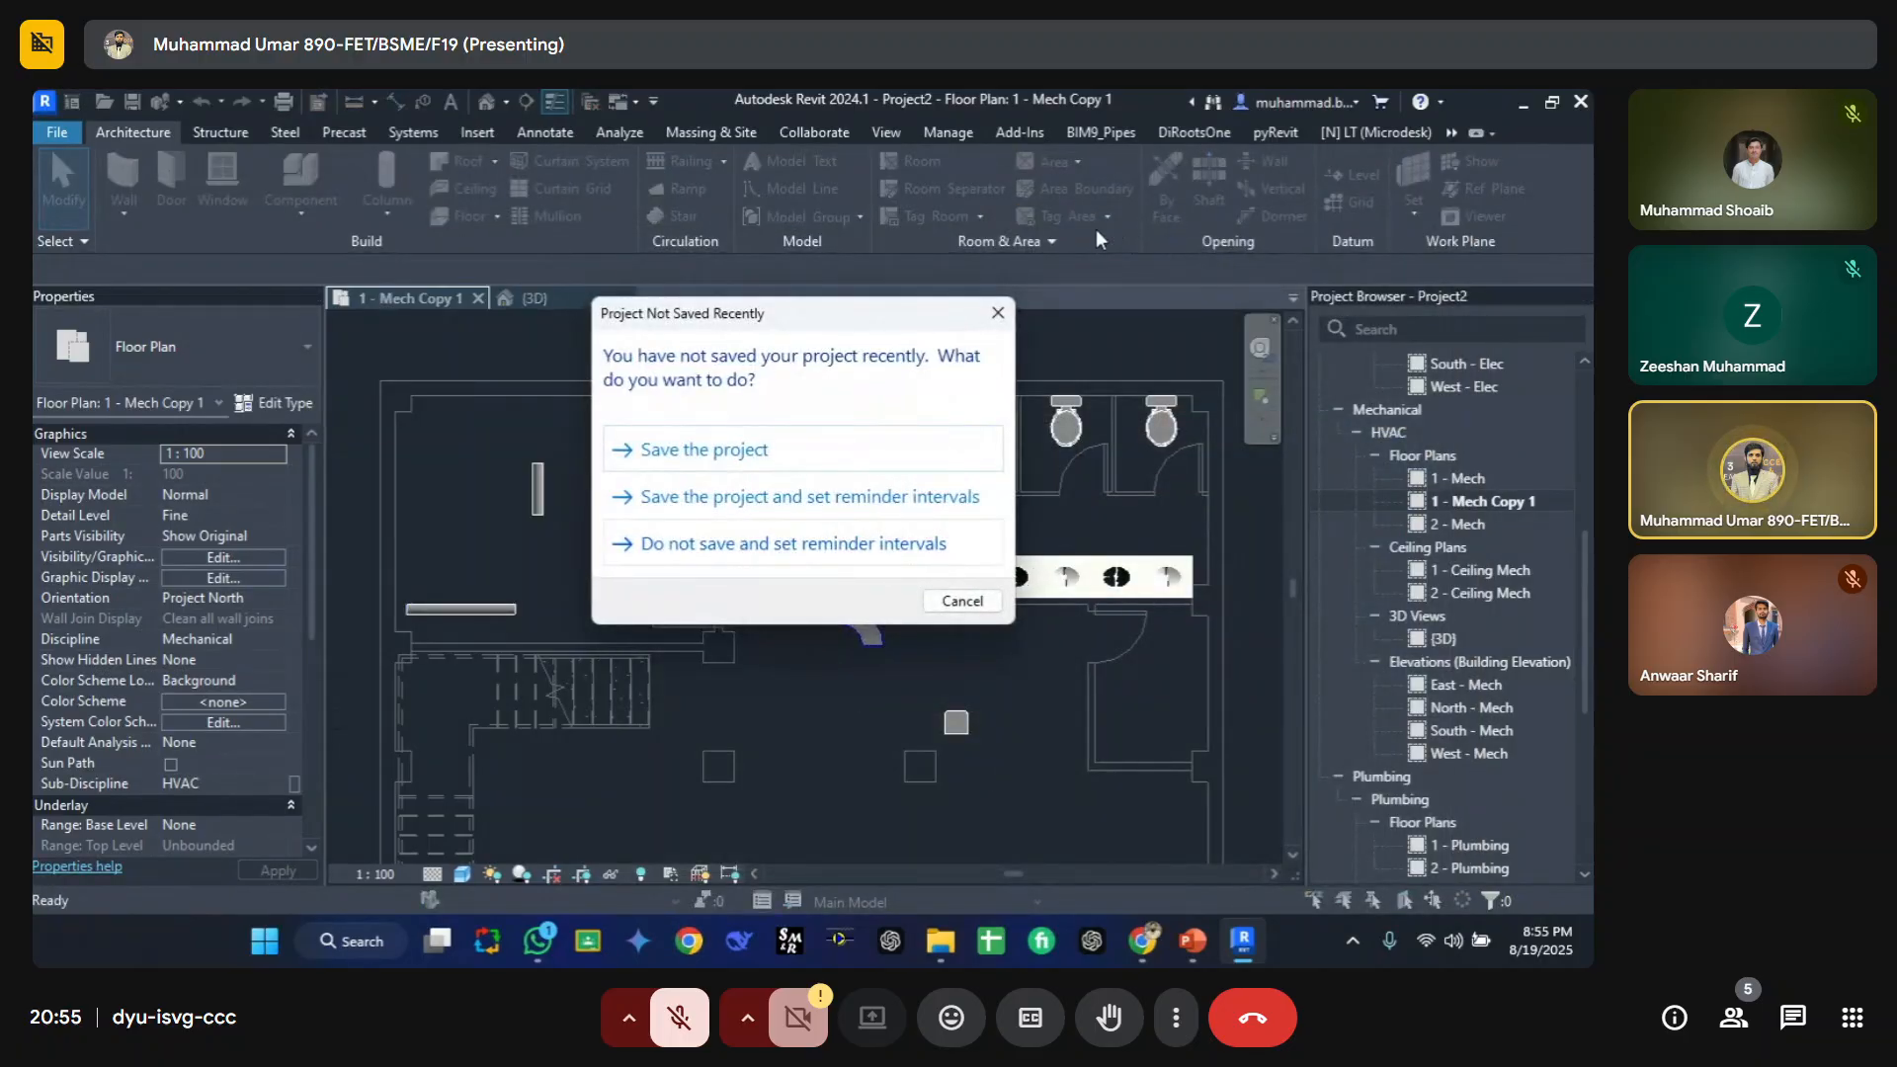
pyautogui.click(997, 311)
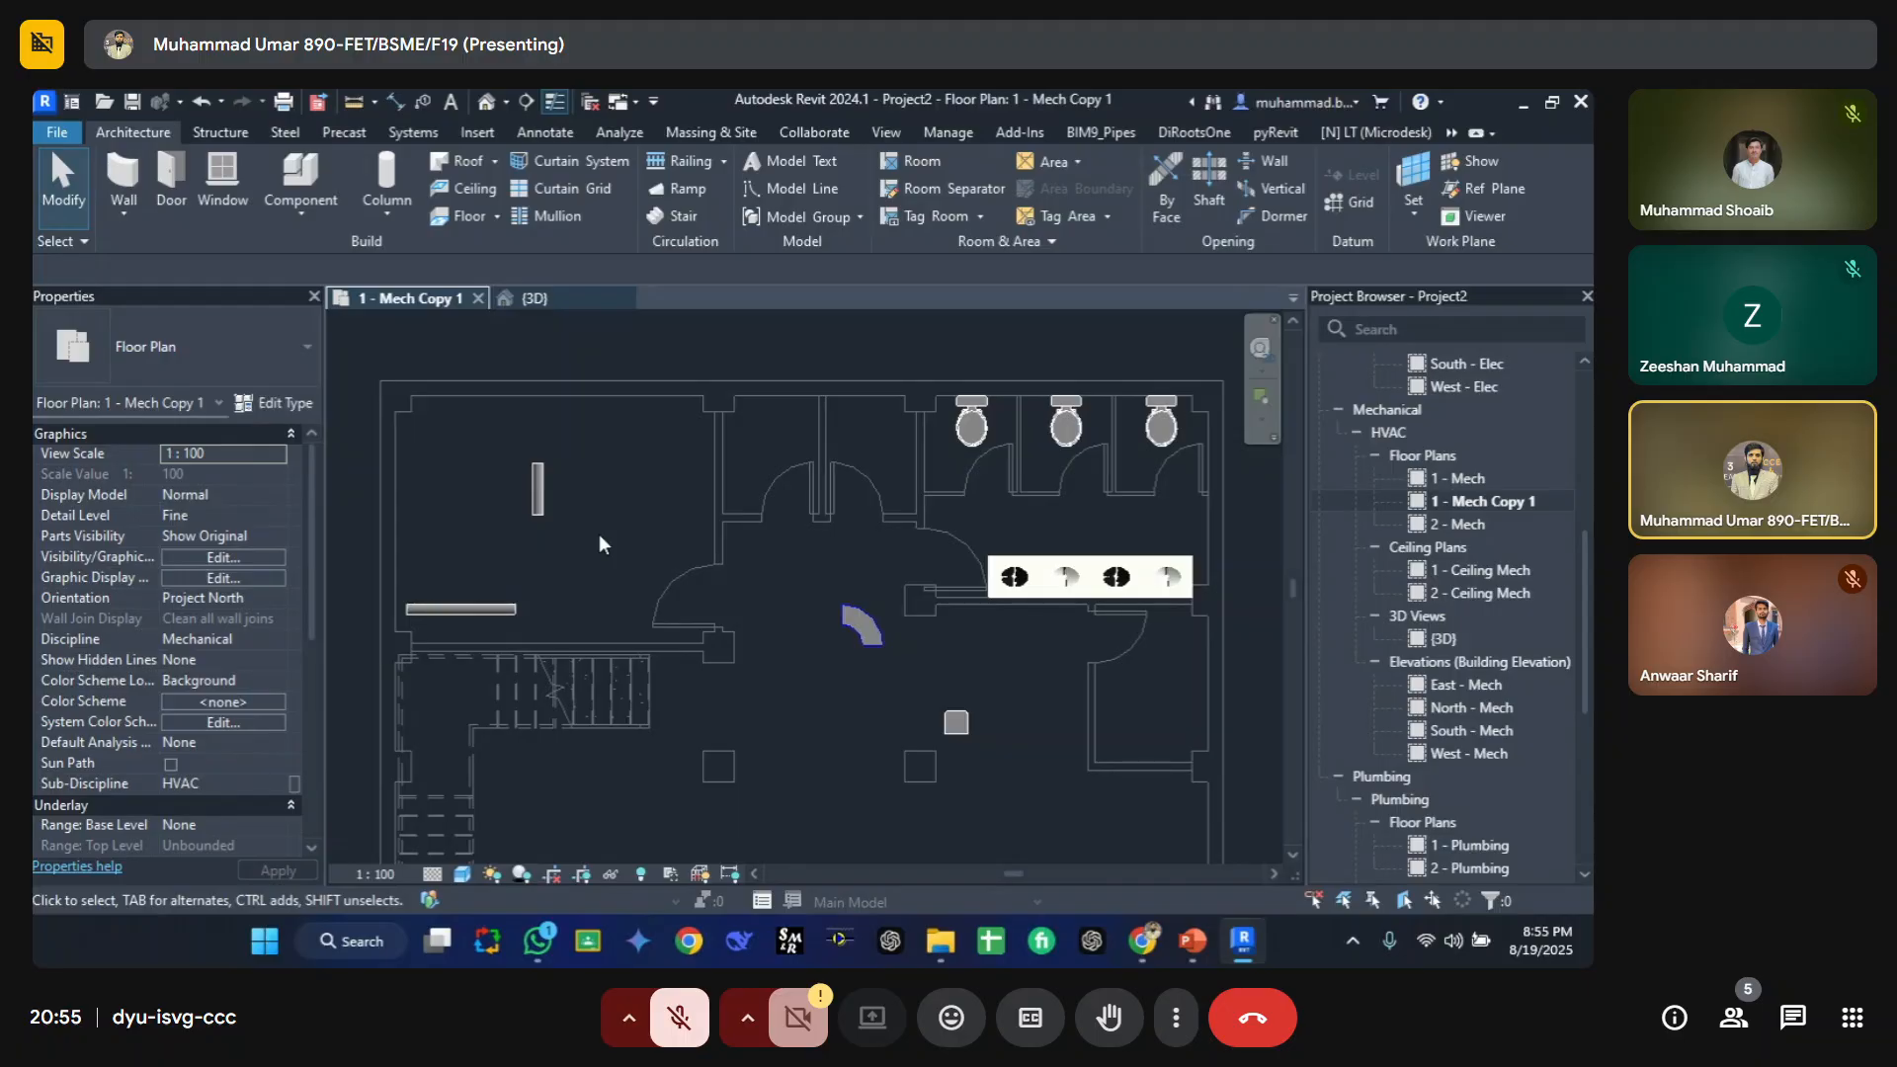
# Step: Turn the Air Terminals category back on in the view's visibility/graphic overrides
pyautogui.press('v')
pyautogui.press('g')
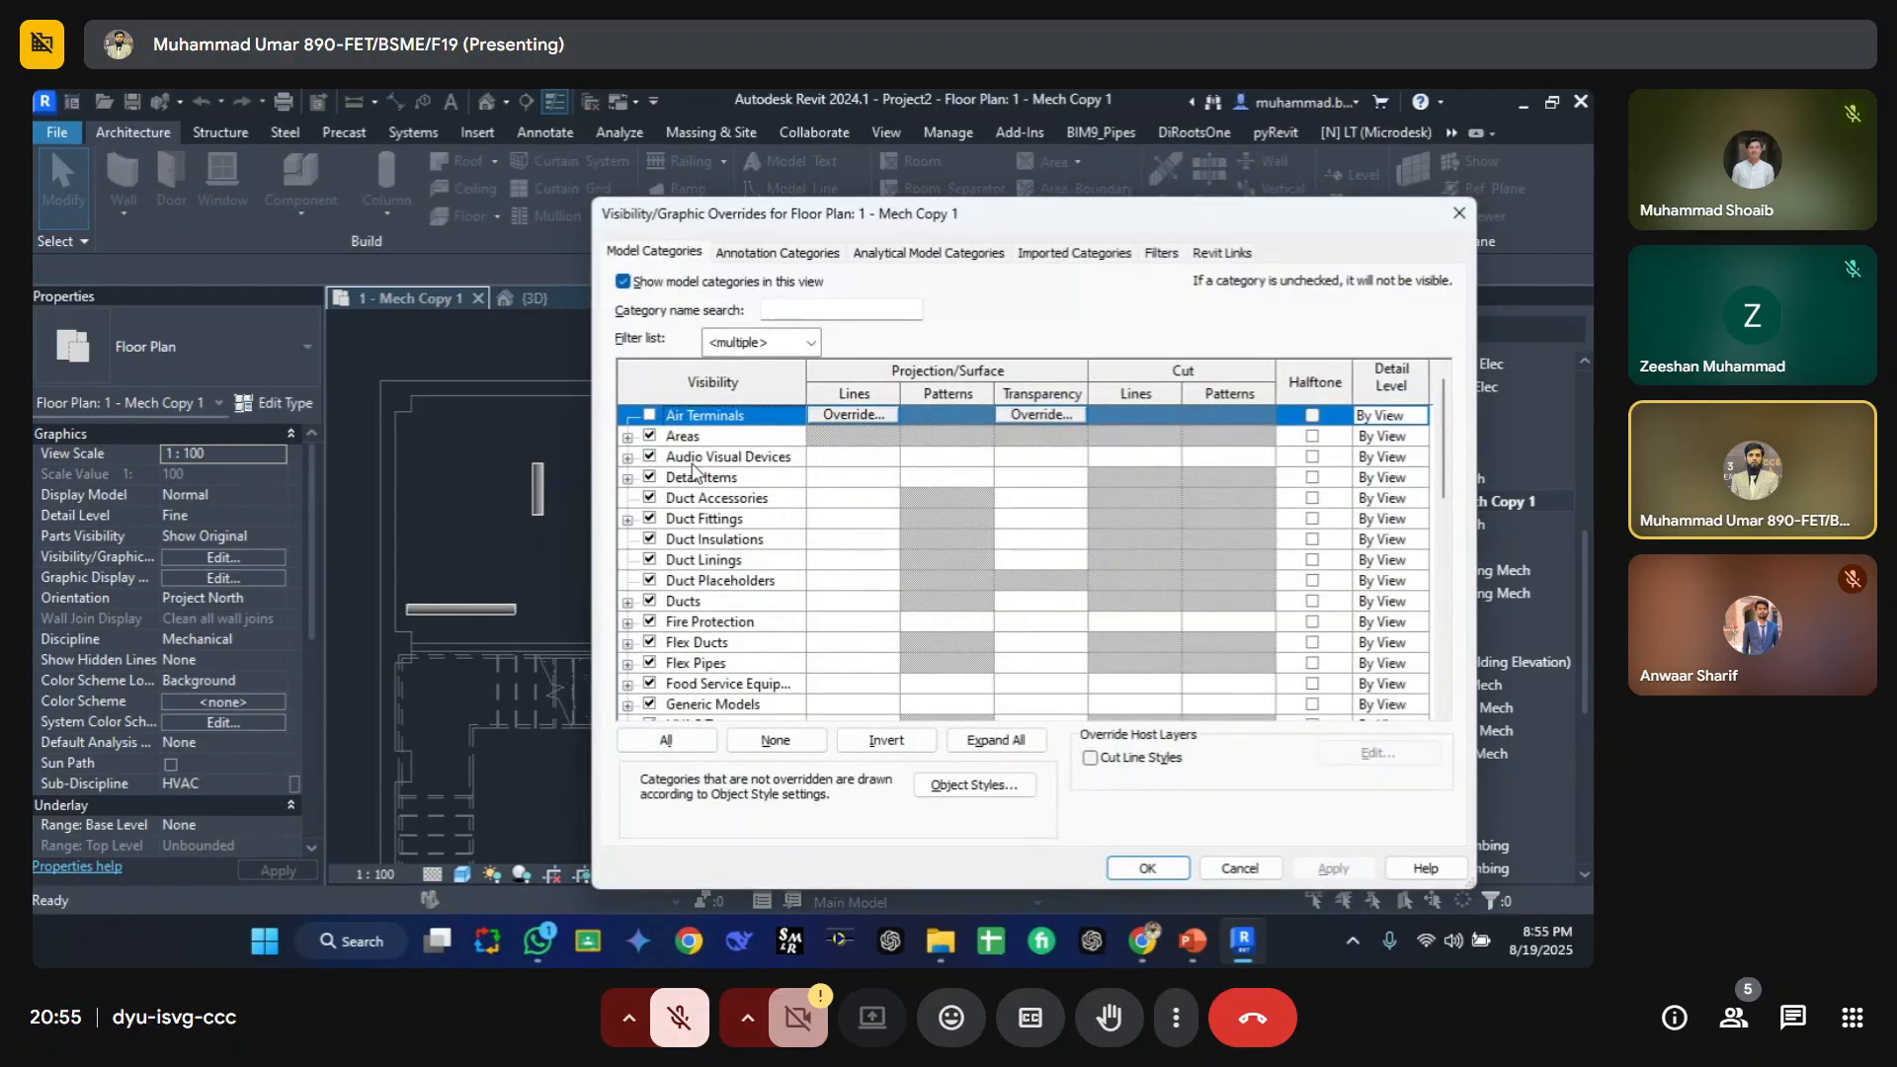
pyautogui.click(650, 416)
pyautogui.click(1147, 868)
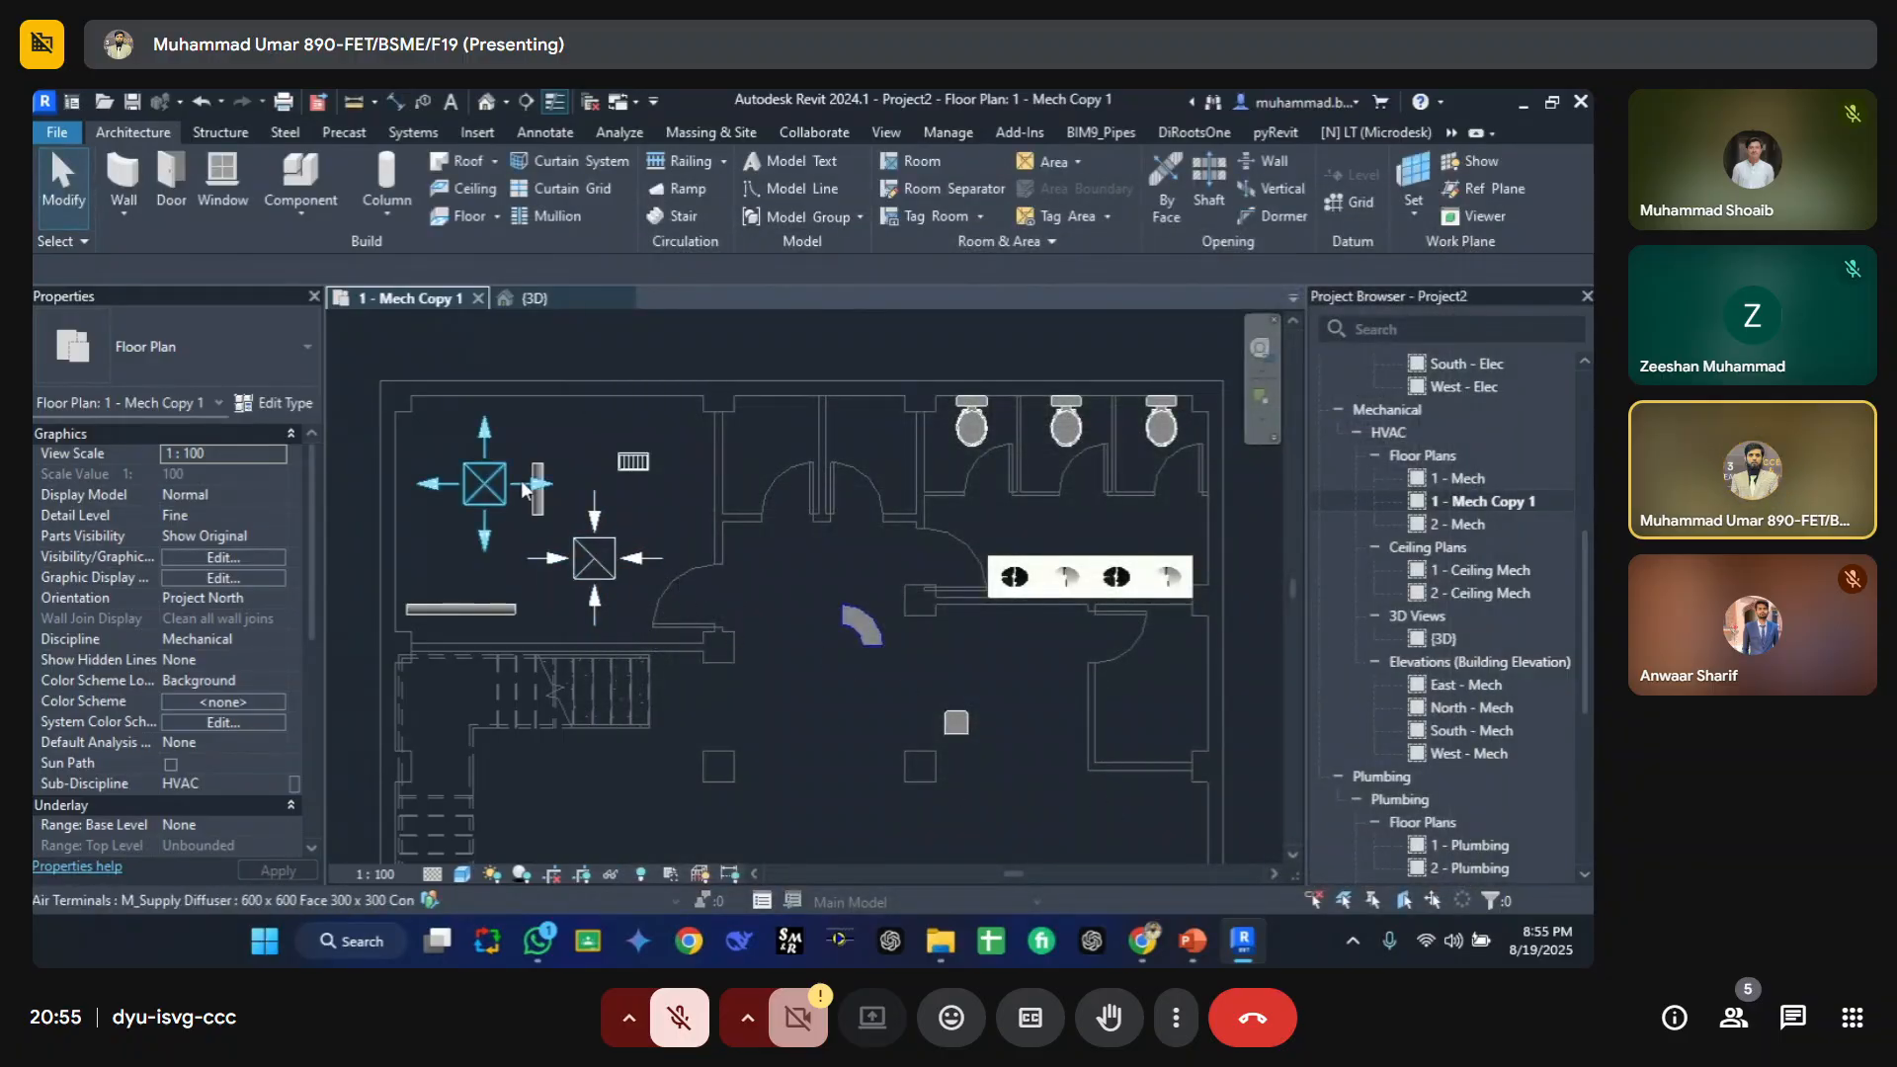
# Step: Switch to the Visibility and Graphics Override lecture slide in PowerPoint and return to Revit
pyautogui.scroll(-3, 702, 573)
pyautogui.moveTo(724, 667); pyautogui.dragTo(668, 600, button='middle')
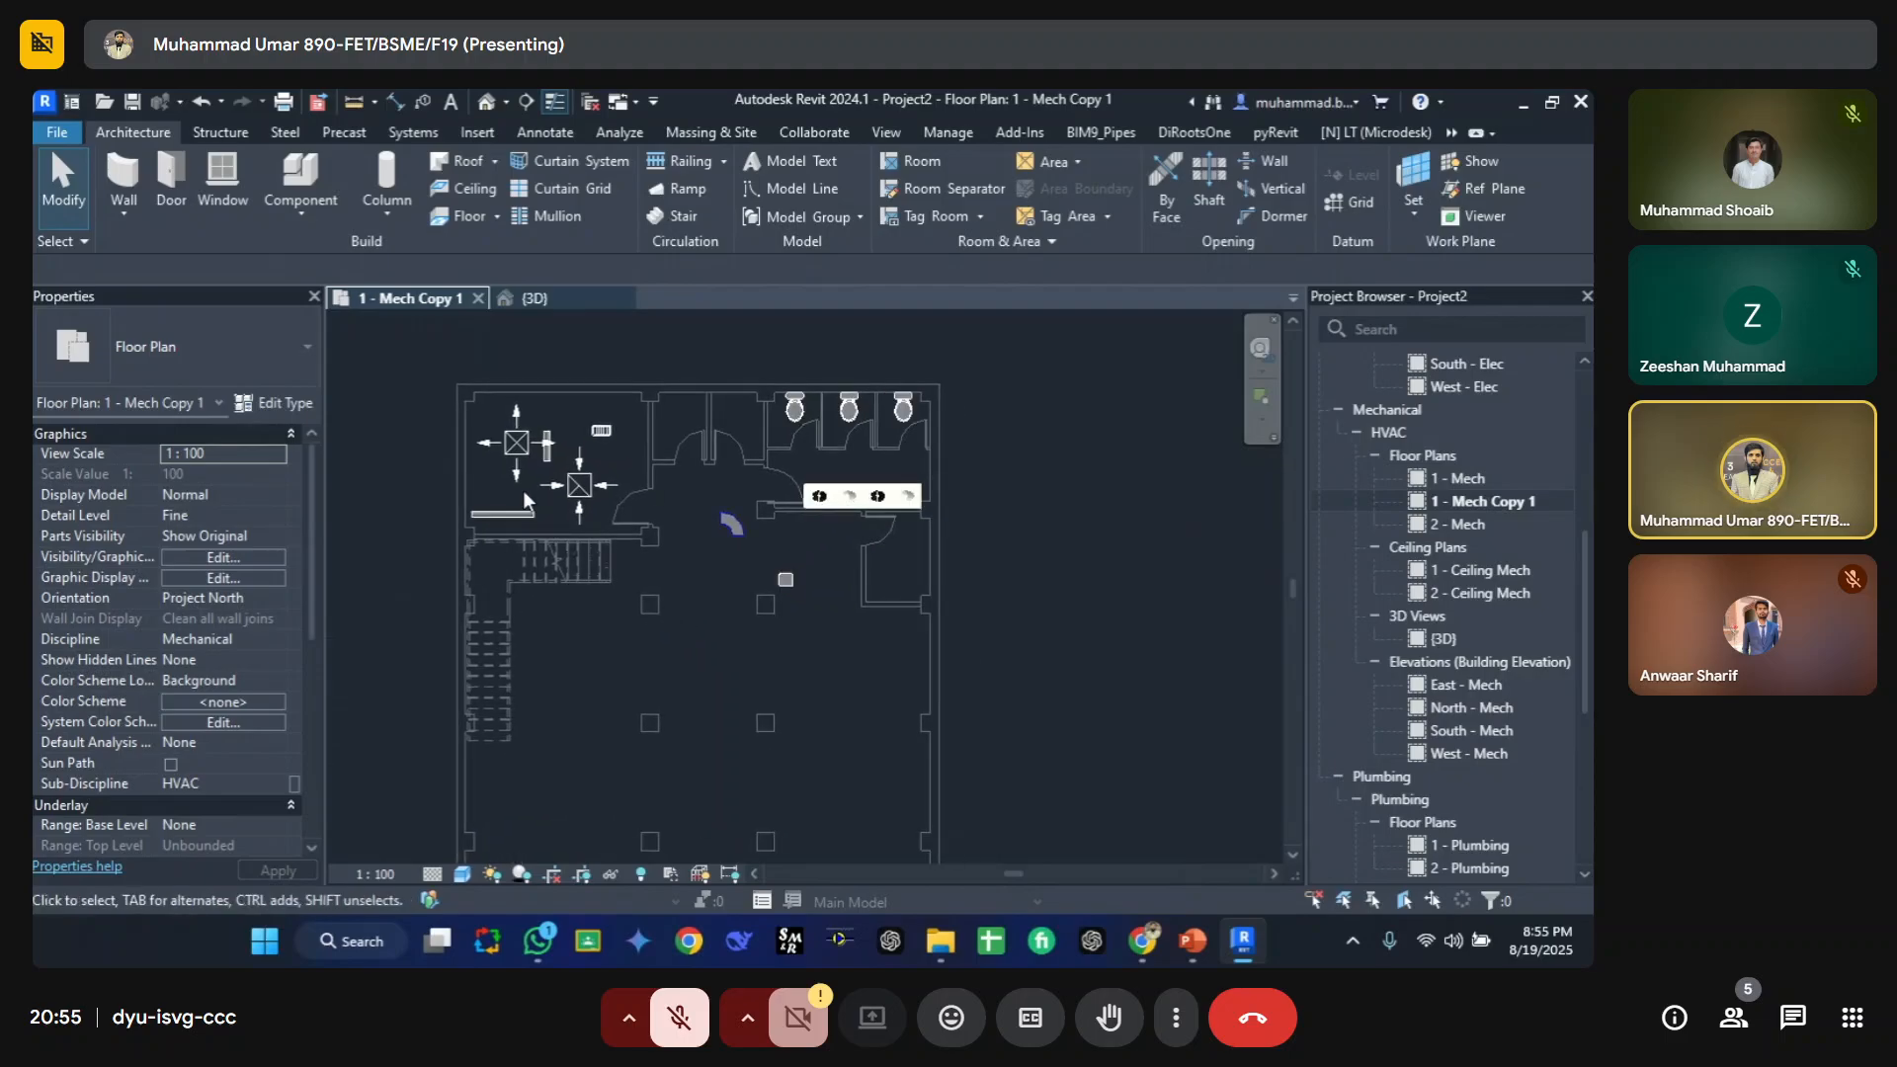
pyautogui.click(1193, 941)
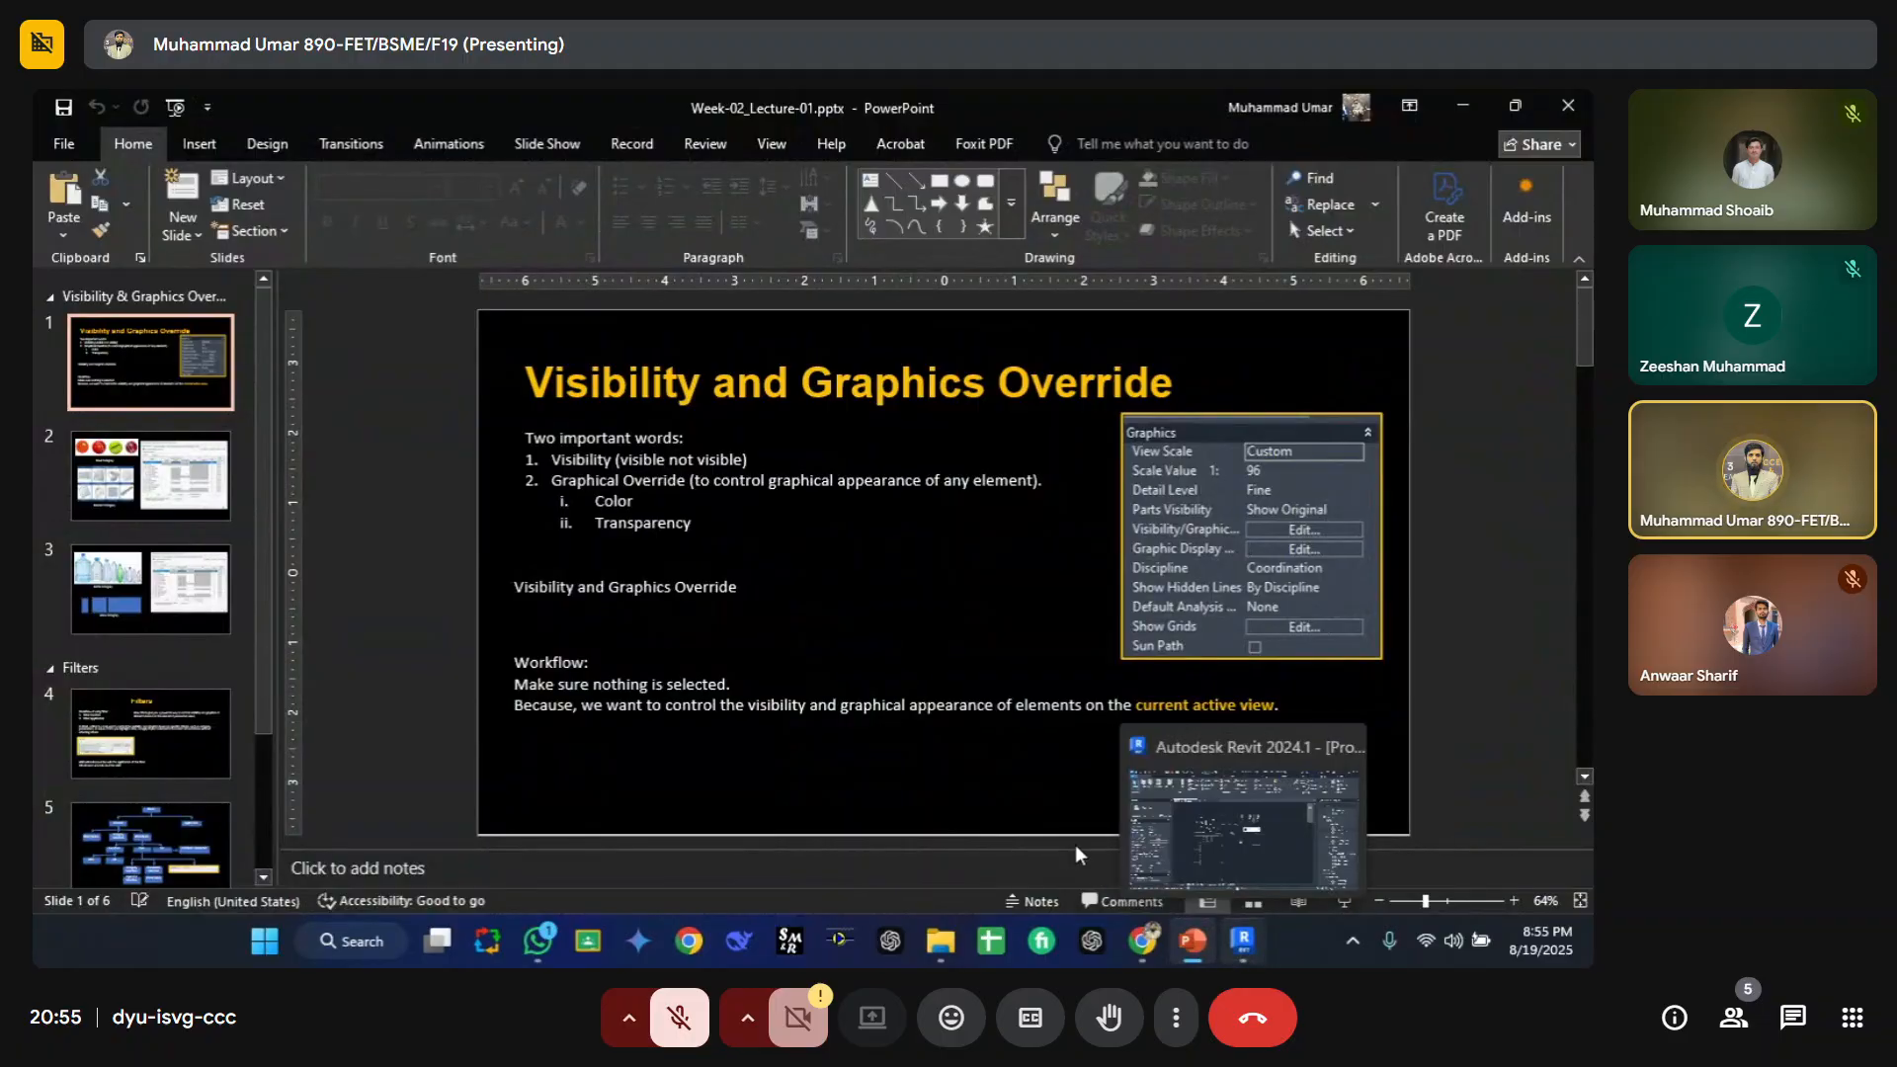
pyautogui.moveTo(1244, 940)
pyautogui.click(1243, 835)
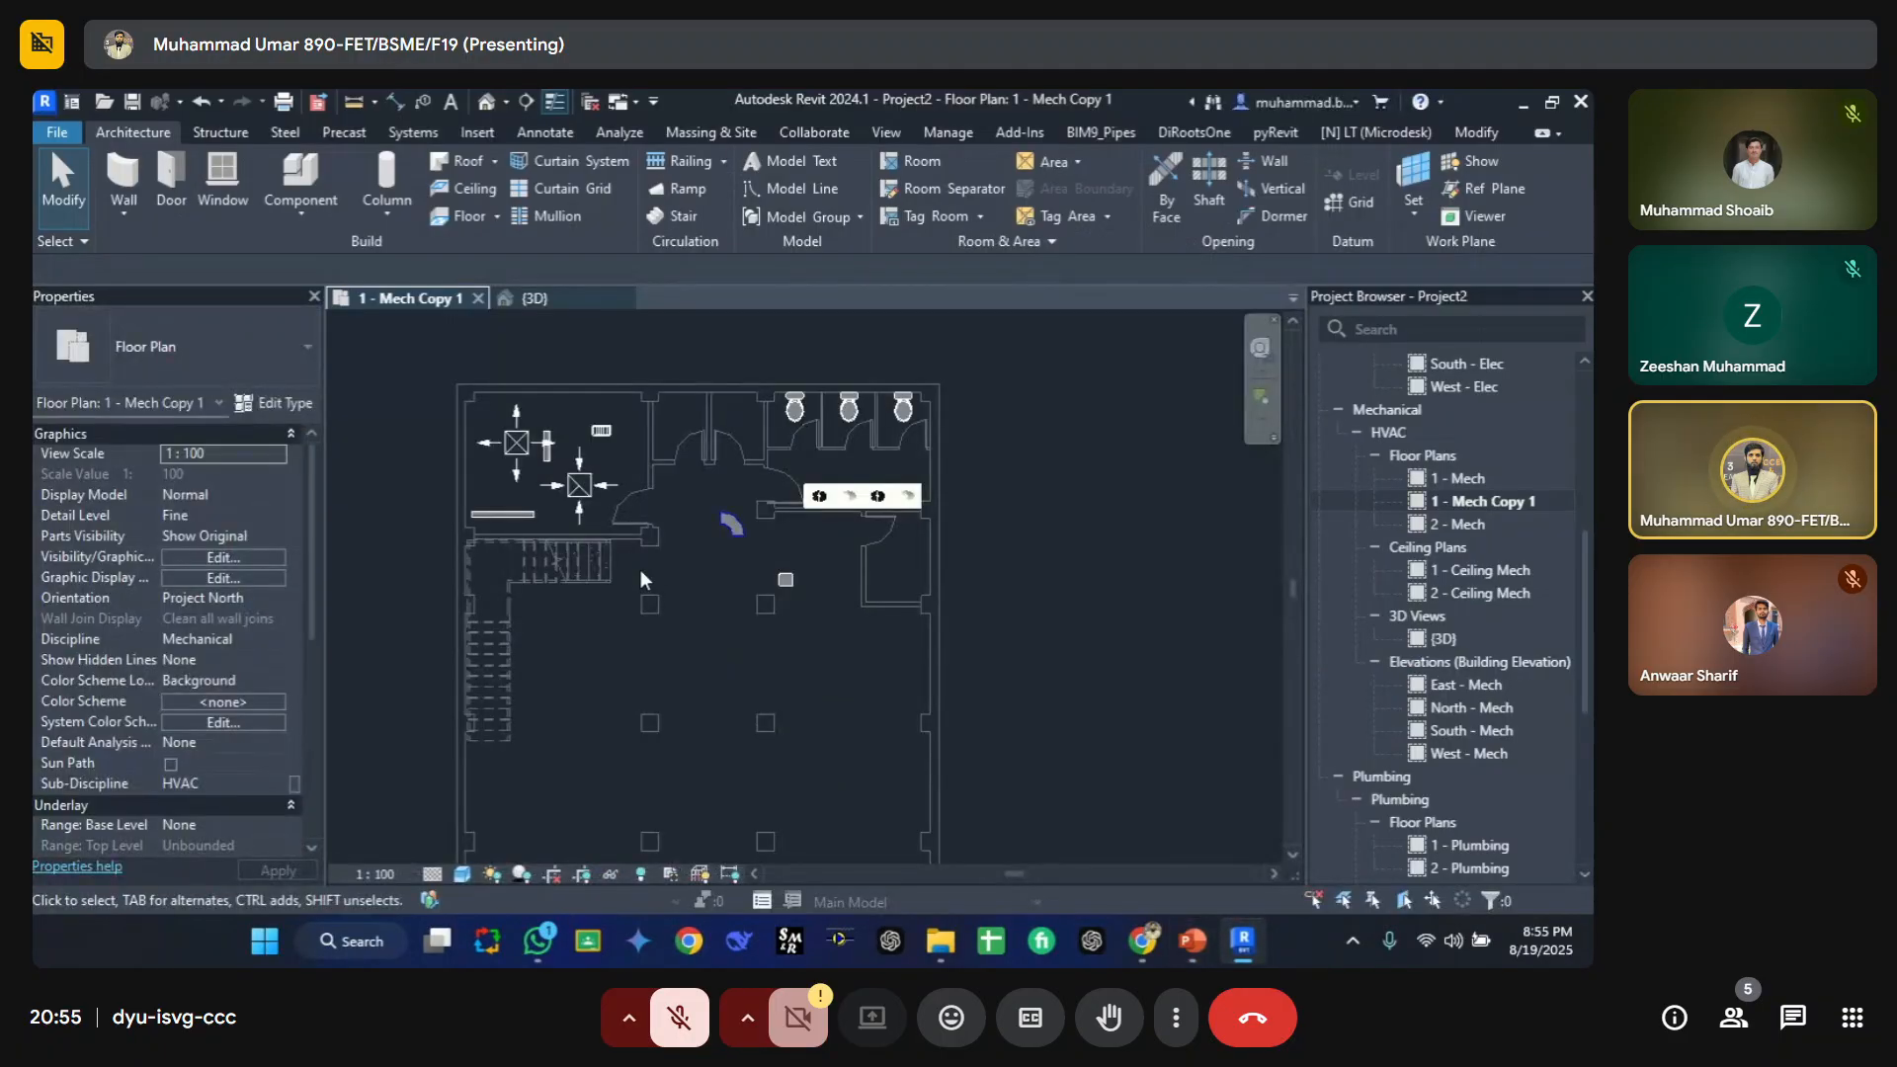
# Step: Review the model categories list in the view's visibility/graphic overrides without changes
pyautogui.press('v')
pyautogui.press('g')
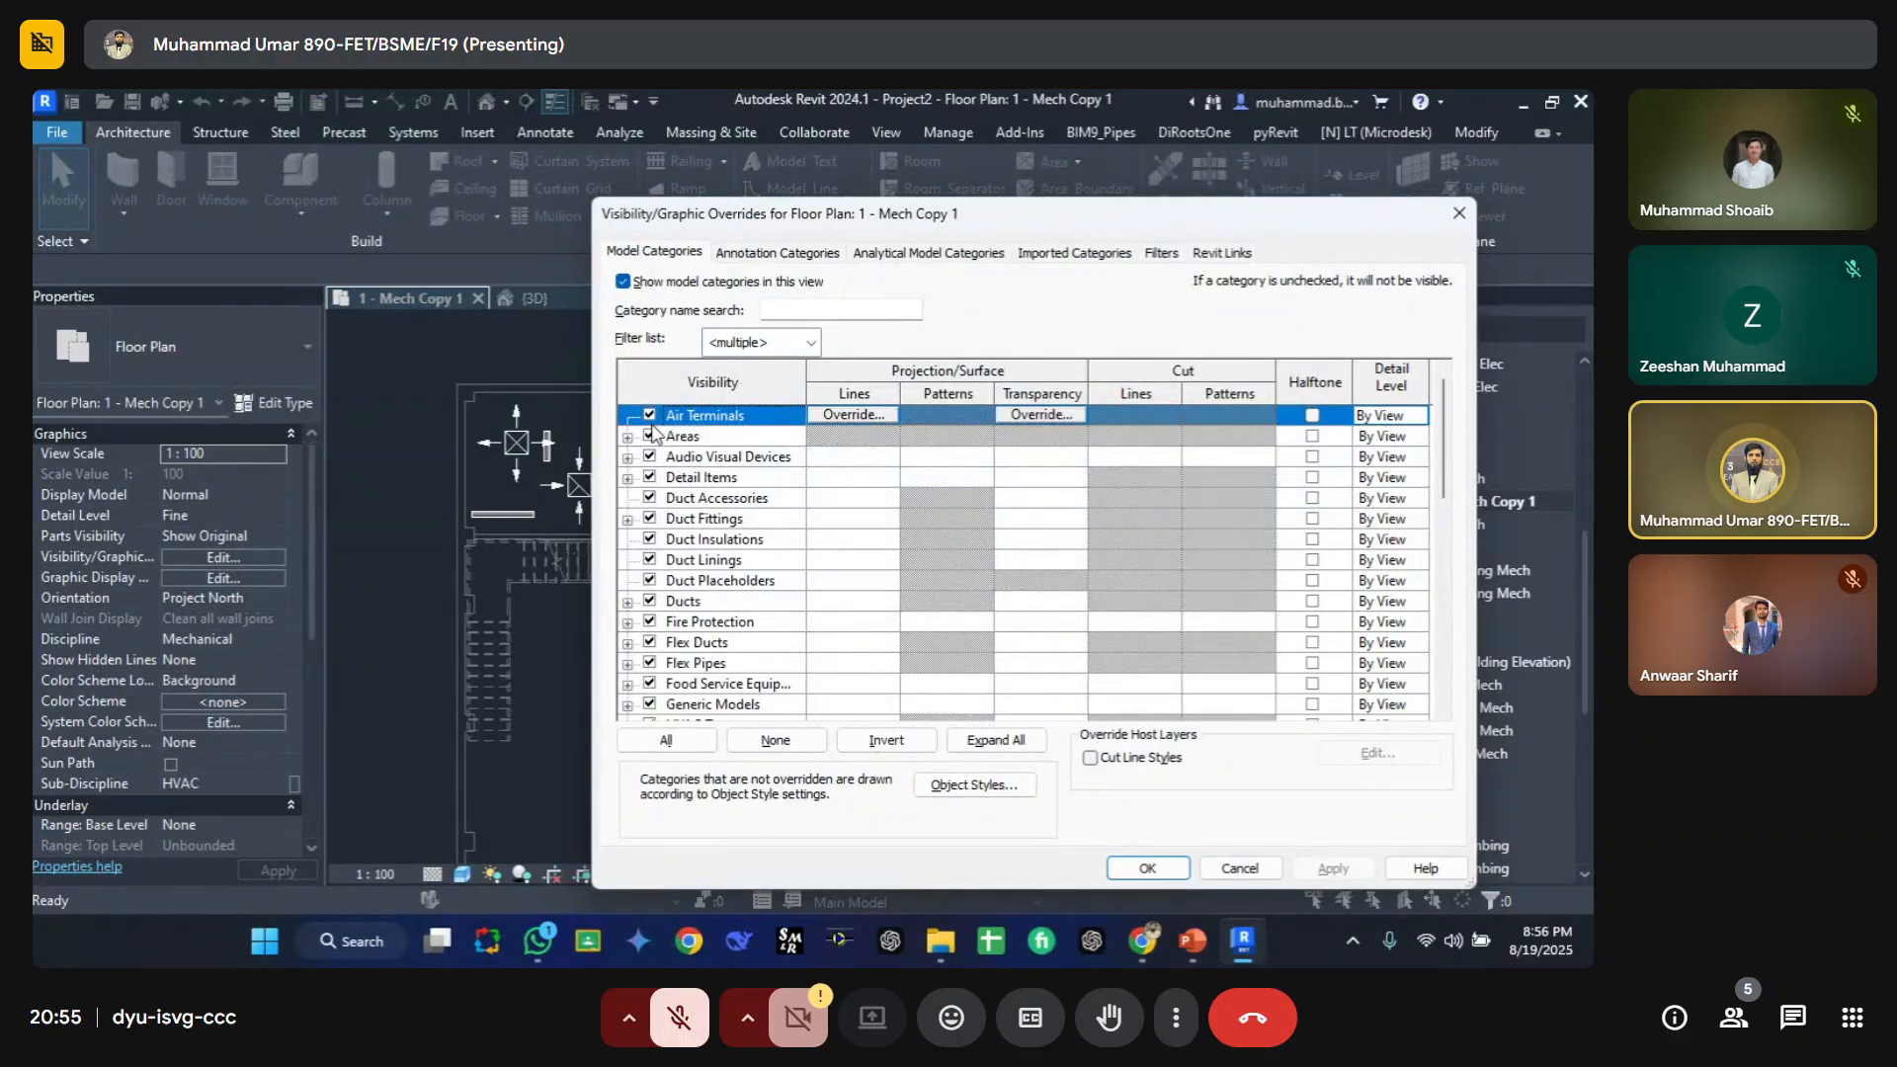
pyautogui.scroll(-9, 736, 620)
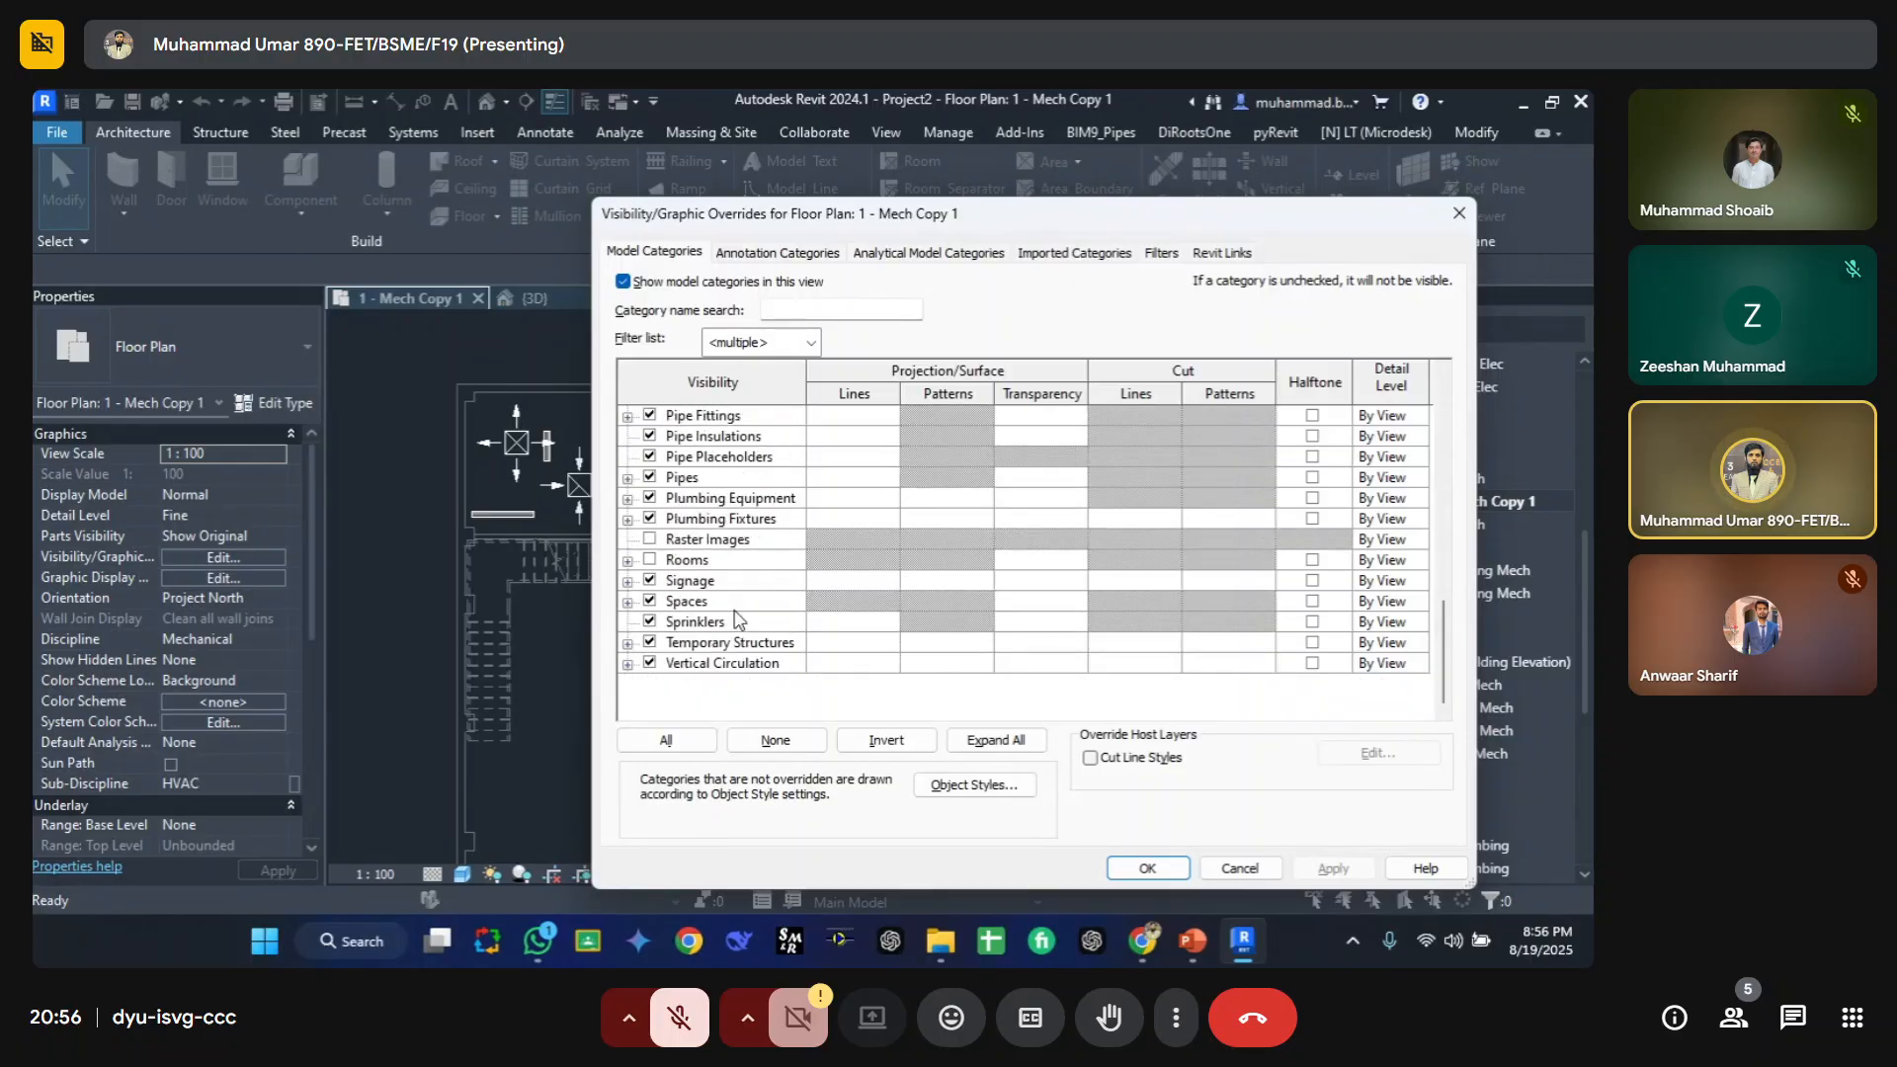
pyautogui.scroll(3, 737, 621)
pyautogui.scroll(7, 736, 621)
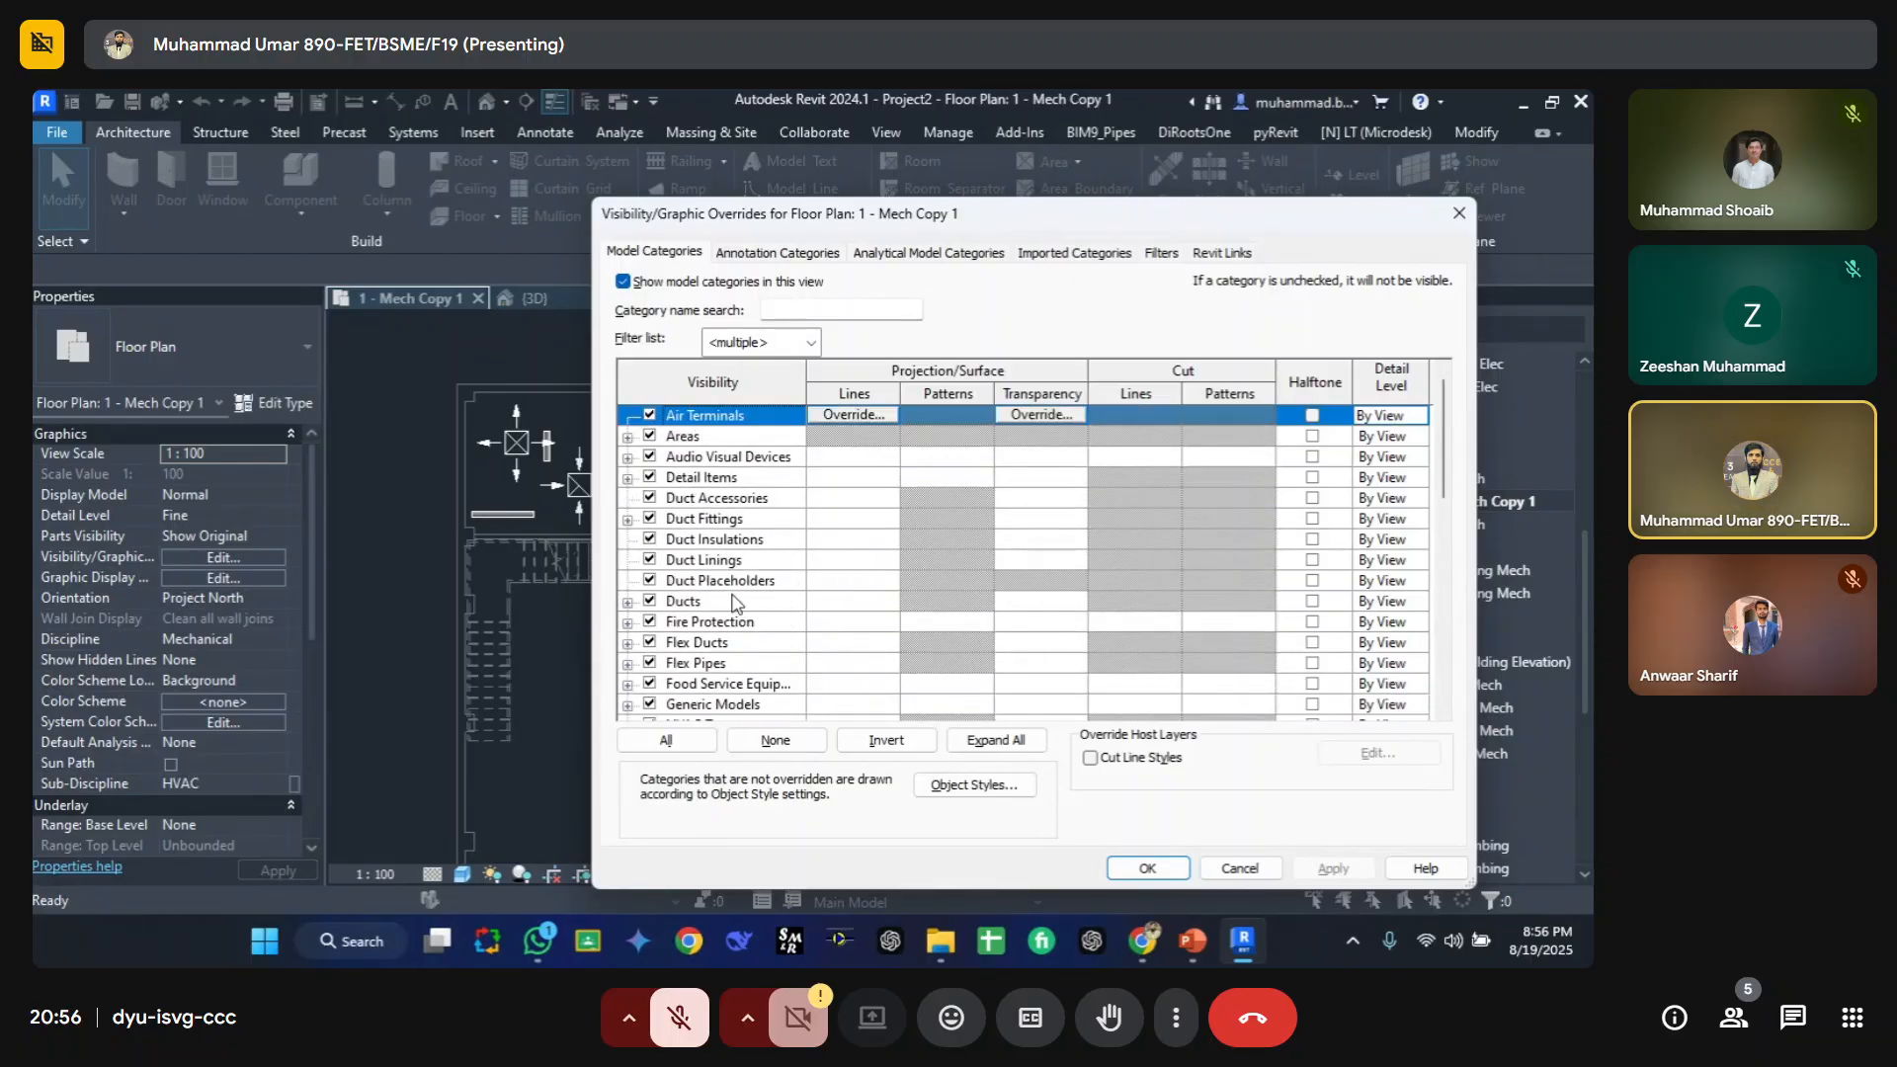
pyautogui.moveTo(711, 224); pyautogui.dragTo(704, 196)
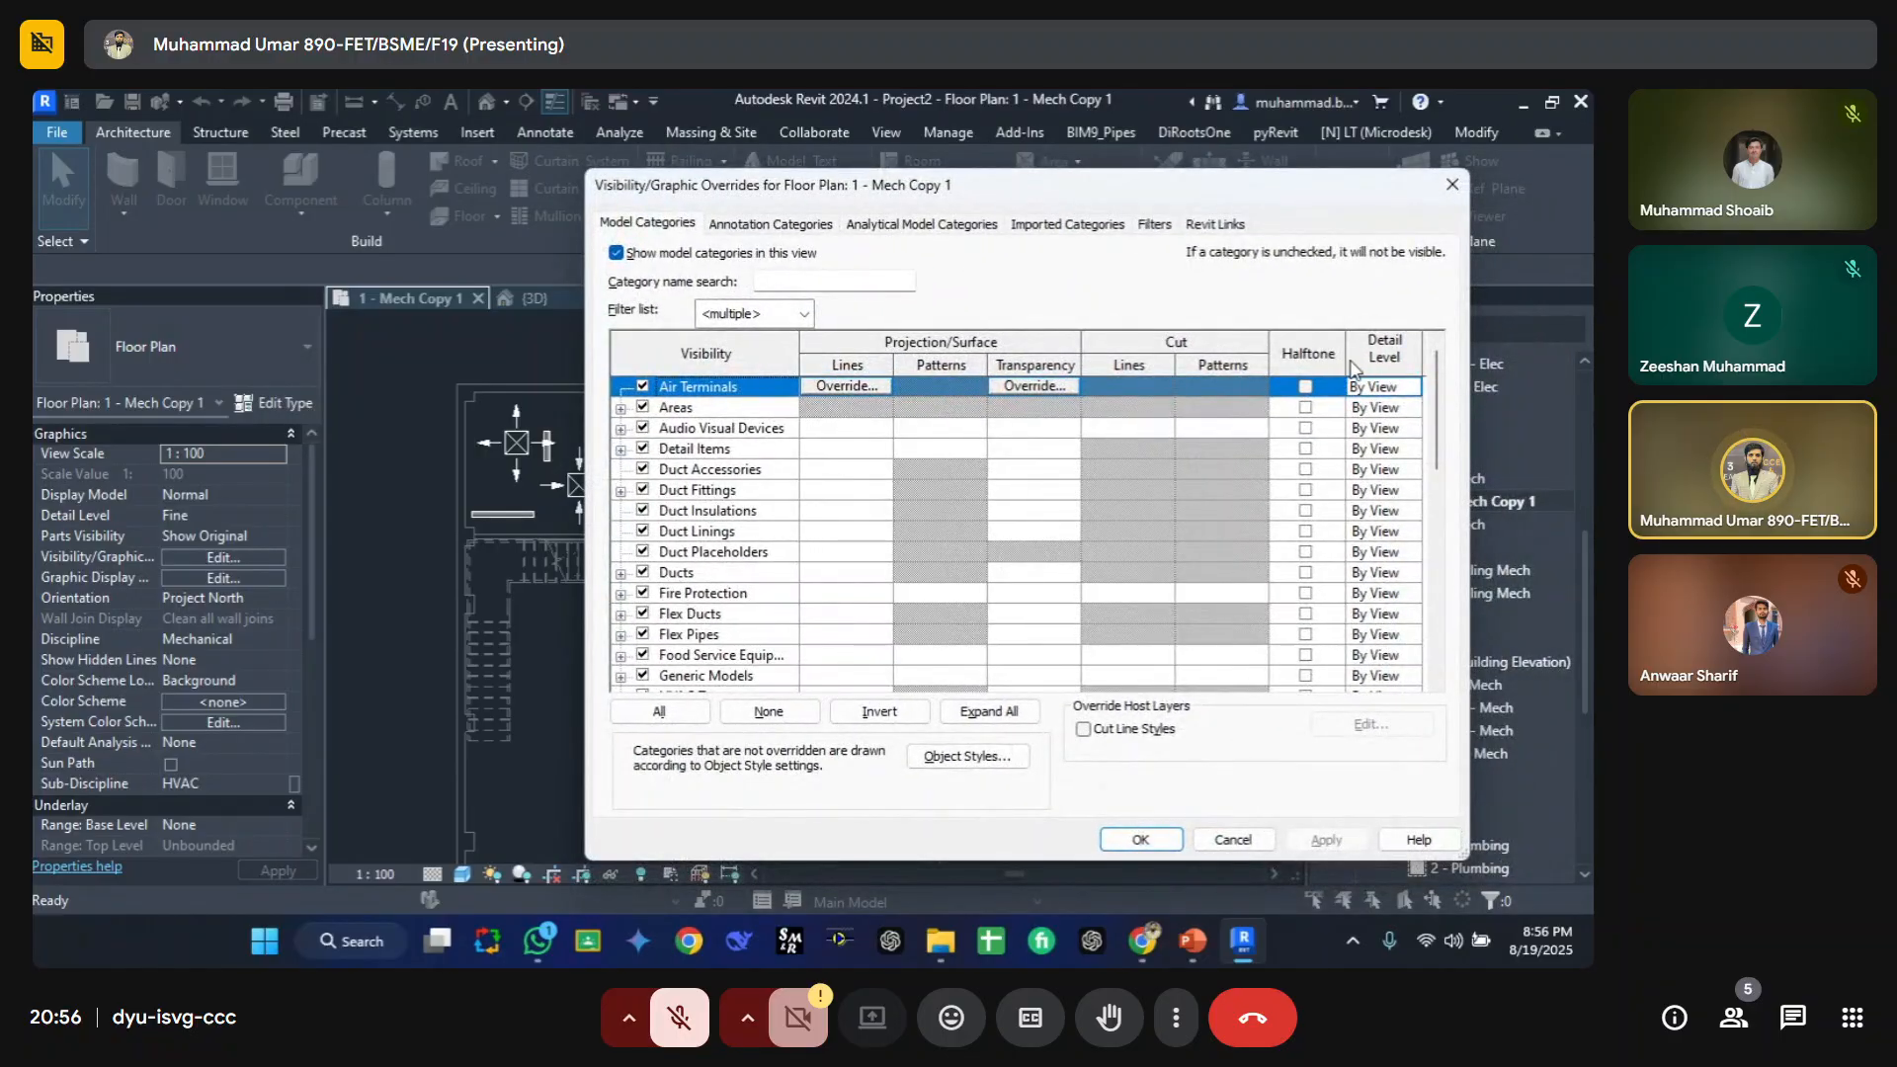
pyautogui.moveTo(756, 187); pyautogui.dragTo(865, 184)
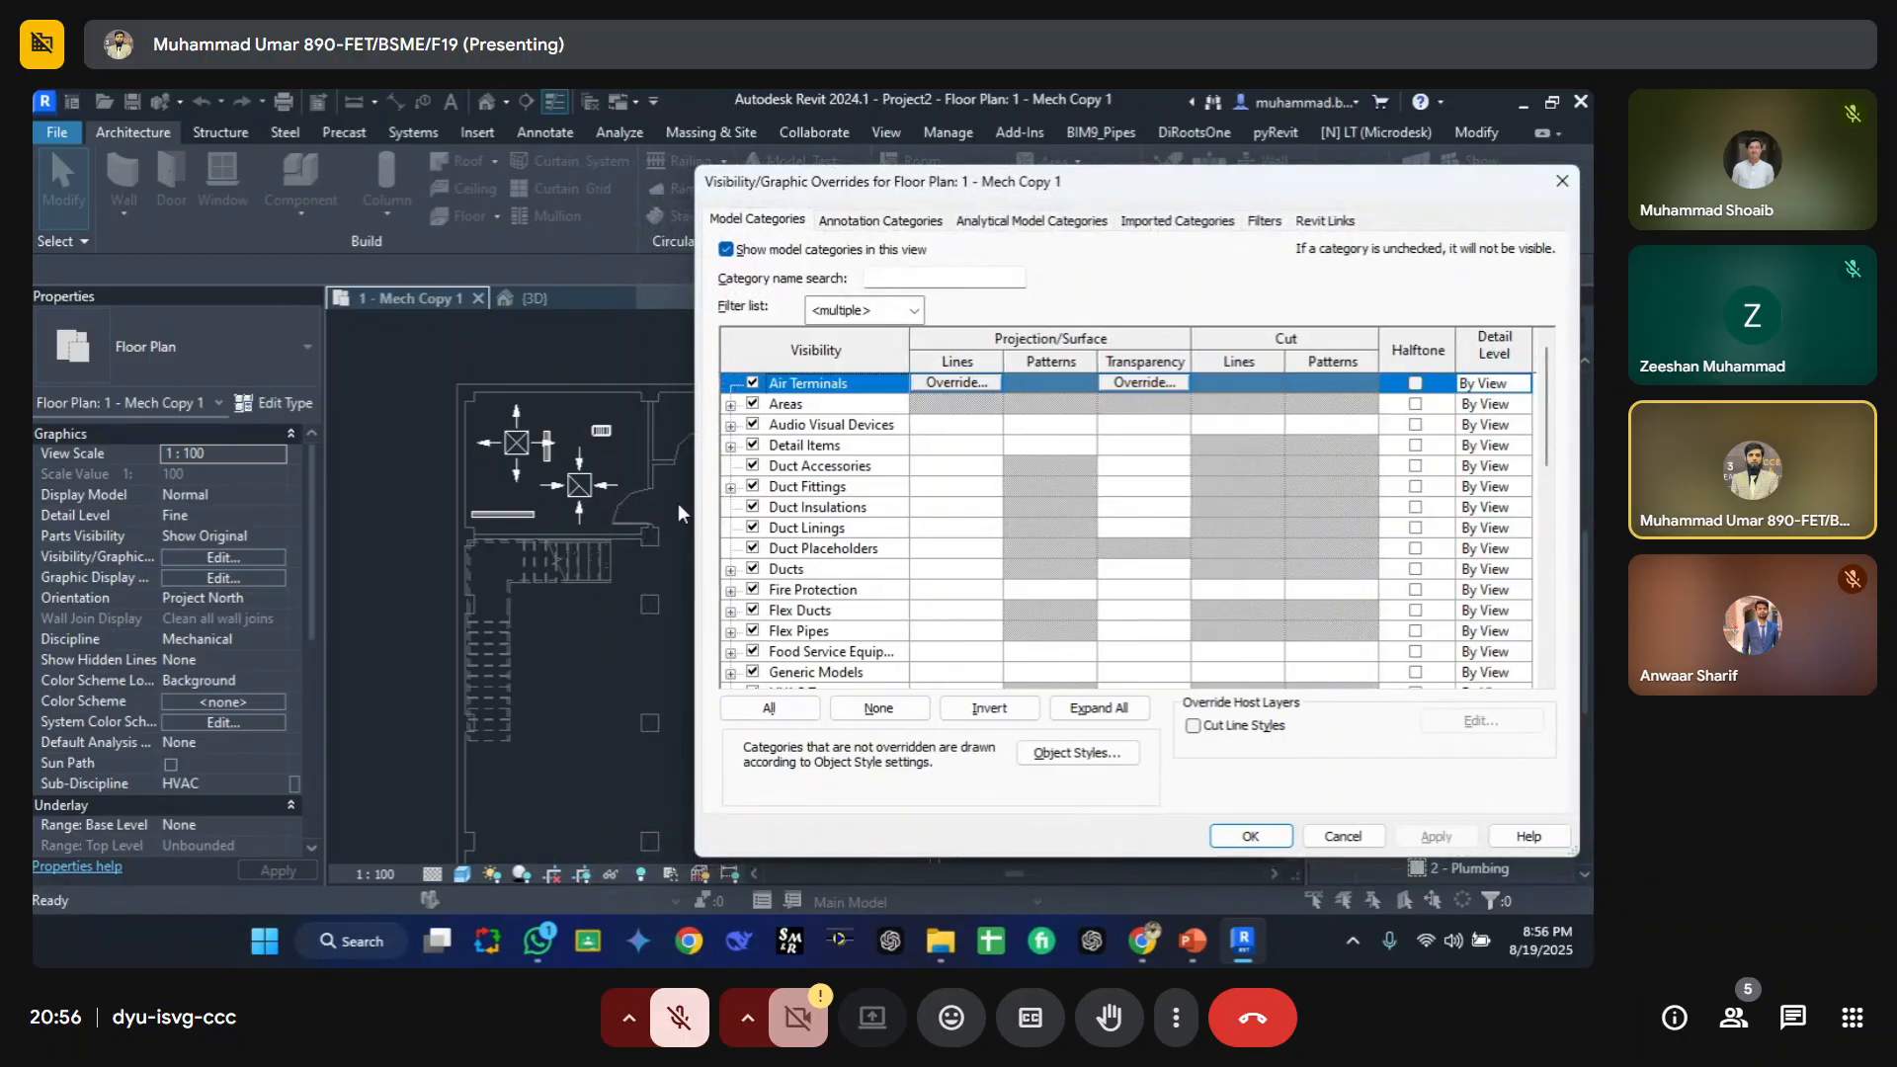
pyautogui.press('Escape')
# Step: Apply halftone to the Pipes category in the view's overrides, then remove it again
pyautogui.scroll(5, 494, 525)
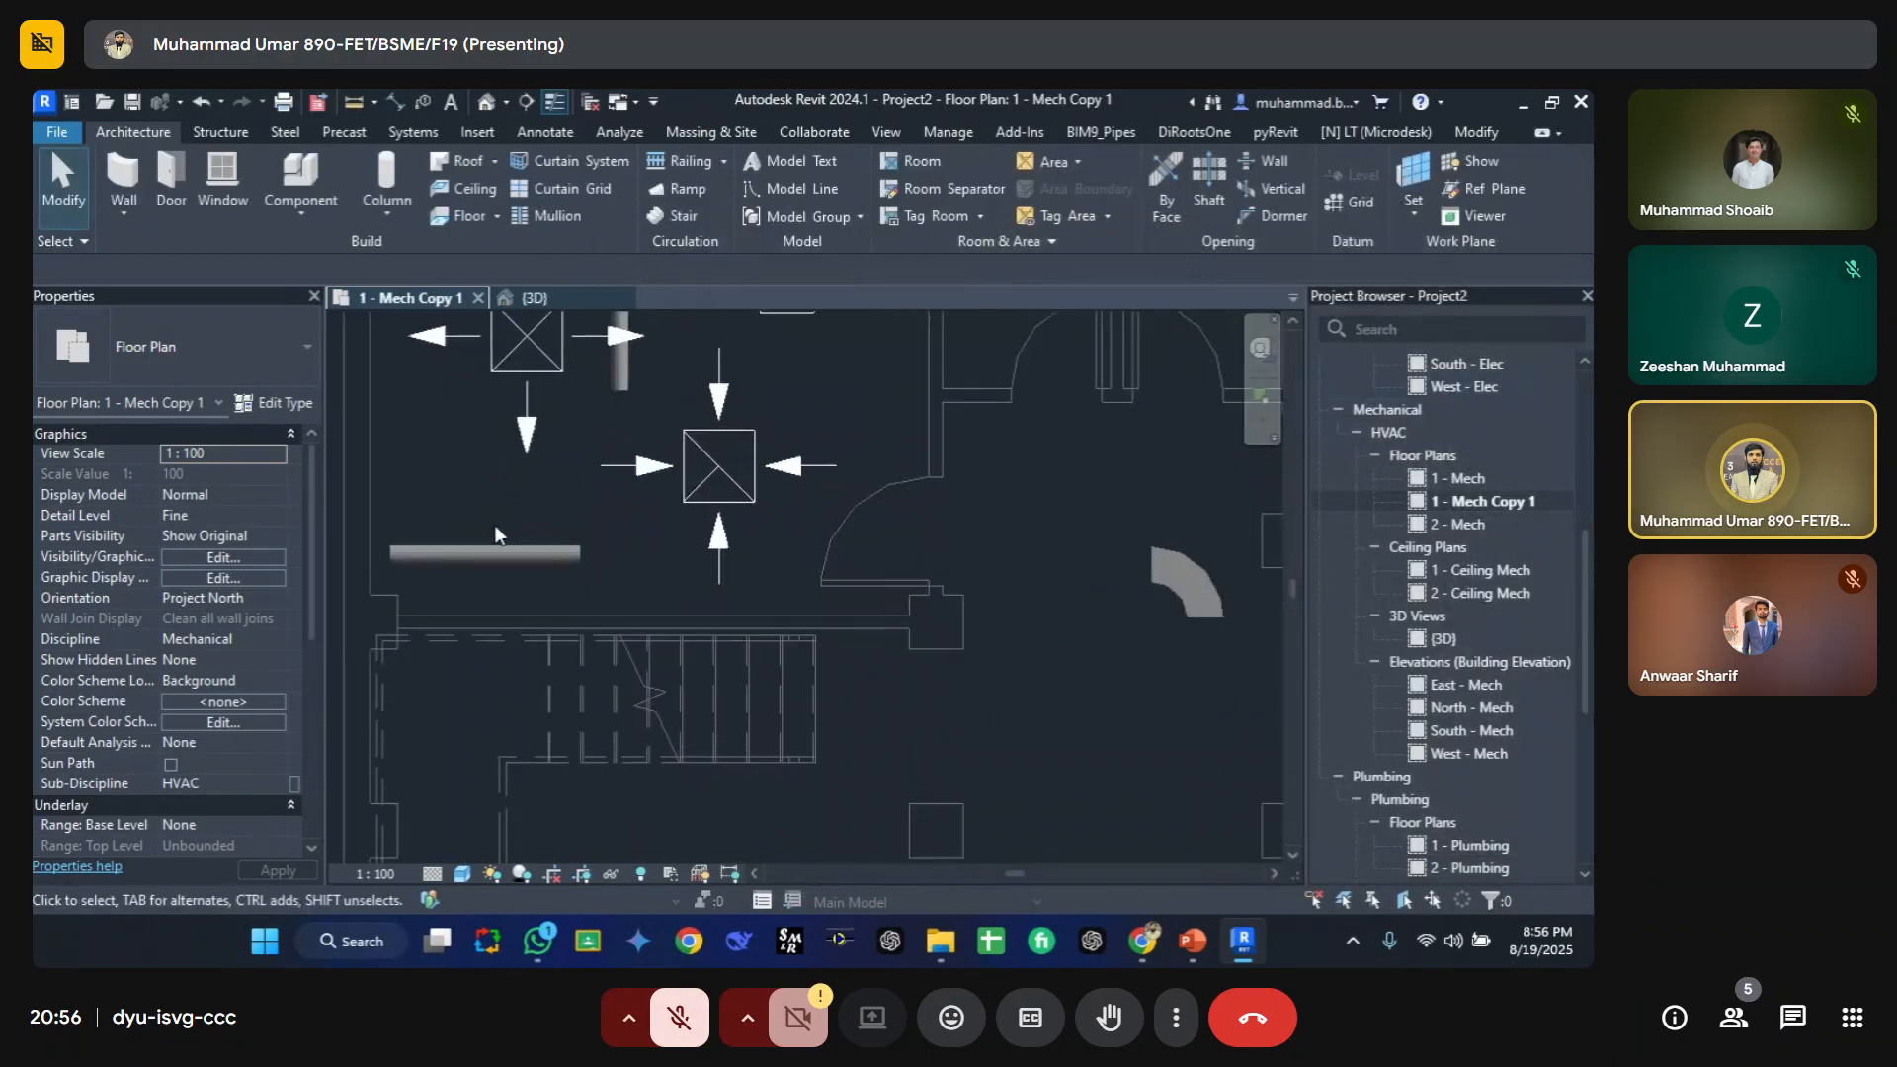
pyautogui.moveTo(534, 585); pyautogui.dragTo(719, 607, button='middle')
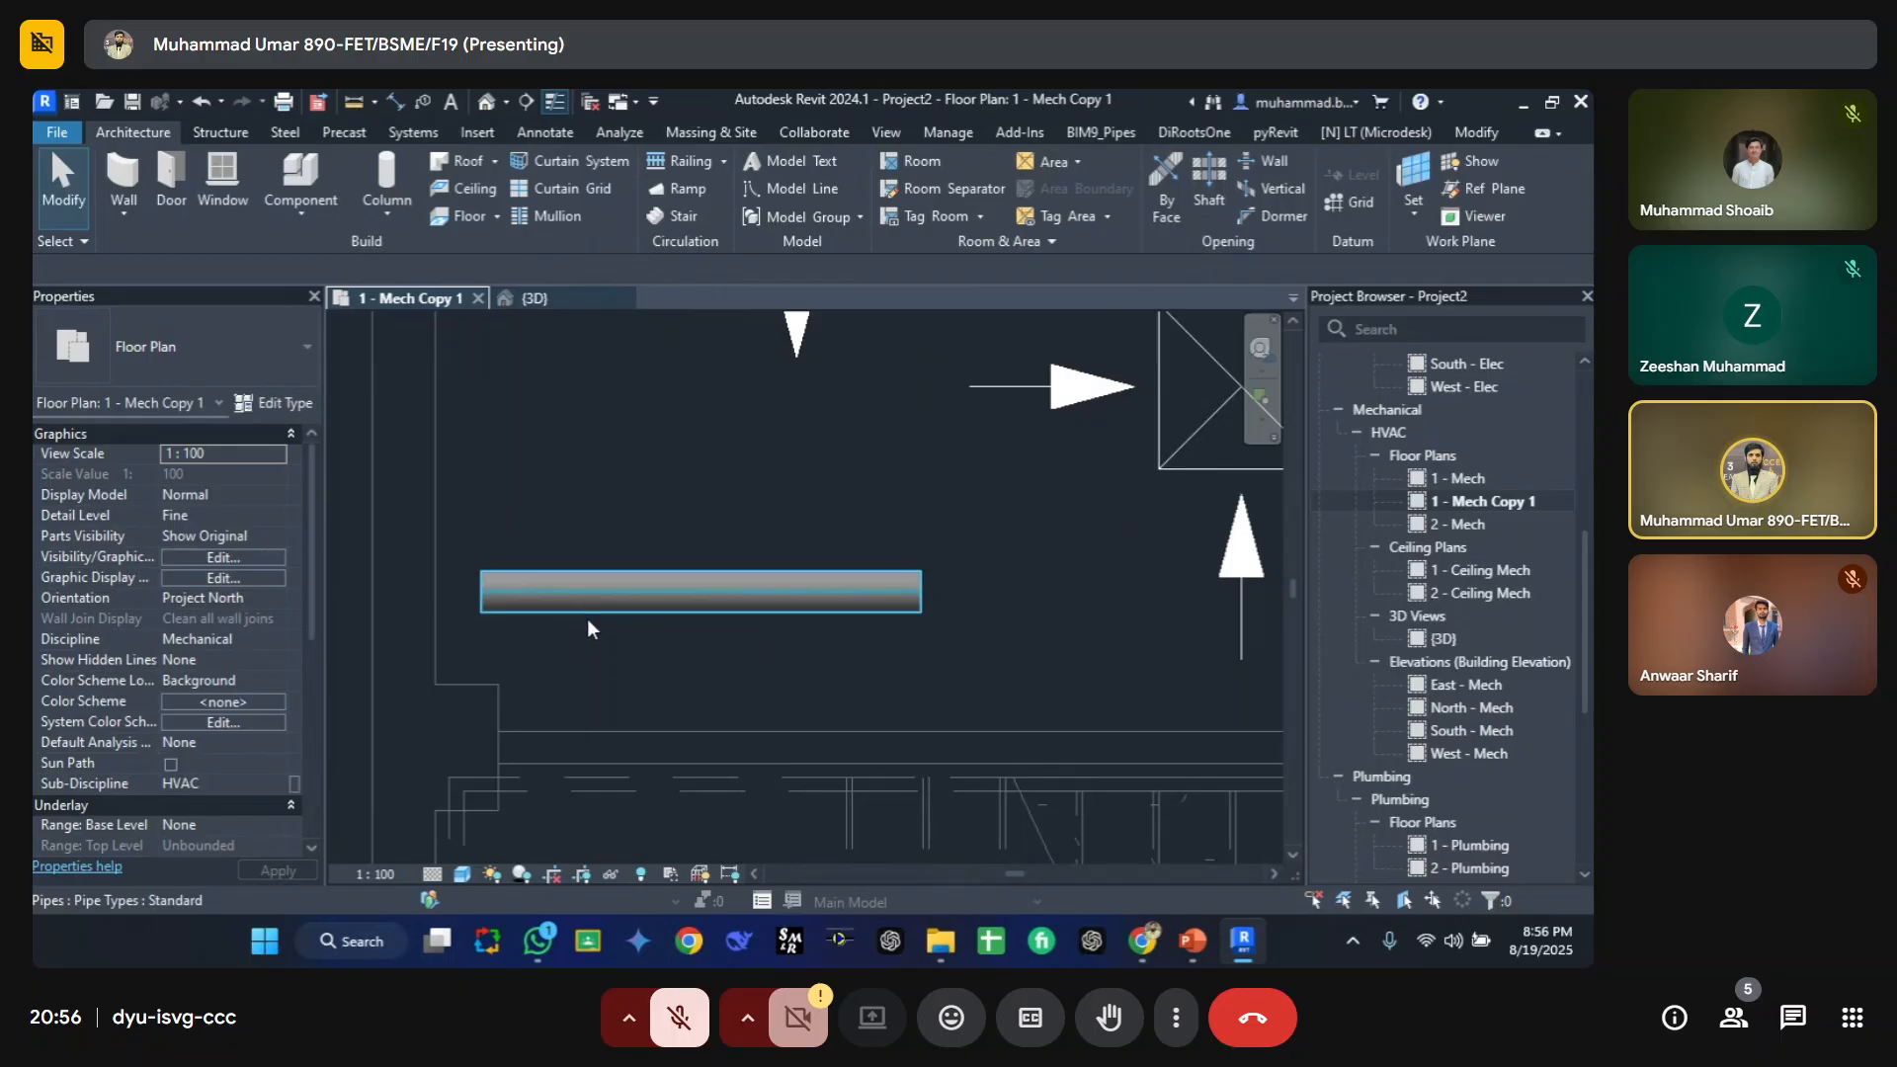
pyautogui.press('v')
pyautogui.press('v')
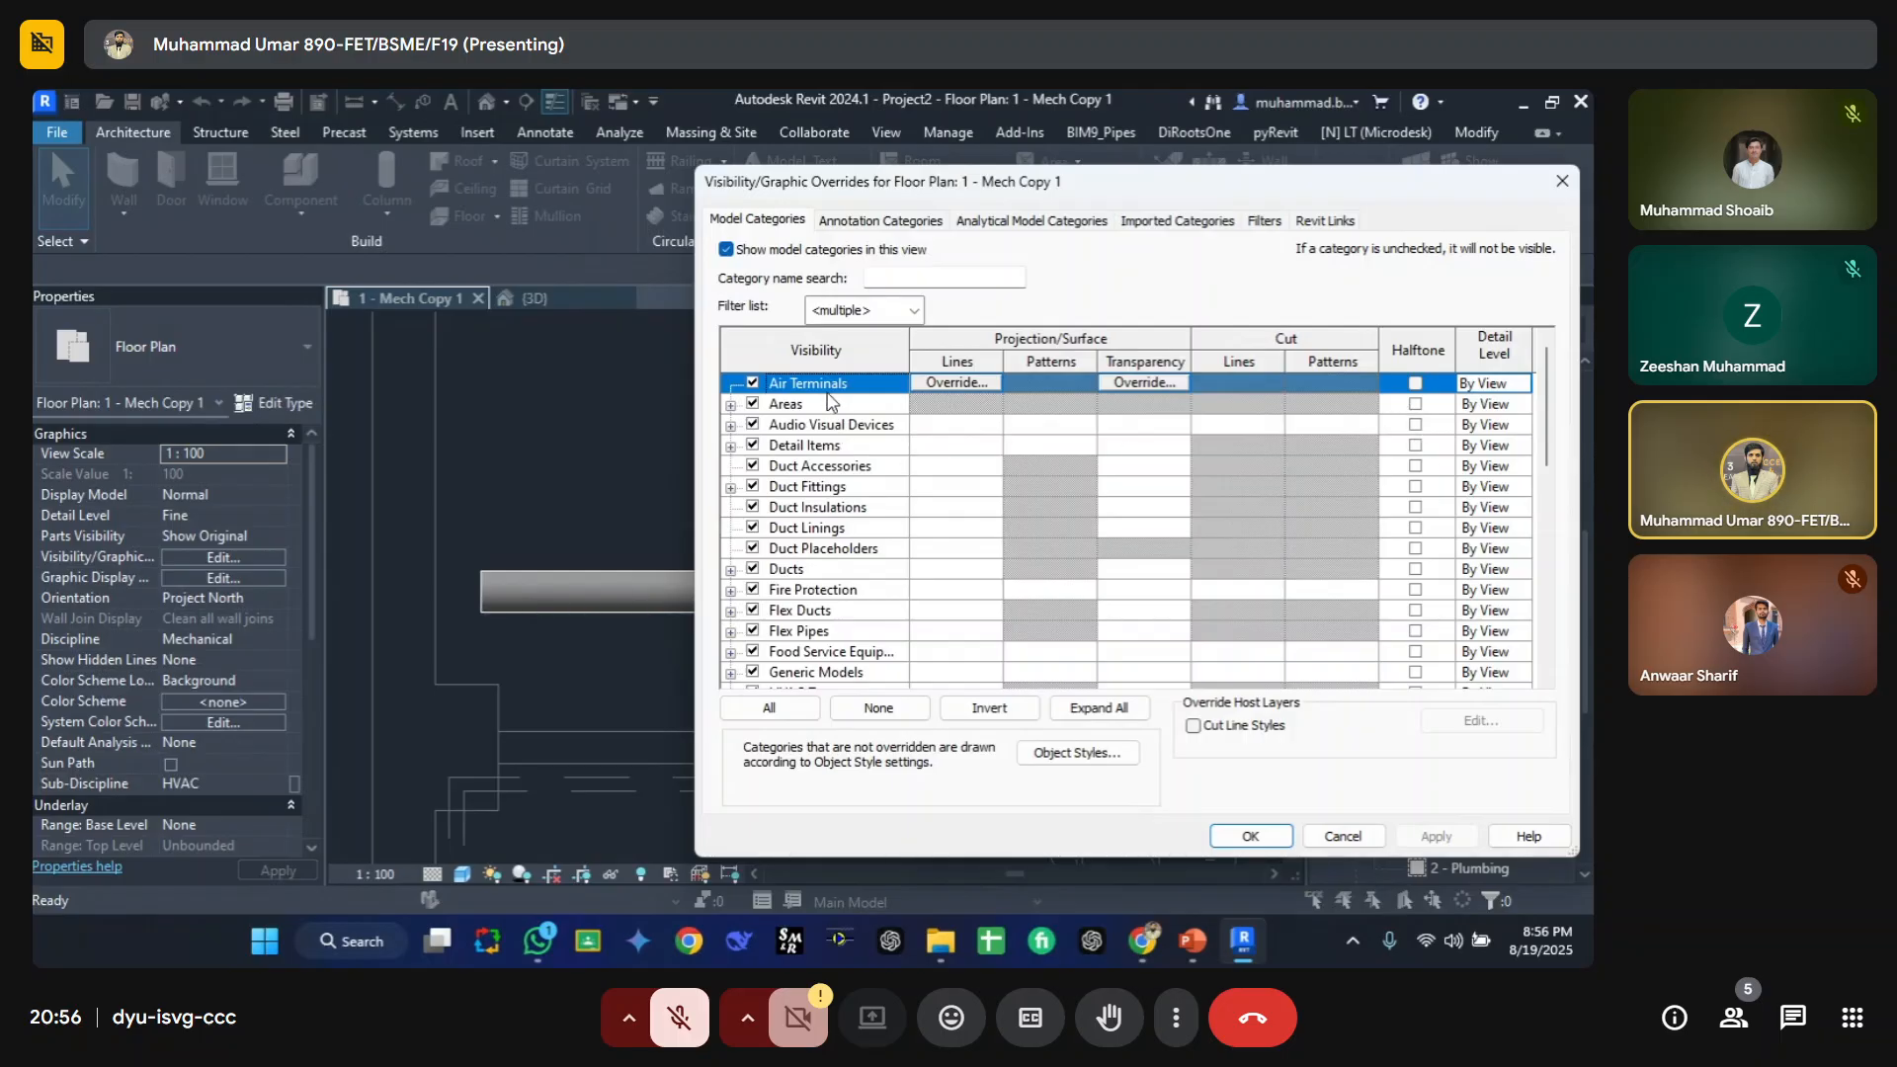
pyautogui.click(800, 573)
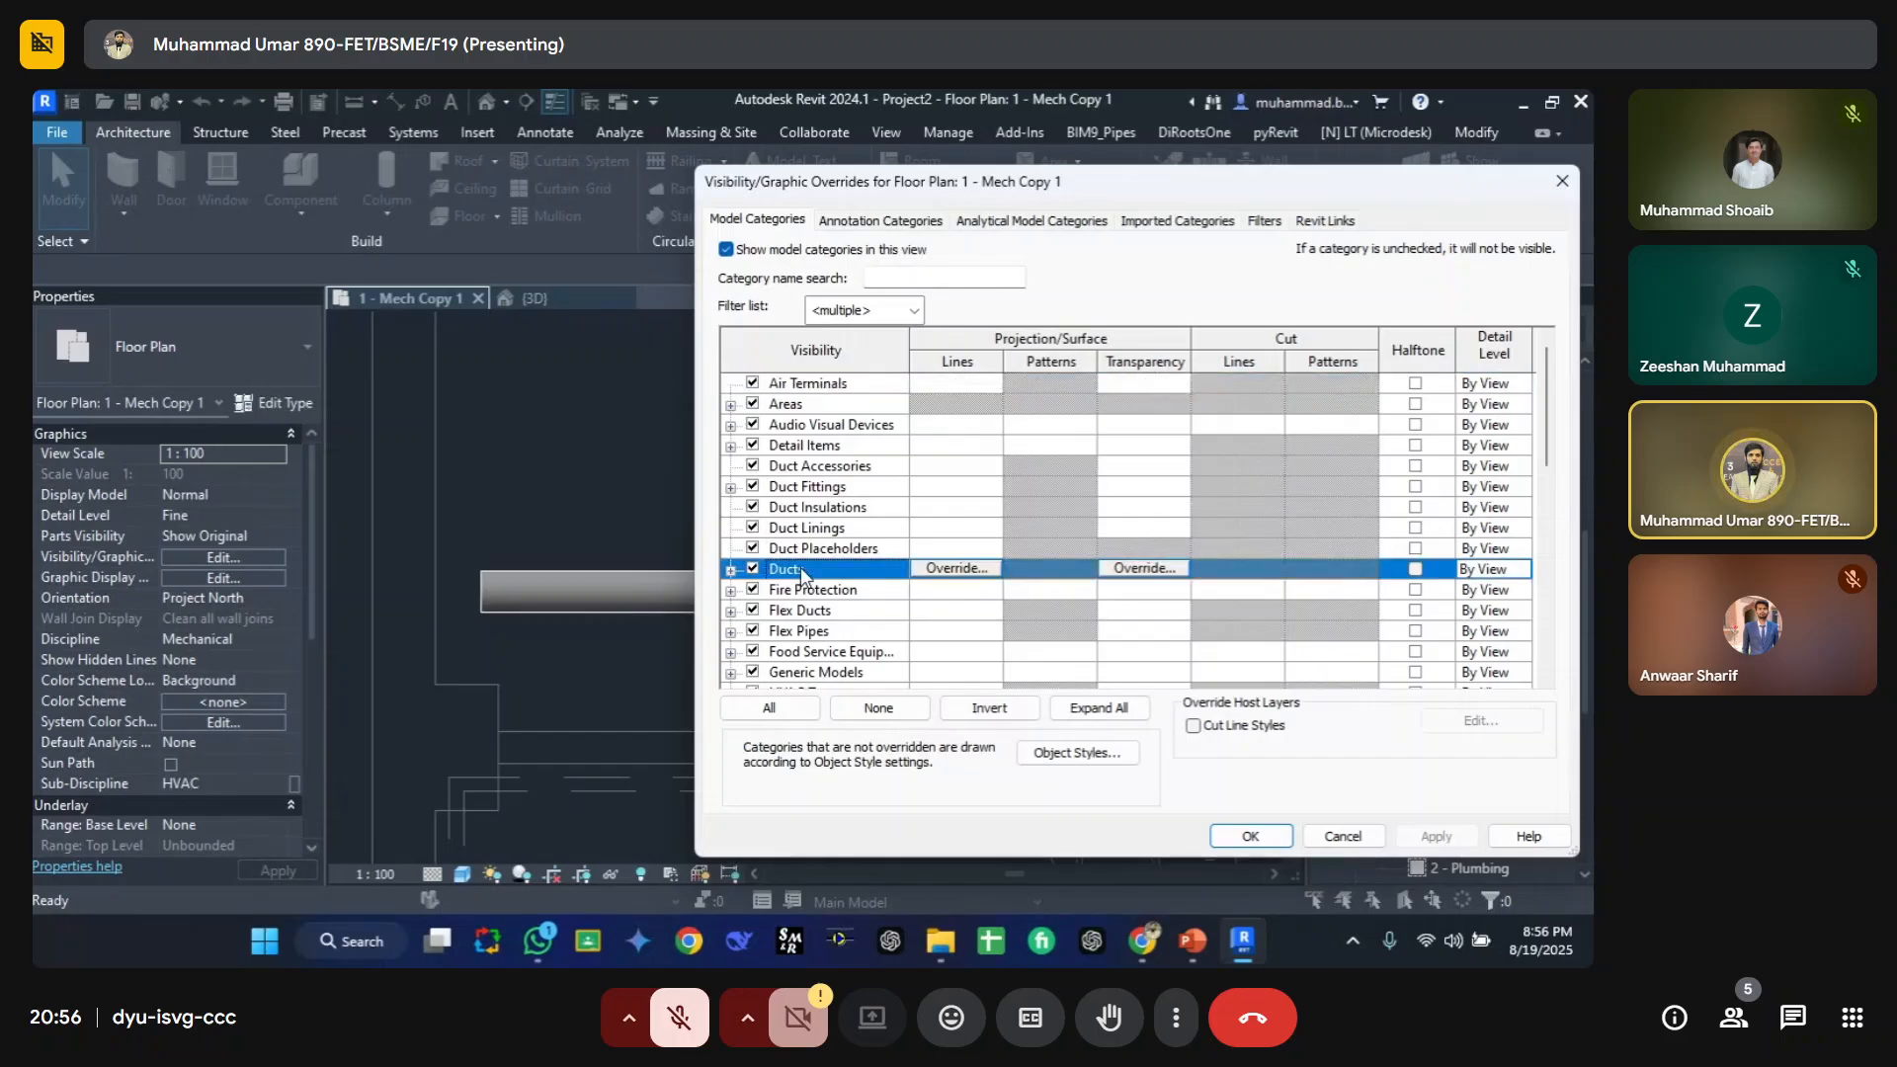
pyautogui.click(823, 592)
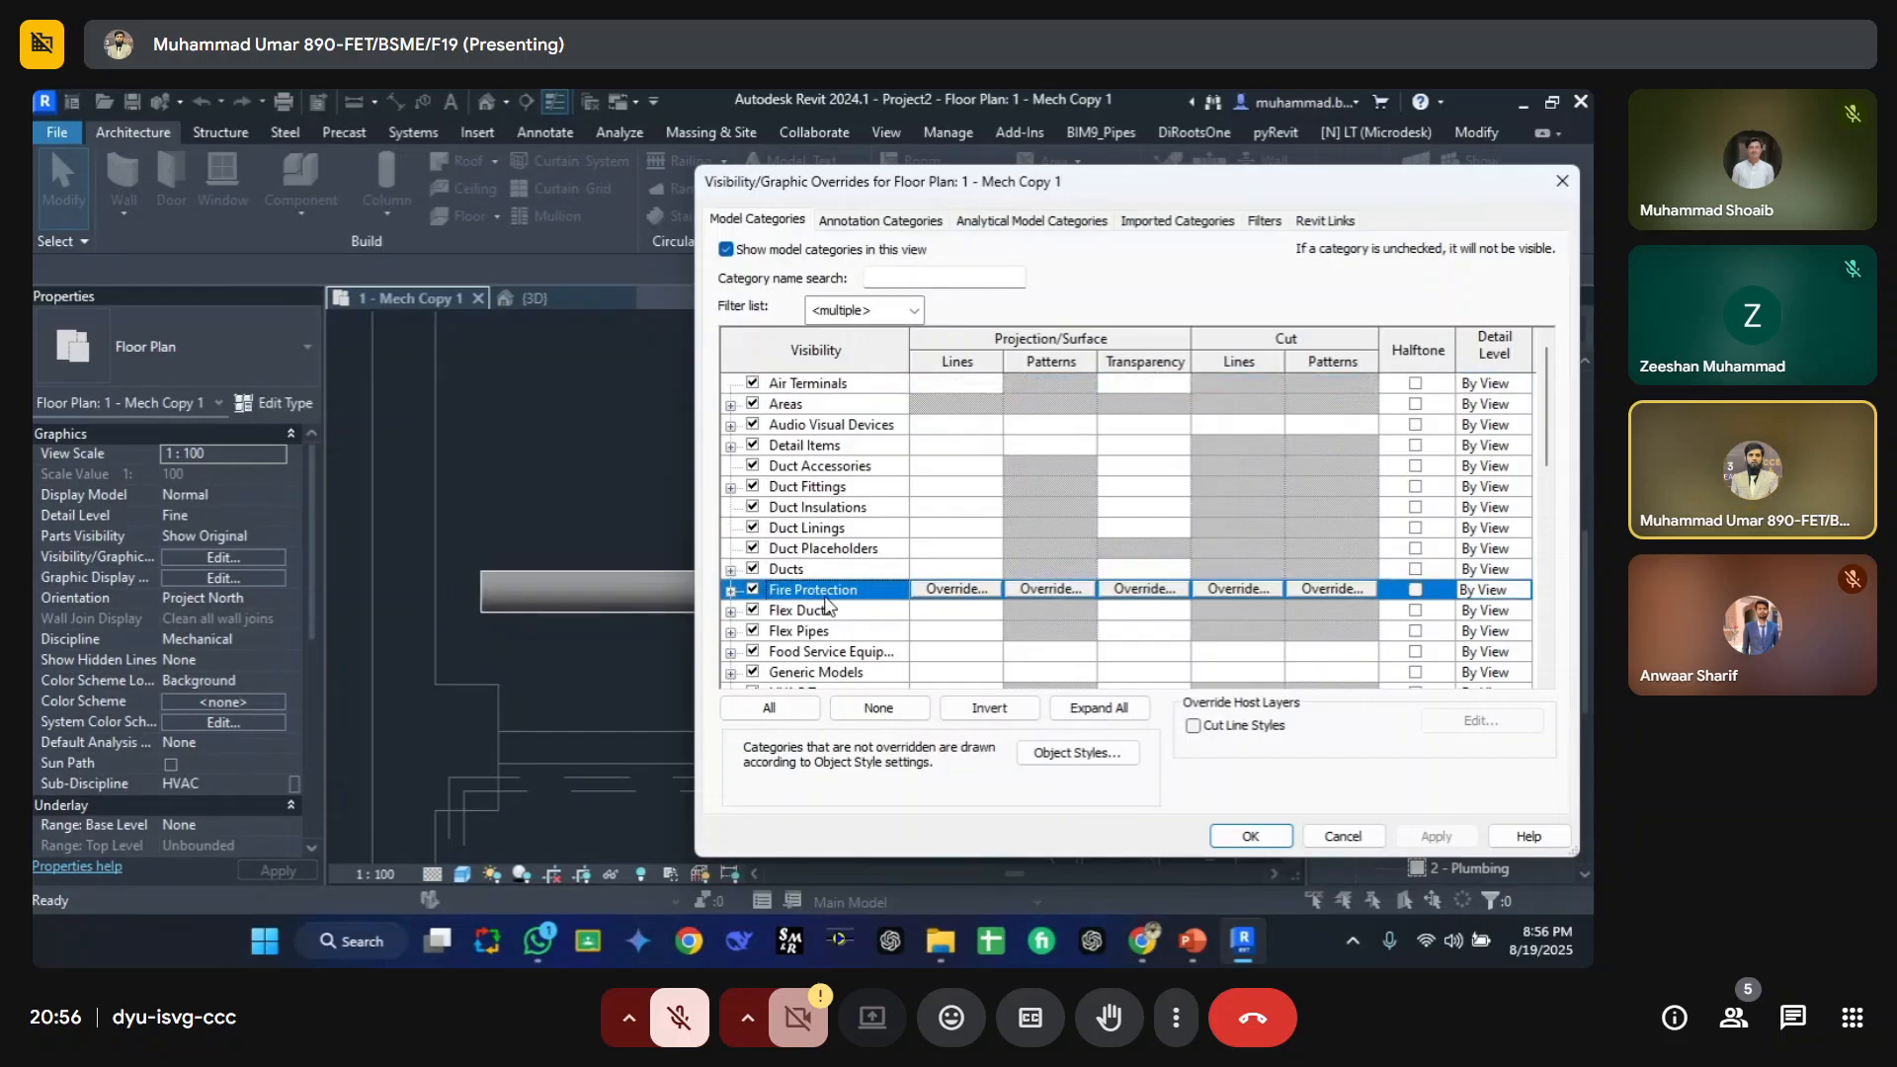
pyautogui.press('p')
pyautogui.scroll(-2, 781, 652)
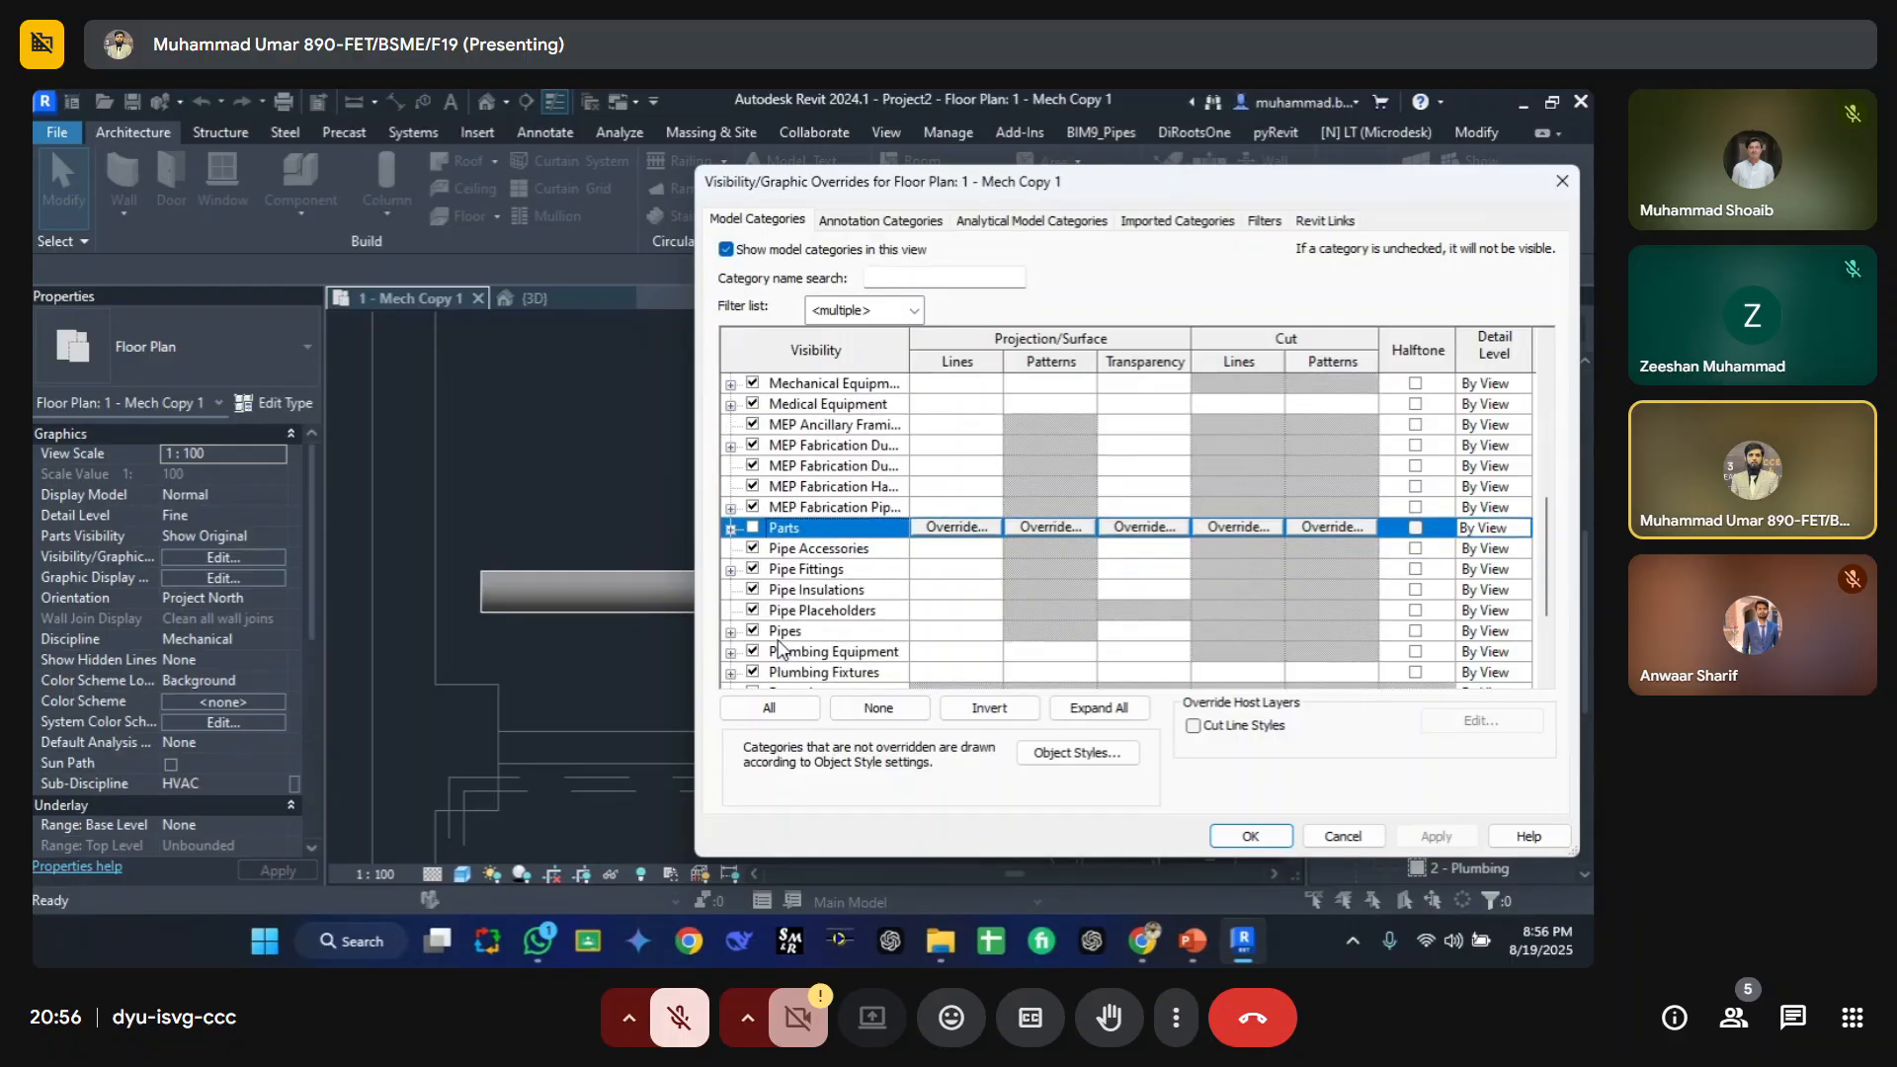
pyautogui.click(785, 632)
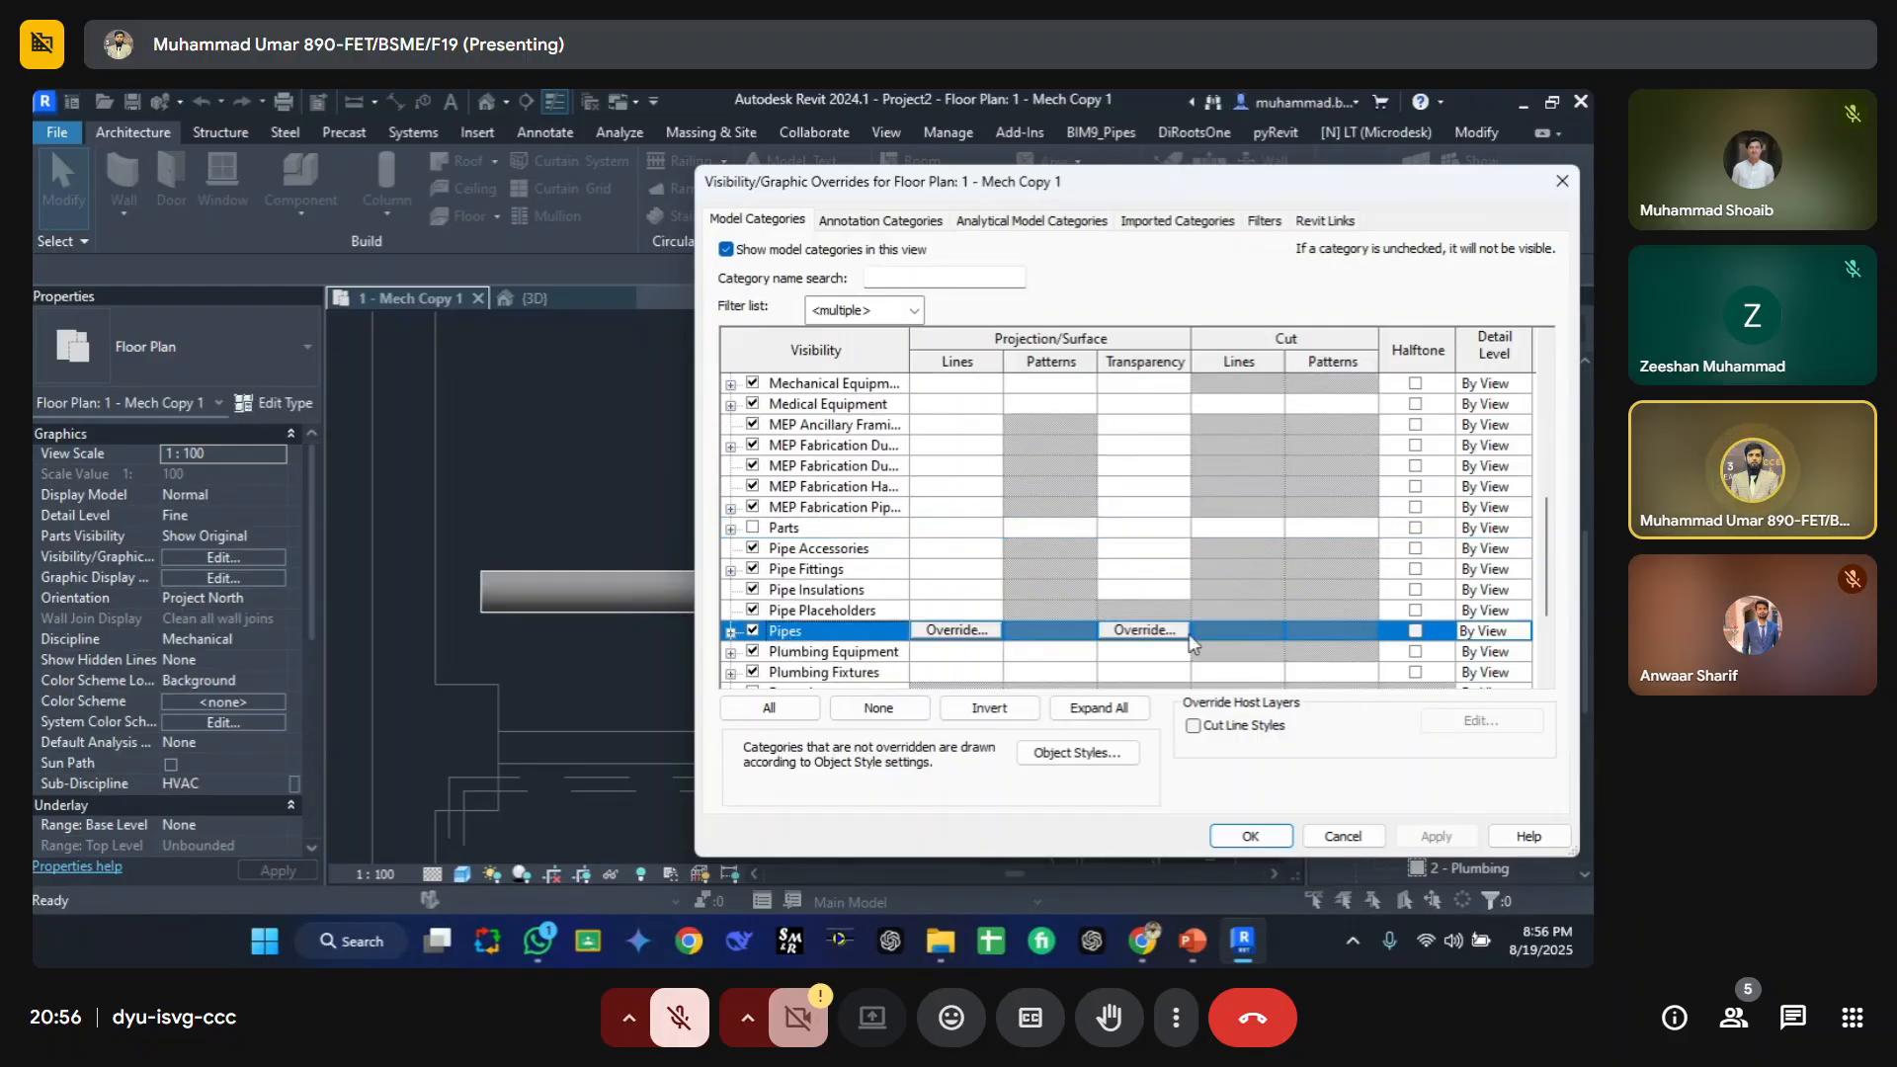
pyautogui.click(1118, 571)
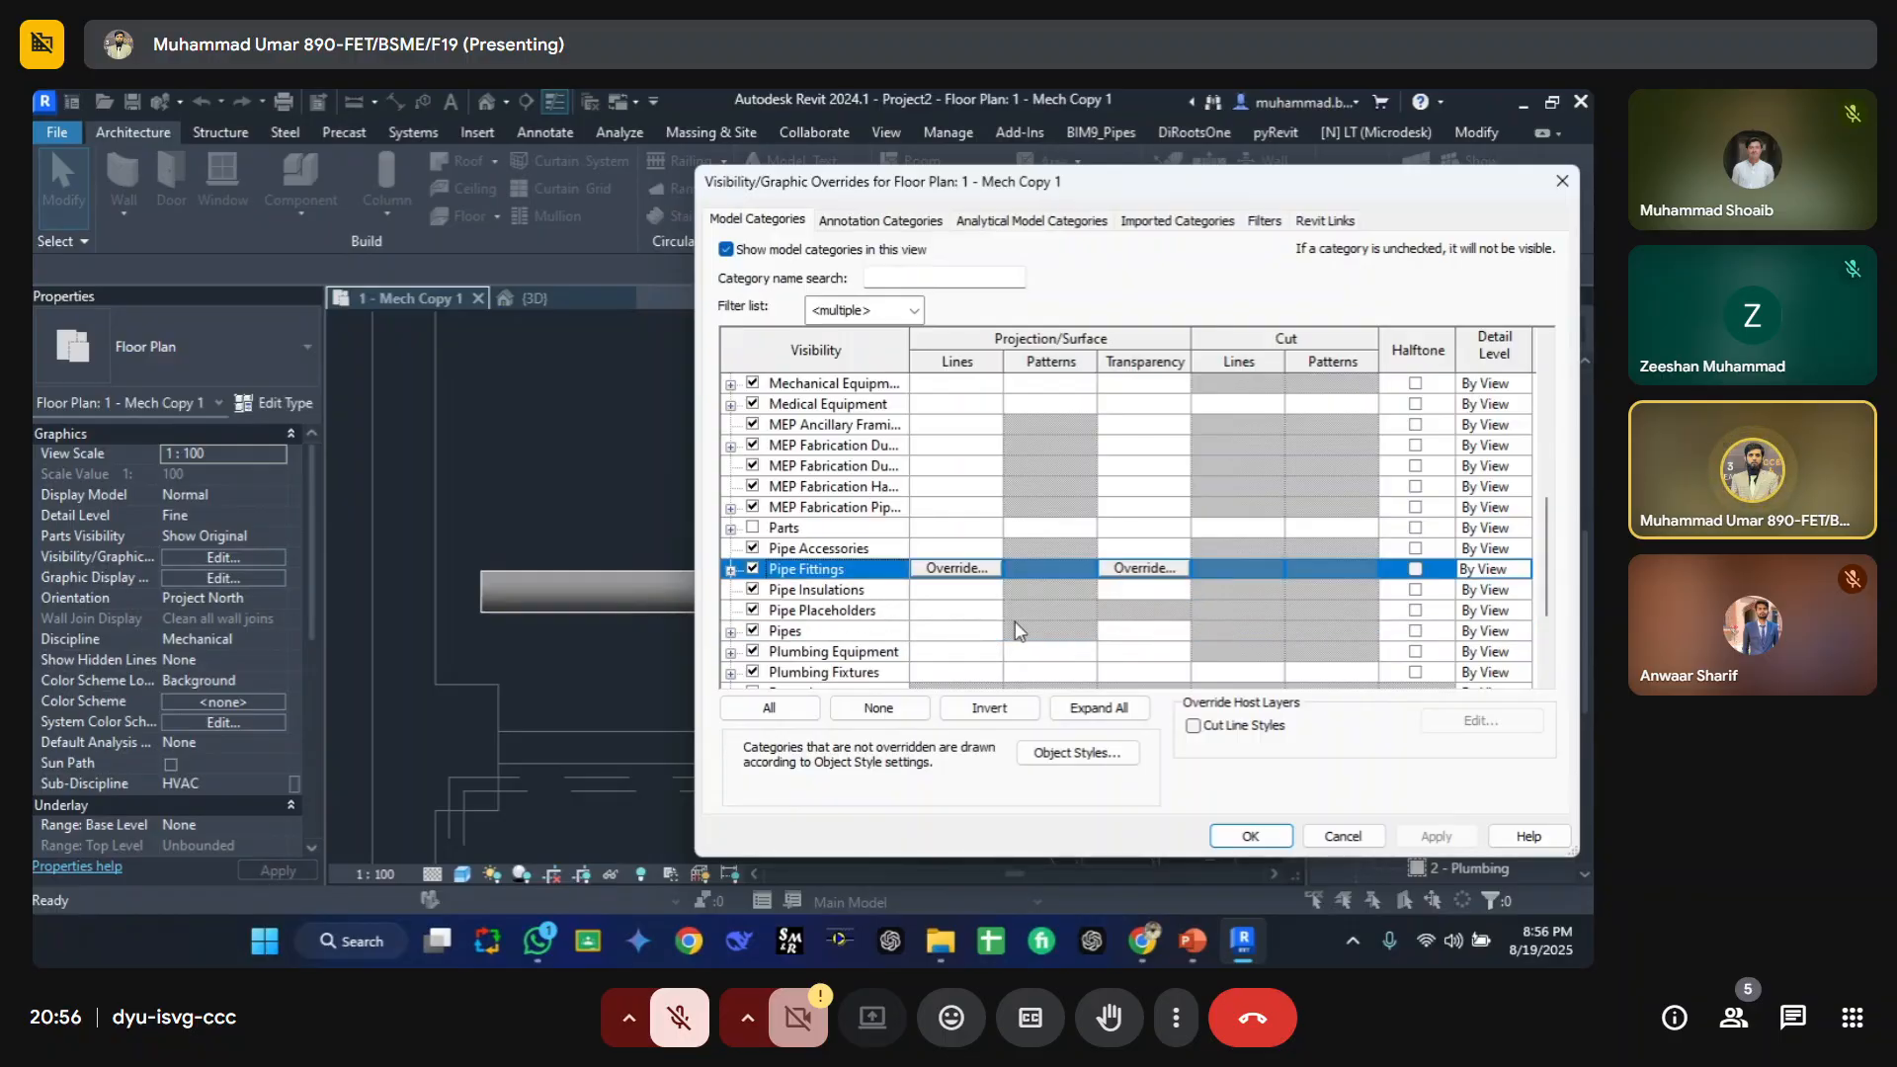
pyautogui.click(795, 634)
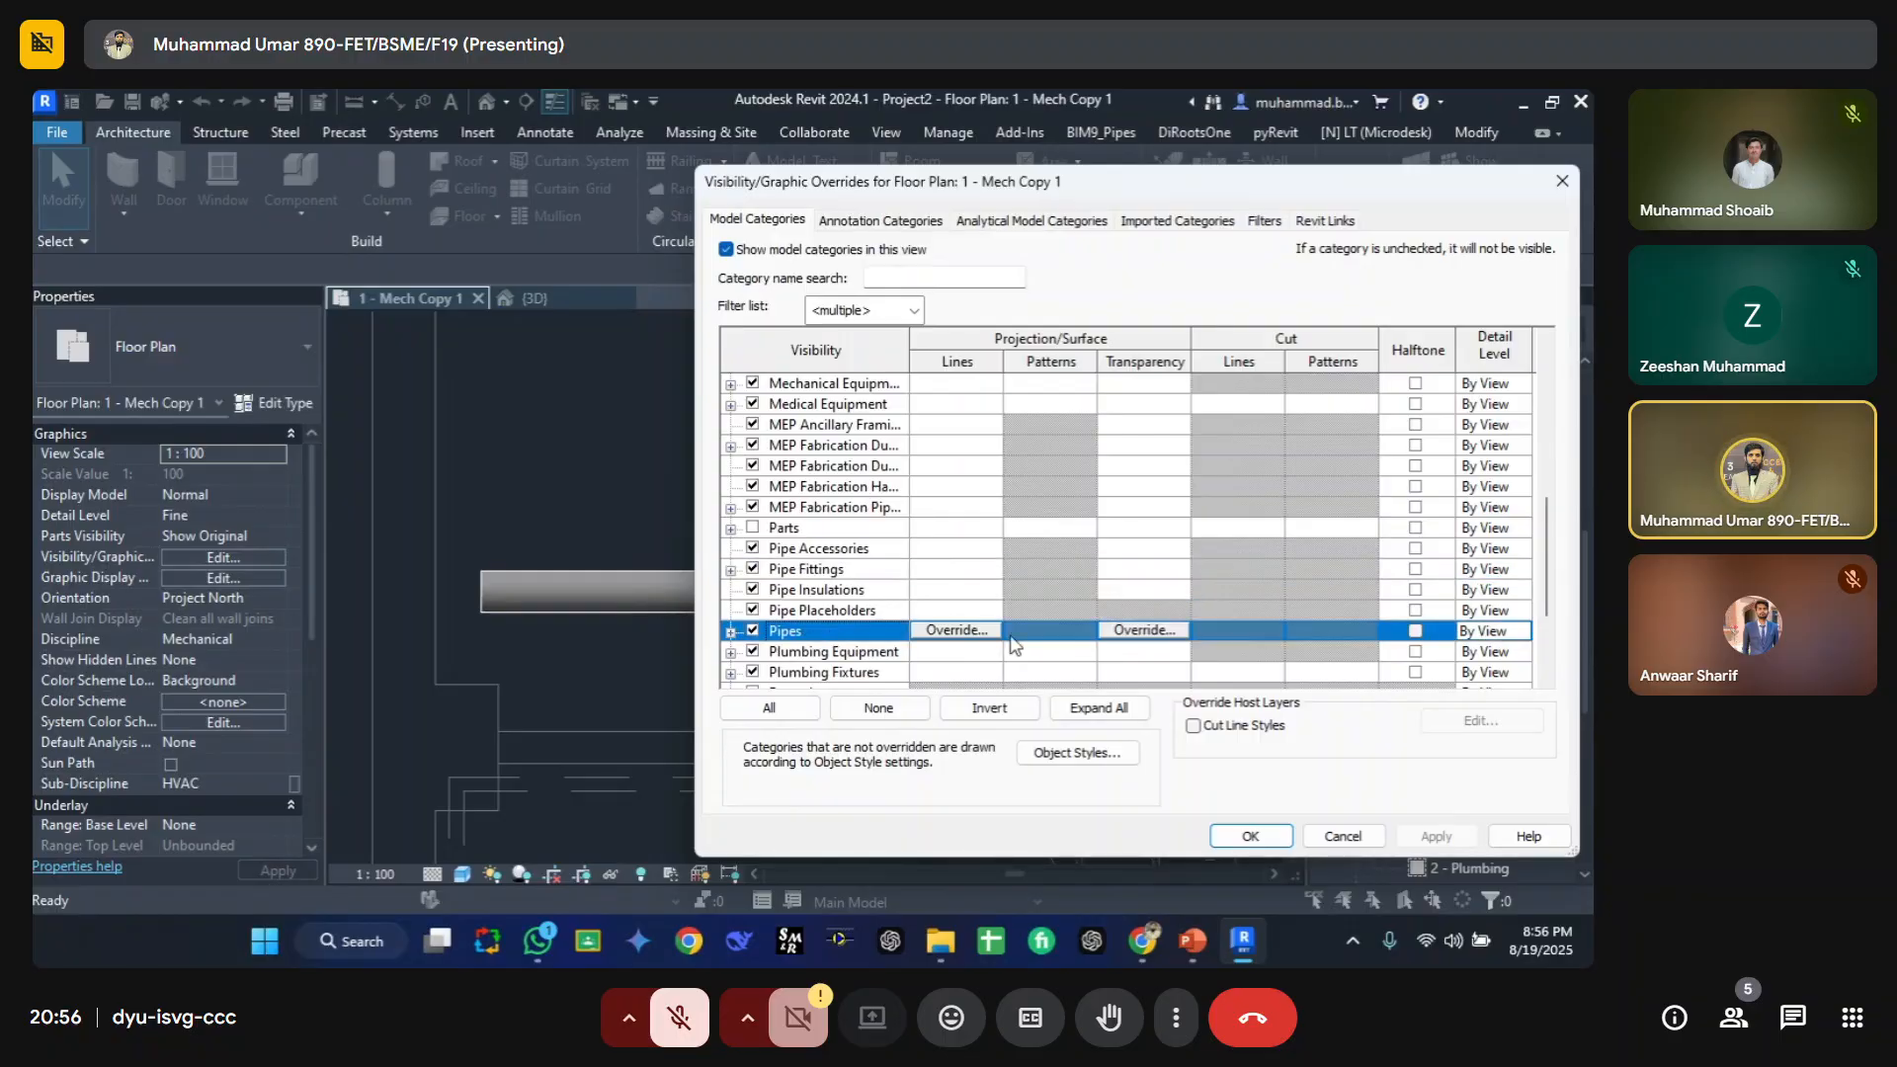
pyautogui.click(1417, 632)
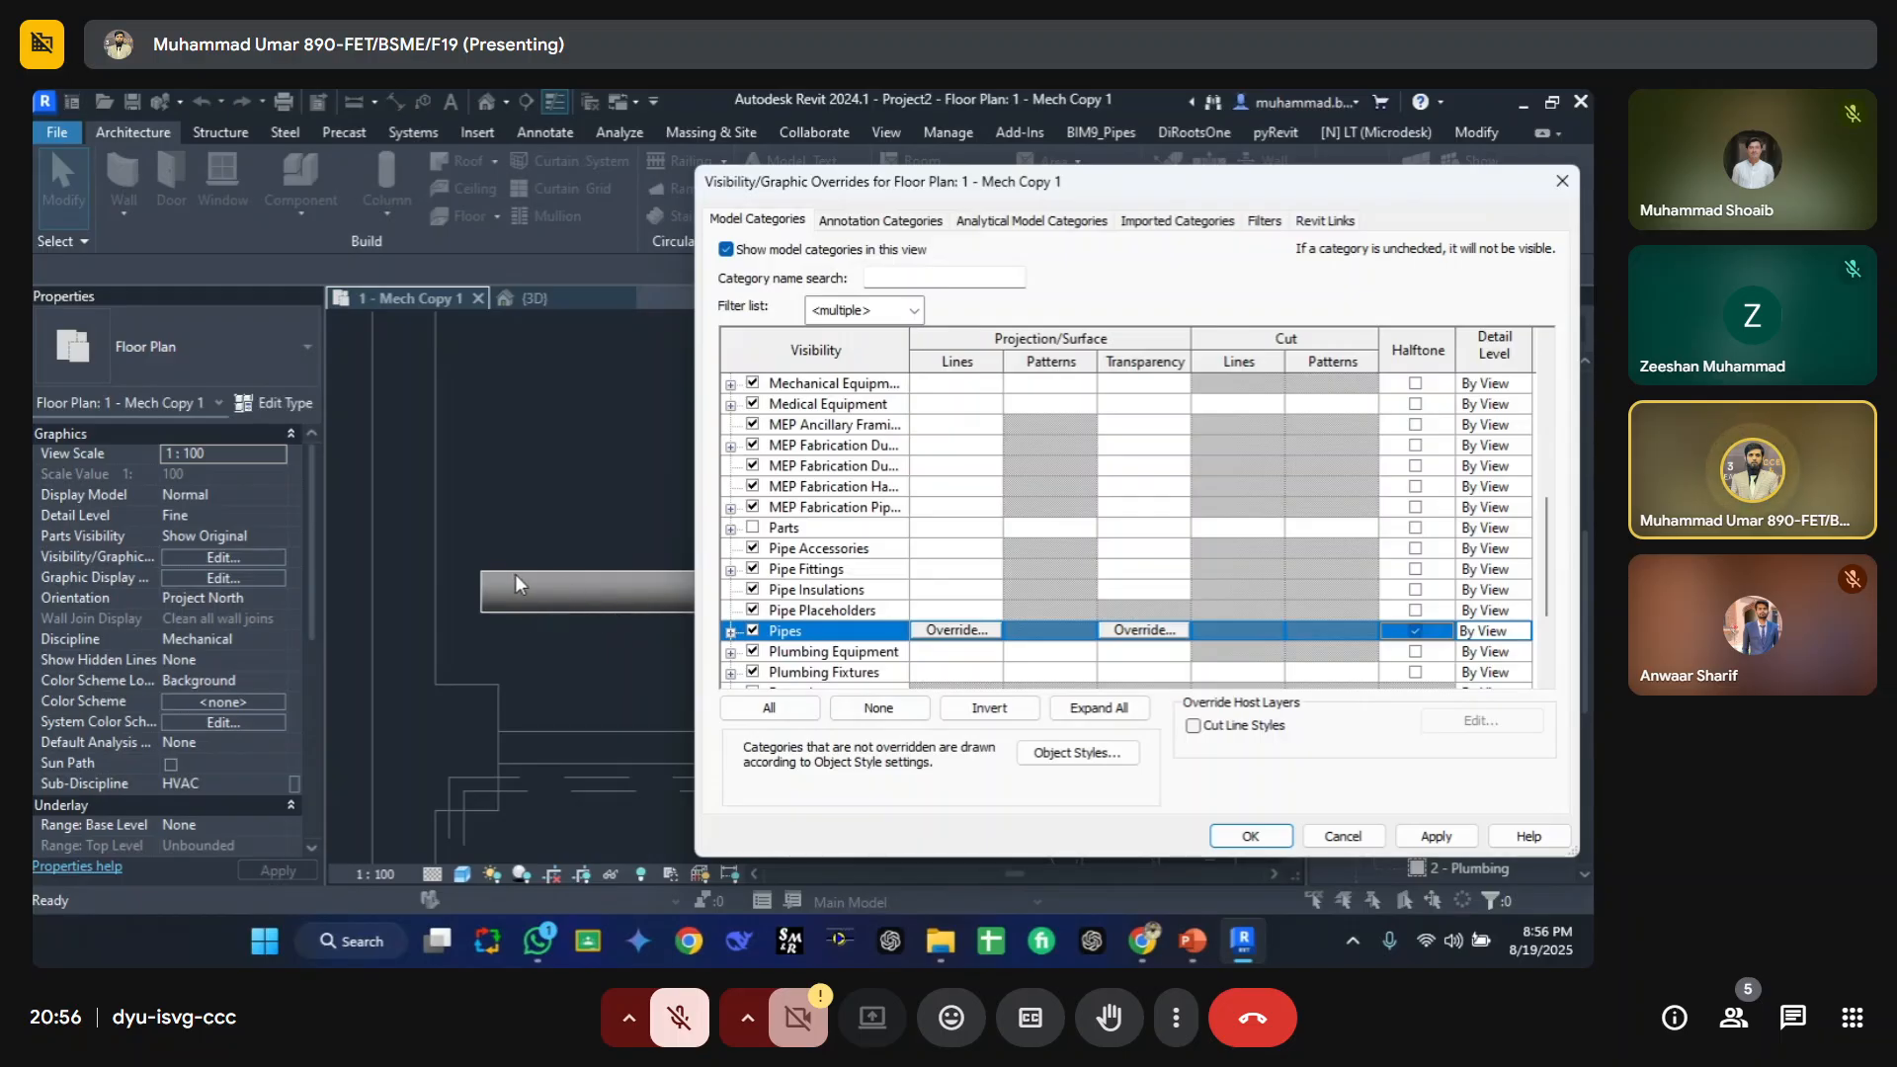
pyautogui.click(1439, 836)
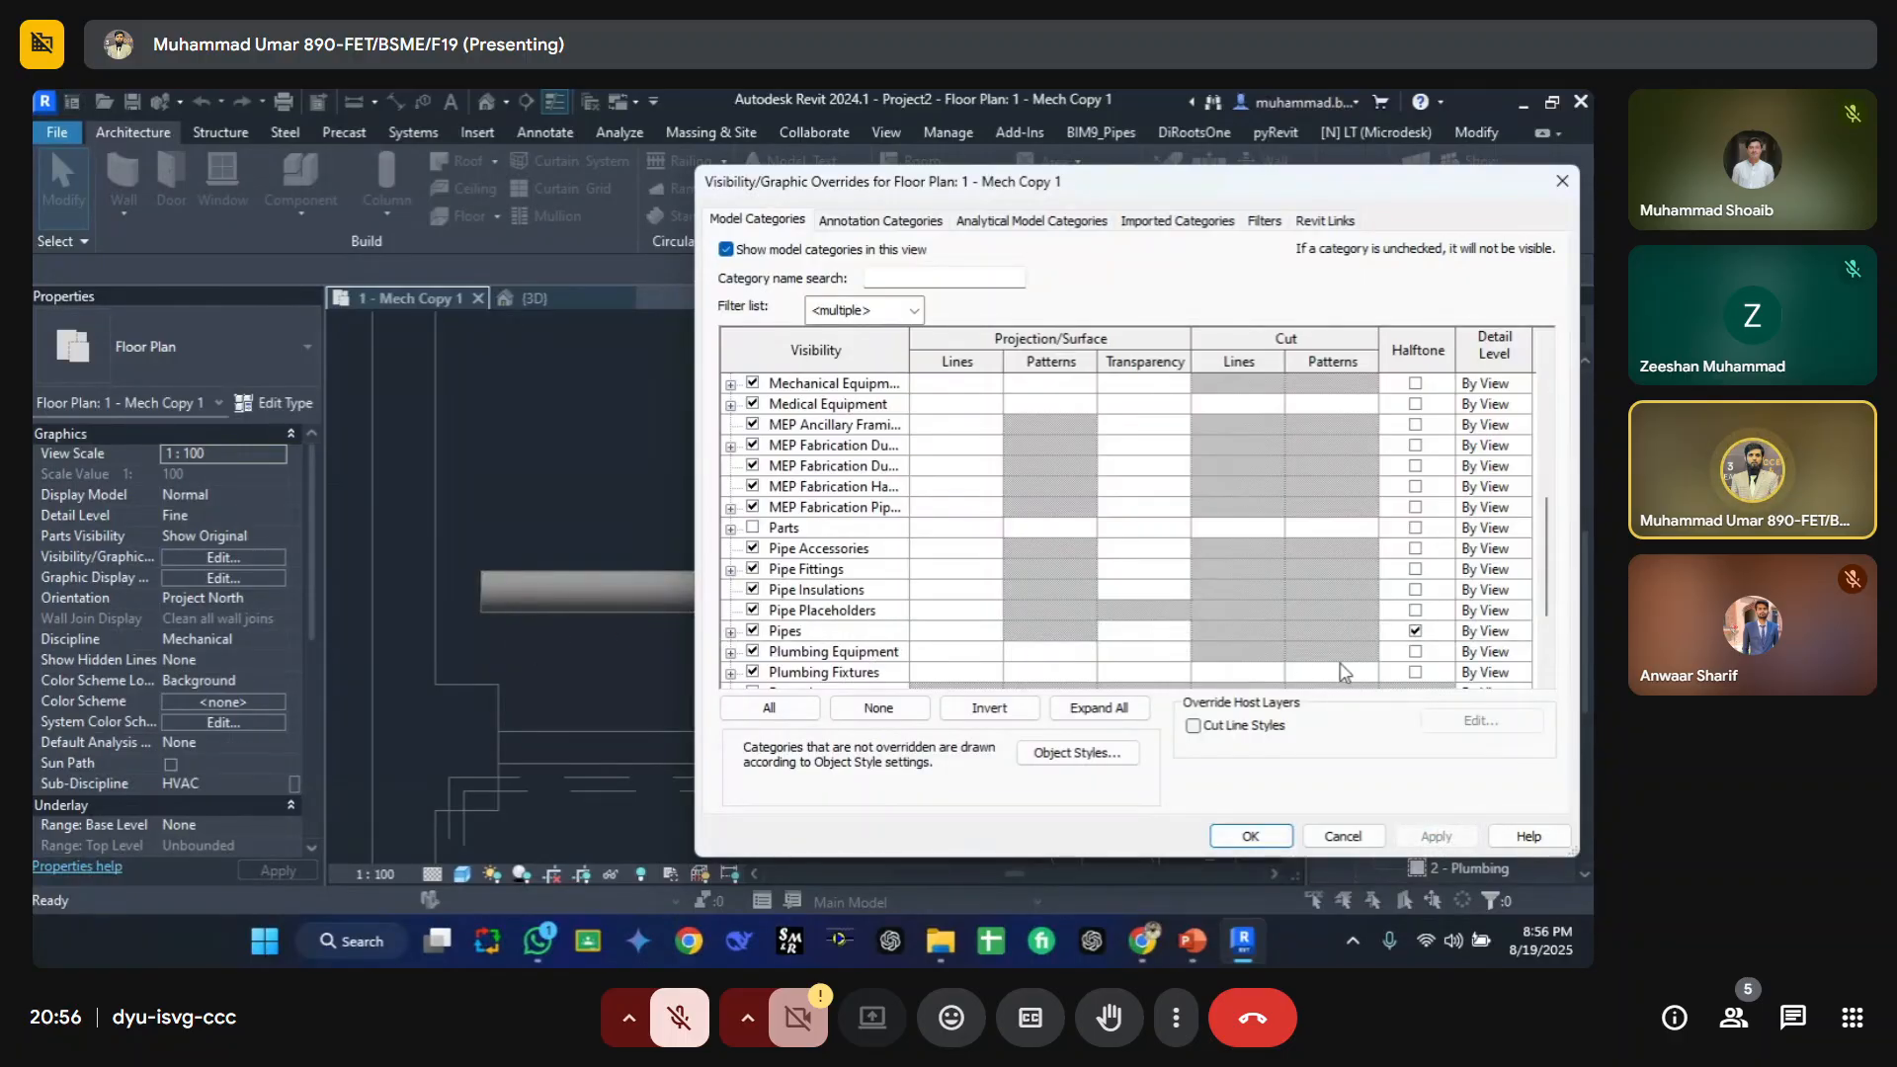
pyautogui.click(1415, 631)
pyautogui.click(1436, 836)
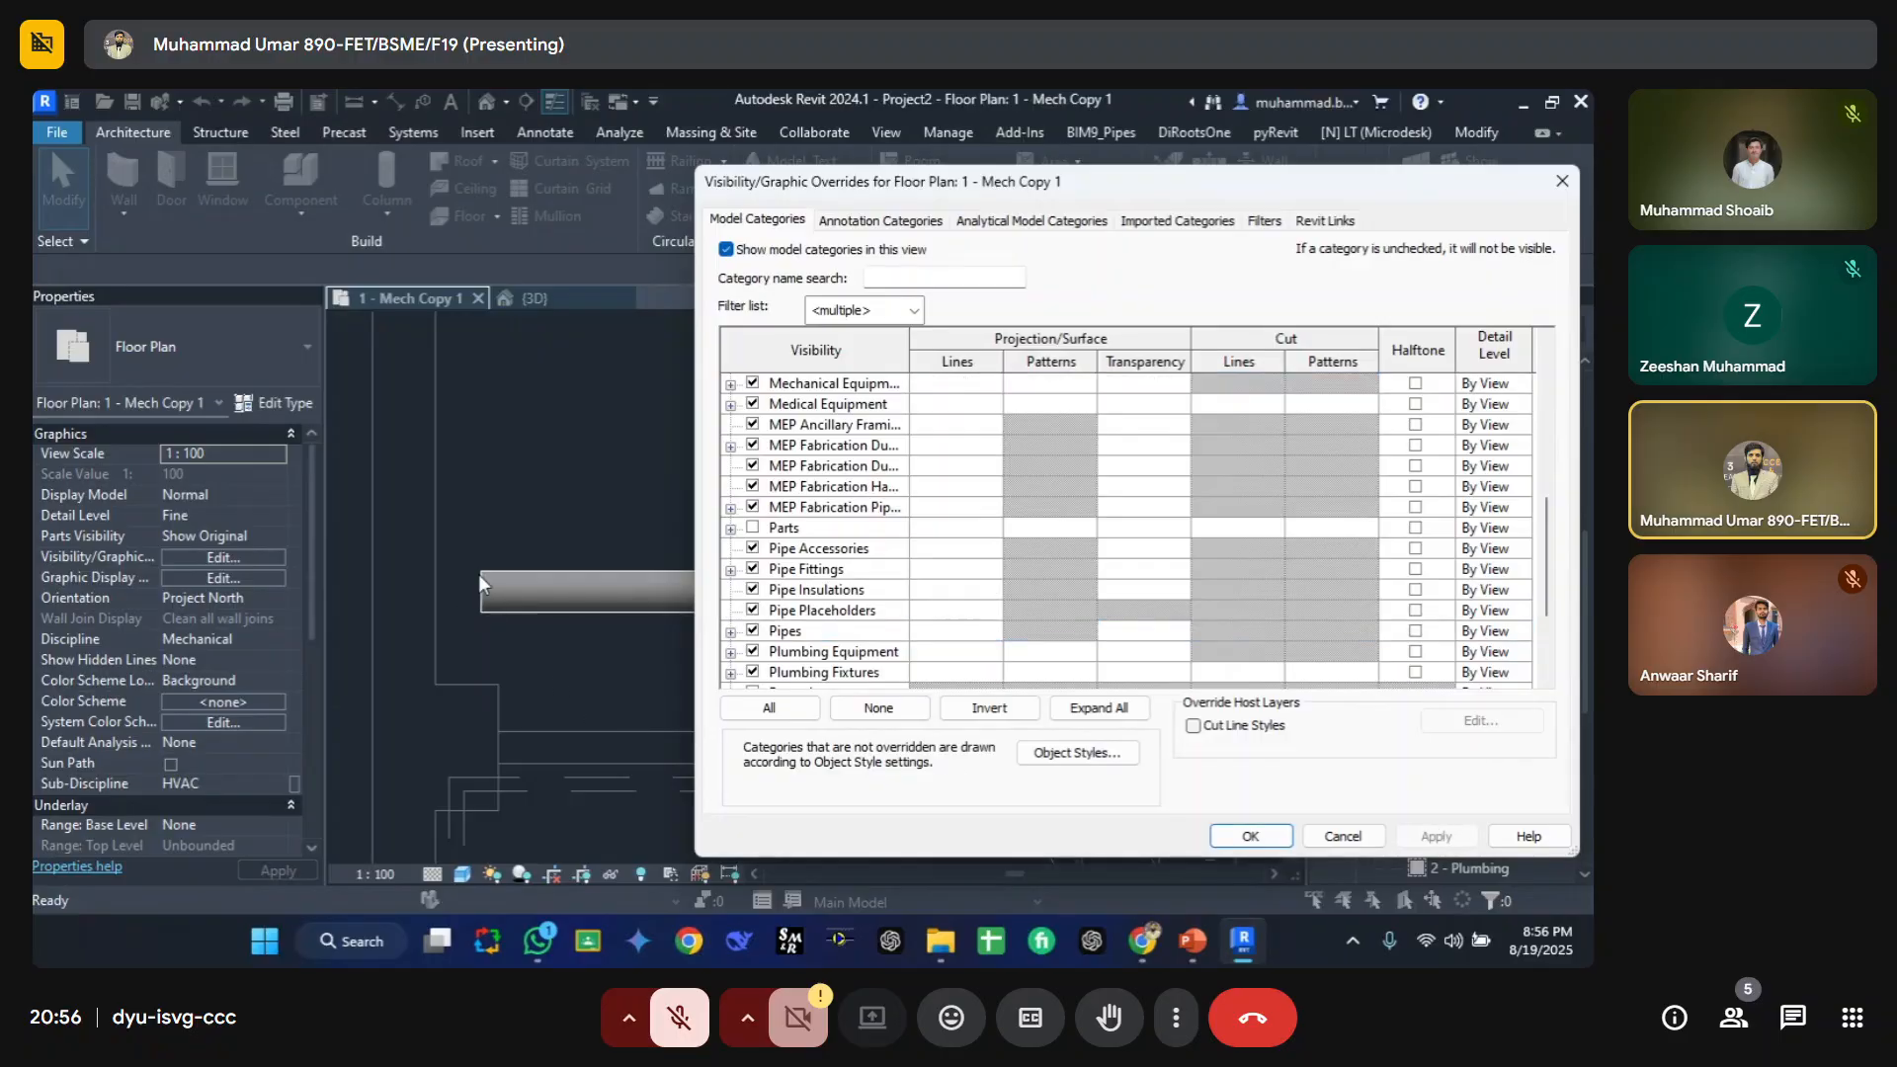
# Step: Try setting the Pipes category's detail level to Coarse, then cancel the overrides dialog
pyautogui.click(1496, 633)
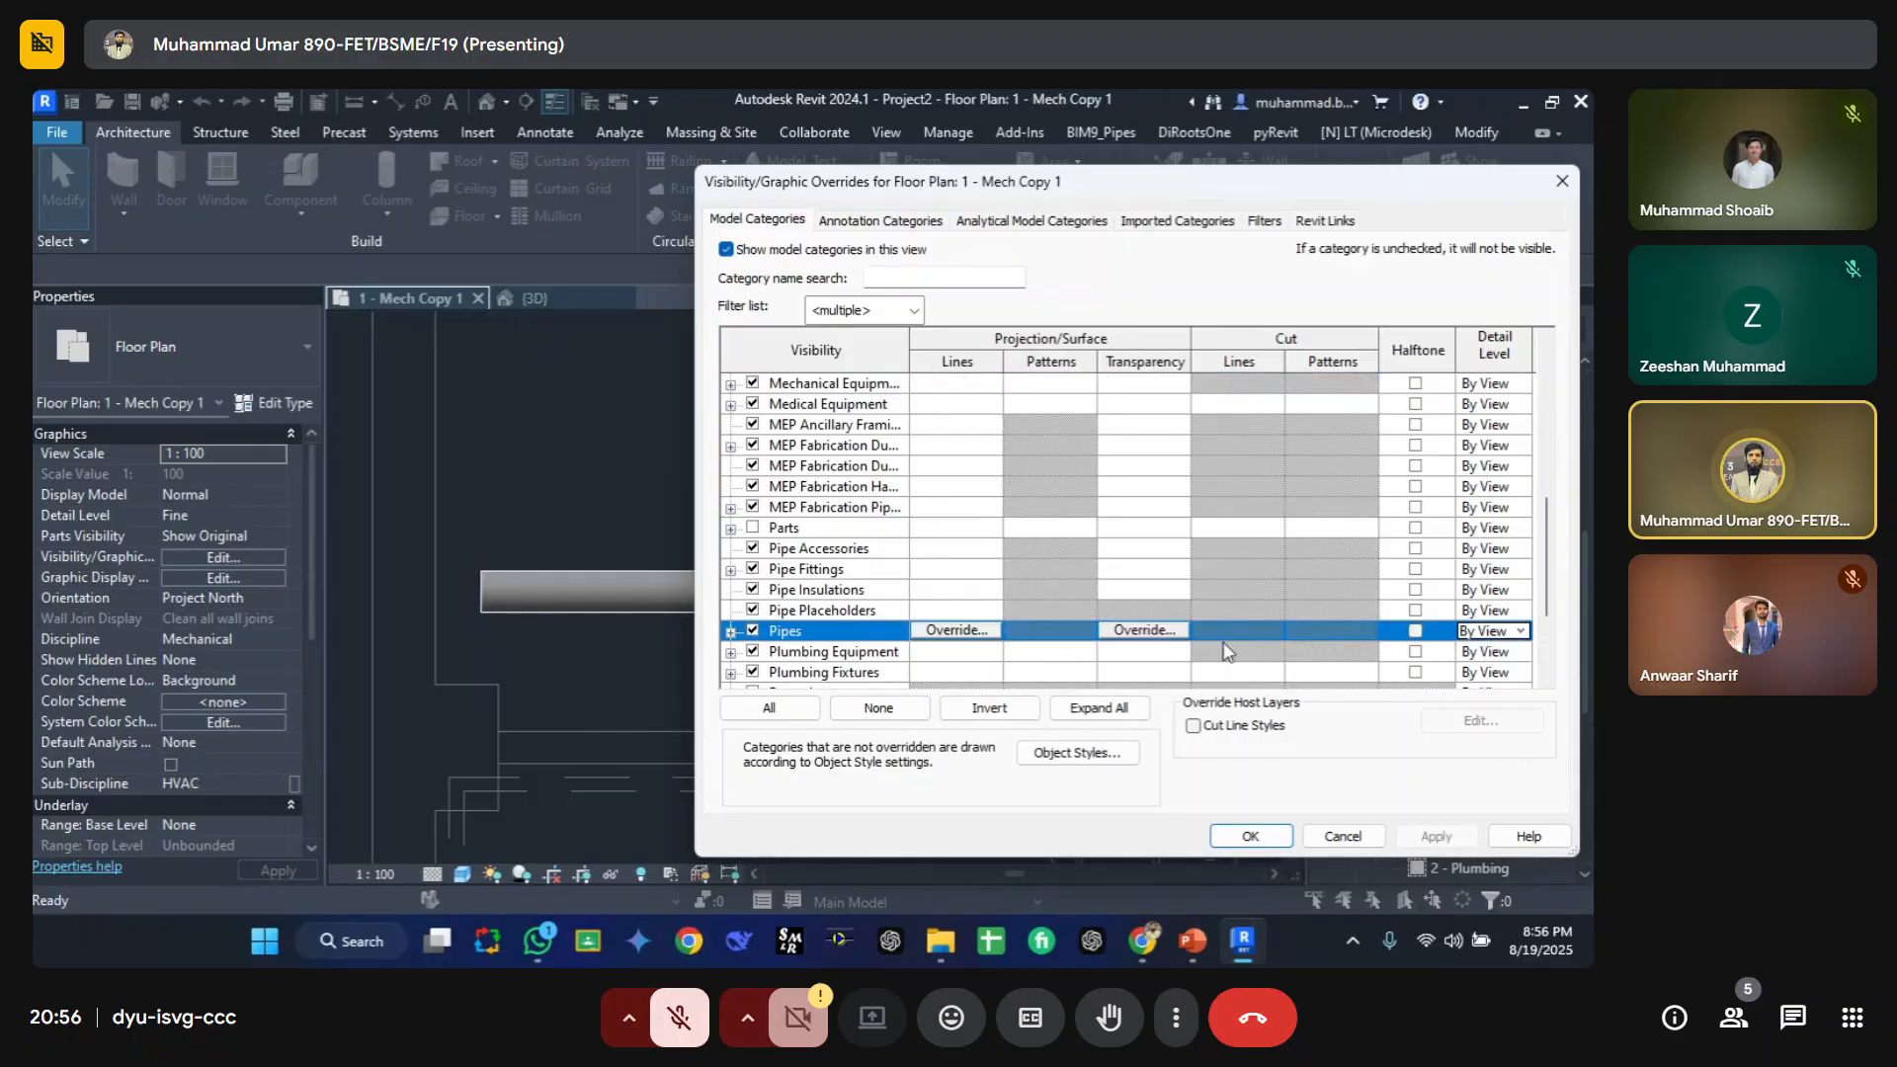
pyautogui.click(1524, 634)
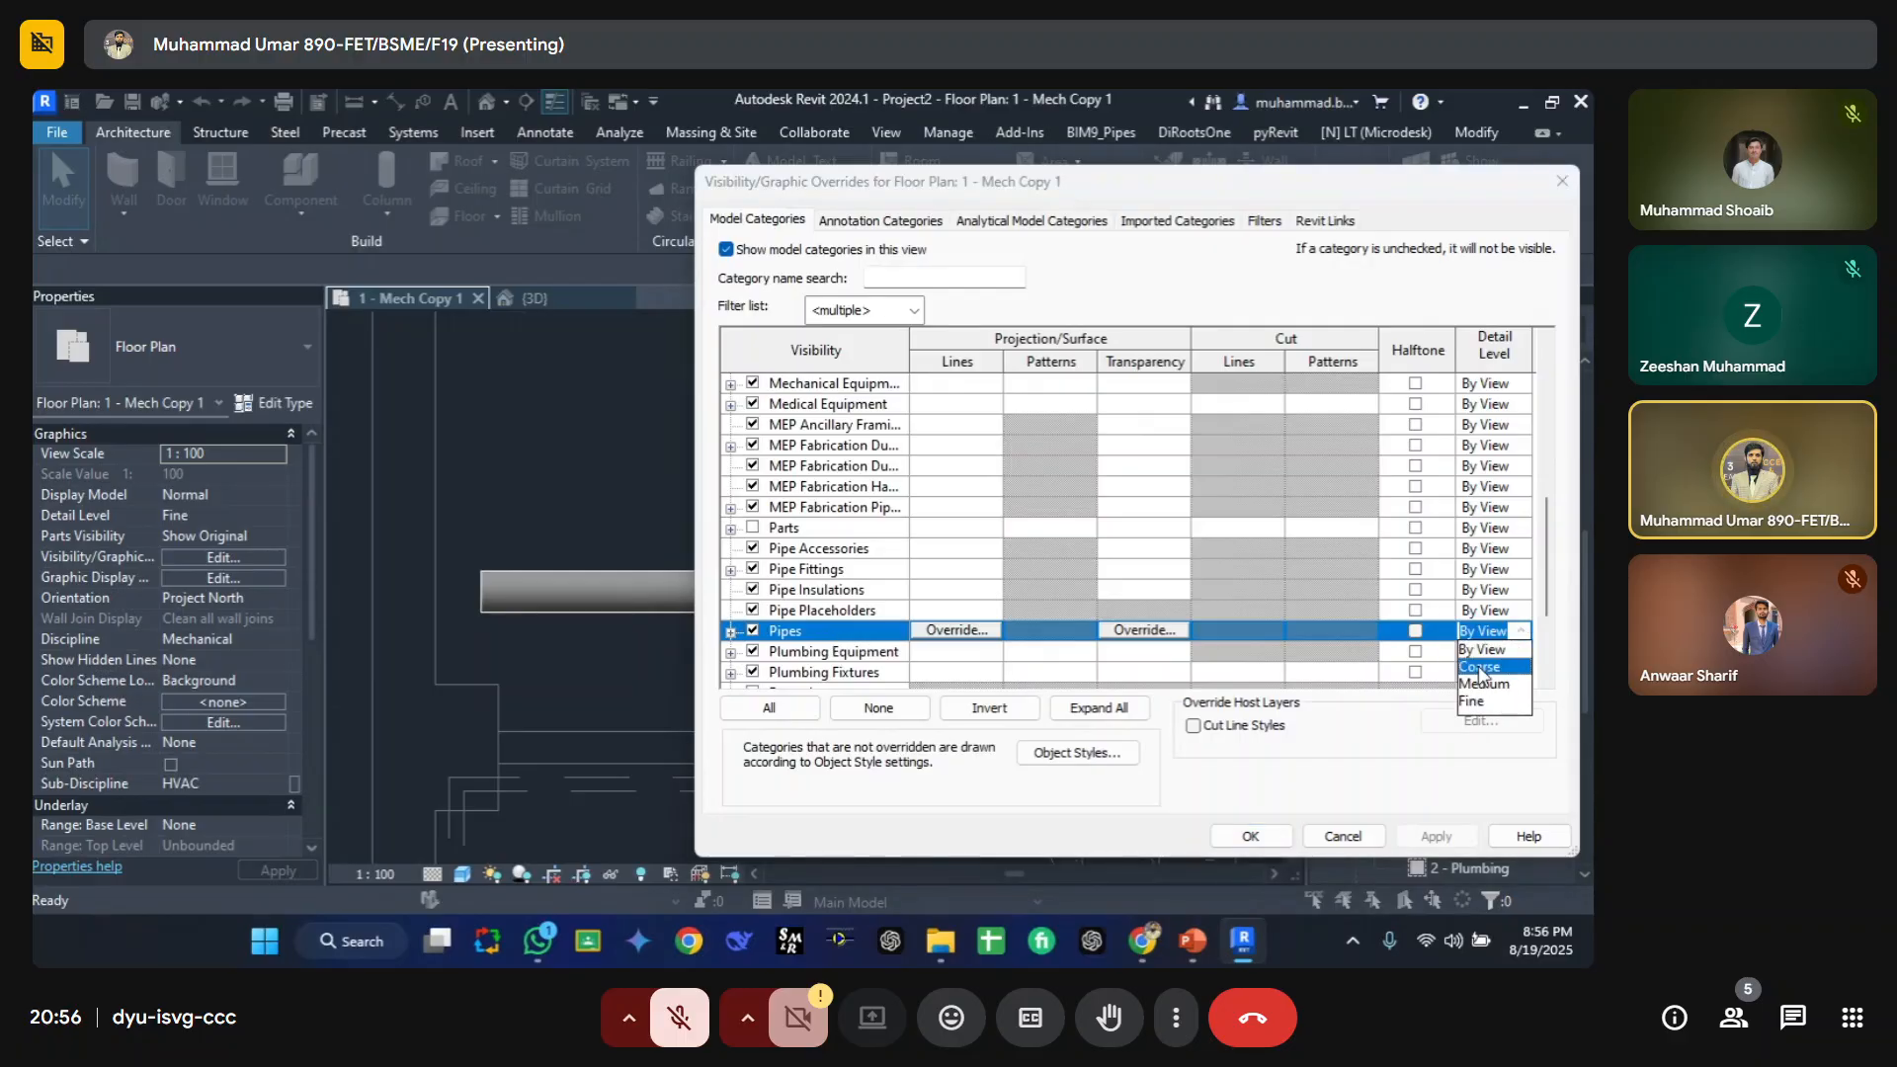
pyautogui.click(1479, 666)
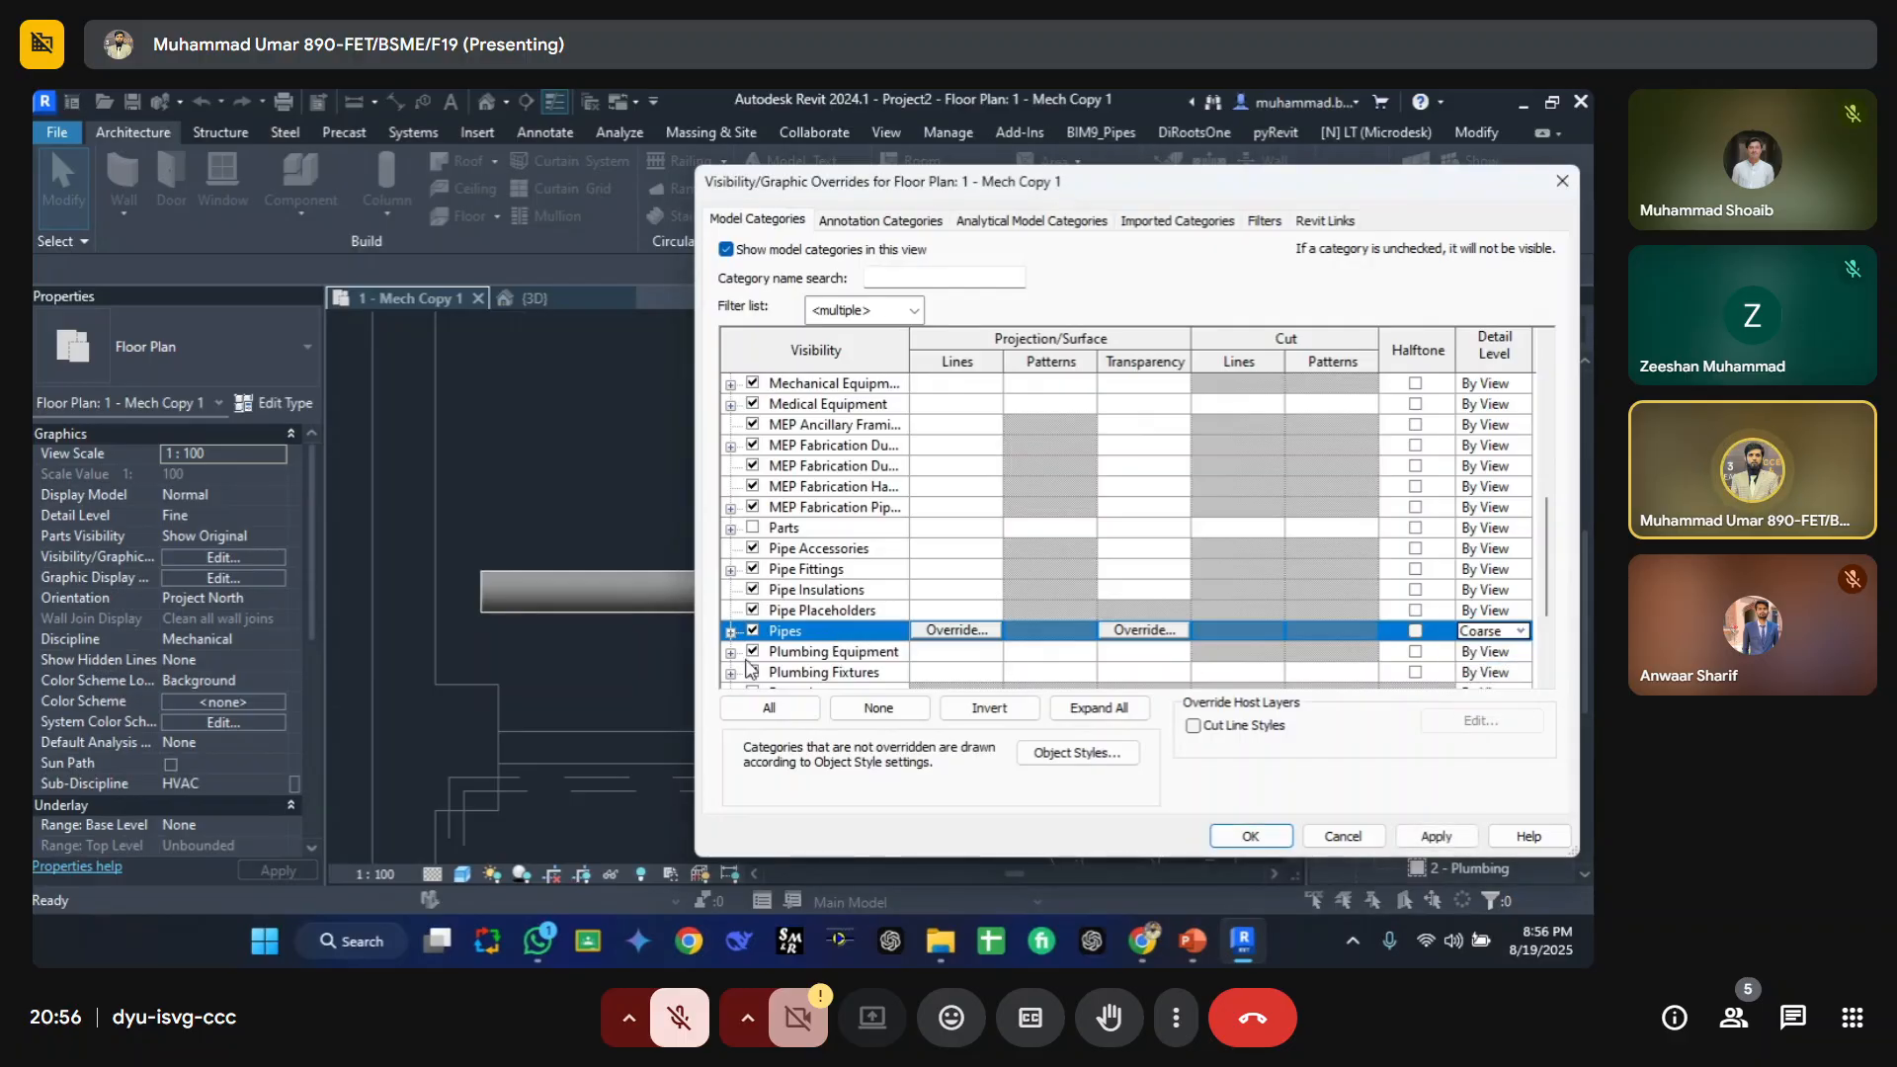
pyautogui.click(1443, 837)
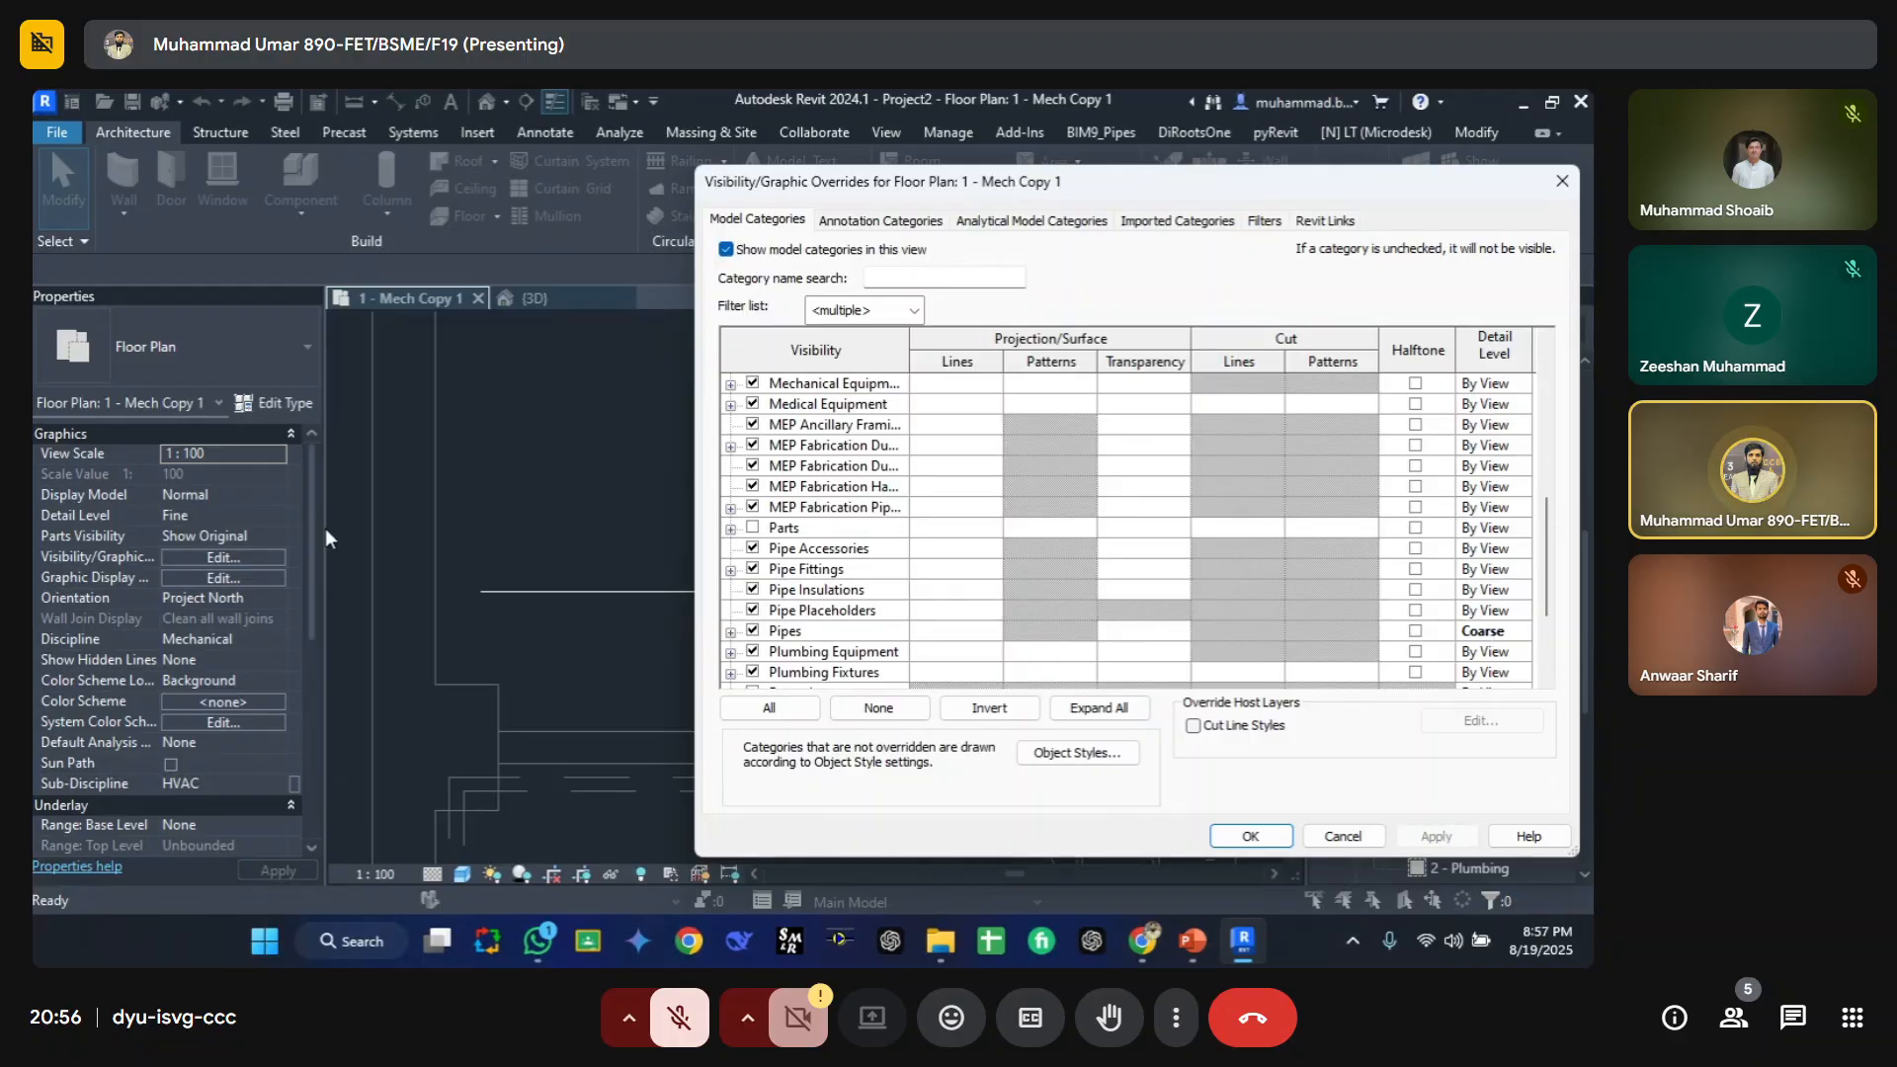
pyautogui.press('Escape')
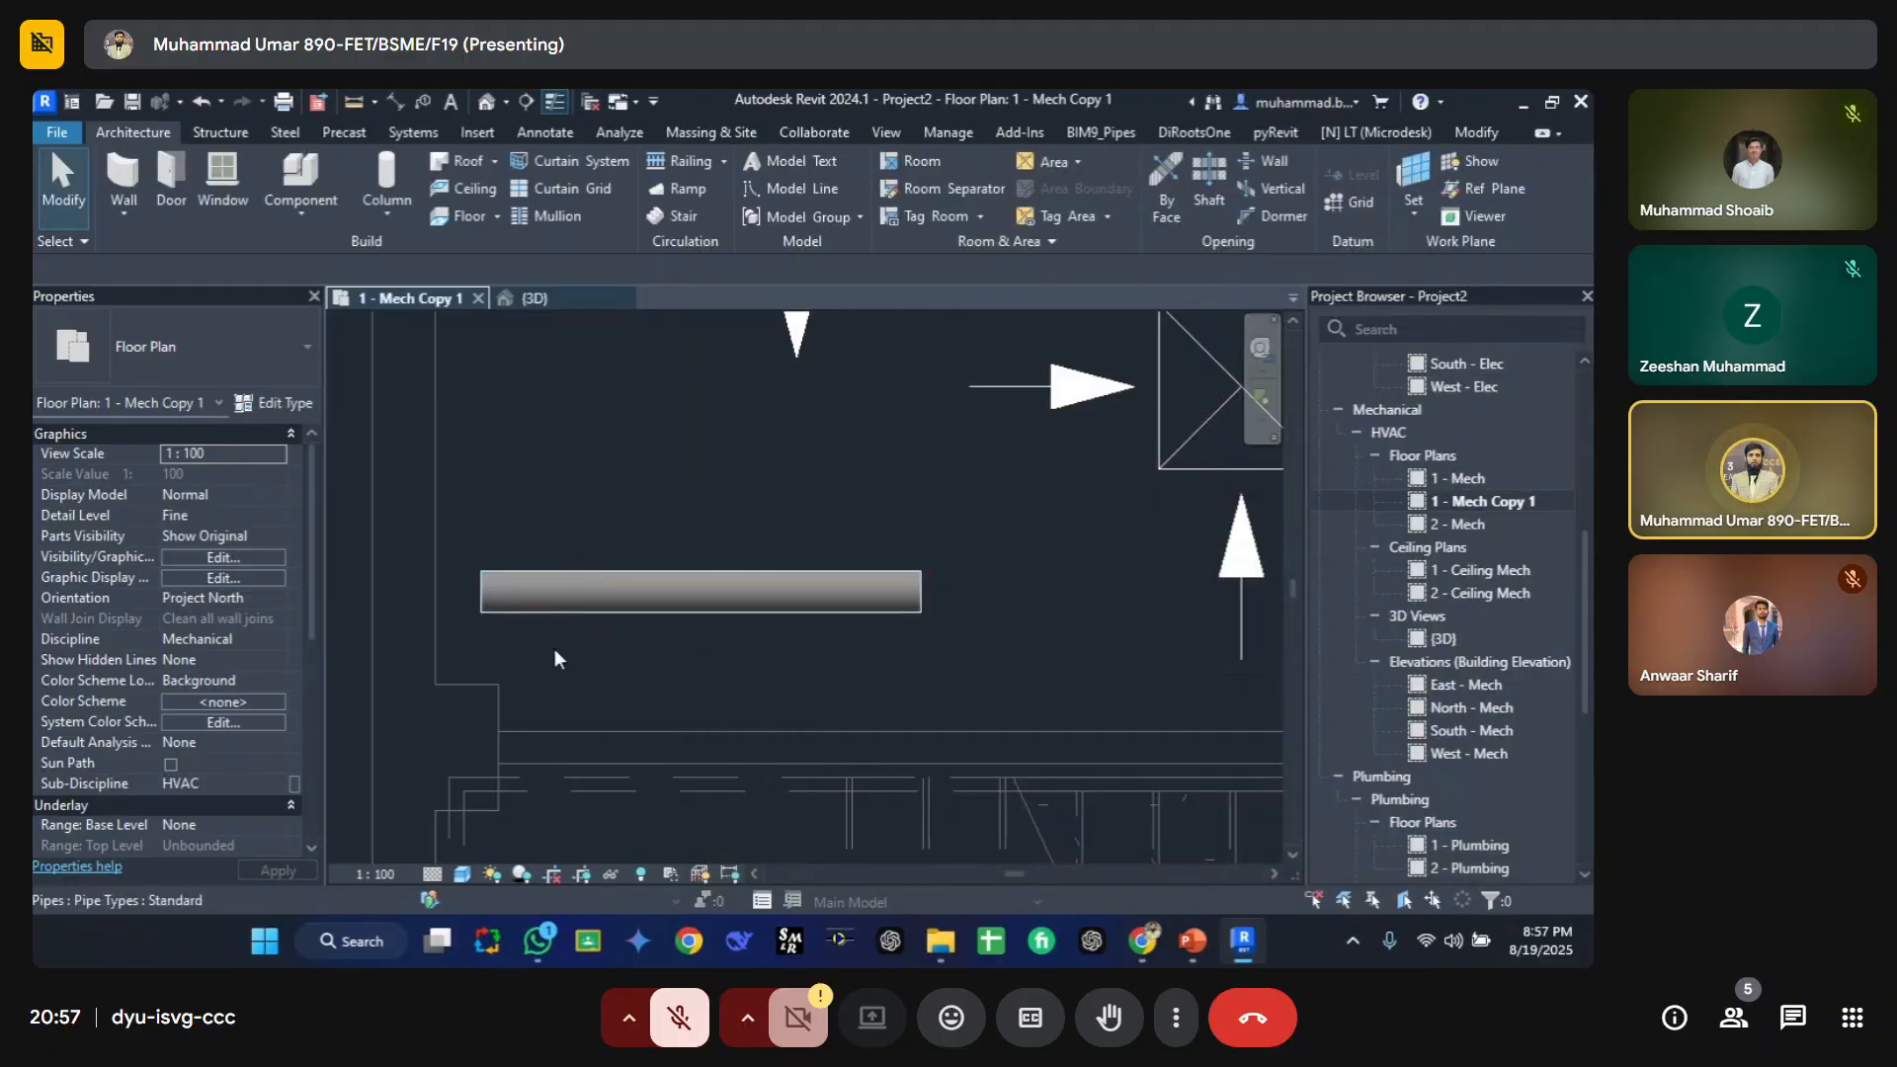
# Step: Set the view's detail level to Coarse
pyautogui.click(432, 873)
pyautogui.click(448, 805)
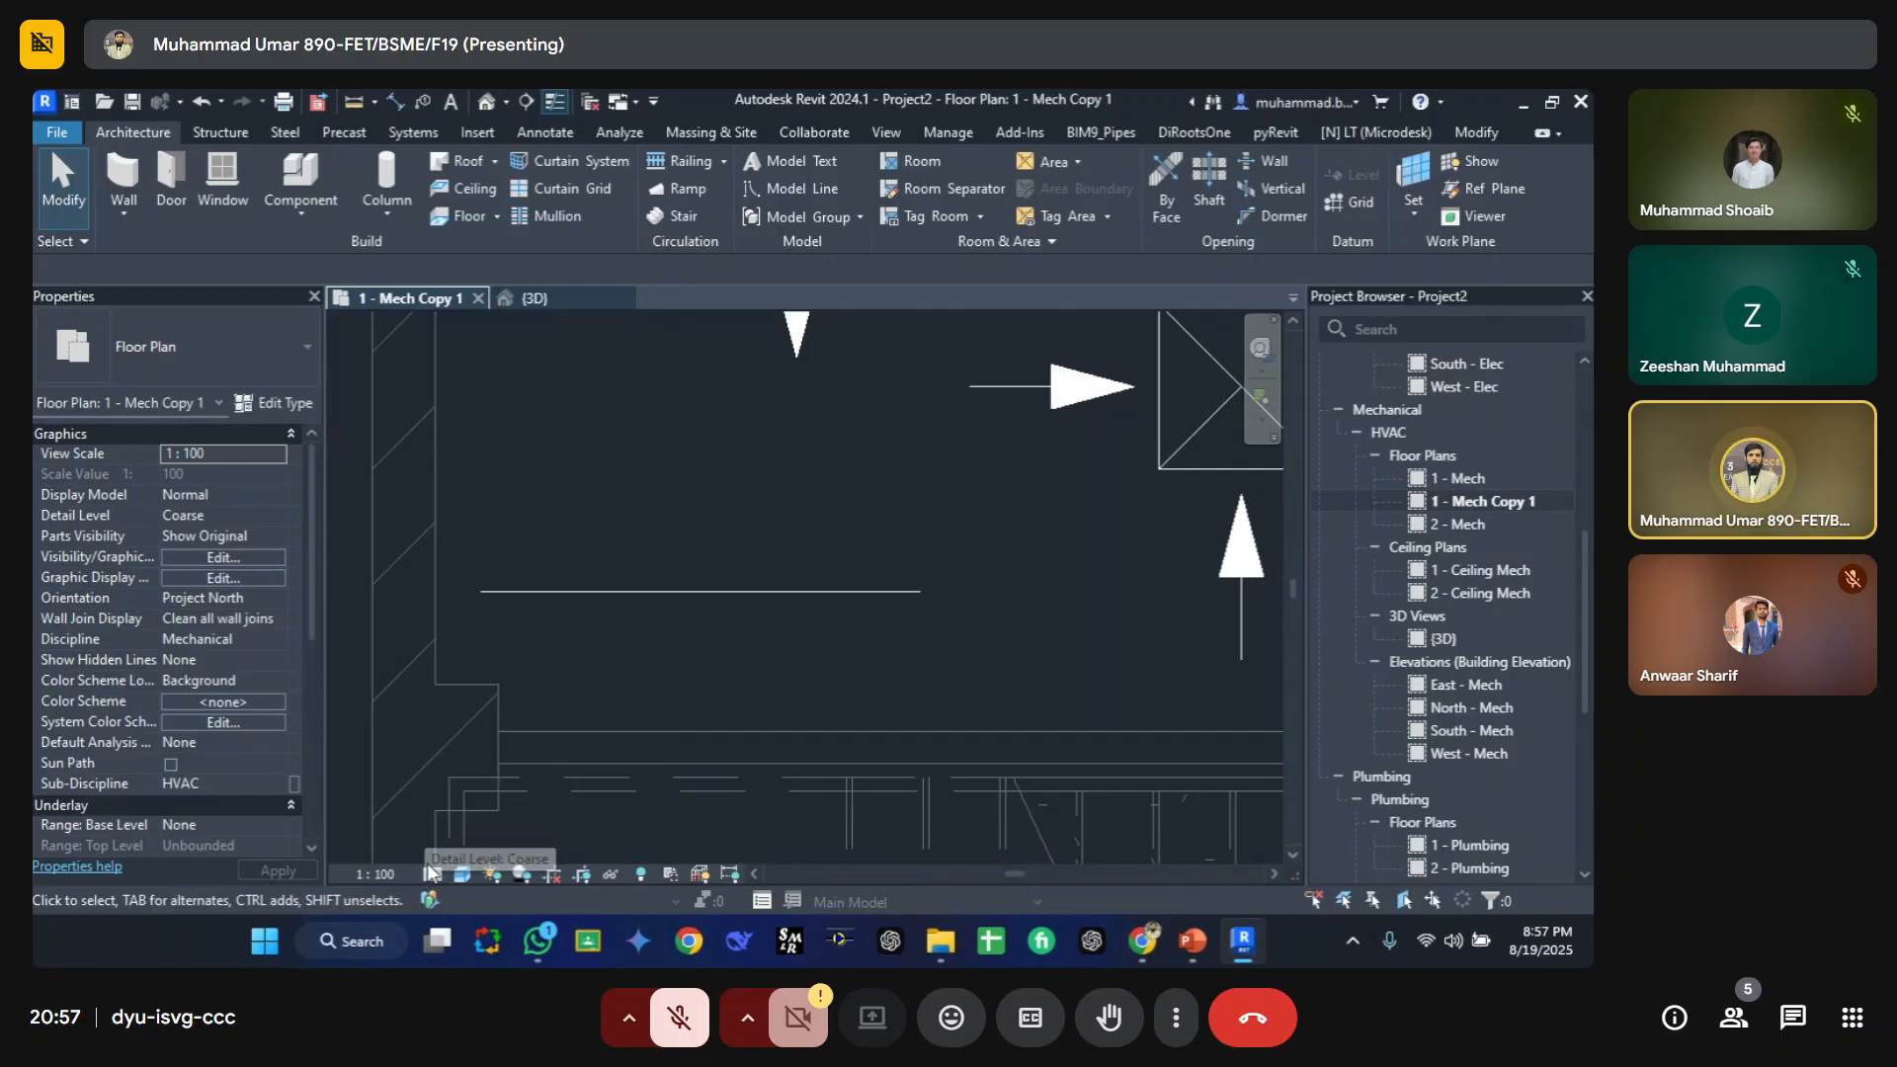
# Step: Set the Pipes category's detail level to Fine and apply it, then restore By View and close the overrides
pyautogui.press('v')
pyautogui.press('g')
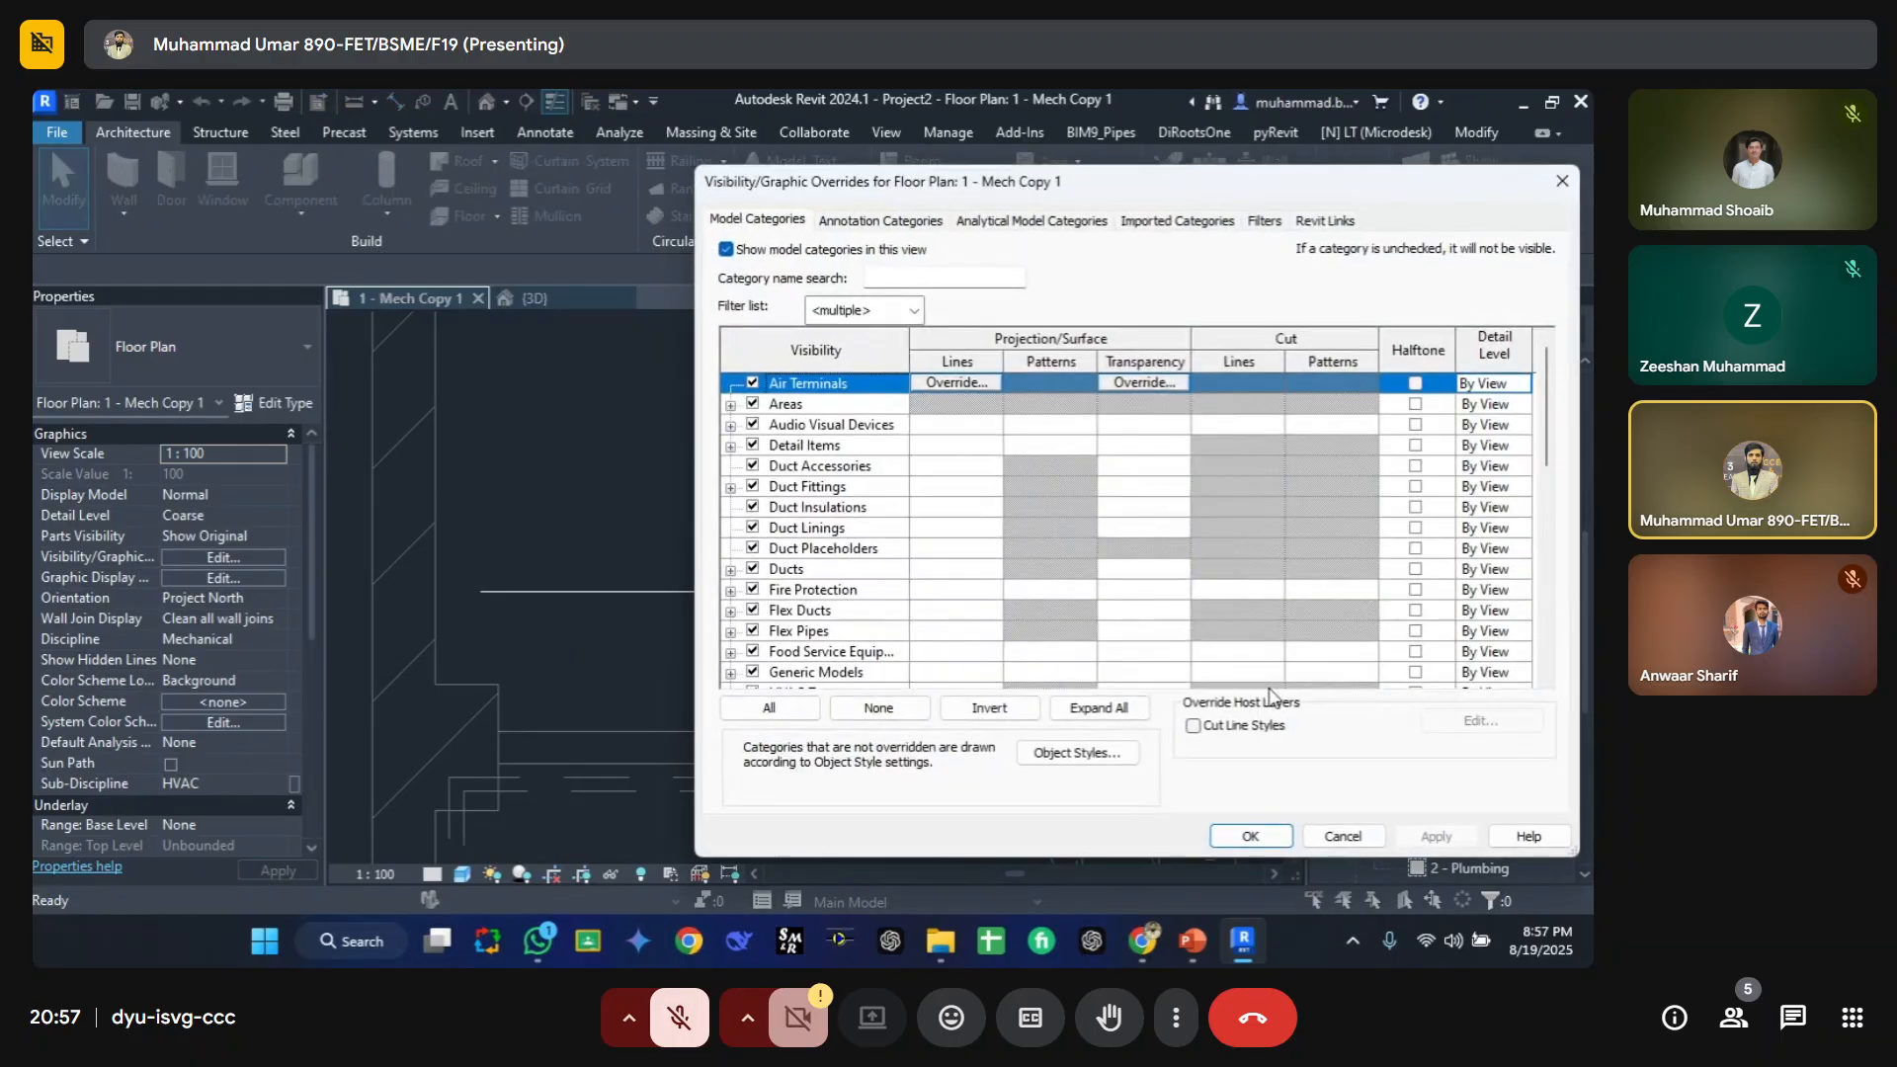
pyautogui.click(822, 627)
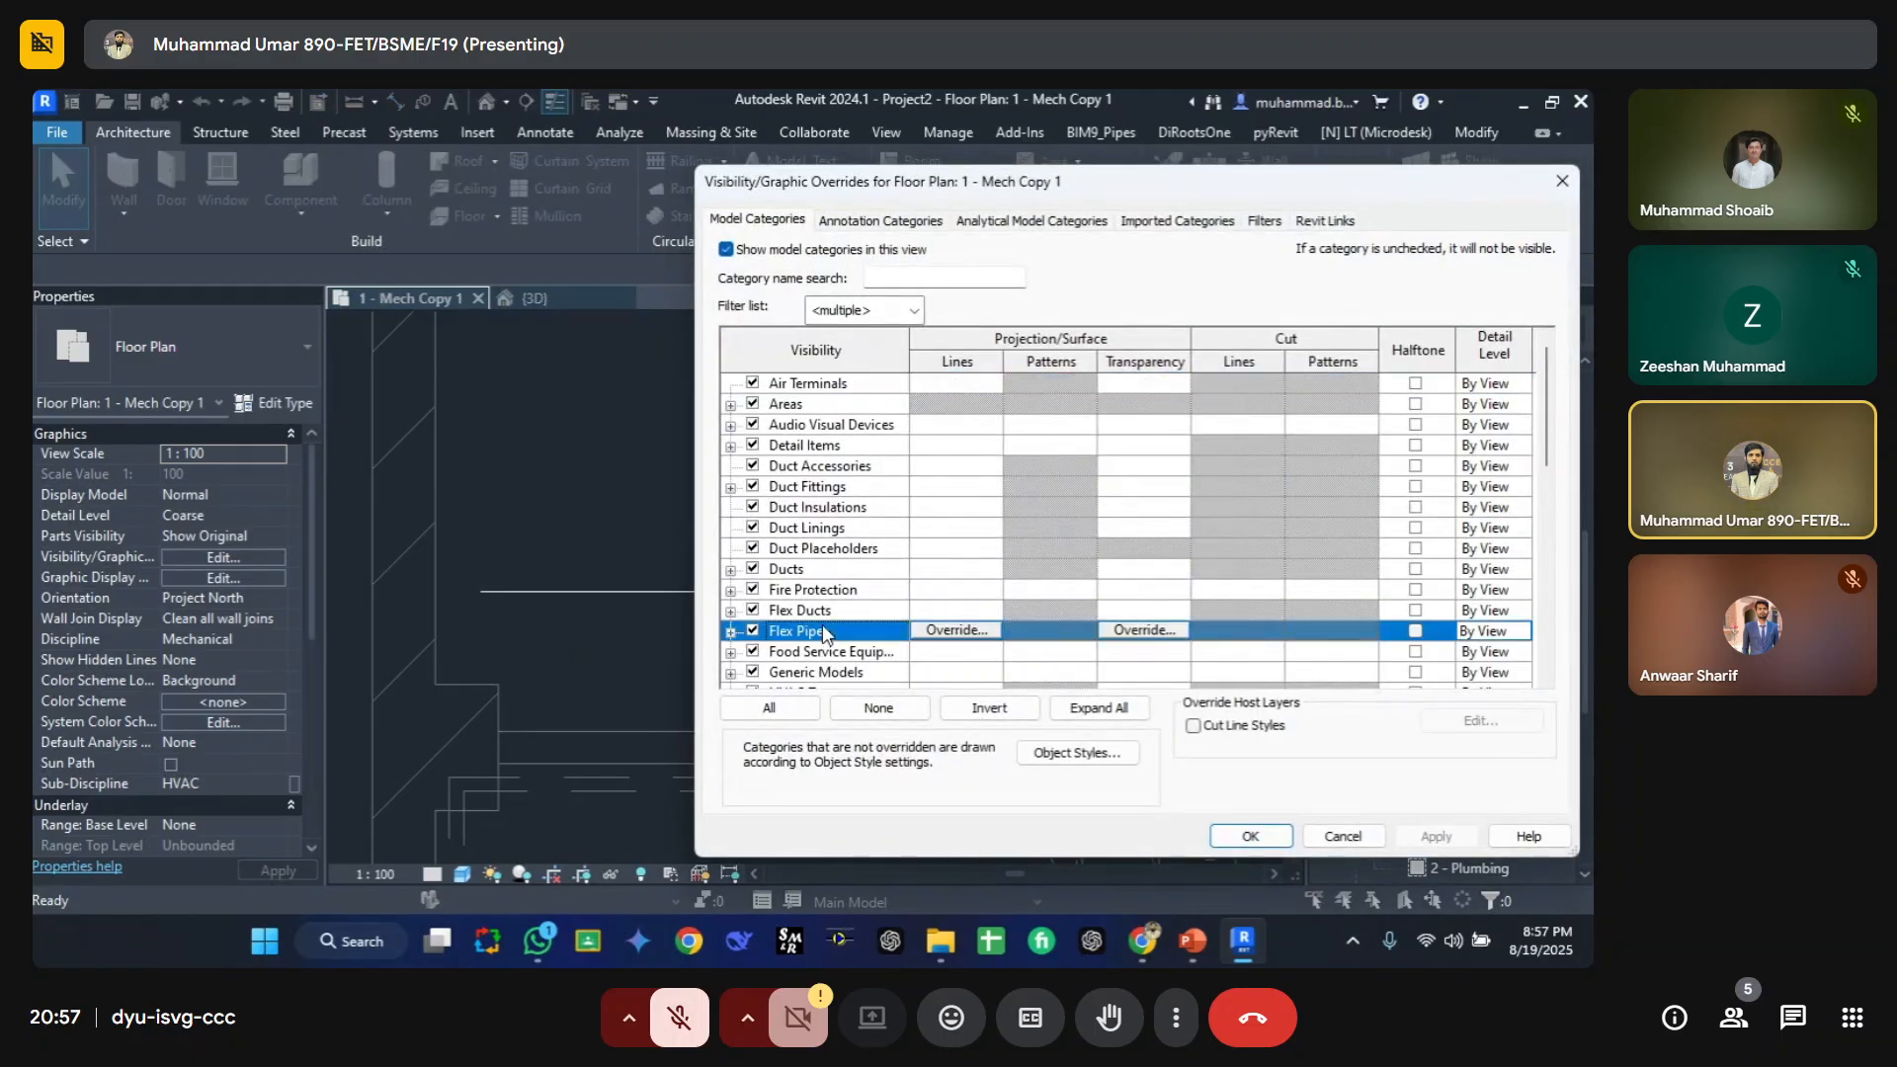
pyautogui.press('p')
pyautogui.scroll(-1, 813, 655)
pyautogui.scroll(-2, 790, 642)
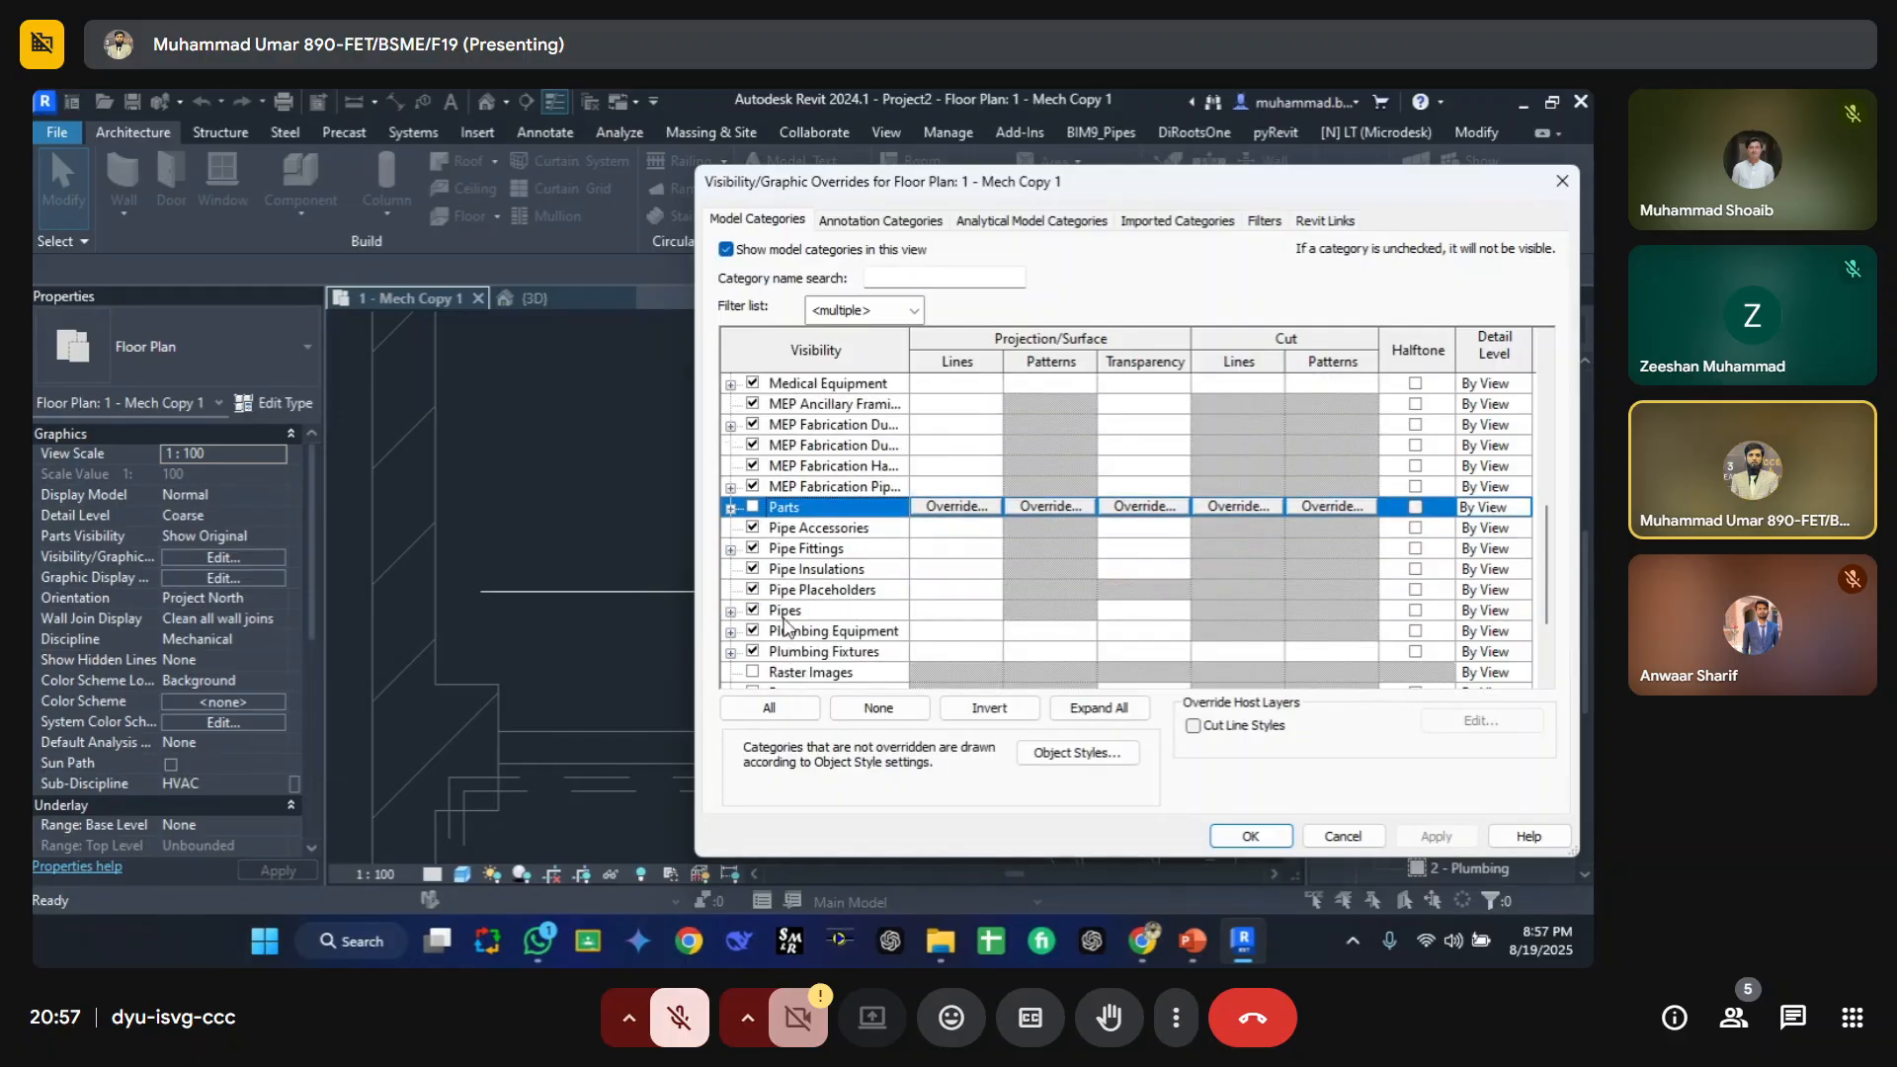
pyautogui.click(785, 611)
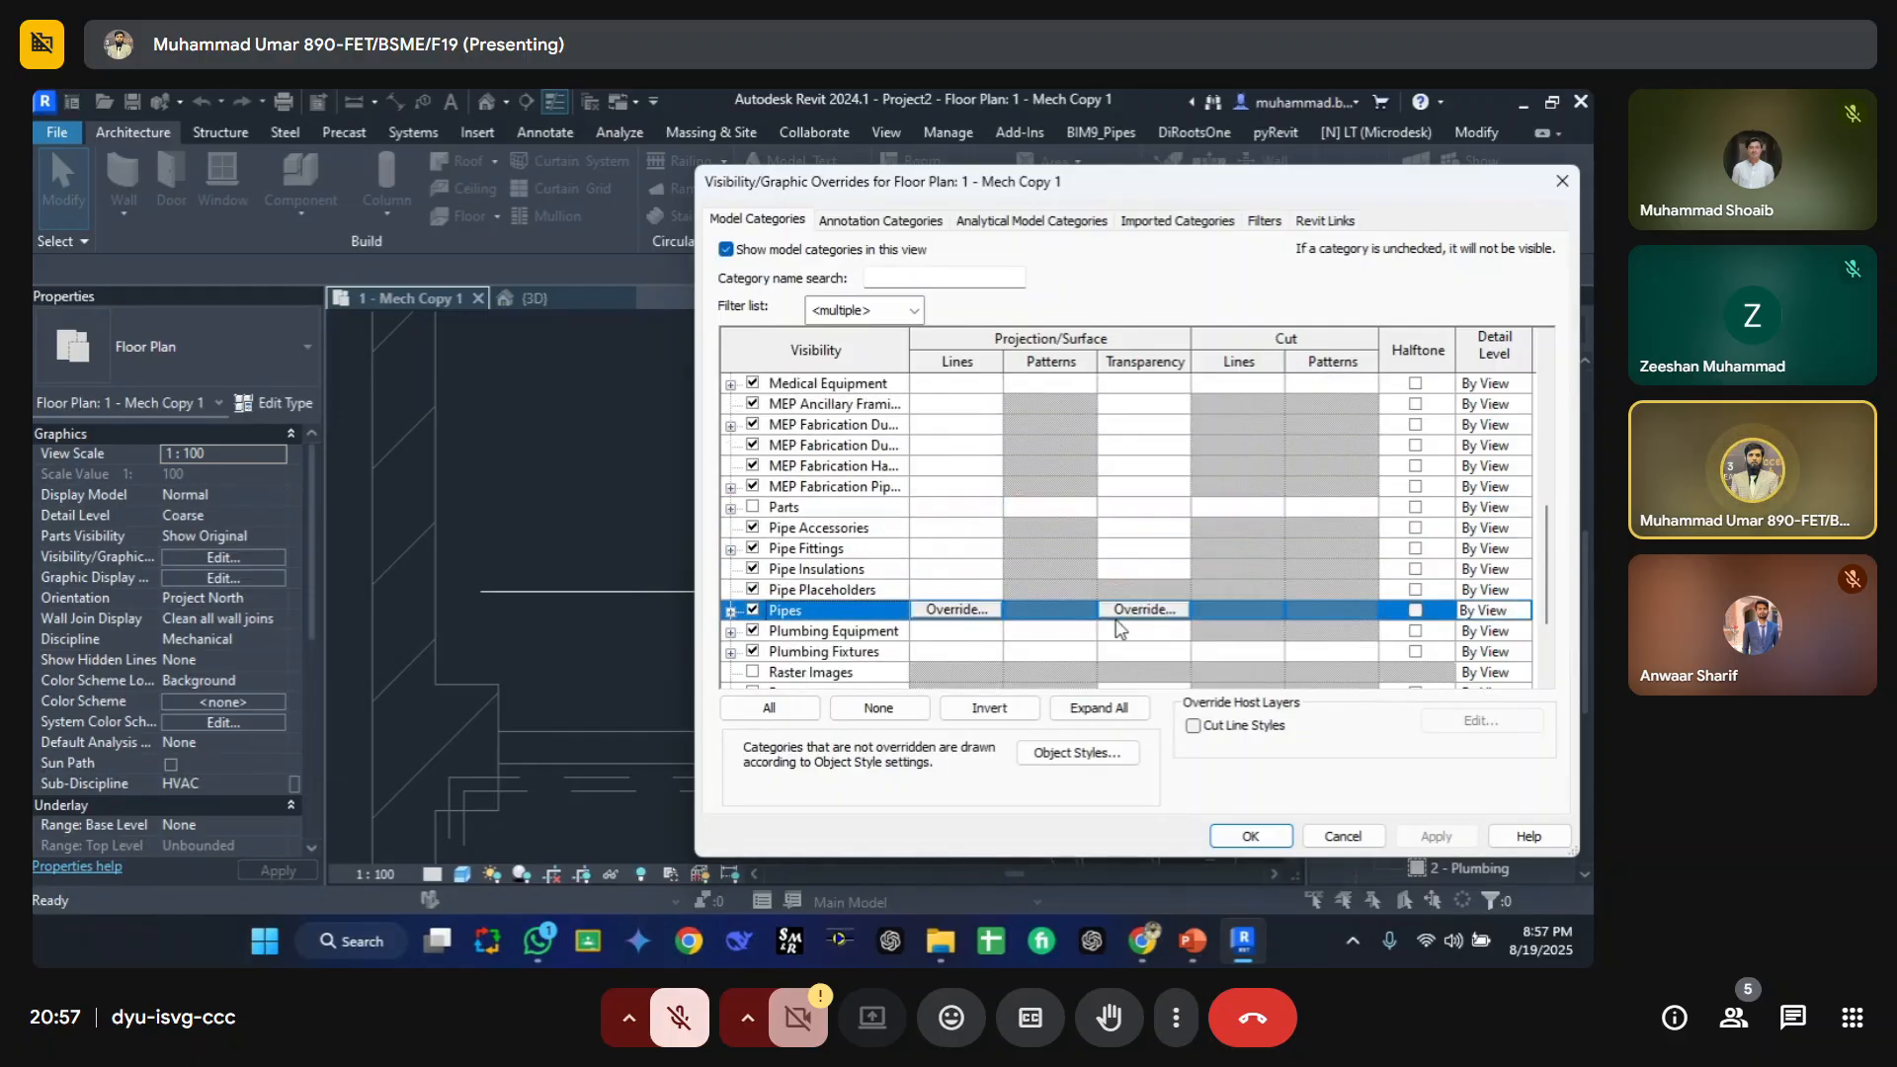
pyautogui.click(1521, 611)
pyautogui.click(1483, 681)
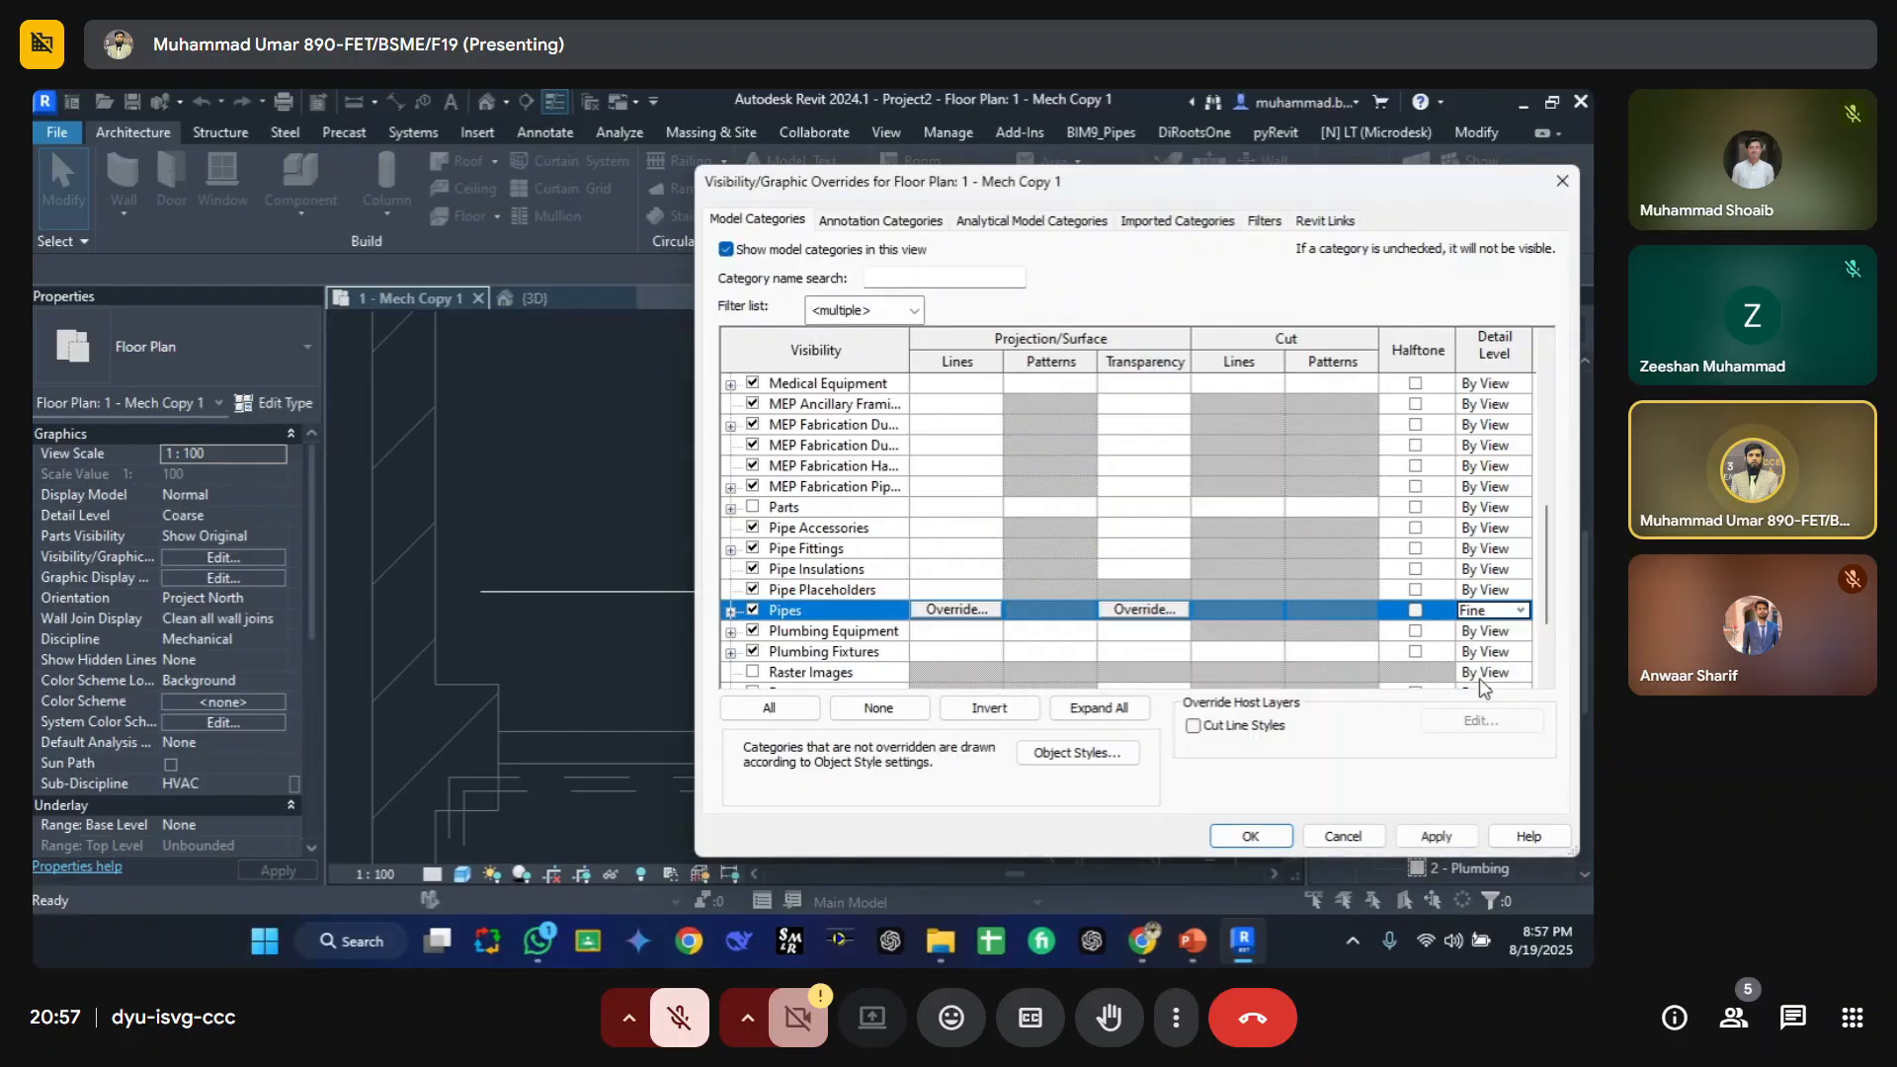
pyautogui.click(1441, 832)
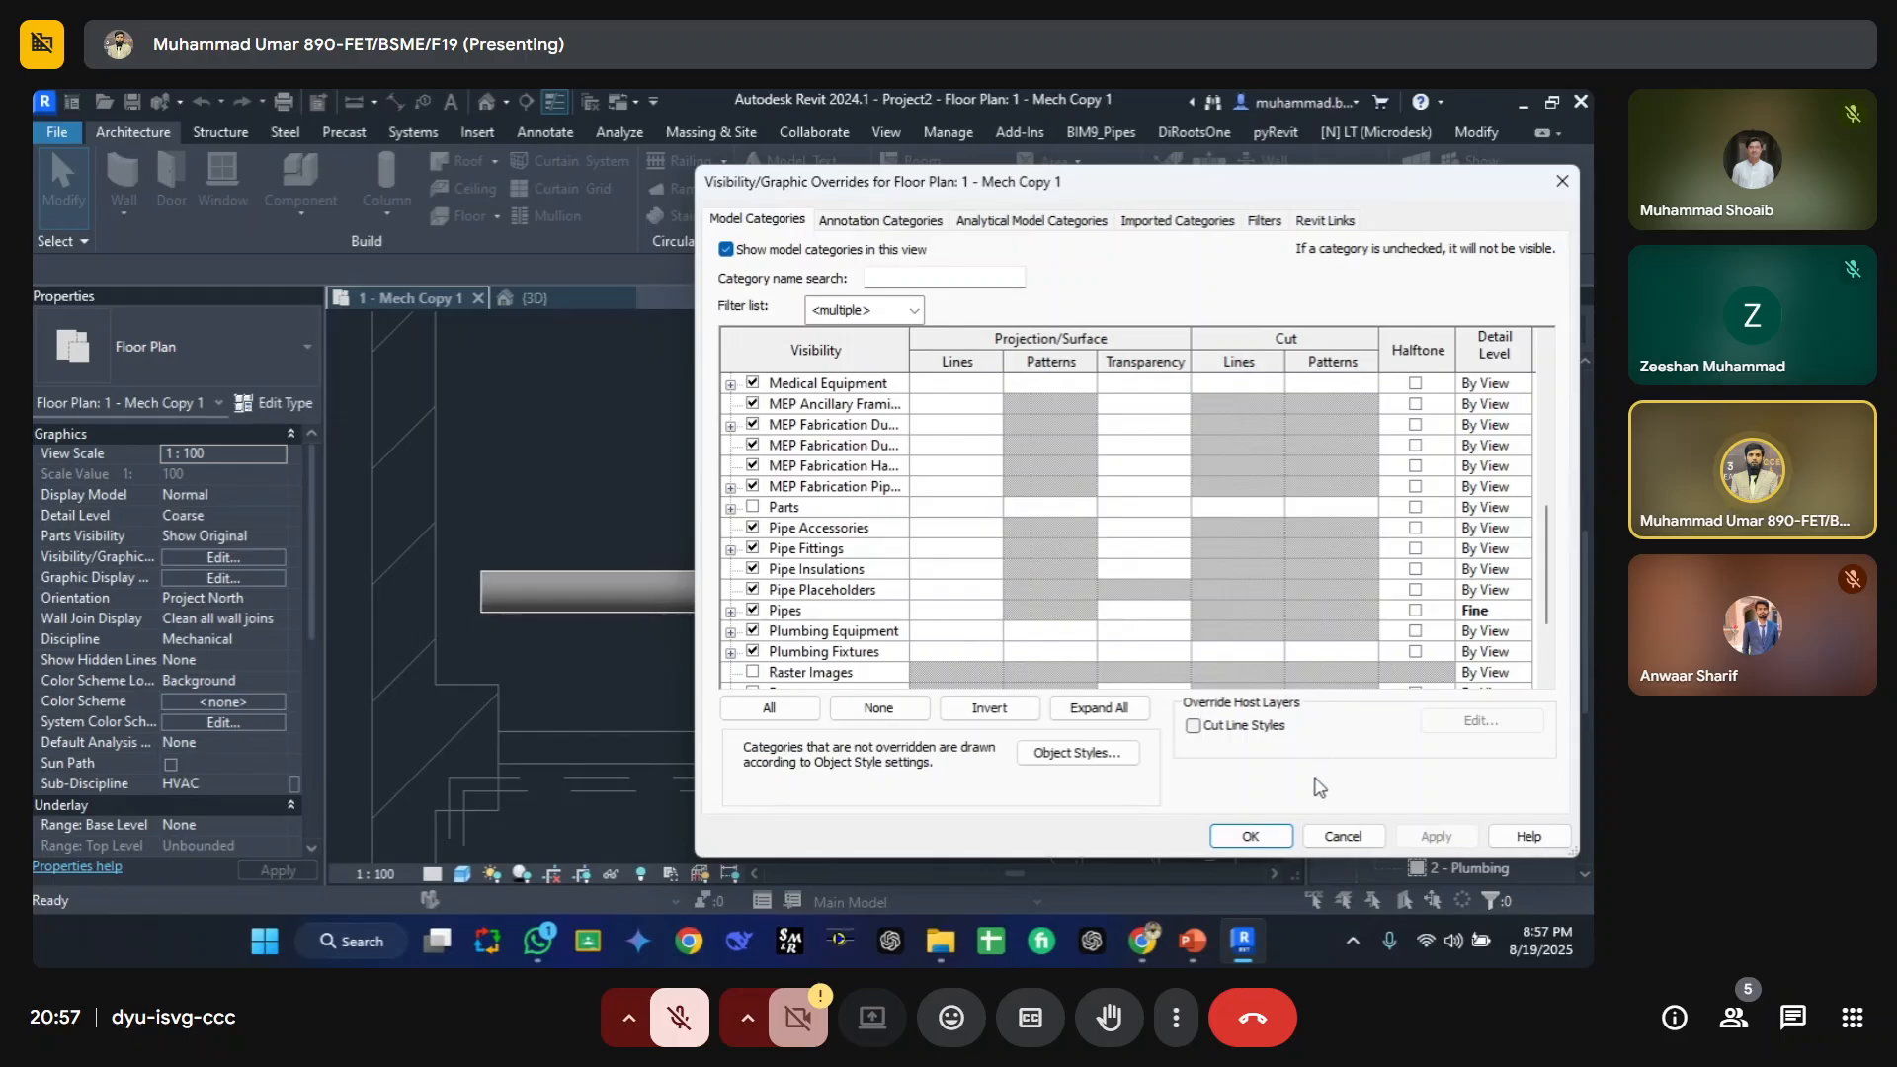
pyautogui.click(1521, 613)
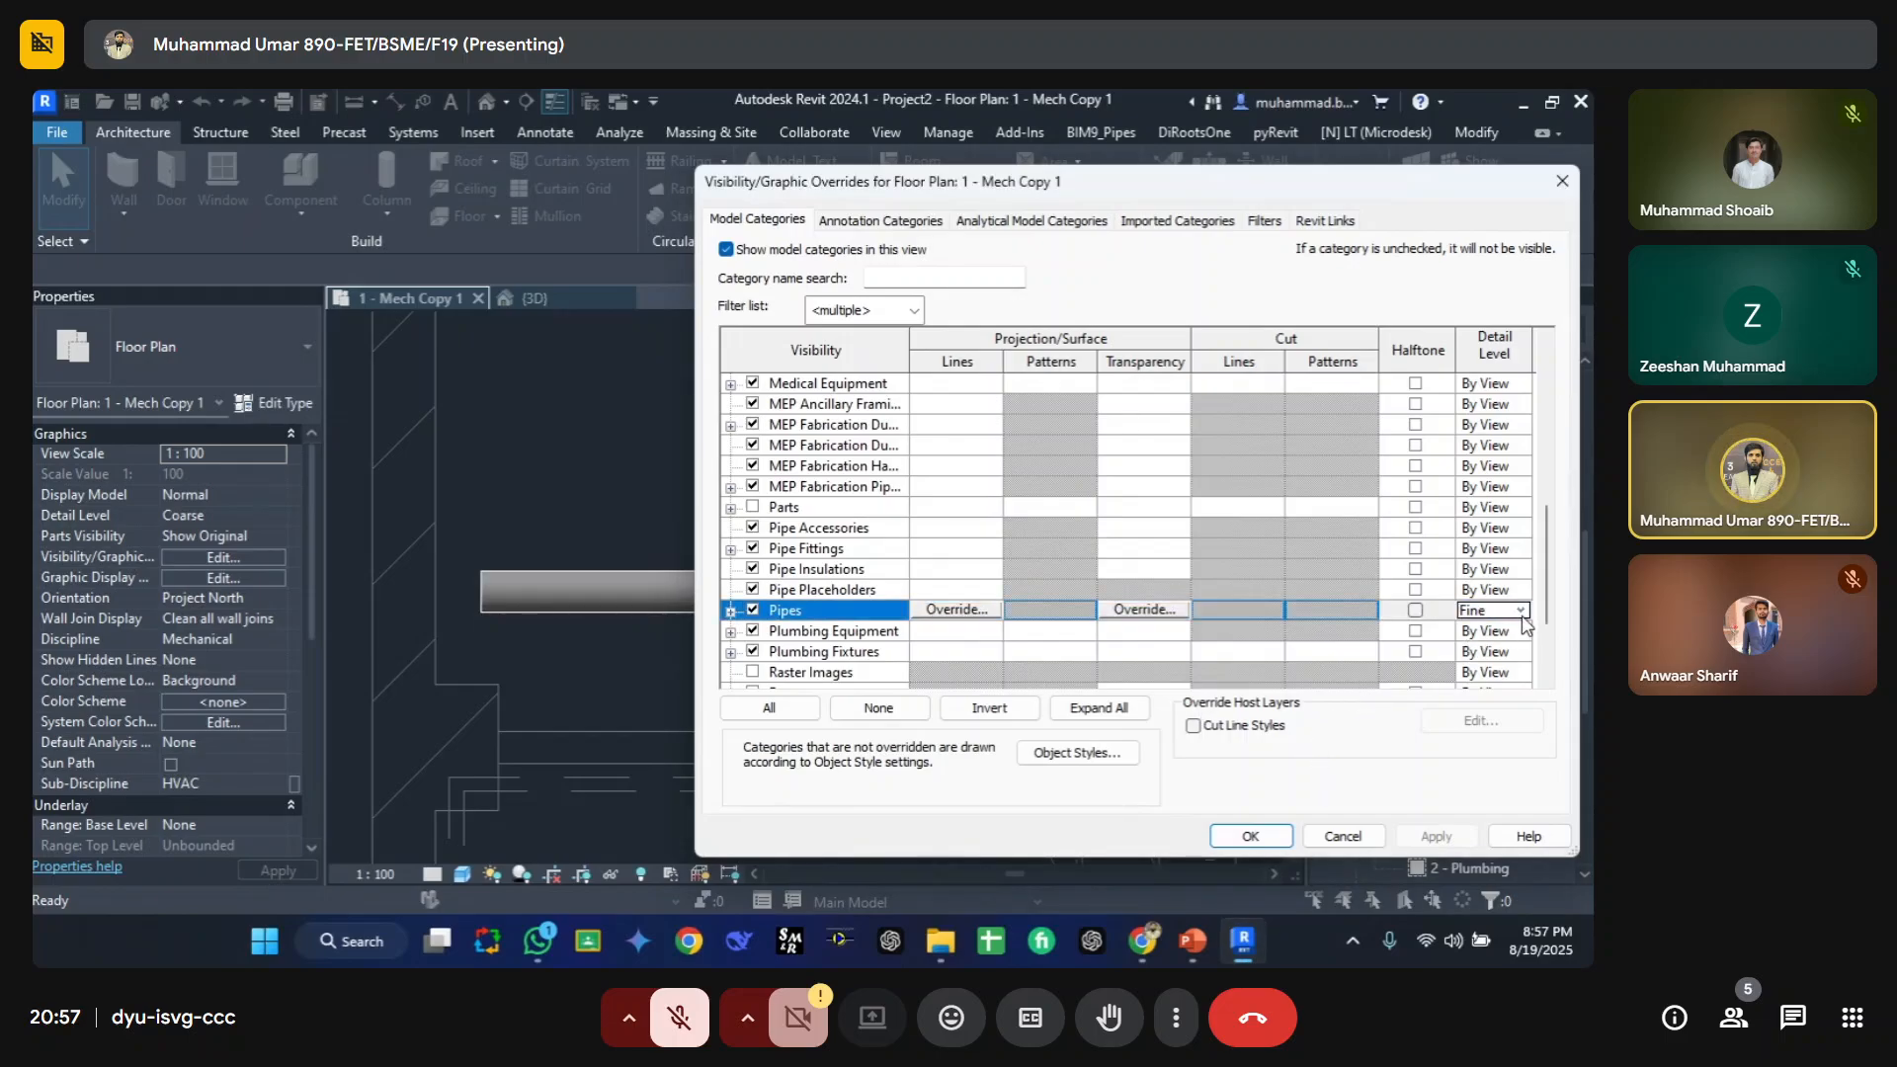
pyautogui.click(1521, 611)
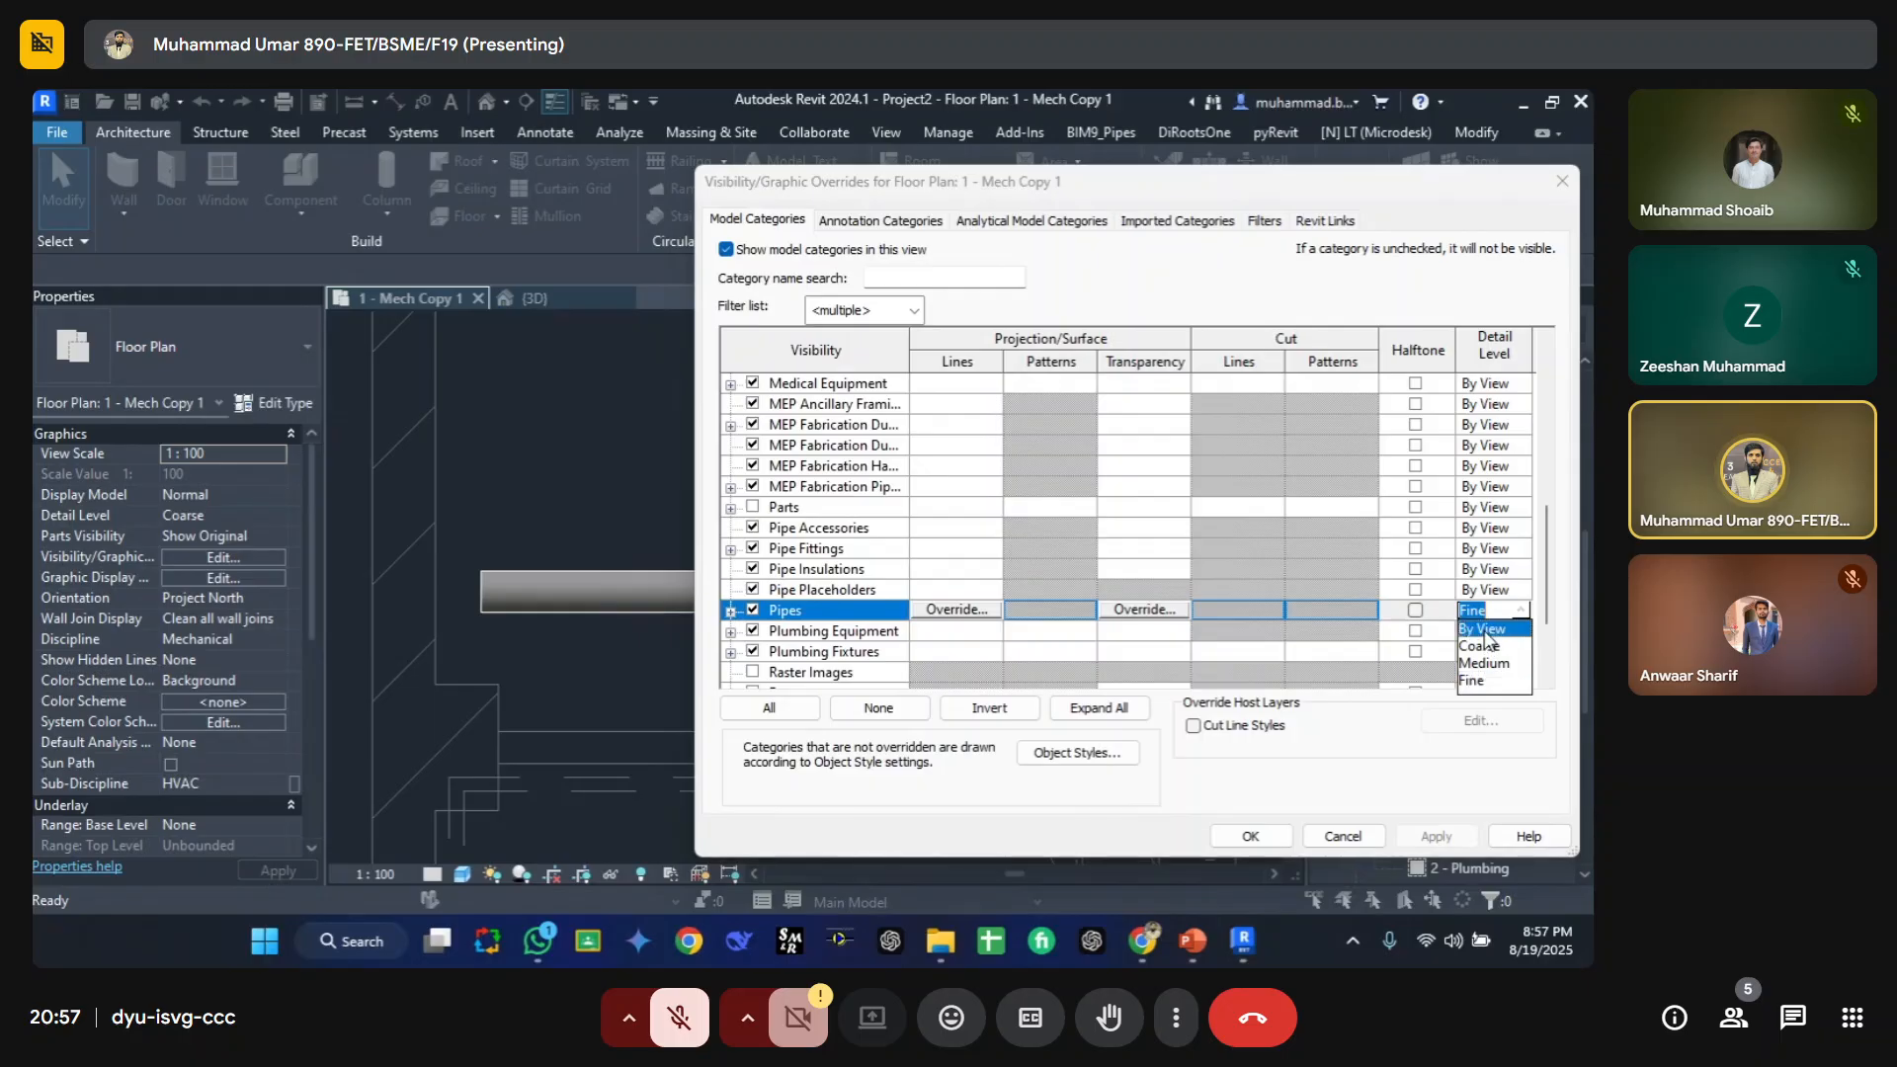
pyautogui.click(1485, 629)
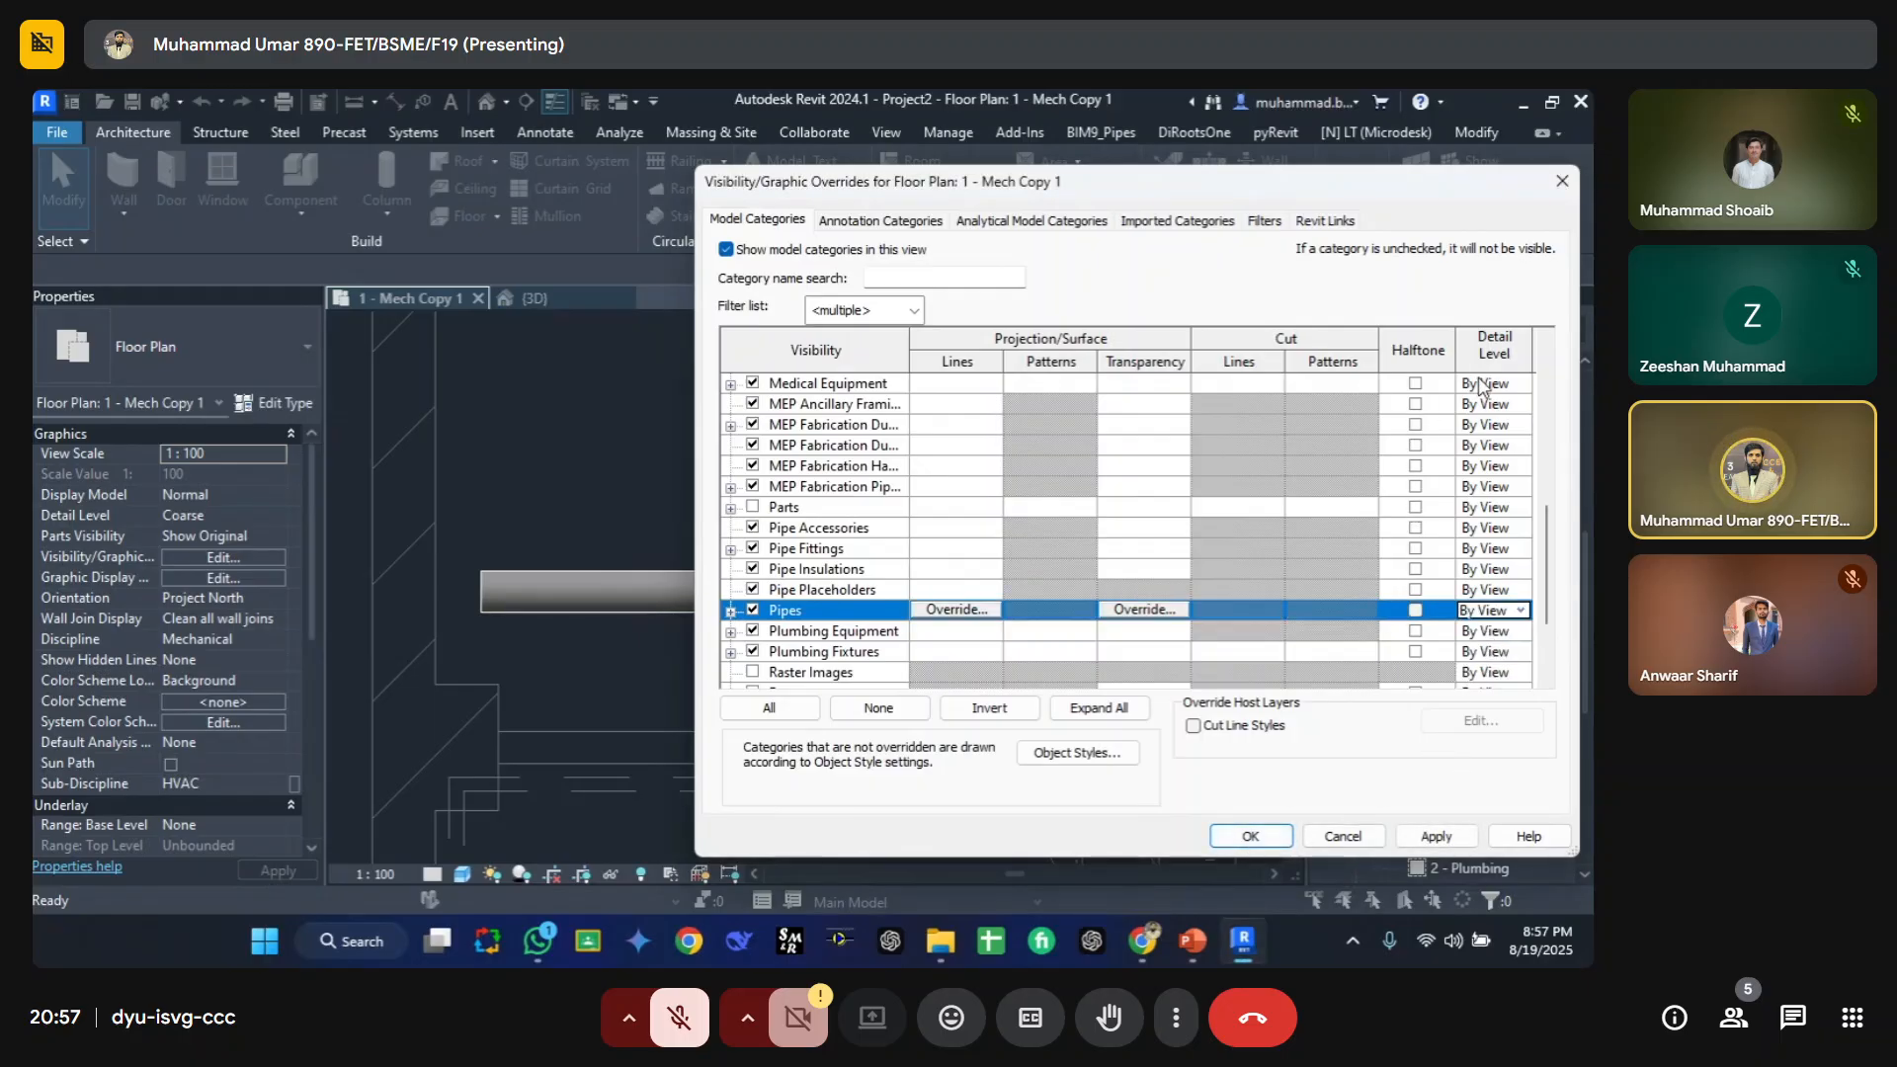
pyautogui.click(1273, 837)
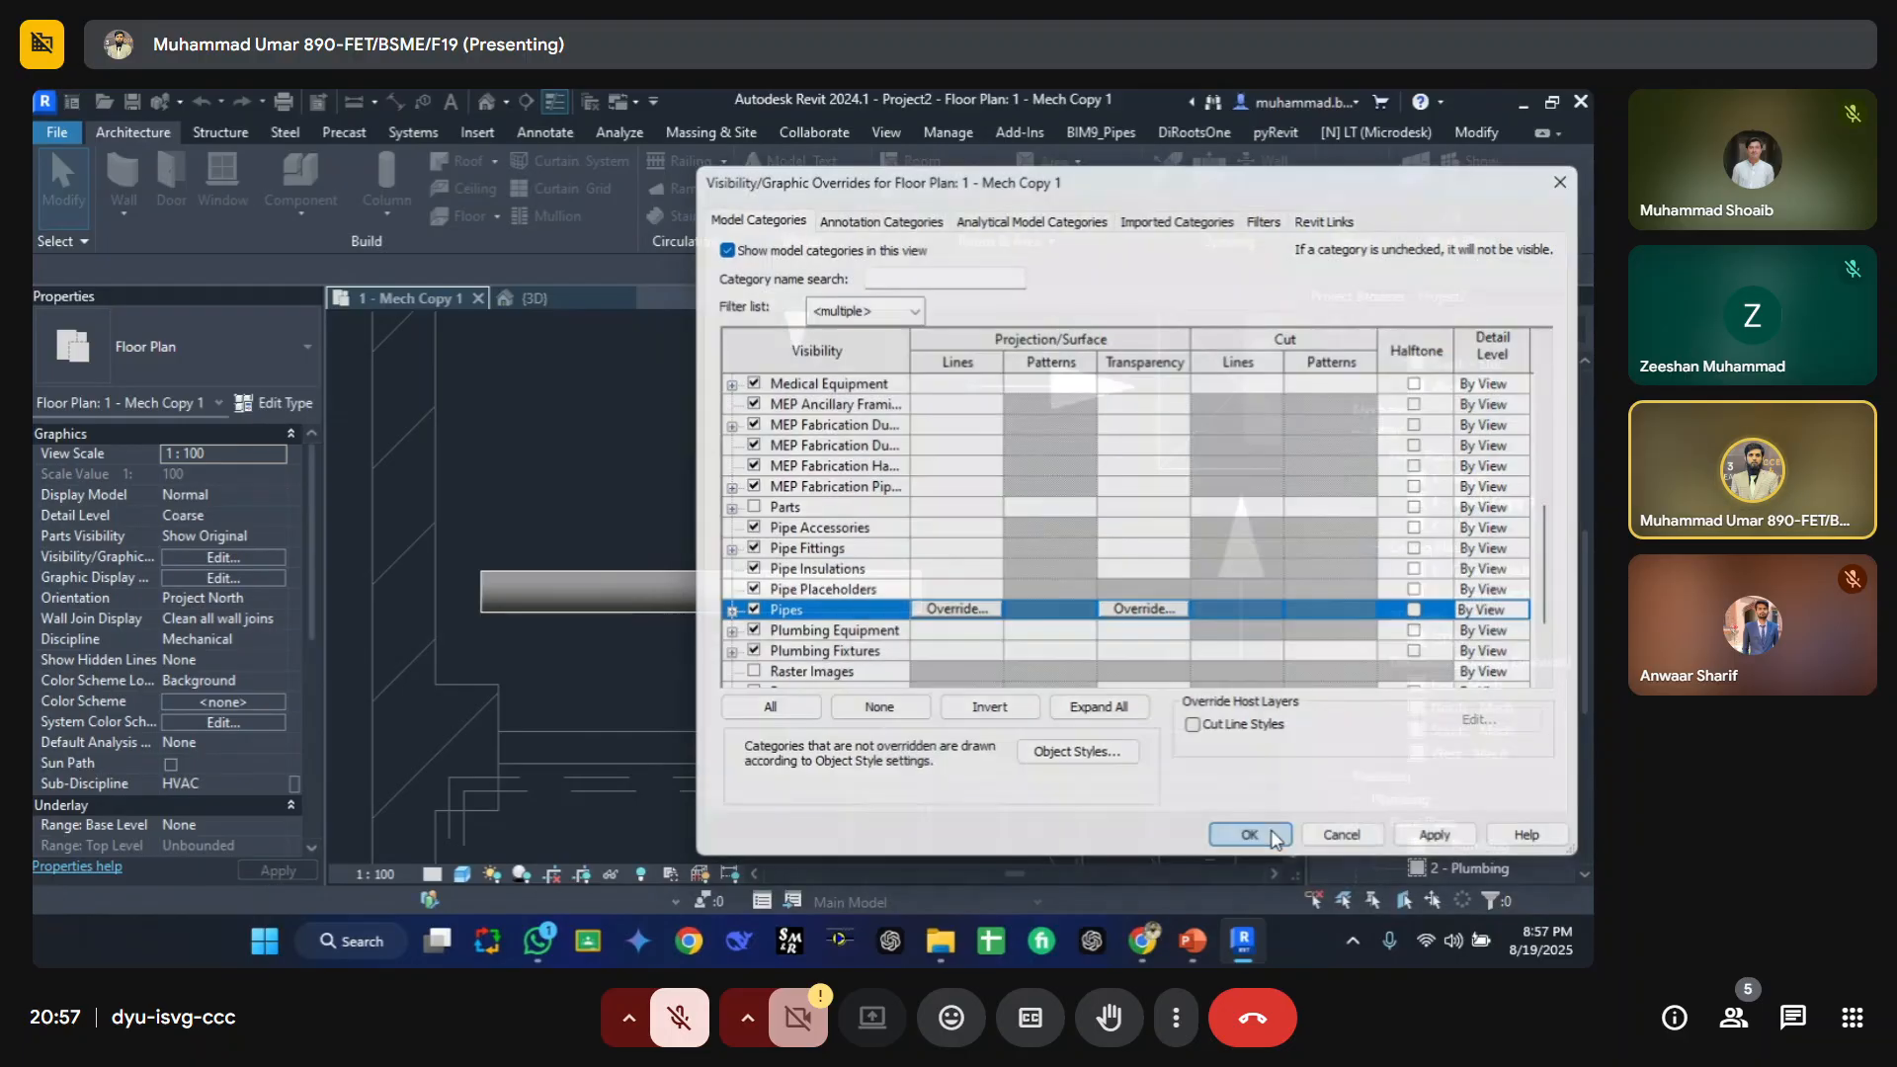
# Step: Set the view's detail level to Fine, then review the model categories in its visibility/graphic overrides
pyautogui.click(432, 875)
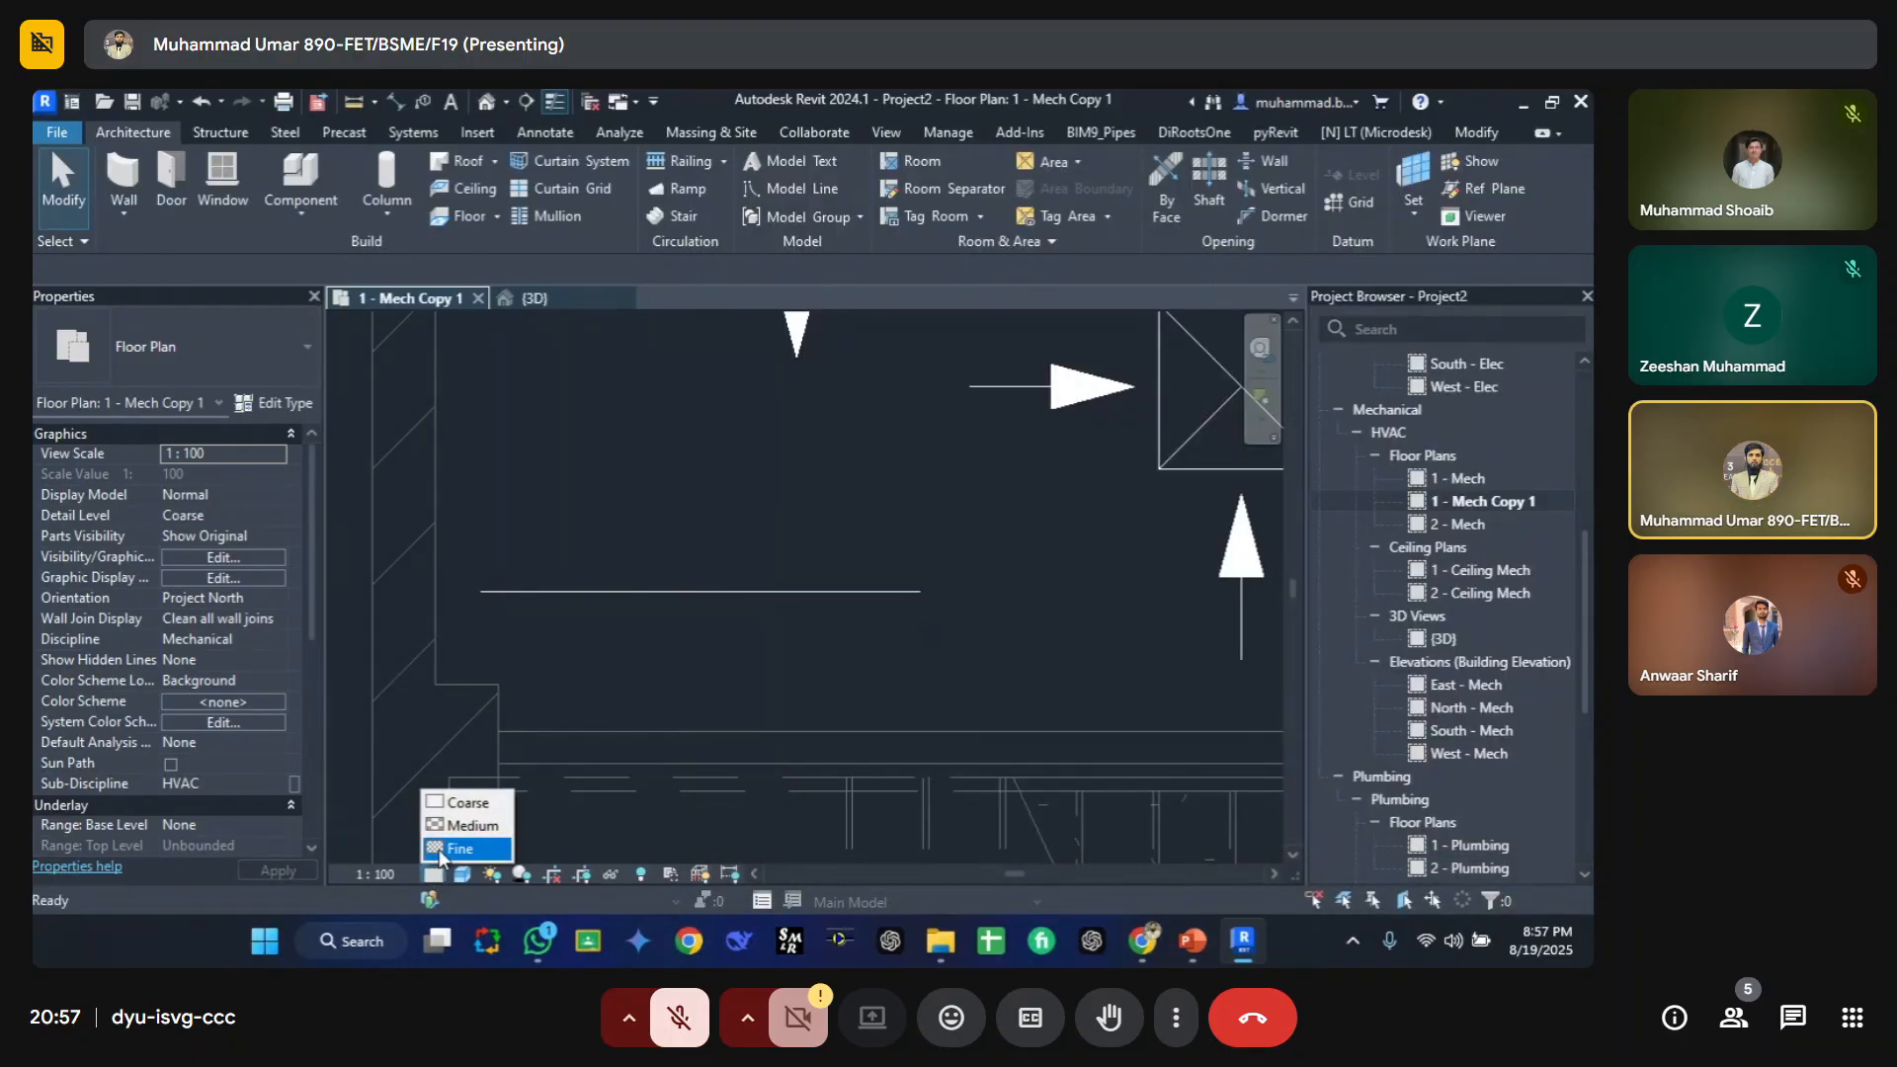
pyautogui.click(441, 852)
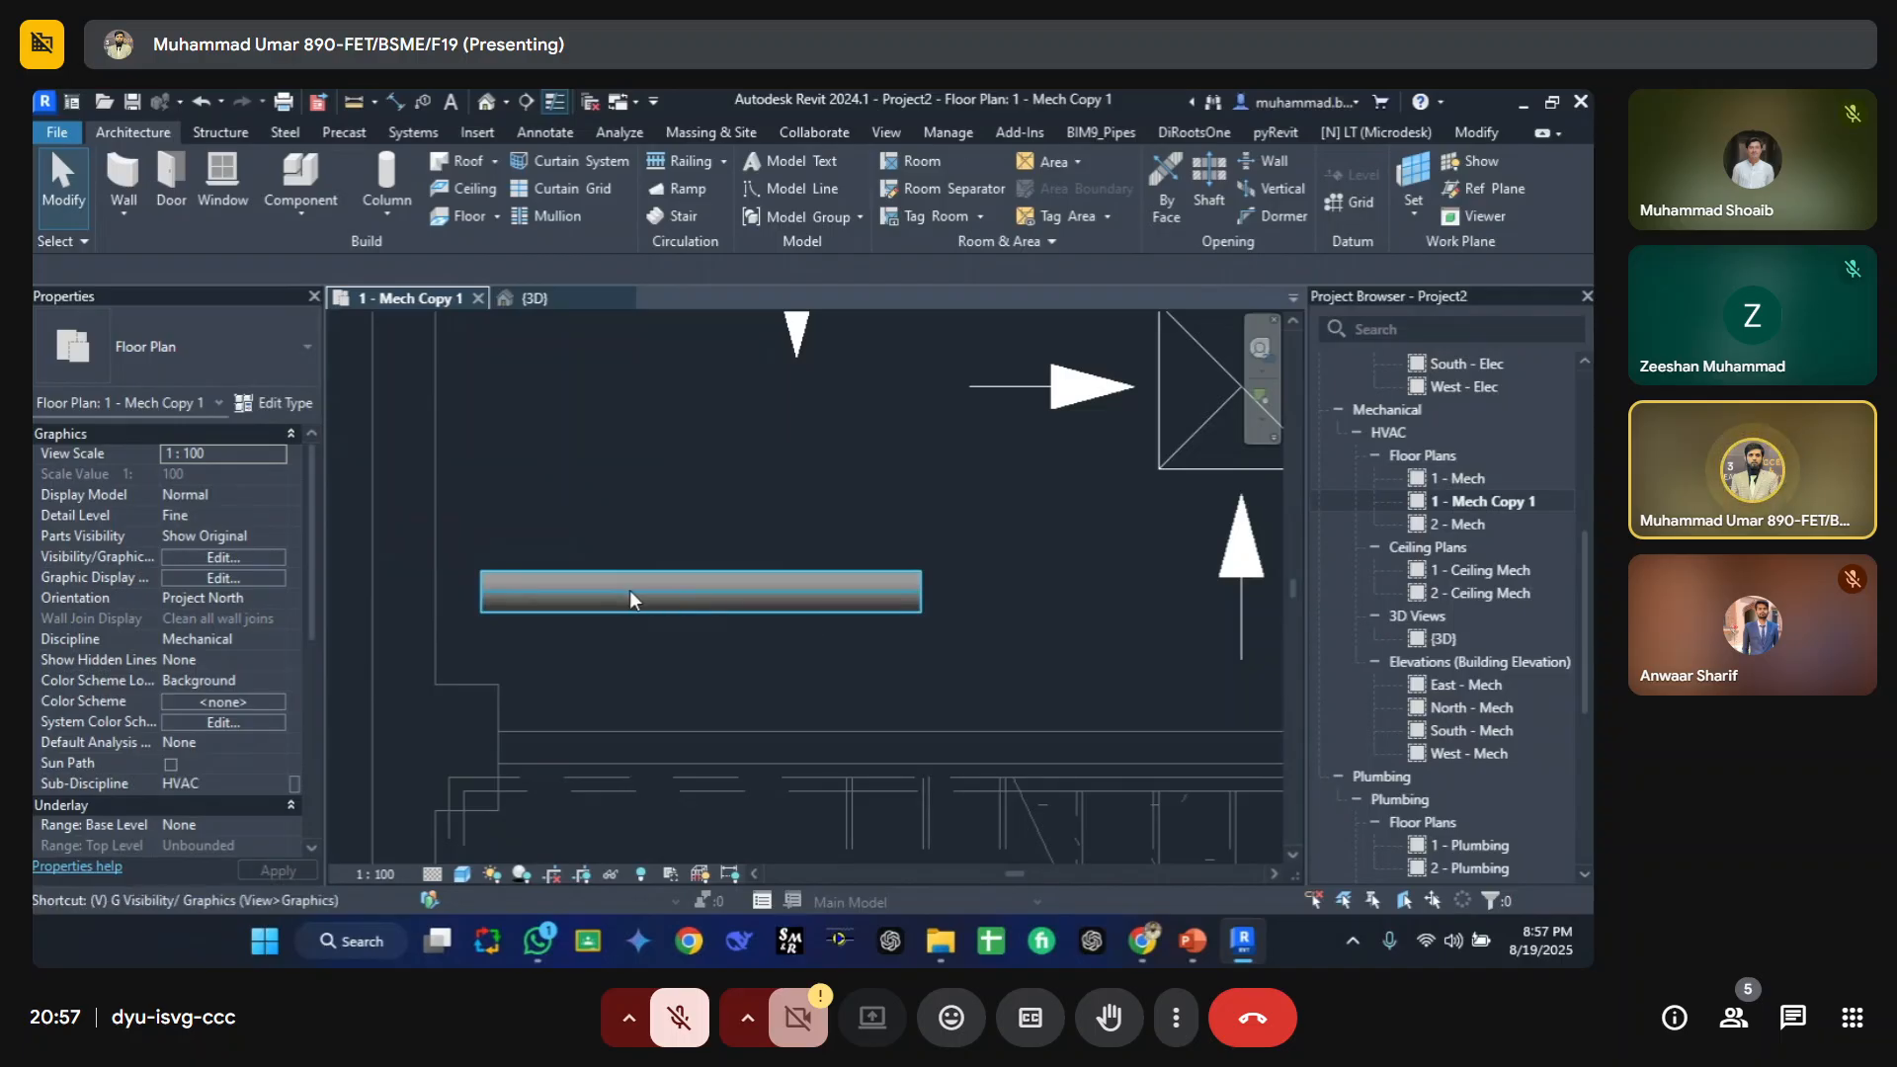
pyautogui.press('g')
pyautogui.scroll(-5, 808, 533)
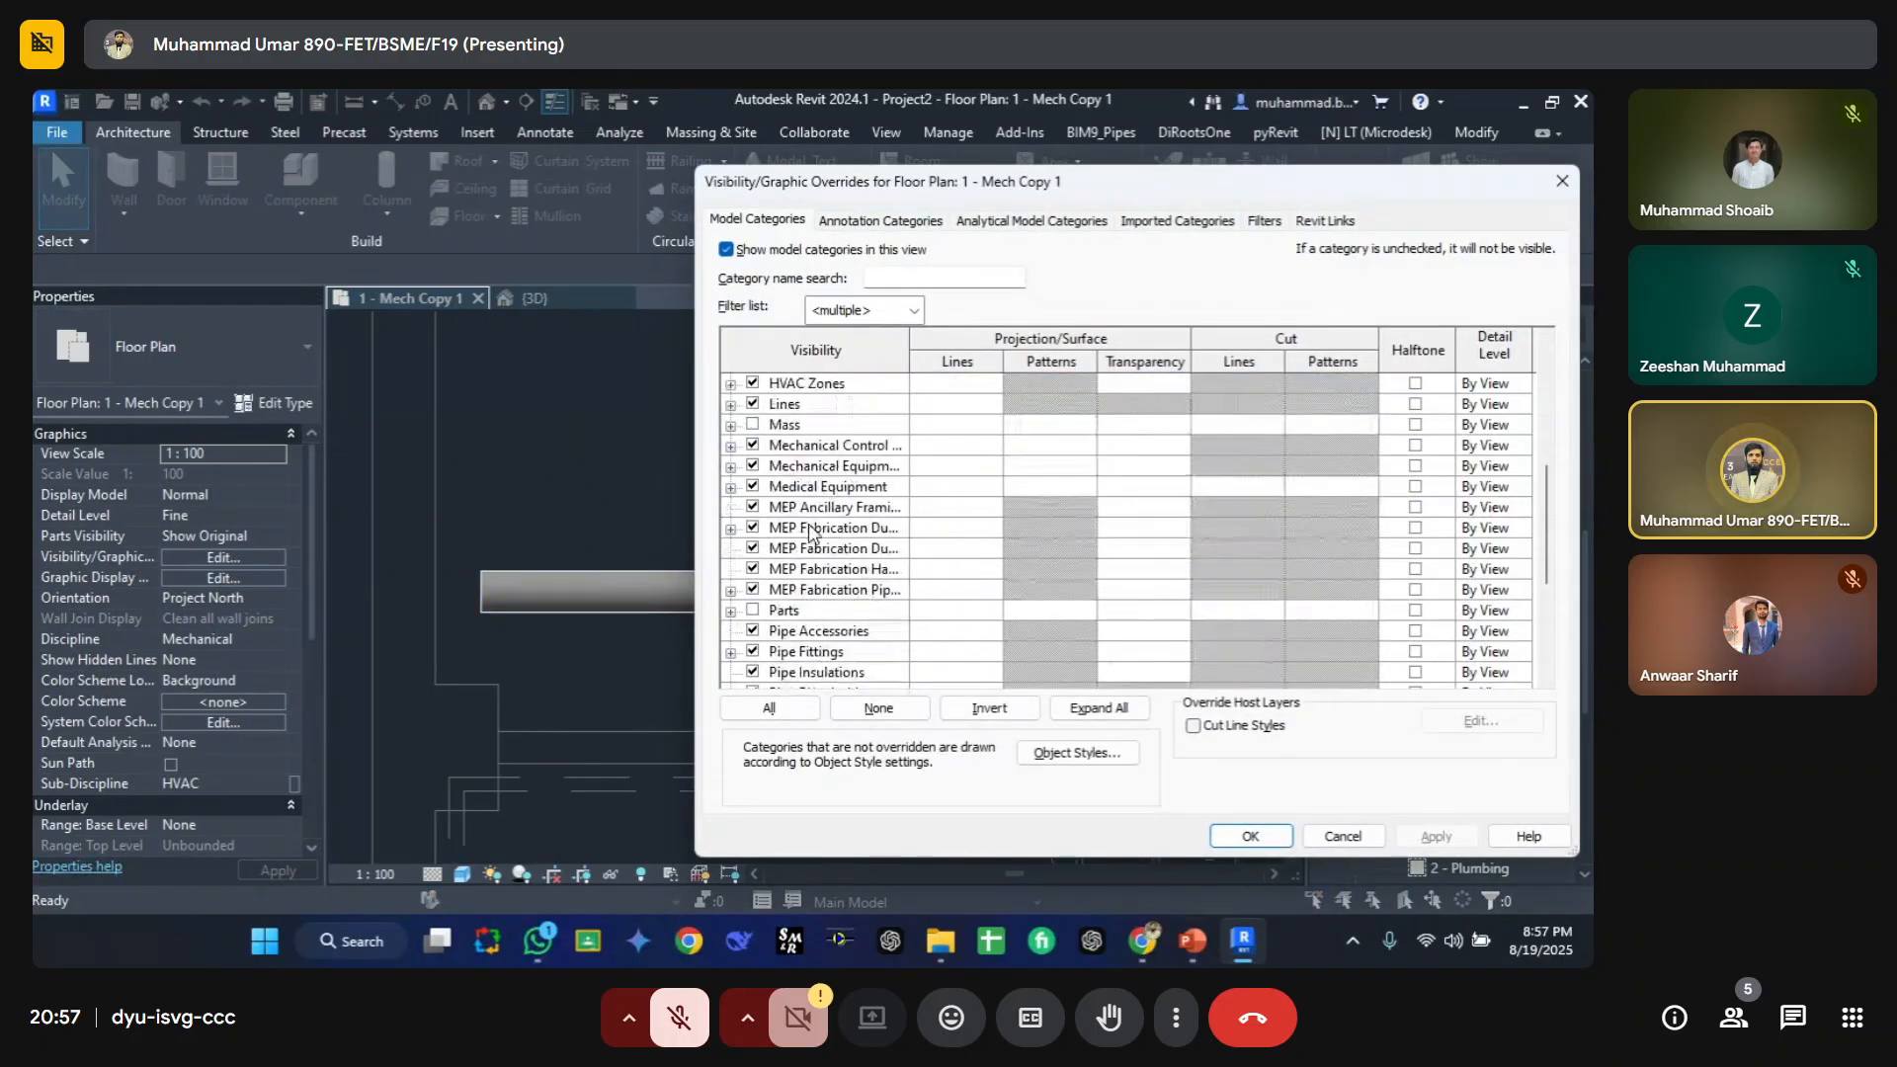
pyautogui.scroll(-4, 808, 534)
pyautogui.scroll(5, 808, 539)
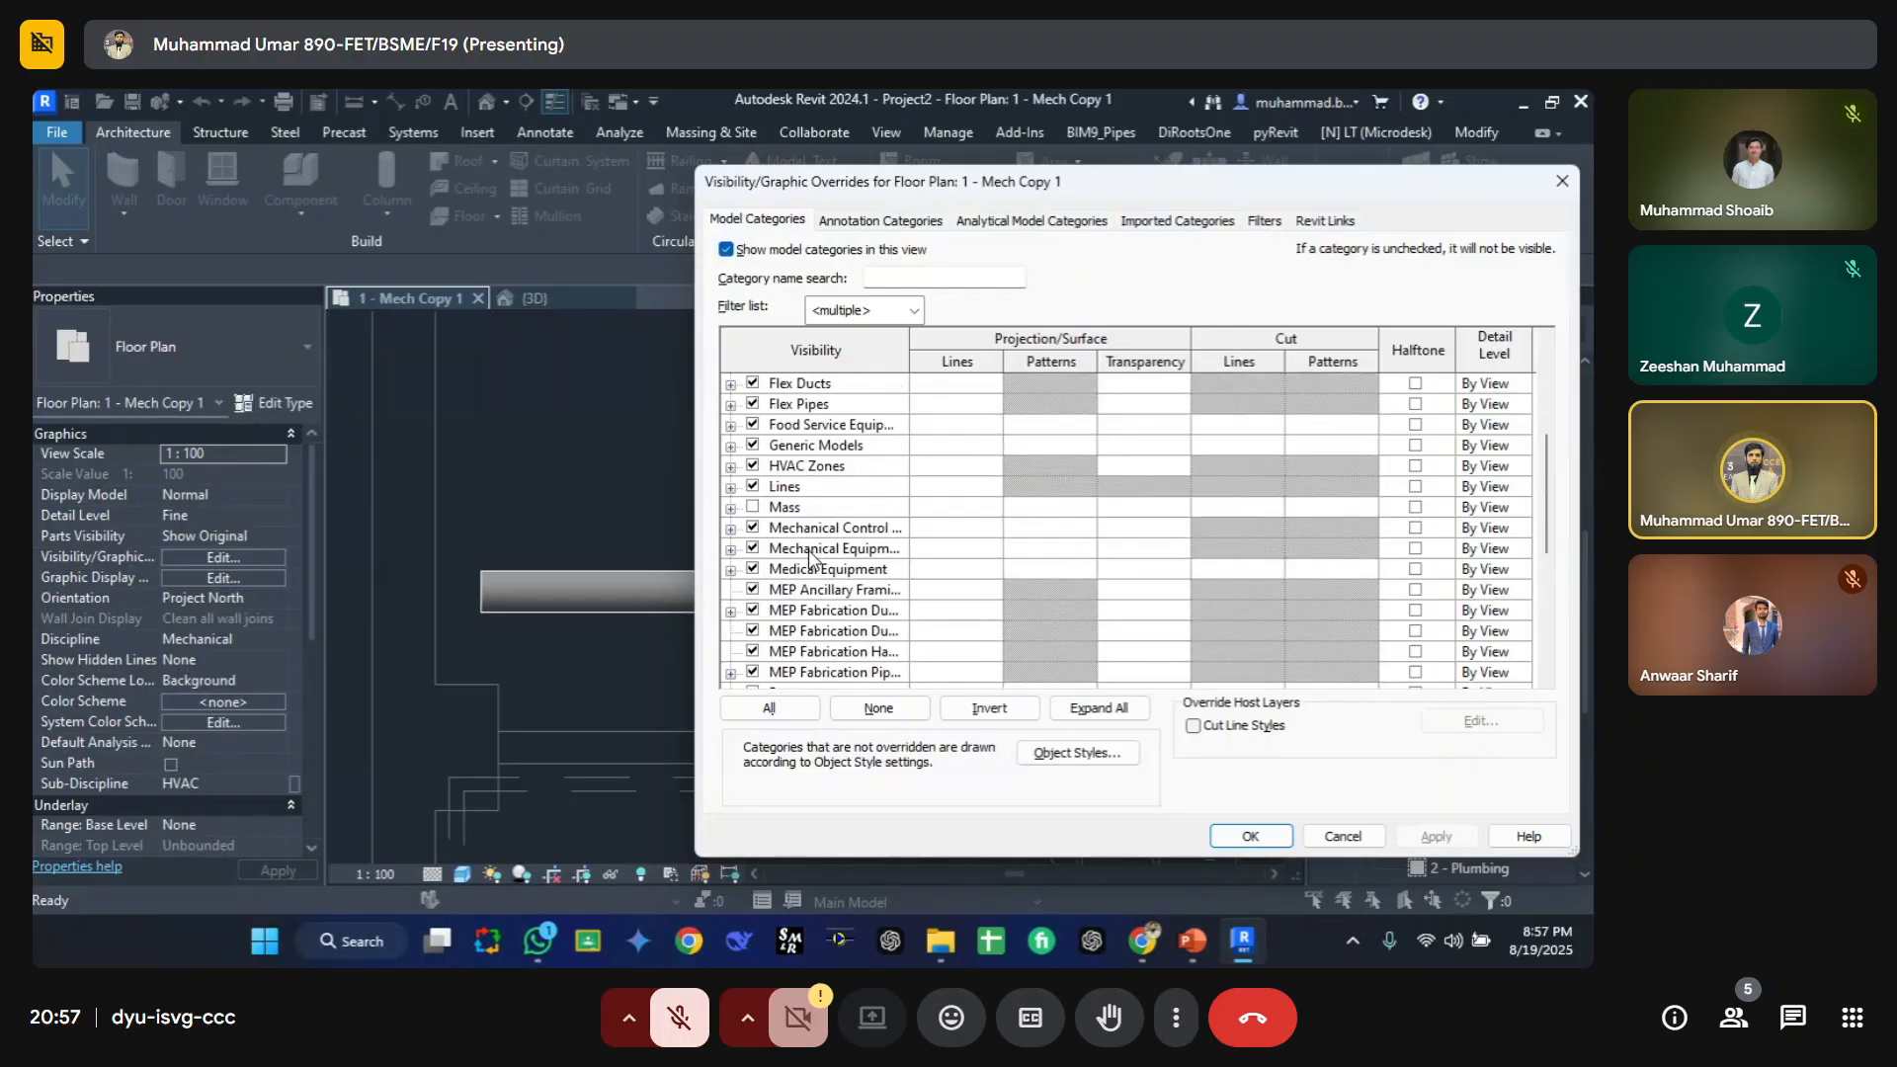
pyautogui.scroll(4, 805, 538)
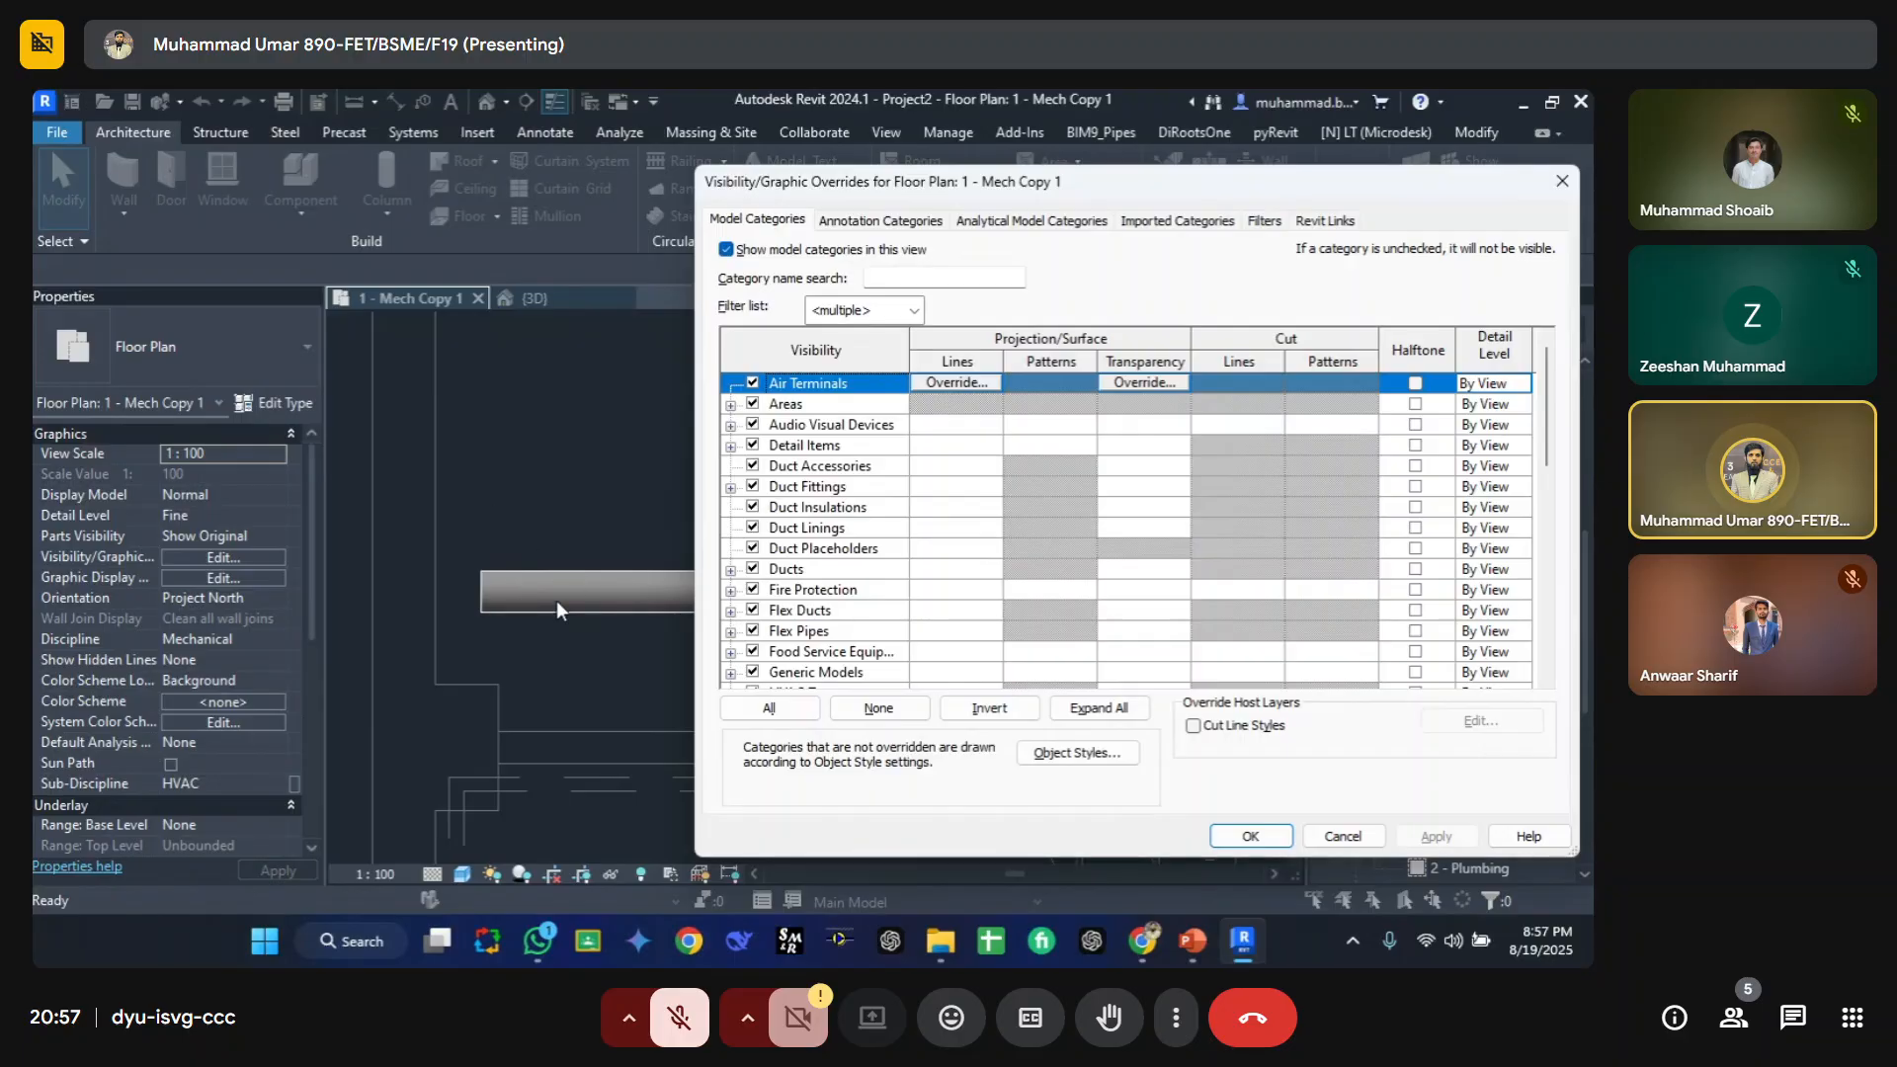
pyautogui.press('Escape')
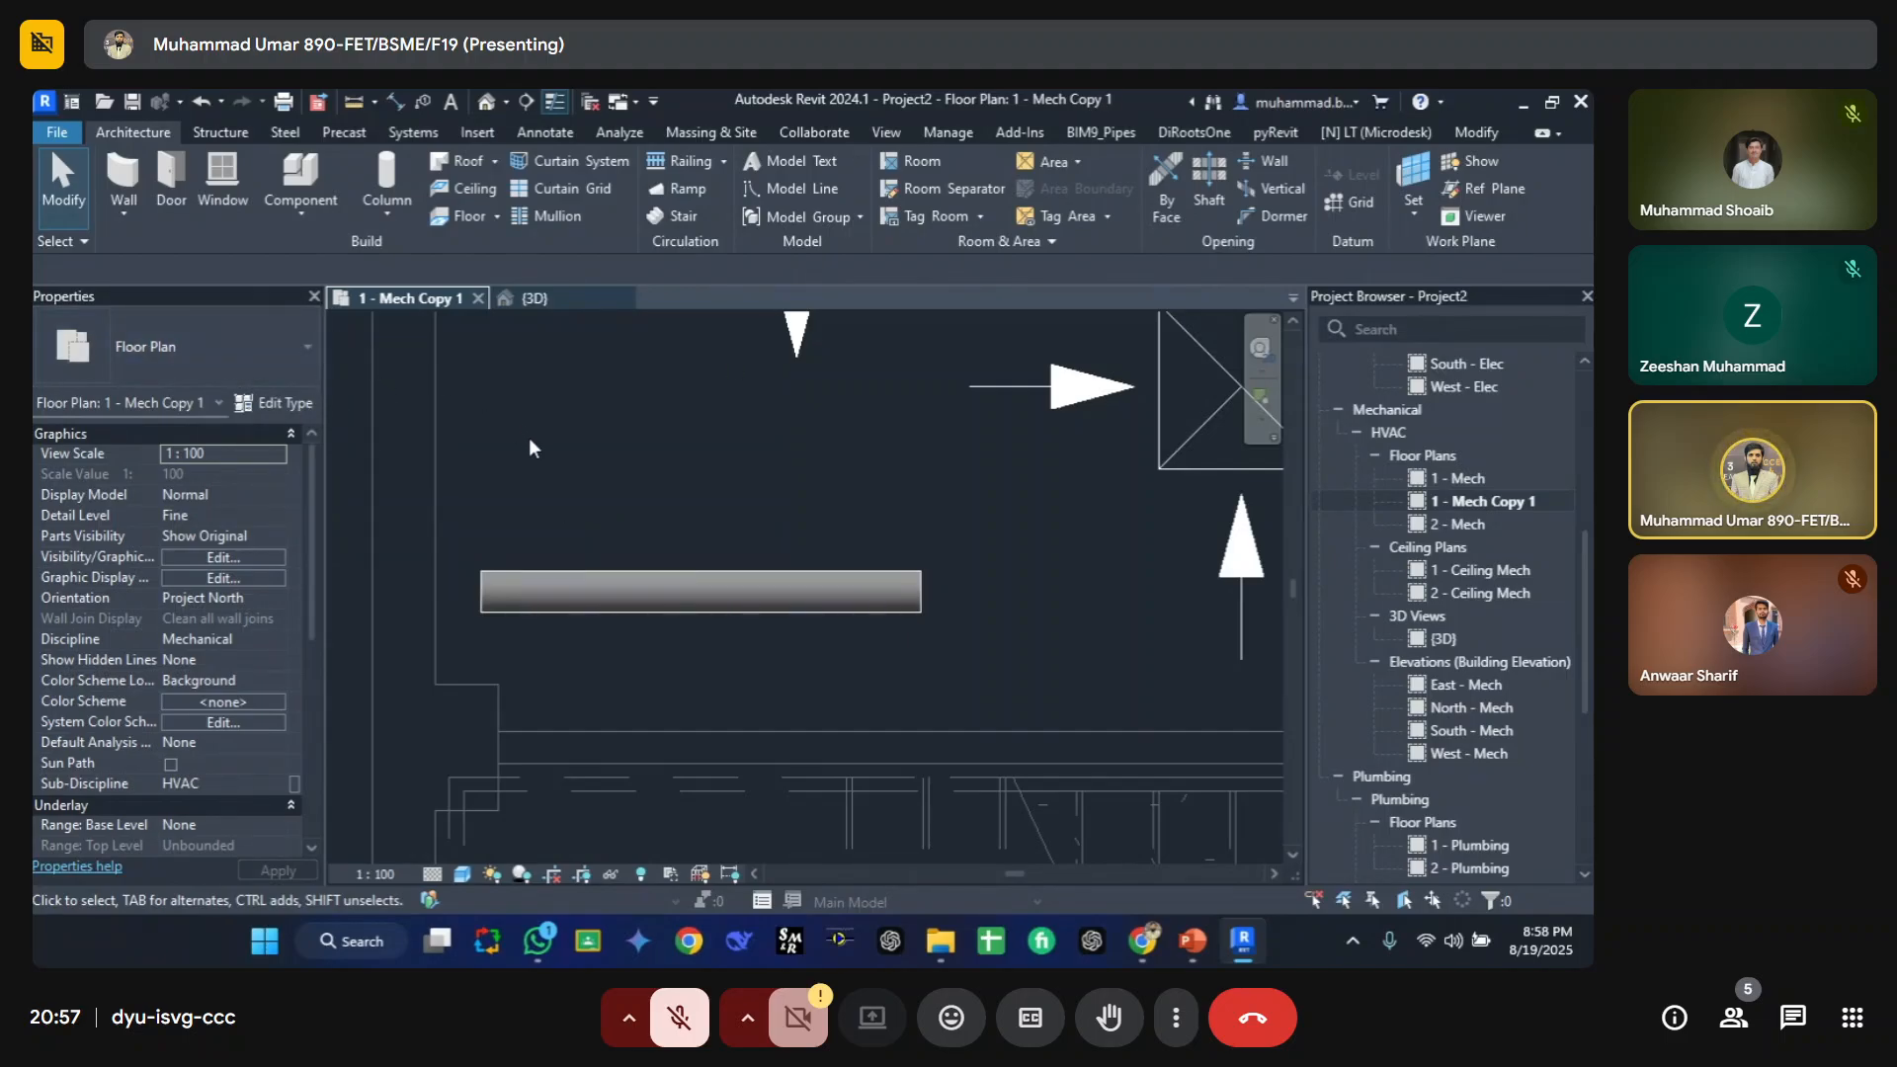
pyautogui.press('c')
pyautogui.press('n')
pyautogui.press('Escape')
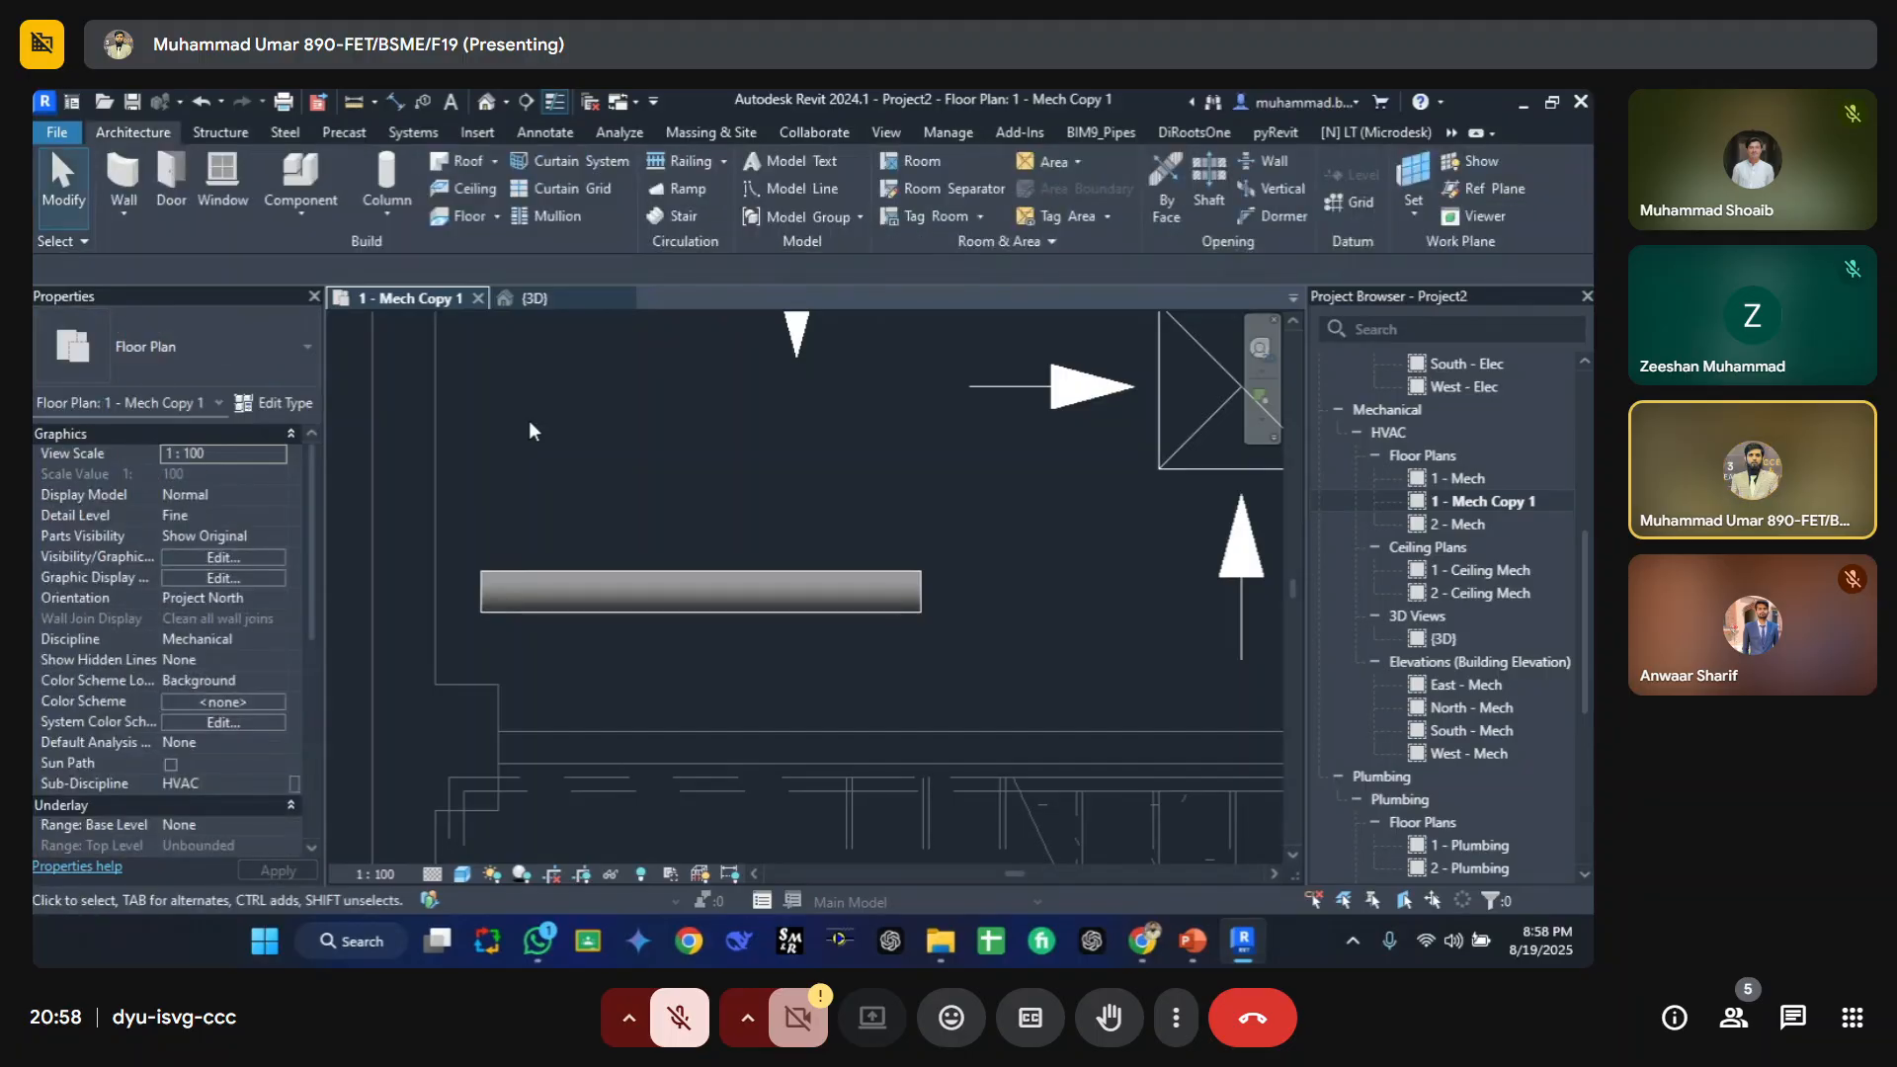
# Step: Search the plumbing families for a sink and place an M_Sink - Island - Single 455 mmx455 mm - Private above the duct
pyautogui.press('a')
pyautogui.press('t')
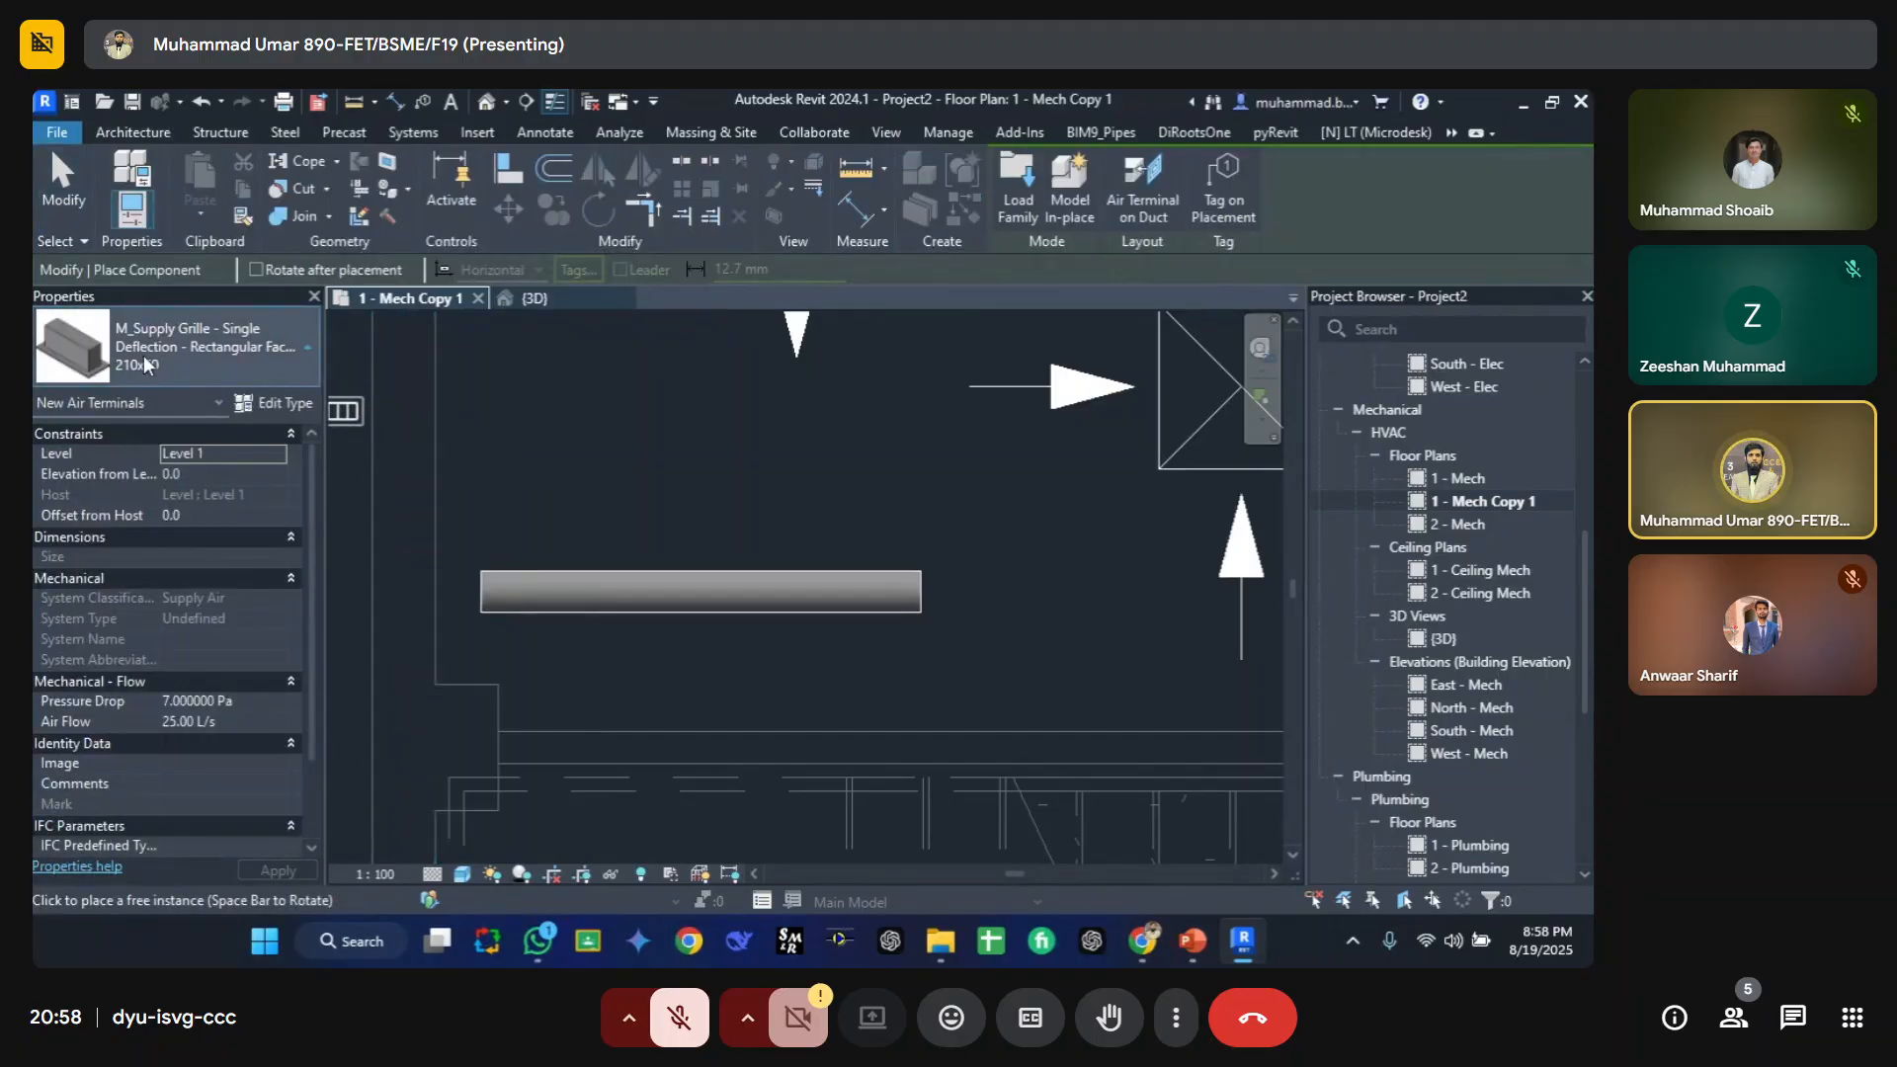
pyautogui.click(145, 365)
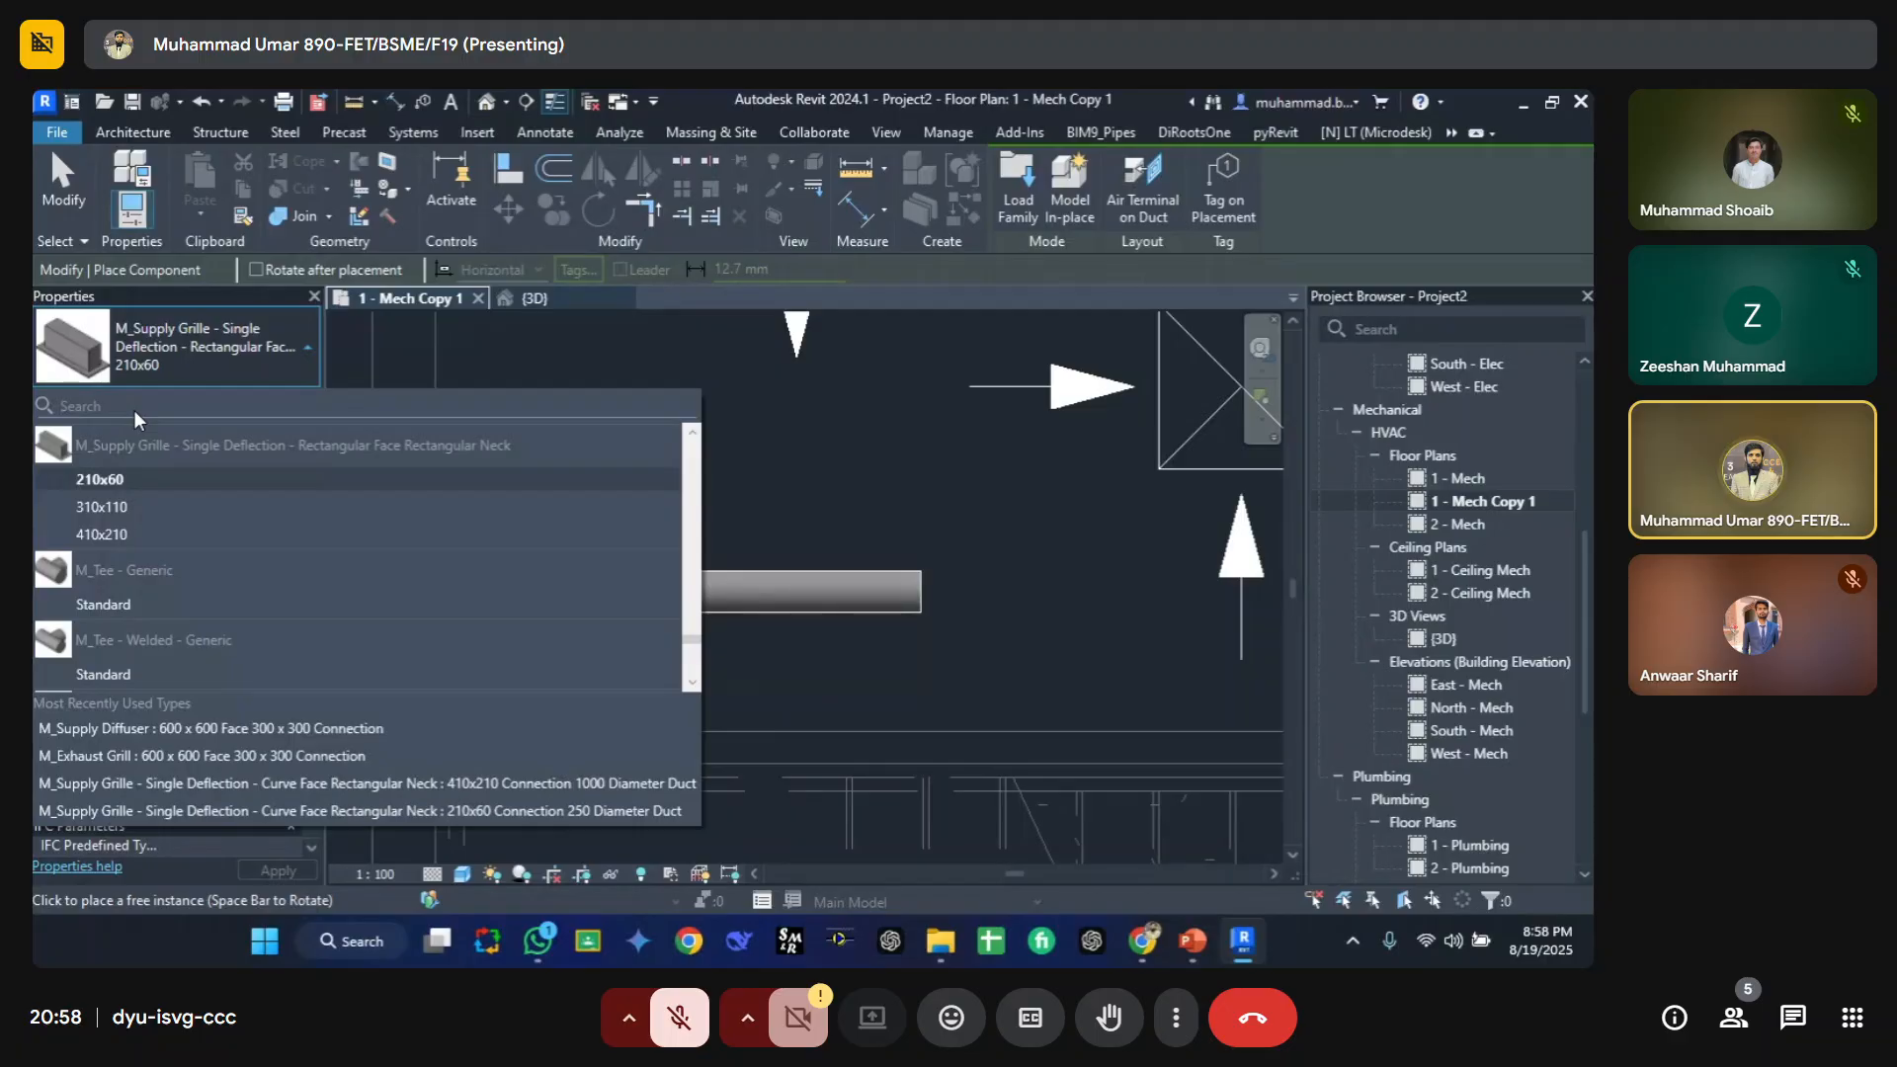
pyautogui.write('water')
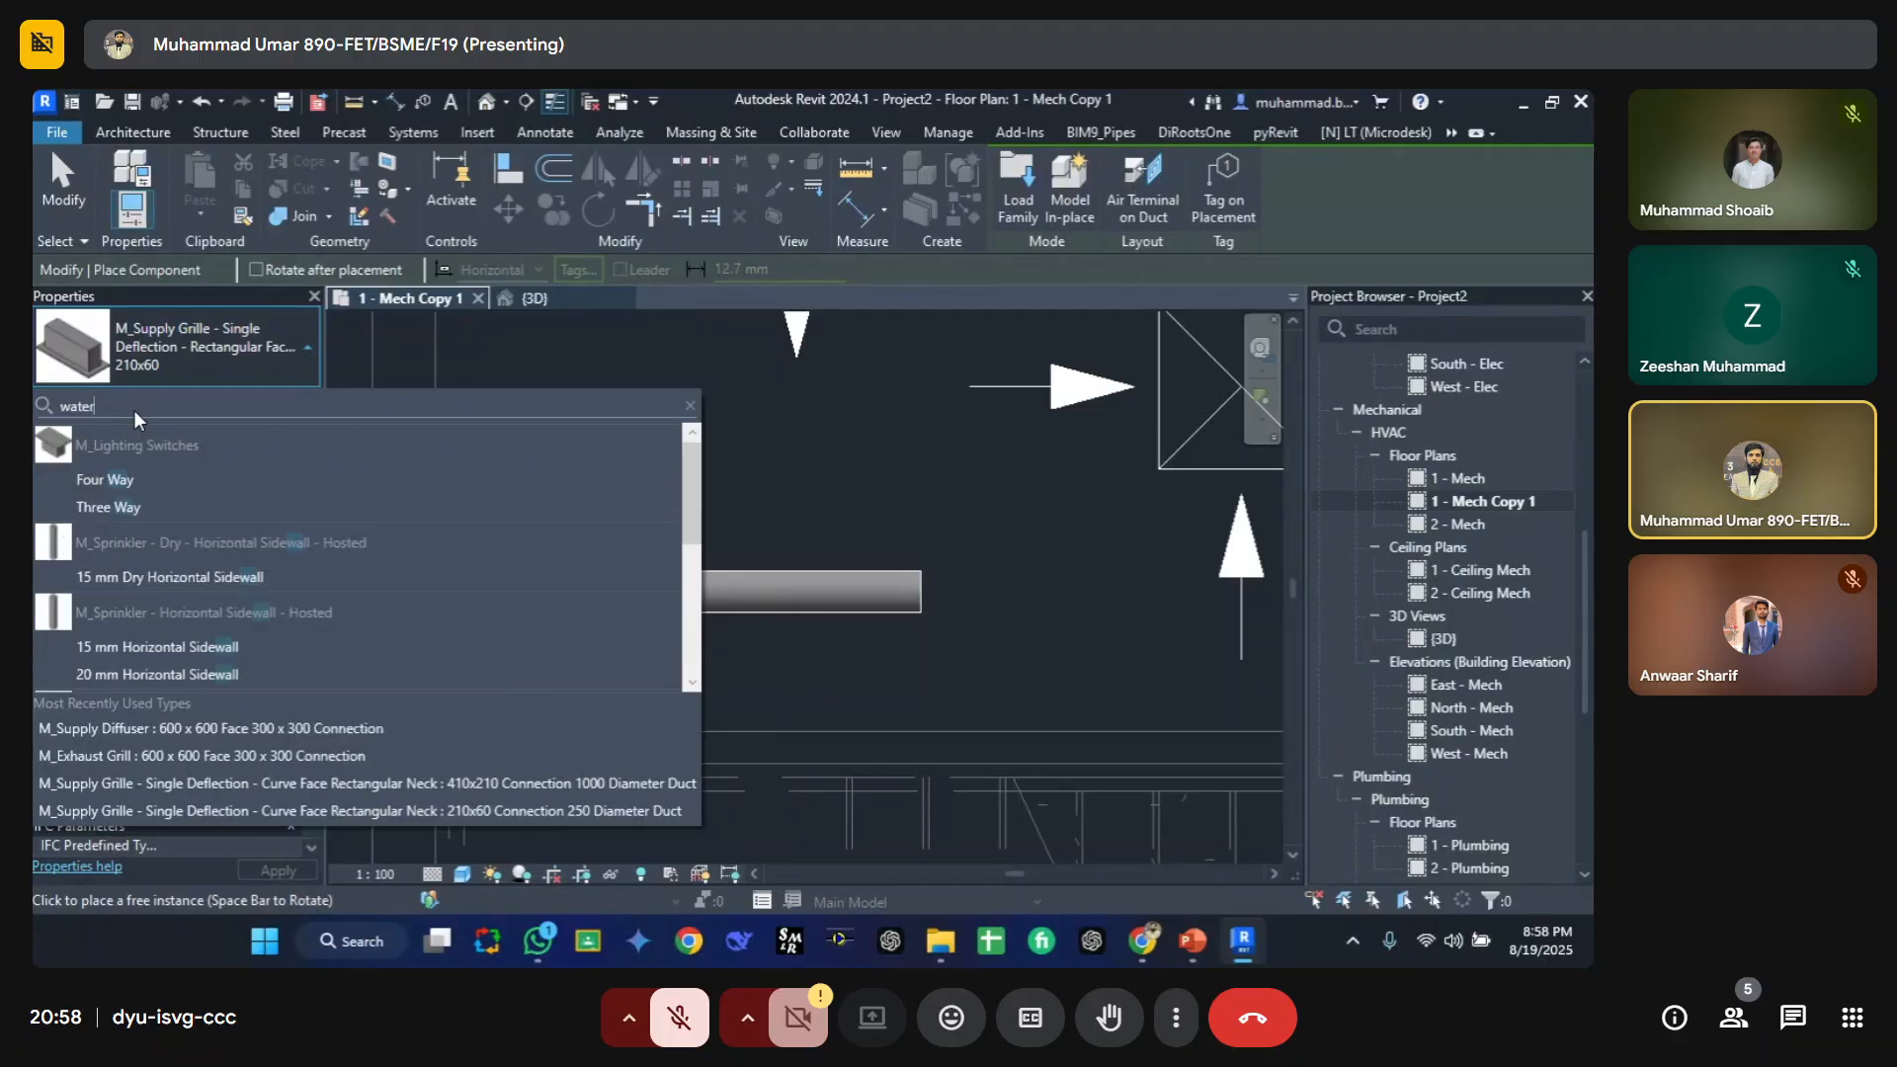
pyautogui.press('BackSpace')
pyautogui.press('BackSpace')
pyautogui.press('BackSpace')
pyautogui.press('BackSpace')
pyautogui.press('BackSpace')
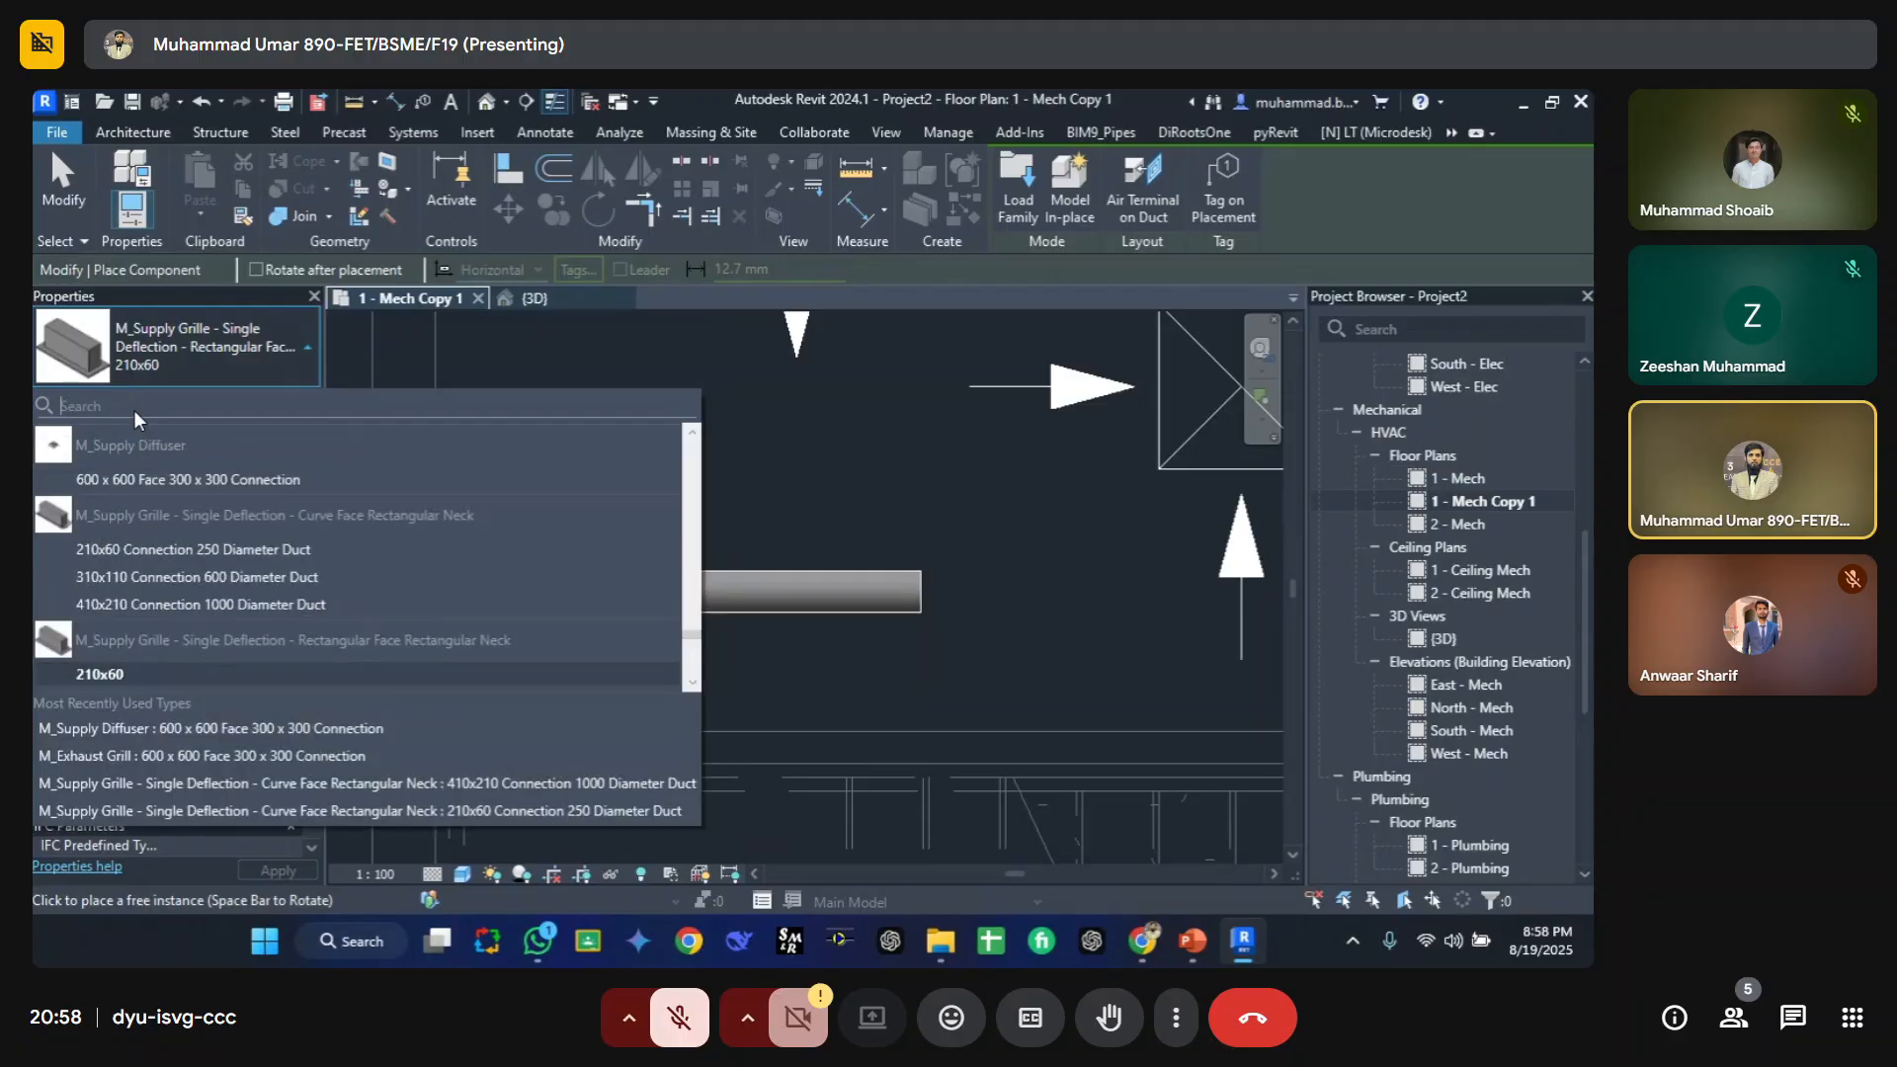
pyautogui.write('toil')
pyautogui.press('BackSpace')
pyautogui.press('BackSpace')
pyautogui.press('BackSpace')
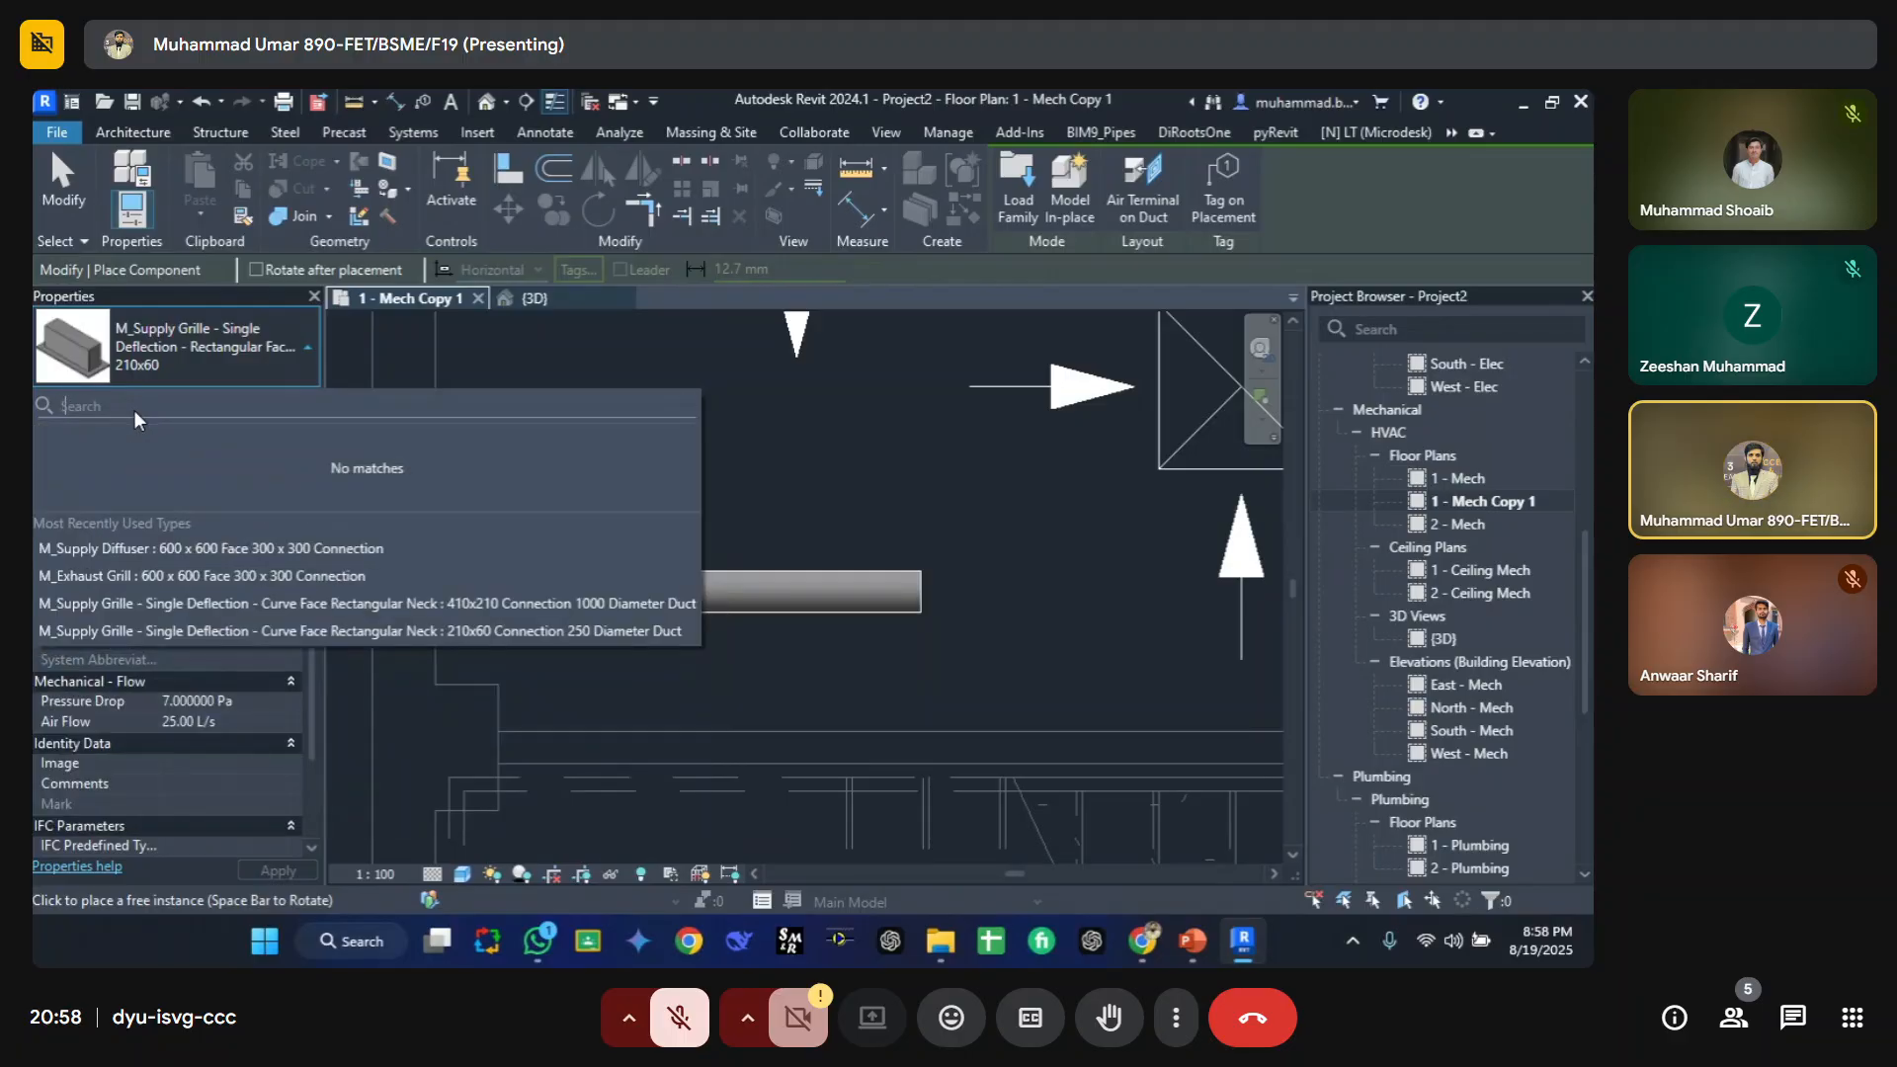
pyautogui.write('sink')
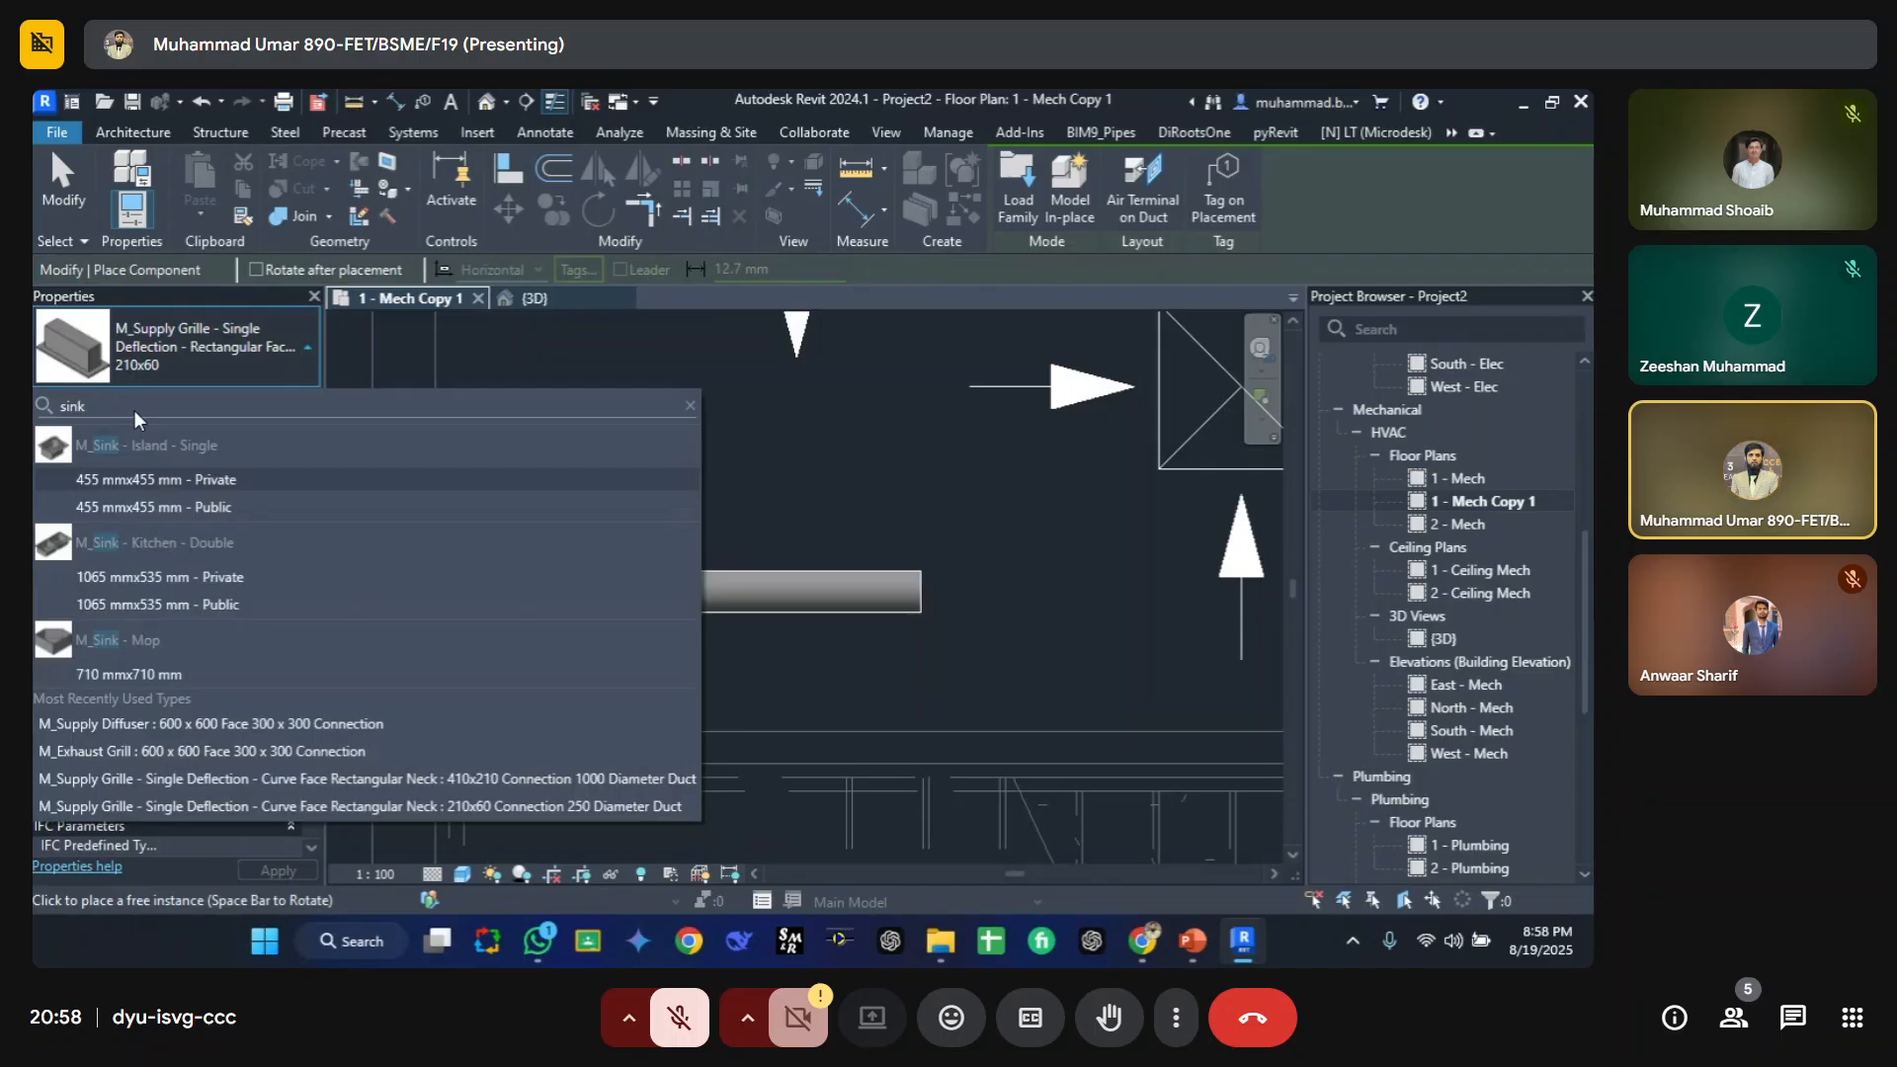
pyautogui.click(162, 478)
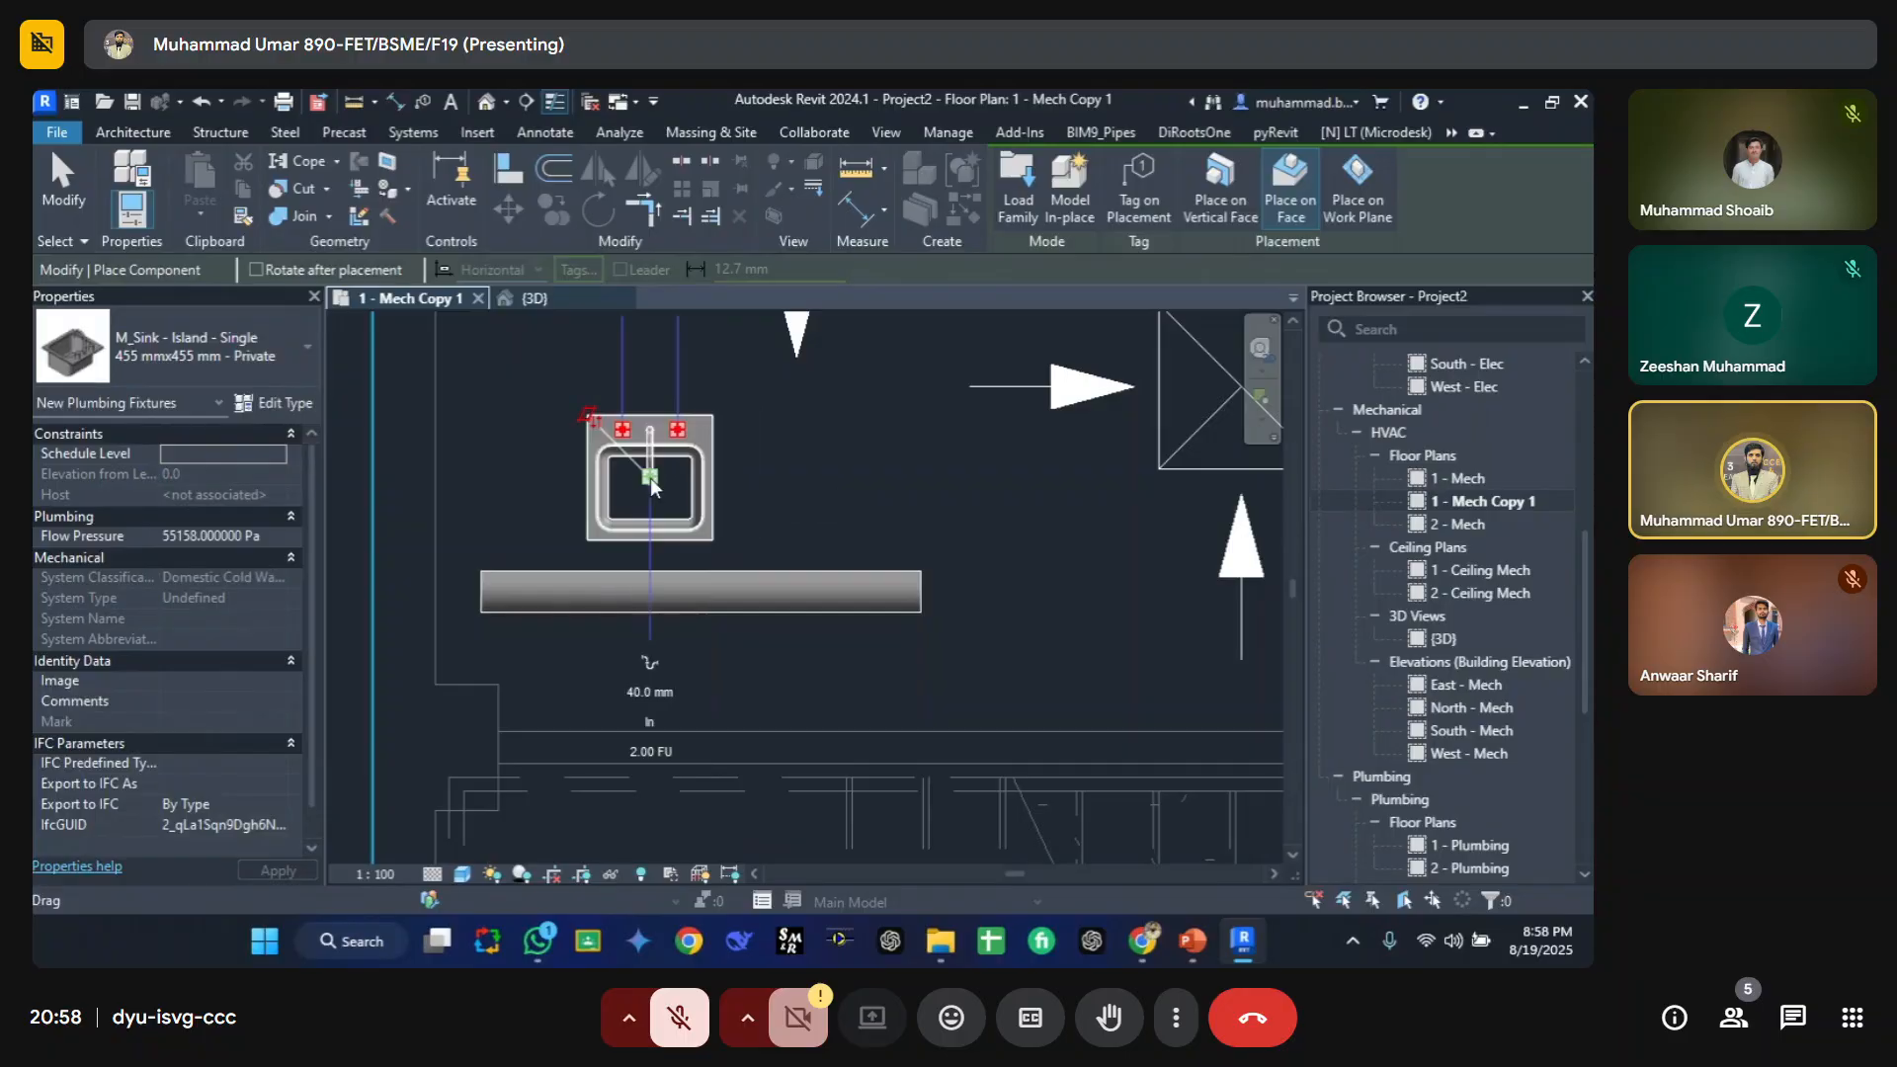
pyautogui.click(652, 484)
pyautogui.press('Escape')
pyautogui.click(678, 452)
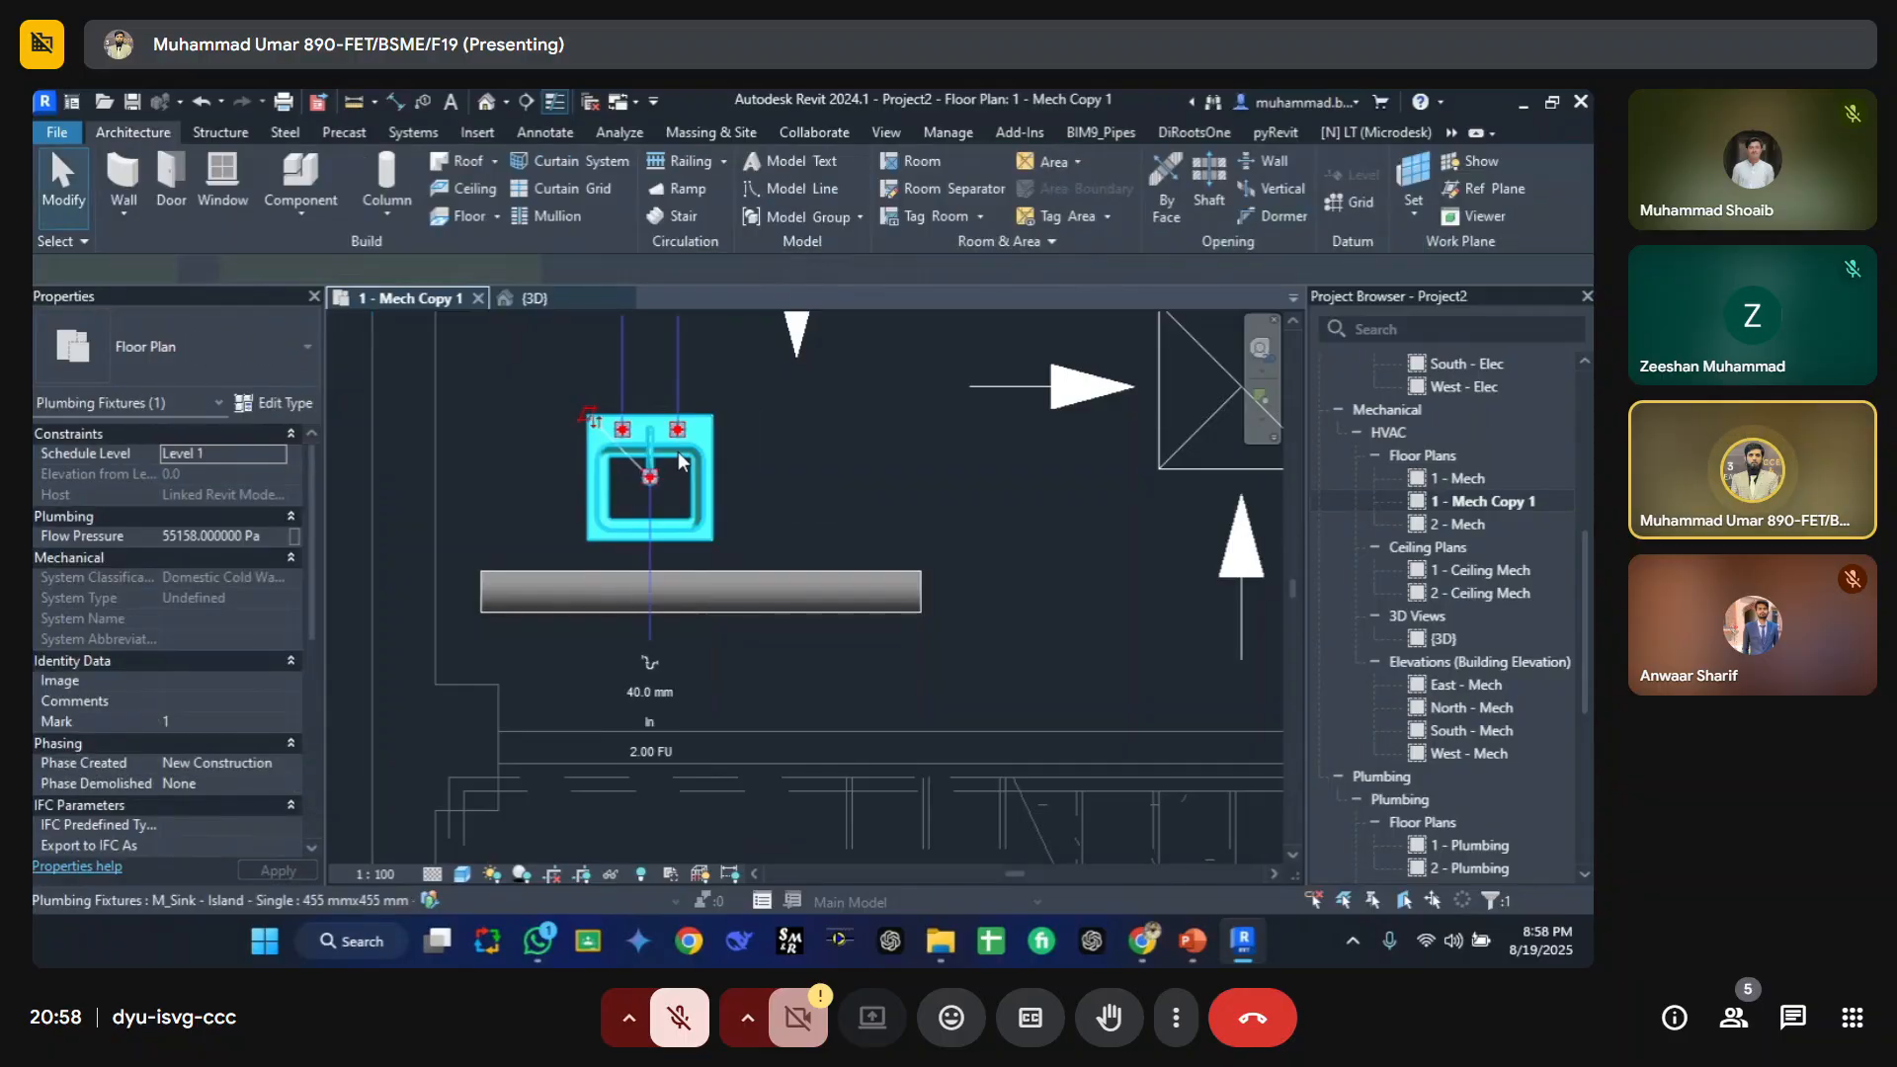
pyautogui.click(791, 513)
# Step: Inspect the model categories and the filter list in the view's visibility/graphic overrides without changes
pyautogui.press('v')
pyautogui.press('v')
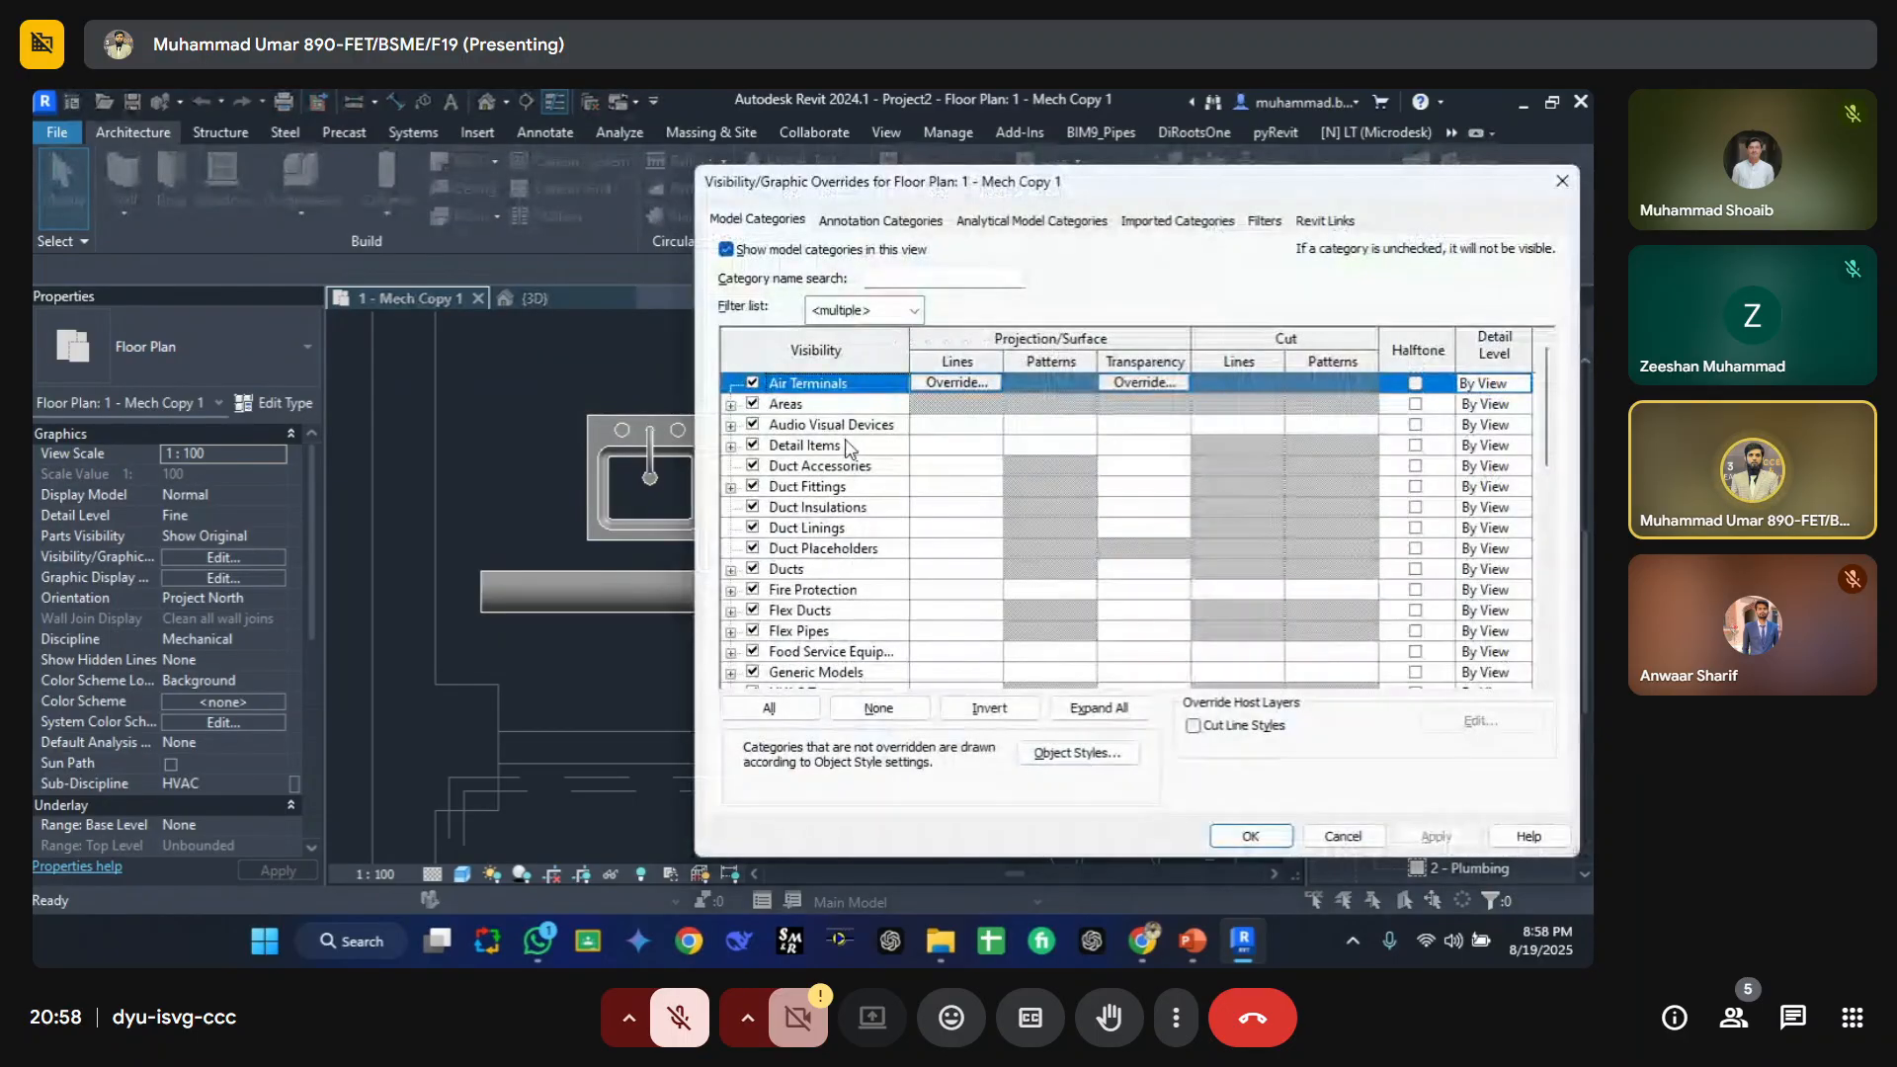
pyautogui.click(844, 441)
pyautogui.press('s')
pyautogui.scroll(-2, 816, 617)
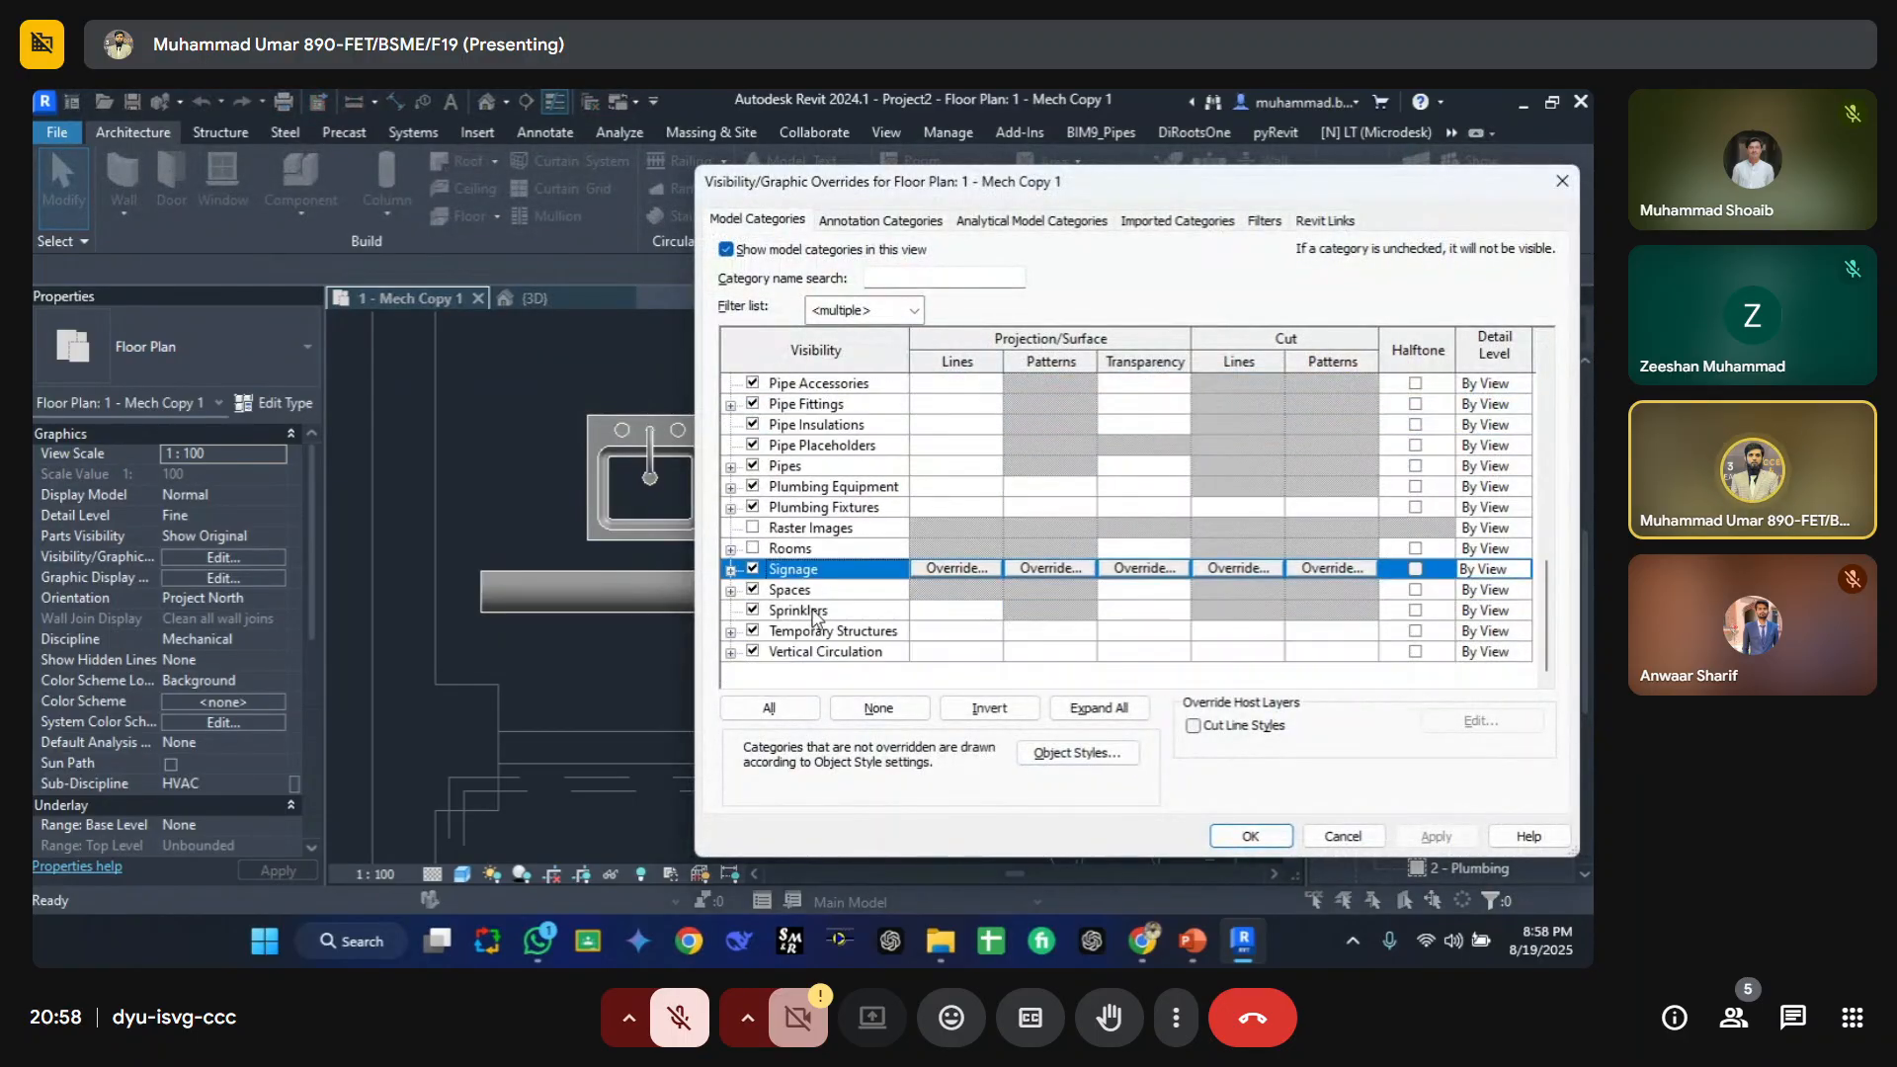
pyautogui.click(914, 310)
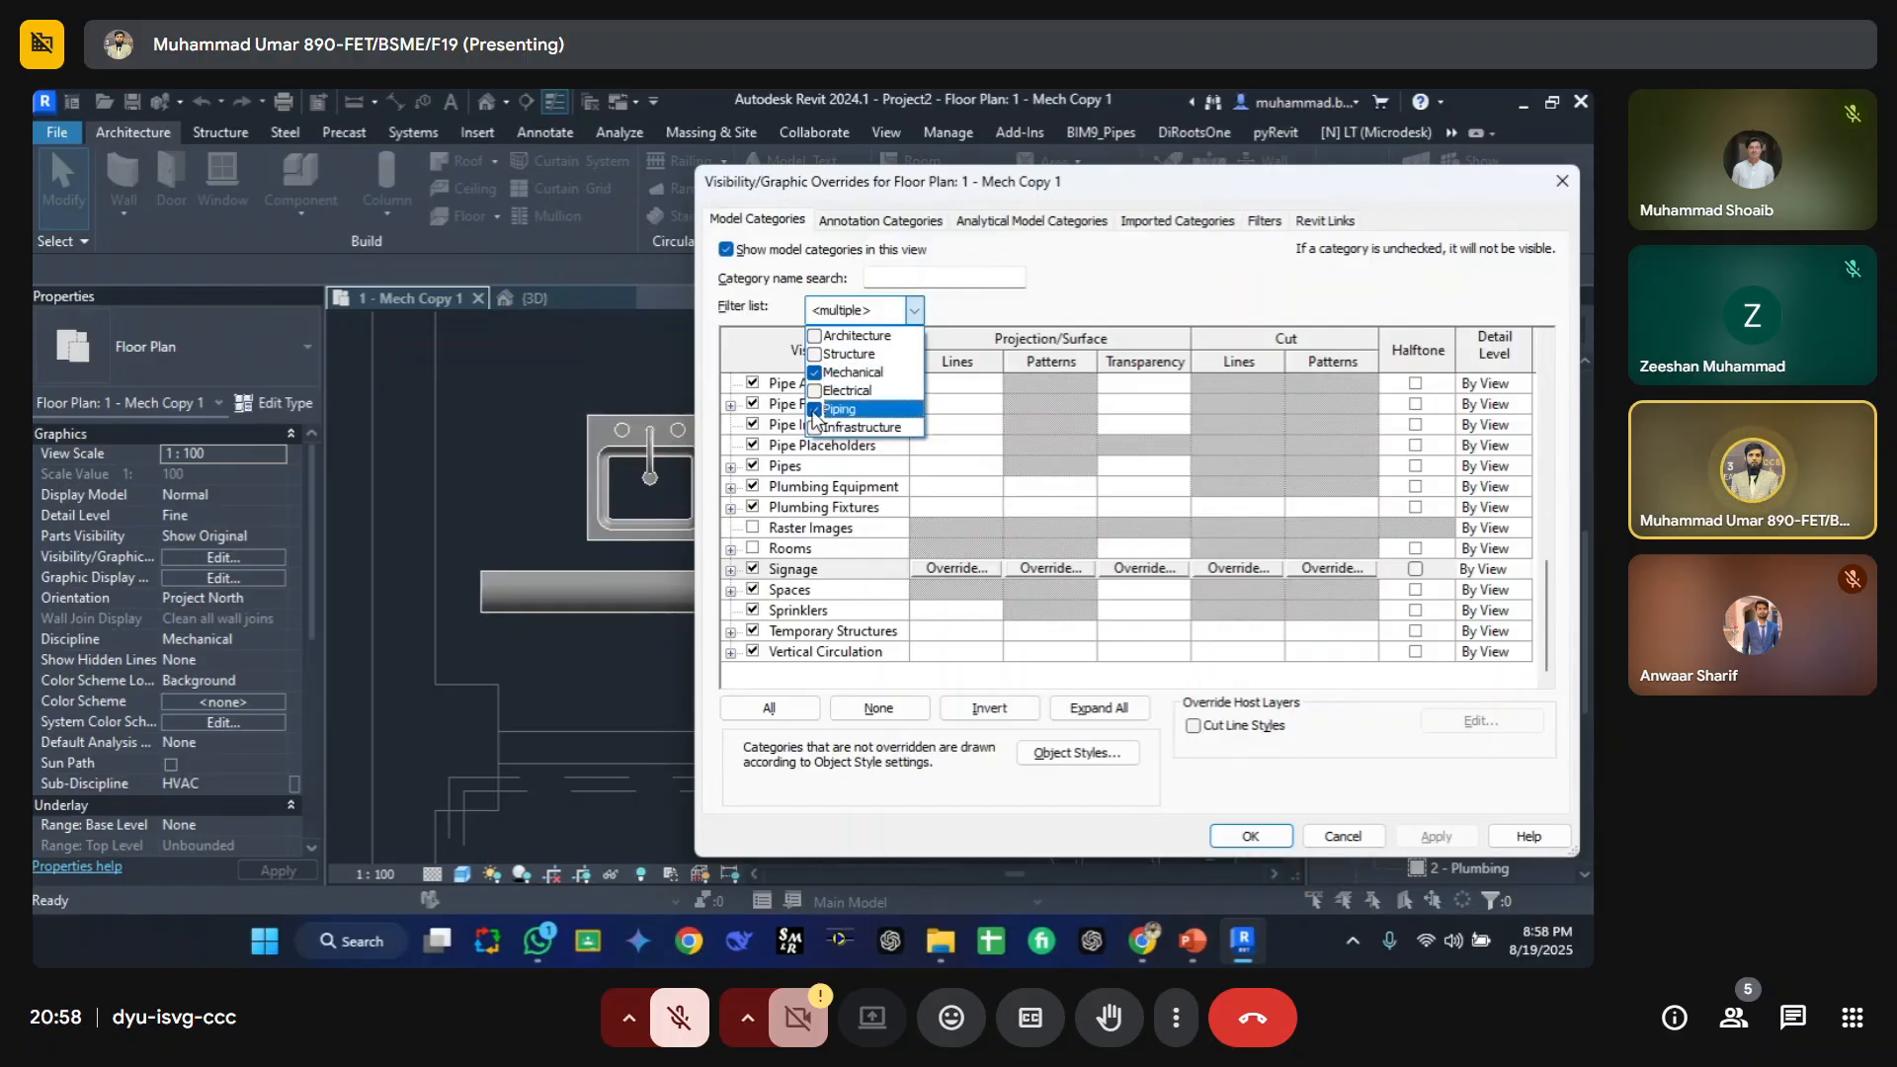
pyautogui.press('Escape')
pyautogui.press('Escape')
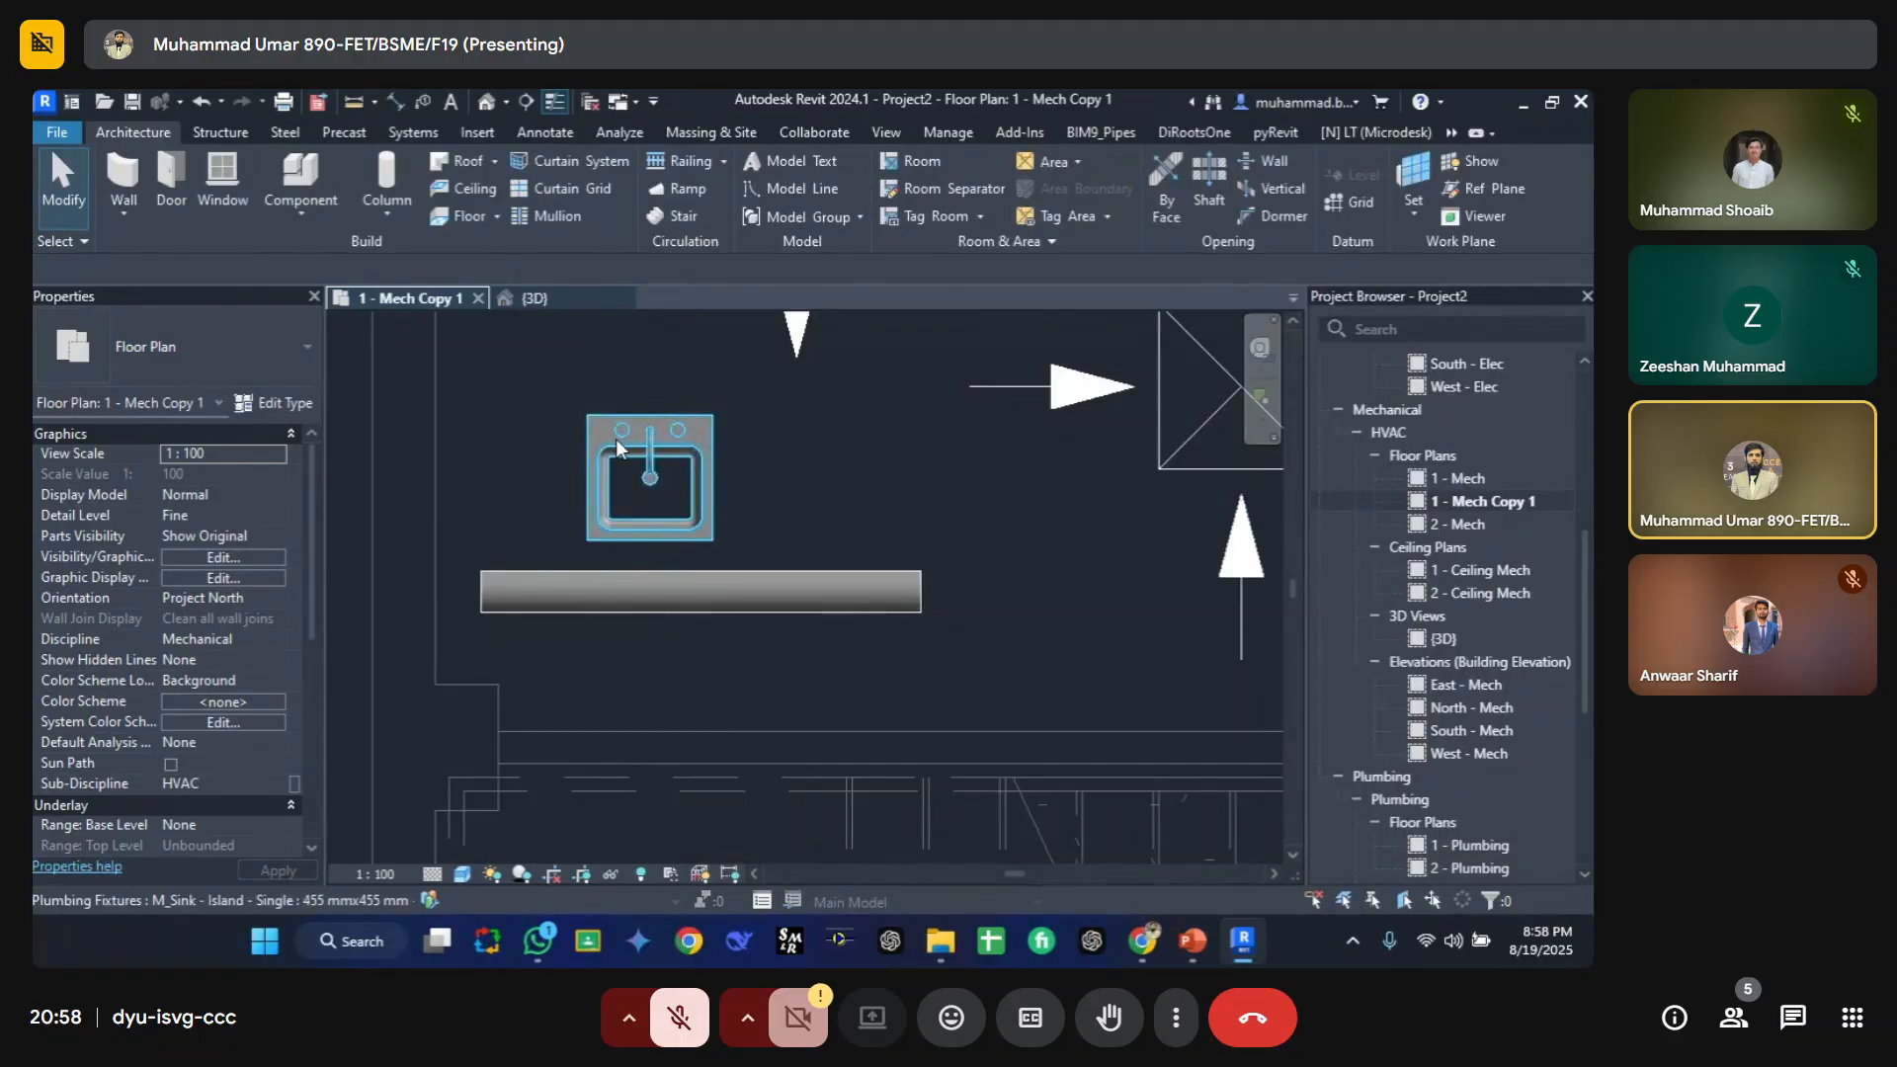
# Step: Select the sink and review the model categories in the view's visibility/graphic overrides without changes
pyautogui.click(617, 437)
pyautogui.click(803, 488)
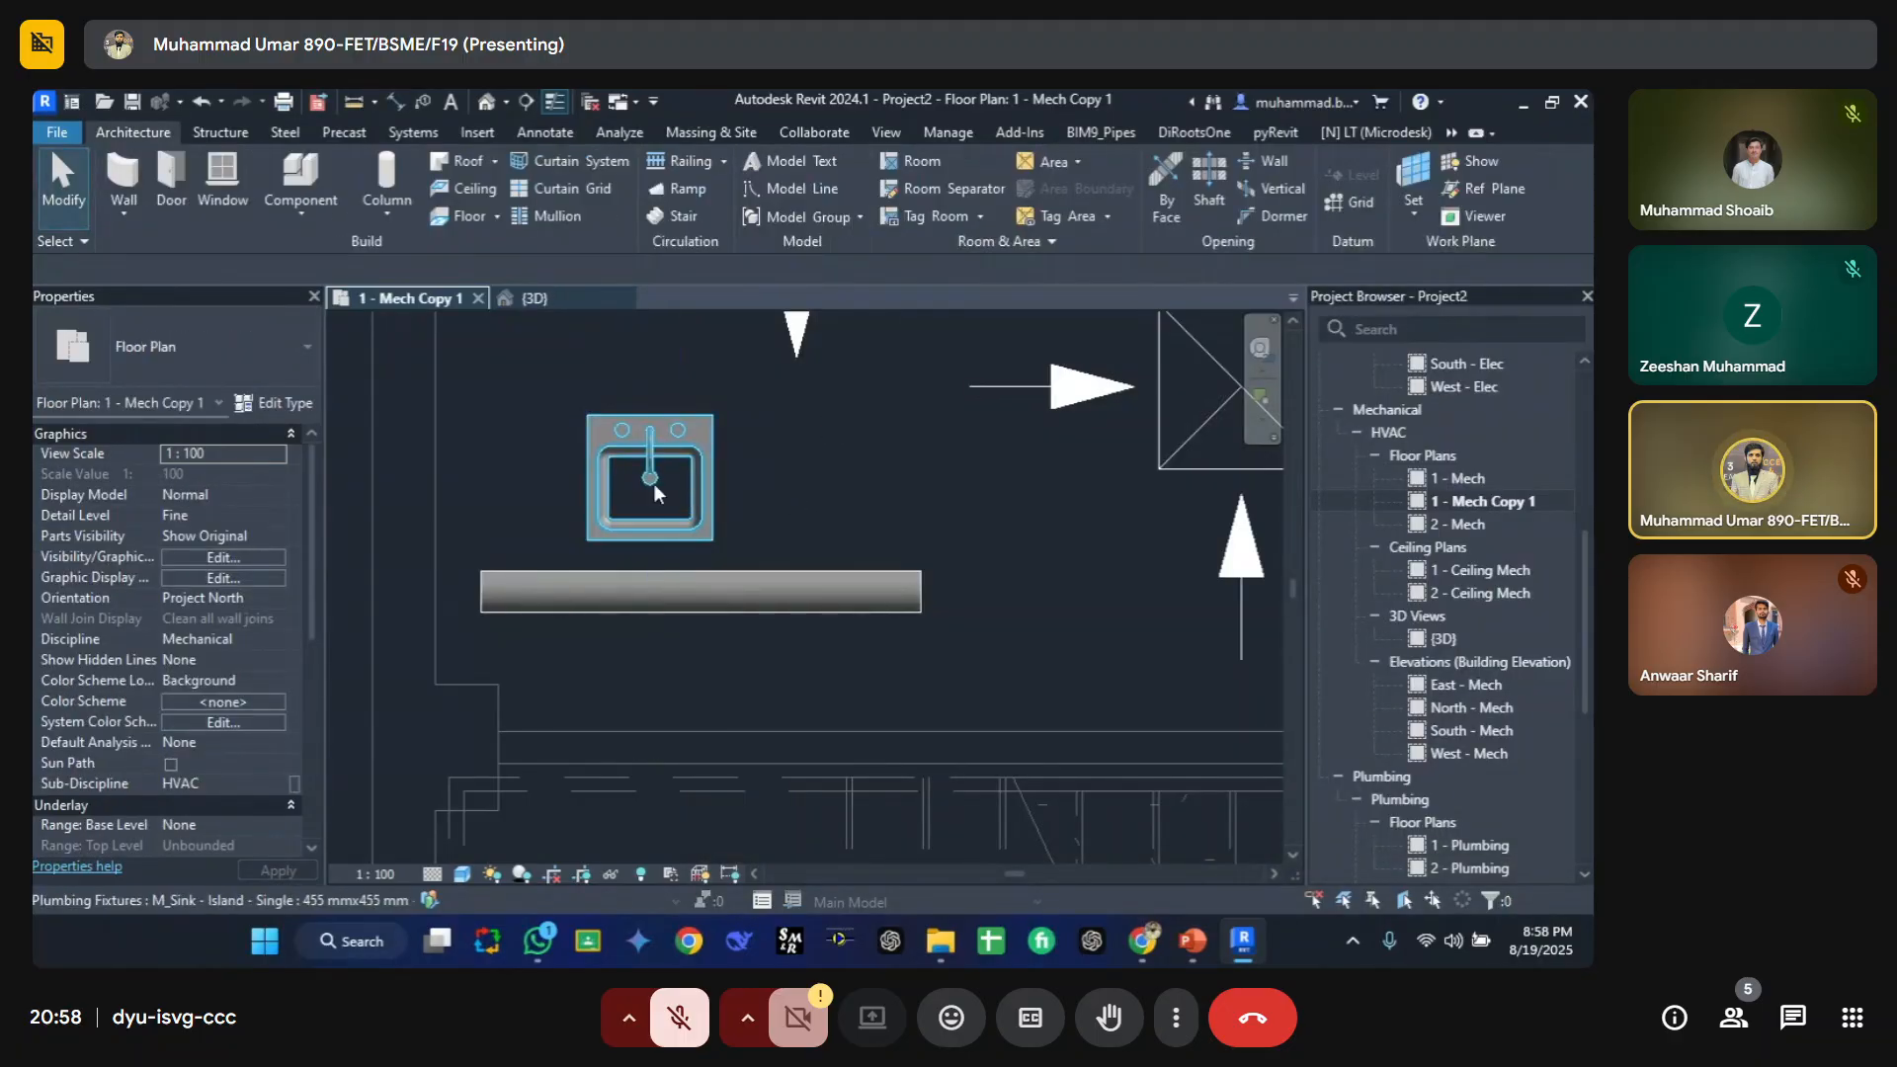
pyautogui.click(697, 508)
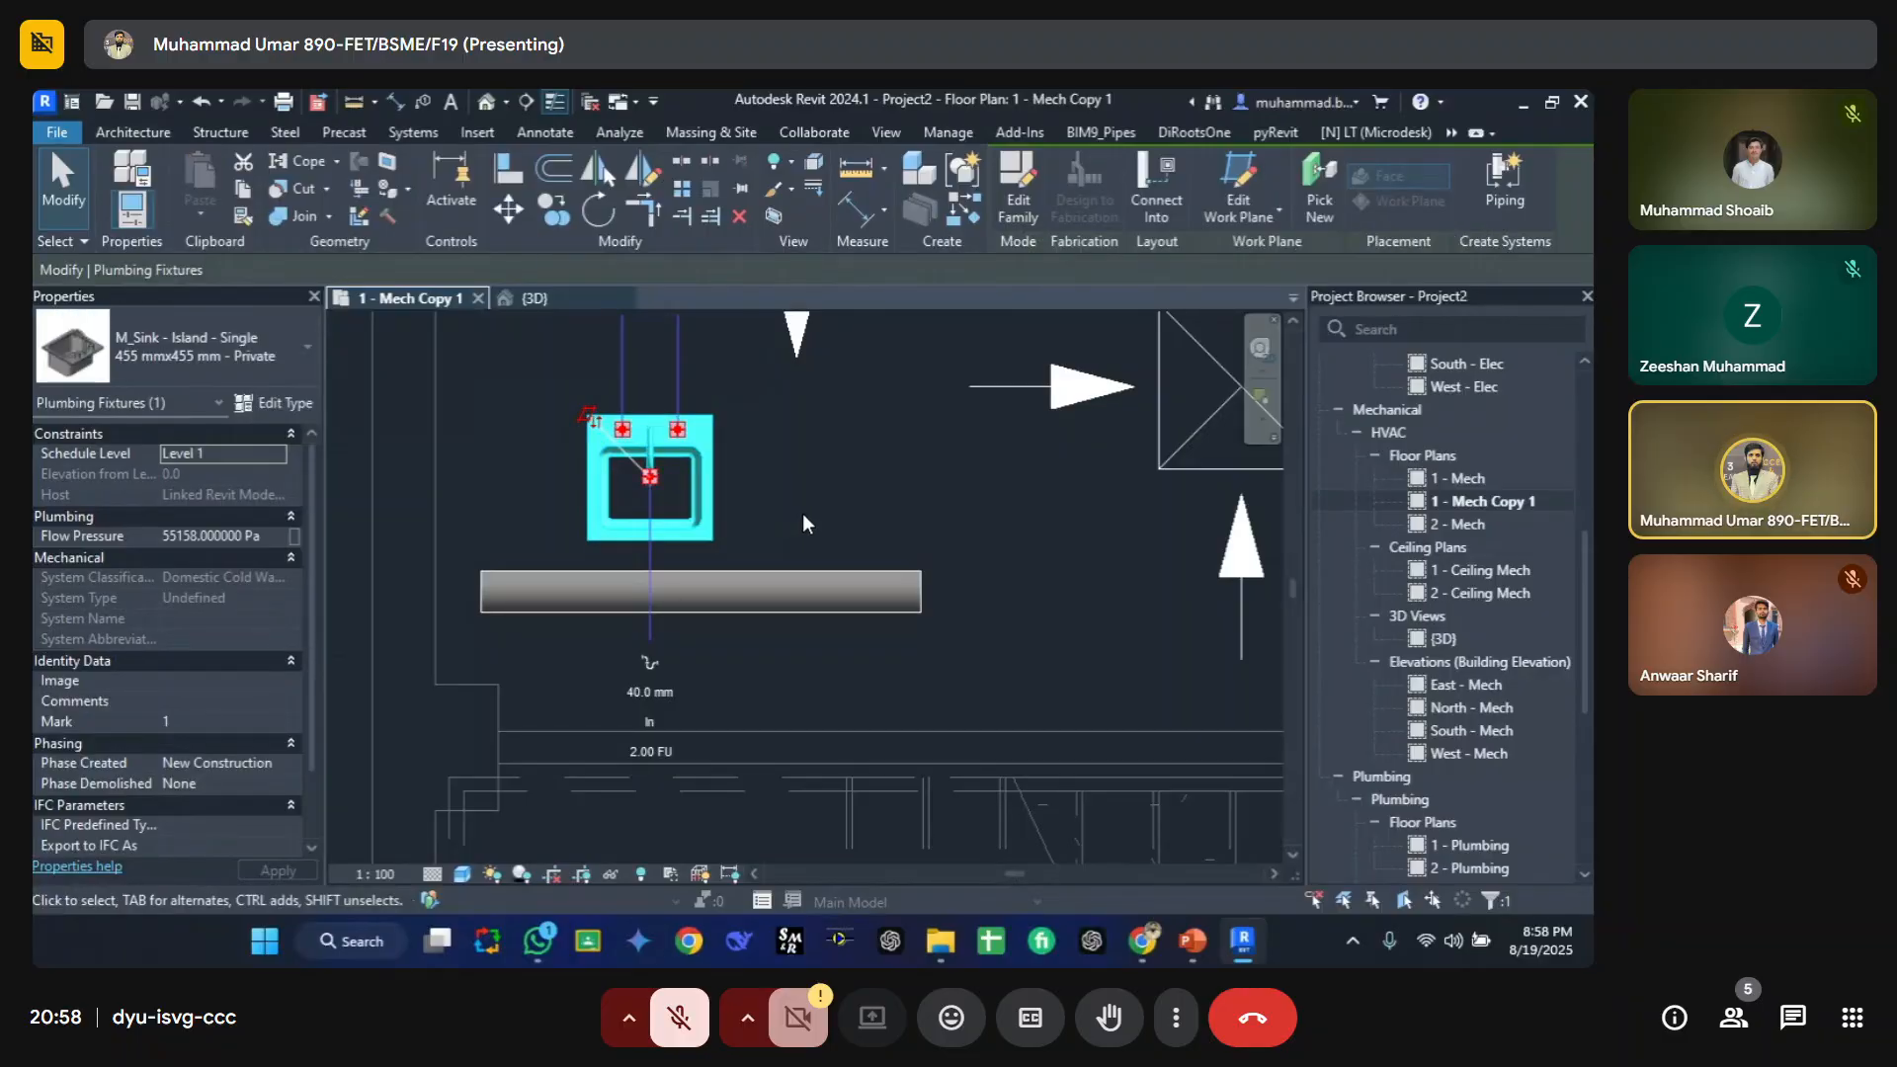
pyautogui.press('v')
pyautogui.press('g')
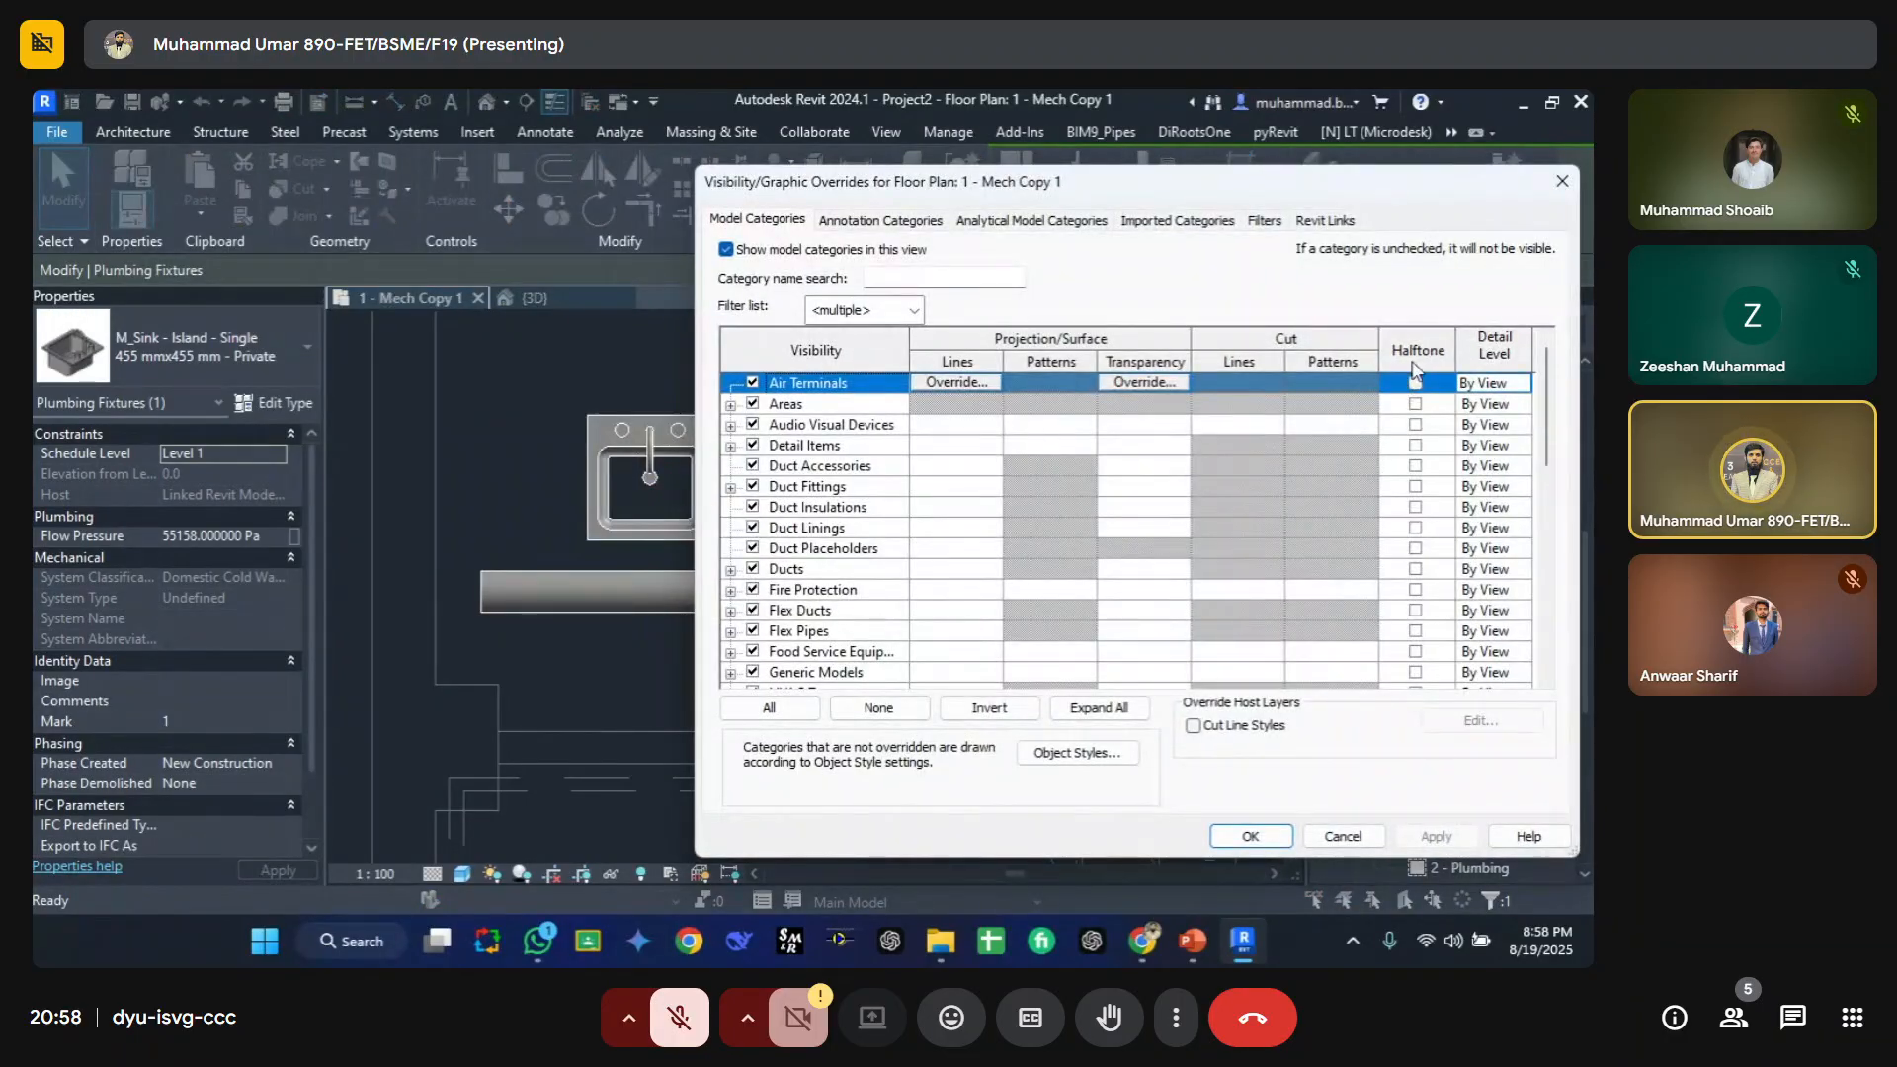
pyautogui.click(821, 513)
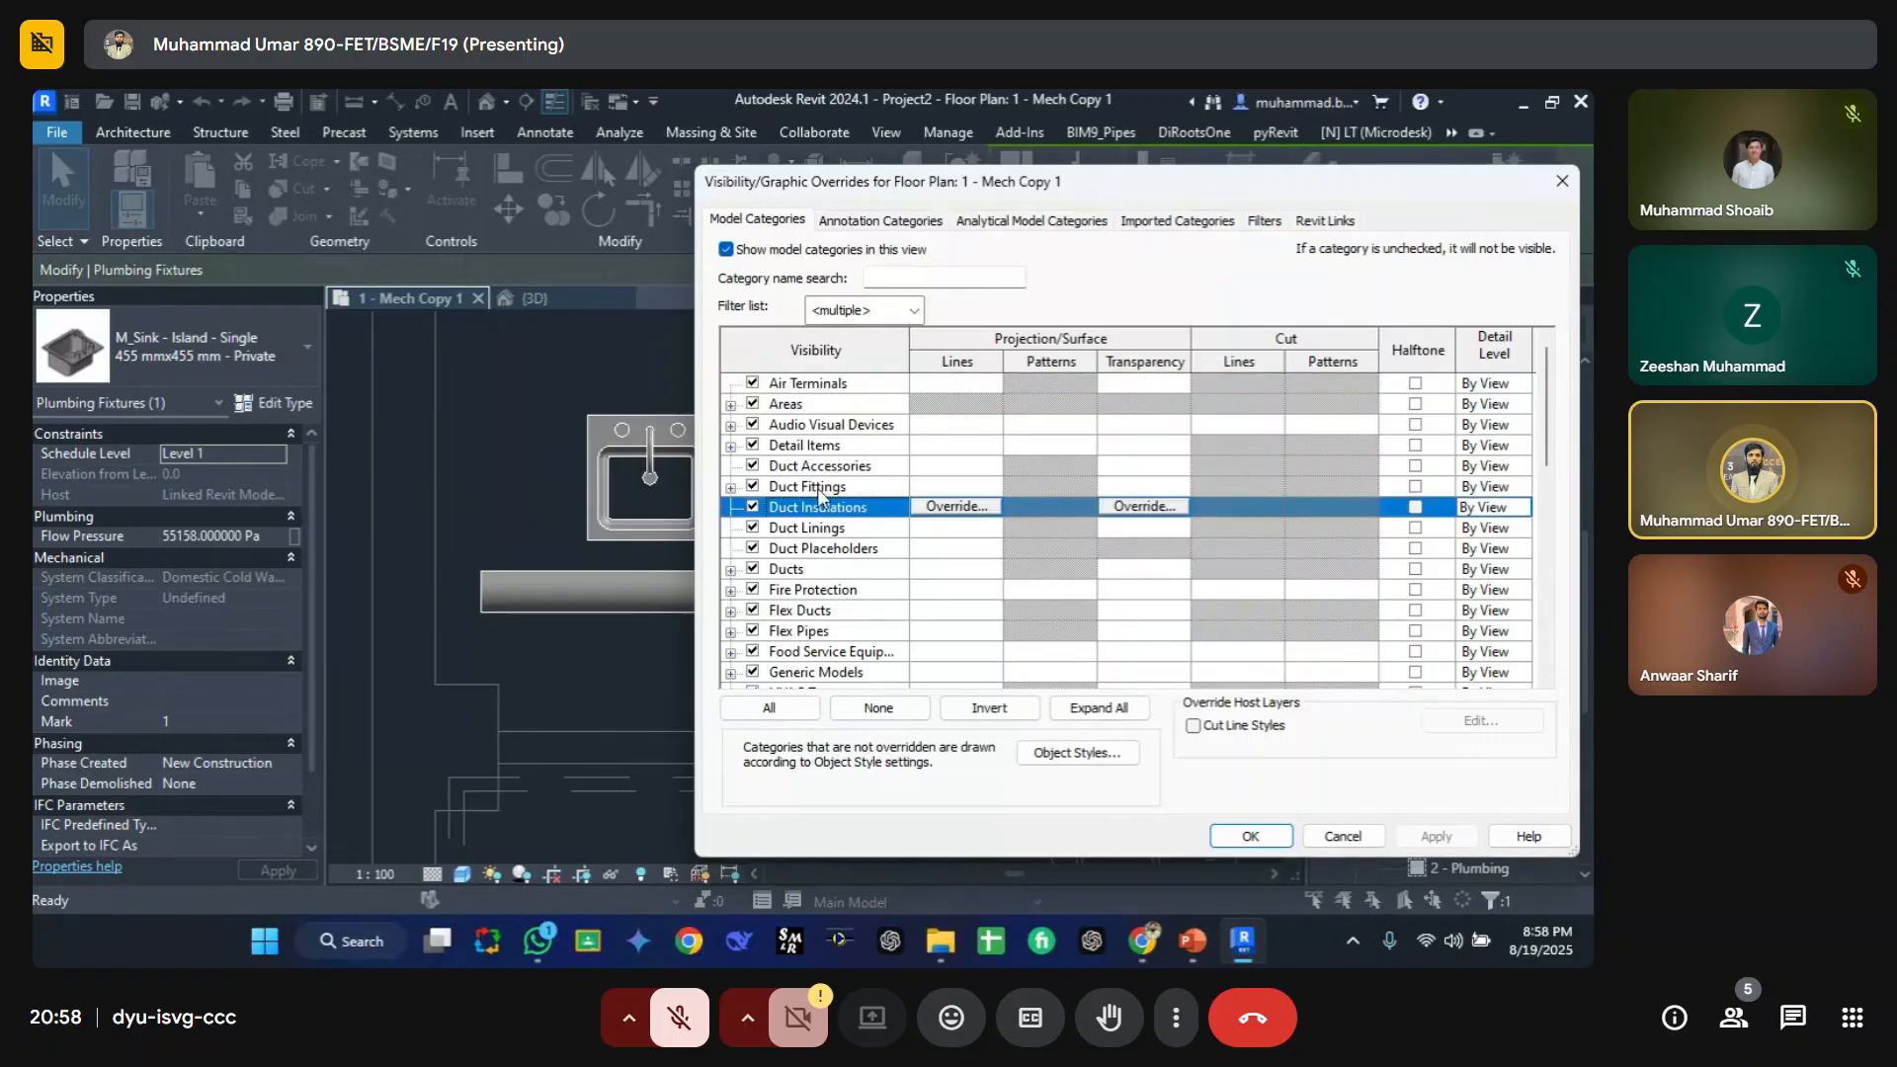
pyautogui.scroll(-8, 824, 534)
pyautogui.press('Escape')
pyautogui.press('Escape')
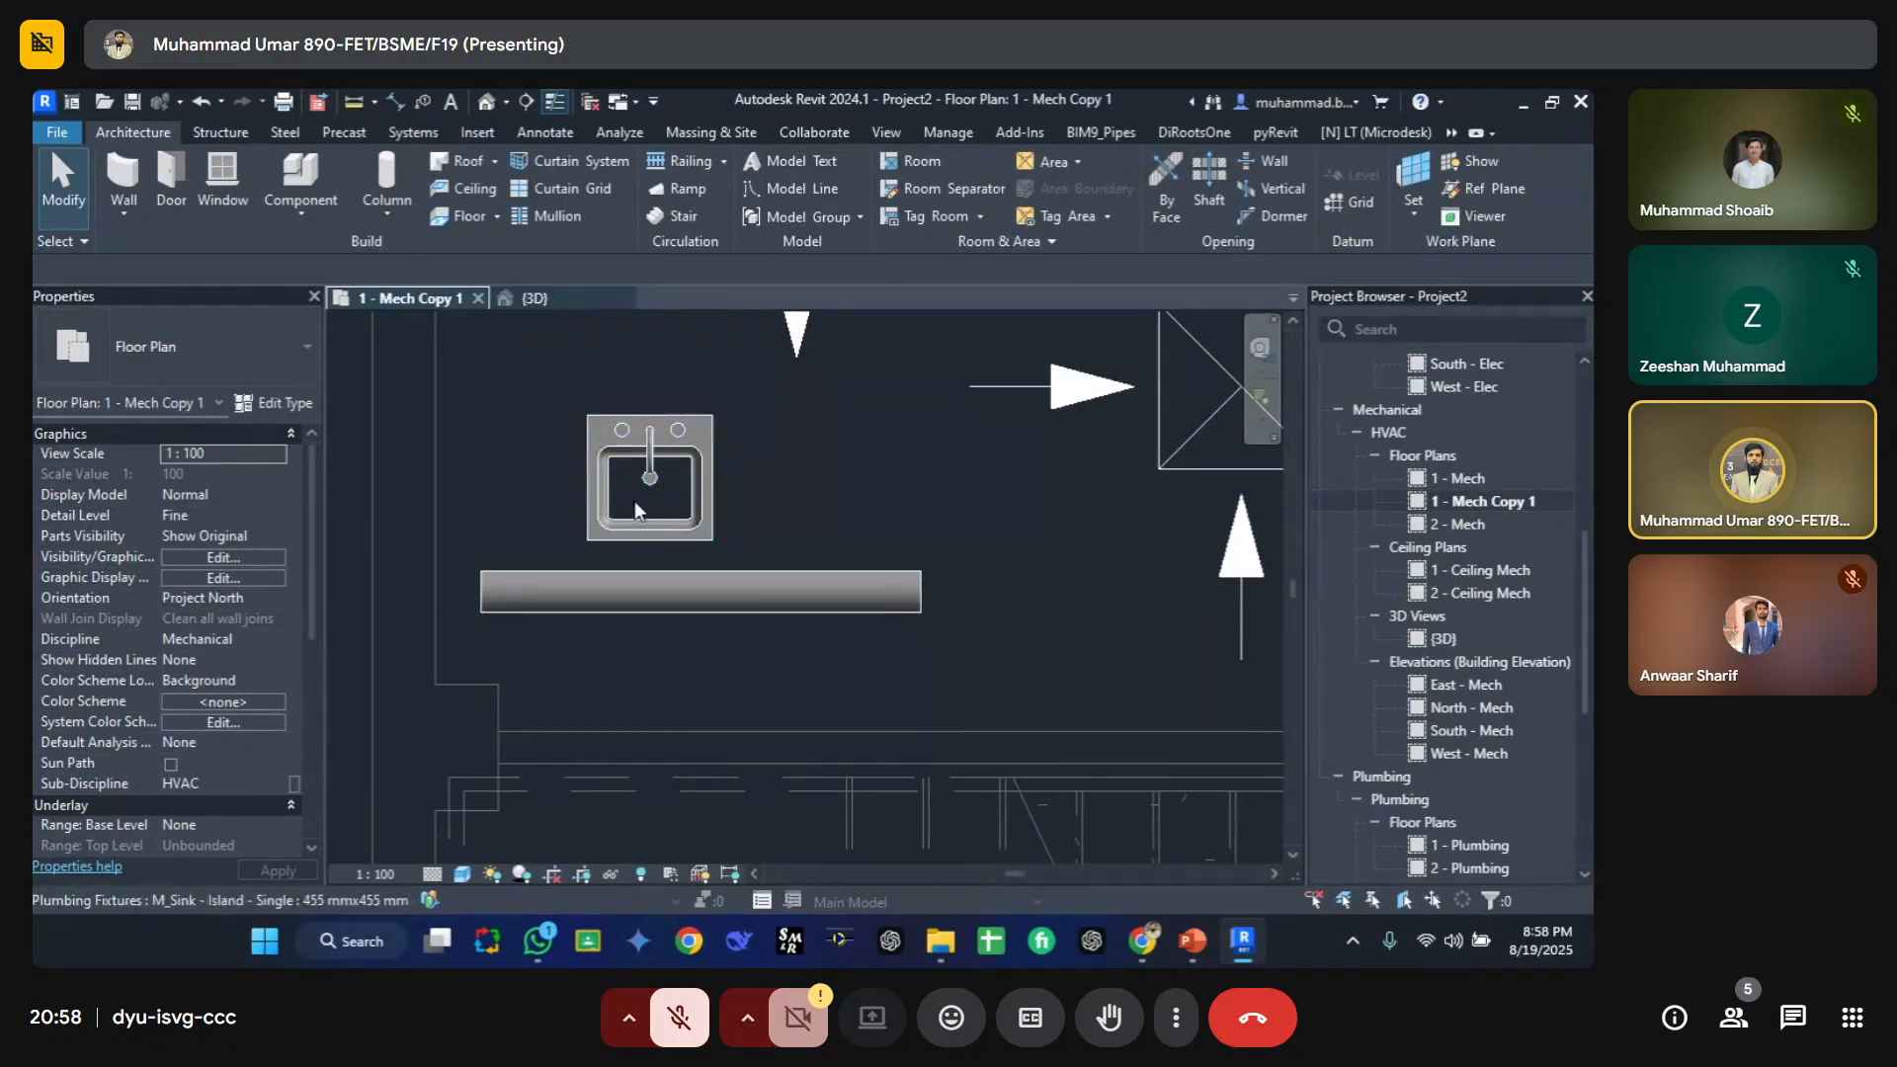
# Step: Briefly open and close the view's visibility/graphic overrides, then select and deselect the sink
pyautogui.press('v')
pyautogui.press('v')
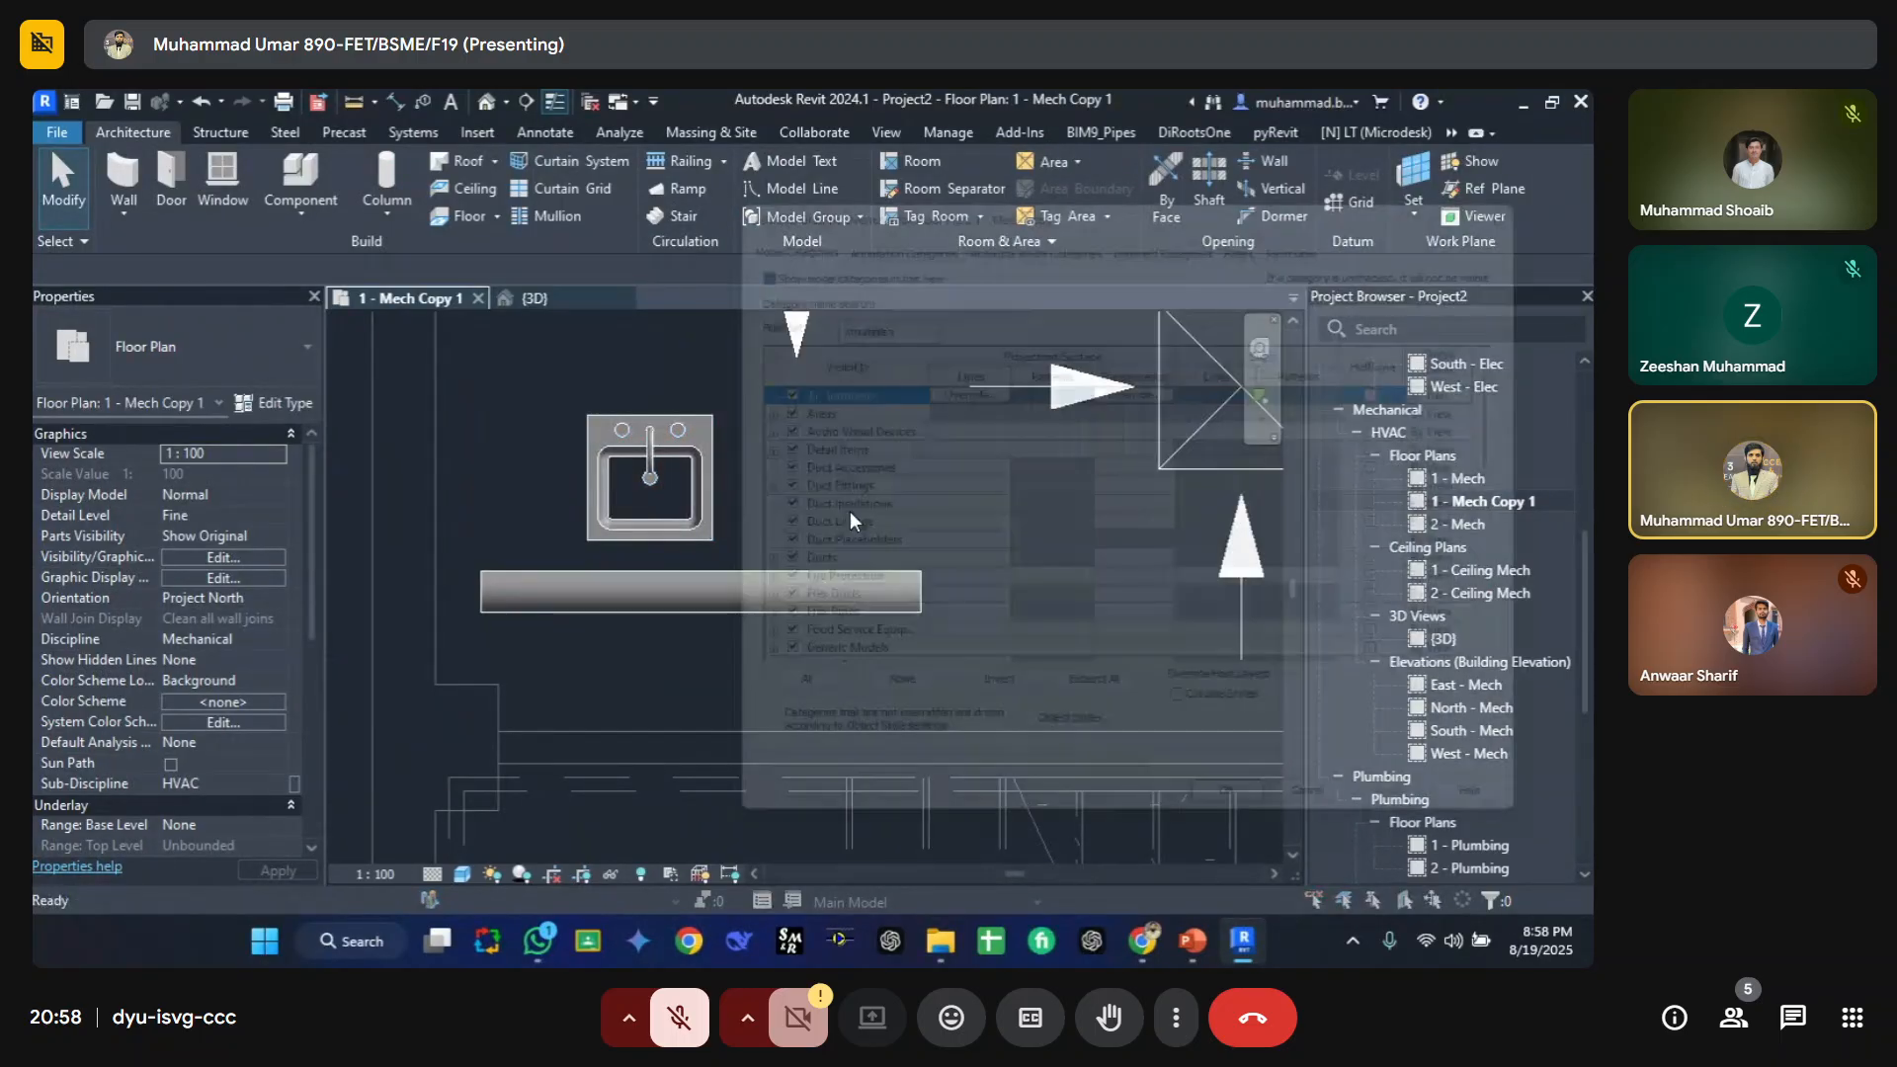
pyautogui.press('Escape')
pyautogui.click(690, 437)
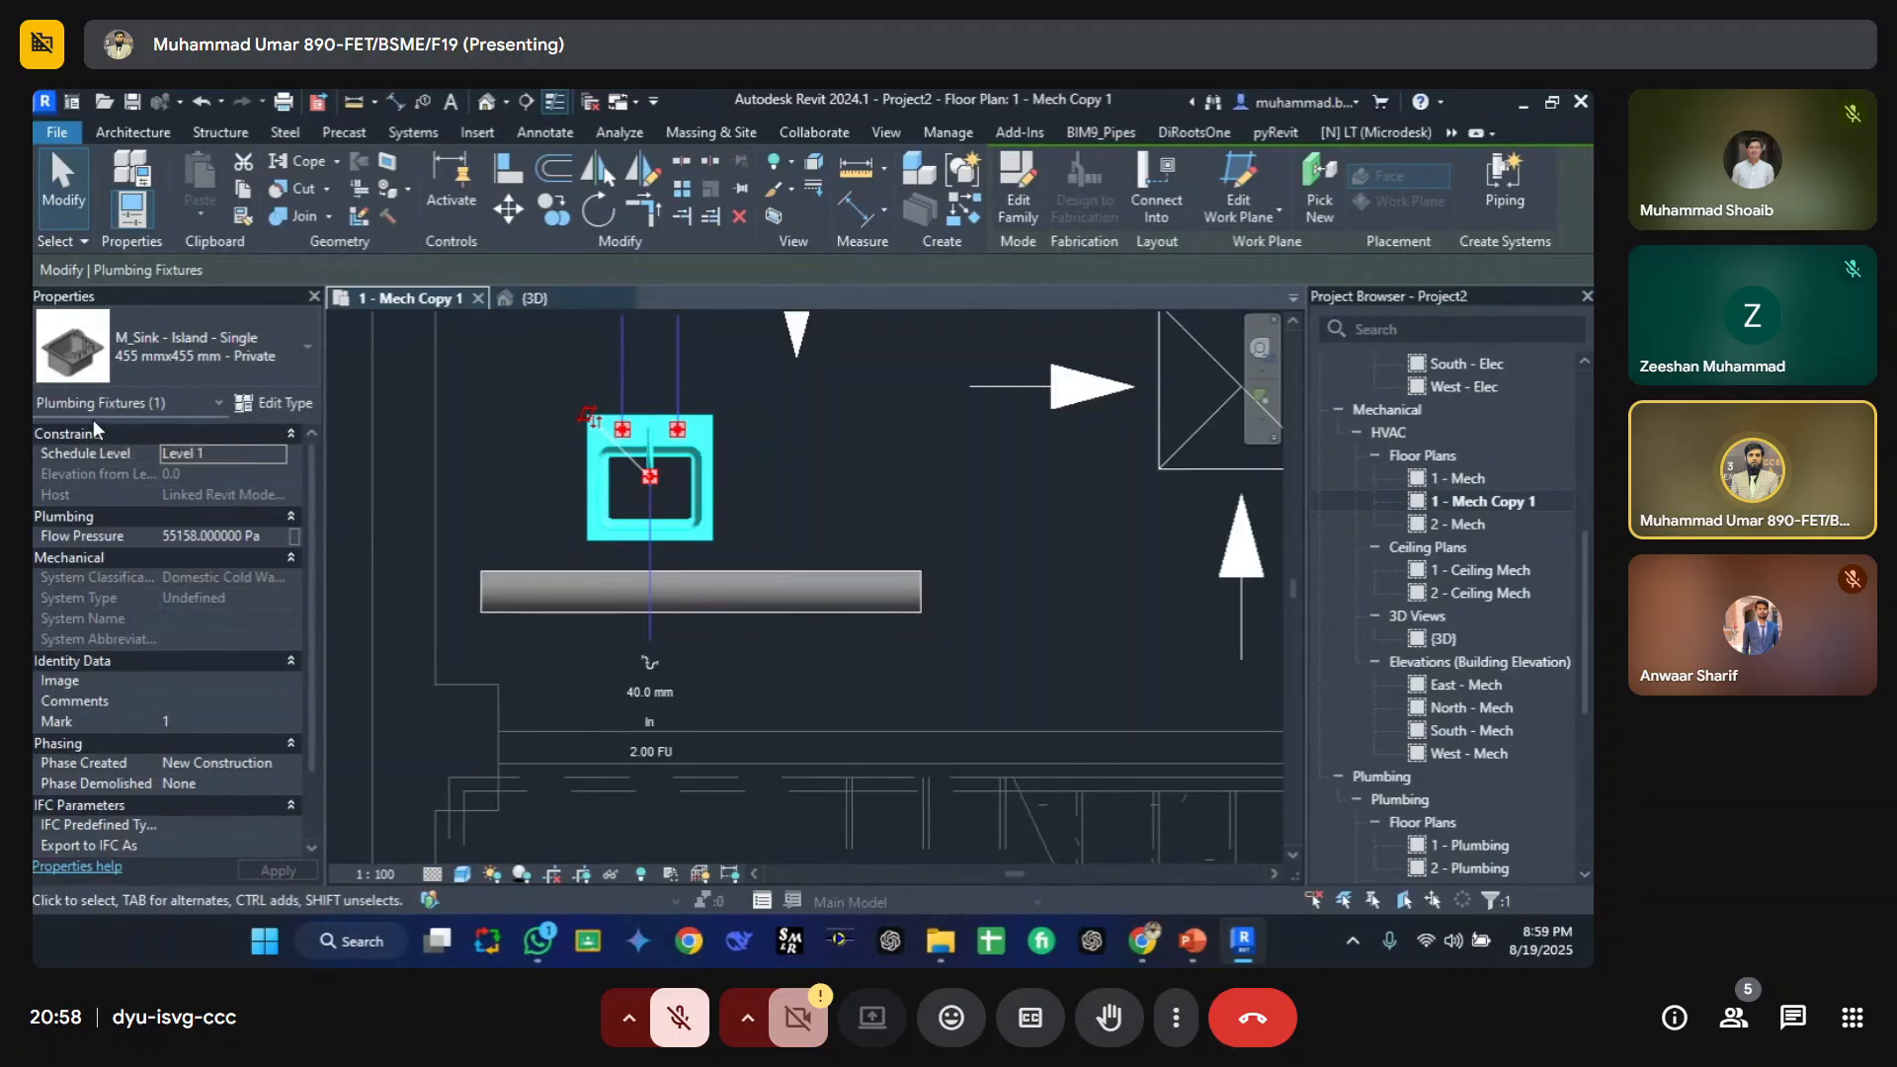
pyautogui.press('Escape')
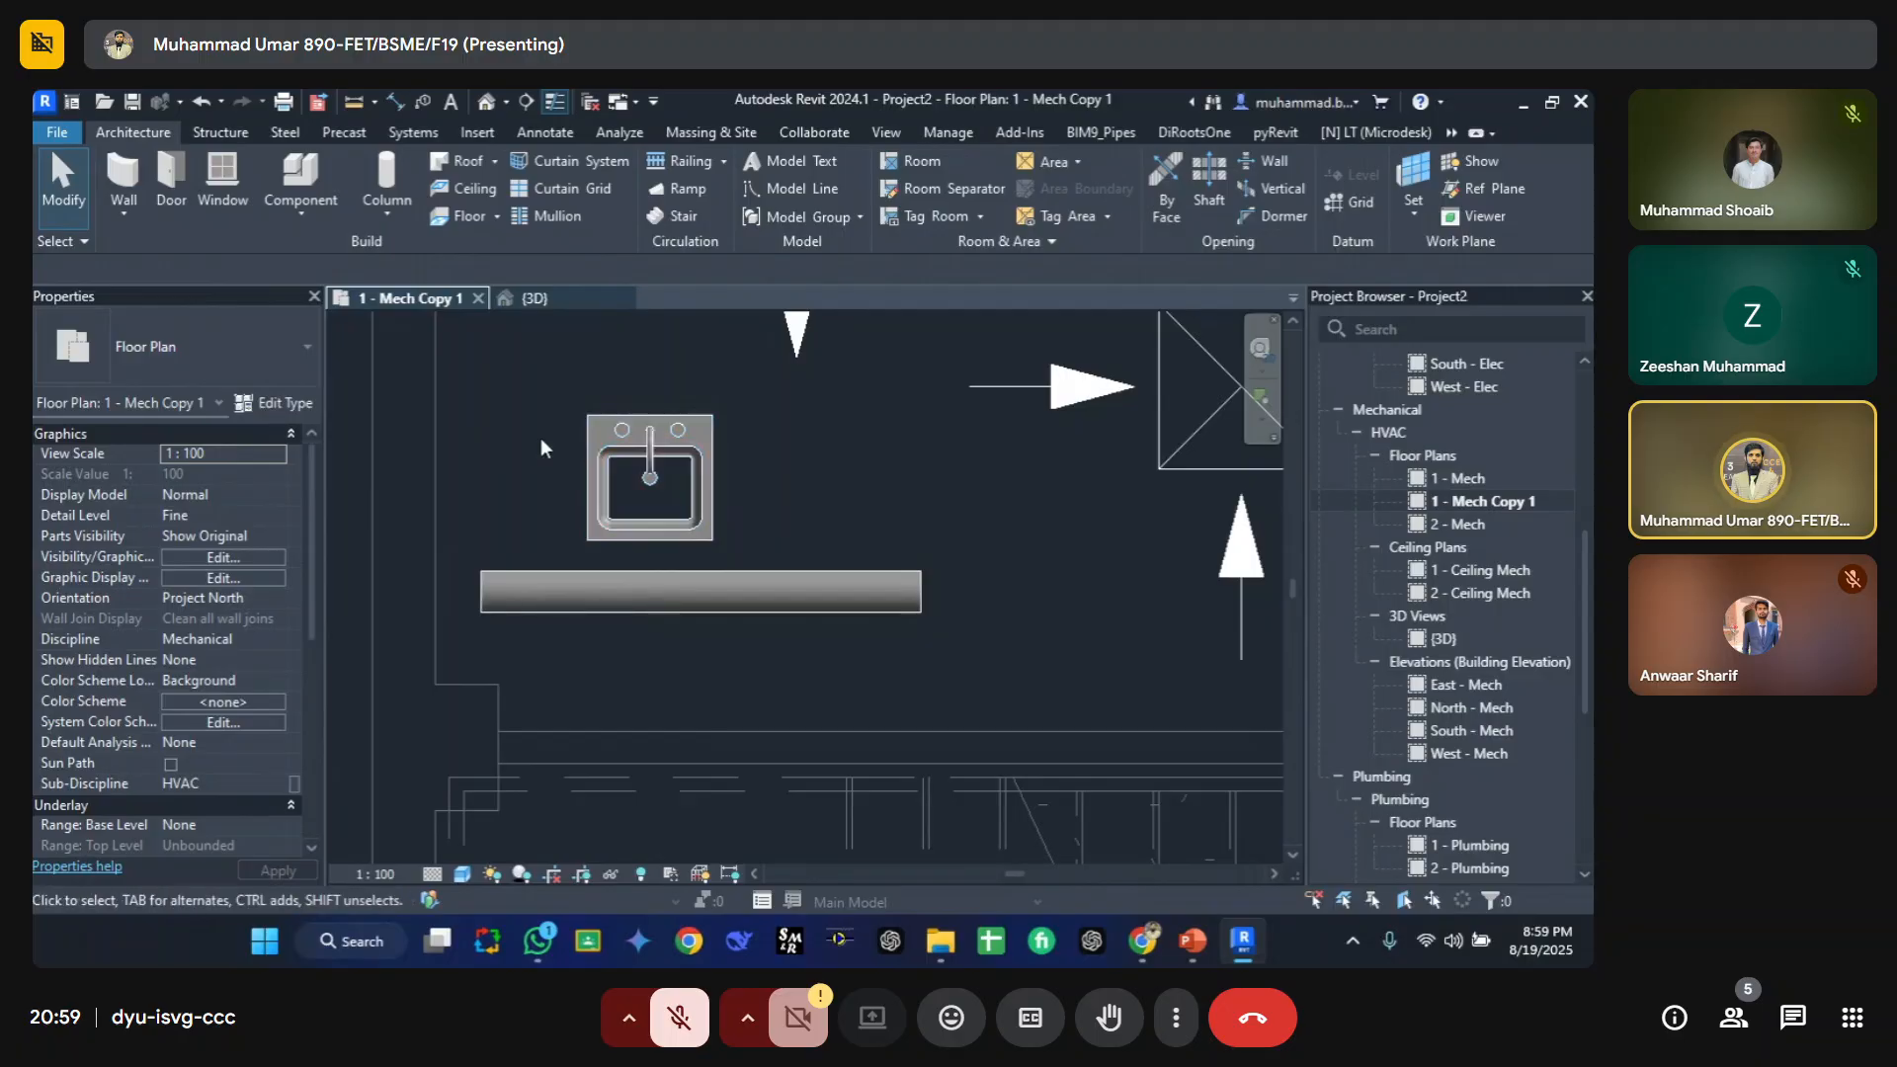
# Step: Open the view's visibility/graphic overrides and step through the pipe and plumbing categories
pyautogui.click(600, 452)
pyautogui.click(839, 449)
pyautogui.press('v')
pyautogui.press('g')
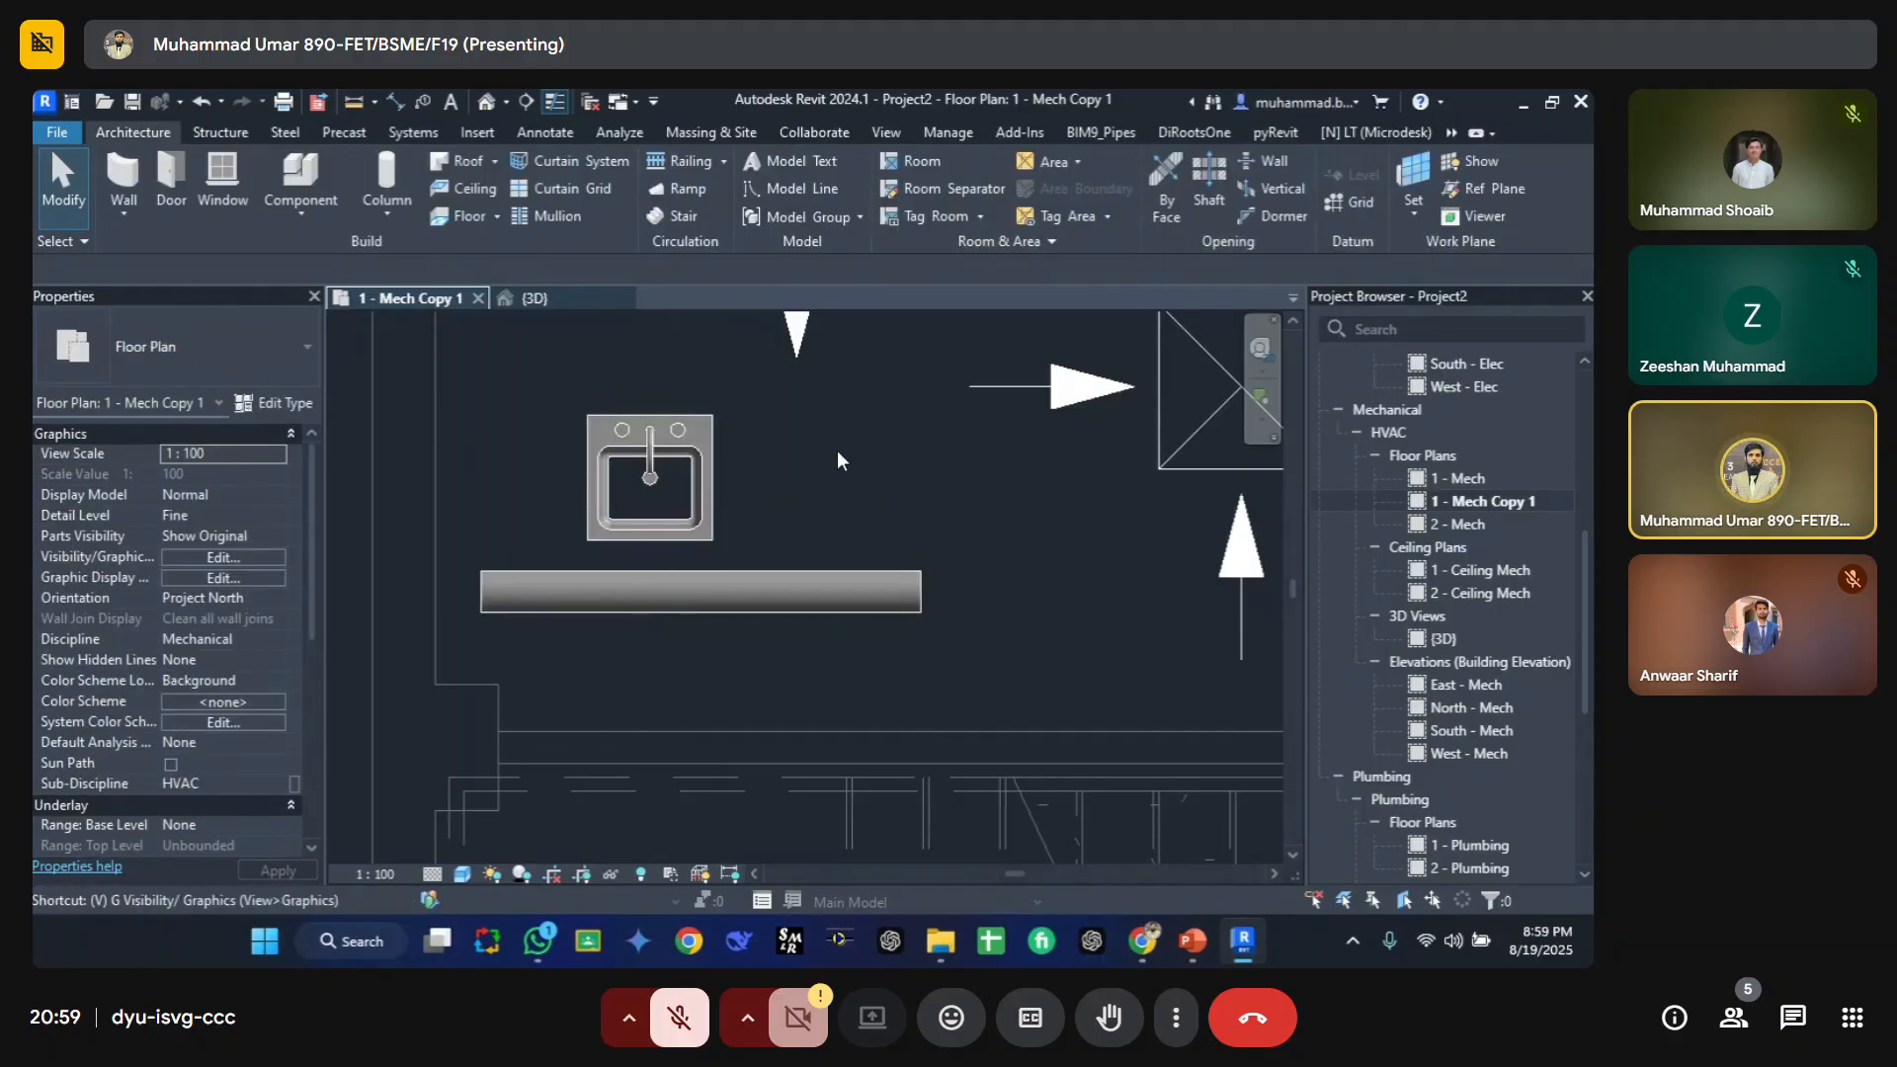
pyautogui.click(815, 445)
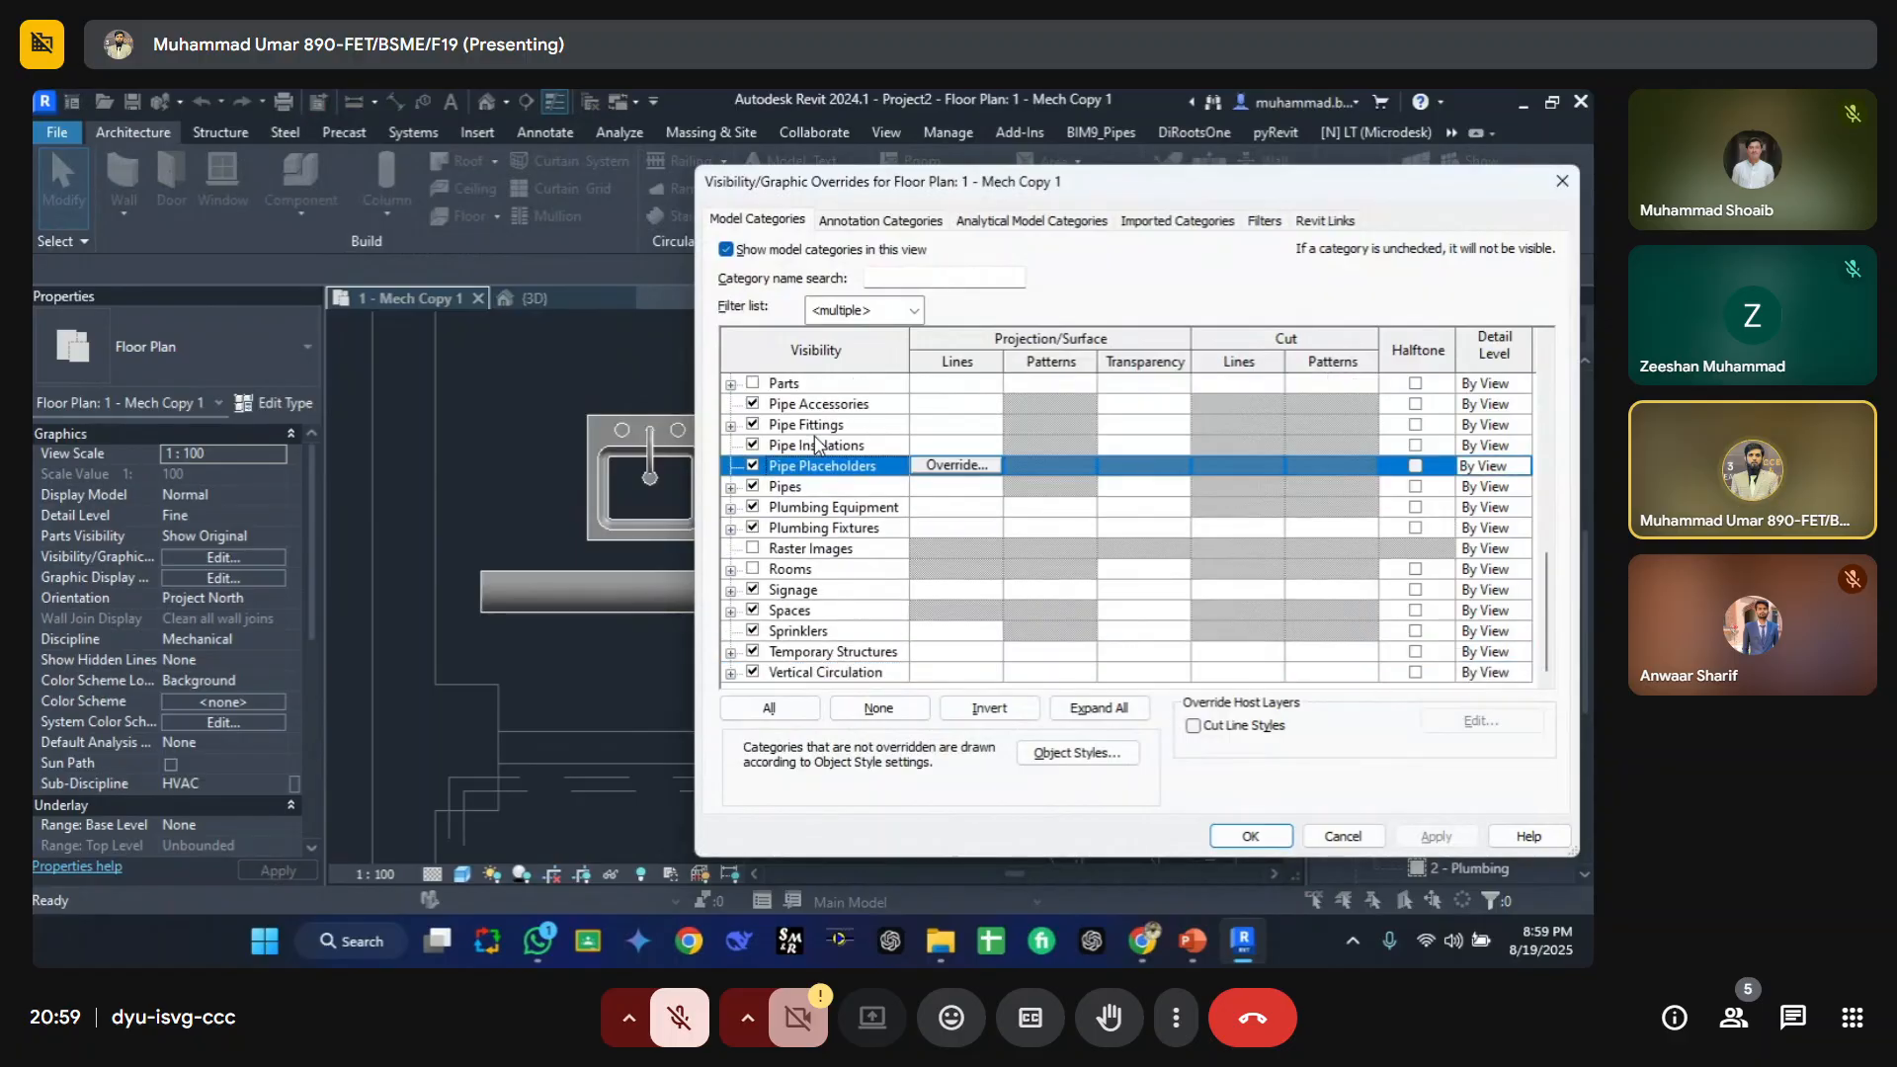
pyautogui.press('Down')
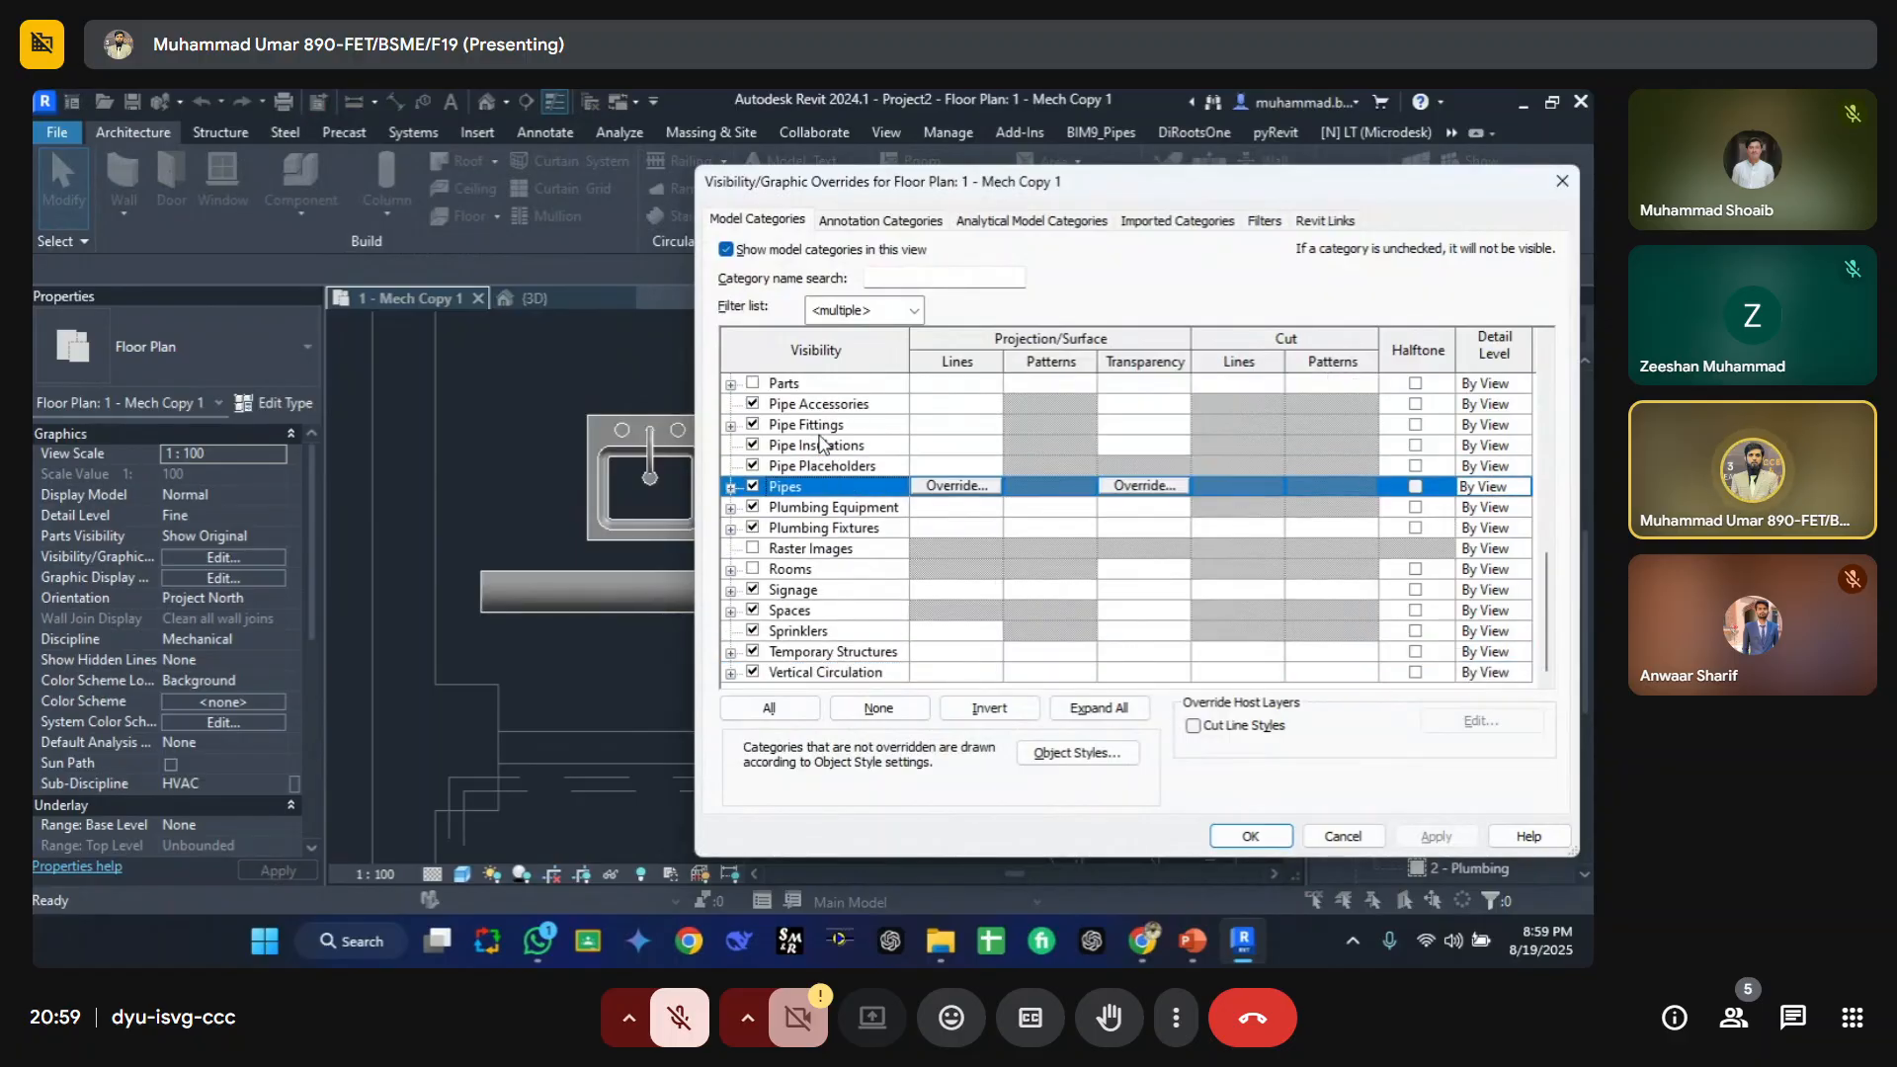
pyautogui.press('Down')
pyautogui.press('Down')
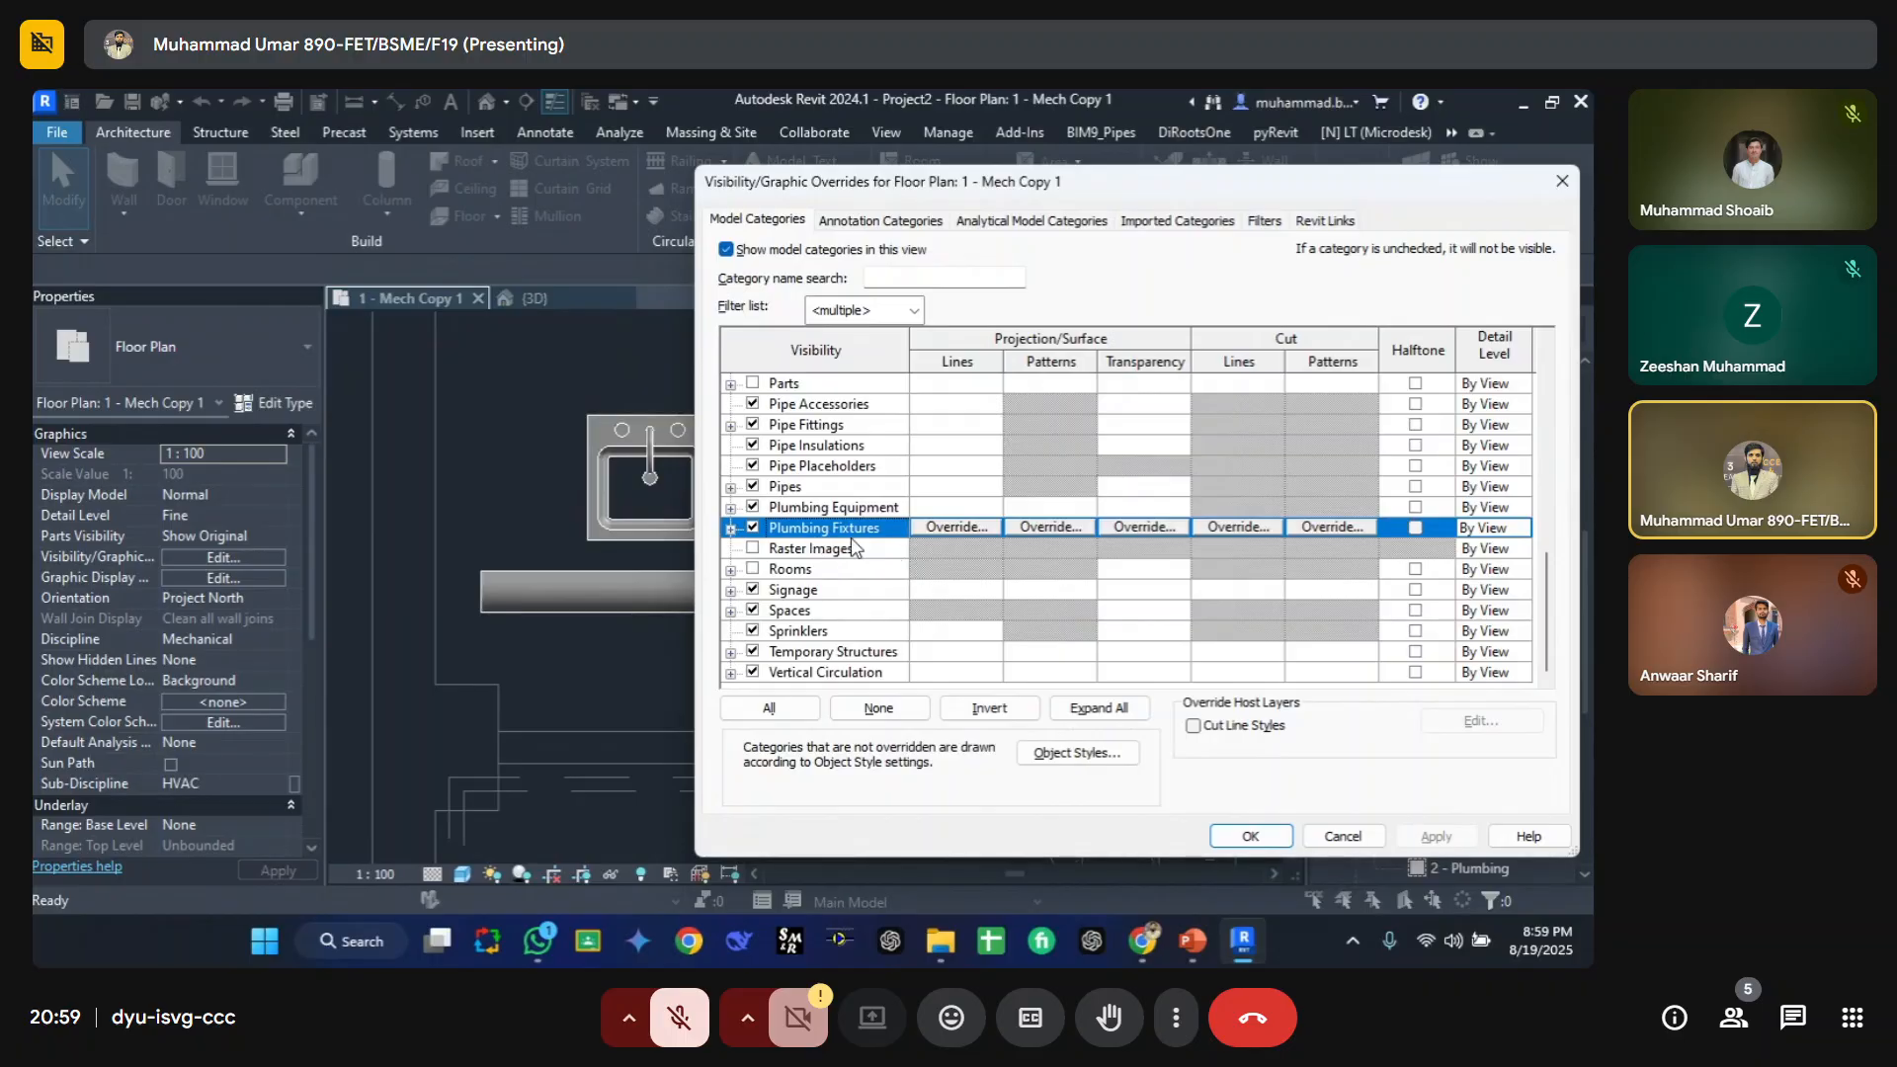
# Step: Restrict the category filter list to Mechanical only and browse the plumbing equipment rows
pyautogui.click(889, 310)
pyautogui.click(815, 408)
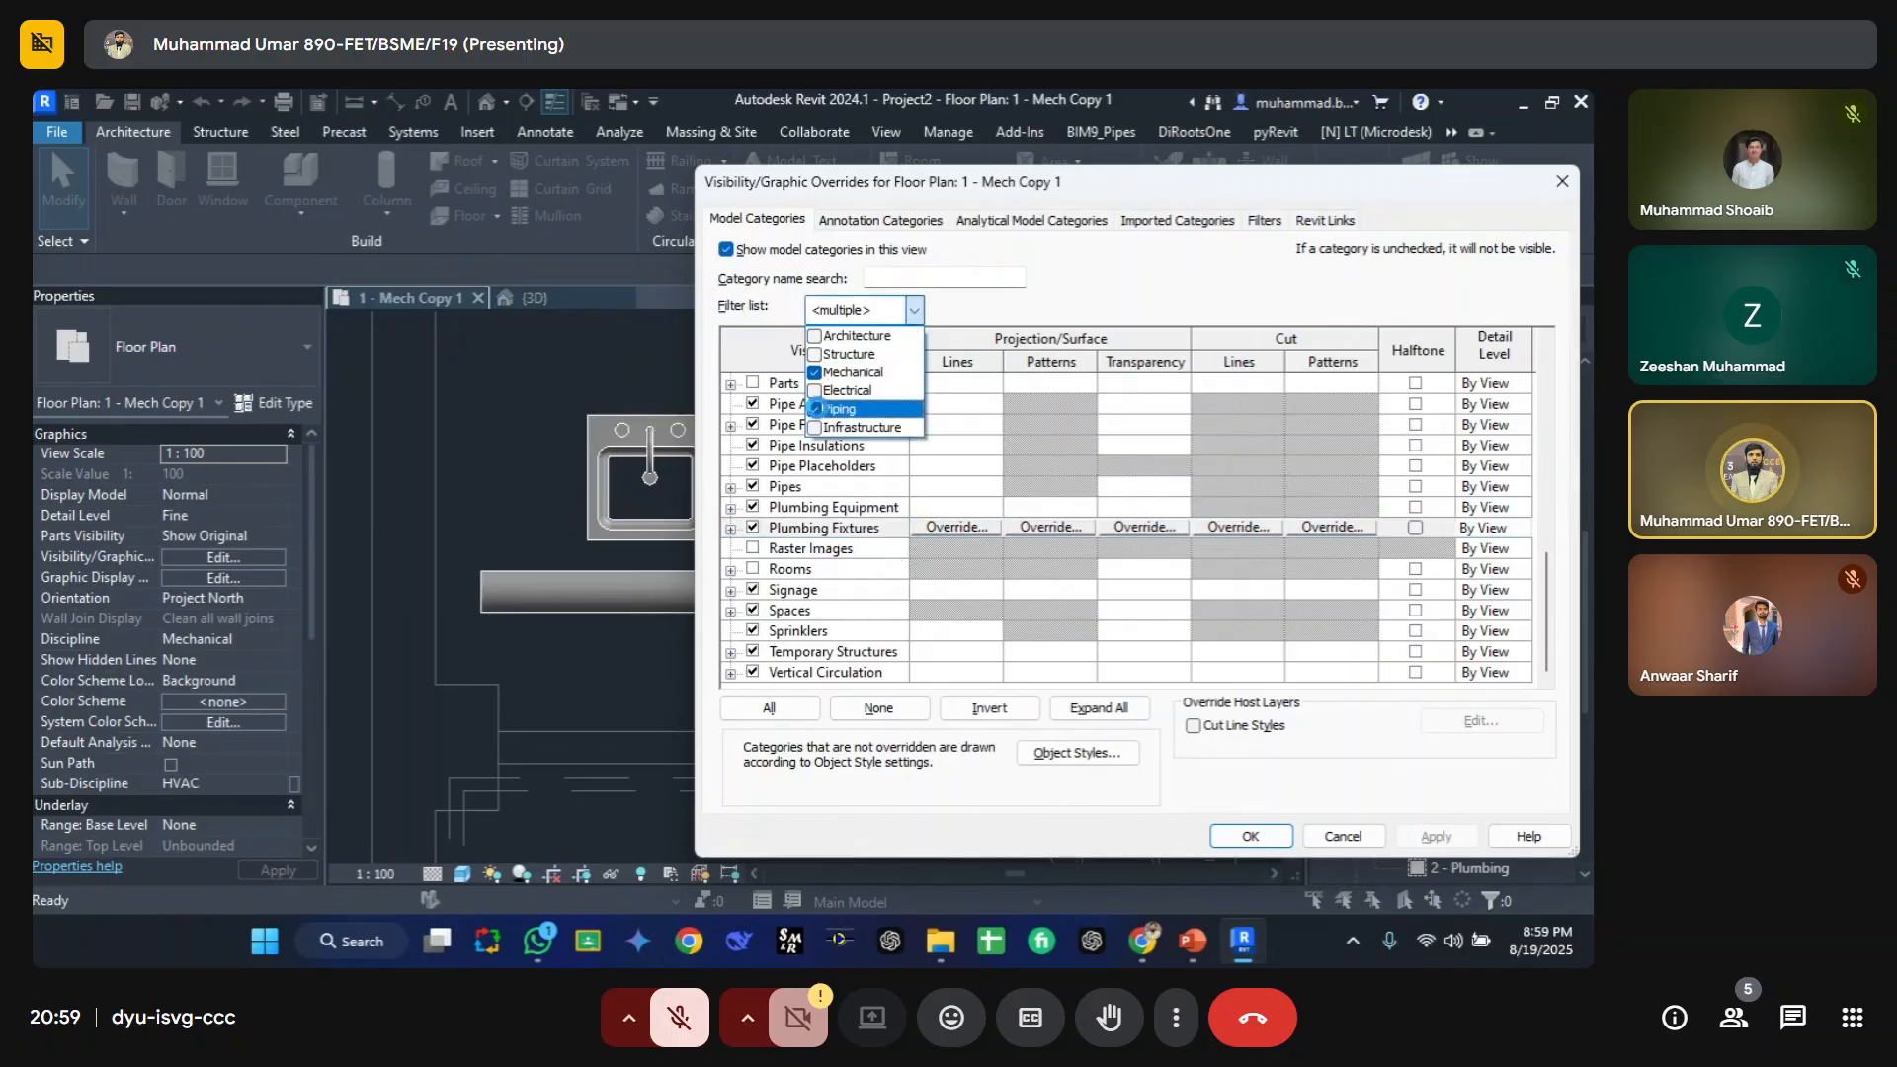
pyautogui.click(814, 514)
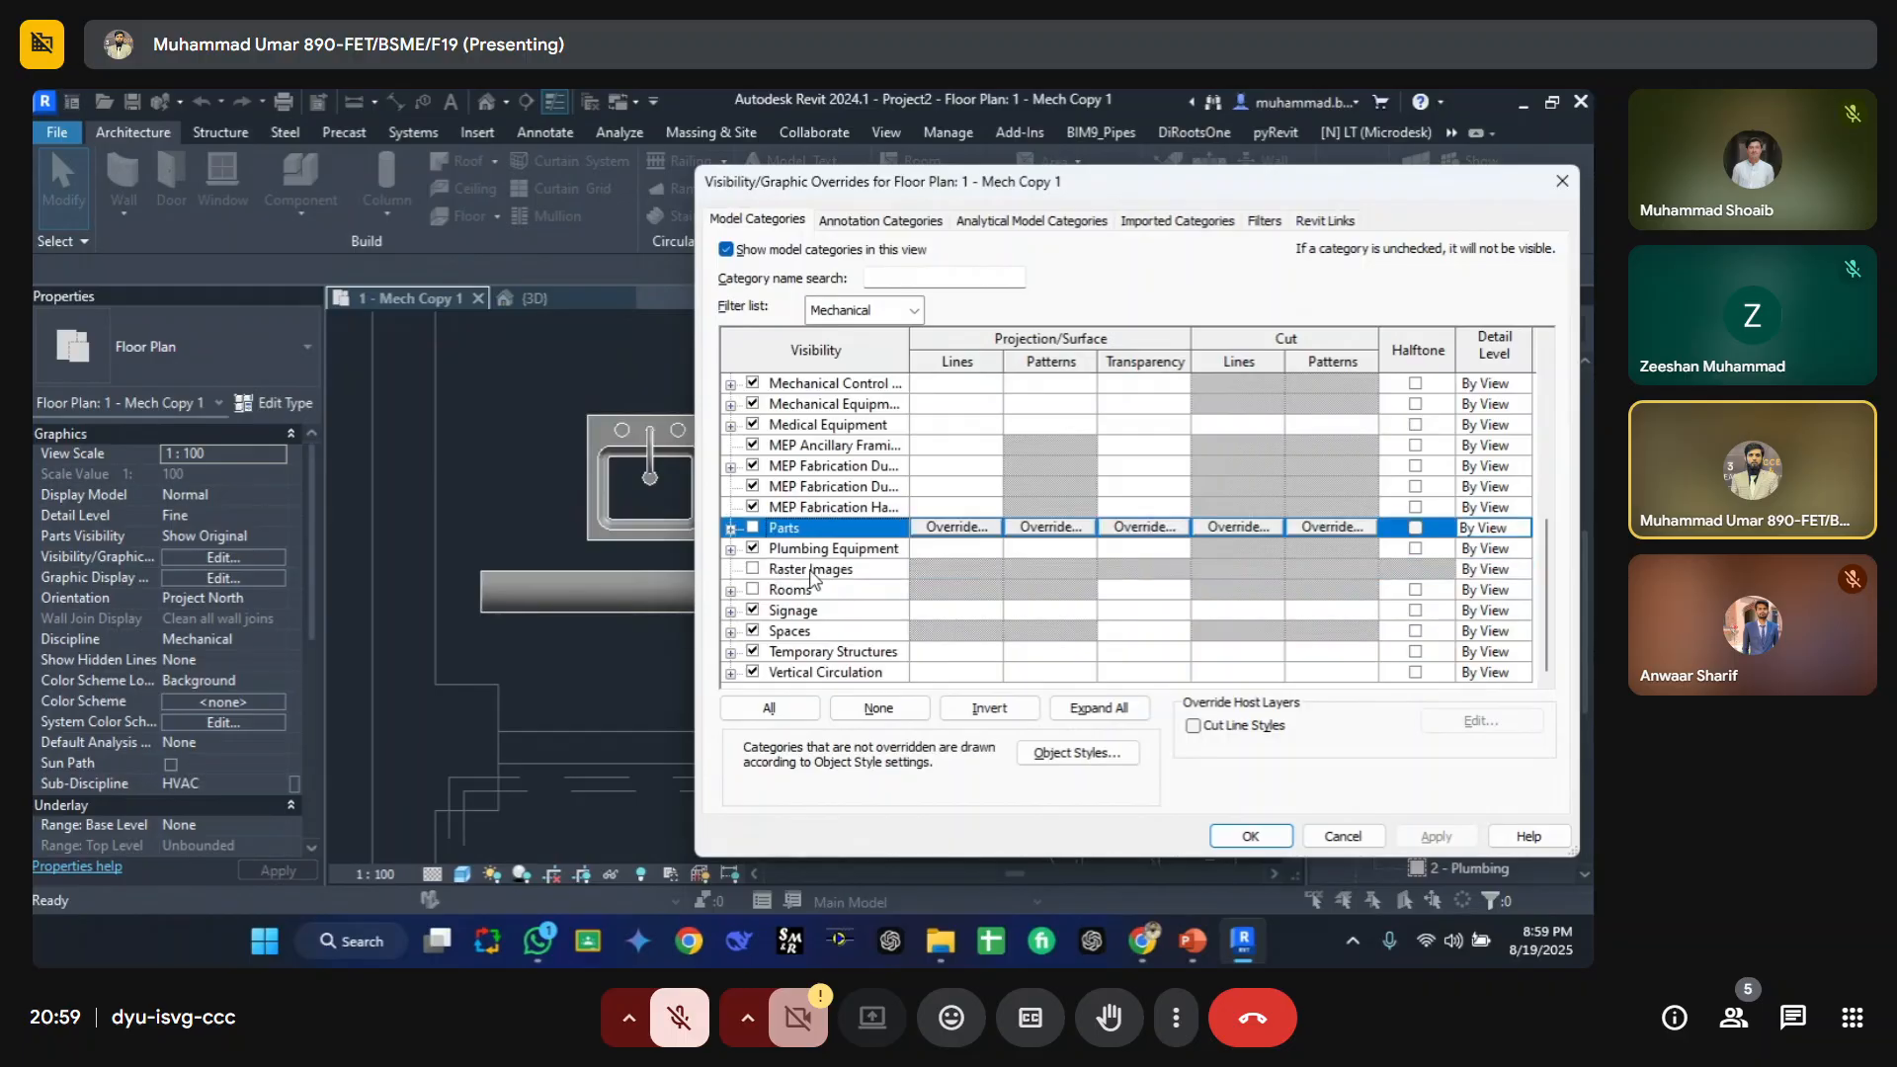
pyautogui.click(830, 556)
pyautogui.click(792, 532)
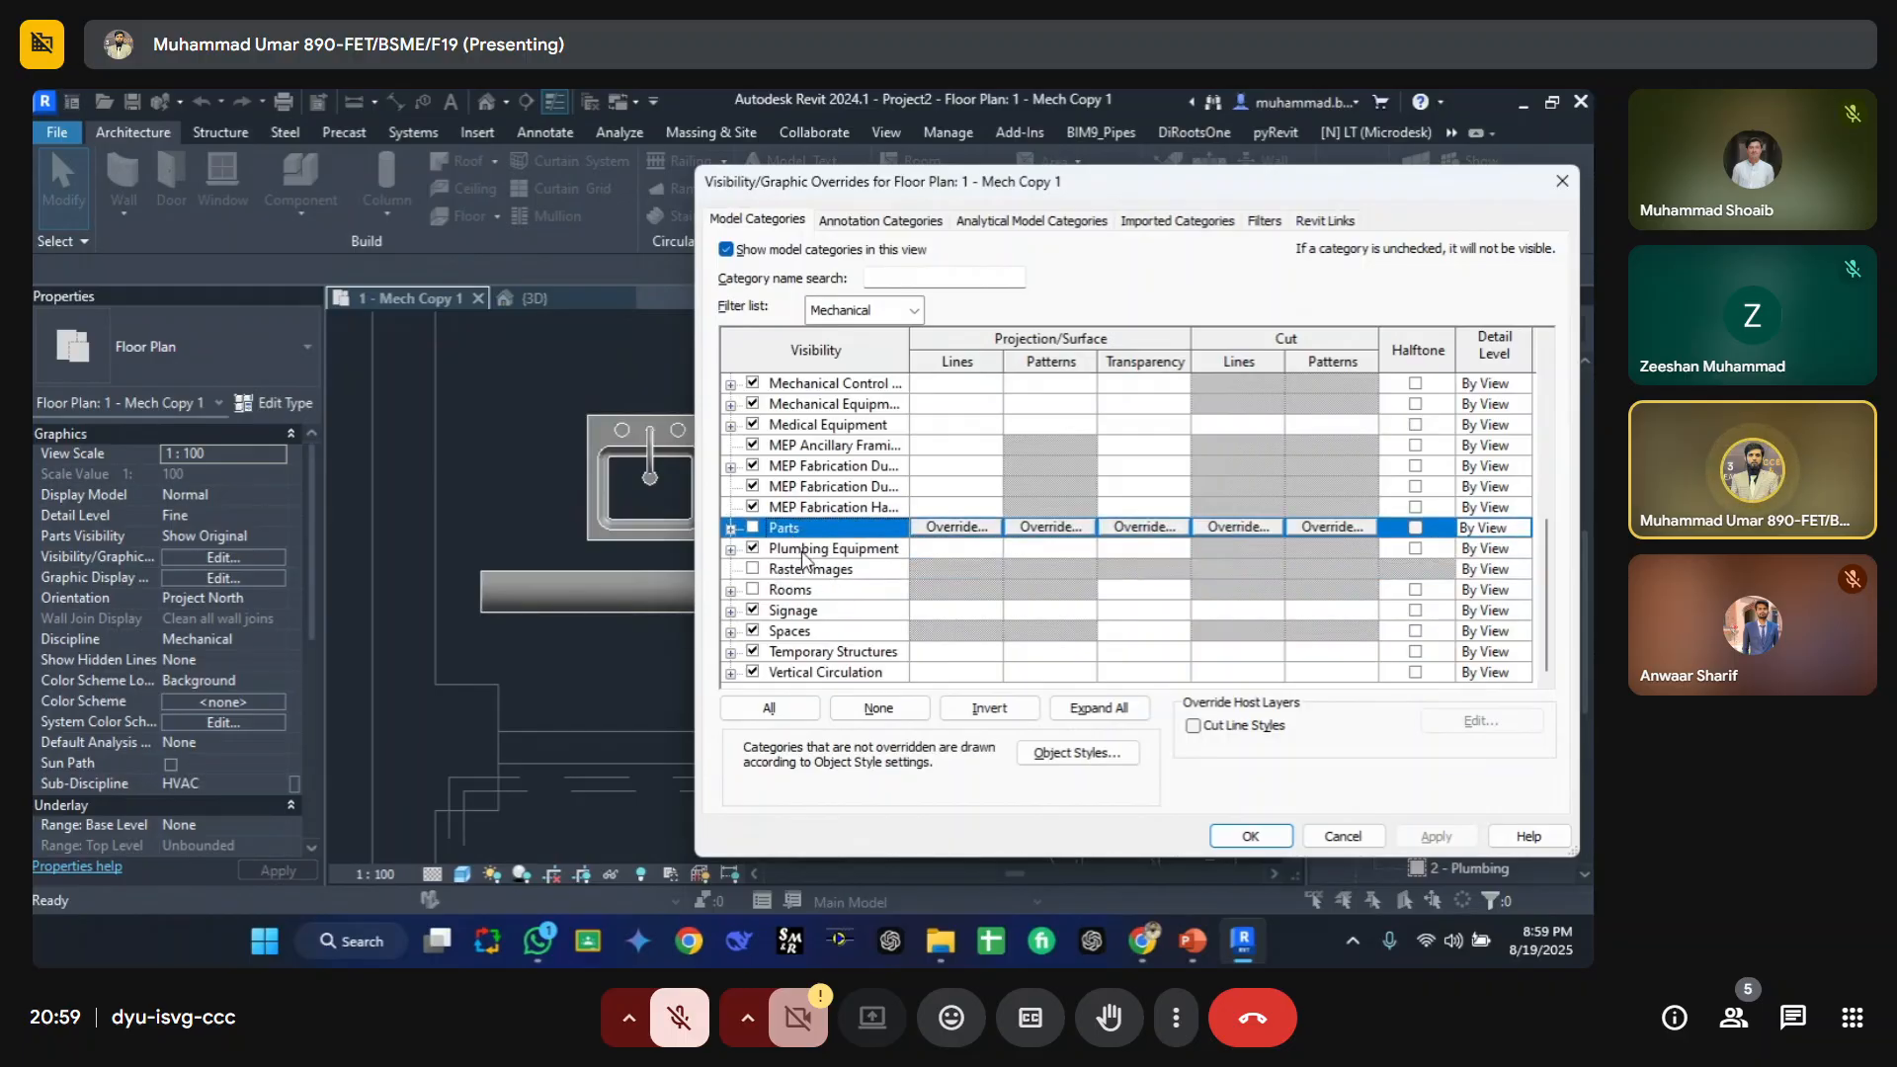
pyautogui.click(801, 552)
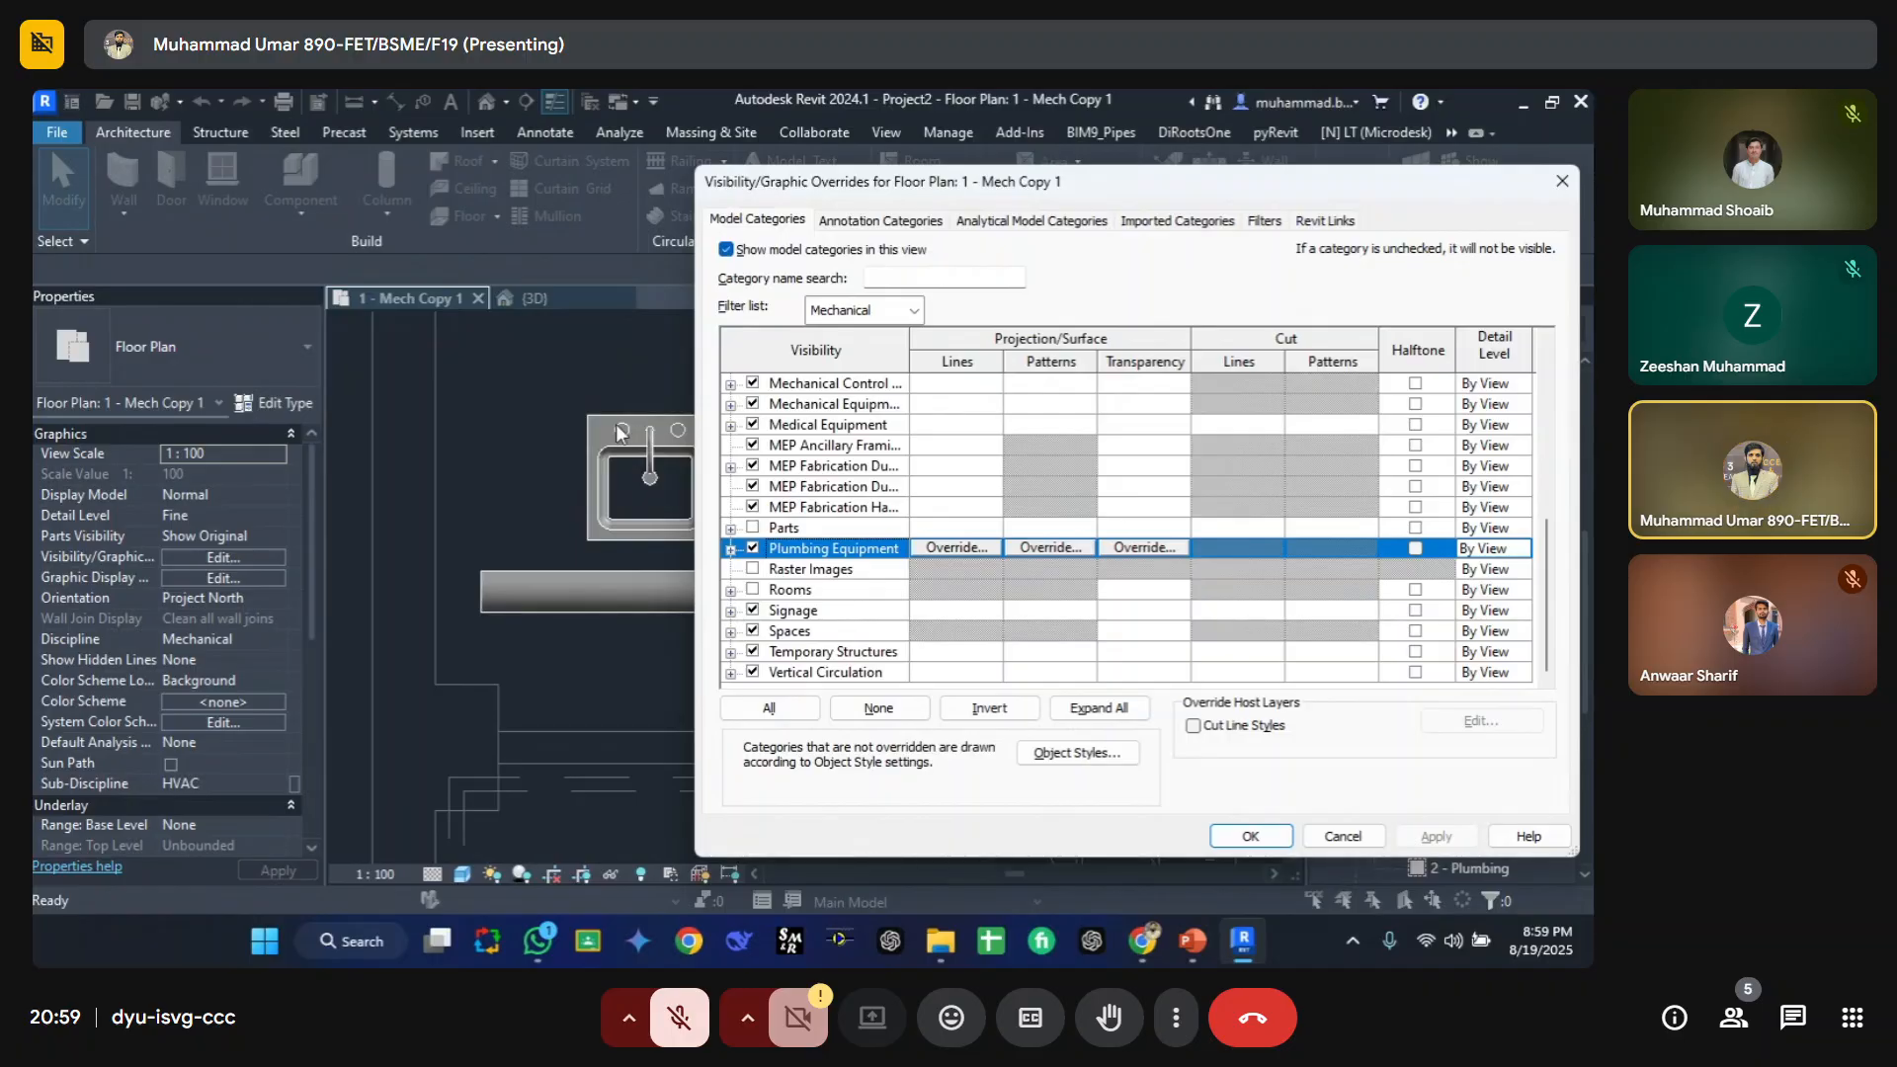
# Step: Move the overrides dialog aside and scroll through the Mechanical category list
pyautogui.click(889, 312)
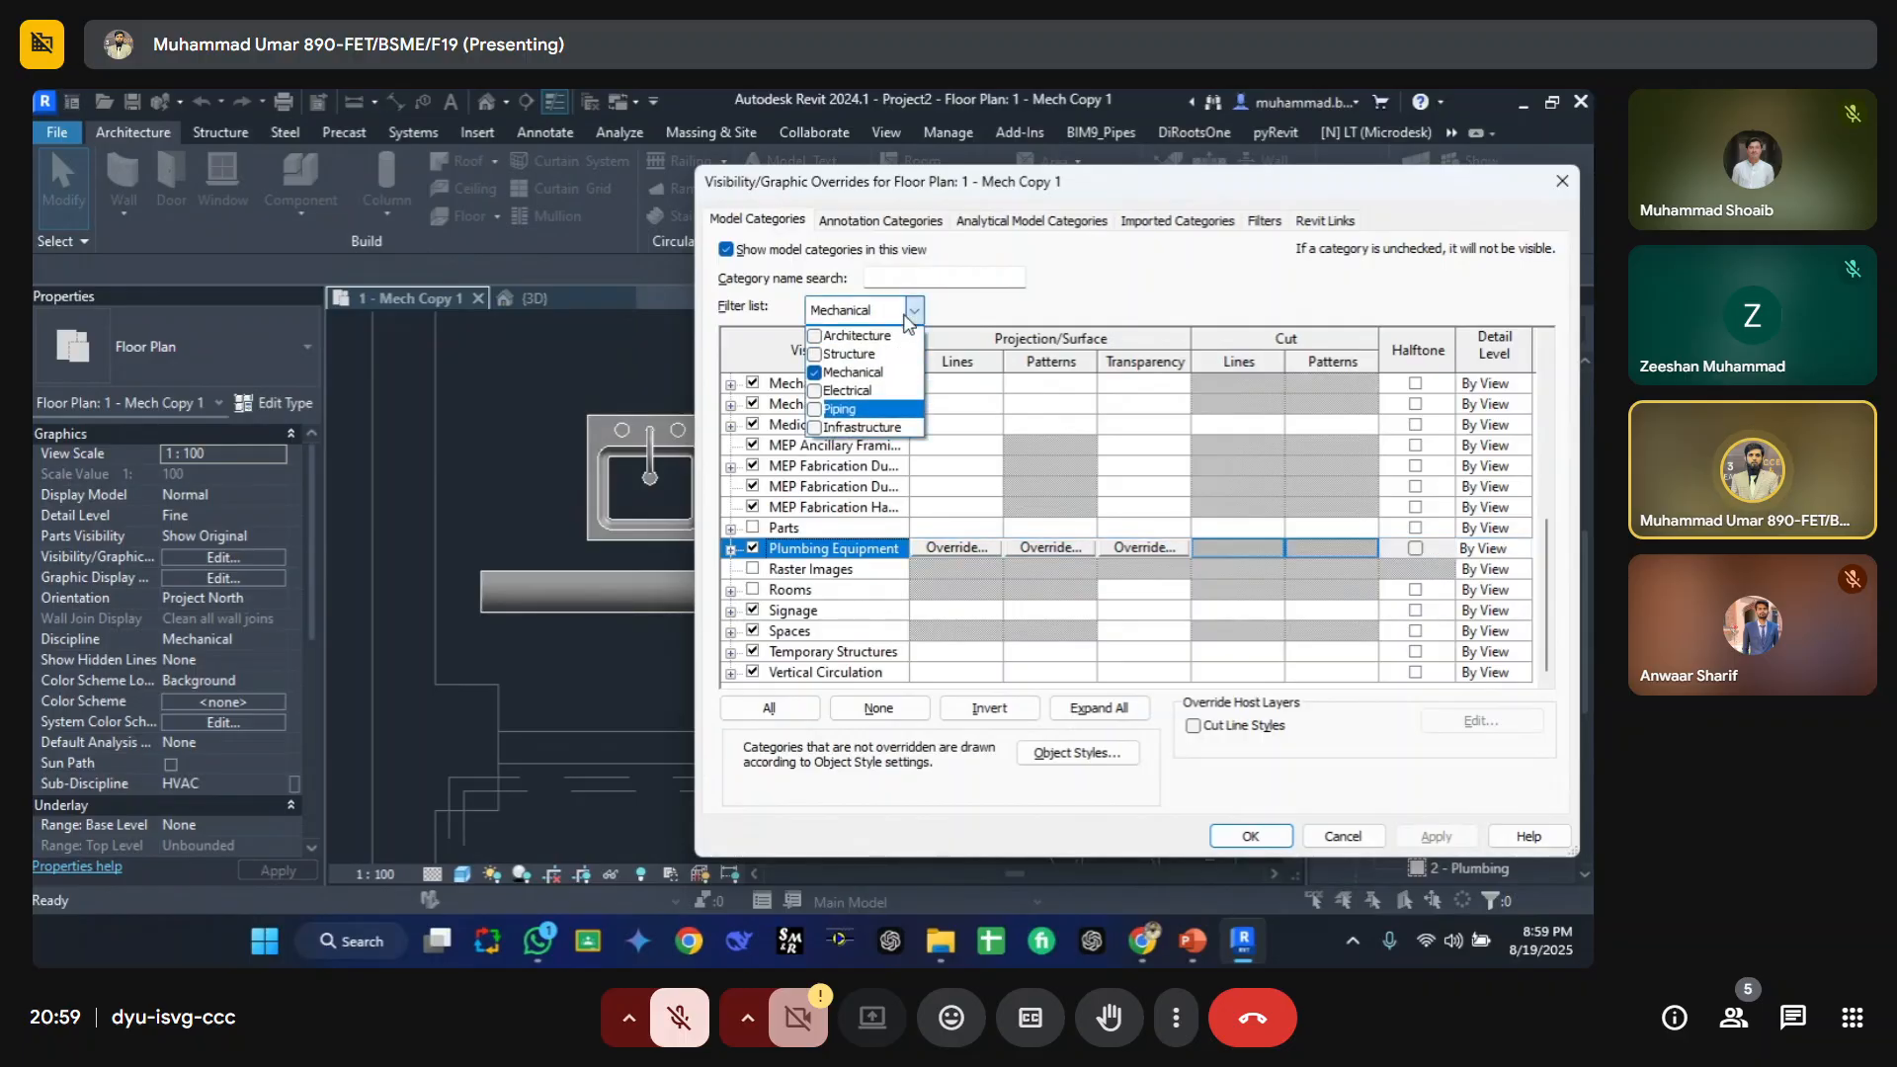
pyautogui.click(900, 190)
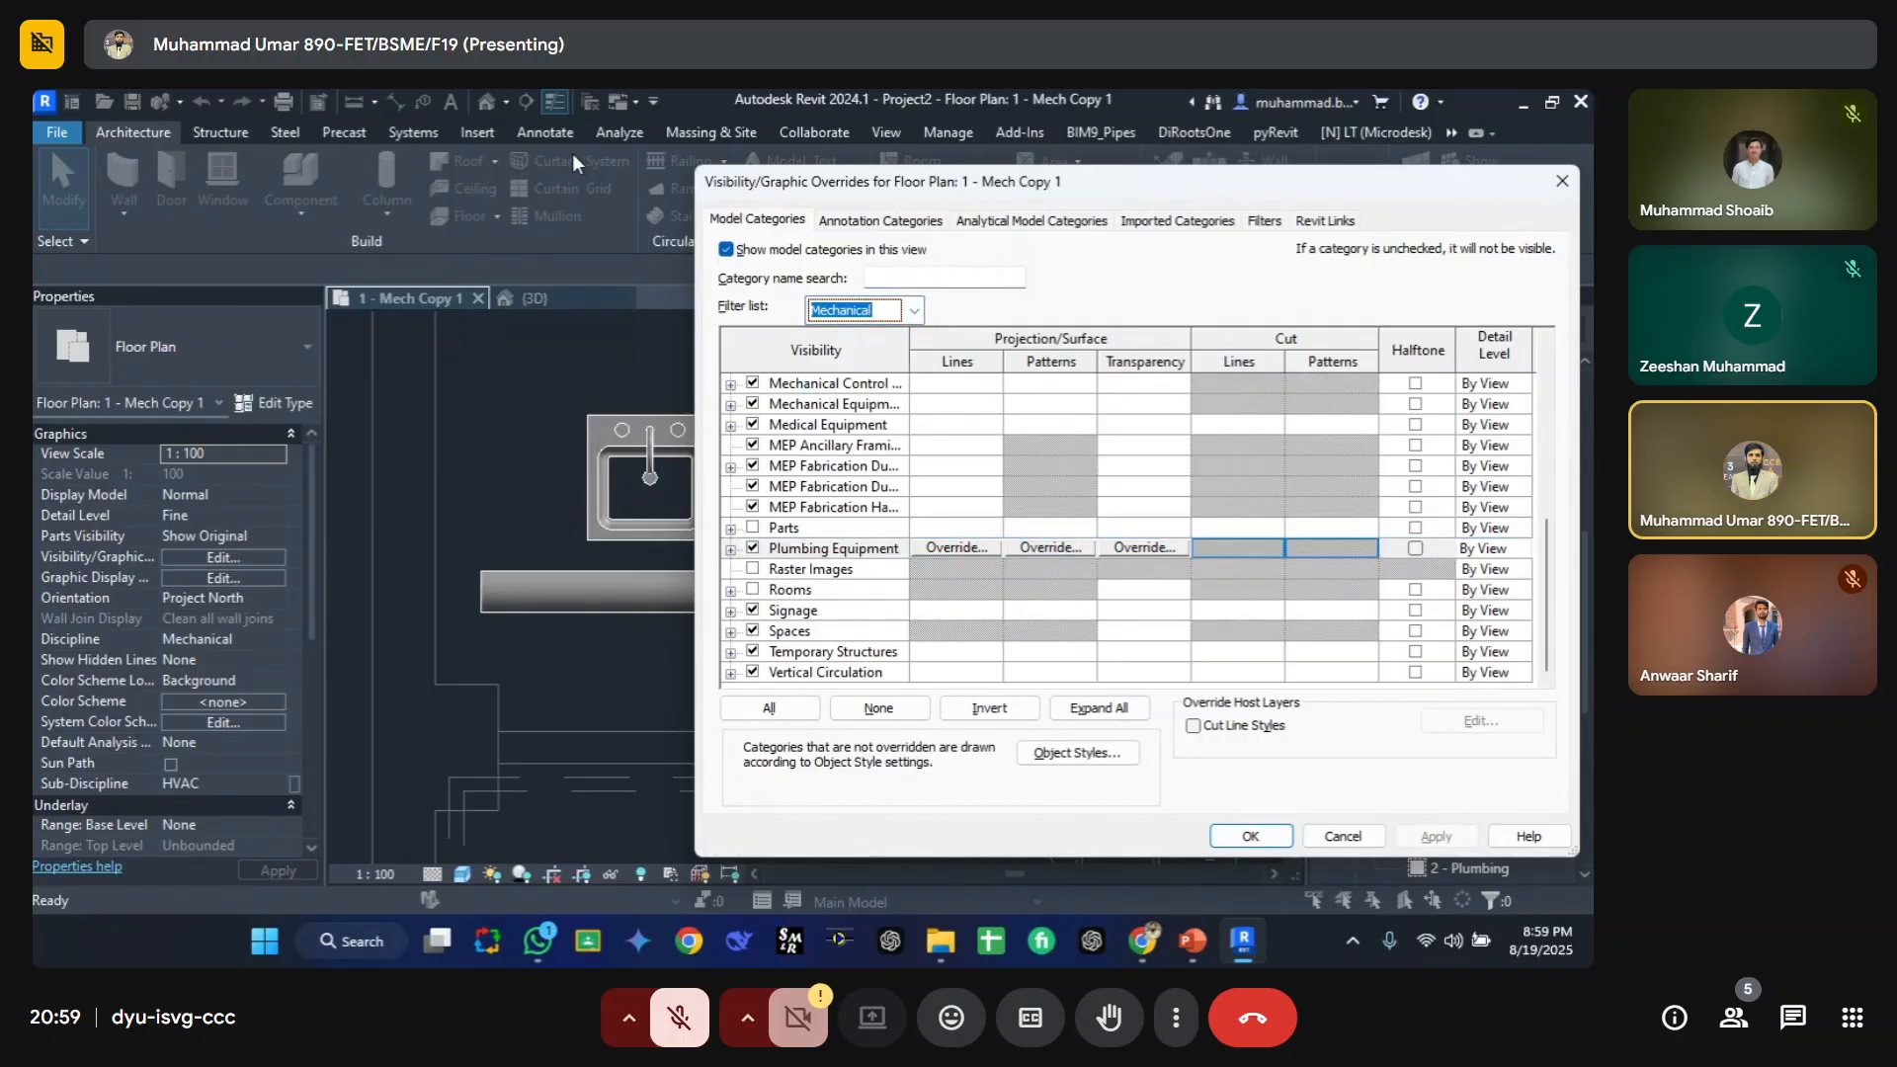
pyautogui.moveTo(761, 188); pyautogui.dragTo(479, 166)
pyautogui.click(632, 288)
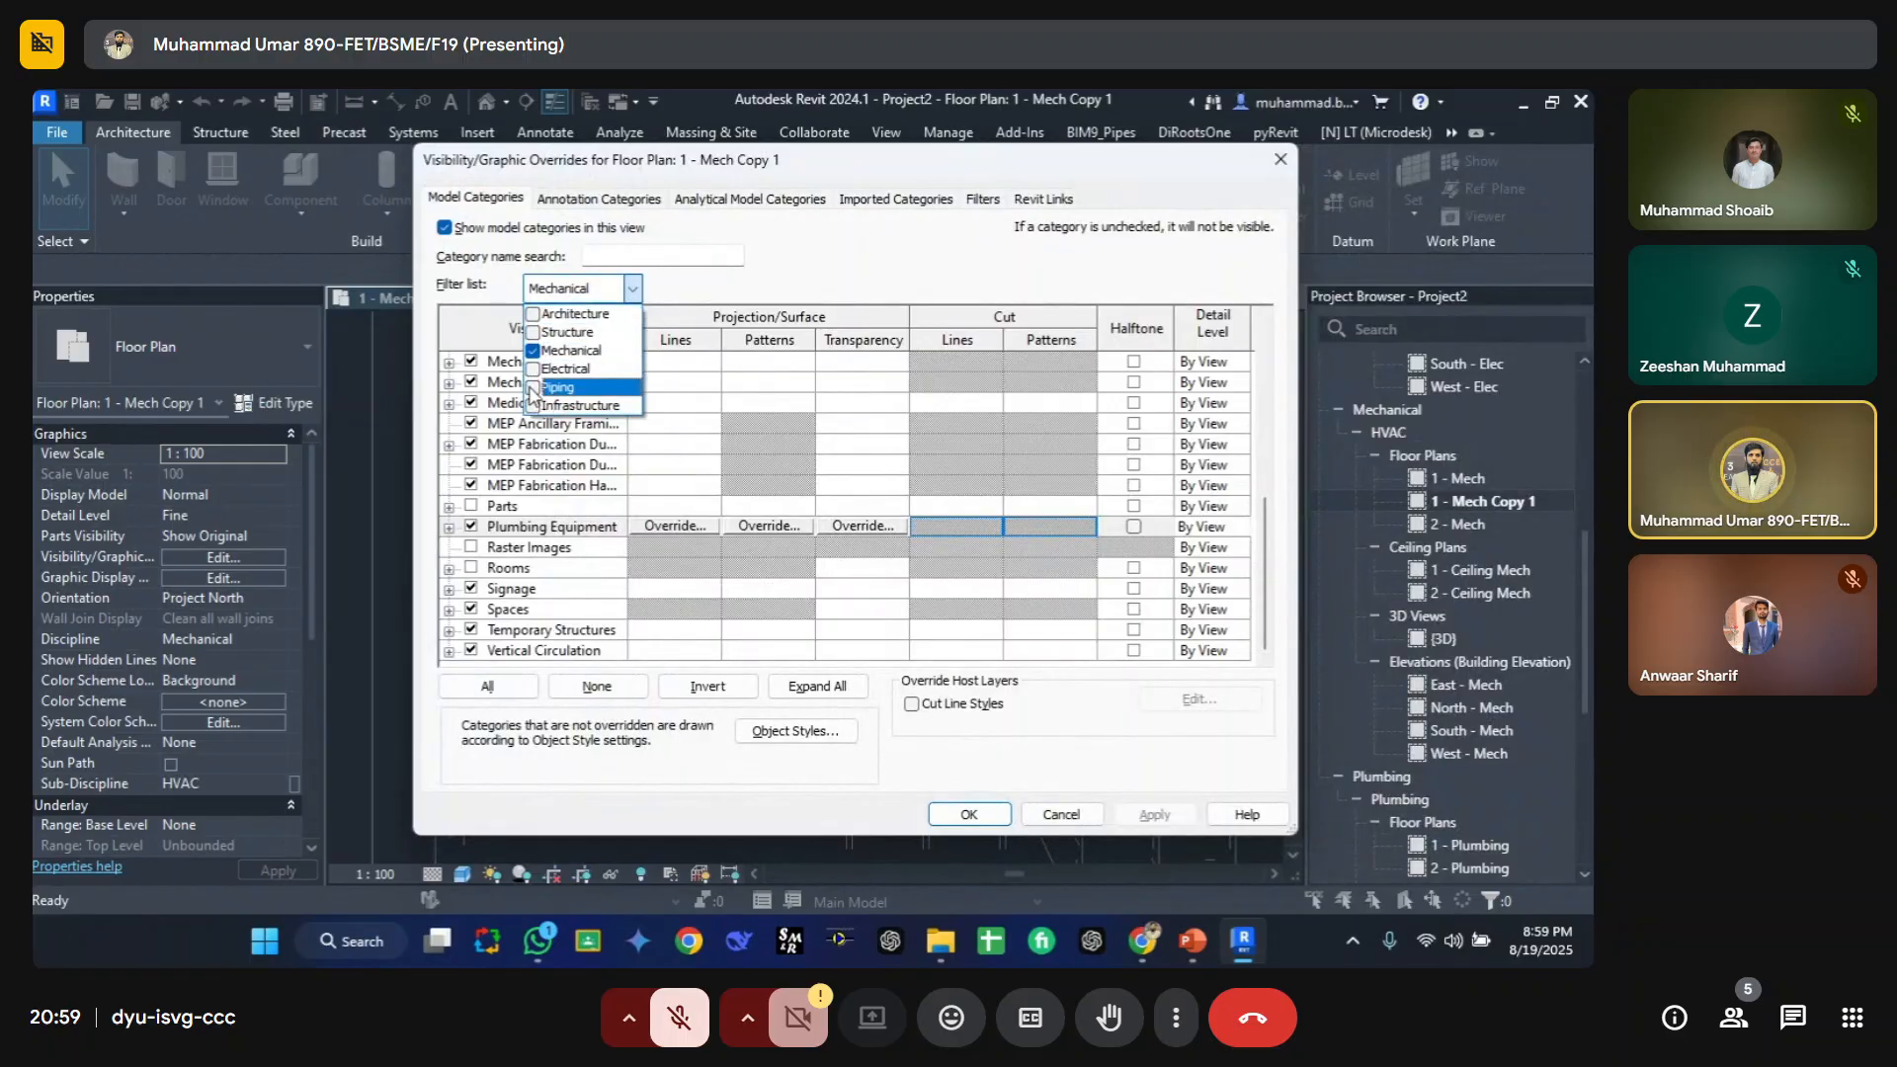
pyautogui.click(501, 466)
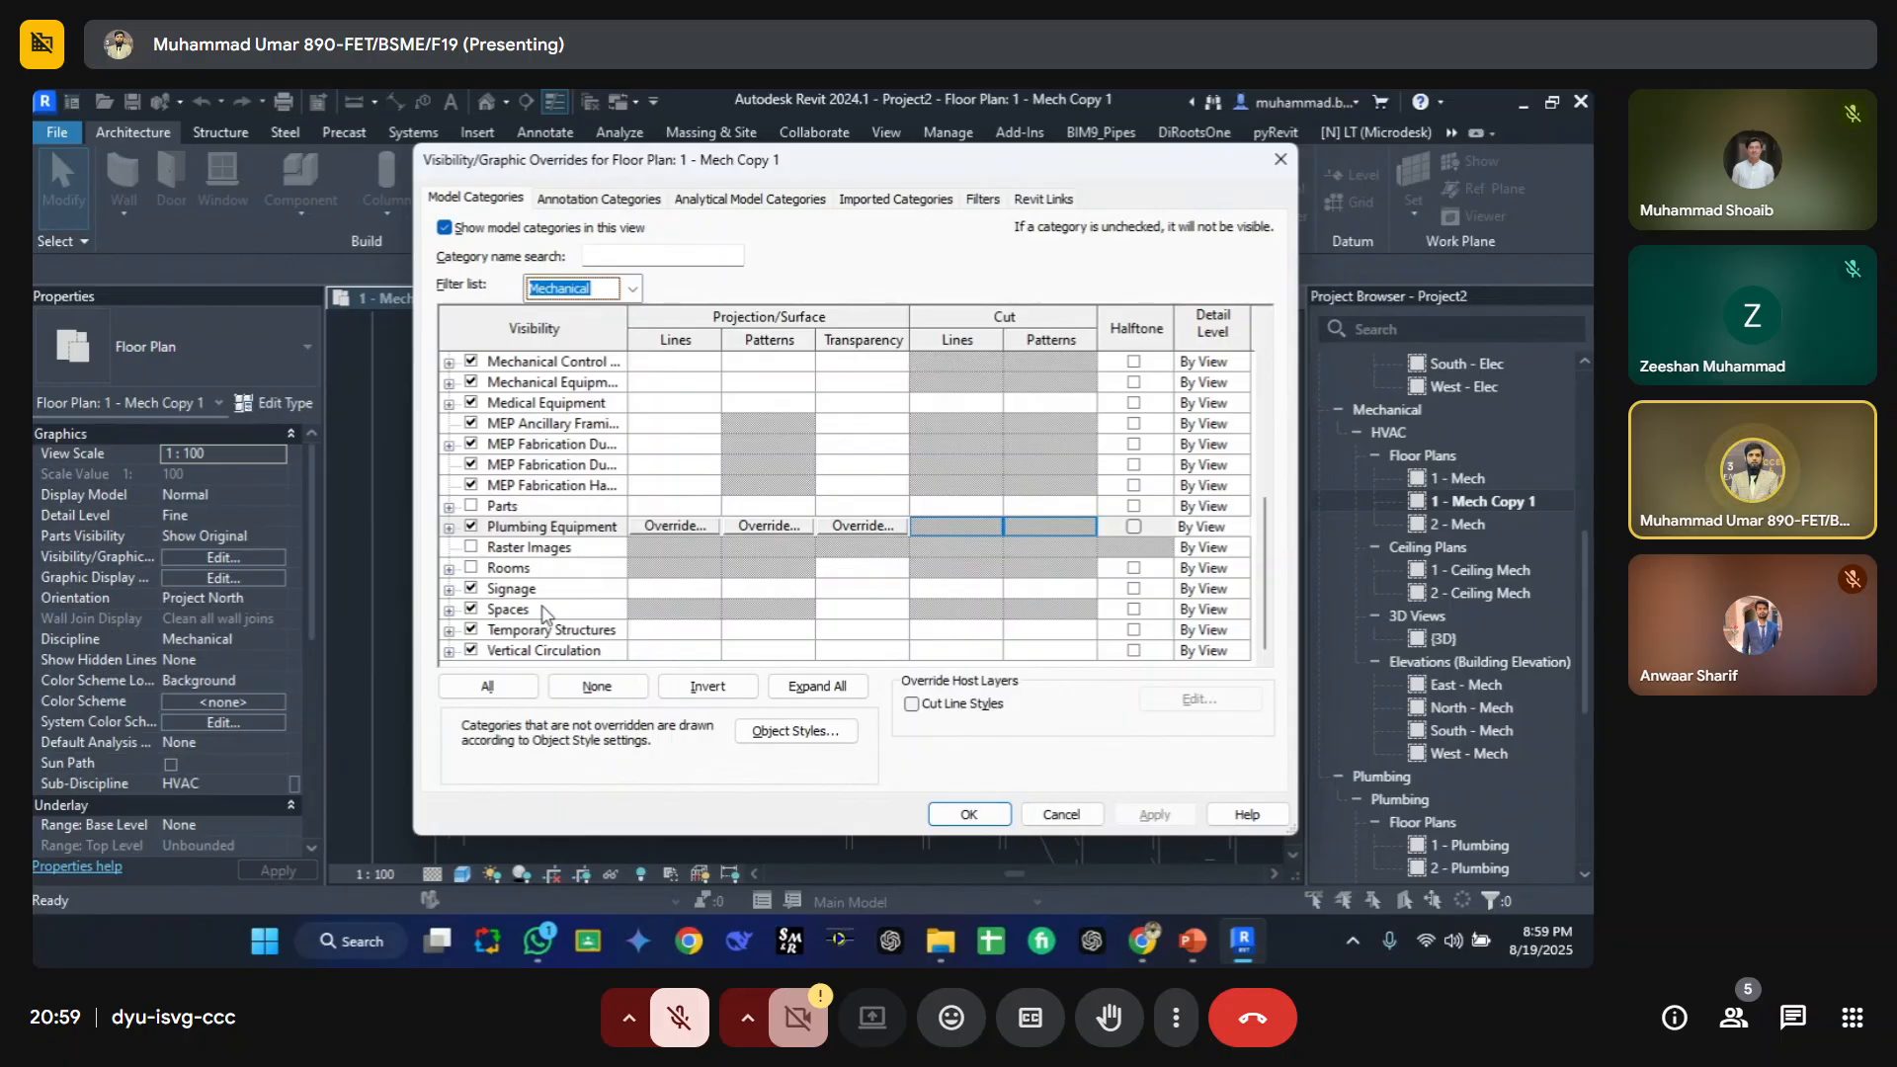
pyautogui.scroll(3, 524, 574)
pyautogui.scroll(-2, 500, 499)
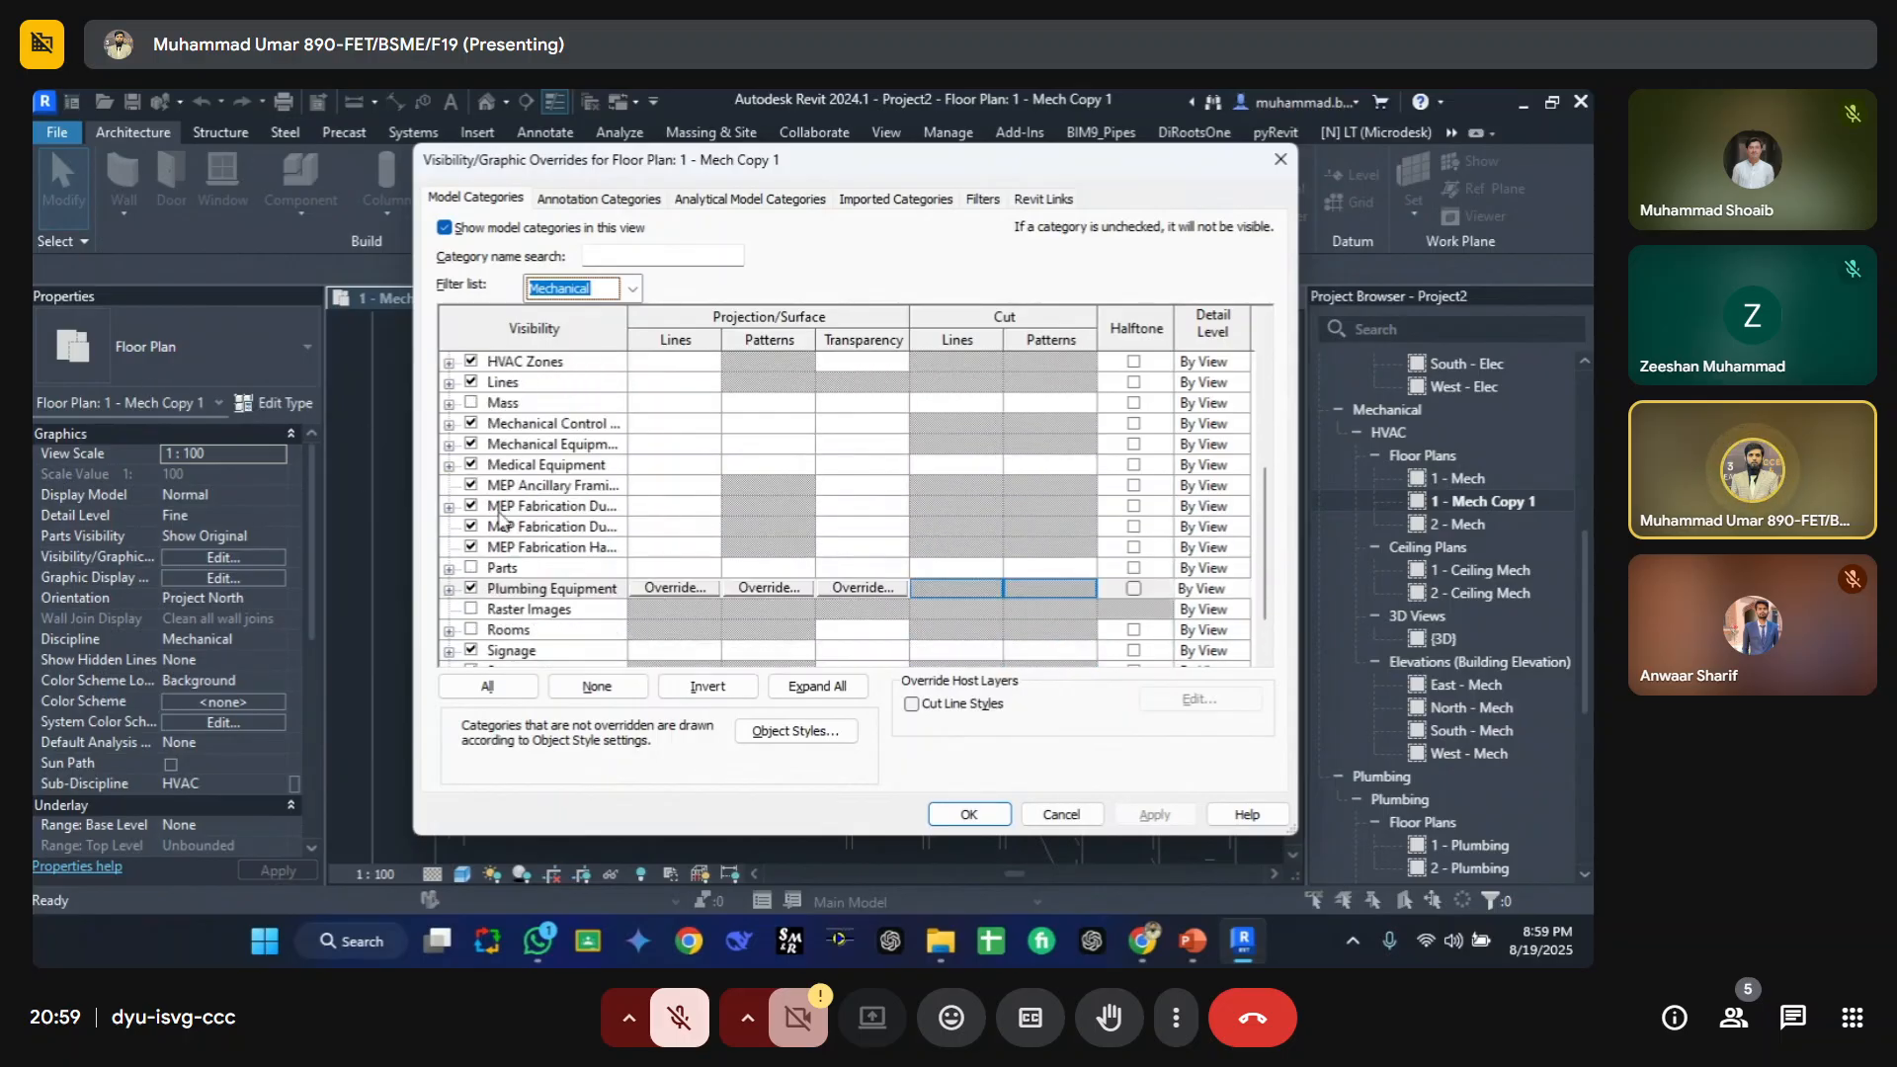
pyautogui.scroll(5, 519, 523)
pyautogui.scroll(-4, 523, 524)
pyautogui.scroll(4, 531, 513)
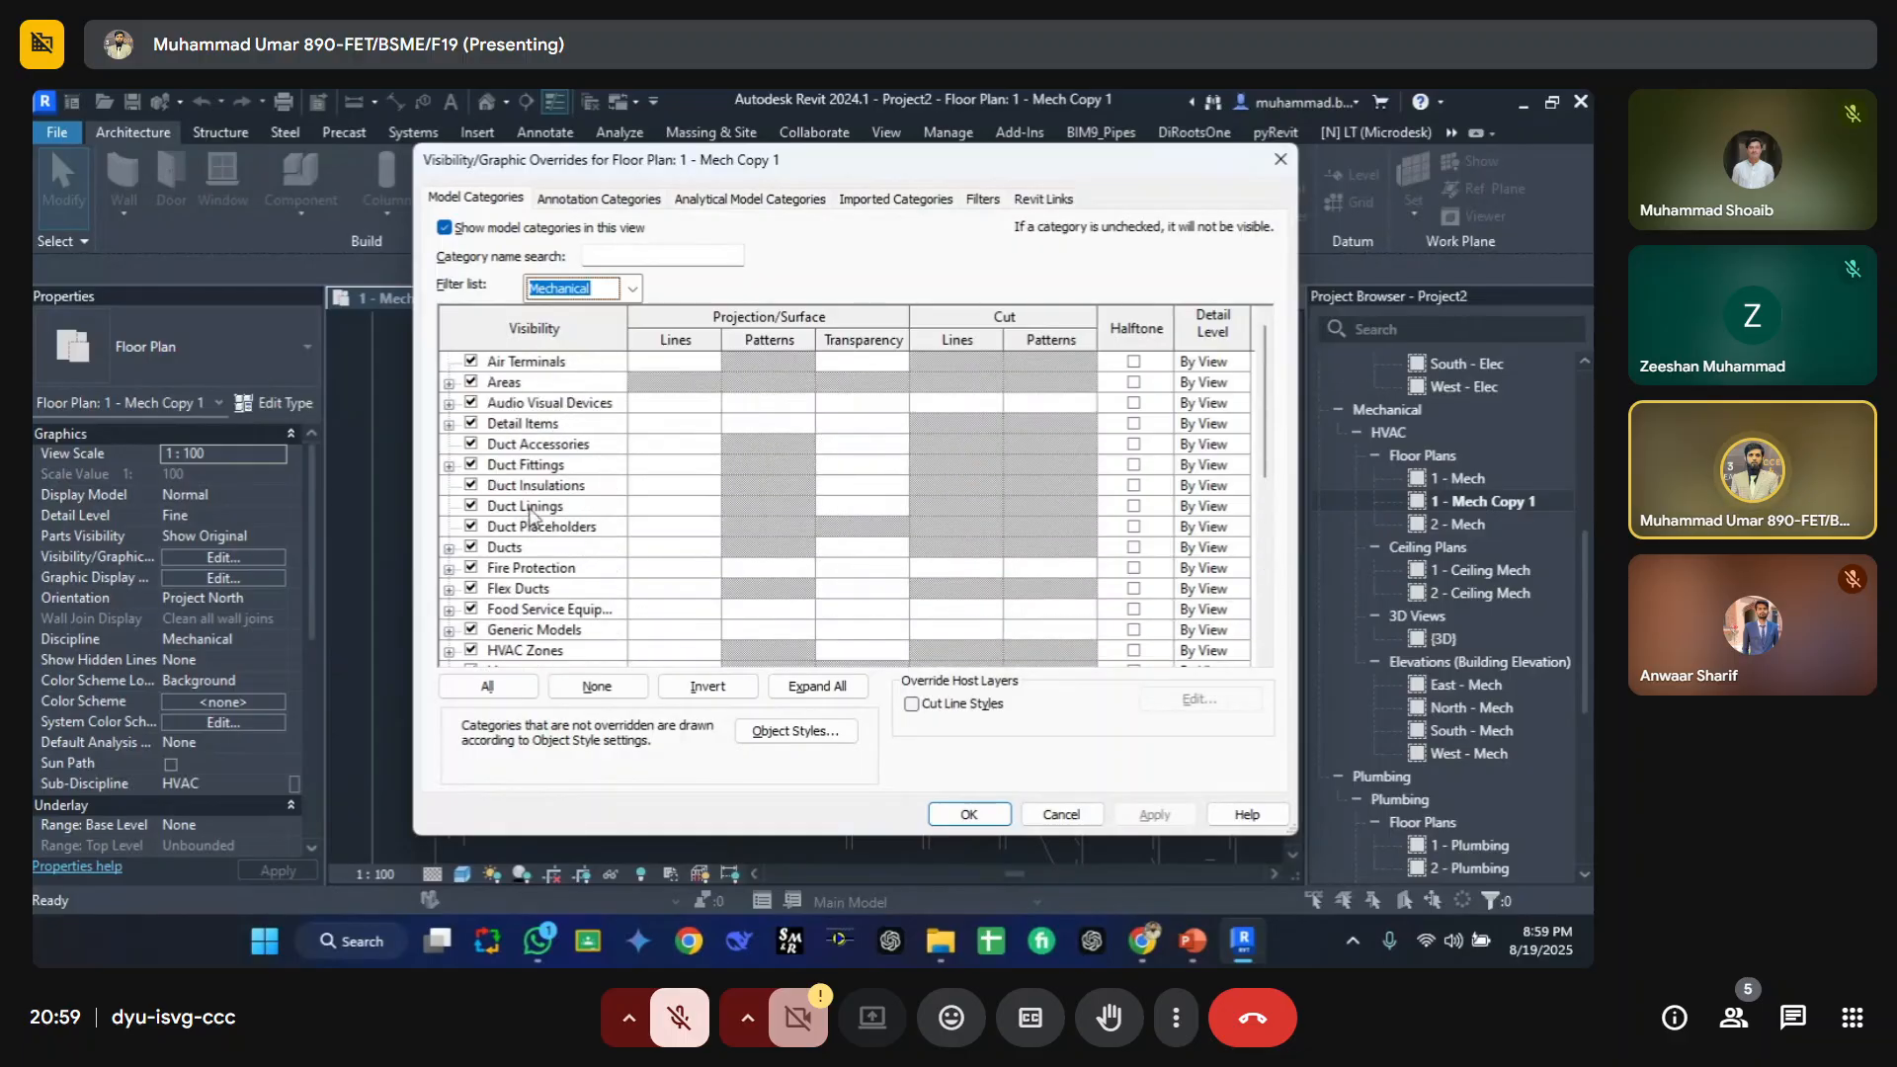
# Step: Add Piping back to the category filter list alongside Mechanical
pyautogui.click(634, 289)
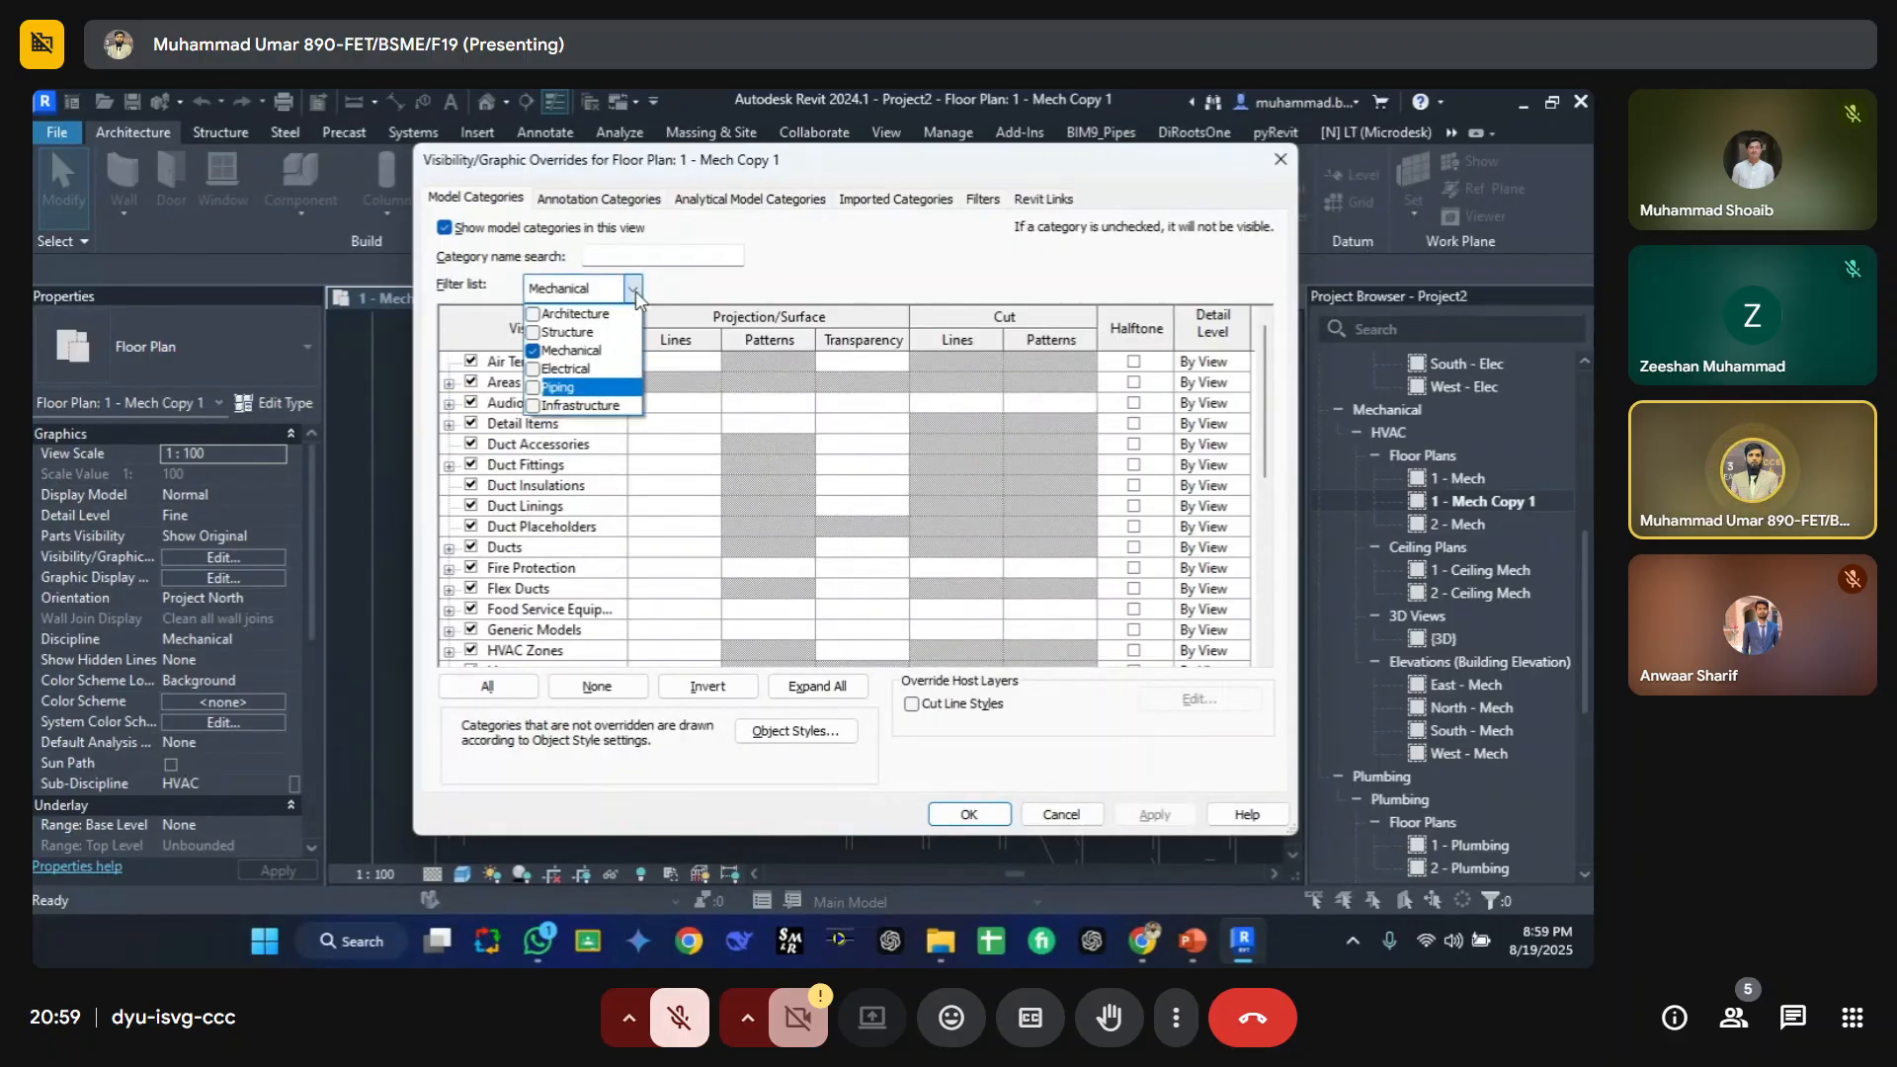
pyautogui.click(534, 387)
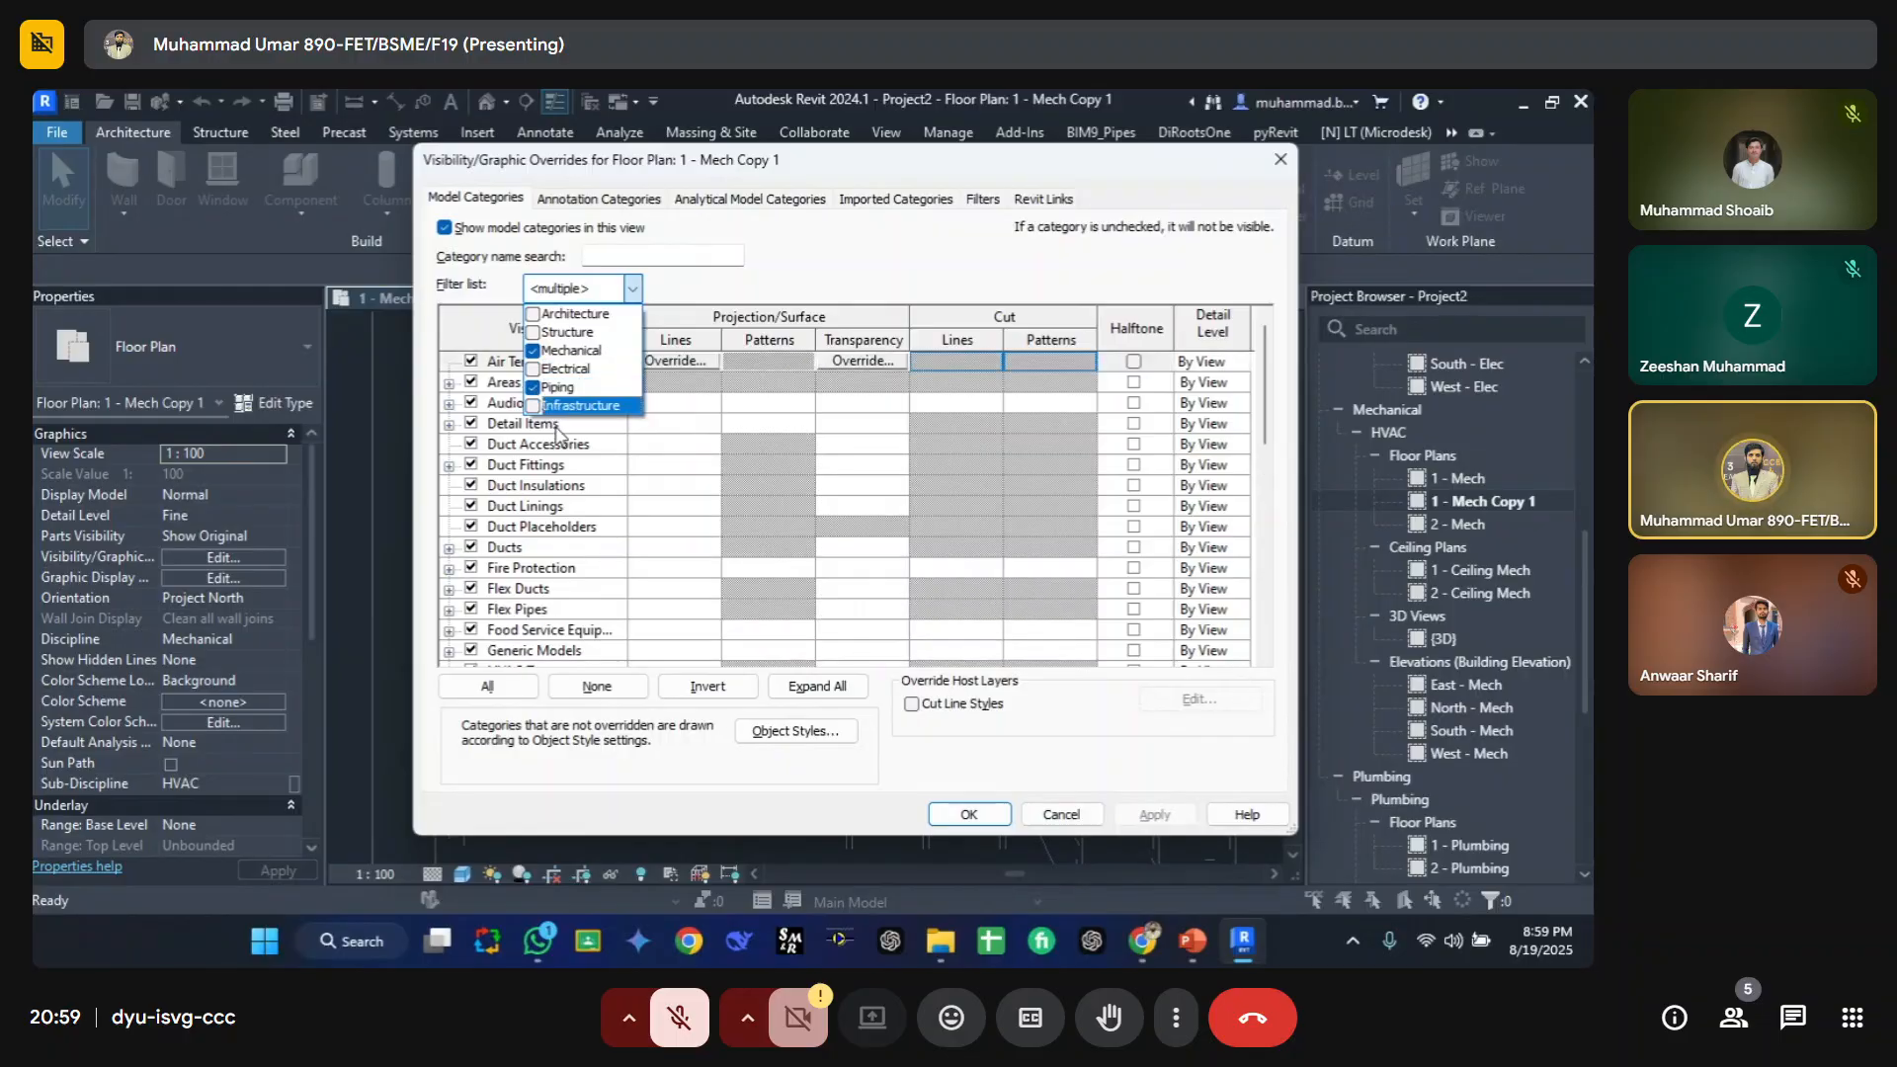
pyautogui.click(658, 257)
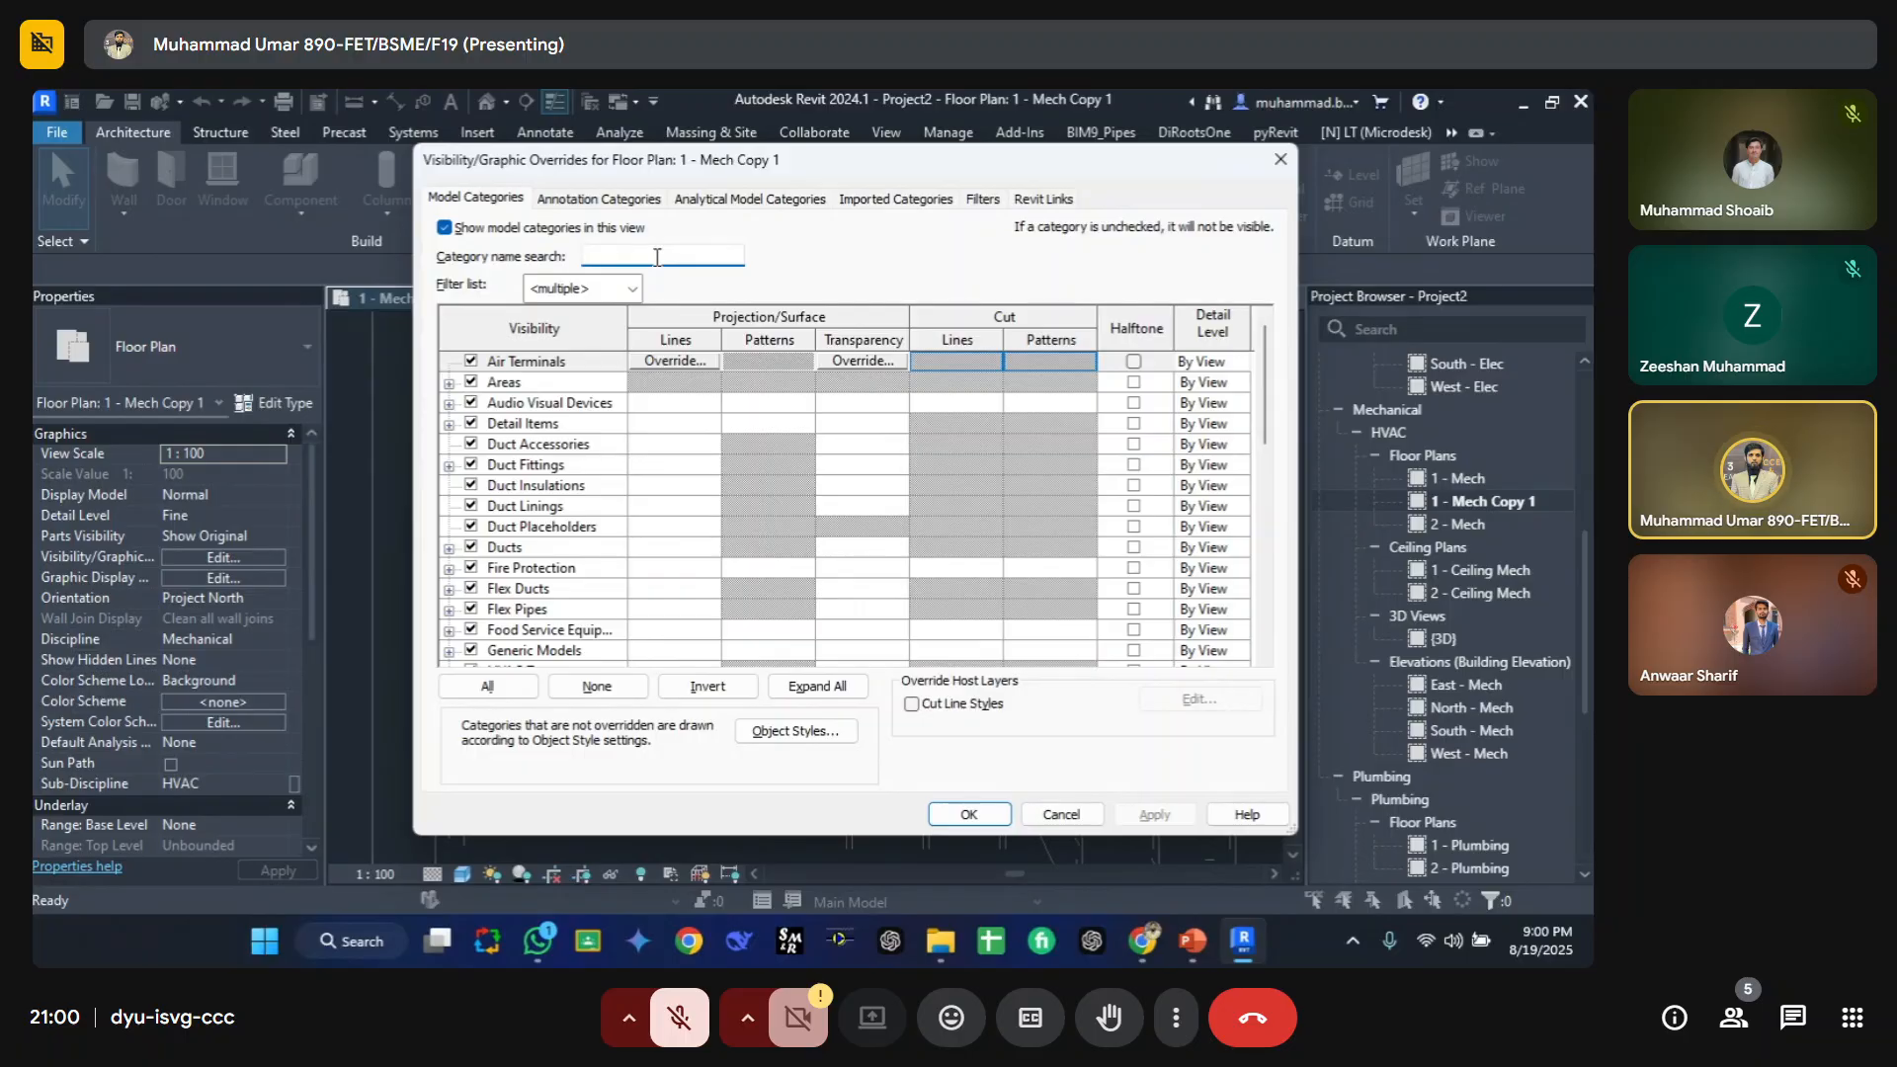
pyautogui.write('[')
pyautogui.press('BackSpace')
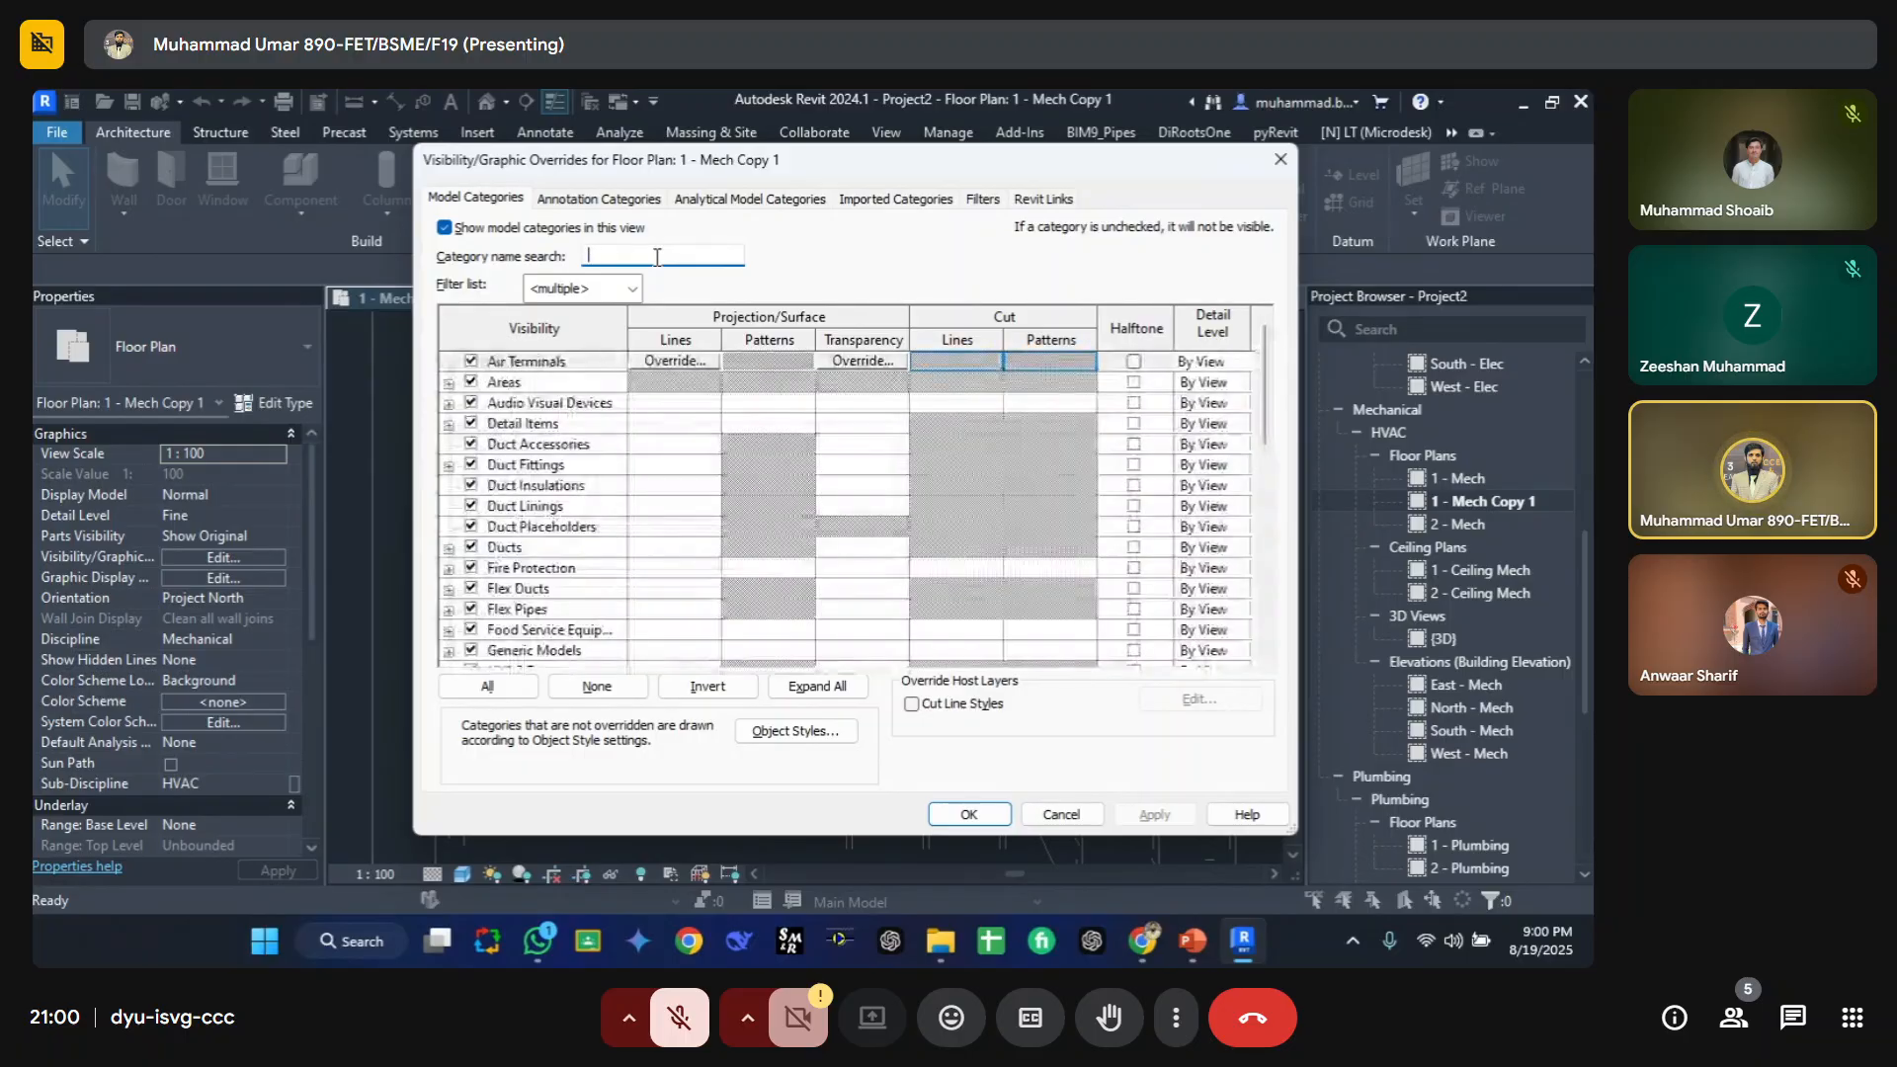
pyautogui.click(633, 295)
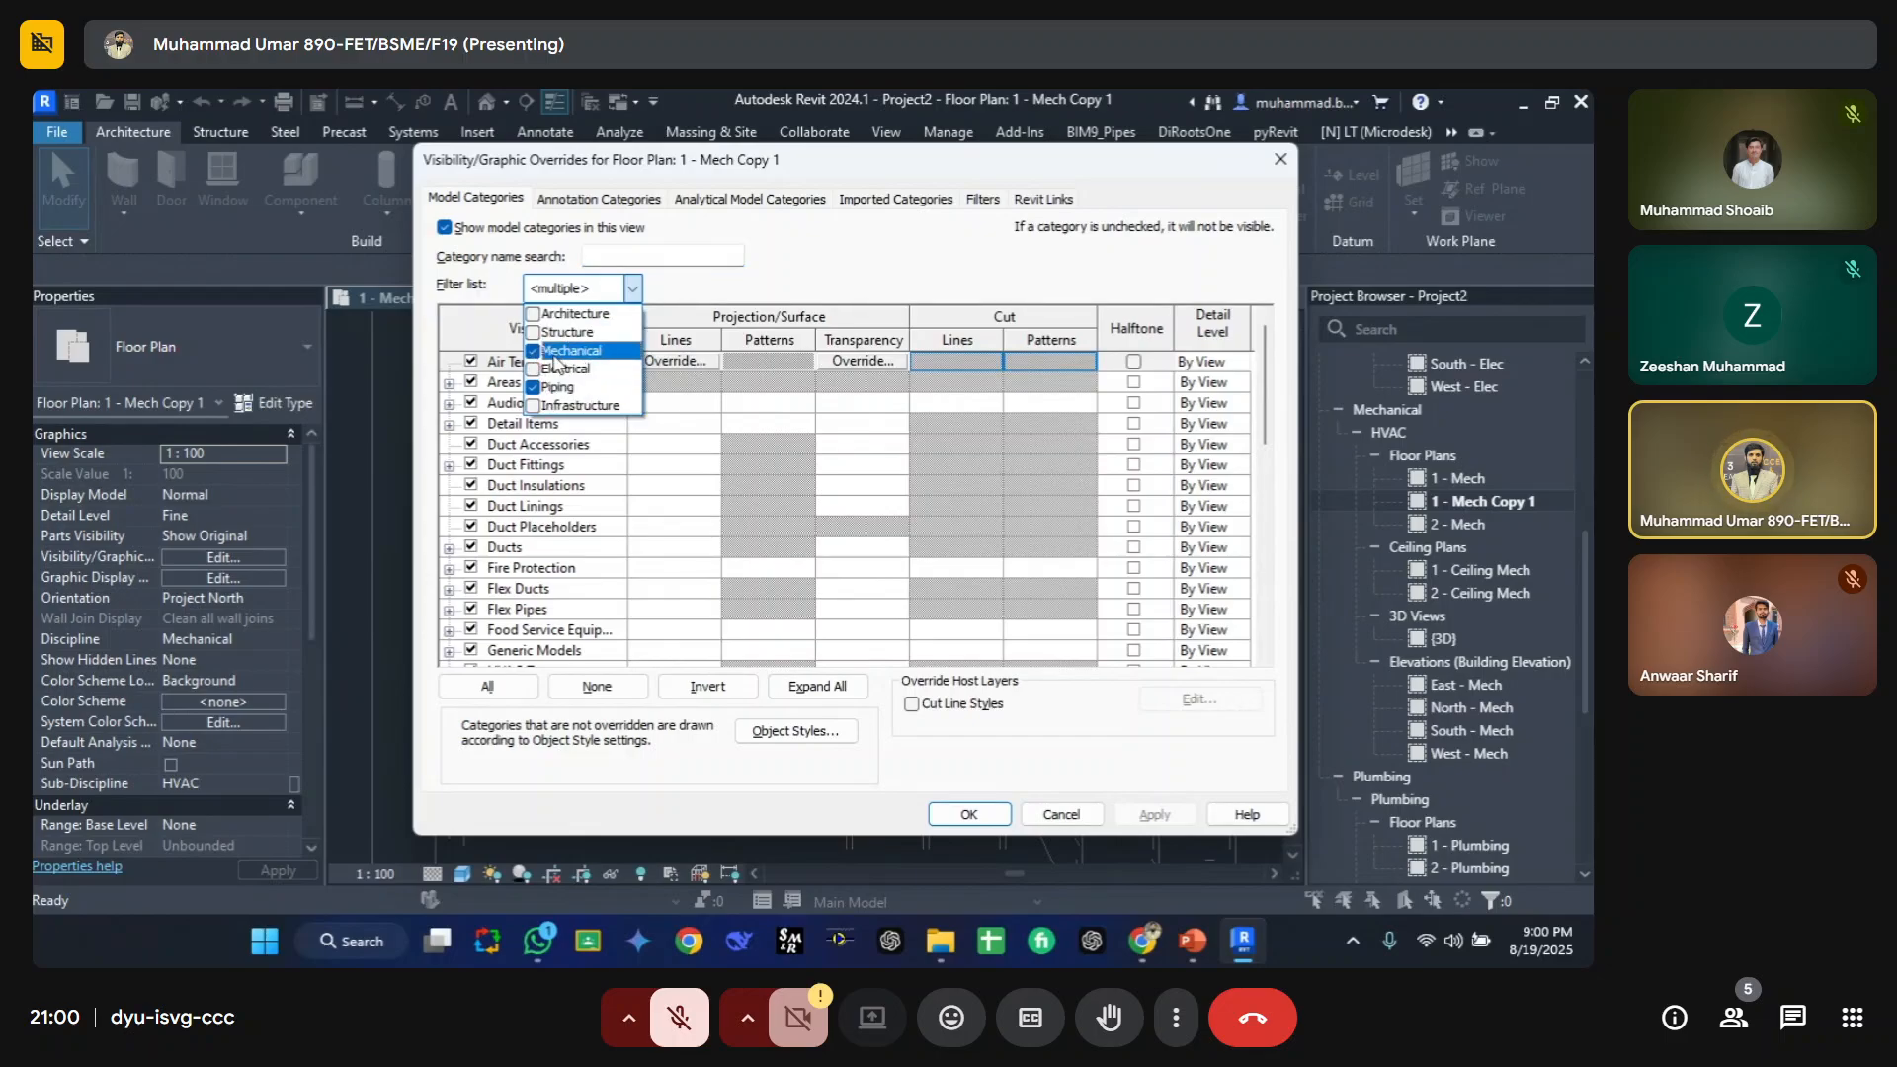
pyautogui.click(583, 291)
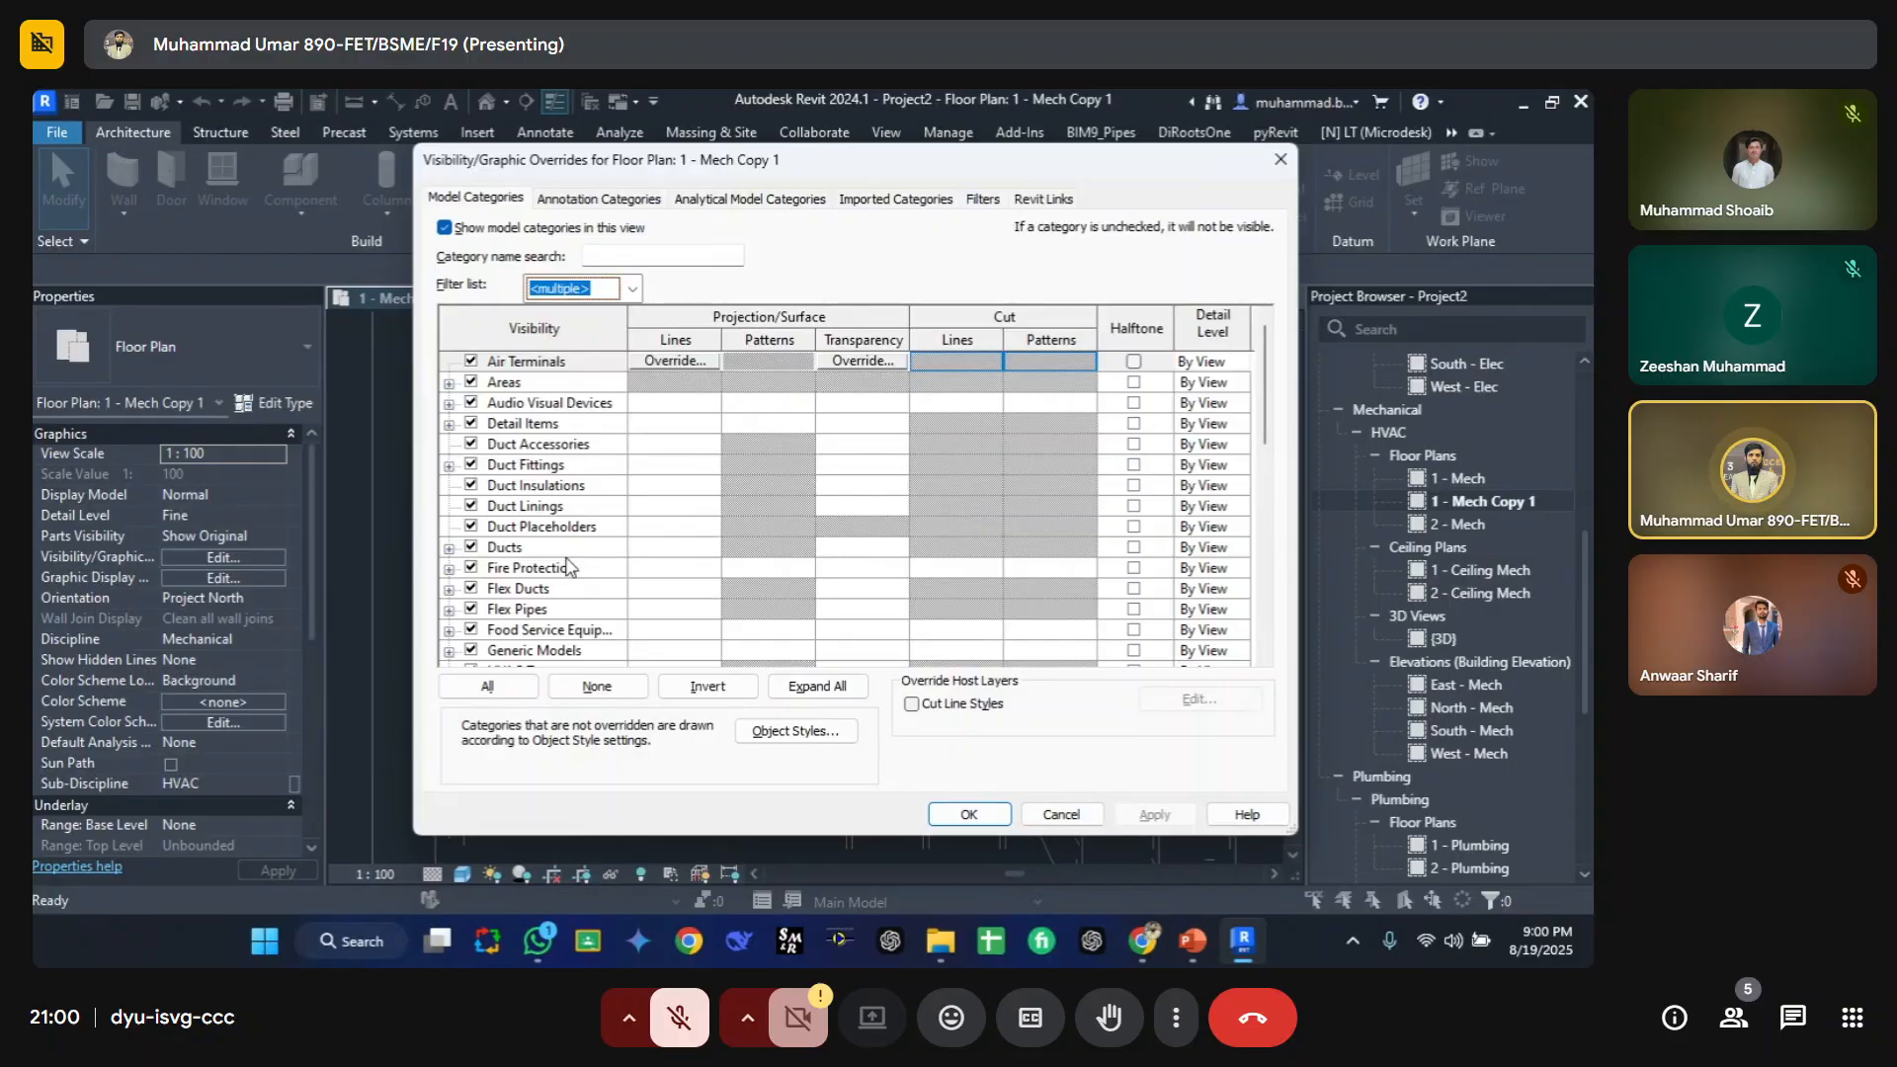
# Step: Search the model categories for plum and turn on halftone for Plumbing Fixtures
pyautogui.click(519, 493)
pyautogui.press('p')
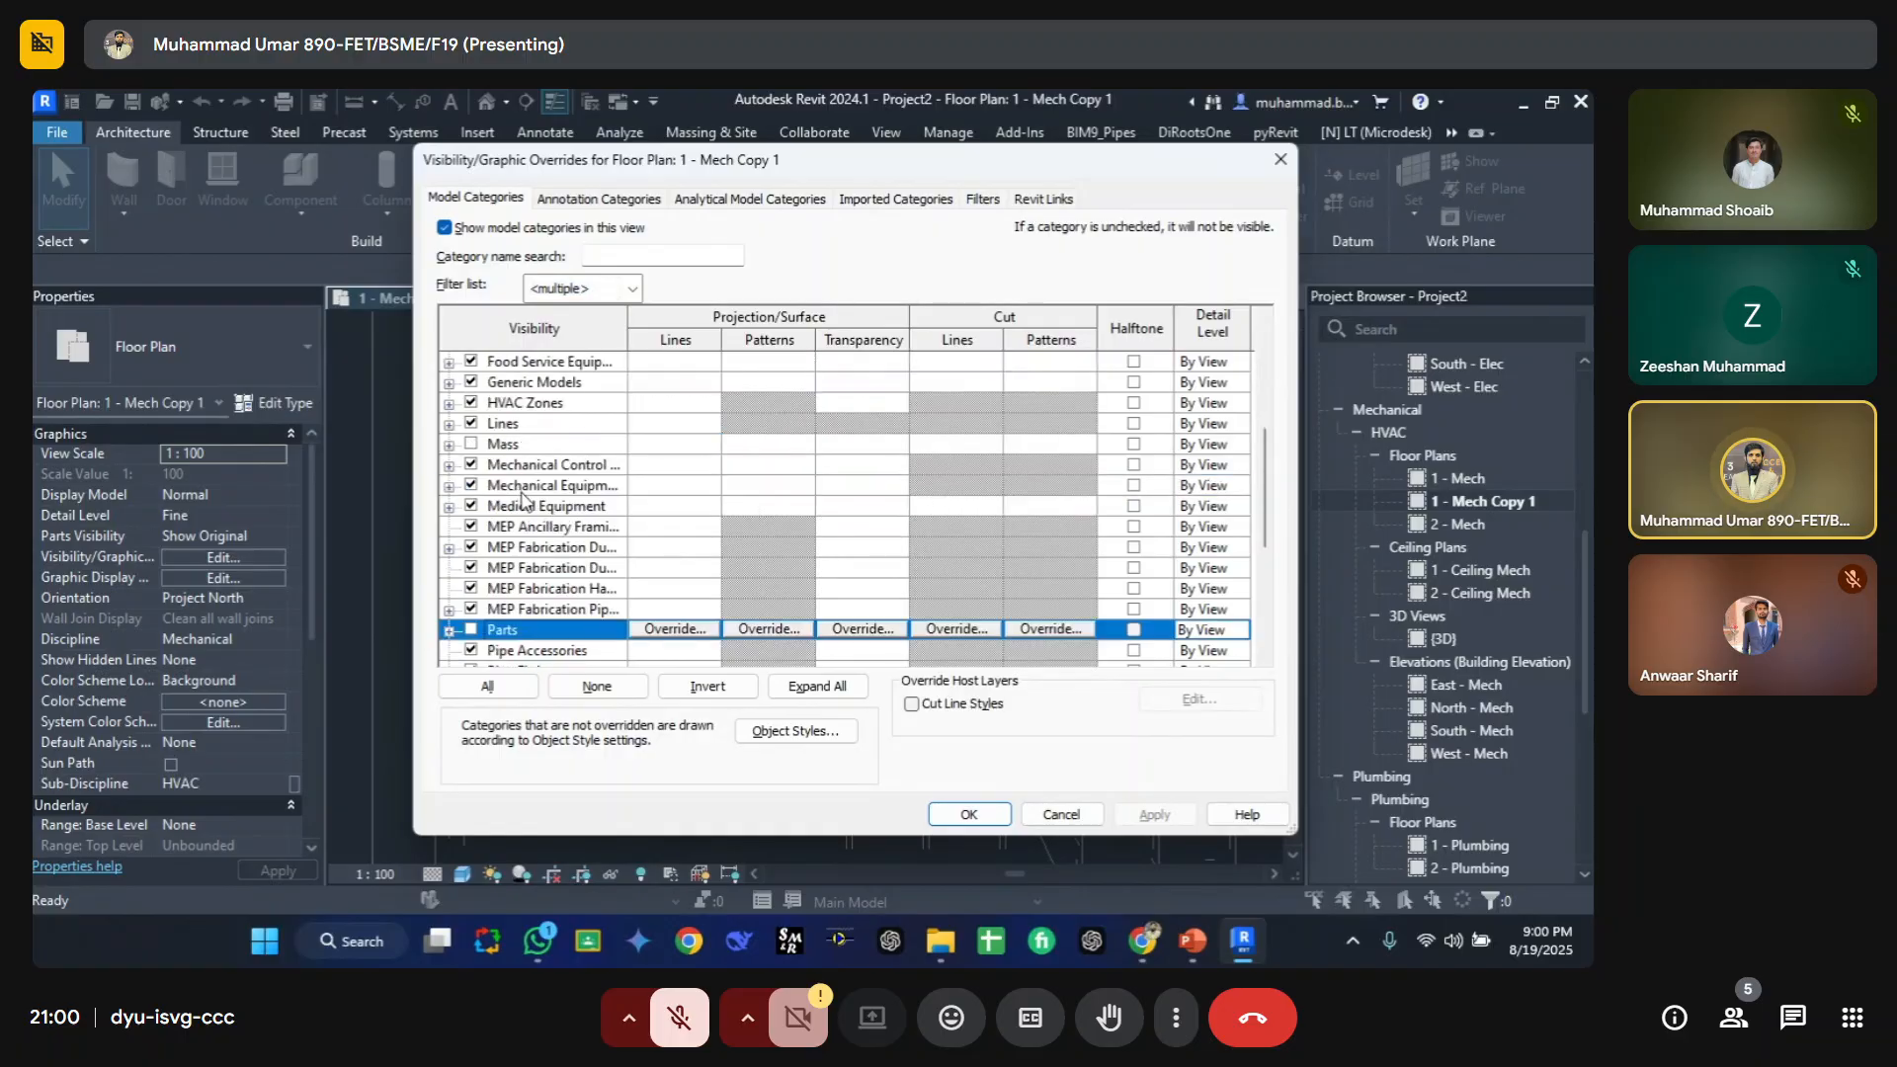
pyautogui.scroll(-2, 545, 550)
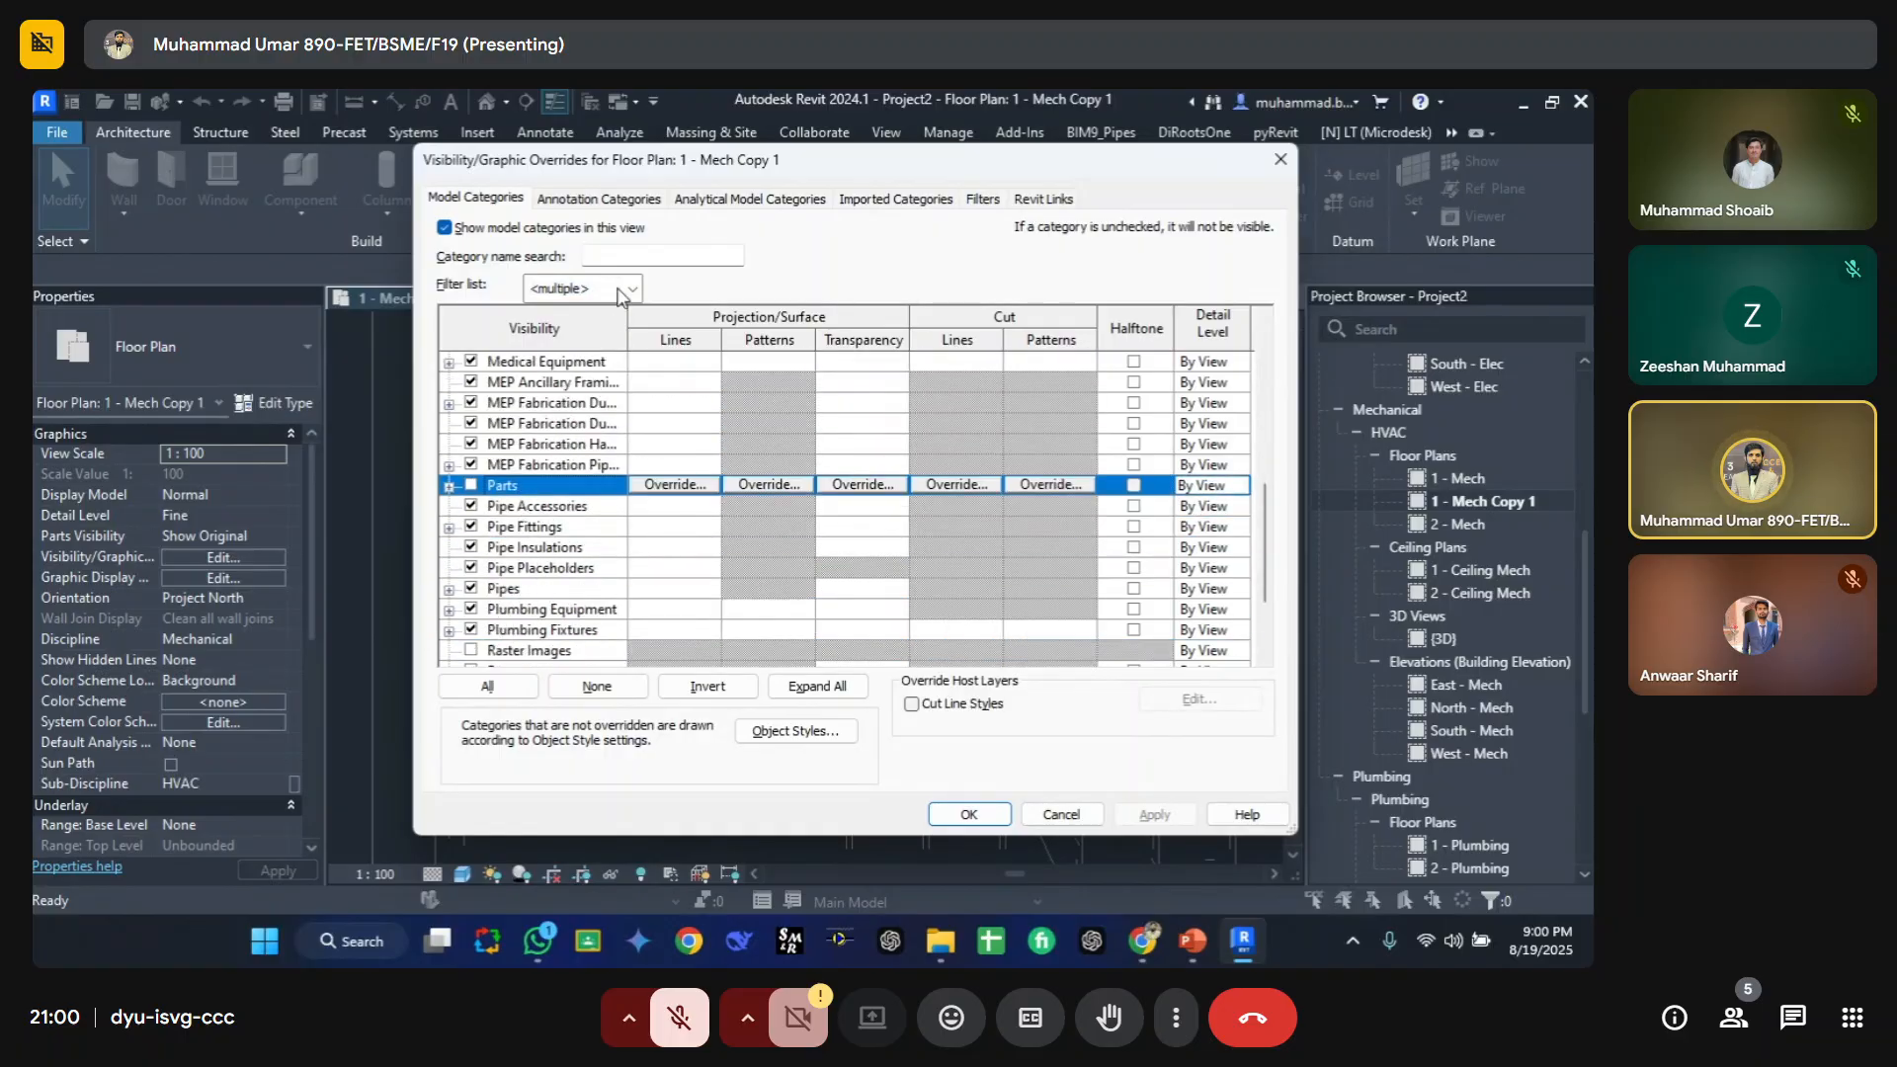
pyautogui.click(629, 258)
pyautogui.write('plum')
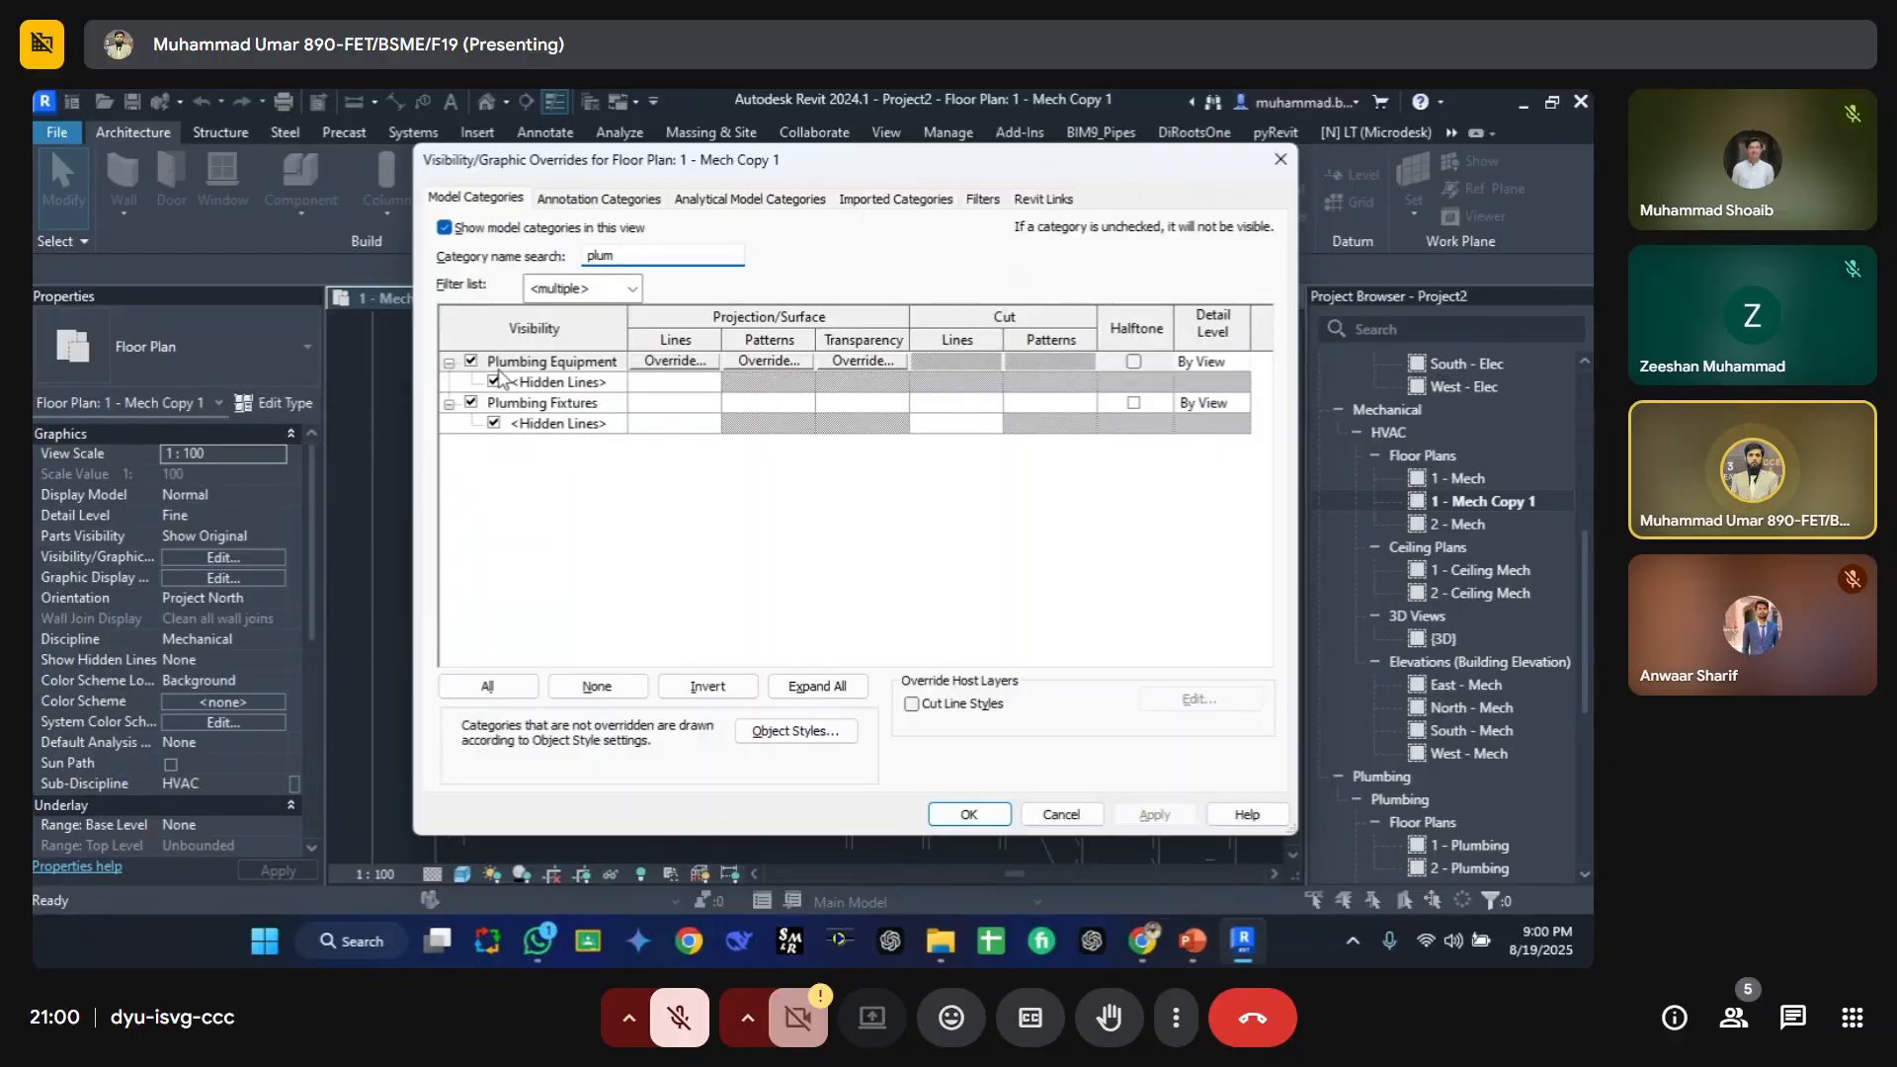
pyautogui.click(539, 405)
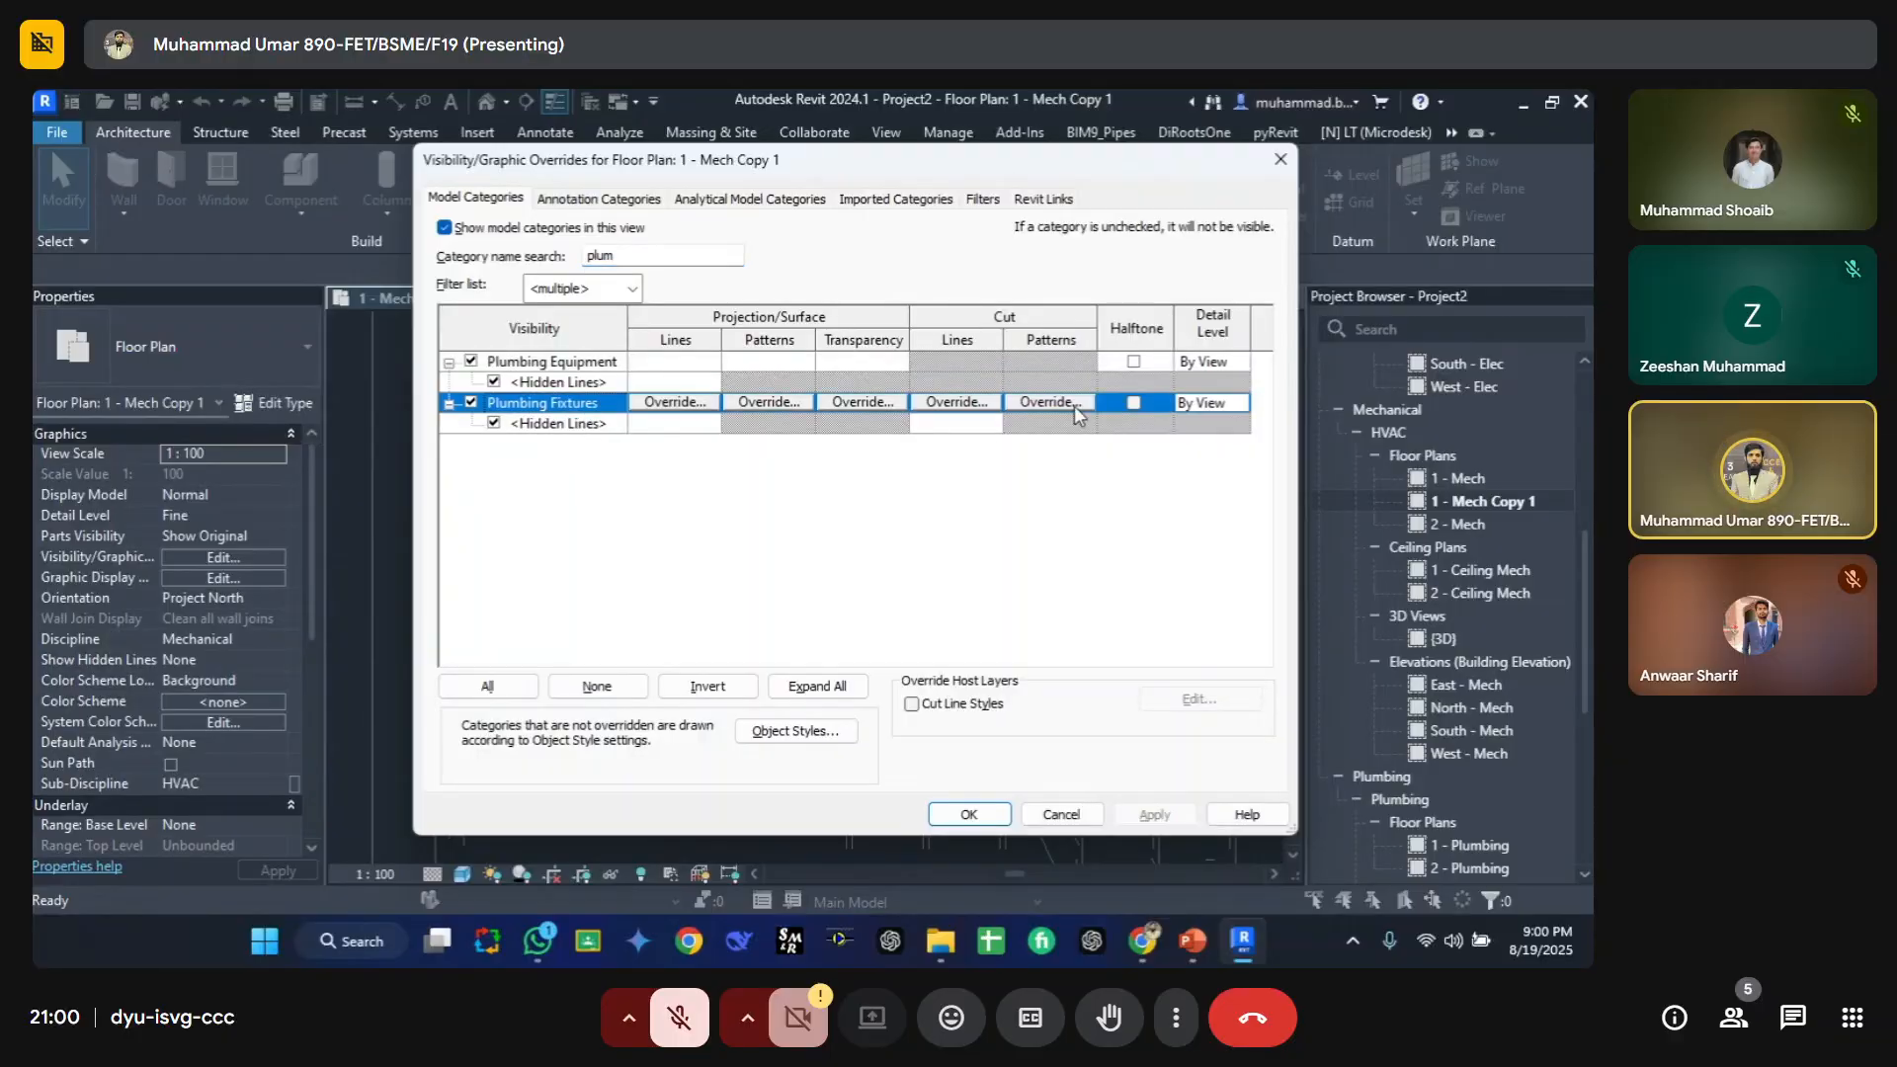
pyautogui.click(1133, 405)
# Step: Set the Plumbing Fixtures detail level override to Medium and apply the overrides
pyautogui.click(1199, 405)
pyautogui.click(1199, 405)
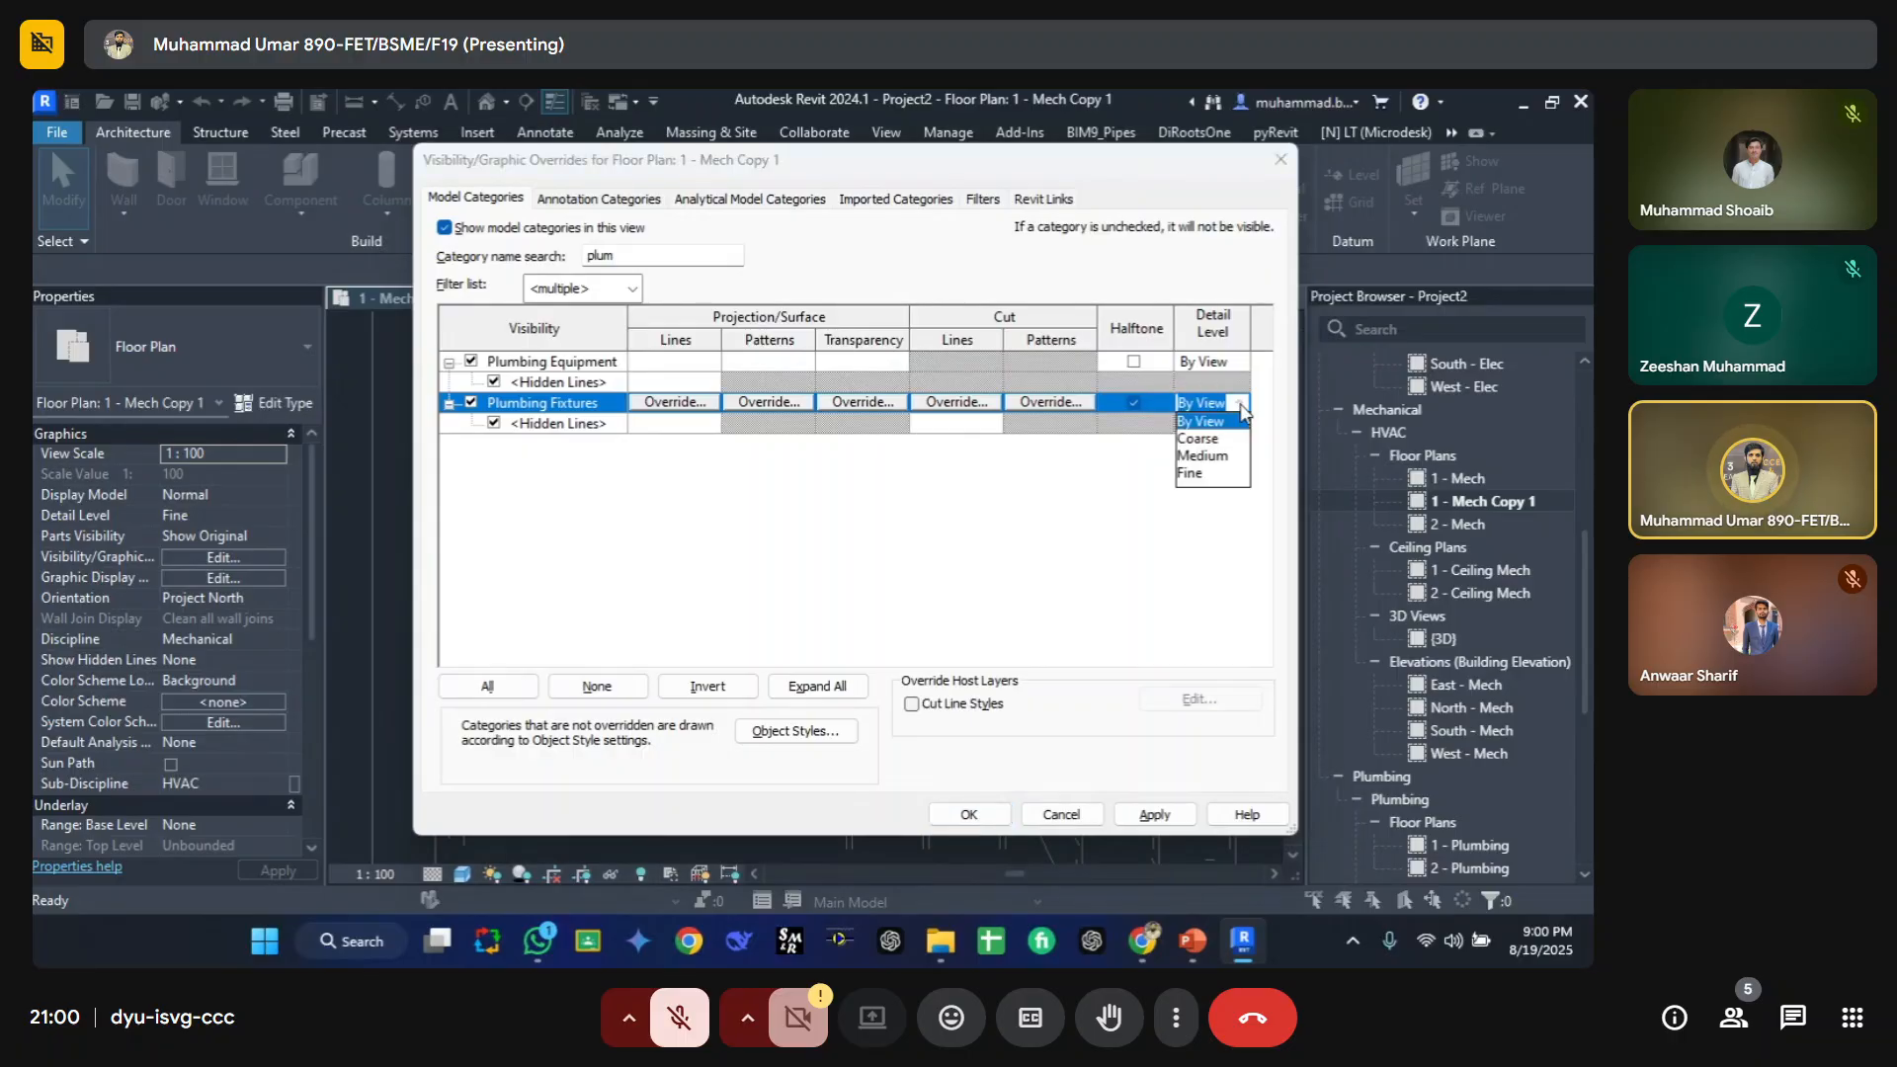
pyautogui.click(1196, 473)
pyautogui.click(1237, 403)
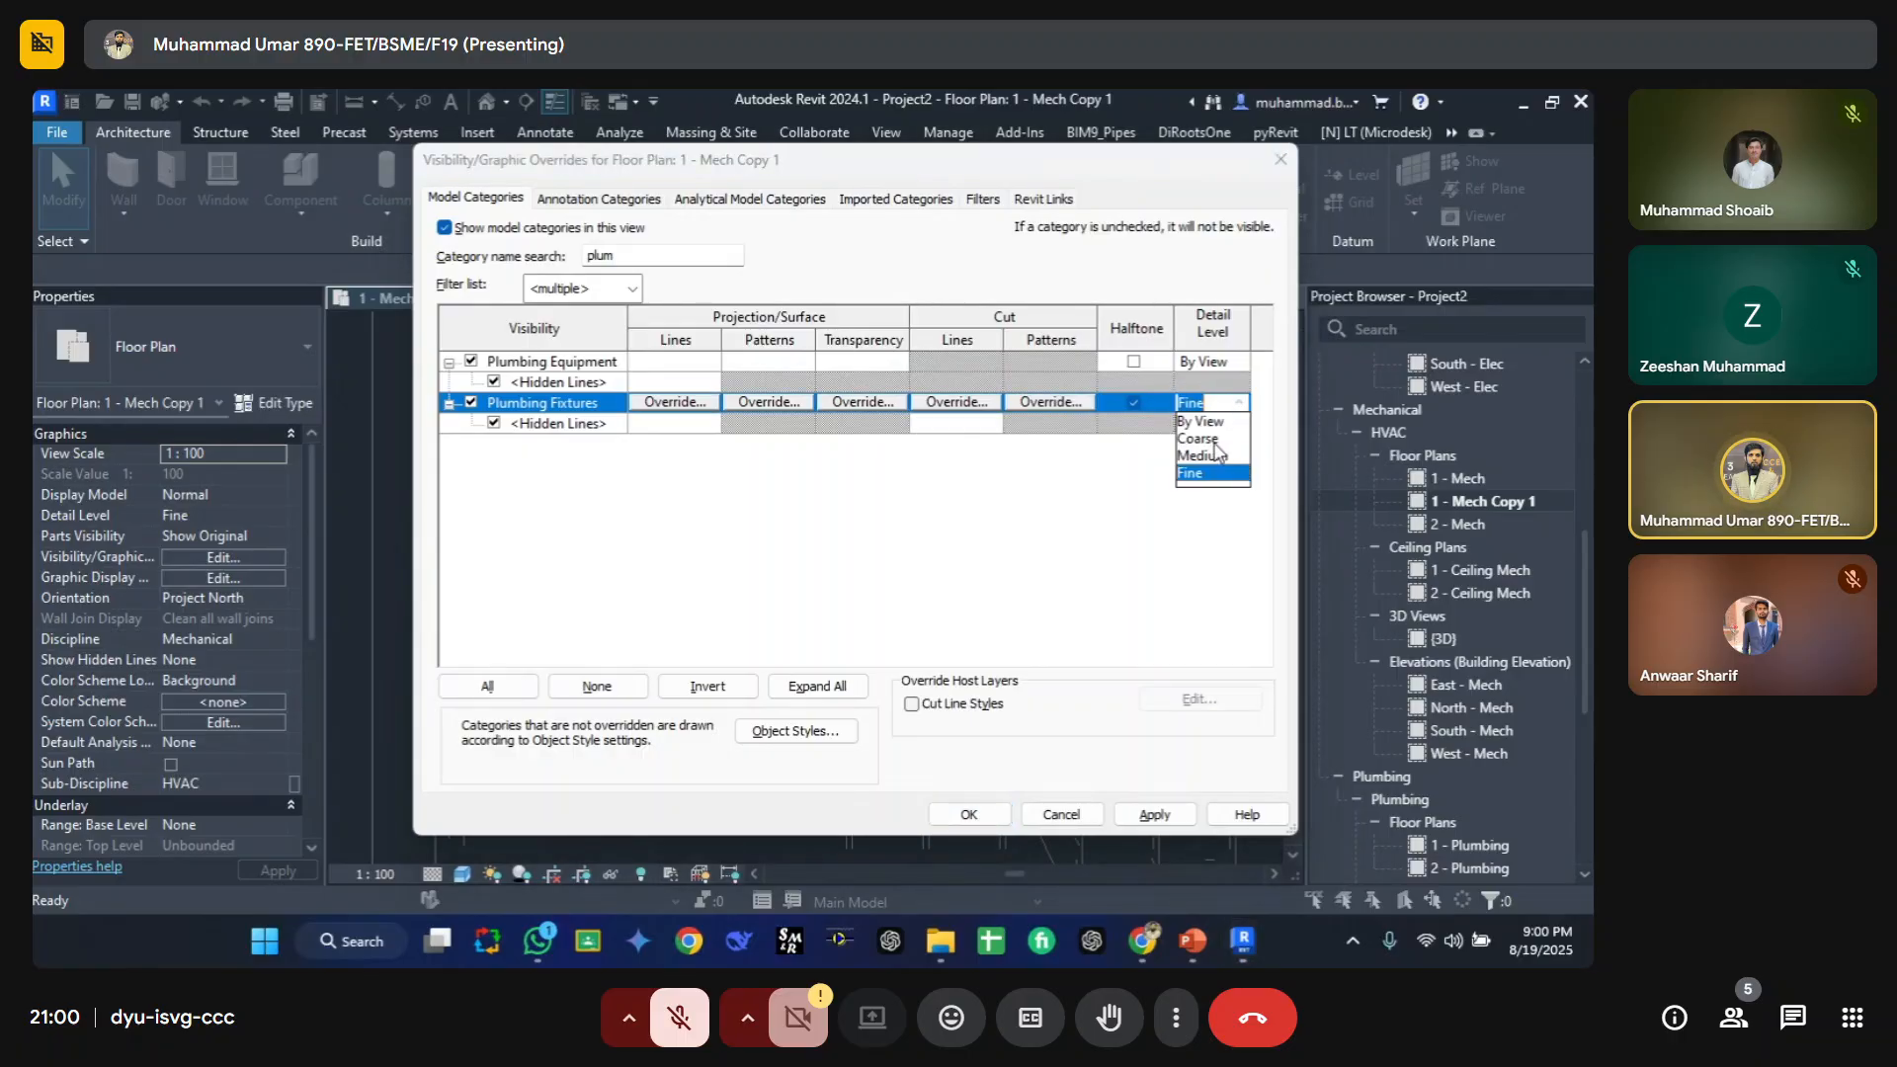
pyautogui.click(1221, 452)
pyautogui.click(993, 815)
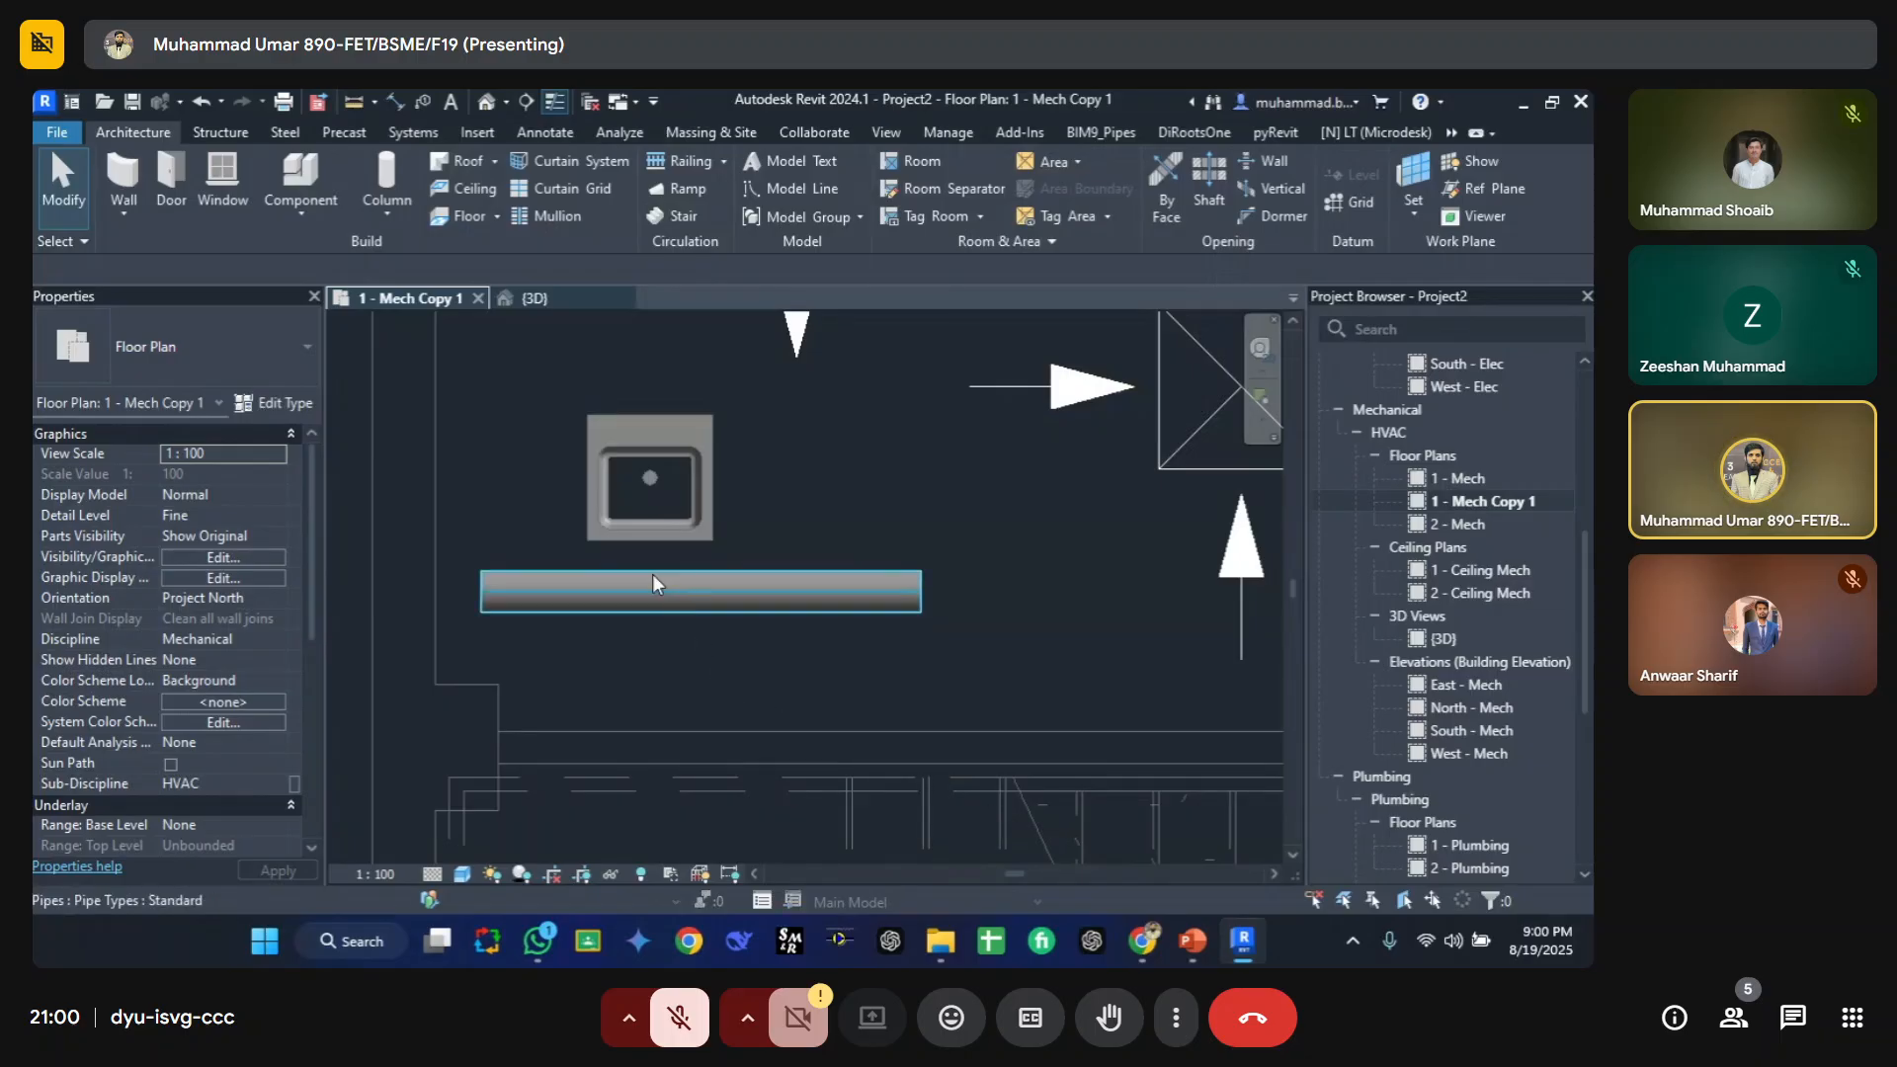
# Step: Select and deselect the sink, then pick Fine as the view's detail level
pyautogui.click(617, 434)
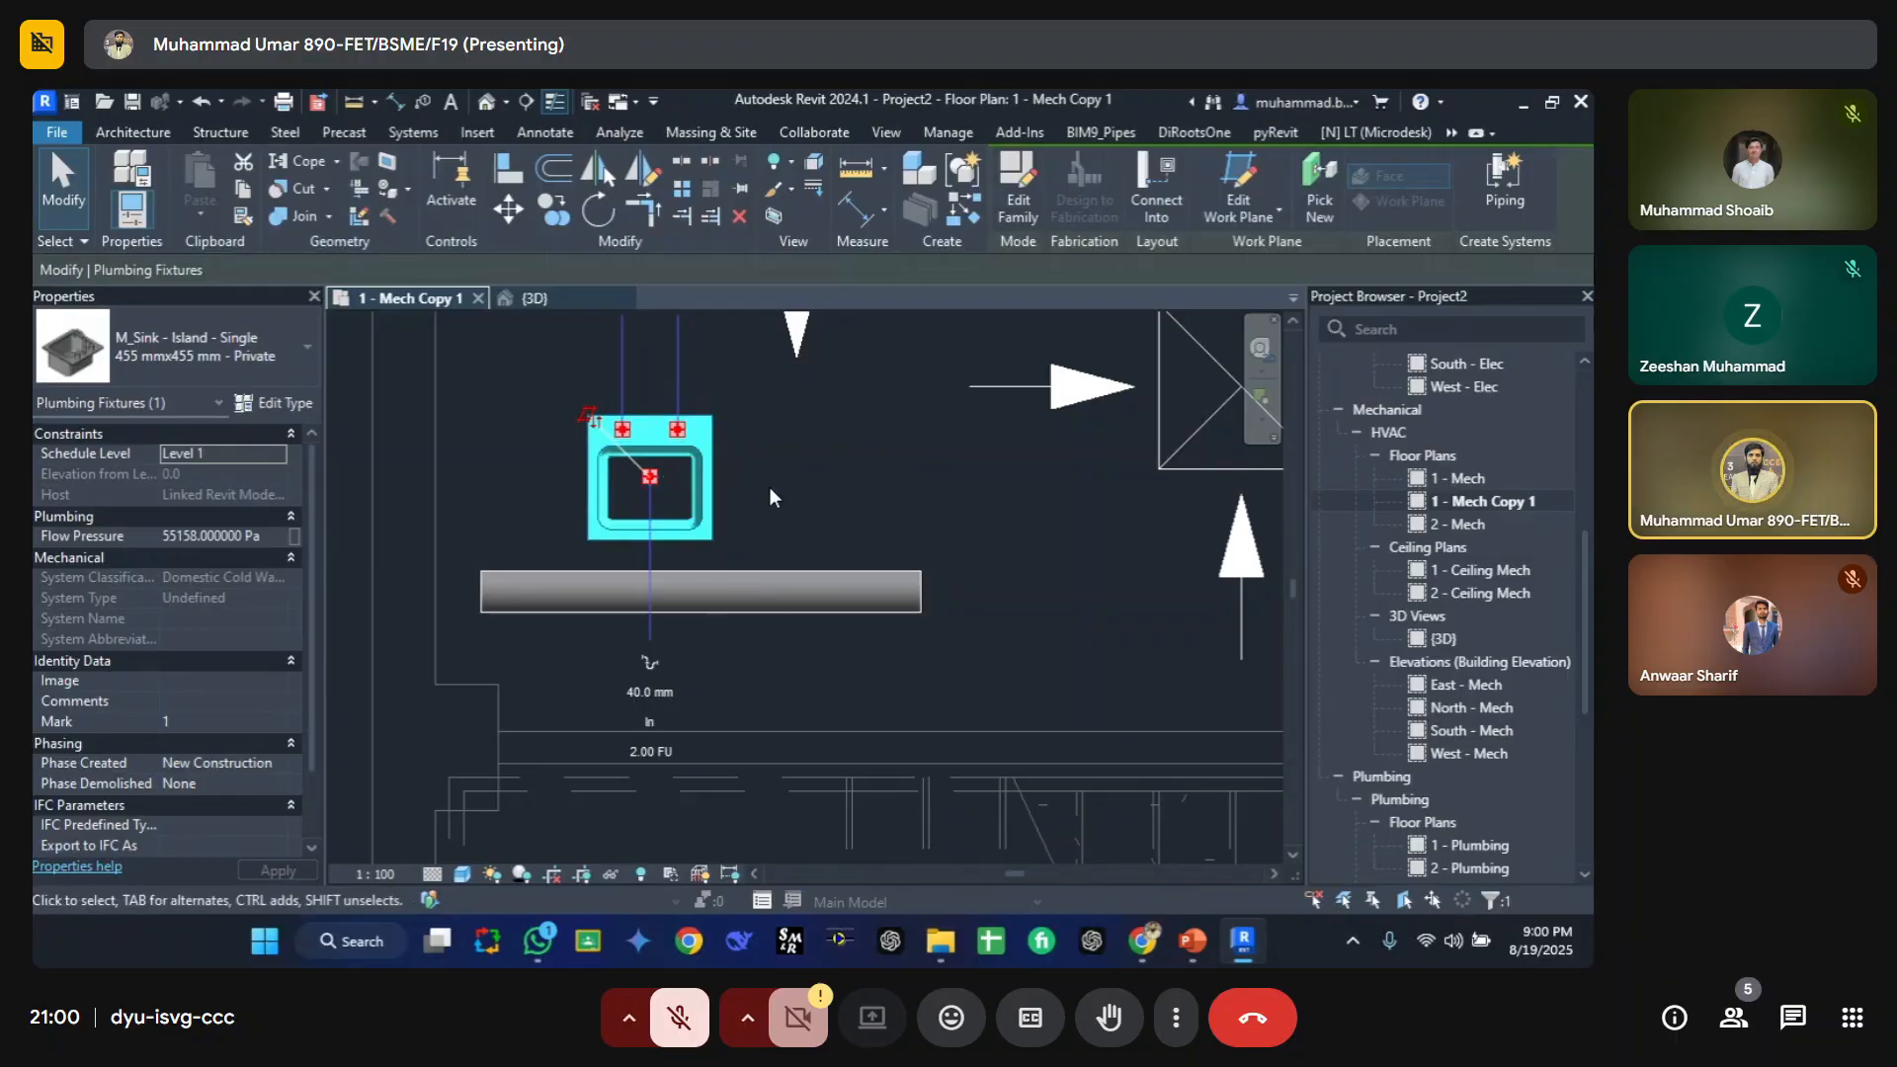
pyautogui.click(772, 494)
pyautogui.click(432, 874)
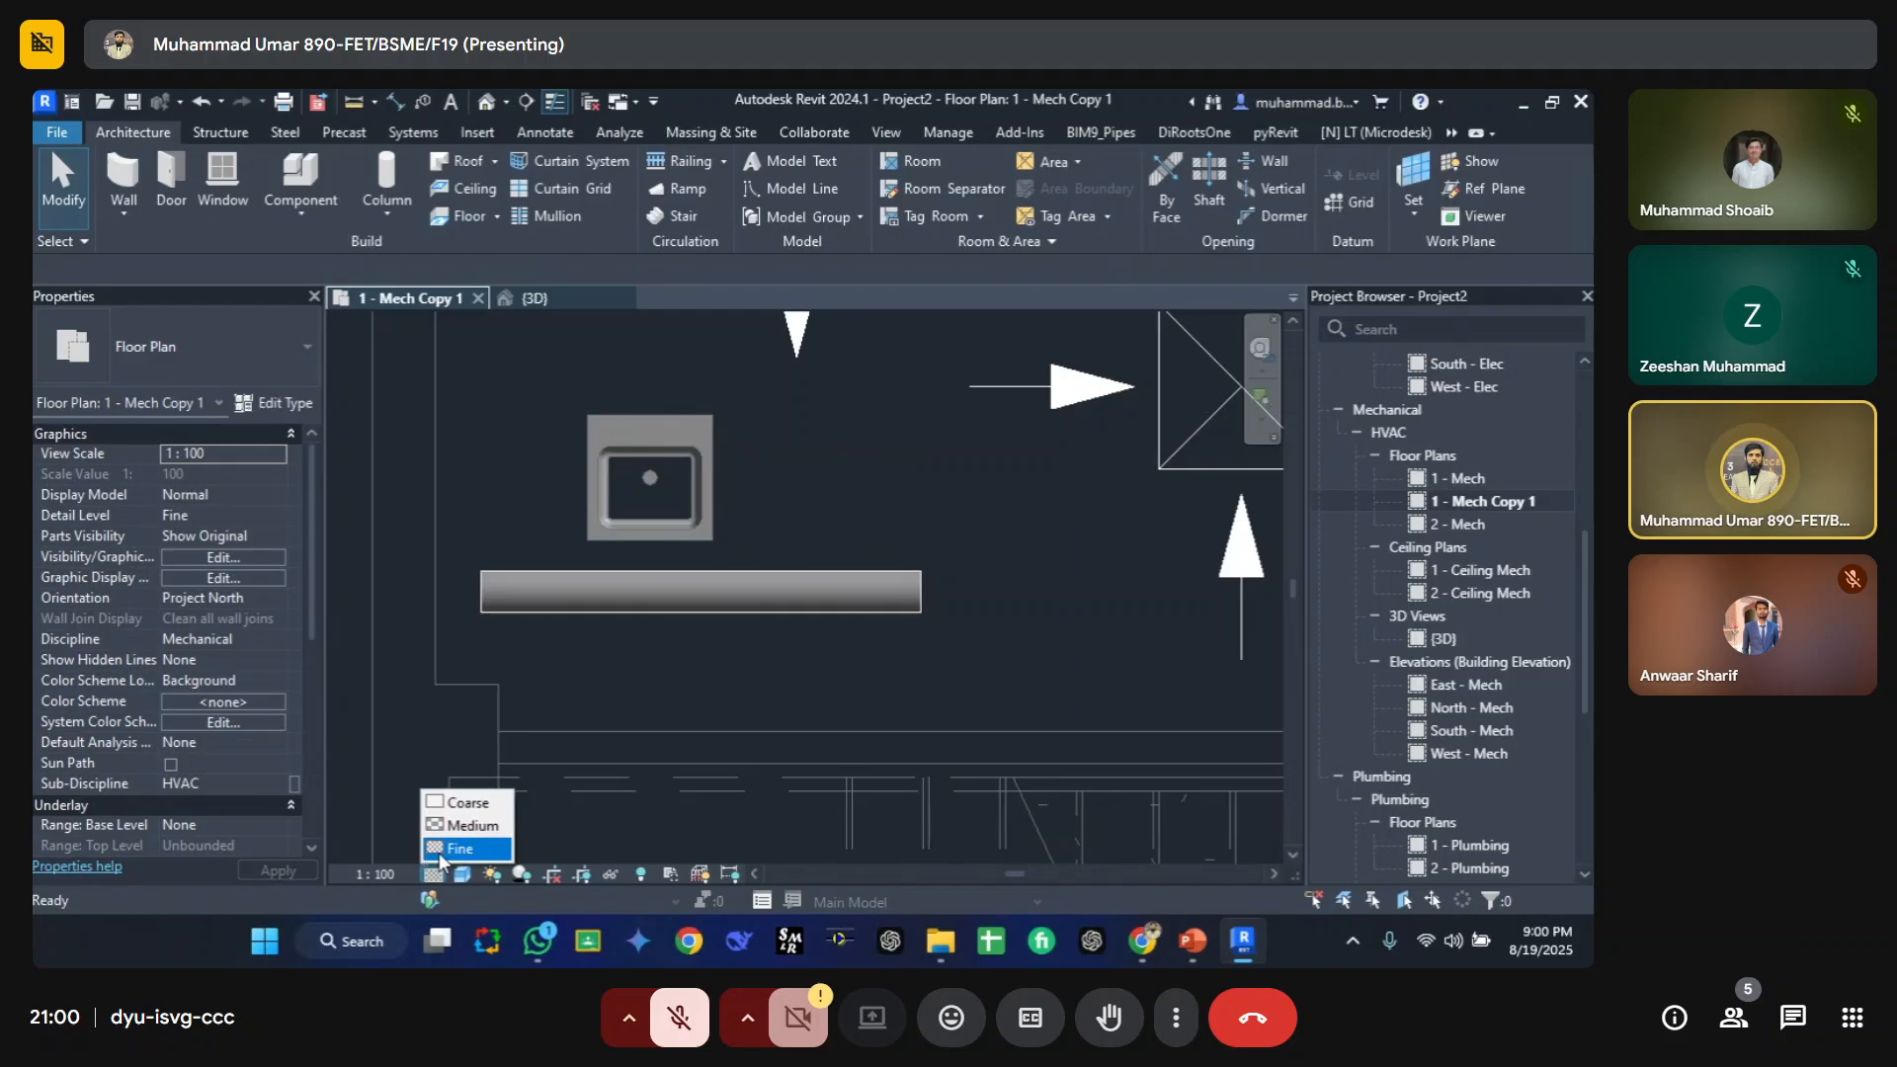
pyautogui.click(458, 849)
pyautogui.click(425, 876)
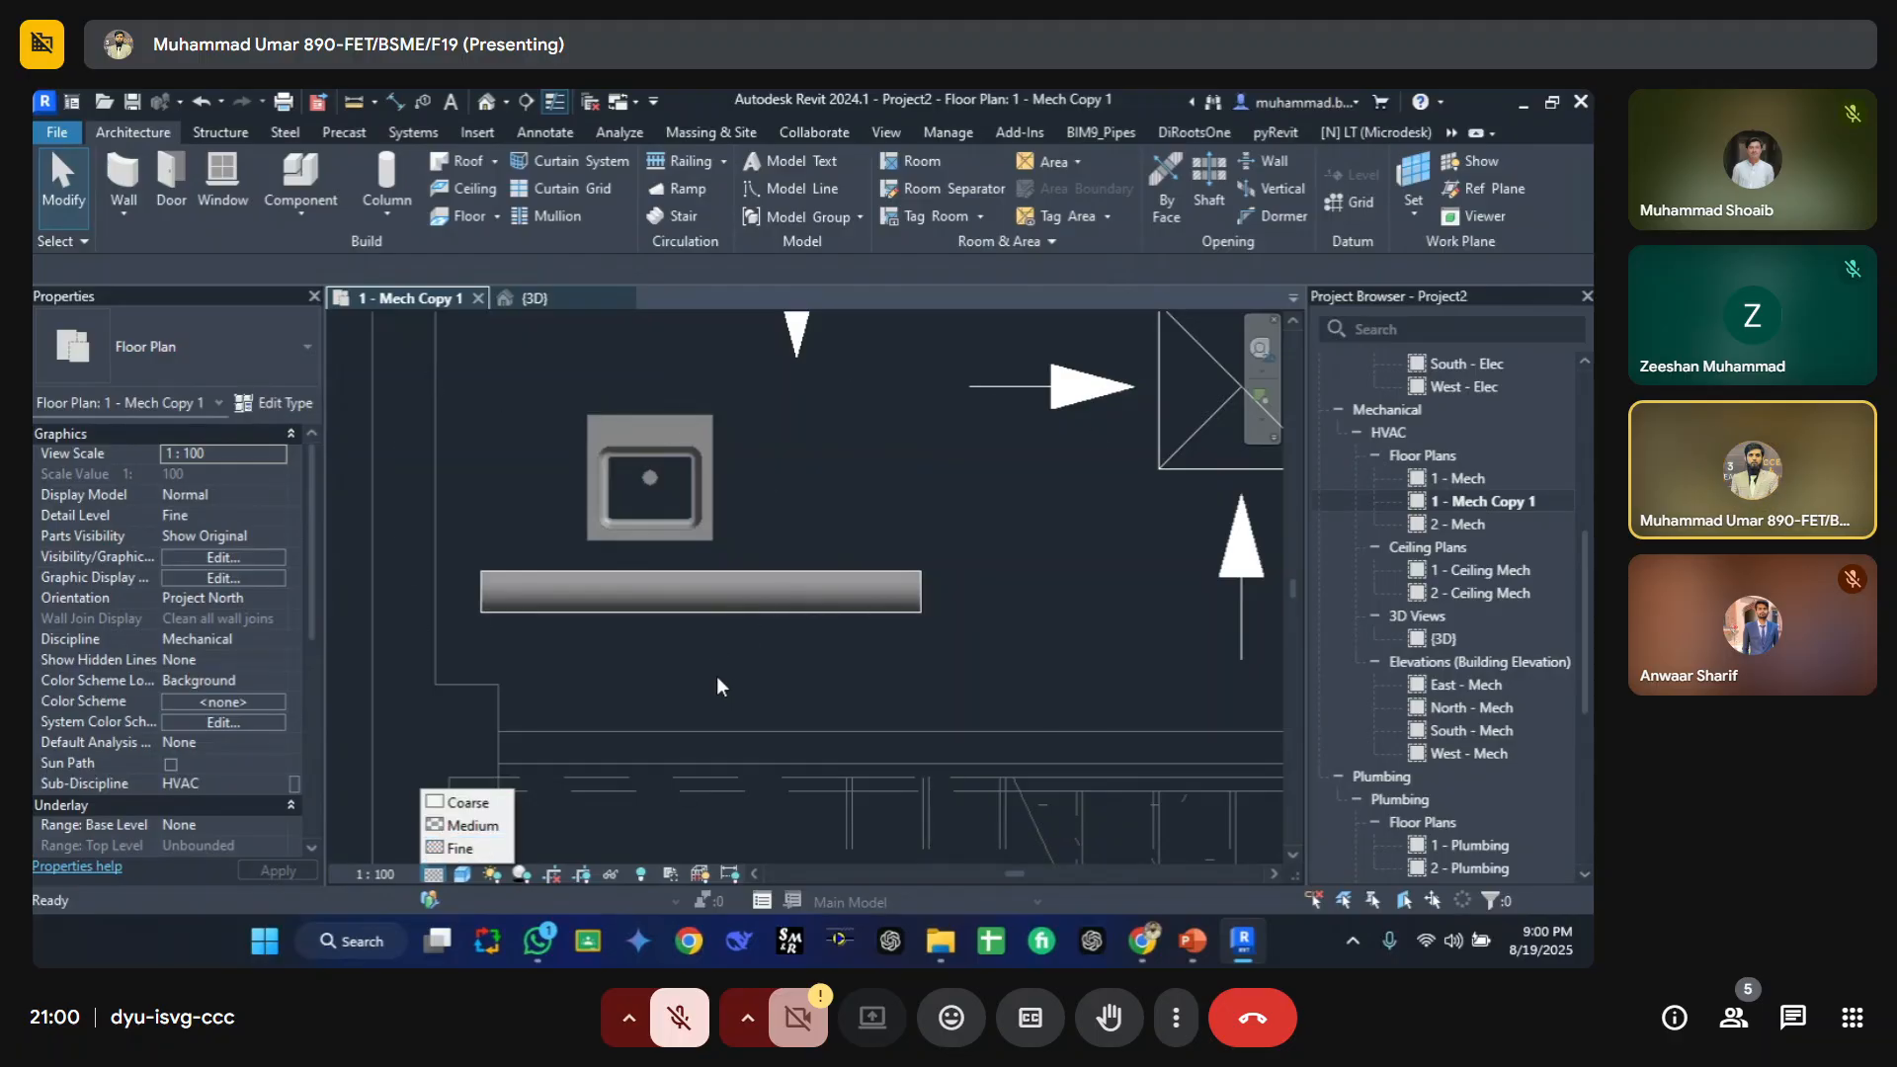
# Step: Open the Visibility/Graphic Overrides and search the model categories for plu to review the plumbing overrides
pyautogui.click(636, 531)
pyautogui.click(831, 535)
pyautogui.press('v')
pyautogui.press('g')
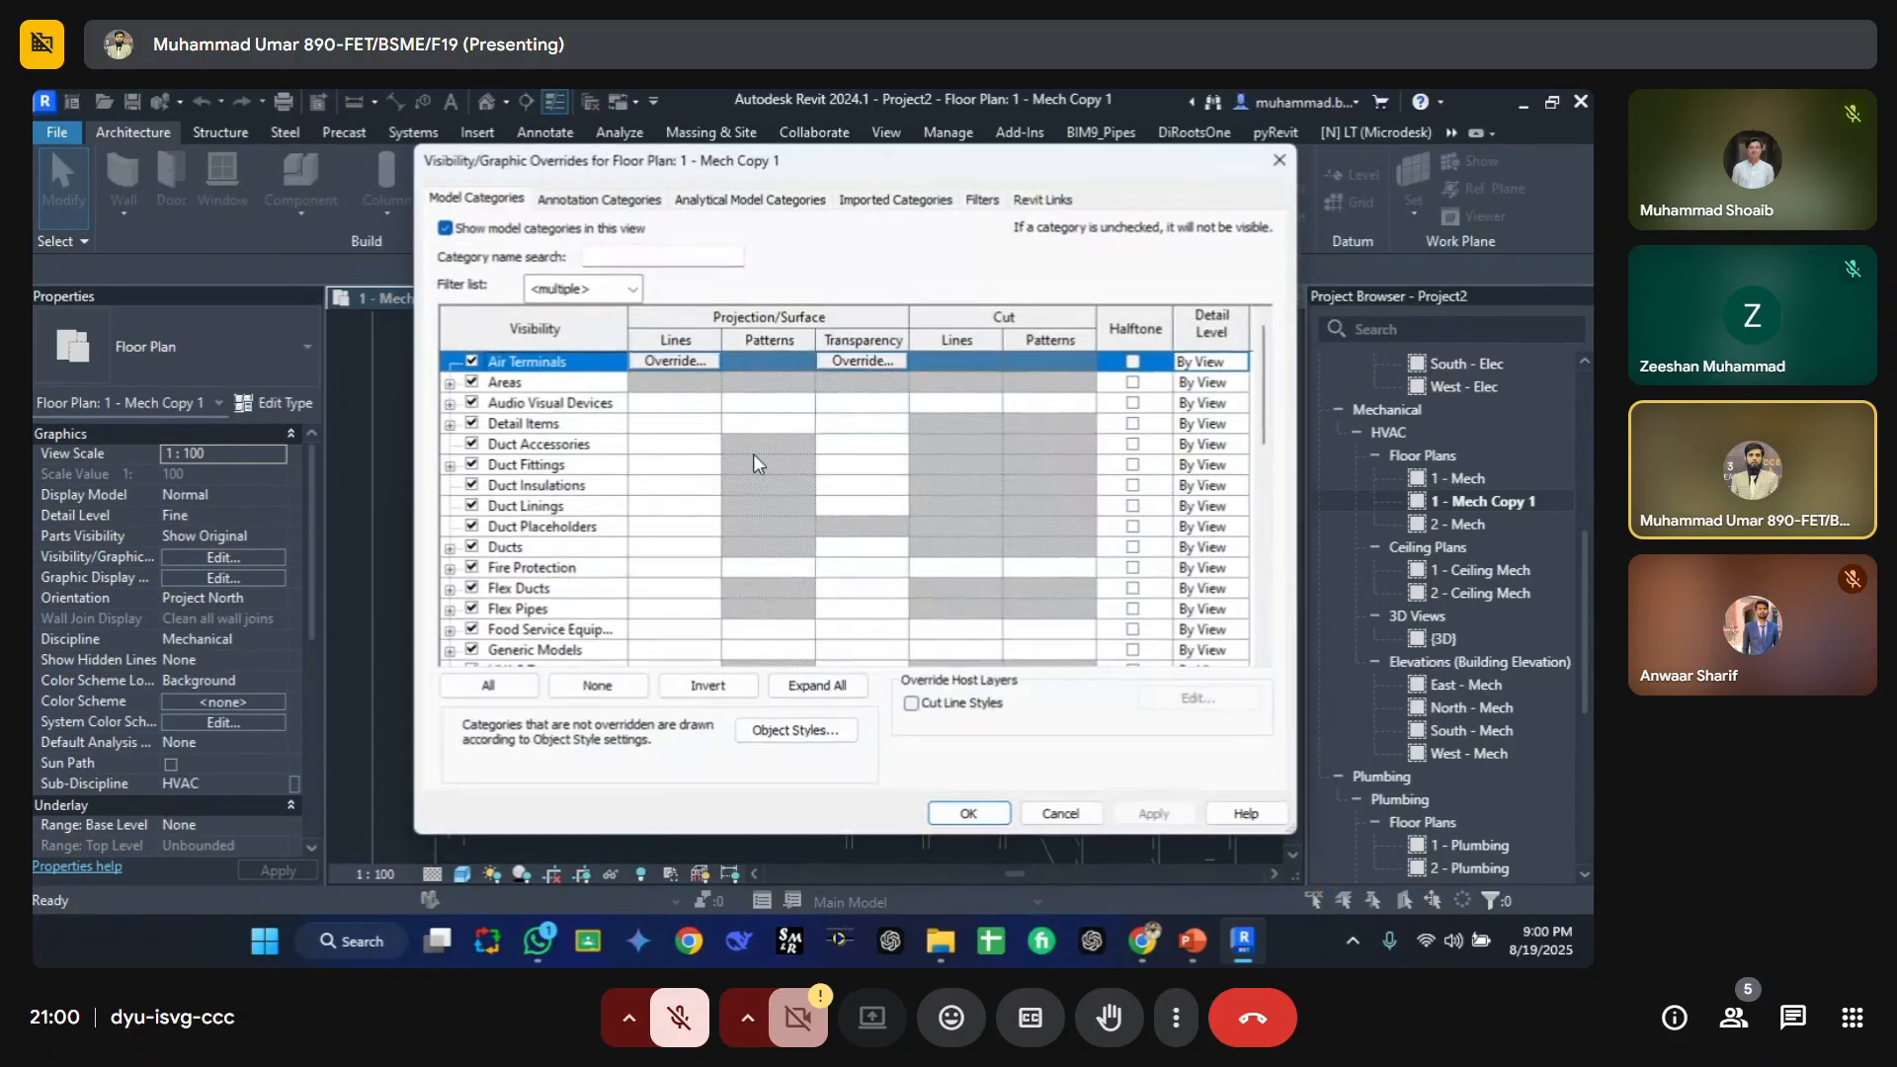
pyautogui.click(753, 426)
pyautogui.scroll(-3, 1104, 583)
pyautogui.click(532, 528)
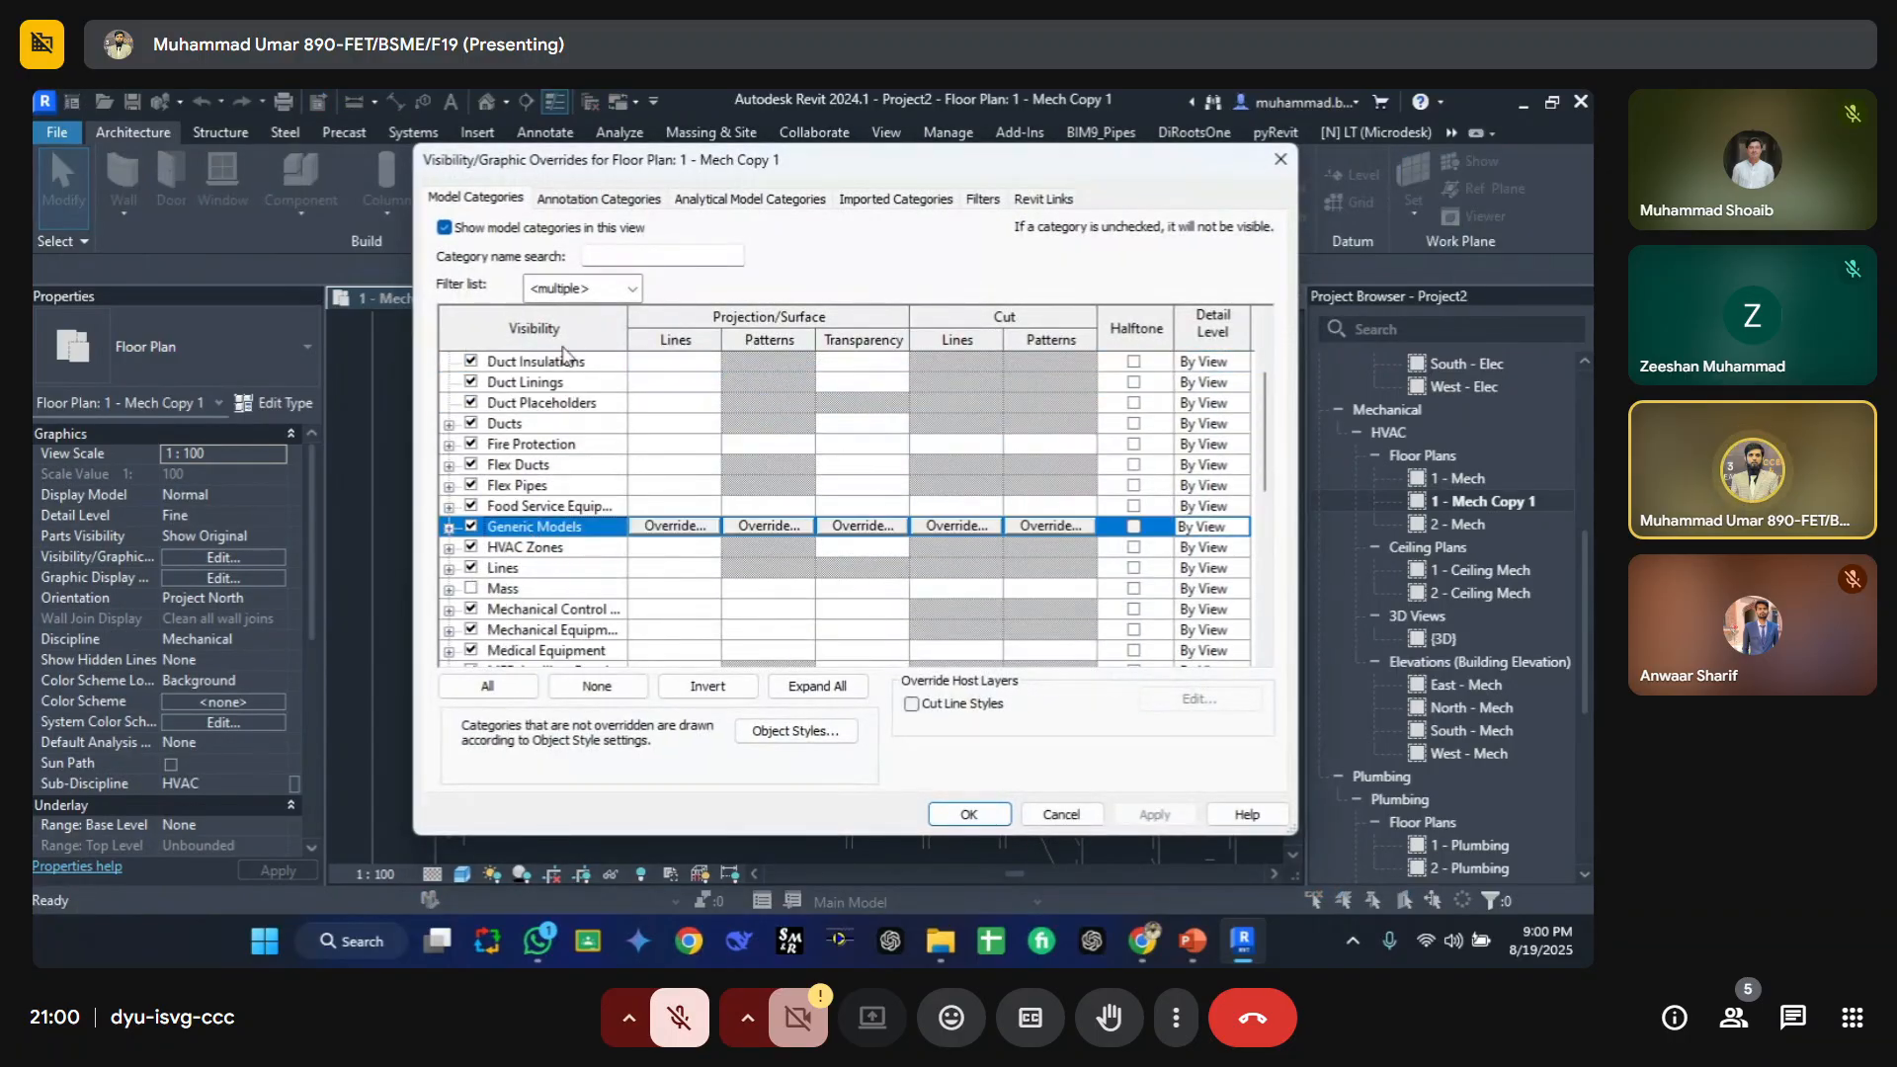
pyautogui.click(637, 255)
pyautogui.write('plum')
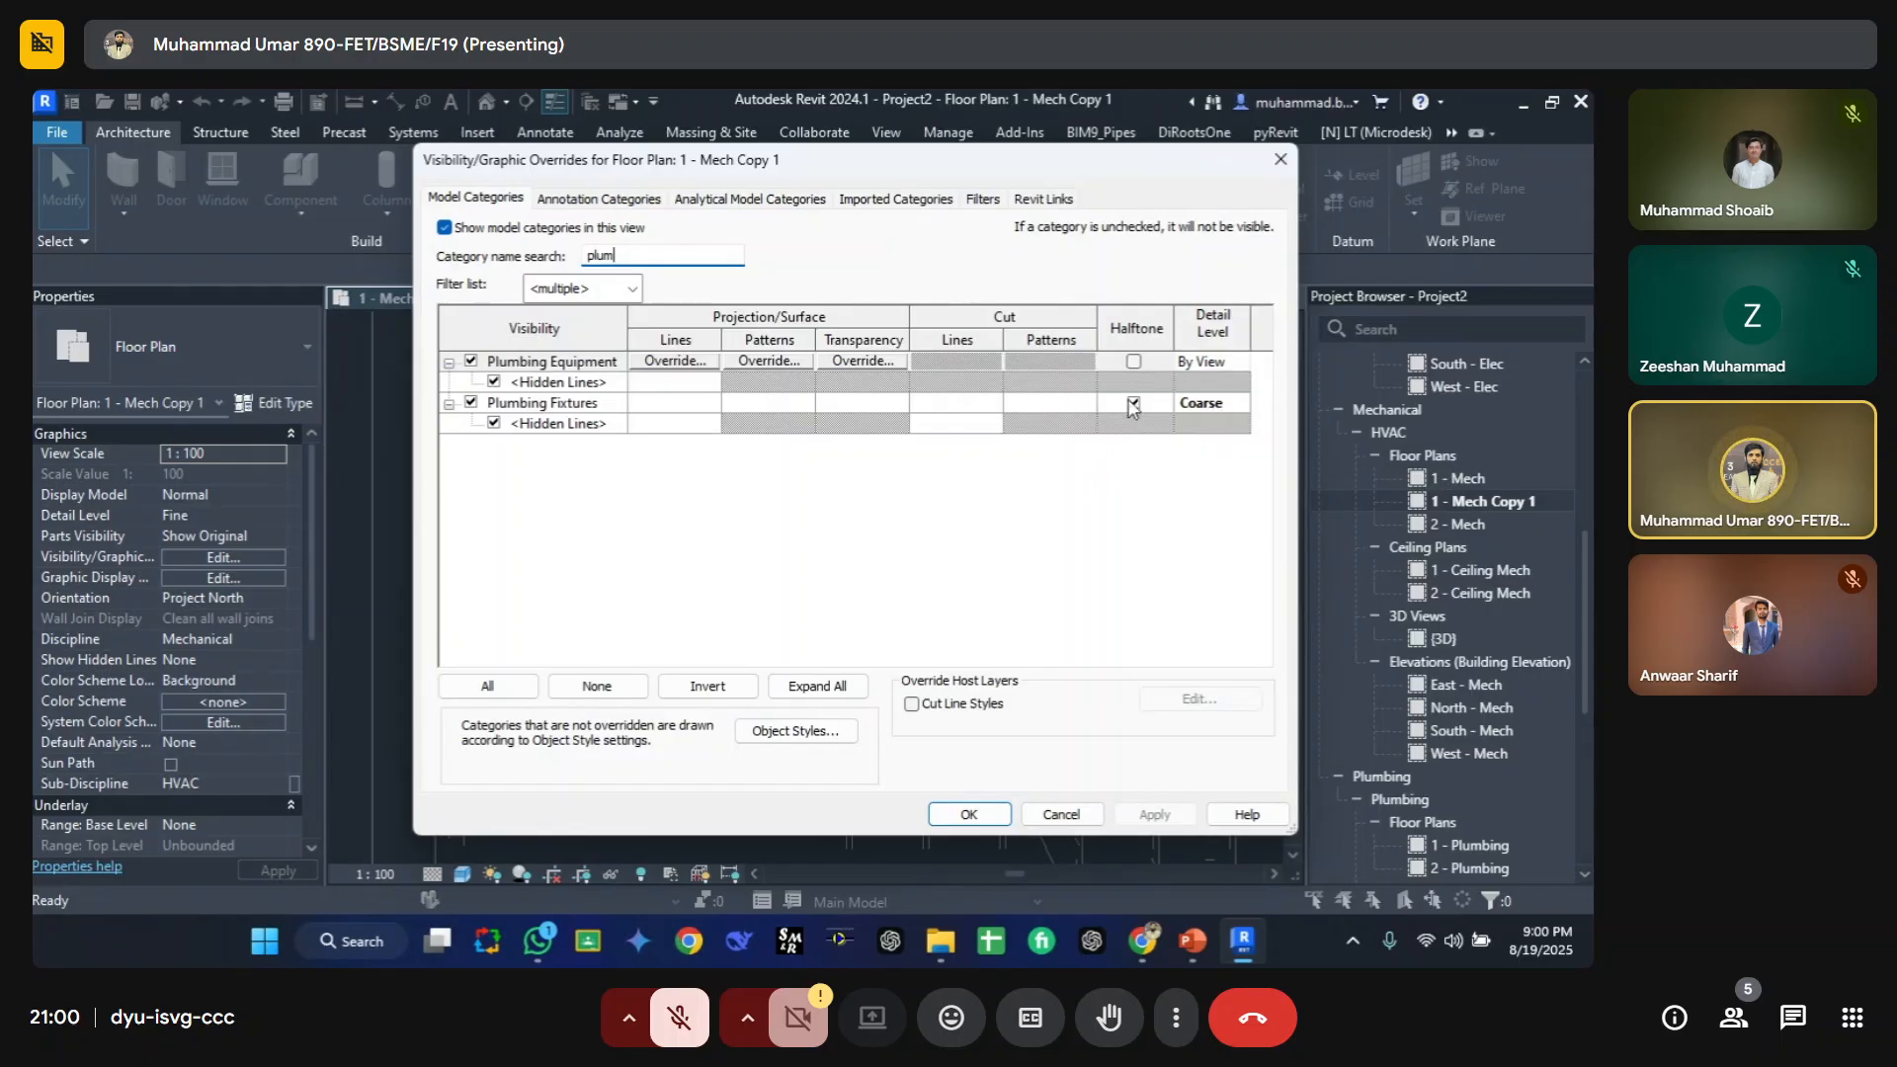
pyautogui.press('Return')
# Step: Place three more copies of the island sink around the existing one with Create Similar
pyautogui.click(715, 492)
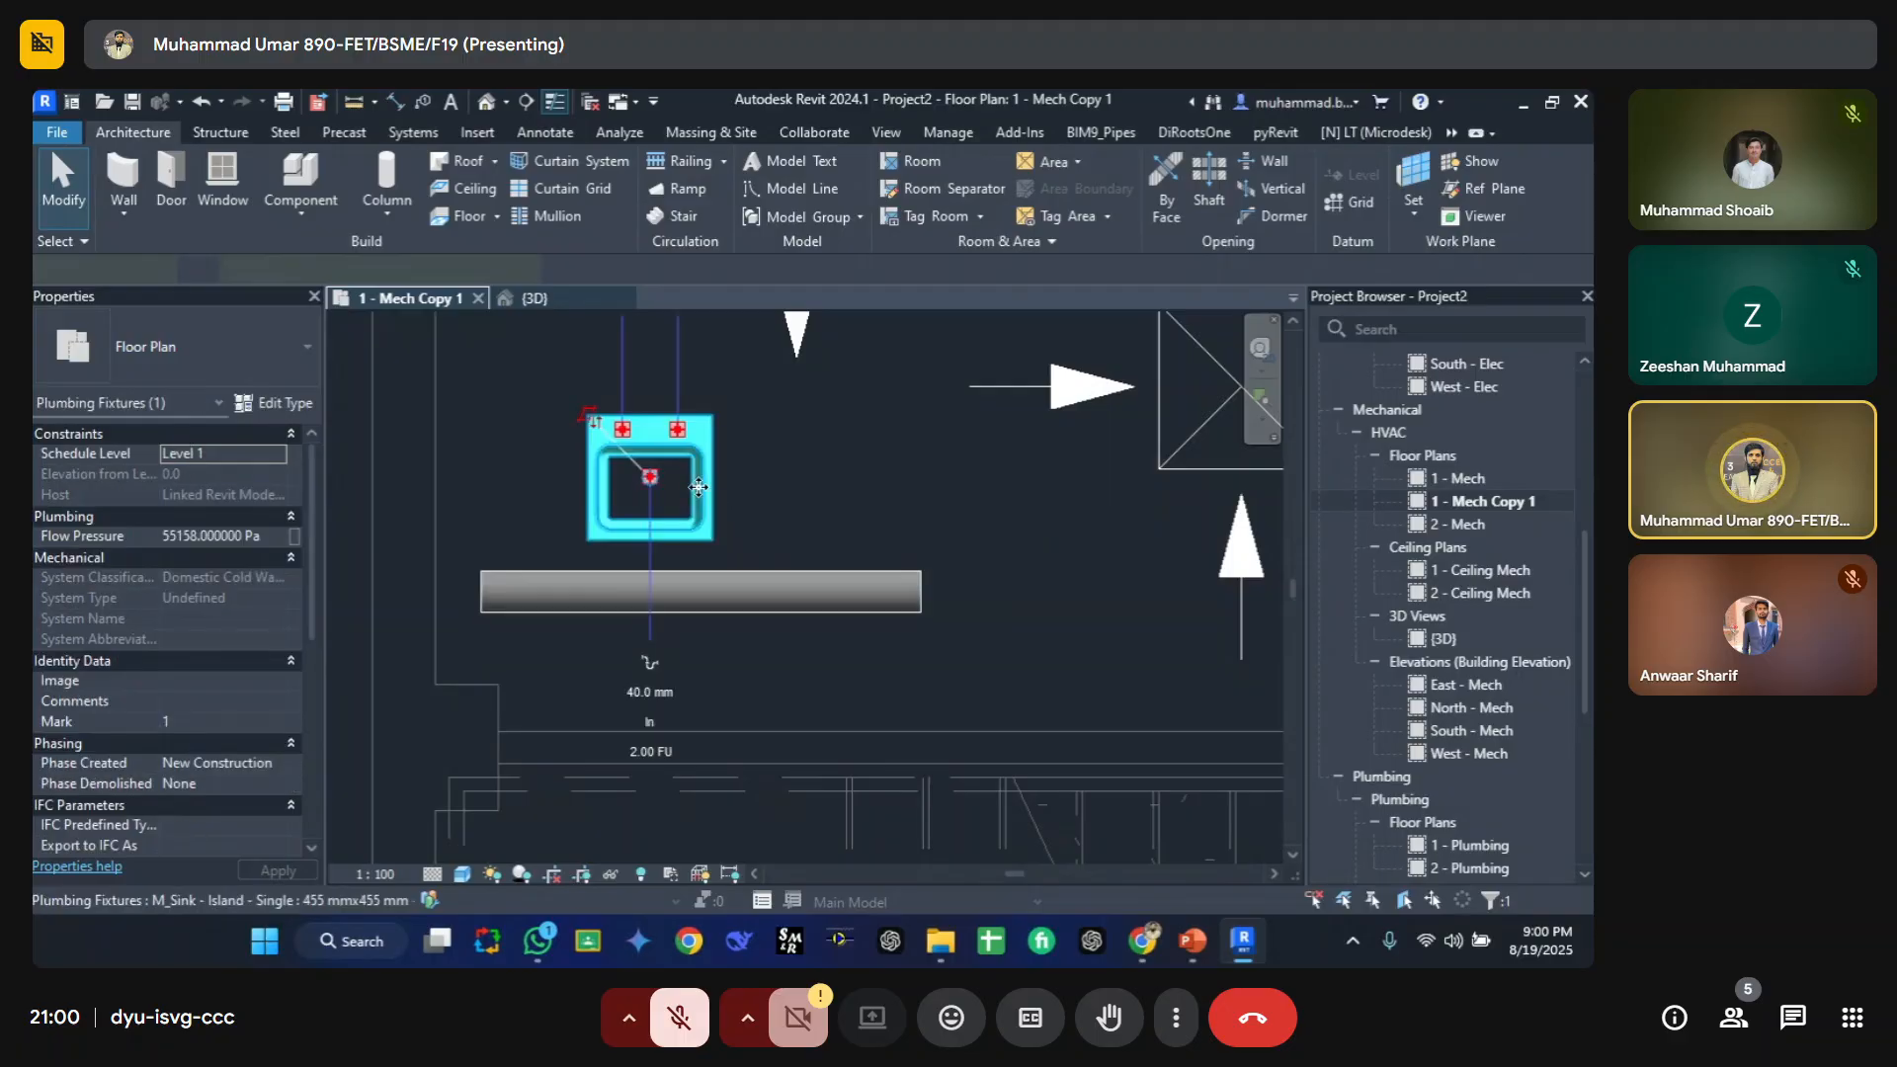
pyautogui.press('c')
pyautogui.press('s')
pyautogui.click(839, 472)
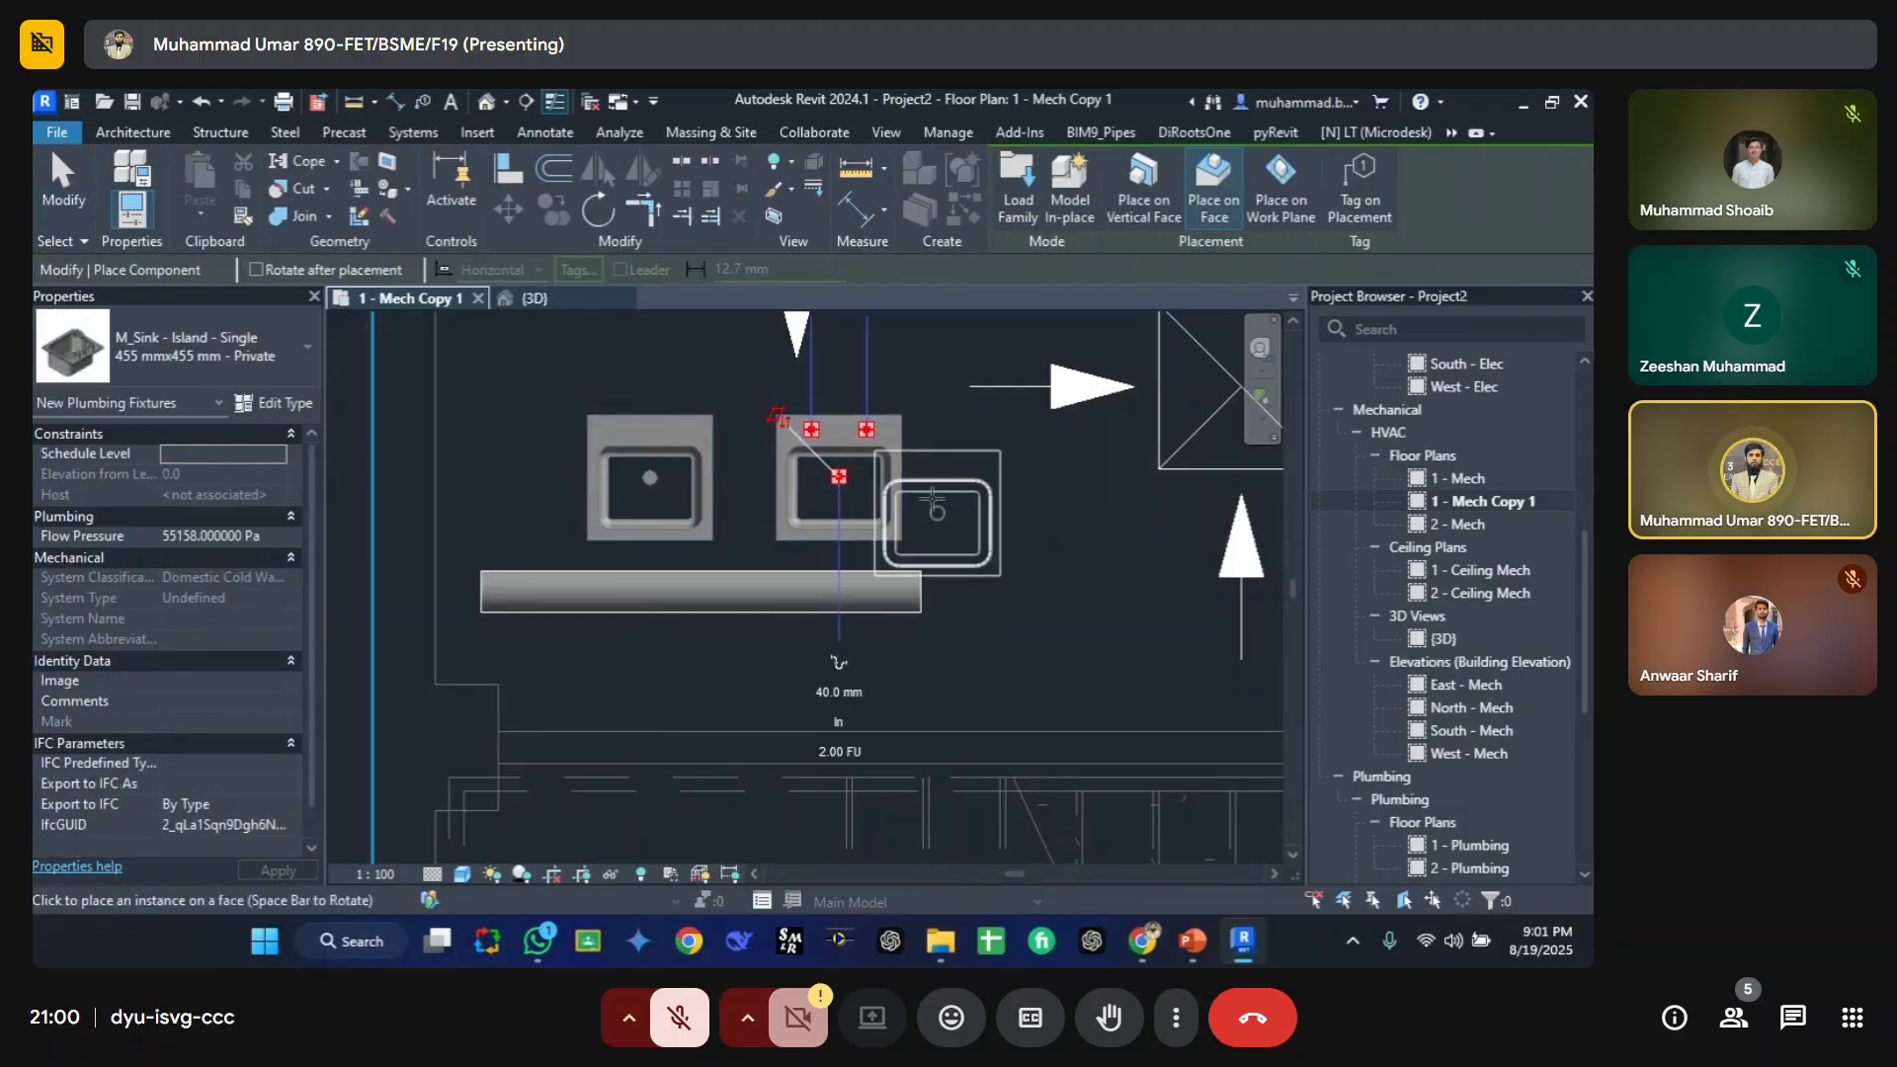
pyautogui.scroll(-1, 941, 508)
pyautogui.moveTo(941, 508); pyautogui.dragTo(946, 718, button='middle')
pyautogui.click(670, 512)
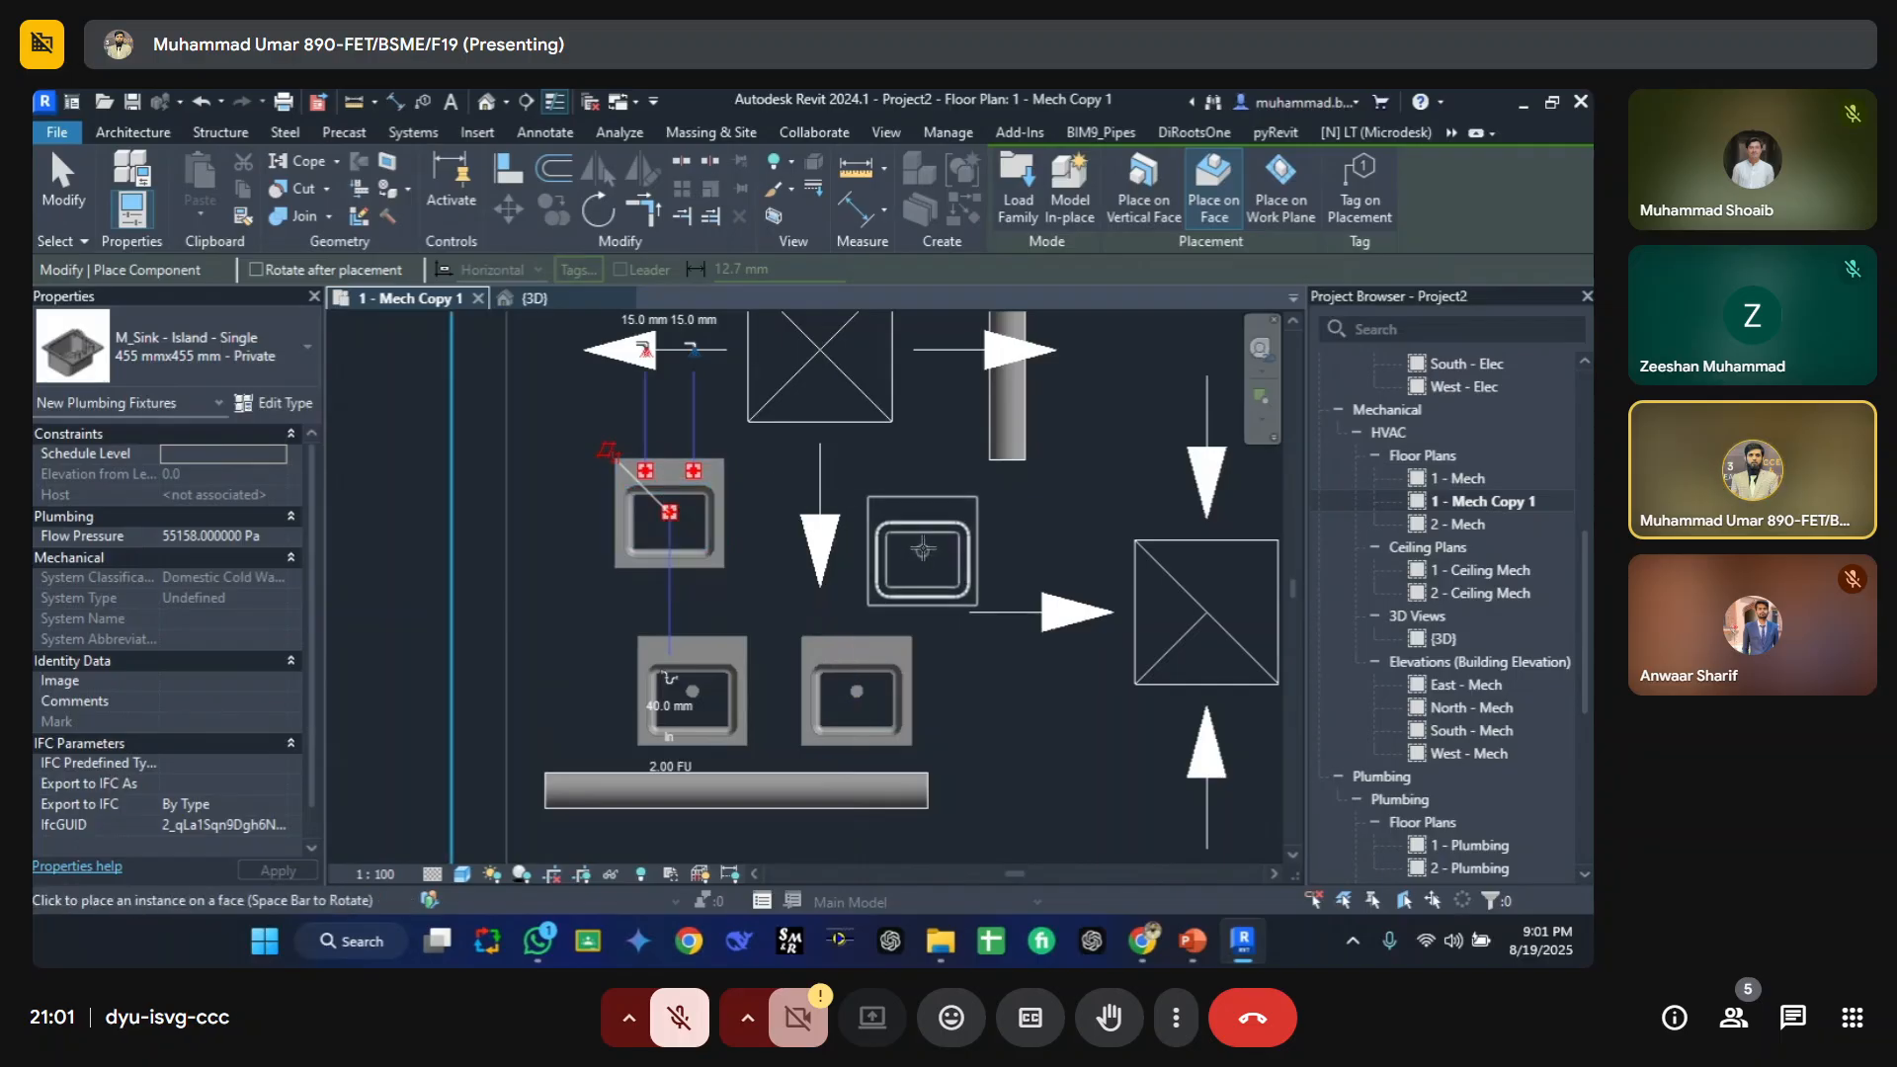
pyautogui.click(925, 551)
pyautogui.press('Escape')
pyautogui.press('Escape')
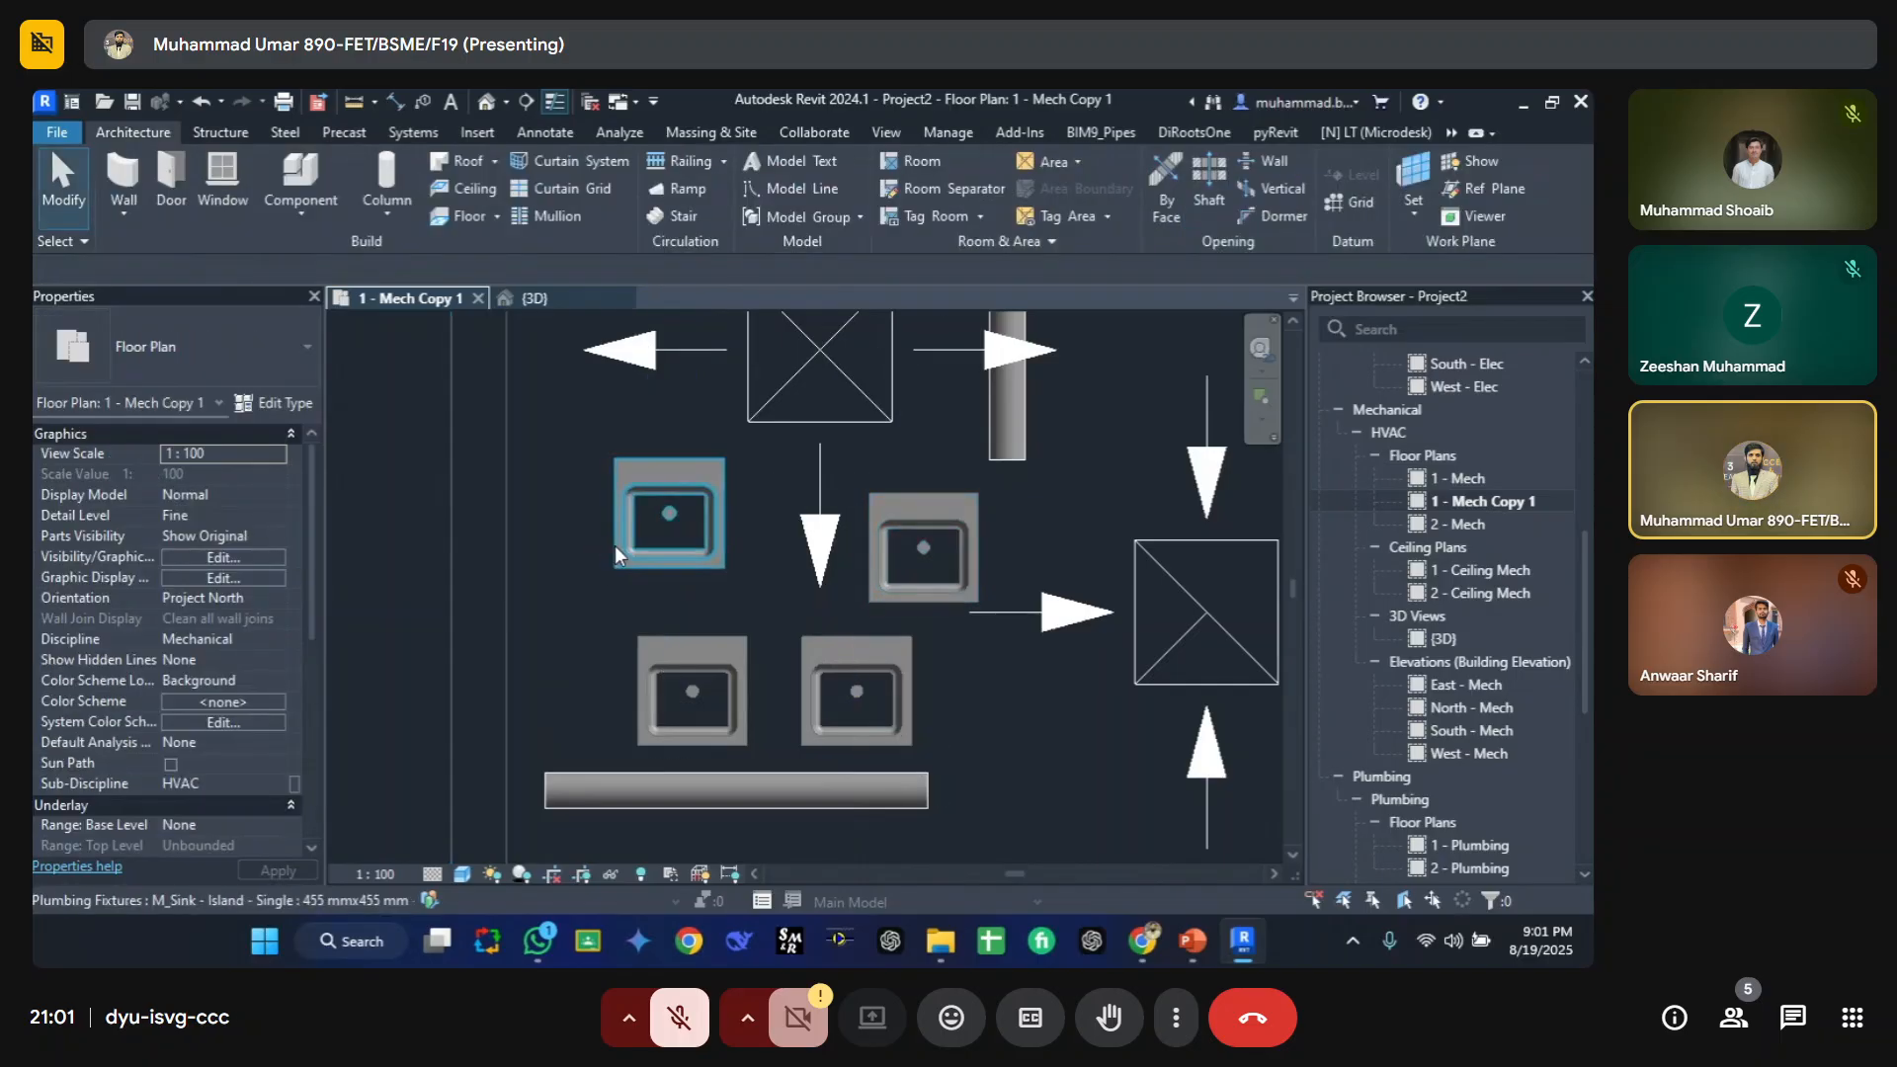
# Step: Place a M_Sink - Kitchen - Double 1065 mmx535 mm - Public fixture in the plan
pyautogui.press('c')
pyautogui.press('m')
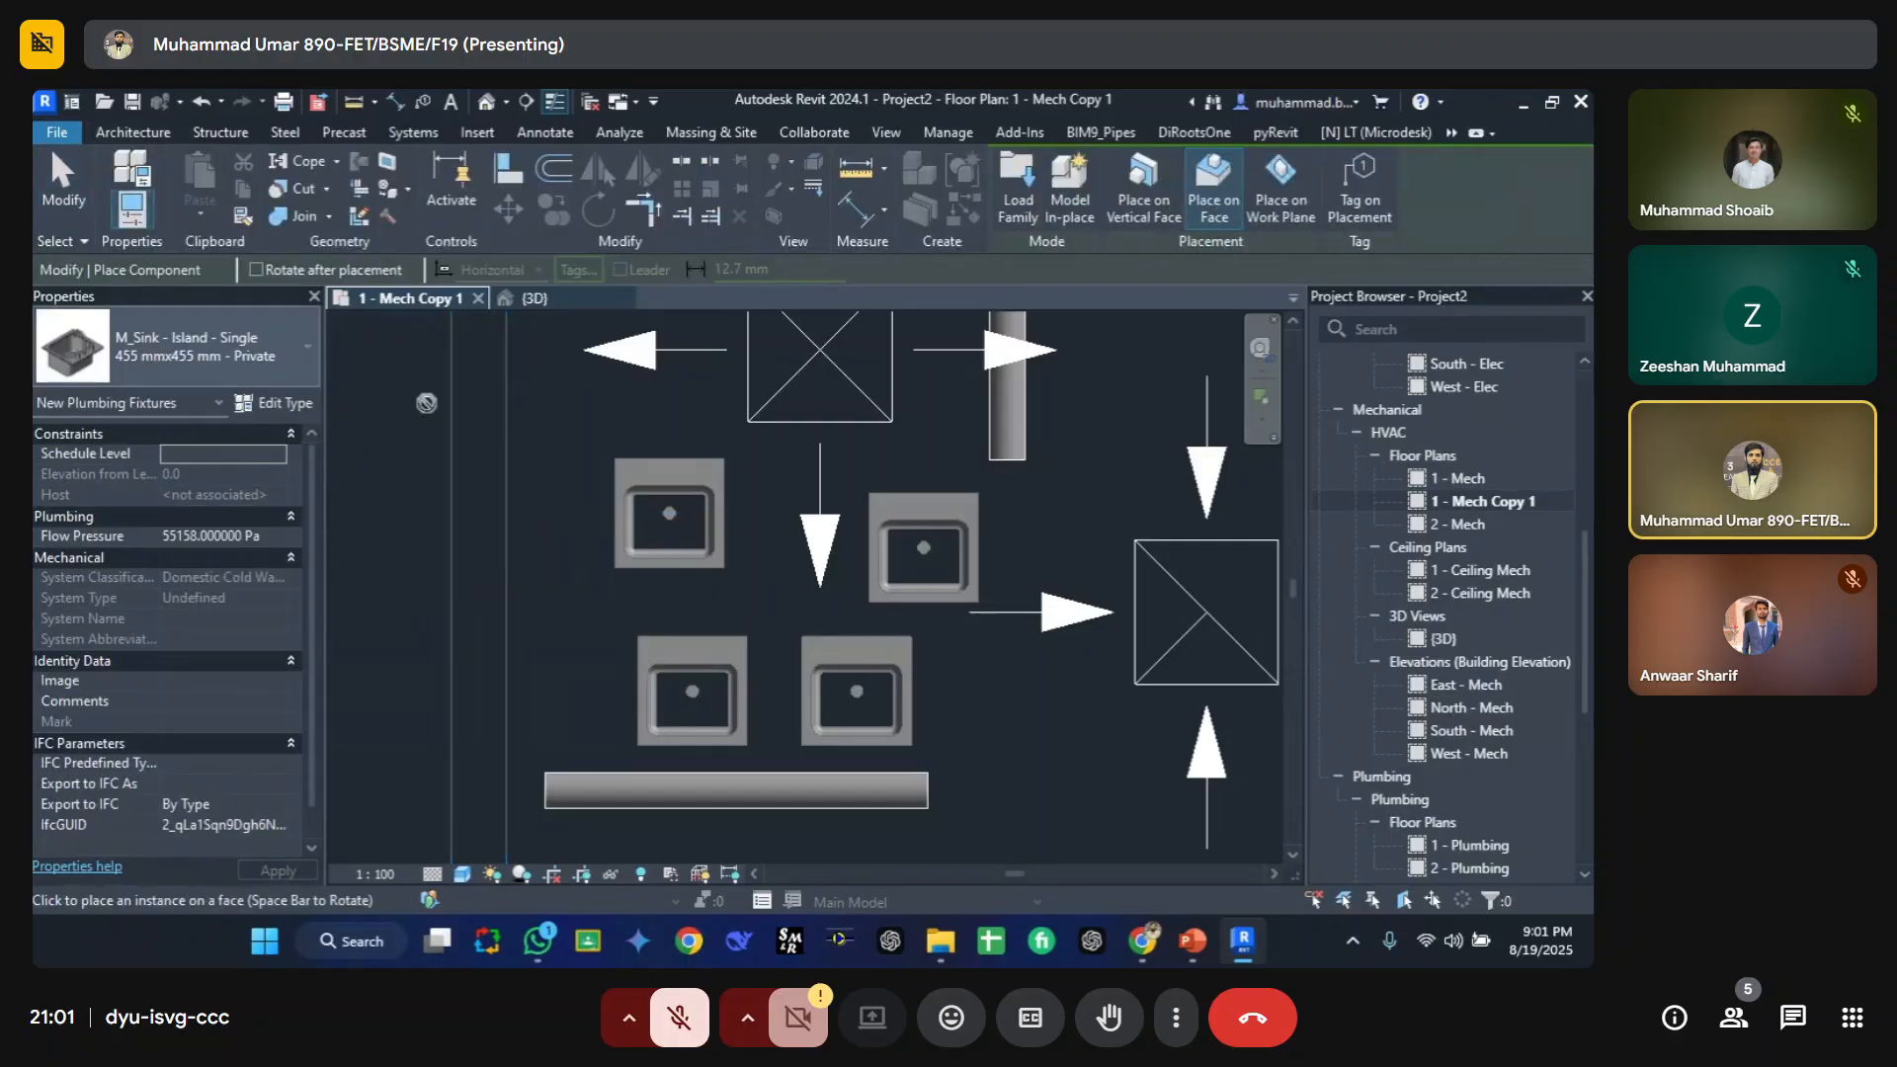
pyautogui.click(243, 370)
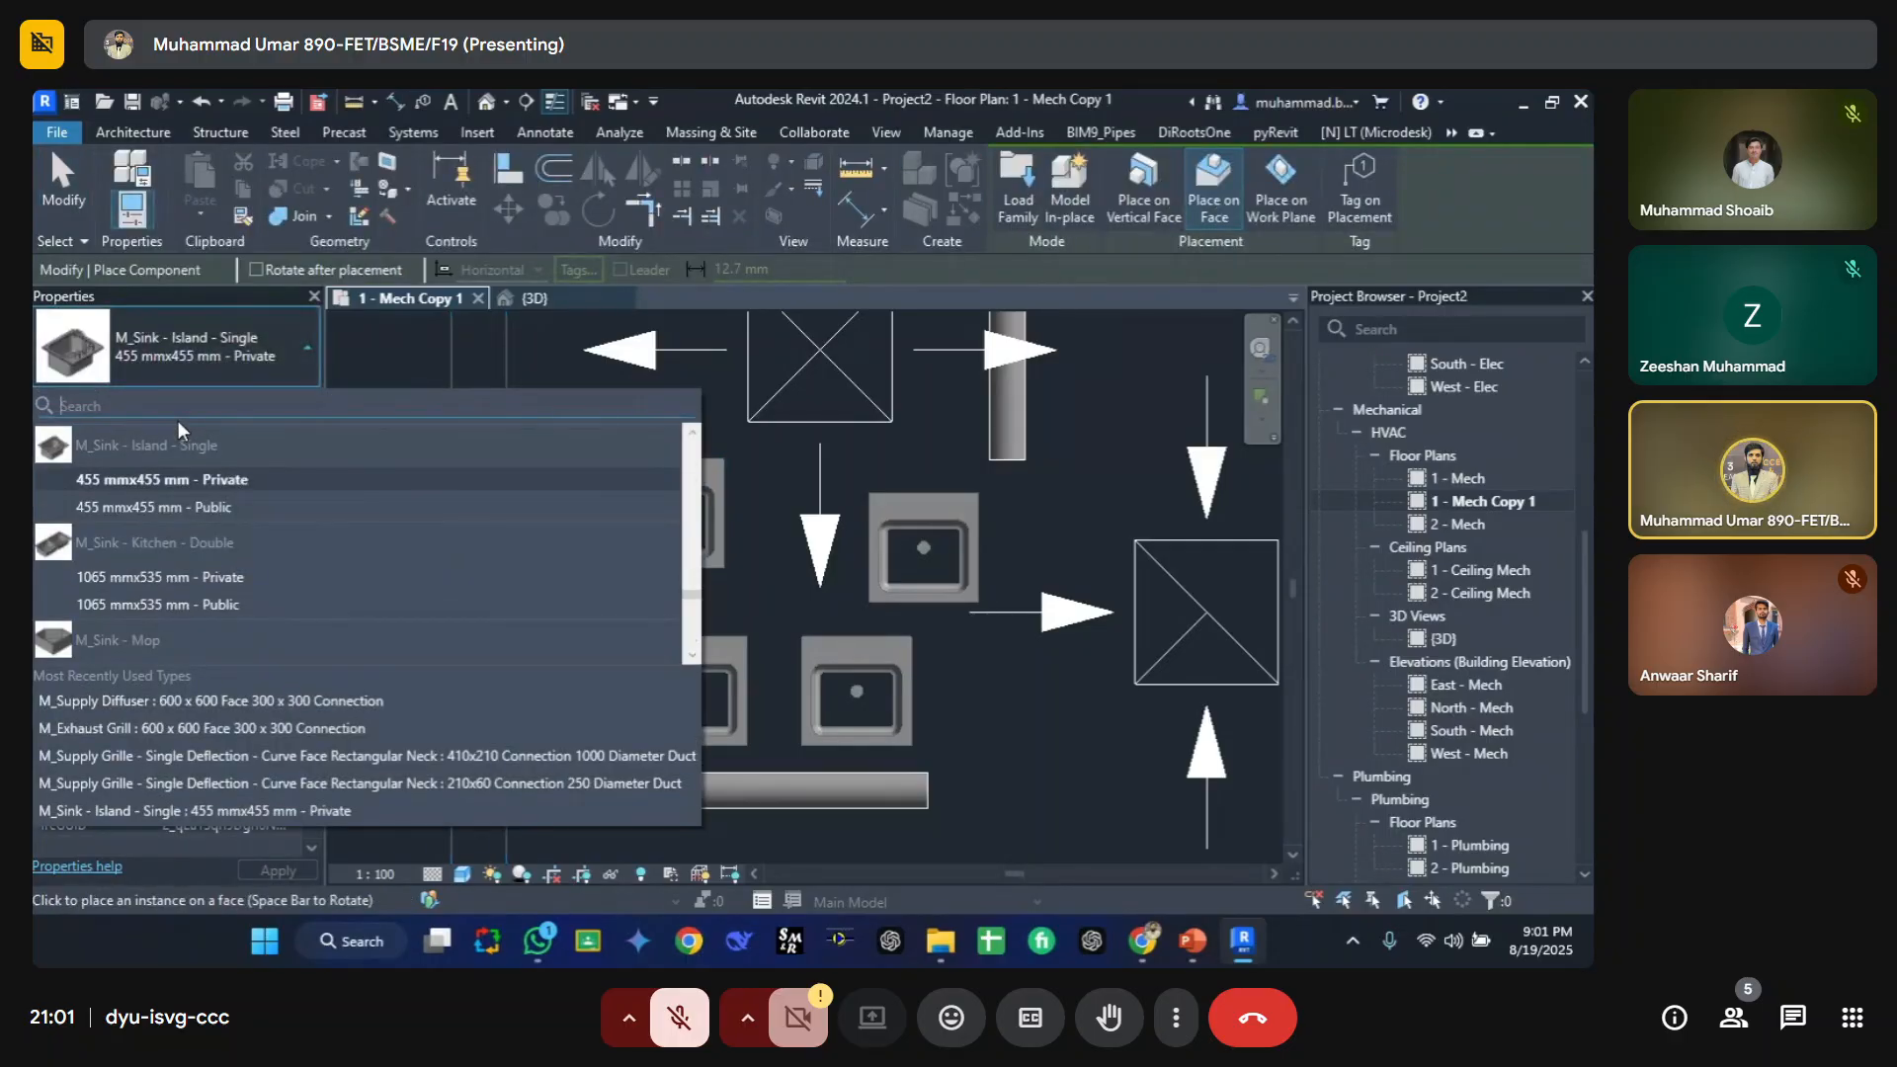
pyautogui.write('sink')
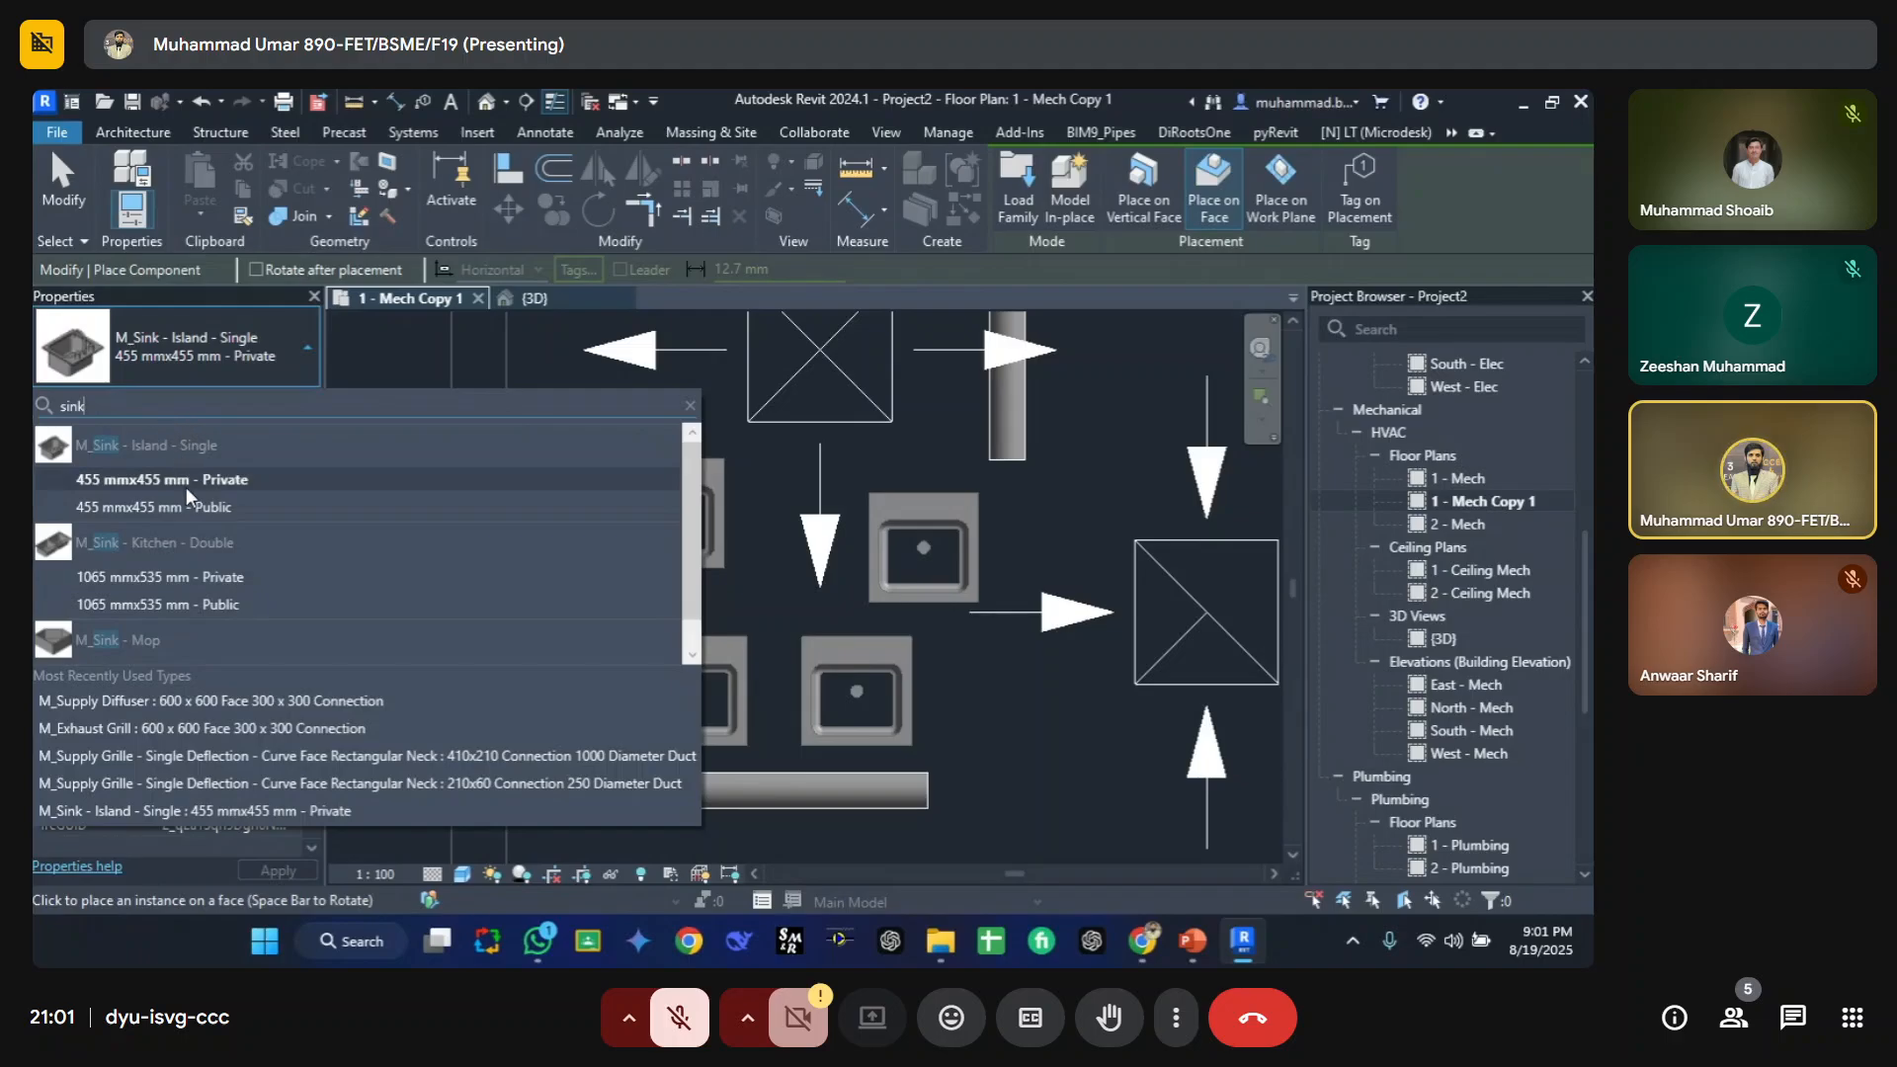
pyautogui.click(188, 600)
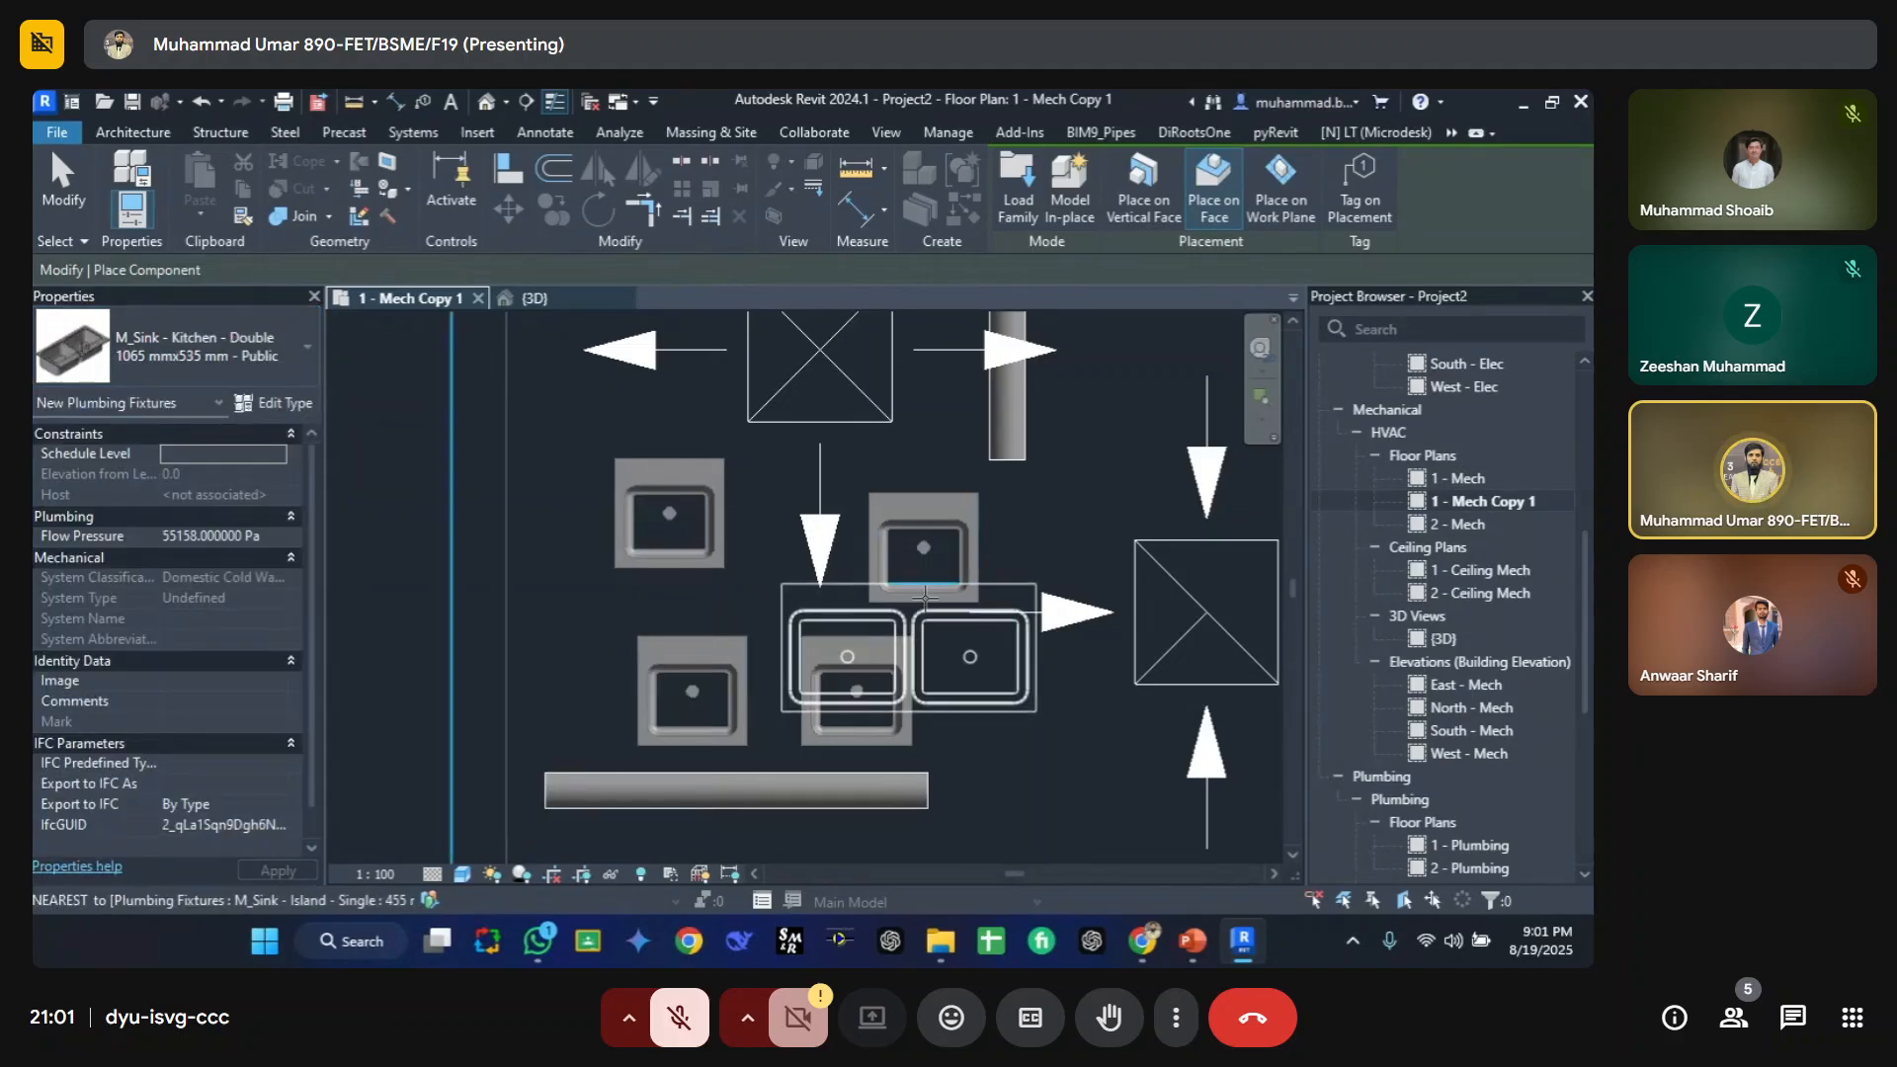
pyautogui.moveTo(1106, 665); pyautogui.dragTo(637, 480, button='middle')
pyautogui.moveTo(930, 376); pyautogui.dragTo(977, 684, button='middle')
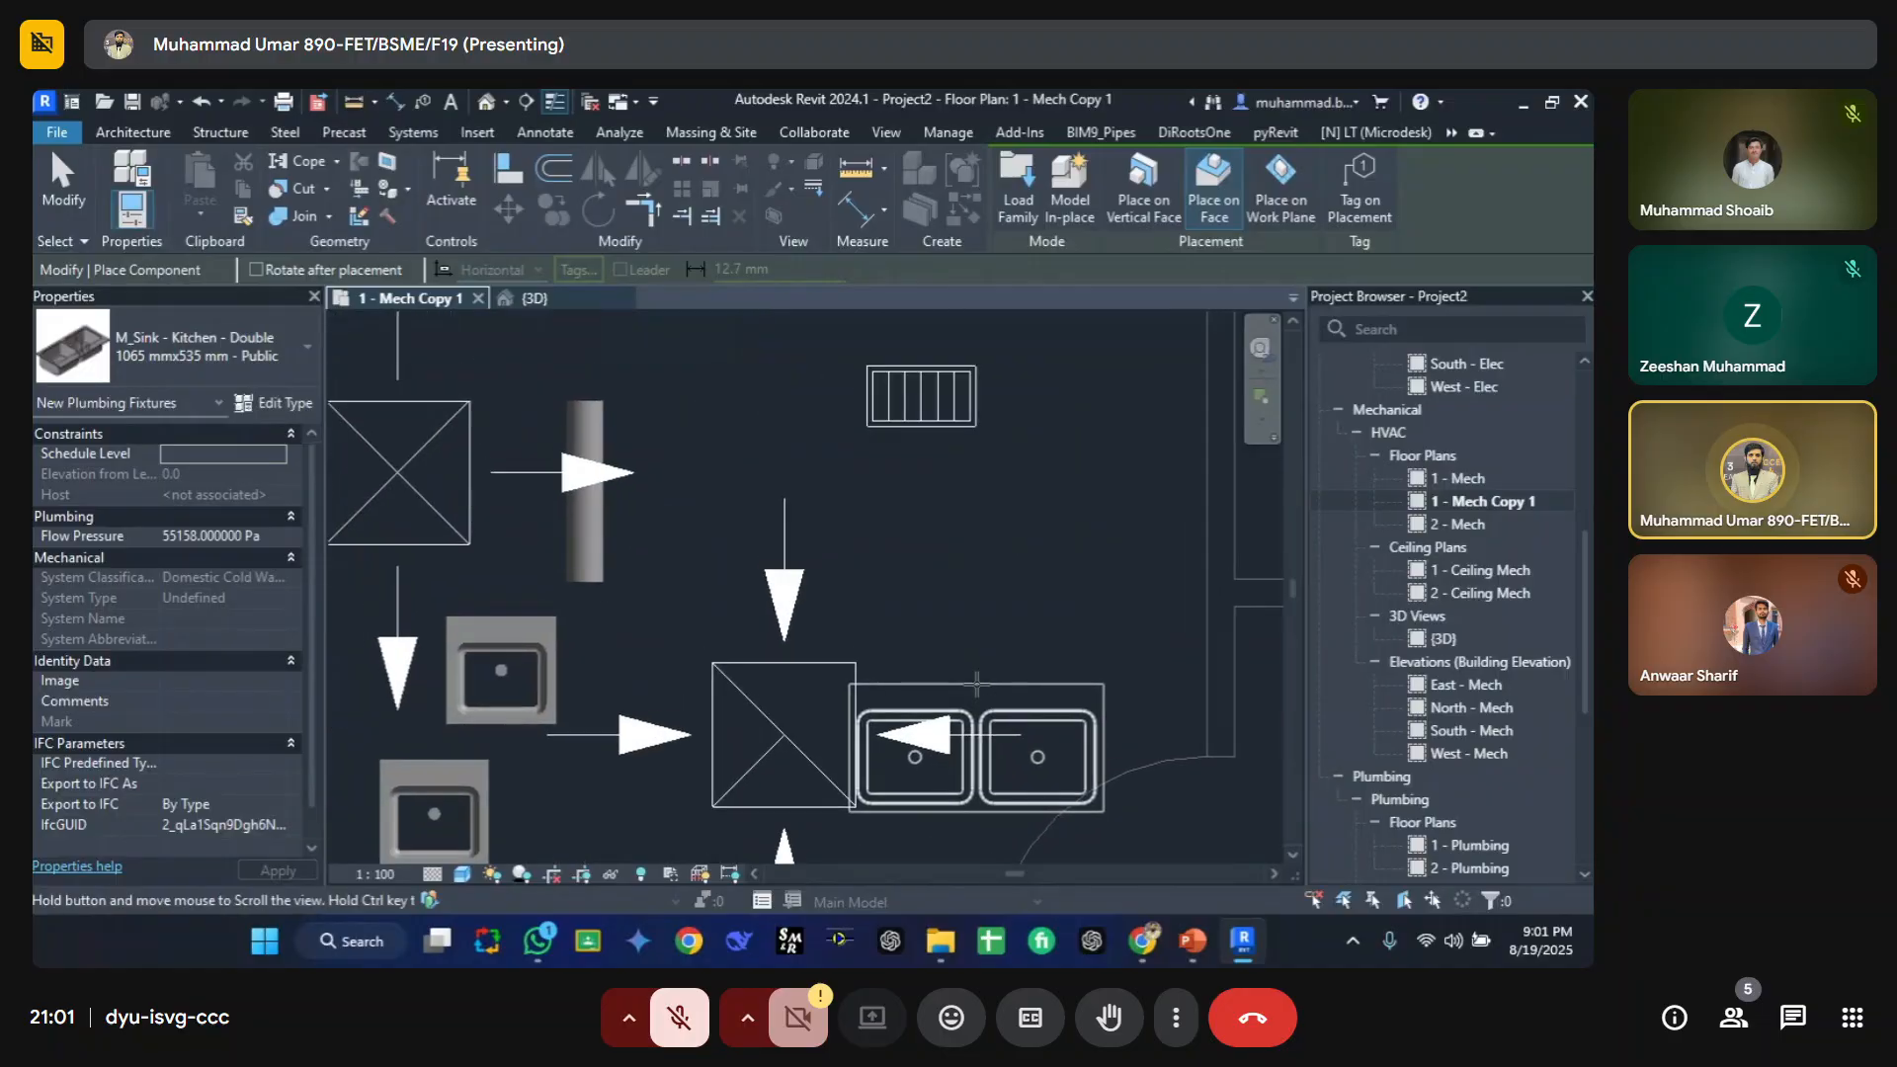
pyautogui.click(986, 533)
pyautogui.press('Escape')
pyautogui.press('Escape')
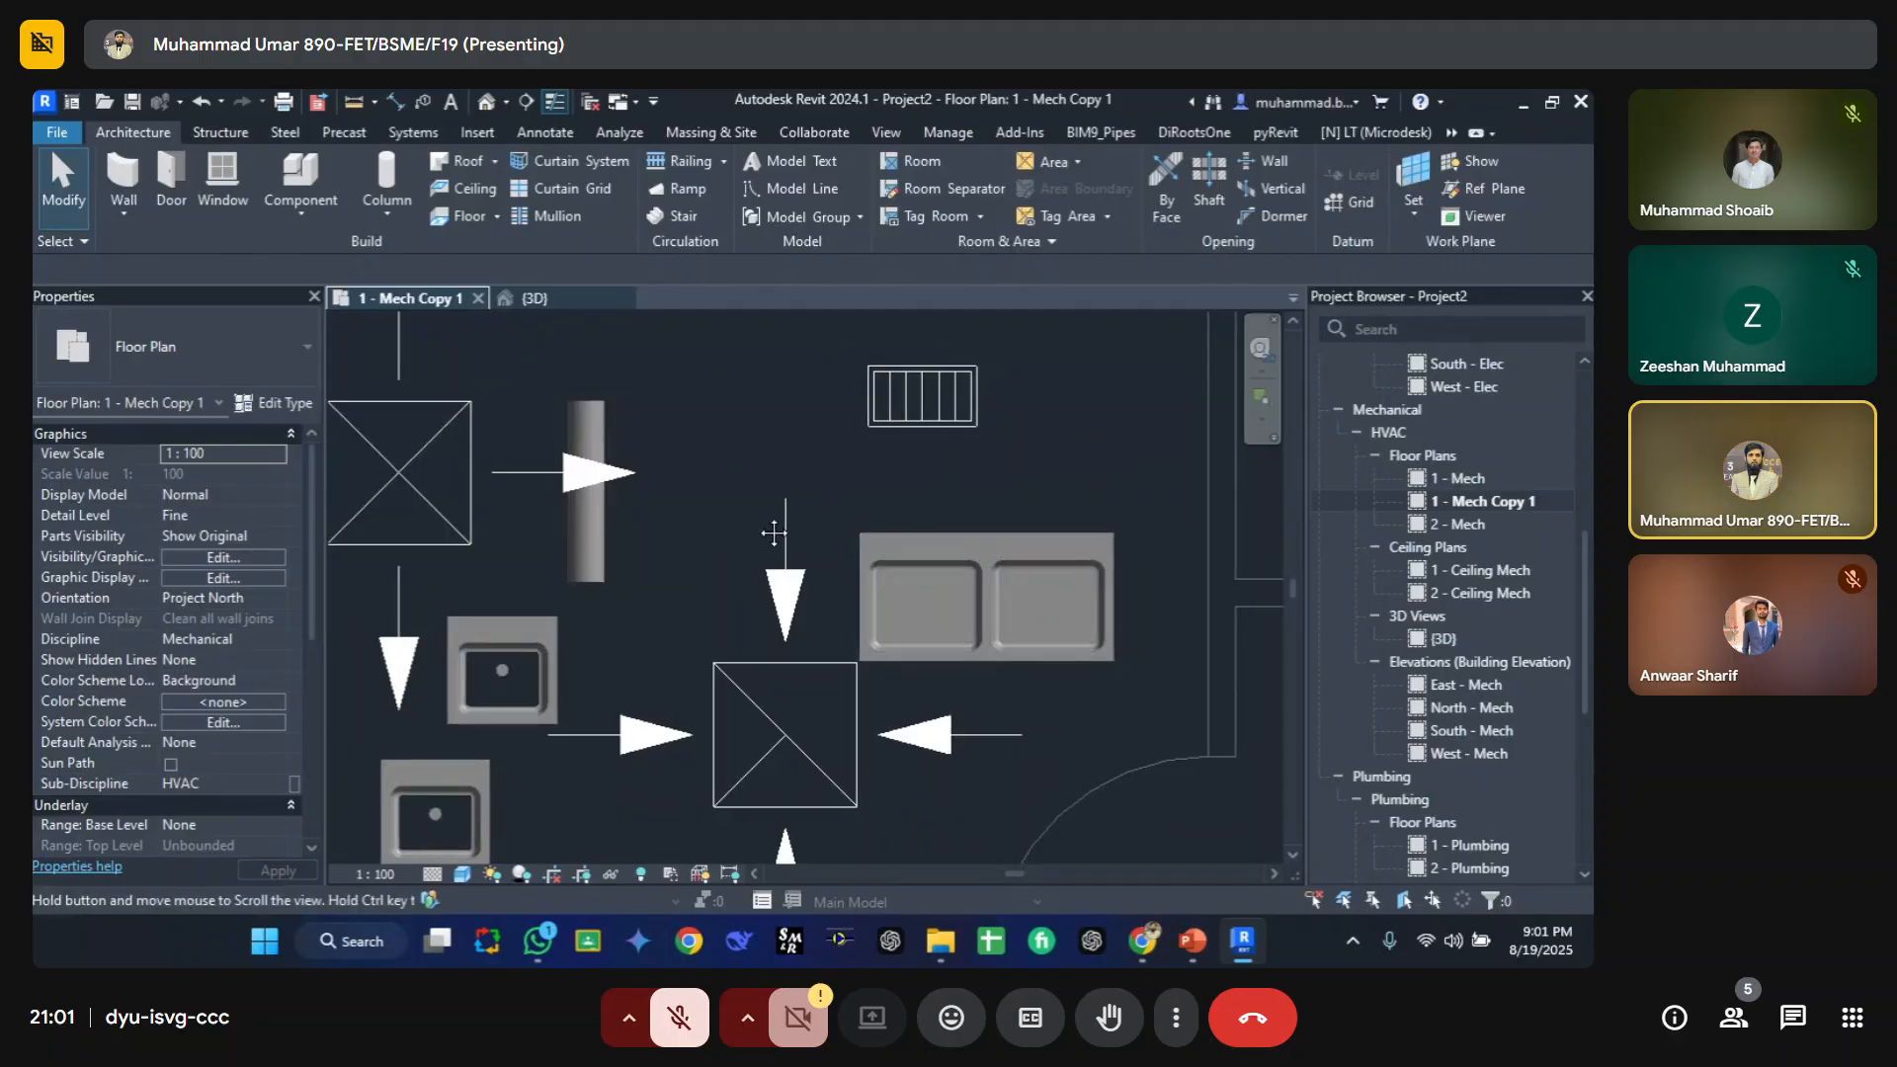
# Step: Move the double kitchen sink slightly to the right
pyautogui.moveTo(920, 559); pyautogui.dragTo(1035, 548, button='middle')
pyautogui.click(1045, 540)
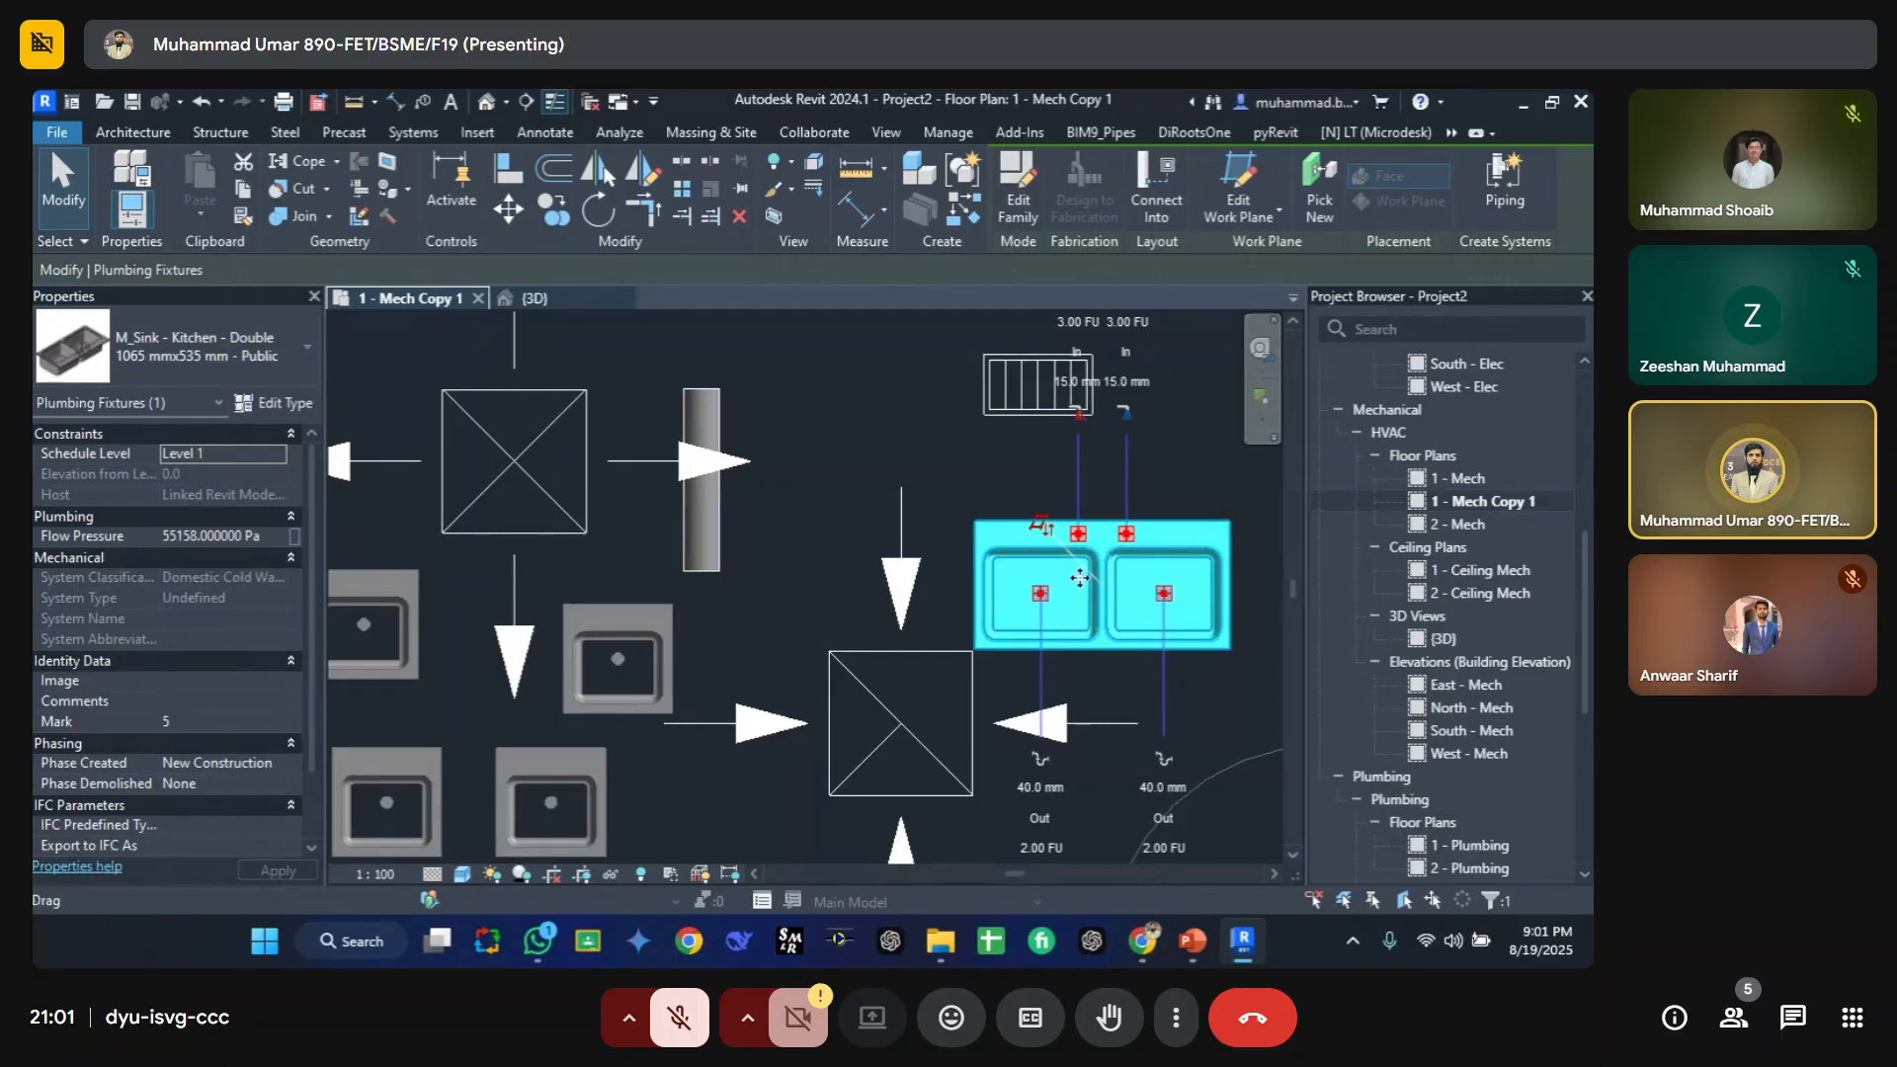
pyautogui.press('Escape')
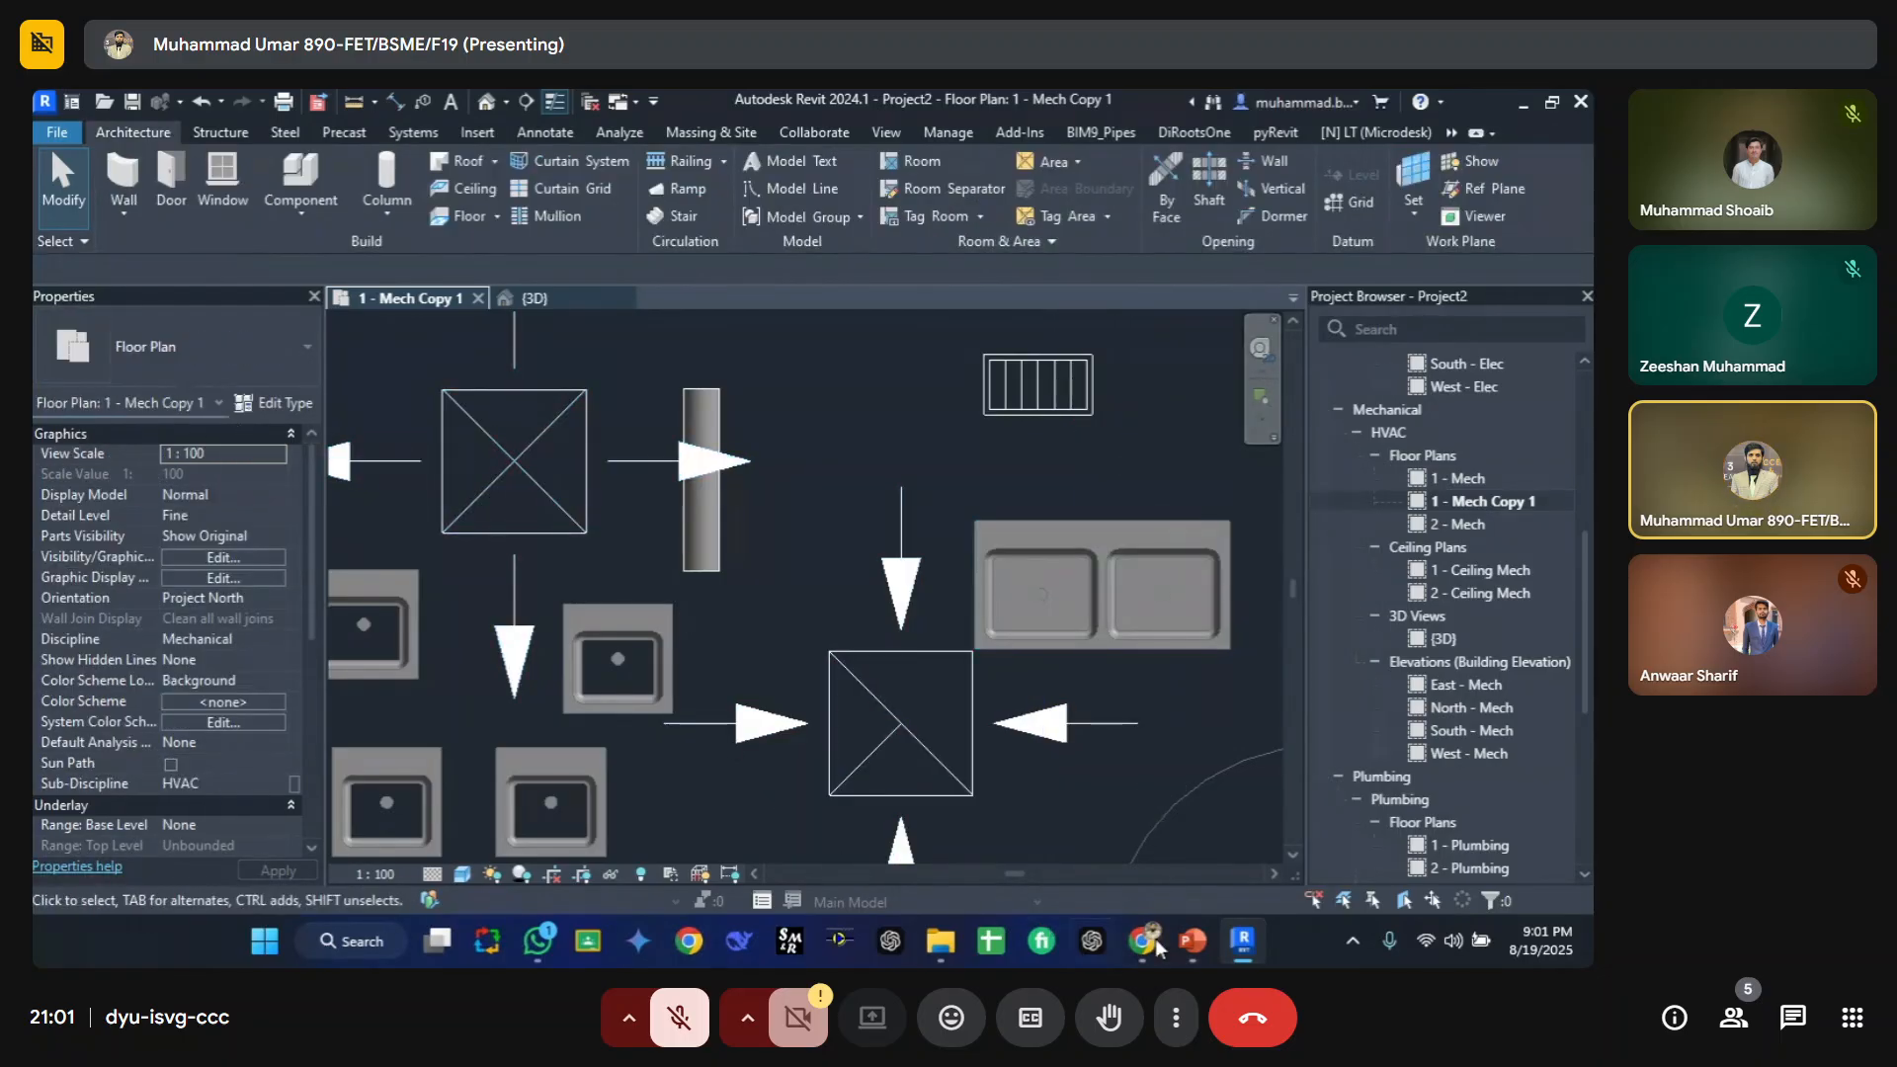
pyautogui.click(1197, 942)
pyautogui.press('pagedown')
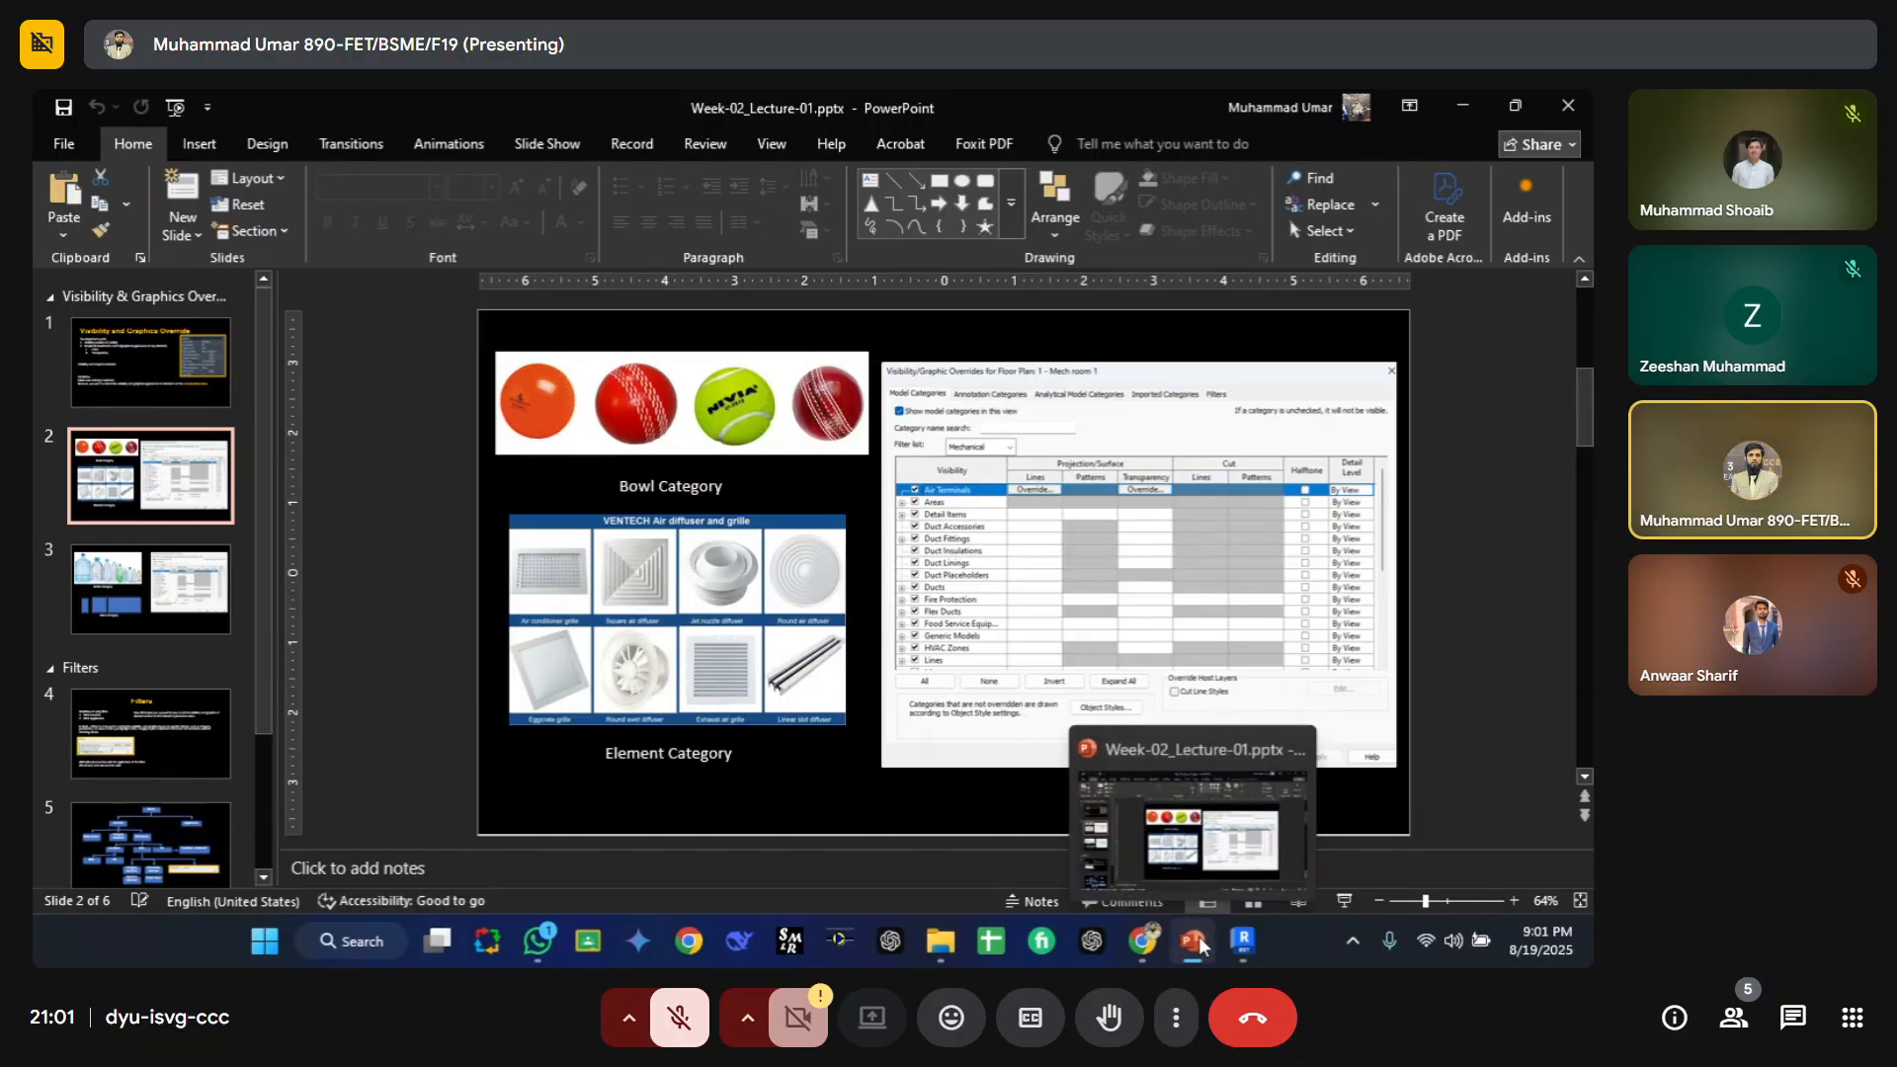
pyautogui.click(1244, 940)
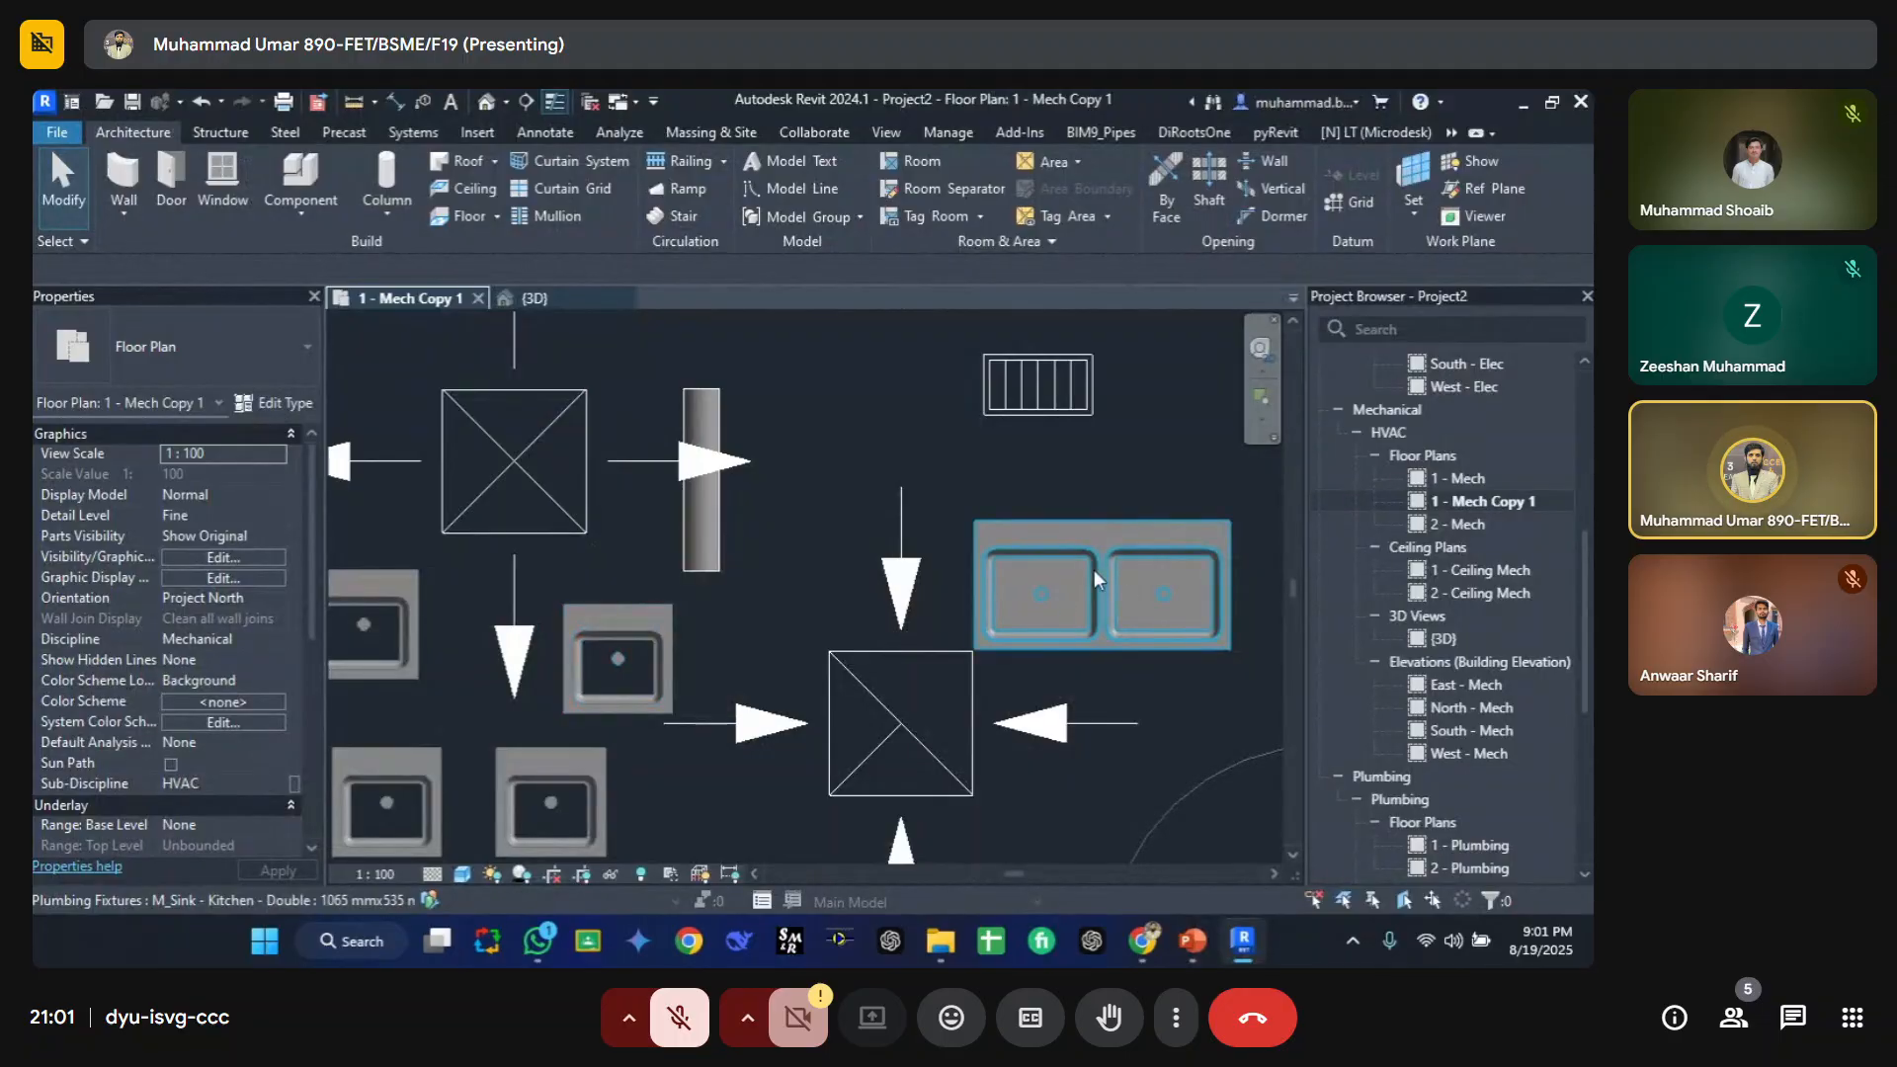
pyautogui.scroll(-3, 664, 625)
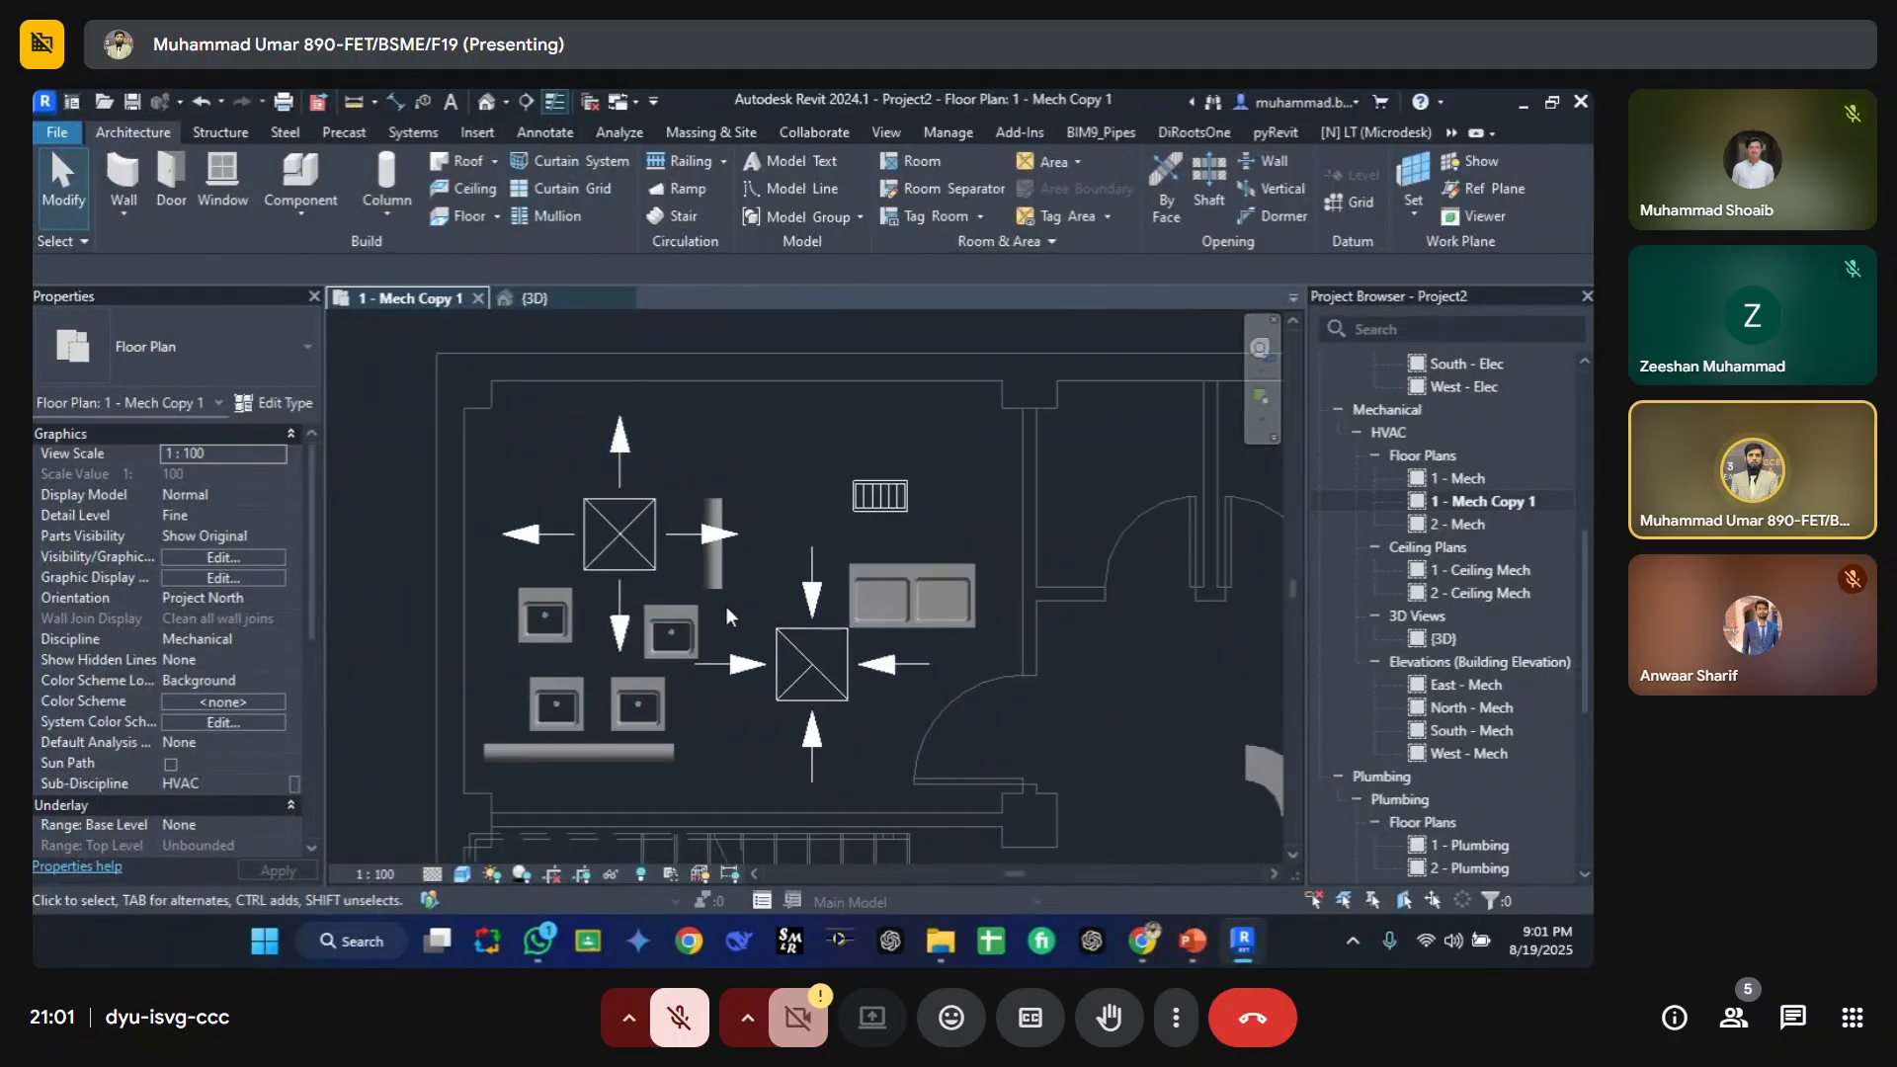
# Step: Switch to PowerPoint and show slide 3 of the Week-02_Lecture-01 presentation
pyautogui.click(1202, 944)
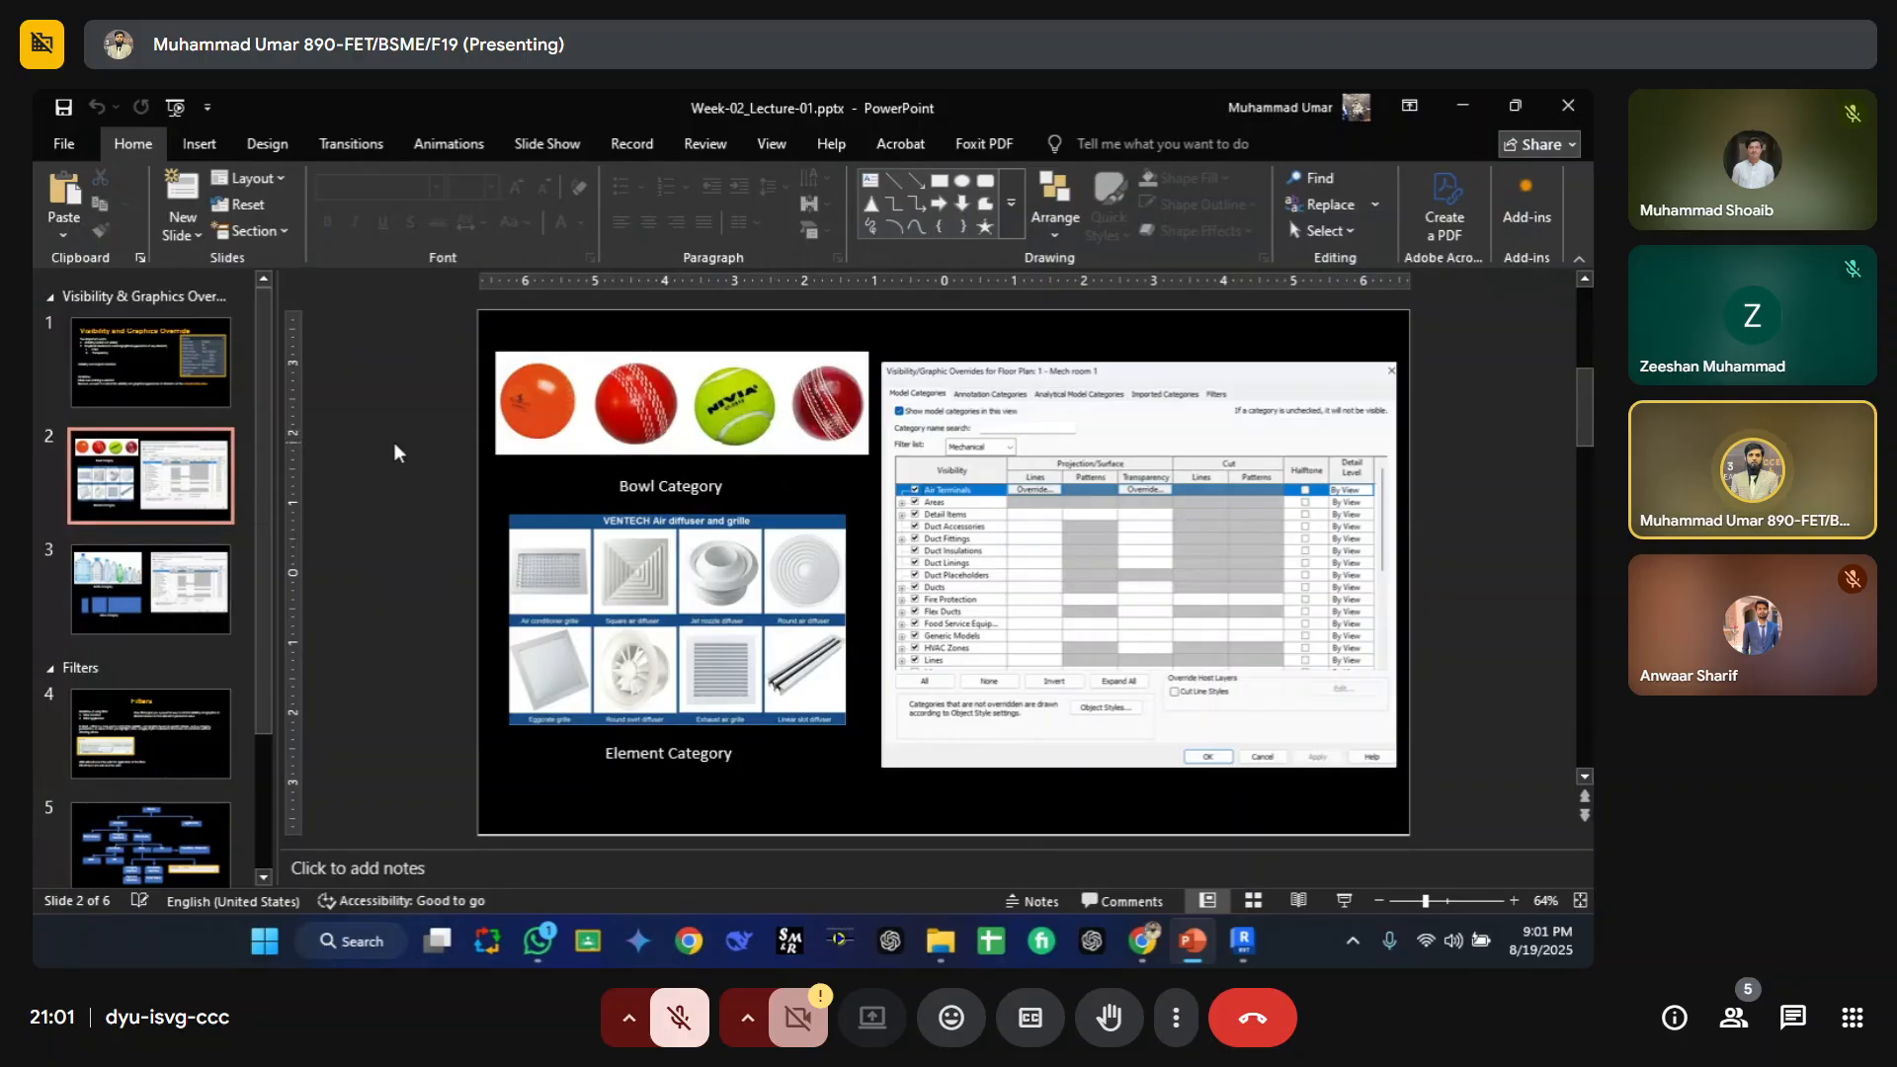
pyautogui.click(150, 588)
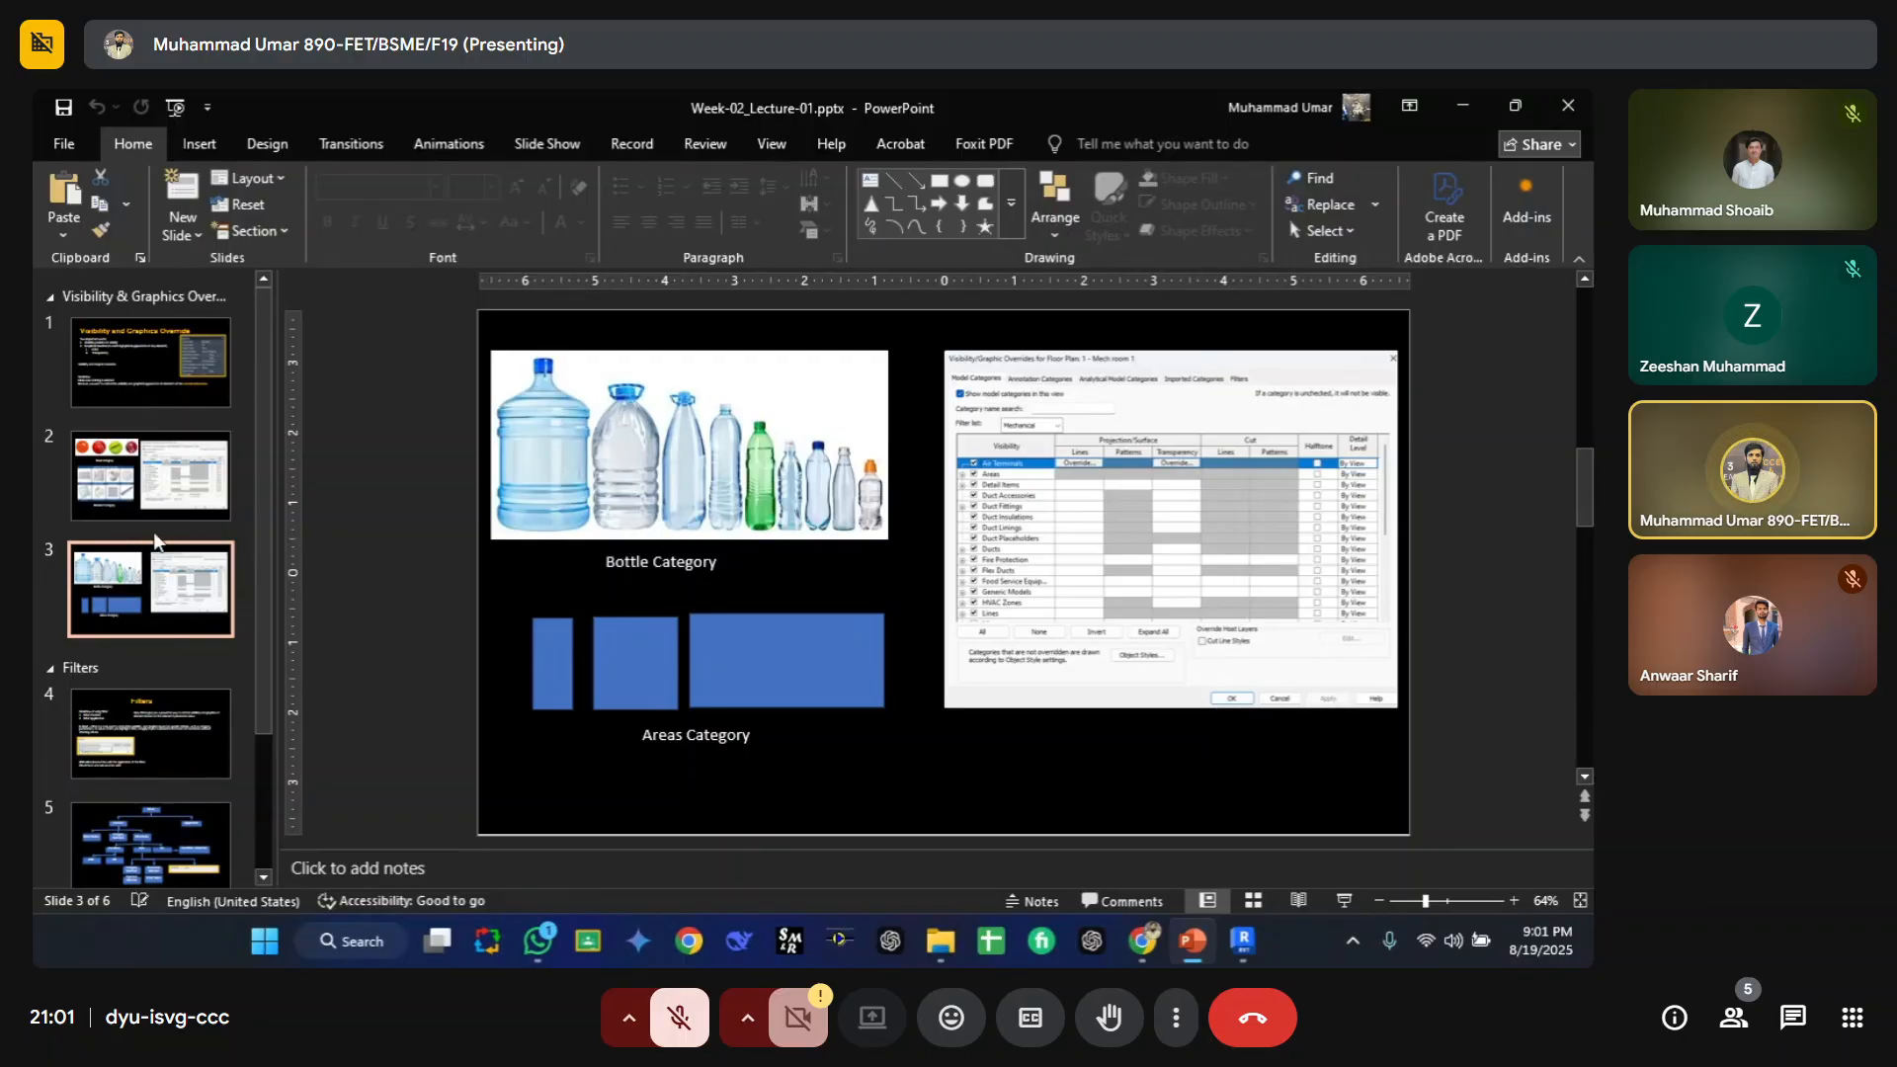
pyautogui.press('Up')
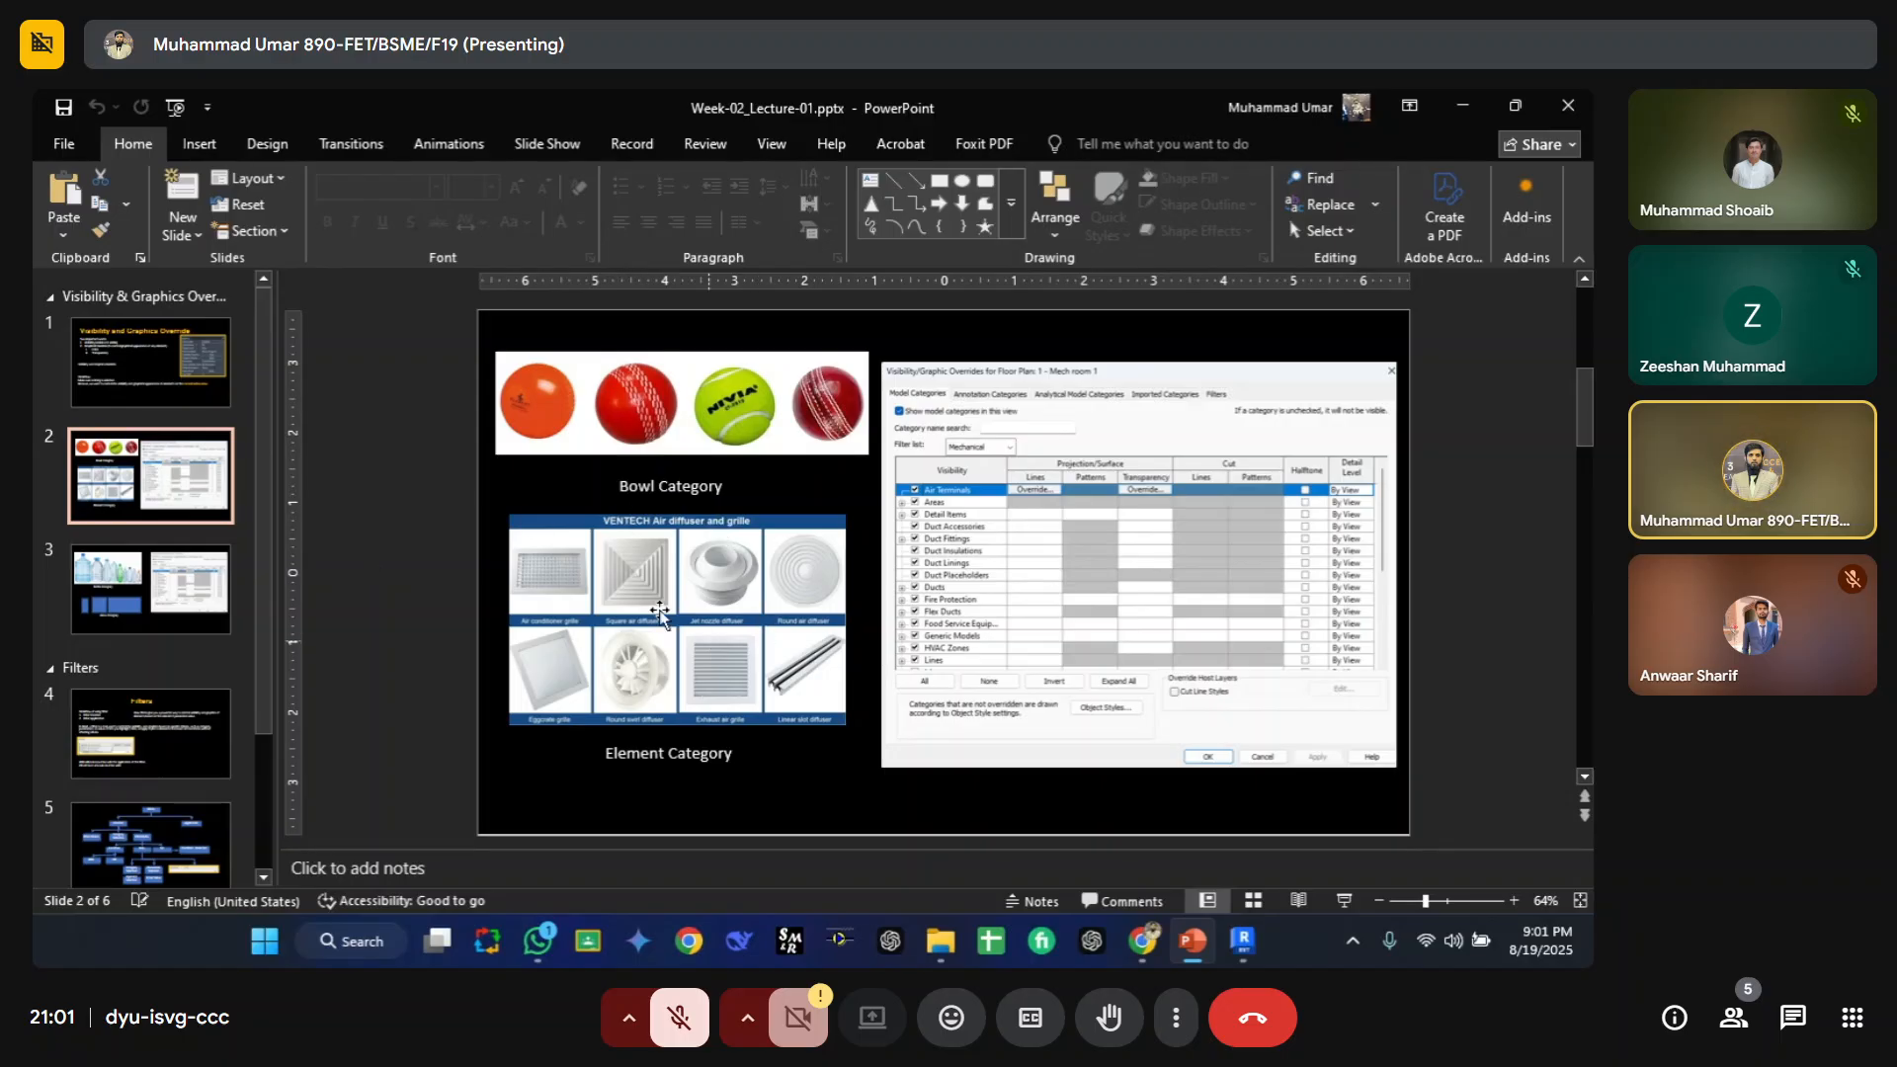
pyautogui.click(158, 591)
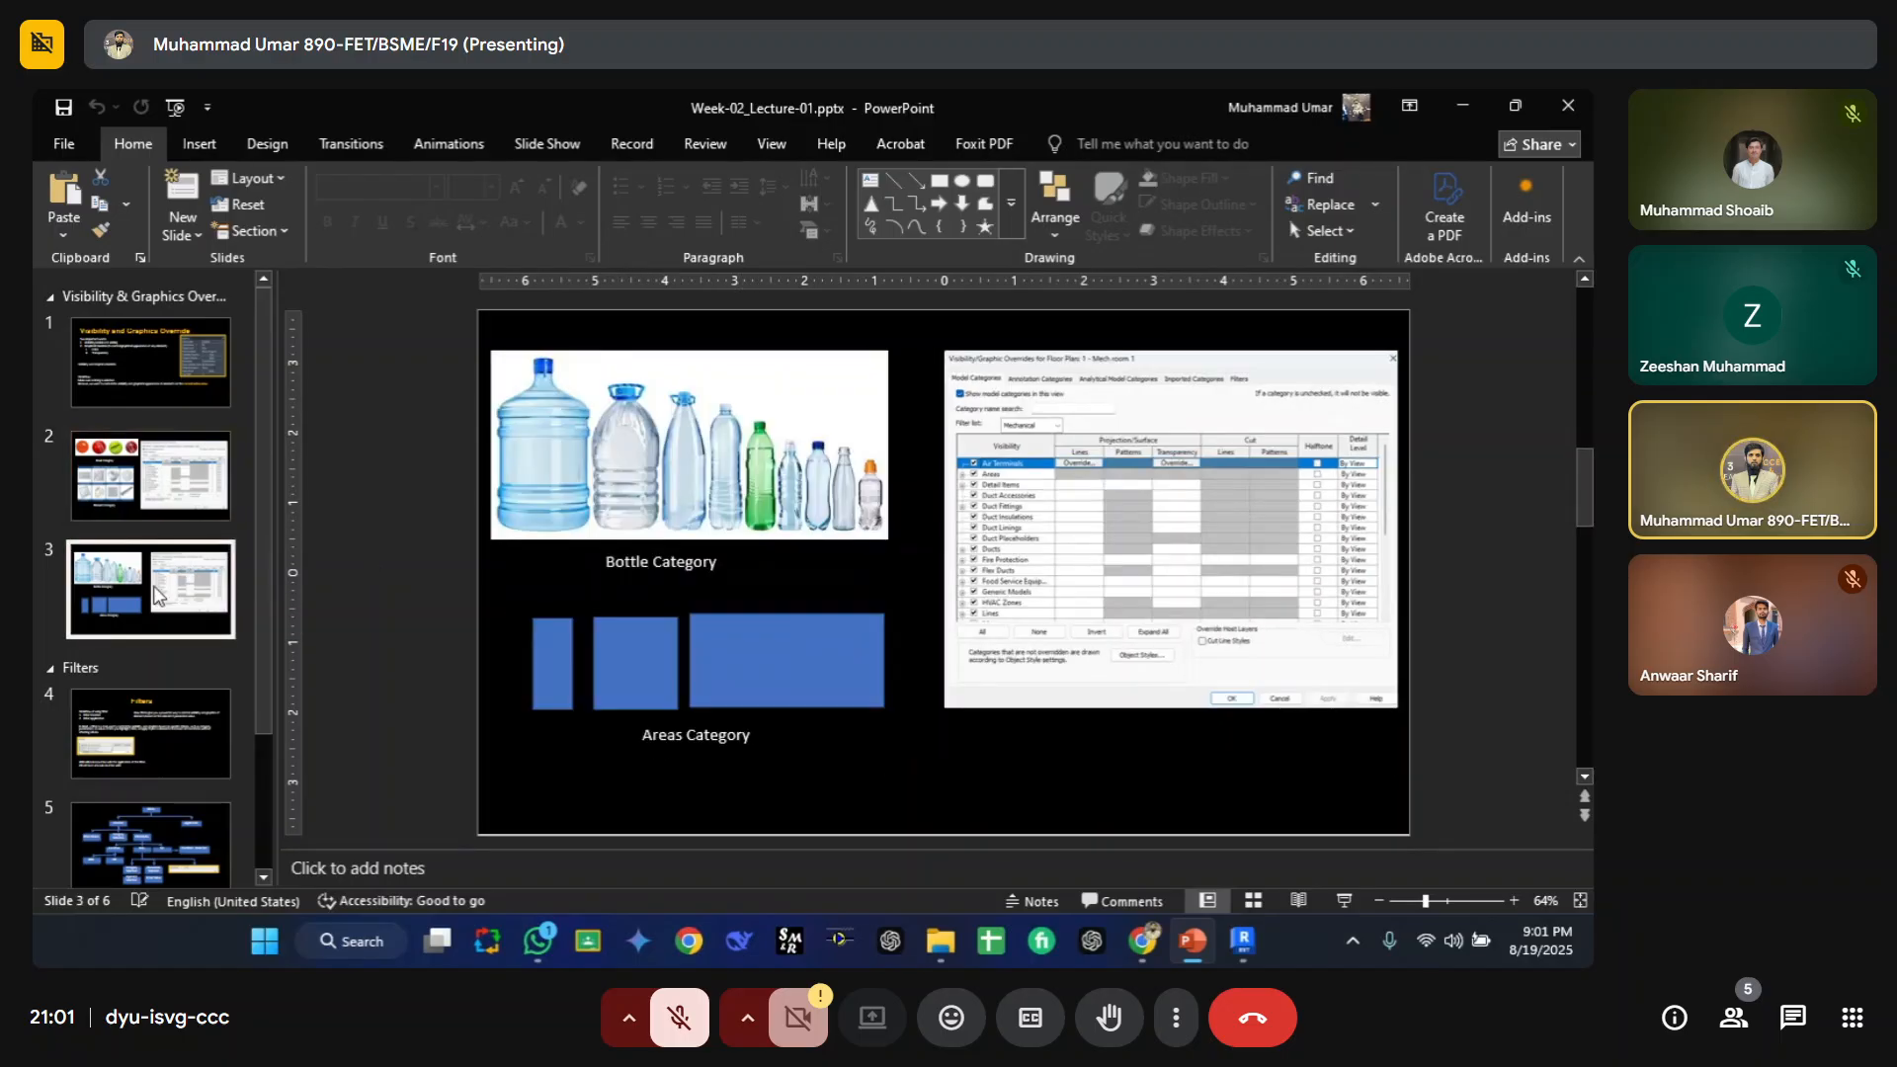
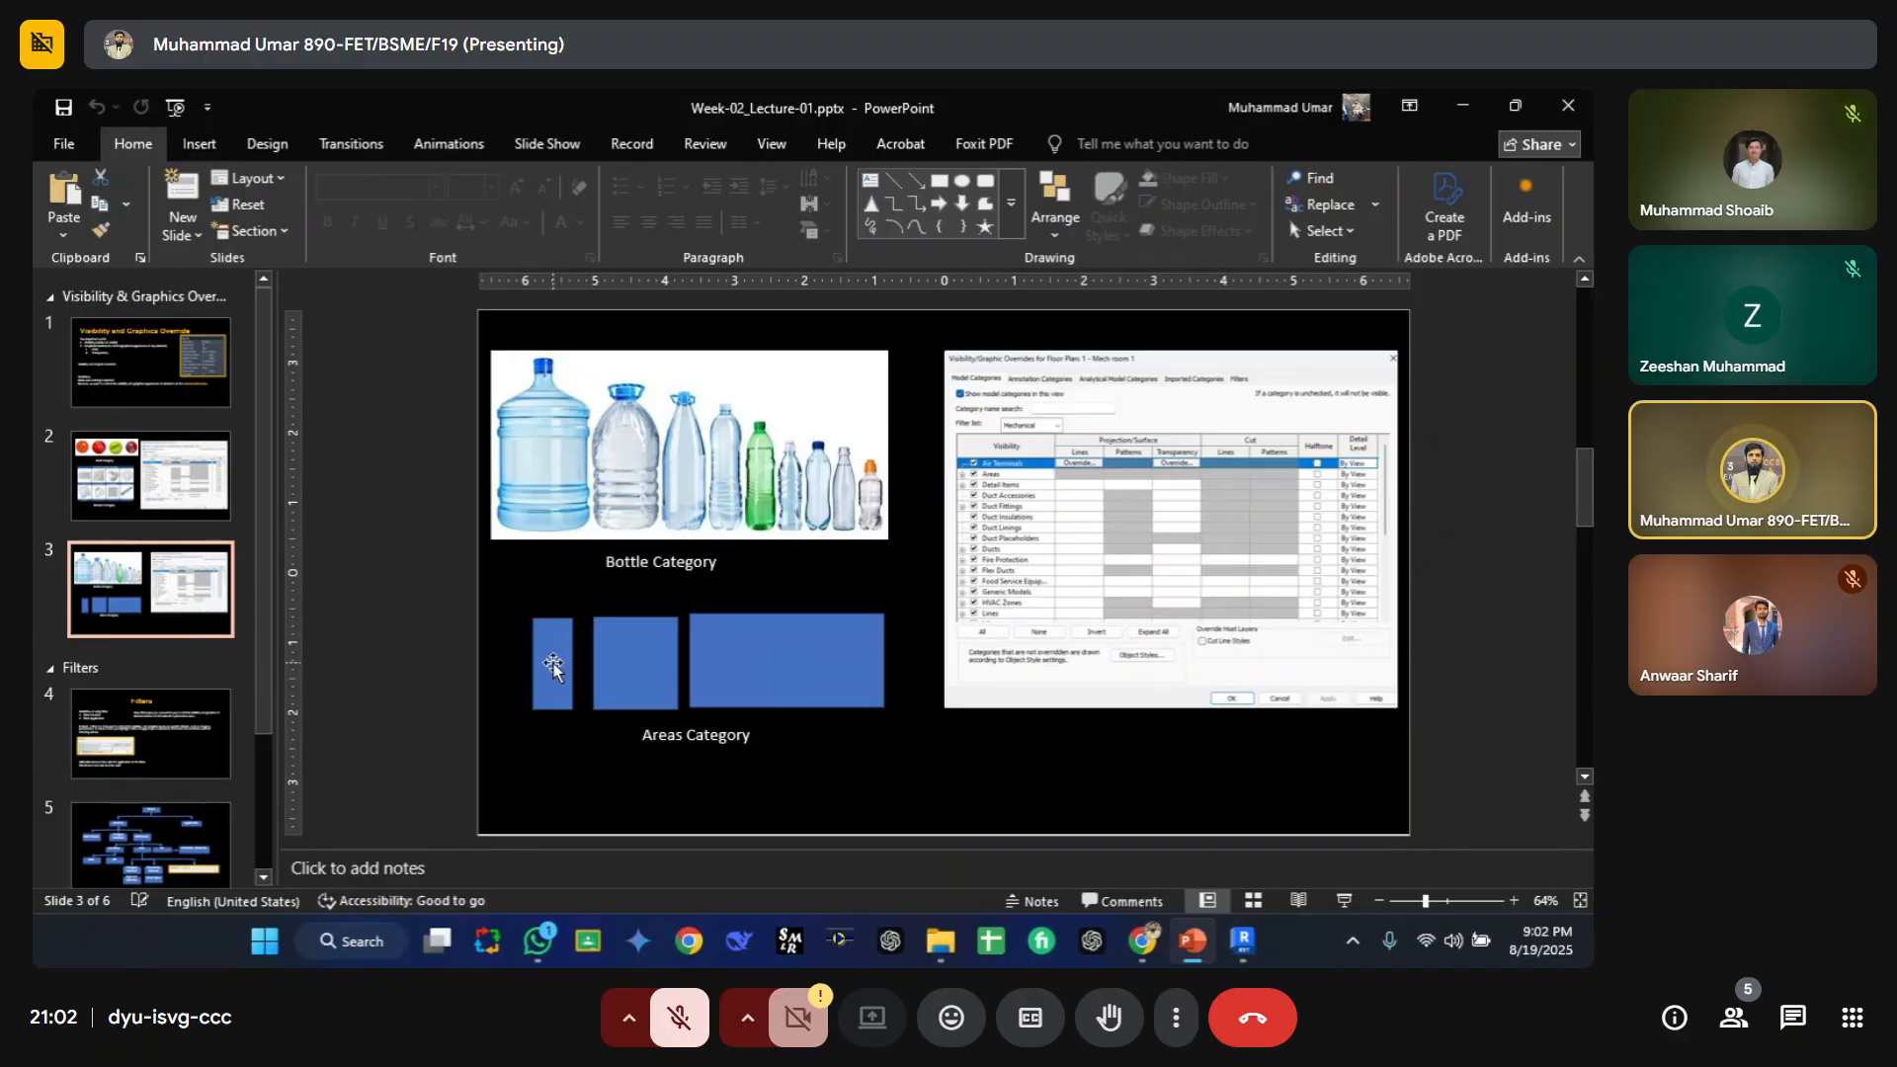
# Step: Switch back to Revit and open the Visibility/Graphic Overrides for the Mech Copy 1 plan, then close it
pyautogui.click(1191, 934)
pyautogui.click(1195, 939)
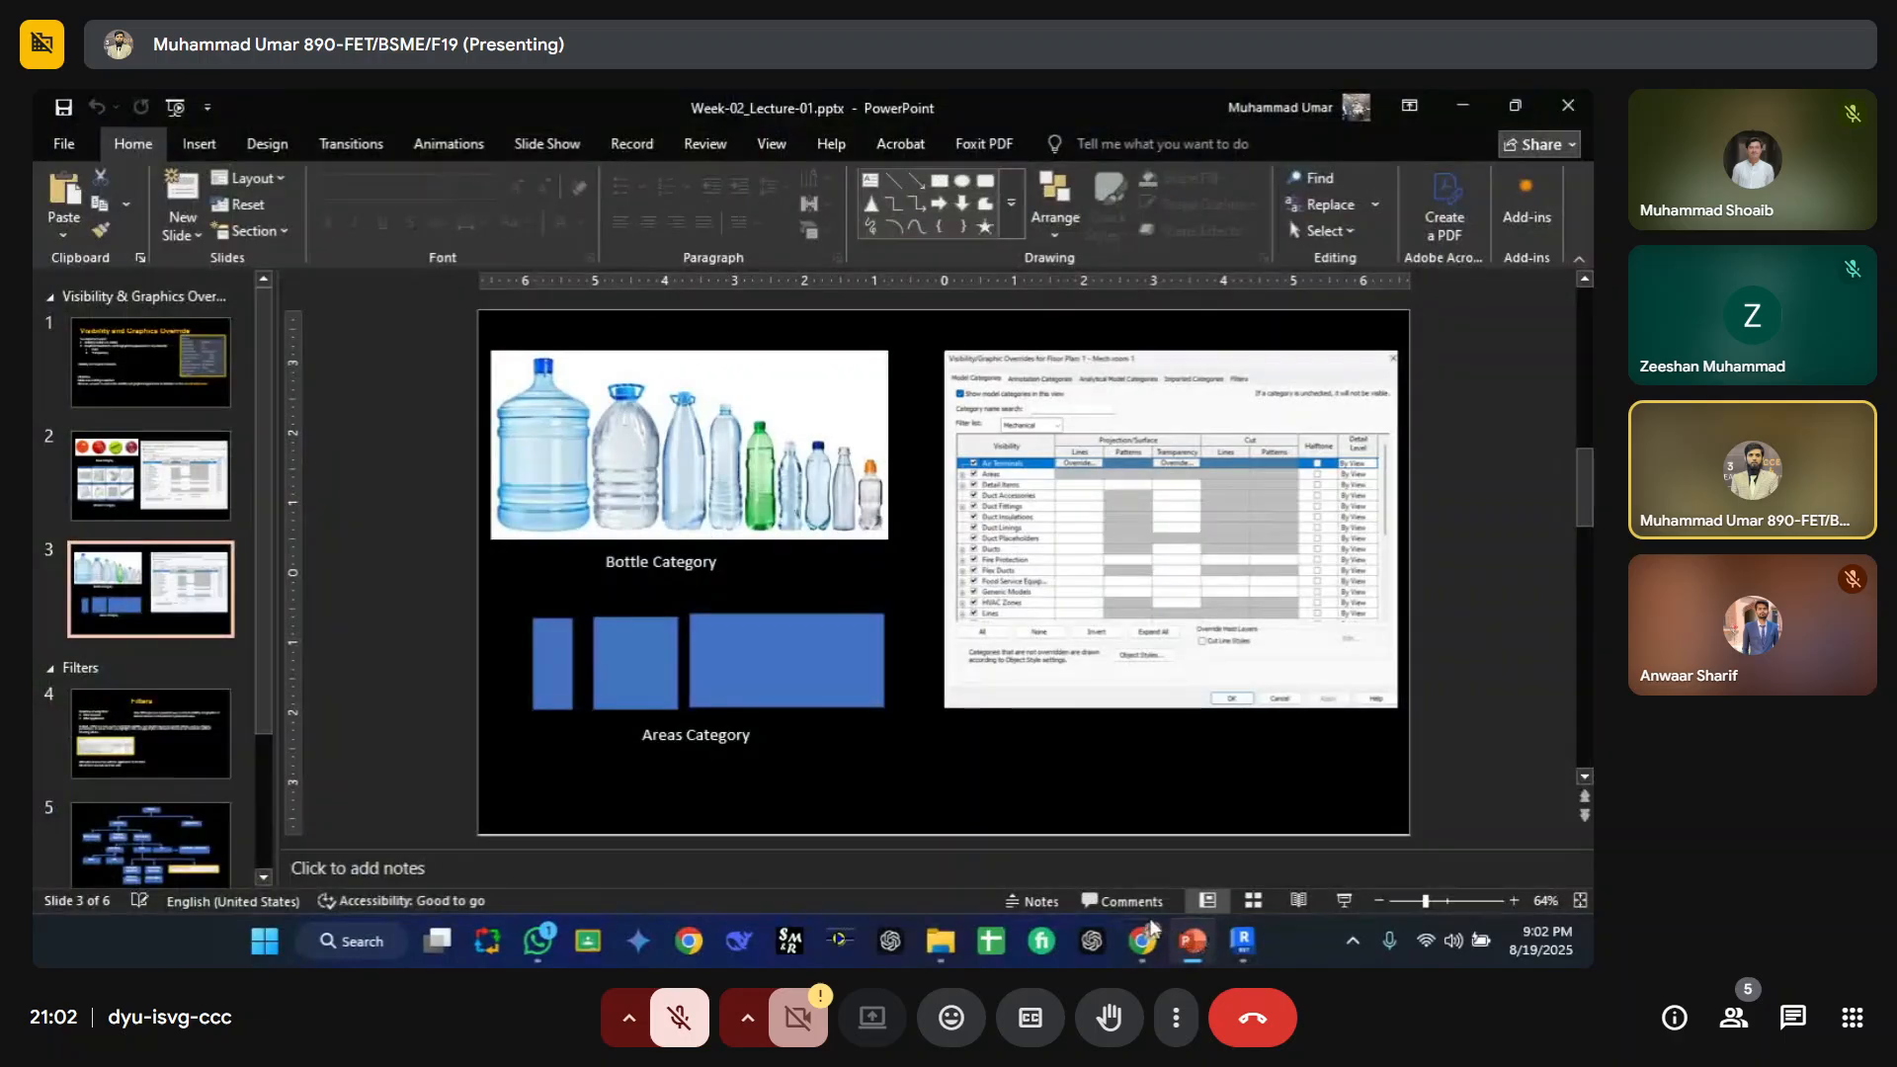
pyautogui.click(1213, 944)
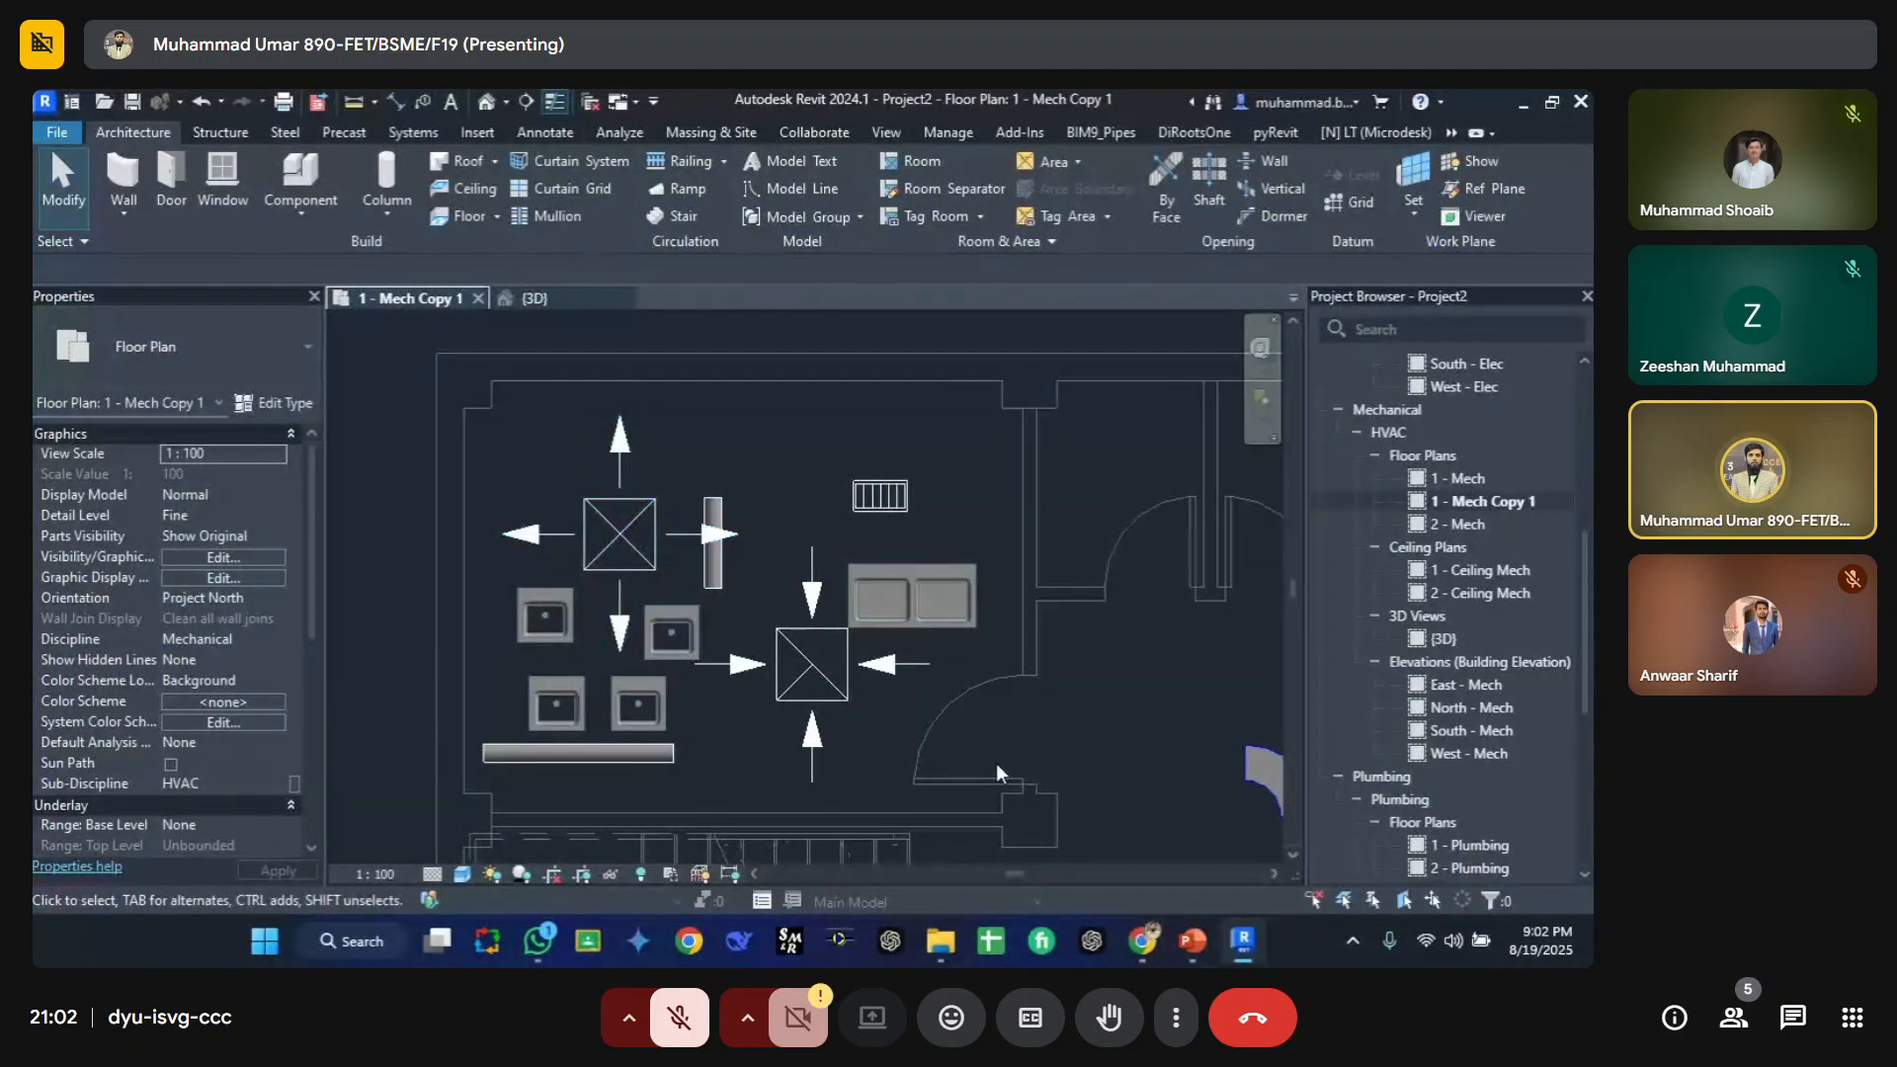
pyautogui.press('v')
pyautogui.press('v')
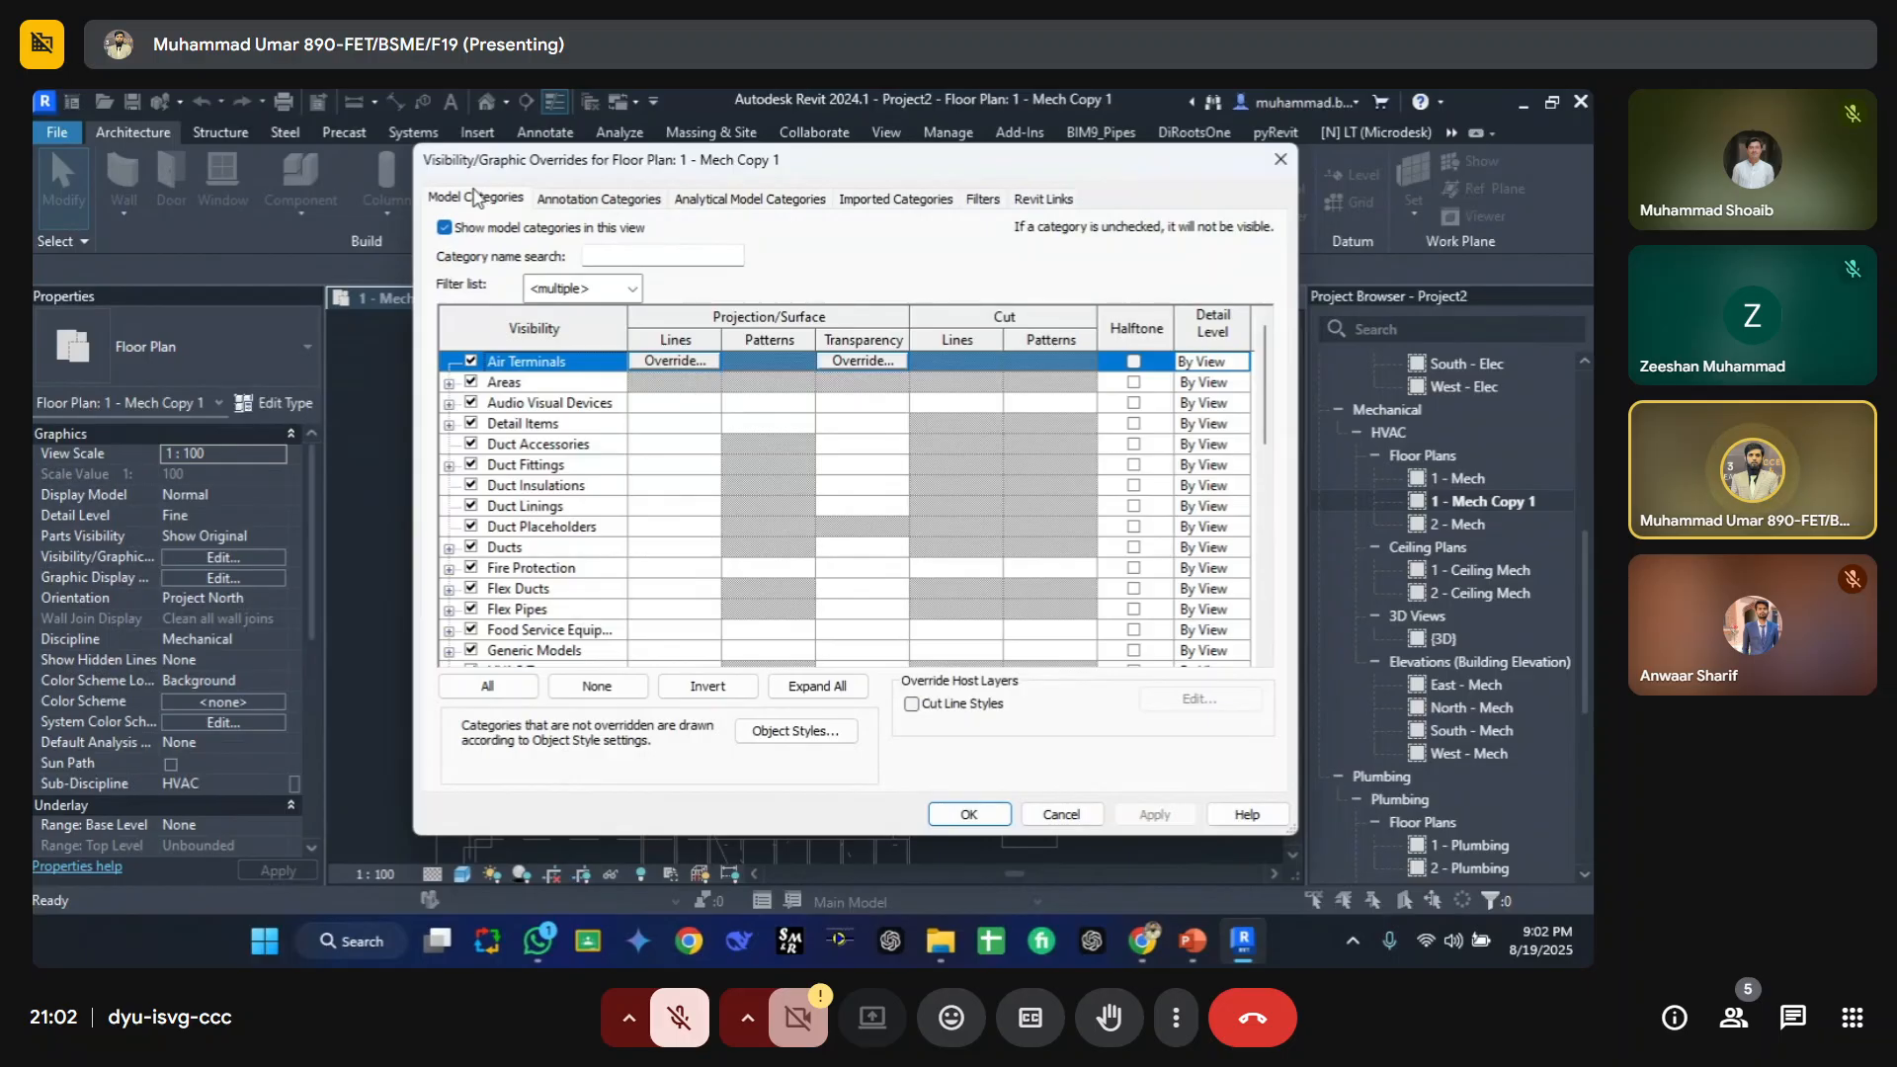
pyautogui.press('Escape')
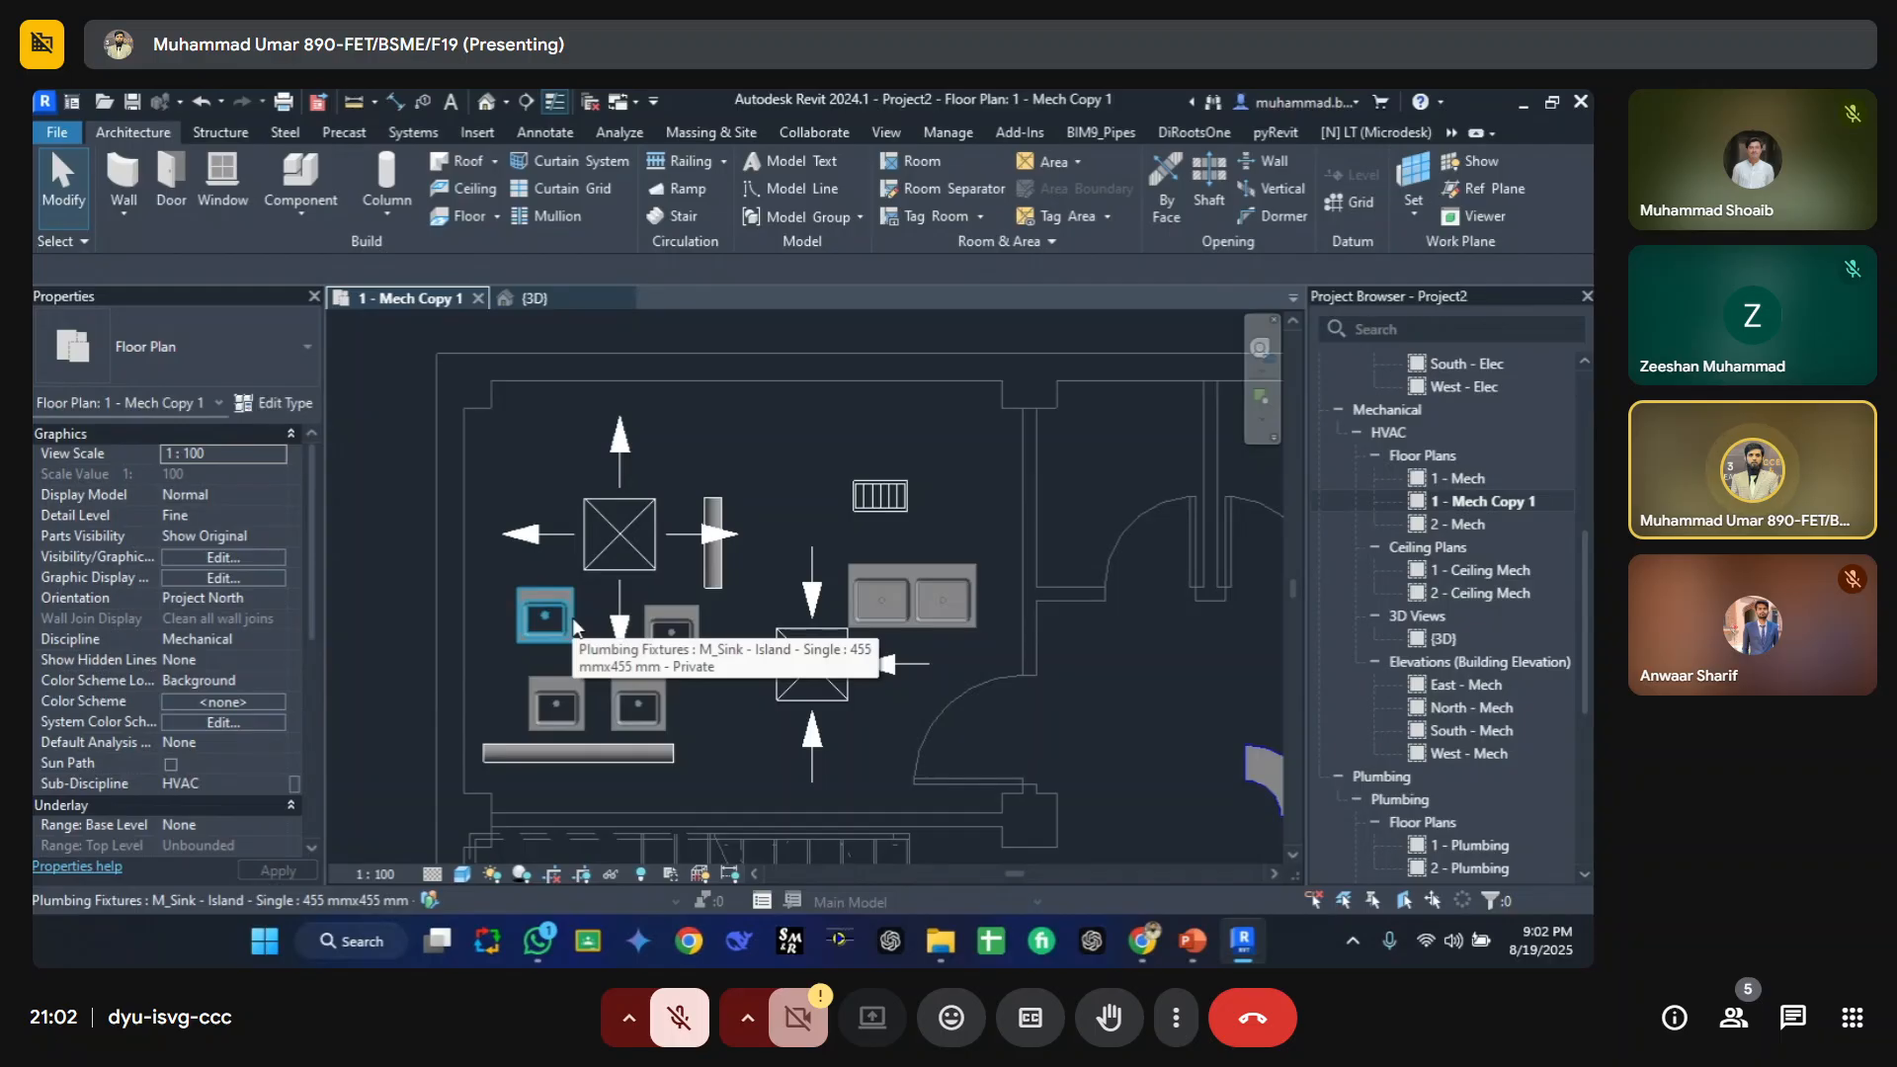
# Step: Open the {3D} view and tile it side by side with the 1 - Mech Copy 1 floor plan
pyautogui.scroll(2, 543, 632)
pyautogui.scroll(-3, 544, 631)
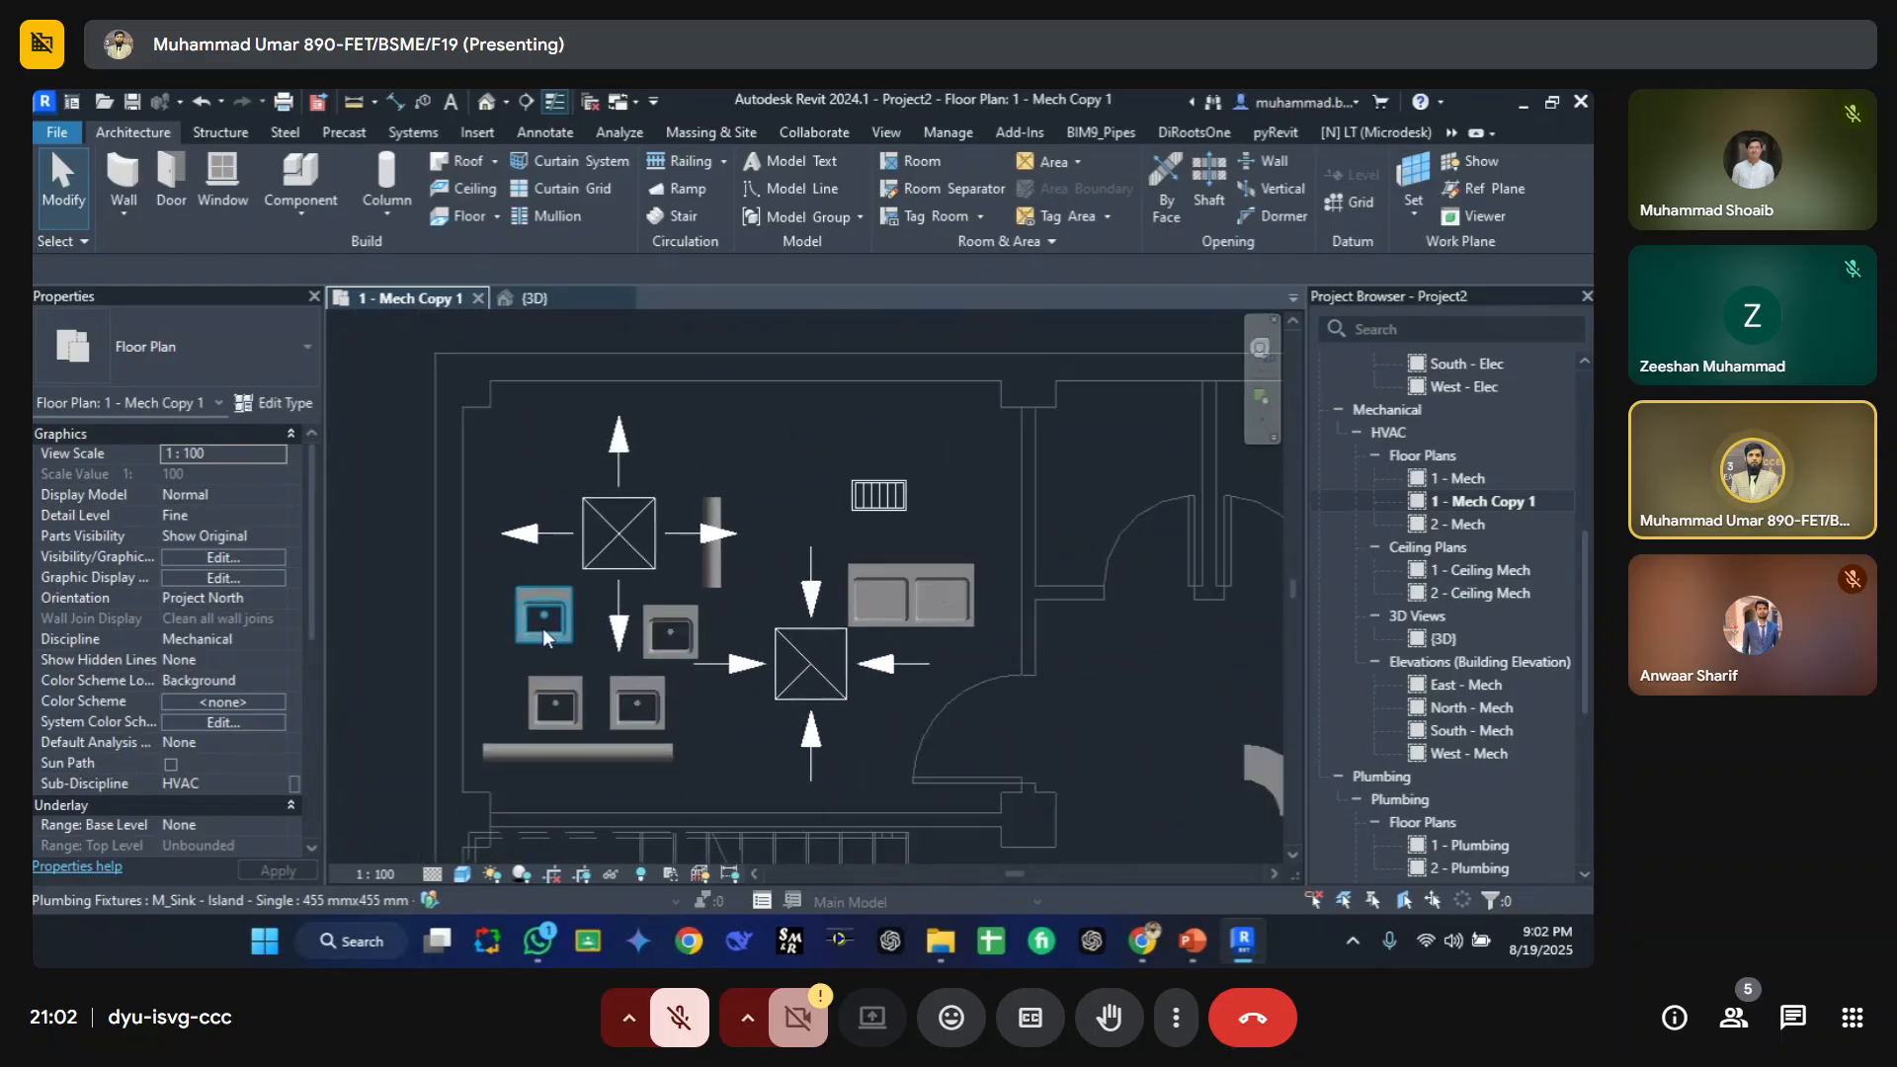
pyautogui.scroll(2, 528, 684)
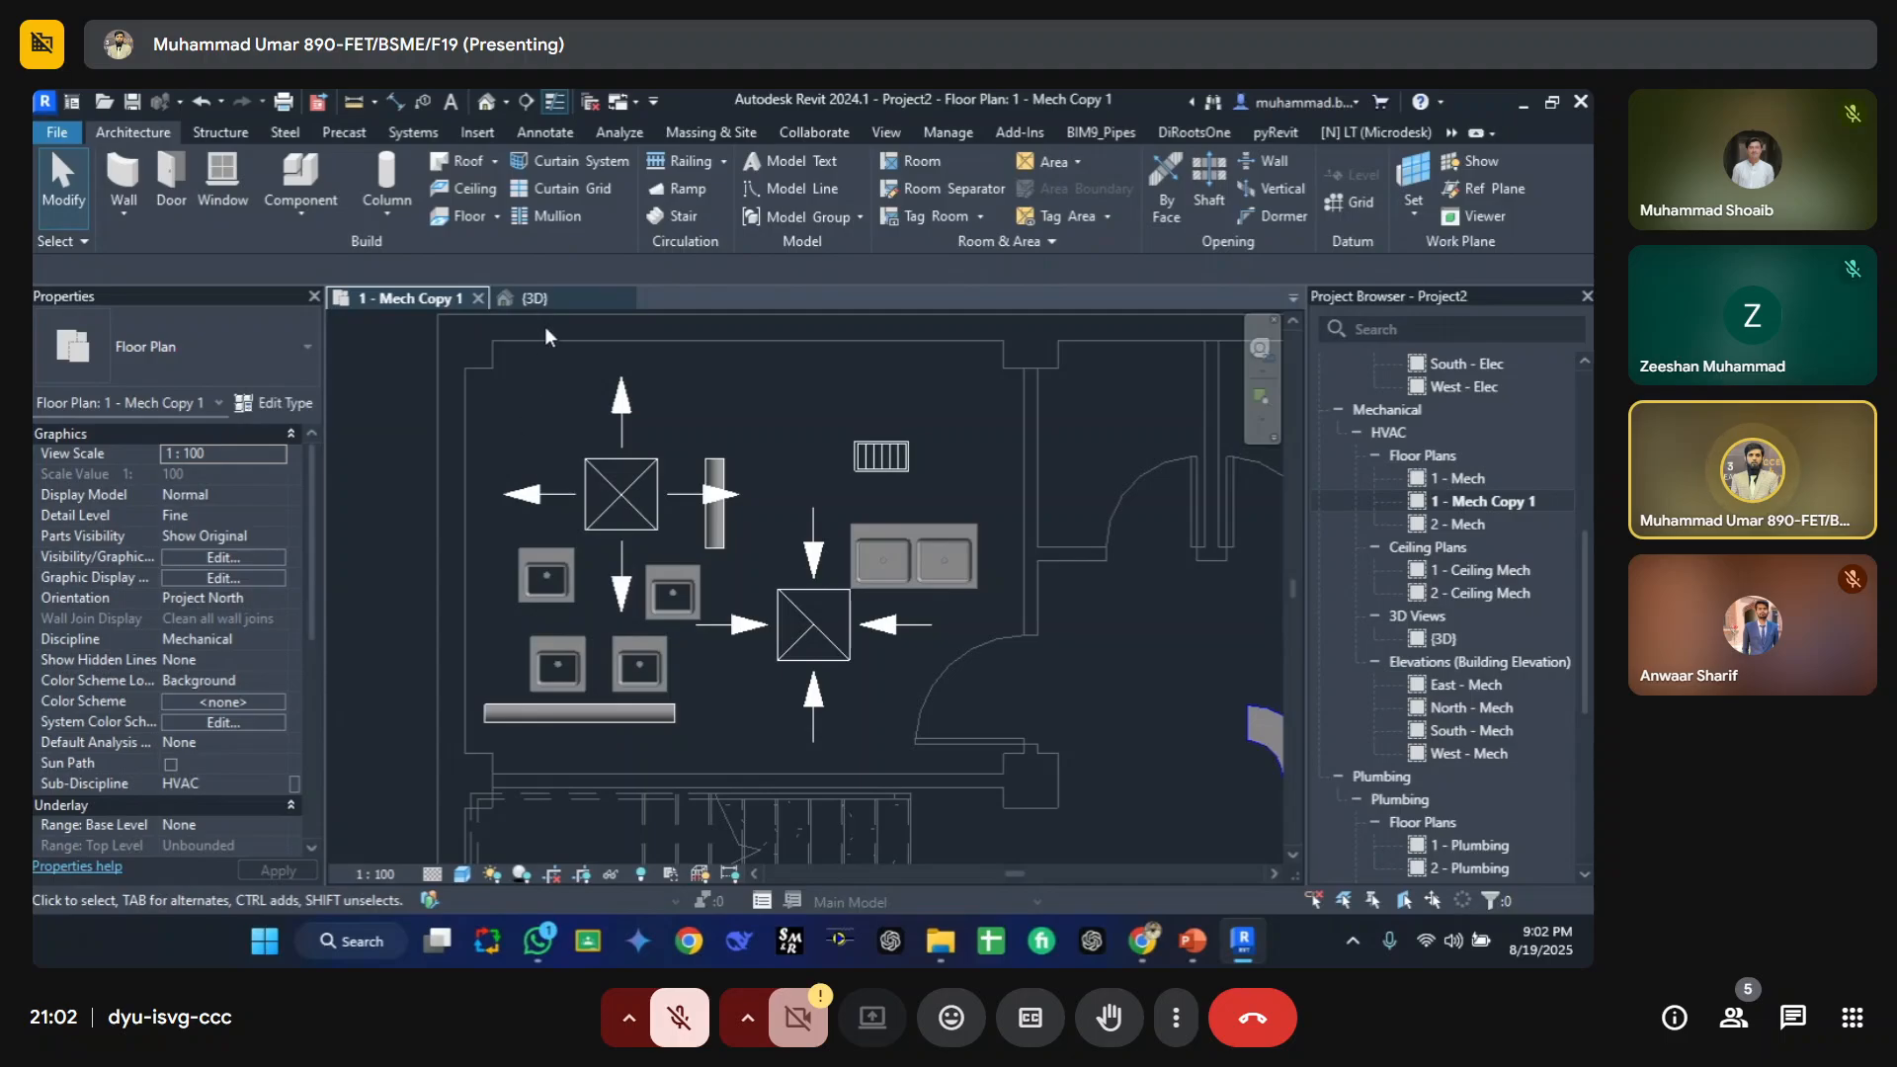
pyautogui.click(548, 300)
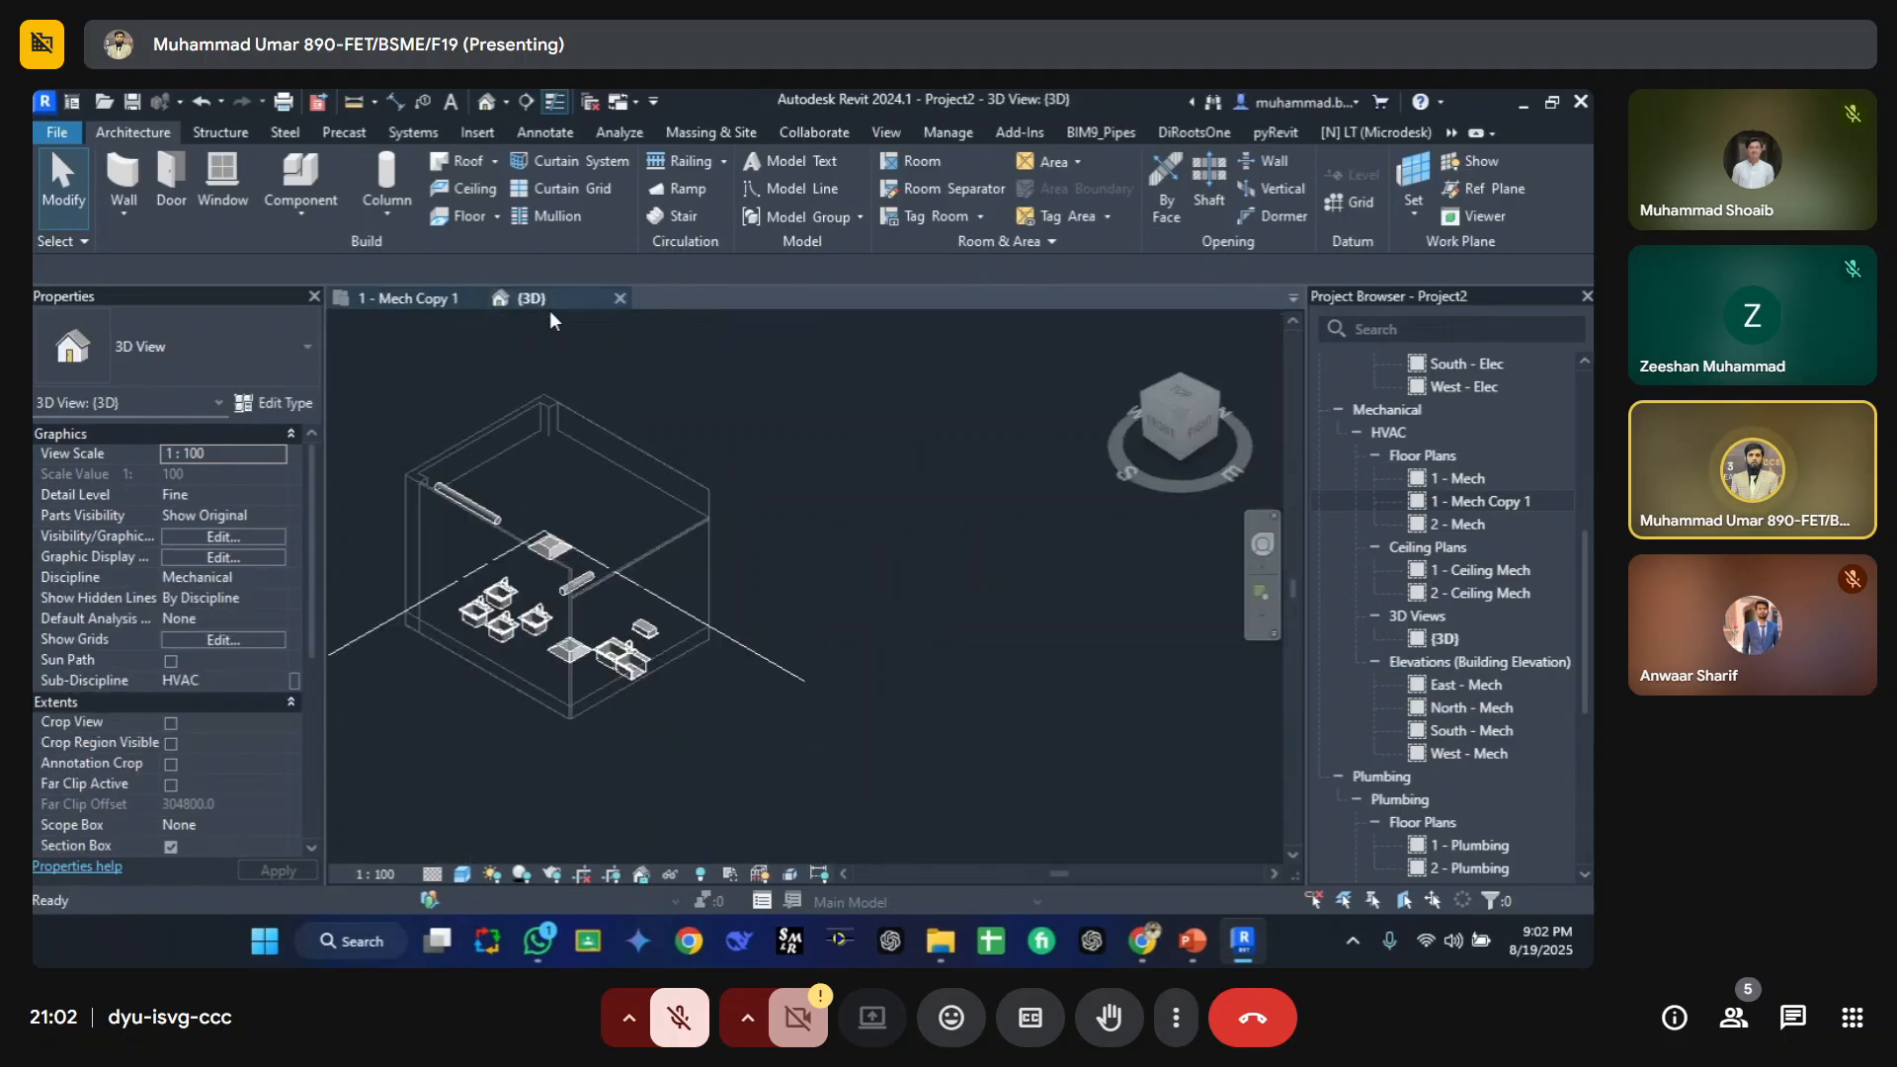
pyautogui.moveTo(507, 661); pyautogui.dragTo(588, 600, button='middle')
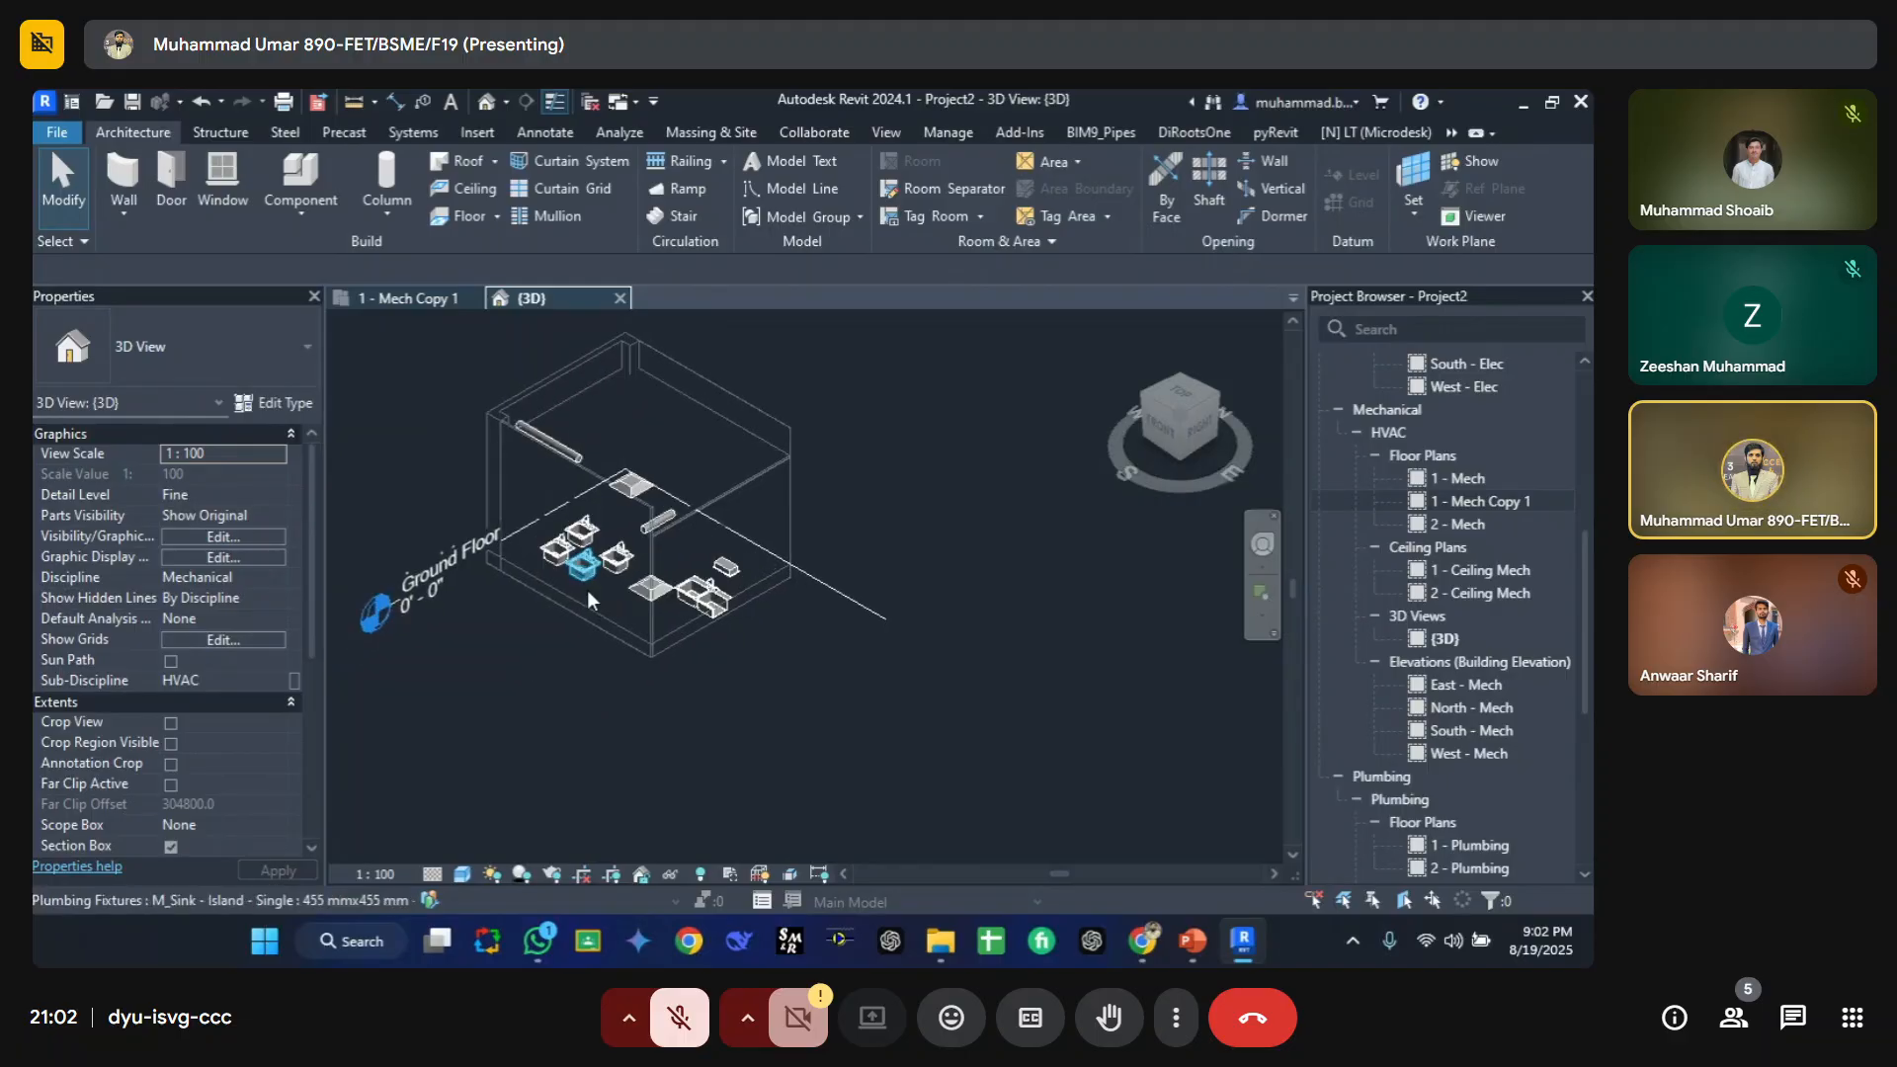
pyautogui.press('w')
pyautogui.press('t')
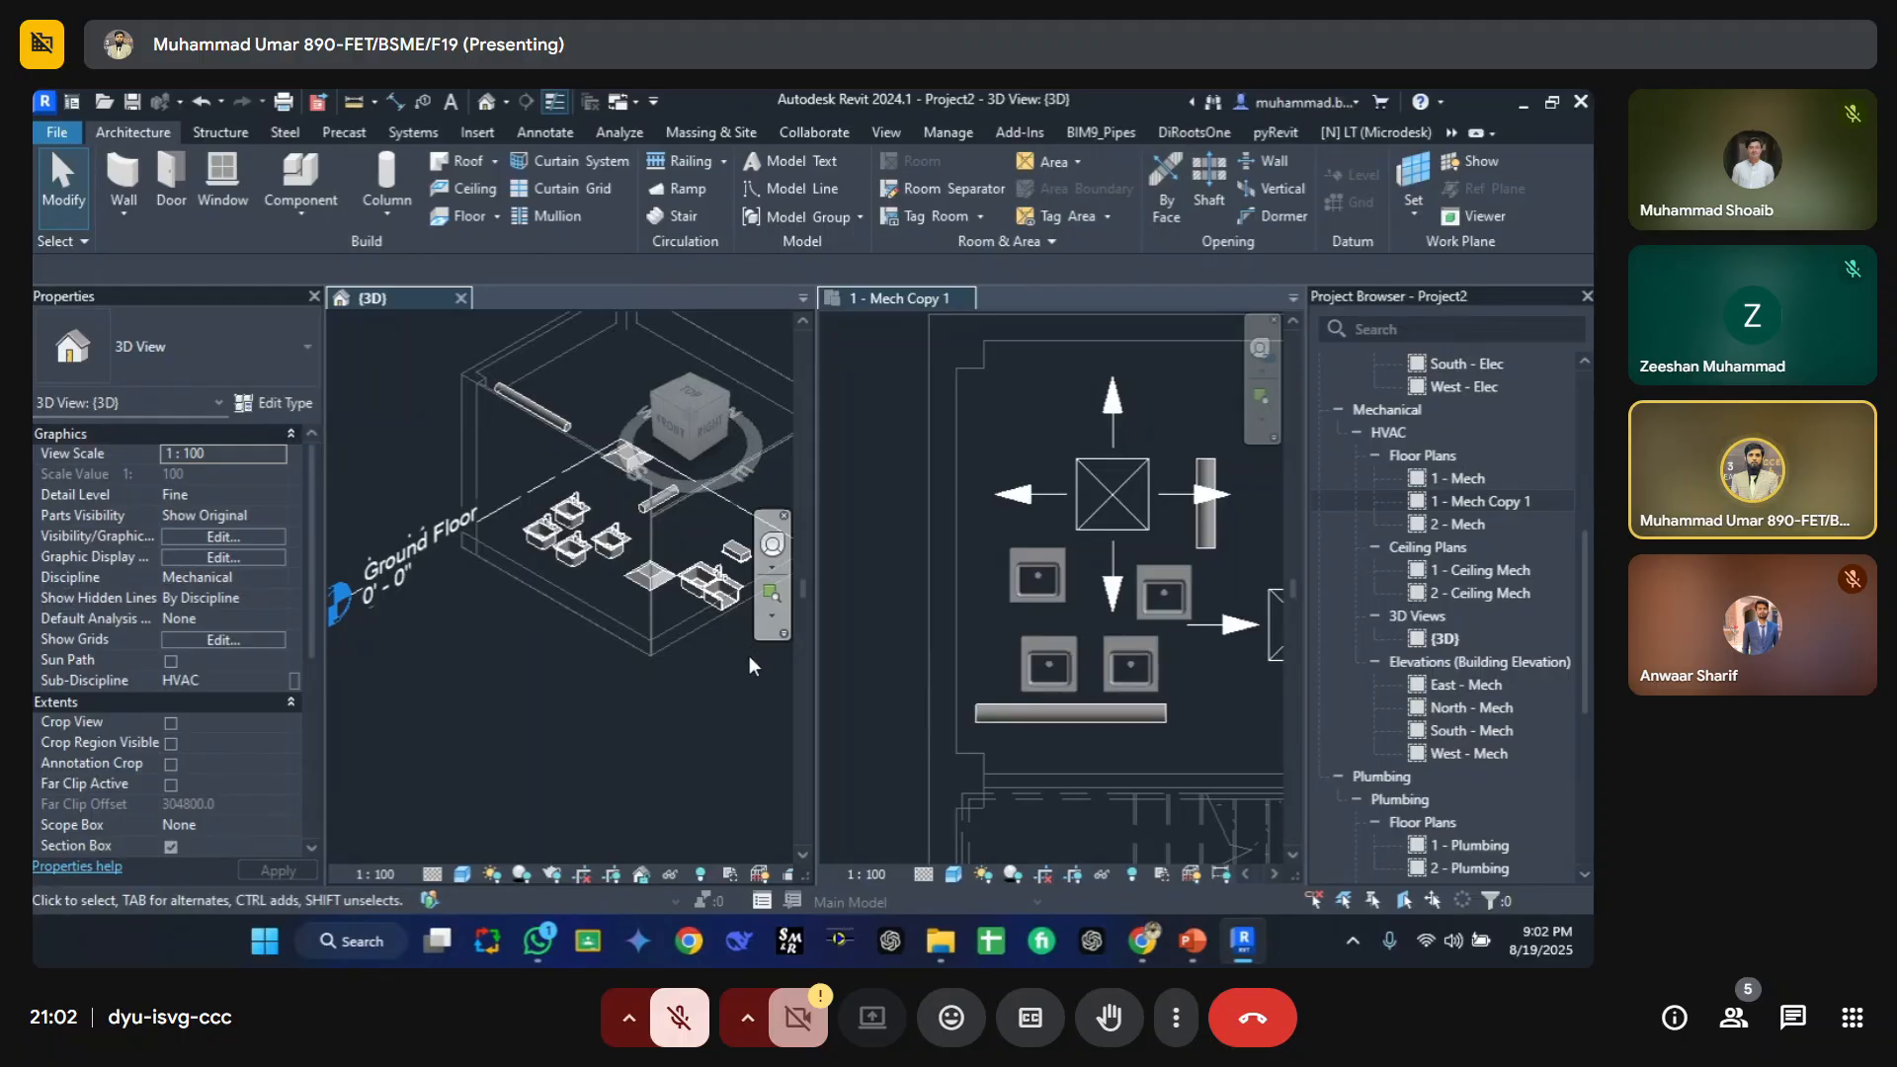
# Step: Select the pipe below the sinks in the plan and set its middle elevation to -1
pyautogui.click(1036, 725)
pyautogui.click(1006, 720)
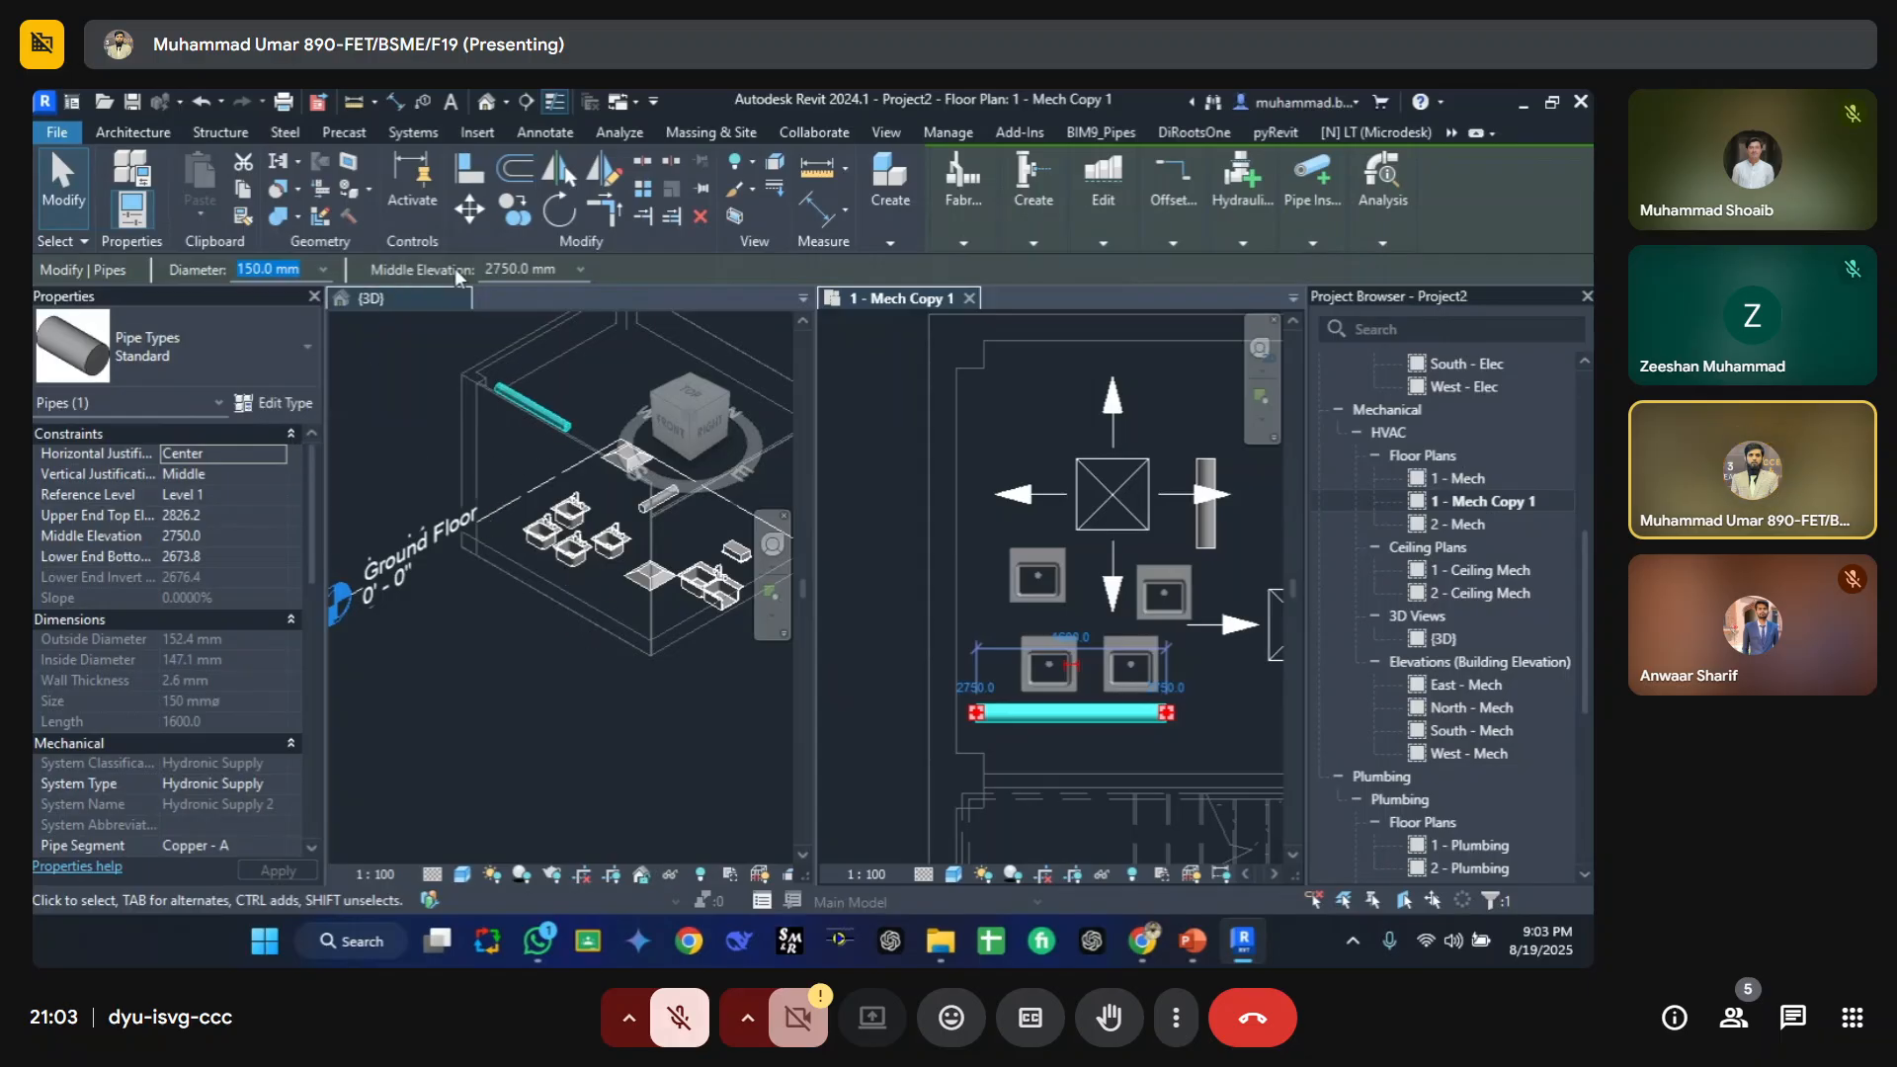
pyautogui.click(508, 269)
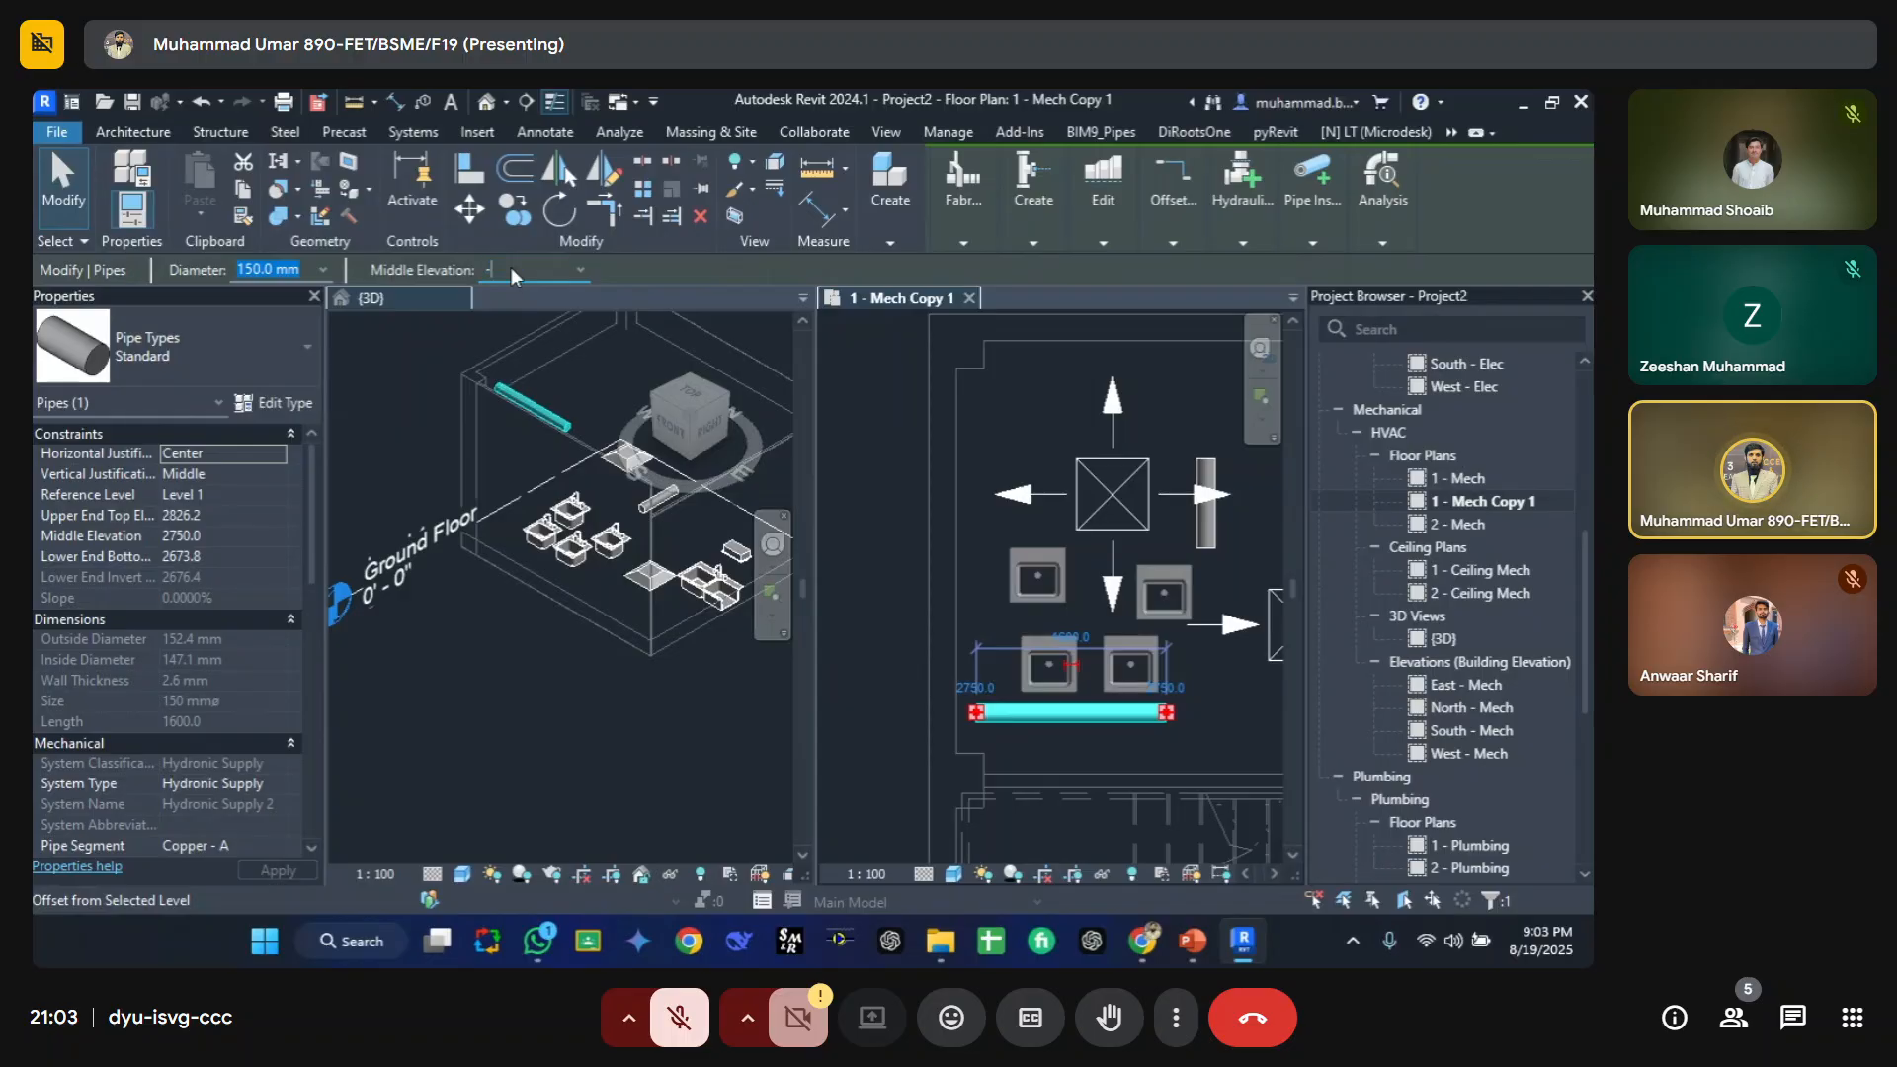
pyautogui.write('-100')
pyautogui.press('Return')
pyautogui.click(911, 680)
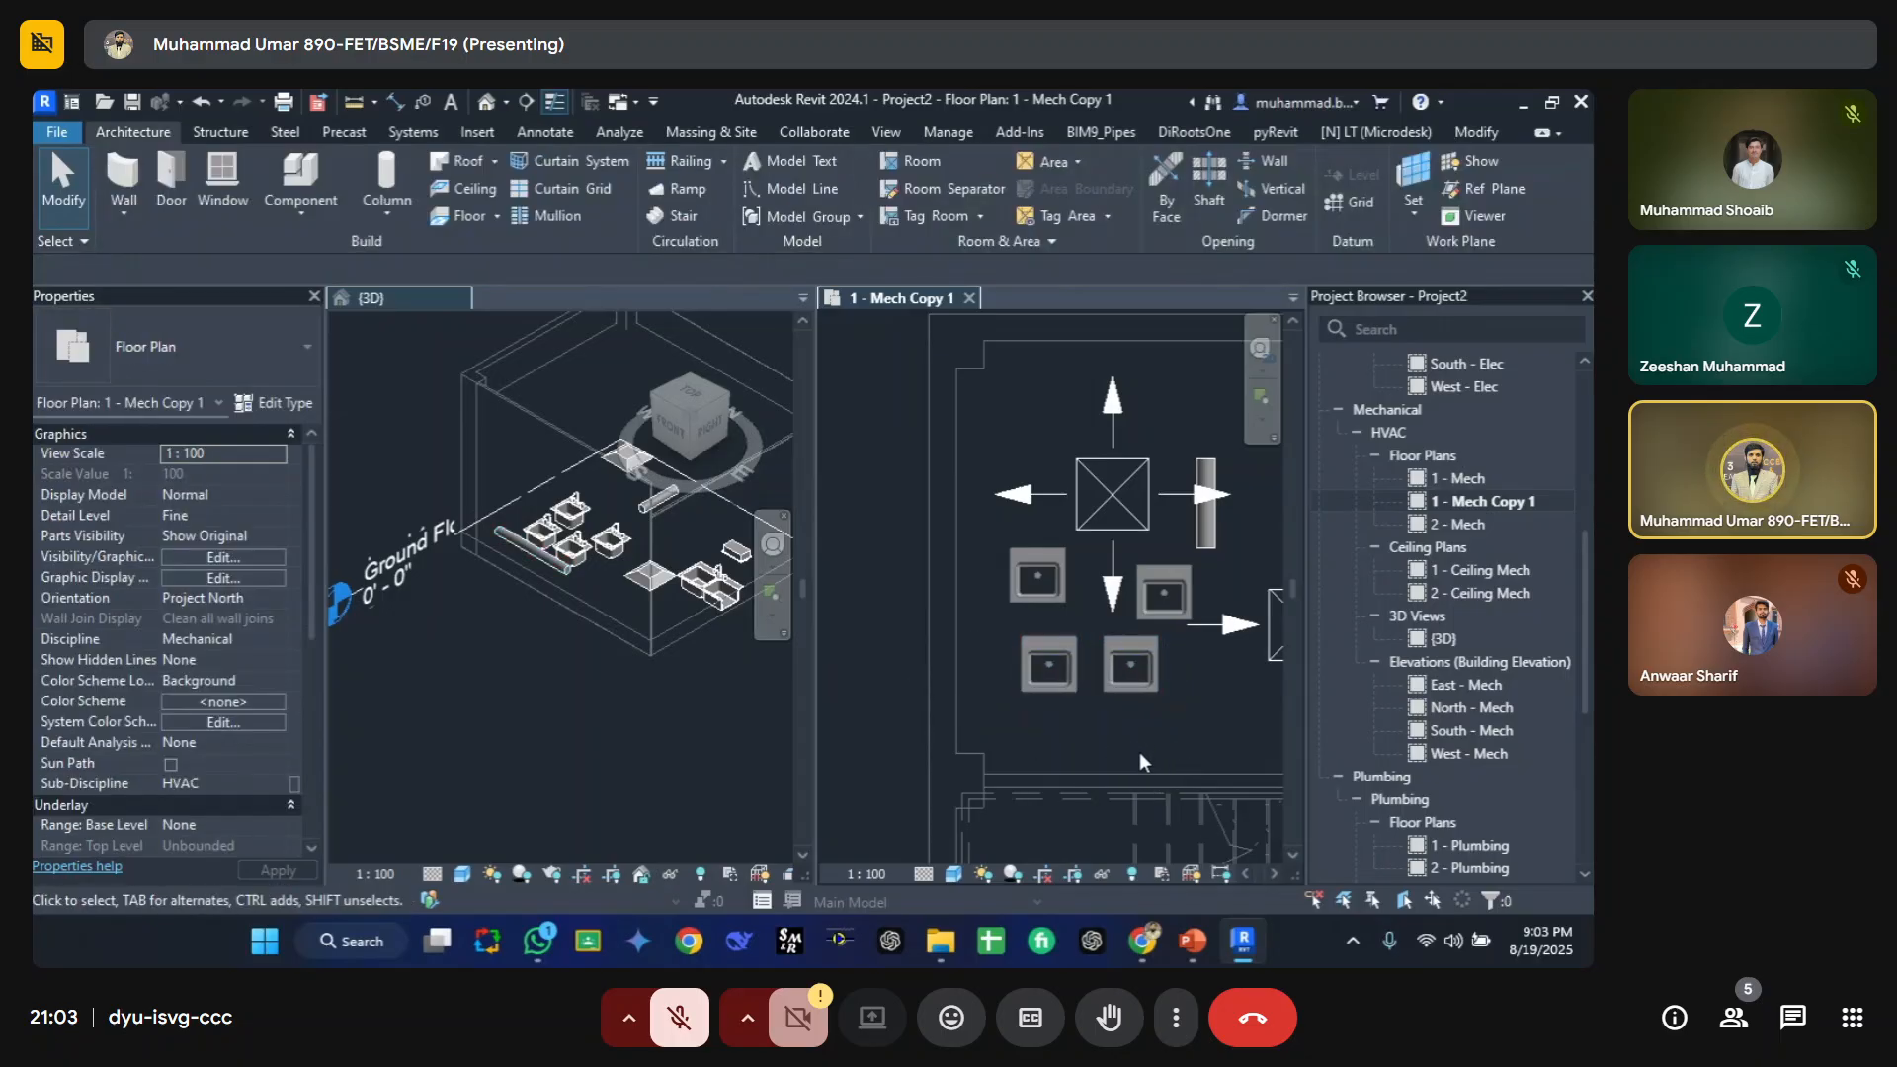
# Step: Zoom the 3D view in on the island sinks and the pipe
pyautogui.click(538, 555)
pyautogui.moveTo(542, 631)
pyautogui.keyDown('shift'); pyautogui.mouseDown(button='middle')
pyautogui.moveTo(557, 615)
pyautogui.moveTo(508, 636)
pyautogui.mouseUp(button='middle'); pyautogui.keyUp('shift')
pyautogui.scroll(2, 505, 637)
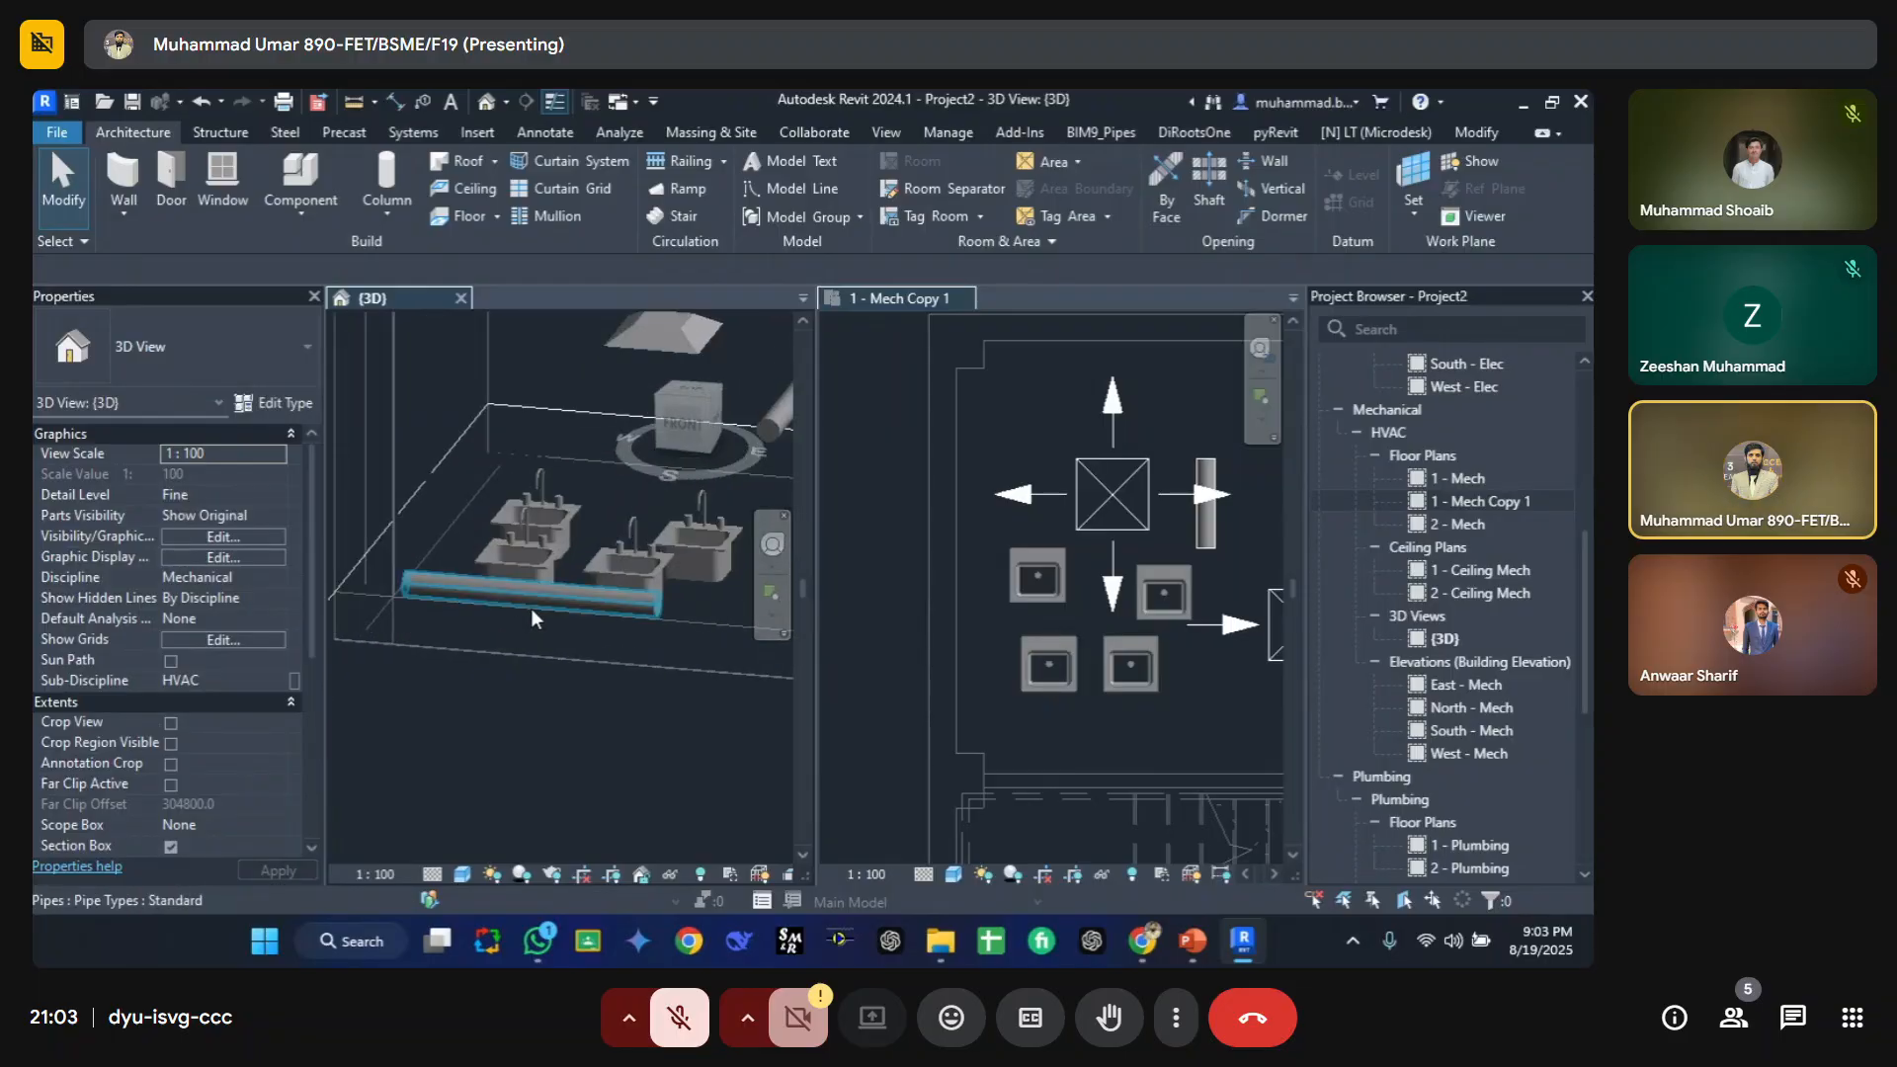
pyautogui.click(1105, 761)
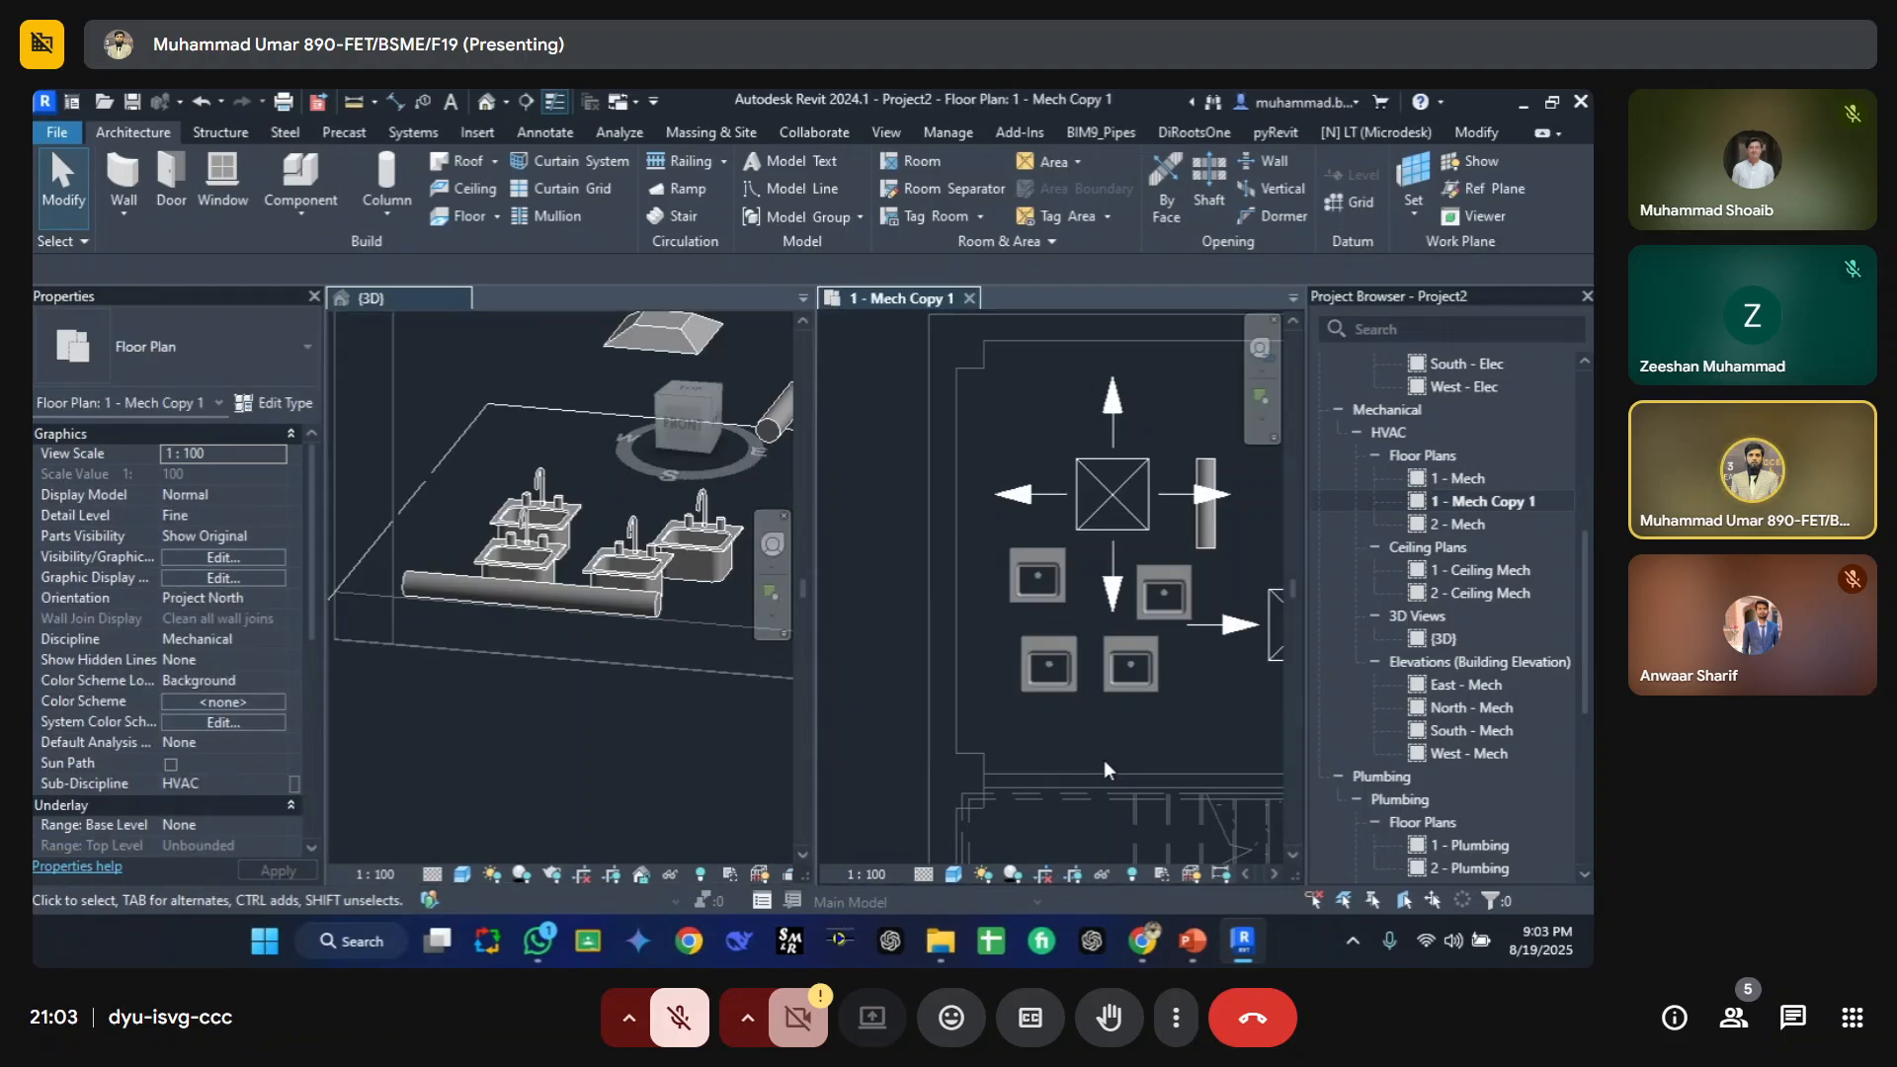
# Step: Switch the plan view's discipline to Coordination, then to Plumbing
pyautogui.click(265, 637)
pyautogui.click(279, 641)
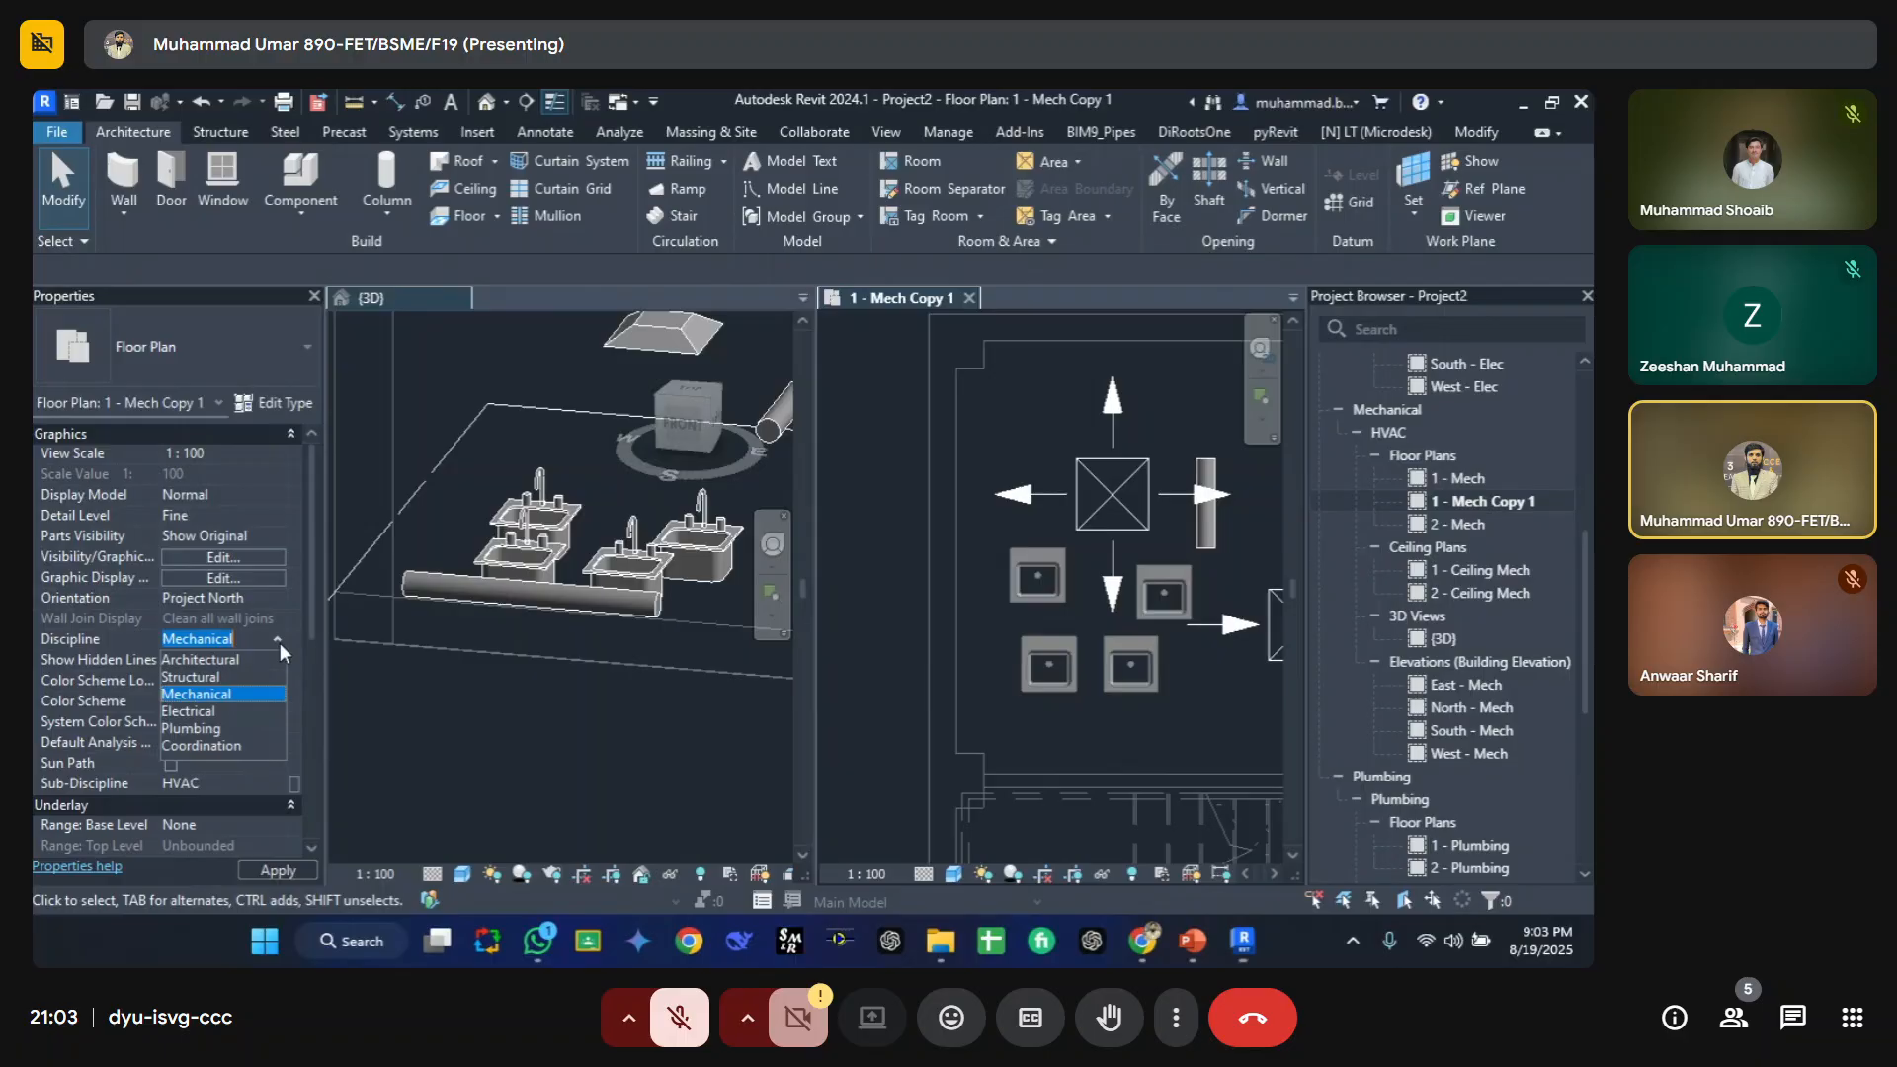
pyautogui.click(215, 743)
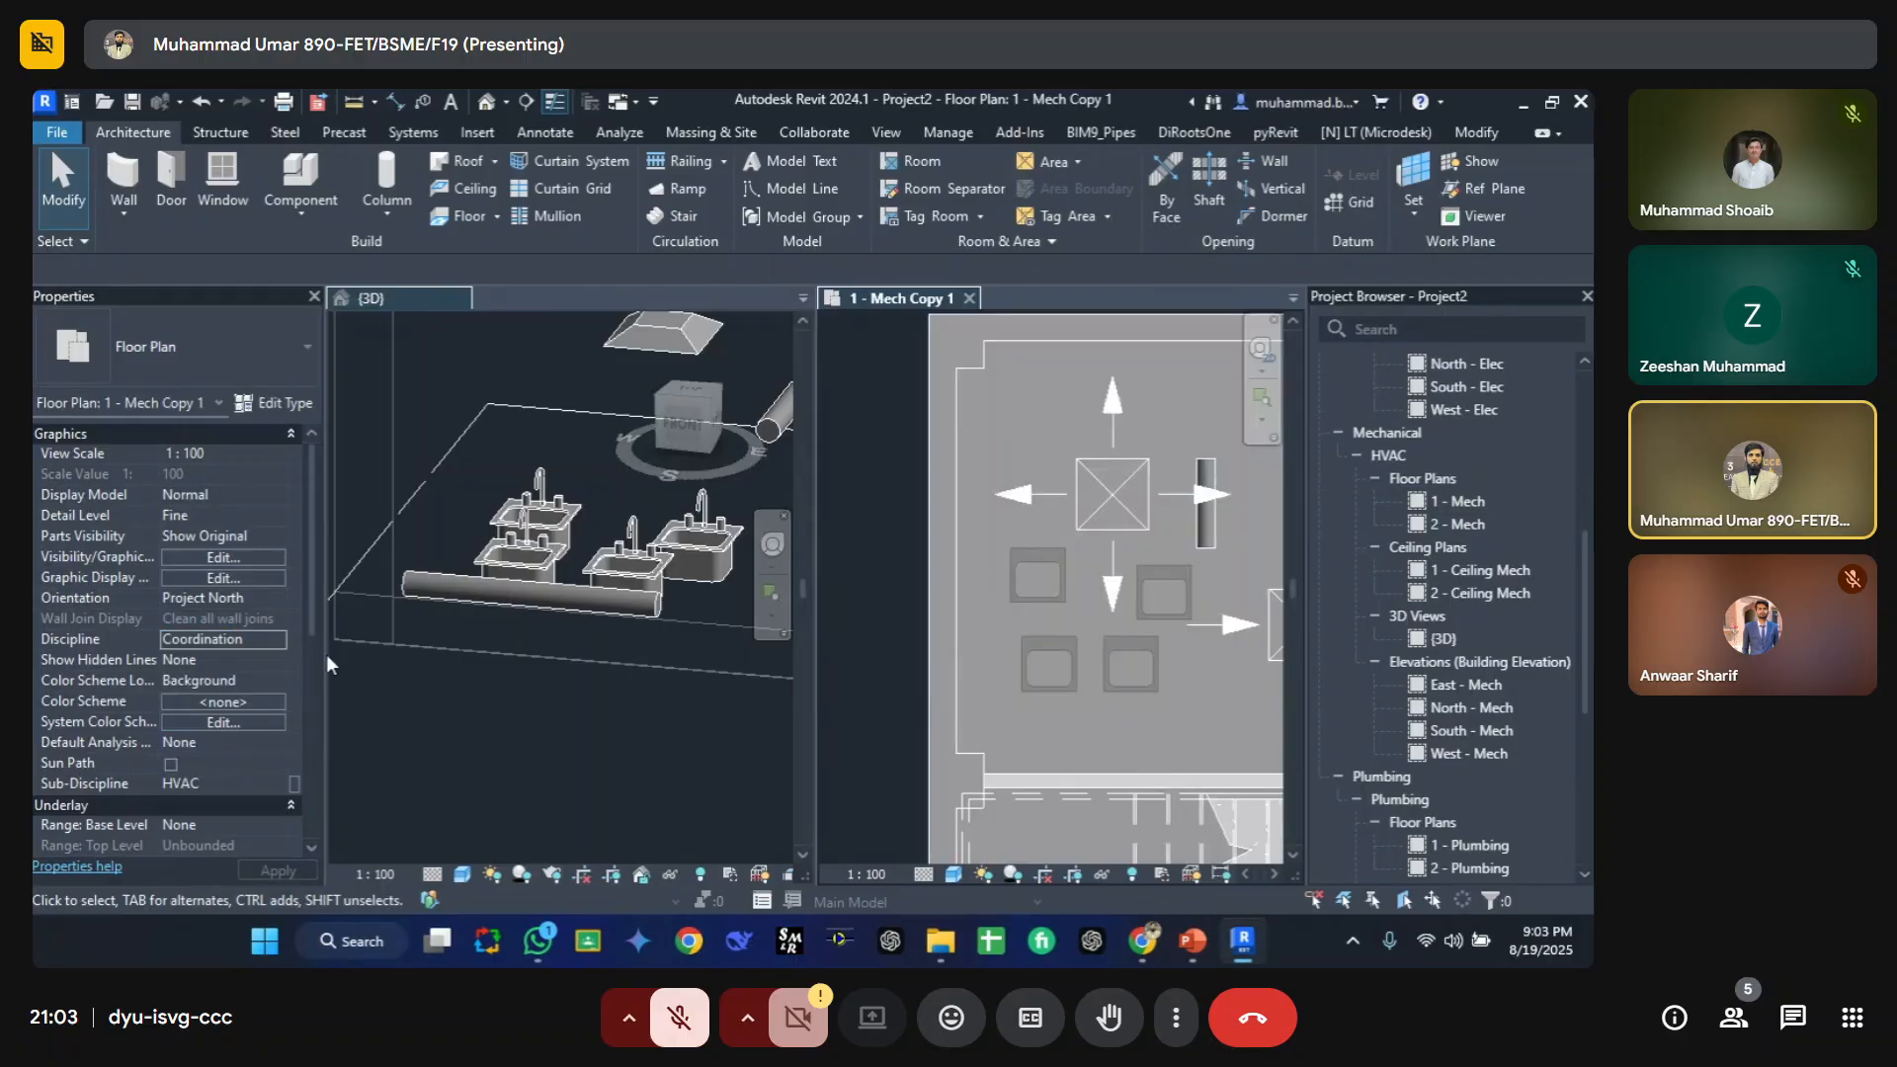
pyautogui.click(277, 642)
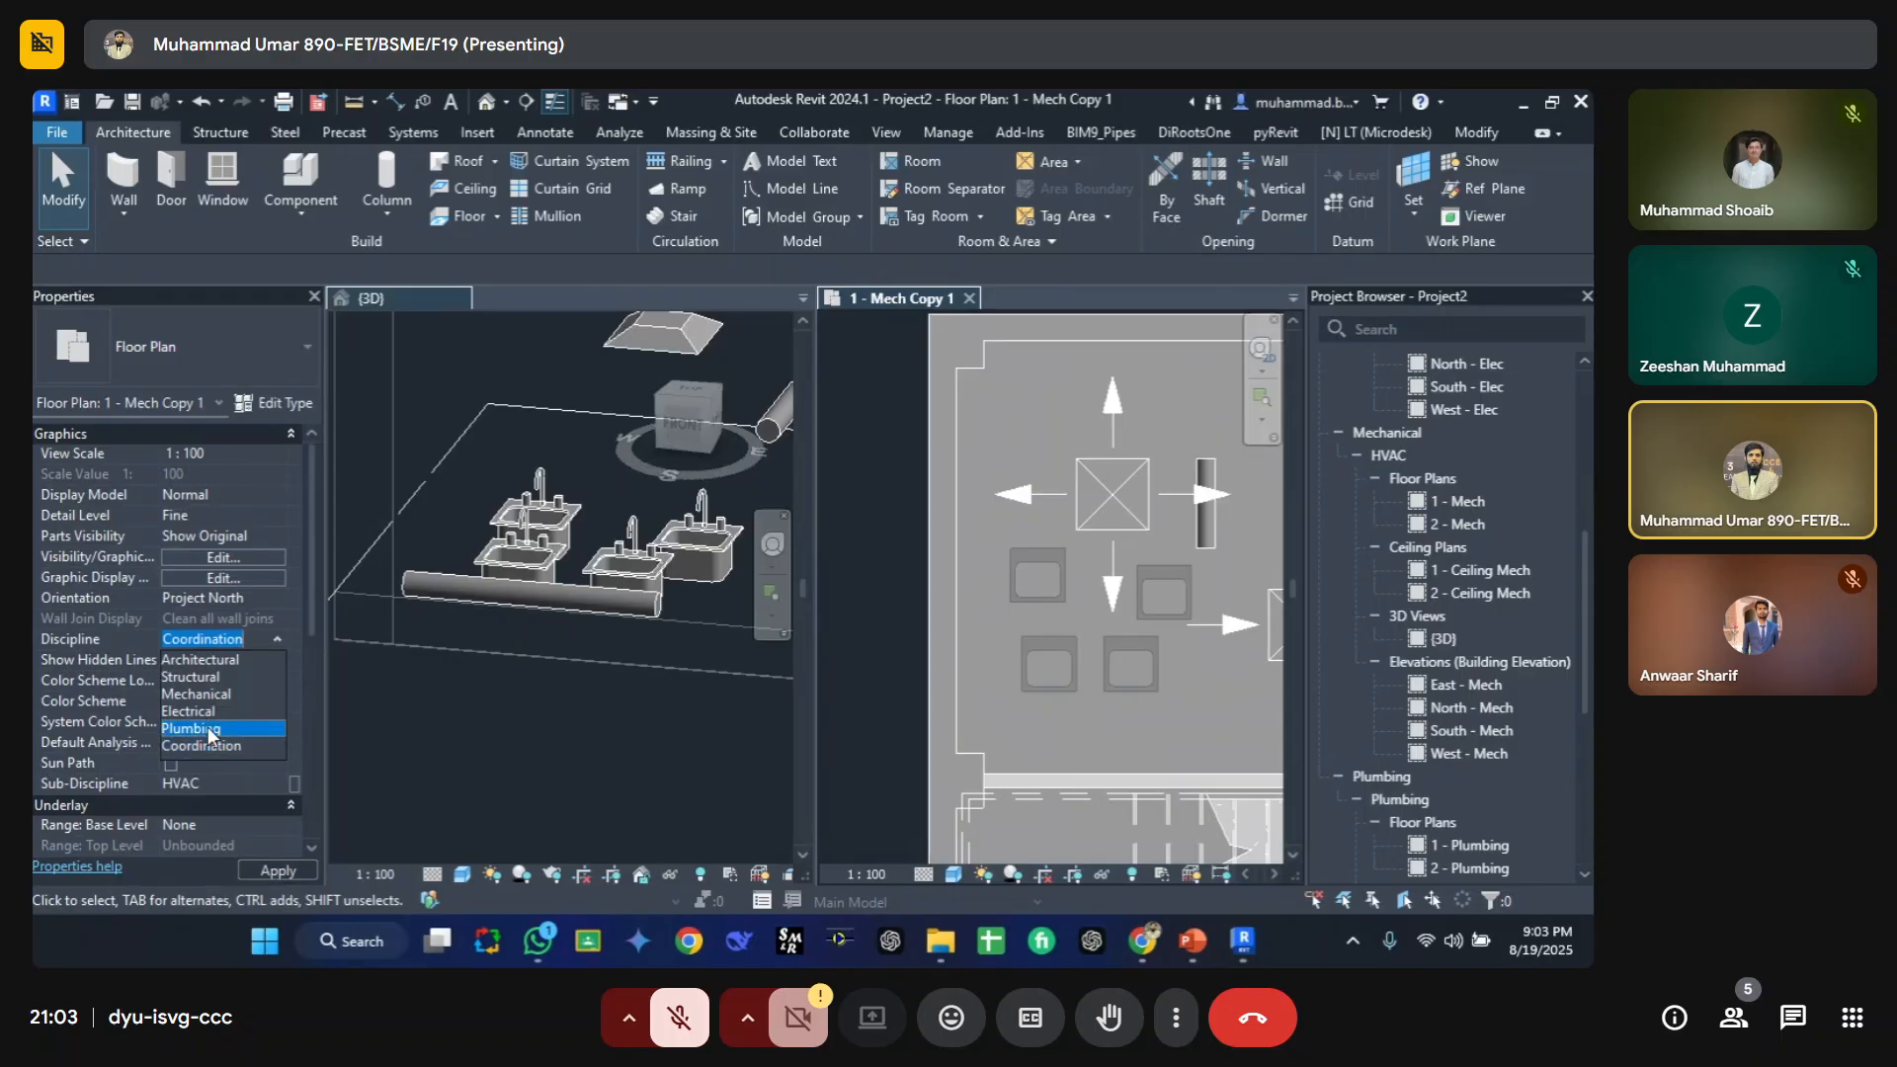
pyautogui.click(205, 727)
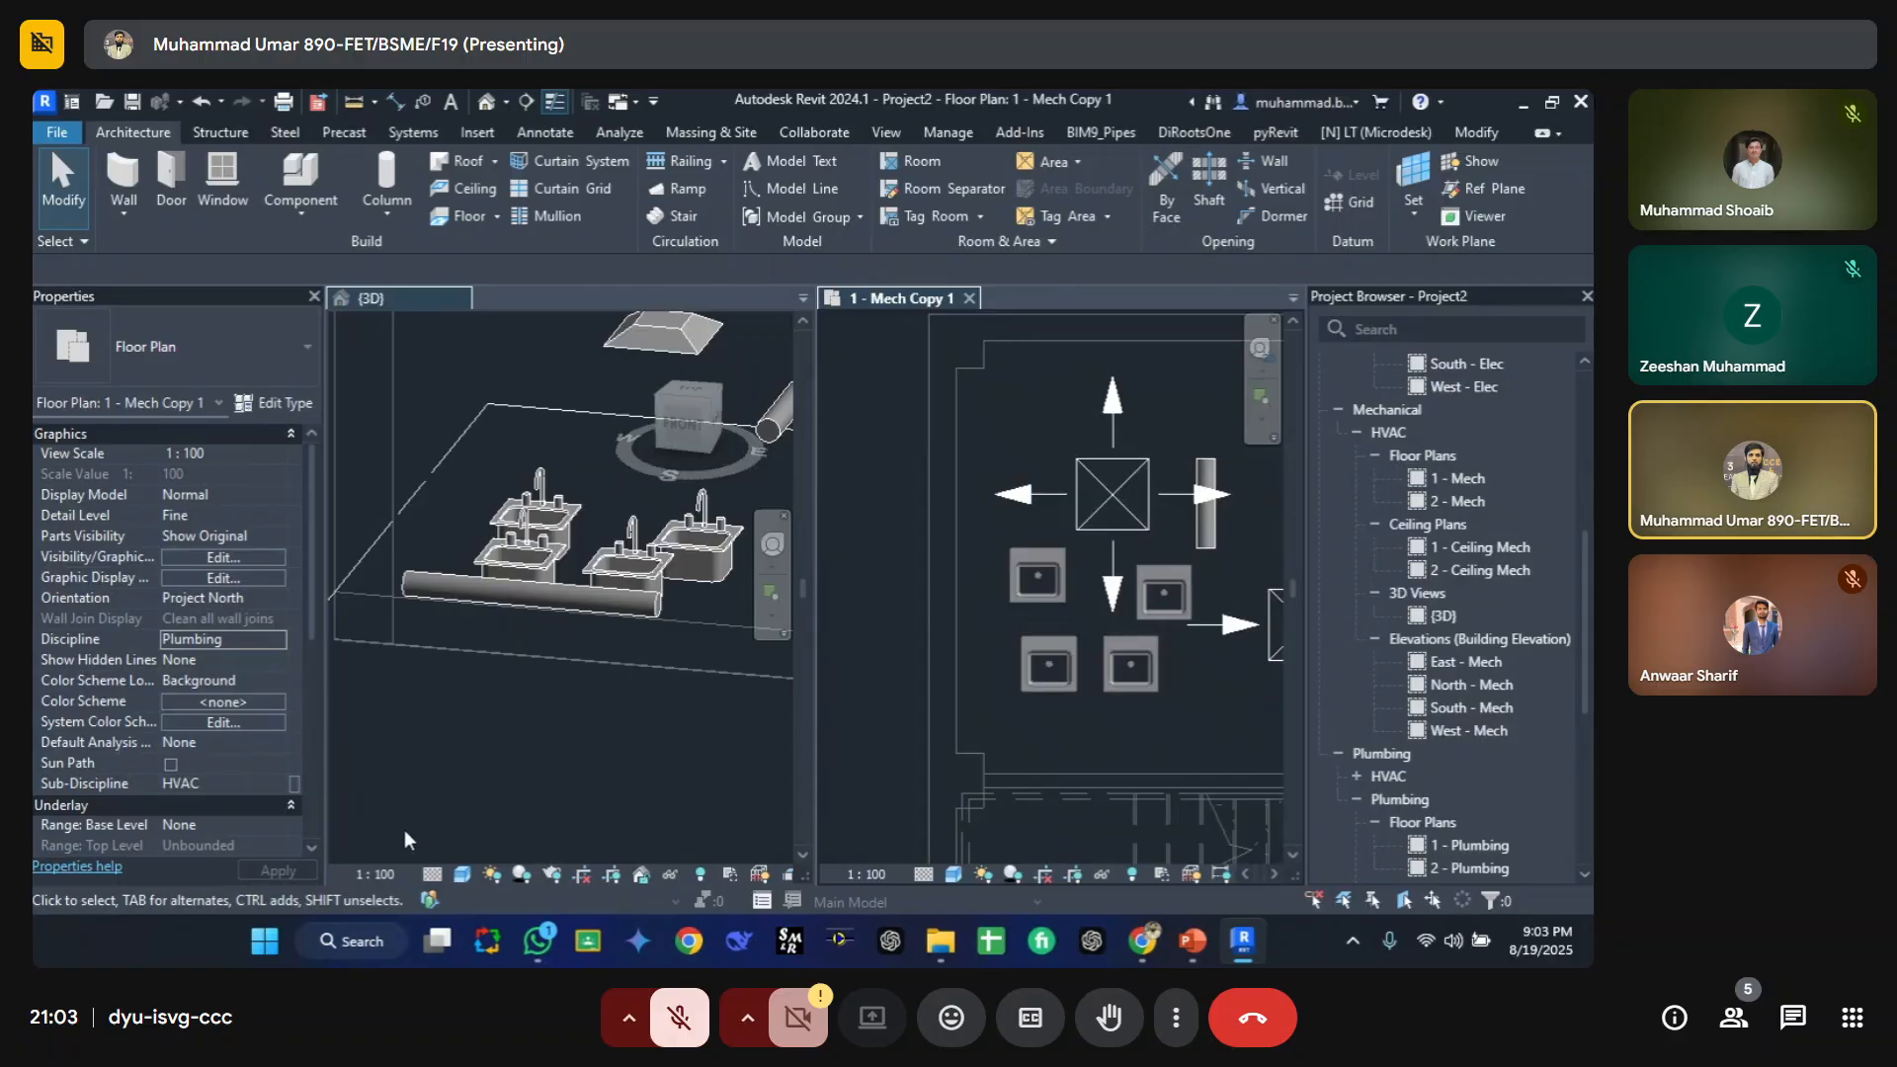
# Step: Set the 3D view's visual style to Hidden Line, then change it to Shaded
pyautogui.click(460, 873)
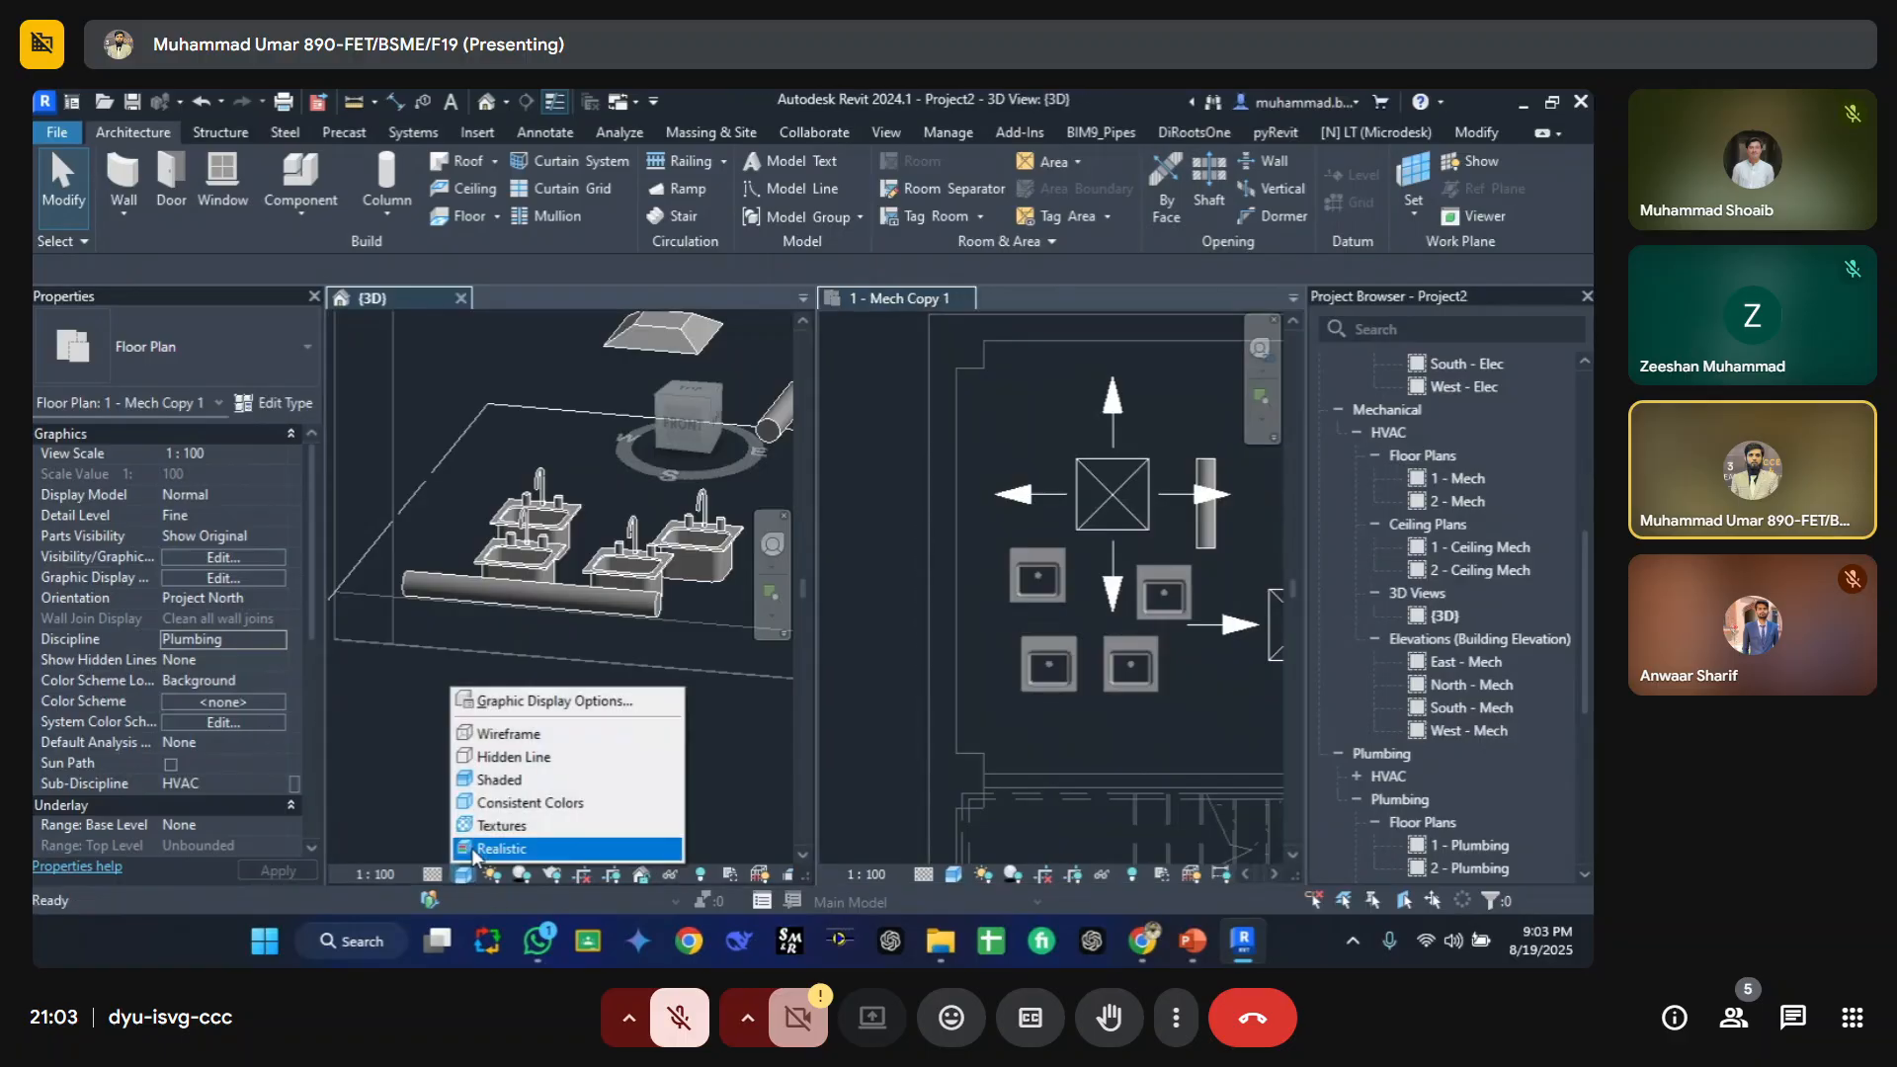
pyautogui.click(512, 759)
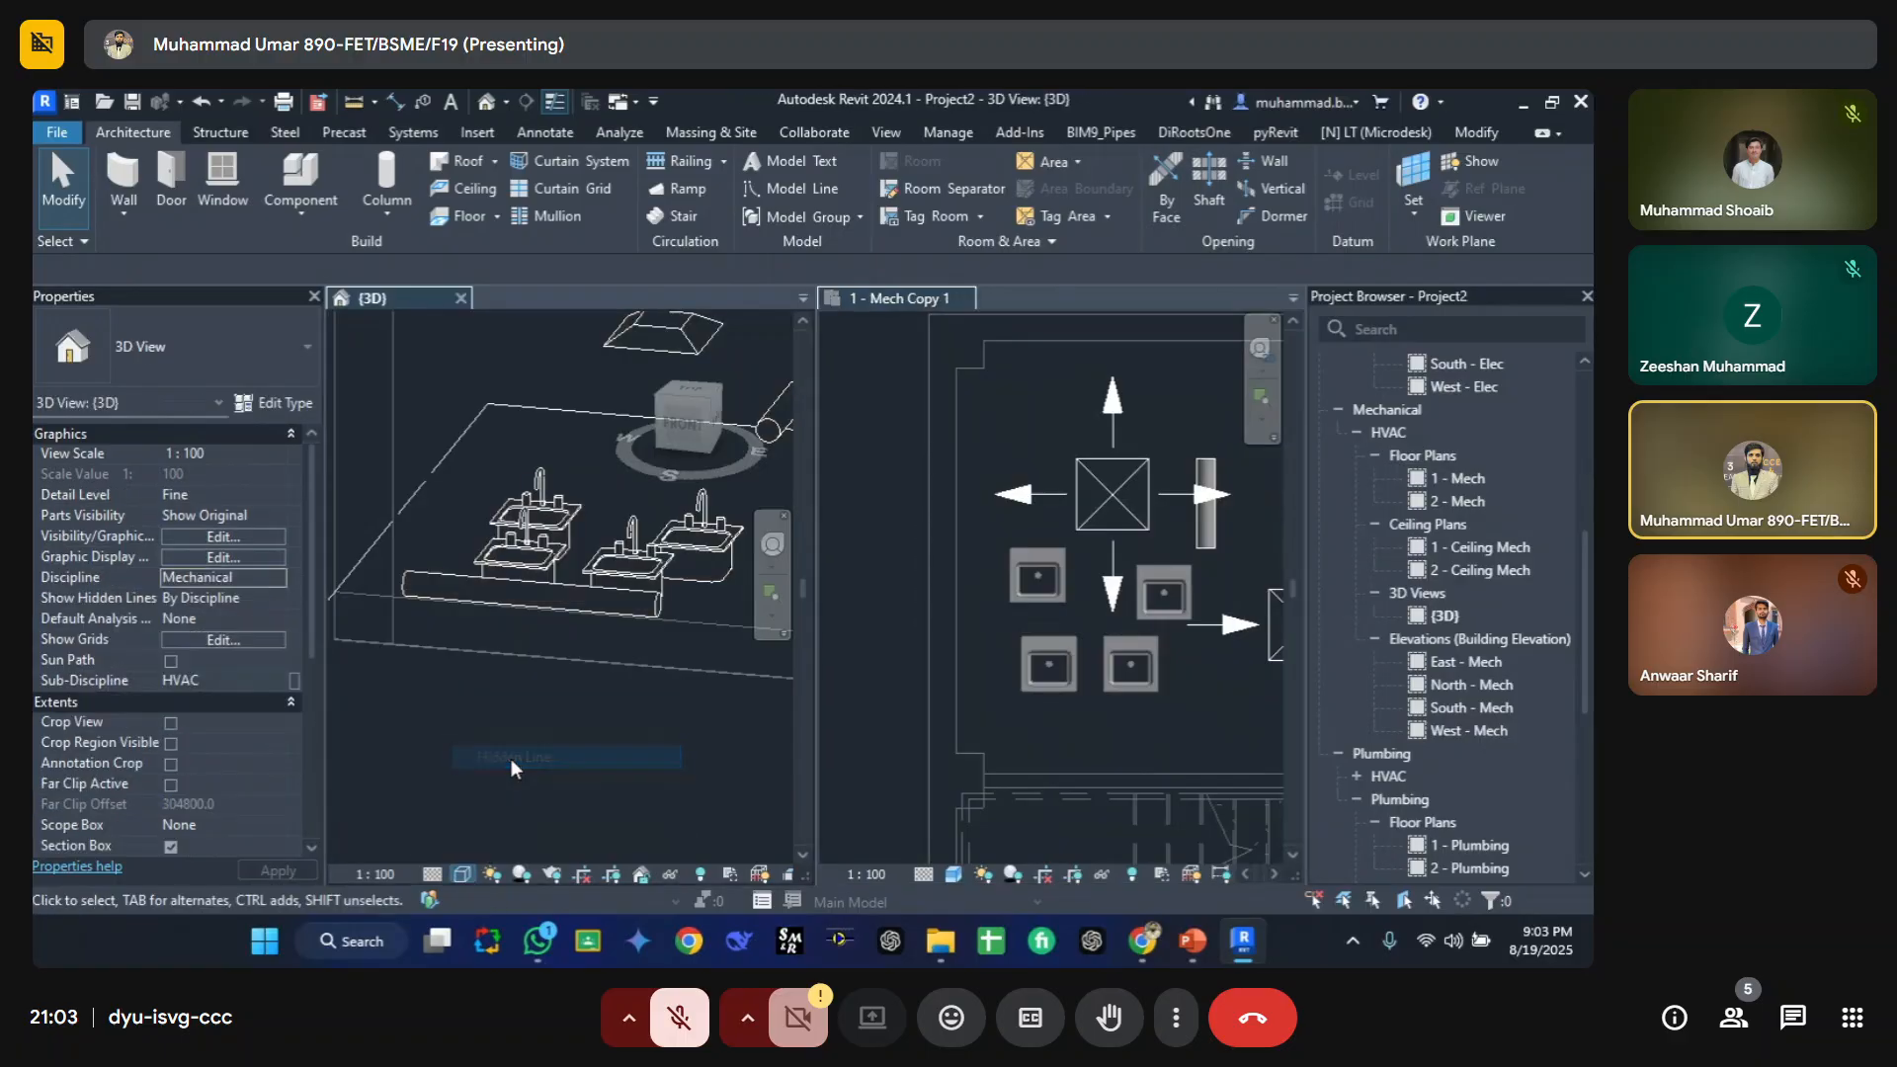
pyautogui.click(1028, 745)
pyautogui.click(462, 875)
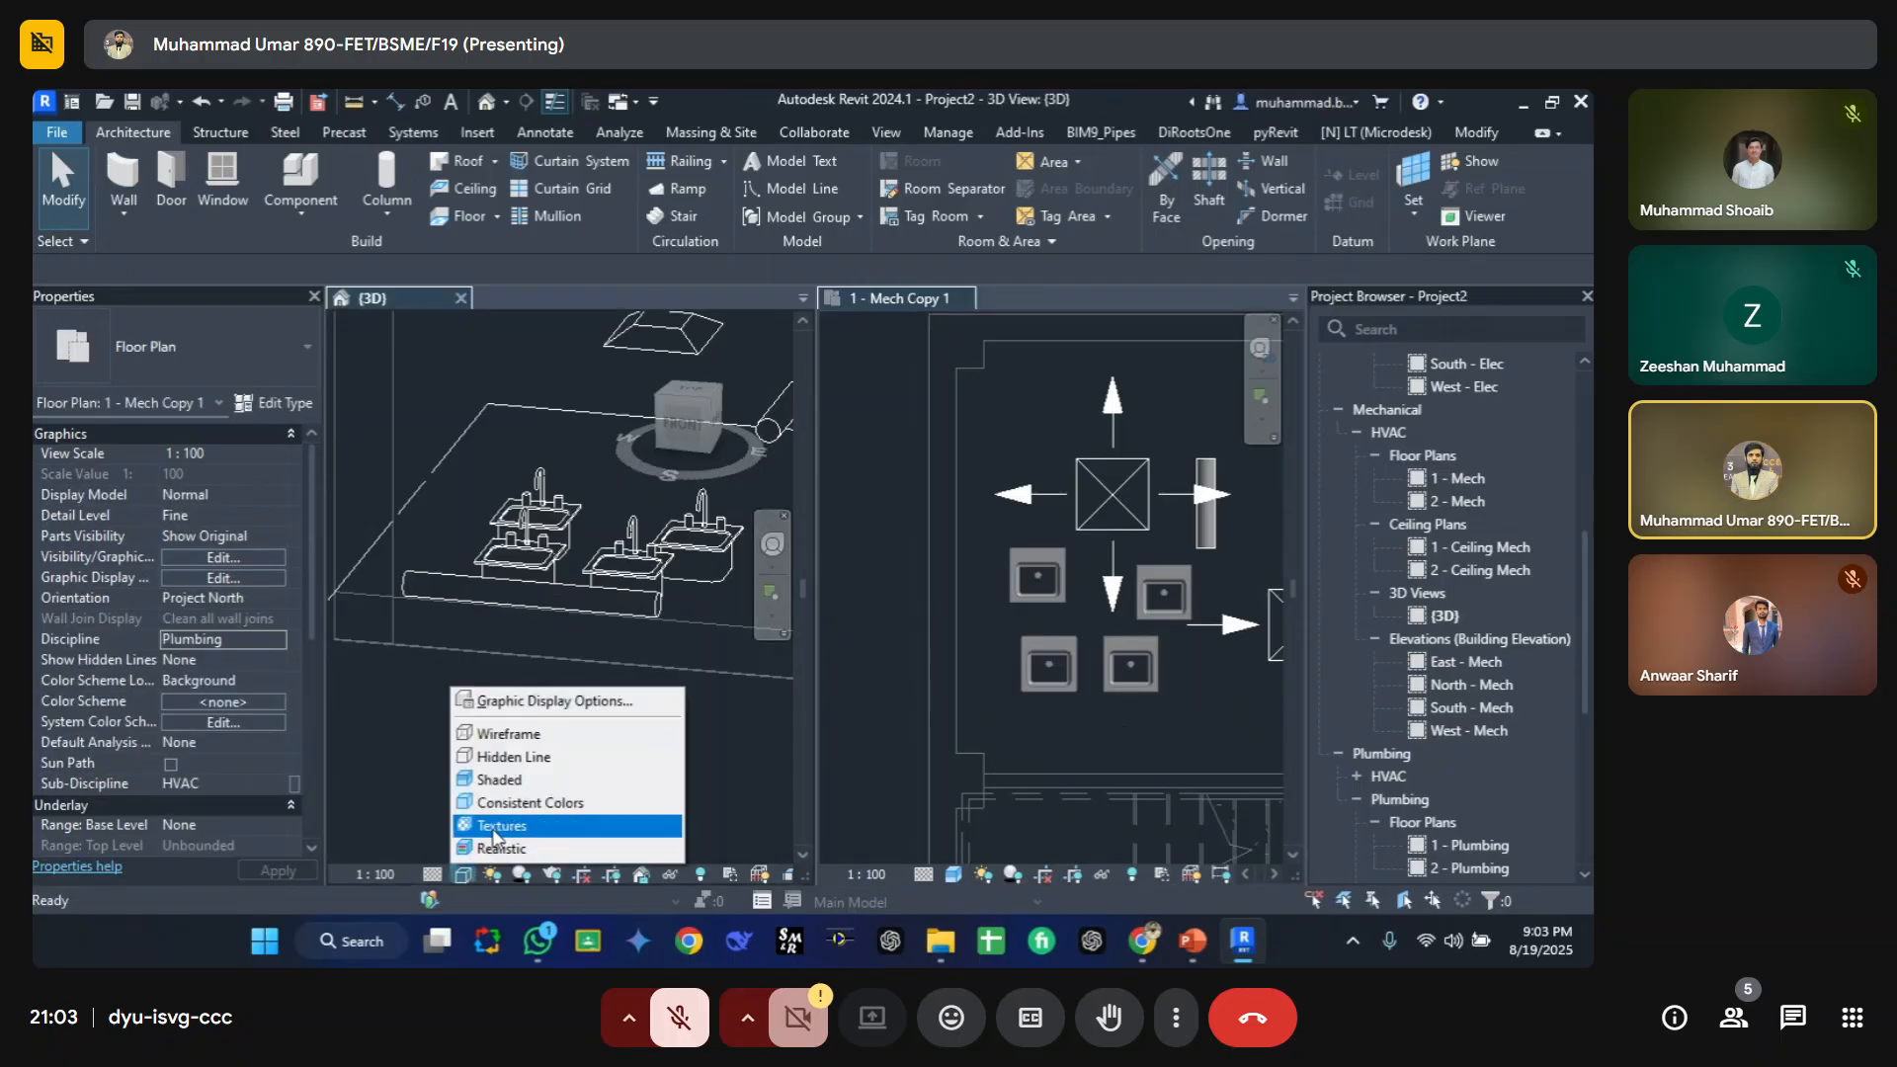
pyautogui.click(524, 759)
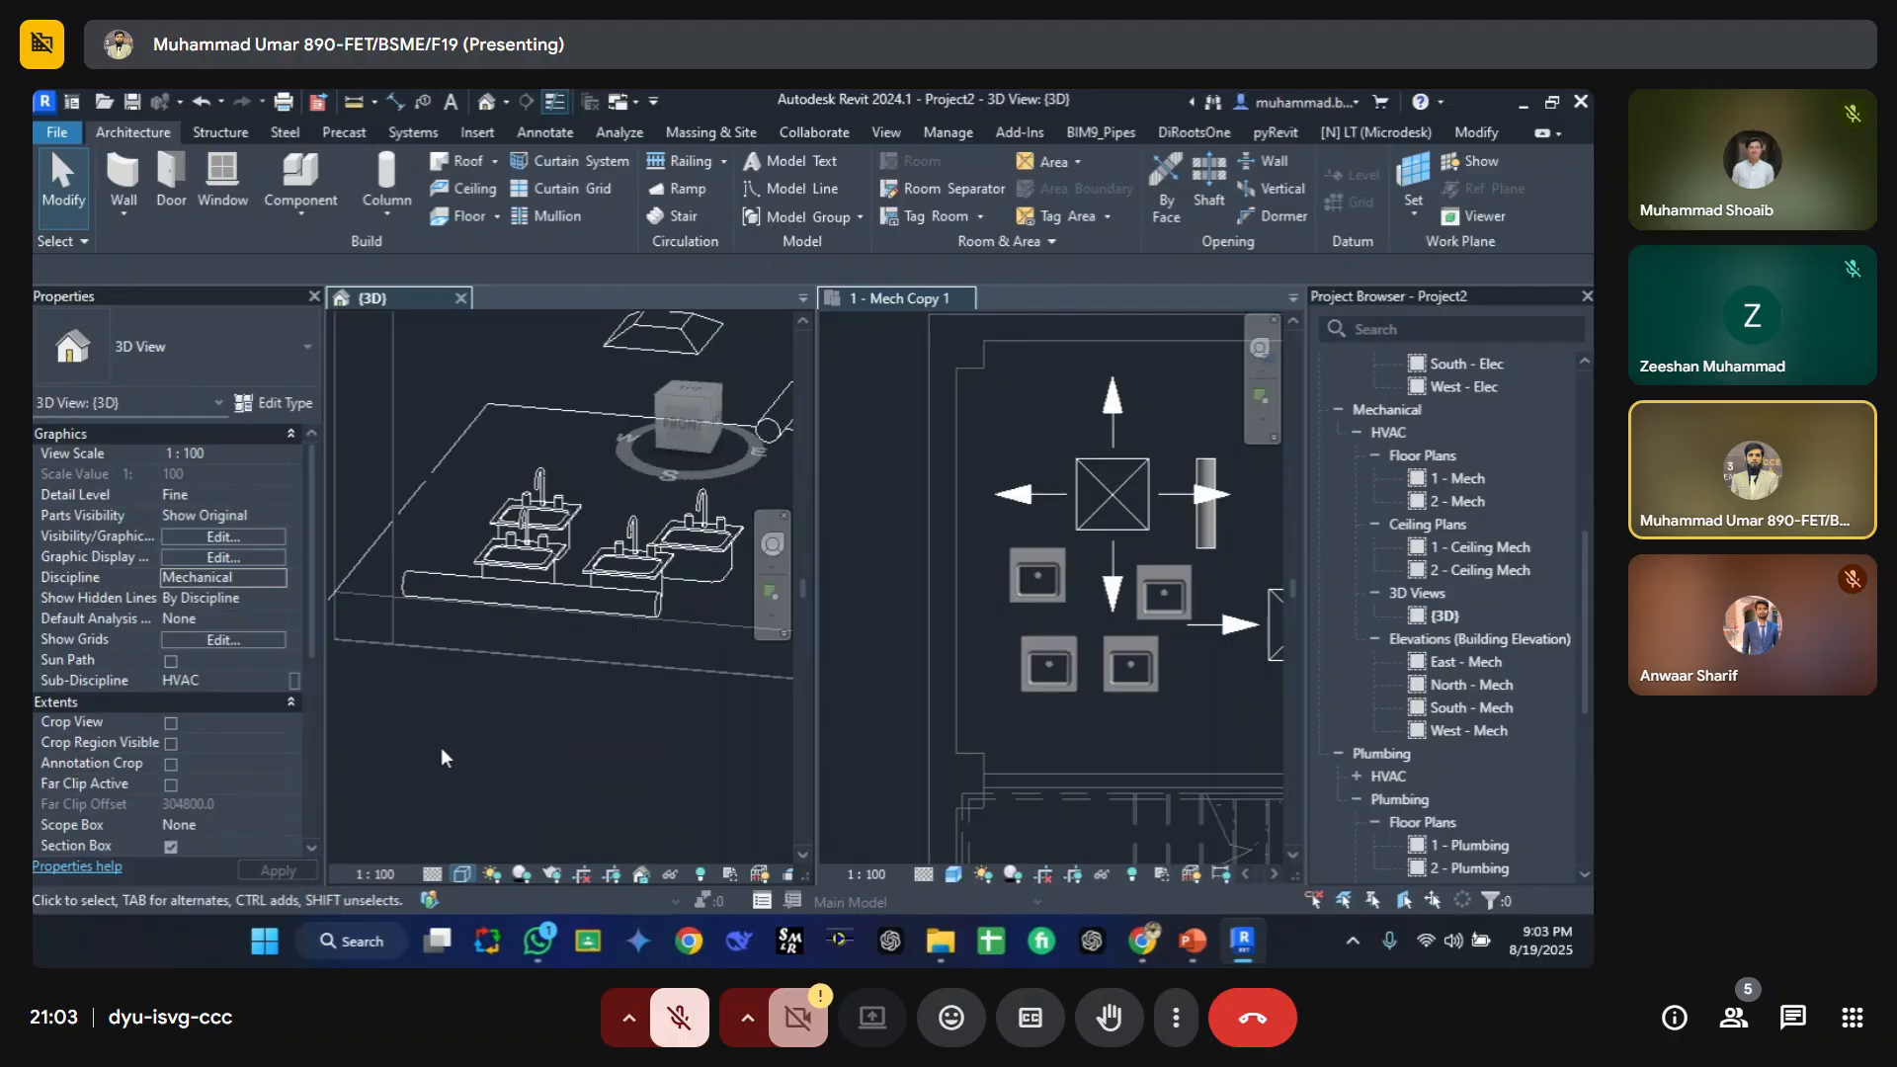
pyautogui.click(461, 874)
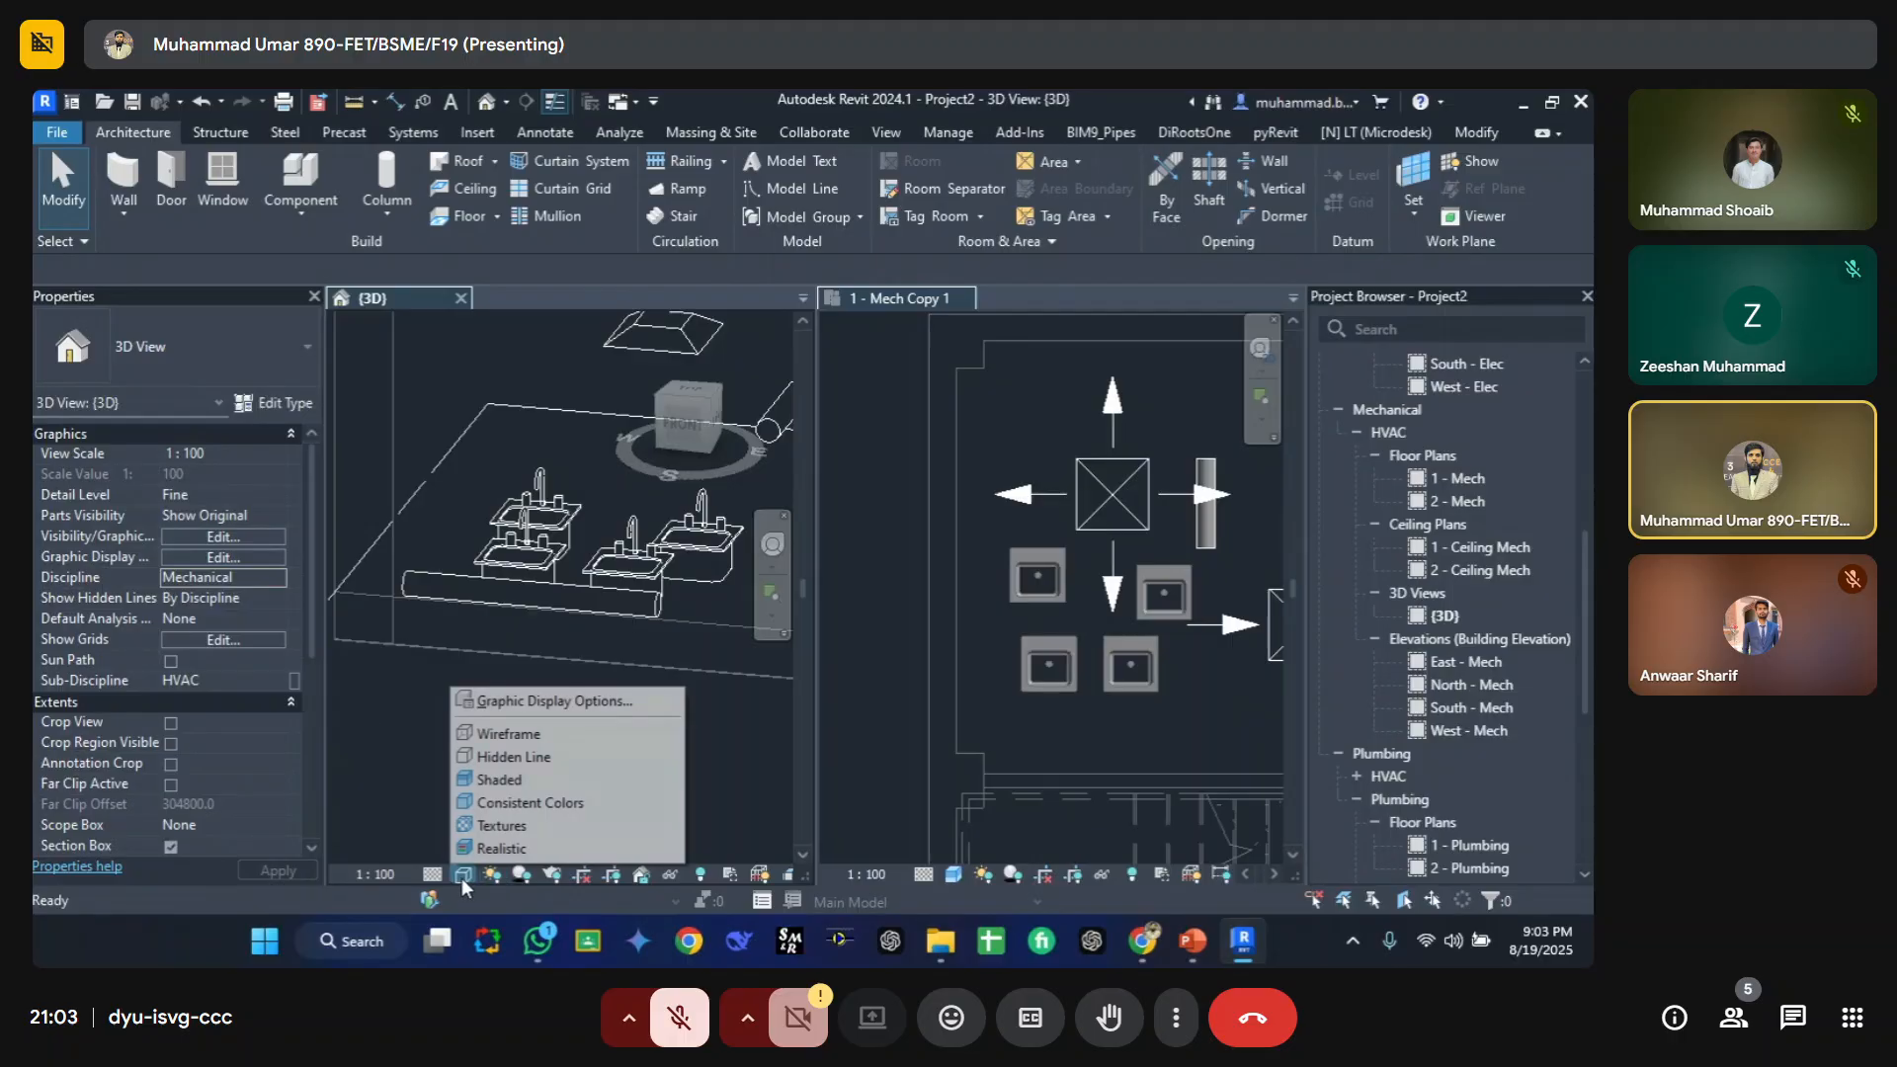
pyautogui.click(522, 783)
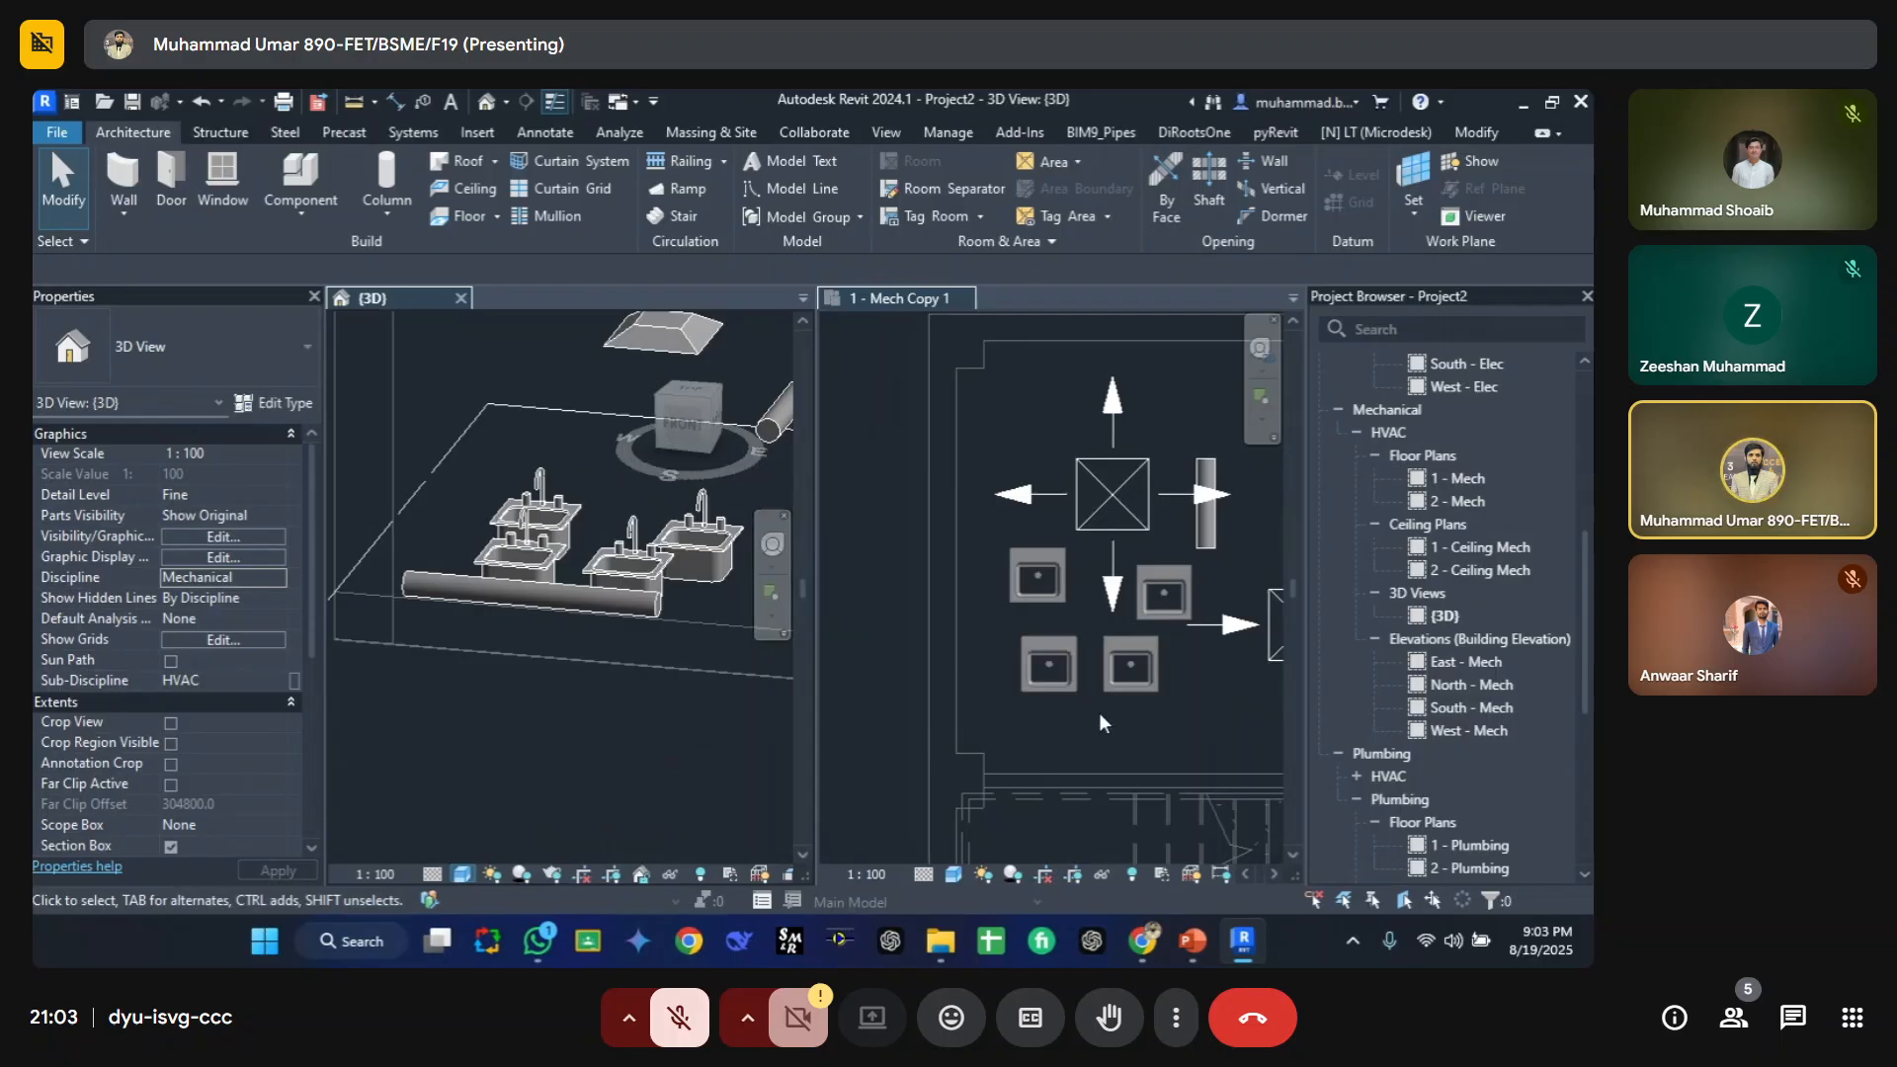
# Step: Set the floor plan's visual style to Hidden Line, then to Wireframe
pyautogui.click(1044, 744)
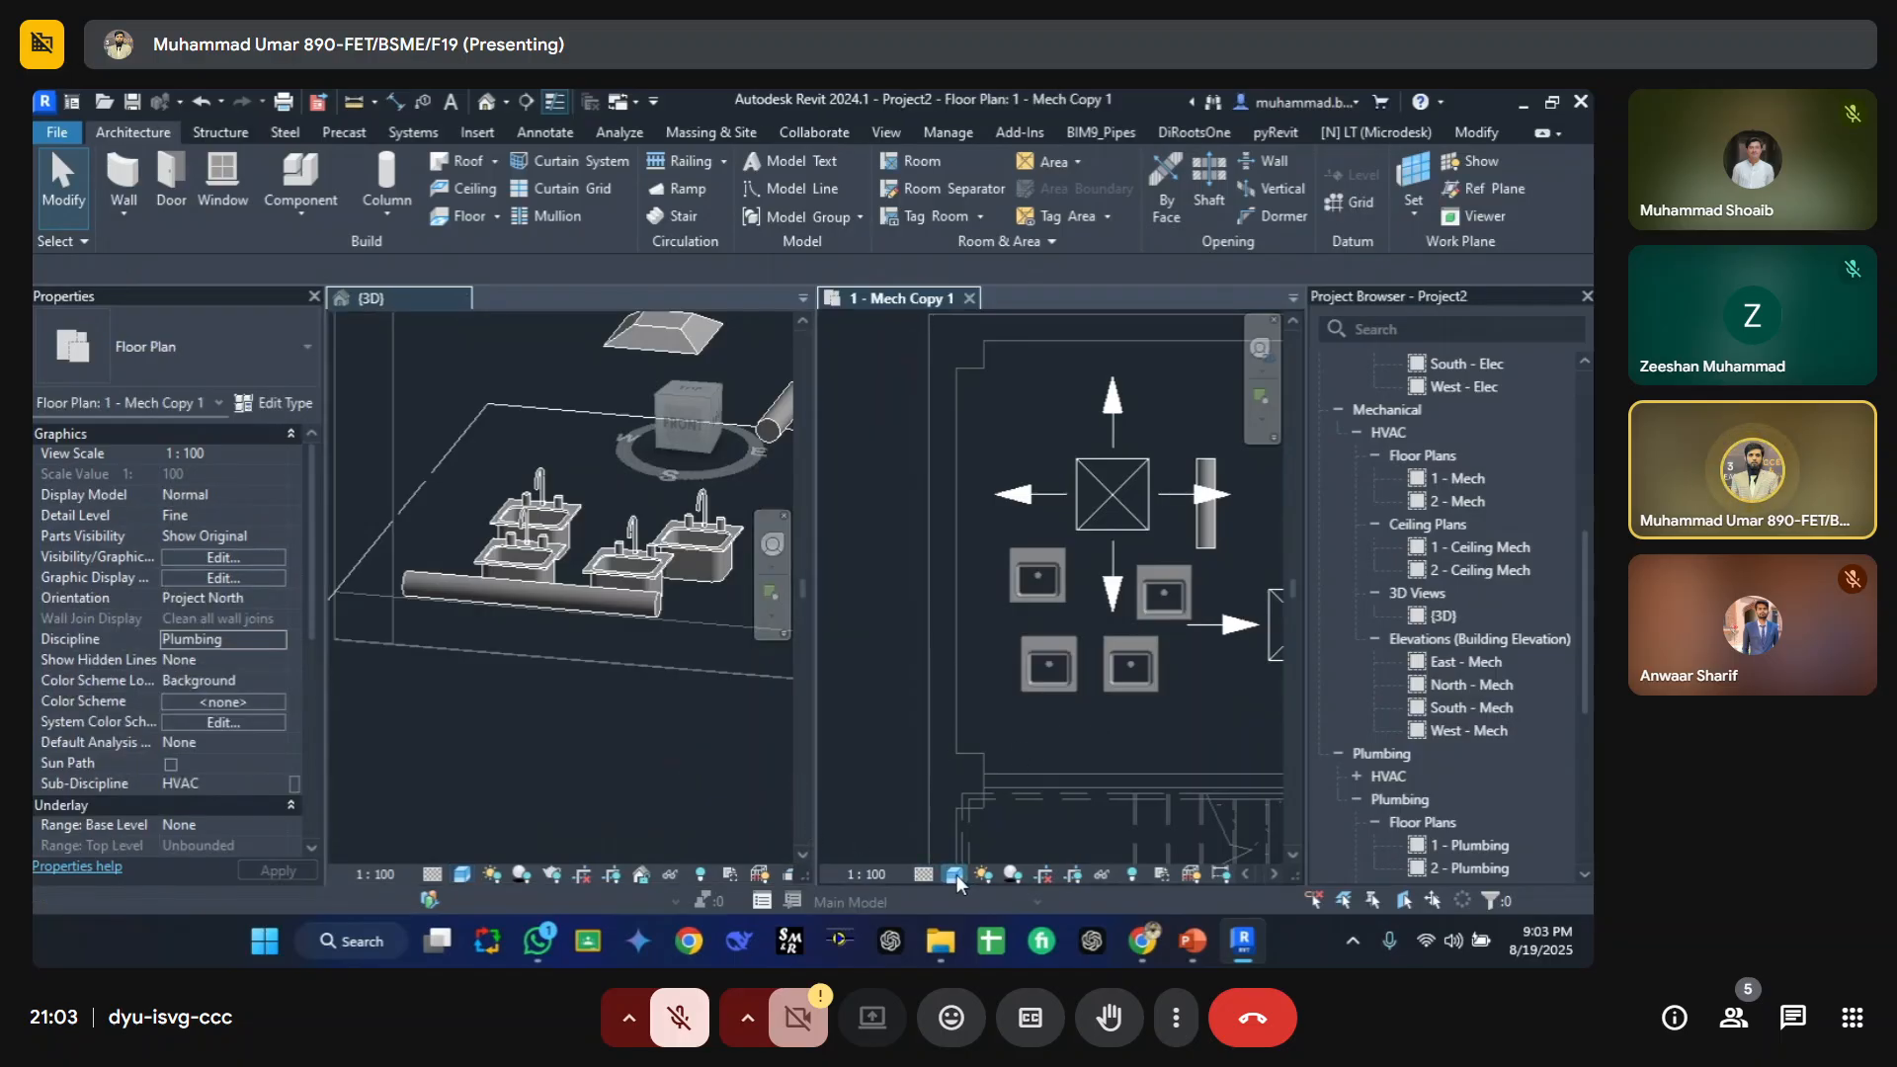
pyautogui.click(954, 875)
pyautogui.click(1008, 759)
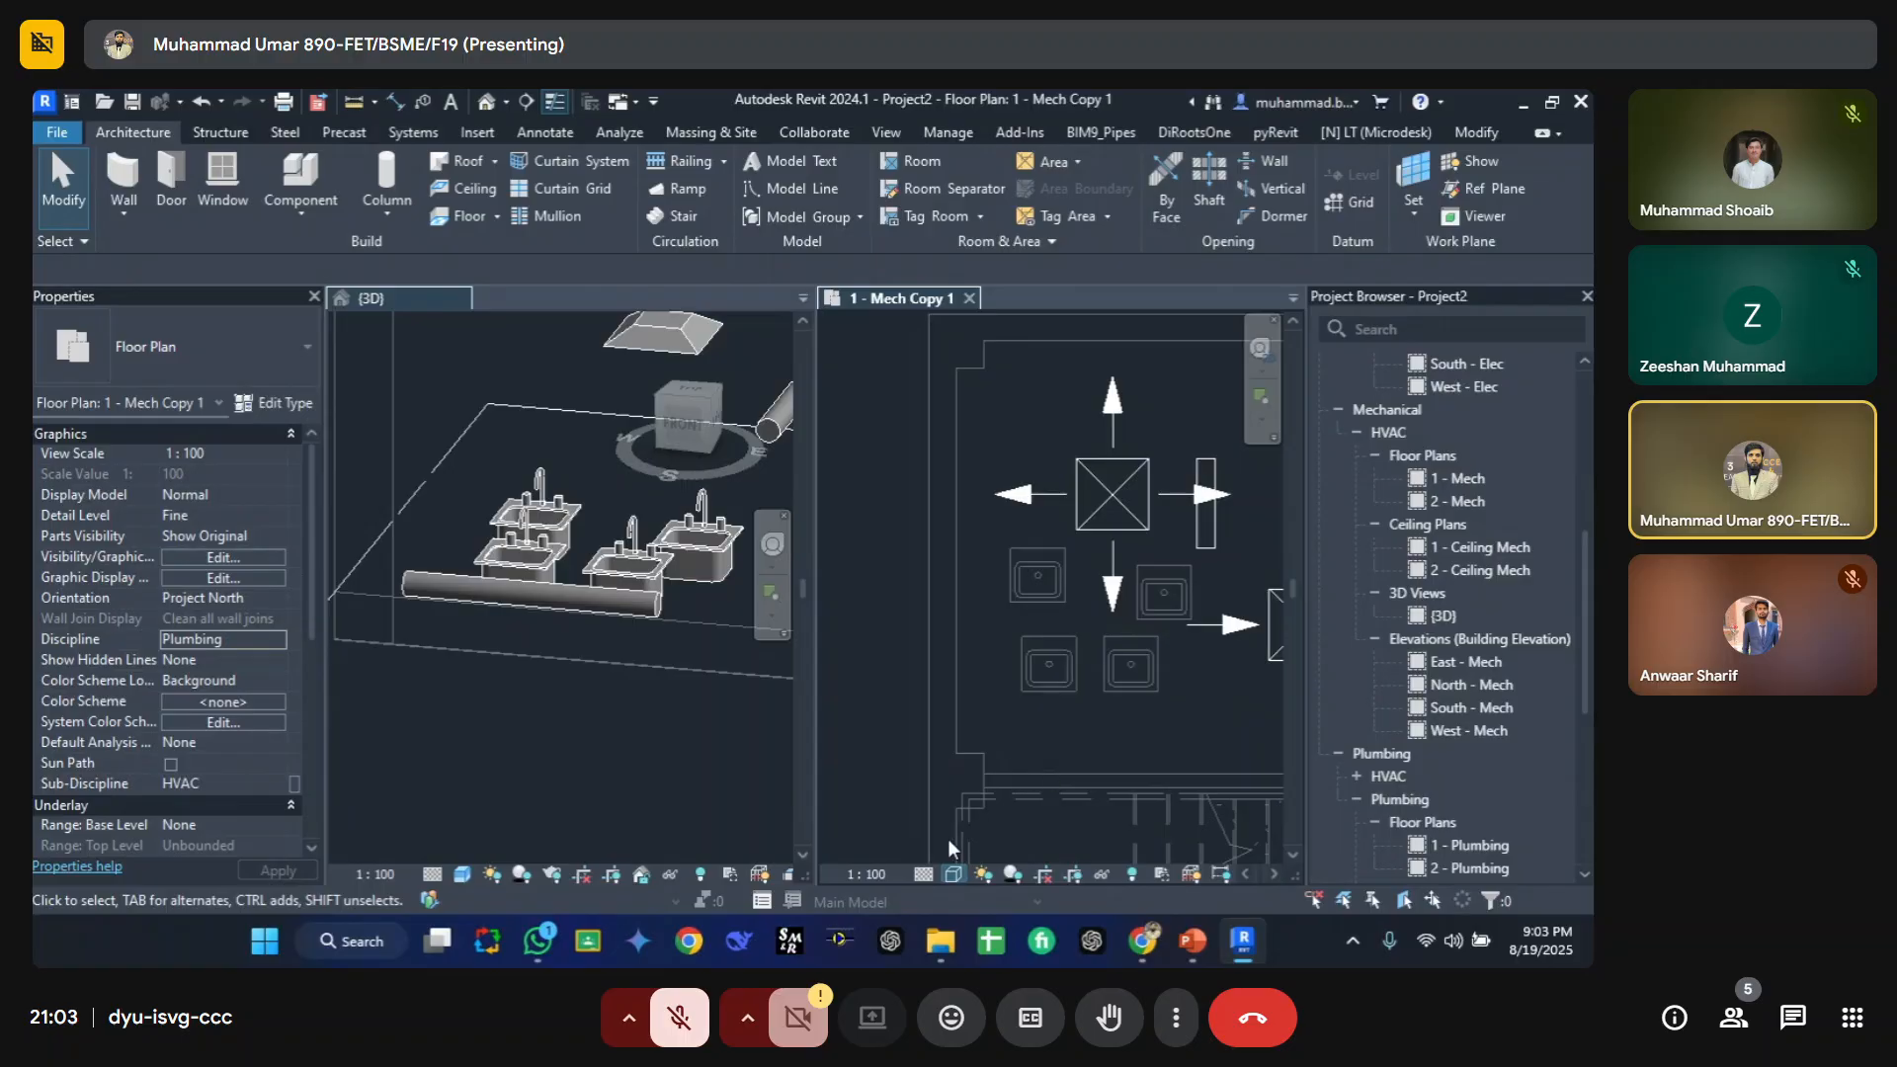
pyautogui.click(953, 874)
pyautogui.click(986, 740)
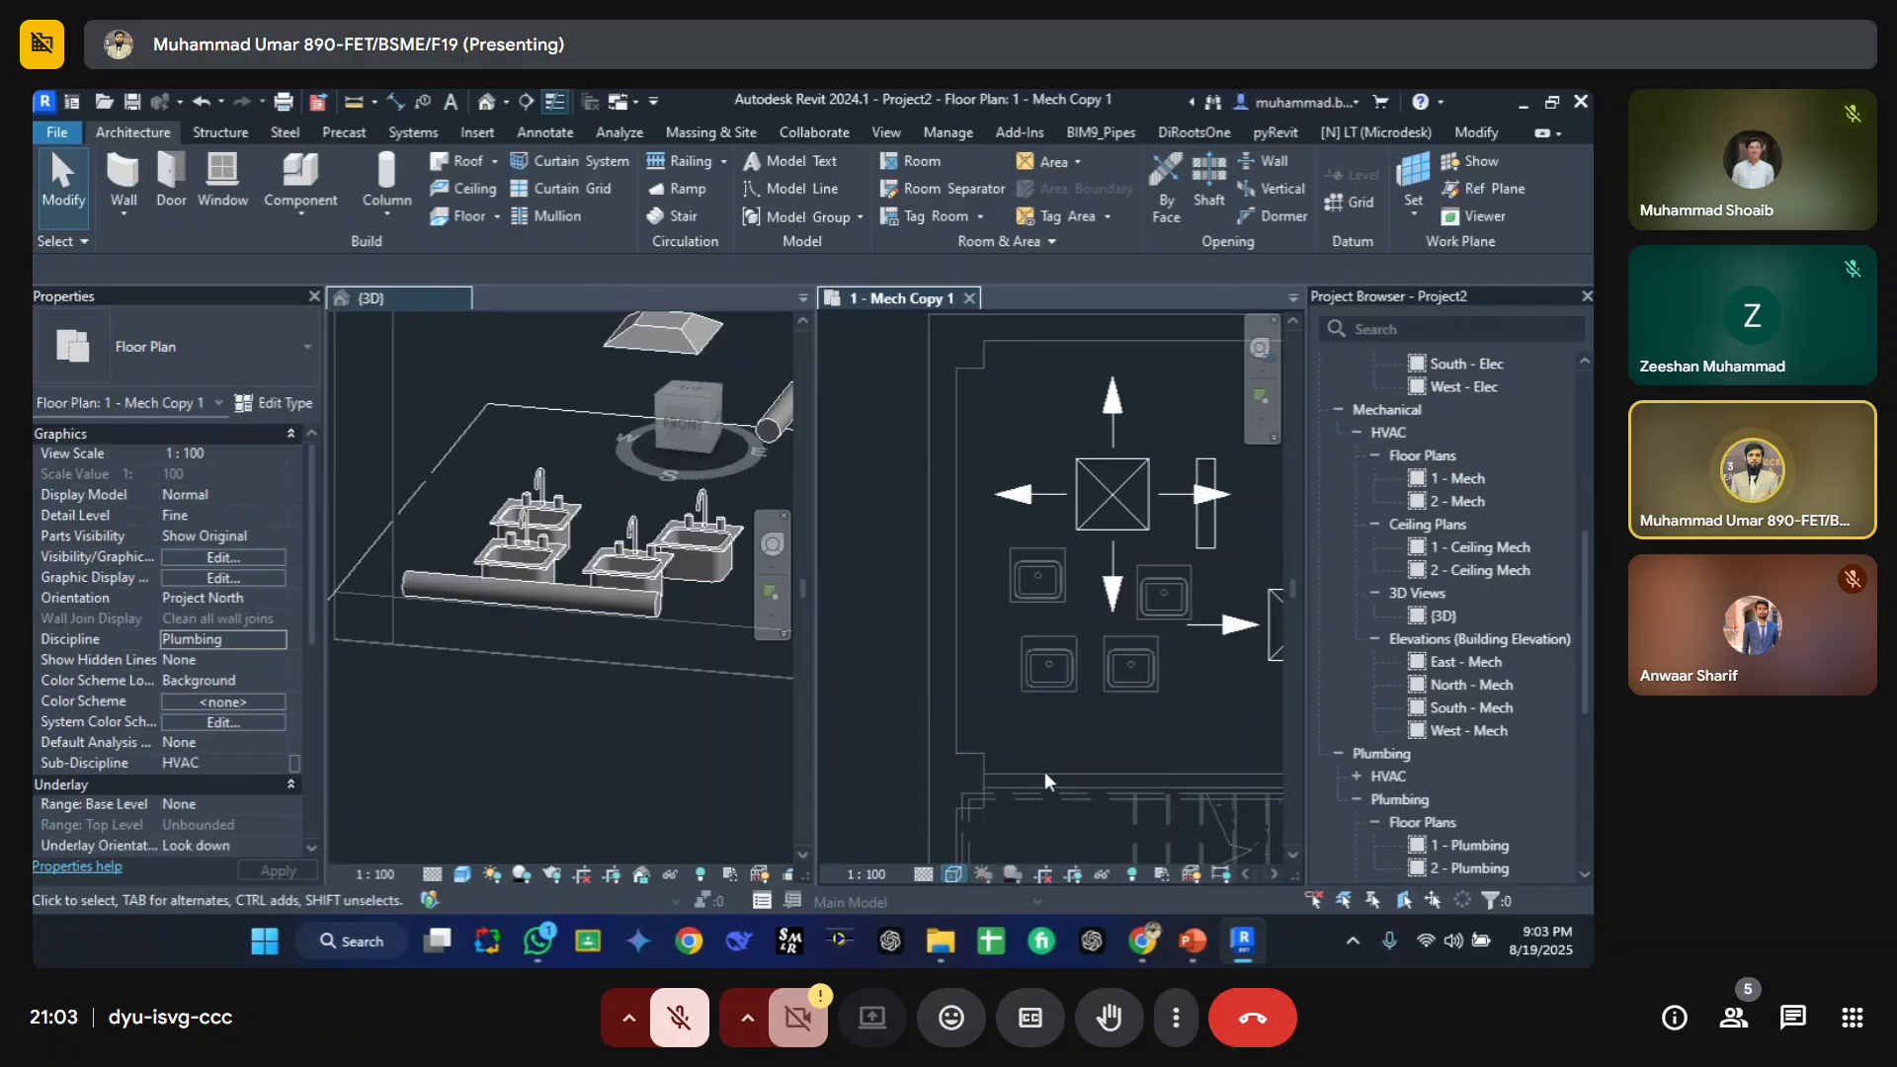
# Step: Cycle the plan view's discipline through Coordination and Plumbing, ending at Mechanical
pyautogui.click(923, 874)
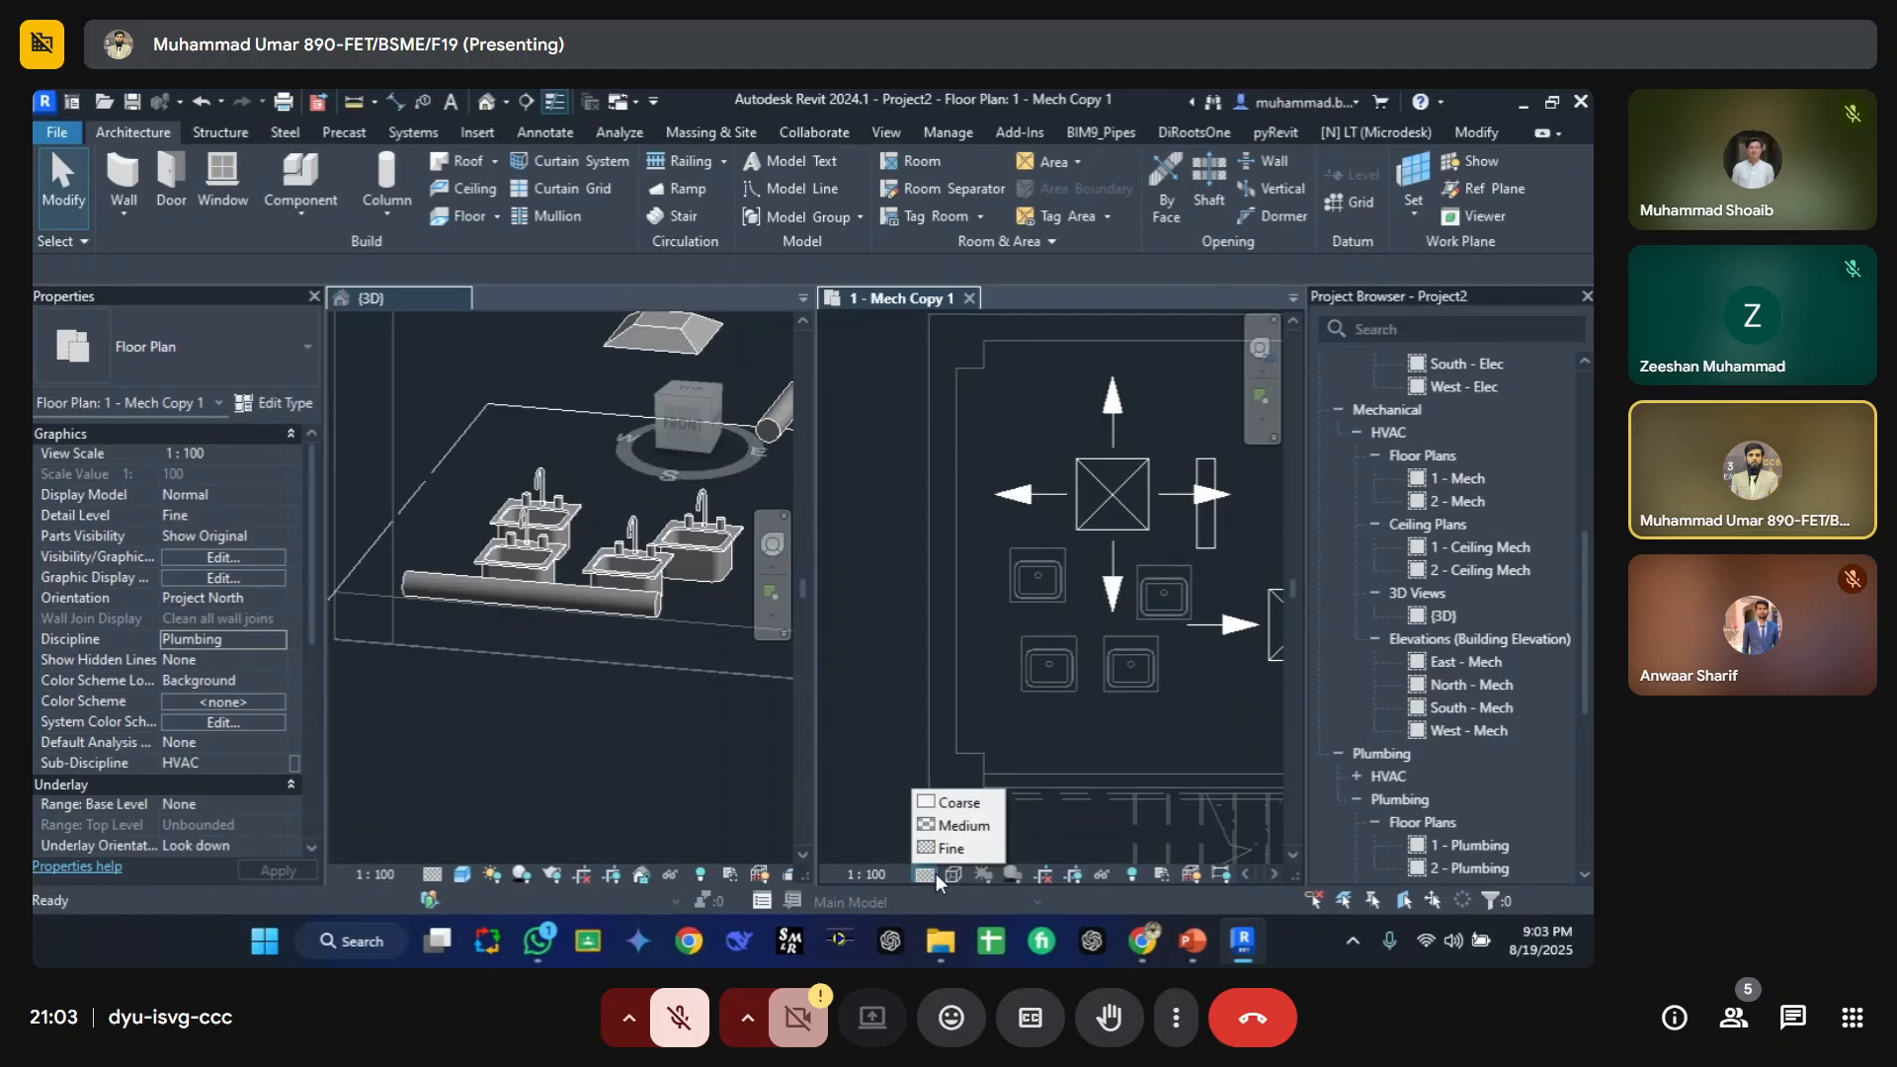
pyautogui.click(281, 639)
pyautogui.click(217, 743)
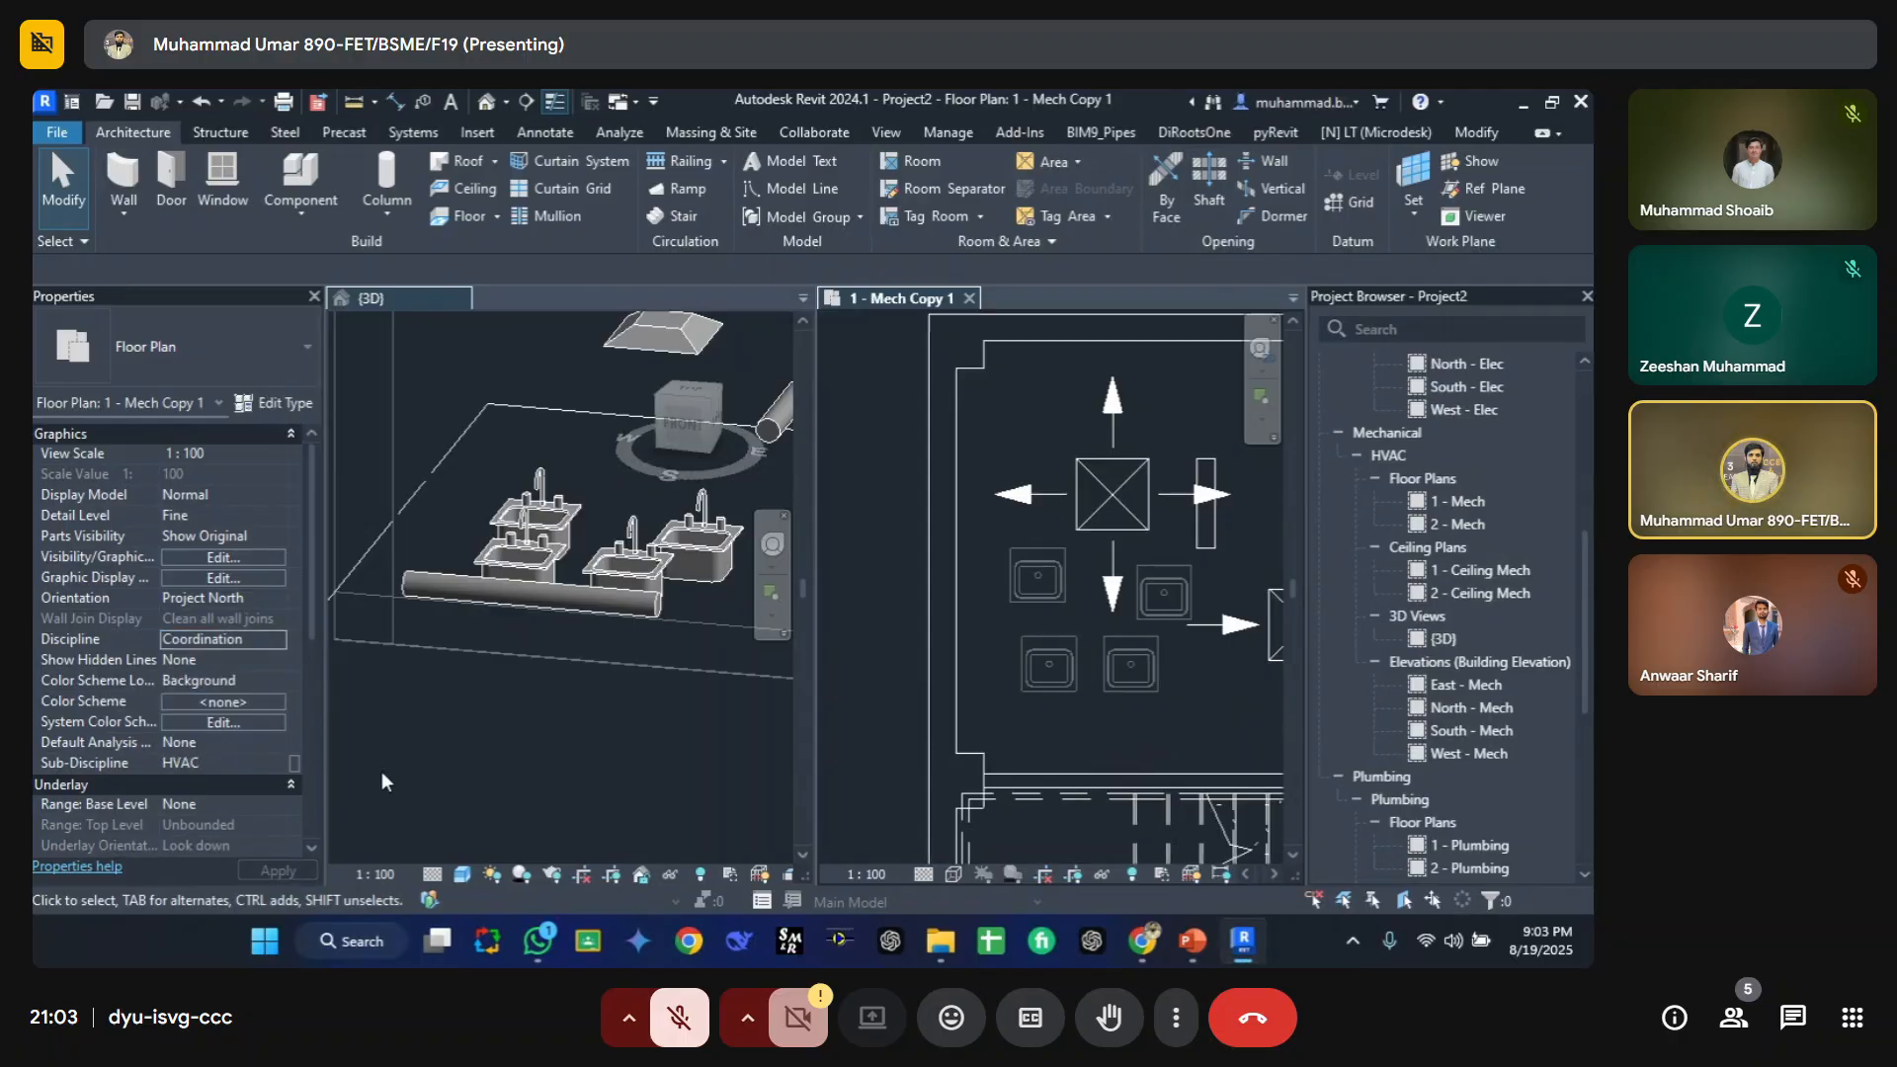
pyautogui.click(272, 638)
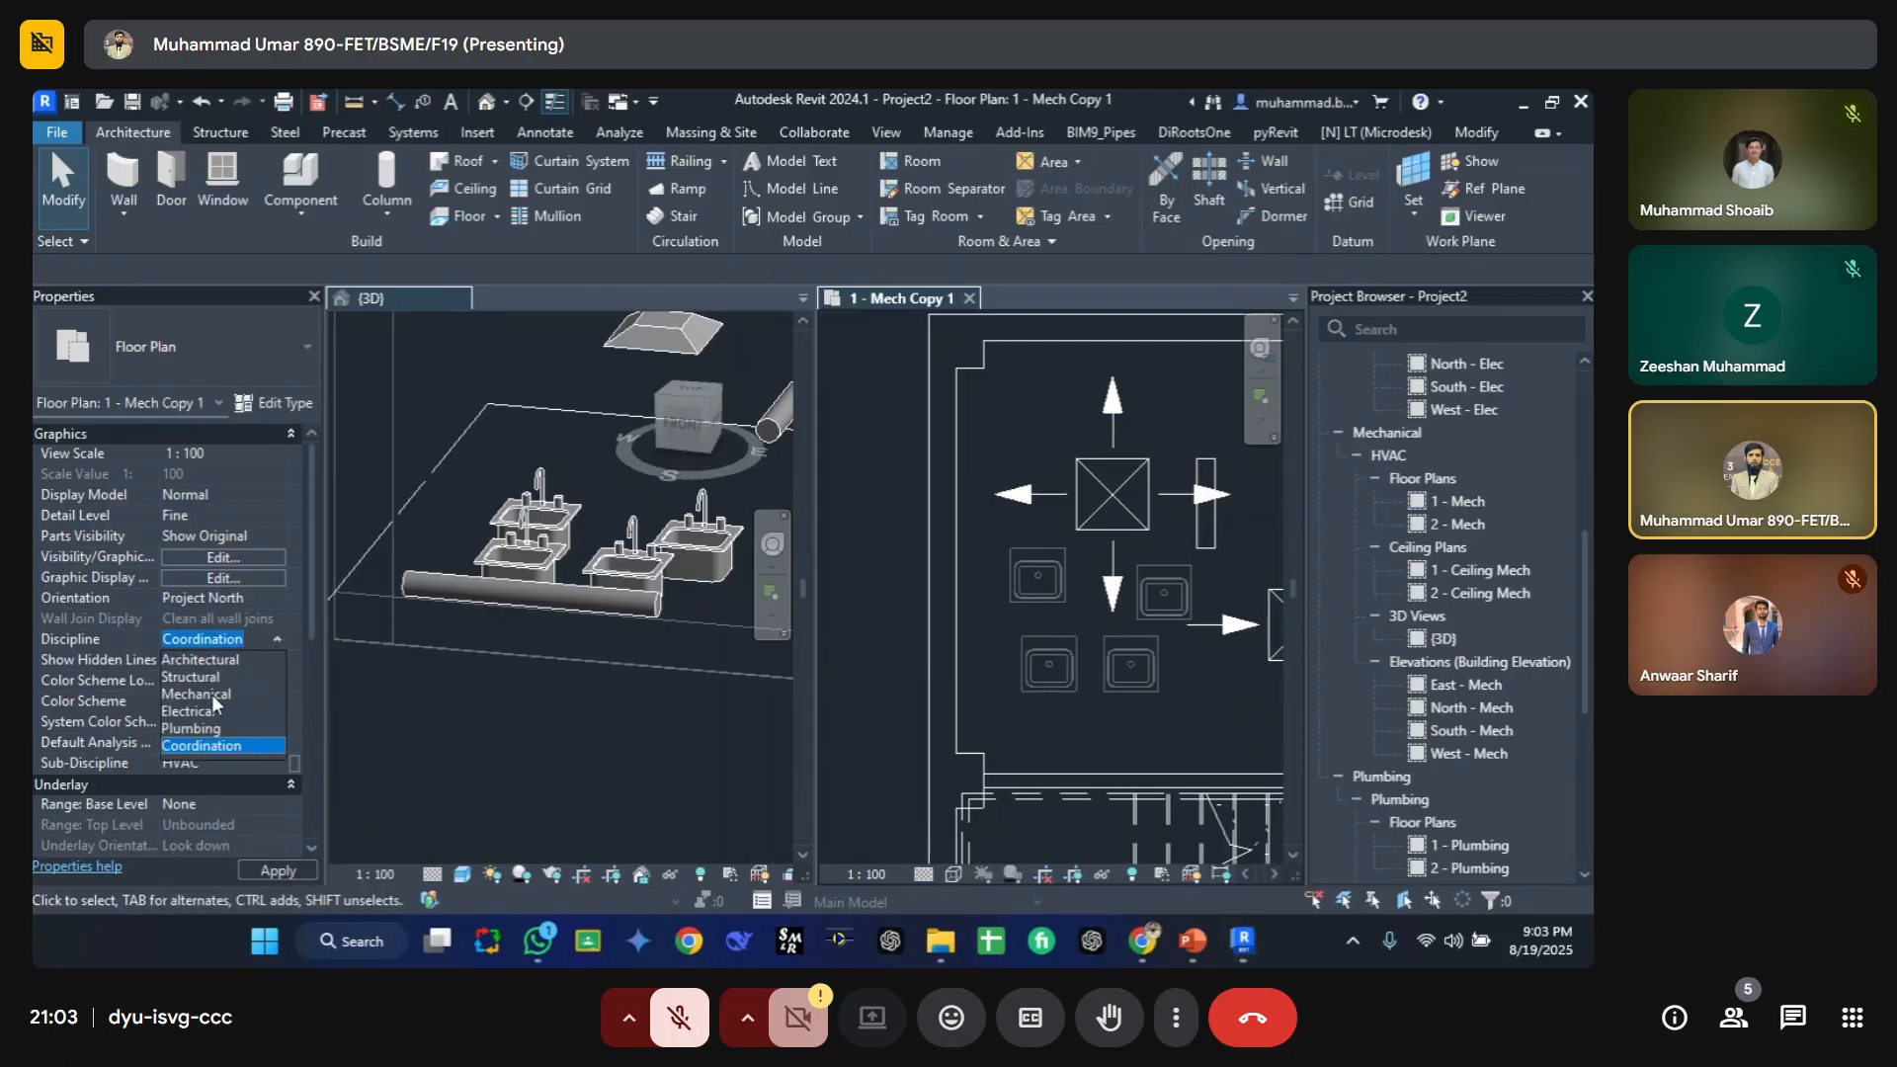
pyautogui.click(203, 727)
pyautogui.click(274, 644)
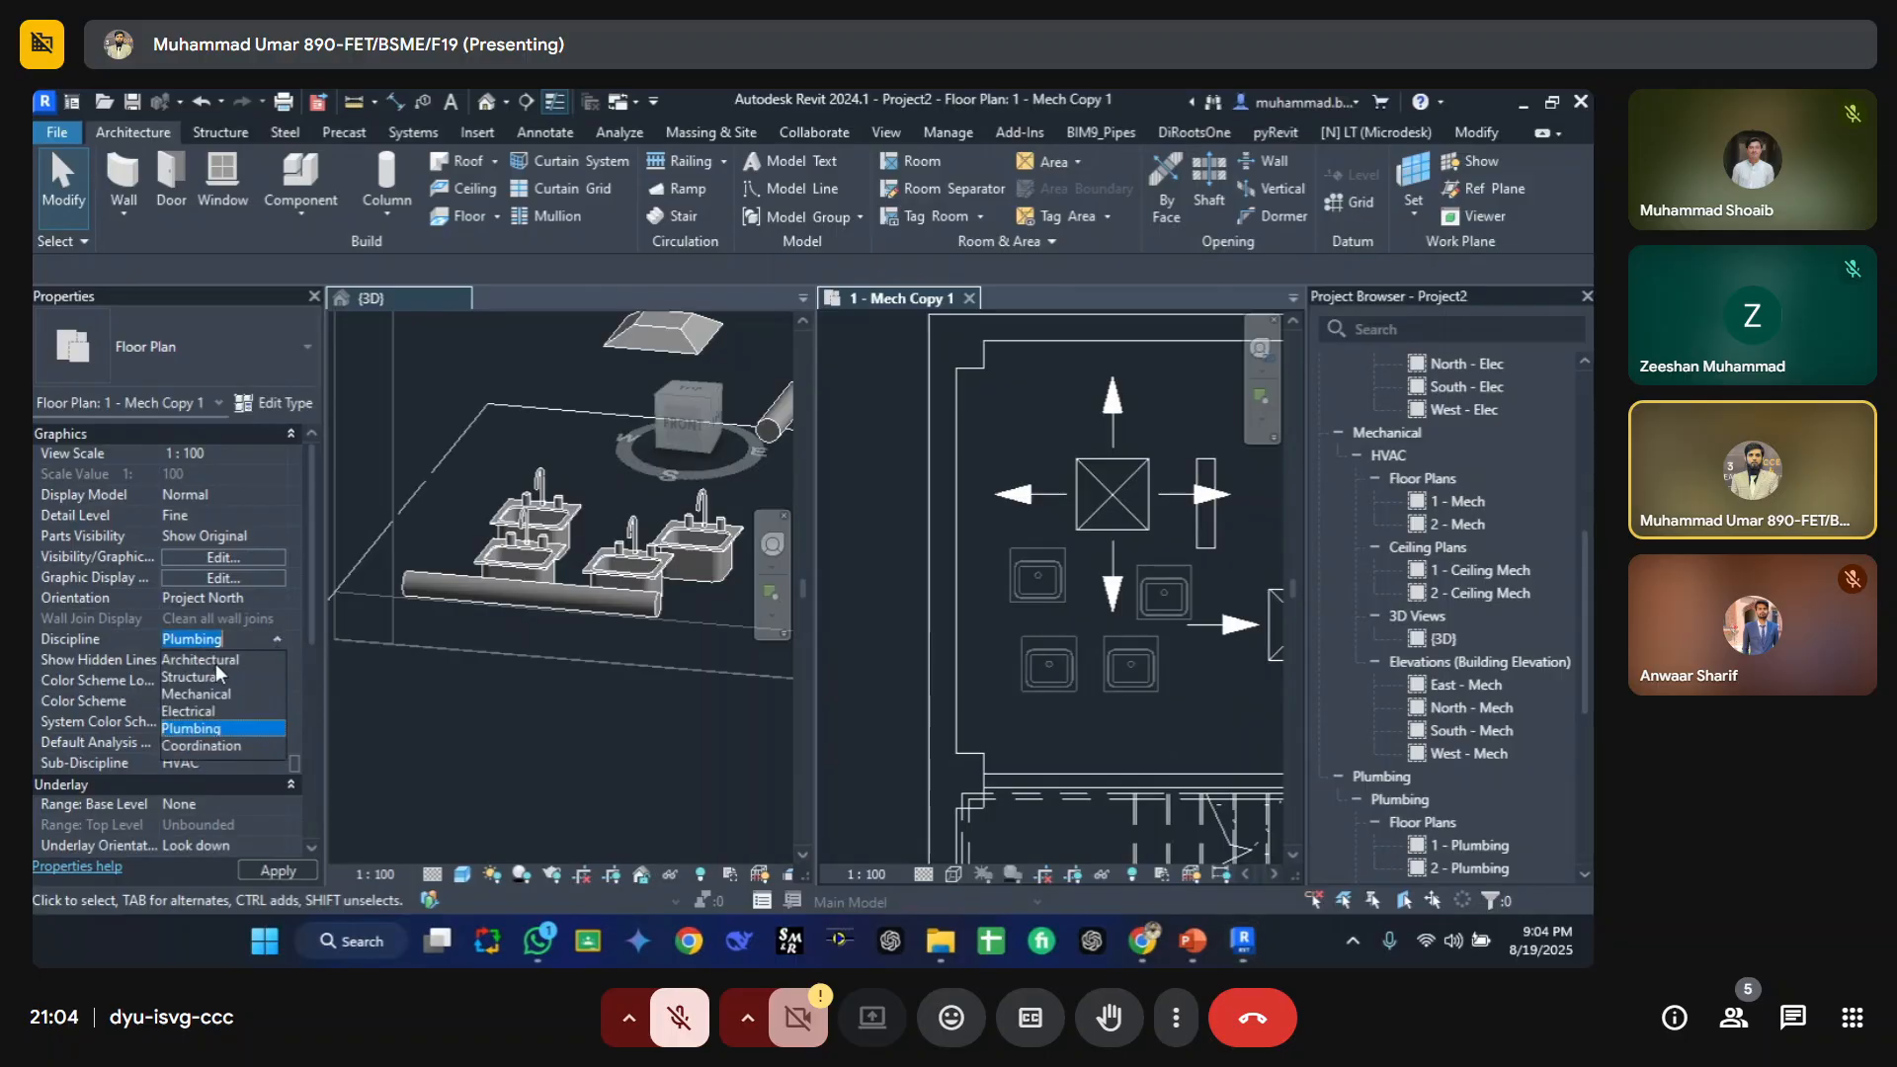
pyautogui.click(199, 693)
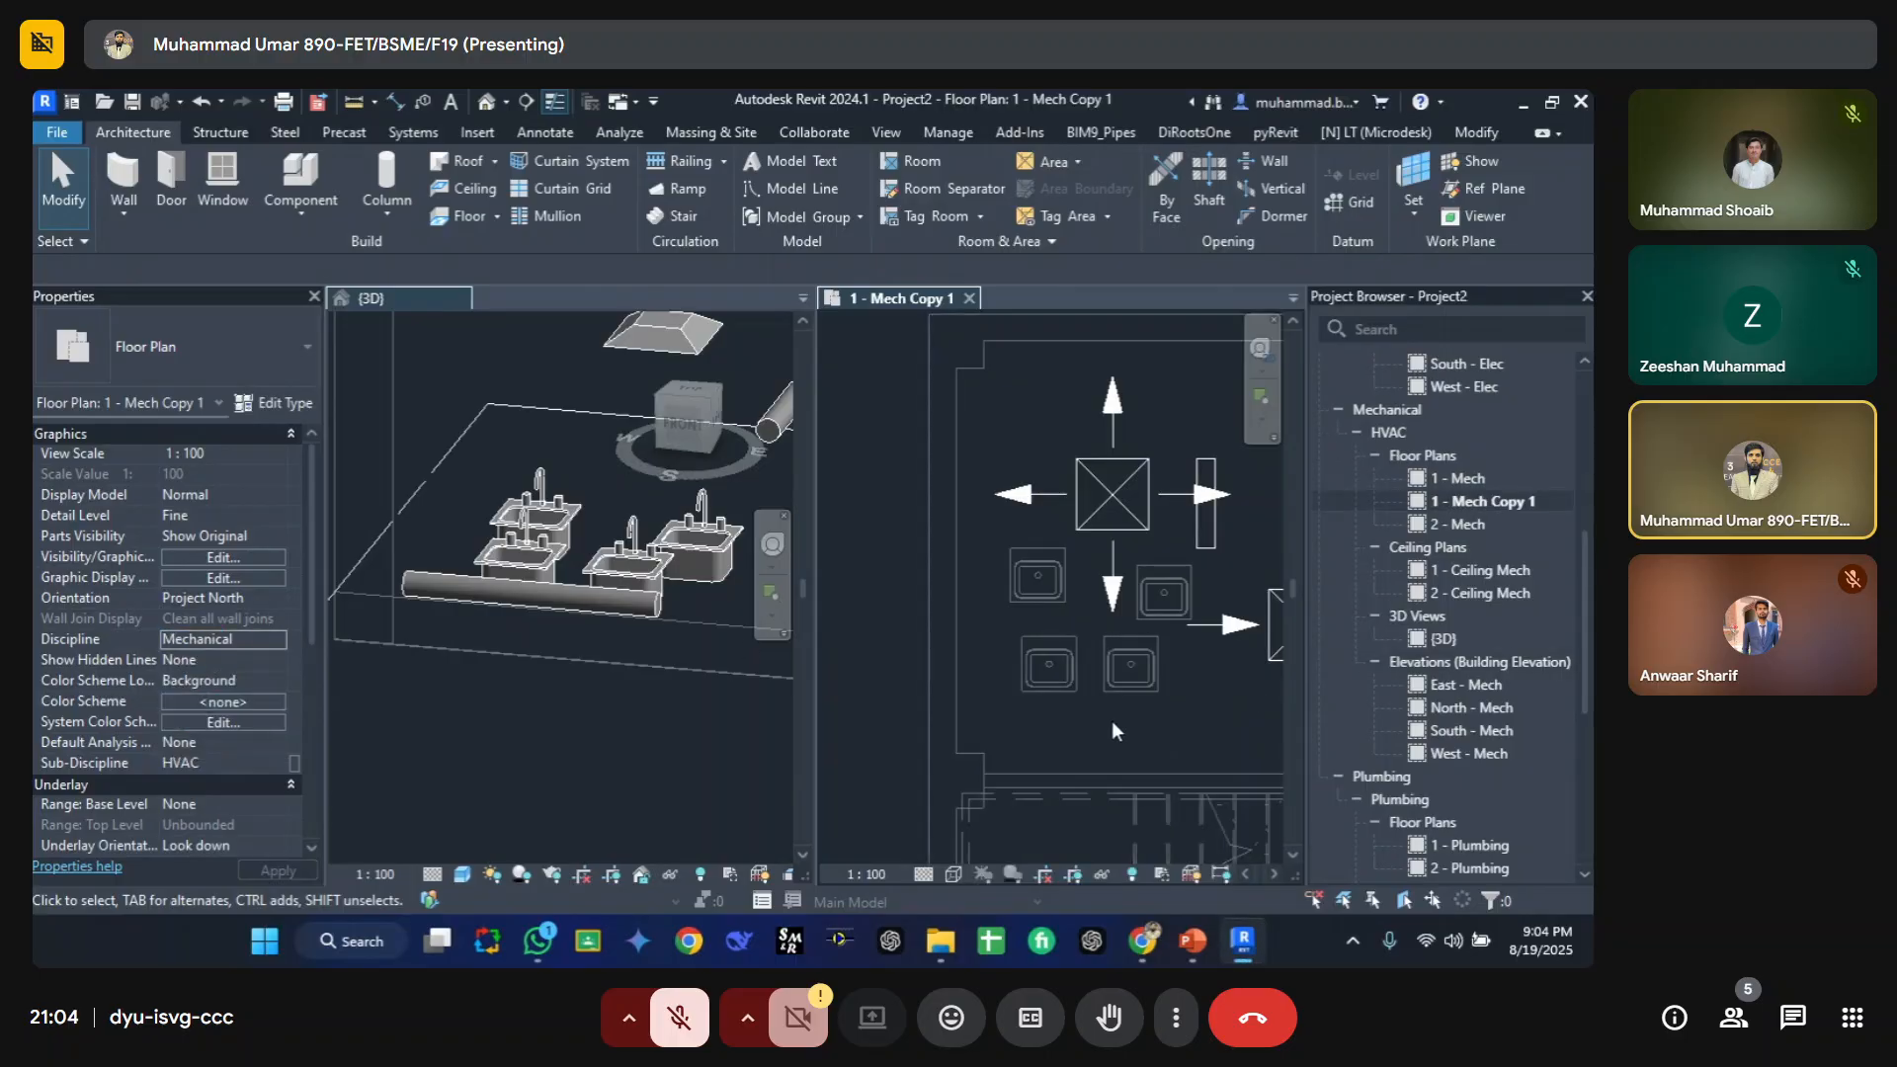
pyautogui.scroll(-3, 1126, 633)
pyautogui.scroll(2, 1127, 702)
pyautogui.moveTo(1120, 692); pyautogui.dragTo(1023, 673, button='middle')
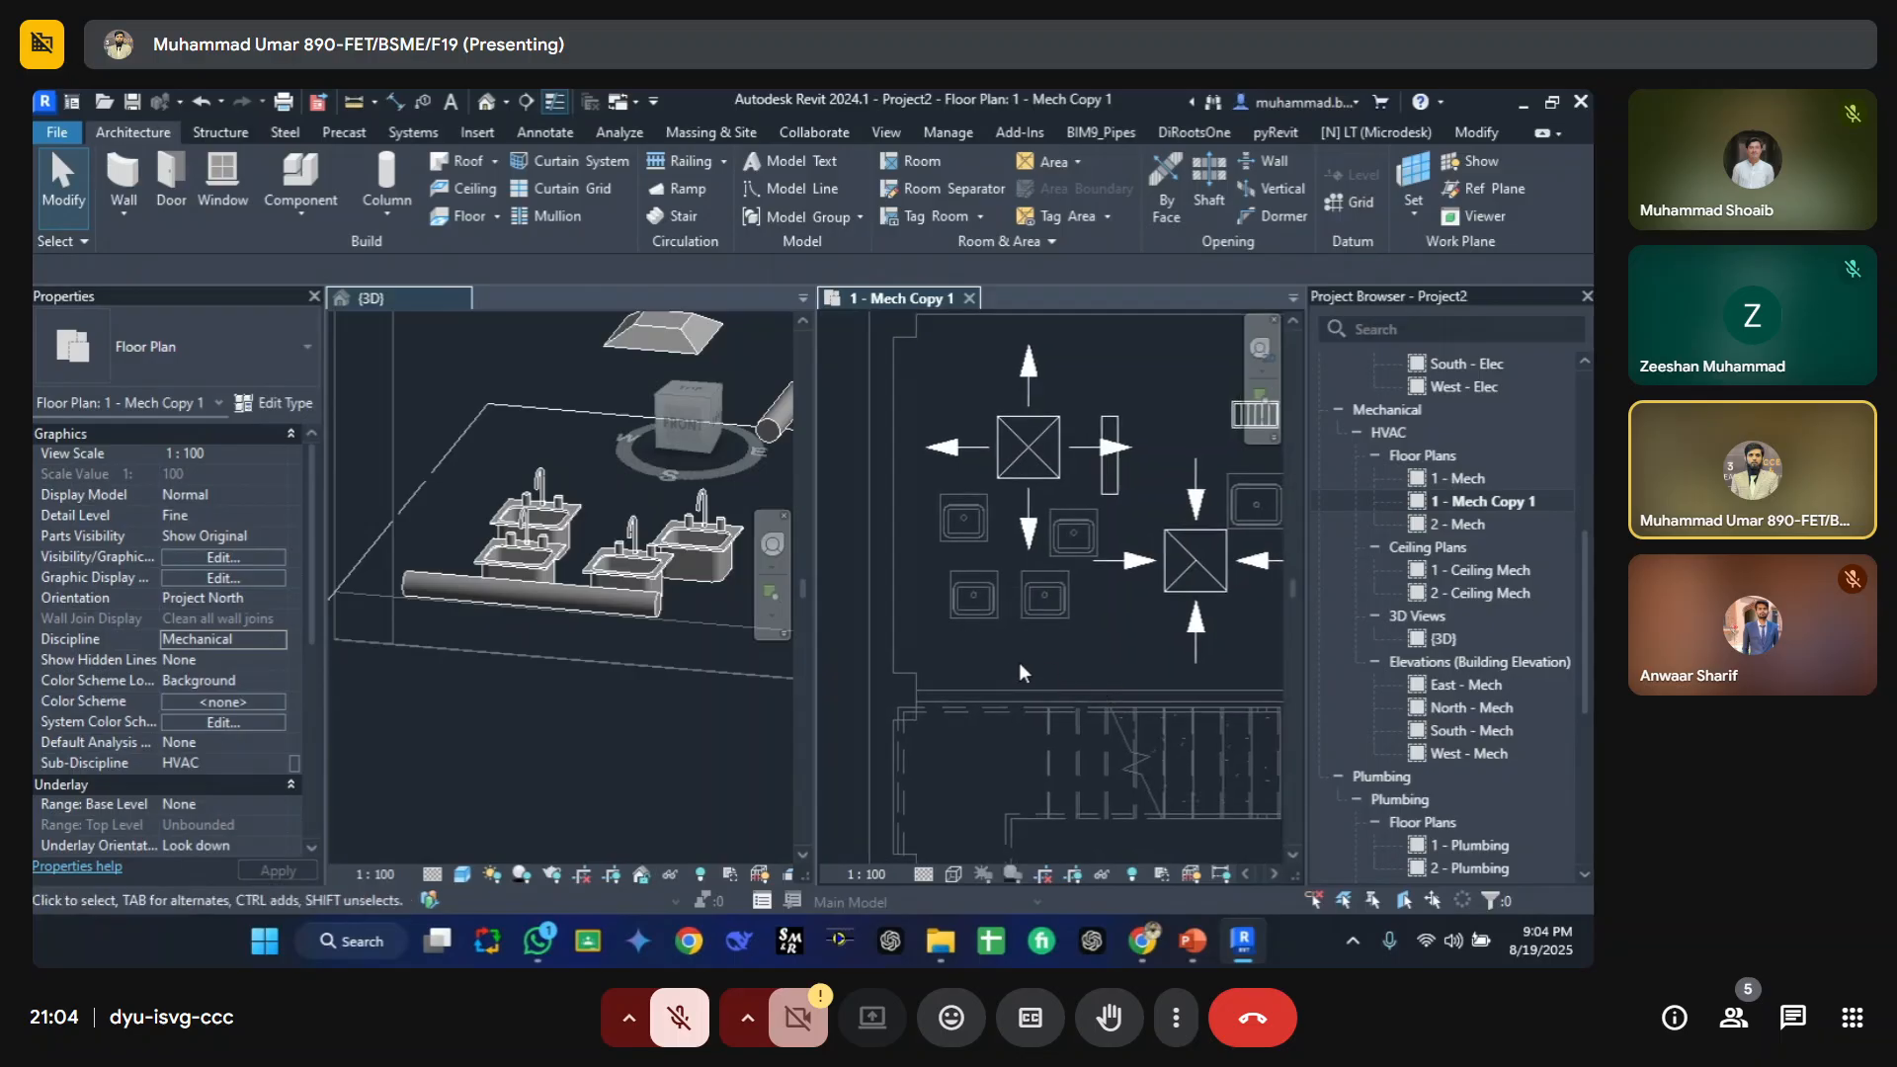
pyautogui.click(604, 710)
pyautogui.click(1028, 662)
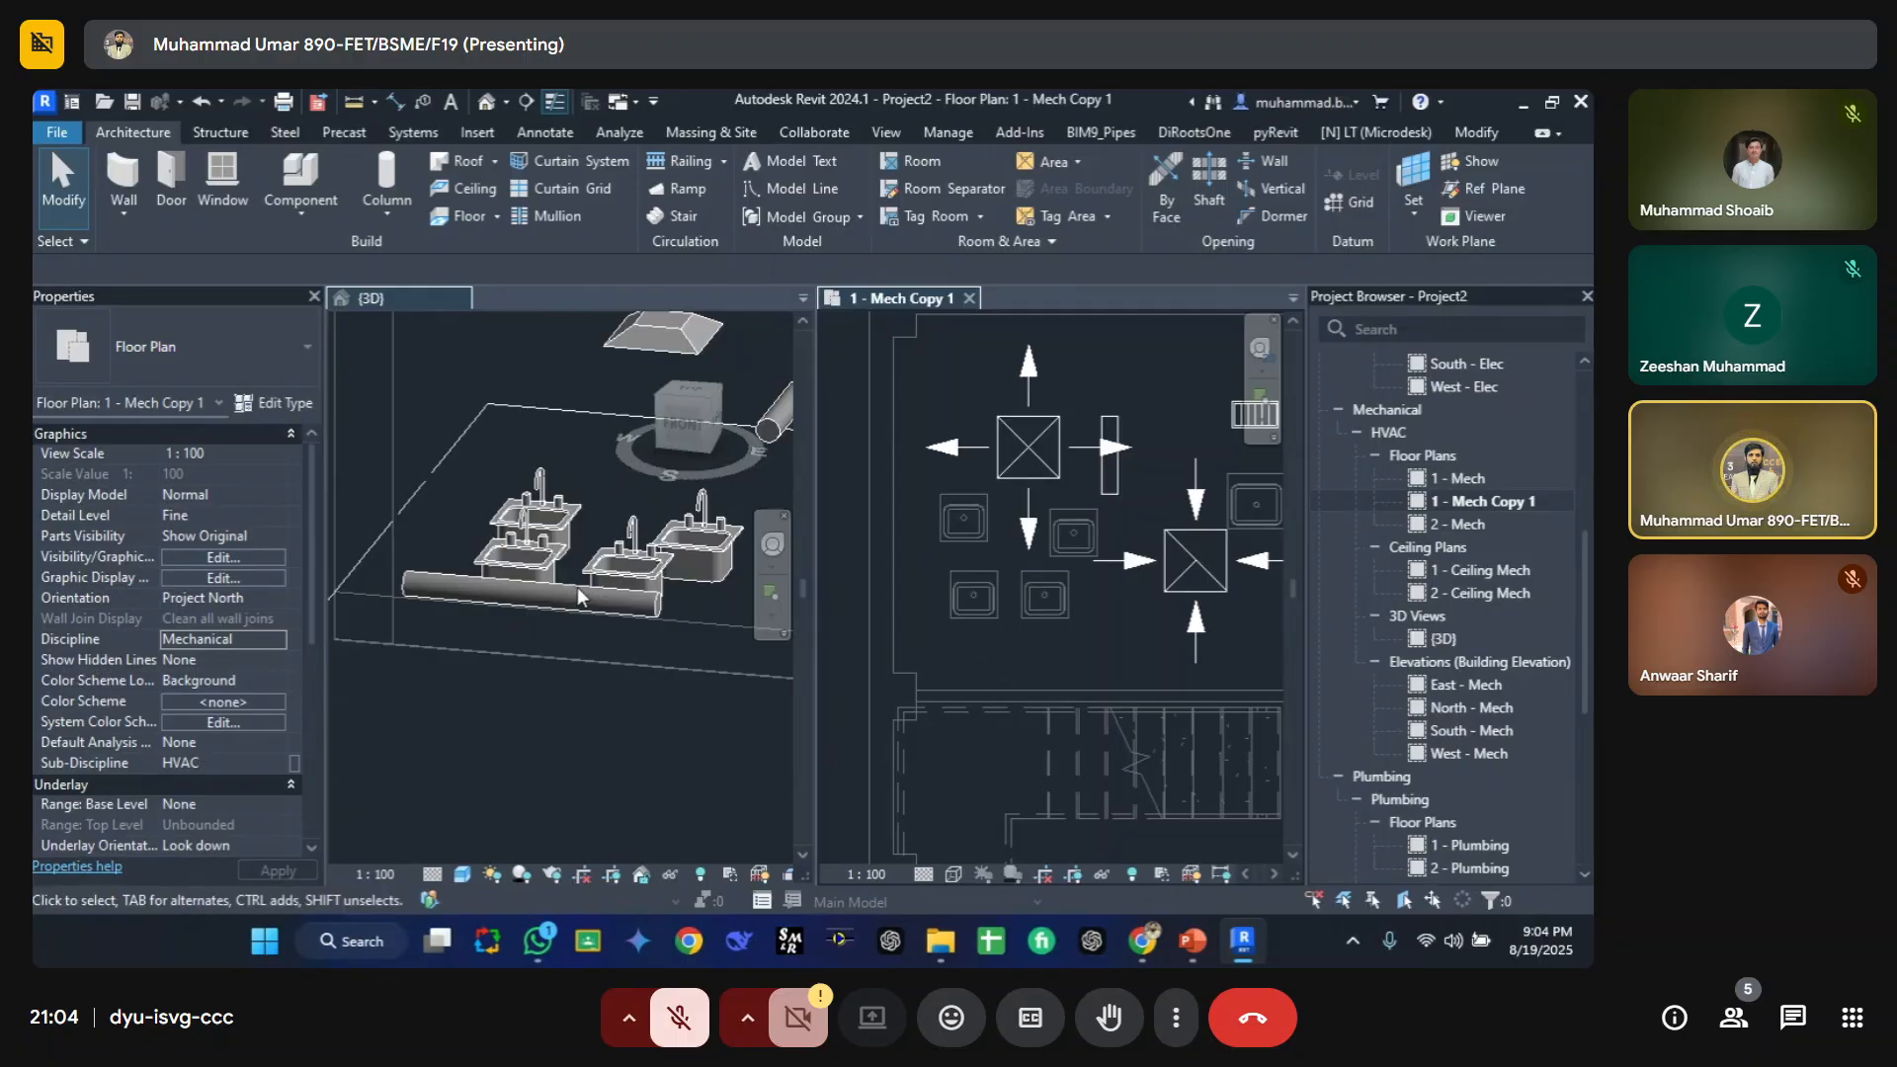
pyautogui.click(538, 618)
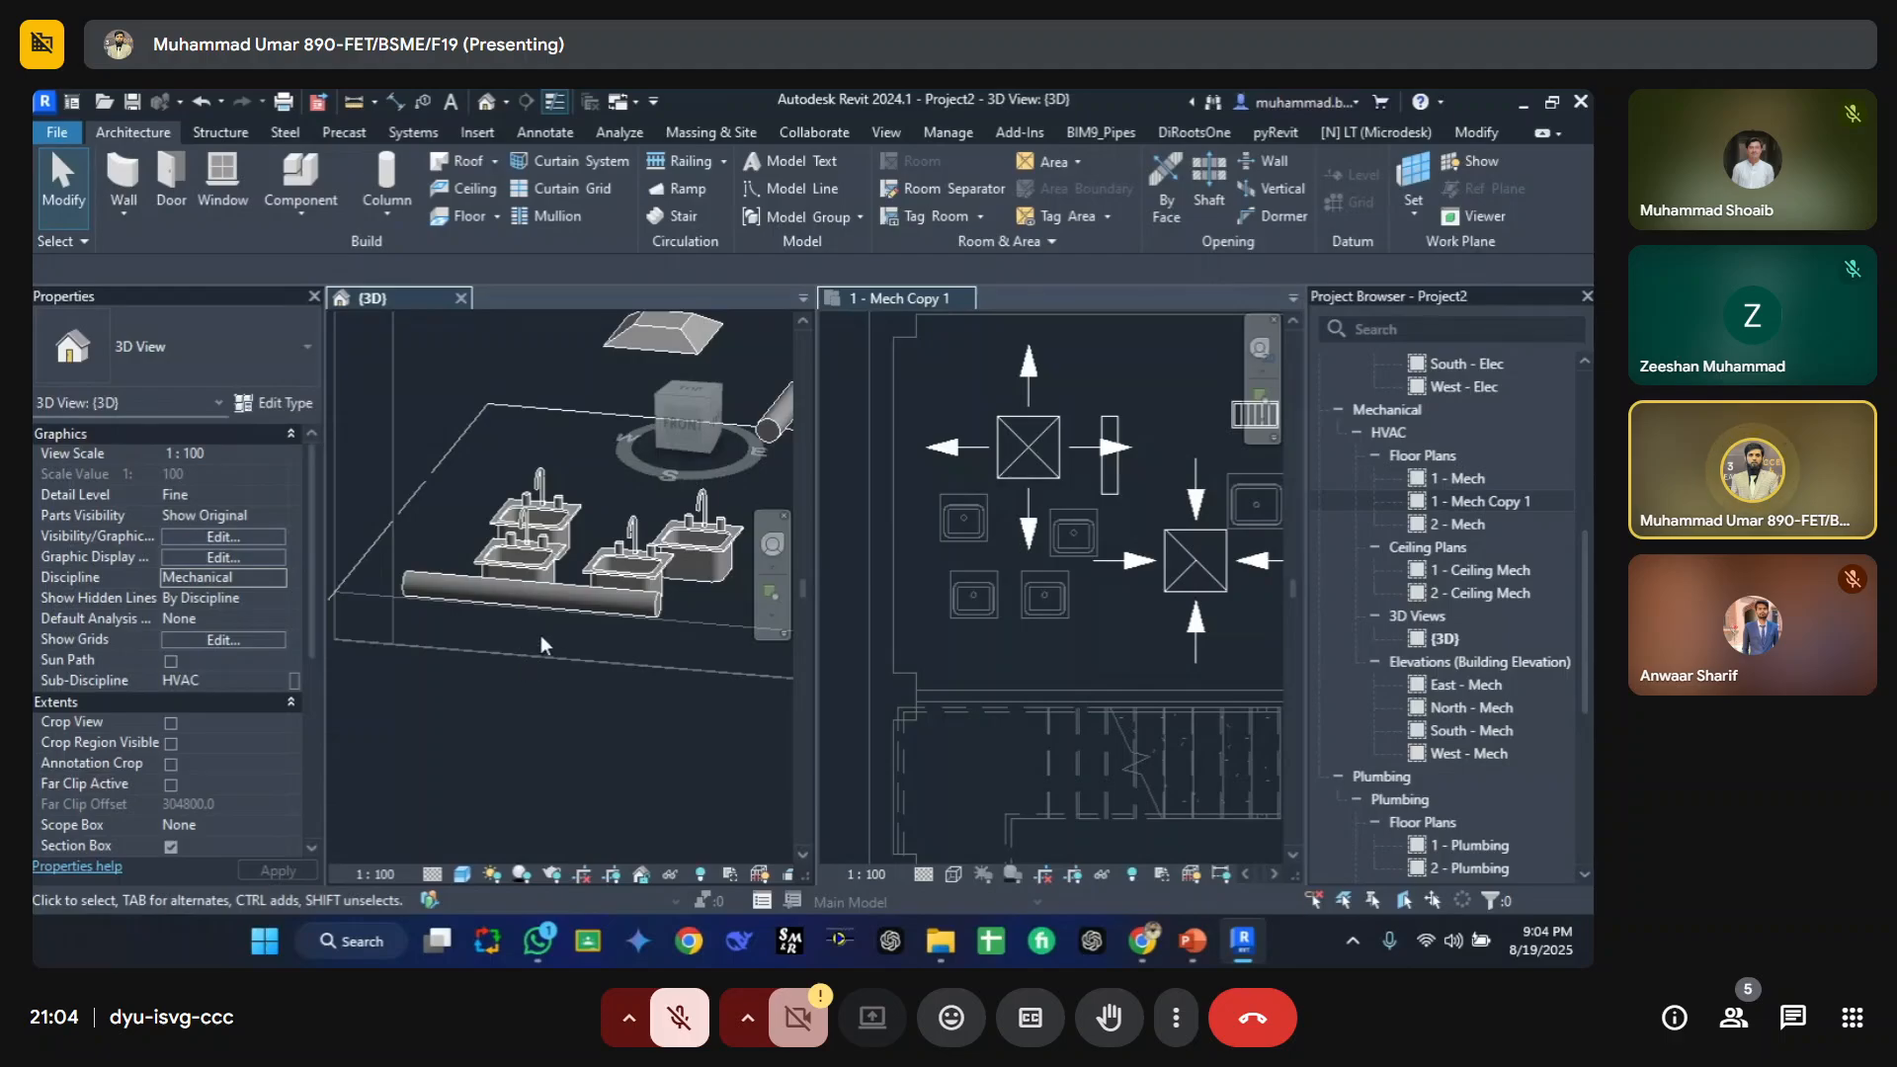
# Step: Set the 3D view's discipline to Coordination
pyautogui.click(277, 577)
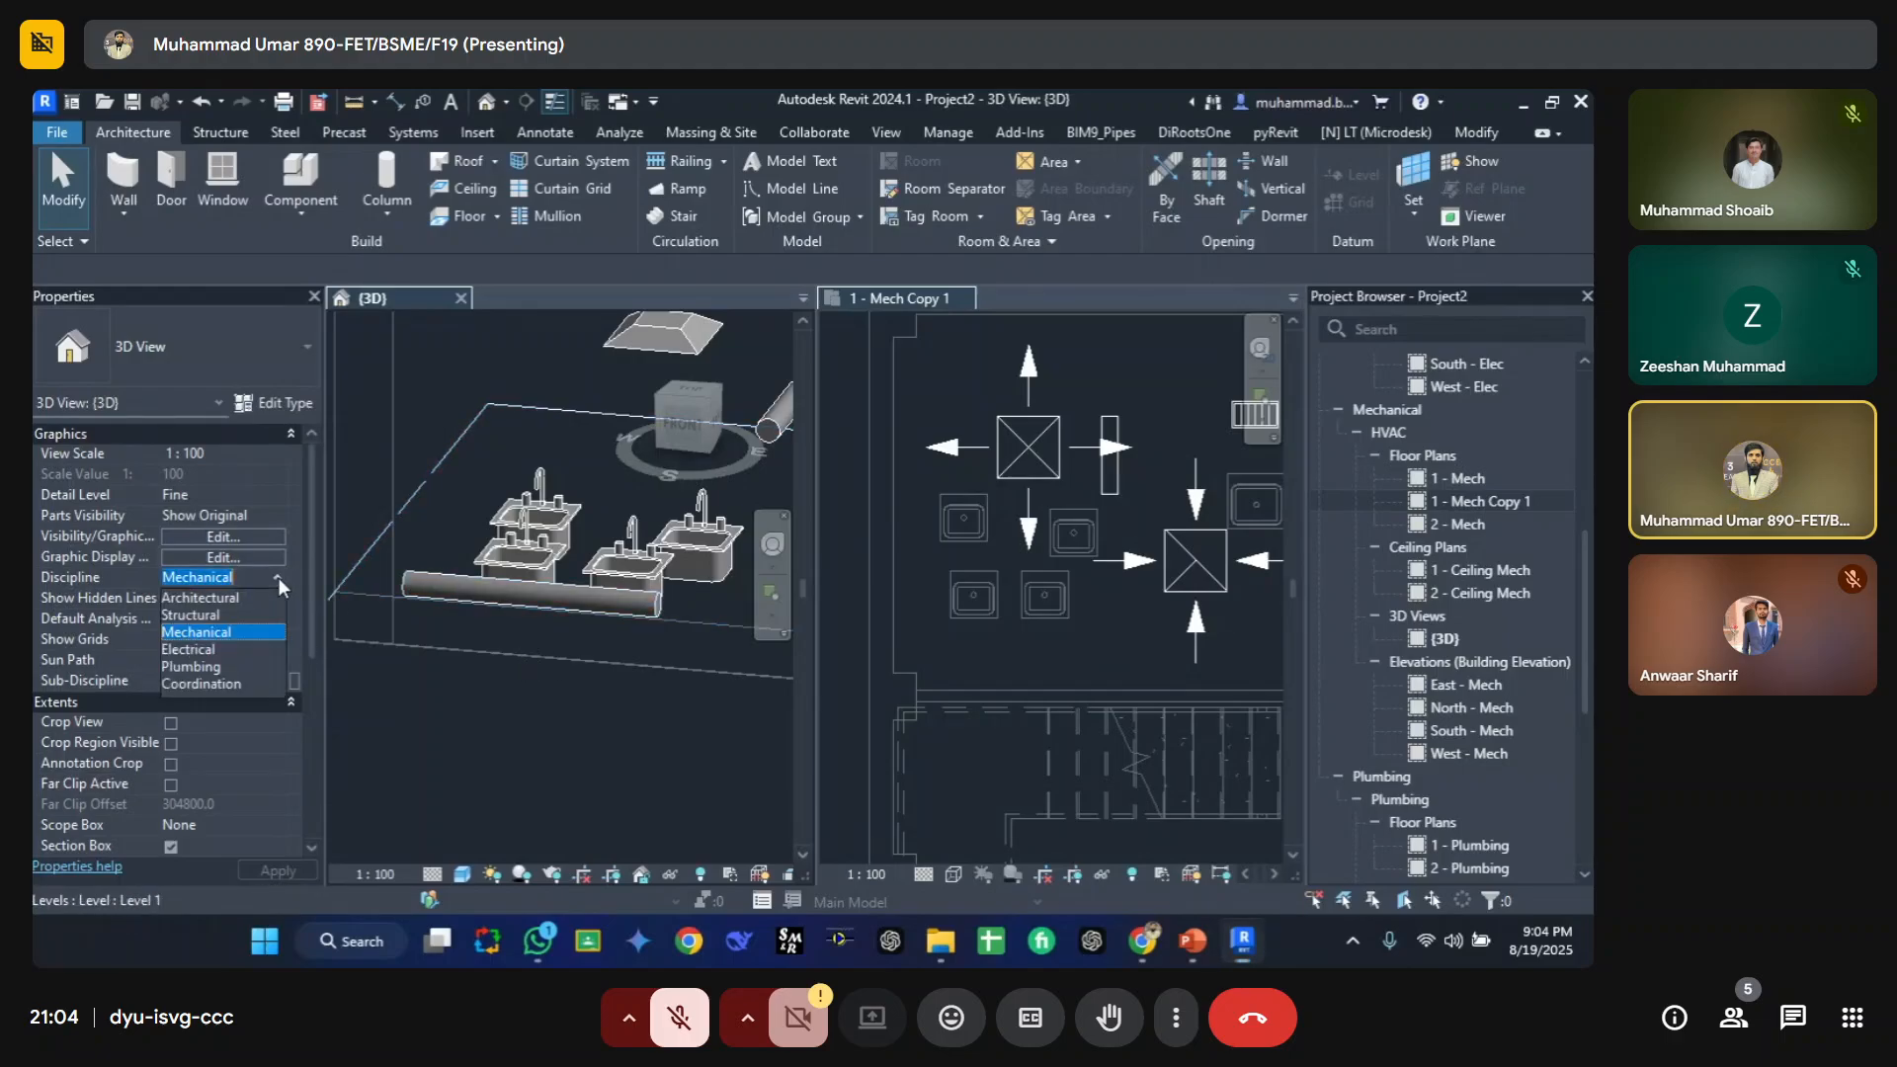
pyautogui.click(226, 684)
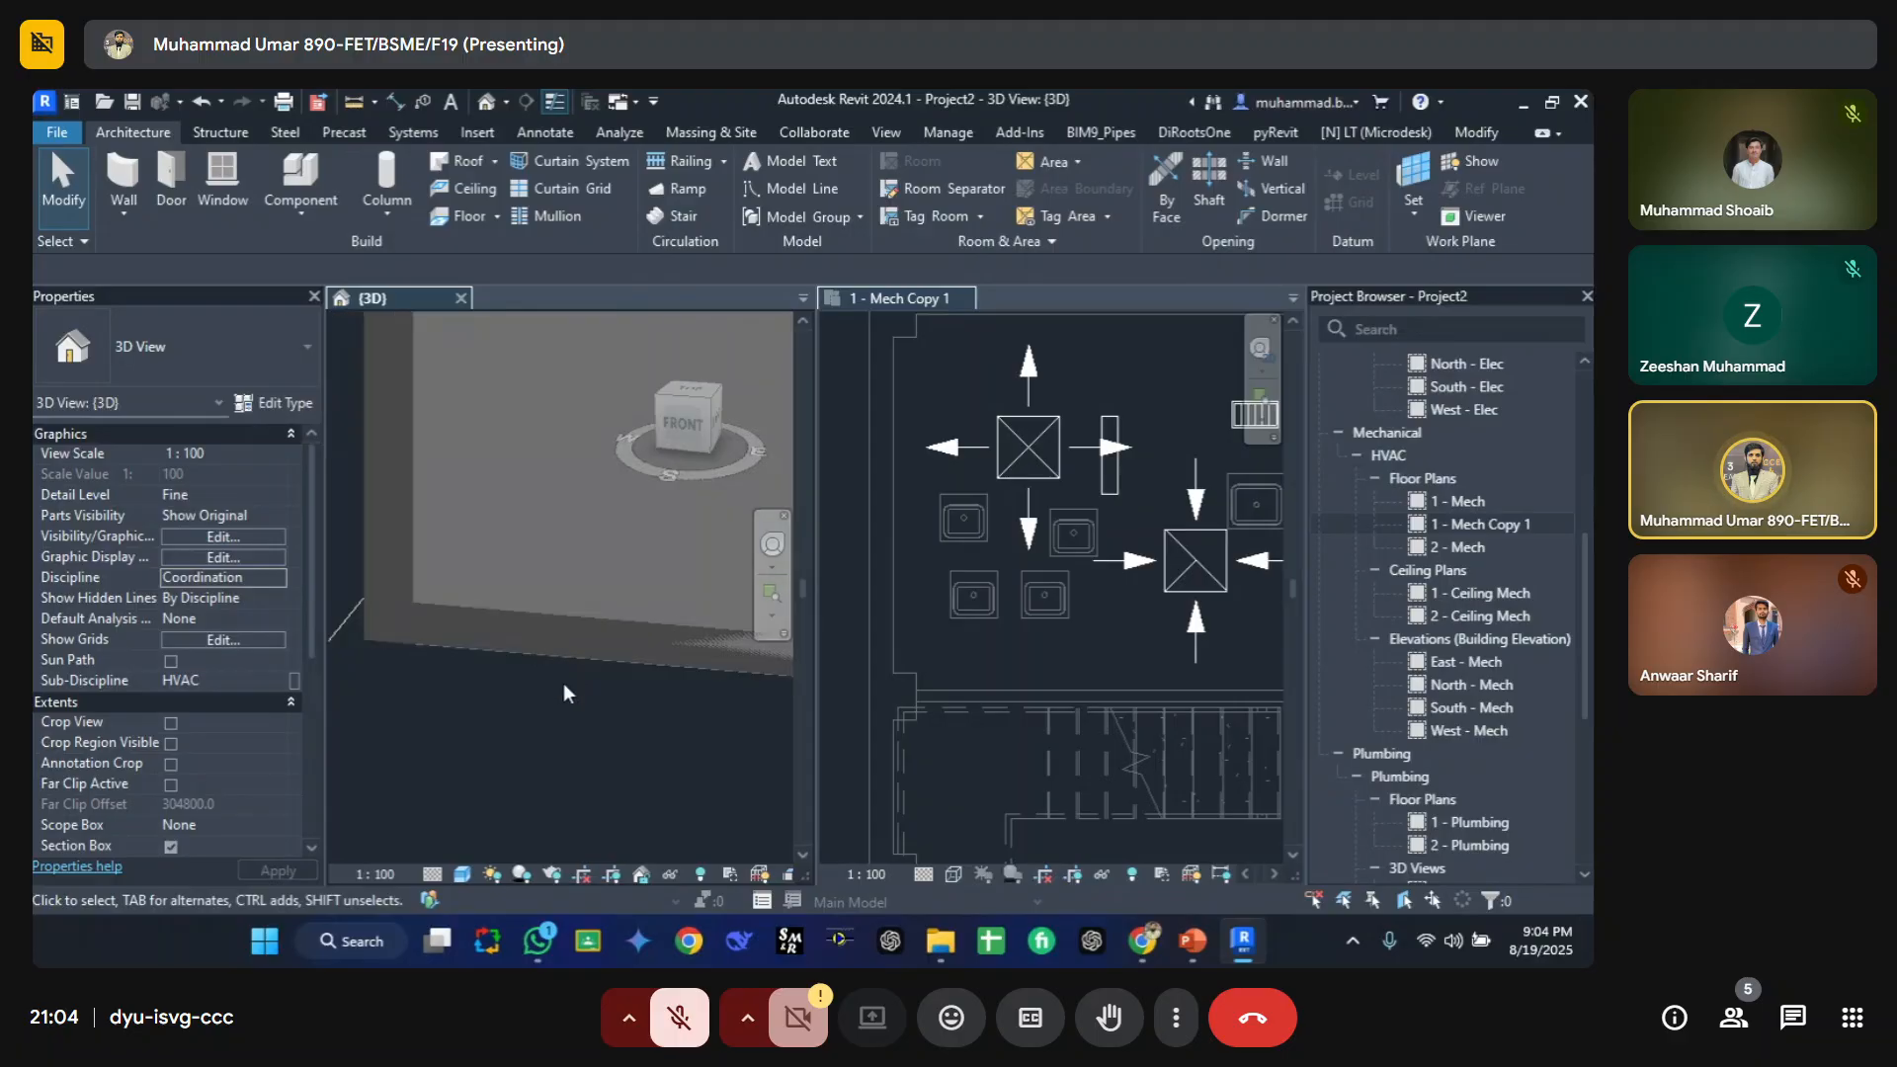
# Step: Select the pipe beside the sinks in the 3D view and nudge it upward
pyautogui.keyDown('shift'); pyautogui.moveTo(561, 680); pyautogui.dragTo(605, 644, button='middle'); pyautogui.keyUp('shift')
pyautogui.scroll(10, 605, 645)
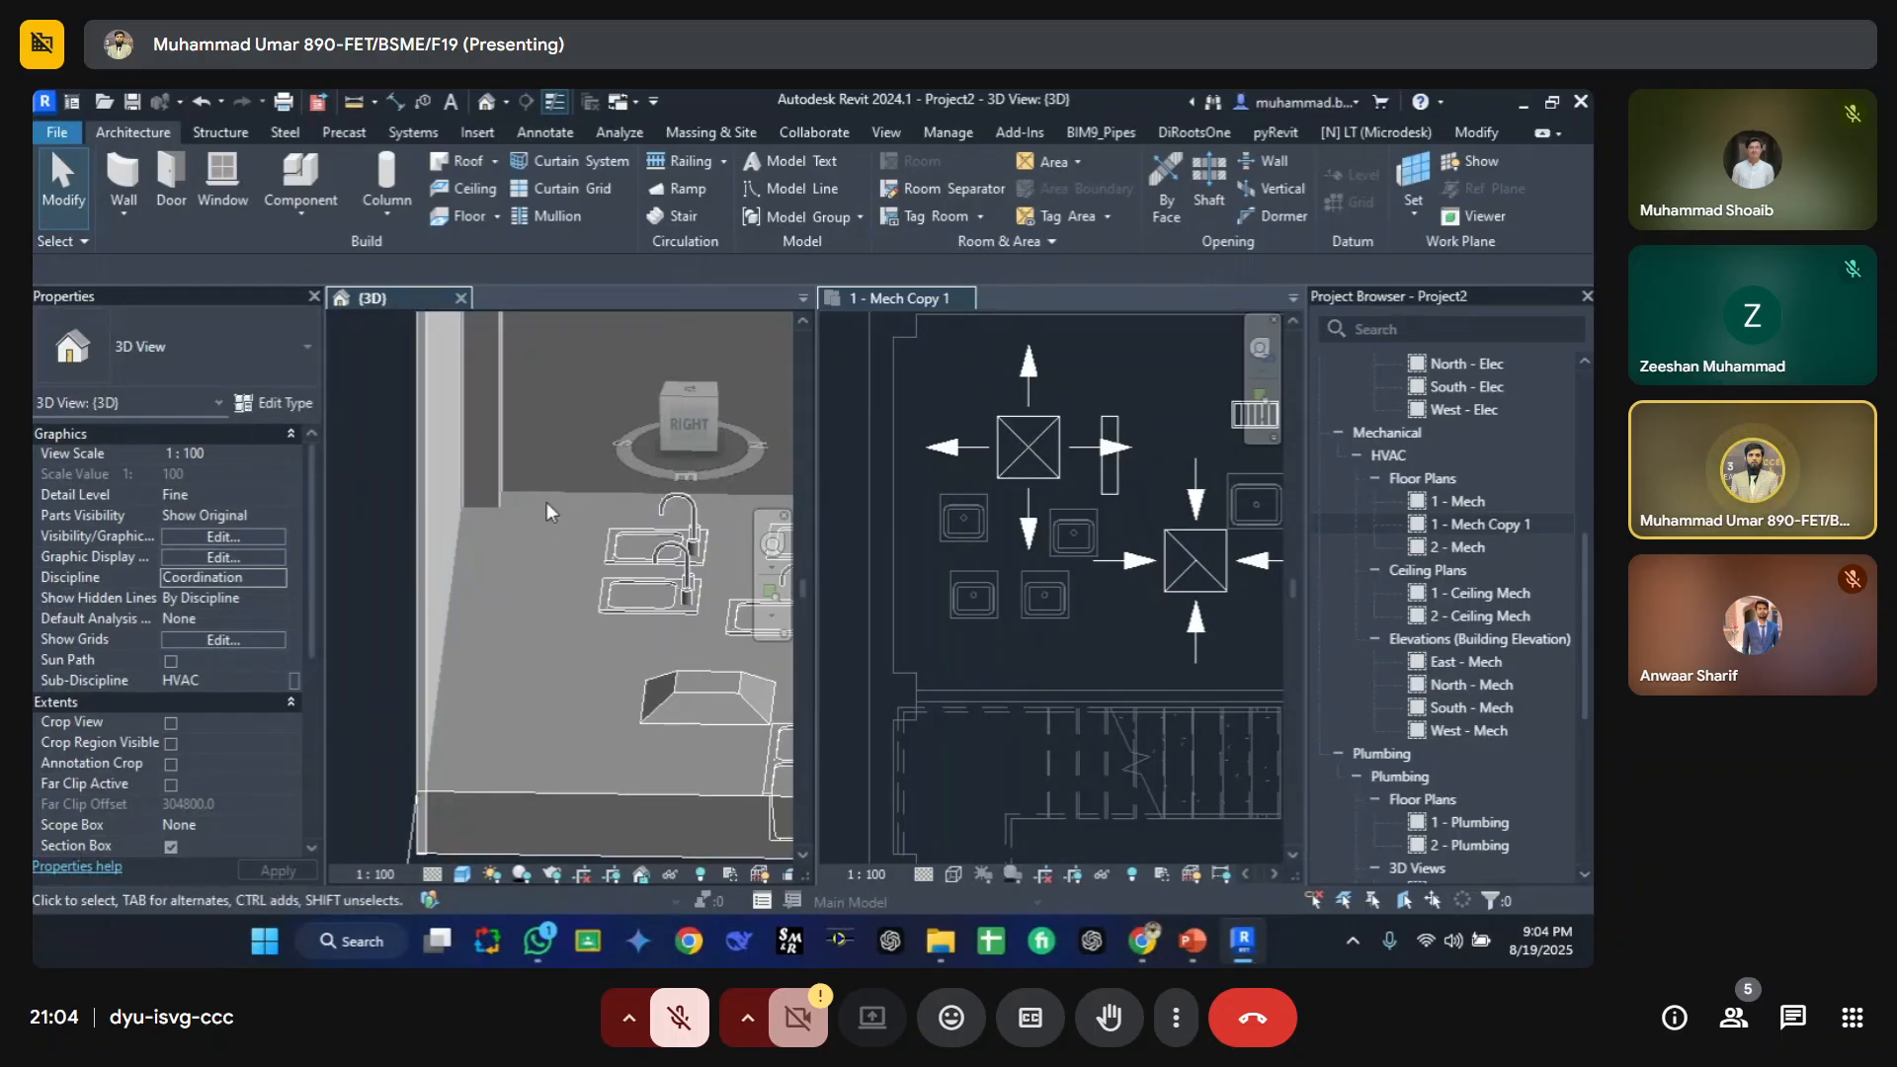
pyautogui.moveTo(470, 453); pyautogui.dragTo(605, 685)
pyautogui.moveTo(615, 701); pyautogui.dragTo(618, 699)
pyautogui.keyDown('shift'); pyautogui.moveTo(595, 713); pyautogui.dragTo(615, 599, button='middle'); pyautogui.keyUp('shift')
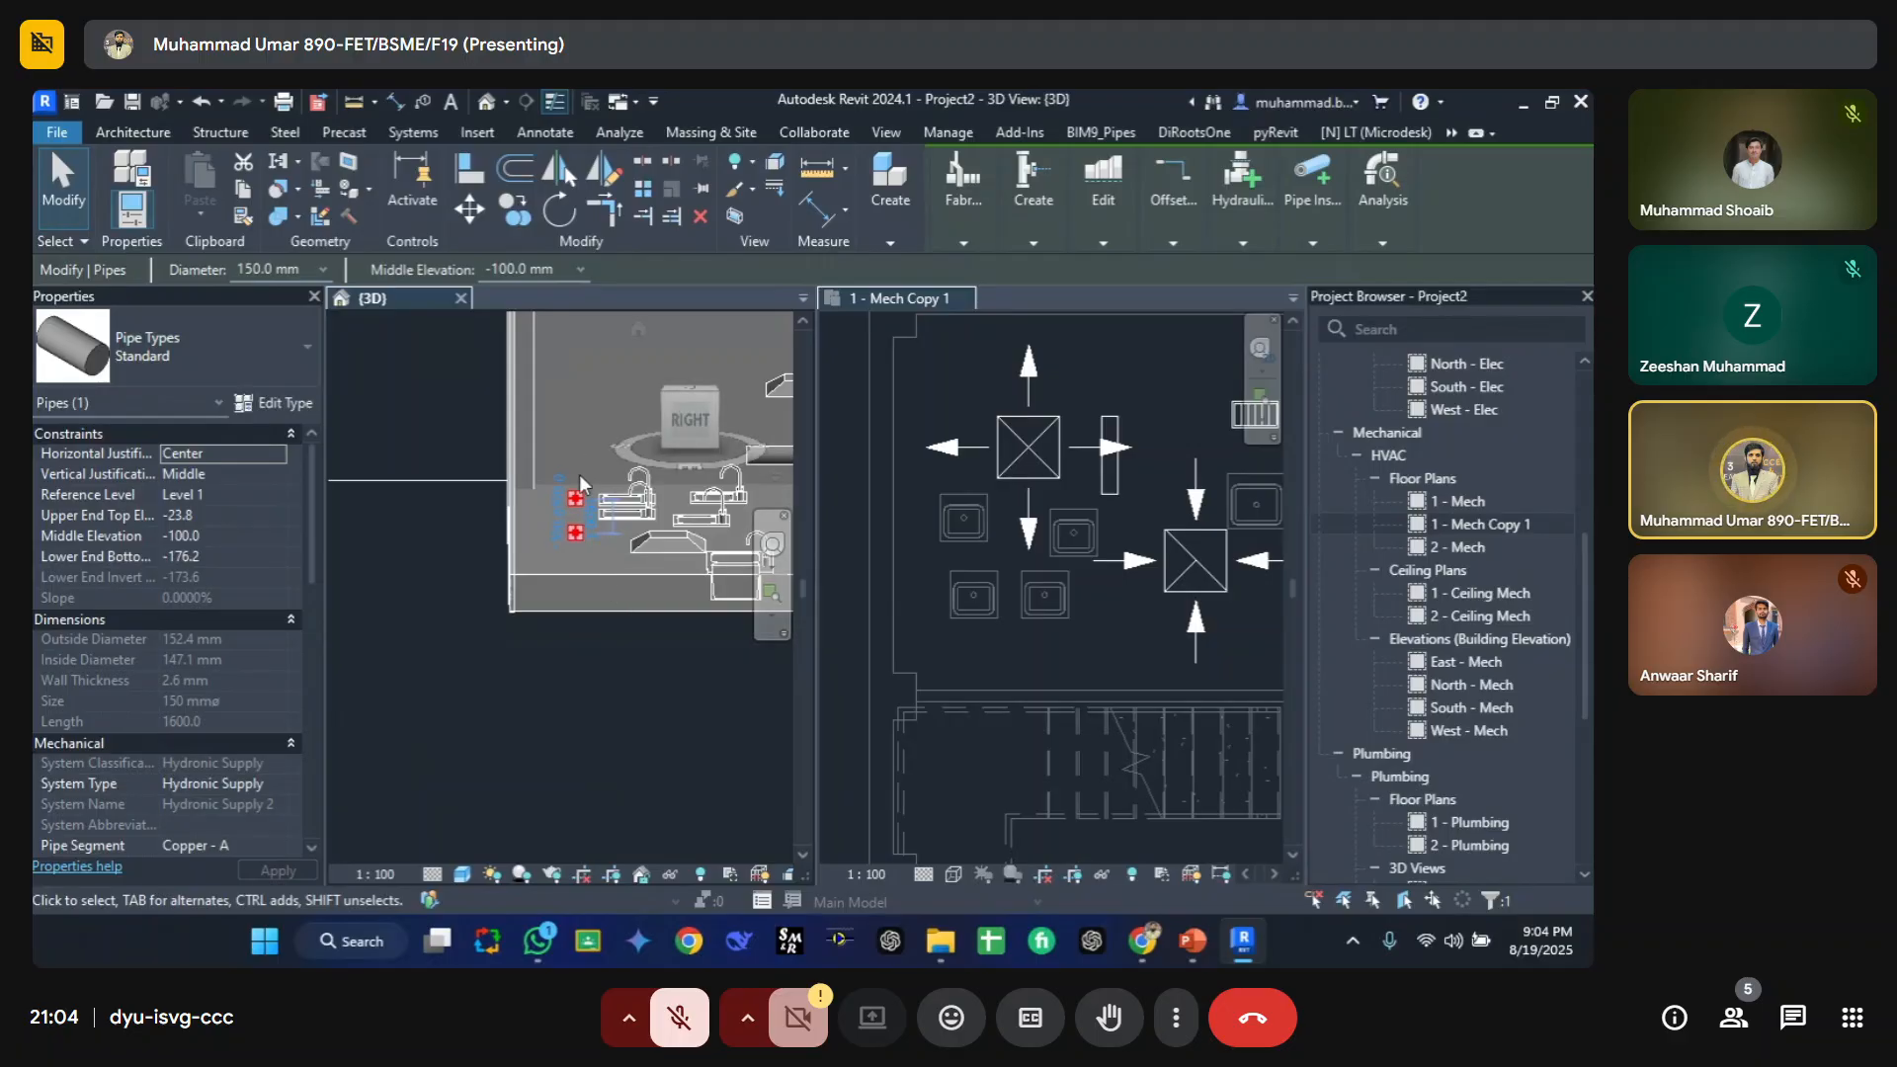
pyautogui.click(531, 712)
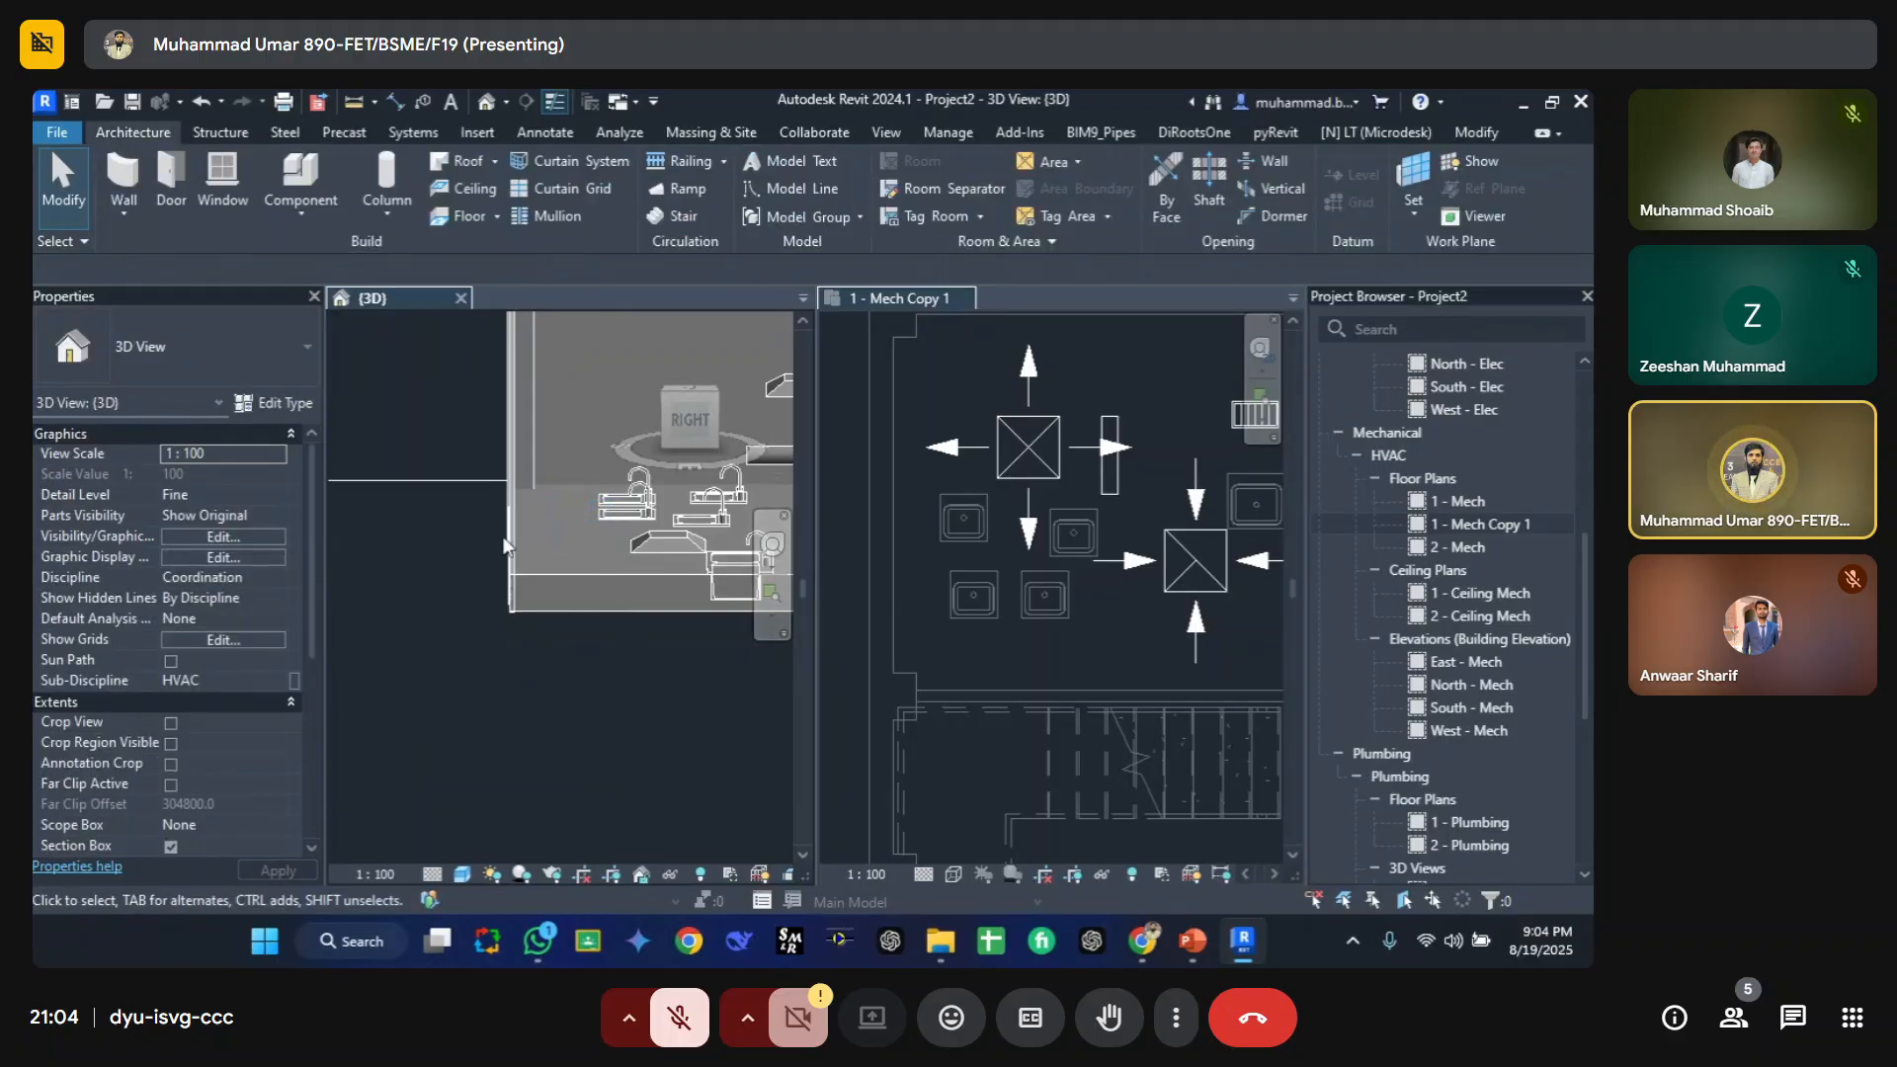
pyautogui.moveTo(452, 419); pyautogui.dragTo(612, 672)
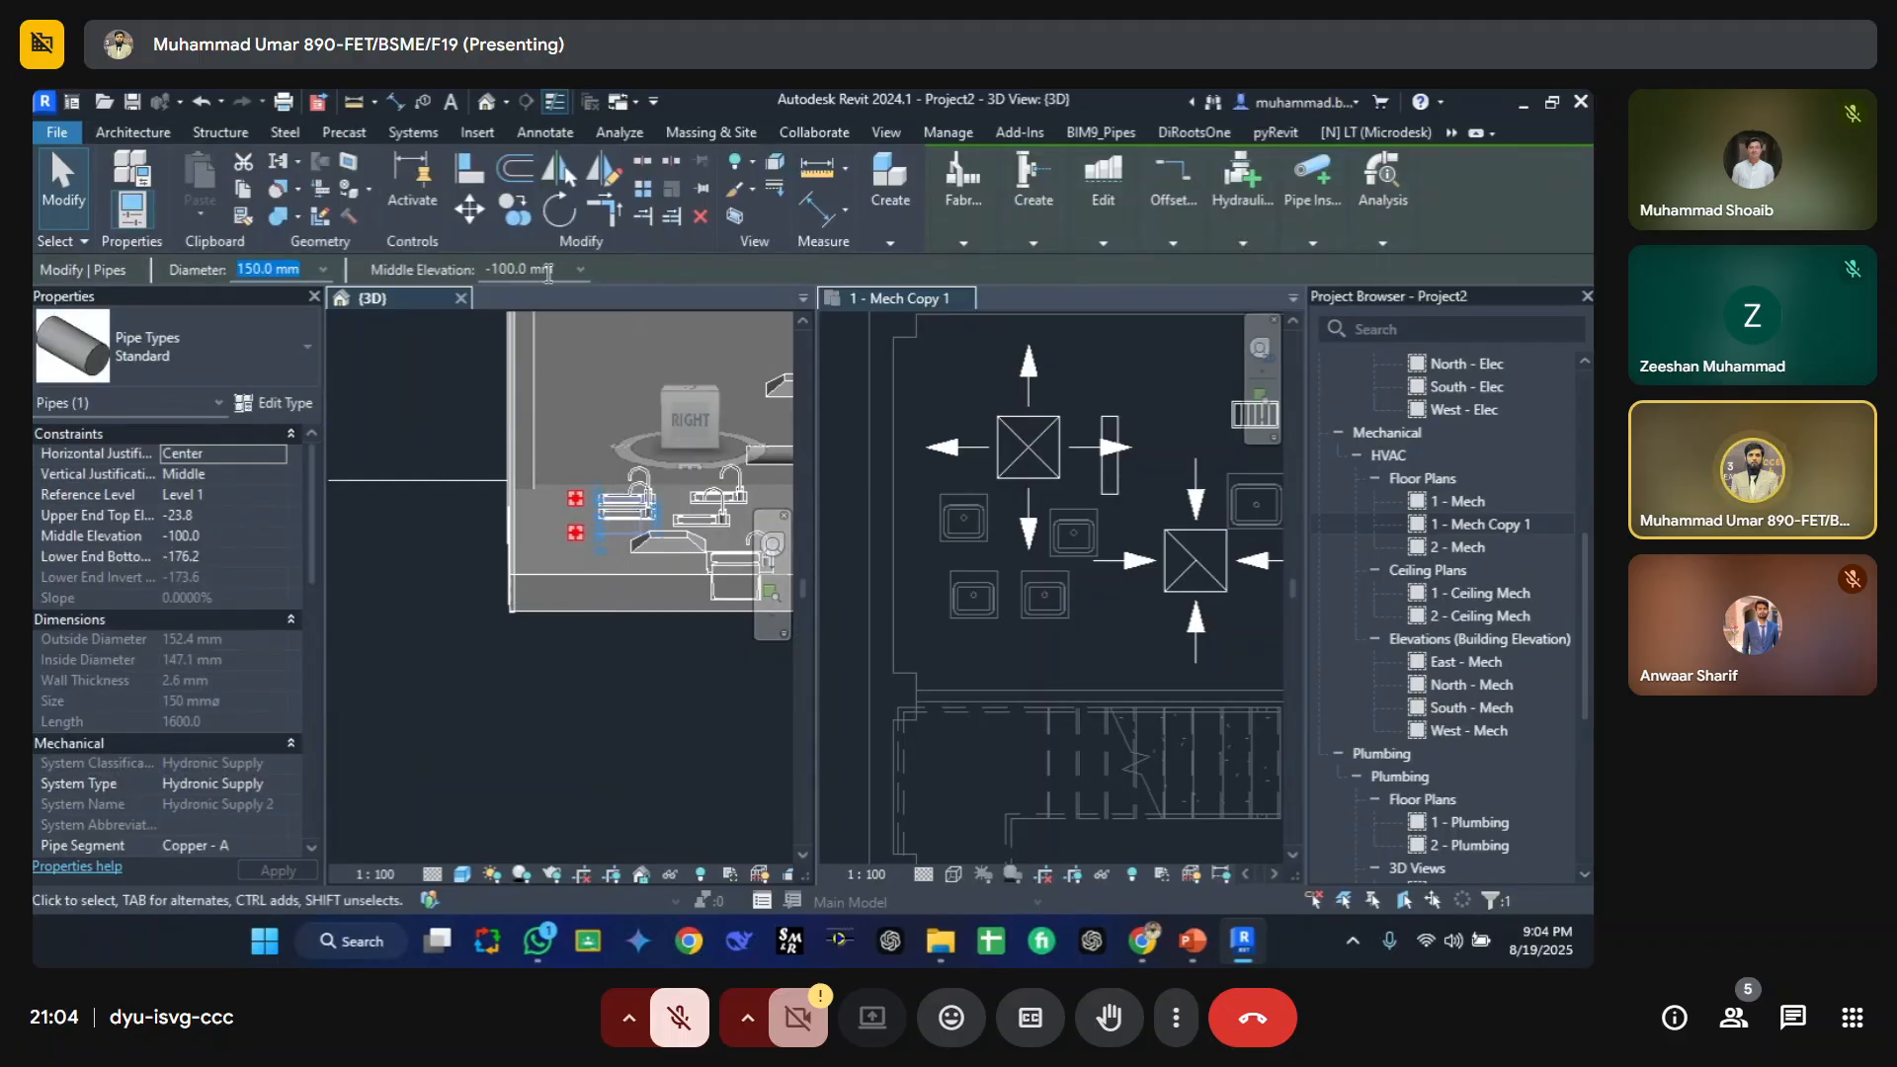
pyautogui.click(778, 390)
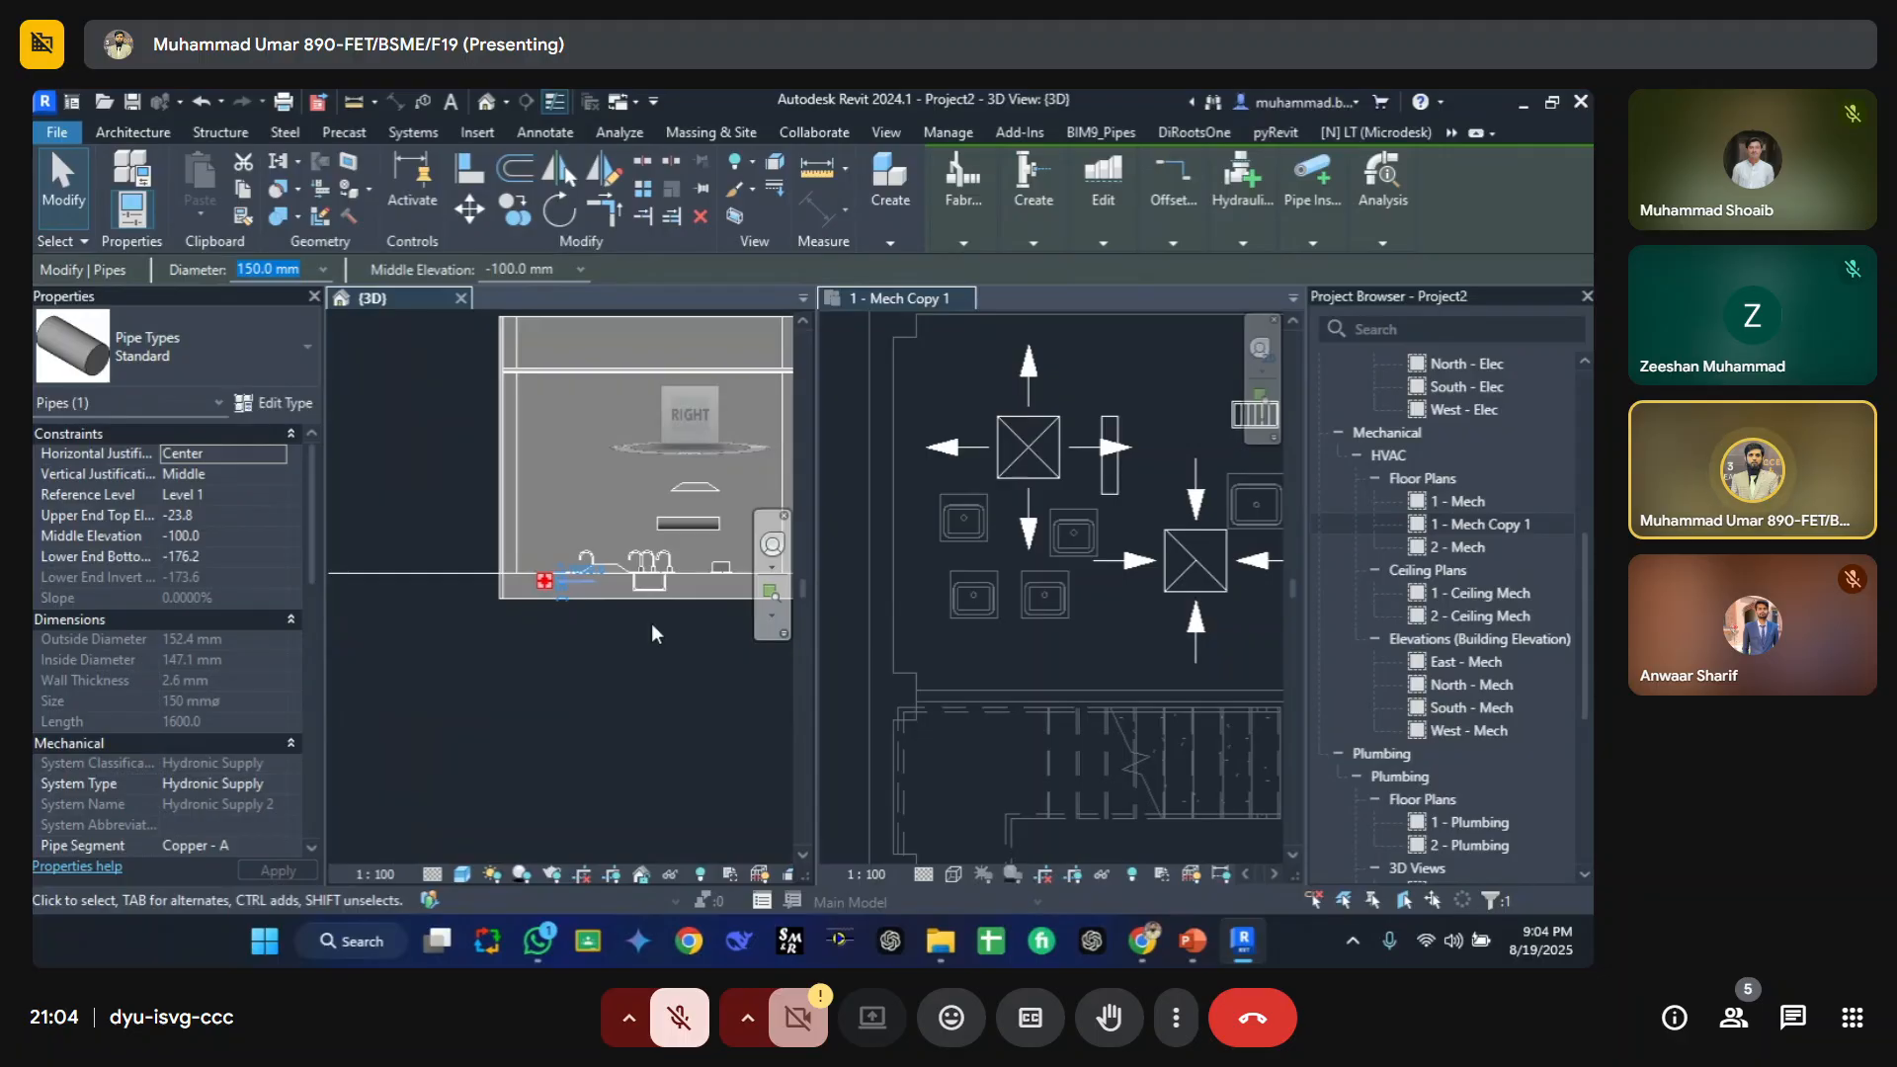
pyautogui.press('Up')
pyautogui.press('Up')
pyautogui.press('Up')
pyautogui.press('Up')
pyautogui.press('Up')
pyautogui.press('Up')
pyautogui.press('Up')
pyautogui.press('Up')
pyautogui.press('Up')
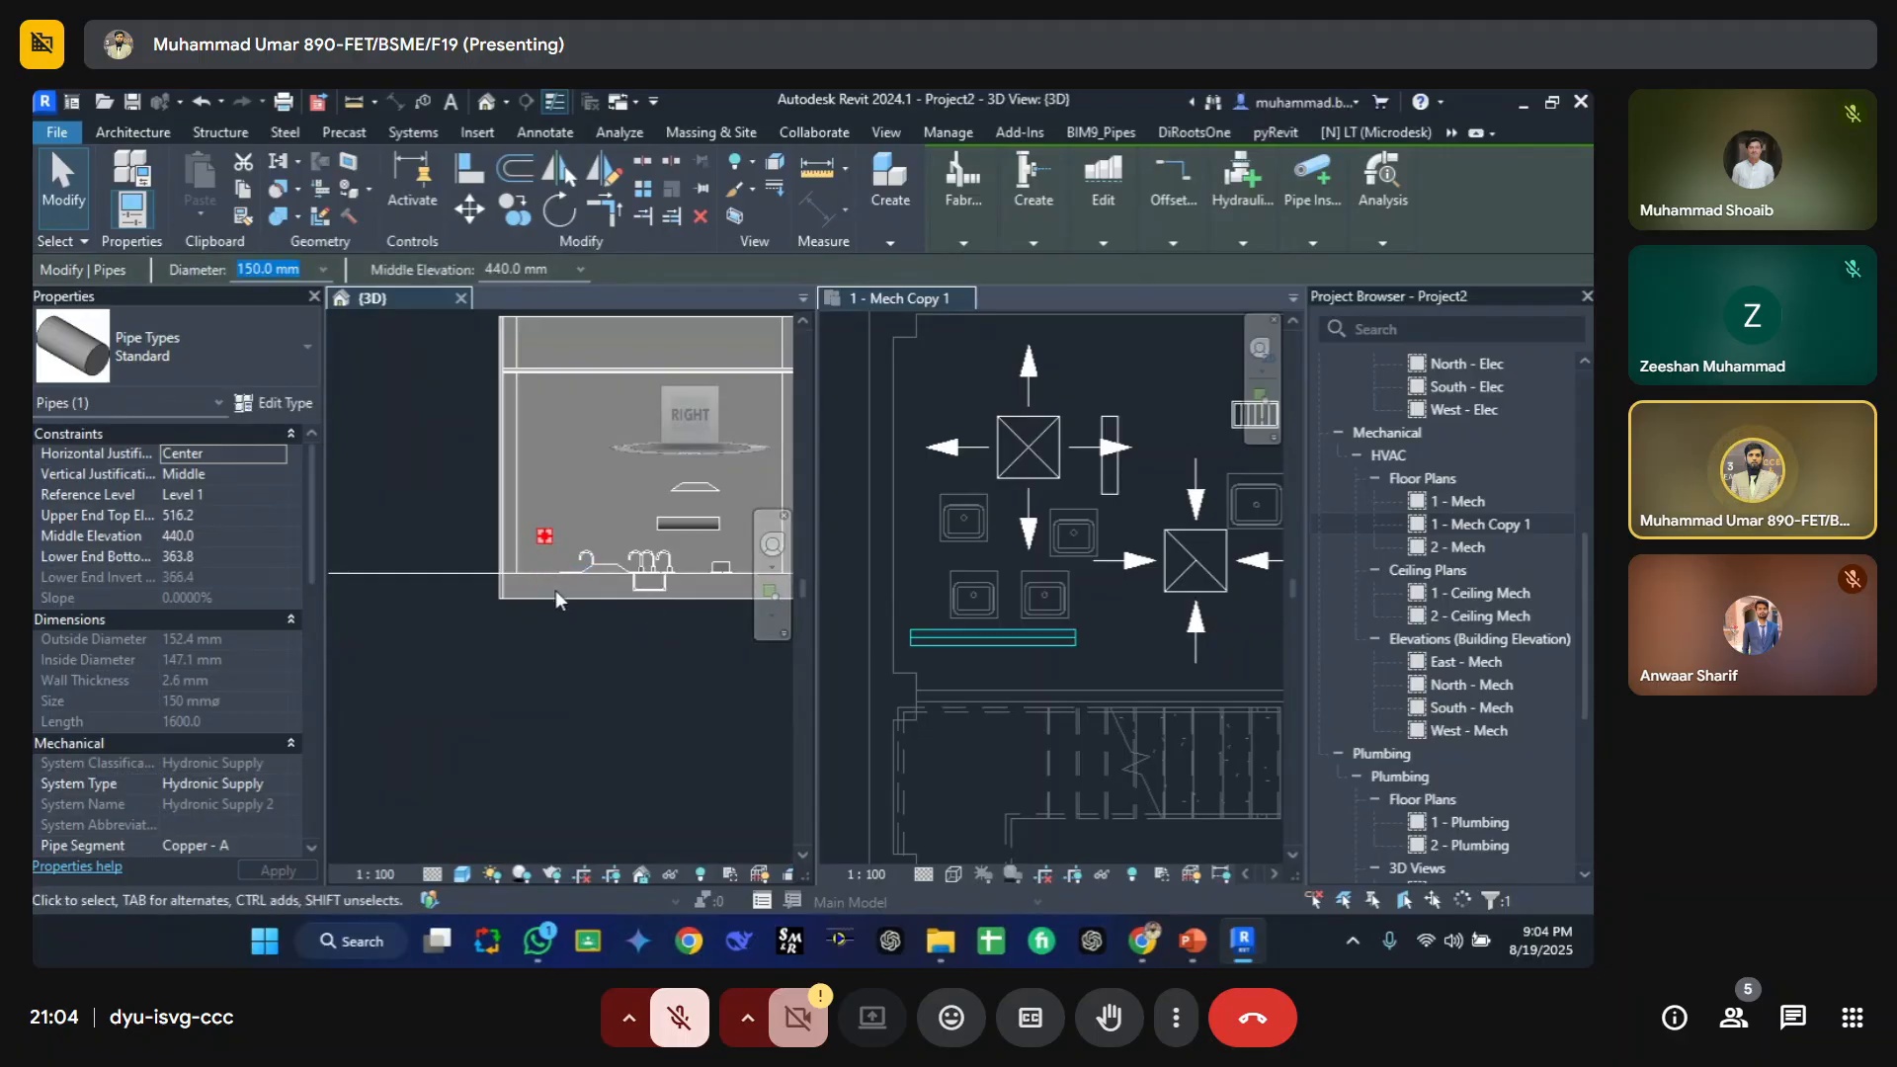
# Step: Open the 3D view's Visibility/Graphic Overrides dialog and close it again
pyautogui.click(992, 668)
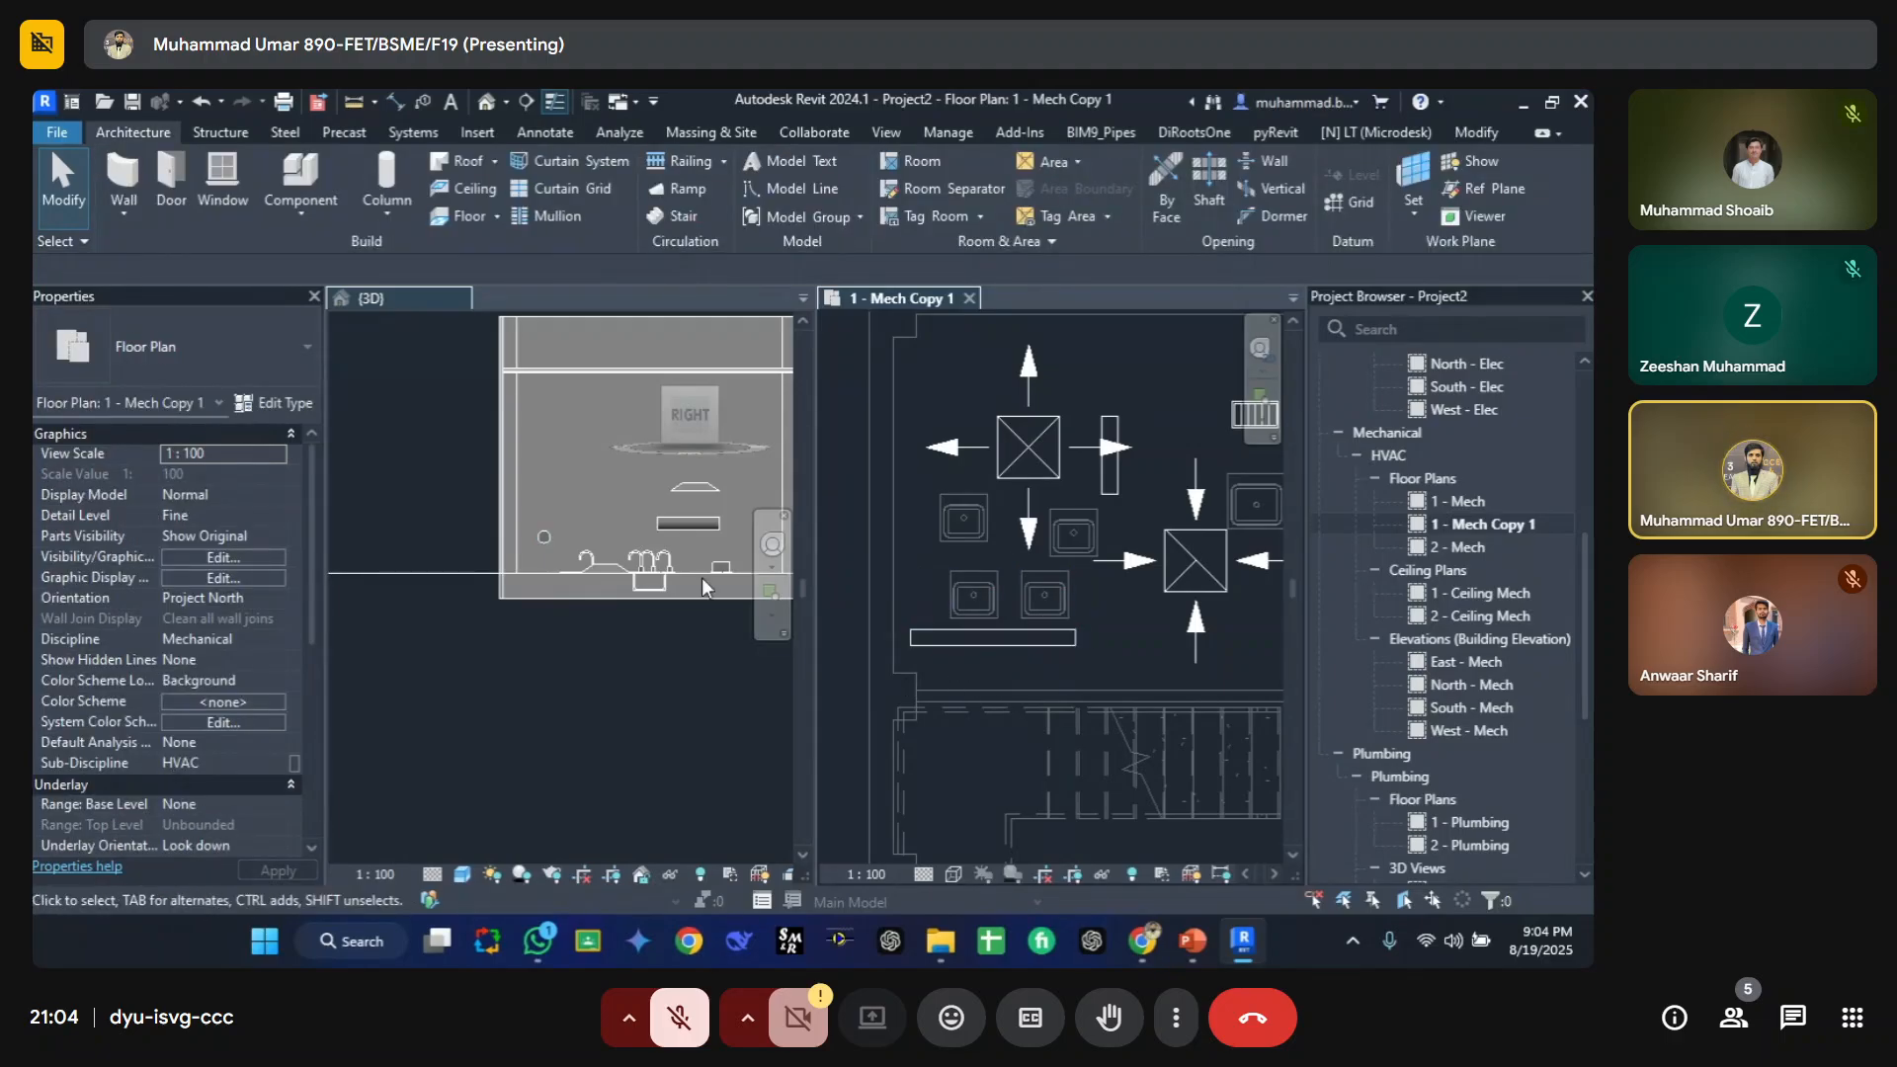
pyautogui.click(534, 567)
pyautogui.keyDown('shift'); pyautogui.moveTo(535, 571); pyautogui.dragTo(597, 620, button='middle'); pyautogui.keyUp('shift')
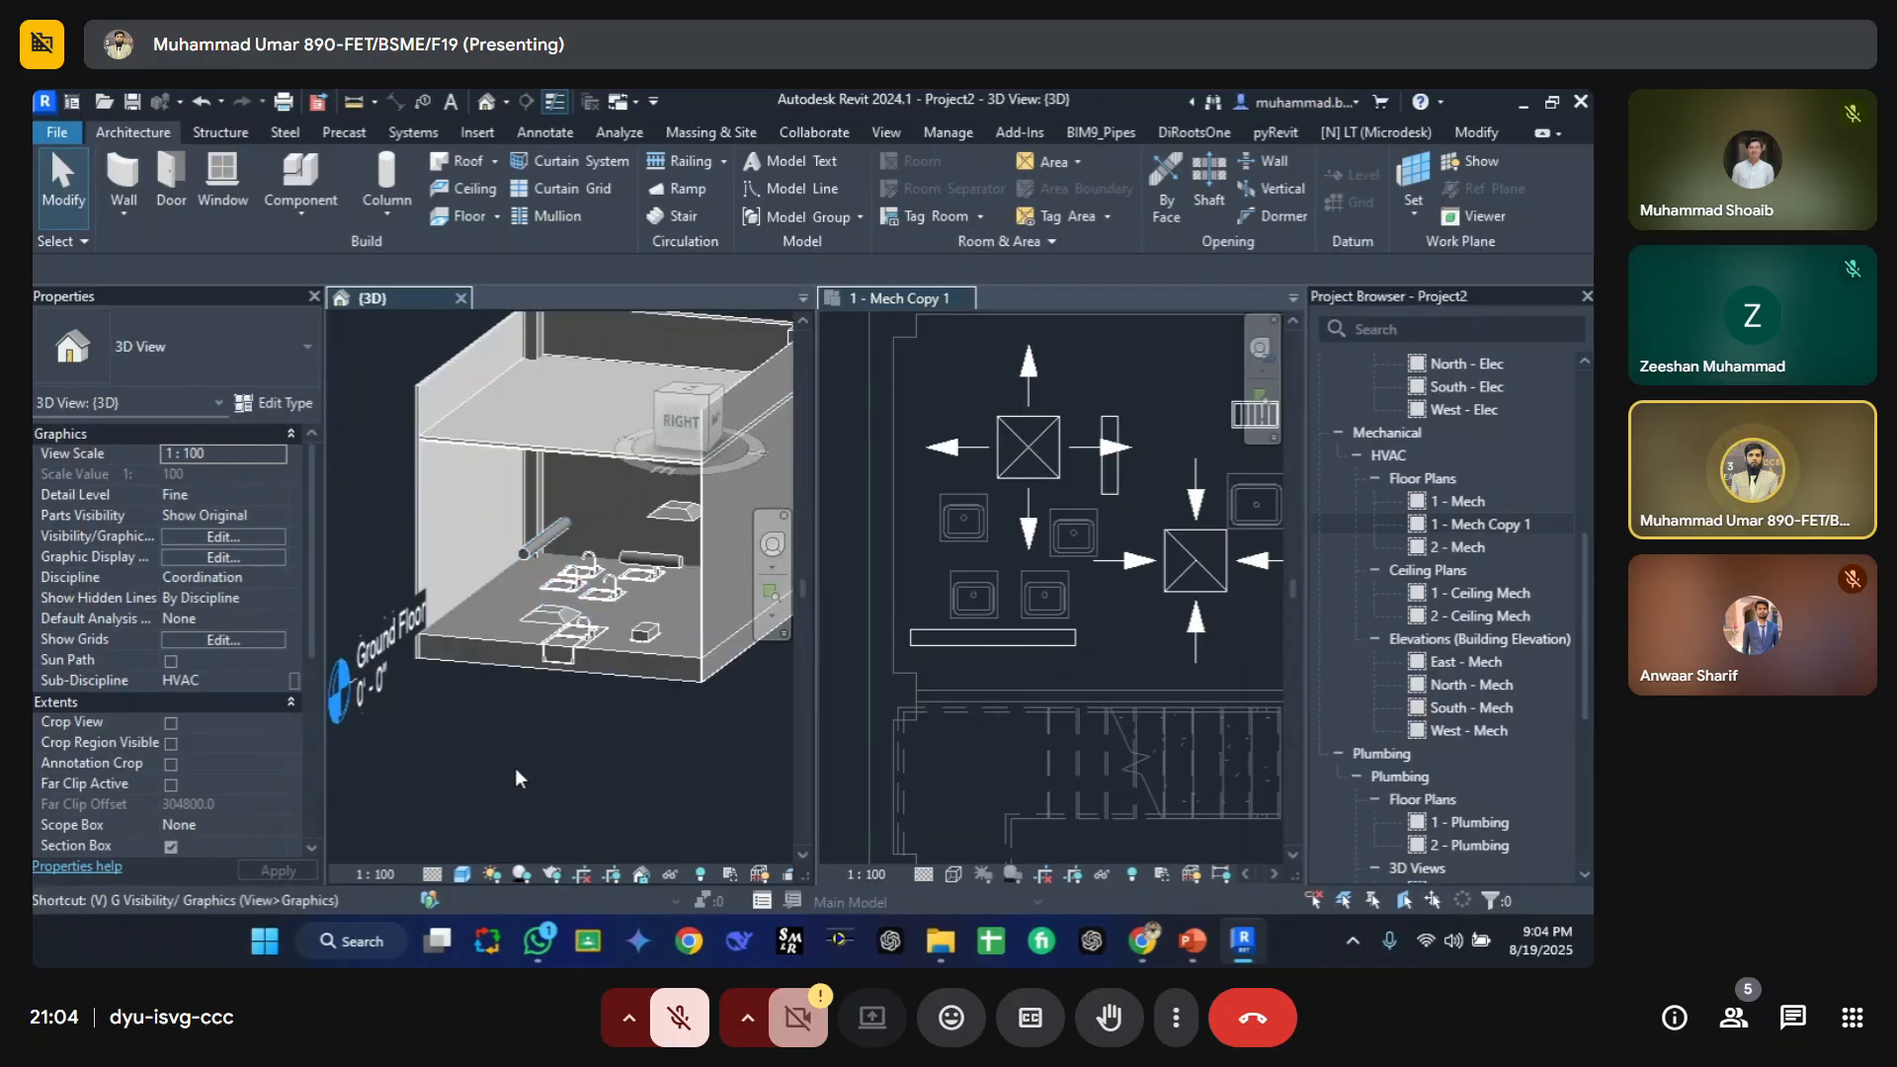
pyautogui.press('g')
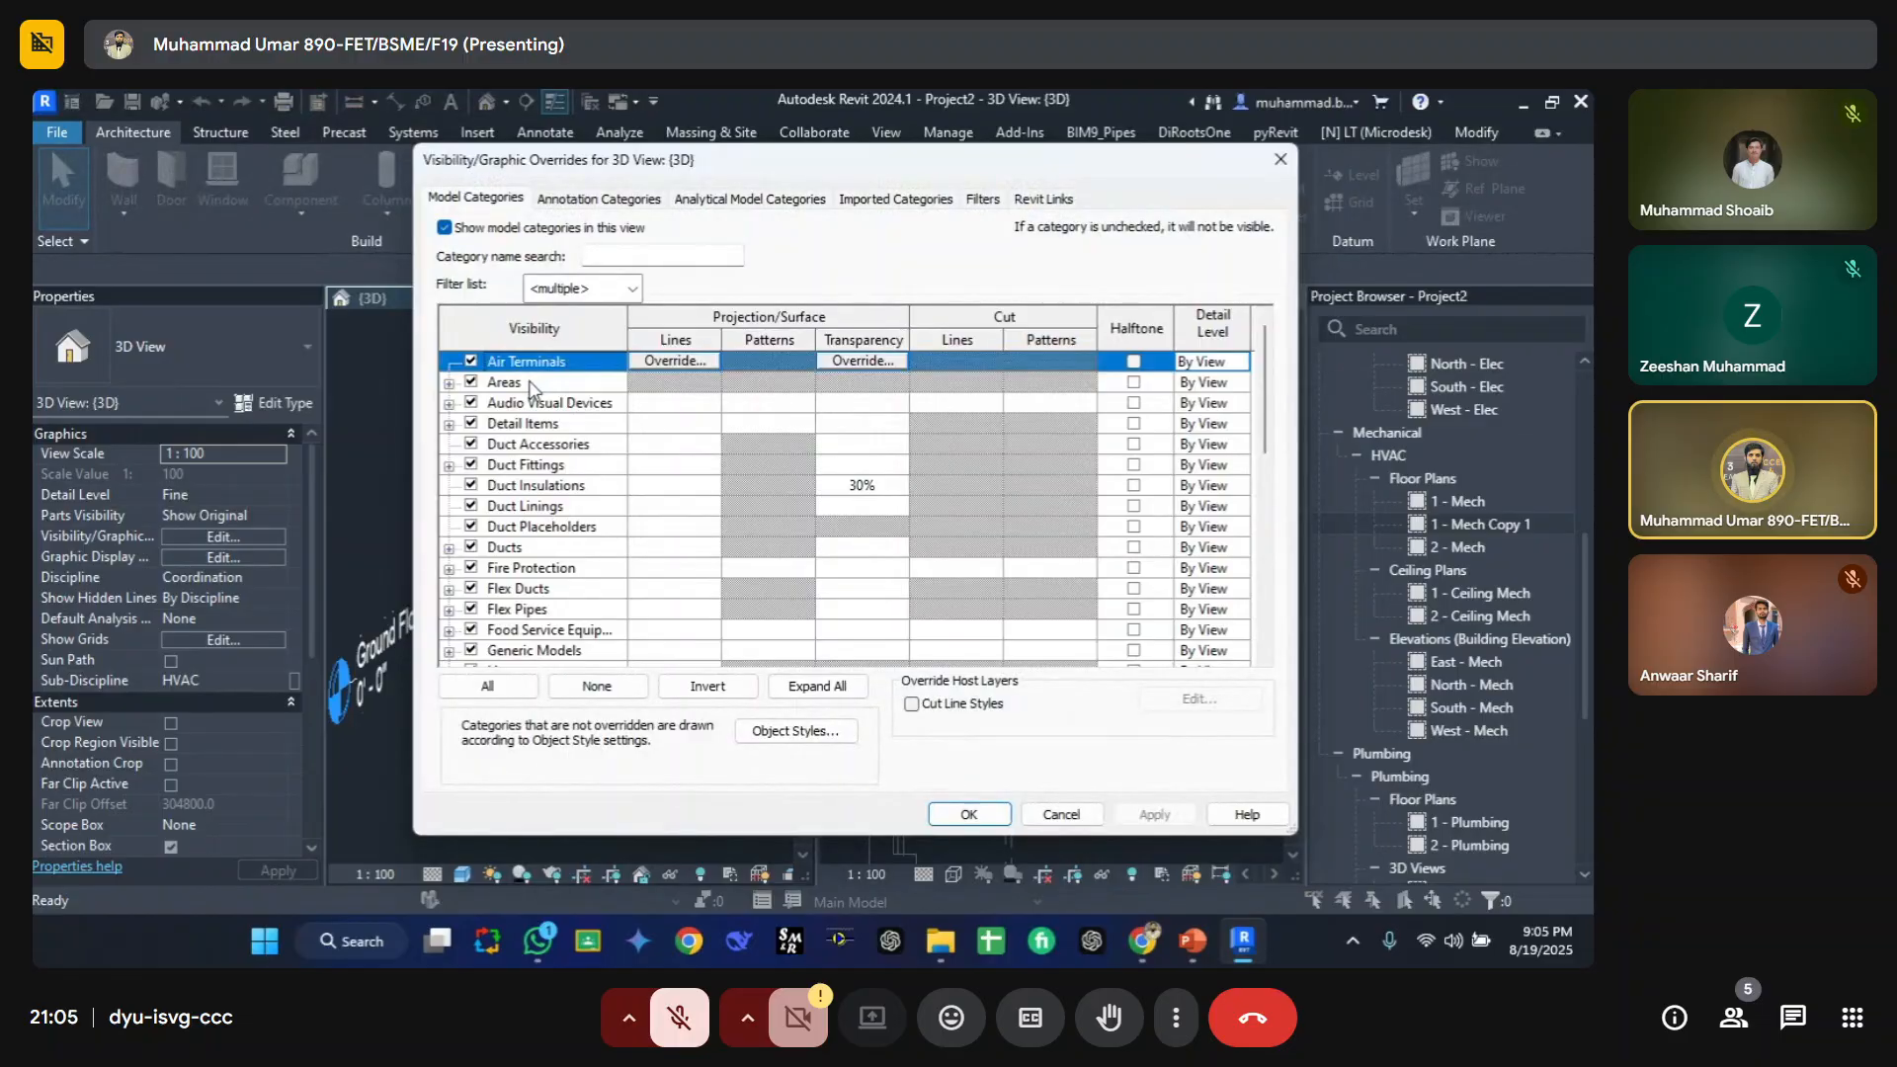
pyautogui.press('Escape')
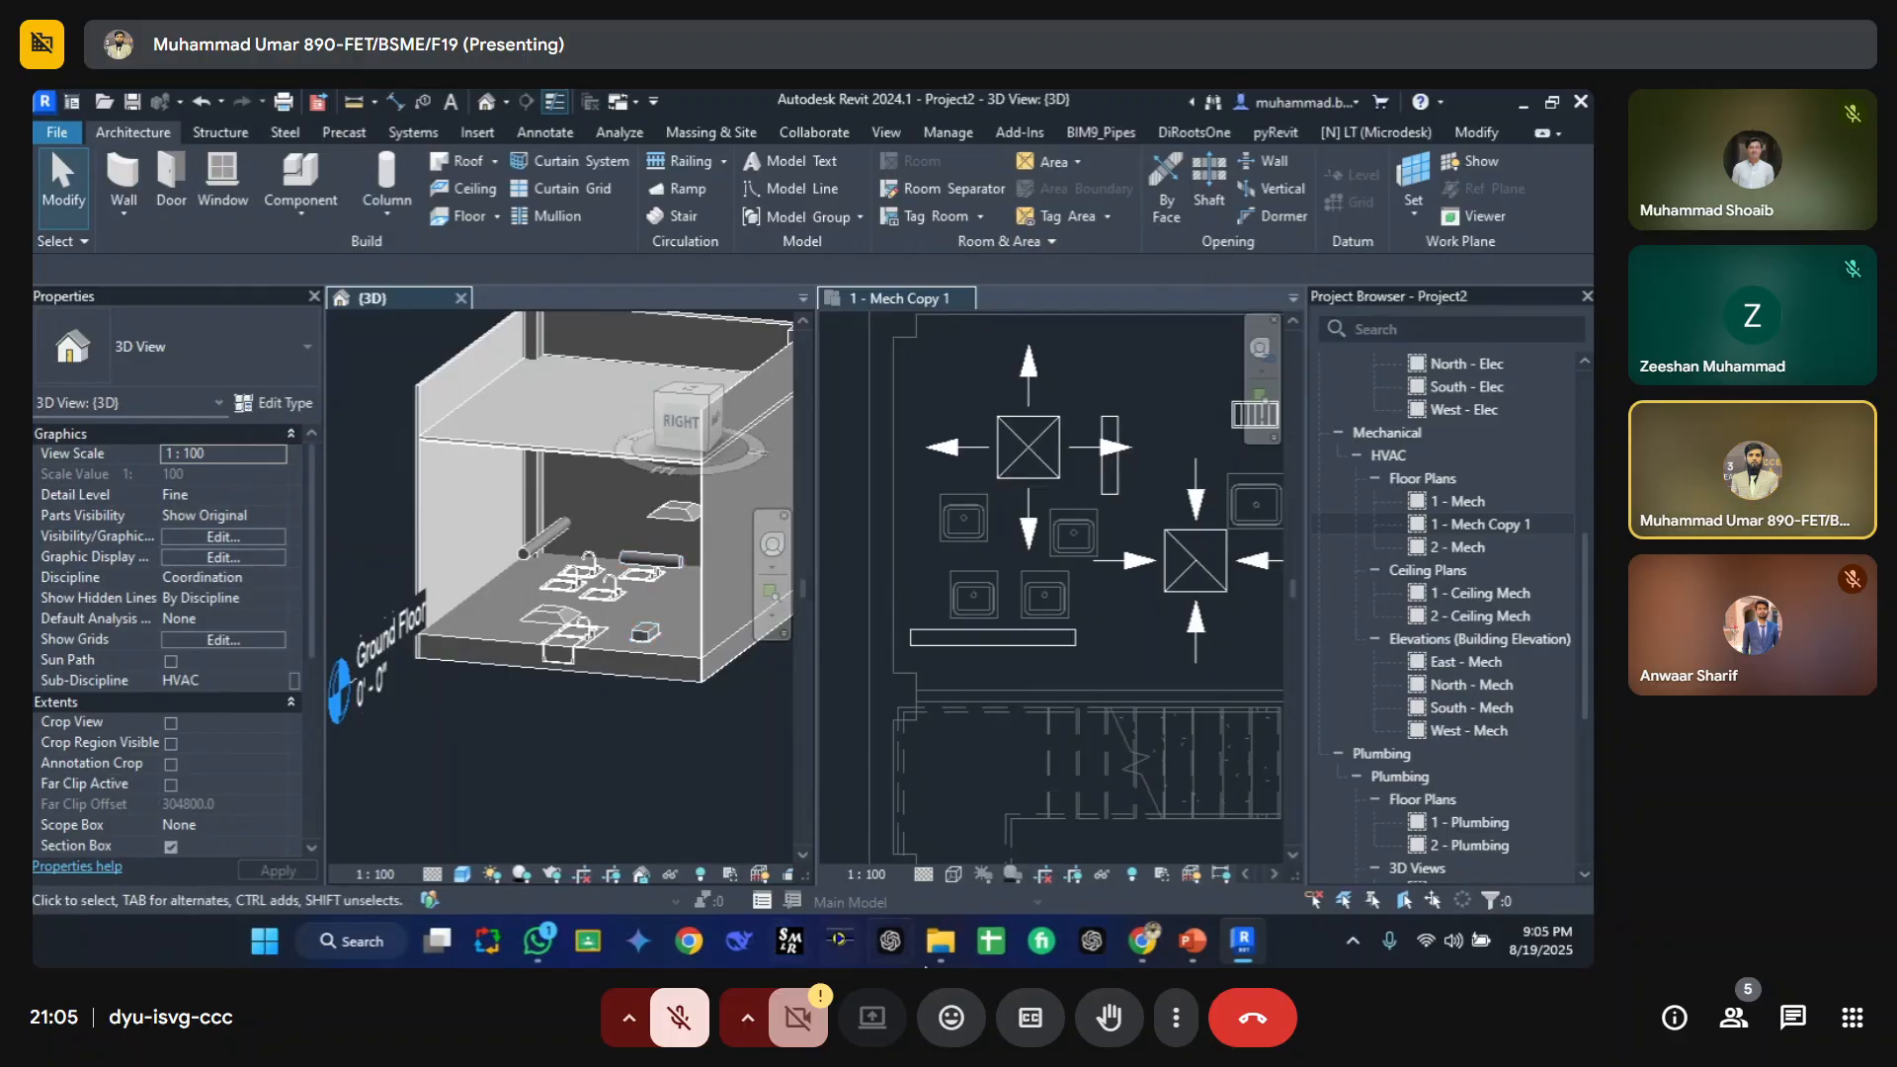
# Step: Switch to the PowerPoint slide on visibility categories and return to Revit
pyautogui.moveTo(1148, 944)
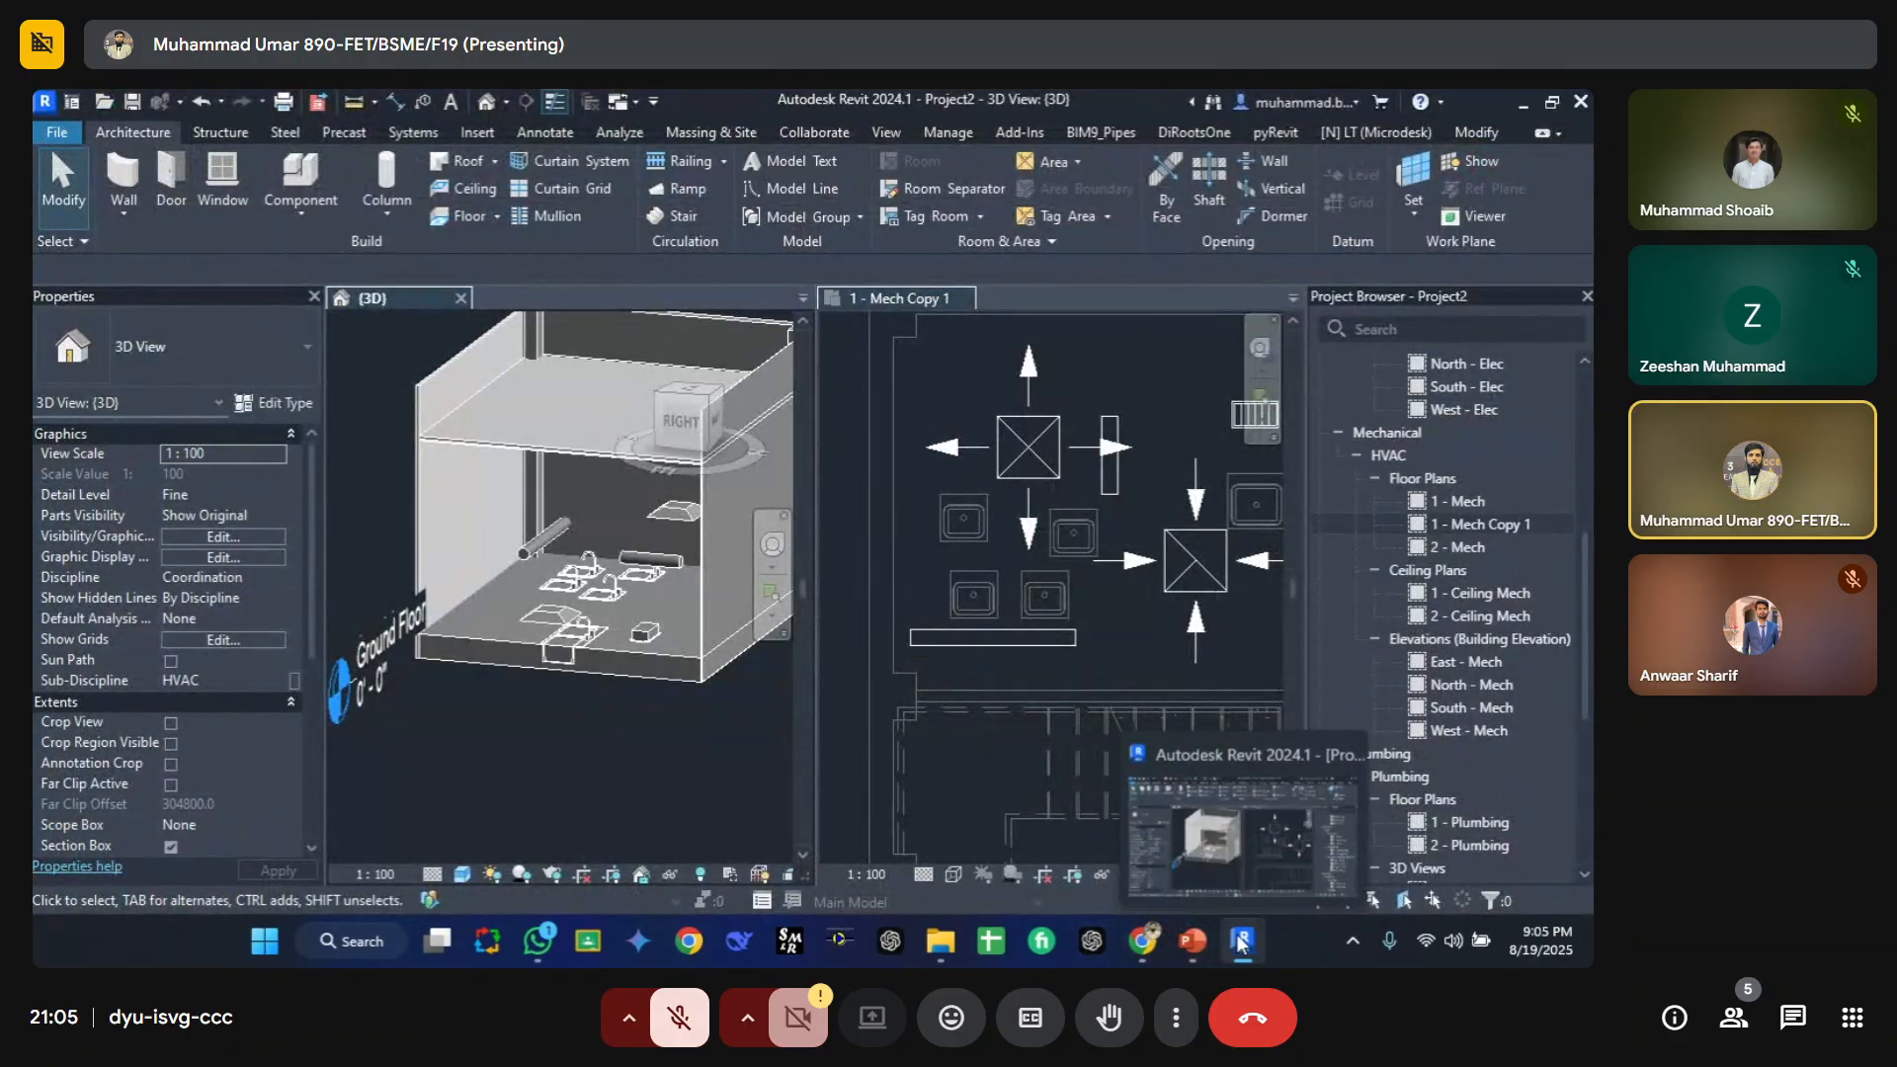
pyautogui.click(1242, 943)
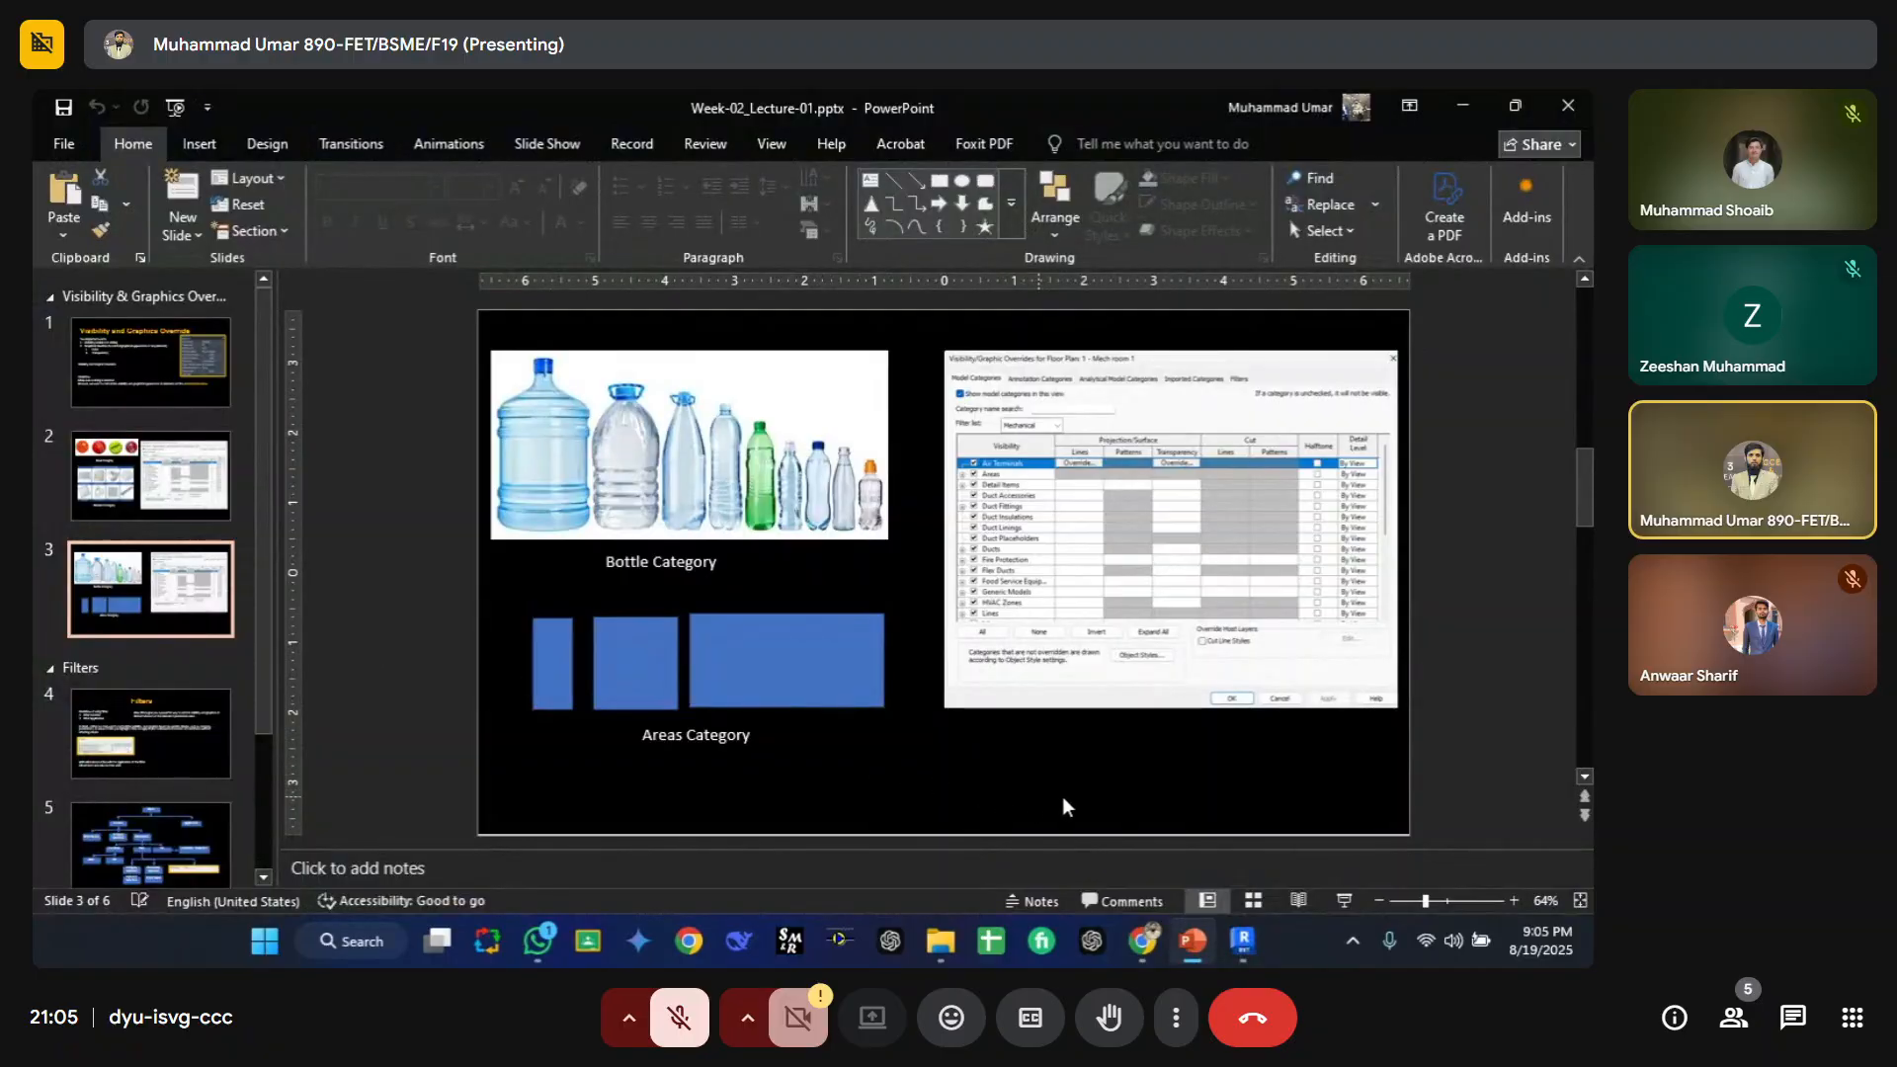
pyautogui.click(1237, 943)
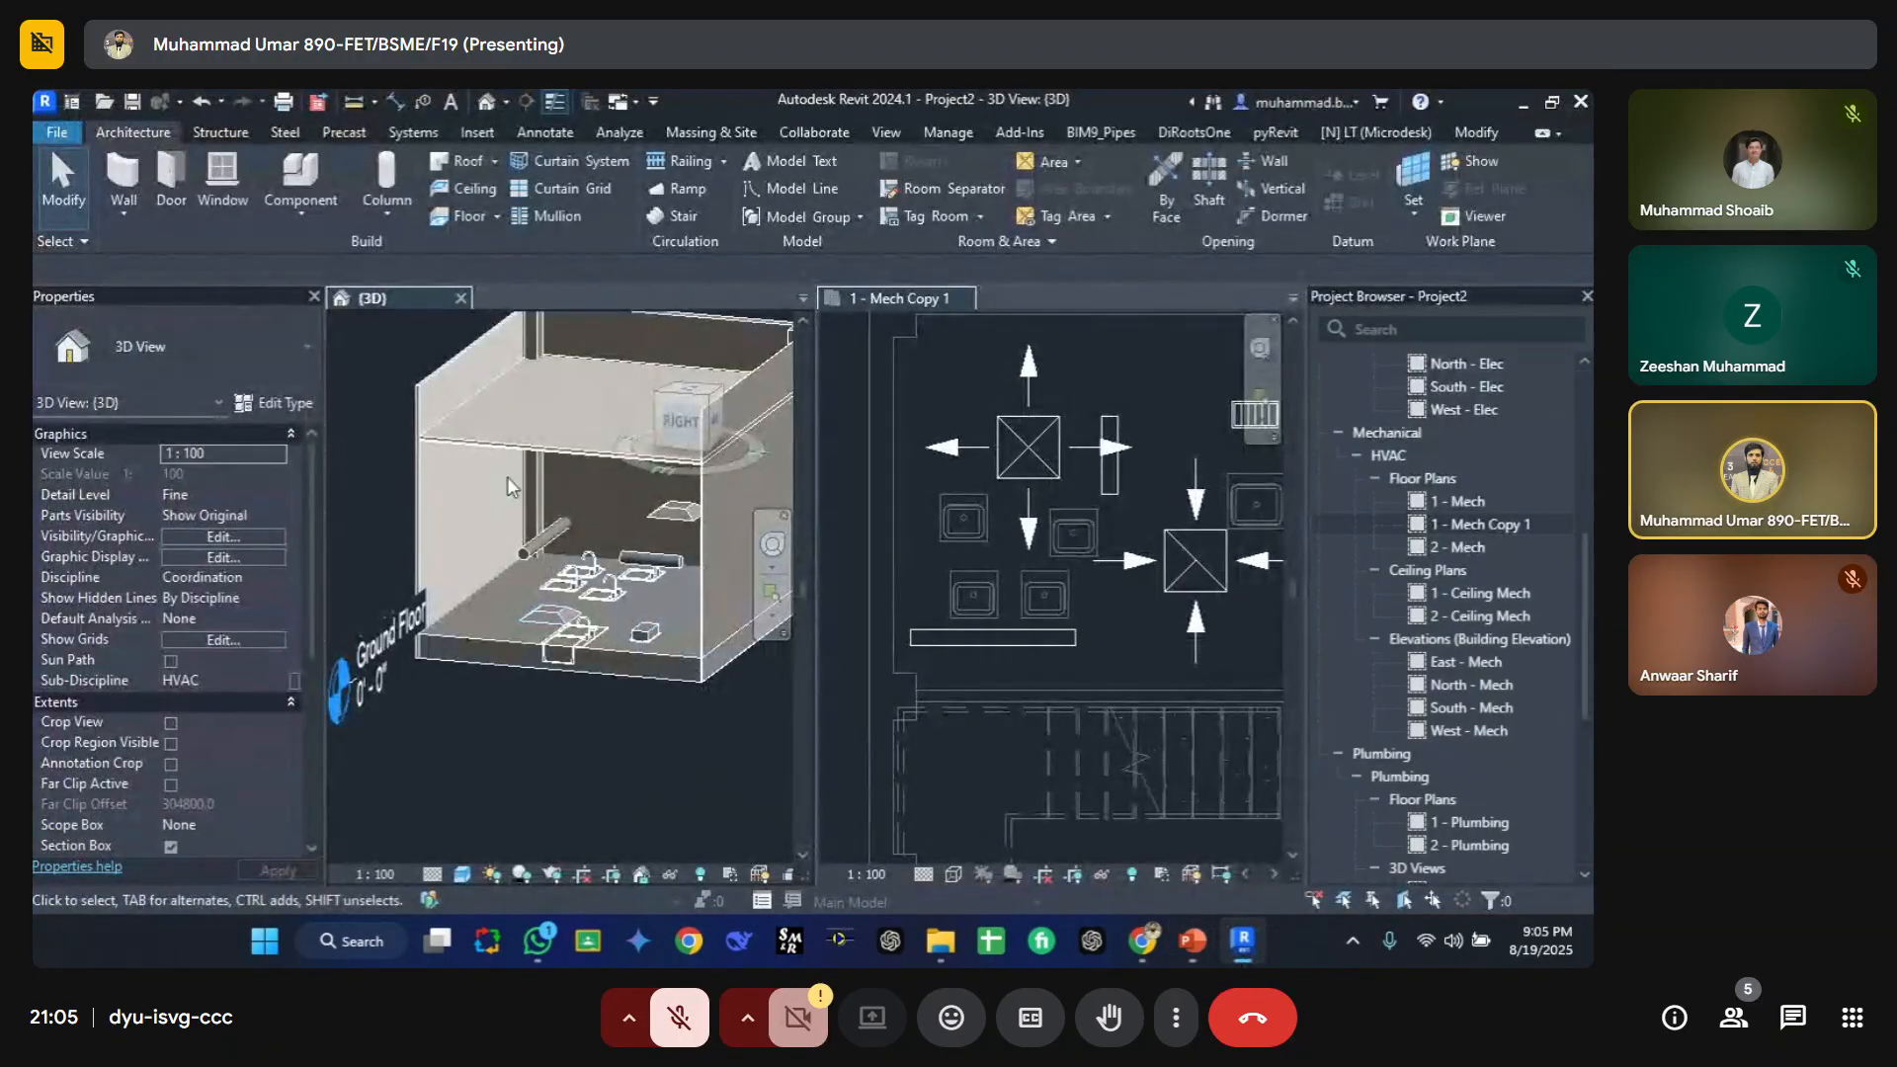
# Step: Switch the views to a tabbed layout with the 1 - Mech Copy 1 floor plan in front
pyautogui.click(1034, 464)
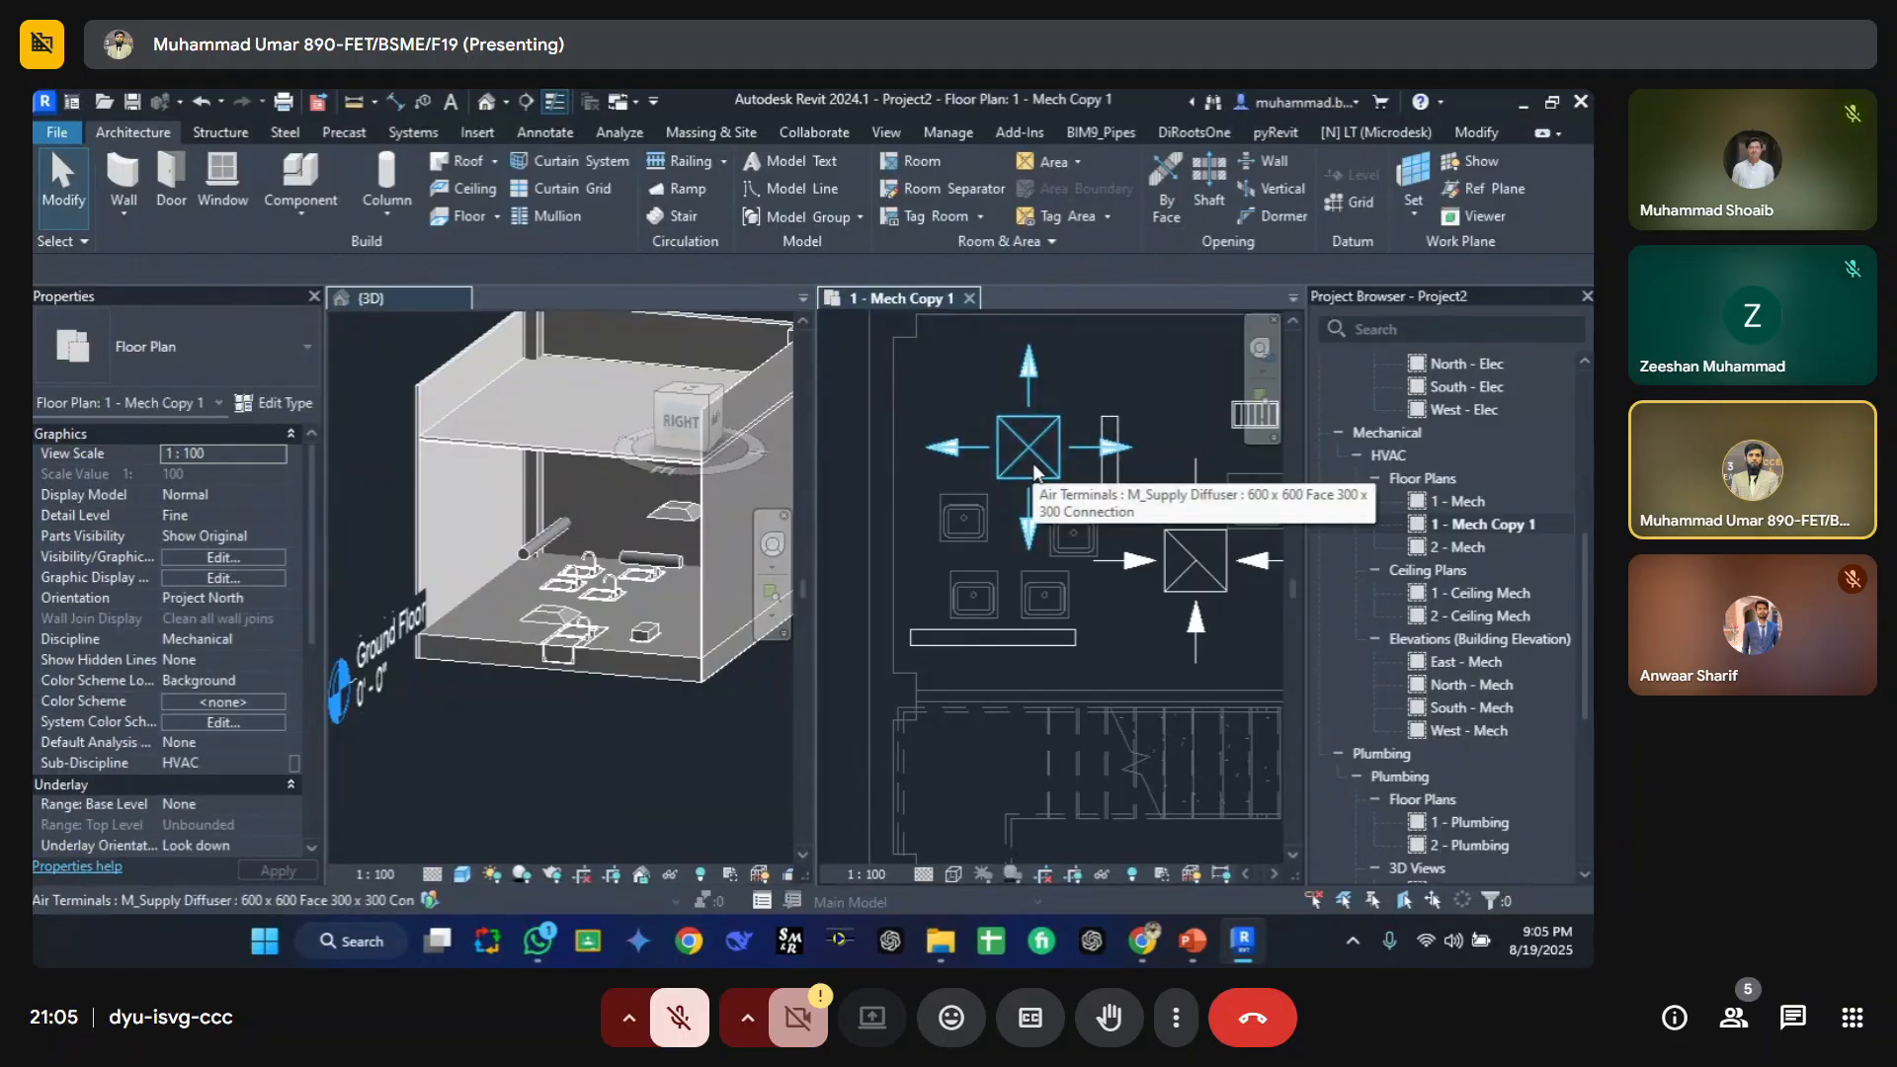
pyautogui.press('t')
pyautogui.press('w')
pyautogui.moveTo(656, 398); pyautogui.dragTo(732, 441, button='middle')
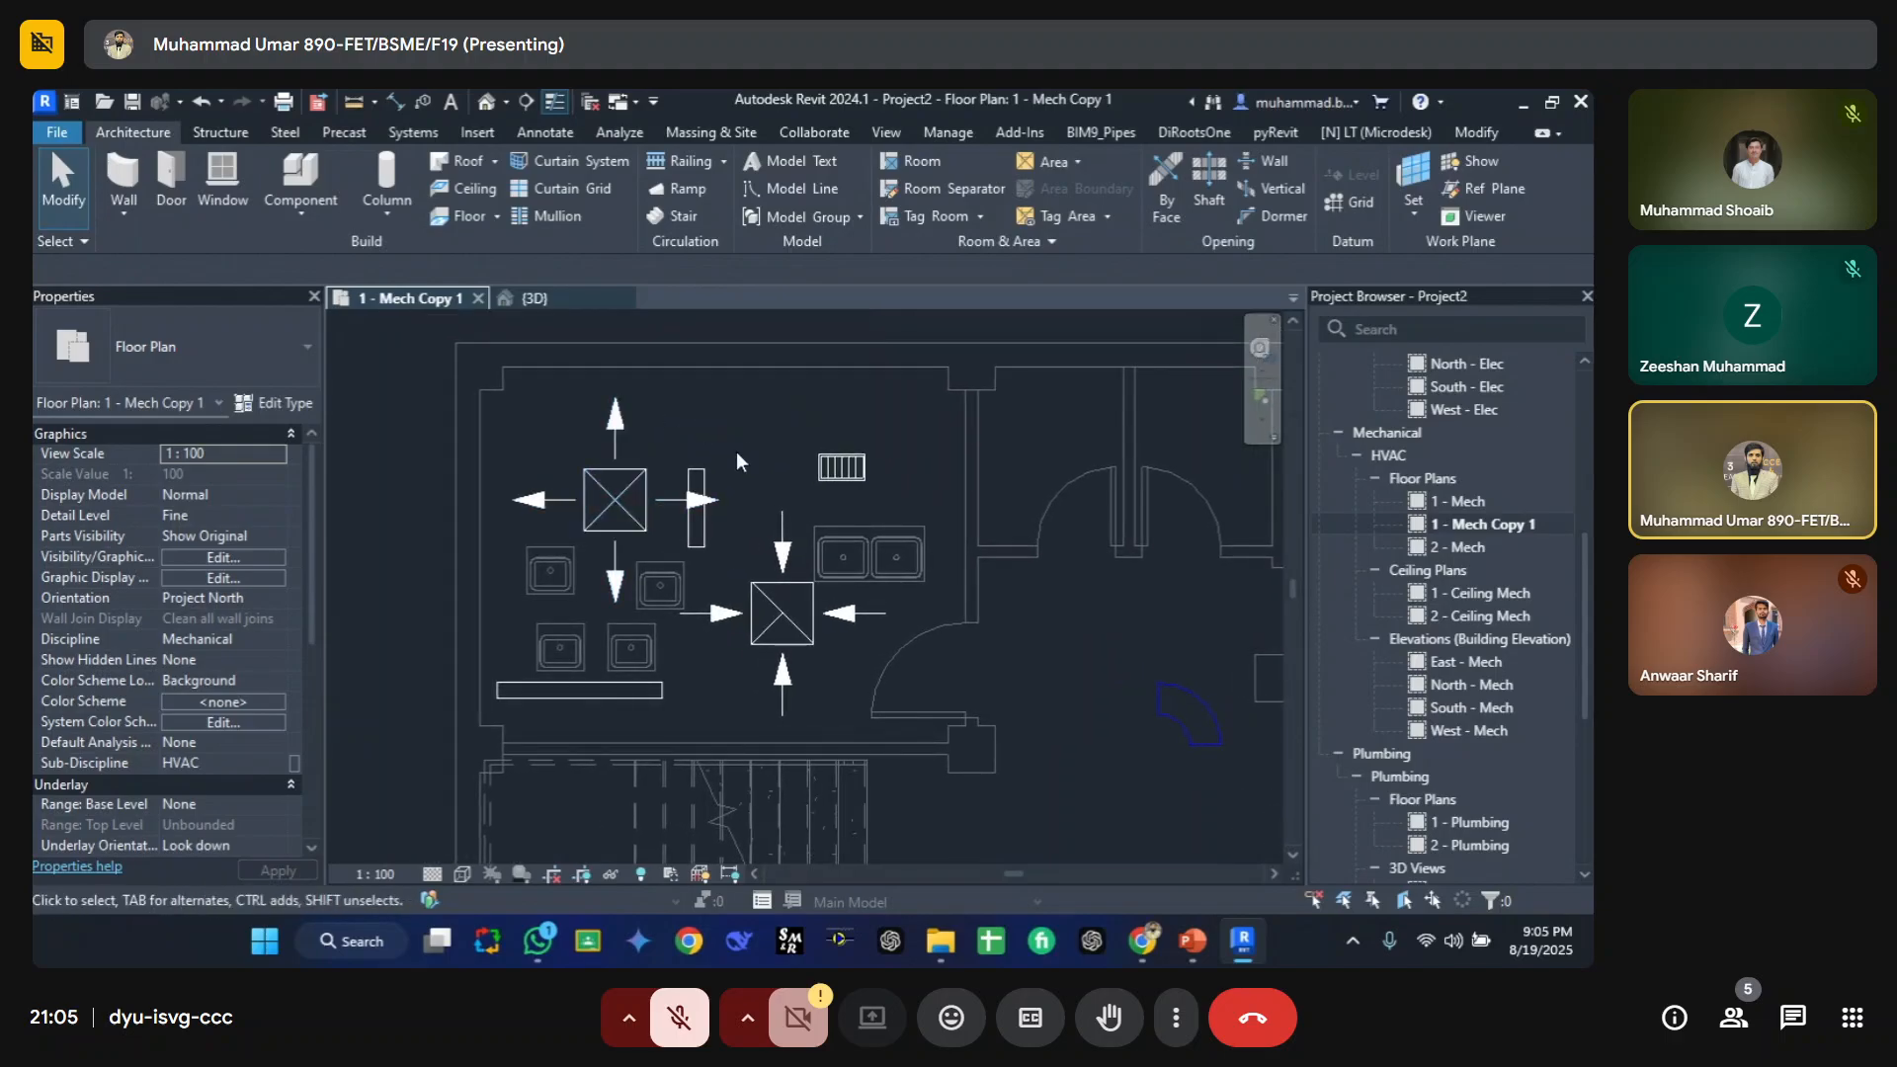
pyautogui.moveTo(1221, 743); pyautogui.dragTo(929, 555, button='middle')
pyautogui.scroll(-3, 928, 555)
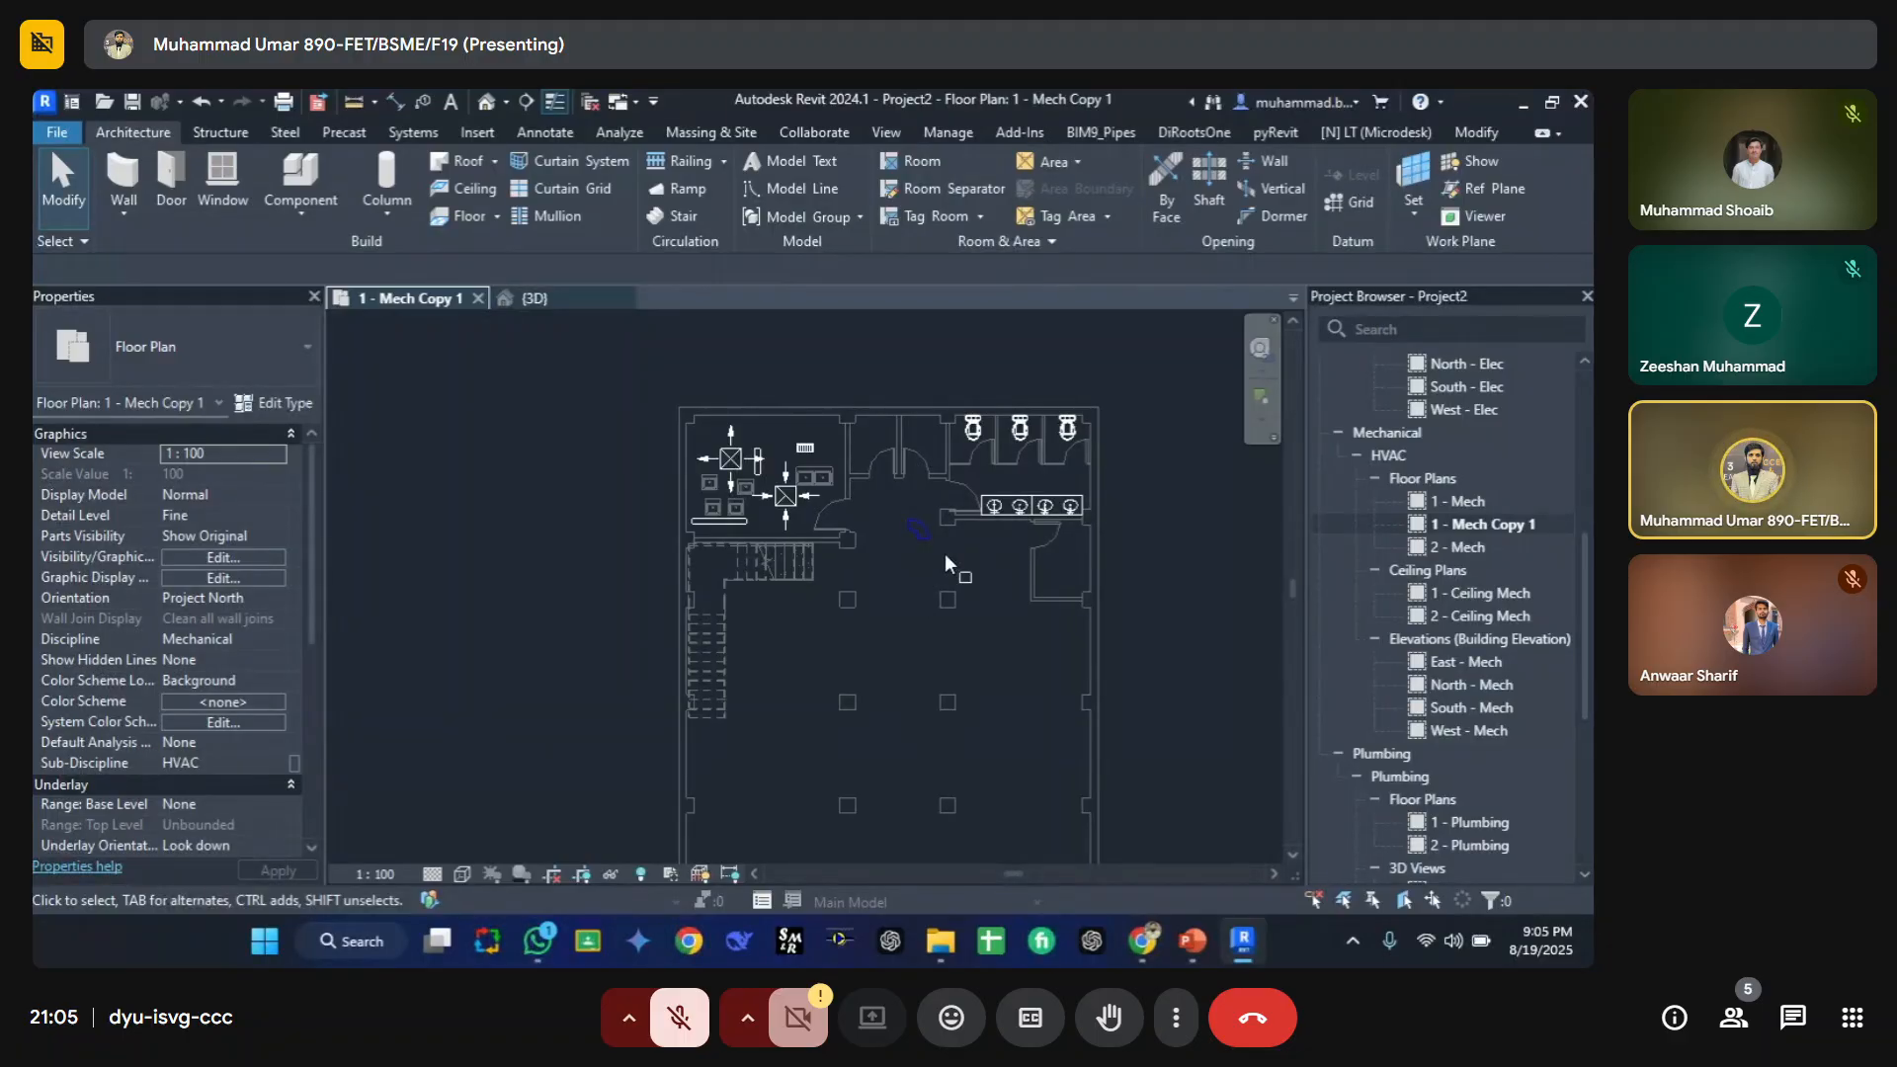
pyautogui.press('super')
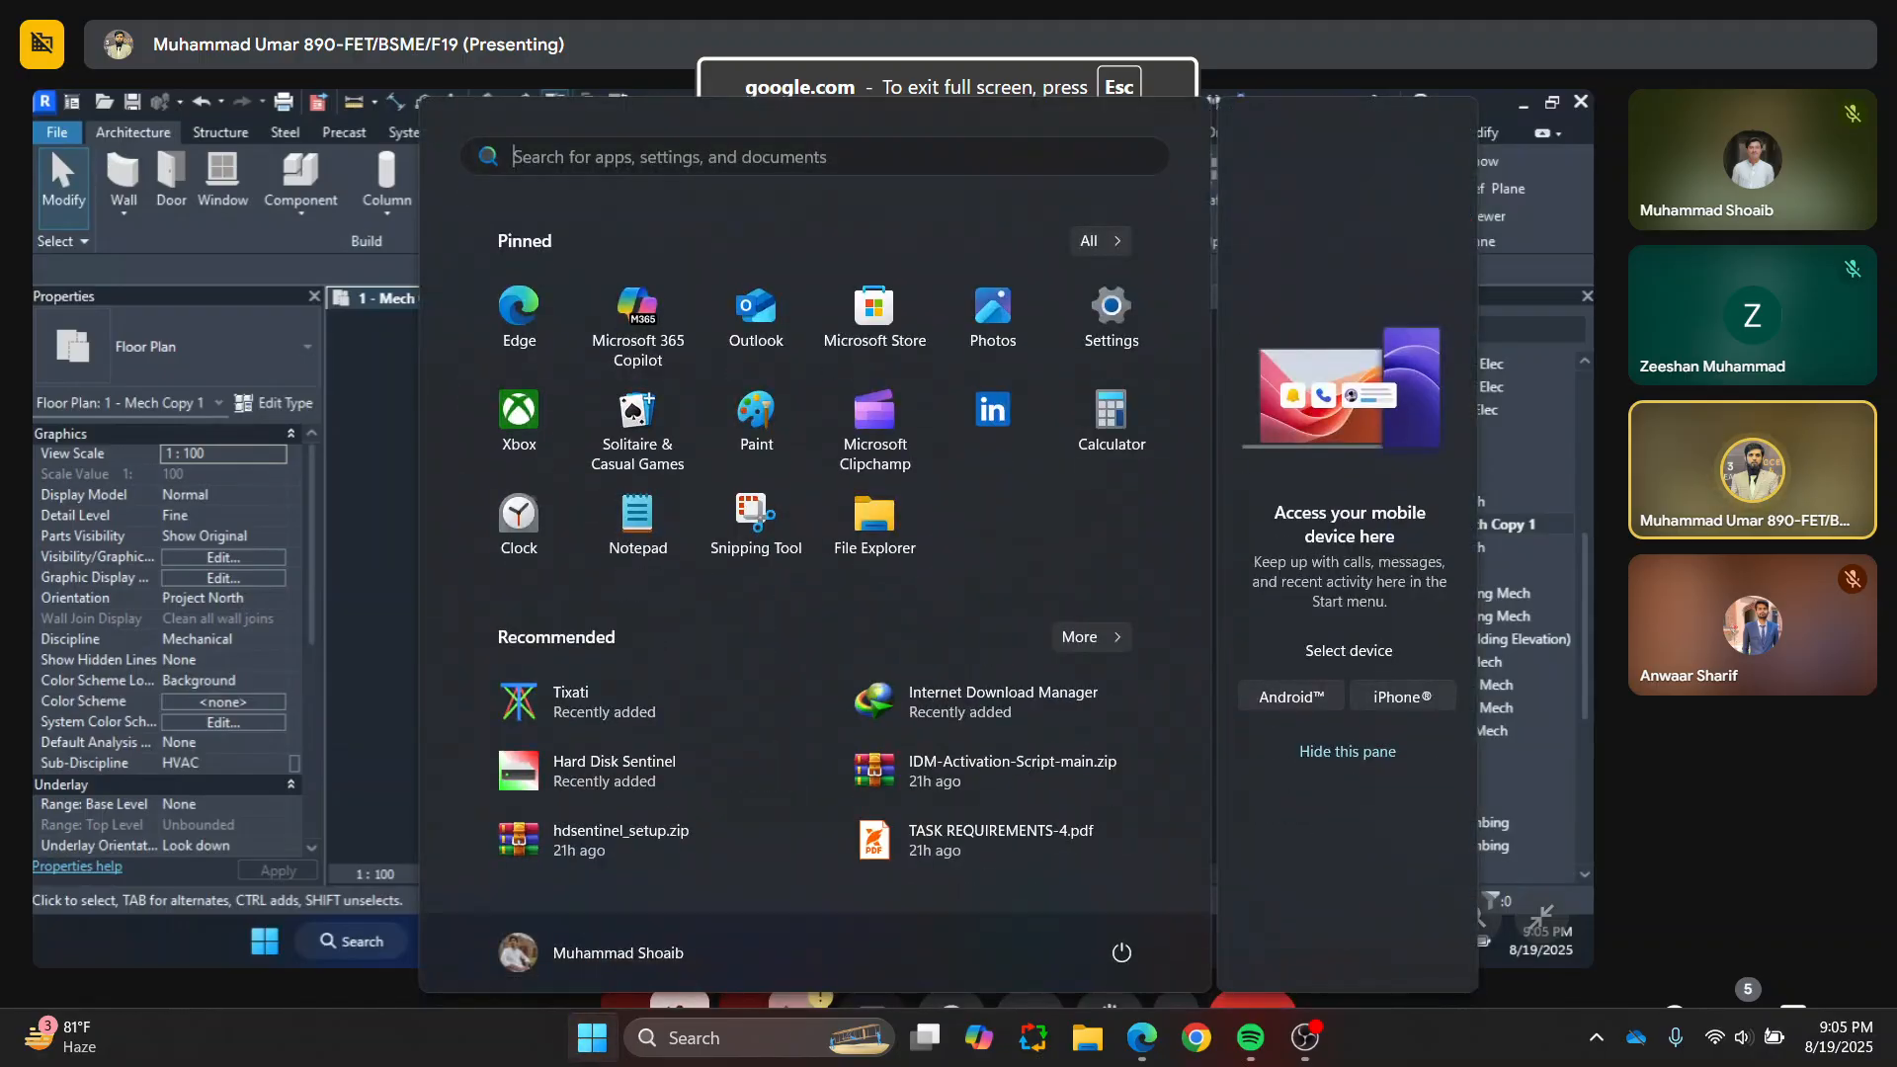
pyautogui.moveTo(1304, 1038)
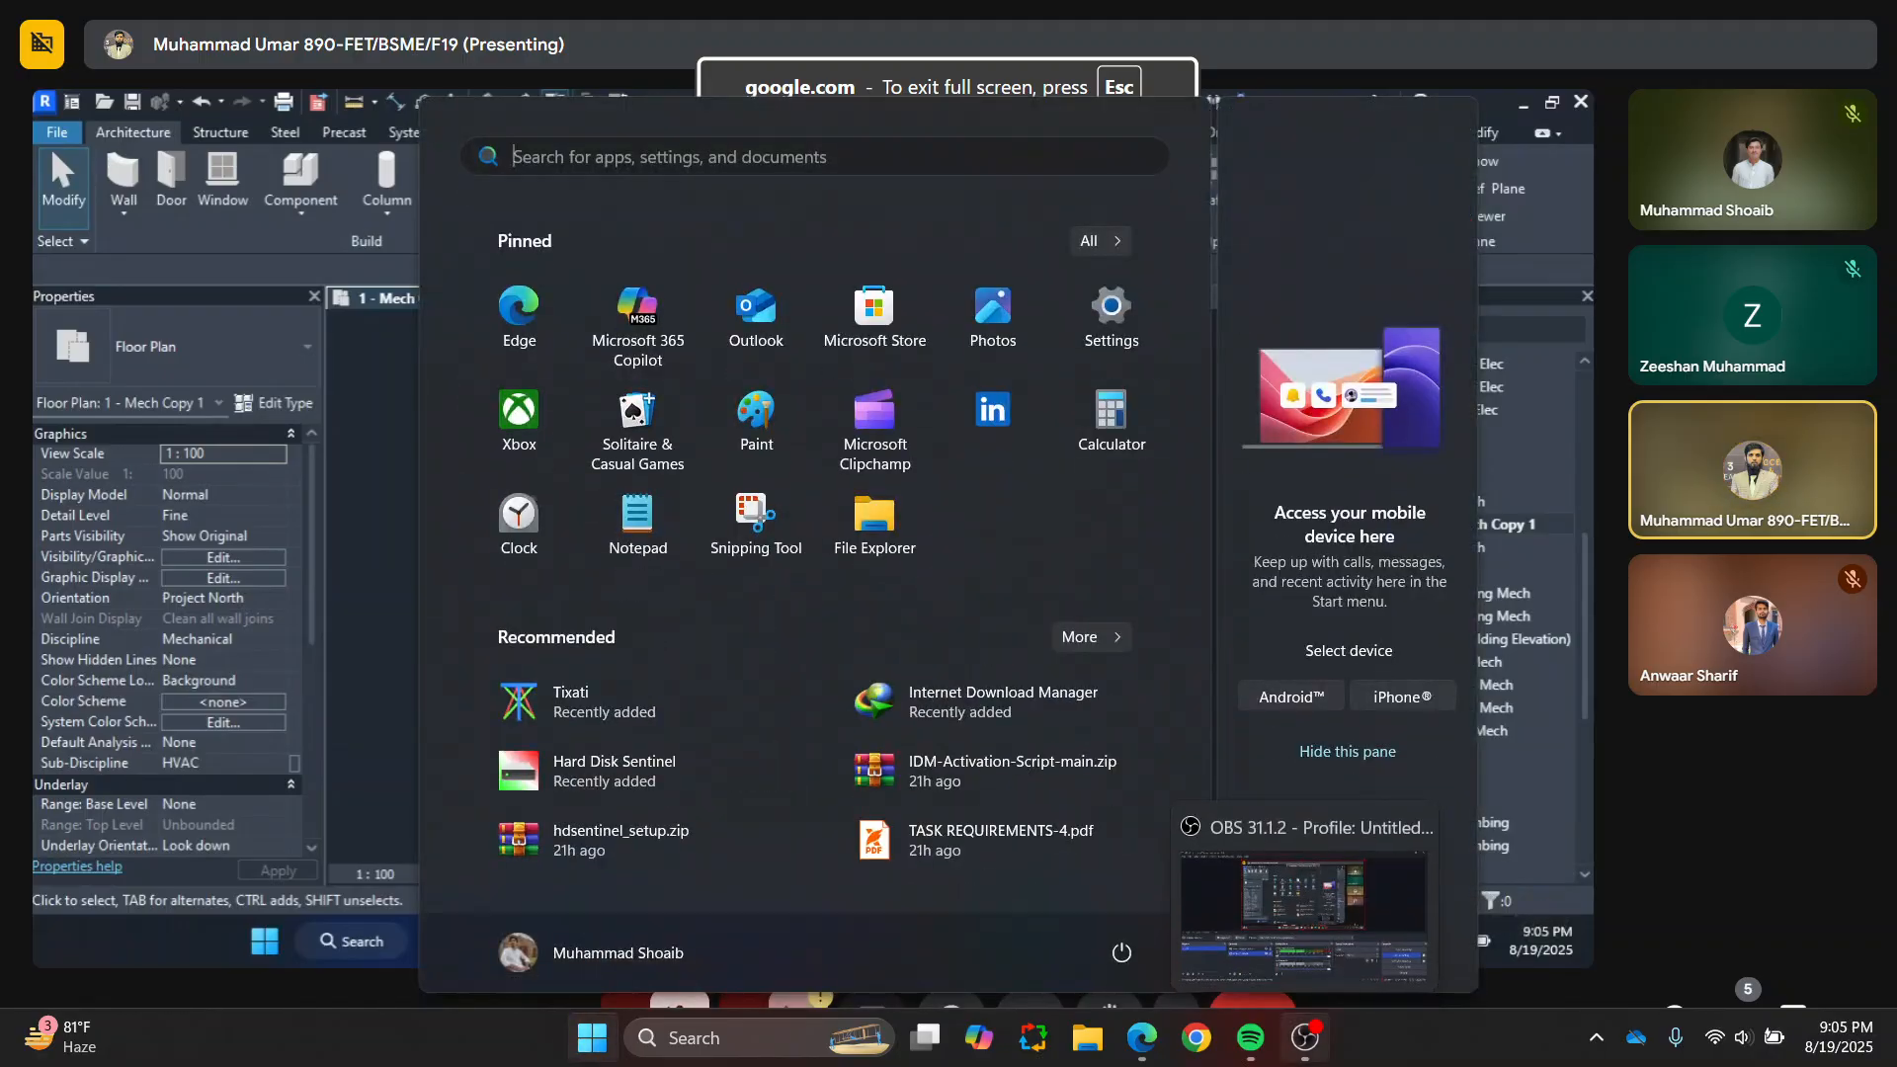
pyautogui.press('super')
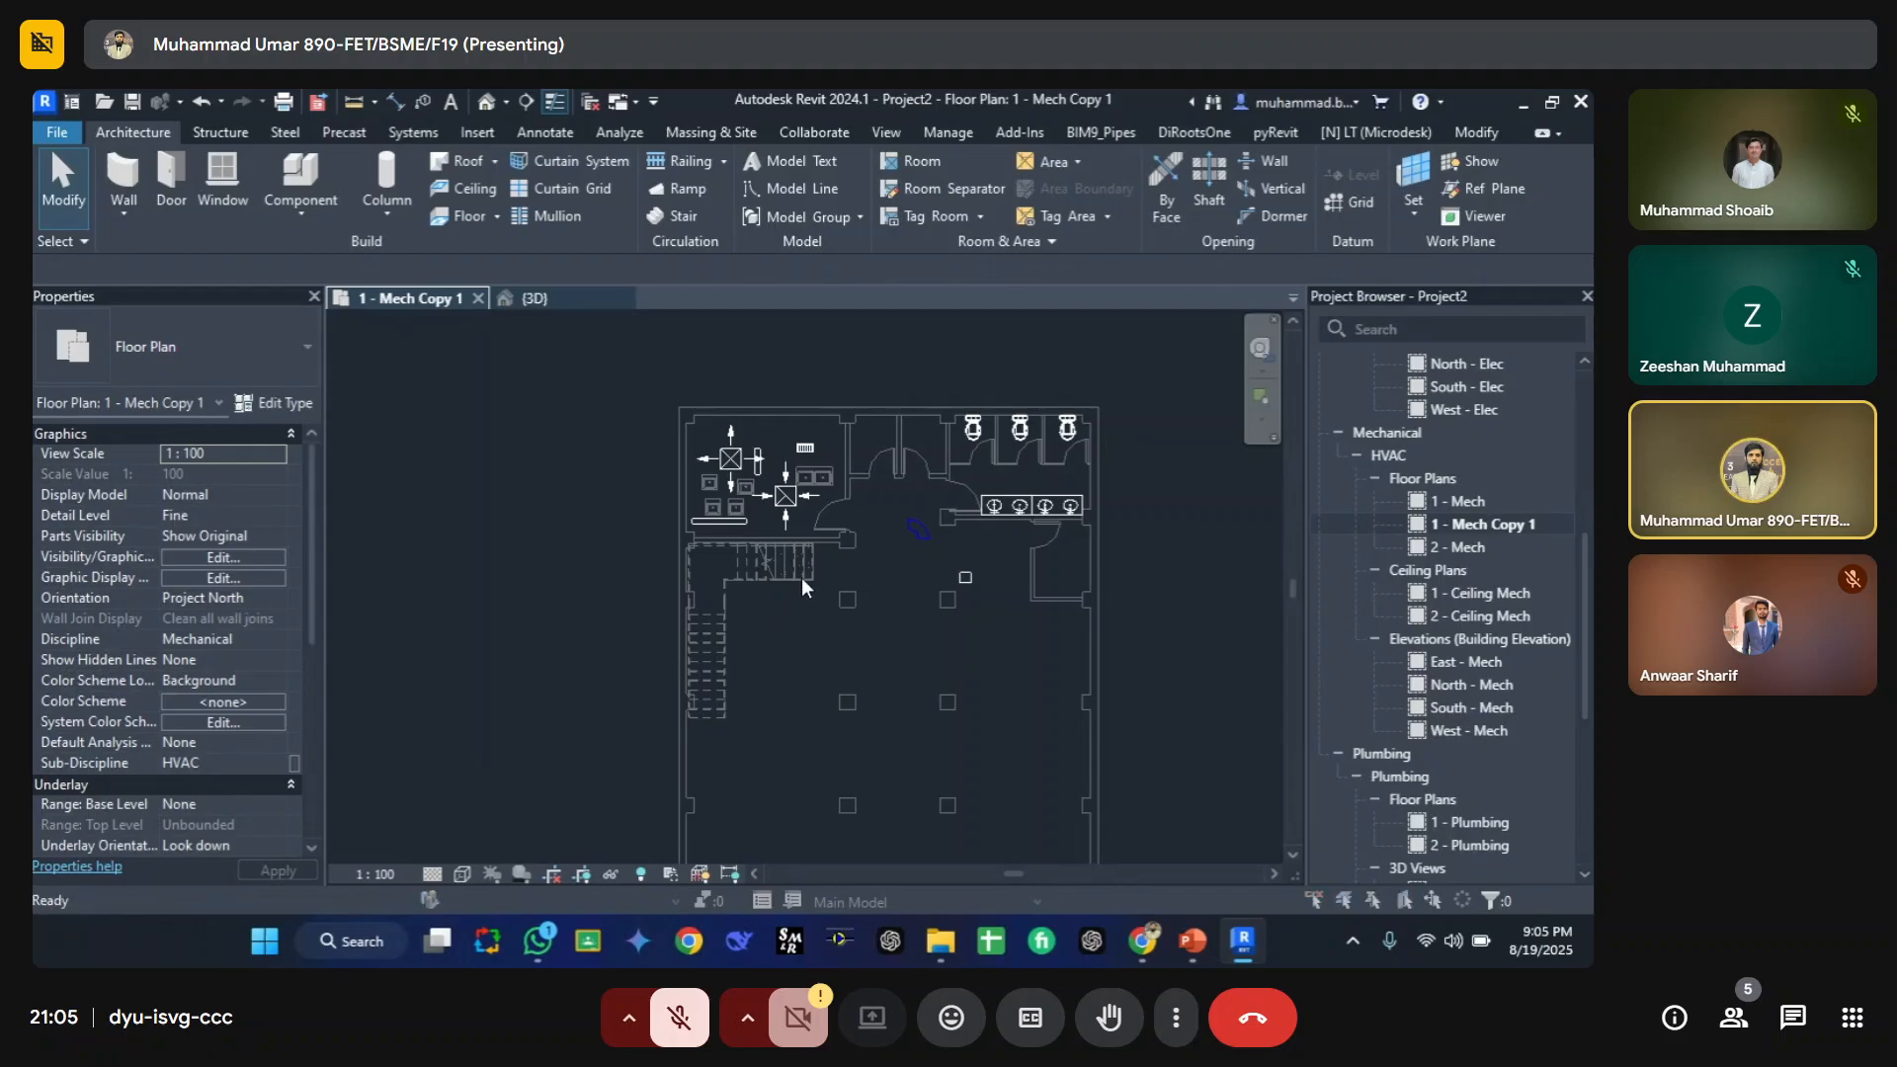
# Step: Review the floor plan's model and annotation categories in Visibility/Graphic Overrides, then close the dialog
pyautogui.press('v')
pyautogui.press('v')
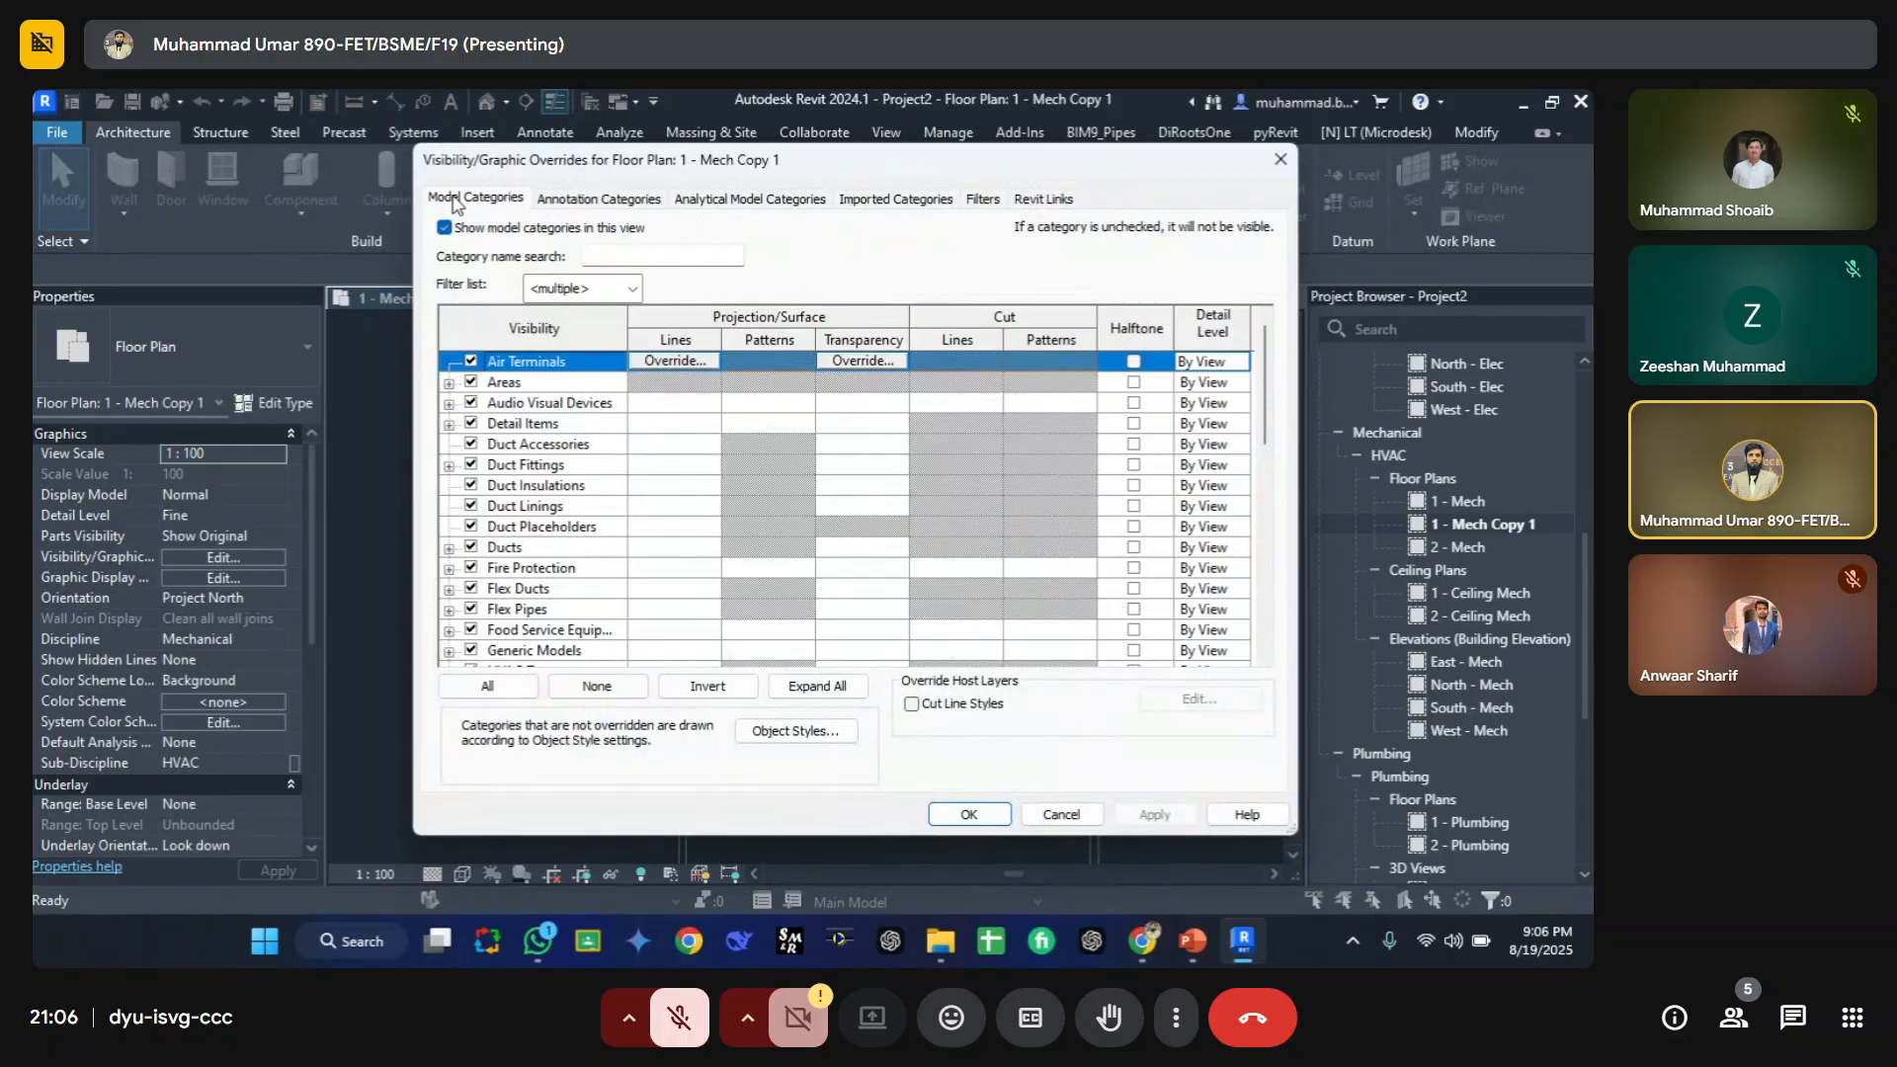
pyautogui.moveTo(486, 168); pyautogui.dragTo(396, 189)
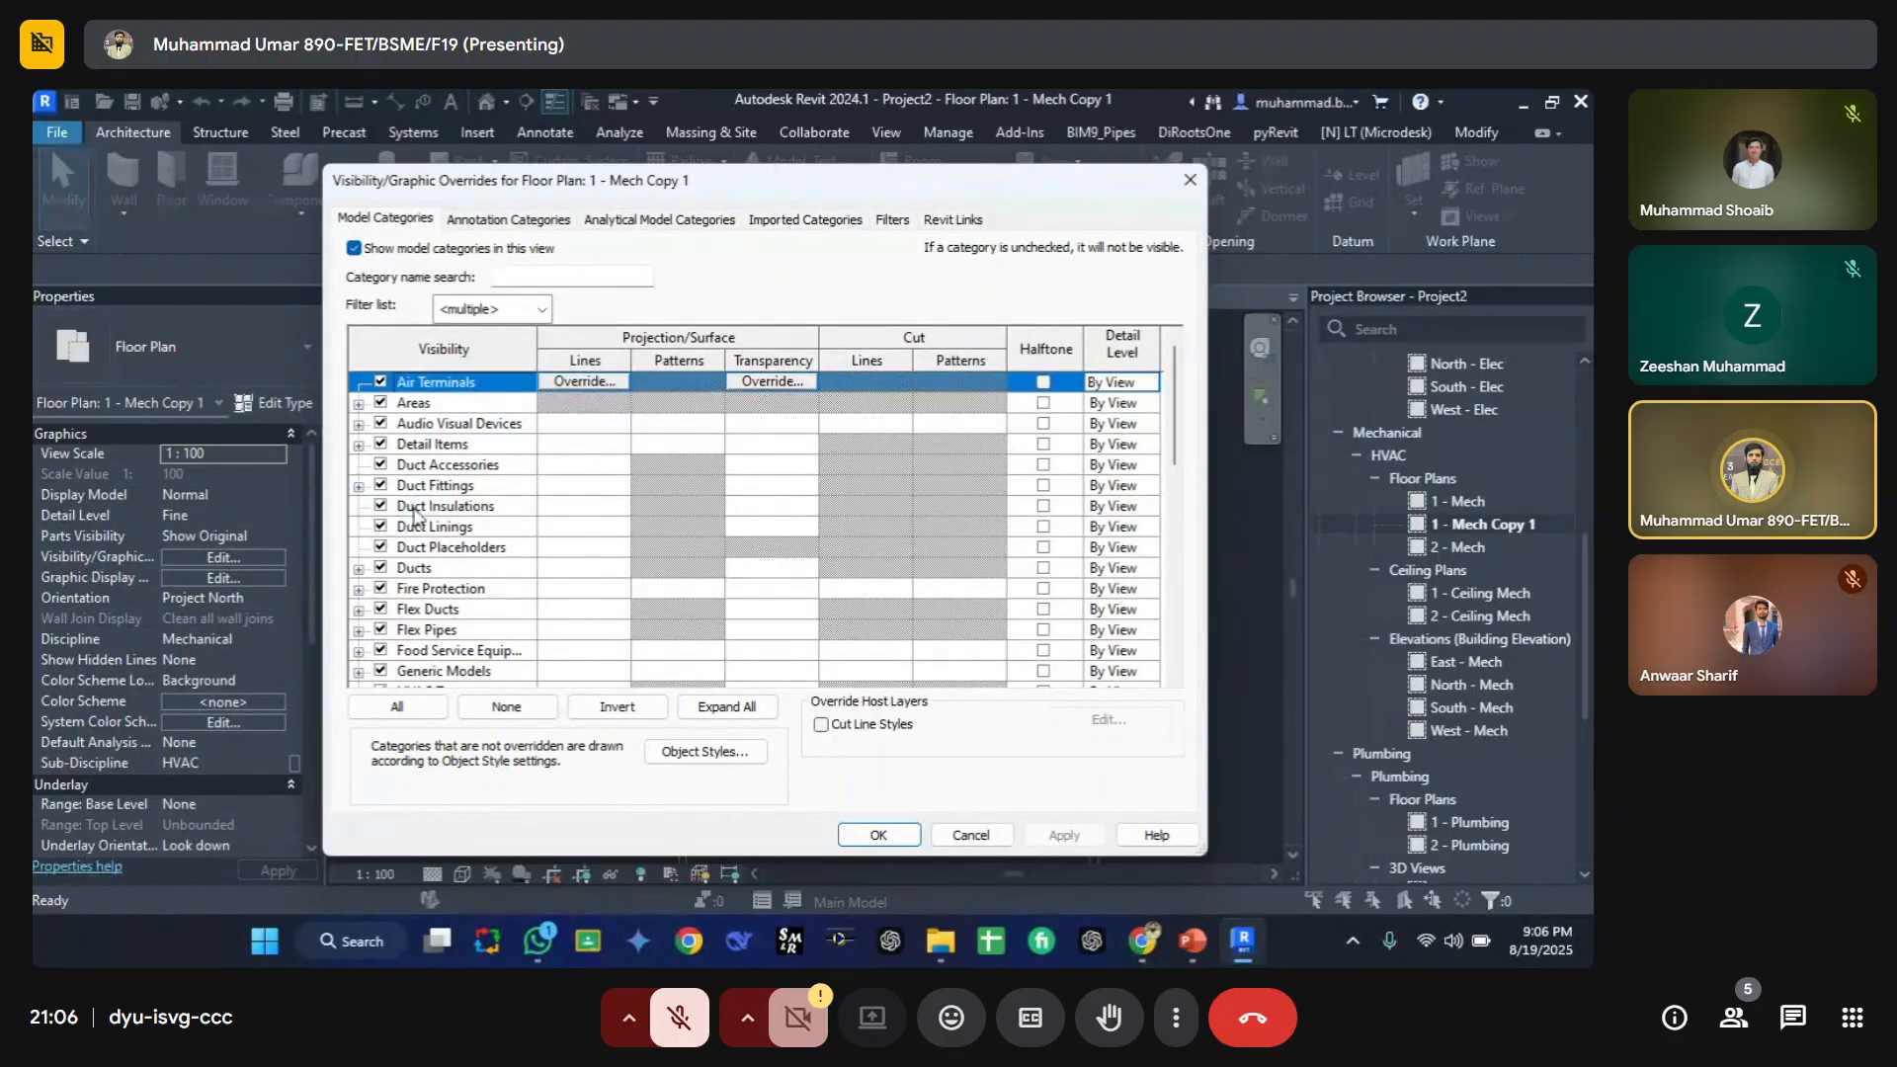
pyautogui.scroll(-2, 415, 514)
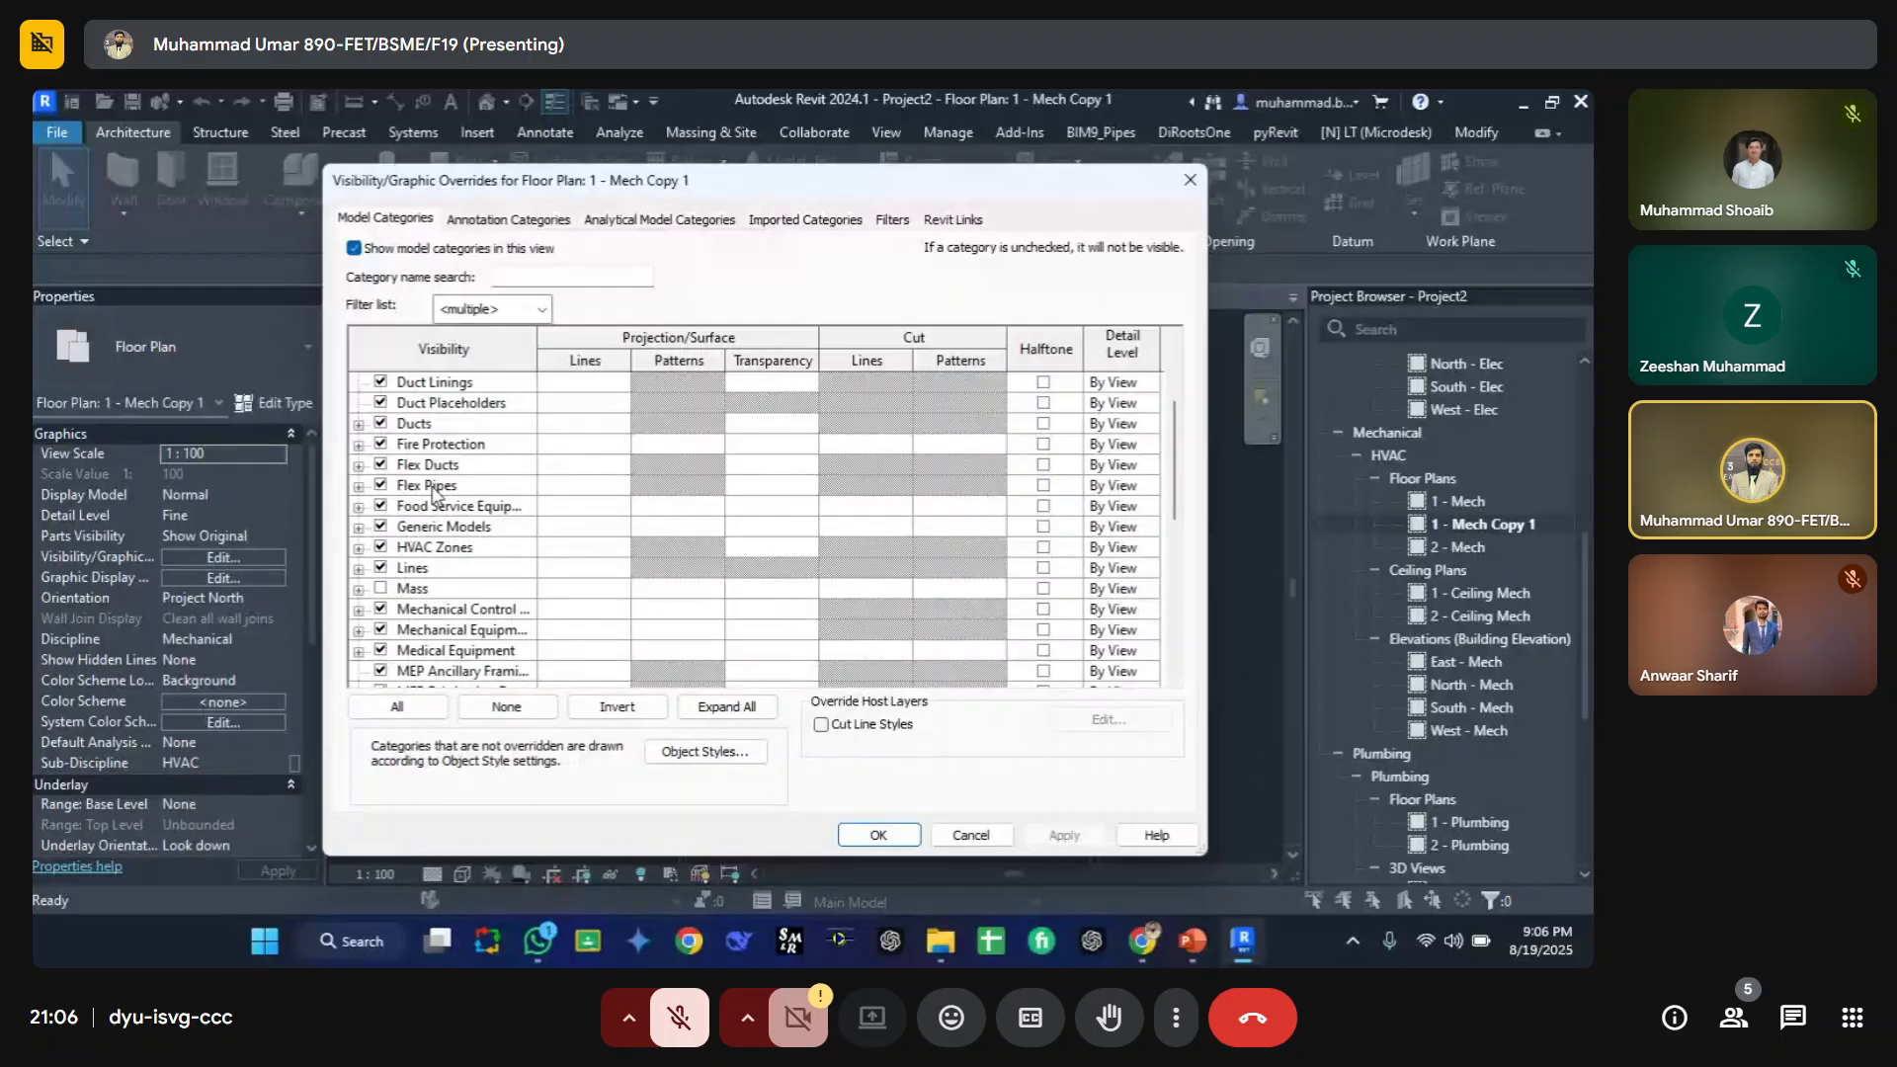
pyautogui.scroll(-6, 432, 491)
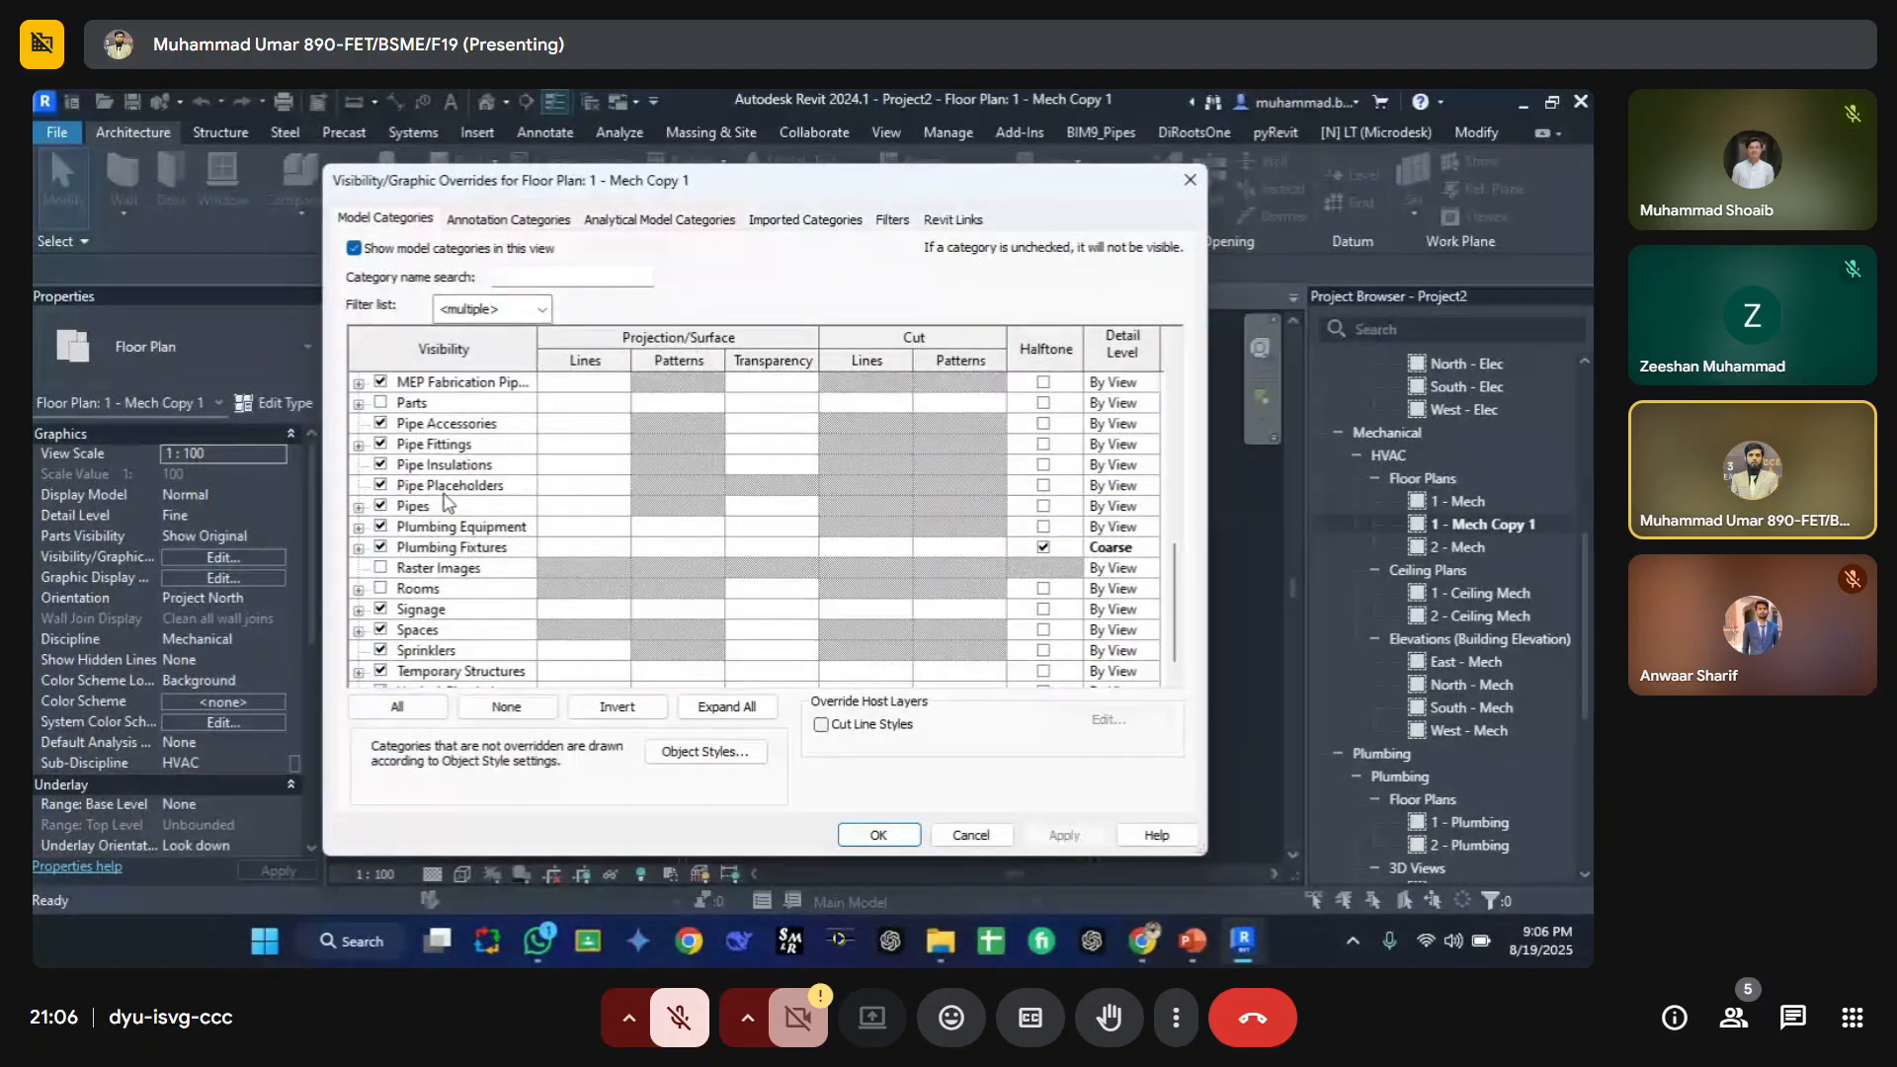
pyautogui.scroll(8, 435, 494)
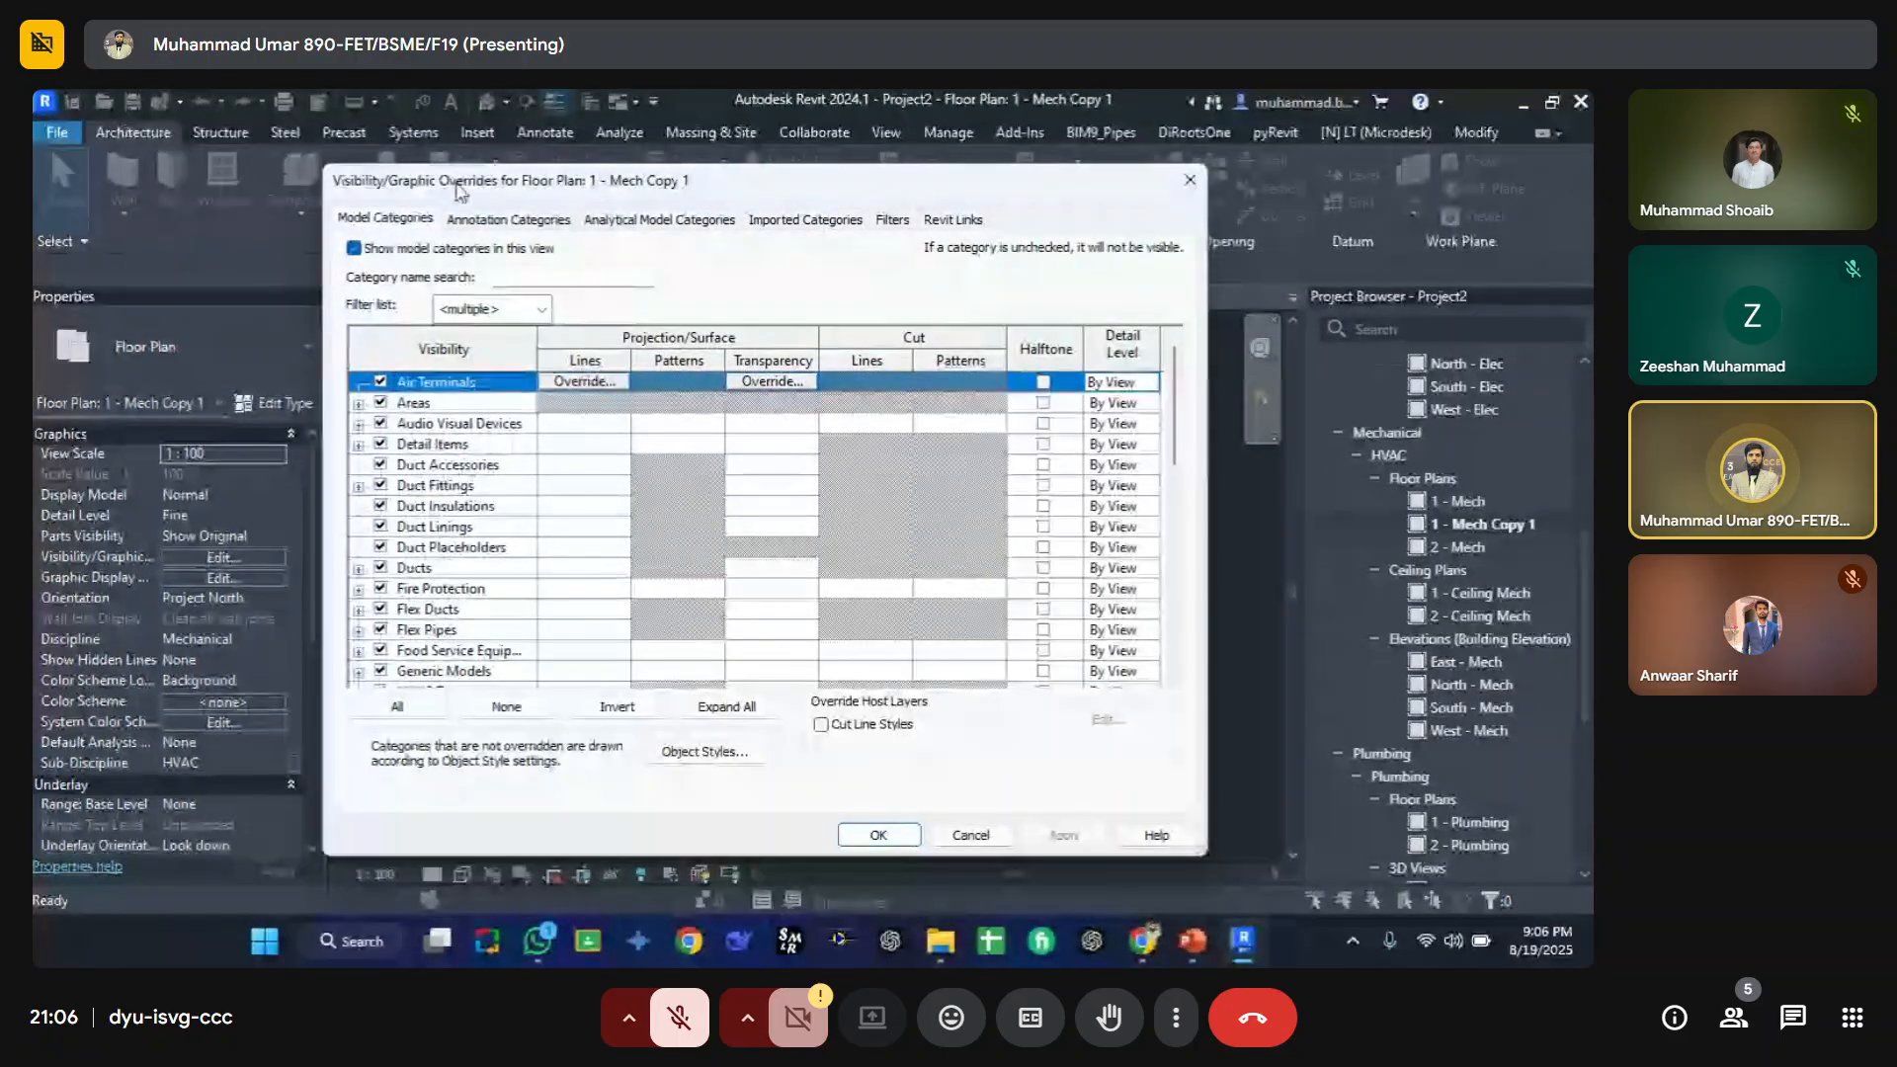
pyautogui.click(501, 222)
pyautogui.press('Escape')
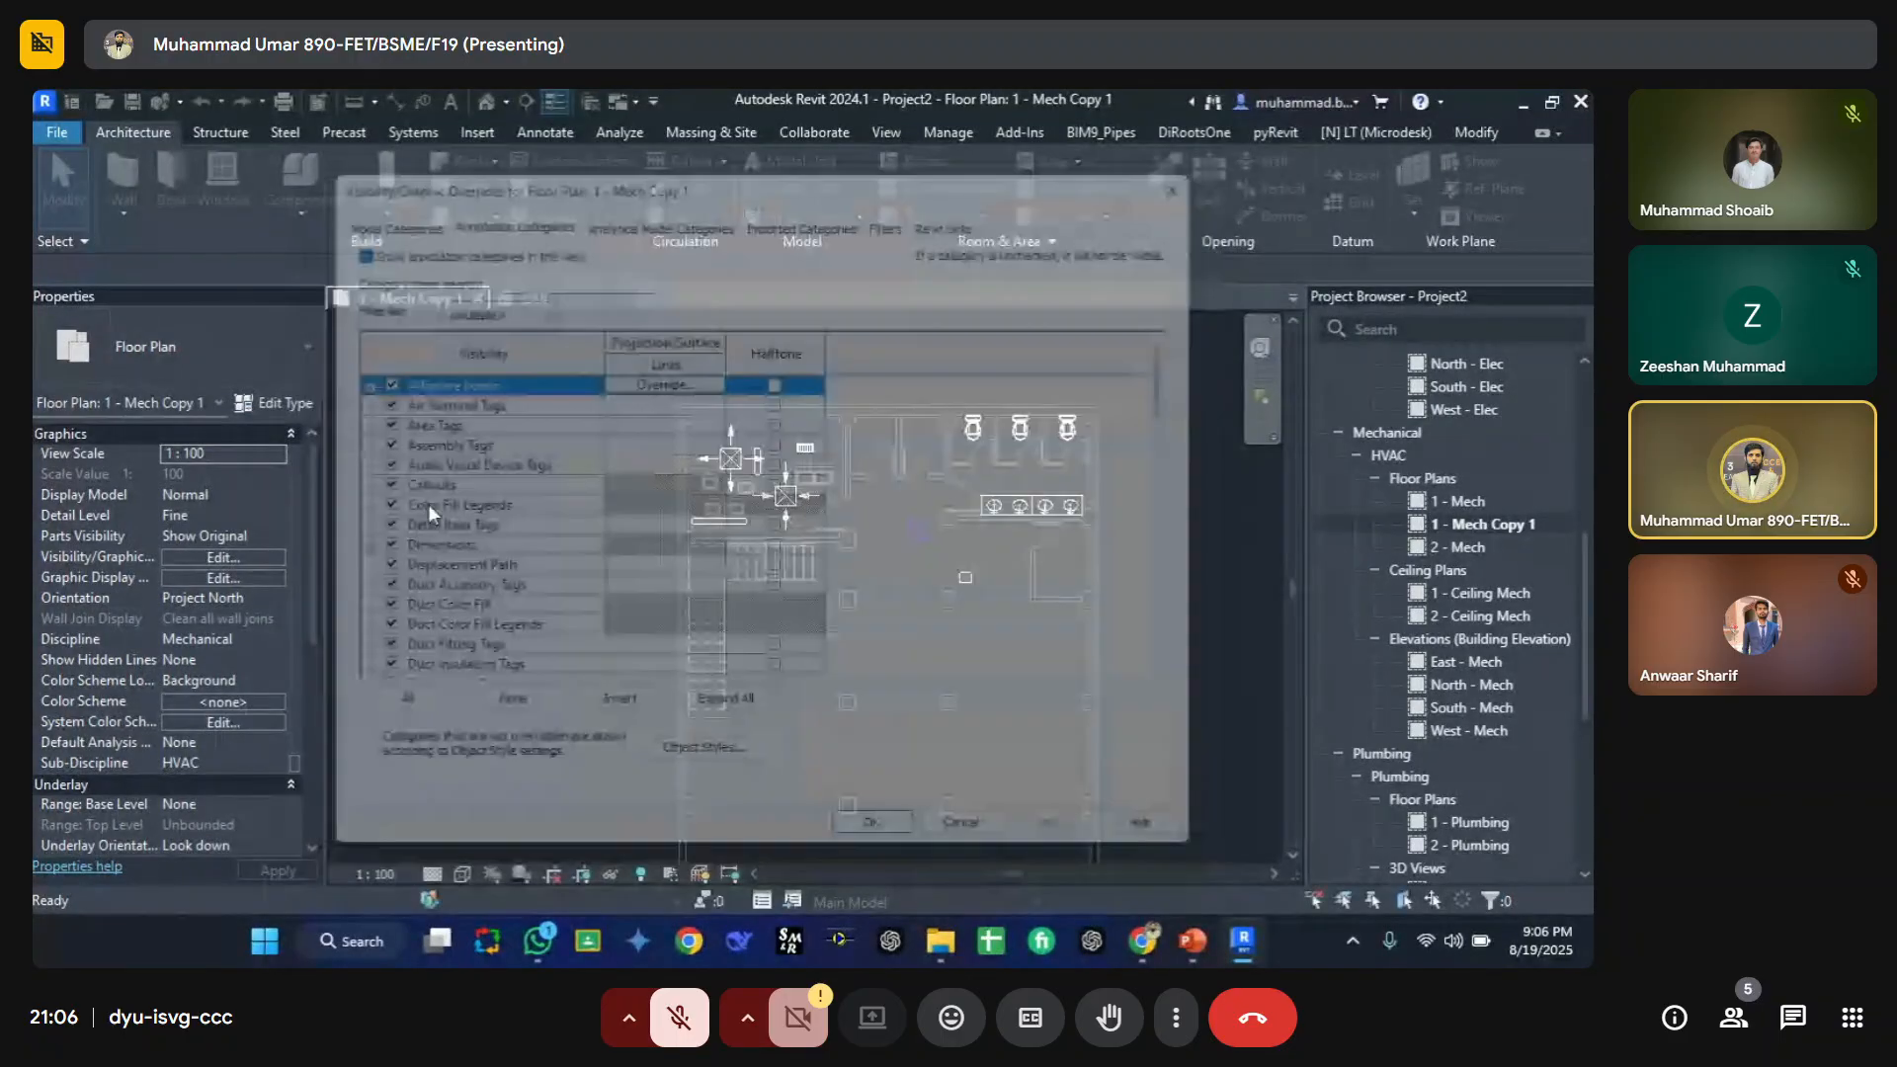
# Step: Tag the upper supply diffuser by category and reposition its tag above it
pyautogui.scroll(5, 775, 522)
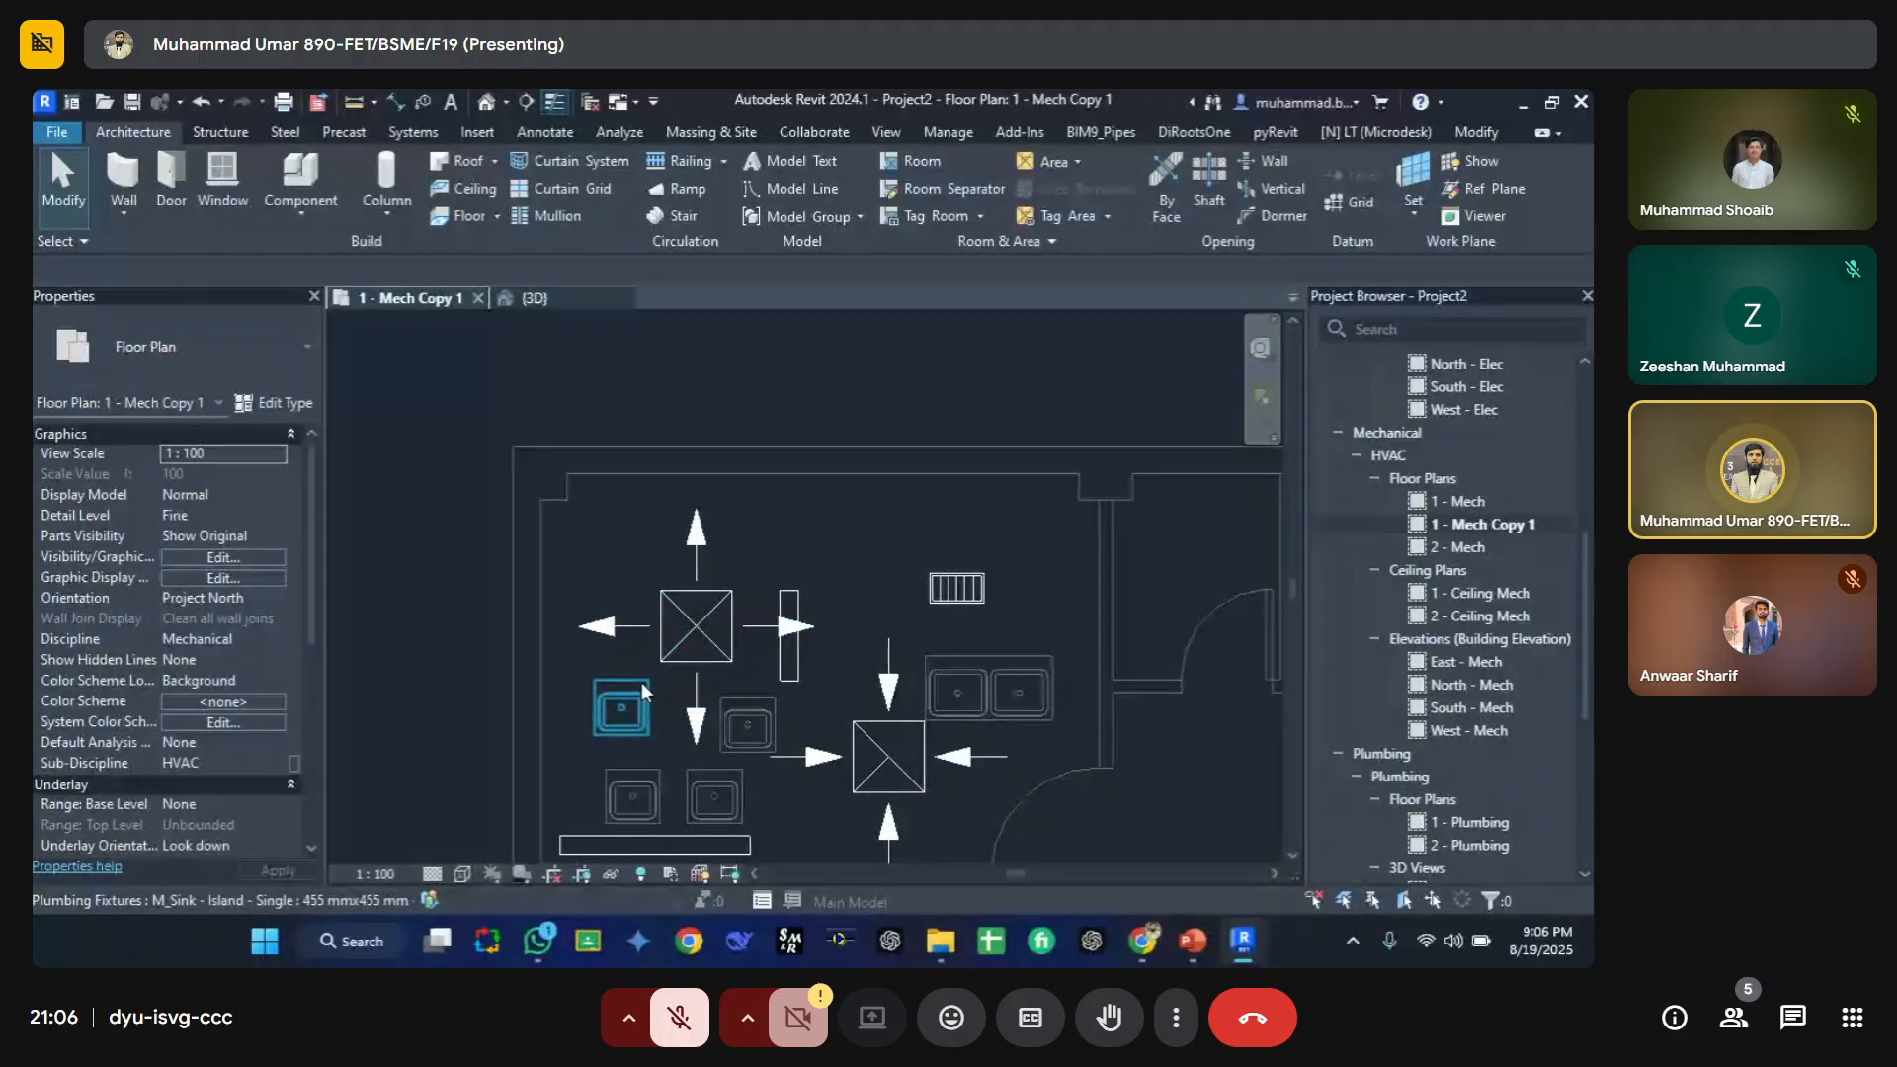
pyautogui.press('t')
pyautogui.press('g')
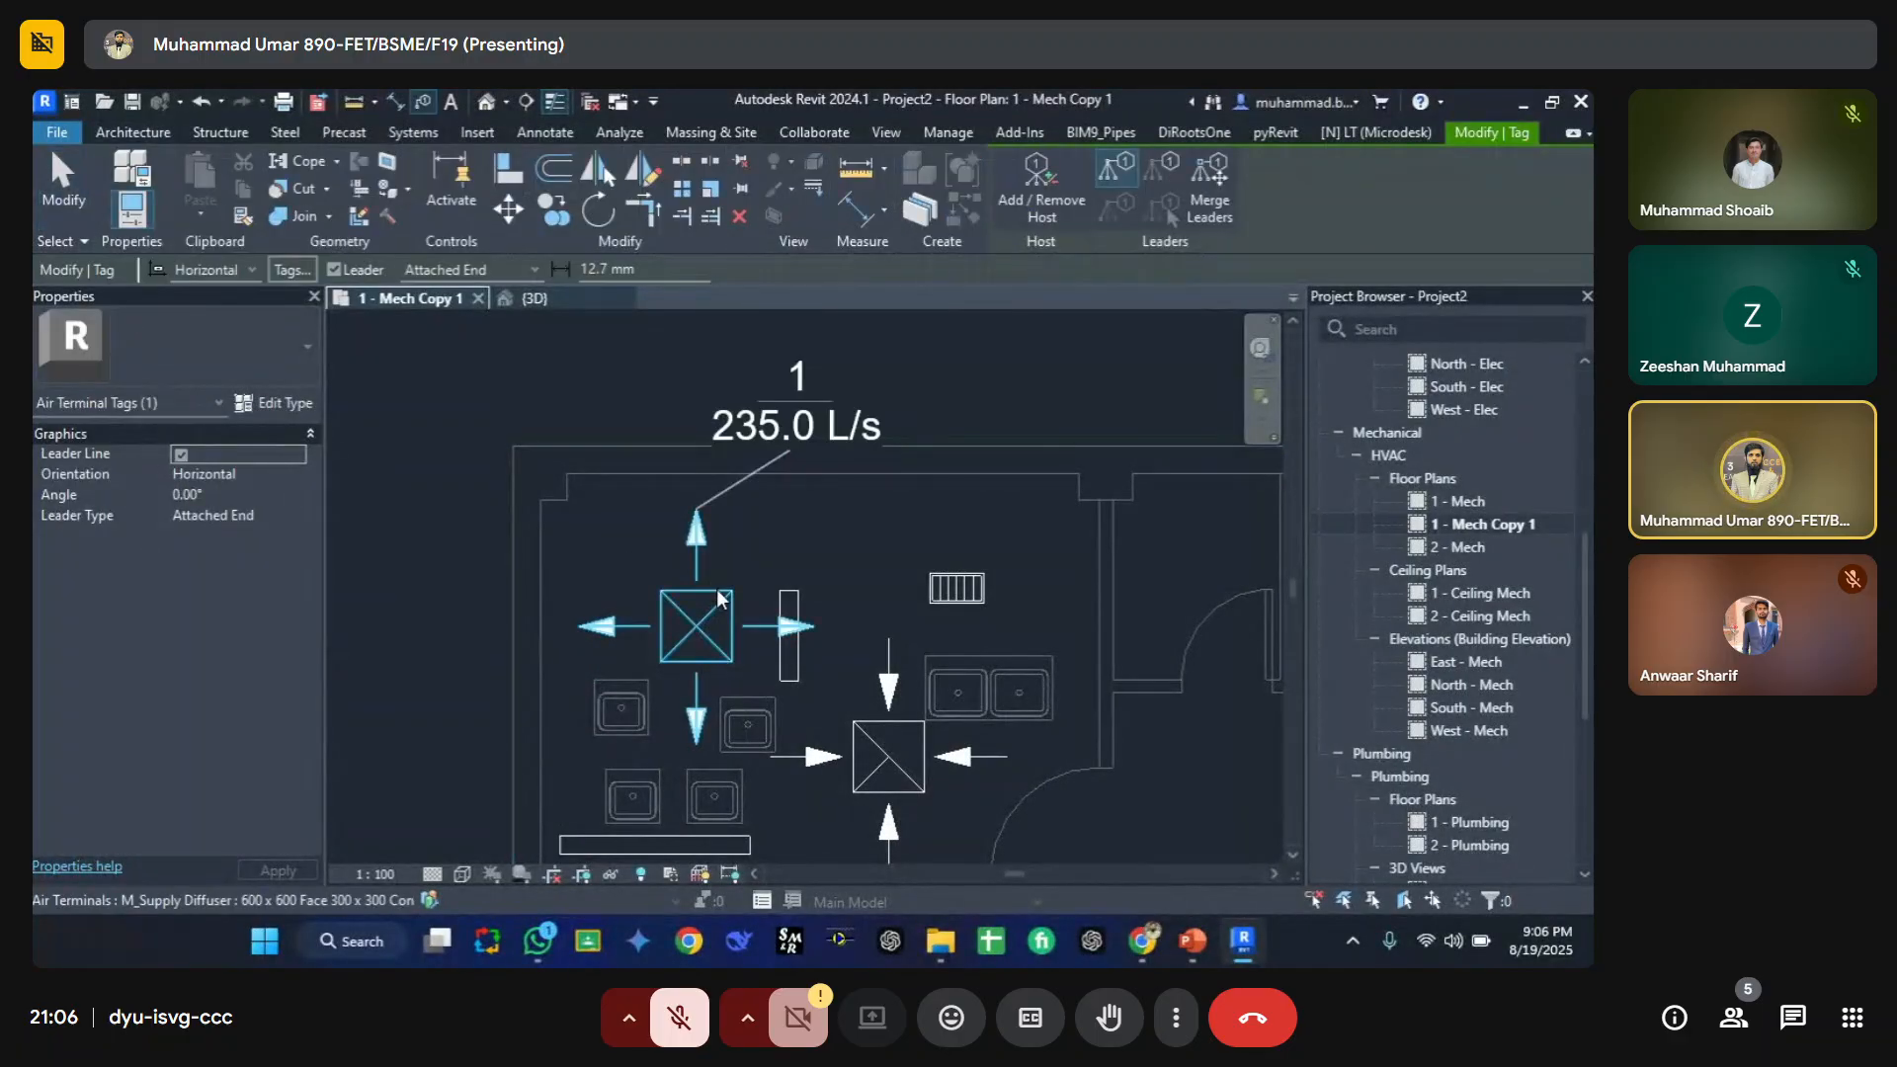
pyautogui.moveTo(758, 505); pyautogui.dragTo(512, 495, button='middle')
pyautogui.moveTo(543, 443); pyautogui.dragTo(650, 577)
pyautogui.click(748, 595)
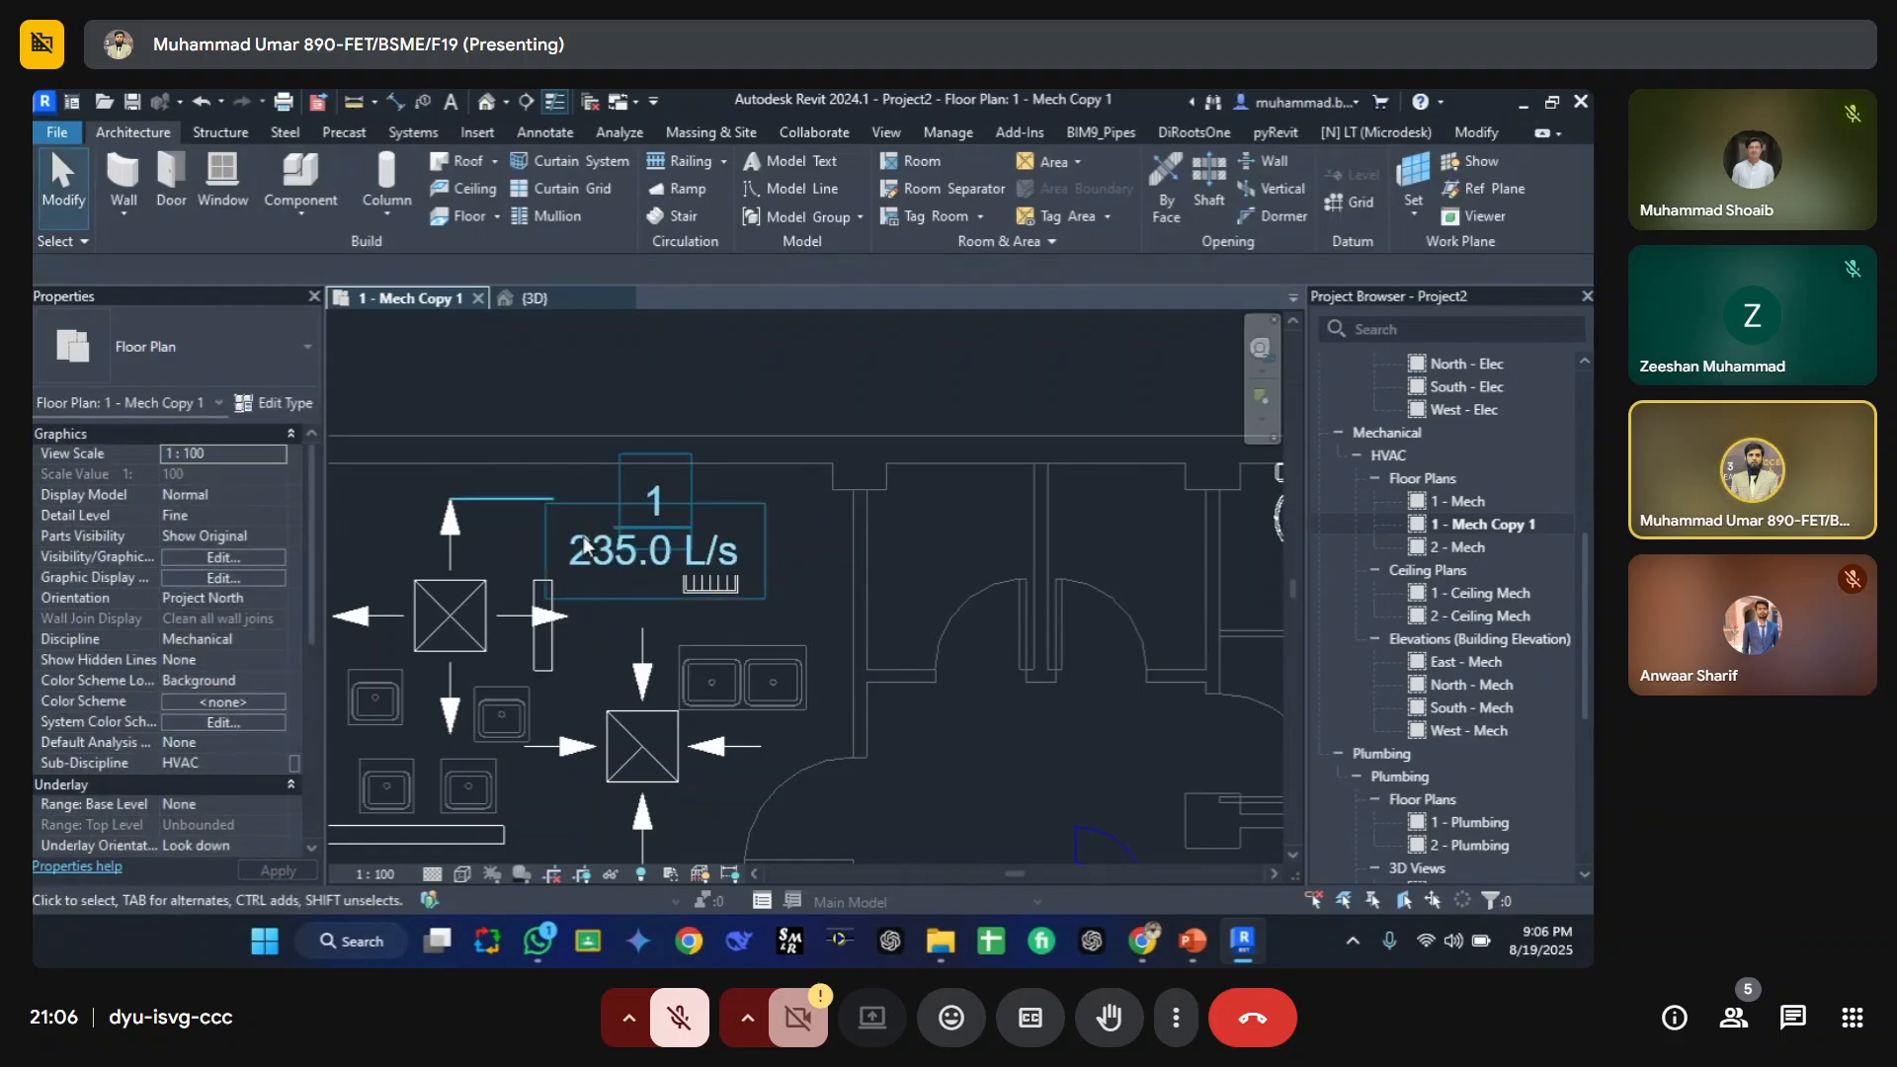
# Step: Review the floor plan's annotation tag categories in Visibility/Graphic Overrides, searching categories for "tag", then close the dialog
pyautogui.scroll(-3, 643, 544)
pyautogui.scroll(1, 615, 520)
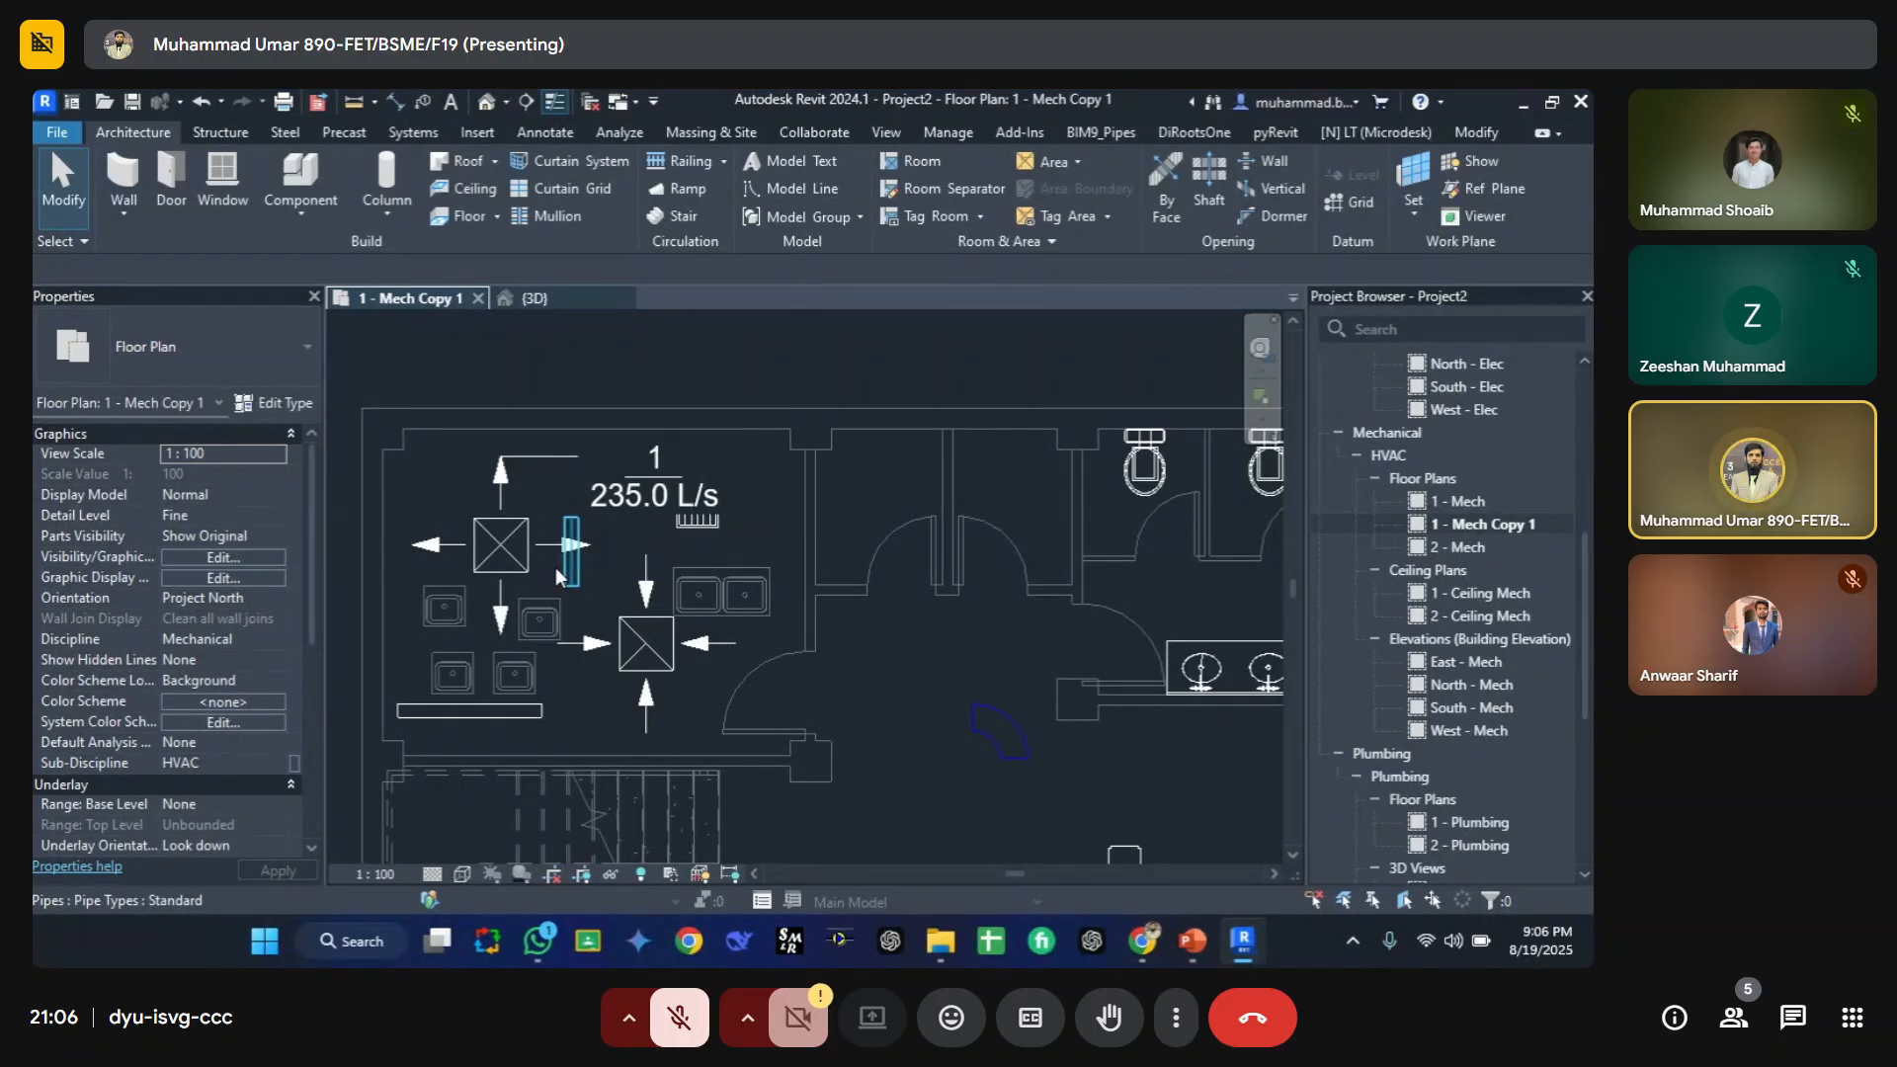
pyautogui.press('v')
pyautogui.press('v')
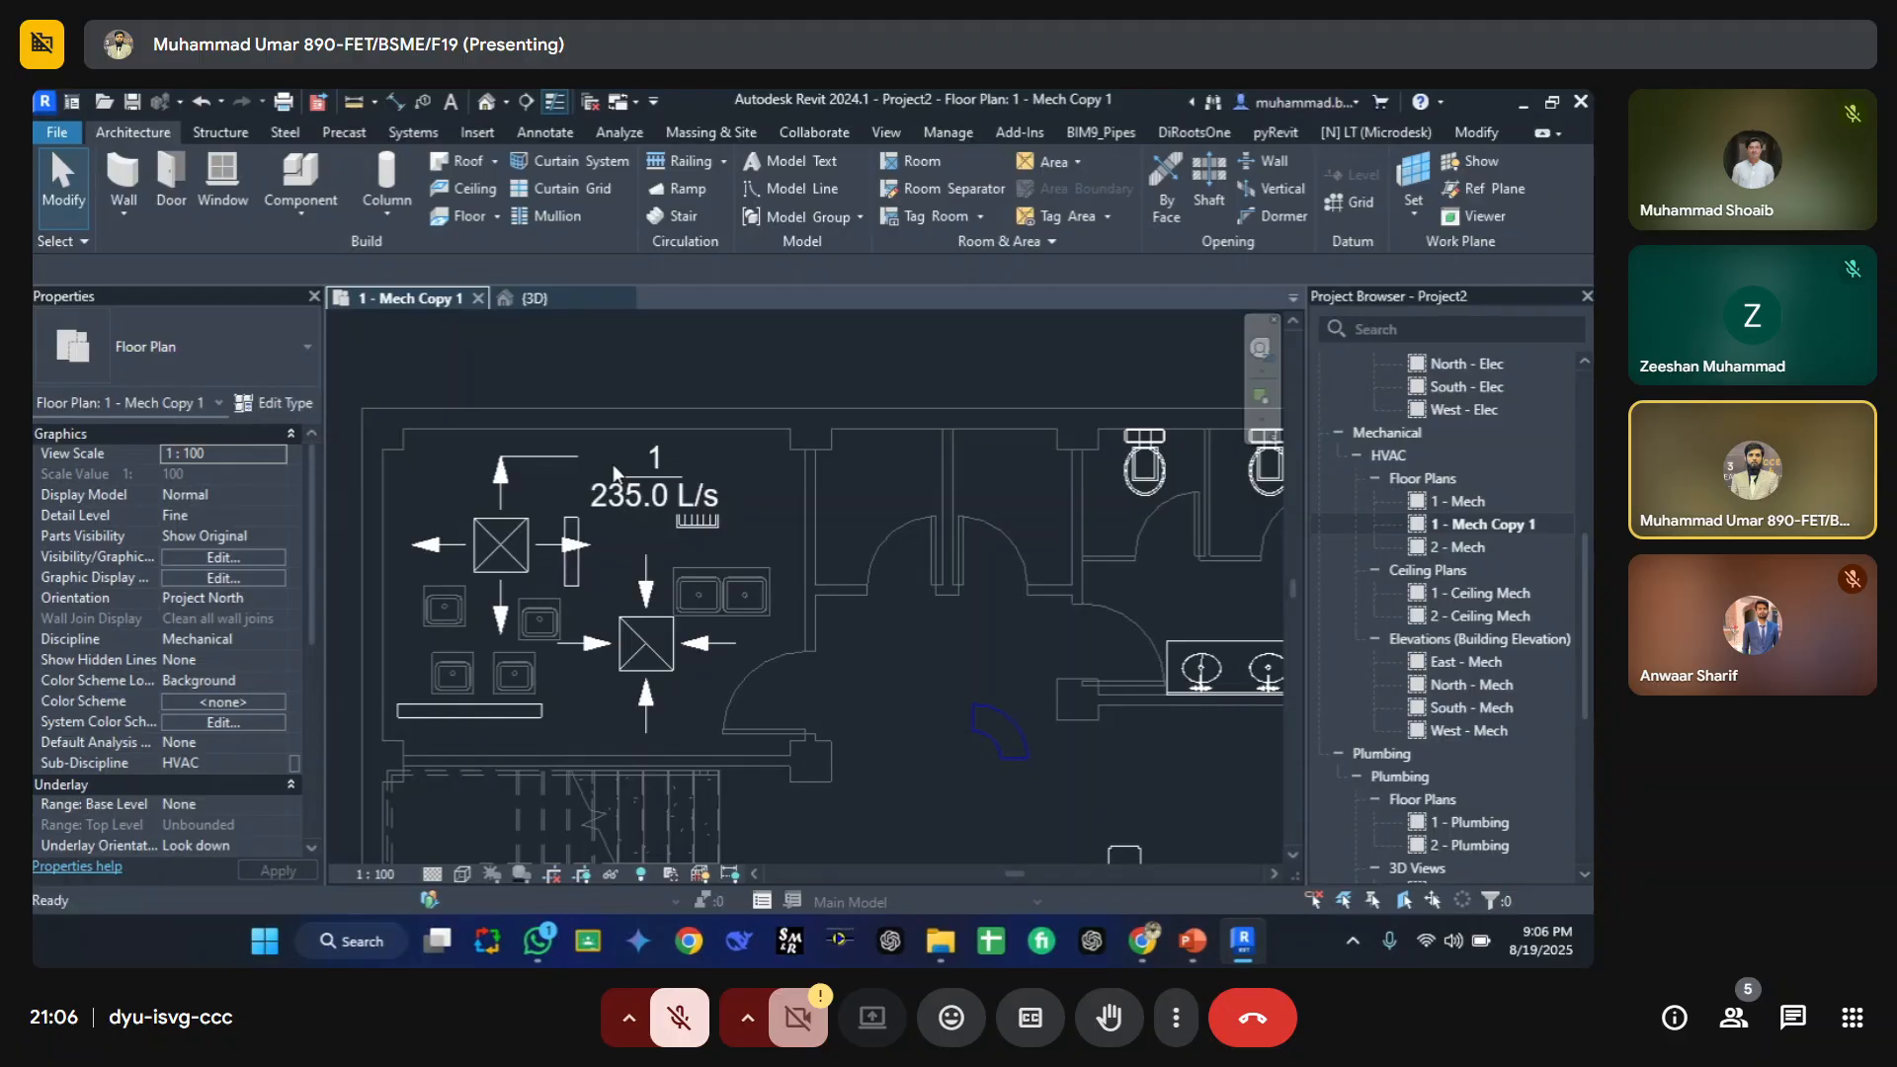
pyautogui.click(510, 219)
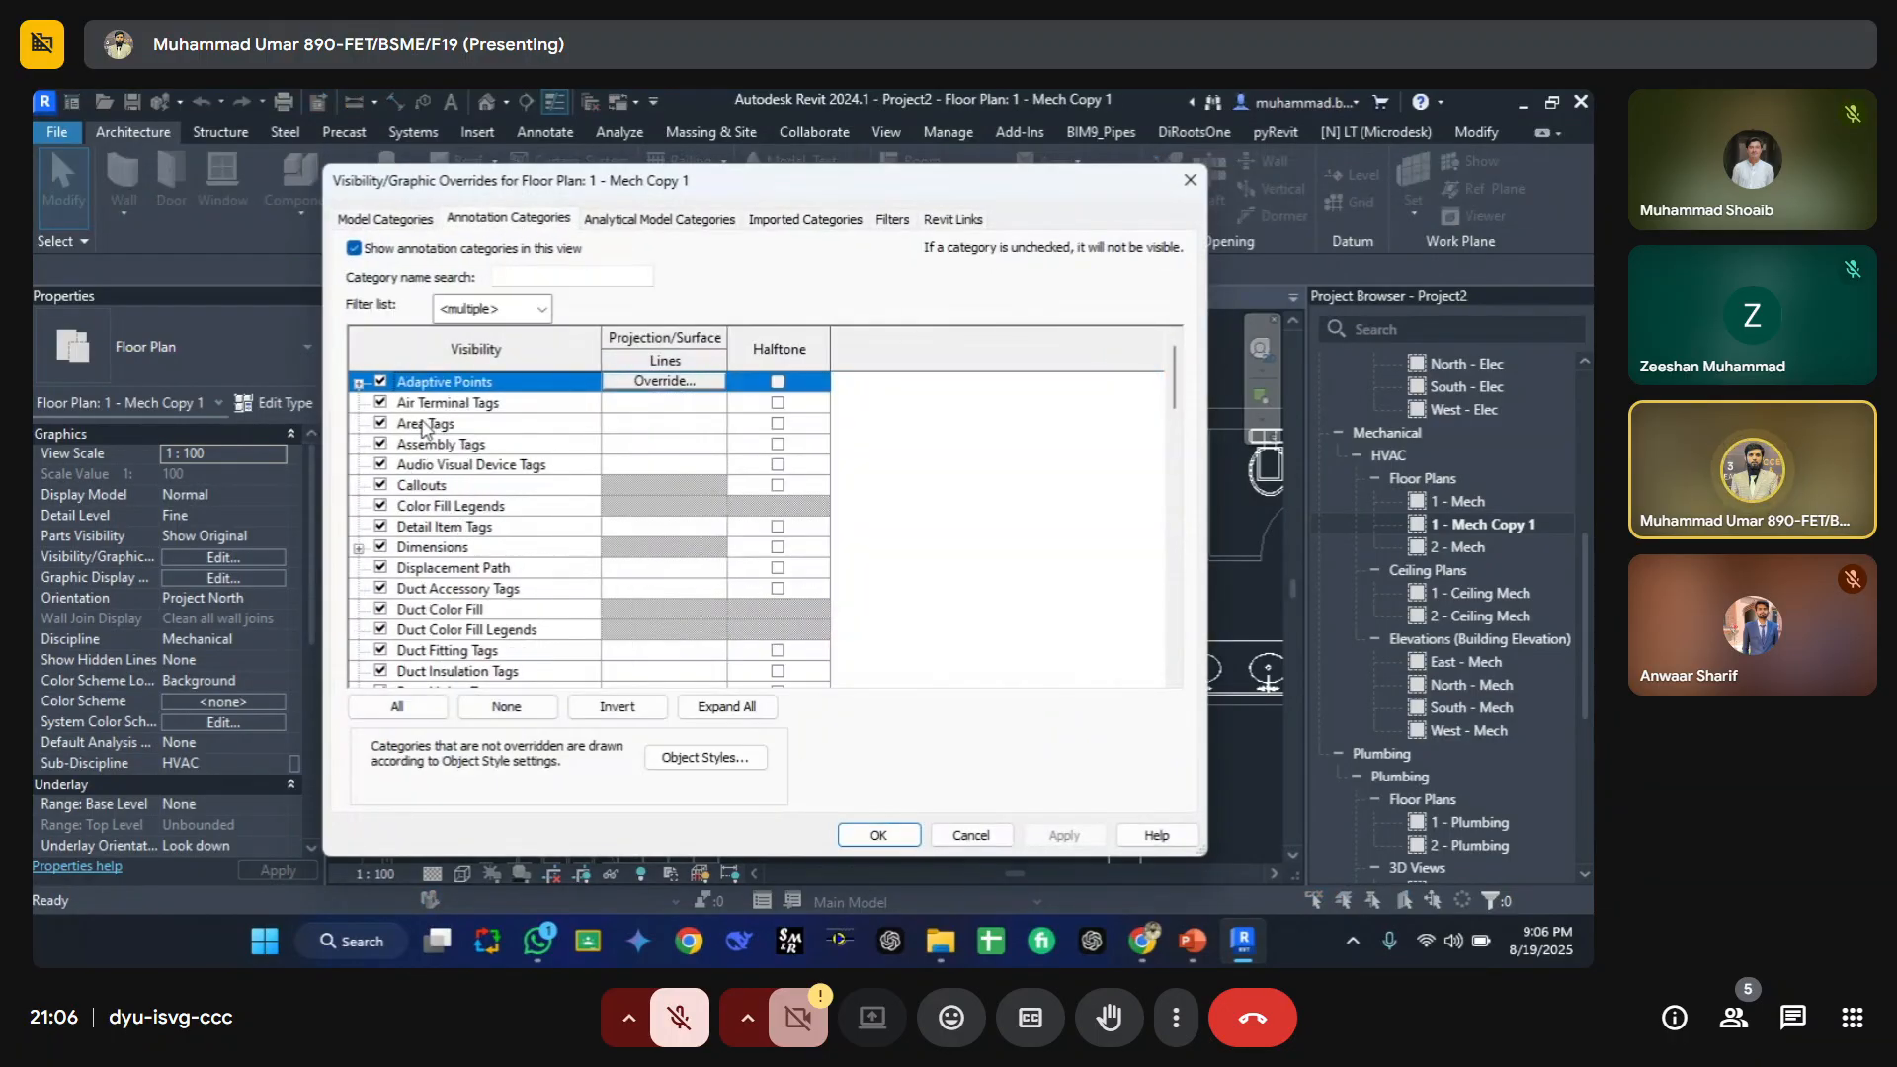
pyautogui.scroll(-15, 423, 427)
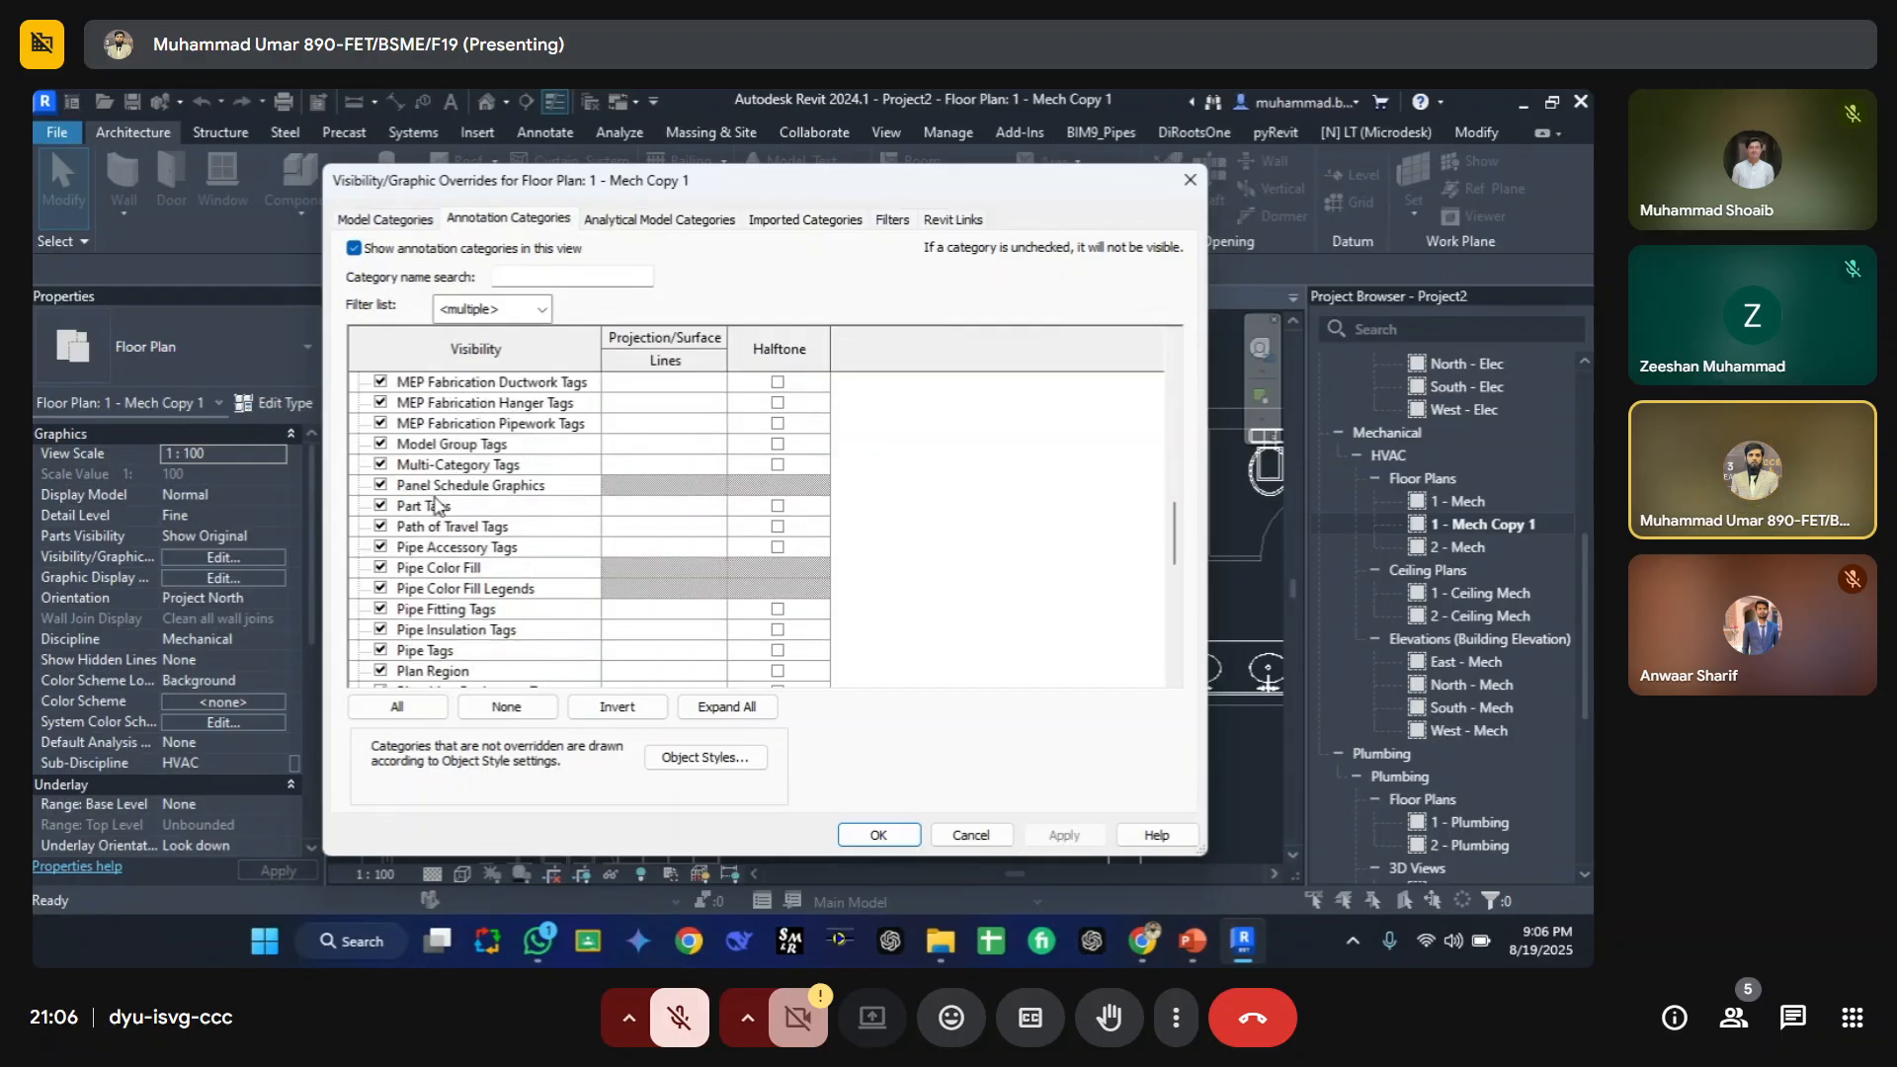
pyautogui.scroll(-3, 454, 557)
pyautogui.write('tag')
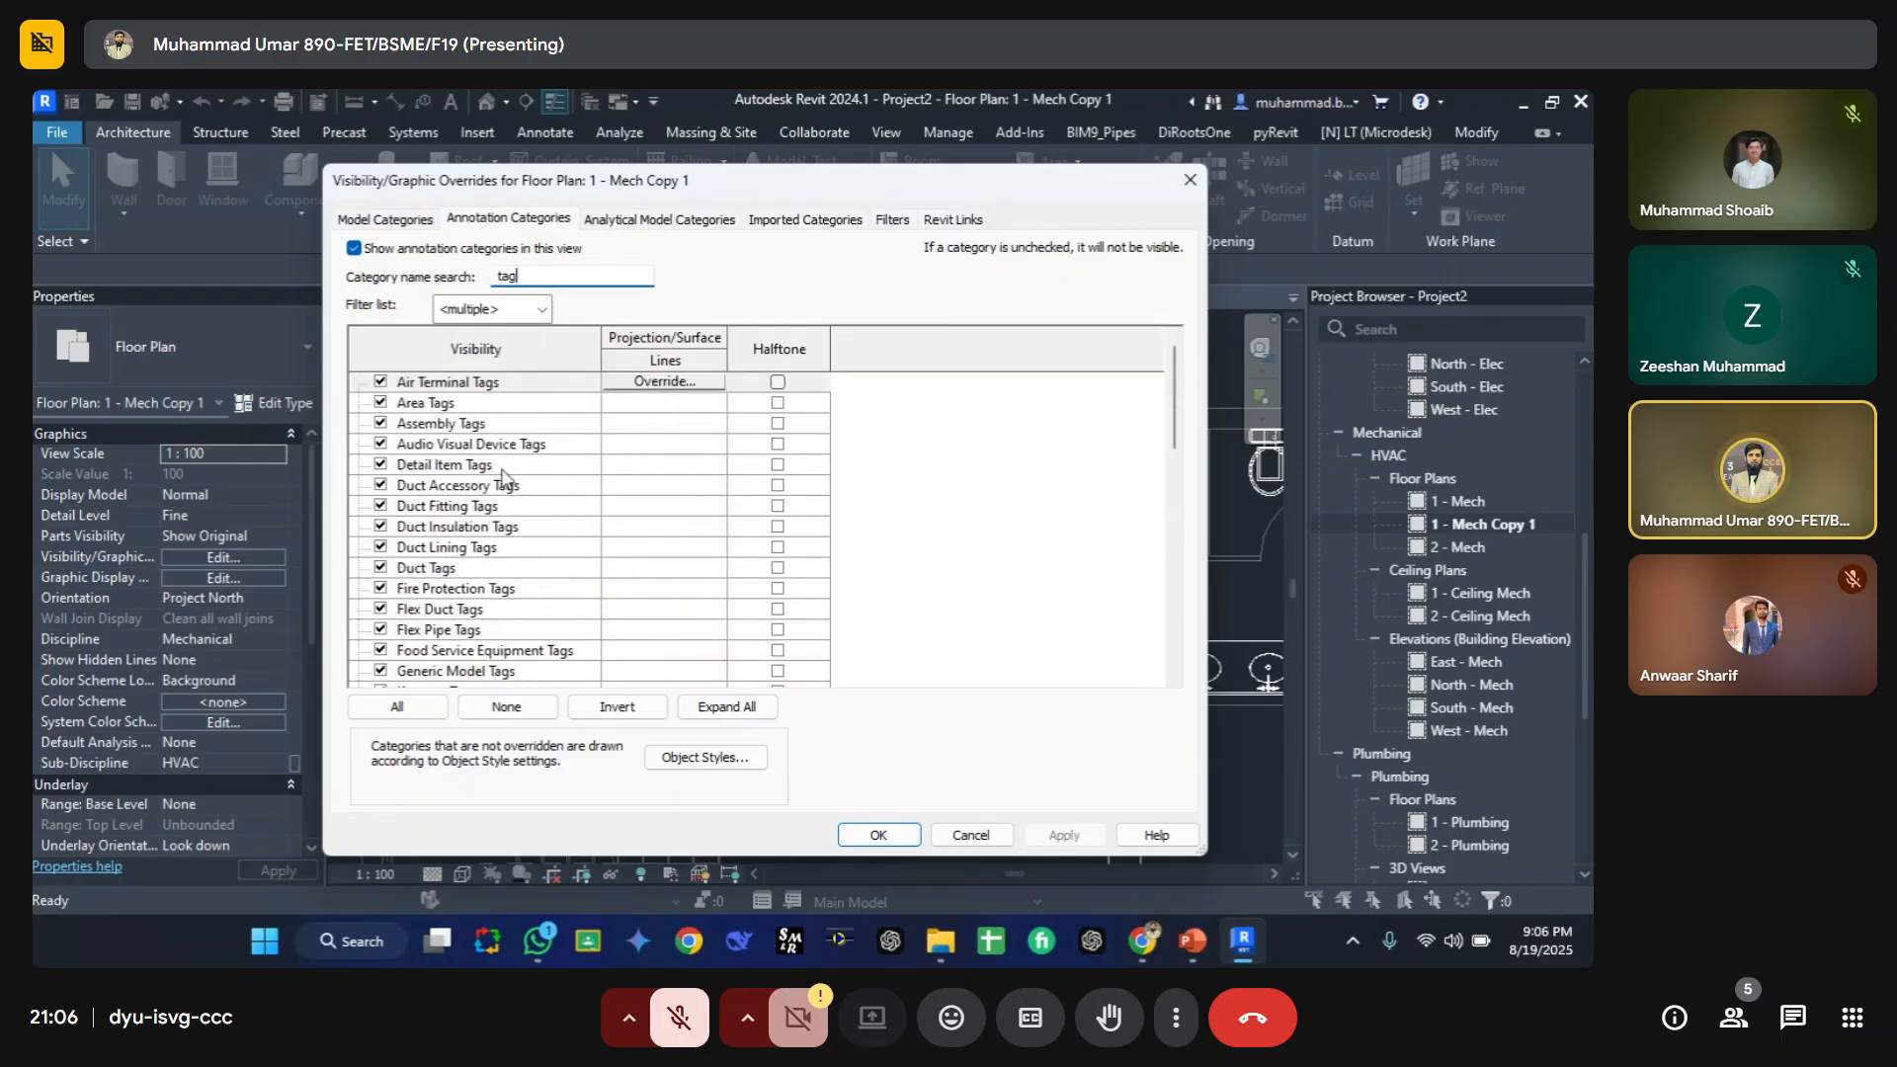
pyautogui.scroll(-3, 450, 425)
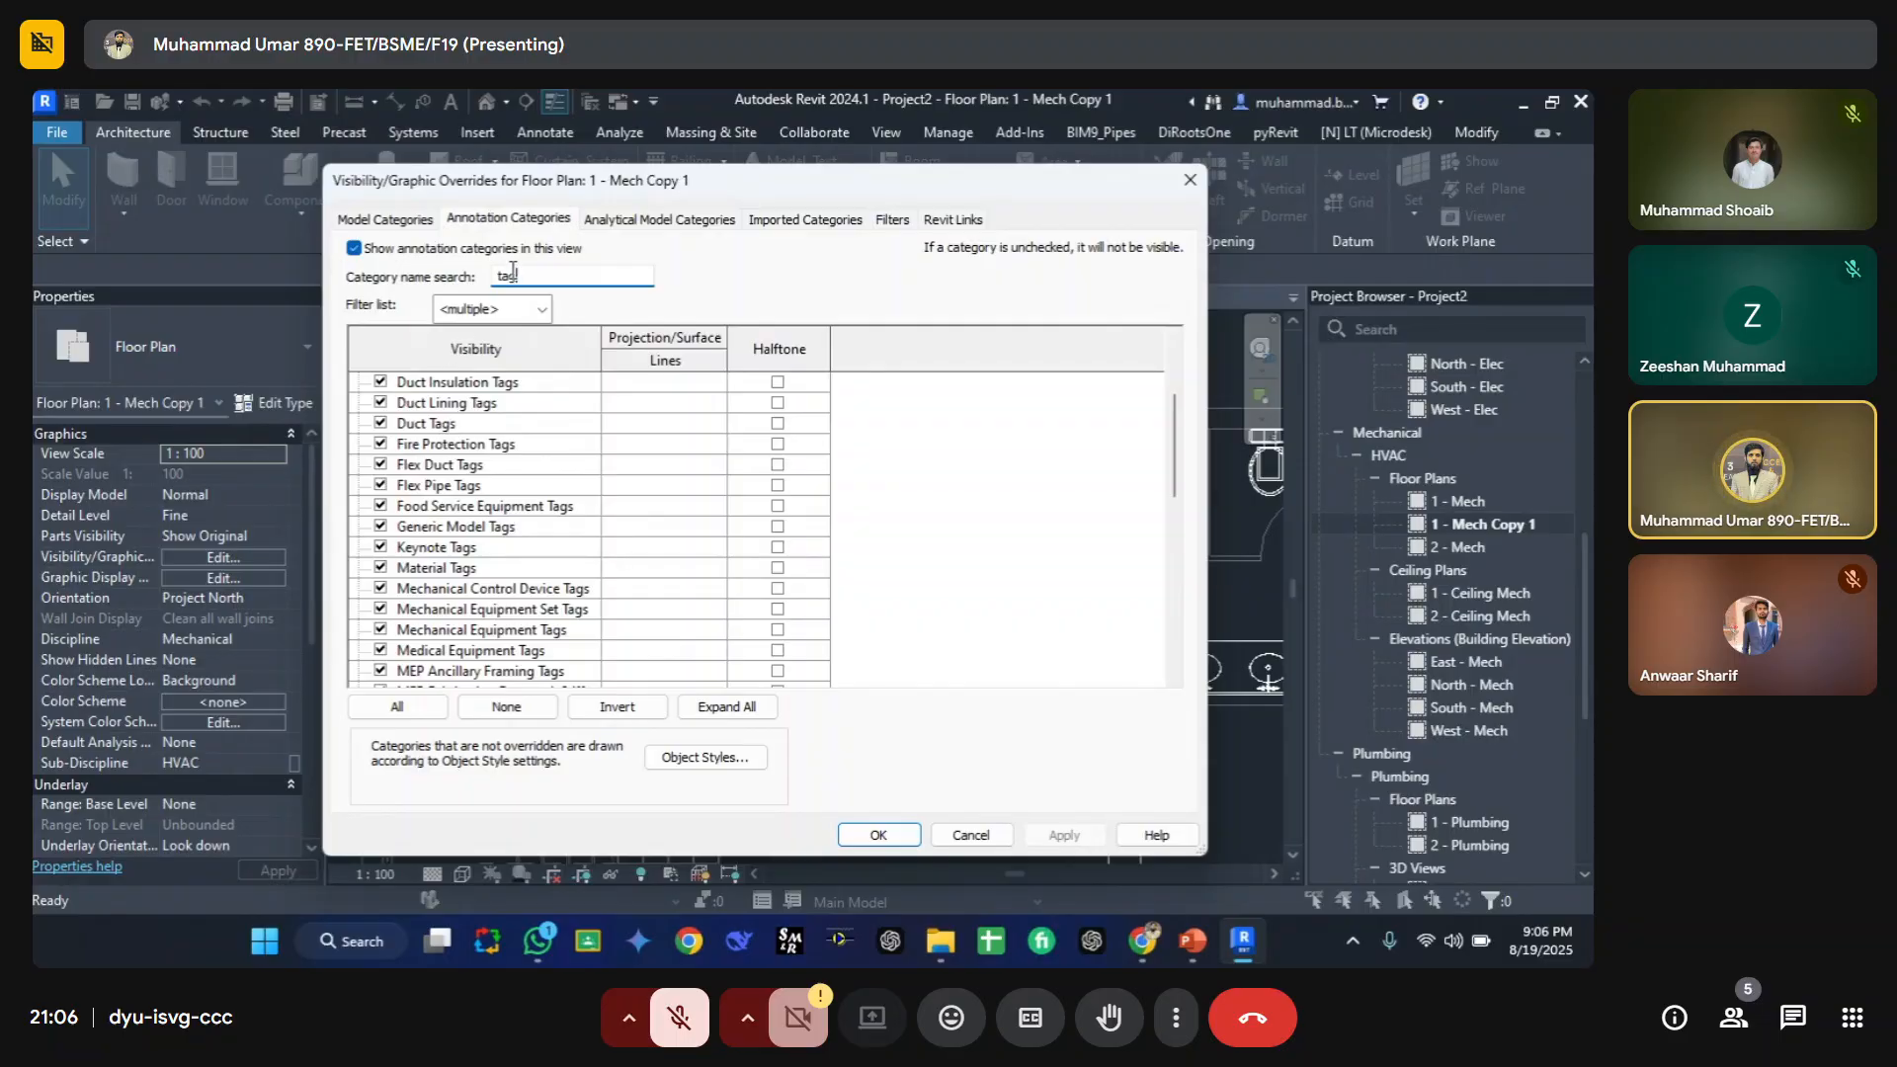
pyautogui.scroll(-9, 438, 554)
pyautogui.scroll(9, 438, 613)
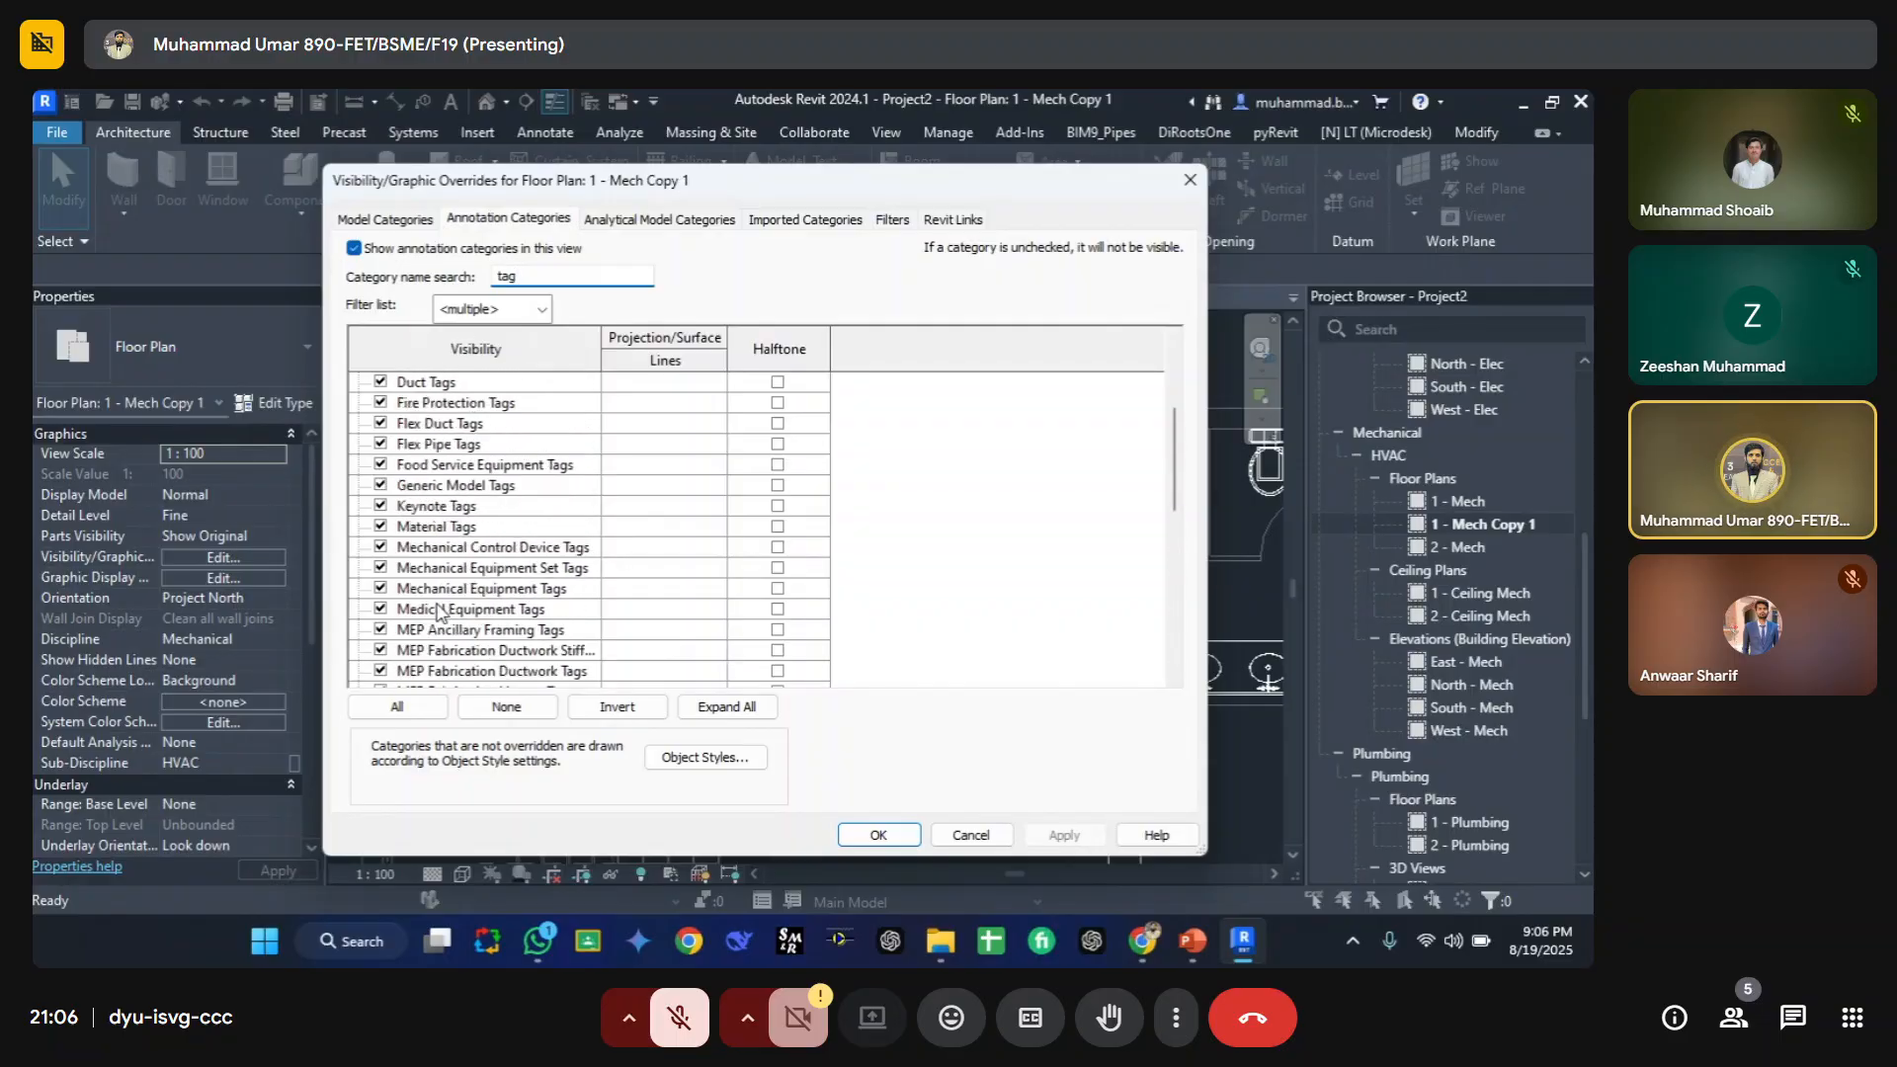
pyautogui.scroll(3, 435, 593)
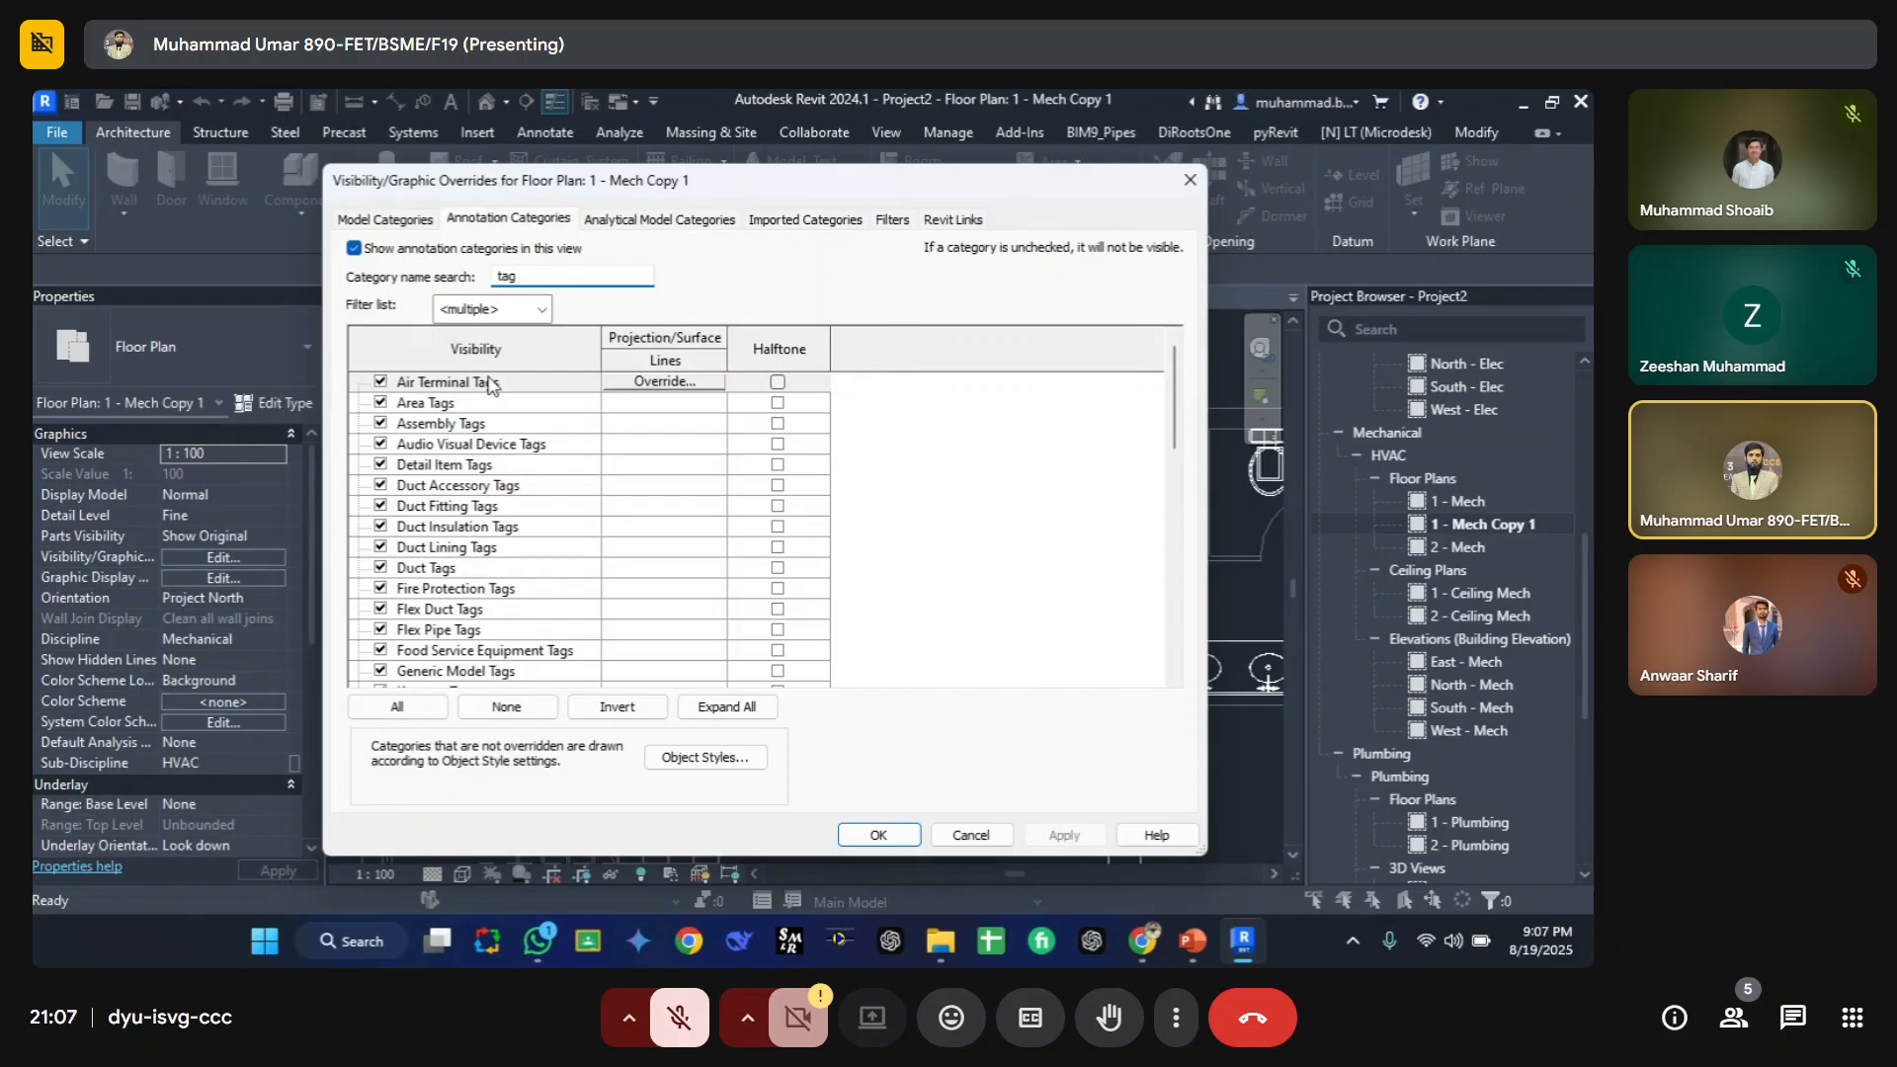
pyautogui.press('Escape')
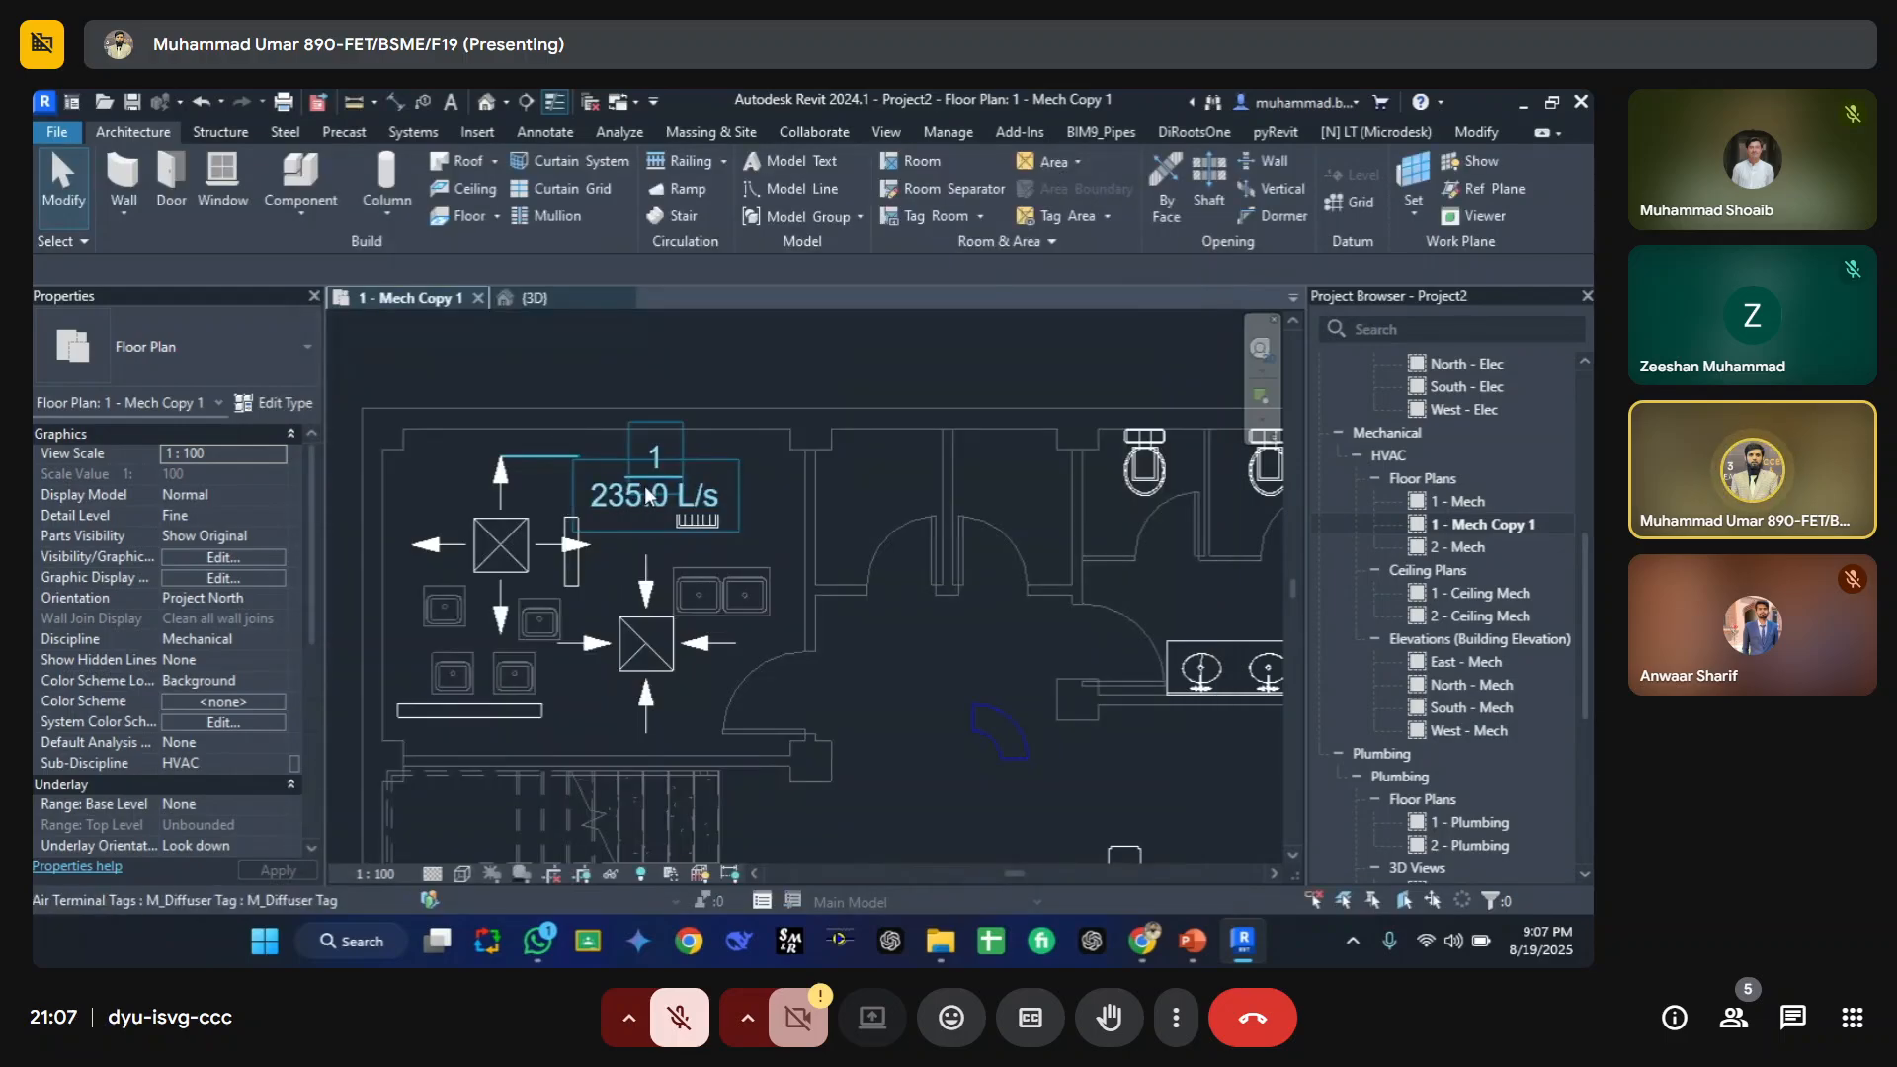
# Step: Hide the Air Terminal Tags category in the floor plan's Visibility/Graphic Overrides, filtering annotation categories by "ai"
pyautogui.press('v')
pyautogui.press('v')
pyautogui.click(552, 272)
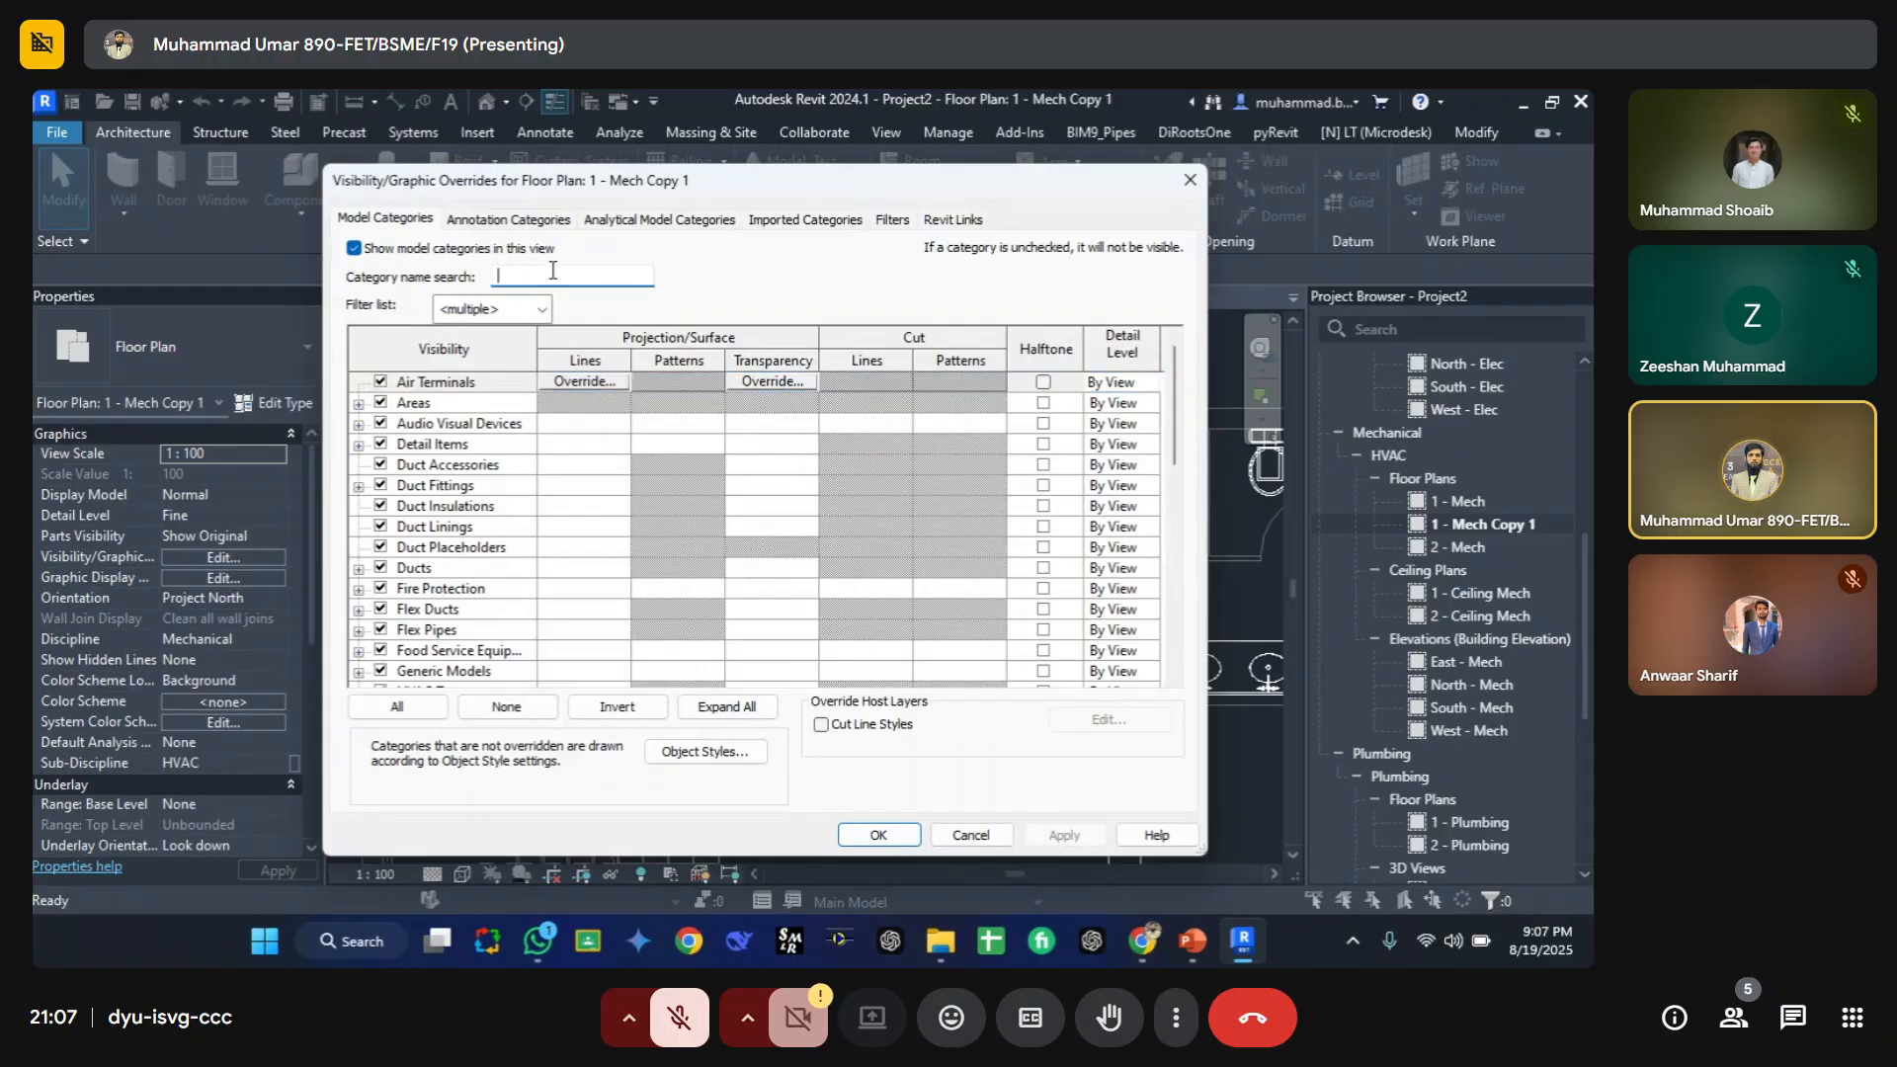
pyautogui.click(508, 219)
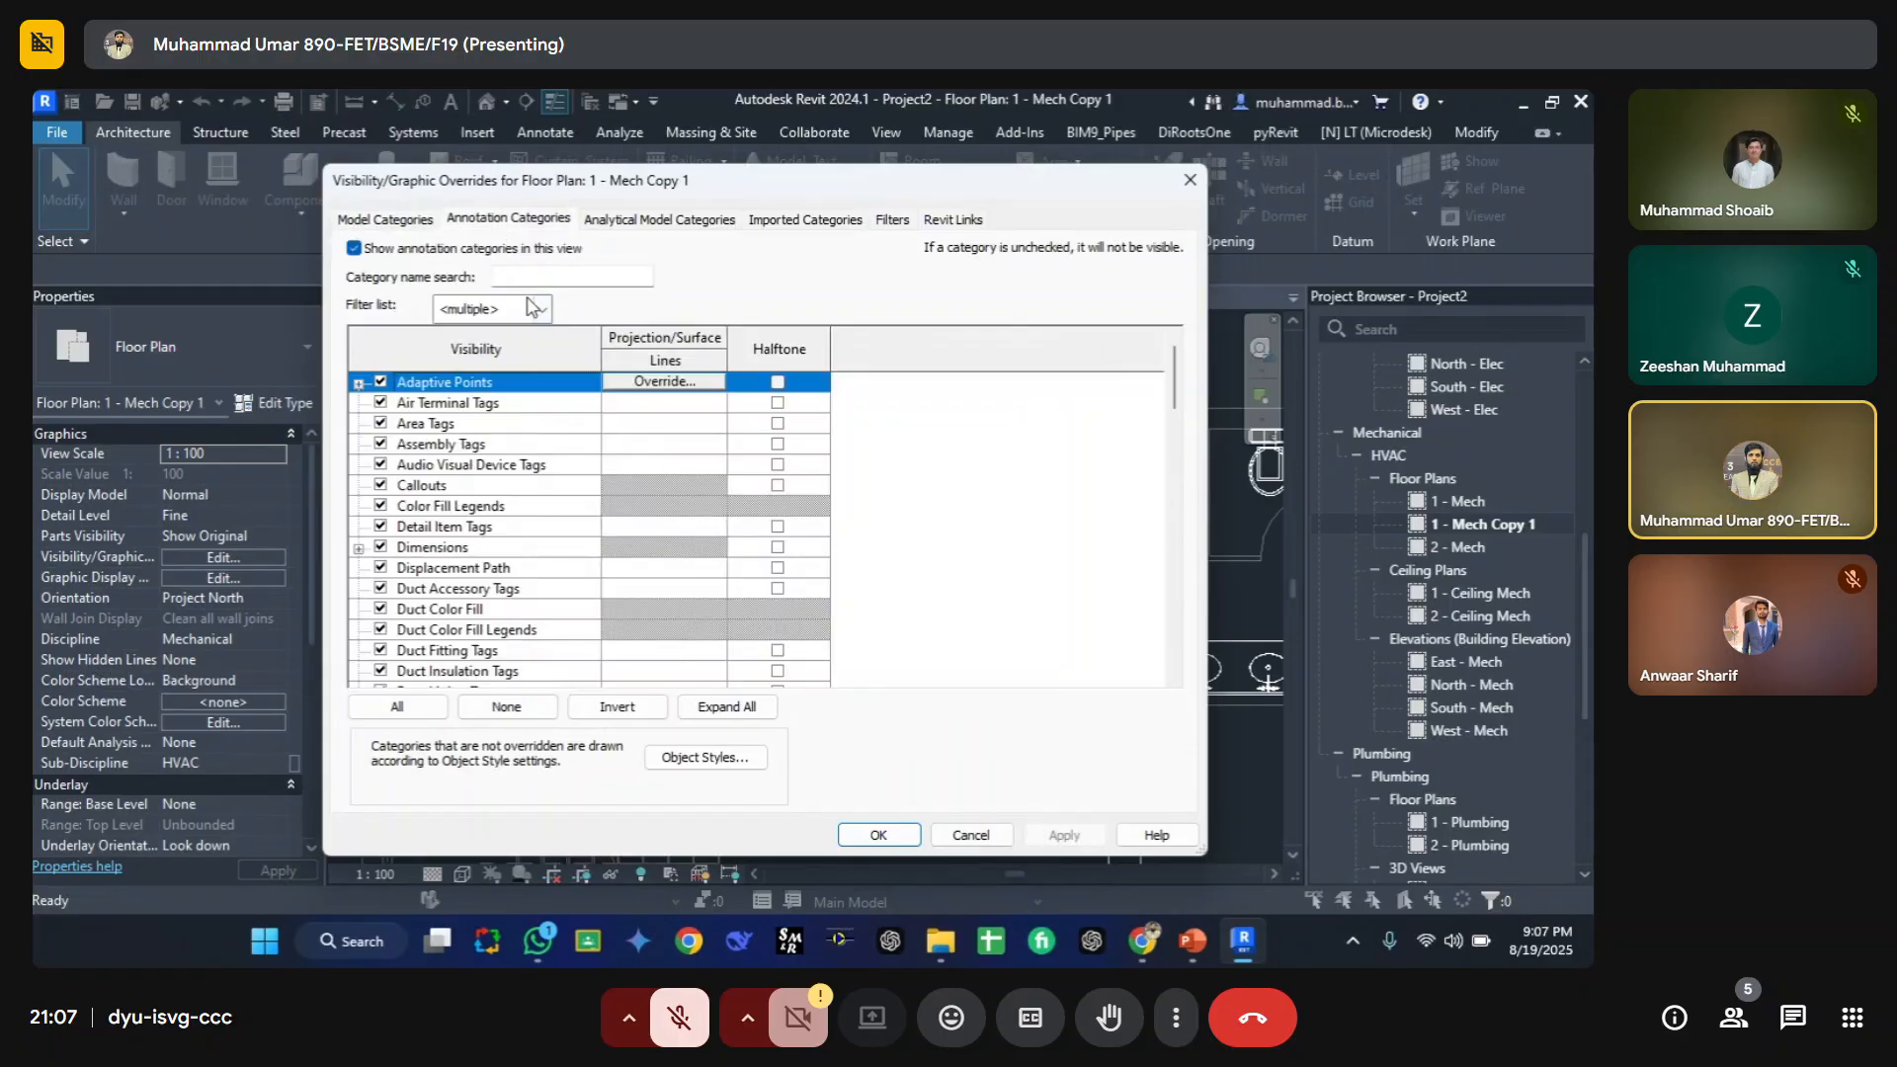
pyautogui.moveTo(486, 196); pyautogui.dragTo(941, 166)
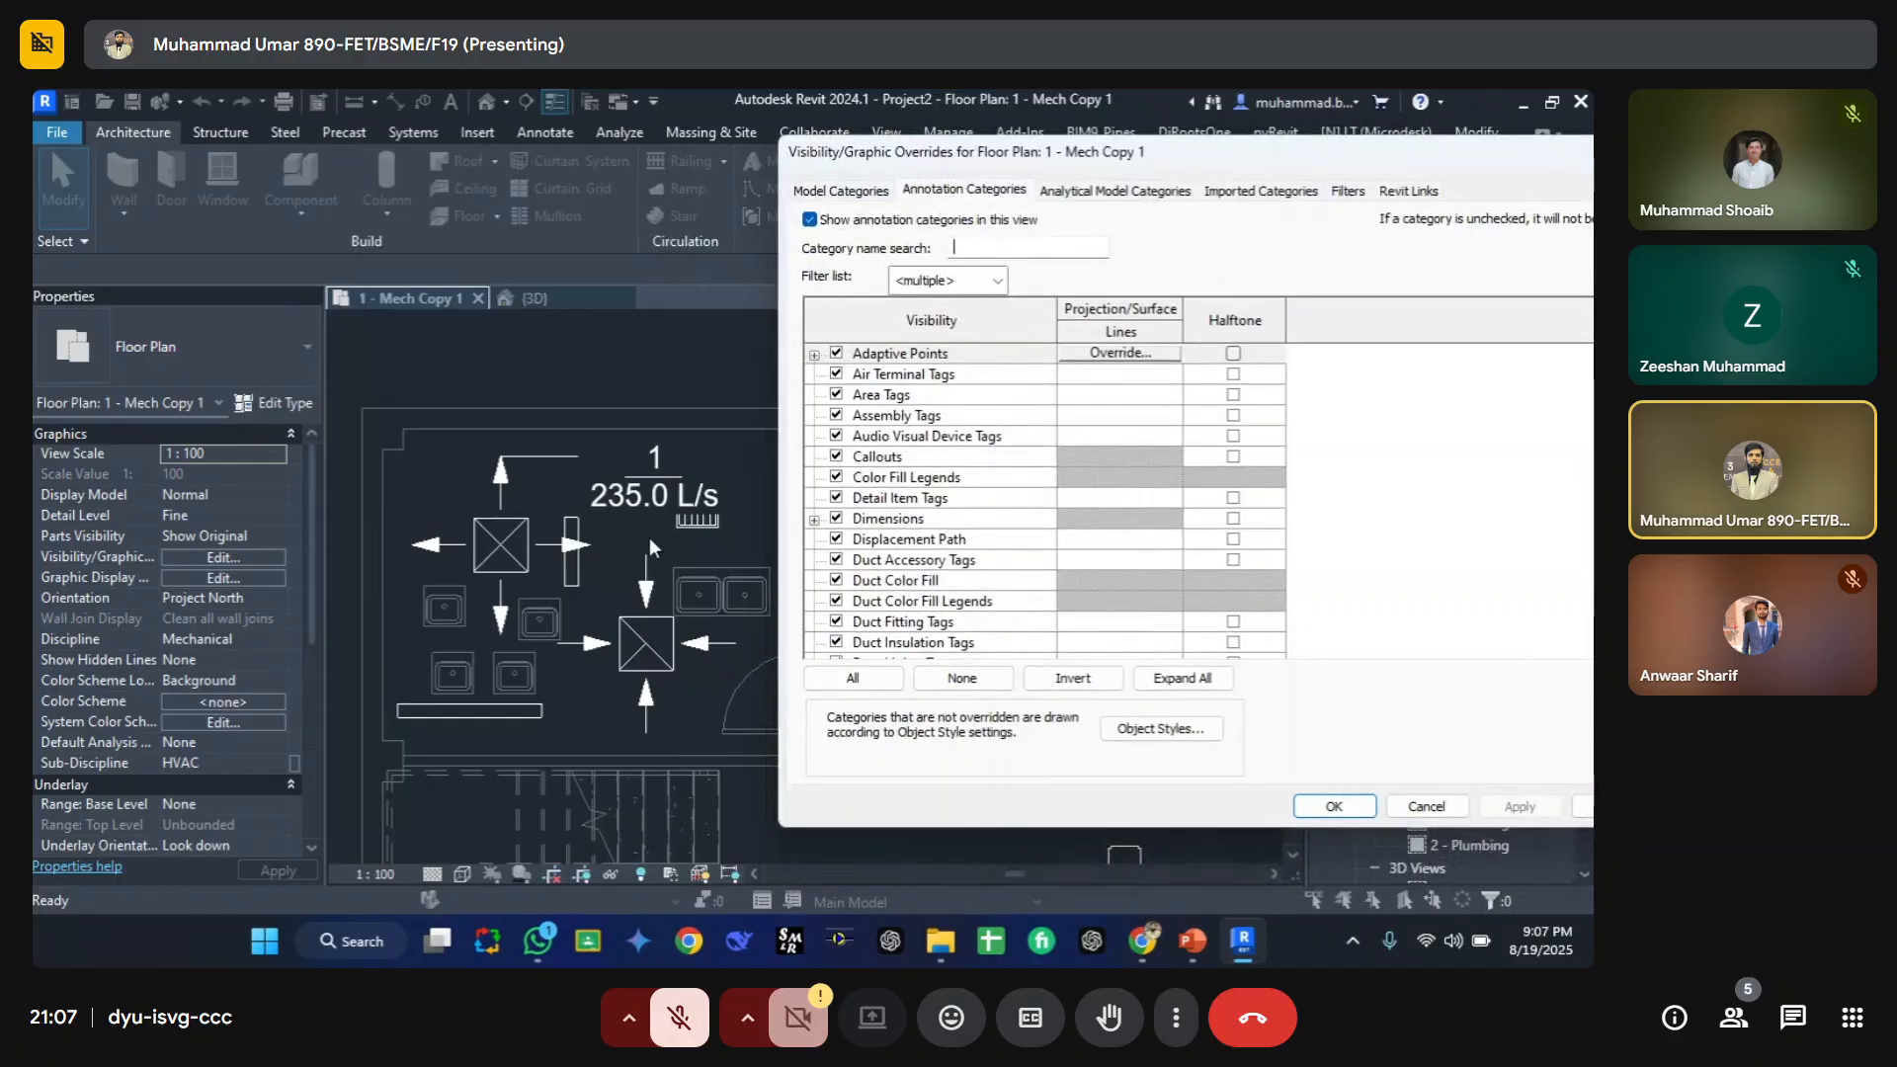
pyautogui.write('al')
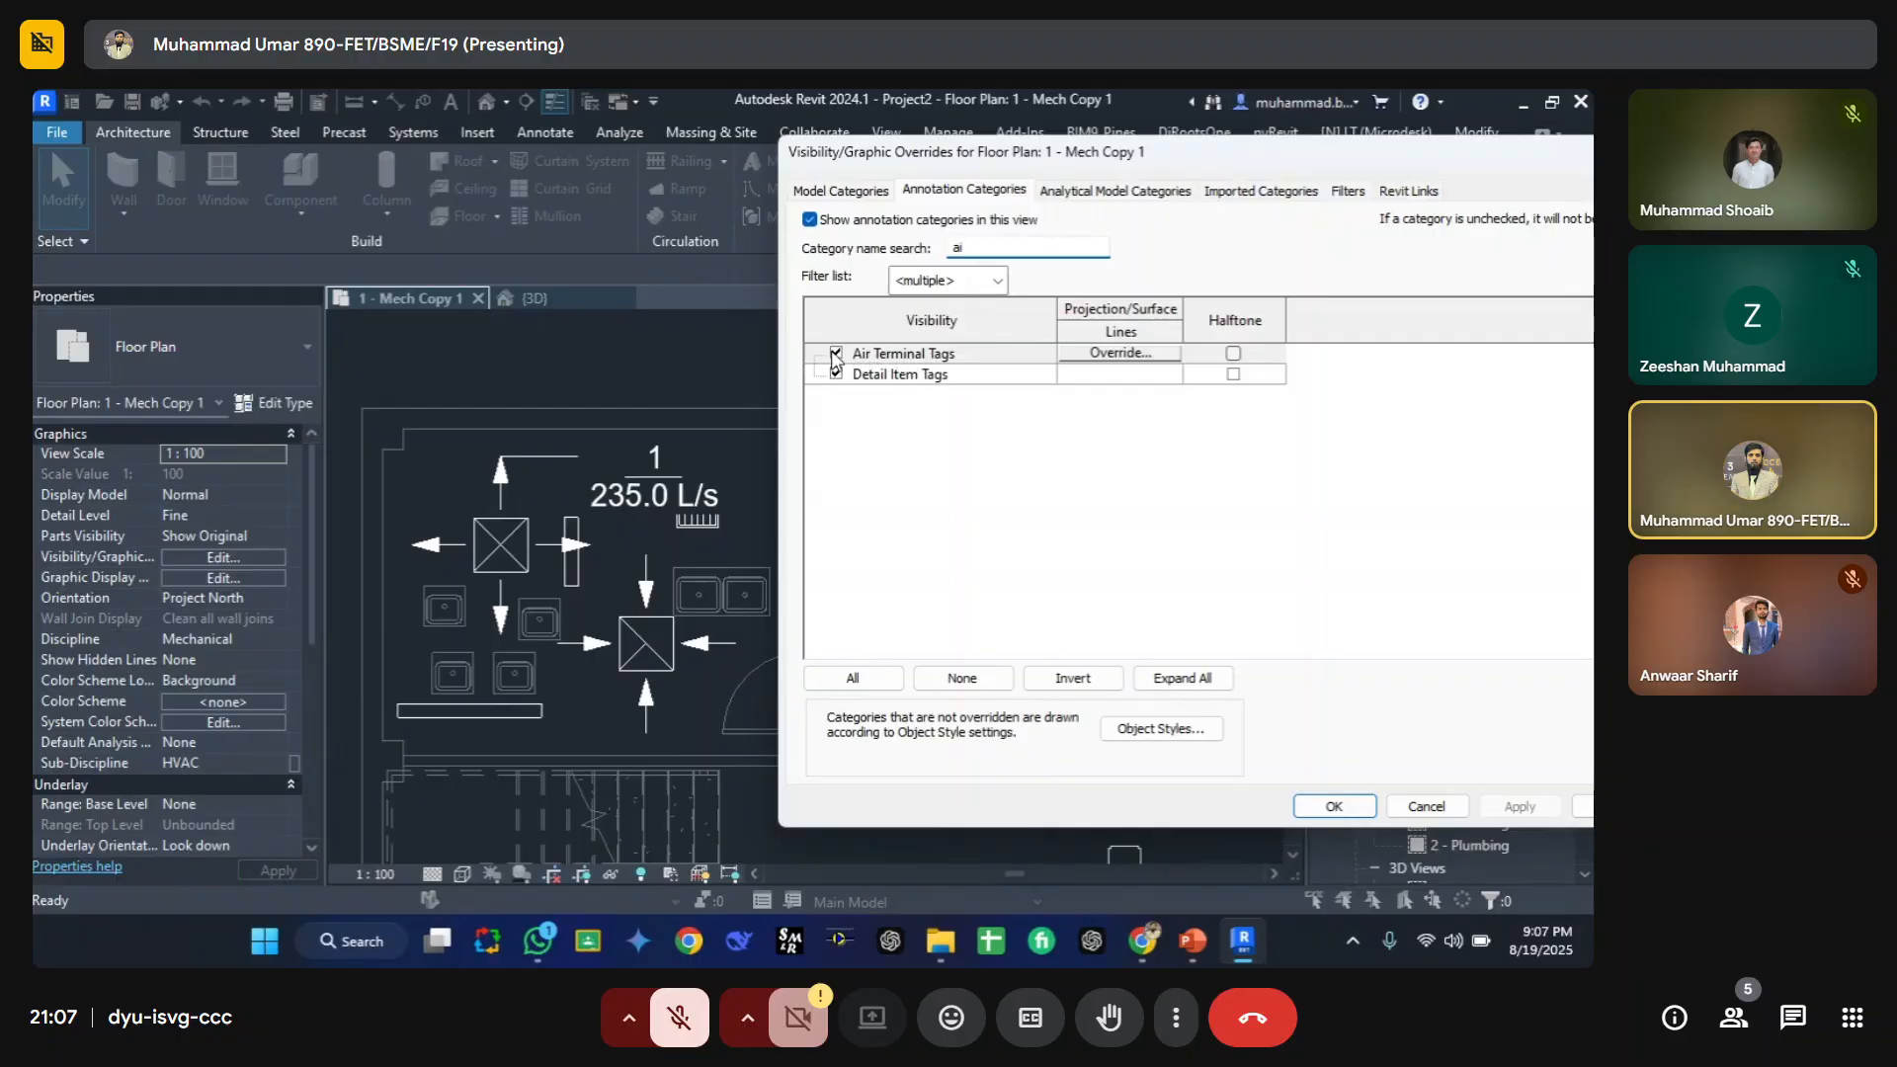
pyautogui.click(836, 354)
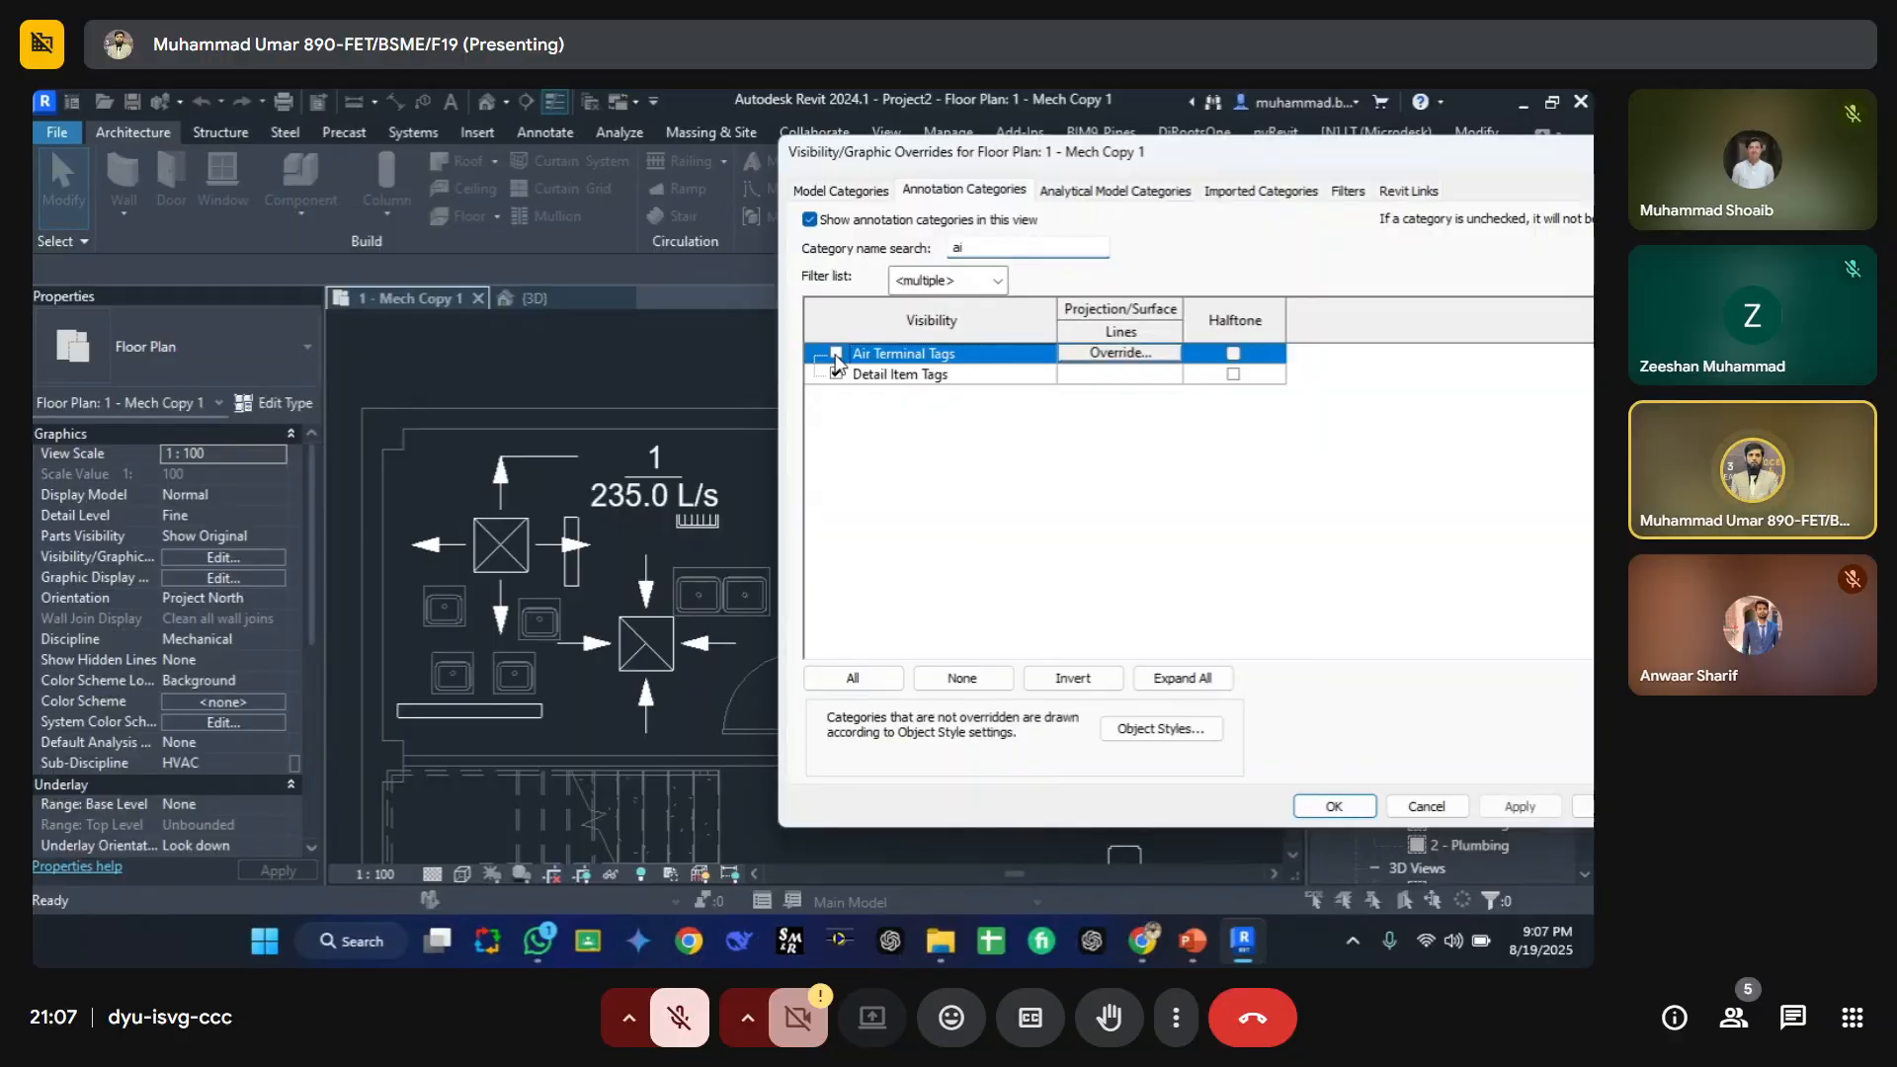
pyautogui.click(1346, 808)
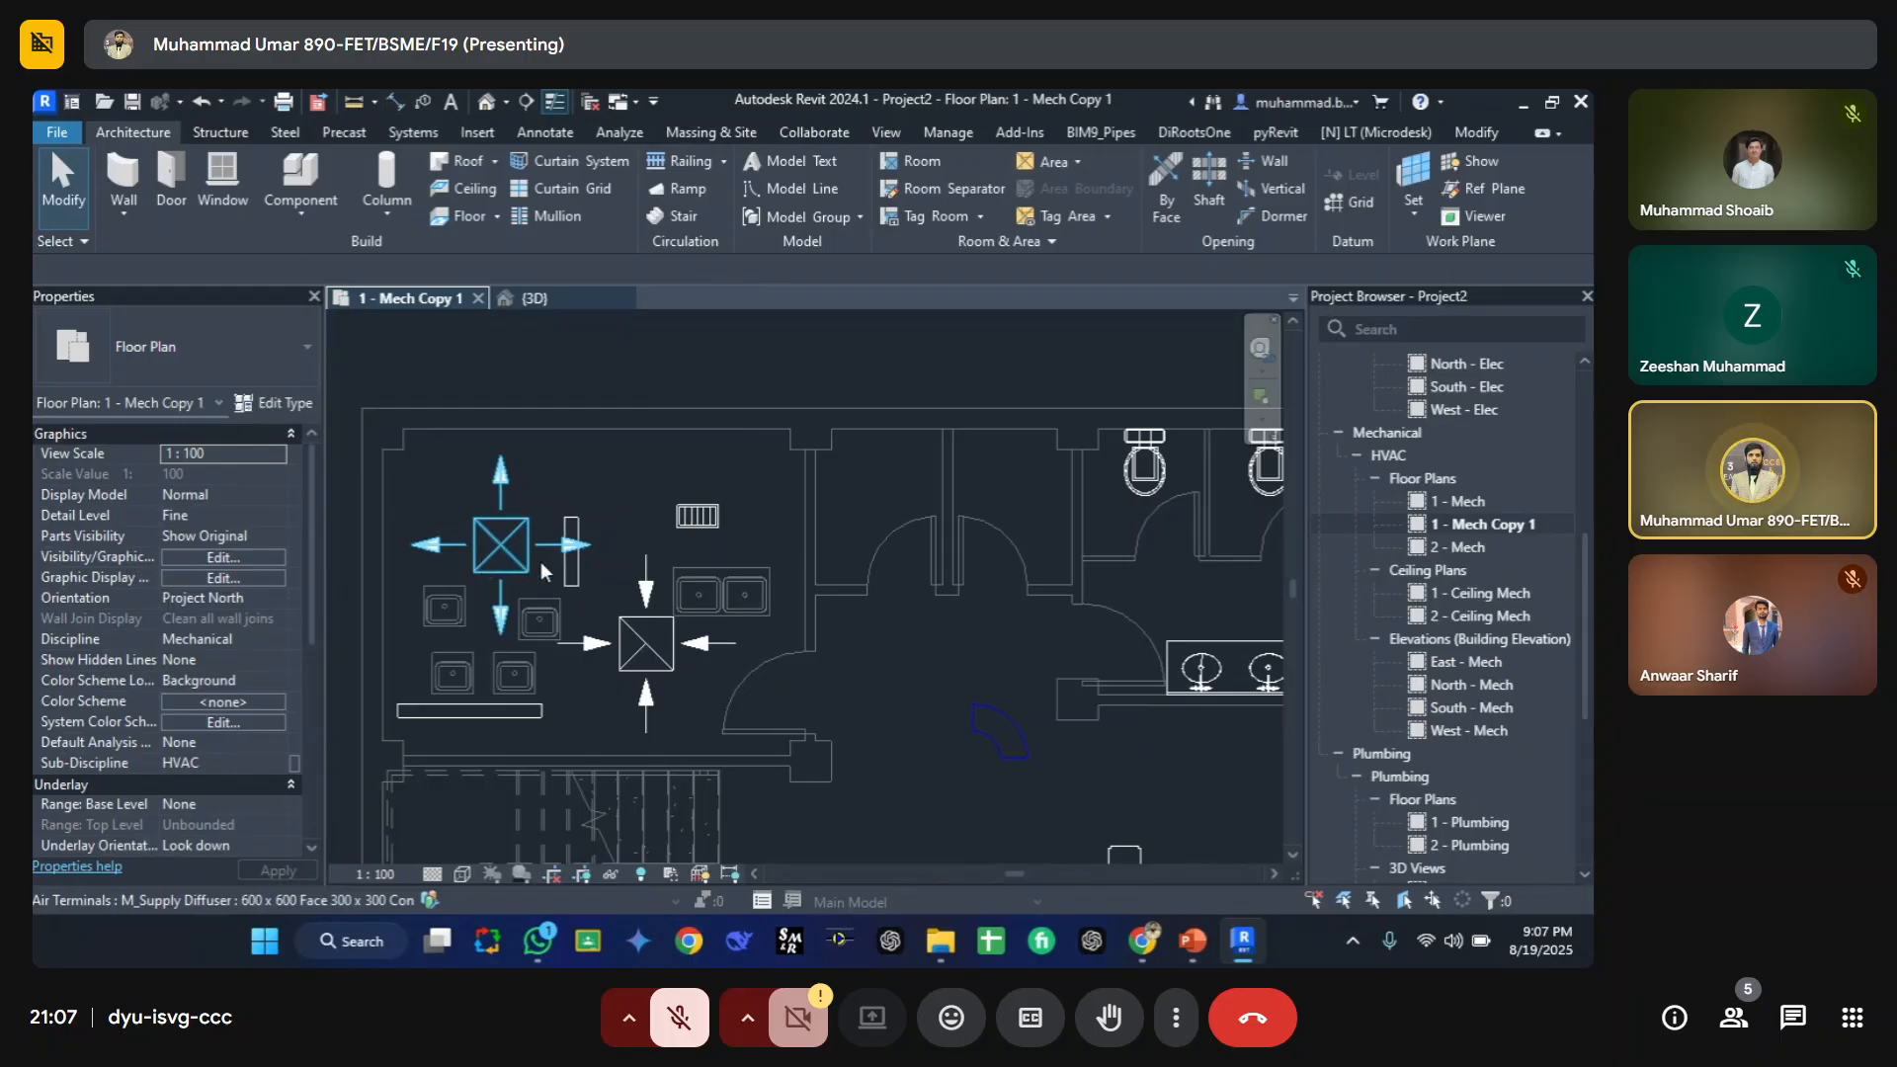
pyautogui.press('v')
pyautogui.press('g')
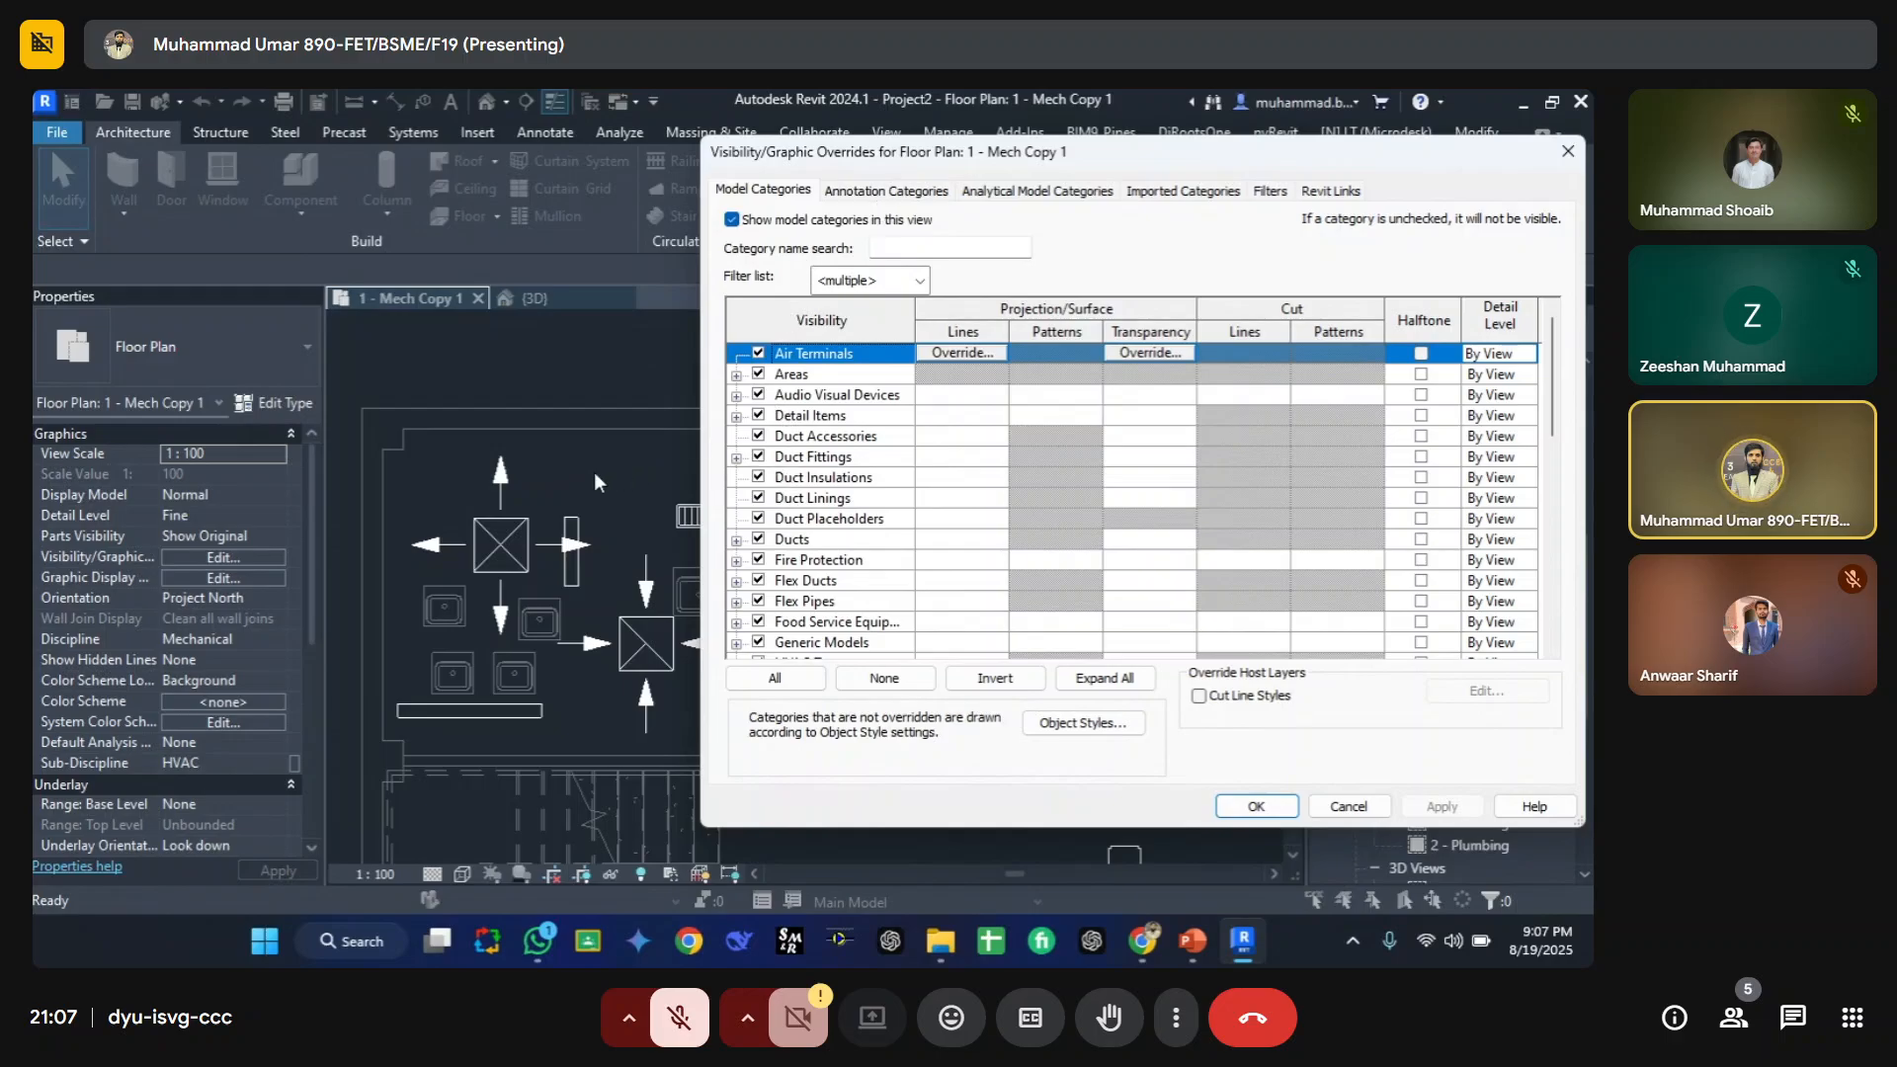
pyautogui.press('Return')
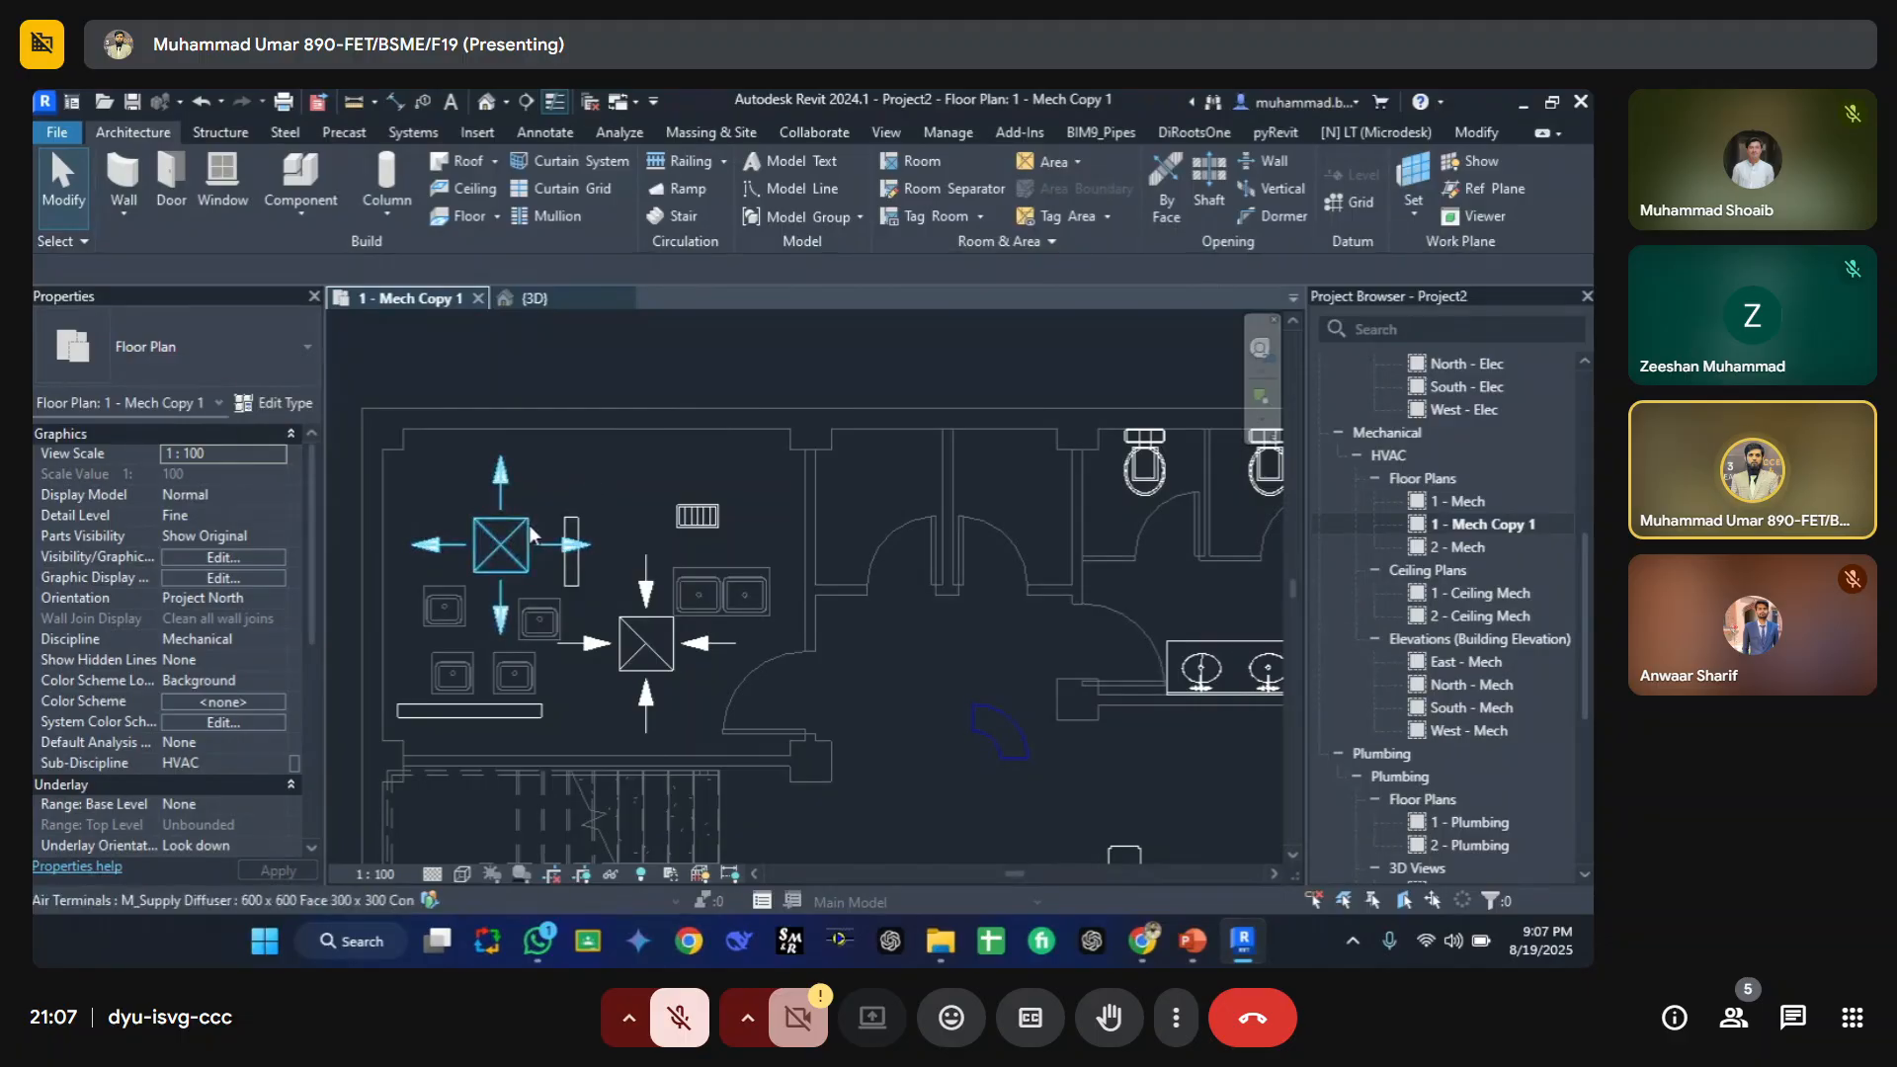
# Step: Tag the upper supply diffuser and the pipe below the sinks by category
pyautogui.press('g')
pyautogui.click(512, 480)
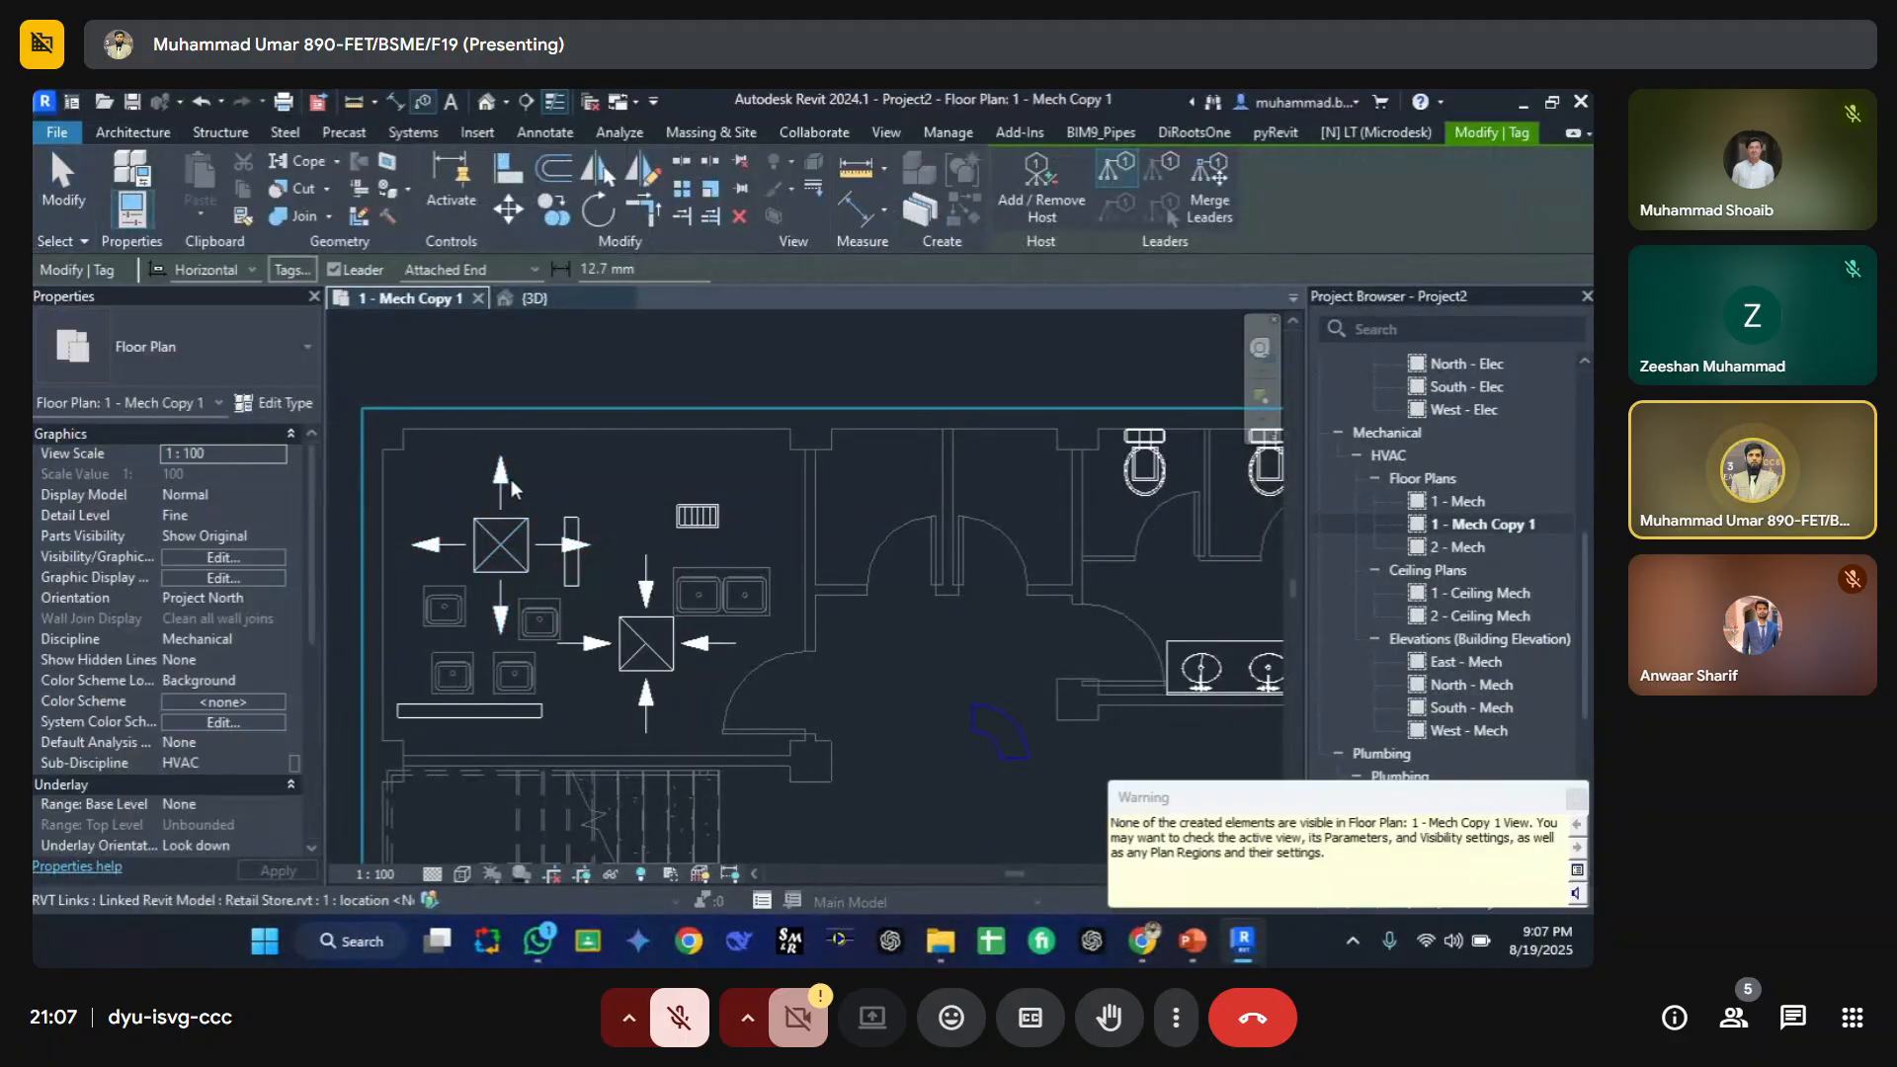
pyautogui.click(454, 715)
pyautogui.scroll(-3, 453, 718)
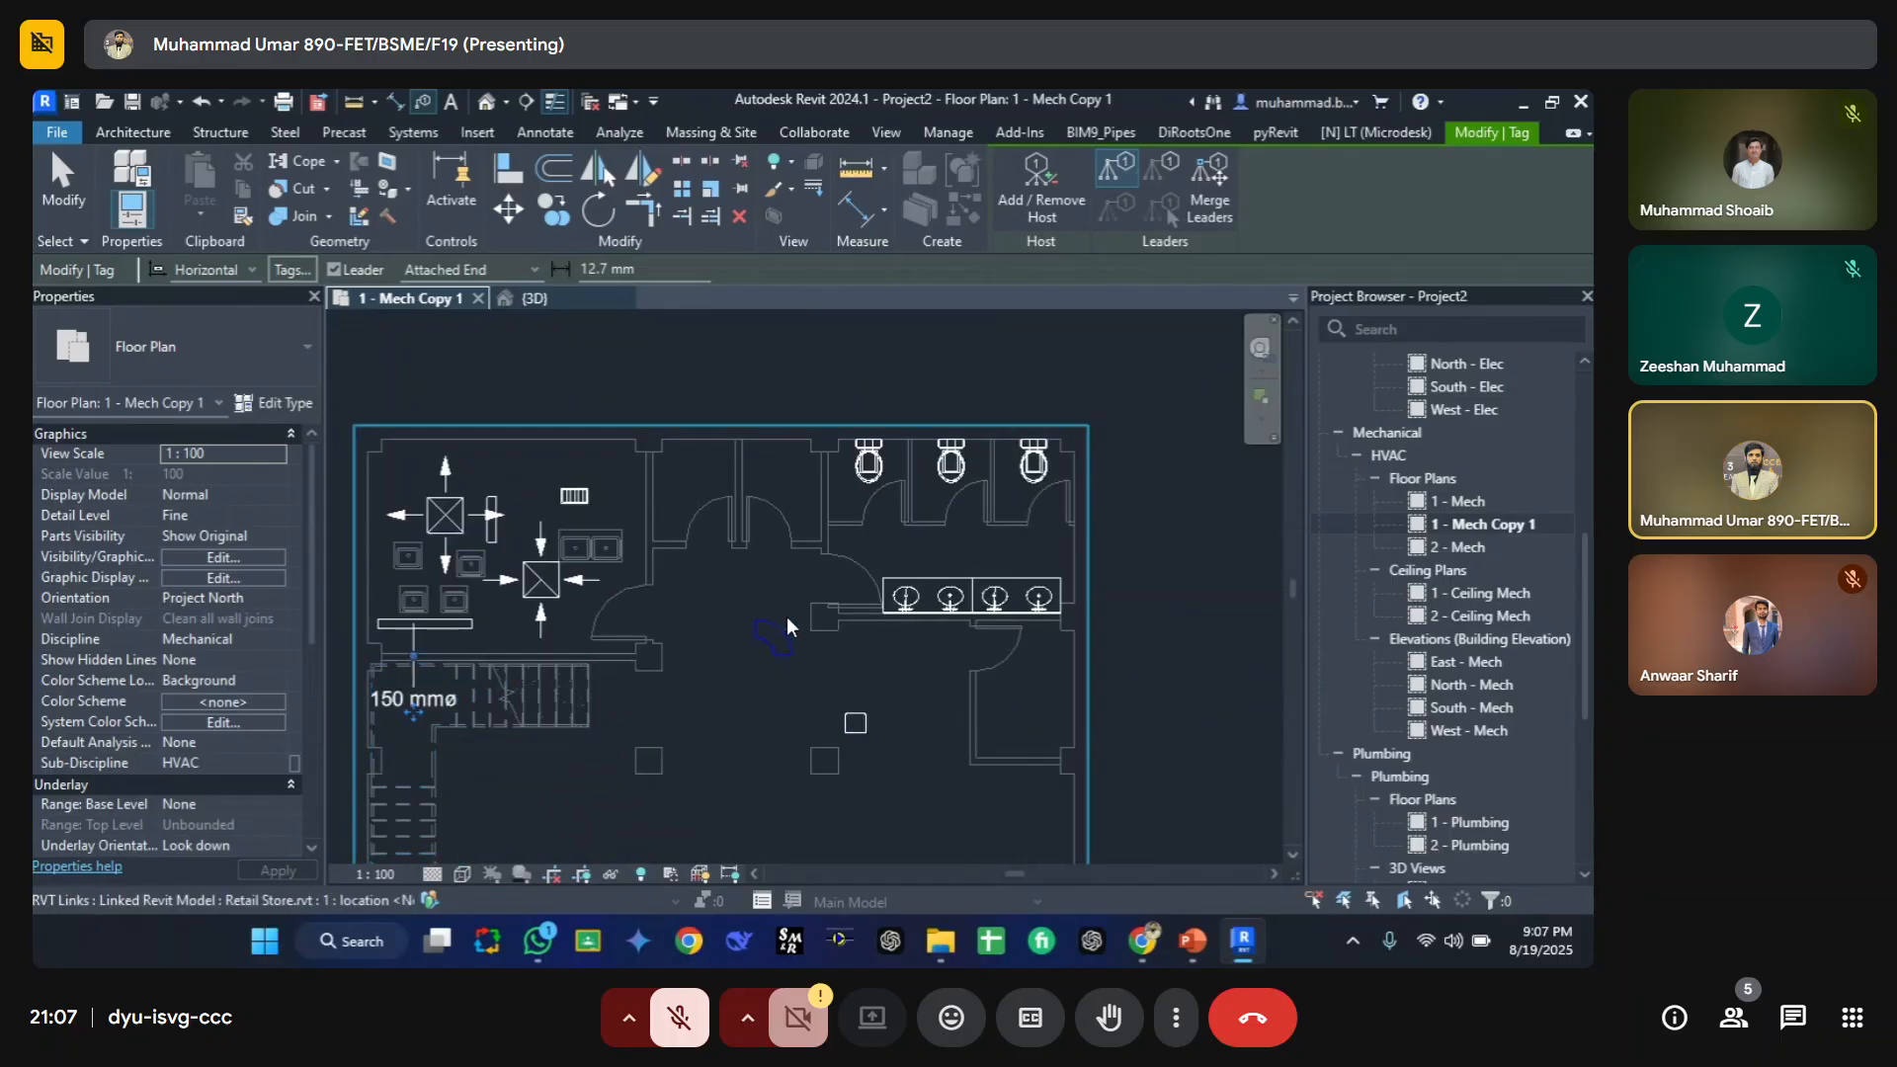
pyautogui.moveTo(763, 663); pyautogui.dragTo(626, 543, button='middle')
pyautogui.scroll(-3, 791, 524)
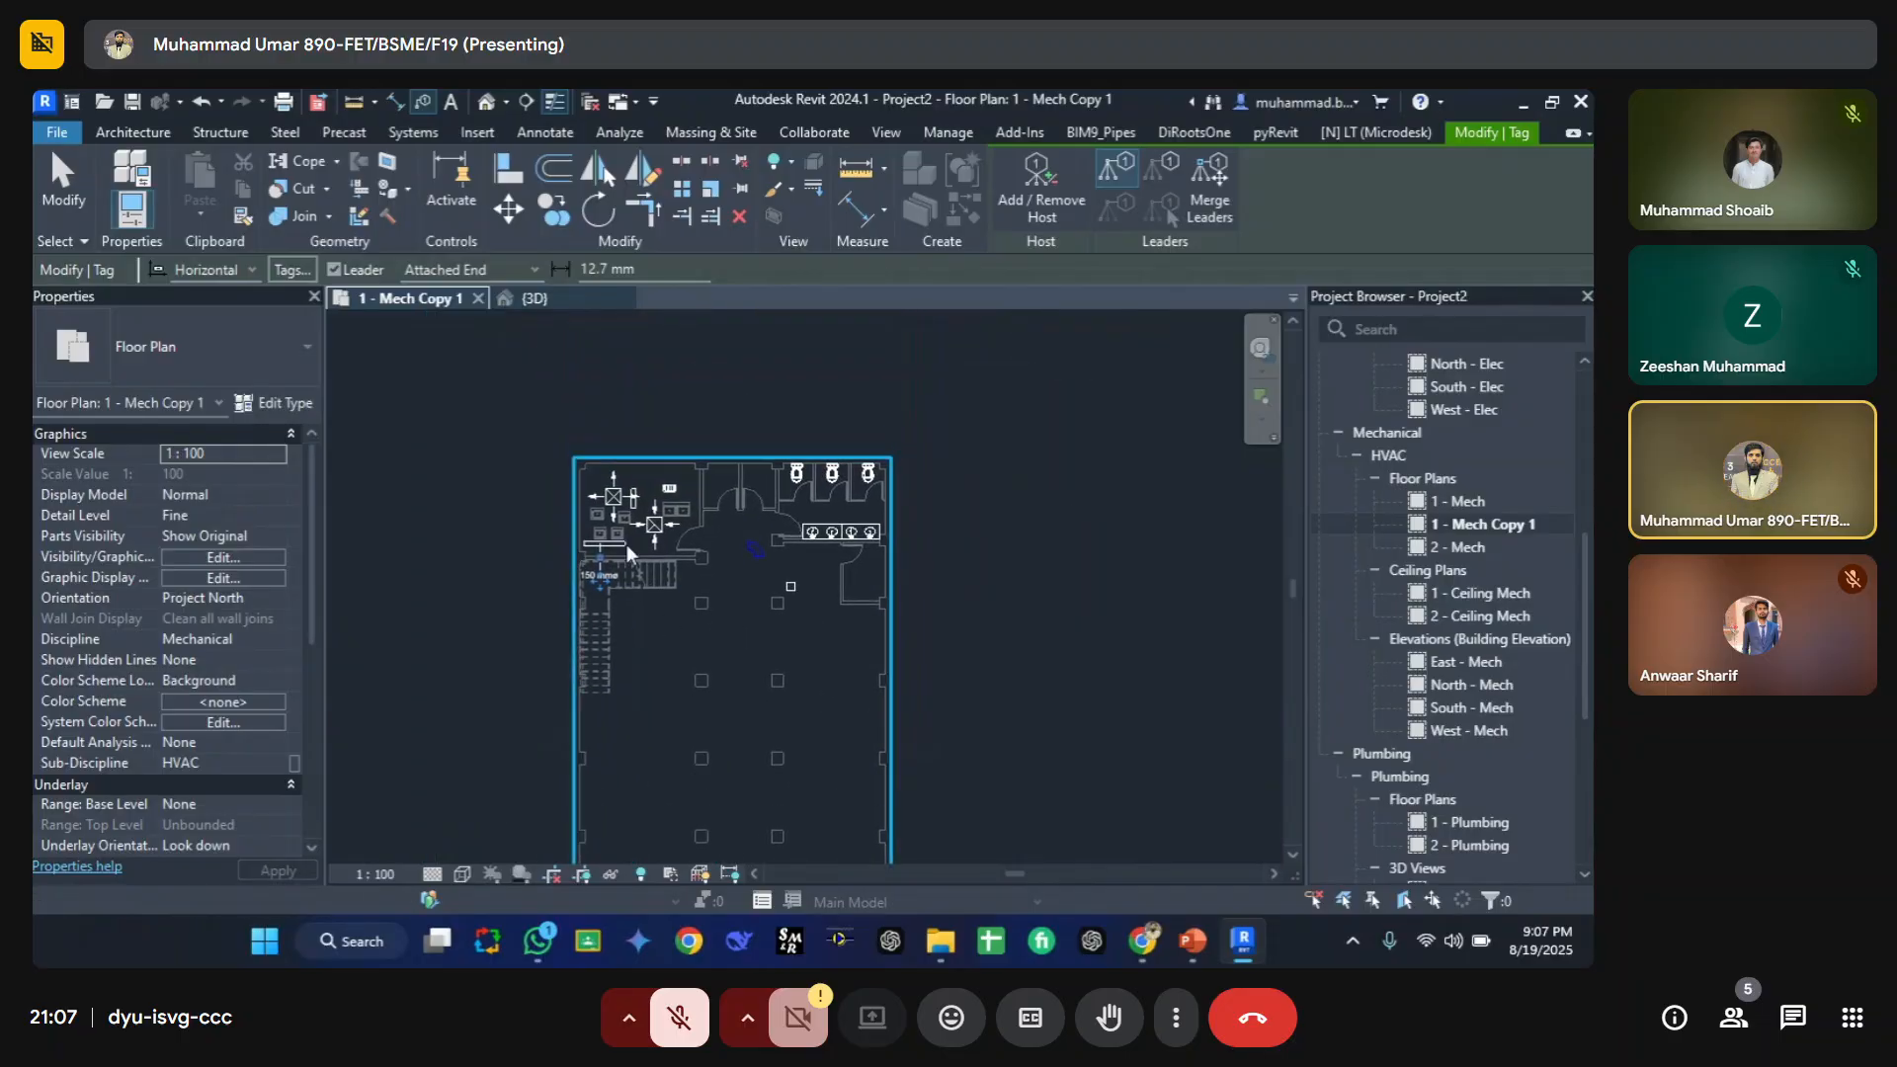
pyautogui.scroll(5, 627, 544)
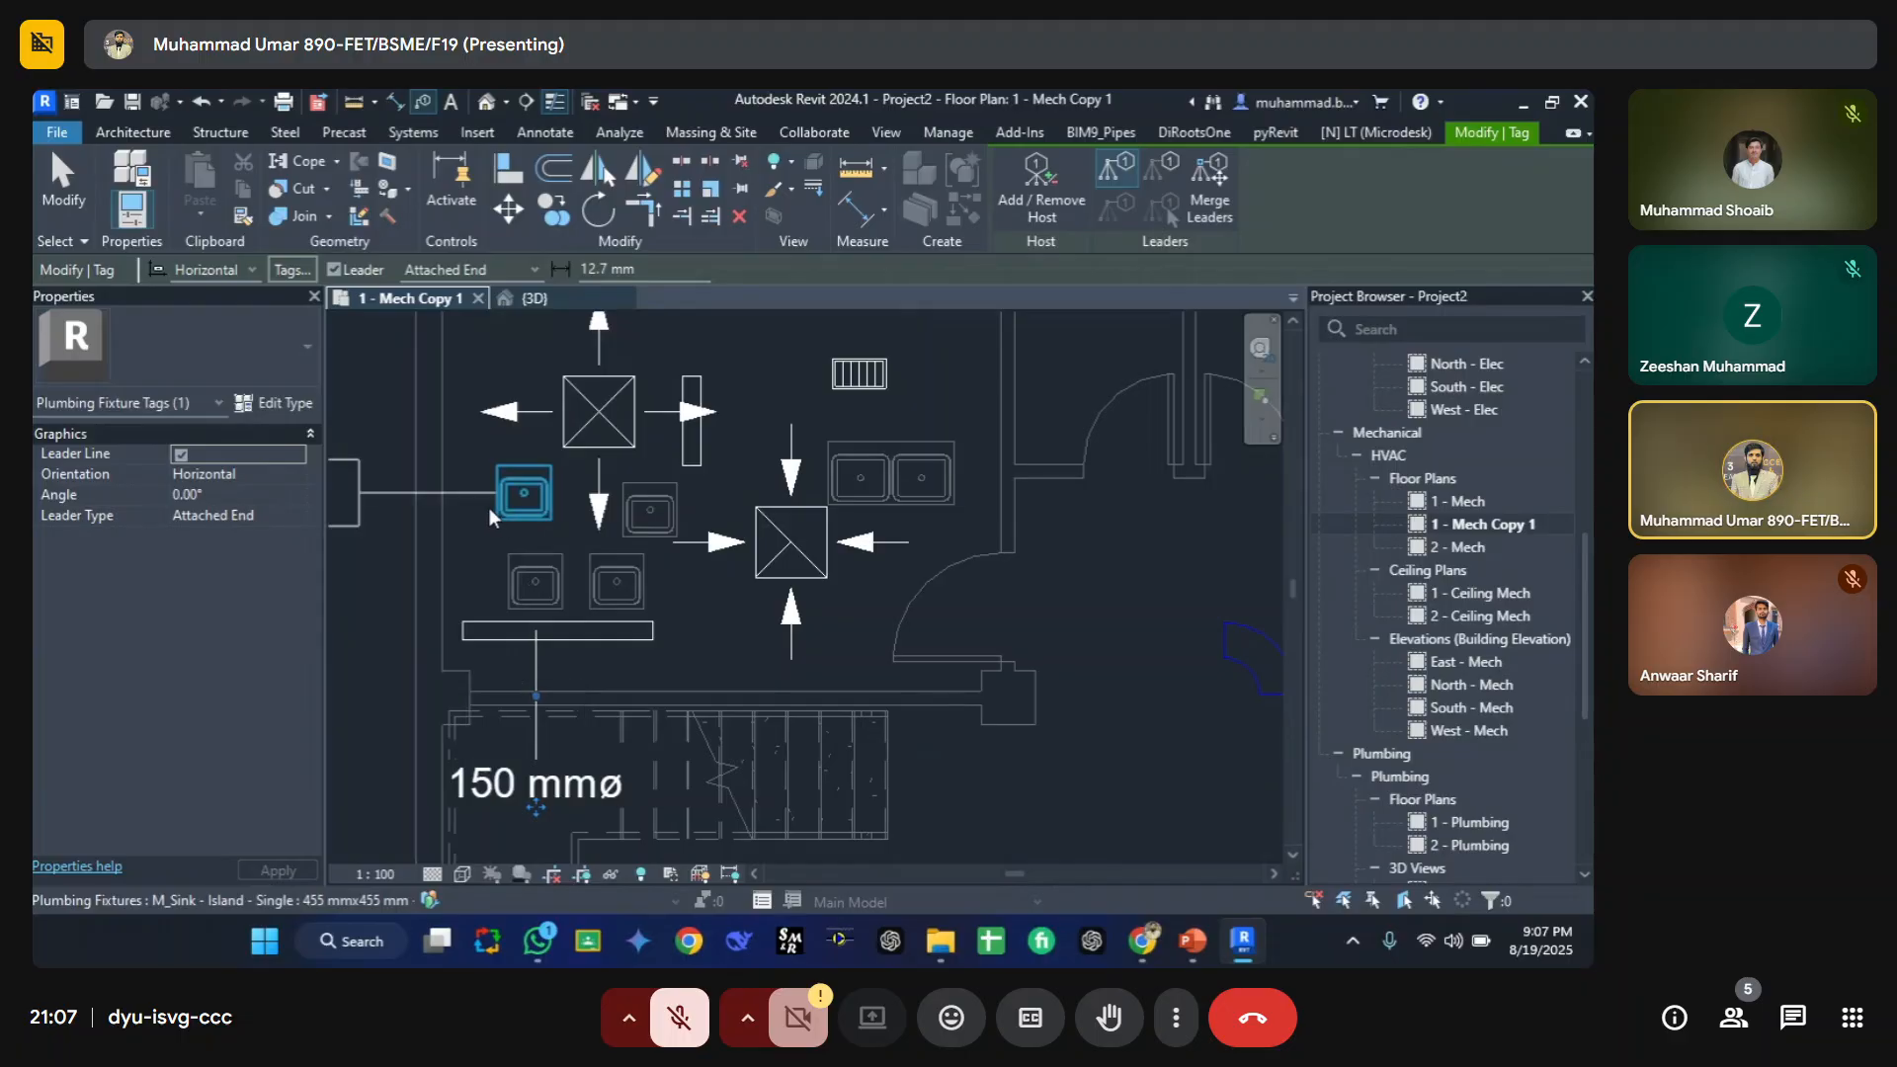
# Step: Tag the island sink by category, then select the plumbing fixture tag and the pipe size tag to inspect them
pyautogui.click(506, 492)
pyautogui.moveTo(487, 522); pyautogui.dragTo(565, 530, button='middle')
pyautogui.press('Escape')
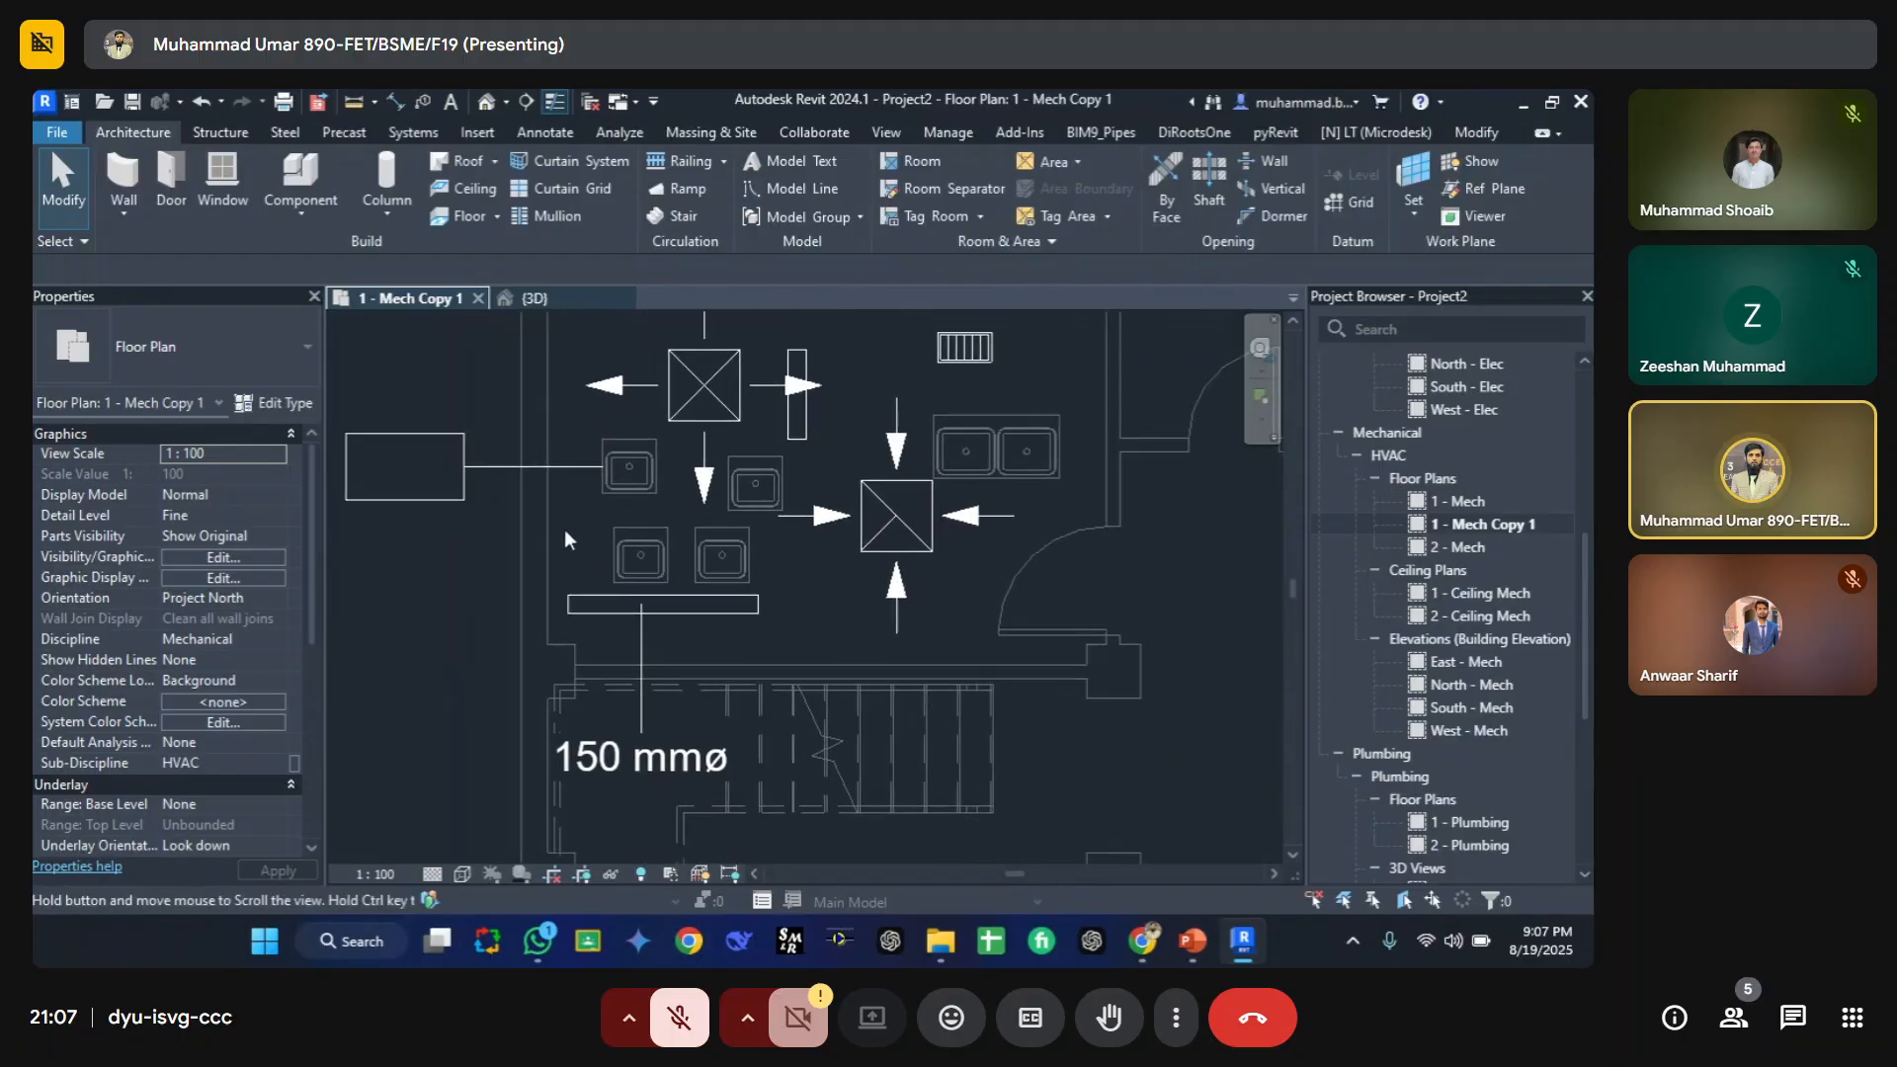
pyautogui.click(477, 471)
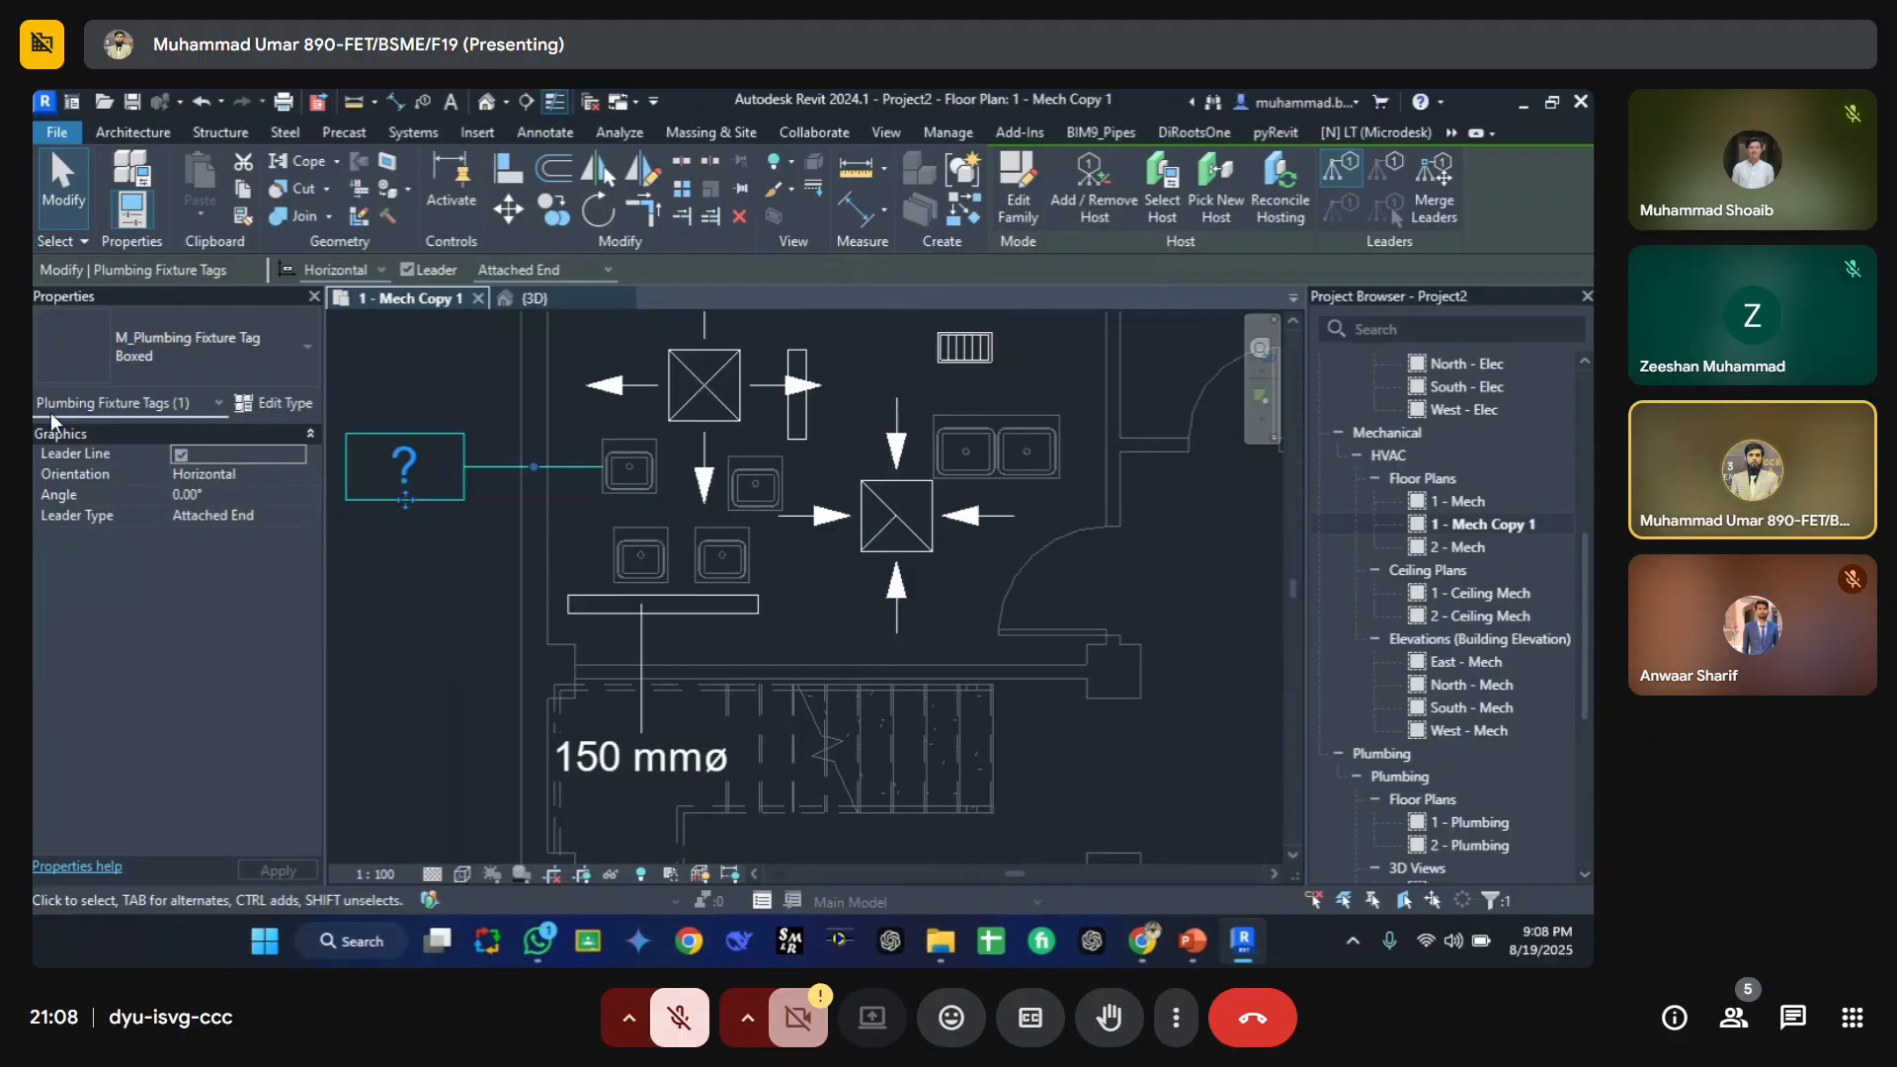
pyautogui.click(609, 768)
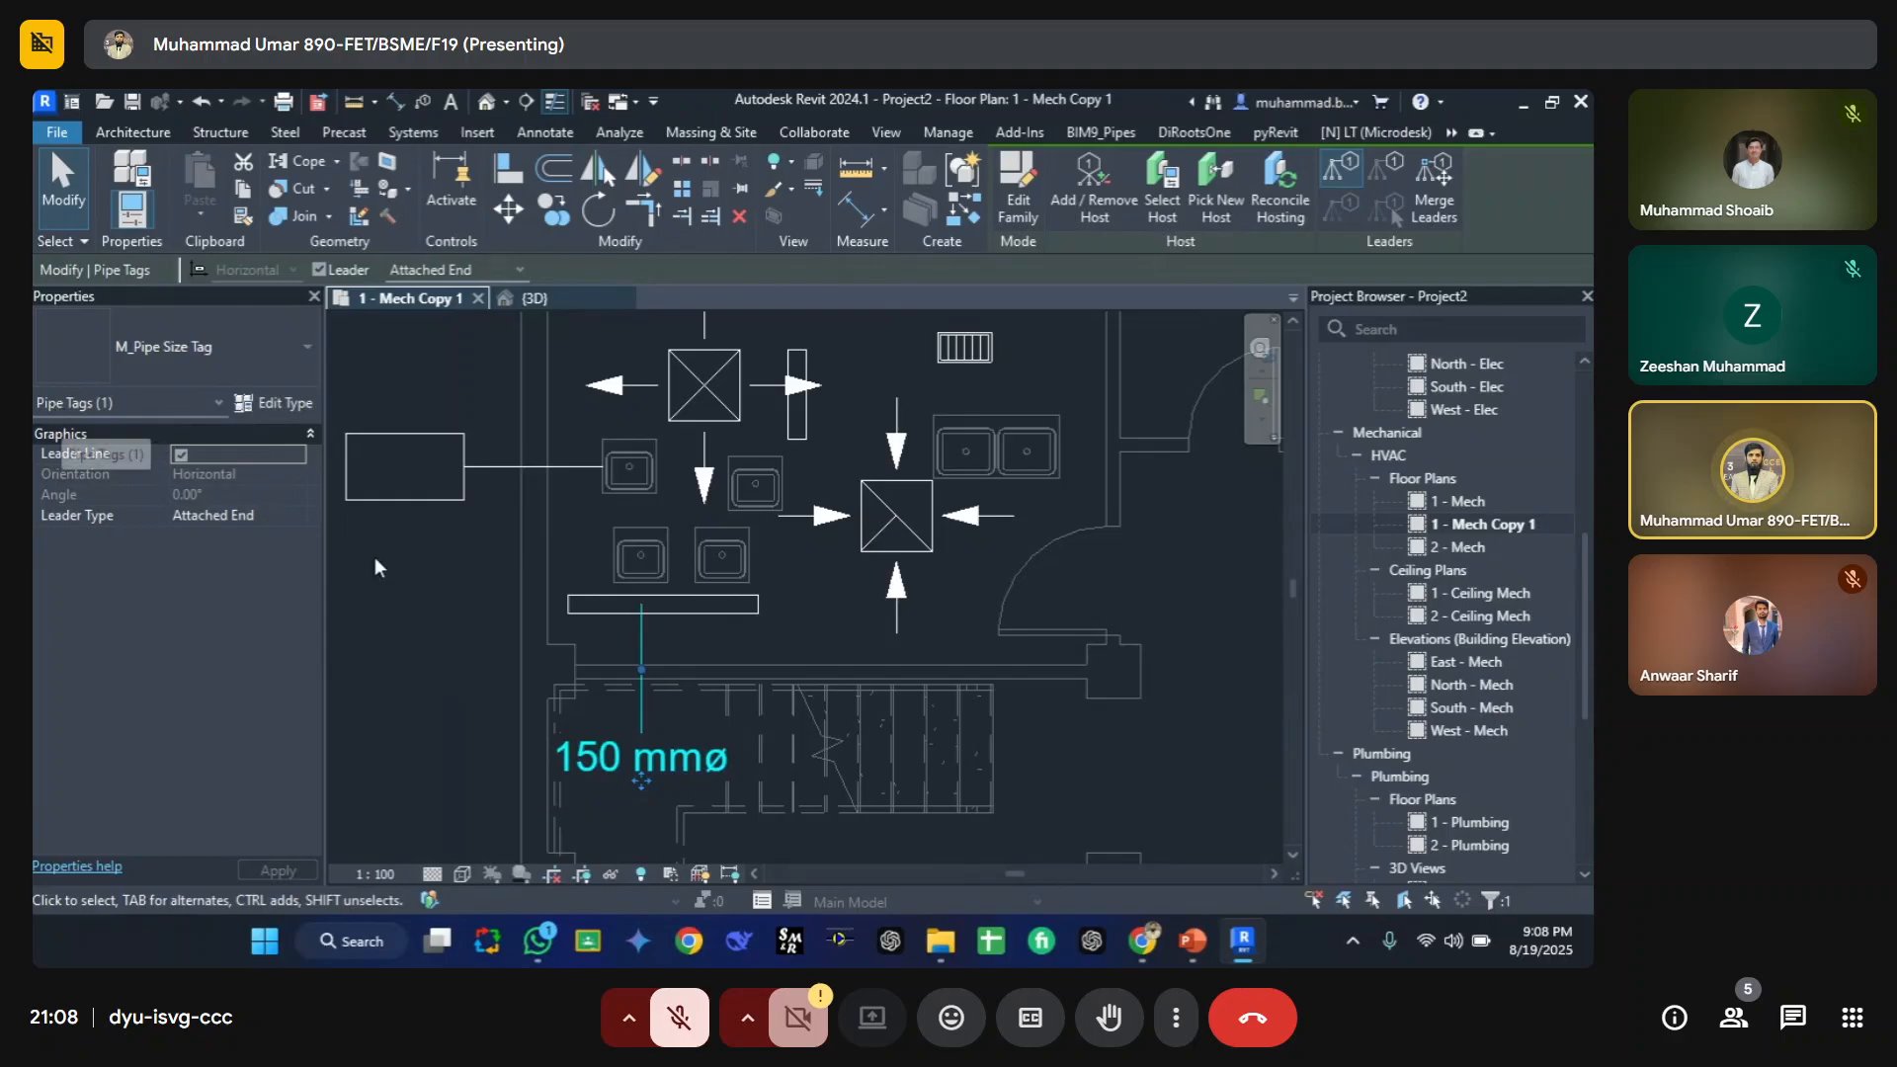
pyautogui.moveTo(627, 585); pyautogui.dragTo(622, 740, button='middle')
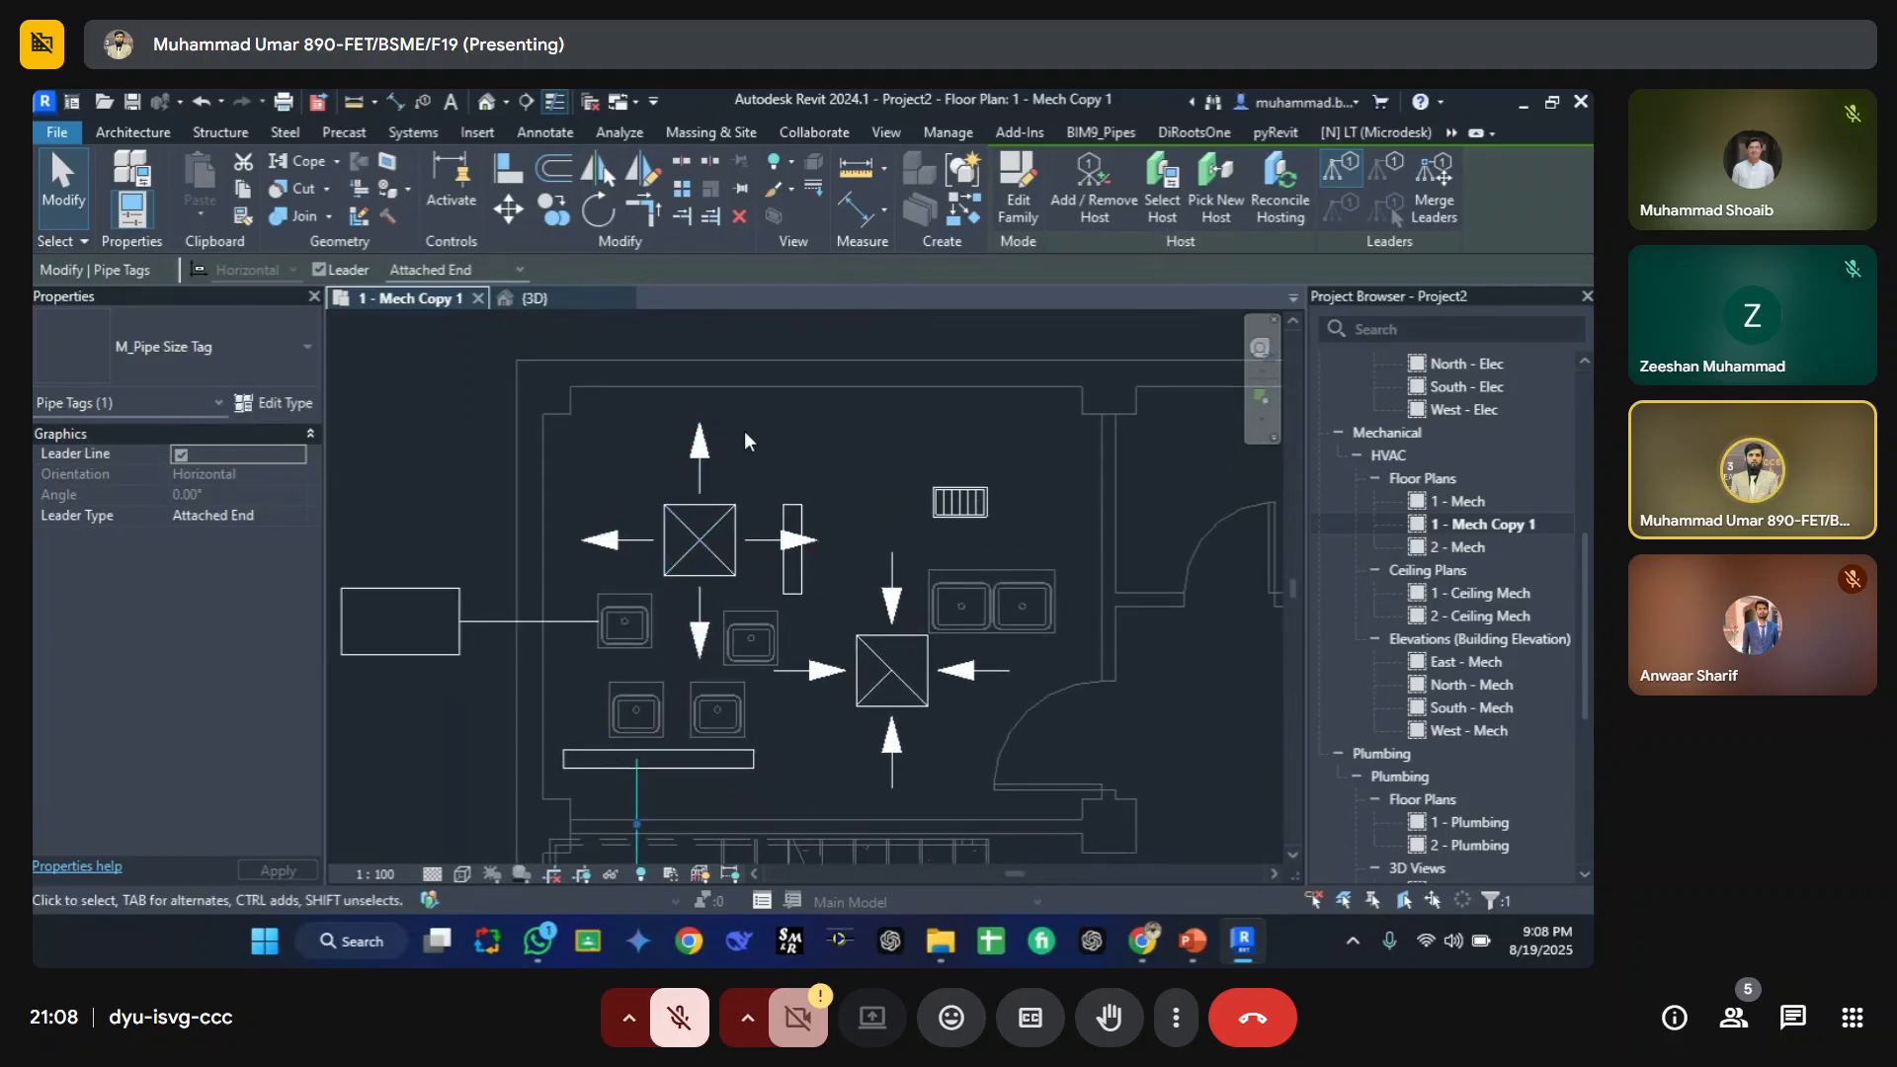
pyautogui.click(767, 444)
# Step: Turn the Air Terminal Tags category back on in the floor plan's Visibility/Graphic Overrides
pyautogui.press('v')
pyautogui.press('v')
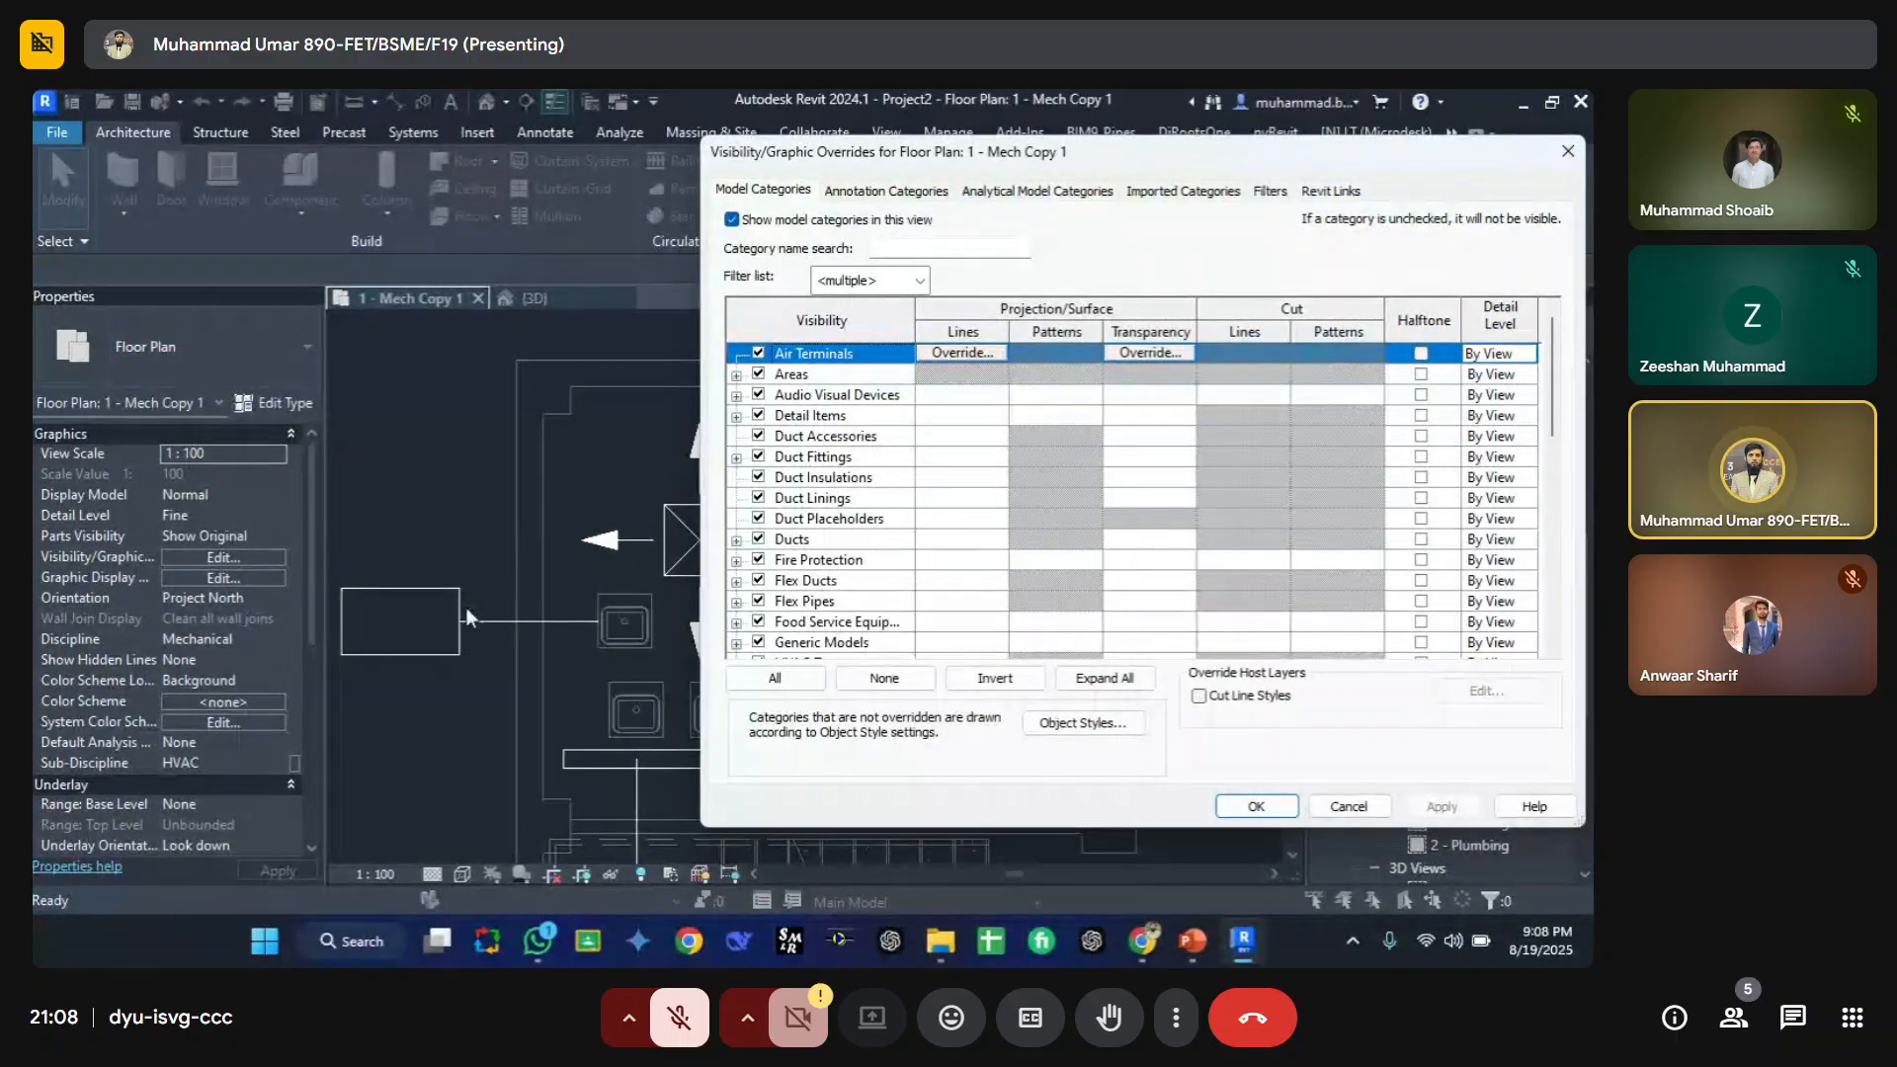
pyautogui.press('Escape')
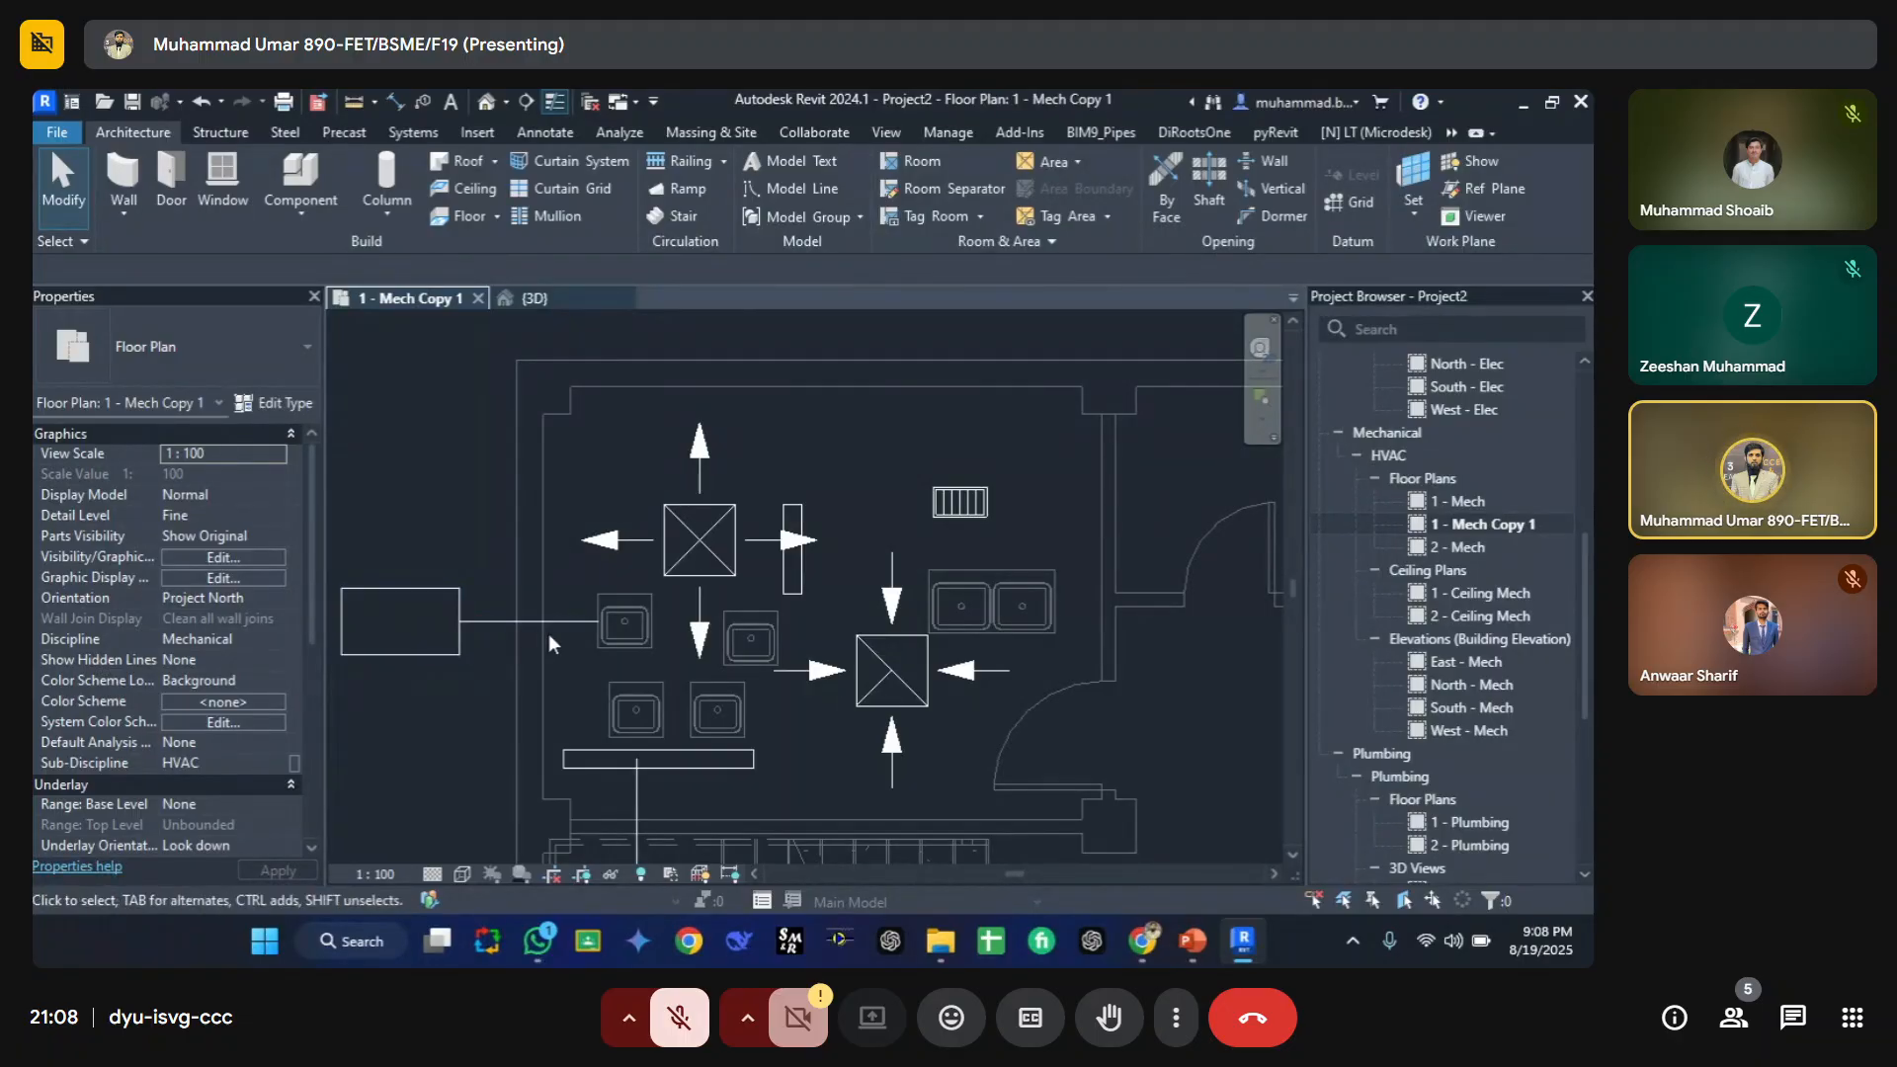
pyautogui.press('v')
pyautogui.press('v')
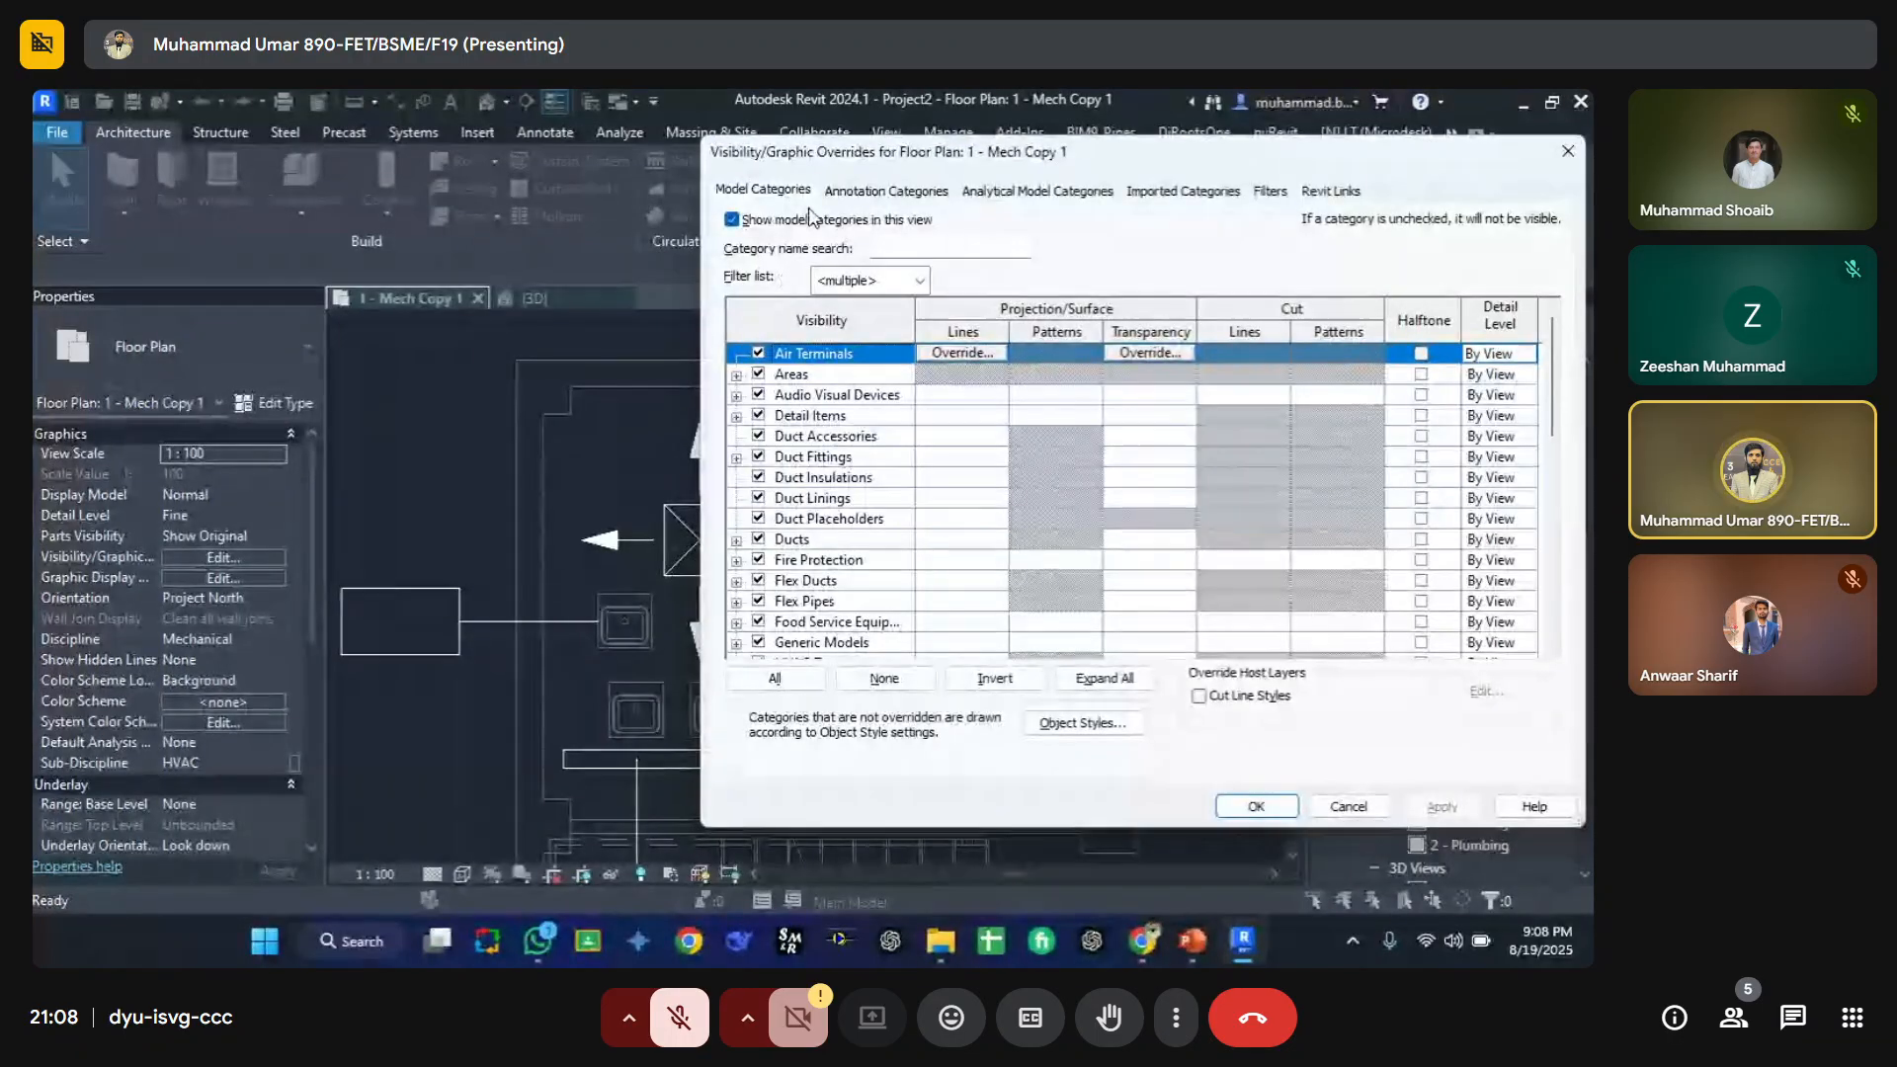
pyautogui.click(848, 192)
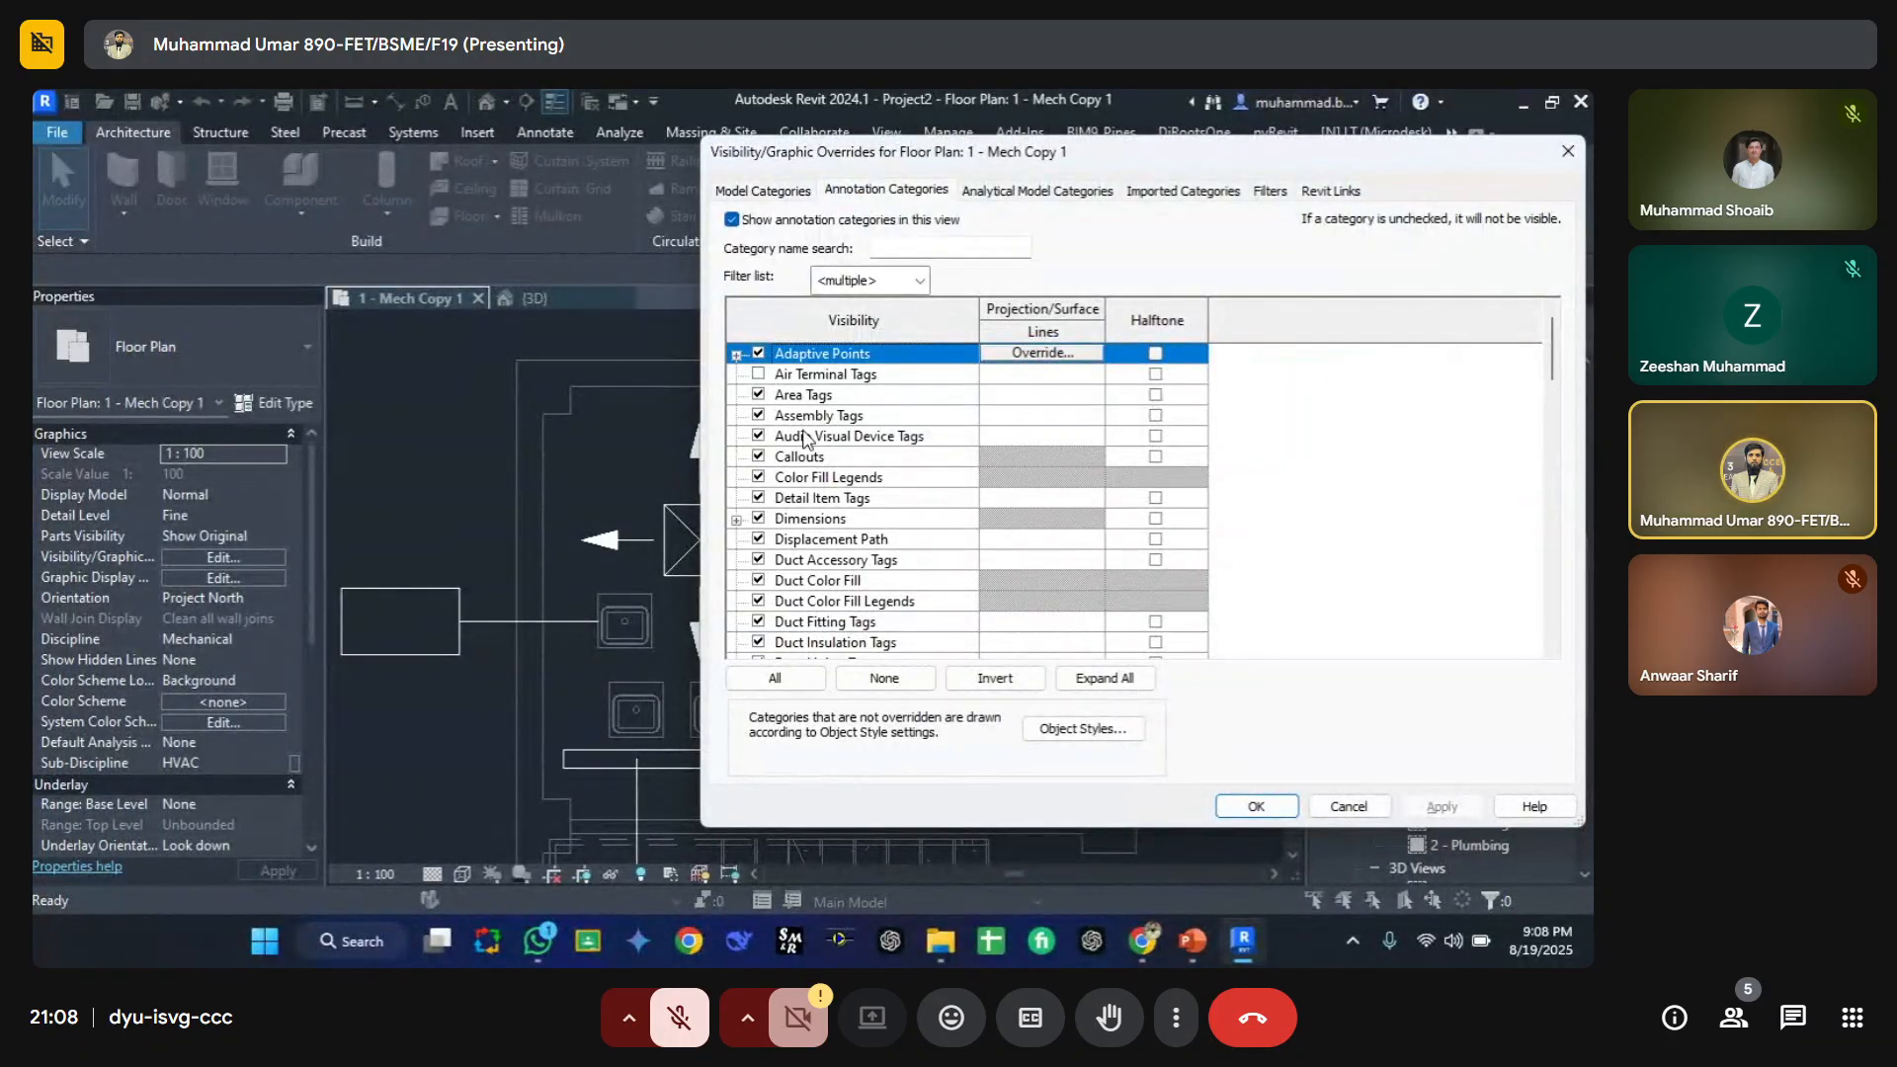
pyautogui.moveTo(958, 160); pyautogui.dragTo(1043, 144)
pyautogui.click(843, 358)
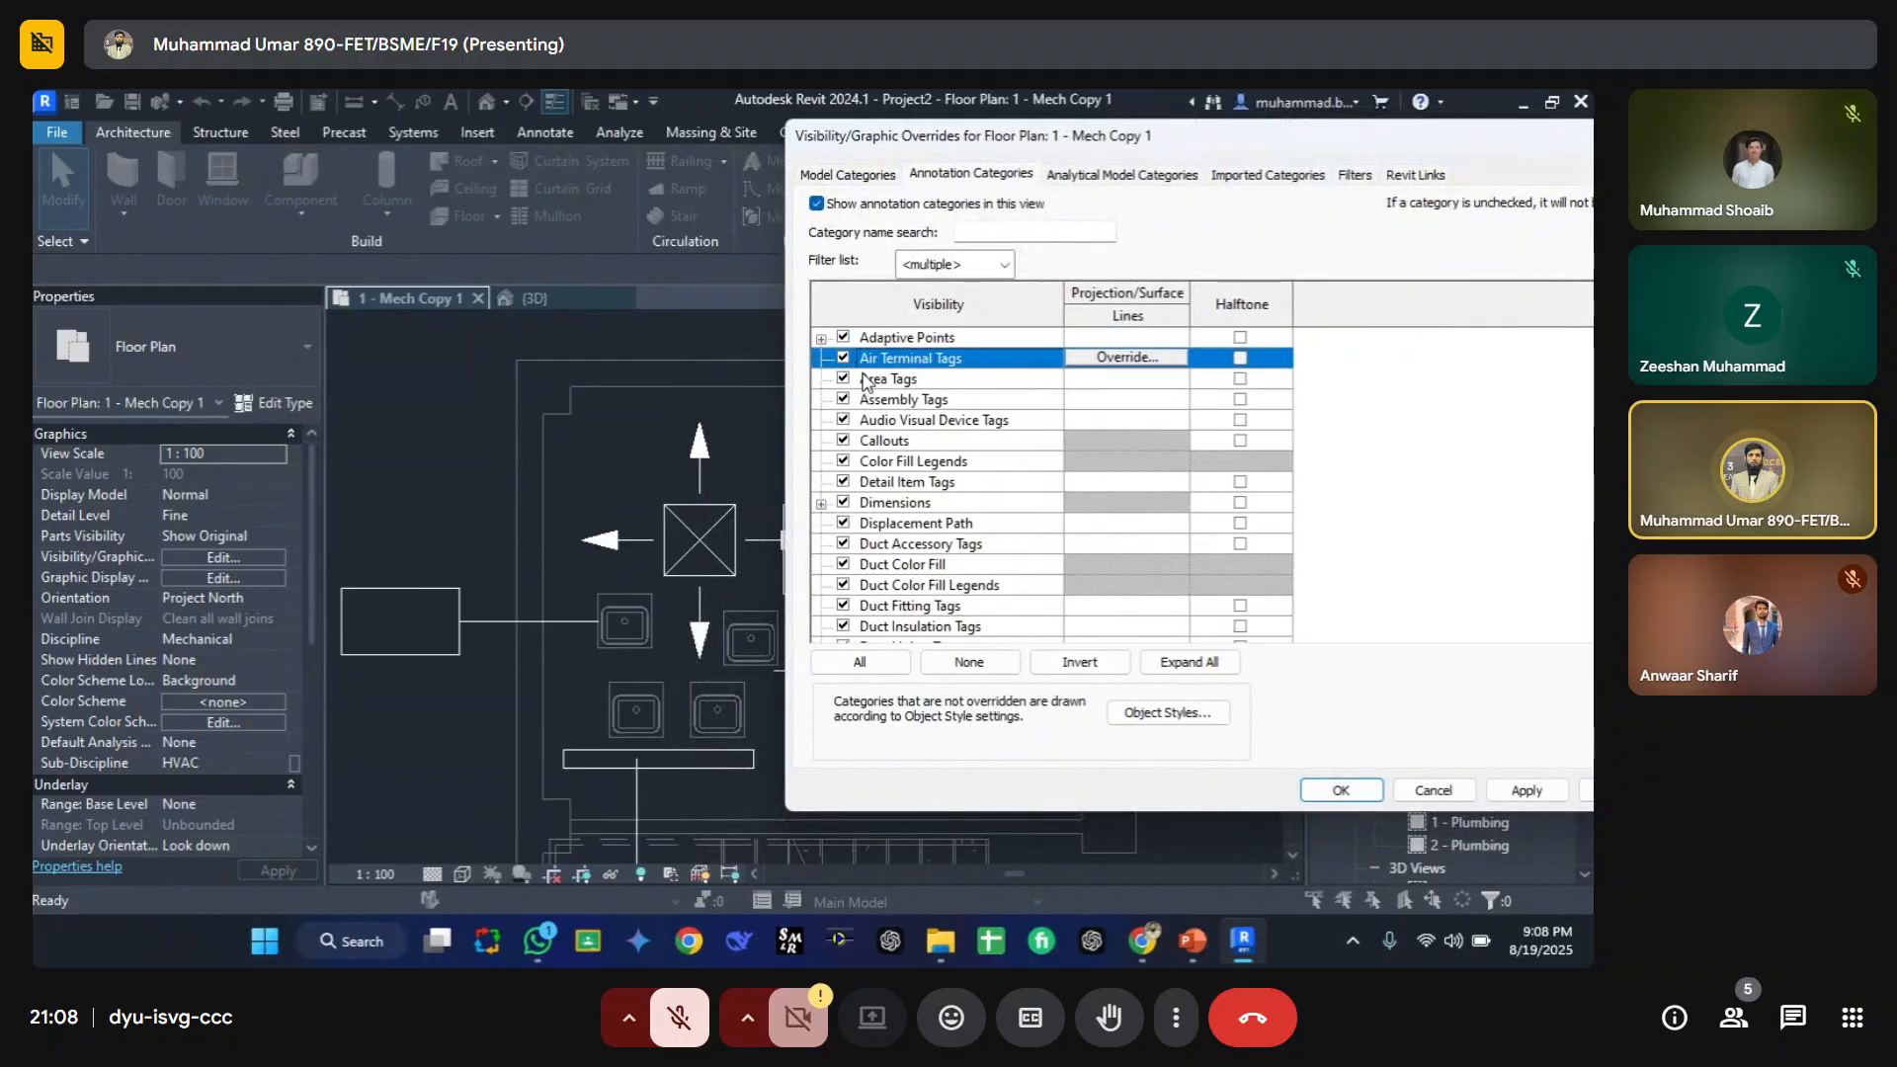
pyautogui.moveTo(859, 146); pyautogui.dragTo(953, 161)
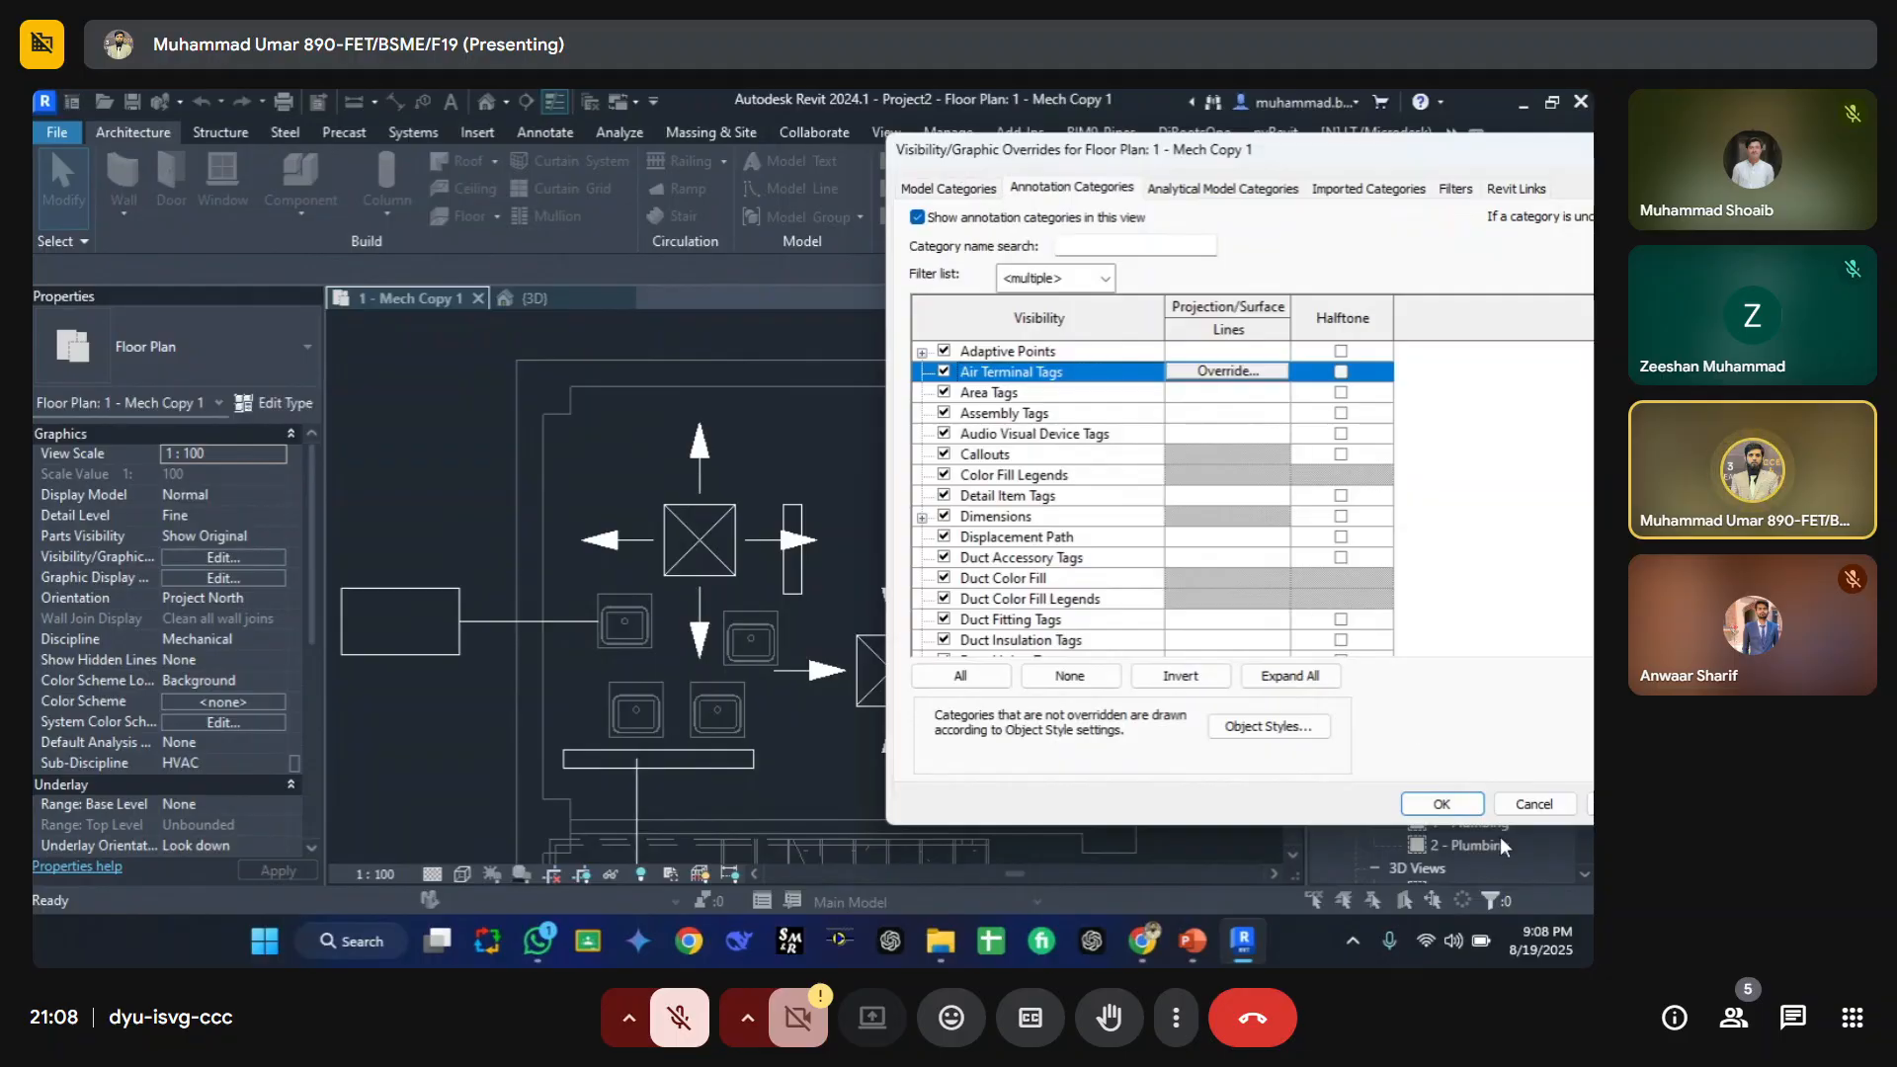
pyautogui.click(1452, 812)
# Step: Delete the second tag on the upper supply diffuser and undo the deletion
pyautogui.moveTo(833, 500); pyautogui.dragTo(712, 633, button='middle')
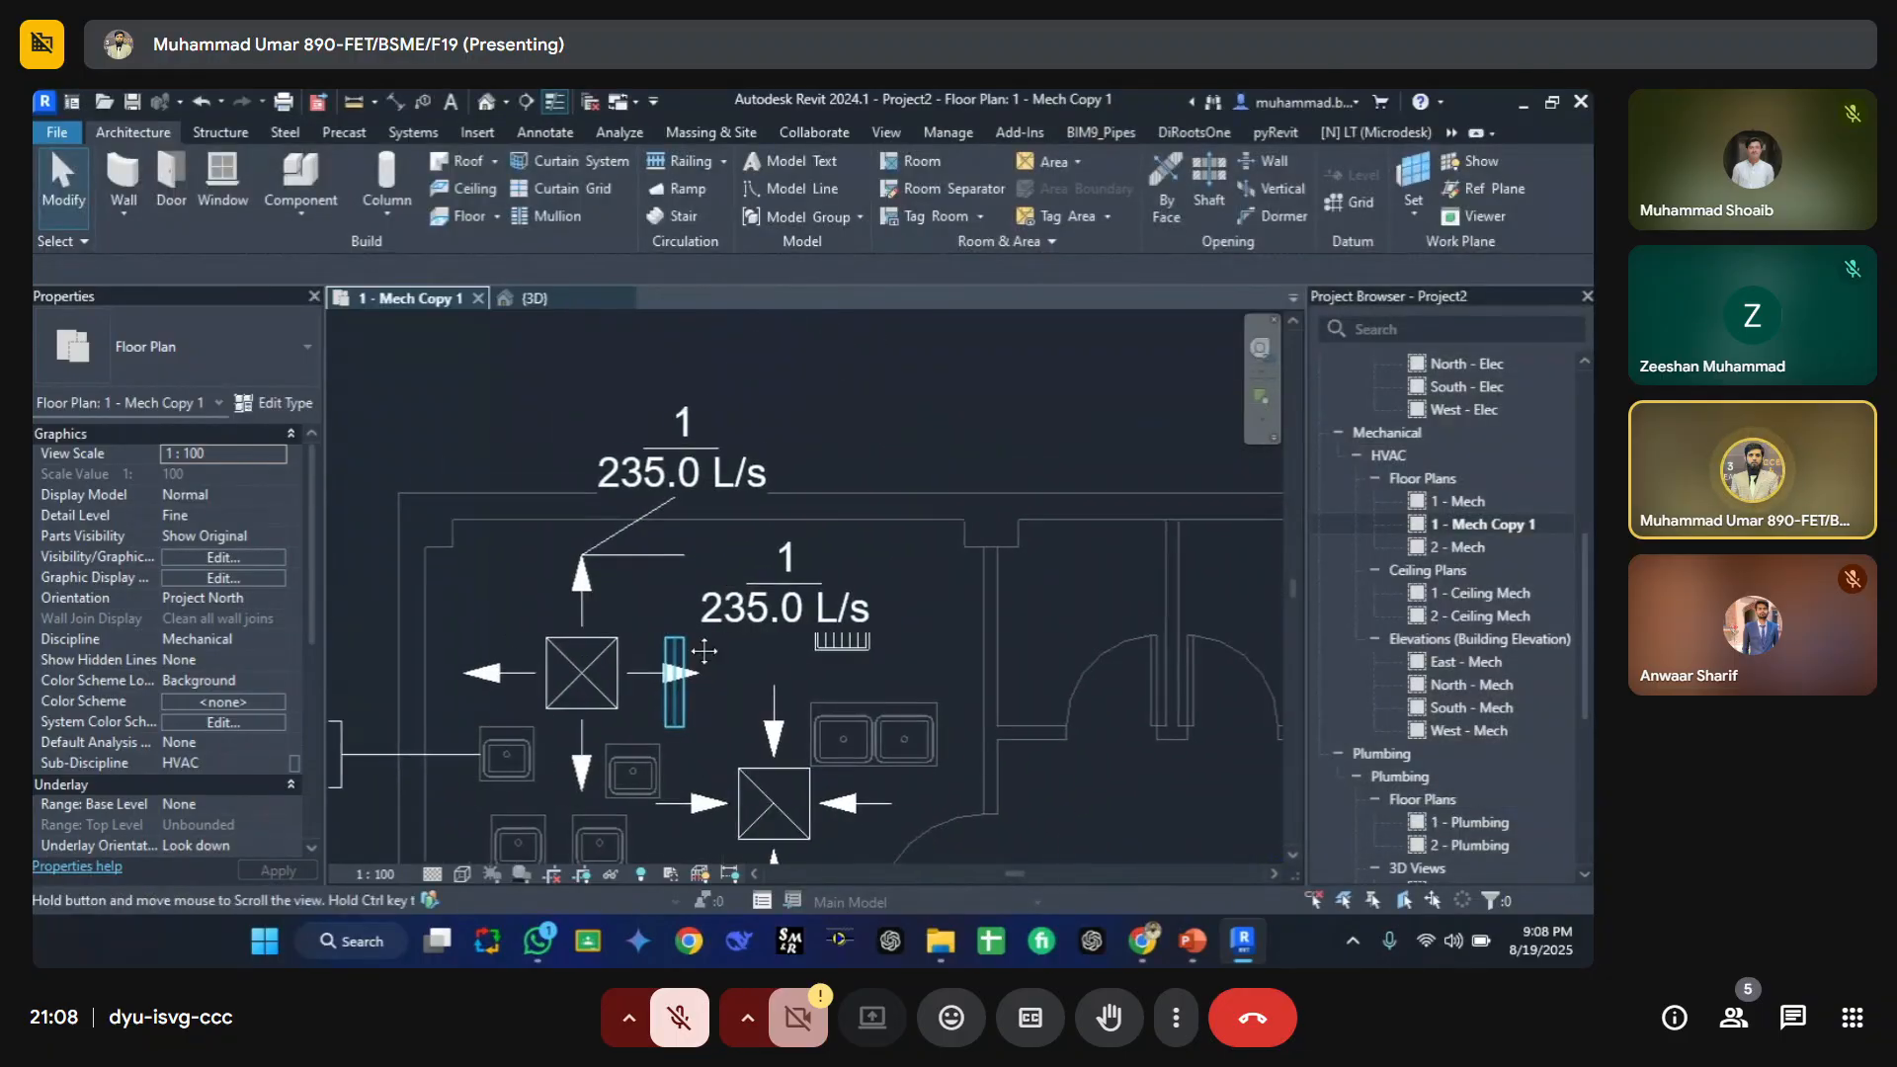
pyautogui.click(744, 615)
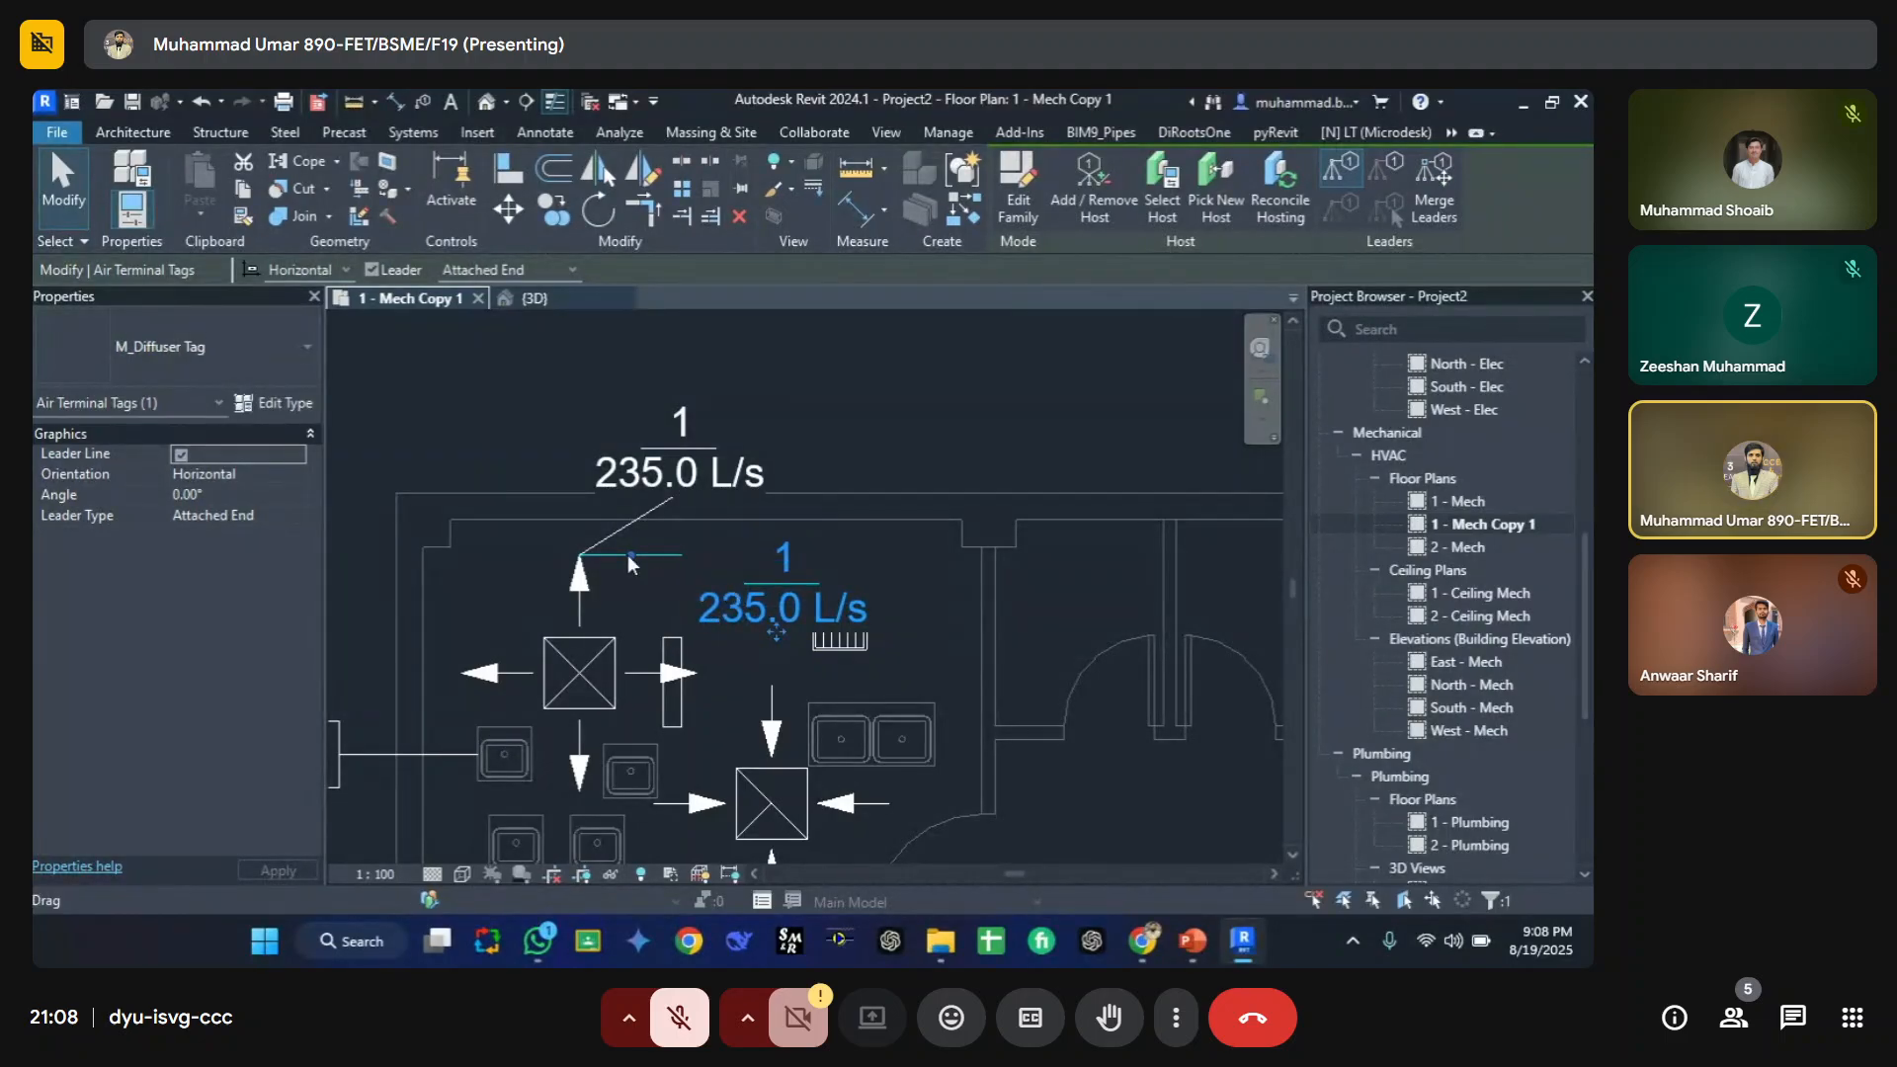
pyautogui.press('Delete')
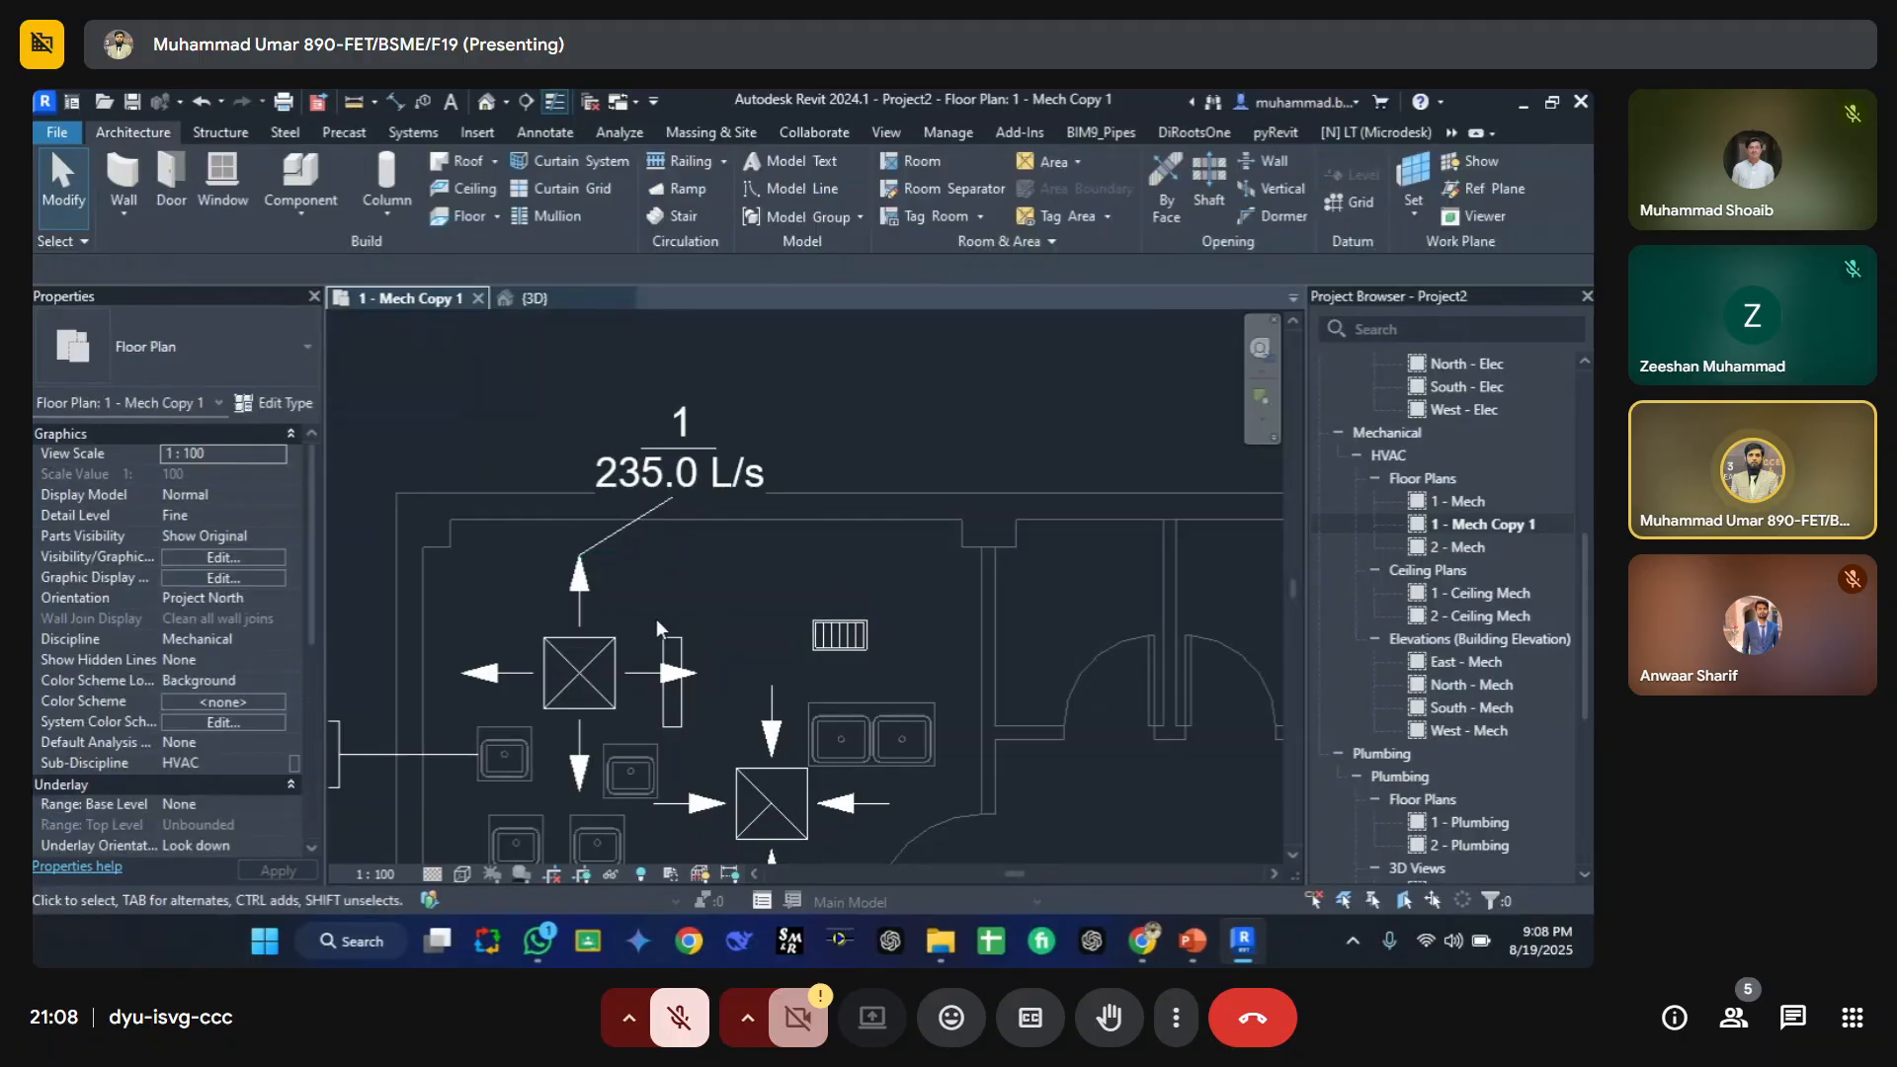
pyautogui.hotkey('ctrl', 'z')
pyautogui.moveTo(715, 727); pyautogui.dragTo(638, 585, button='middle')
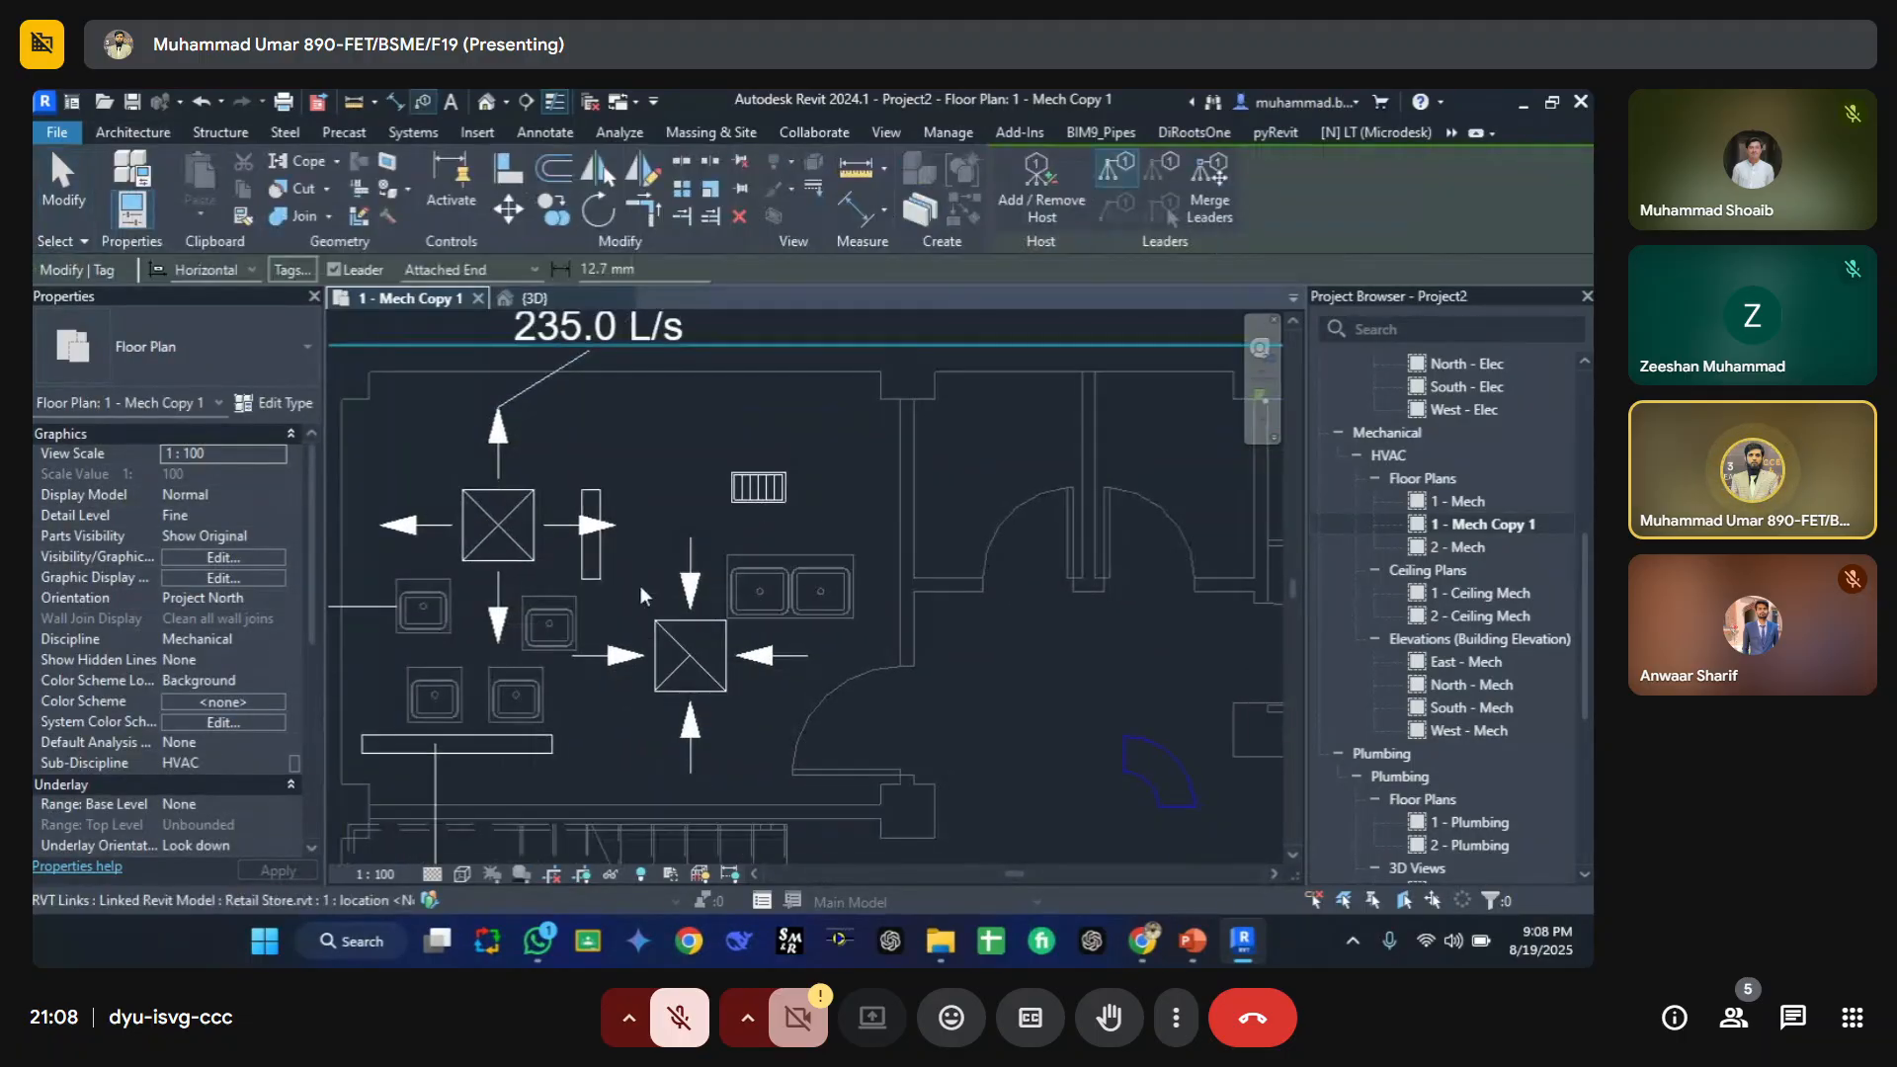
# Step: Hide the Air Terminal Tags category in the floor plan's Visibility/Graphic Overrides and apply the change
pyautogui.scroll(-3, 749, 664)
pyautogui.moveTo(749, 646); pyautogui.dragTo(578, 601, button='middle')
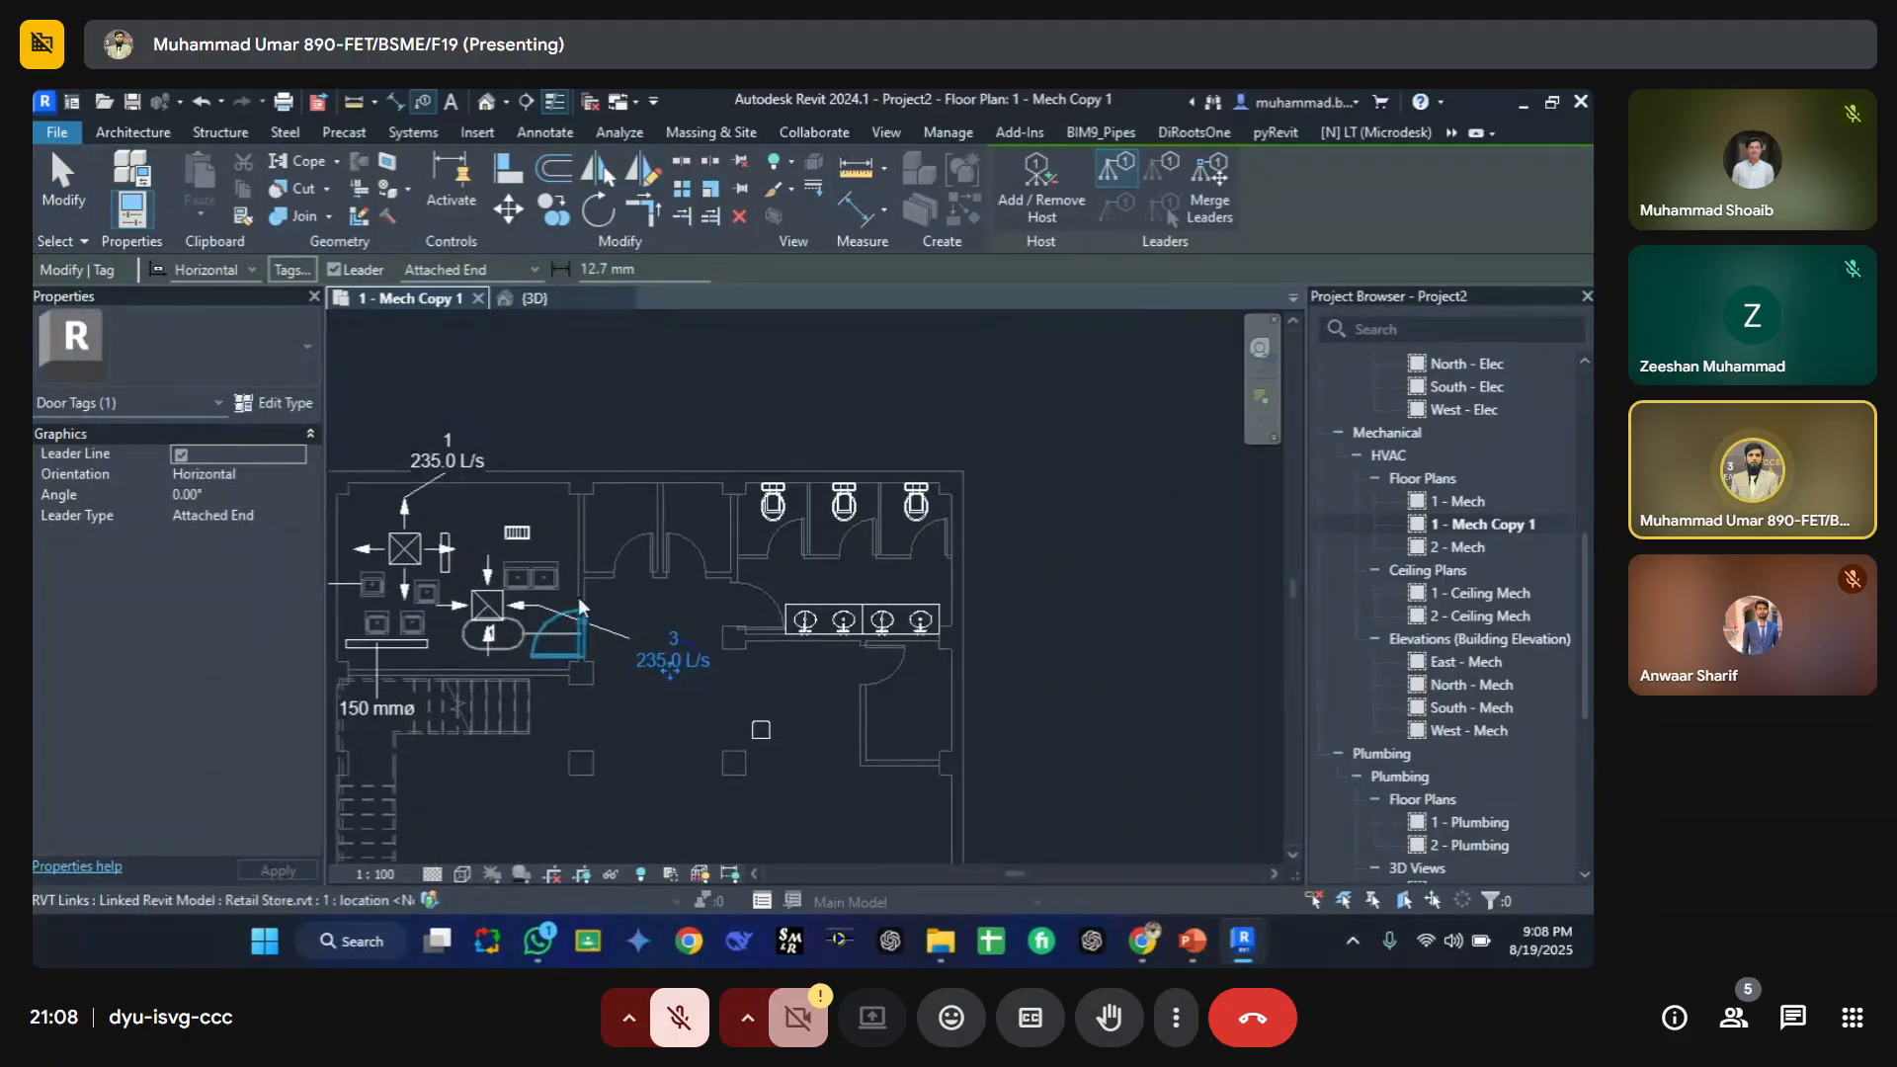
pyautogui.click(537, 477)
pyautogui.press('v')
pyautogui.press('v')
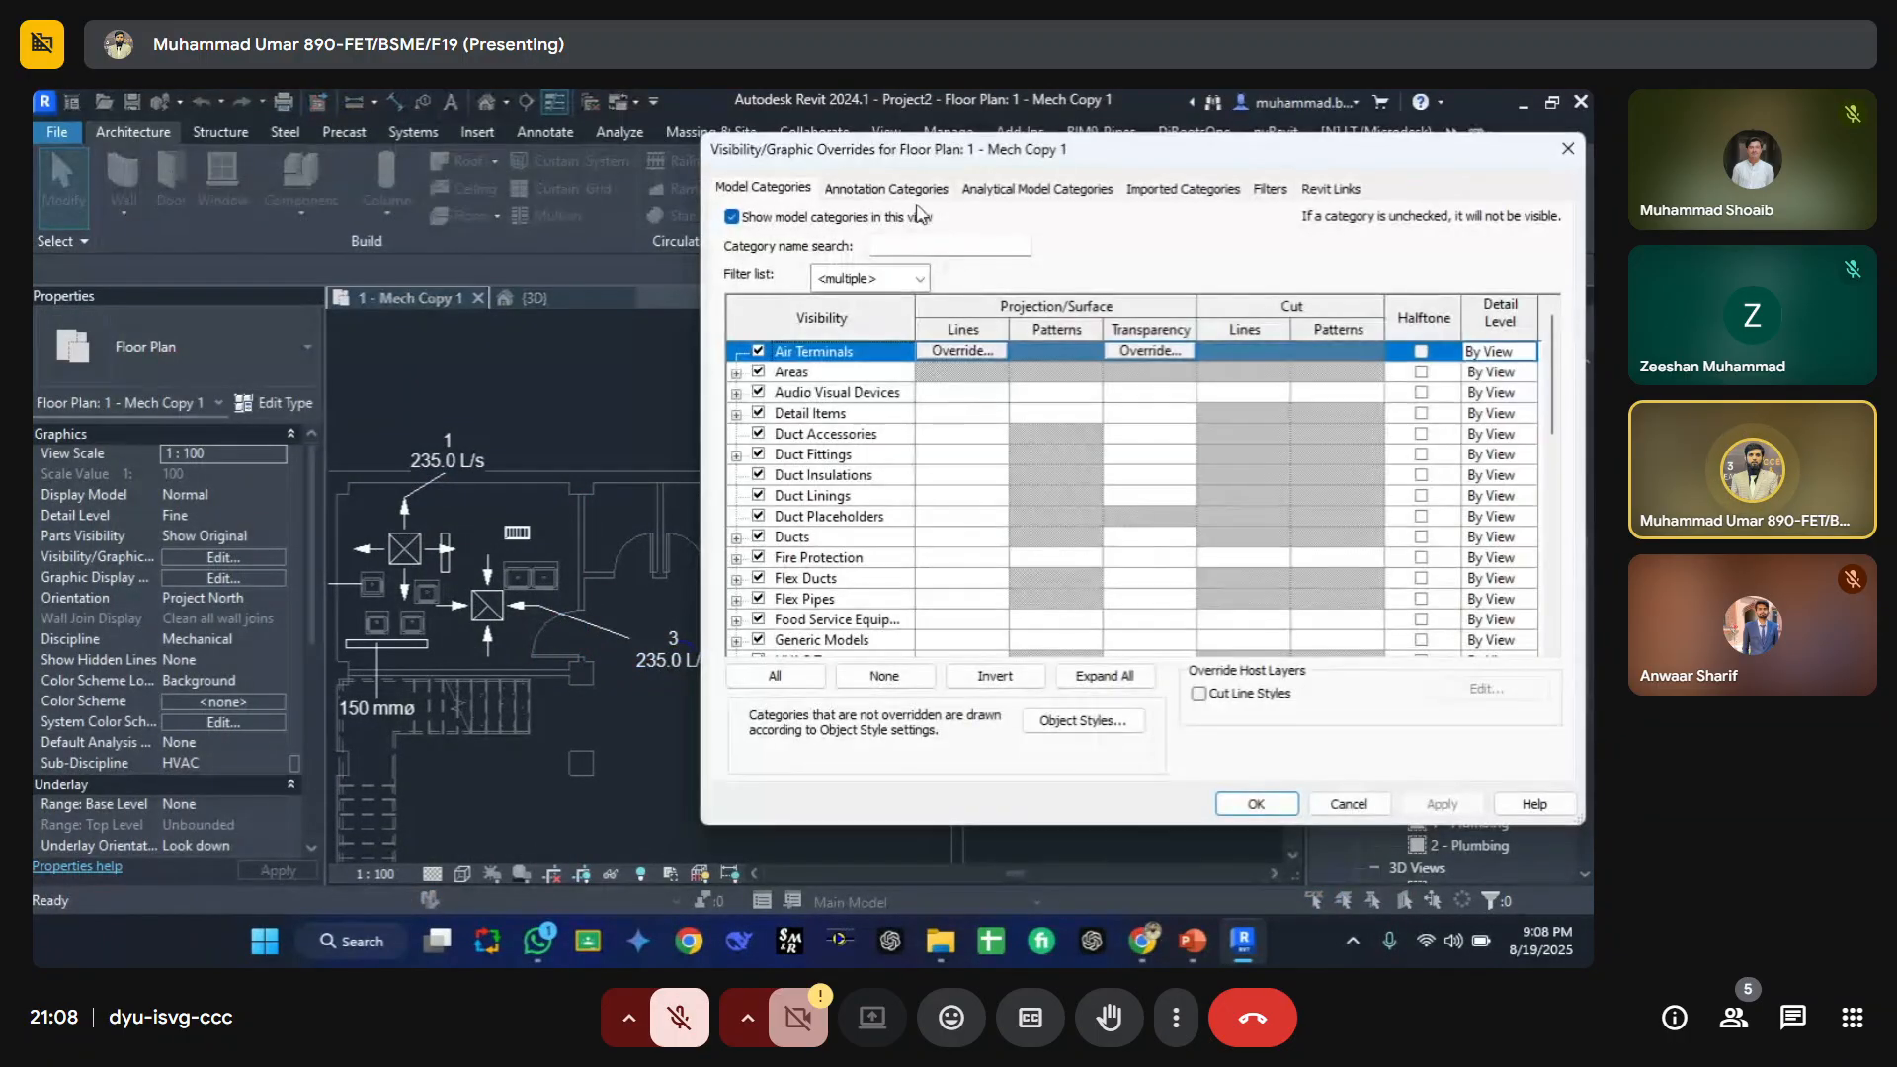
pyautogui.click(894, 188)
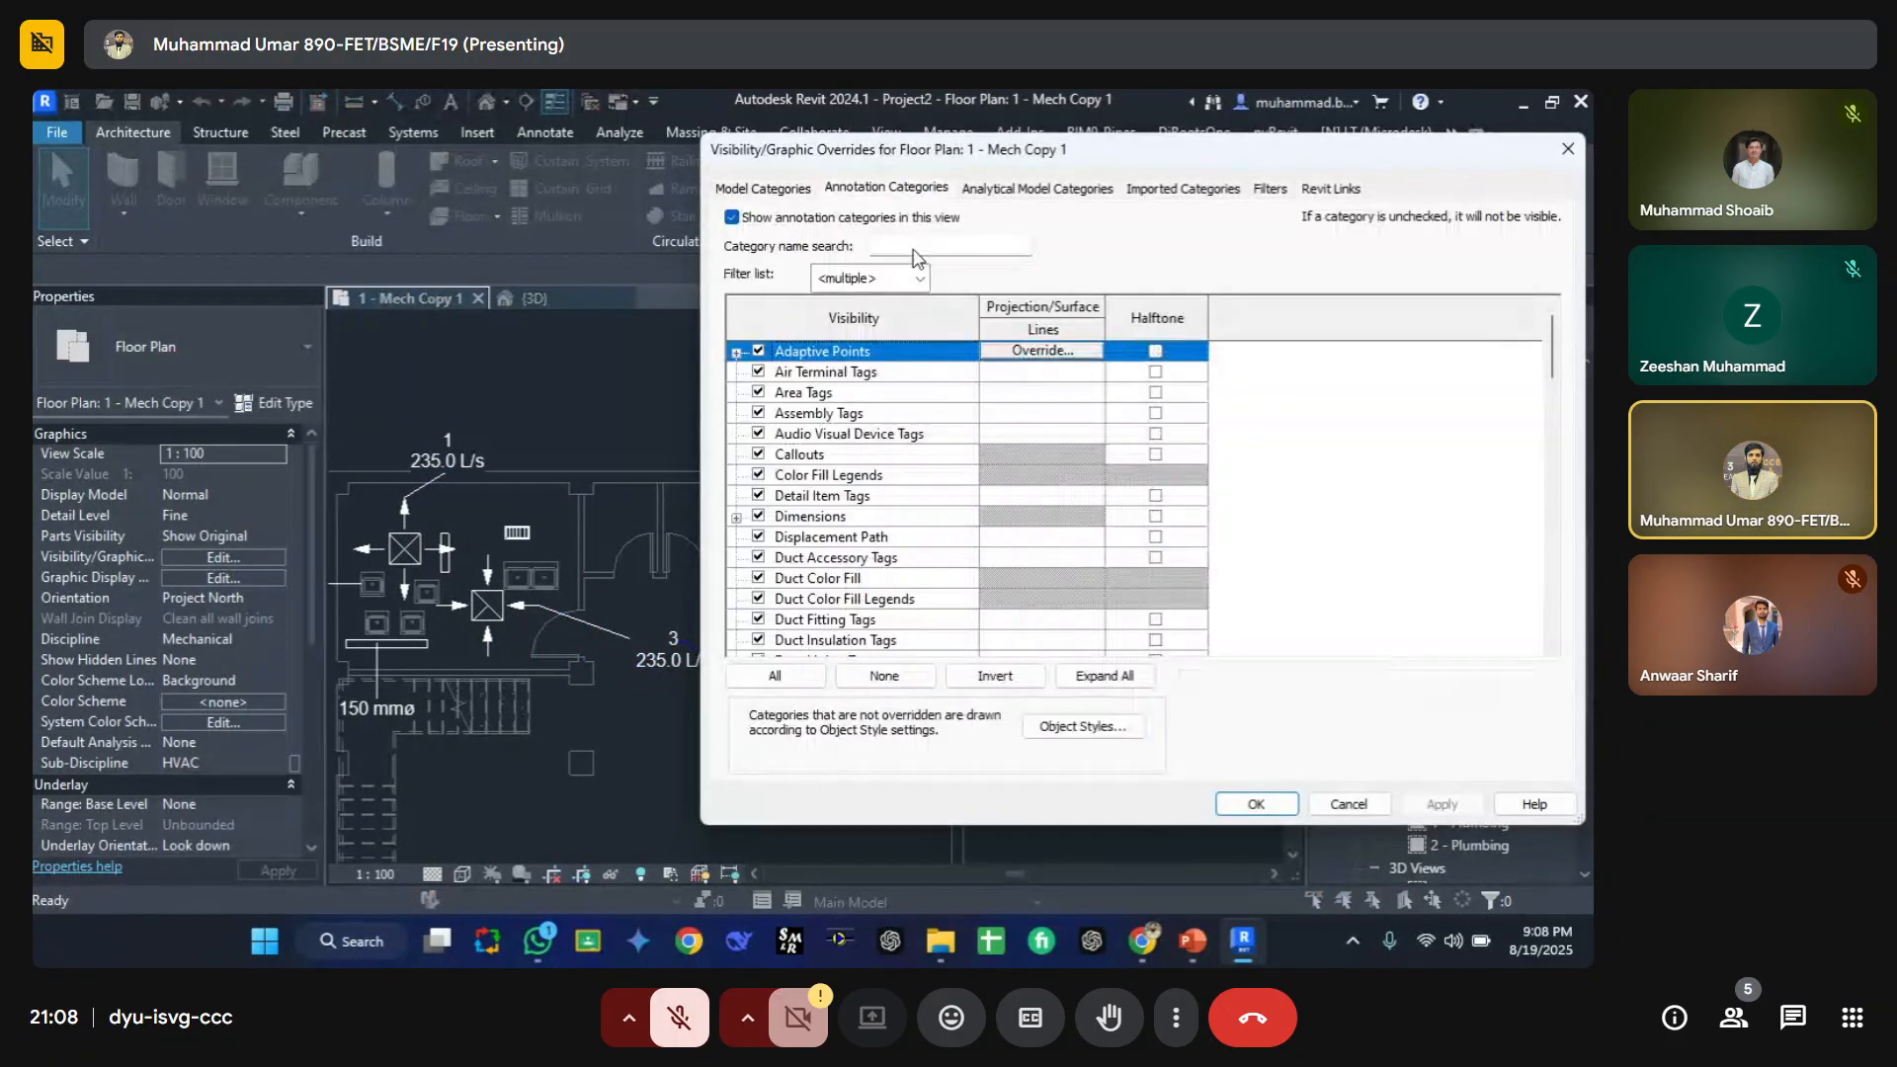
pyautogui.click(758, 372)
pyautogui.click(1435, 802)
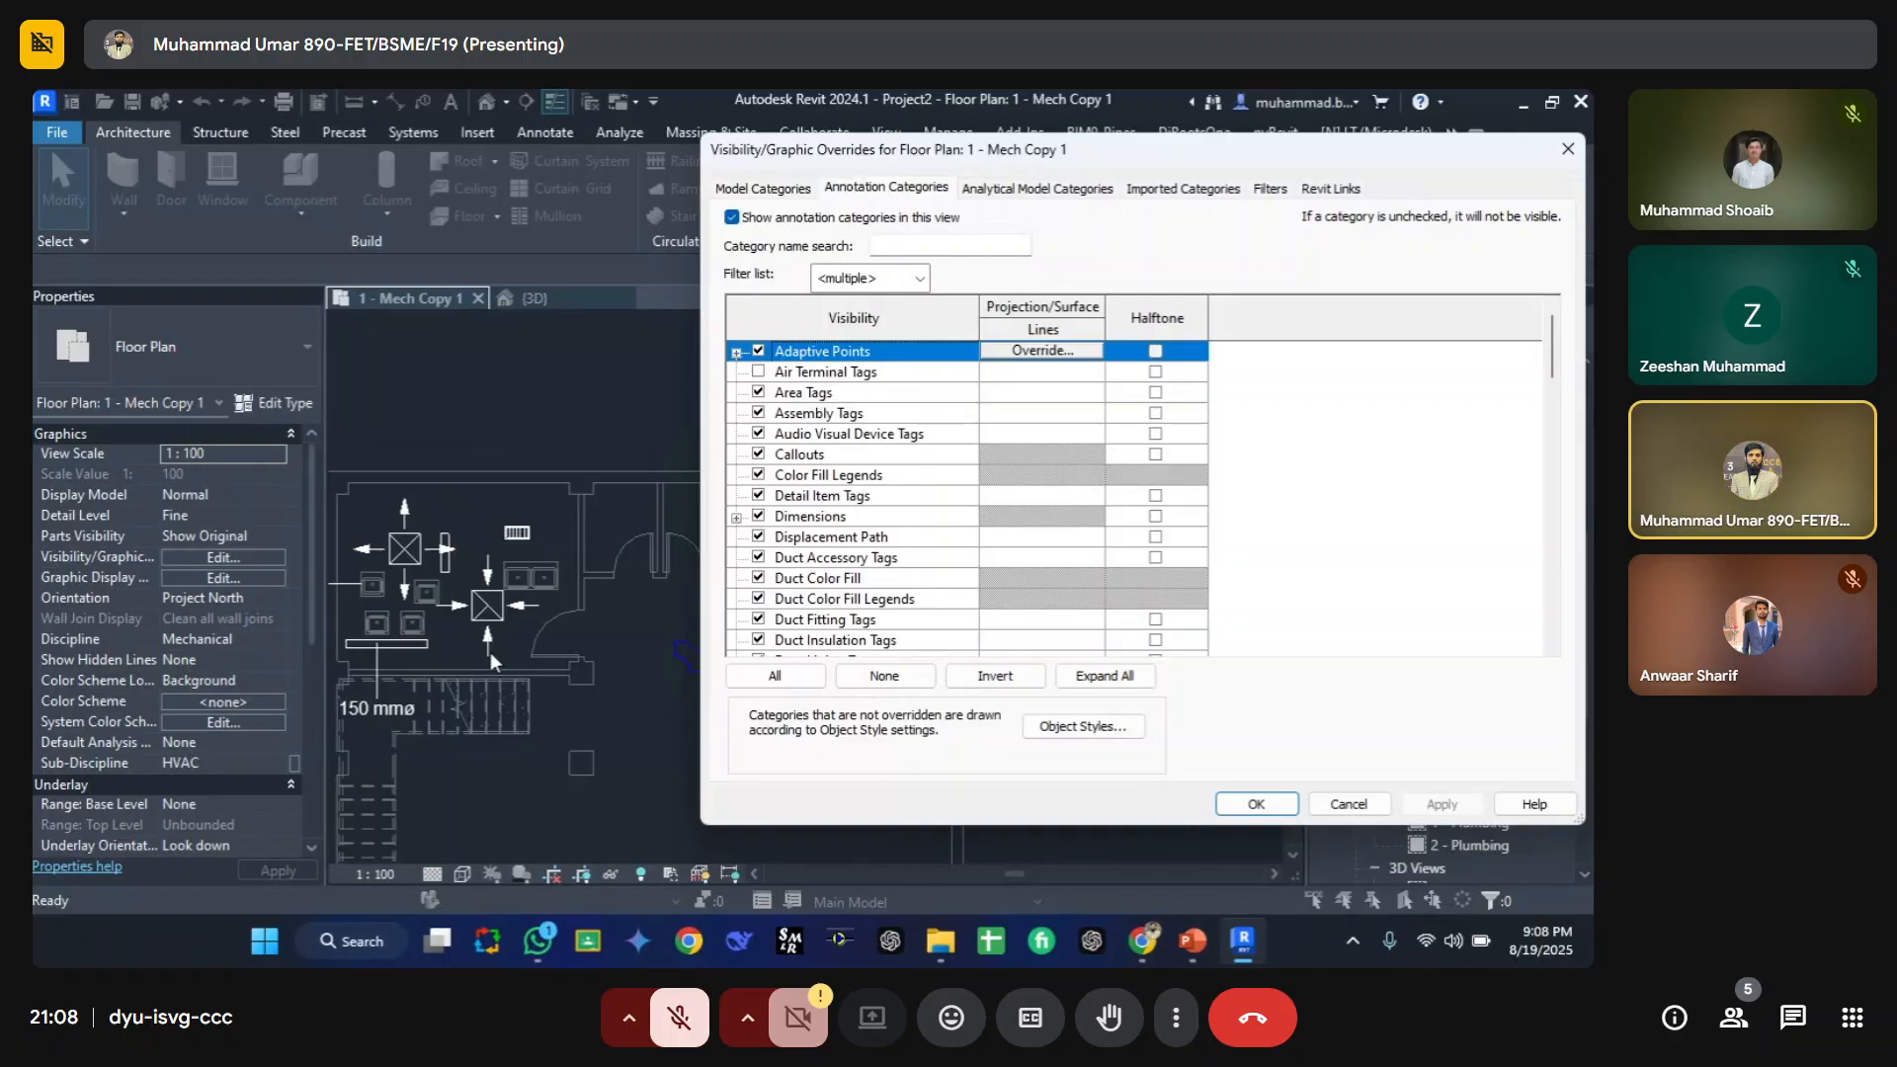
# Step: Filter the annotation categories by "pip", then hide and restore the Pipe Tags category, applying each change
pyautogui.click(937, 243)
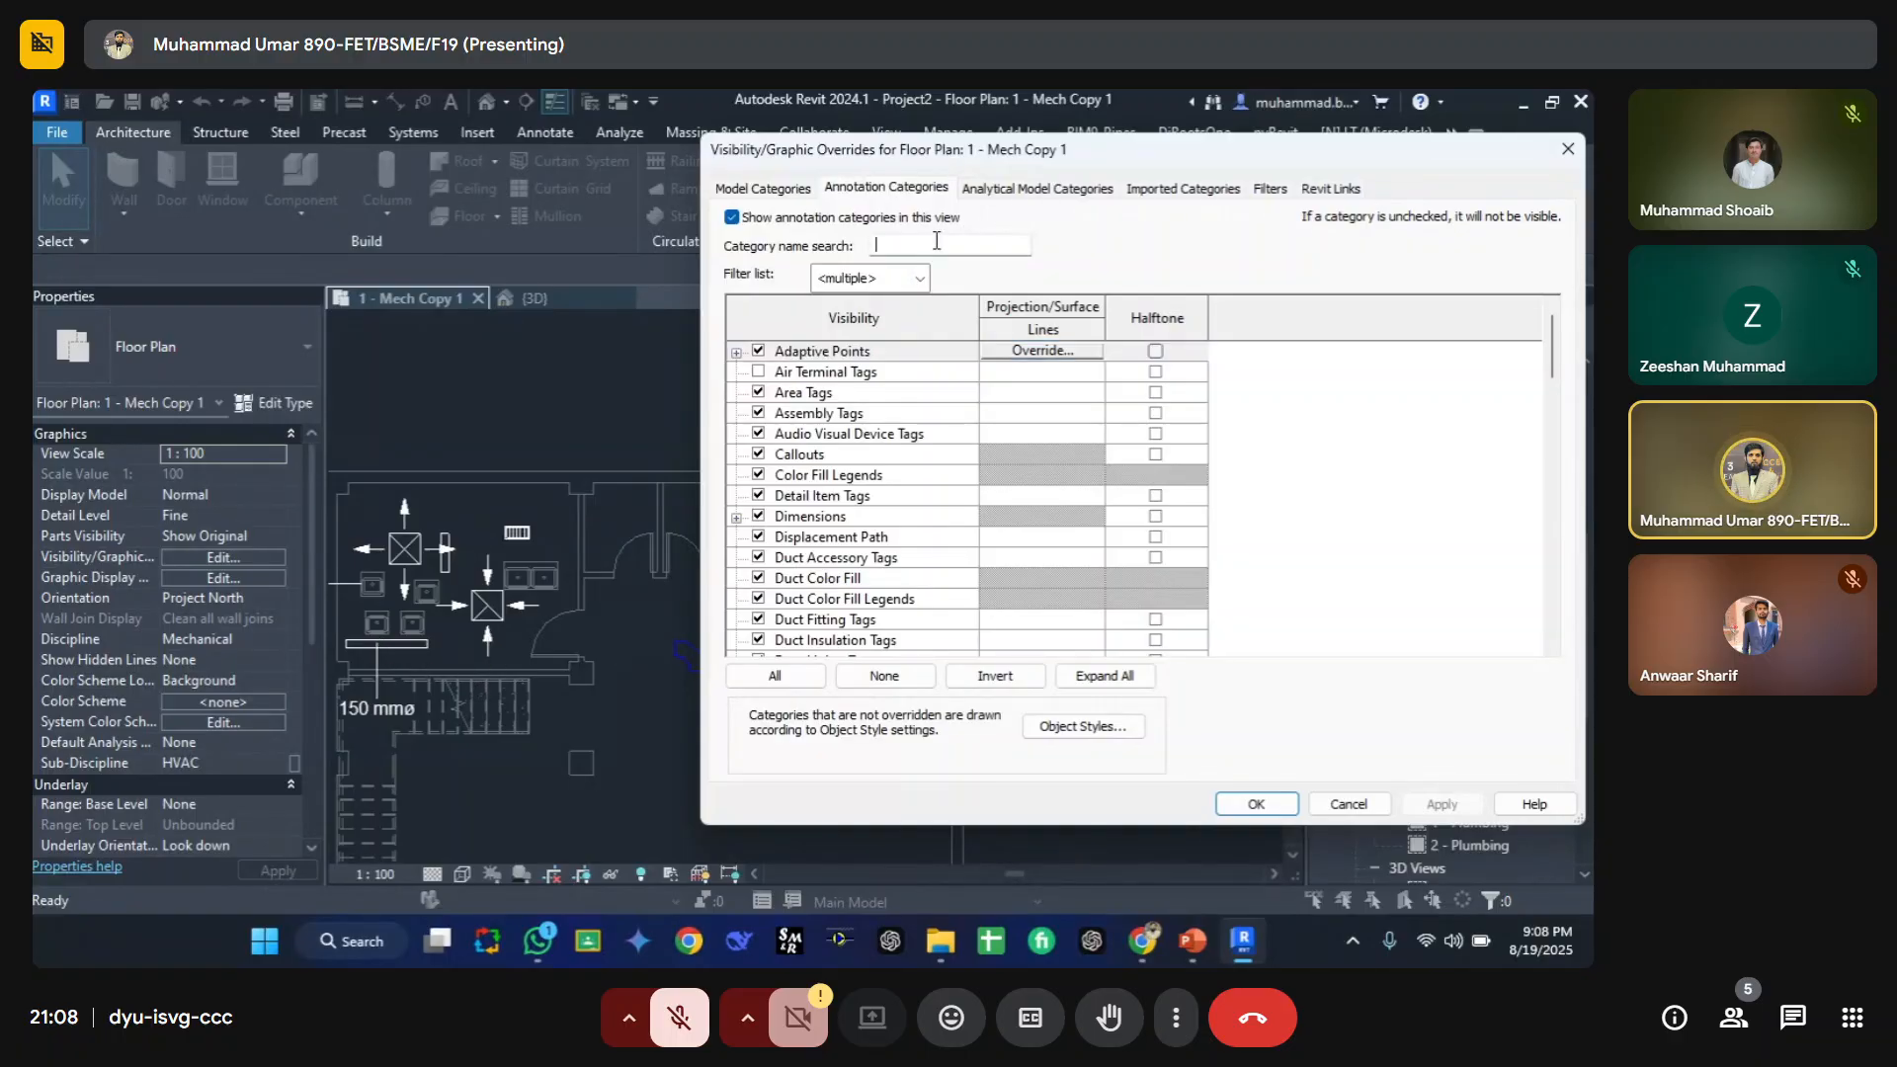
pyautogui.write('pip')
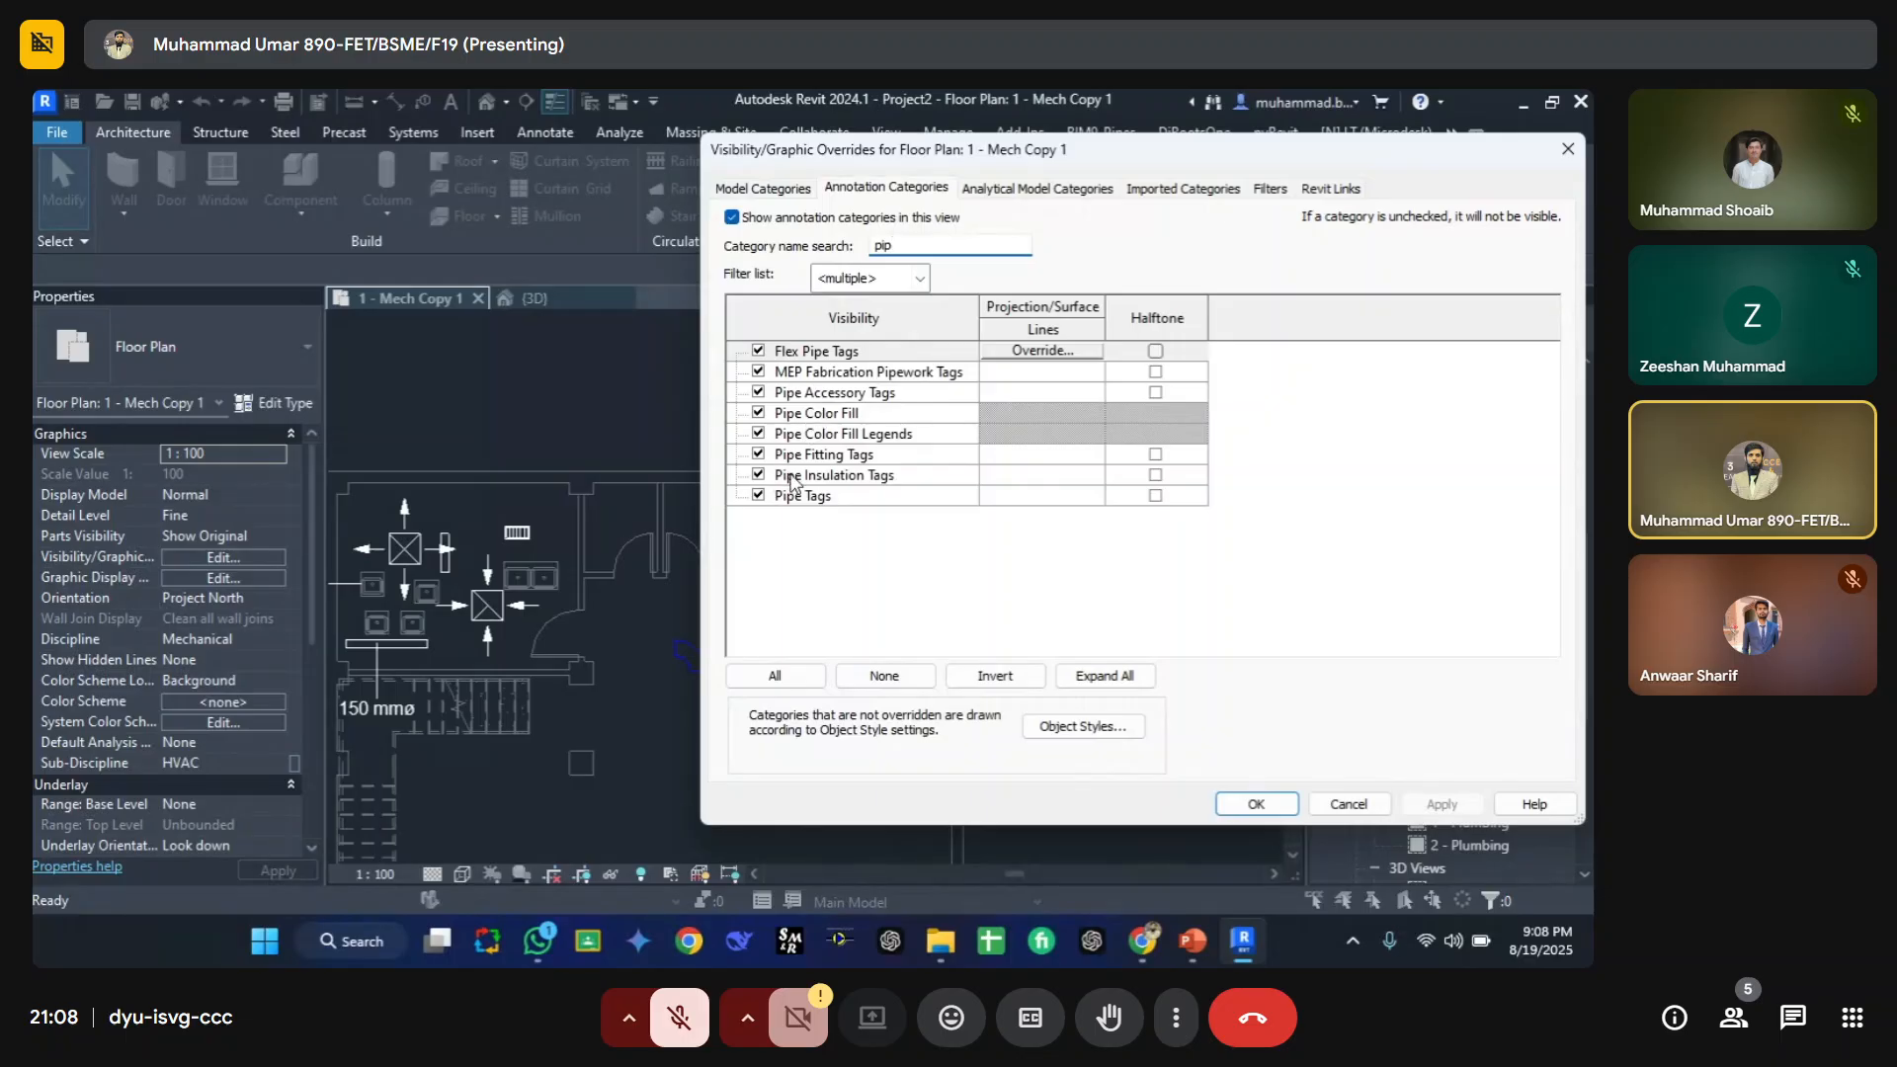
pyautogui.click(758, 495)
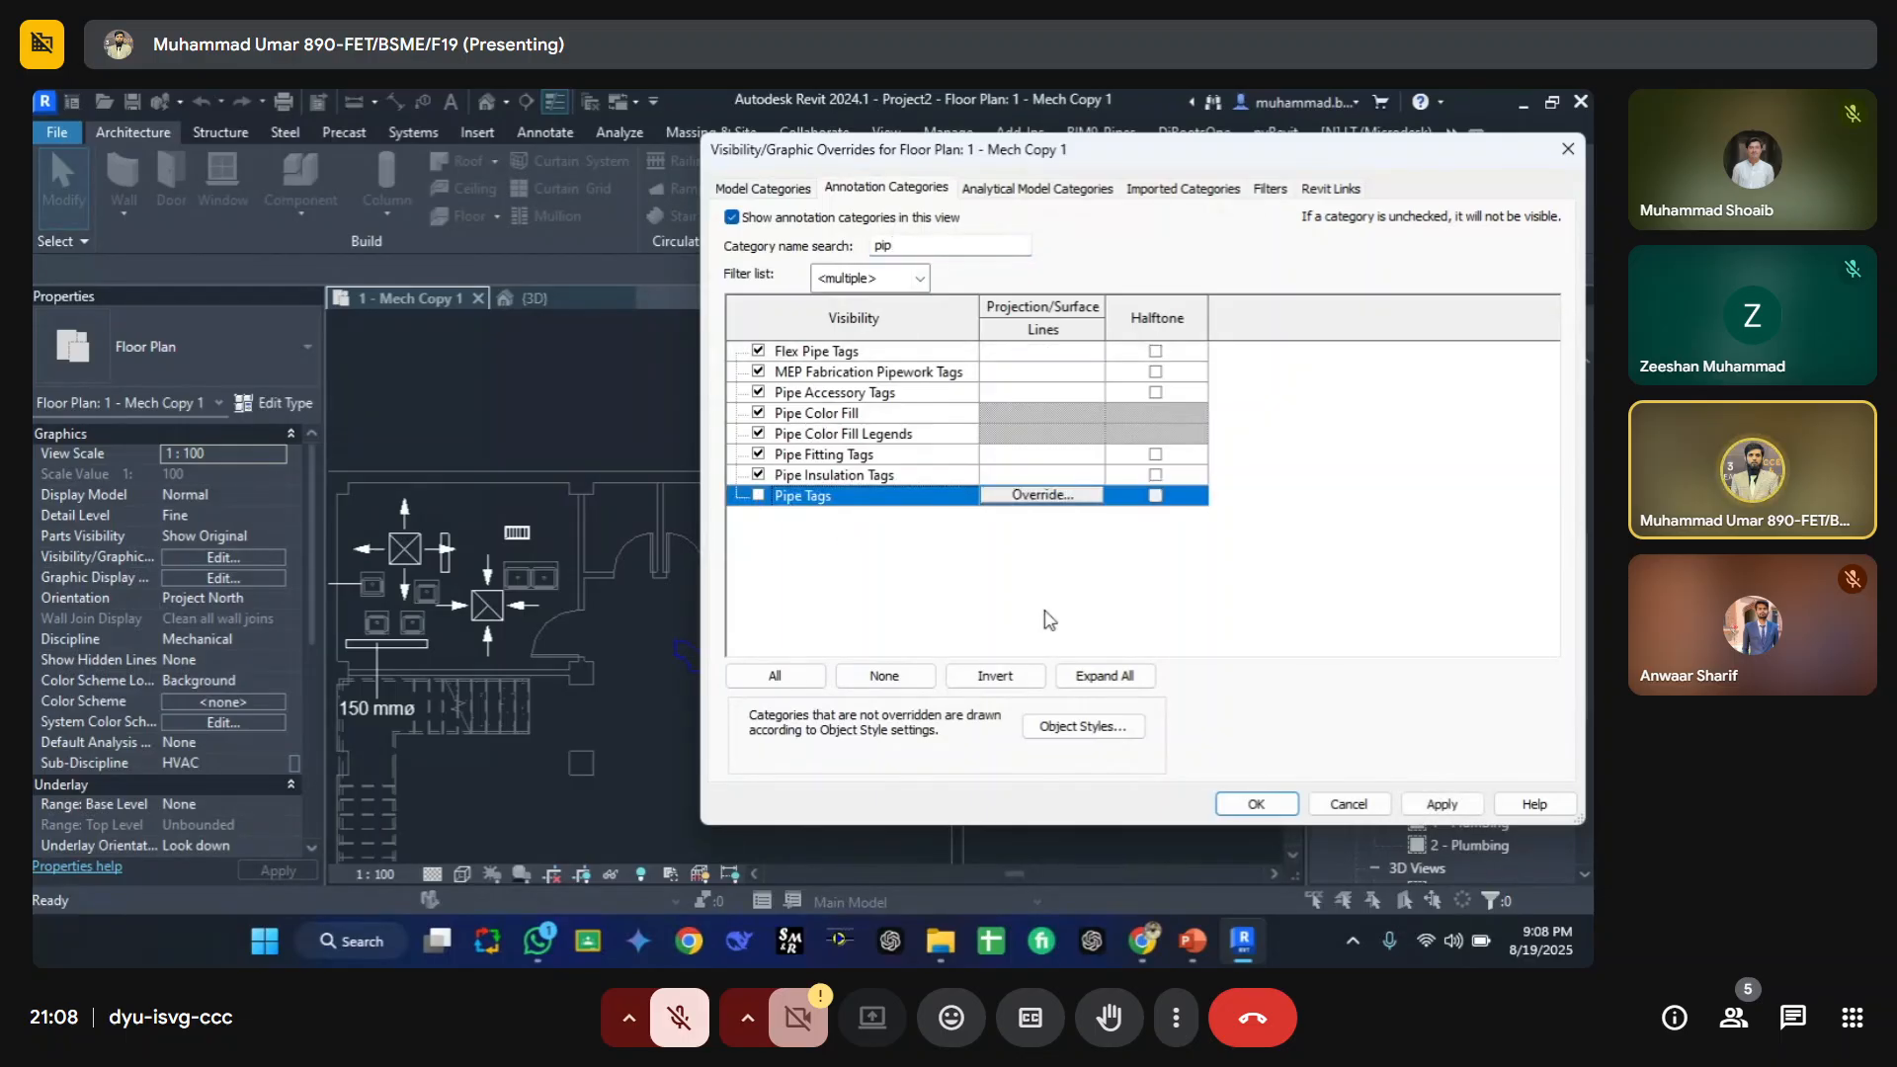
pyautogui.click(1448, 804)
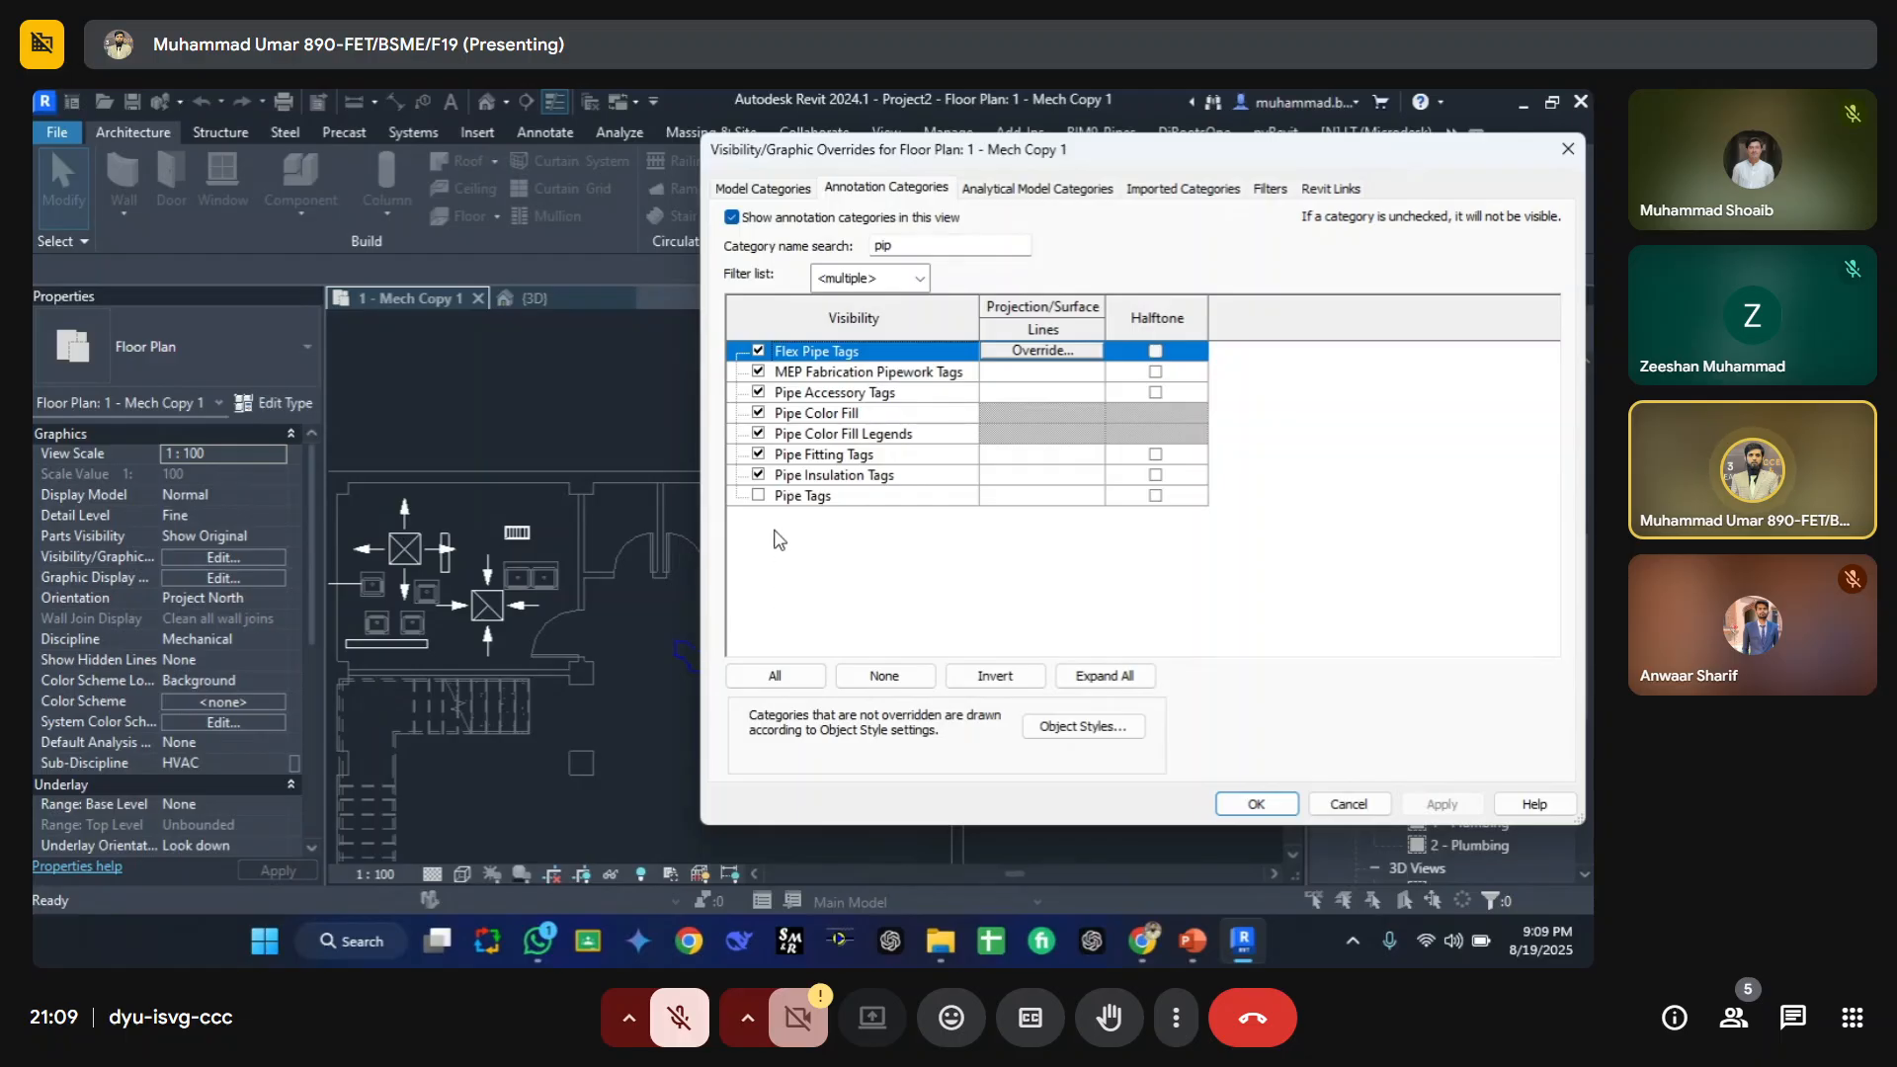
pyautogui.click(757, 495)
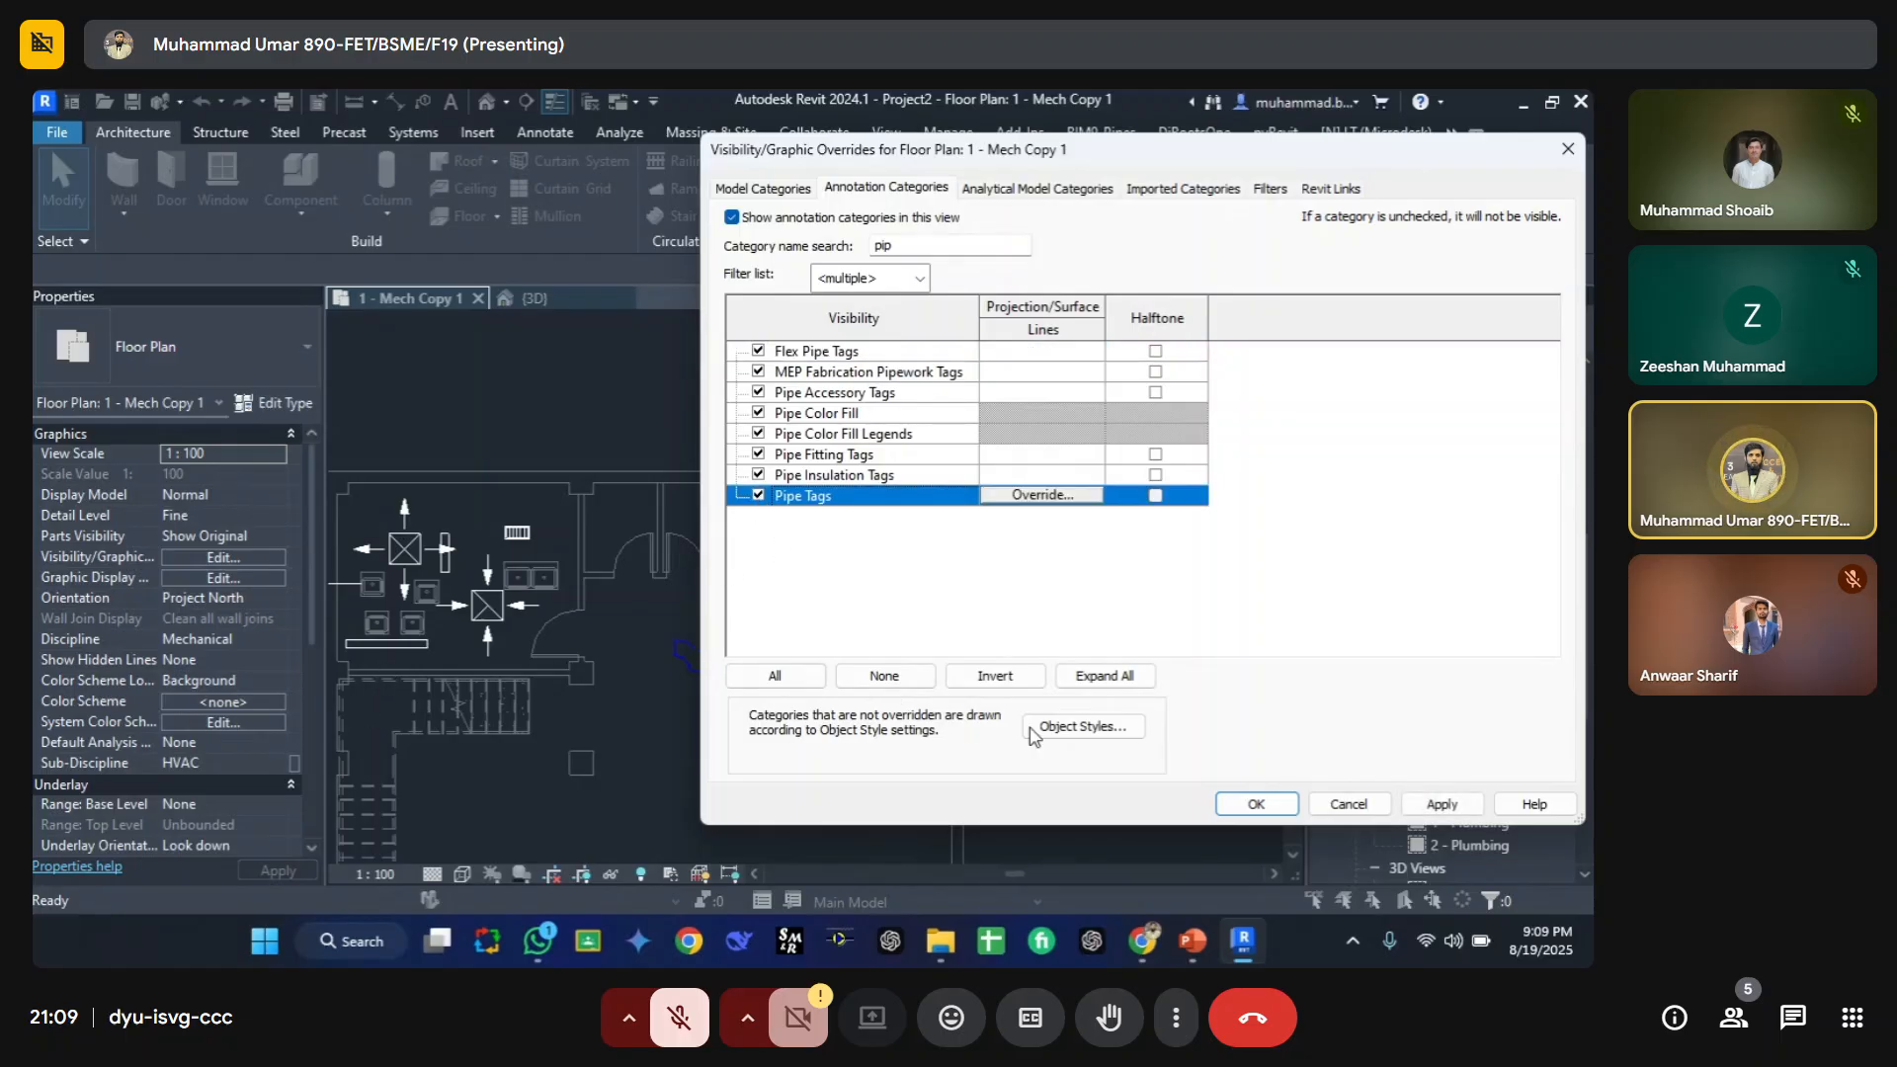
pyautogui.click(1442, 804)
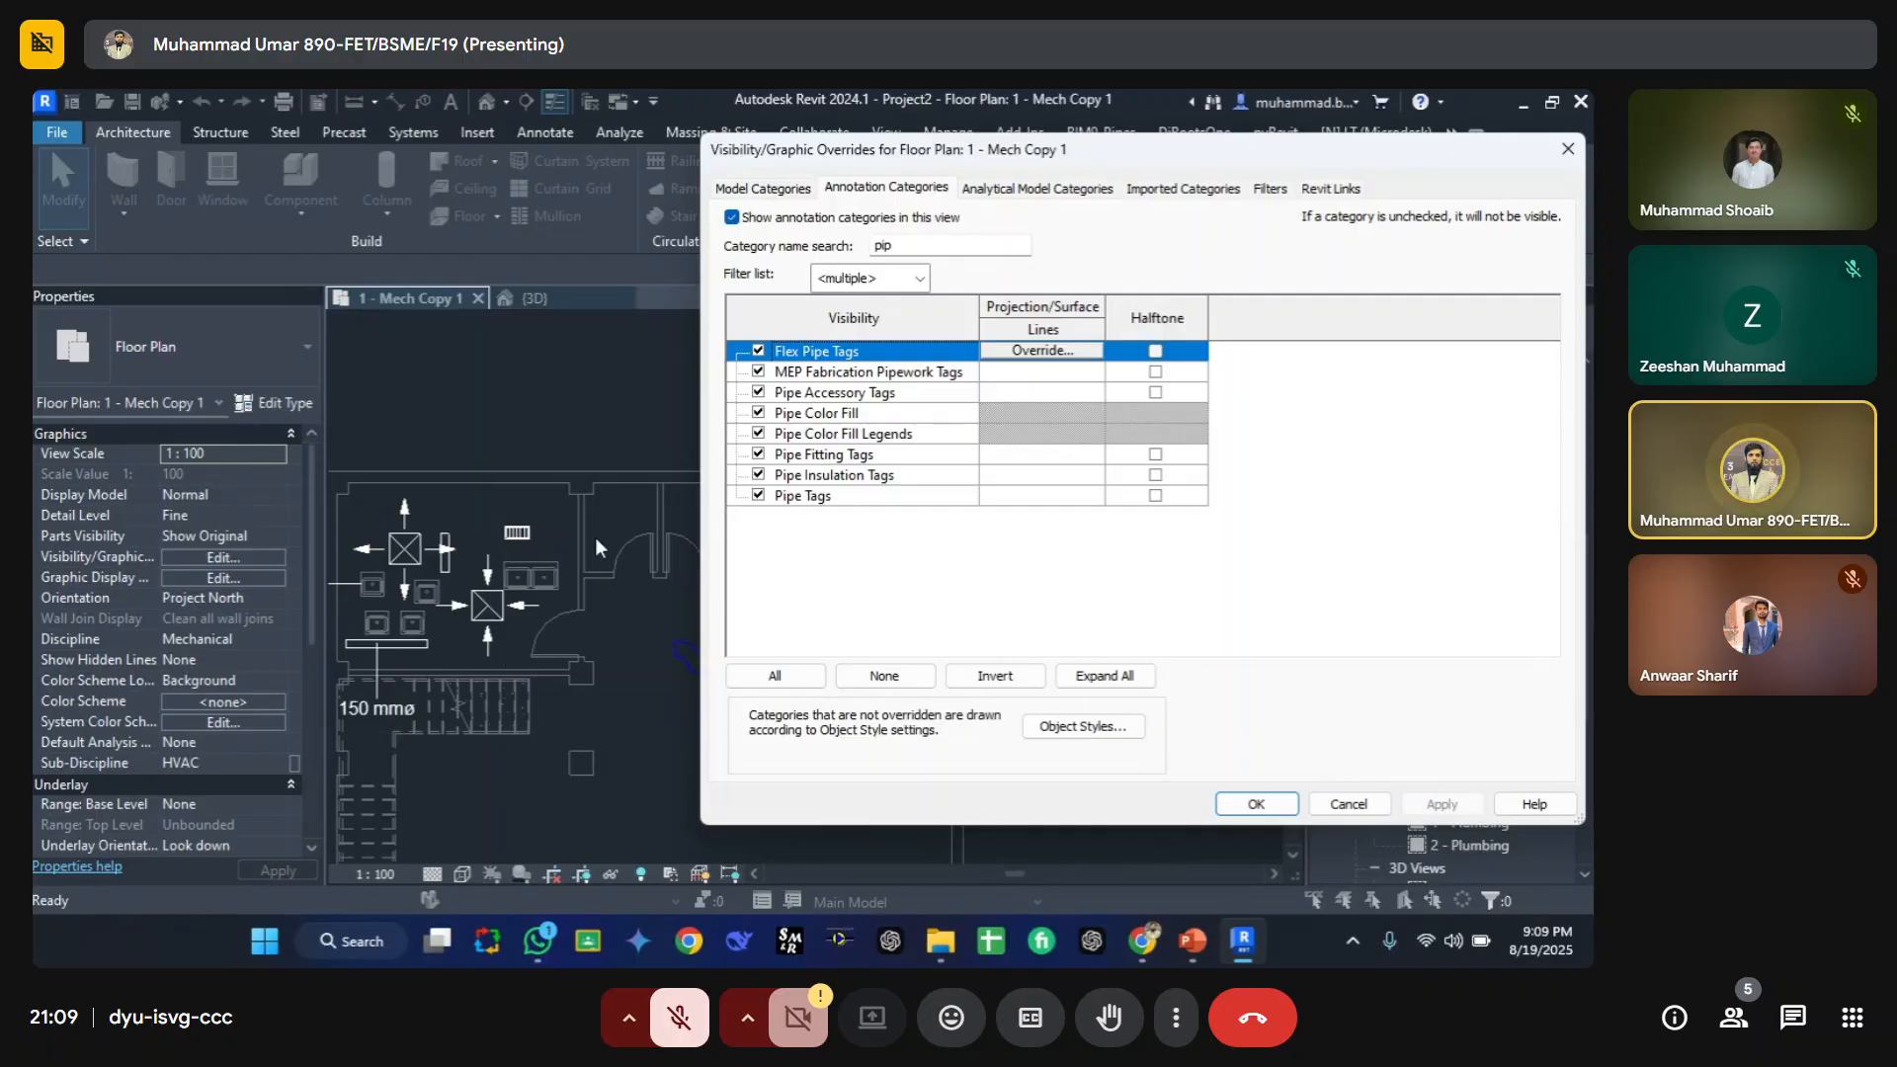
# Step: Override the Flex Pipe Tags projection lines with a Blue colour and Solid pattern
pyautogui.moveTo(874, 163); pyautogui.dragTo(917, 226)
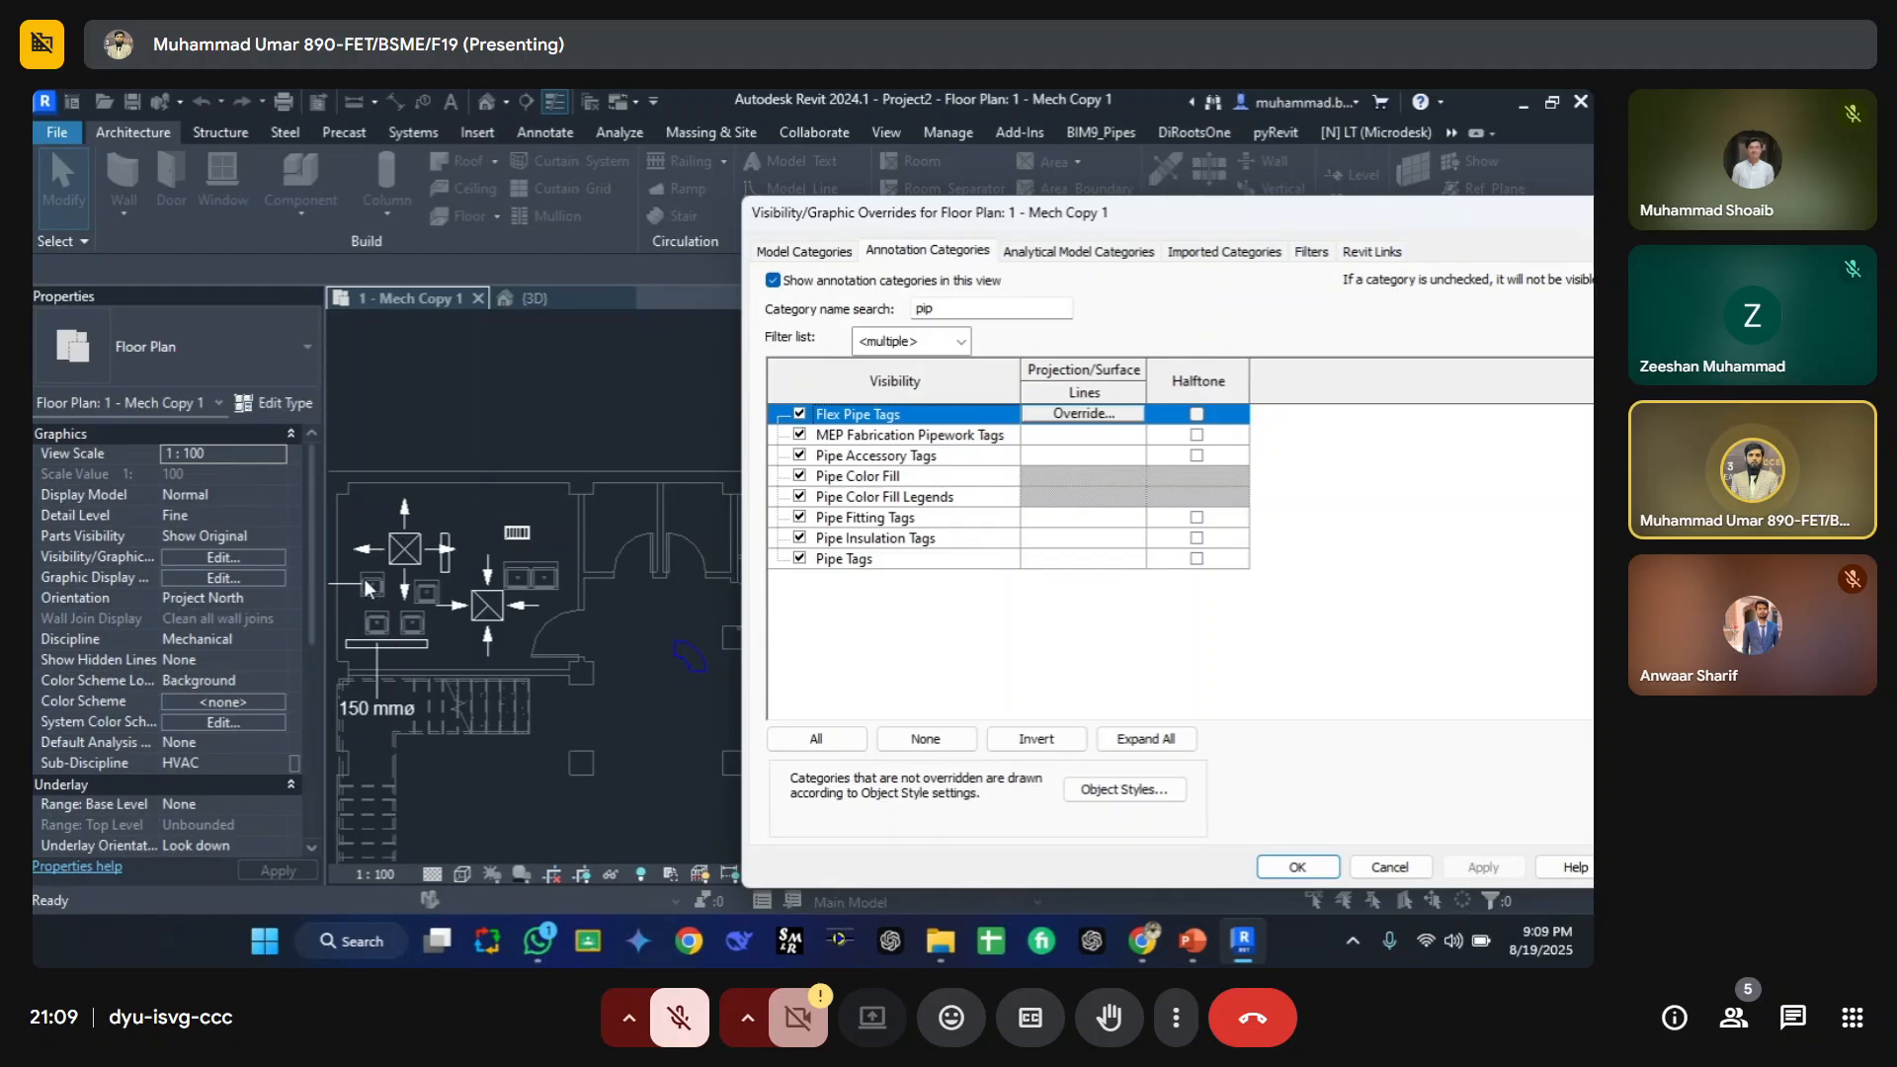
pyautogui.click(803, 250)
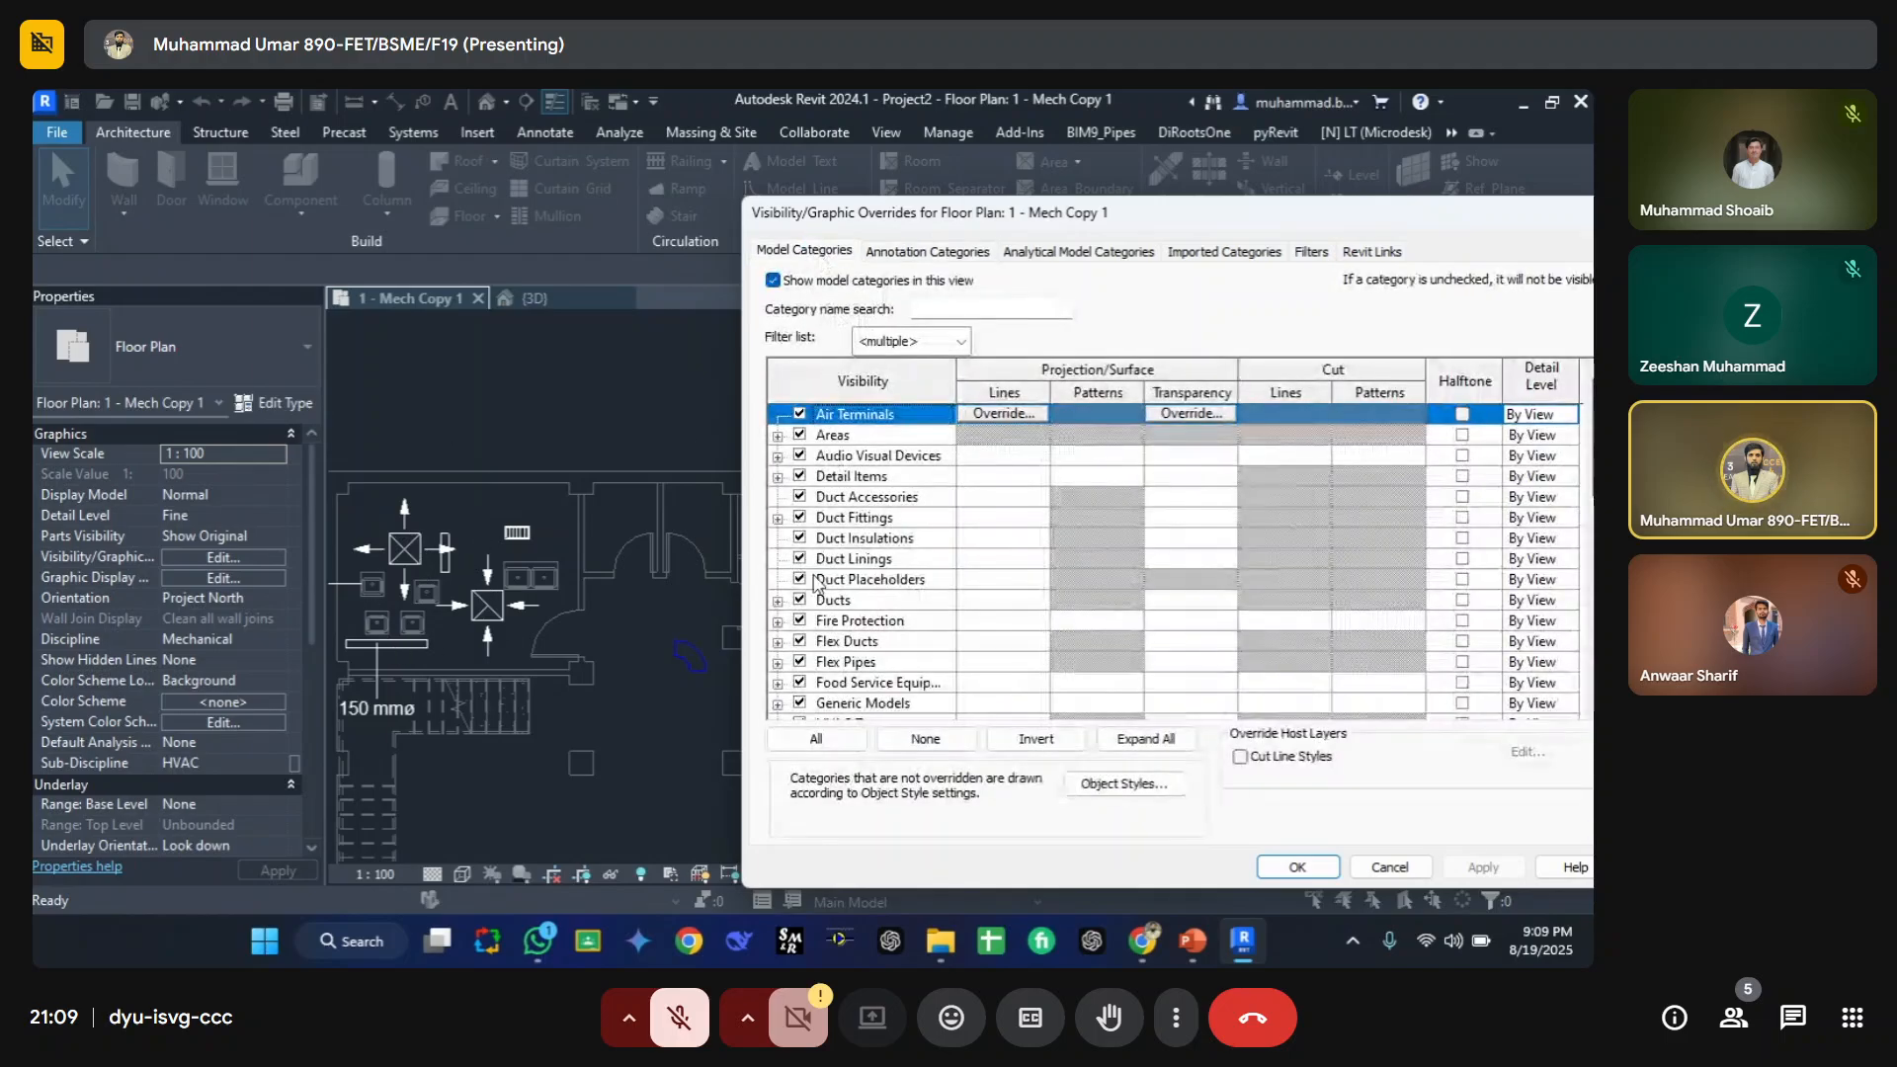
pyautogui.click(911, 253)
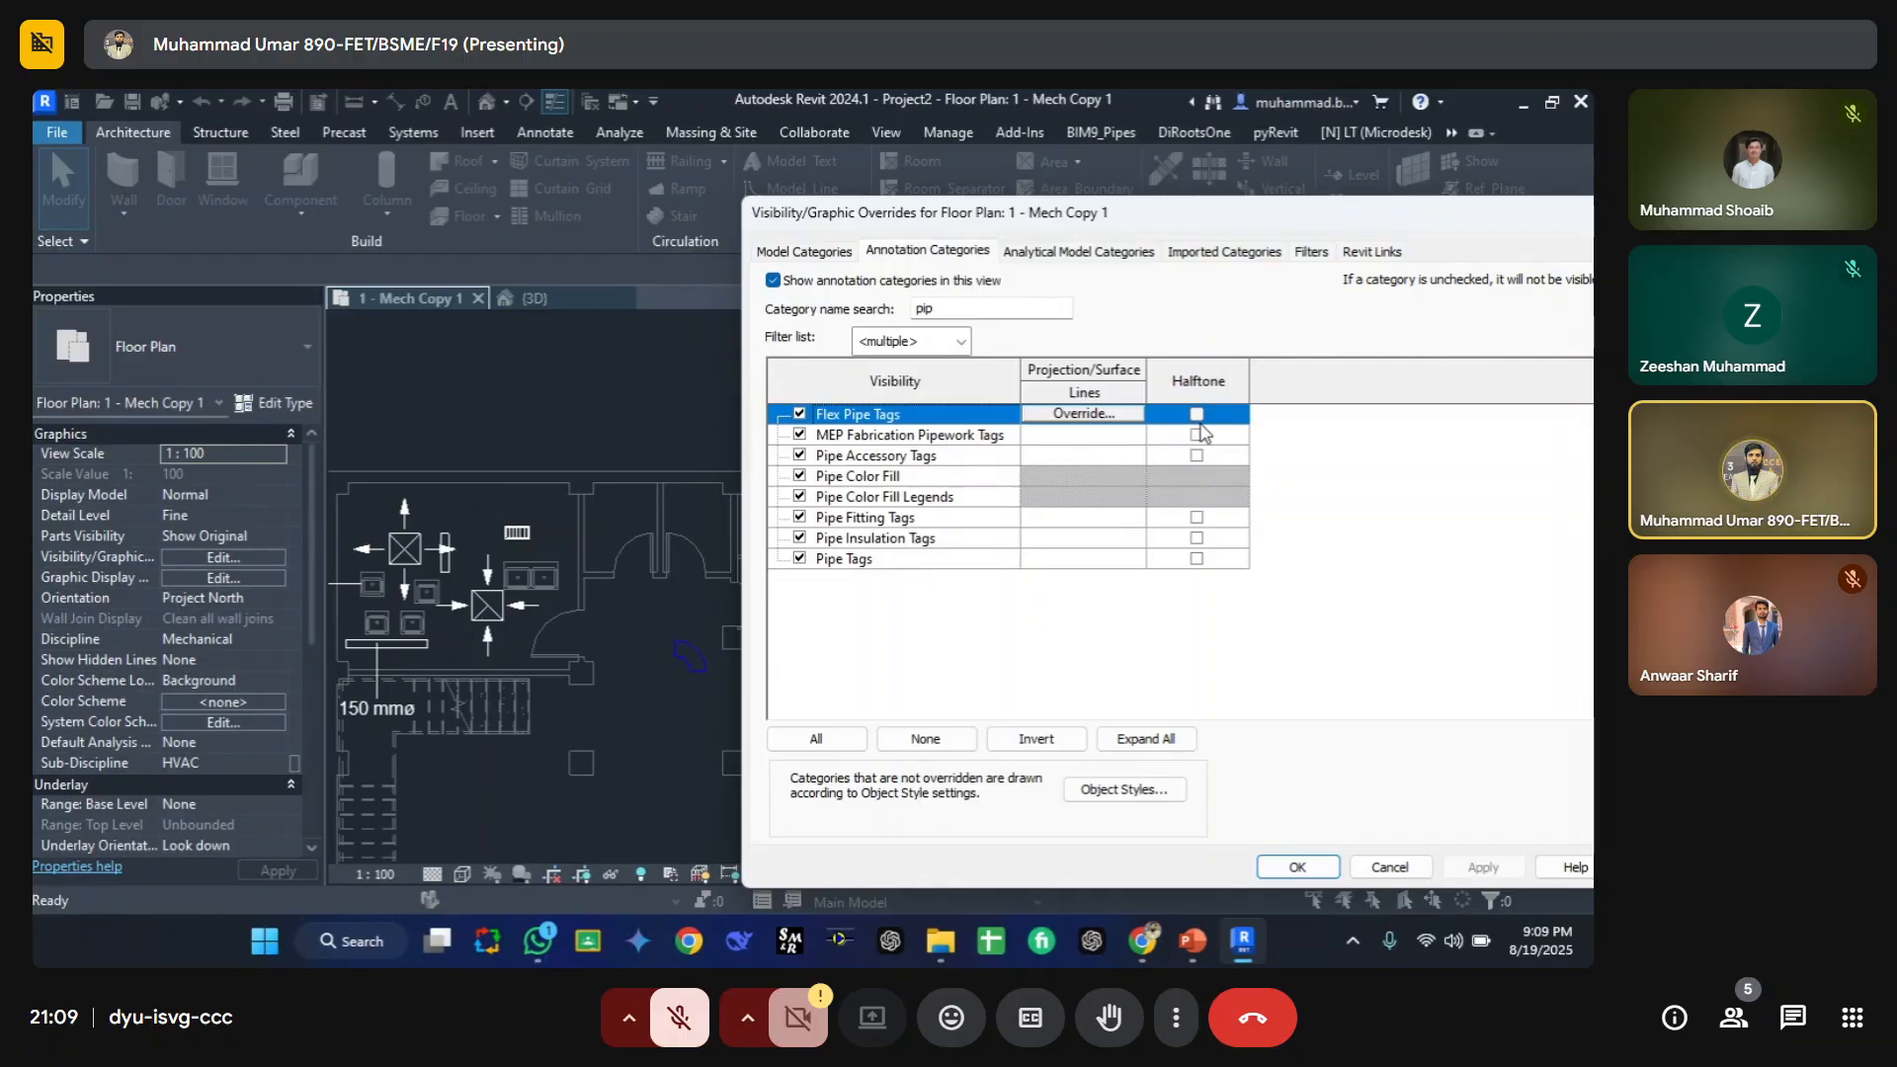
pyautogui.click(1084, 413)
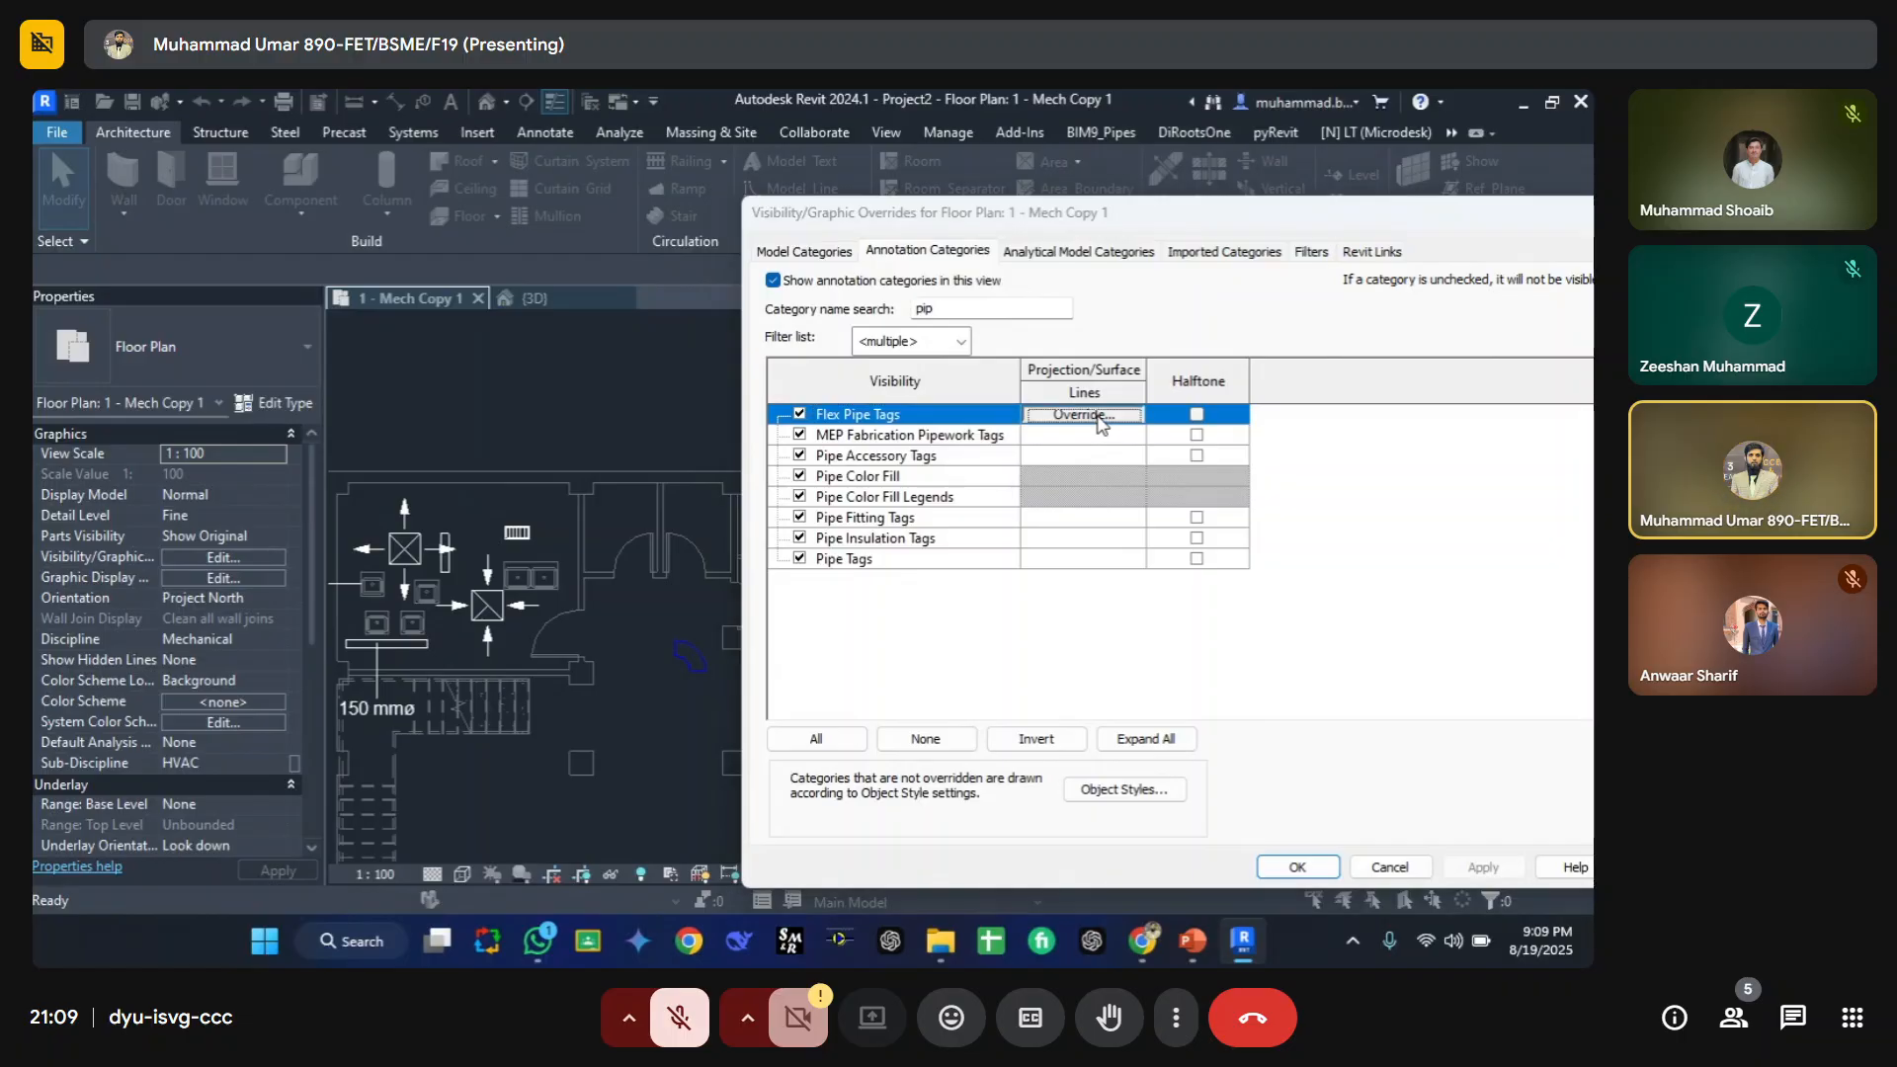
pyautogui.click(468, 559)
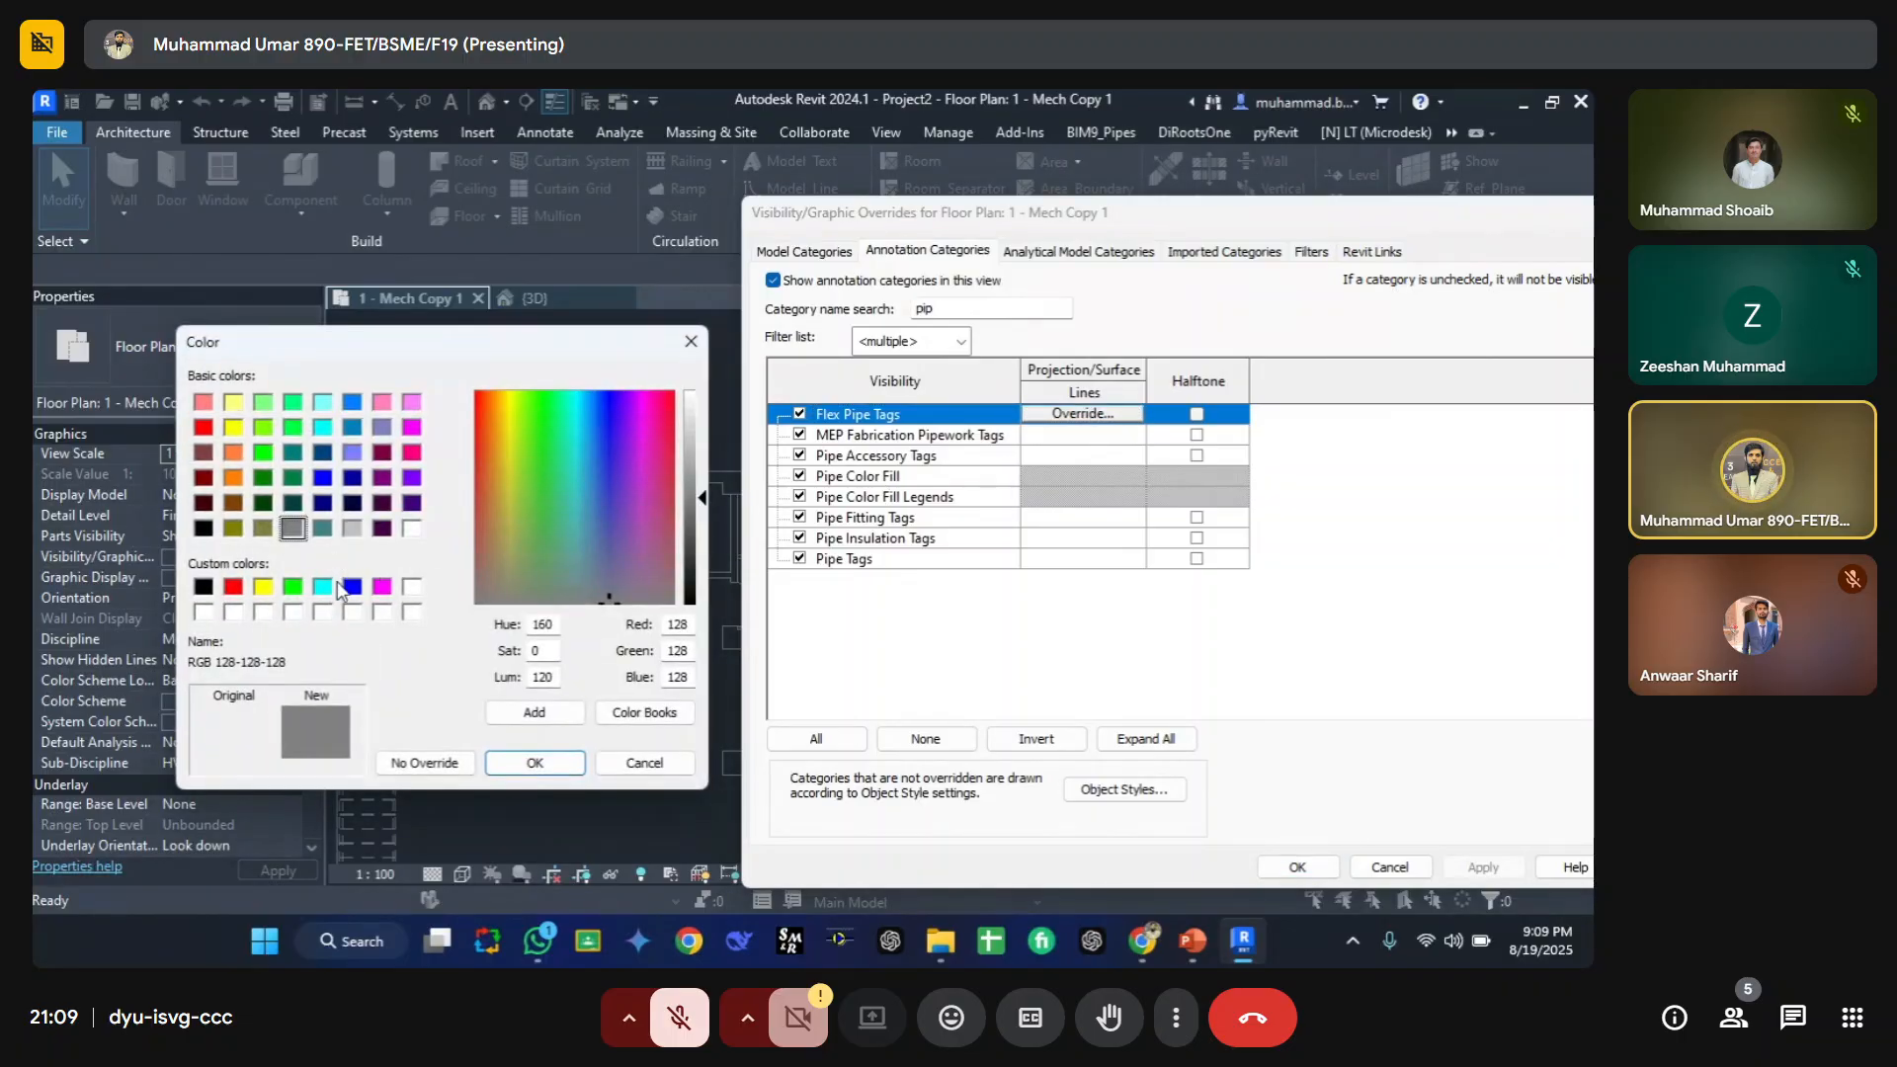
pyautogui.click(346, 588)
pyautogui.click(533, 763)
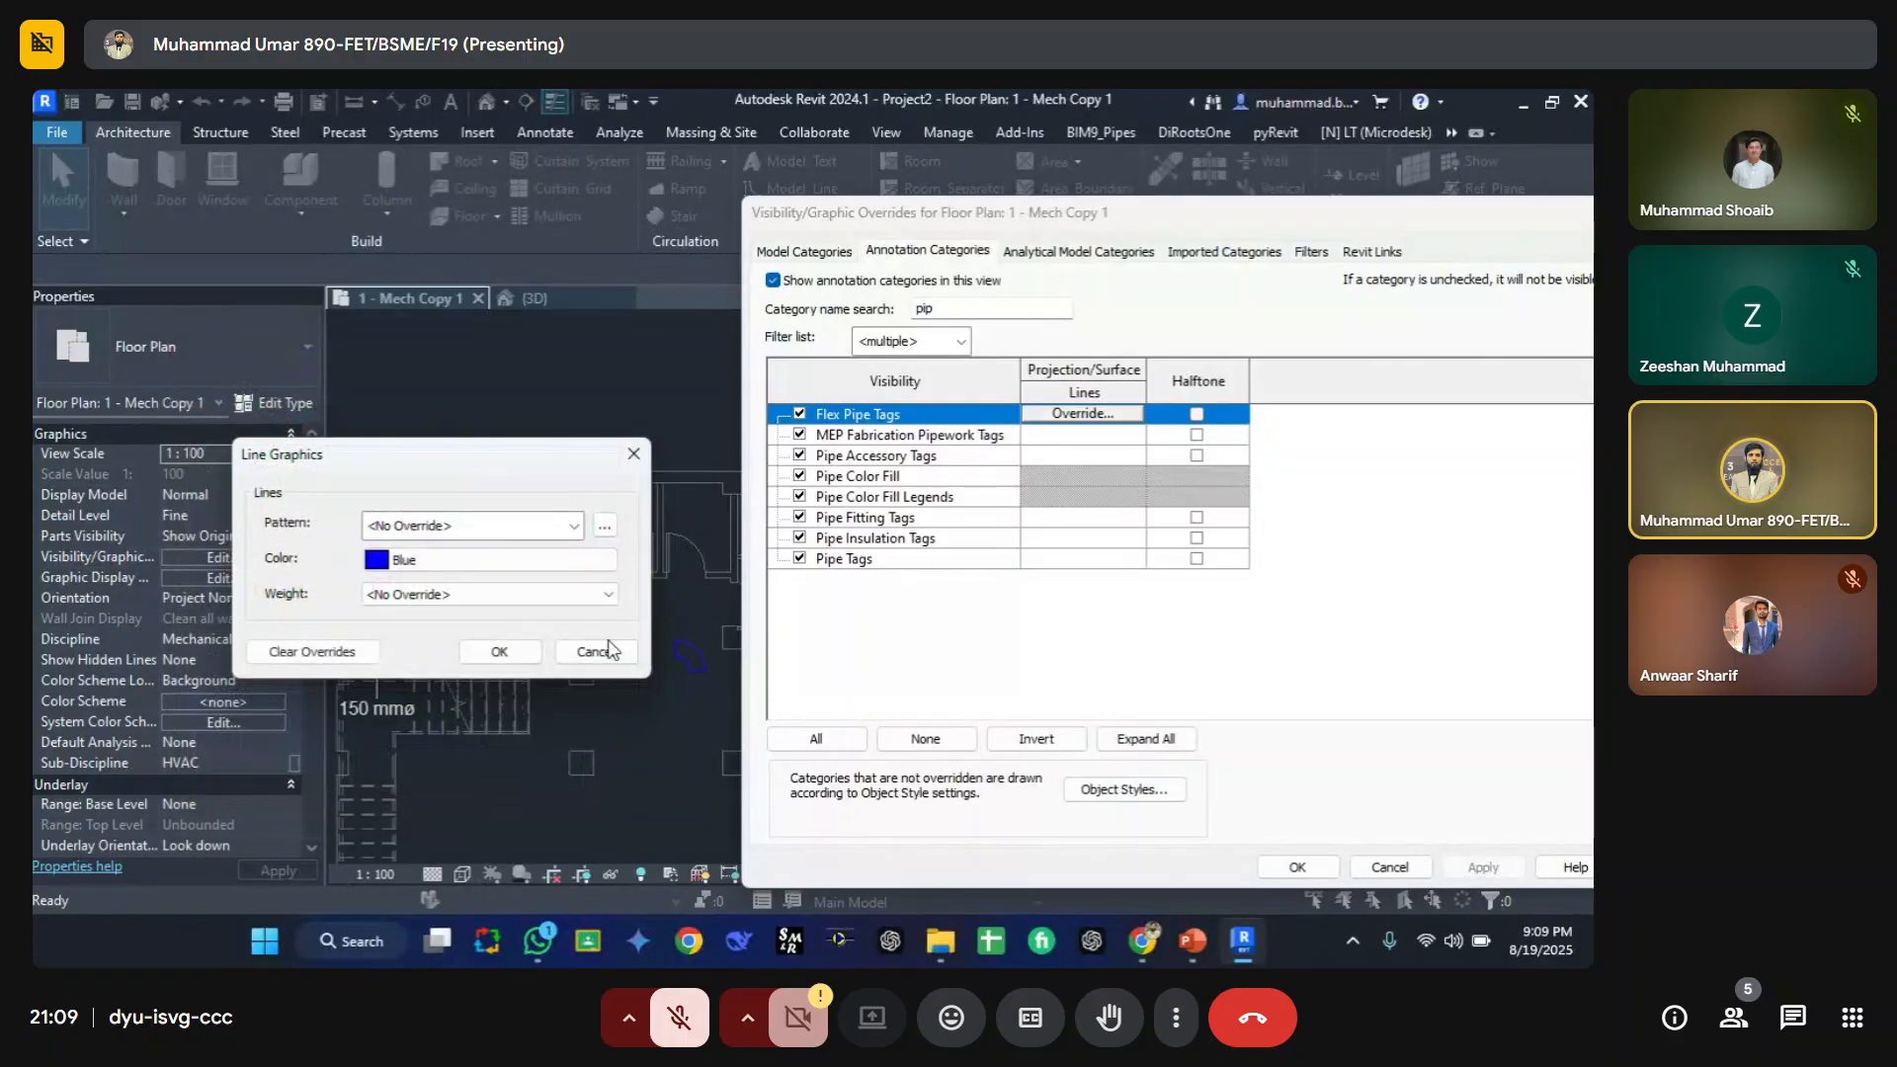
pyautogui.click(491, 526)
pyautogui.click(464, 112)
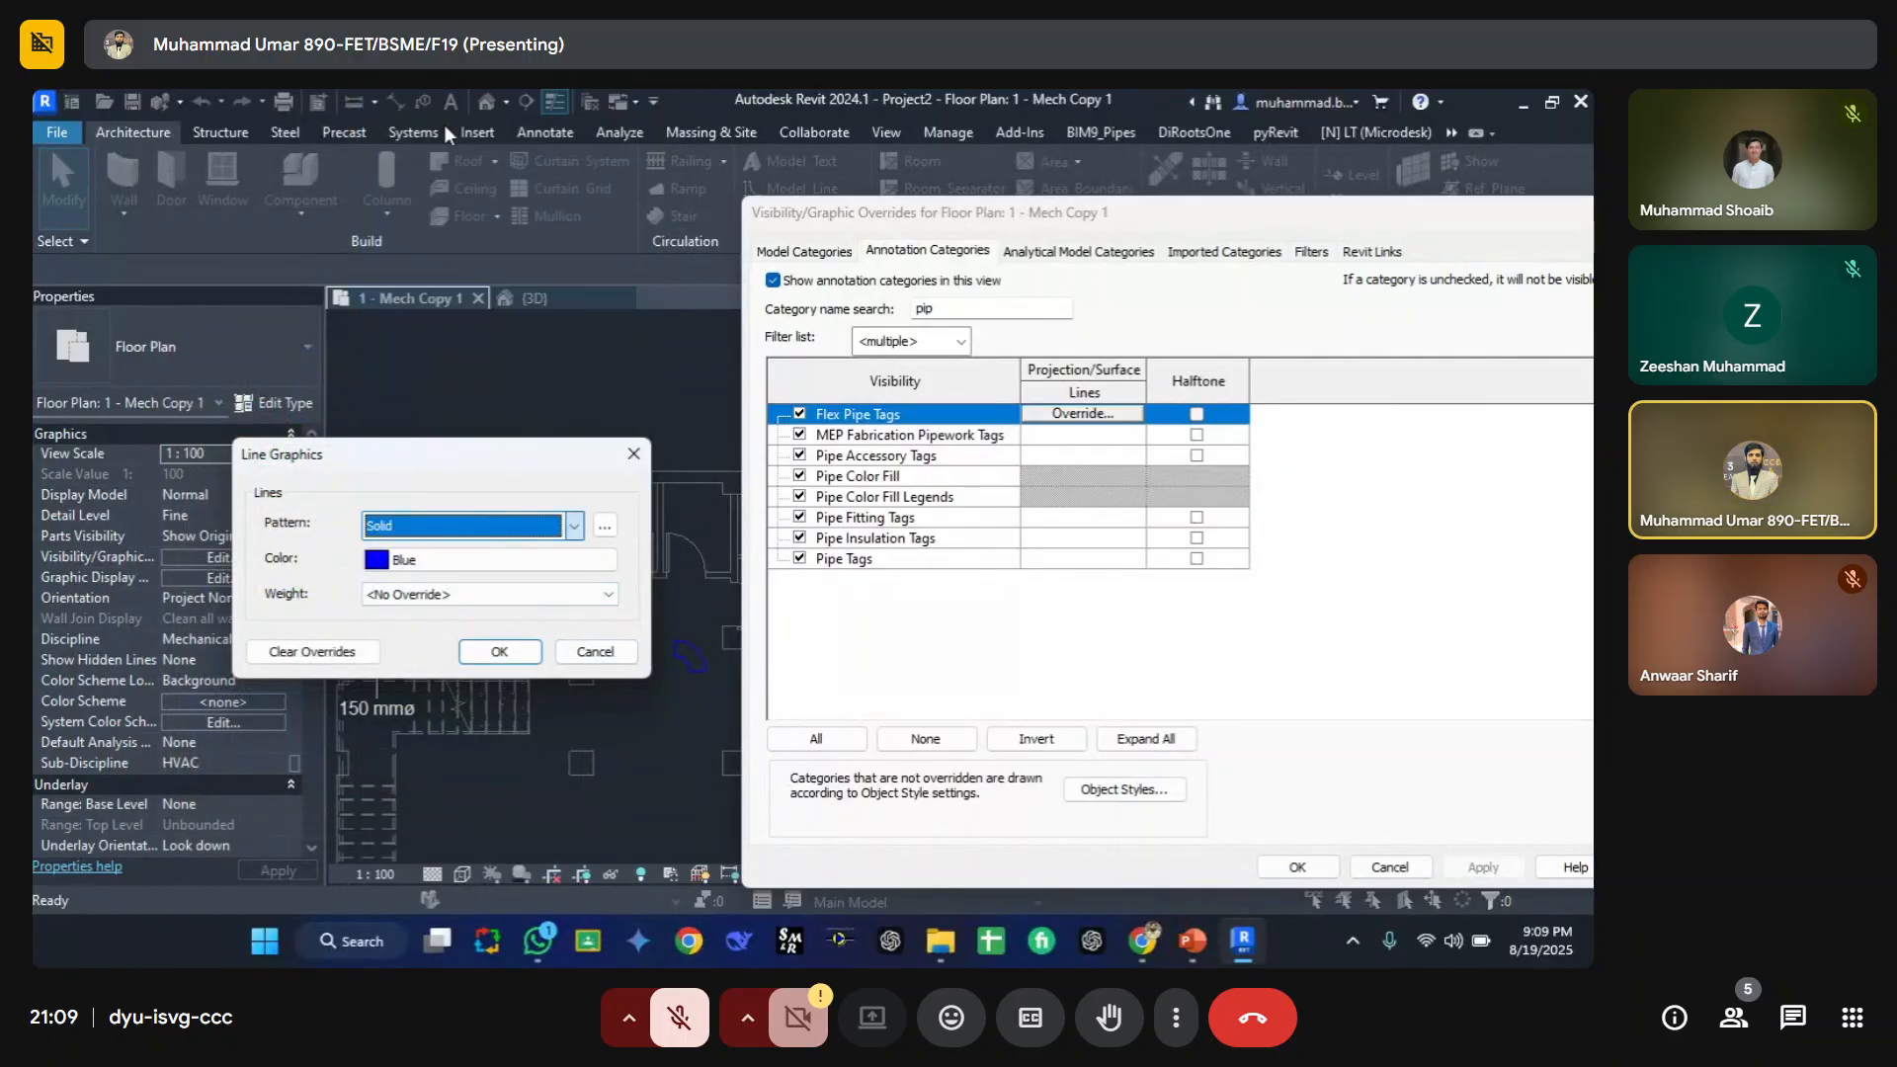
pyautogui.click(500, 651)
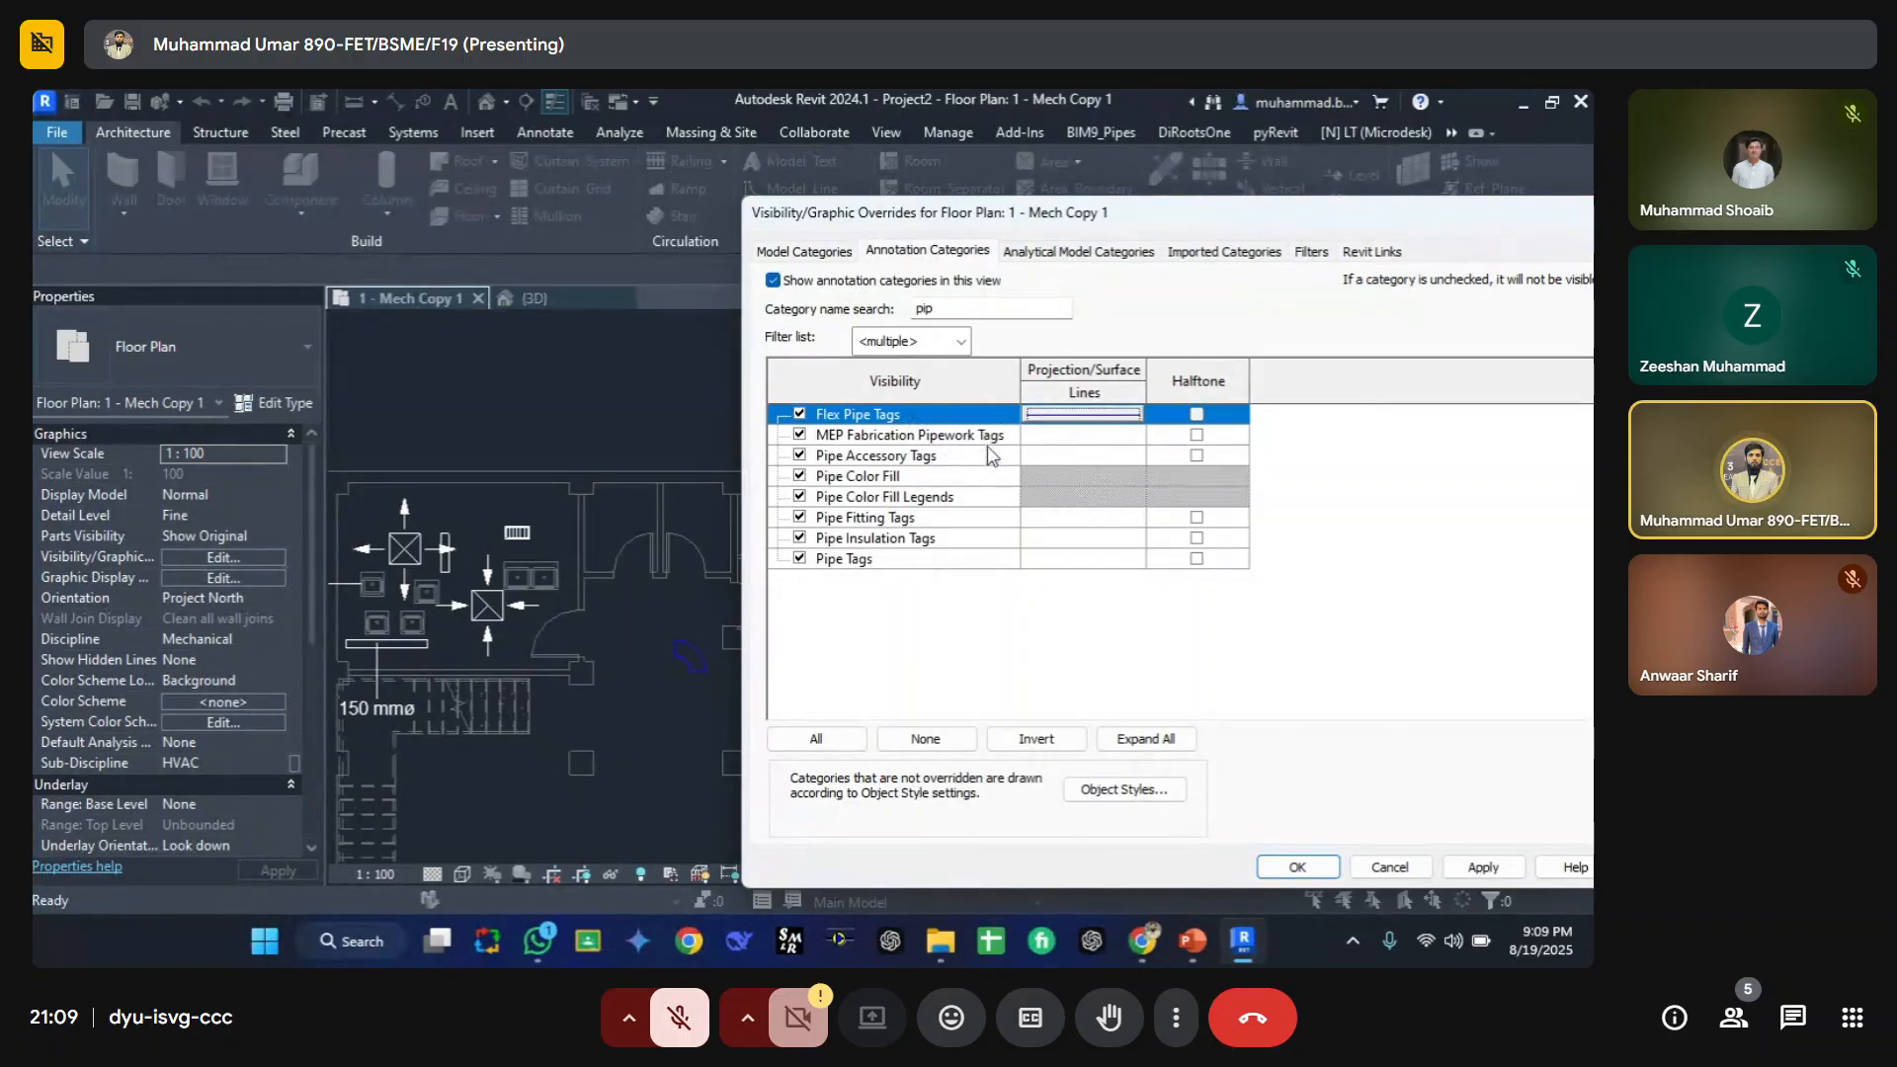
# Step: Override the Pipe Tags projection lines with a Blue colour and Aligning Line pattern, then apply and close the dialog
pyautogui.click(844, 560)
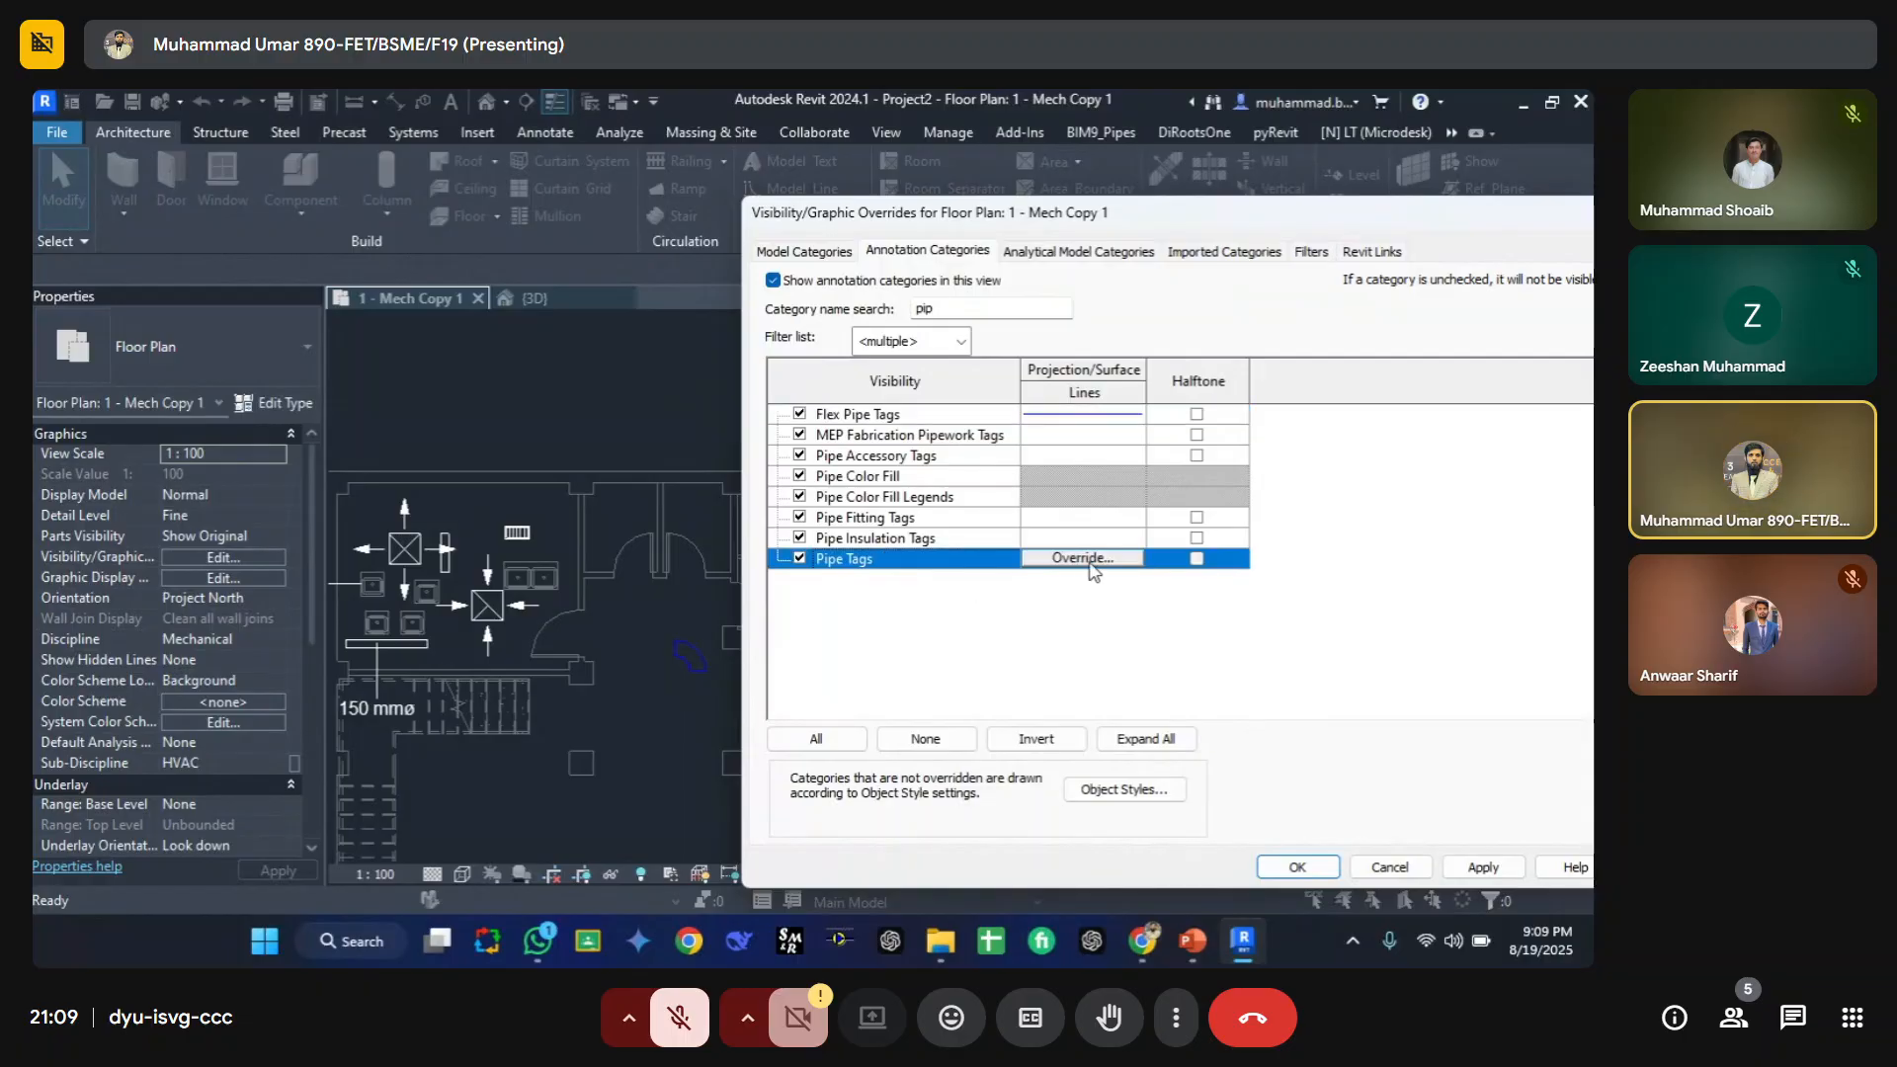
pyautogui.click(1087, 559)
pyautogui.click(467, 563)
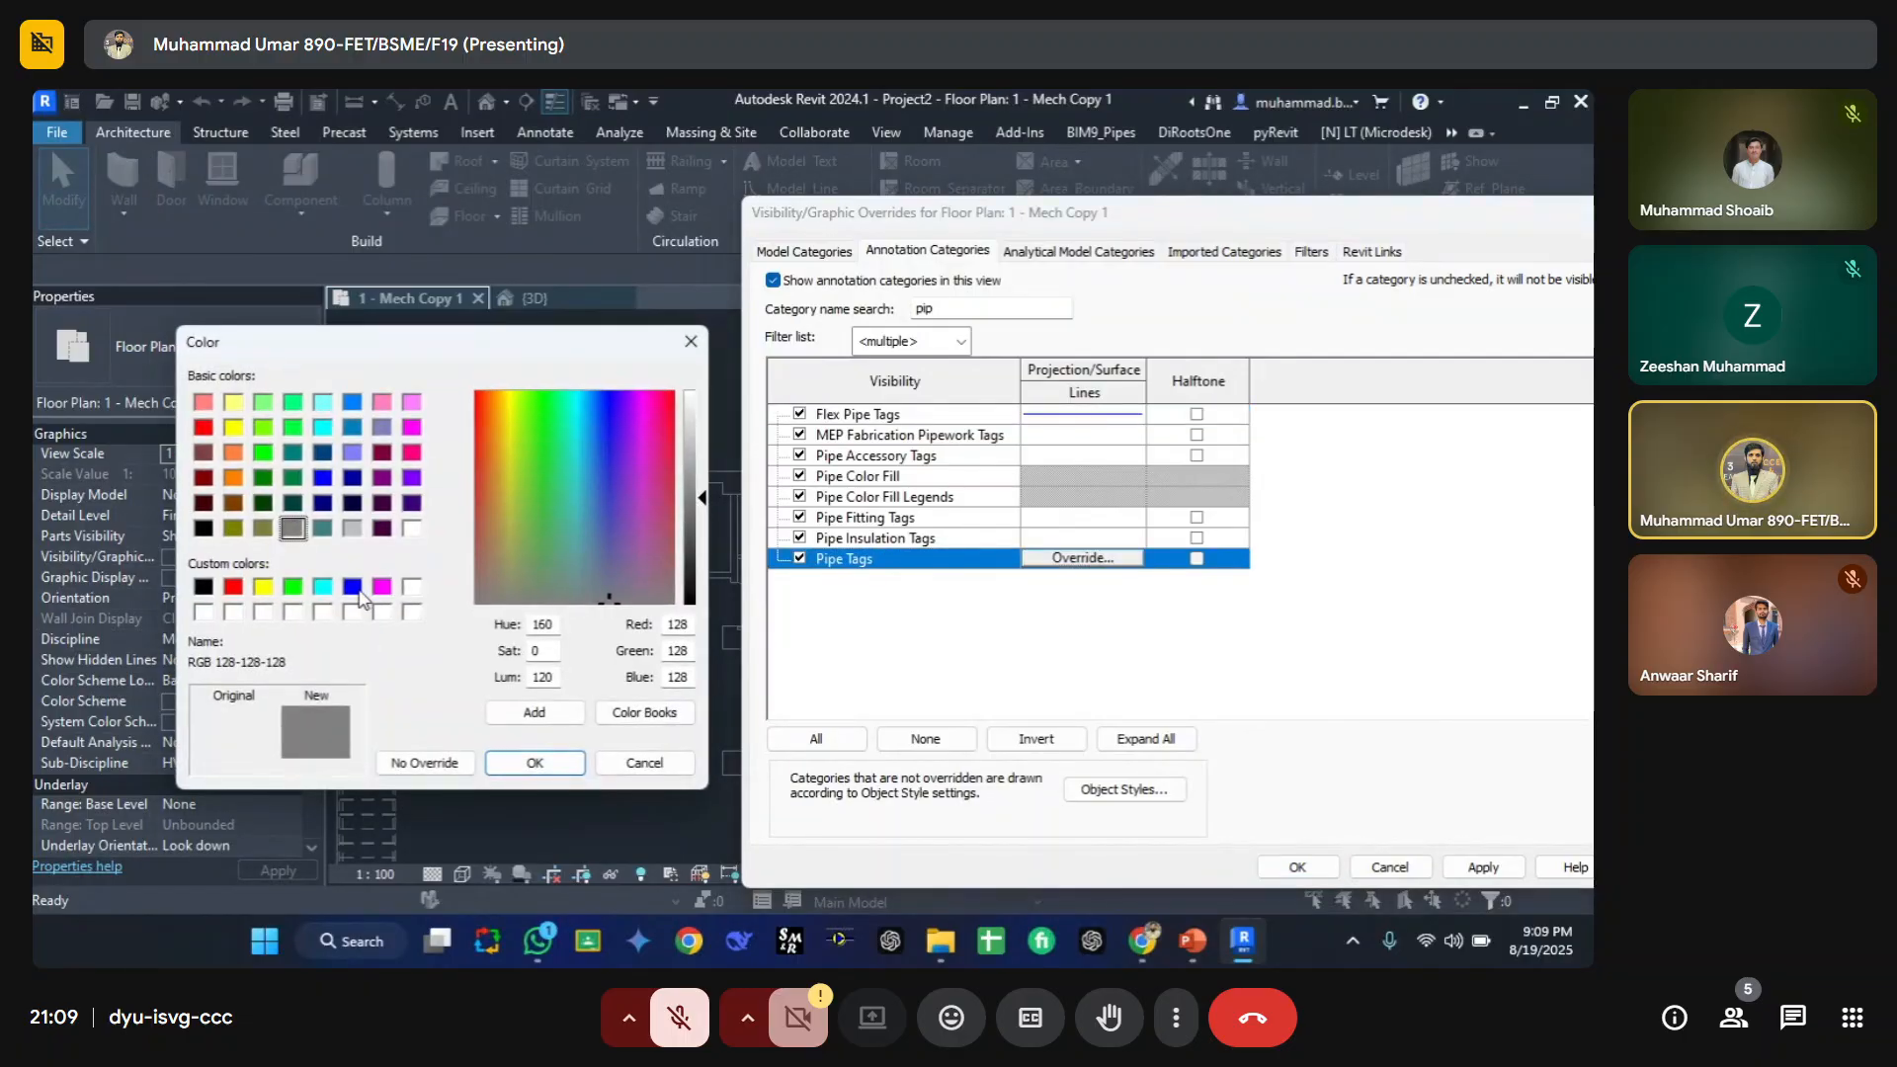
pyautogui.click(353, 587)
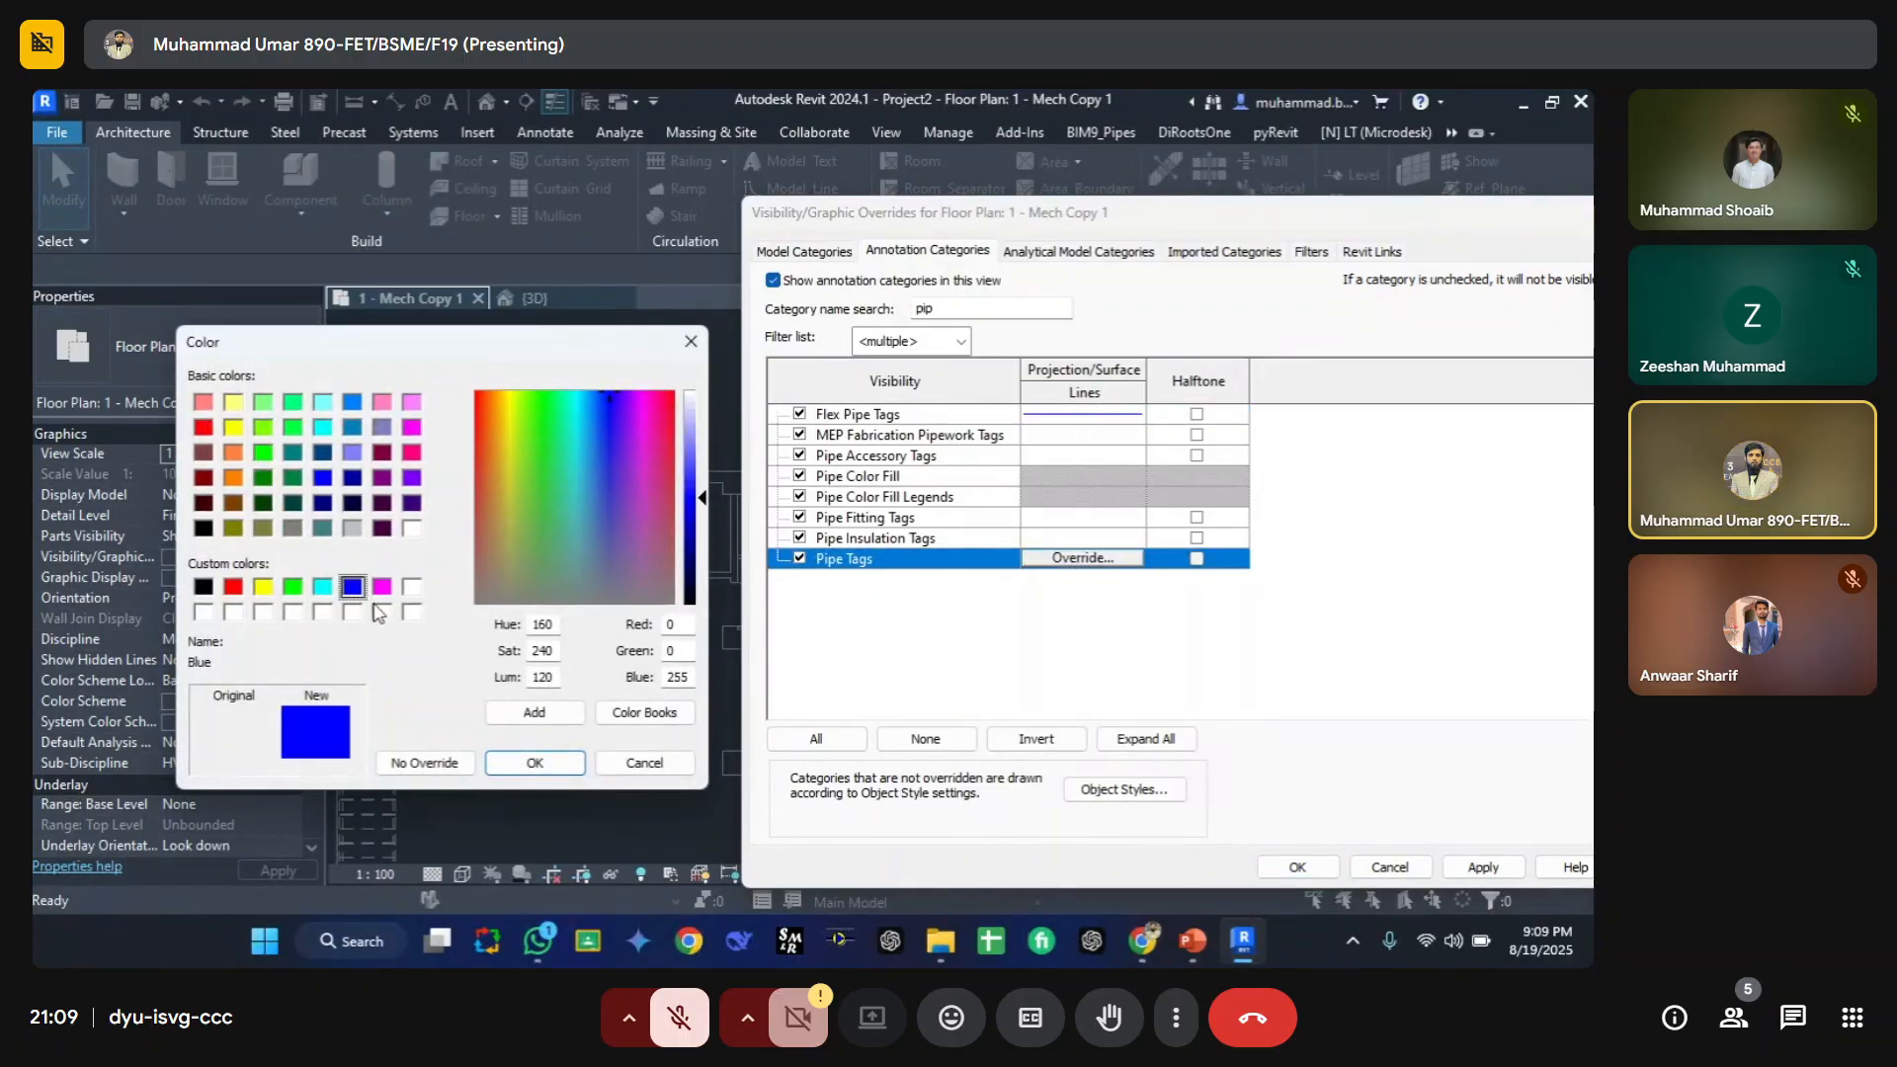
pyautogui.click(263, 587)
pyautogui.click(353, 587)
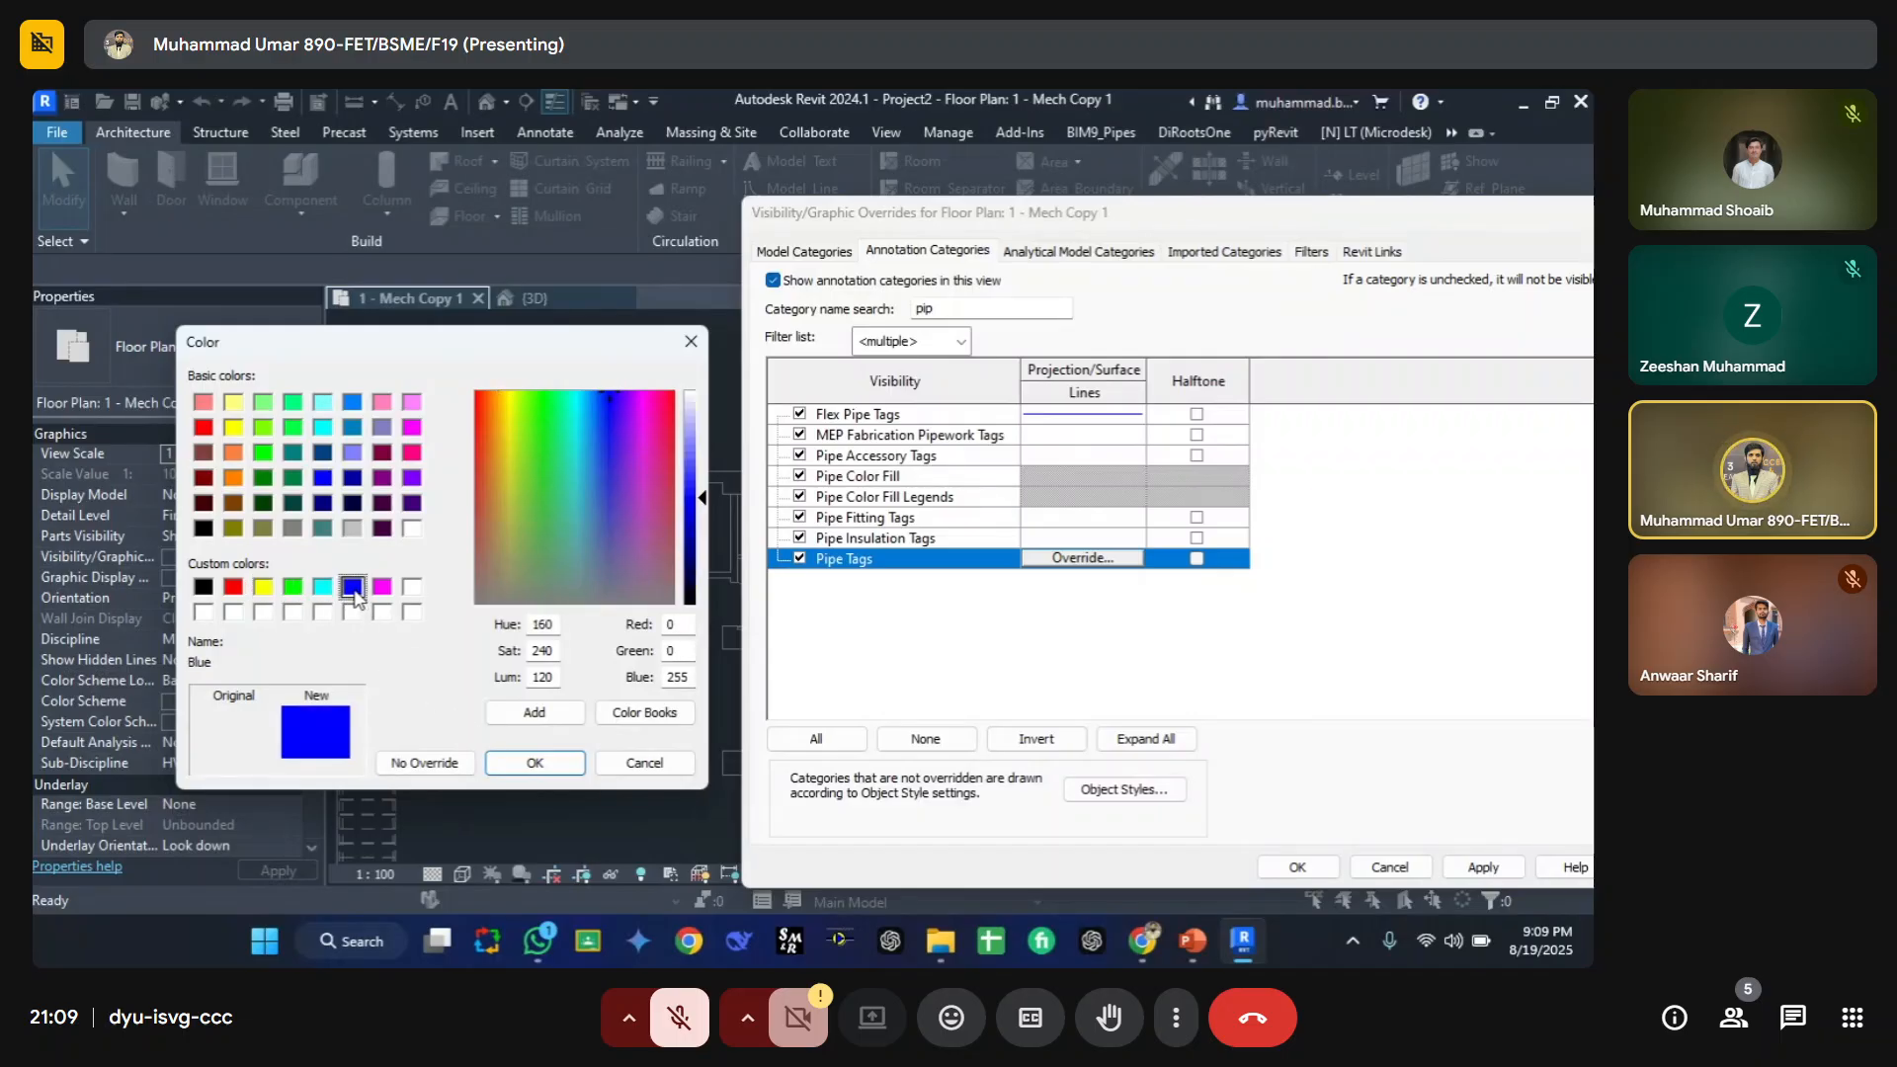
pyautogui.click(536, 762)
pyautogui.click(472, 534)
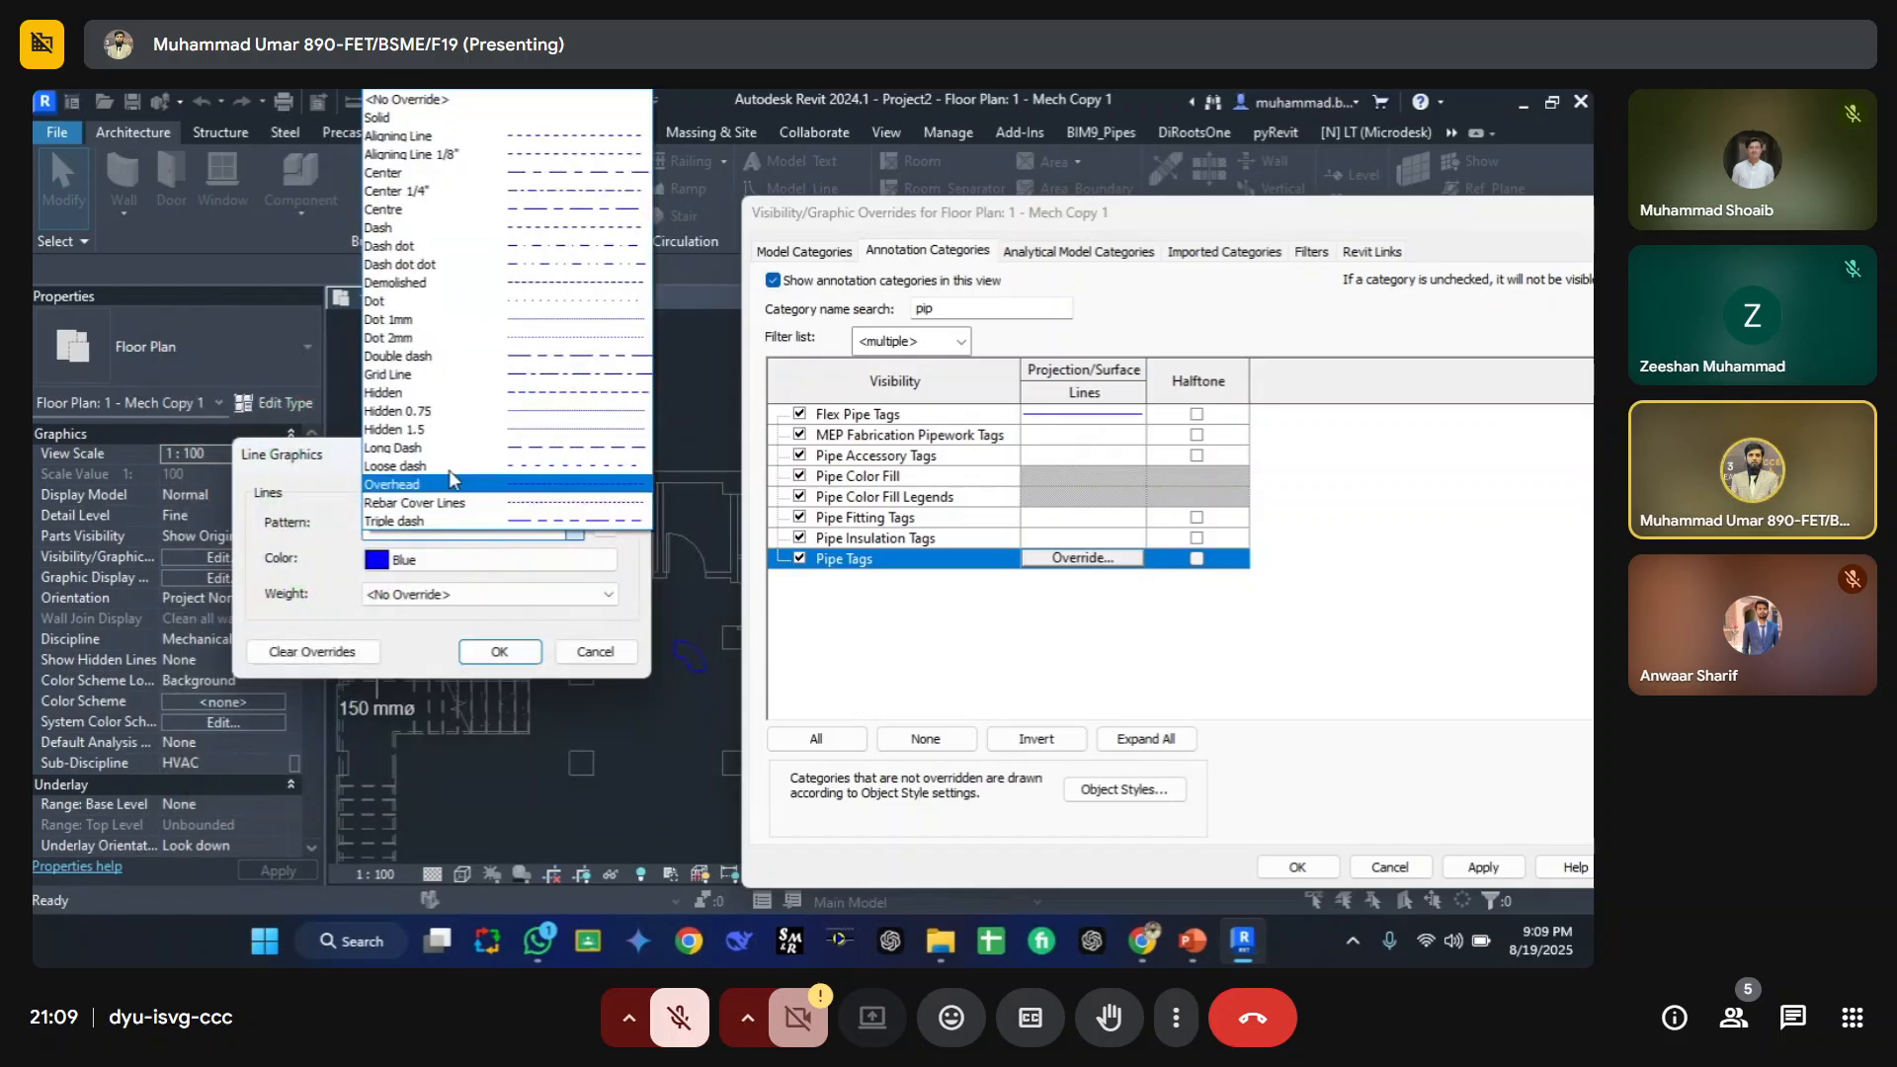
pyautogui.click(468, 135)
pyautogui.click(499, 652)
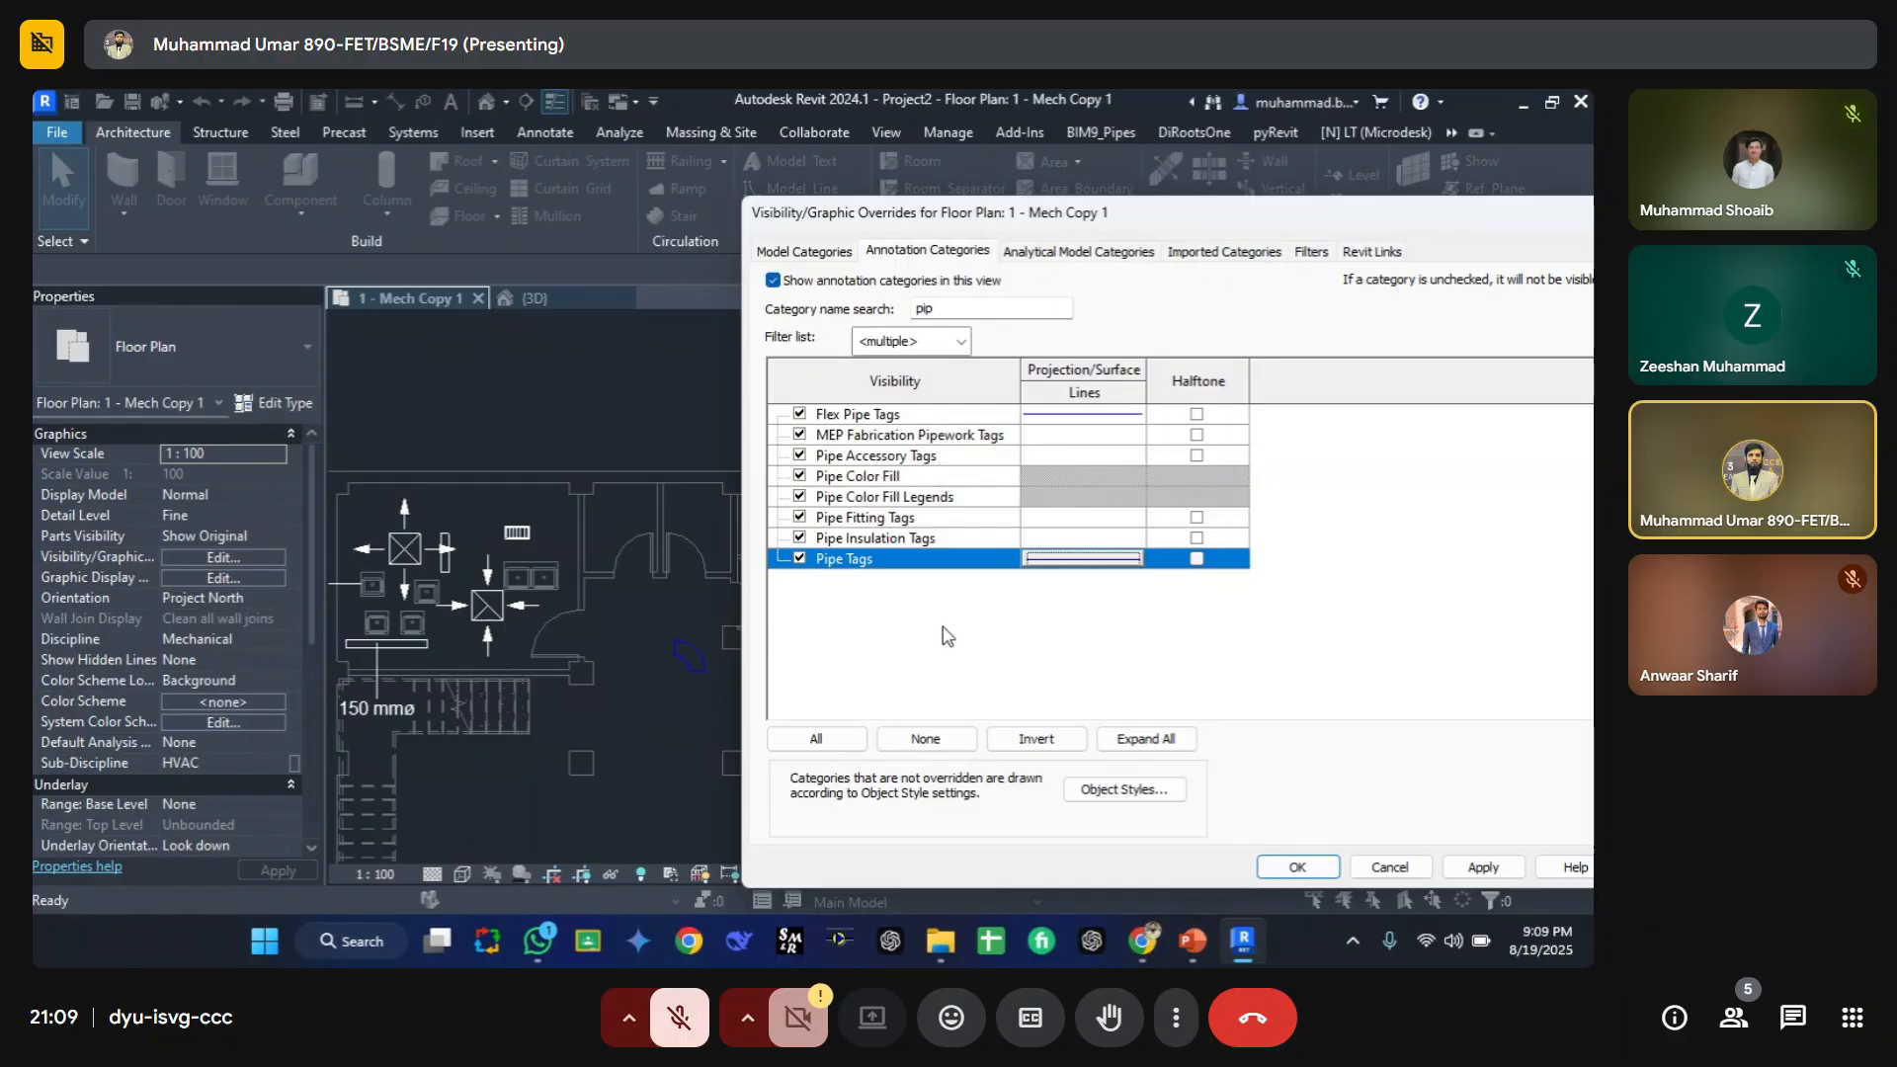
pyautogui.click(1483, 867)
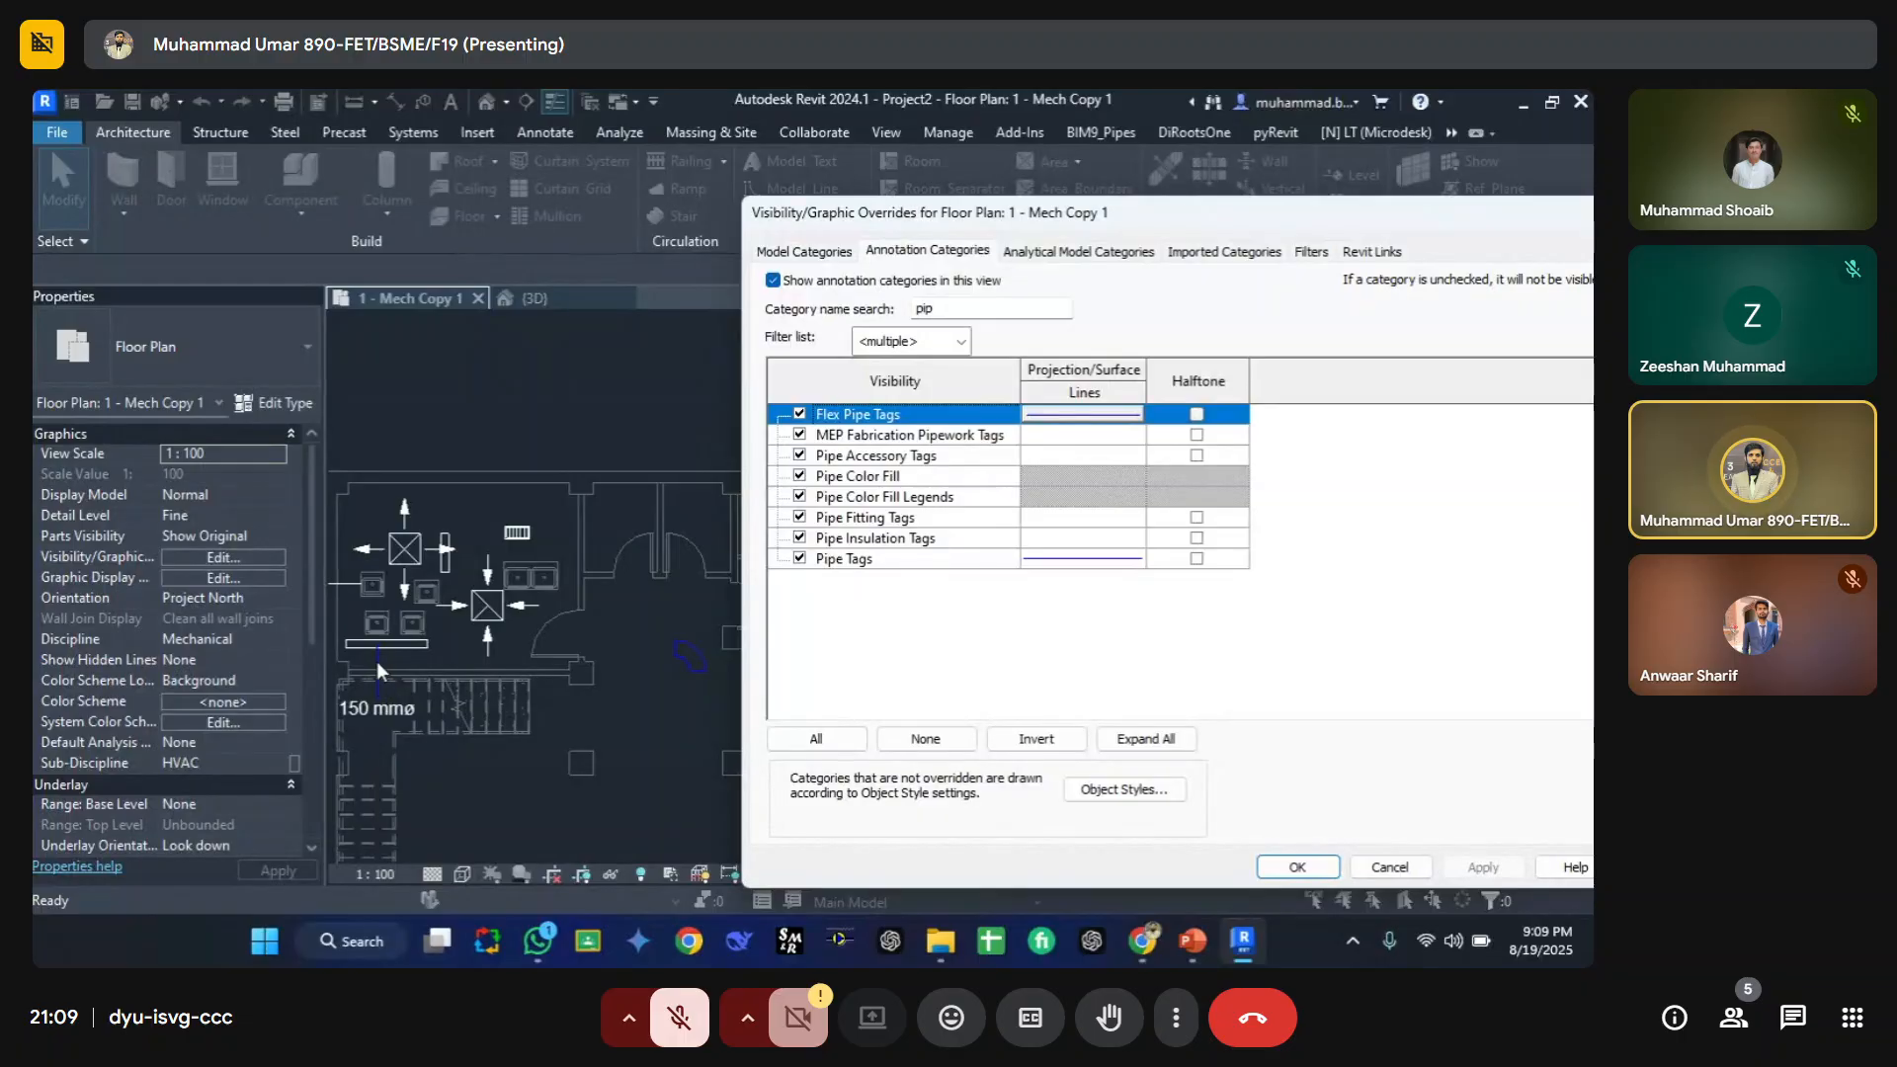
pyautogui.click(1295, 869)
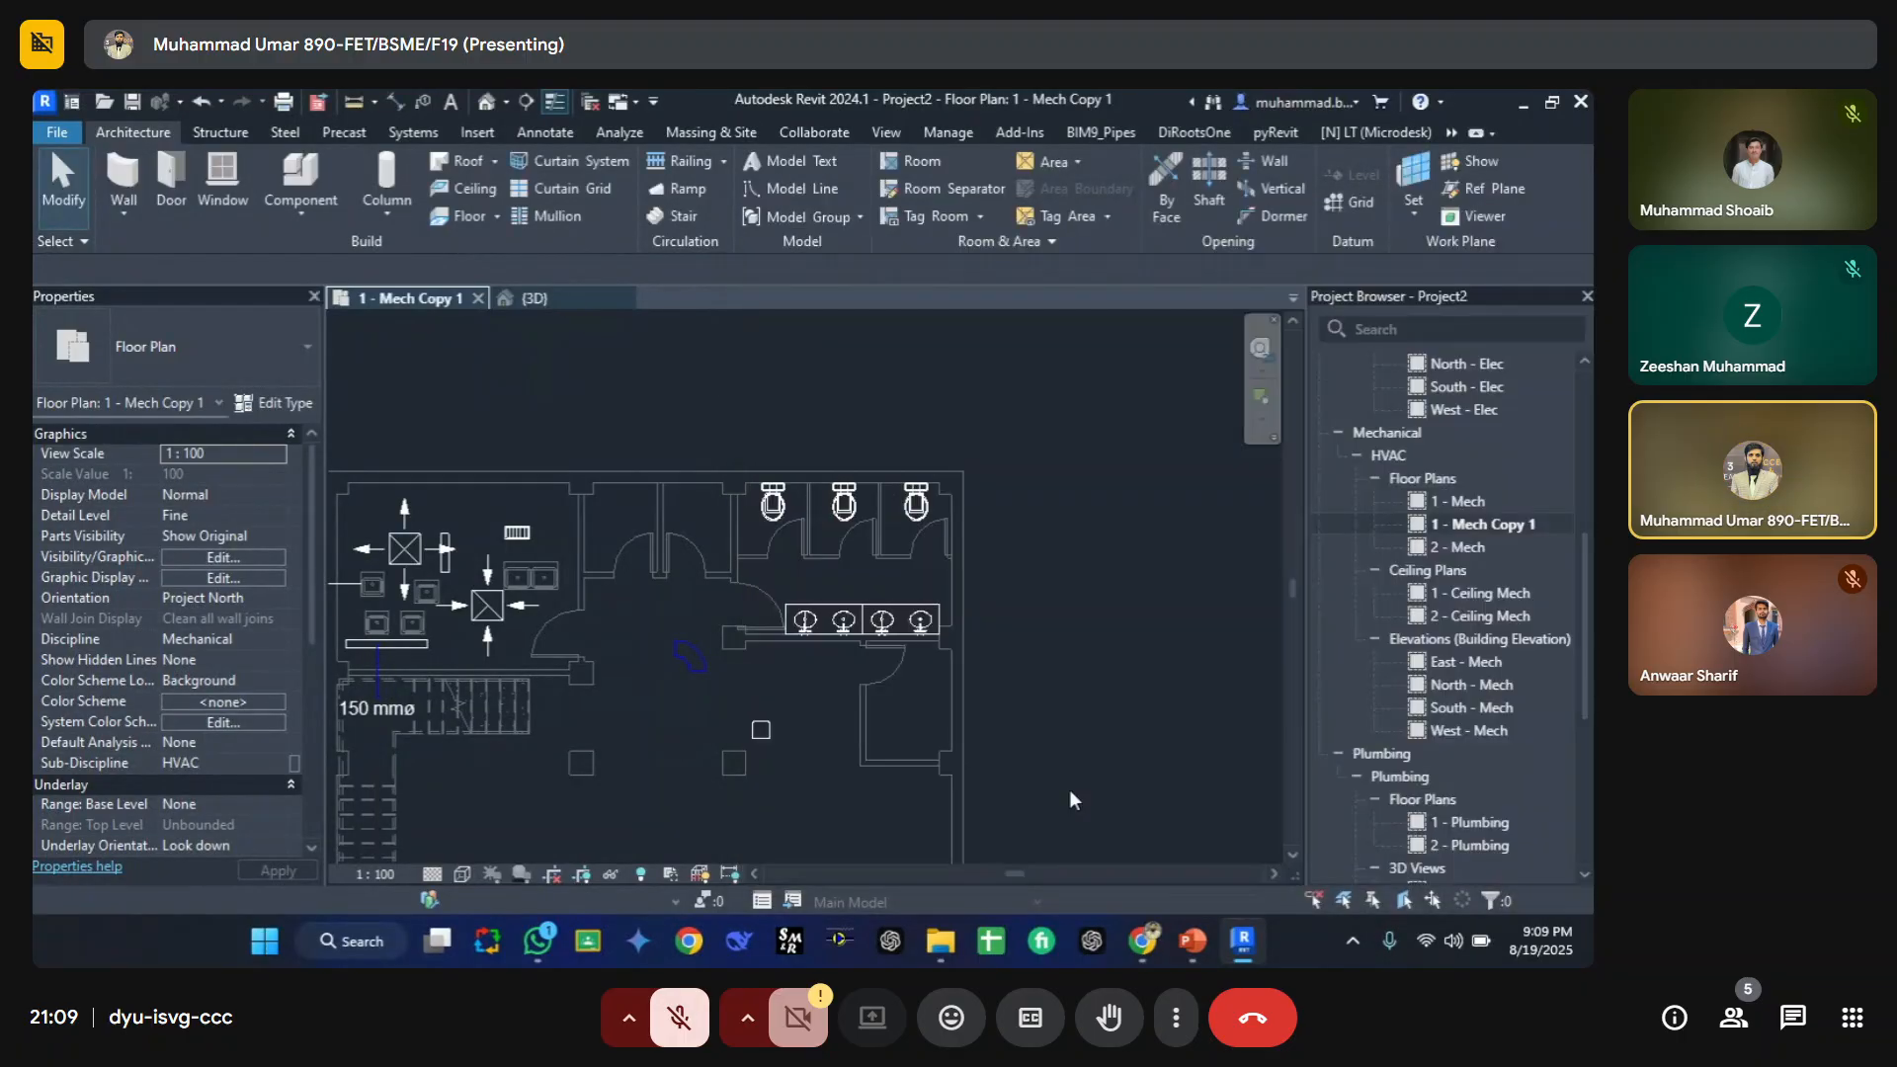
# Step: Set the pipe size tag type's leader arrowhead to Arrow Filled 20 Degree and reselect the tag to check it
pyautogui.scroll(4, 638, 706)
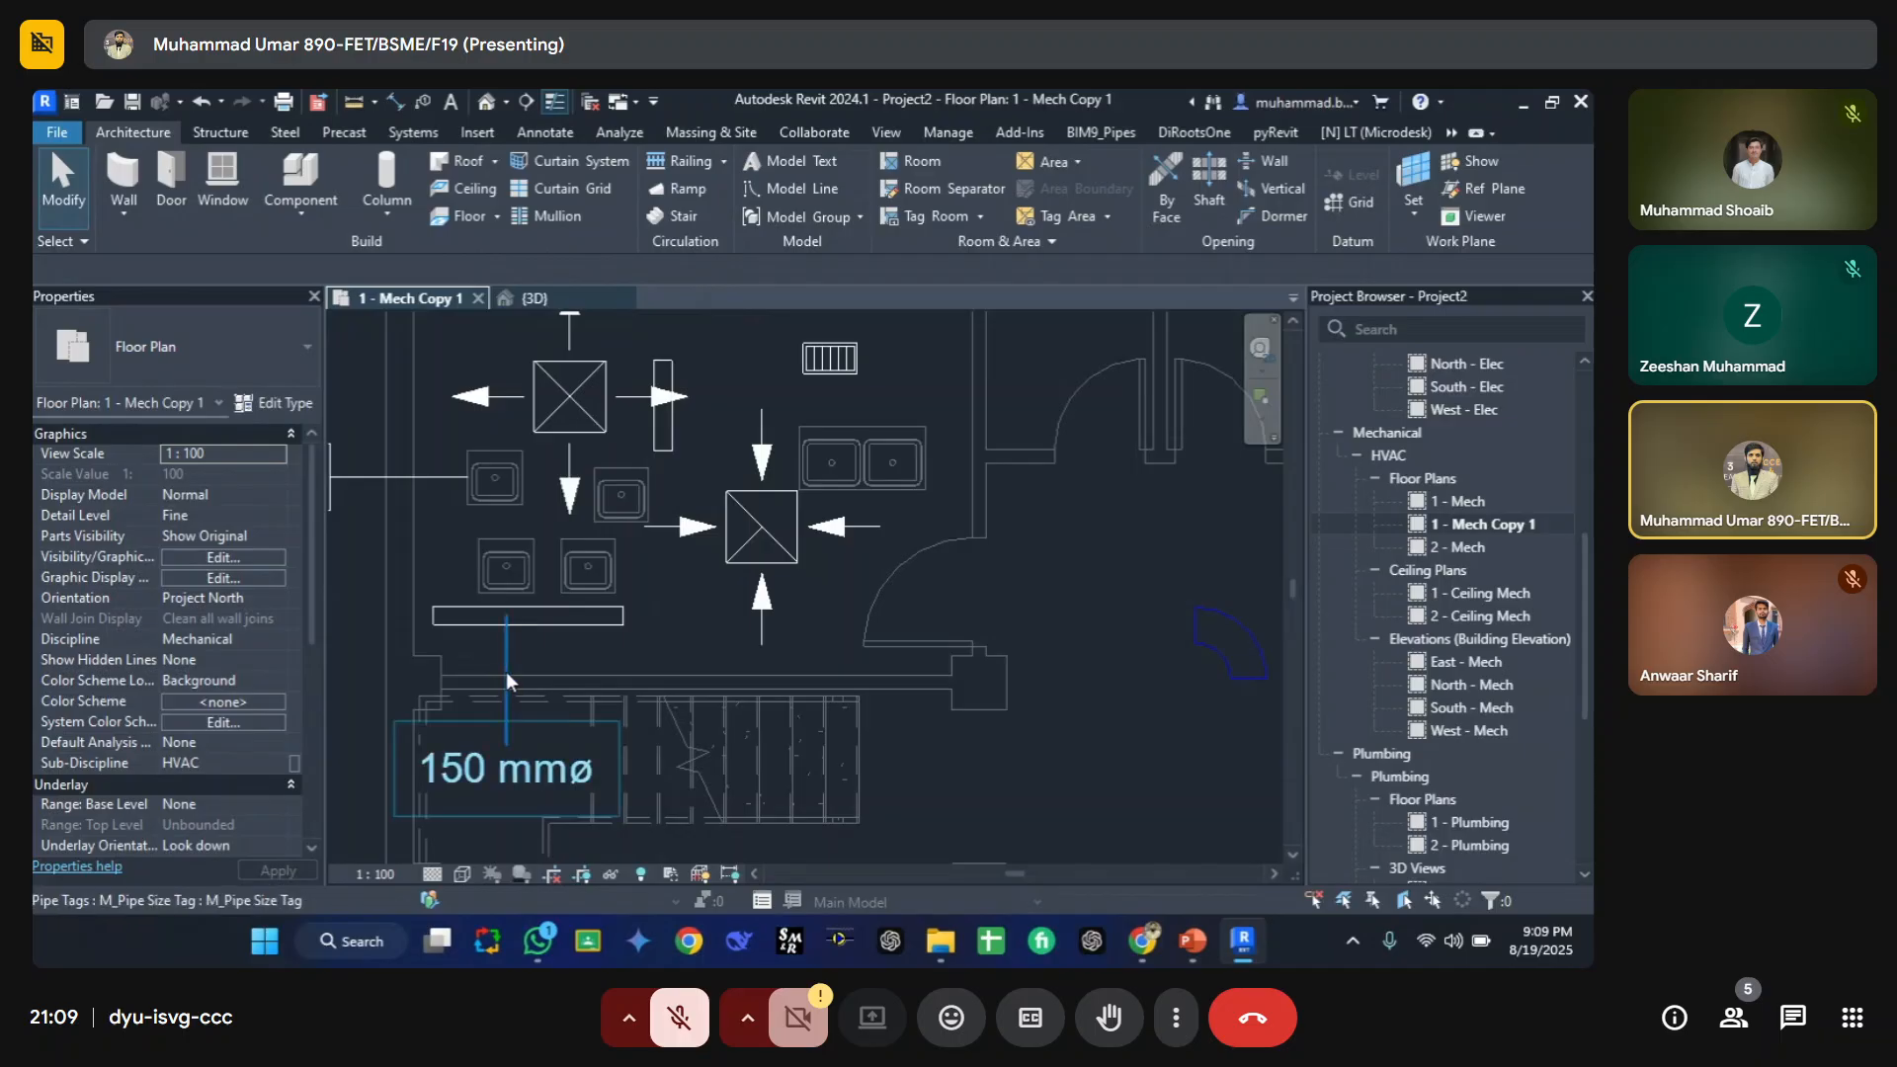
pyautogui.click(507, 679)
pyautogui.click(272, 403)
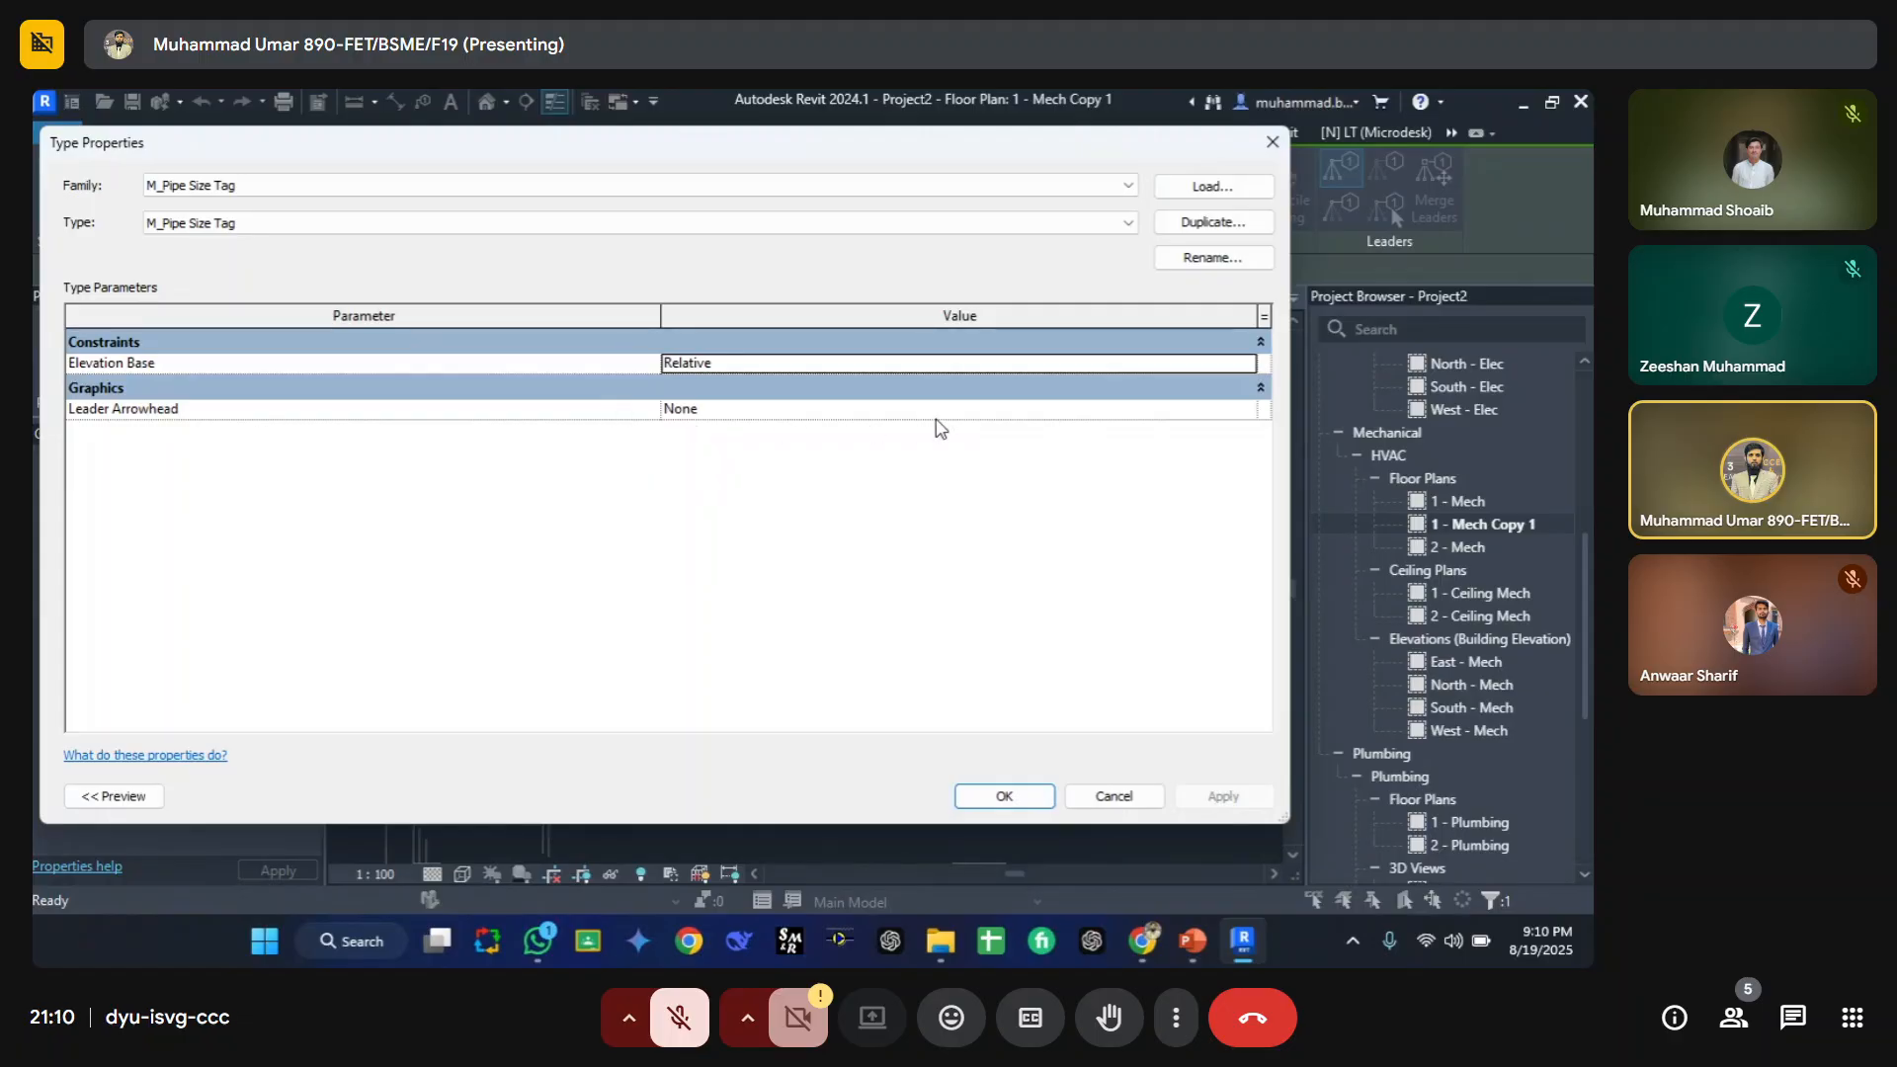
pyautogui.click(1263, 409)
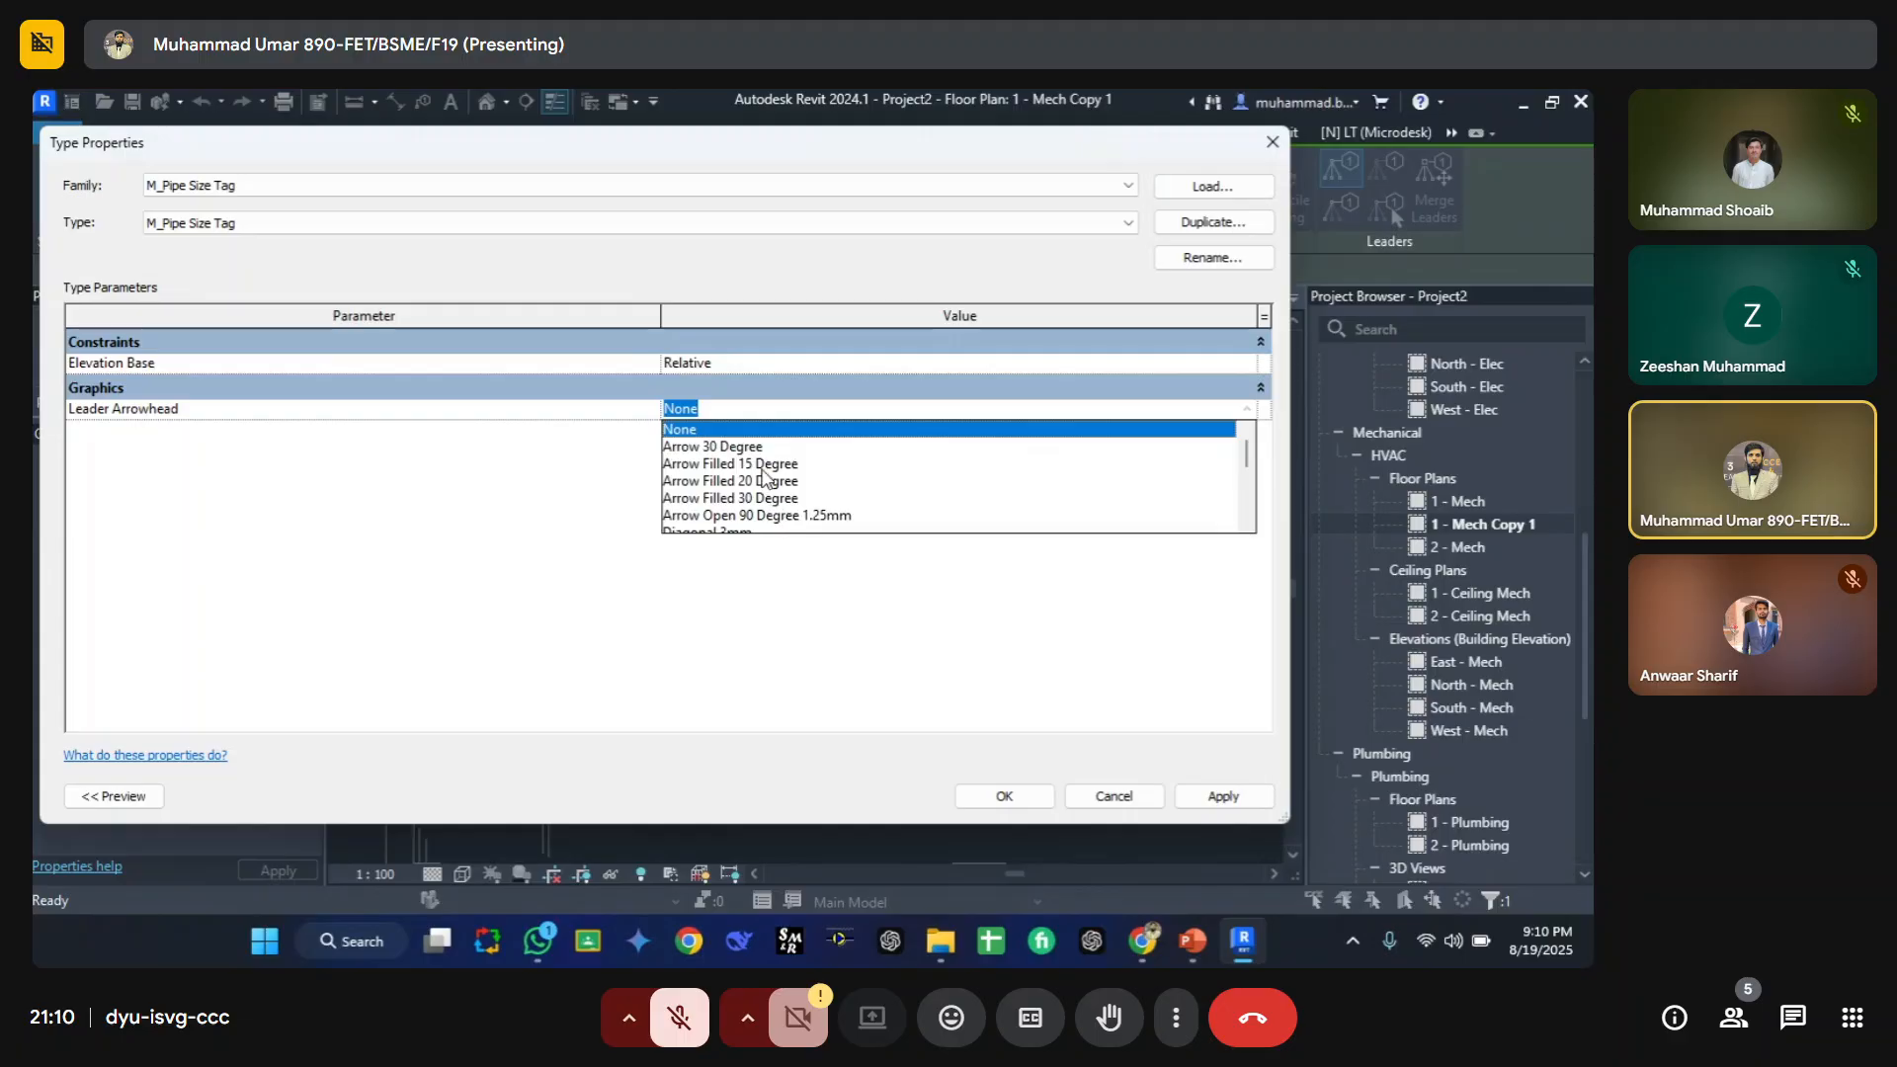
pyautogui.scroll(-2, 768, 491)
pyautogui.scroll(3, 766, 484)
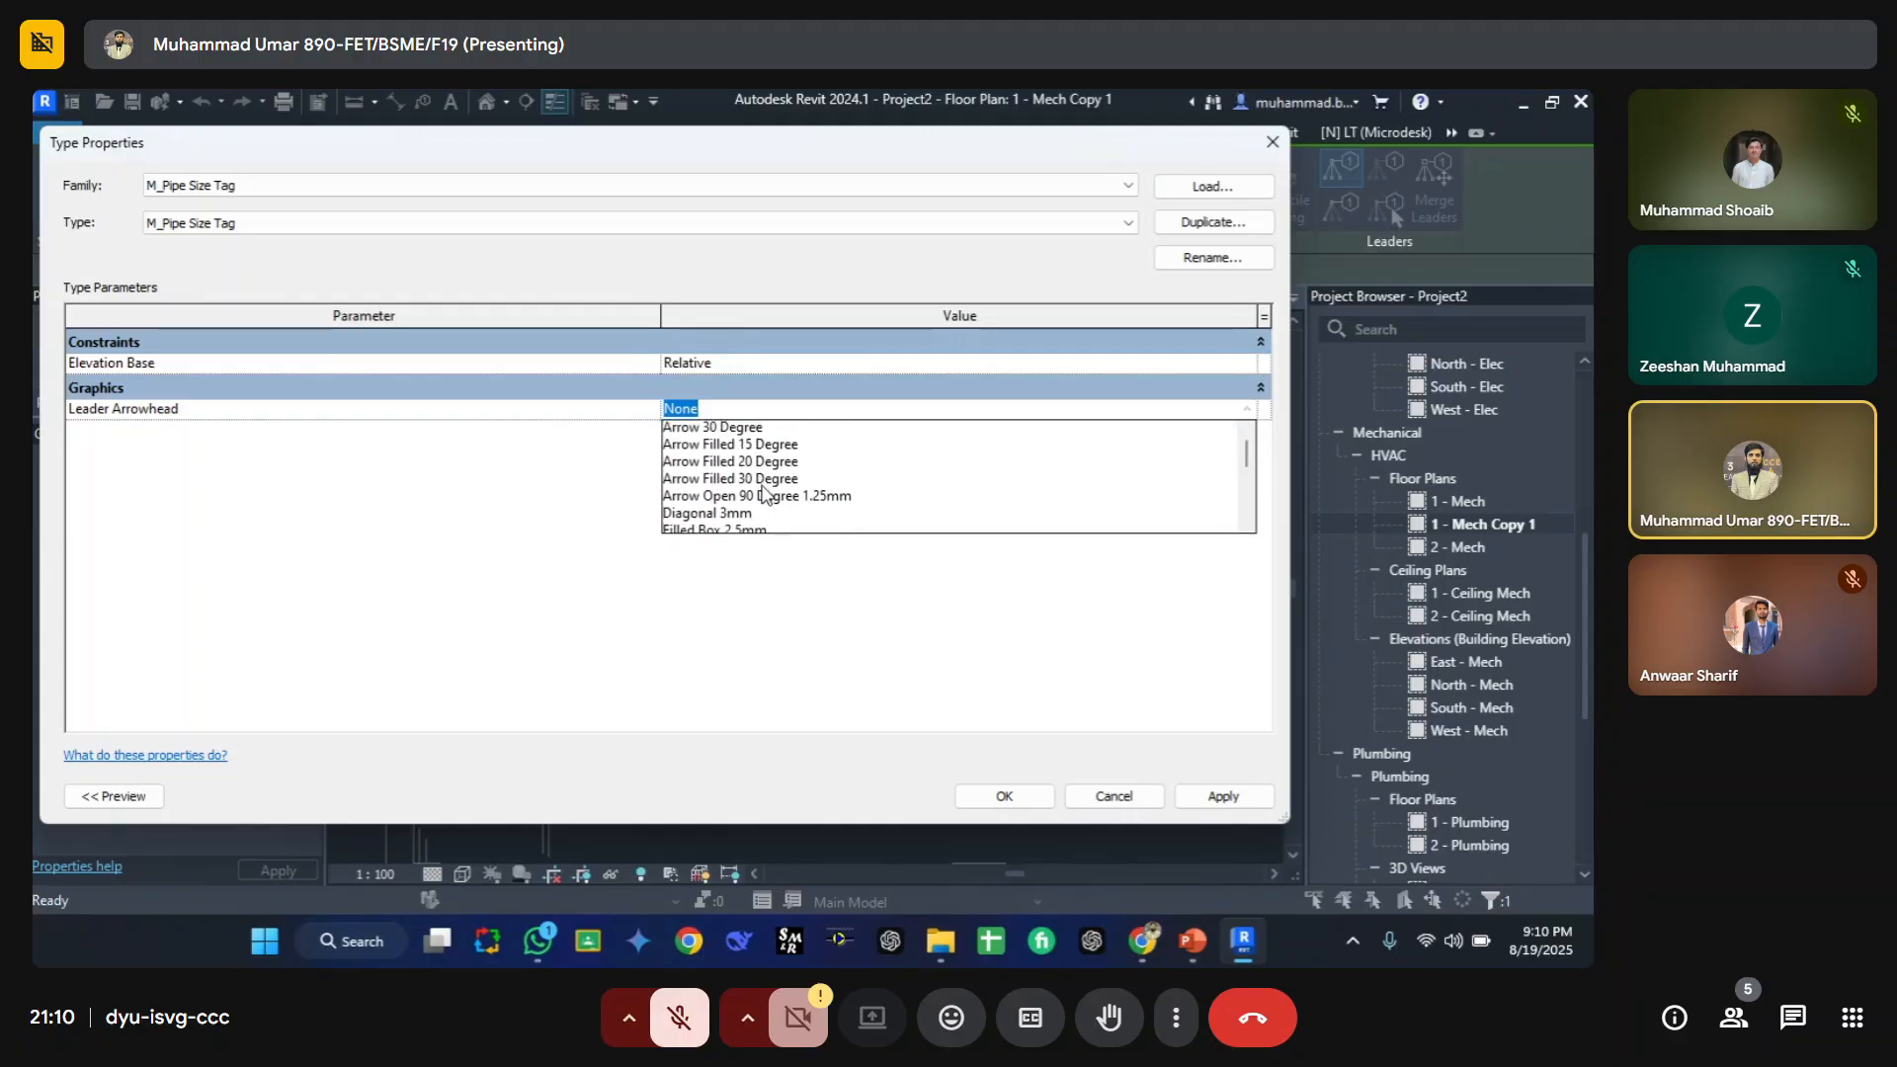
pyautogui.click(769, 462)
pyautogui.click(1004, 796)
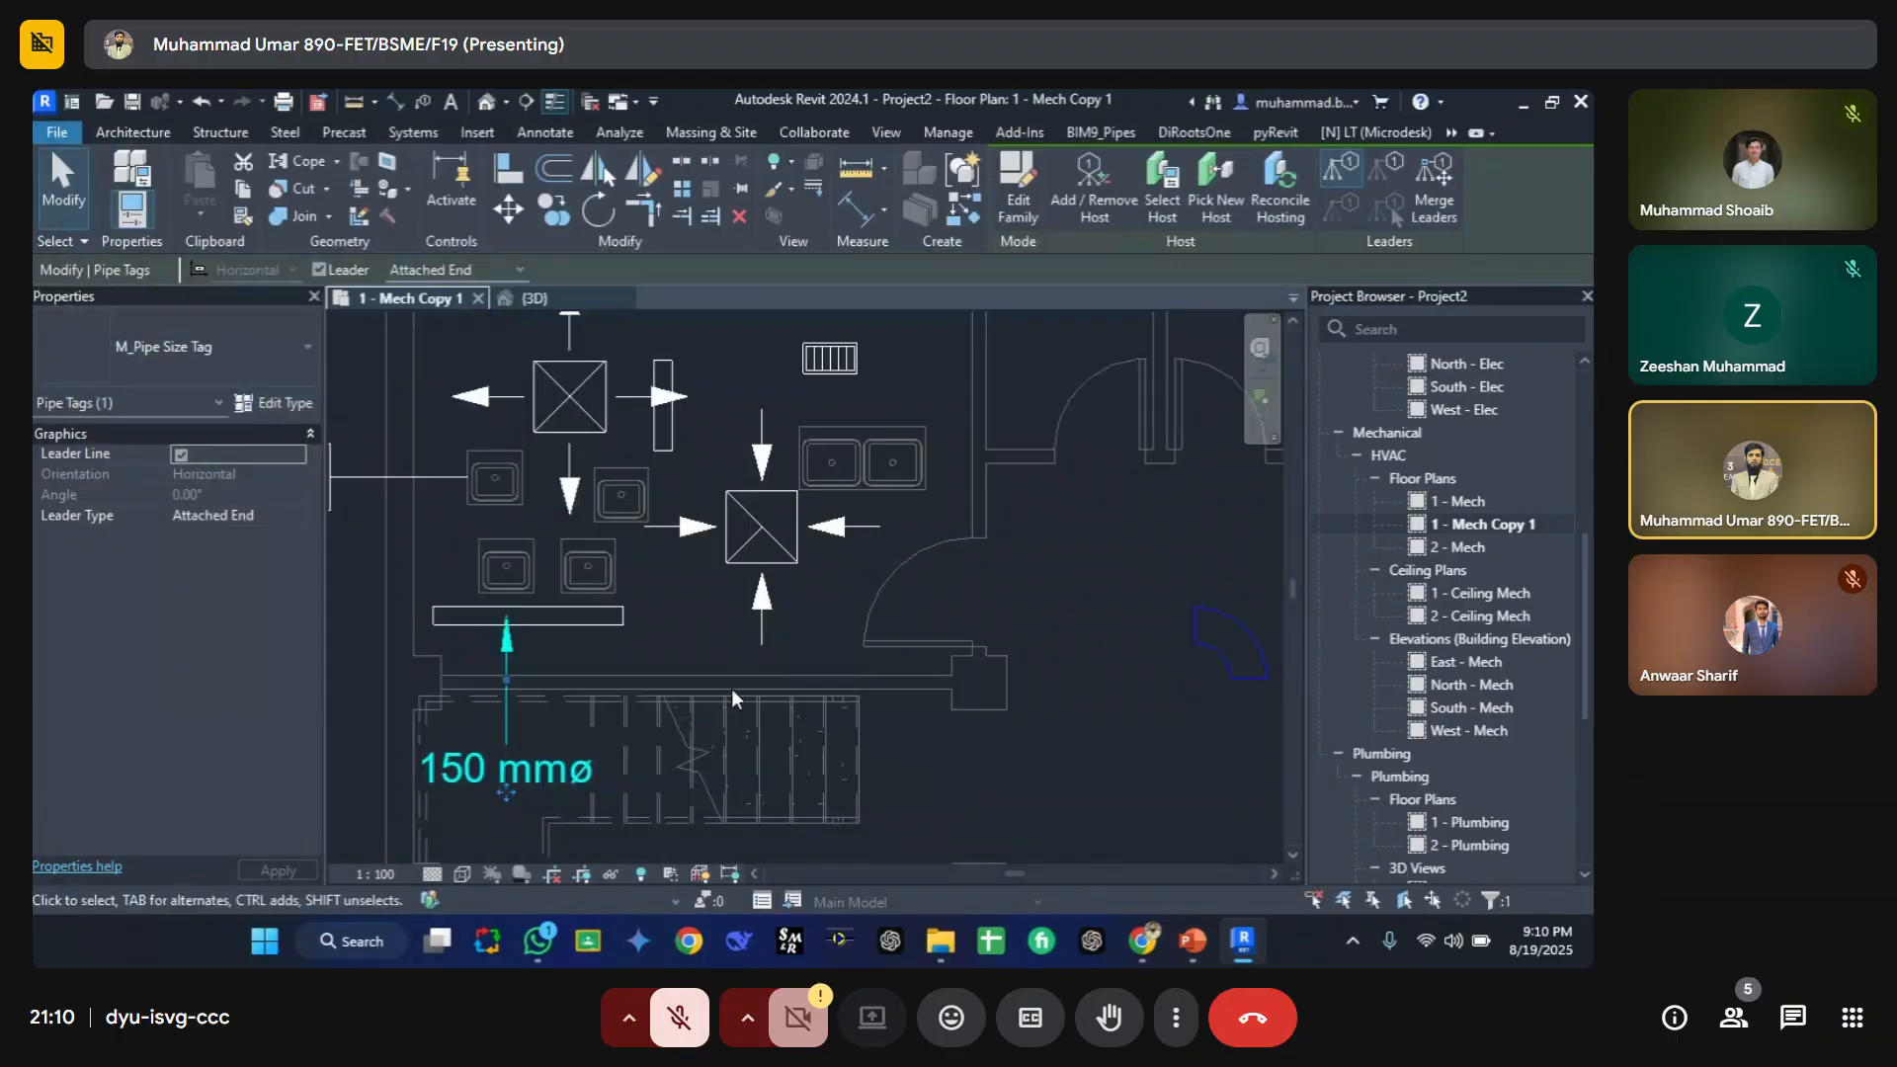
pyautogui.click(1007, 730)
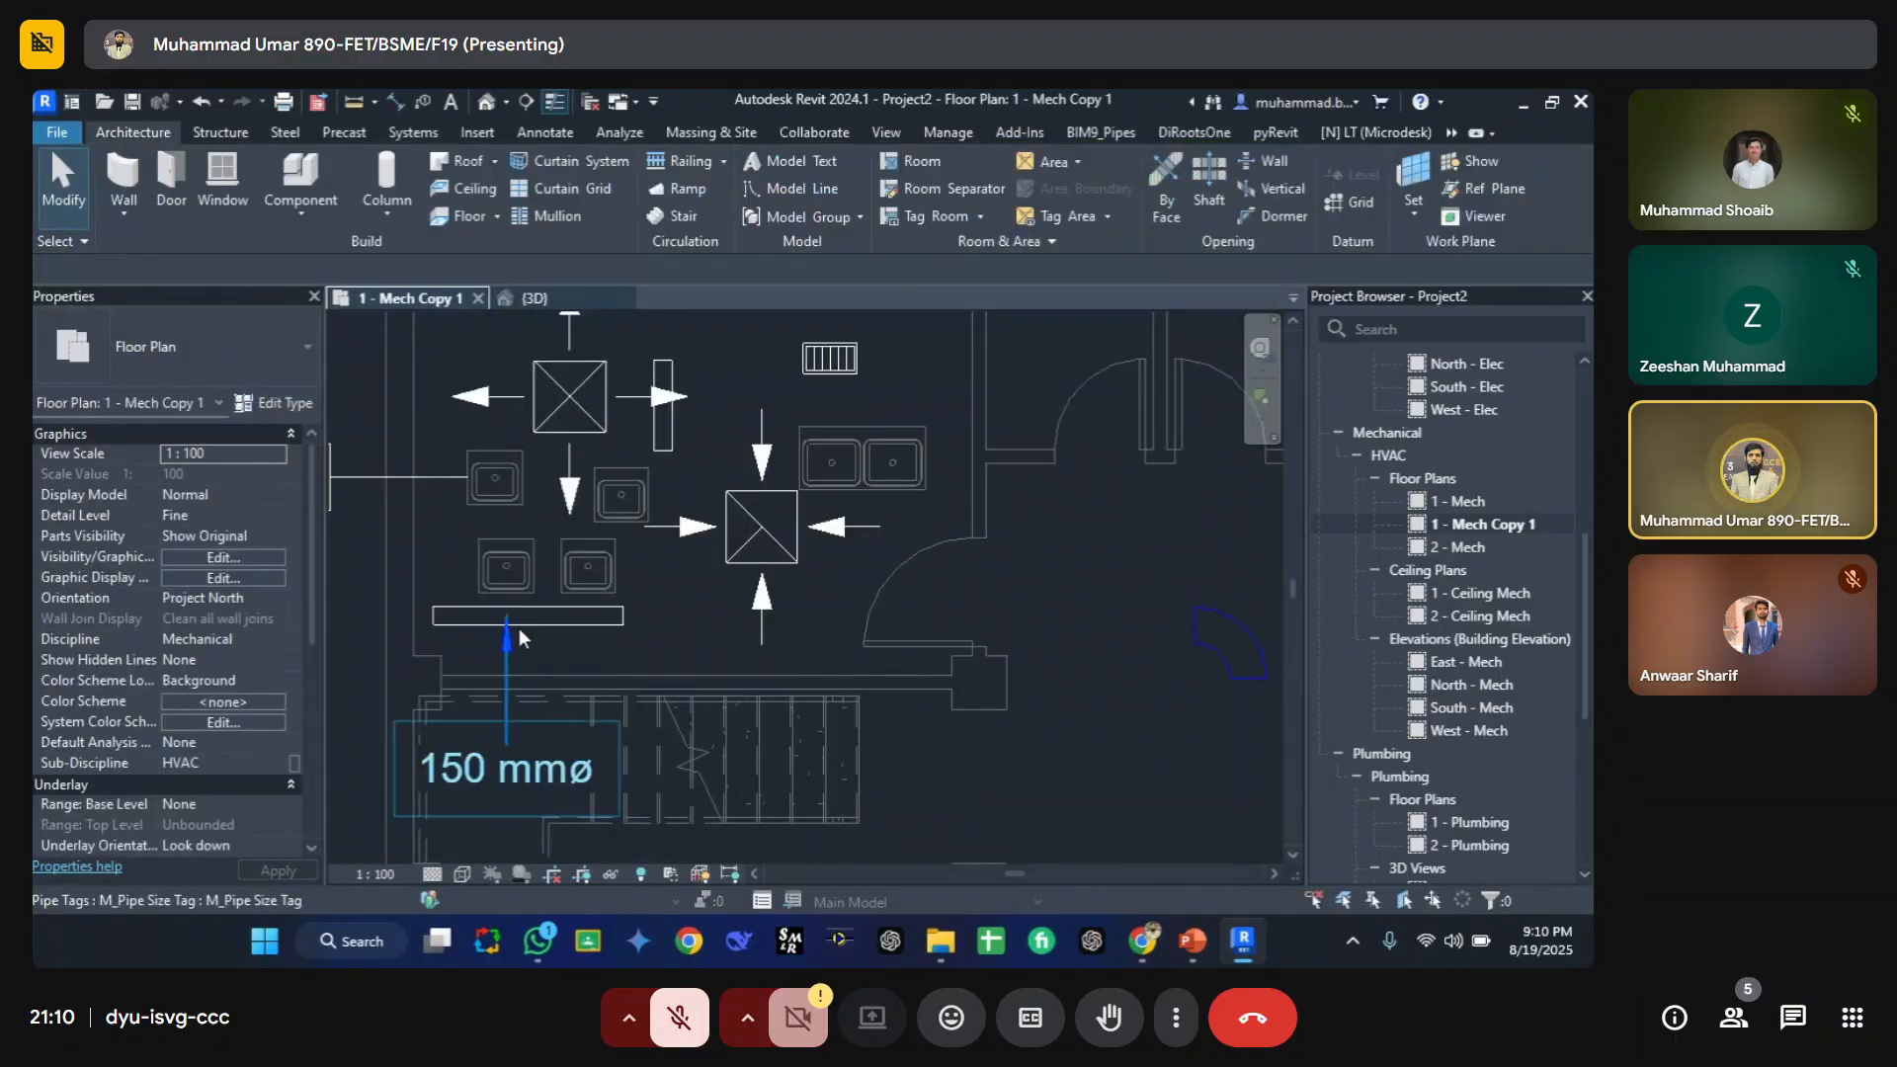
pyautogui.click(479, 777)
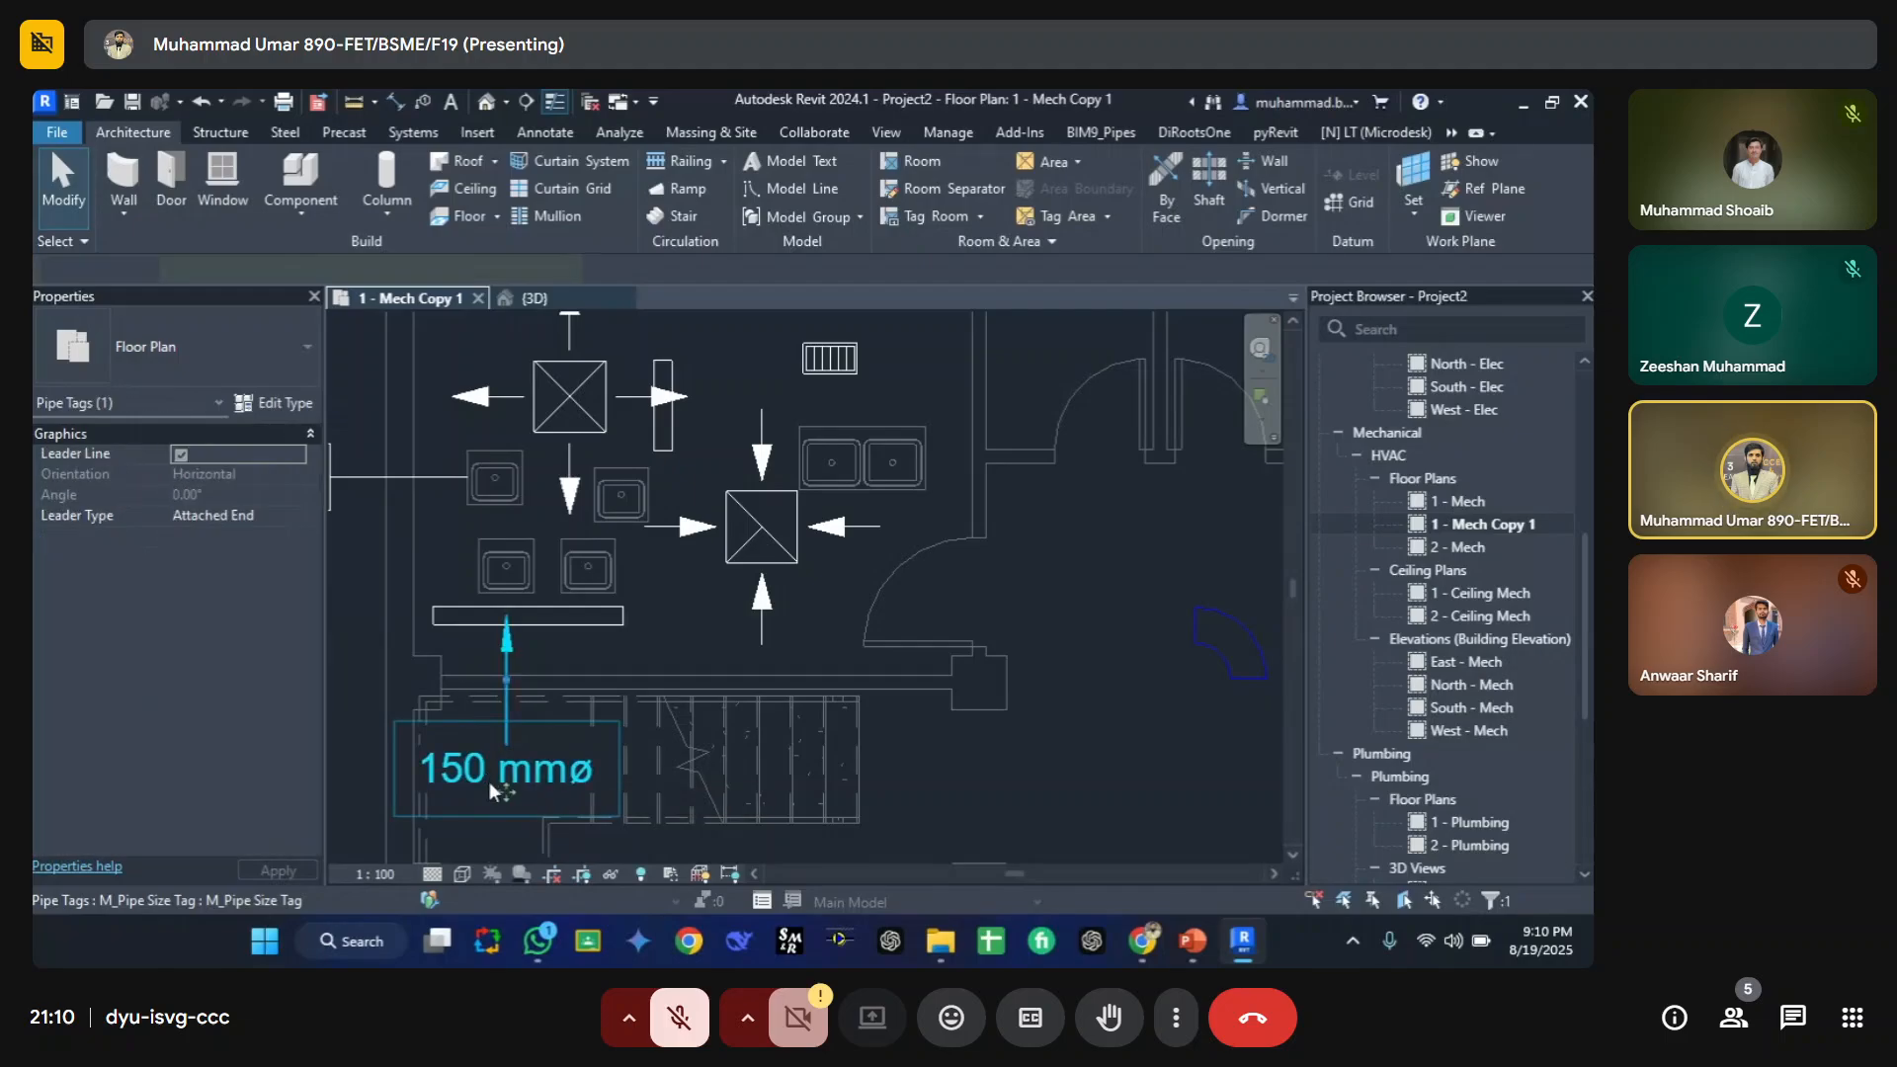
pyautogui.click(698, 771)
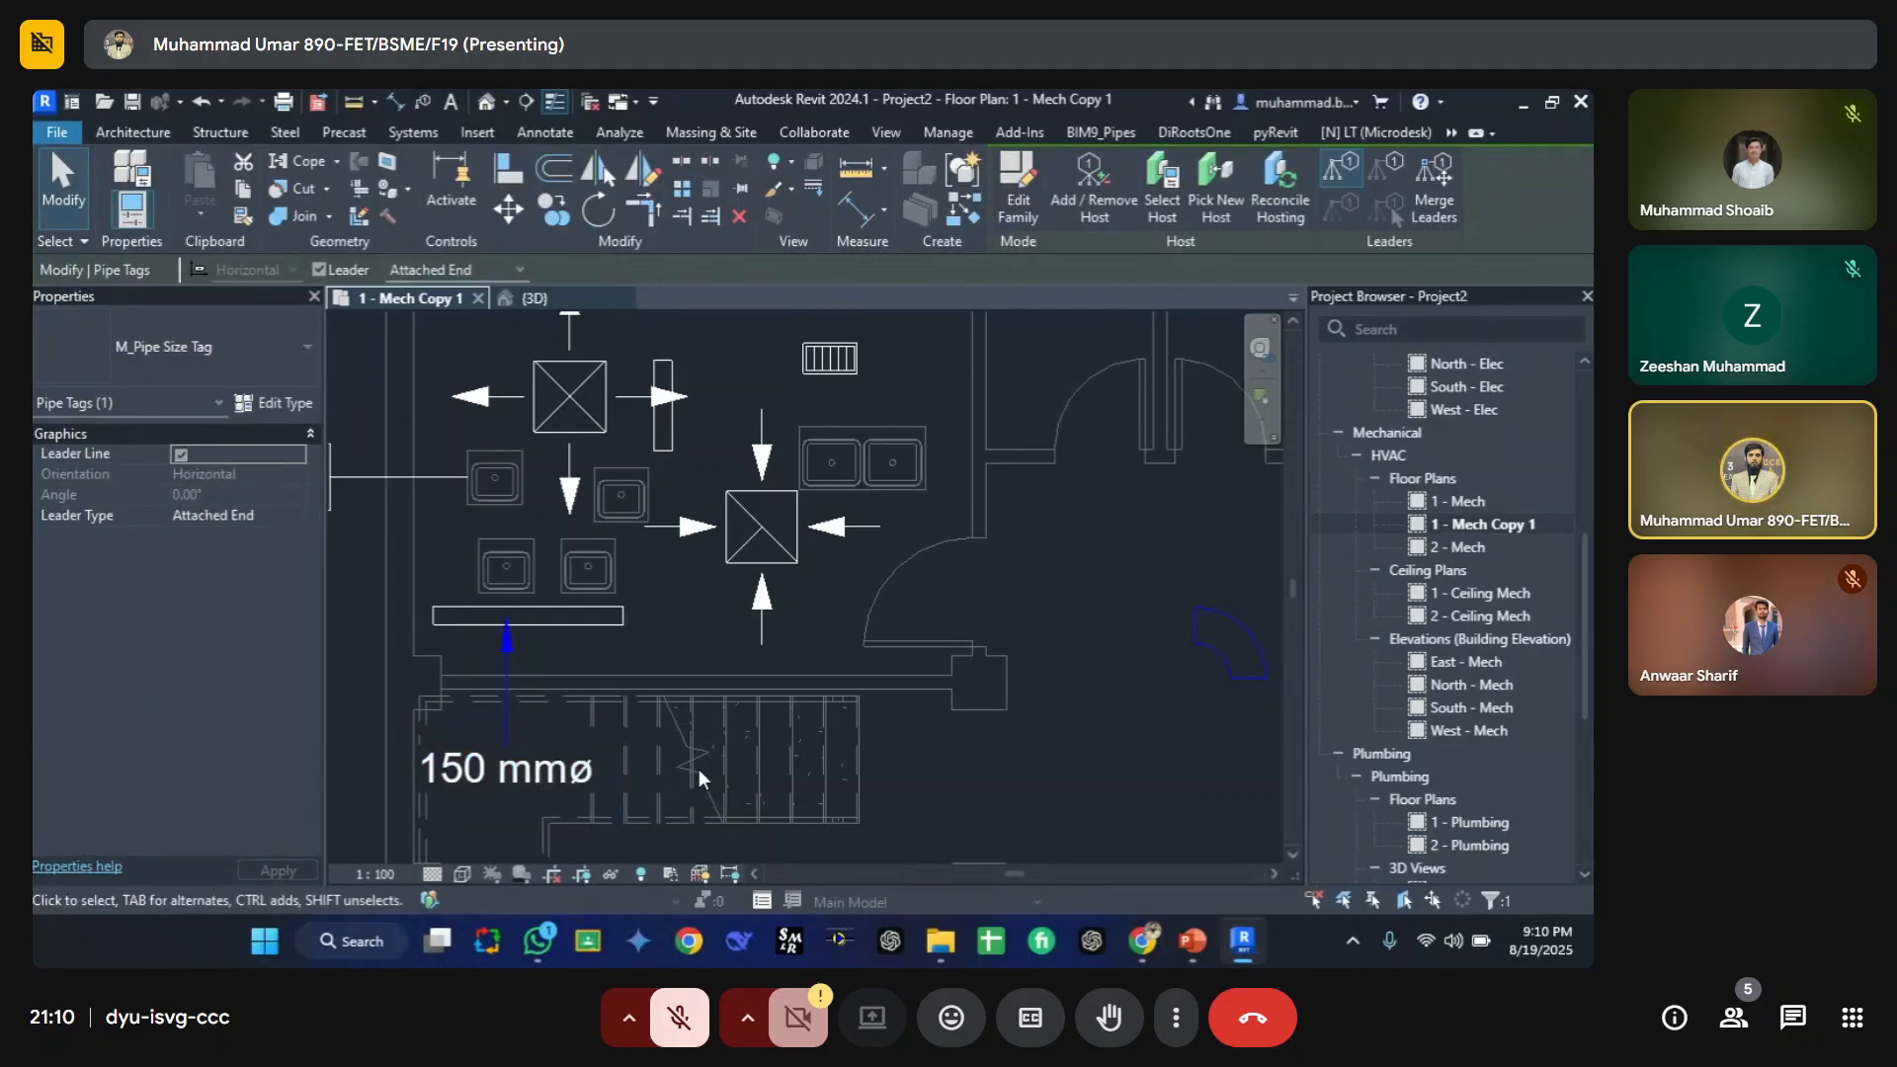
pyautogui.click(503, 755)
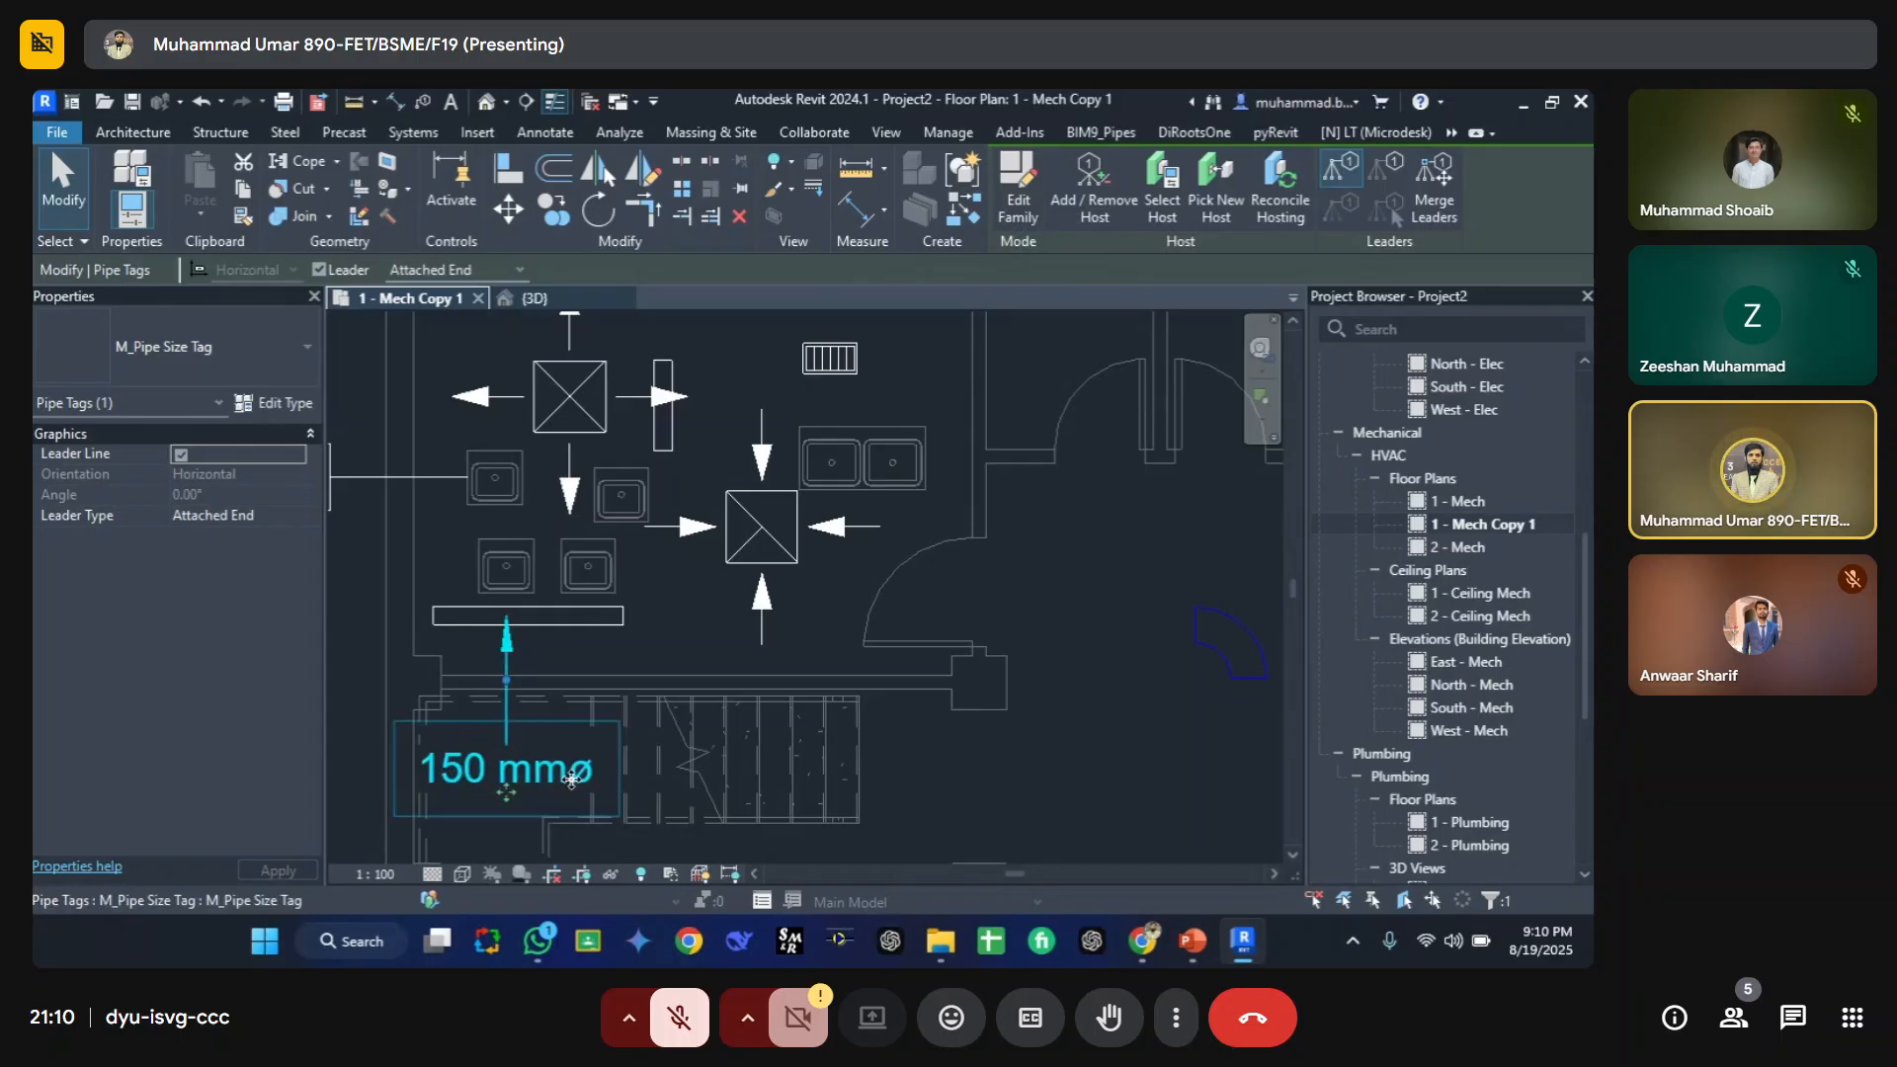
# Step: Open the view's Visibility/Graphic Overrides and browse the annotation categories, such as Levels and Grids
pyautogui.click(846, 720)
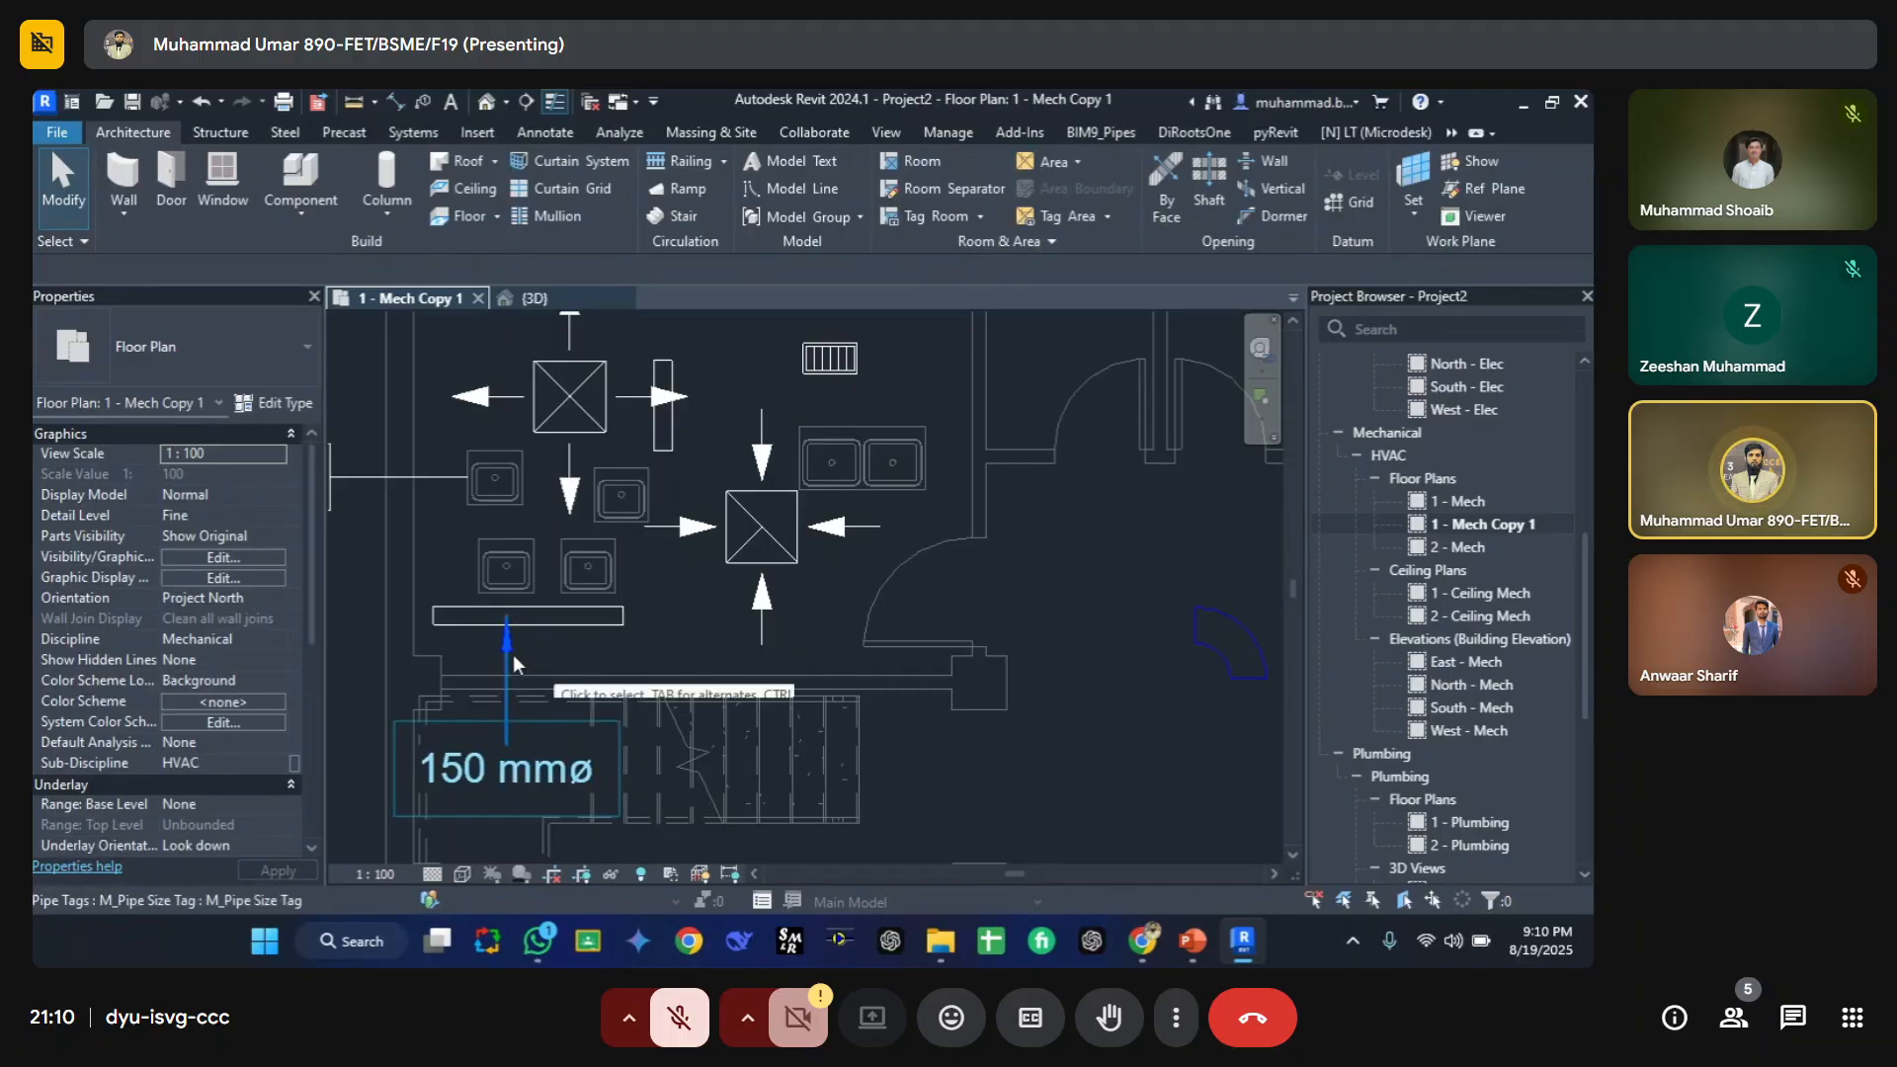
pyautogui.press('v')
pyautogui.press('v')
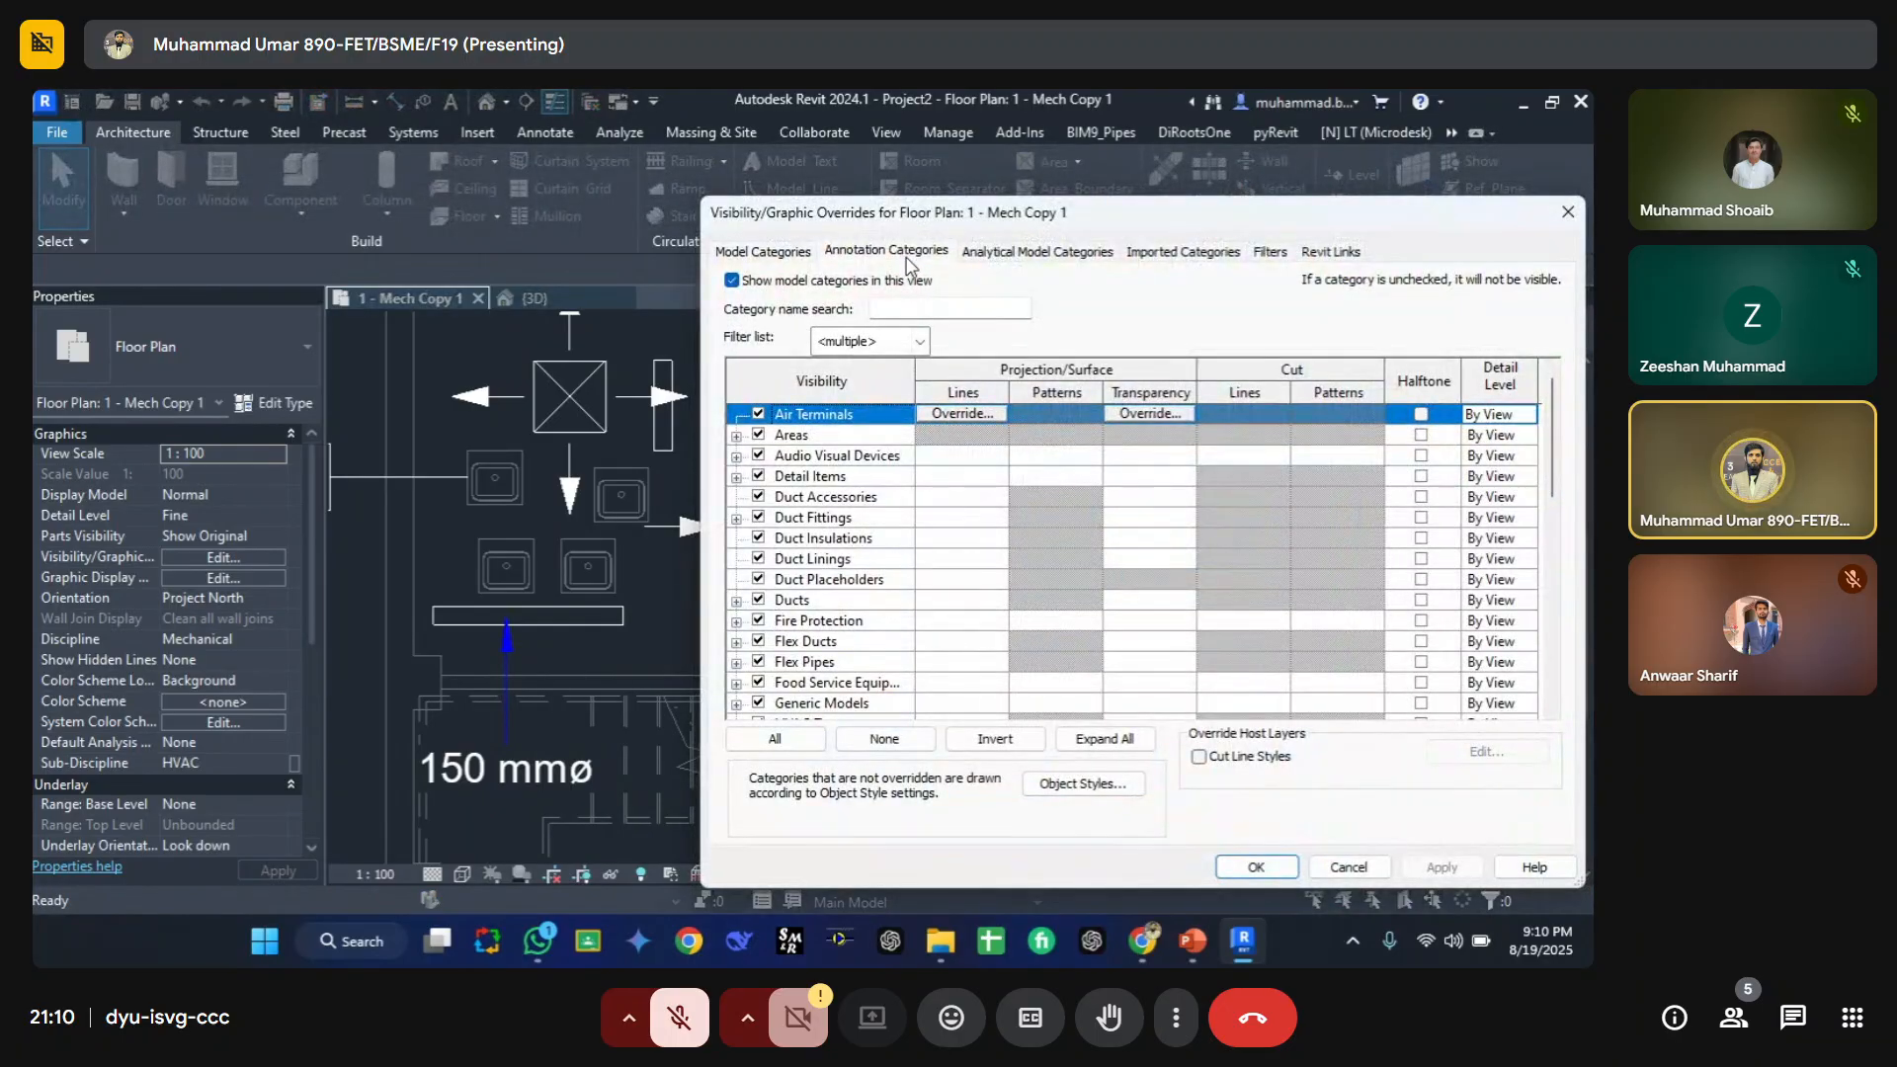
pyautogui.click(905, 257)
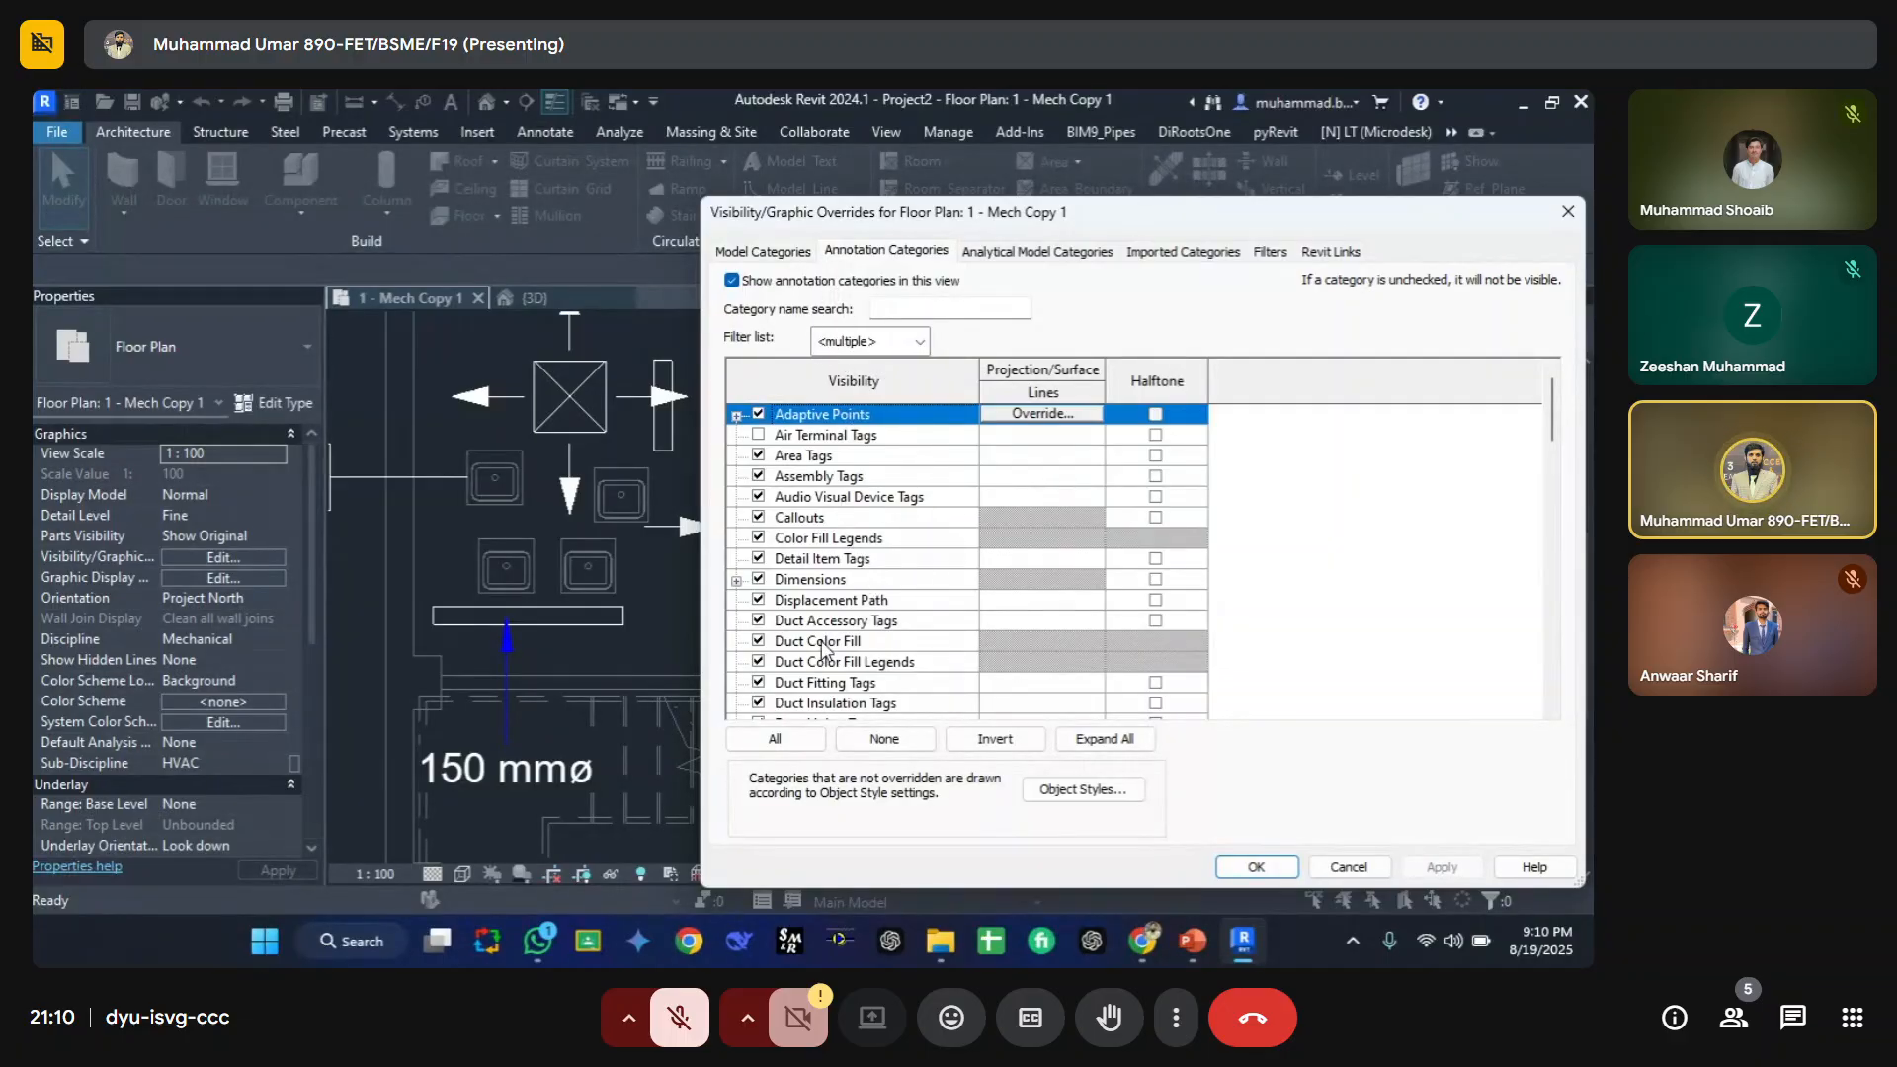
pyautogui.scroll(-2, 870, 523)
pyautogui.click(872, 521)
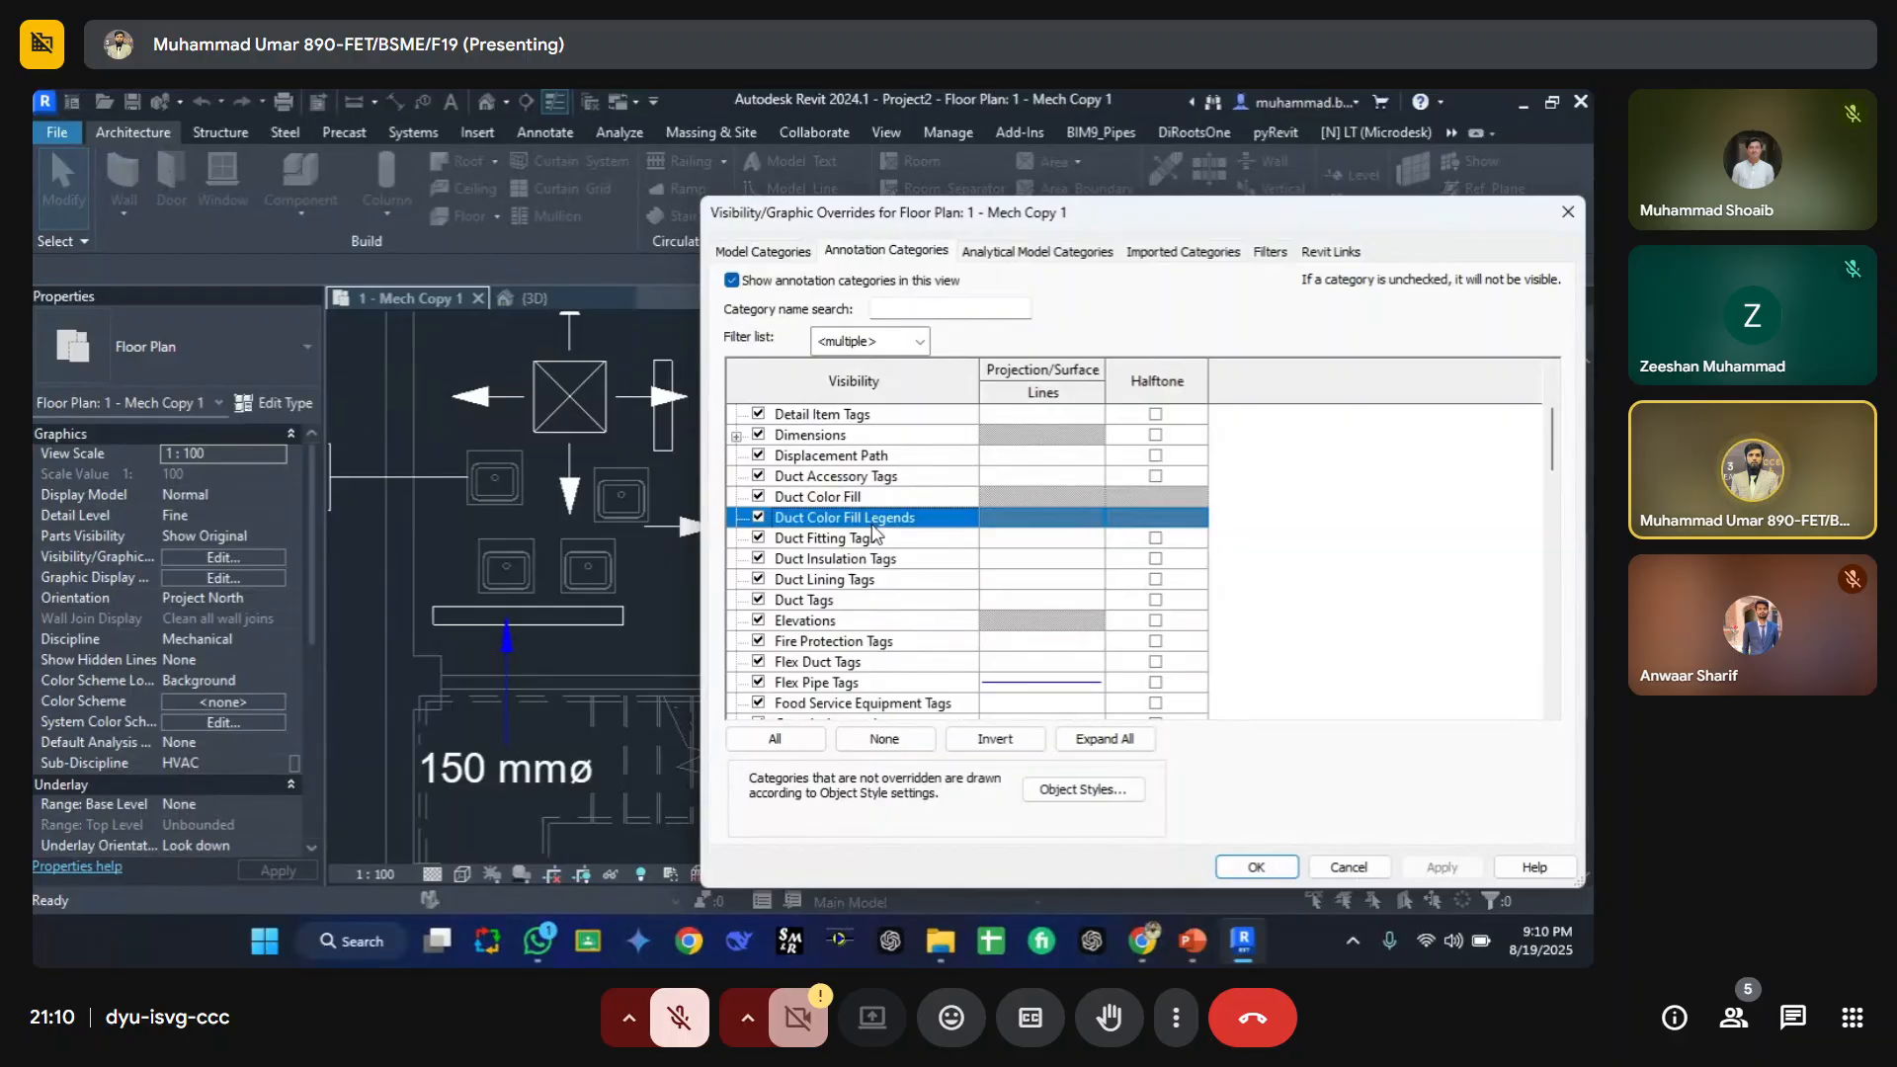
pyautogui.press('l')
pyautogui.scroll(-2, 800, 674)
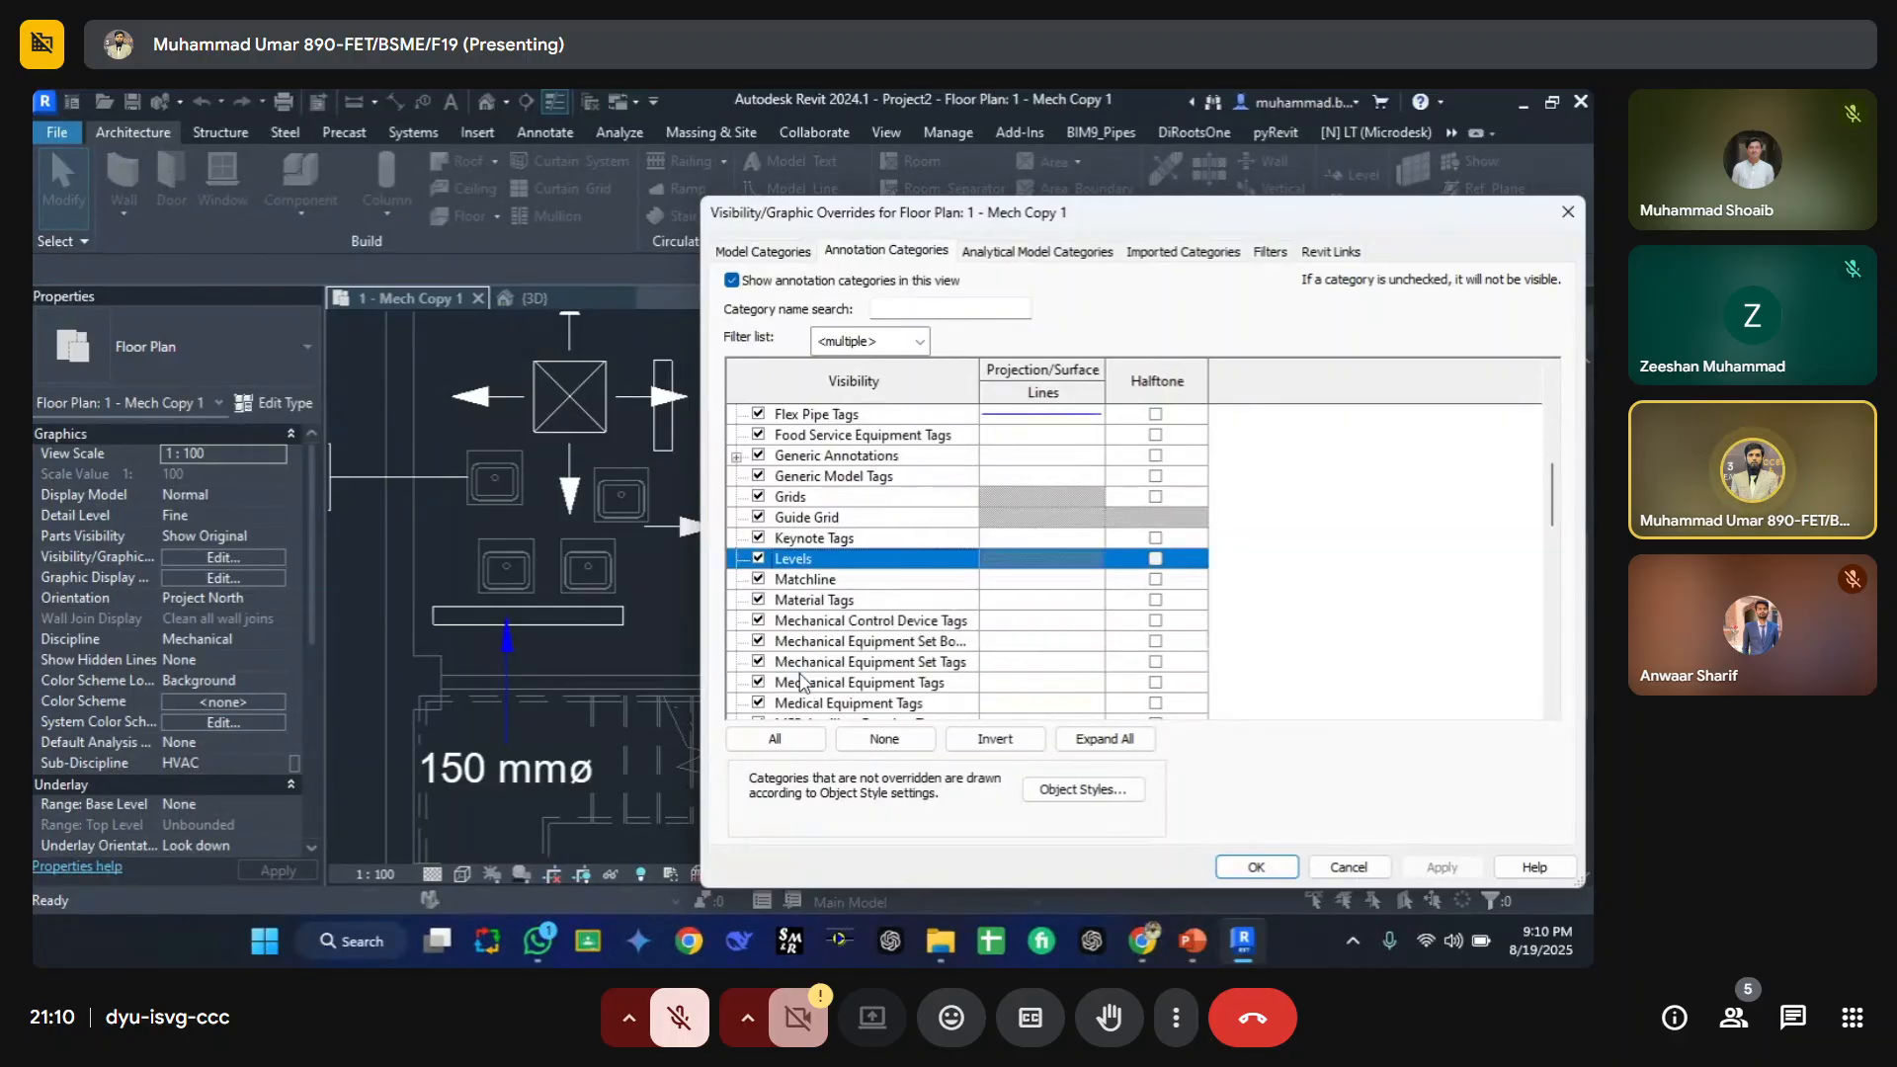
pyautogui.click(781, 621)
pyautogui.press('g')
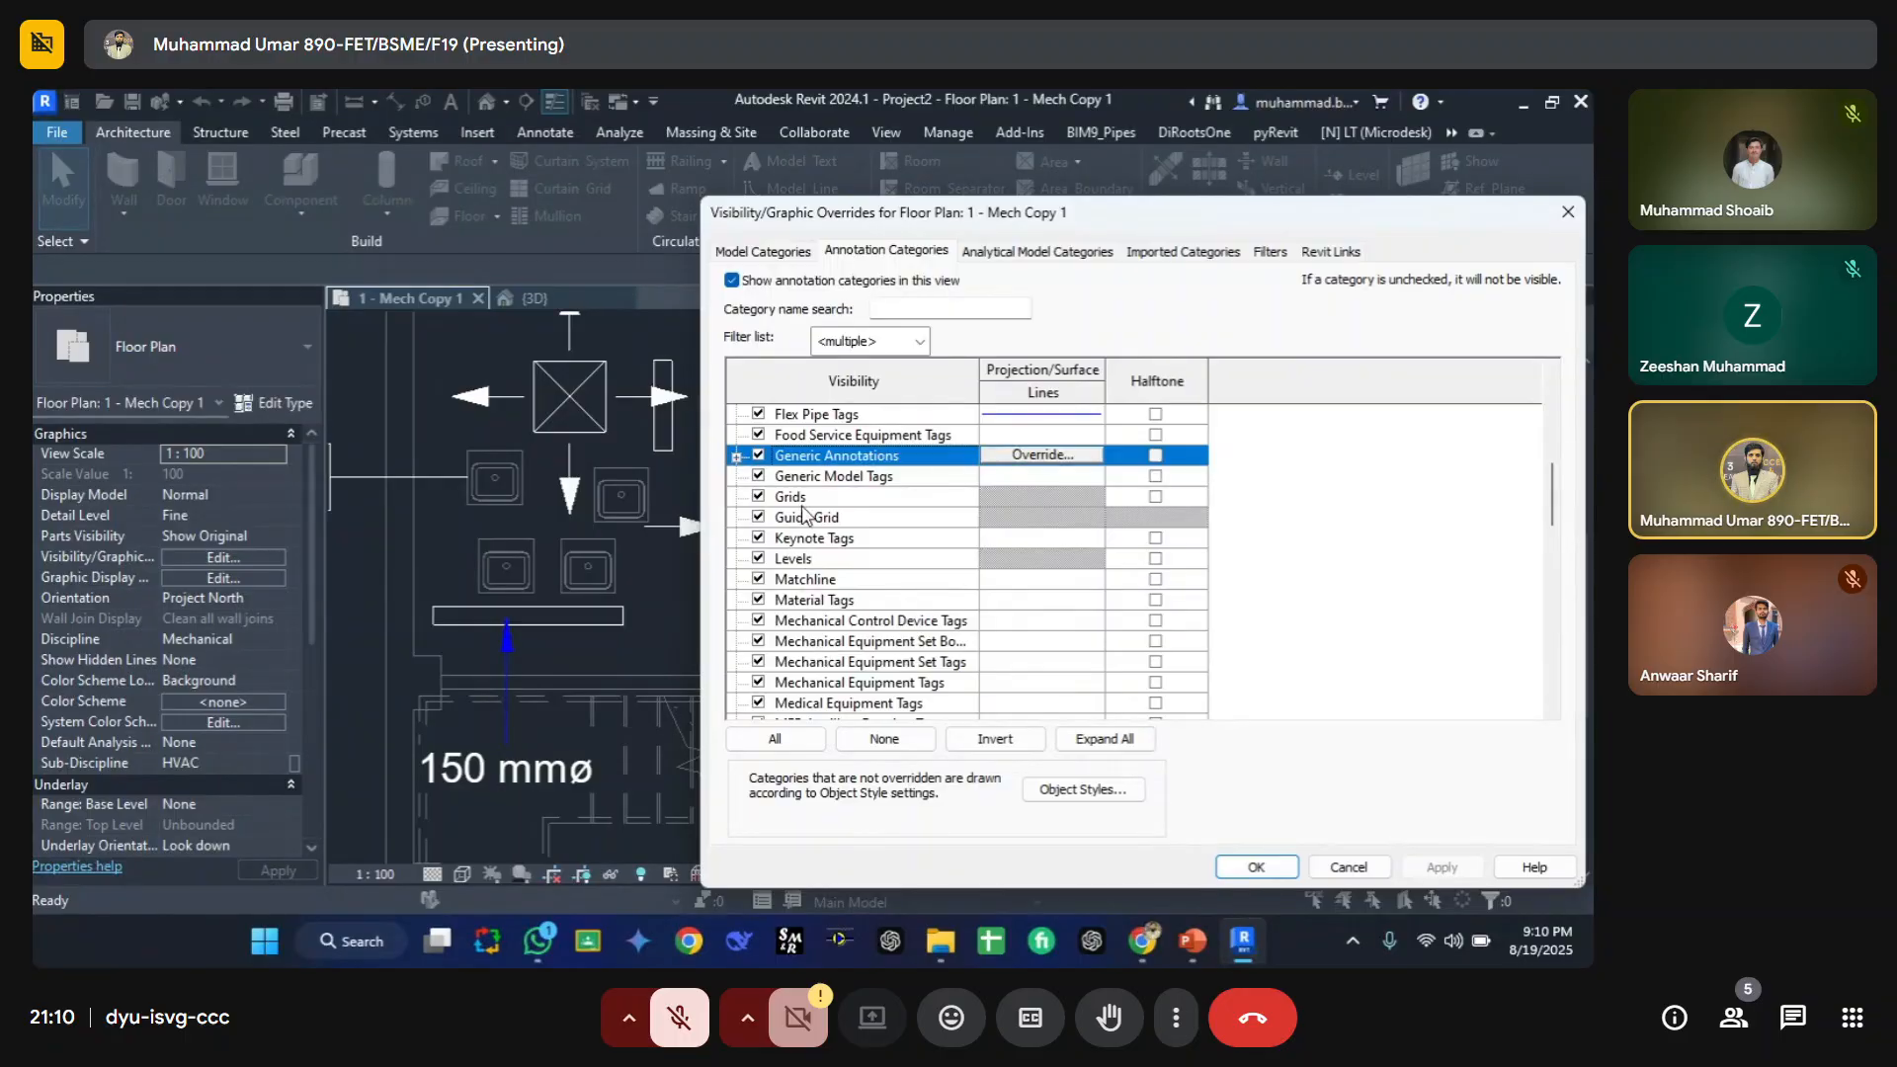
pyautogui.press('g')
pyautogui.press('g')
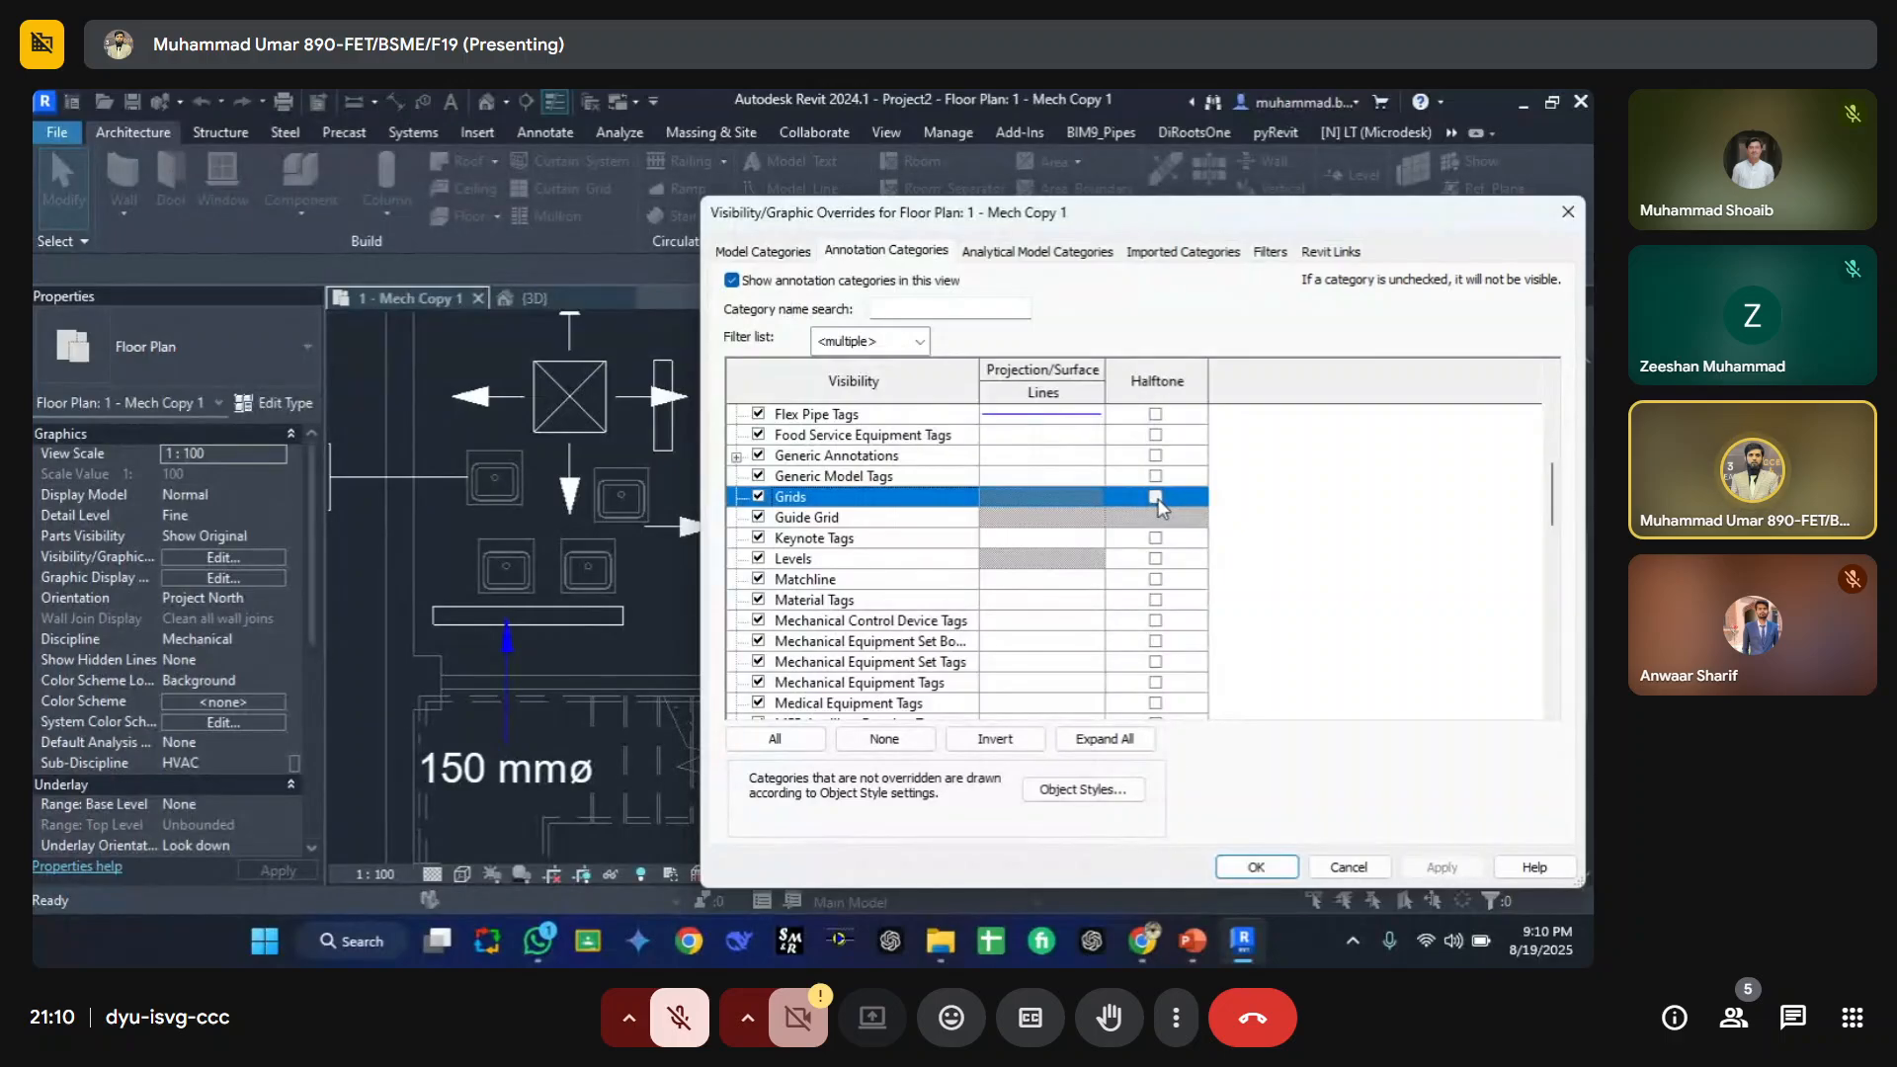
pyautogui.click(847, 562)
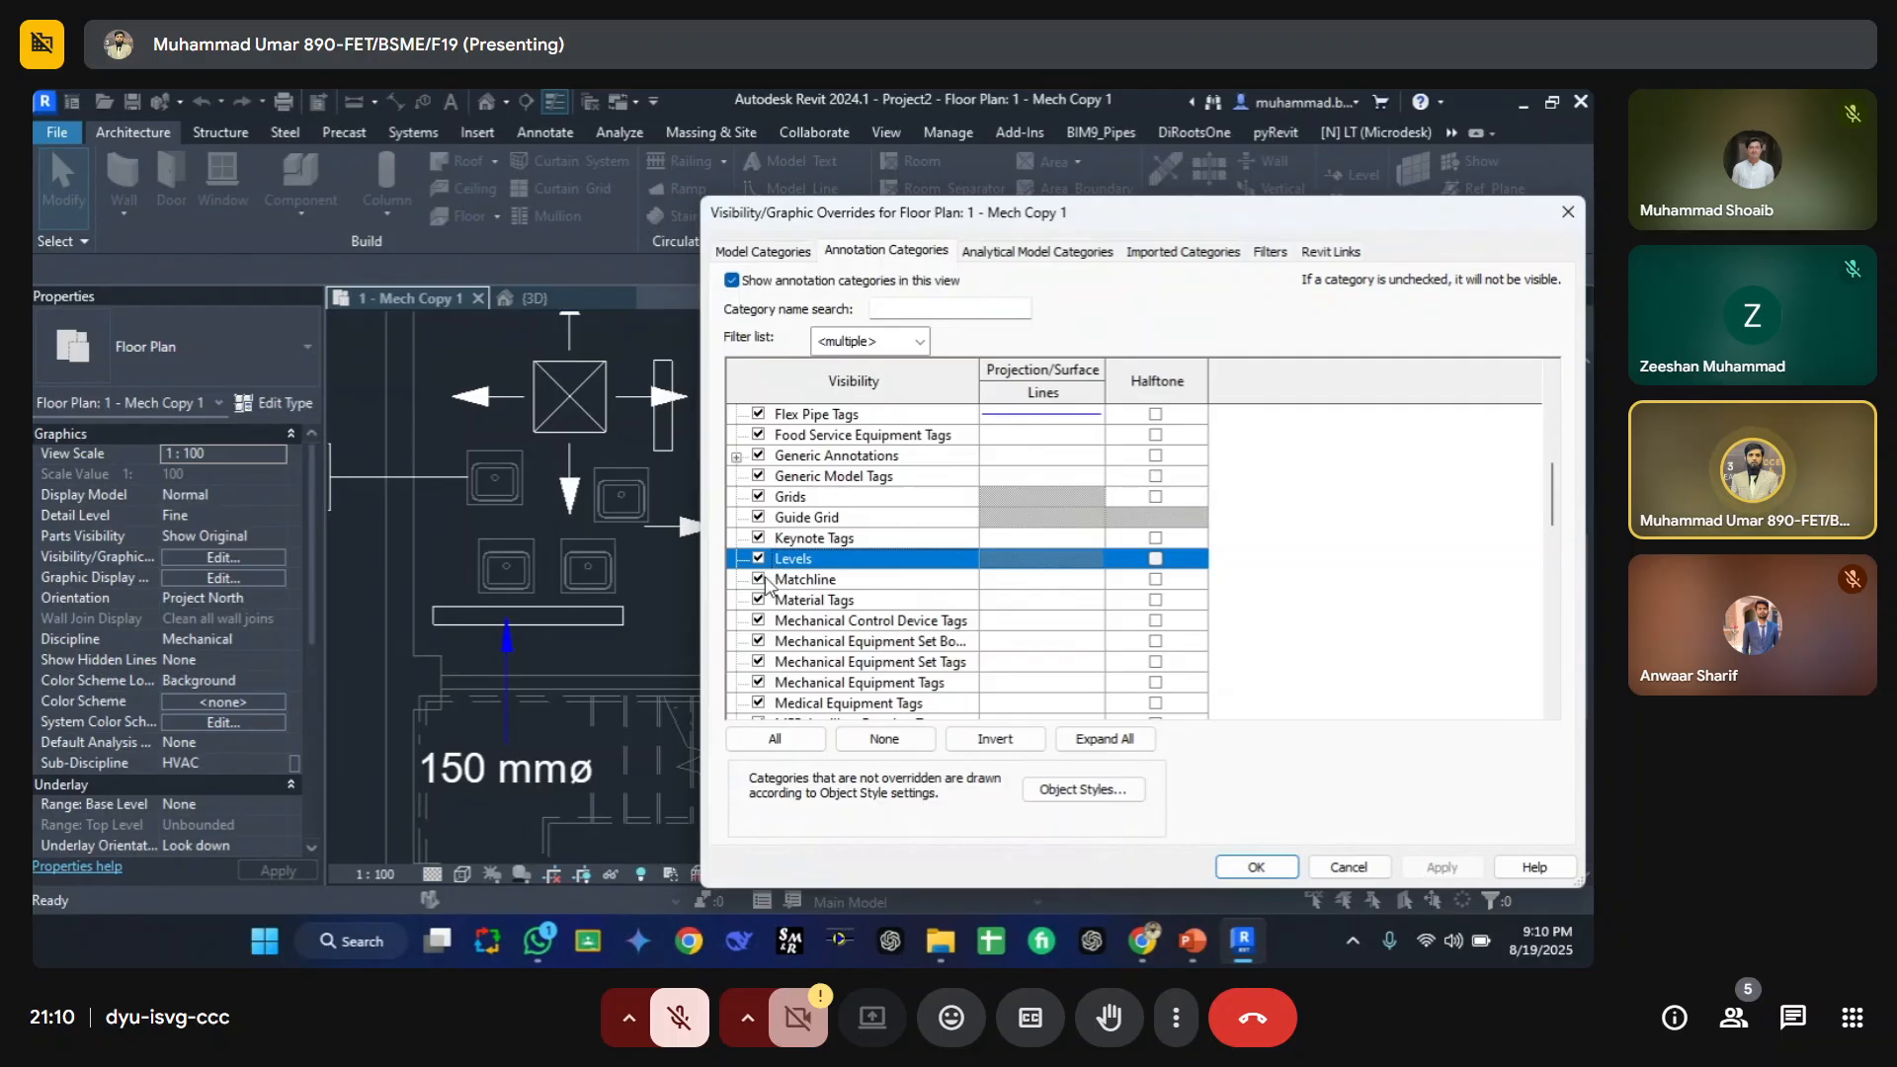
pyautogui.moveTo(915, 232); pyautogui.dragTo(594, 210)
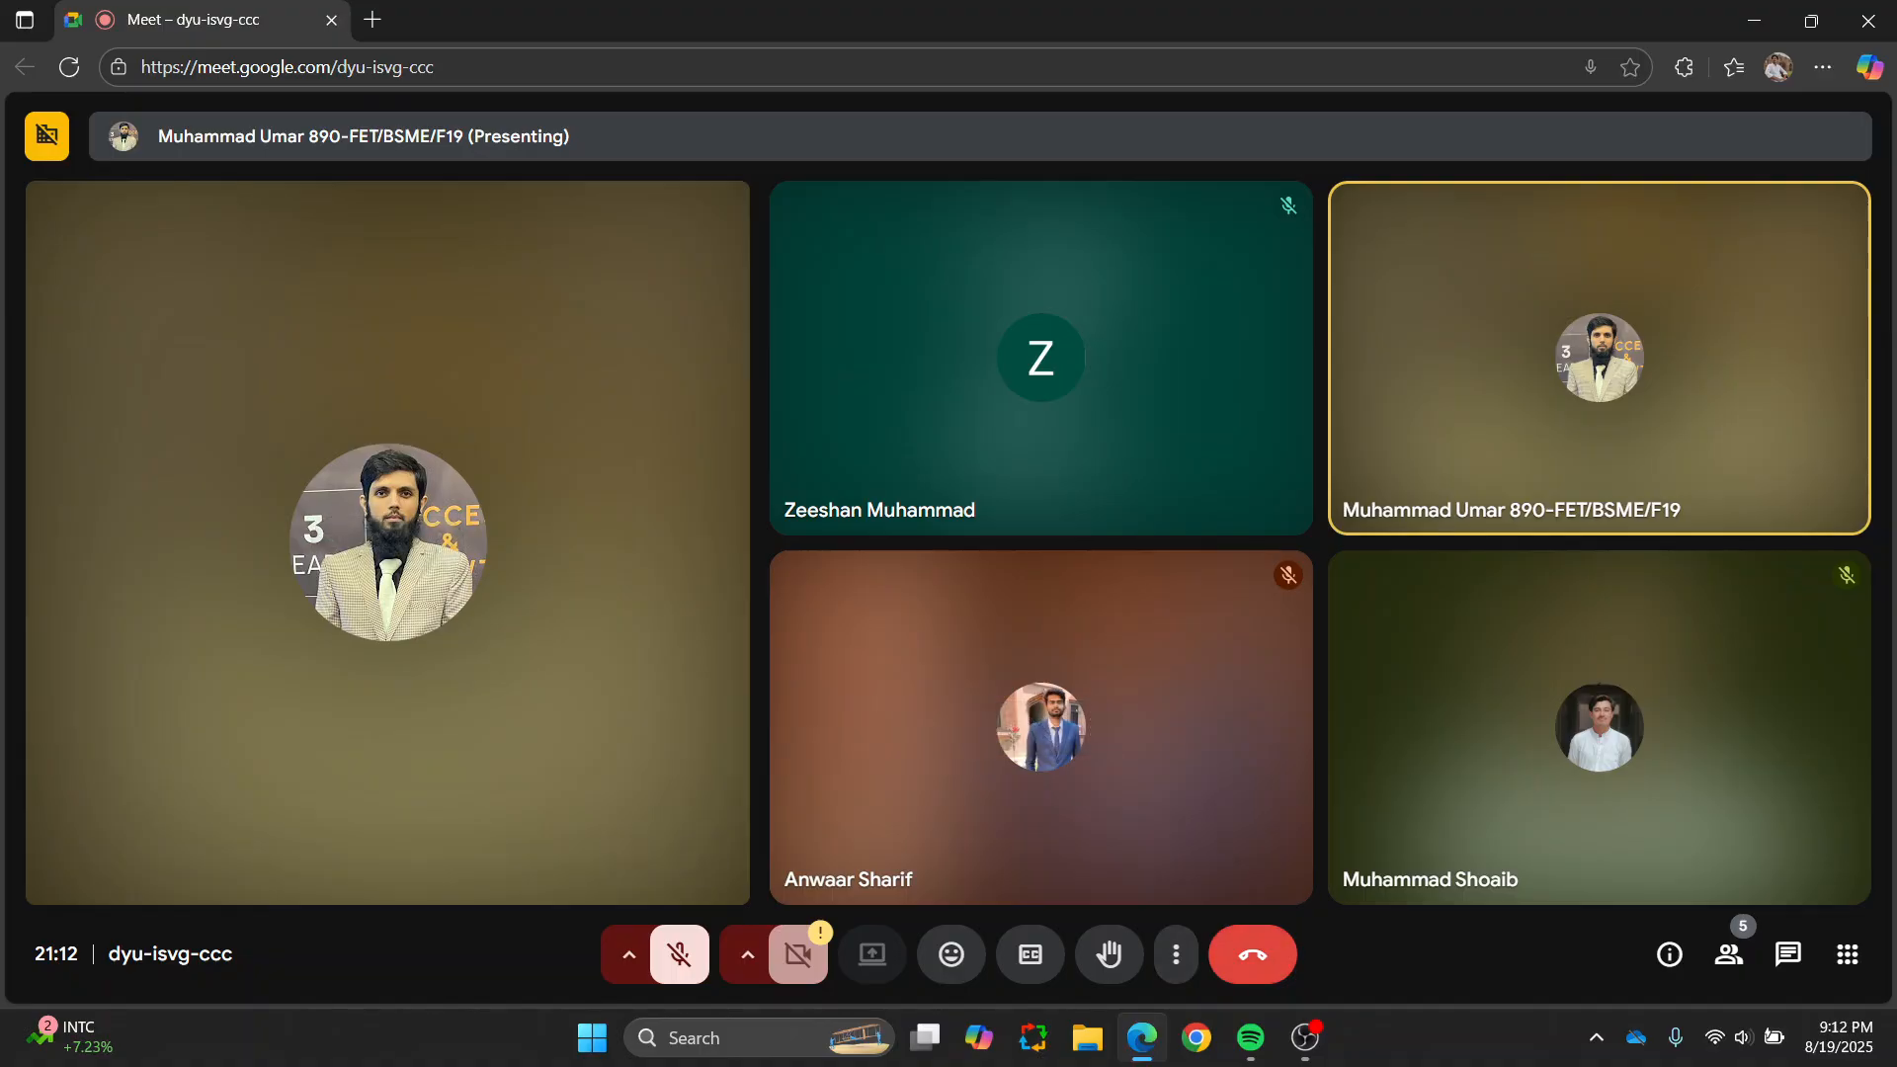
pyautogui.click(1252, 954)
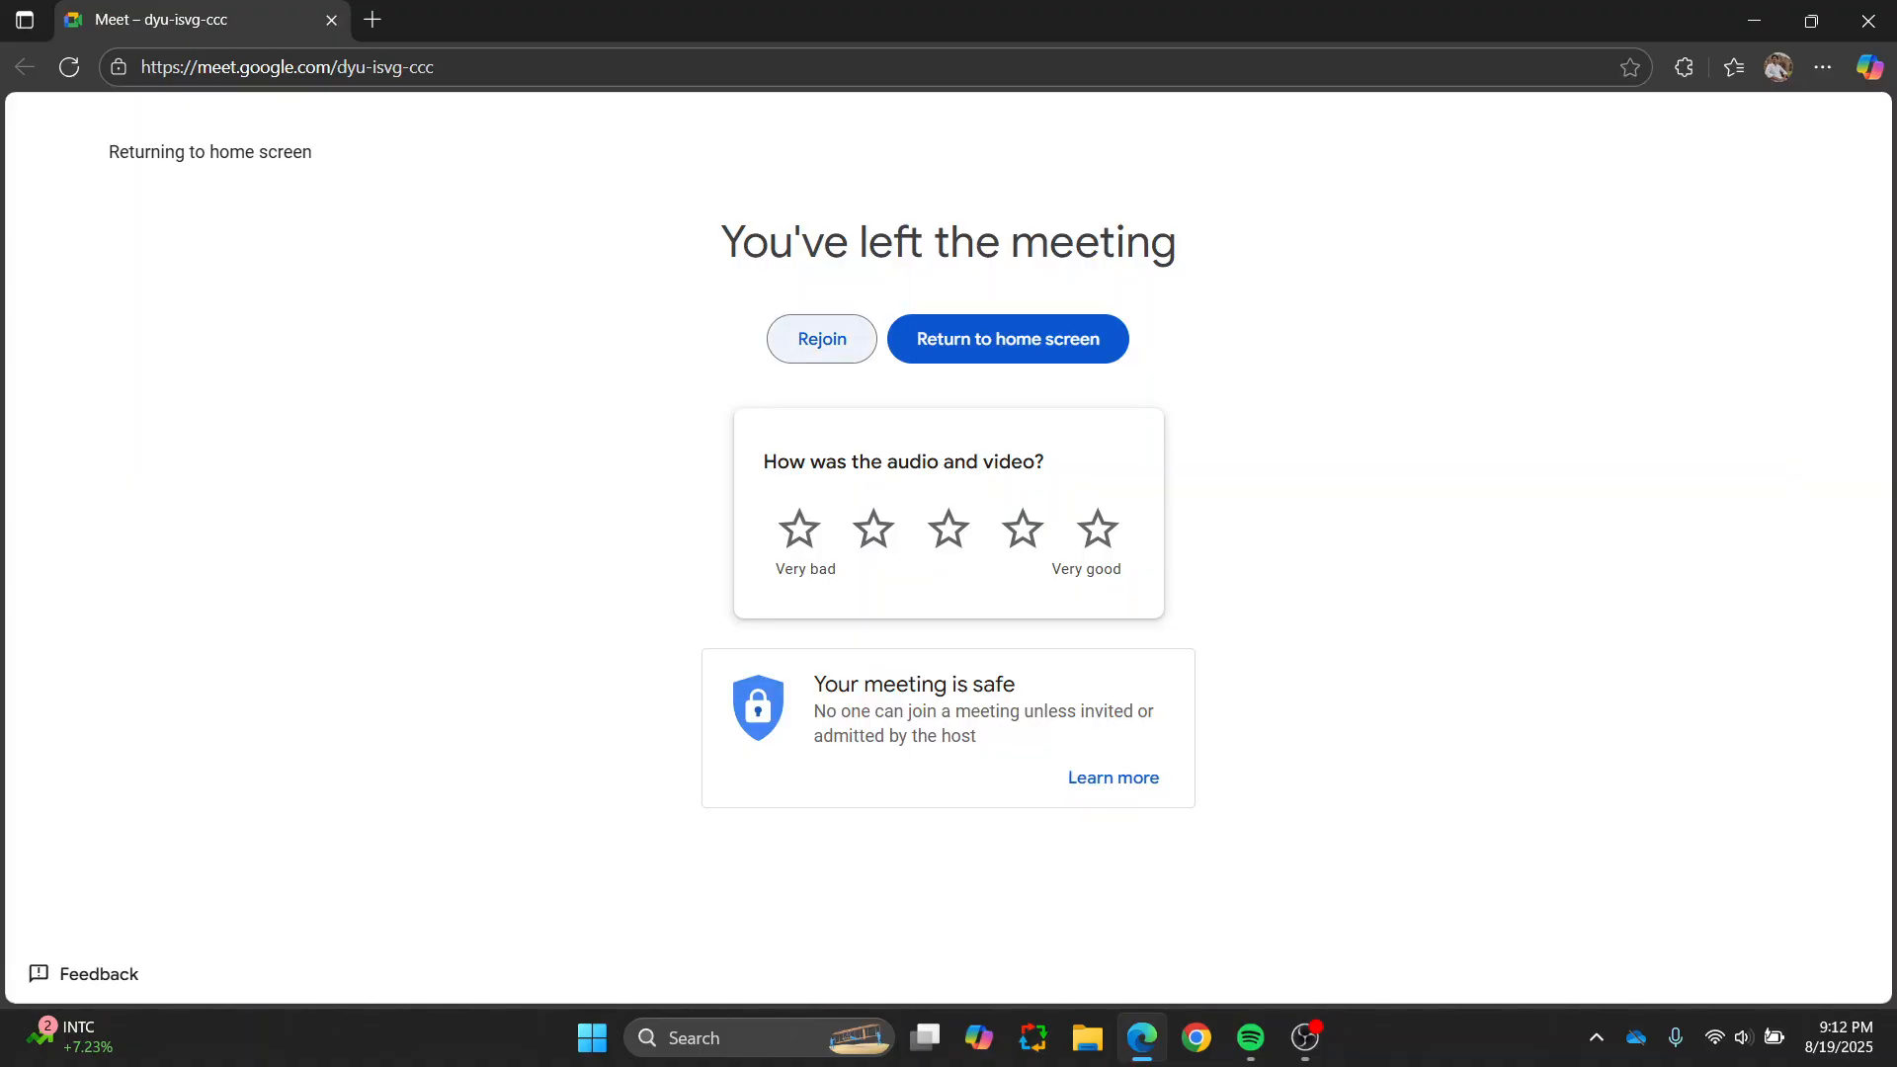
pyautogui.click(822, 339)
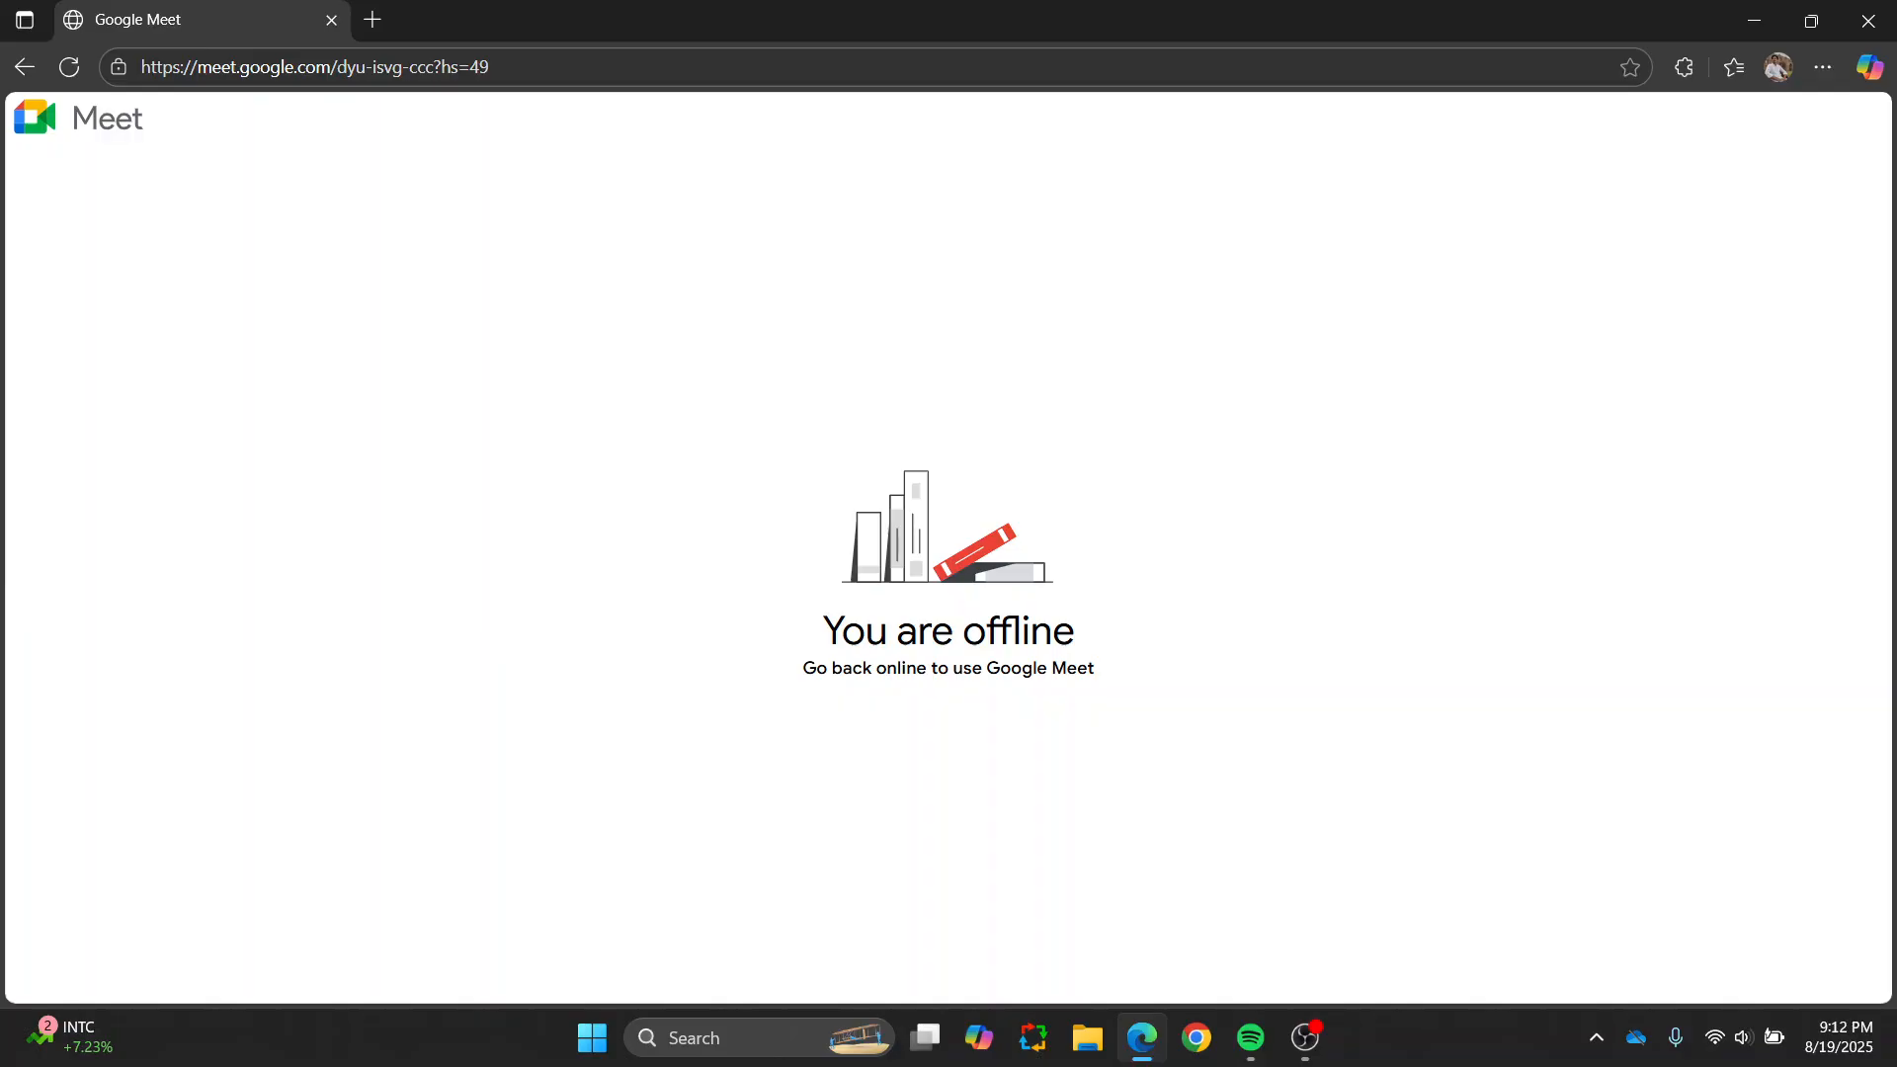
pyautogui.click(1306, 1038)
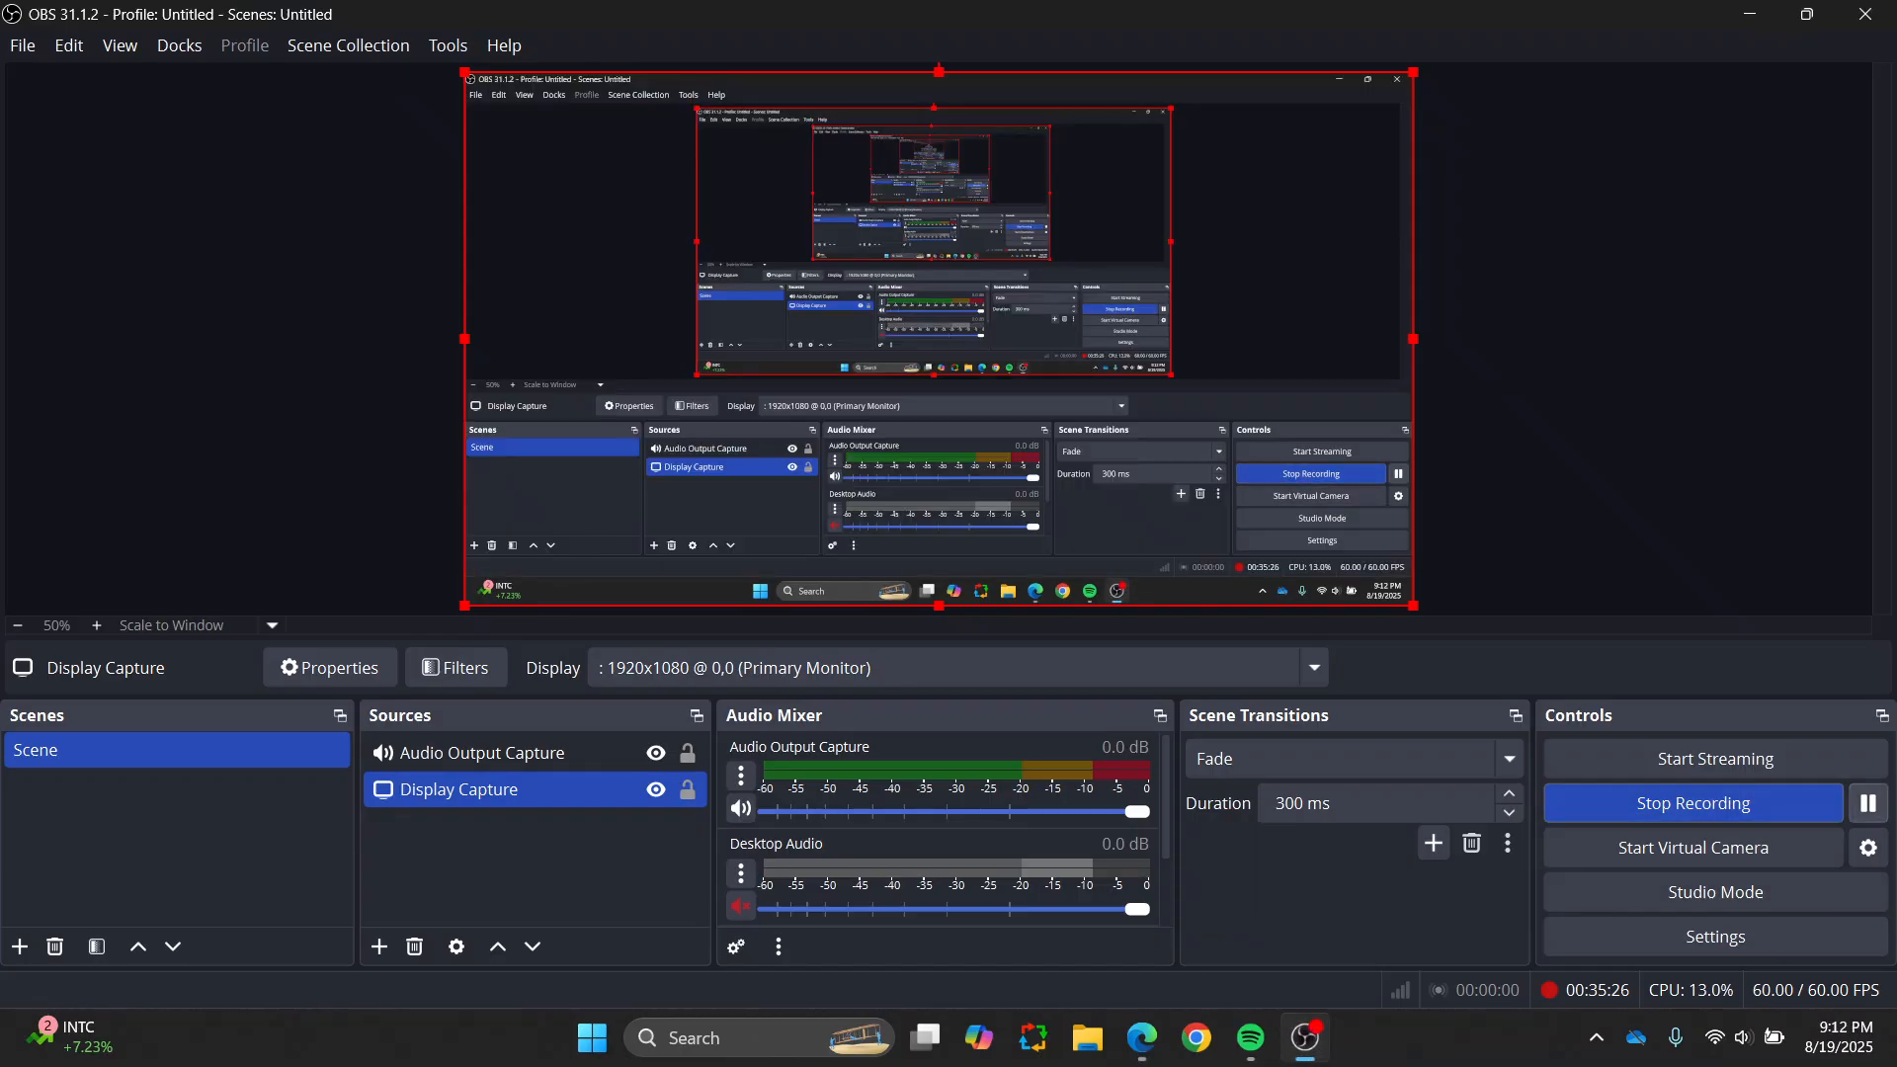
pyautogui.press('Escape')
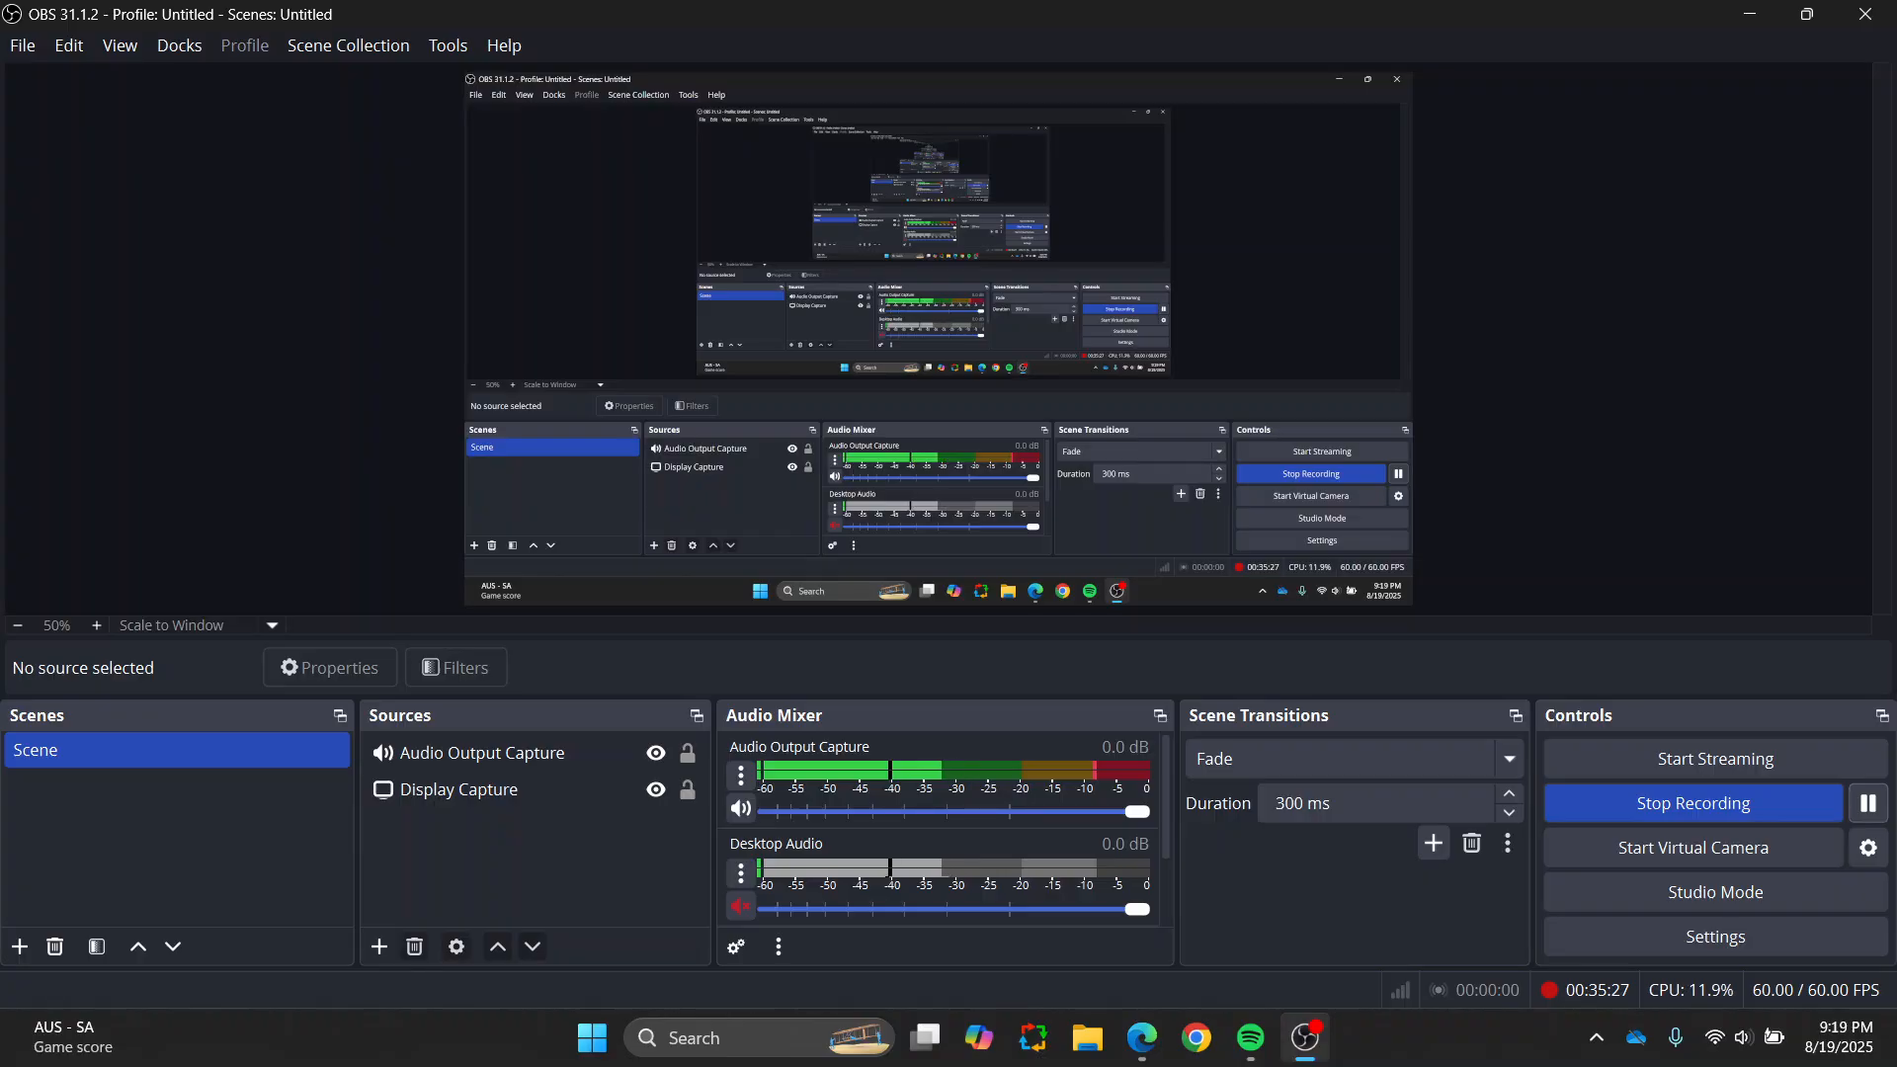
pyautogui.click(1306, 1038)
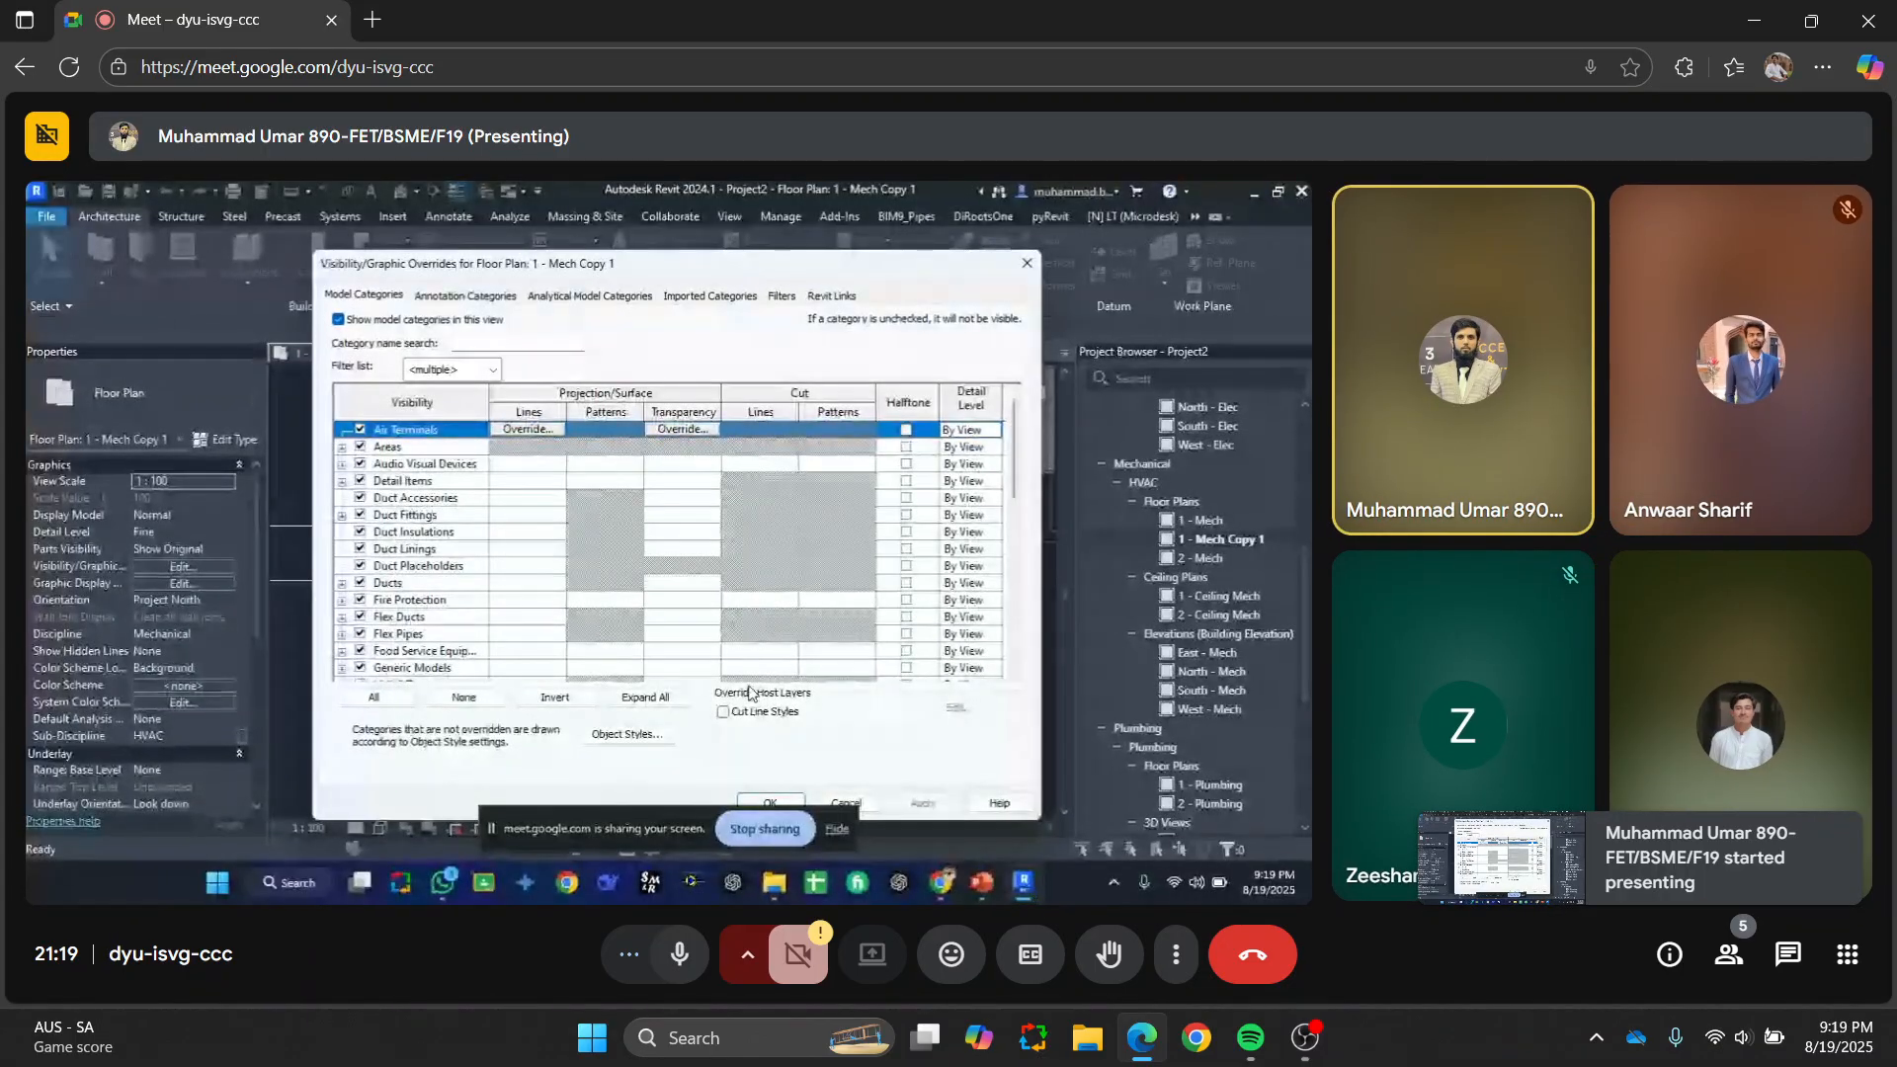
# Step: Reopen the visibility overrides dialog, review the annotation and model category lists, then close it
pyautogui.moveTo(749, 692)
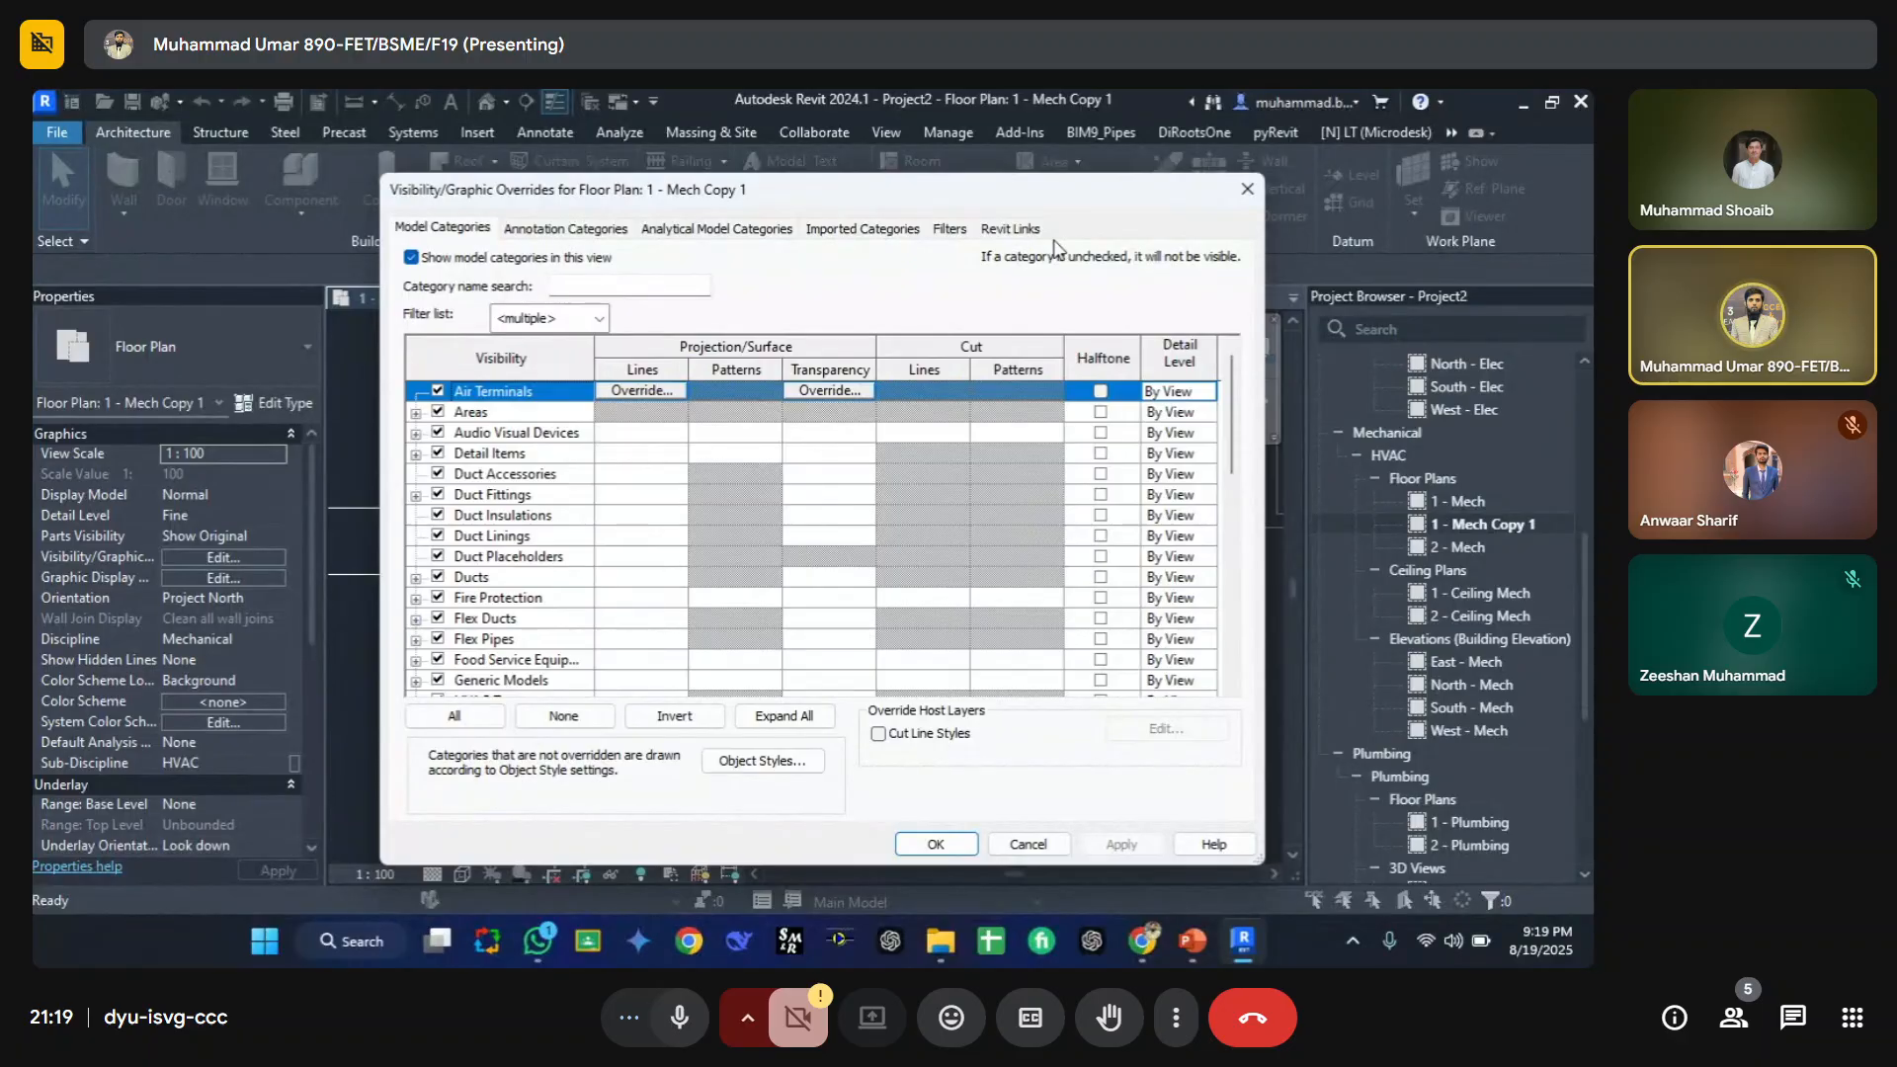
pyautogui.hotkey('ctrl', 'd')
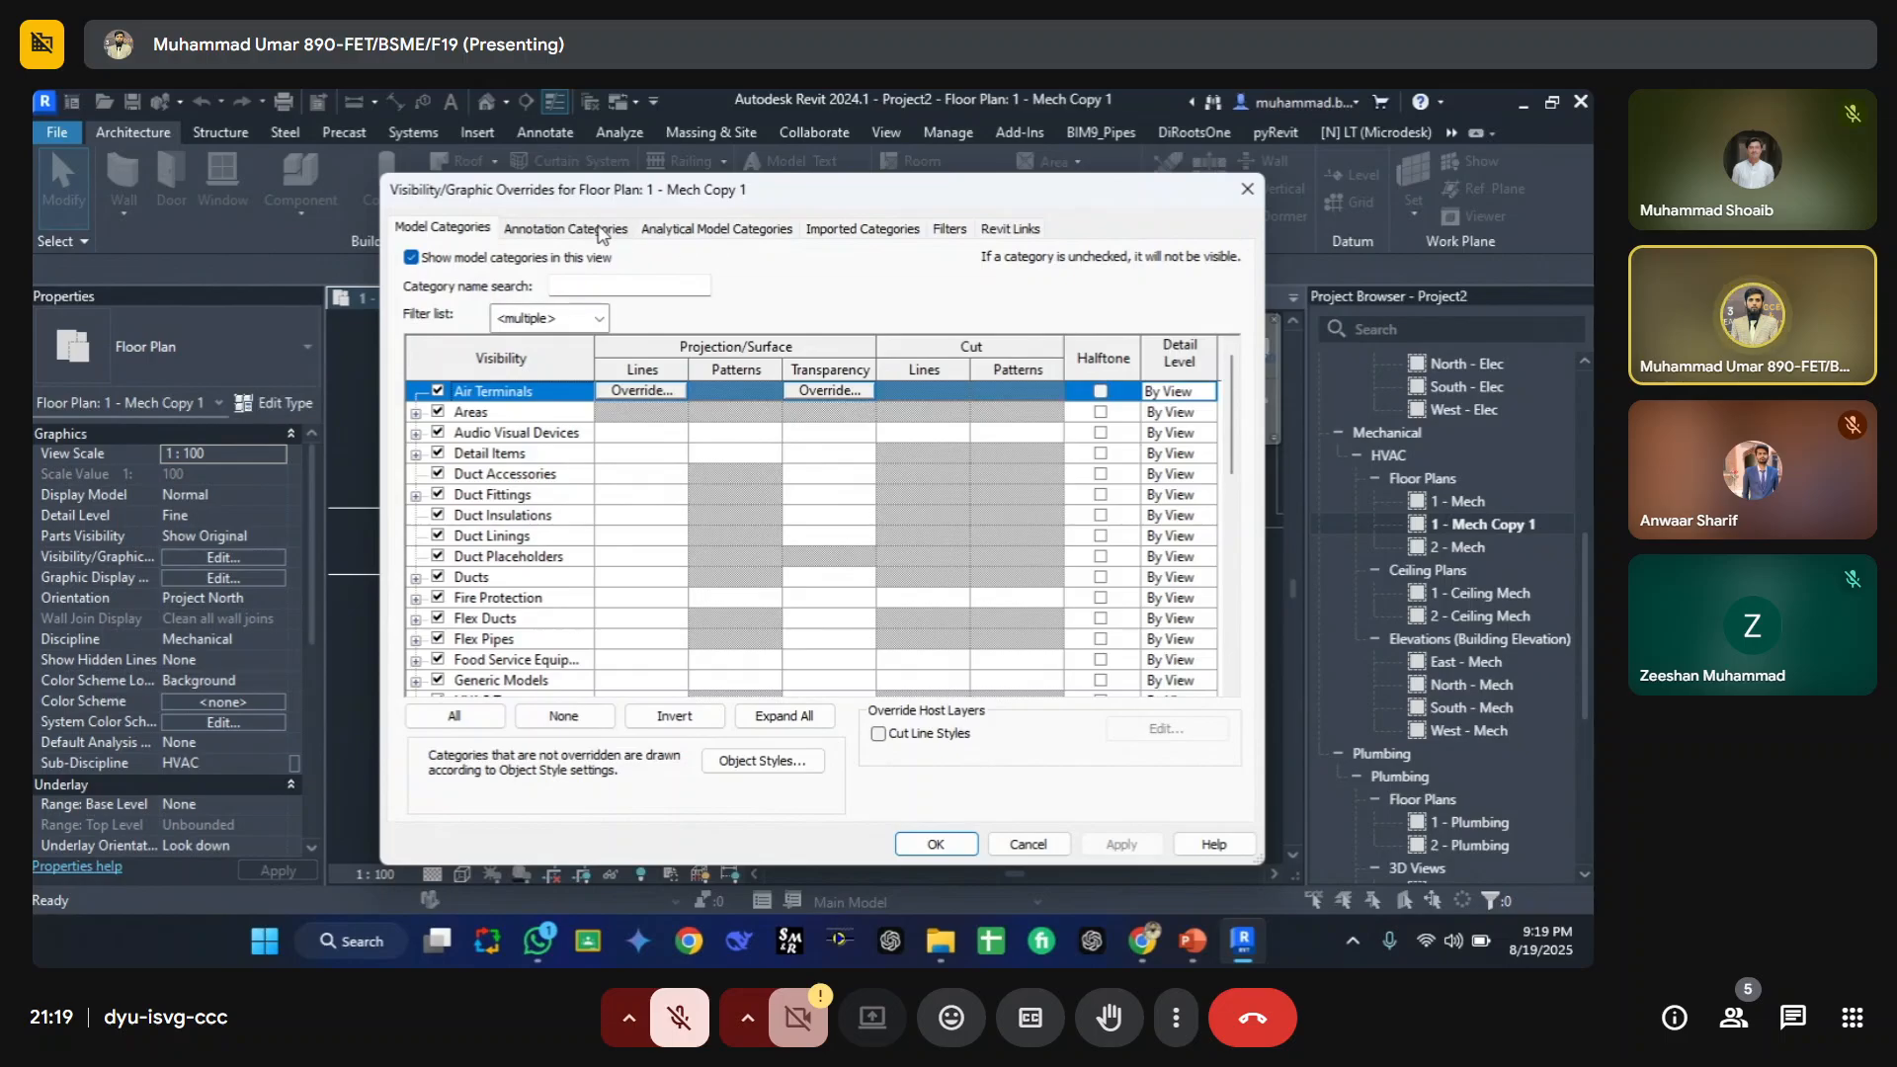
pyautogui.click(583, 228)
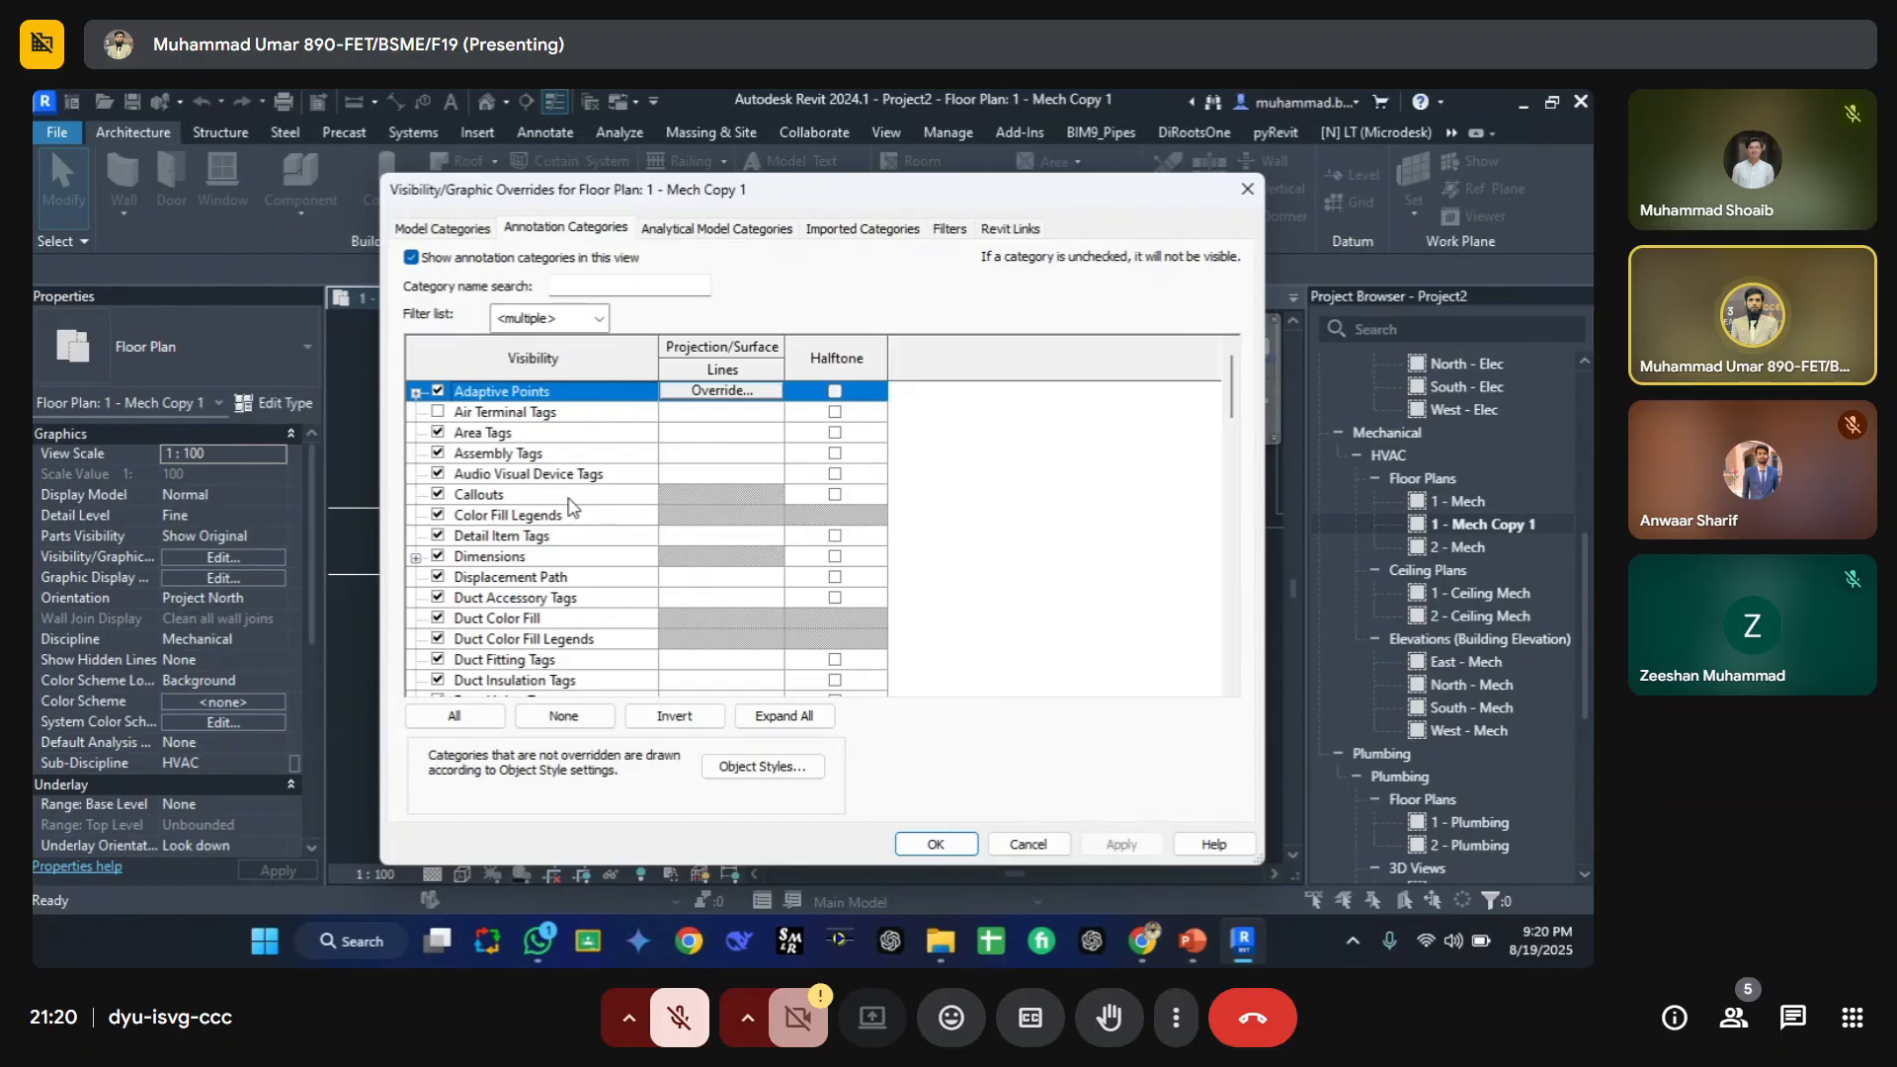
pyautogui.scroll(-2, 593, 472)
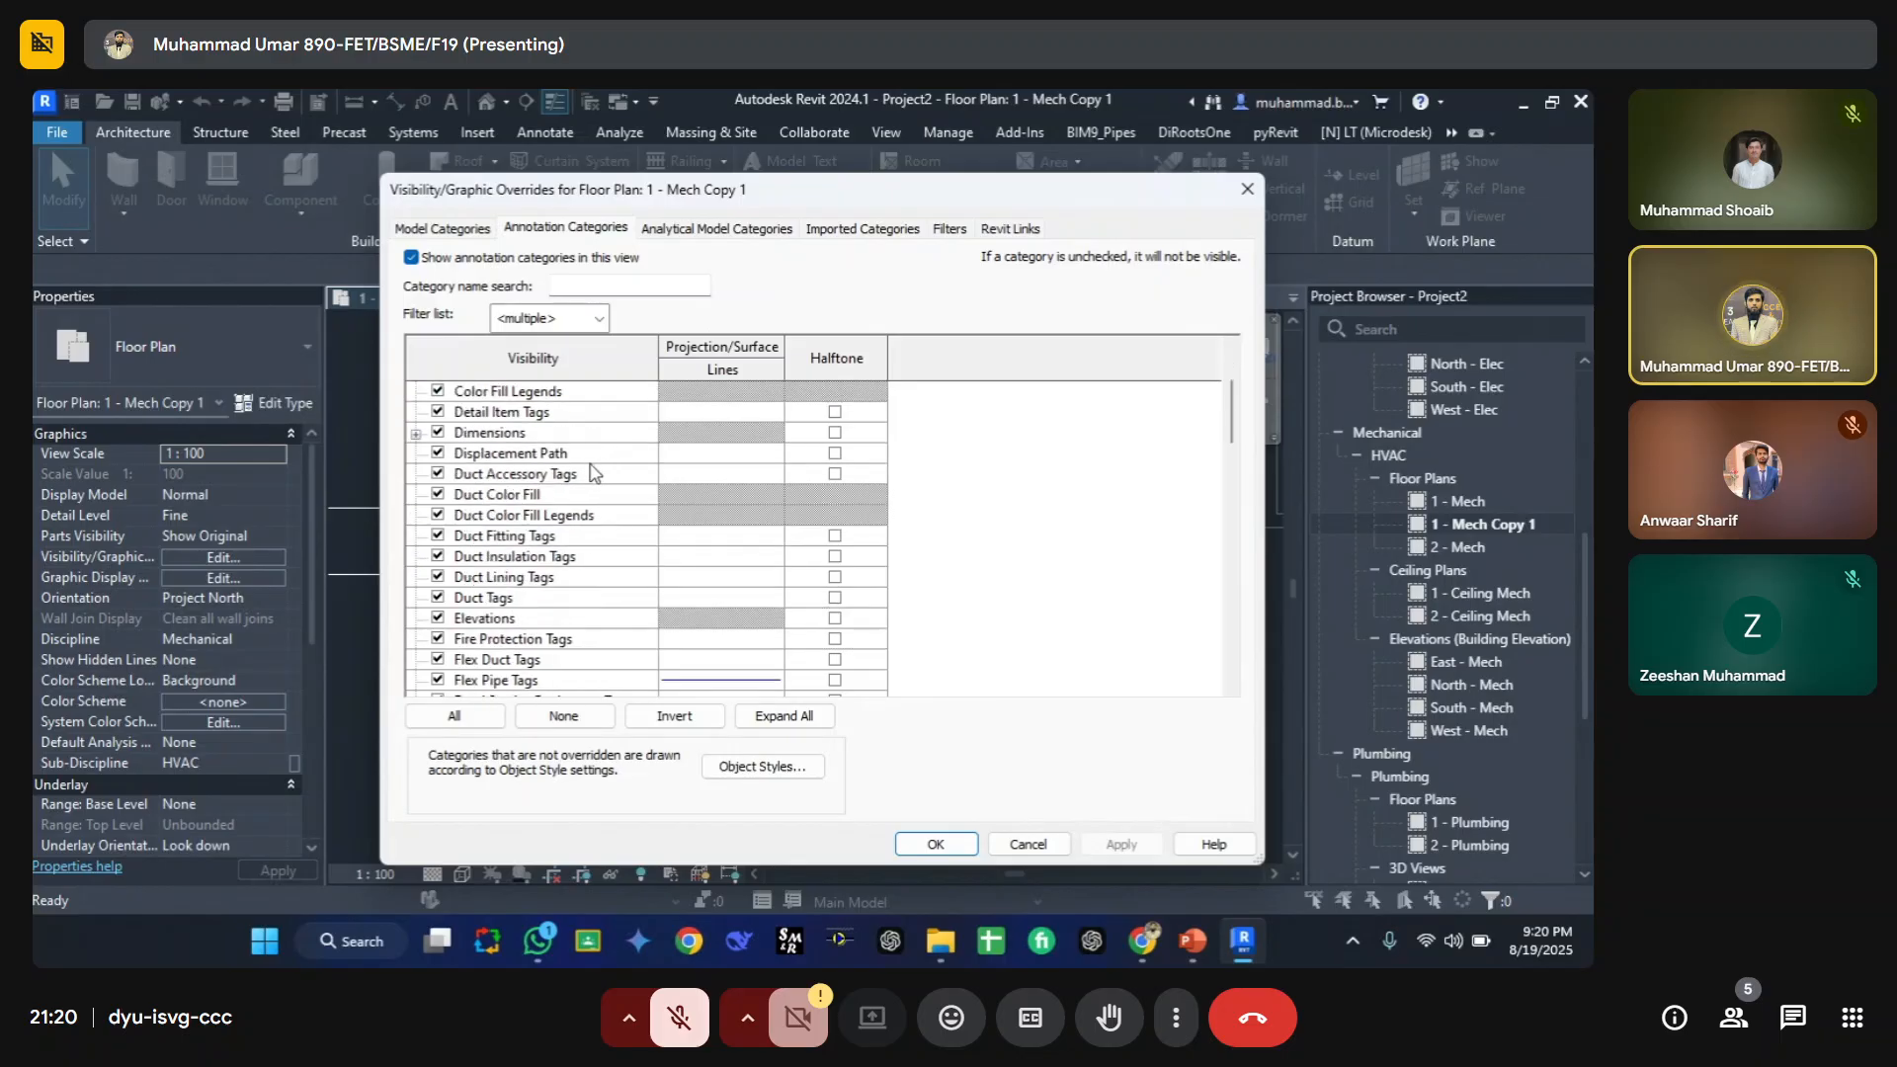
pyautogui.scroll(-4, 593, 472)
pyautogui.moveTo(570, 196); pyautogui.dragTo(757, 216)
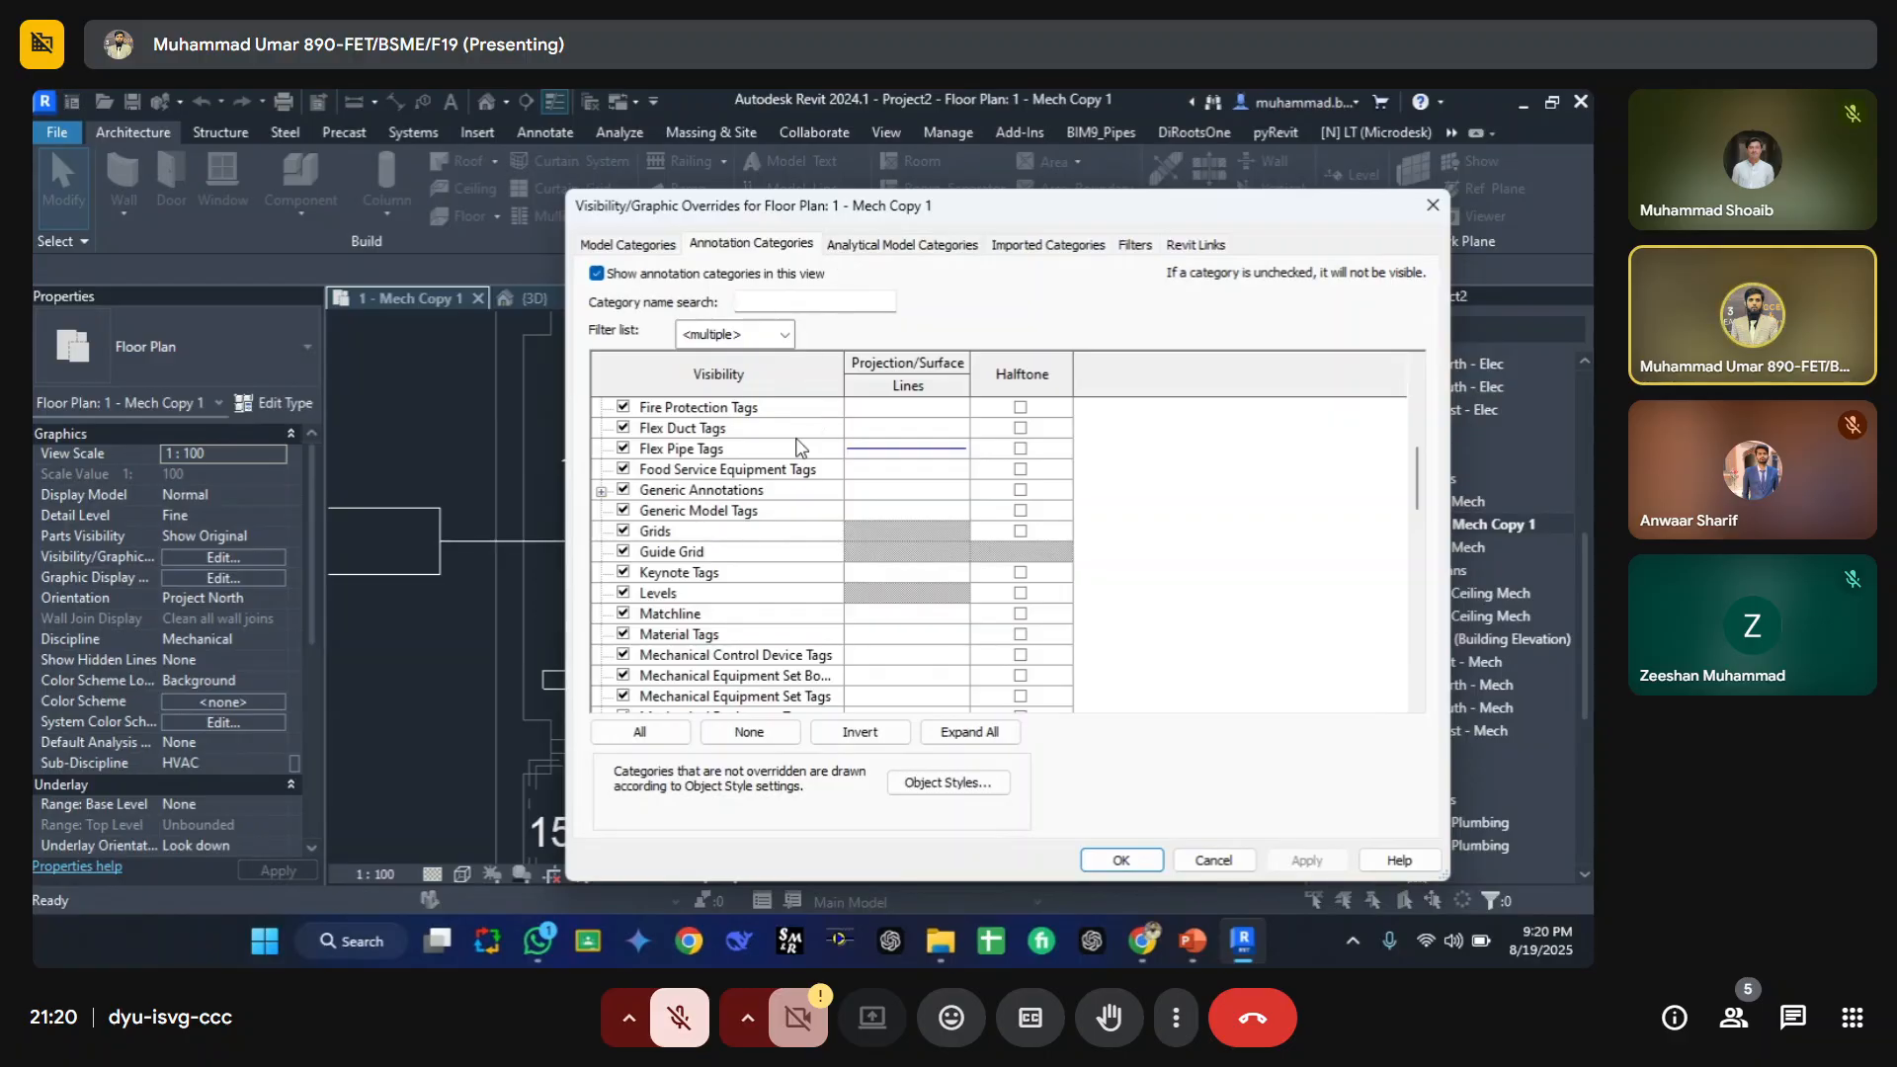
pyautogui.scroll(3, 719, 479)
pyautogui.scroll(-3, 720, 480)
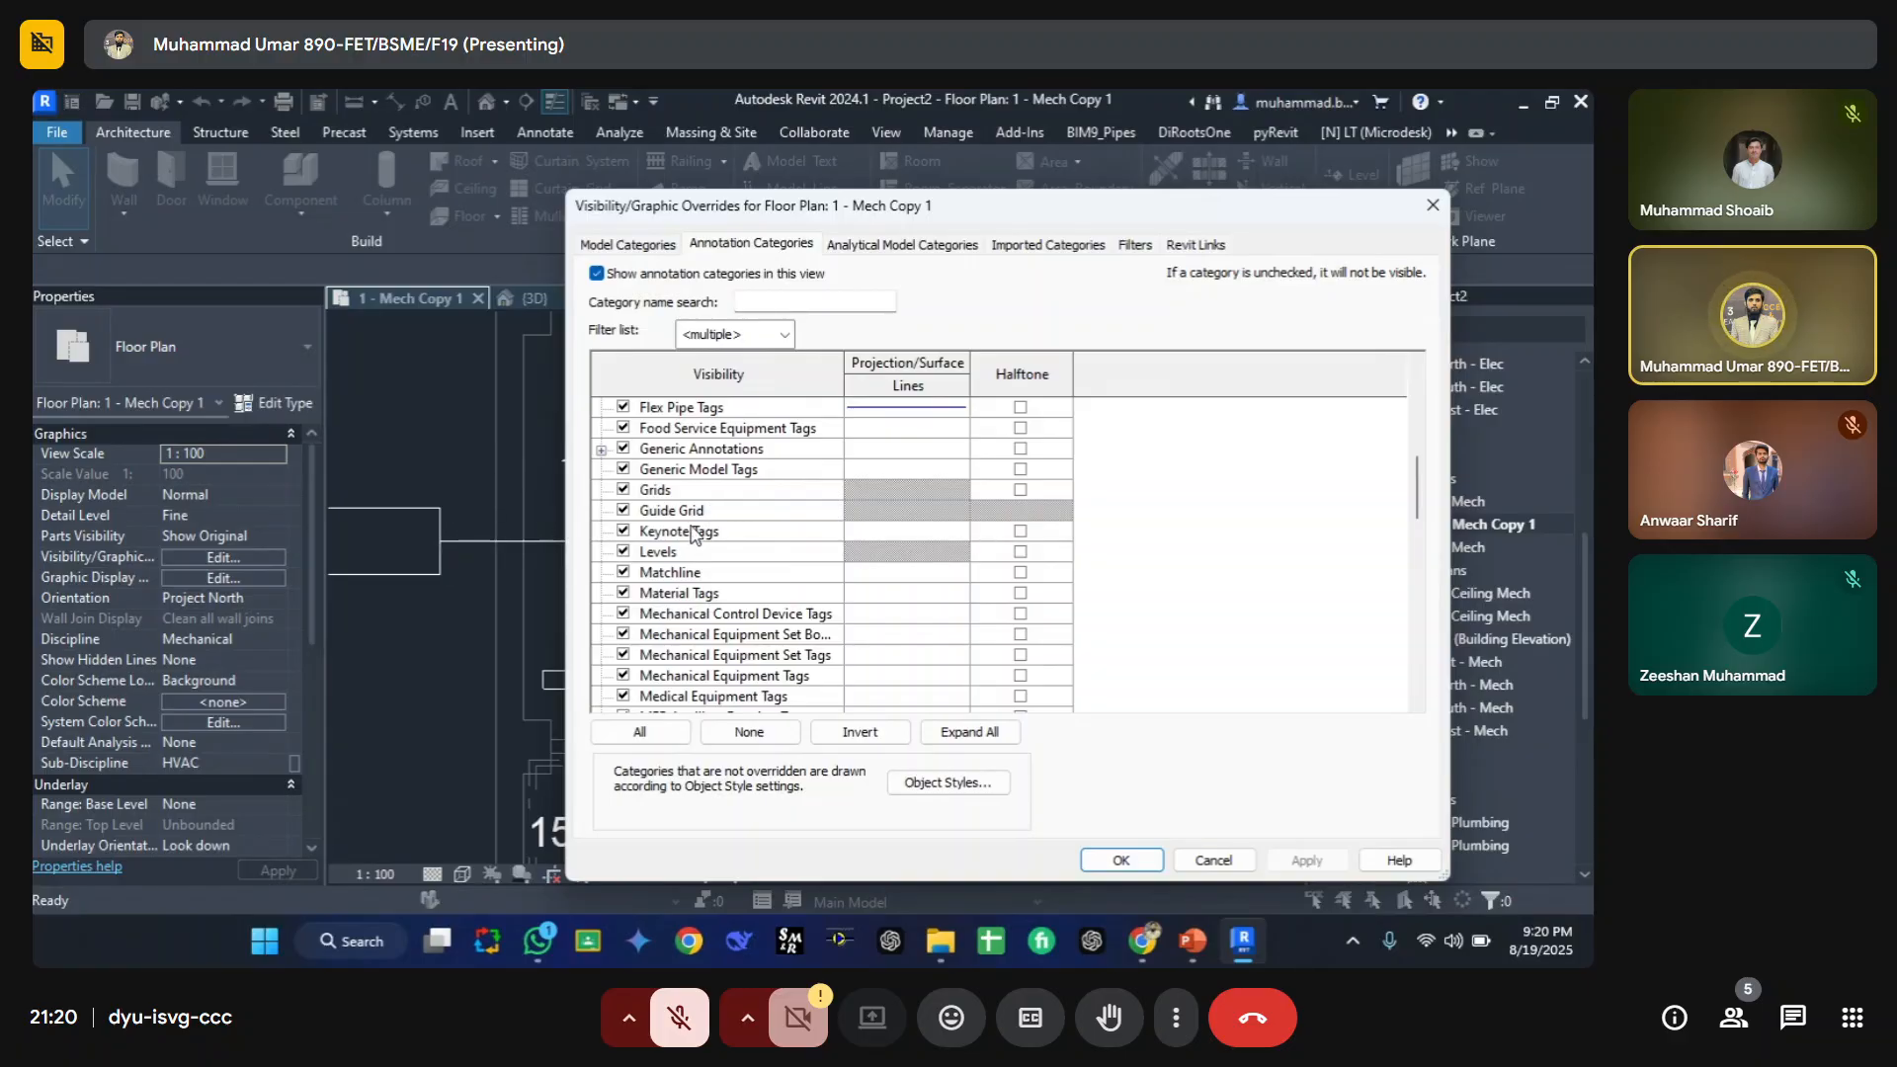
pyautogui.click(678, 510)
pyautogui.scroll(-1, 692, 539)
pyautogui.scroll(5, 791, 494)
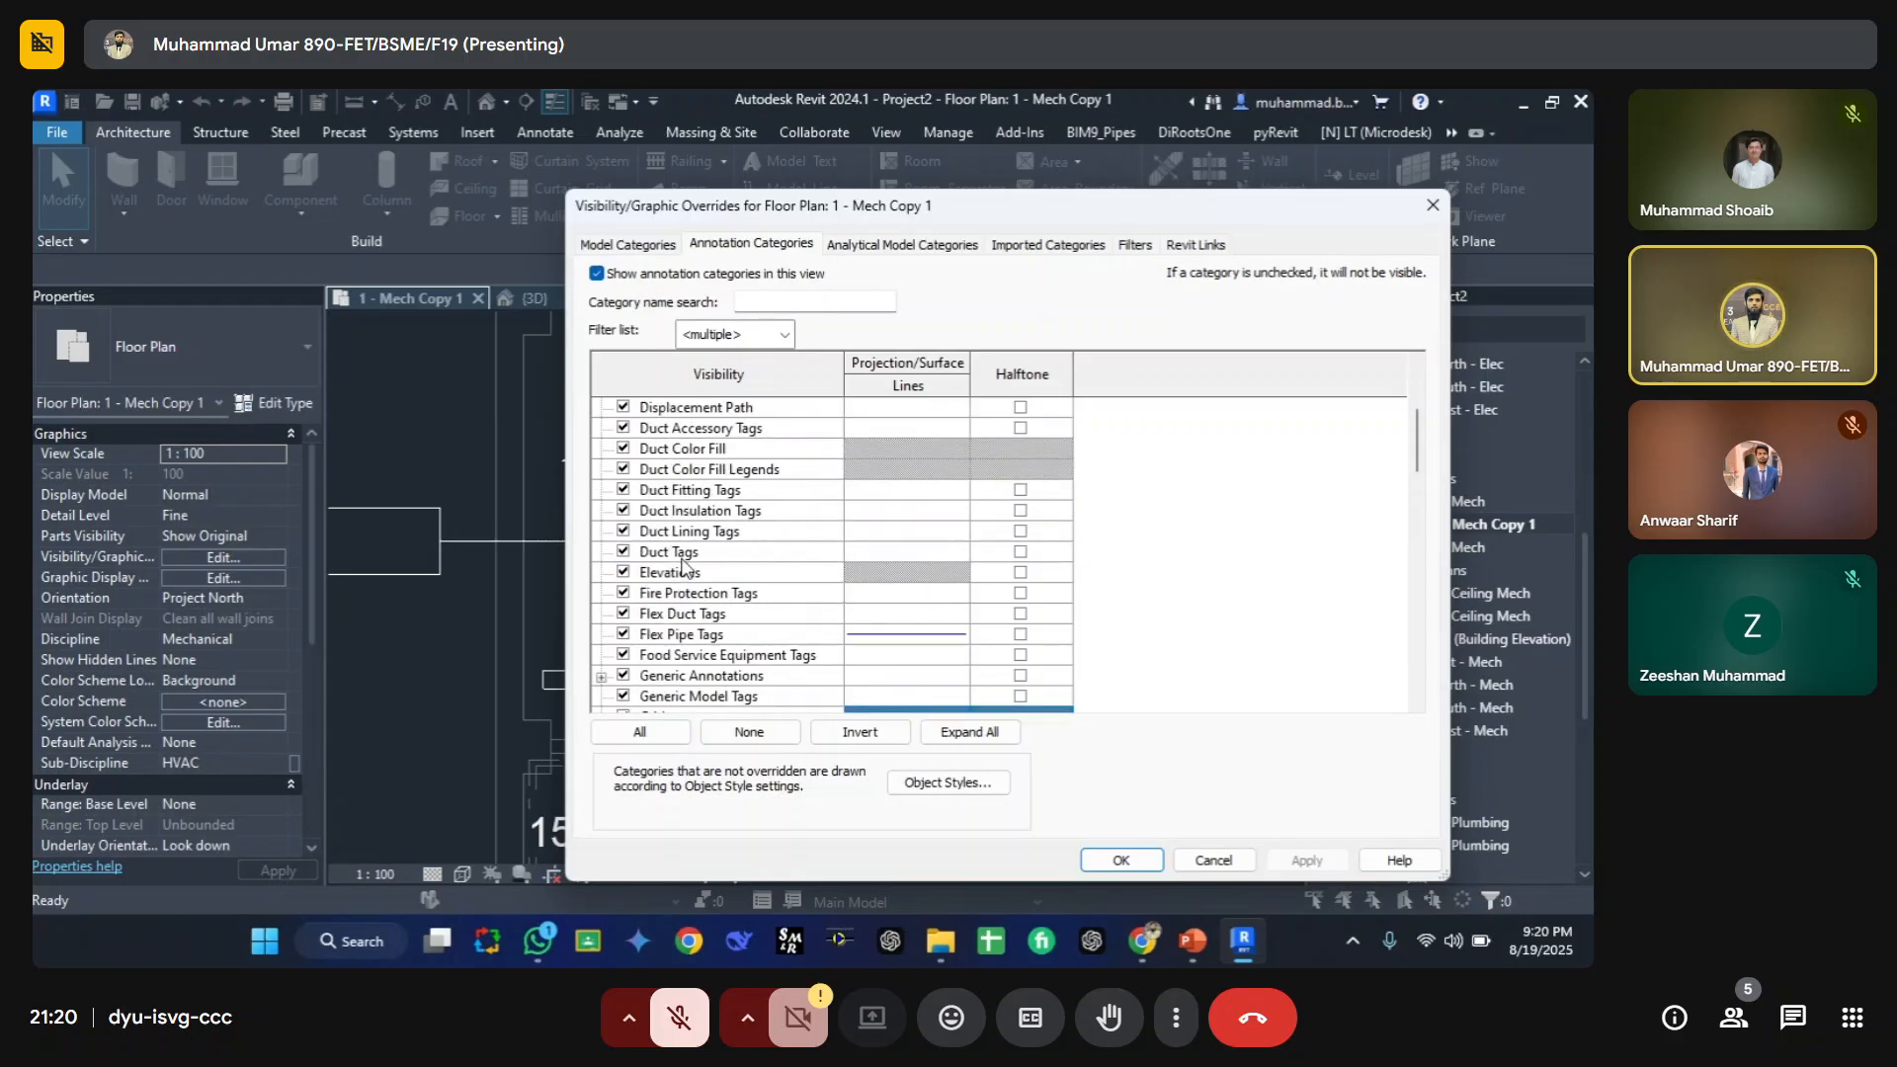
pyautogui.scroll(-3, 878, 460)
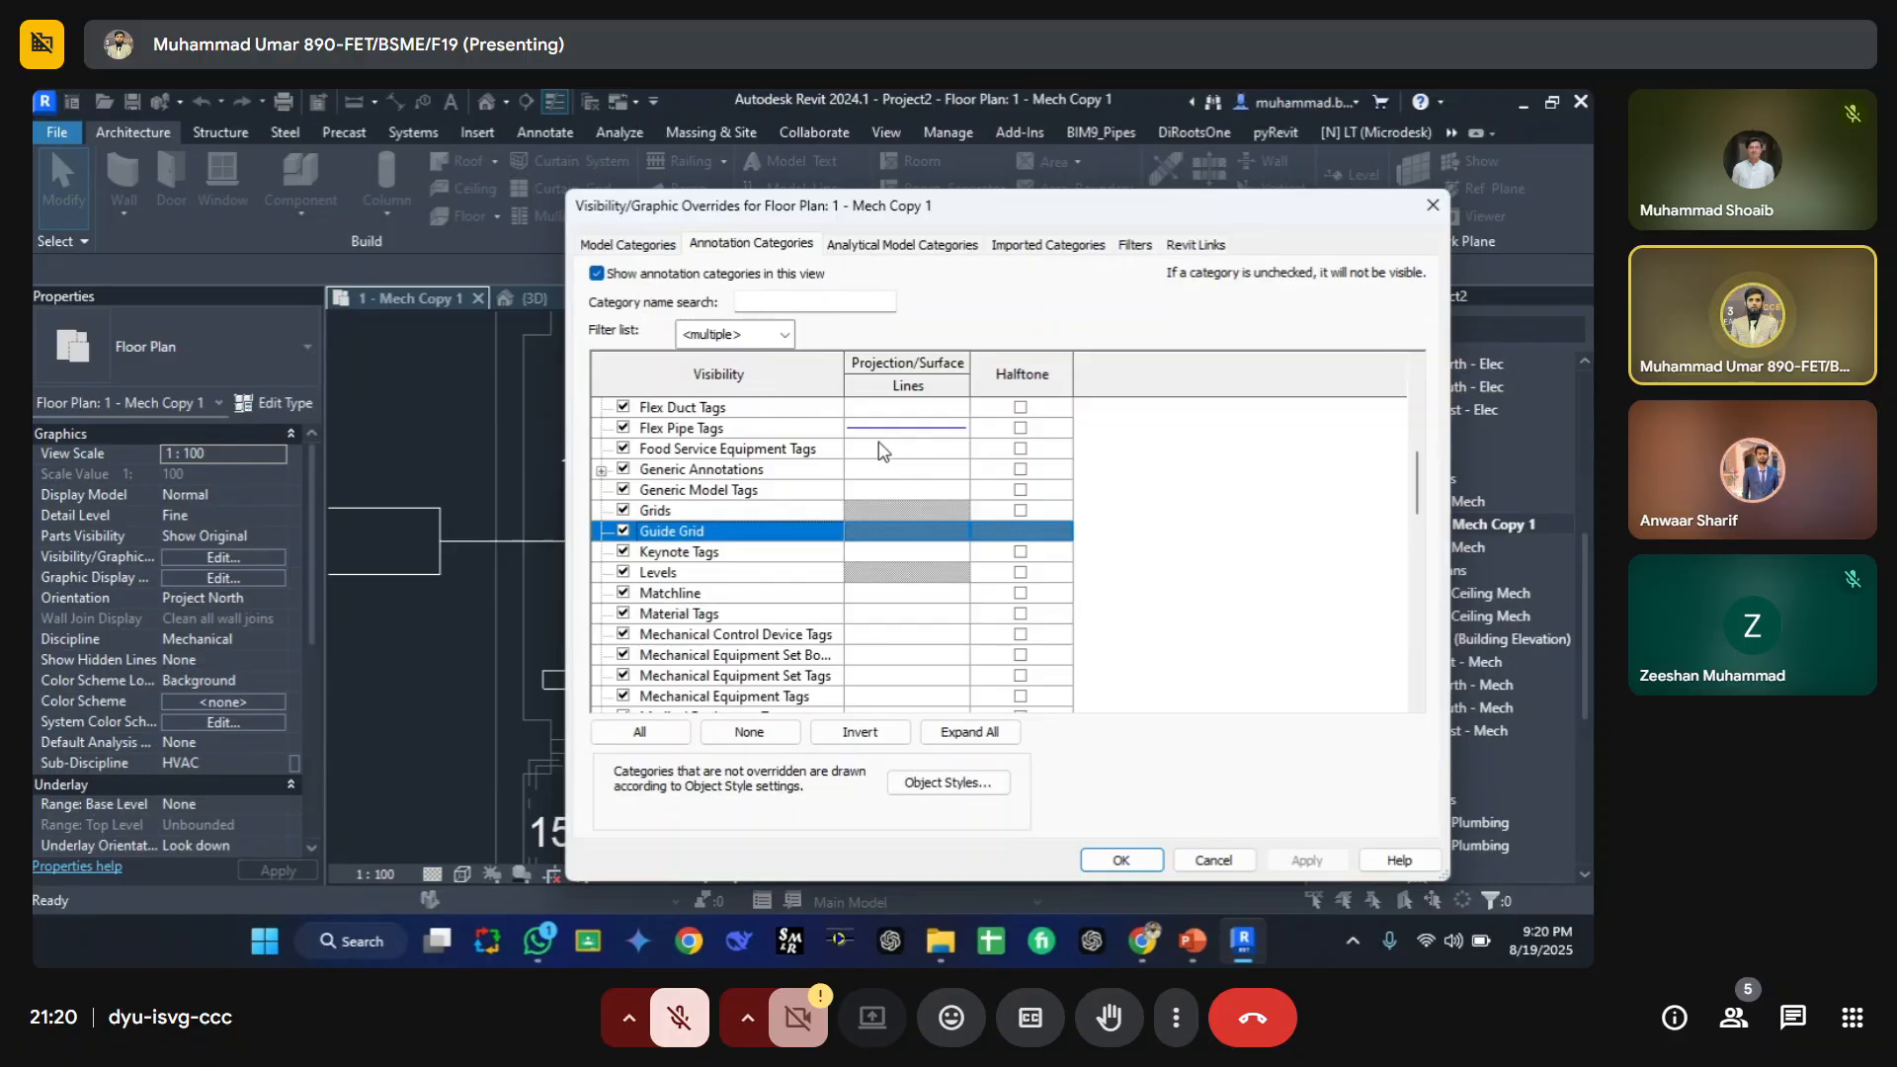
pyautogui.click(922, 451)
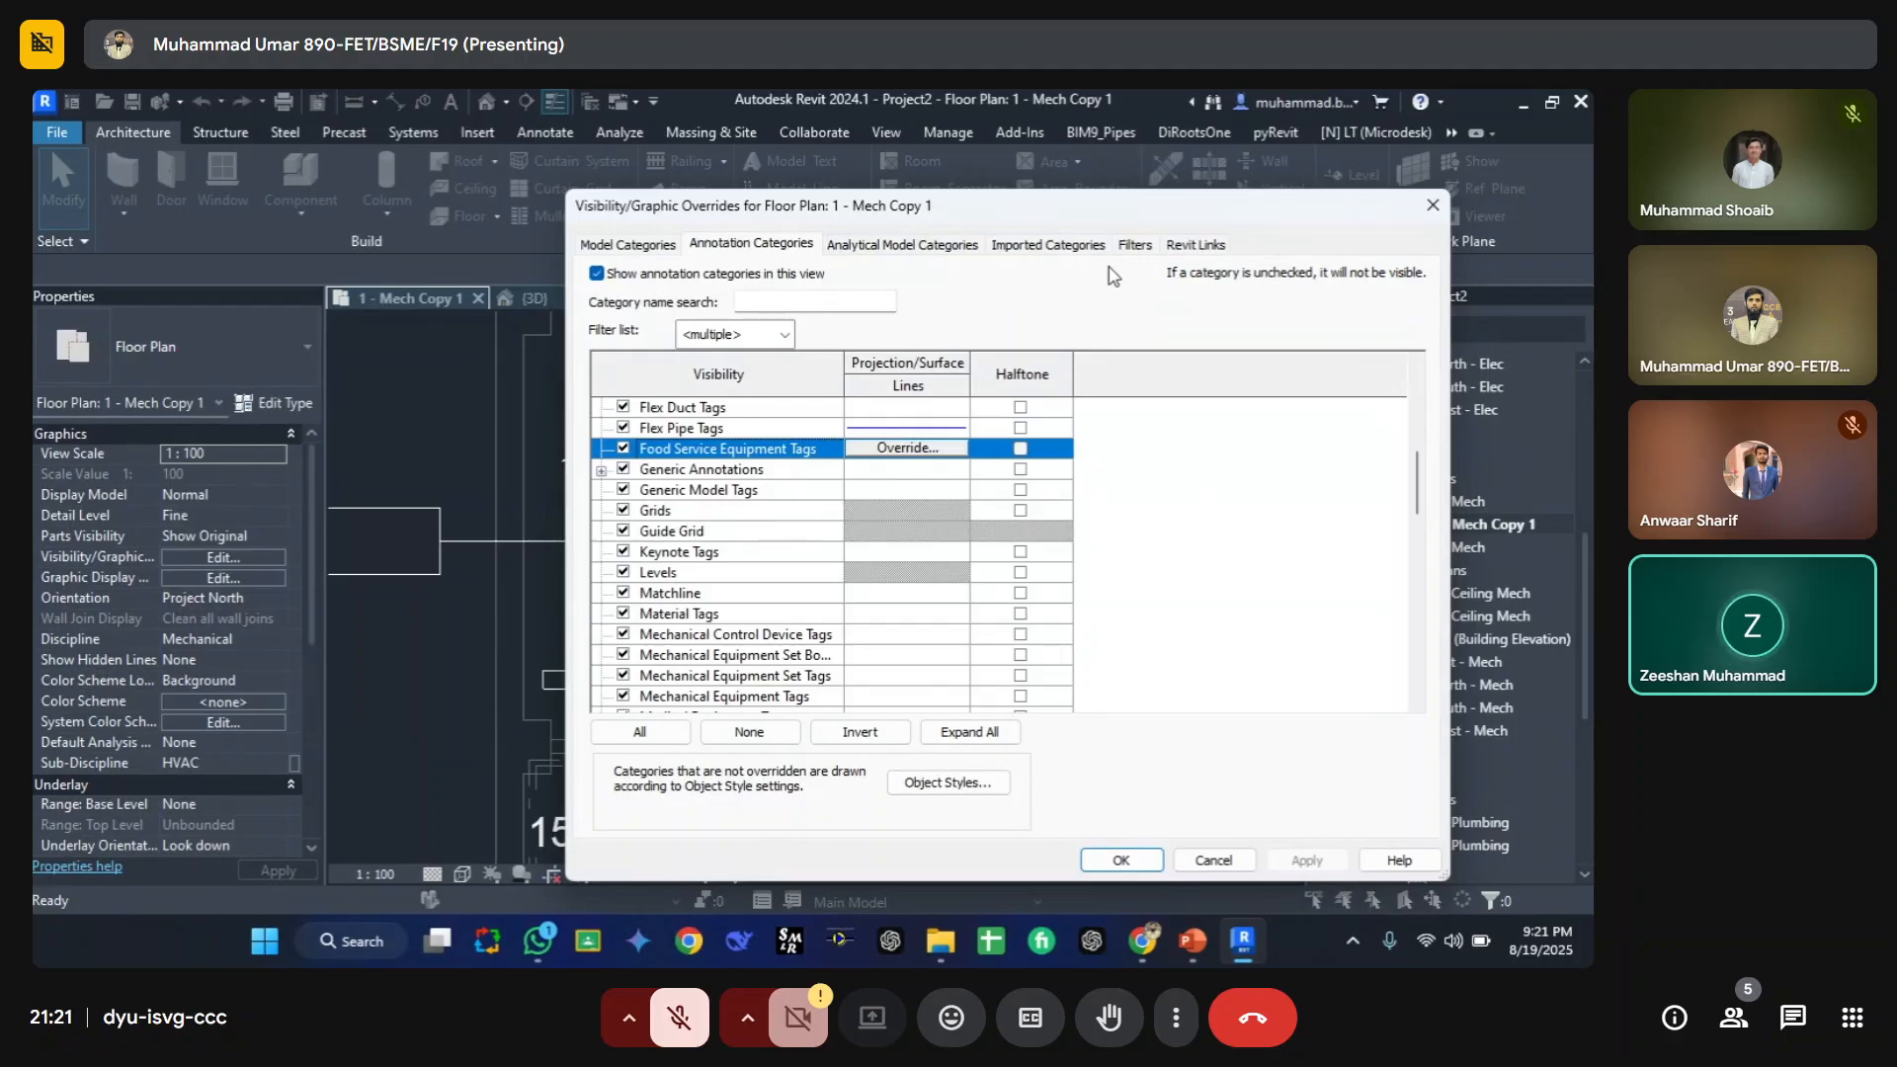
pyautogui.moveTo(571, 198); pyautogui.dragTo(400, 174)
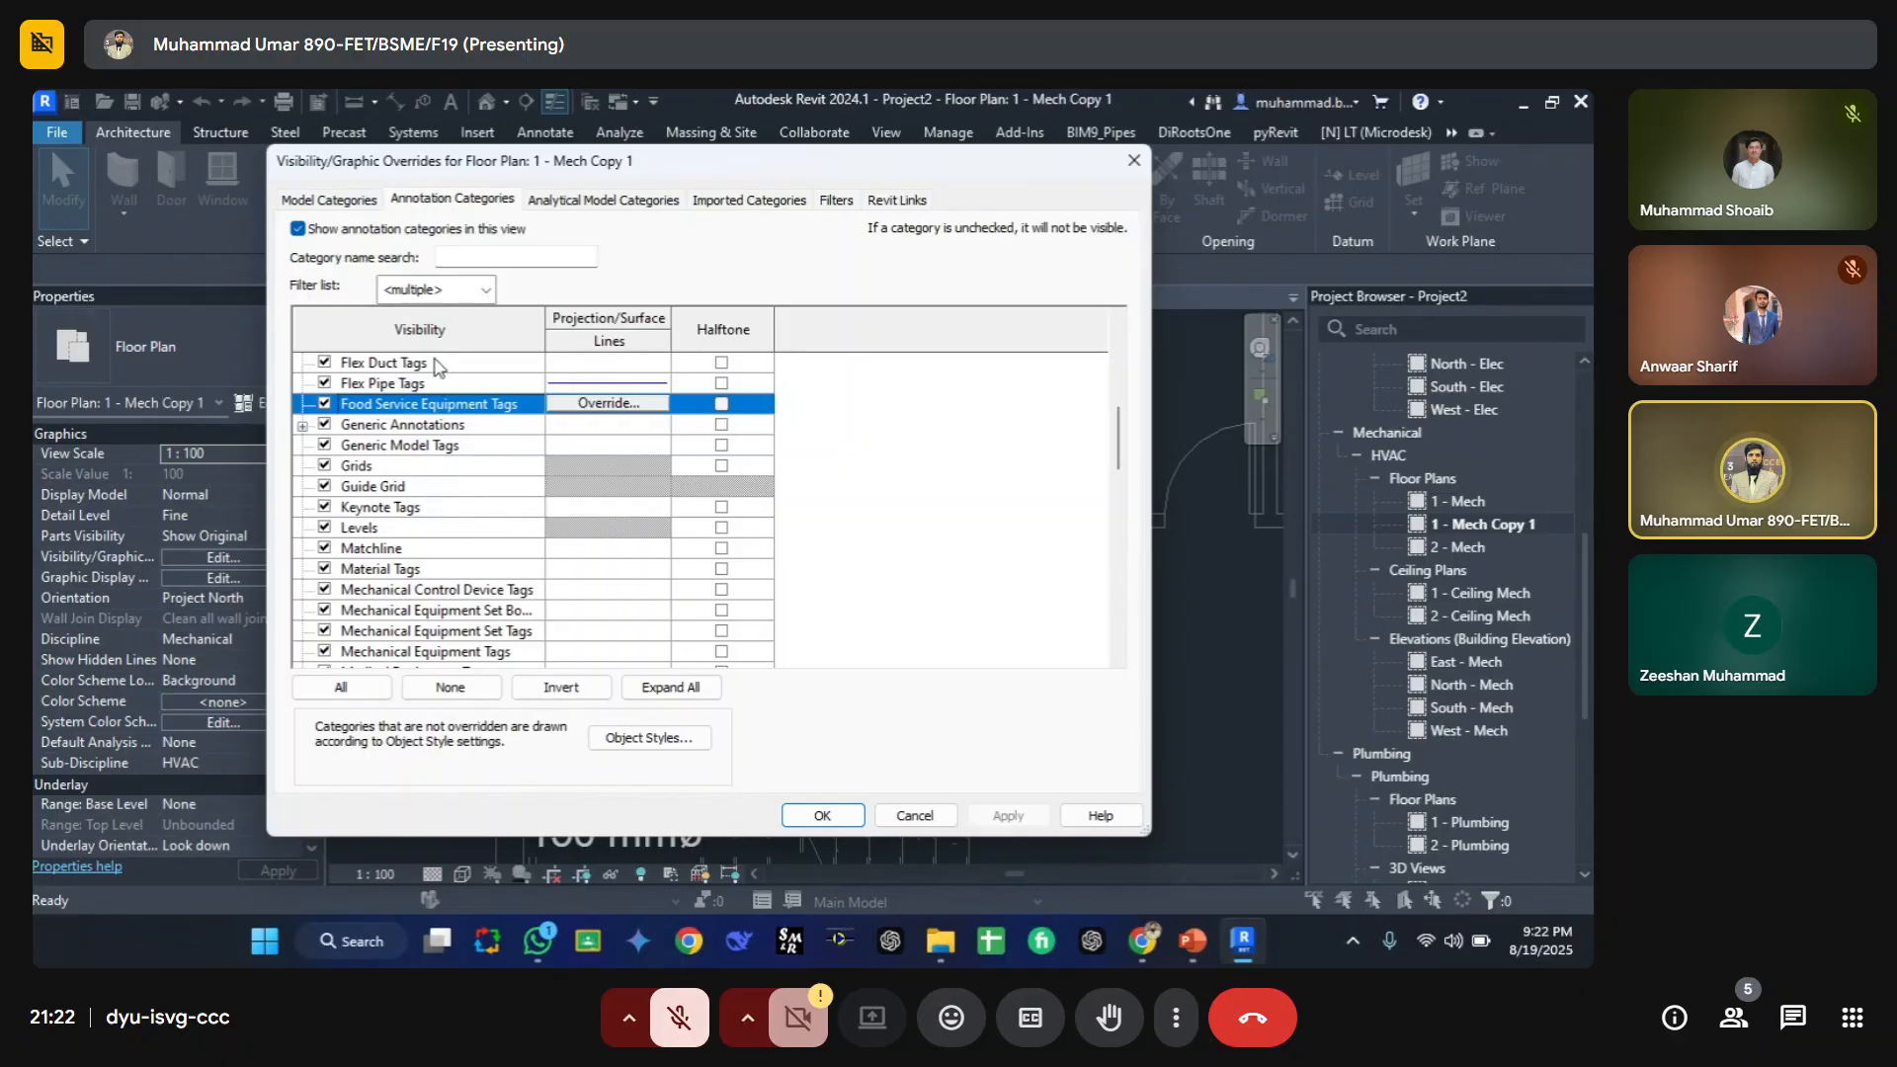
pyautogui.click(336, 201)
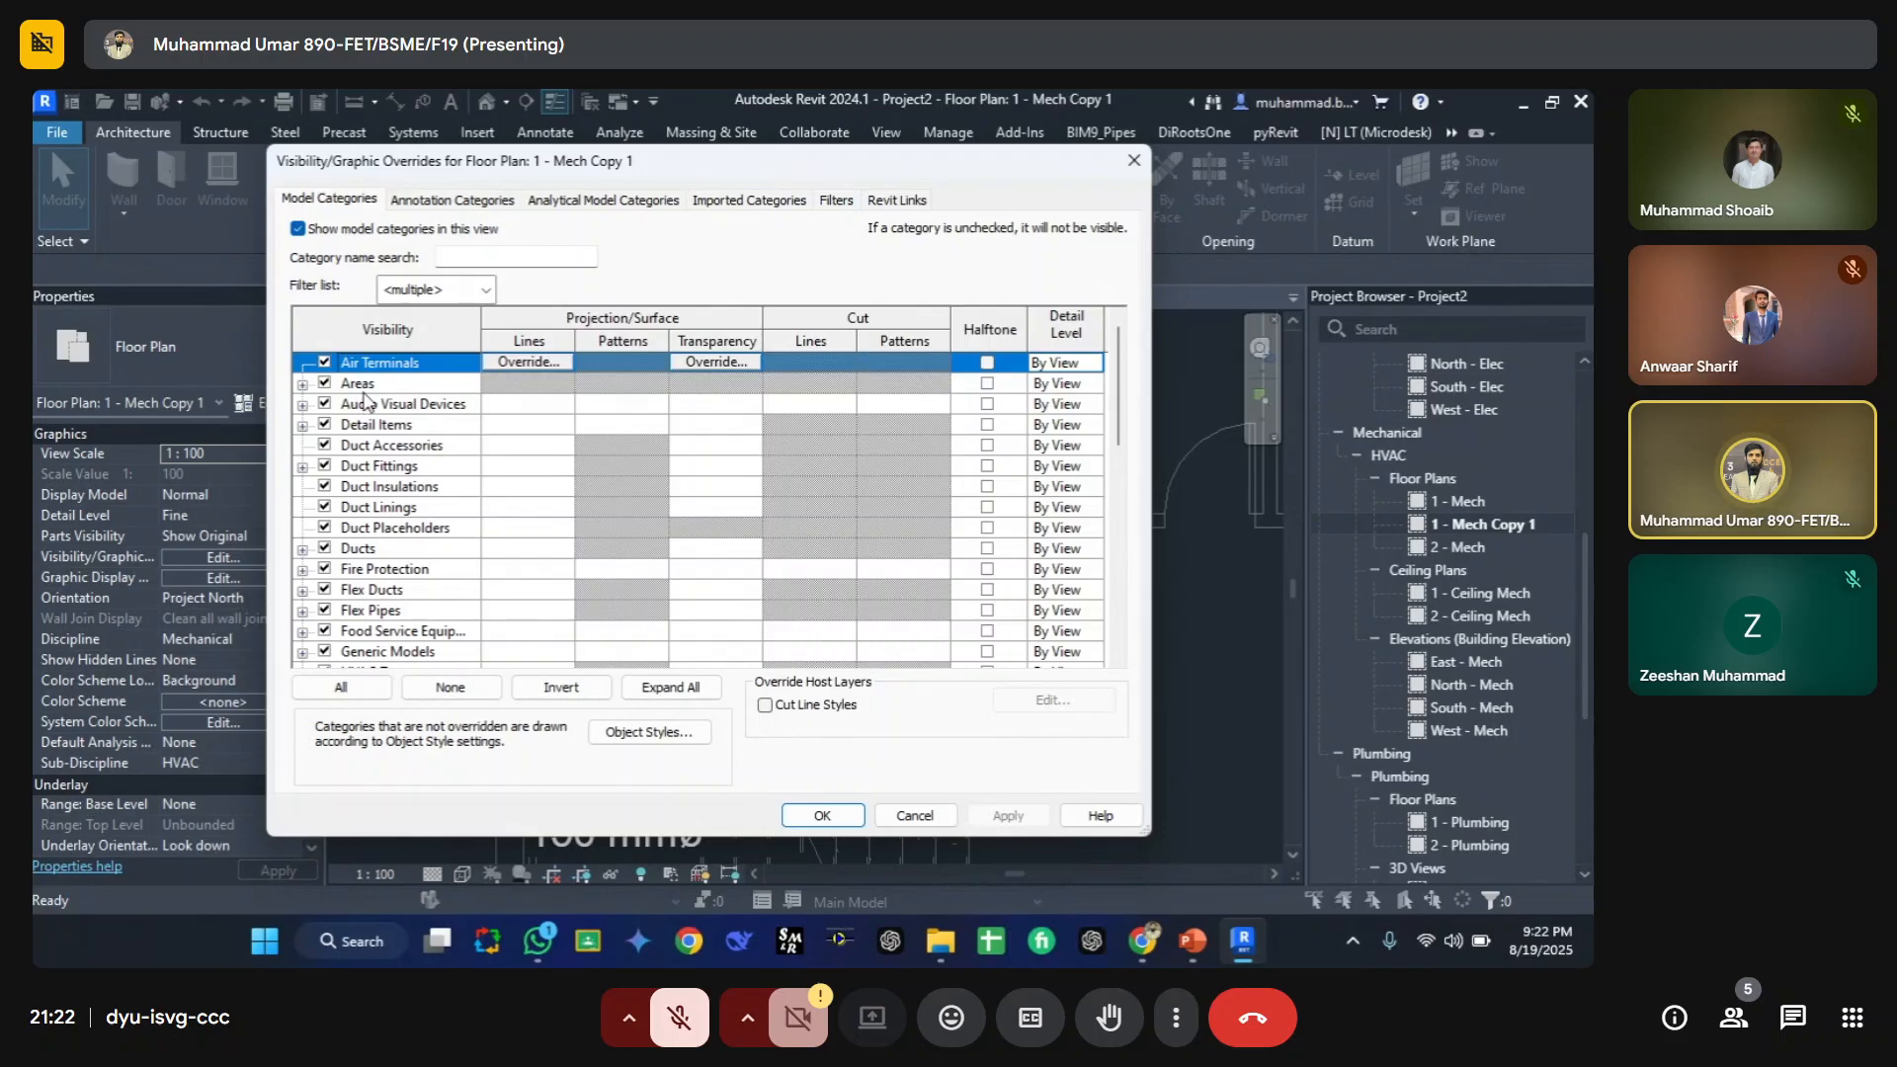
pyautogui.press('Escape')
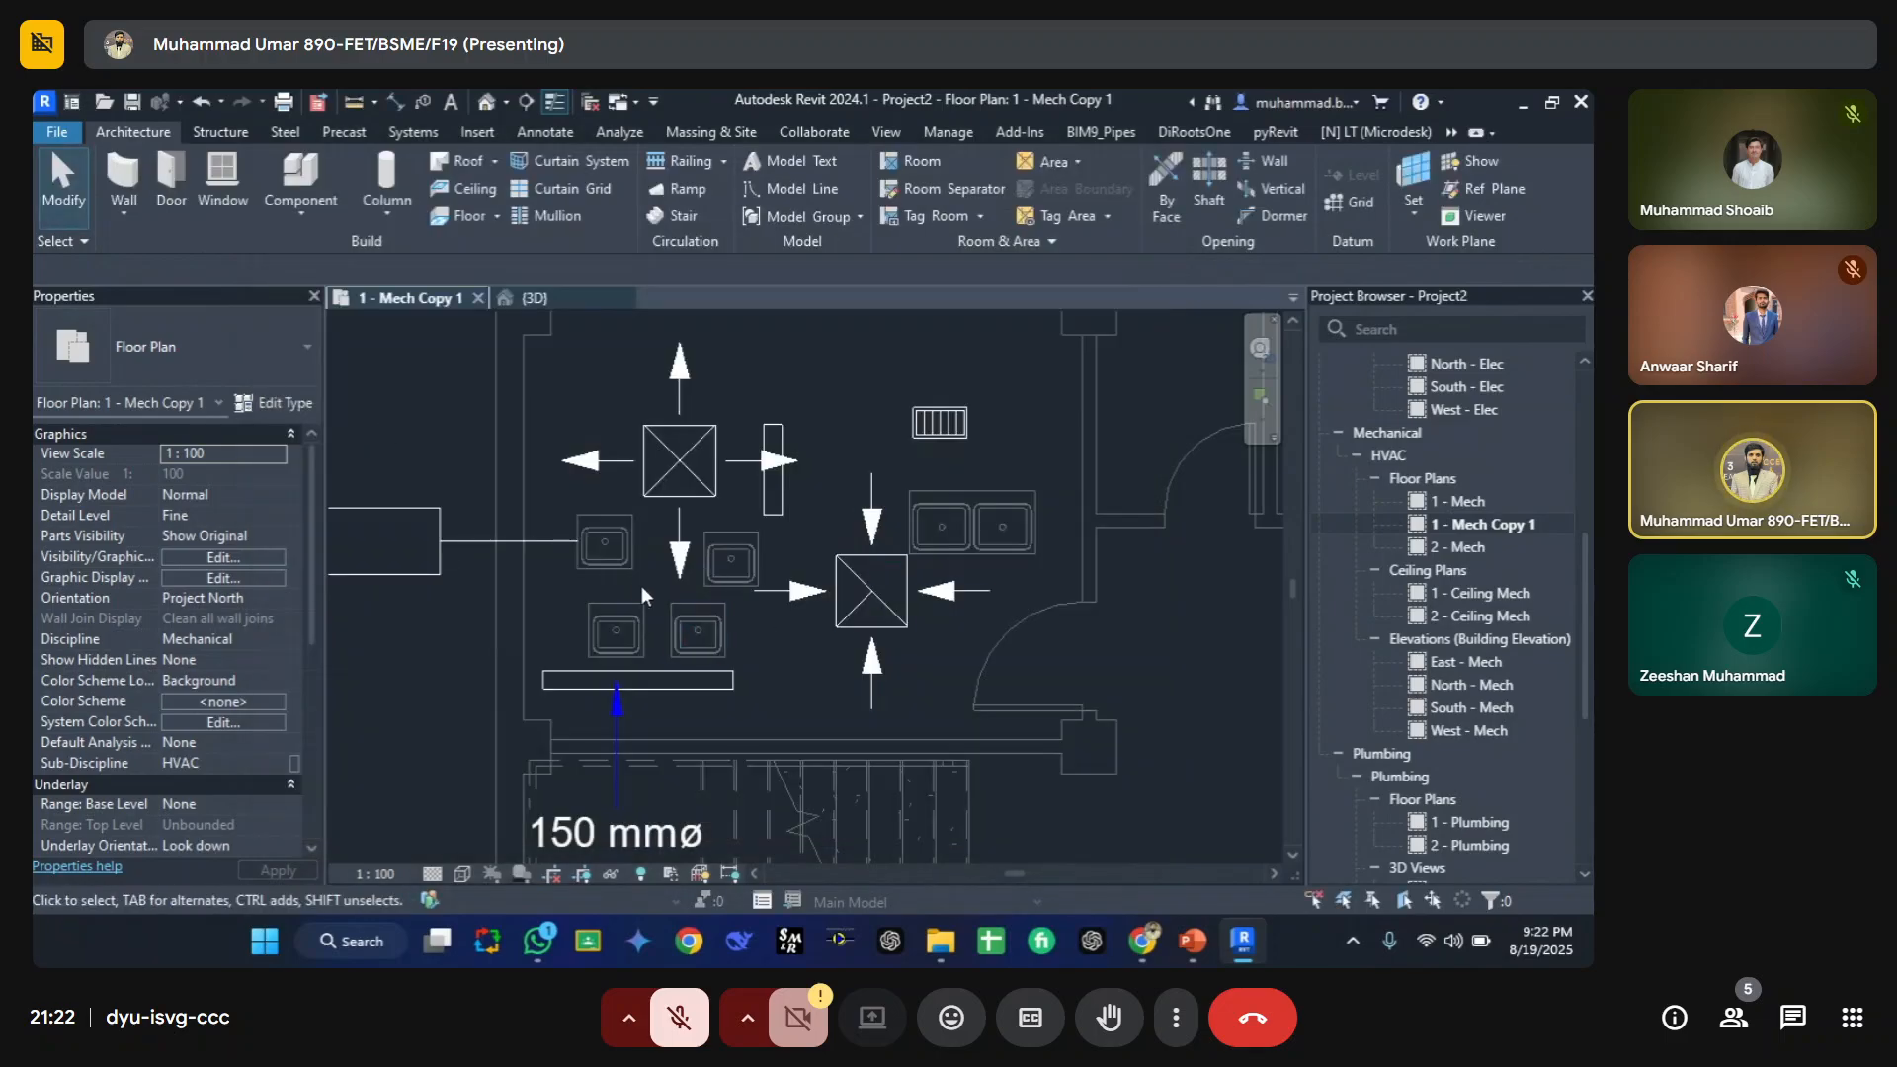
# Step: Draw a building section line horizontally across the upper part of the mechanical floor plan
pyautogui.scroll(-1, 635, 580)
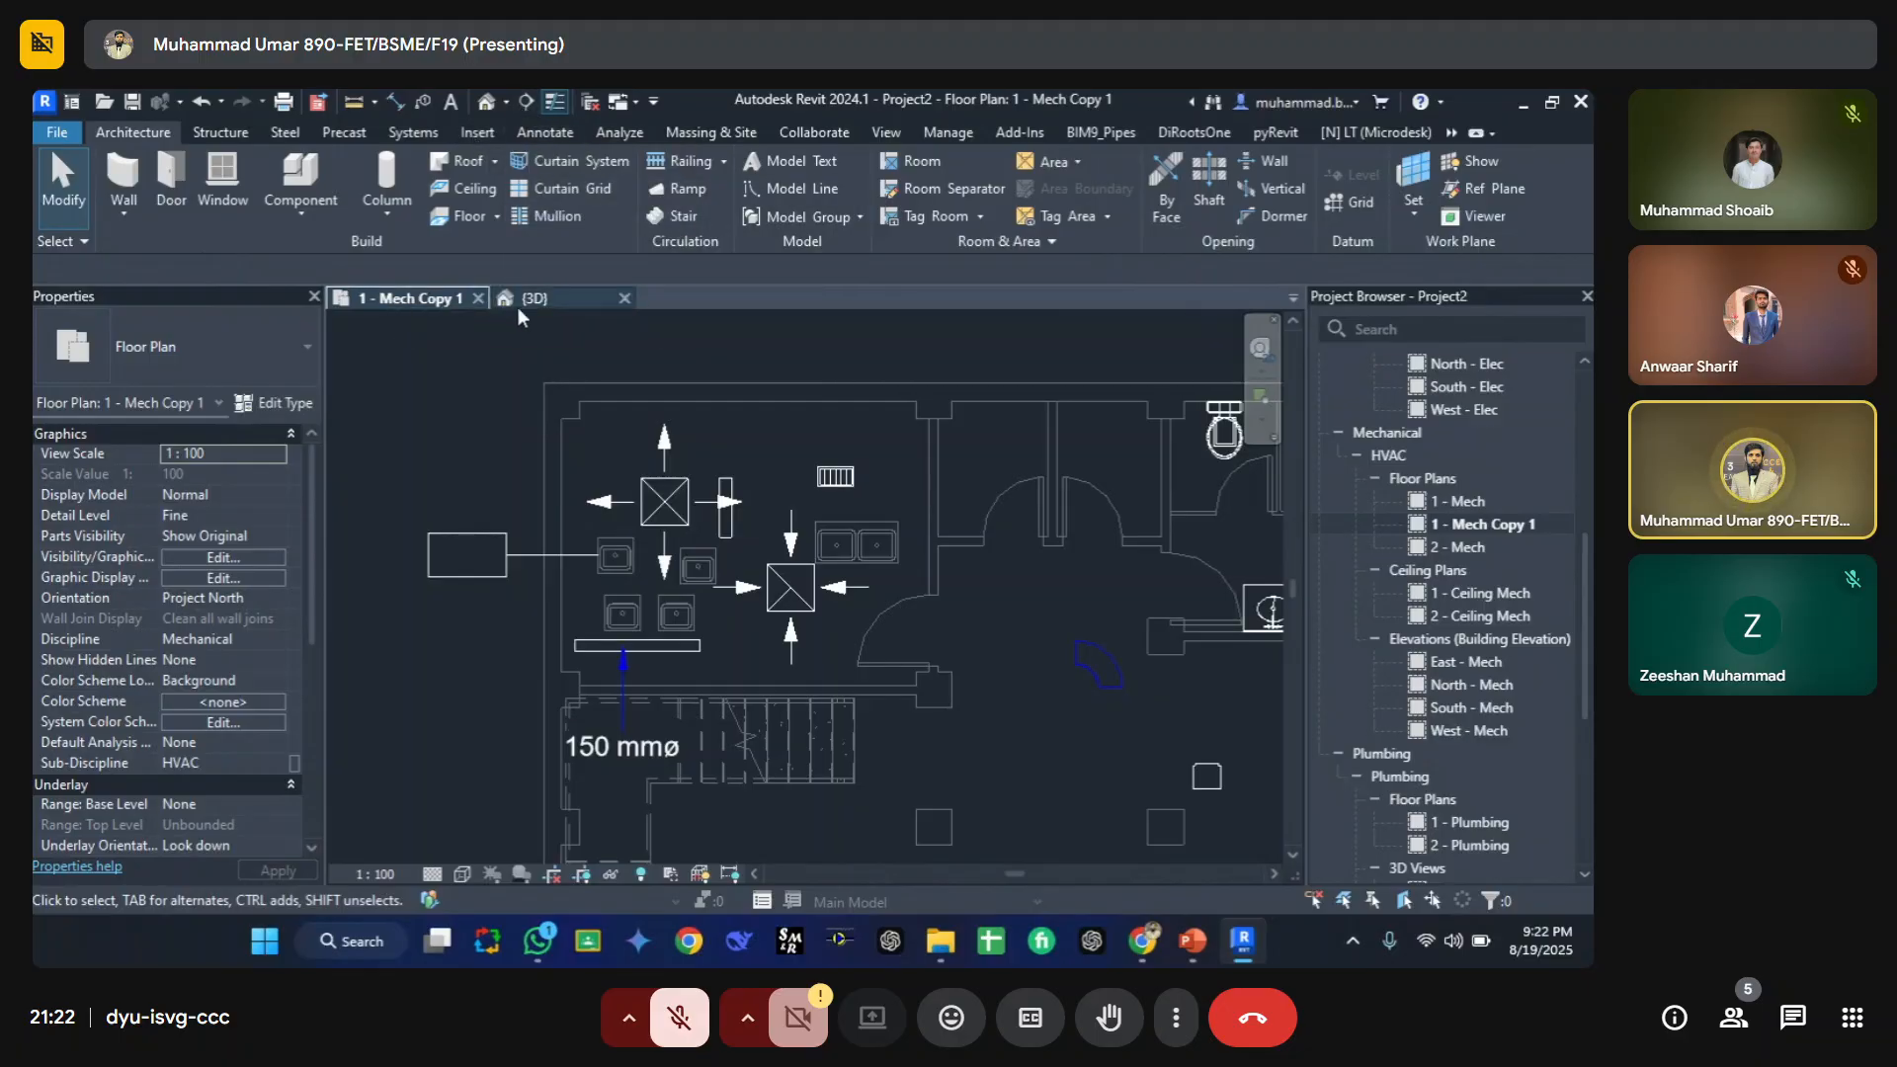
pyautogui.click(527, 102)
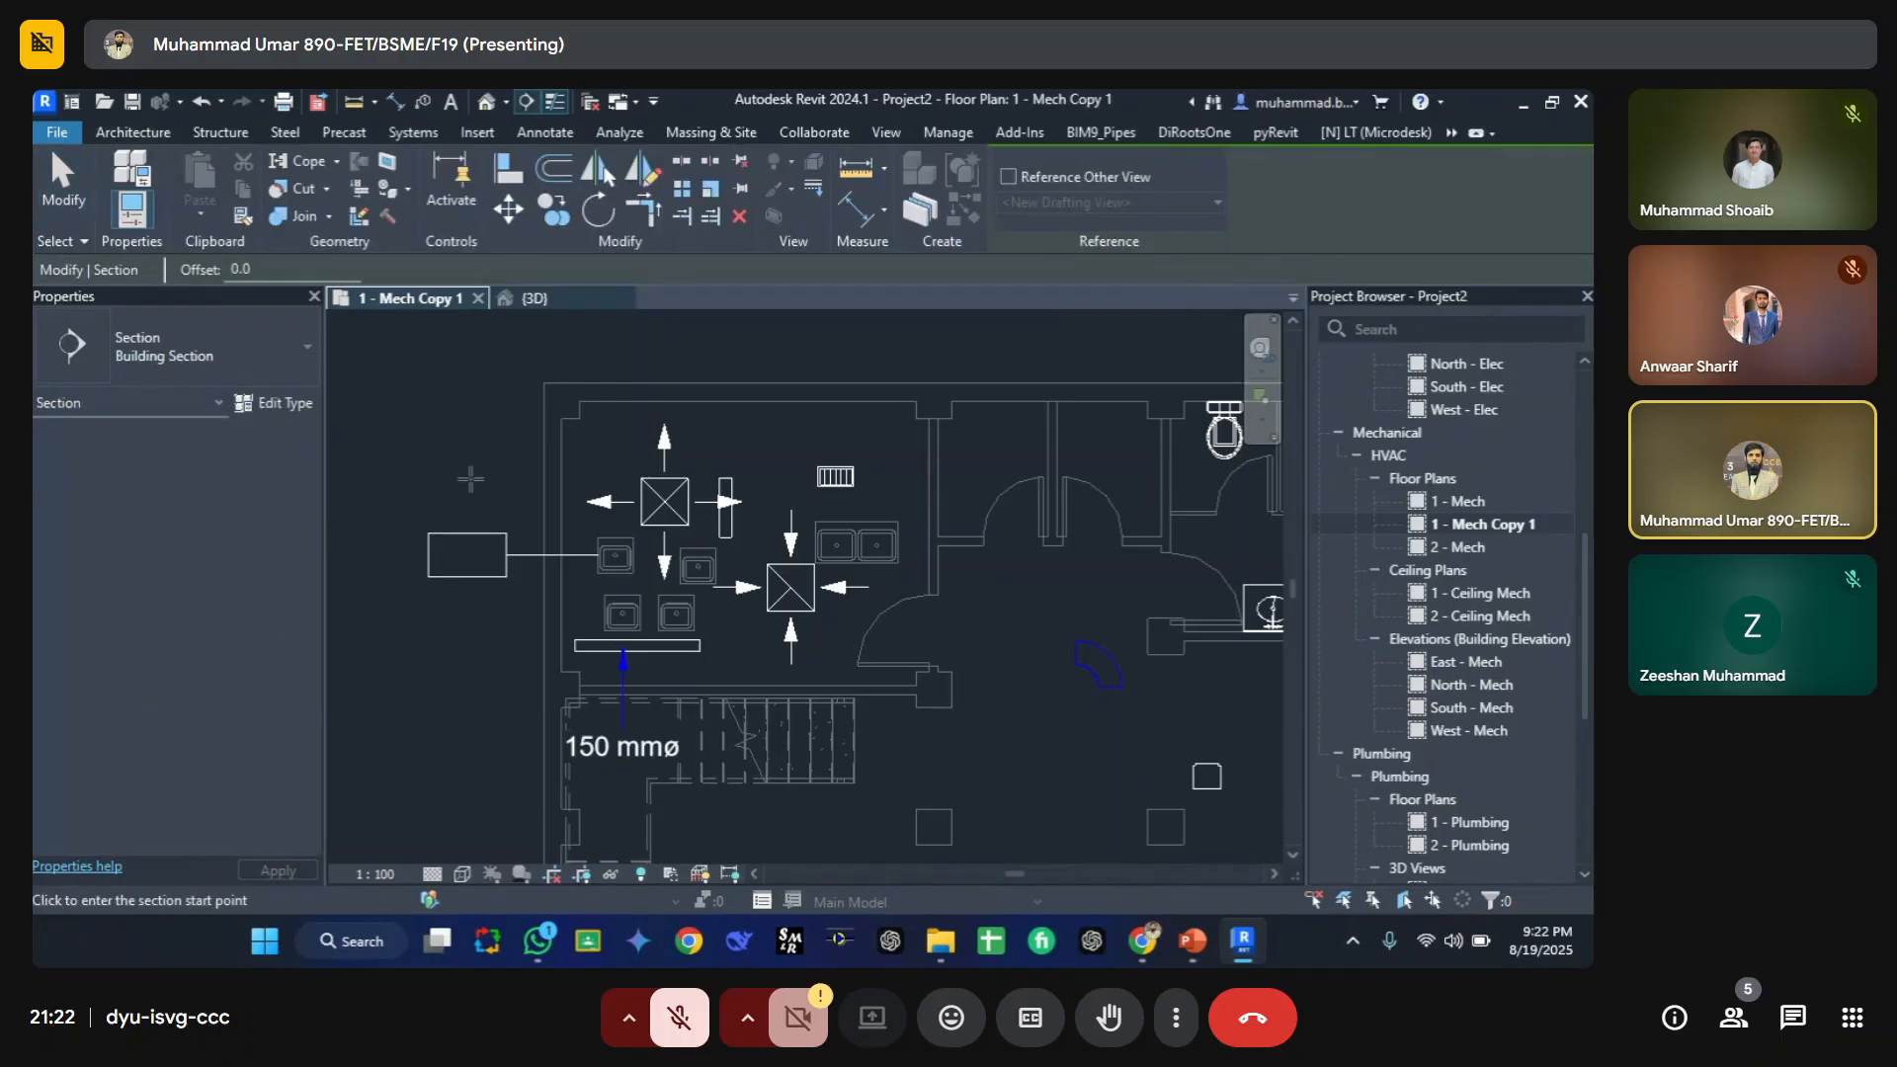
pyautogui.scroll(-4, 425, 485)
pyautogui.click(413, 480)
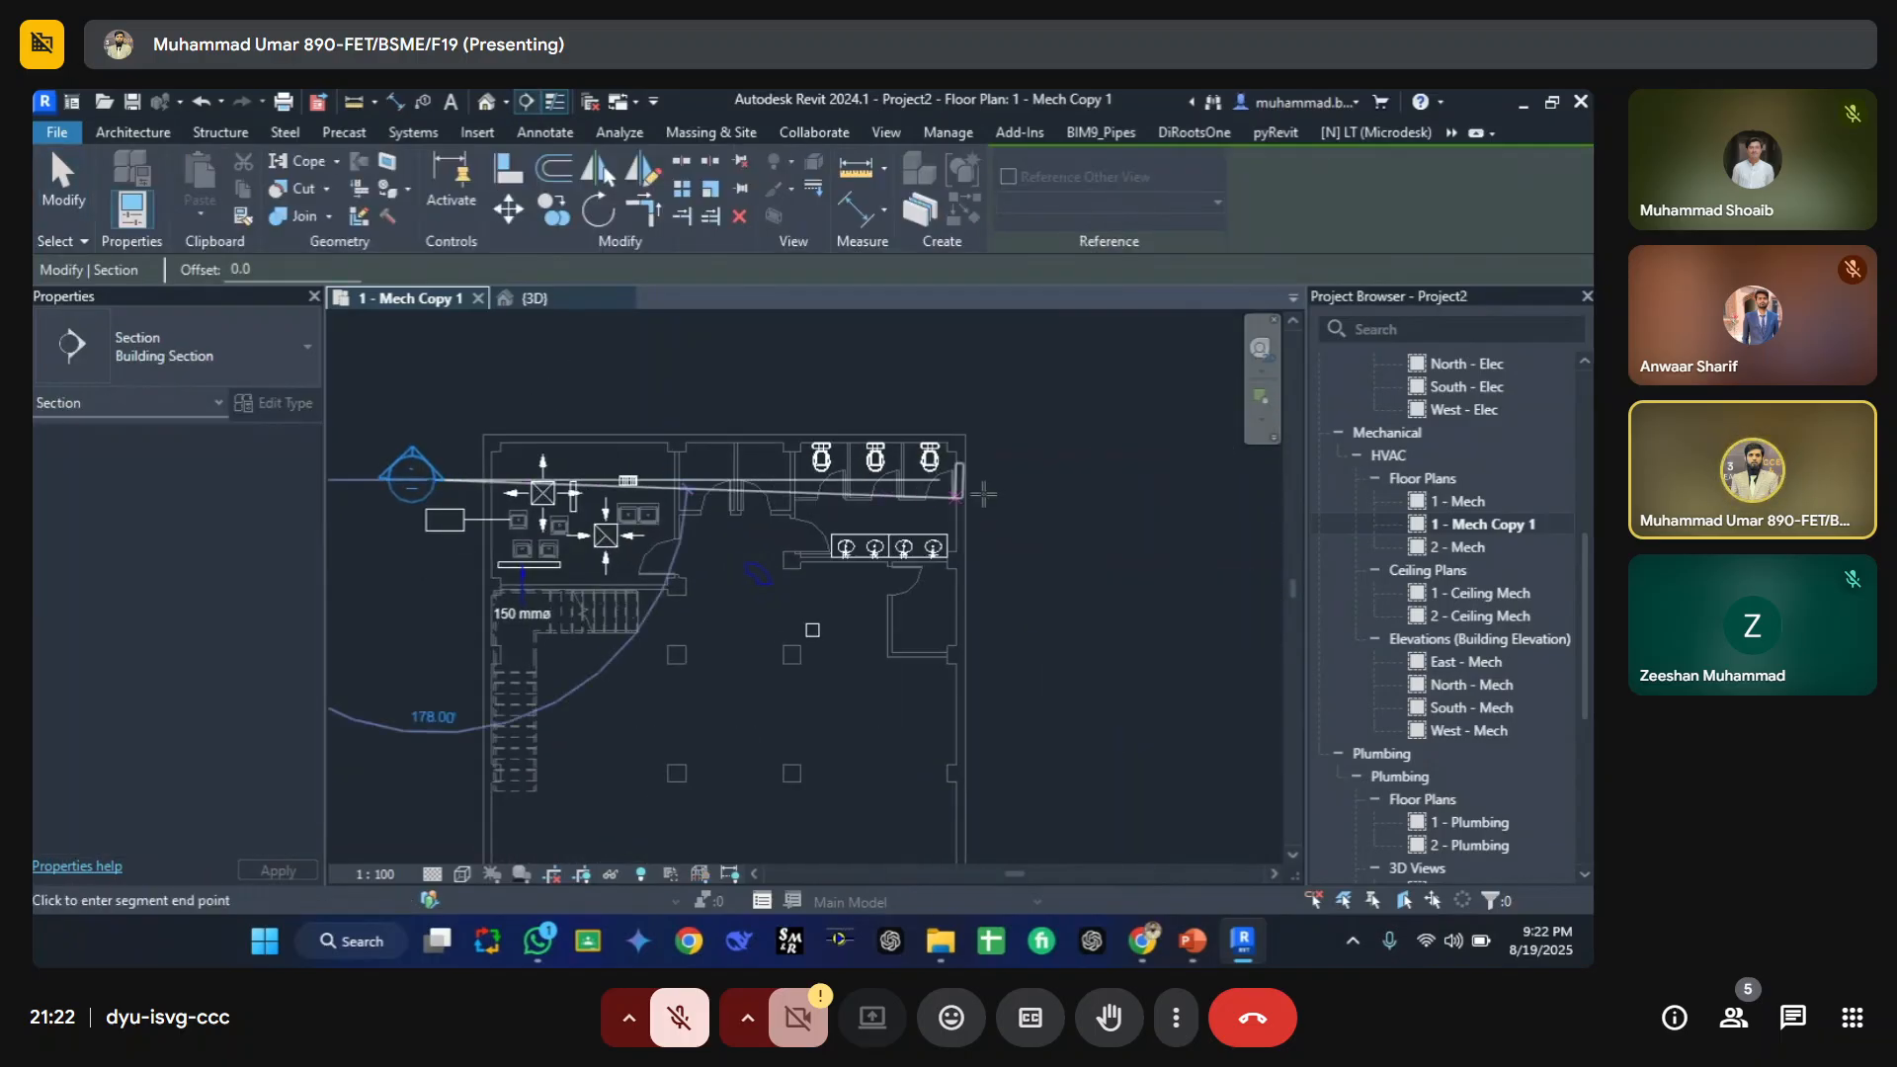
pyautogui.click(1004, 484)
pyautogui.press('Escape')
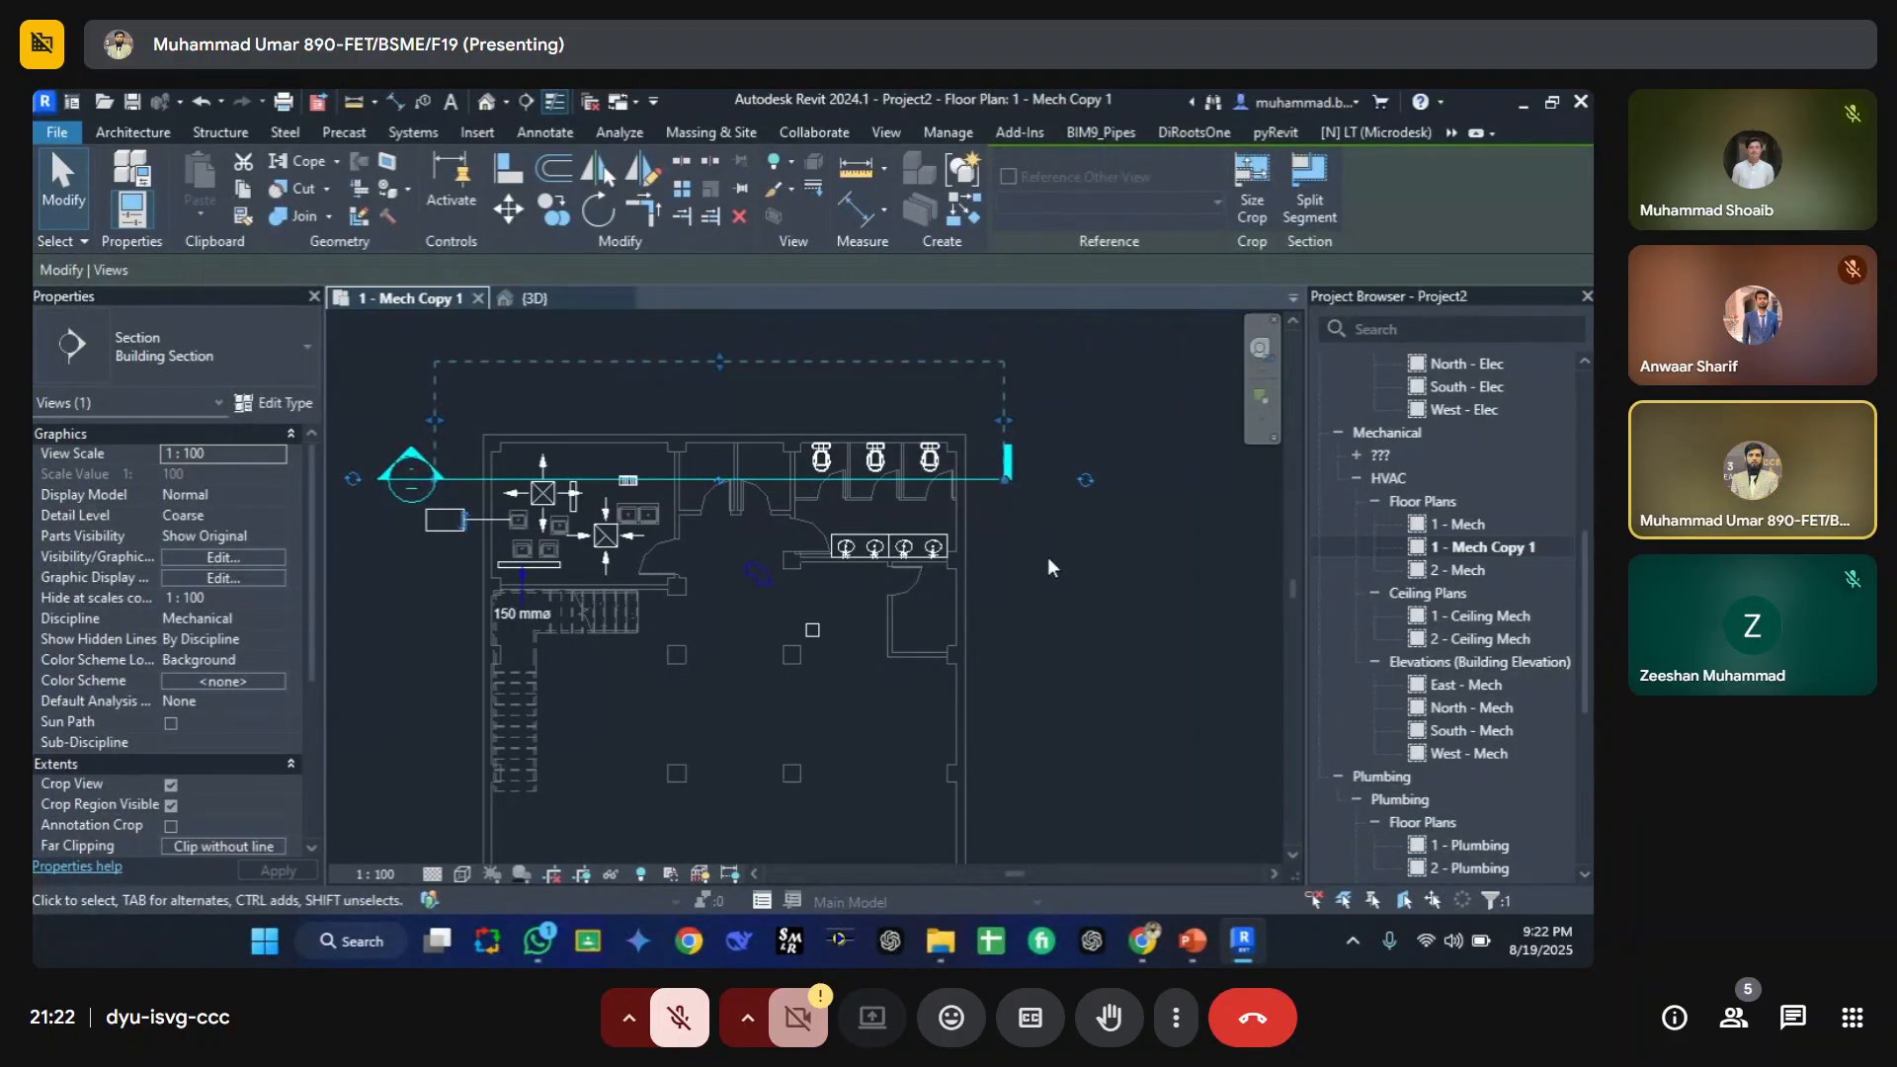
pyautogui.press('Escape')
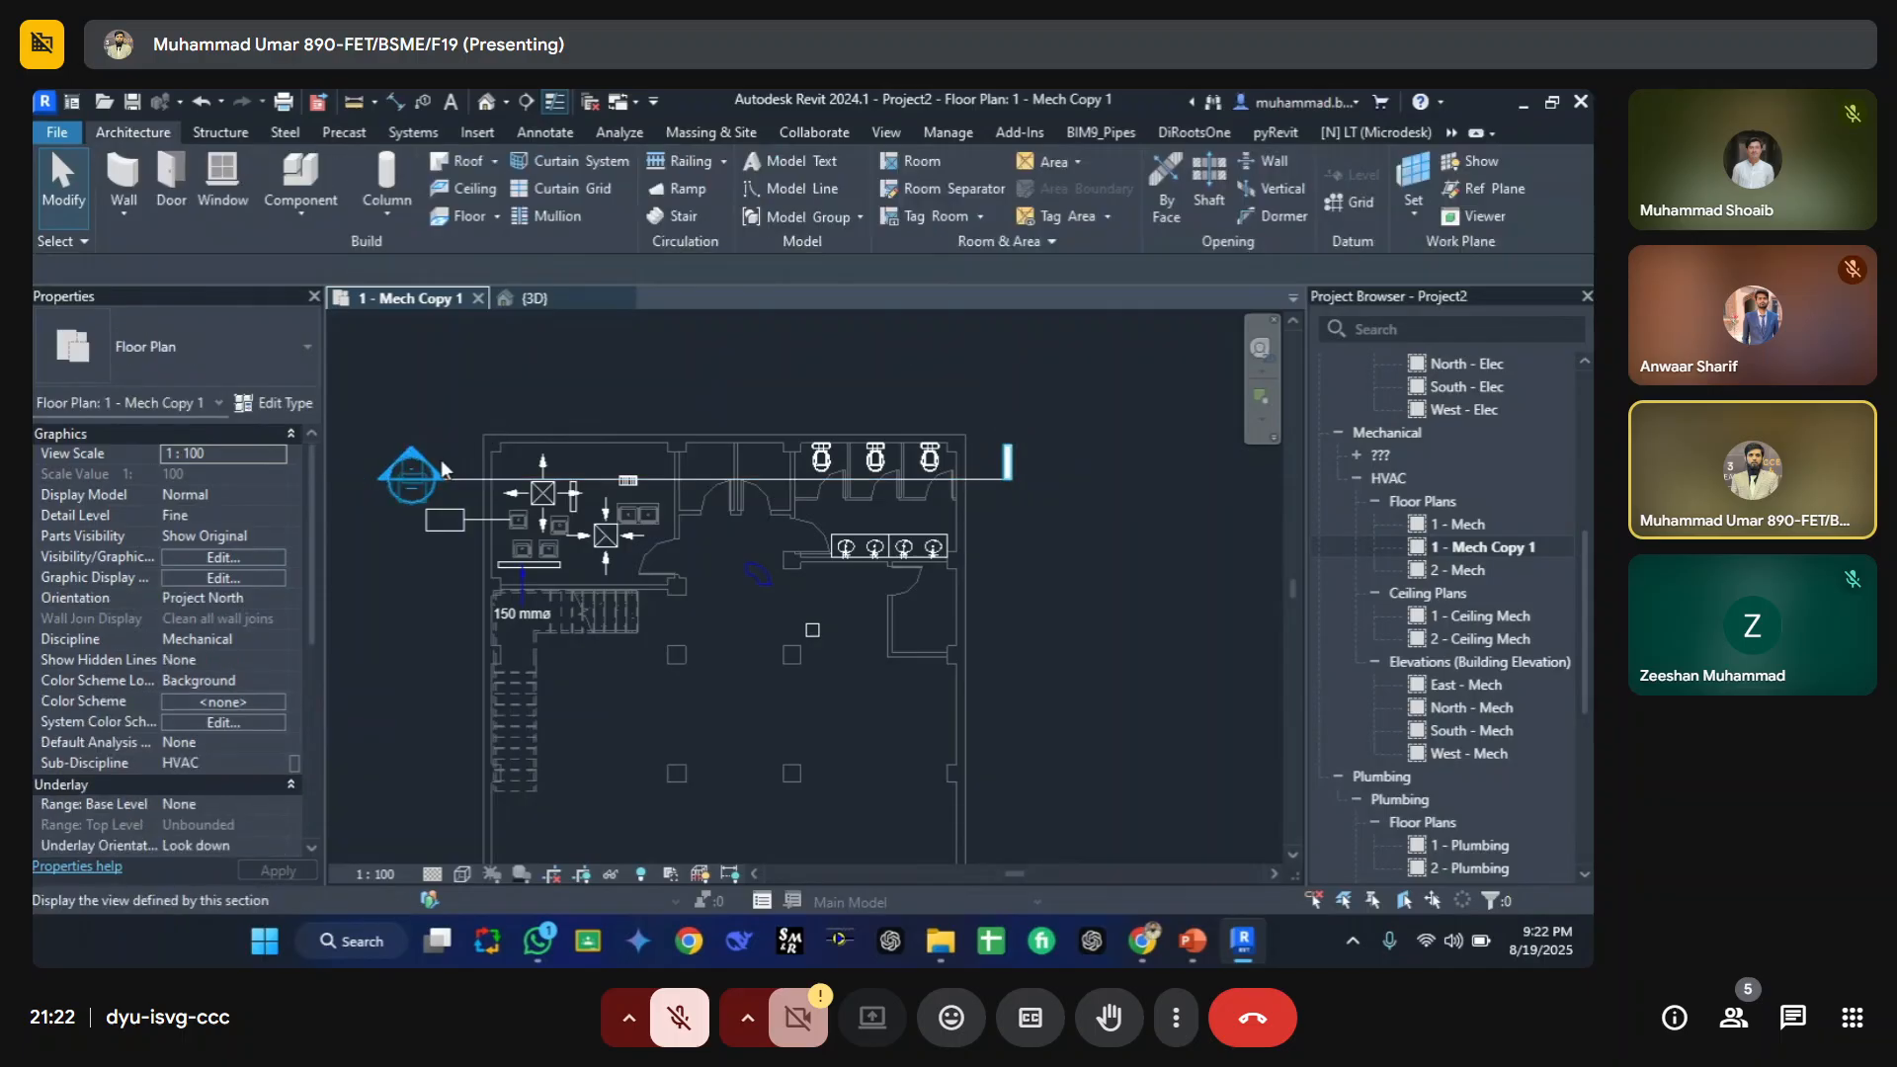
# Step: Open the Section 1 view from the section head and tile all open view windows
pyautogui.doubleClick(421, 478)
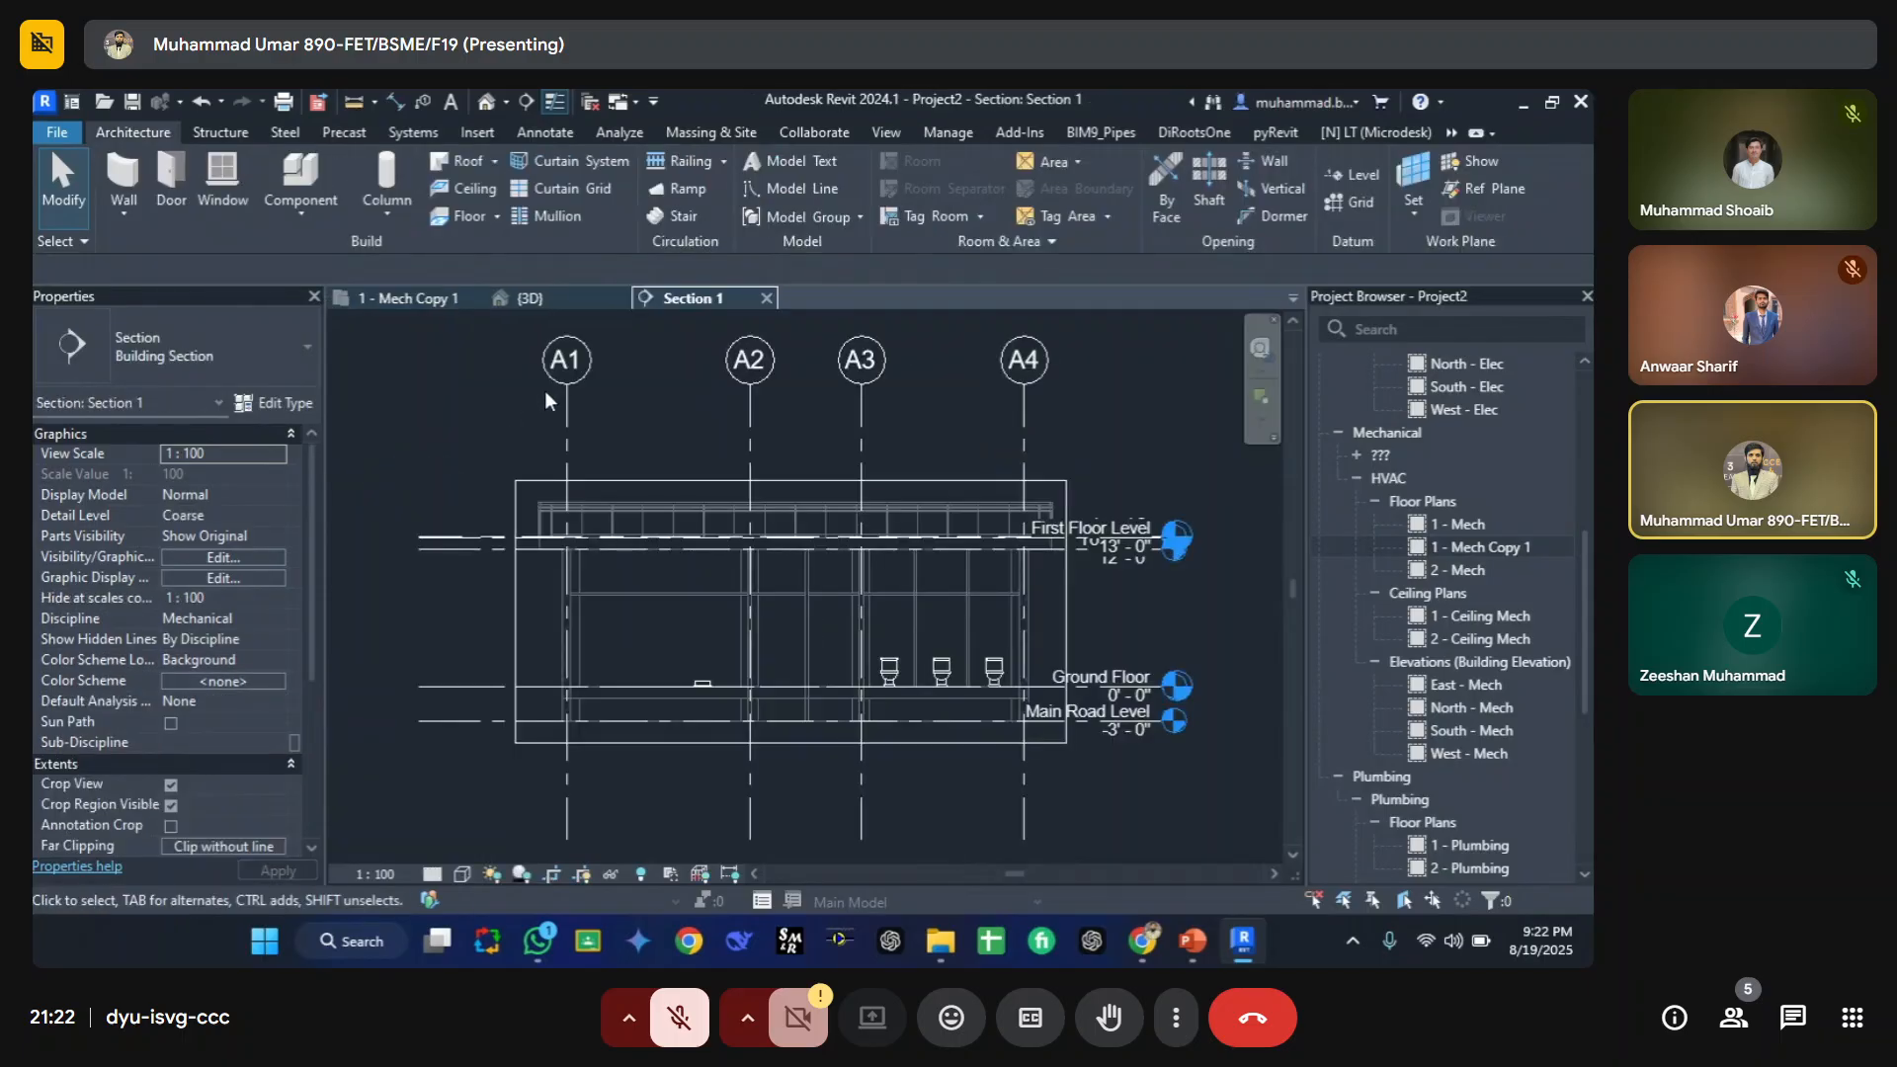
pyautogui.press('p')
pyautogui.press('p')
pyautogui.press('w')
pyautogui.press('t')
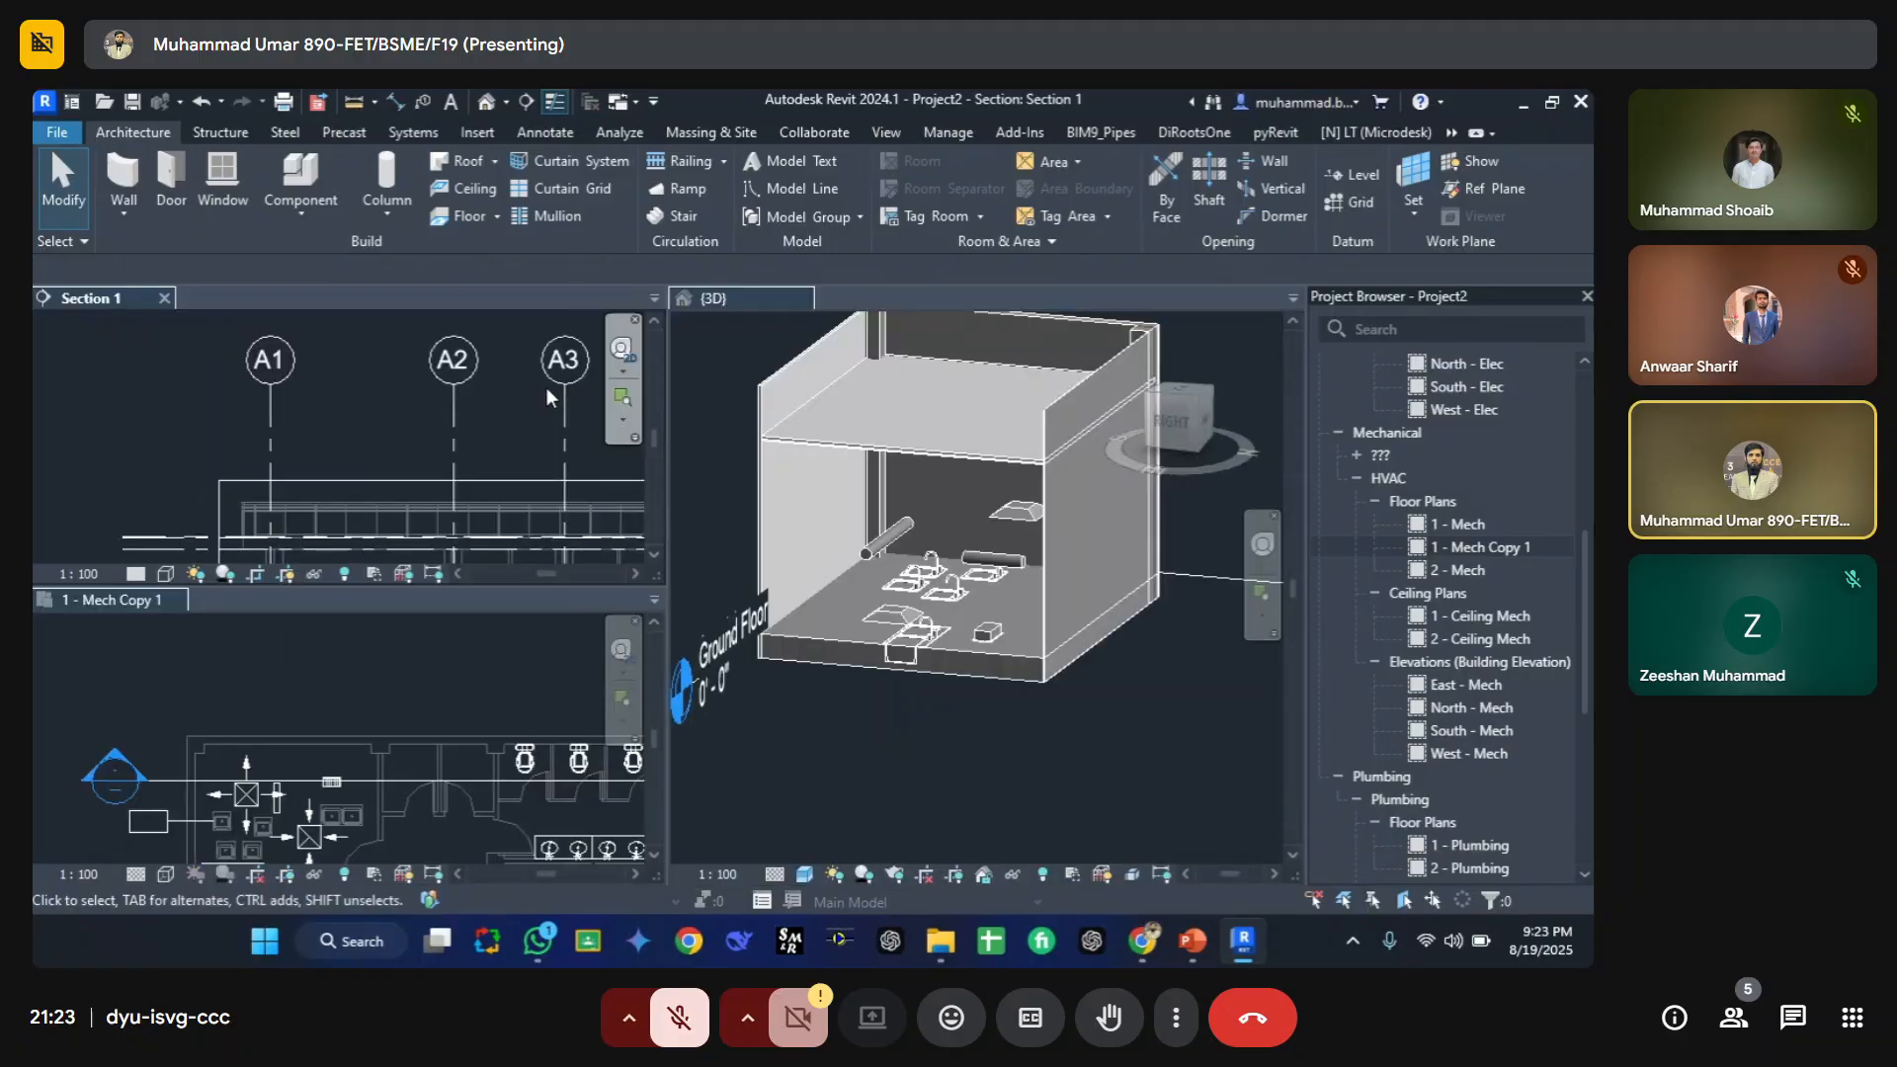
# Step: Close the Project Browser to give the tiled views more room
pyautogui.press('o')
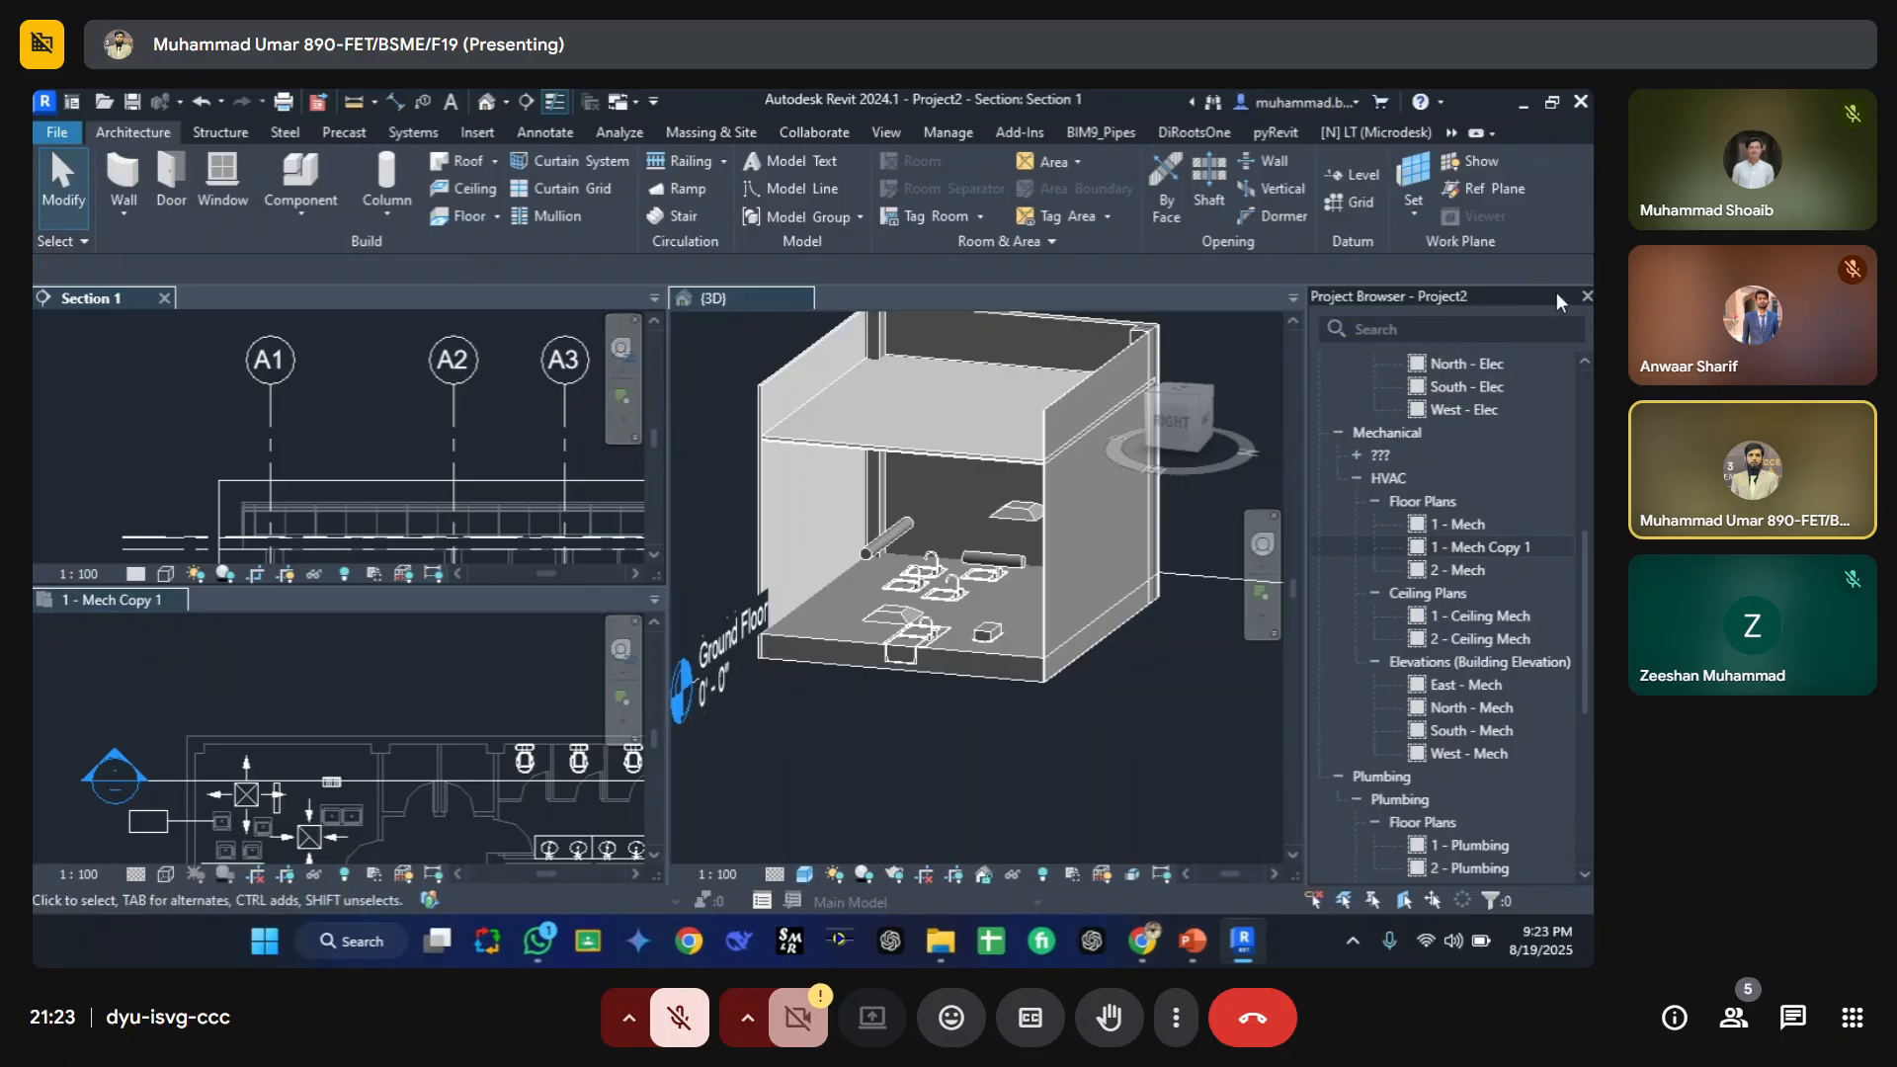
pyautogui.click(1586, 297)
pyautogui.scroll(-4, 418, 501)
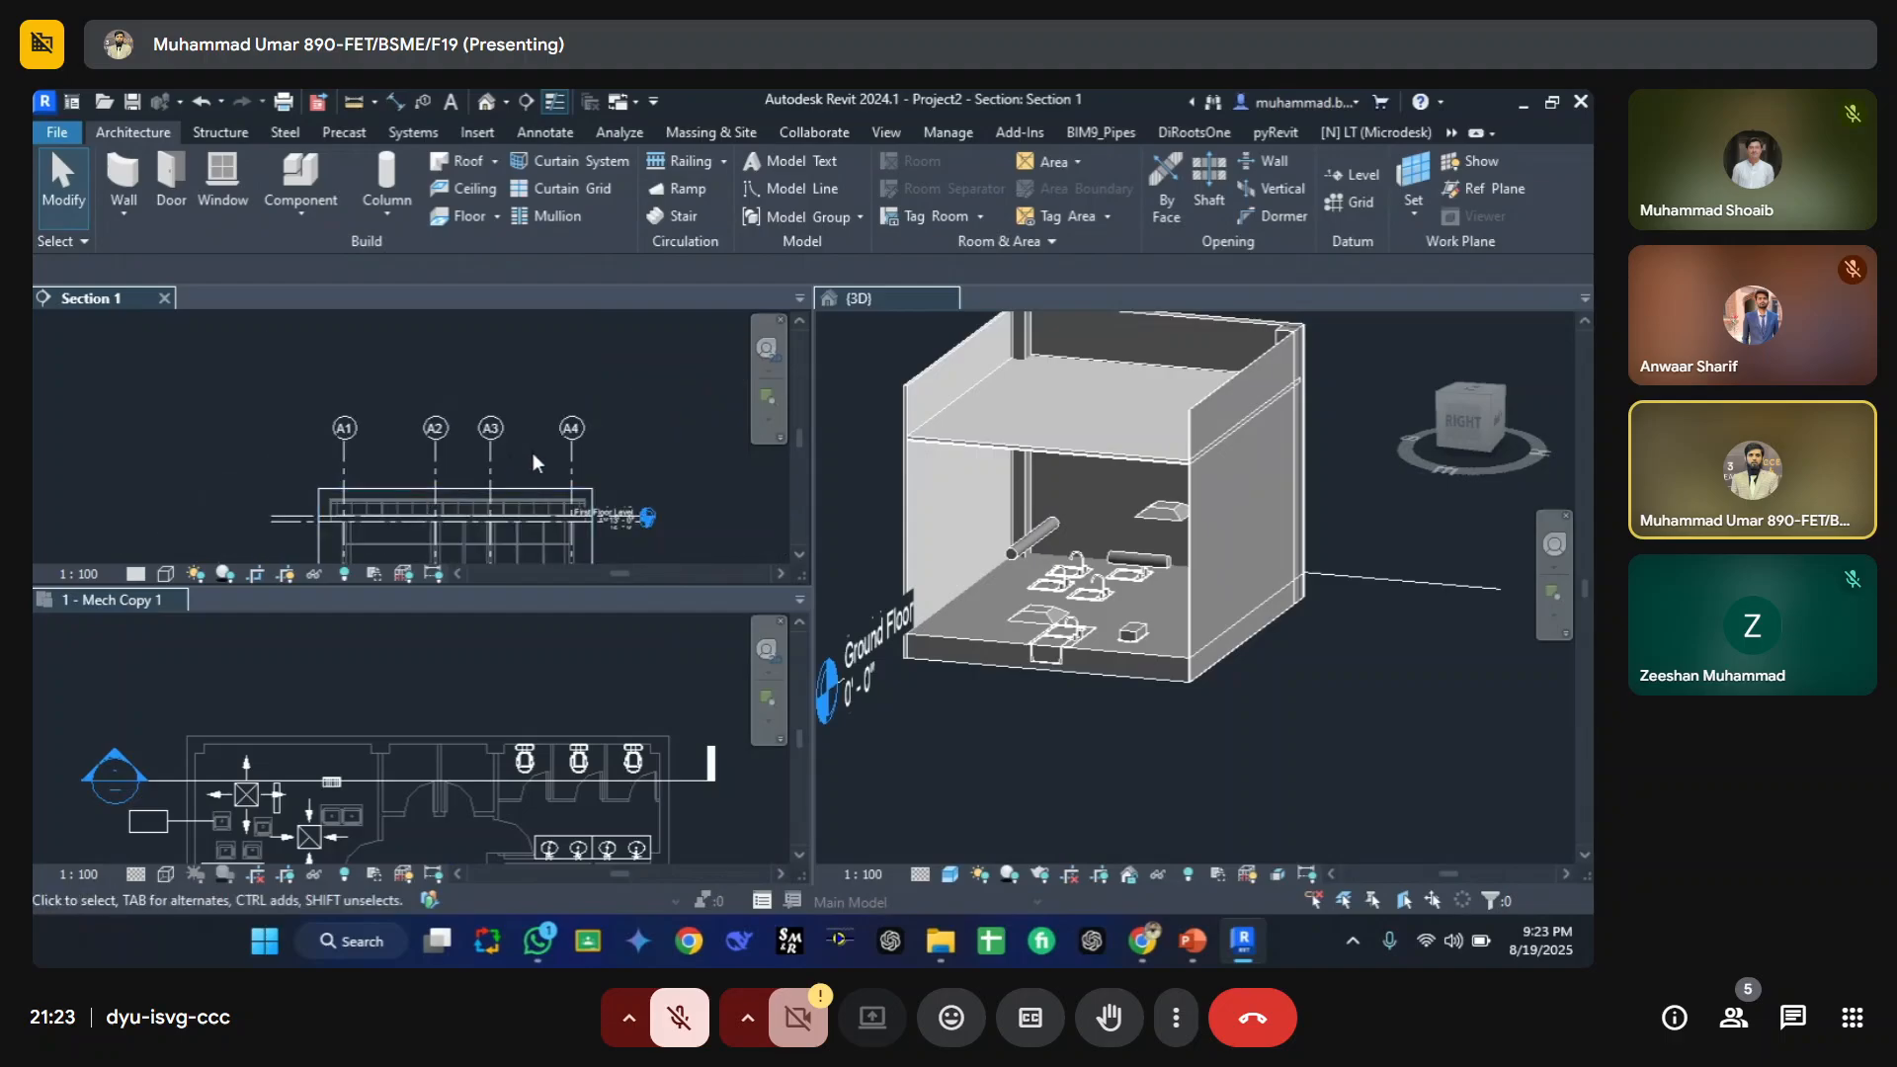
# Step: Switch the open view windows from a tiled layout to tabbed views, with the section view active
pyautogui.click(990, 524)
pyautogui.moveTo(991, 524); pyautogui.dragTo(1136, 644, button='middle')
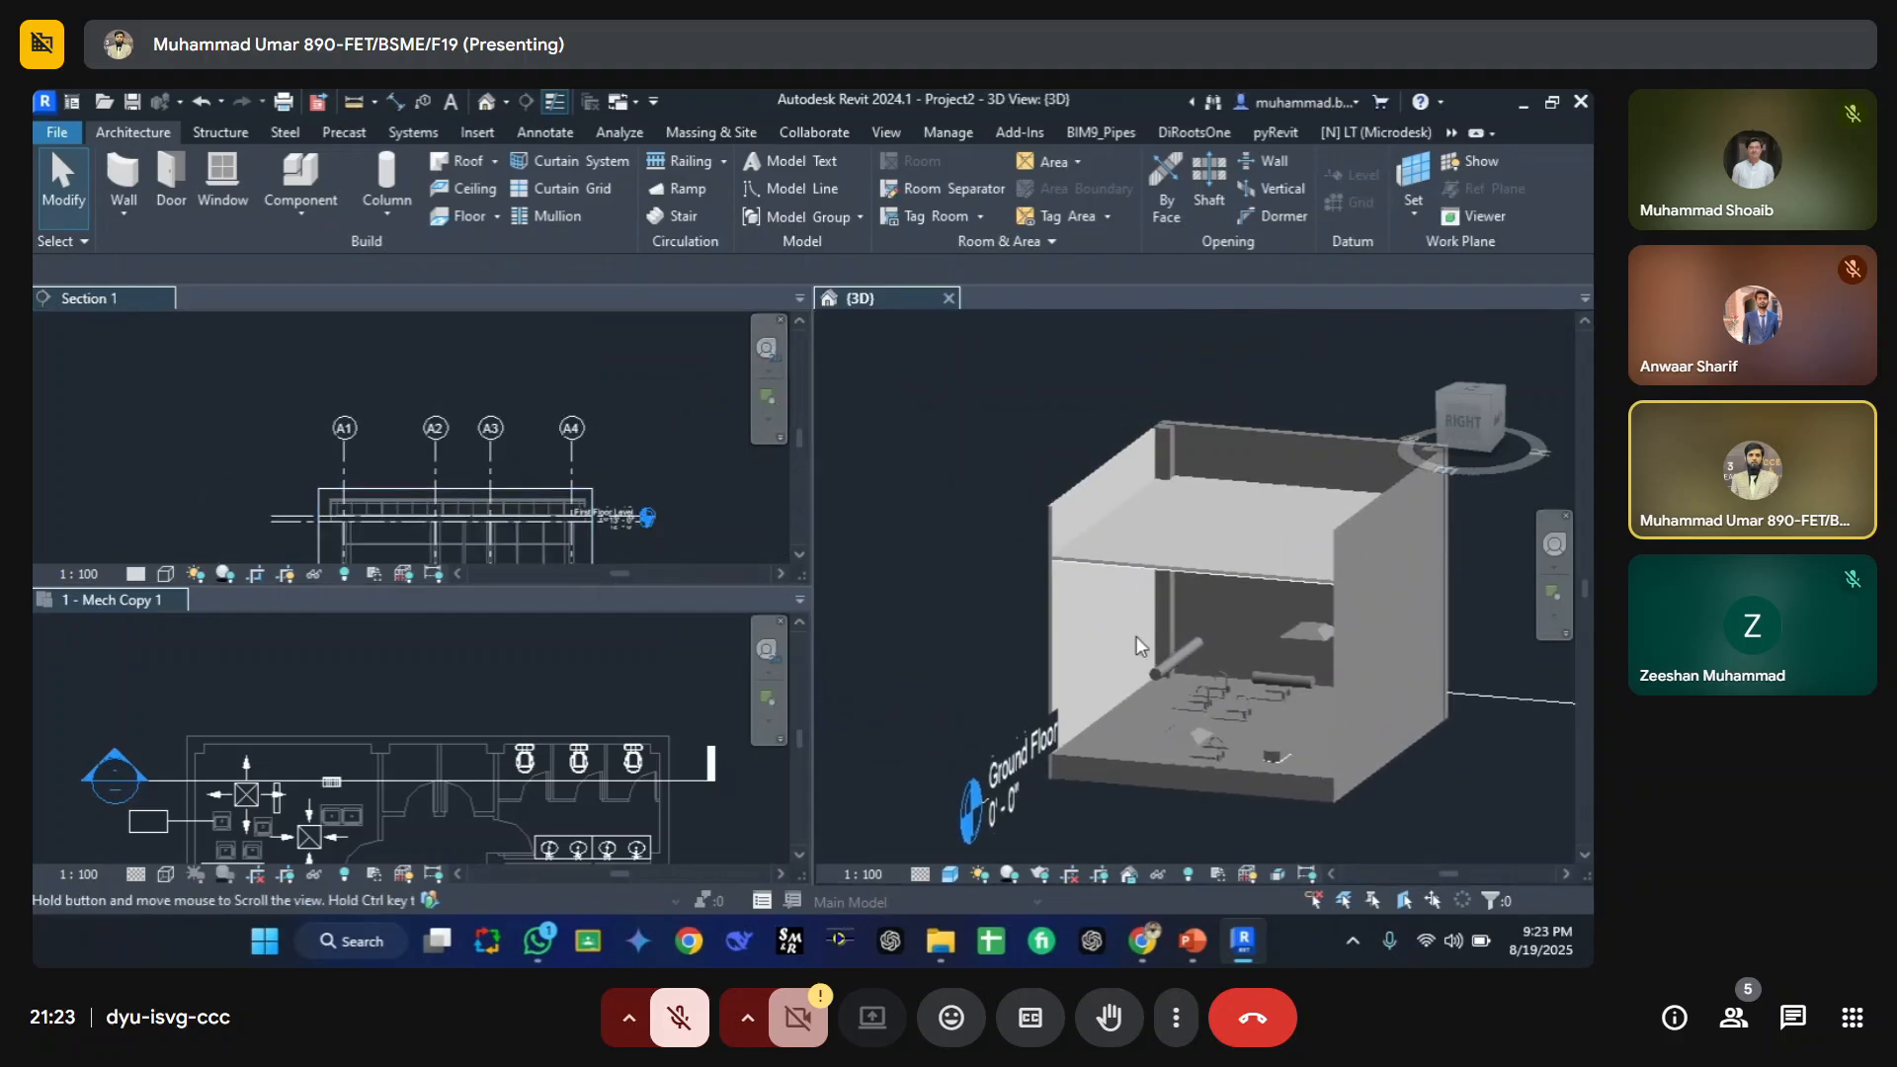
pyautogui.click(506, 459)
pyautogui.moveTo(517, 502); pyautogui.dragTo(502, 448, button='middle')
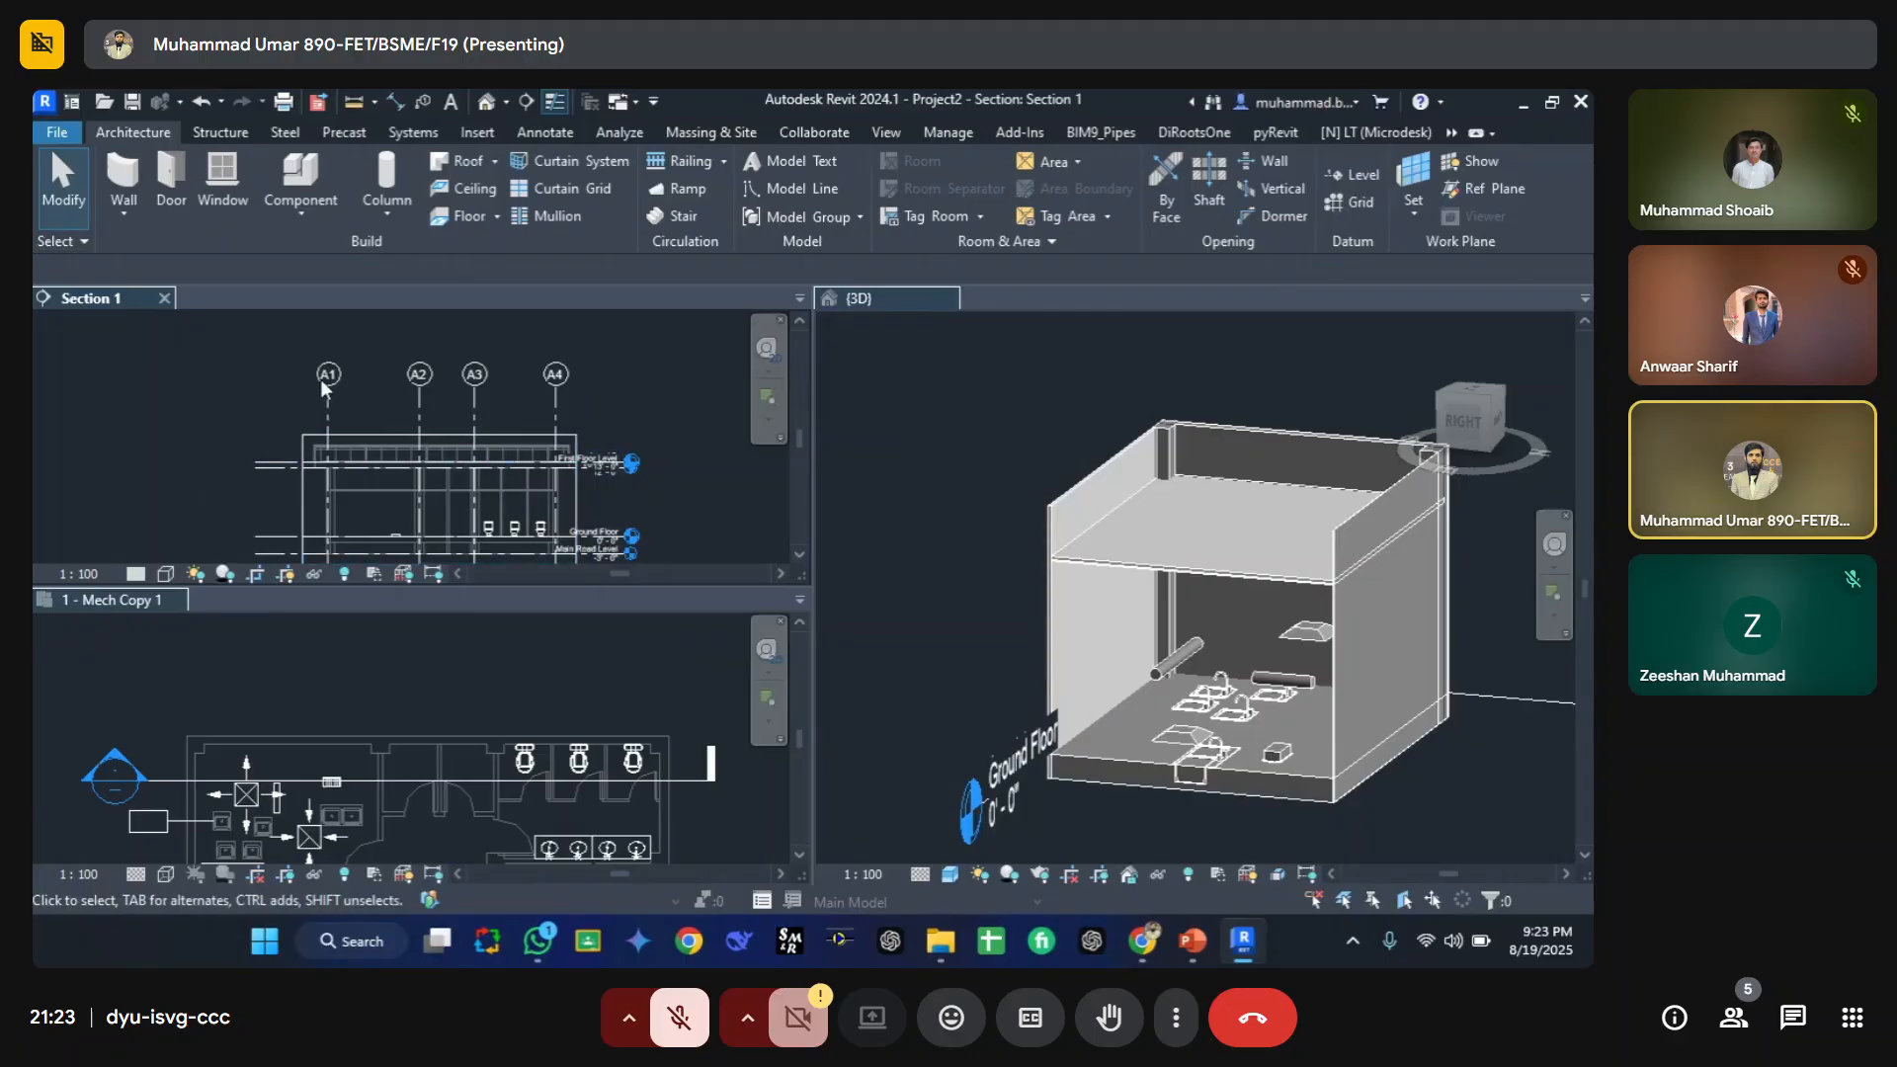
pyautogui.press('t')
pyautogui.press('w')
# Step: Examine the section view's level heads, grids and plumbing fixtures, briefly switching to the floor plan tab and back
pyautogui.scroll(3, 454, 470)
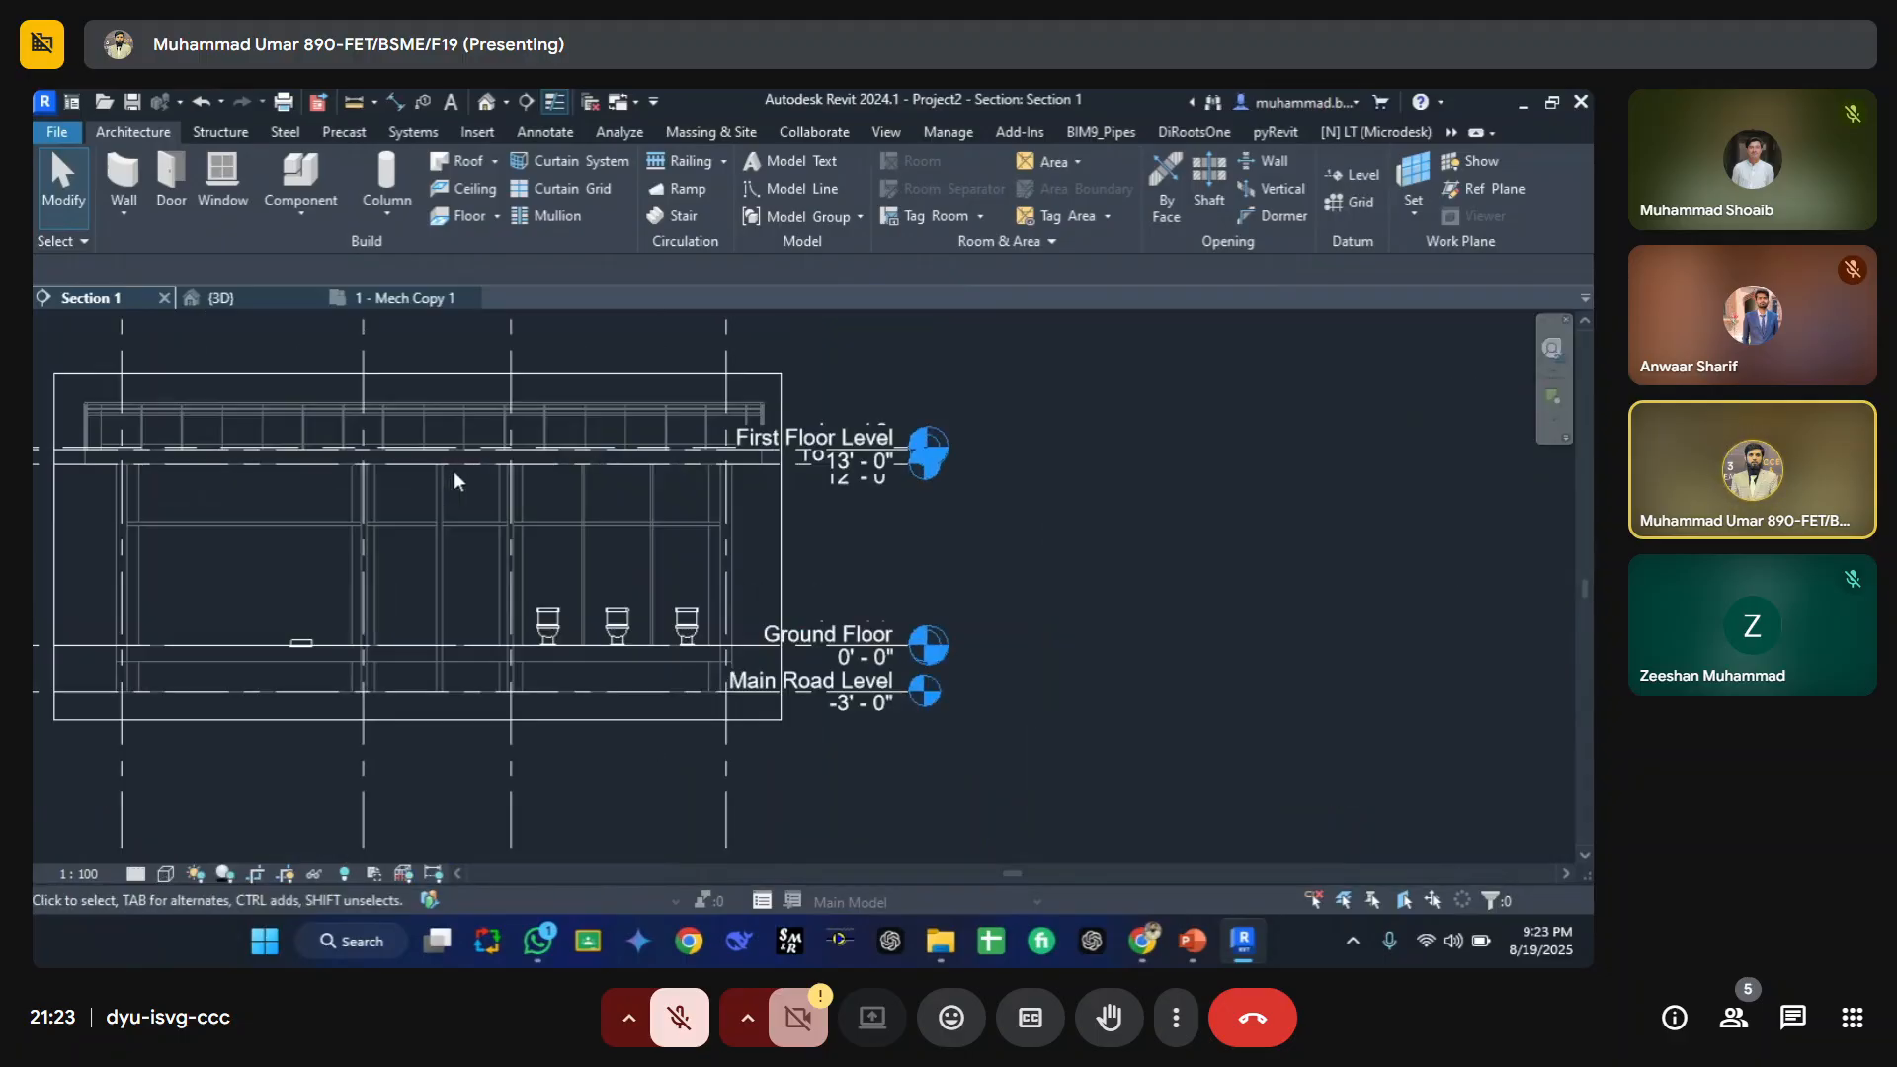
pyautogui.moveTo(454, 471); pyautogui.dragTo(603, 621, button='middle')
pyautogui.scroll(-2, 550, 543)
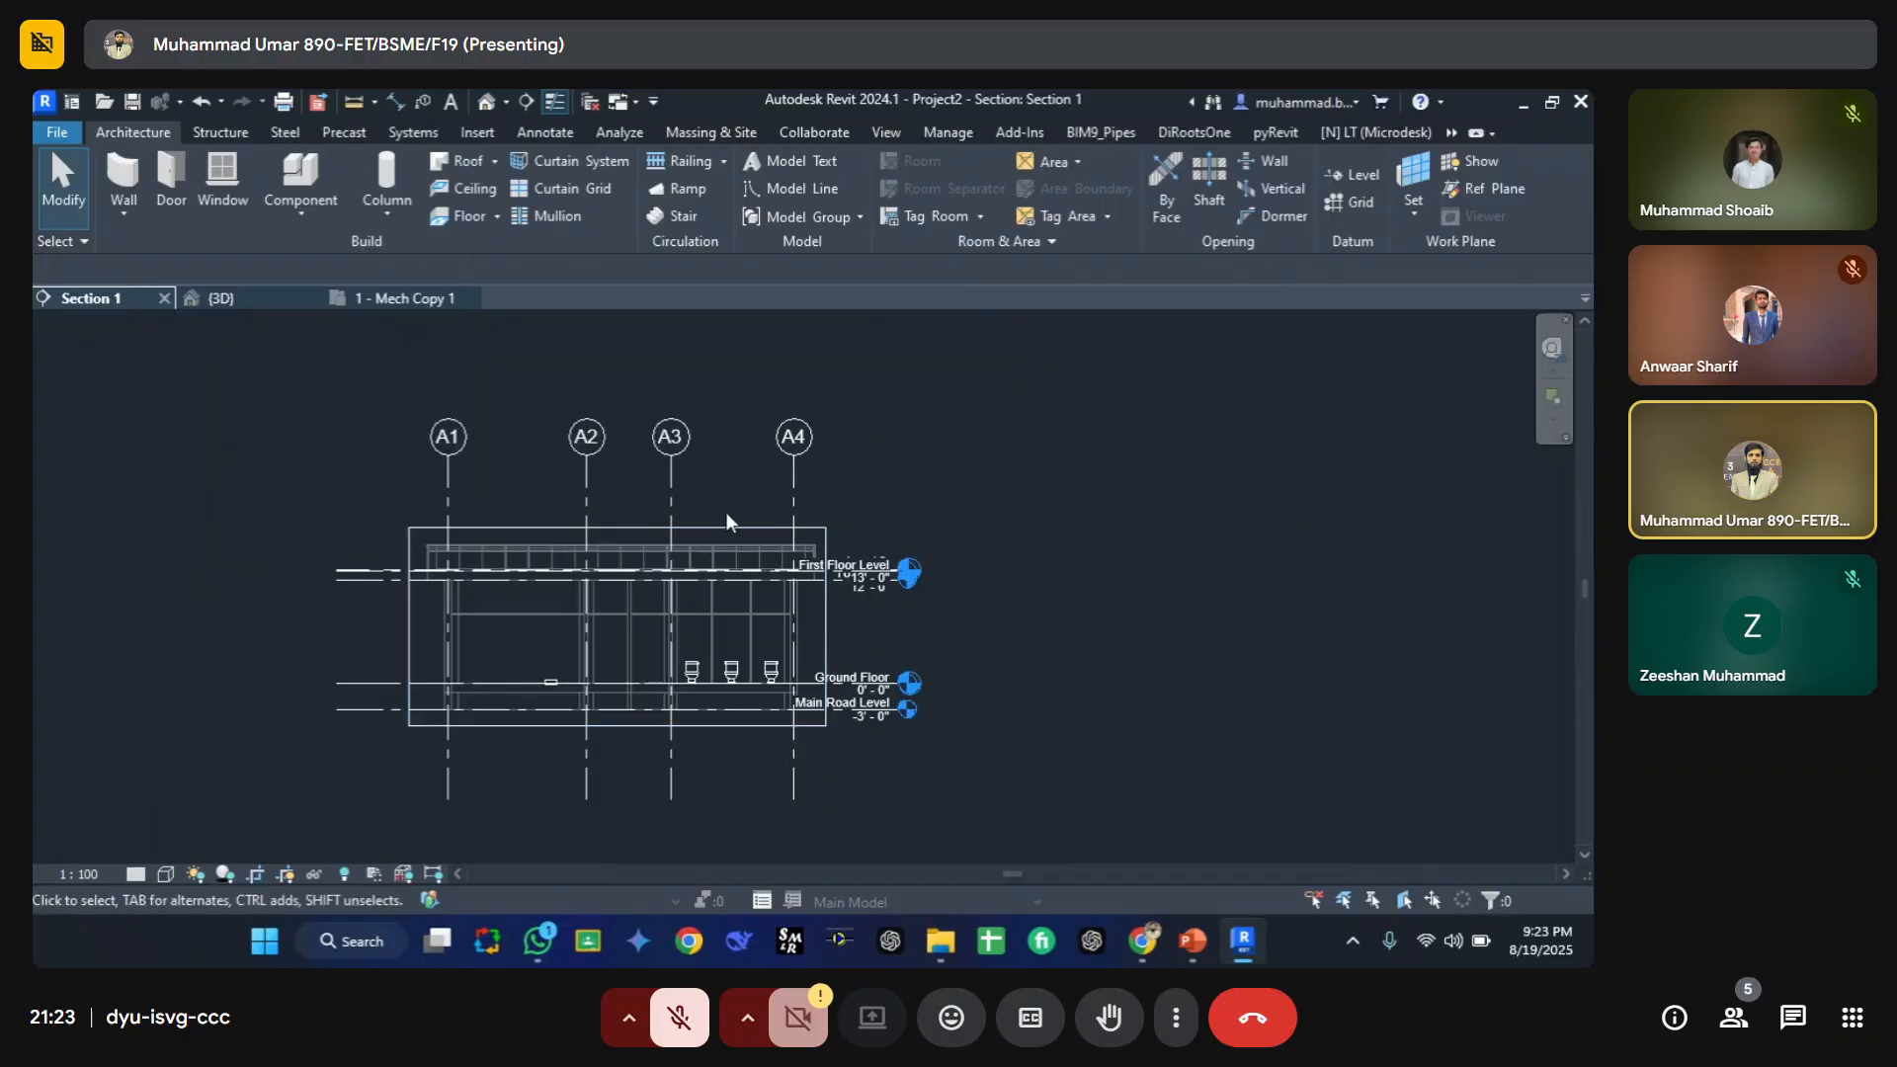
pyautogui.scroll(3, 447, 460)
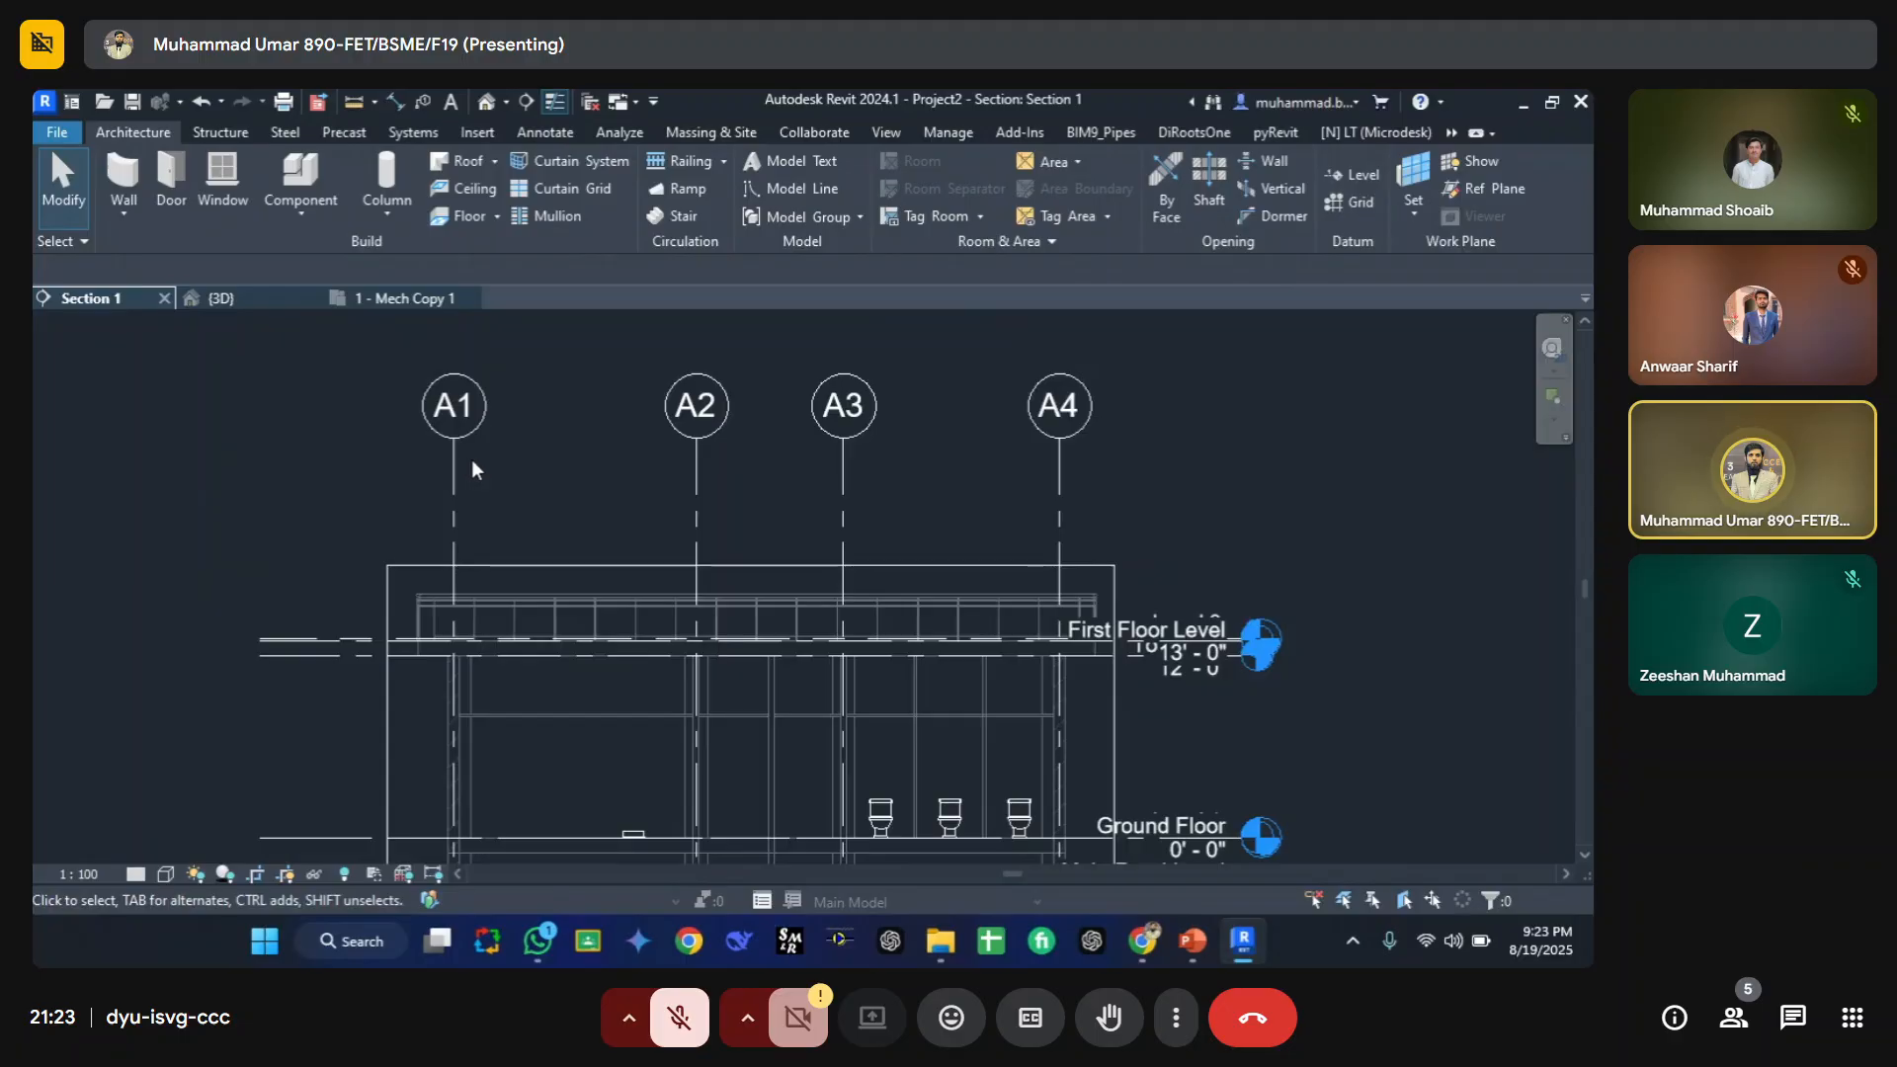
pyautogui.scroll(3, 1277, 683)
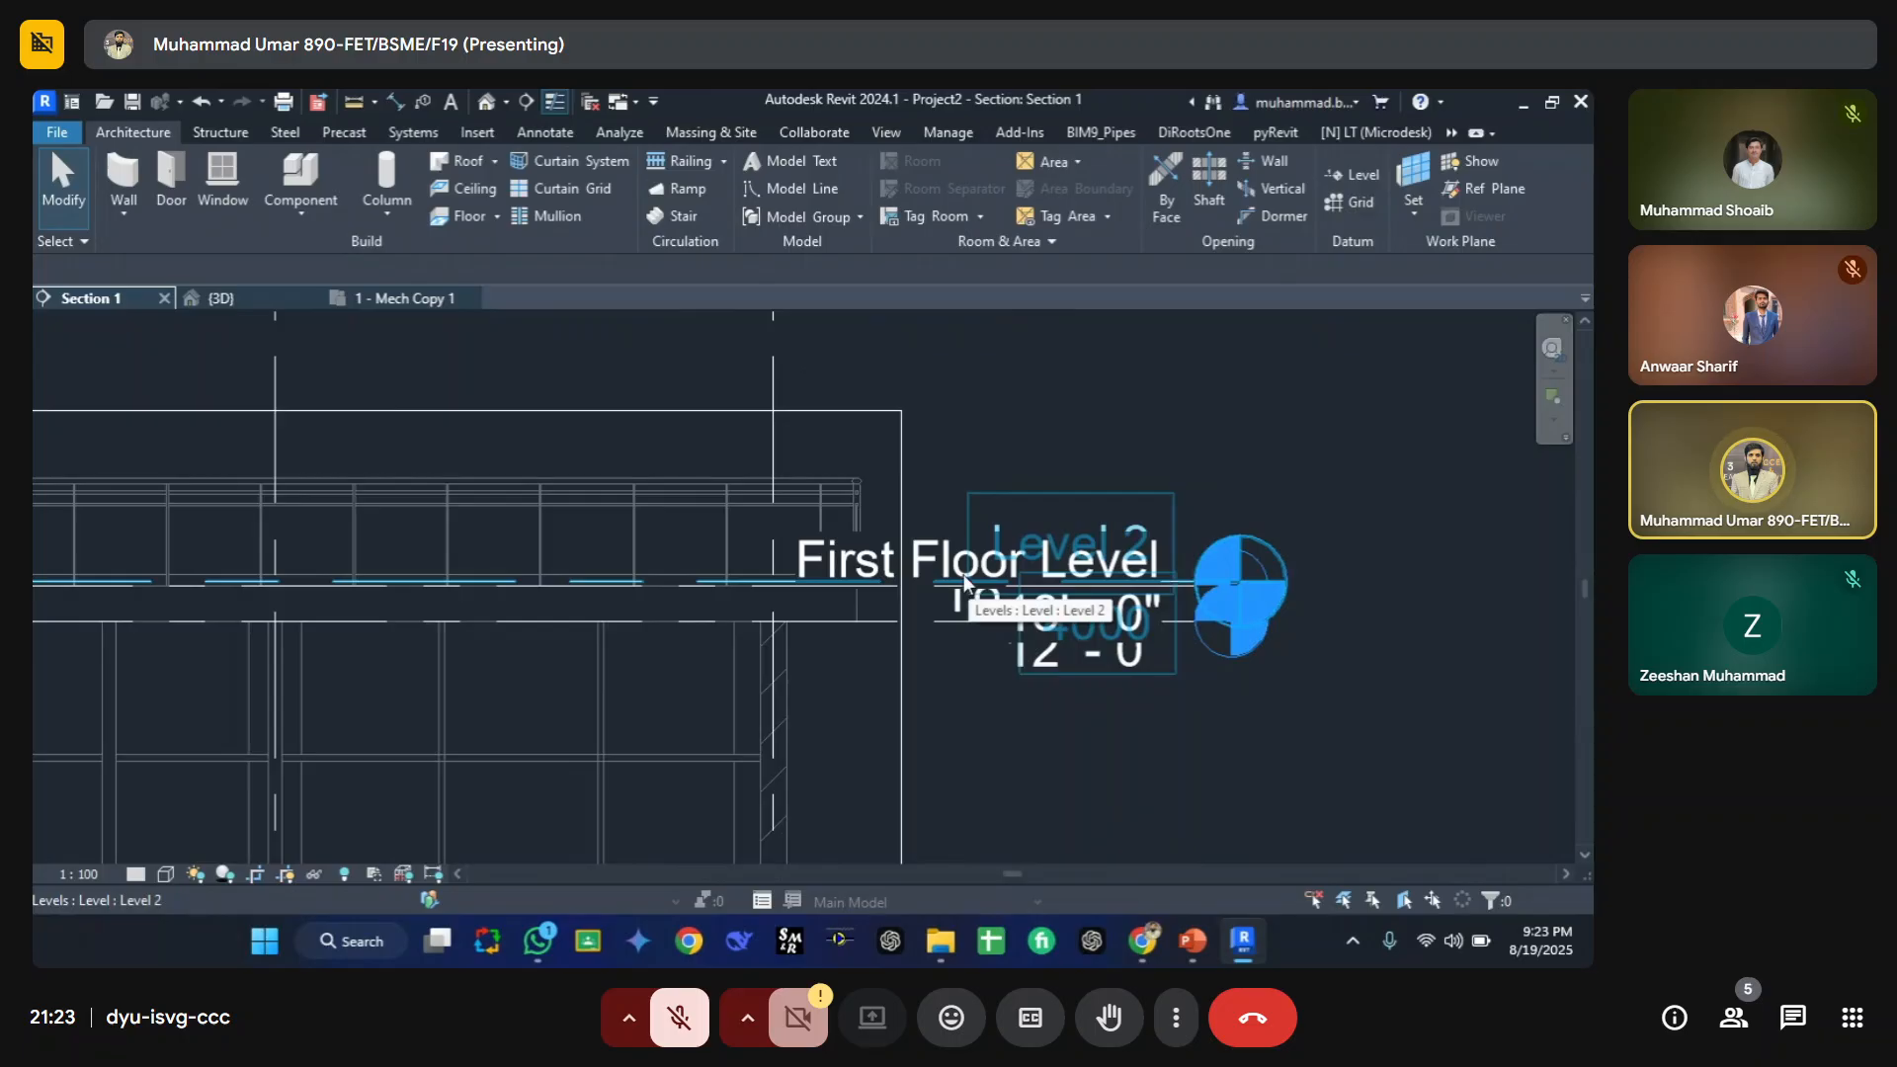
pyautogui.scroll(-2, 674, 492)
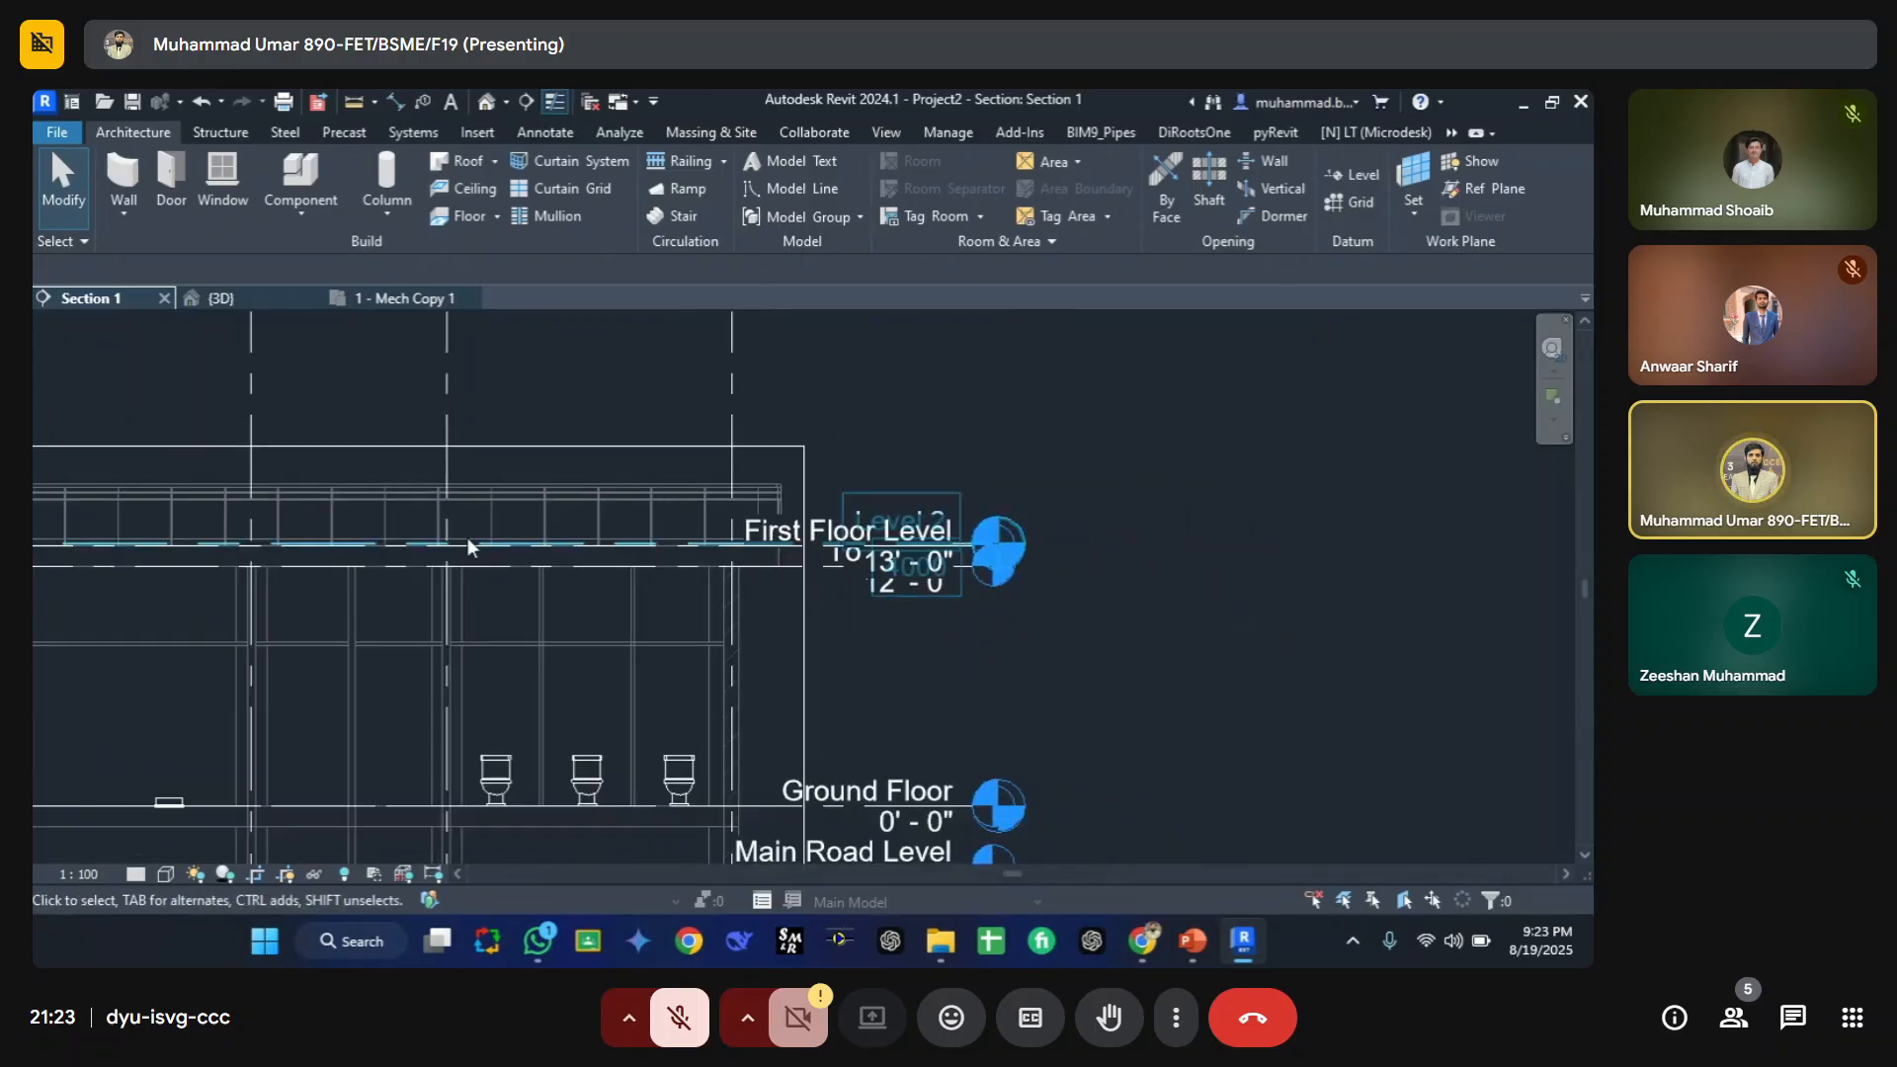
pyautogui.moveTo(301, 624); pyautogui.dragTo(548, 601, button='middle')
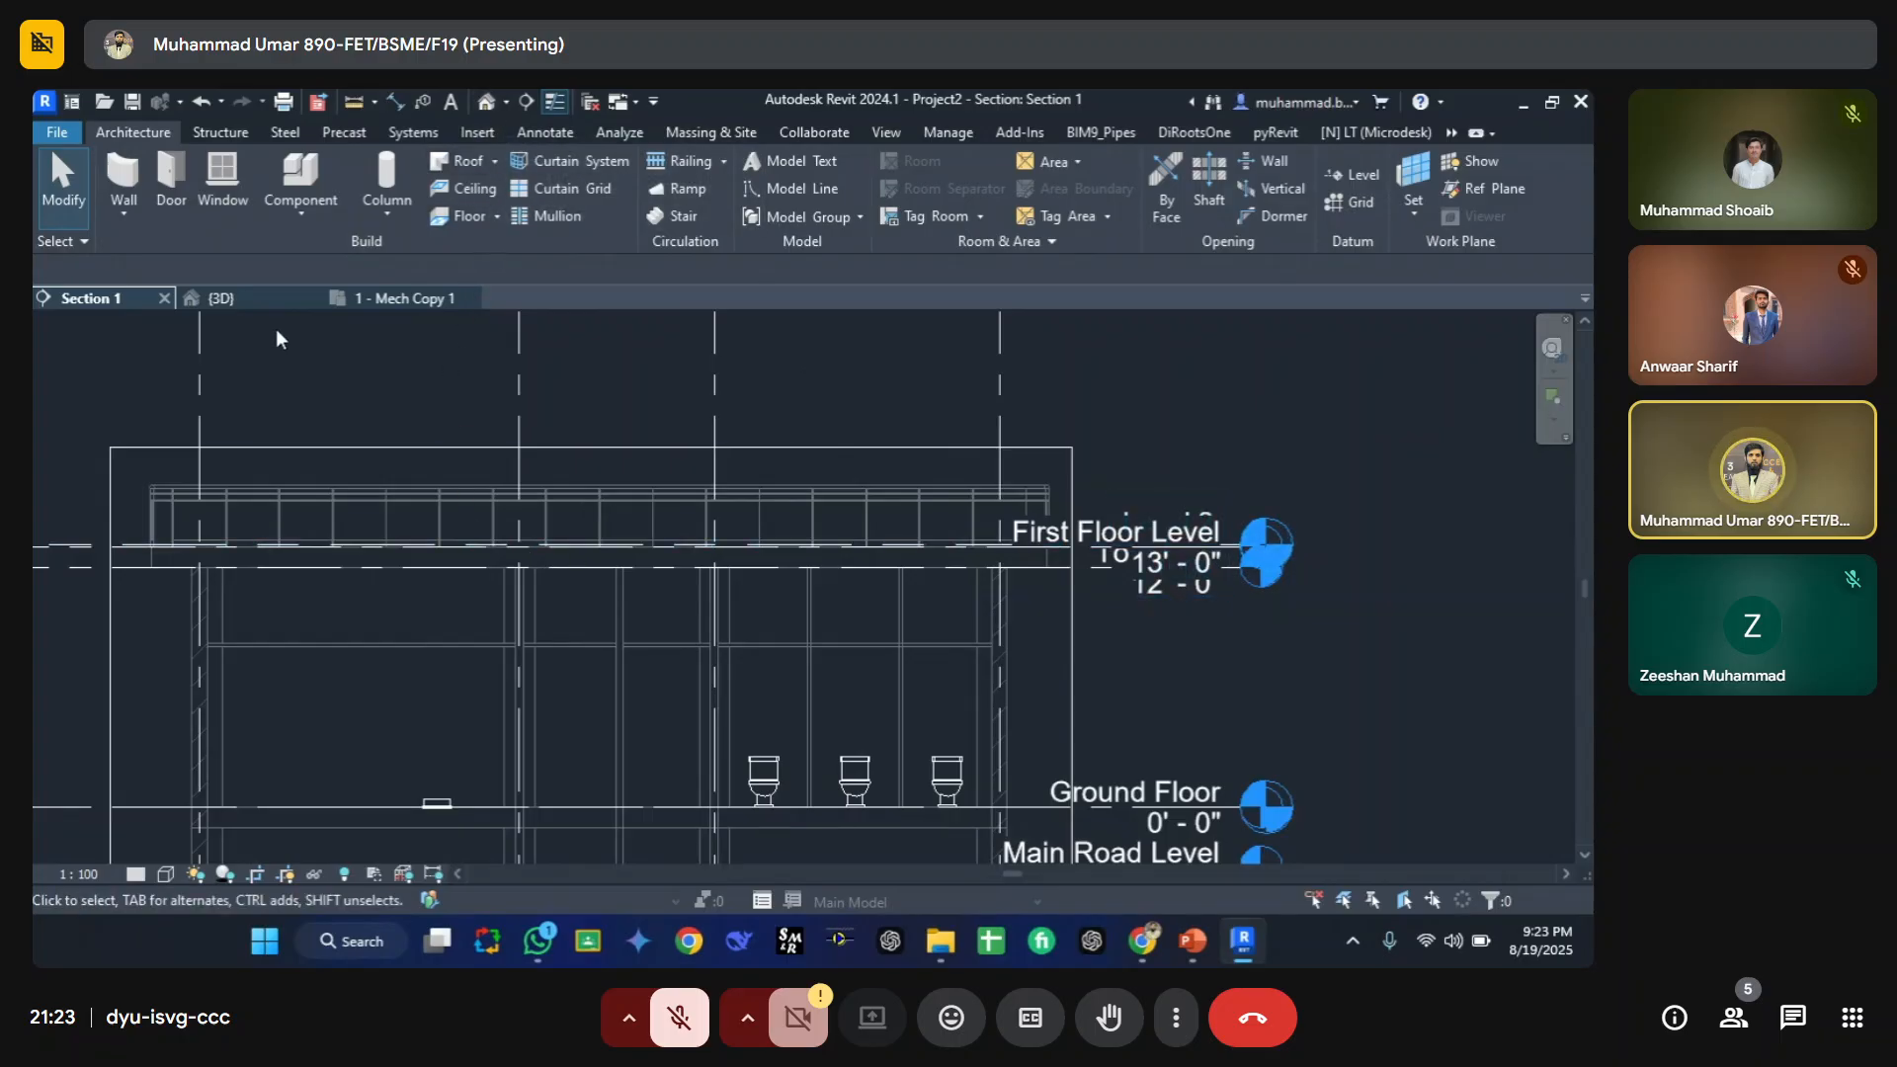
pyautogui.click(401, 298)
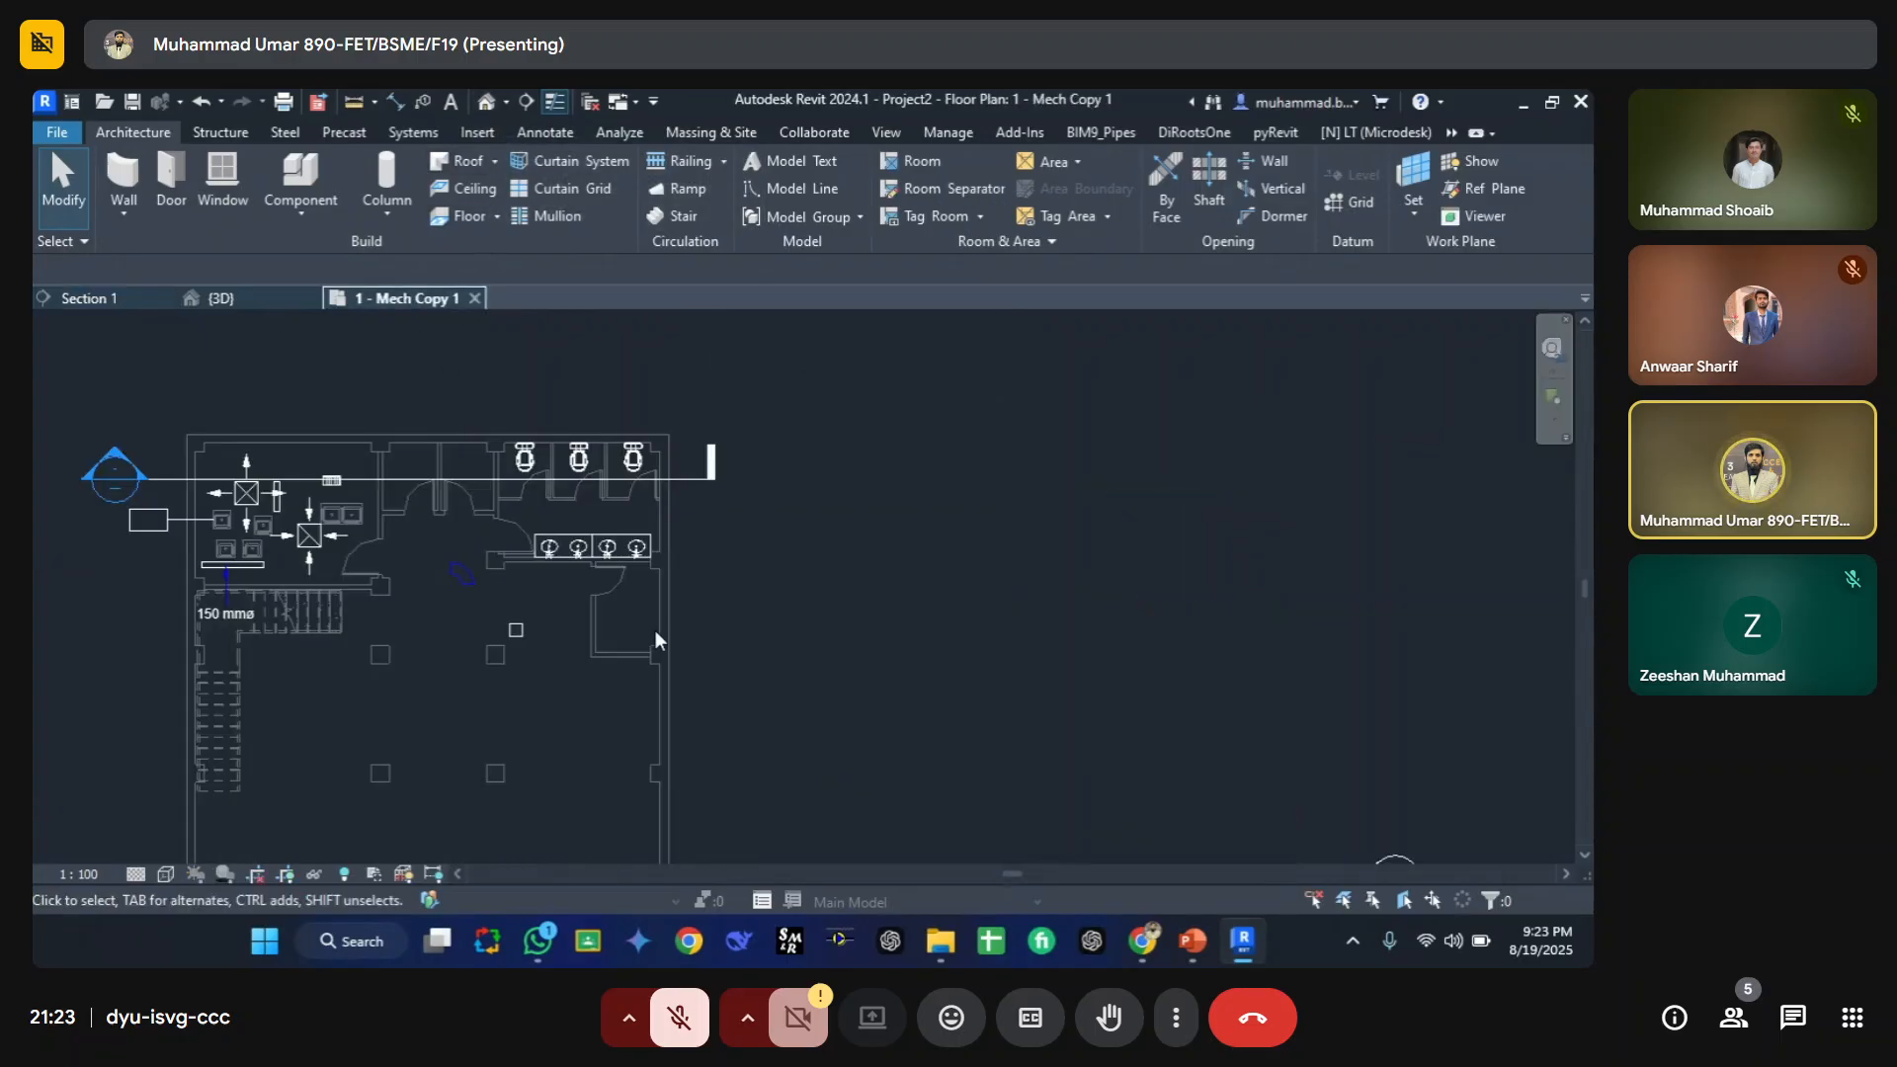
pyautogui.click(95, 299)
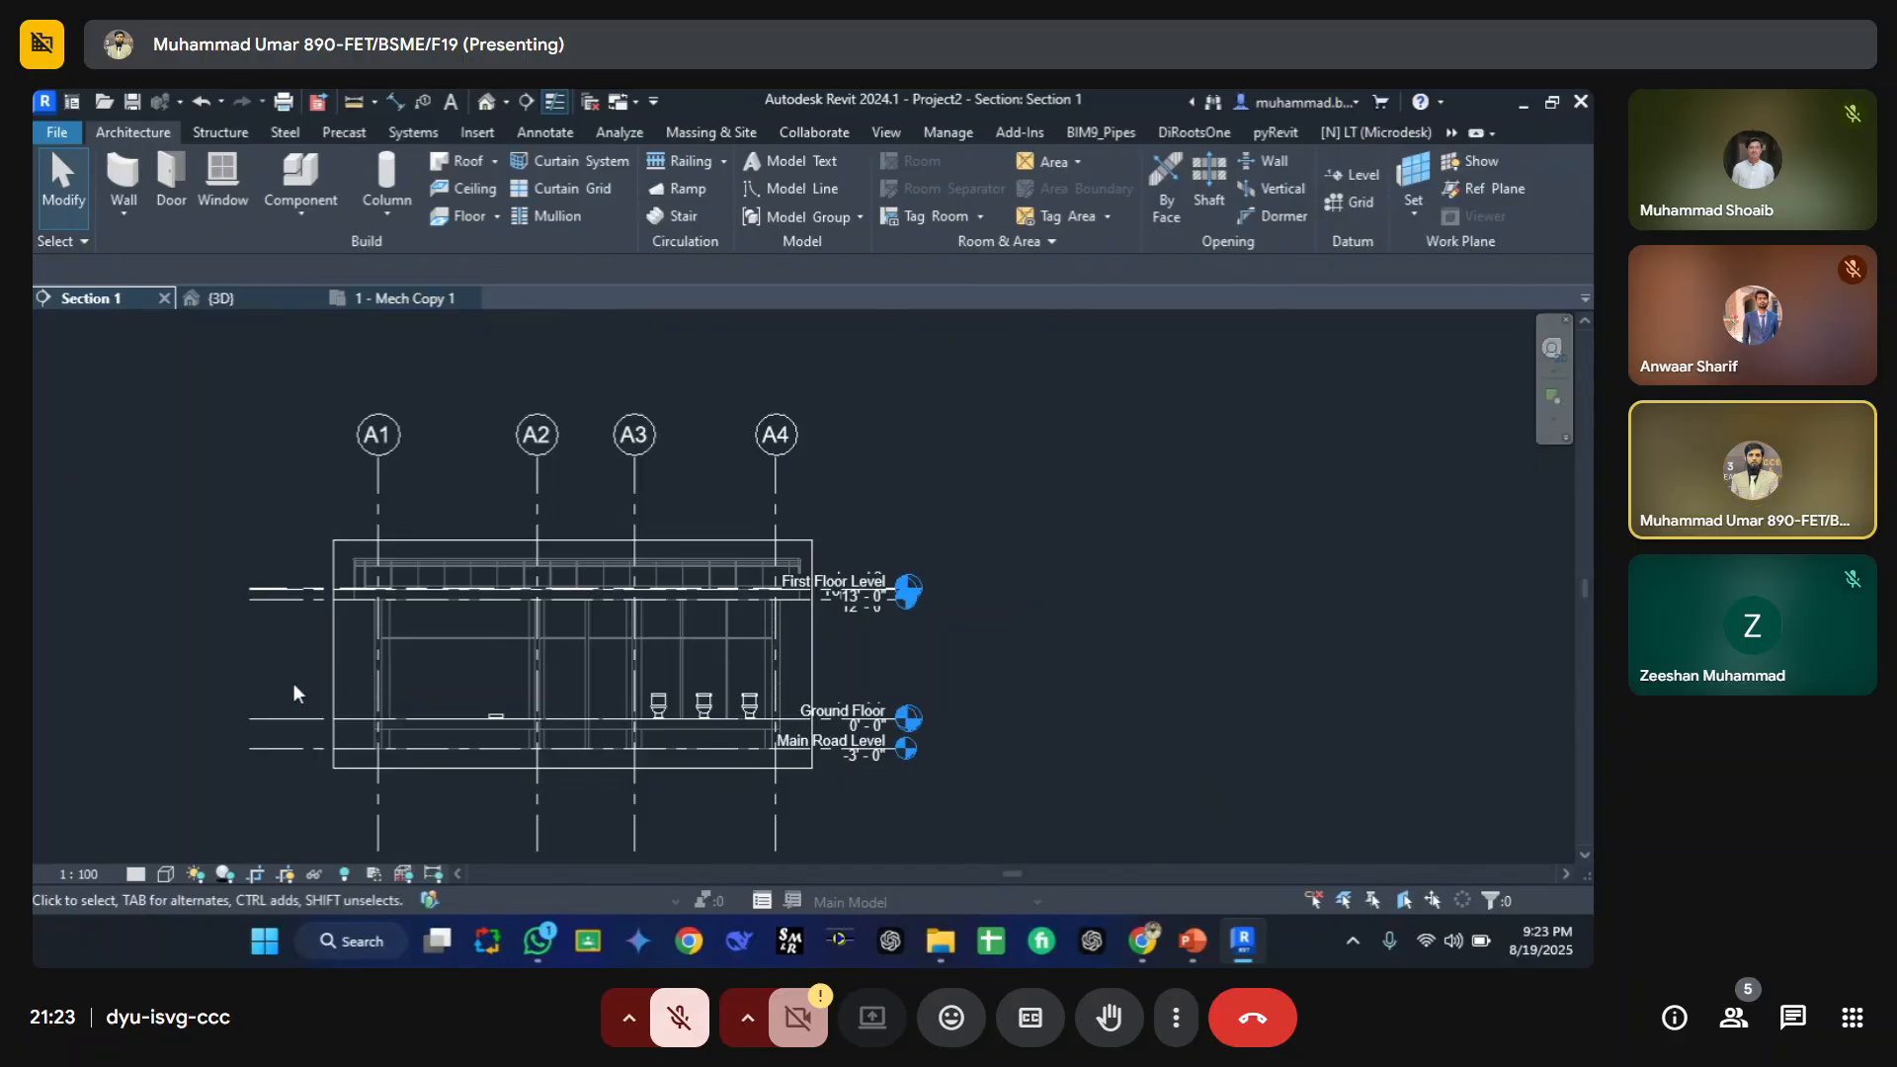
# Step: Set the section view's detail level to Fine and its visual style to Shaded
pyautogui.click(139, 872)
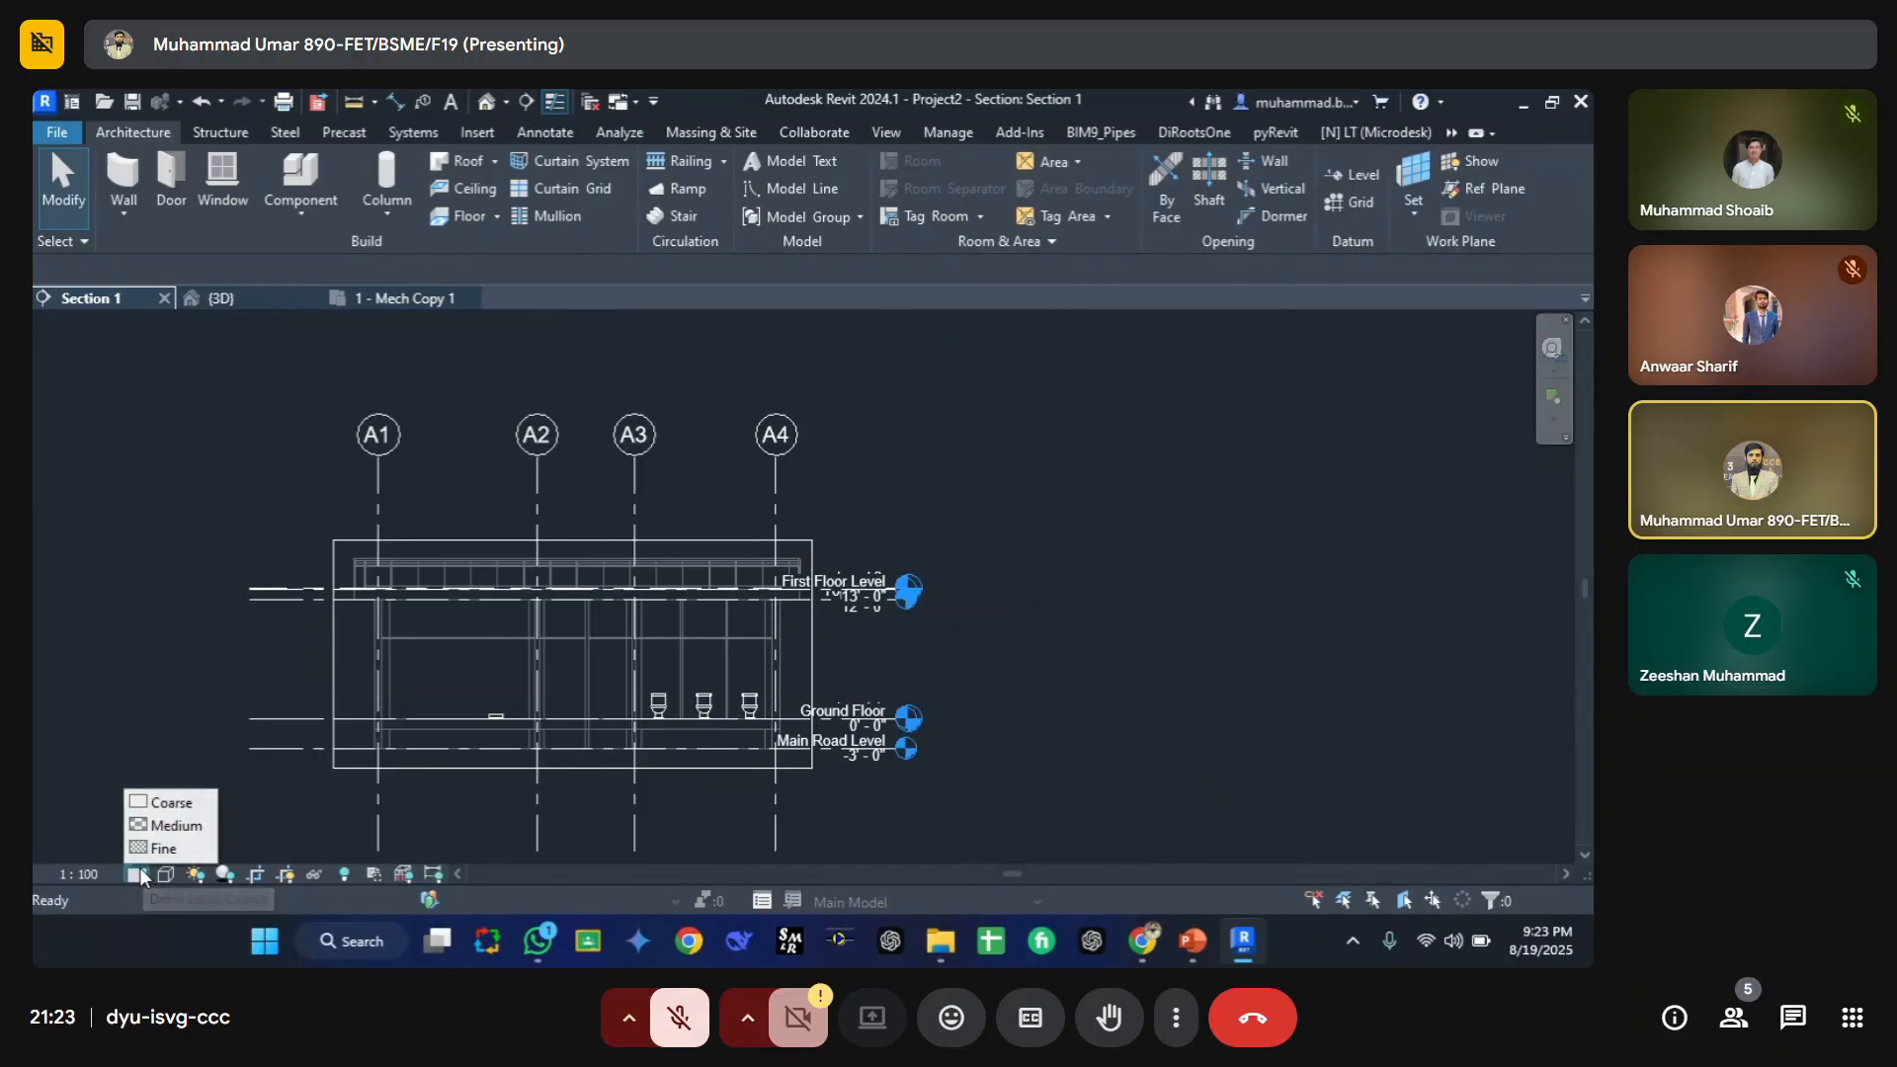
pyautogui.click(166, 848)
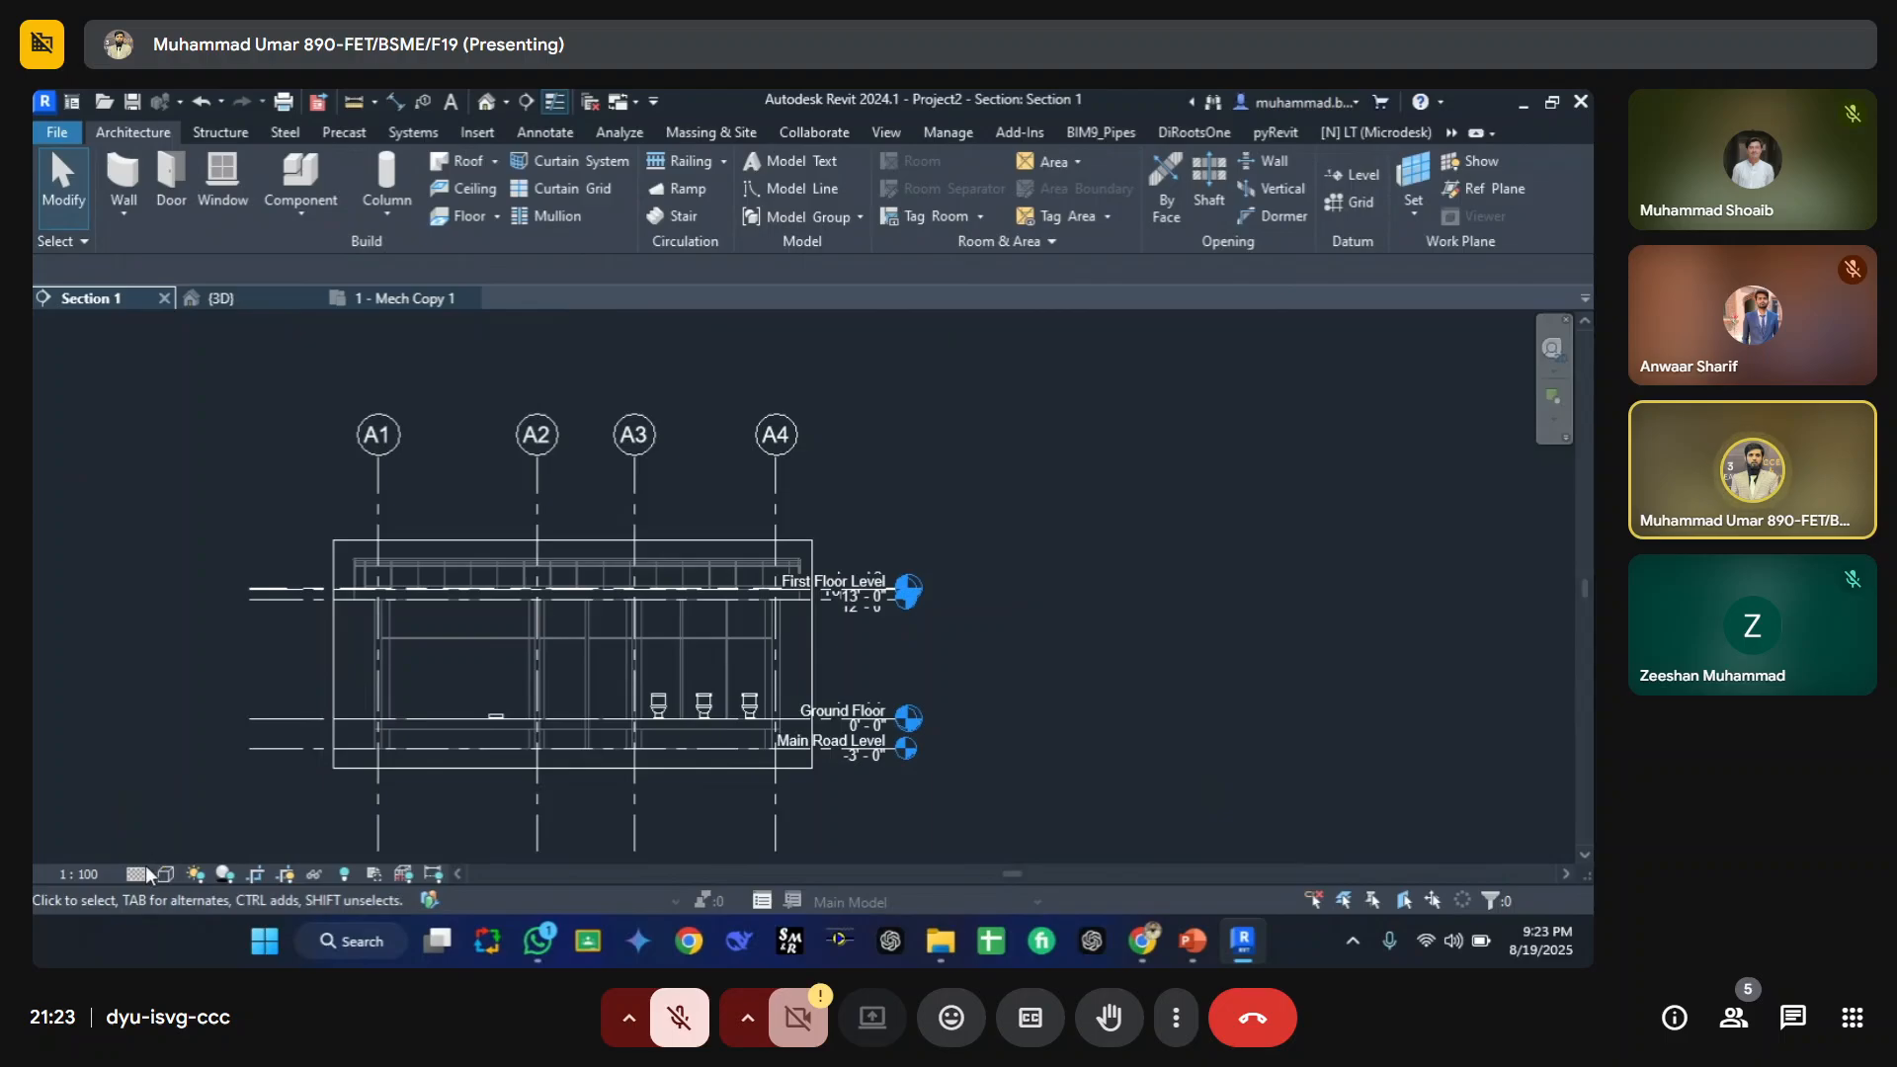
pyautogui.click(165, 874)
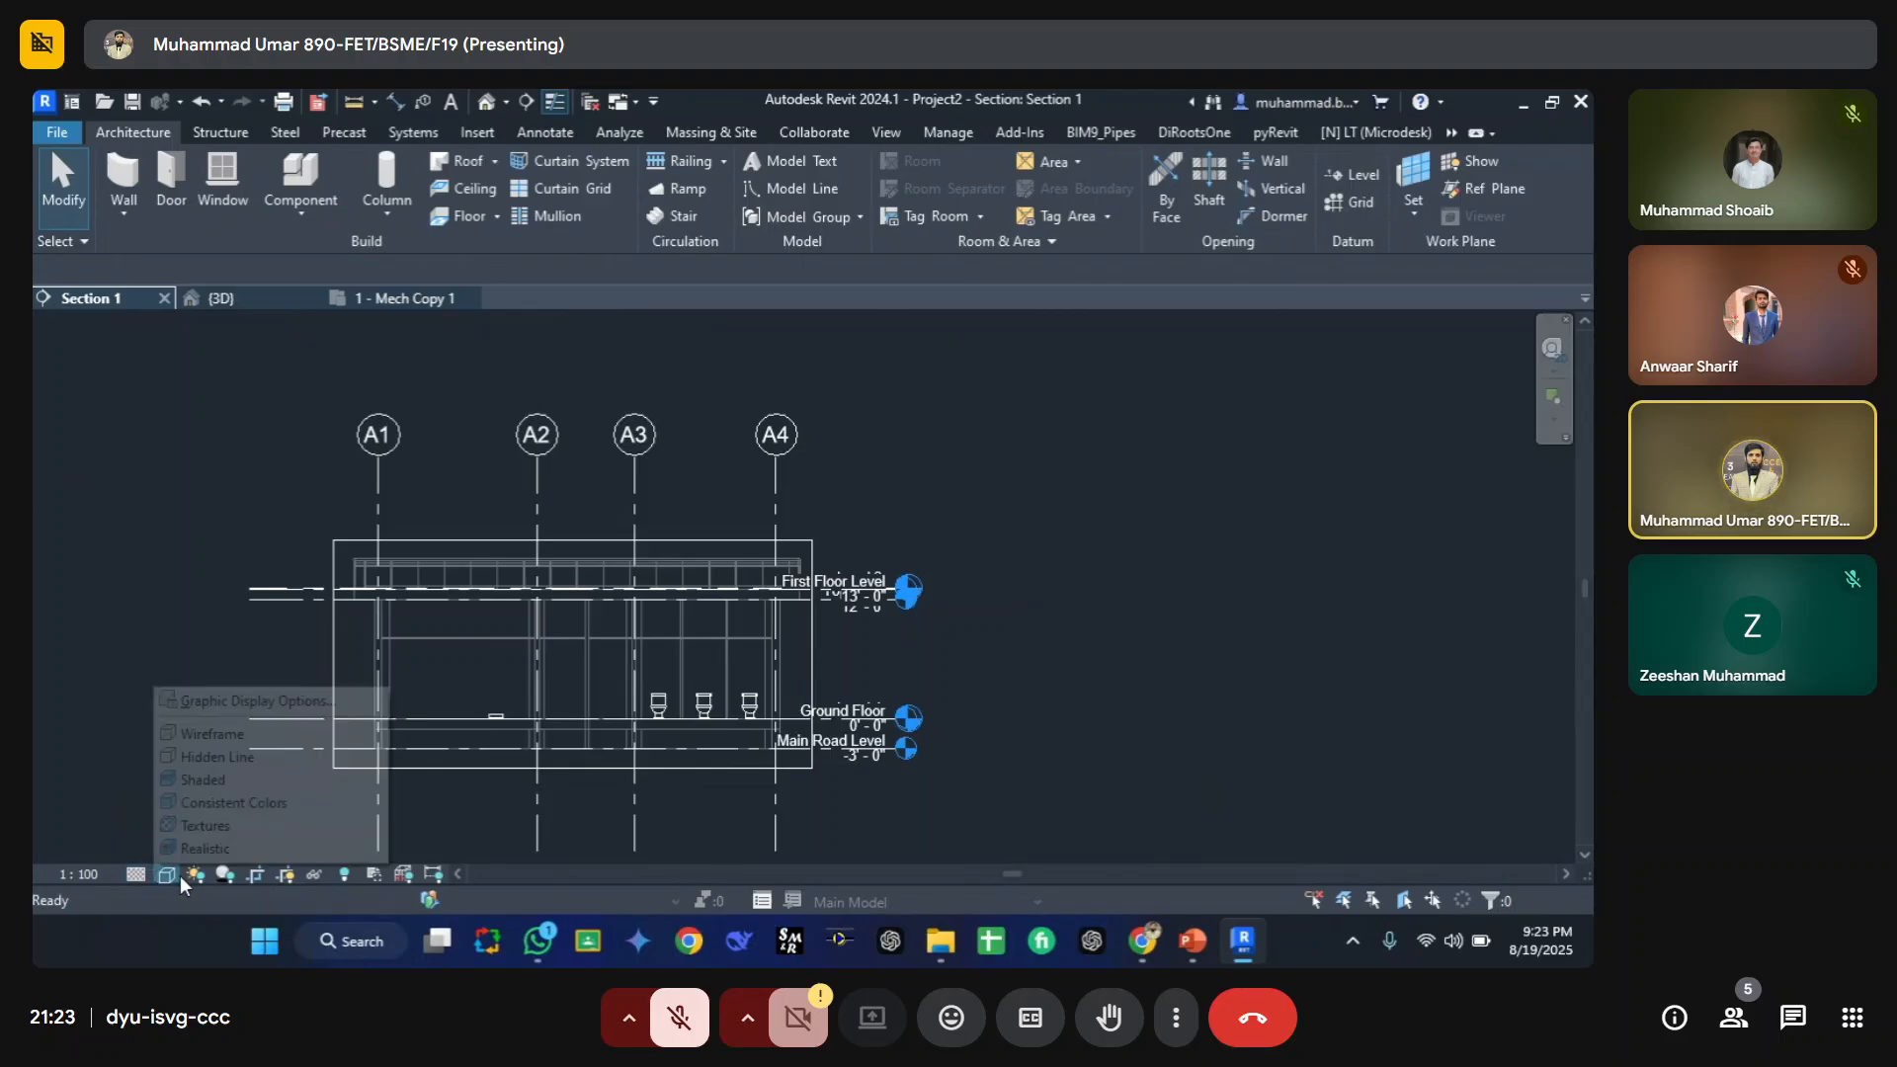
pyautogui.click(204, 781)
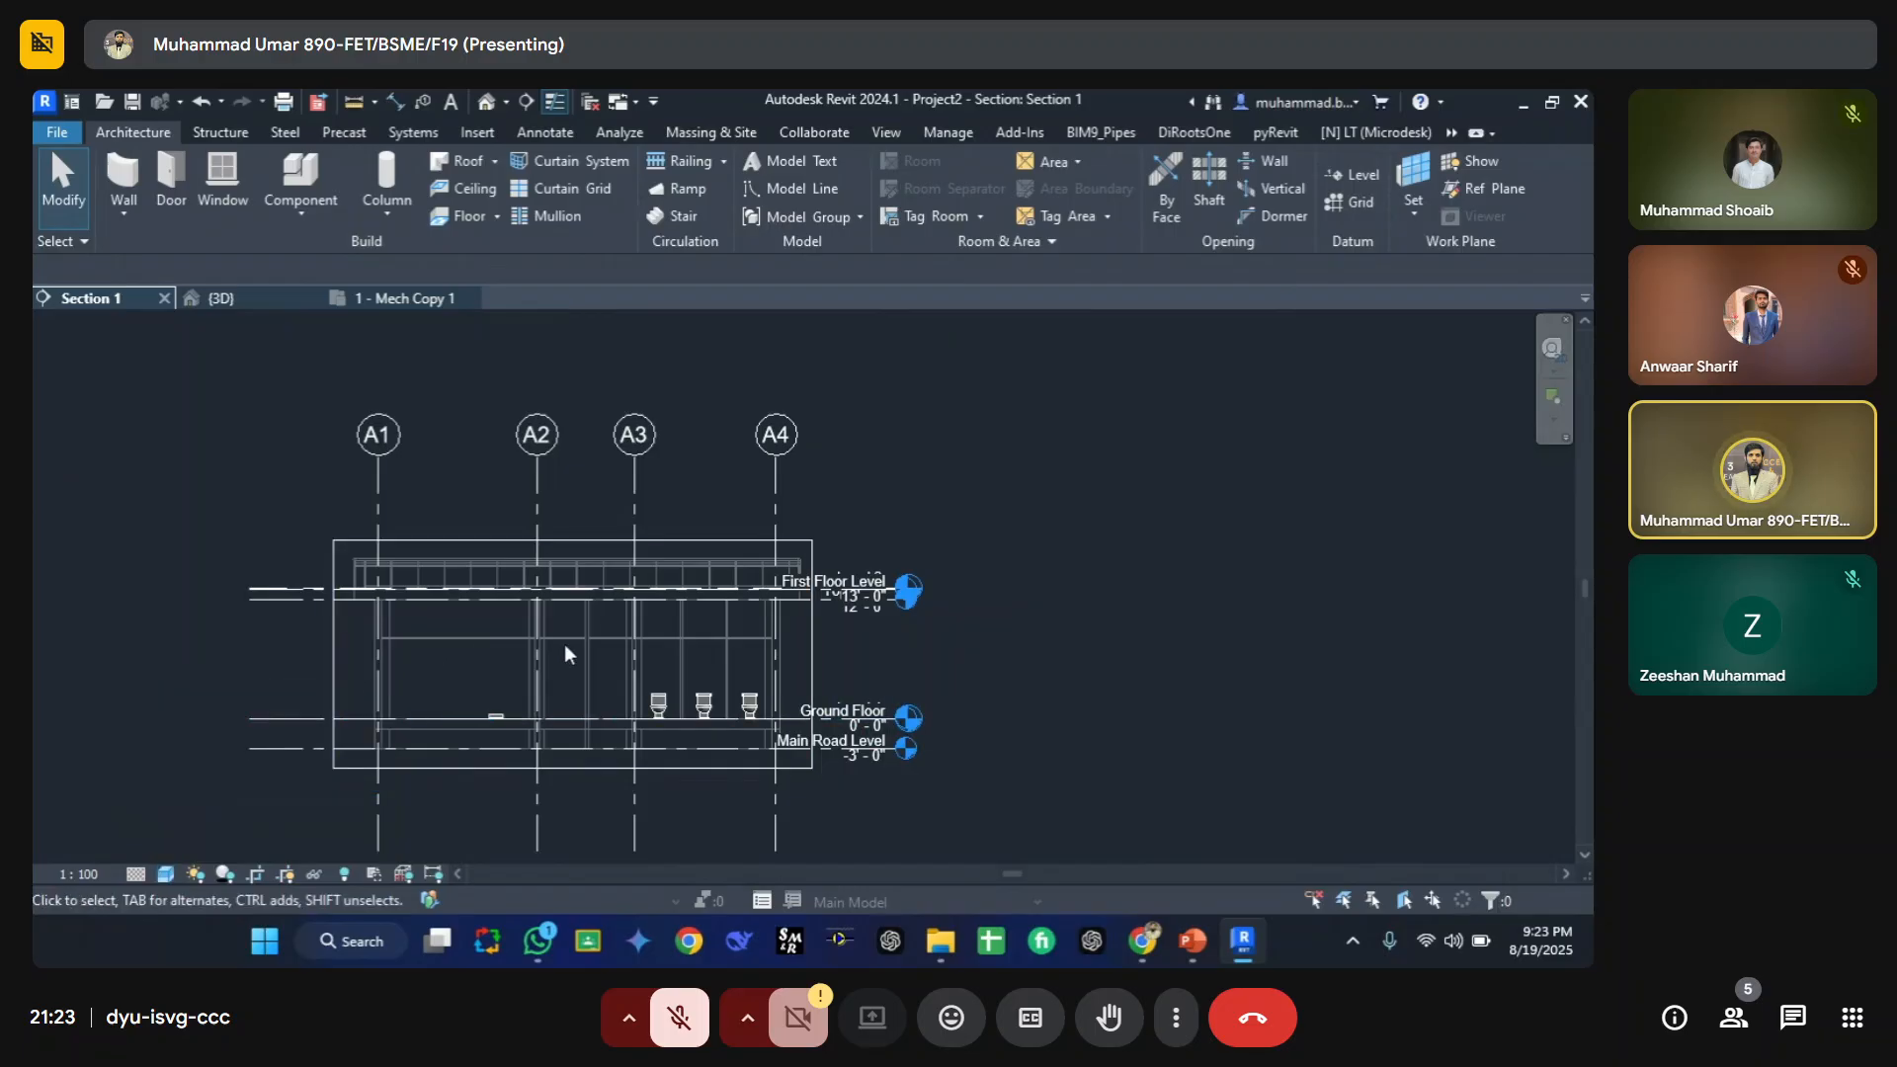
# Step: Examine the section view up close and toggle between the floor plan and section tabs
pyautogui.scroll(4, 737, 631)
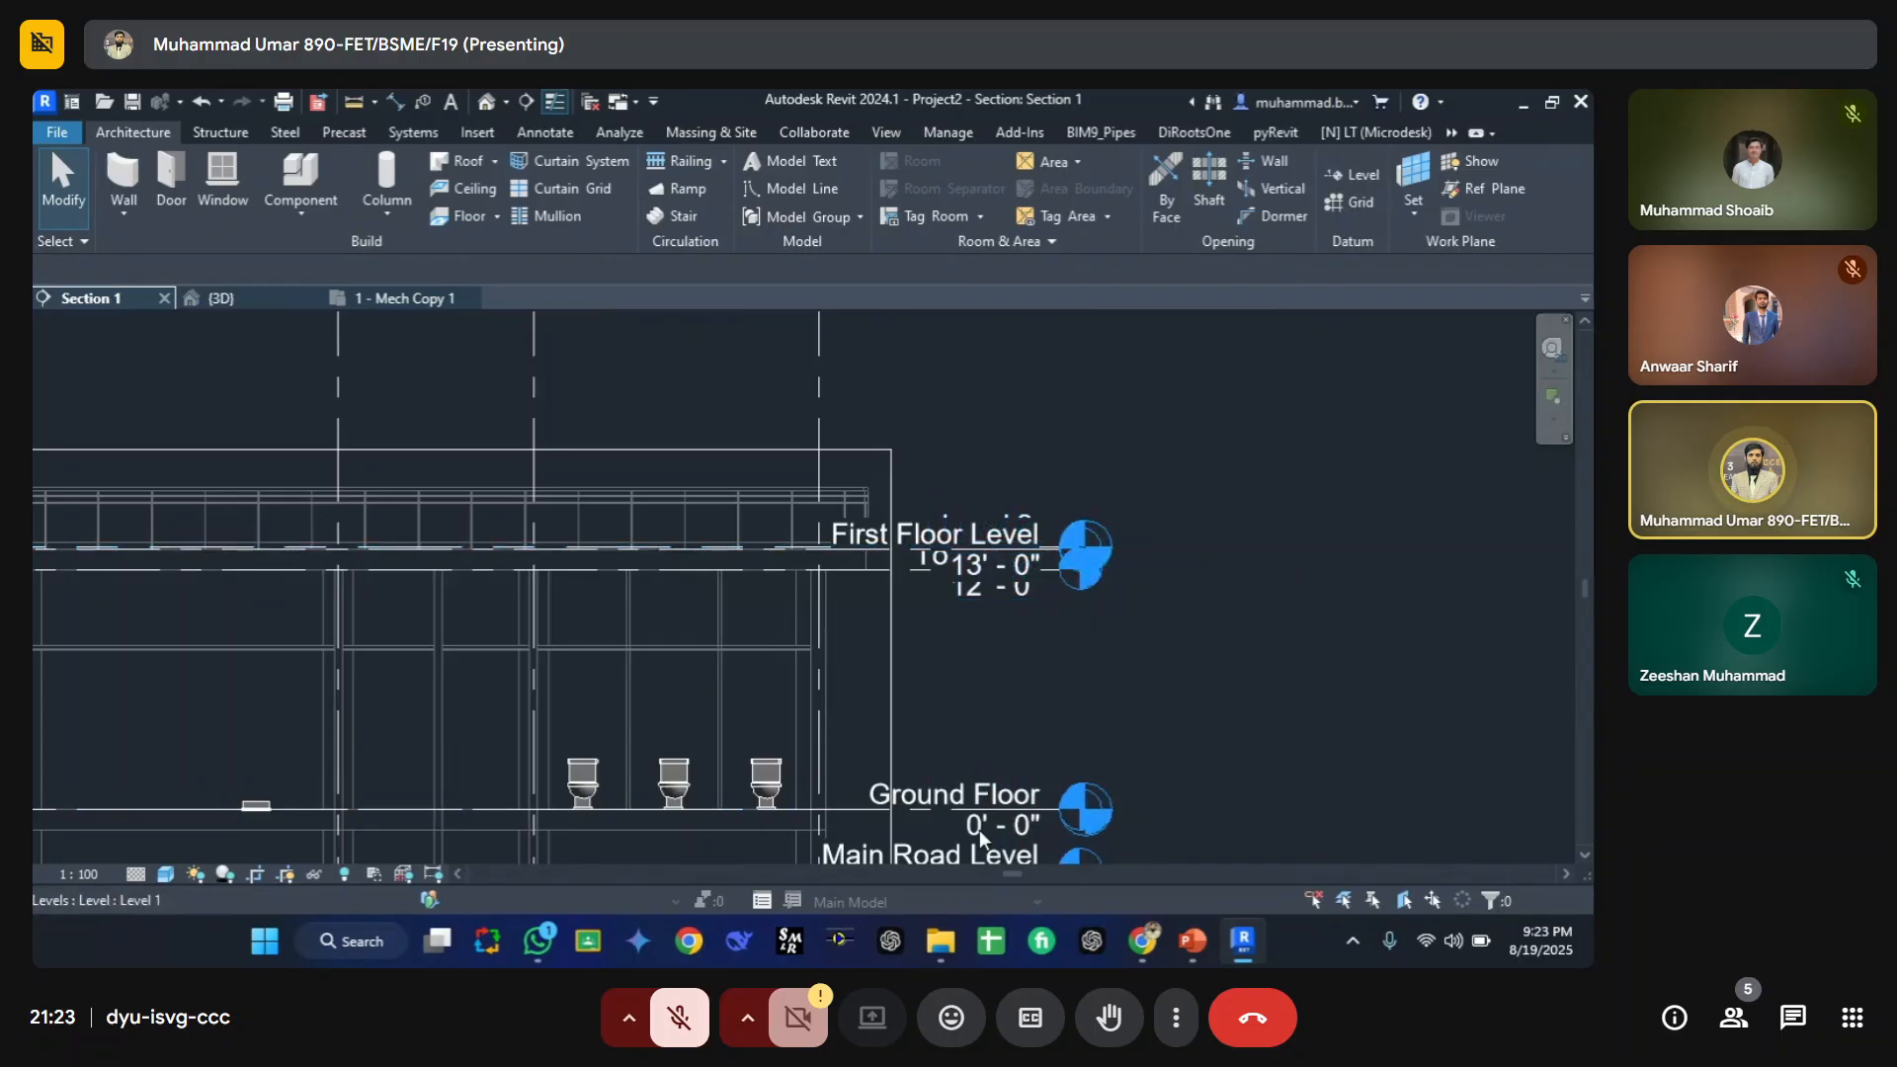
pyautogui.scroll(-2, 809, 611)
pyautogui.scroll(2, 352, 584)
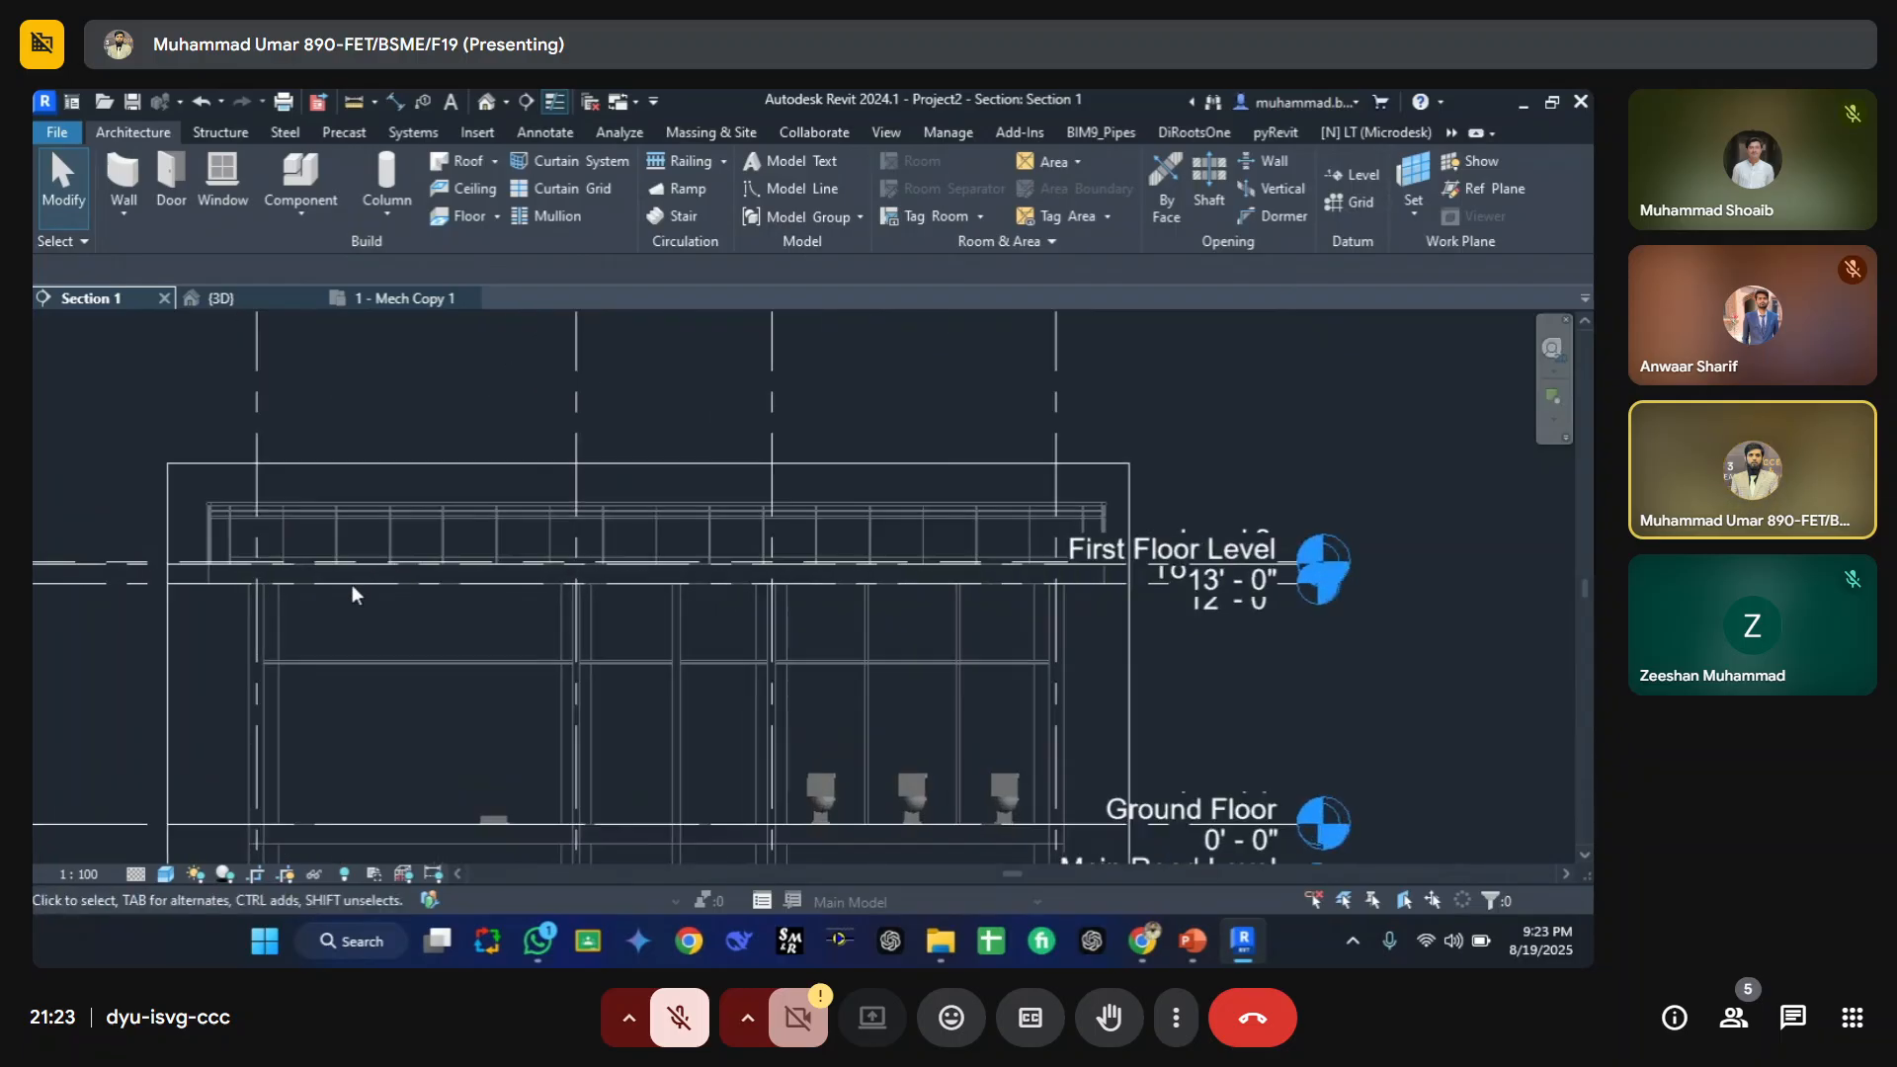
pyautogui.scroll(2, 454, 652)
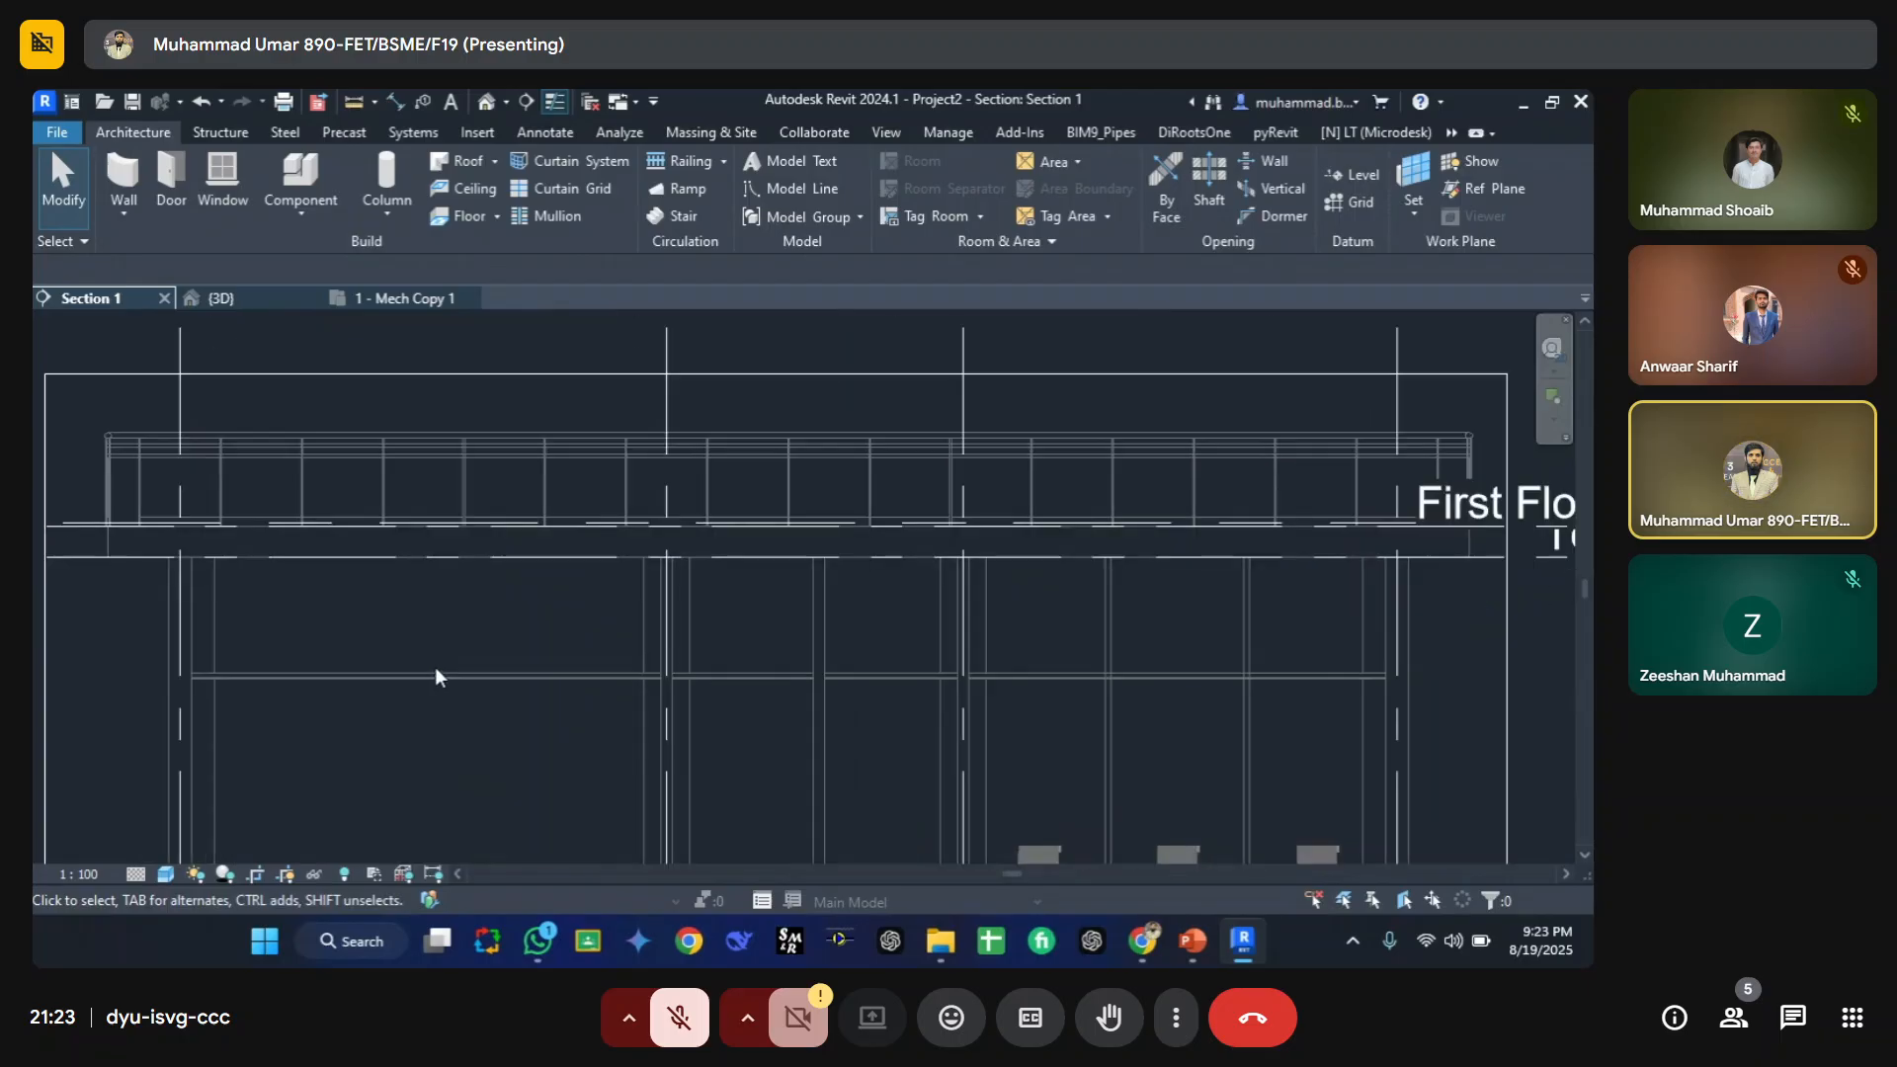
pyautogui.scroll(-3, 548, 570)
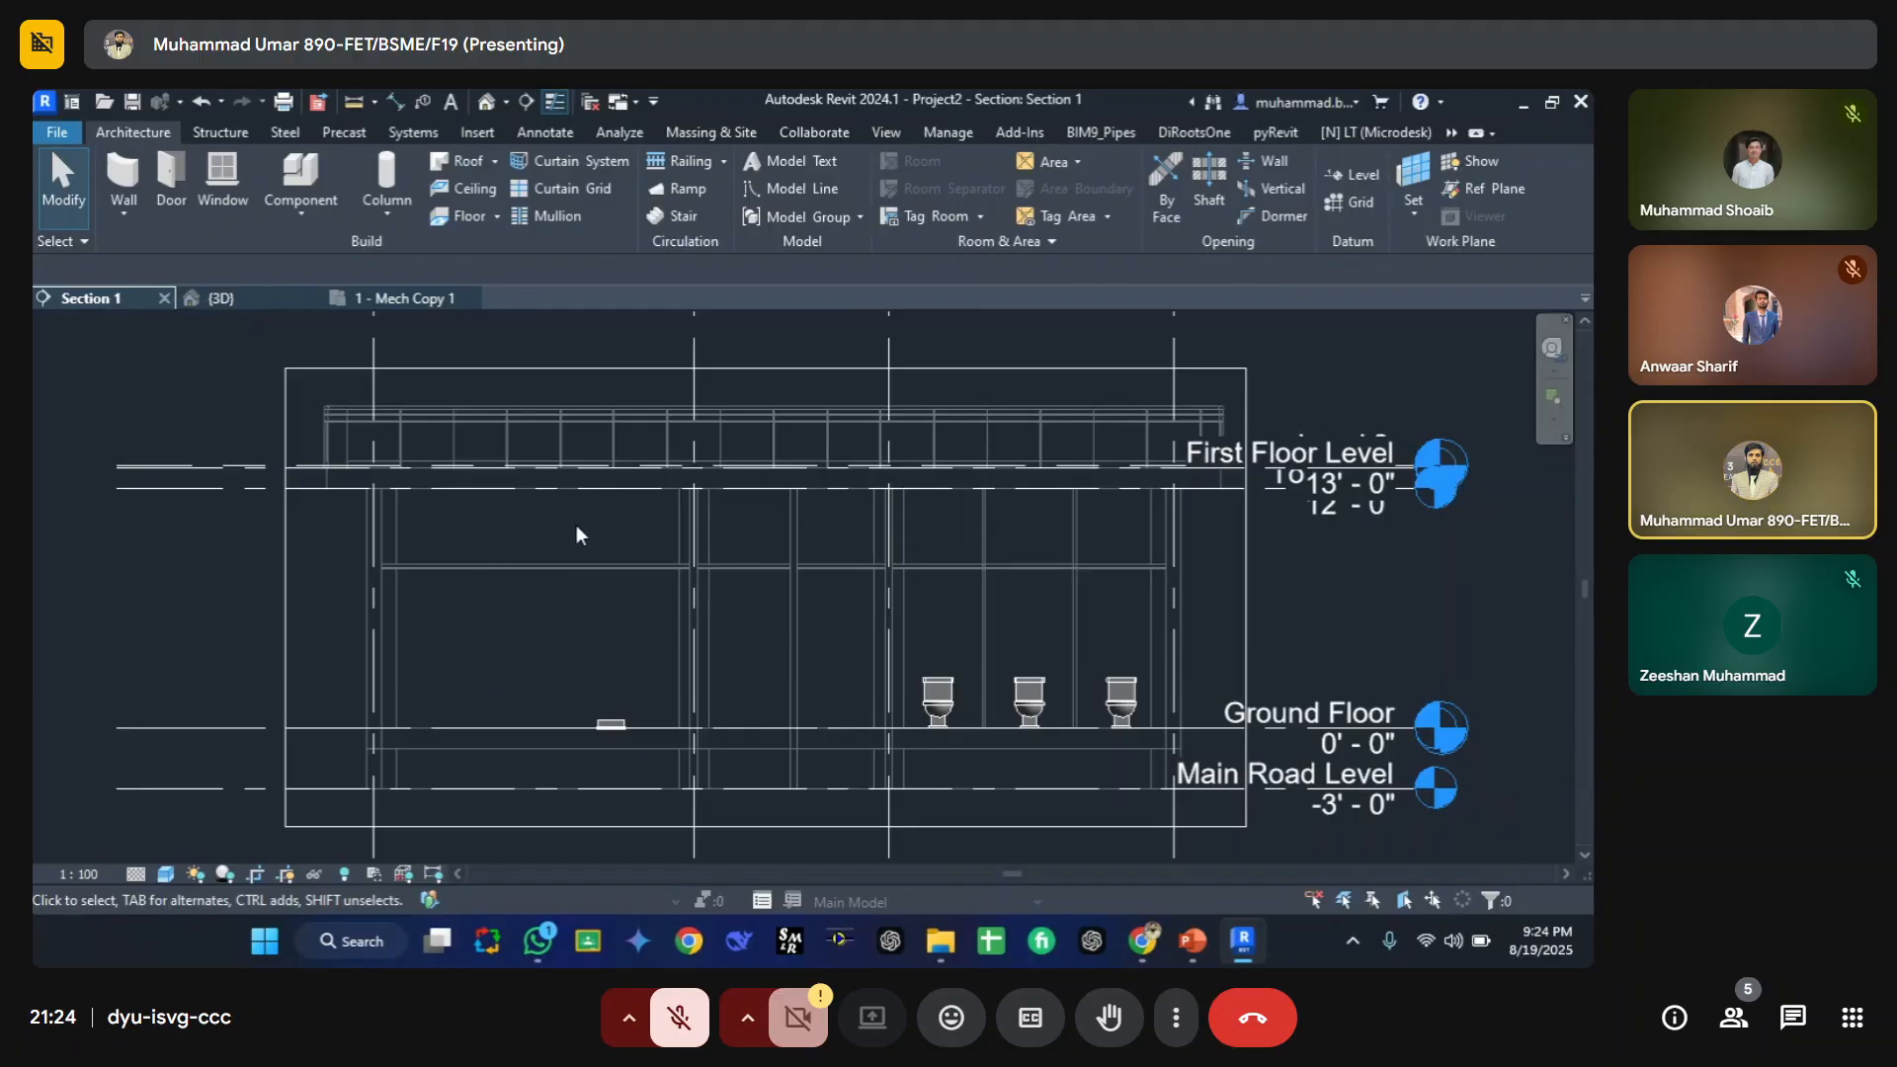
pyautogui.click(340, 298)
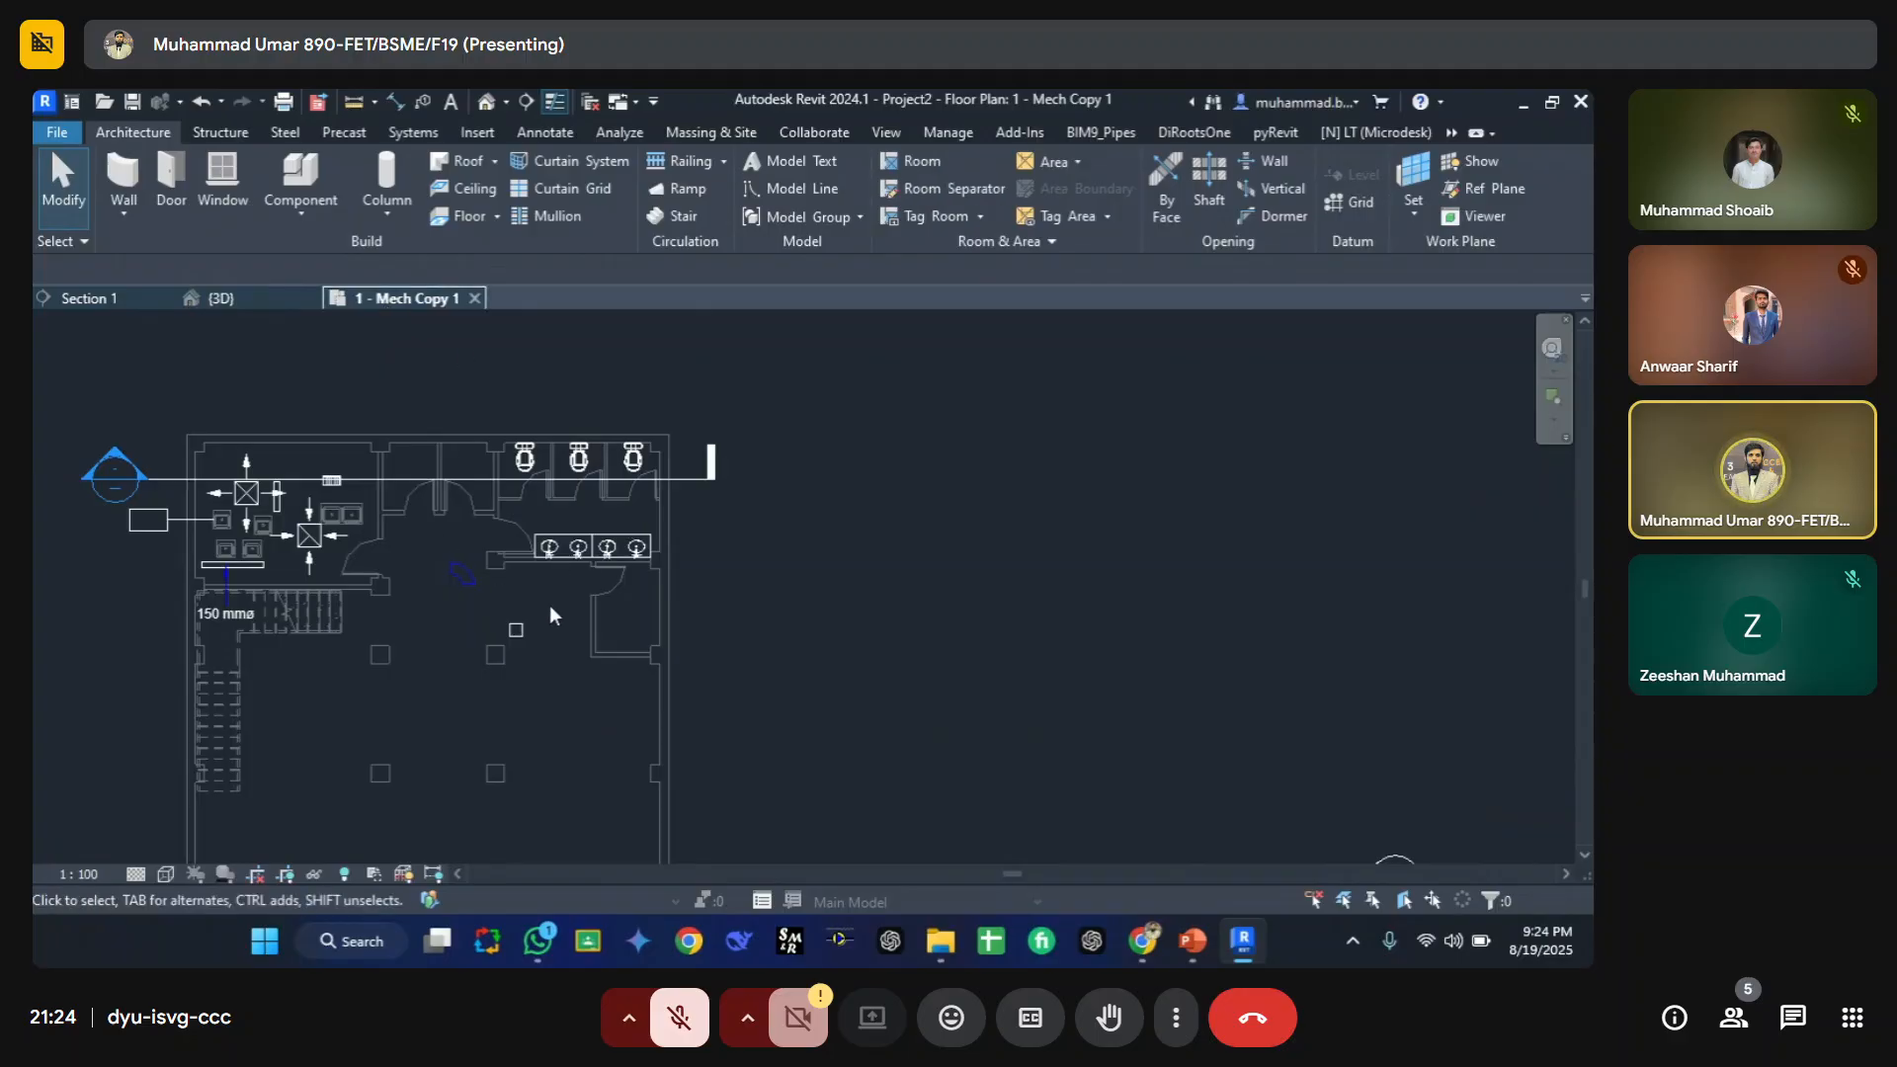
pyautogui.click(126, 296)
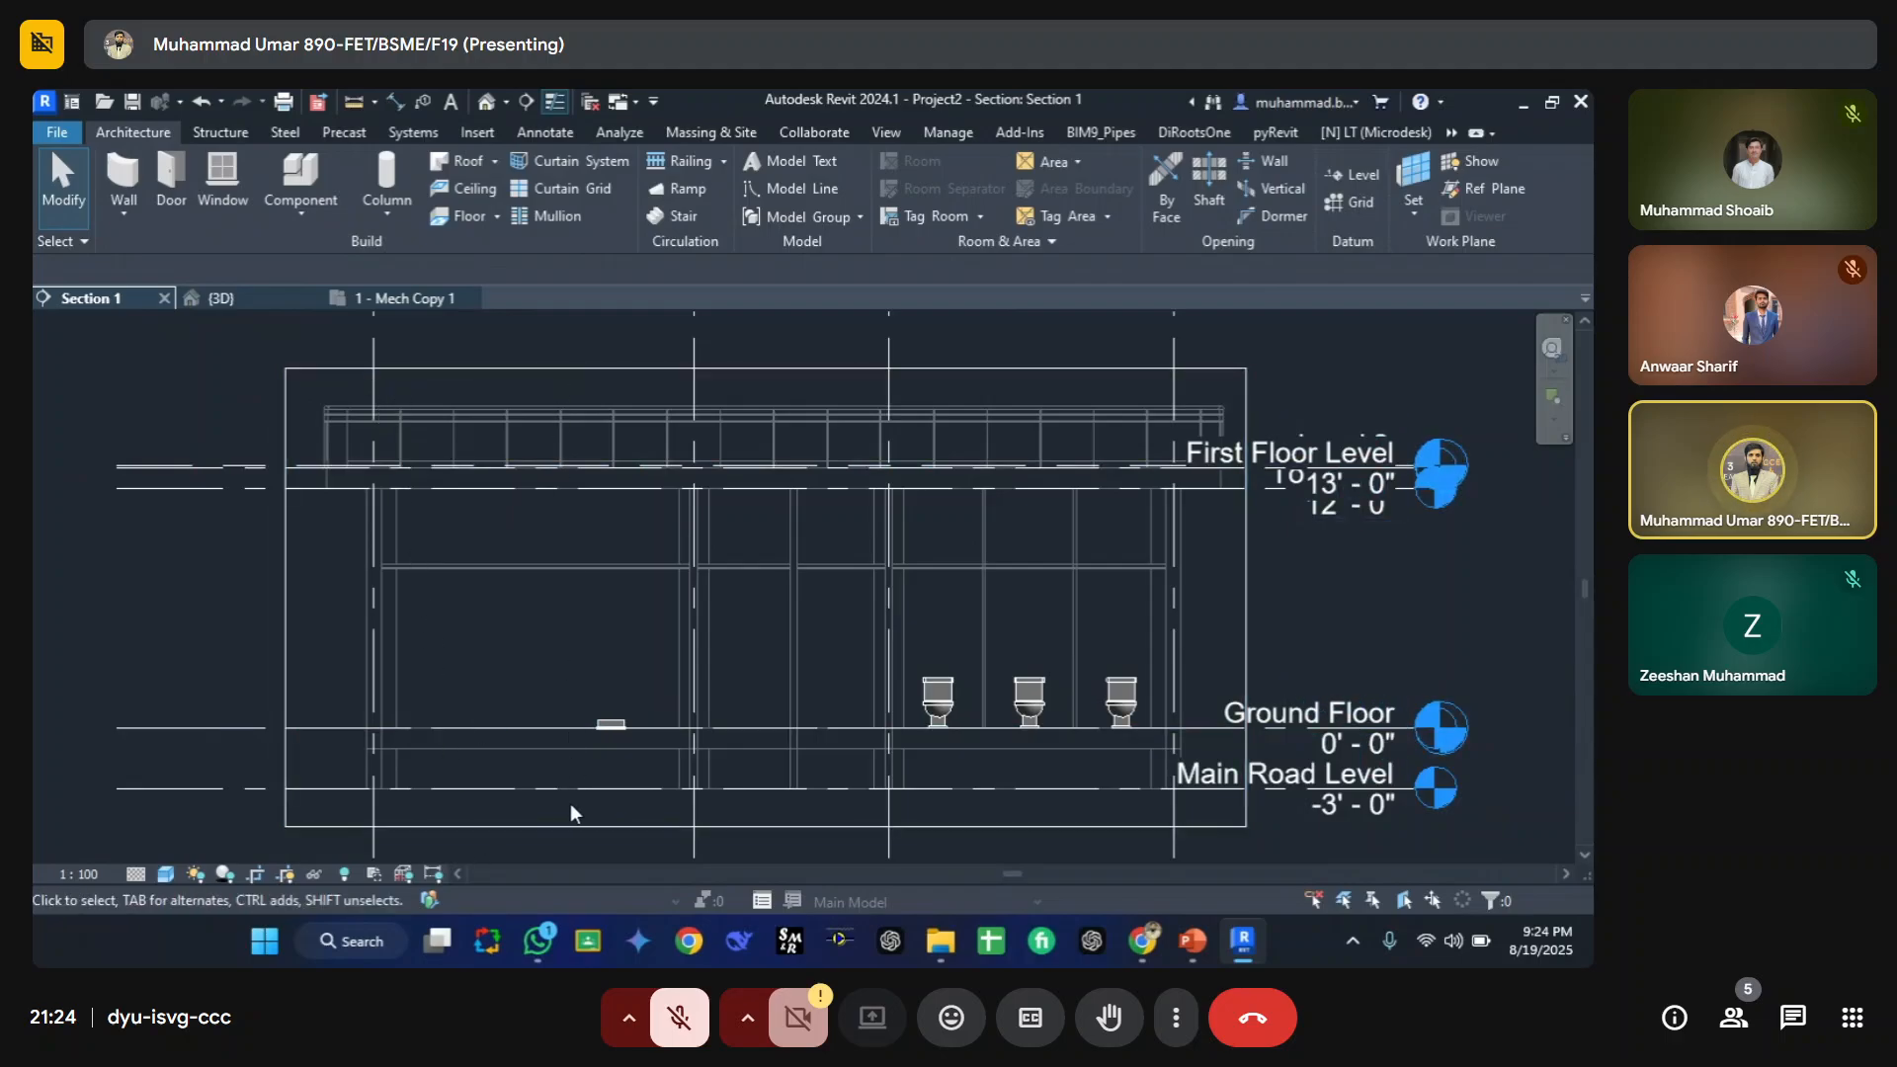
pyautogui.click(427, 297)
pyautogui.click(123, 306)
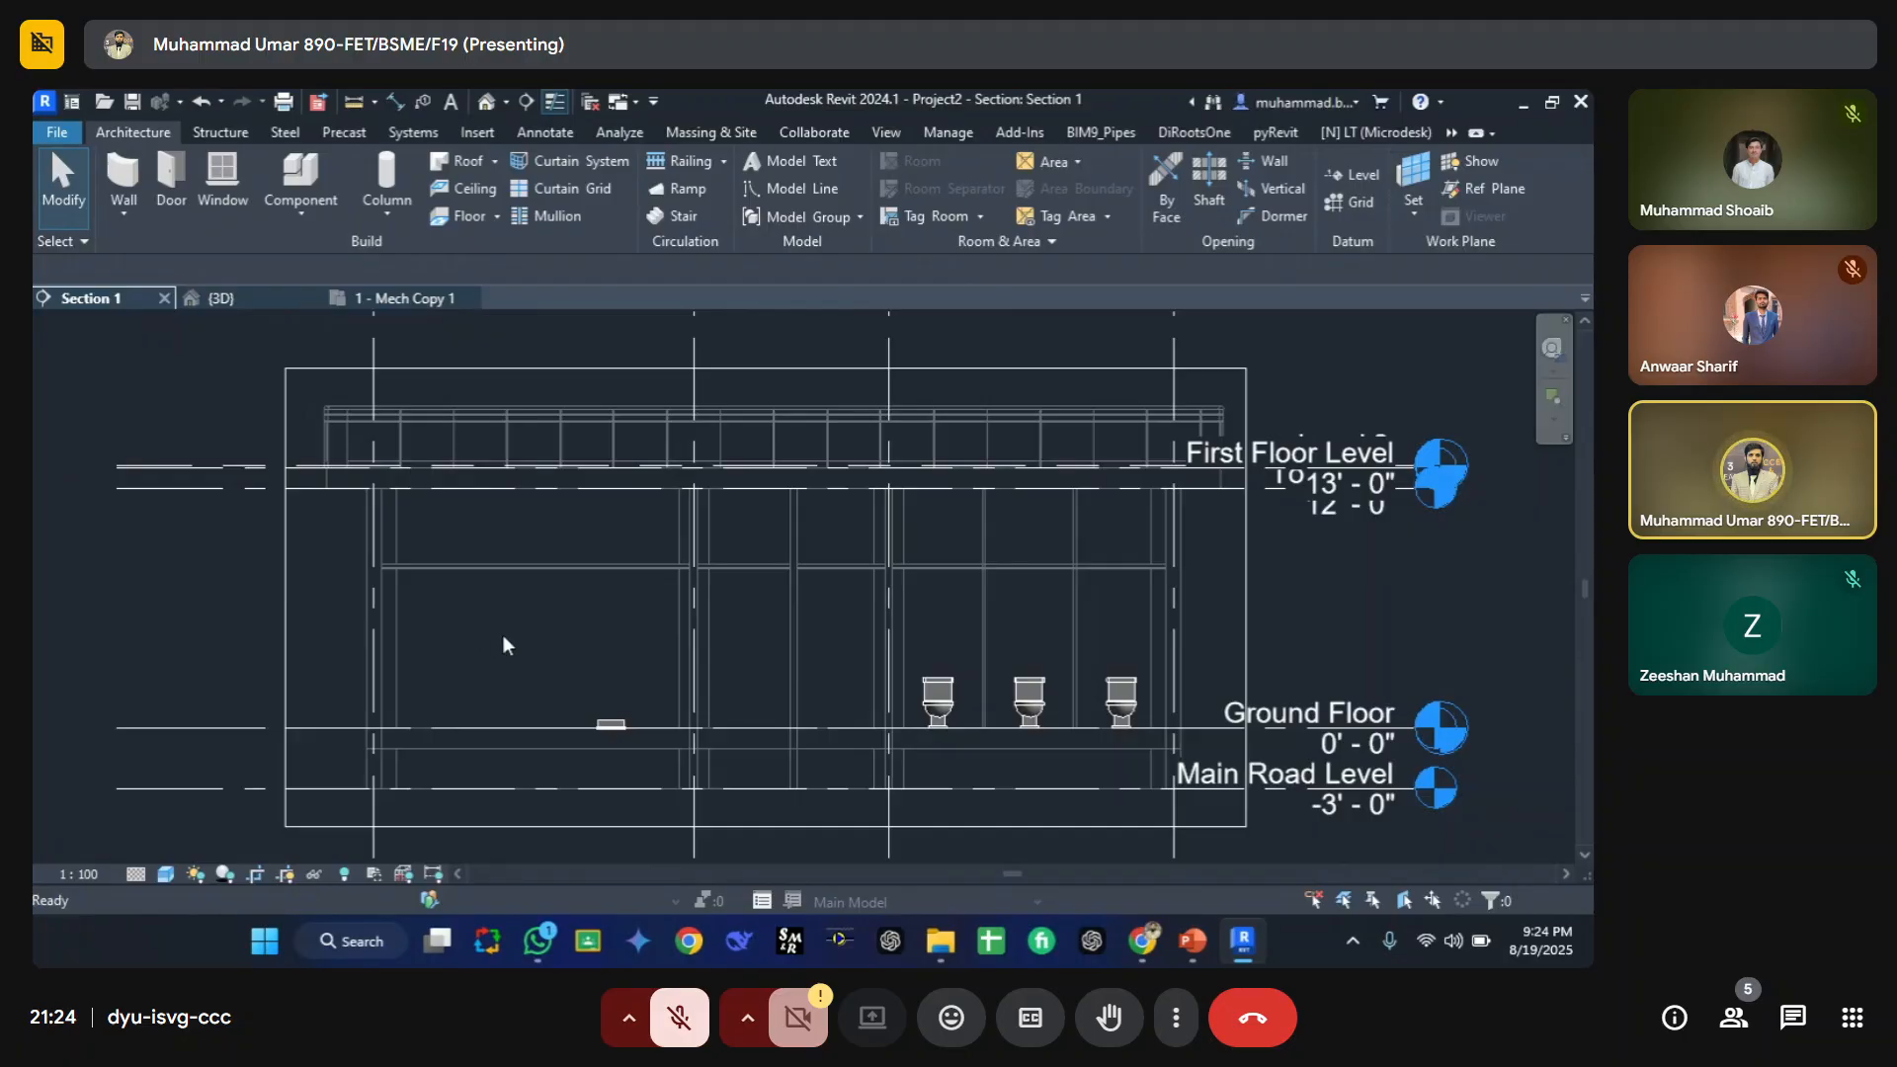
# Step: Draw a horizontal detail line about mid-height between the first two grid bays of the section
pyautogui.press('d')
pyautogui.press('l')
pyautogui.click(458, 629)
pyautogui.click(658, 628)
pyautogui.press('Escape')
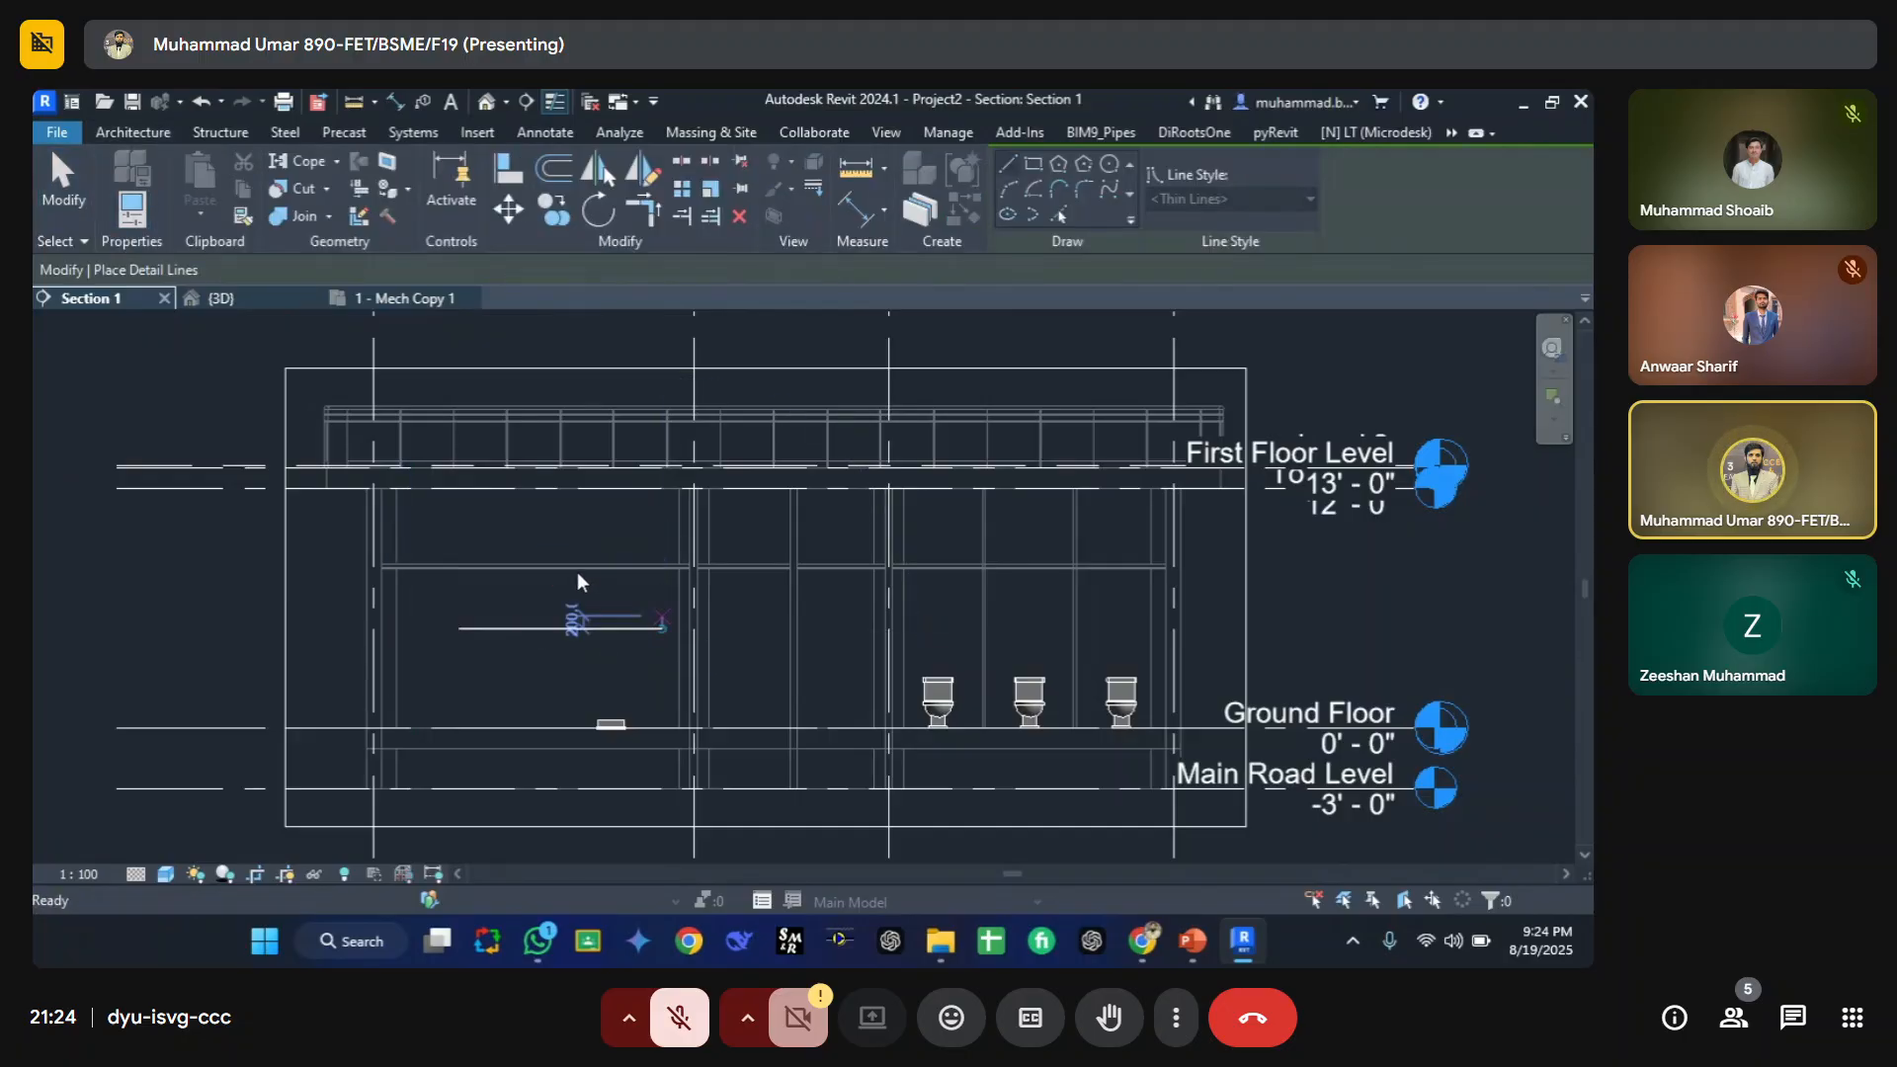
pyautogui.press('Escape')
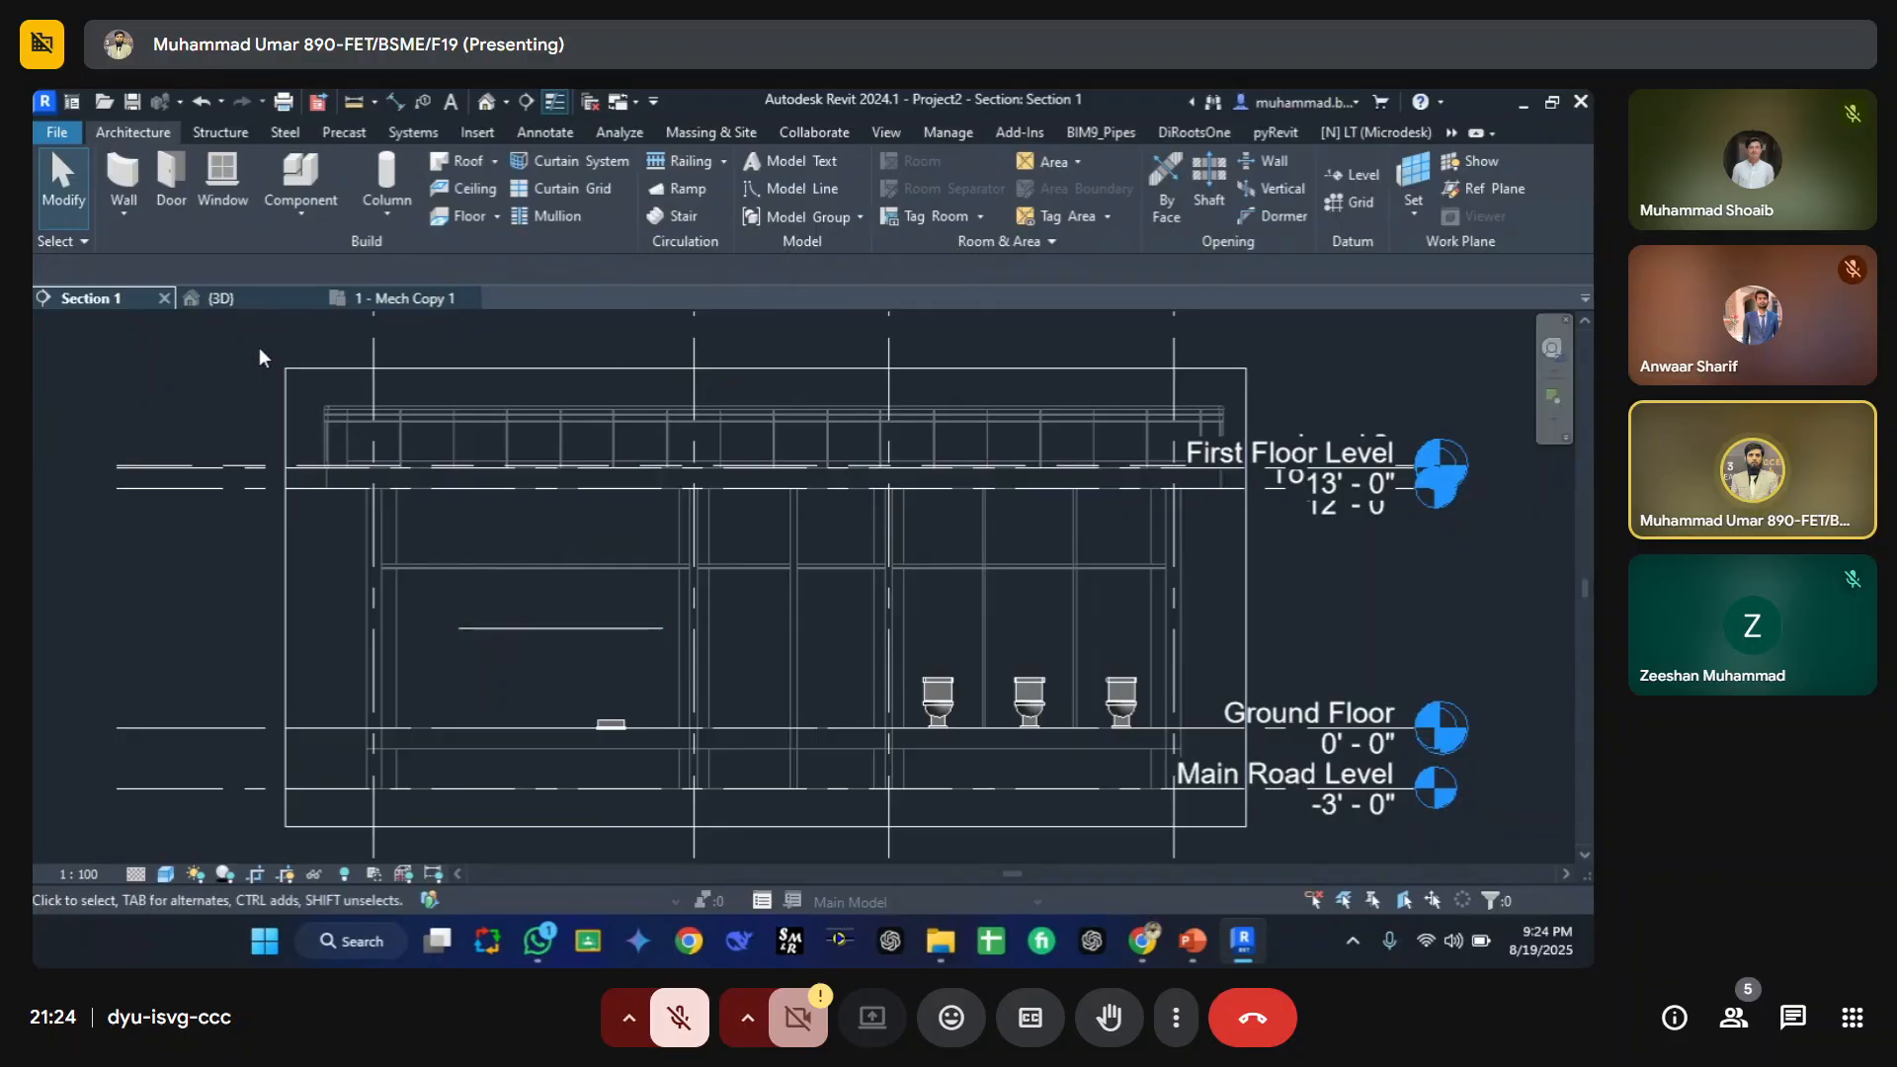
# Step: Select the new detail line to inspect it, then clear the selection
pyautogui.click(541, 632)
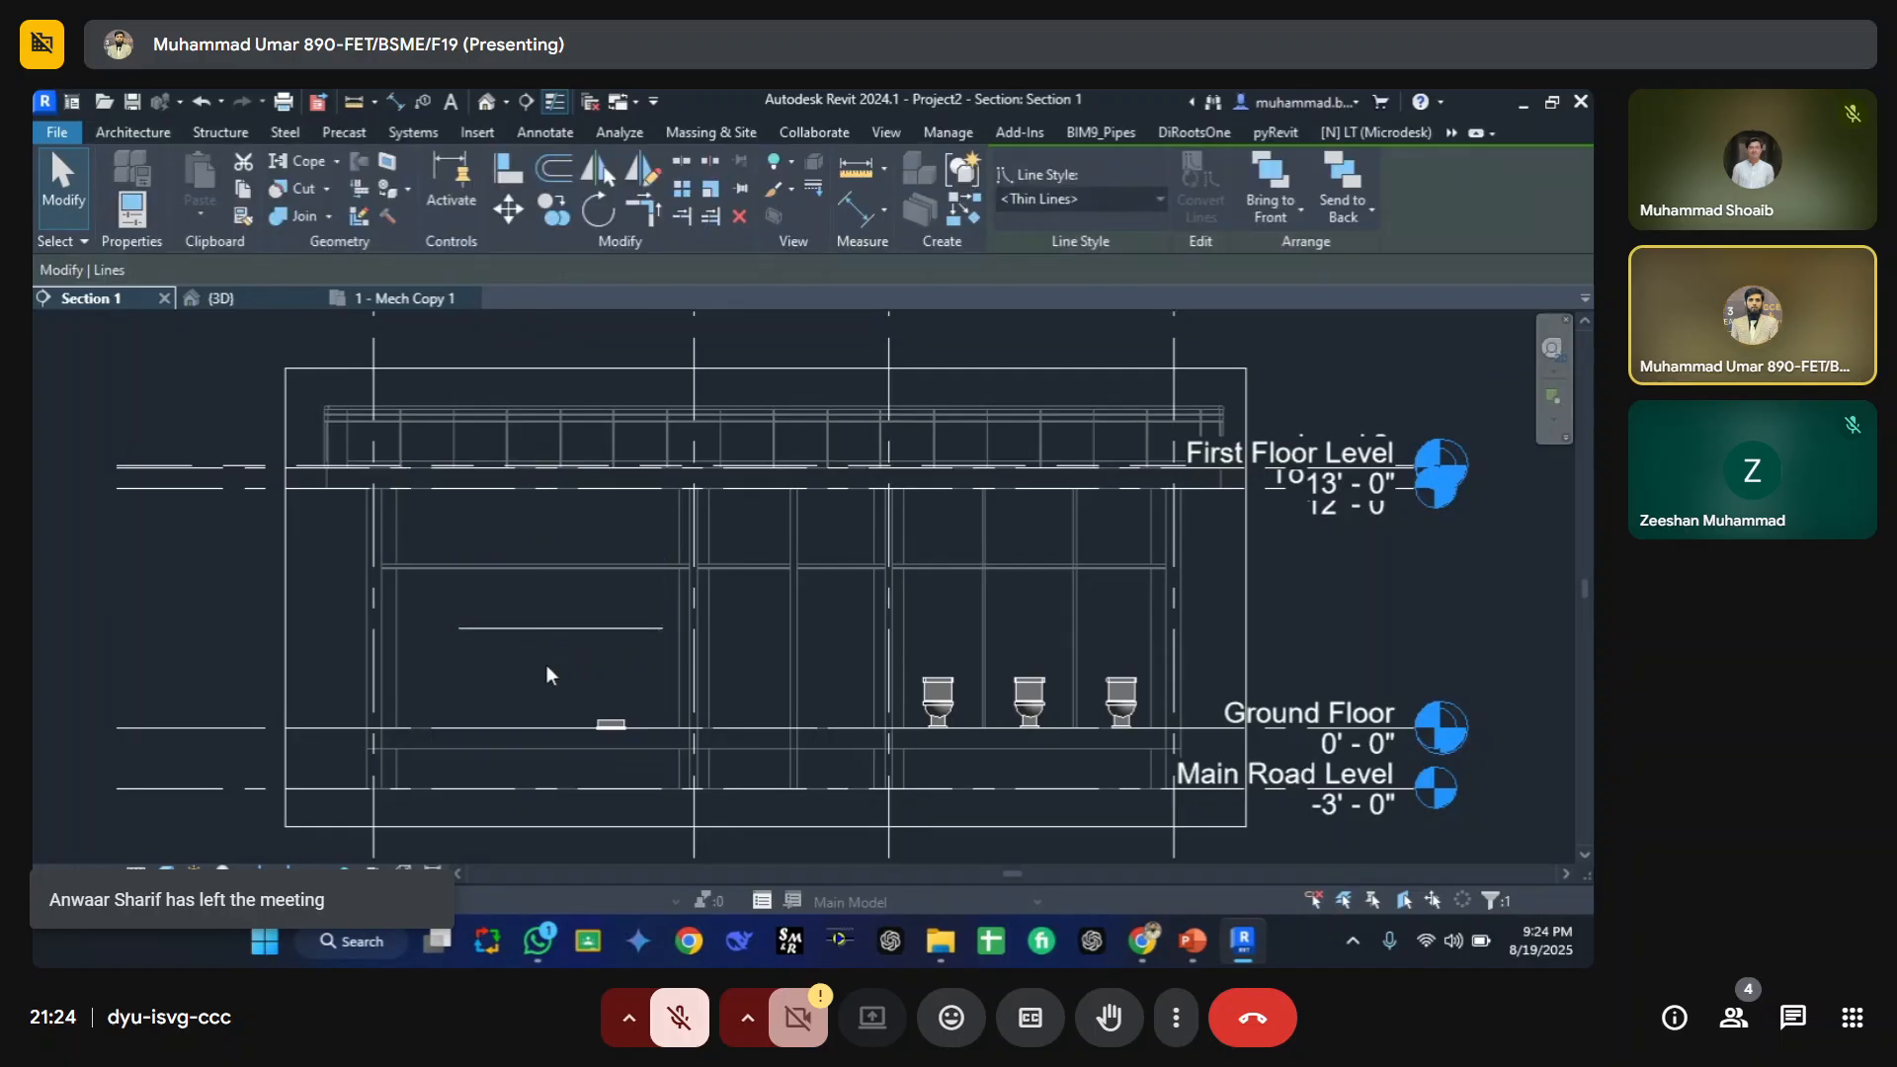
pyautogui.click(548, 668)
pyautogui.moveTo(641, 587); pyautogui.dragTo(598, 588, button='middle')
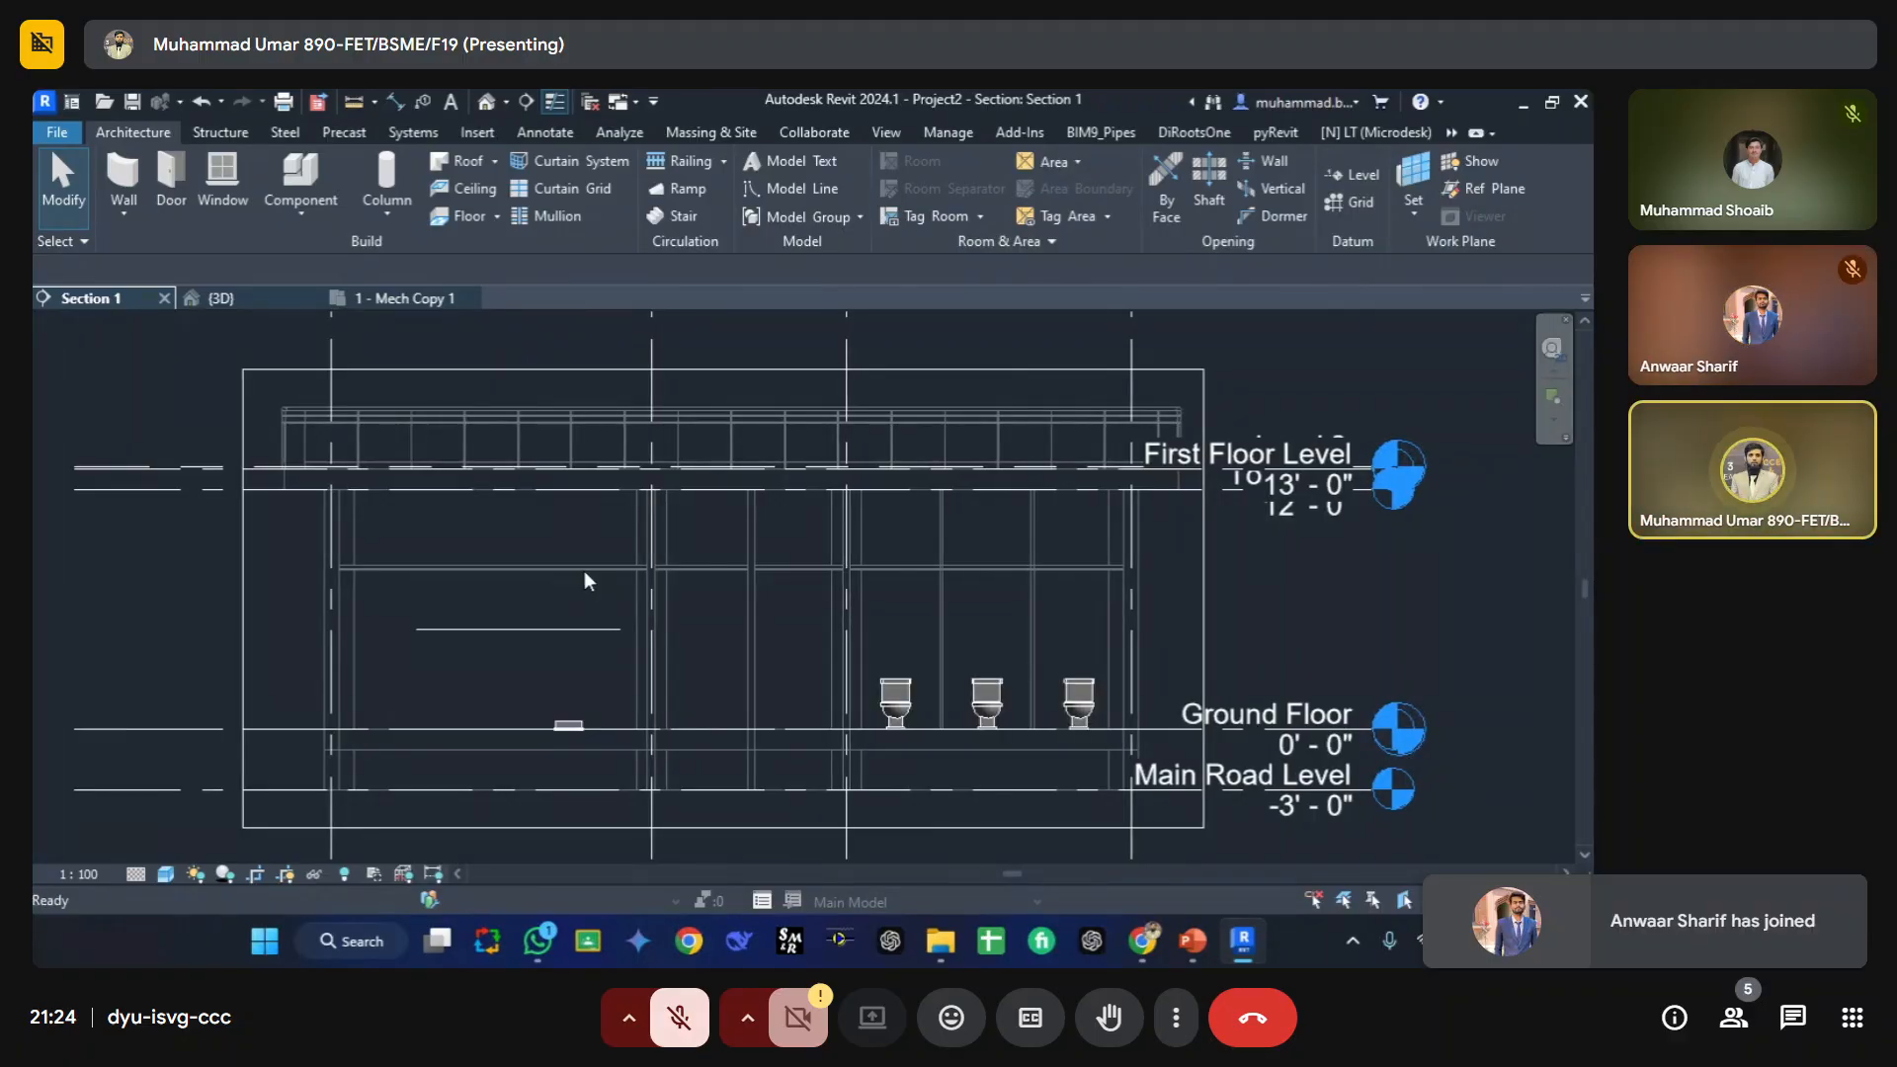
# Step: Hide the Grids, Reference Lines and Reference Planes annotation categories in the section view's visibility overrides
pyautogui.press('v')
pyautogui.press('g')
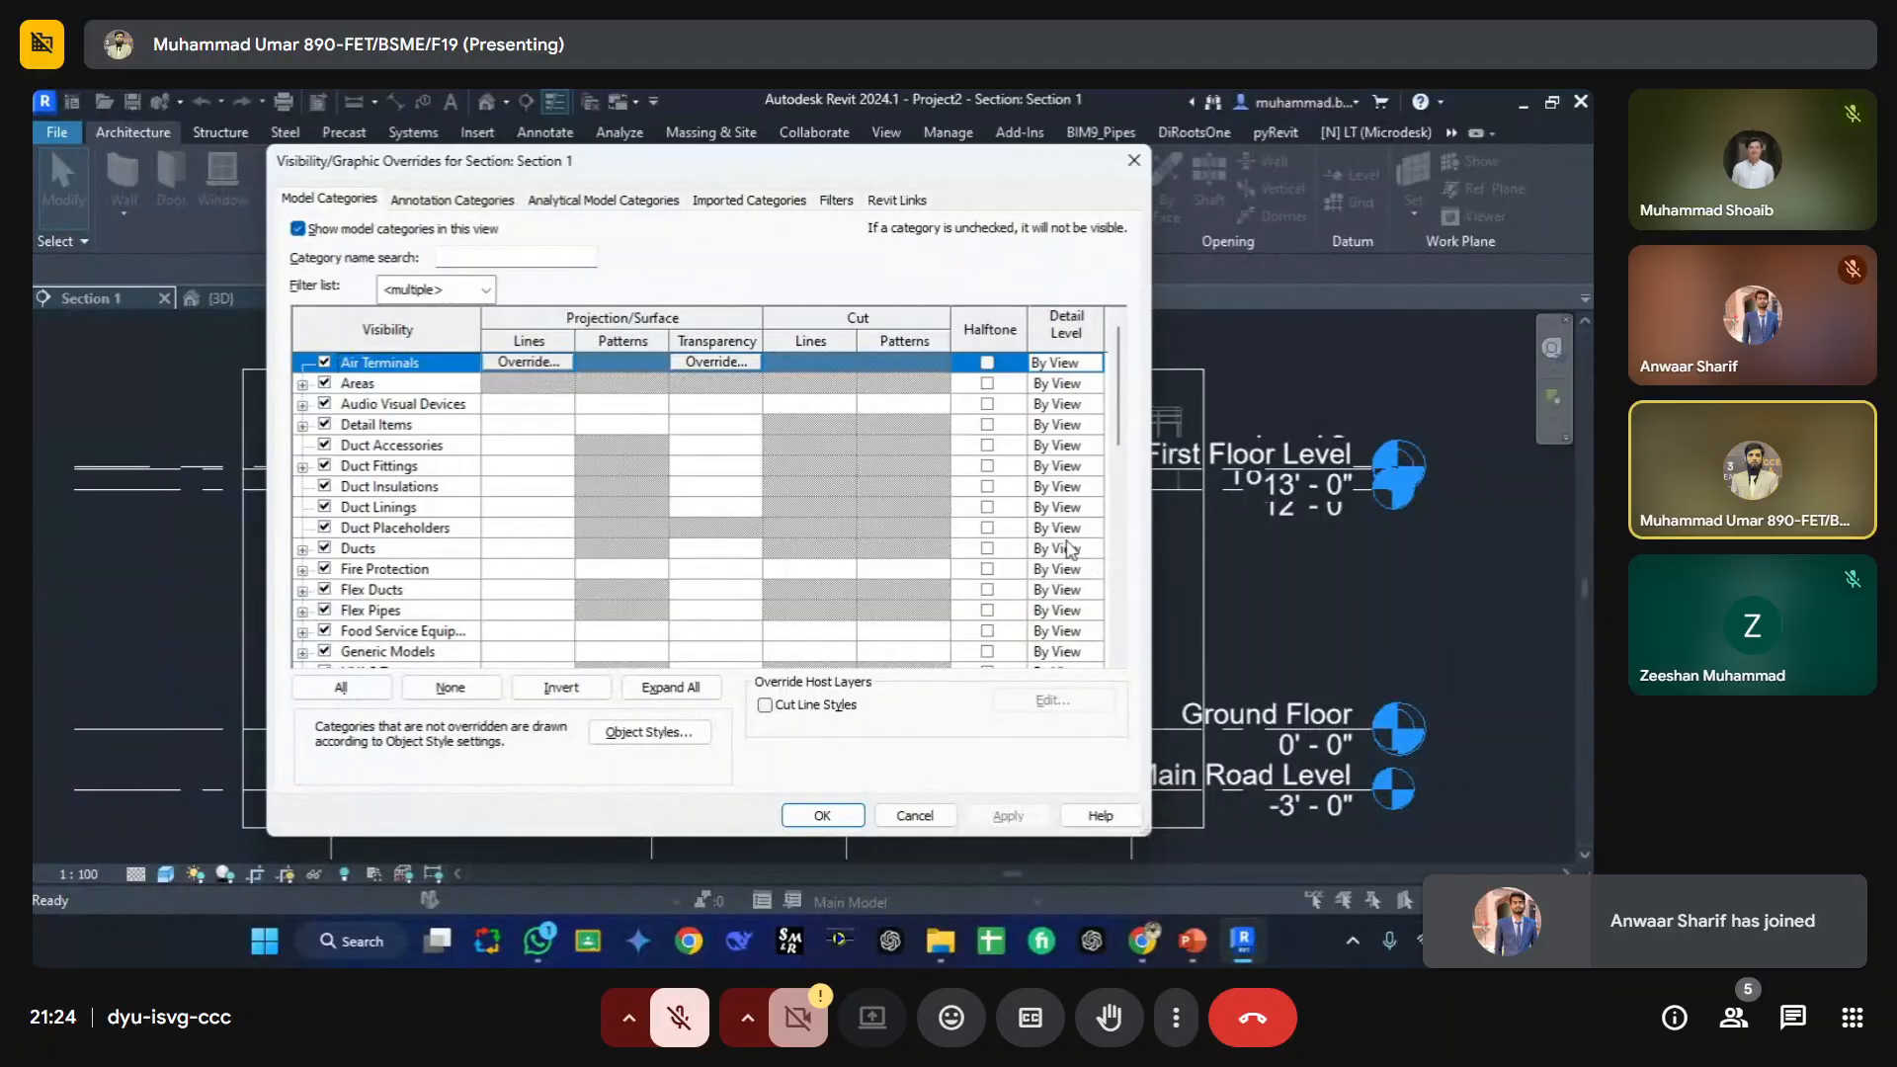
pyautogui.click(442, 203)
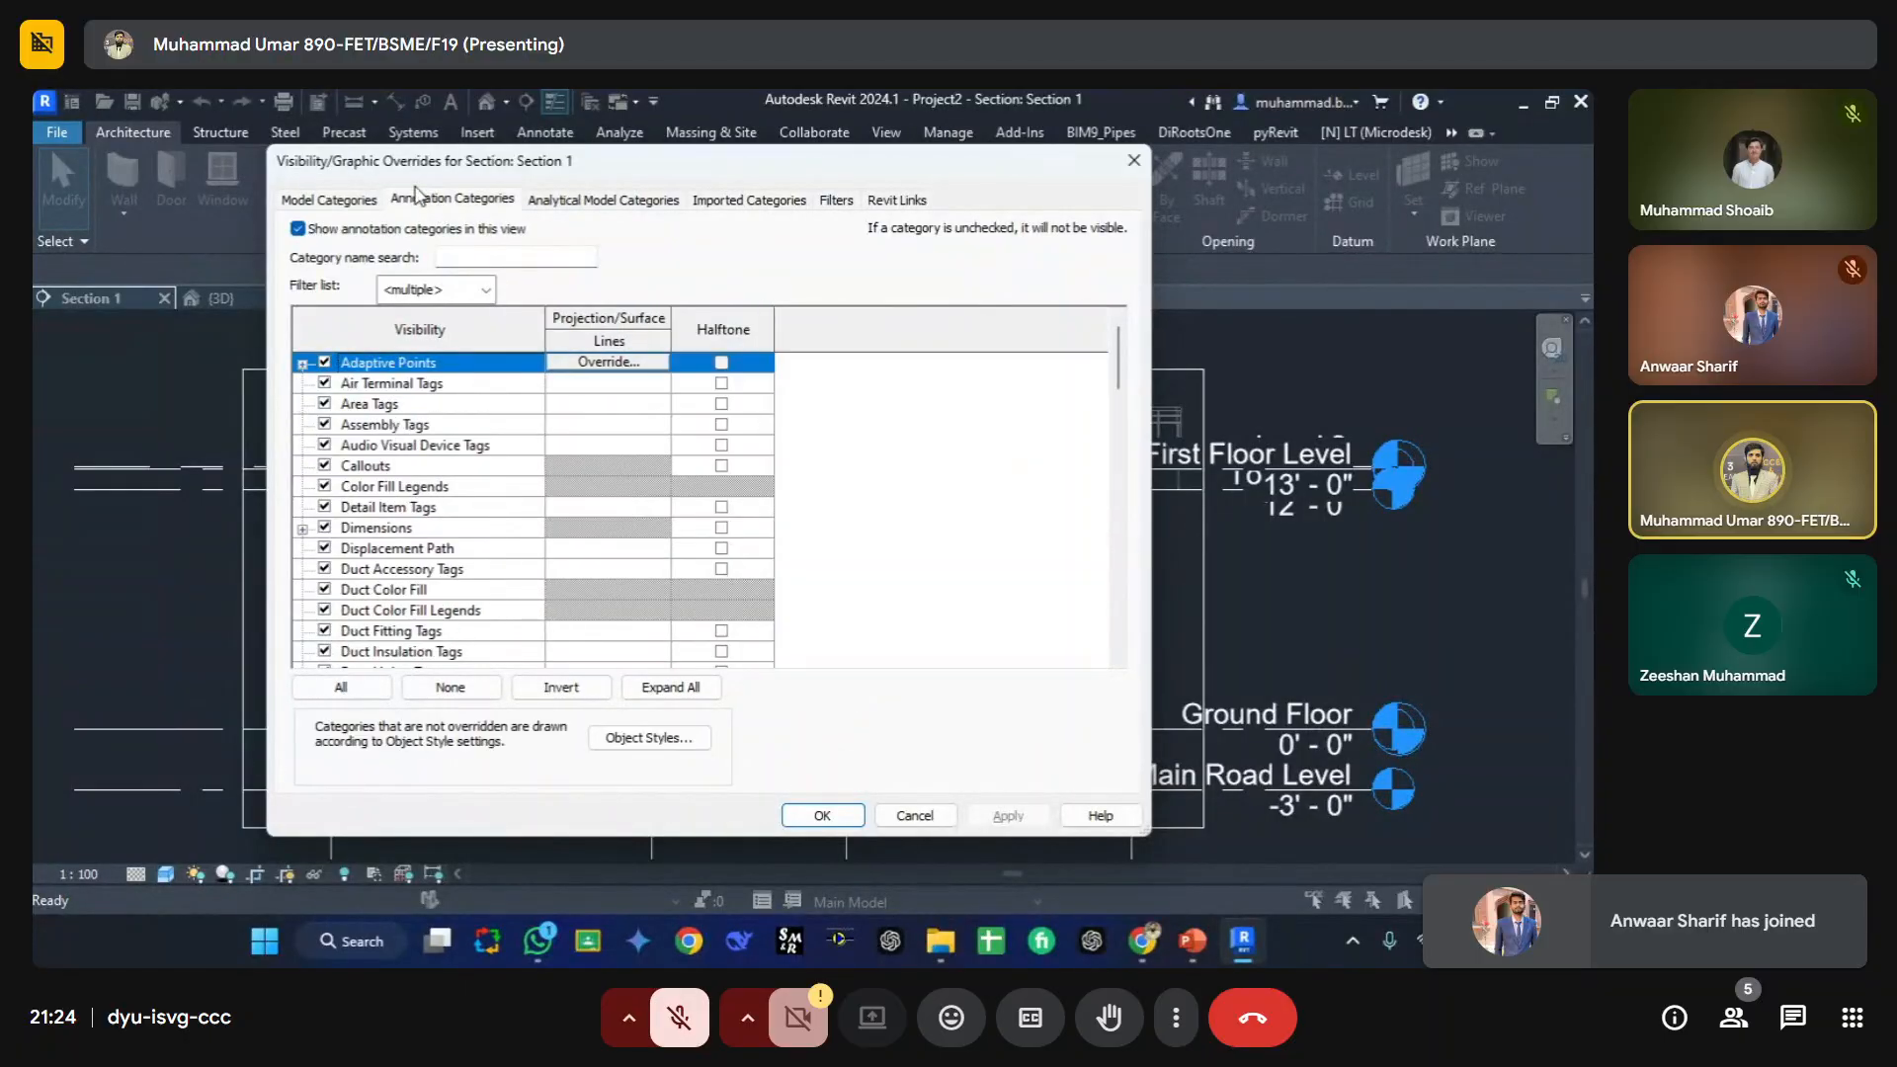
pyautogui.click(364, 510)
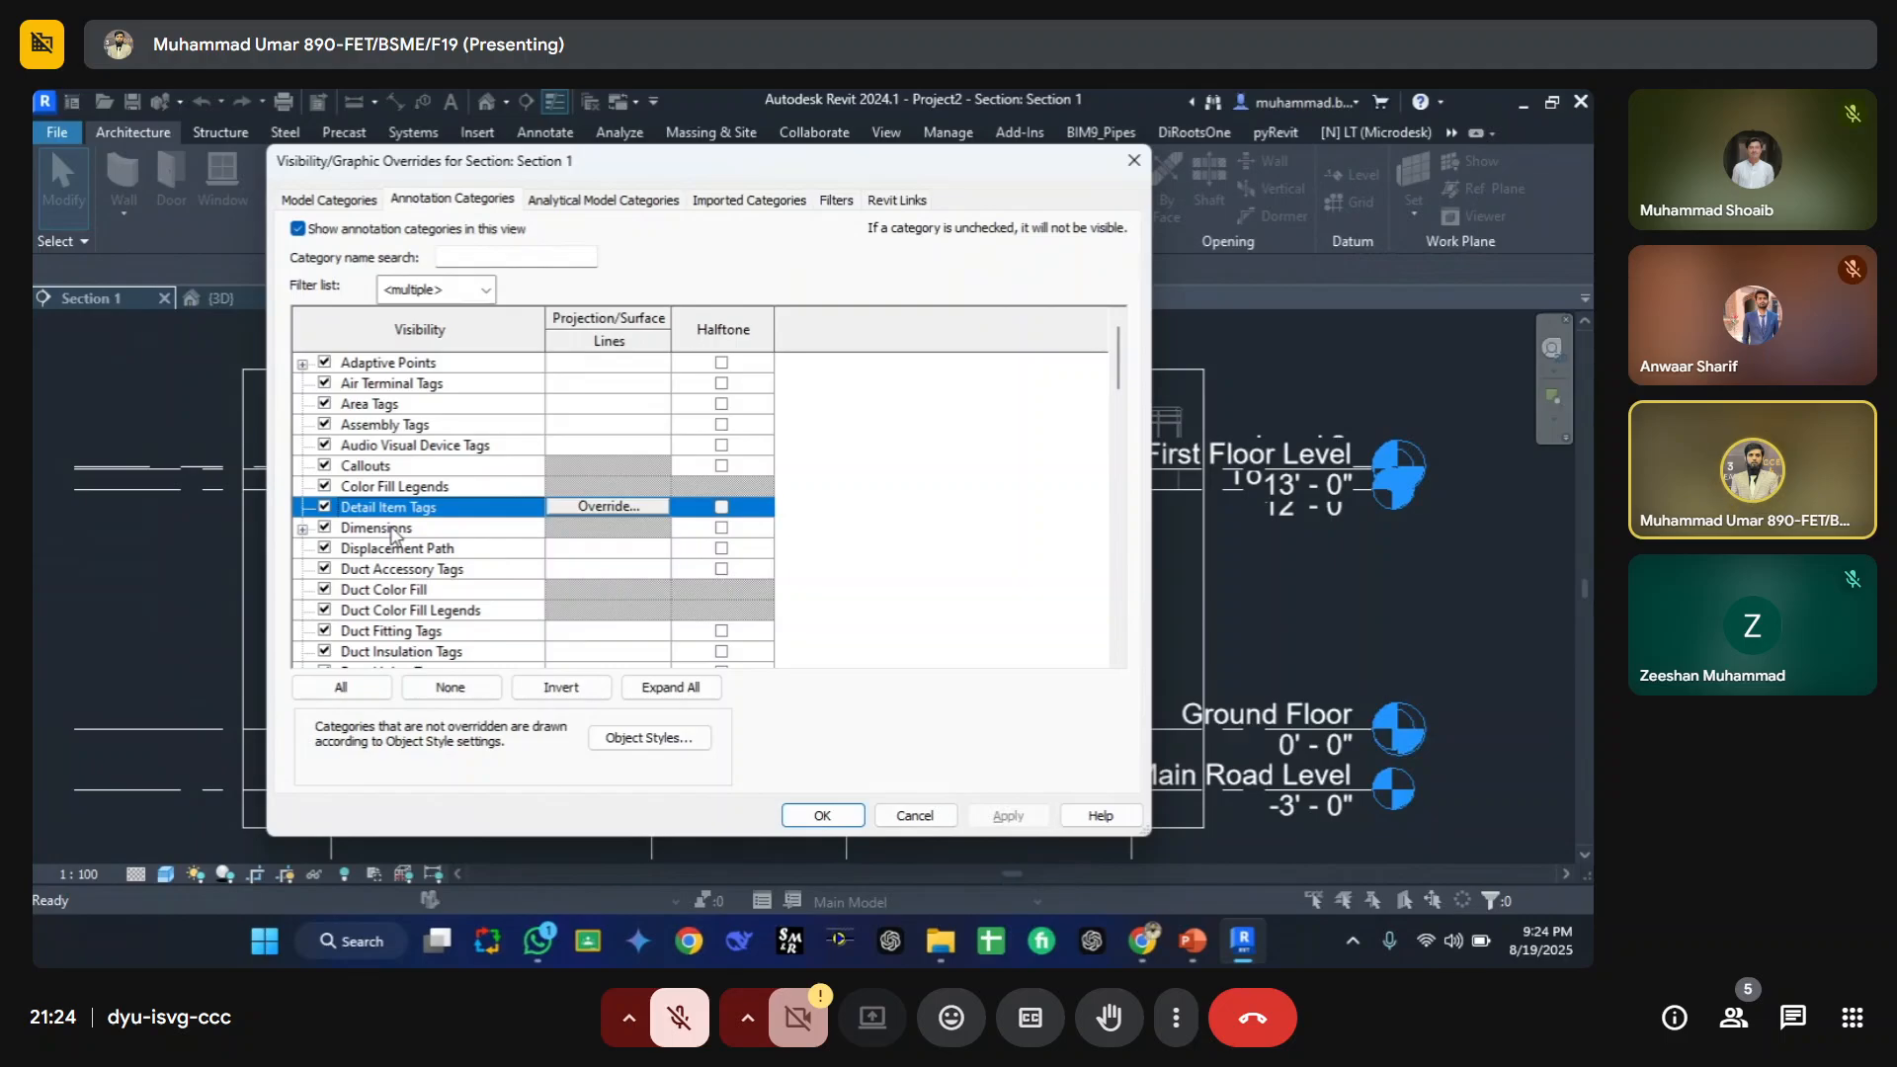
pyautogui.press('g')
pyautogui.scroll(-2, 390, 553)
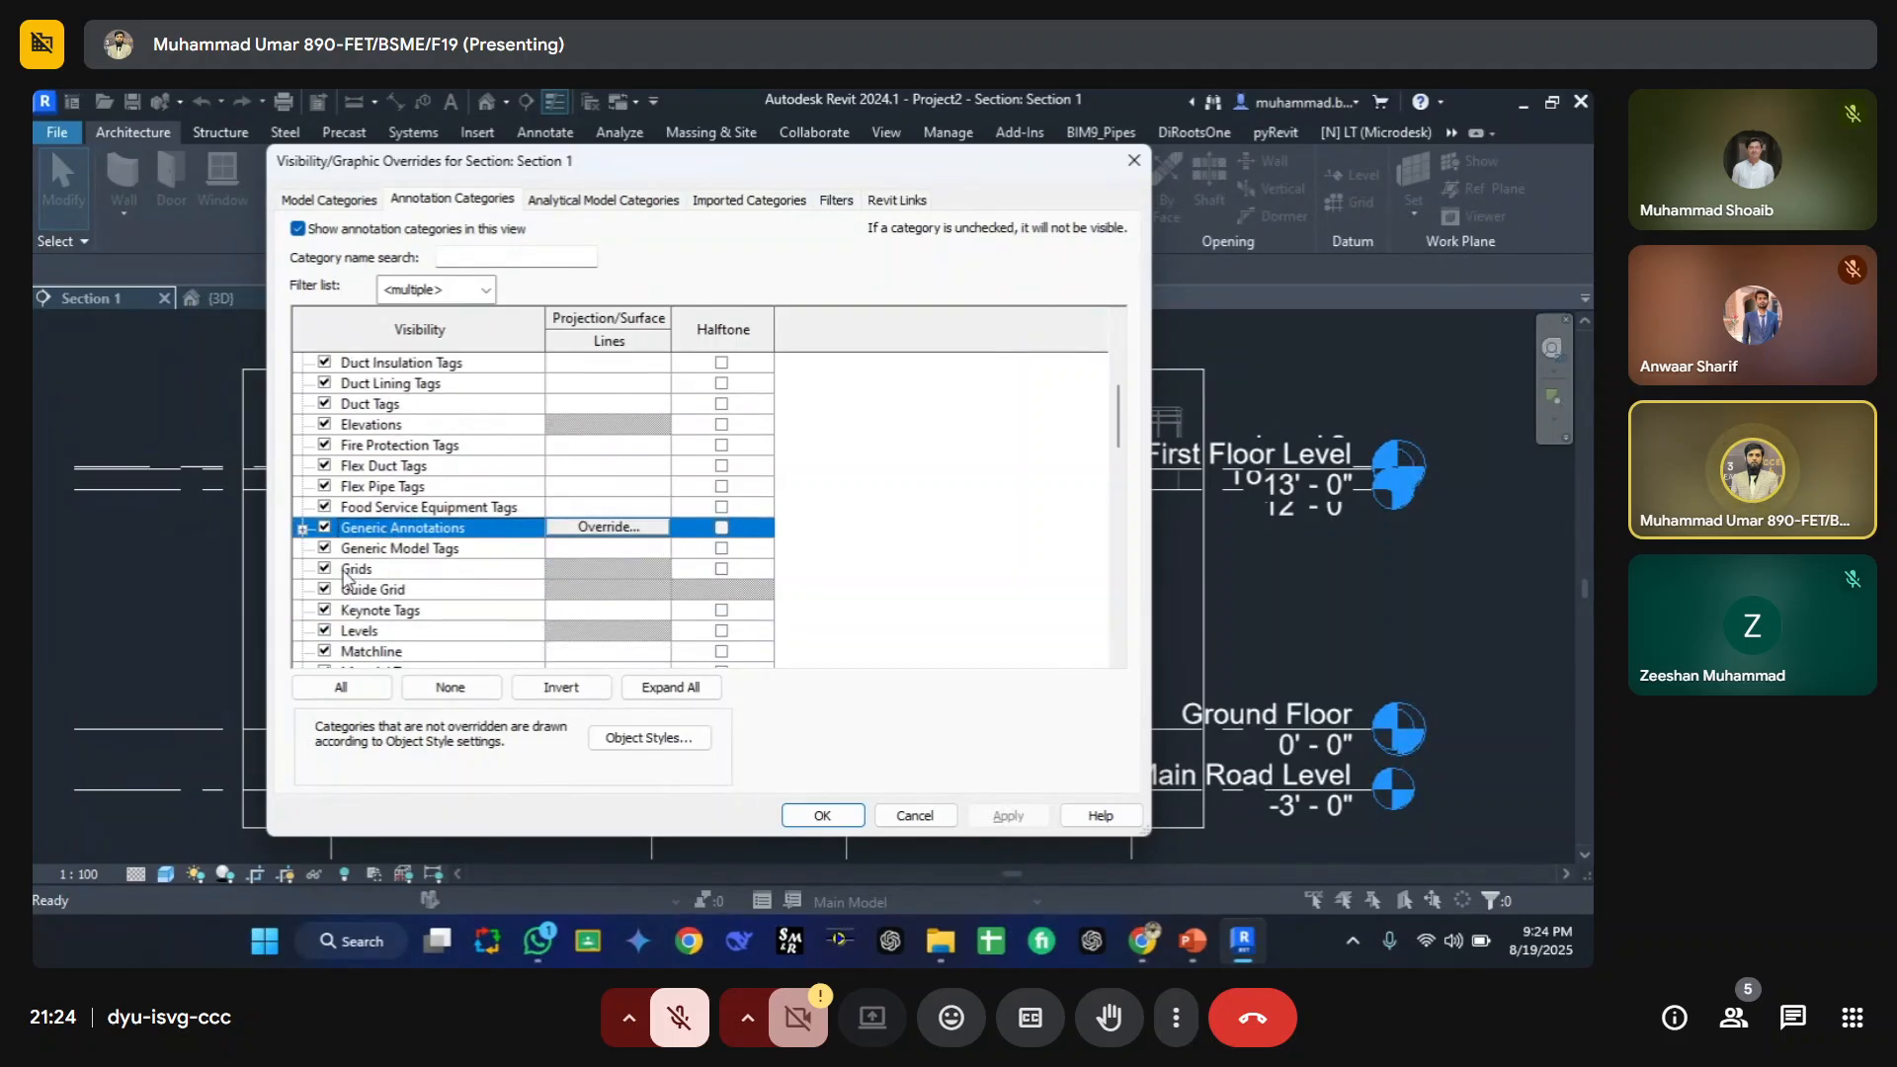
pyautogui.click(321, 577)
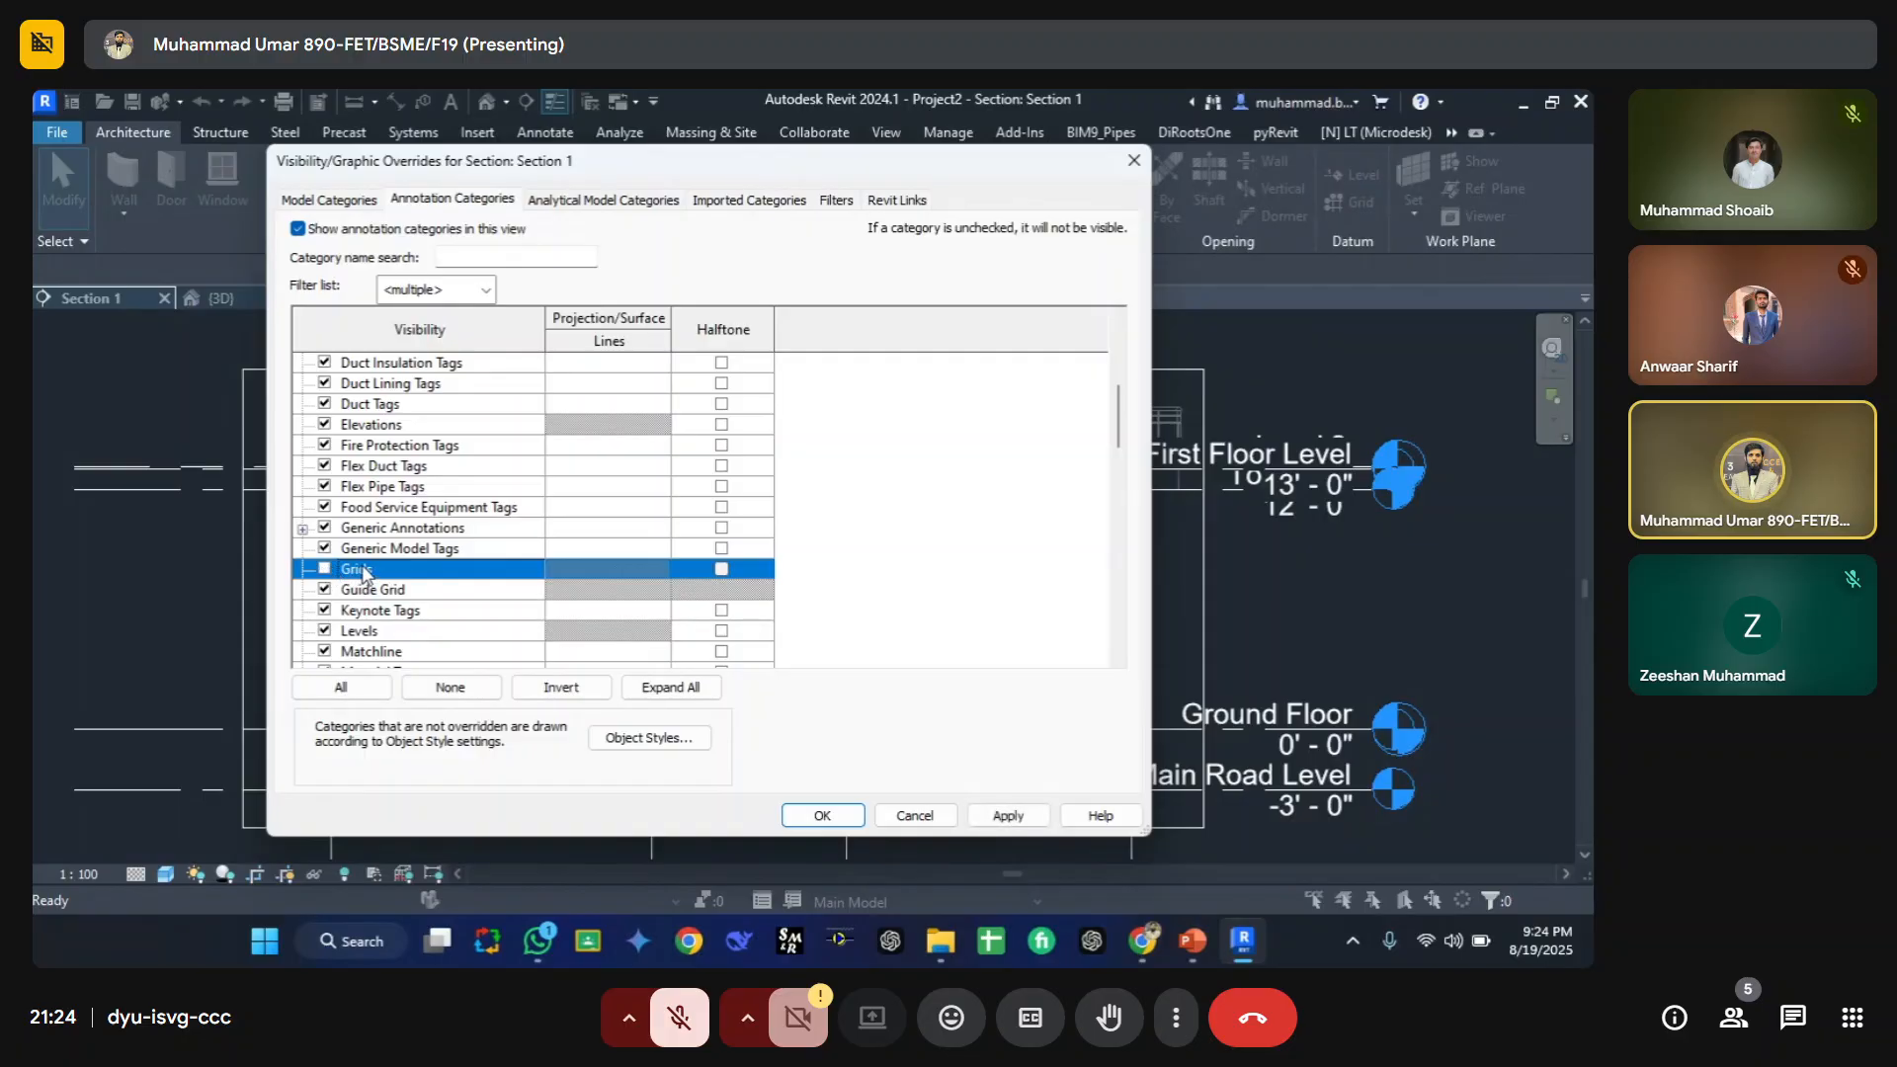
pyautogui.click(348, 628)
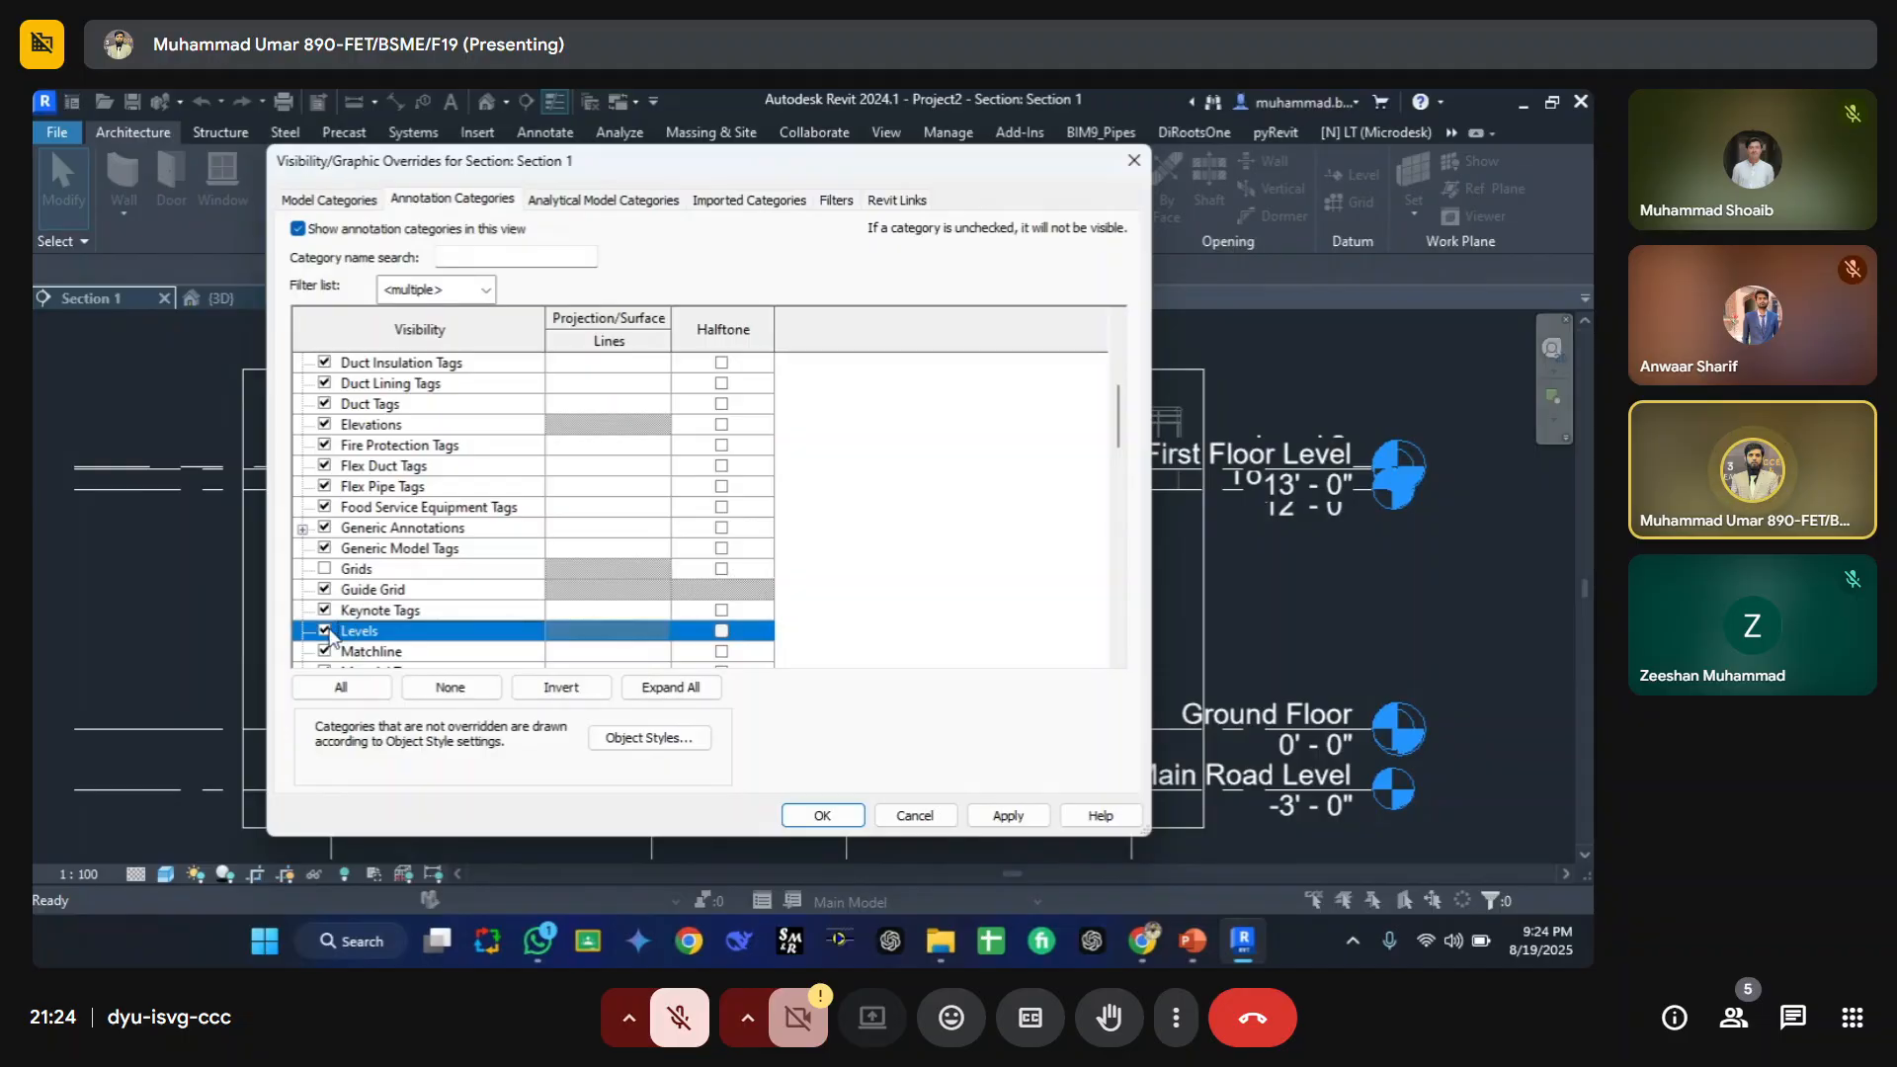
pyautogui.scroll(-1, 367, 593)
pyautogui.press('r')
pyautogui.scroll(-1, 371, 593)
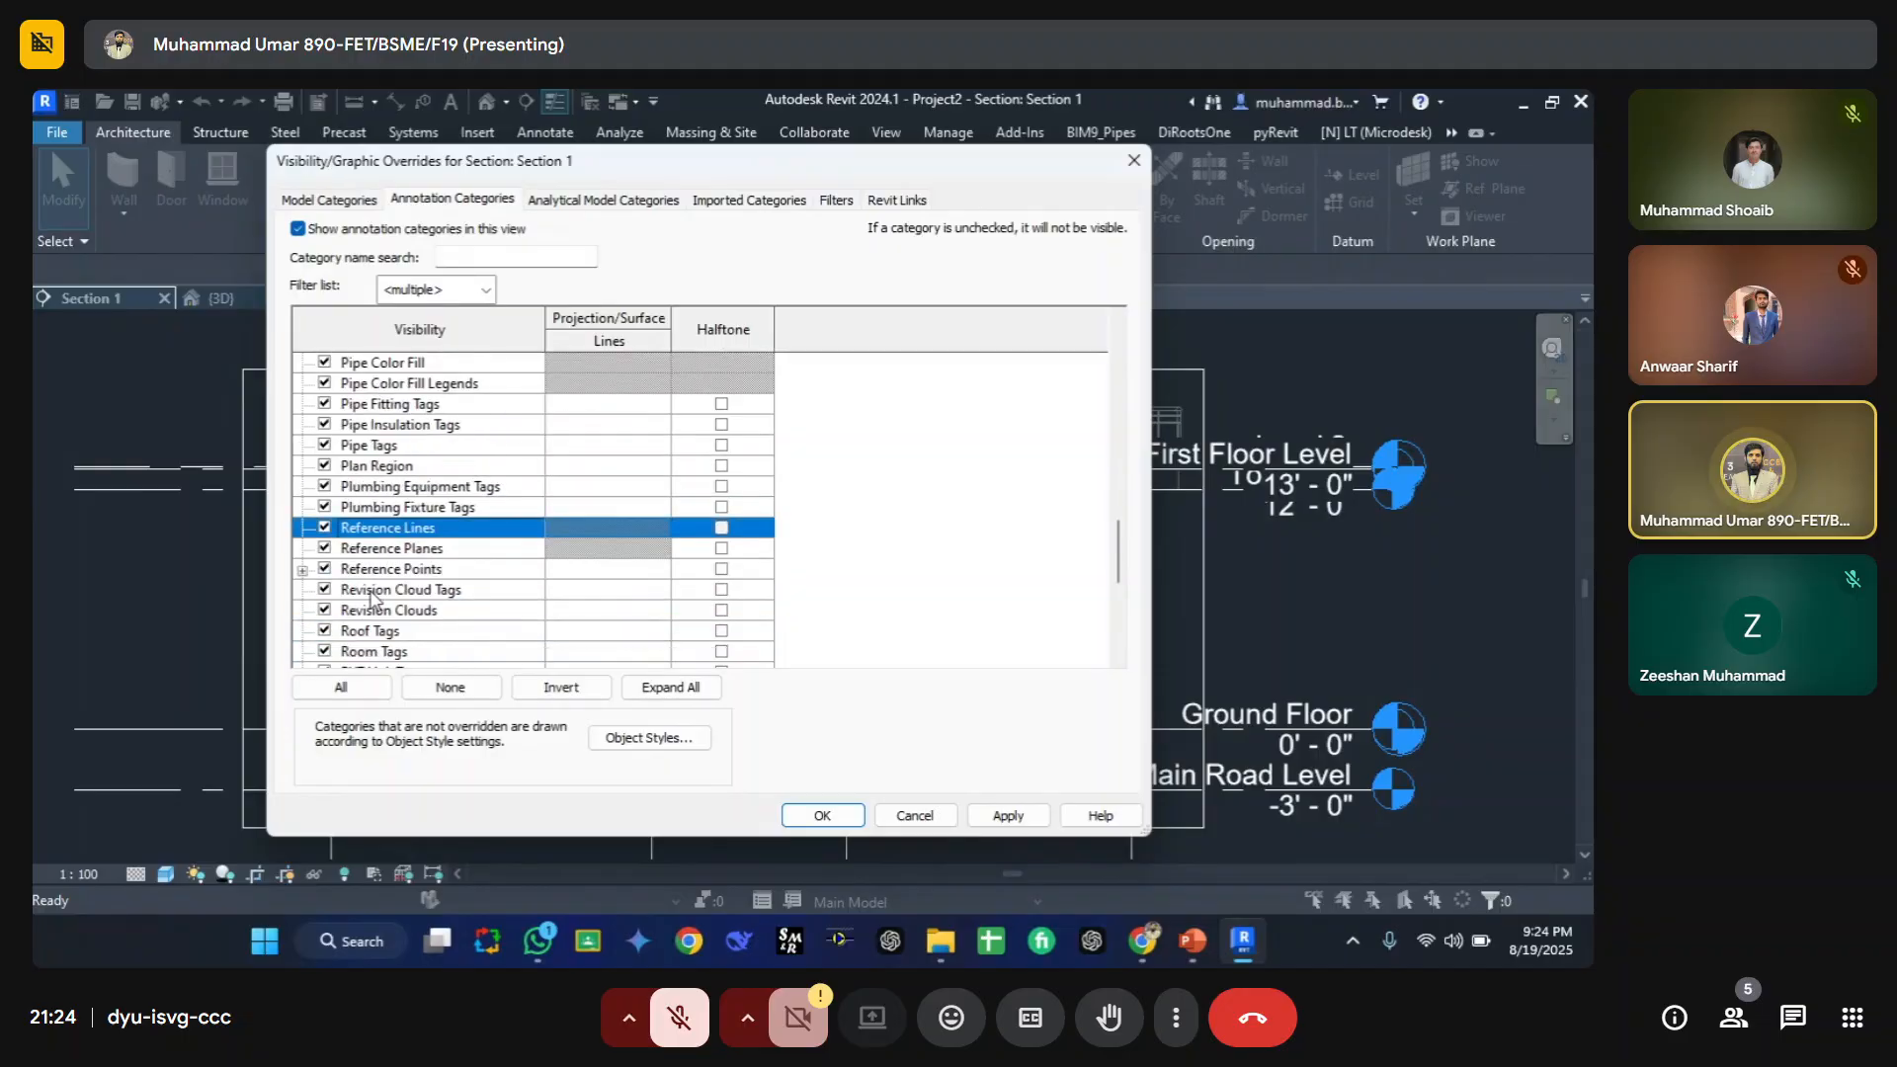
pyautogui.click(325, 529)
pyautogui.click(324, 549)
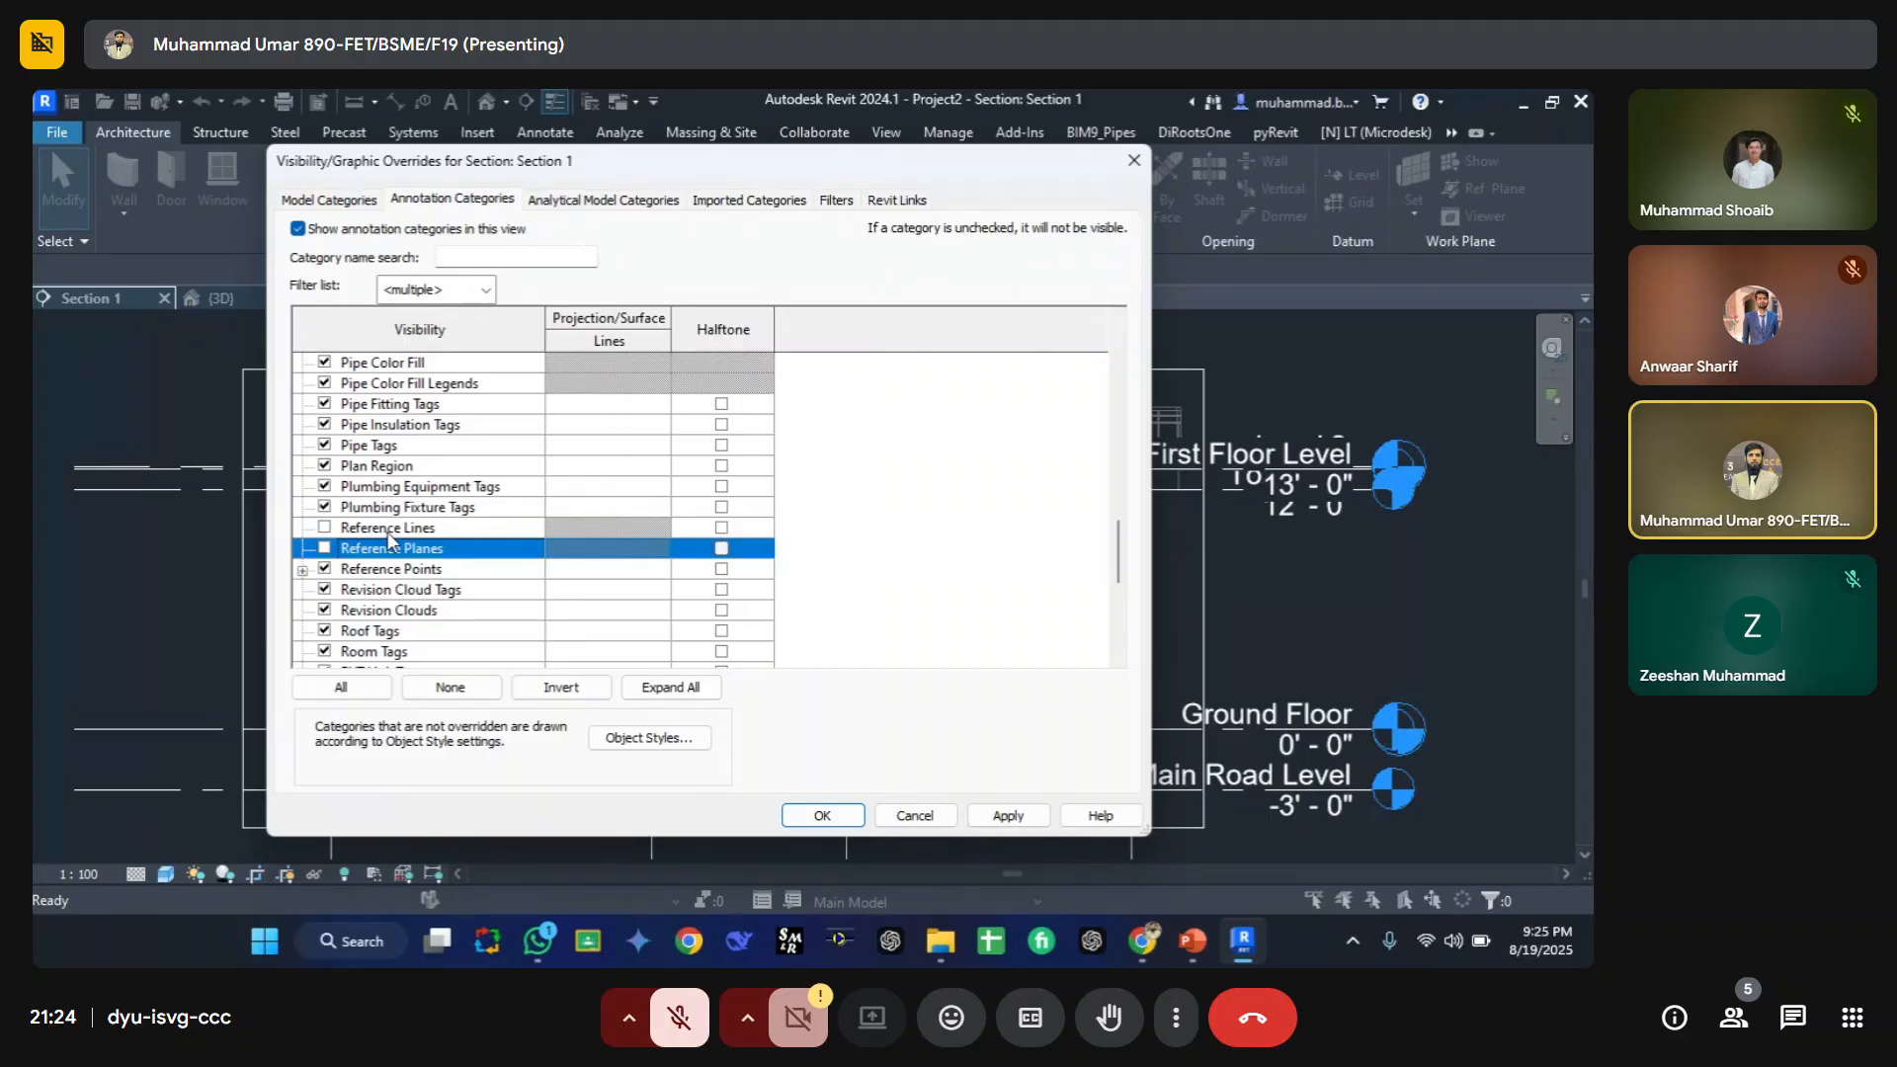
pyautogui.click(830, 815)
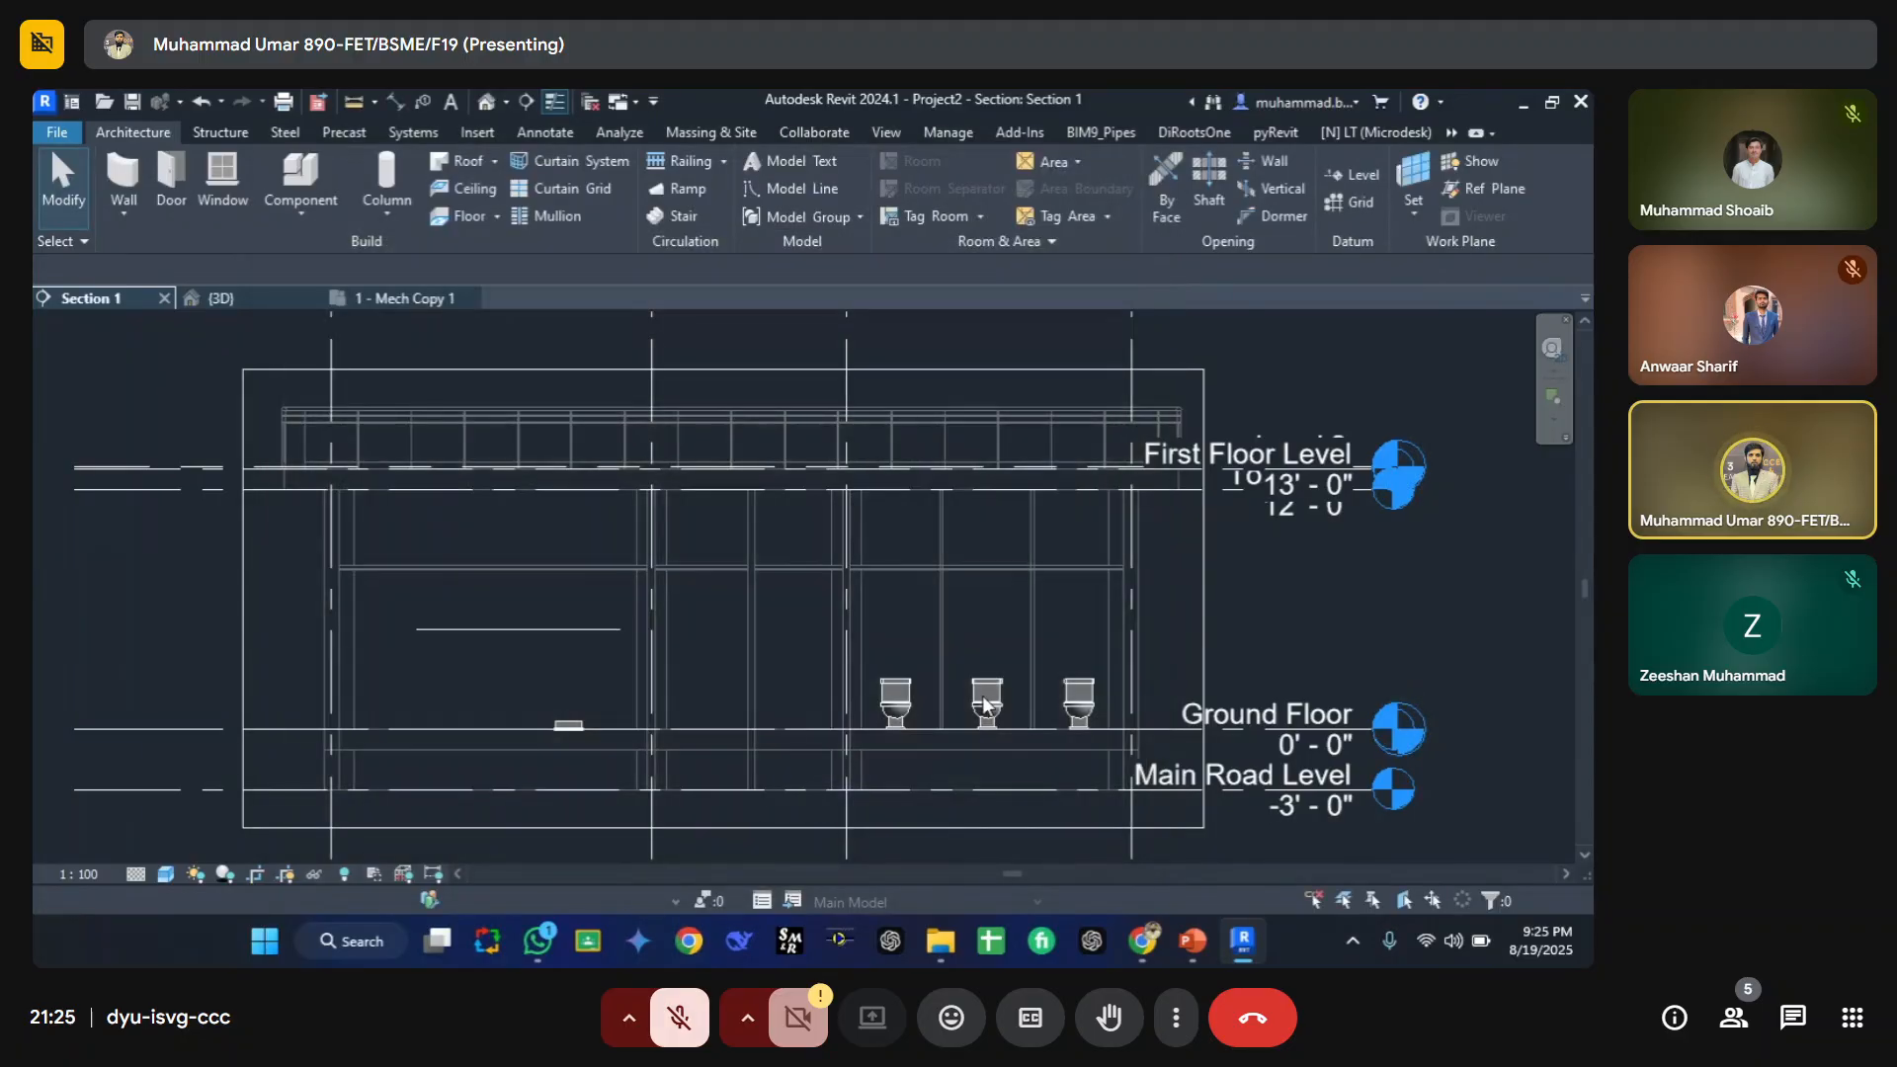
pyautogui.scroll(3, 816, 591)
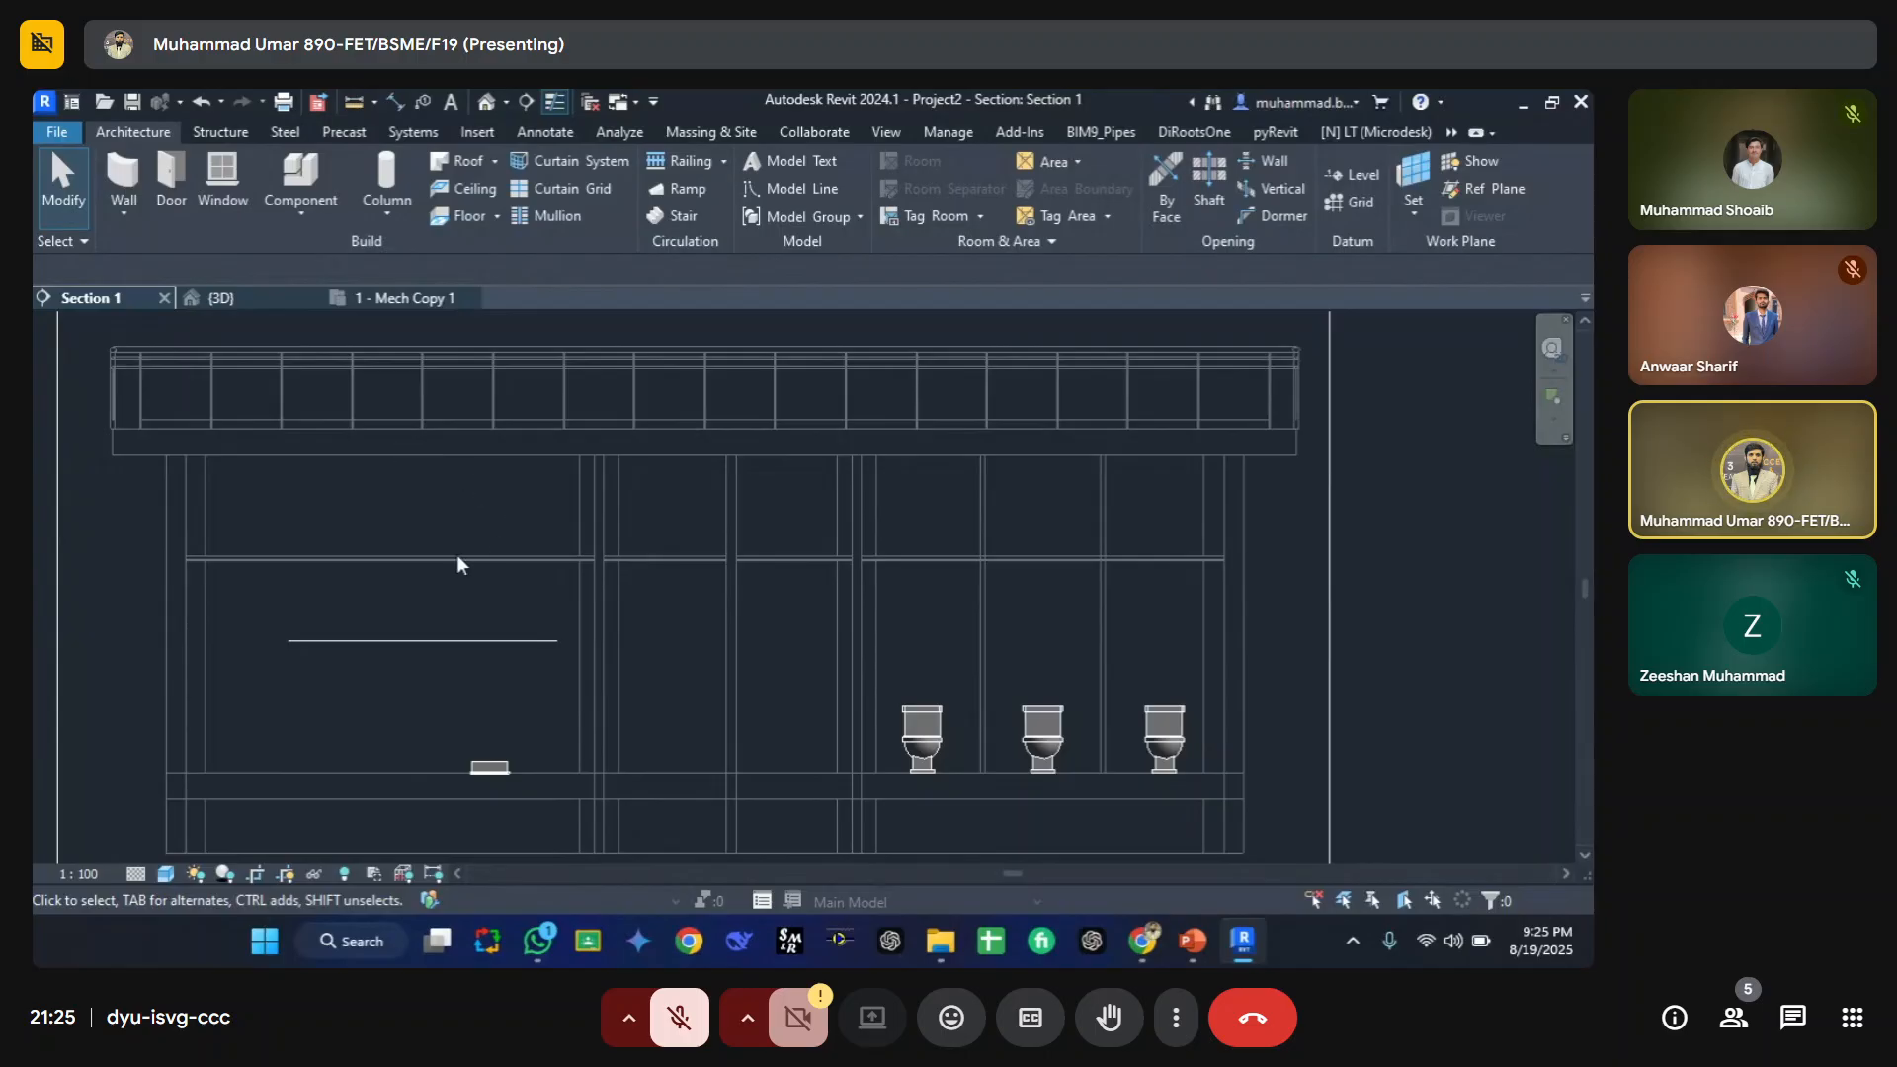
pyautogui.scroll(-4, 968, 589)
pyautogui.press('v')
pyautogui.press('v')
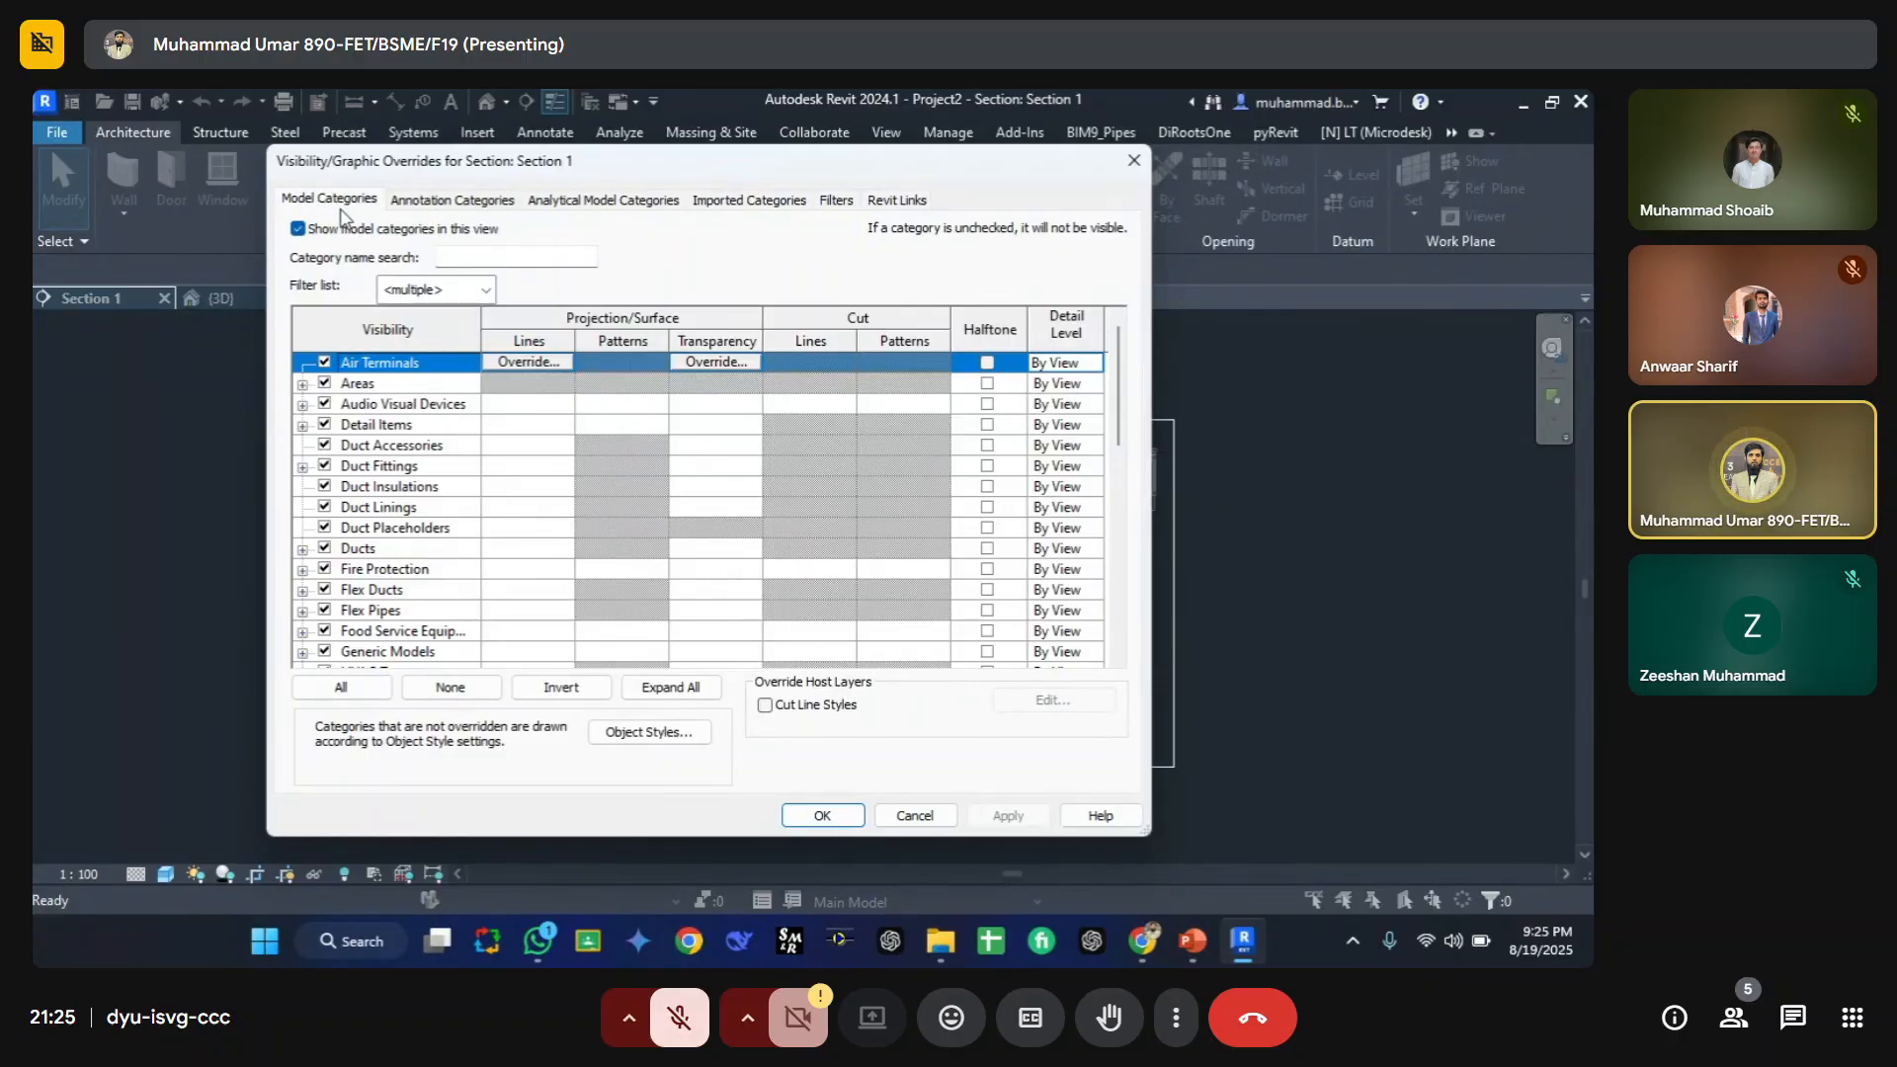
pyautogui.moveTo(952, 166); pyautogui.dragTo(675, 318)
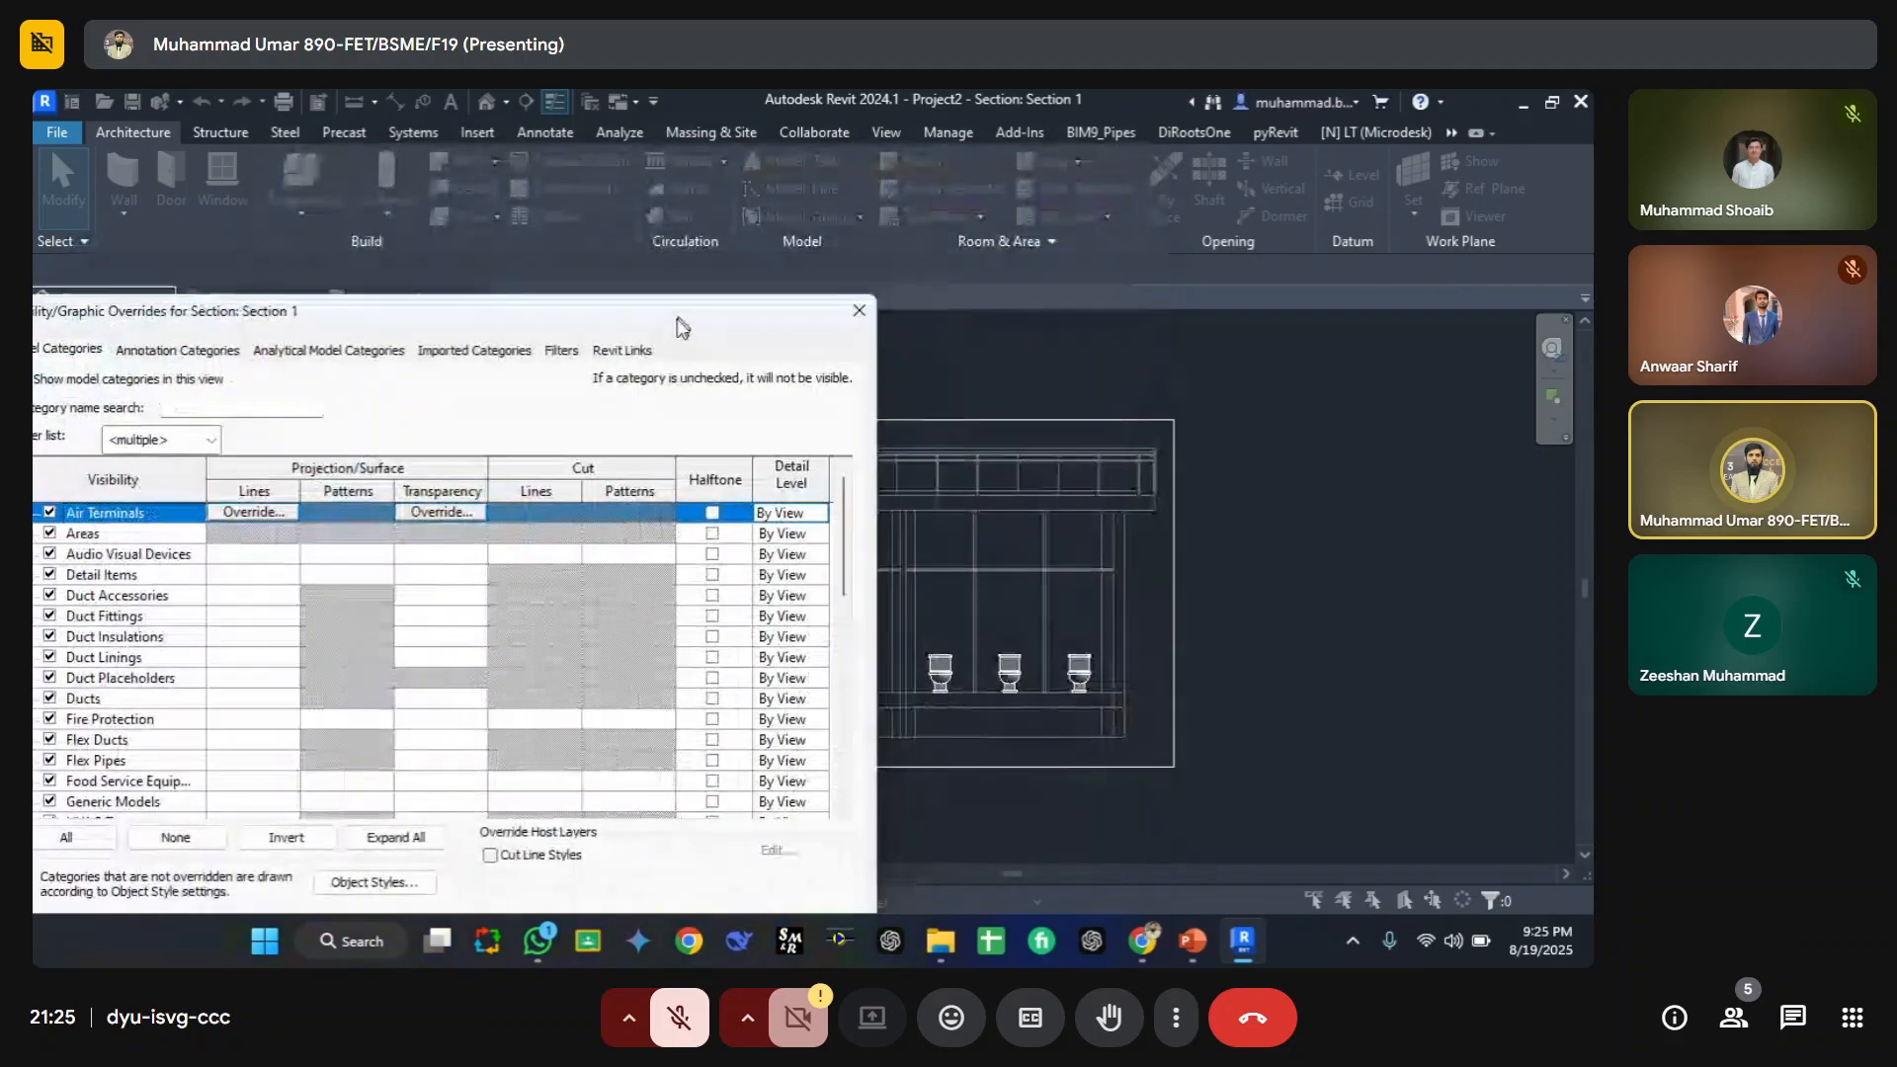
pyautogui.click(854, 313)
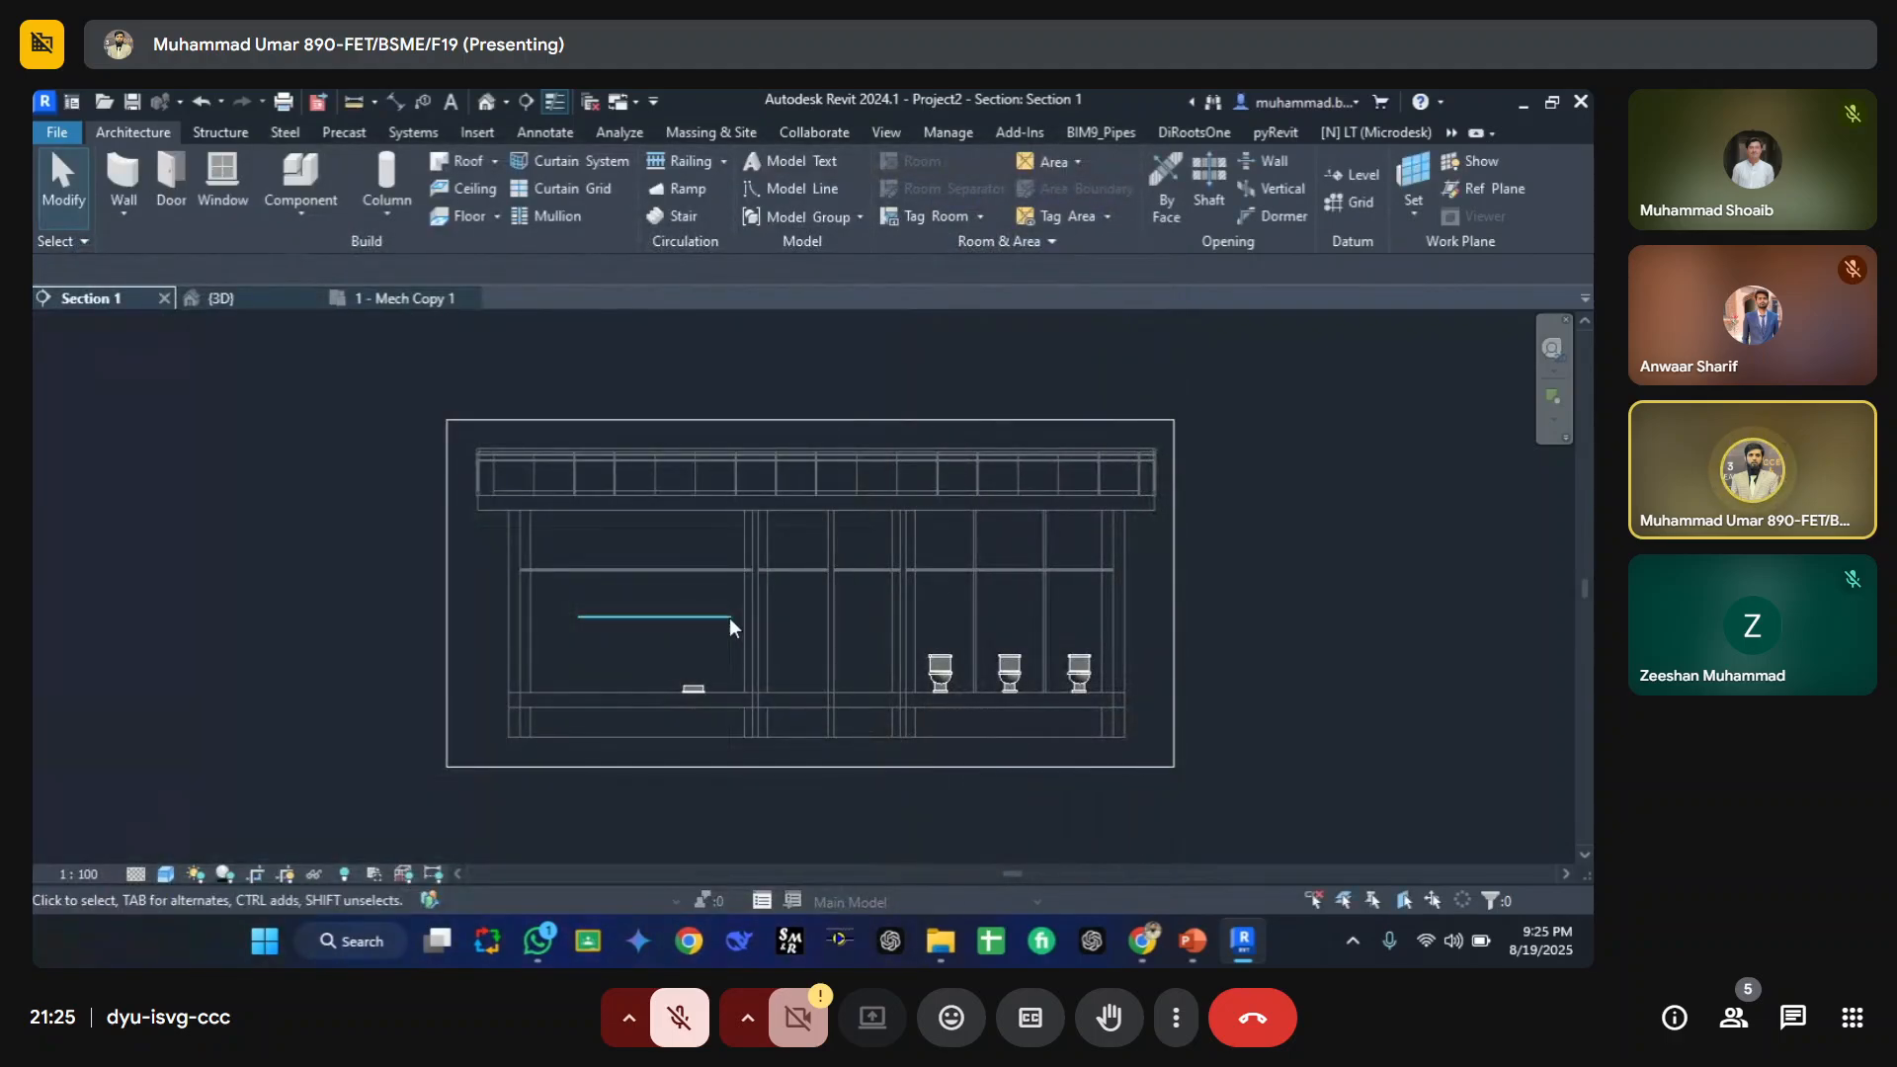
# Step: Select the supply grille in the section and open the Properties palette to inspect it, then clear the selection
pyautogui.click(695, 688)
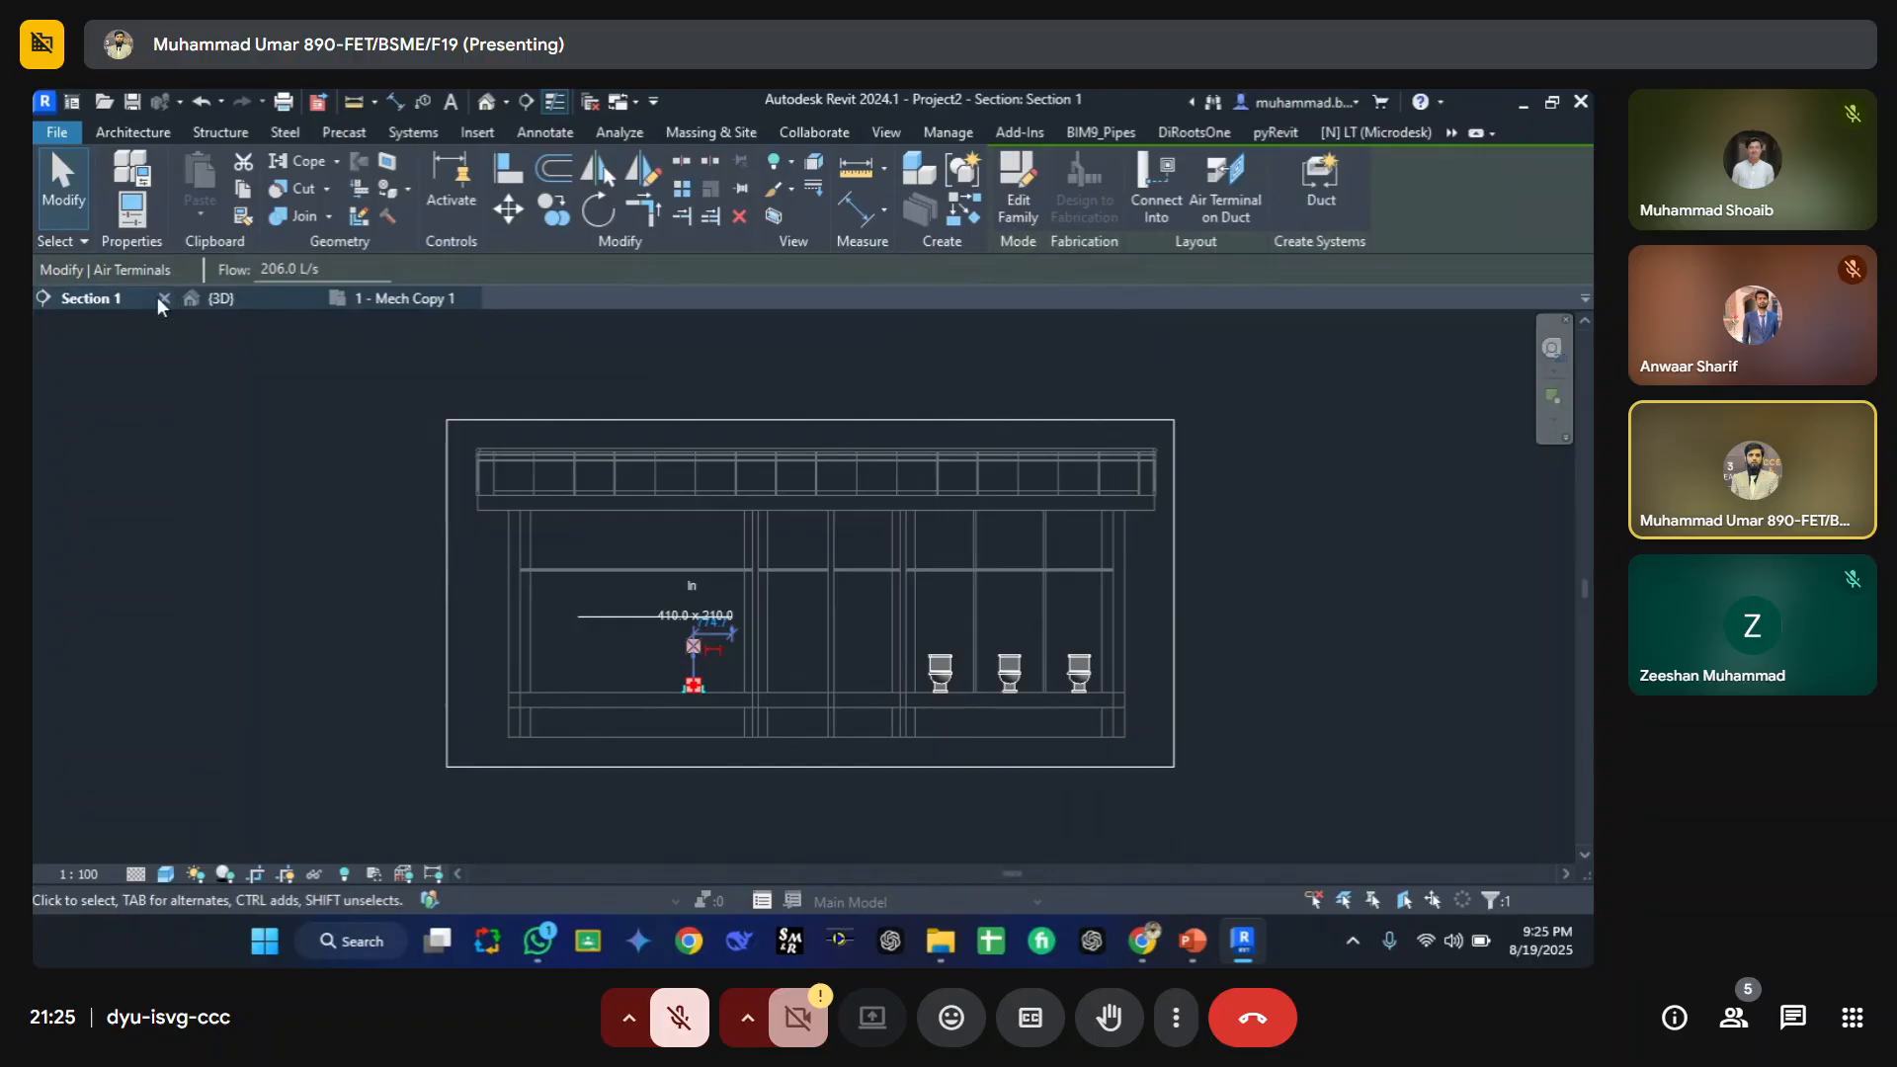
pyautogui.press('p')
pyautogui.press('p')
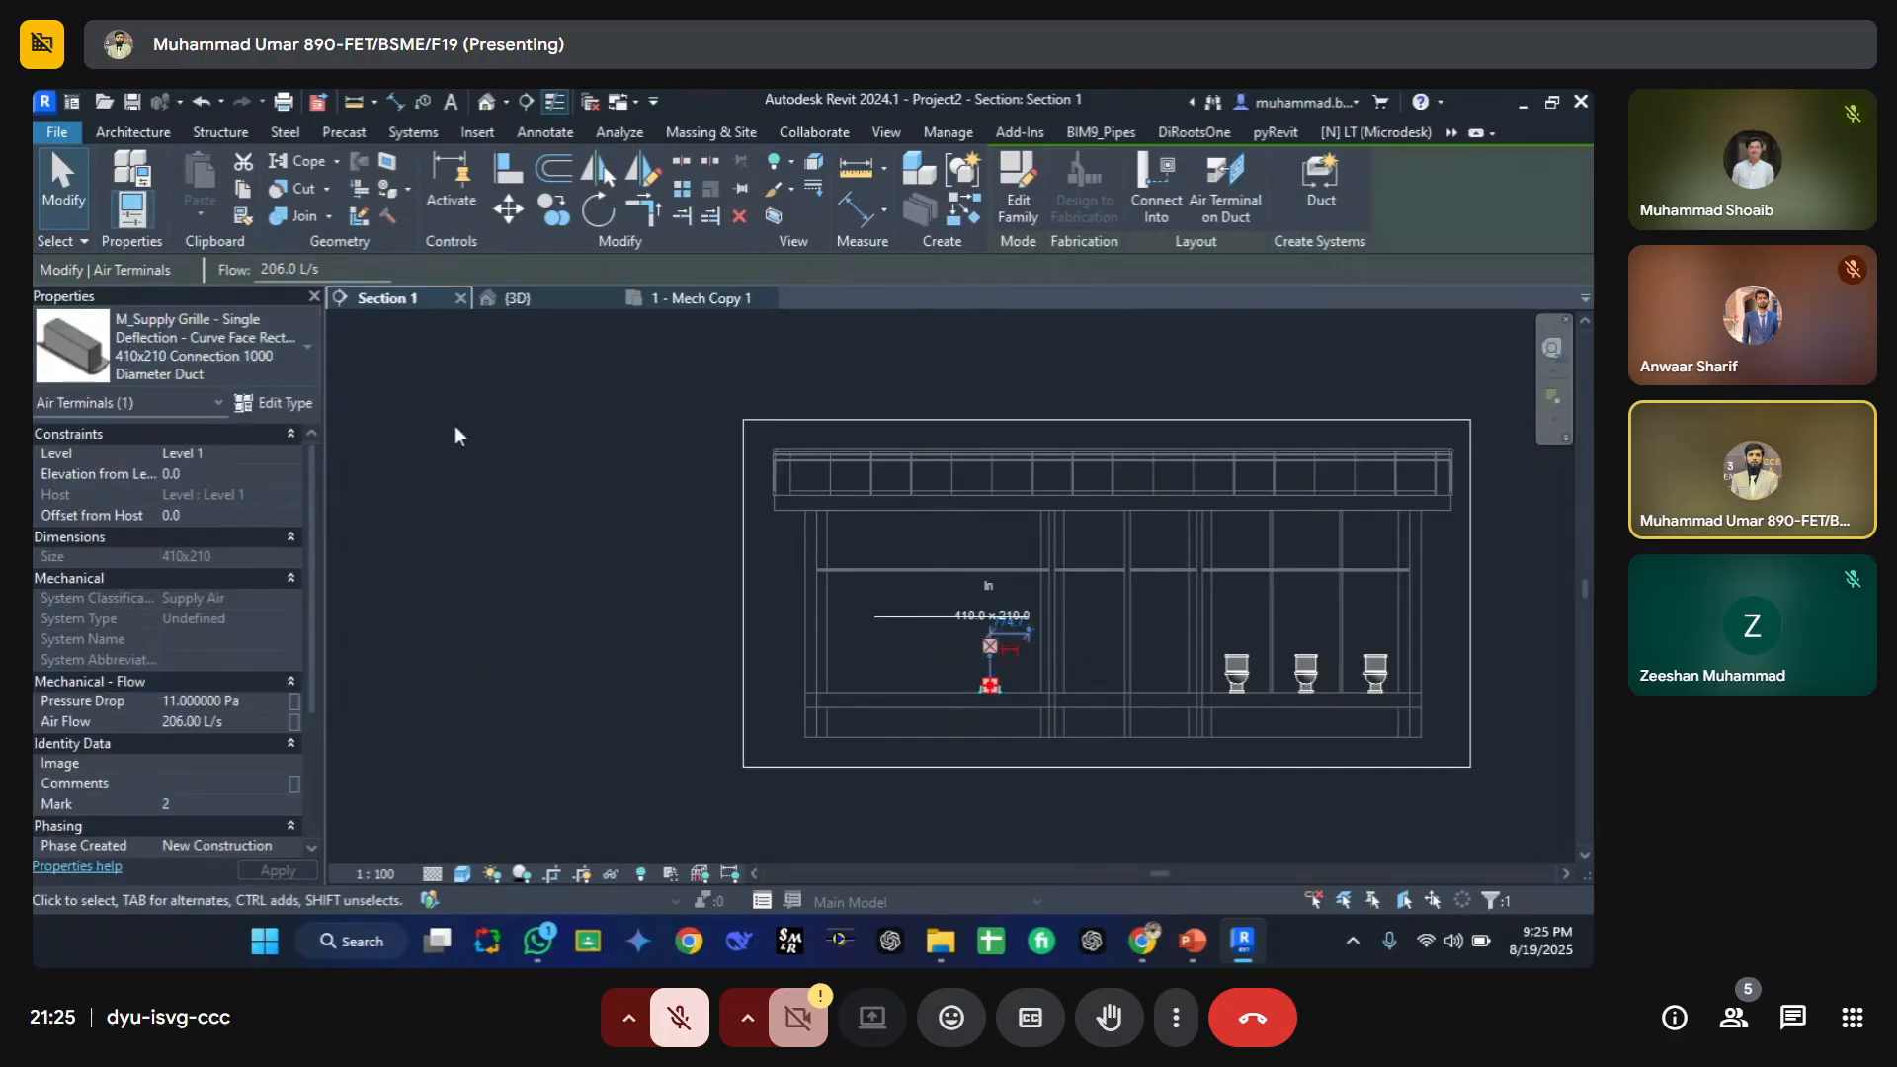
pyautogui.click(454, 425)
# Step: Move the section line lower in the floor plan, across the mechanical room, and adjust its extent
pyautogui.click(660, 298)
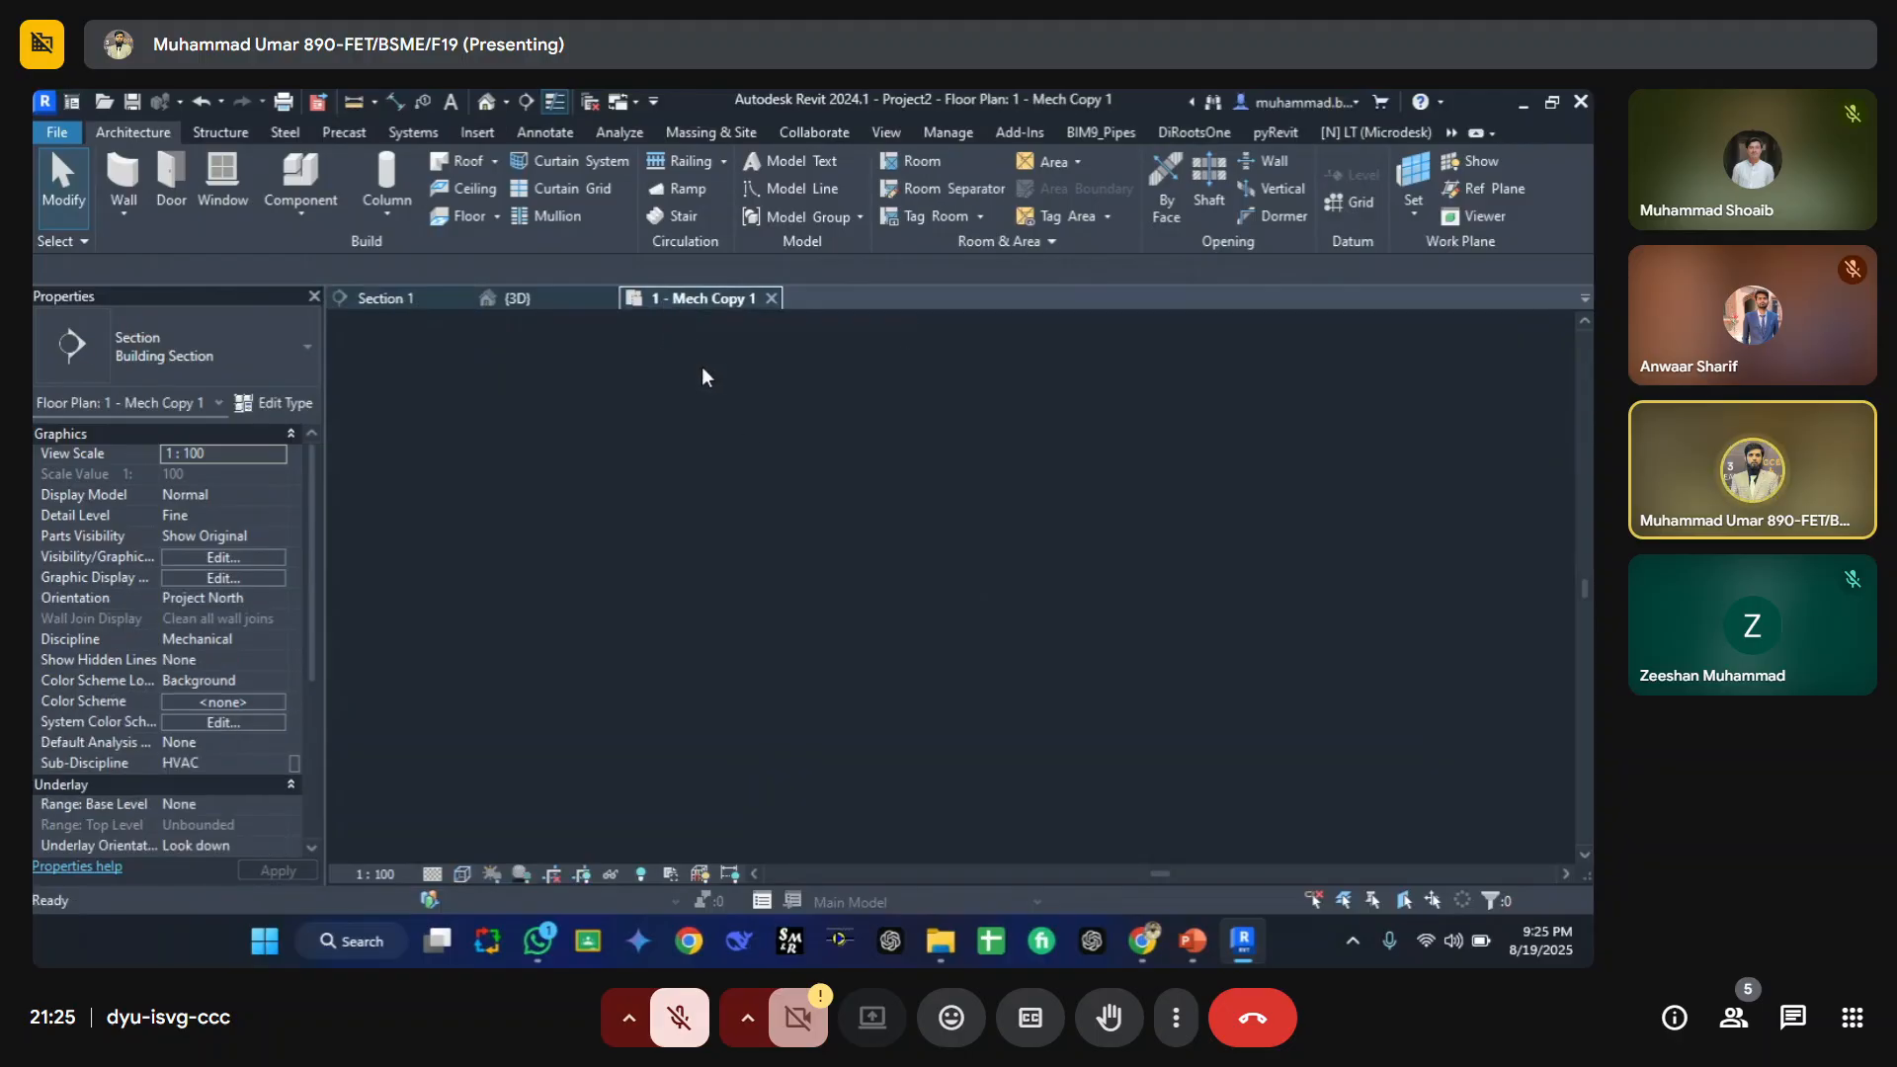
pyautogui.click(670, 481)
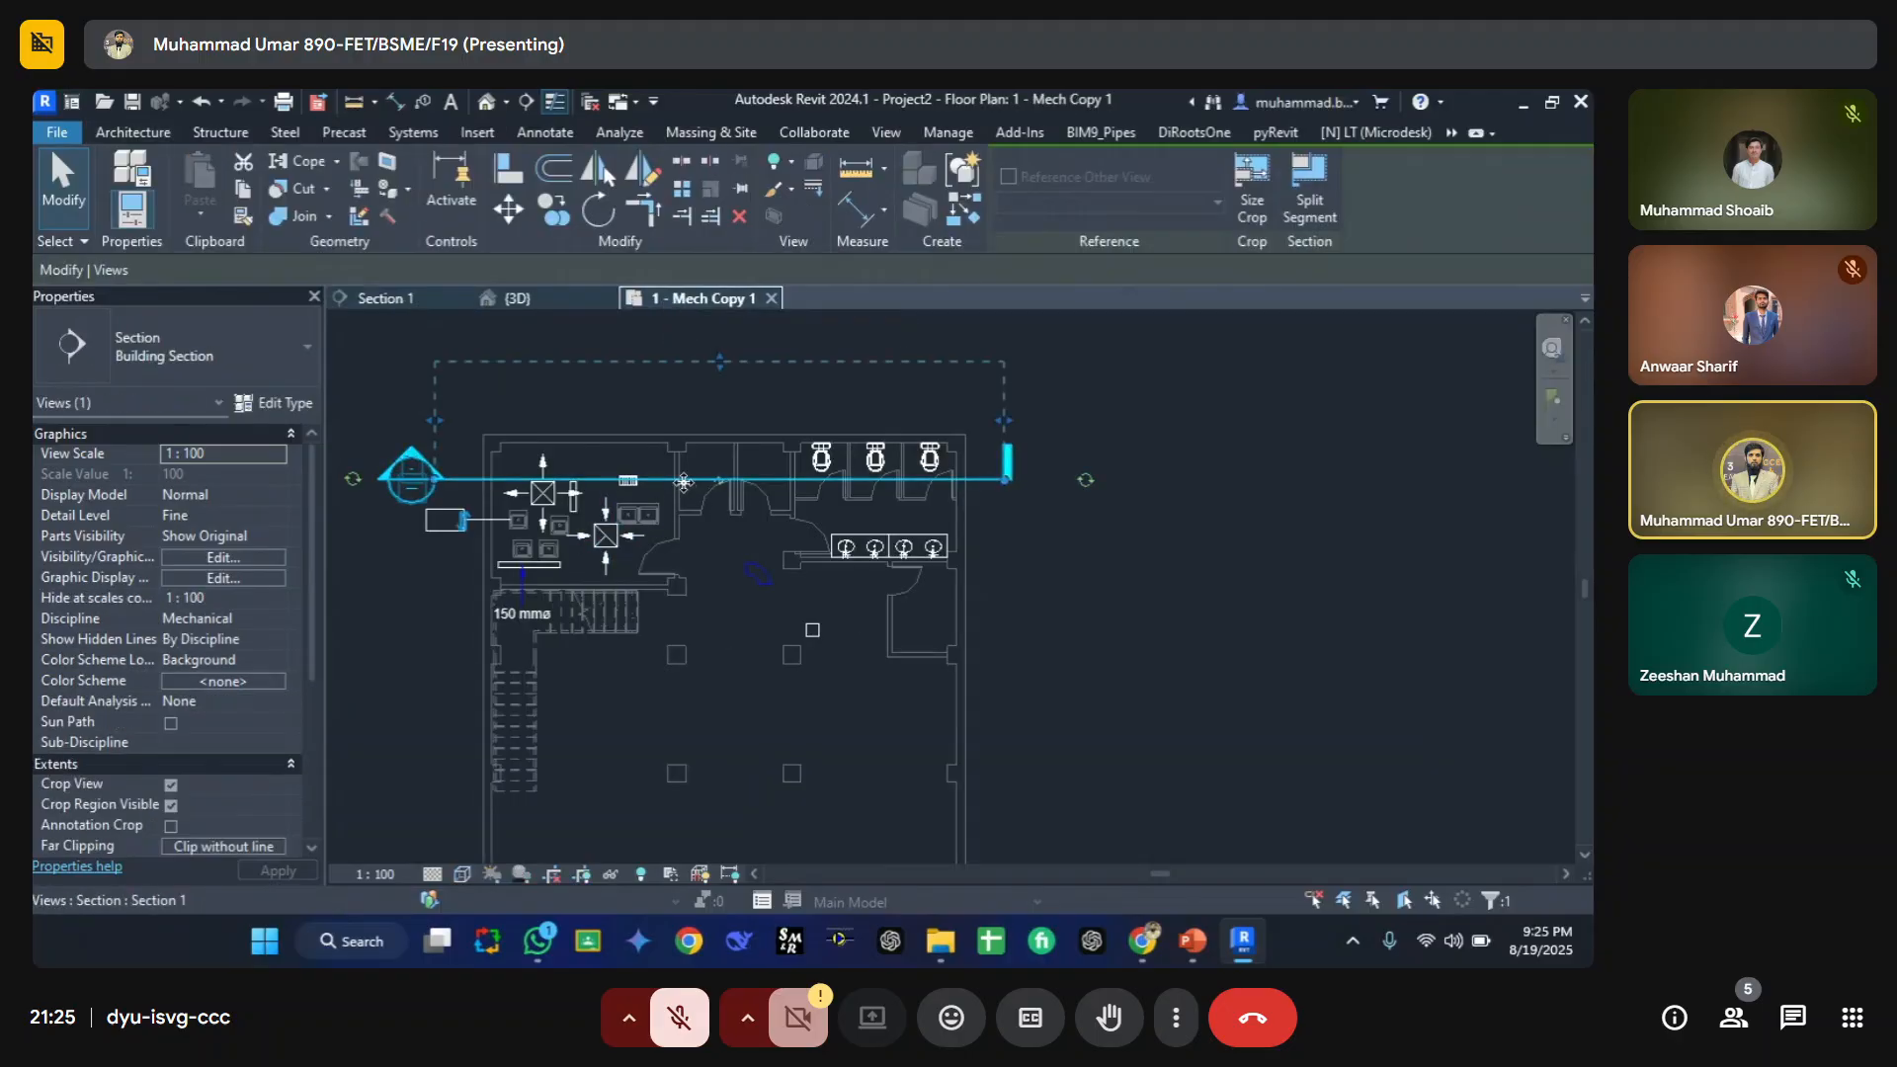
pyautogui.moveTo(670, 483); pyautogui.dragTo(626, 578)
pyautogui.moveTo(667, 431); pyautogui.dragTo(668, 408)
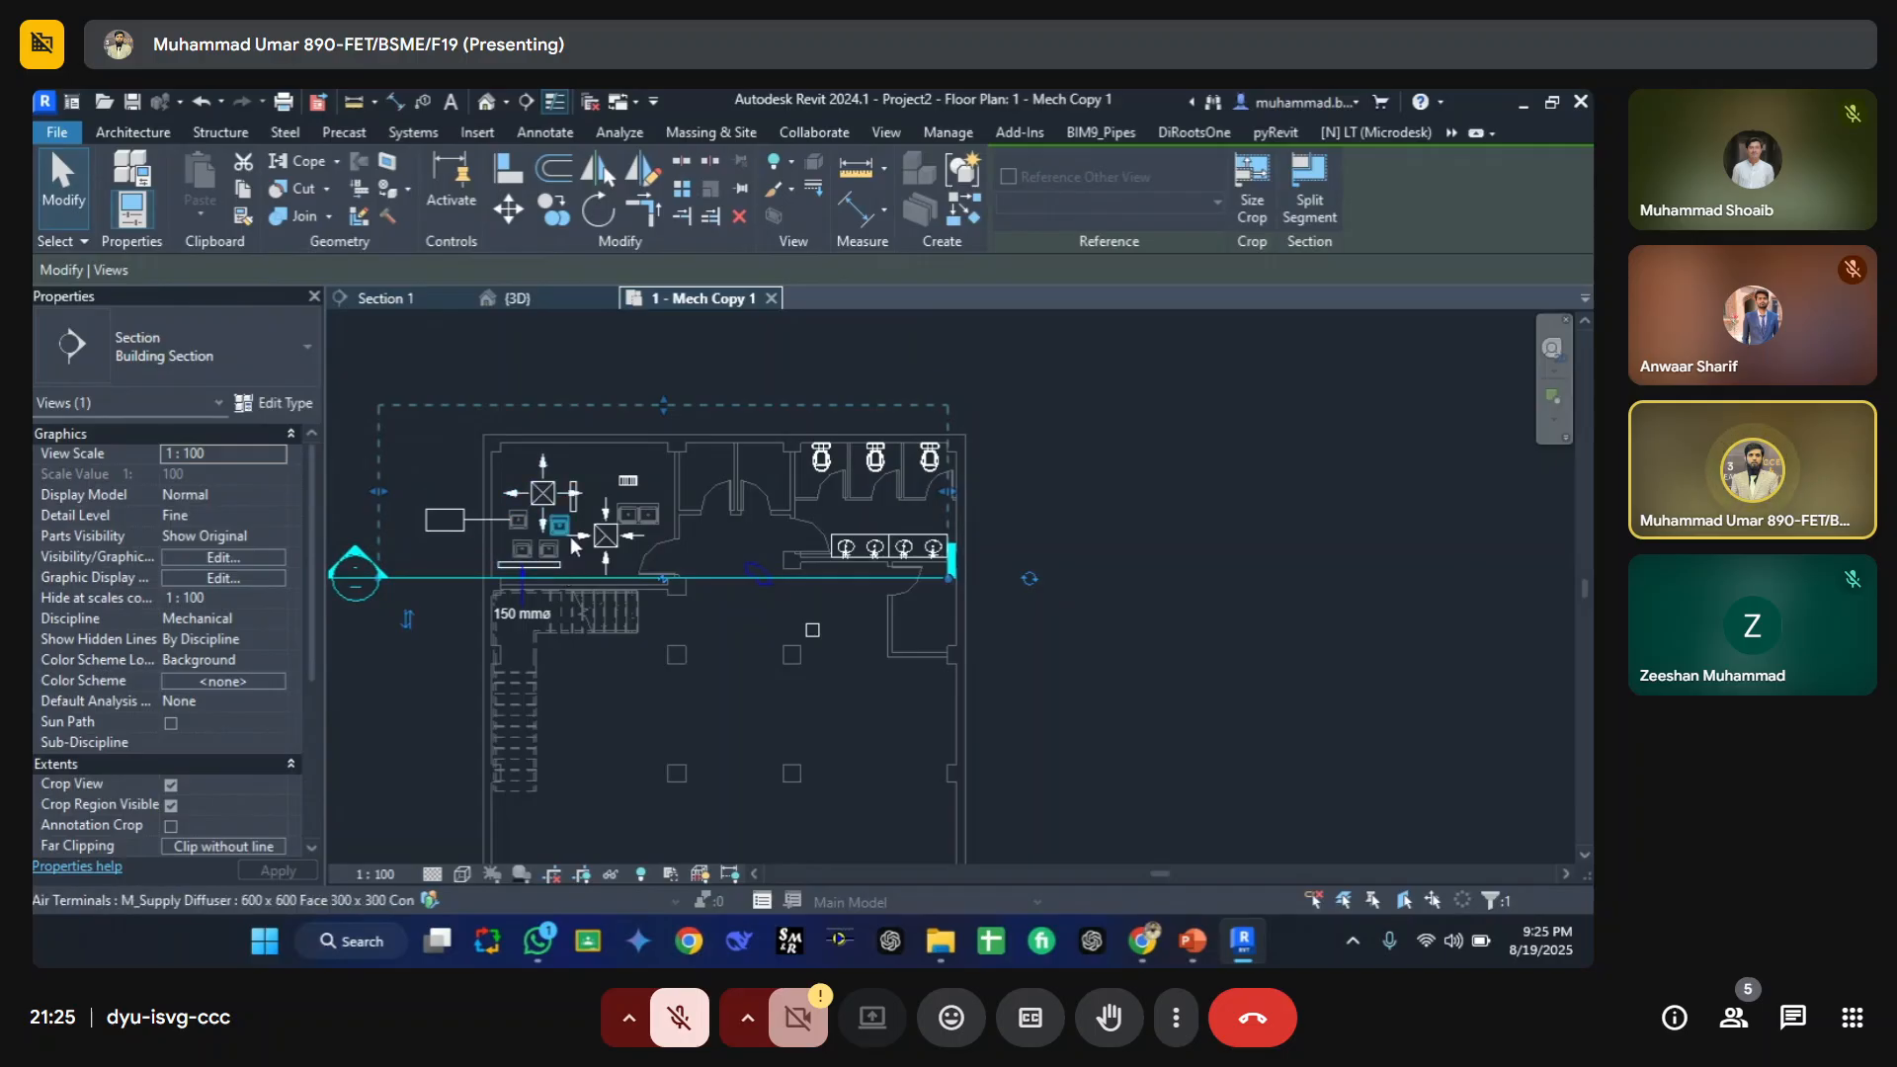
# Step: Close the 3D view and tile the section and floor plan views side by side
pyautogui.click(411, 300)
pyautogui.moveTo(958, 616); pyautogui.dragTo(694, 555, button='middle')
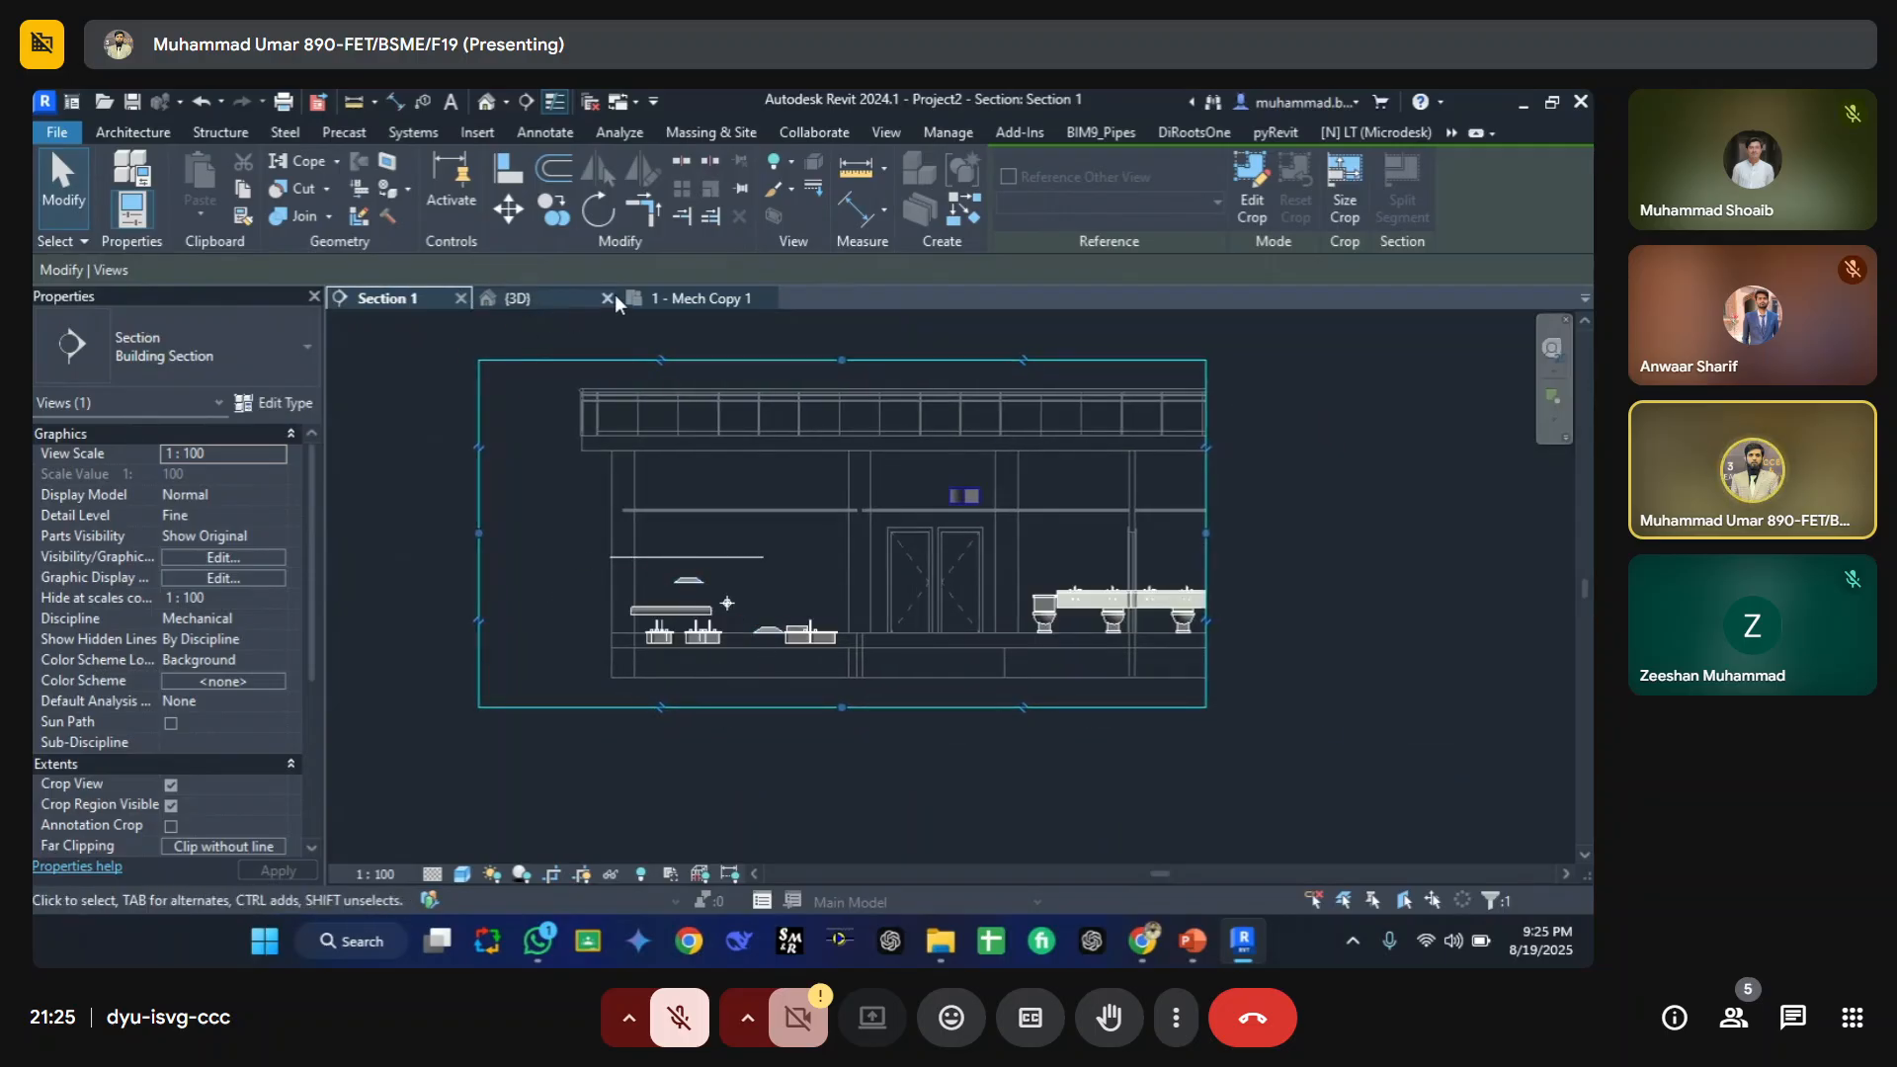
pyautogui.click(606, 298)
pyautogui.press('w')
pyautogui.press('t')
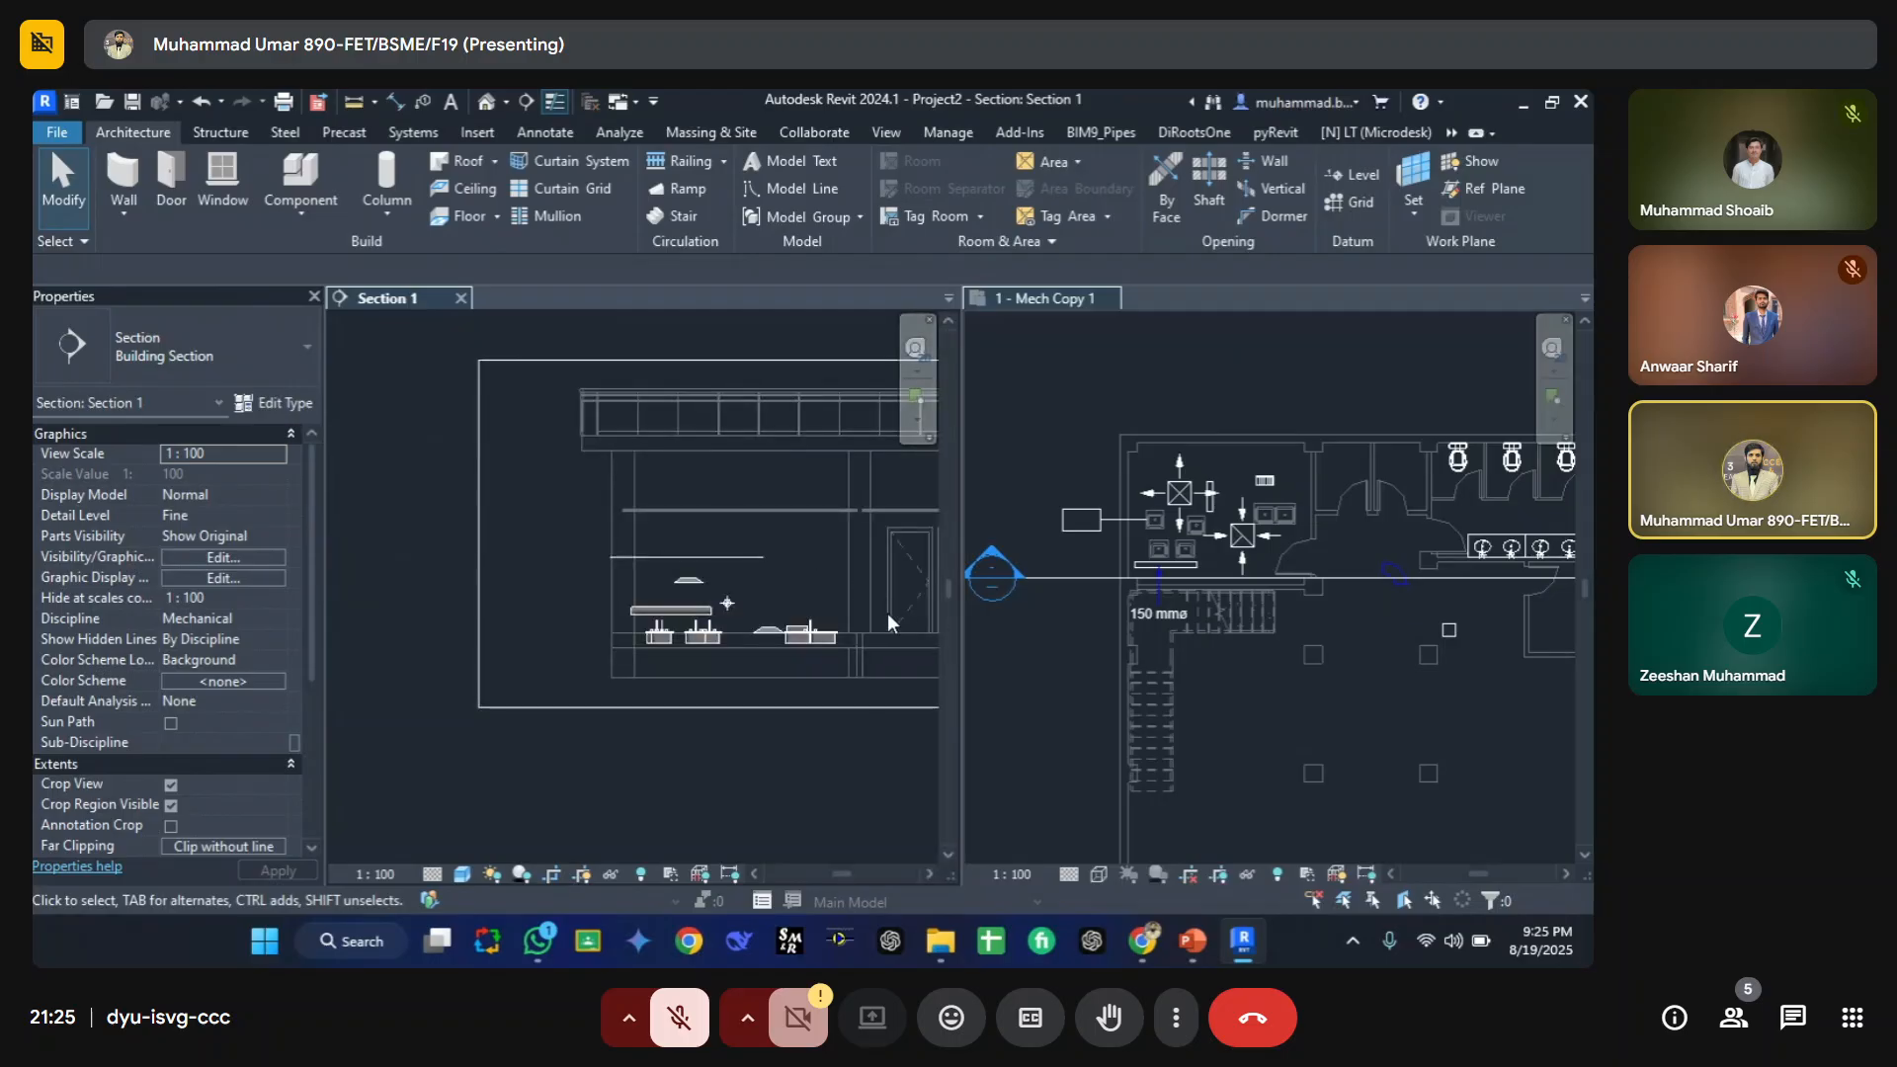
# Step: Drag the section line further down in the tiled floor plan, across the stair area
pyautogui.moveTo(887, 613); pyautogui.dragTo(739, 660, button='middle')
pyautogui.click(1158, 591)
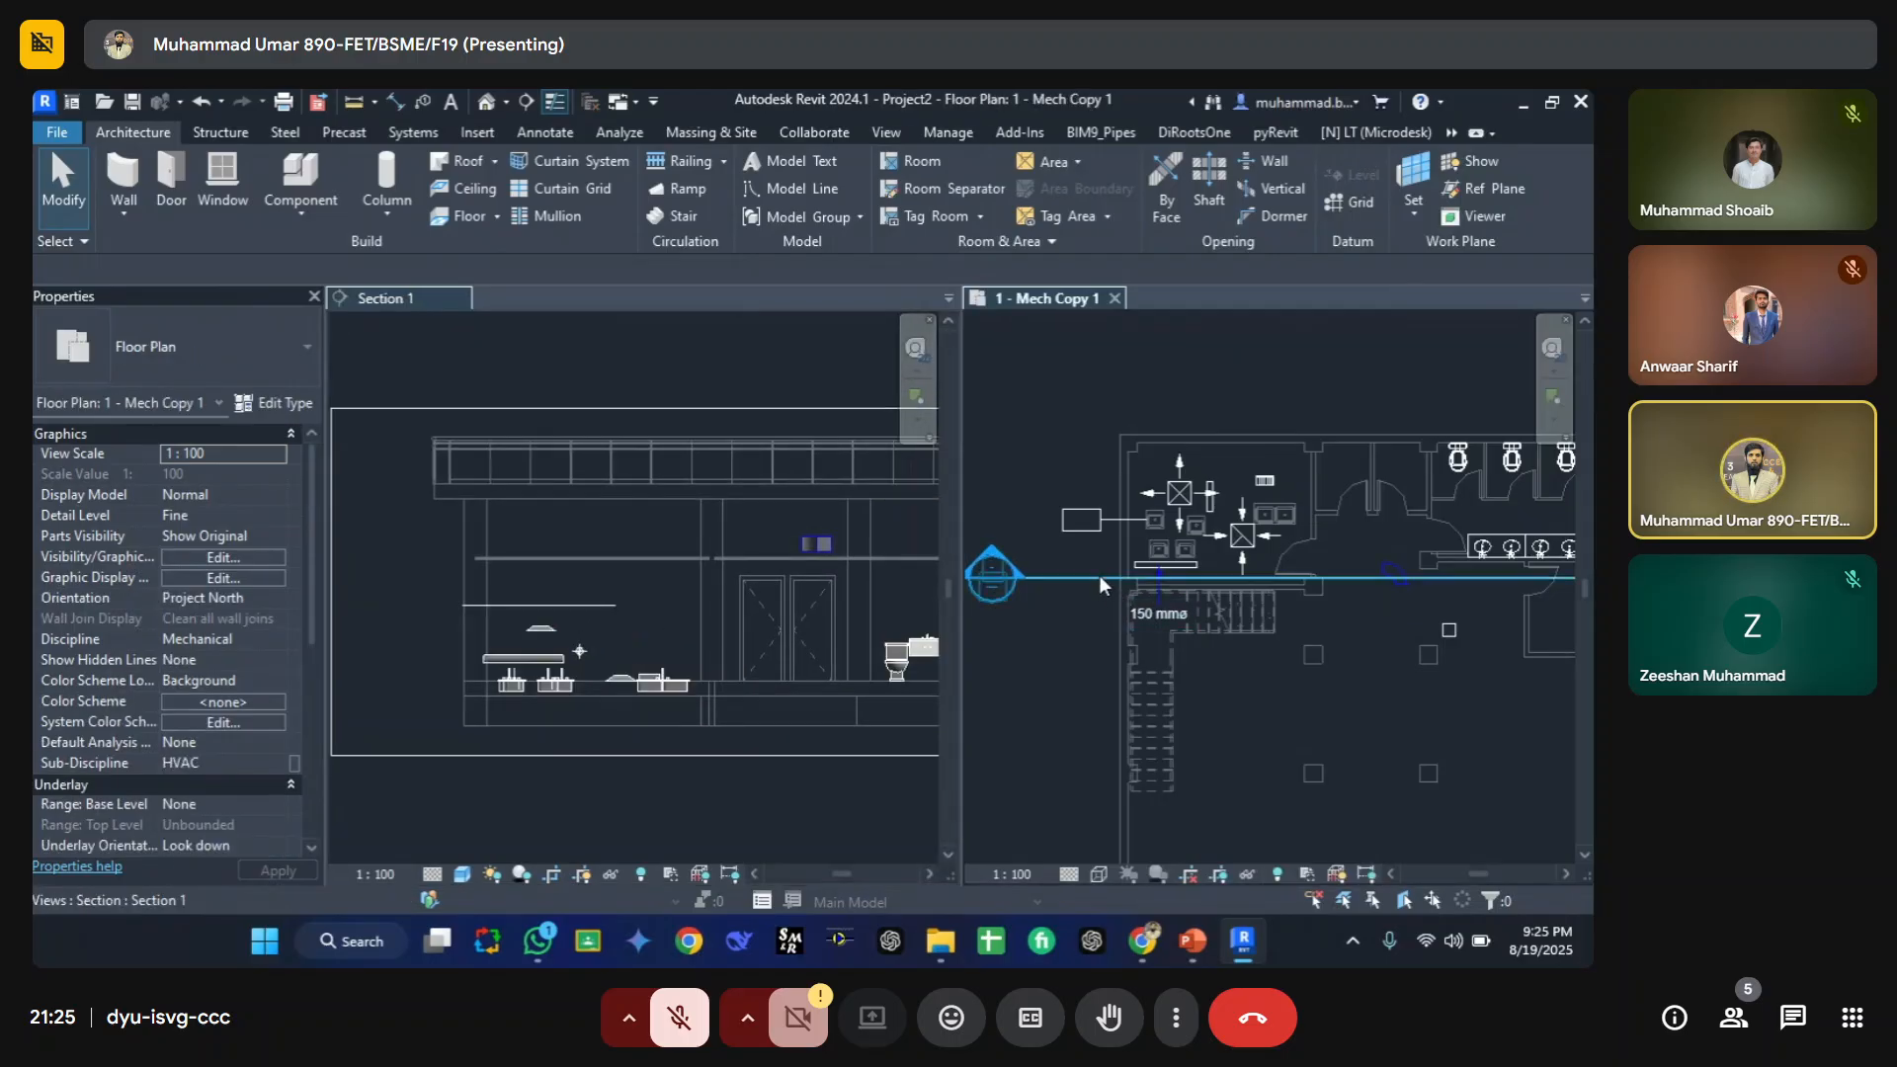
pyautogui.moveTo(1099, 575); pyautogui.dragTo(1105, 722)
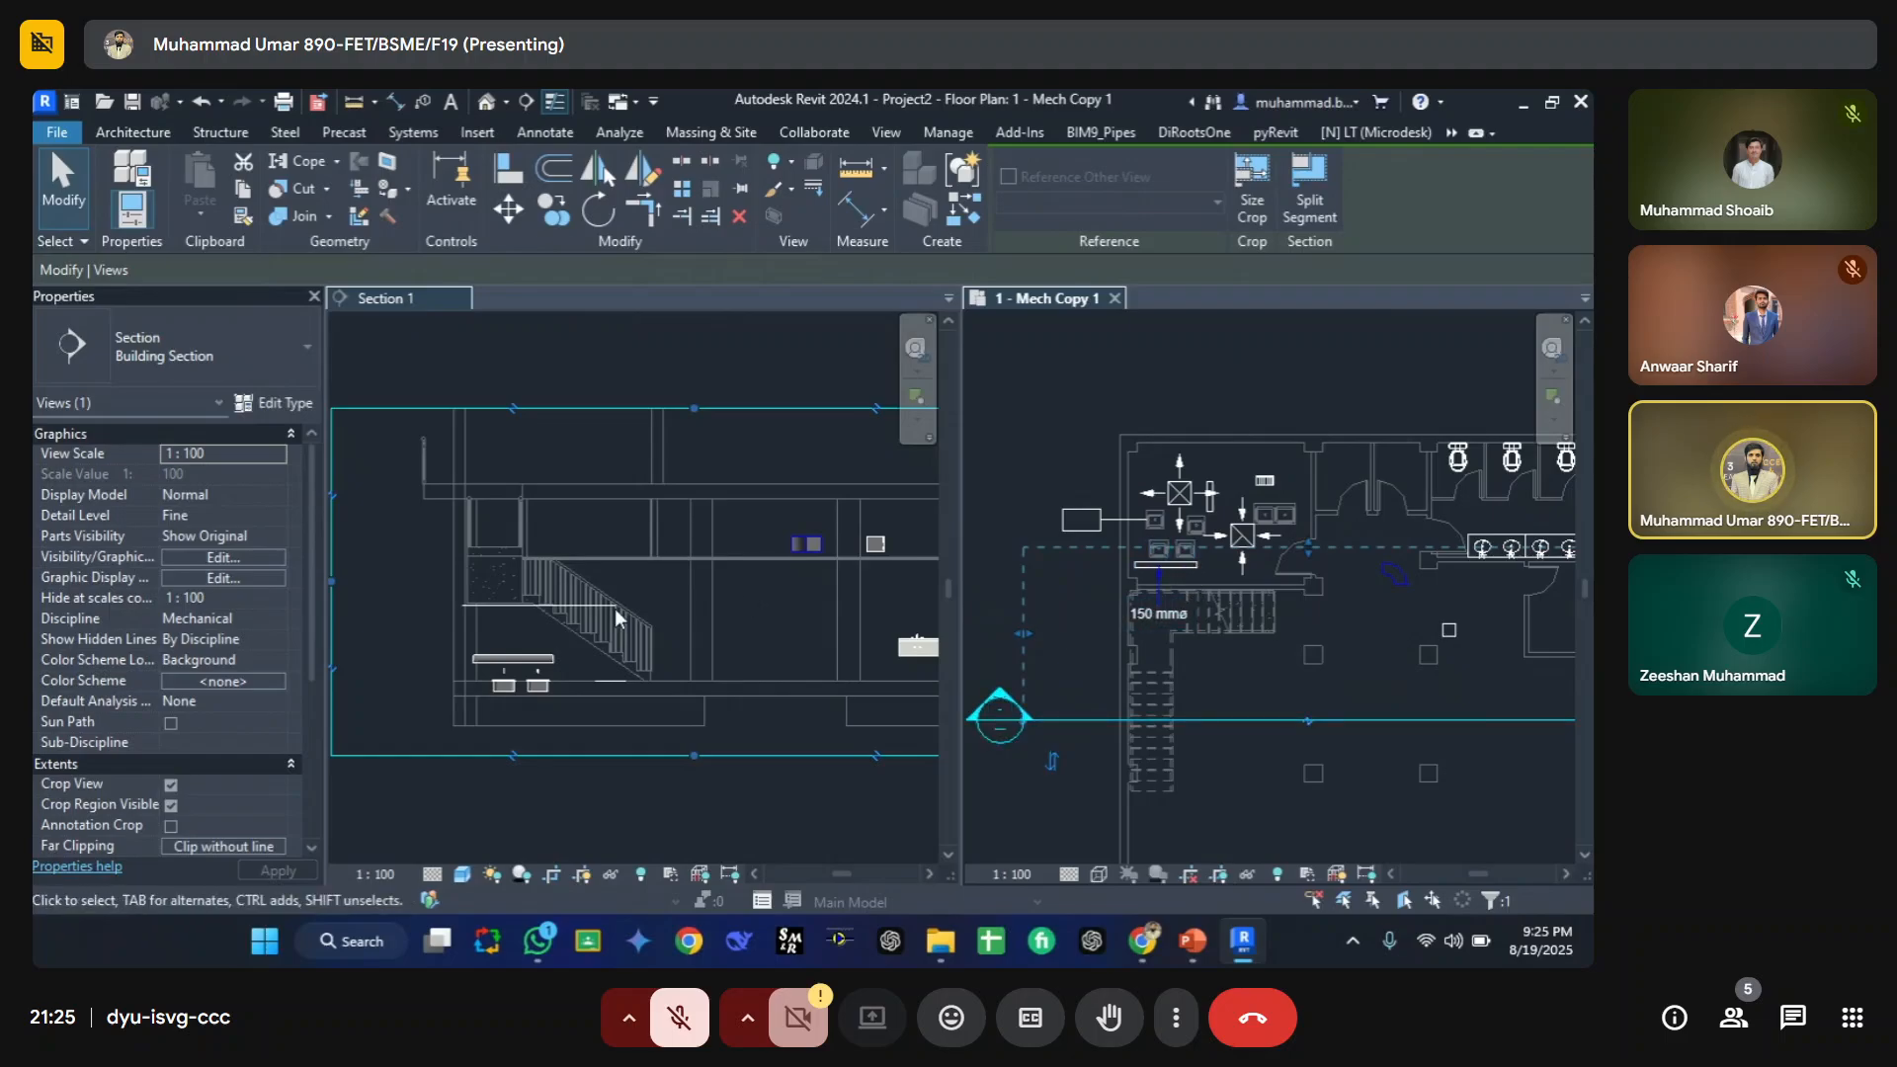
# Step: Try adjusting the section's view depth boundary in the floor plan
pyautogui.moveTo(1311, 545); pyautogui.dragTo(1290, 458)
pyautogui.scroll(-3, 454, 595)
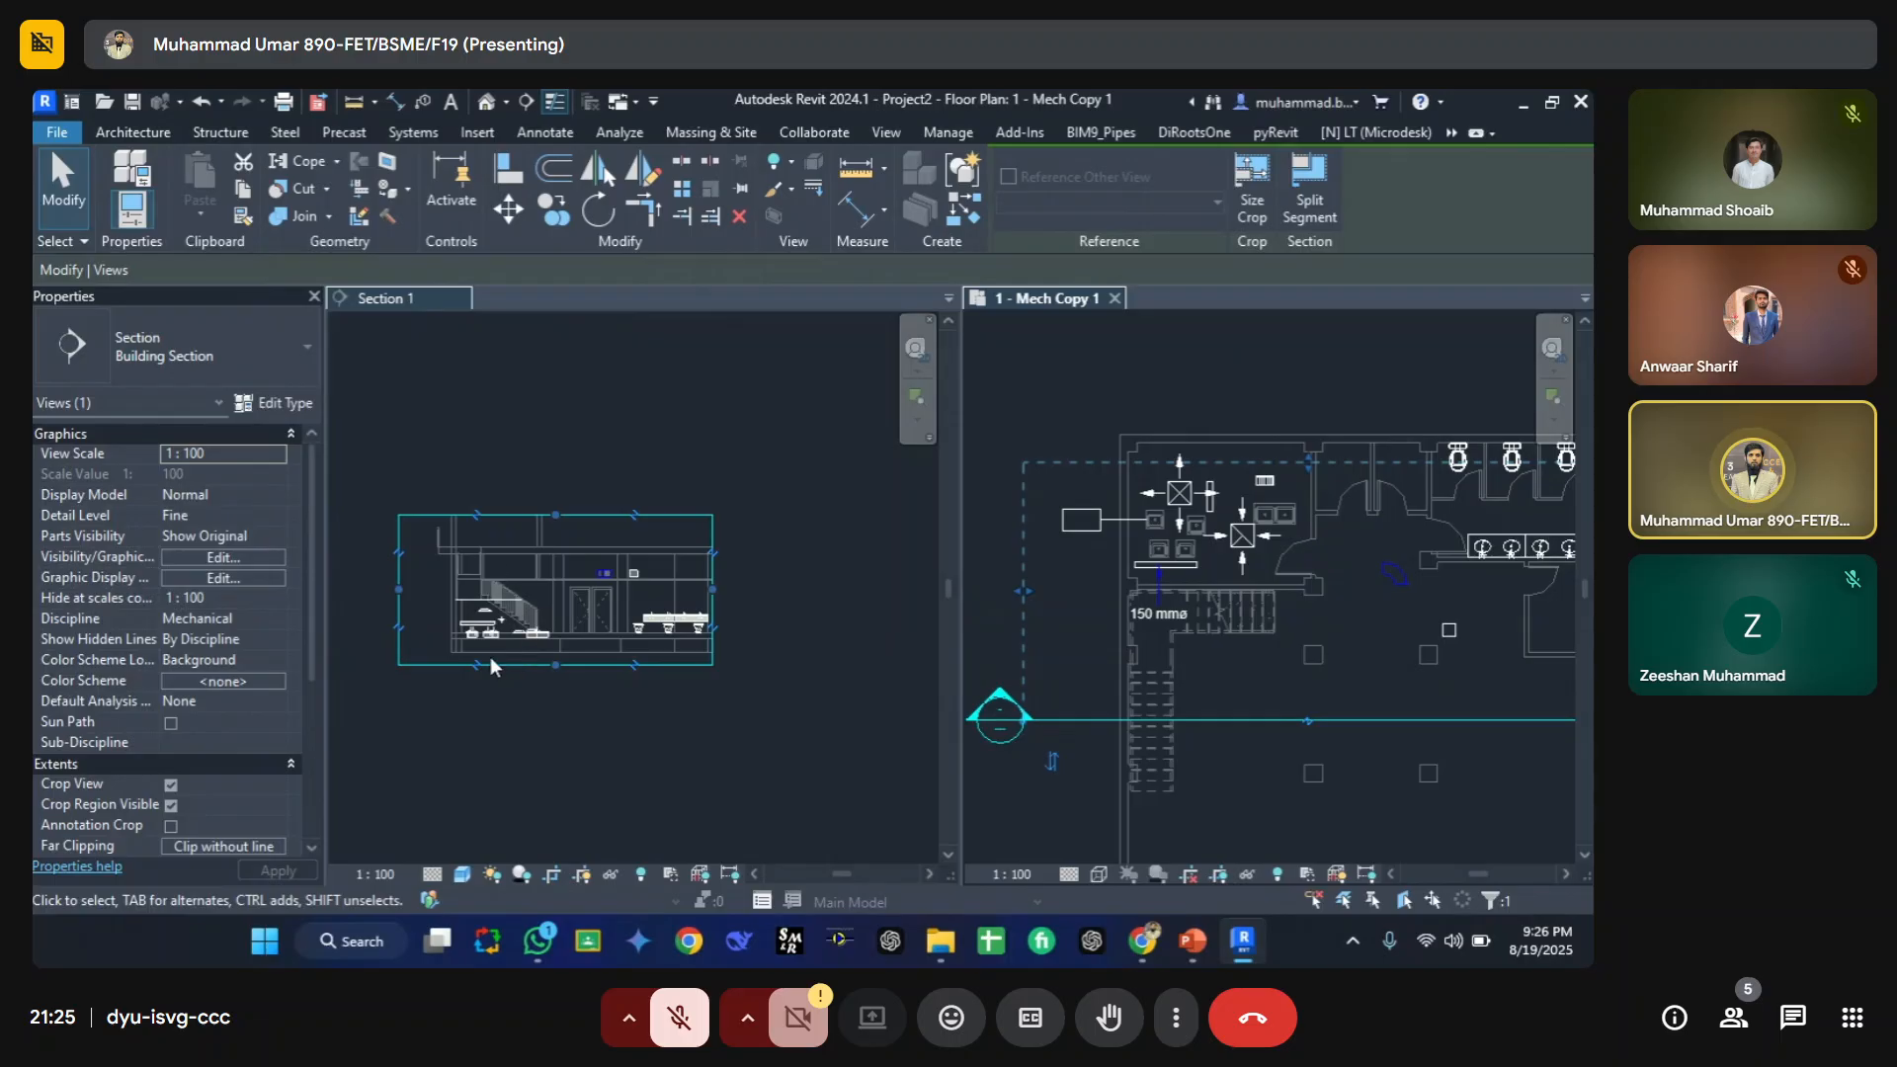
pyautogui.moveTo(1324, 460); pyautogui.dragTo(1330, 548)
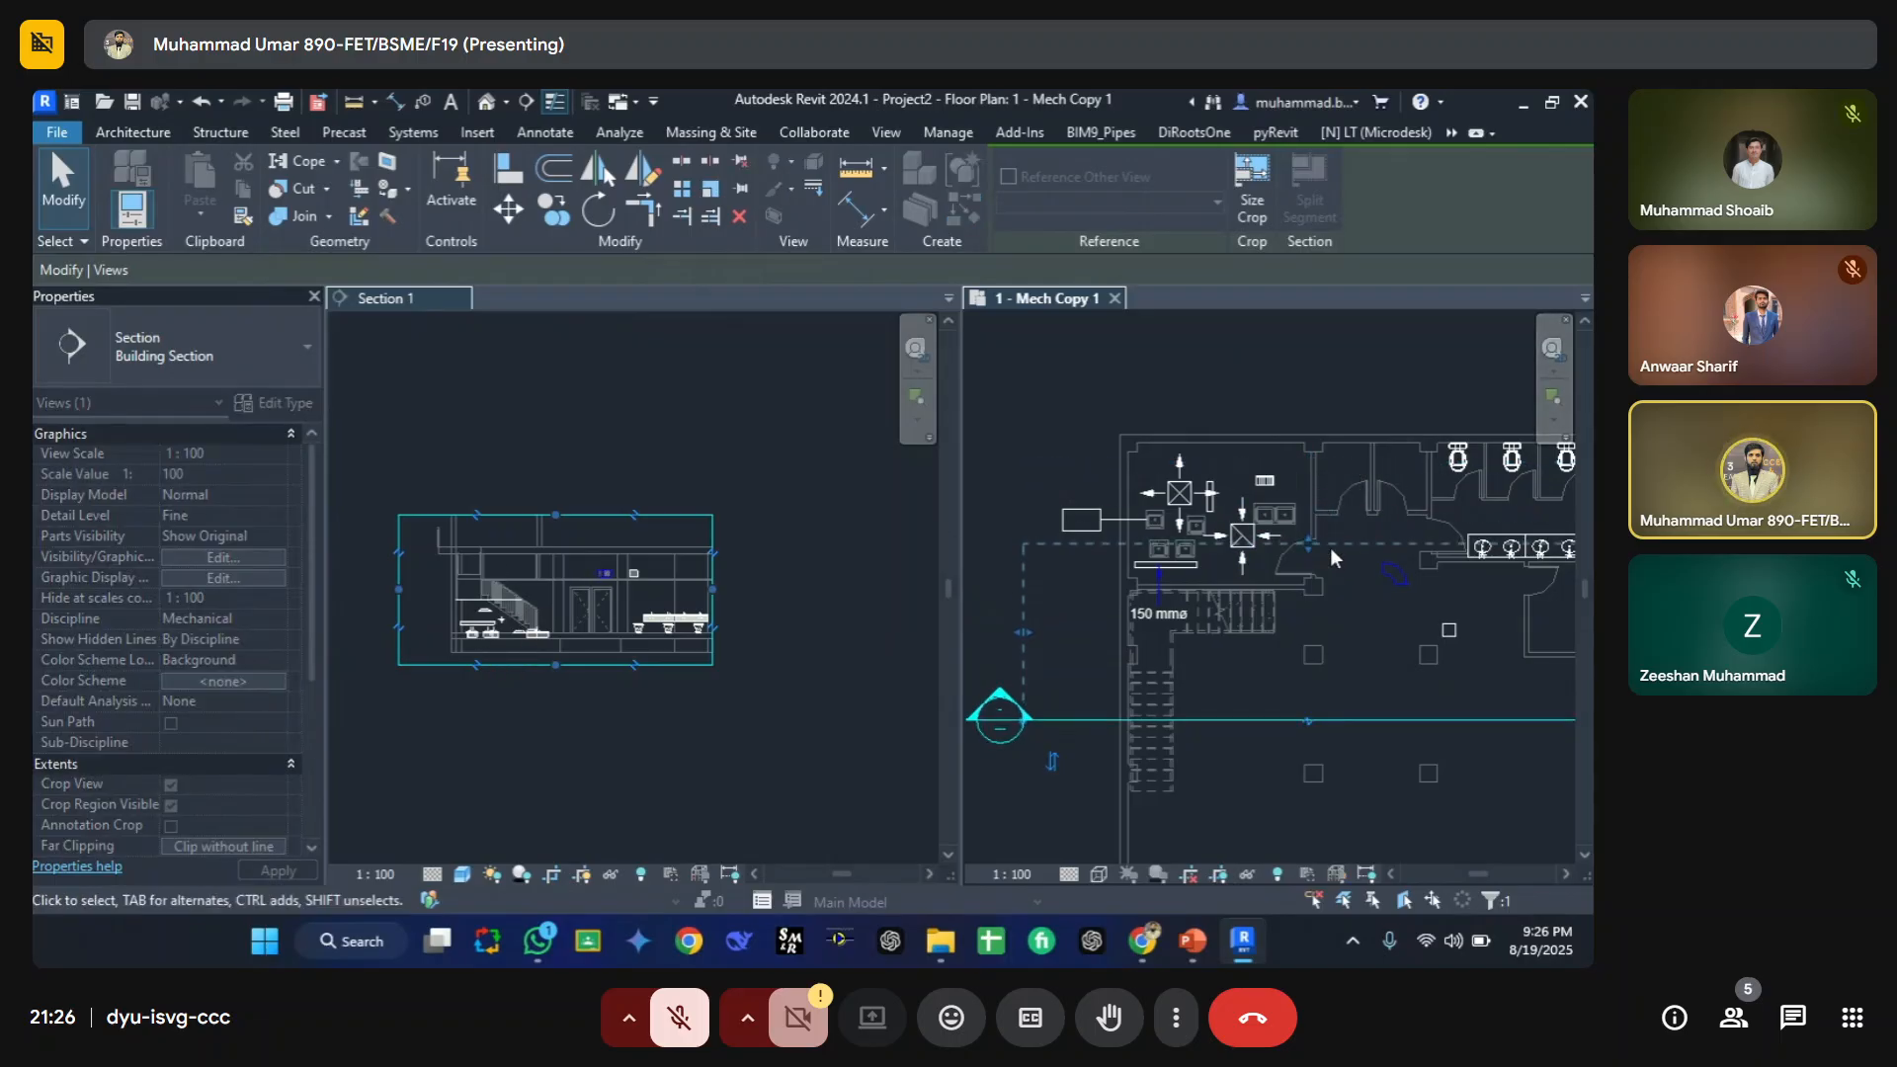
pyautogui.click(466, 423)
pyautogui.press('v')
pyautogui.press('v')
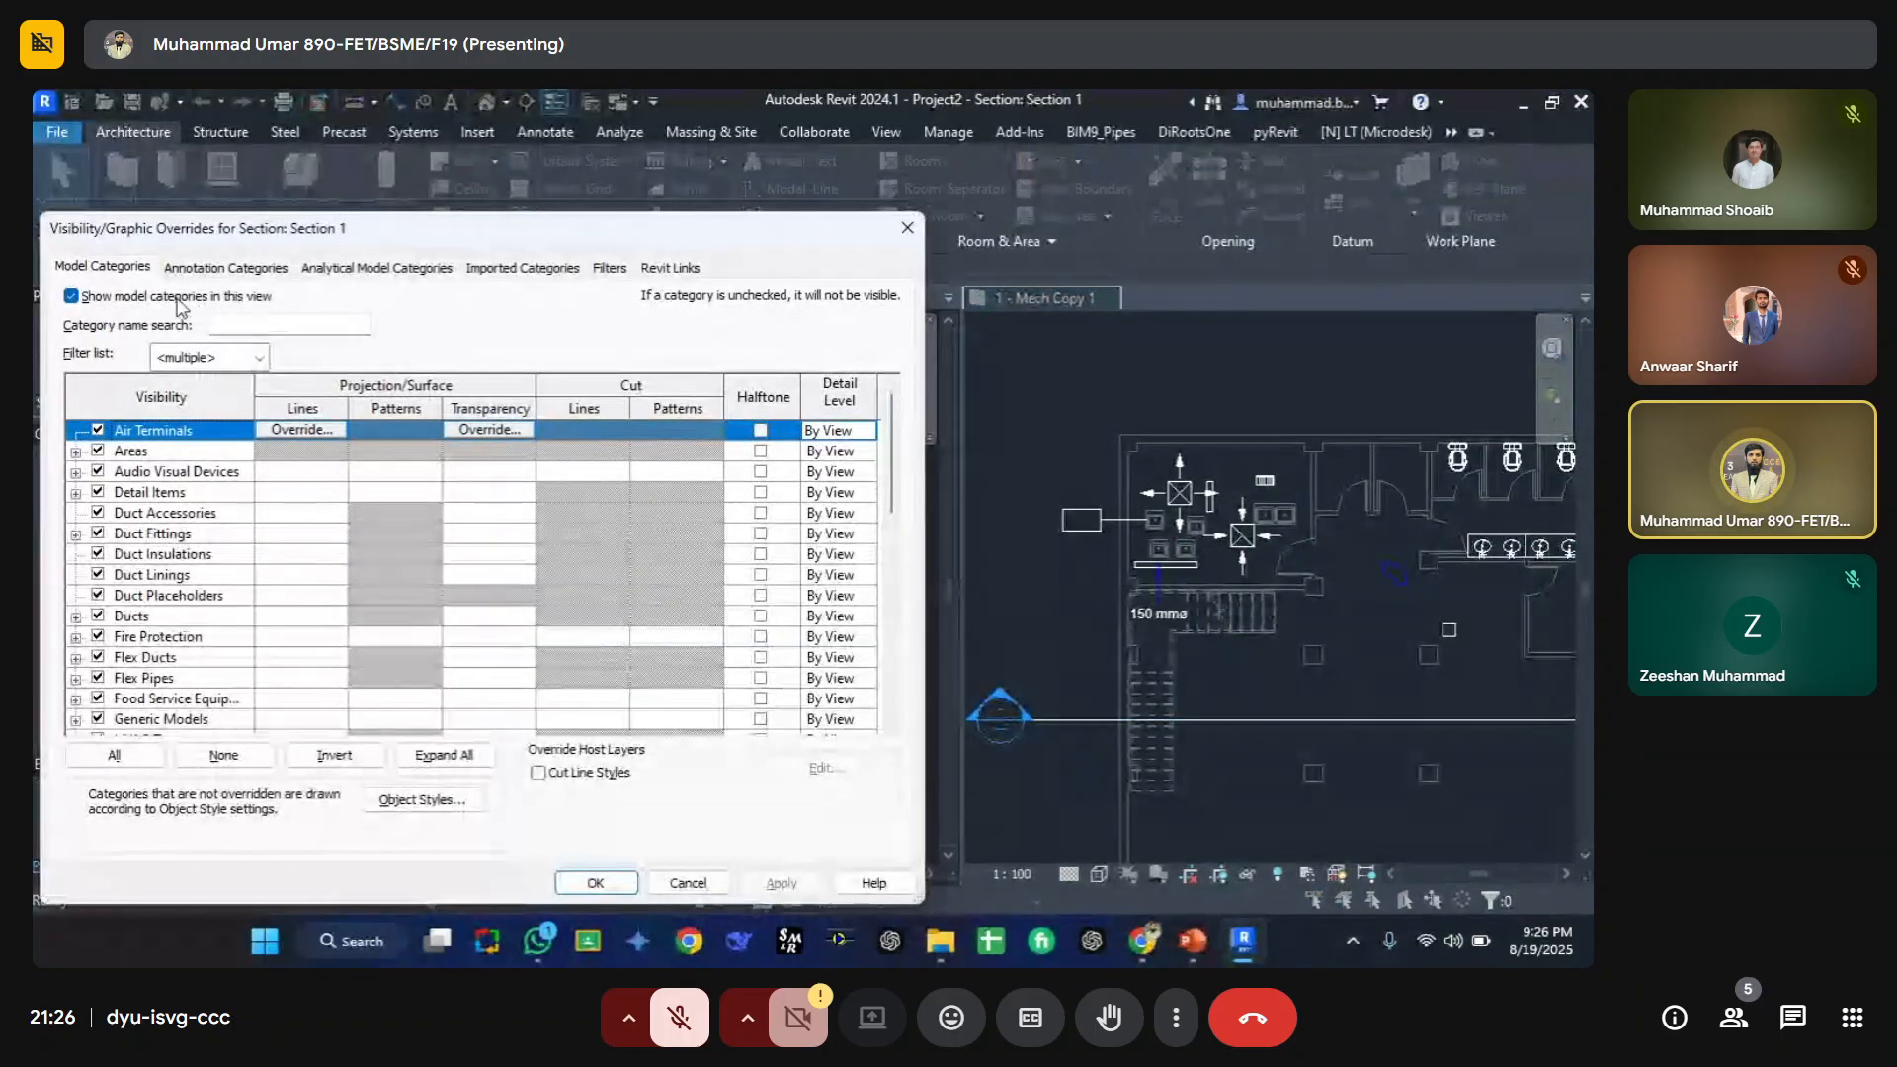
pyautogui.moveTo(187, 228); pyautogui.dragTo(856, 190)
pyautogui.press('Escape')
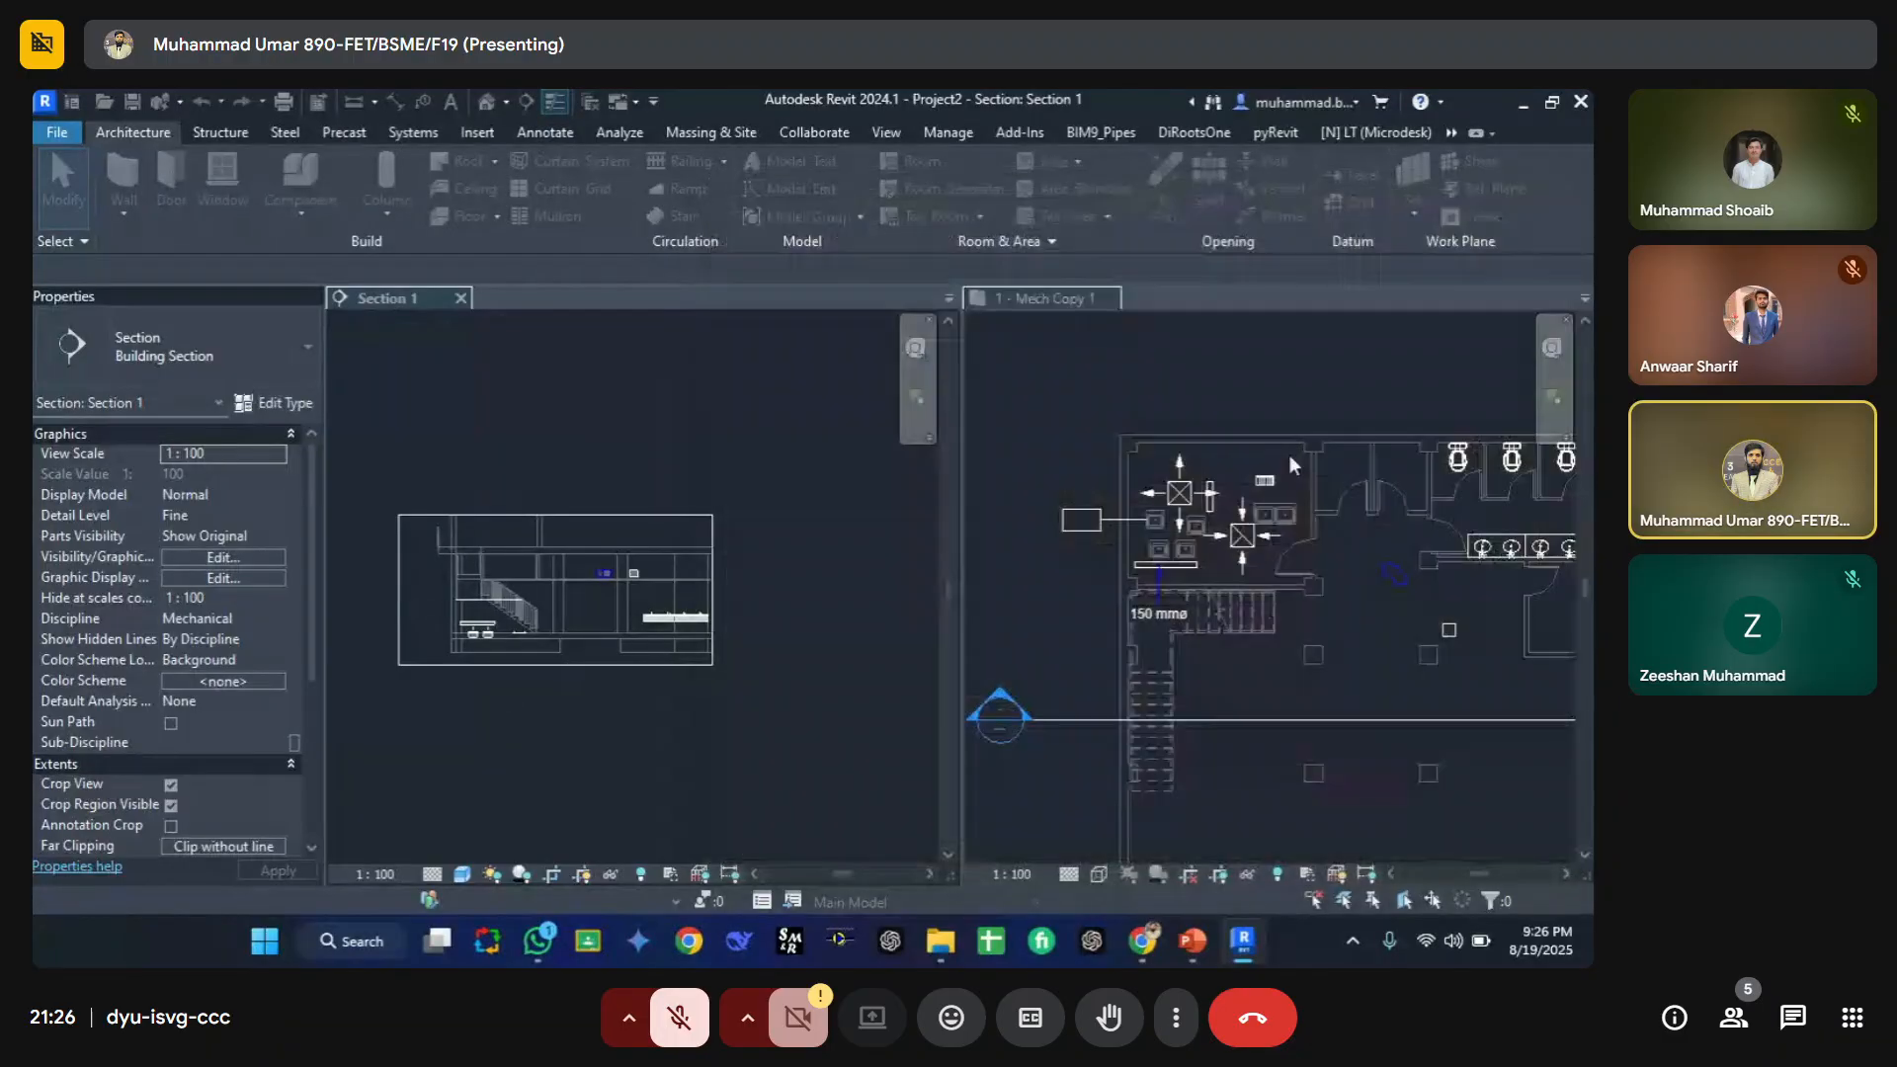
# Step: Pull the section's far clip boundary slightly up in the floor plan
pyautogui.click(961, 601)
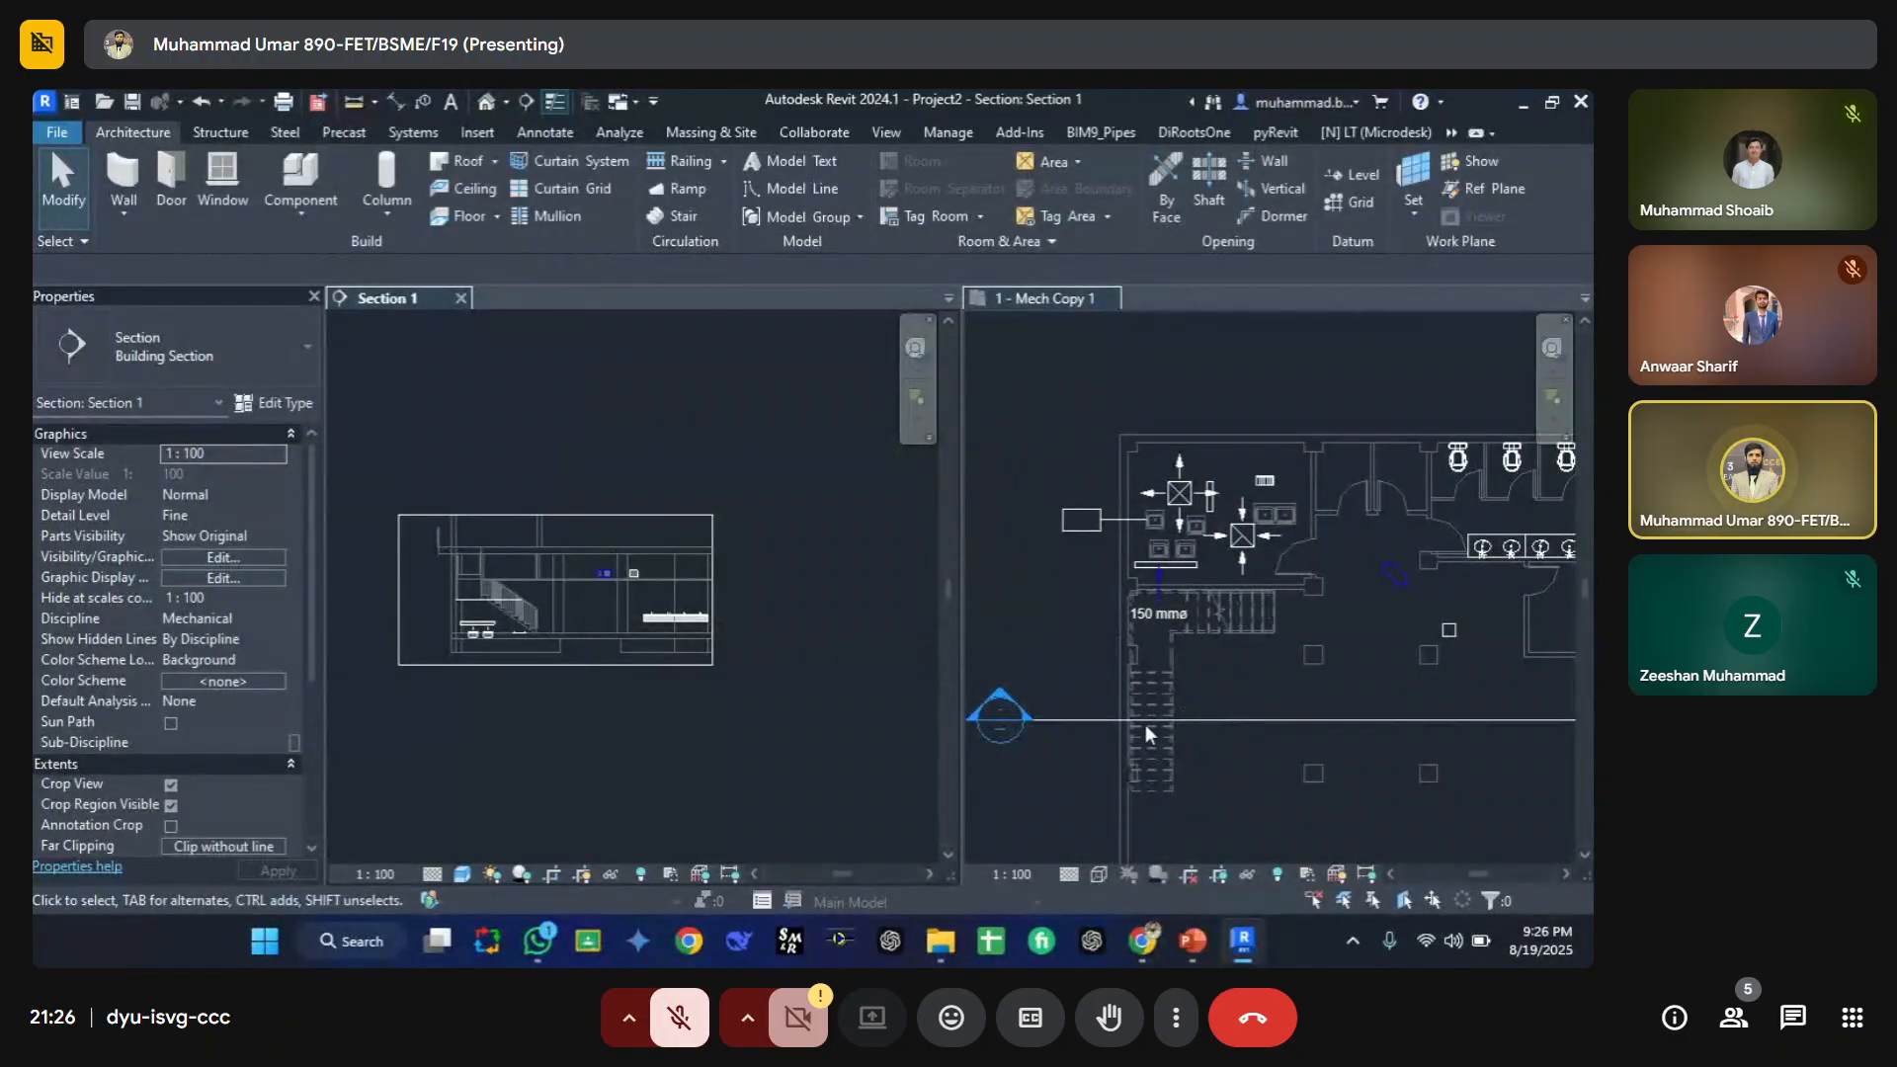
pyautogui.click(1148, 731)
pyautogui.click(1182, 721)
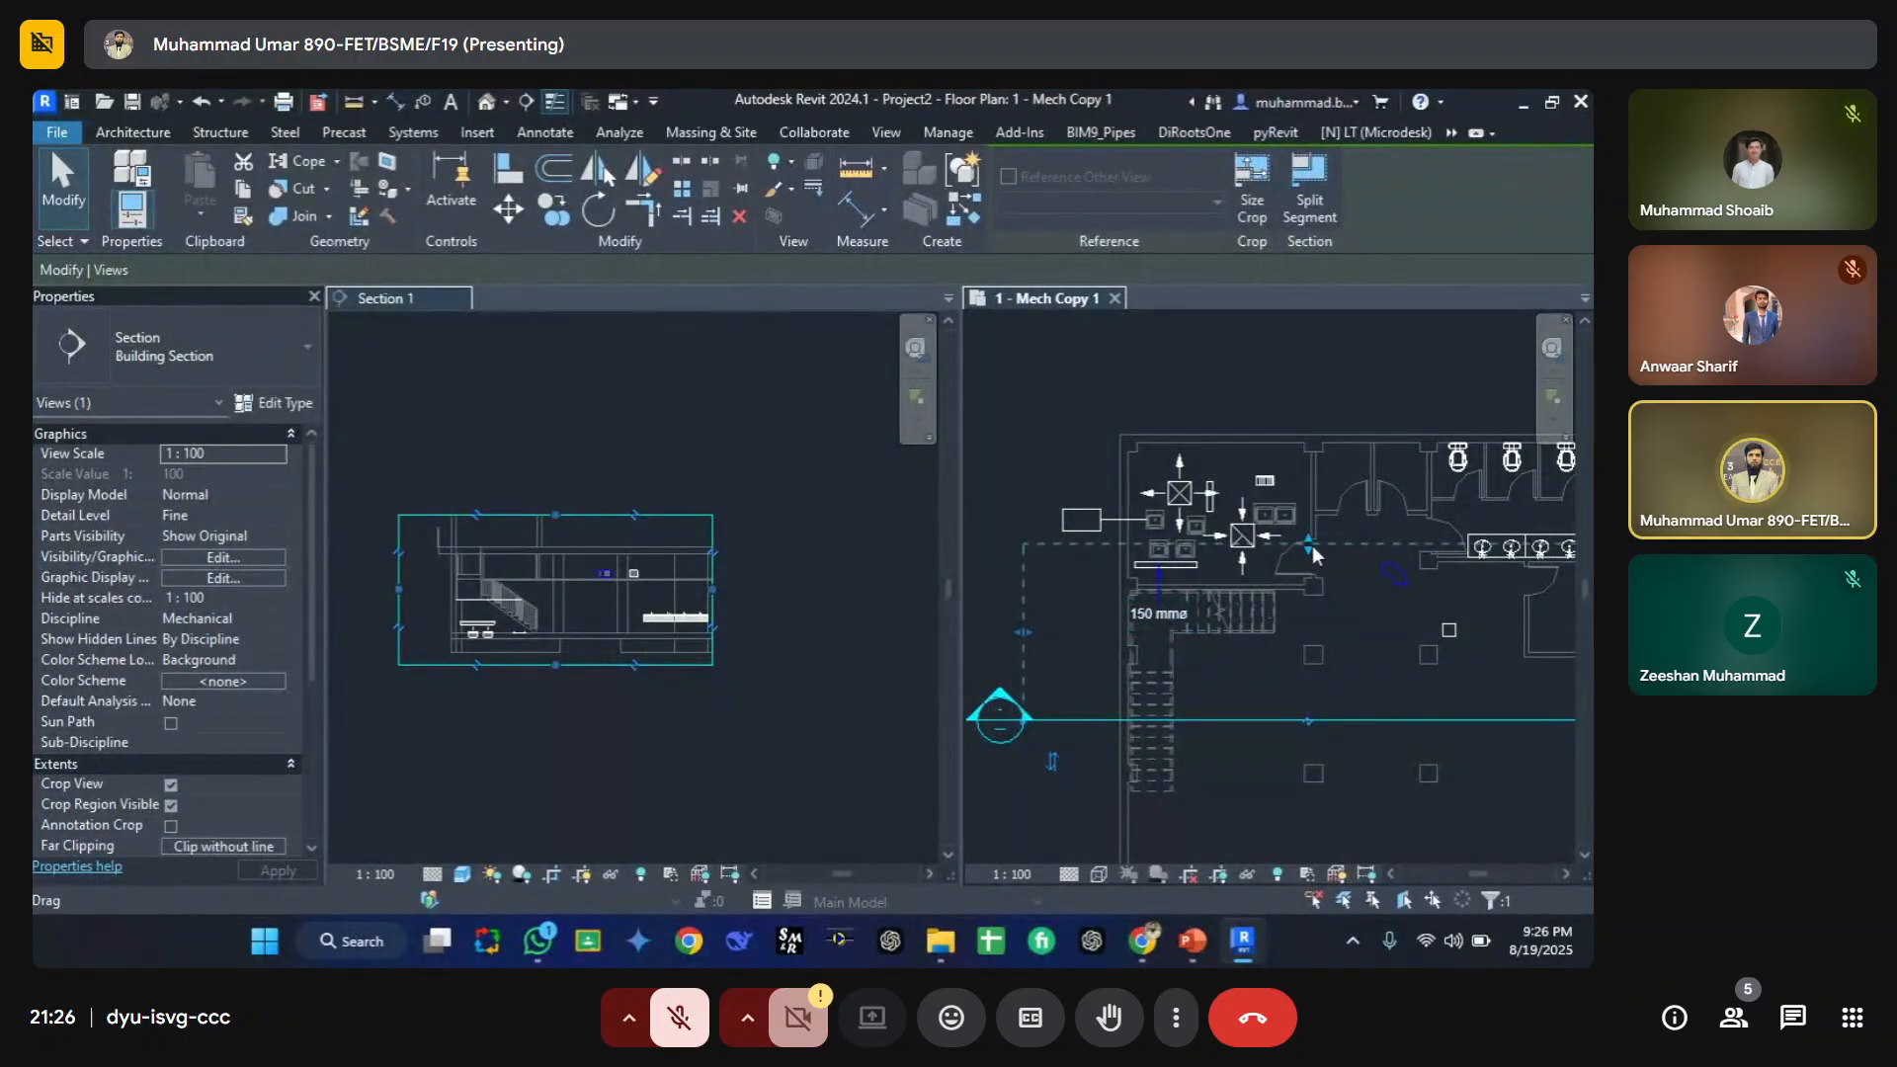
pyautogui.moveTo(1310, 542); pyautogui.dragTo(1299, 516)
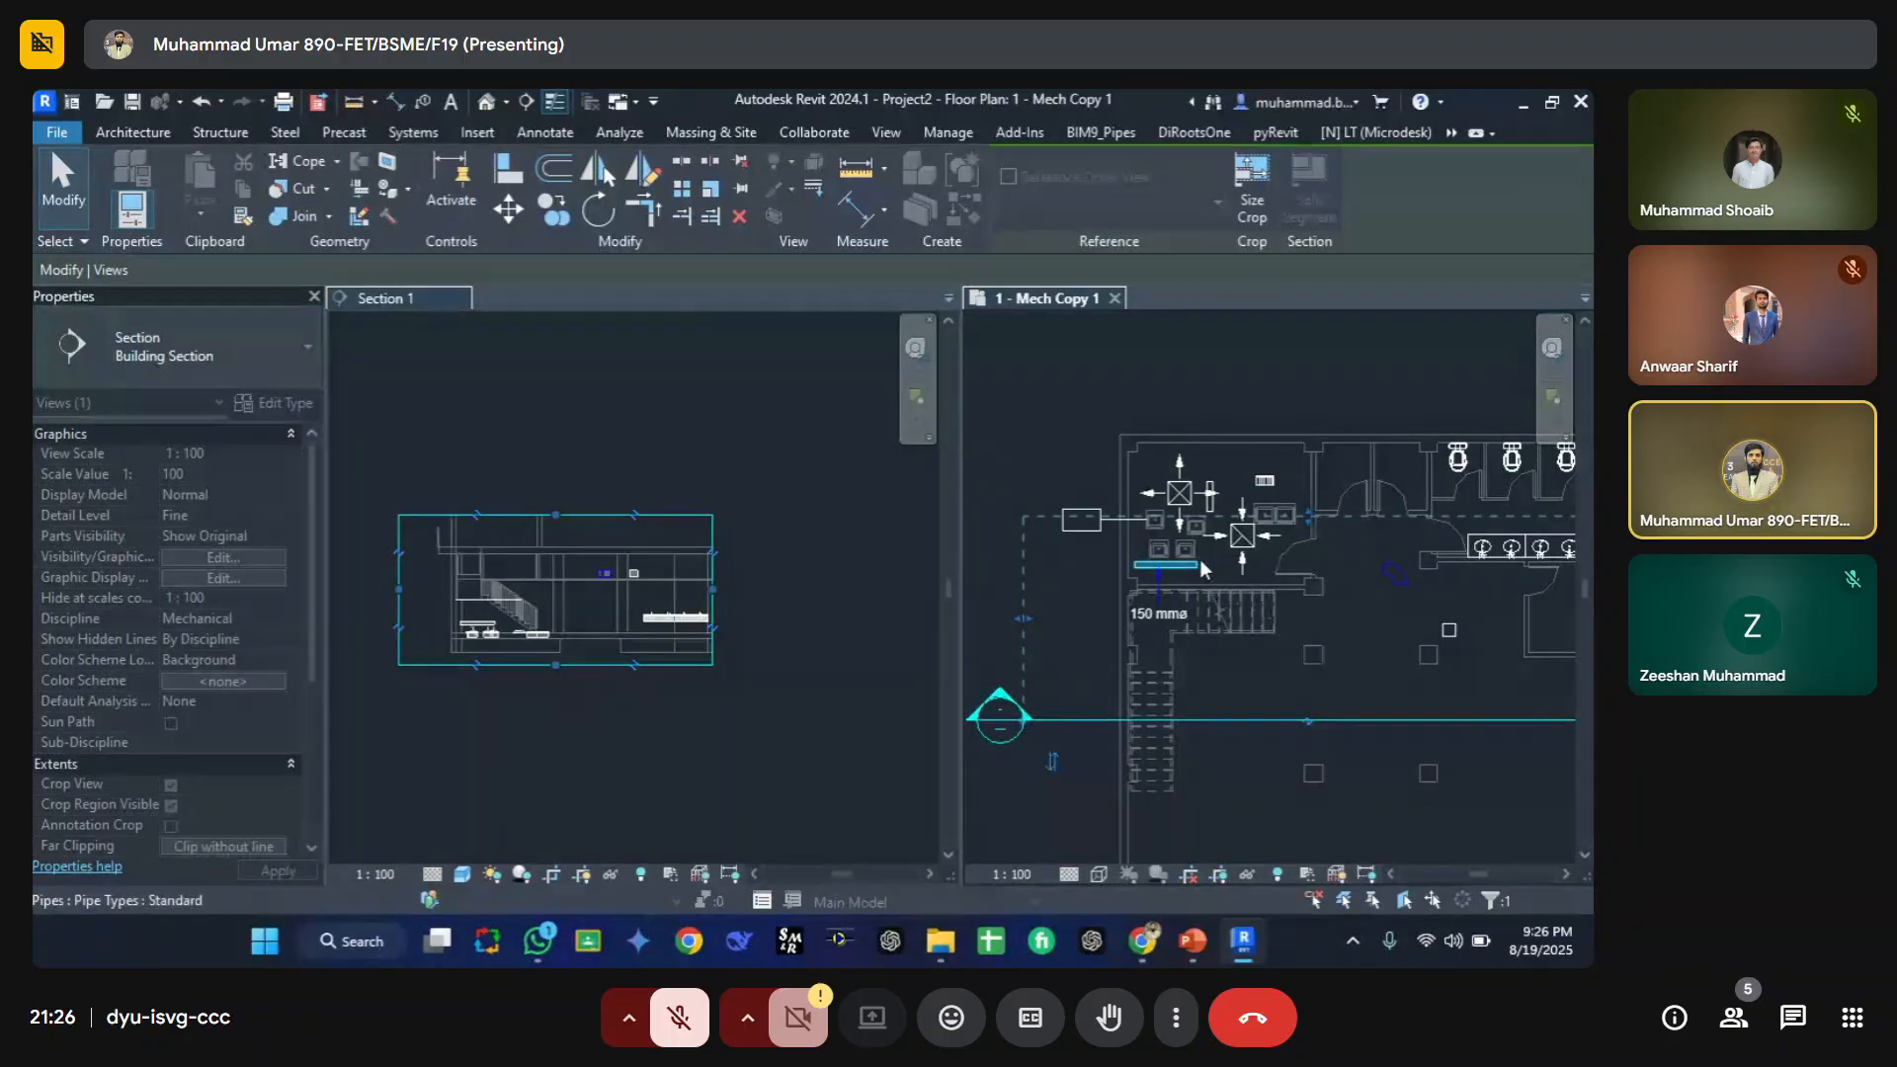
# Step: Select the exhaust grille, pipe and sink in the floor plan to inspect them in both views
pyautogui.scroll(5, 1203, 547)
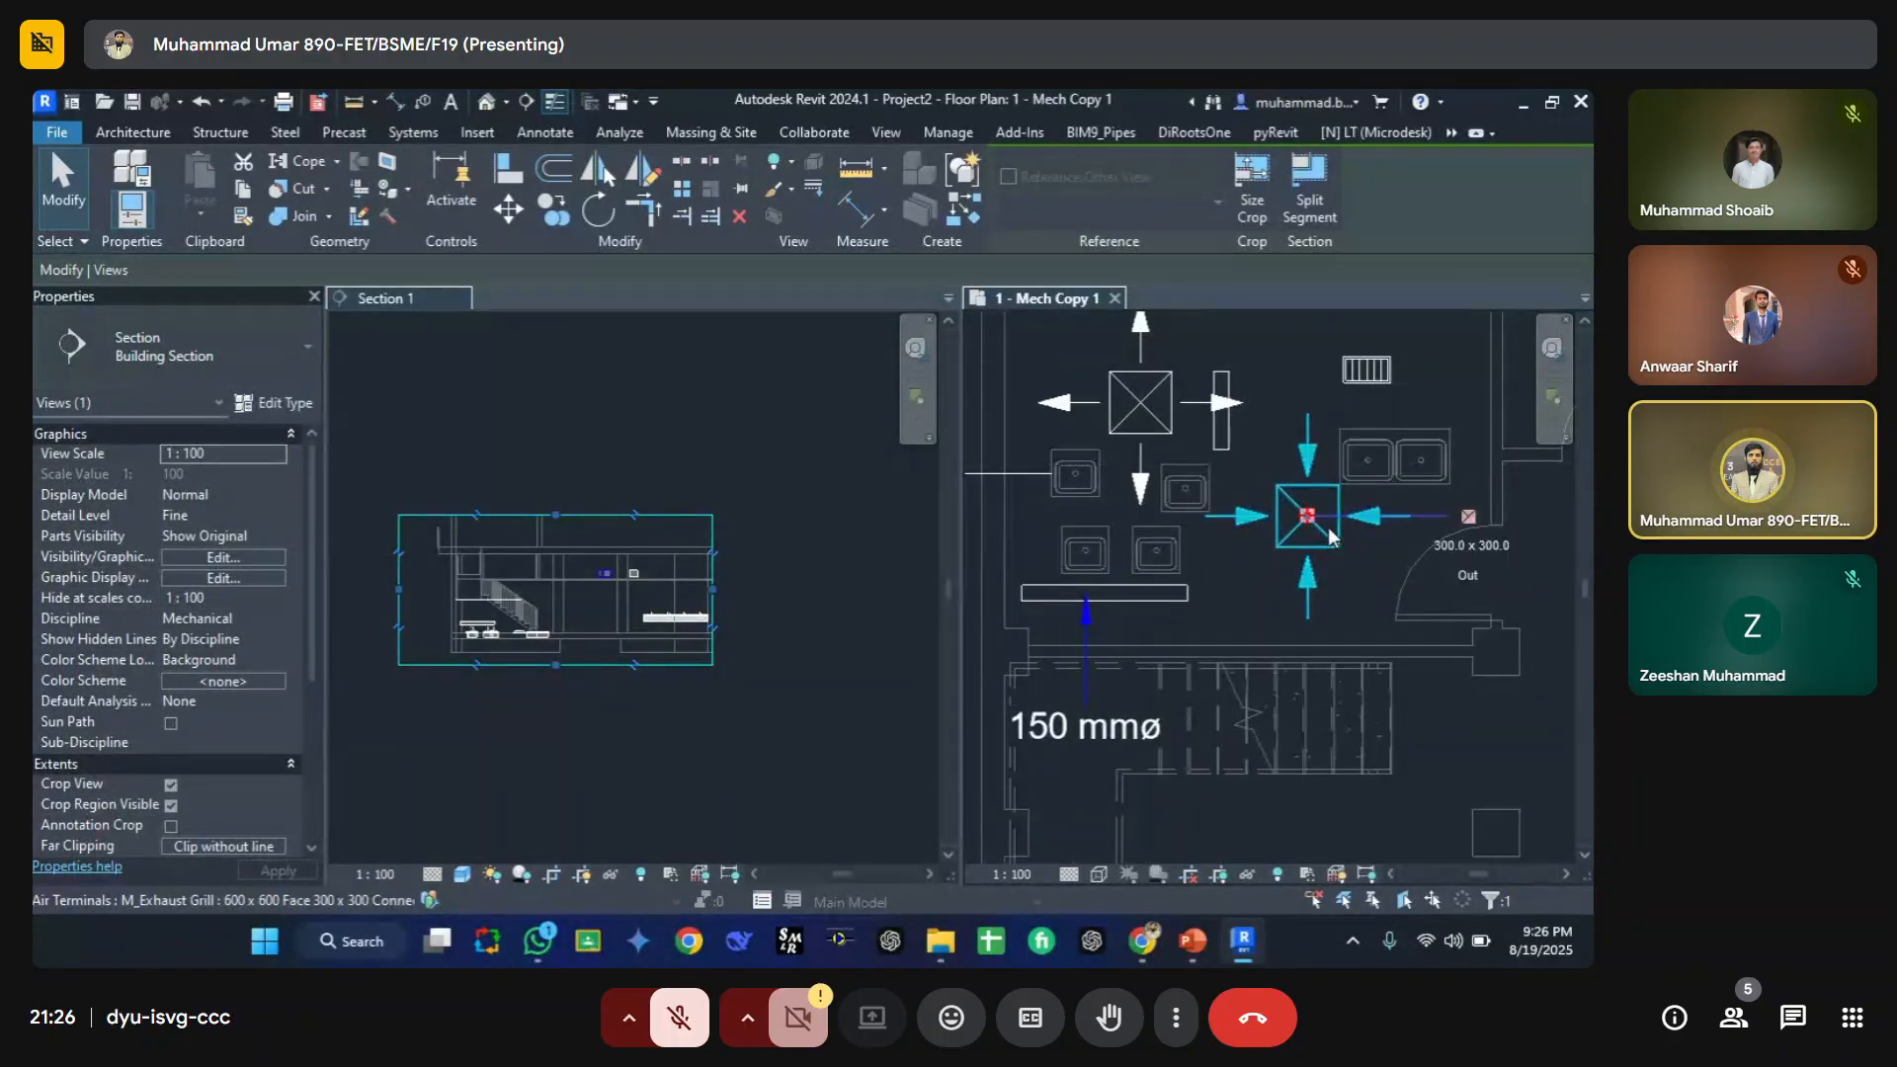
pyautogui.click(1330, 536)
pyautogui.click(1191, 593)
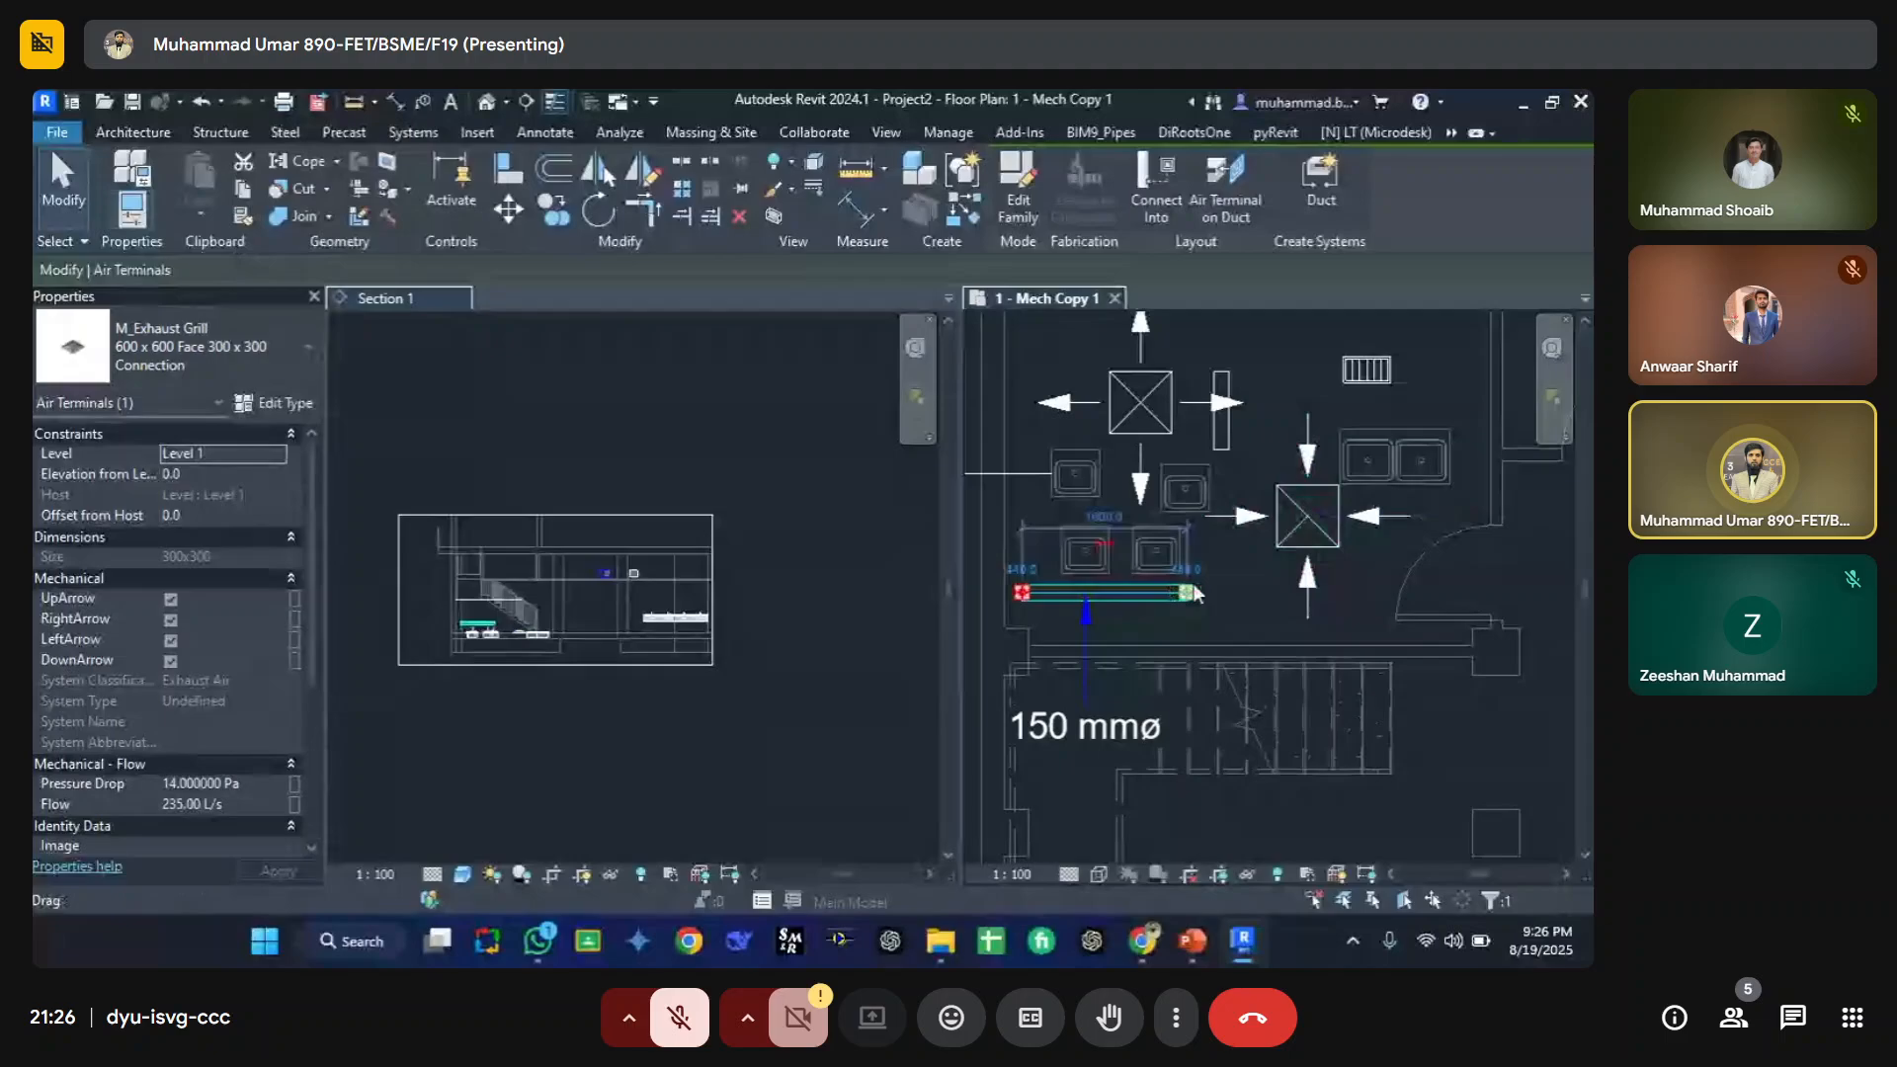
pyautogui.click(1147, 544)
pyautogui.scroll(6, 504, 644)
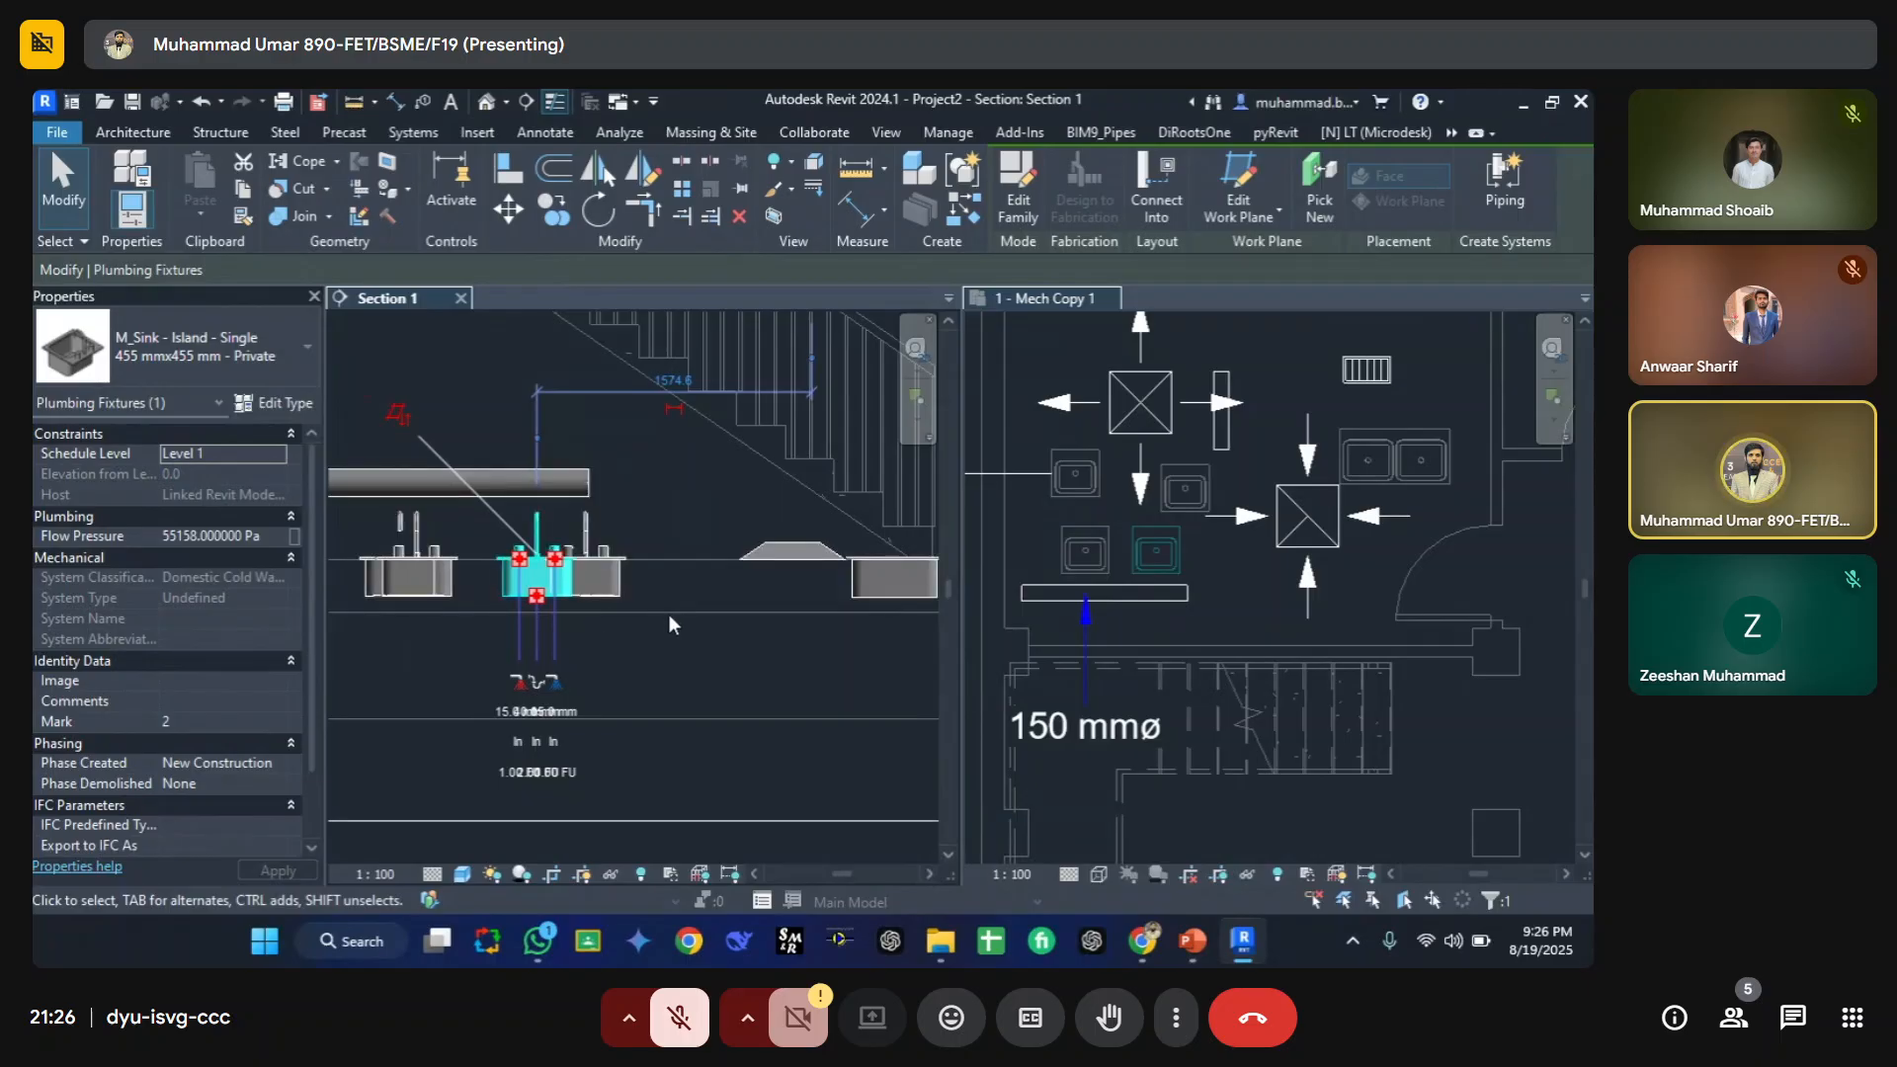
# Step: Turn off the Plumbing Fixtures category in the section view's visibility overrides
pyautogui.click(668, 614)
pyautogui.scroll(1, 557, 688)
pyautogui.moveTo(555, 687); pyautogui.dragTo(672, 758, button='middle')
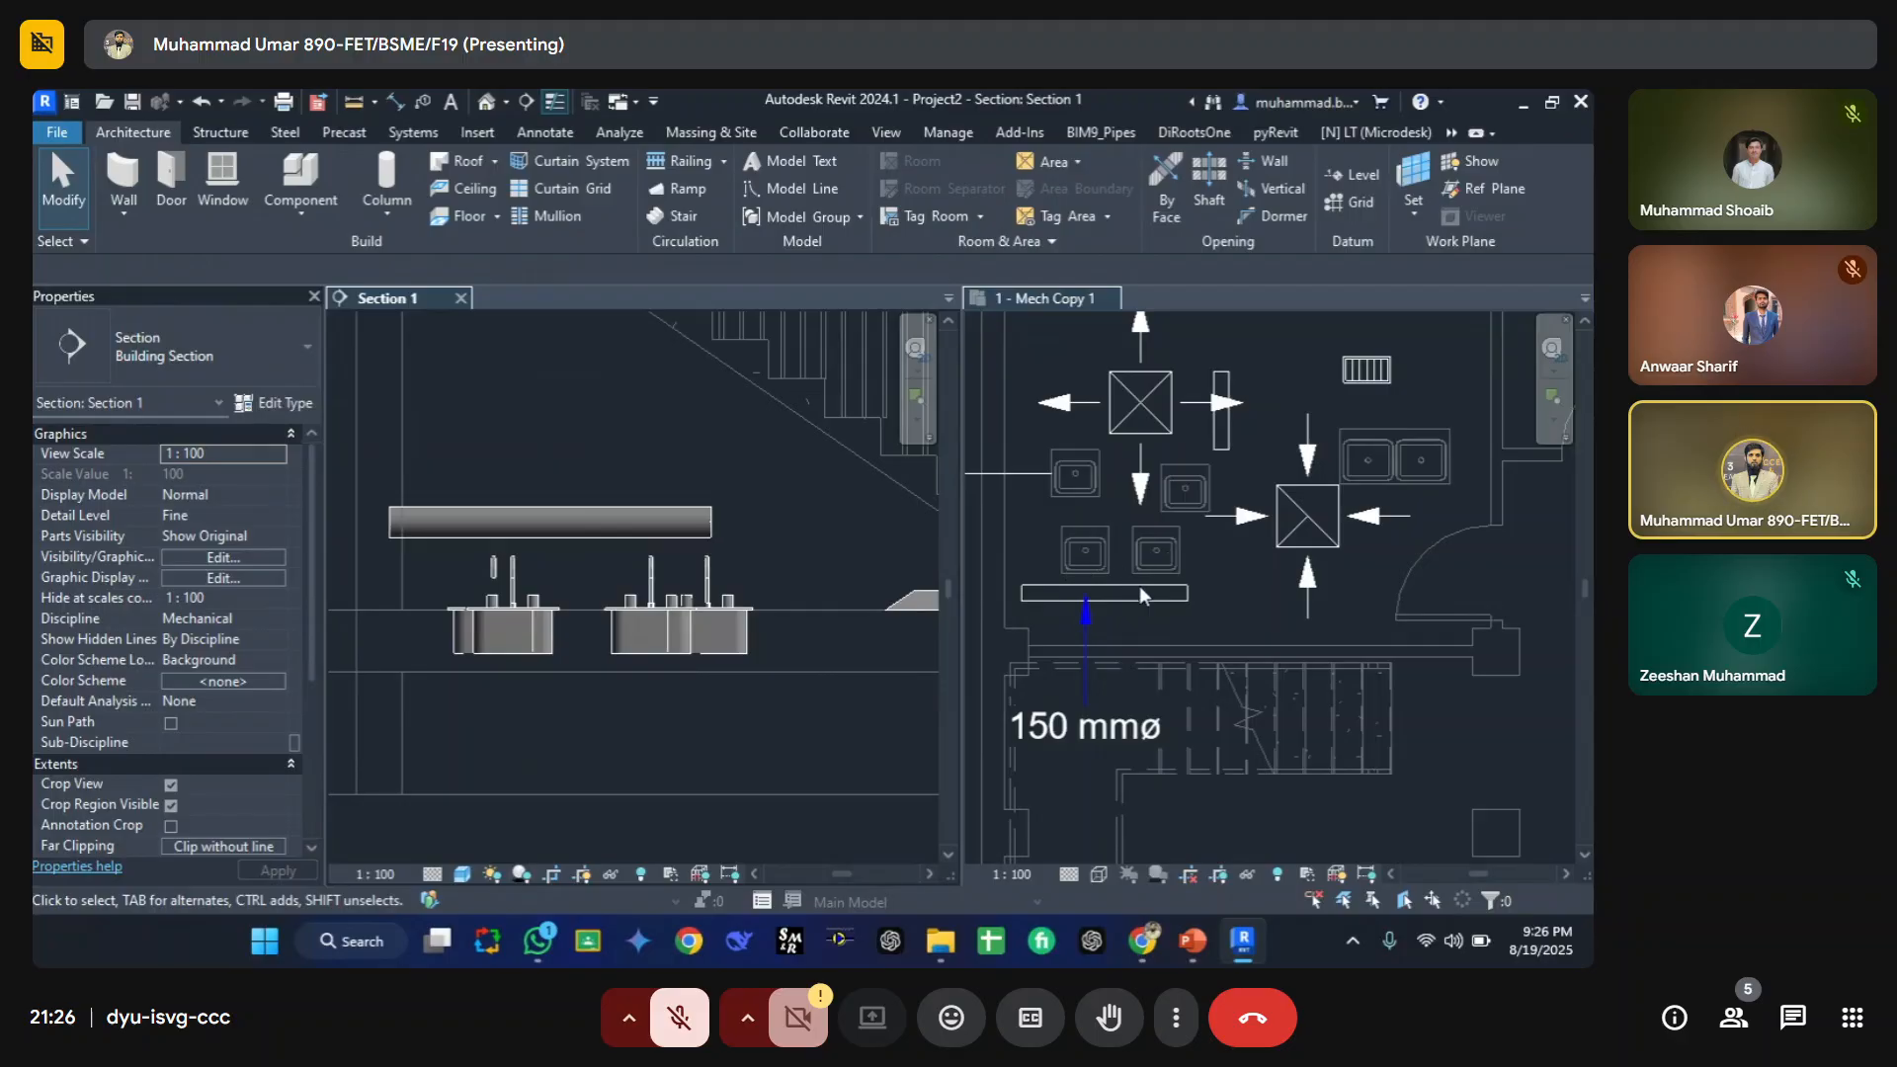
pyautogui.press('v')
pyautogui.press('g')
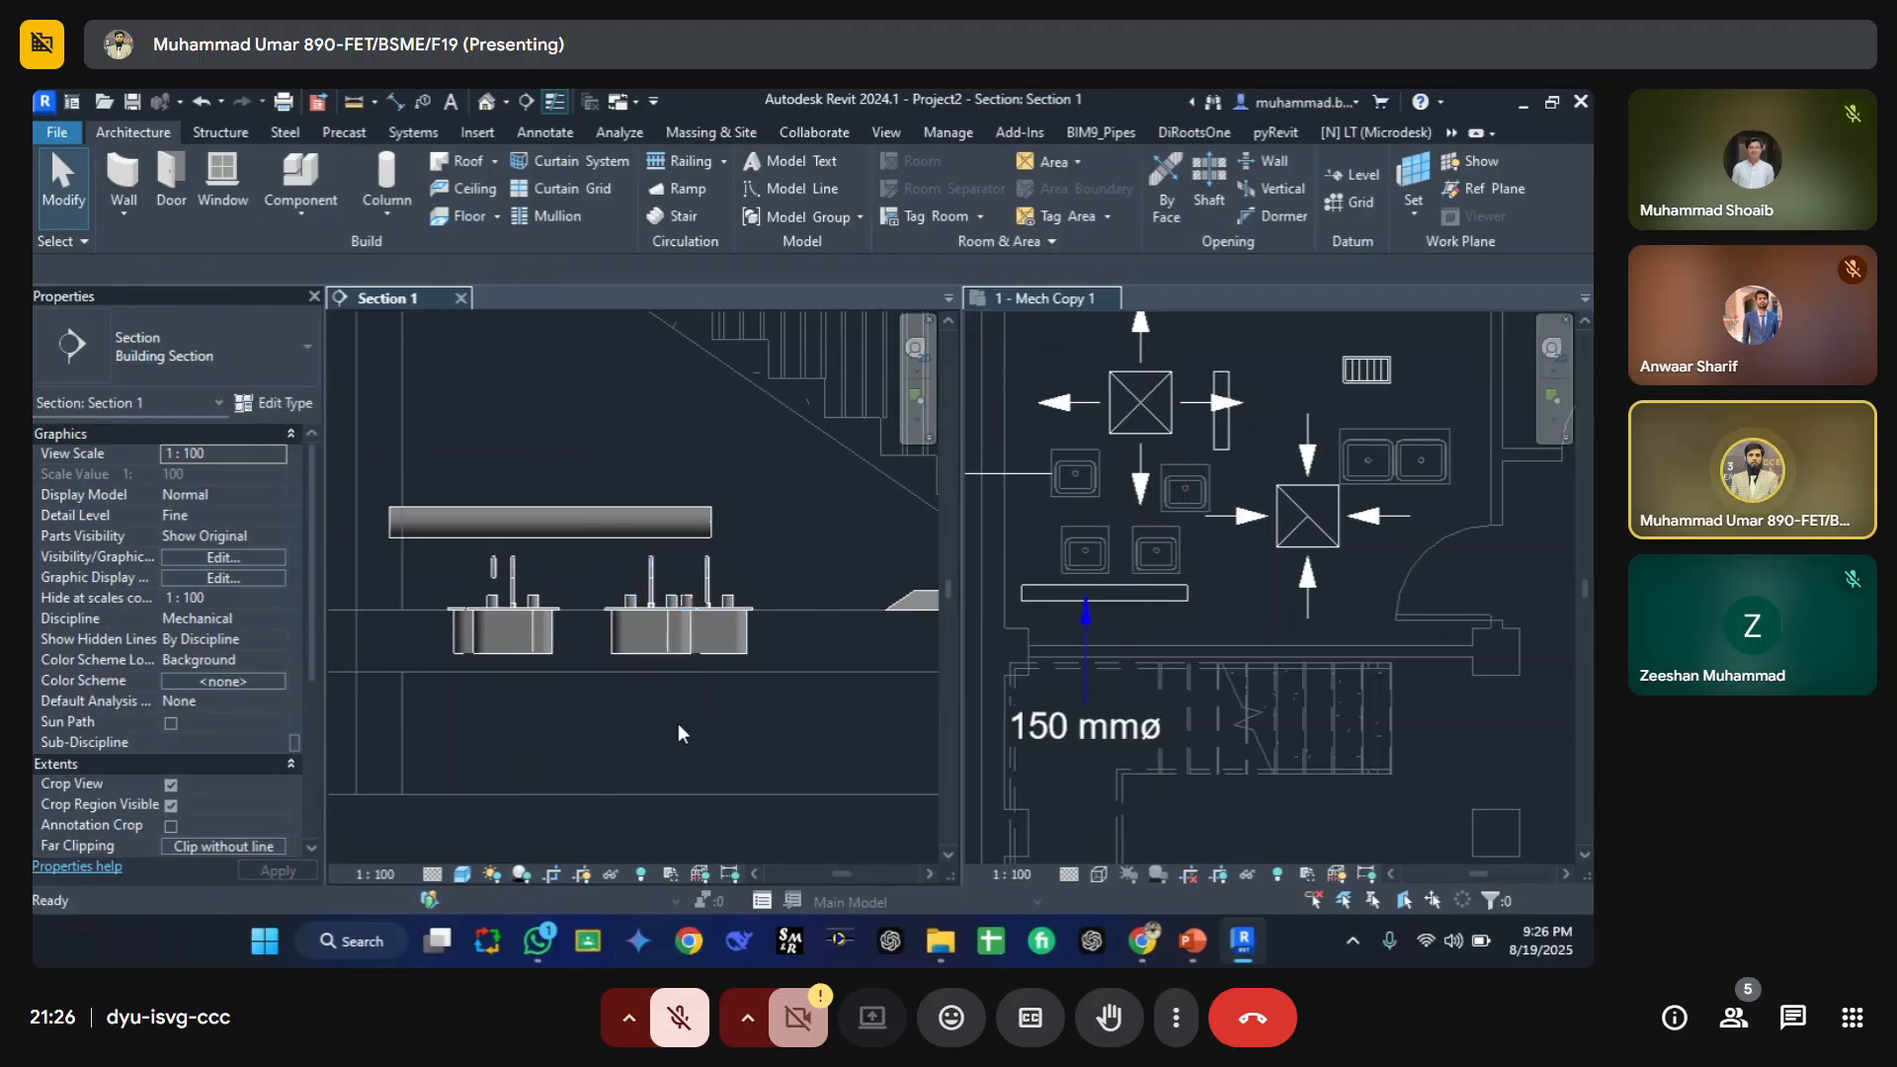
pyautogui.click(926, 290)
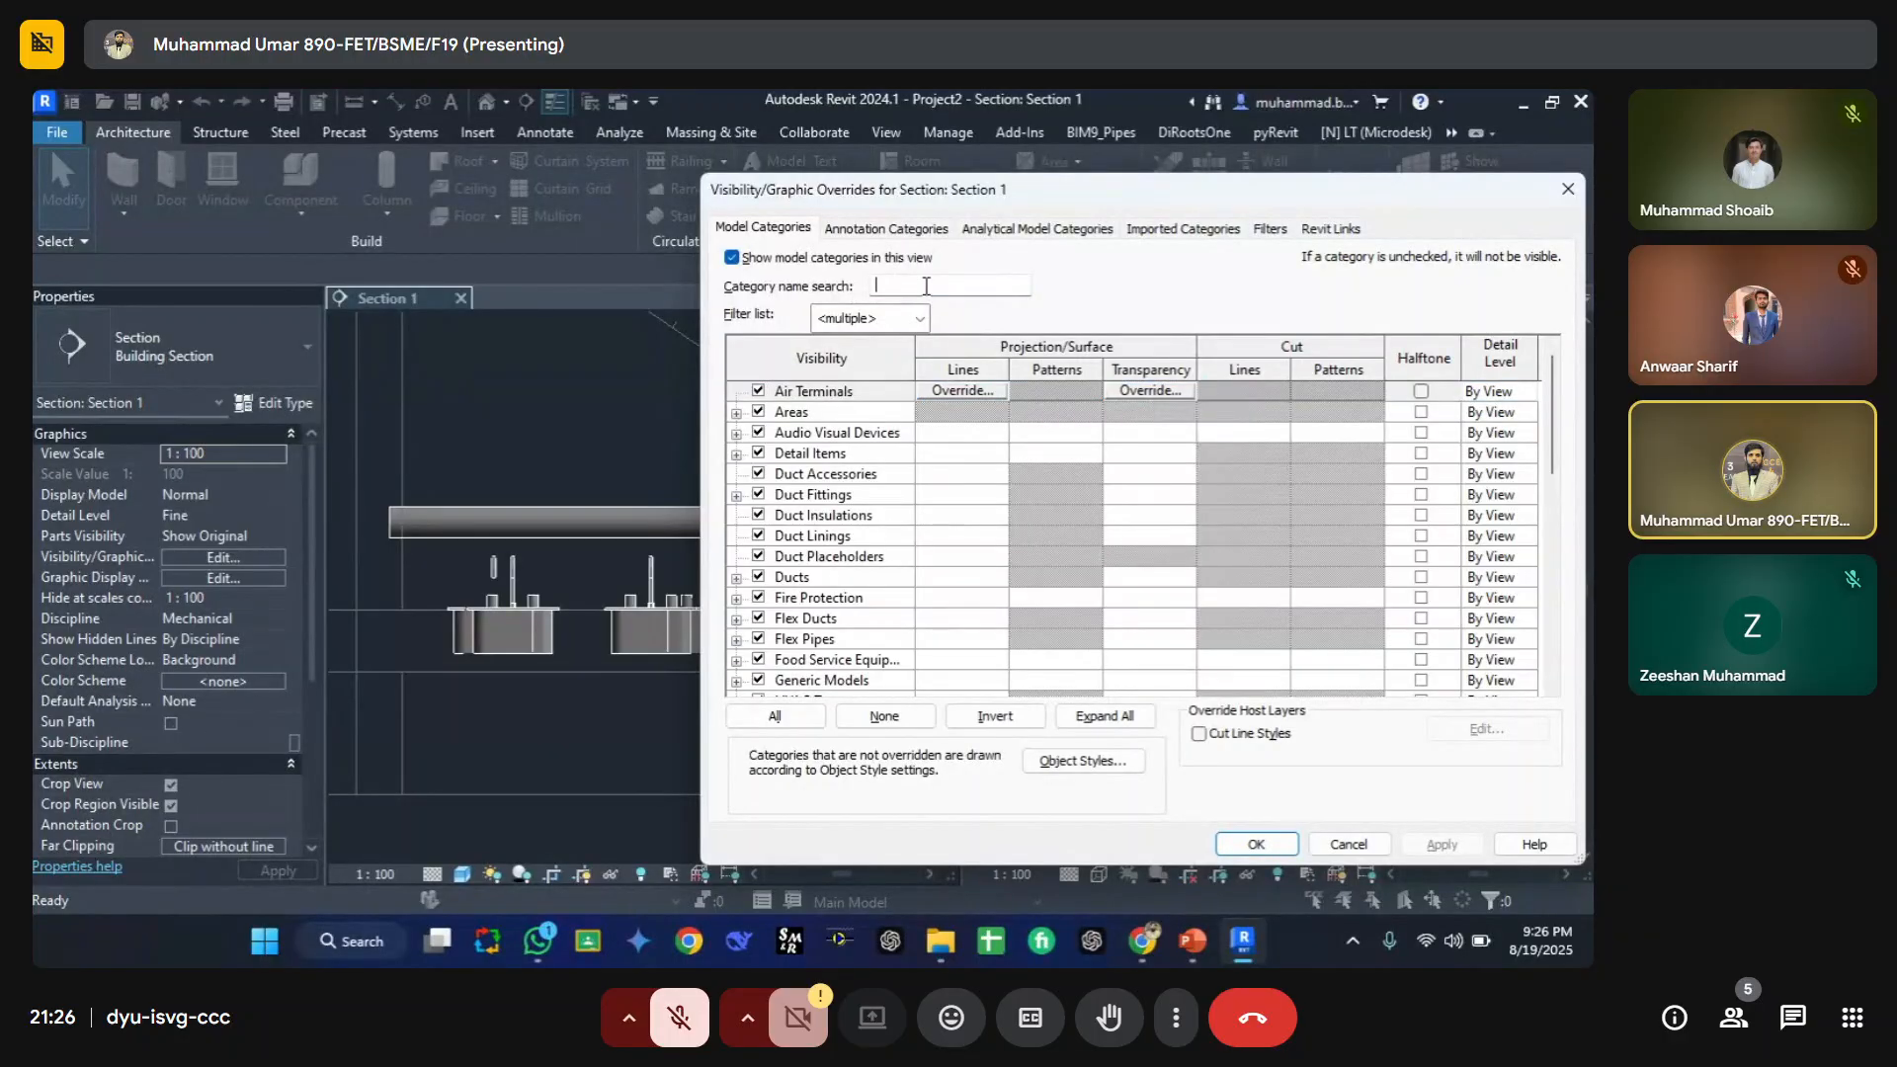
pyautogui.write('plum')
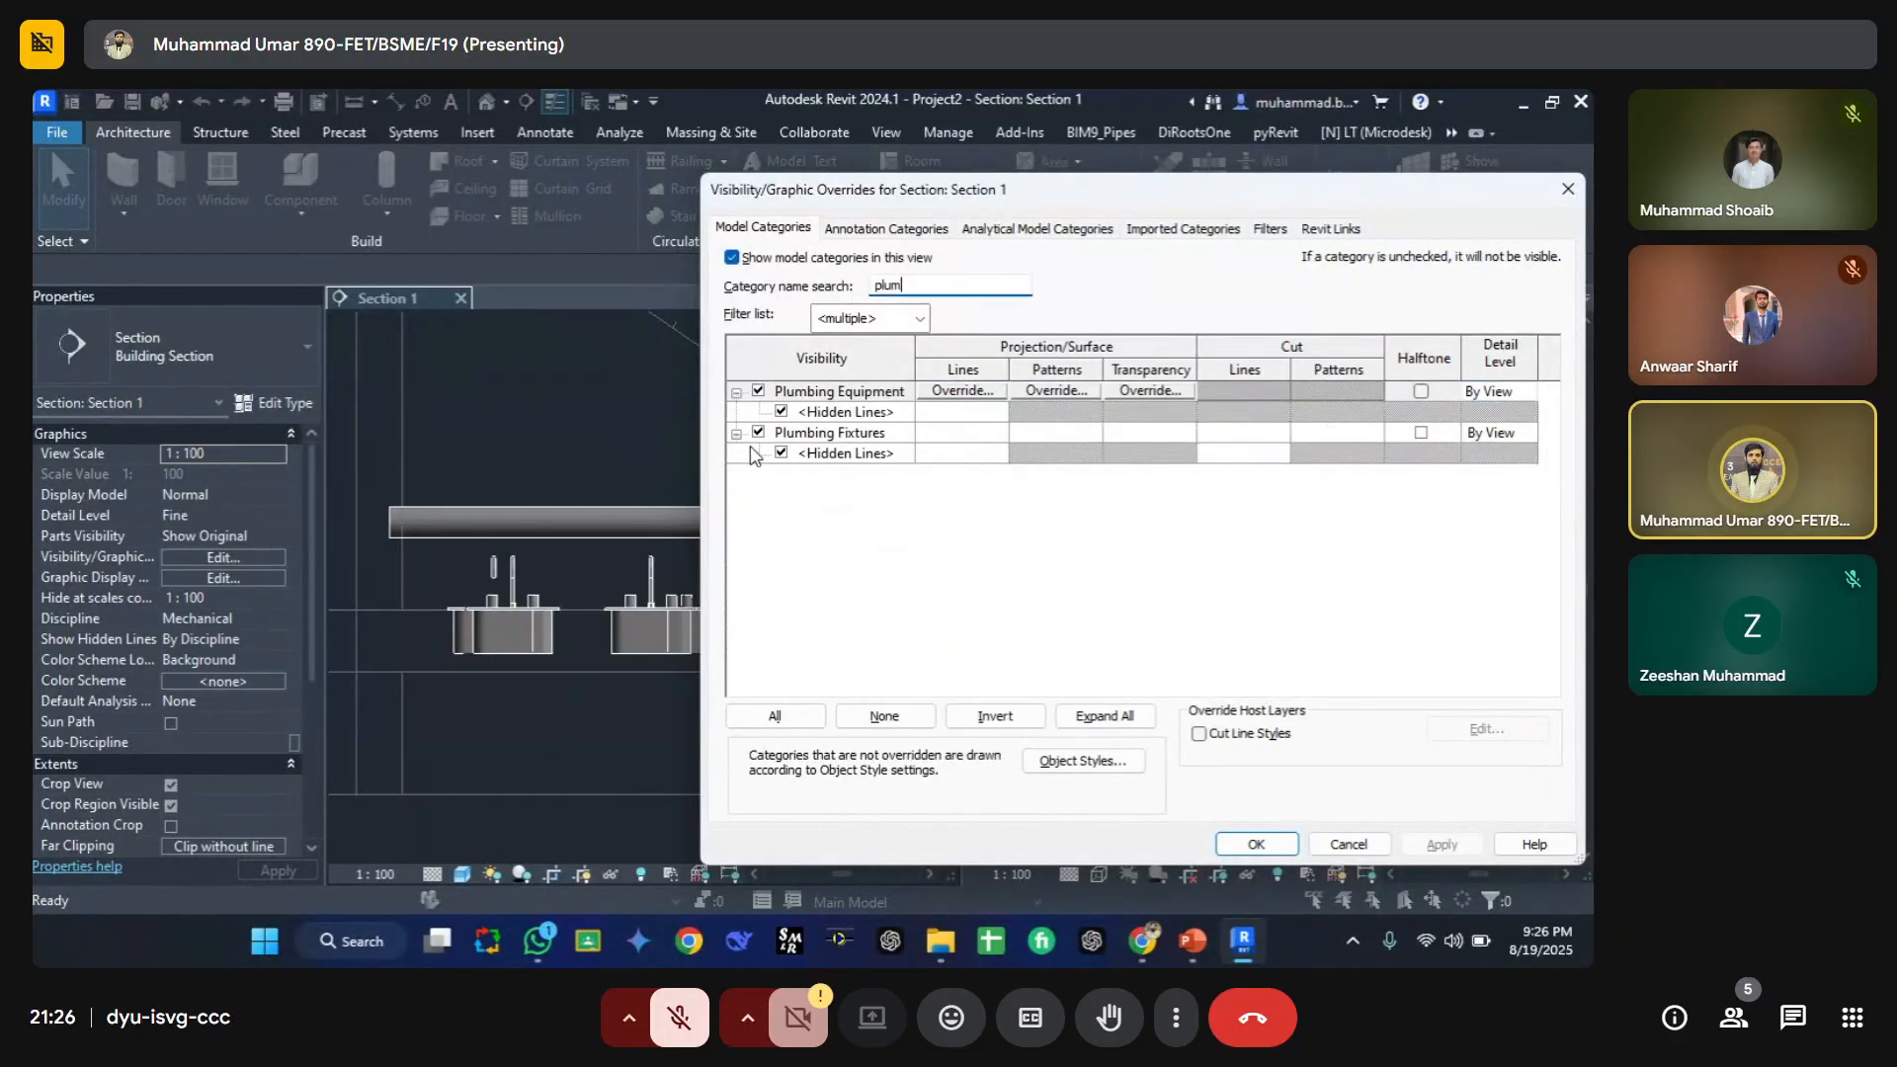
pyautogui.click(757, 432)
pyautogui.click(1256, 850)
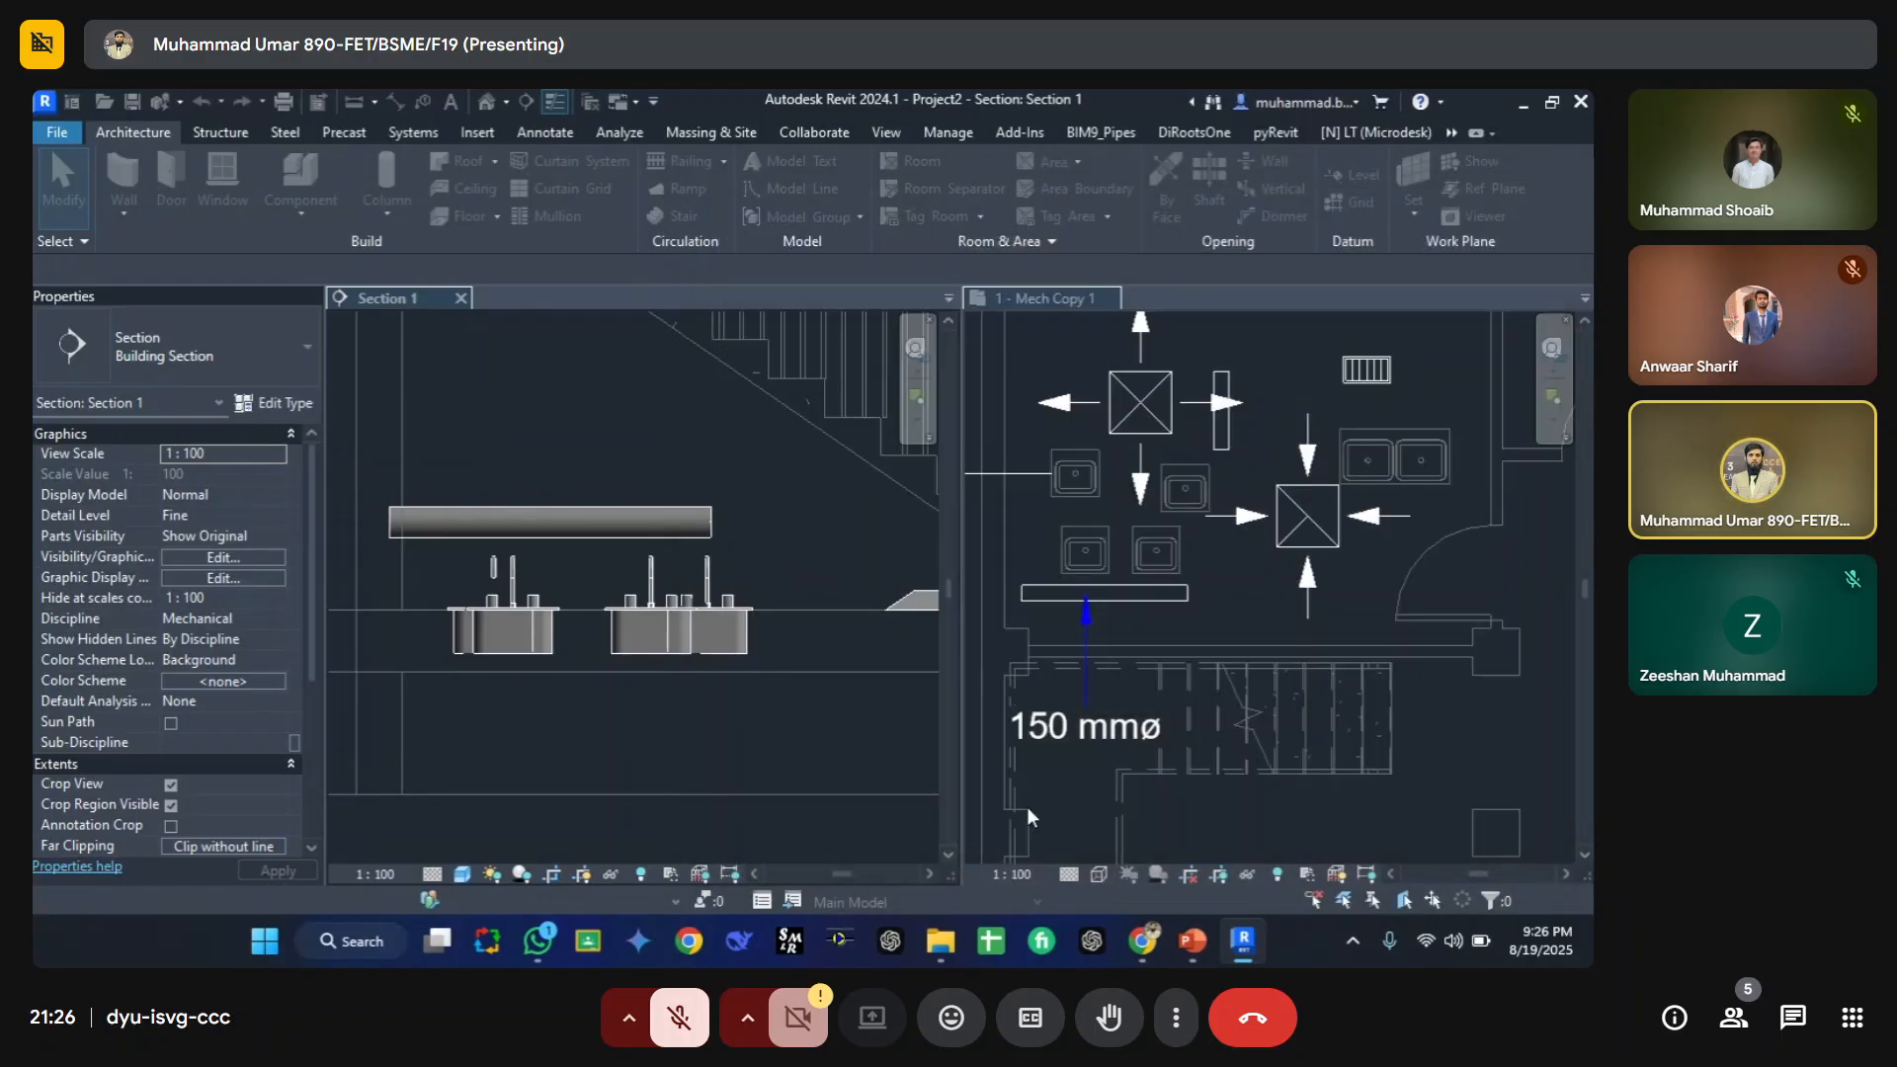
# Step: Show the Levels annotation category in the section view's visibility overrides
pyautogui.click(1028, 807)
pyautogui.scroll(-8, 601, 642)
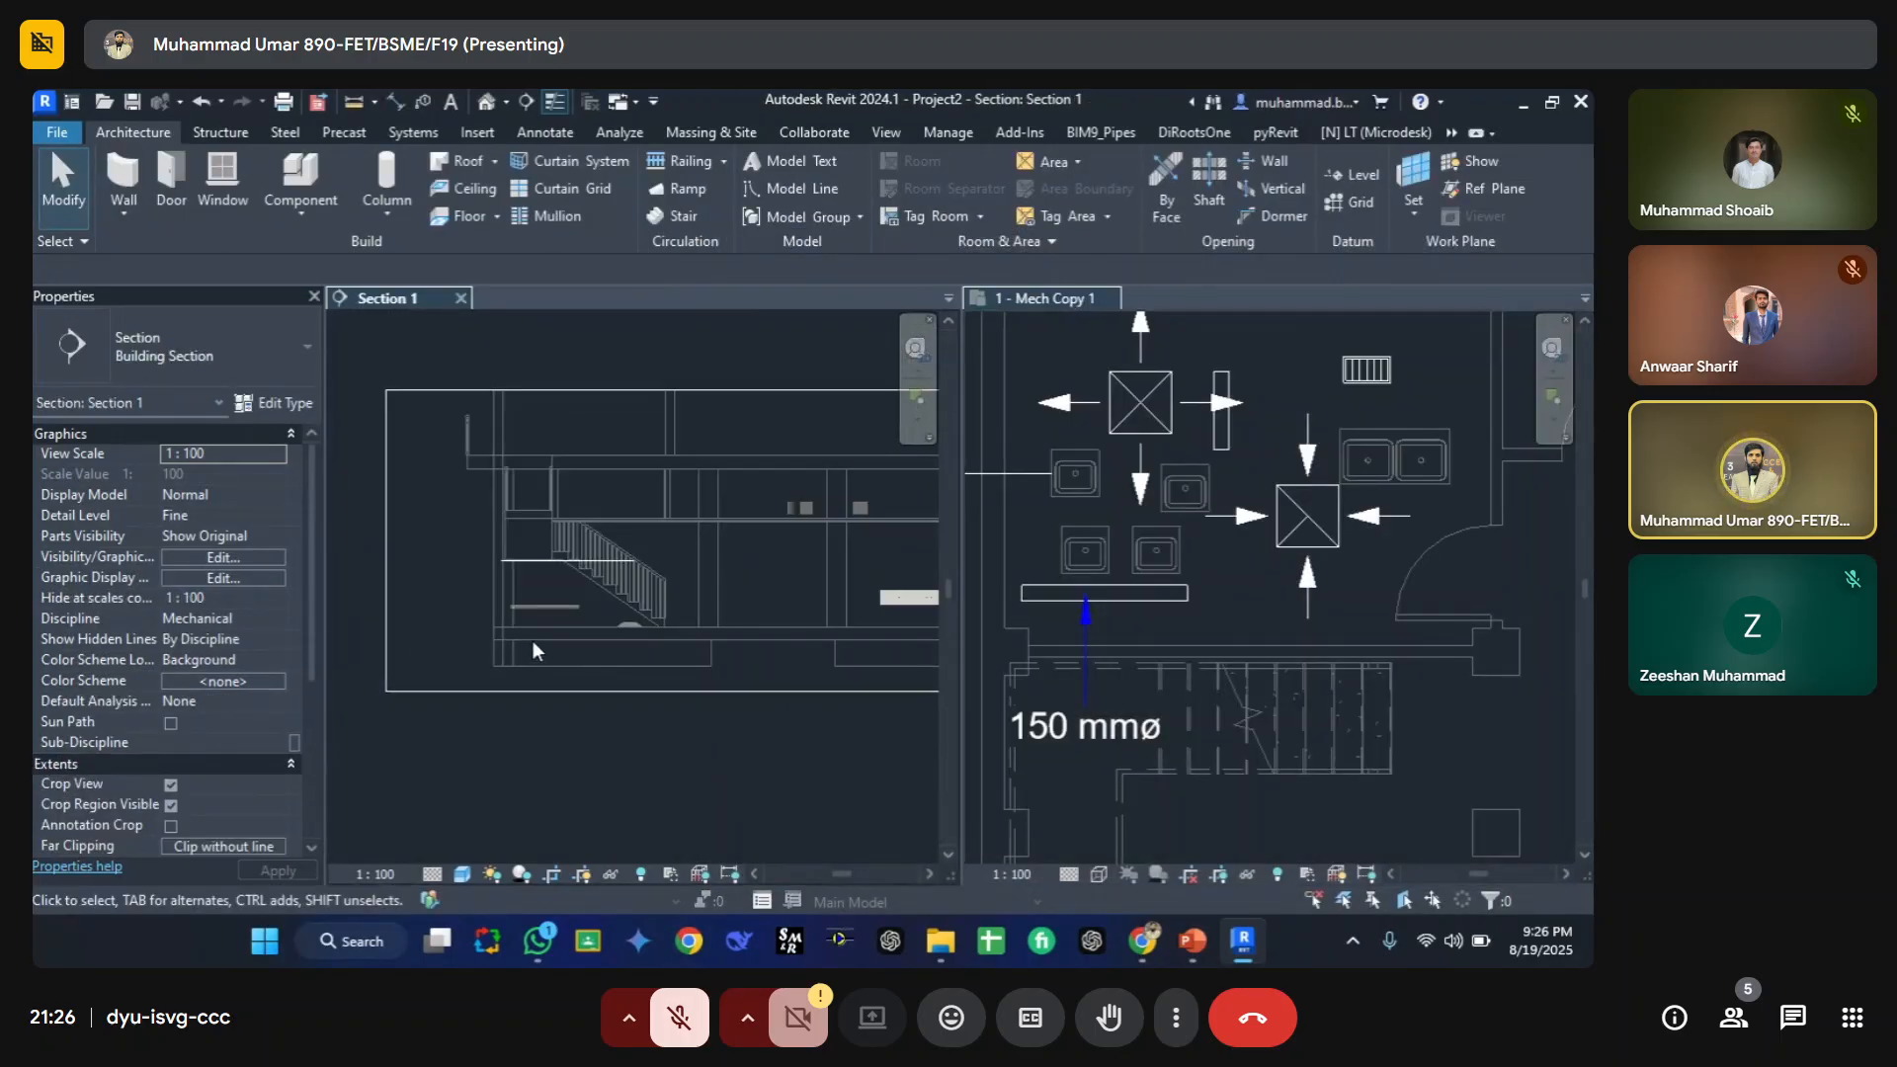
pyautogui.moveTo(594, 678); pyautogui.dragTo(549, 689, button='middle')
pyautogui.press('v')
pyautogui.press('v')
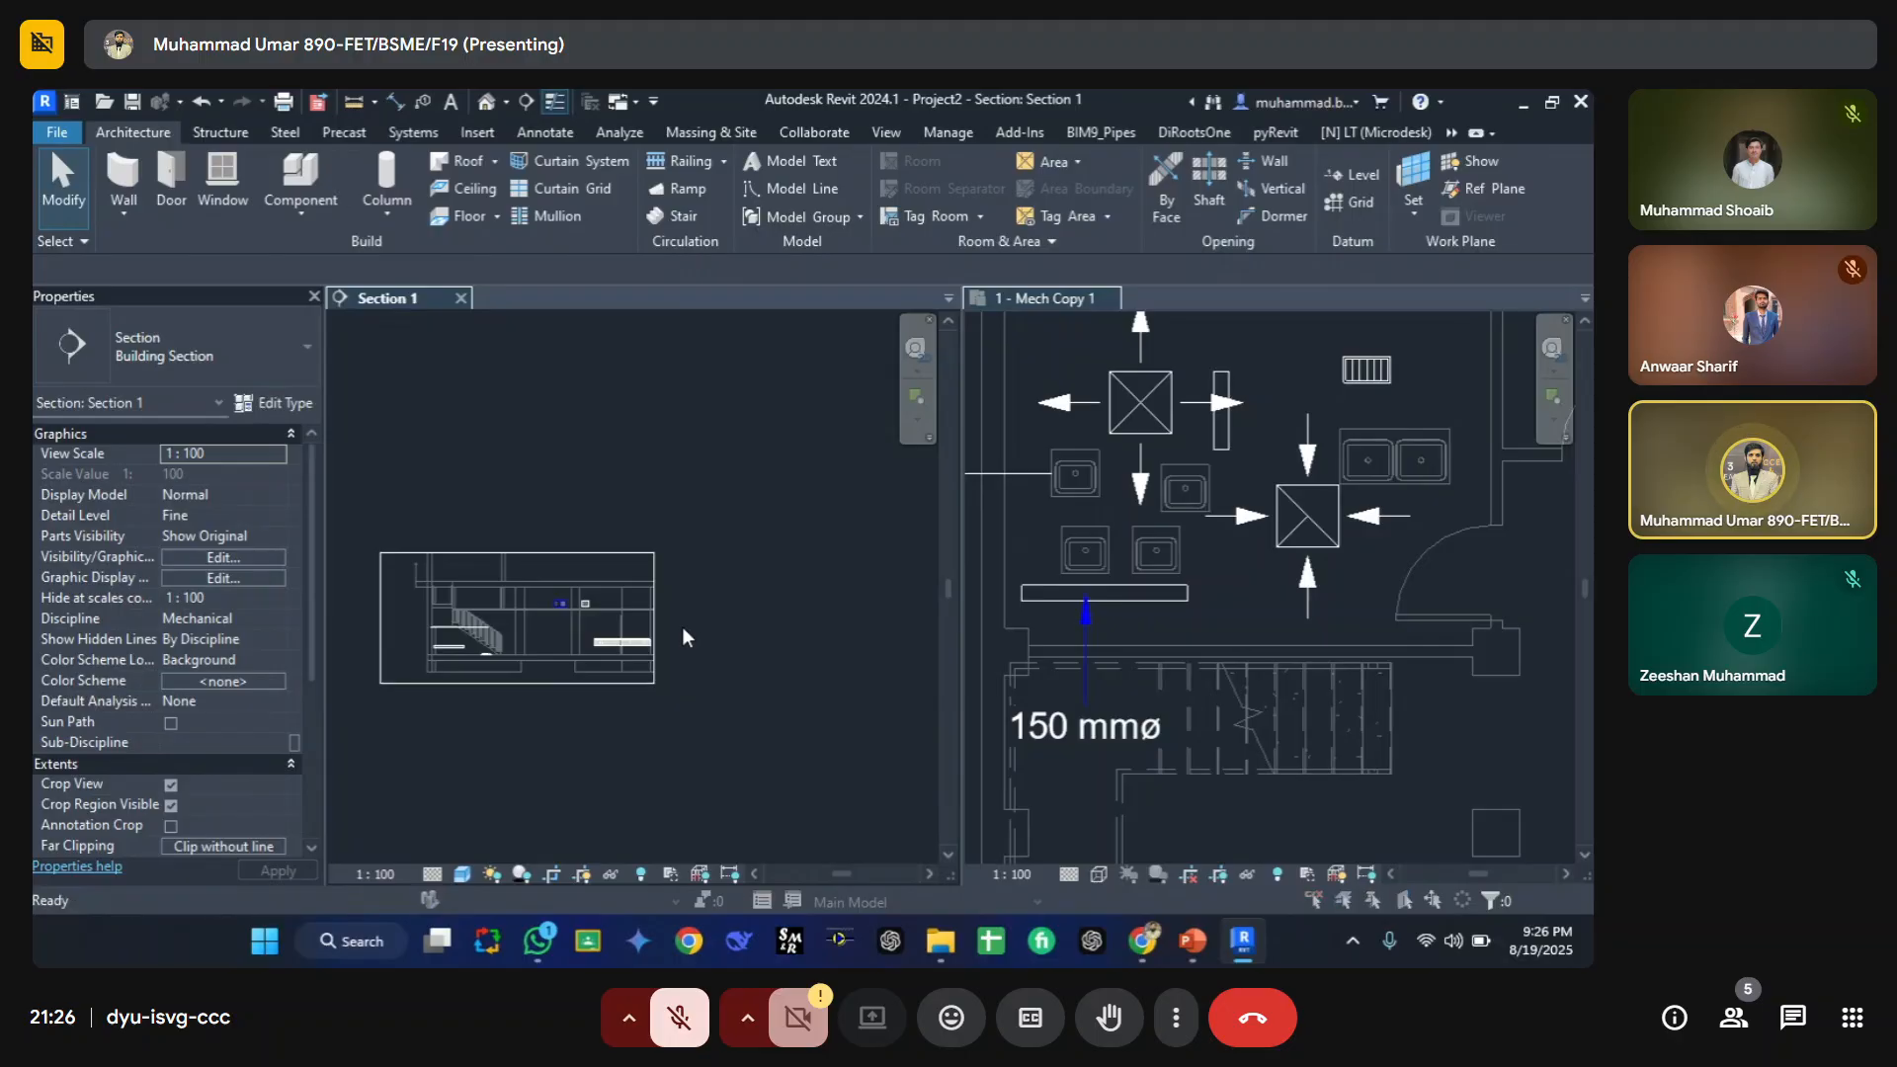
pyautogui.click(887, 235)
pyautogui.click(806, 557)
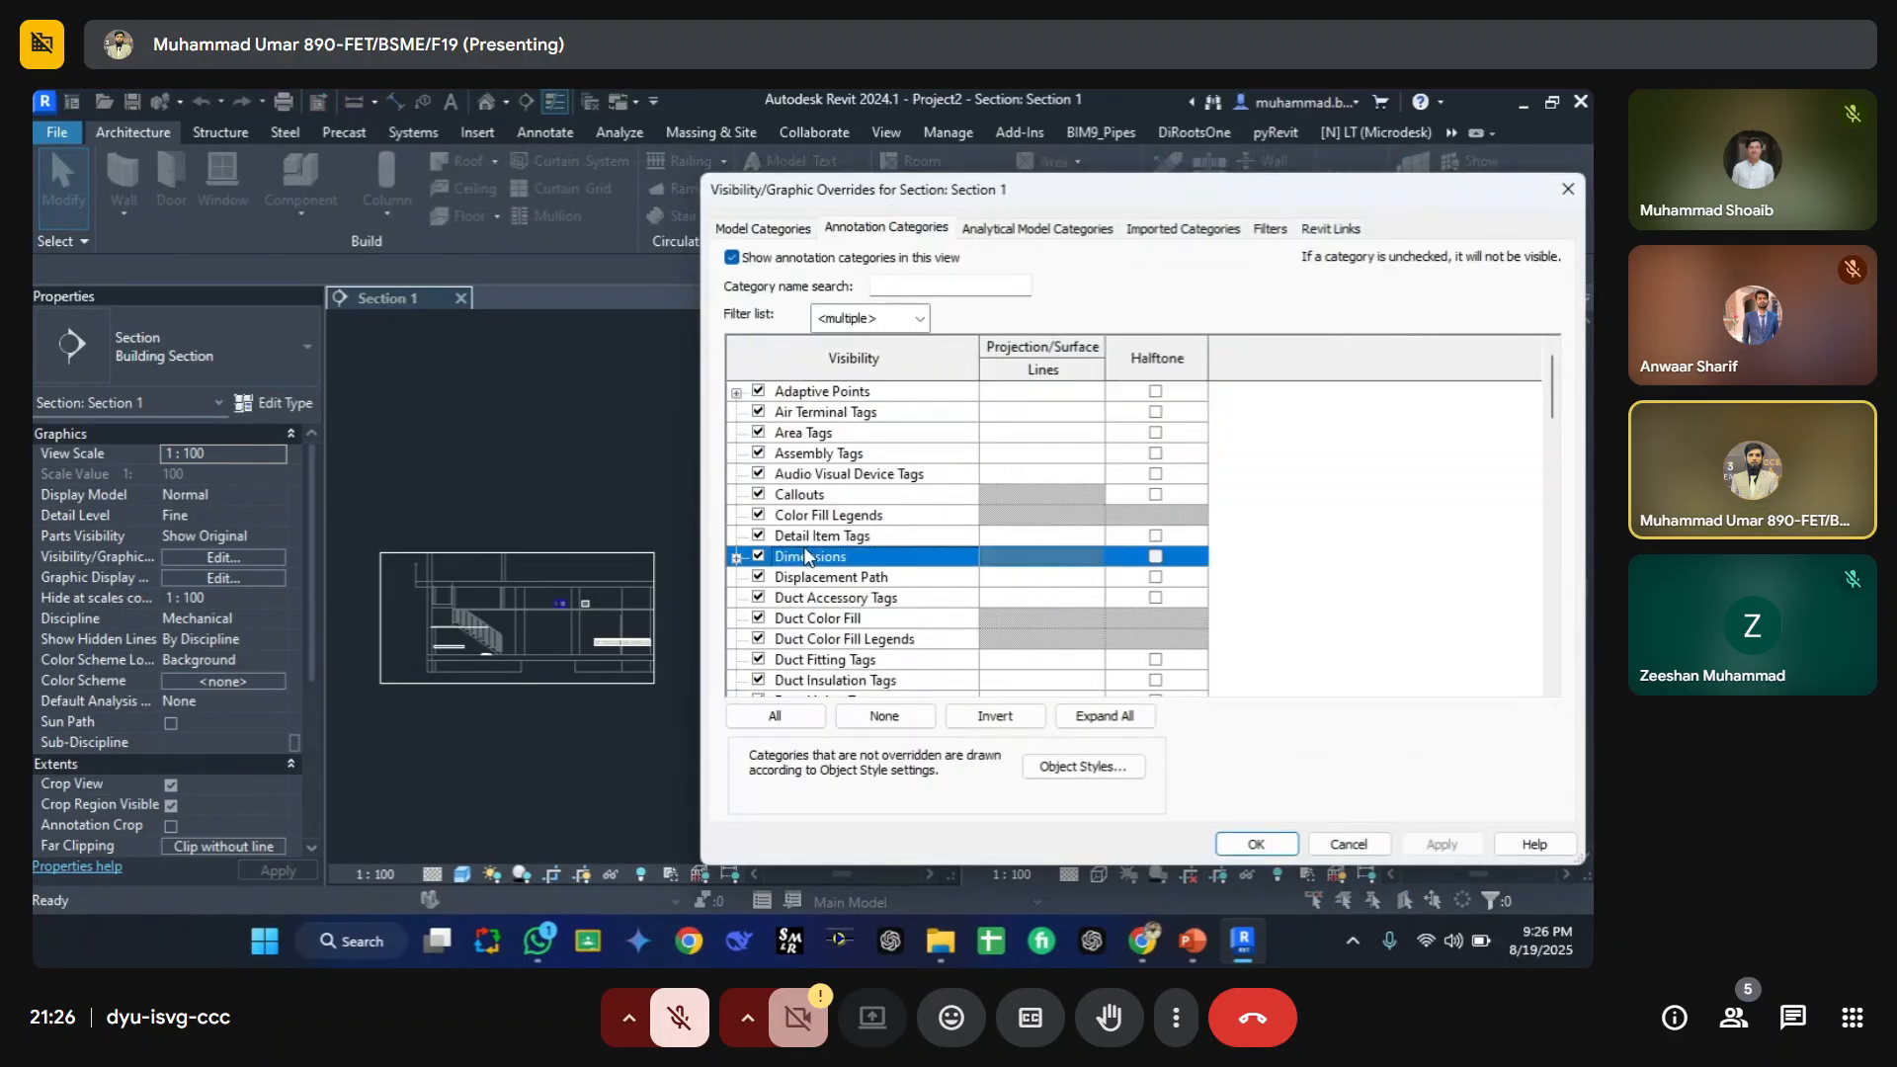
pyautogui.press('l')
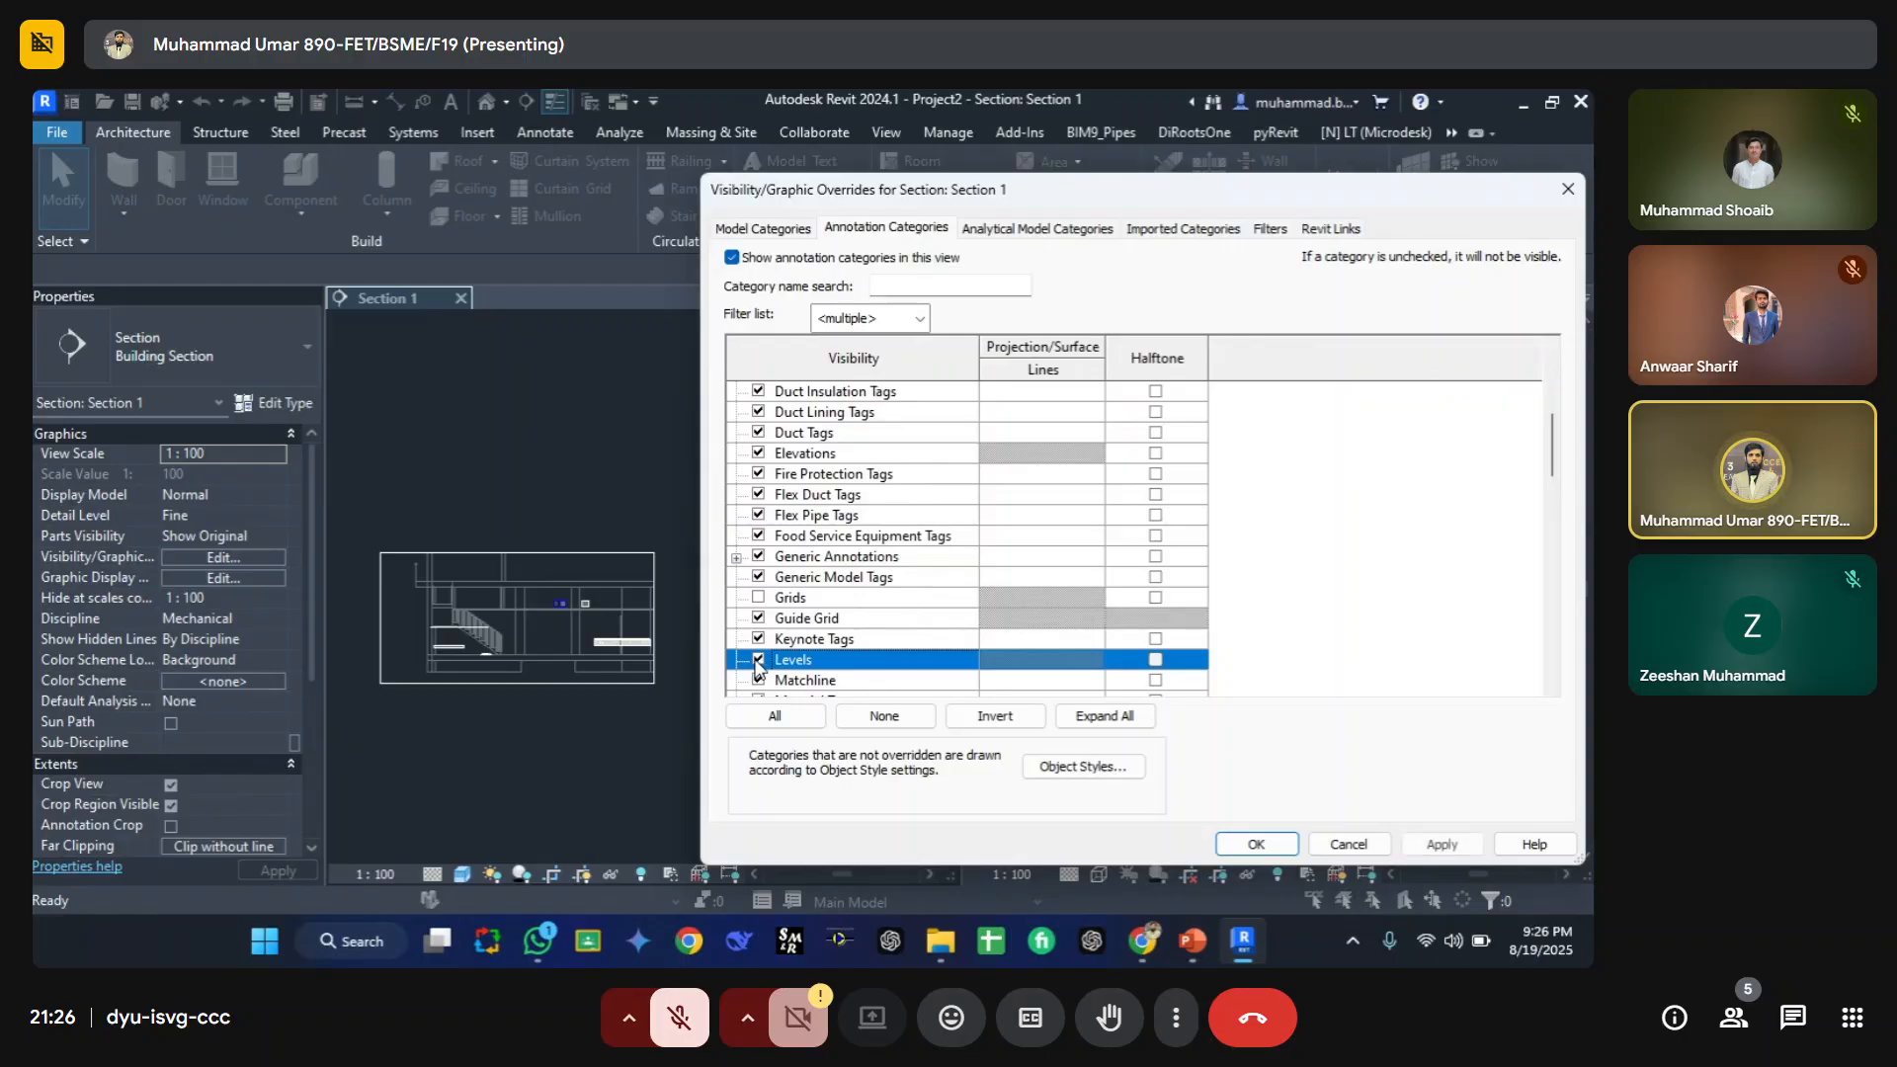
pyautogui.click(1254, 845)
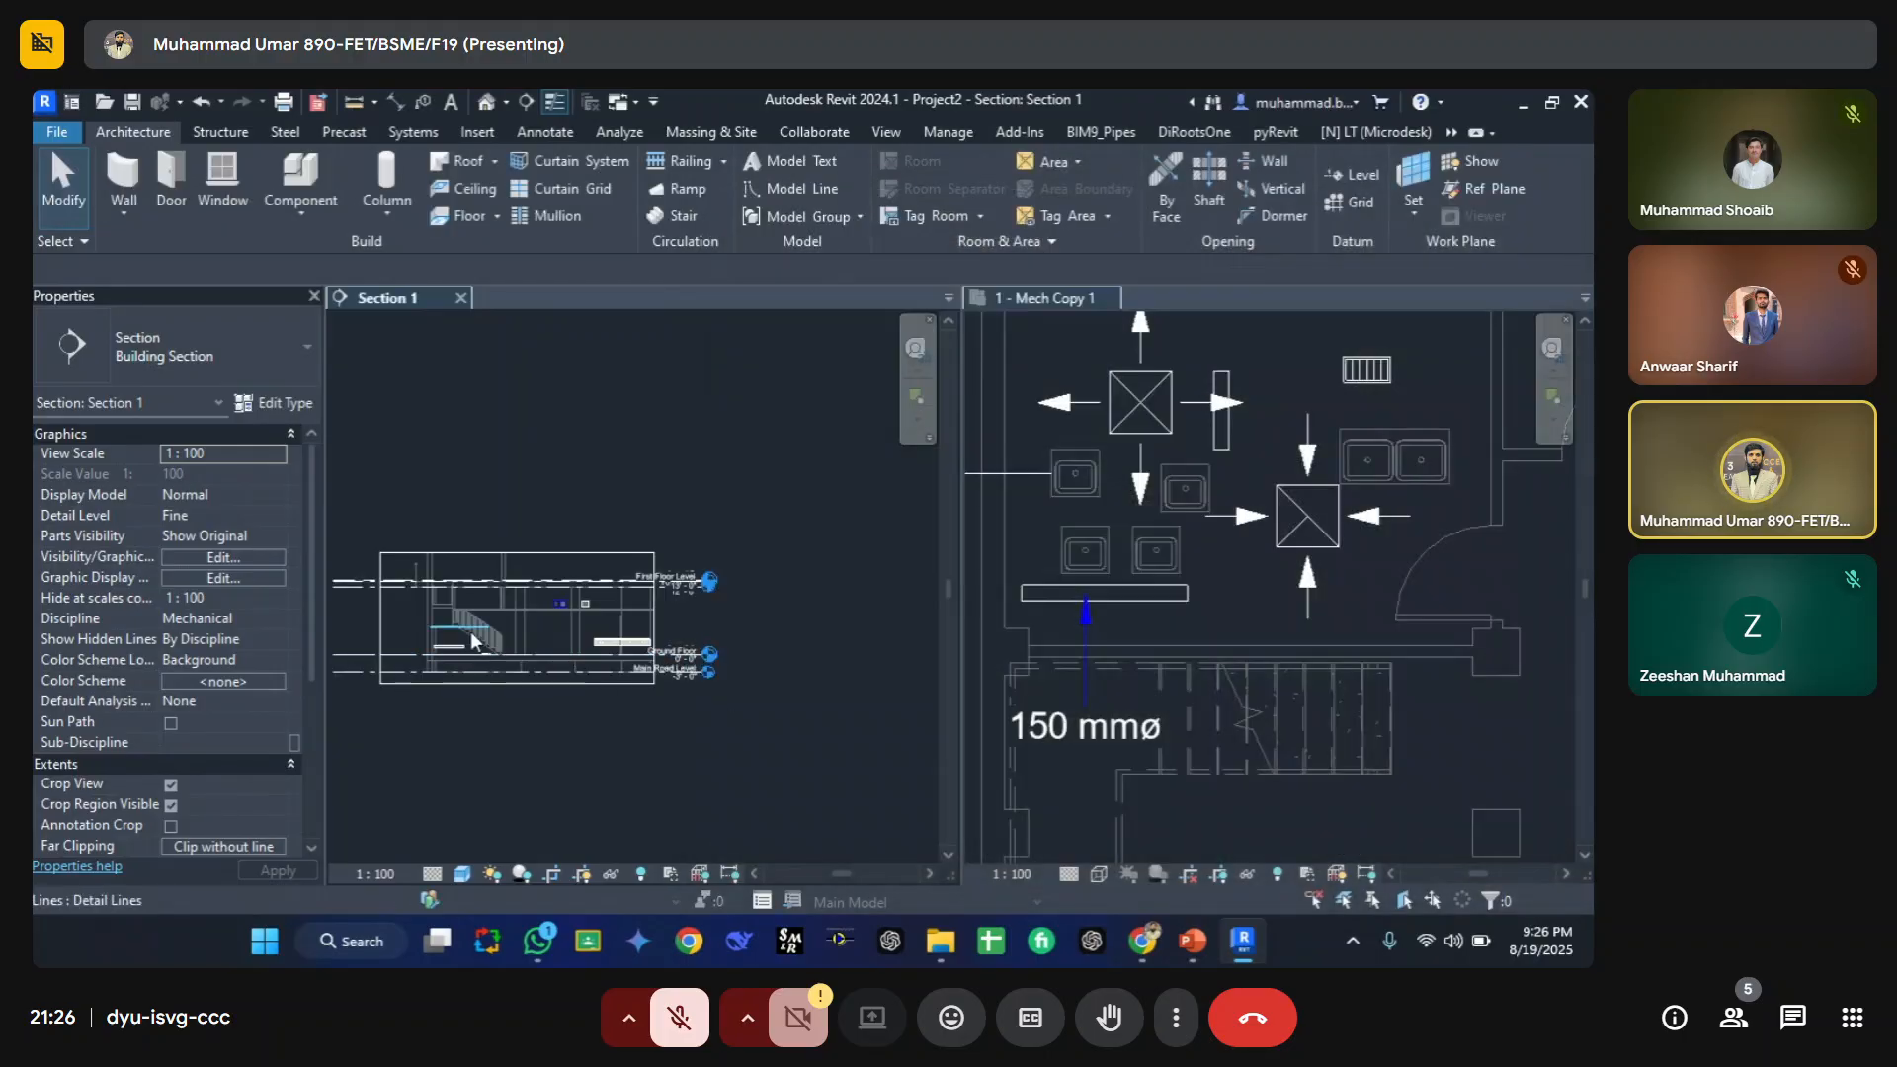
# Step: Select the pipe in the section to inspect it
pyautogui.scroll(5, 470, 631)
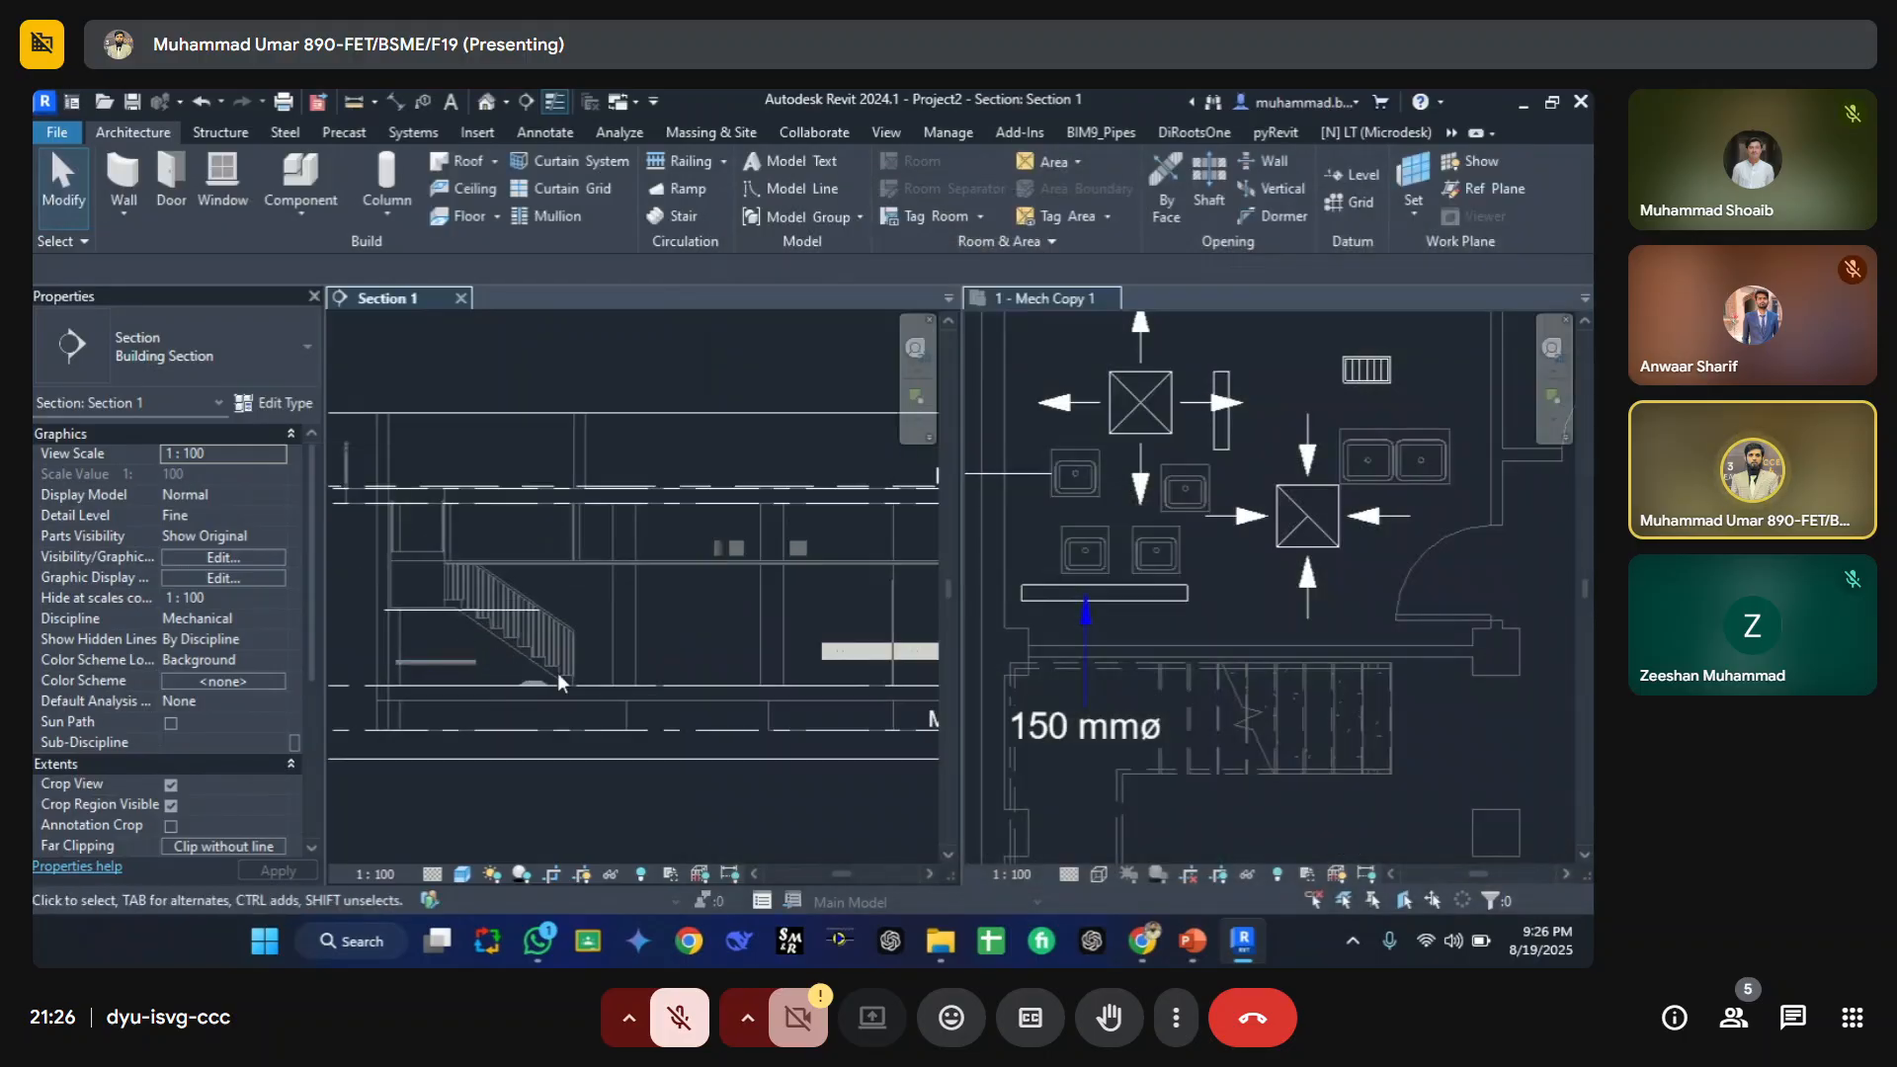
pyautogui.click(413, 661)
pyautogui.scroll(1, 386, 682)
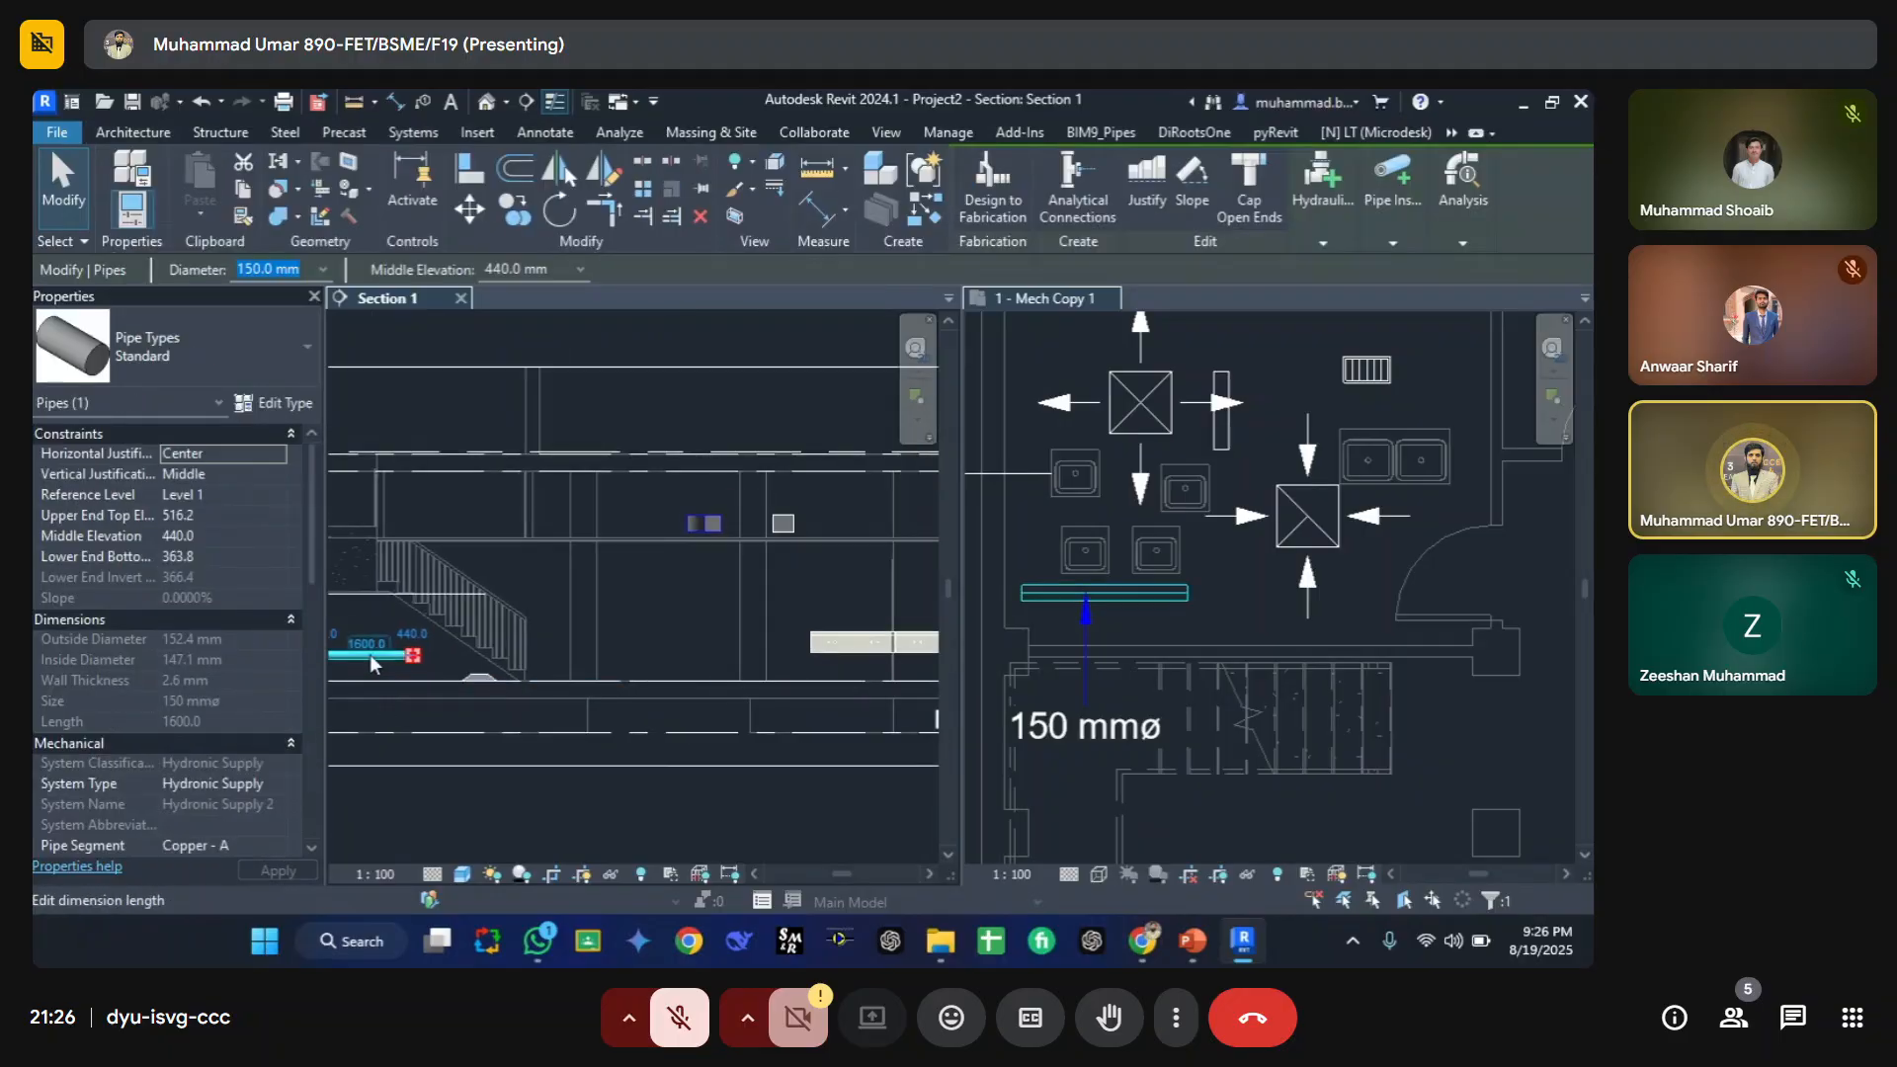
pyautogui.scroll(-1, 429, 674)
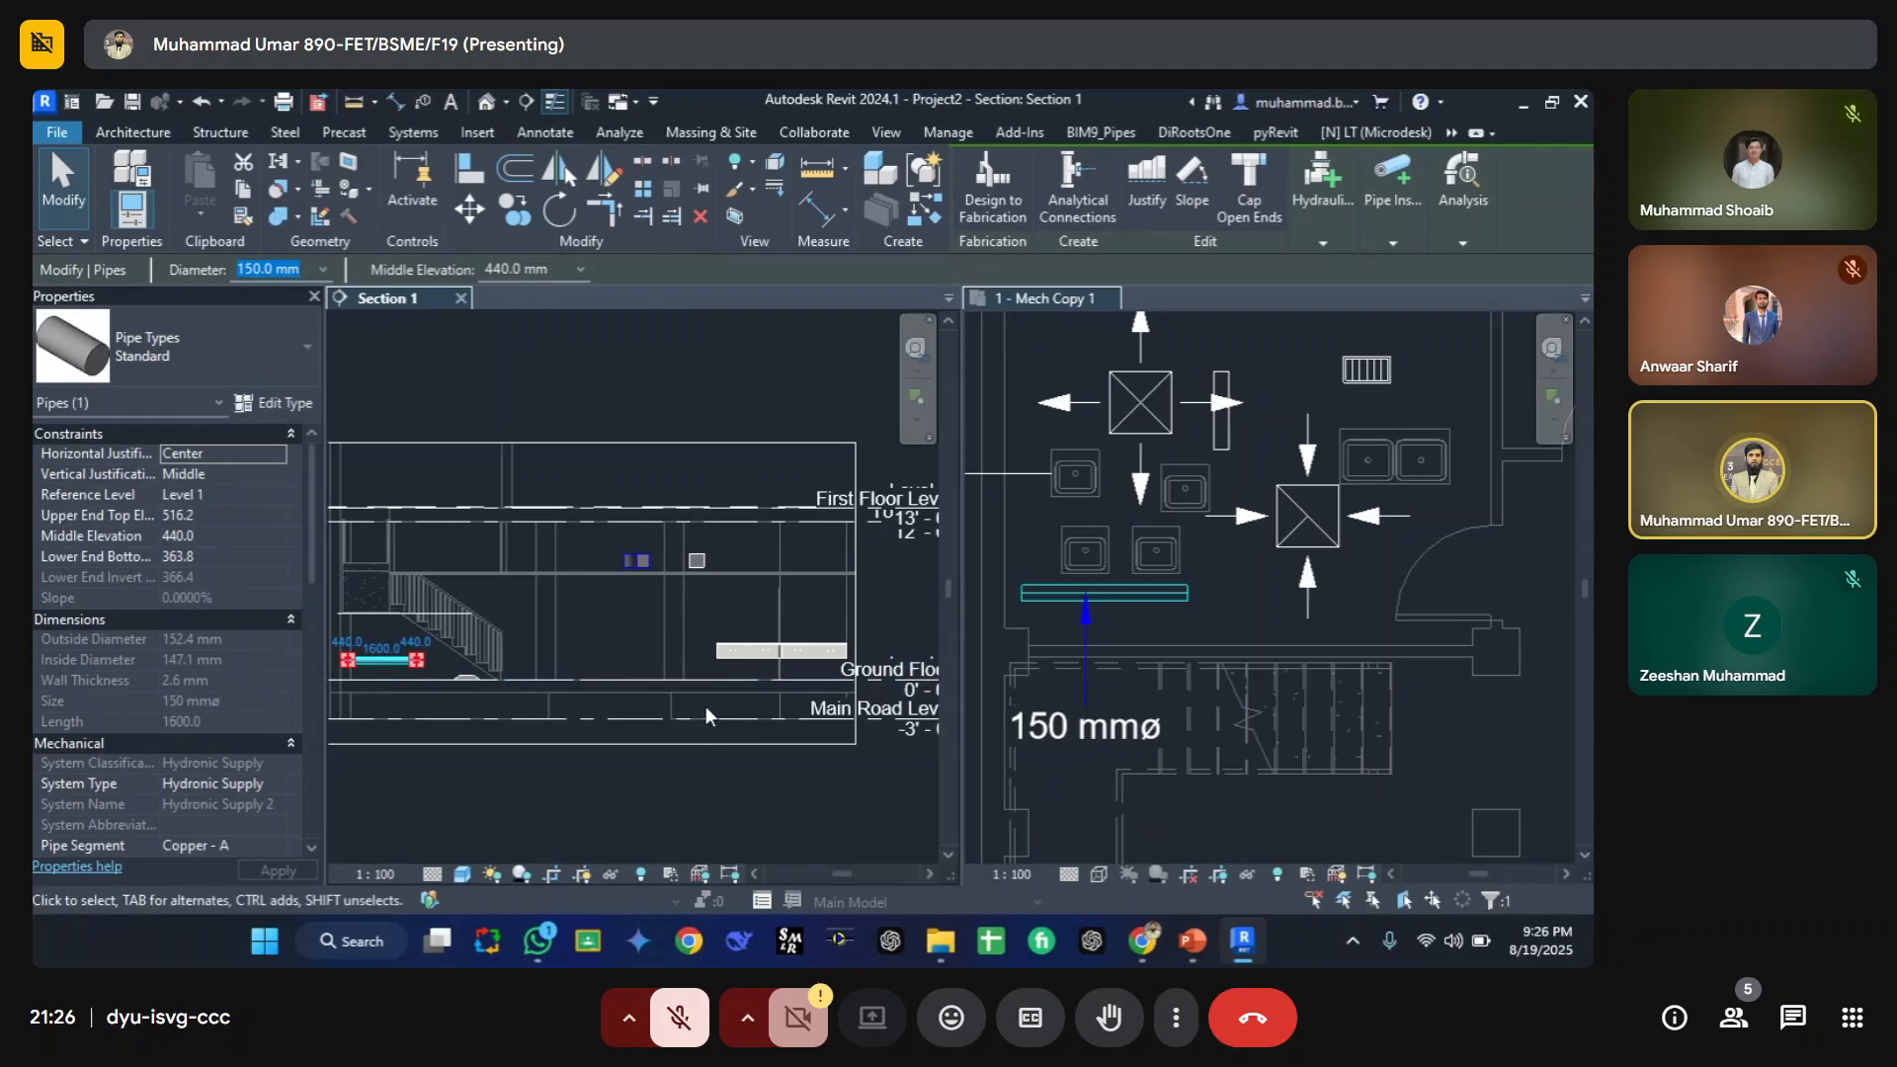
# Step: Open the section view's Visibility/Graphic Overrides and browse the analytical model categories before returning to model categories
pyautogui.scroll(-1, 763, 737)
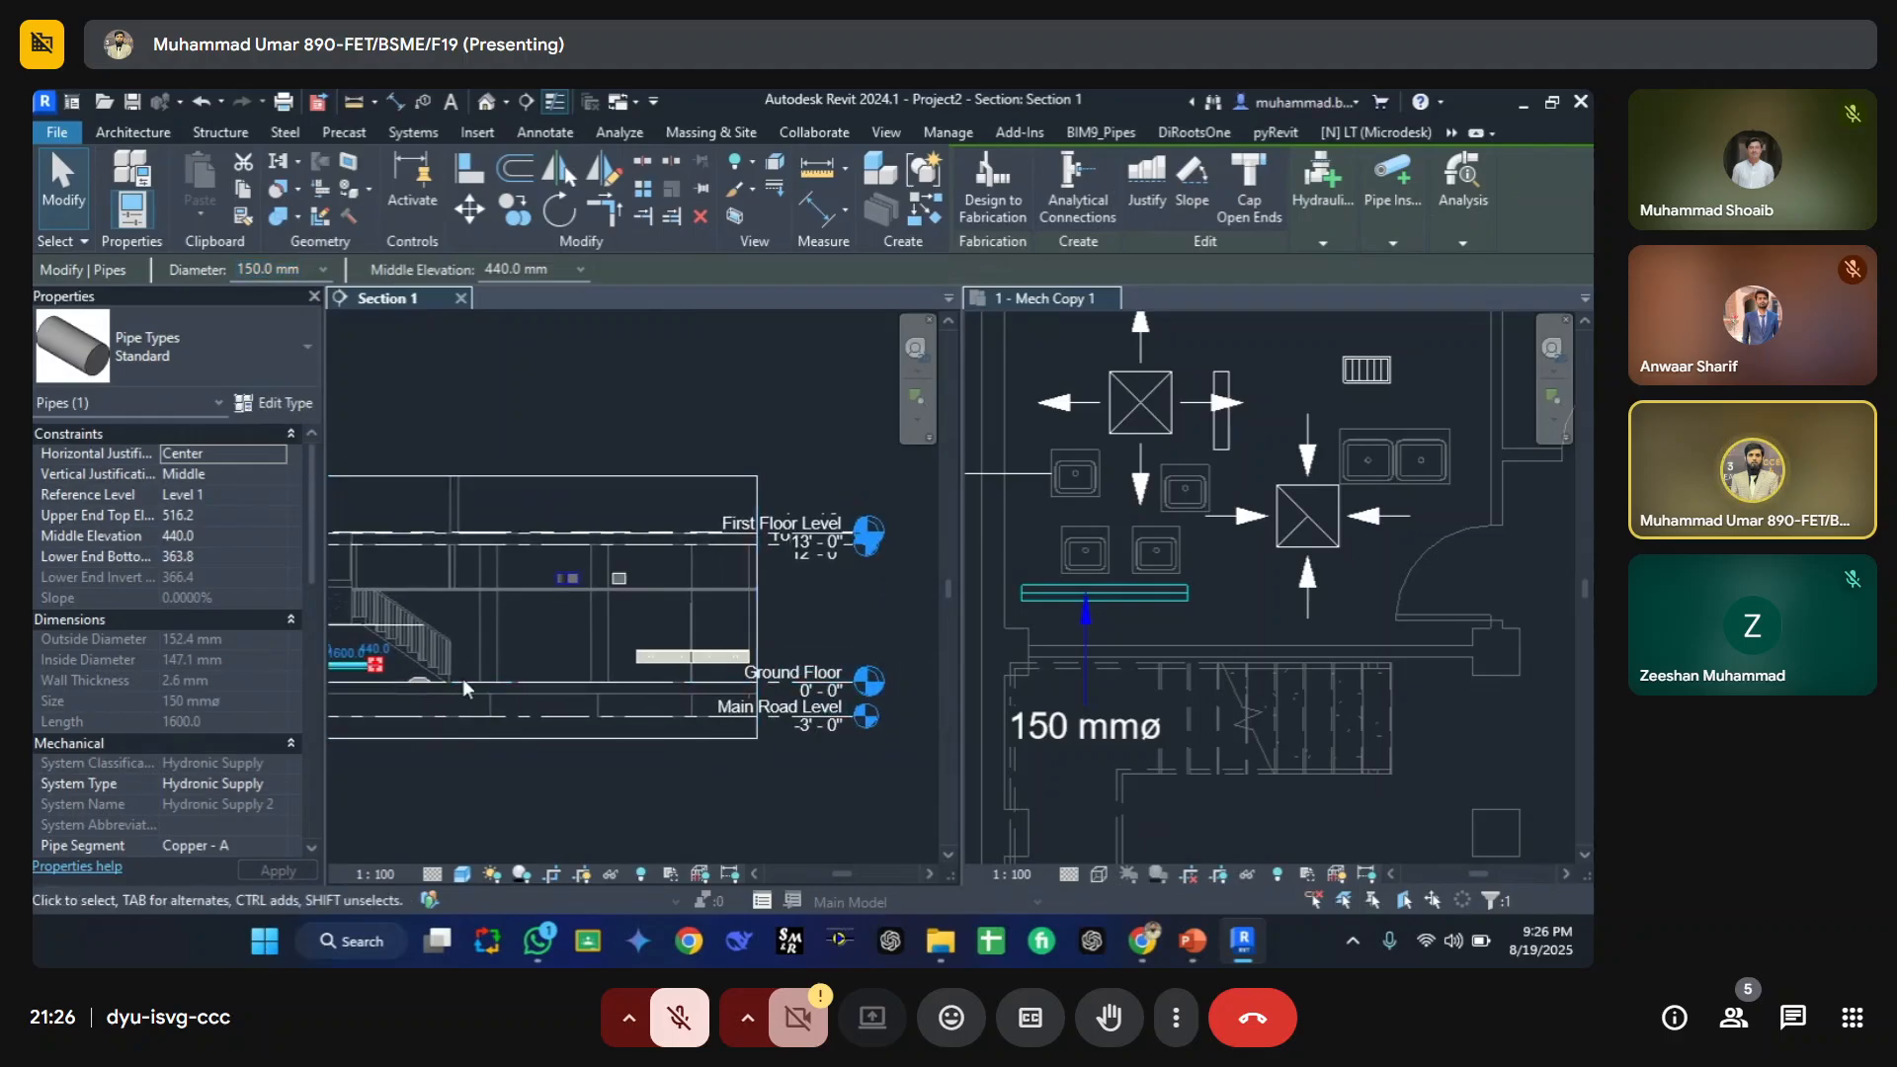
pyautogui.press('v')
pyautogui.press('v')
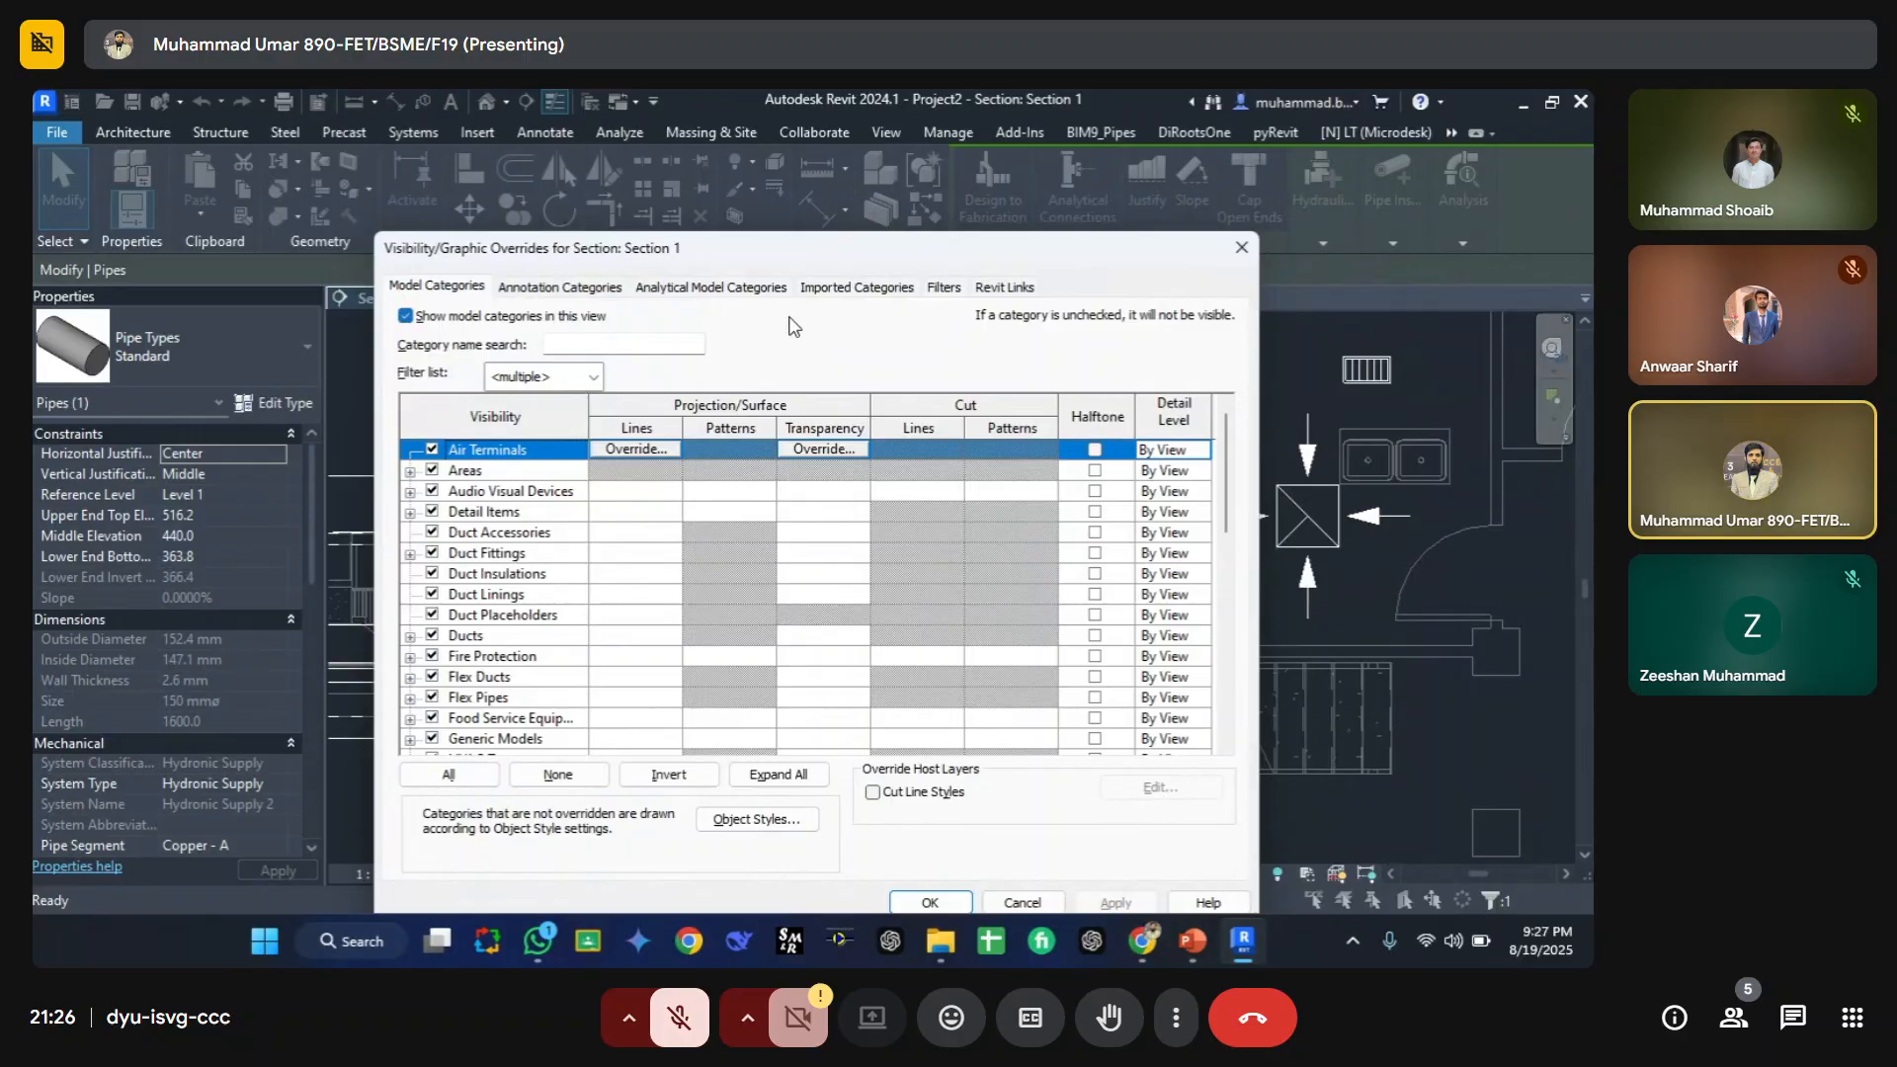
pyautogui.moveTo(814, 257); pyautogui.dragTo(1033, 257)
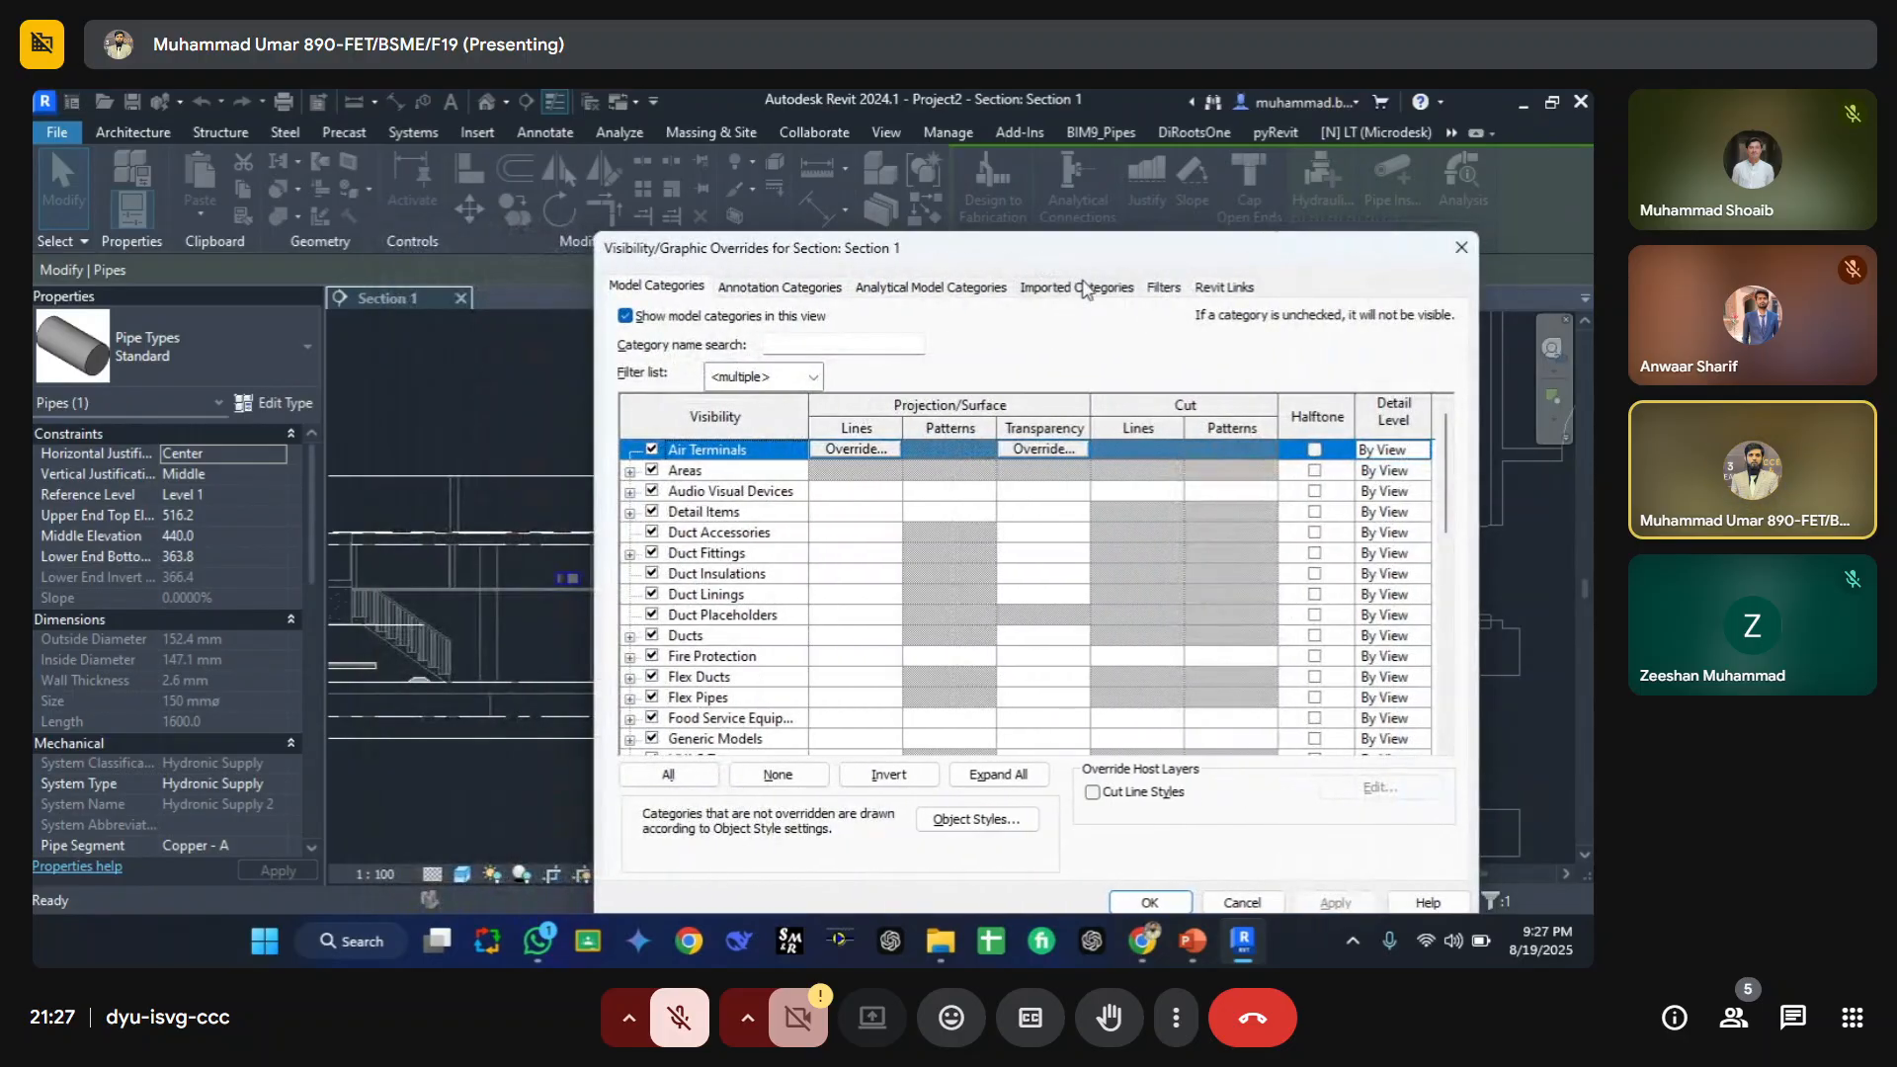
pyautogui.click(955, 289)
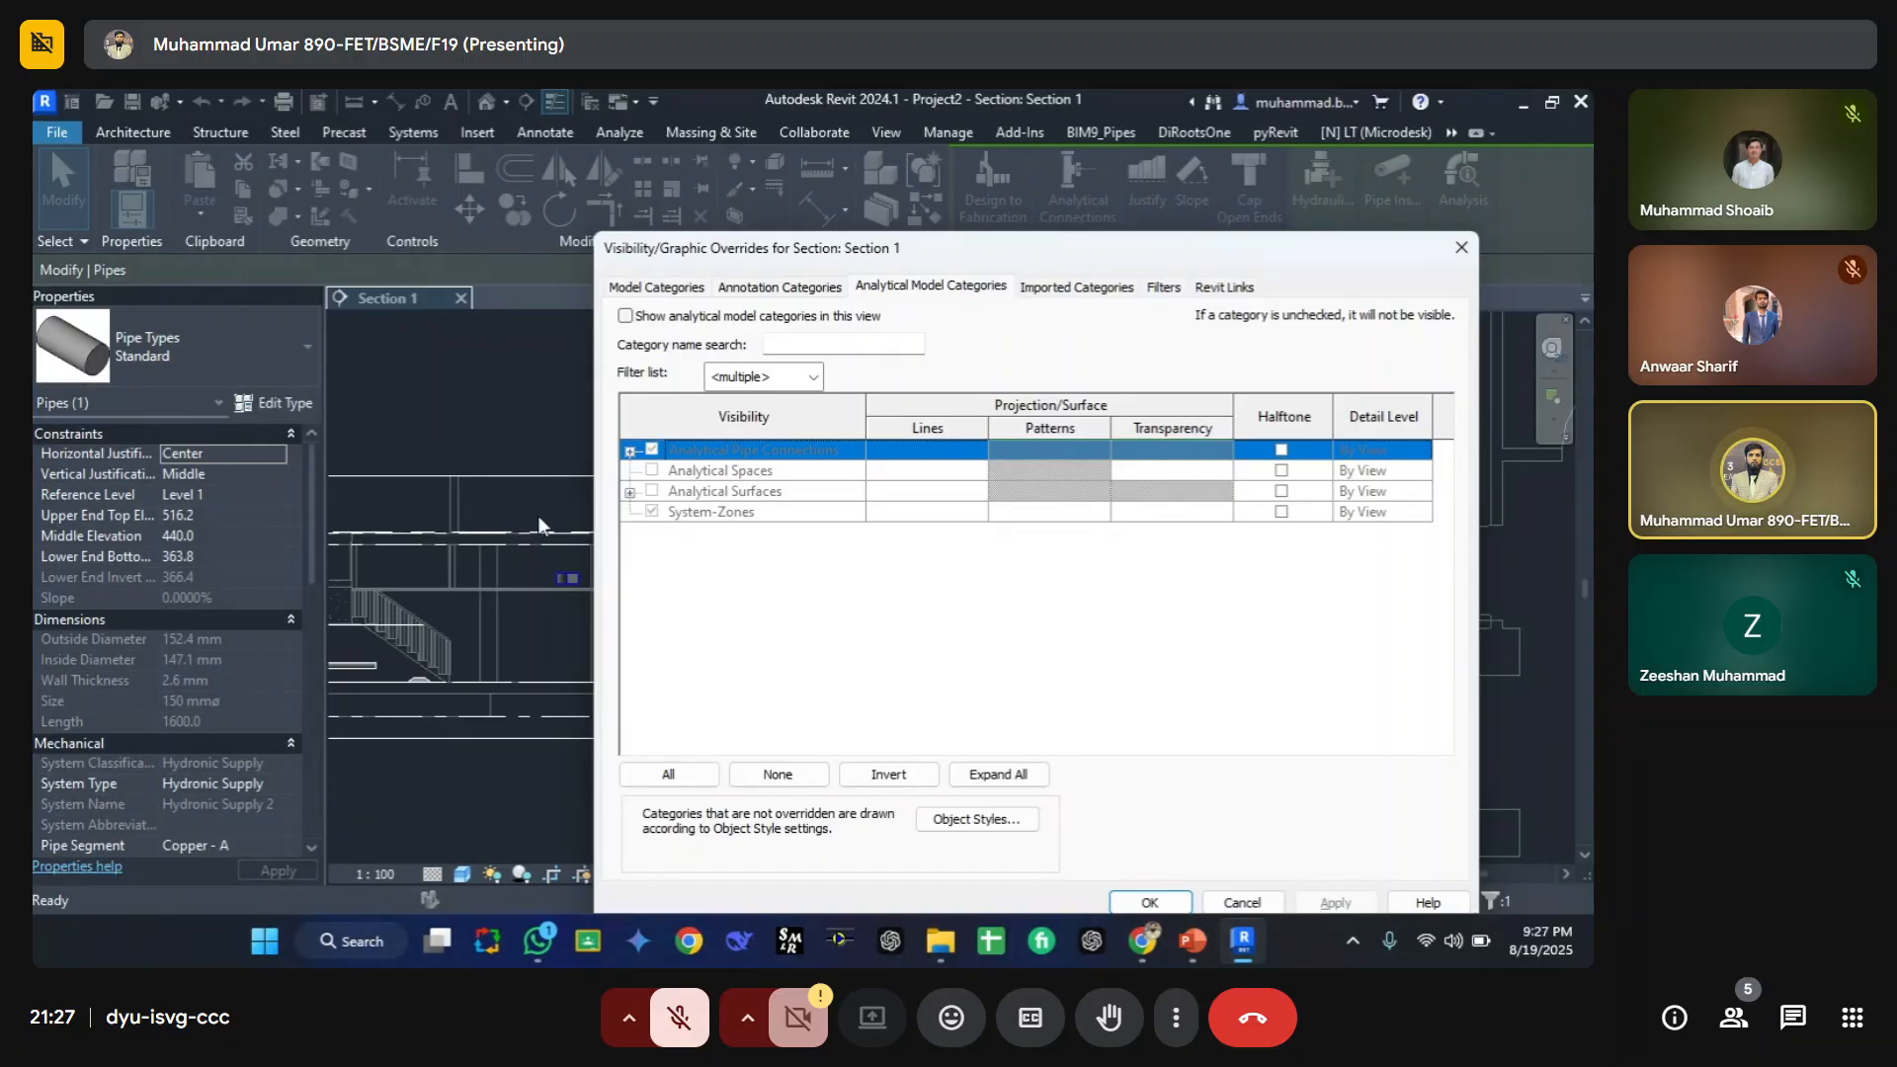
pyautogui.click(692, 288)
pyautogui.click(732, 555)
# Step: Add the Architecture and Structure disciplines to the model categories filter list
pyautogui.click(810, 382)
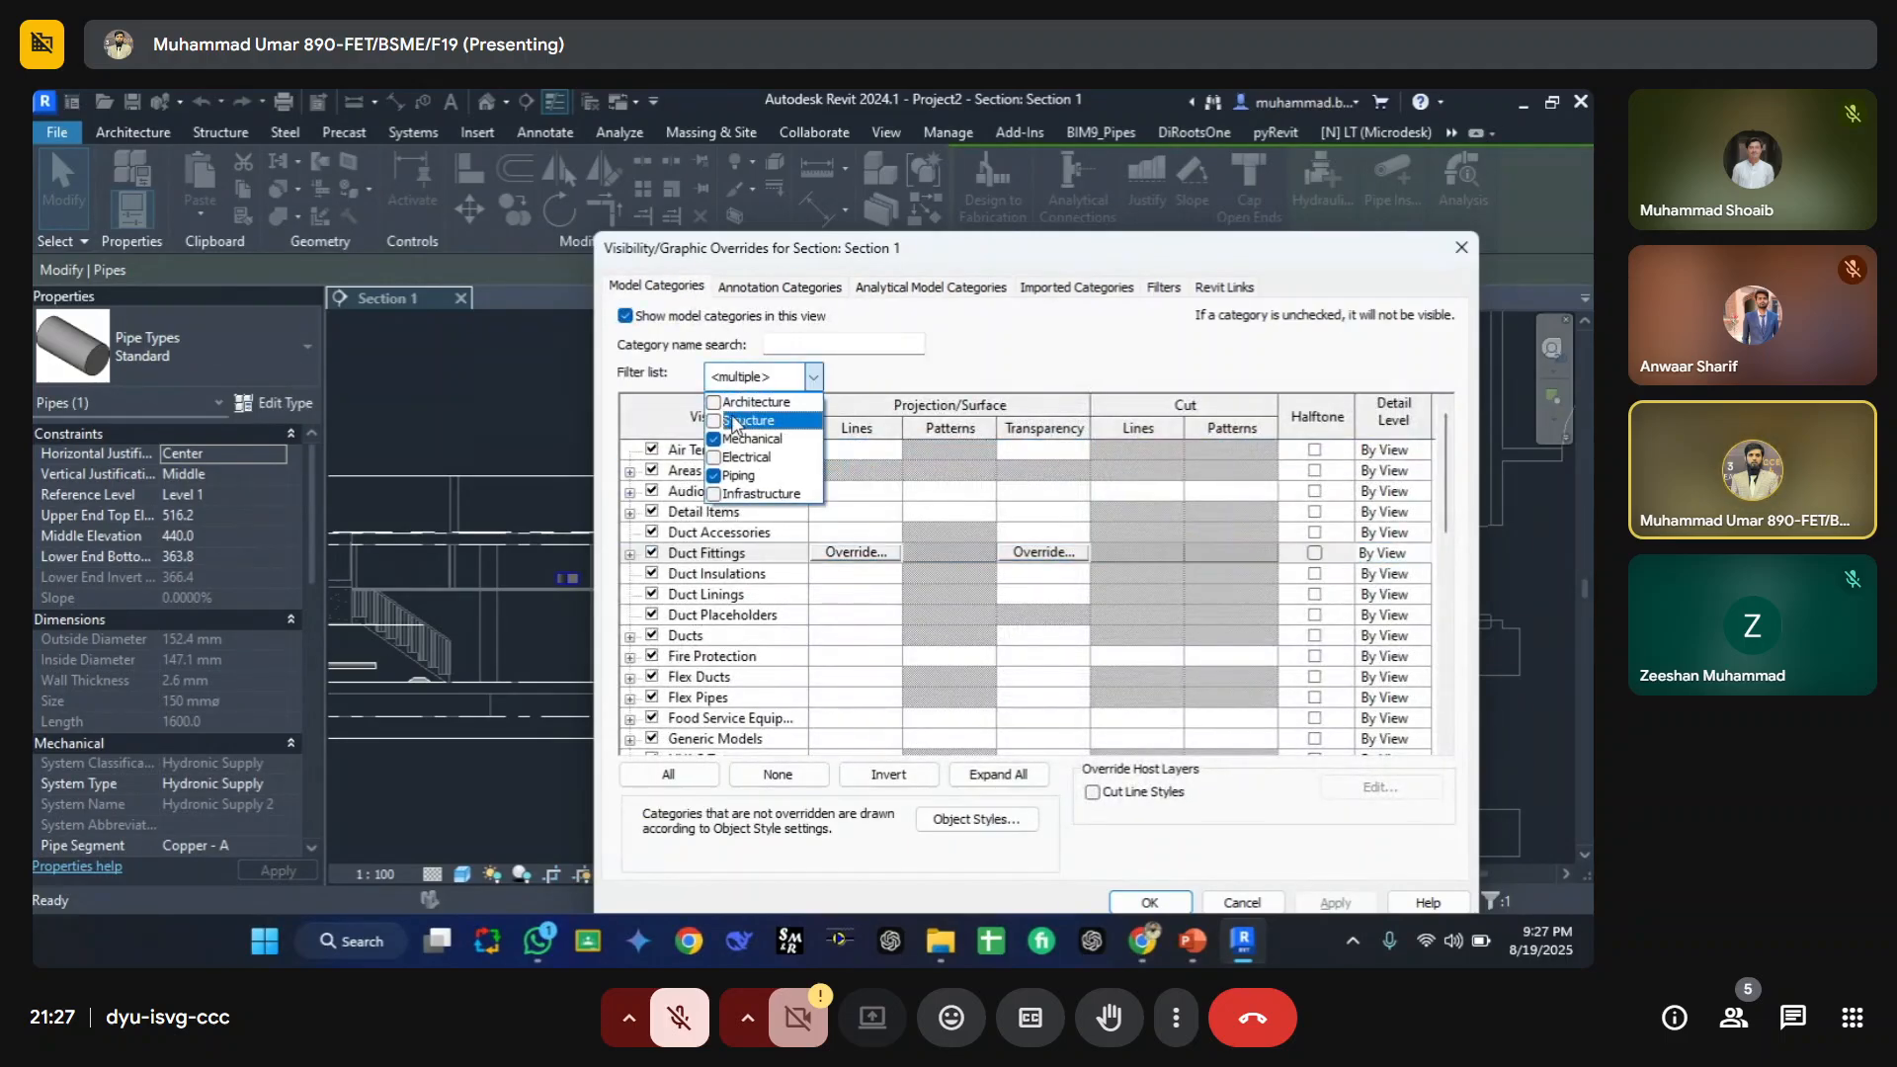
pyautogui.click(714, 402)
pyautogui.click(713, 421)
pyautogui.click(726, 630)
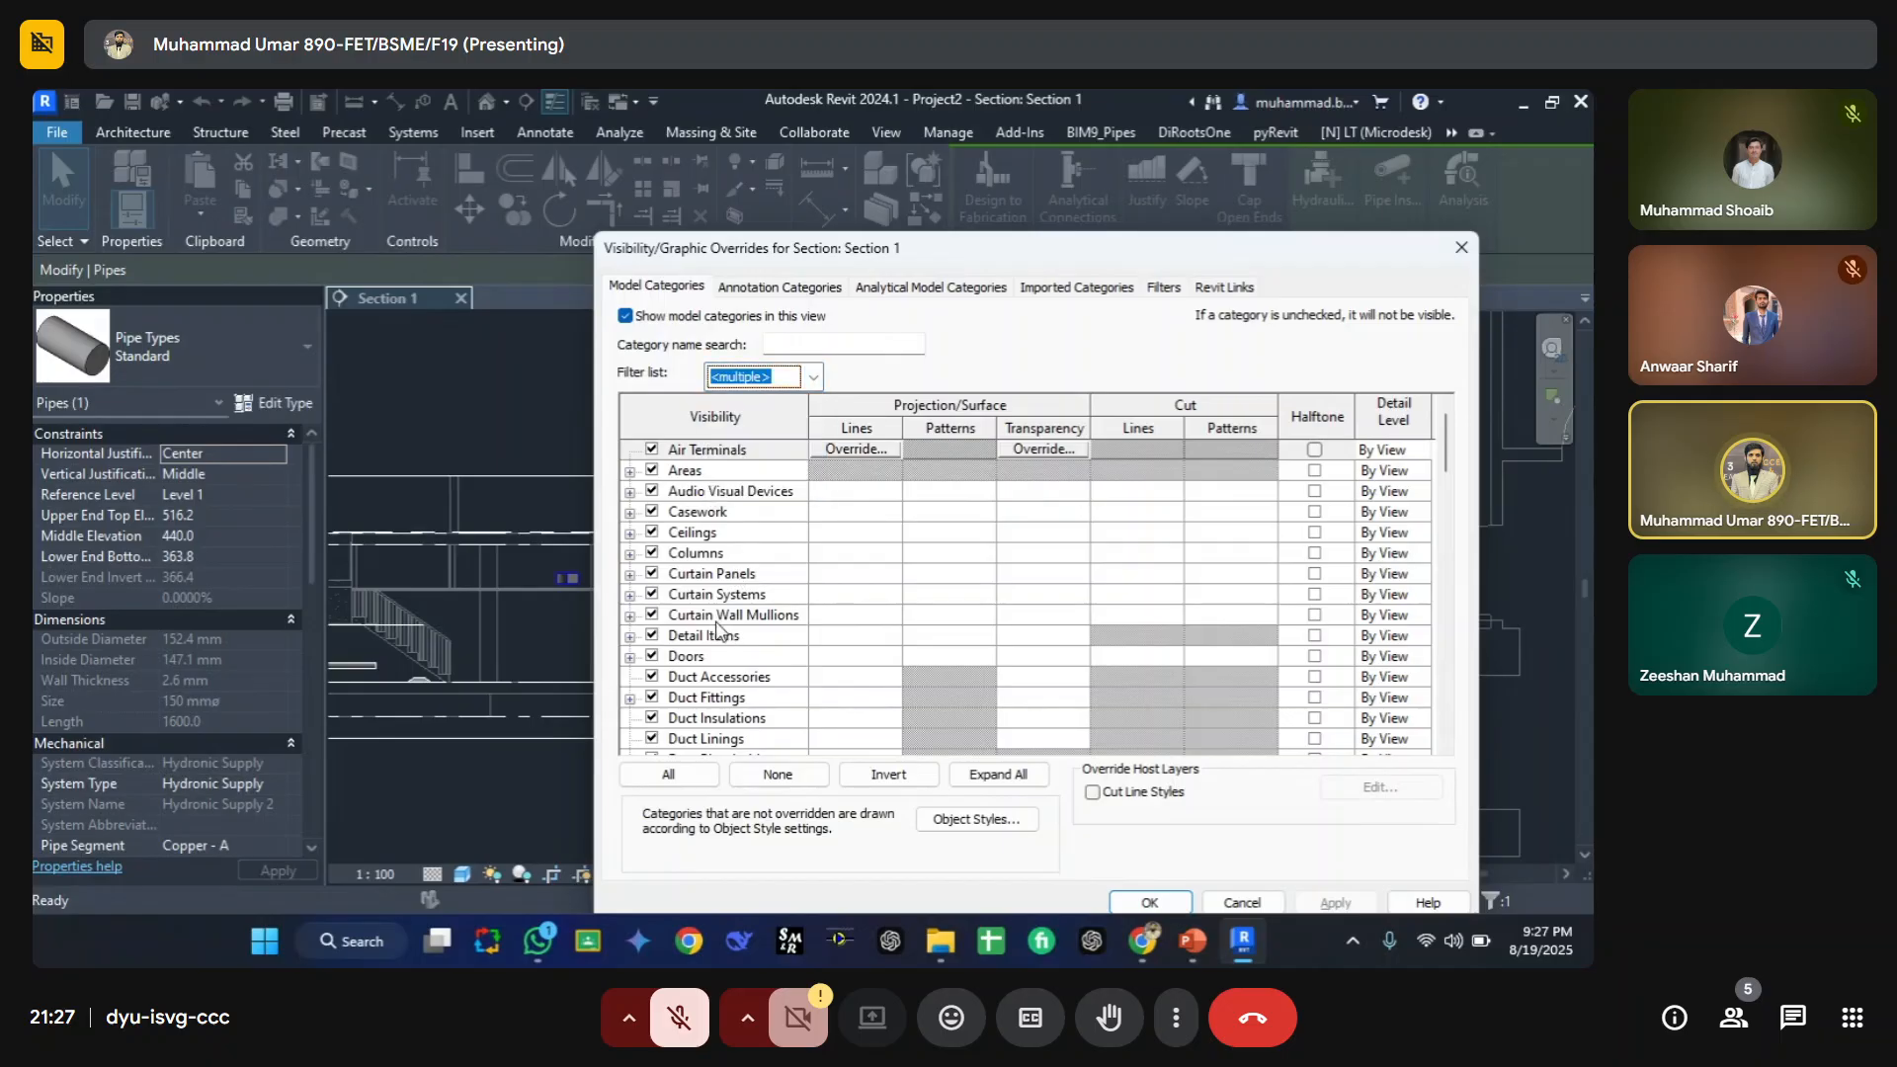
# Step: Jump to the categories starting with S and pick the Spaces category in the list
pyautogui.click(718, 621)
pyautogui.press('s')
pyautogui.scroll(-2, 712, 648)
pyautogui.click(712, 644)
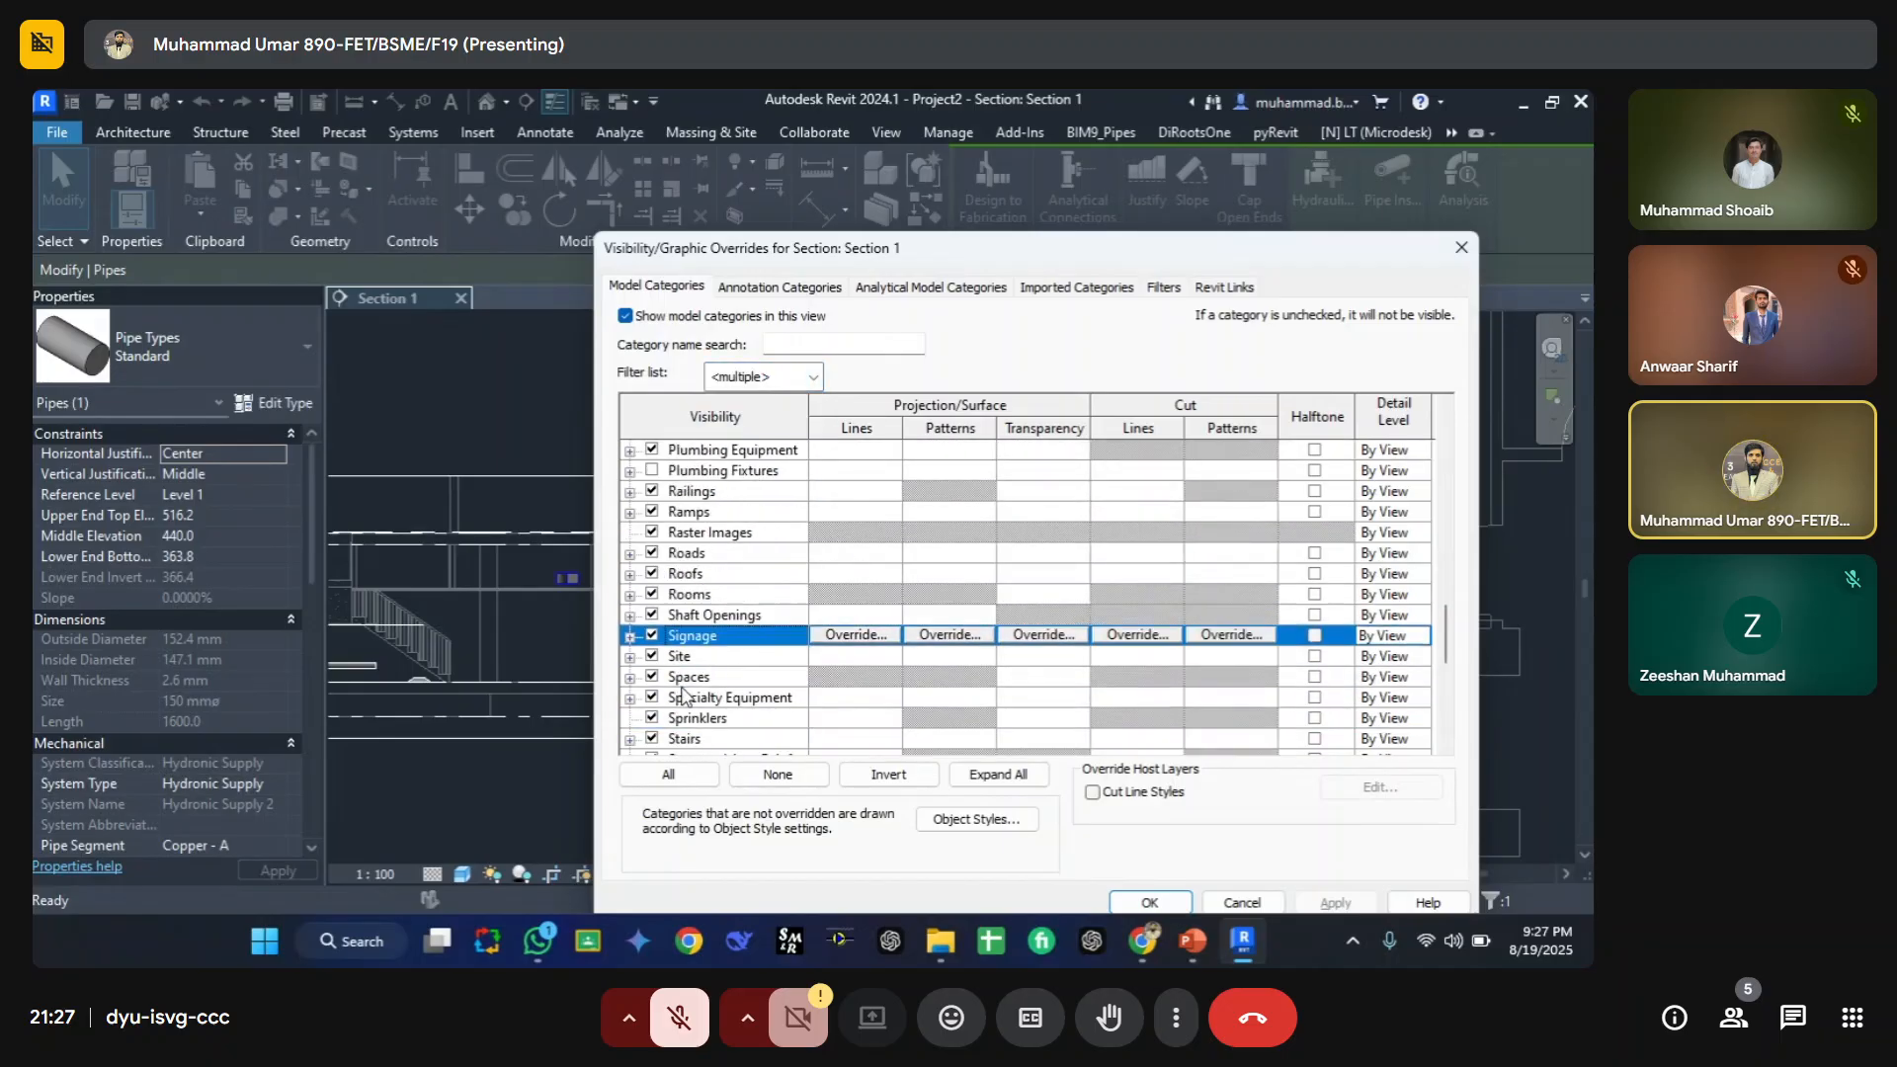
pyautogui.click(664, 678)
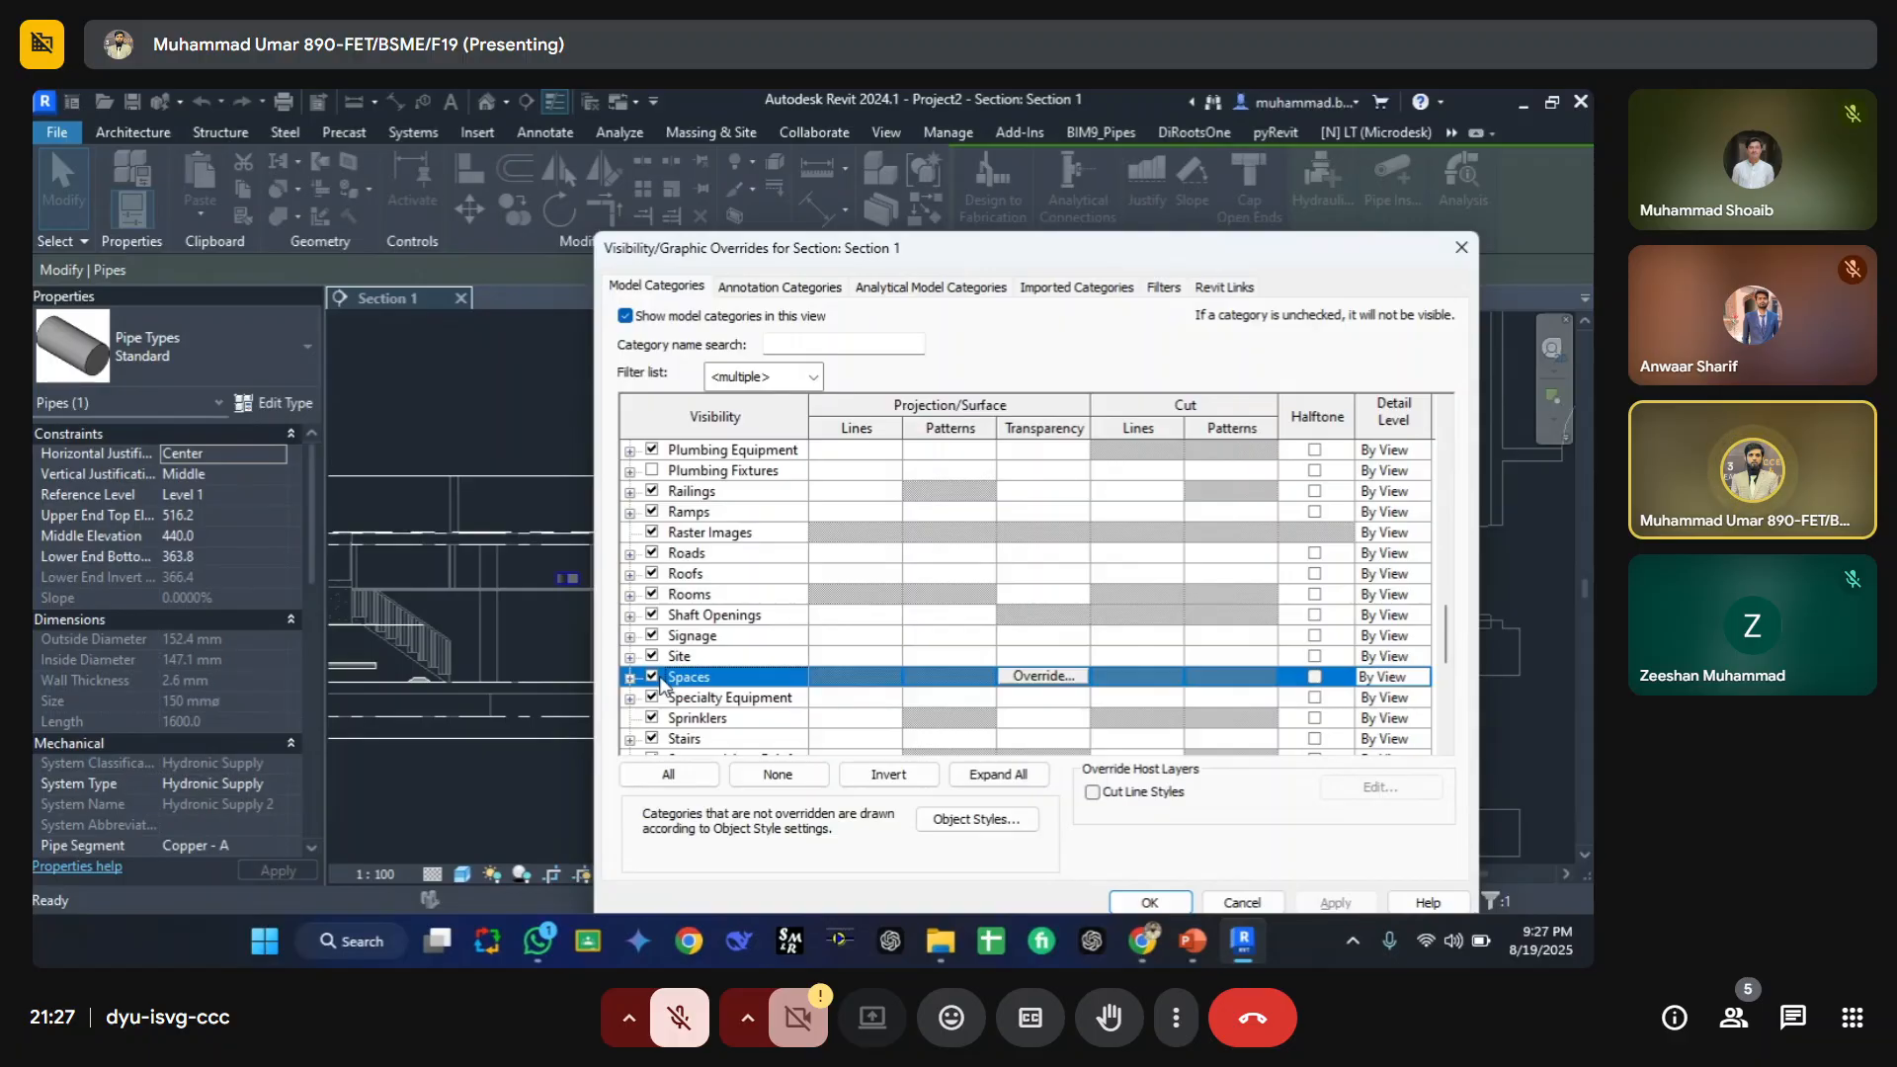
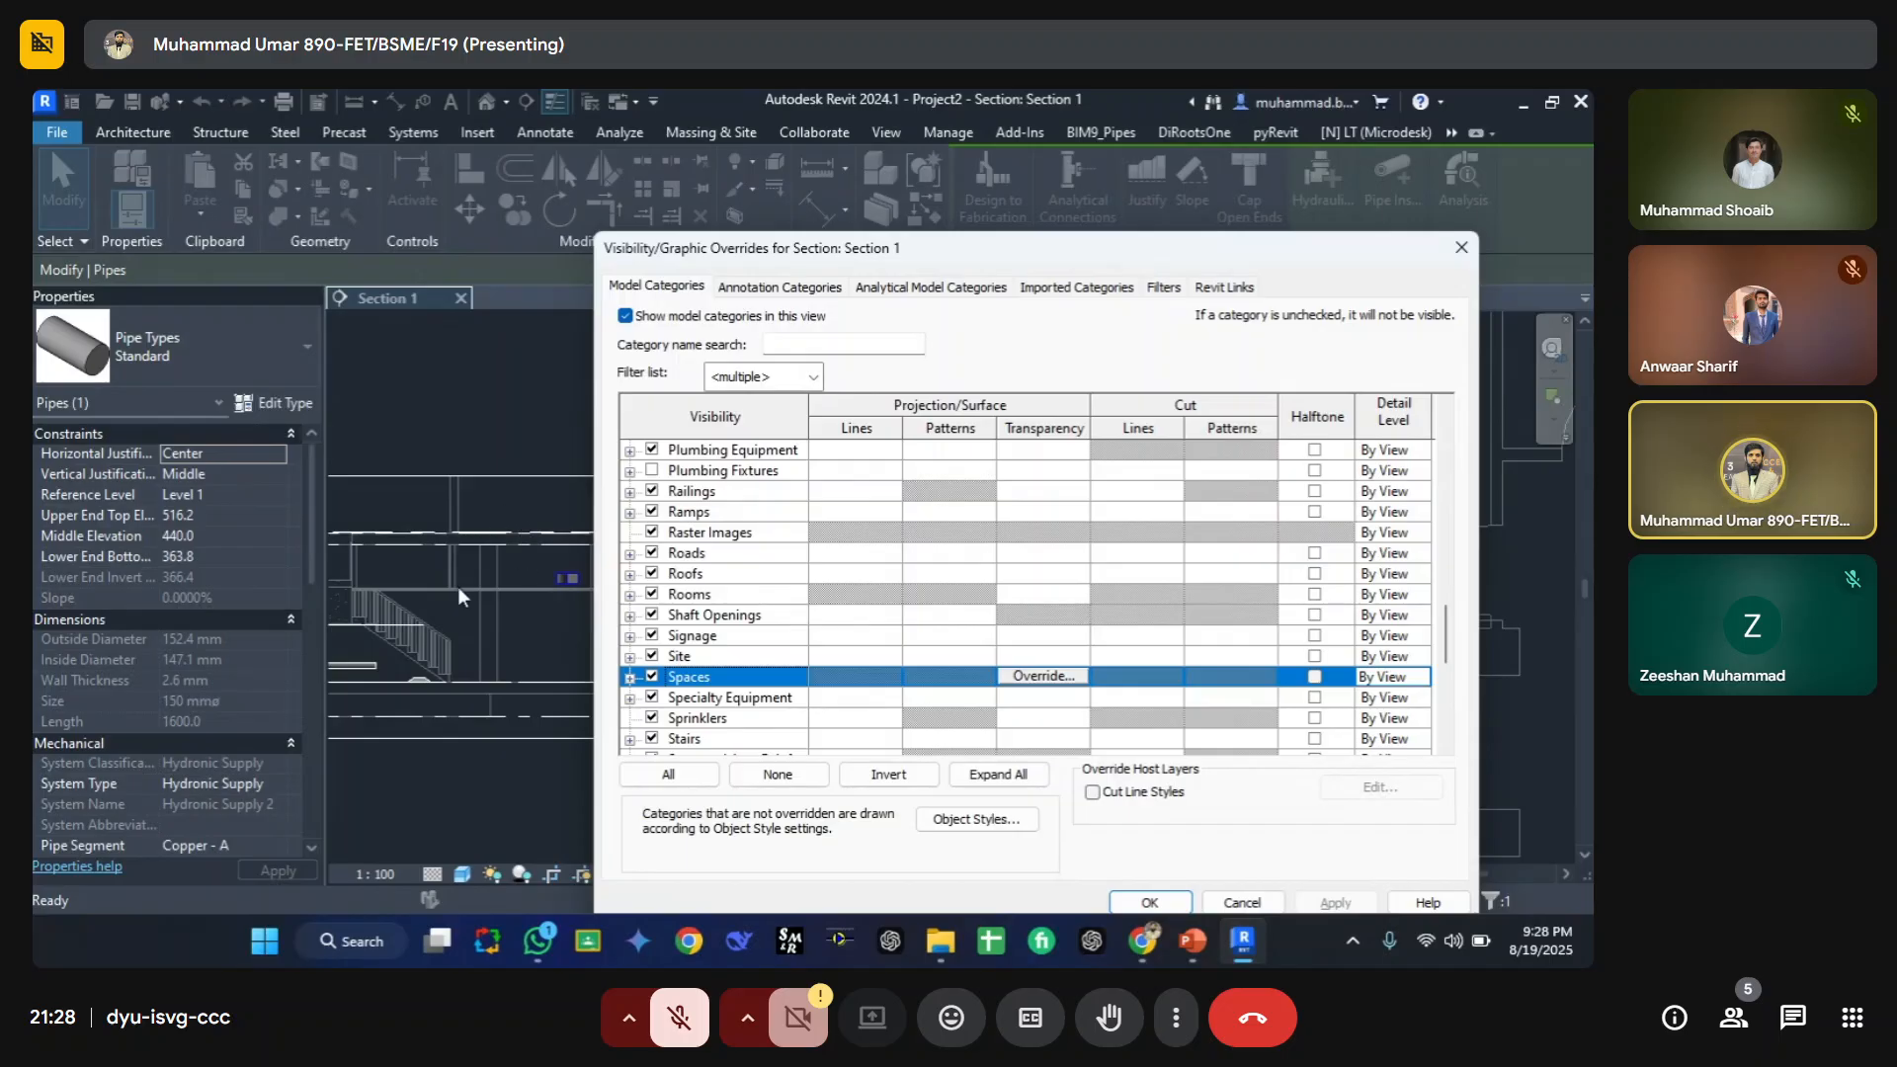
# Step: Enable showing analytical model categories in the section view's Visibility/Graphic Overrides and confirm the dialog
pyautogui.click(882, 296)
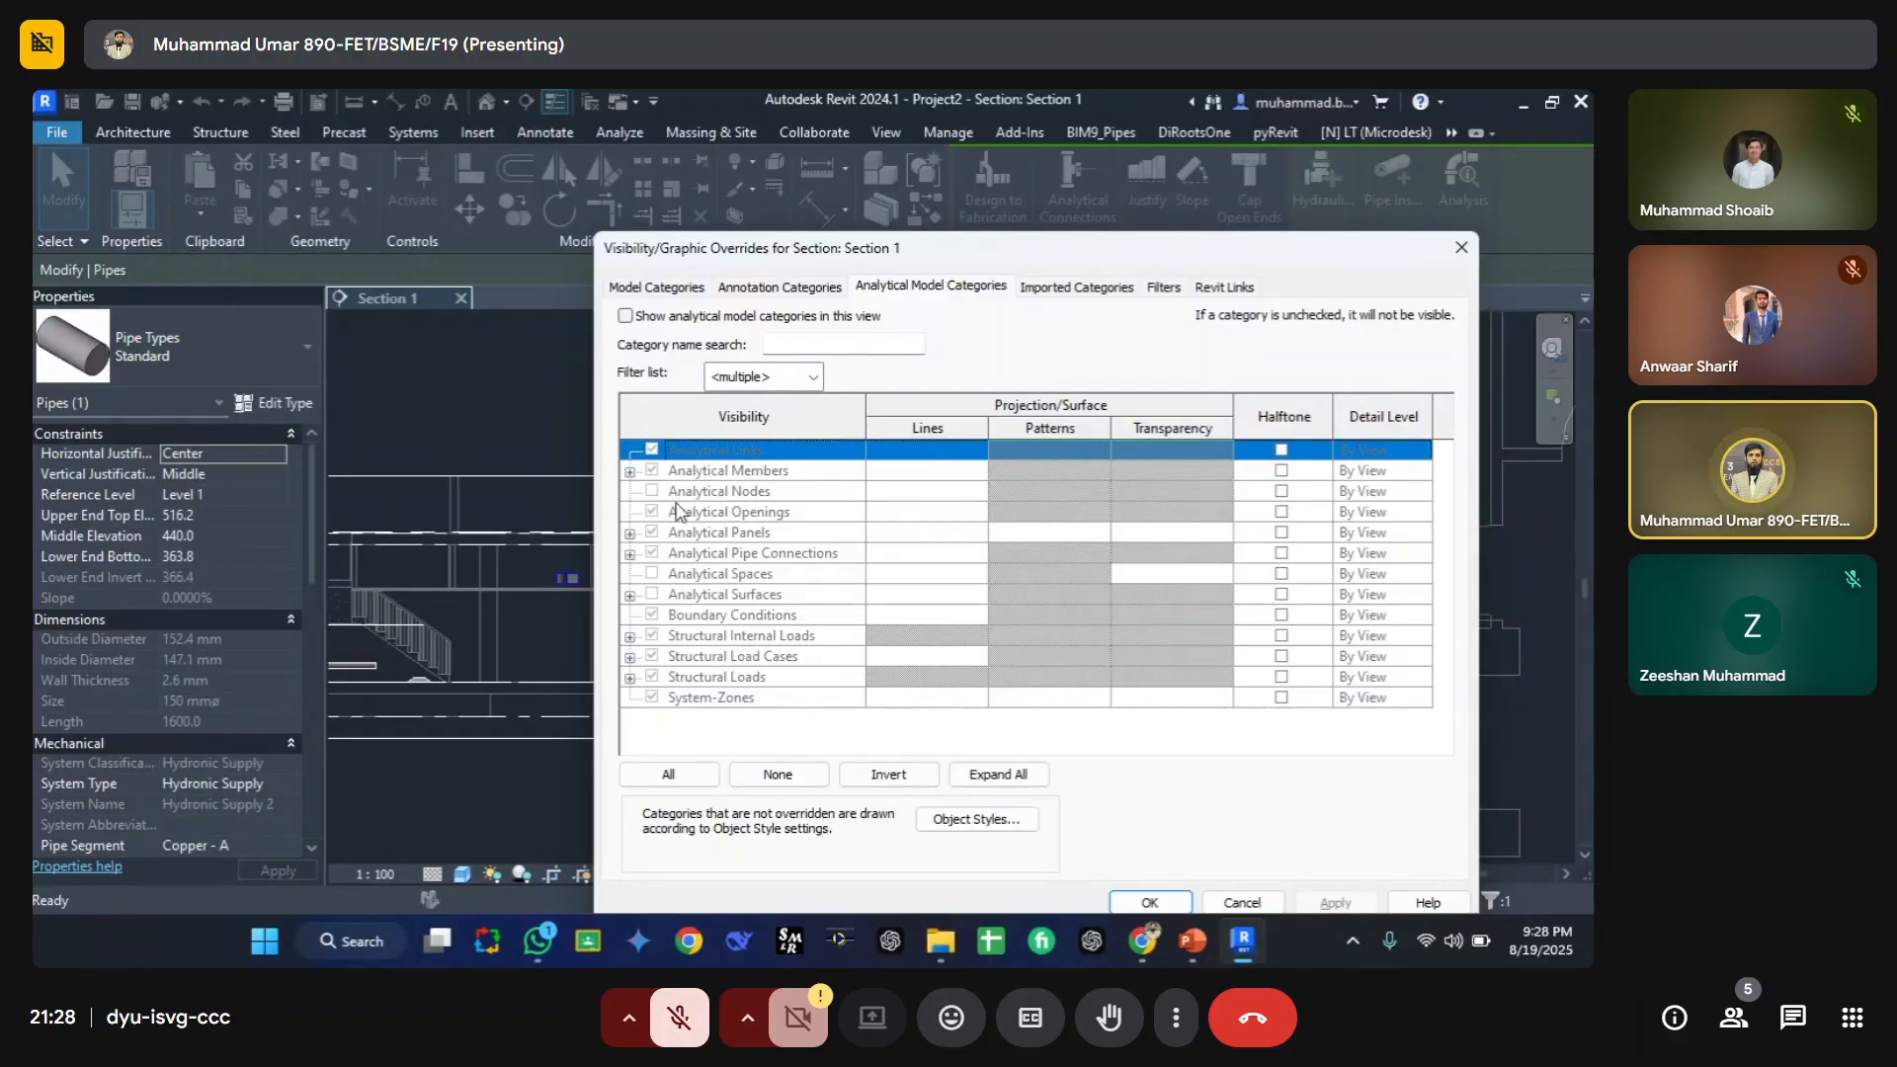
pyautogui.click(627, 316)
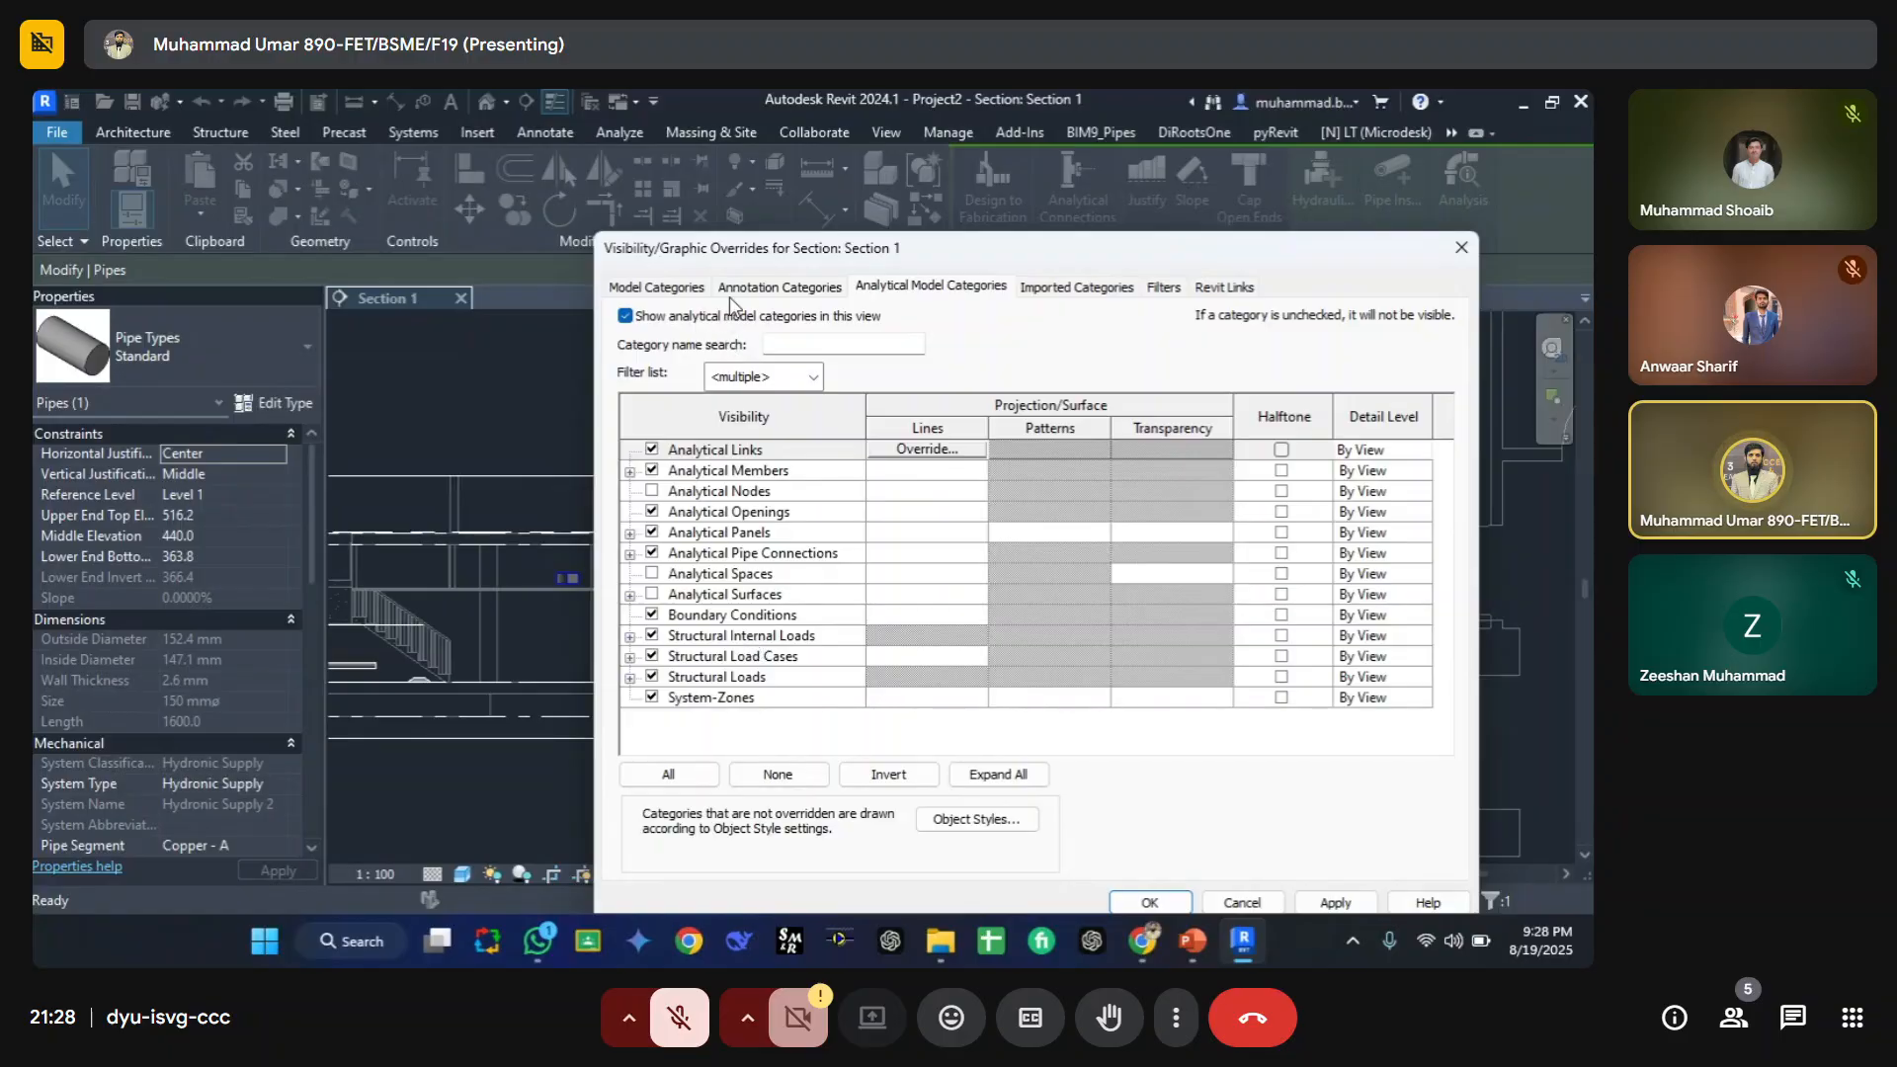
pyautogui.moveTo(674, 239); pyautogui.dragTo(503, 218)
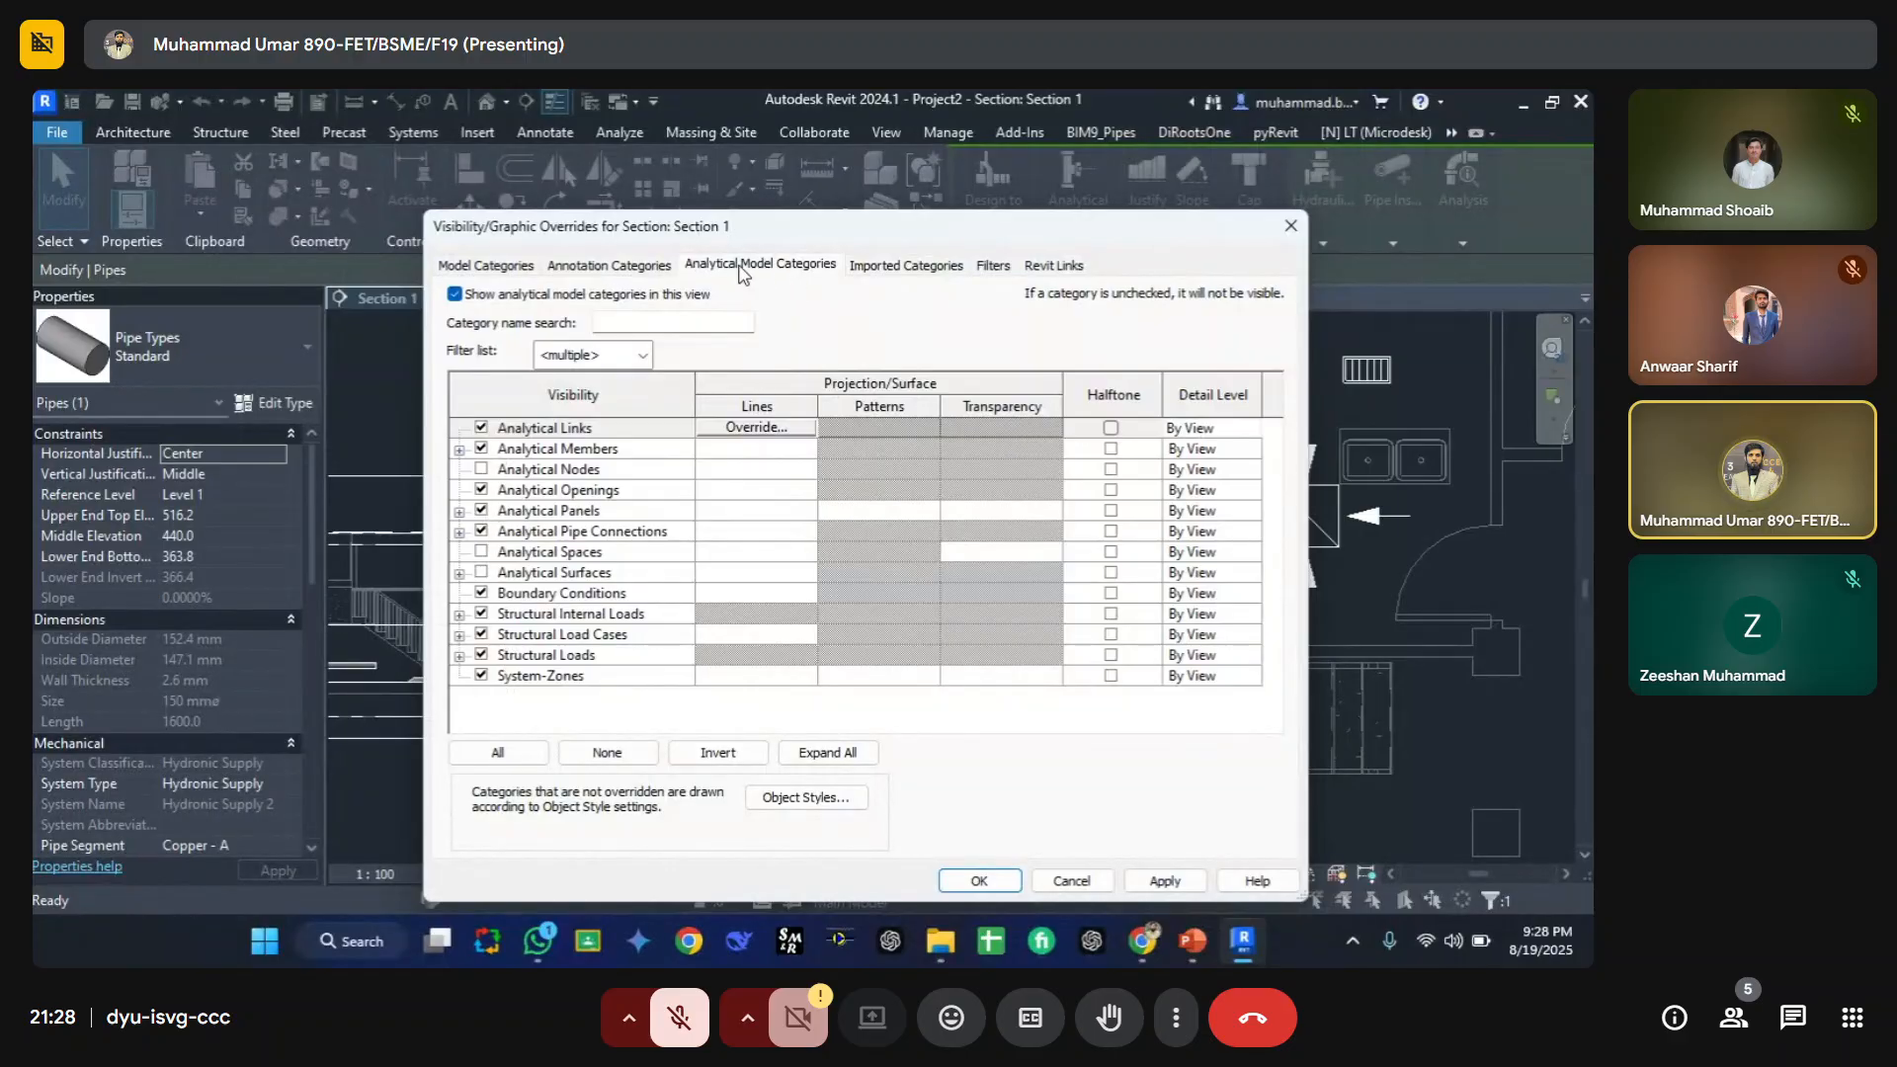
pyautogui.click(455, 294)
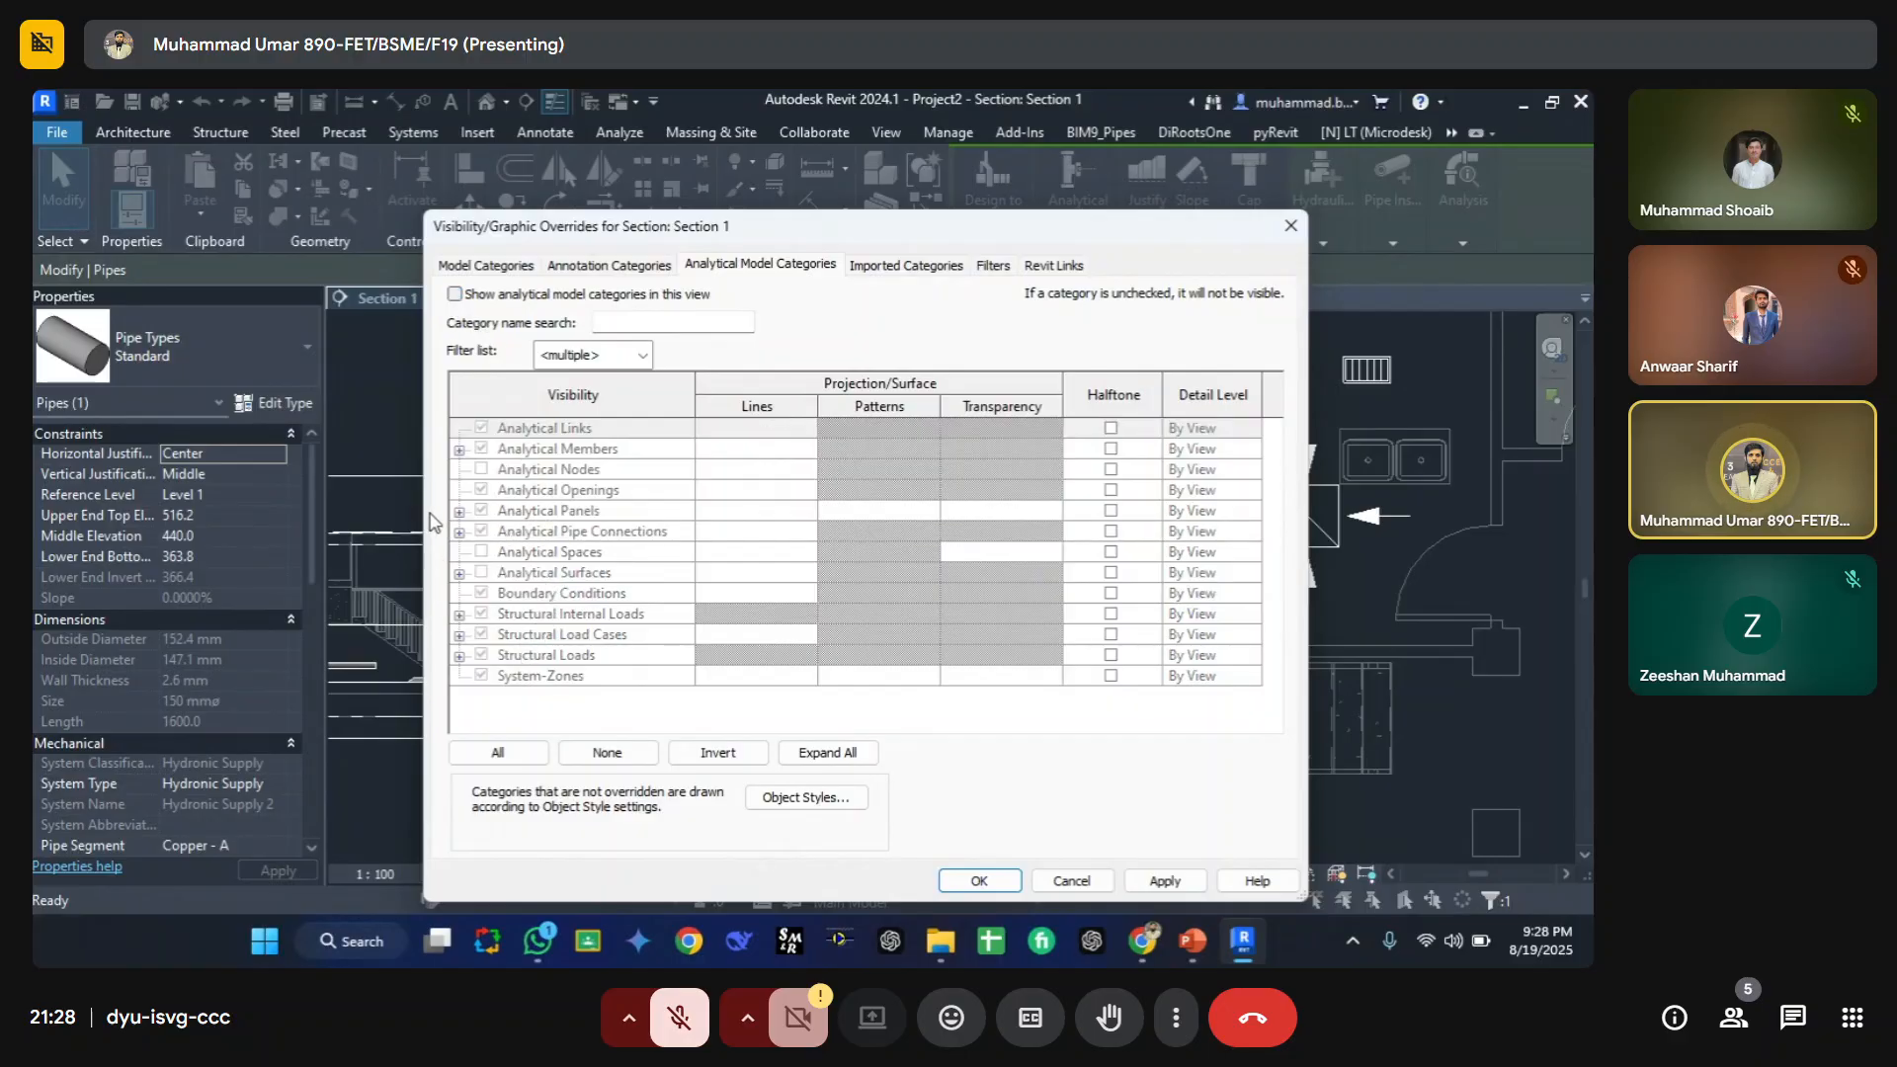
pyautogui.click(455, 294)
pyautogui.click(979, 879)
pyautogui.click(508, 489)
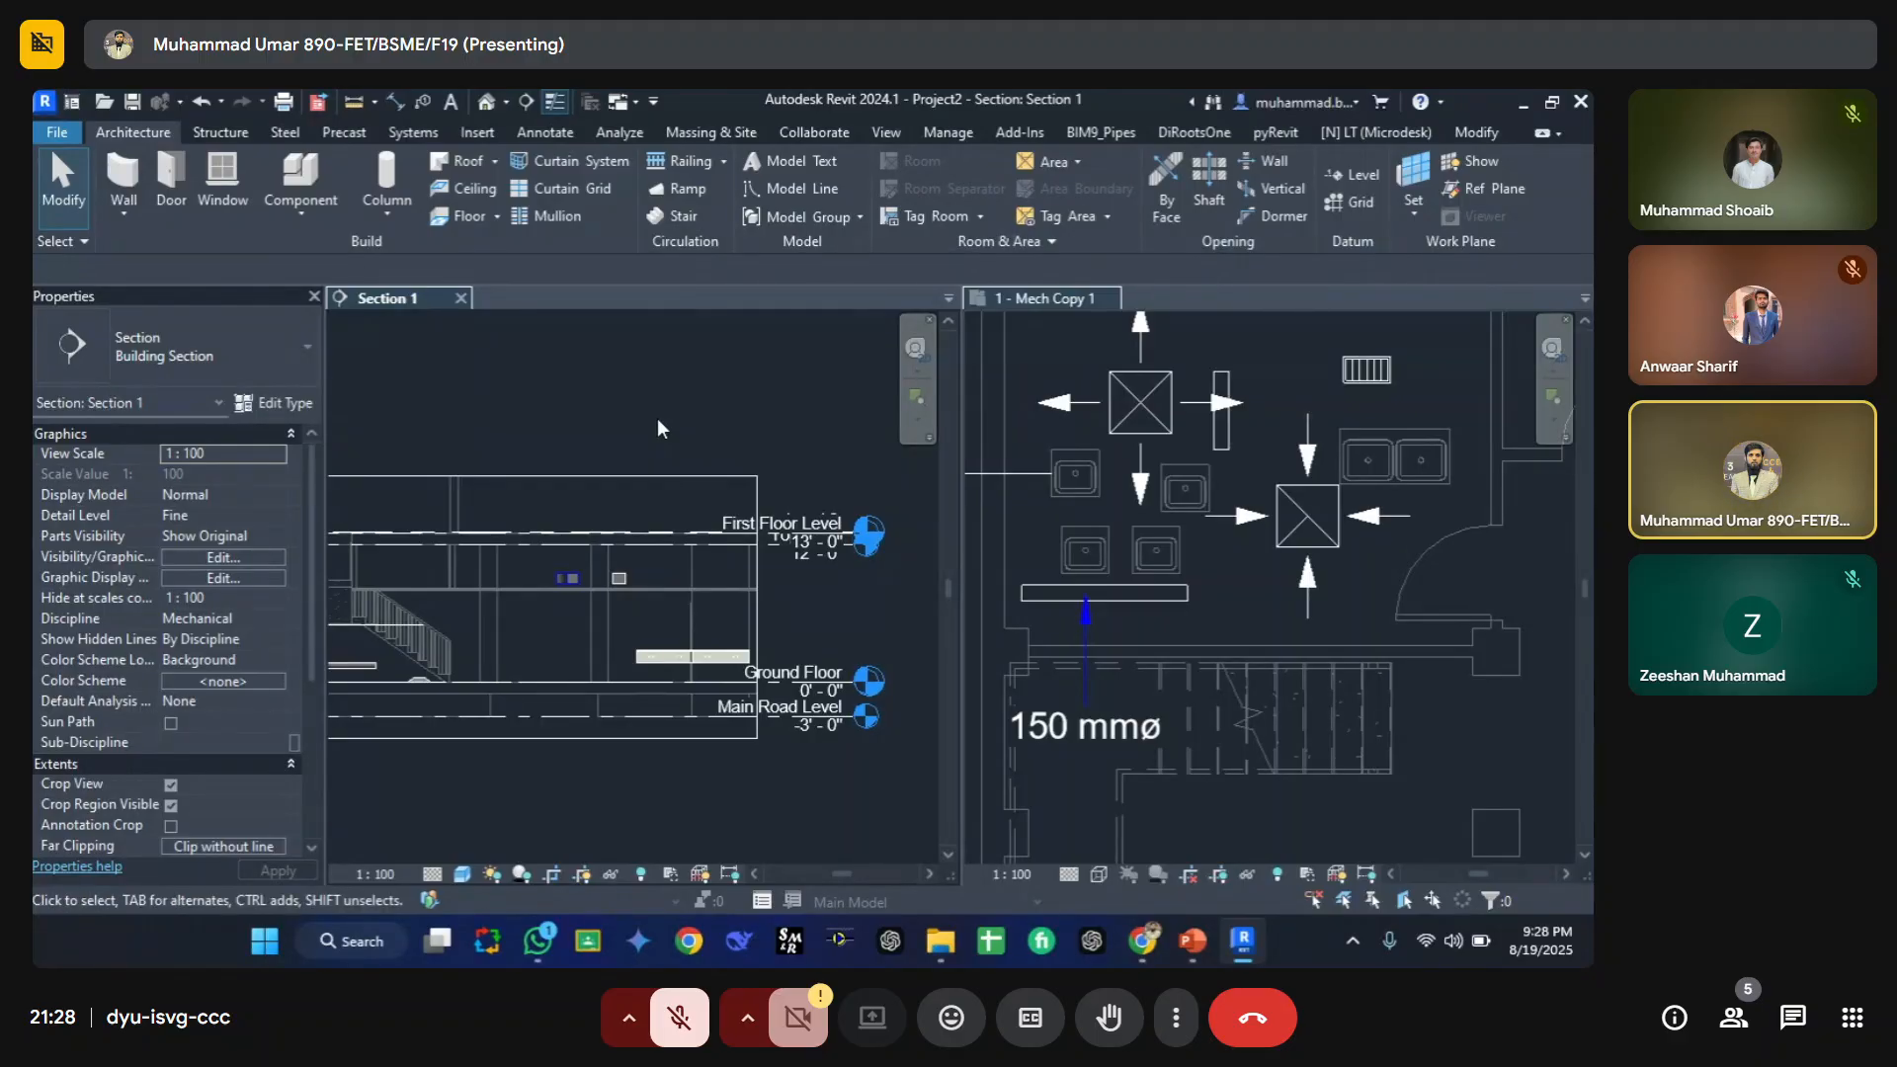
# Step: Switch the tiled views back to tabbed views and bring up the 1 - Mech Copy 1 floor plan
pyautogui.press('w')
pyautogui.press('t')
pyautogui.press('t')
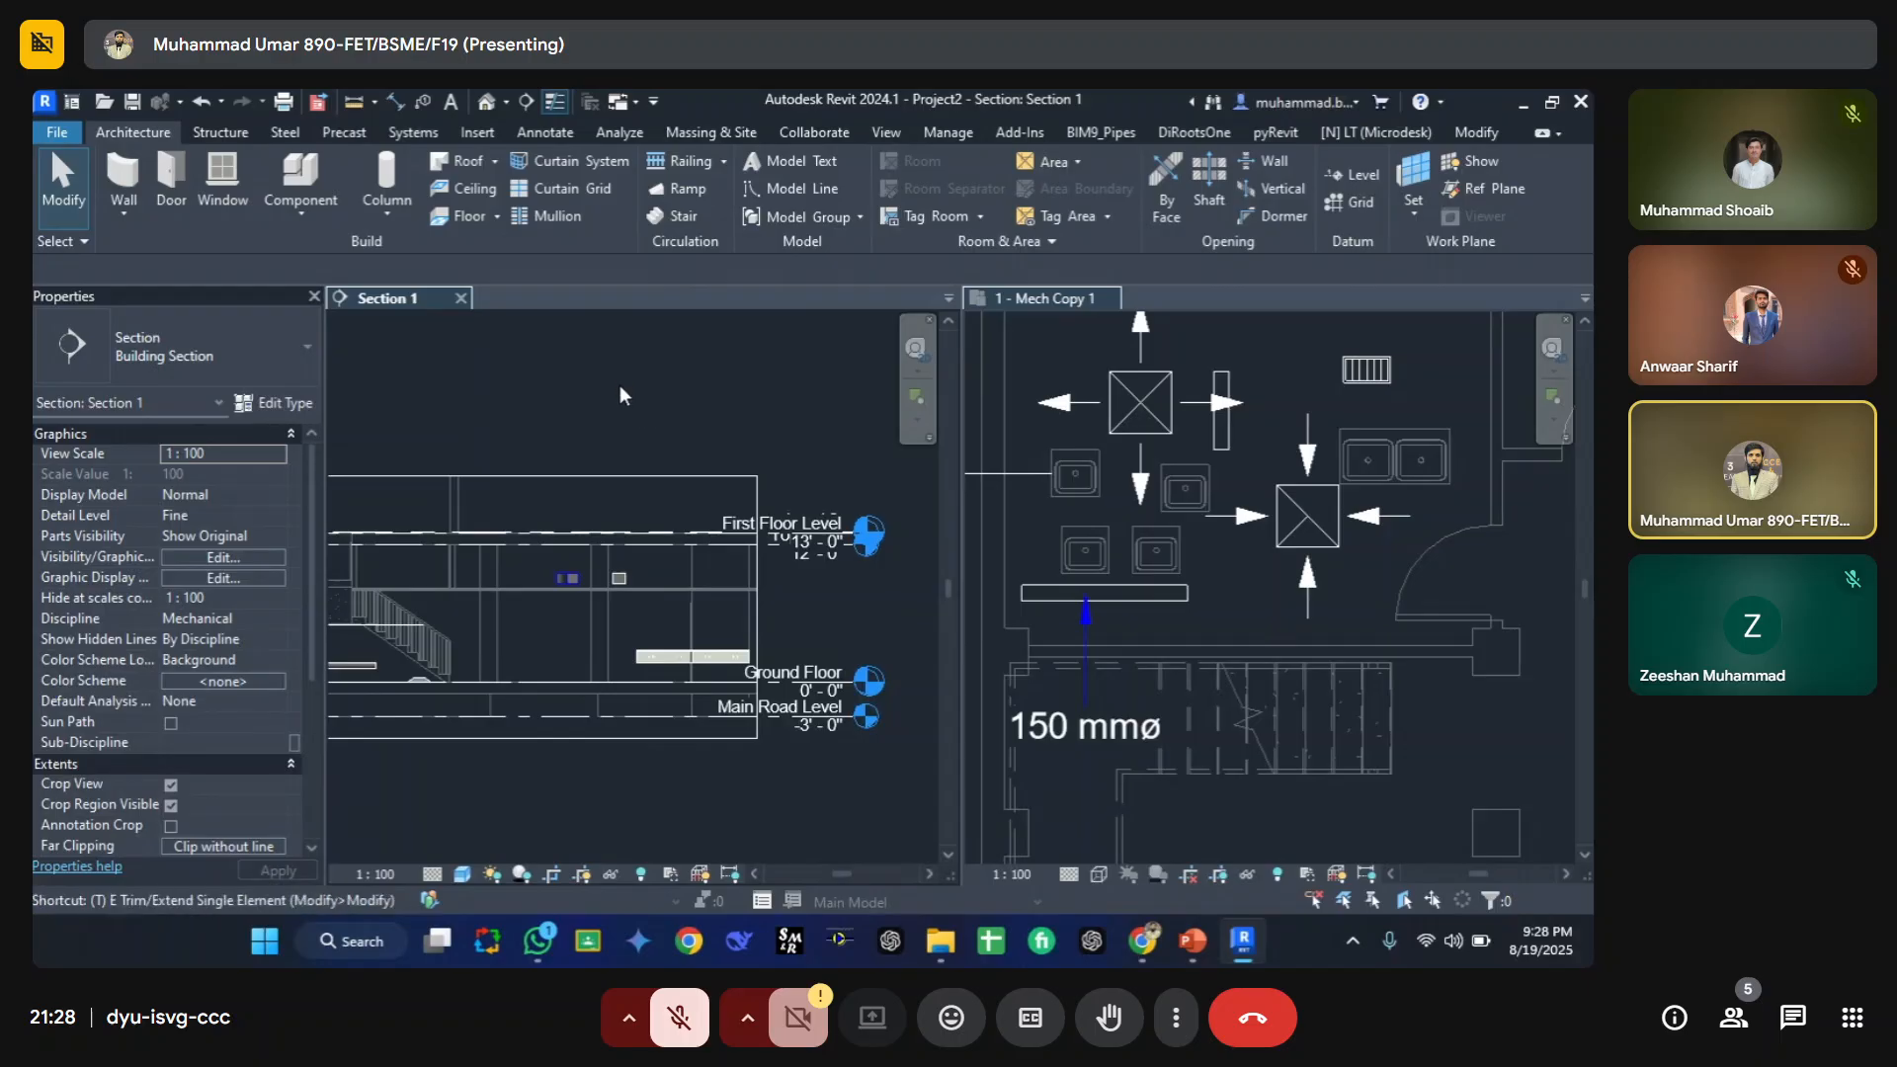
pyautogui.press('w')
pyautogui.click(555, 296)
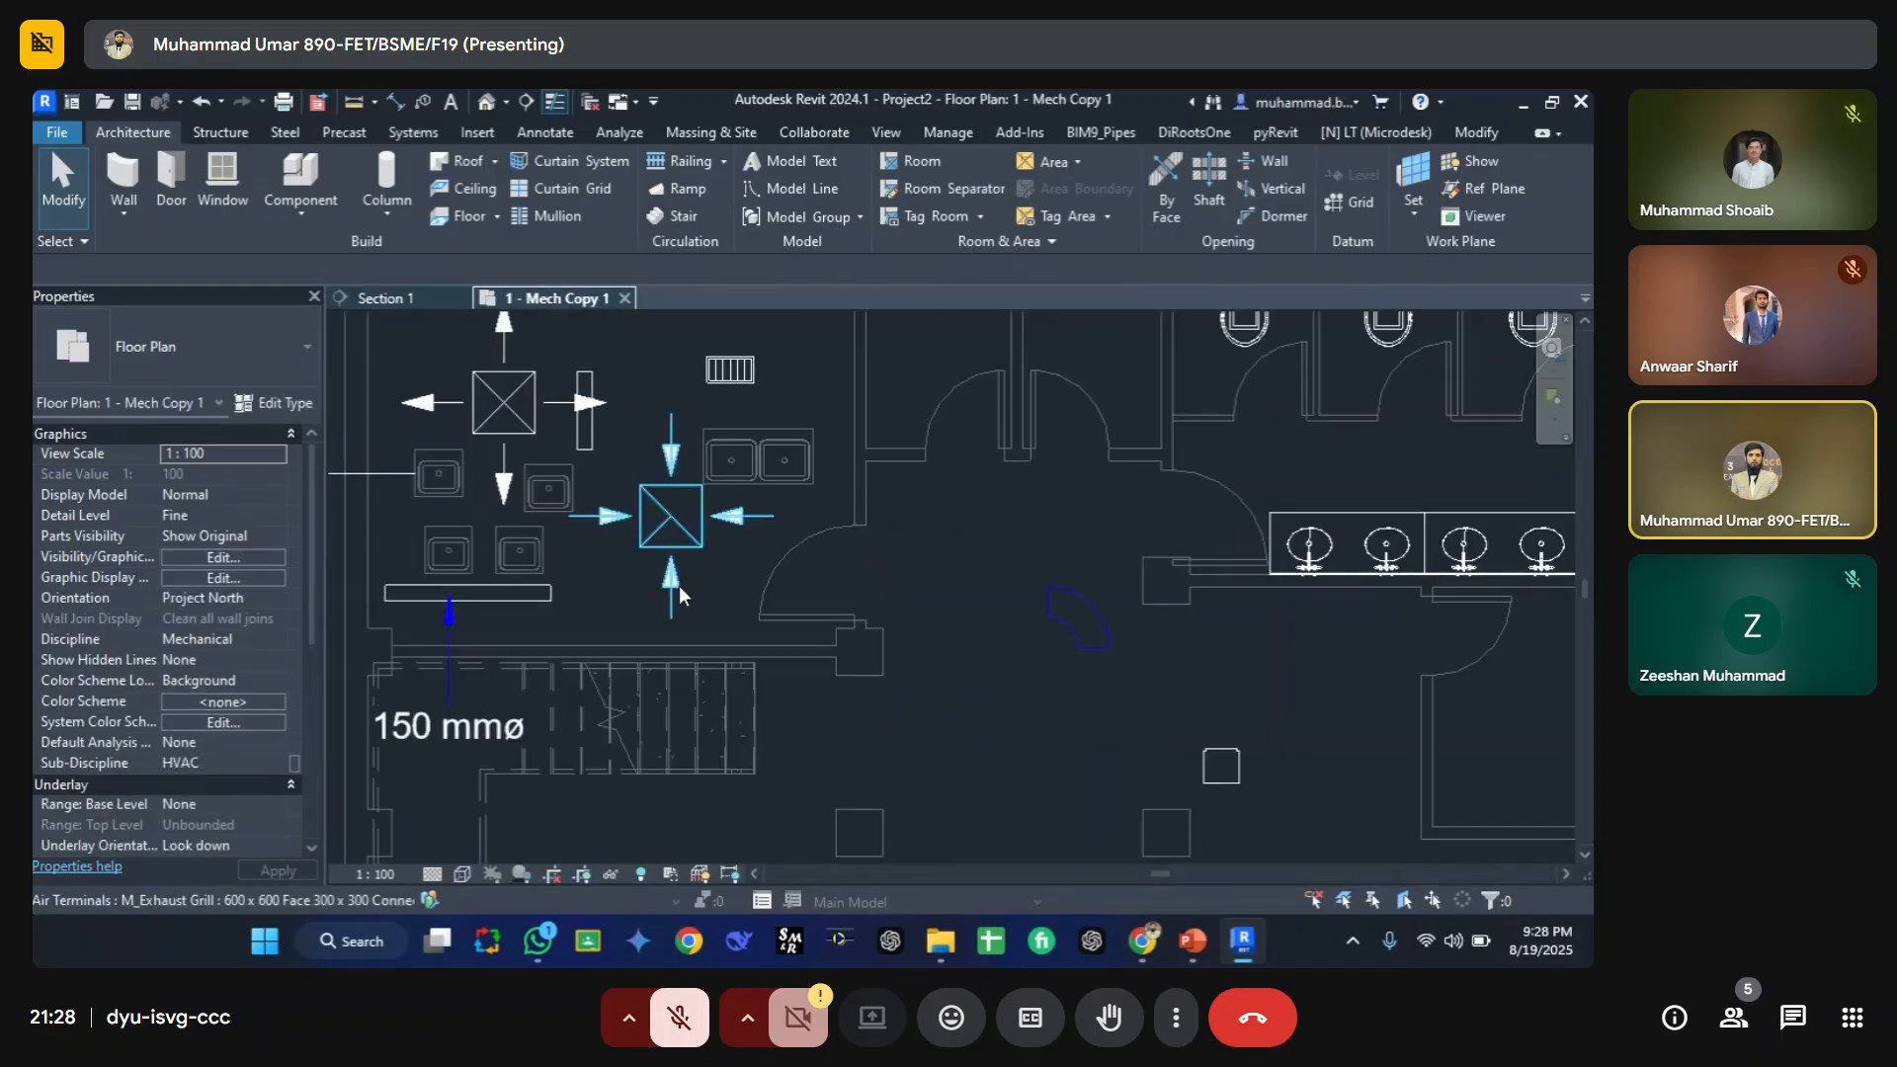
pyautogui.scroll(-3, 678, 585)
pyautogui.moveTo(713, 496); pyautogui.dragTo(648, 425, button='middle')
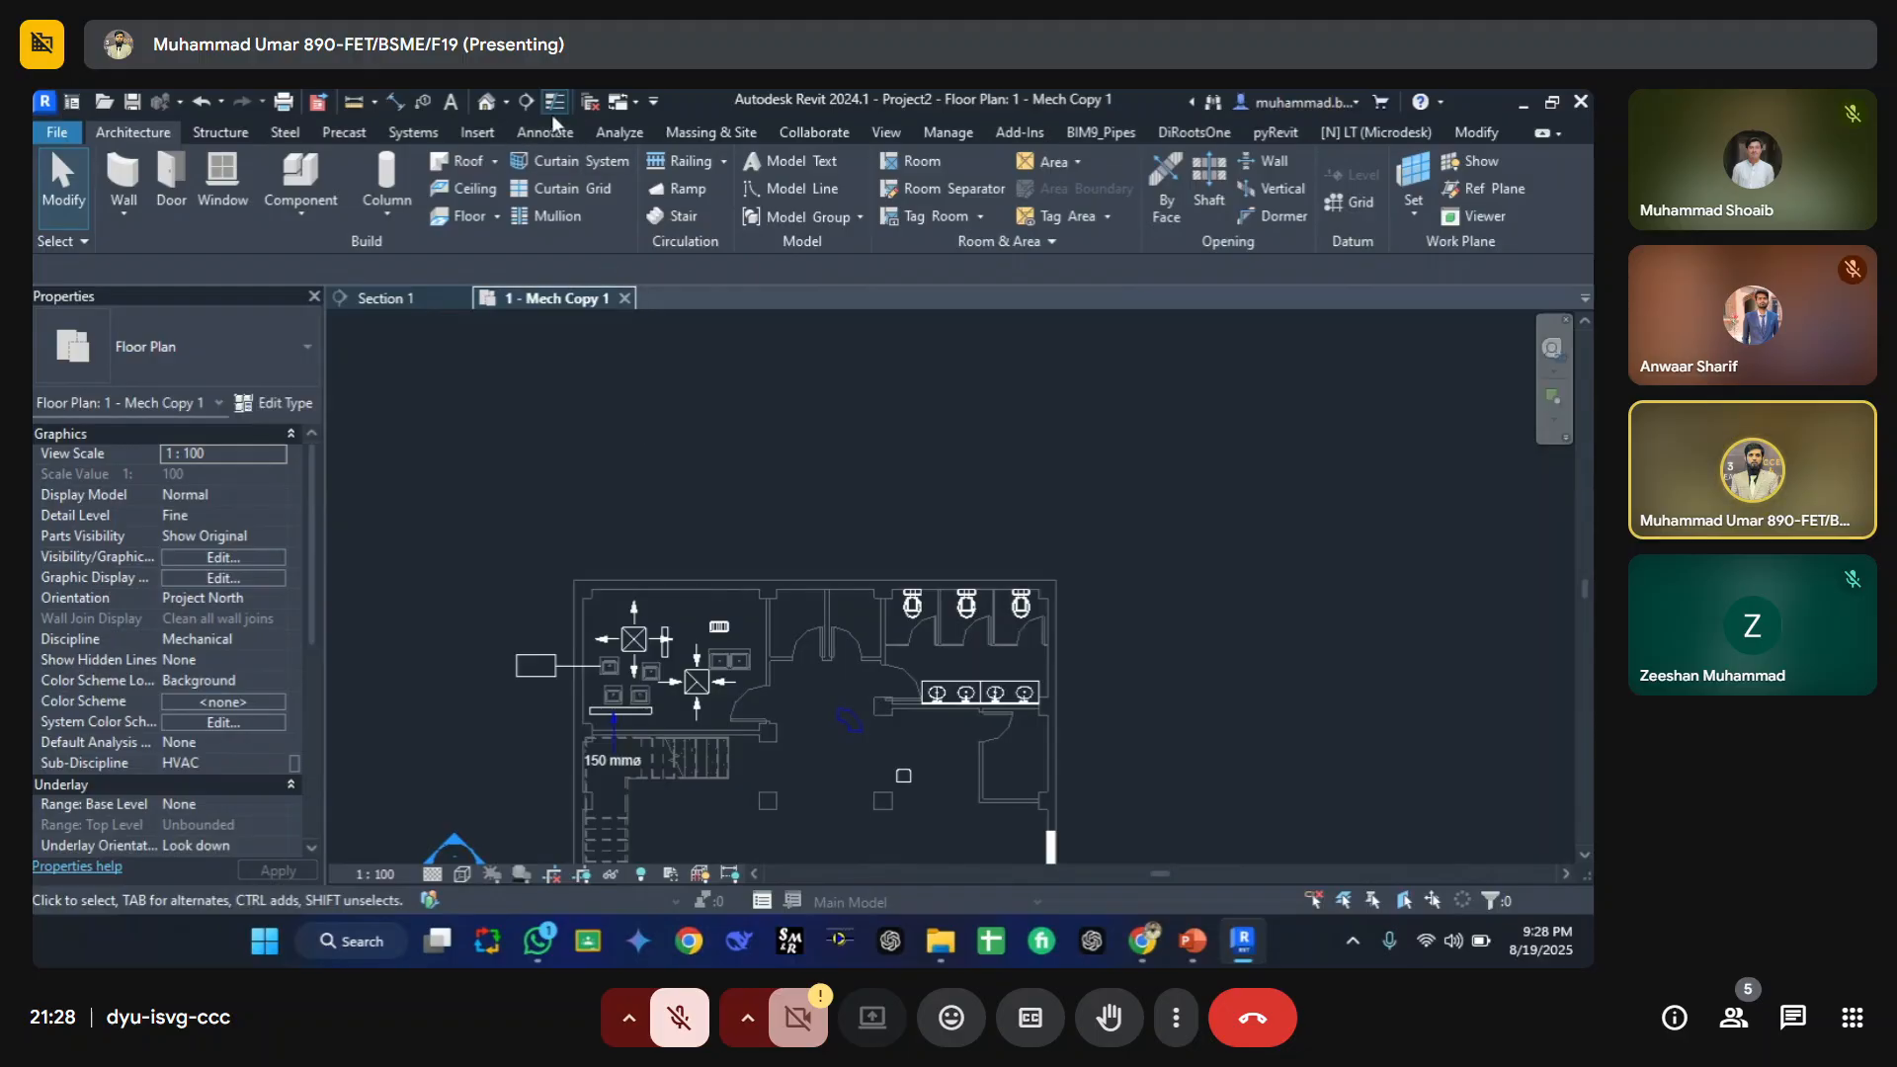
# Step: Open the default 3D view and turn off its Section Box
pyautogui.press('3')
pyautogui.press('d')
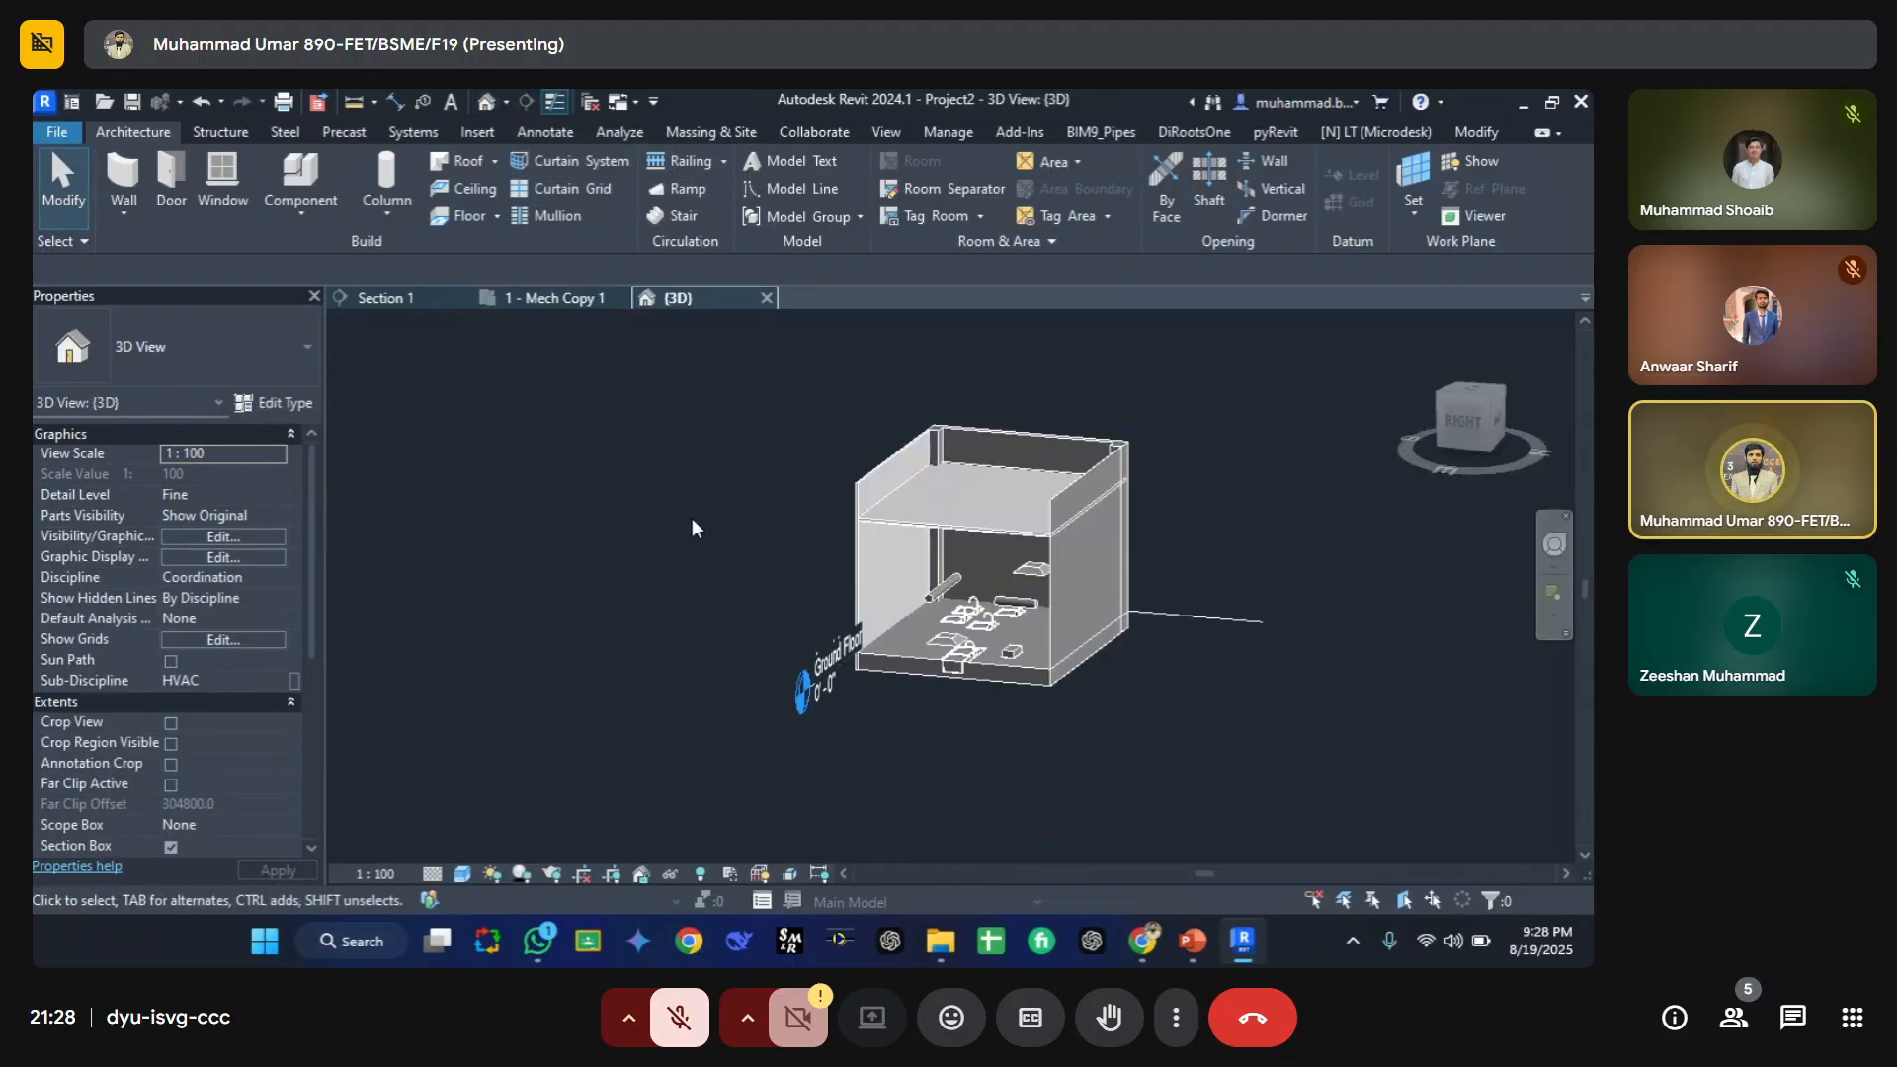
pyautogui.scroll(-4, 168, 593)
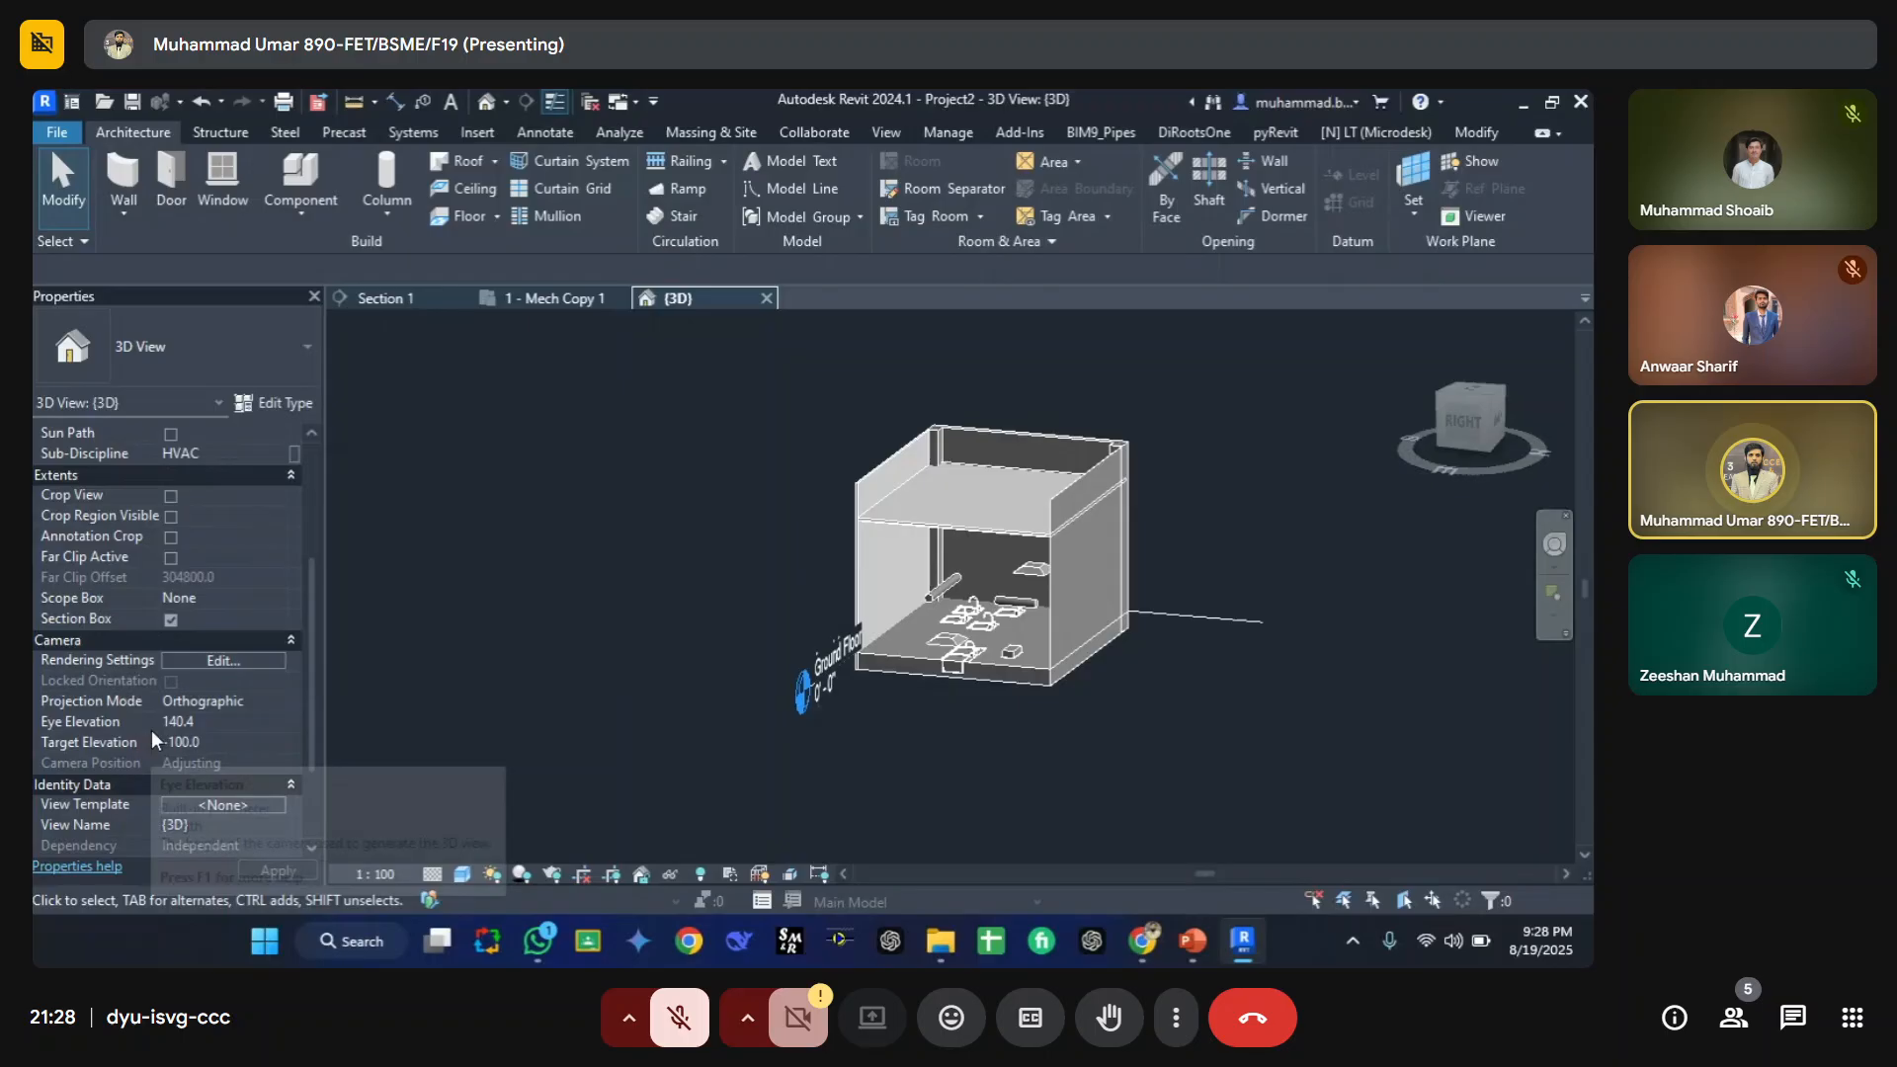
pyautogui.click(170, 620)
pyautogui.scroll(-4, 800, 608)
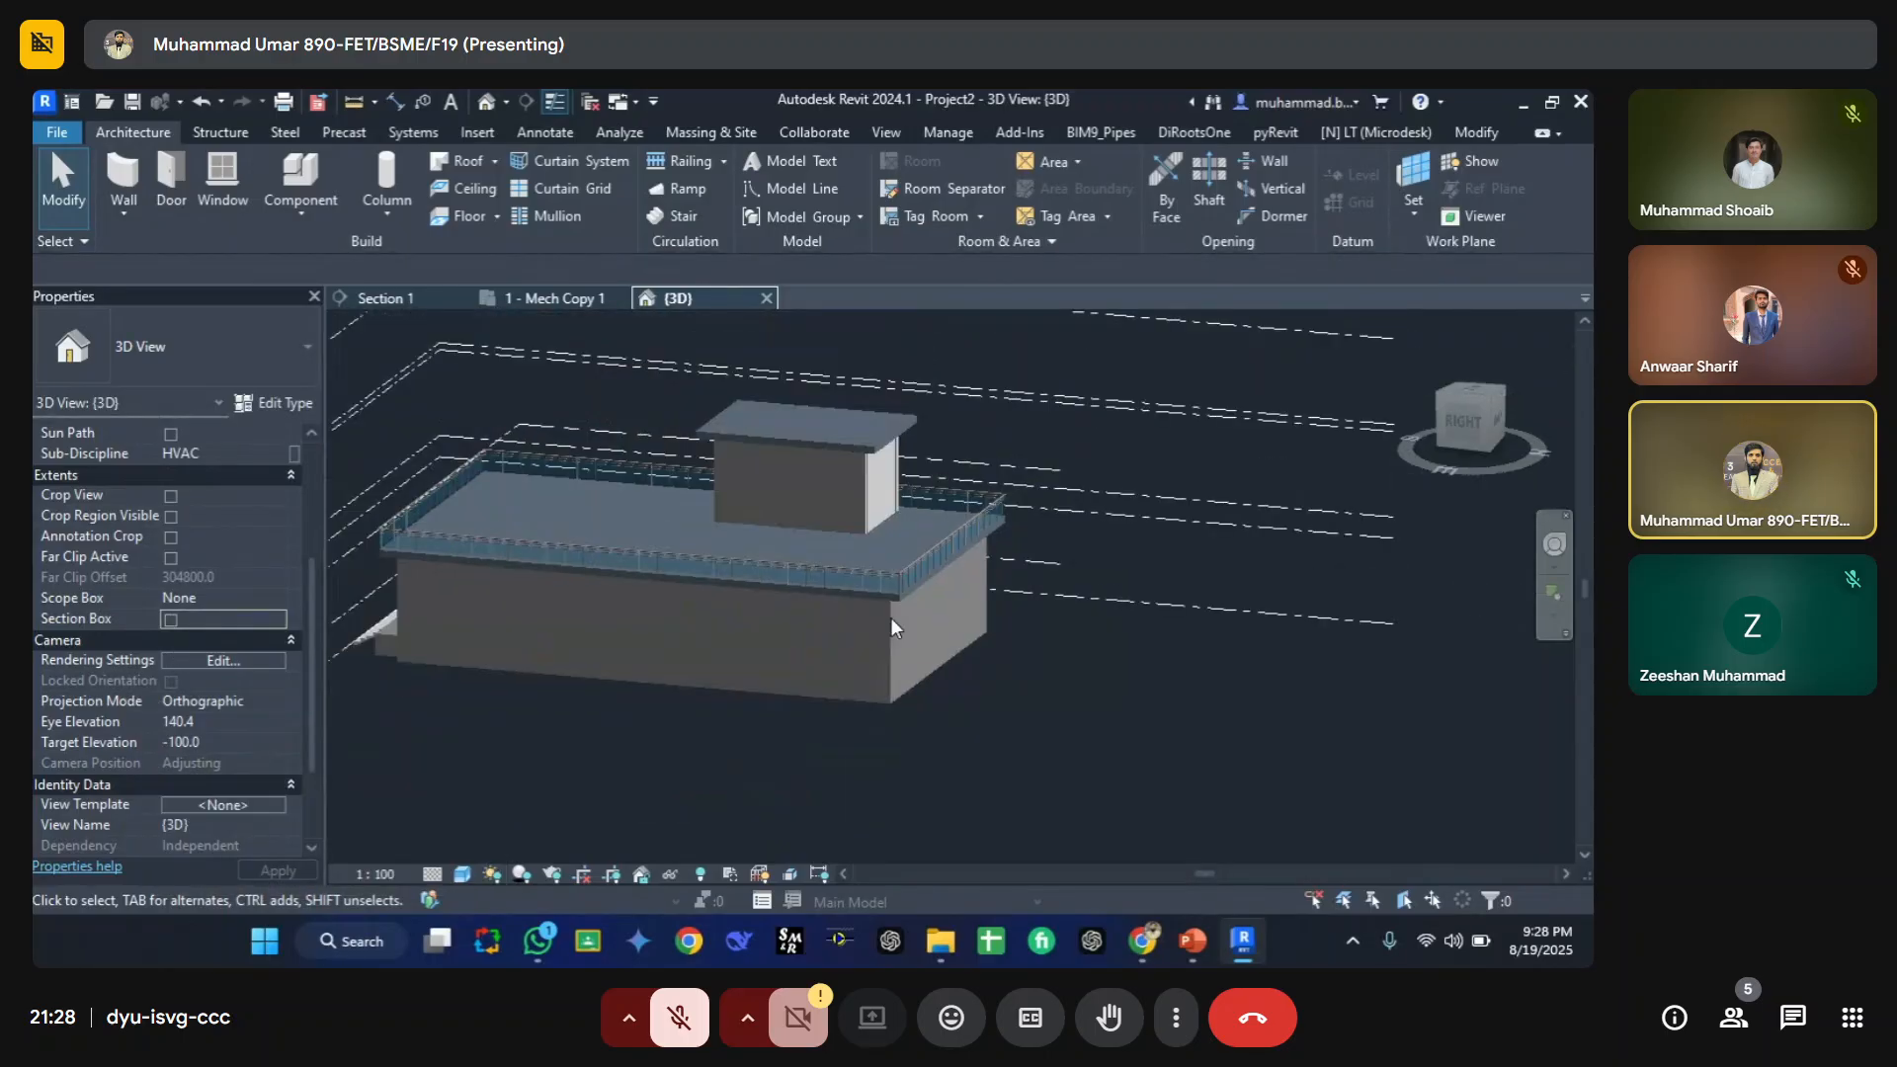
pyautogui.scroll(3, 252, 588)
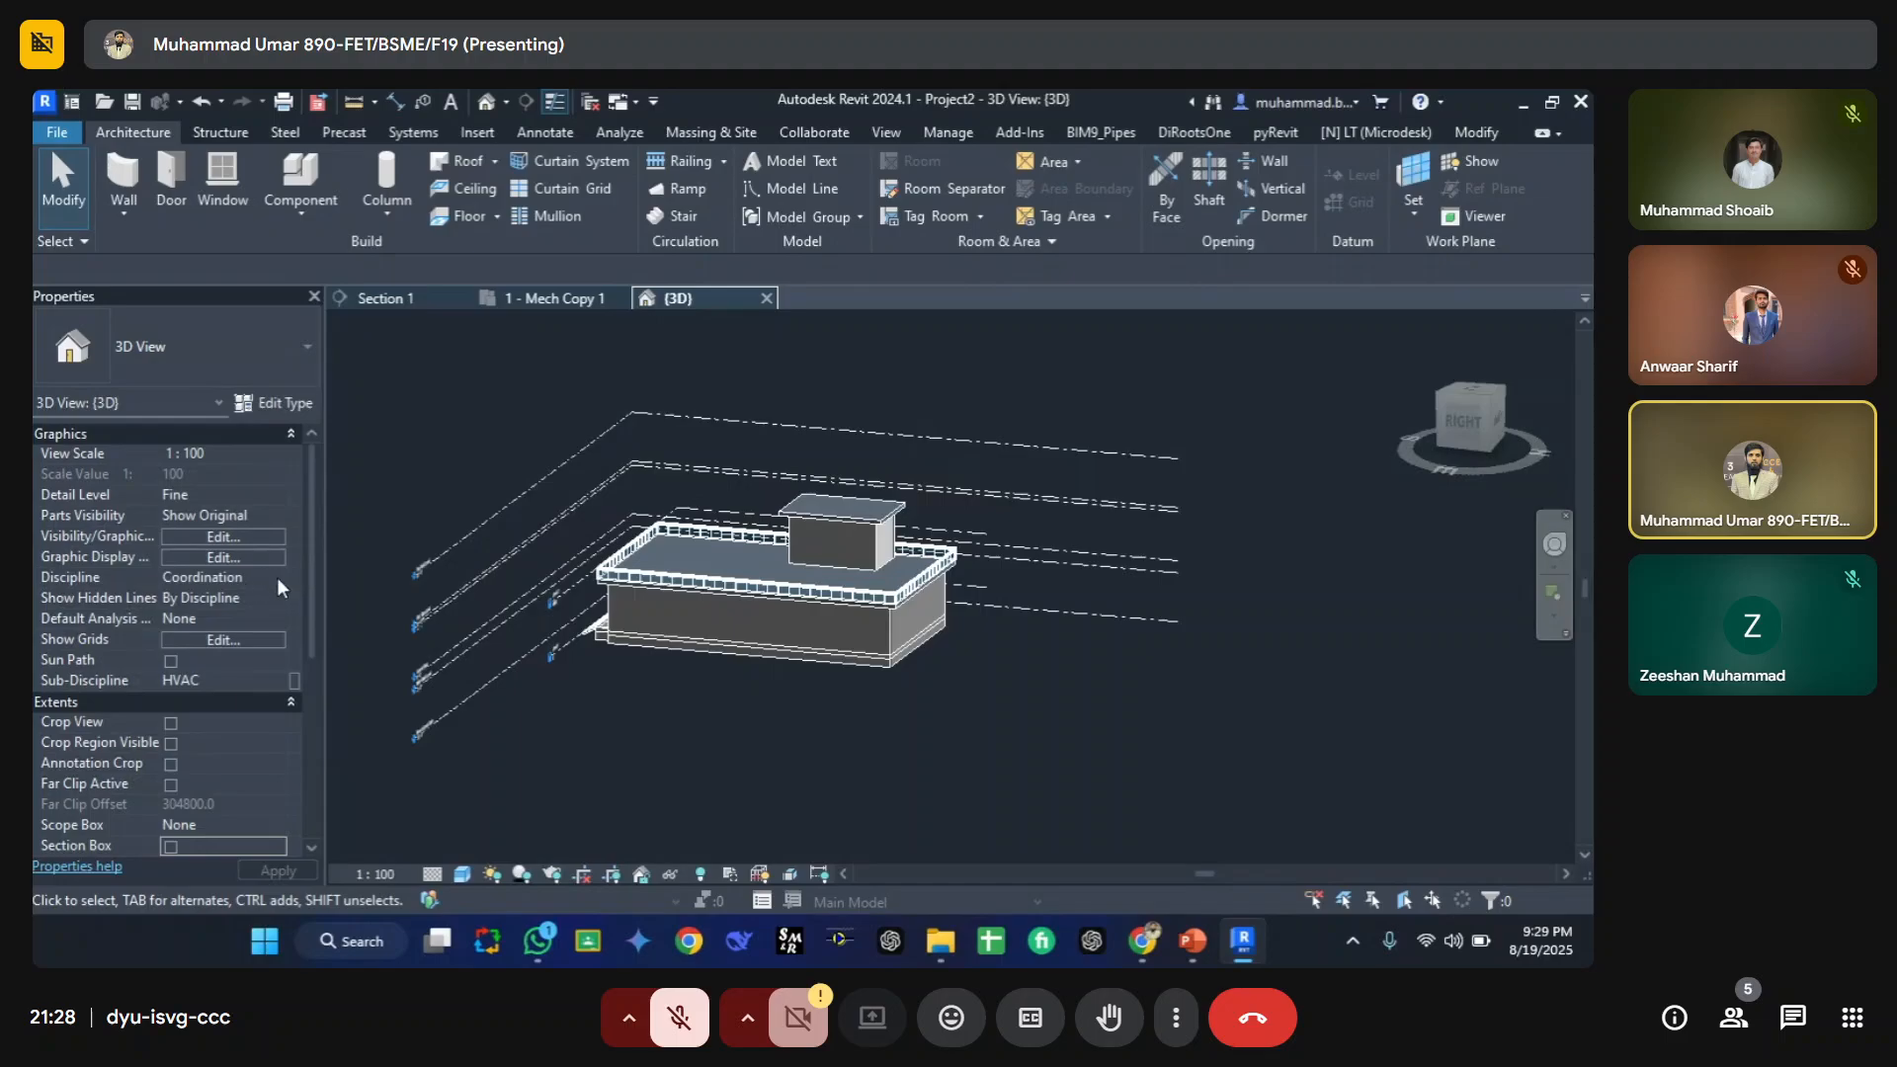
# Step: Set the 3D view's Discipline to Mechanical
pyautogui.click(278, 583)
pyautogui.click(198, 633)
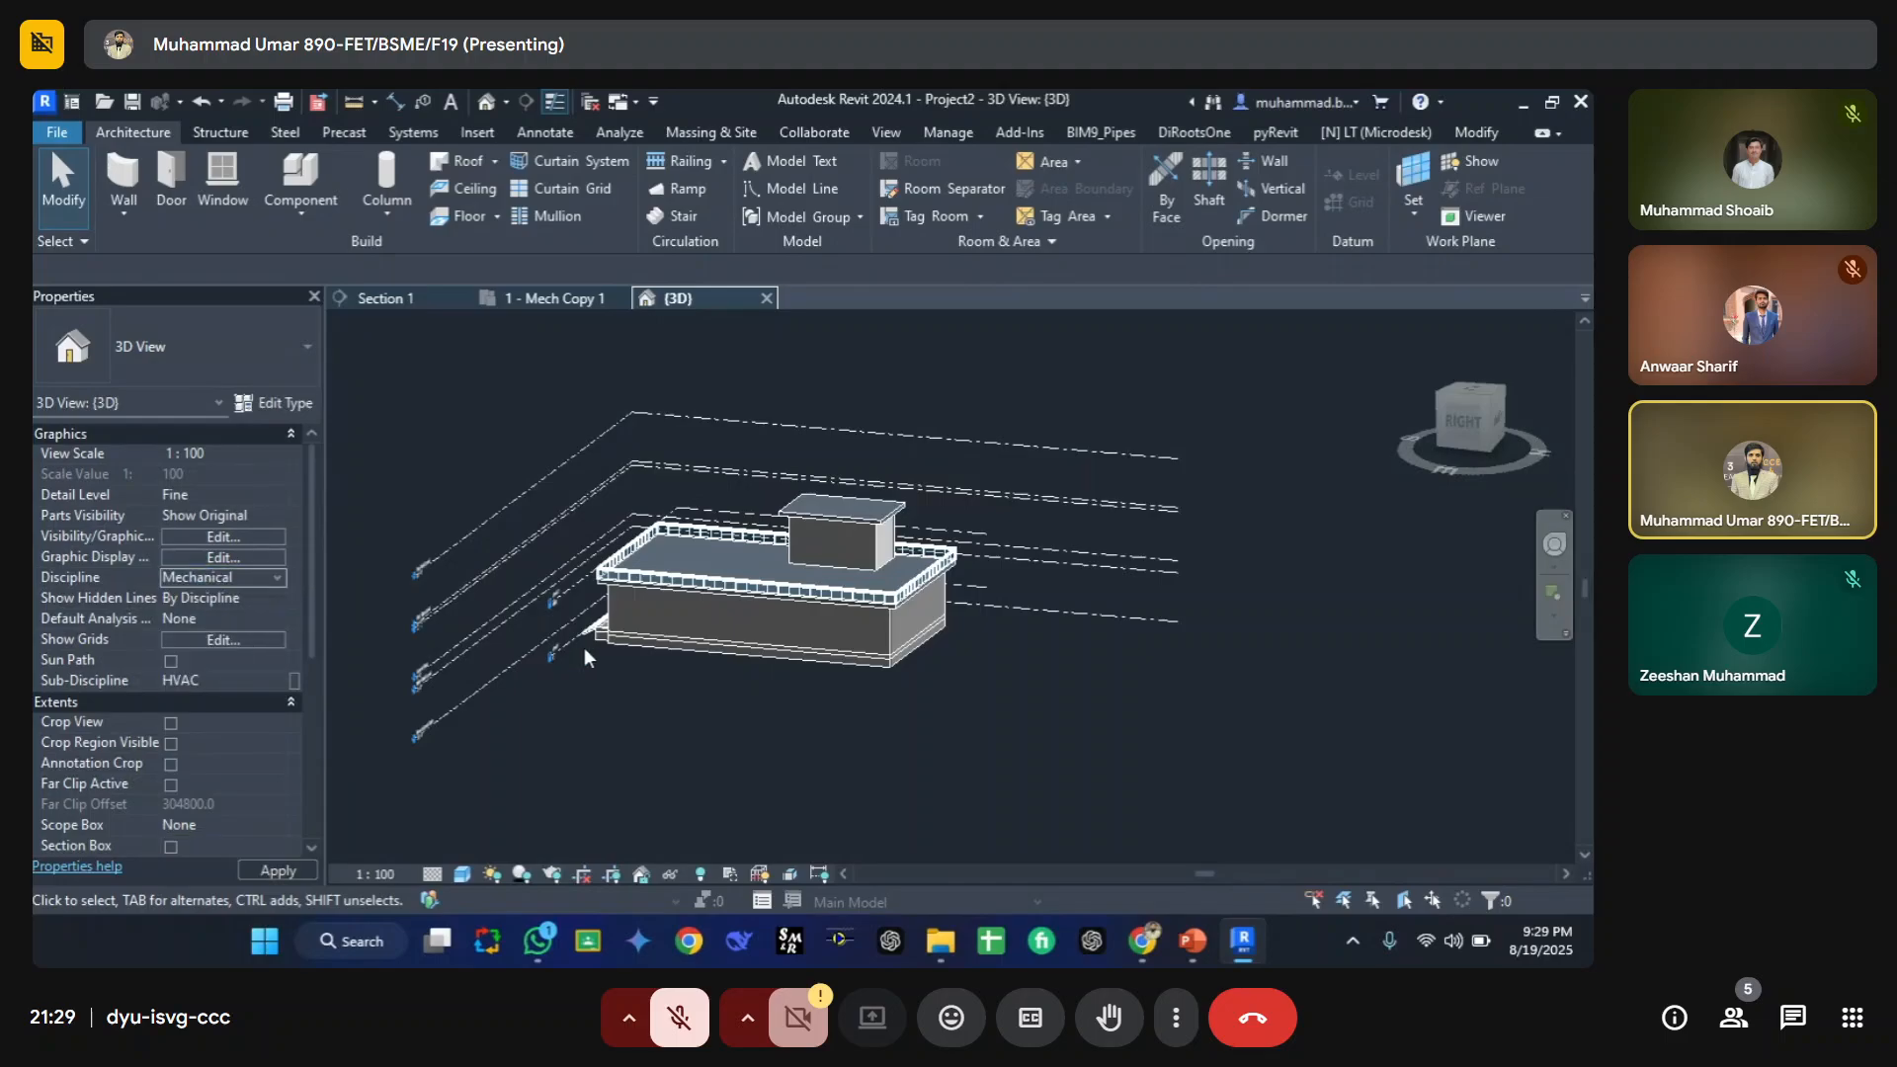
pyautogui.keyDown('shift'); pyautogui.moveTo(779, 691); pyautogui.dragTo(792, 554, button='middle'); pyautogui.keyUp('shift')
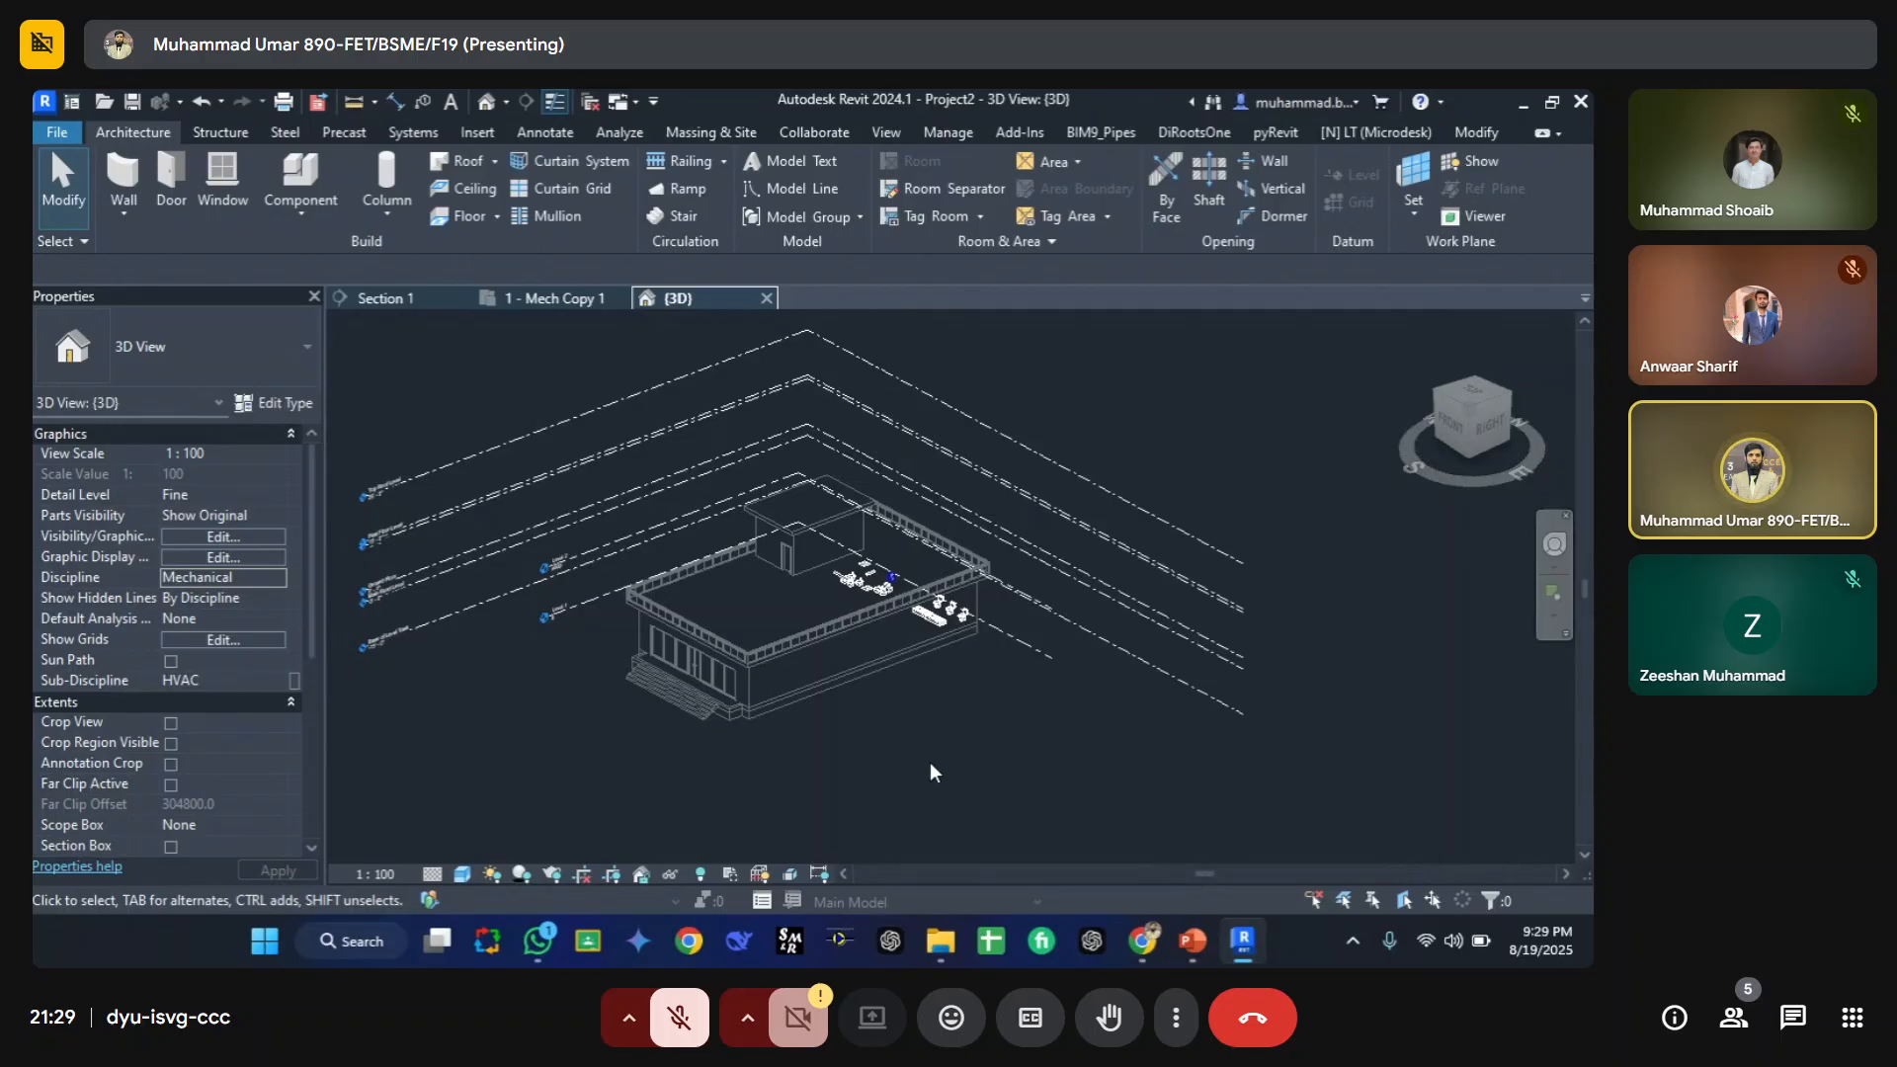
# Step: Open the 3D view's Visibility/Graphic Overrides and review the Analytical Model and Imported Categories tabs
pyautogui.press('v')
pyautogui.press('v')
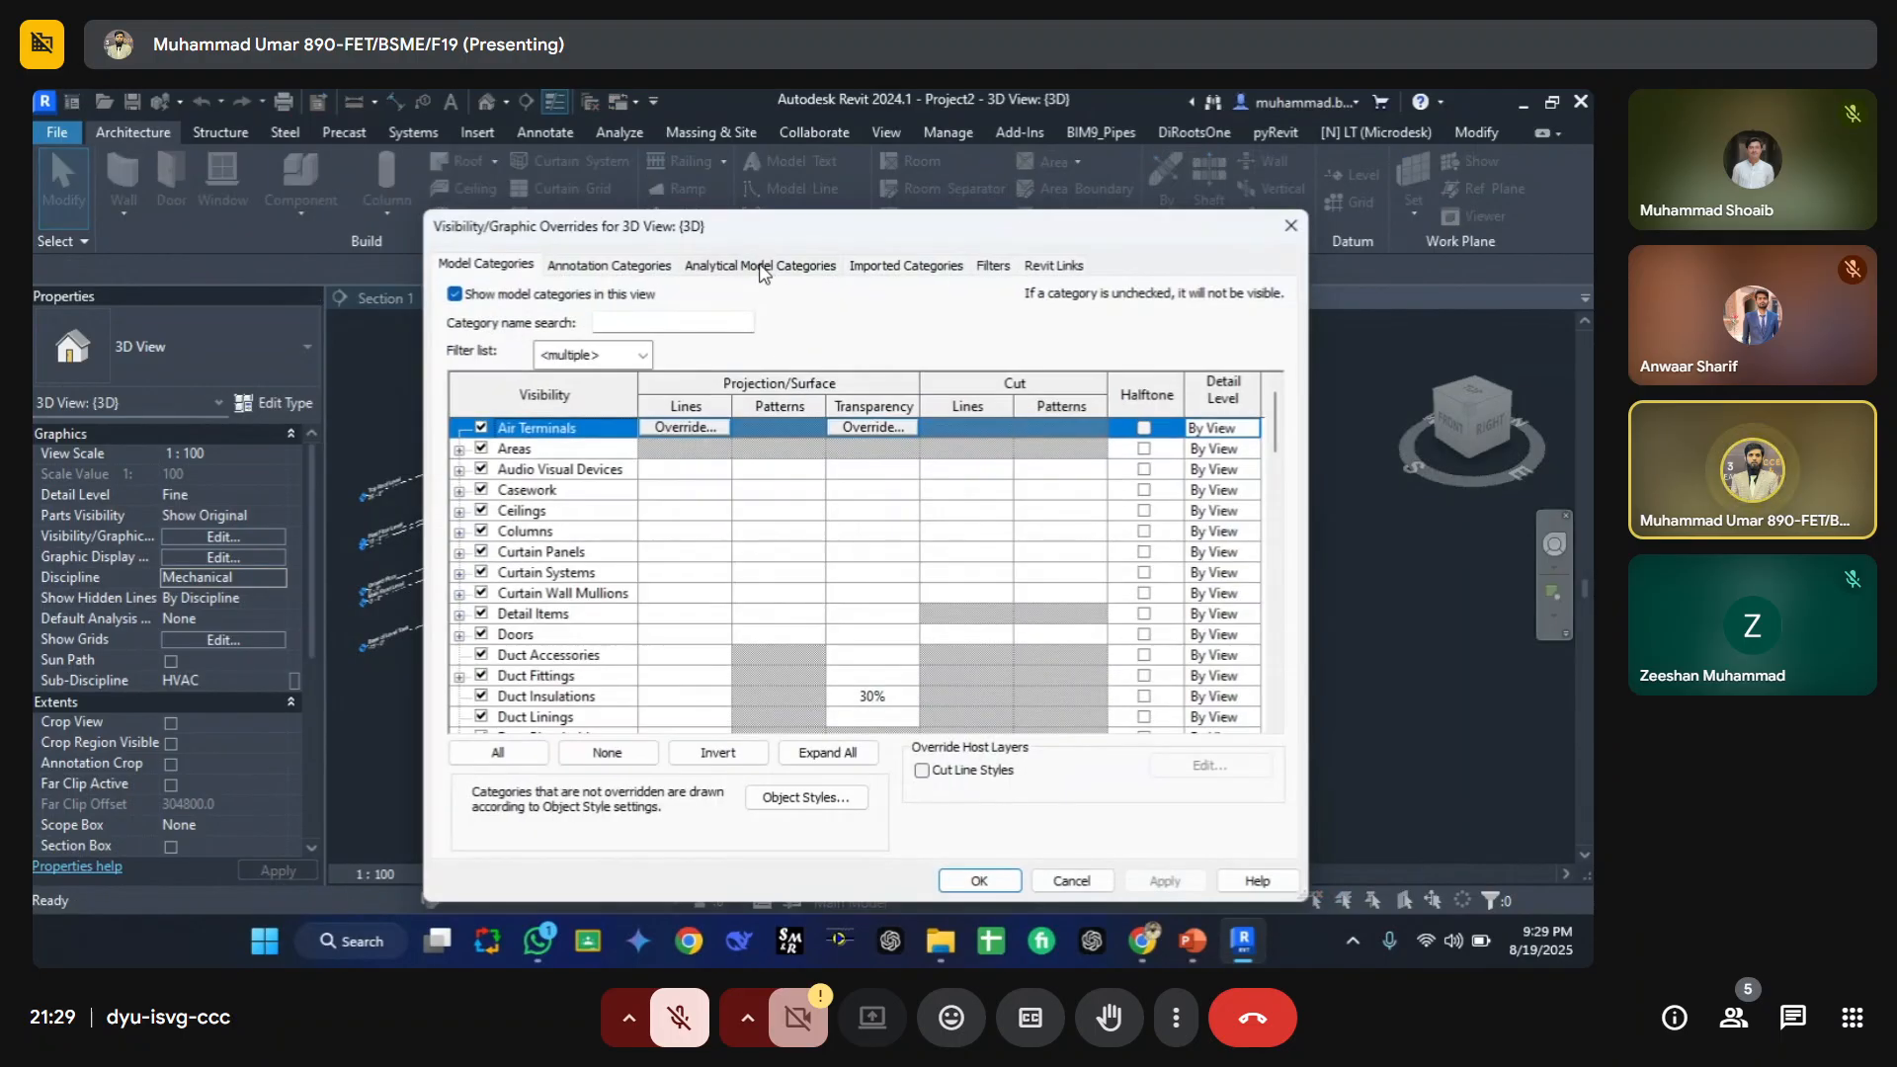
pyautogui.click(760, 264)
pyautogui.click(454, 295)
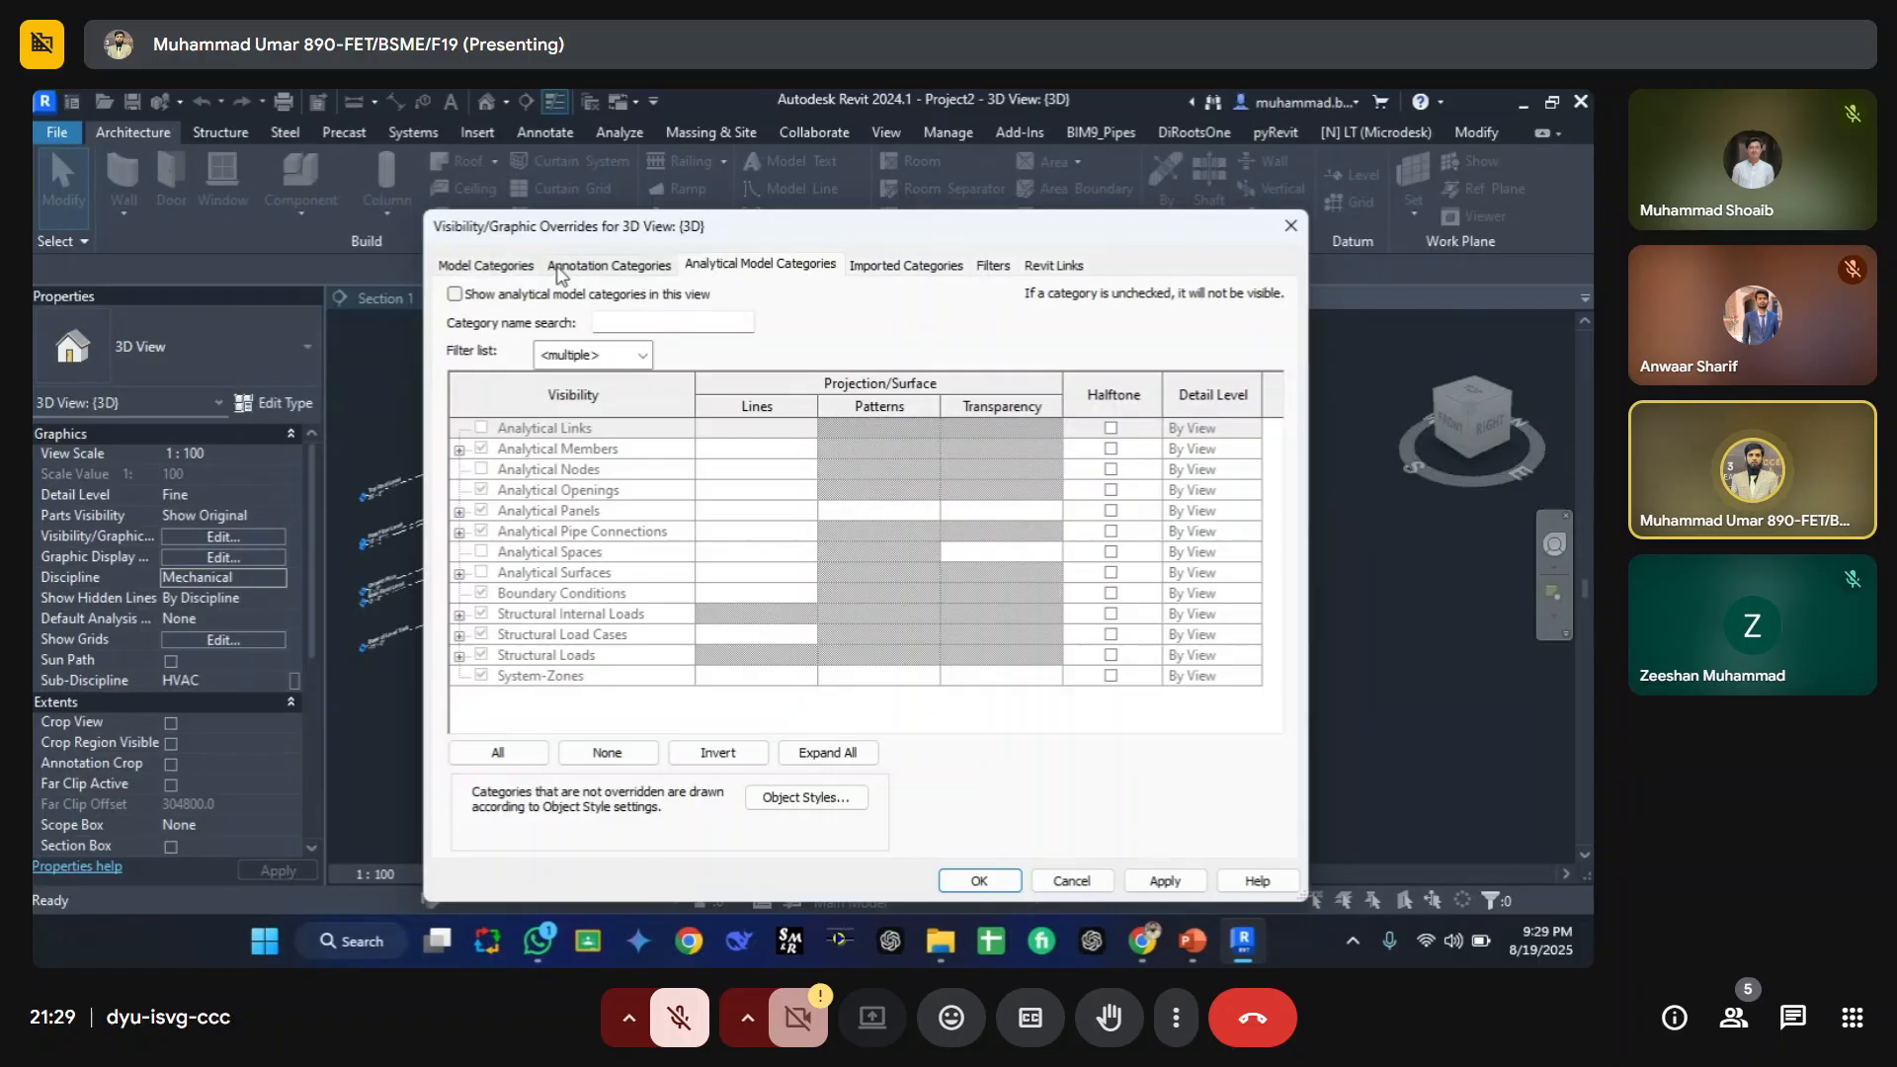
pyautogui.click(902, 277)
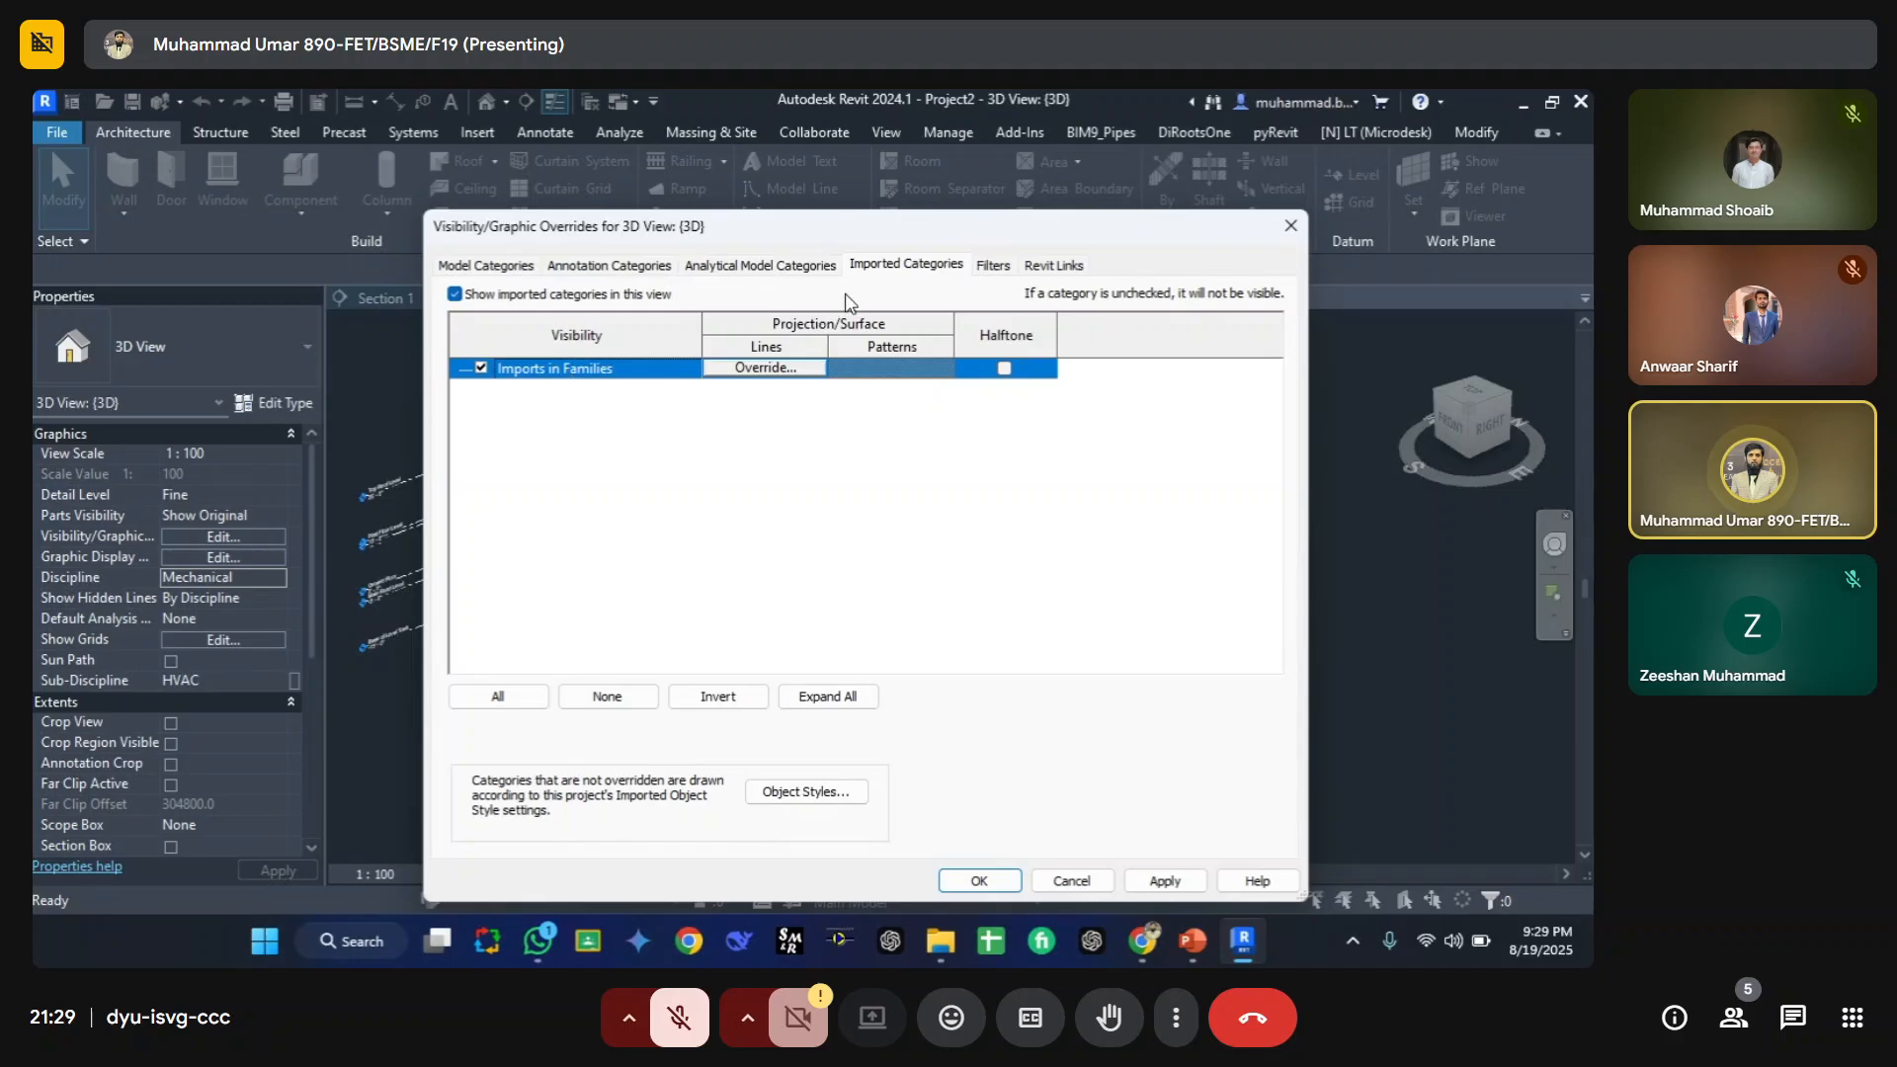
pyautogui.press('Return')
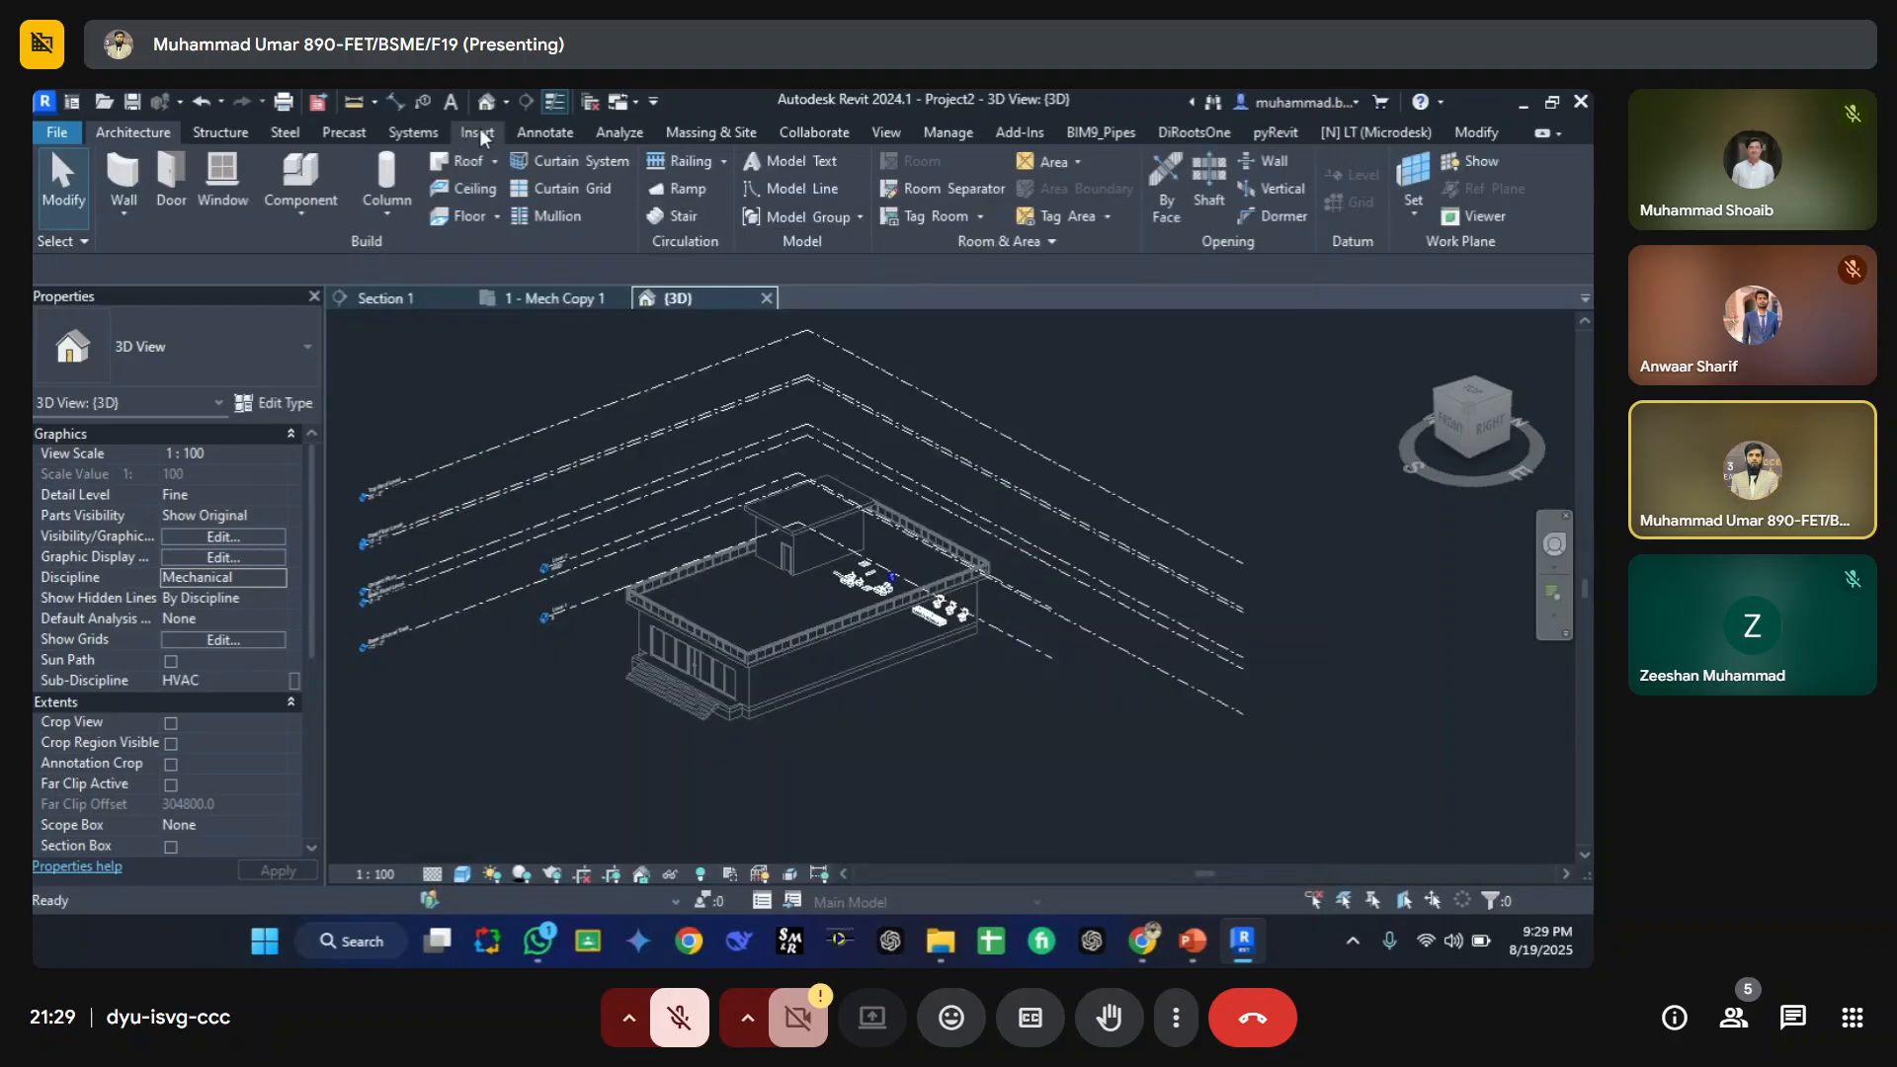
# Step: Return to the 1 - Mech Copy 1 floor plan and open the Project Browser
pyautogui.click(478, 131)
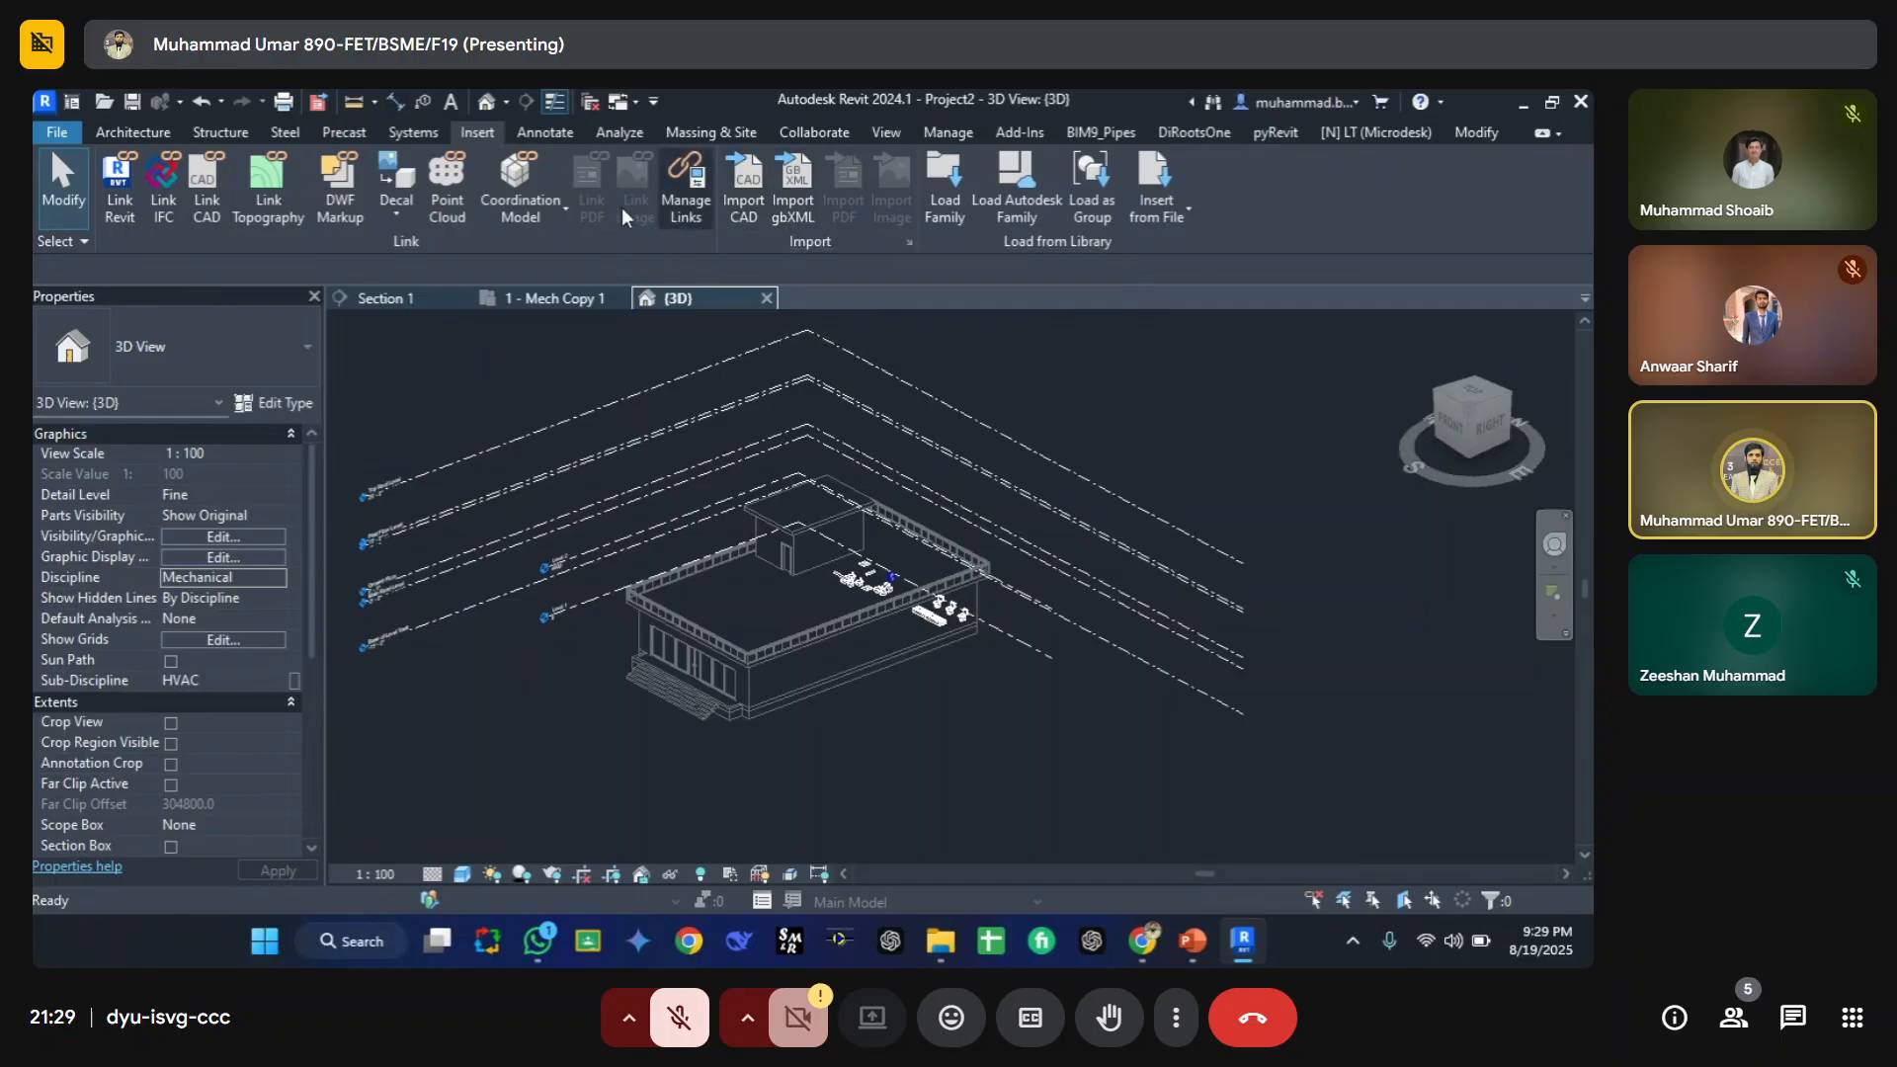
pyautogui.click(546, 294)
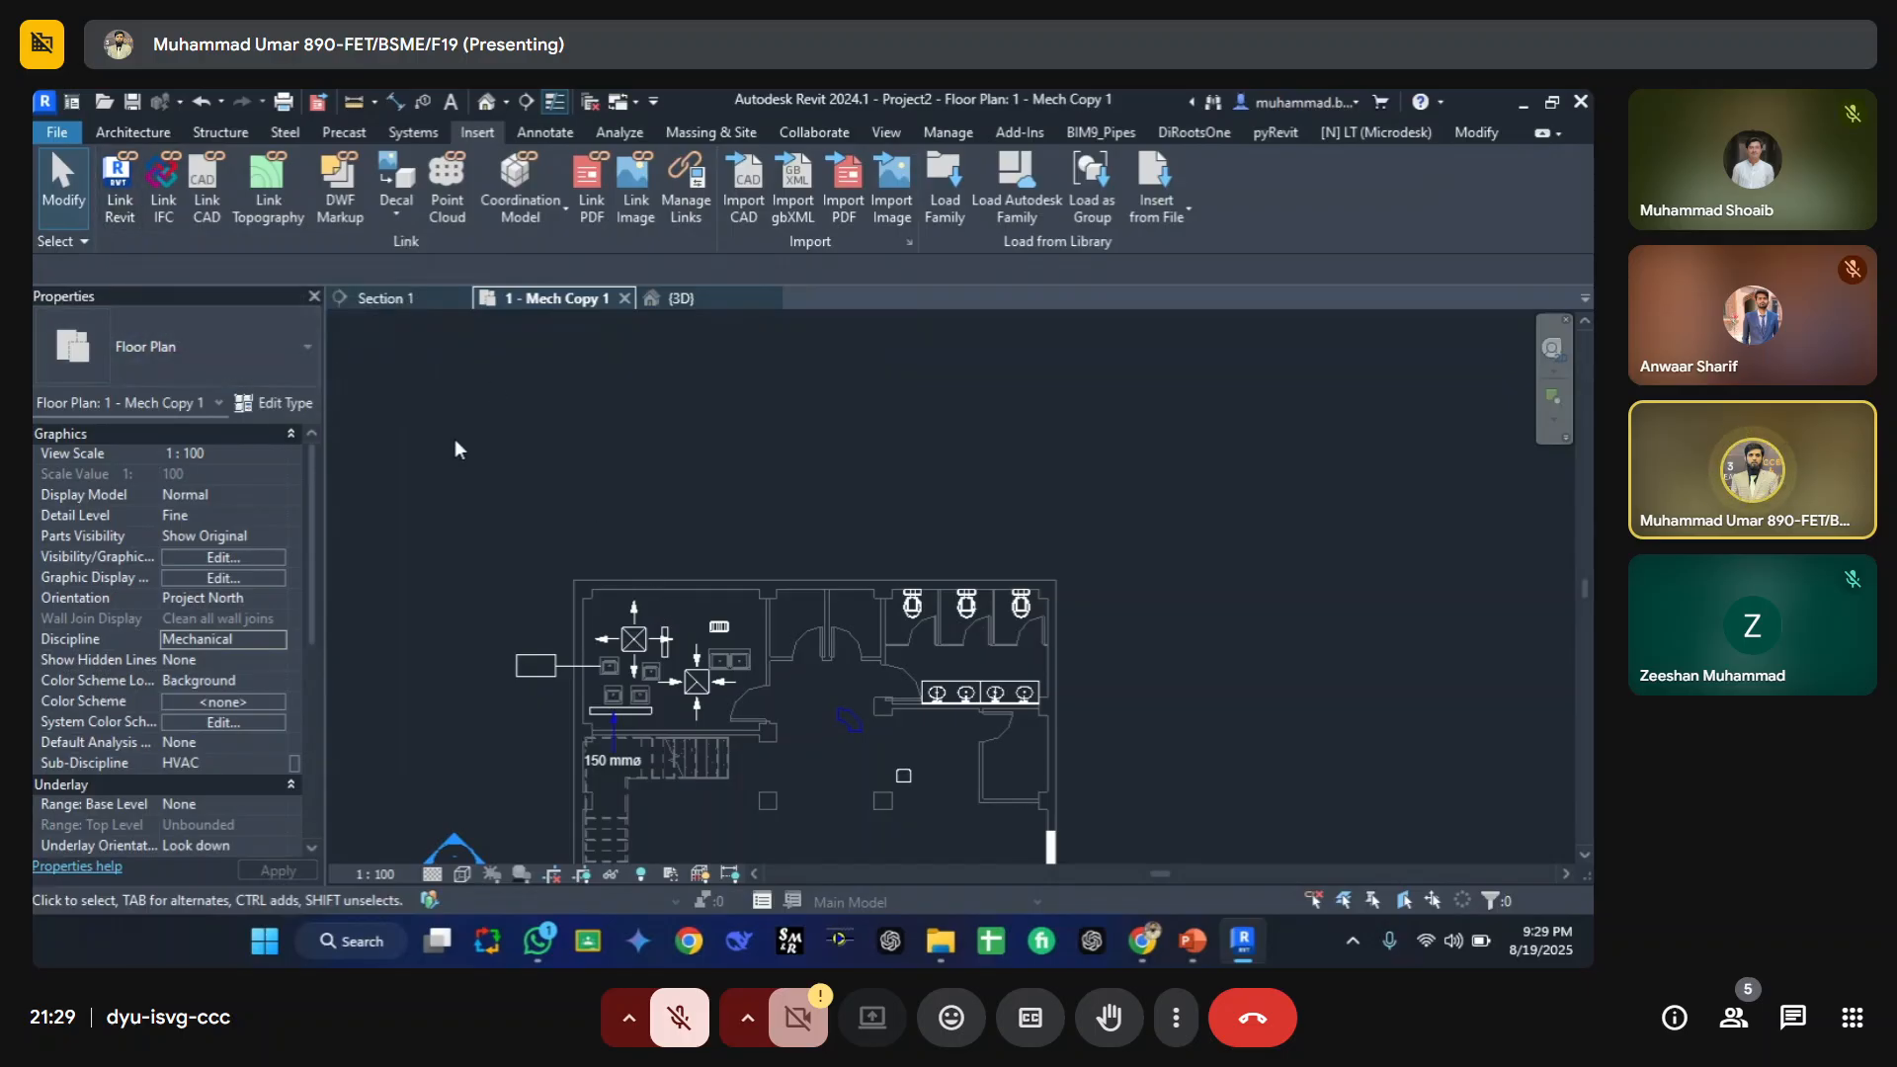
pyautogui.rightClick(779, 484)
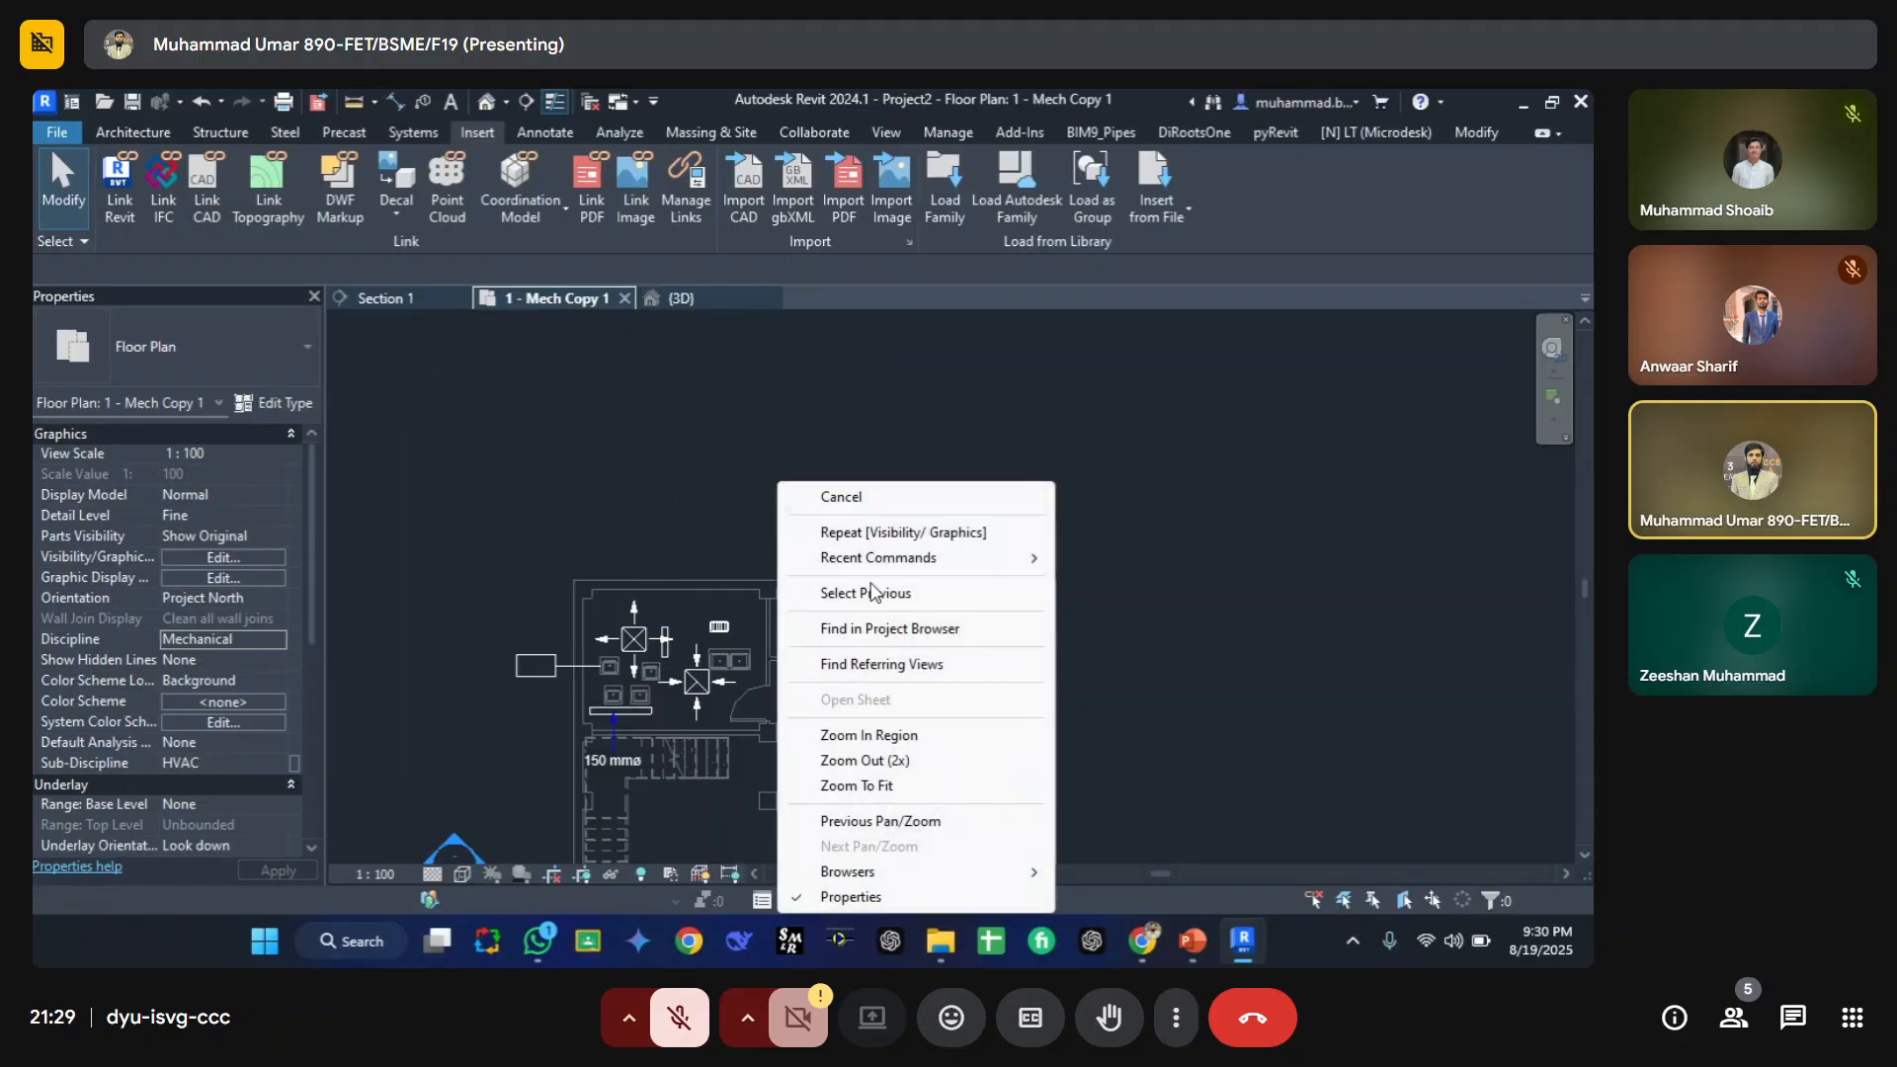
pyautogui.moveTo(948, 873)
pyautogui.click(1078, 879)
# Step: Collapse the Project Browser tree and select the Retail Store.rvt link under Revit Links
pyautogui.scroll(-5, 1436, 789)
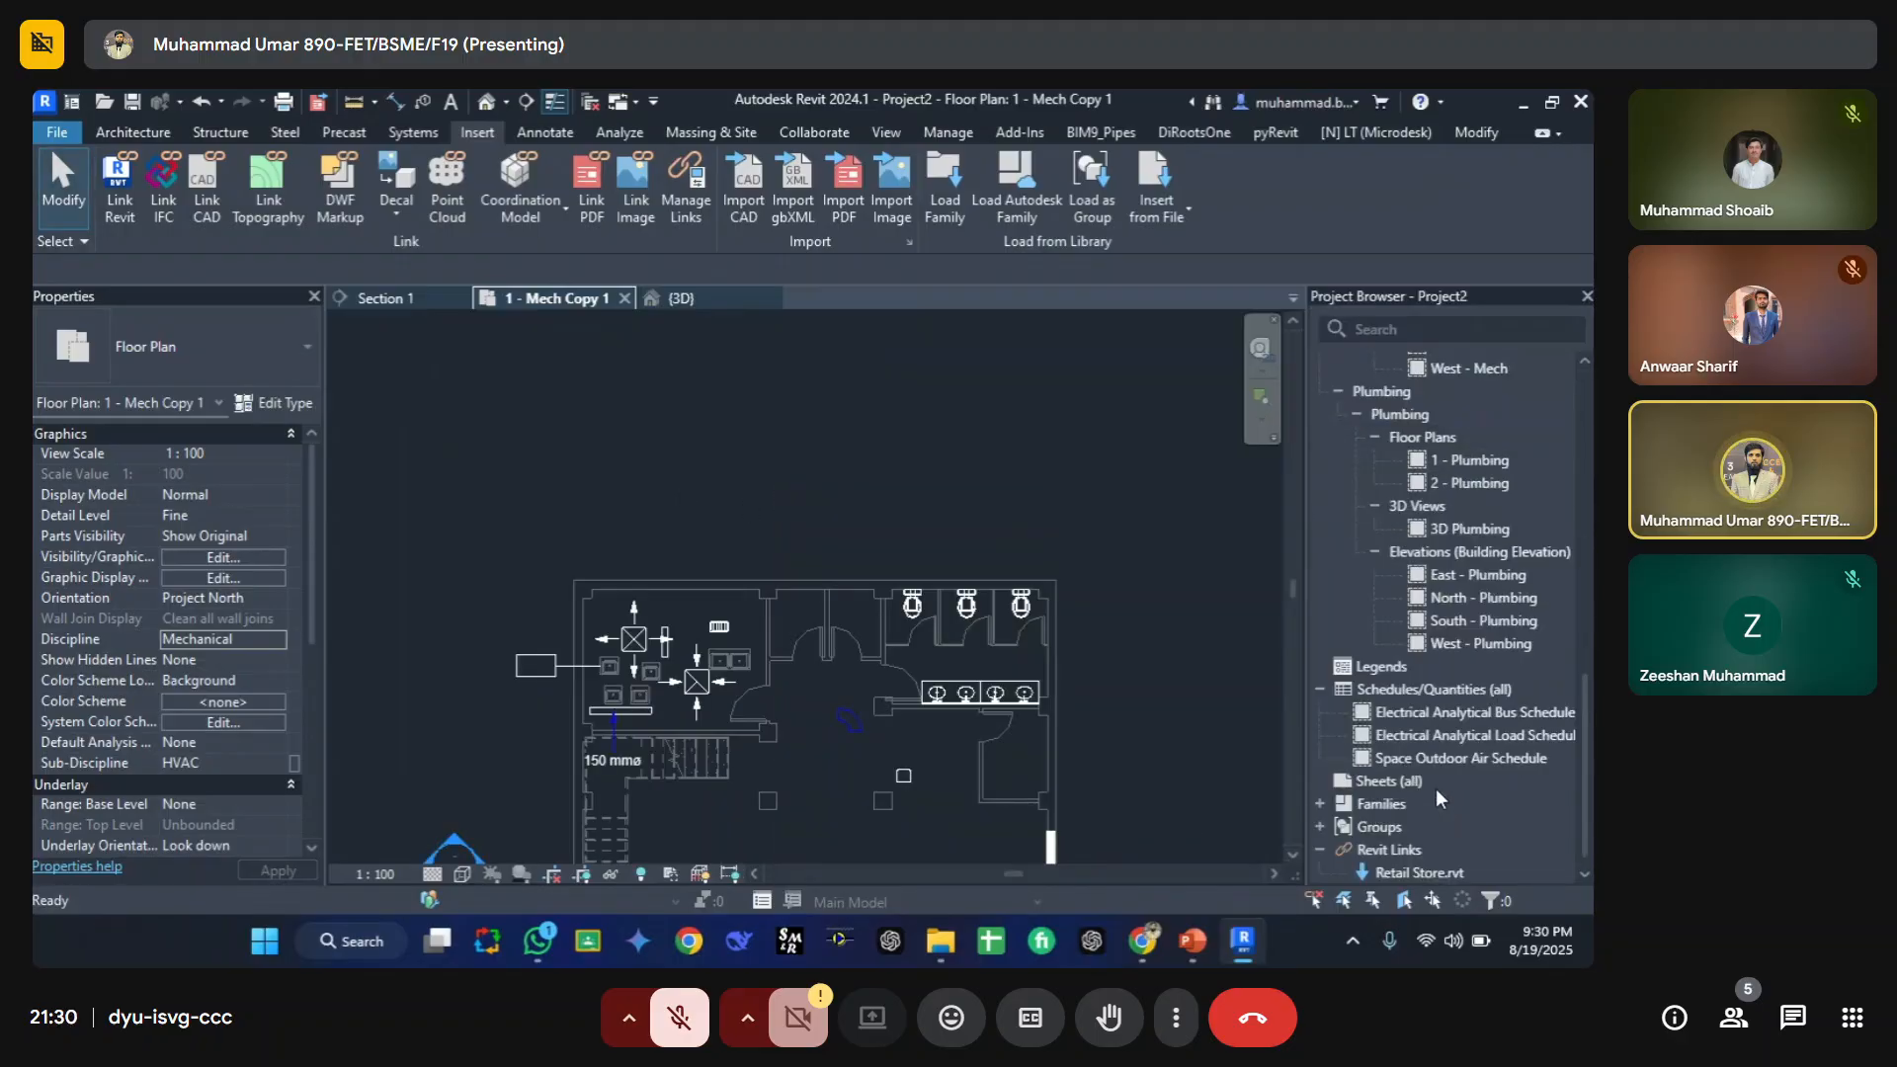
pyautogui.rightClick(1437, 789)
pyautogui.click(1324, 864)
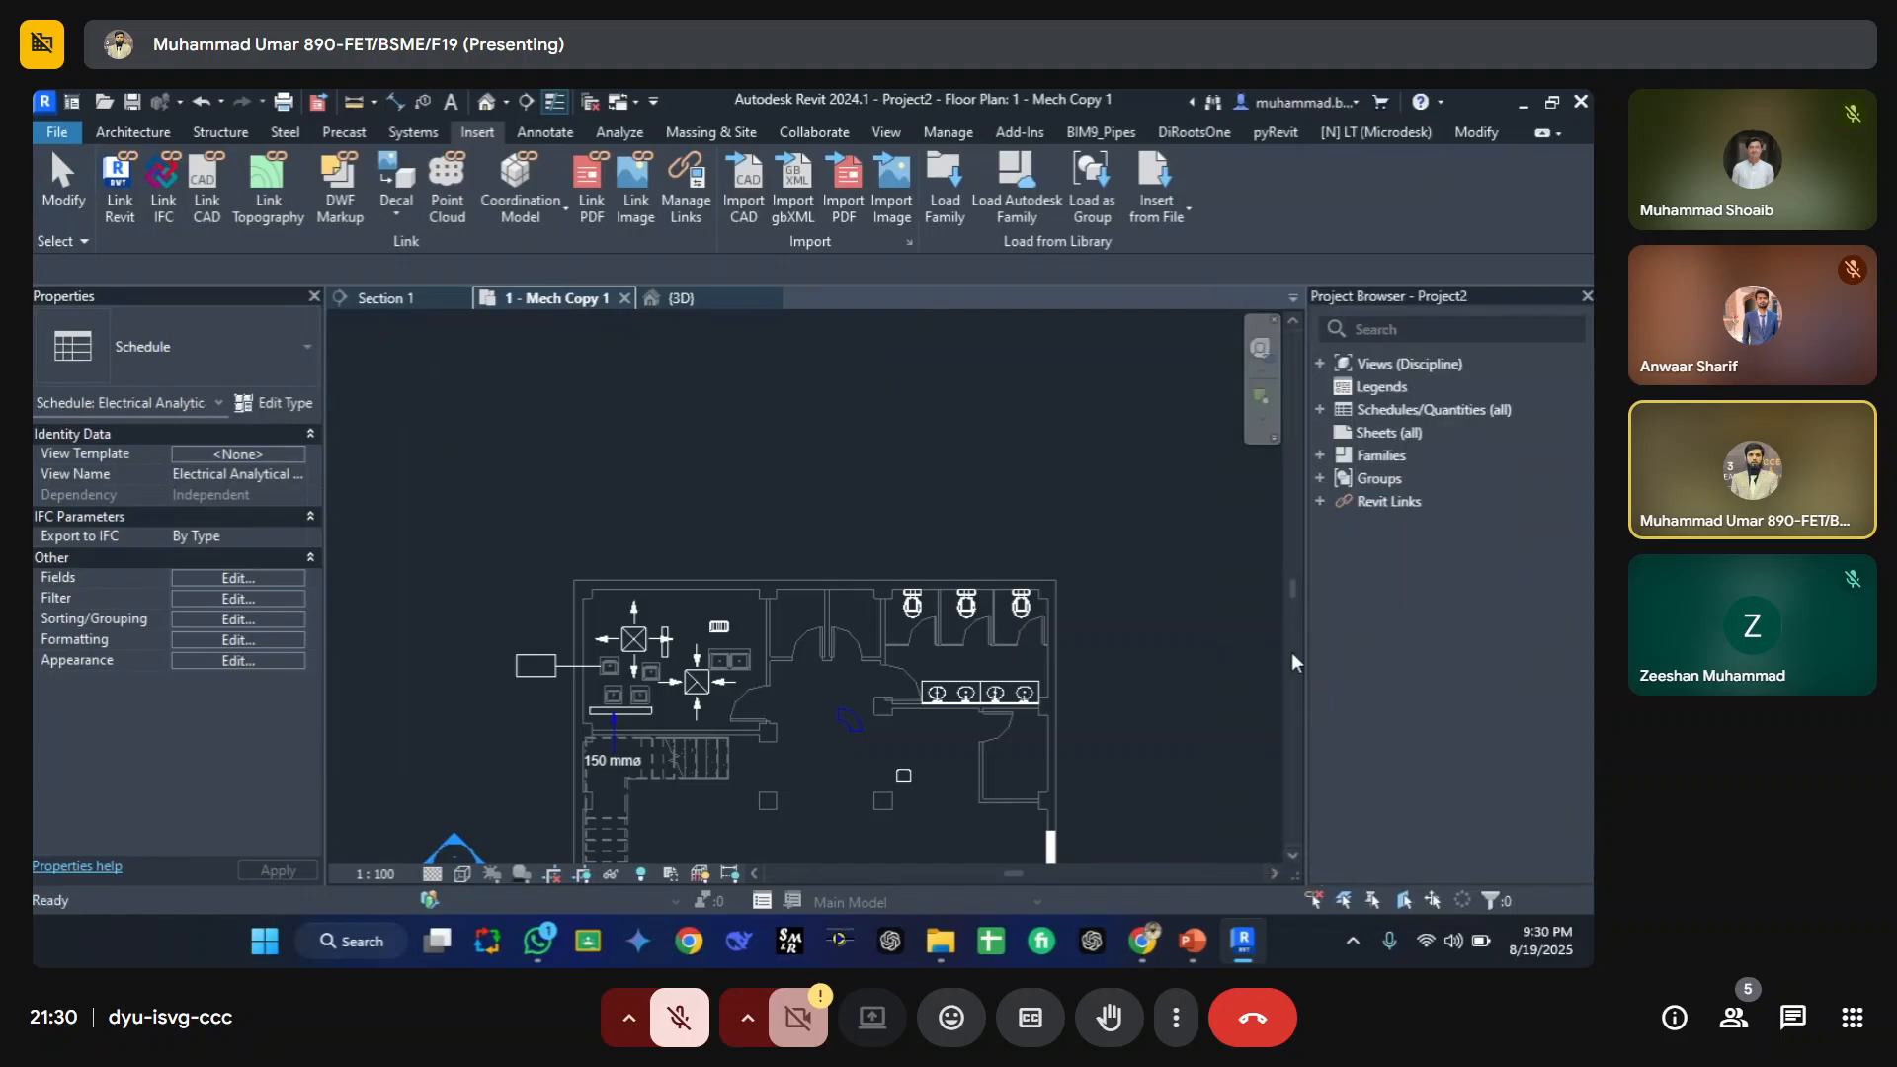
pyautogui.click(1320, 502)
pyautogui.click(1388, 527)
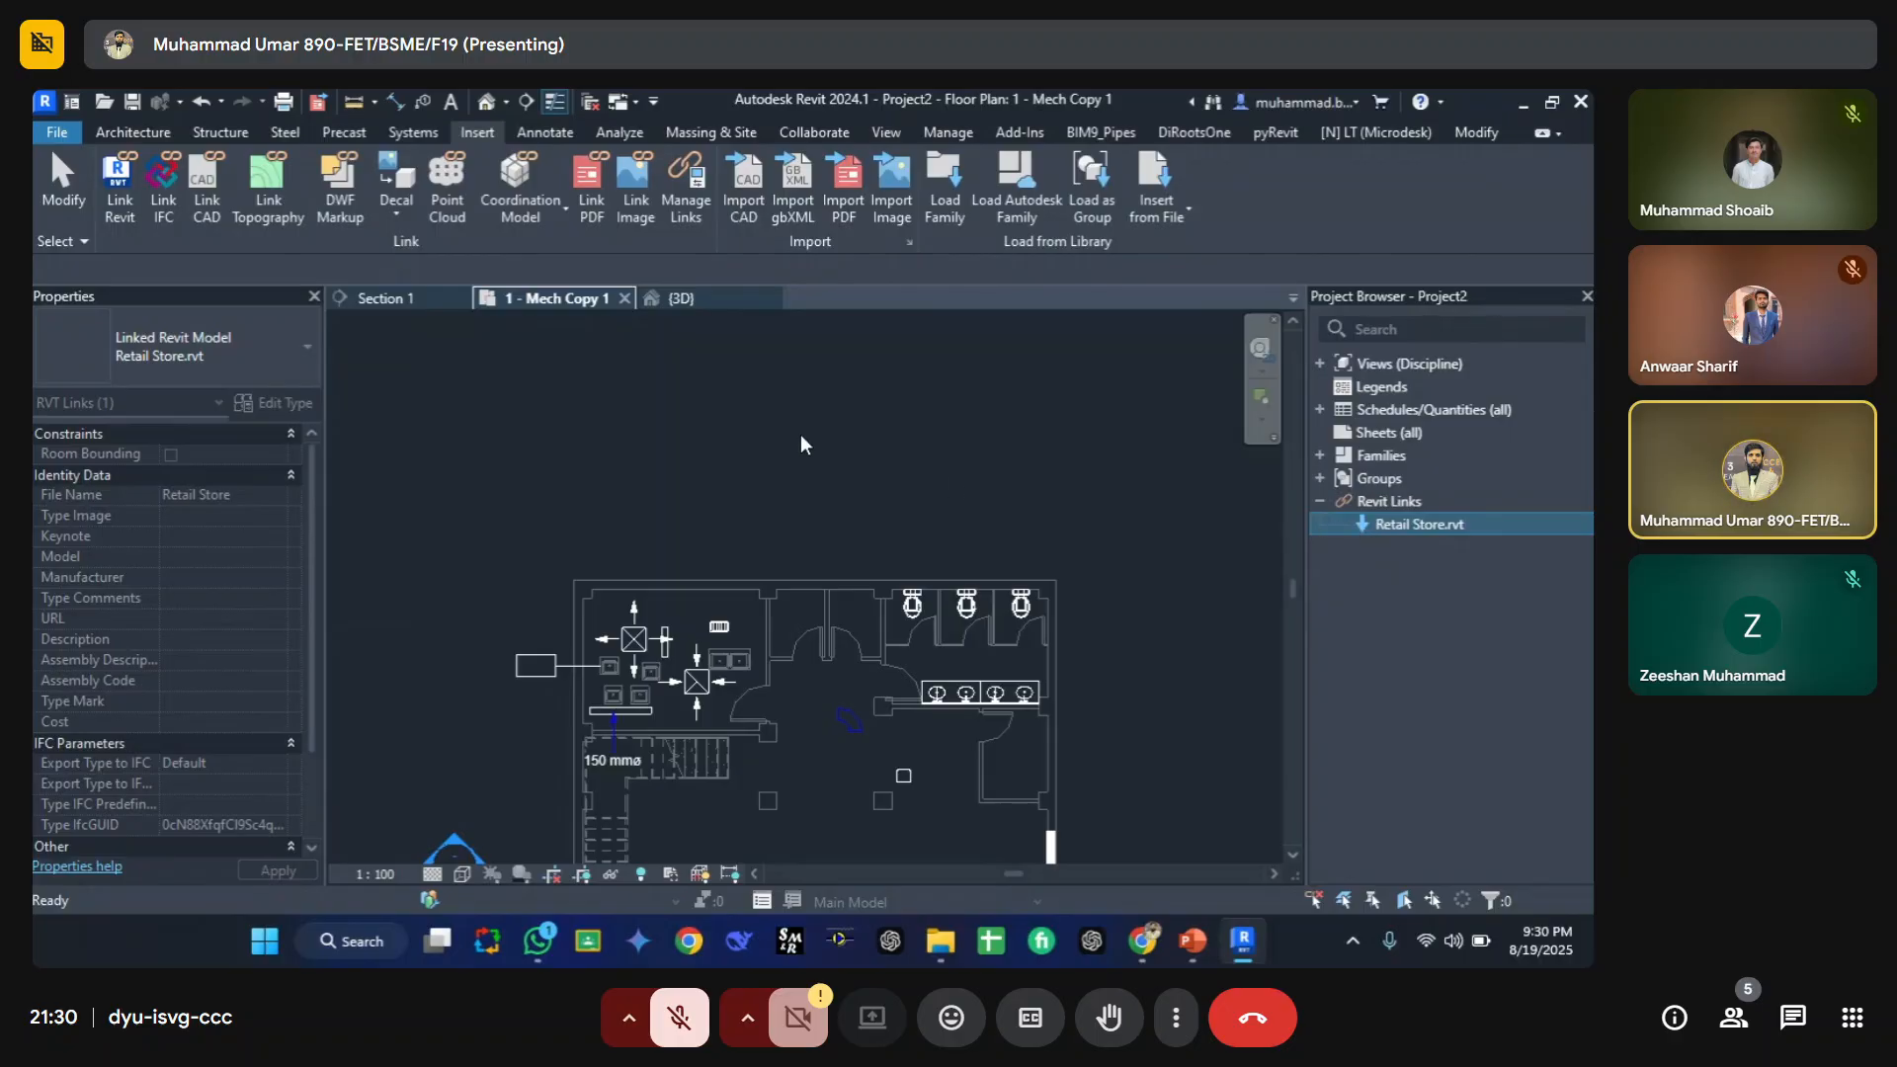
pyautogui.click(662, 432)
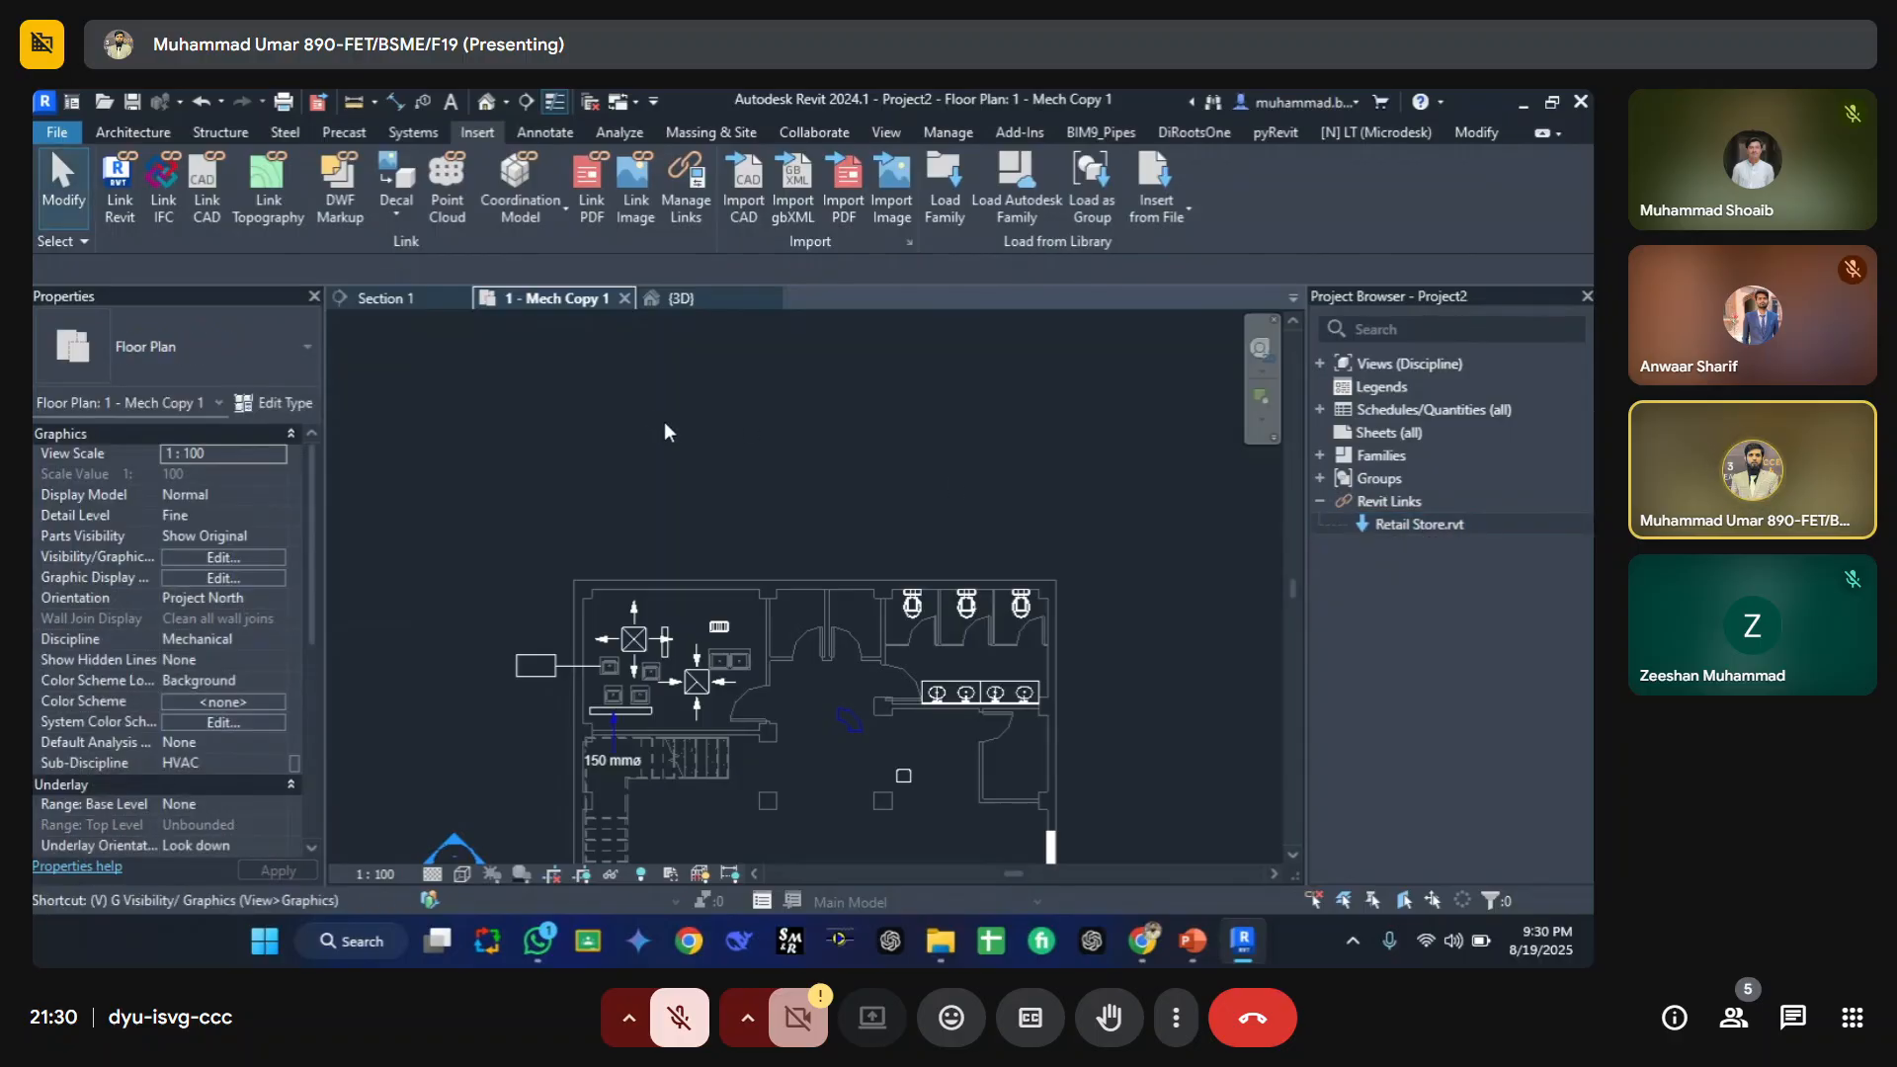
# Step: Open the floor plan's Visibility/Graphic Overrides and review the Revit Links tab
pyautogui.press('v')
pyautogui.press('g')
pyautogui.click(1049, 265)
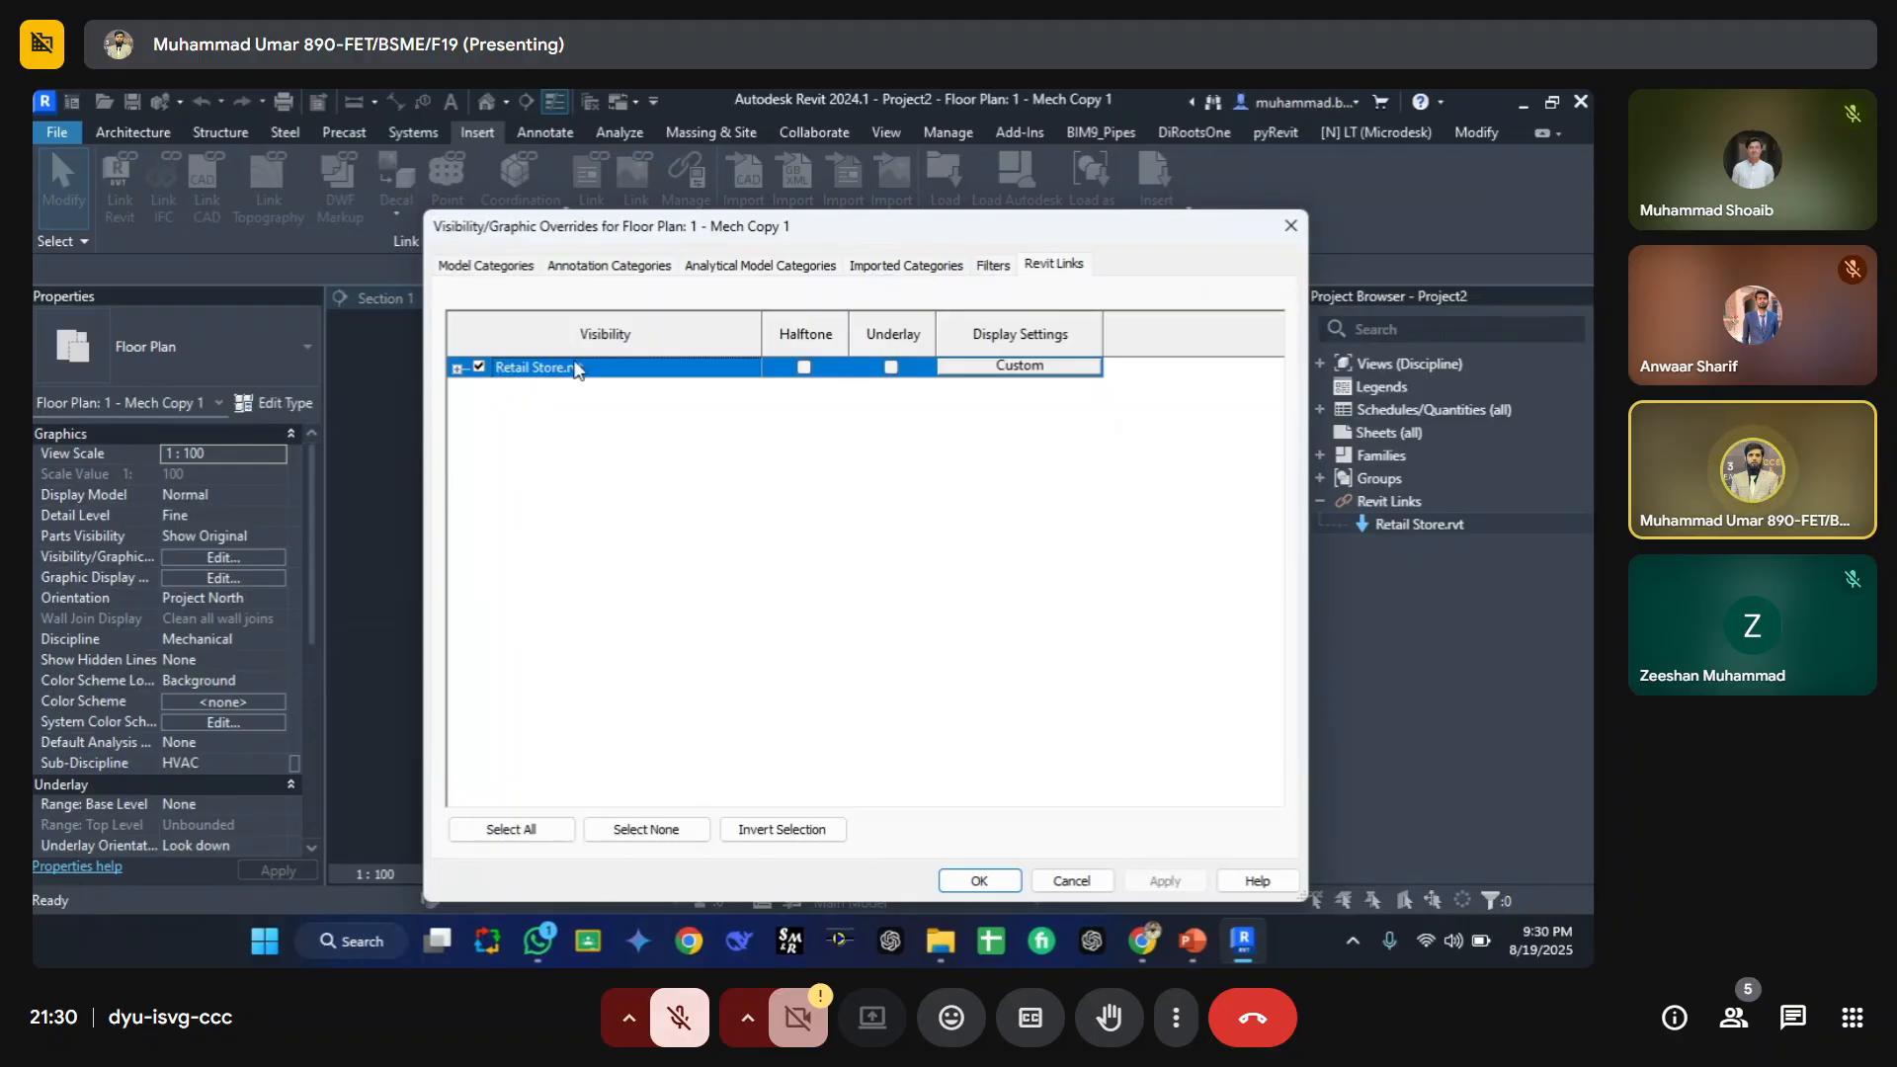
pyautogui.press('Return')
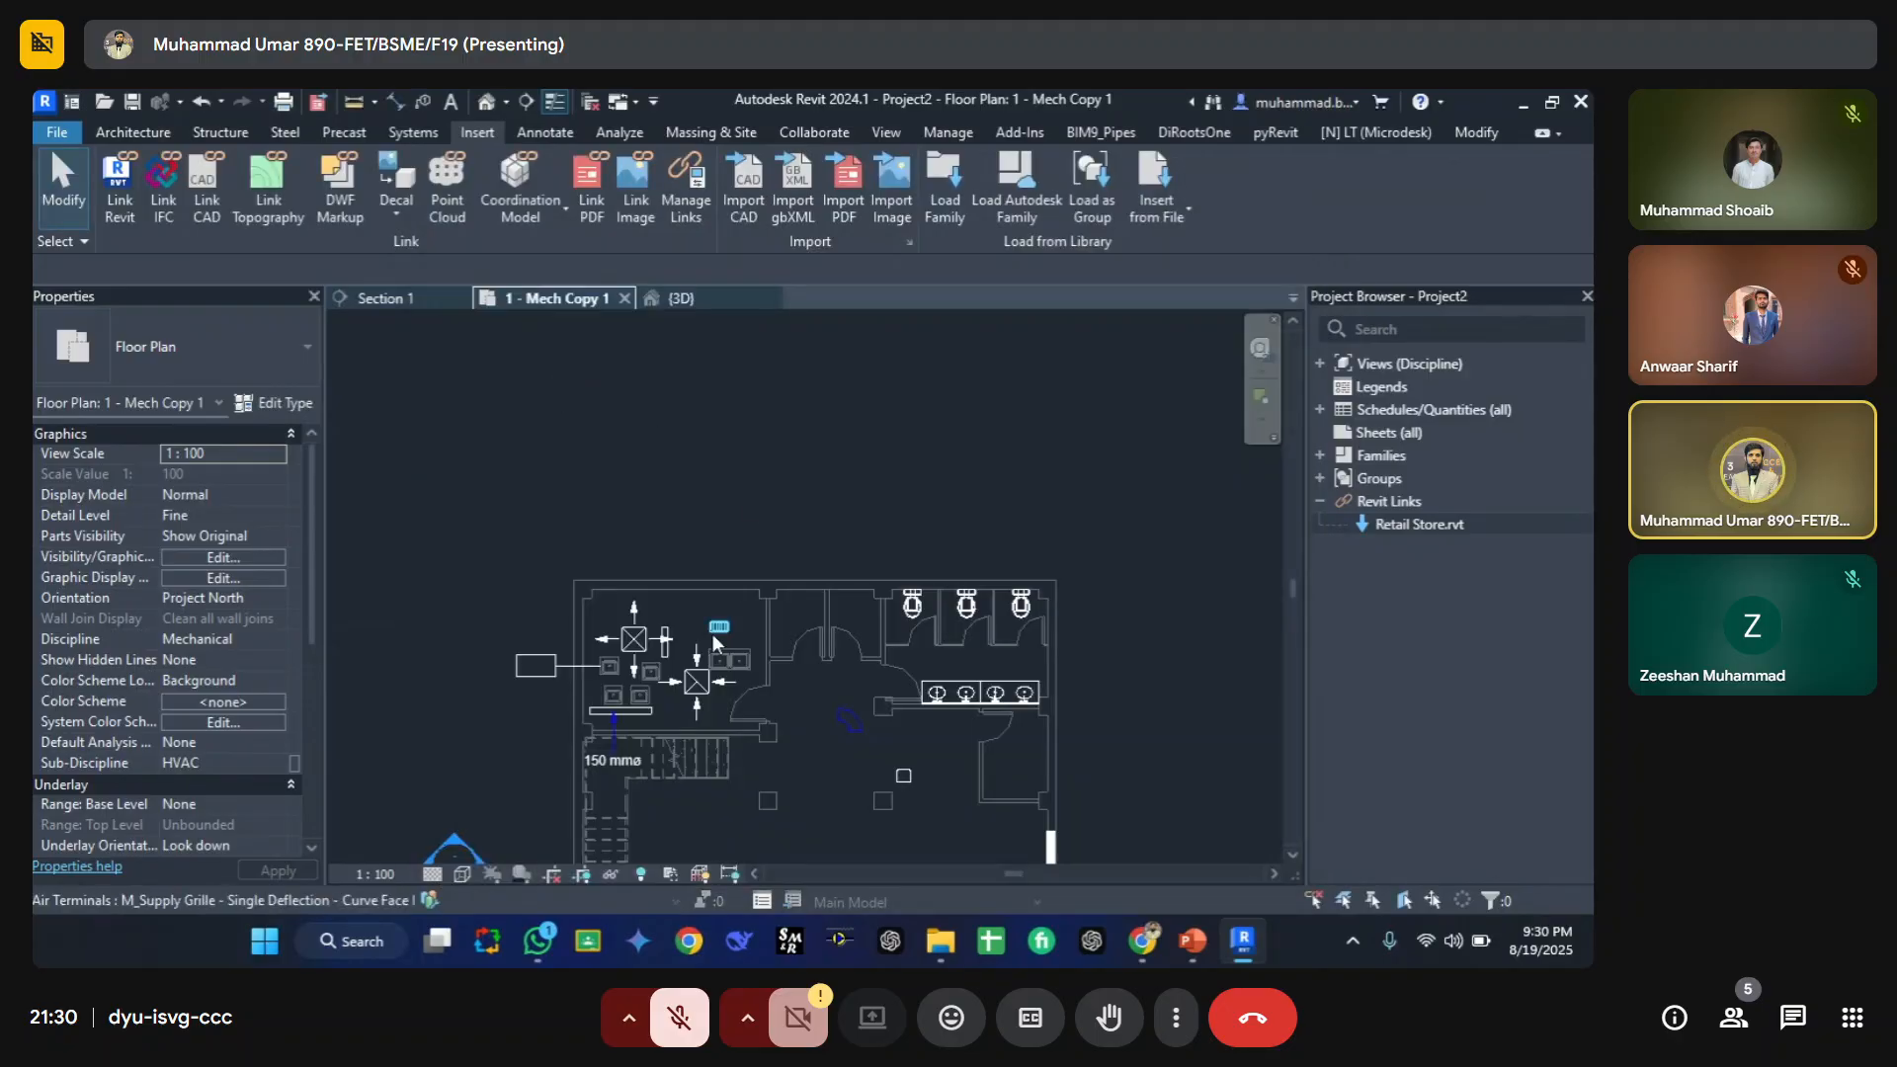
# Step: Reopen the floor plan's Visibility/Graphic Overrides and review the Imported Categories tab
pyautogui.moveTo(767, 617); pyautogui.dragTo(704, 466, button='middle')
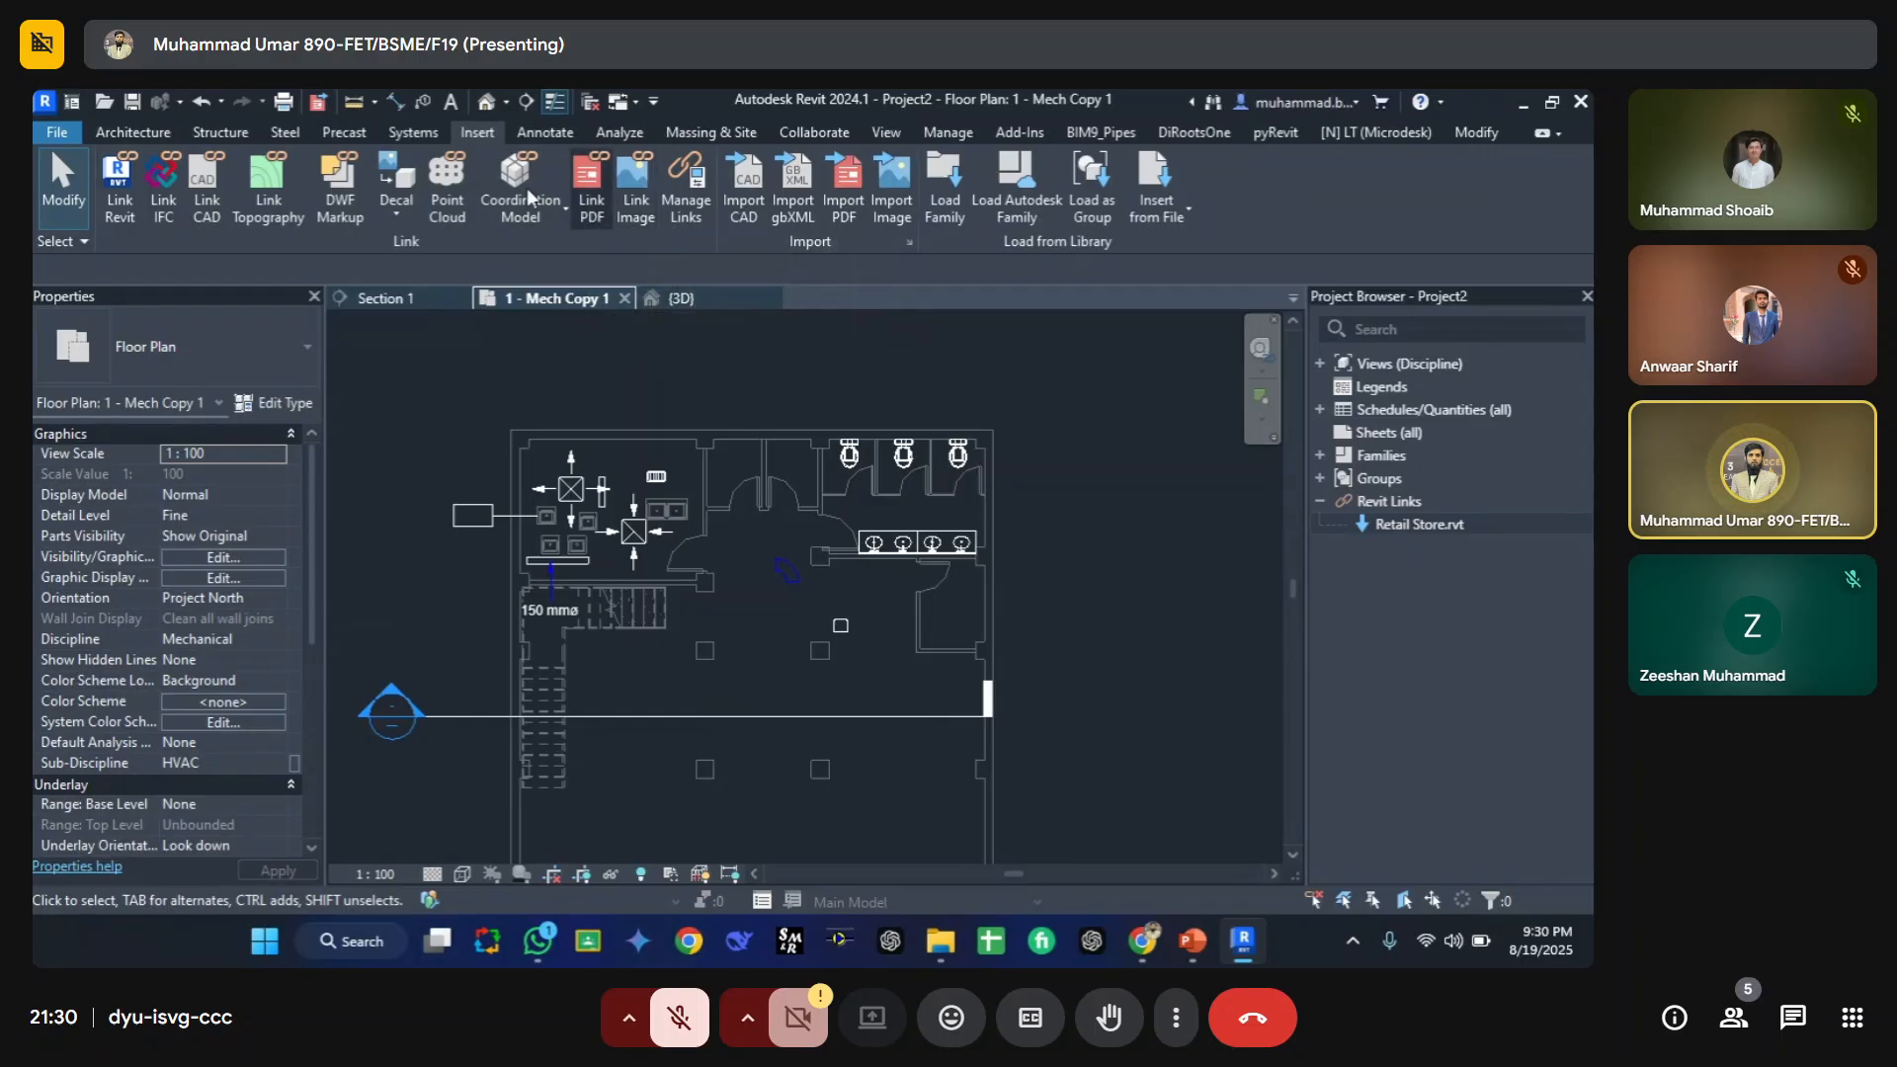
pyautogui.press('v')
pyautogui.press('g')
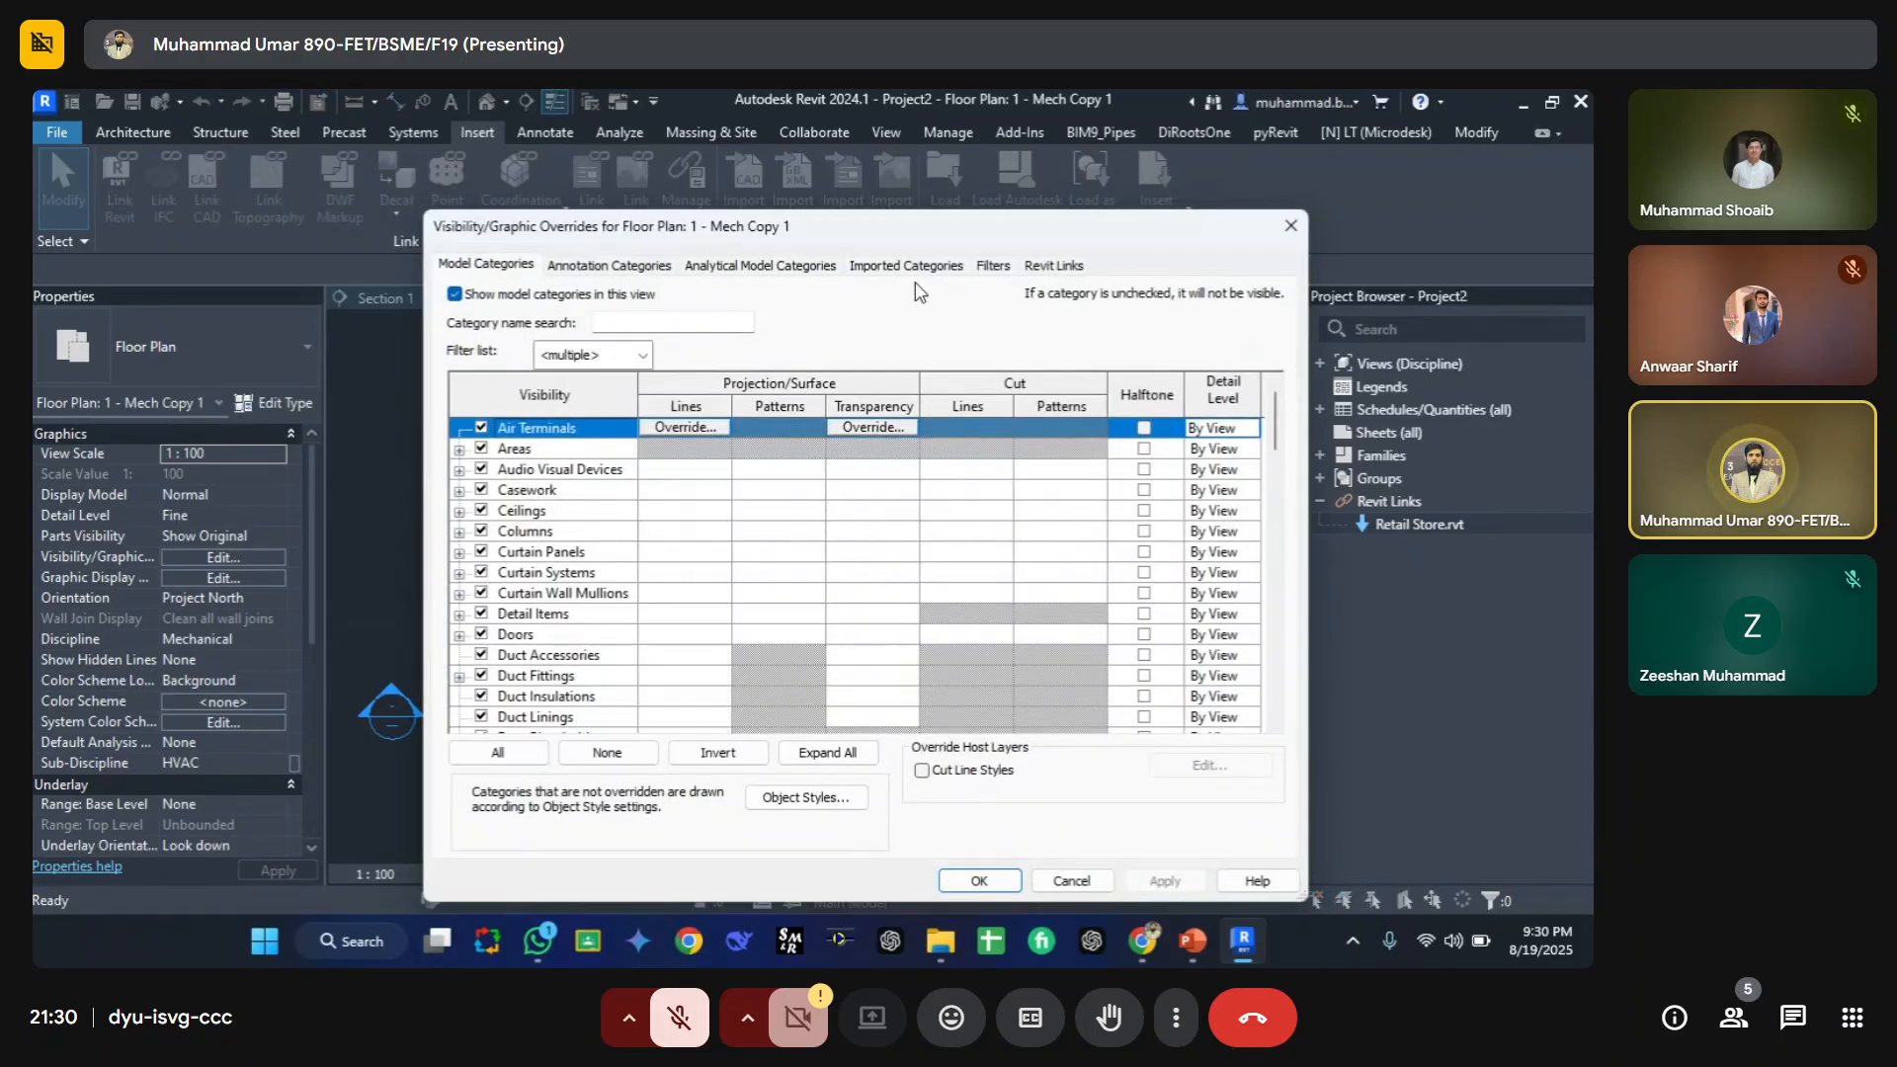
pyautogui.click(906, 265)
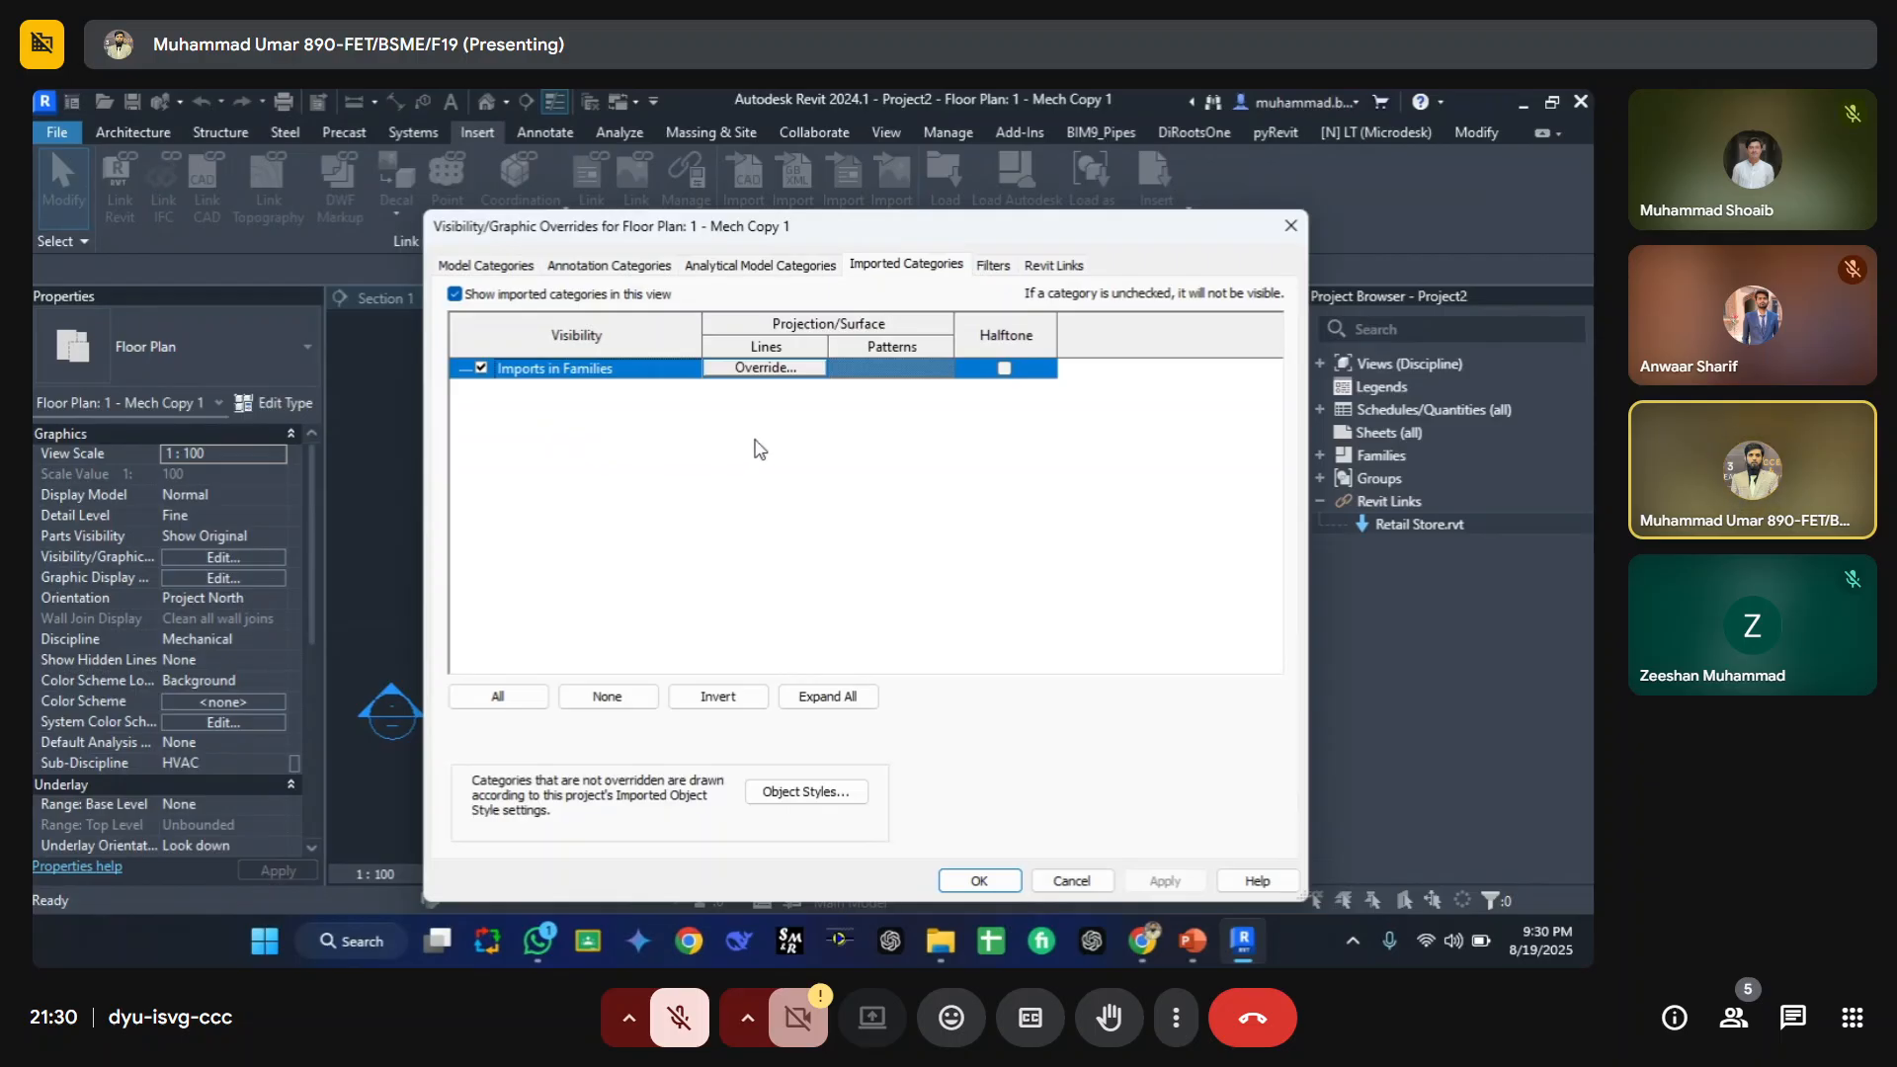
pyautogui.press('Escape')
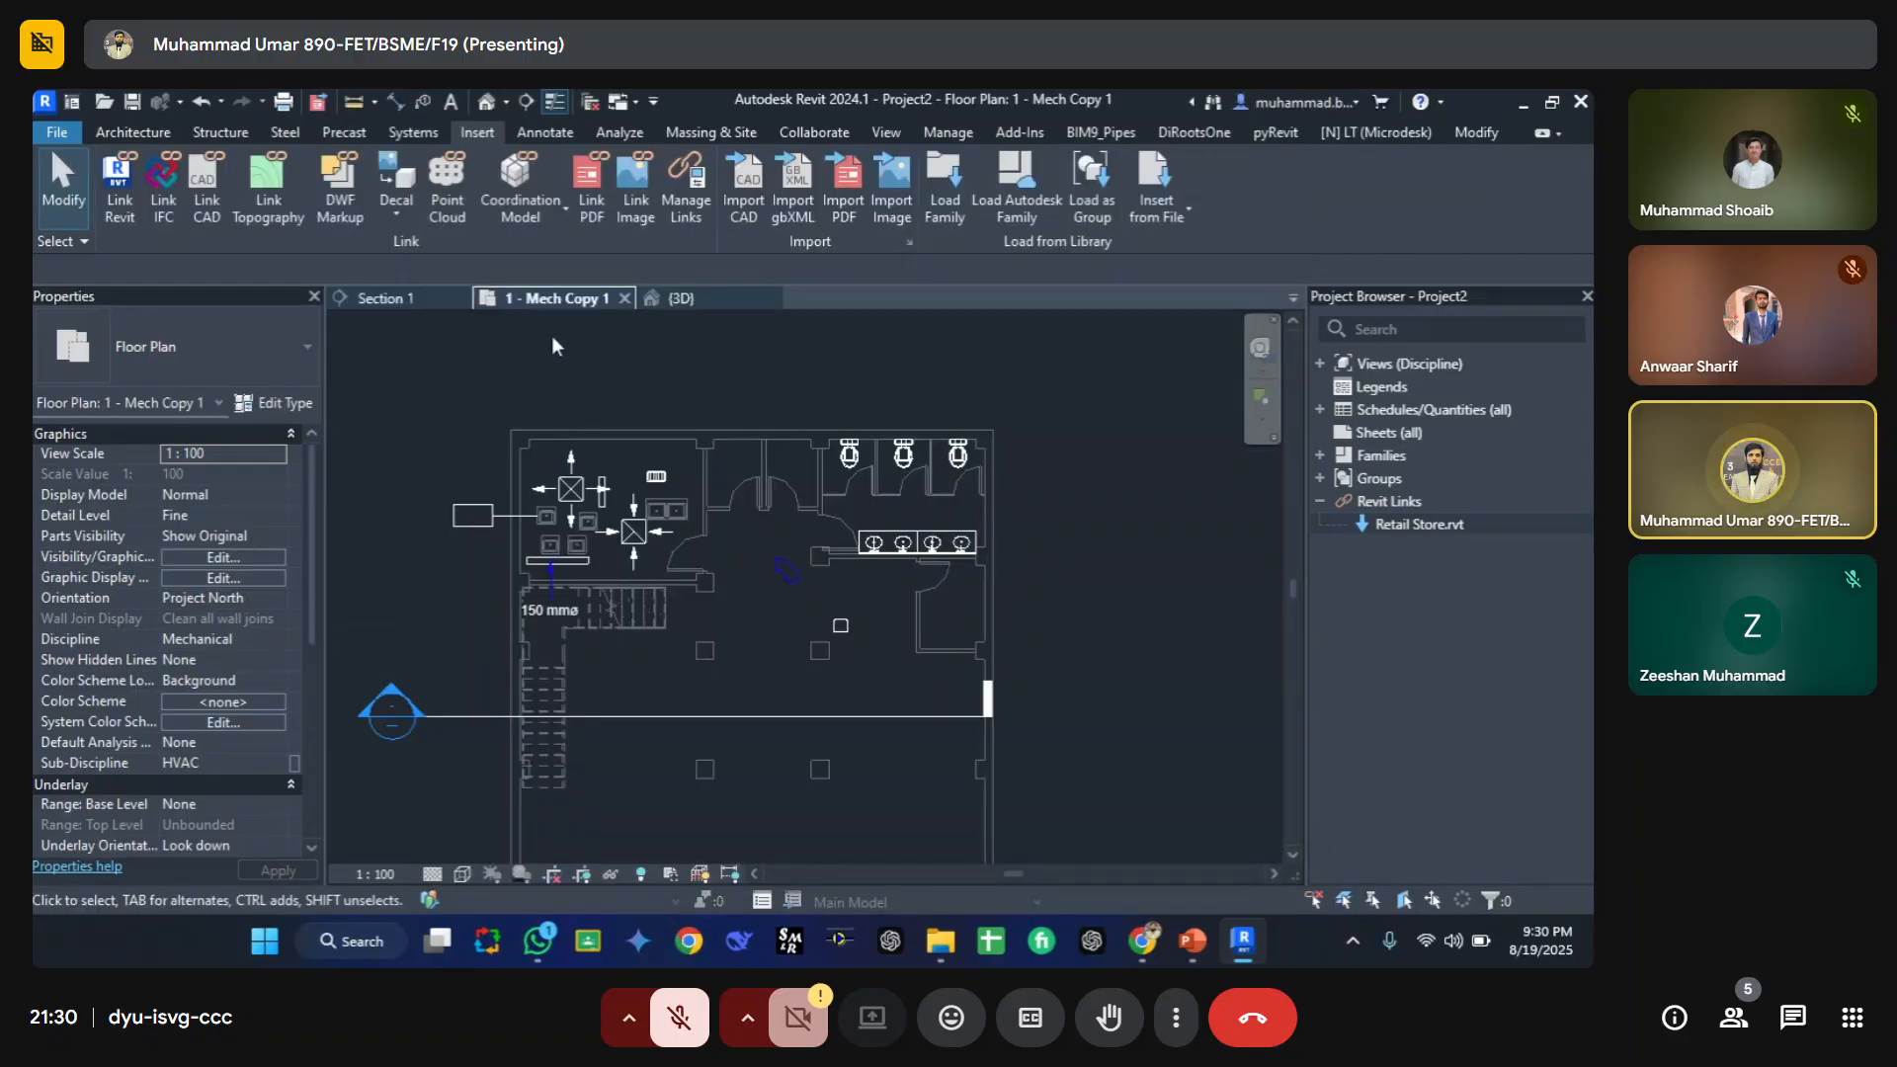
# Step: Link the PDF Retail Store - Plbg.pdf from the Assignment-4 folder, page 1 at 72 DPI, and place it in the floor plan
pyautogui.click(590, 193)
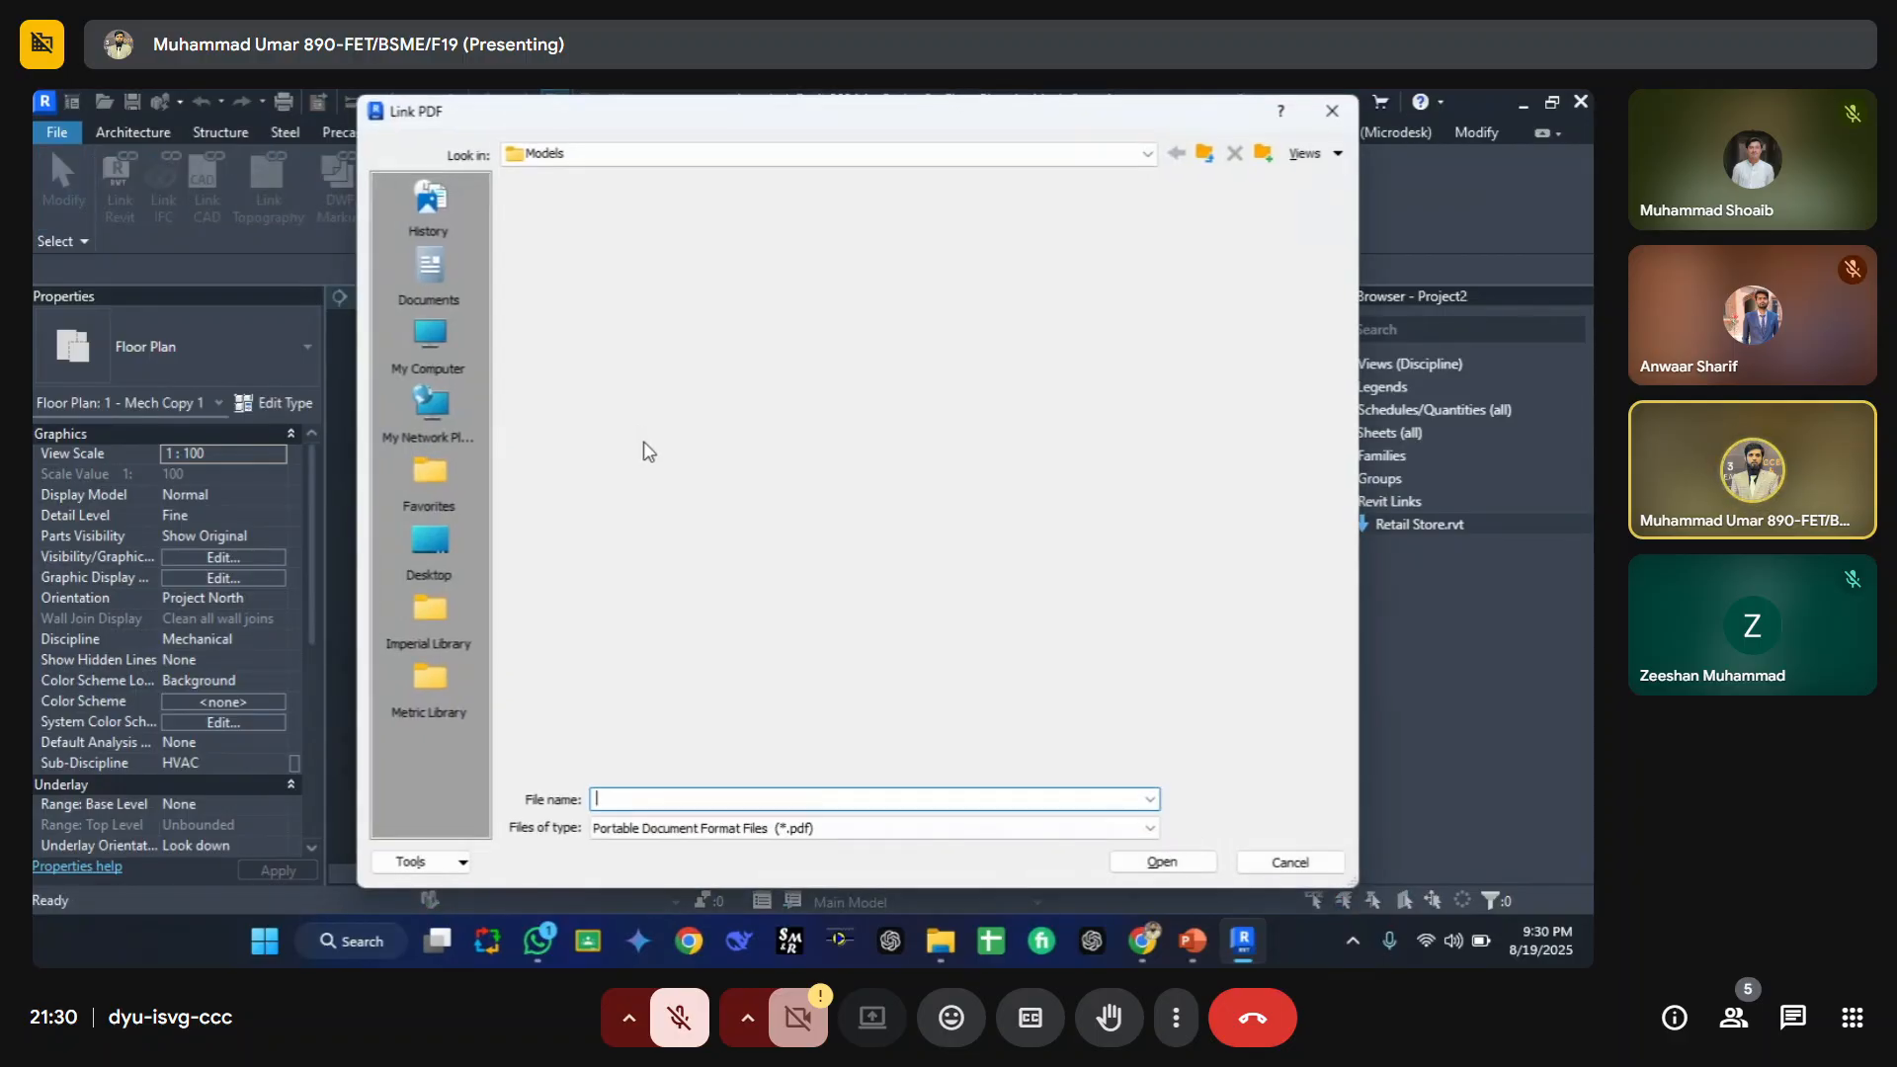
pyautogui.click(431, 341)
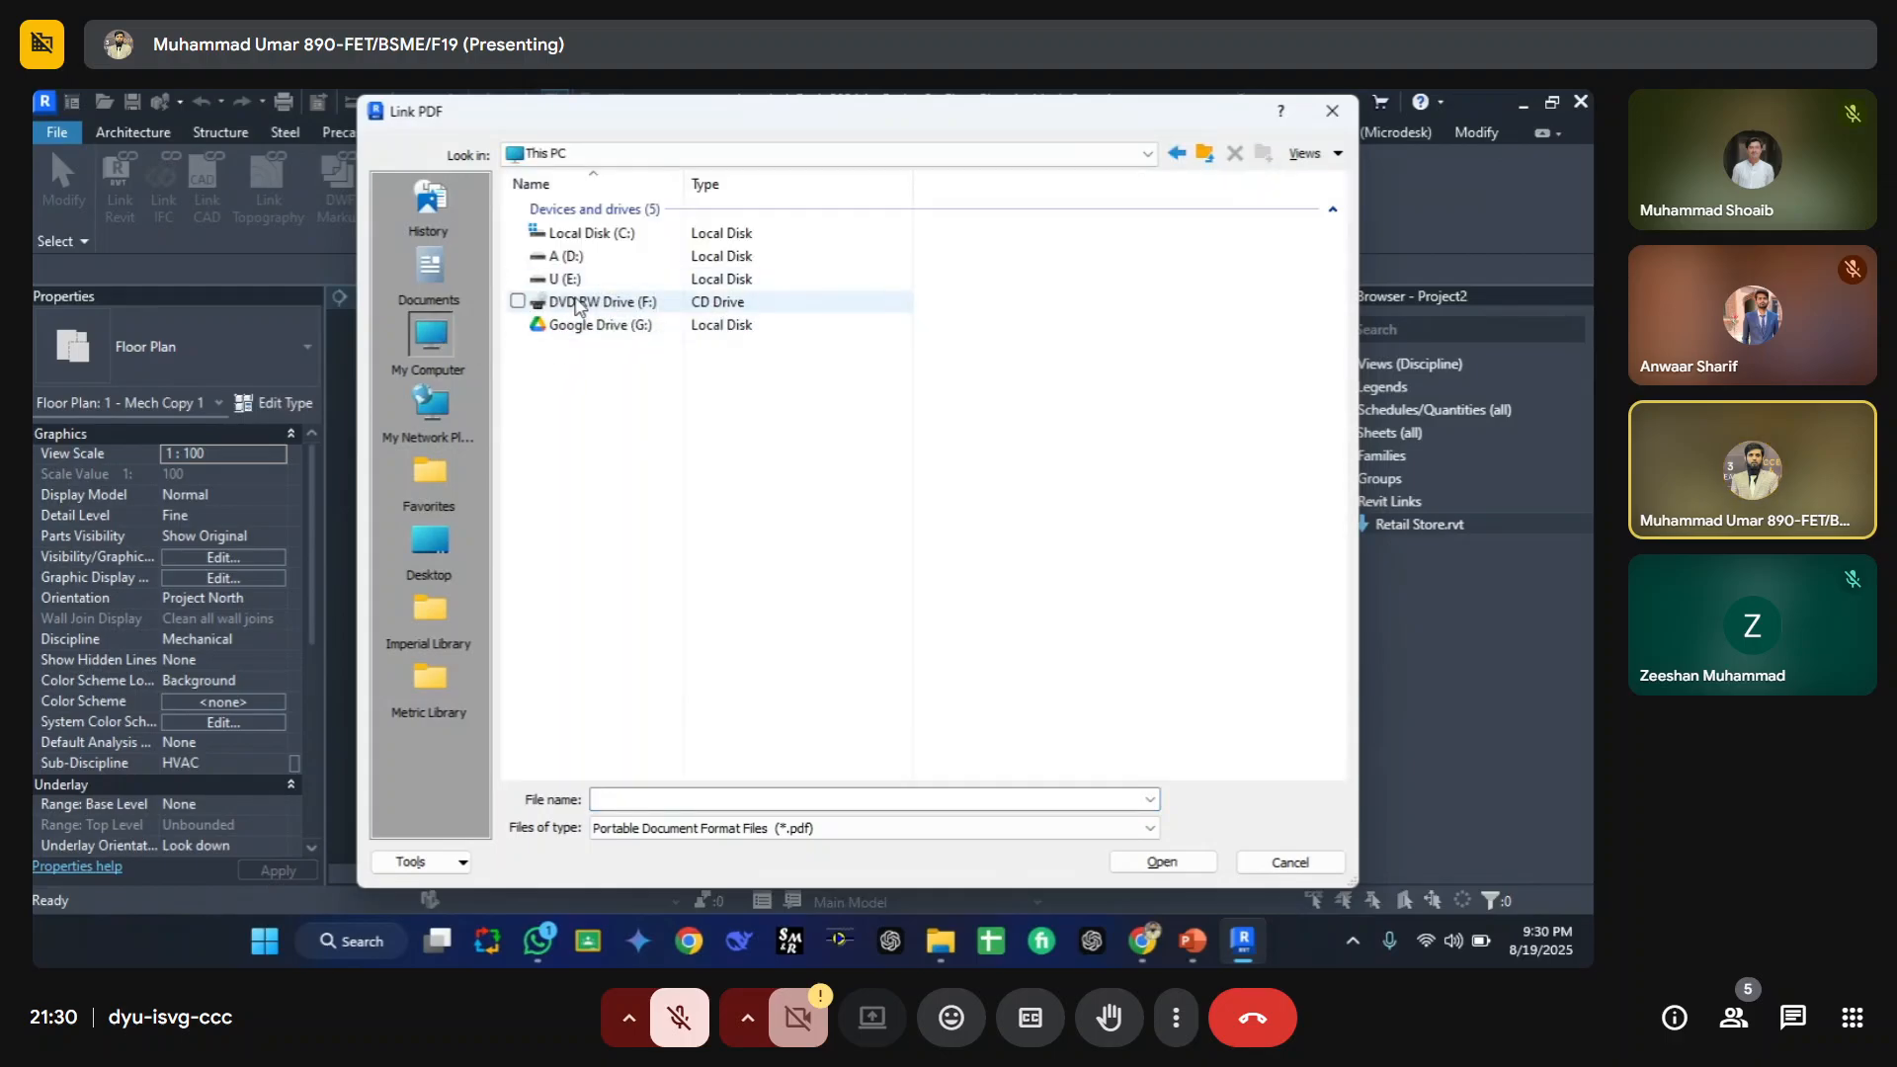
pyautogui.doubleClick(583, 281)
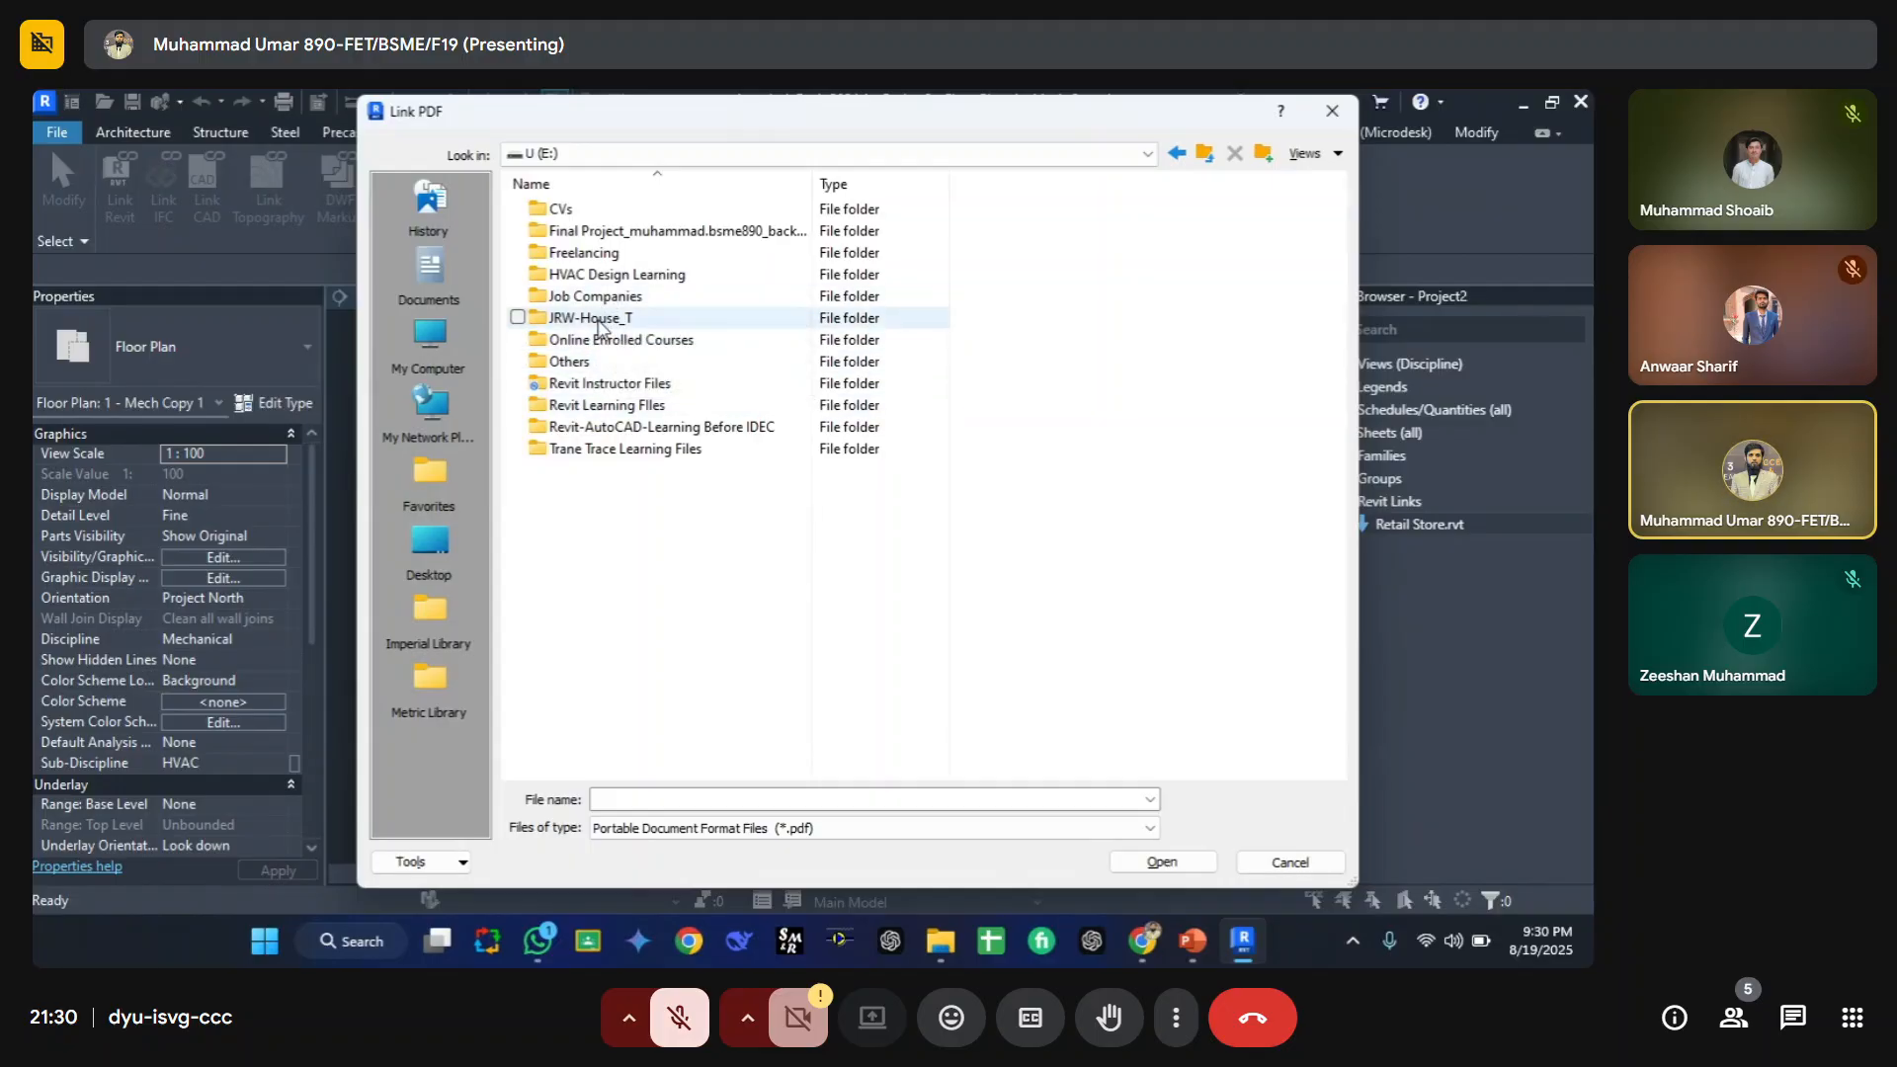
pyautogui.doubleClick(600, 340)
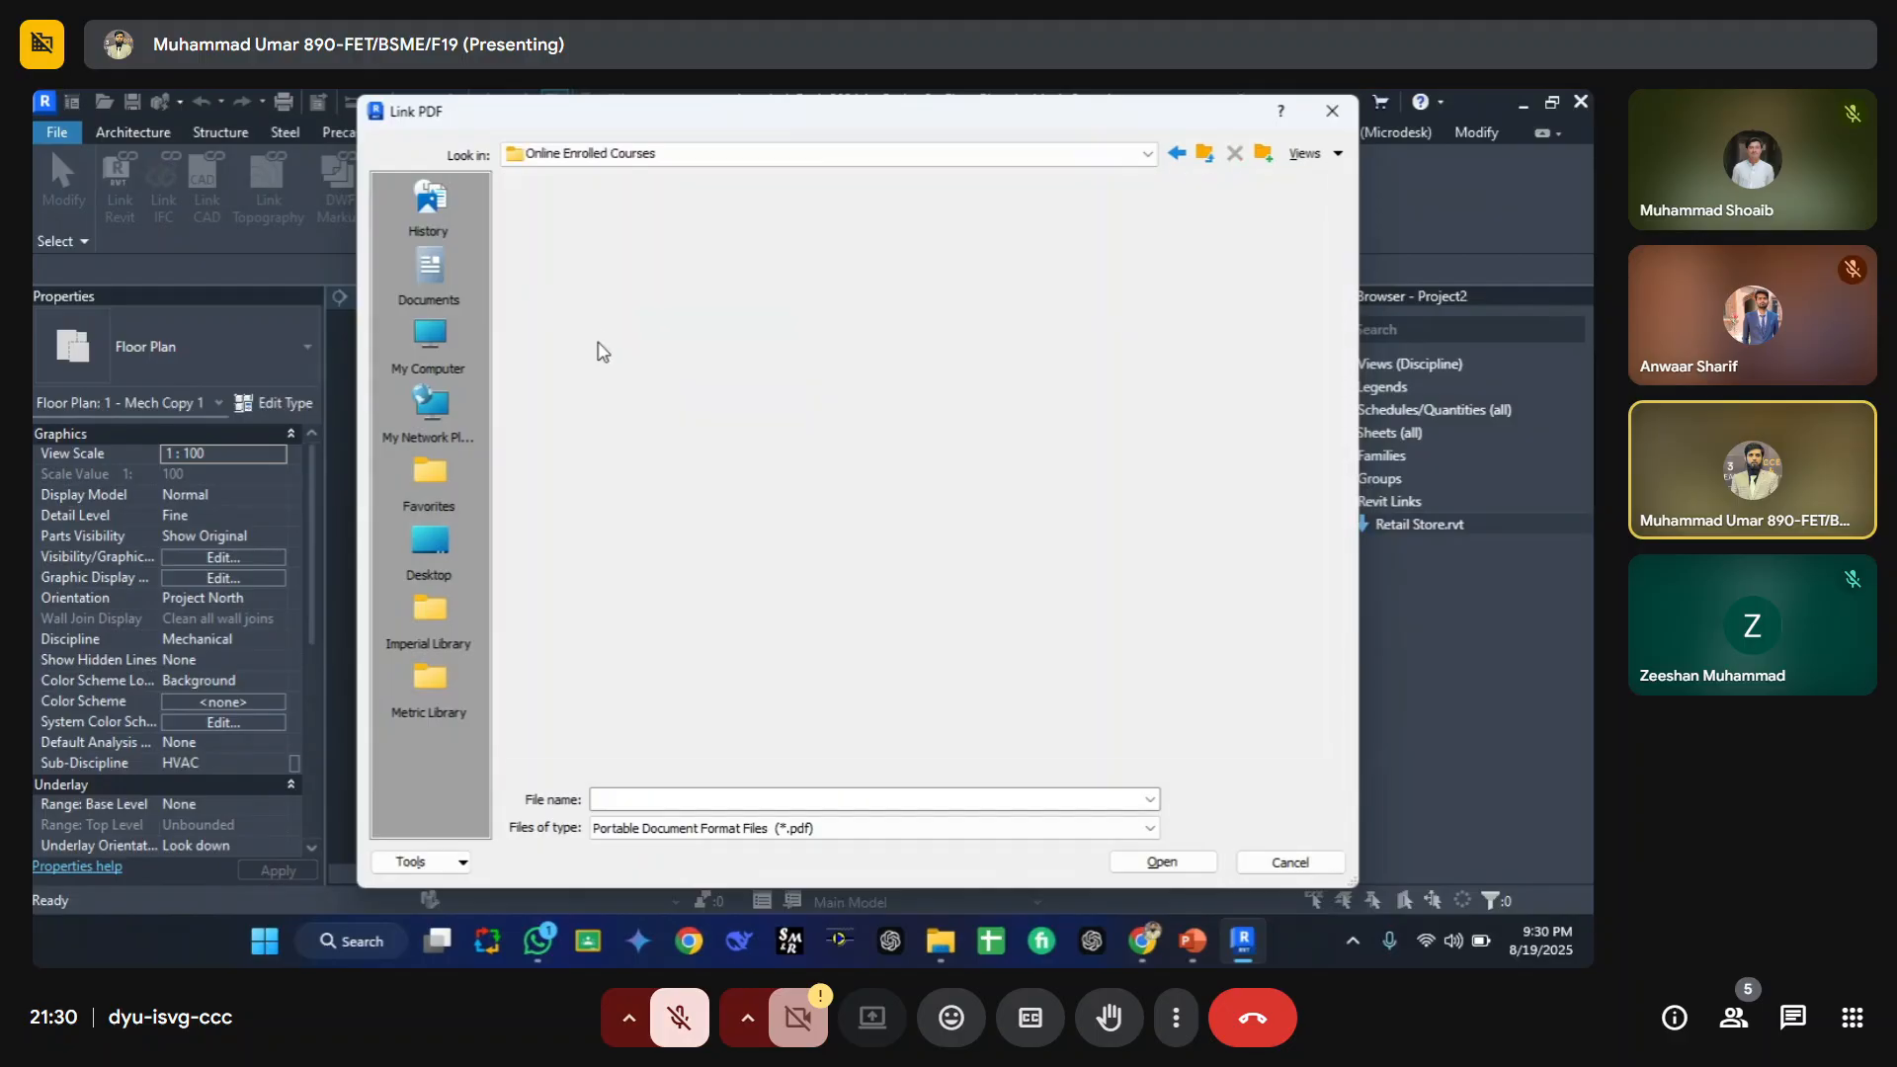
pyautogui.doubleClick(596, 235)
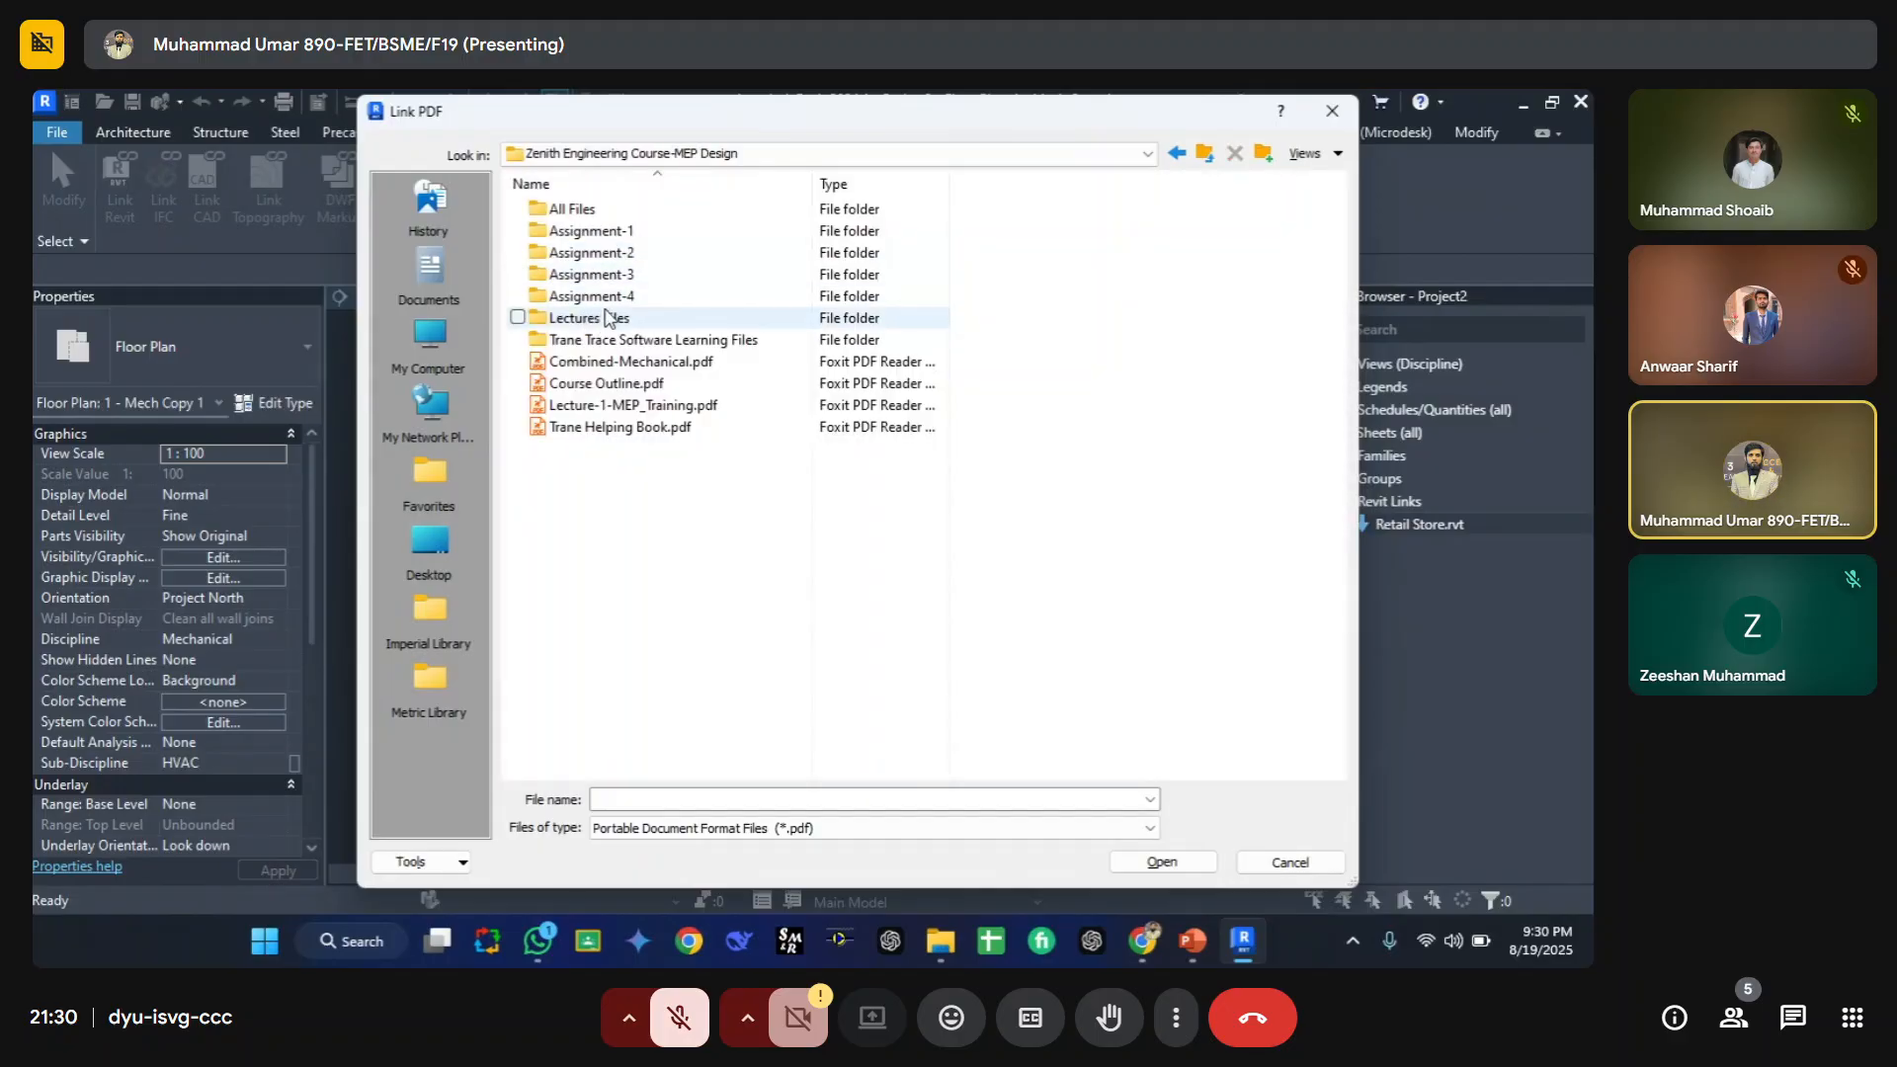
pyautogui.doubleClick(617, 295)
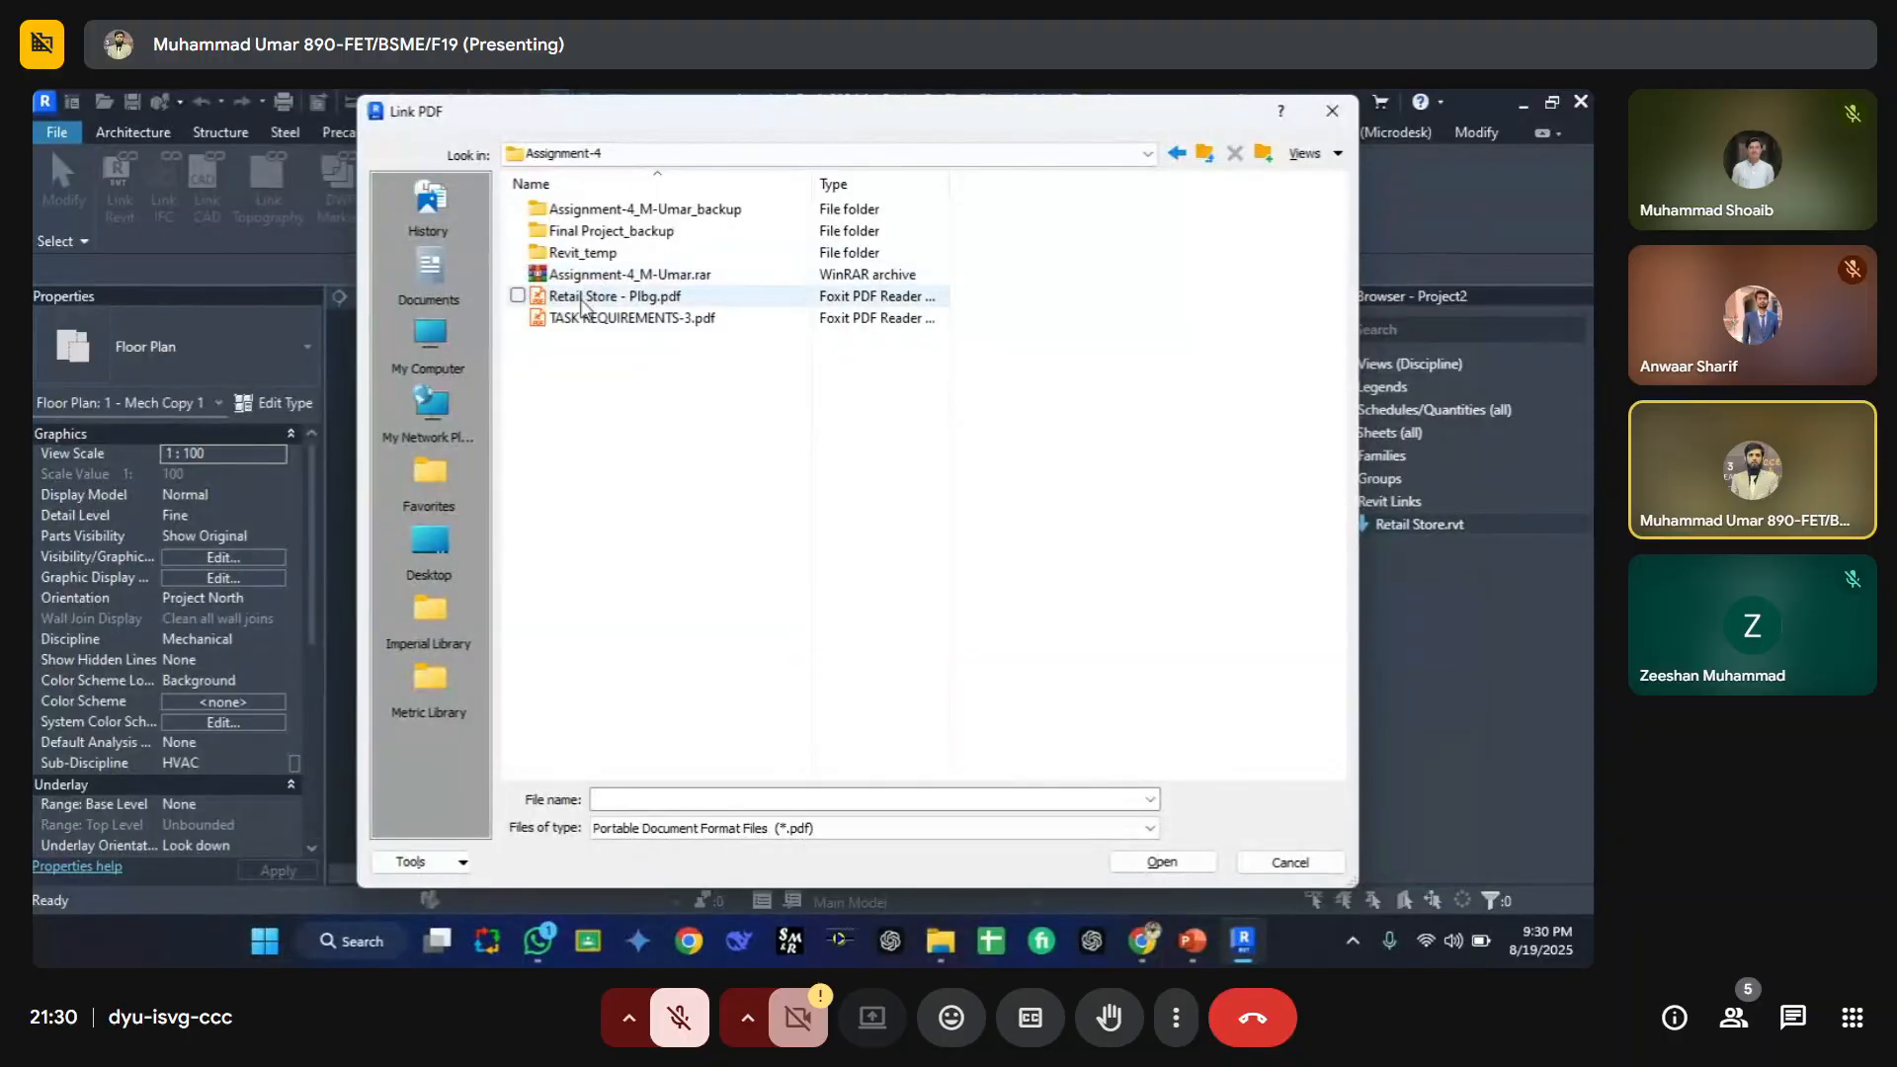
pyautogui.click(605, 298)
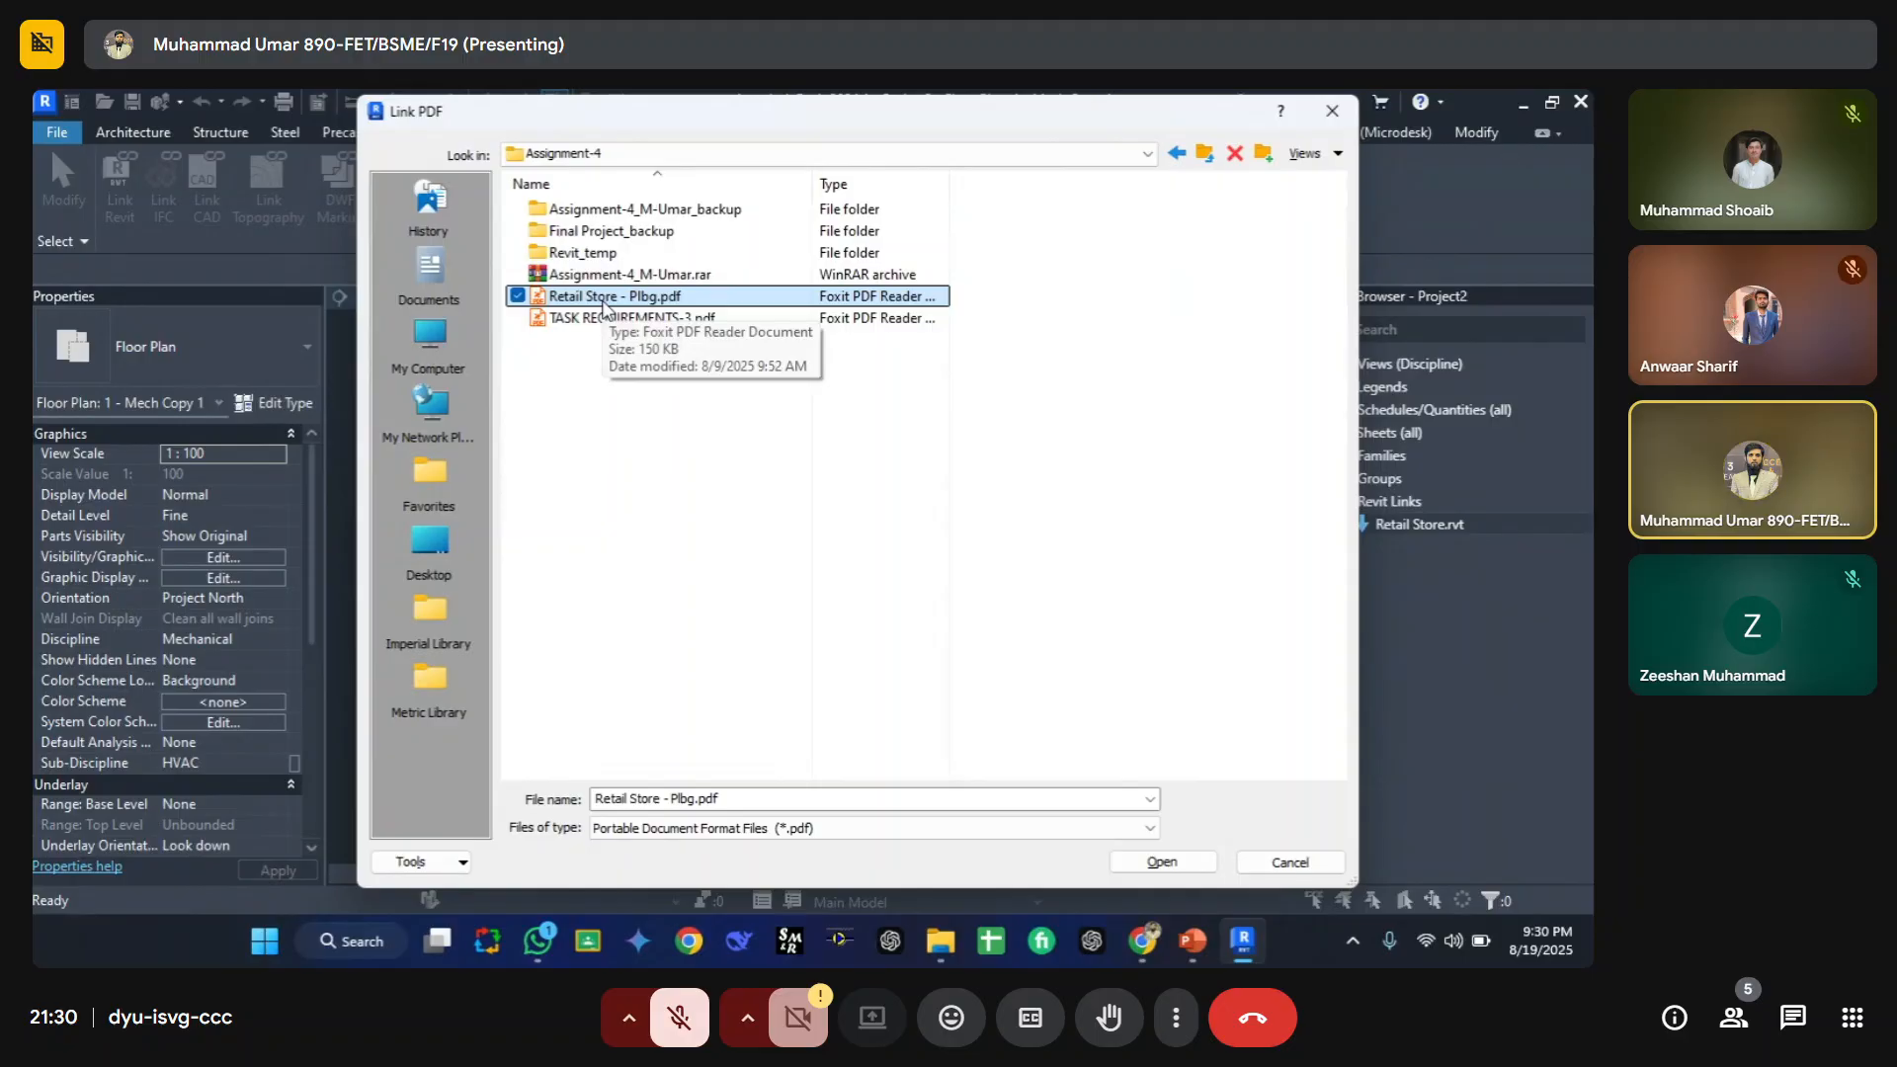
pyautogui.click(1161, 861)
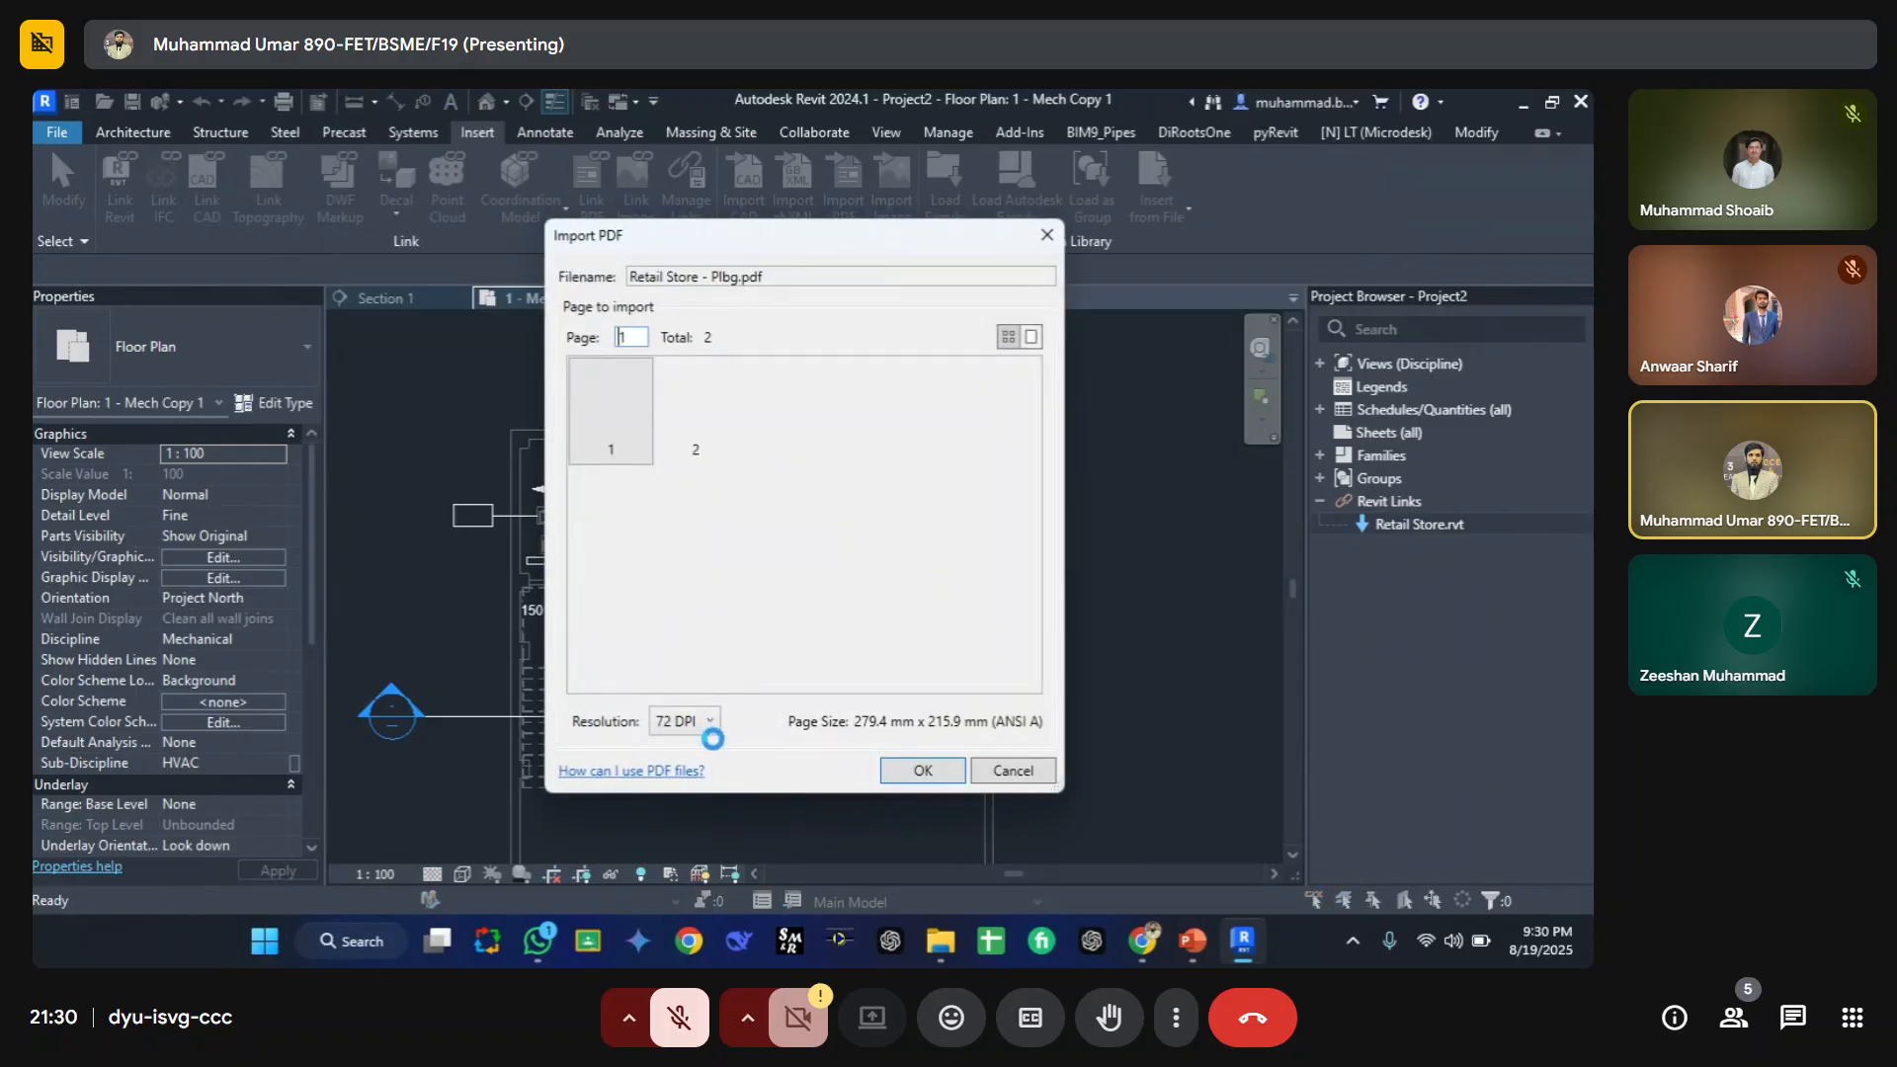
pyautogui.click(923, 772)
pyautogui.click(919, 771)
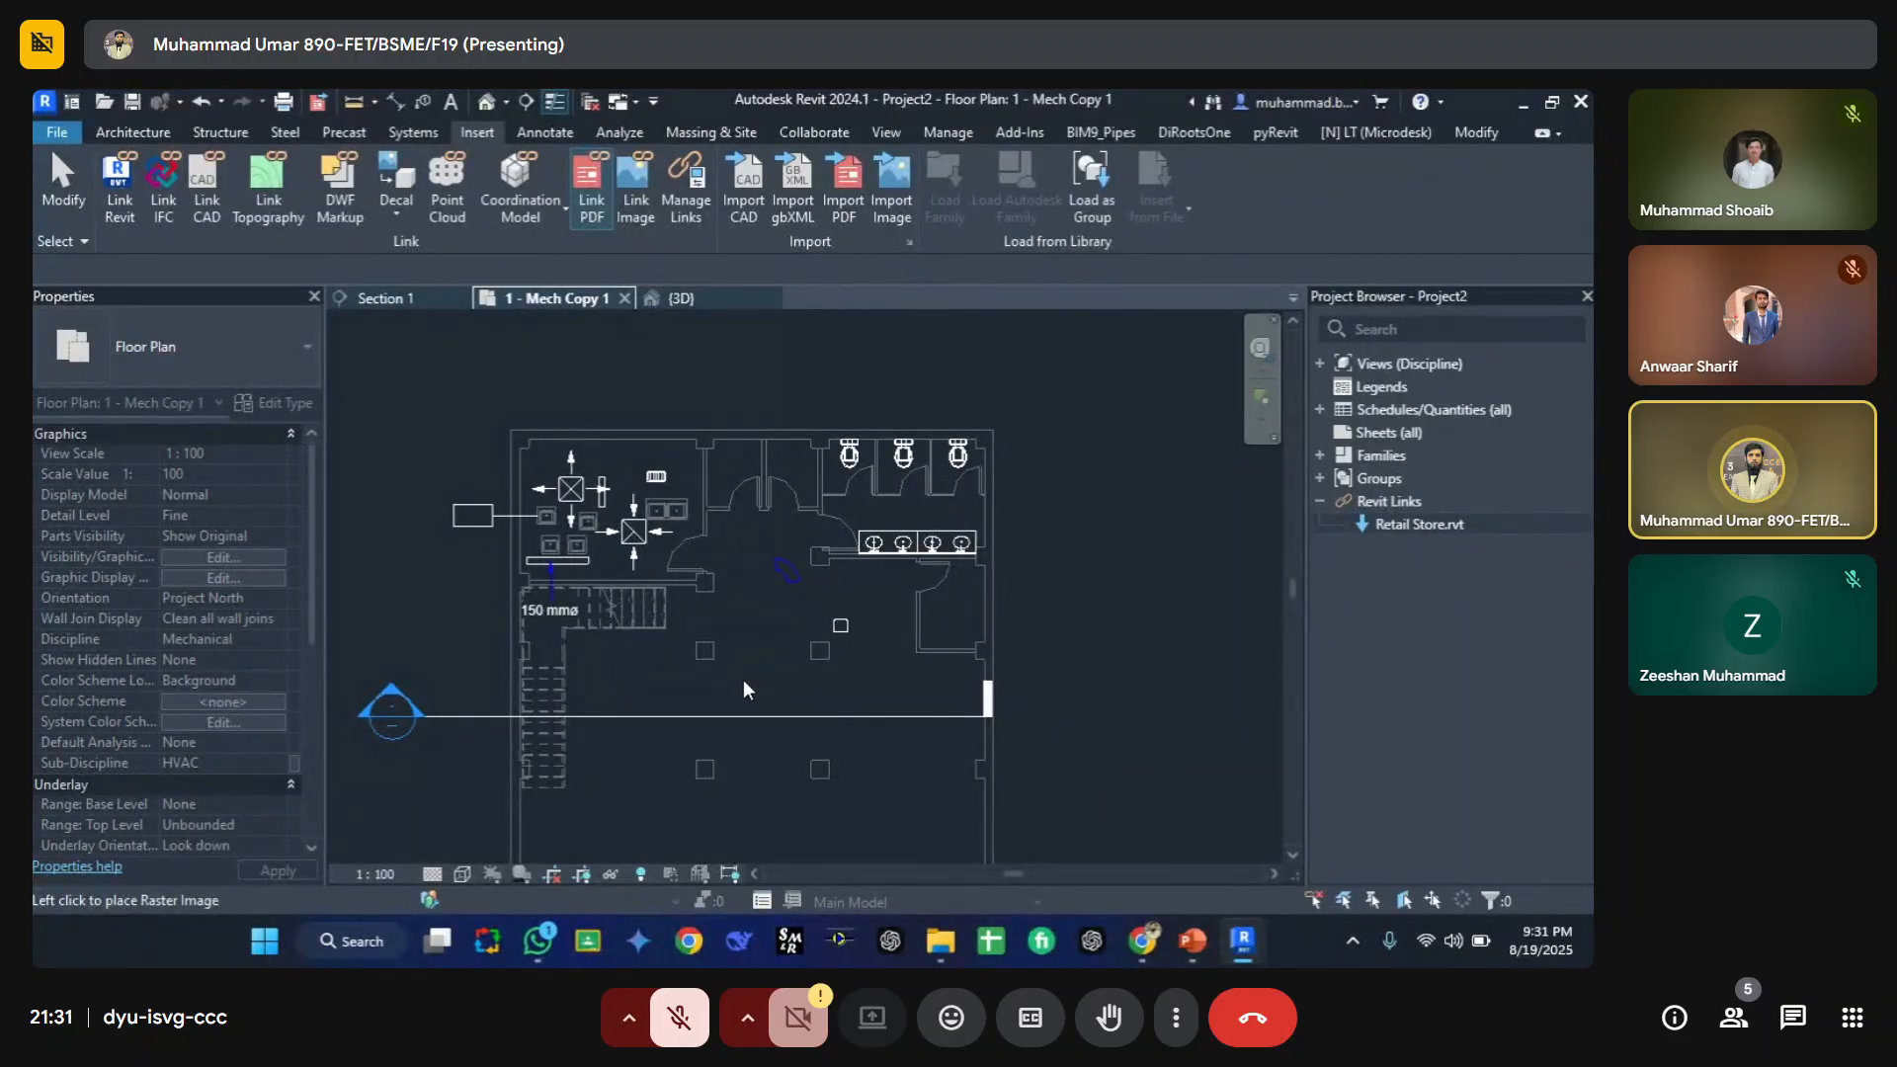
pyautogui.click(745, 682)
# Step: Turn on the Raster Images category in the floor plan's Visibility/Graphic Overrides by searching for rast
pyautogui.press('v')
pyautogui.press('g')
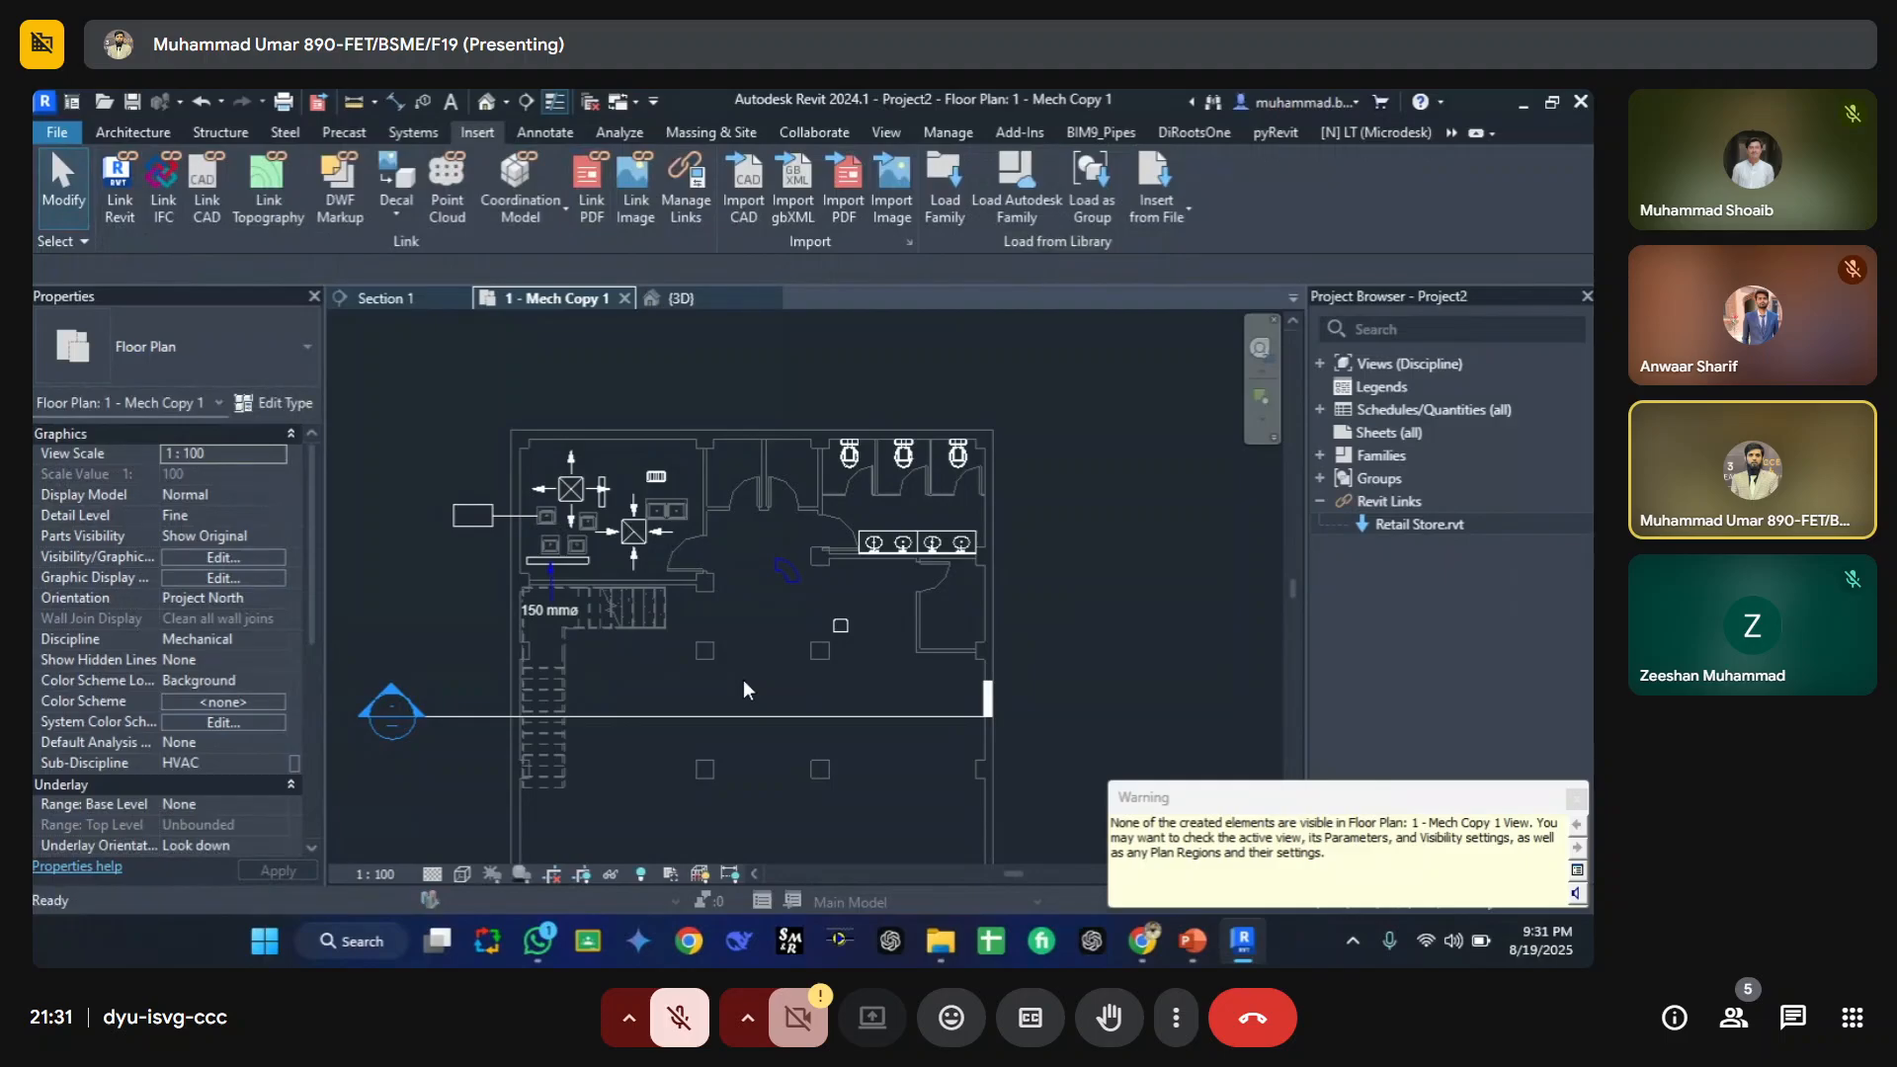
pyautogui.click(567, 553)
pyautogui.press('r')
pyautogui.scroll(-2, 567, 635)
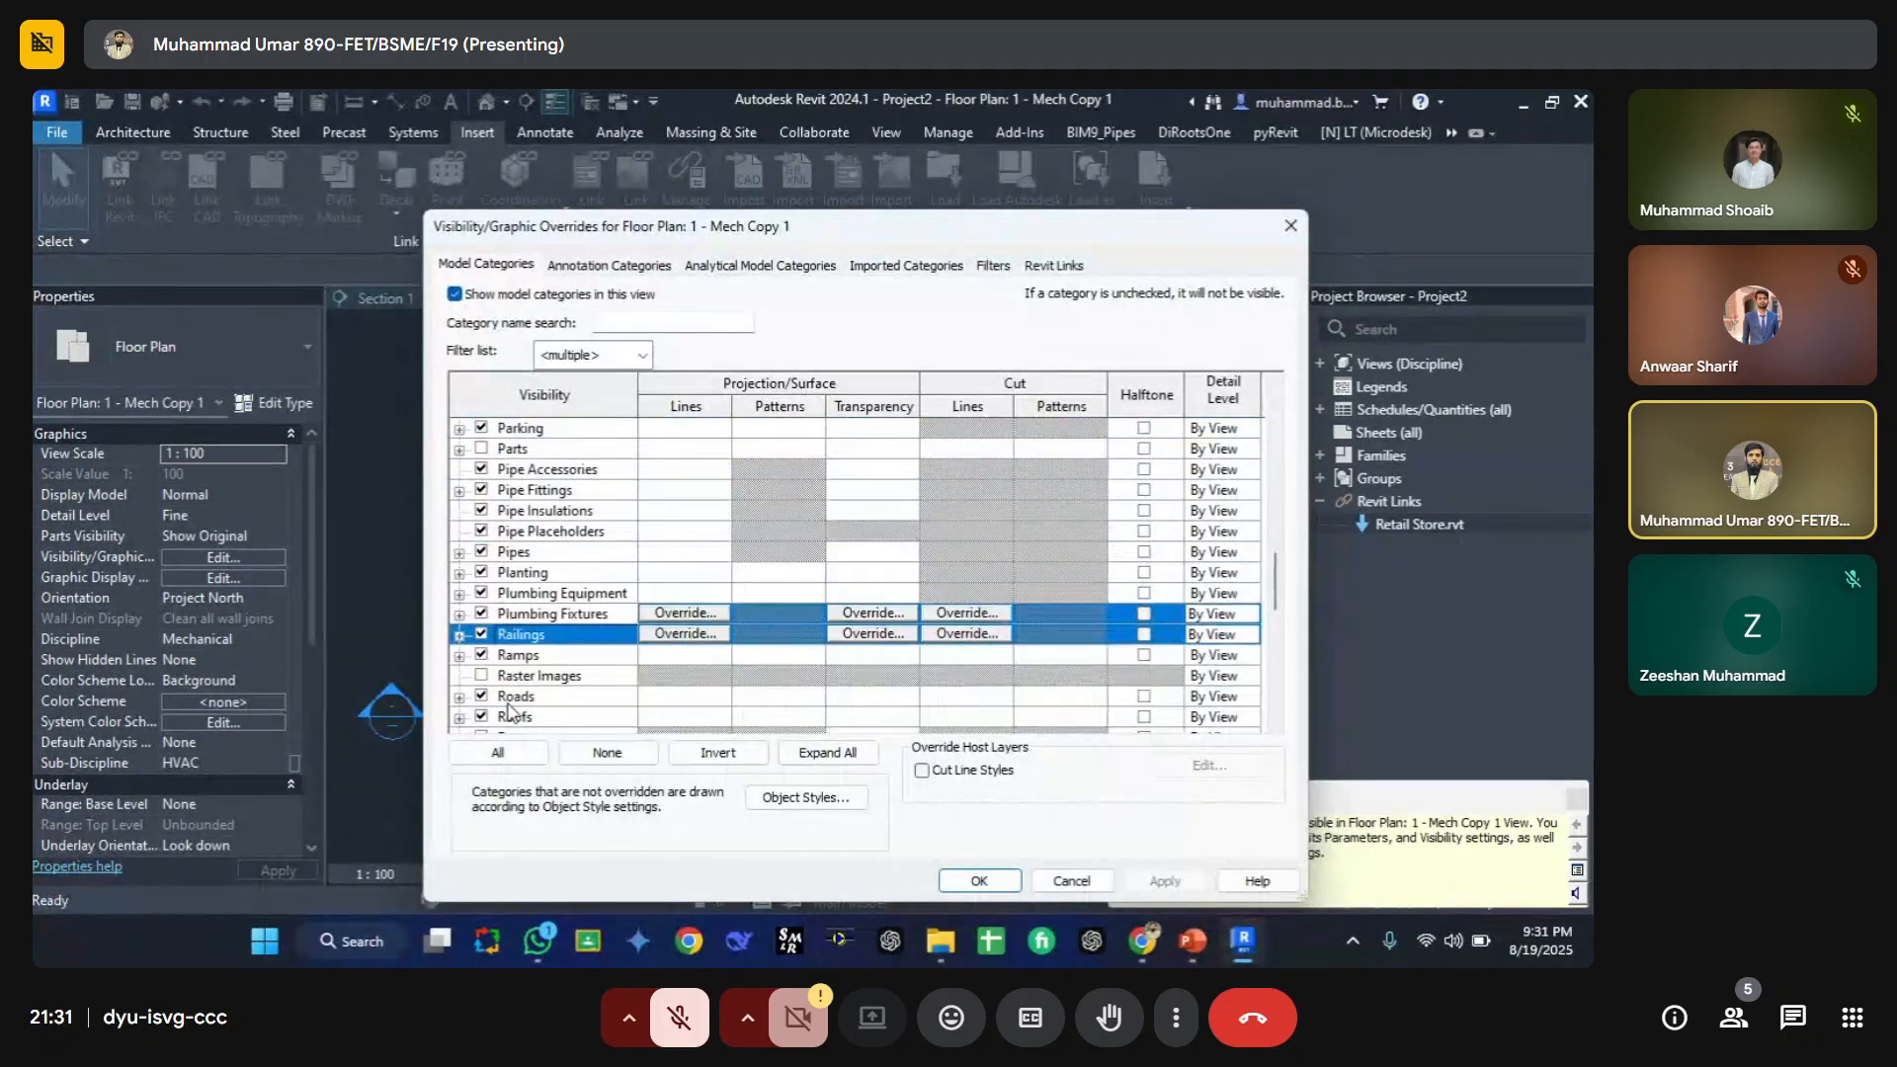
pyautogui.click(623, 362)
pyautogui.click(544, 473)
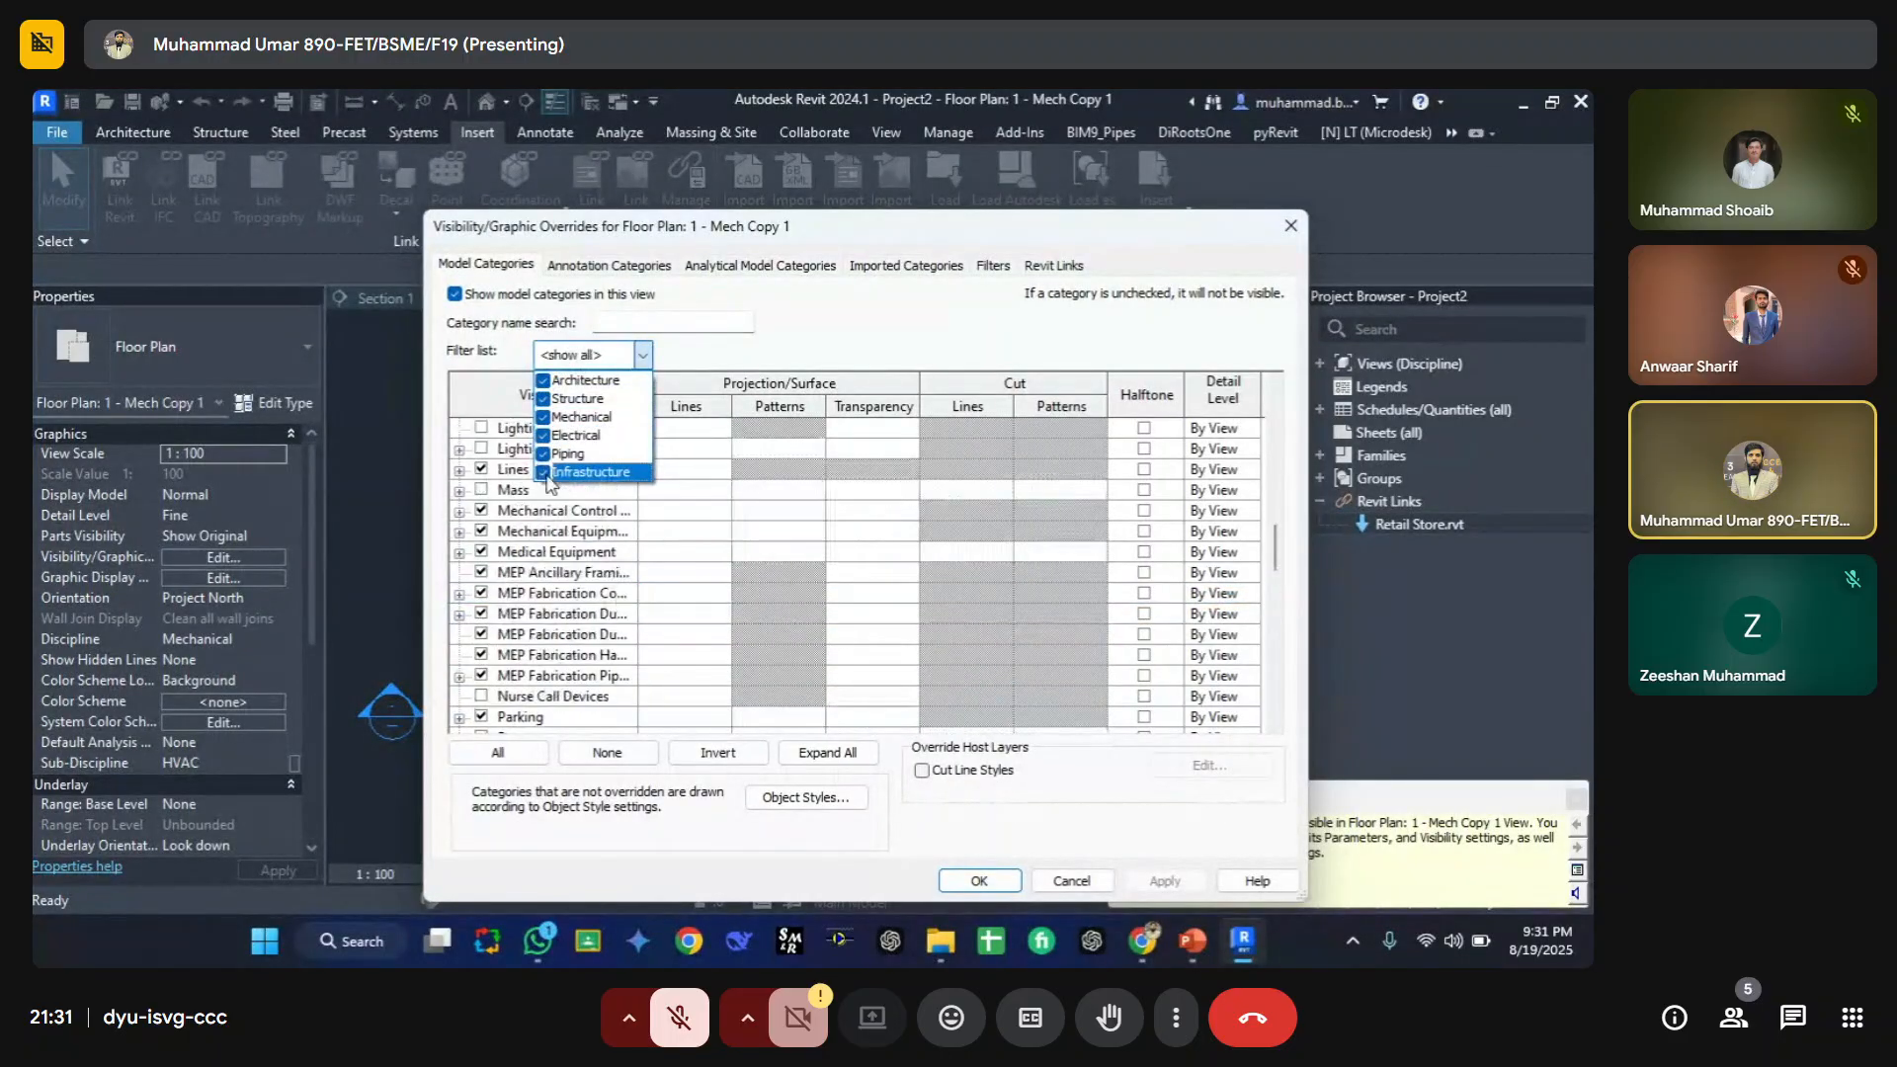
pyautogui.click(626, 326)
pyautogui.write('r')
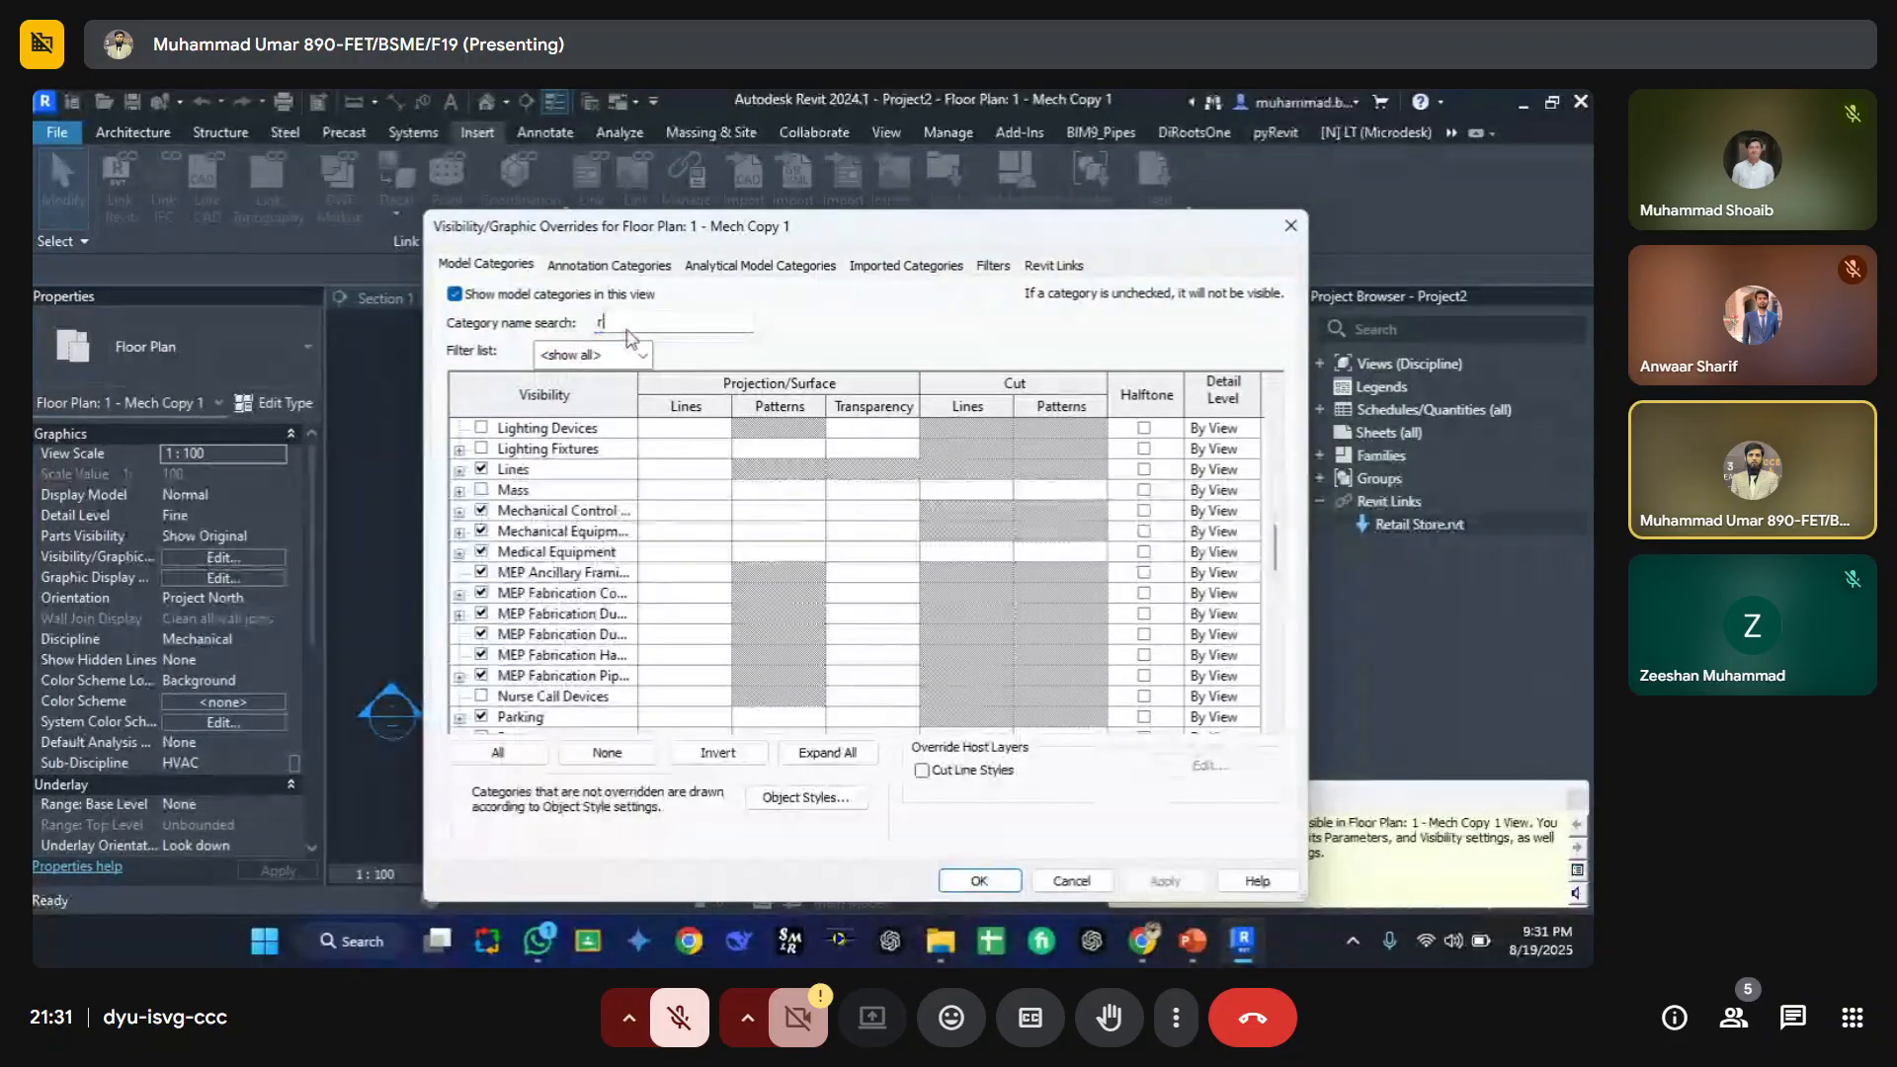
pyautogui.write('ast')
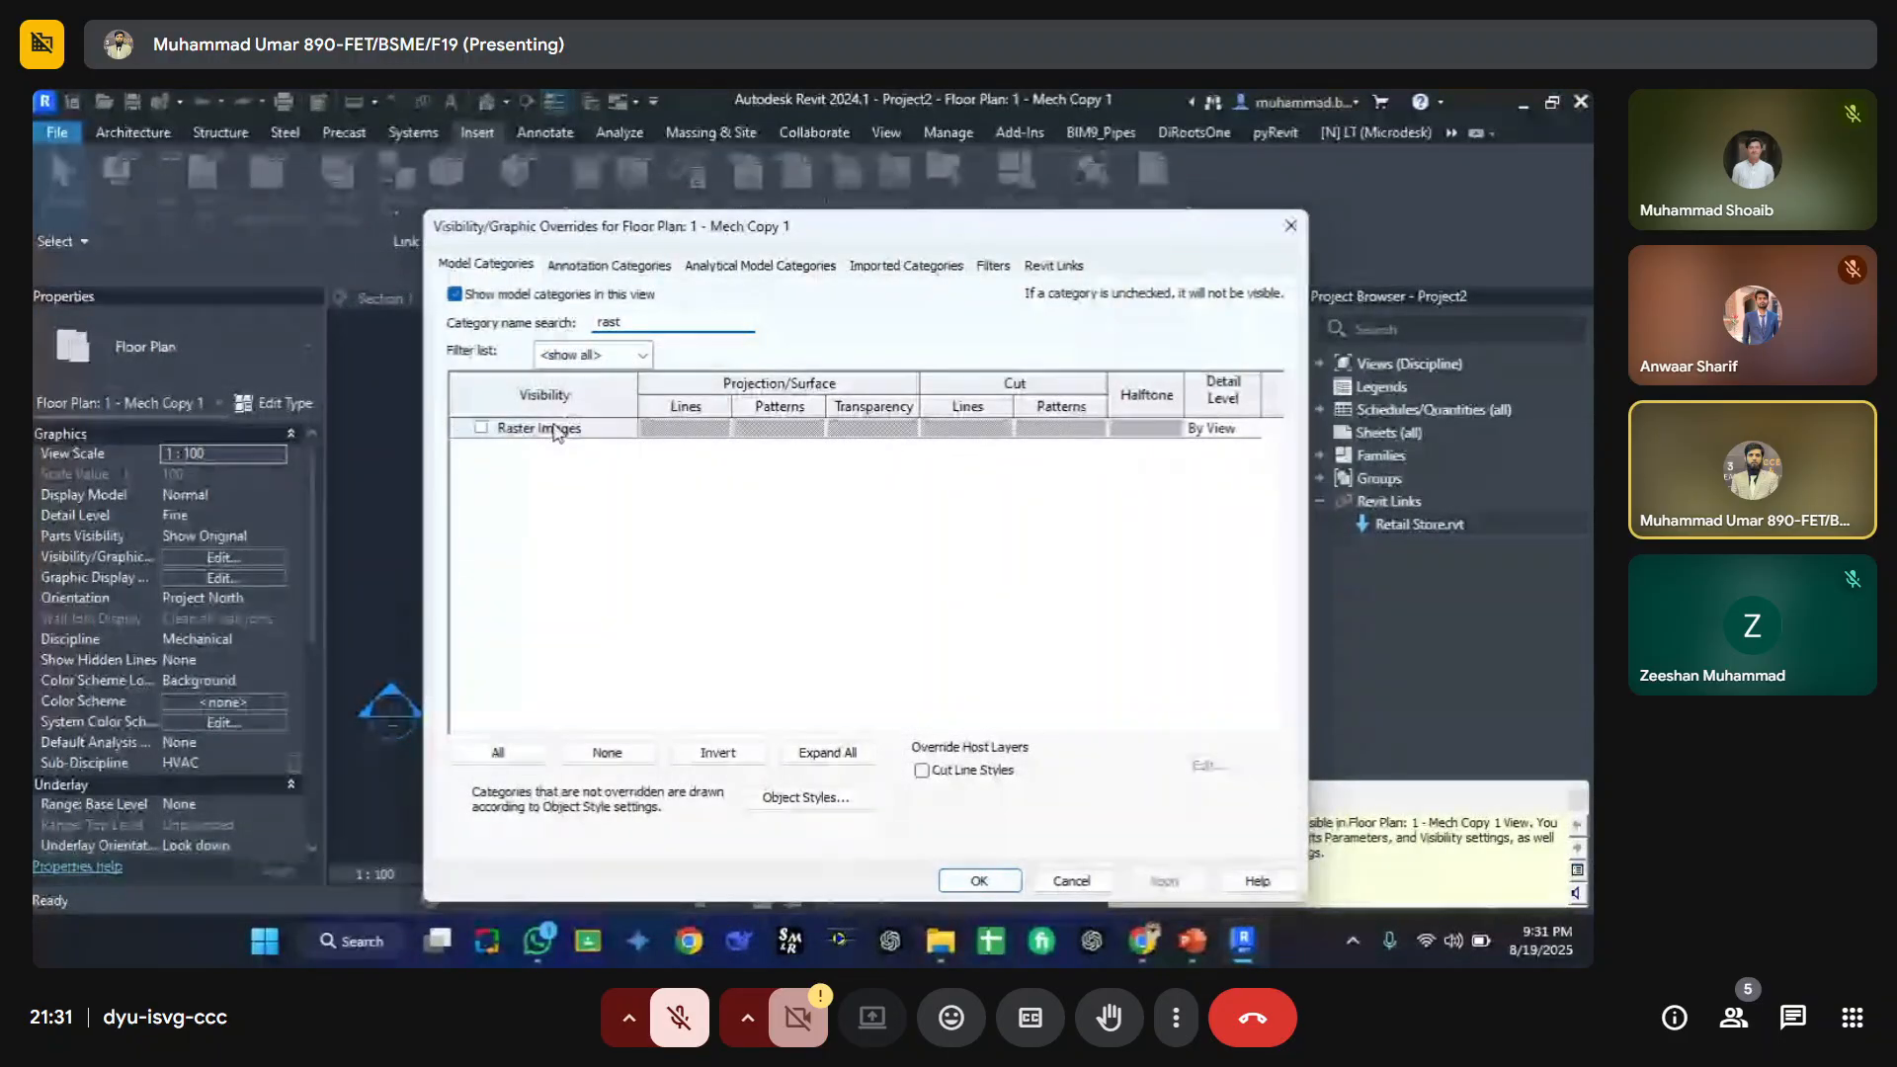
pyautogui.click(481, 428)
pyautogui.click(979, 880)
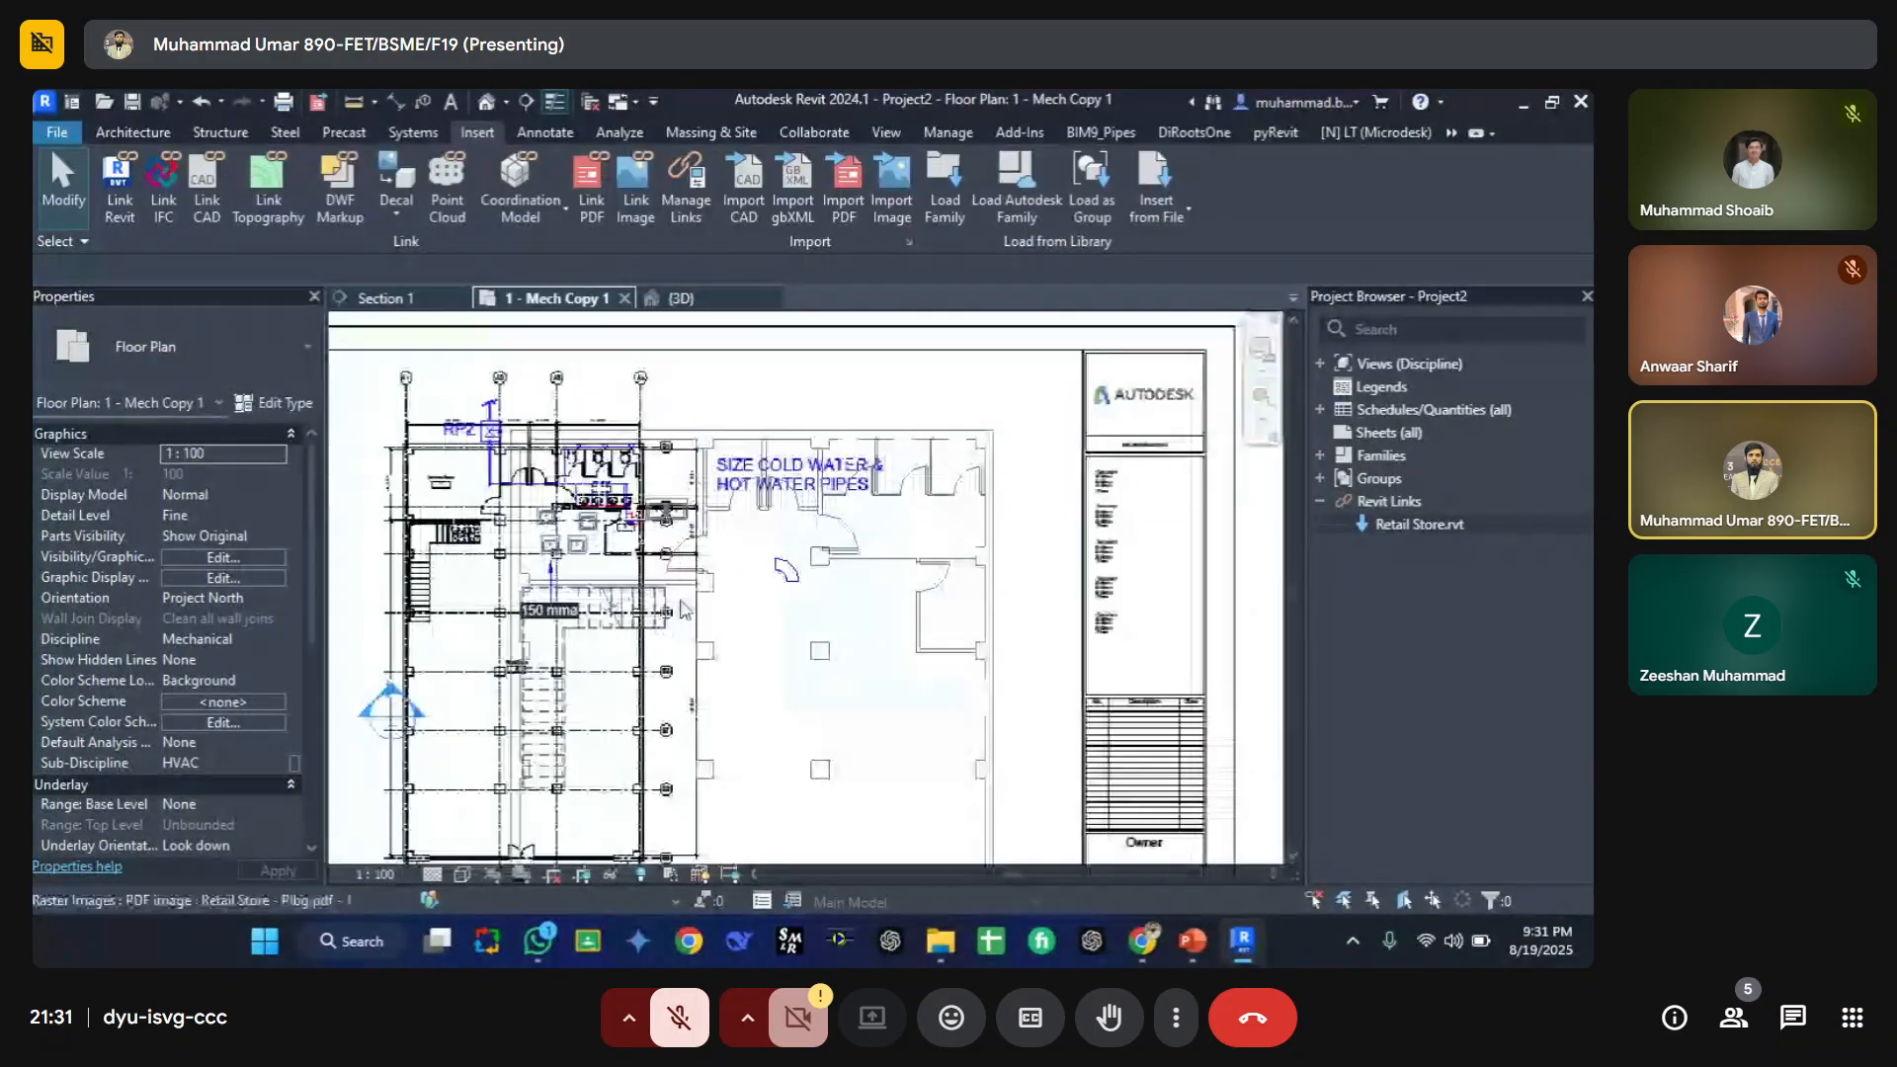
# Step: Zoom out and review the Imported Categories tab of the floor plan's Visibility/Graphic Overrides
pyautogui.scroll(-4, 685, 608)
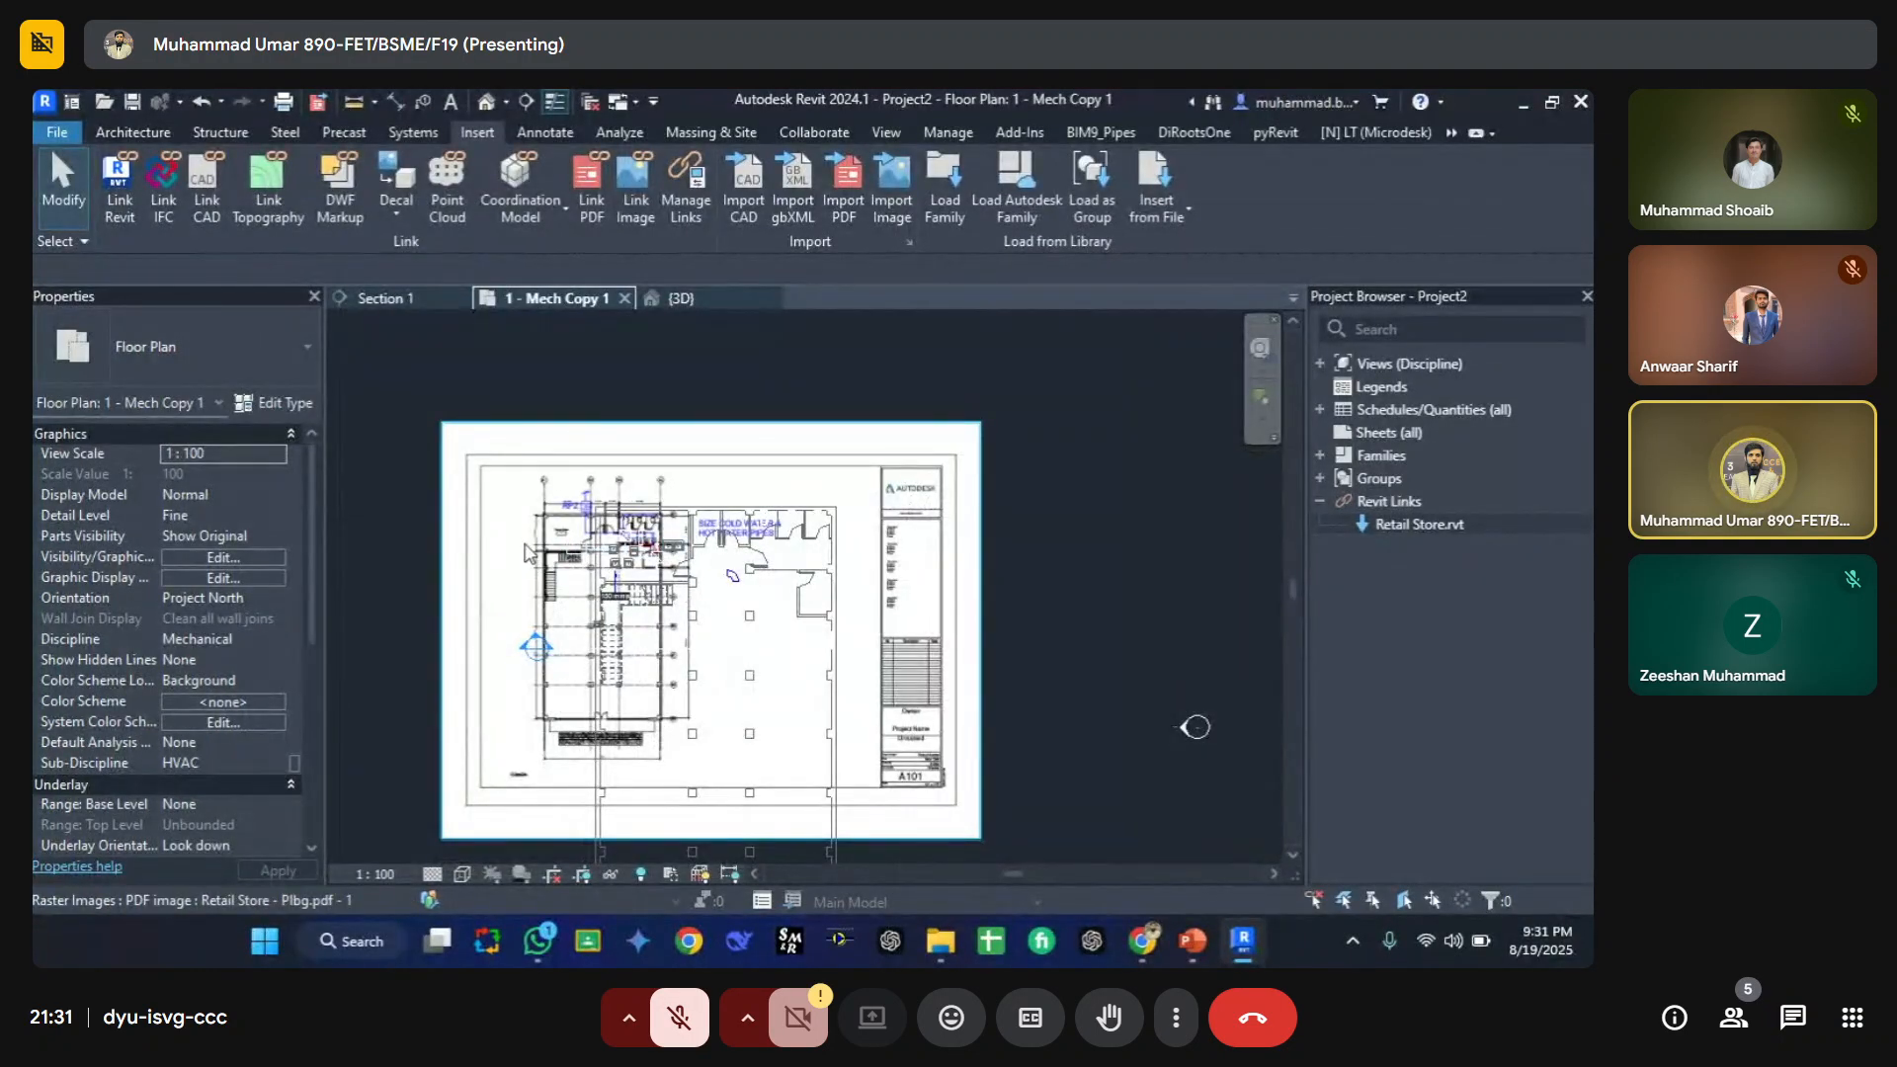
pyautogui.press('v')
pyautogui.press('g')
pyautogui.click(906, 265)
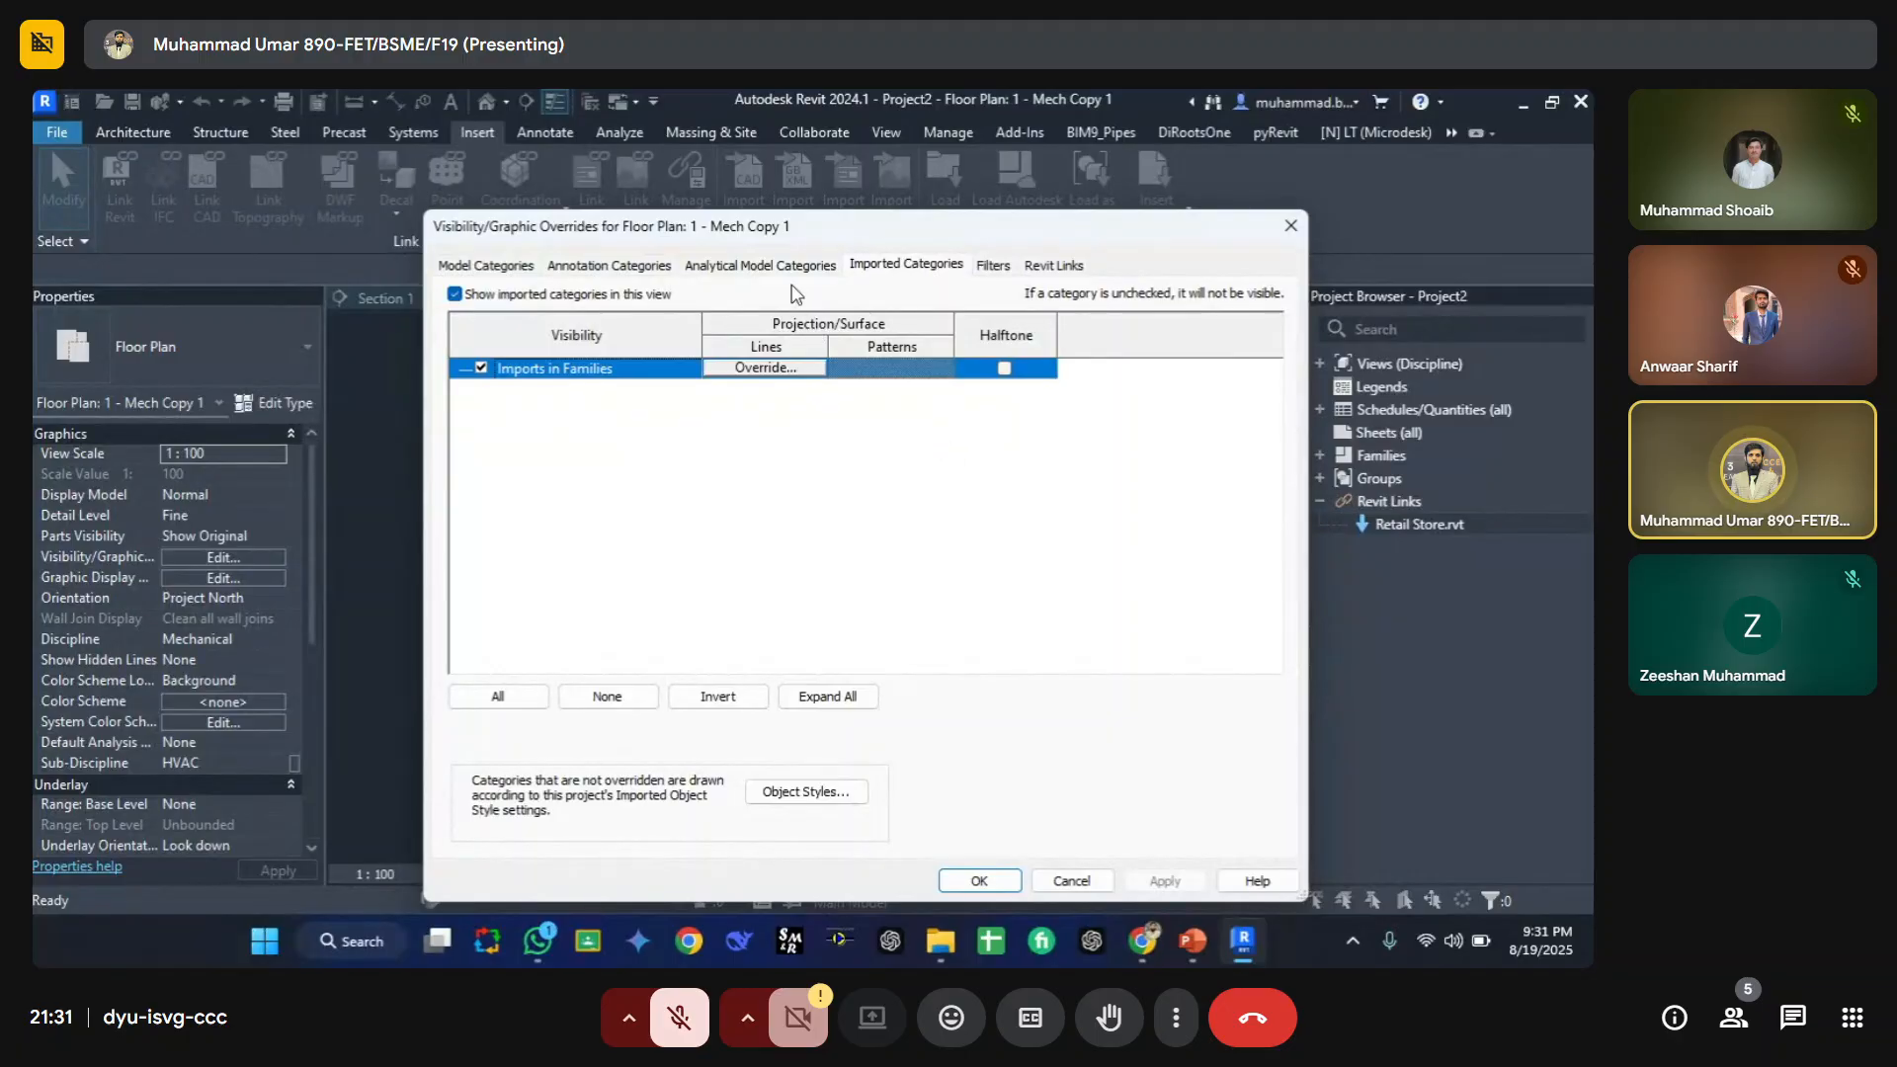
pyautogui.moveTo(786, 223); pyautogui.dragTo(669, 213)
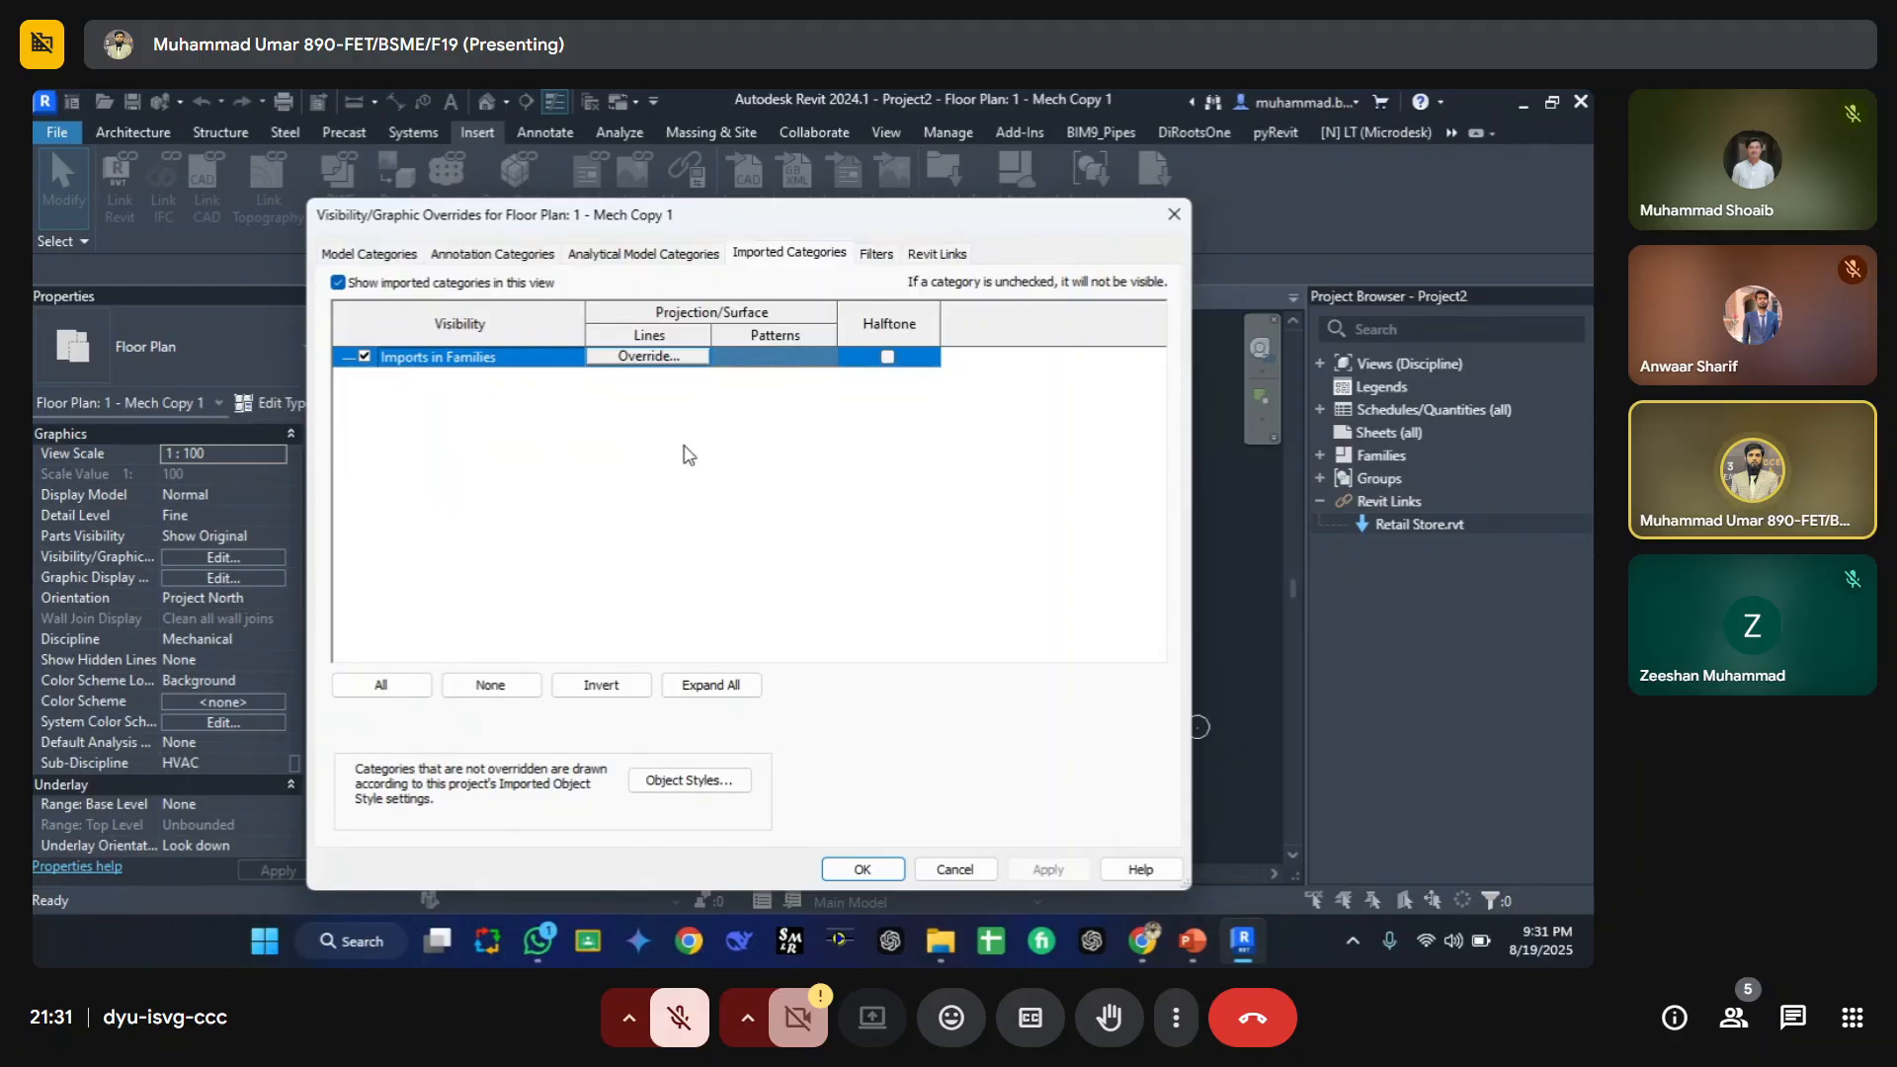
pyautogui.press('Escape')
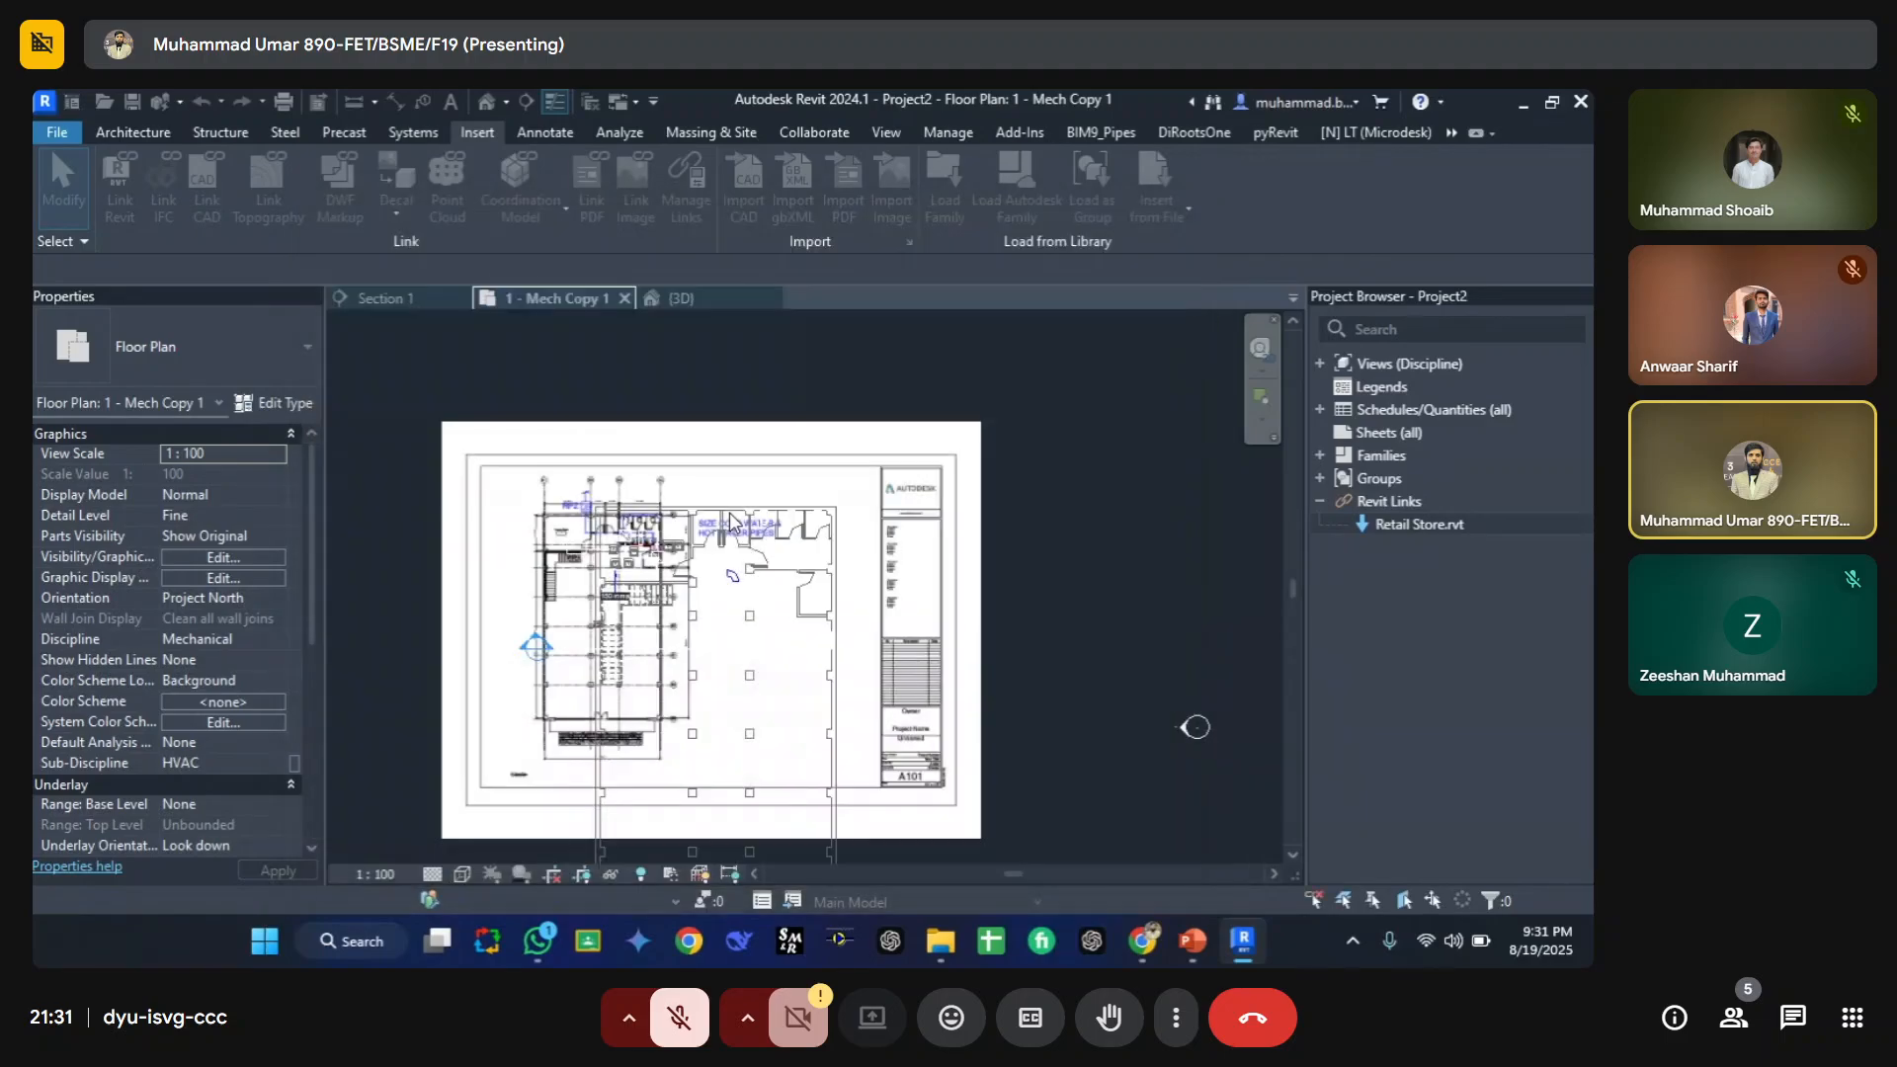
pyautogui.press('v')
pyautogui.press('v')
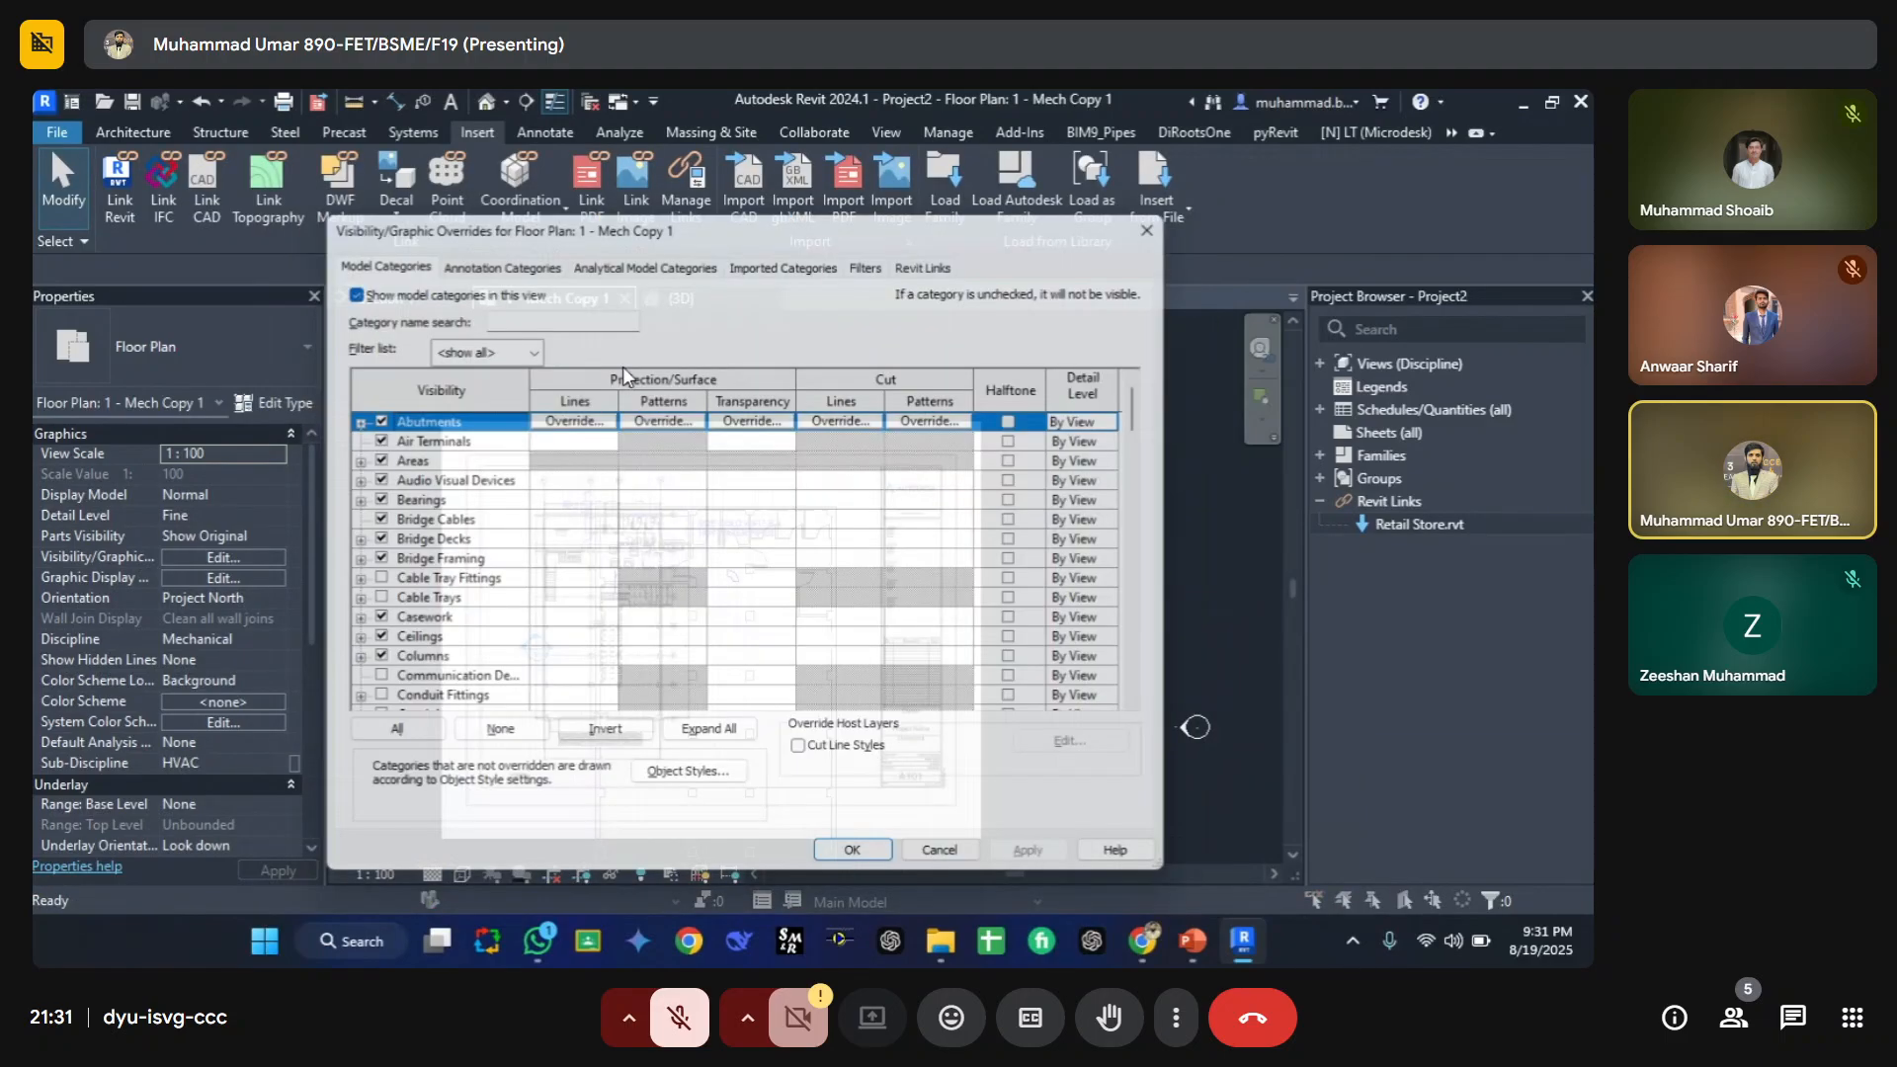
pyautogui.press('Escape')
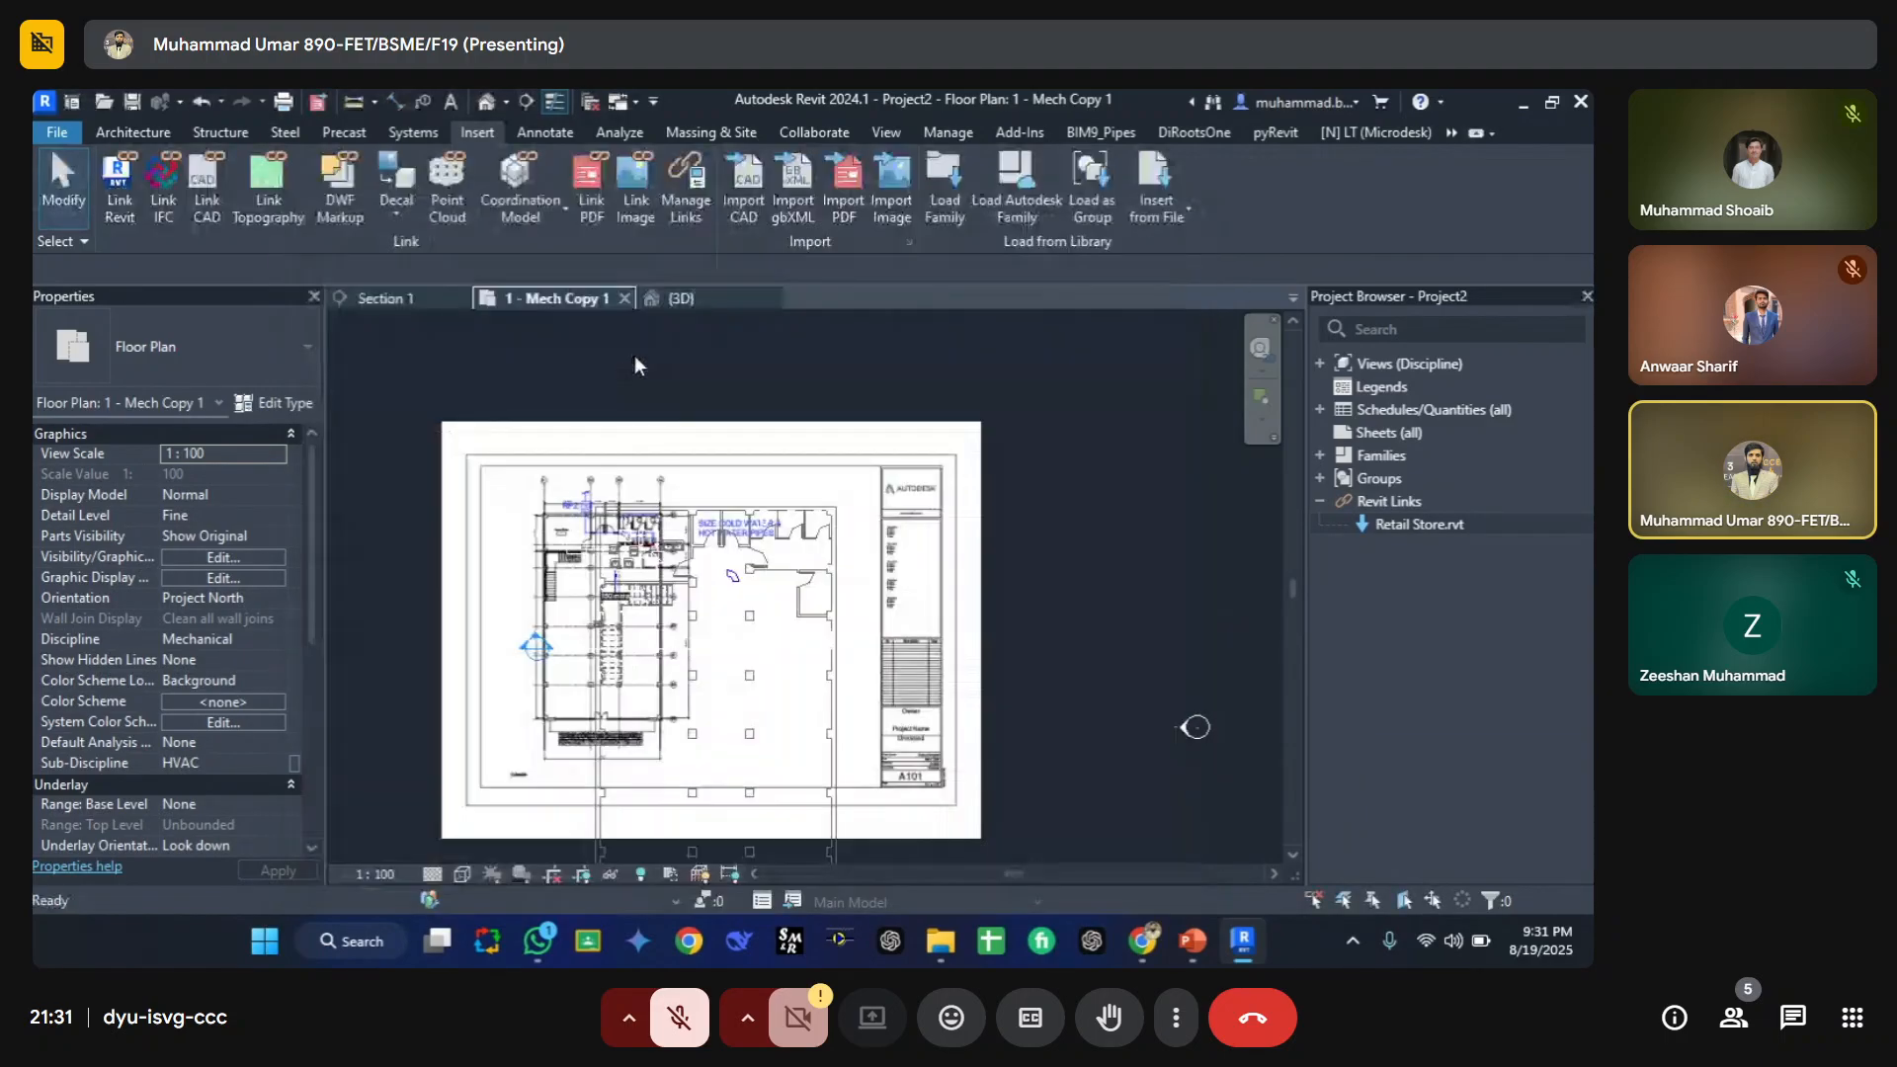
# Step: Import page 1 of Retail Store - Plbg.pdf and place it beside the linked PDF in the floor plan
pyautogui.click(843, 193)
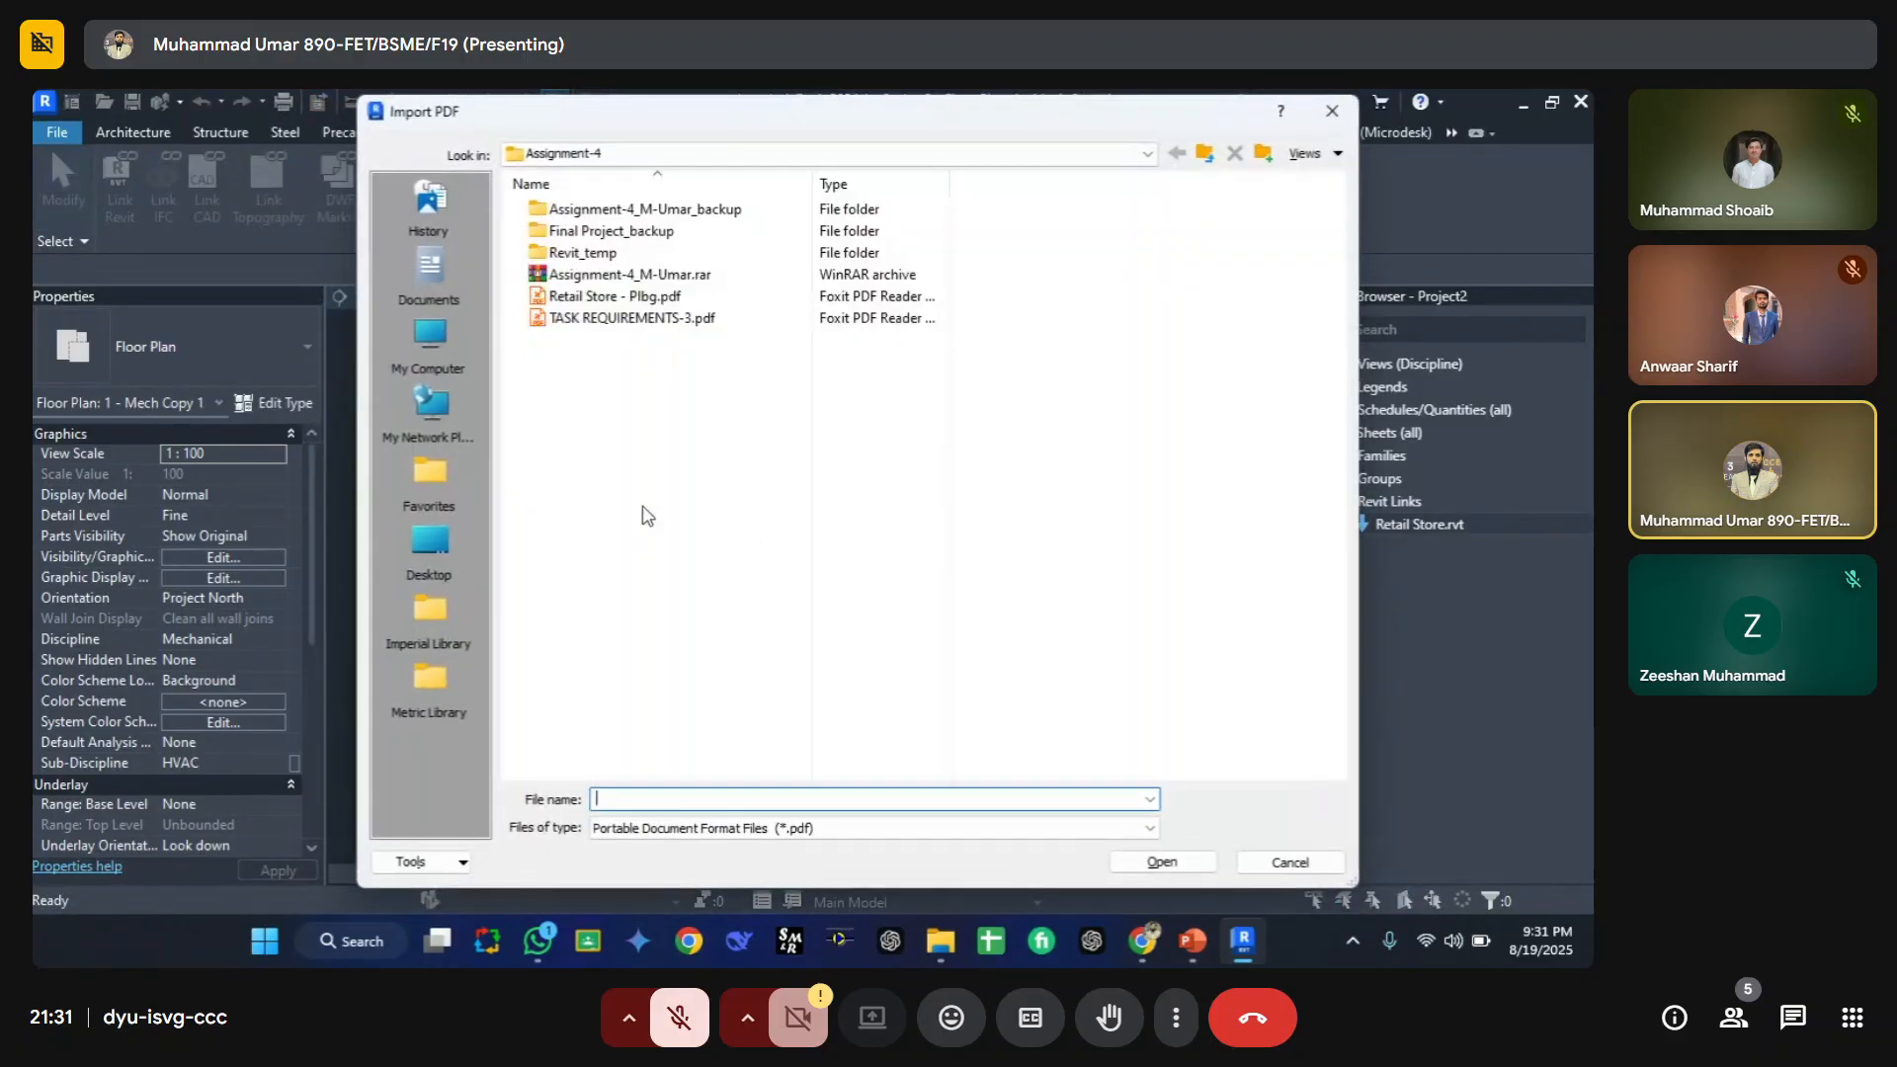
pyautogui.click(617, 297)
pyautogui.click(1164, 863)
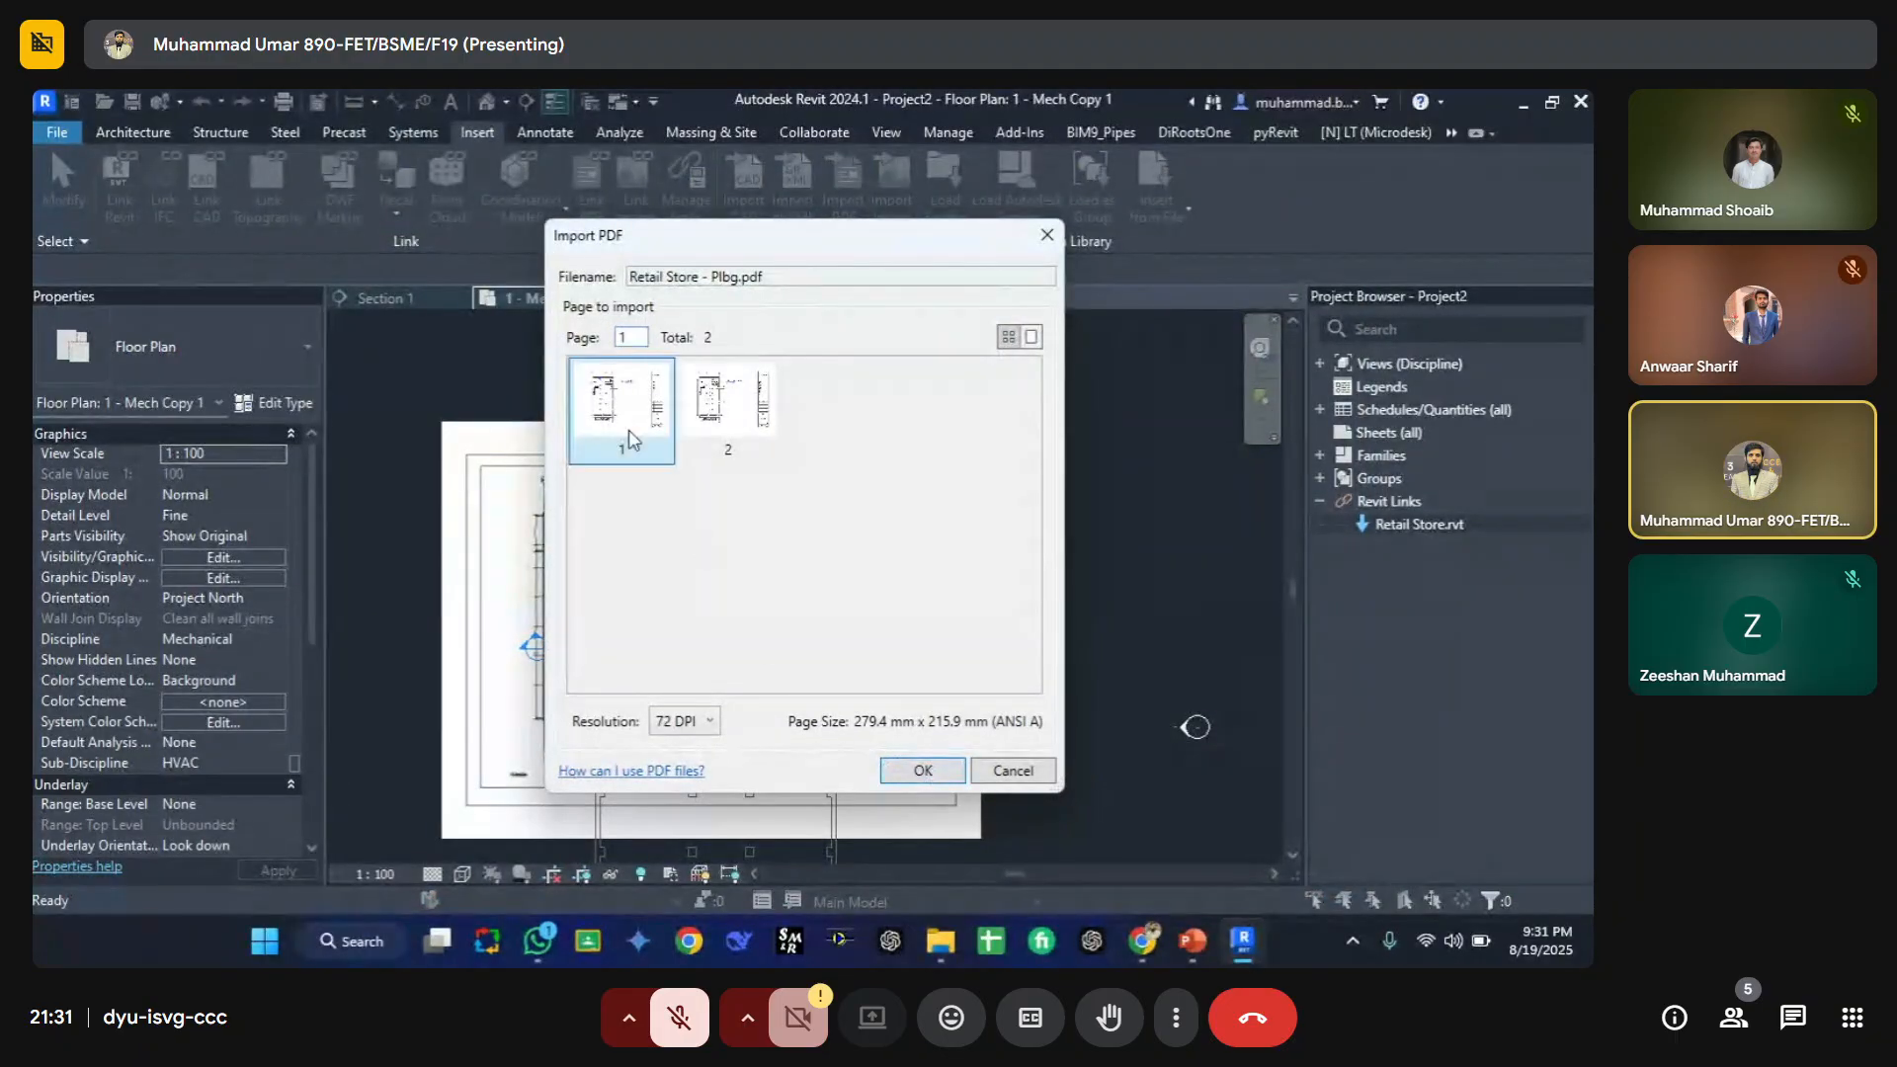
pyautogui.click(895, 772)
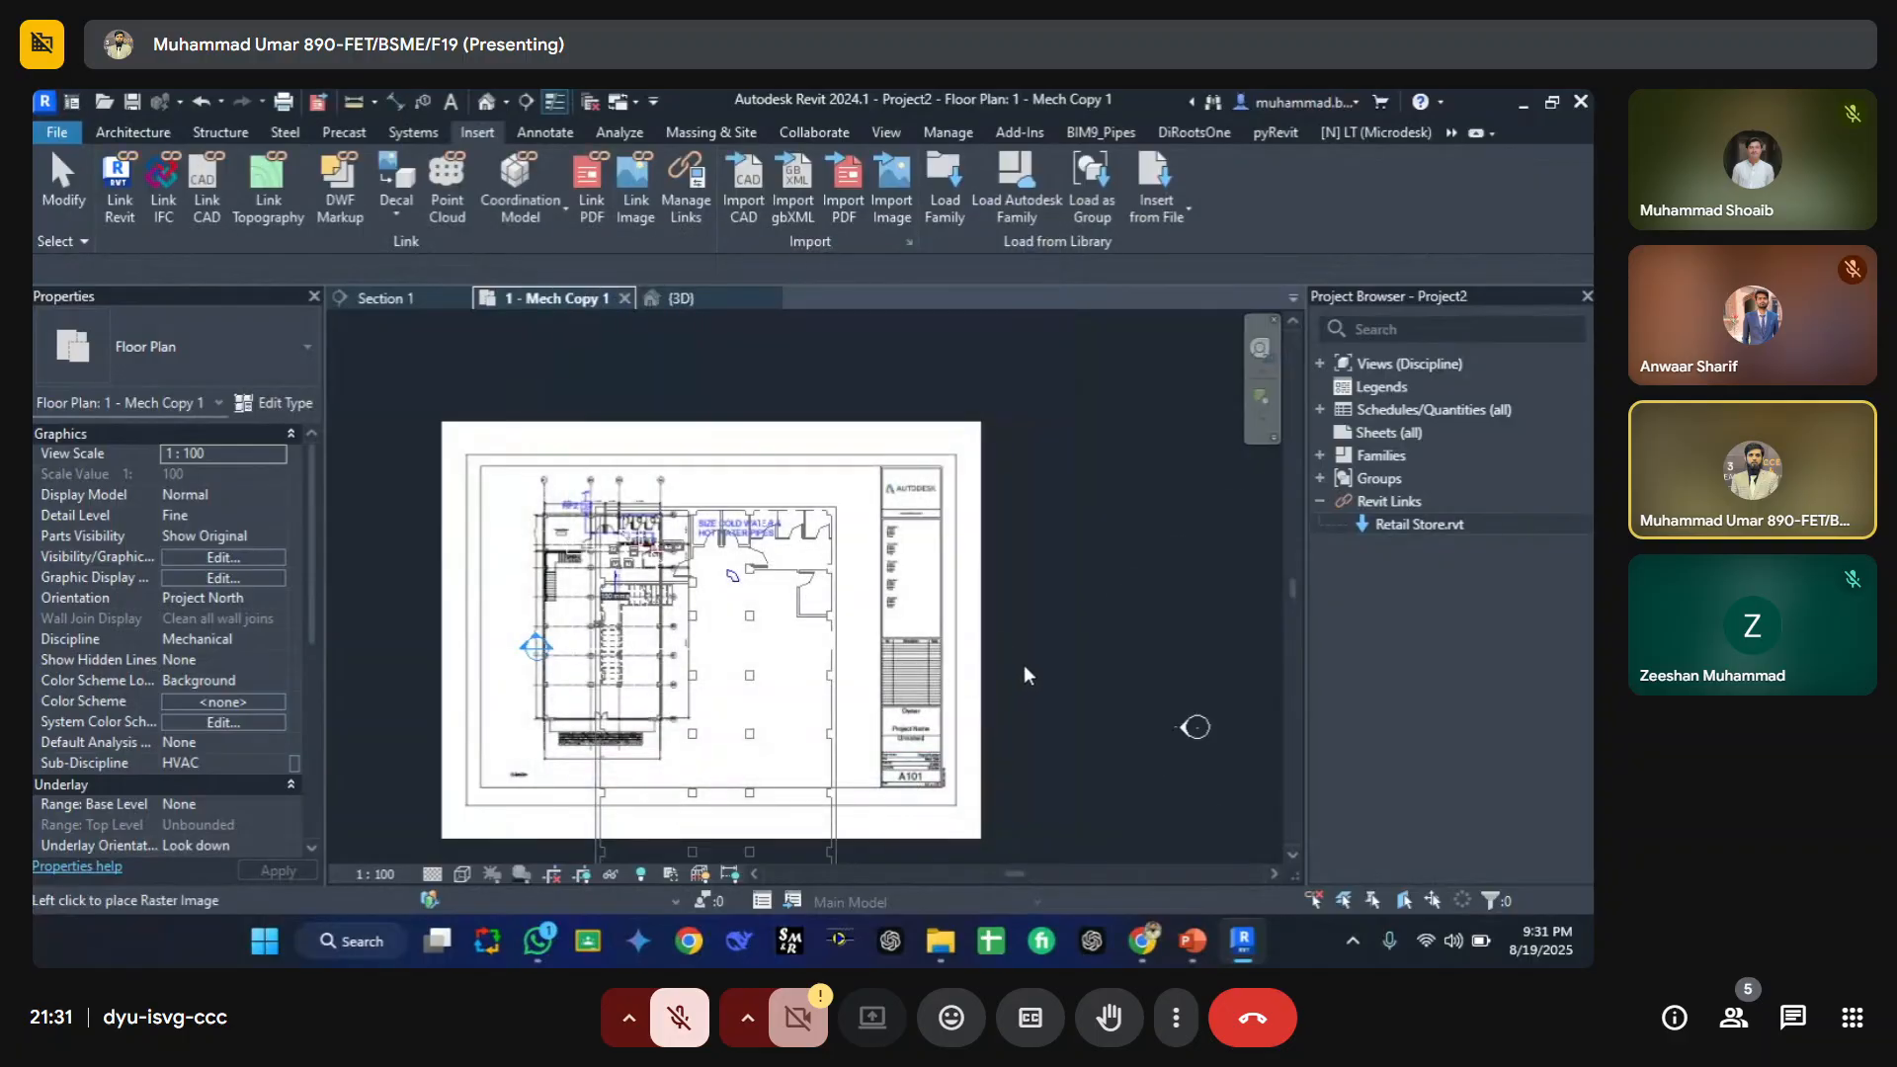
pyautogui.click(1053, 625)
pyautogui.press('Escape')
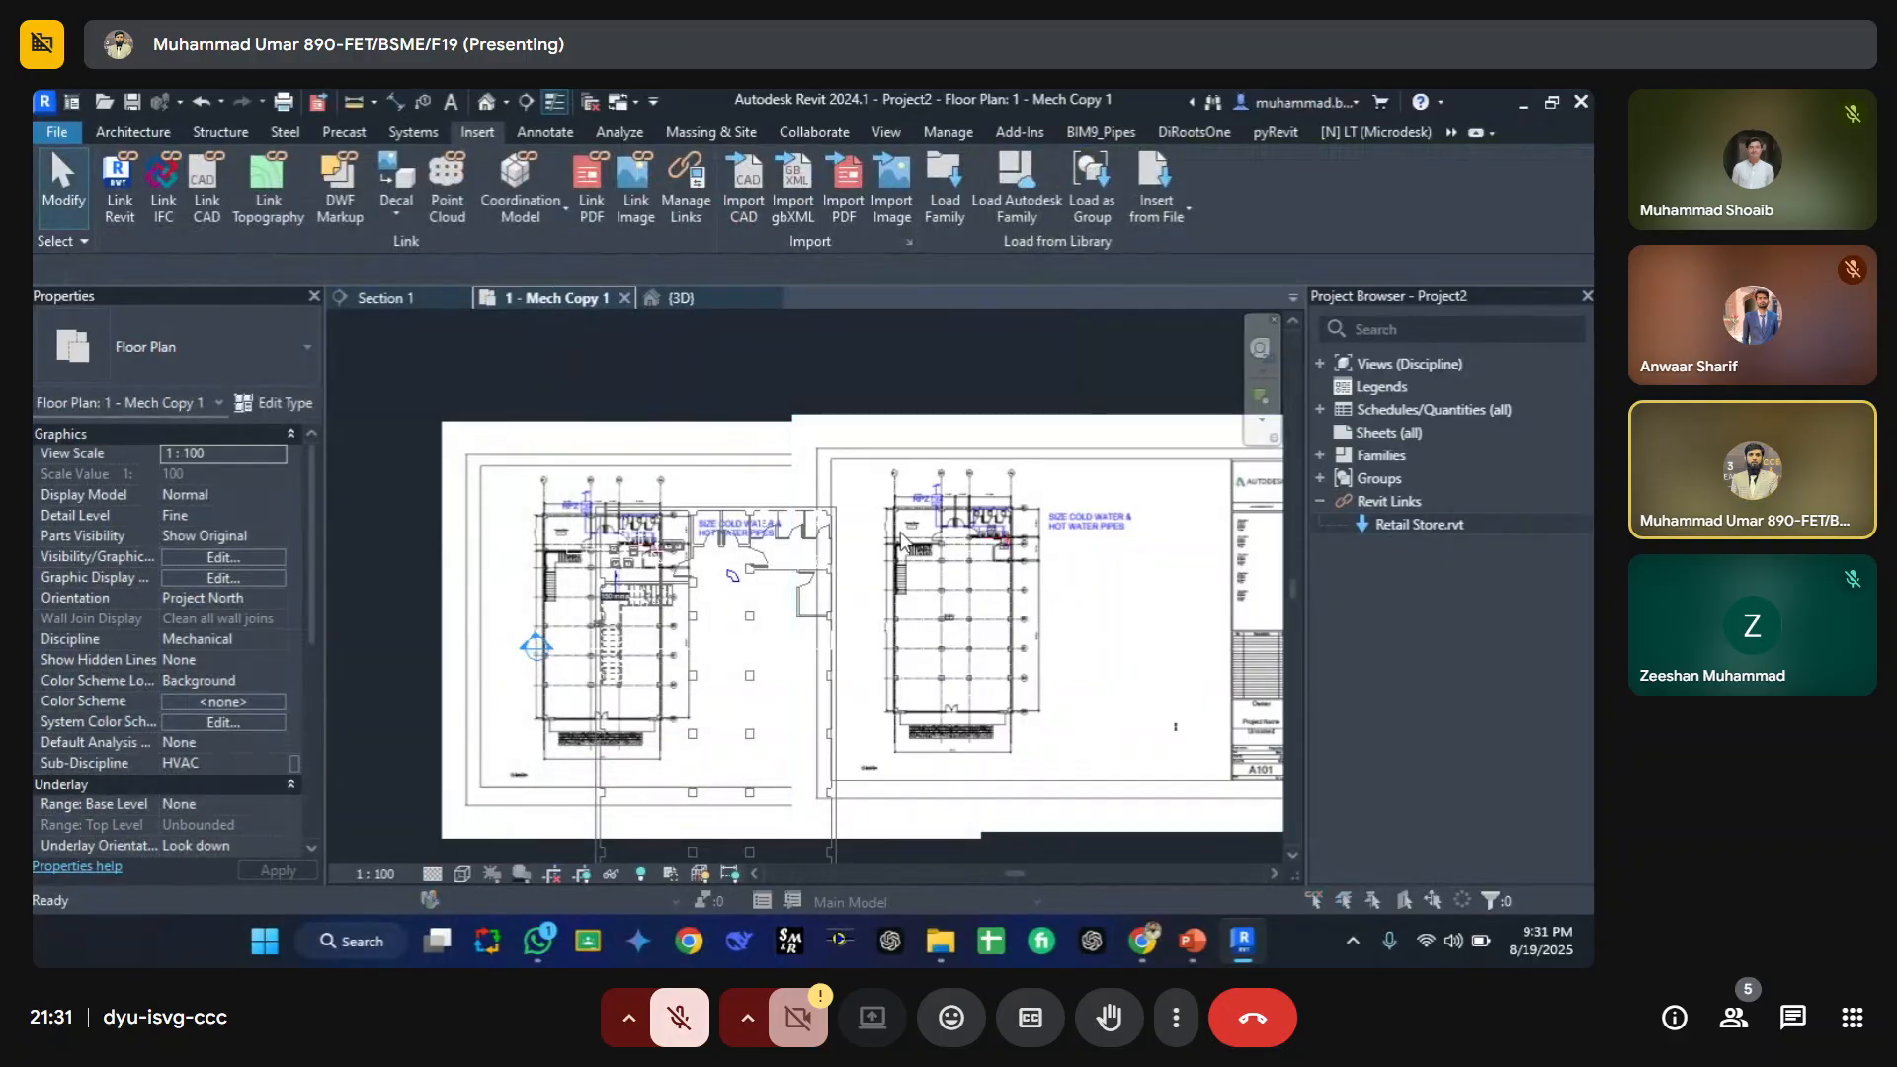
# Step: Reopen Visibility/Graphic Overrides and review the Imported Categories tab again
pyautogui.press('v')
pyautogui.press('g')
pyautogui.click(789, 254)
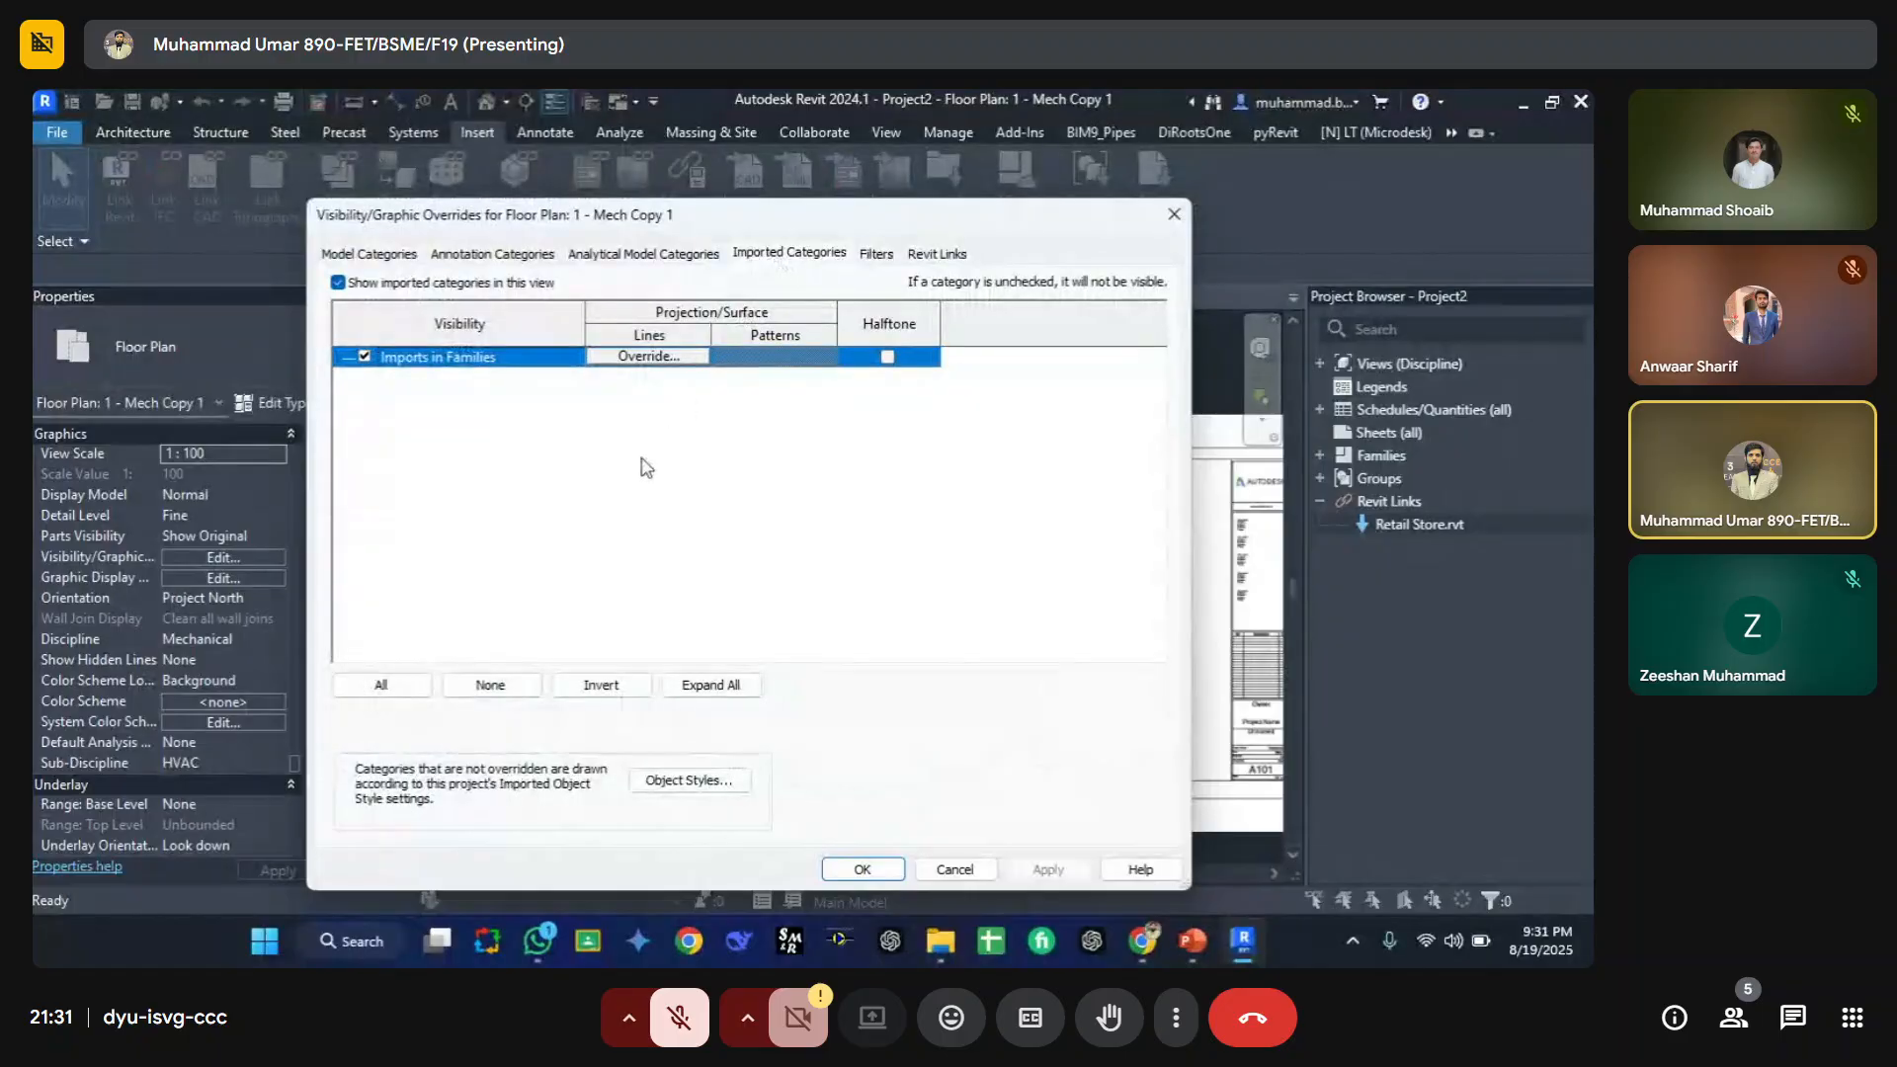
pyautogui.moveTo(727, 230); pyautogui.dragTo(568, 240)
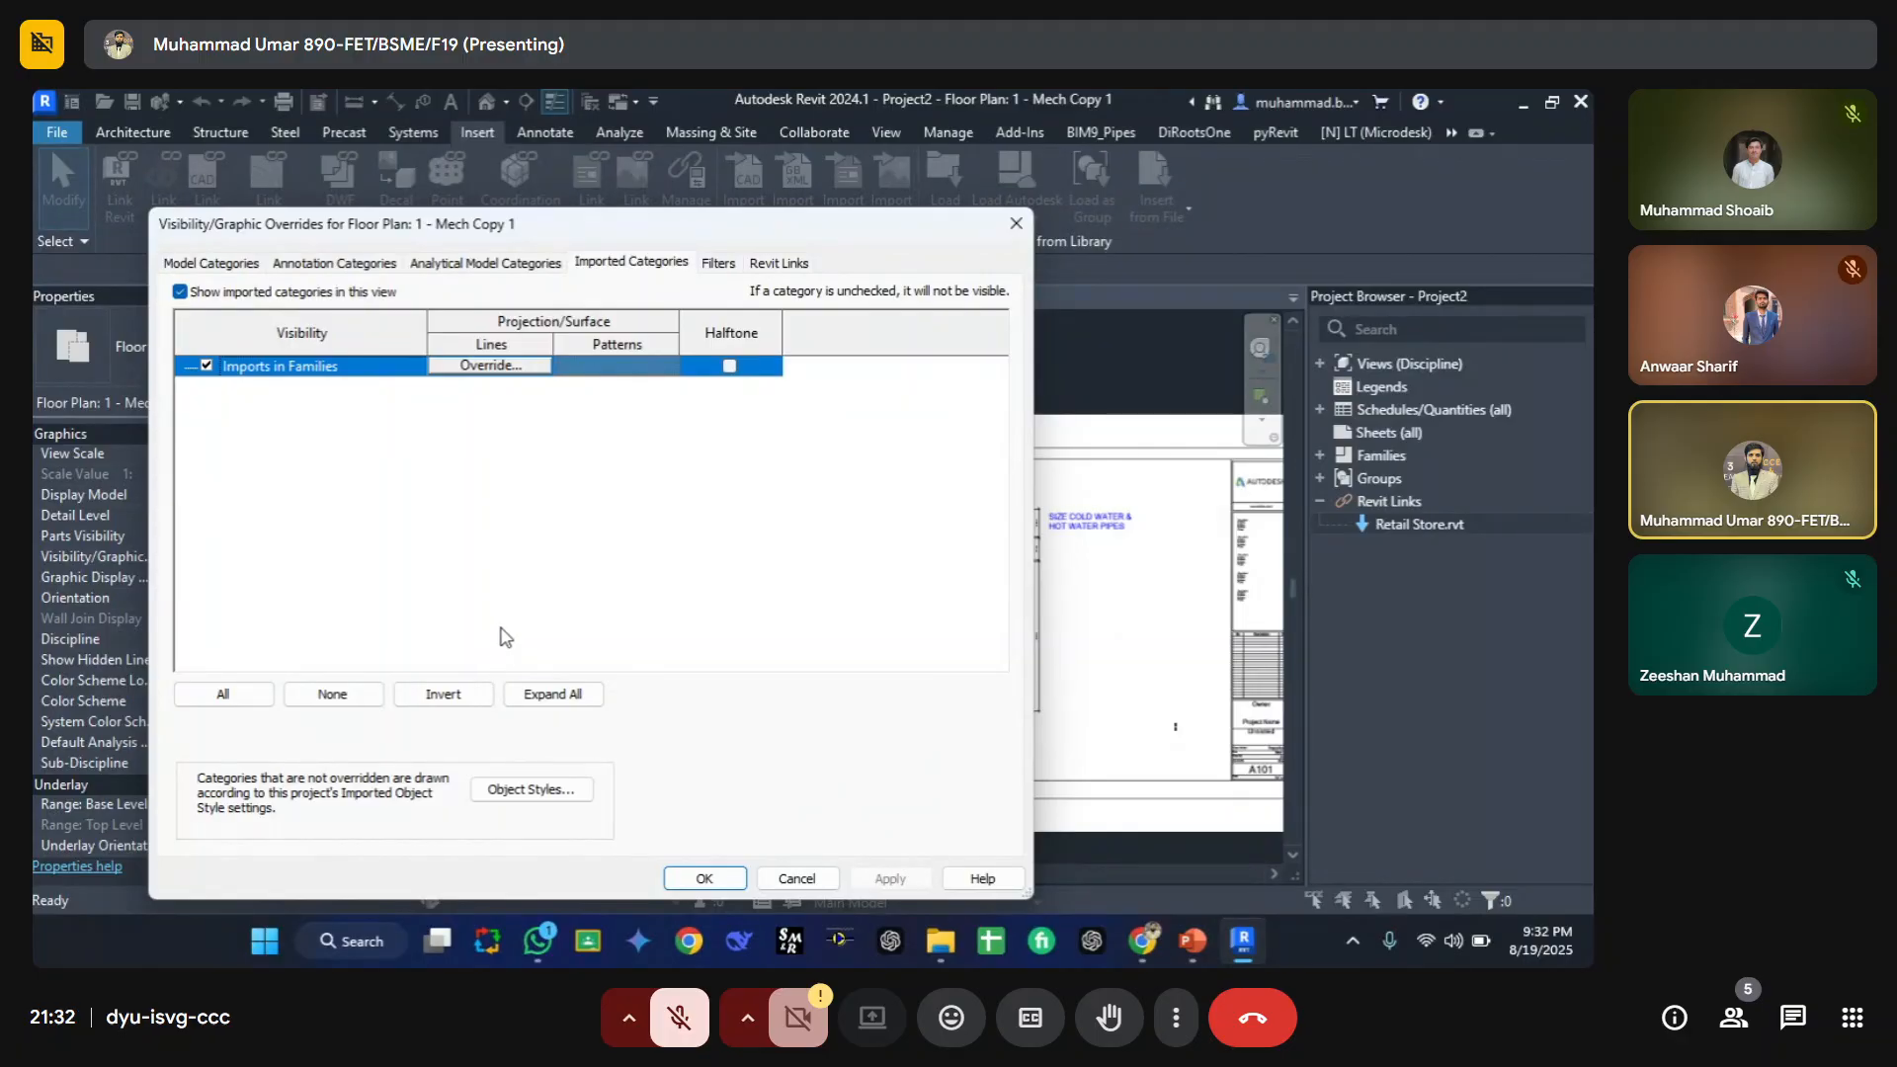
pyautogui.press('Escape')
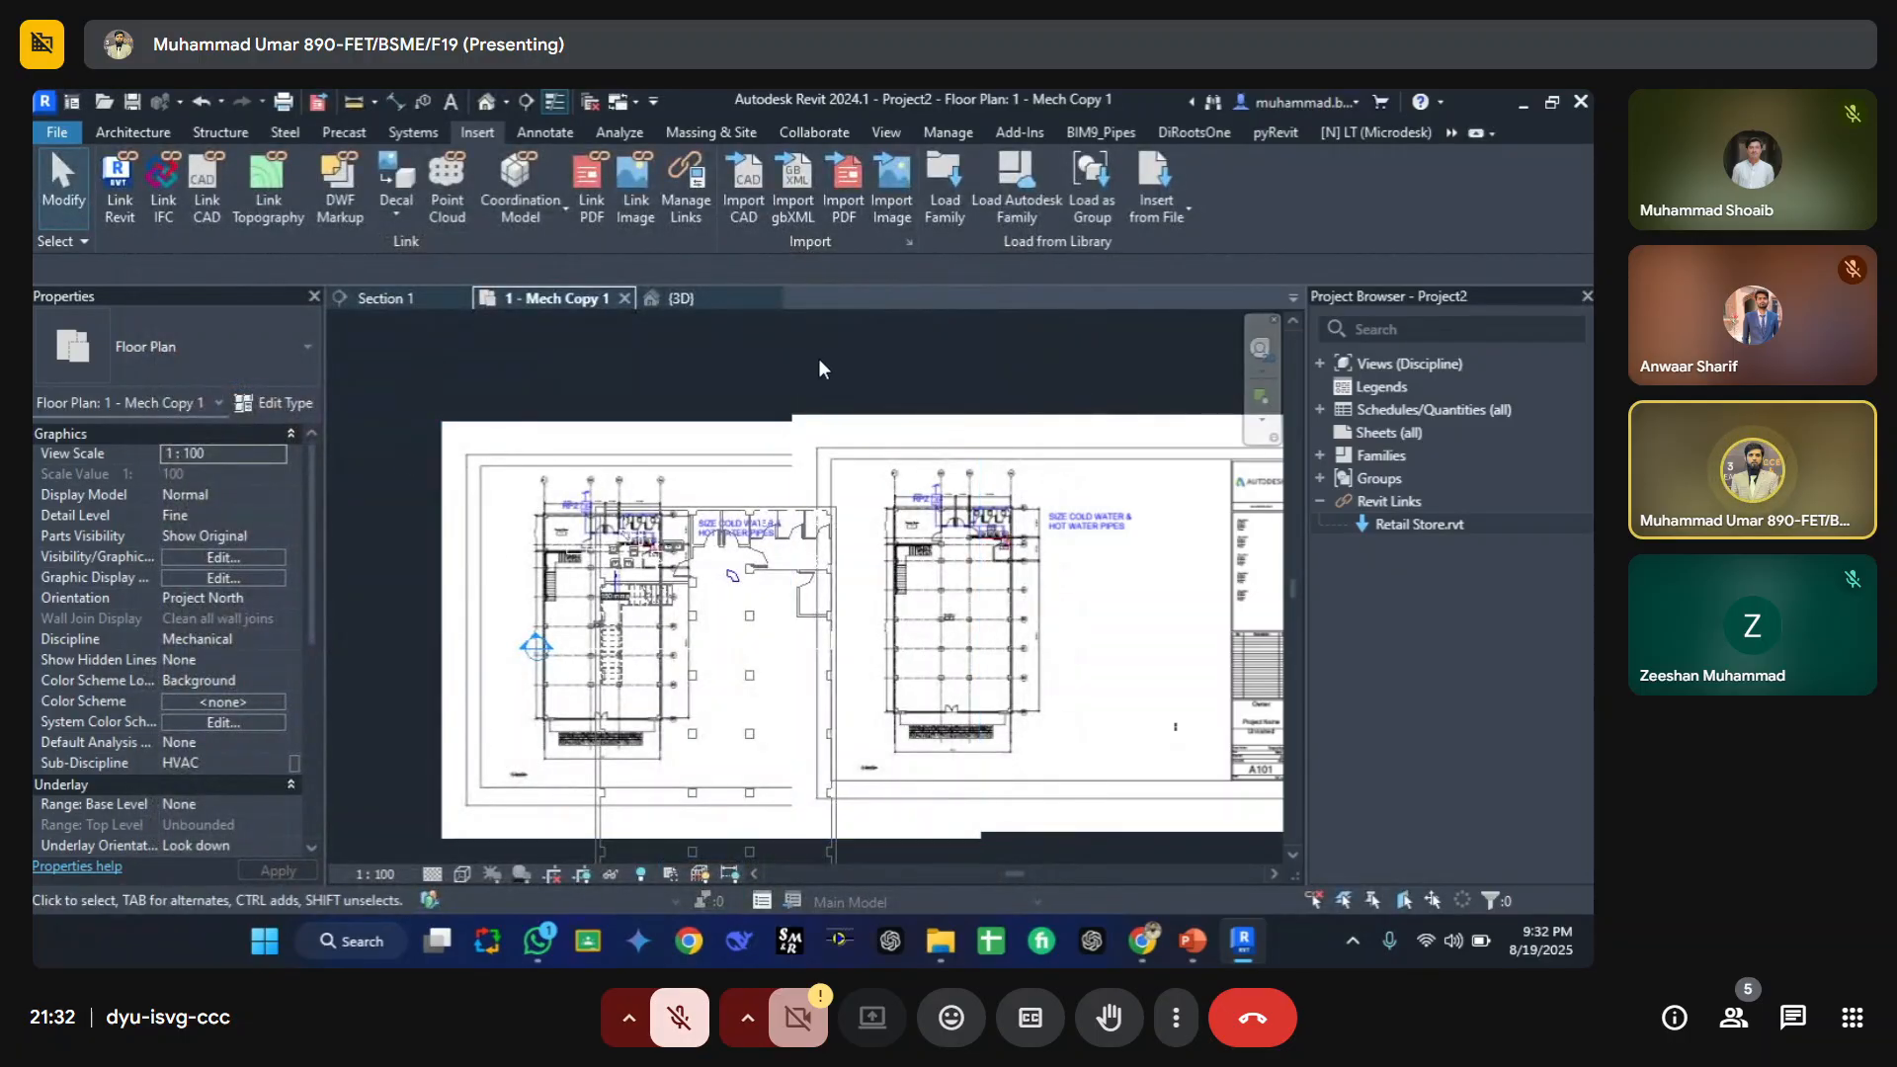
# Step: Link the Ground floor plan DWG from the Course File's Architecture Drawings folder into the floor plan
pyautogui.click(207, 188)
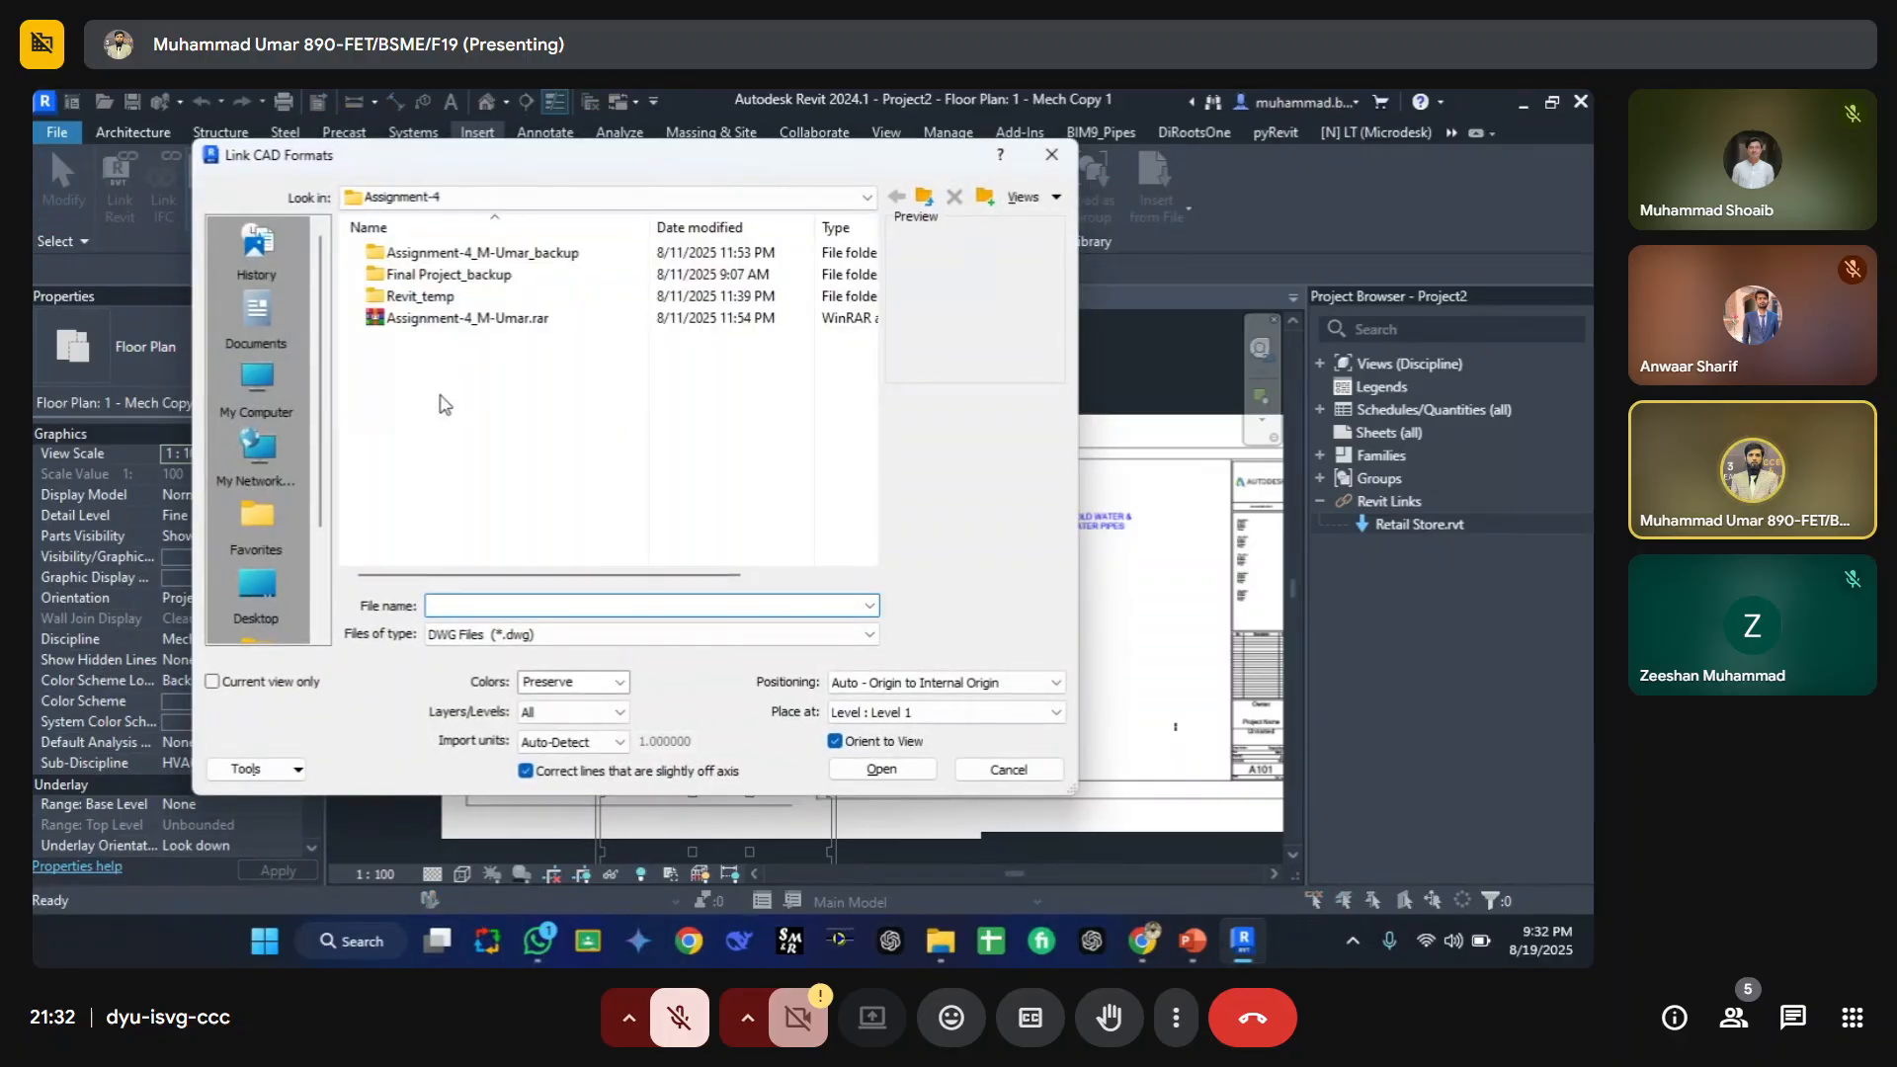
pyautogui.click(429, 447)
pyautogui.press('BackSpace')
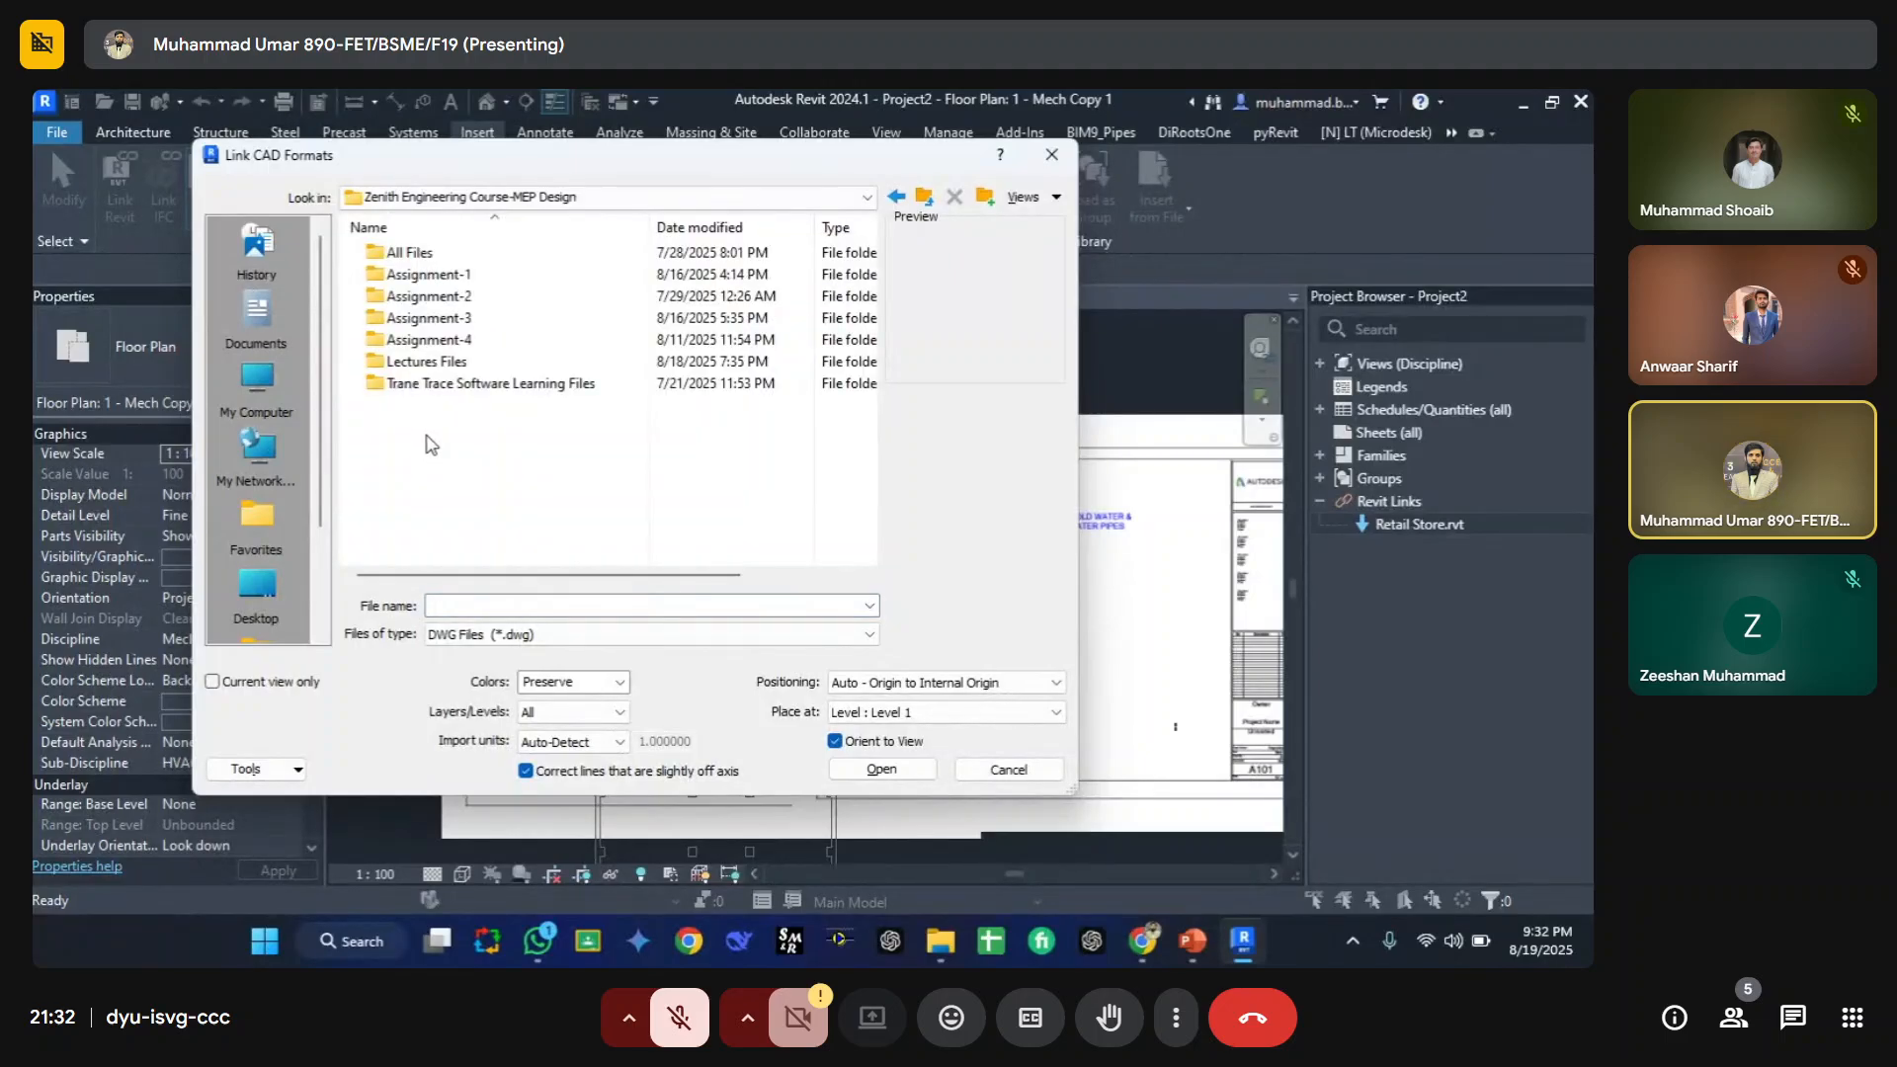
pyautogui.press('BackSpace')
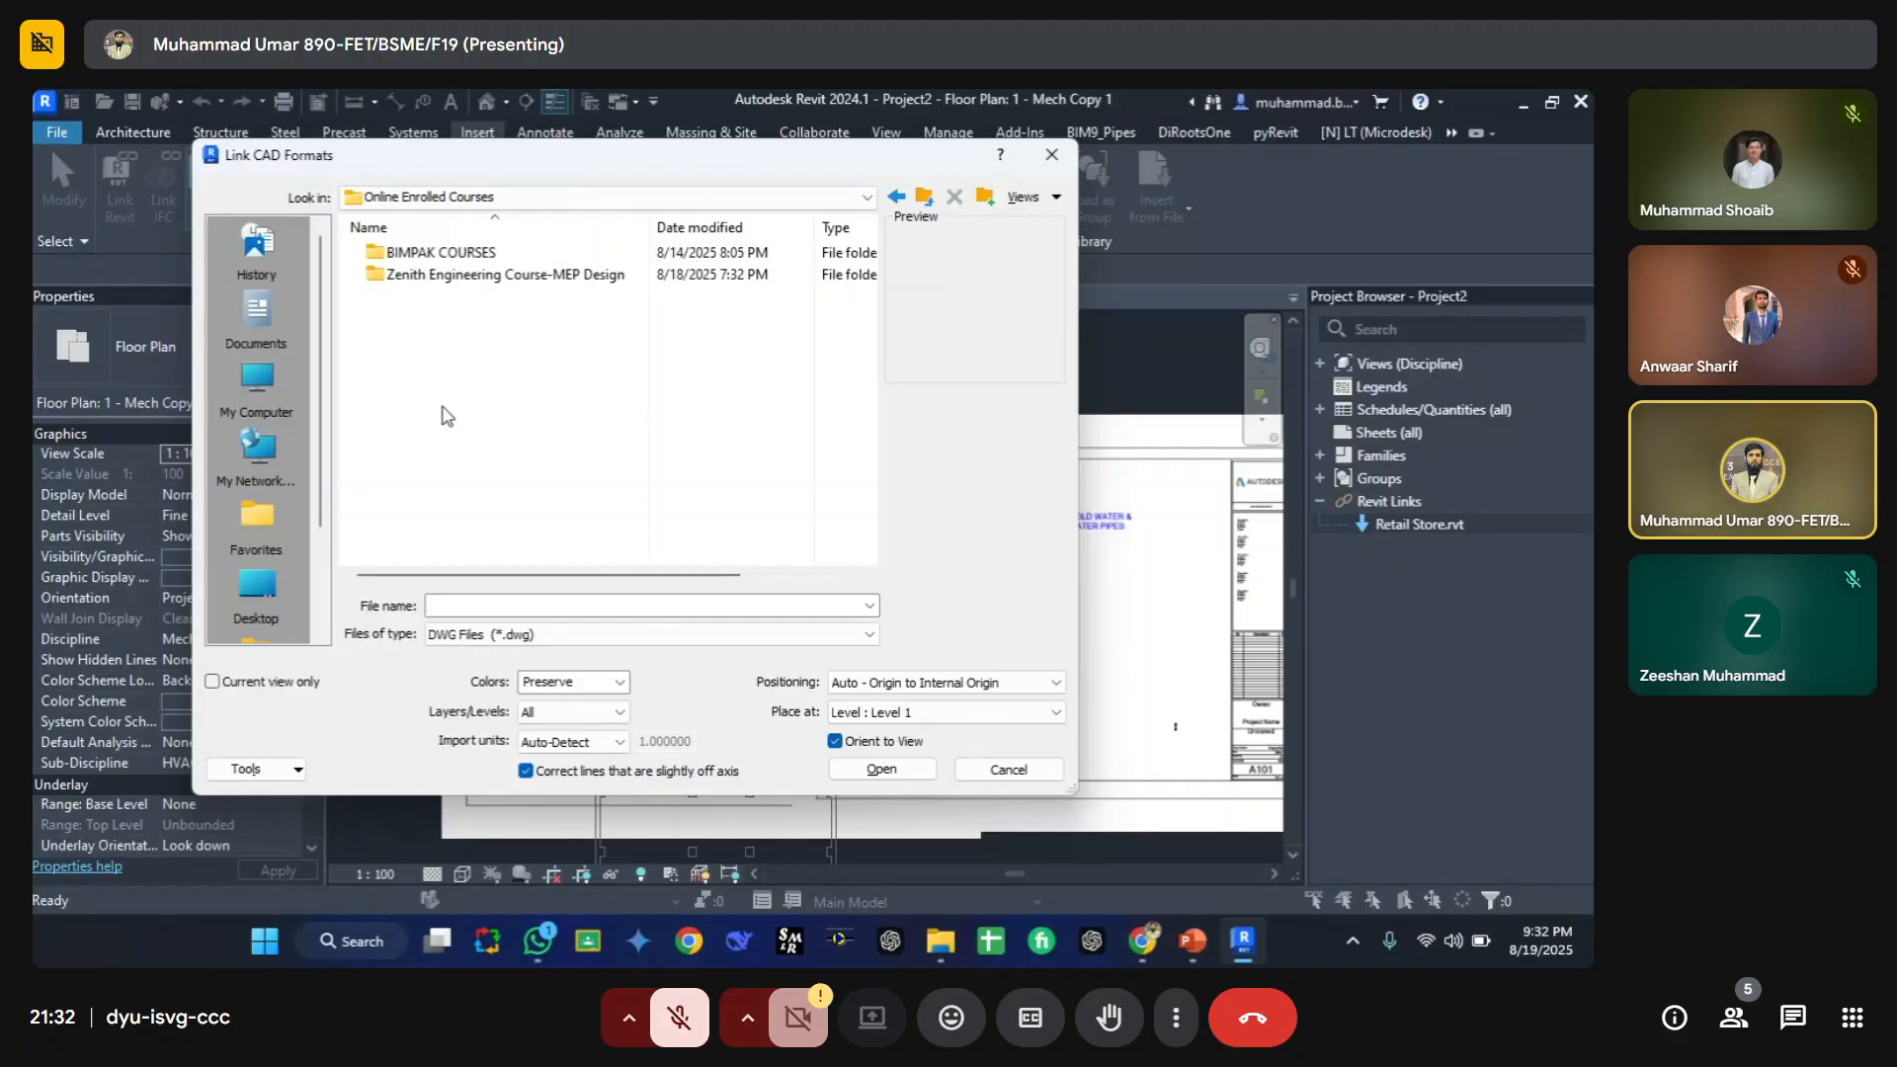
pyautogui.doubleClick(430, 253)
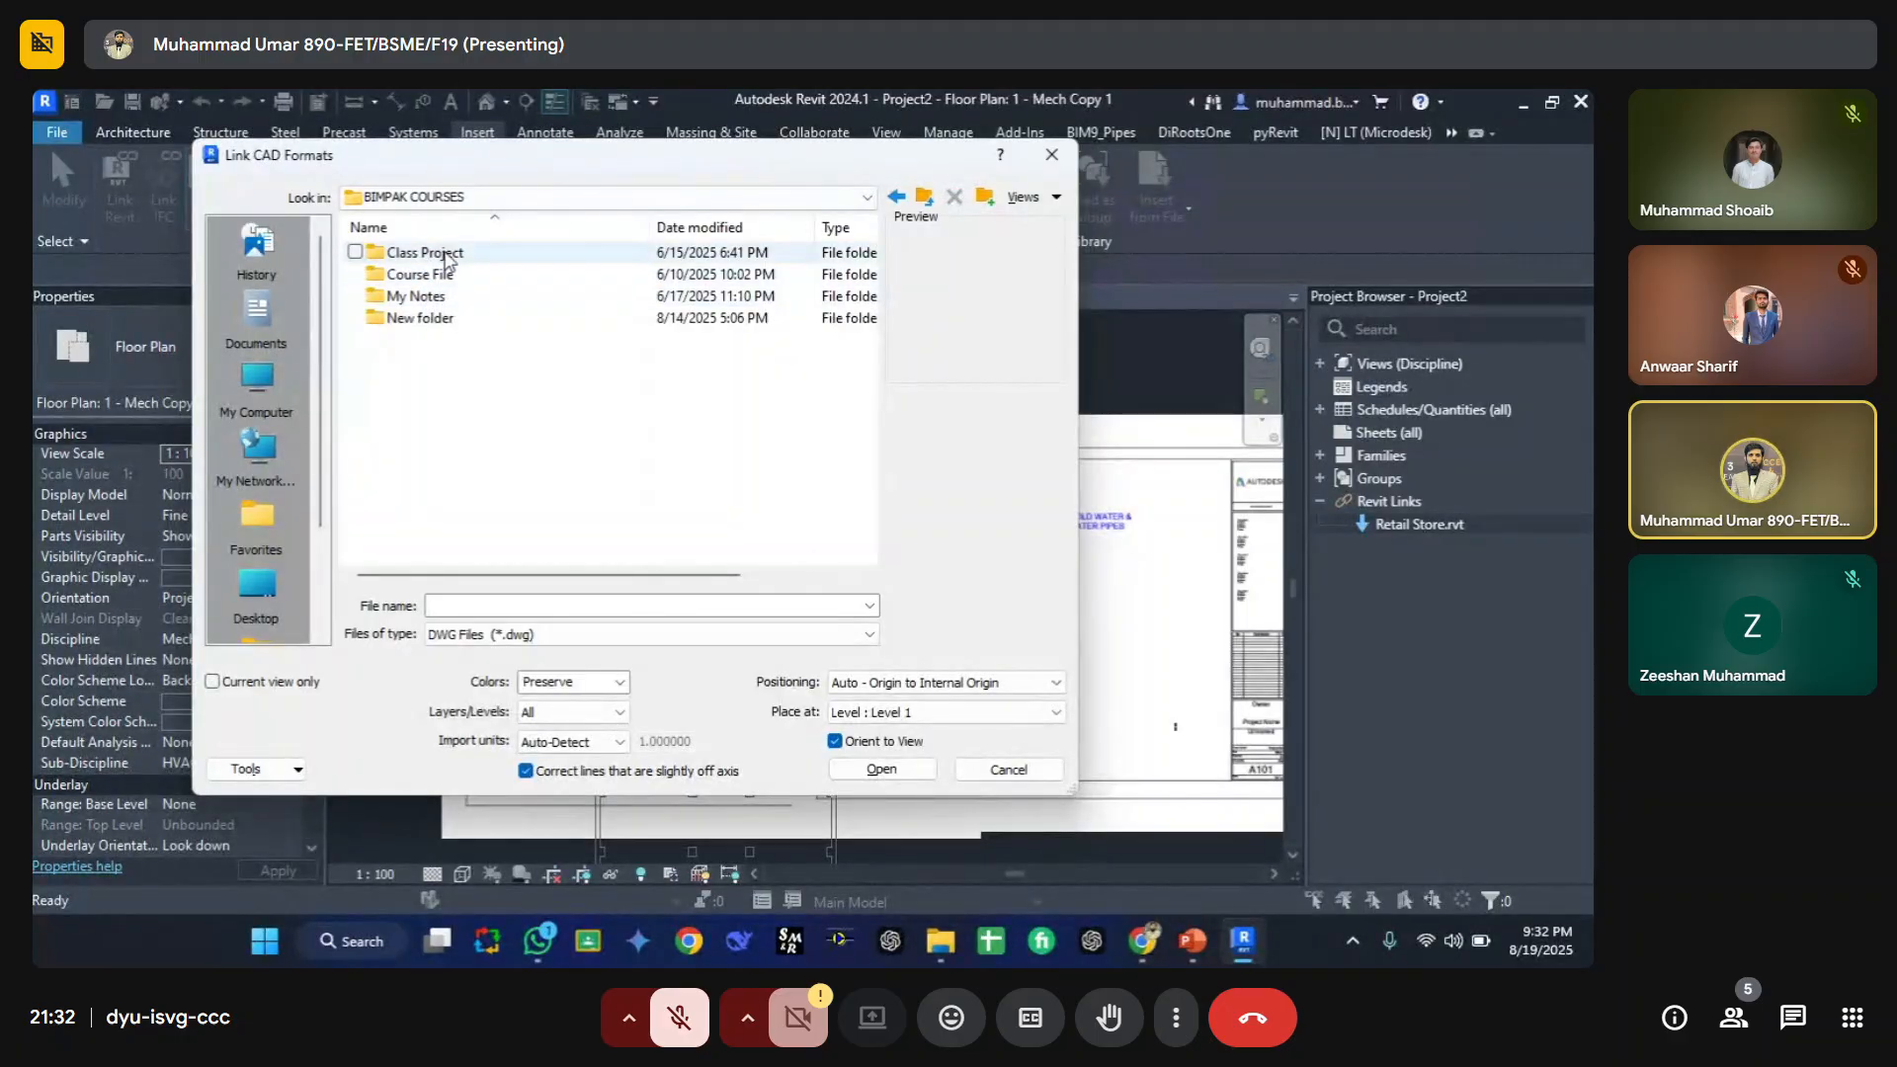
pyautogui.doubleClick(420, 274)
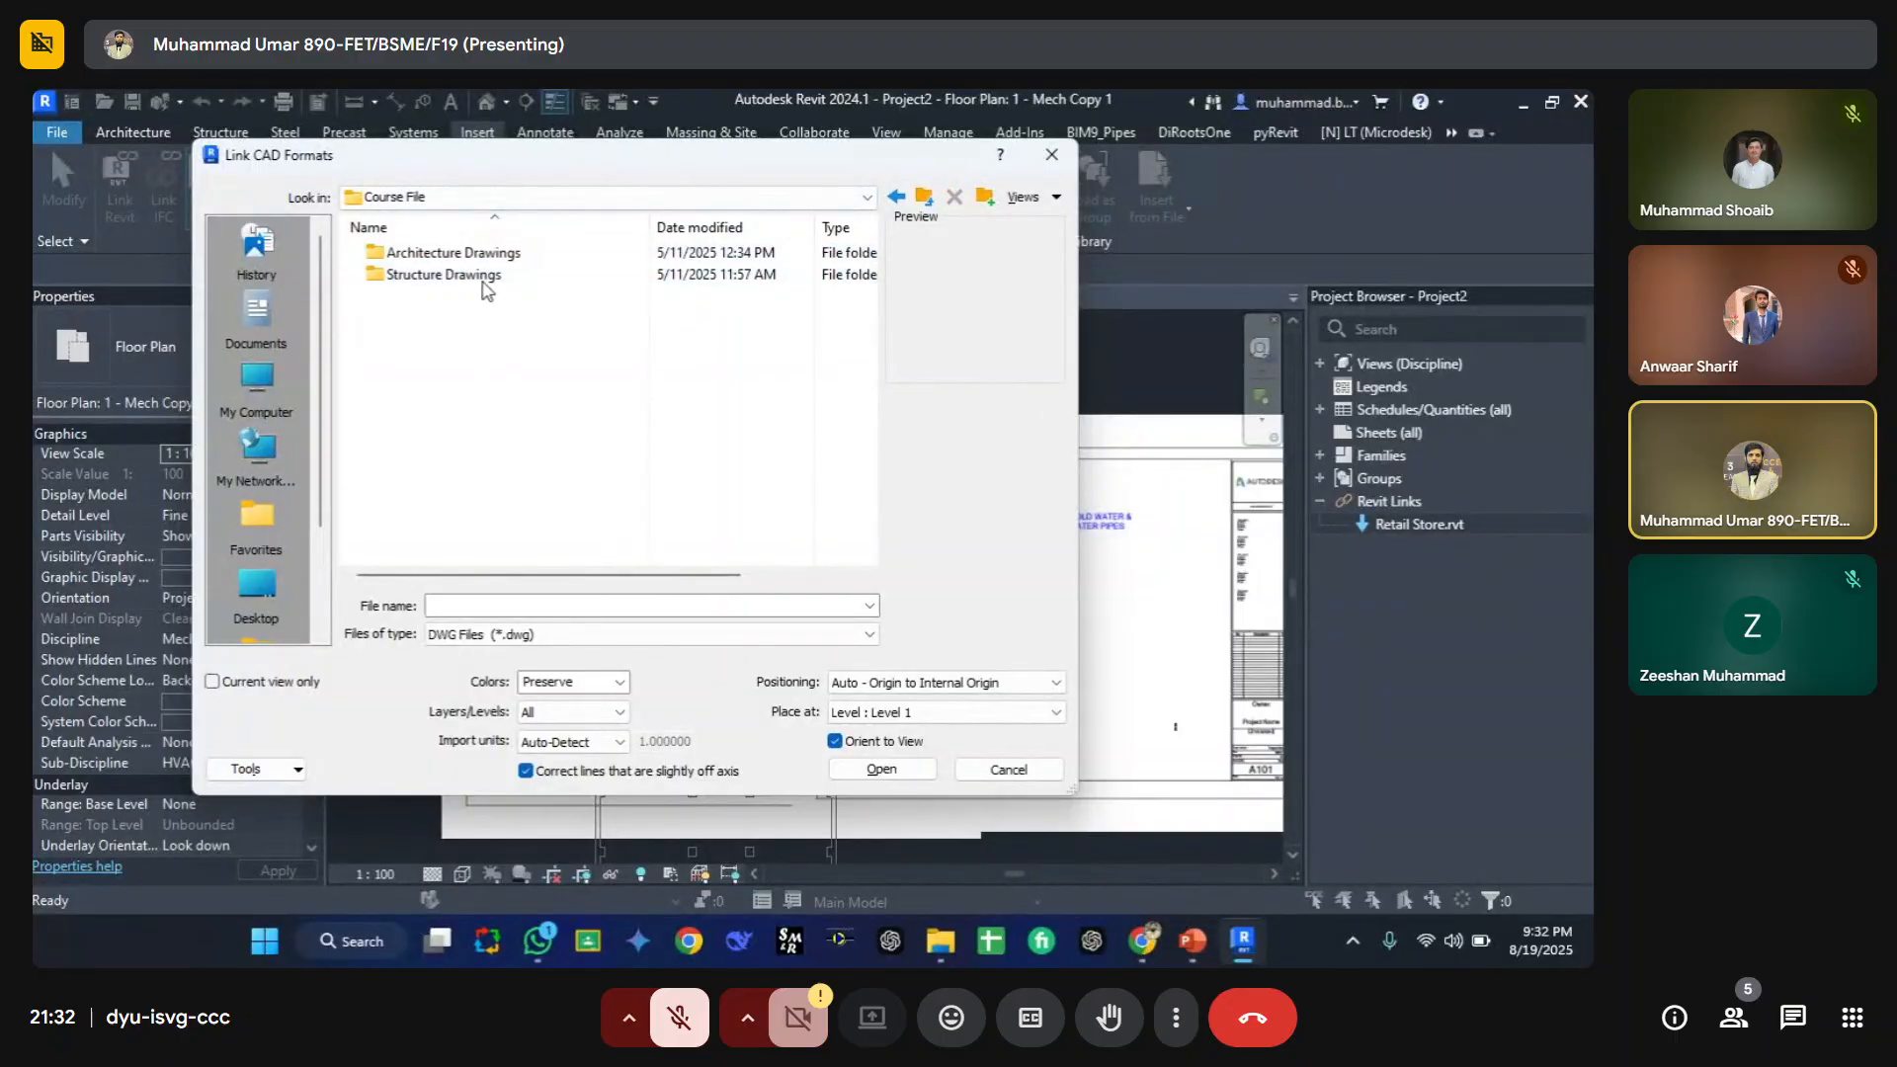
pyautogui.doubleClick(436, 254)
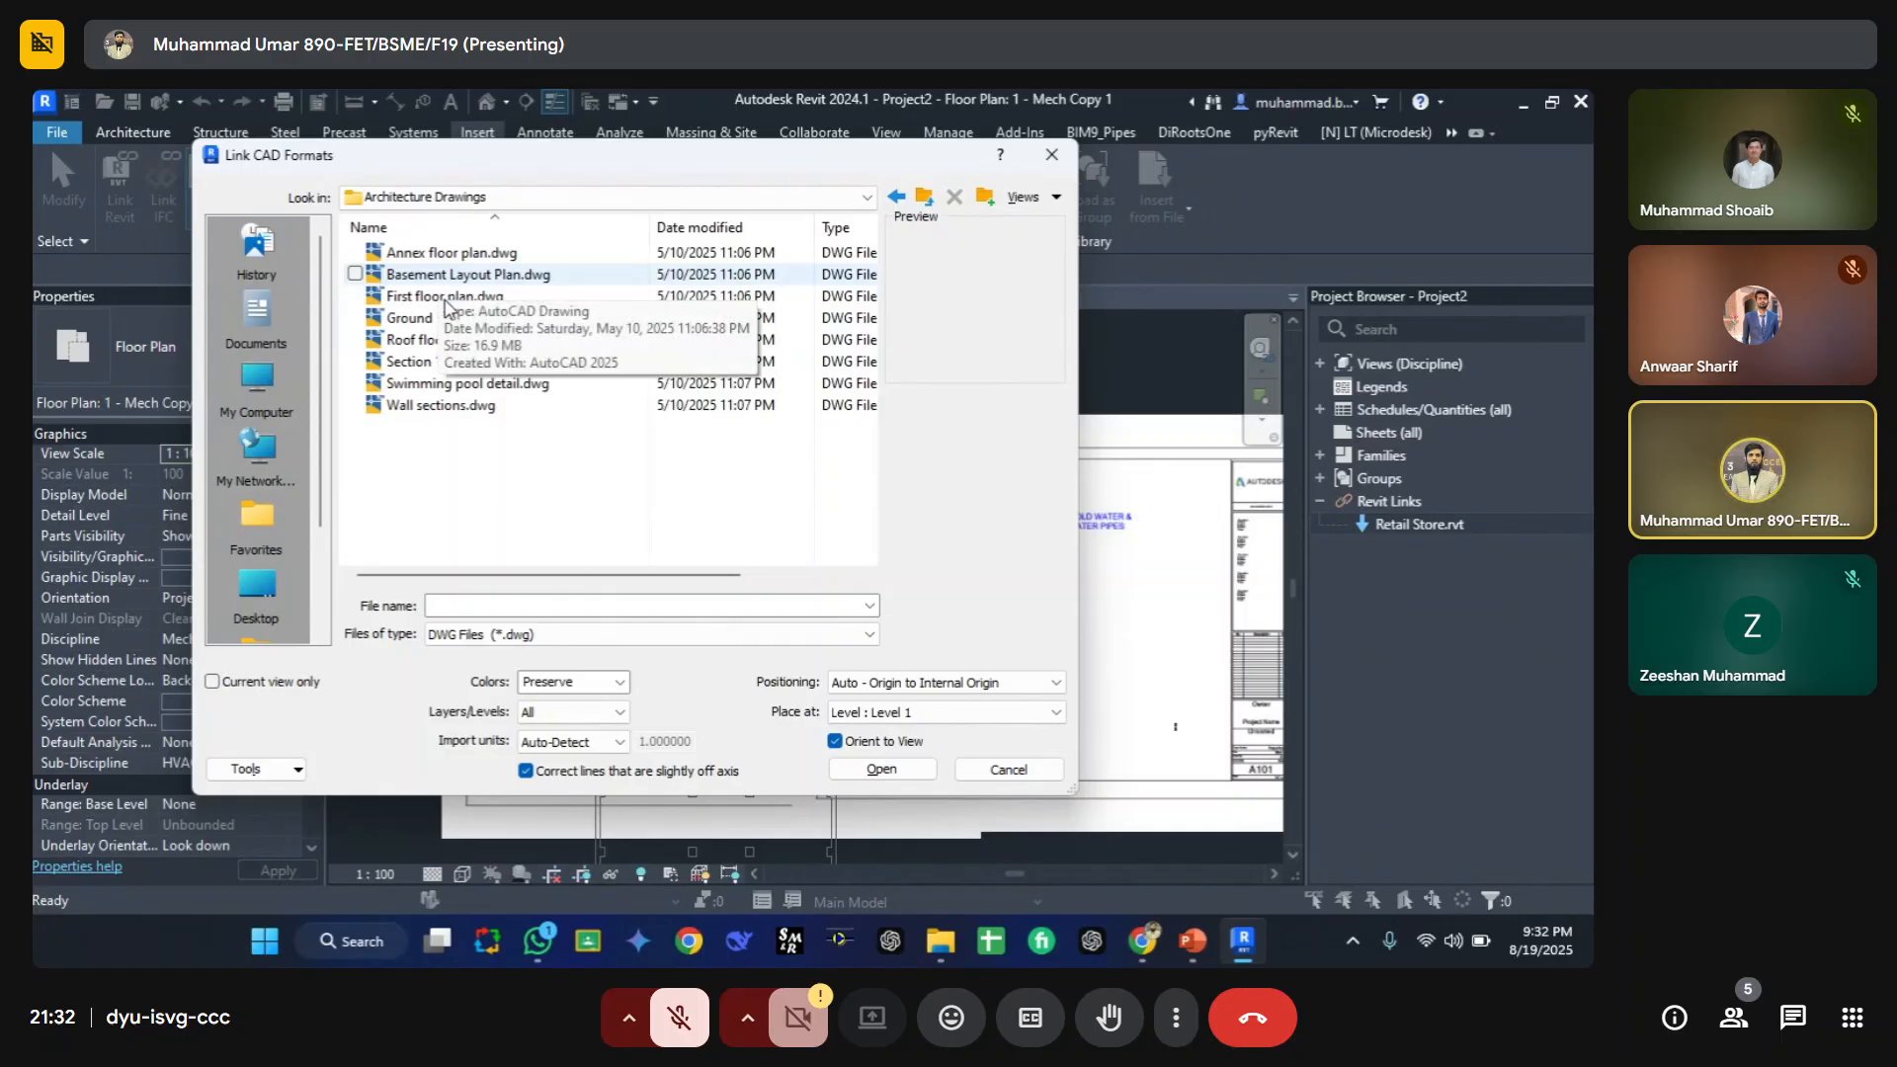
pyautogui.click(447, 318)
pyautogui.click(882, 768)
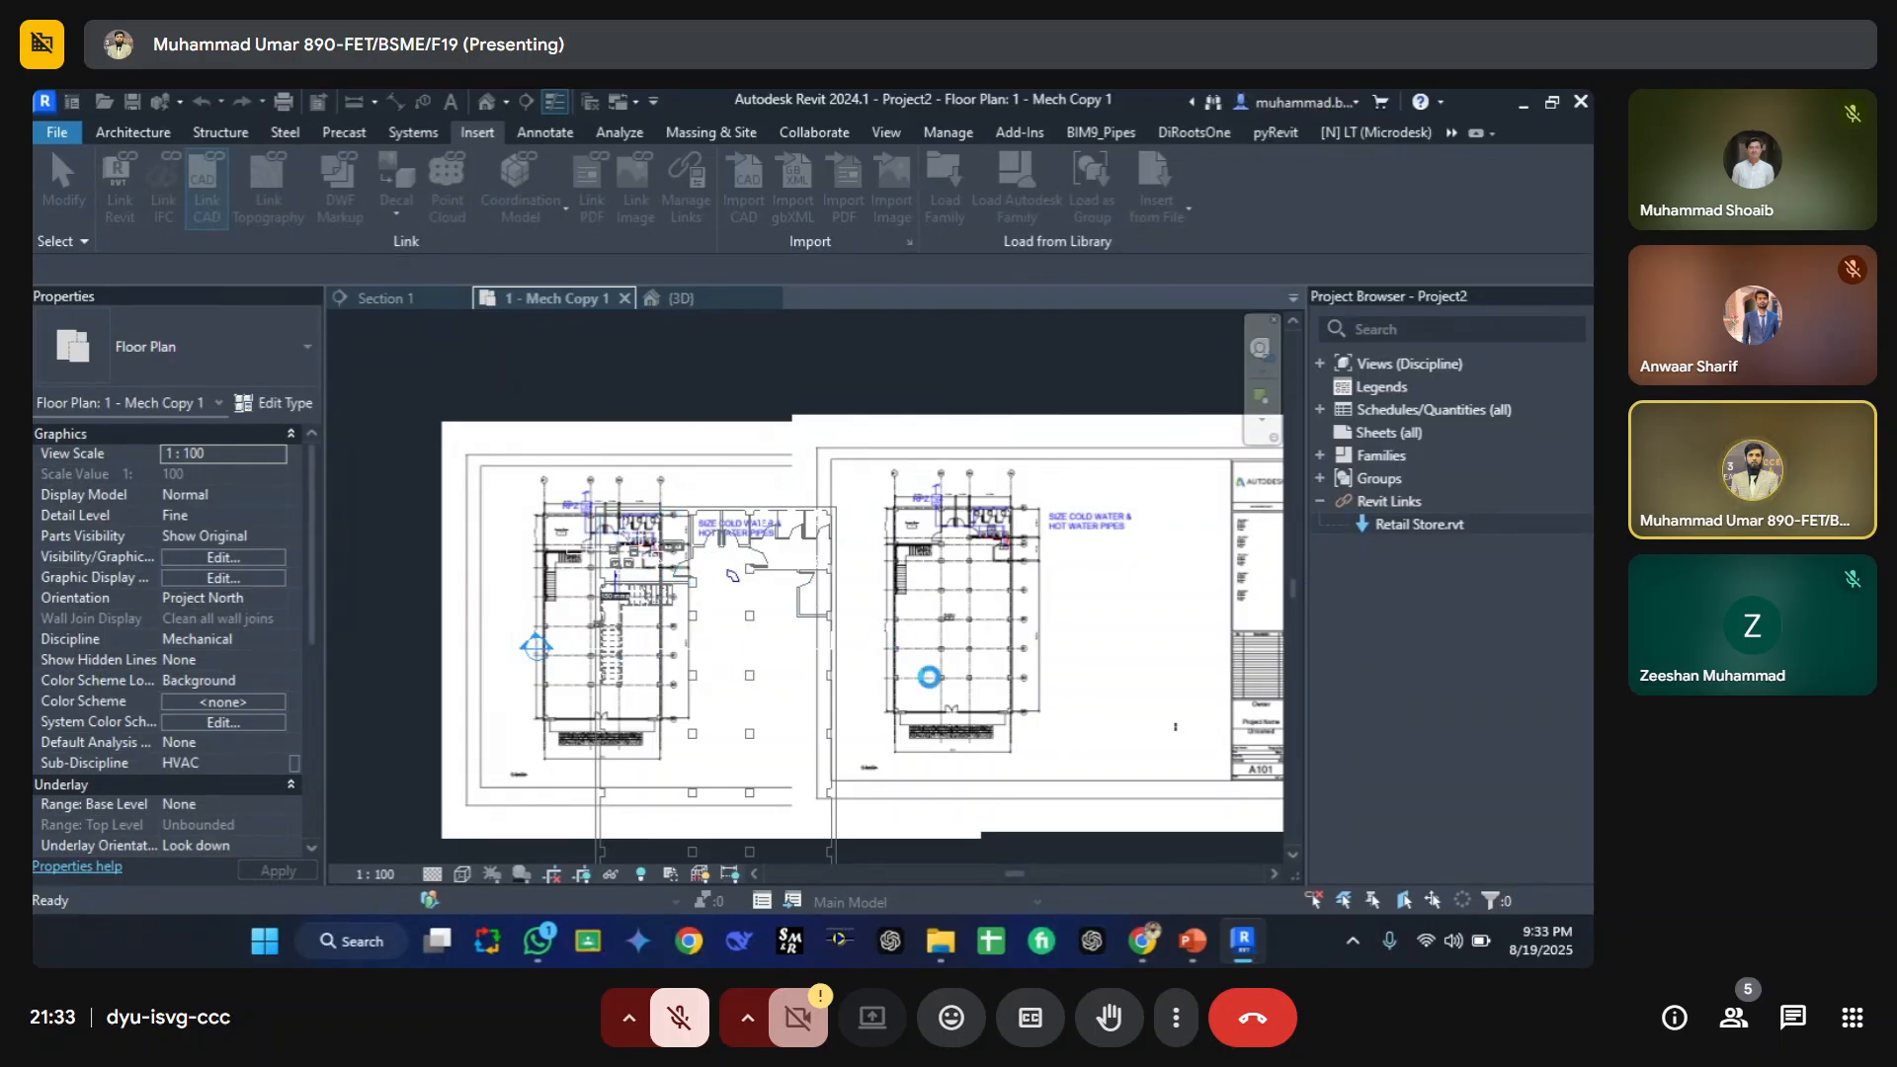
# Step: Switch to PowerPoint and open the Visibility and Graphics Override slide of the lecture presentation
pyautogui.click(1193, 943)
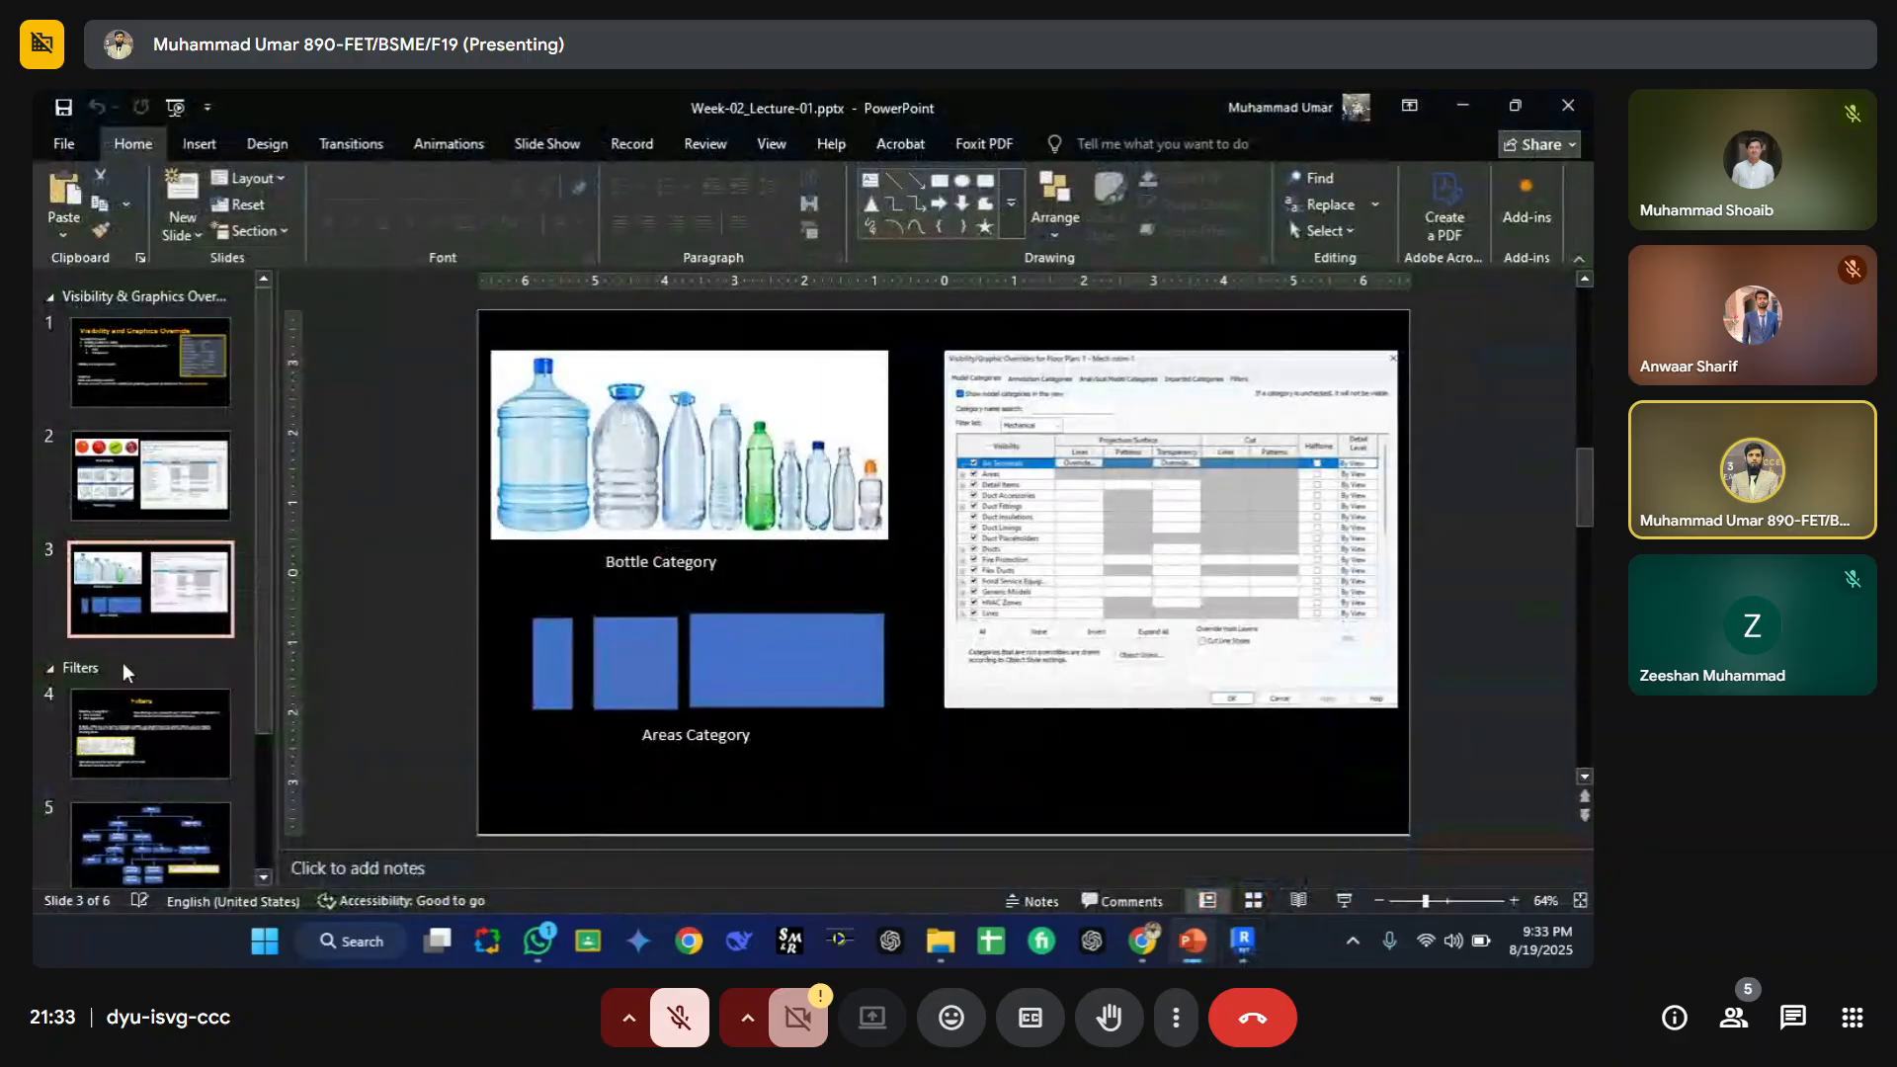
pyautogui.click(164, 390)
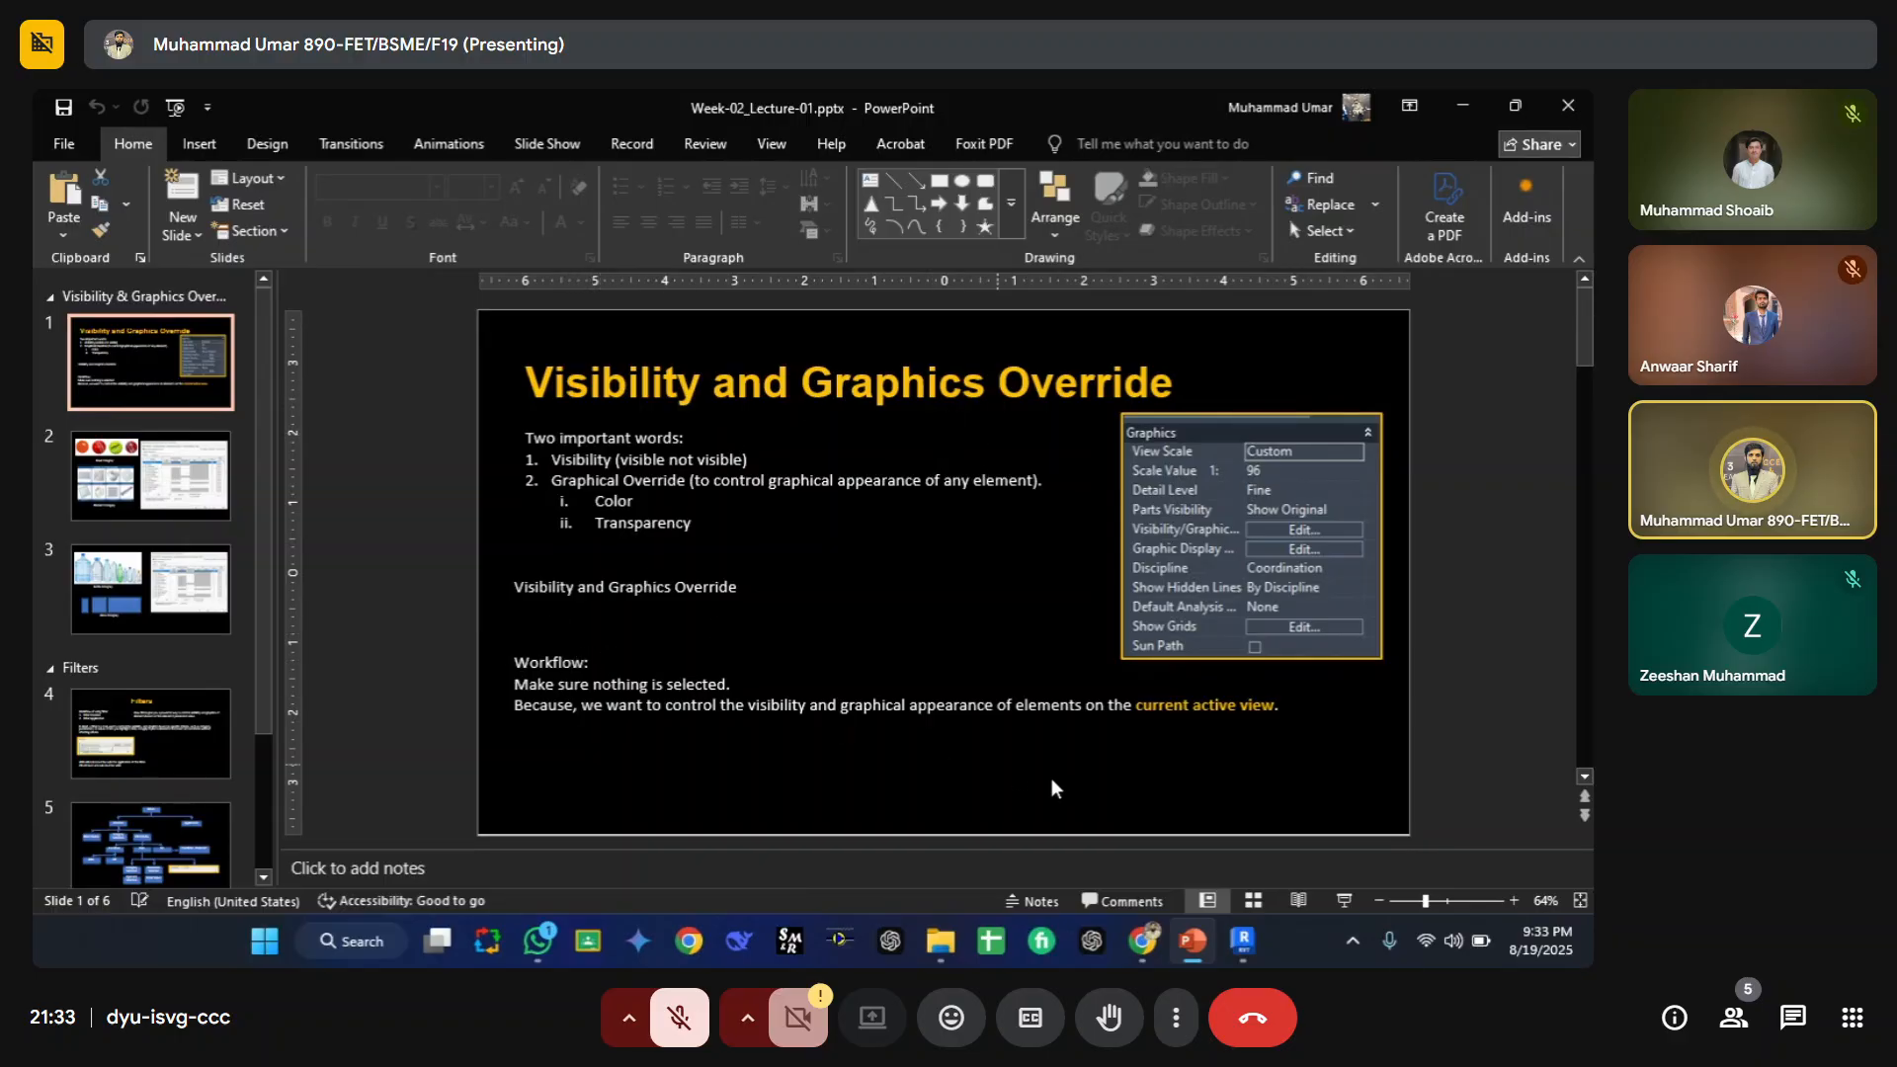
pyautogui.click(560, 589)
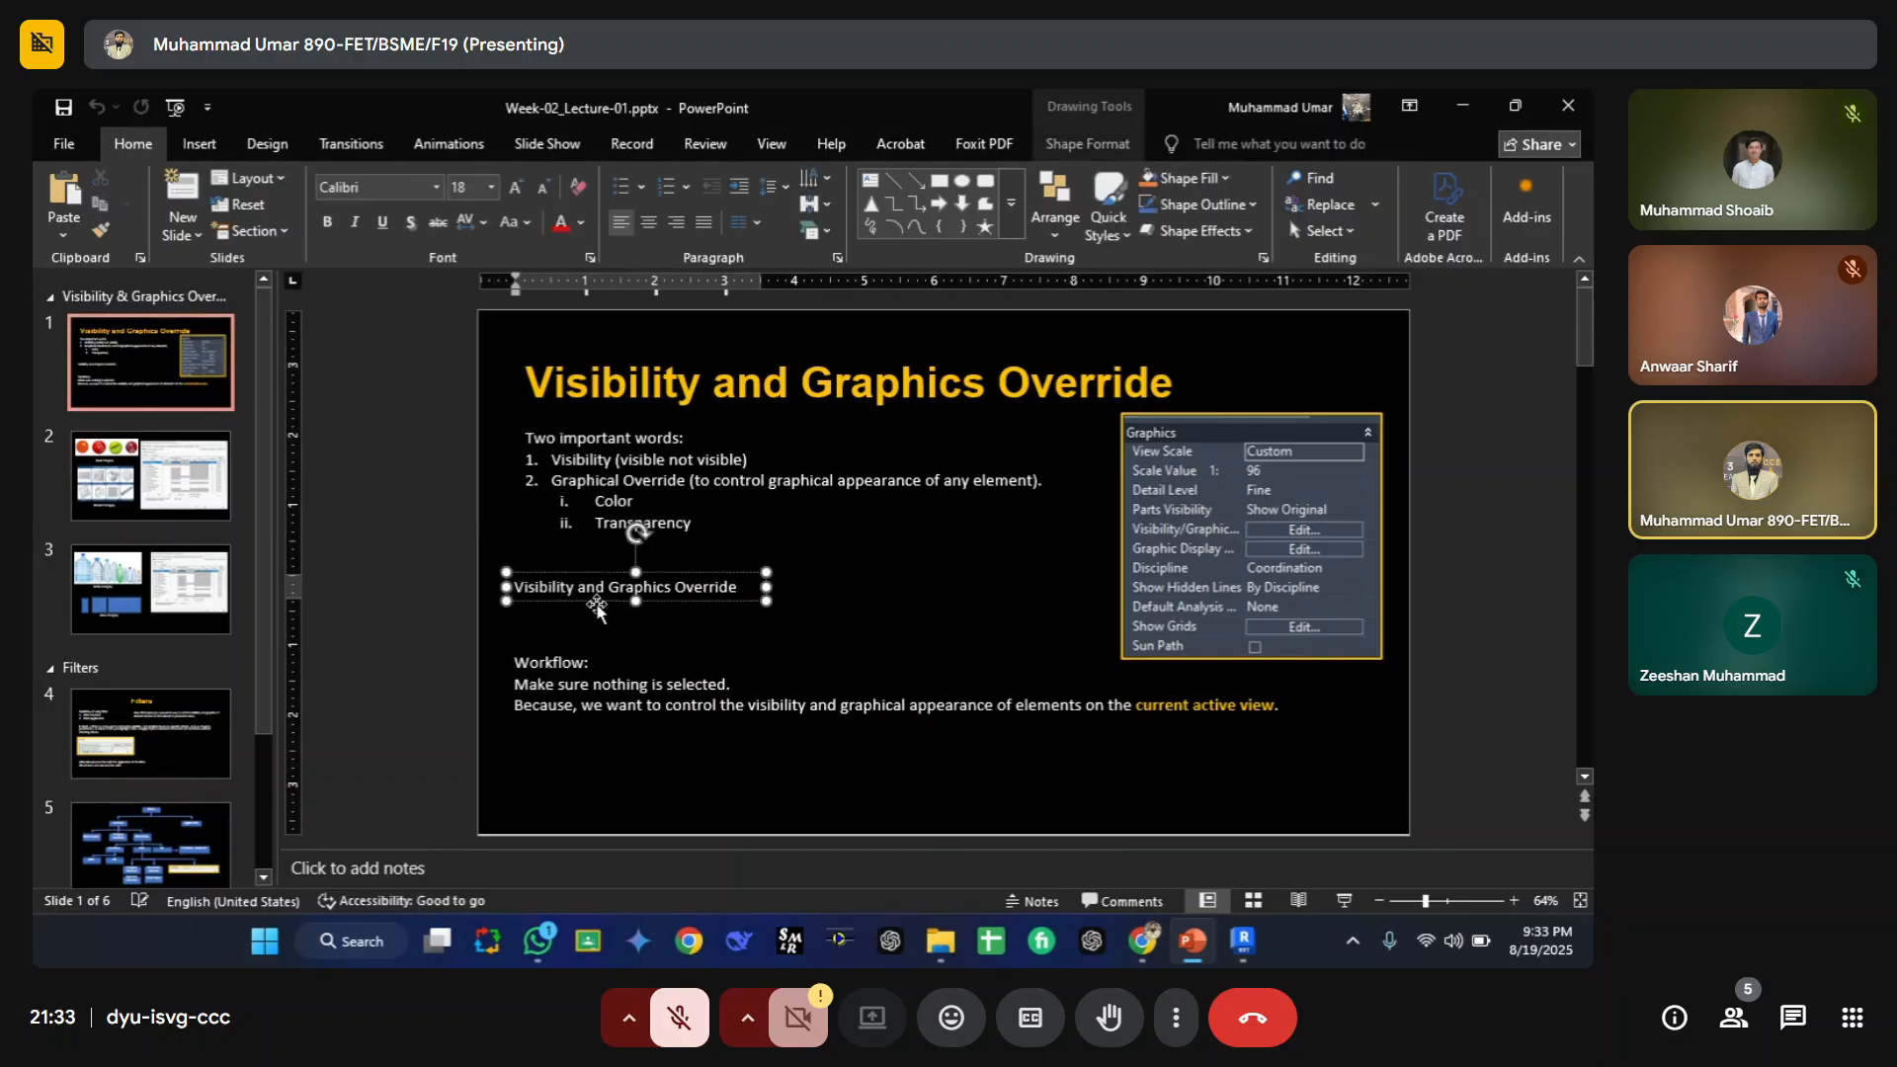
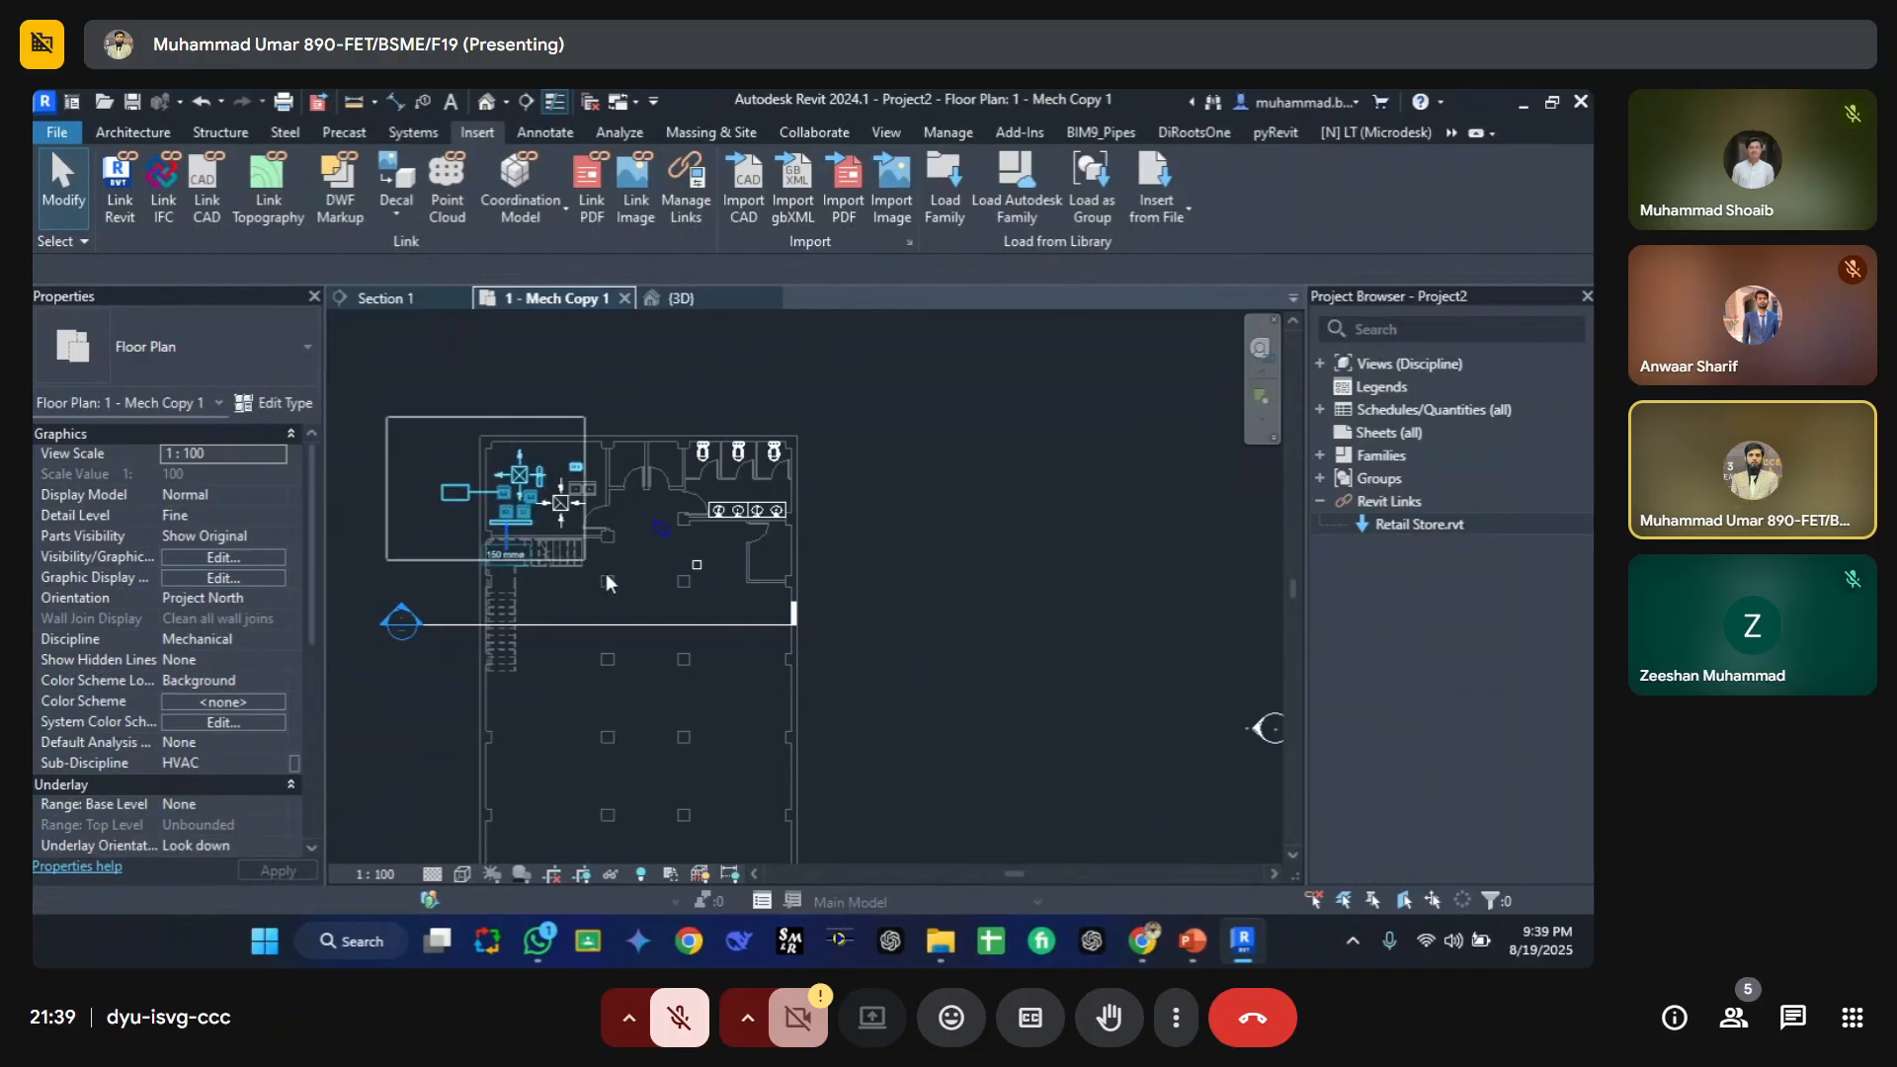
# Step: Draw a horizontal 150 mm pipe at 2750 mm middle elevation across the upper-left room of the floor plan
pyautogui.click(747, 611)
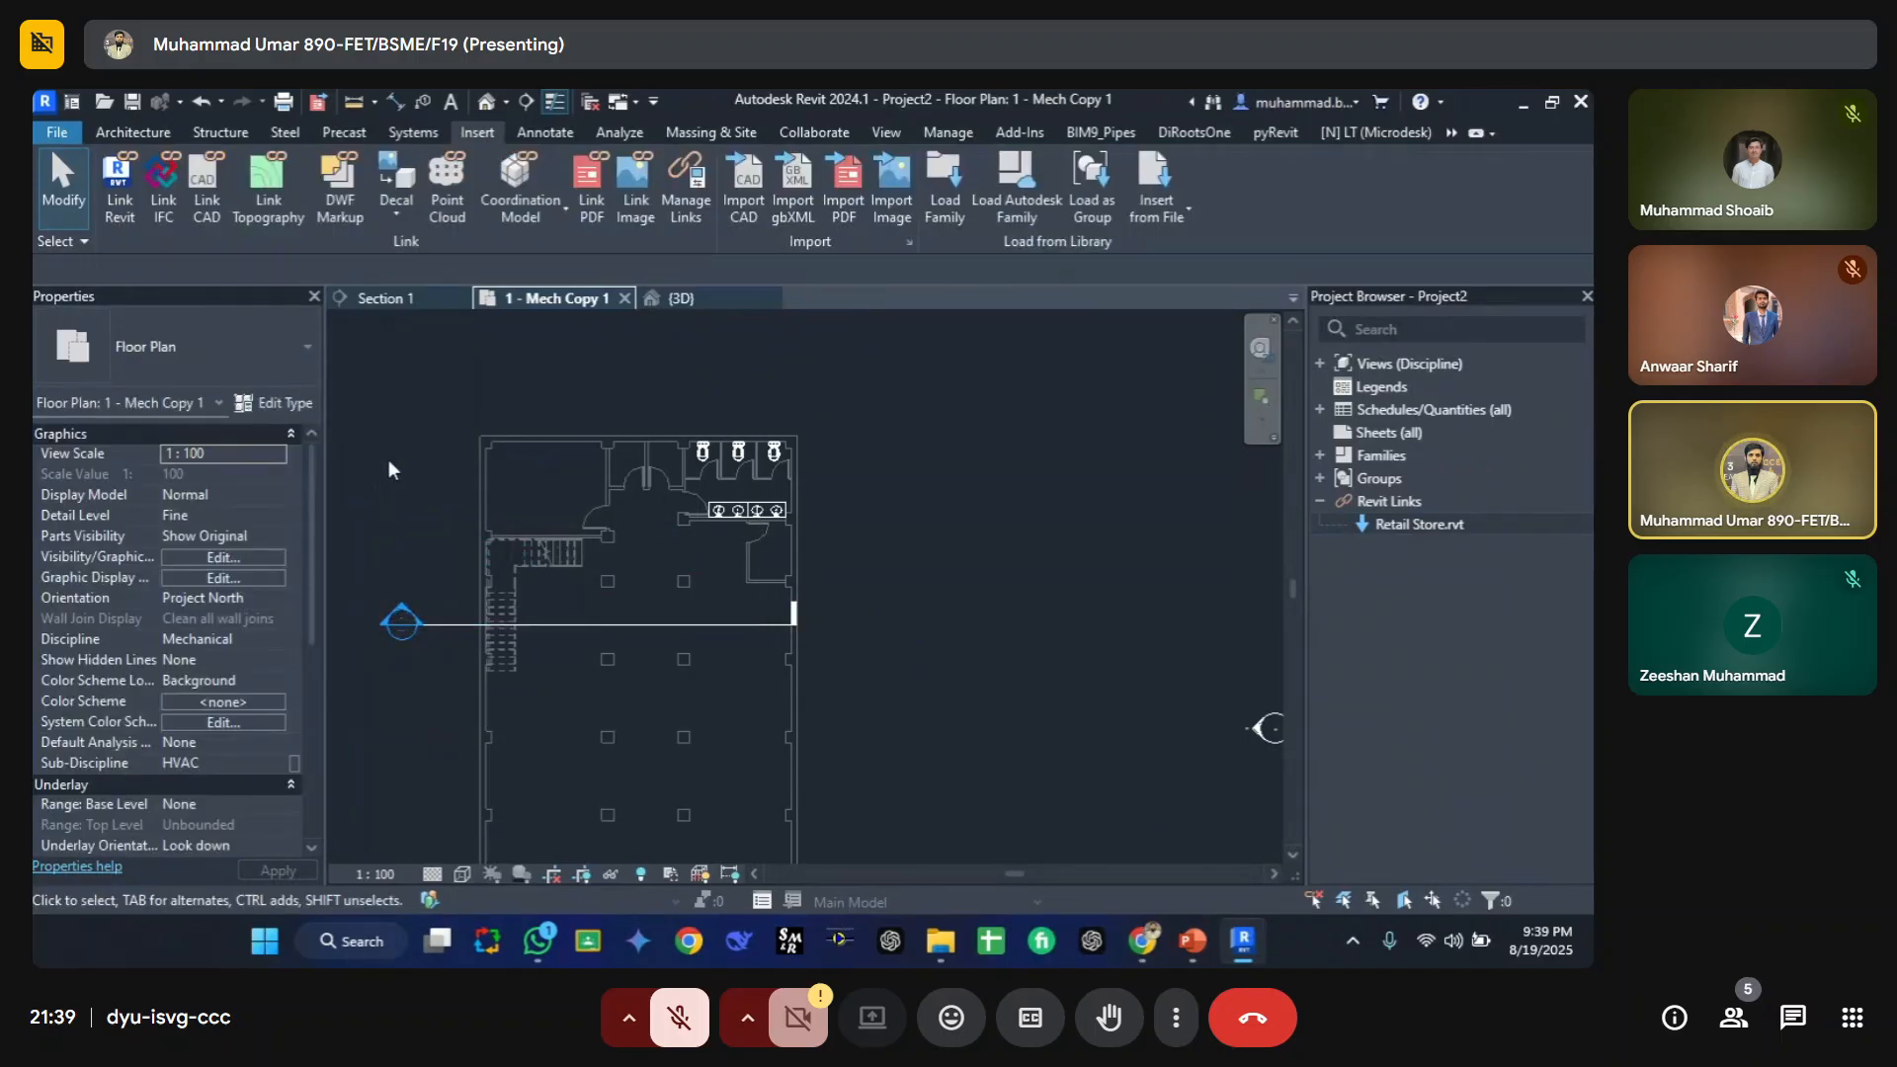
pyautogui.scroll(4, 501, 445)
pyautogui.press('p')
pyautogui.press('i')
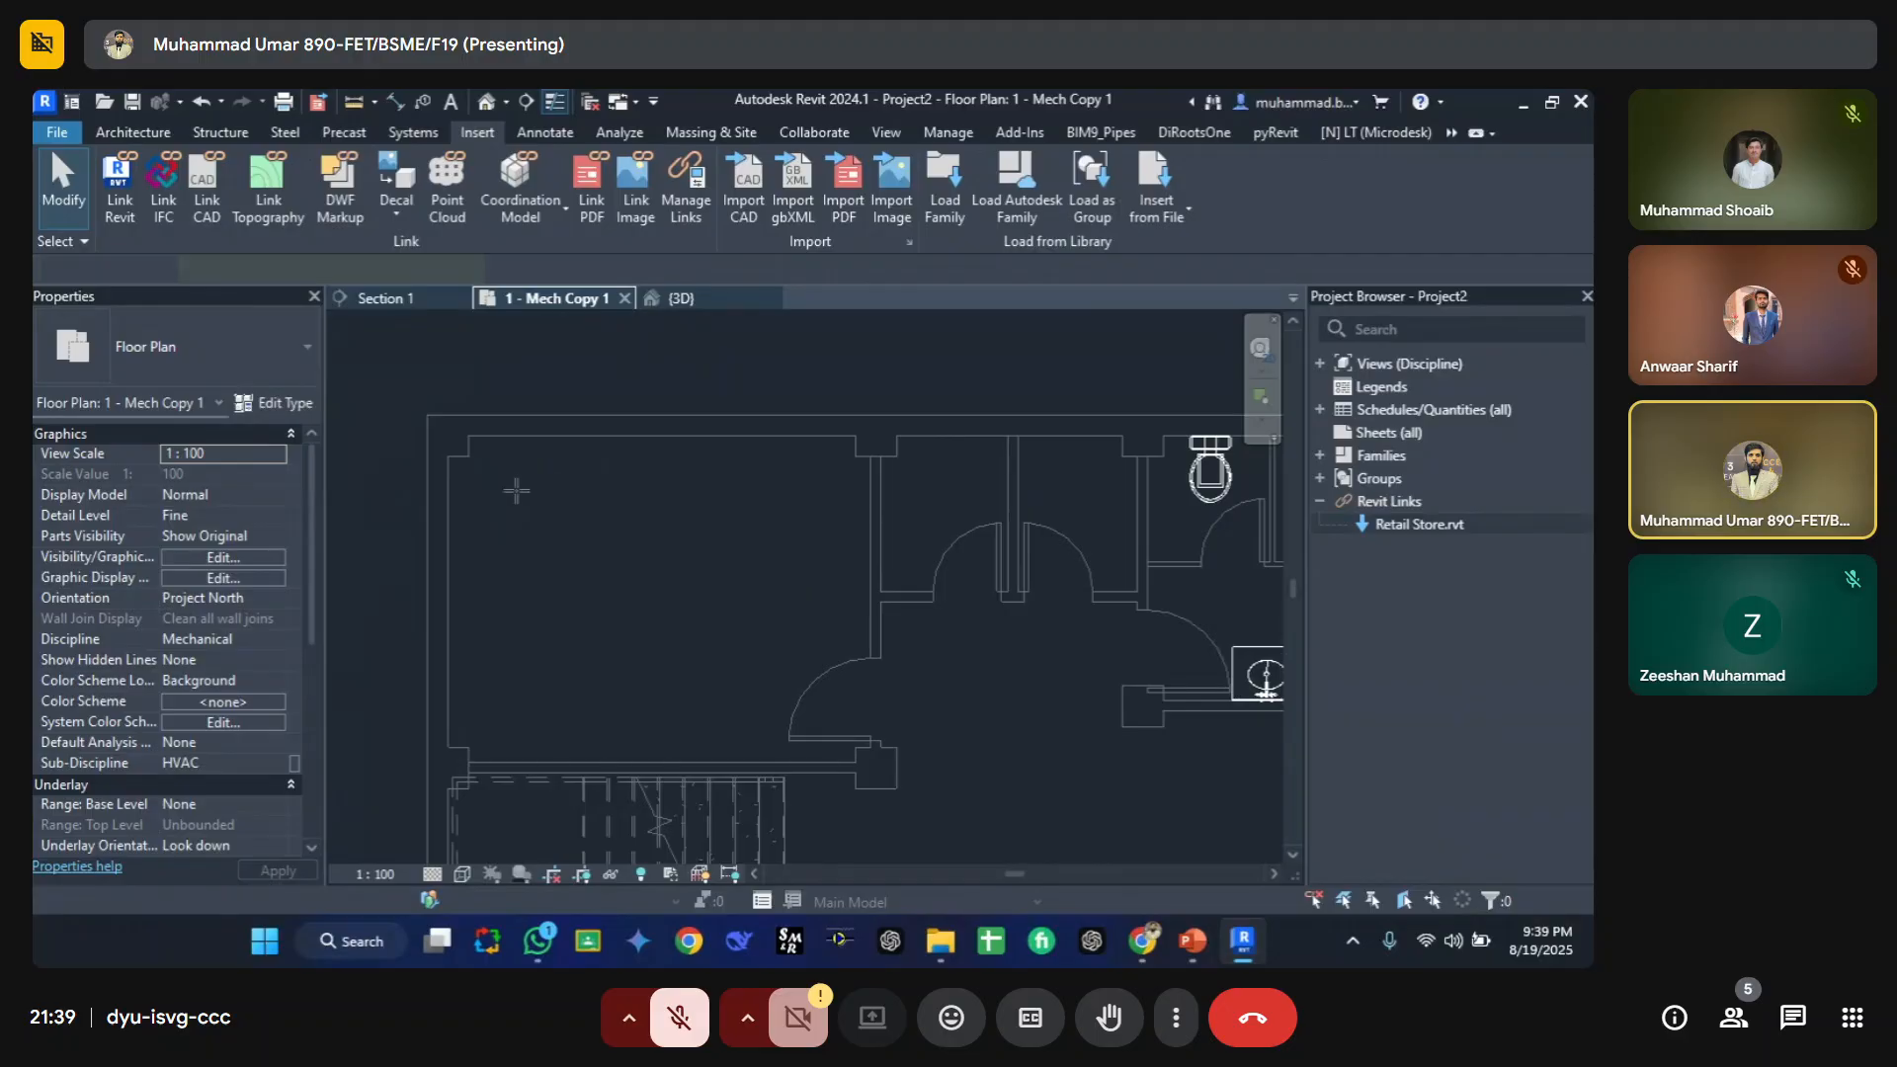
pyautogui.scroll(1, 509, 490)
pyautogui.click(467, 497)
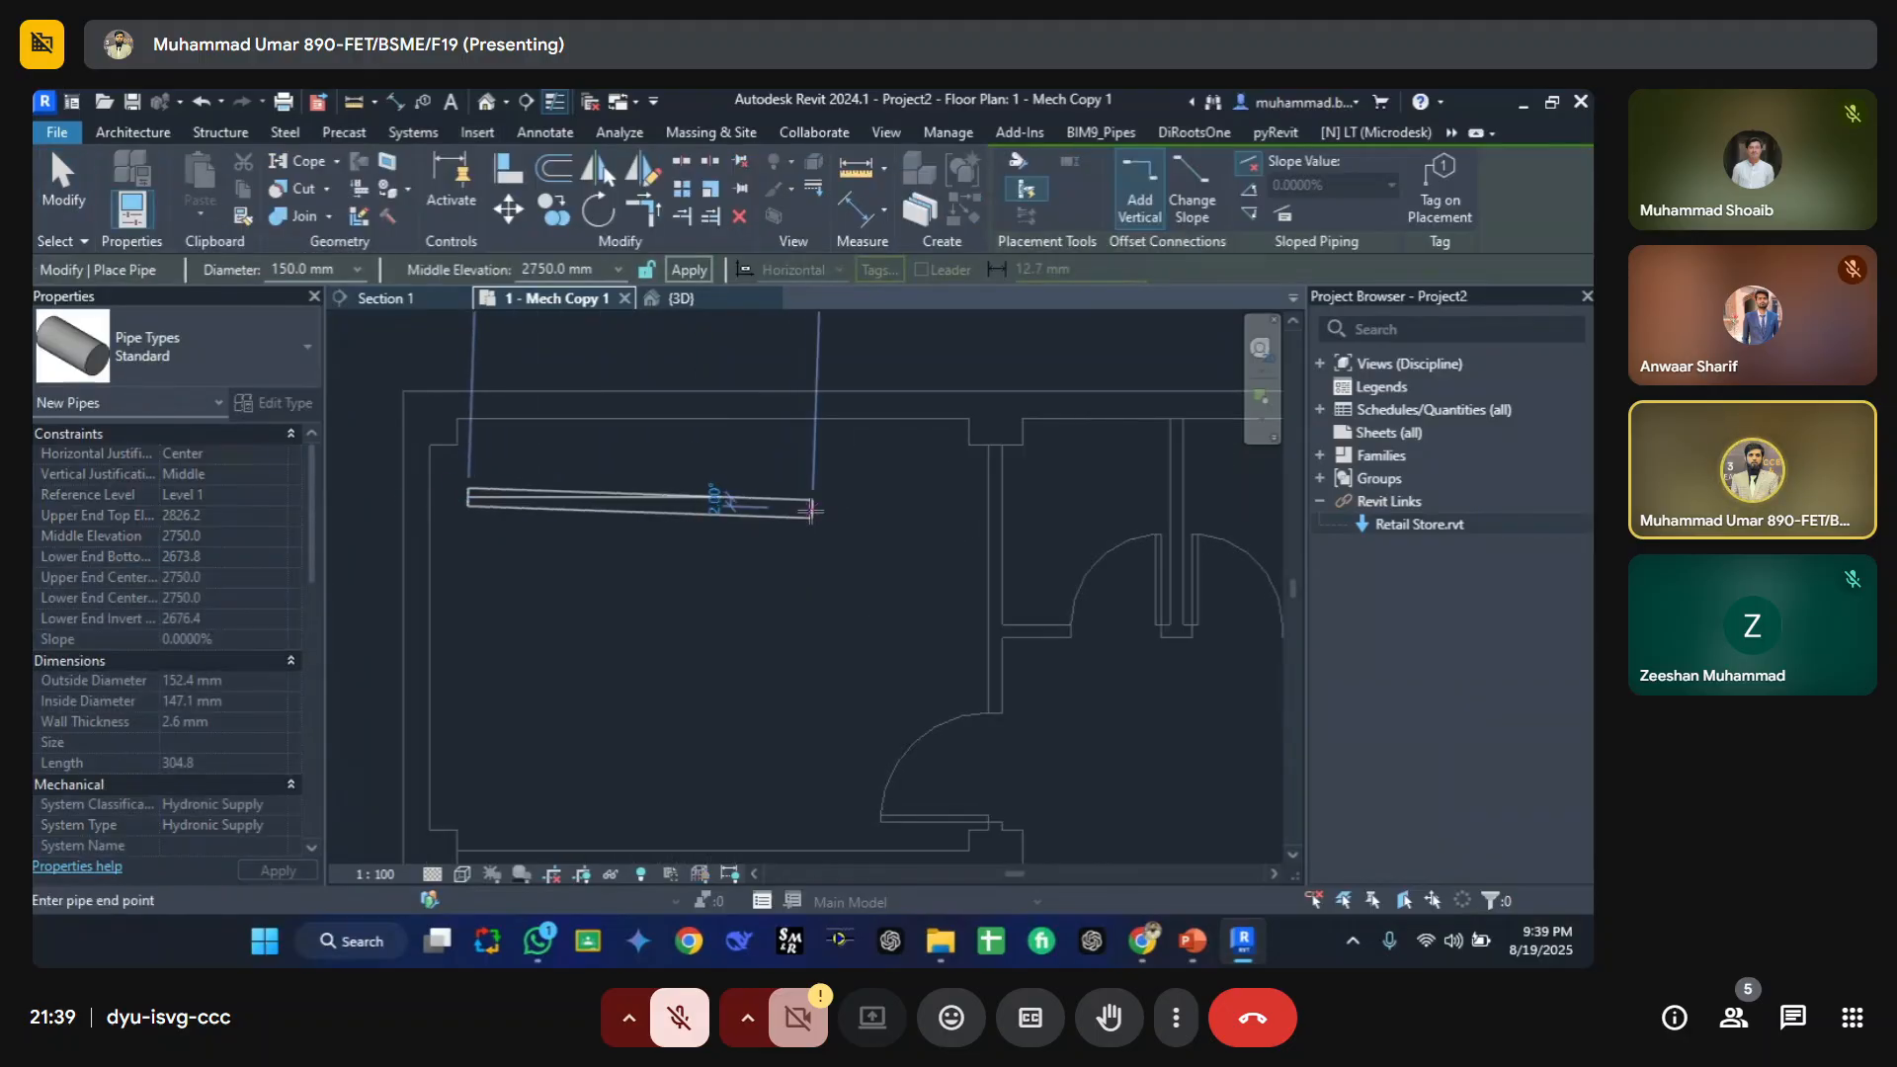
pyautogui.click(825, 497)
pyautogui.press('Escape')
pyautogui.press('Escape')
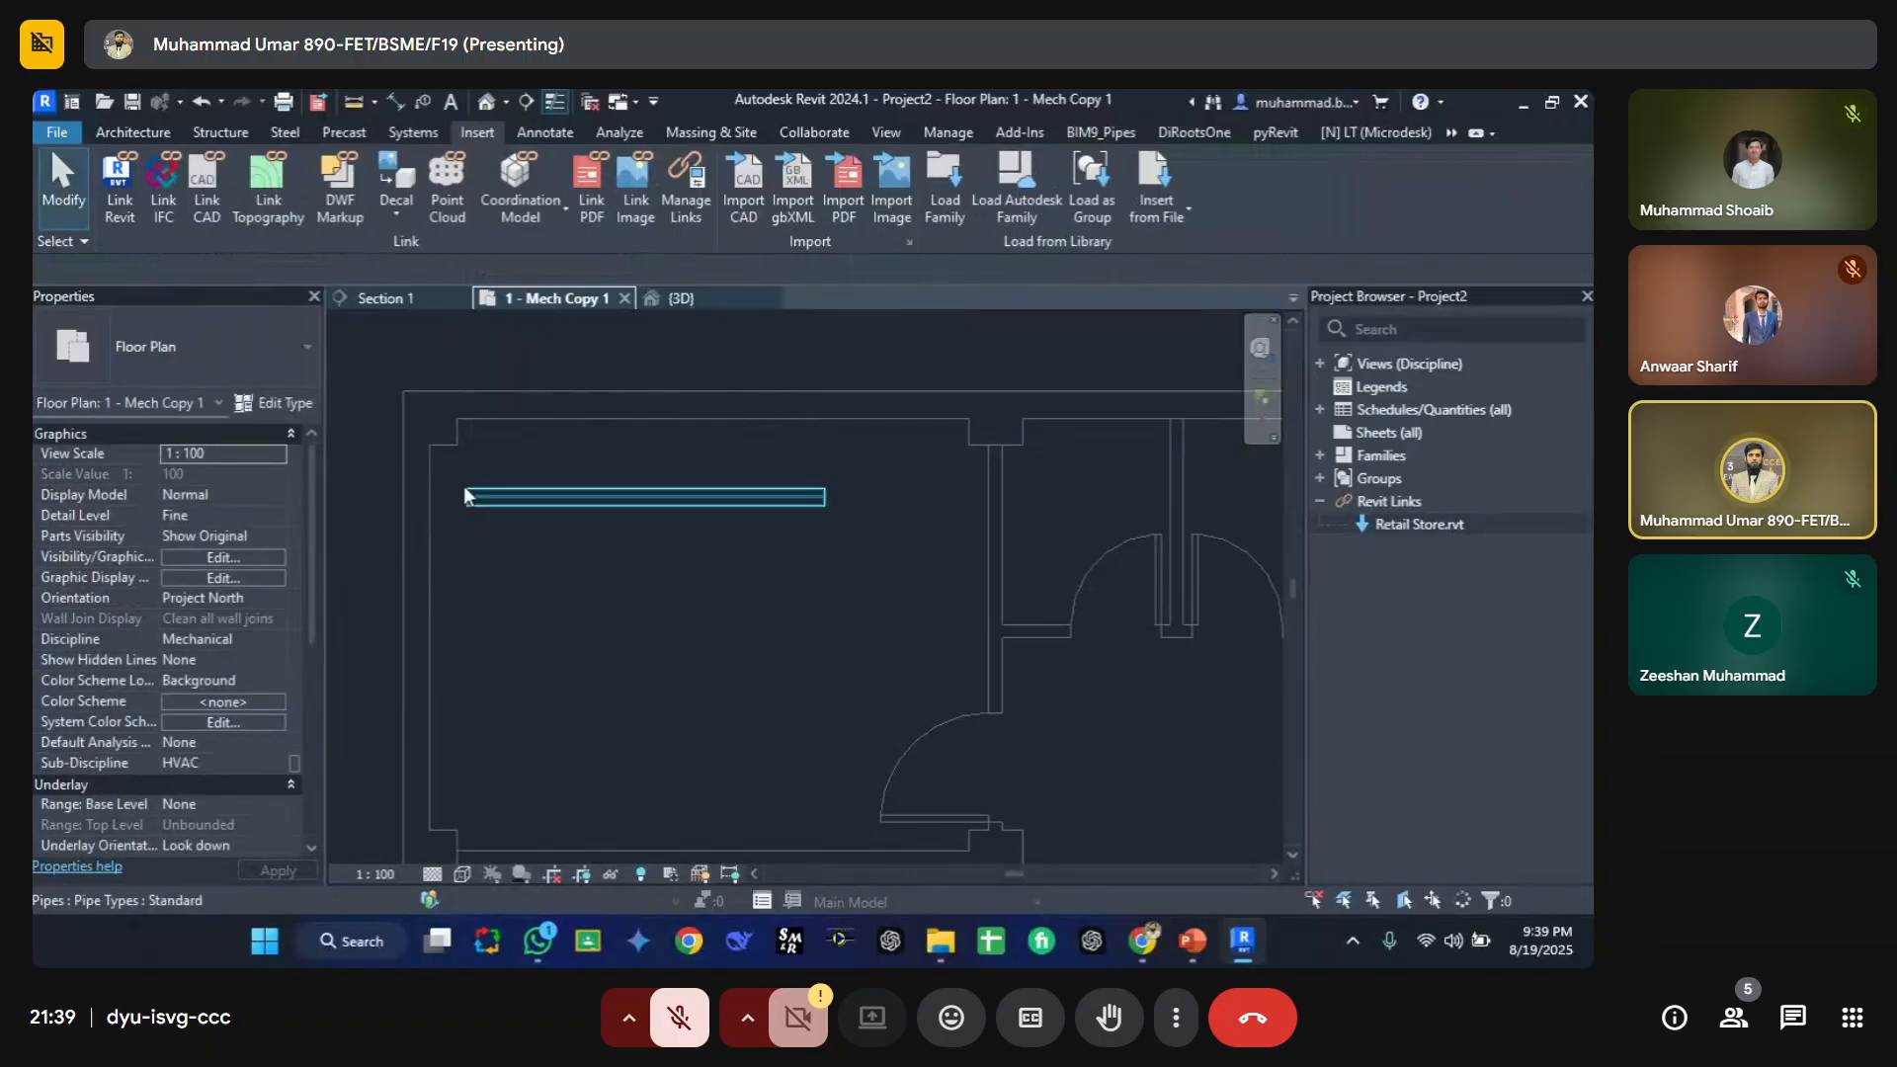
# Step: Set the plan view's visual style to Realistic so the pipe displays shaded
pyautogui.click(464, 873)
pyautogui.click(514, 781)
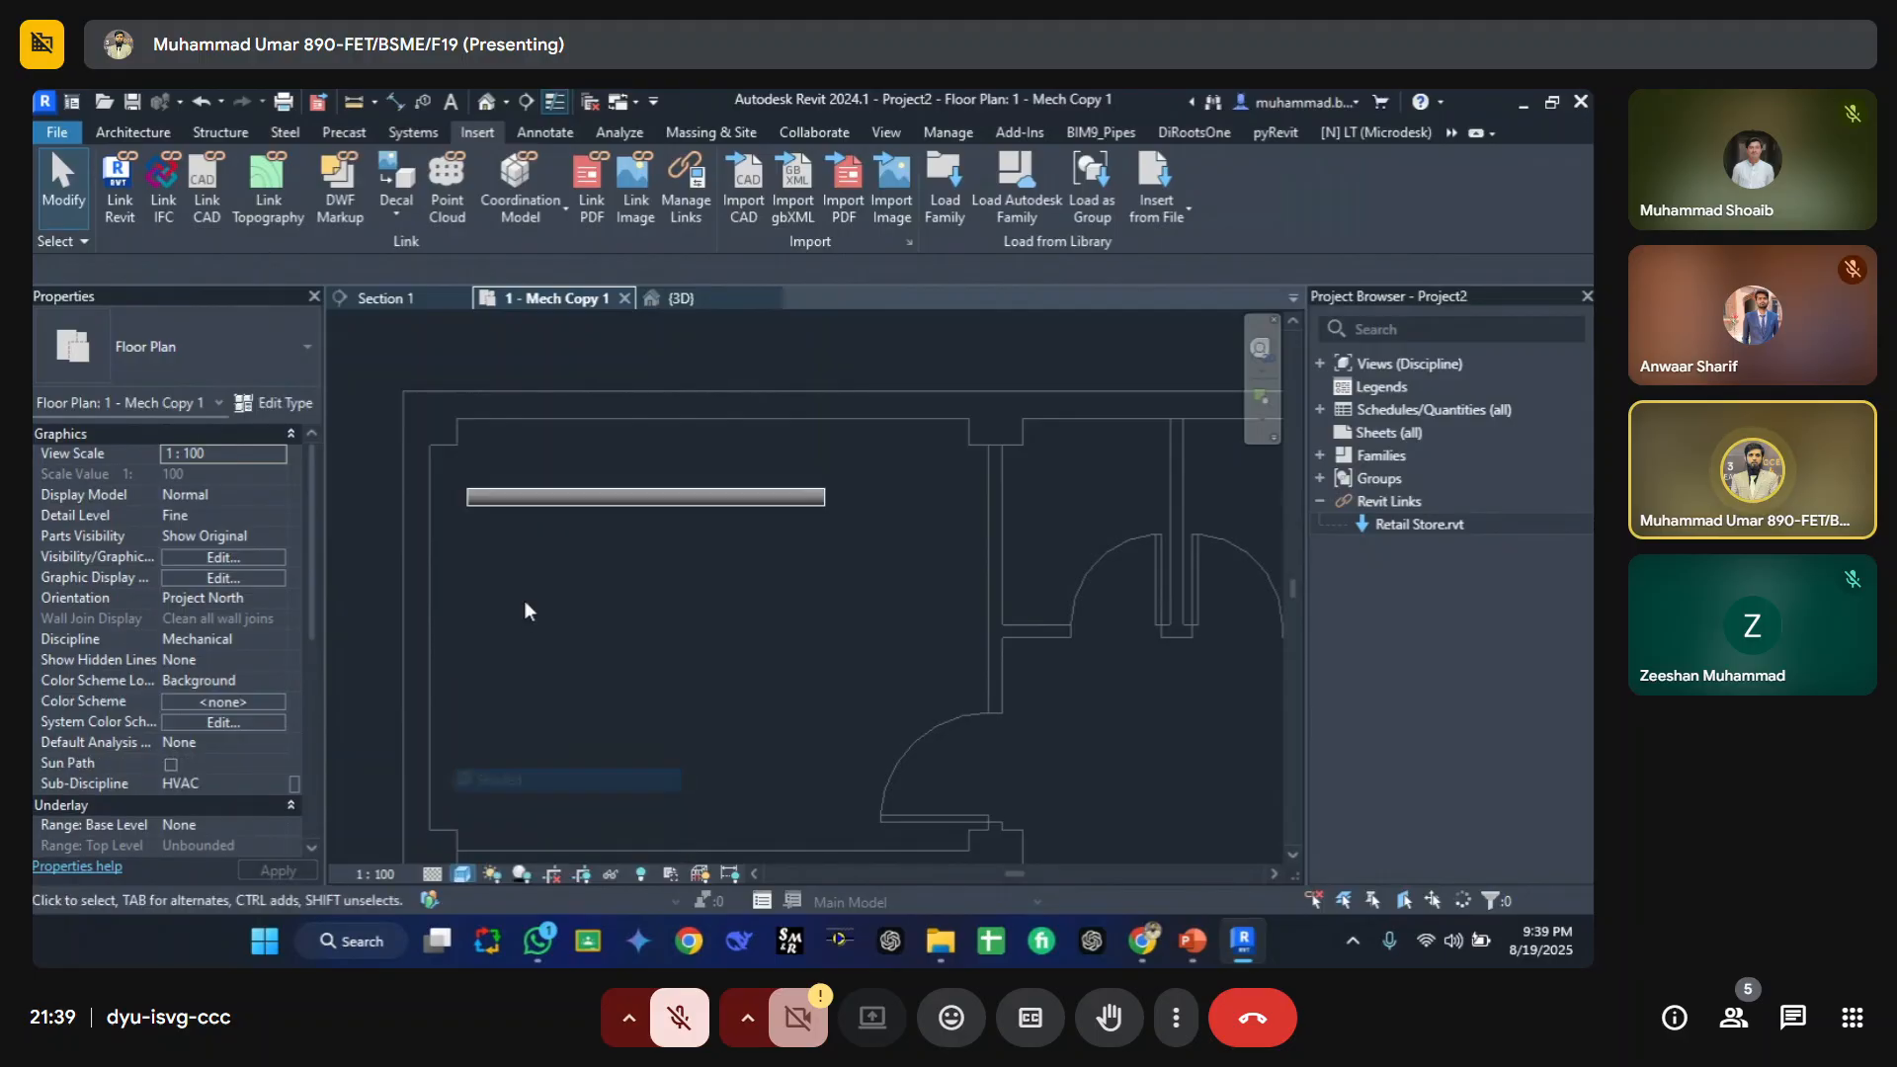
pyautogui.scroll(3, 477, 497)
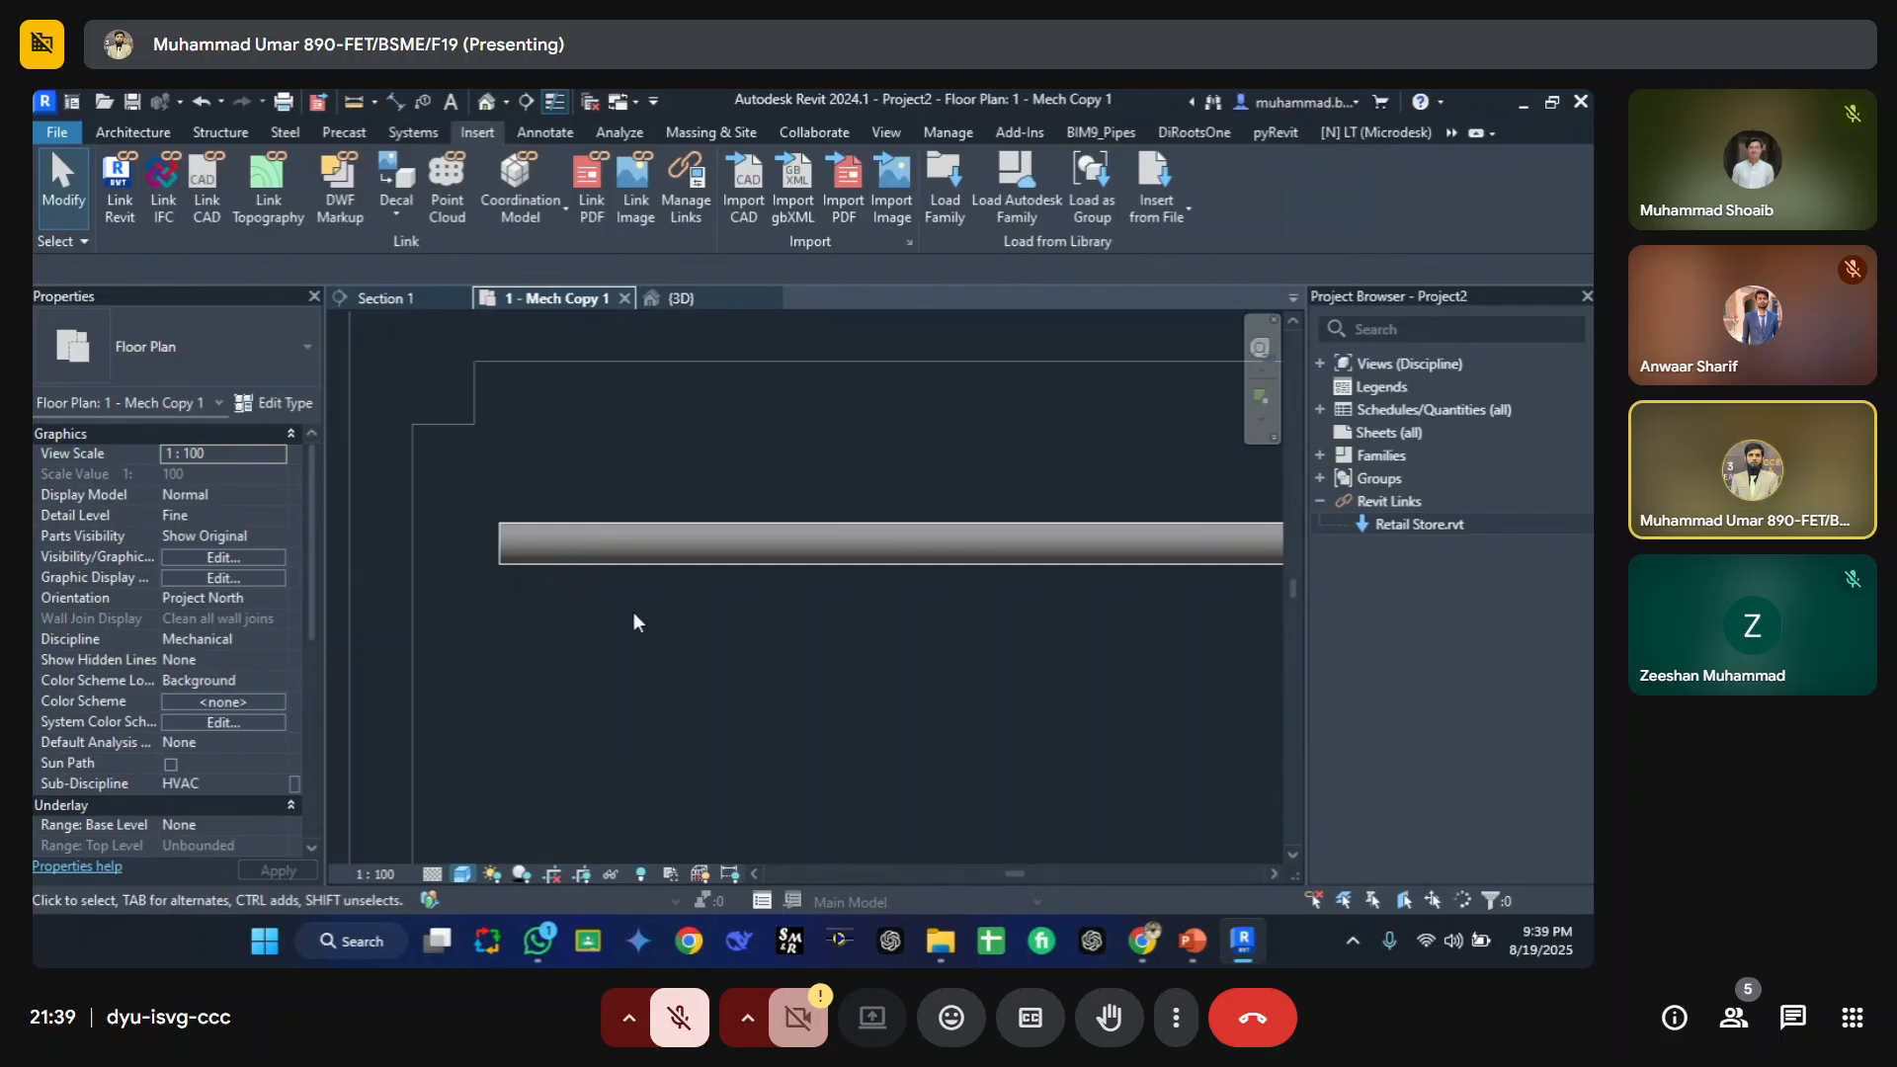
pyautogui.moveTo(633, 614); pyautogui.dragTo(516, 662, button='middle')
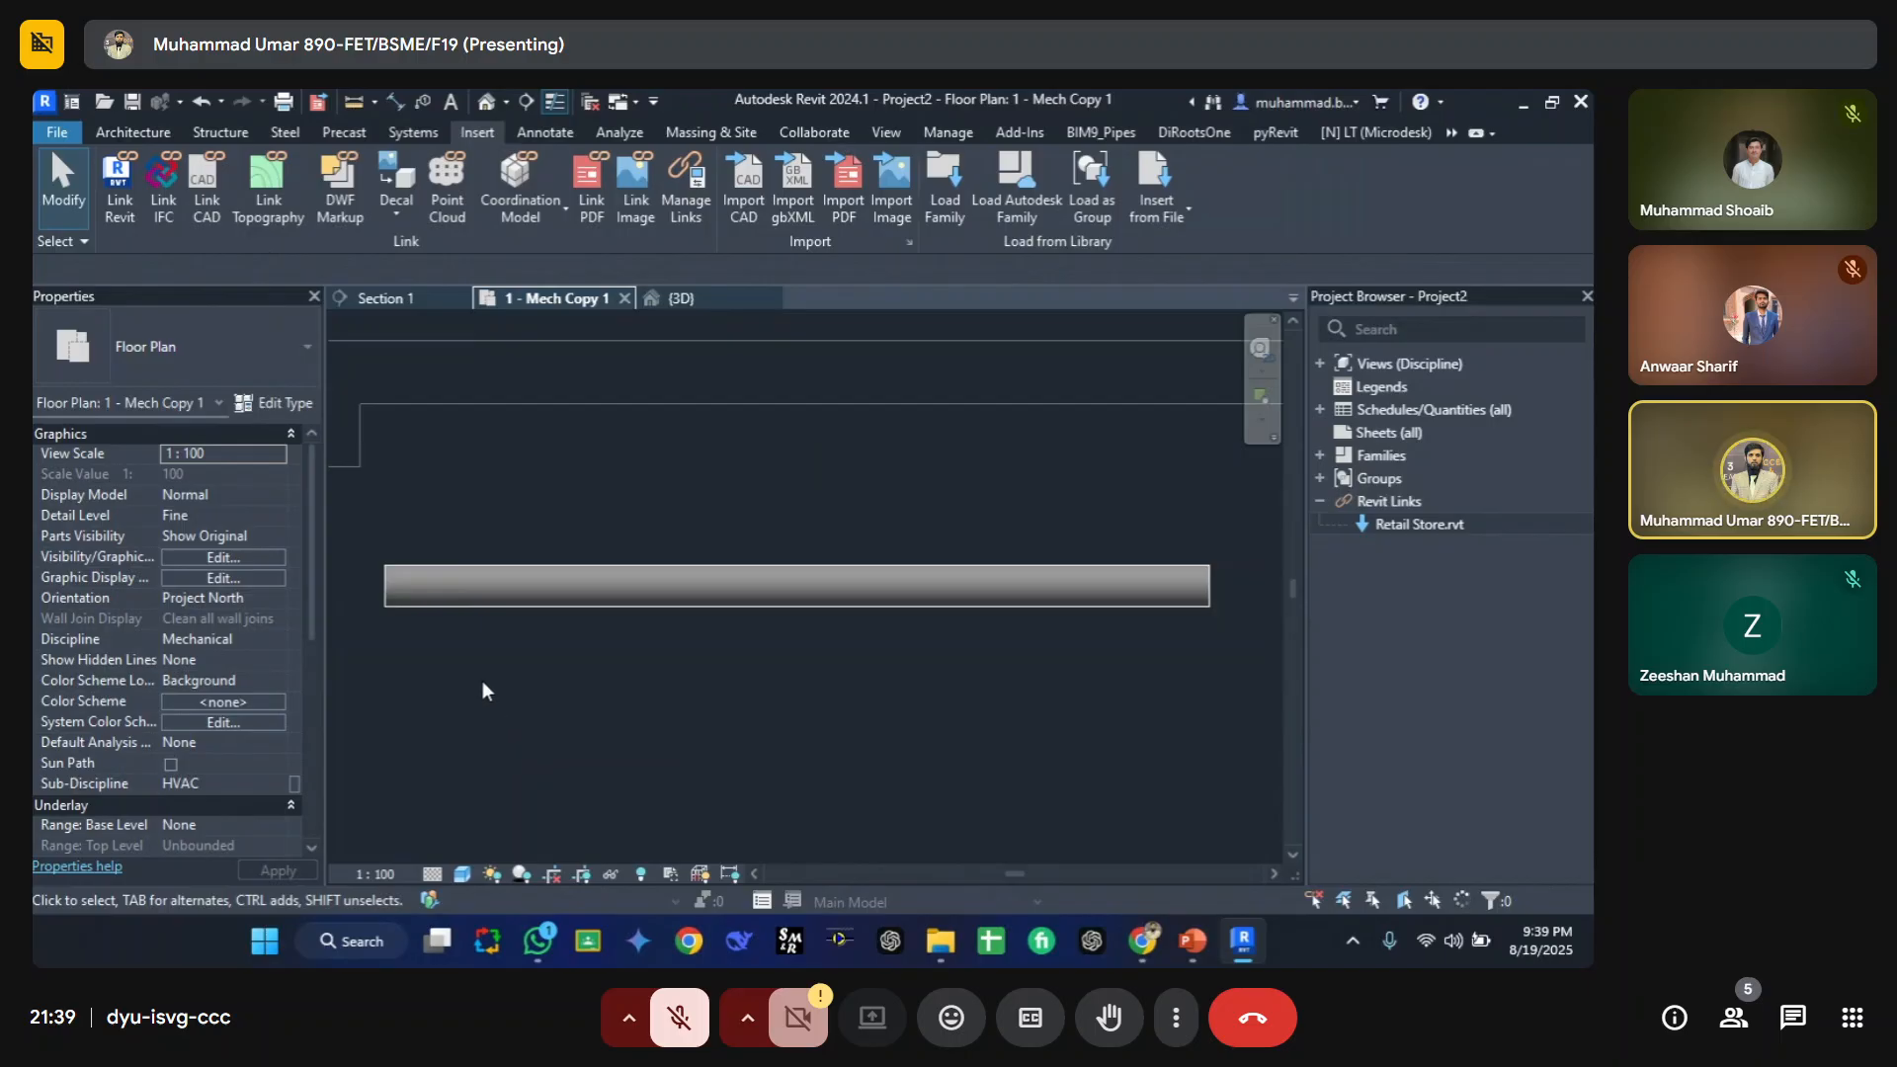
# Step: Open the view's filter settings and create a new rule-based filter named Pipe Color Change
pyautogui.press('v')
pyautogui.press('g')
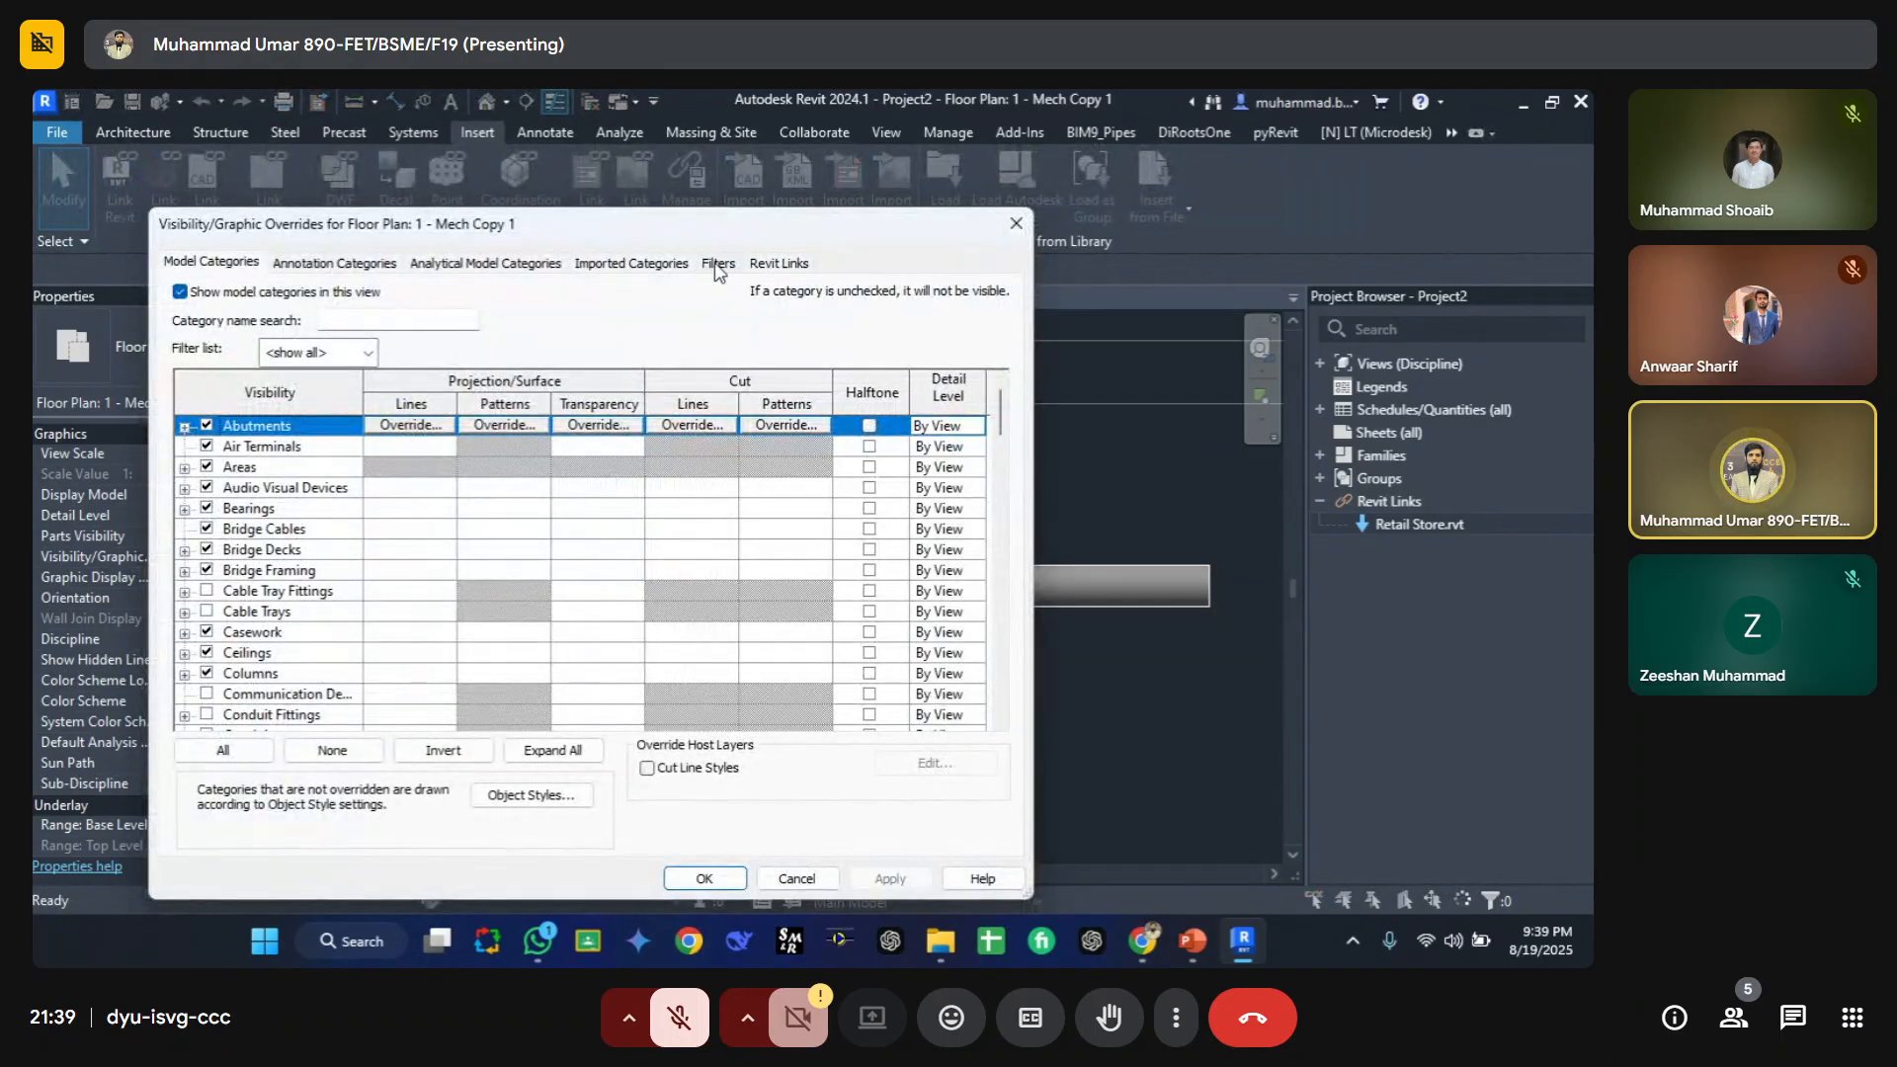
pyautogui.click(718, 263)
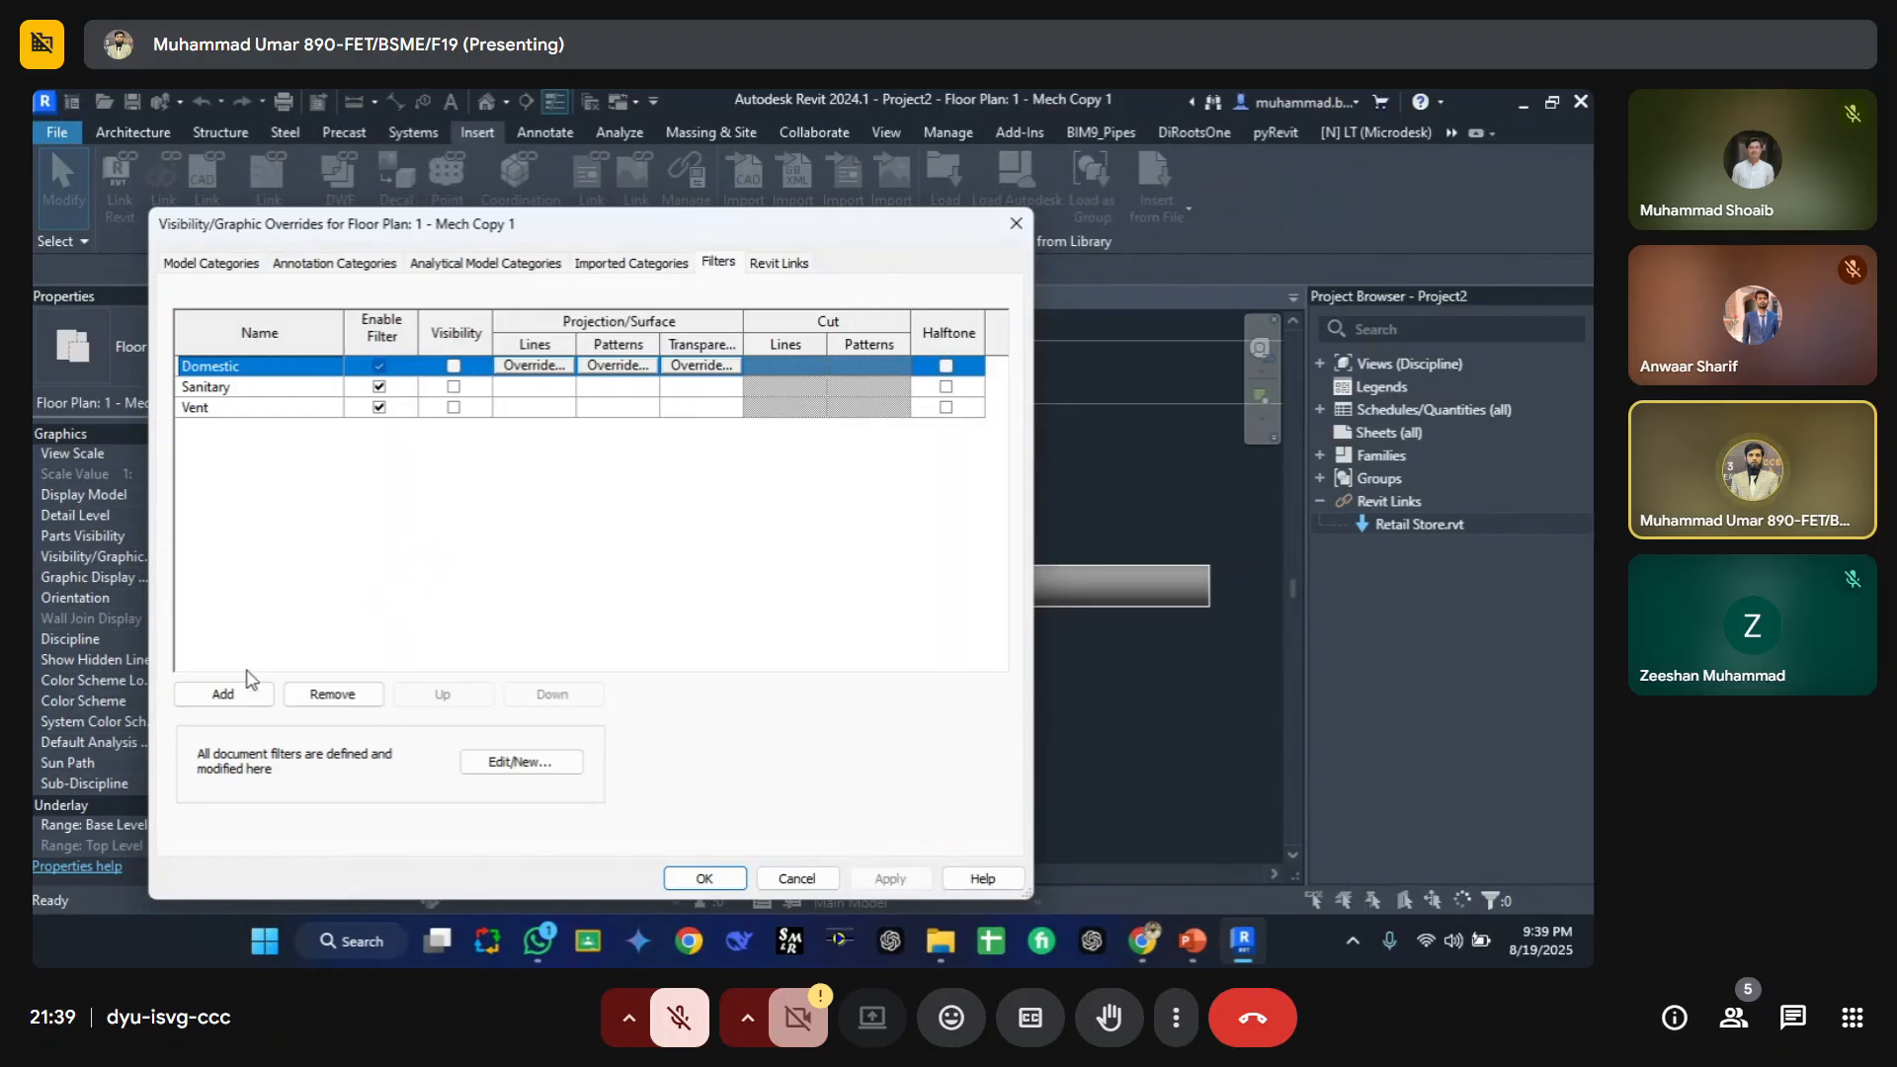
pyautogui.click(503, 764)
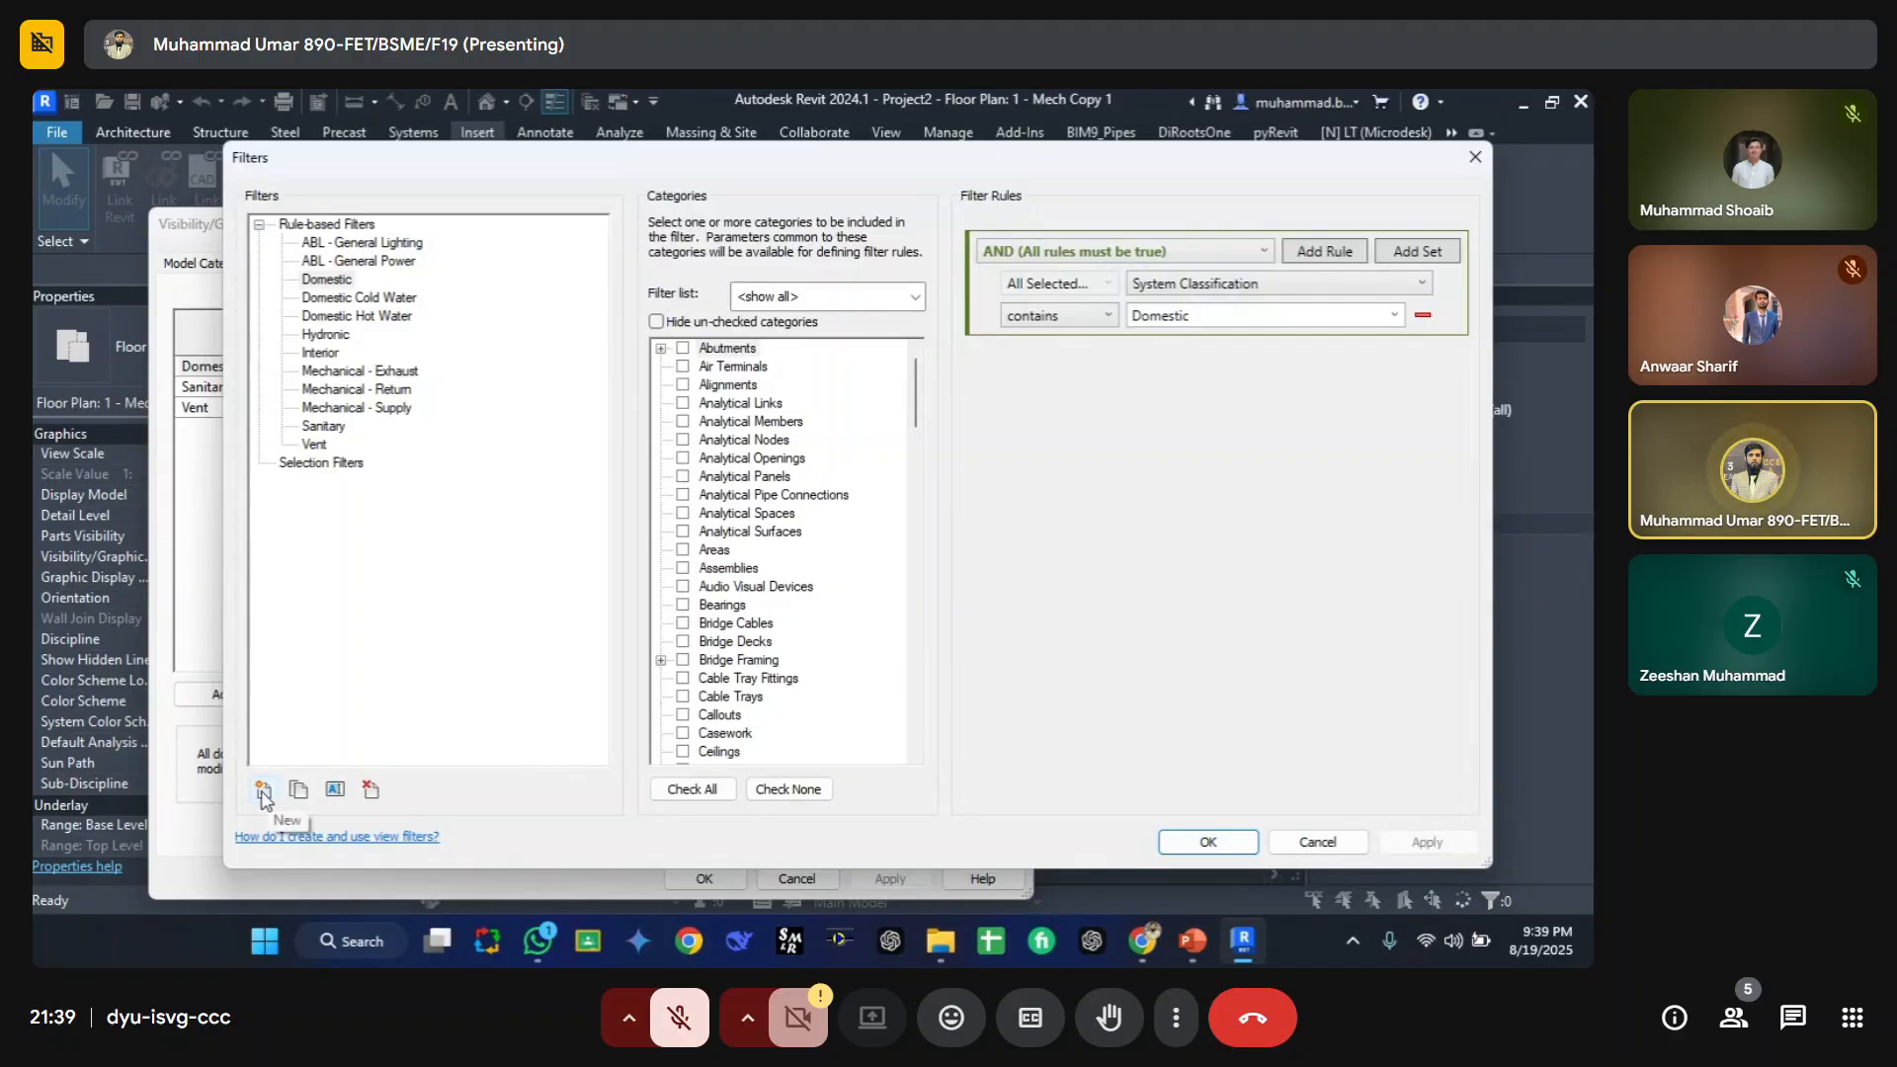
pyautogui.press('Escape')
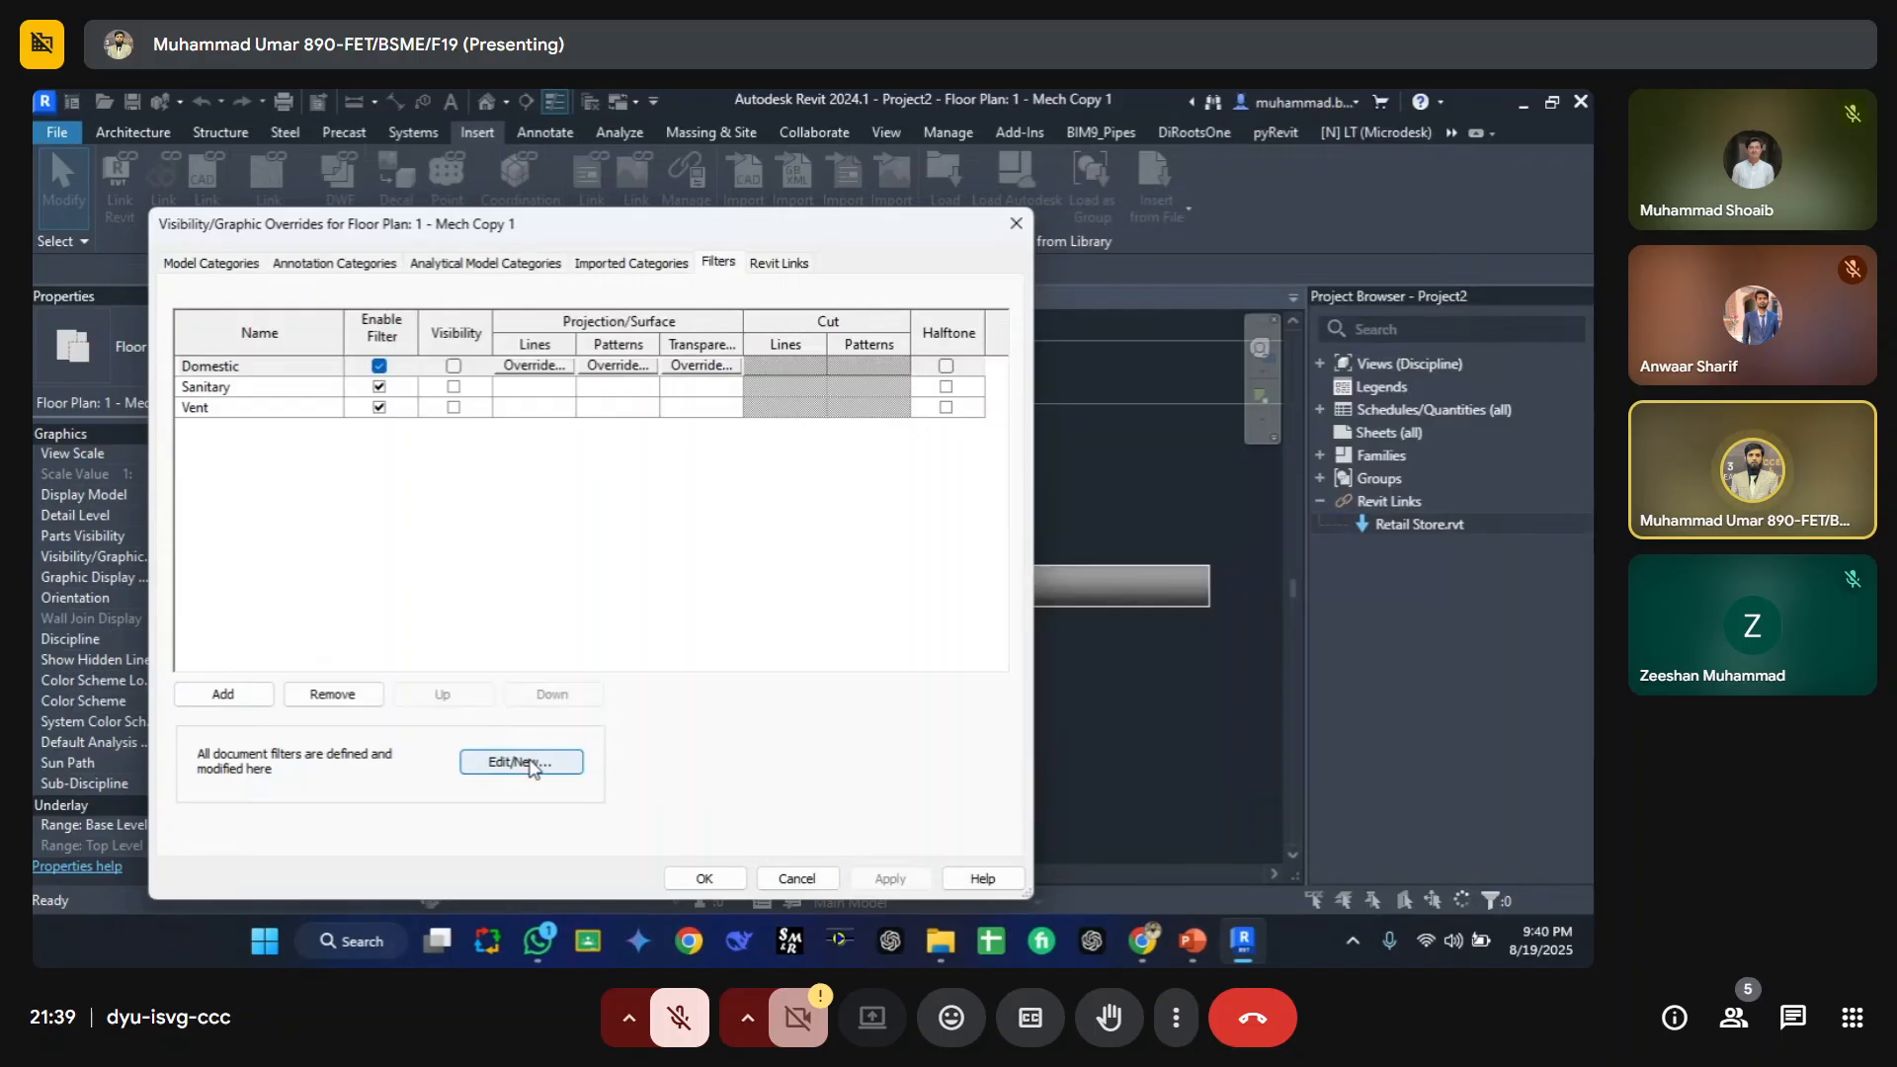
pyautogui.click(531, 762)
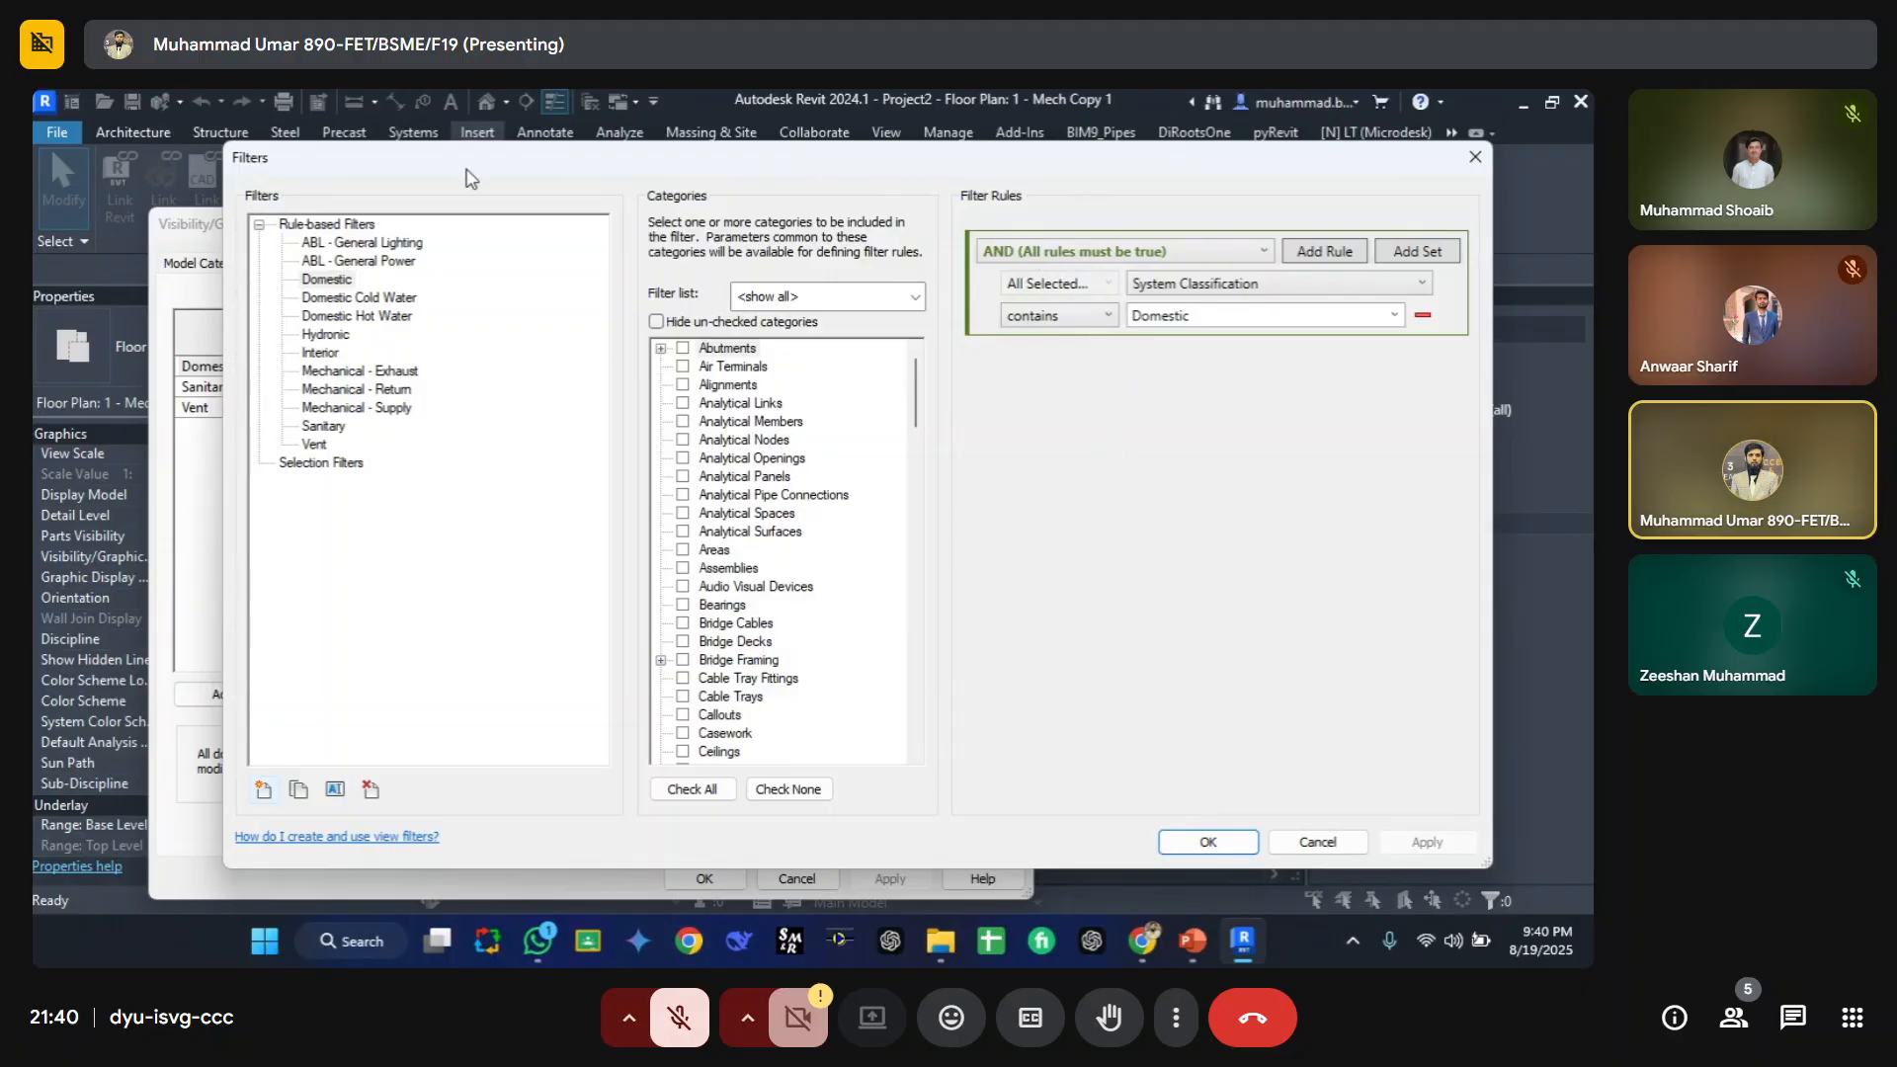
pyautogui.click(263, 790)
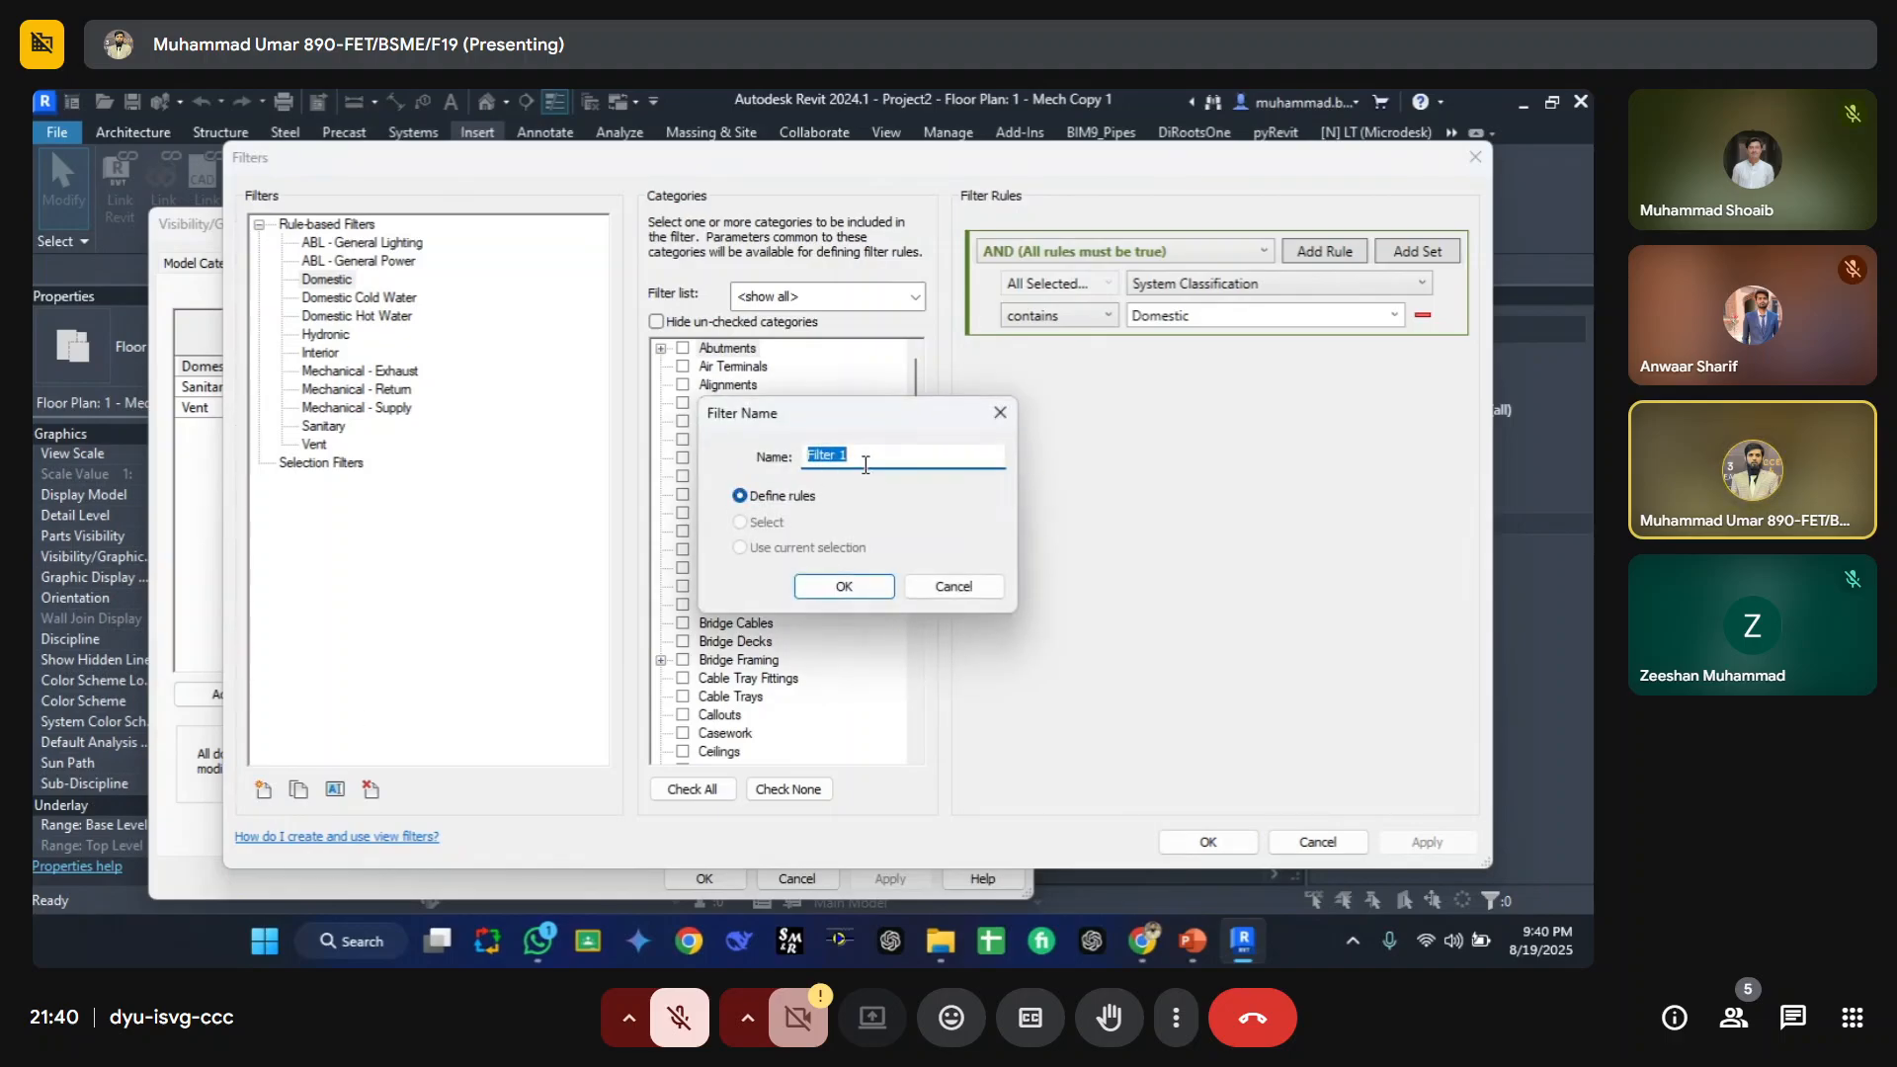
pyautogui.write('Pipe Colo')
pyautogui.click(845, 586)
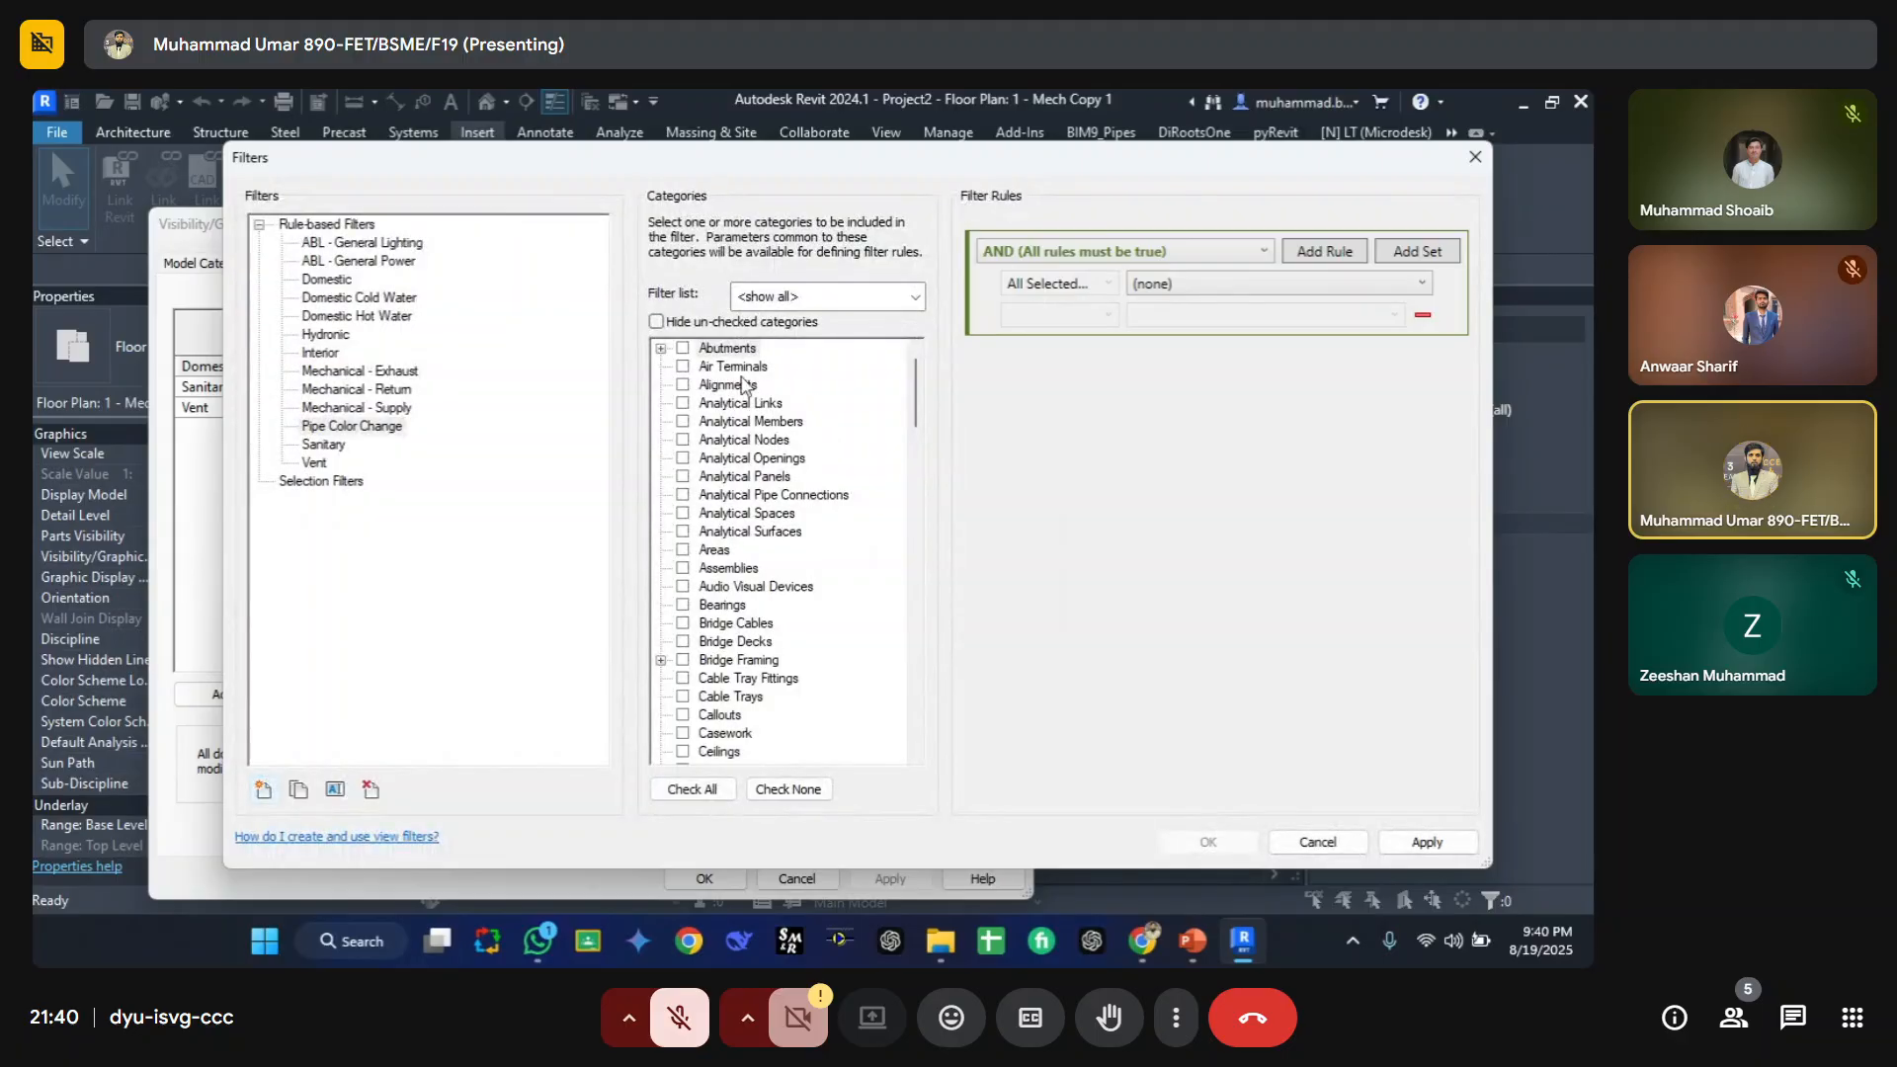
# Step: Limit the category list to the Piping discipline and select the Pipes category for the new filter
pyautogui.click(735, 405)
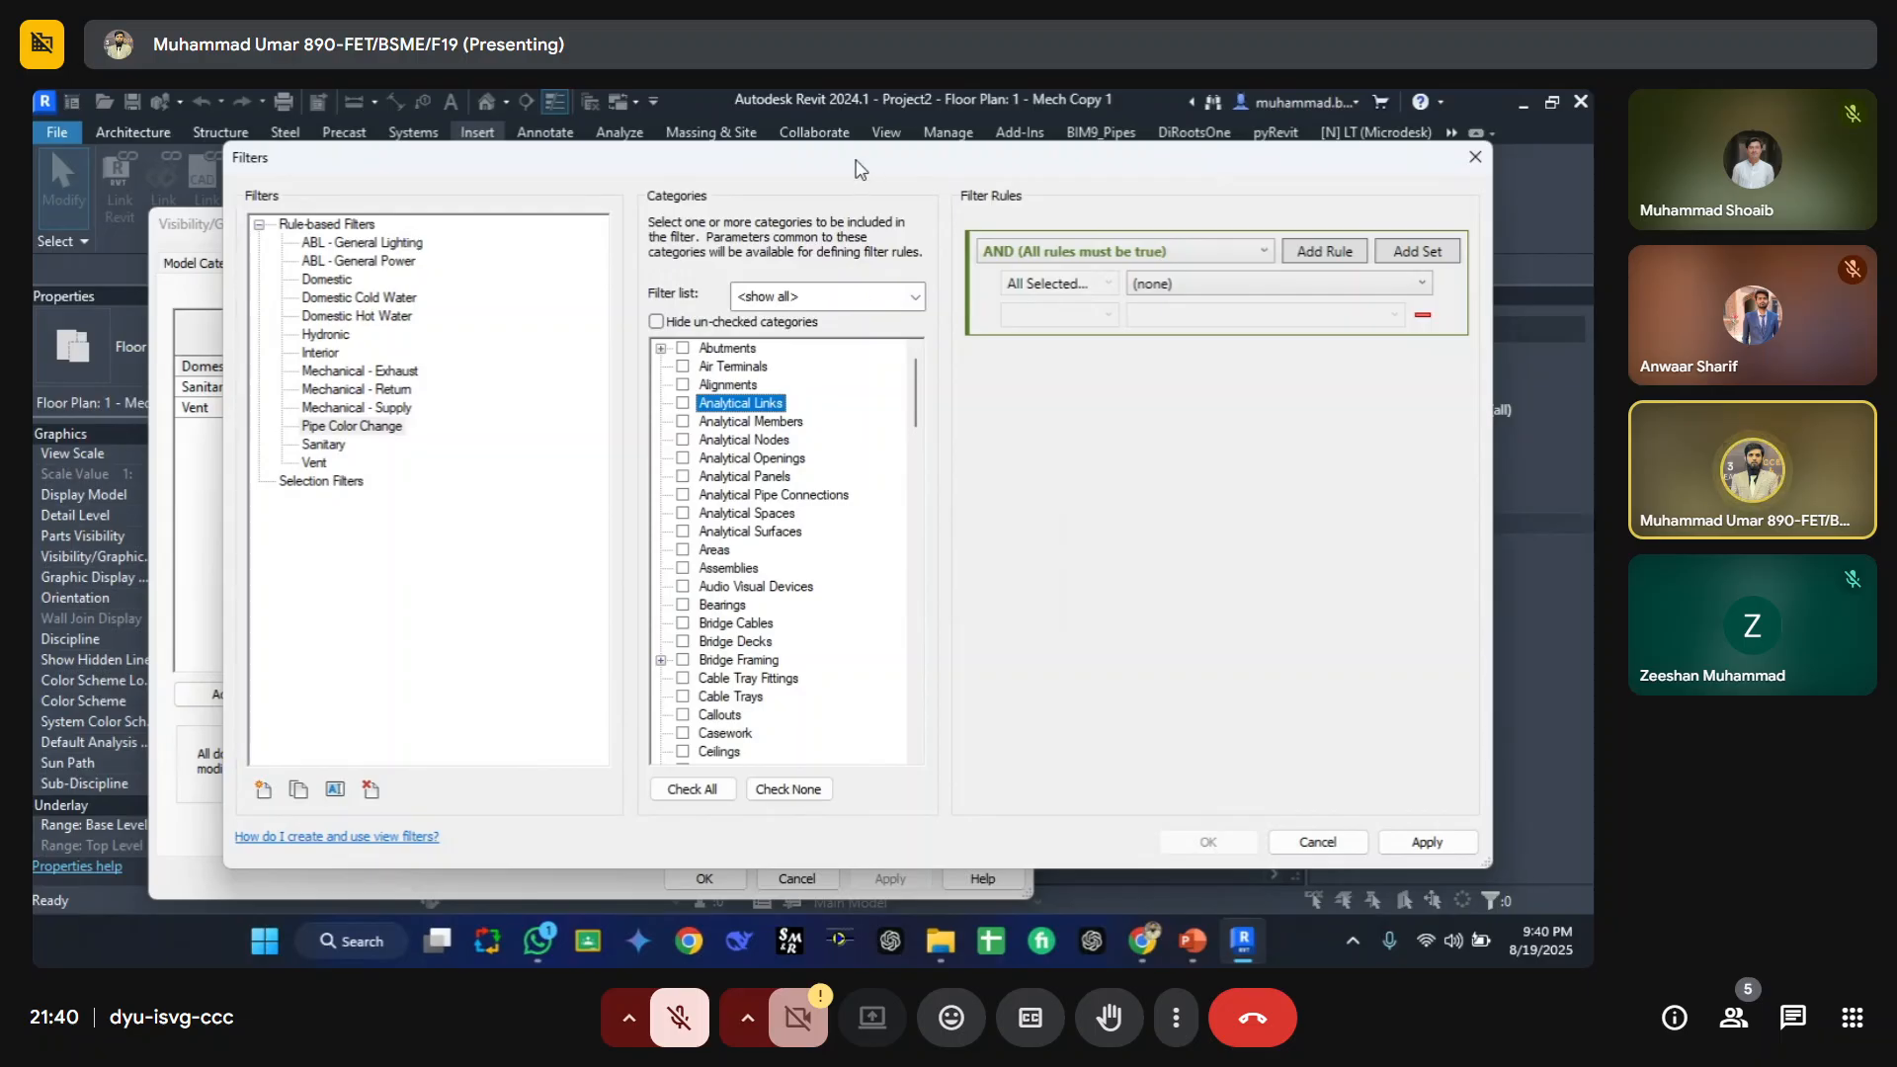
pyautogui.moveTo(856, 168); pyautogui.dragTo(727, 150)
pyautogui.click(786, 279)
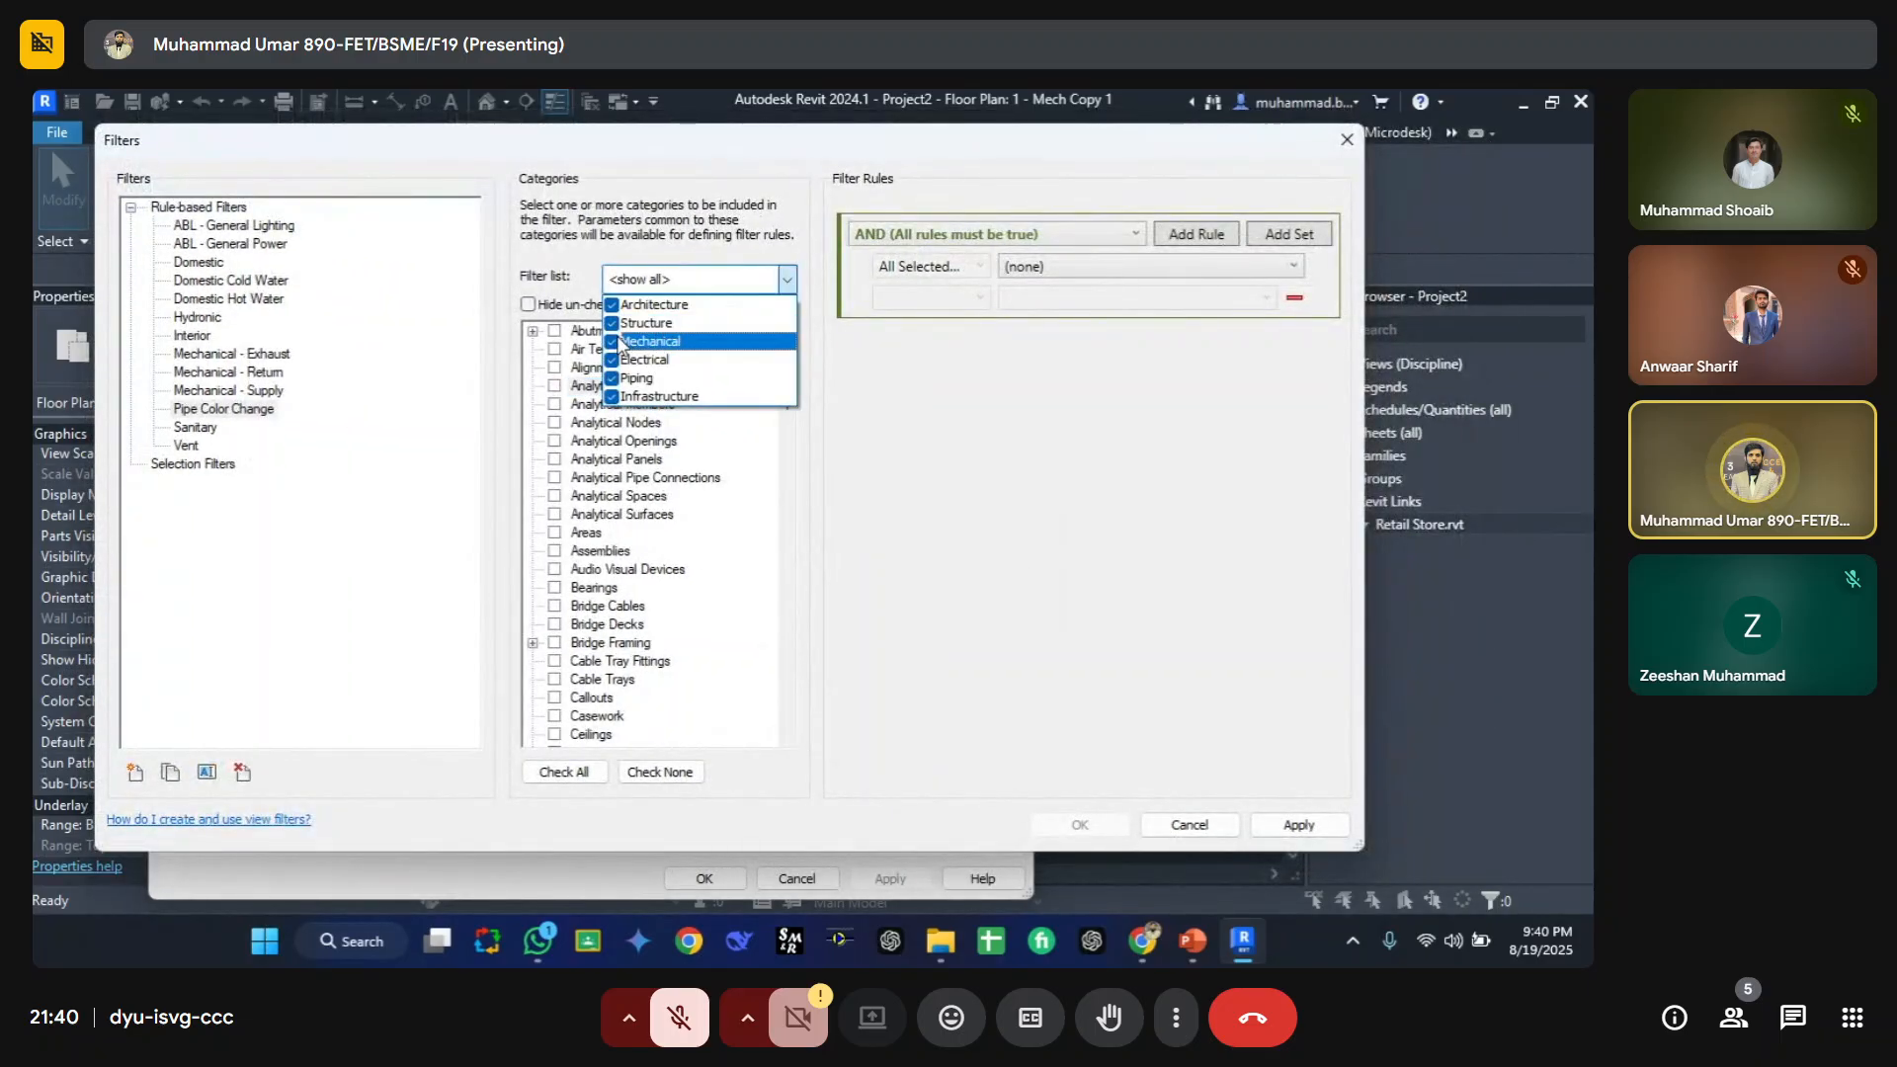
pyautogui.click(611, 360)
pyautogui.click(612, 341)
pyautogui.click(611, 323)
pyautogui.click(611, 304)
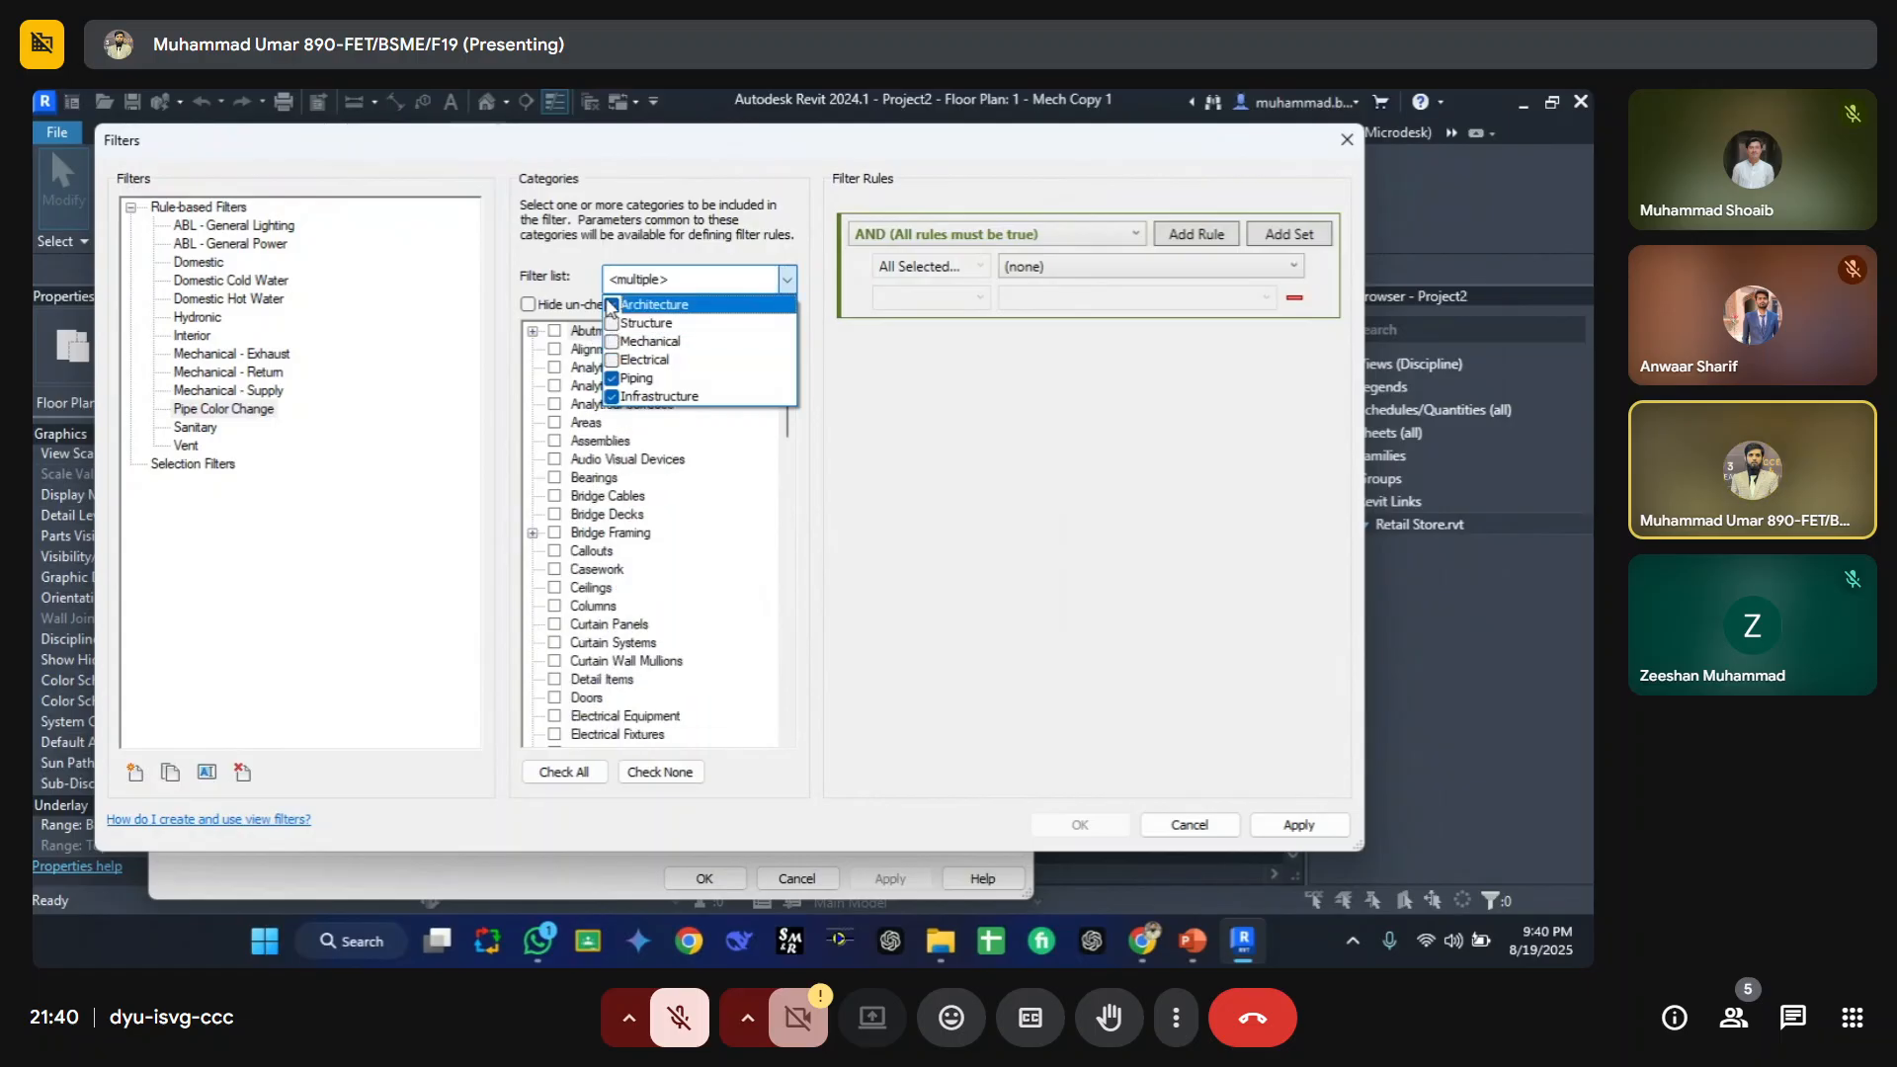
pyautogui.click(612, 396)
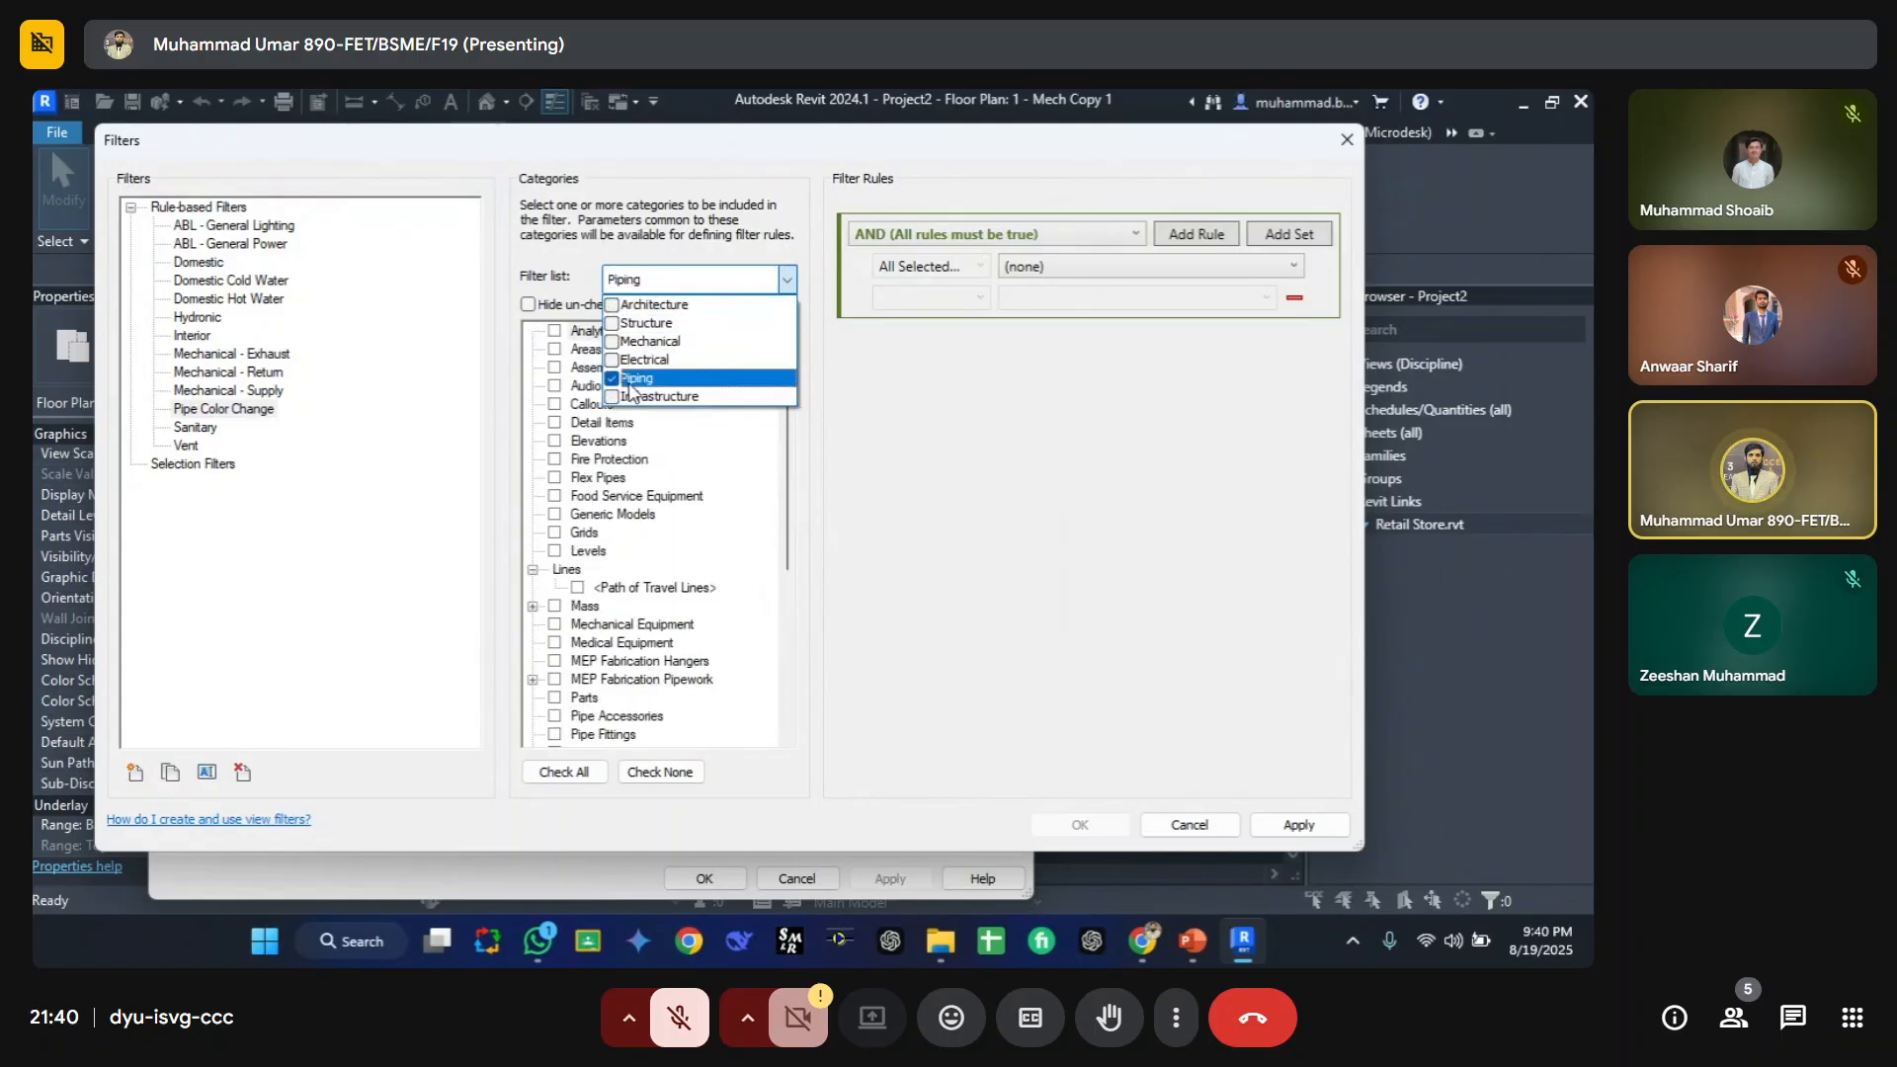
pyautogui.click(699, 532)
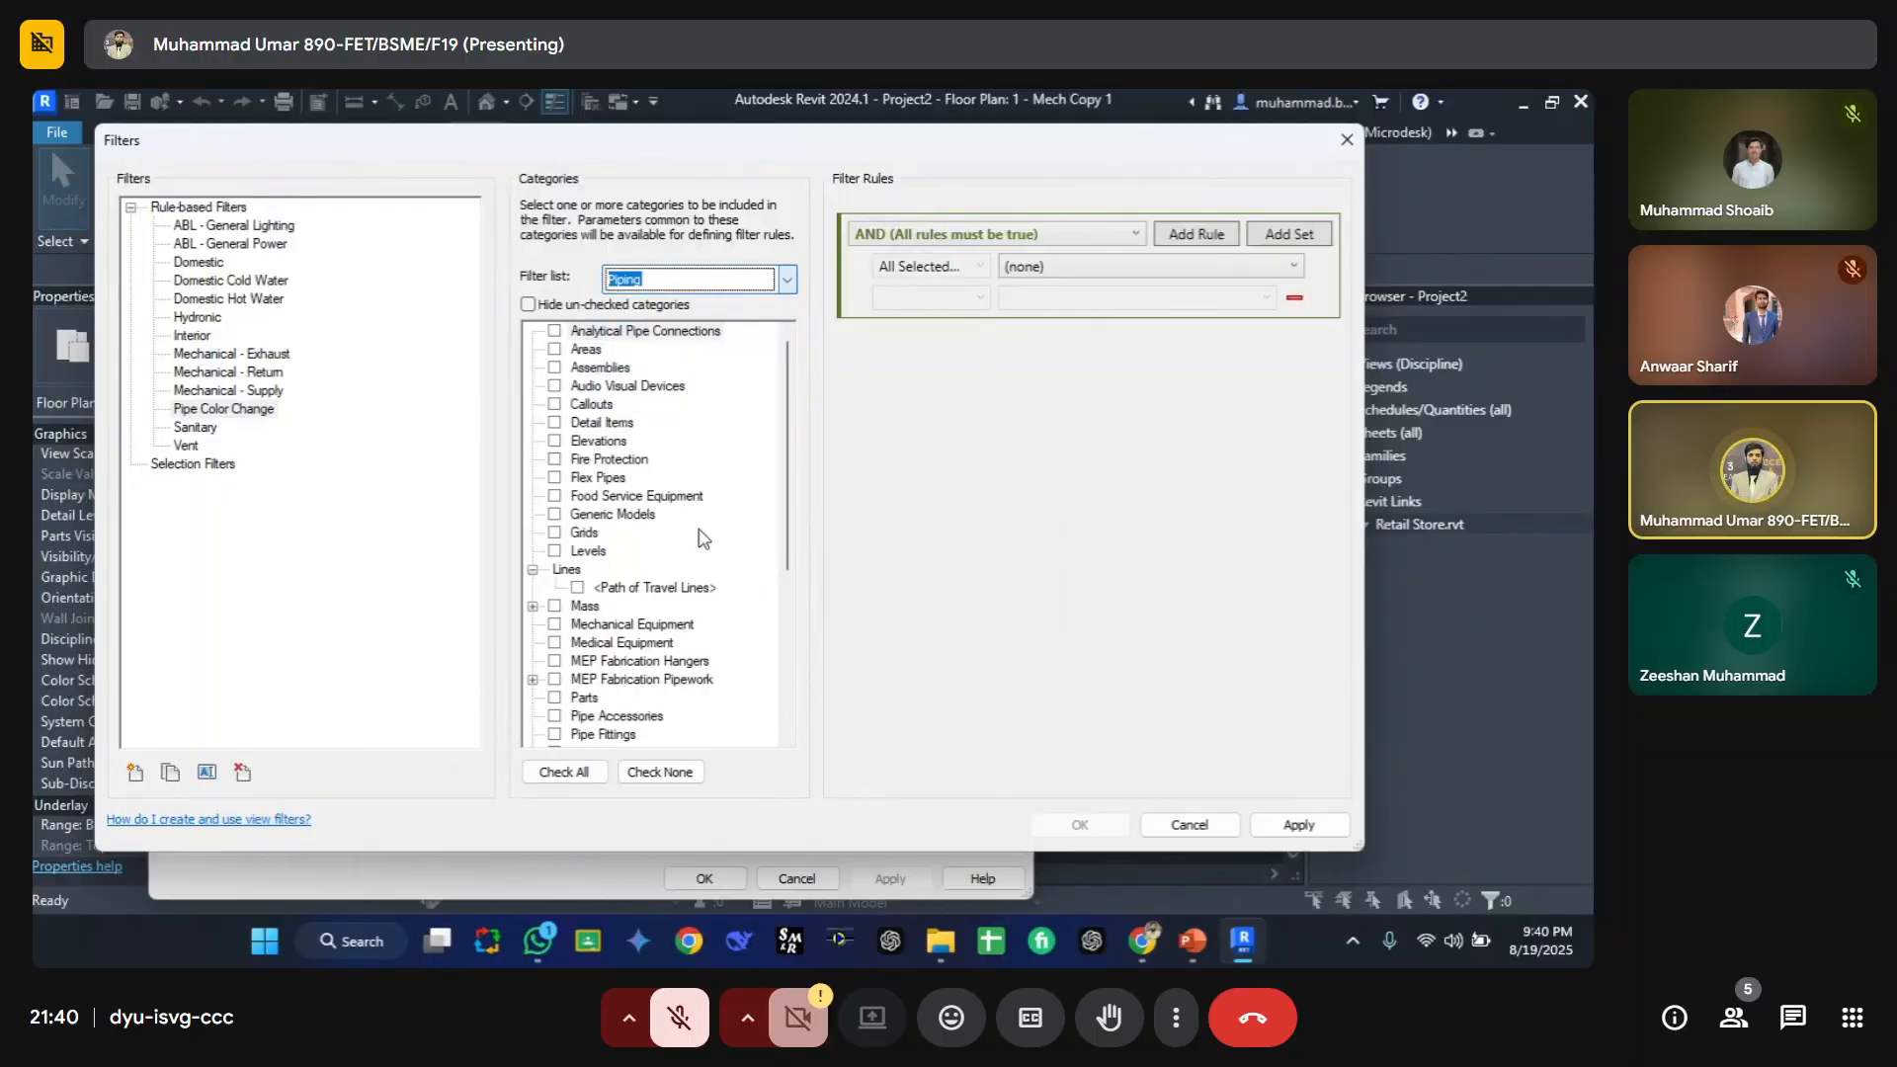
pyautogui.click(617, 626)
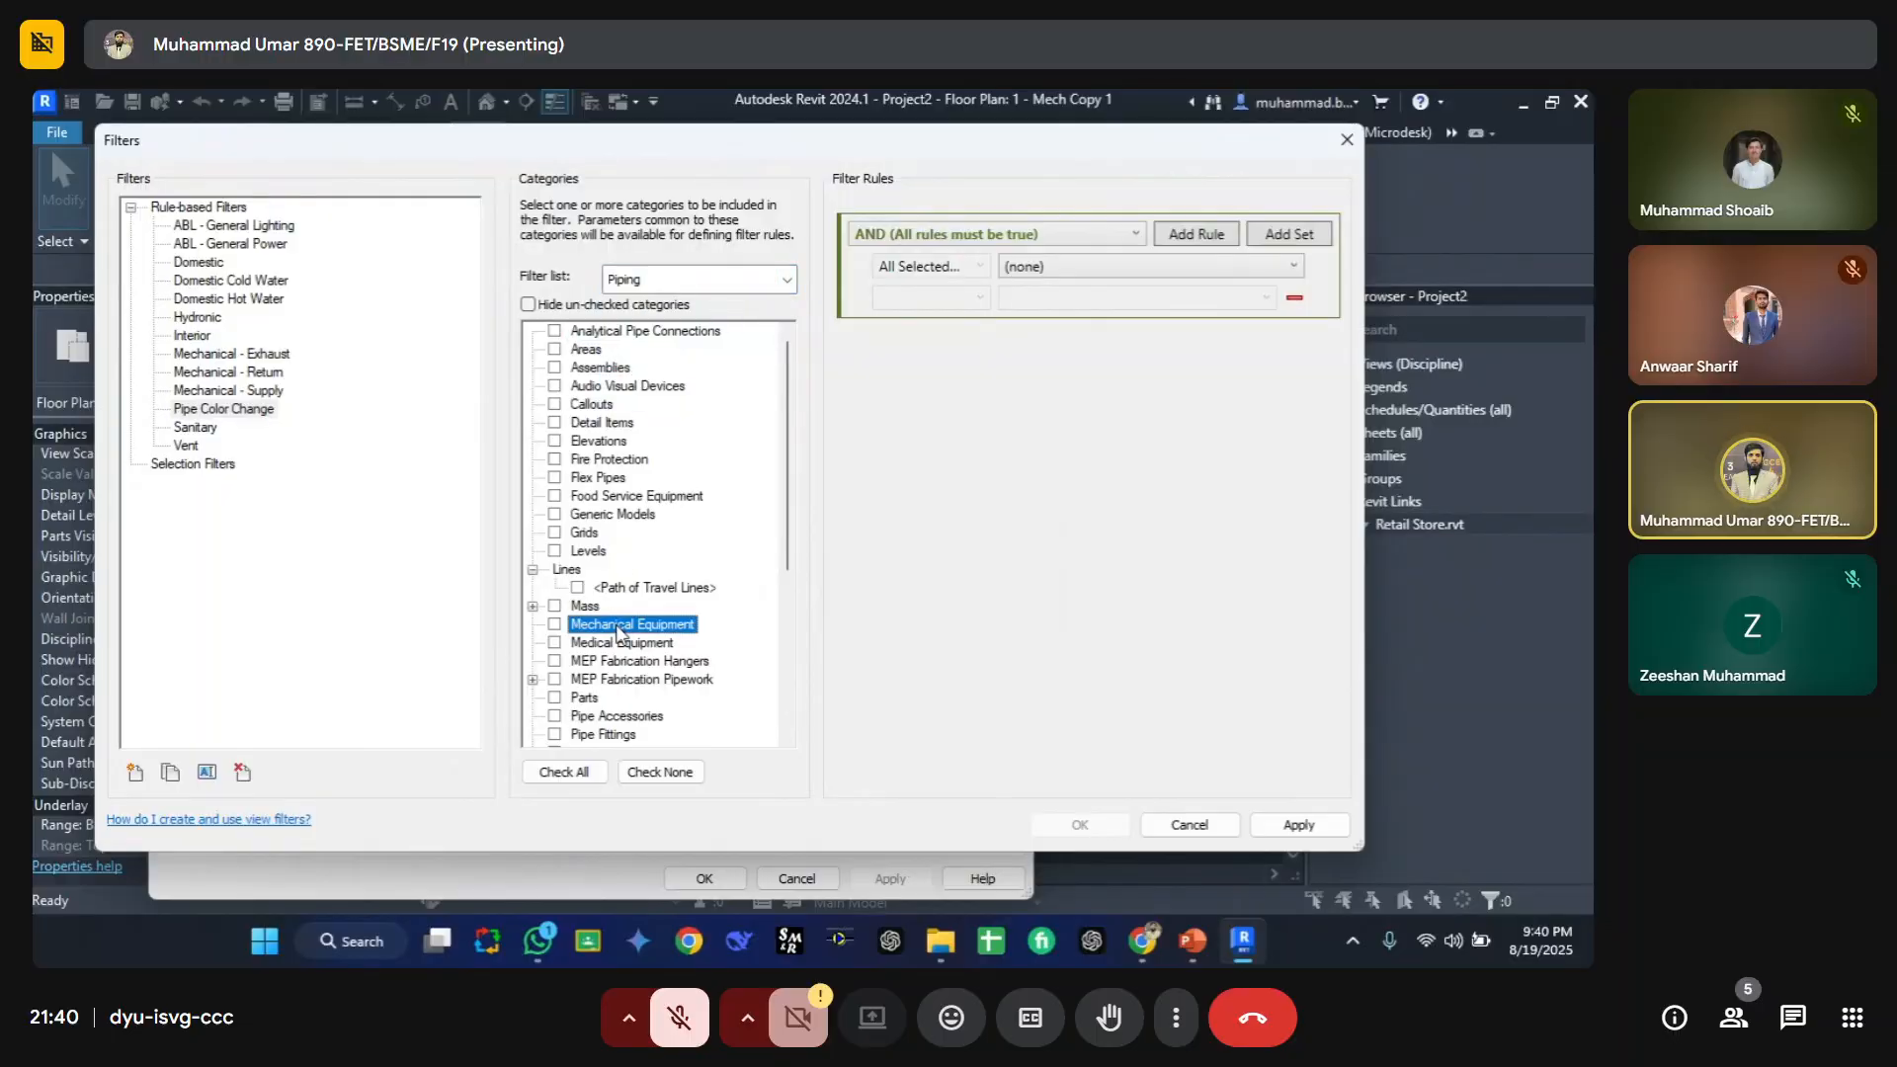
pyautogui.press('p')
pyautogui.scroll(-3, 610, 672)
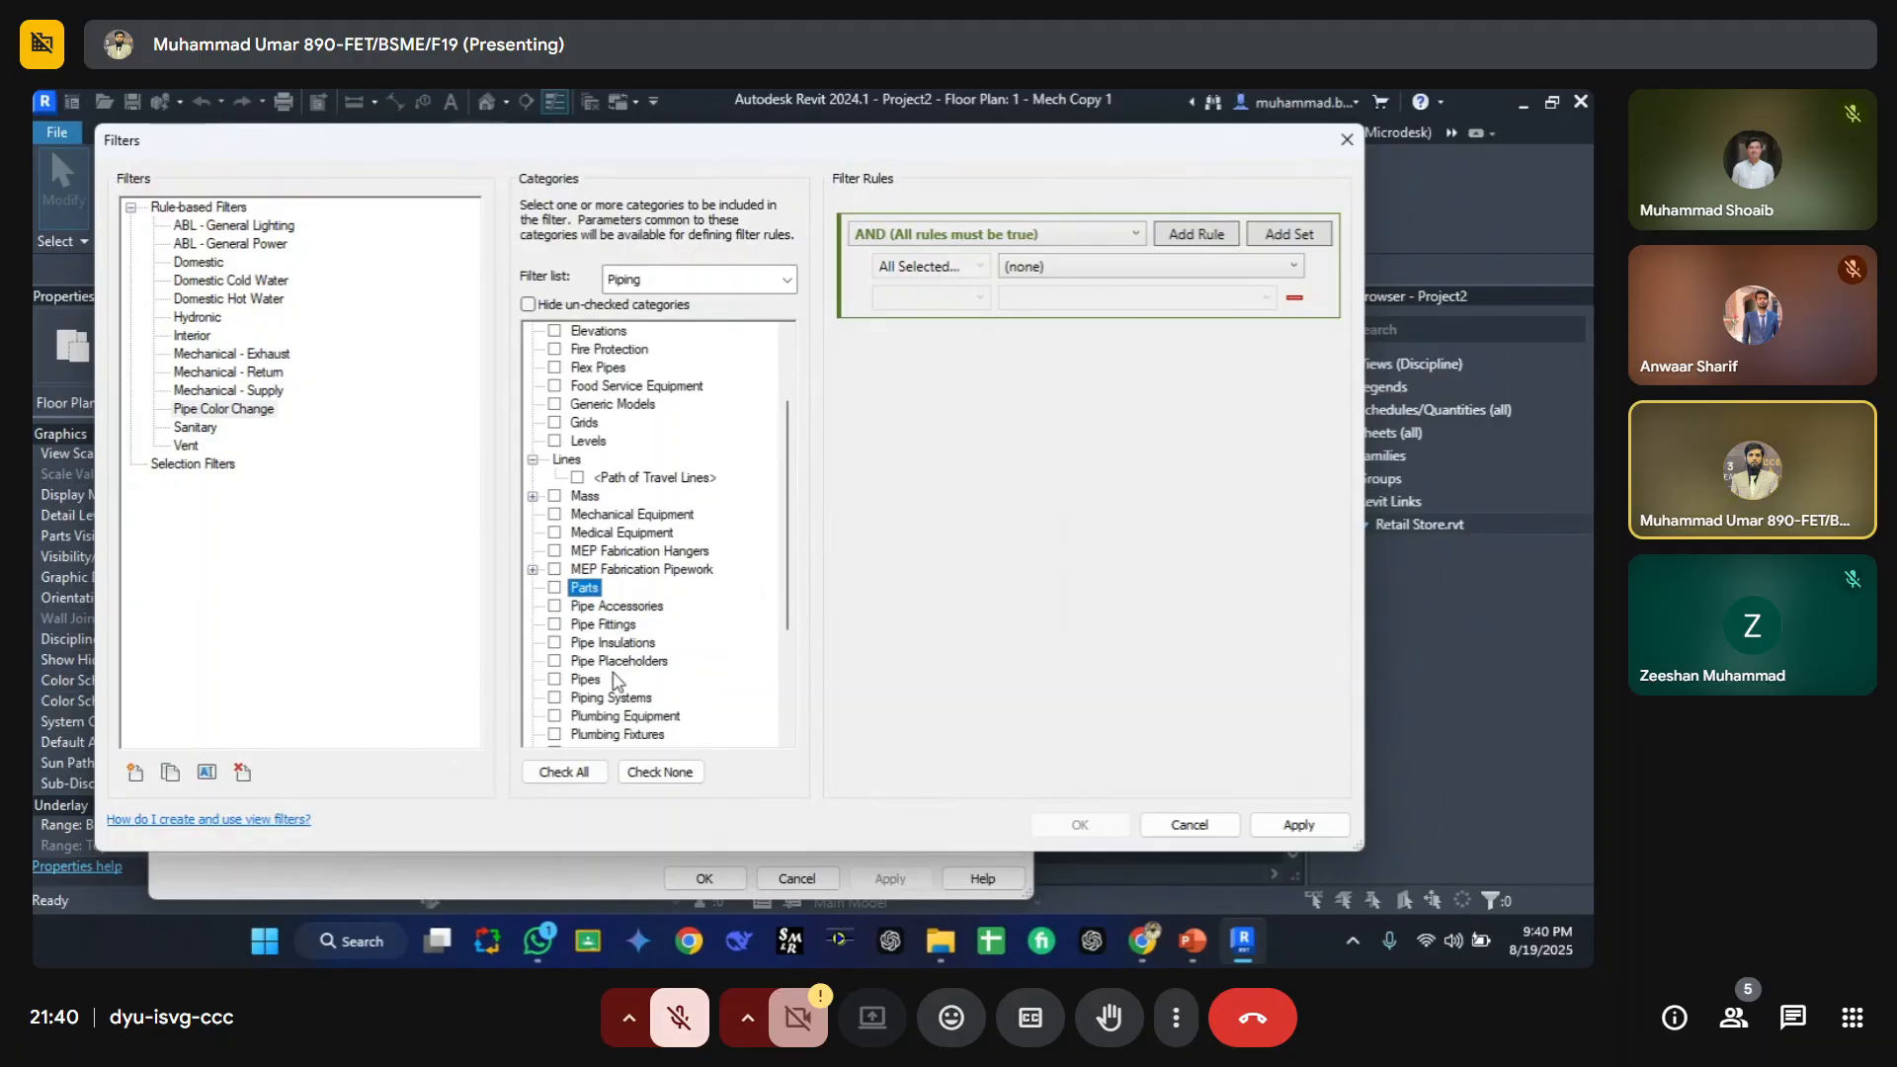
pyautogui.click(555, 681)
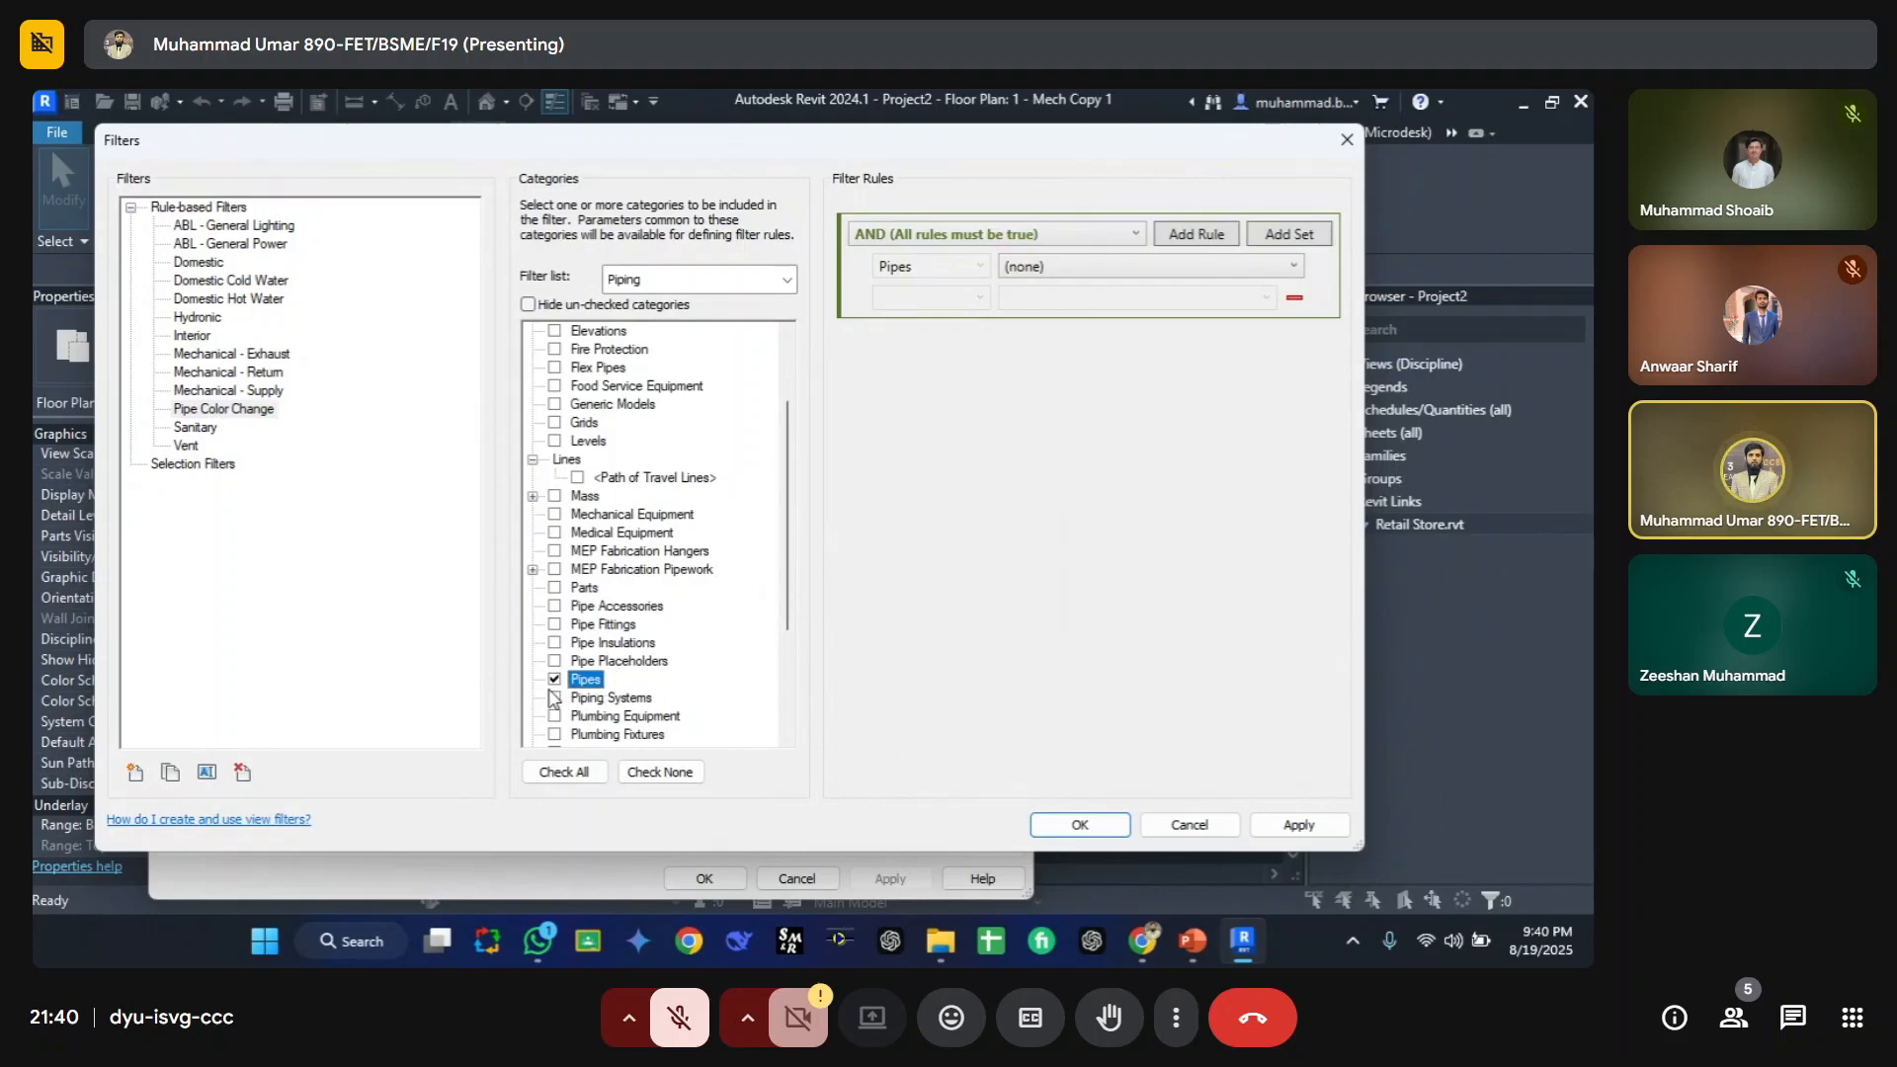
# Step: Turn on hiding of unchecked categories in the filter's category list
pyautogui.click(529, 304)
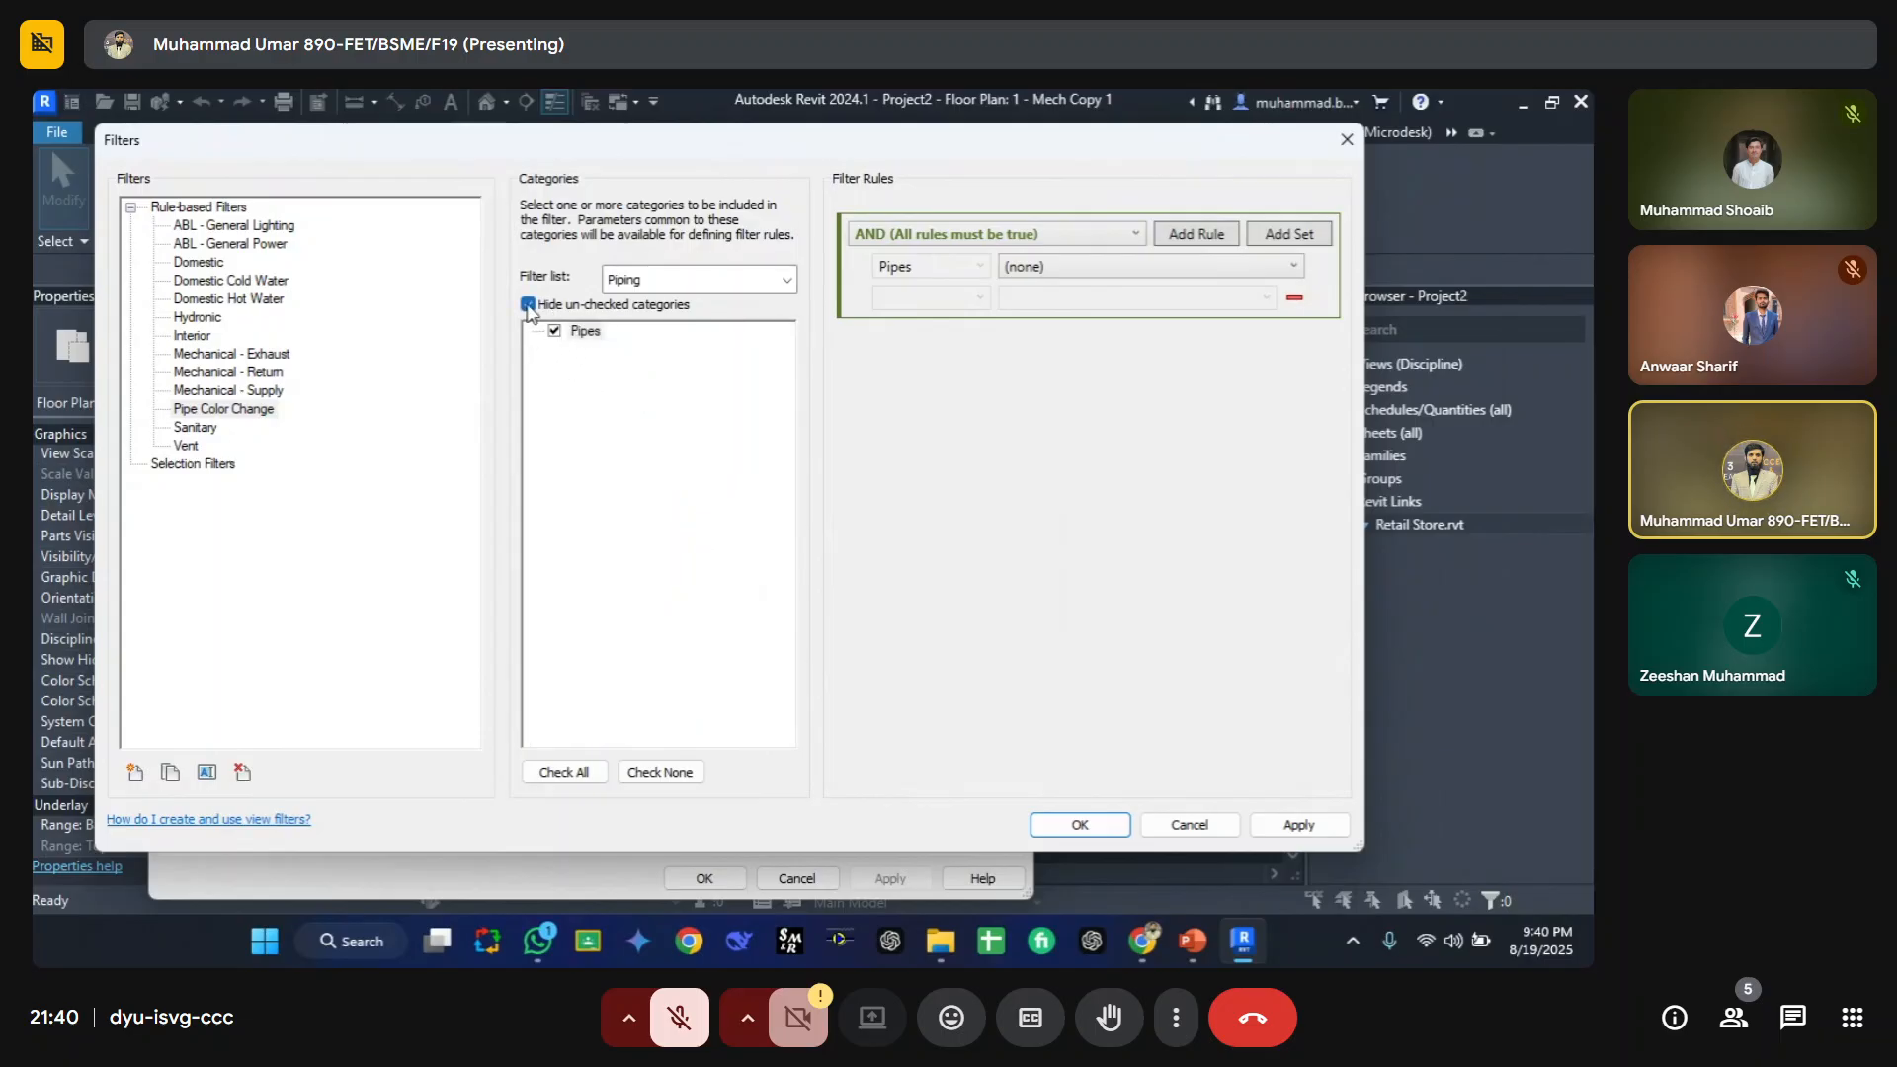
pyautogui.click(529, 305)
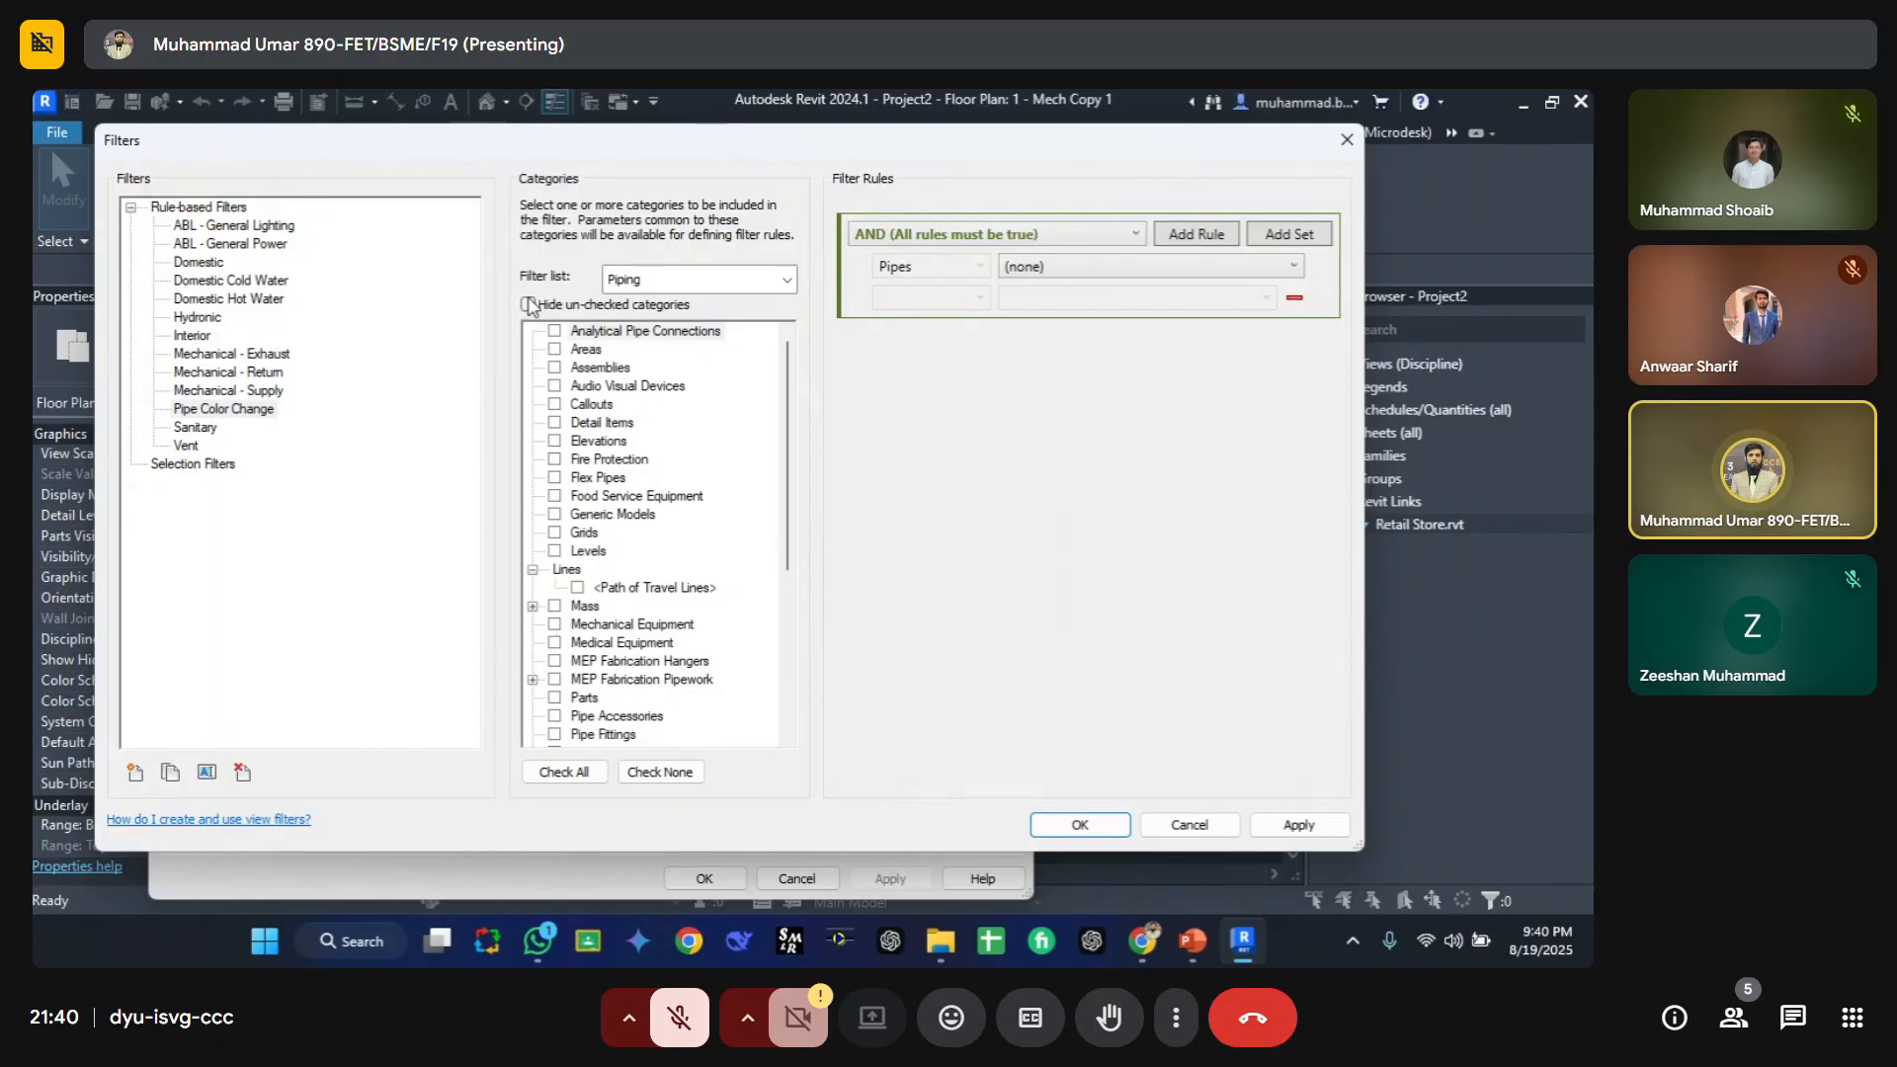
pyautogui.click(529, 306)
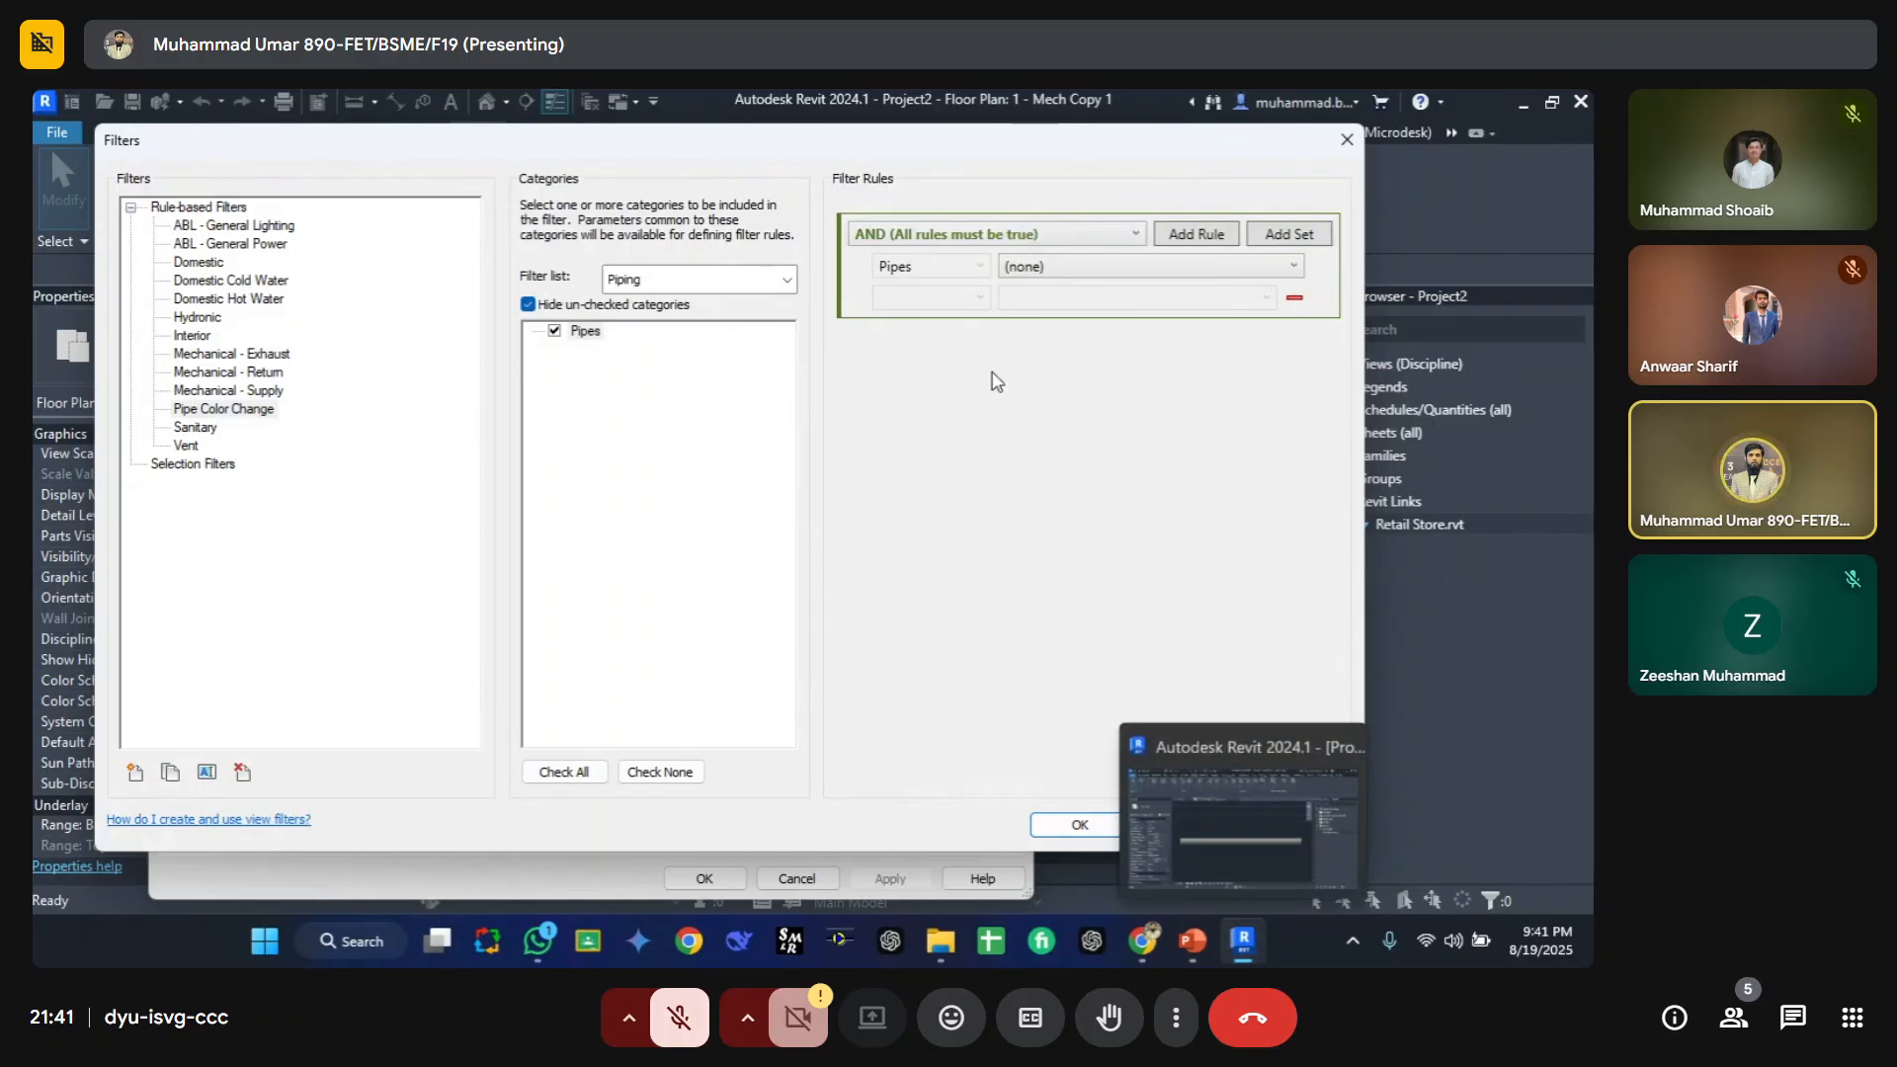
# Step: Switch to PowerPoint to review the Filters diagram slide, then return to Revit
pyautogui.click(1193, 941)
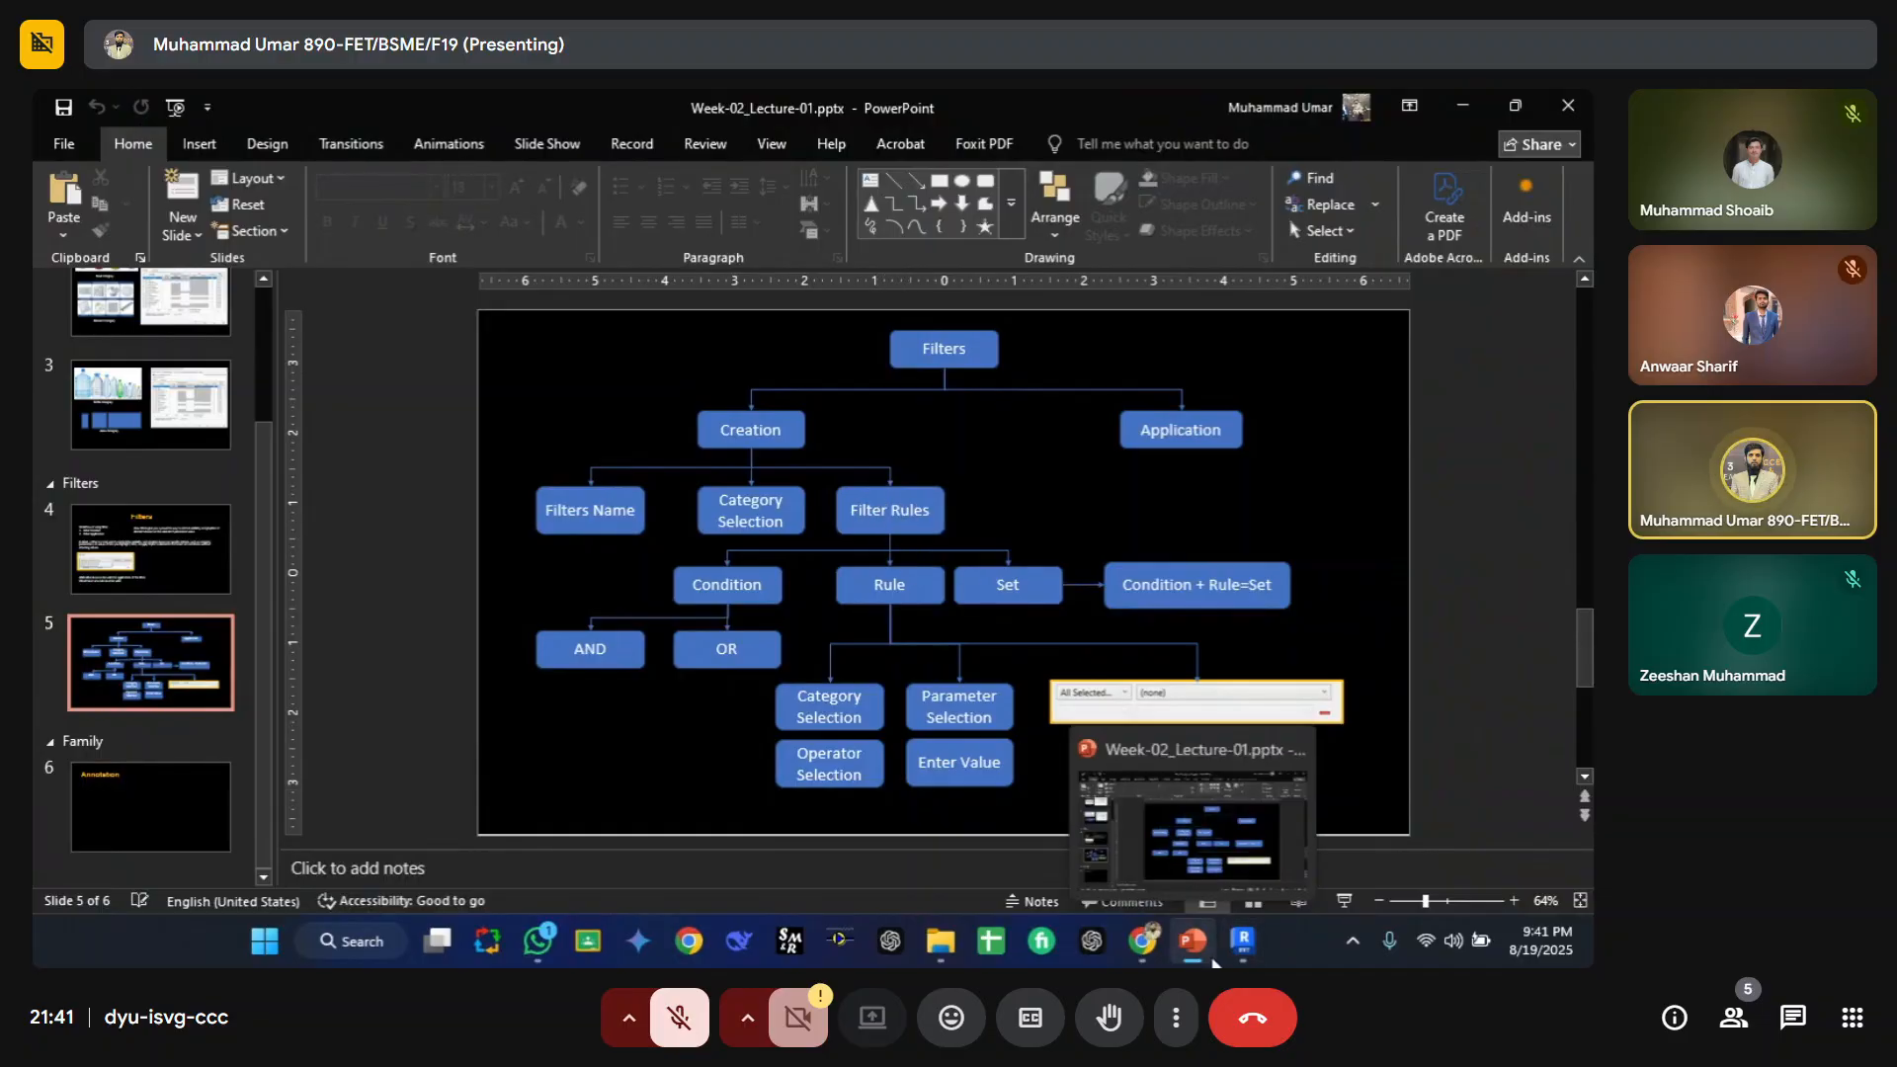
pyautogui.click(1243, 941)
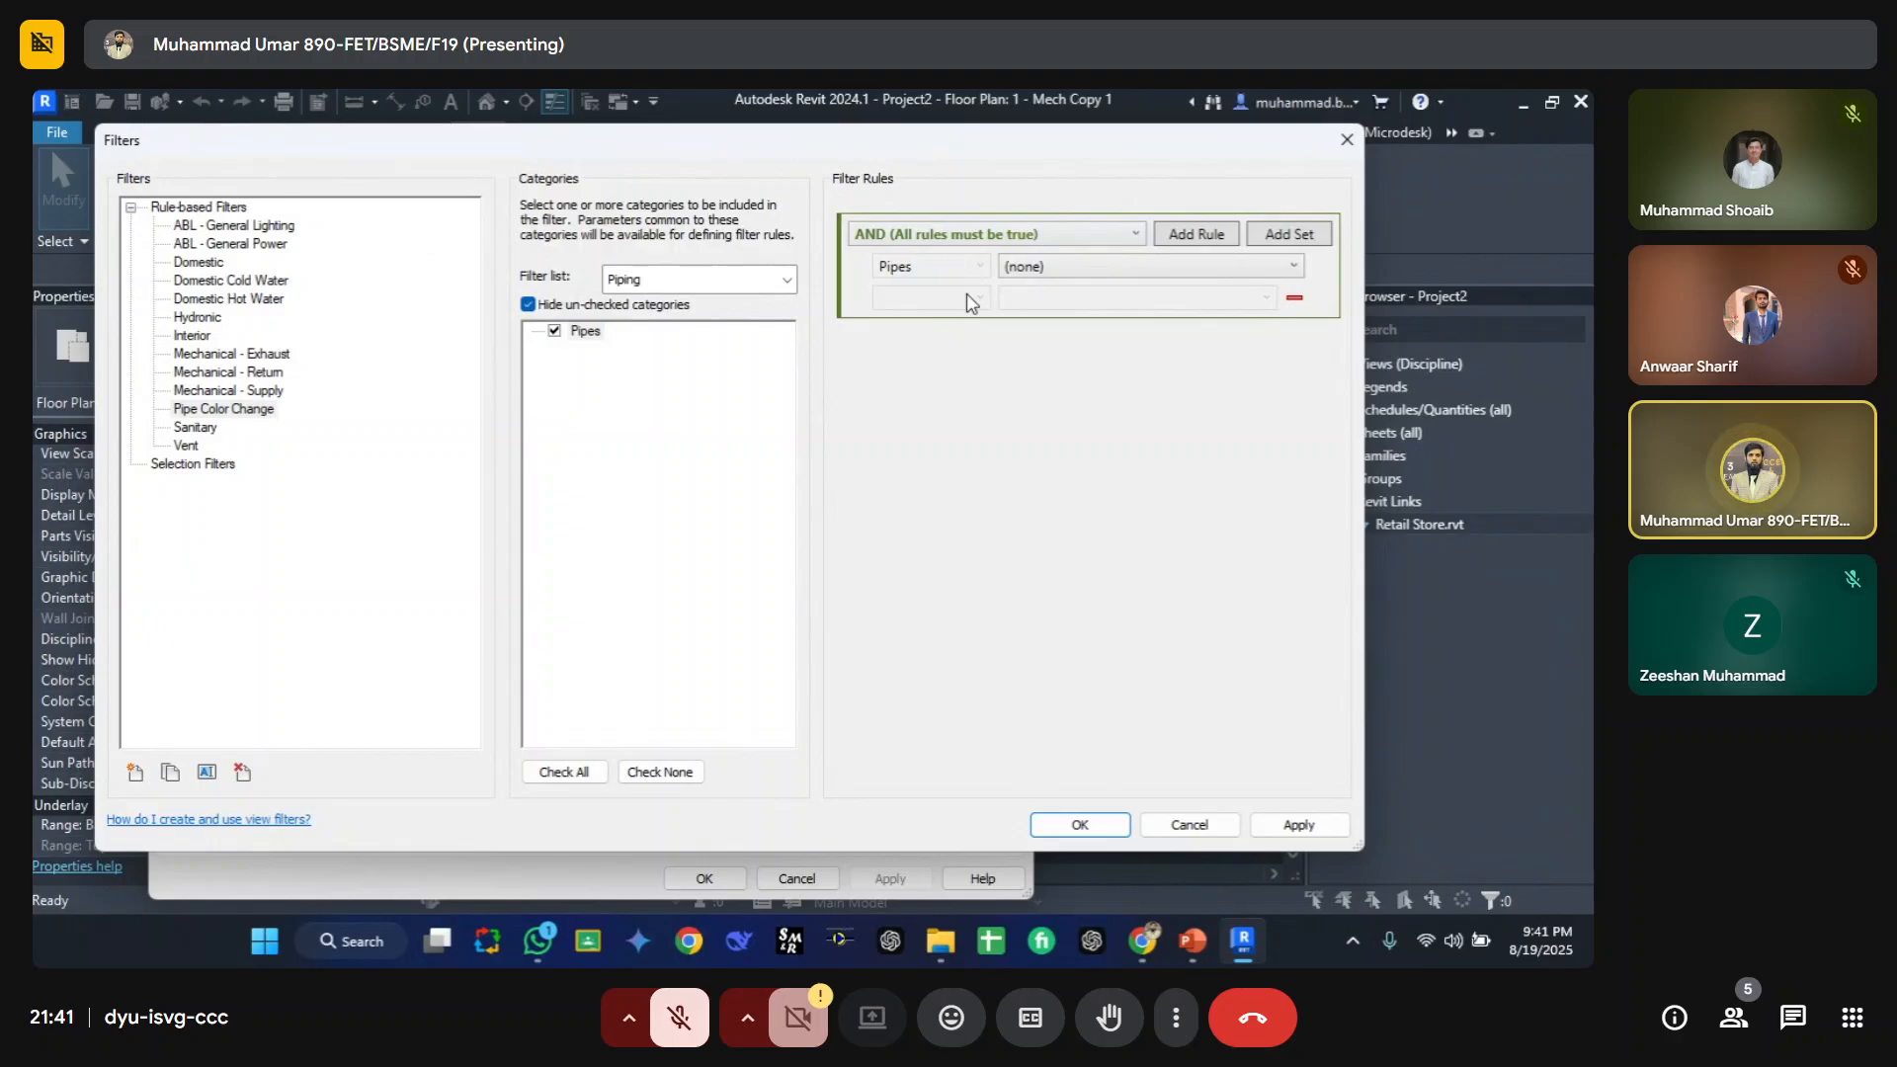
# Step: Keep the AND rule condition and browse the parameter list for the Pipes filter rule
pyautogui.click(963, 236)
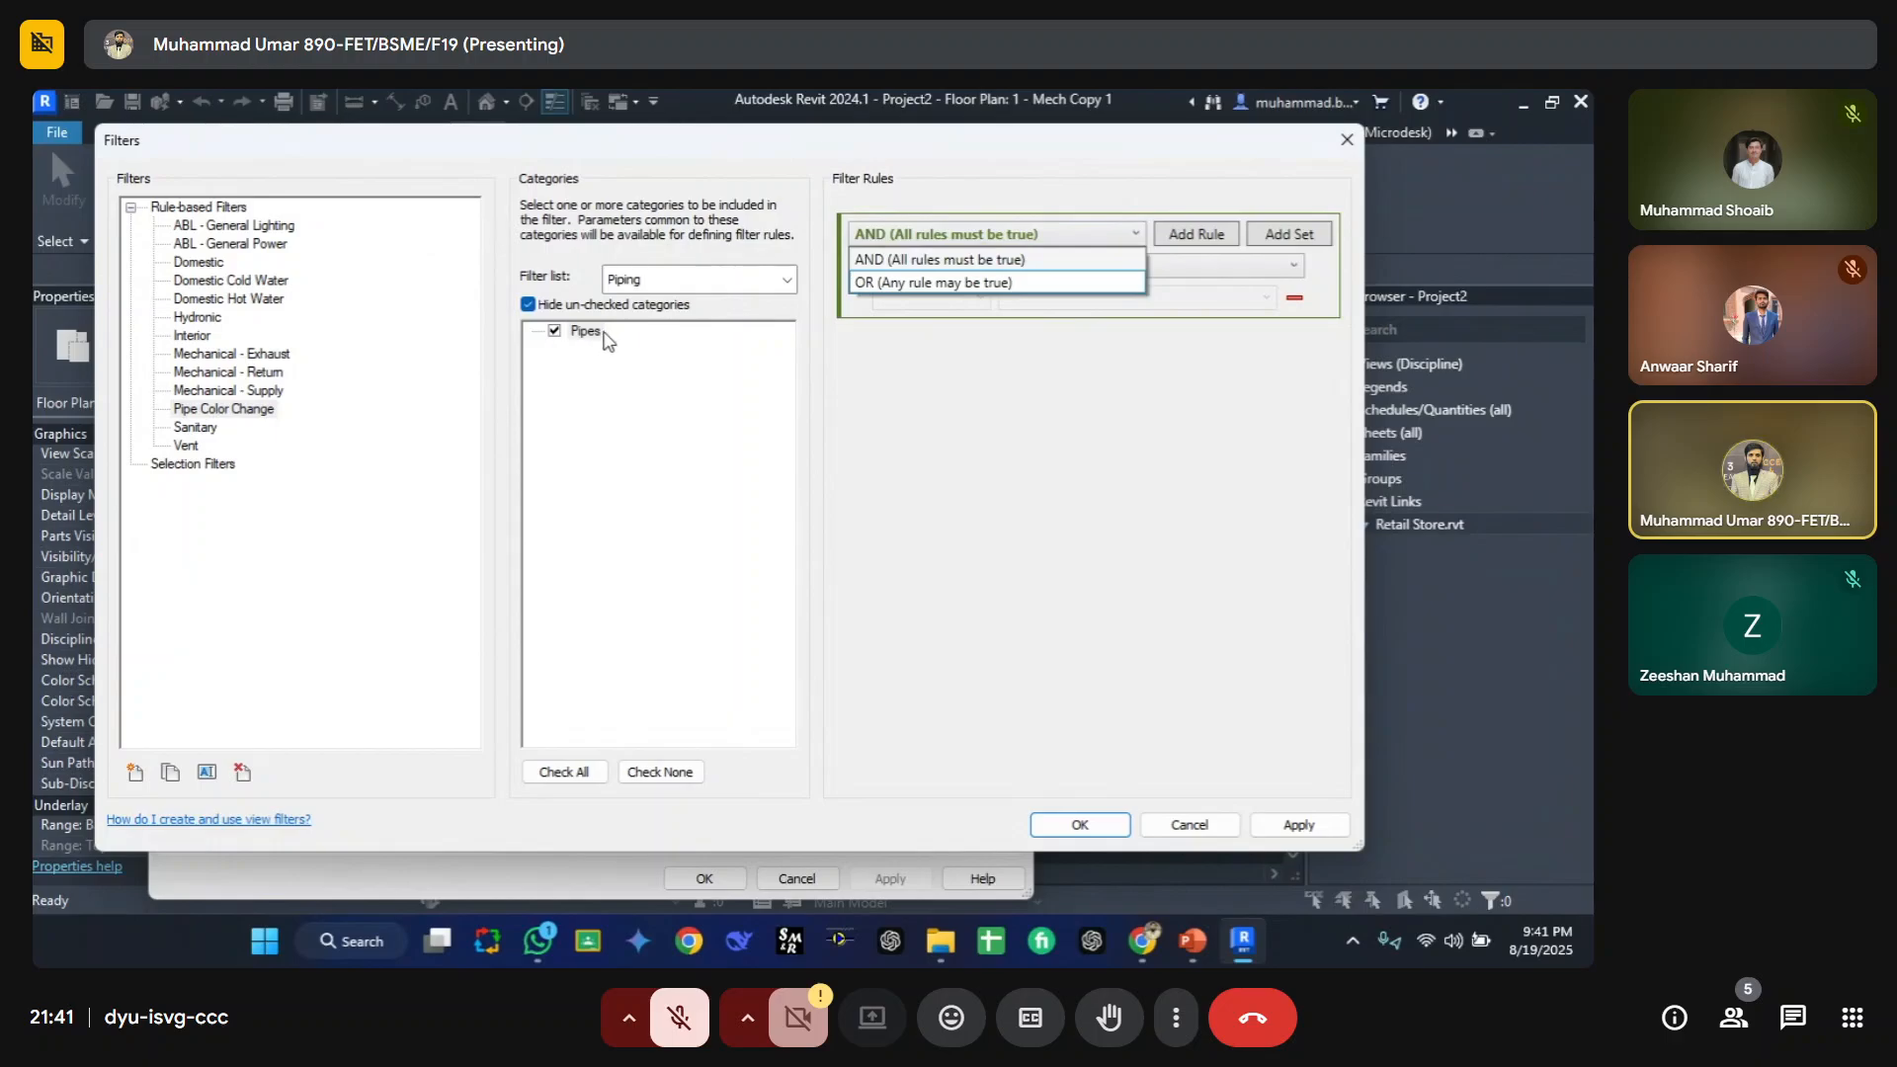
pyautogui.click(909, 260)
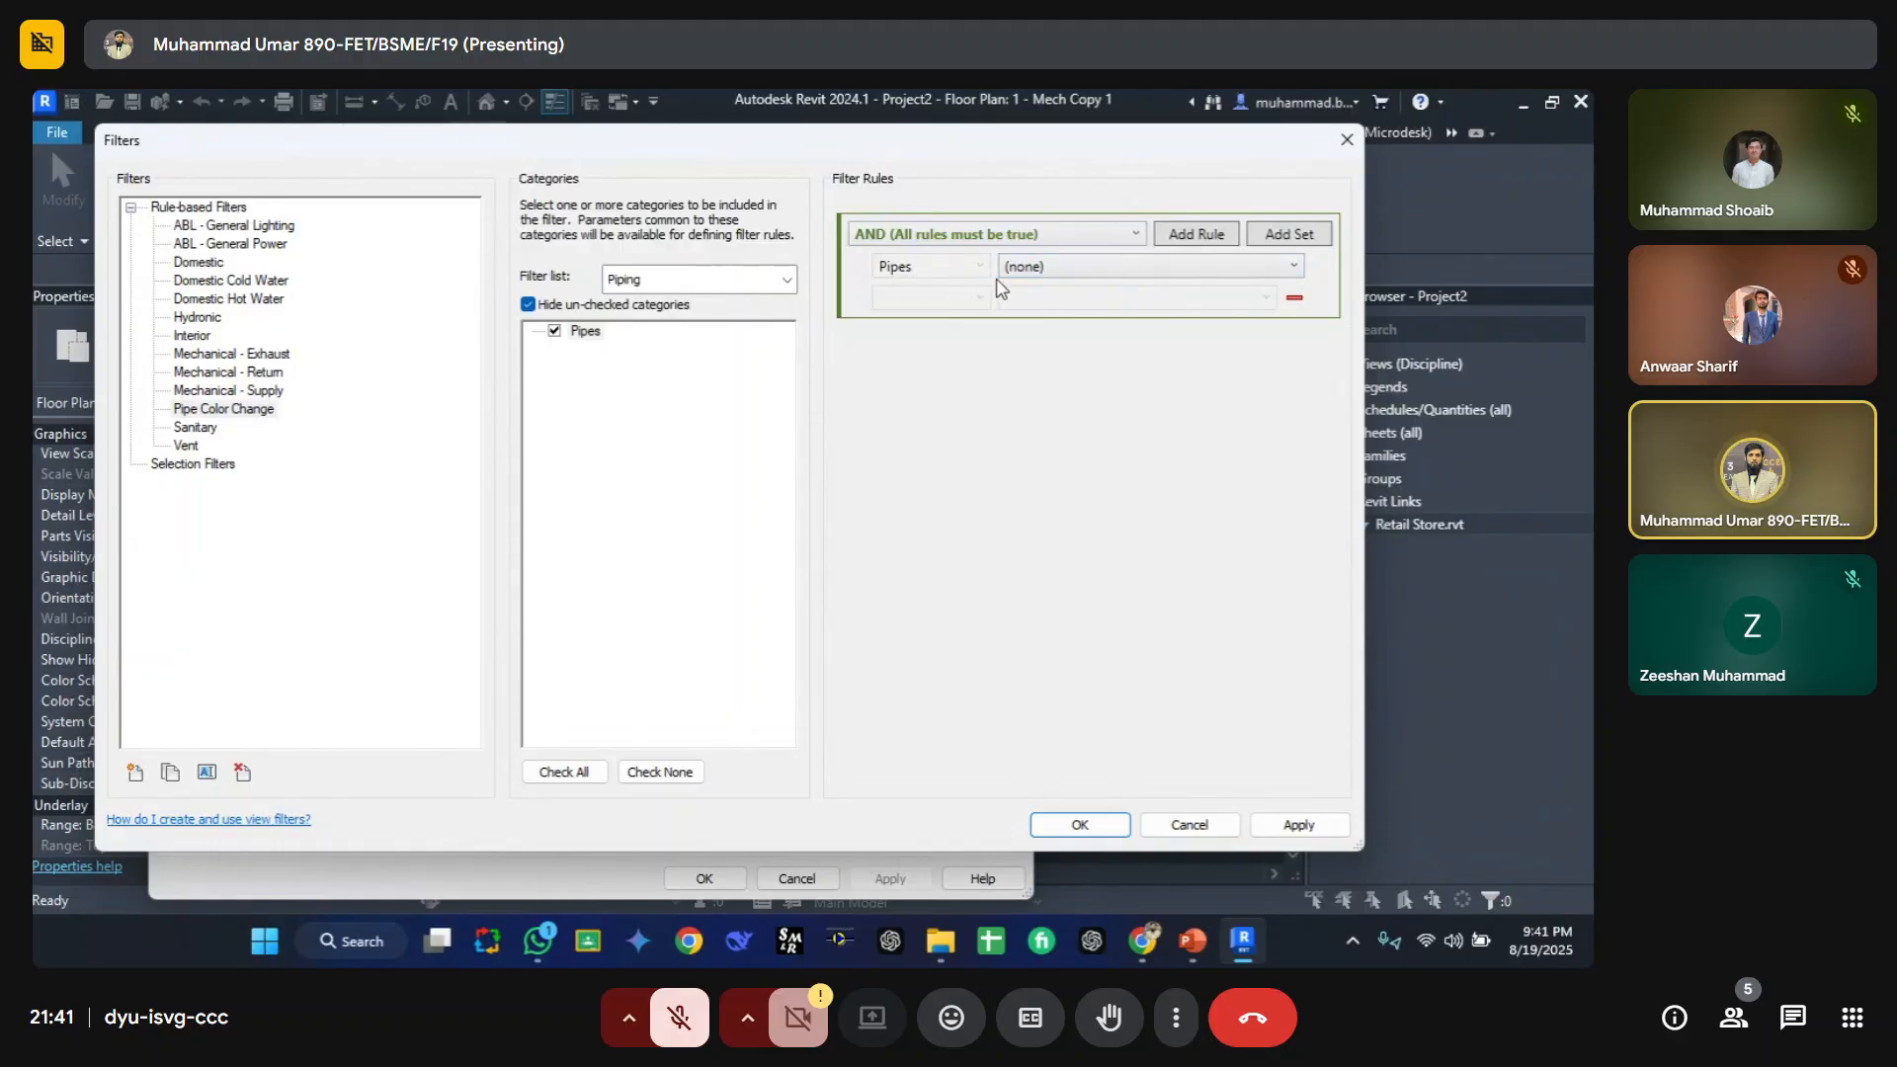
pyautogui.click(1063, 273)
pyautogui.scroll(-15, 1077, 415)
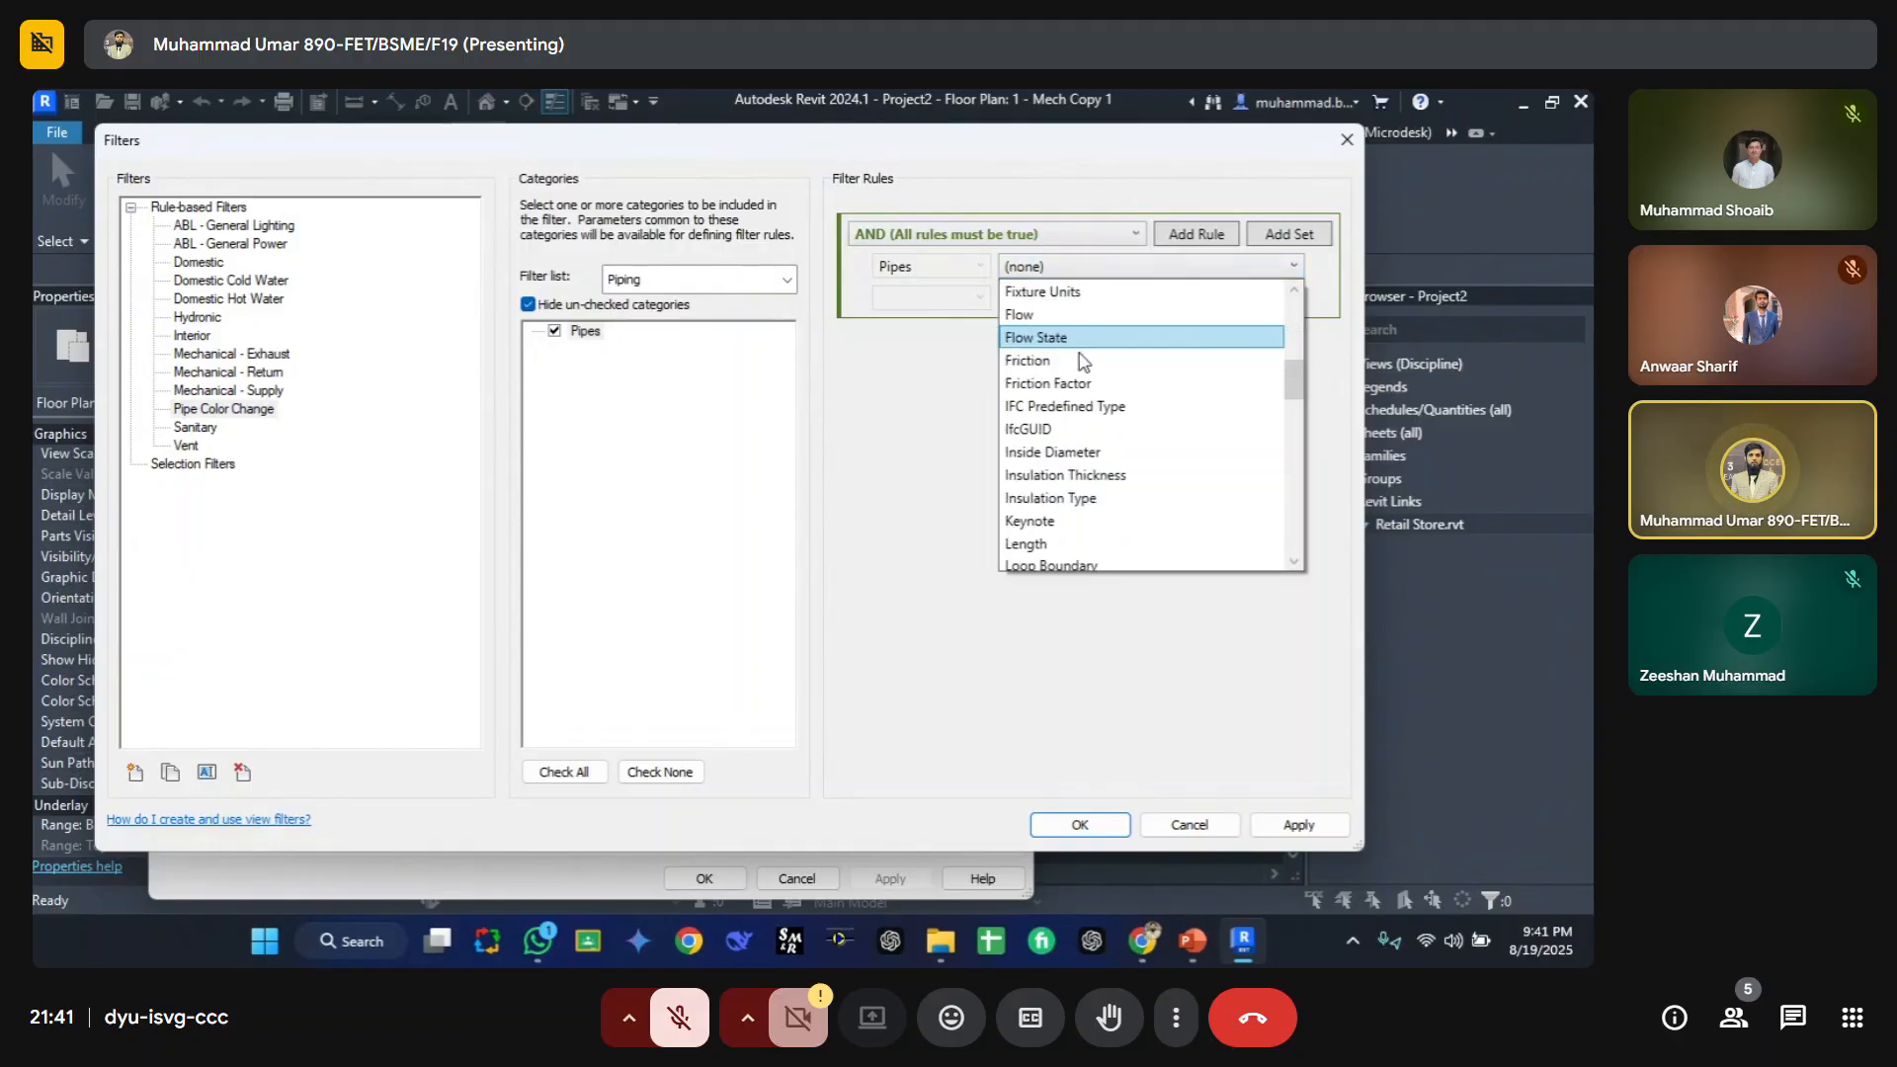
pyautogui.scroll(12, 1082, 578)
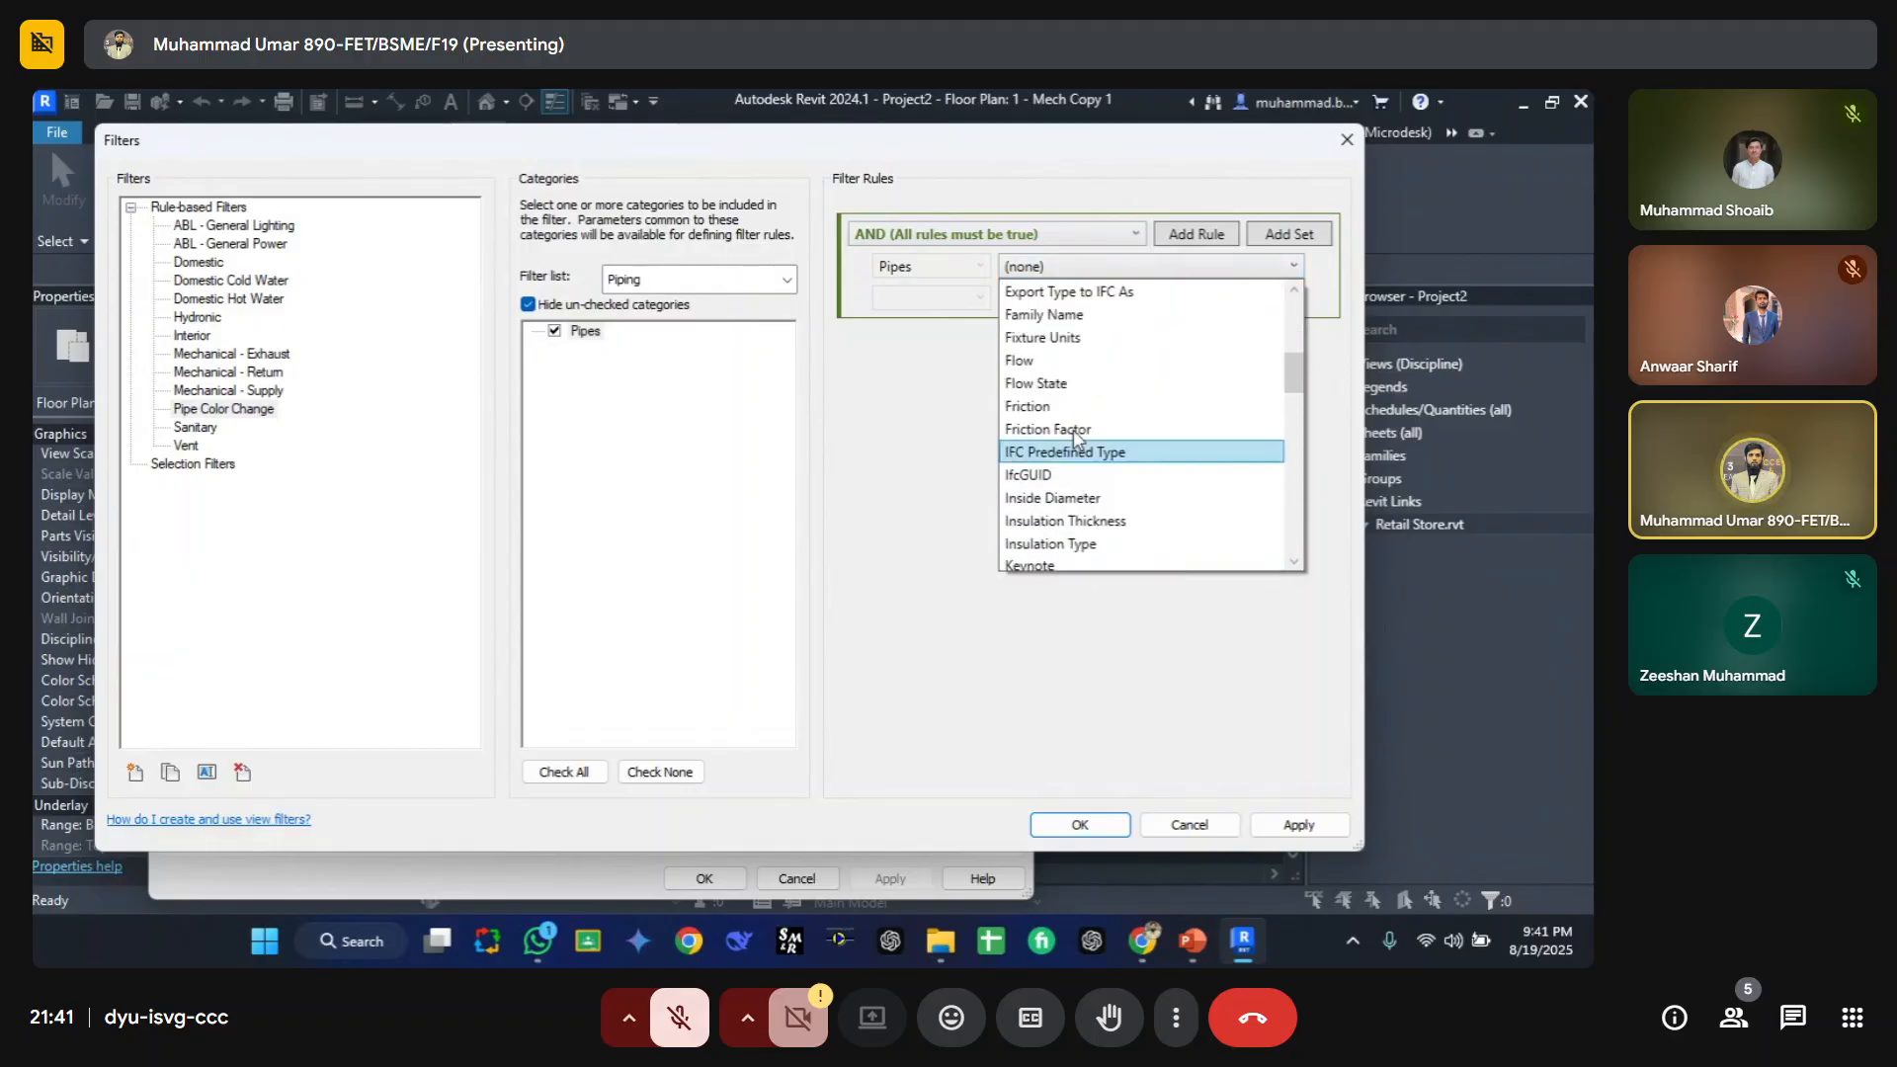
pyautogui.scroll(5, 1091, 490)
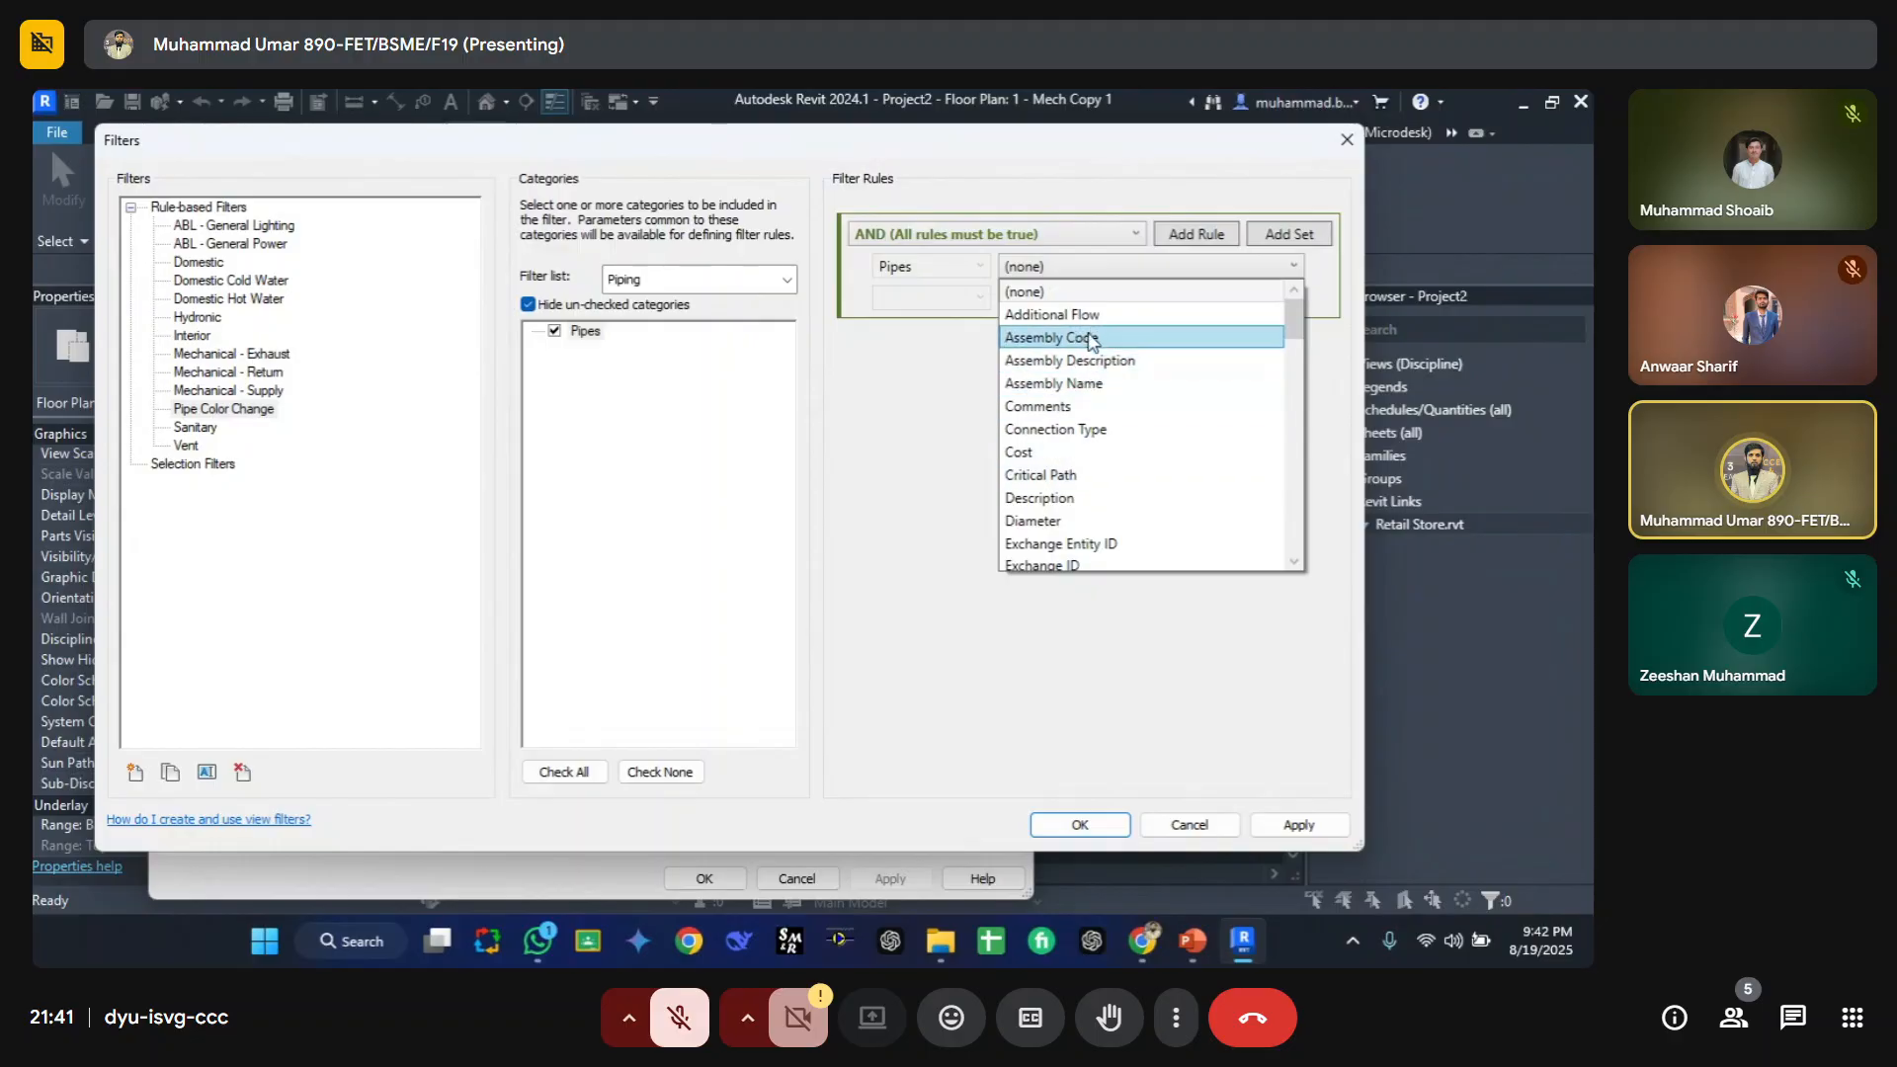
pyautogui.scroll(-15, 1089, 396)
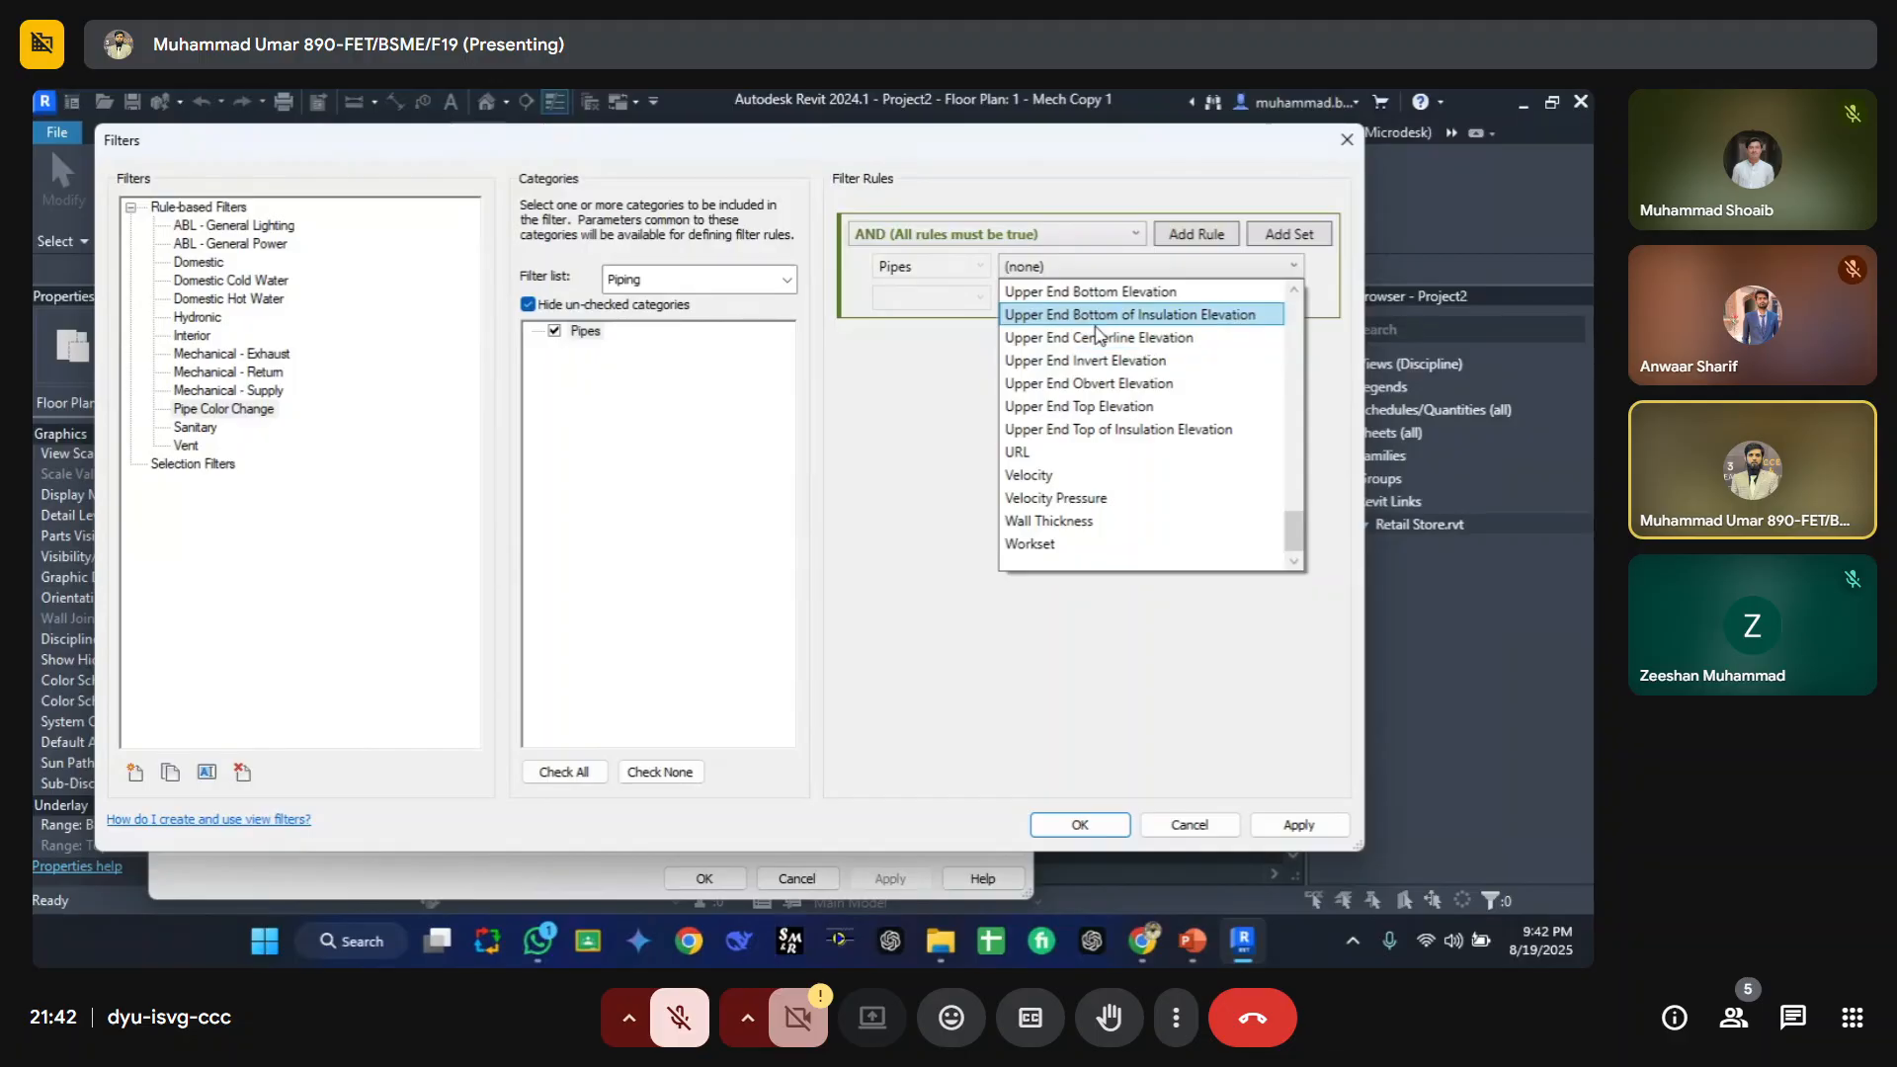
# Step: Cancel the Filters and Visibility/Graphic Overrides dialogs and dismiss the save reminder
pyautogui.press('Escape')
pyautogui.press('Escape')
pyautogui.press('Escape')
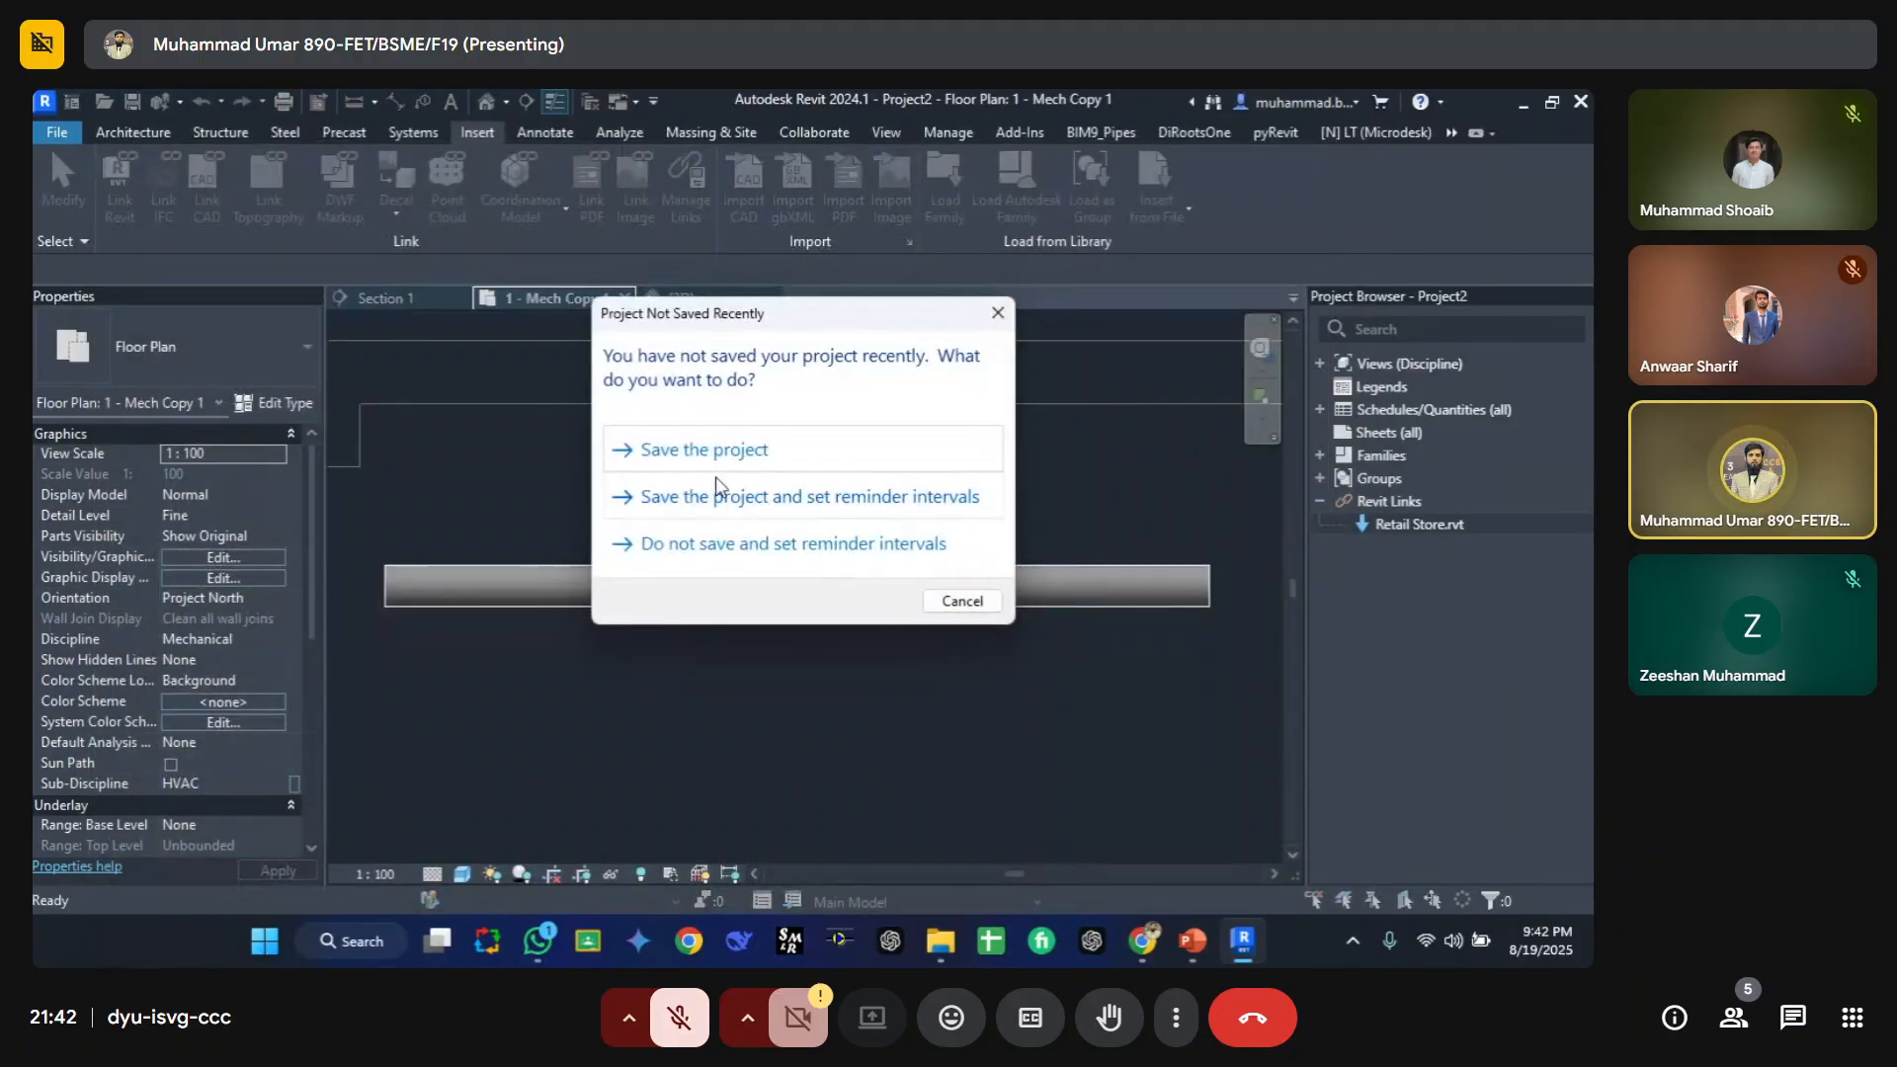
pyautogui.press('Escape')
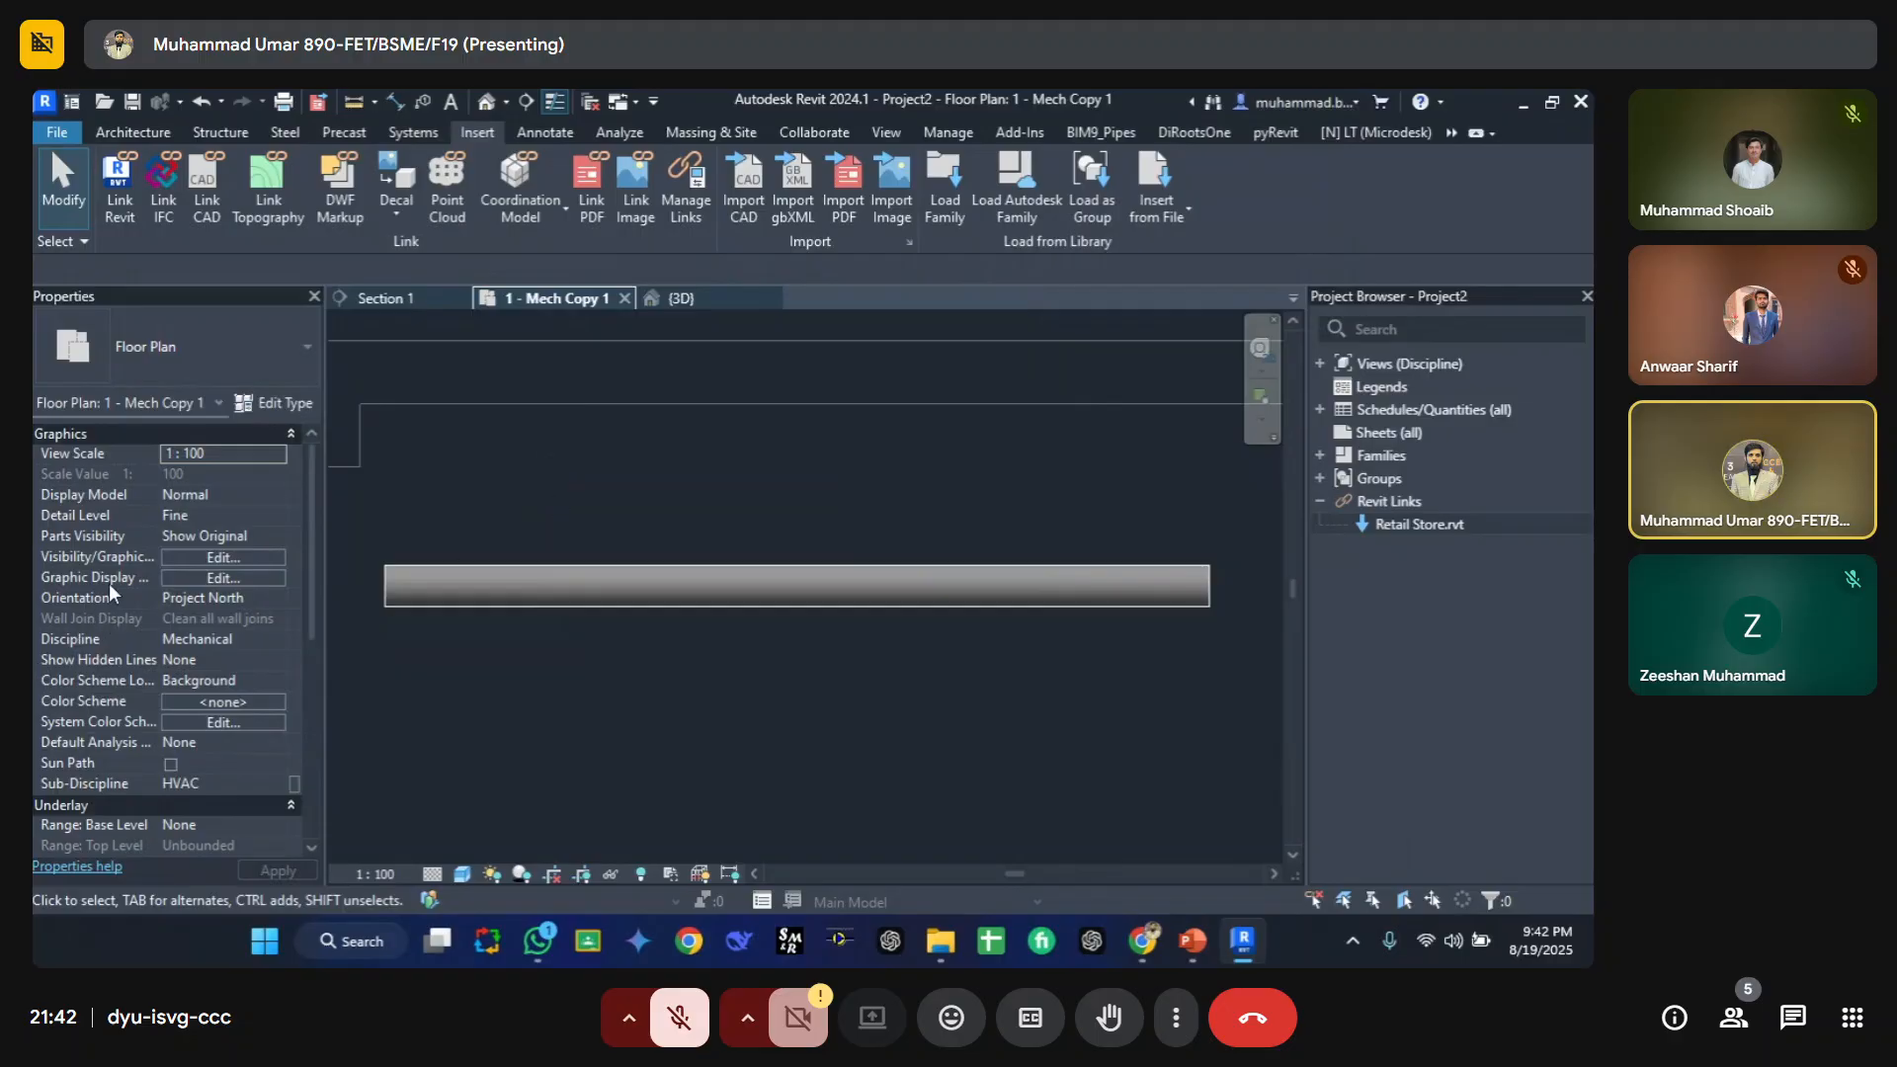
# Step: Select the existing pipe and examine its instance properties
pyautogui.scroll(-8, 128, 584)
pyautogui.scroll(8, 123, 613)
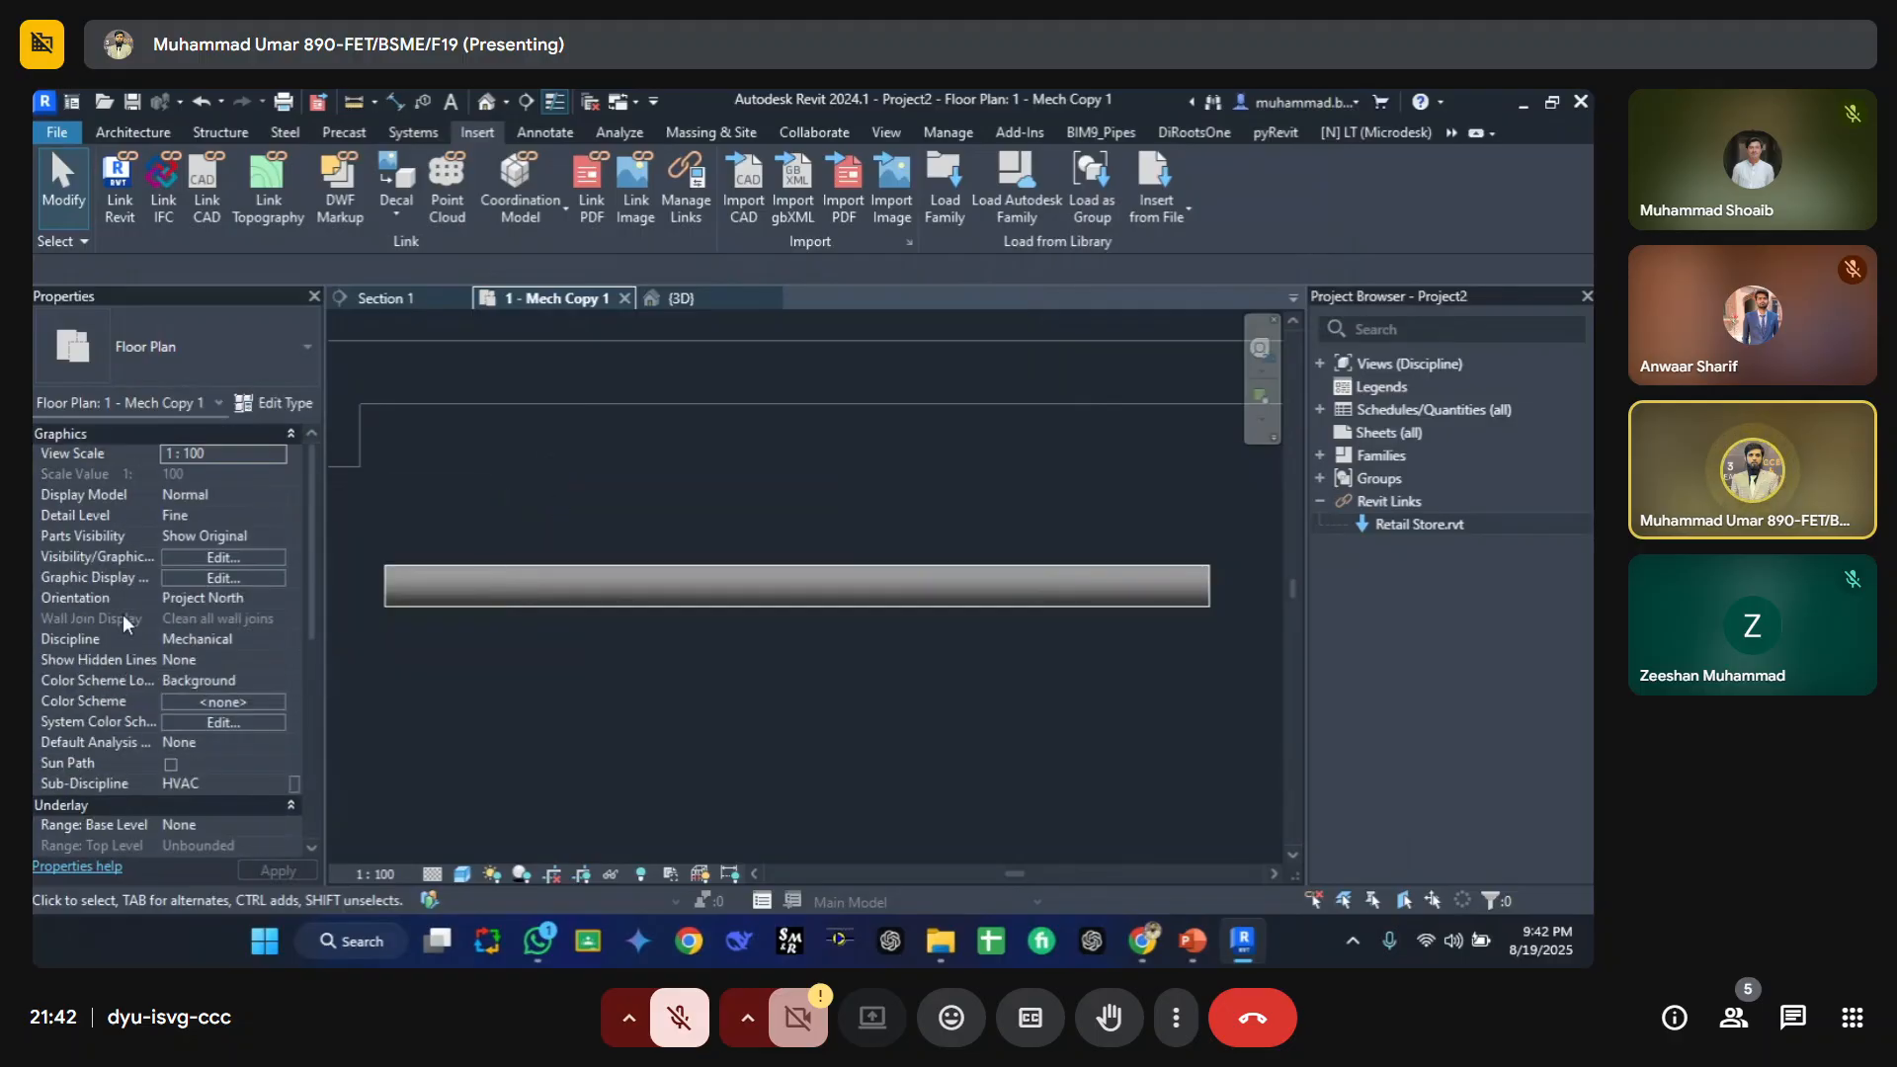
pyautogui.click(486, 580)
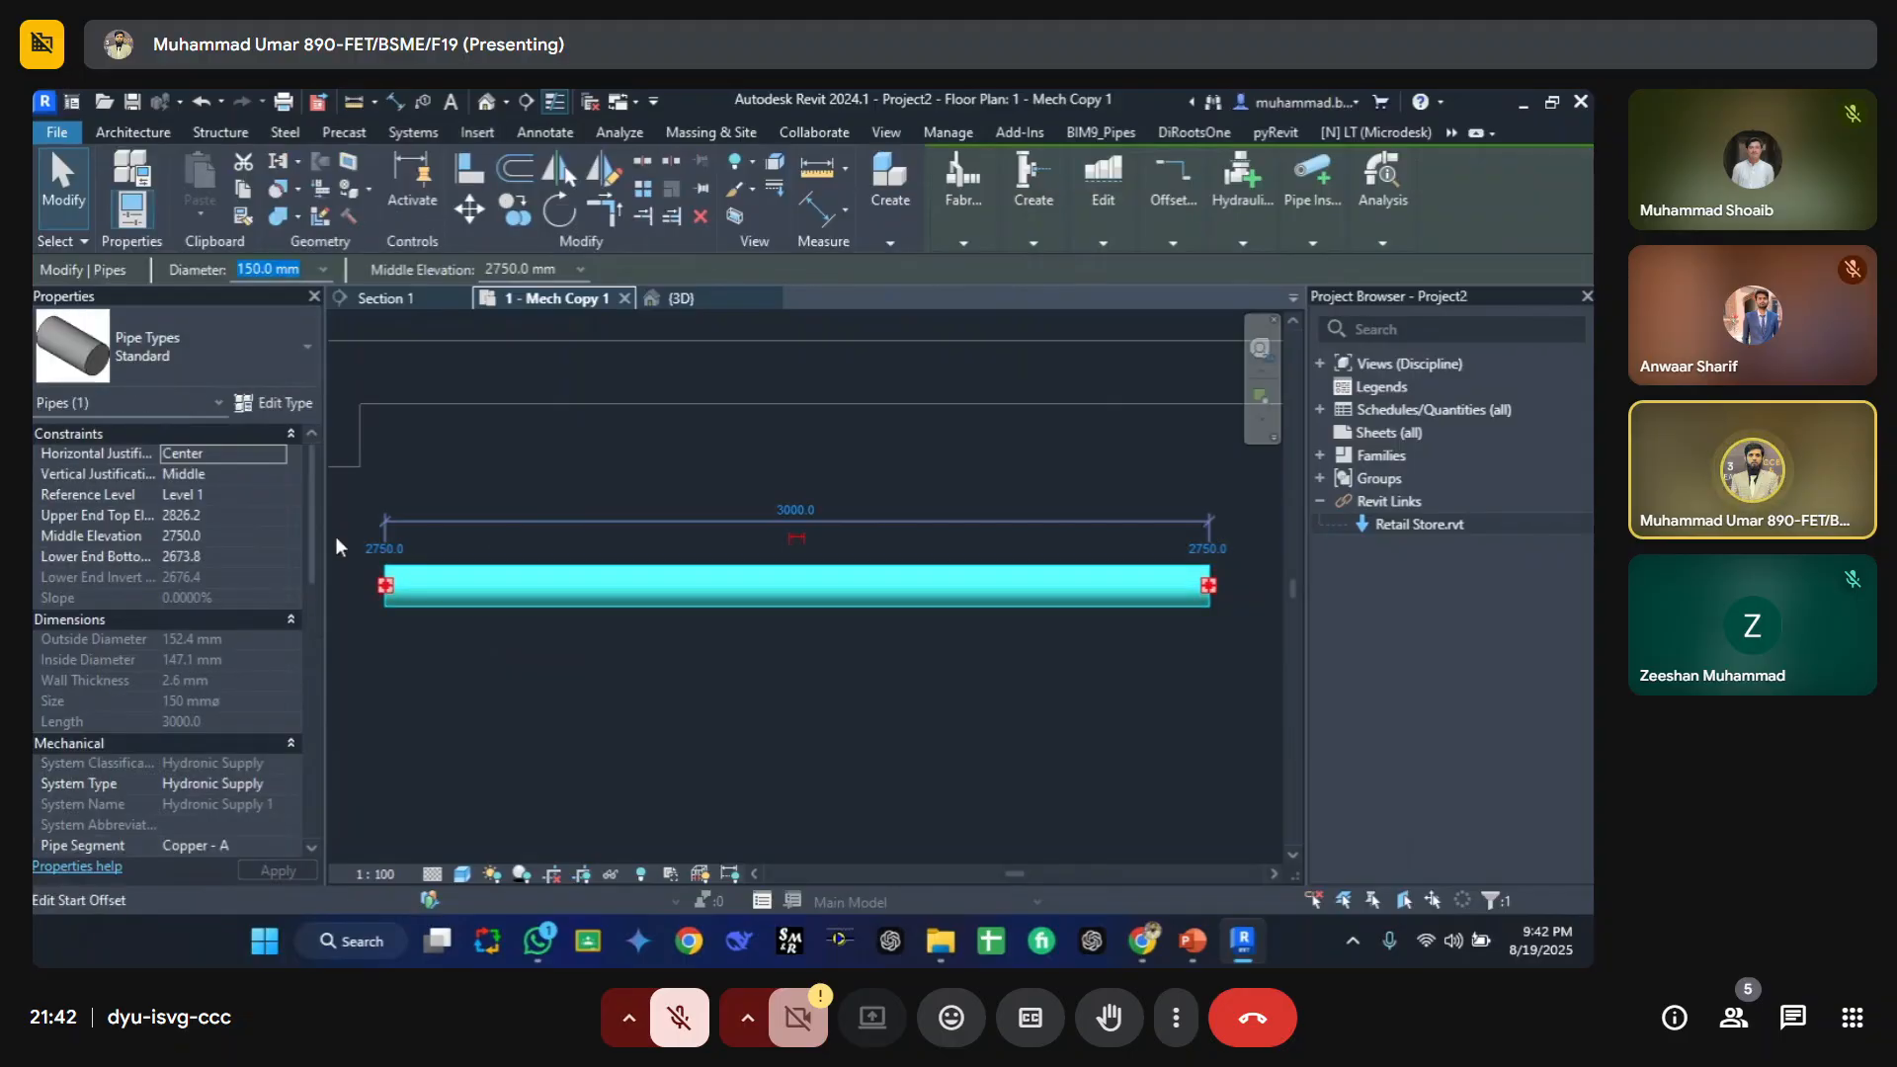
pyautogui.scroll(-10, 116, 781)
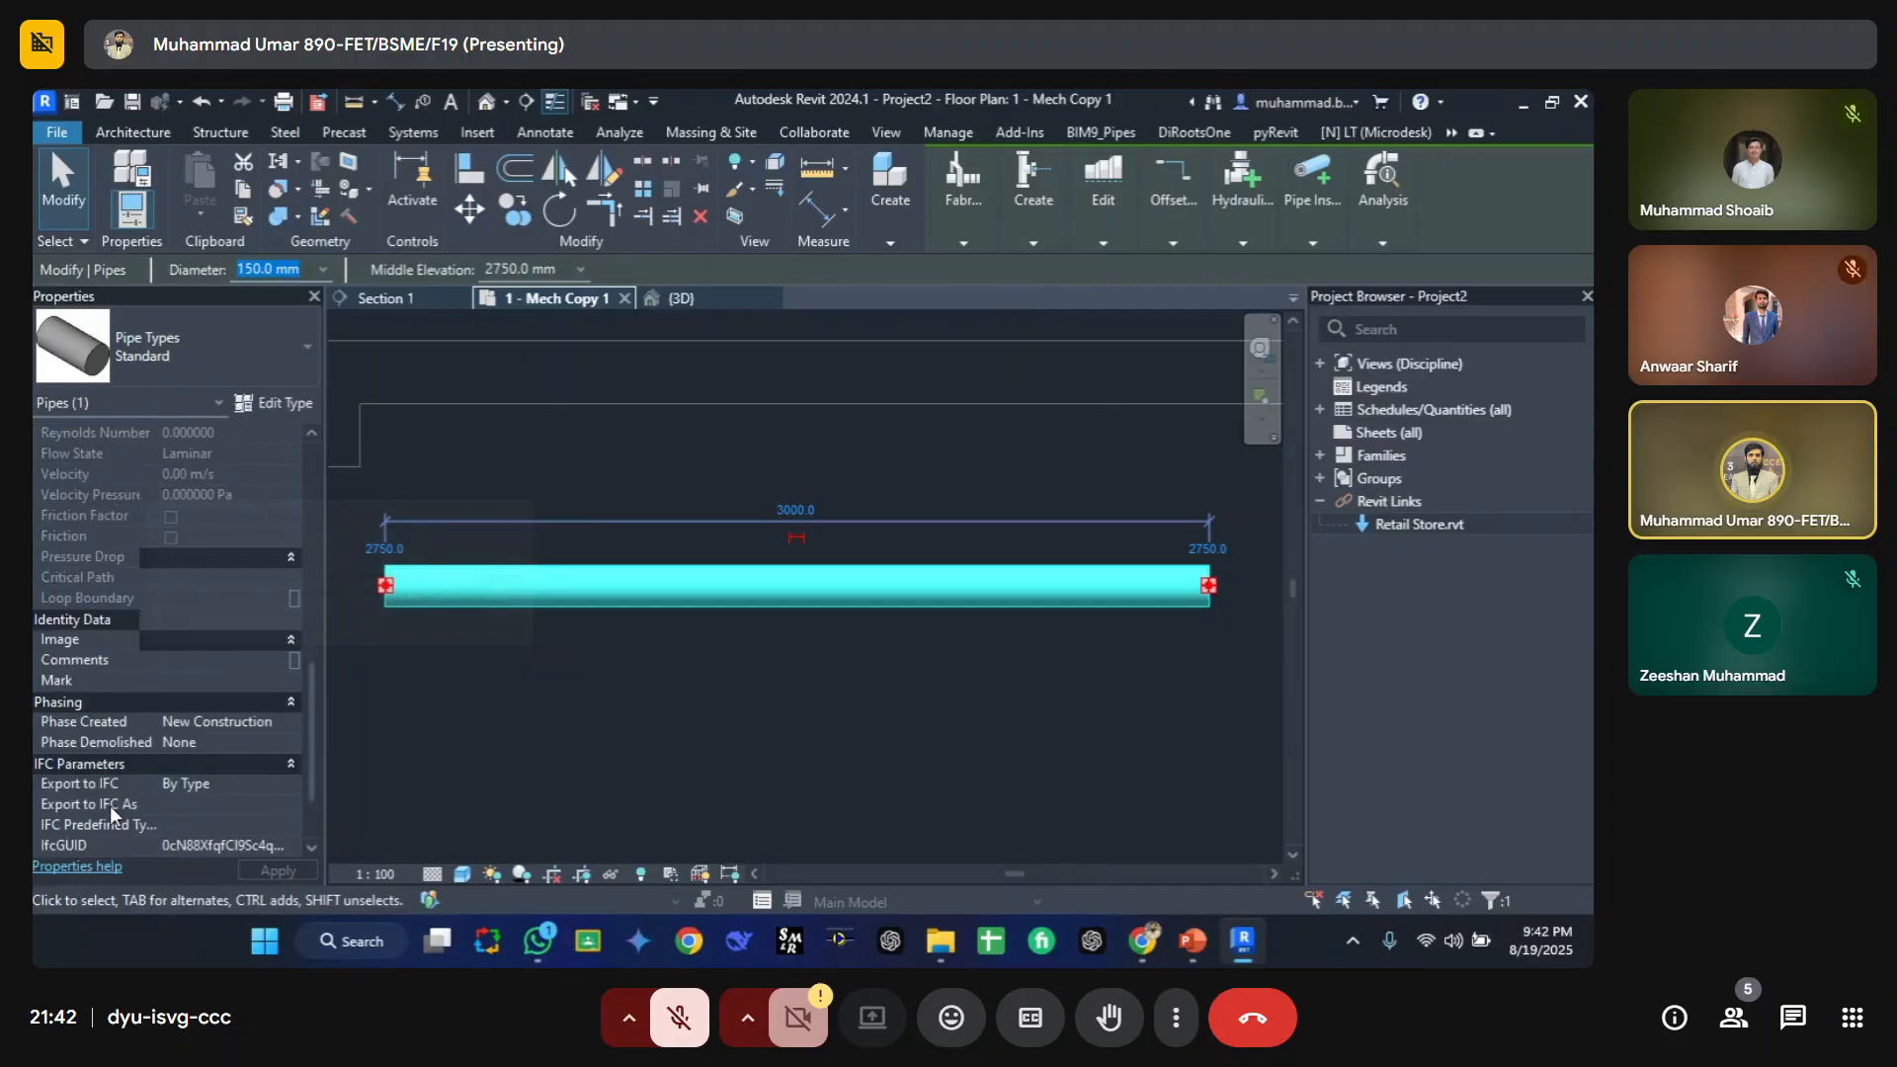
pyautogui.scroll(10, 110, 761)
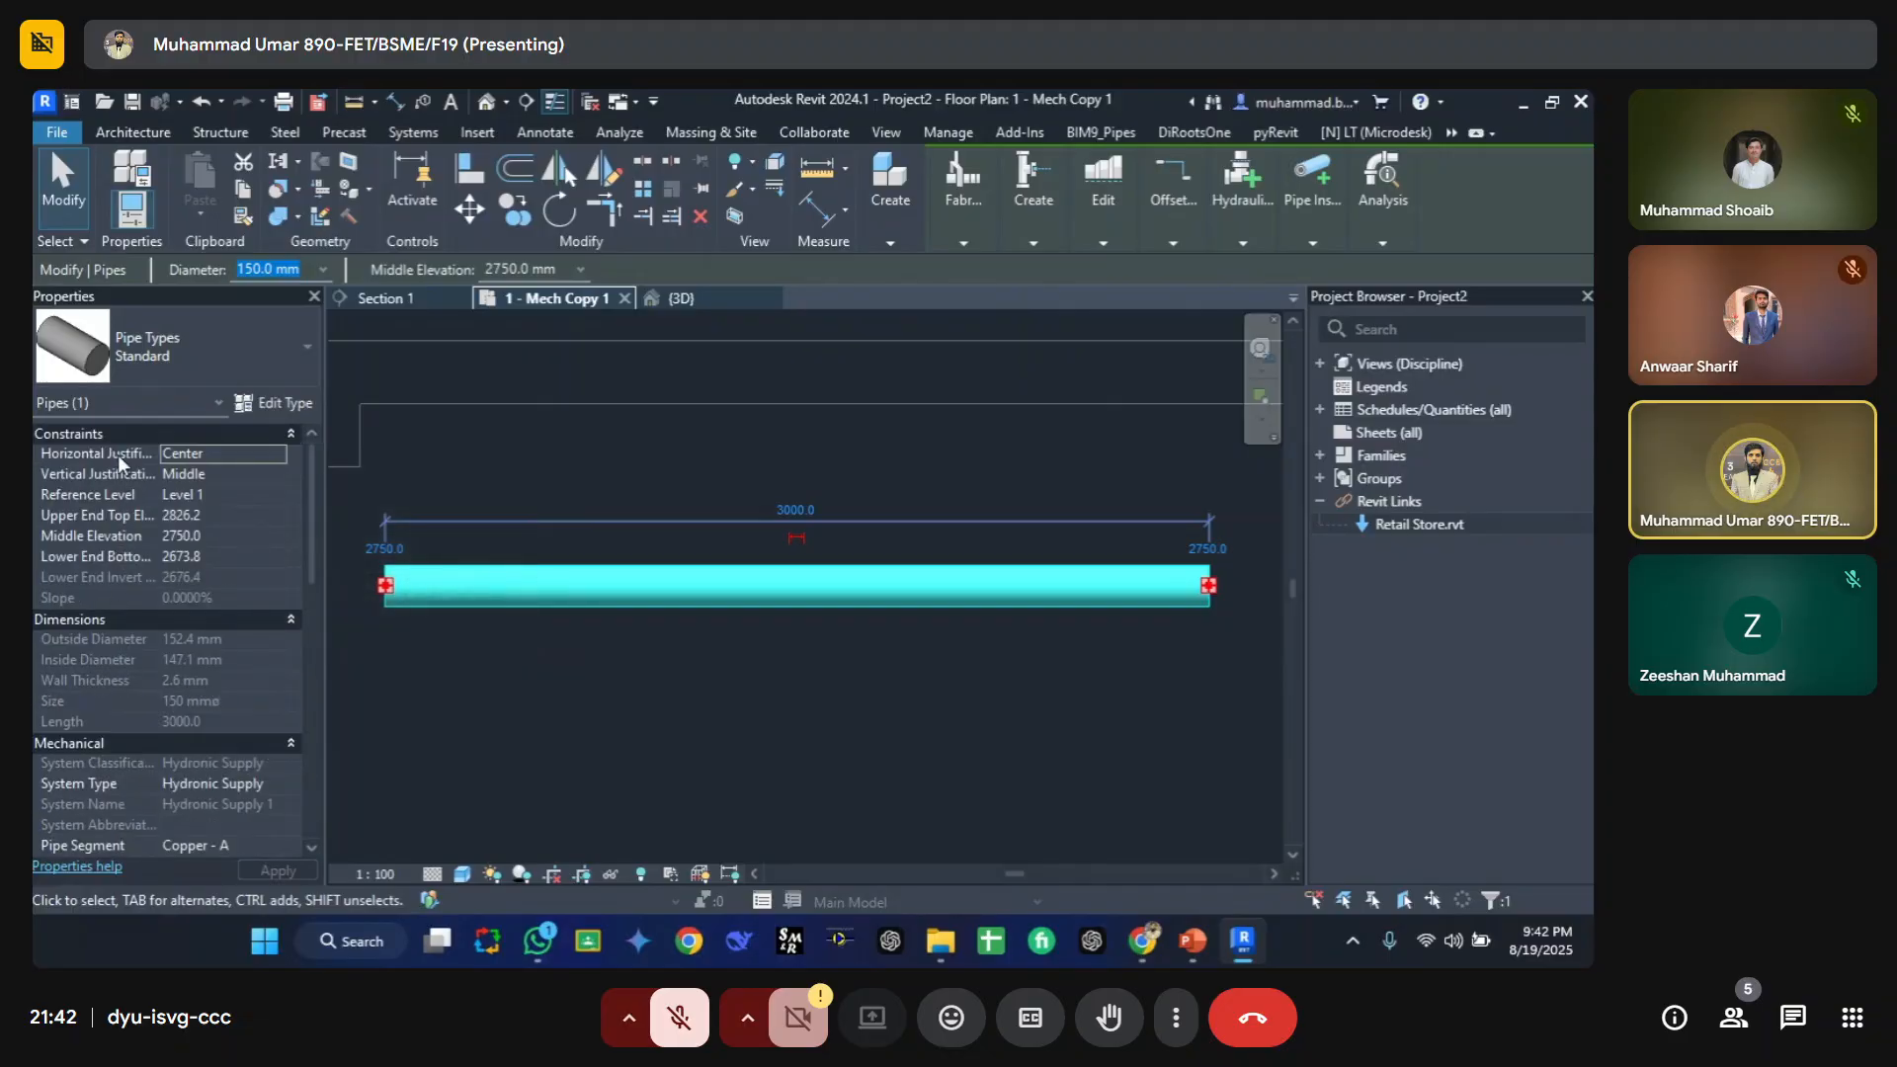
pyautogui.scroll(-10, 99, 779)
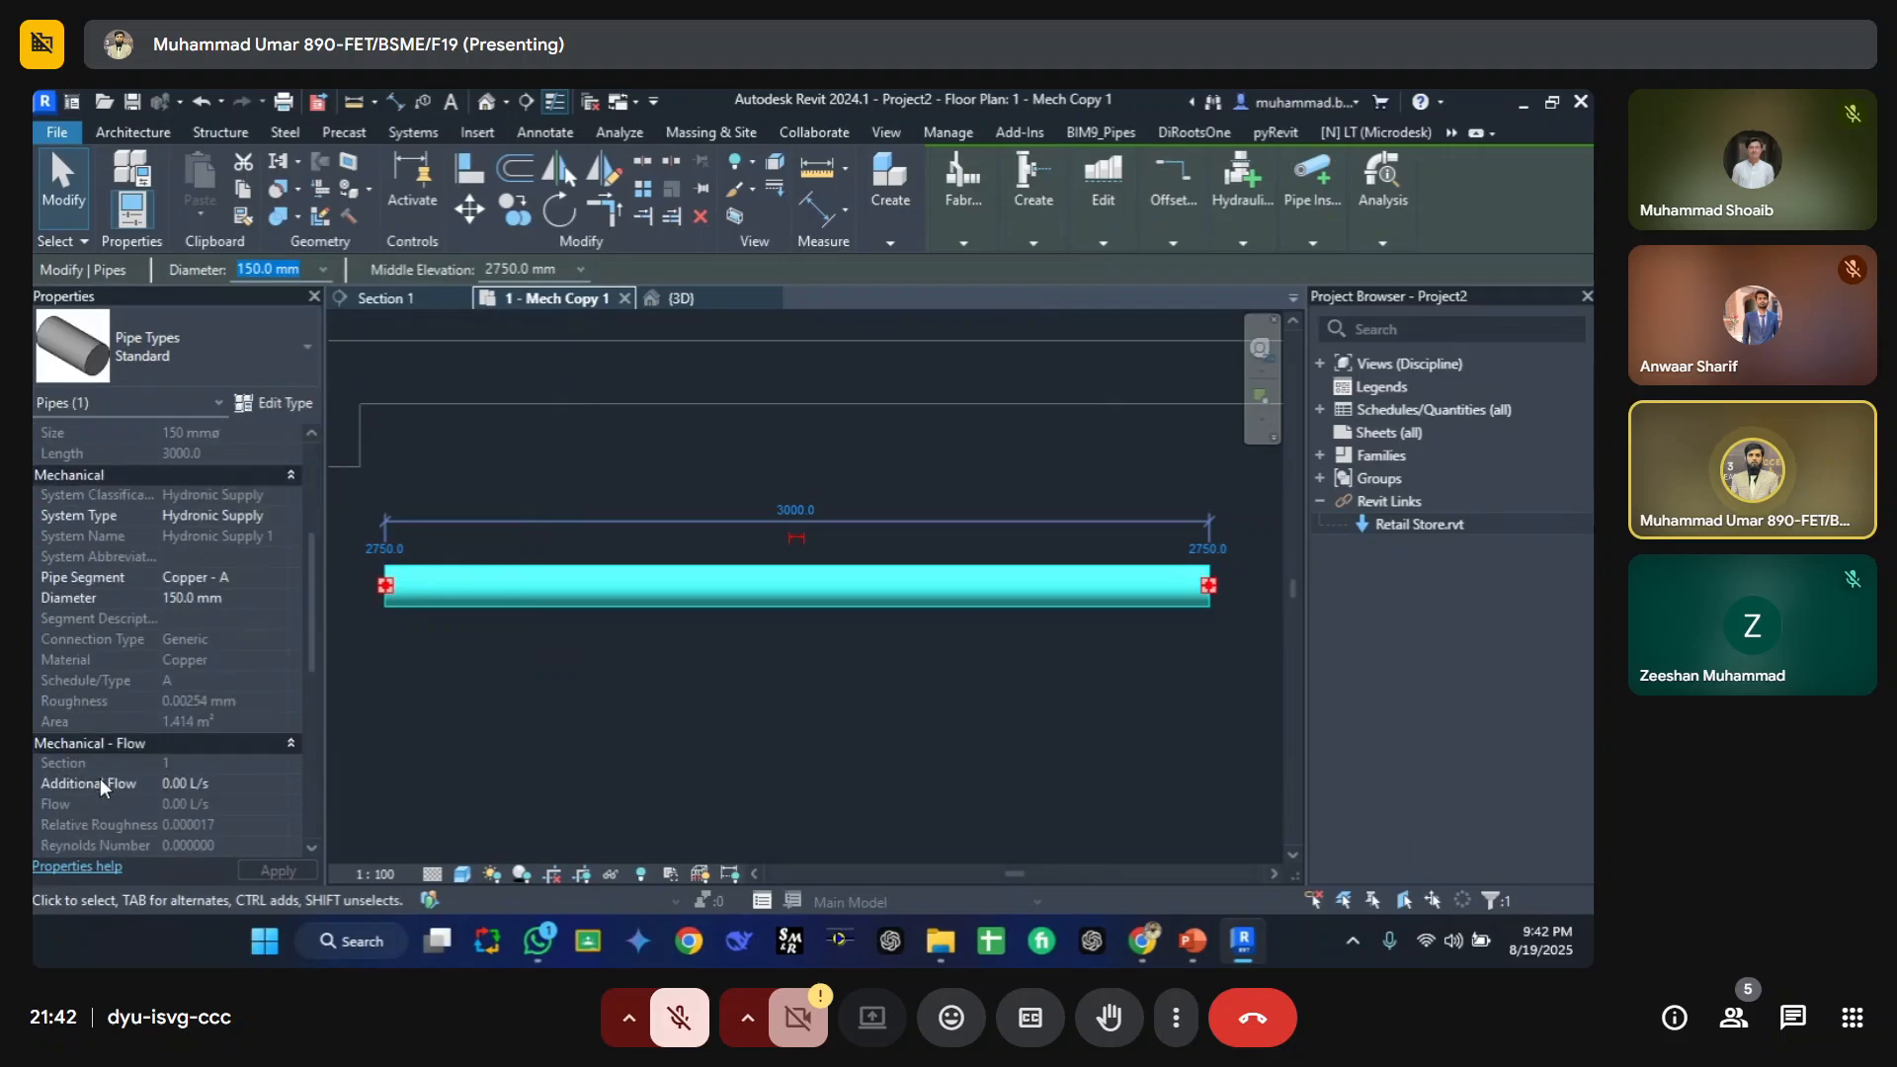
pyautogui.scroll(8, 104, 802)
pyautogui.scroll(3, 137, 532)
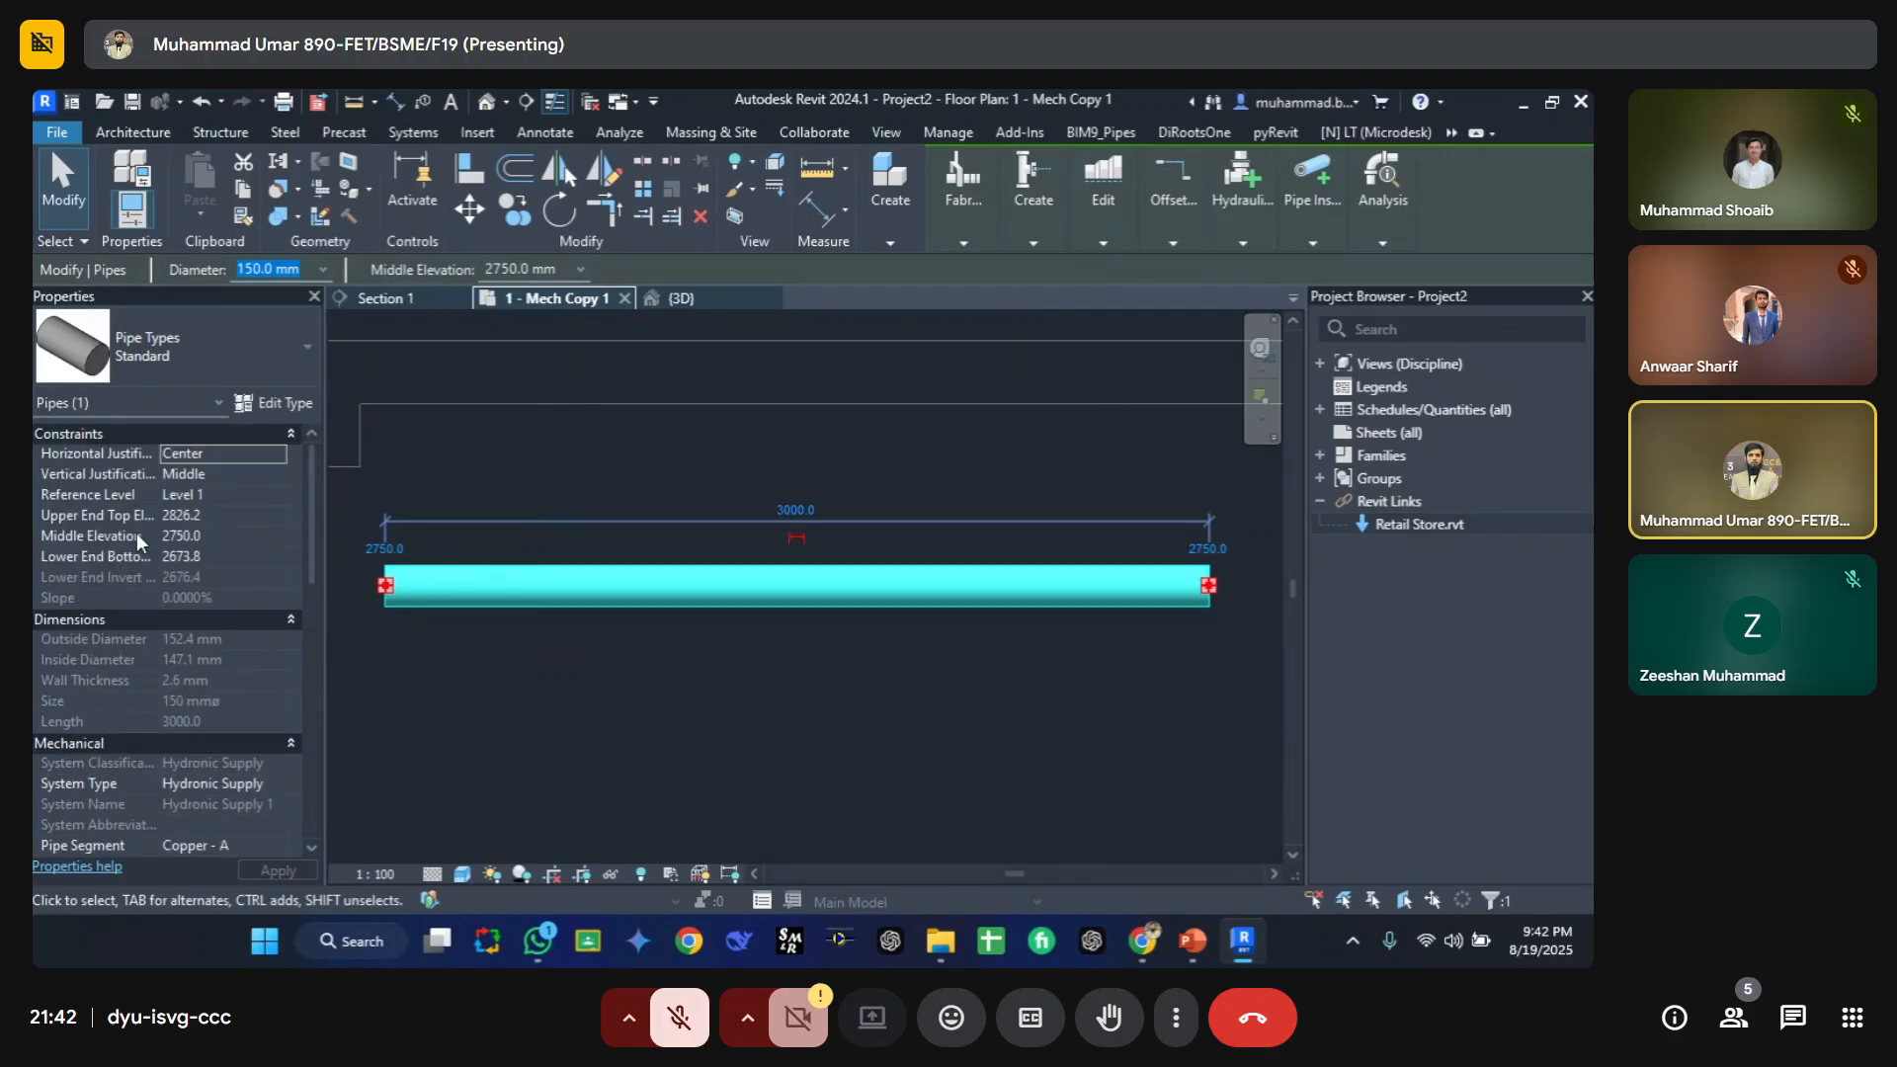
pyautogui.scroll(-9, 117, 568)
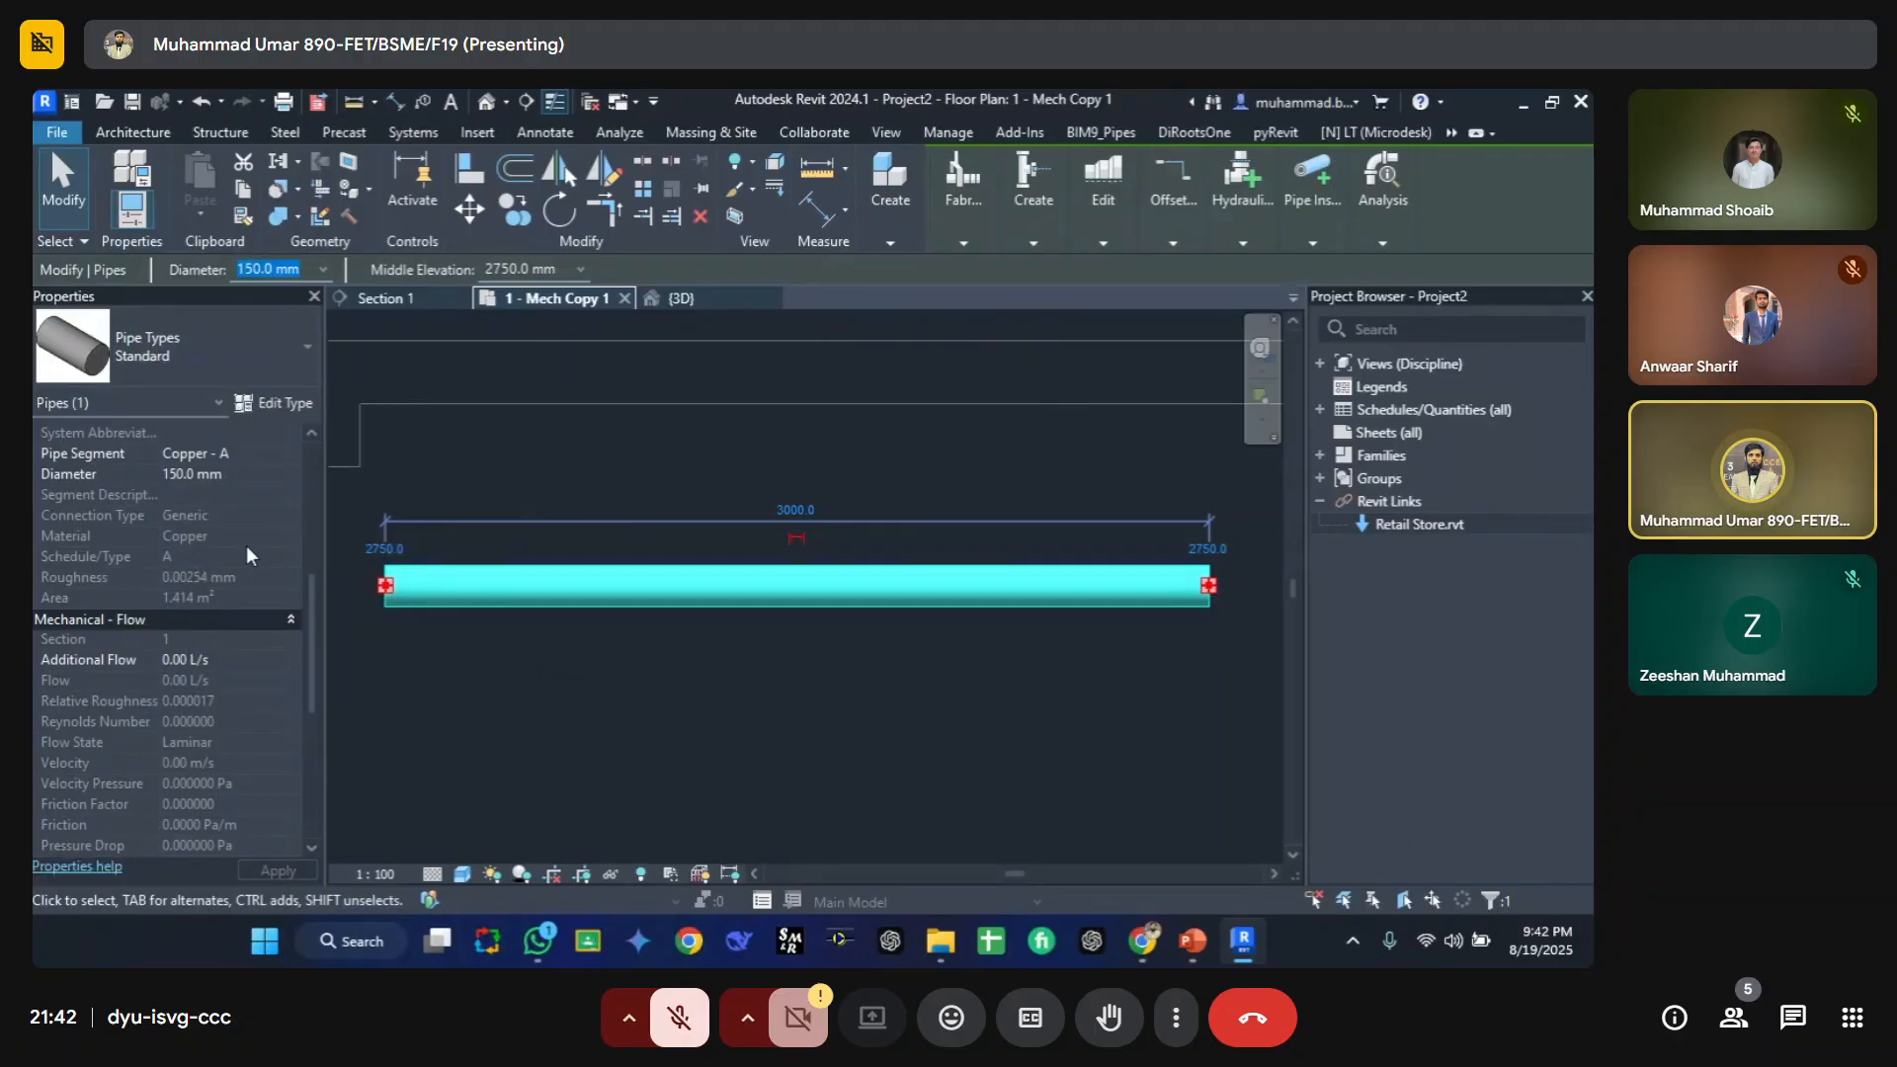
# Step: Open the pipe's type properties to examine its type parameters, close them and clear the selection
pyautogui.click(267, 406)
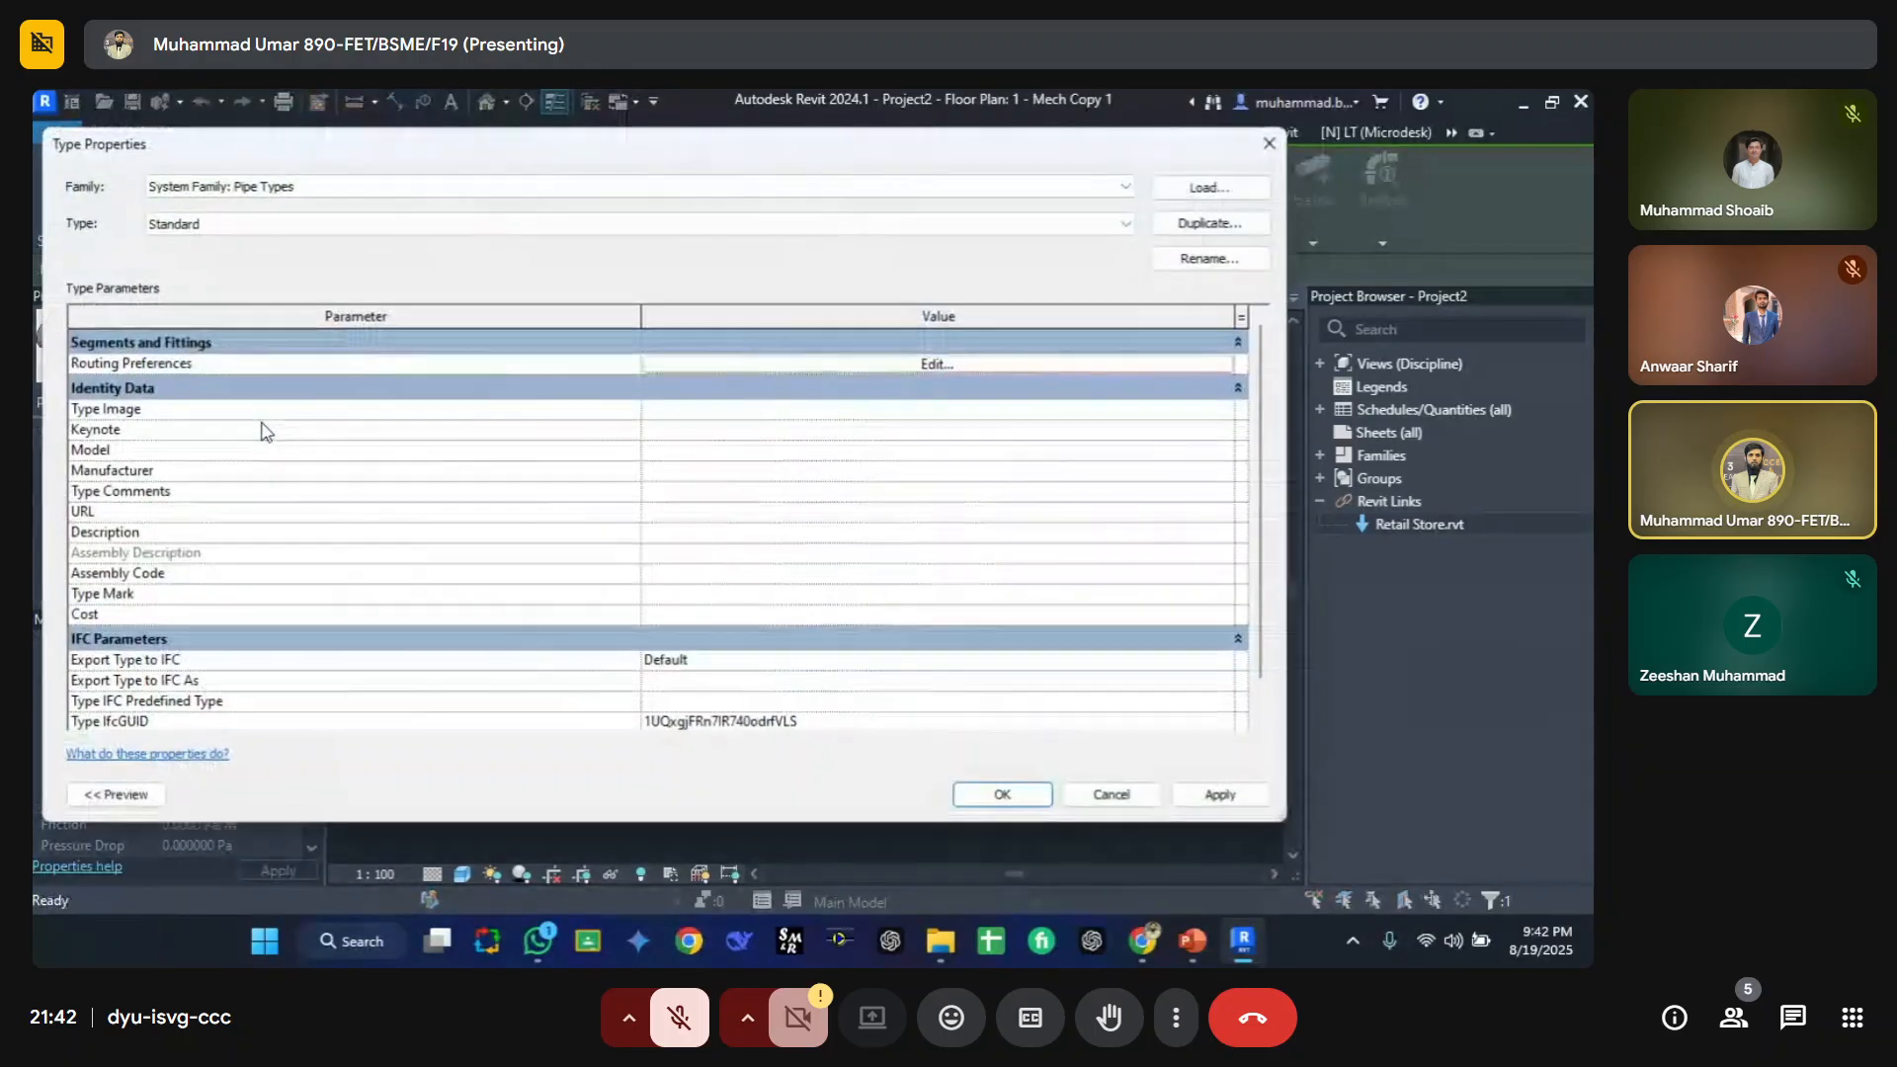
pyautogui.scroll(-1, 197, 514)
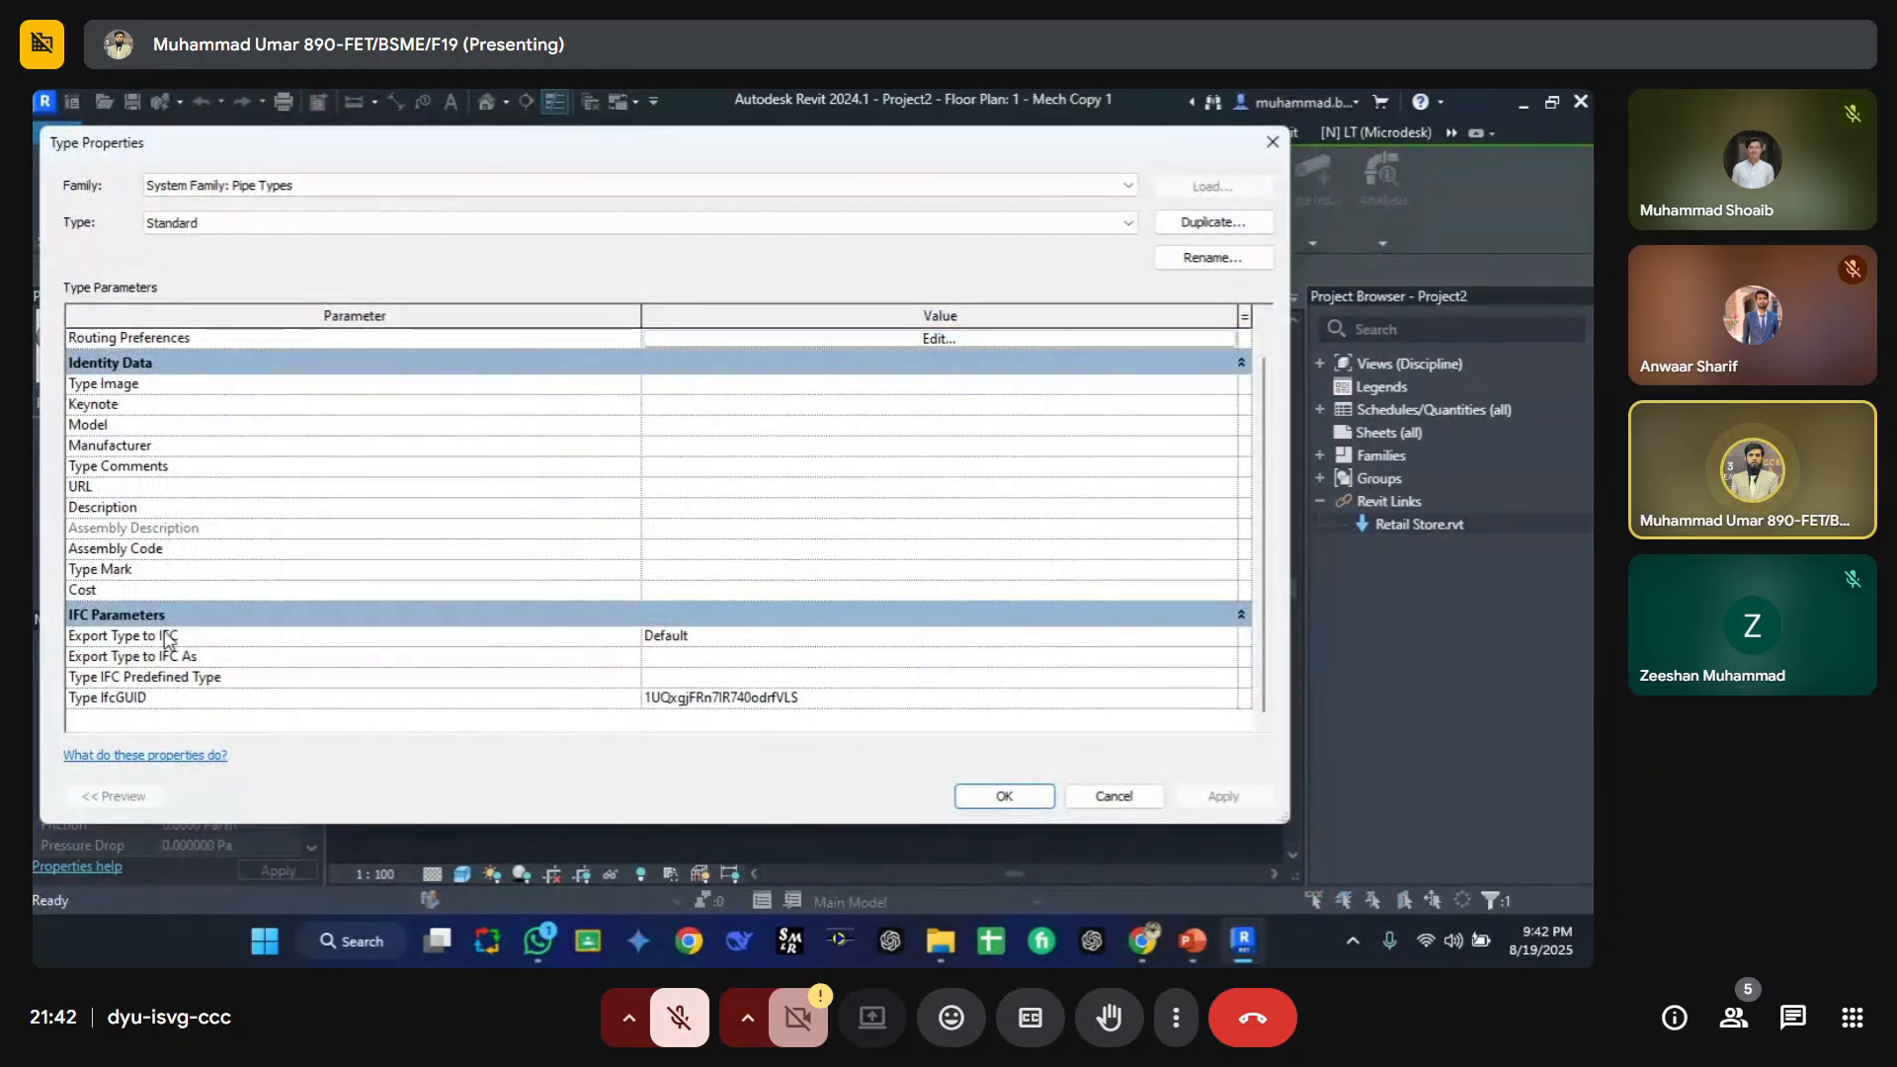
pyautogui.scroll(1, 168, 554)
pyautogui.press('Escape')
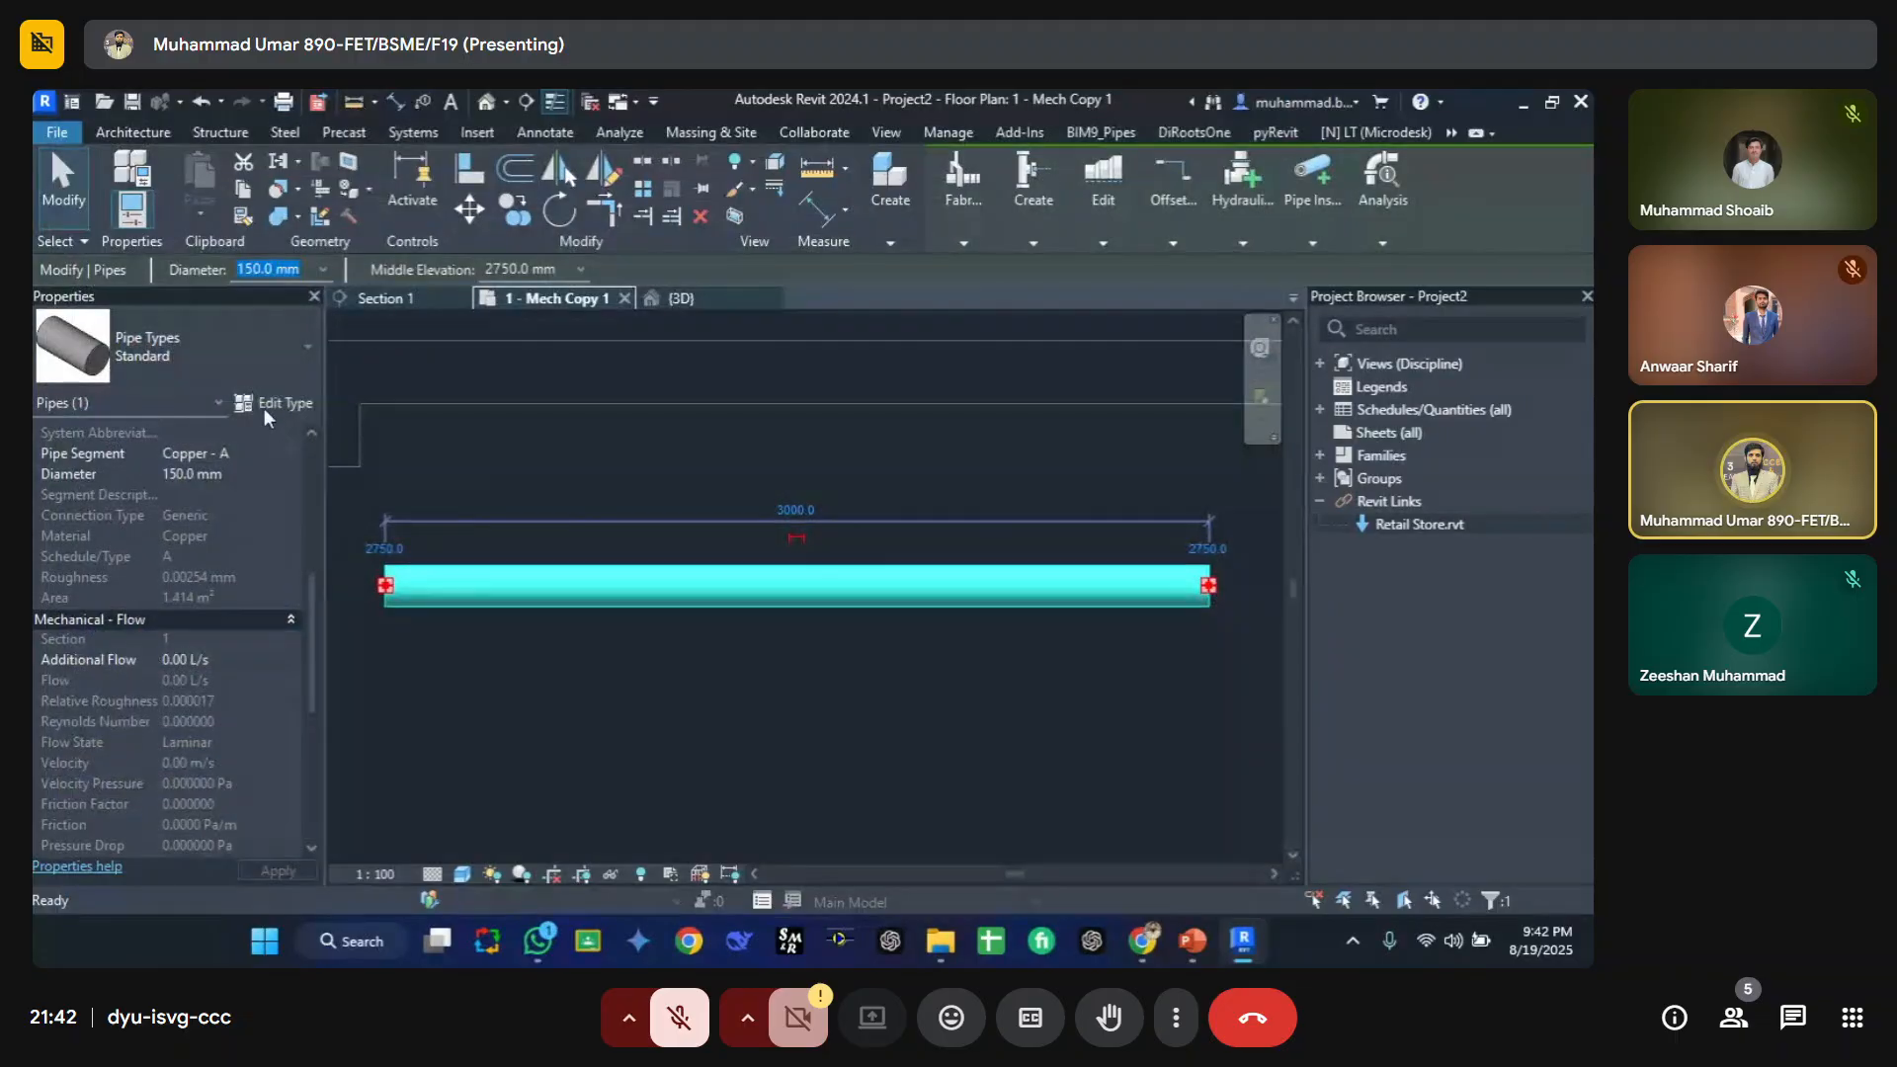
pyautogui.click(267, 406)
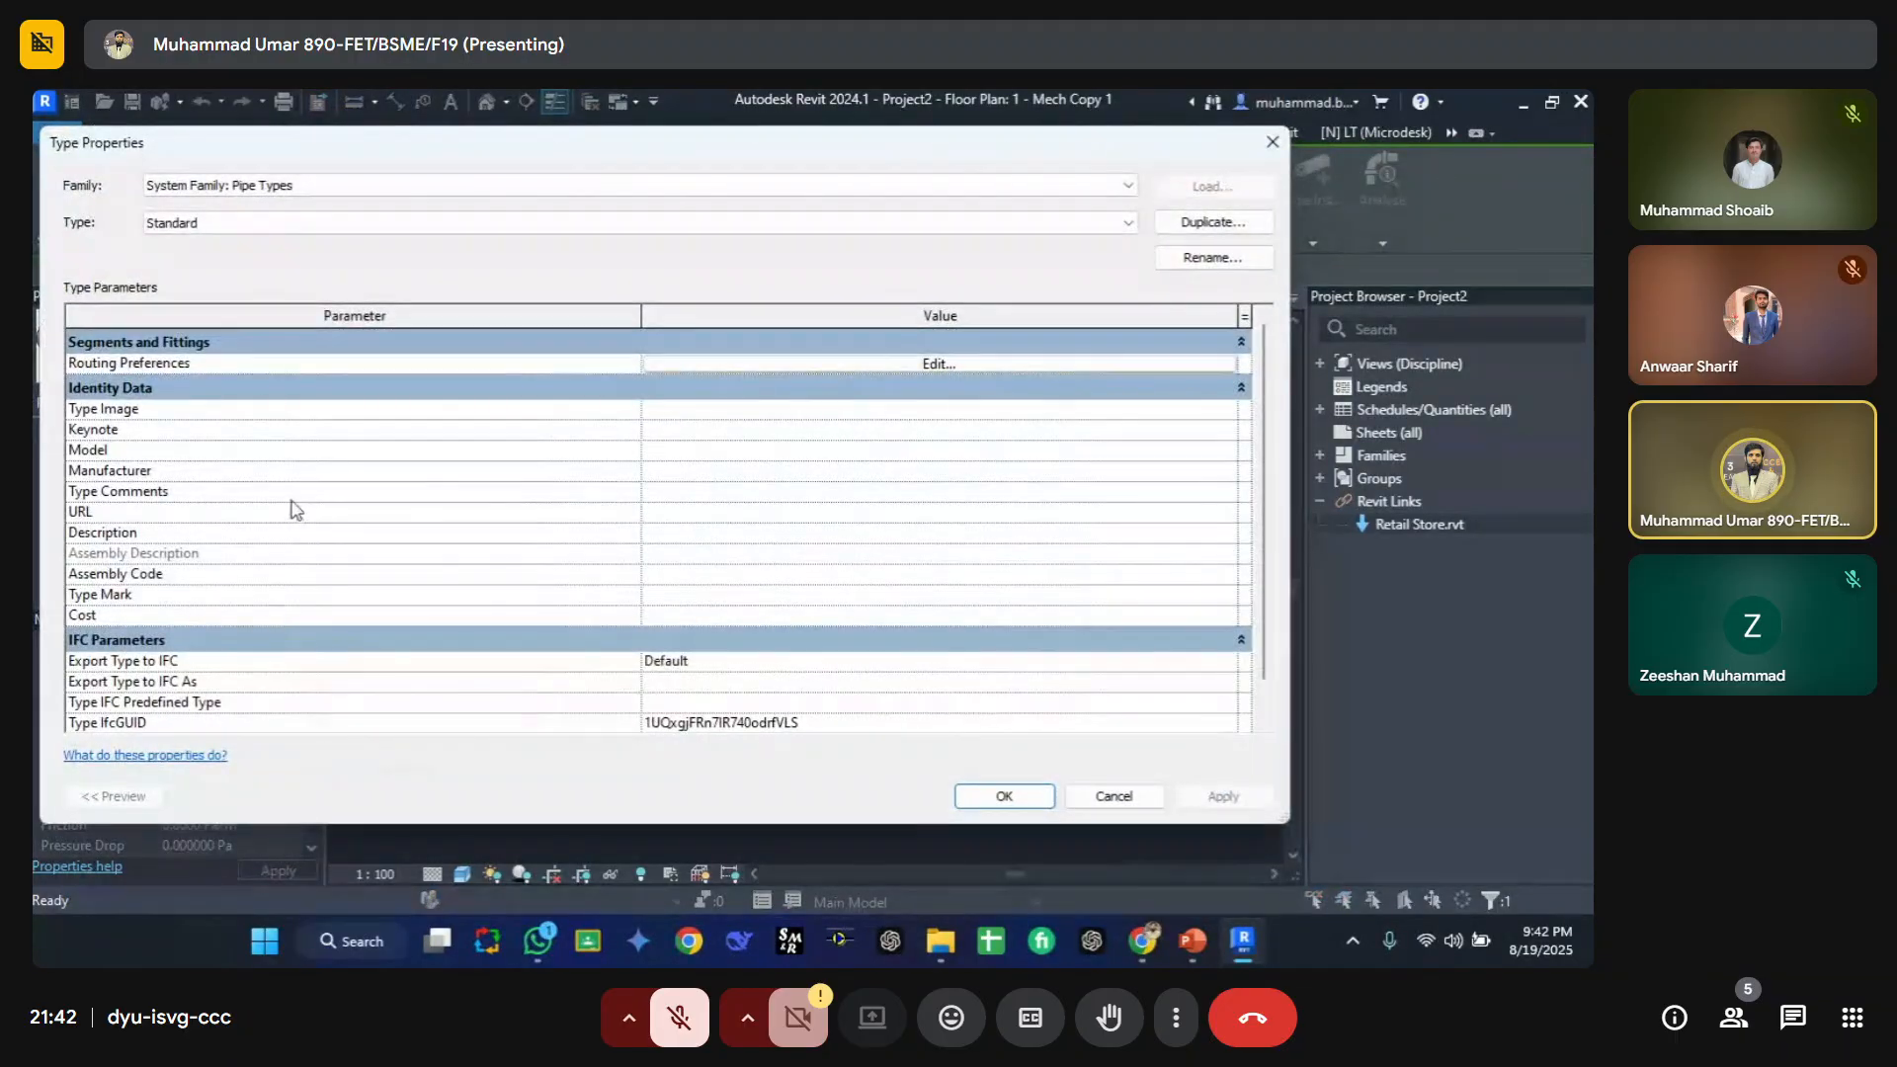
pyautogui.press('Escape')
pyautogui.scroll(-5, 171, 782)
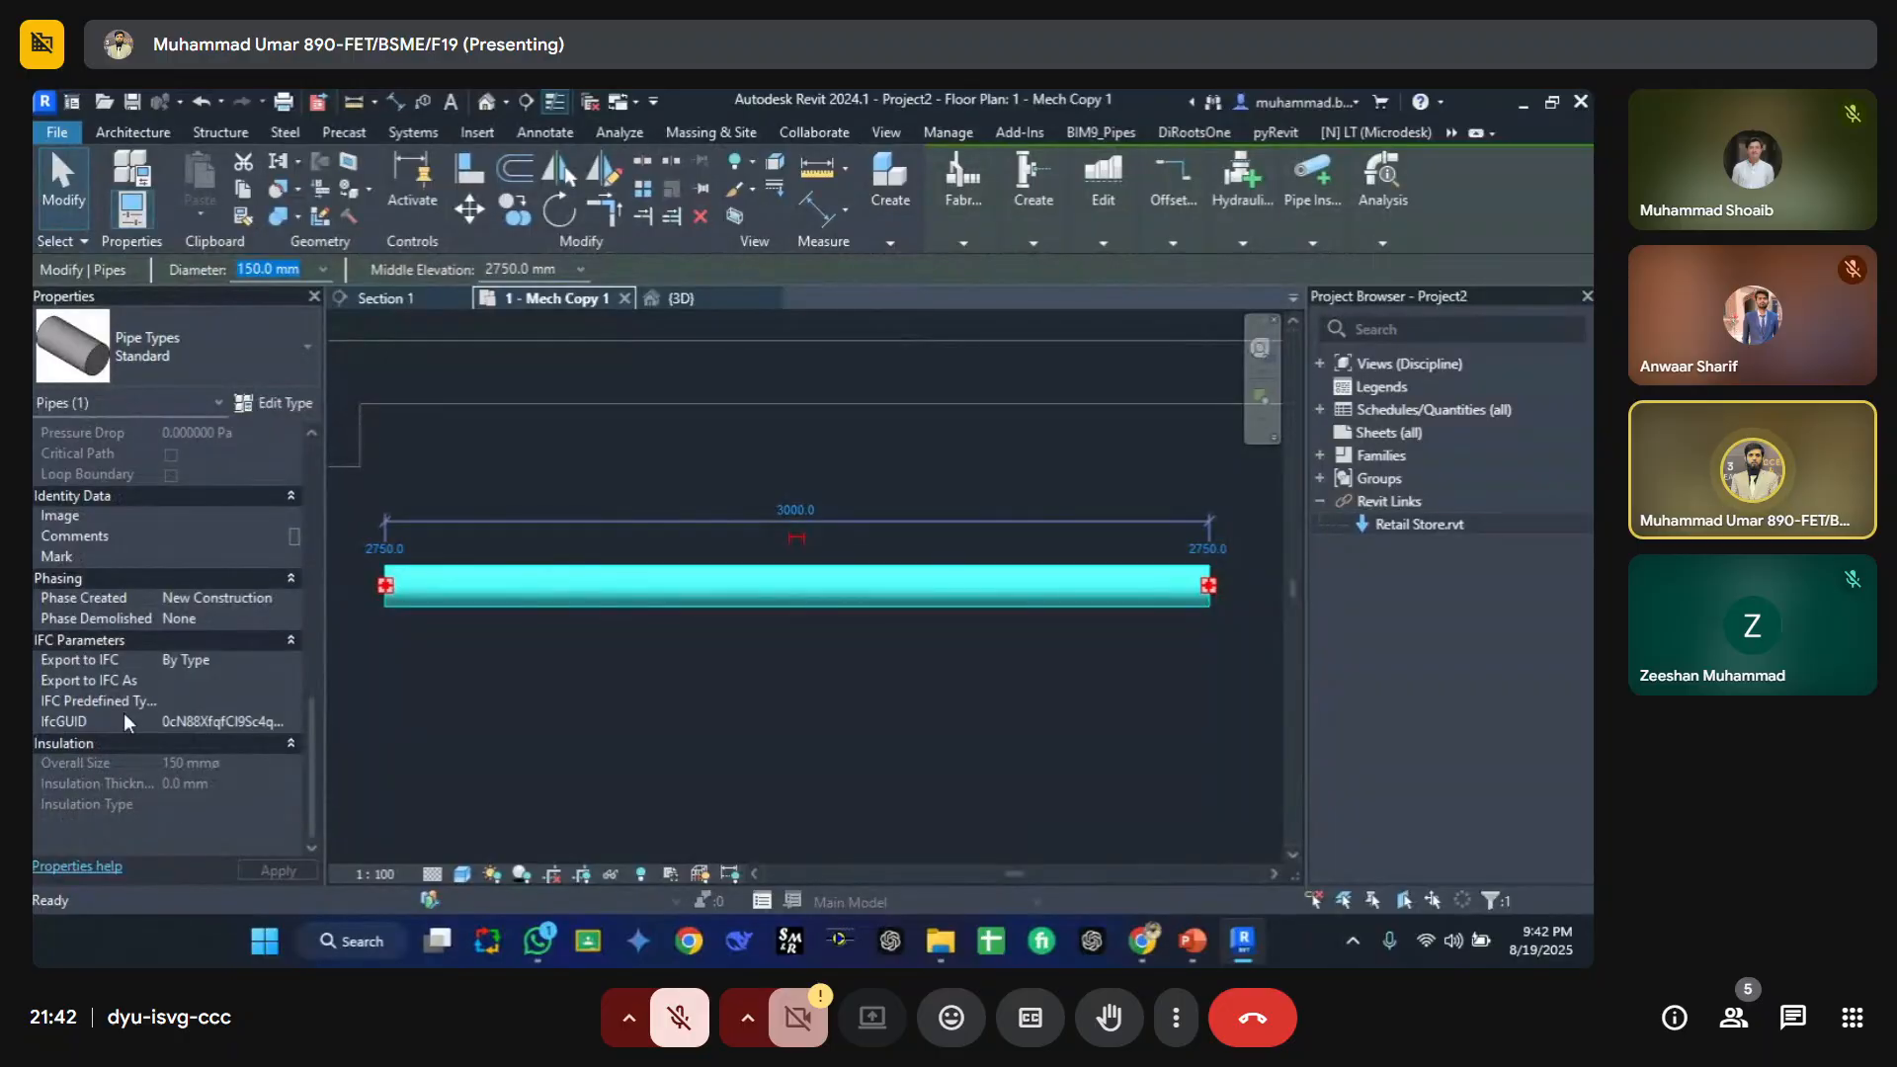
pyautogui.scroll(5, 120, 613)
pyautogui.click(471, 716)
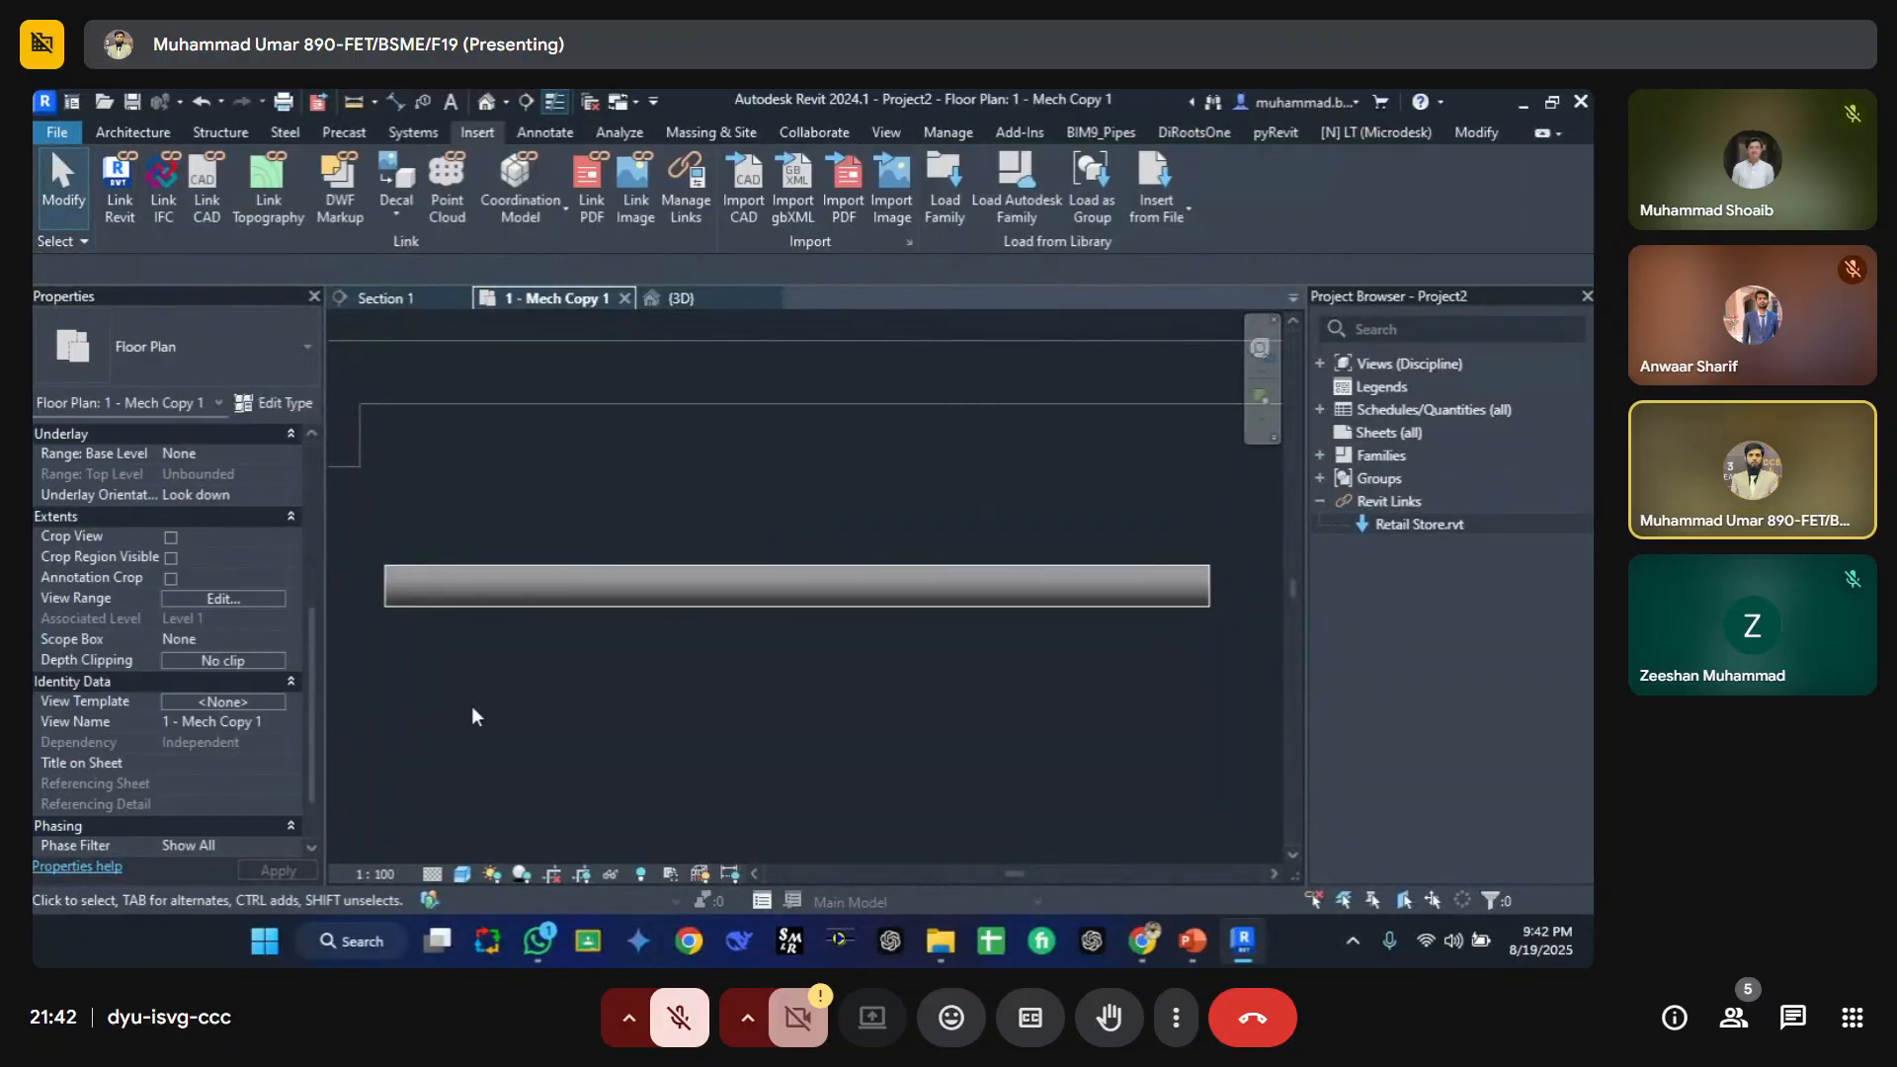
# Step: Draw a second pipe about 3000 mm long parallel to and below the first pipe
pyautogui.press('i')
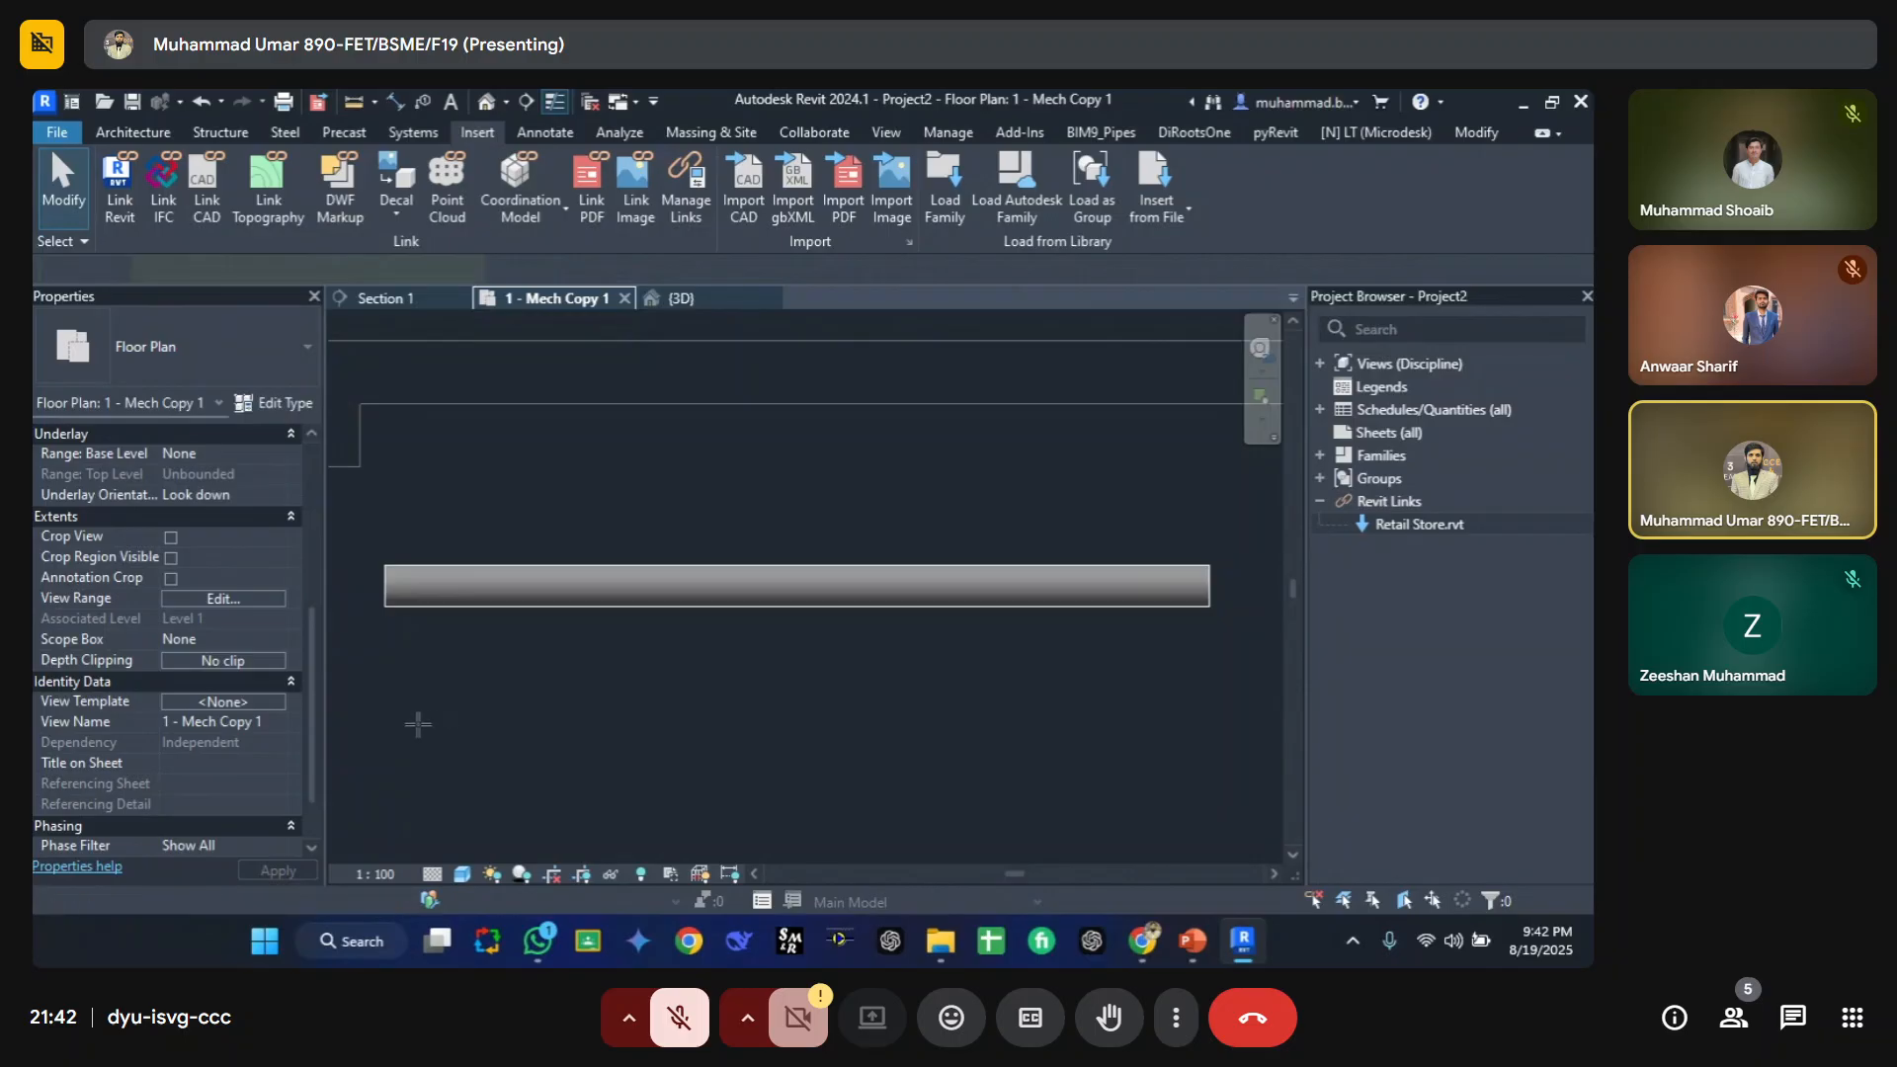
pyautogui.click(386, 723)
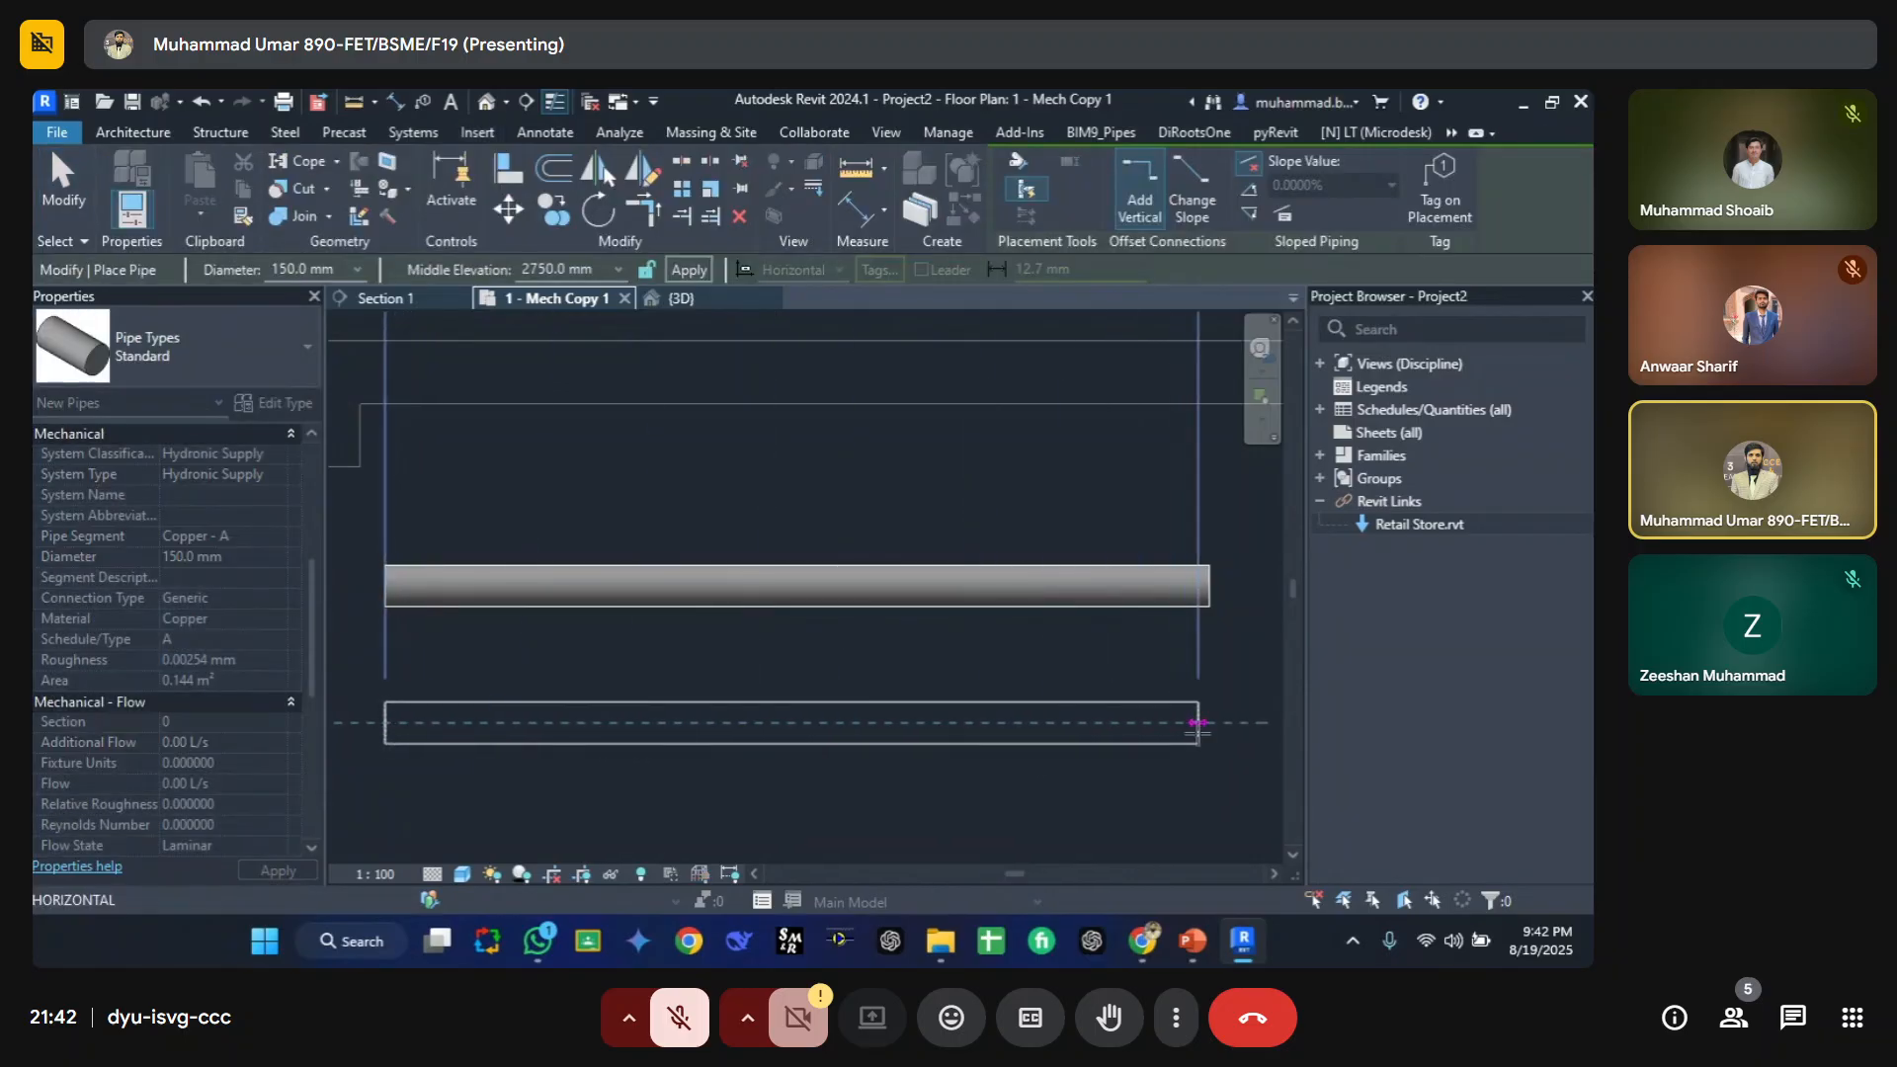
pyautogui.click(1210, 722)
pyautogui.press('Escape')
pyautogui.press('Escape')
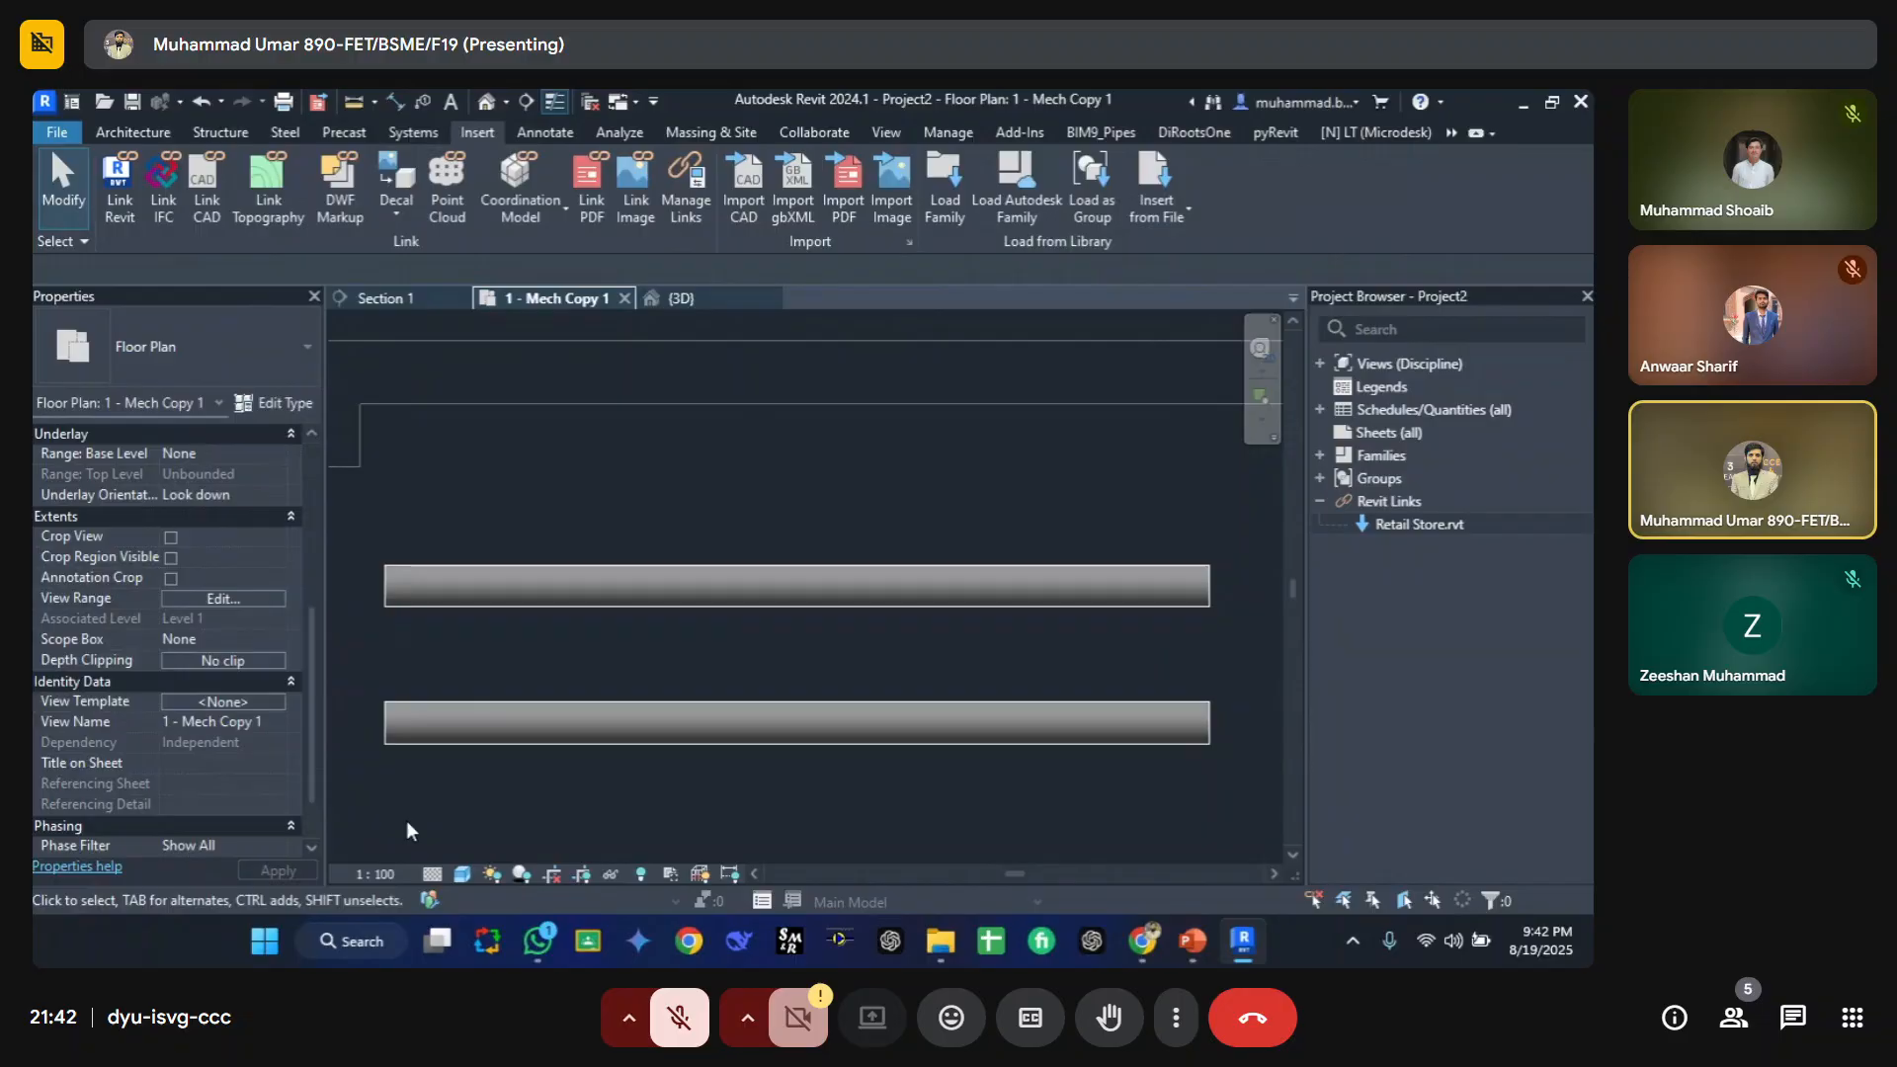
# Step: Set the lower pipe's Comments instance parameter to Rerd
pyautogui.click(443, 726)
pyautogui.scroll(-5, 185, 696)
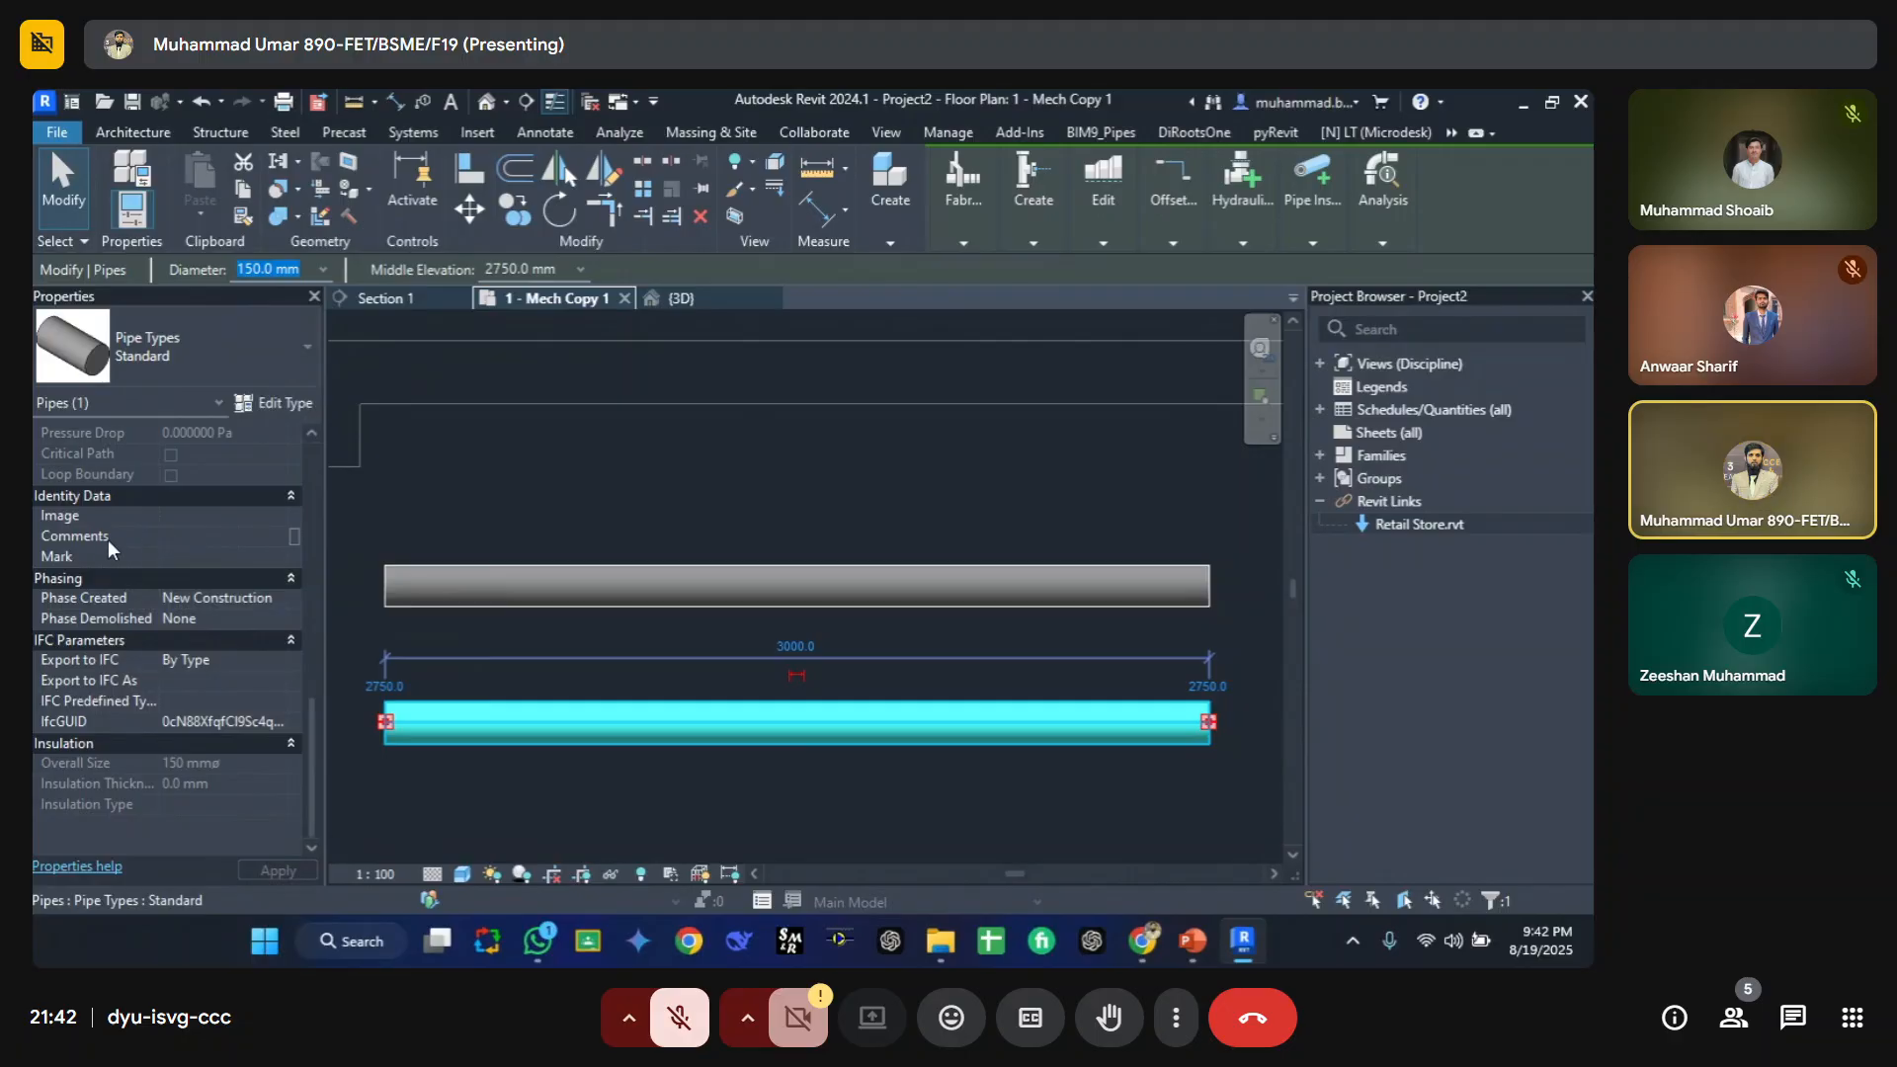
pyautogui.click(185, 539)
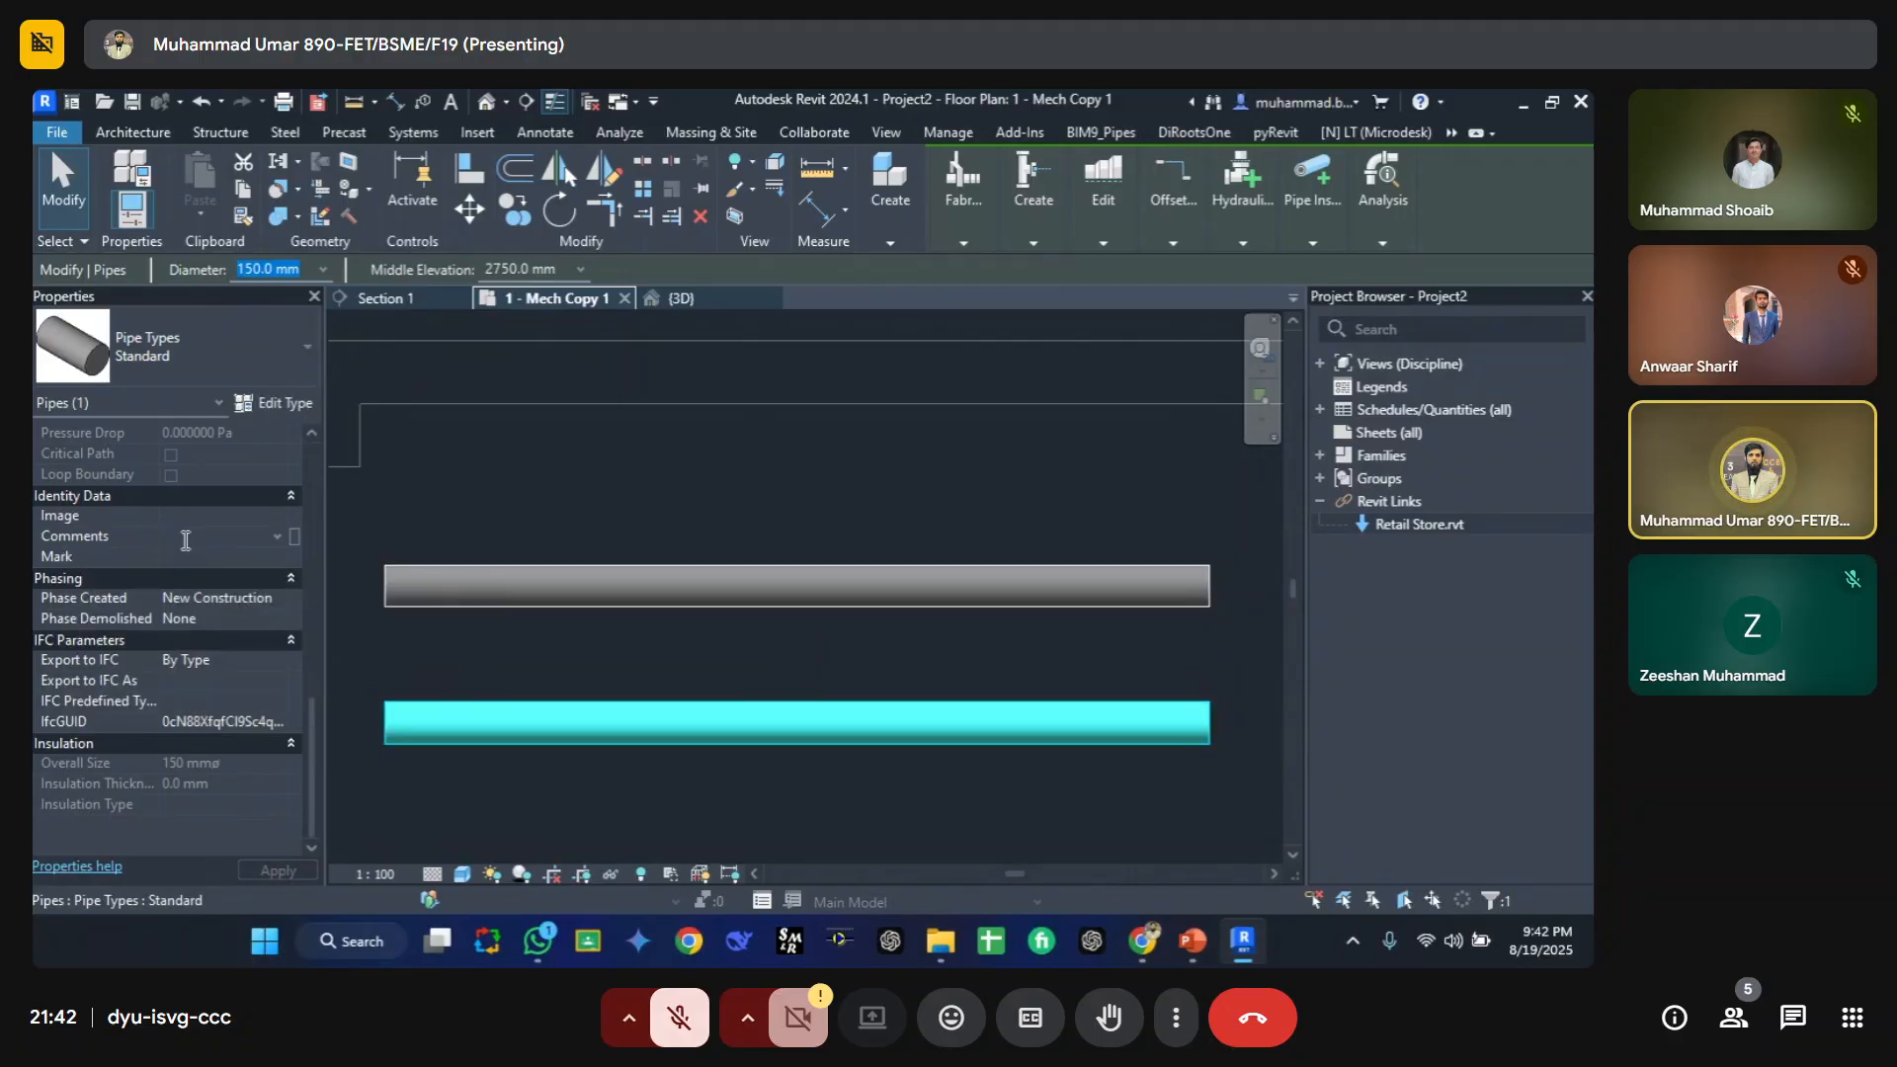
pyautogui.write('Rerd')
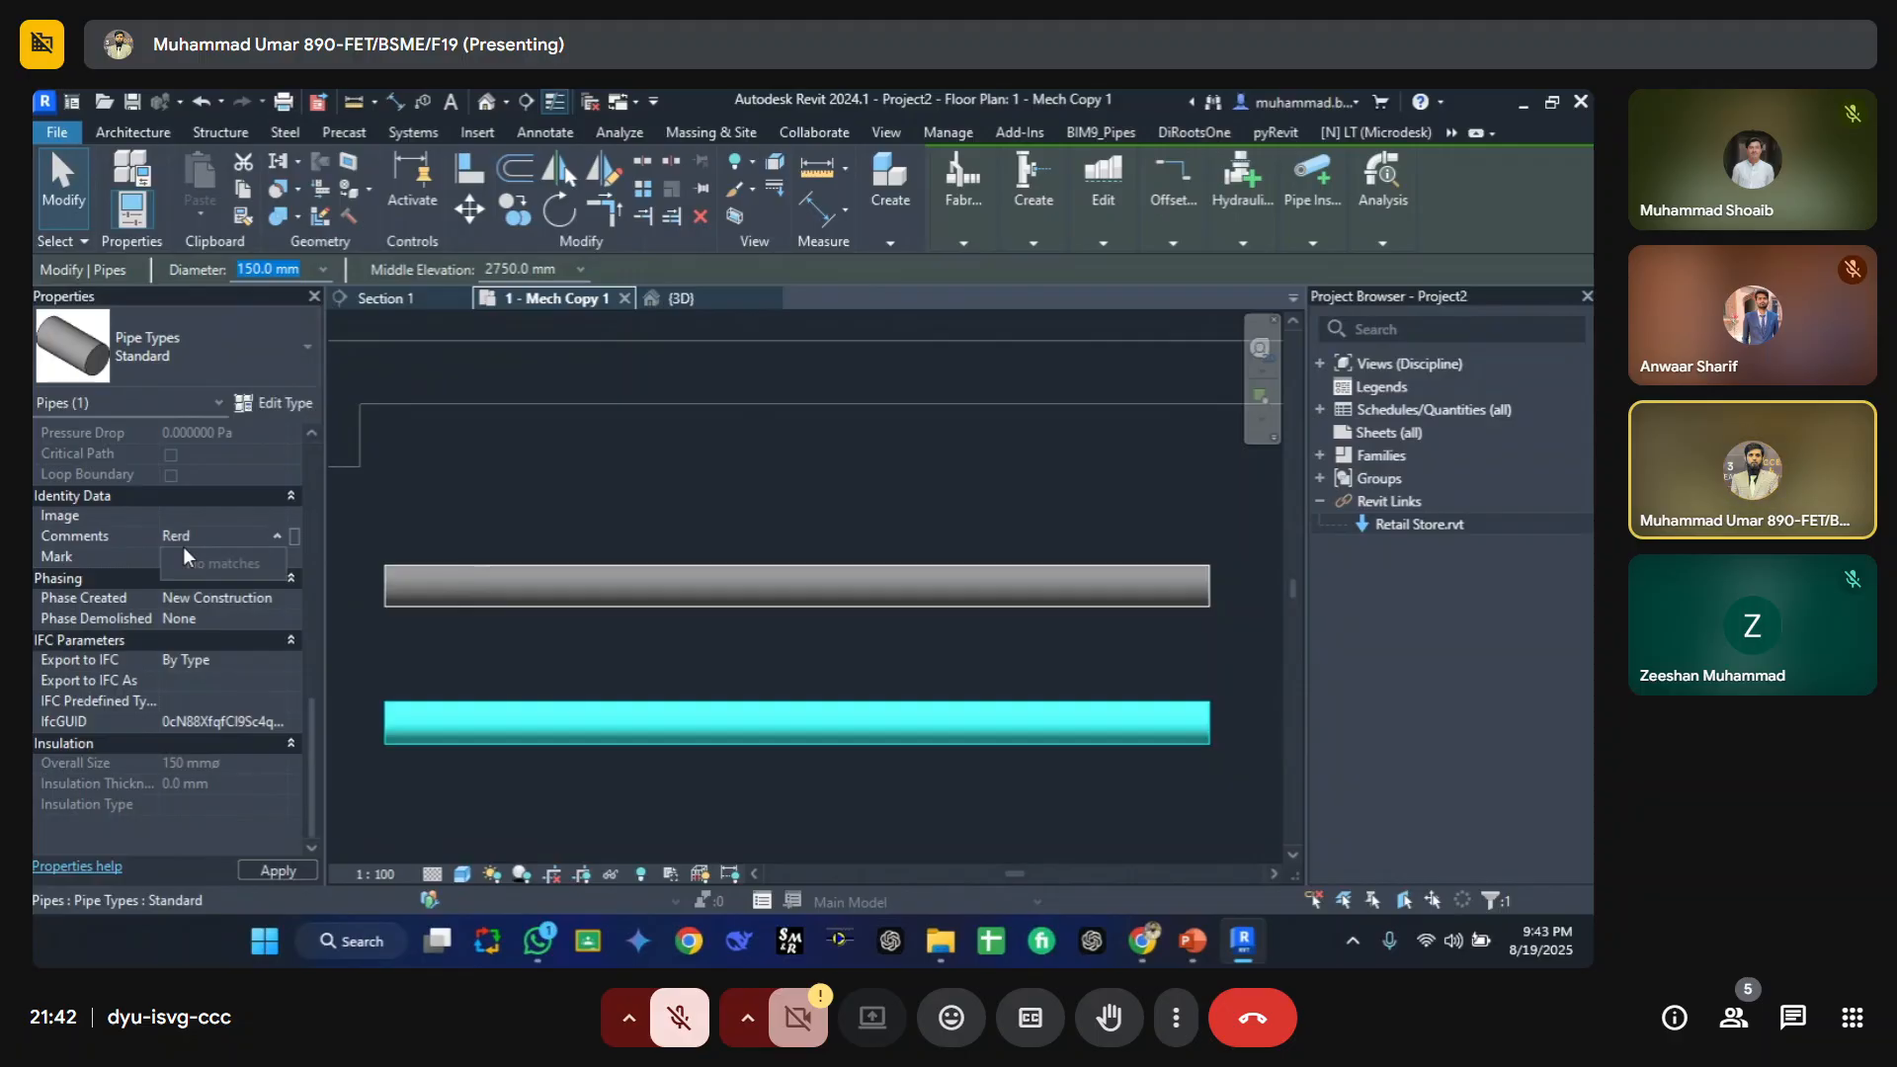
pyautogui.press('Return')
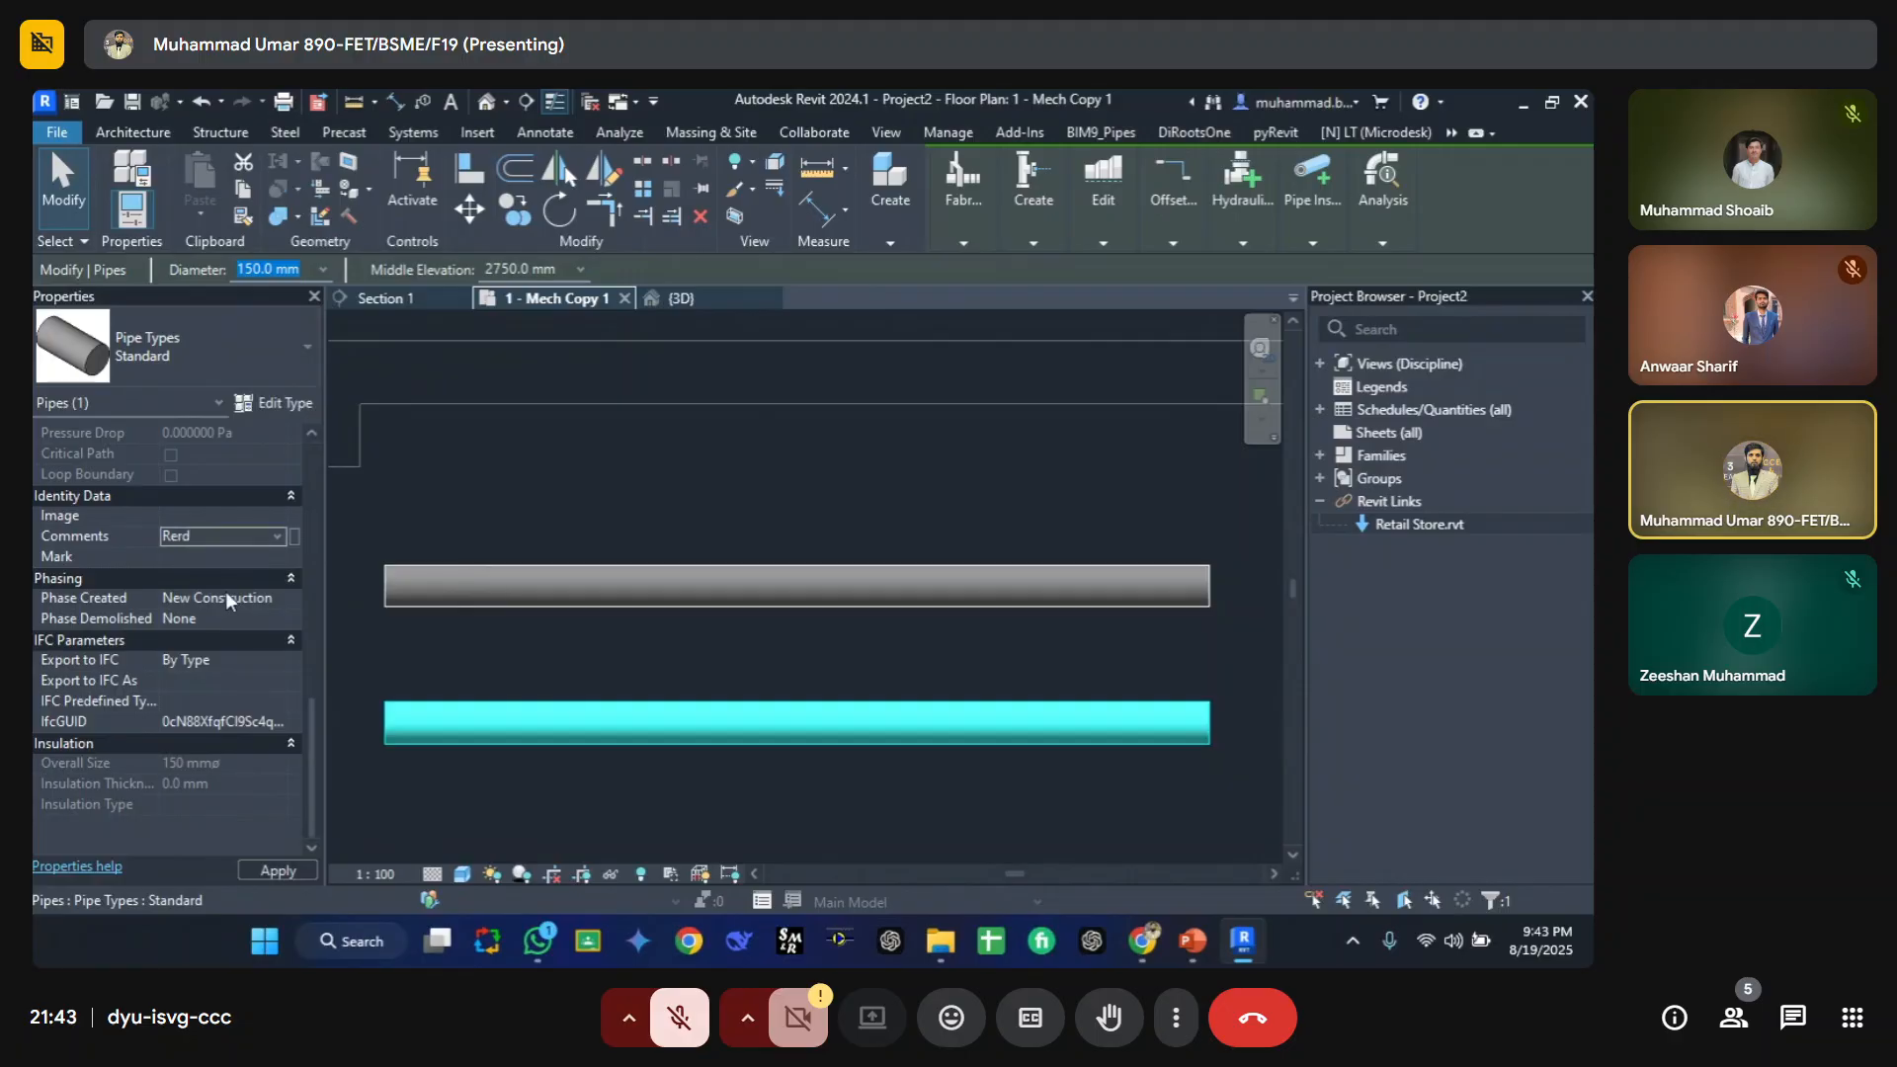
pyautogui.click(490, 666)
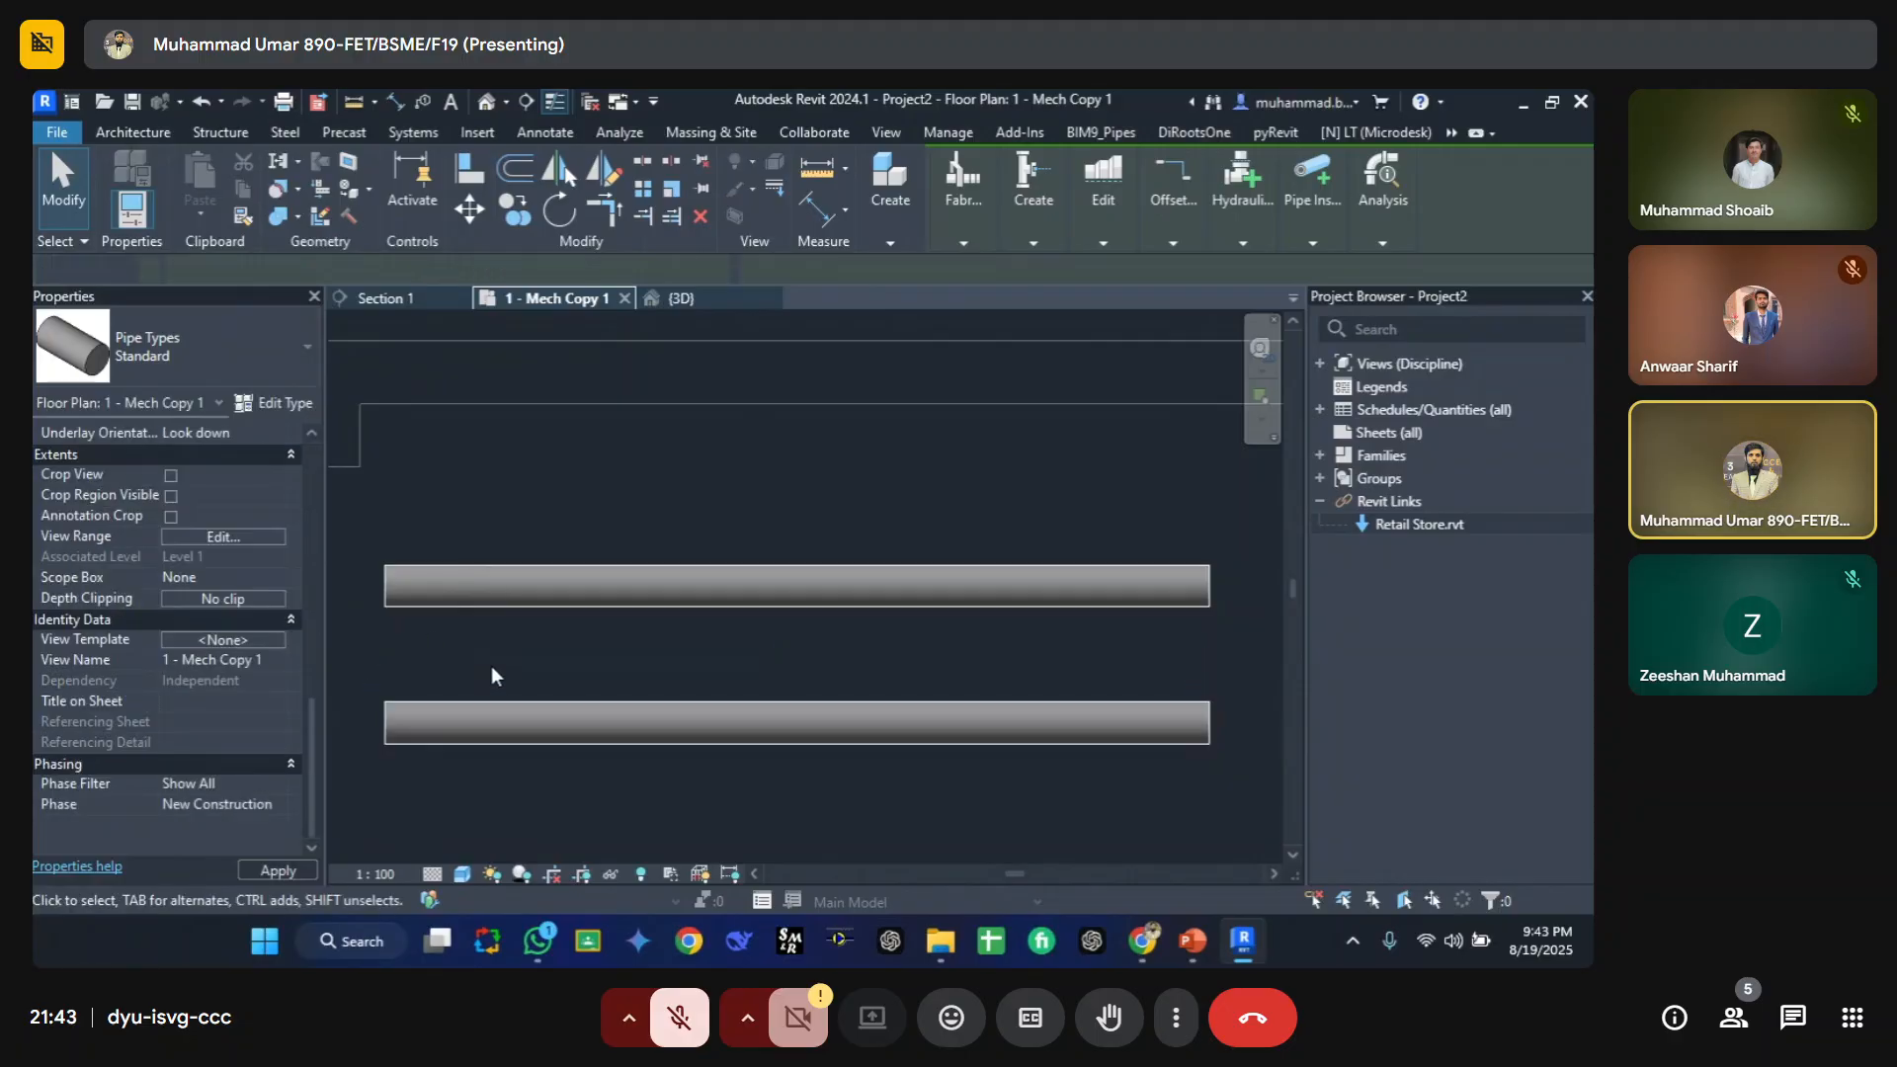
# Step: Set the Standard pipe type's Type Comments to Blue
pyautogui.click(479, 729)
pyautogui.click(269, 405)
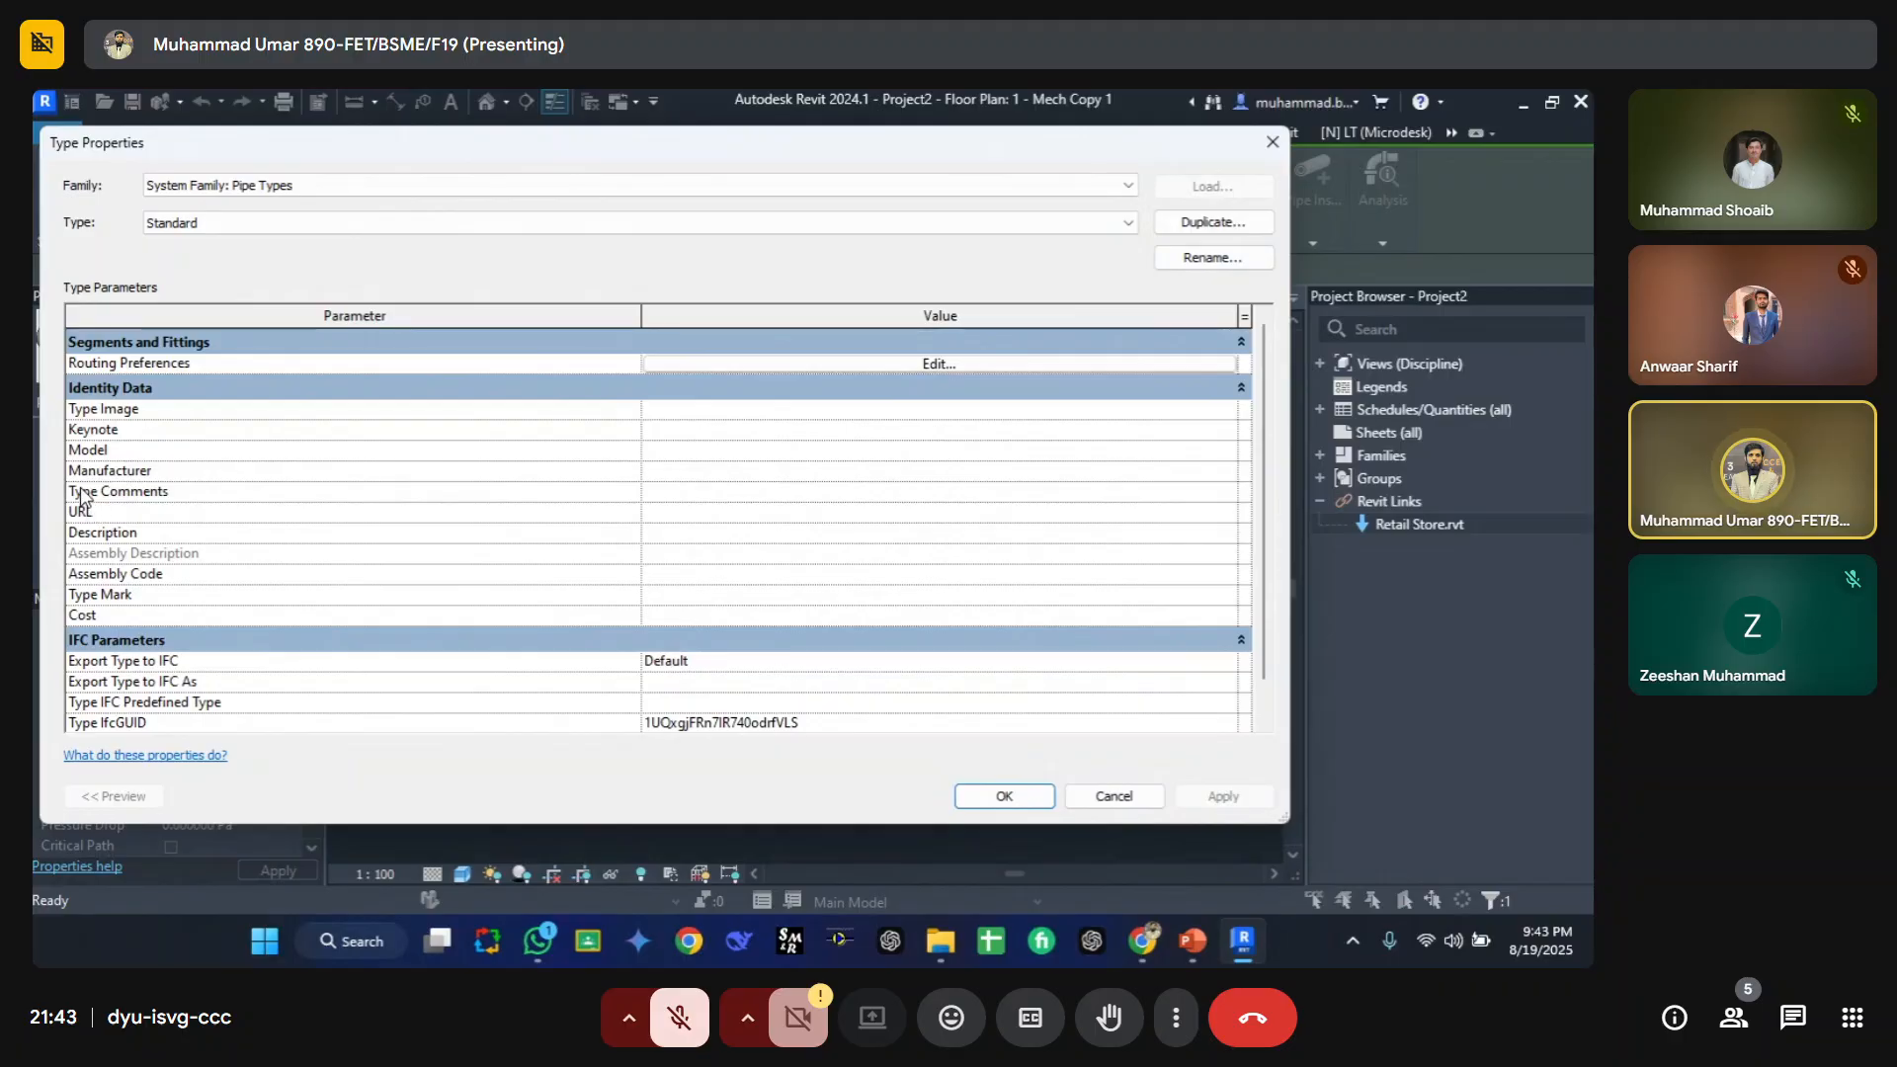
pyautogui.click(679, 492)
pyautogui.write('Blue')
pyautogui.press('Return')
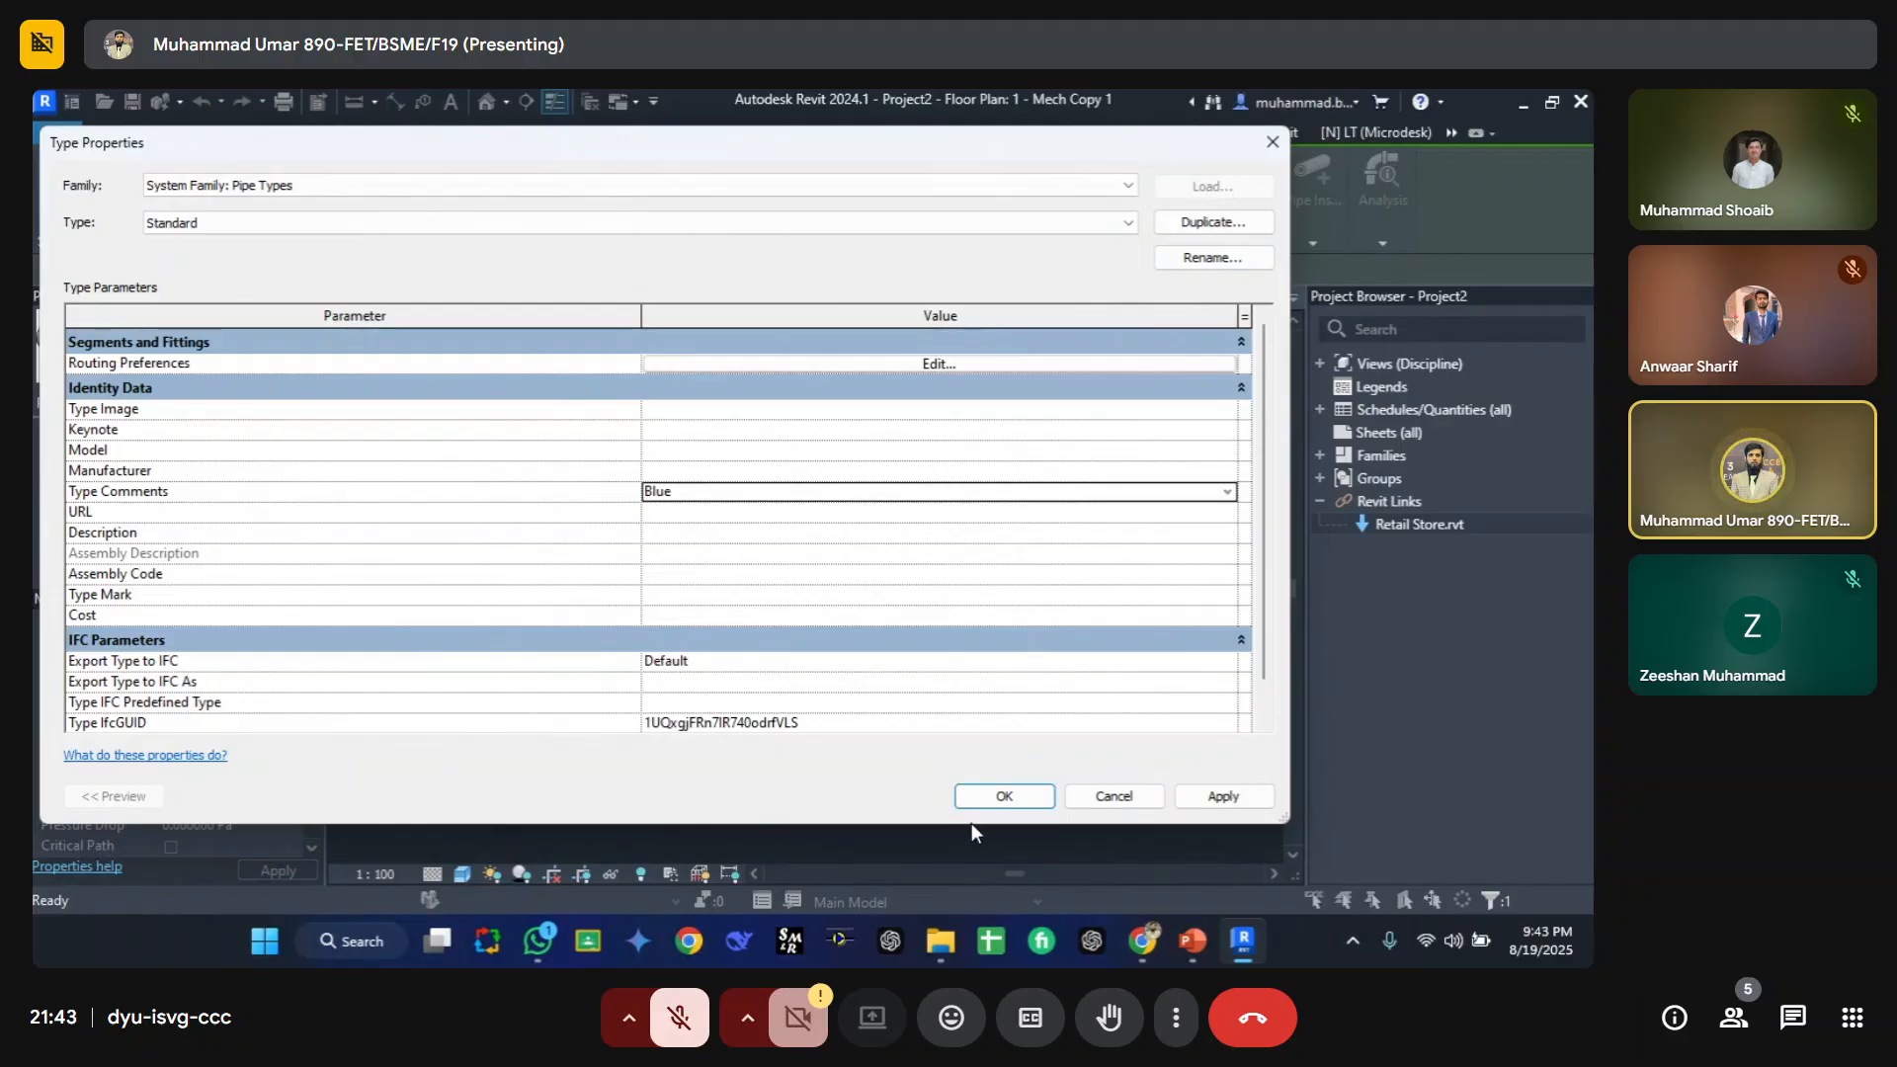
pyautogui.click(1004, 801)
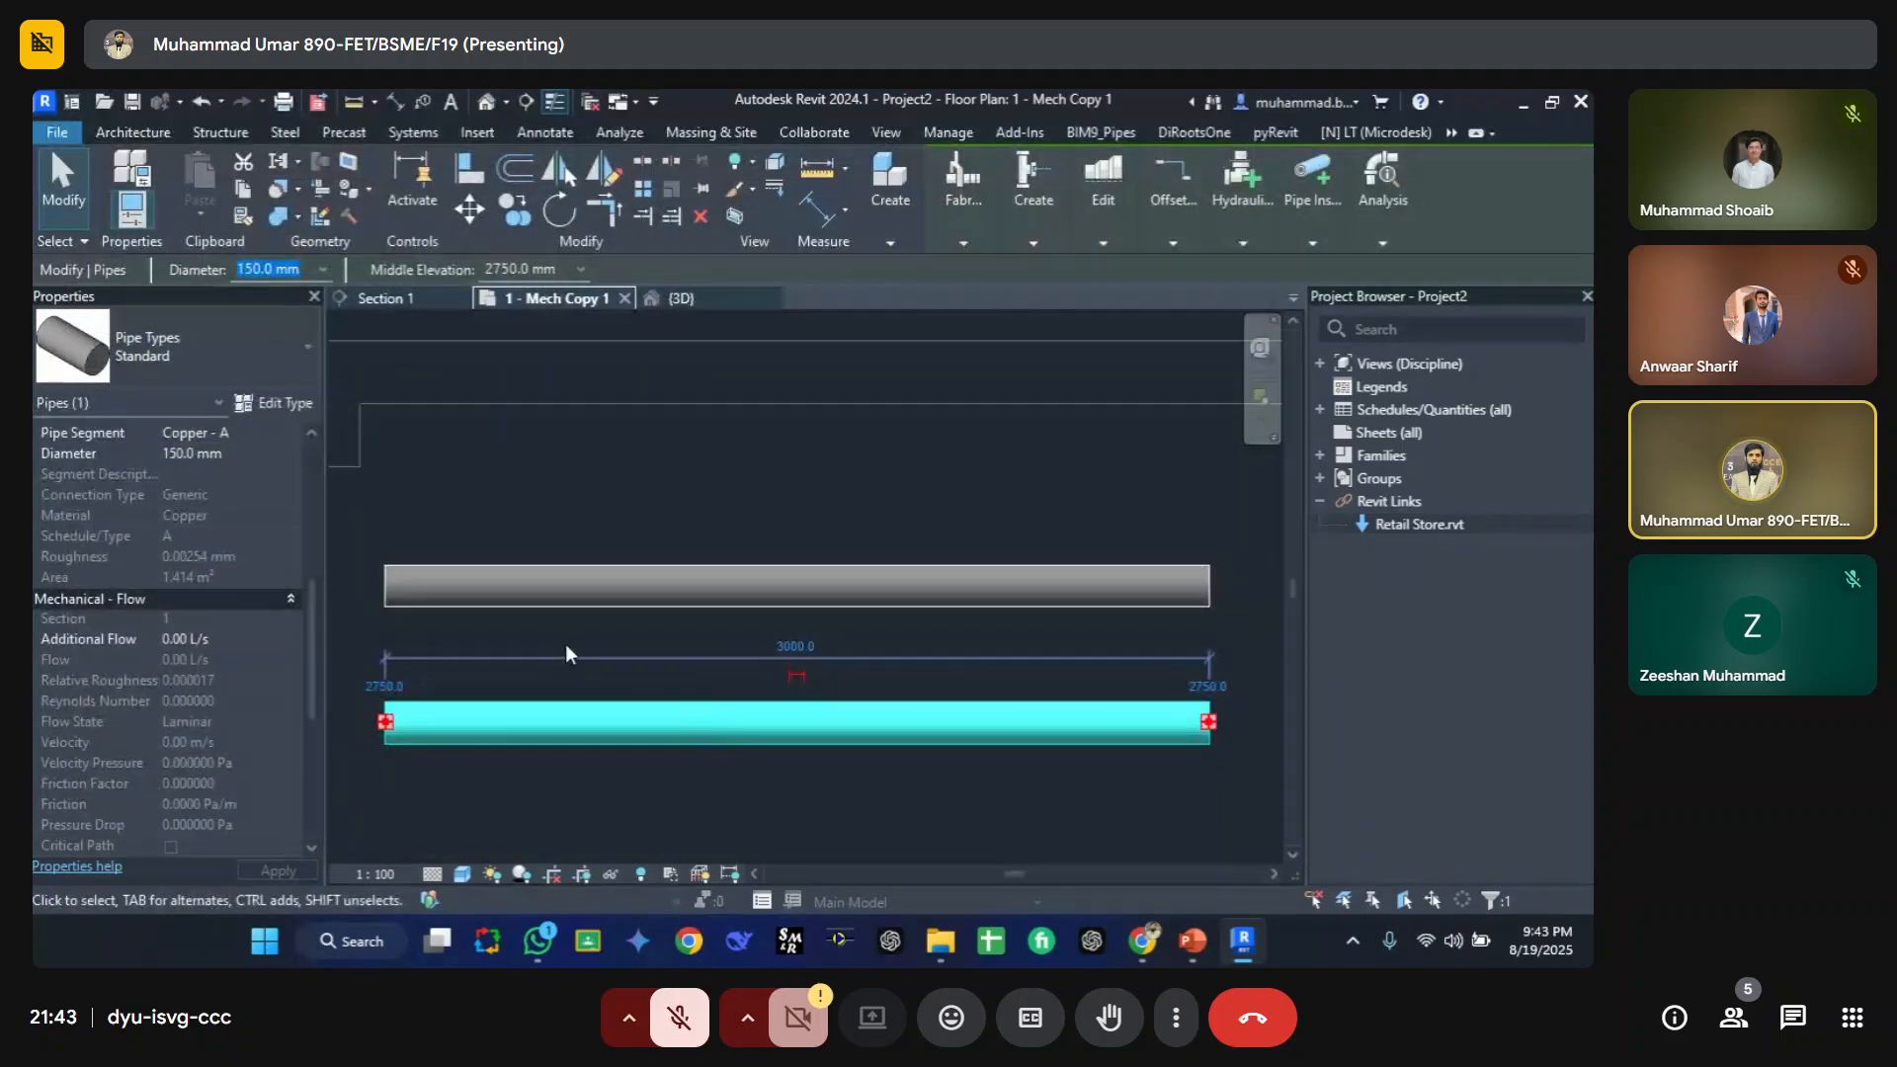
# Step: Select each pipe in turn to compare their Comments values
pyautogui.click(532, 644)
pyautogui.click(484, 591)
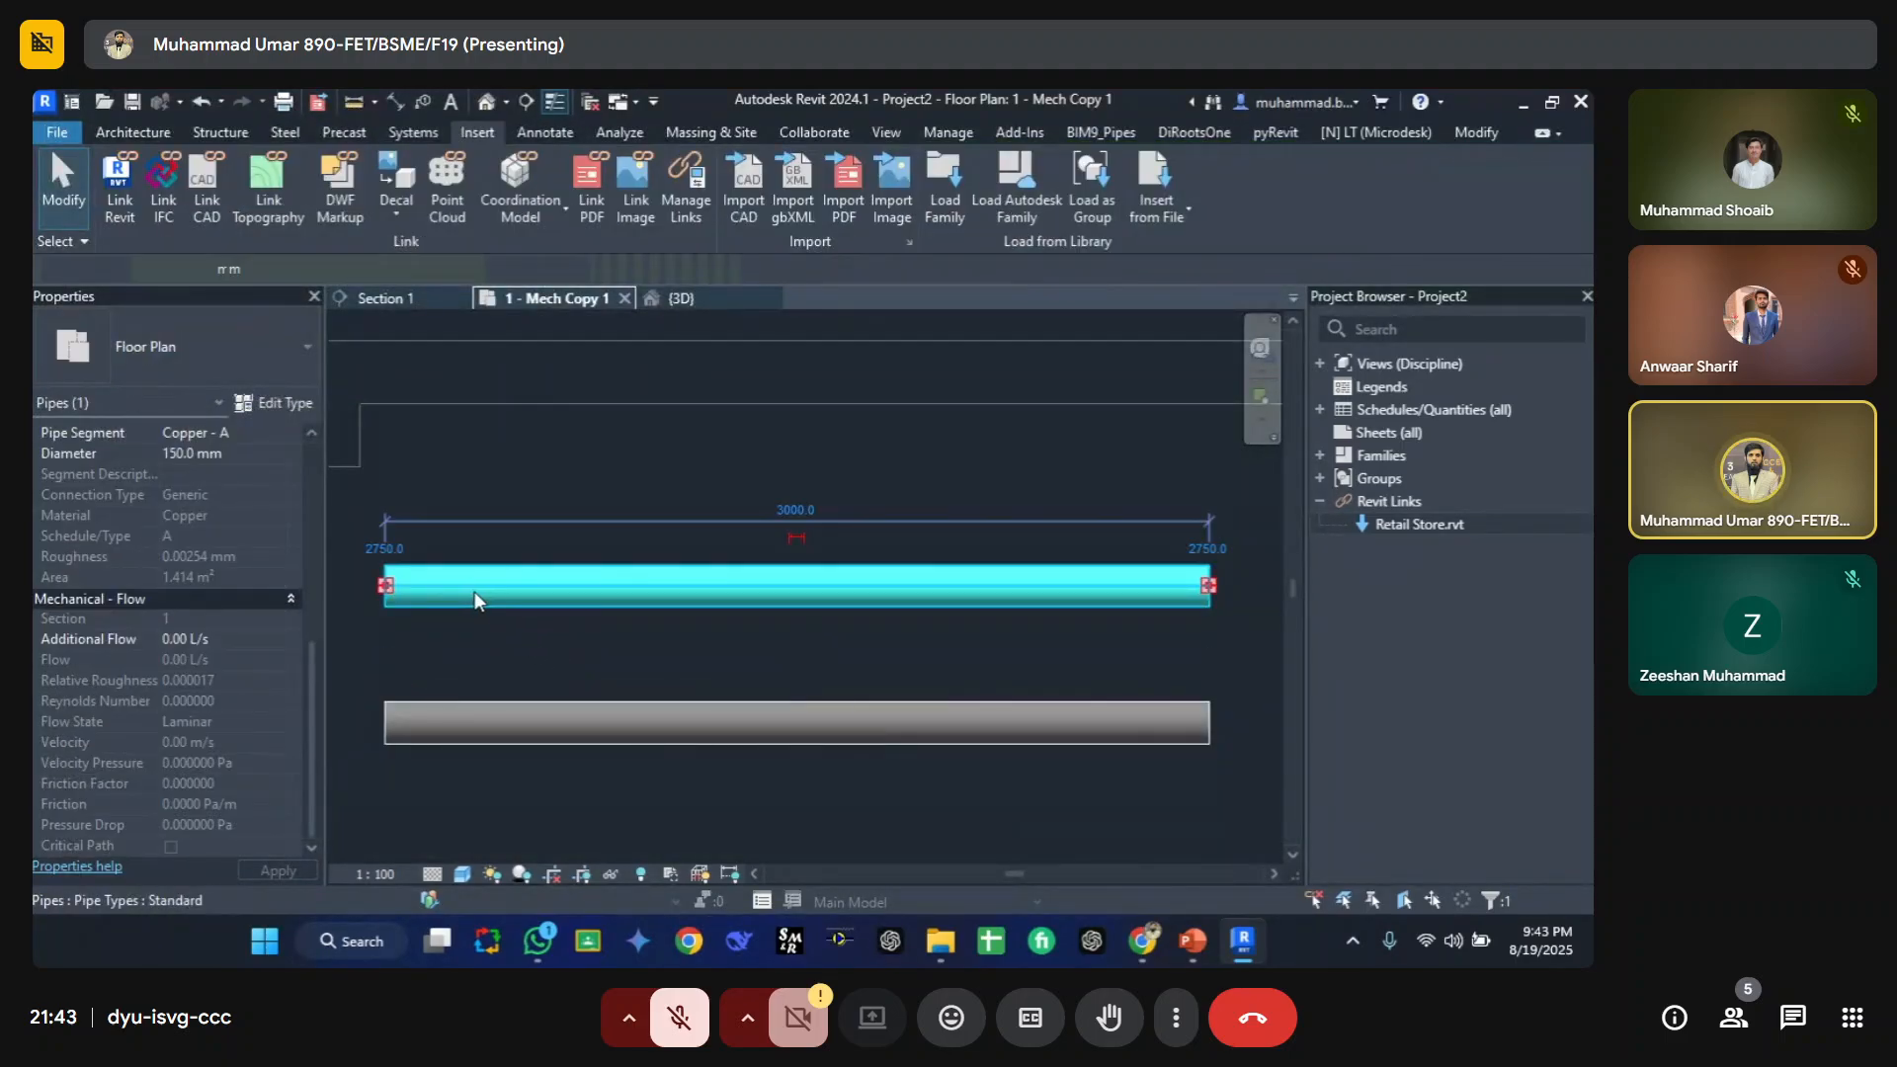
pyautogui.scroll(-1, 175, 632)
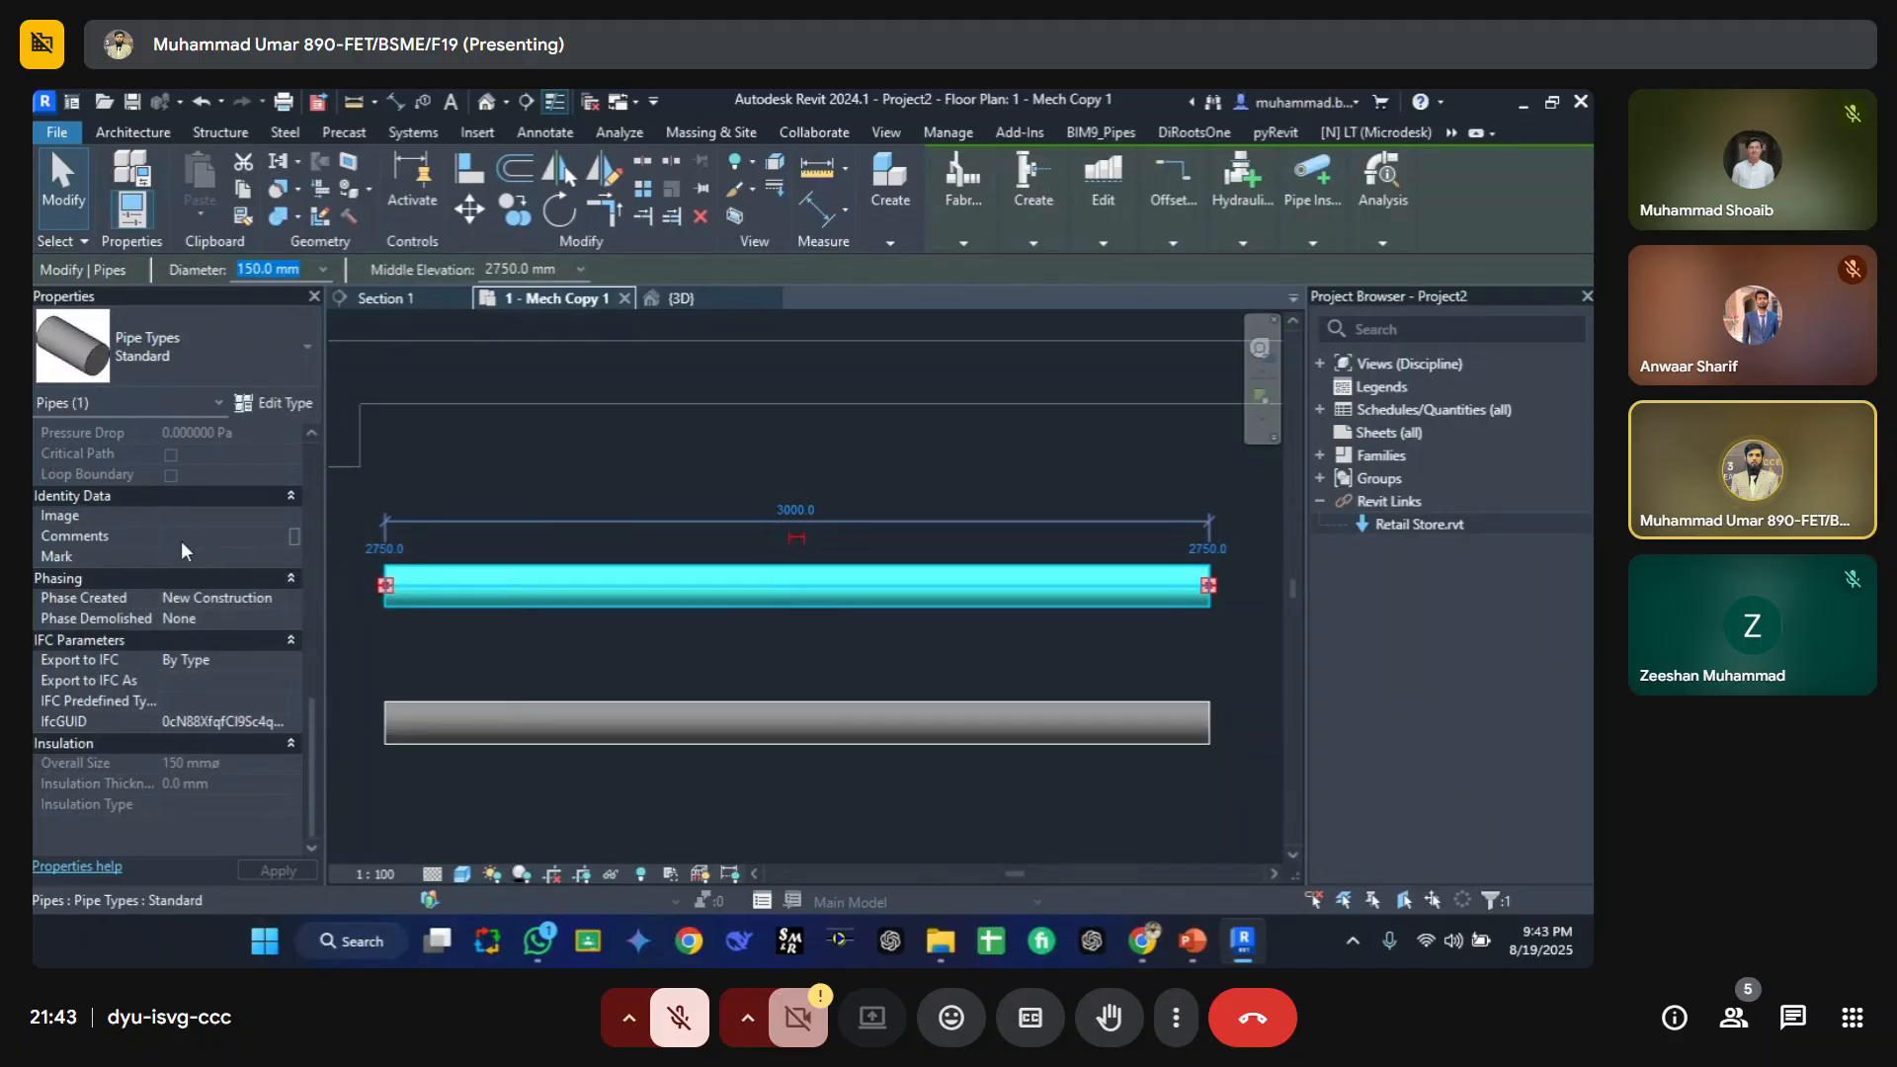
pyautogui.click(498, 648)
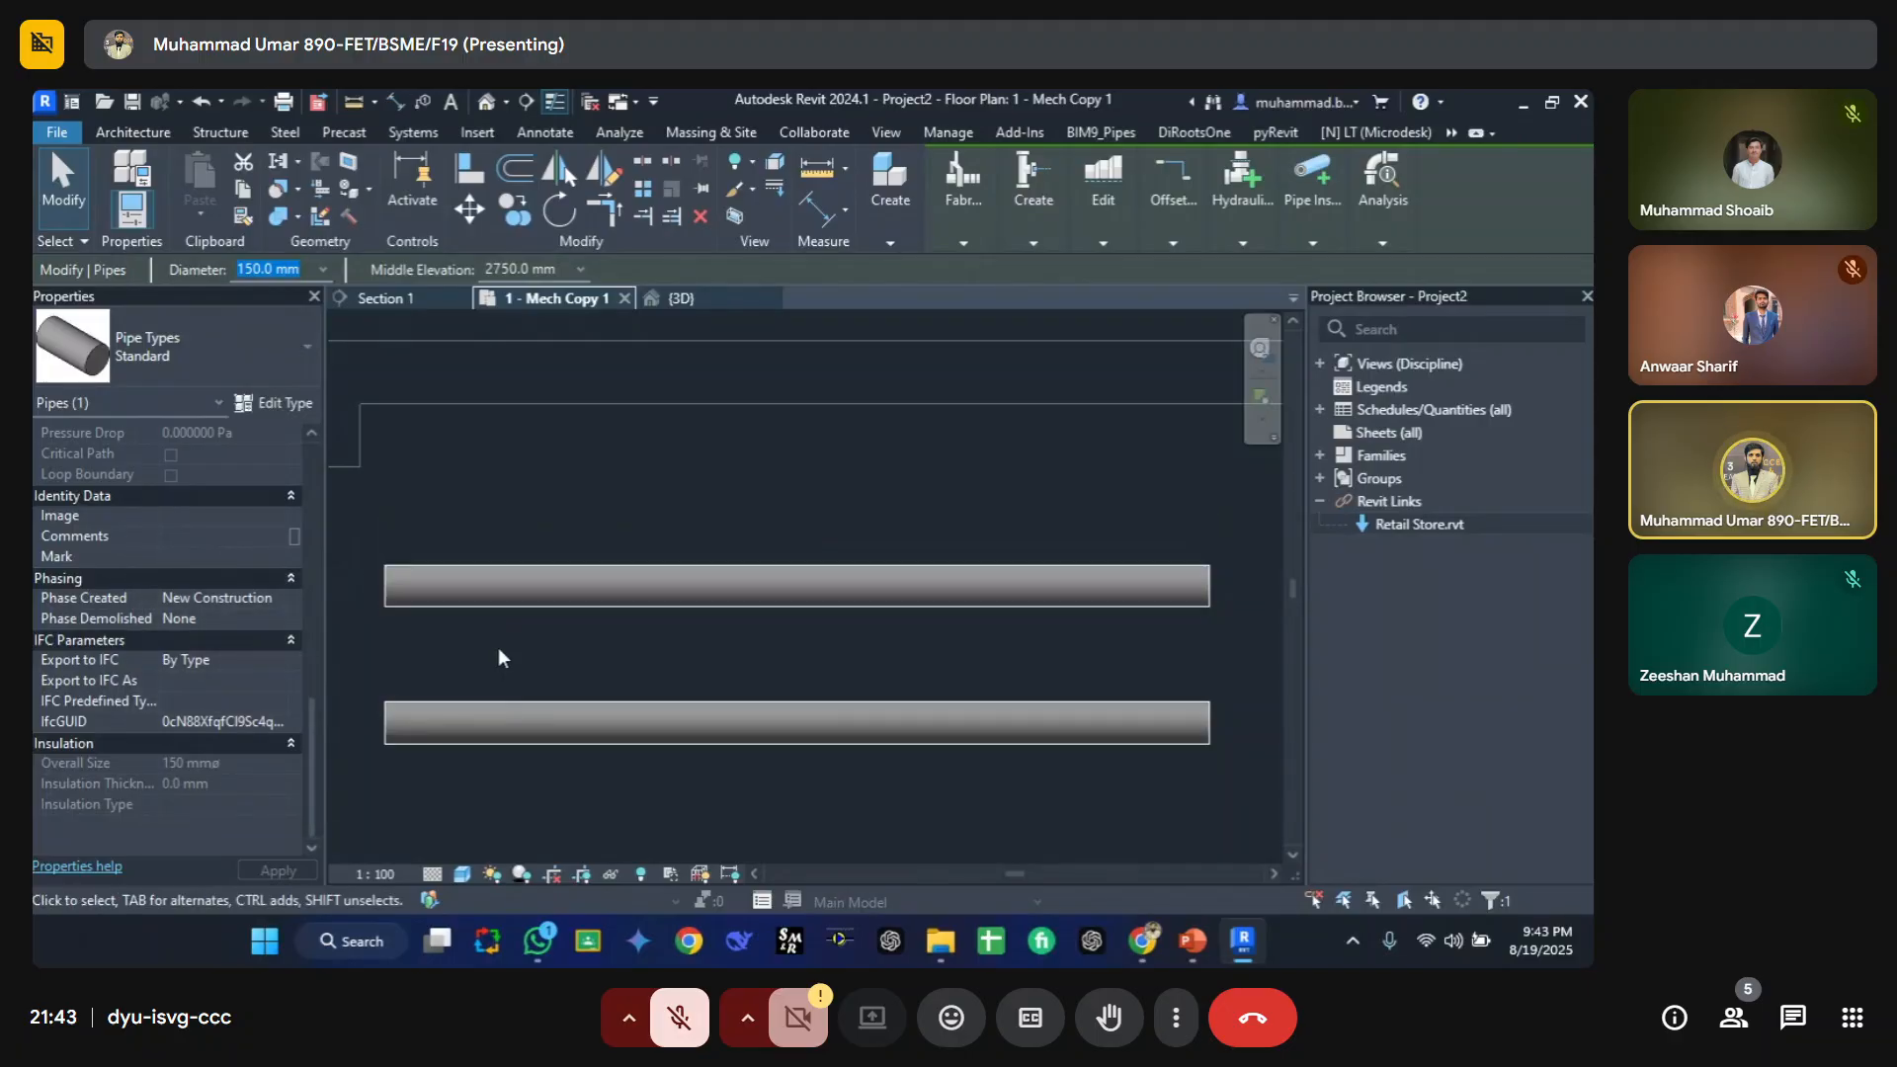
pyautogui.click(468, 733)
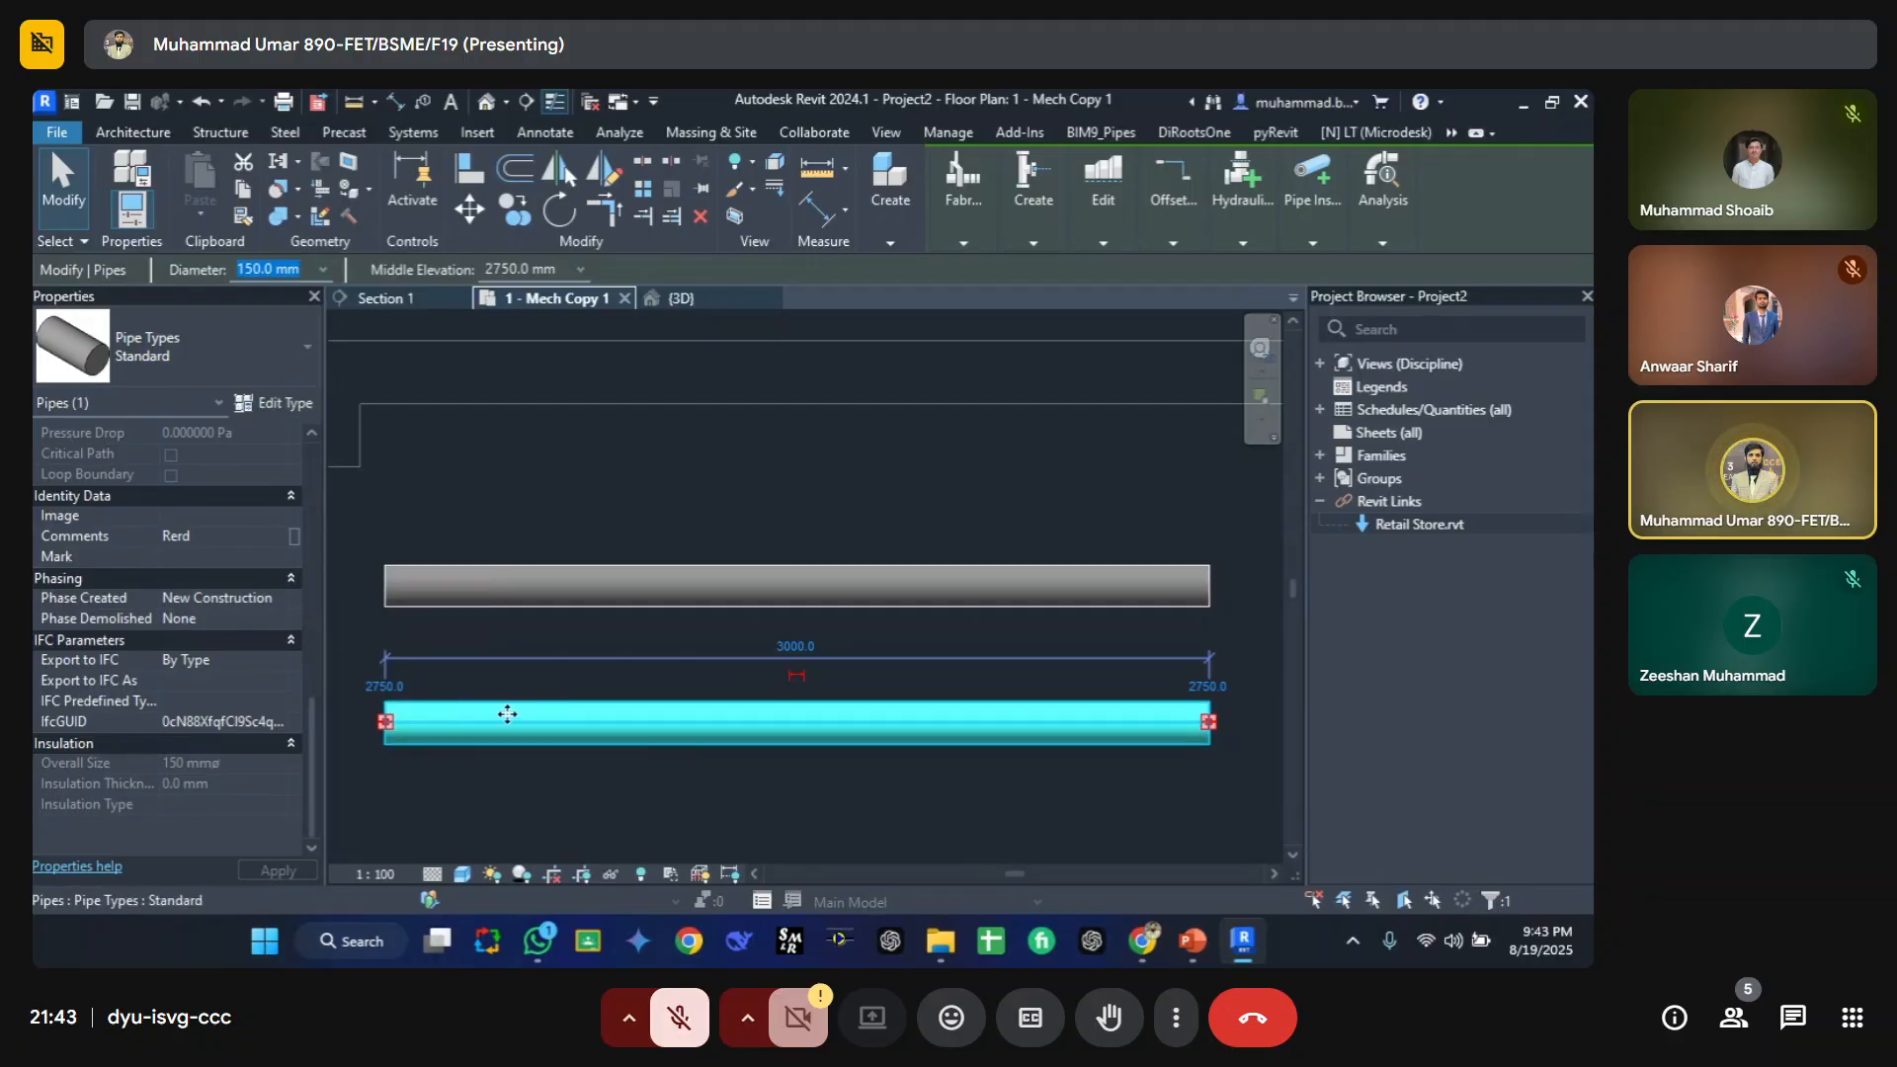
pyautogui.click(457, 596)
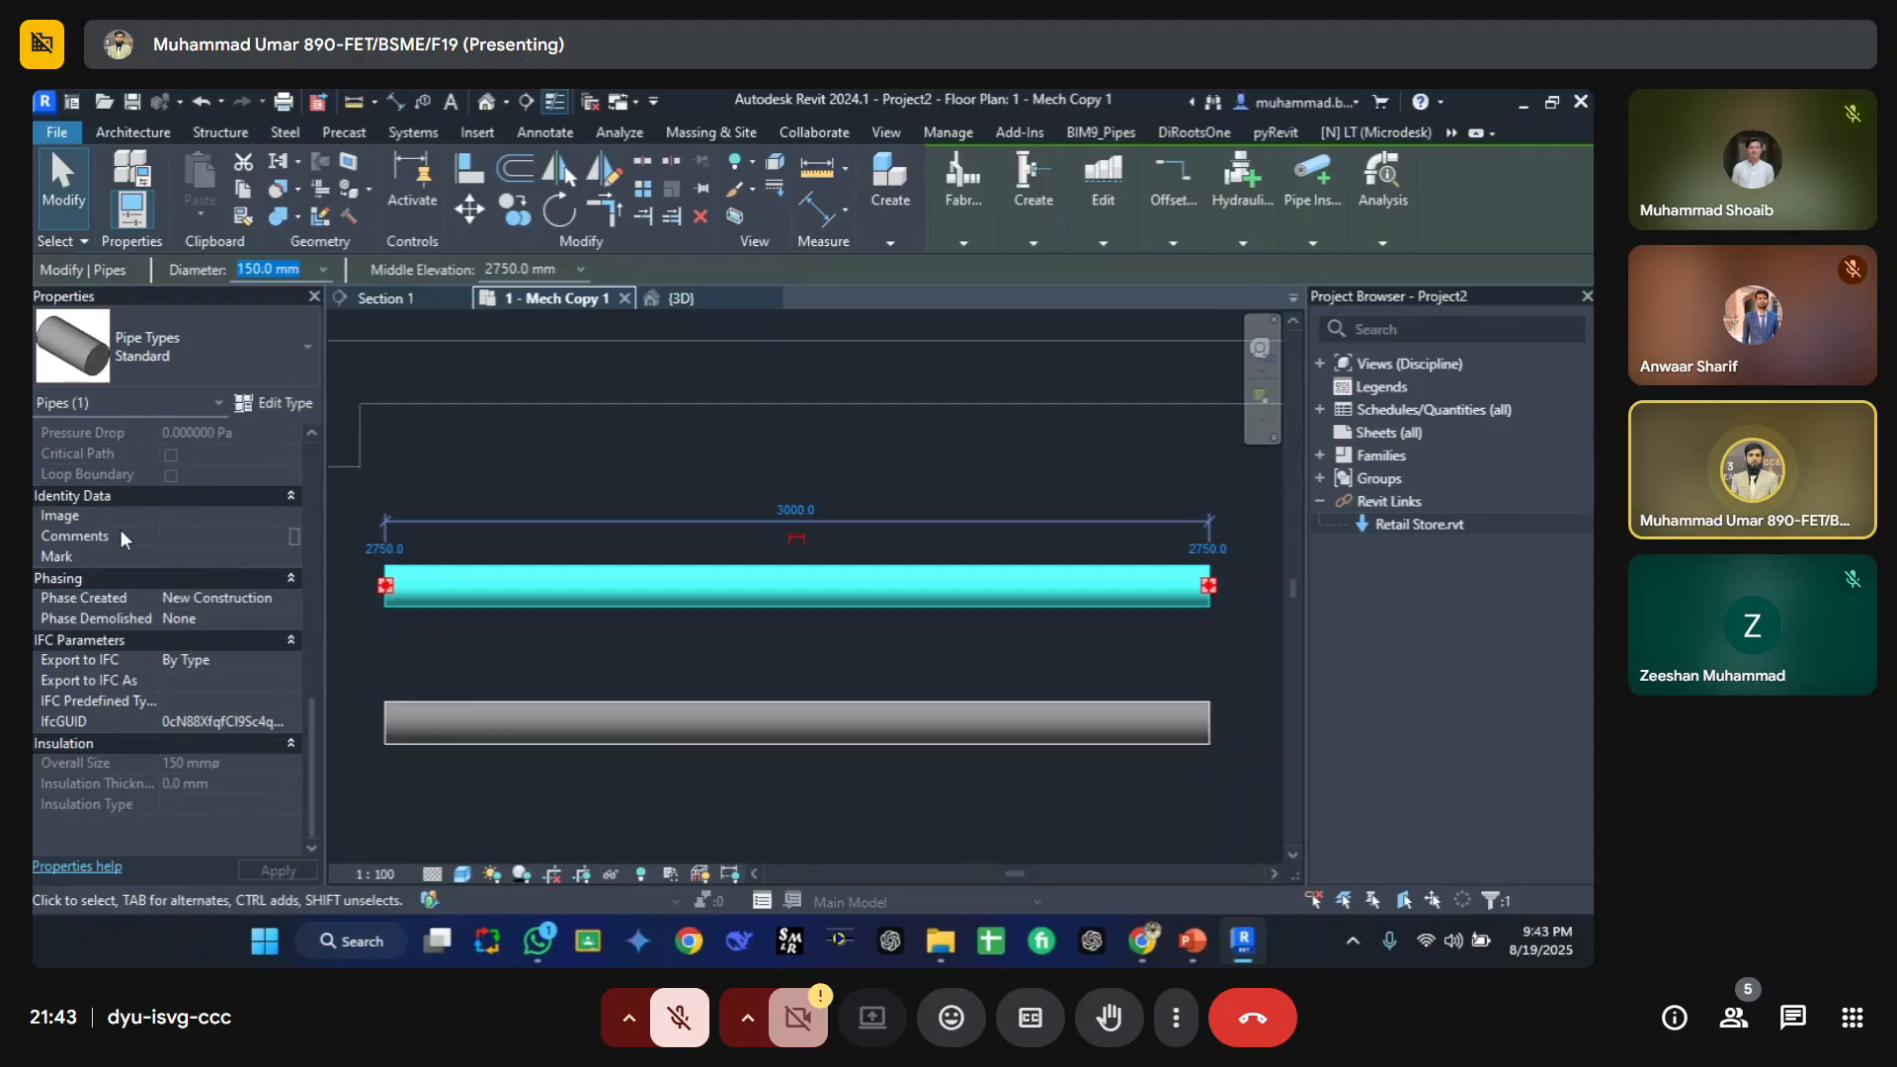
pyautogui.click(470, 648)
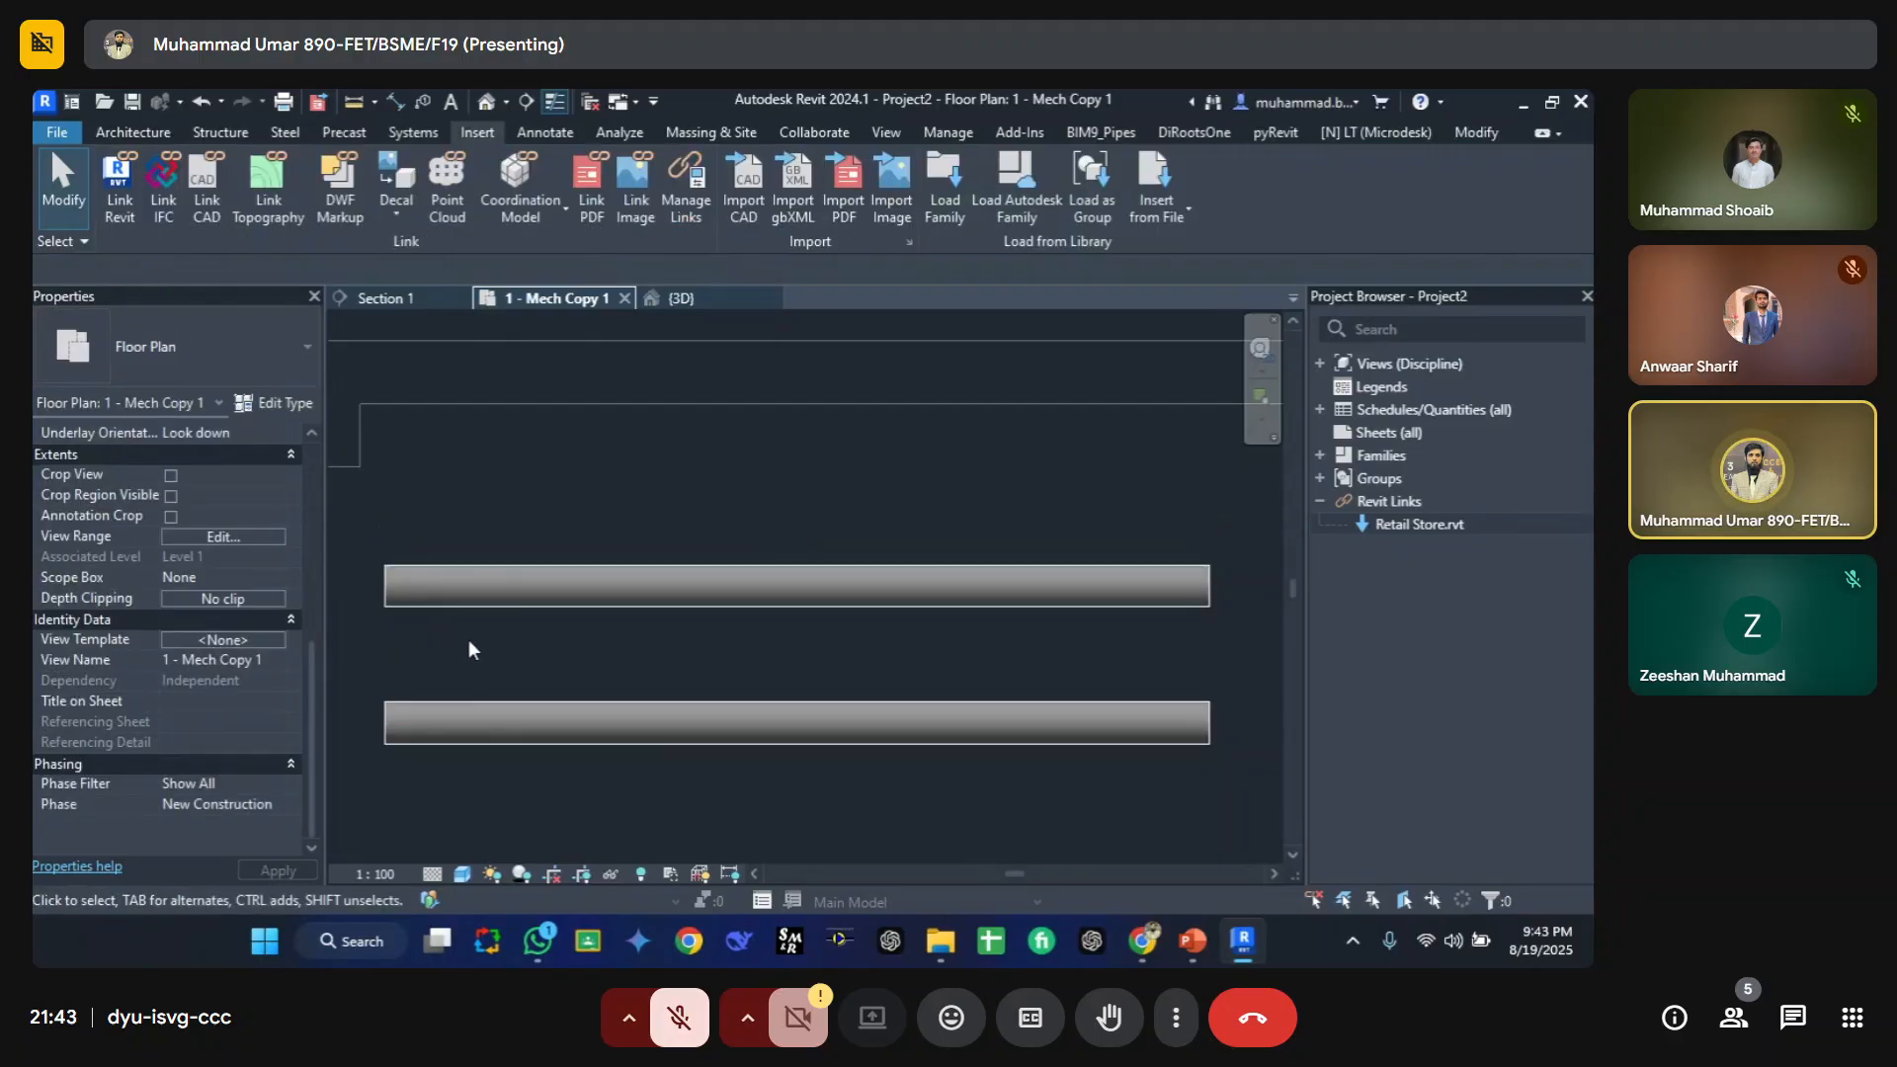
# Step: Open the type properties of each pipe in turn to compare their Type Comments
pyautogui.click(454, 725)
pyautogui.click(281, 406)
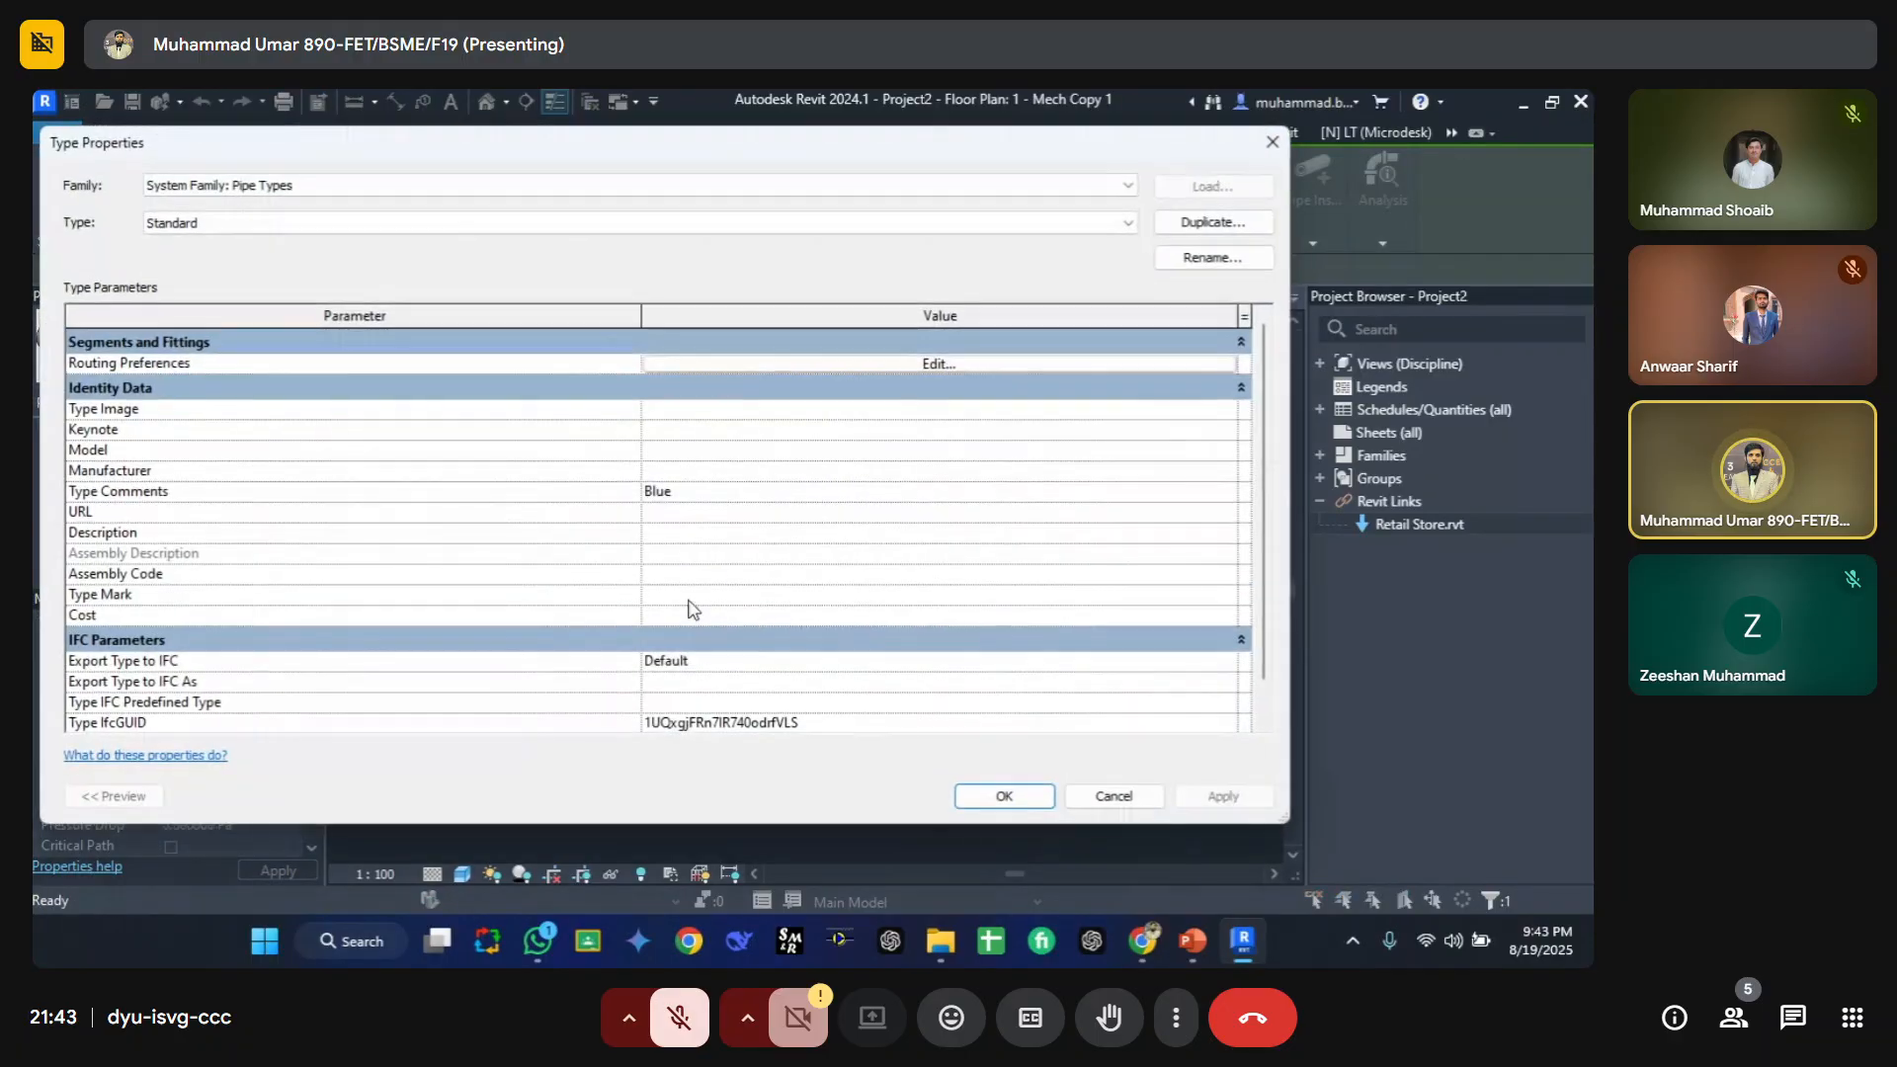
pyautogui.press('Escape')
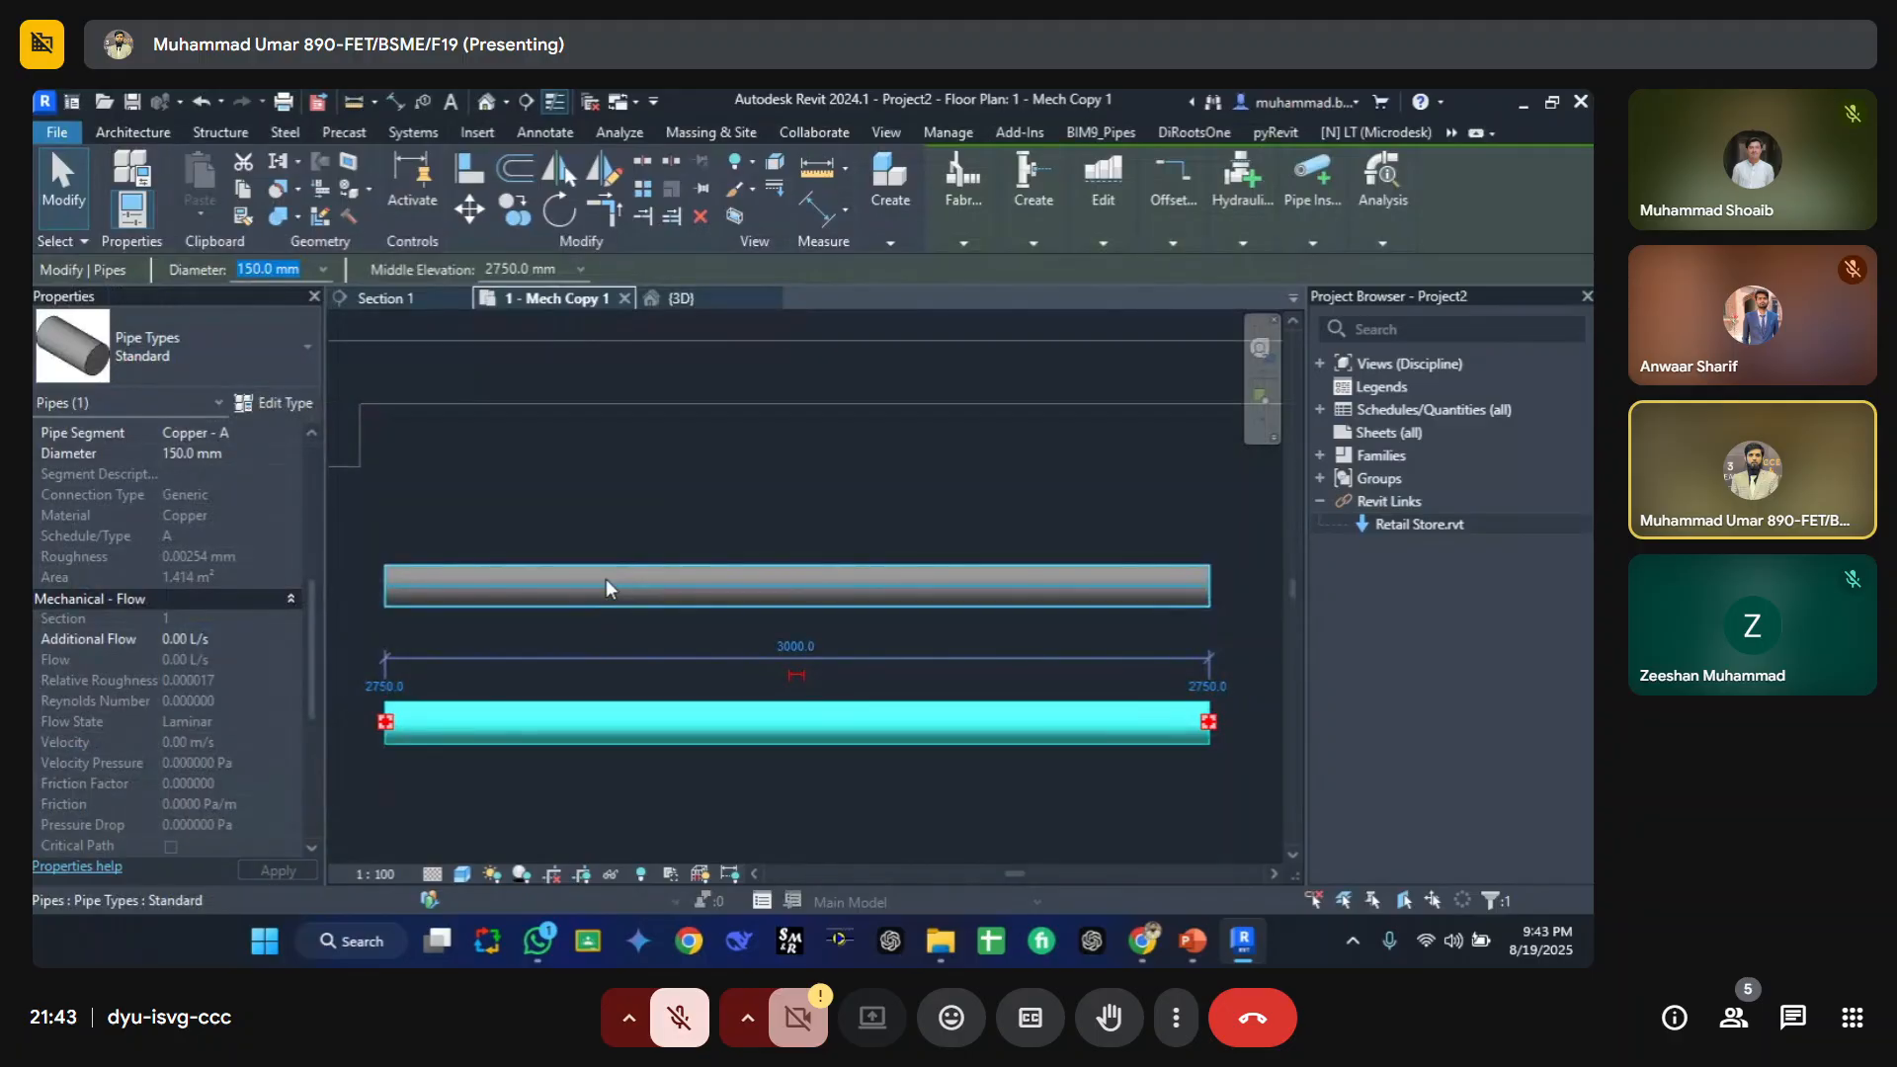
pyautogui.click(605, 586)
pyautogui.click(283, 406)
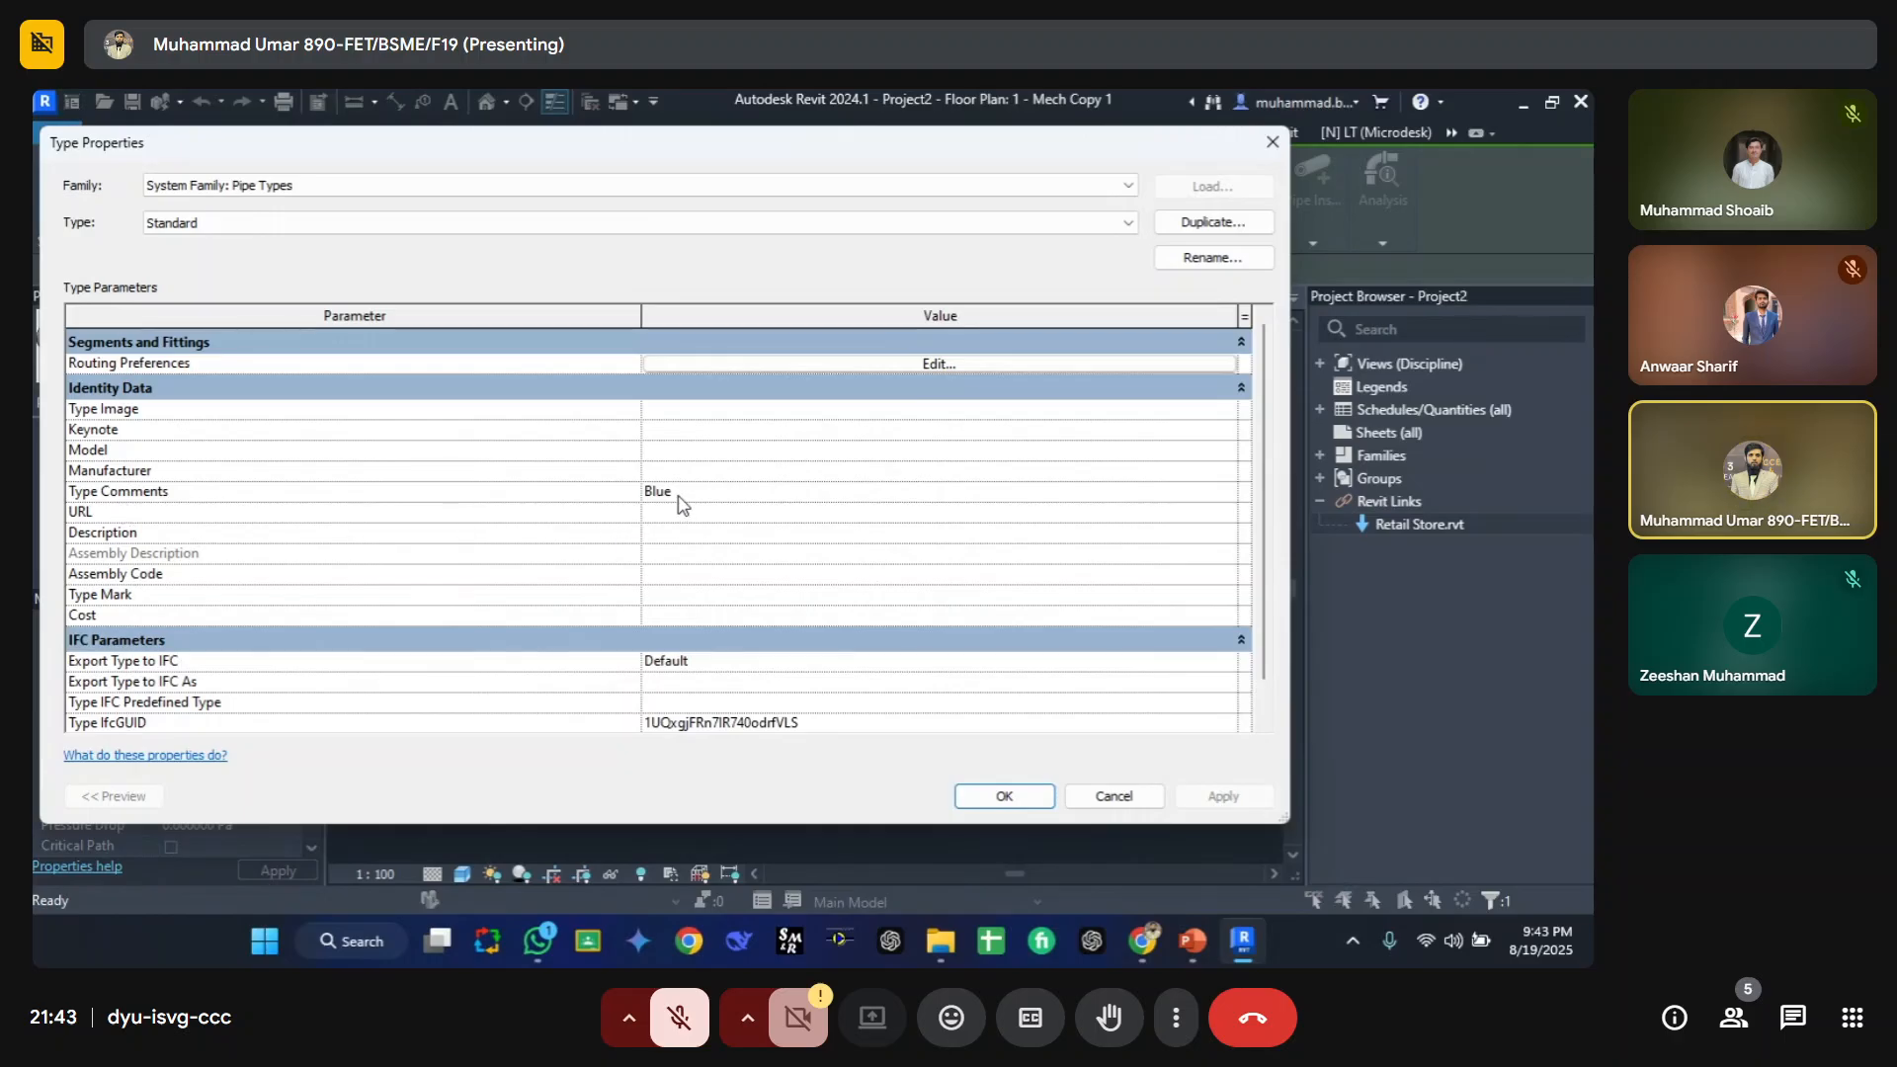
pyautogui.press('Escape')
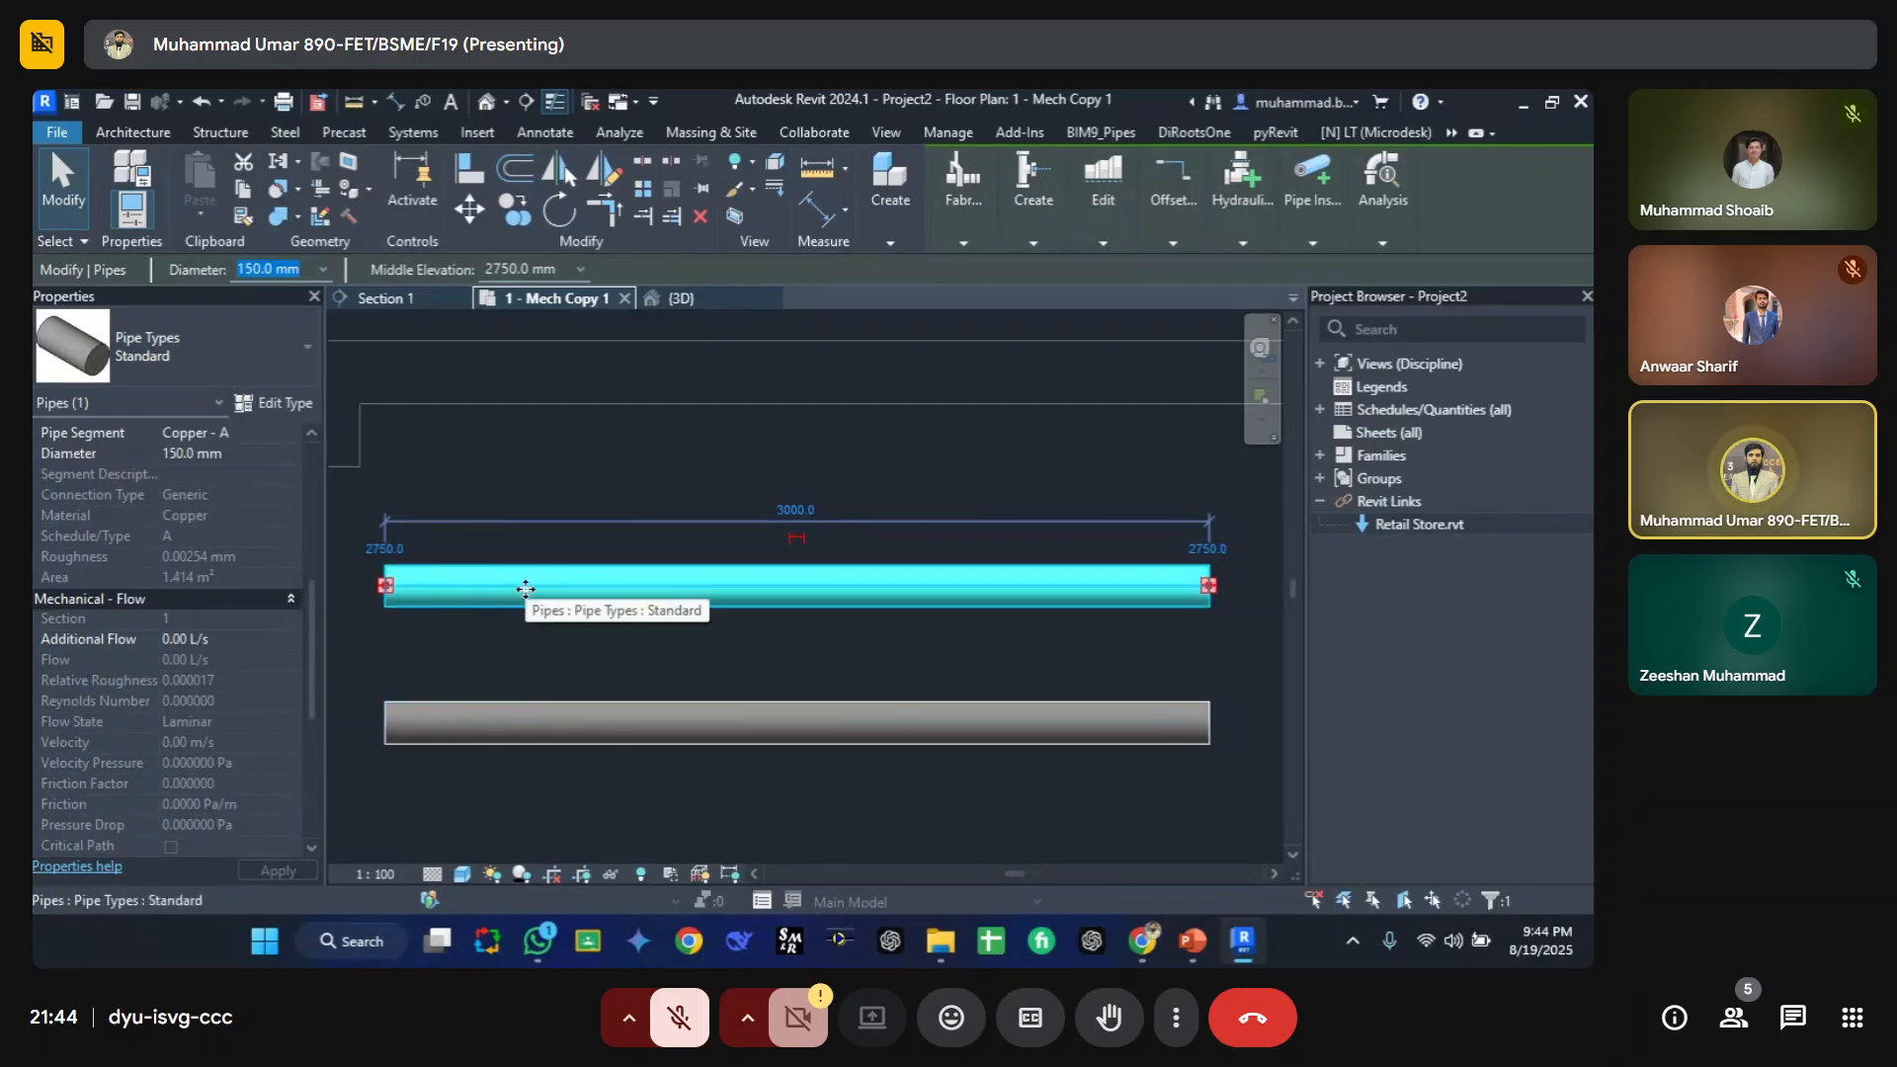
pyautogui.click(282, 403)
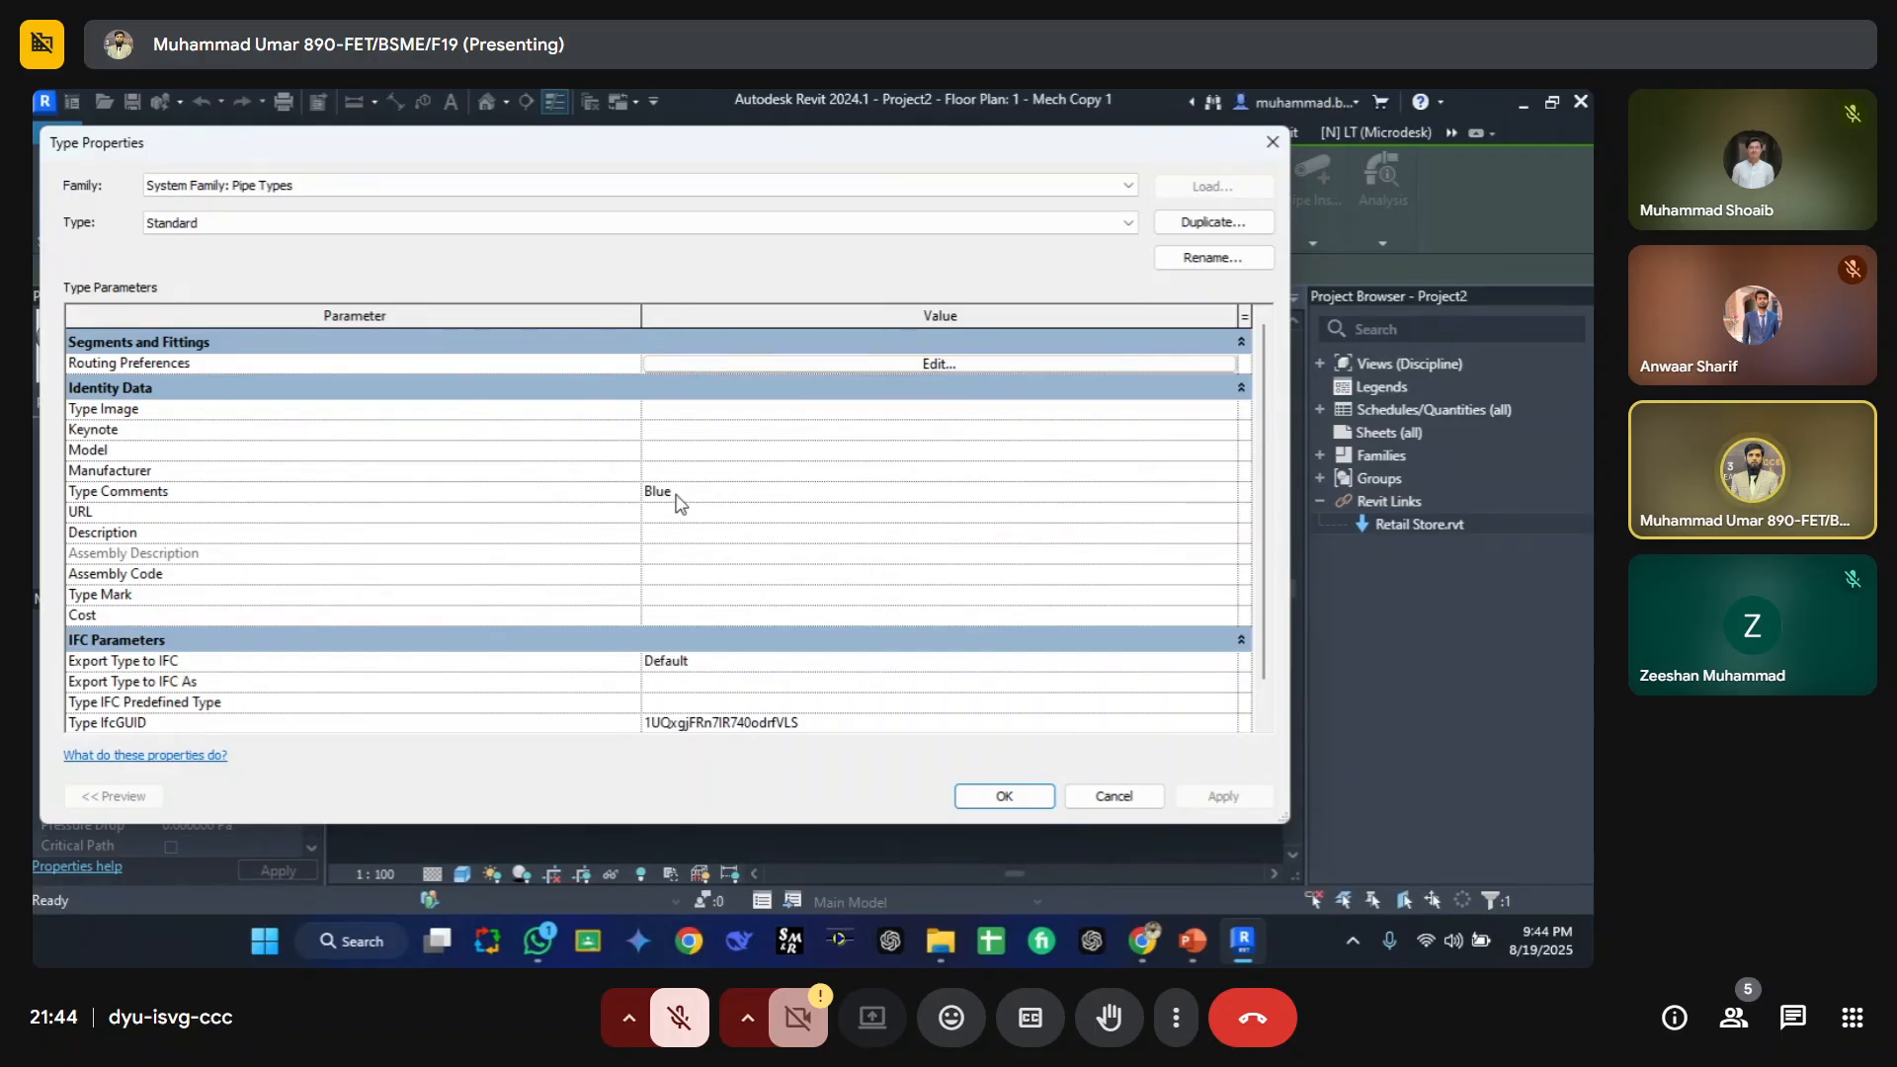
pyautogui.press('Escape')
pyautogui.press('Escape')
# Step: Draw a third pipe about 2120 mm long above the first pipe
pyautogui.press('p')
pyautogui.press('i')
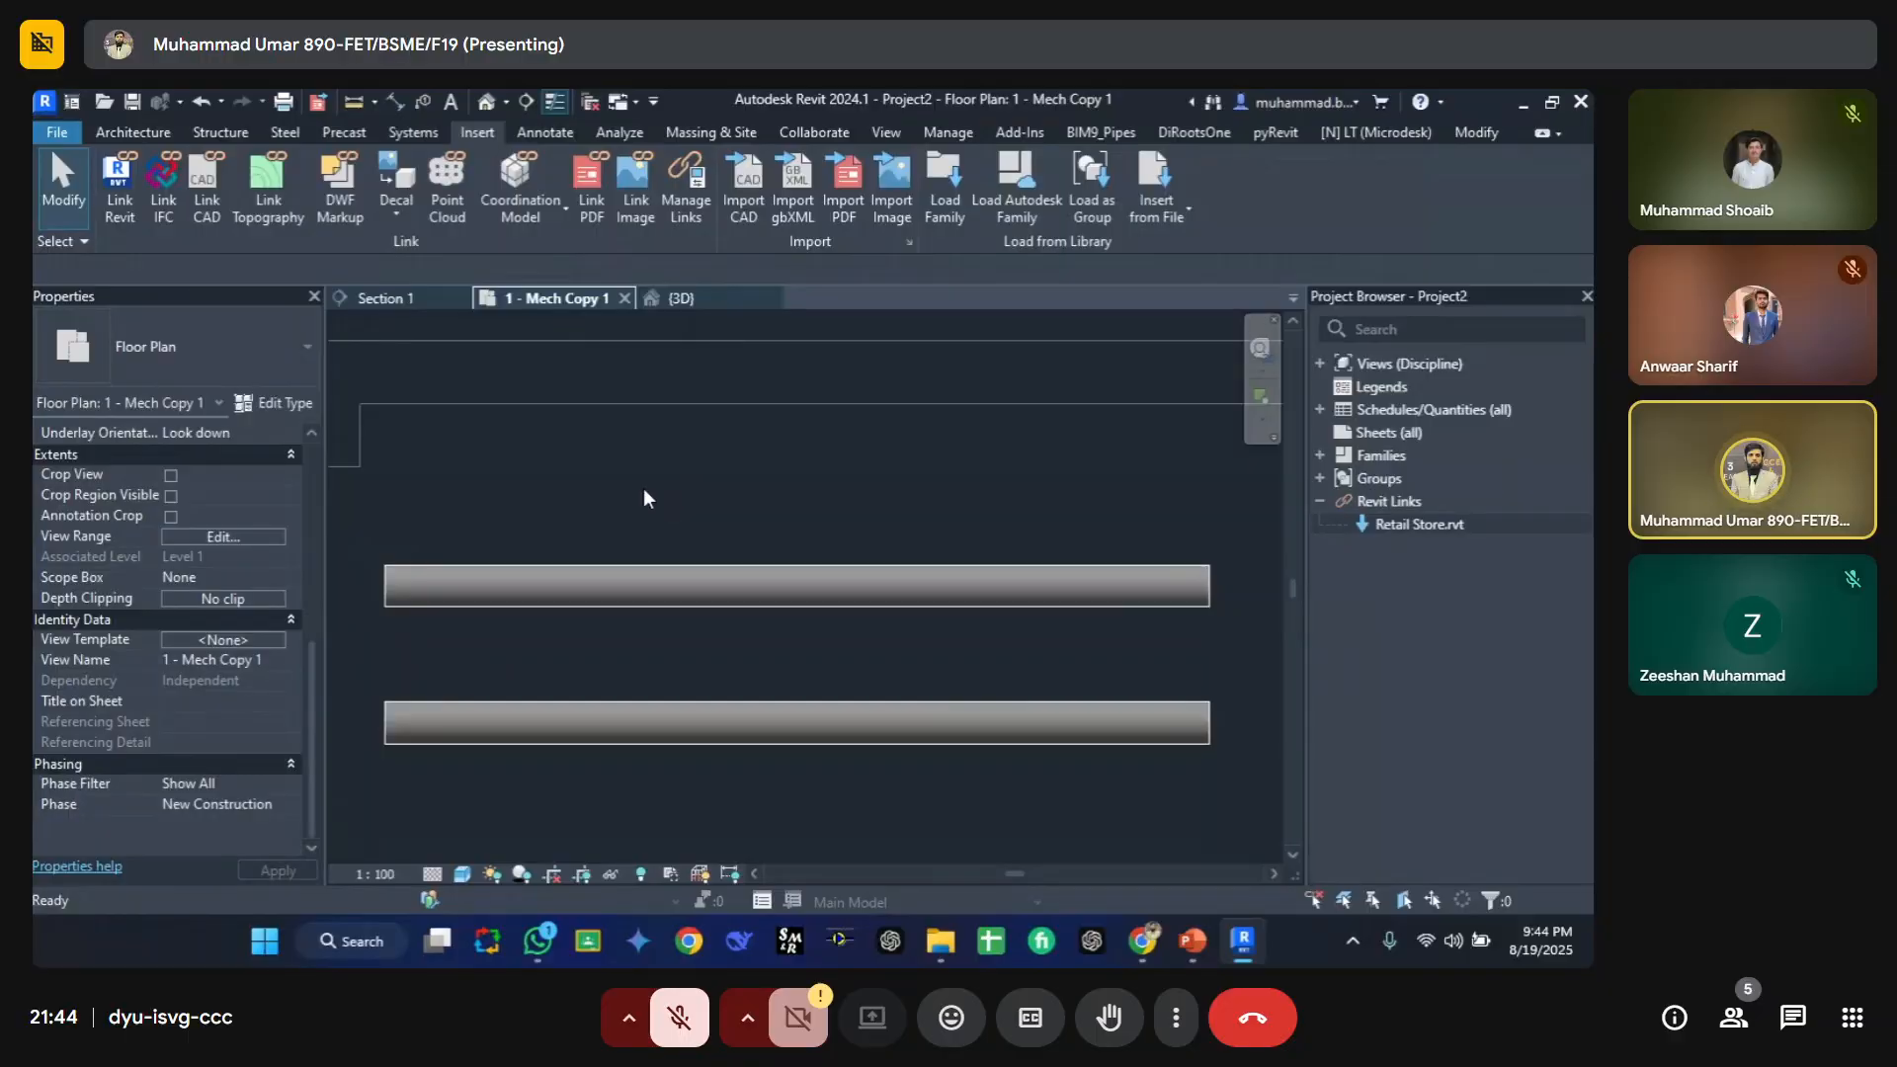
pyautogui.click(452, 460)
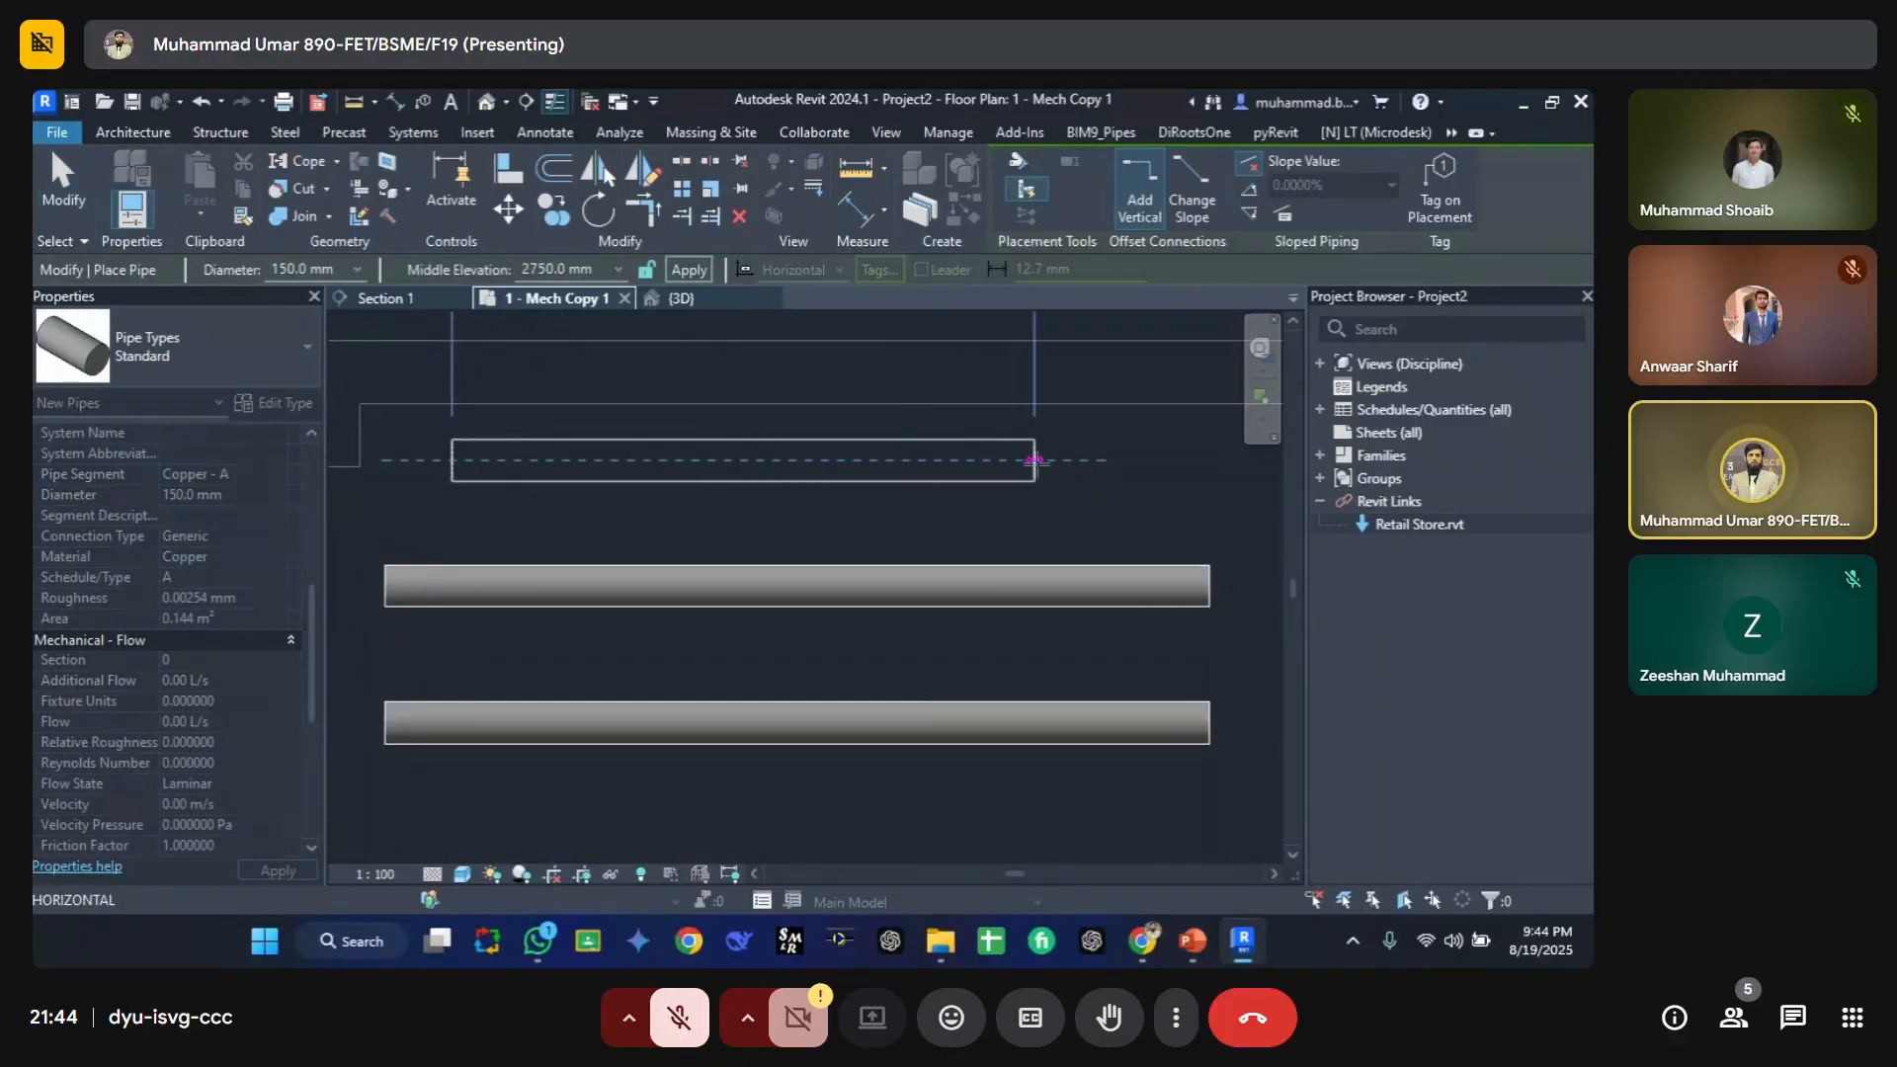
pyautogui.click(1035, 461)
pyautogui.press('Escape')
pyautogui.press('Escape')
# Step: Select the new pipe and open its type properties to check its Type Comments
pyautogui.click(673, 461)
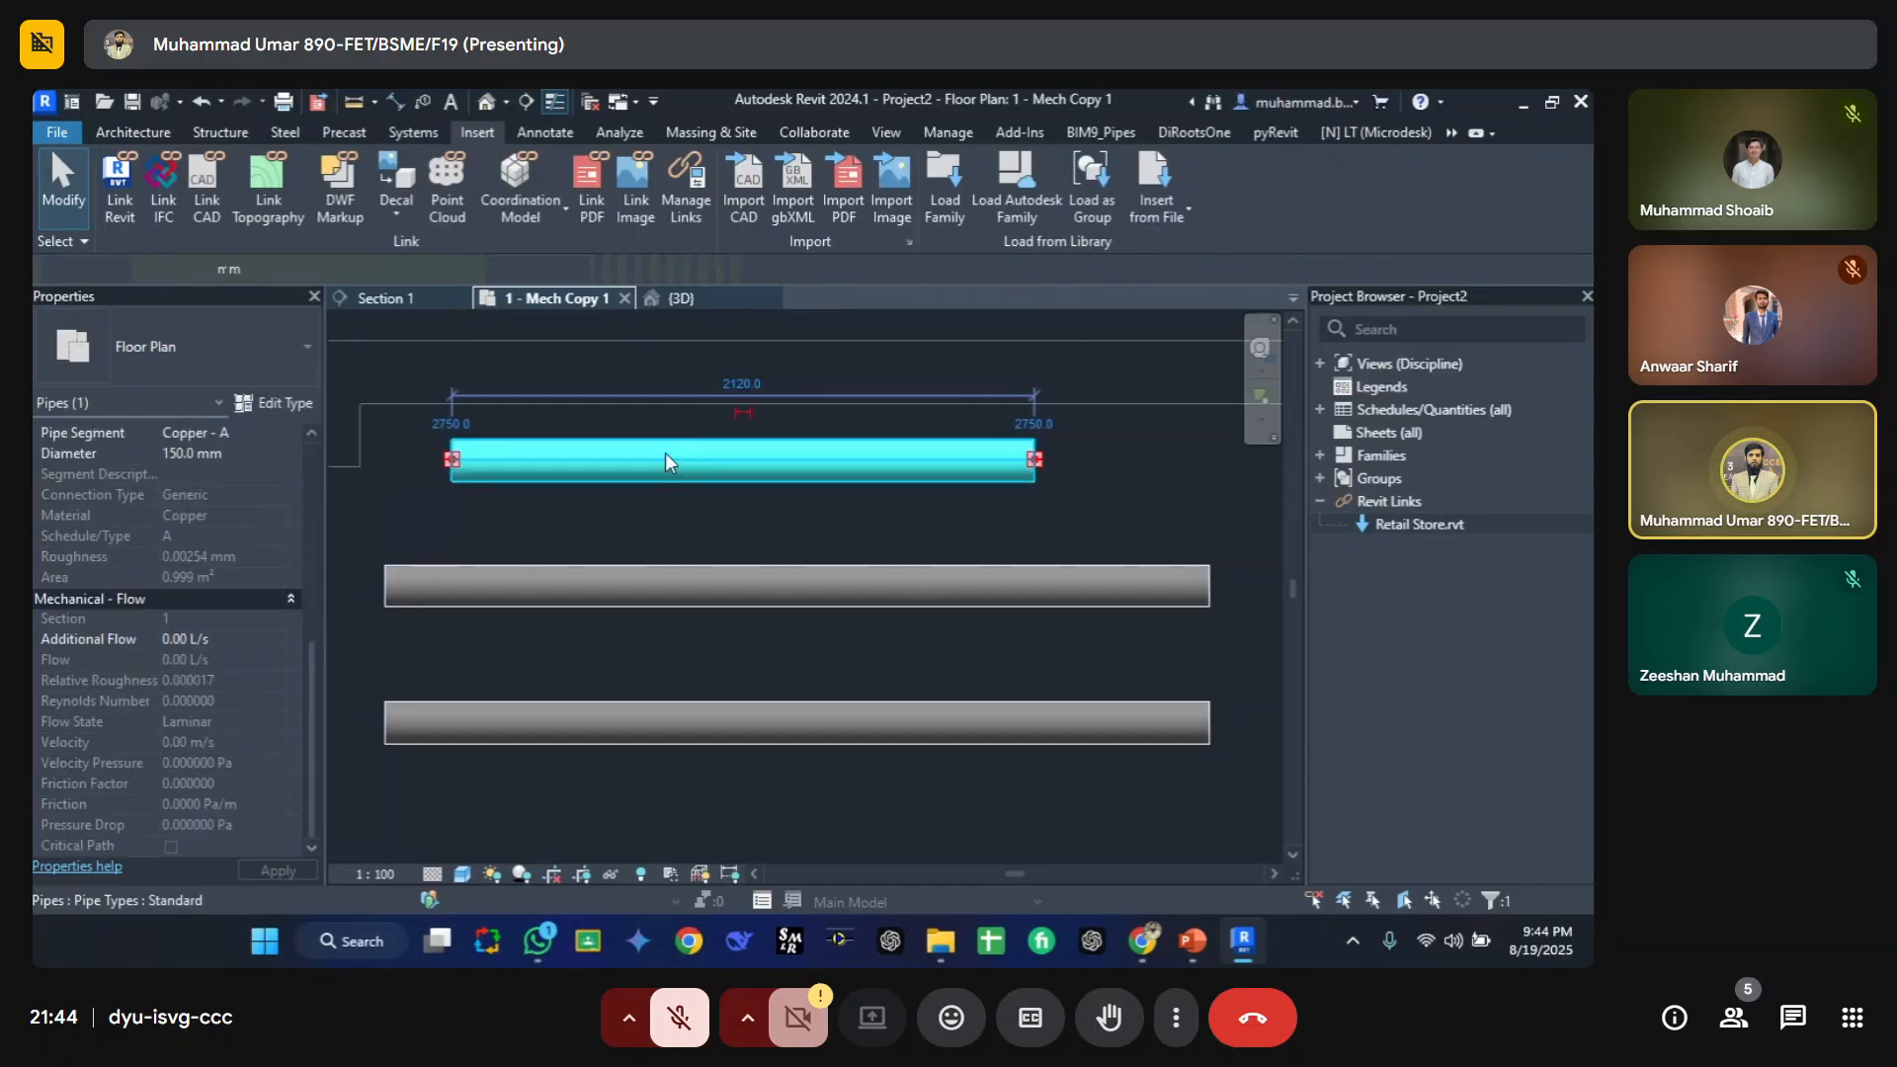
pyautogui.click(258, 405)
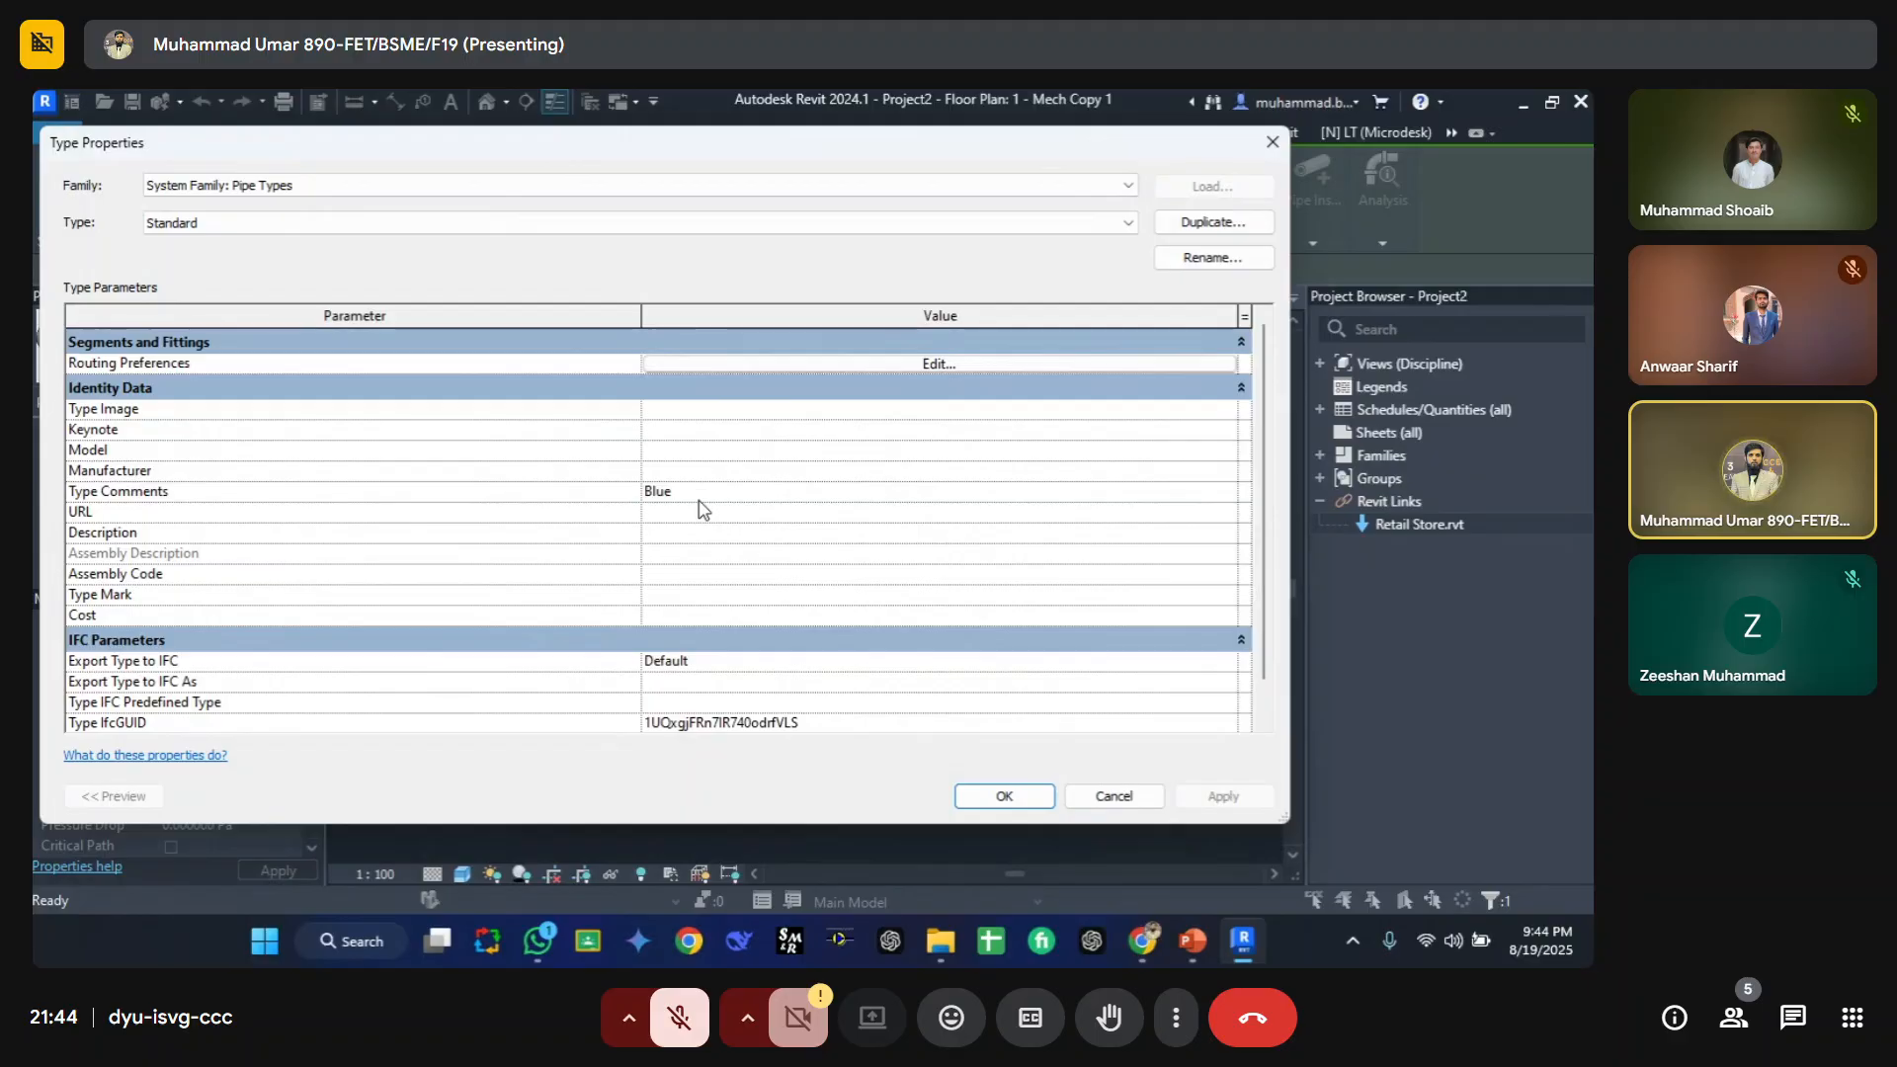
pyautogui.press('Escape')
pyautogui.press('Escape')
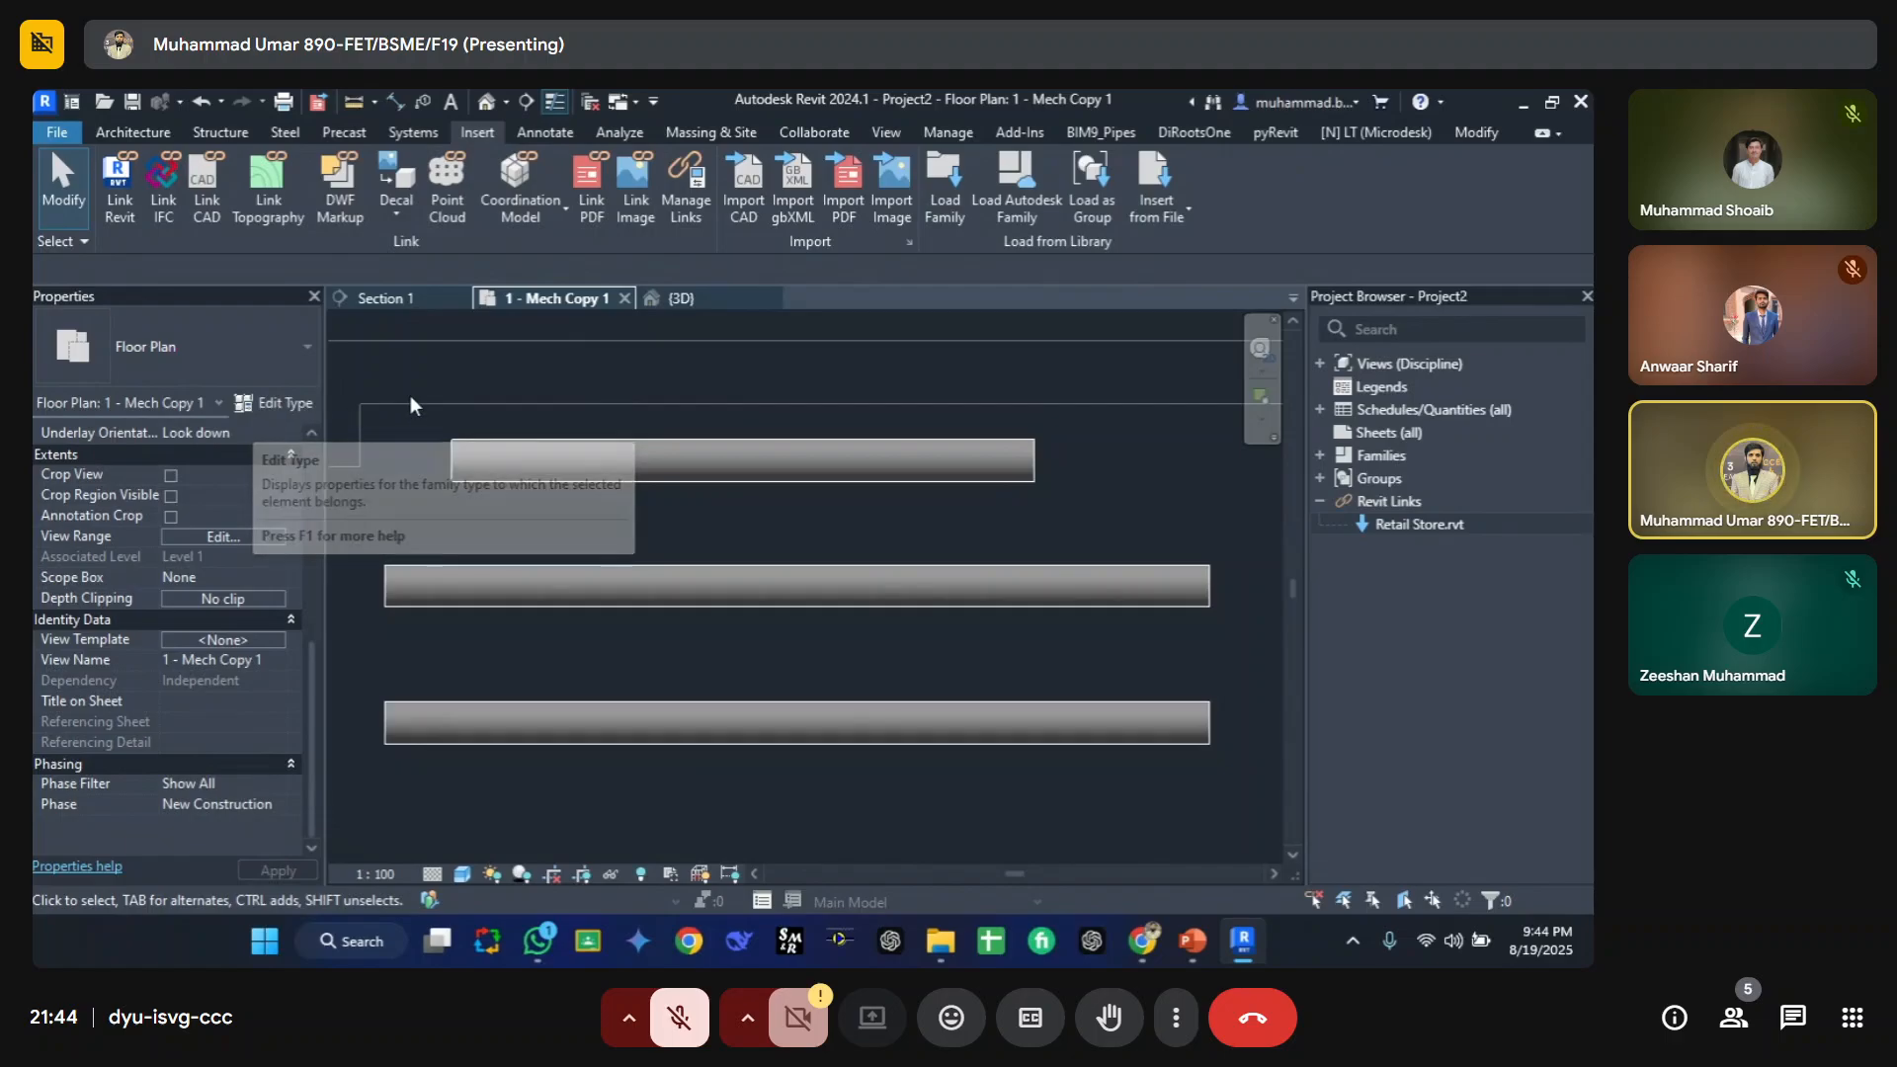
pyautogui.click(296, 403)
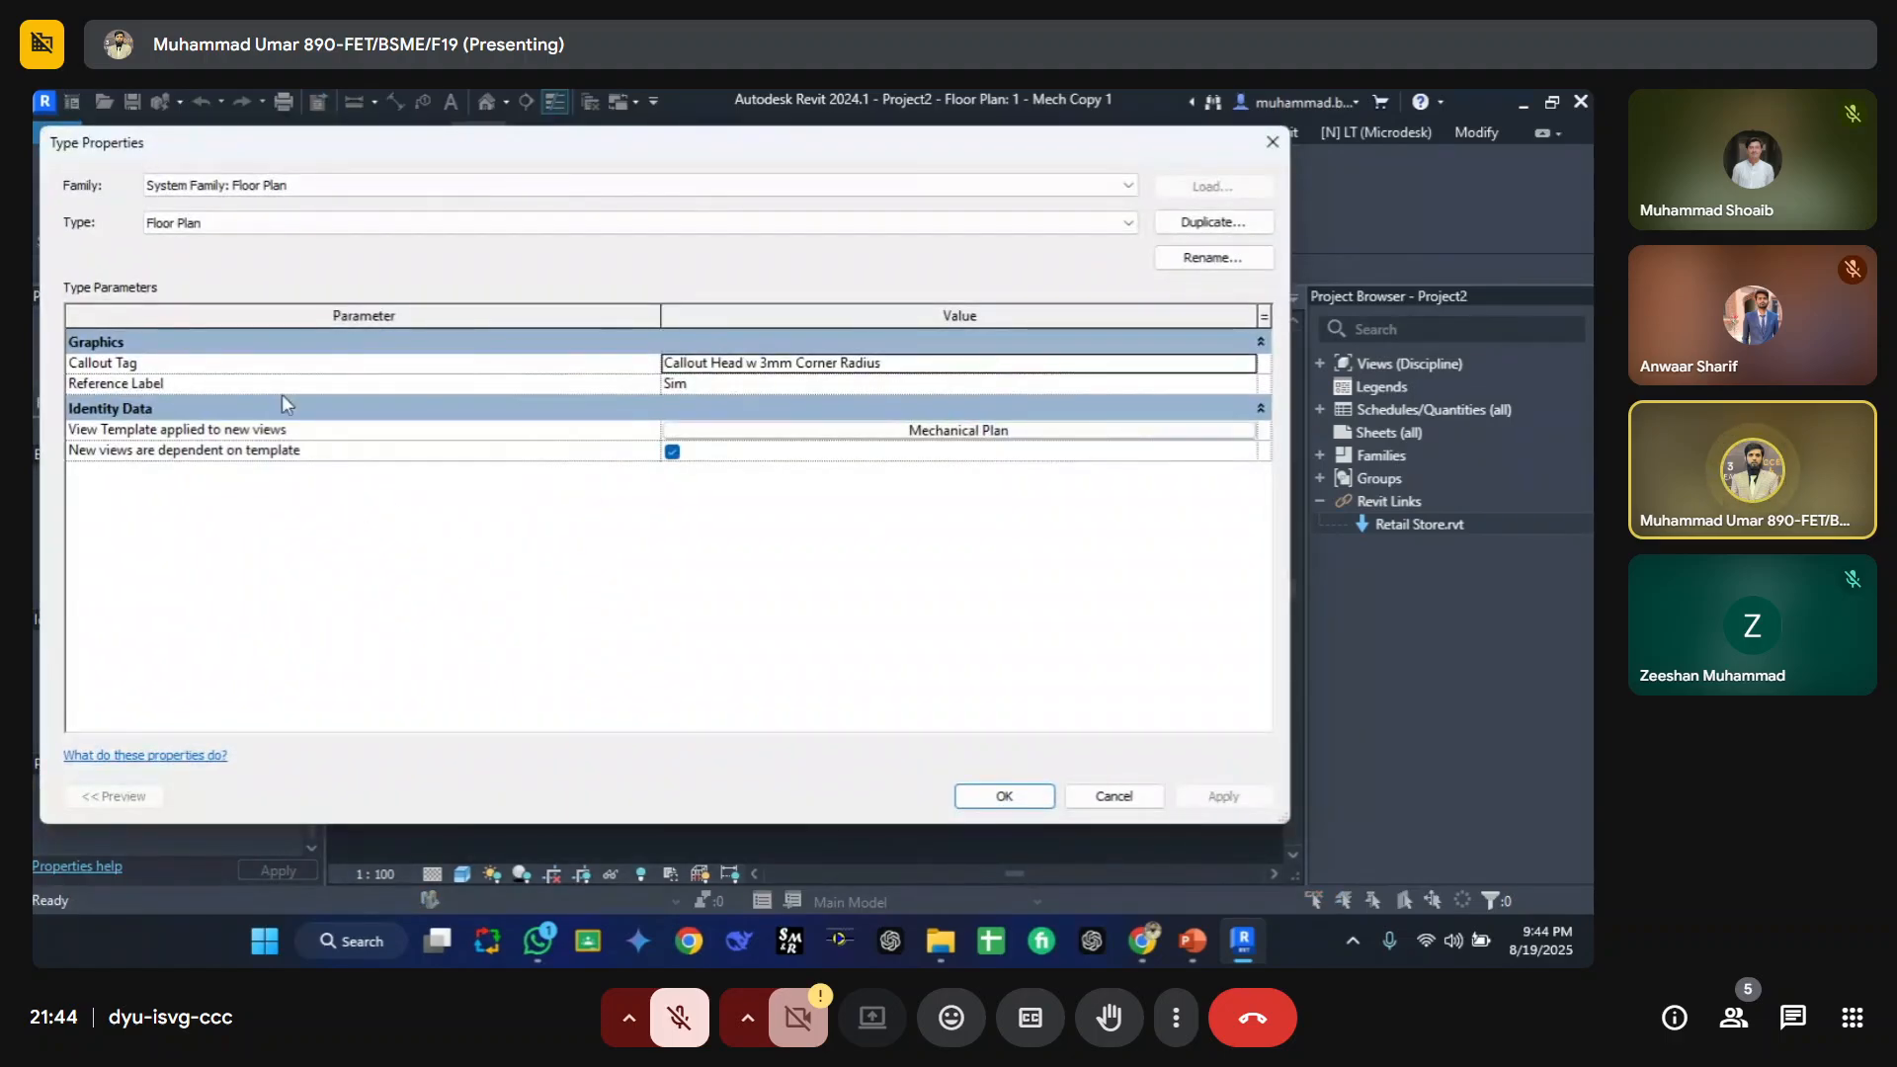
pyautogui.press('Escape')
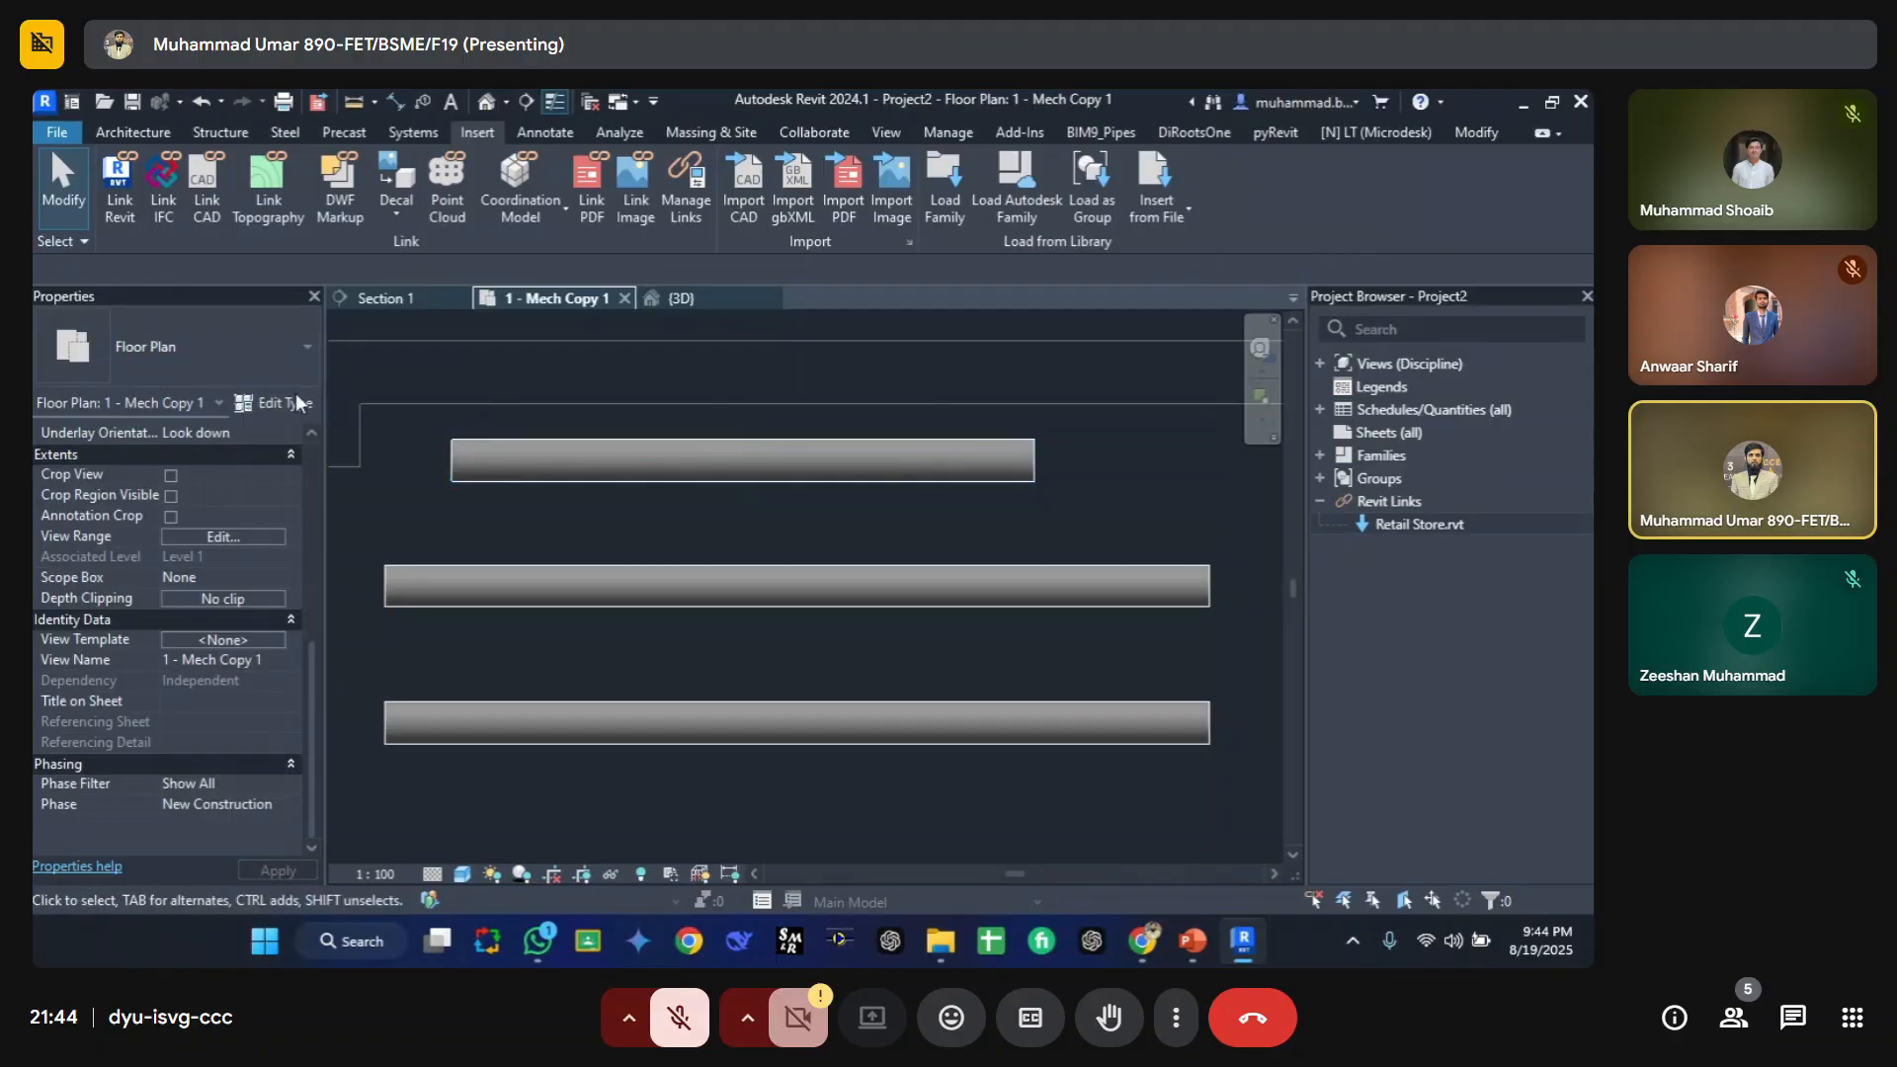
pyautogui.click(485, 458)
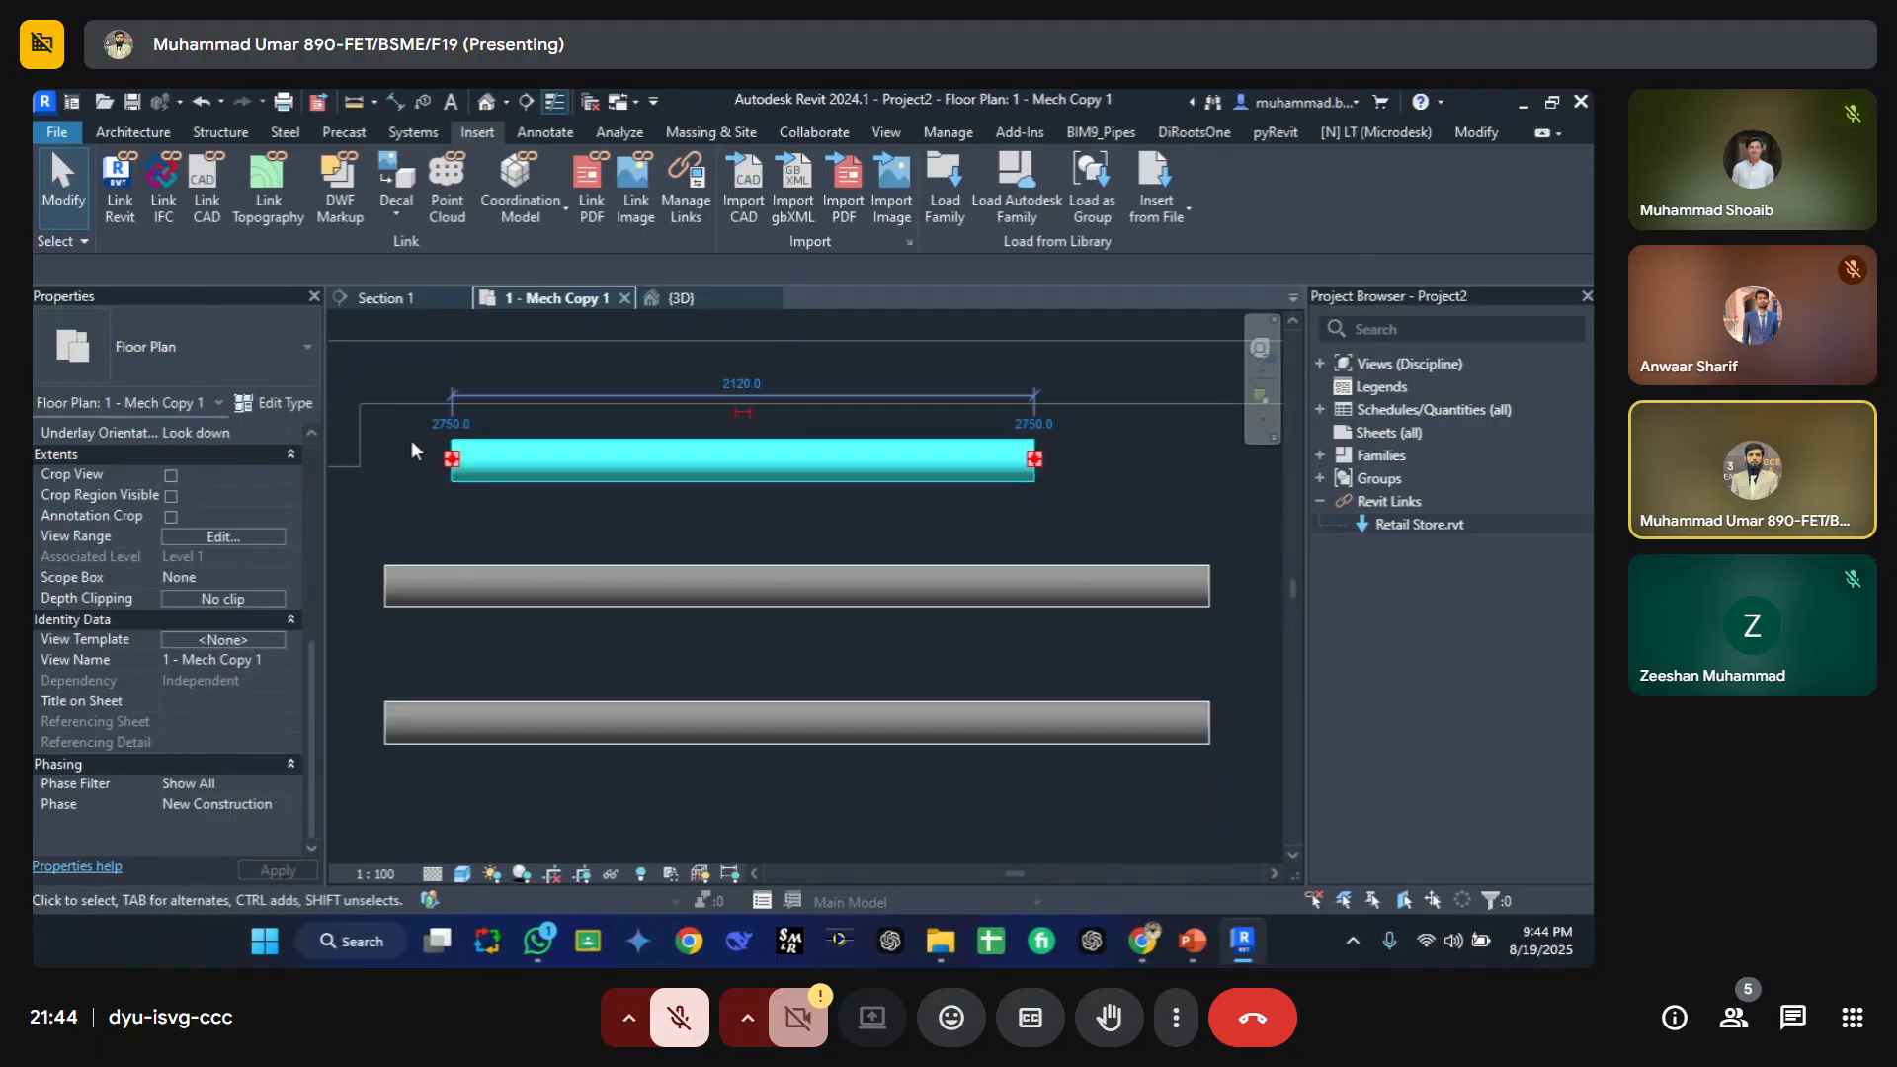
pyautogui.click(289, 403)
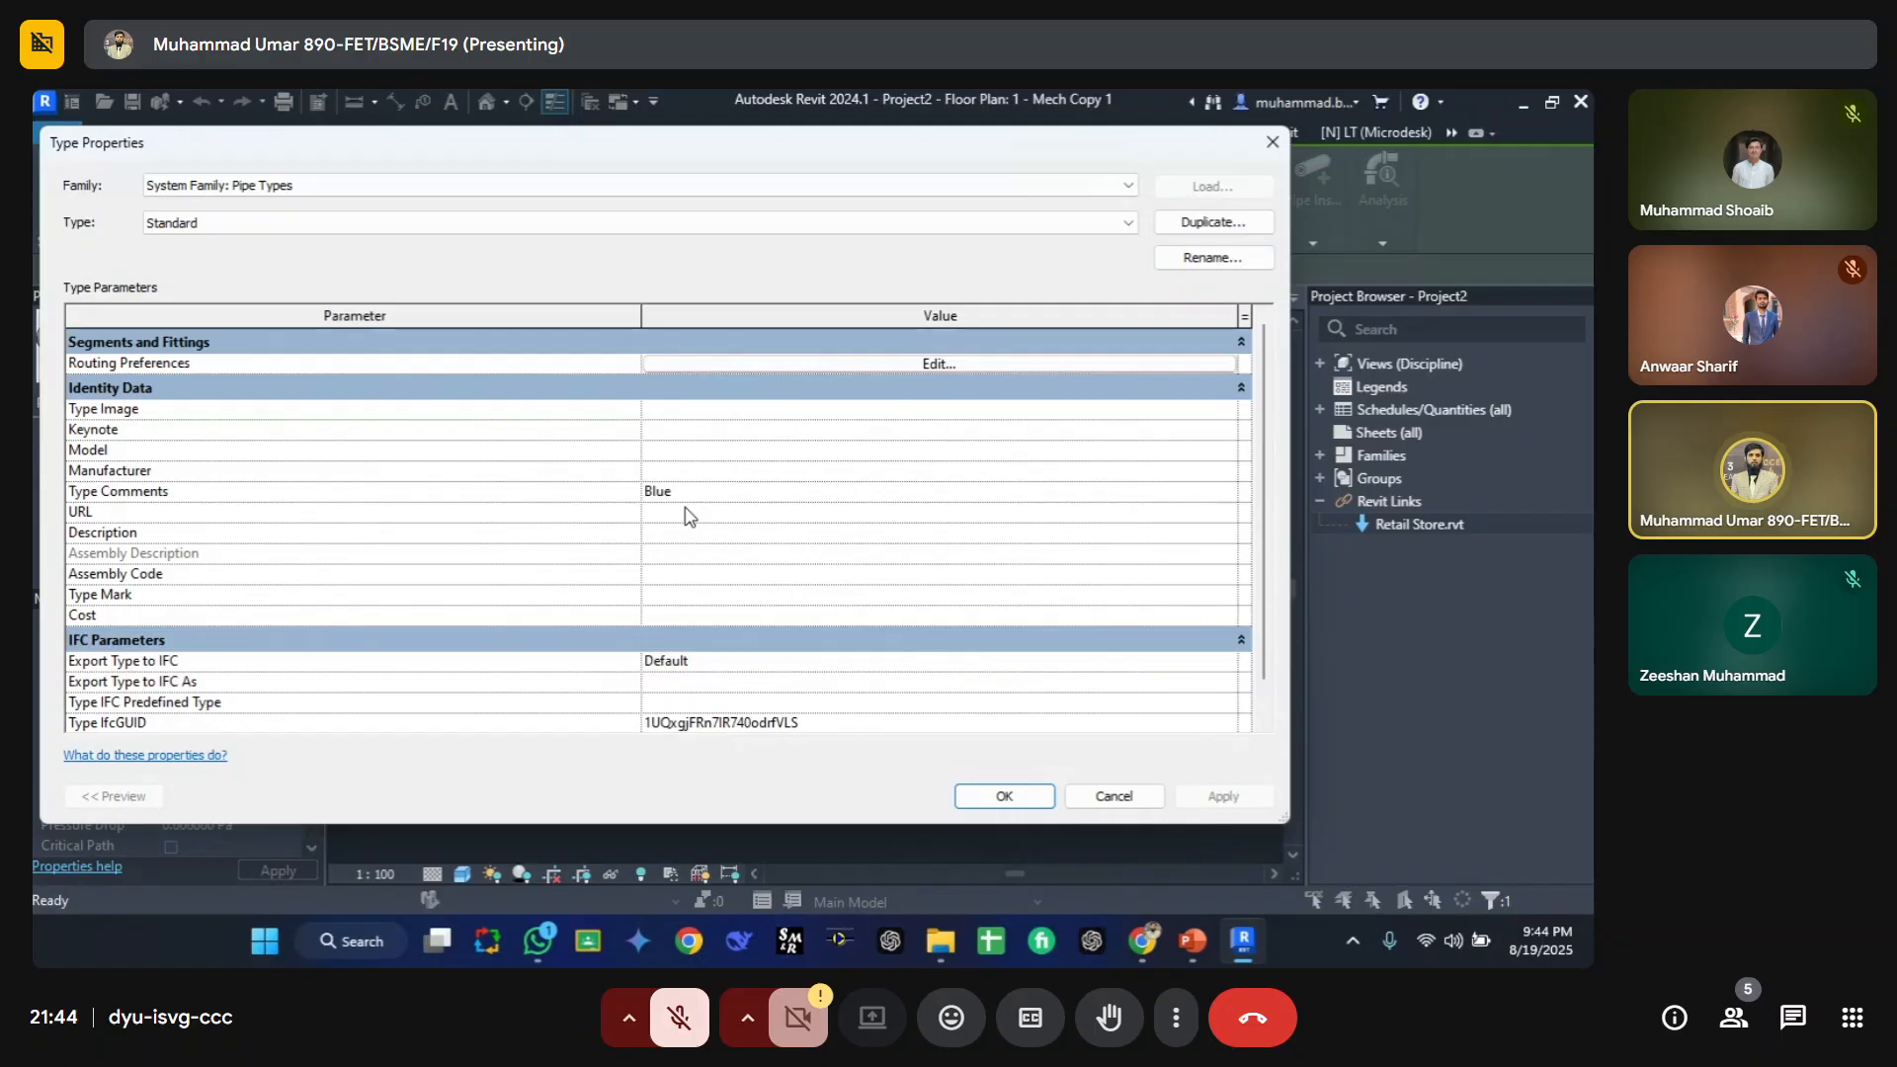
pyautogui.press('Escape')
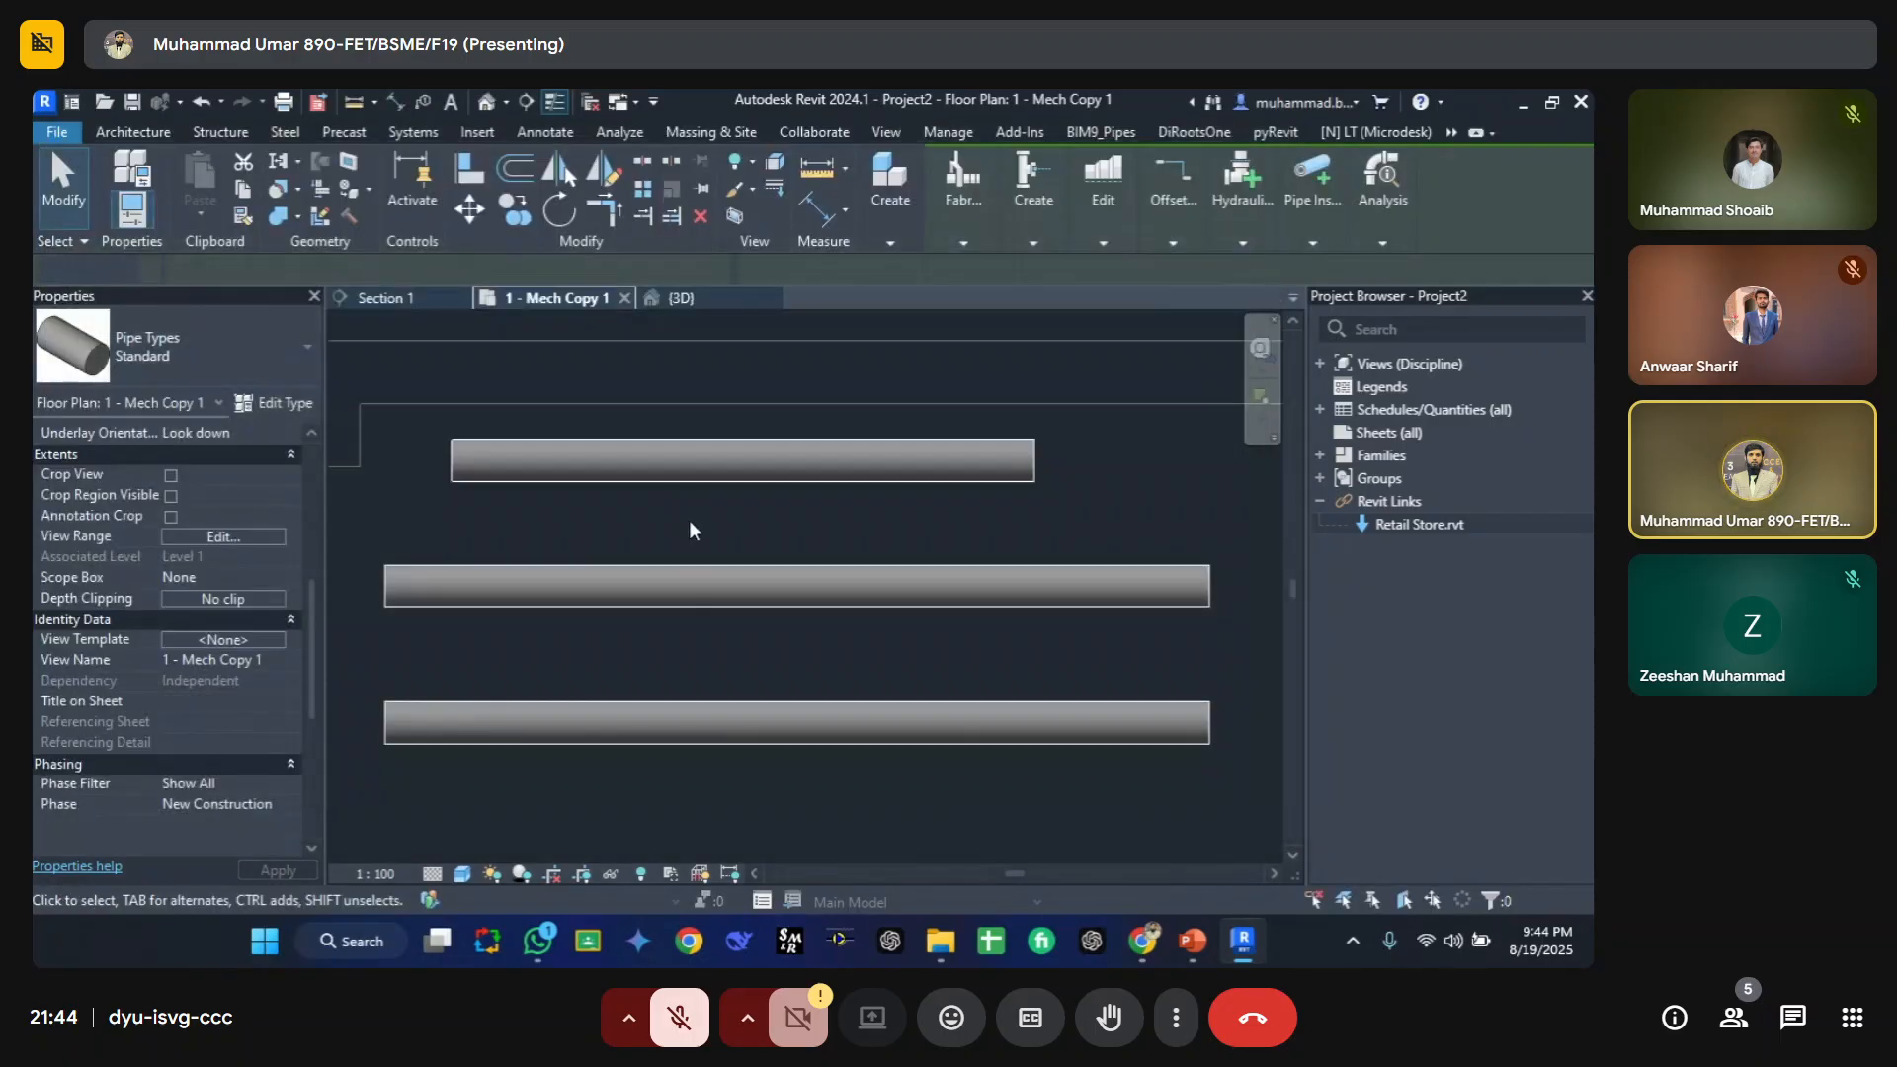
pyautogui.press('Escape')
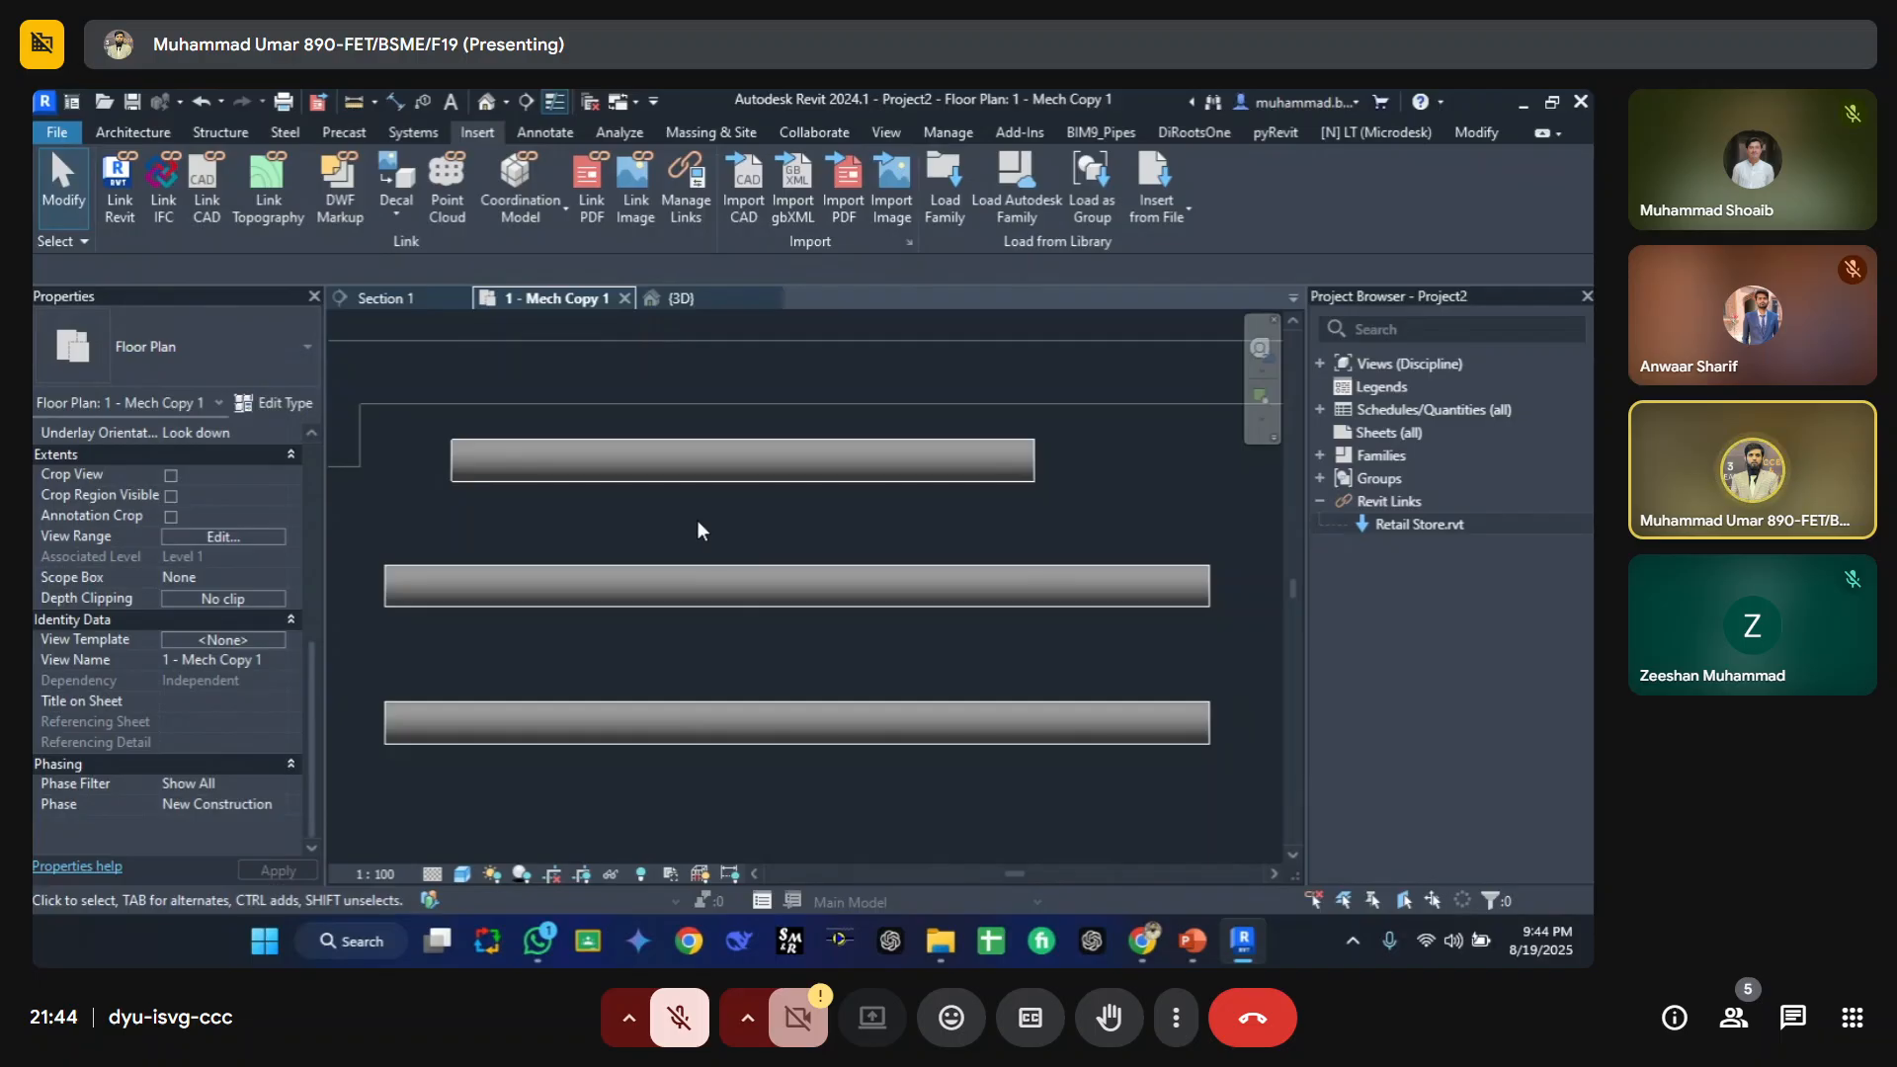
# Step: Open the view's filter settings and create a new rule-based filter named Pipe C
pyautogui.press('v')
pyautogui.press('g')
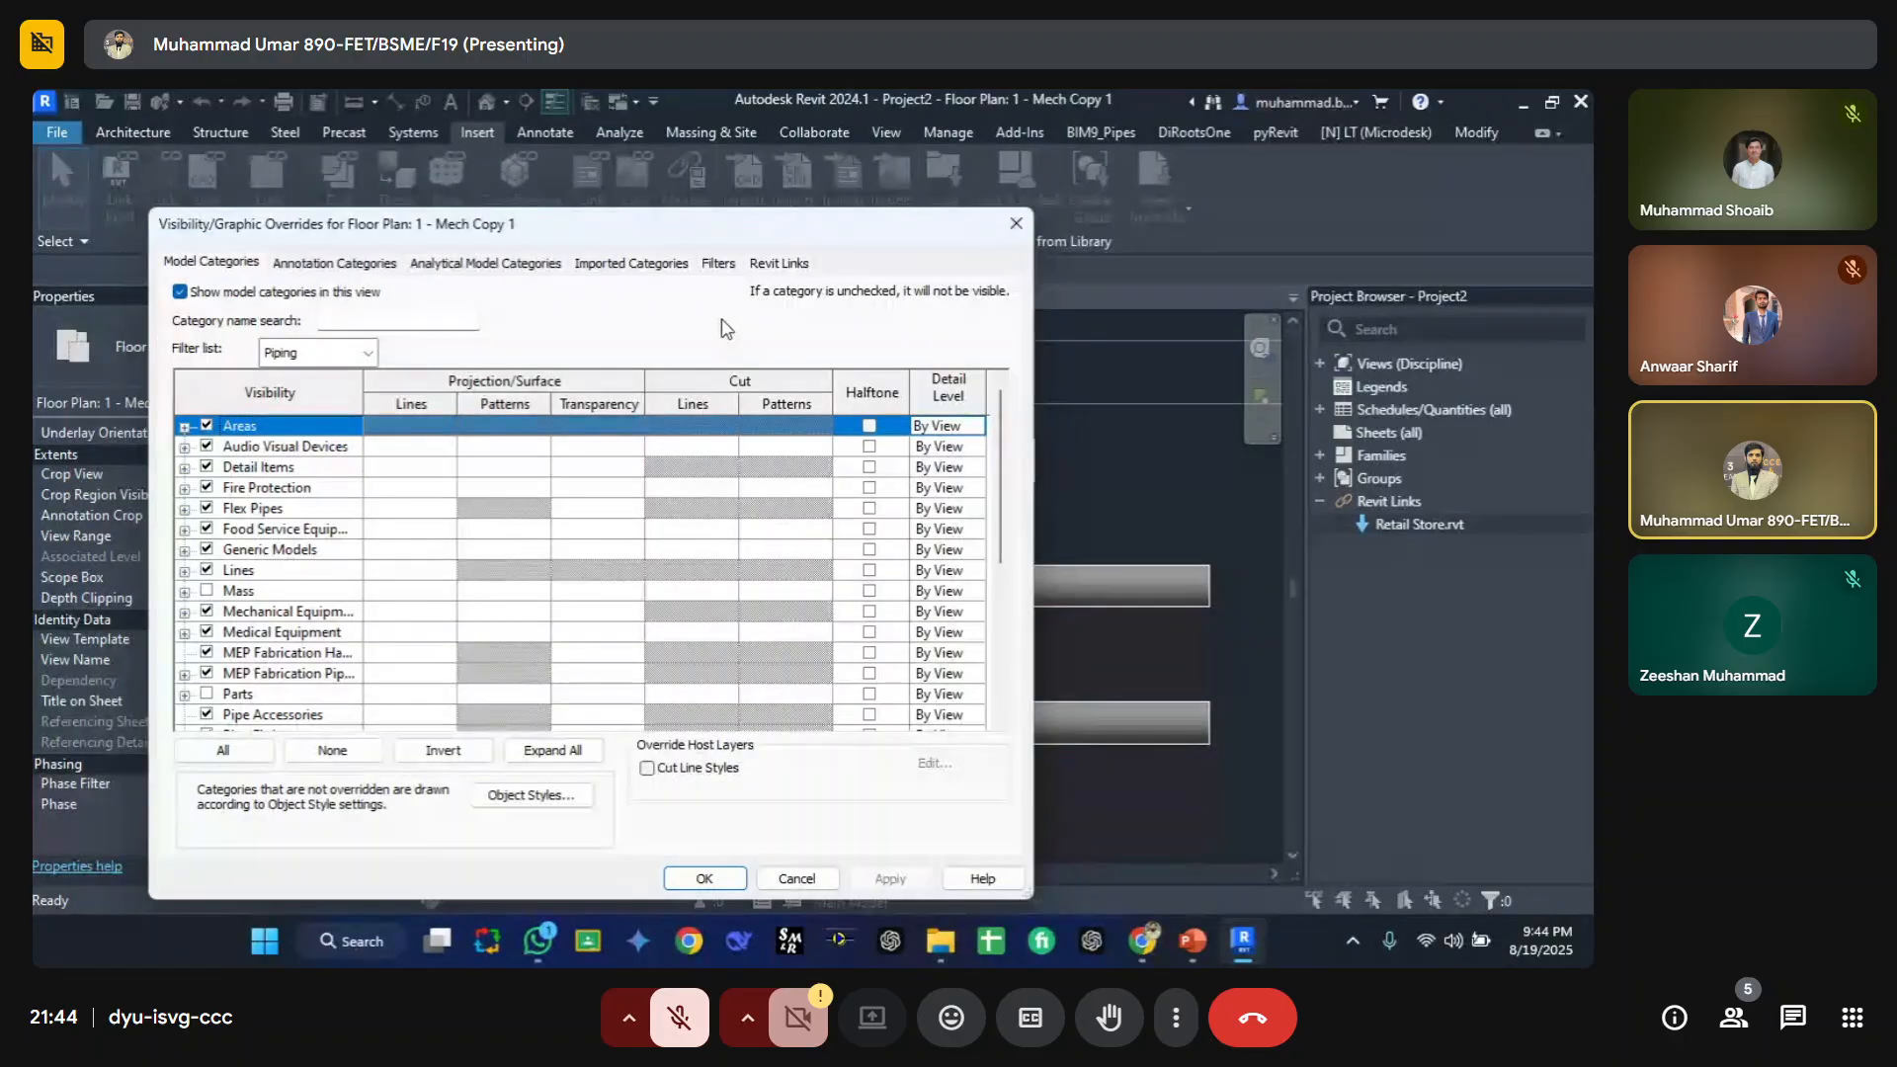
pyautogui.click(718, 262)
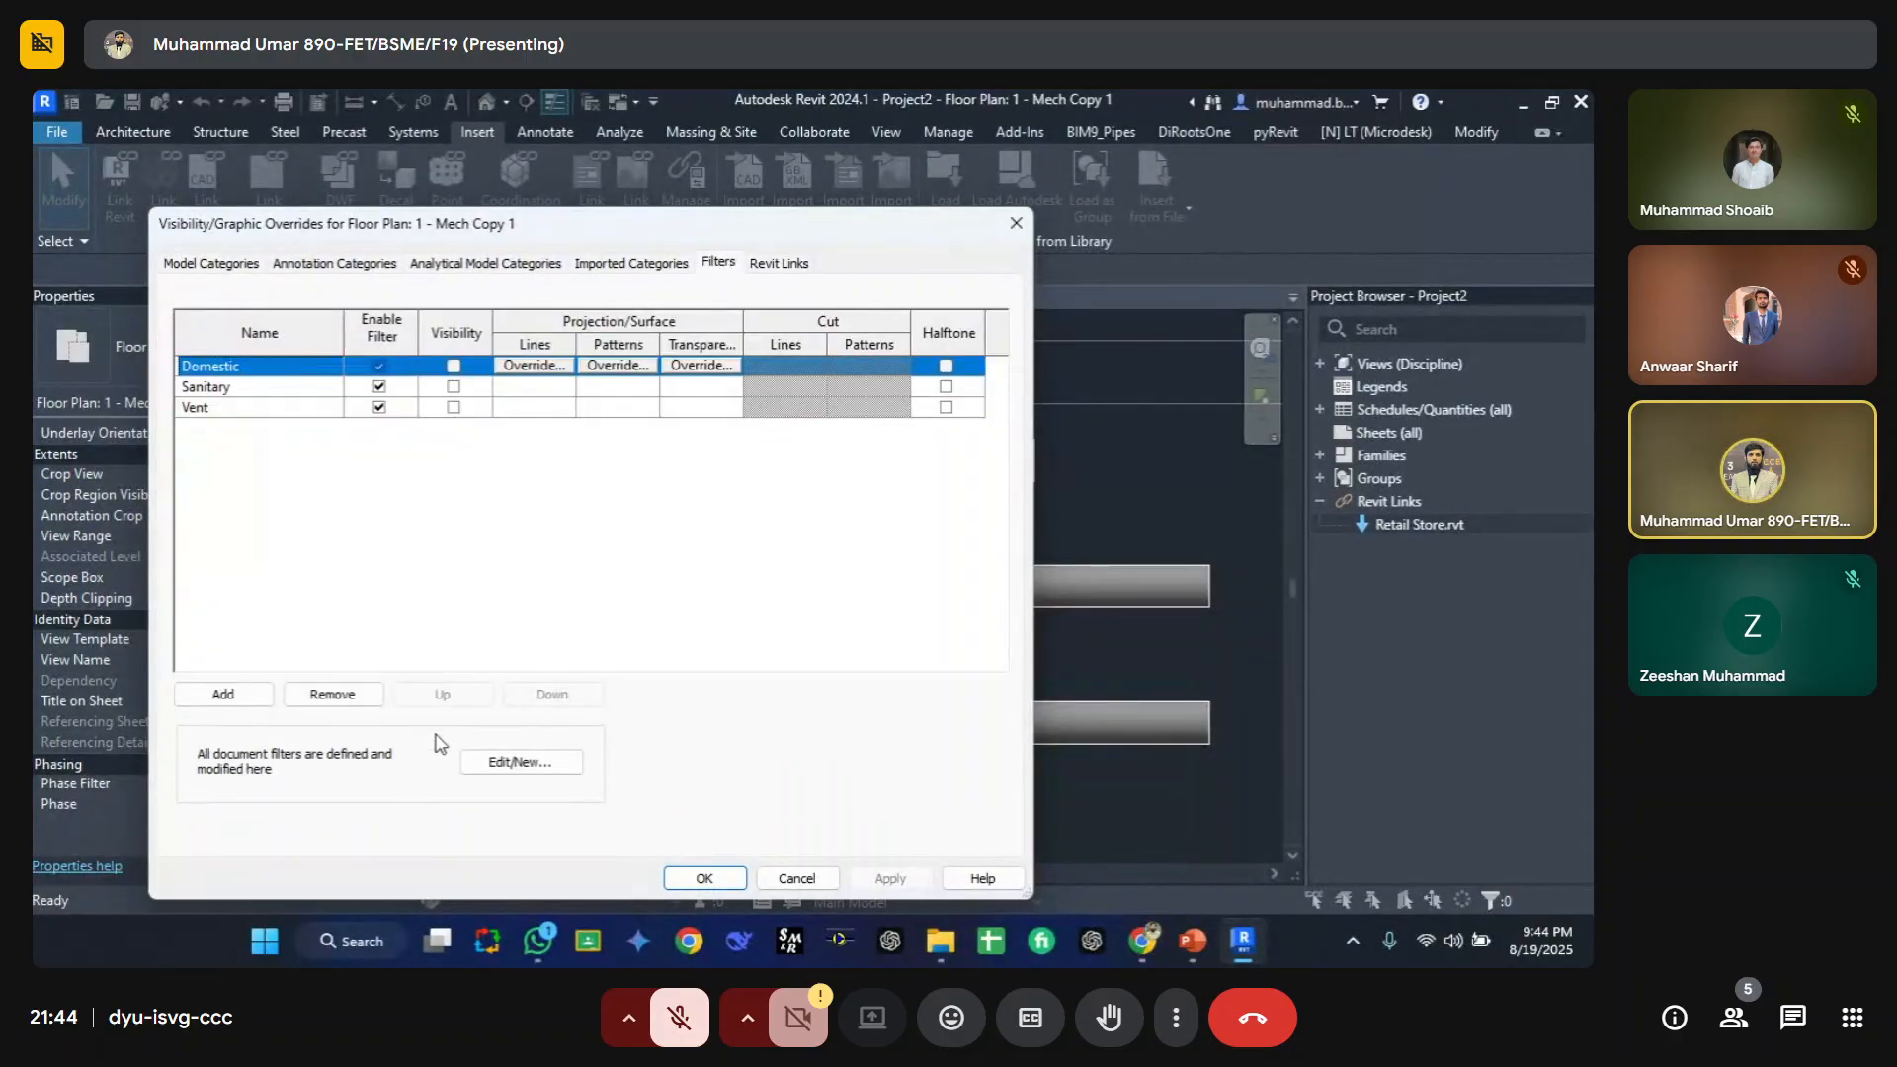
pyautogui.click(507, 762)
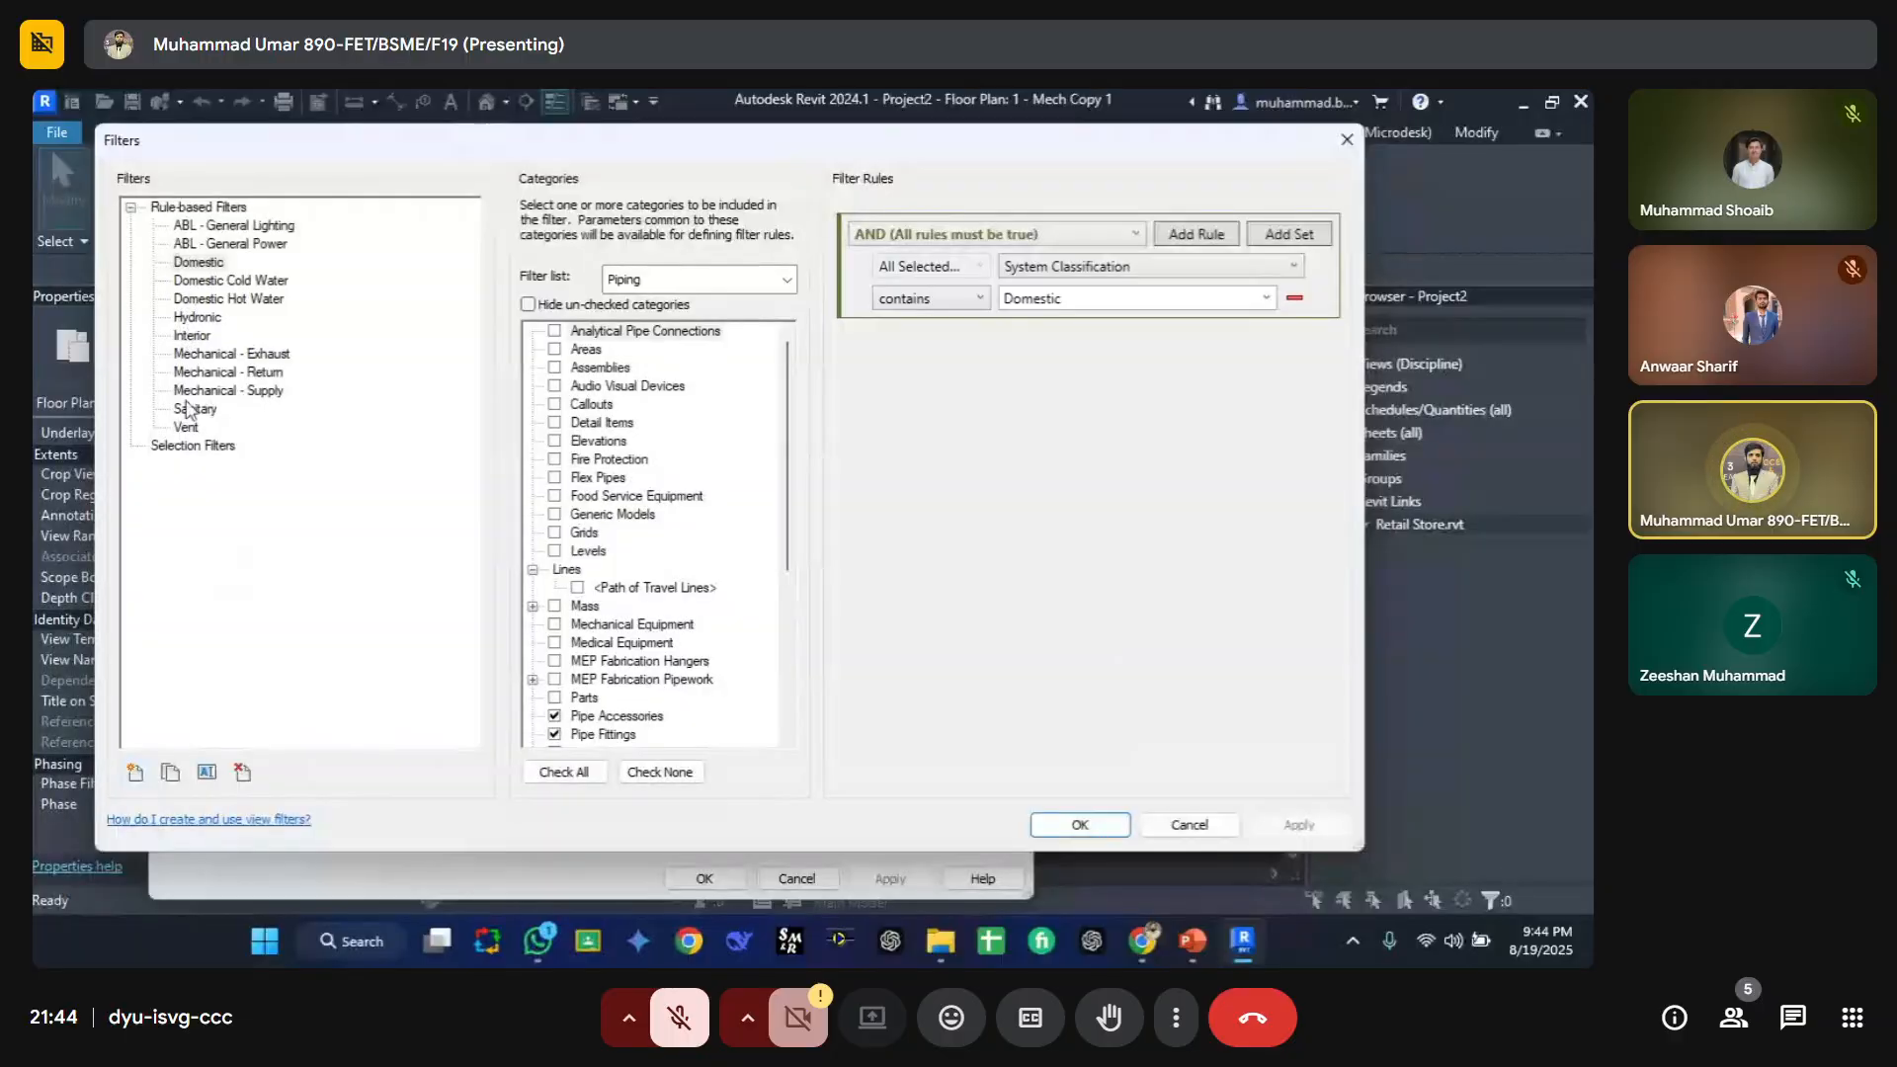
pyautogui.click(135, 771)
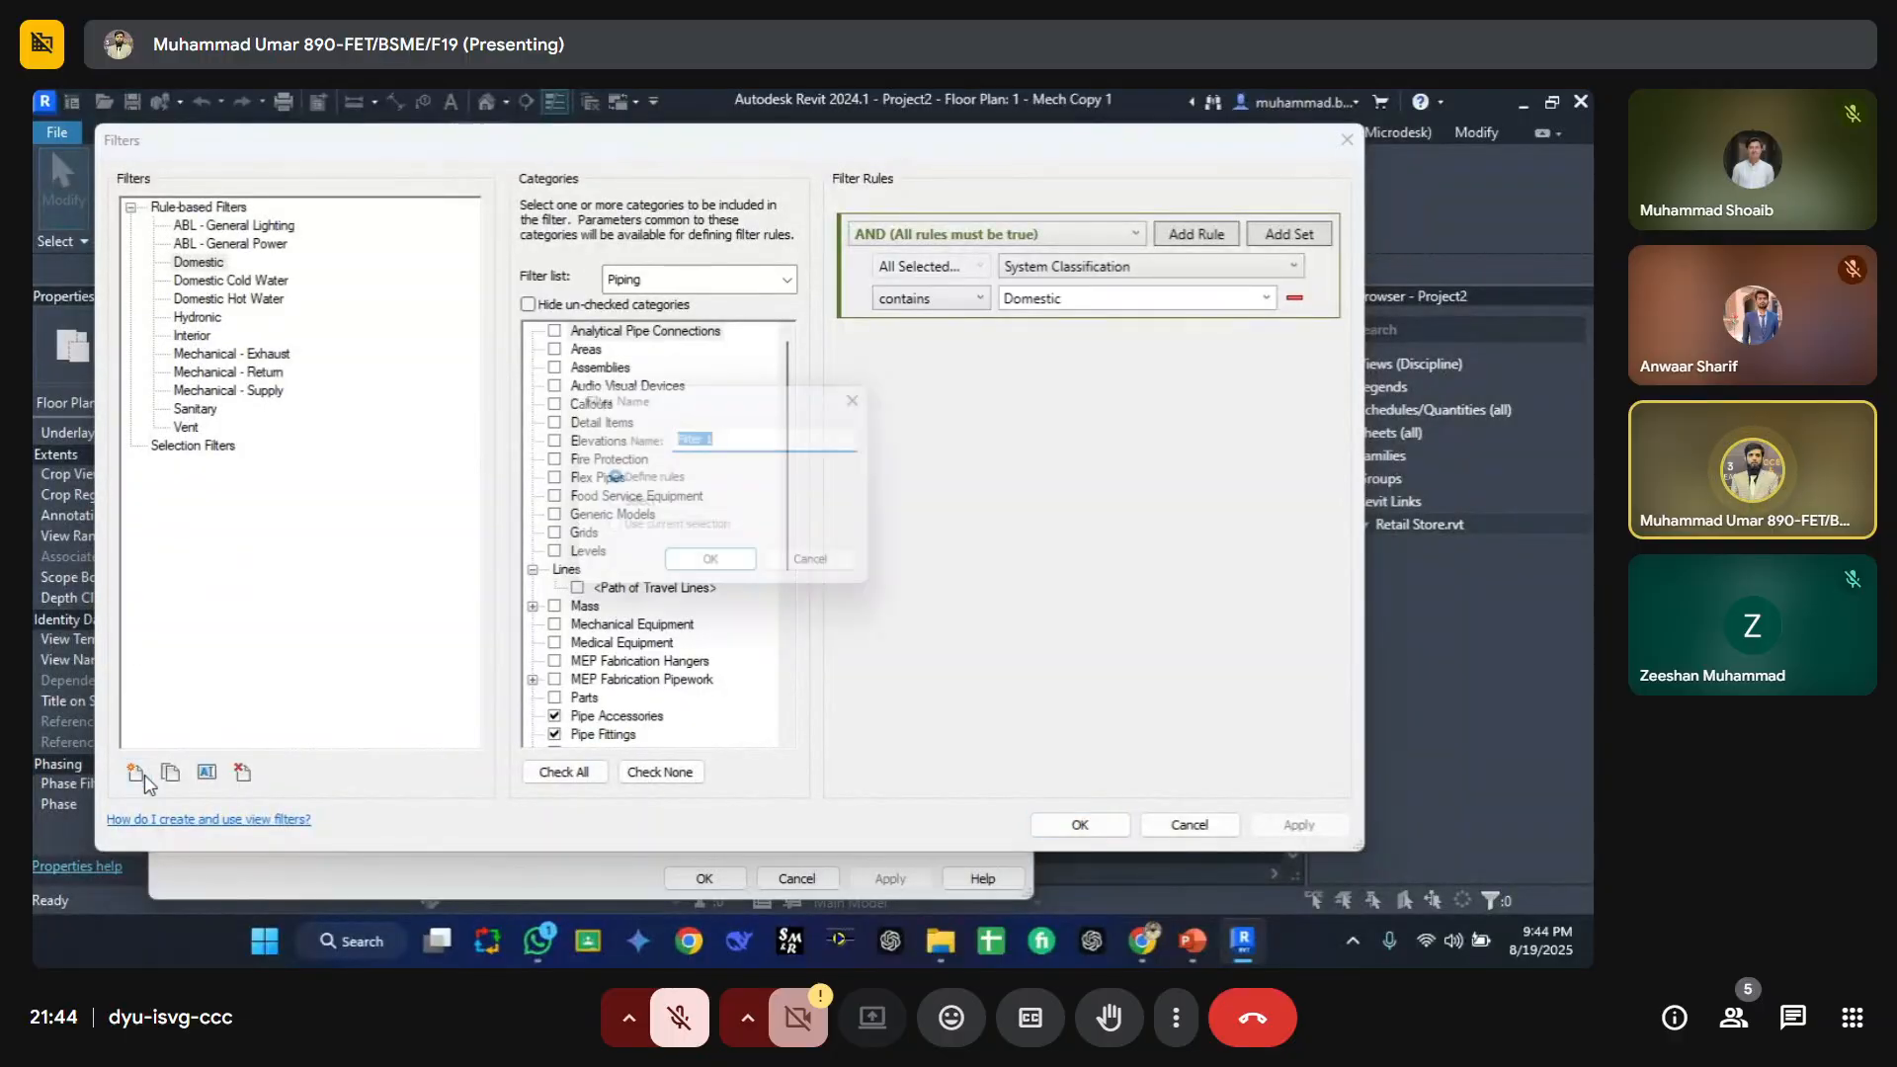
pyautogui.write('Pipe C')
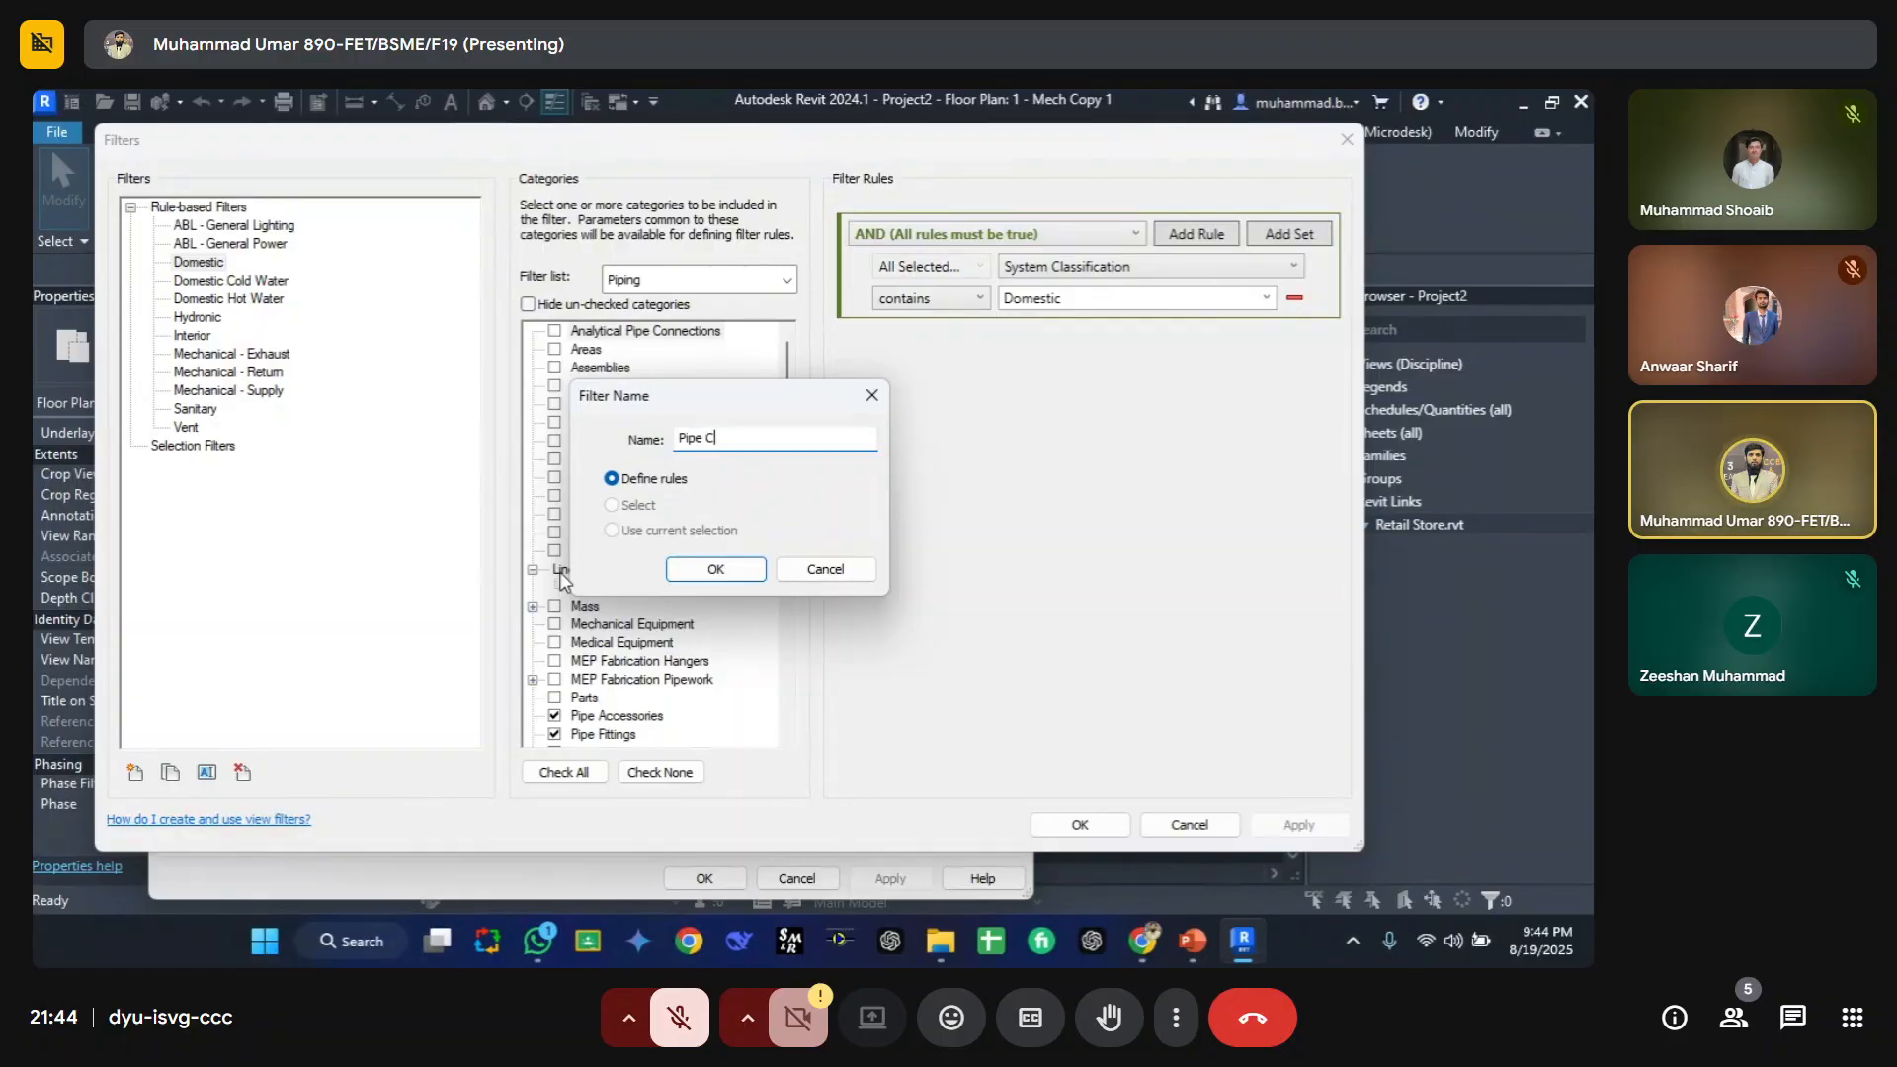
pyautogui.press('Return')
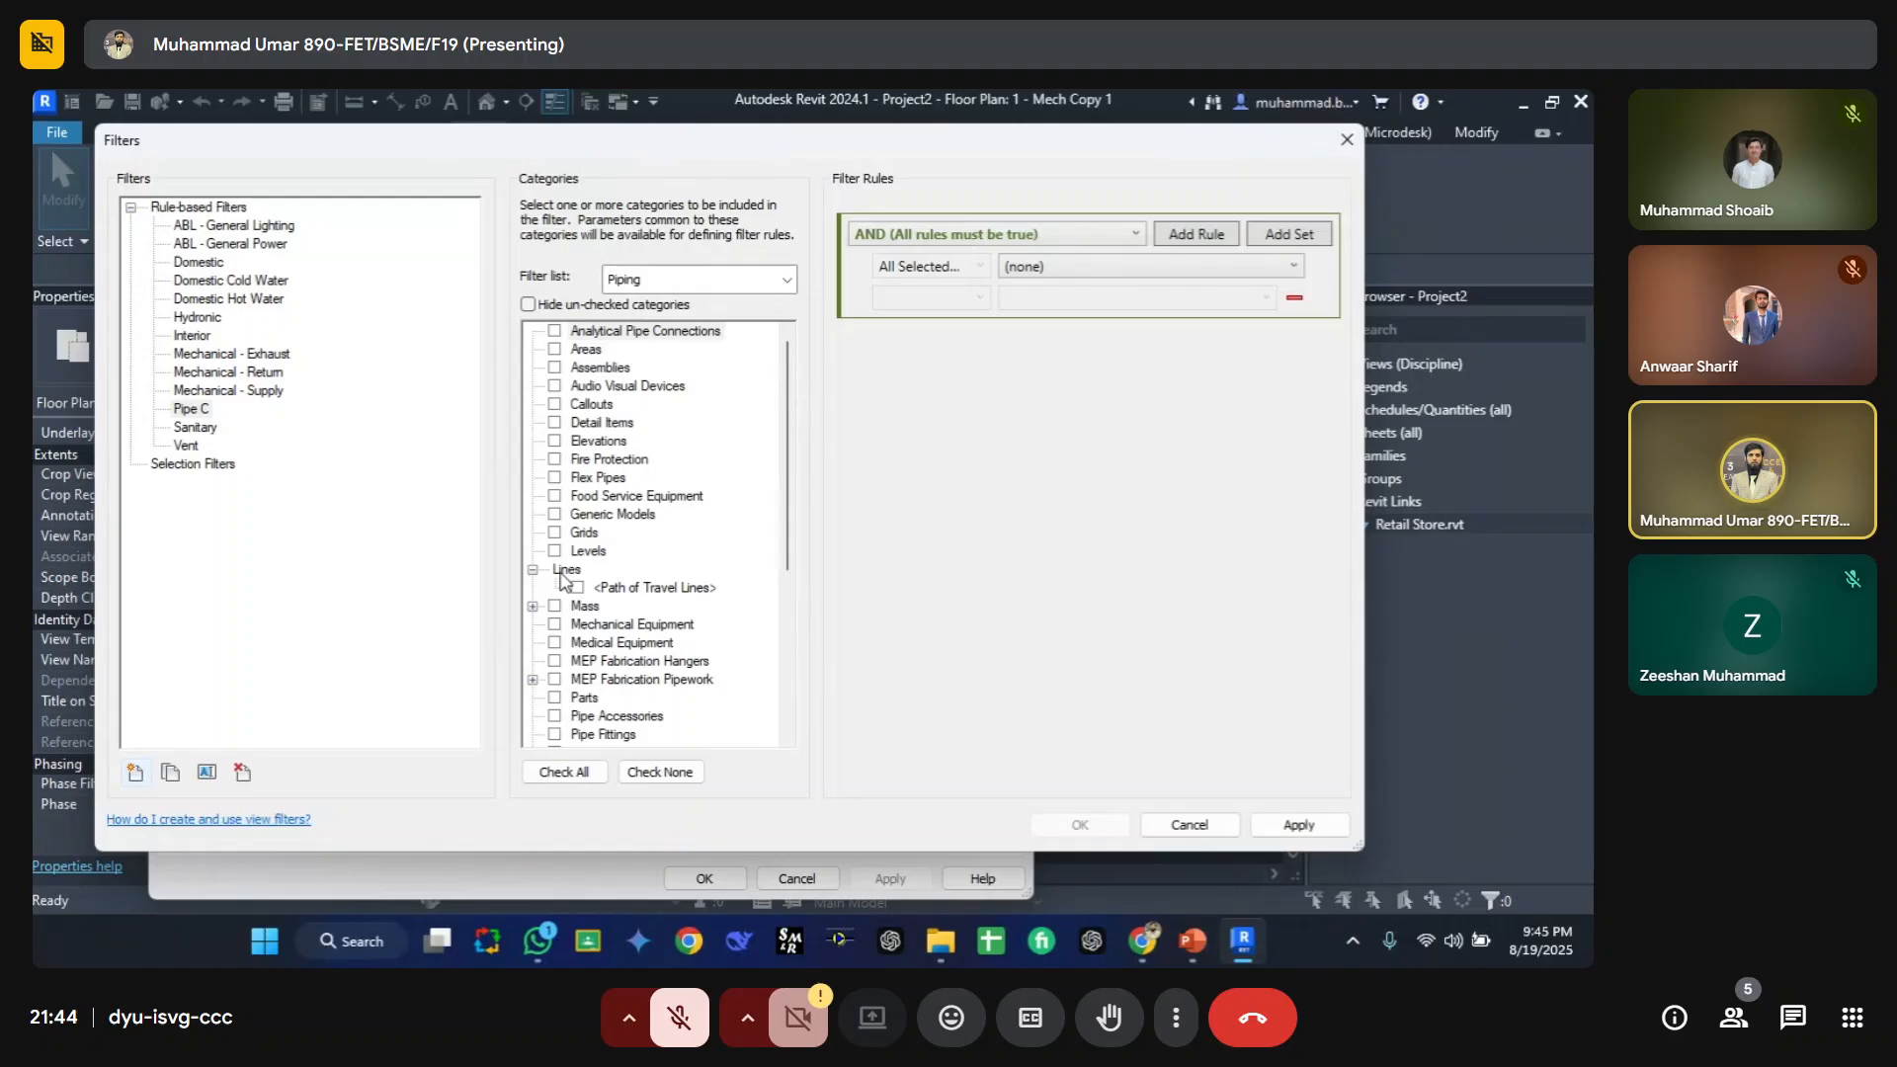
# Step: Assign the Pipes category to the Pipe C filter and hide the unchecked categories
pyautogui.click(611, 644)
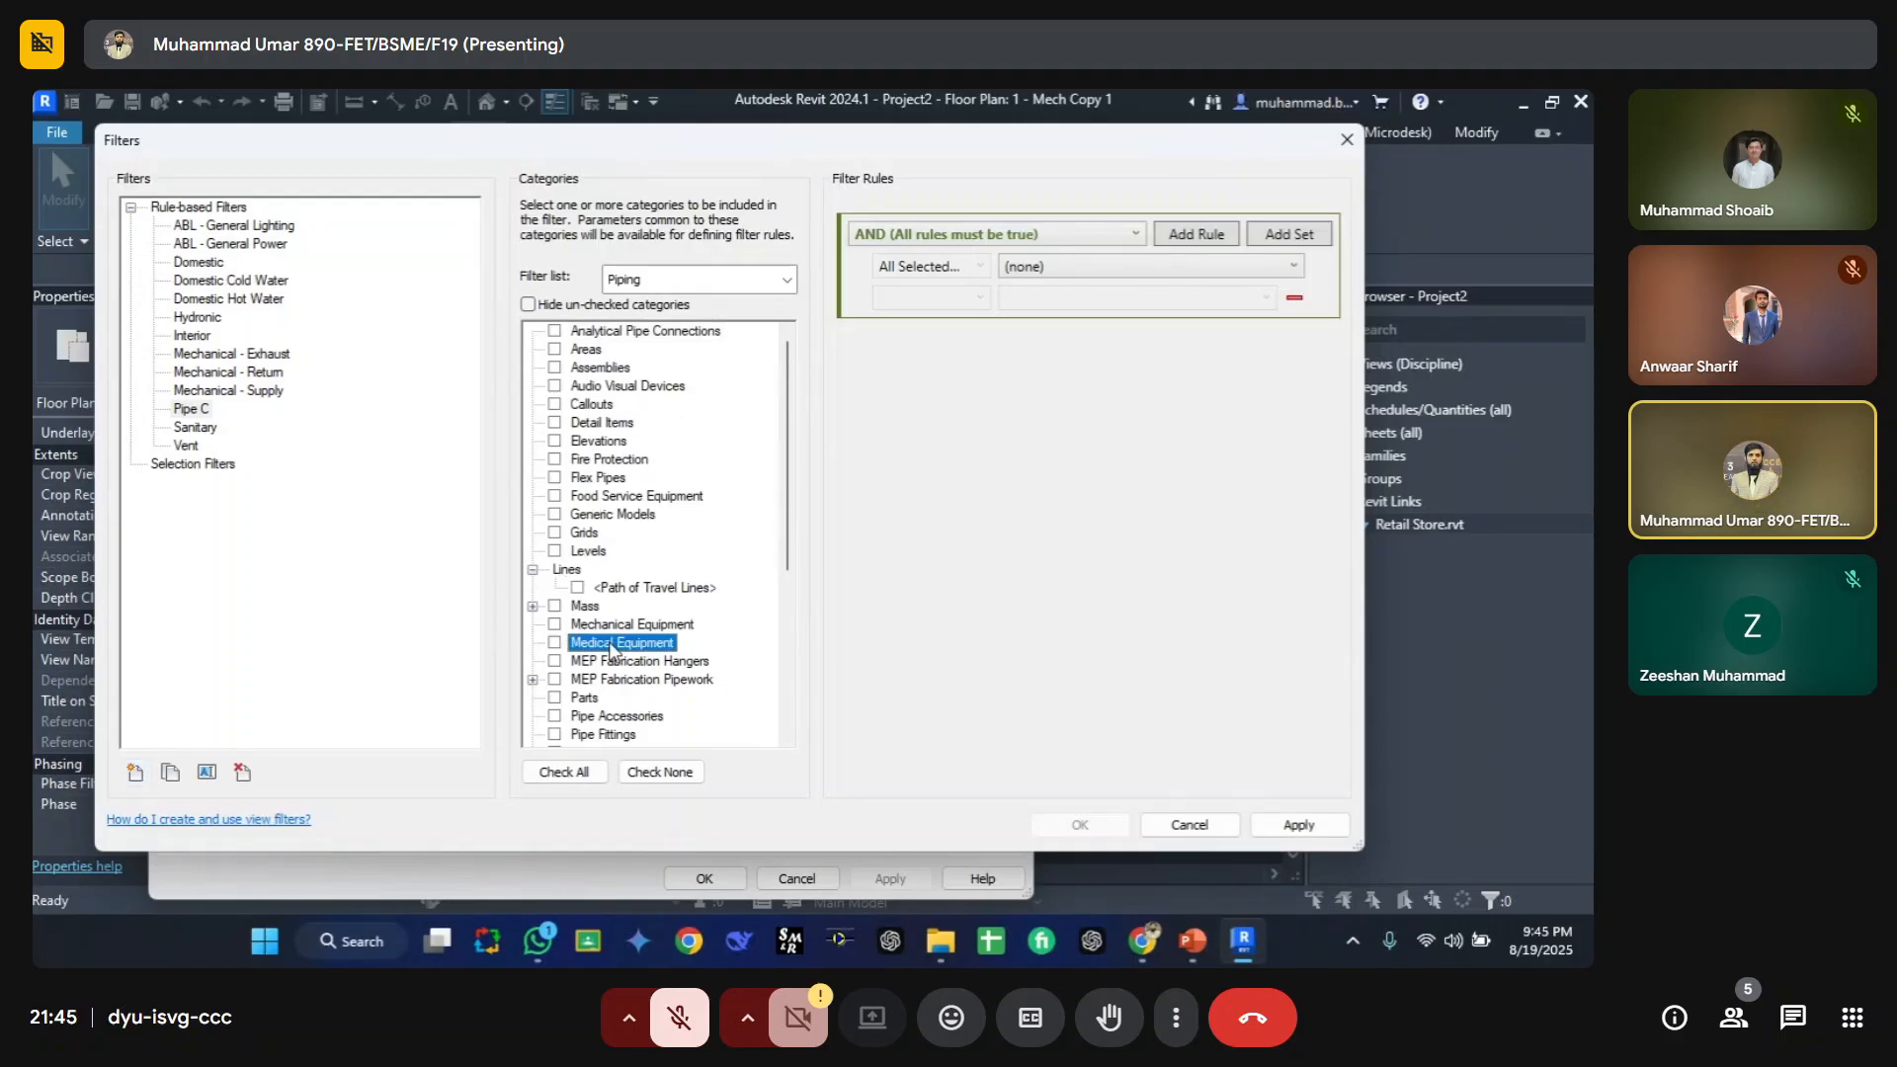
pyautogui.press('p')
pyautogui.scroll(-1, 610, 644)
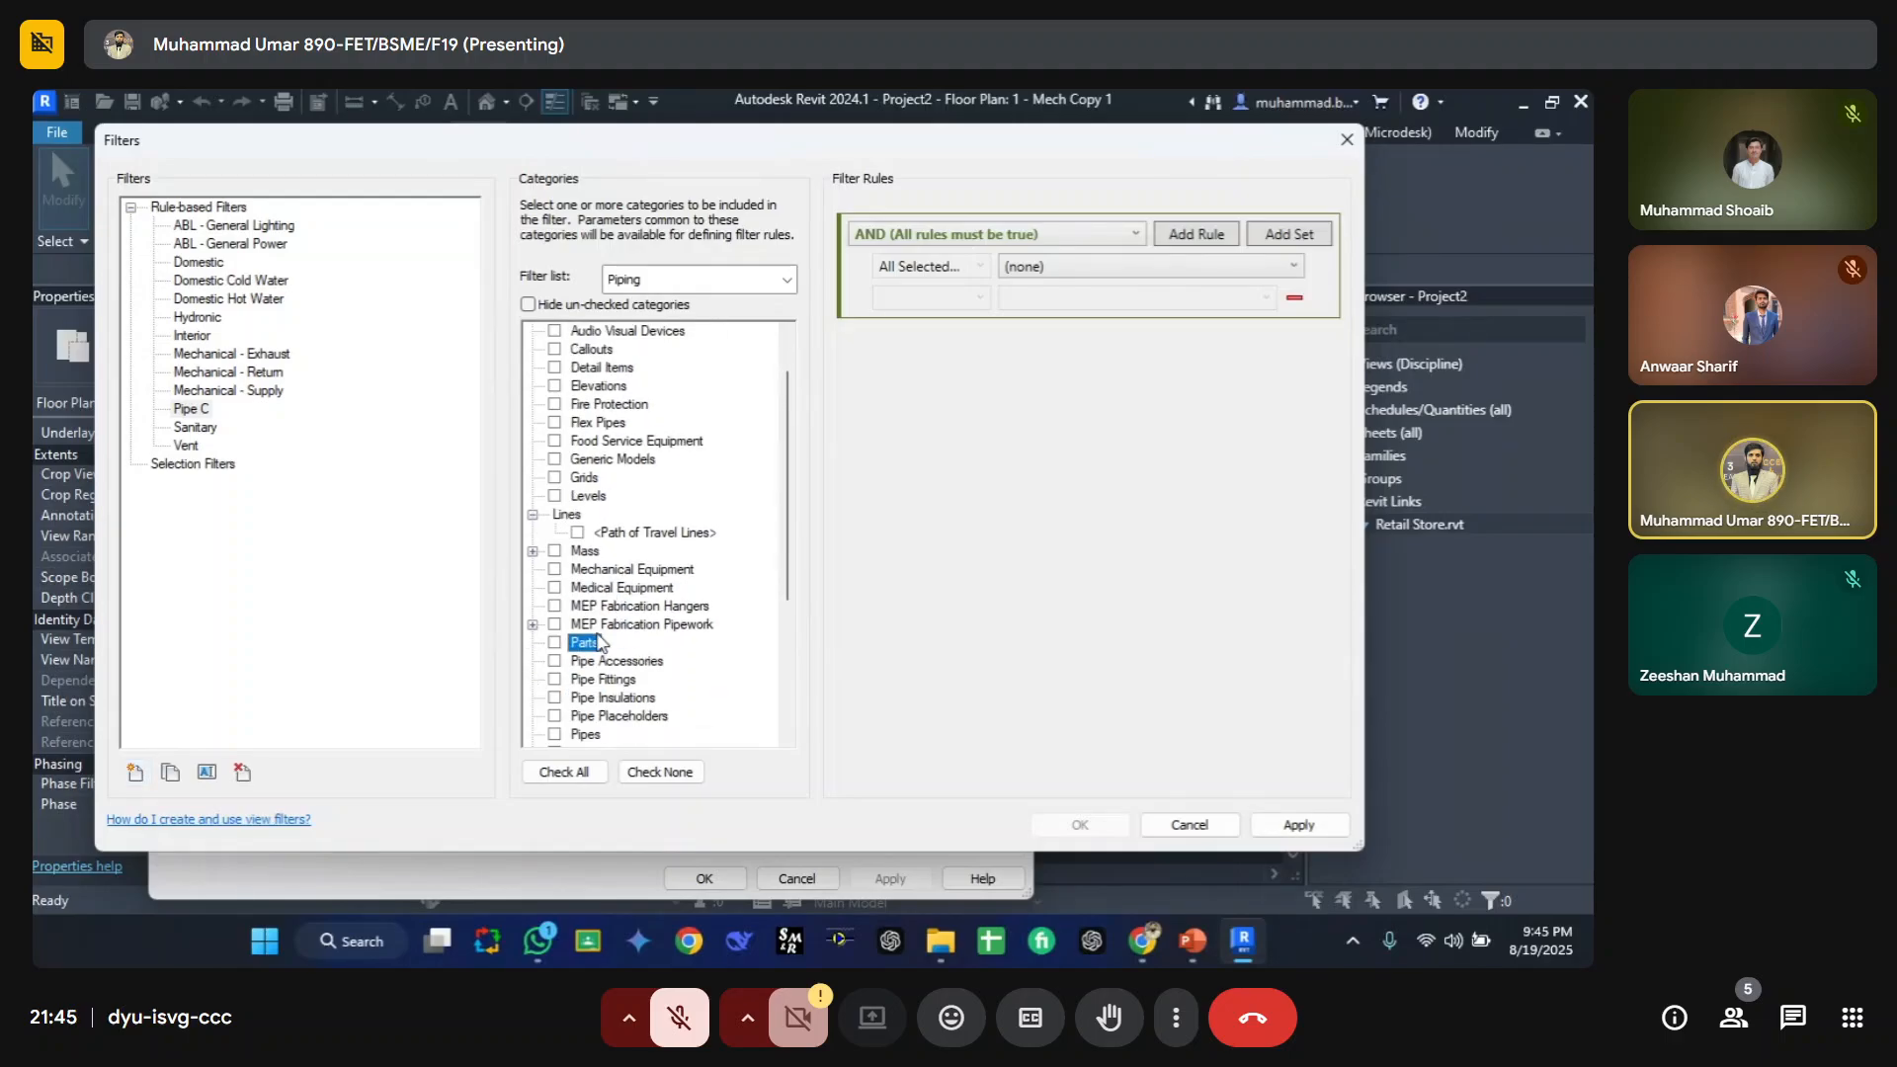
pyautogui.click(556, 735)
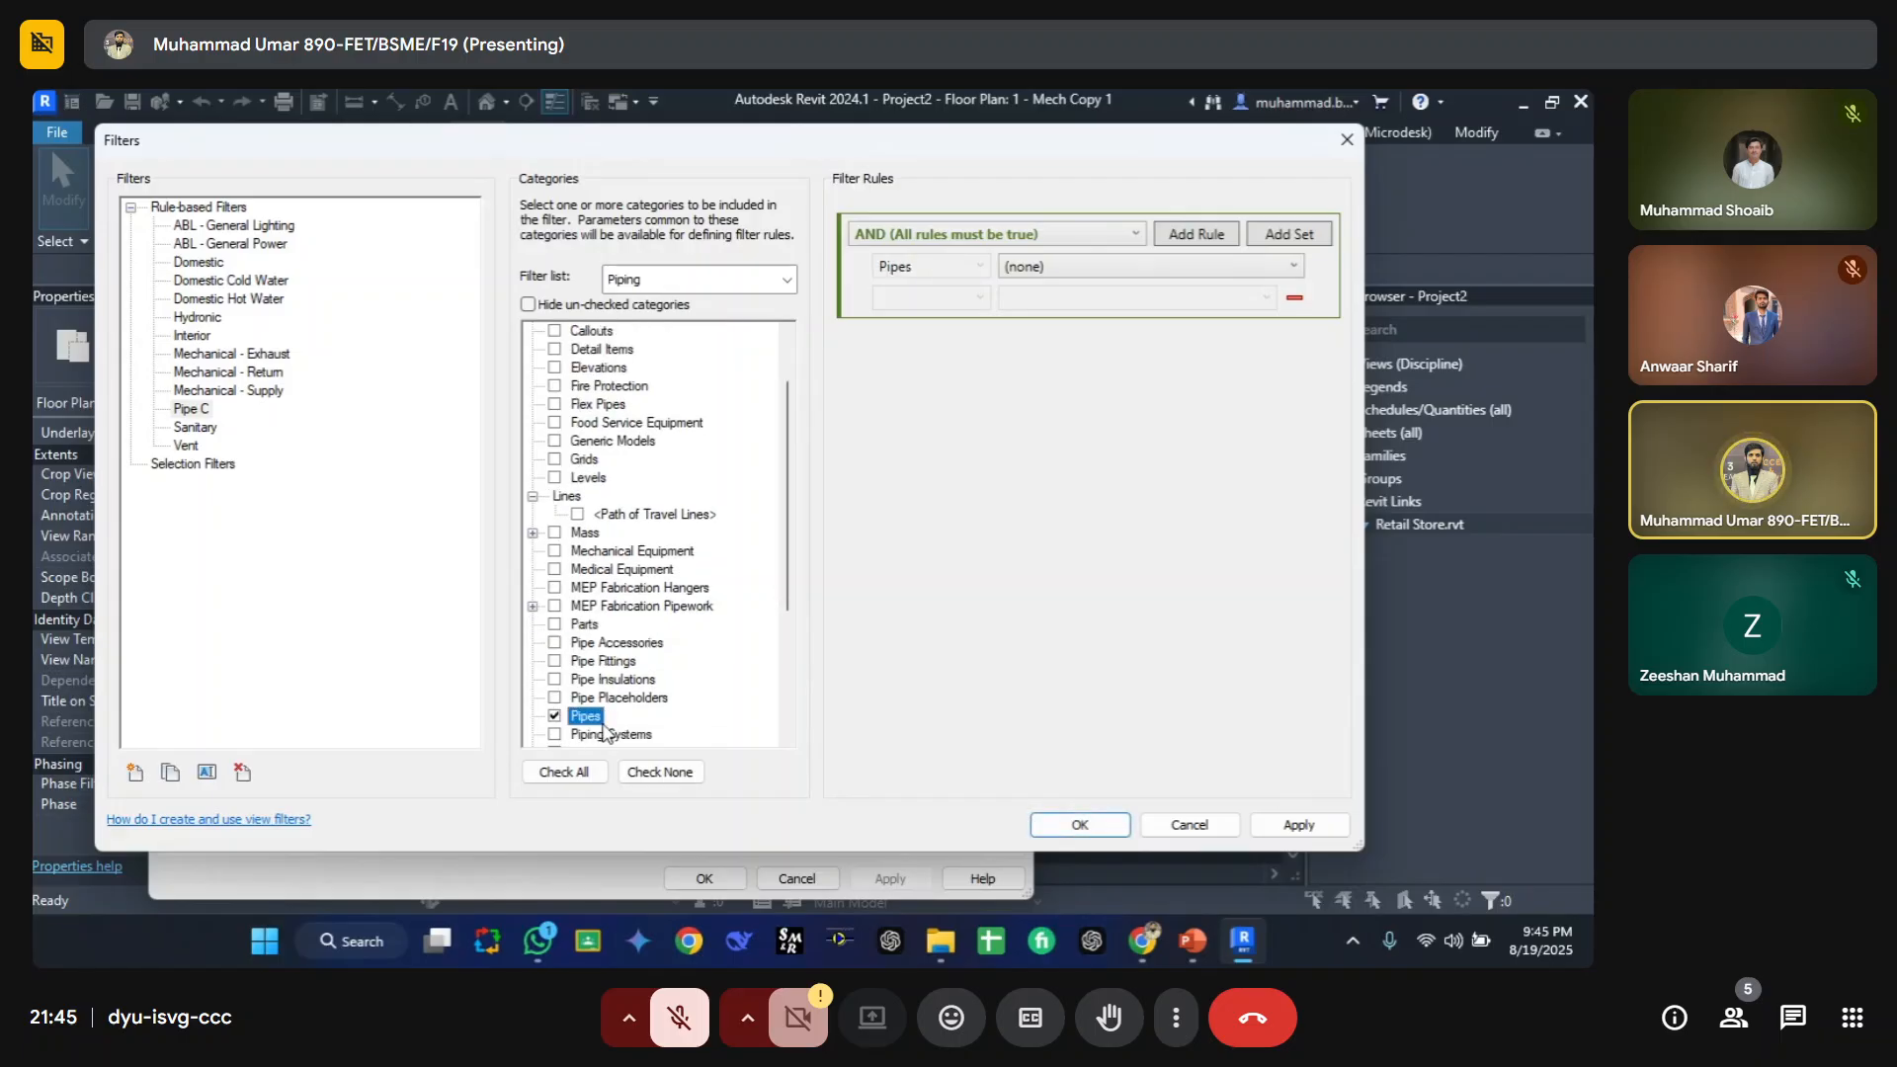
pyautogui.click(546, 306)
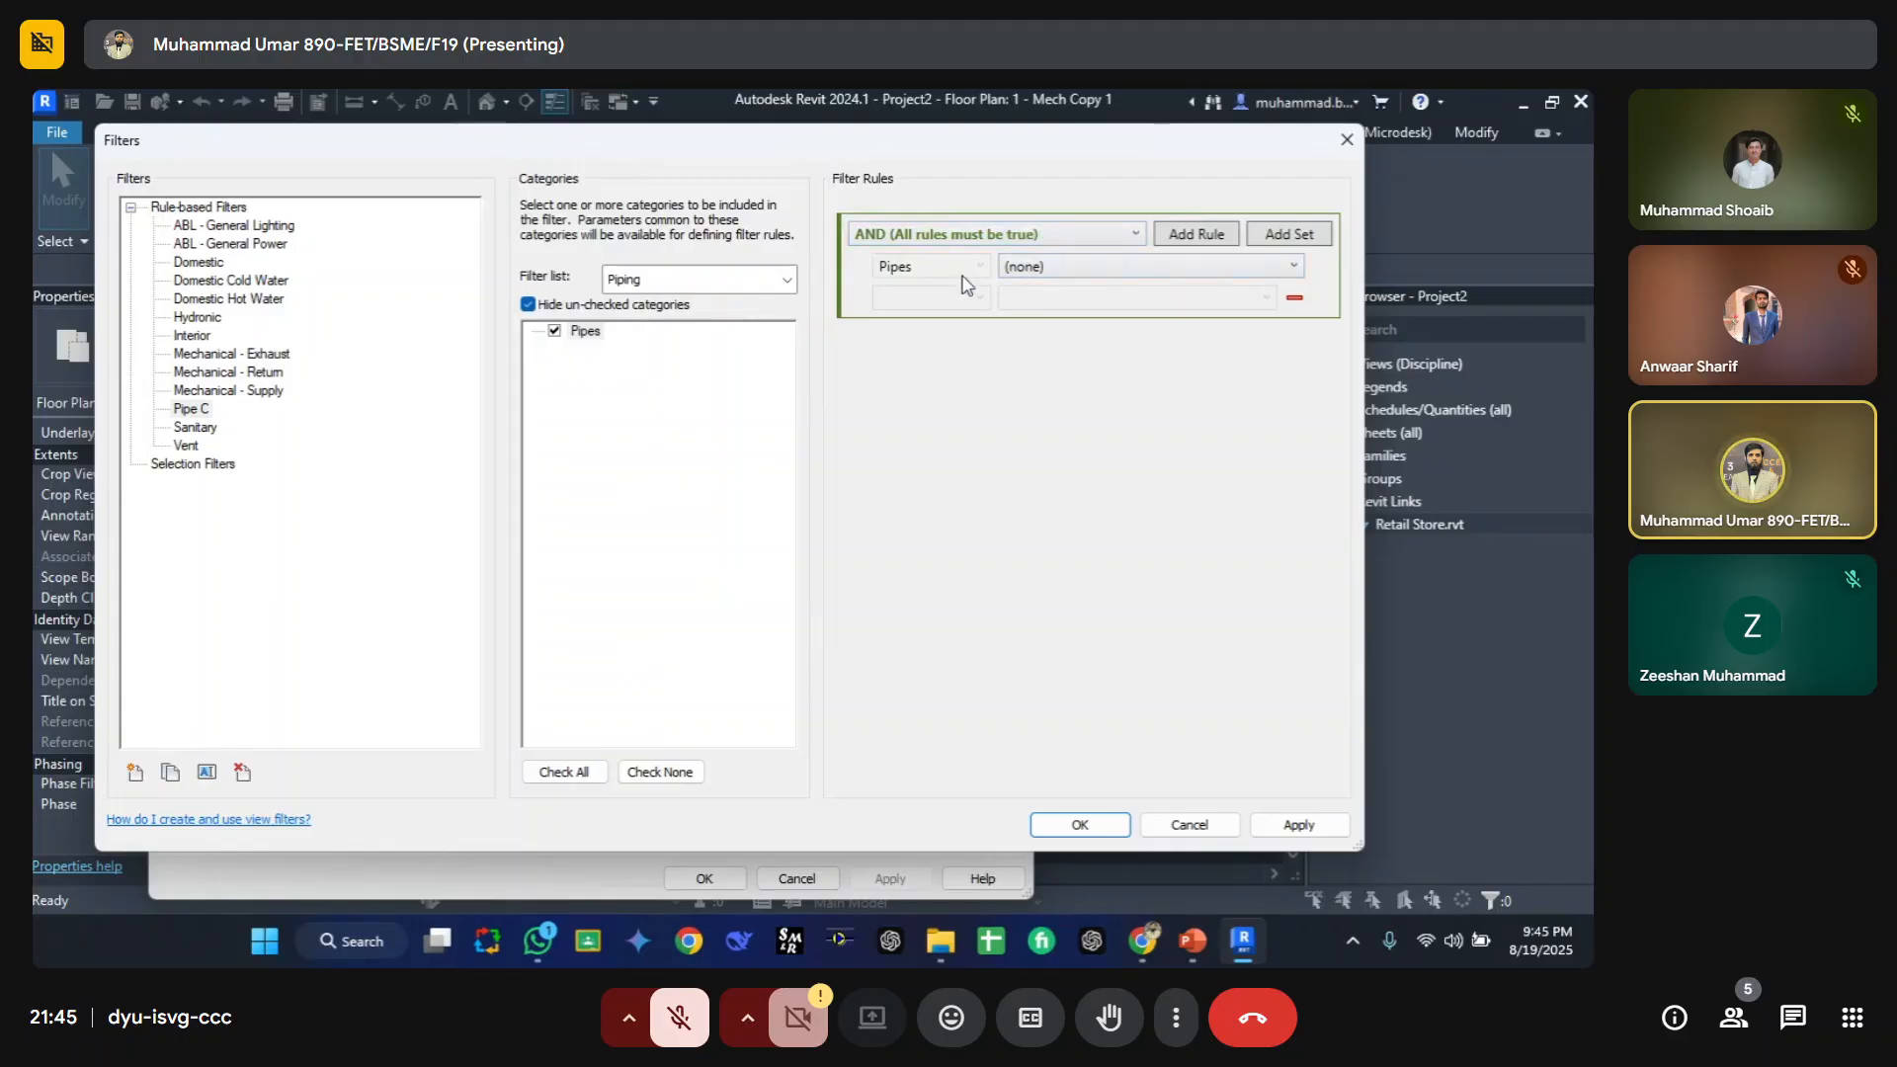
# Step: Set the Pipe C filter rule's parameter to Comments
pyautogui.click(1038, 269)
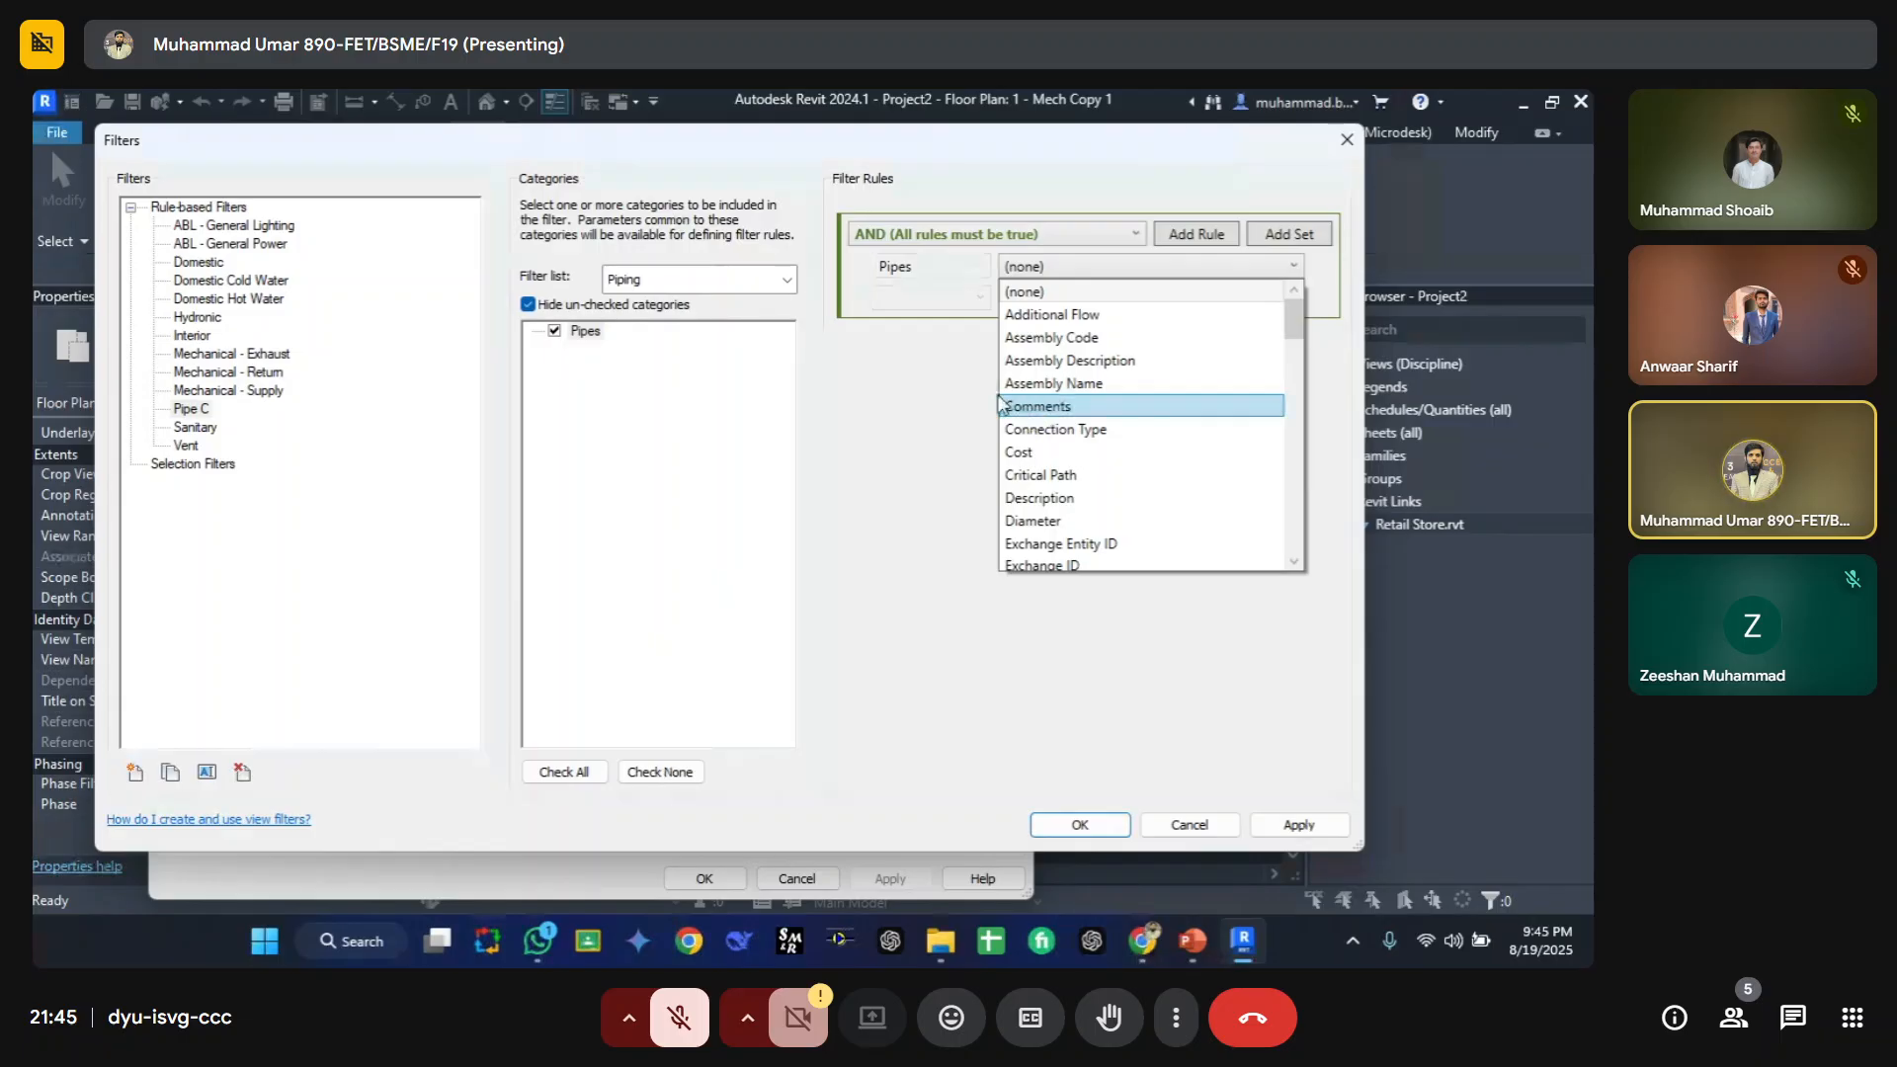
pyautogui.click(873, 427)
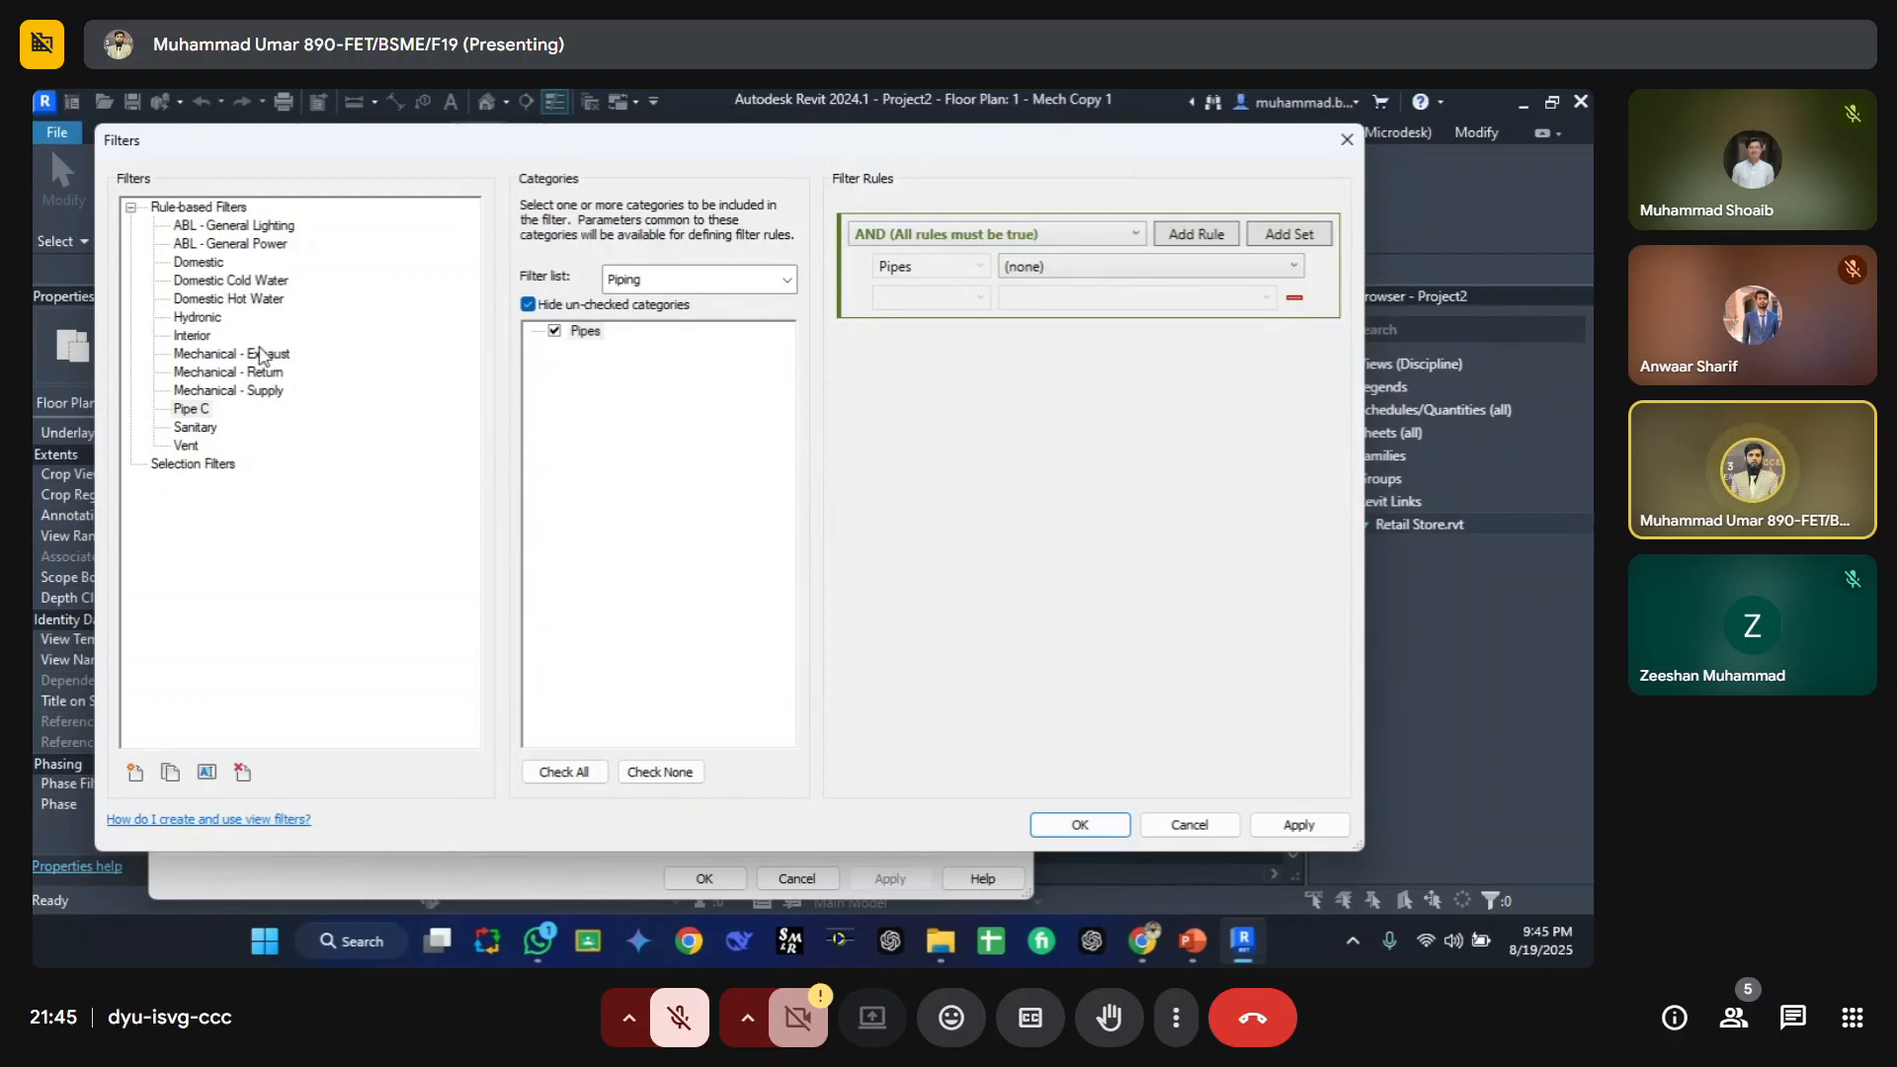
pyautogui.click(1067, 266)
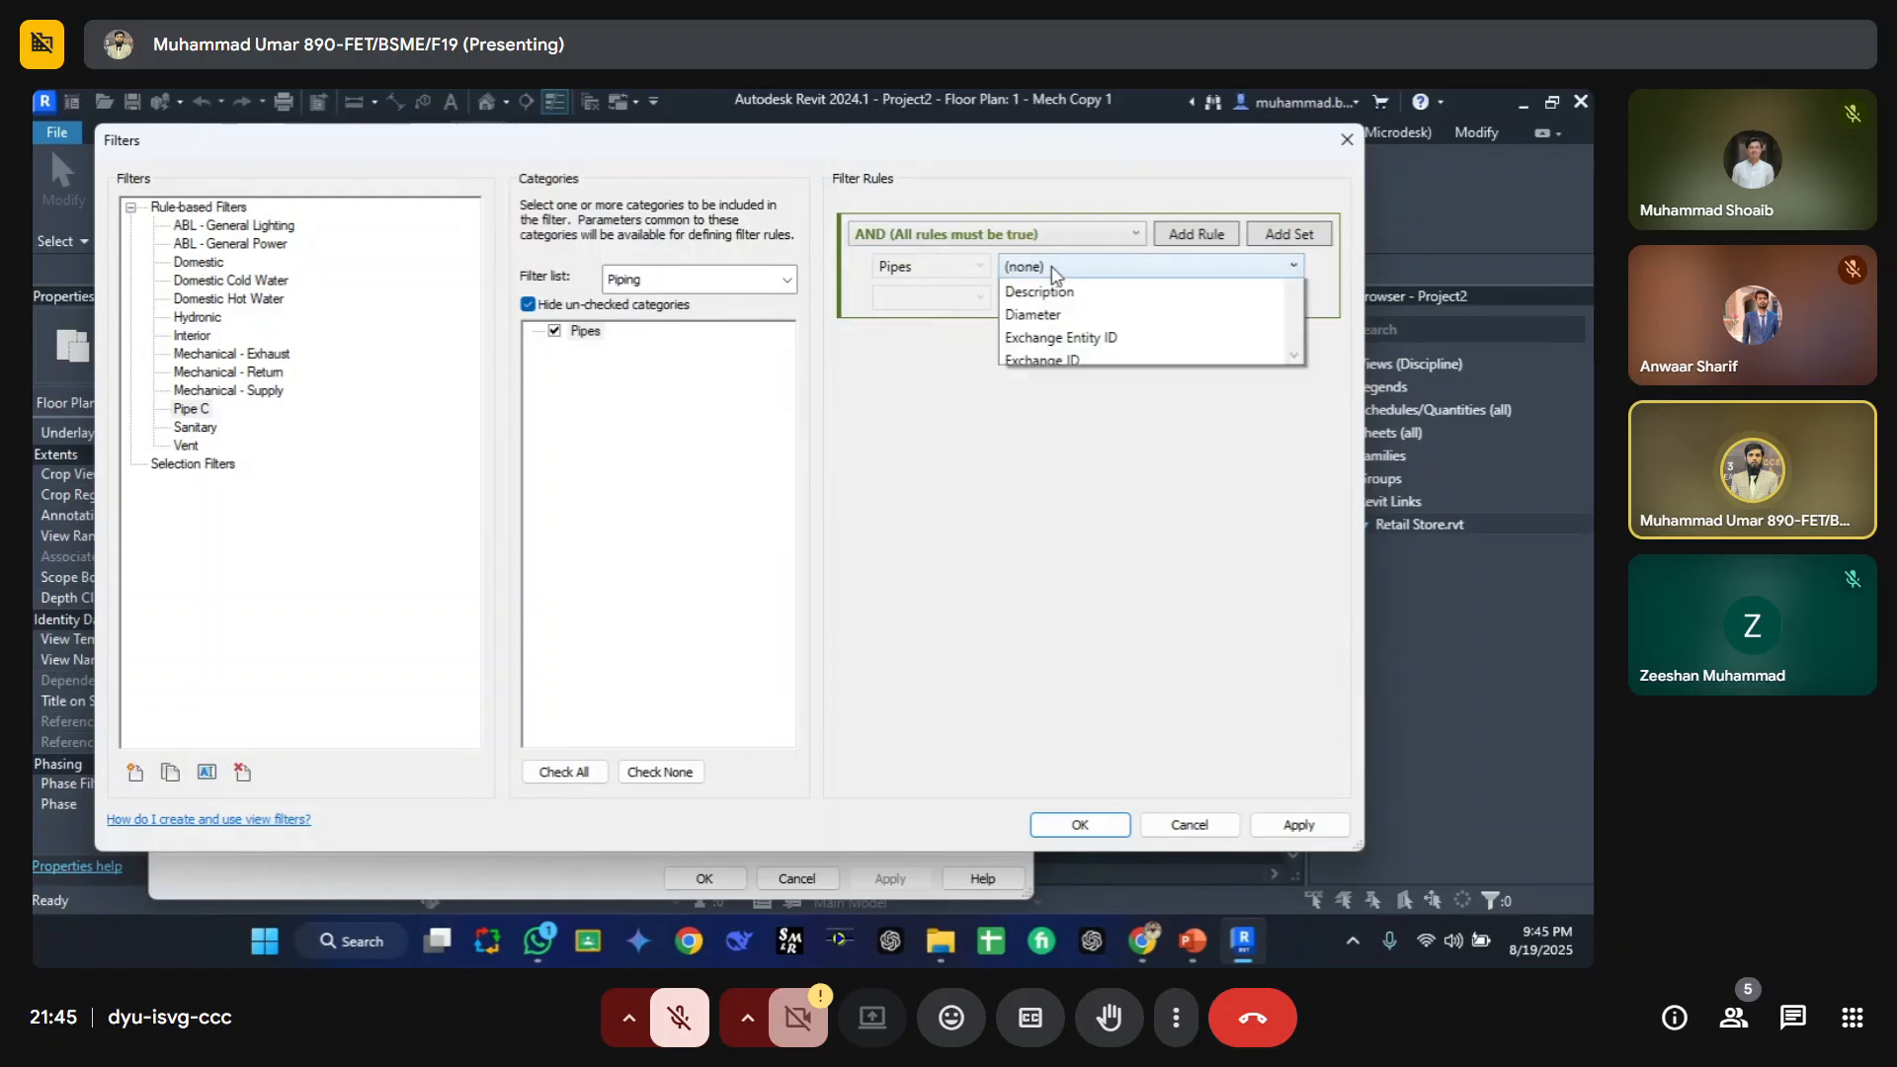
pyautogui.scroll(-5, 1063, 434)
pyautogui.scroll(-10, 1065, 393)
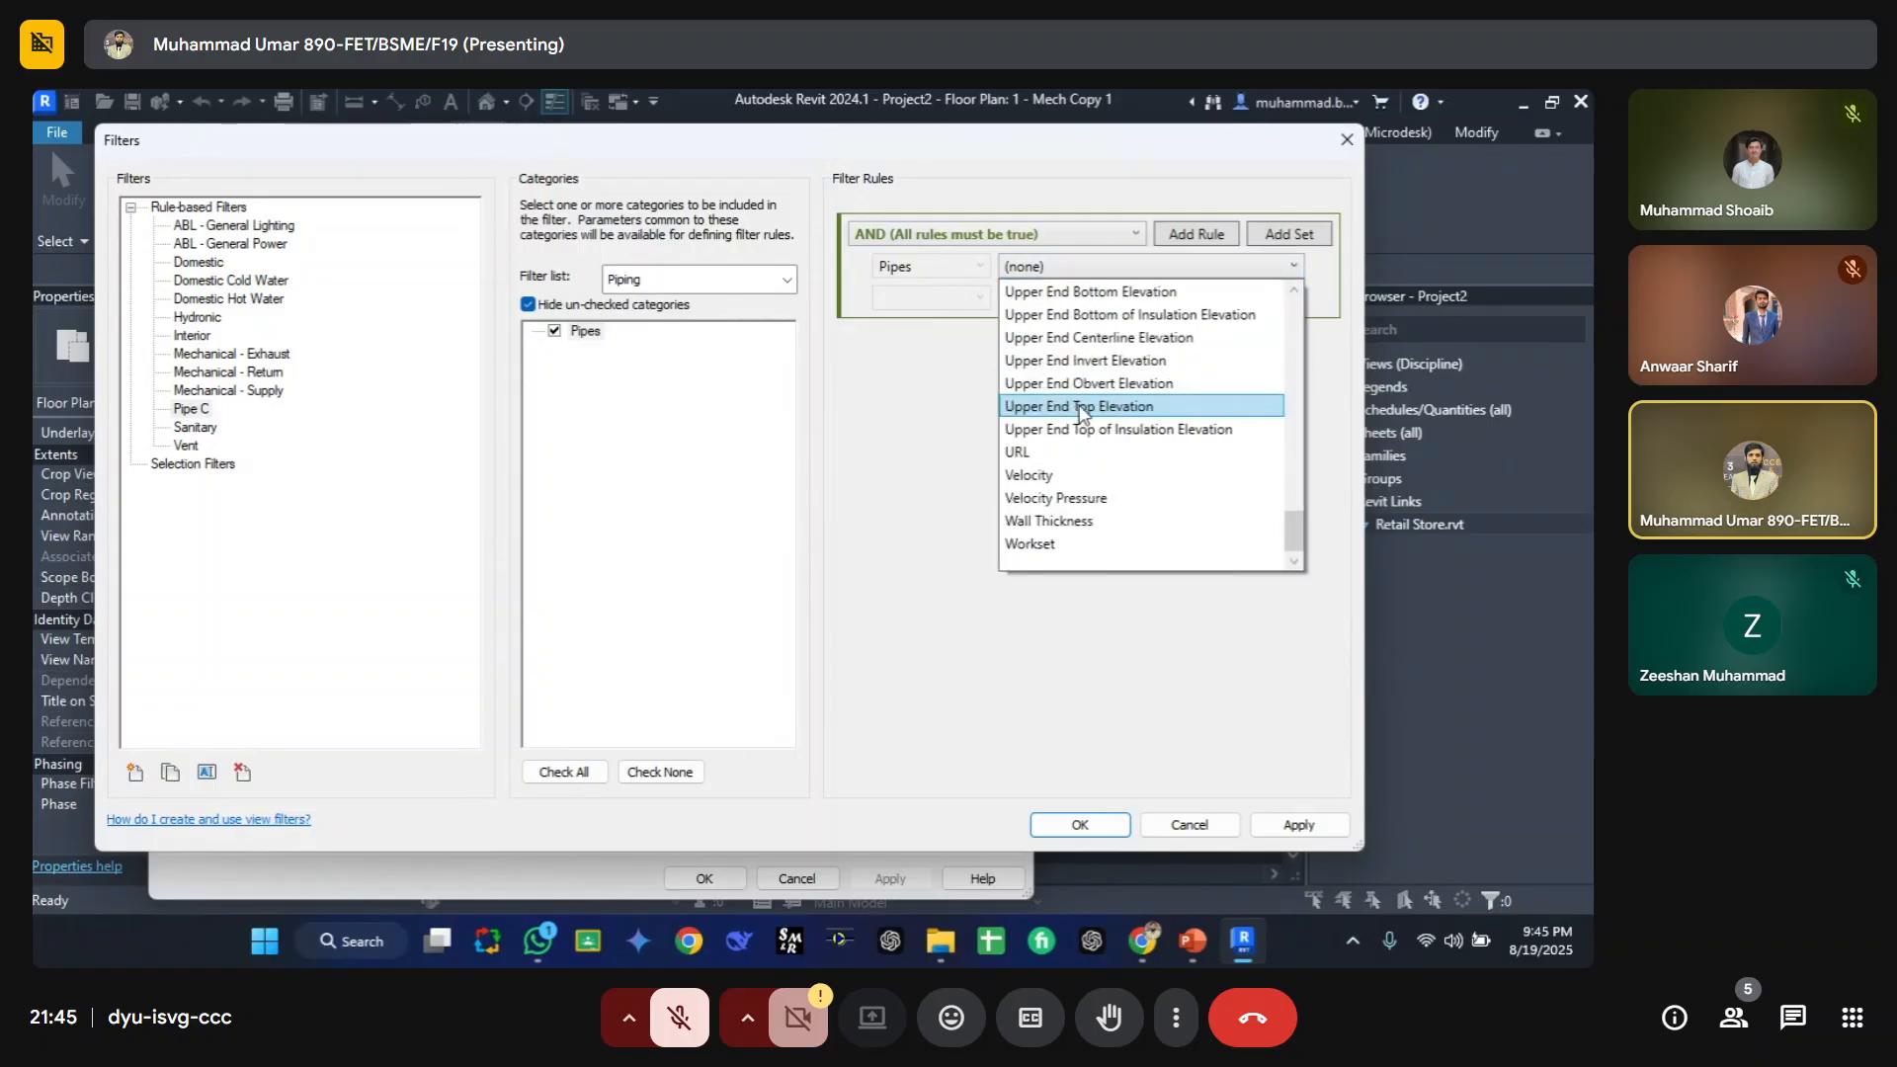
pyautogui.scroll(8, 1082, 420)
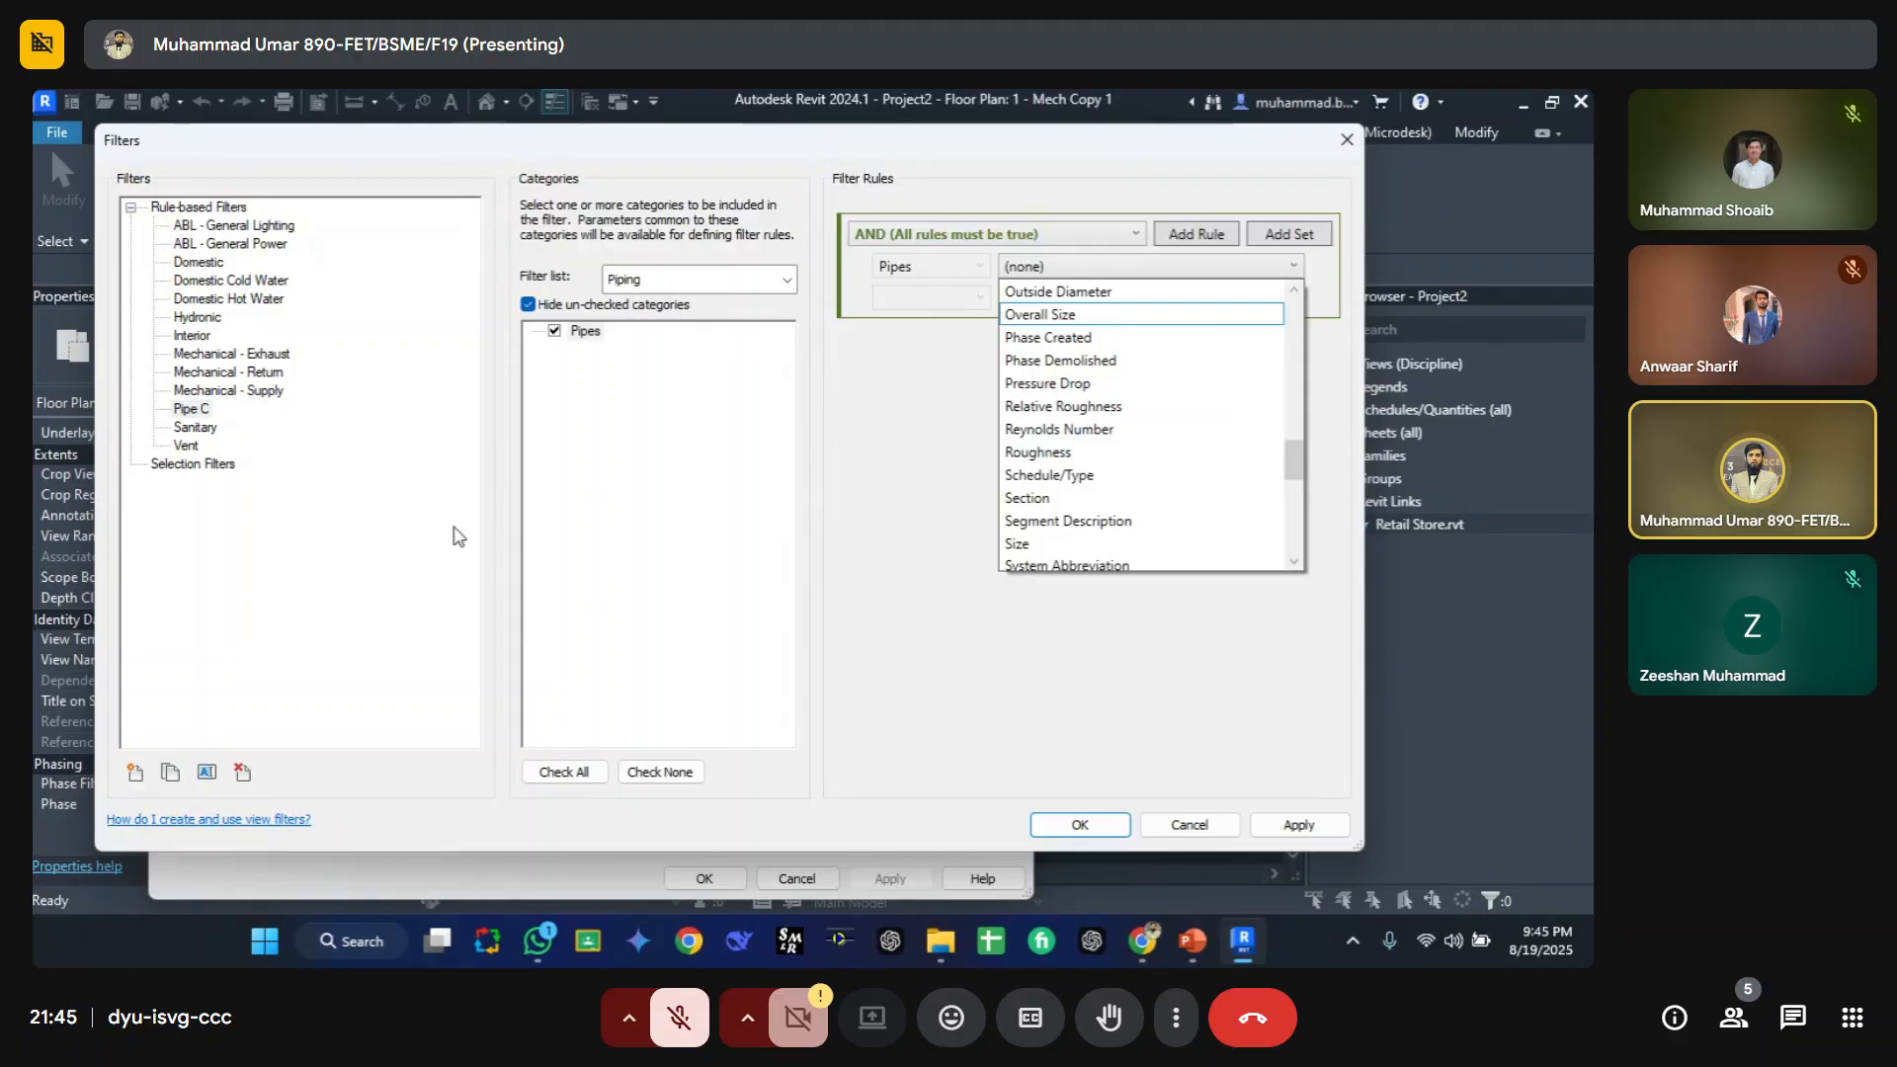
pyautogui.scroll(-8, 1092, 415)
pyautogui.scroll(16, 1096, 430)
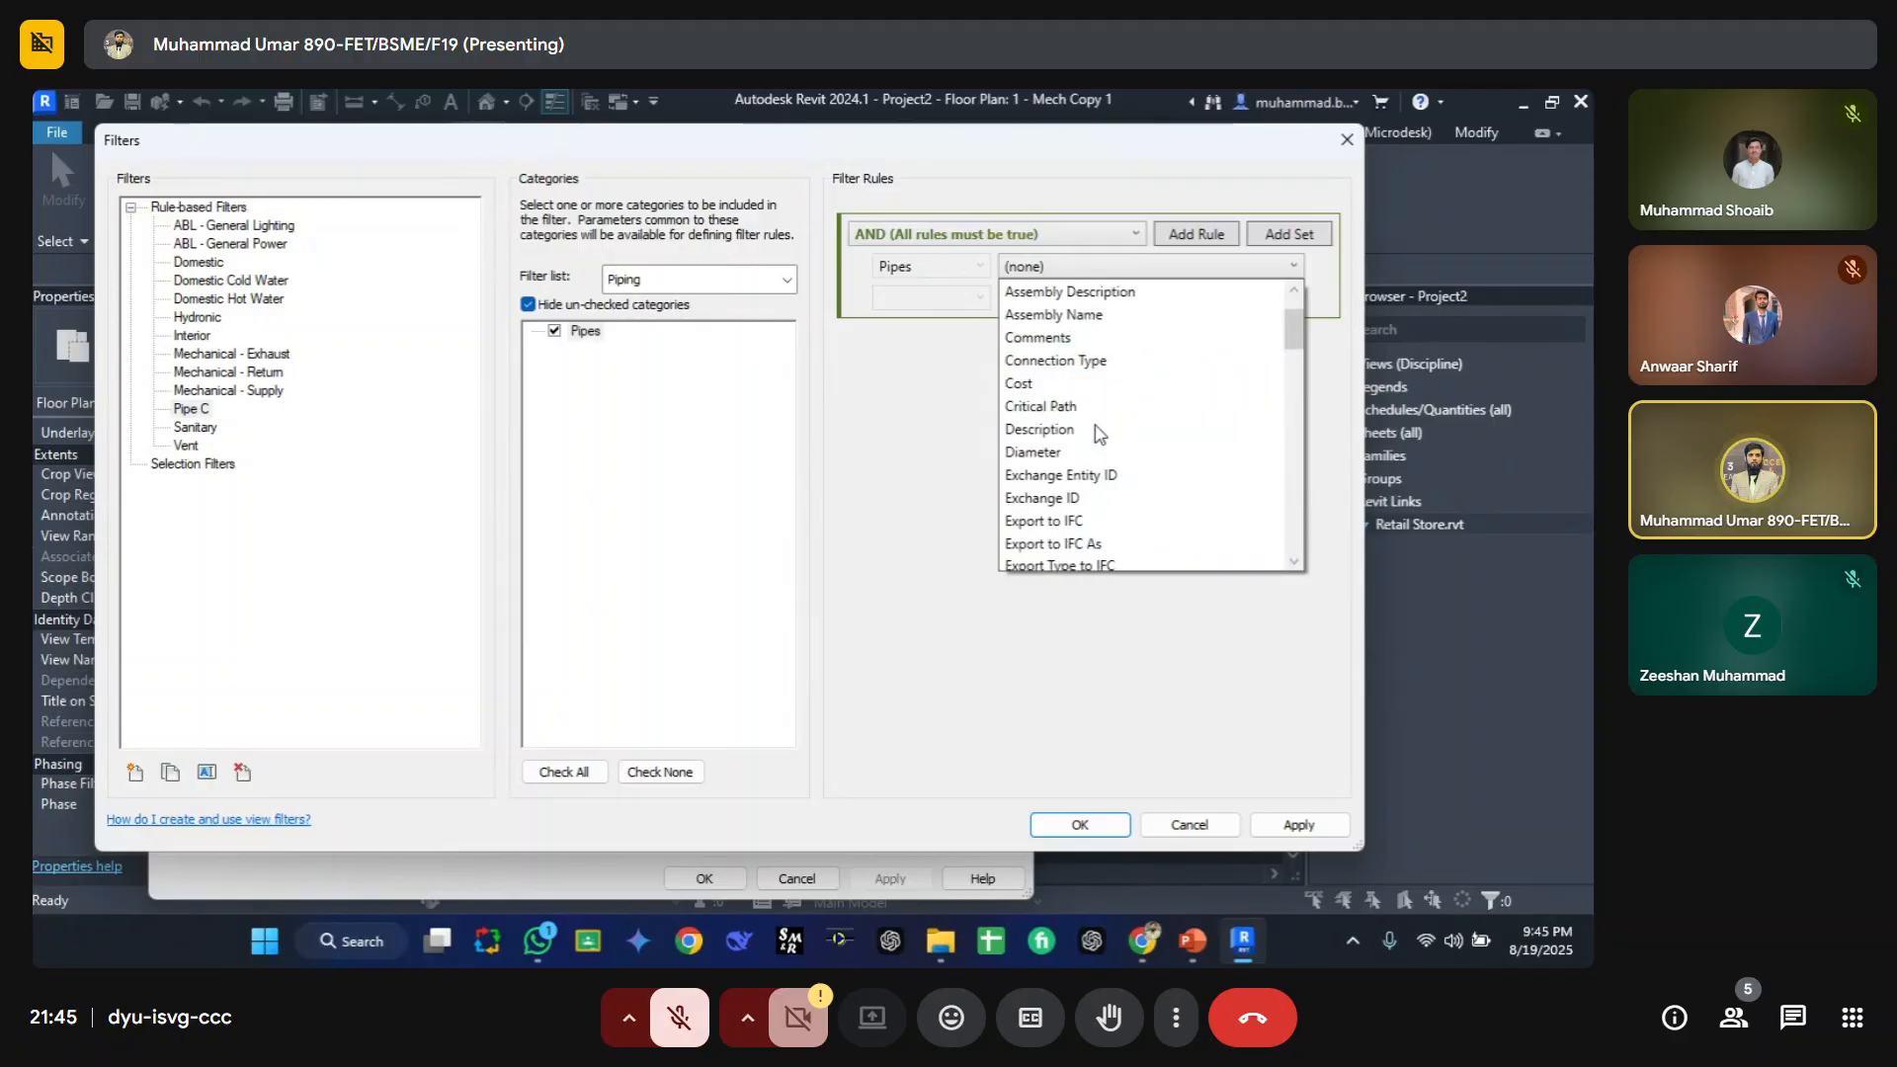
pyautogui.scroll(1, 1099, 425)
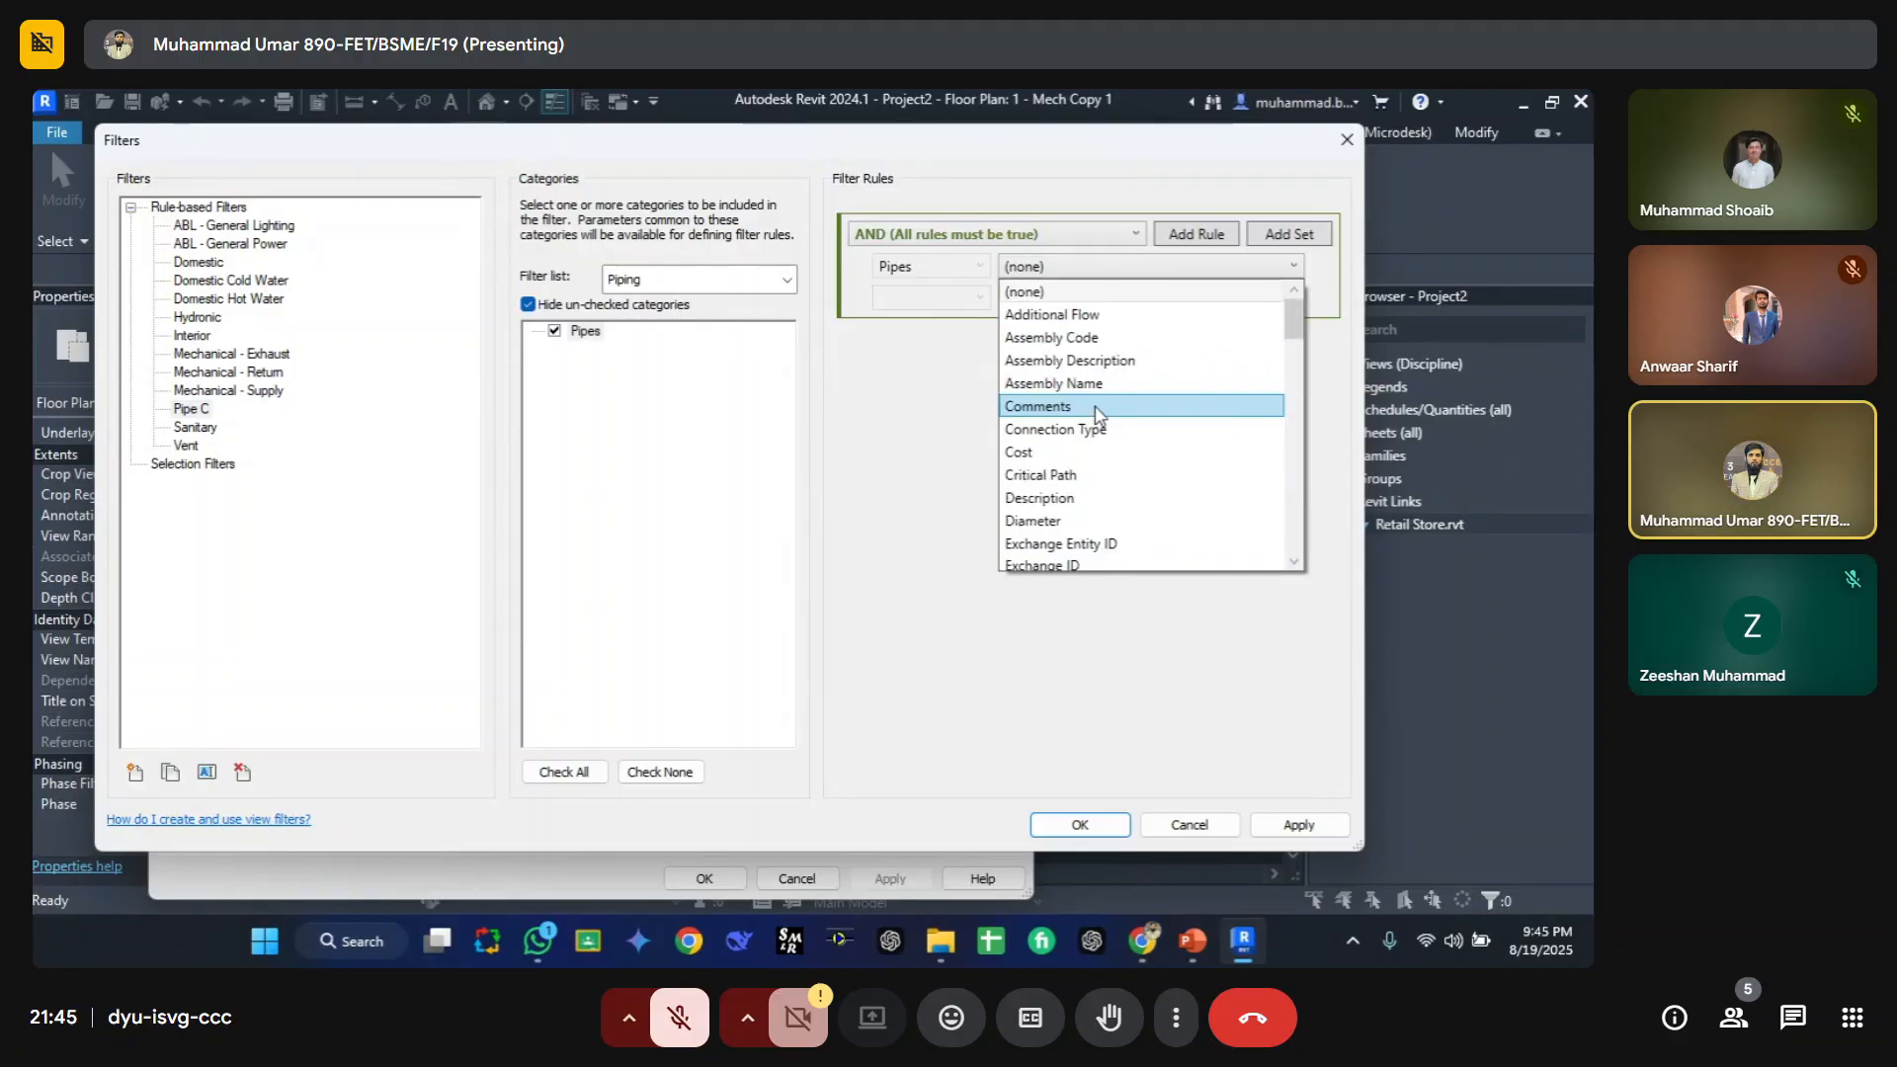
pyautogui.click(1042, 407)
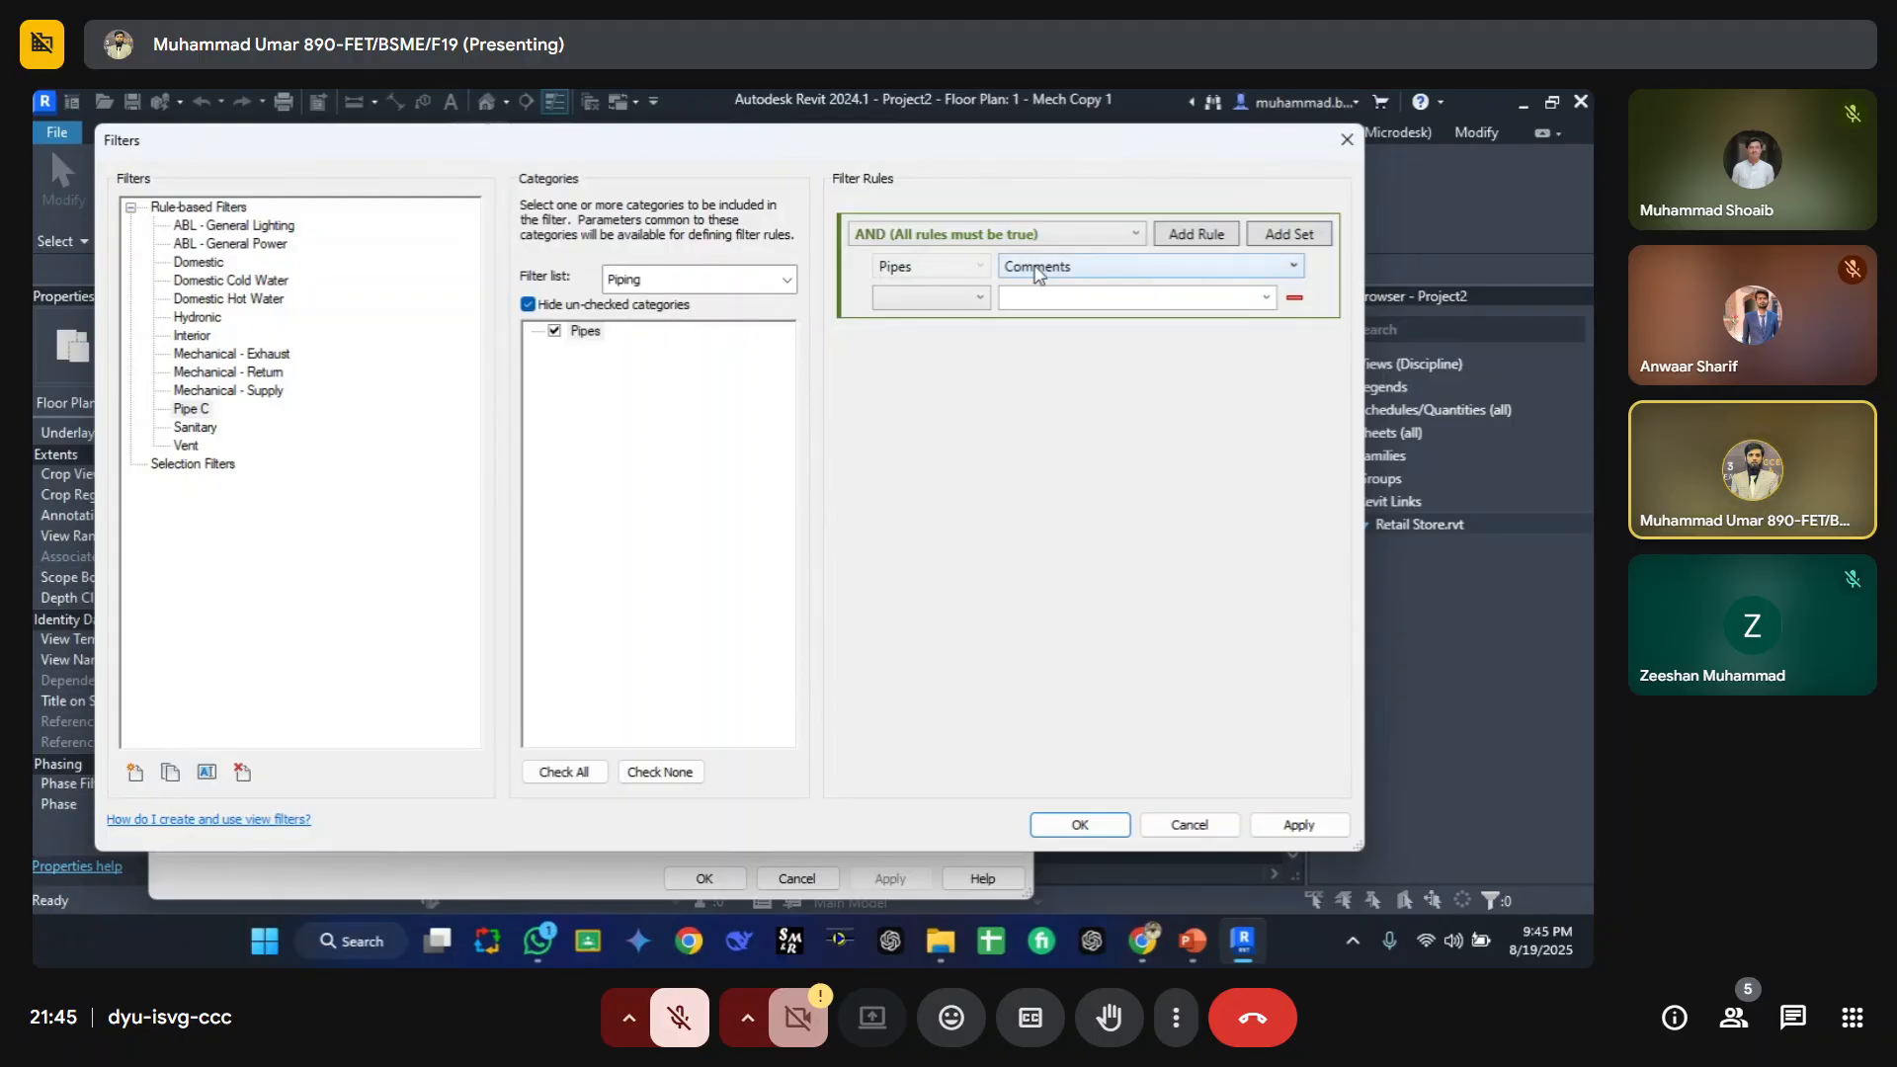
# Step: Set the rule's condition to equals with the value Red and close the Filters dialog
pyautogui.click(958, 298)
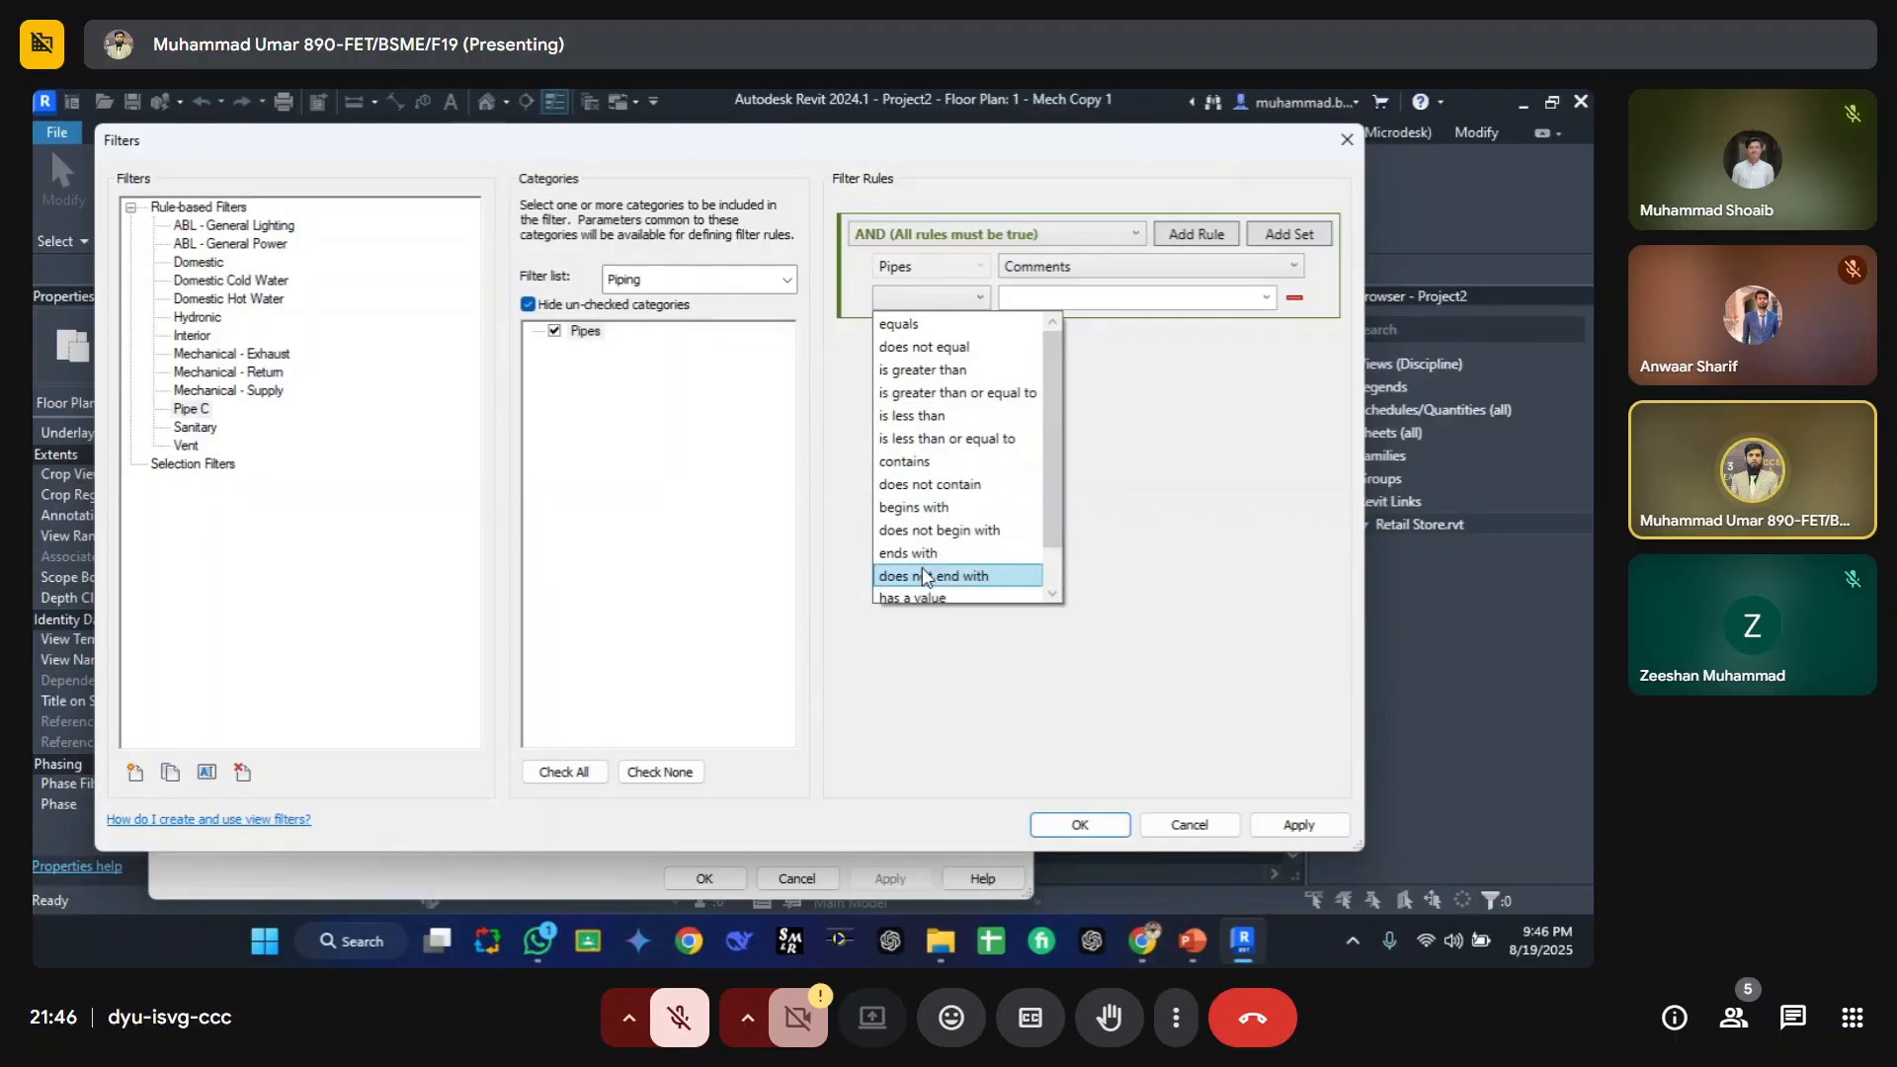
pyautogui.scroll(-1, 956, 446)
pyautogui.scroll(1, 949, 490)
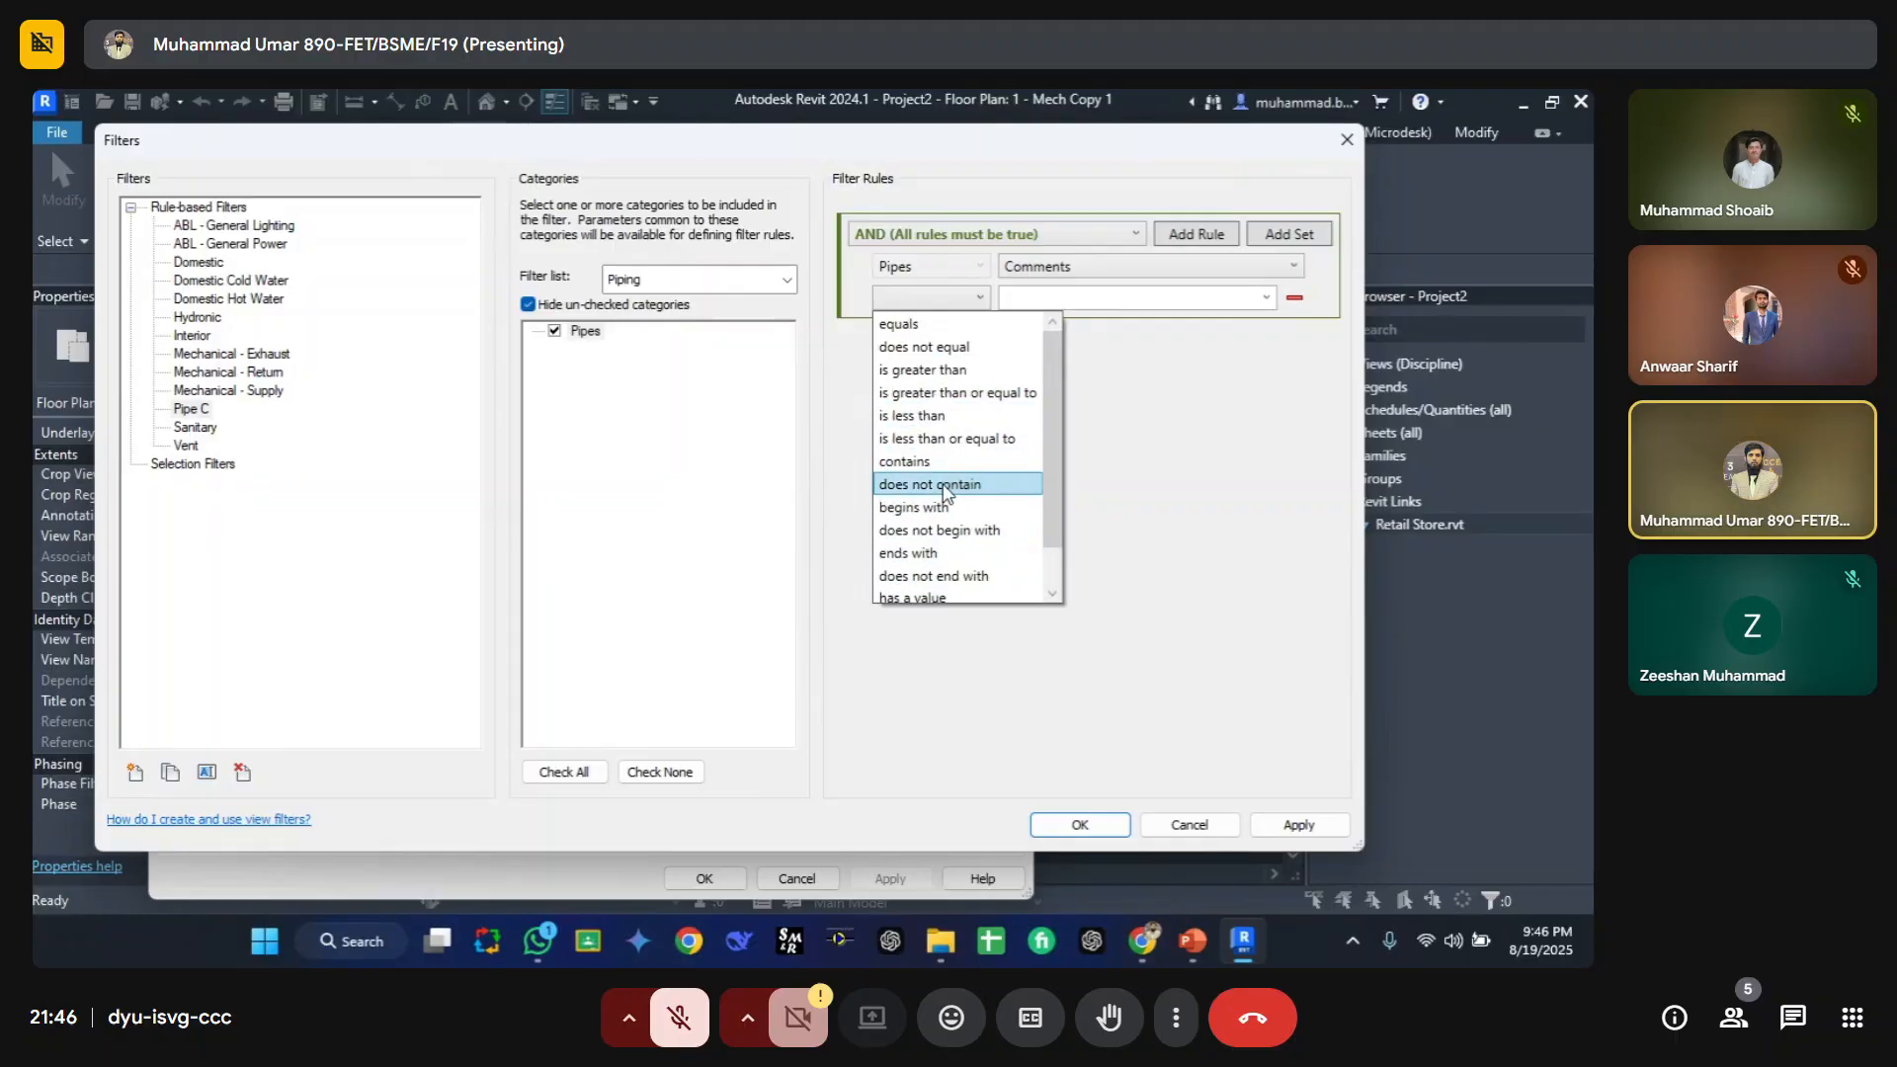
pyautogui.click(909, 325)
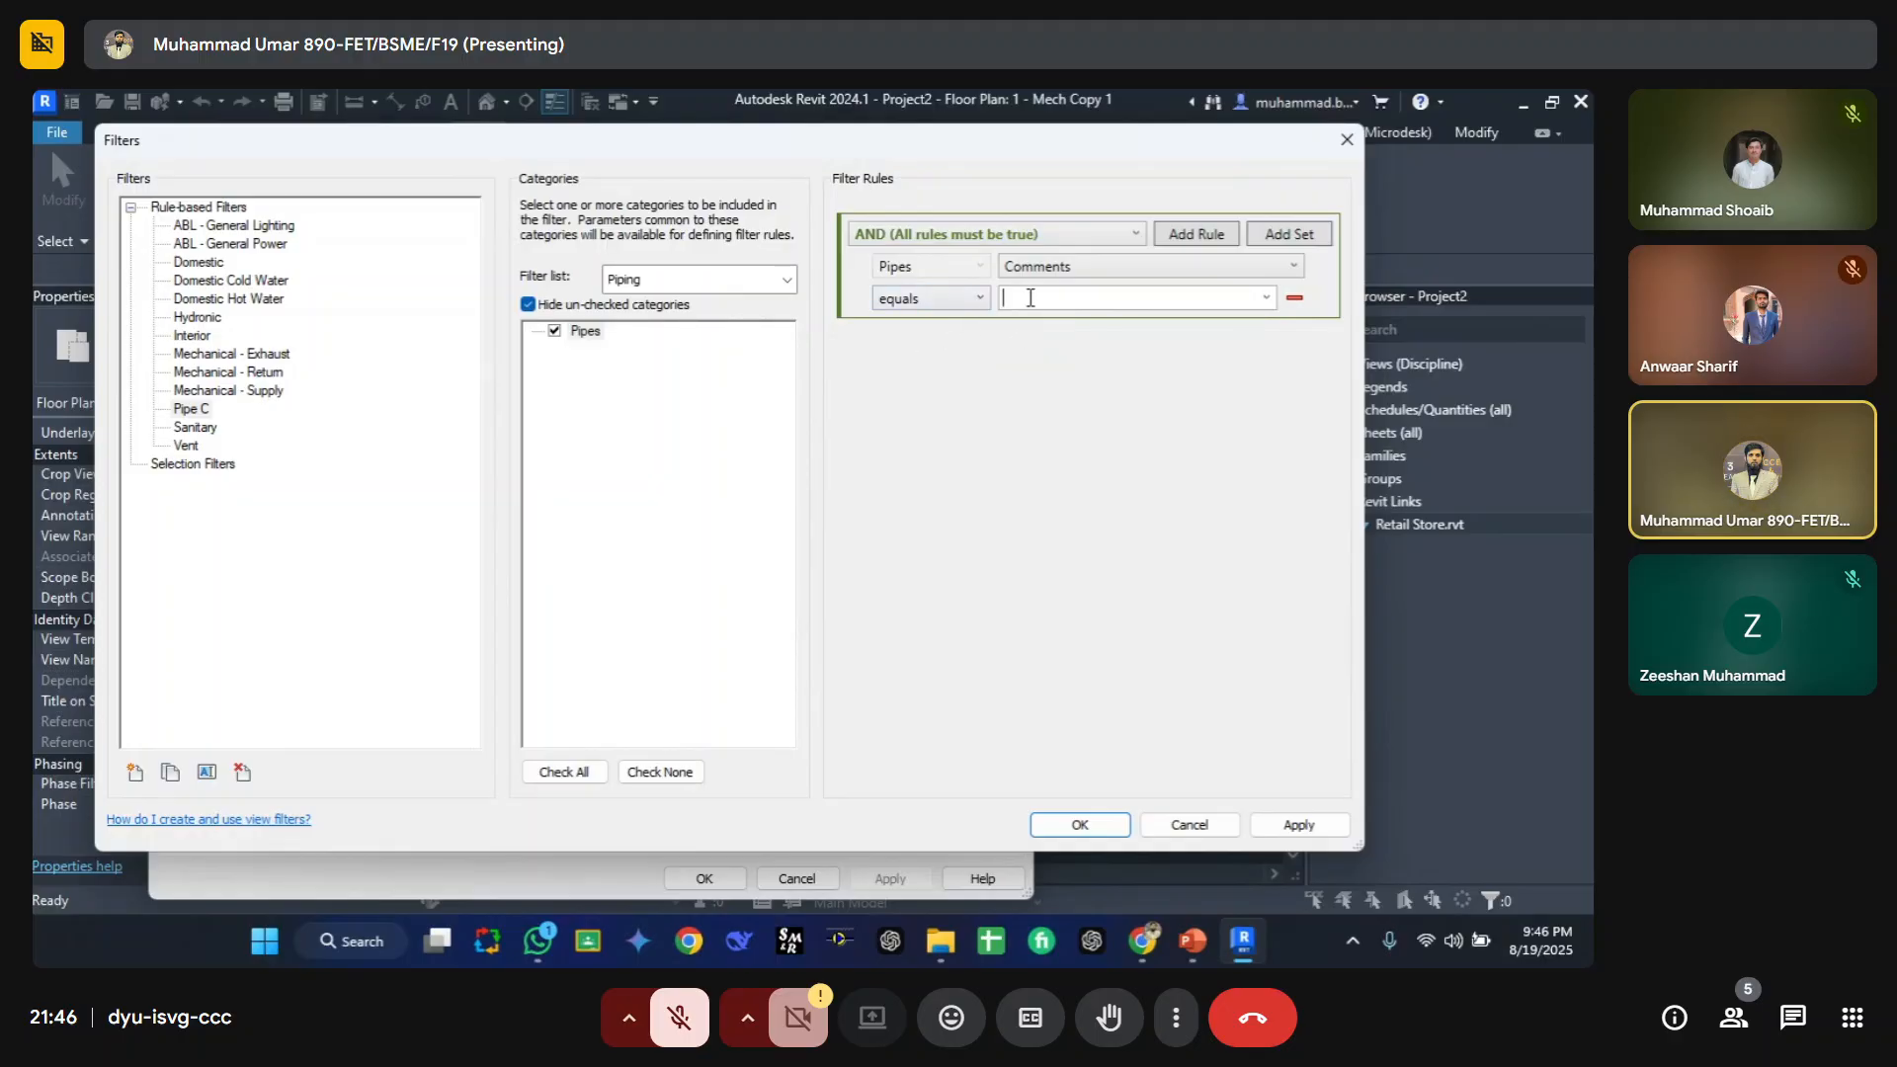
pyautogui.write('Re')
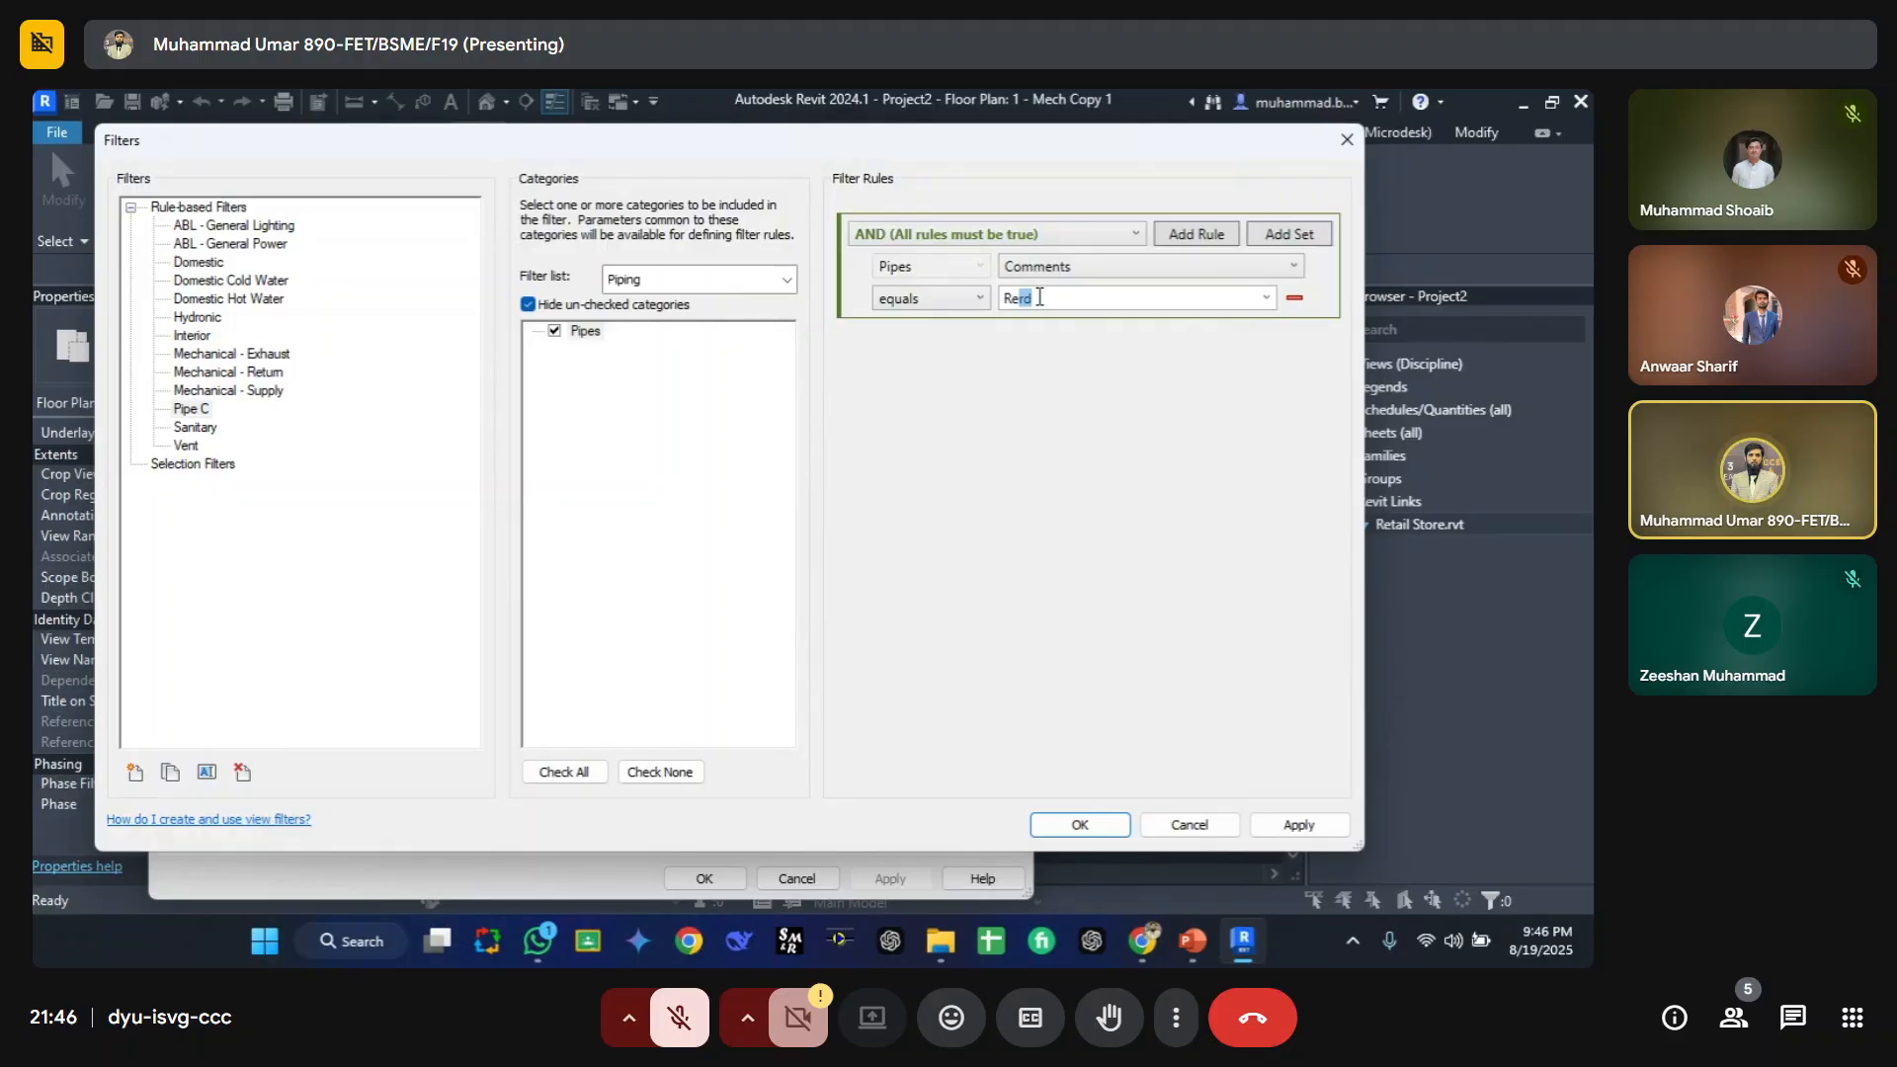
pyautogui.write('d')
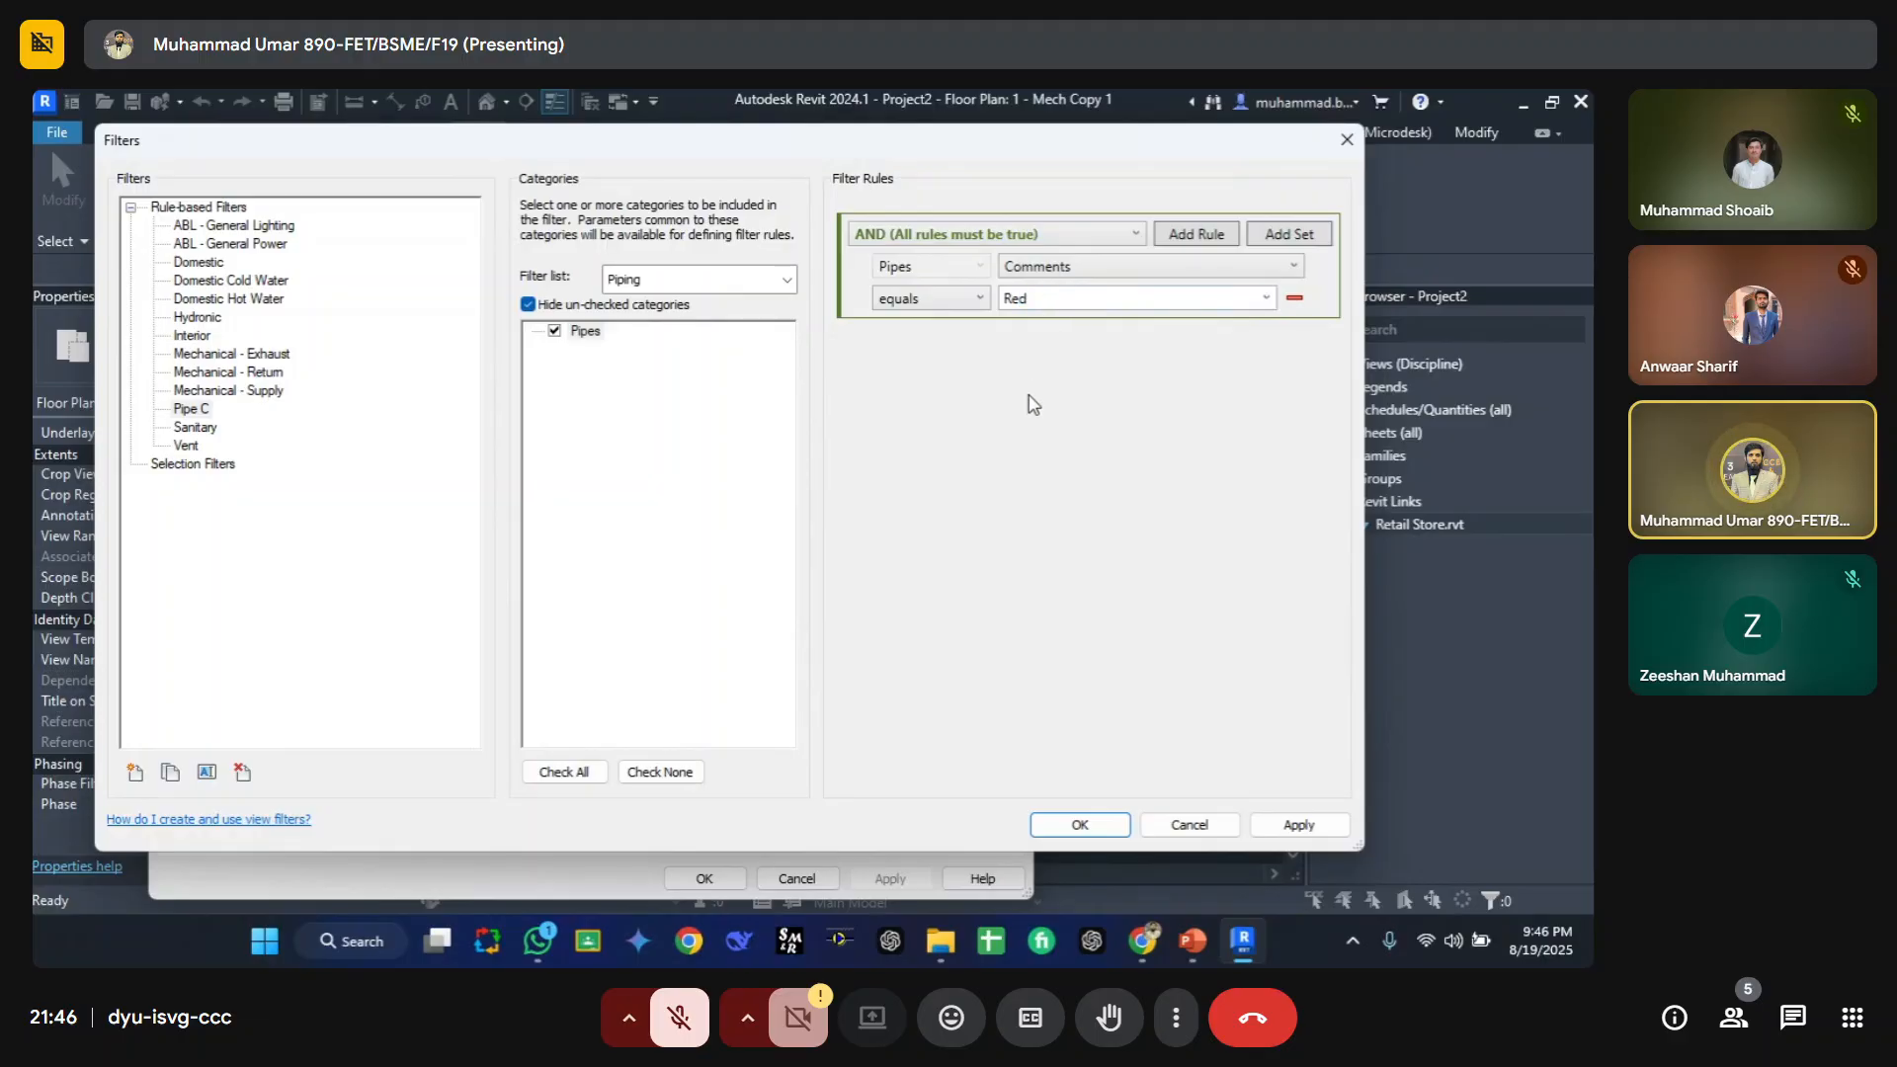
pyautogui.doubleClick(1033, 298)
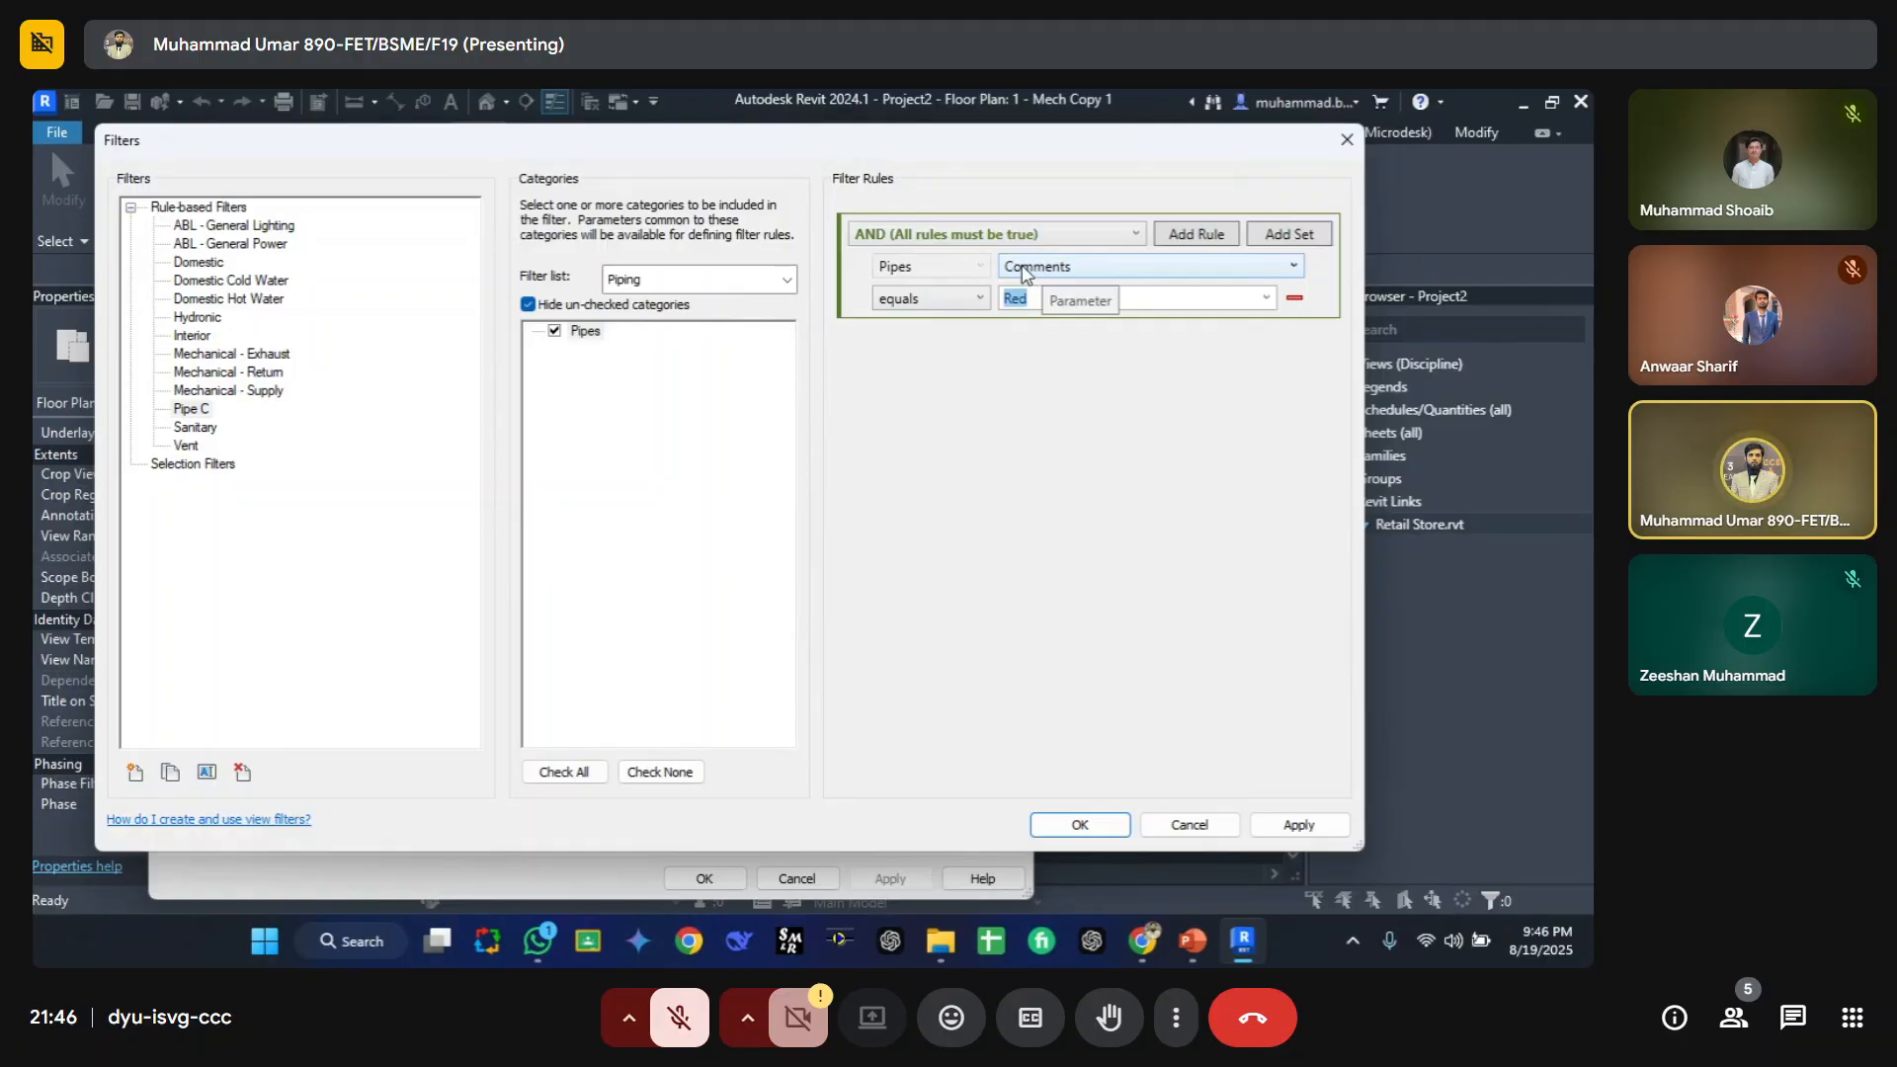
pyautogui.click(1022, 298)
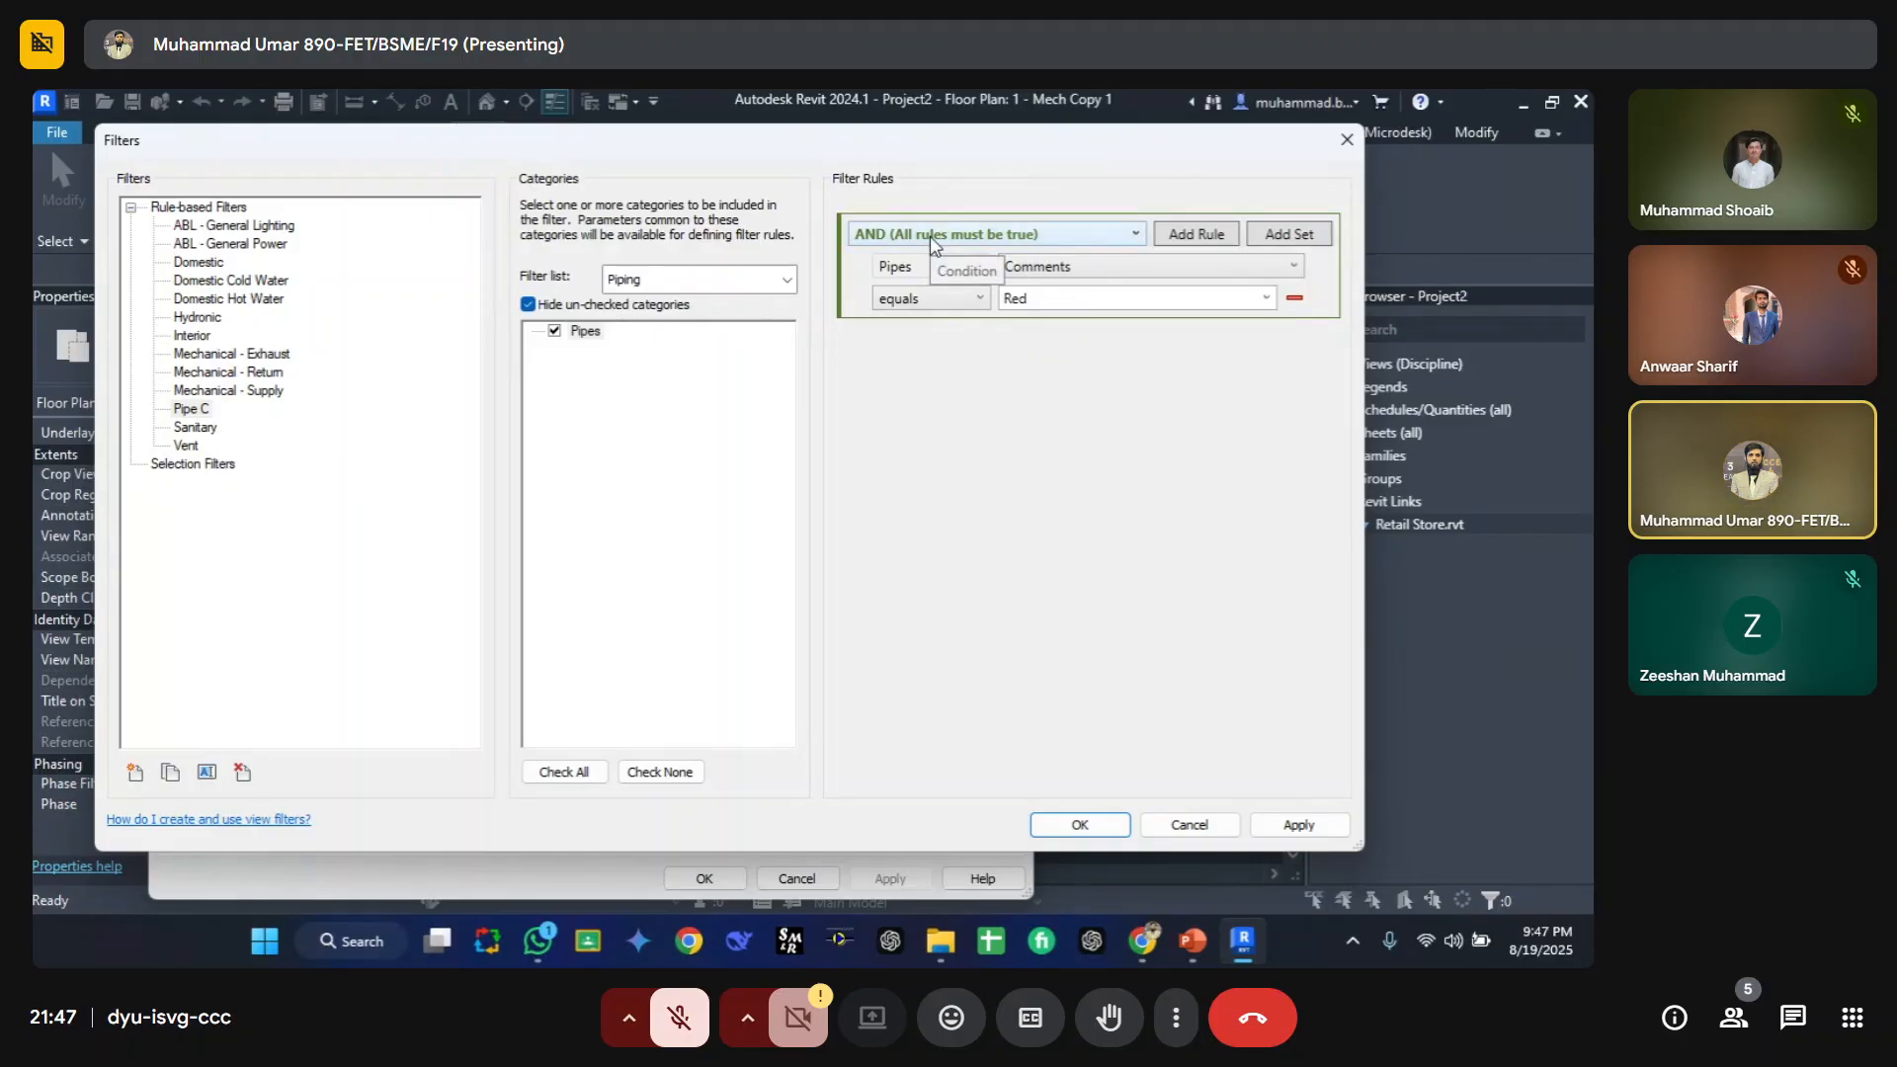
pyautogui.click(1081, 824)
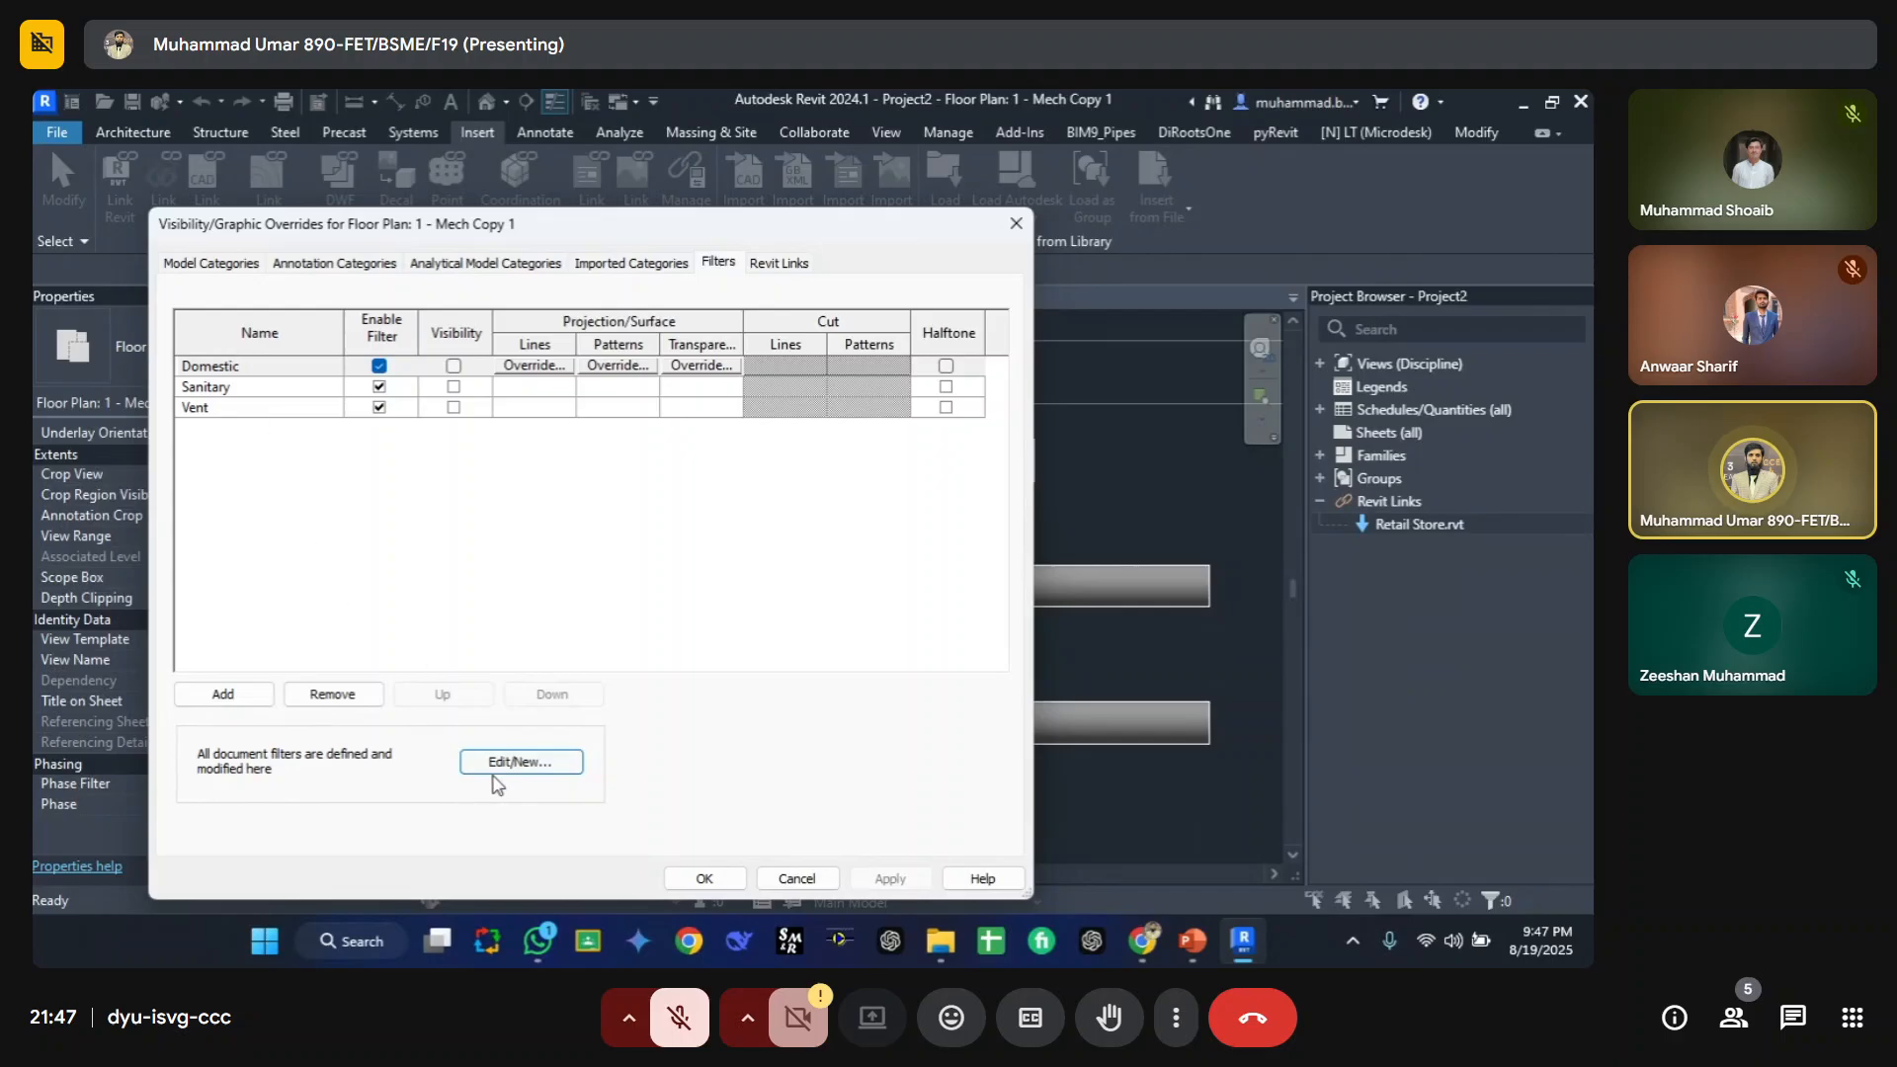
# Step: Add the Pipe C filter to the view's Visibility/Graphic Overrides filter list and select its row
pyautogui.click(221, 697)
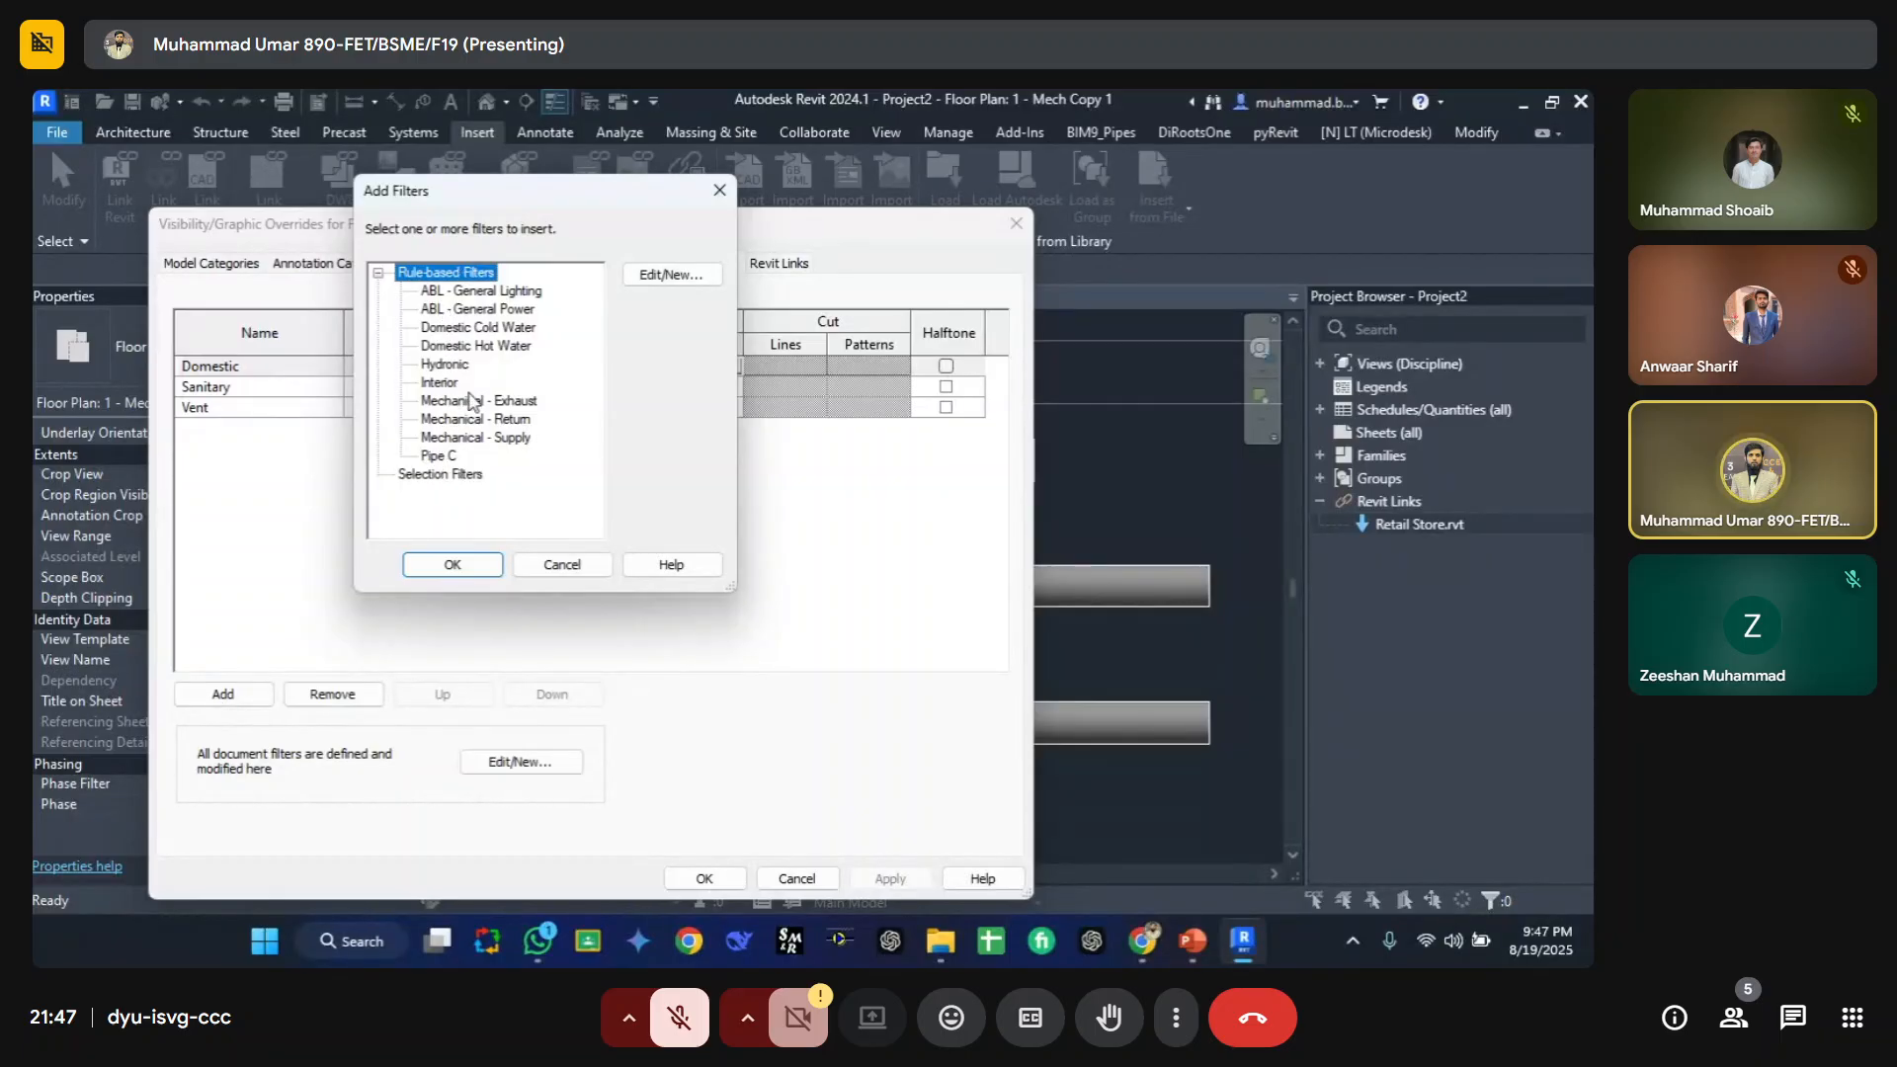
pyautogui.click(441, 457)
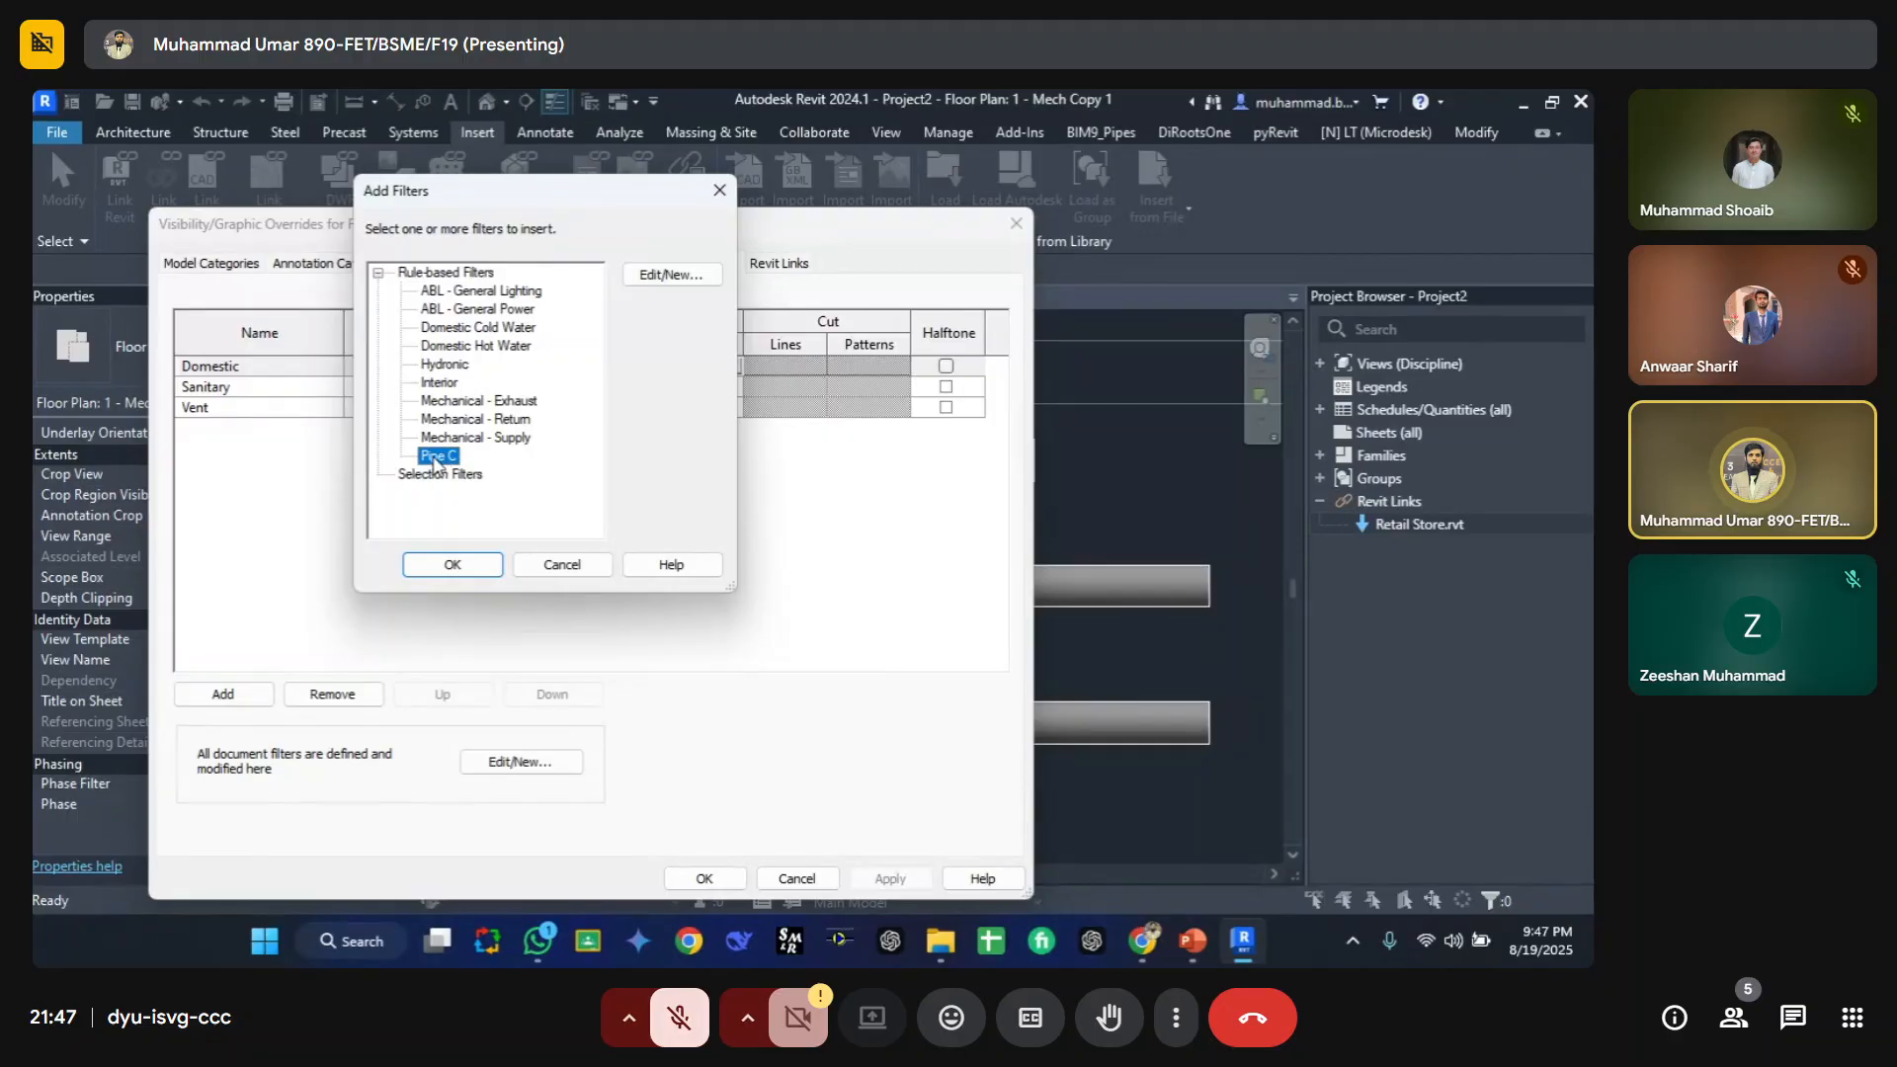
pyautogui.click(453, 566)
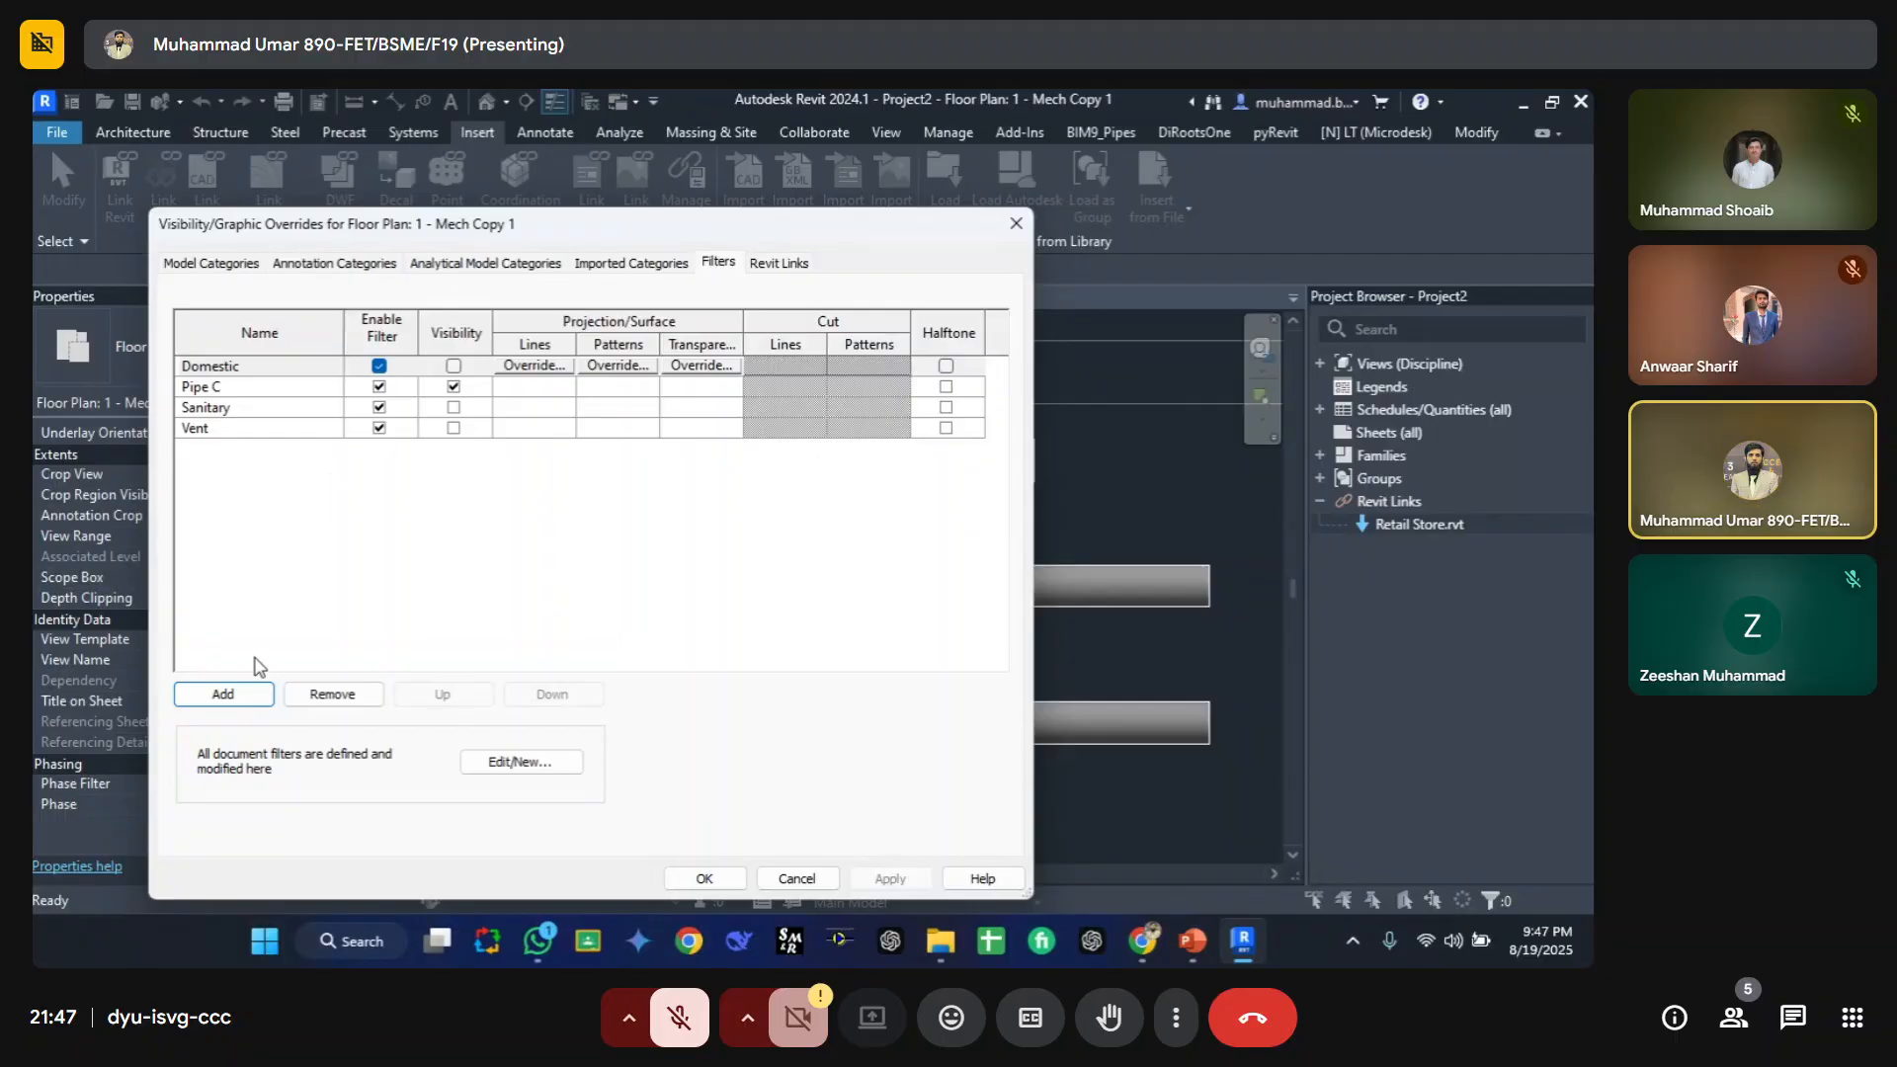
pyautogui.click(224, 388)
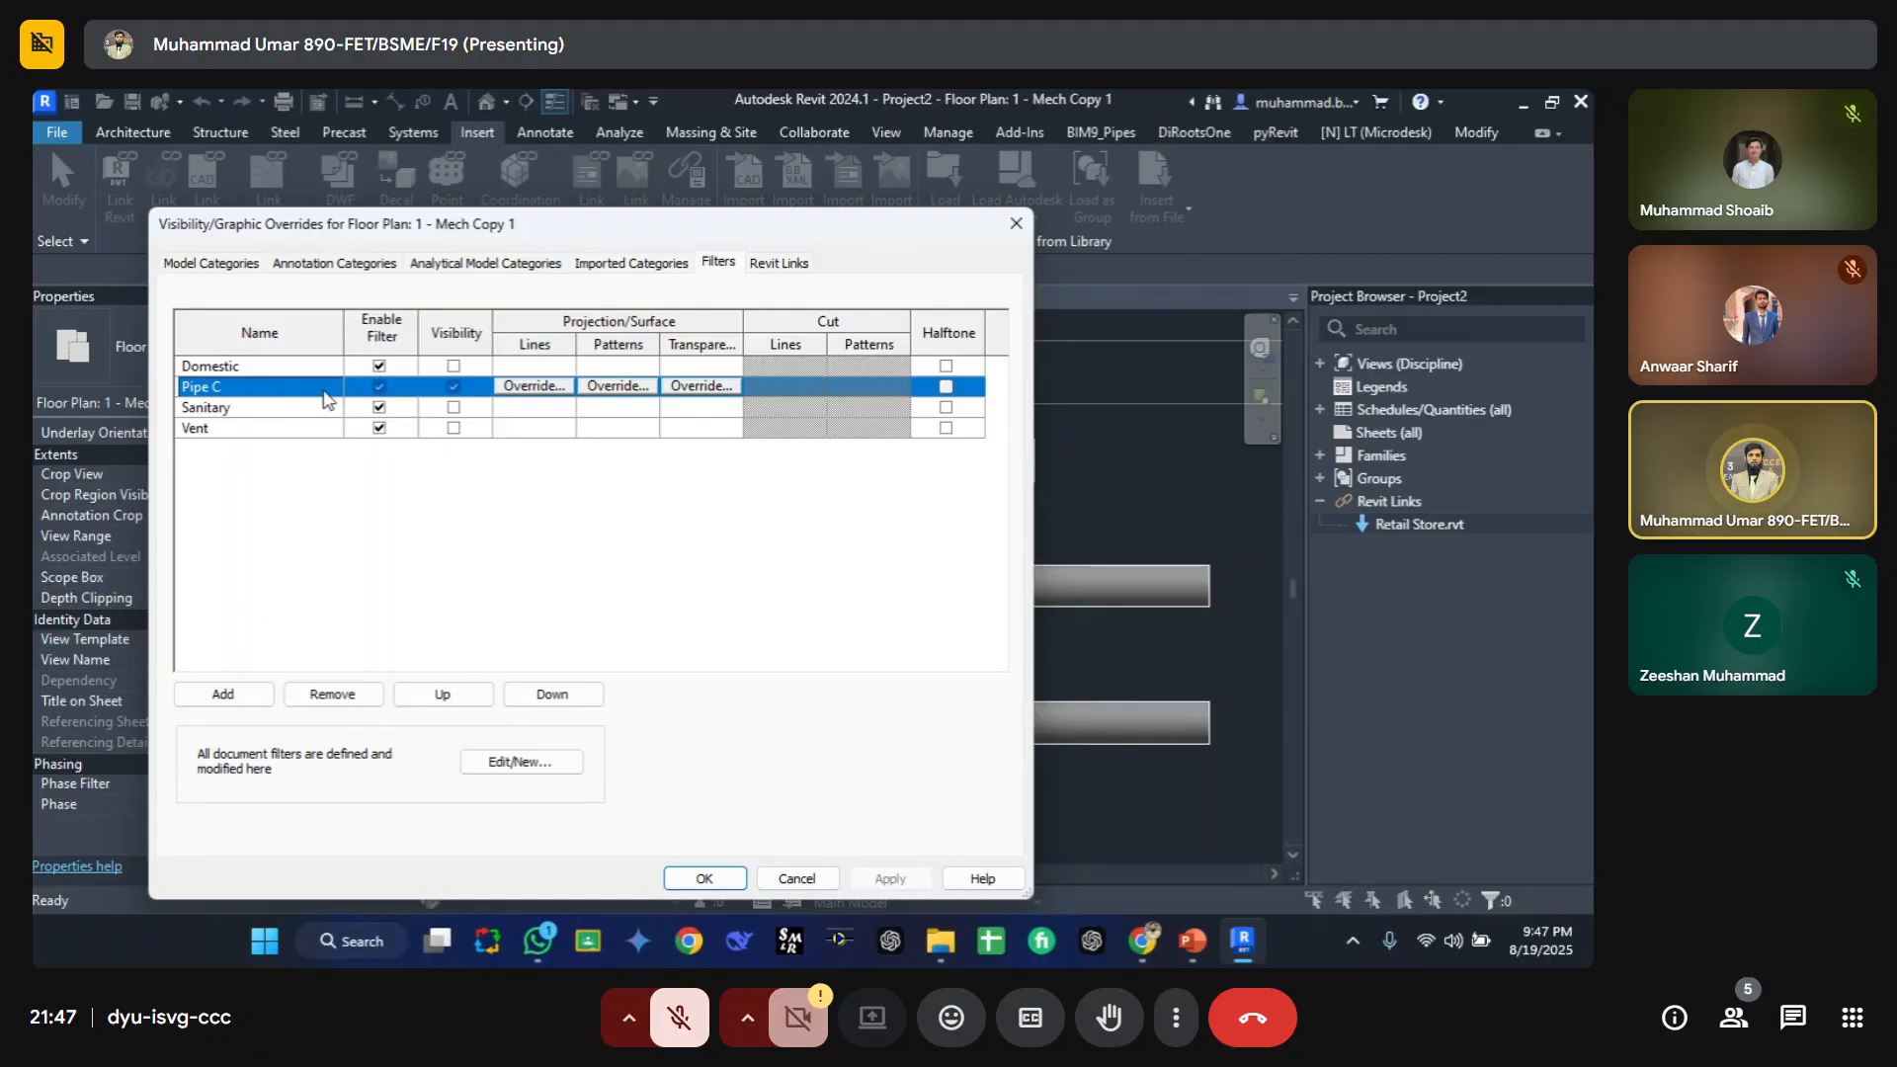
pyautogui.click(379, 388)
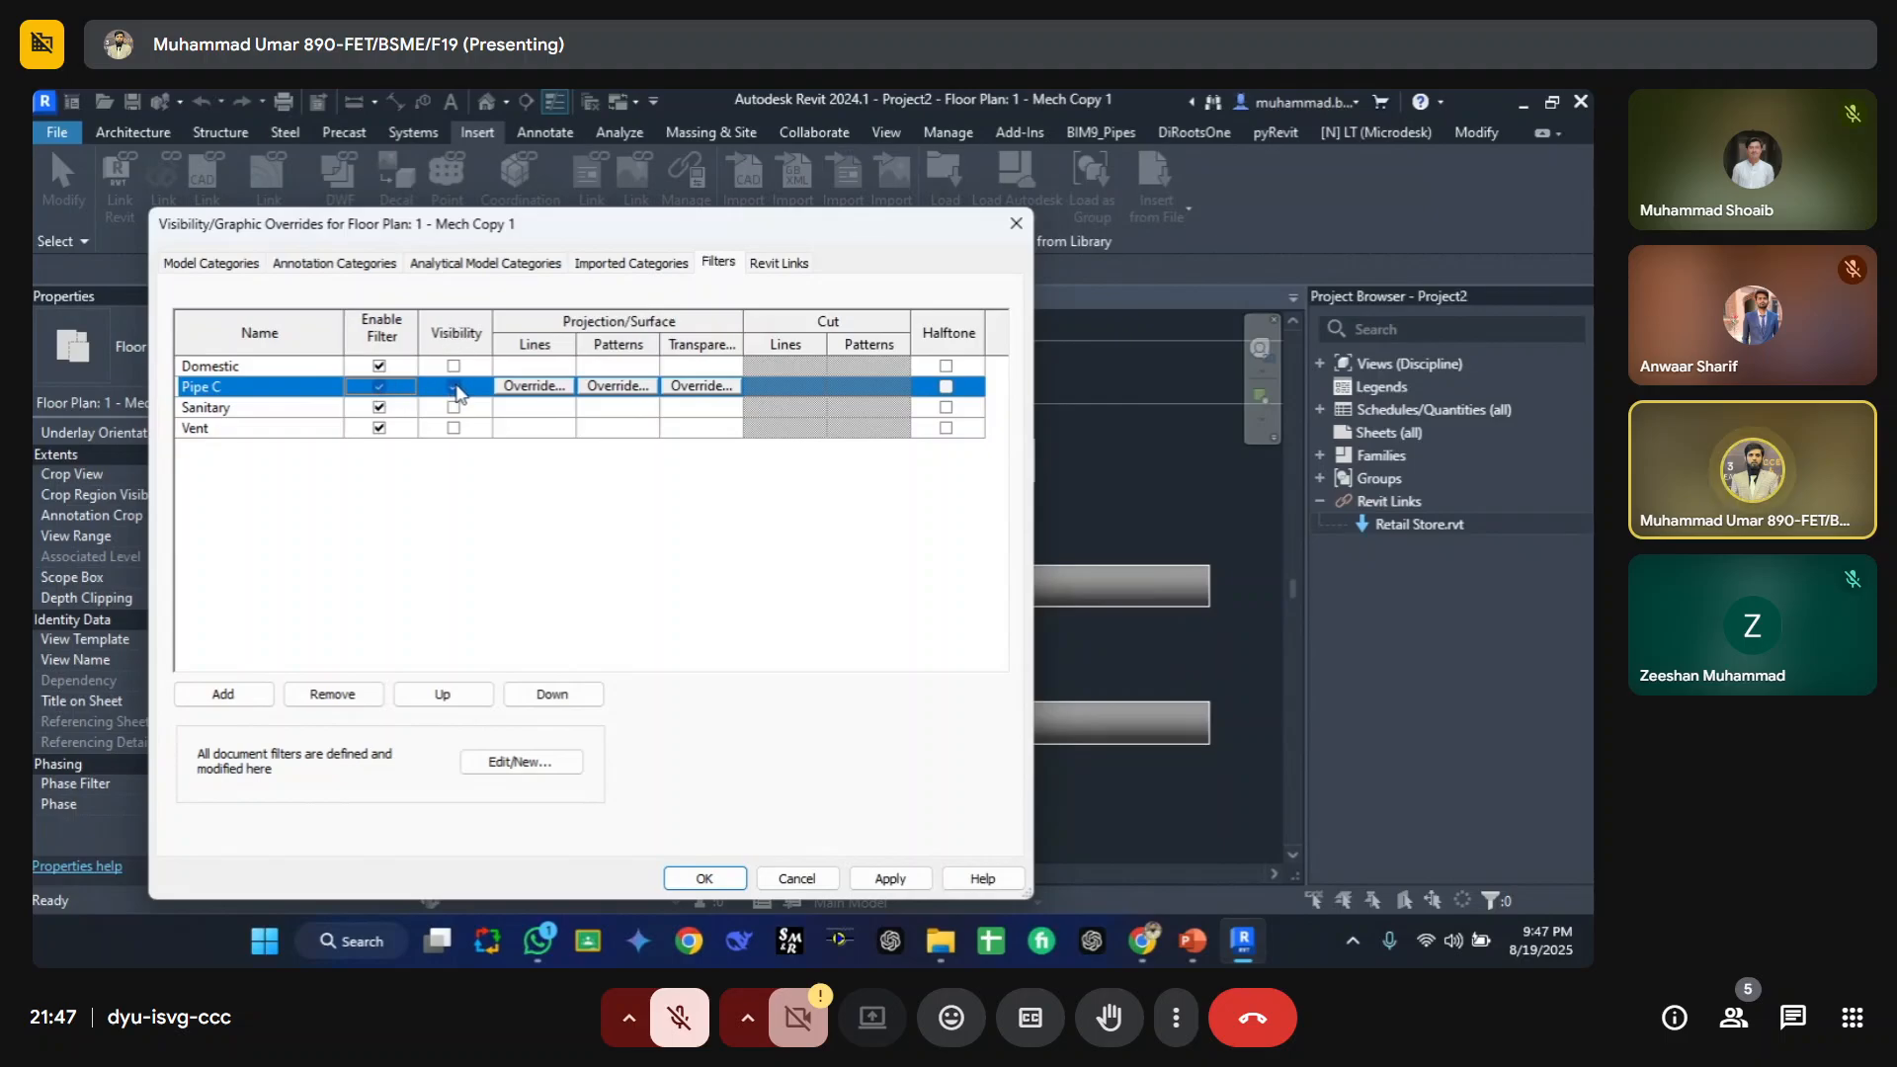
# Step: Override Pipe C's projection lines with a Solid pattern and Red color, leaving weight without override
pyautogui.click(532, 387)
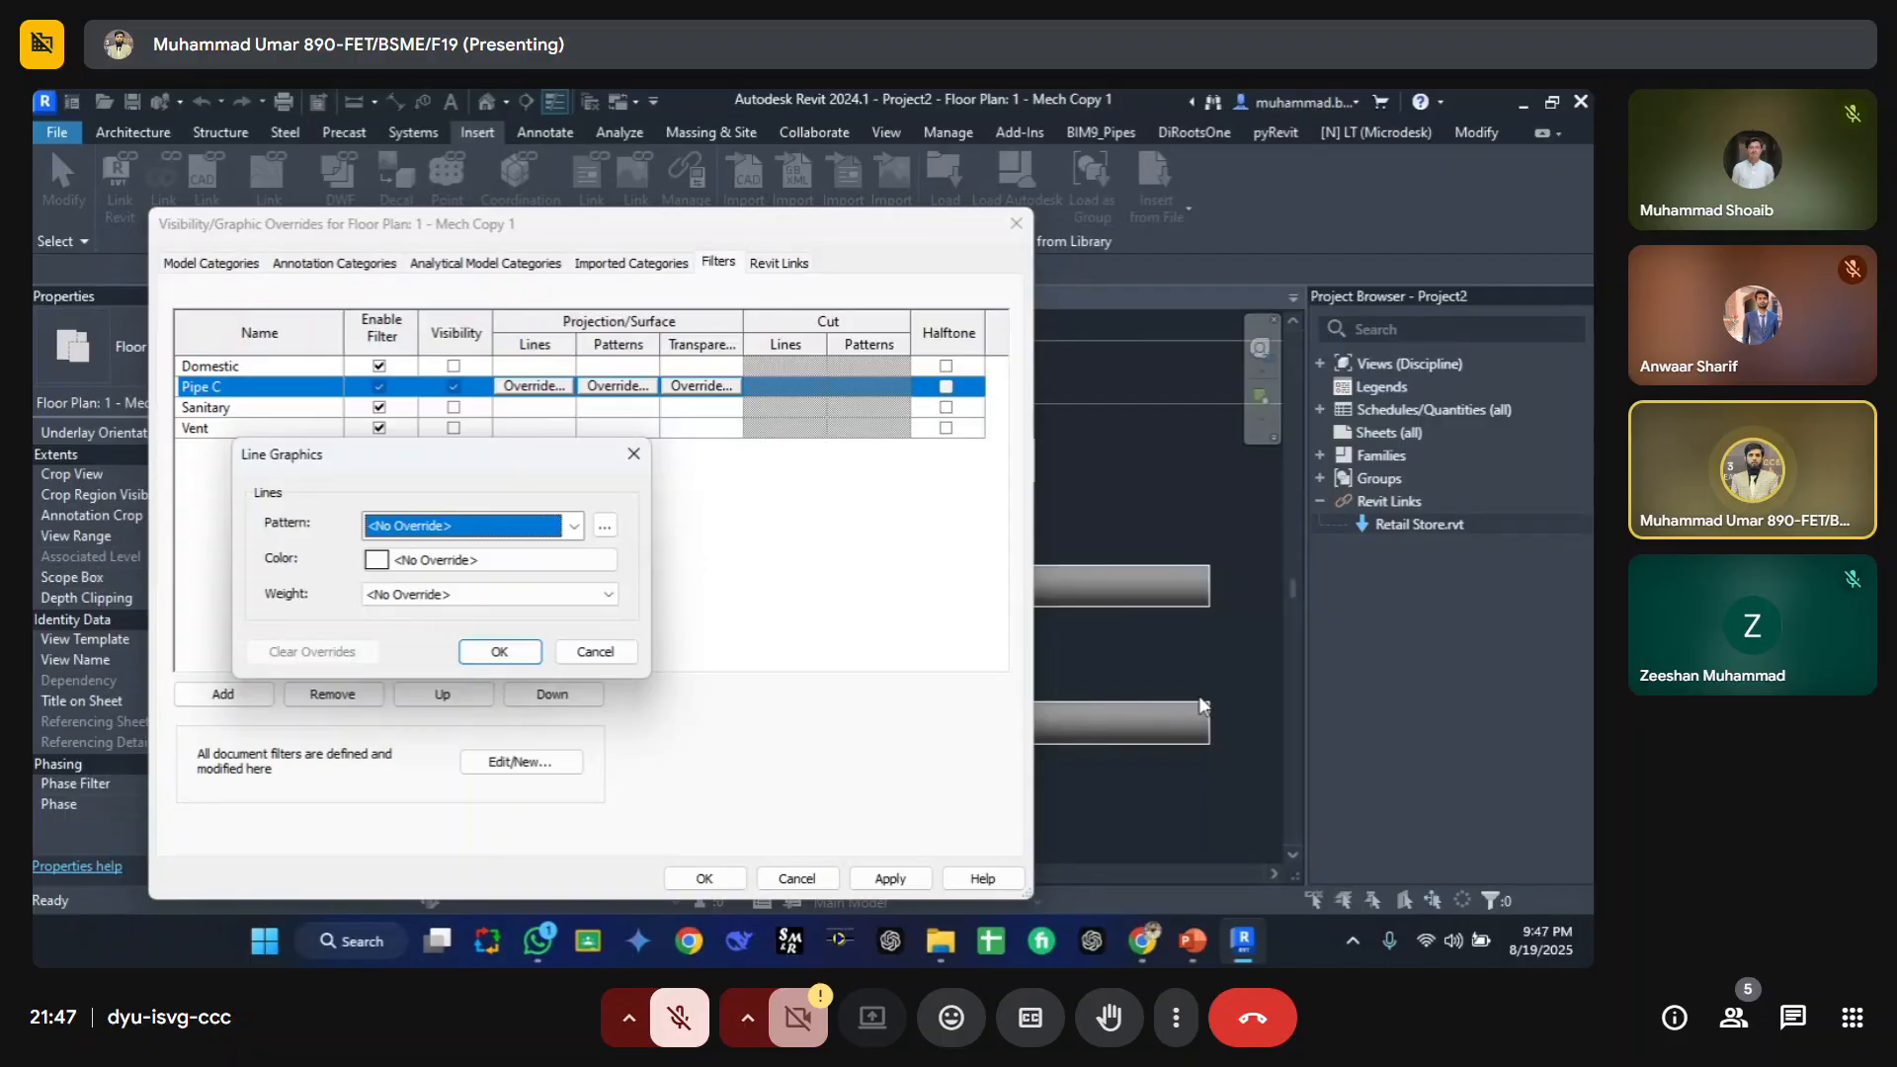
pyautogui.click(516, 526)
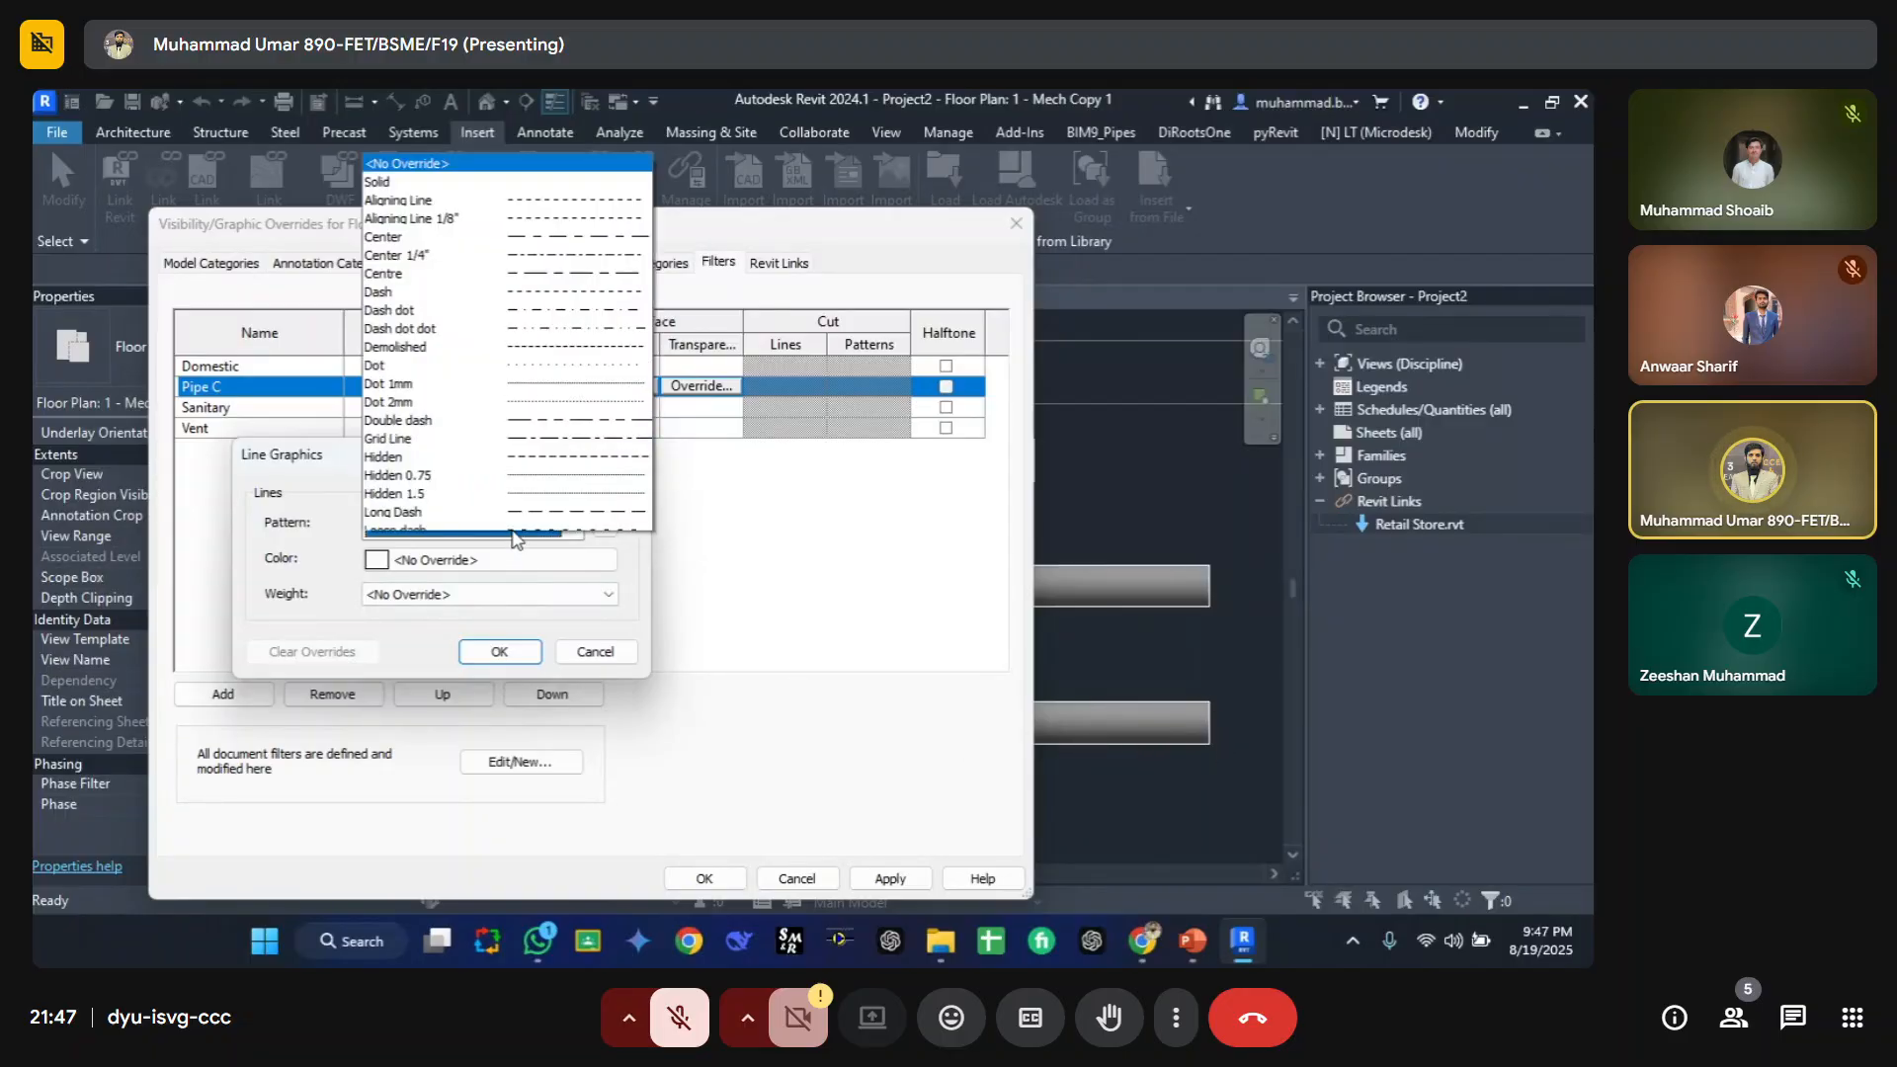
pyautogui.click(554, 118)
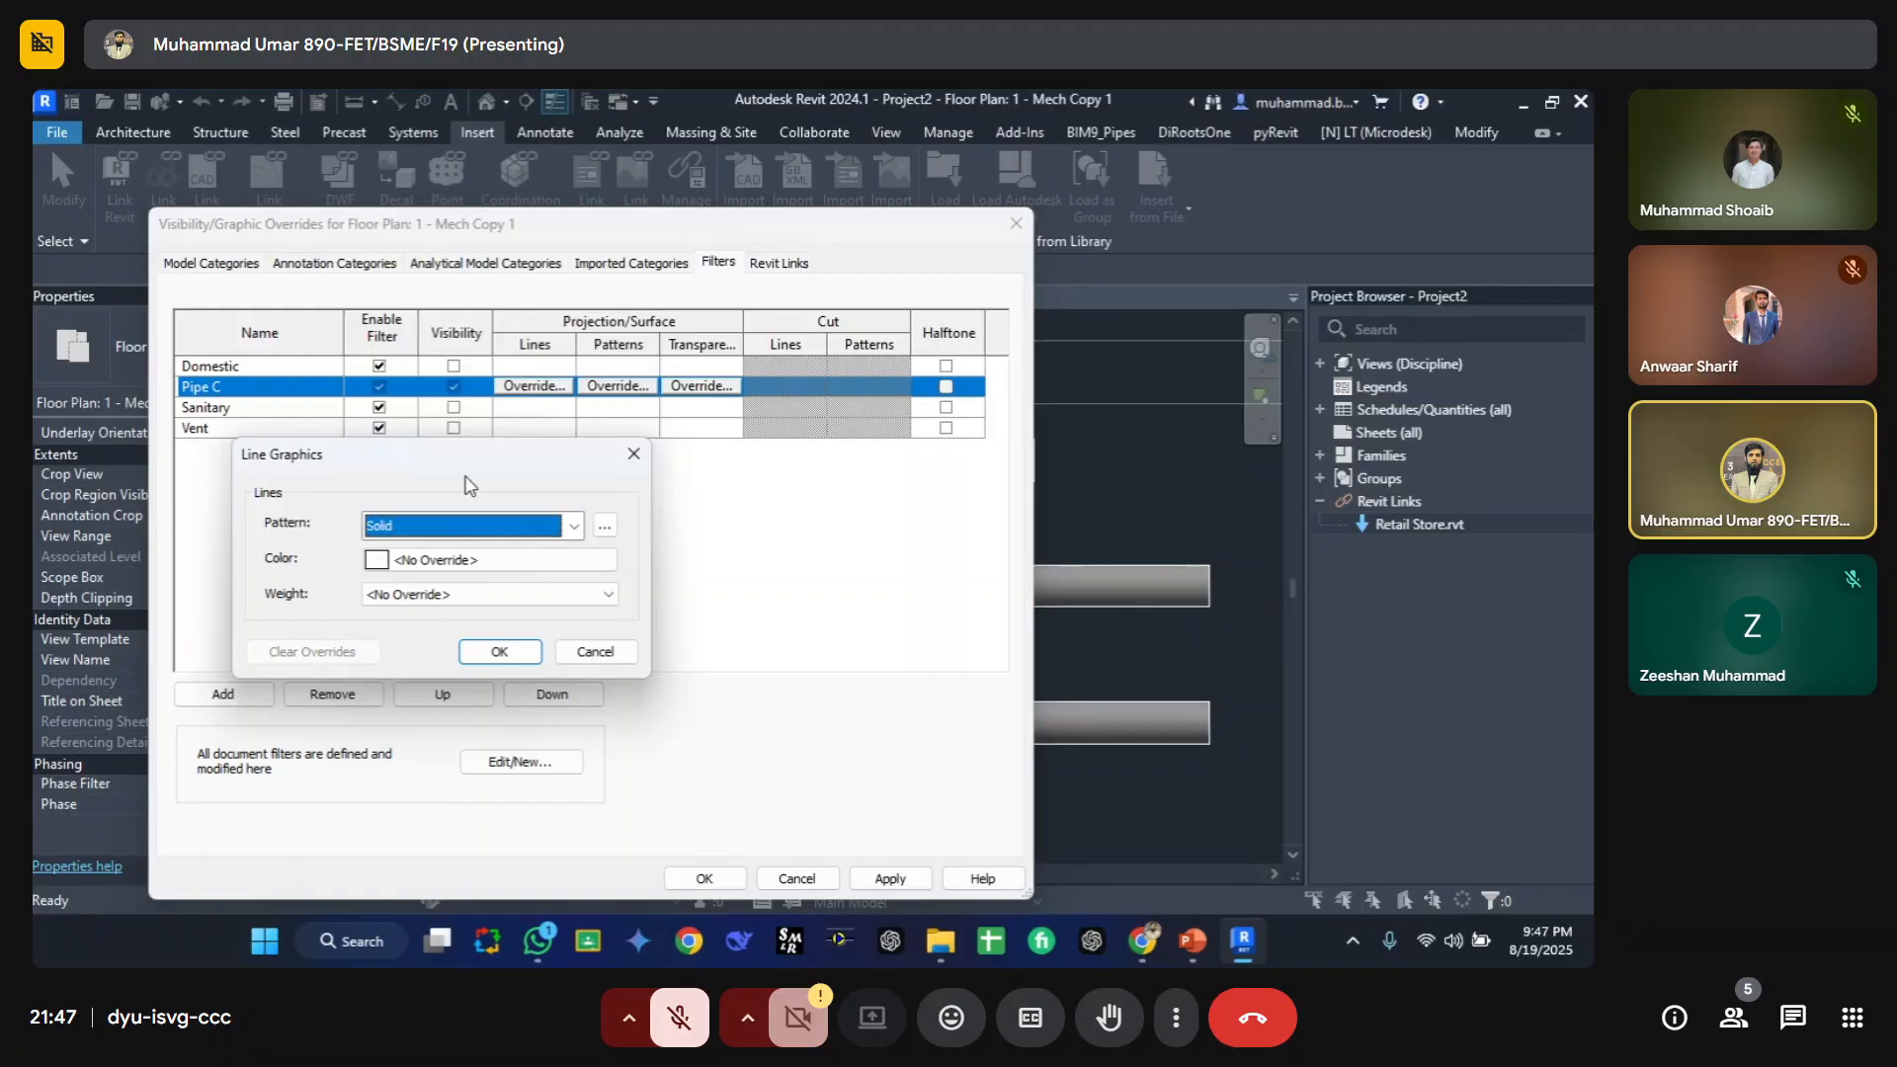
pyautogui.click(425, 560)
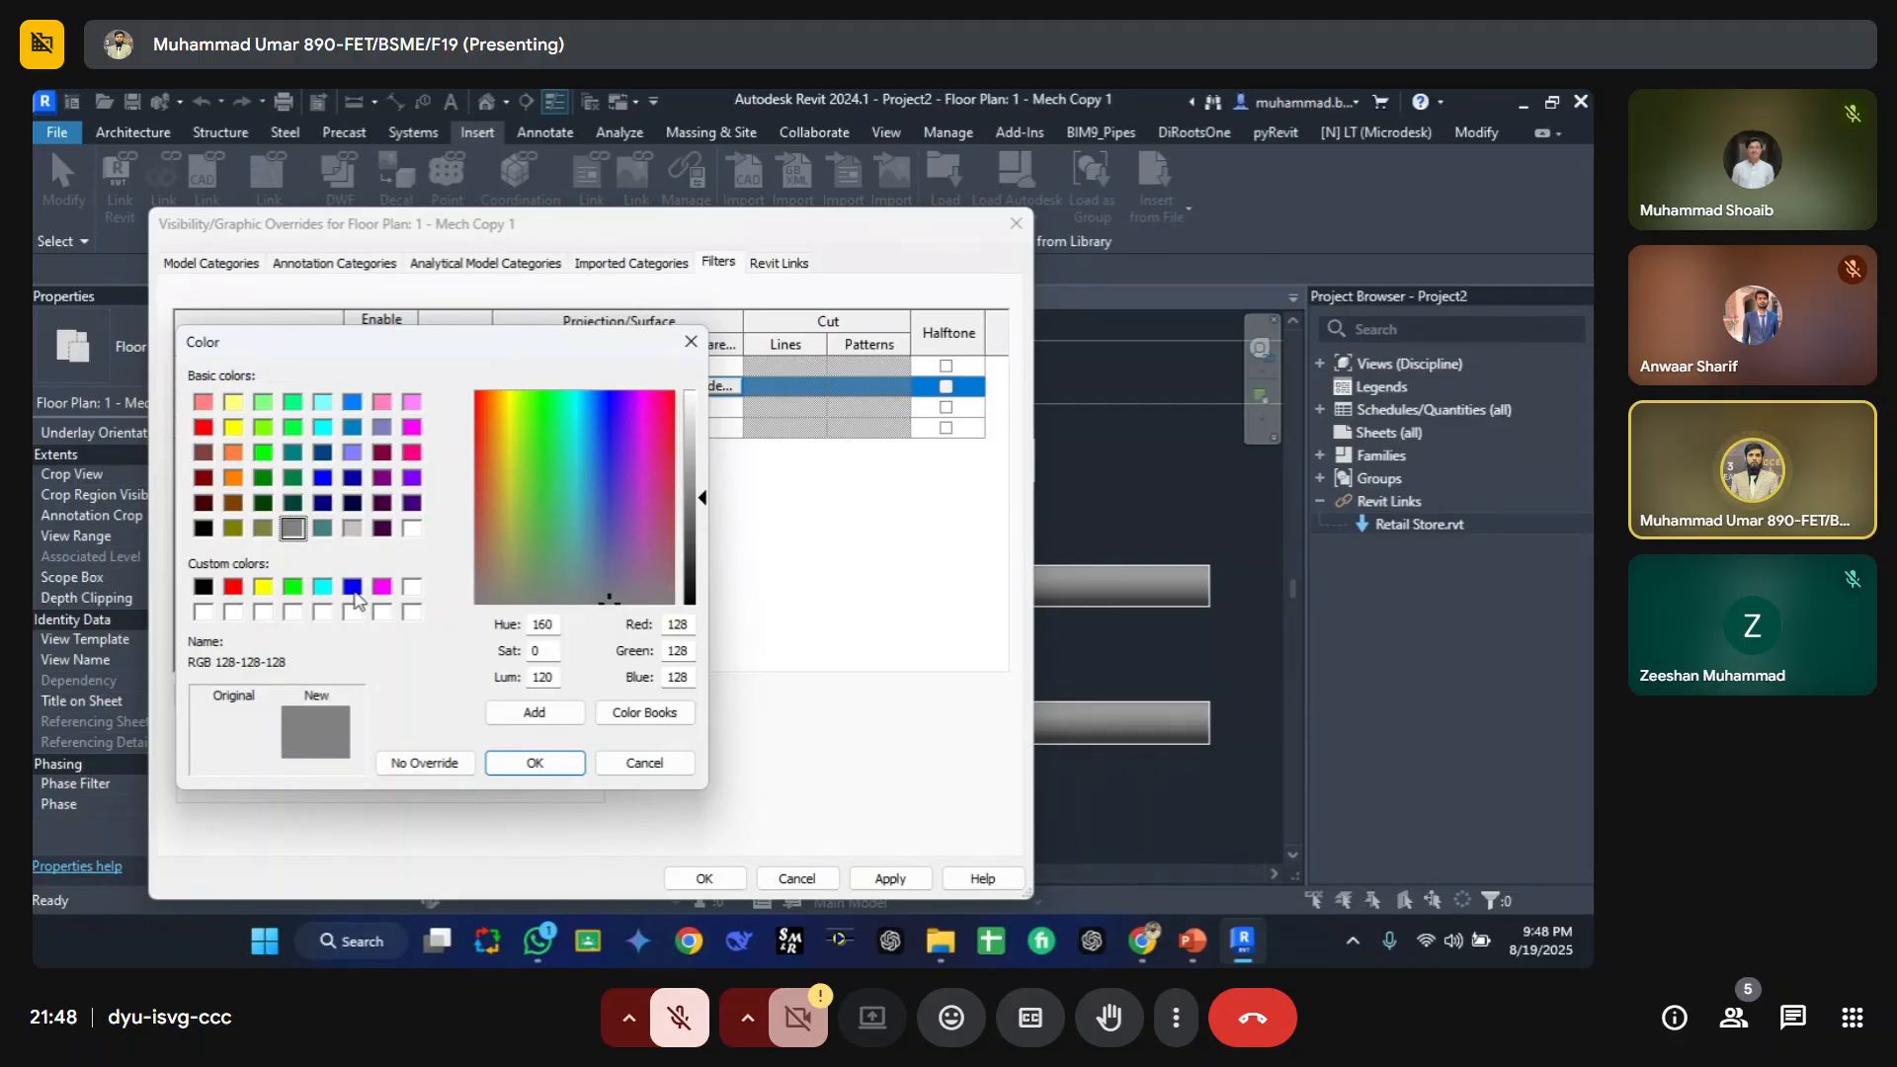
pyautogui.click(235, 588)
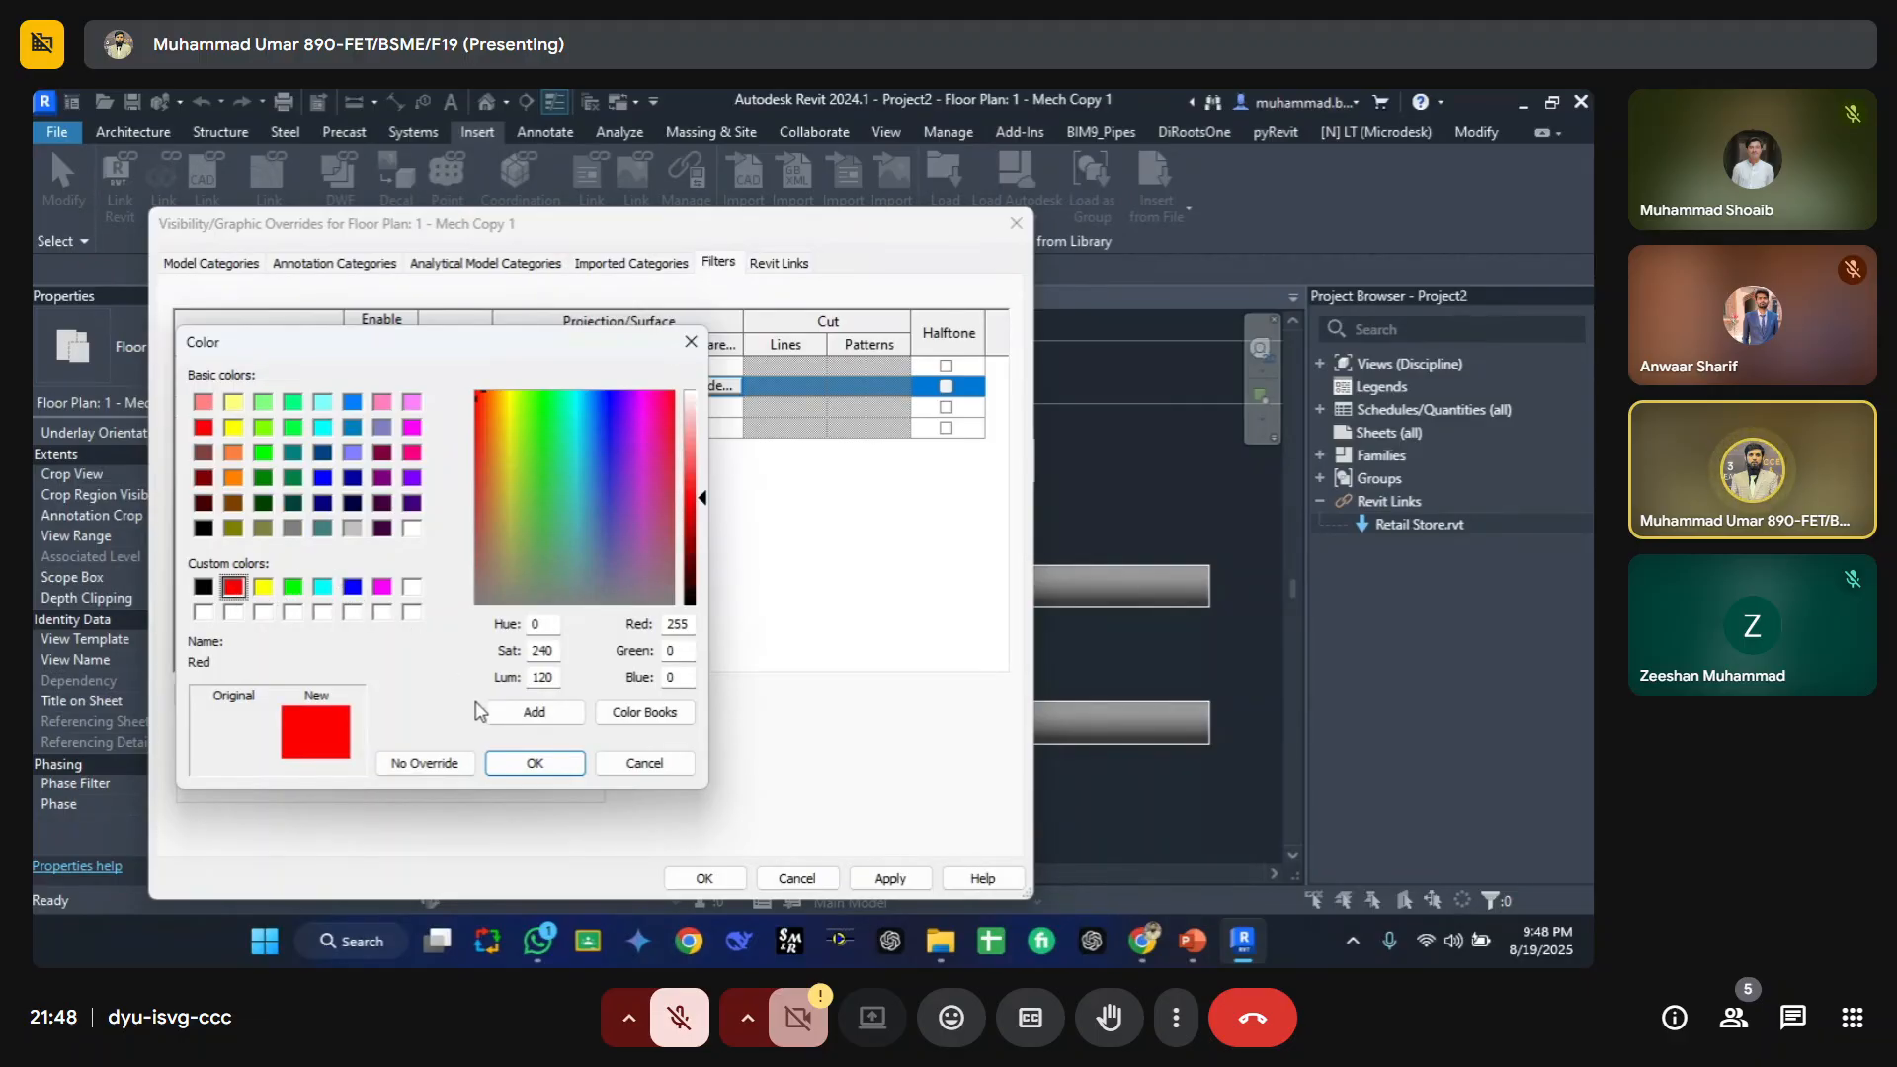
pyautogui.click(525, 763)
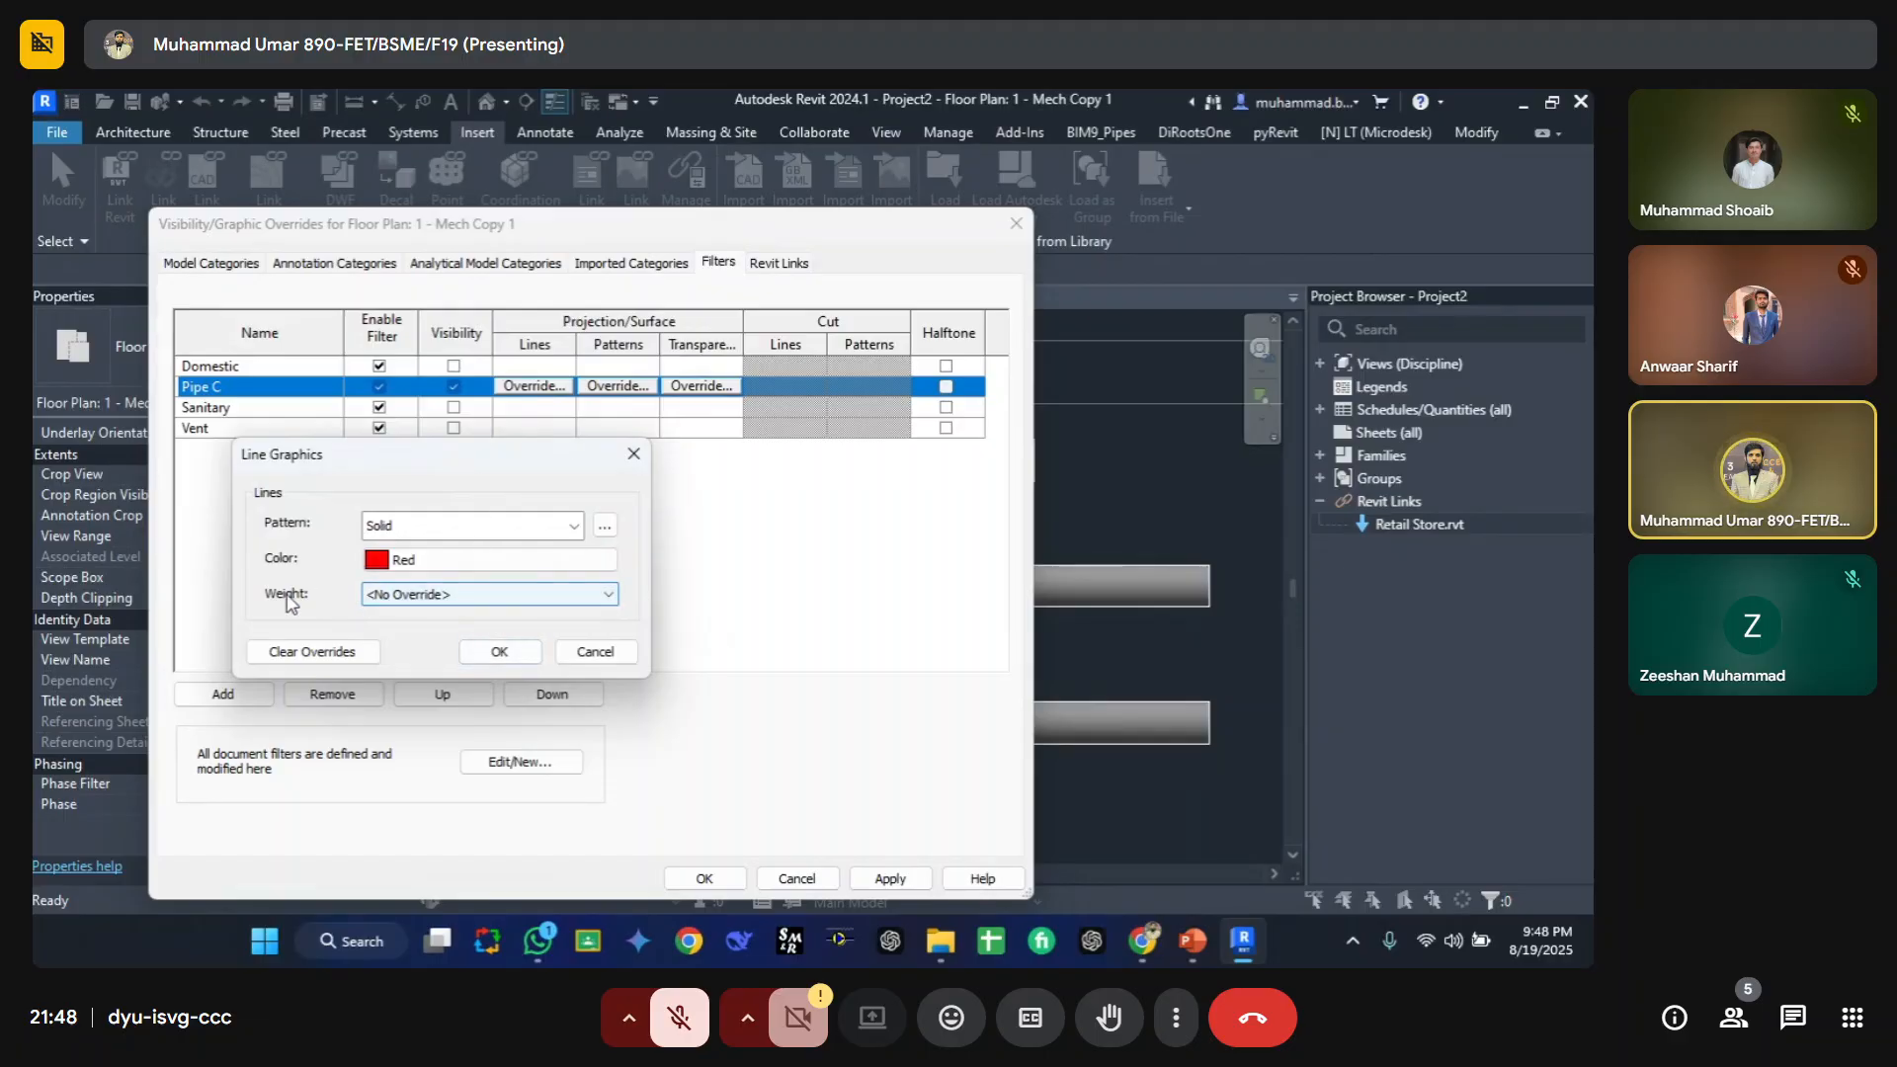
pyautogui.click(399, 598)
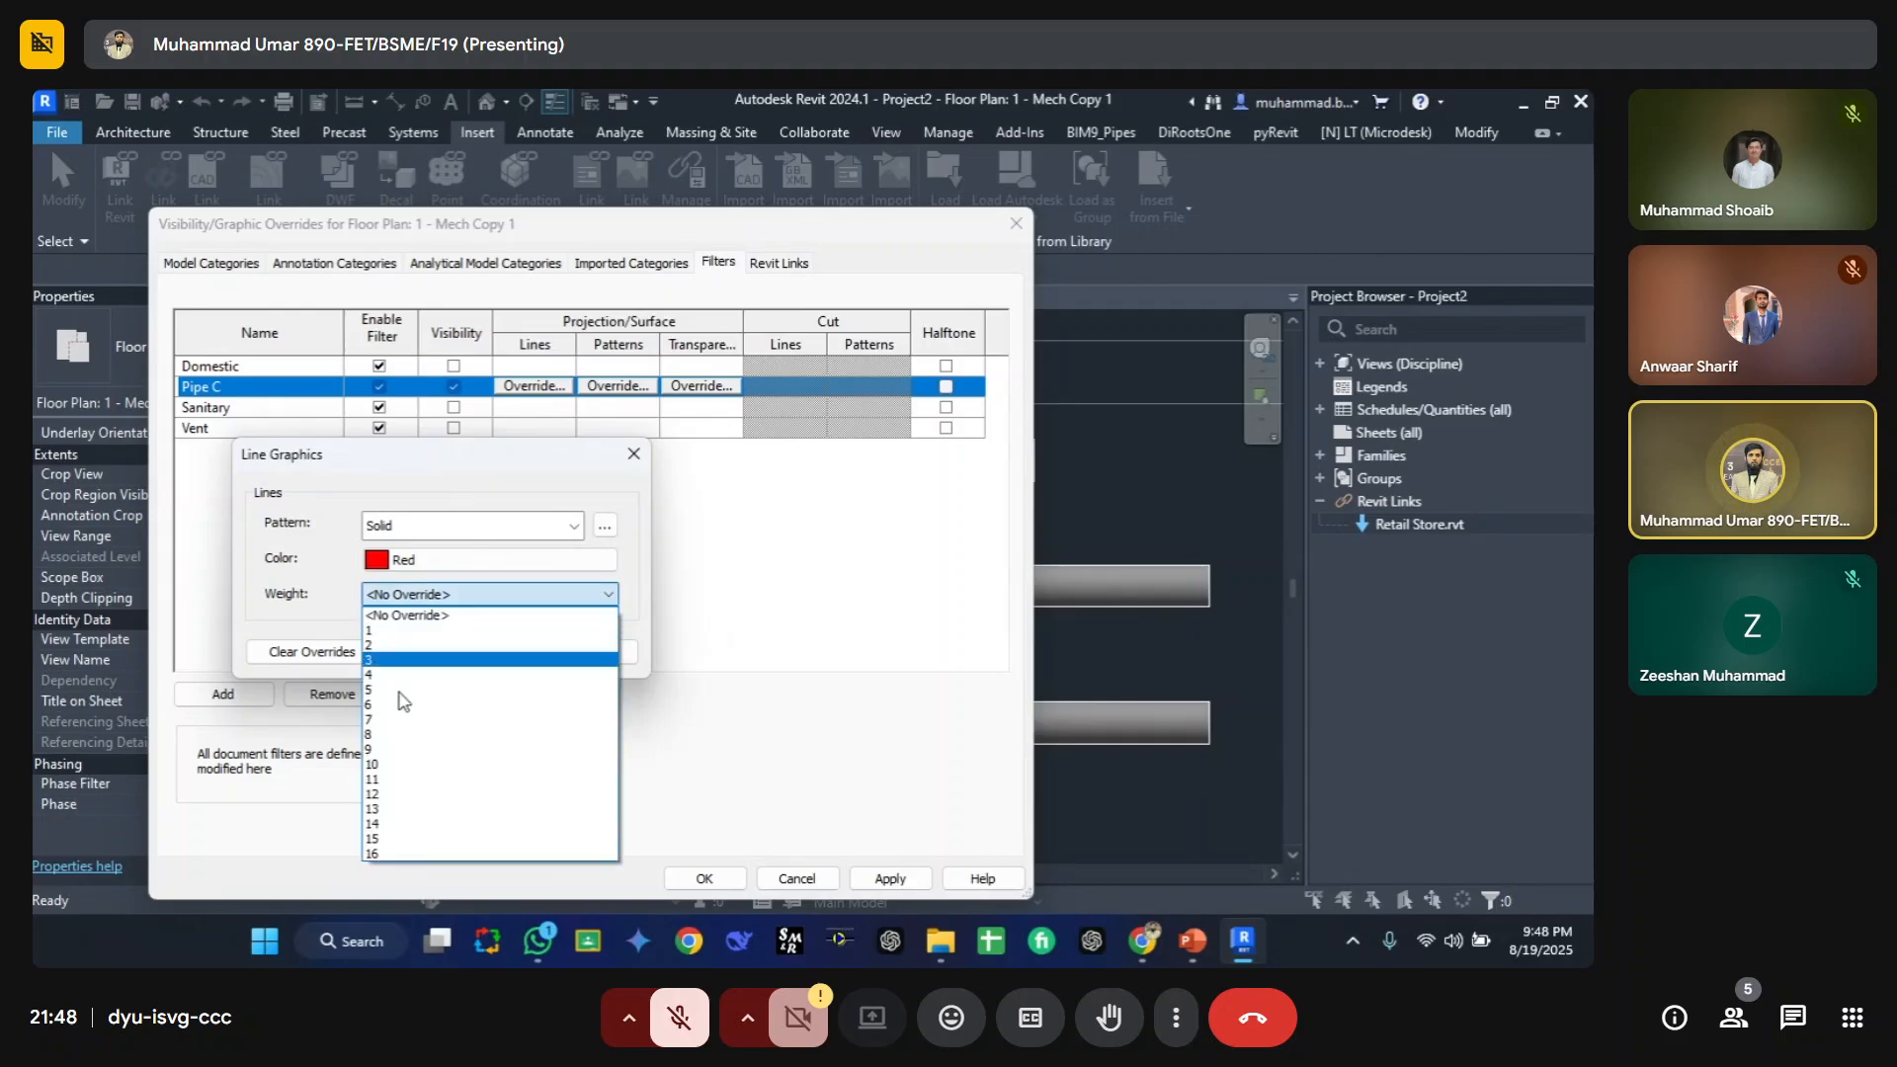
pyautogui.click(401, 718)
pyautogui.click(398, 599)
pyautogui.click(395, 617)
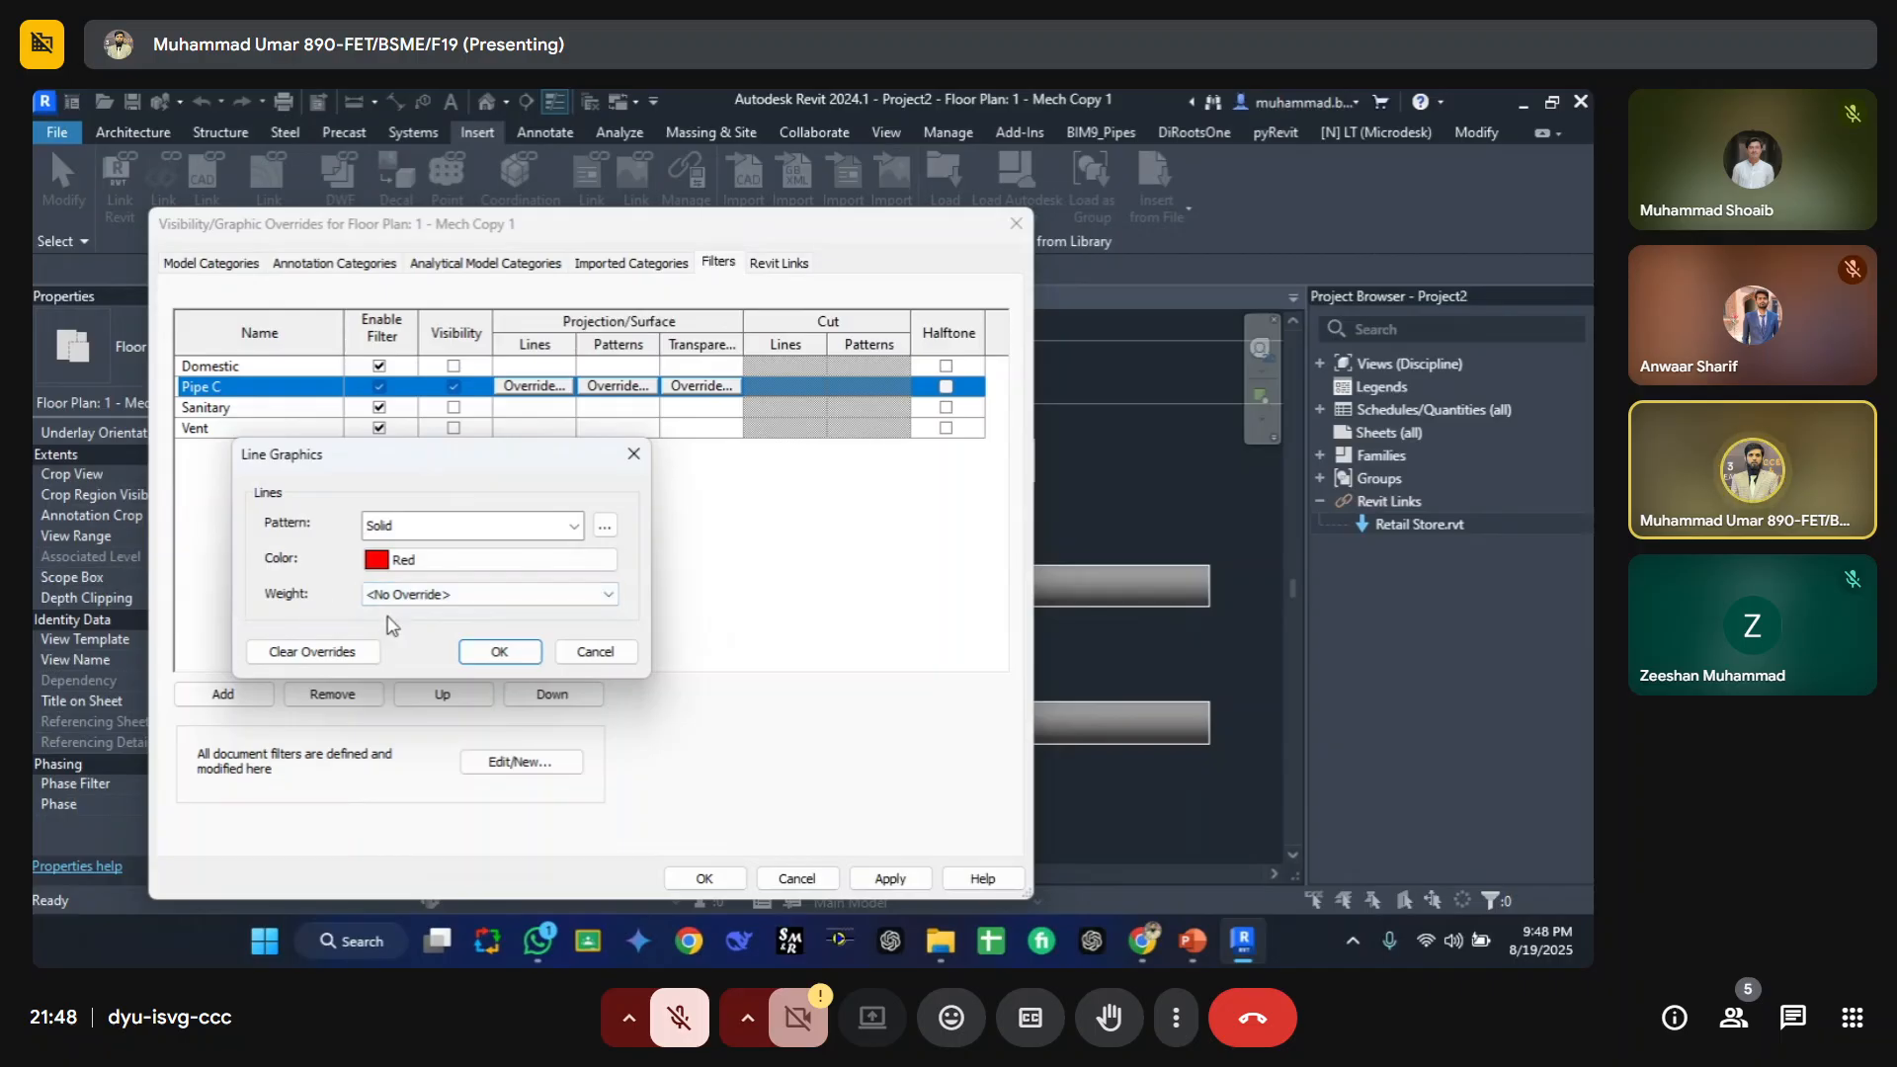
pyautogui.click(489, 655)
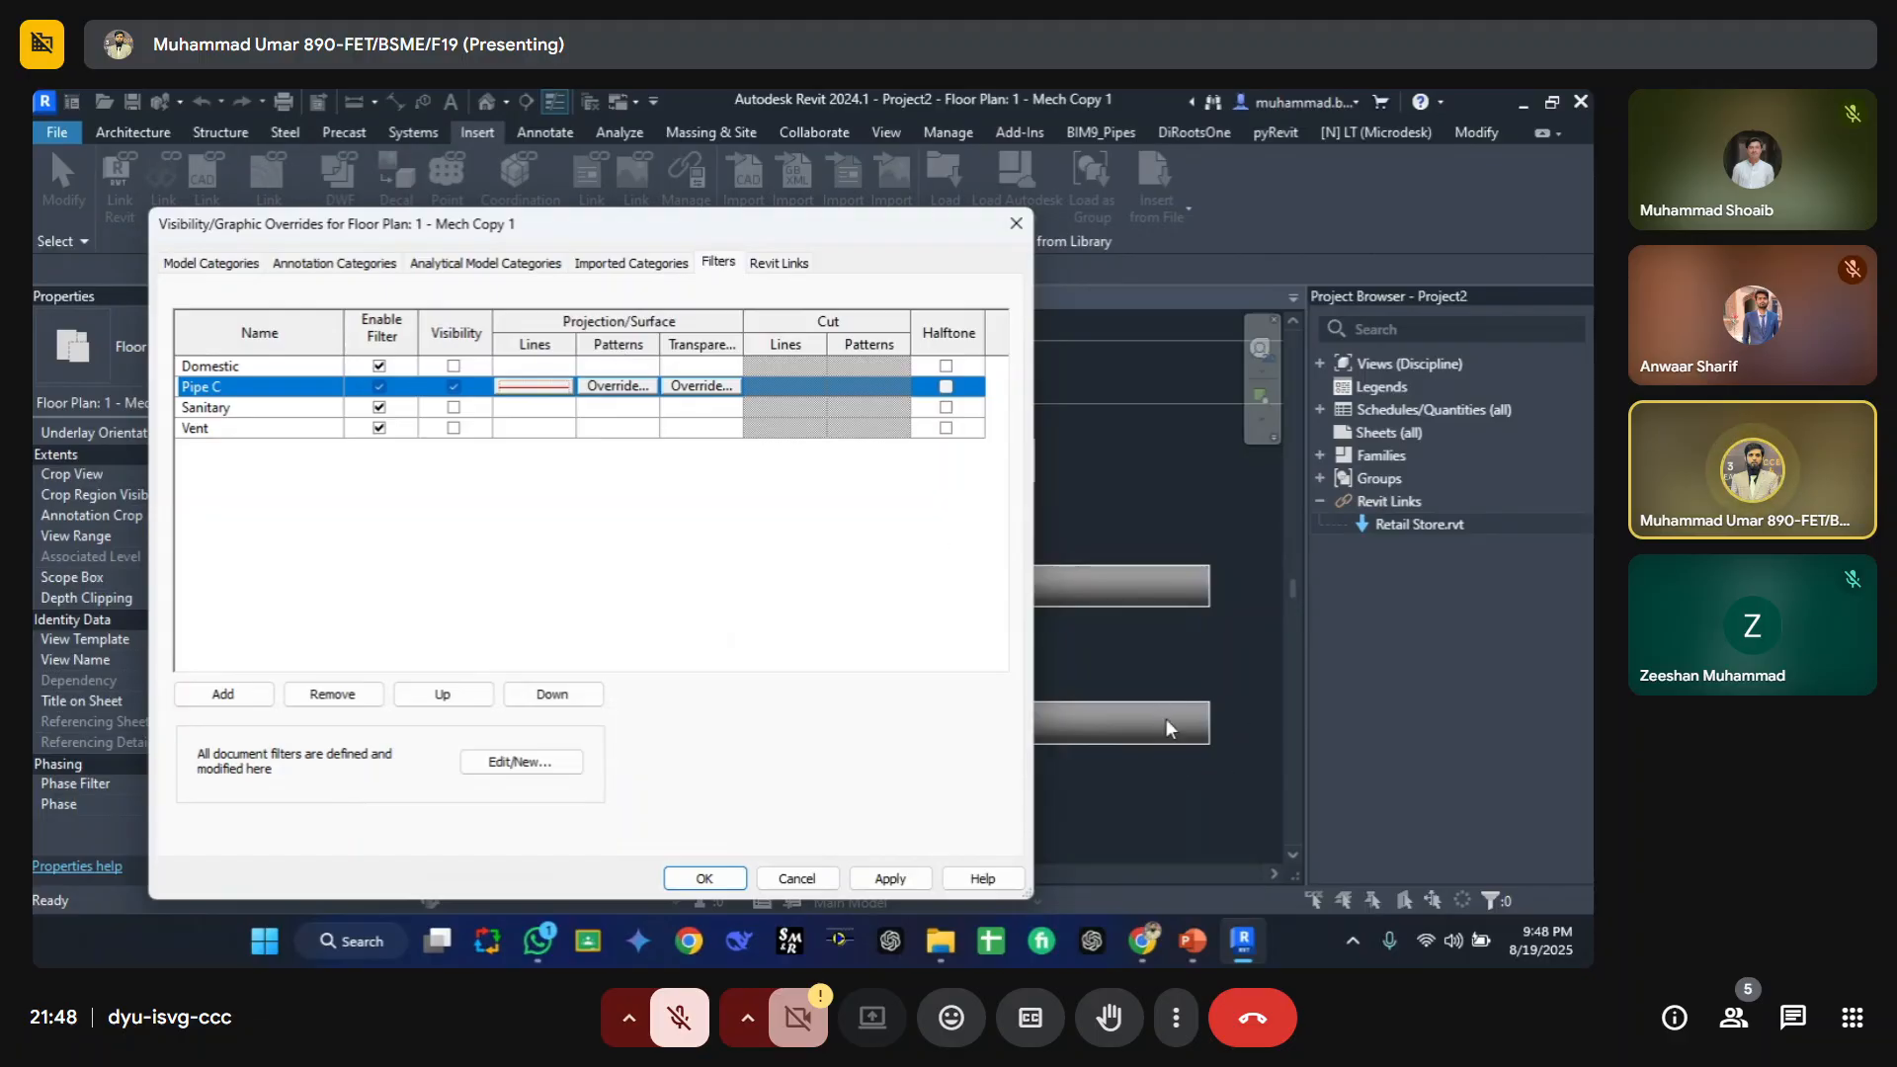
# Step: Override Pipe C's surface patterns with a solid foreground fill colored Blue
pyautogui.click(615, 388)
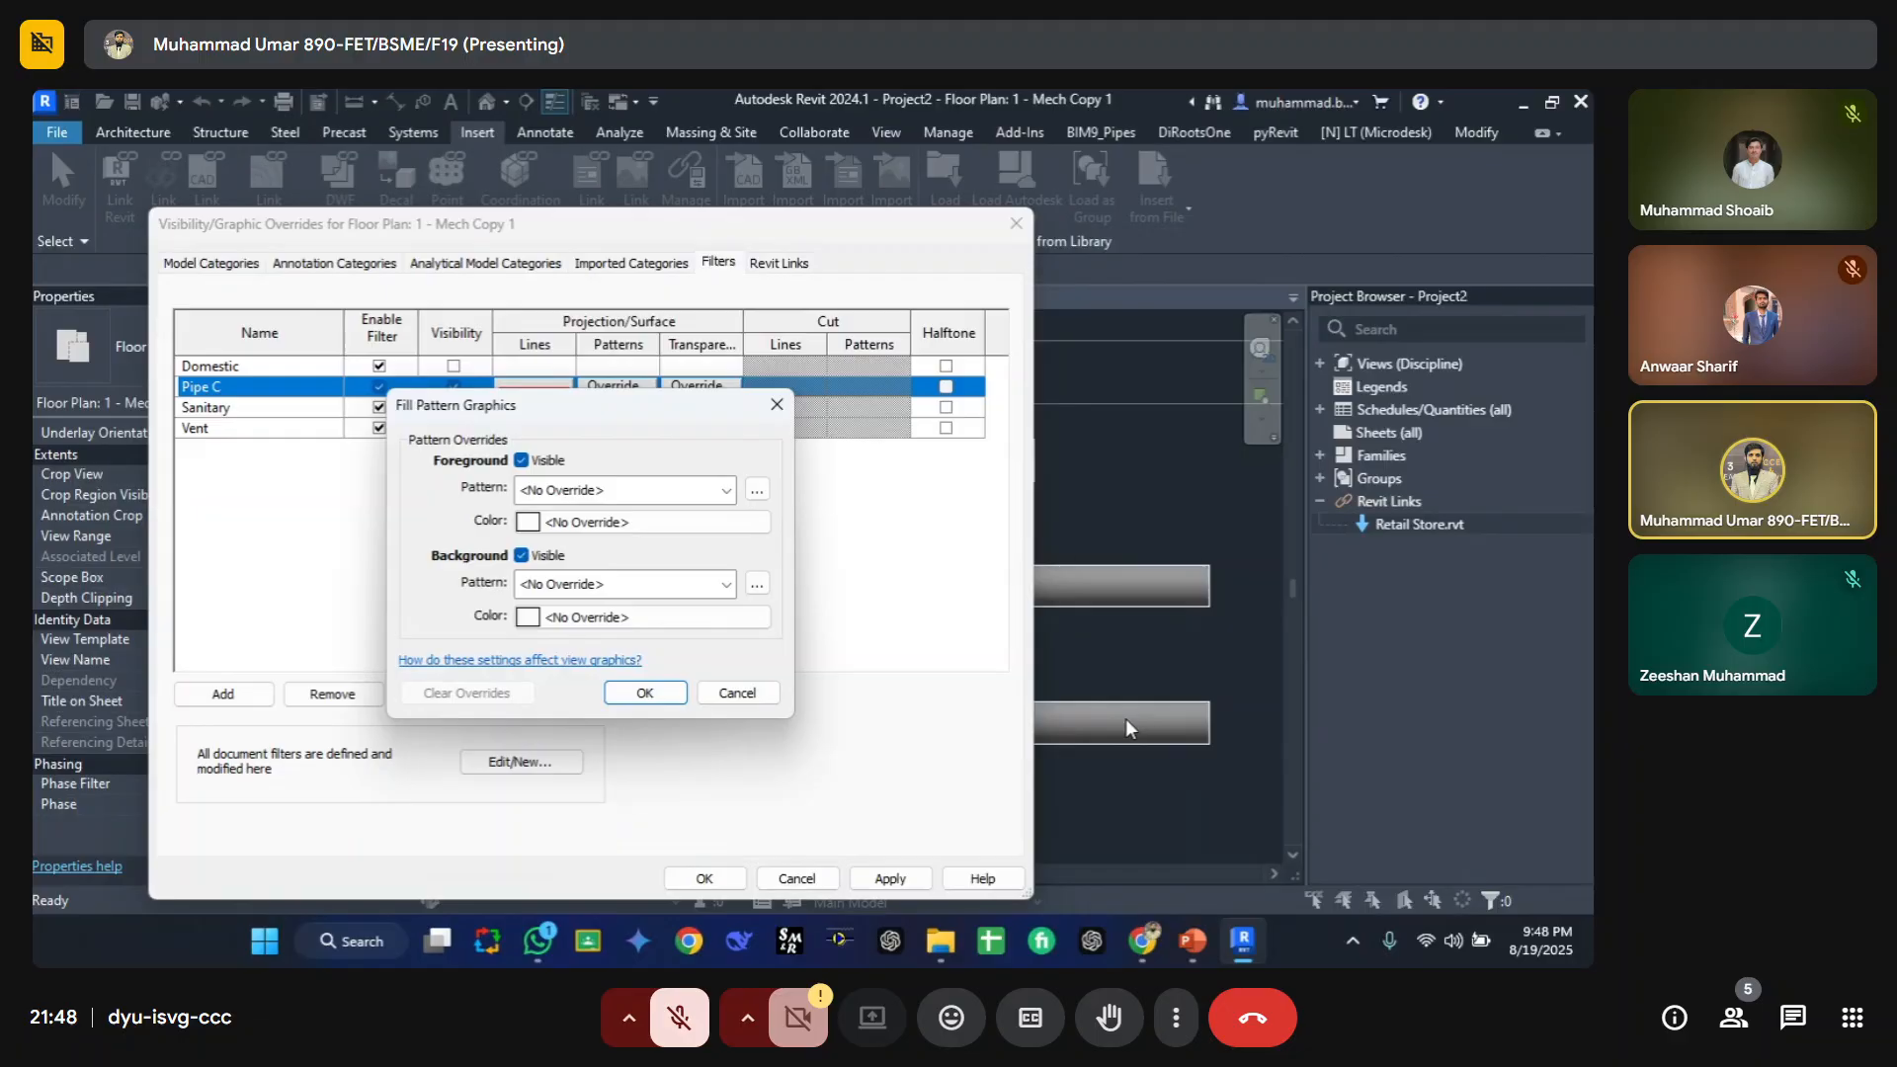
pyautogui.click(566, 490)
pyautogui.click(554, 123)
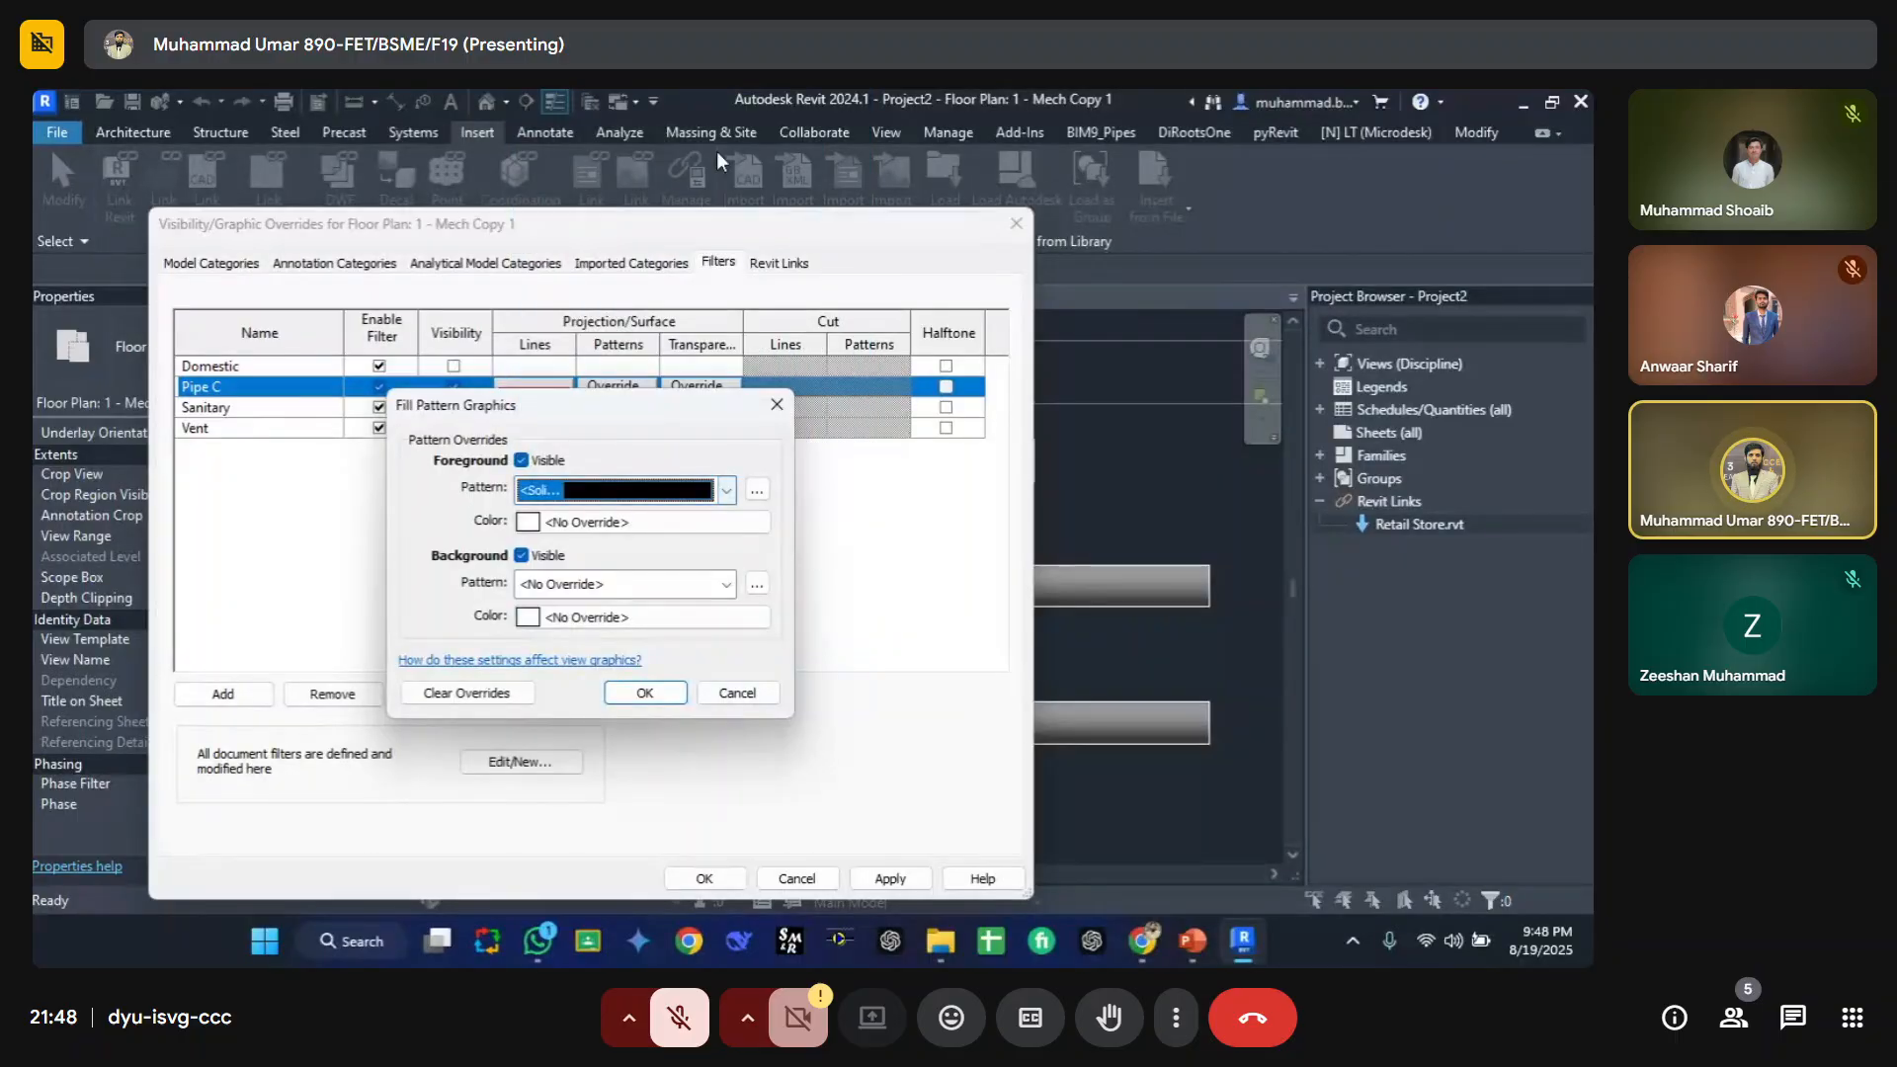
pyautogui.click(542, 524)
pyautogui.click(501, 582)
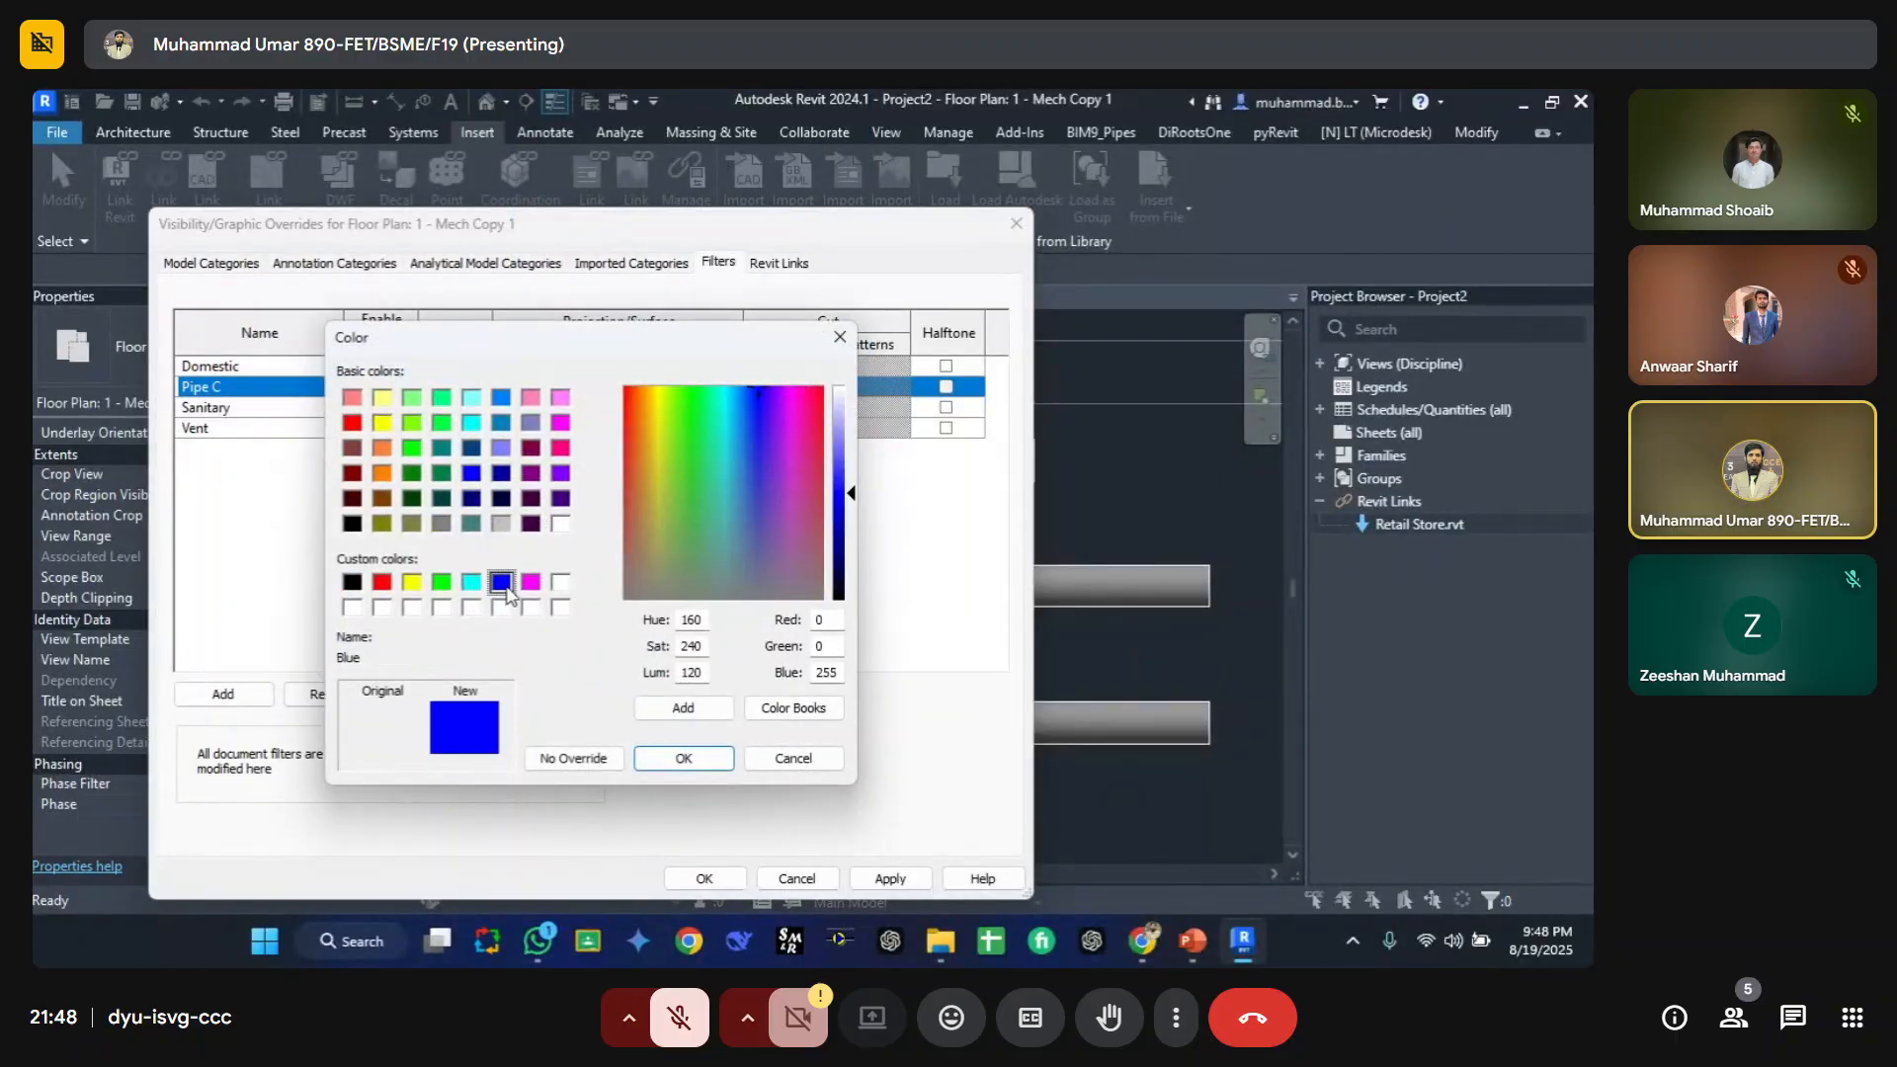
pyautogui.click(682, 761)
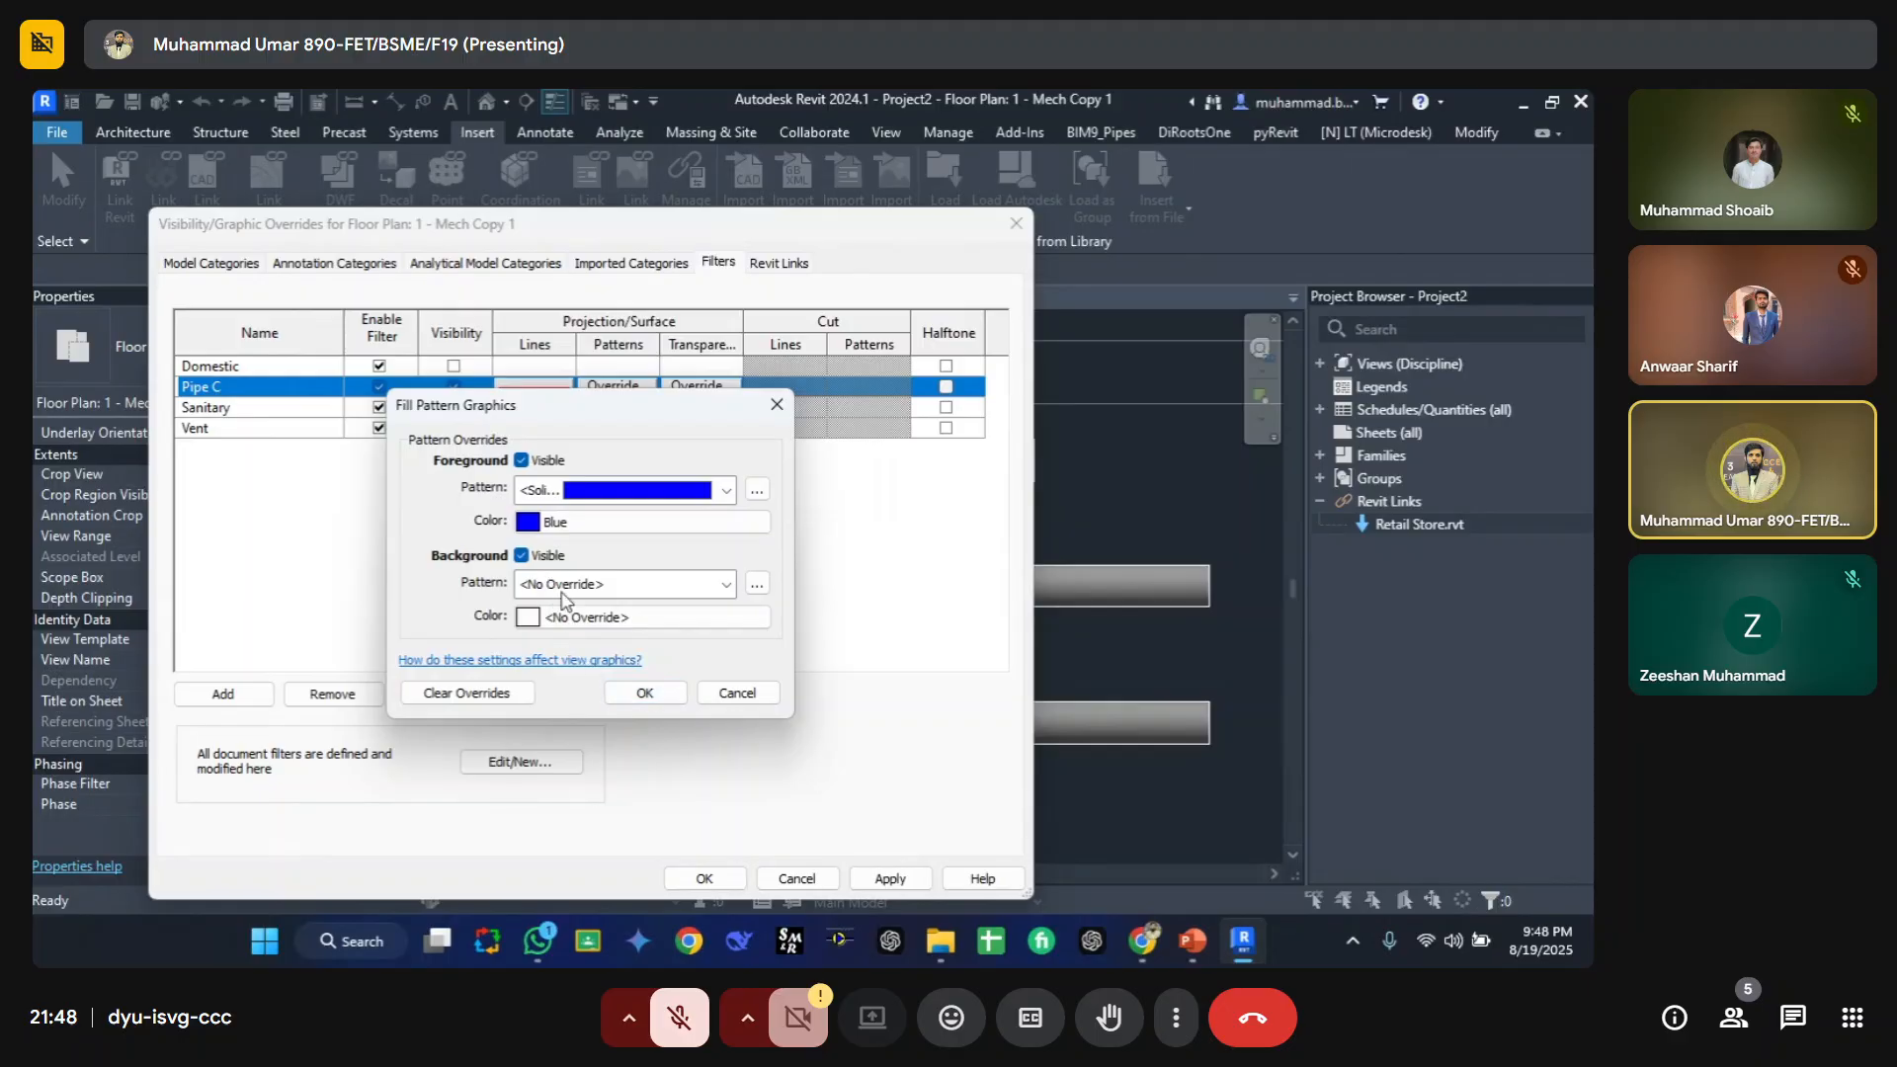
pyautogui.click(644, 693)
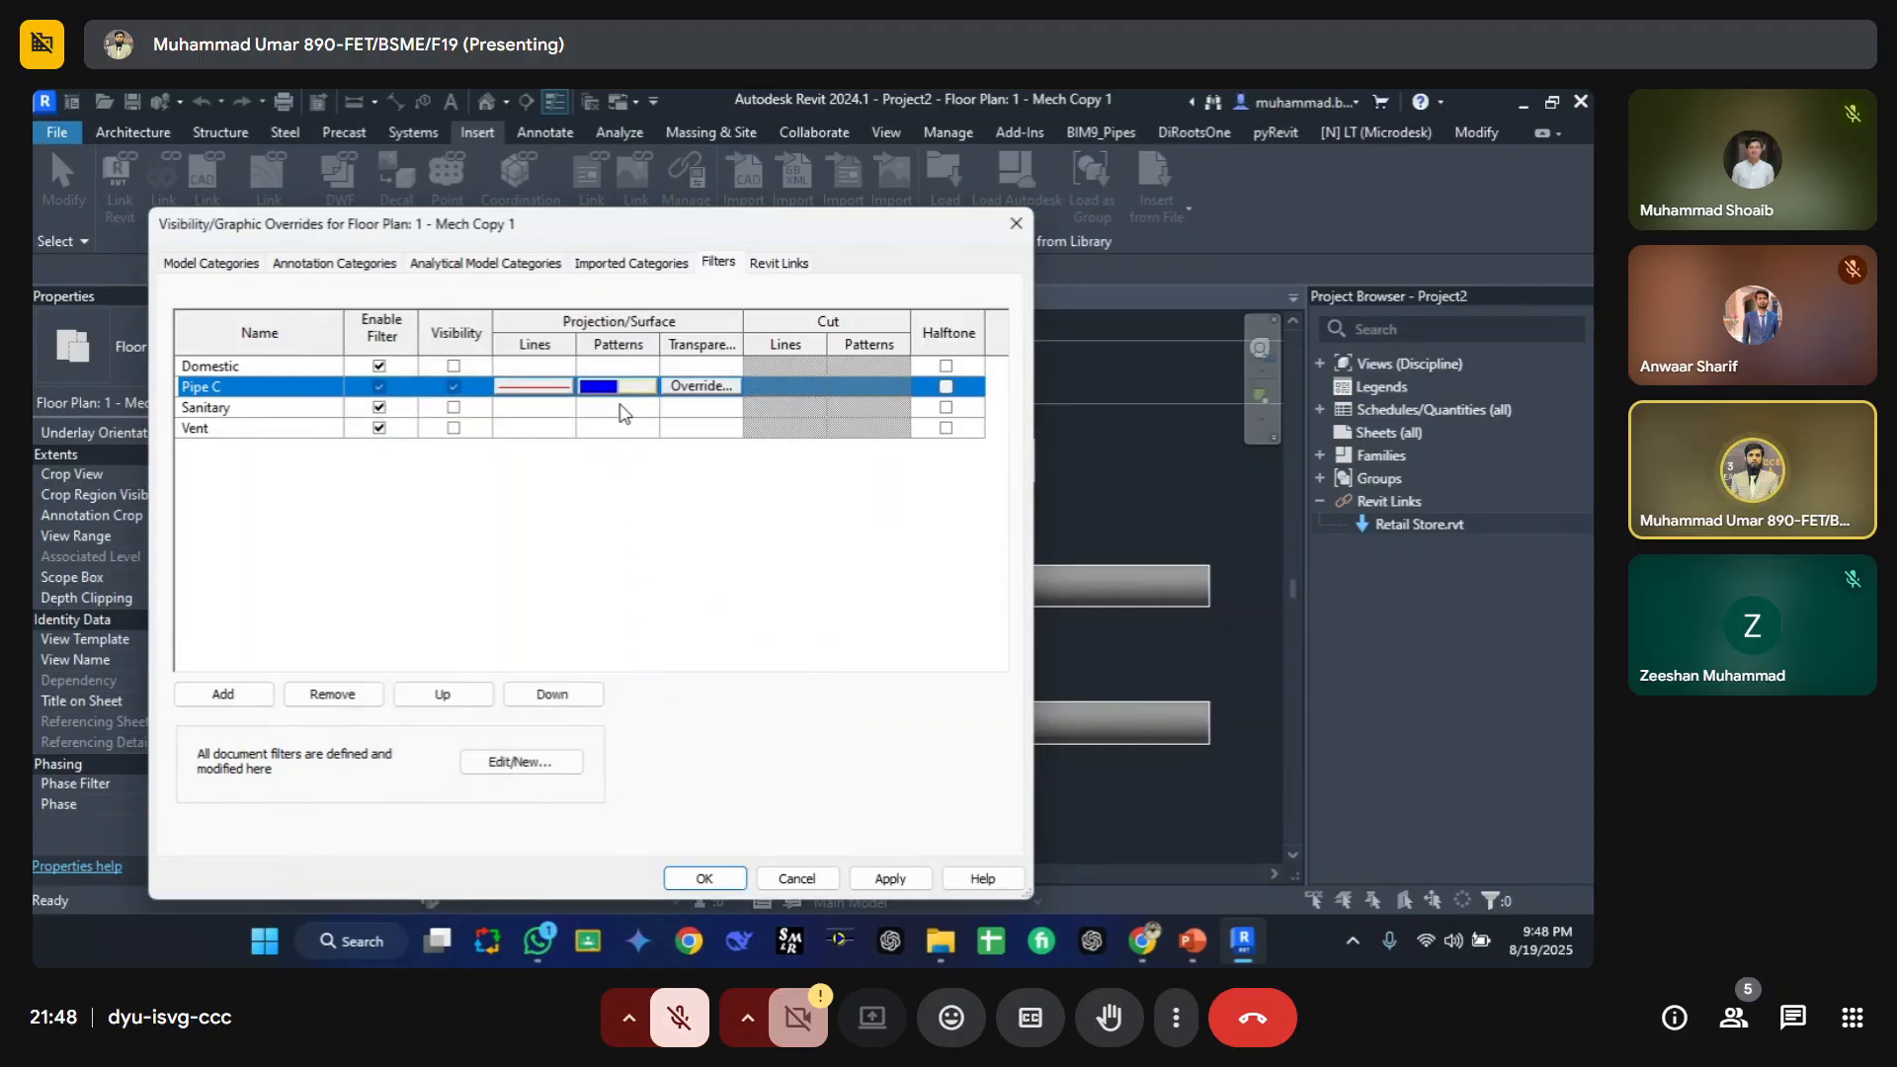
# Step: Accept Pipe C's surface transparency at 0 and apply the filter overrides to the view
pyautogui.click(701, 386)
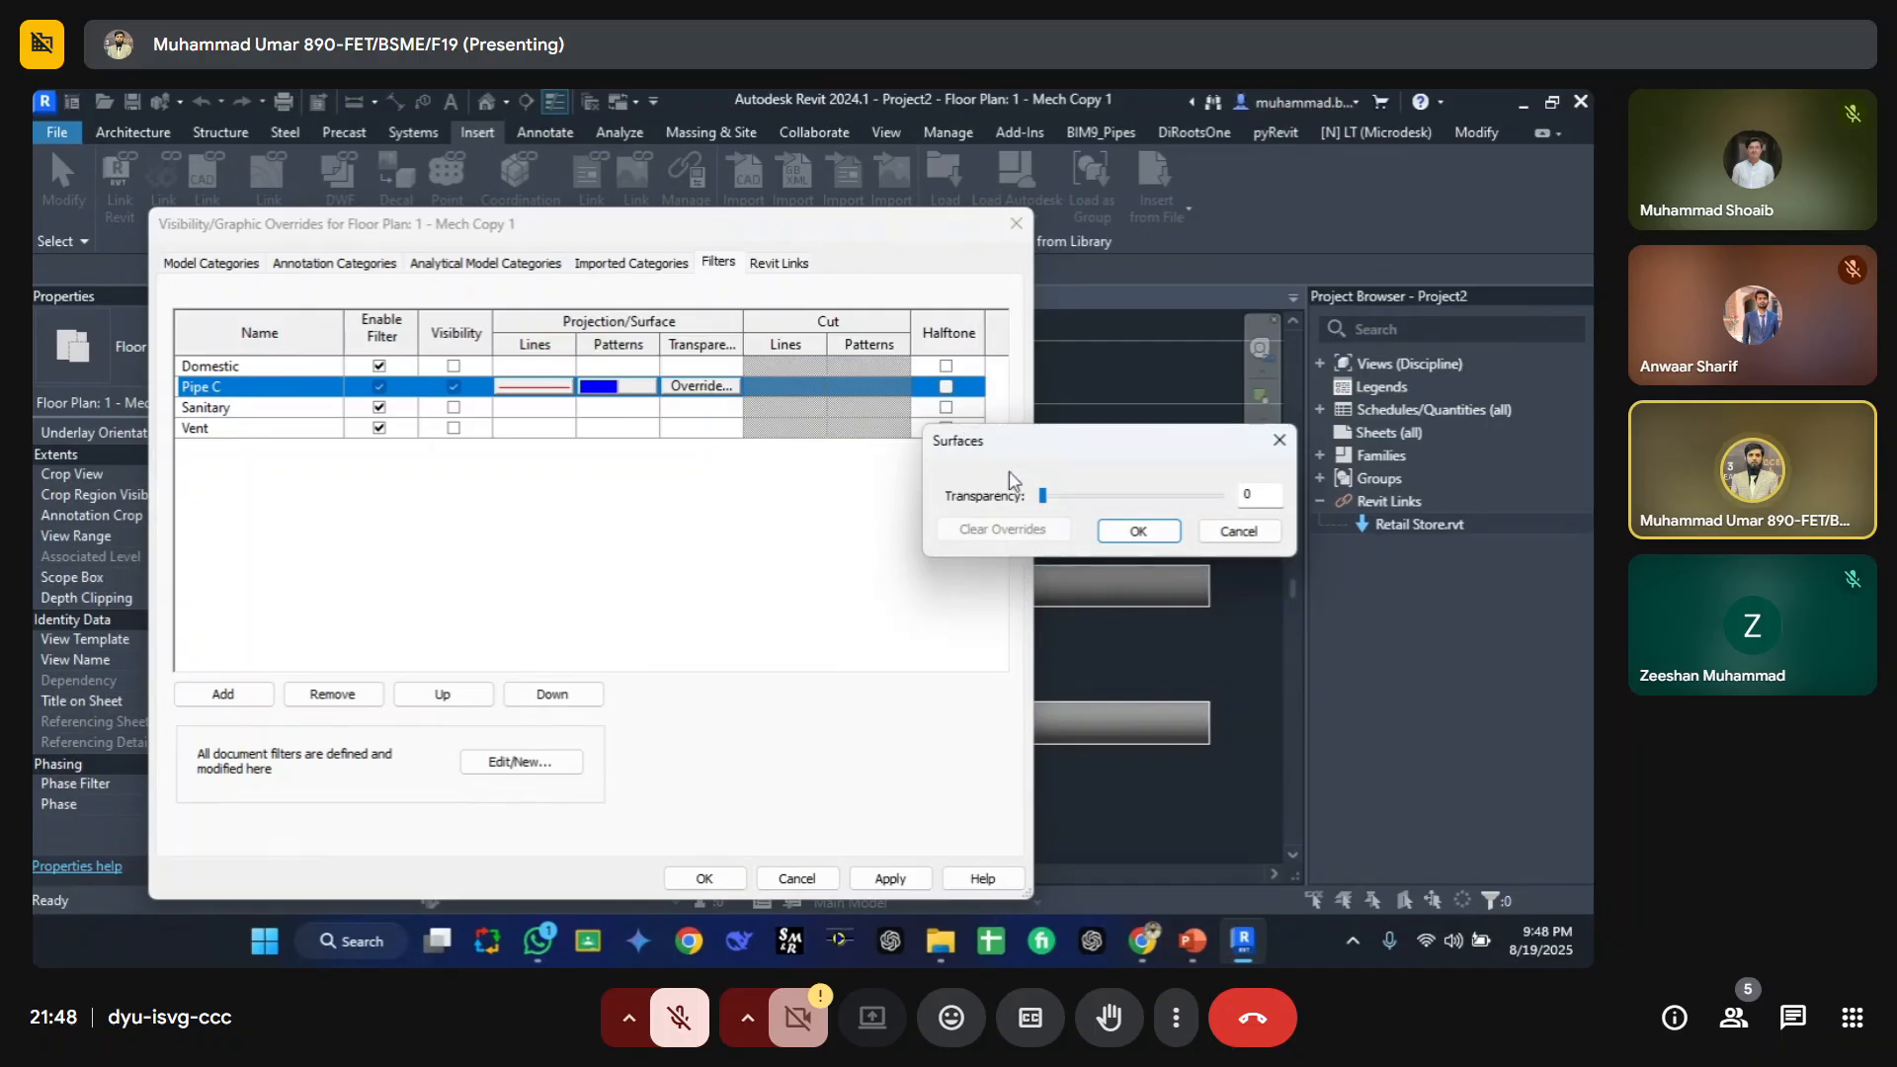
pyautogui.click(1136, 533)
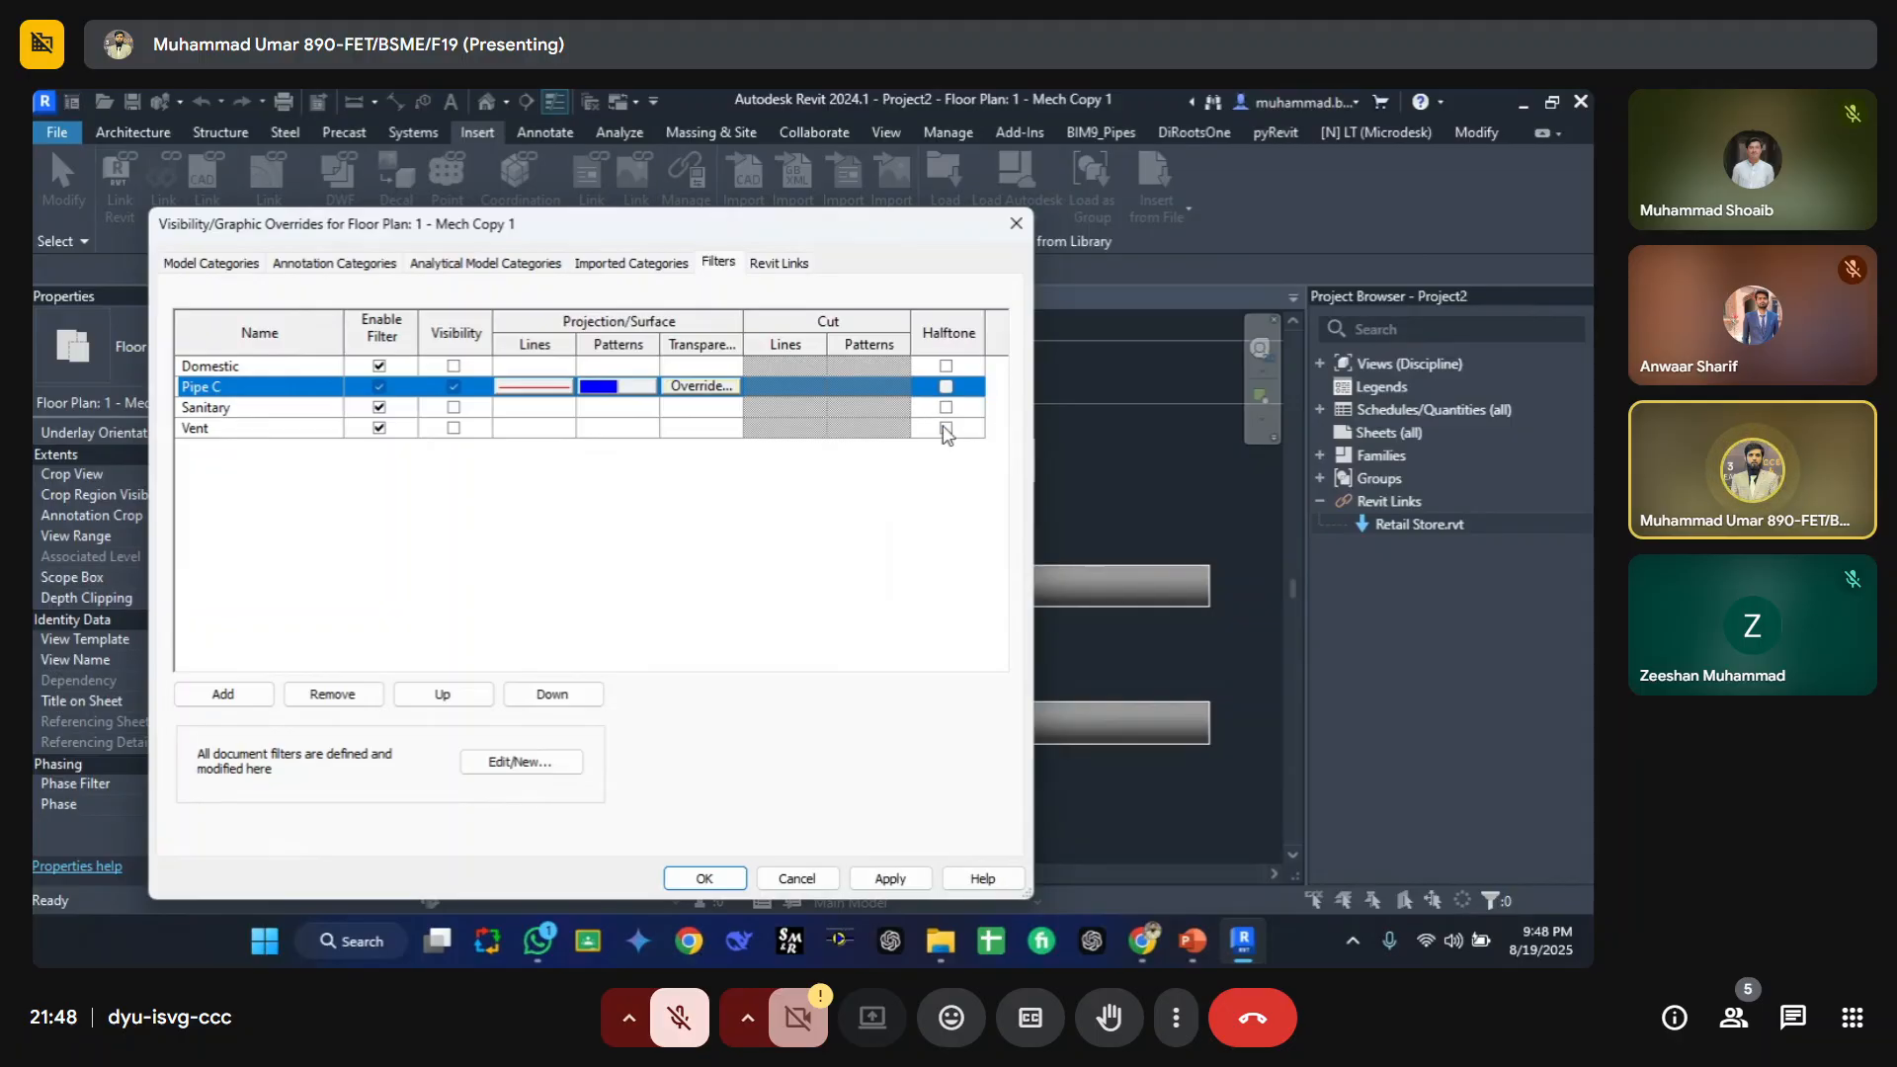
pyautogui.click(704, 878)
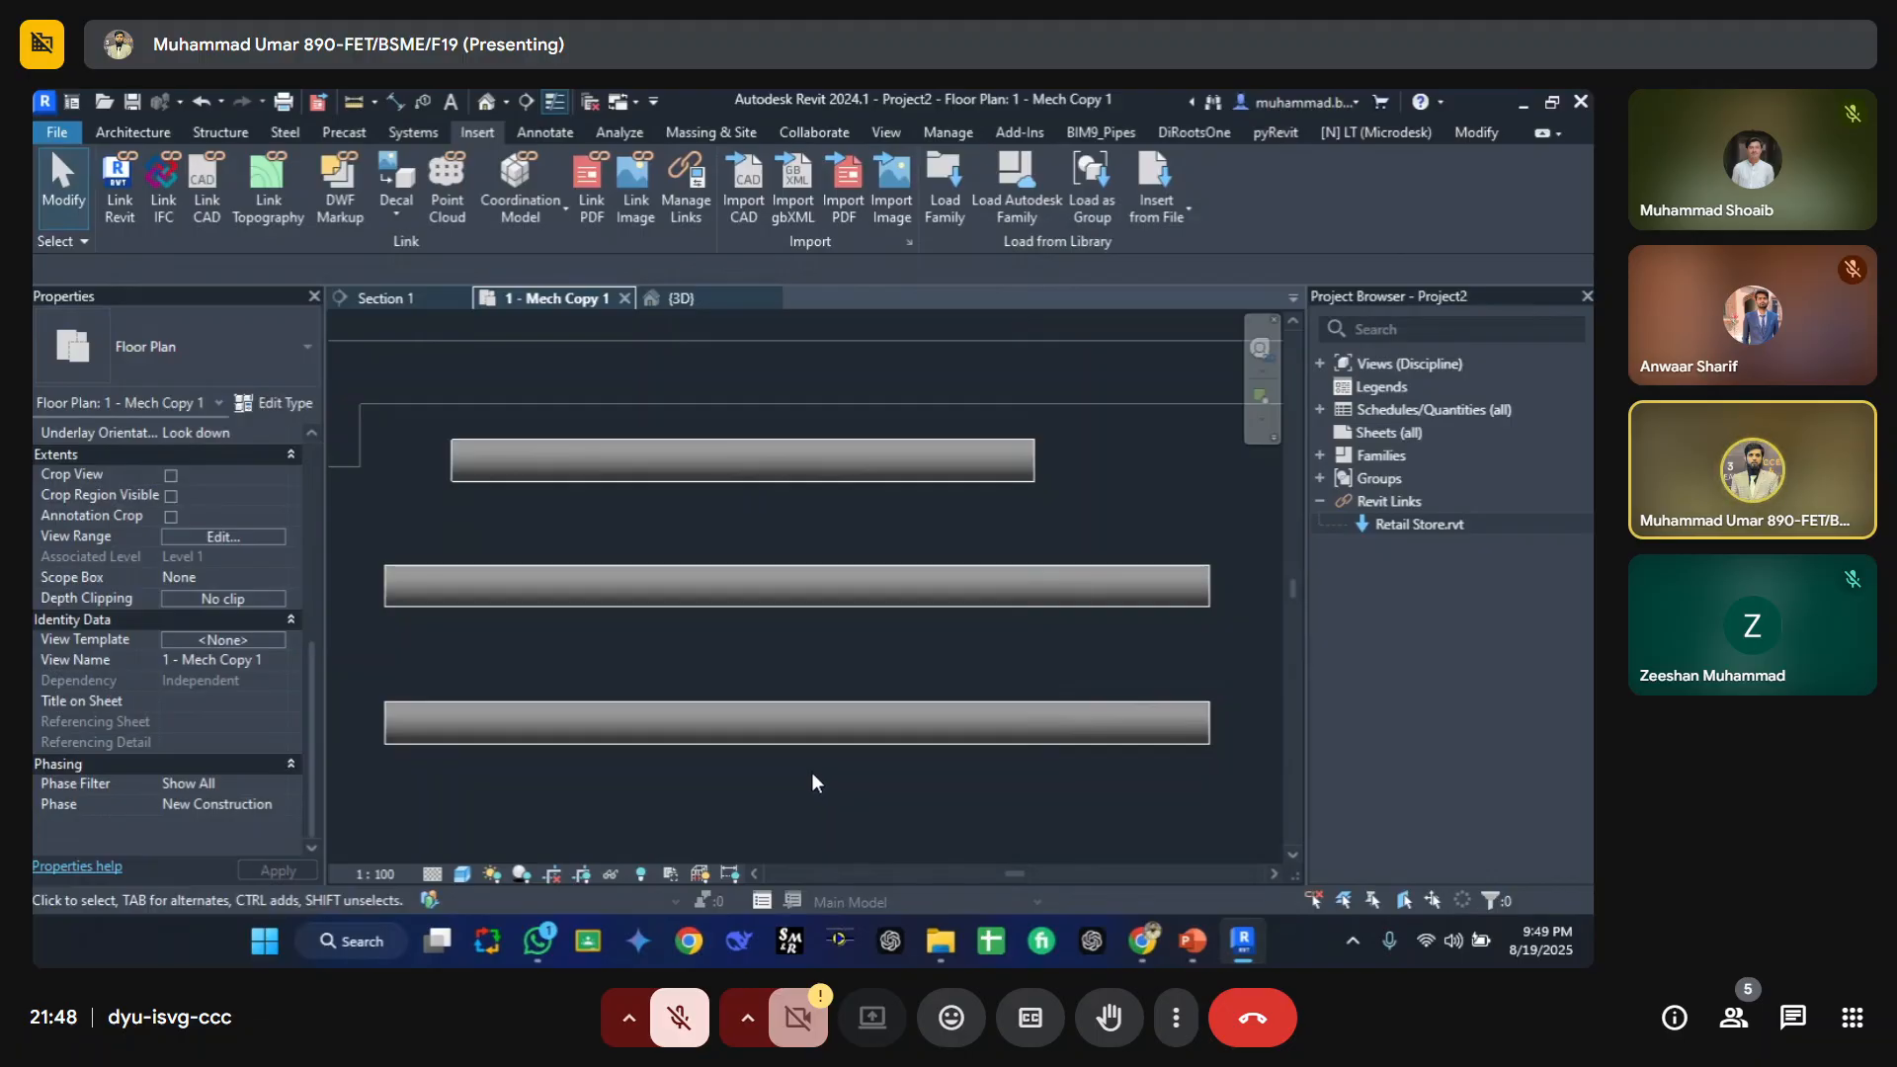
# Step: Set the bottom pipe's instance Comments to red
pyautogui.click(456, 732)
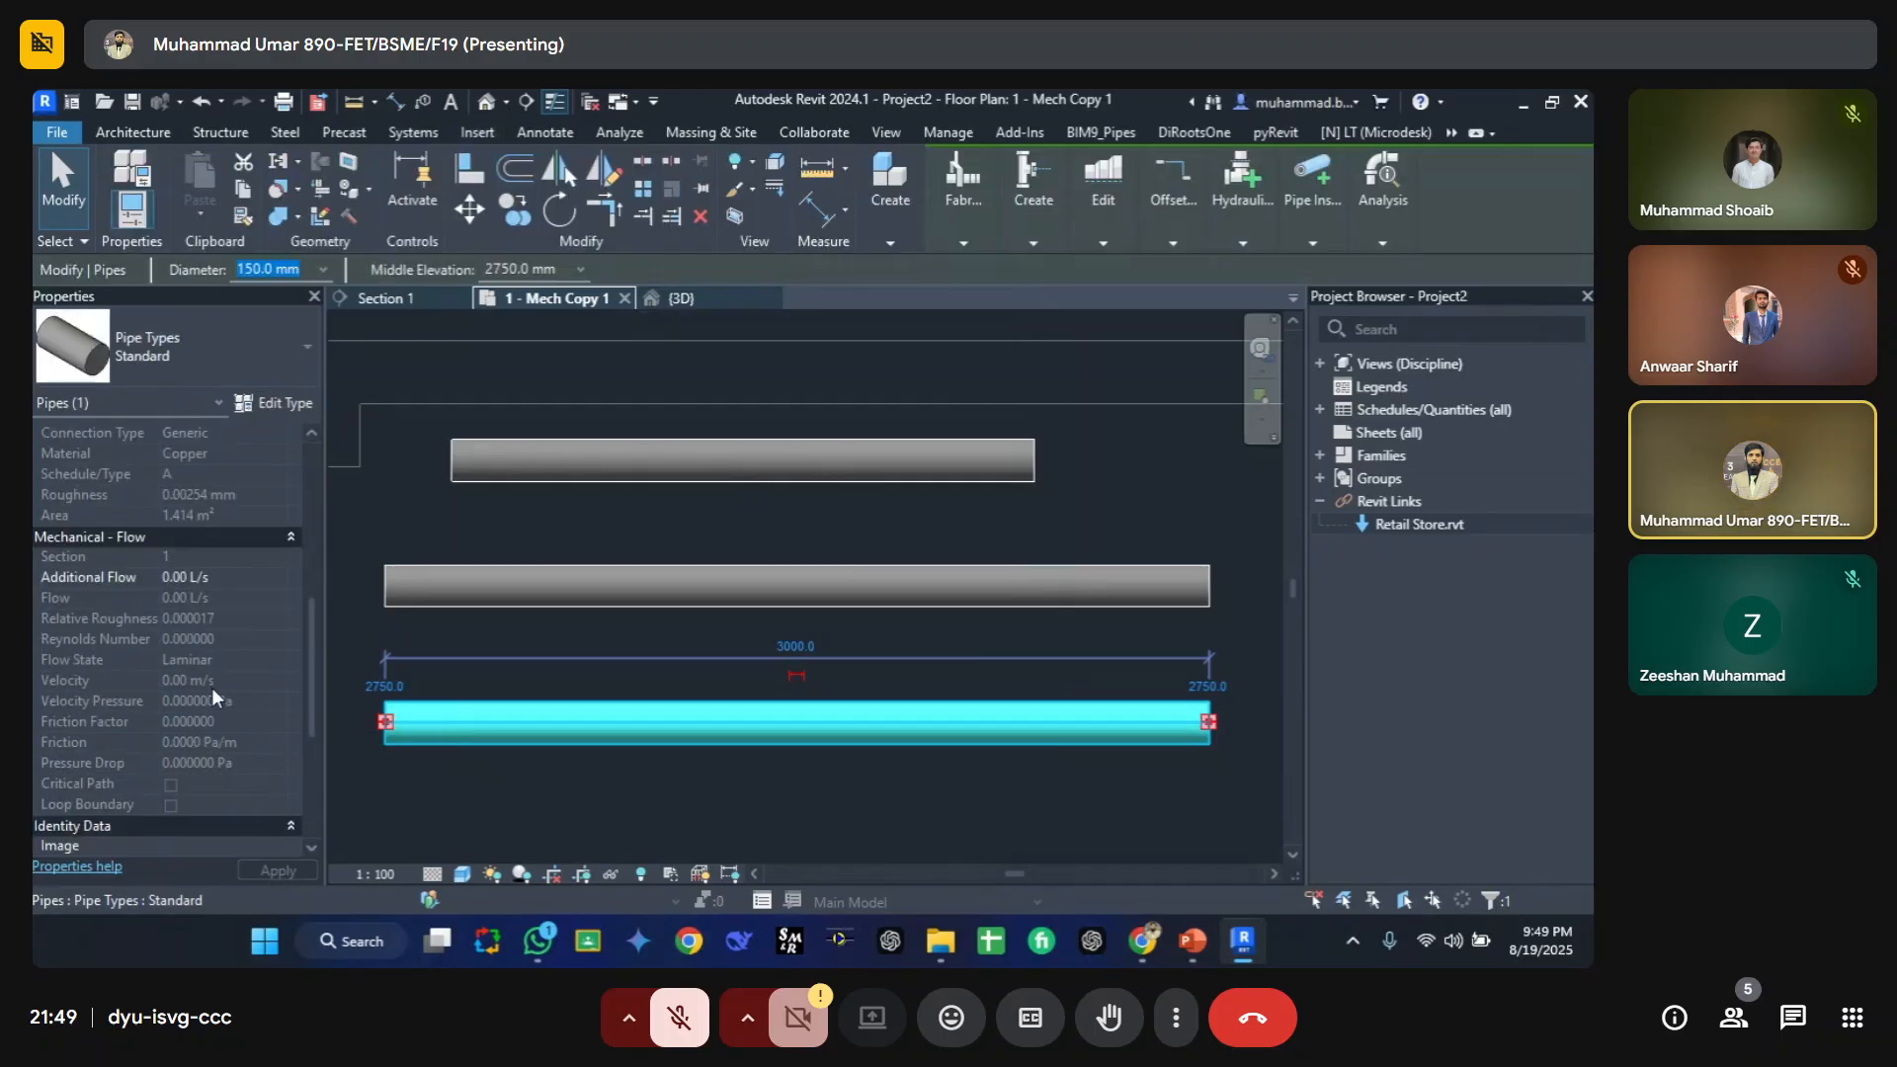
pyautogui.scroll(-5, 214, 696)
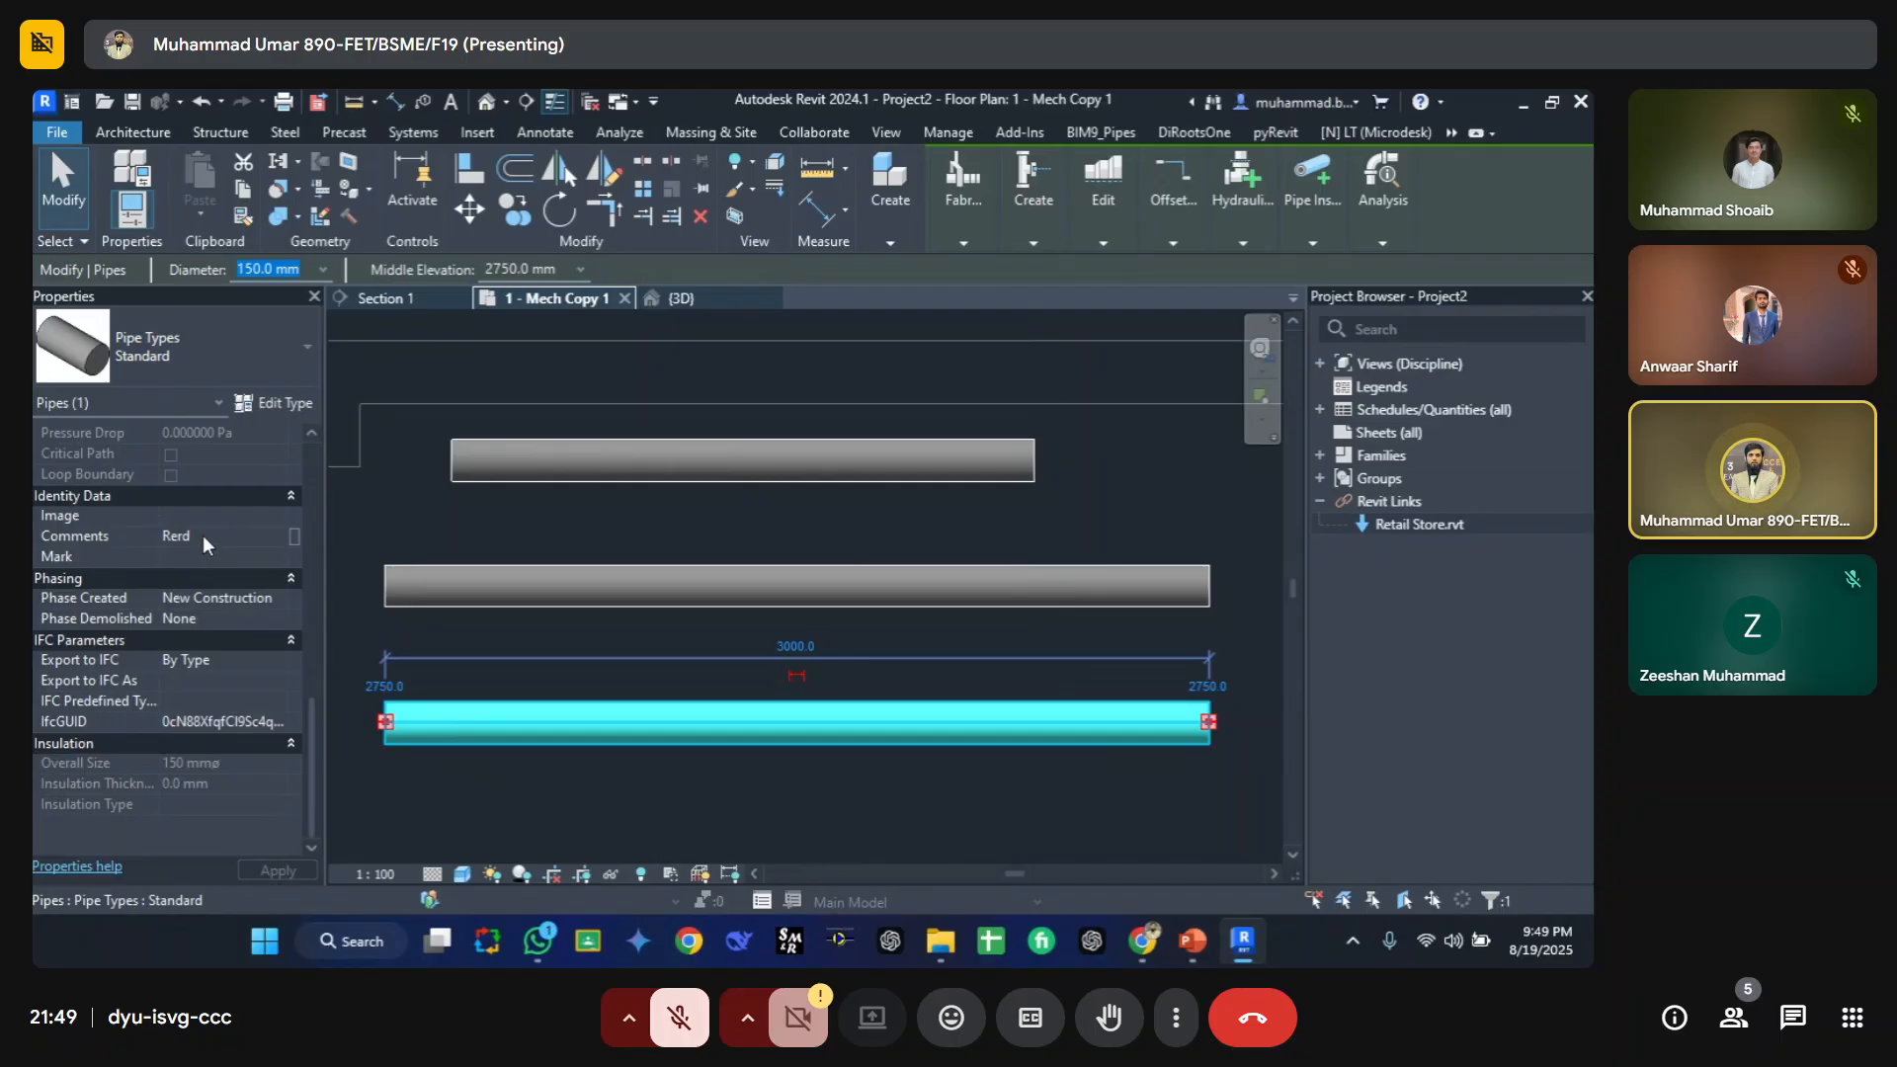
pyautogui.click(531, 792)
pyautogui.click(448, 740)
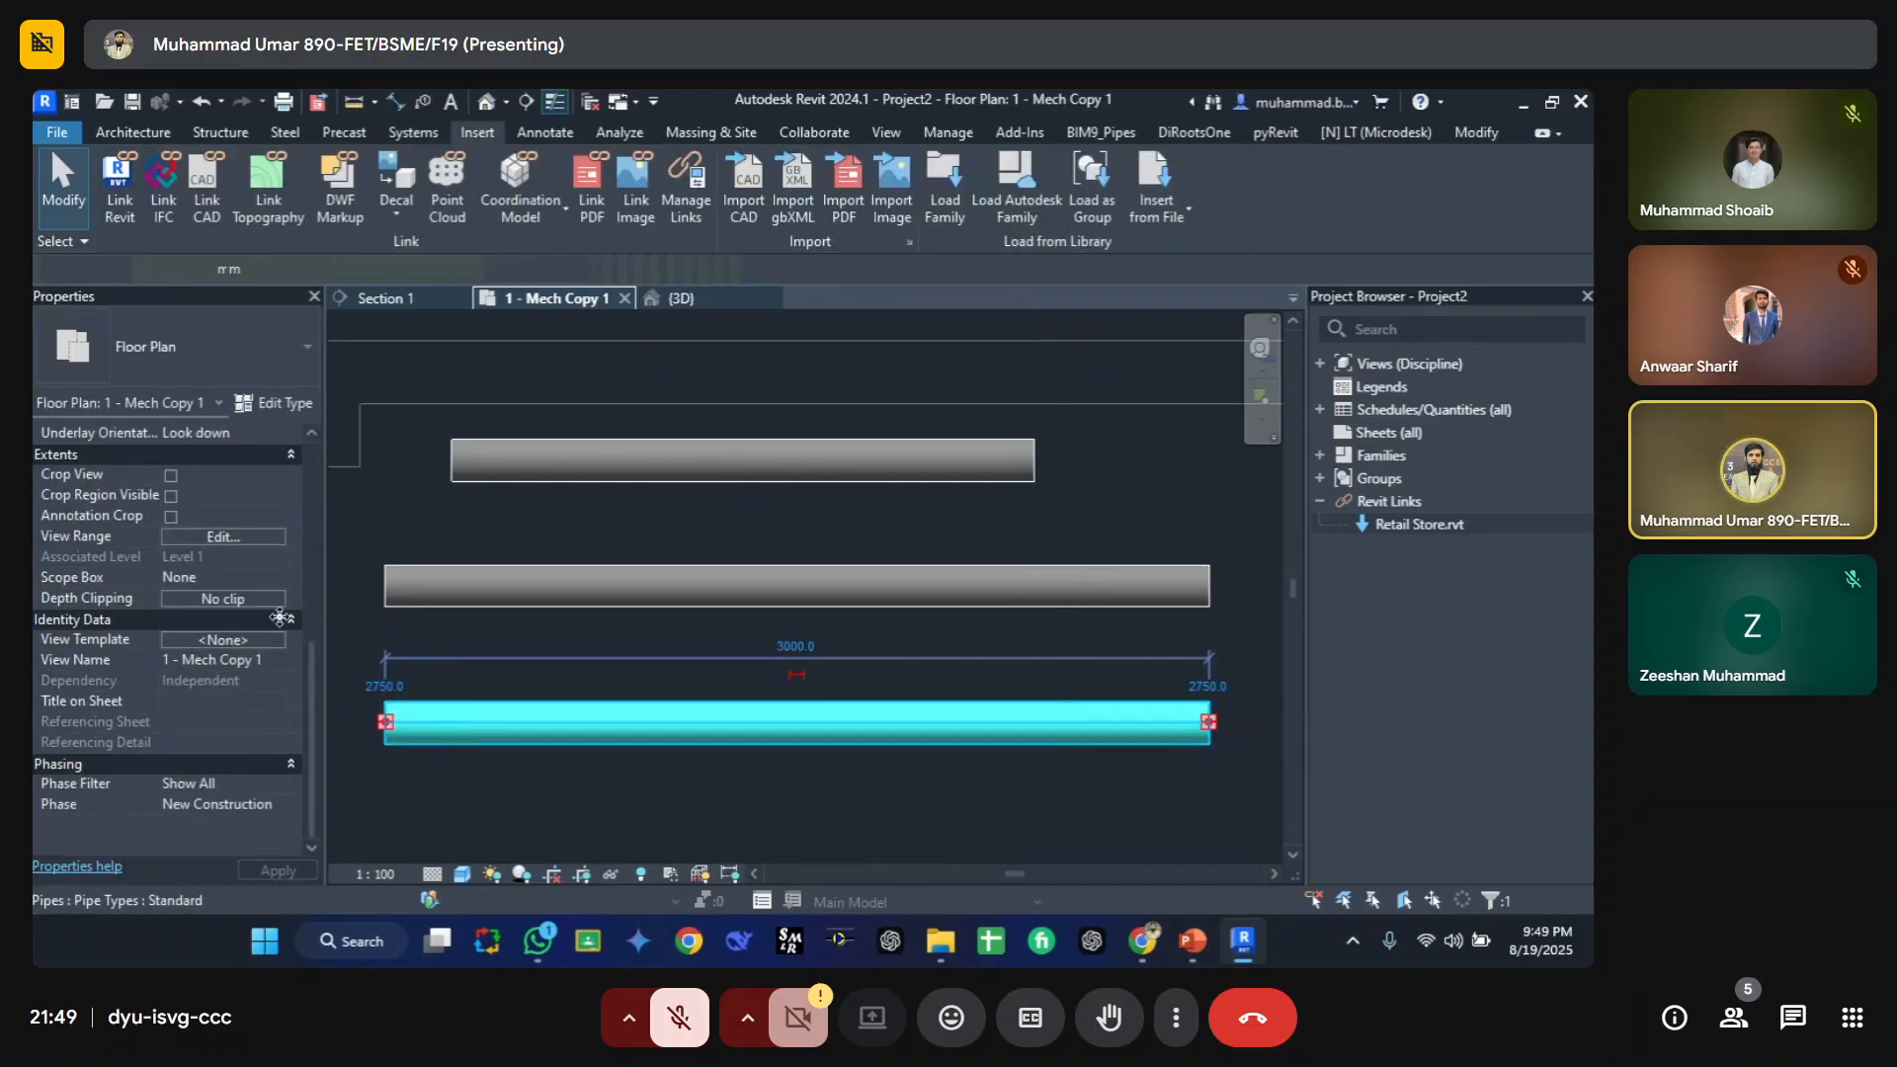
pyautogui.scroll(-3, 118, 697)
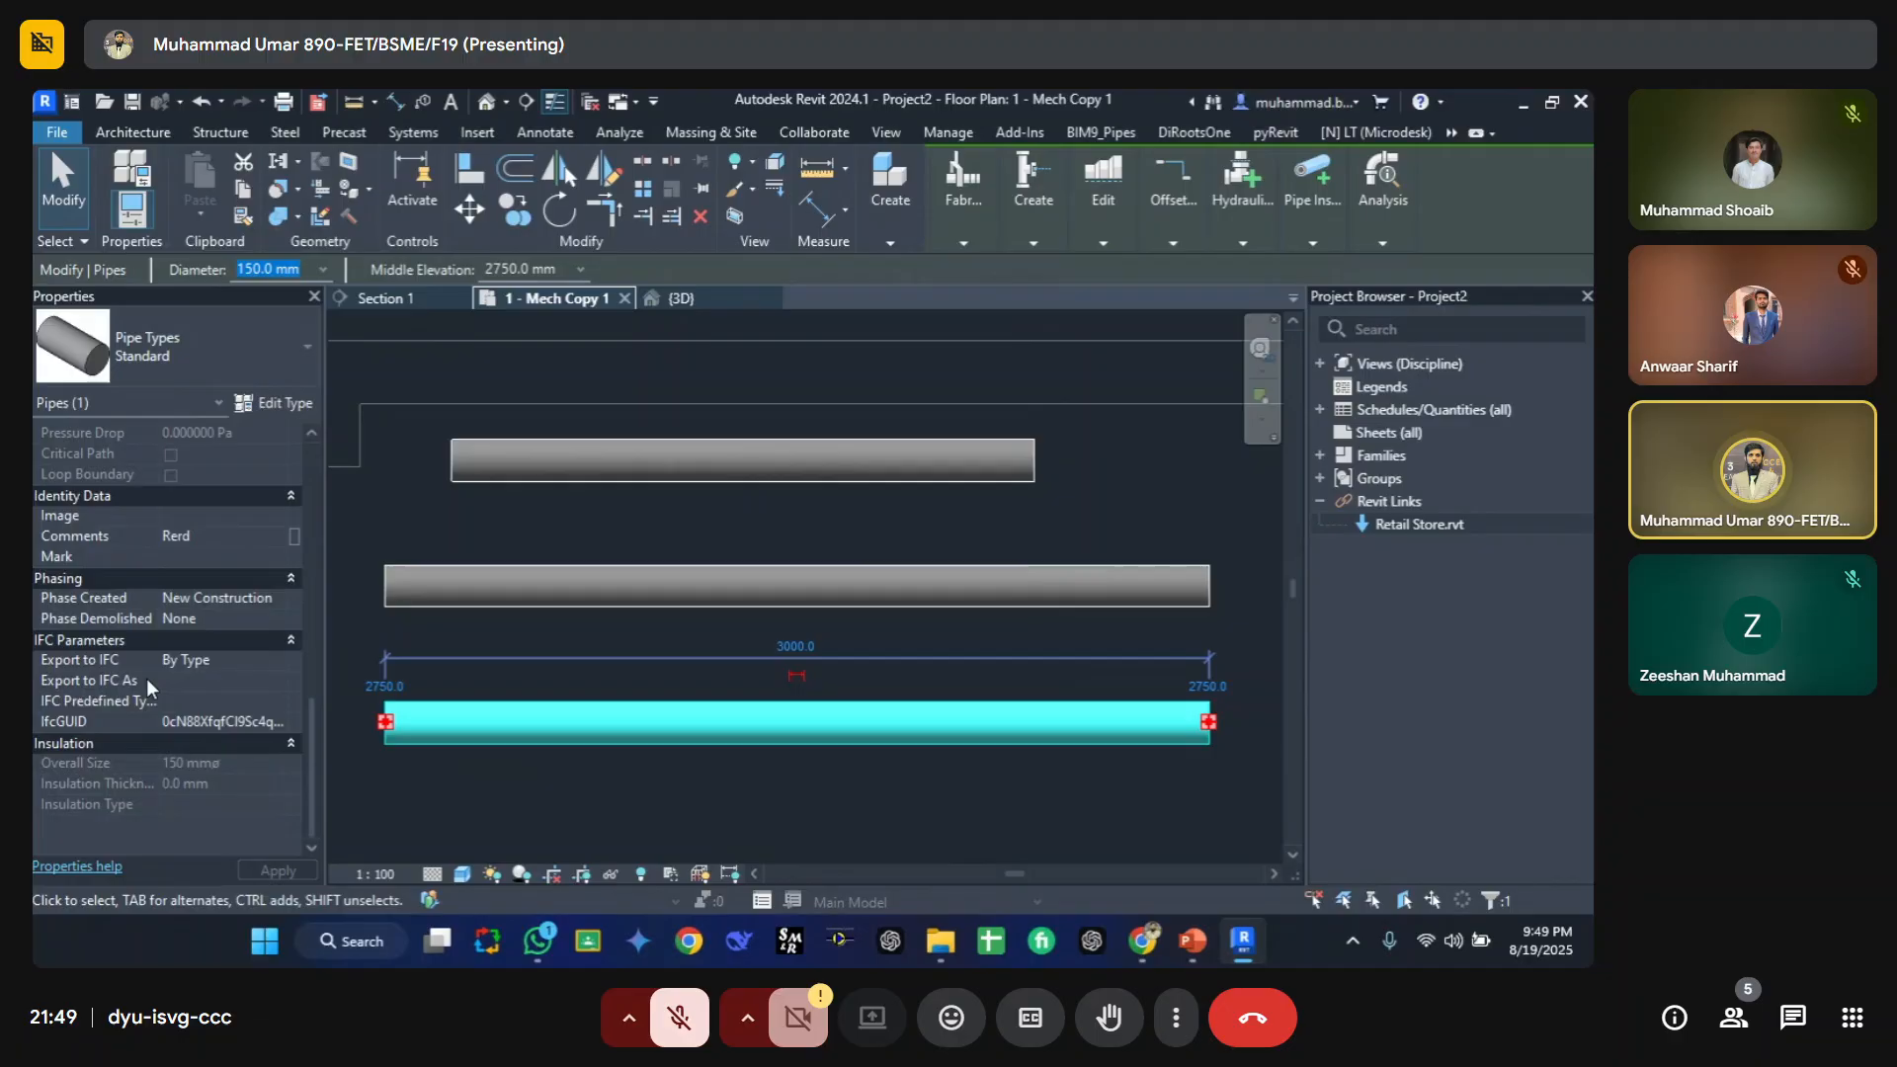
pyautogui.click(212, 538)
pyautogui.write('red')
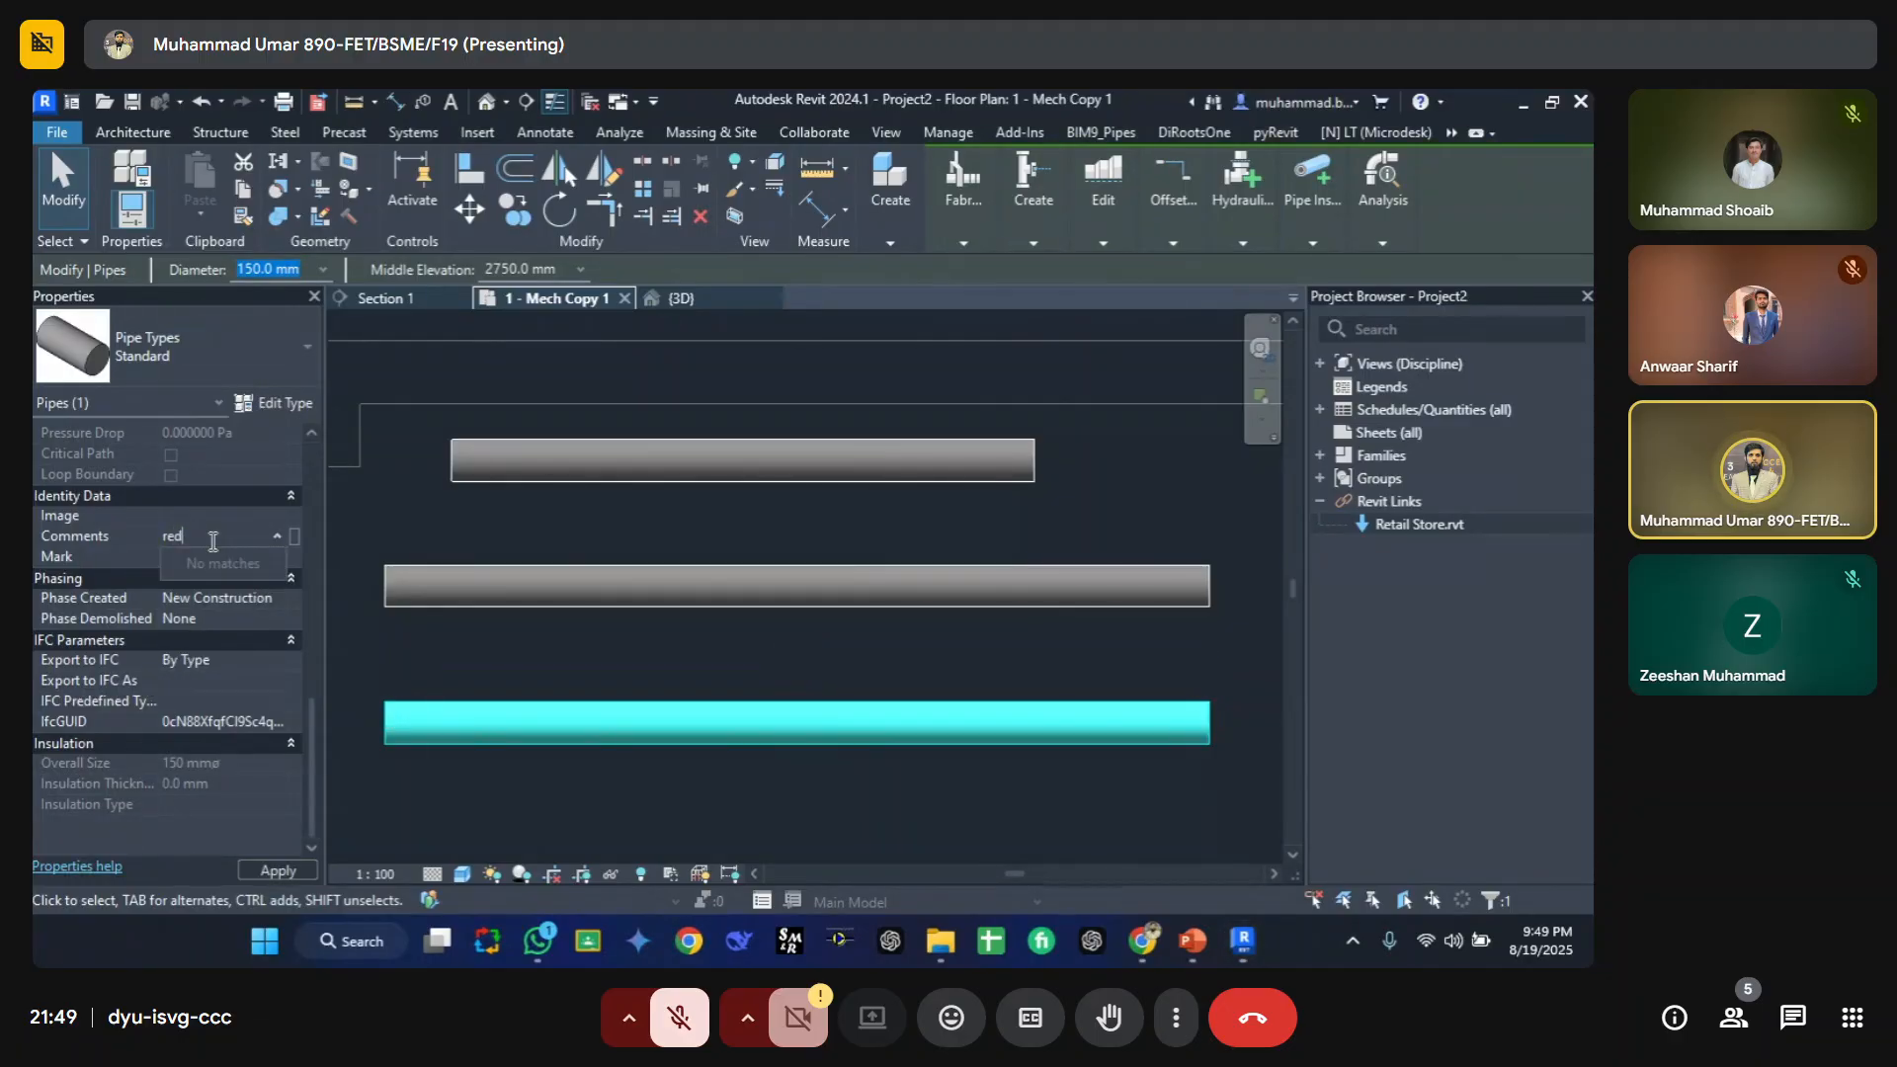
pyautogui.click(484, 660)
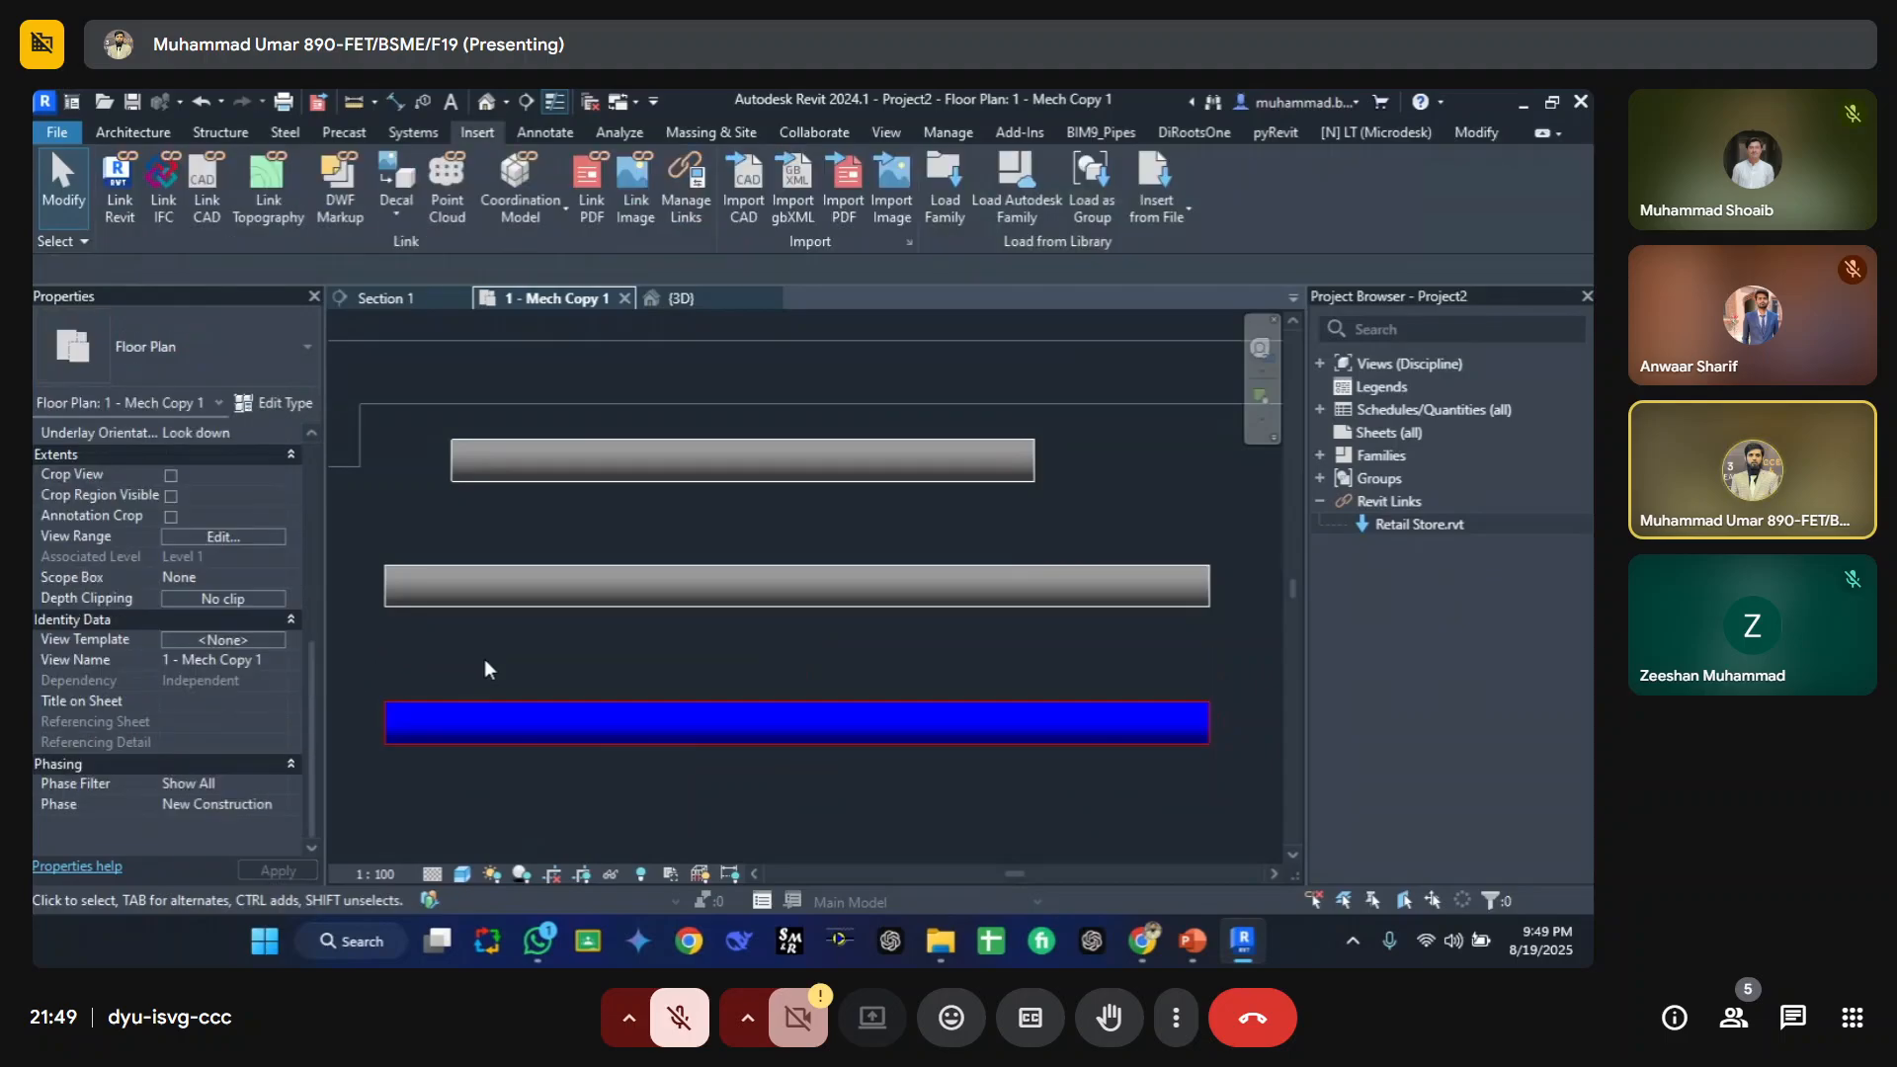
# Step: Open Visibility/Graphic Overrides to review the Pipe C filter settings, then close it
pyautogui.press('v')
pyautogui.press('g')
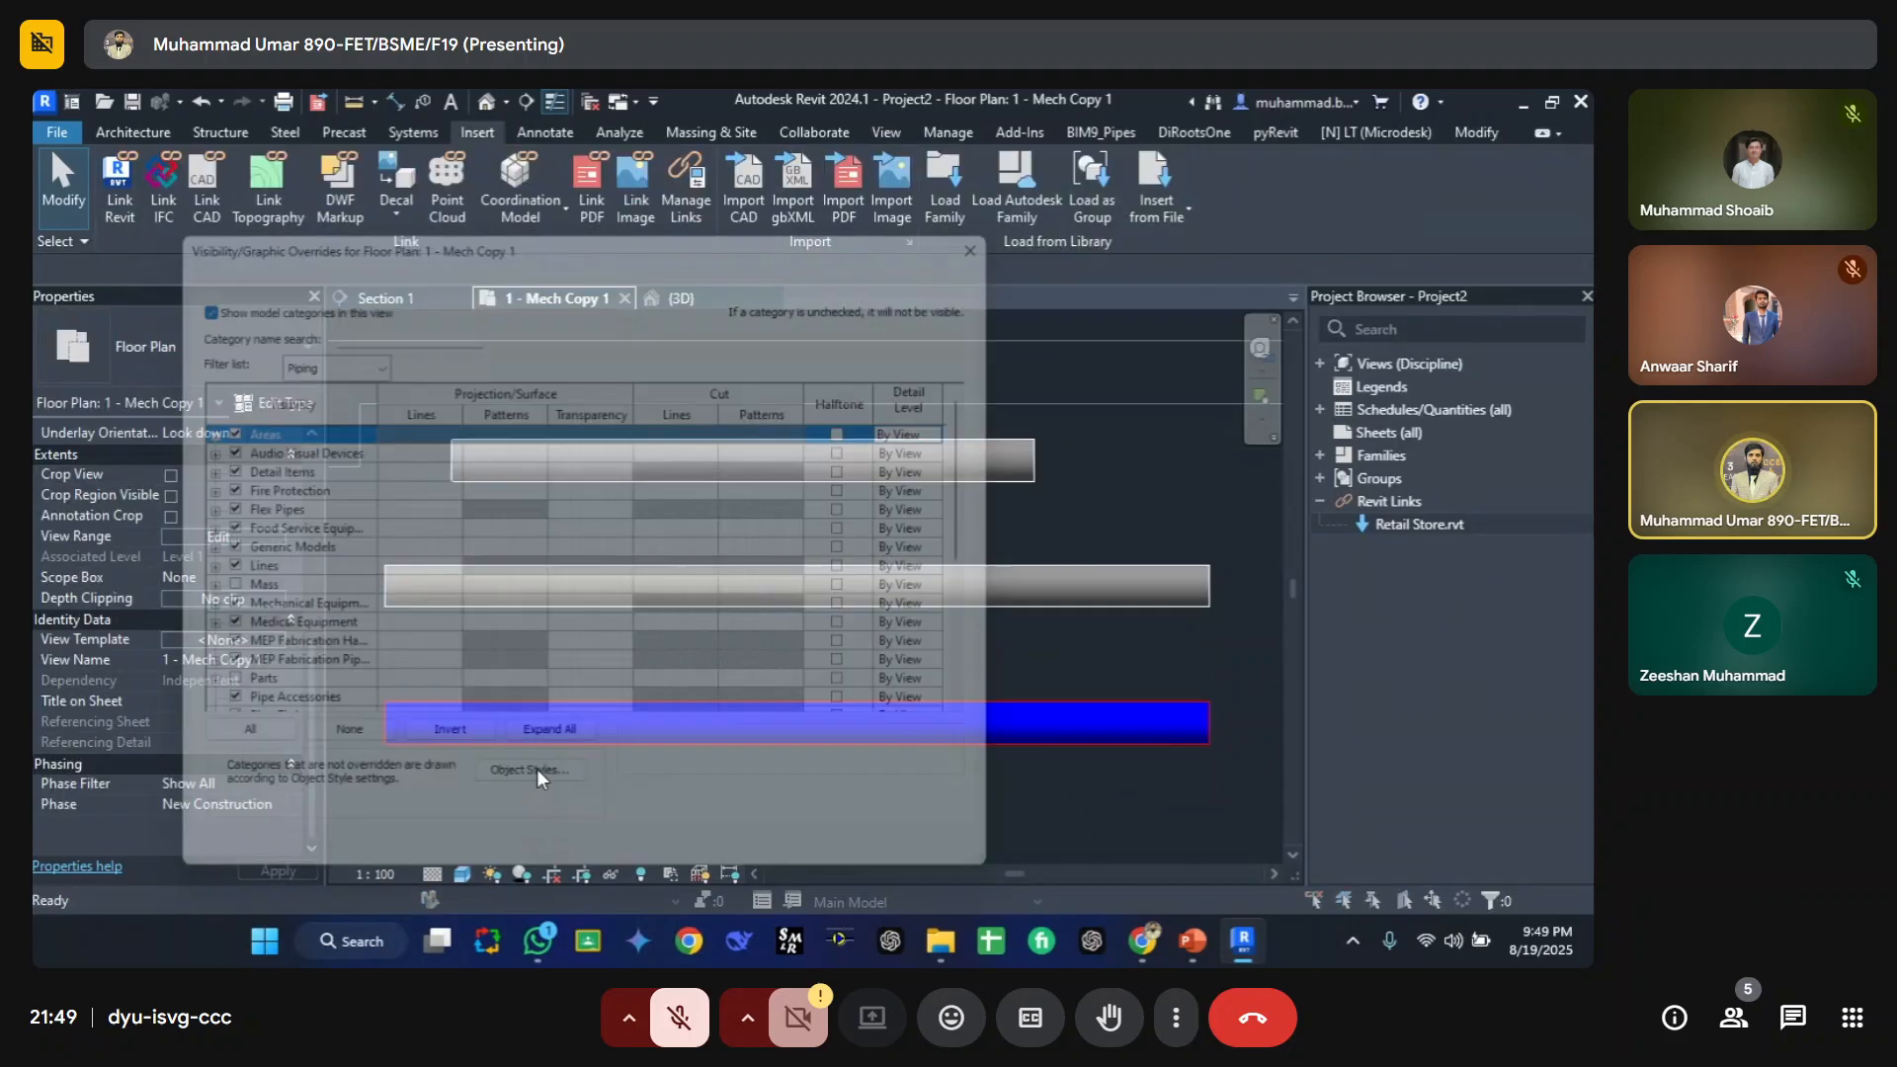
pyautogui.click(718, 263)
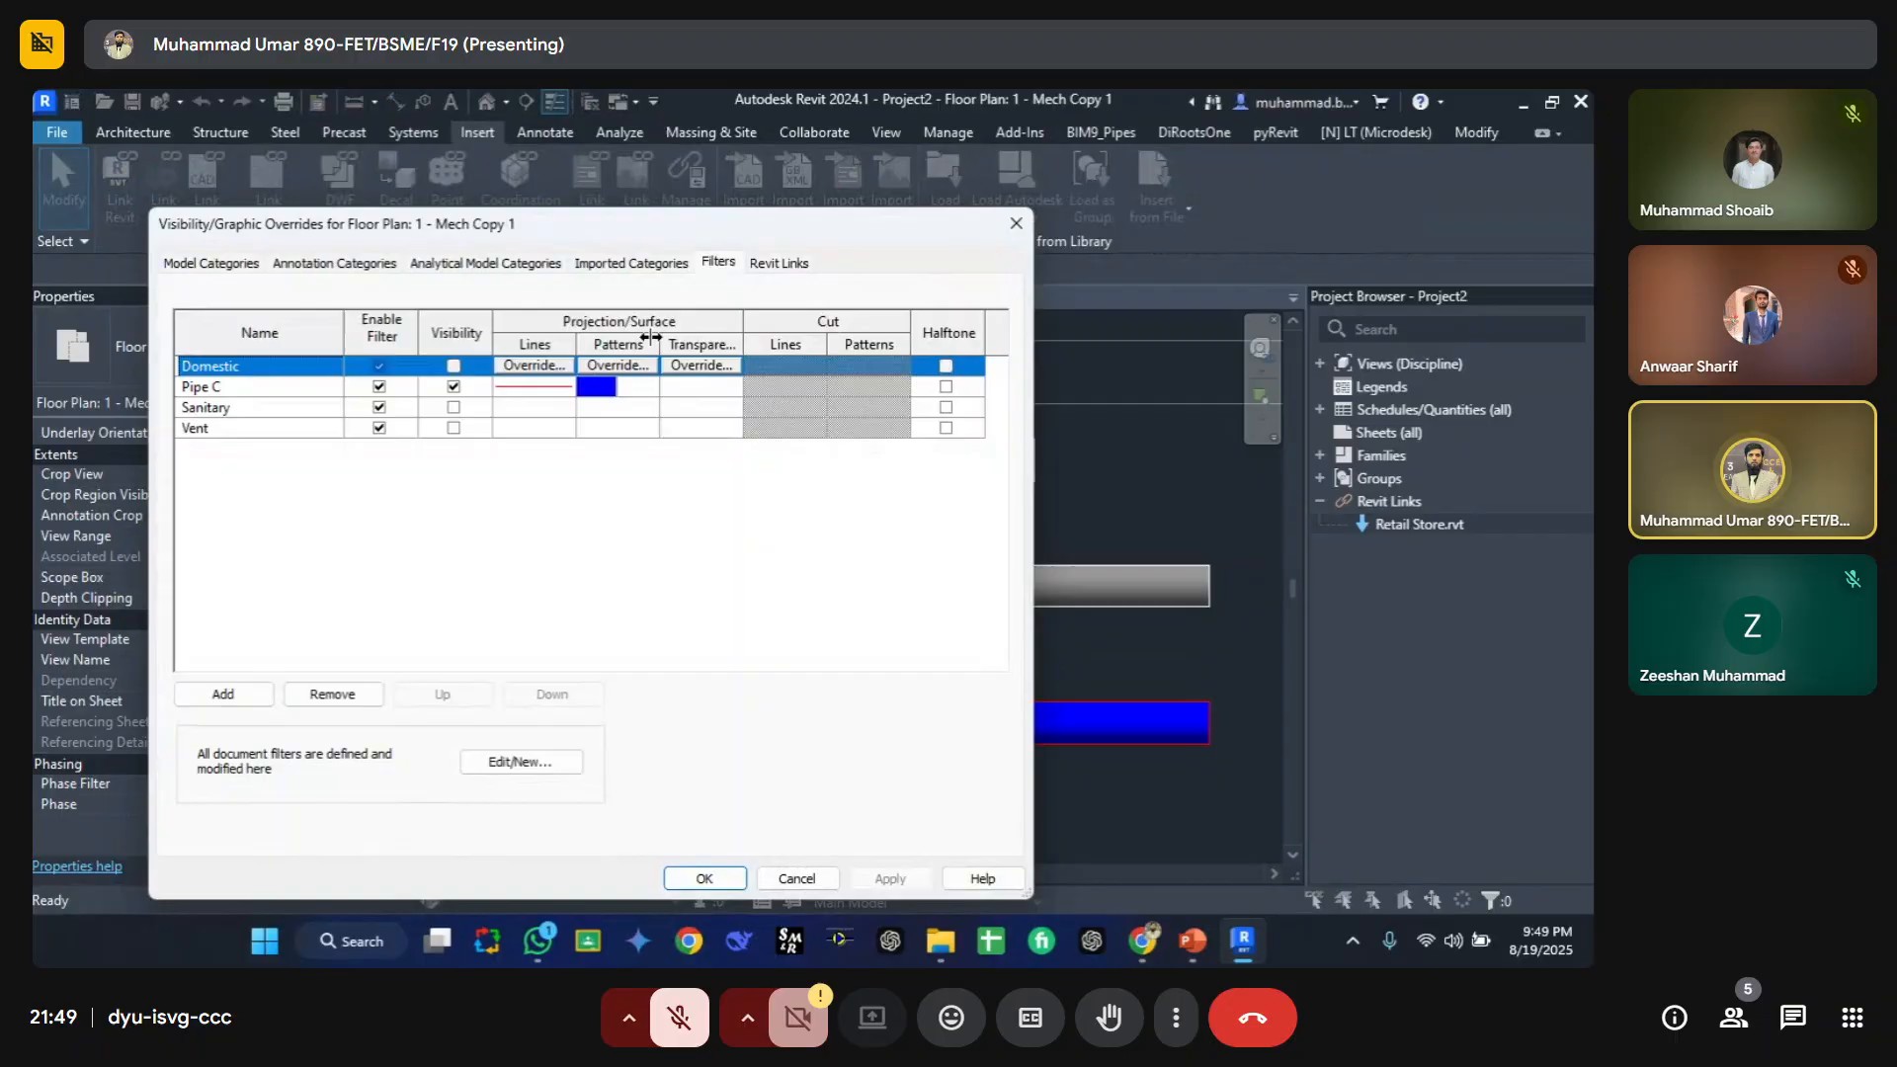
pyautogui.click(221, 388)
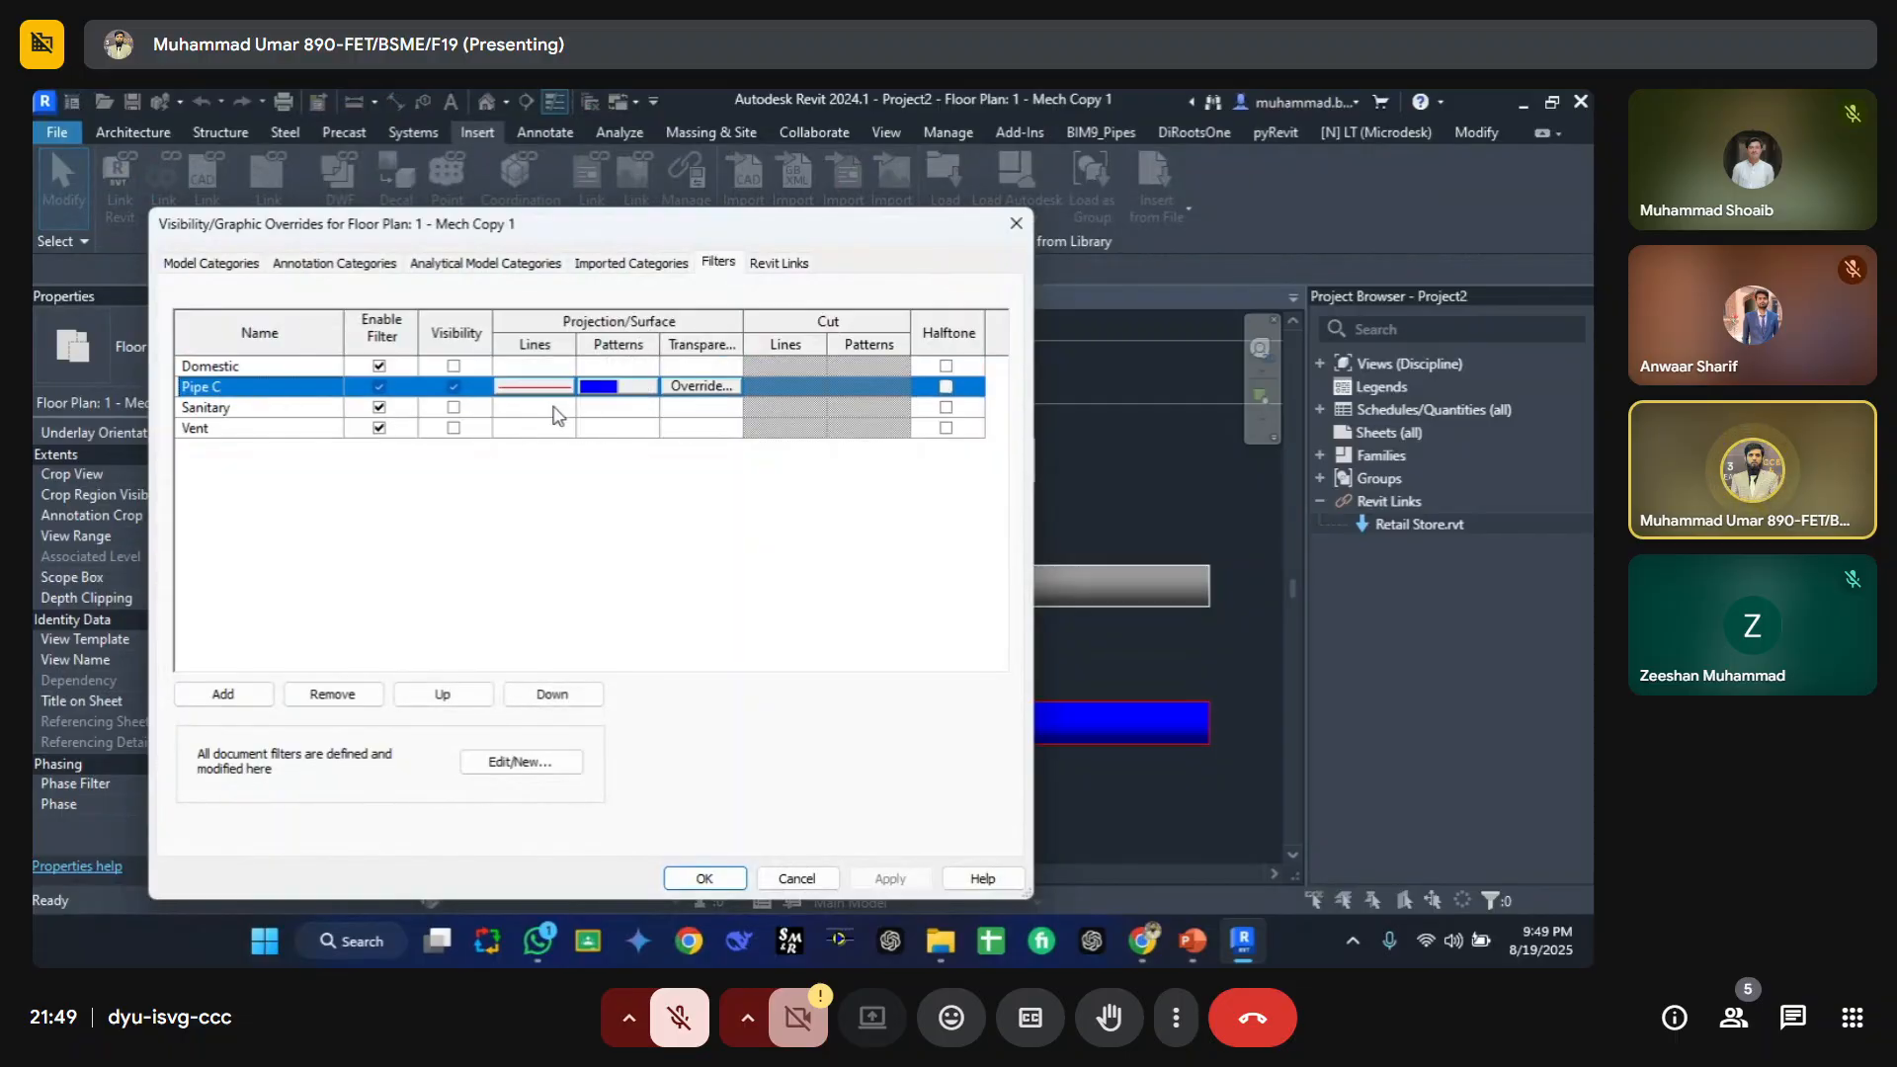
pyautogui.press('Return')
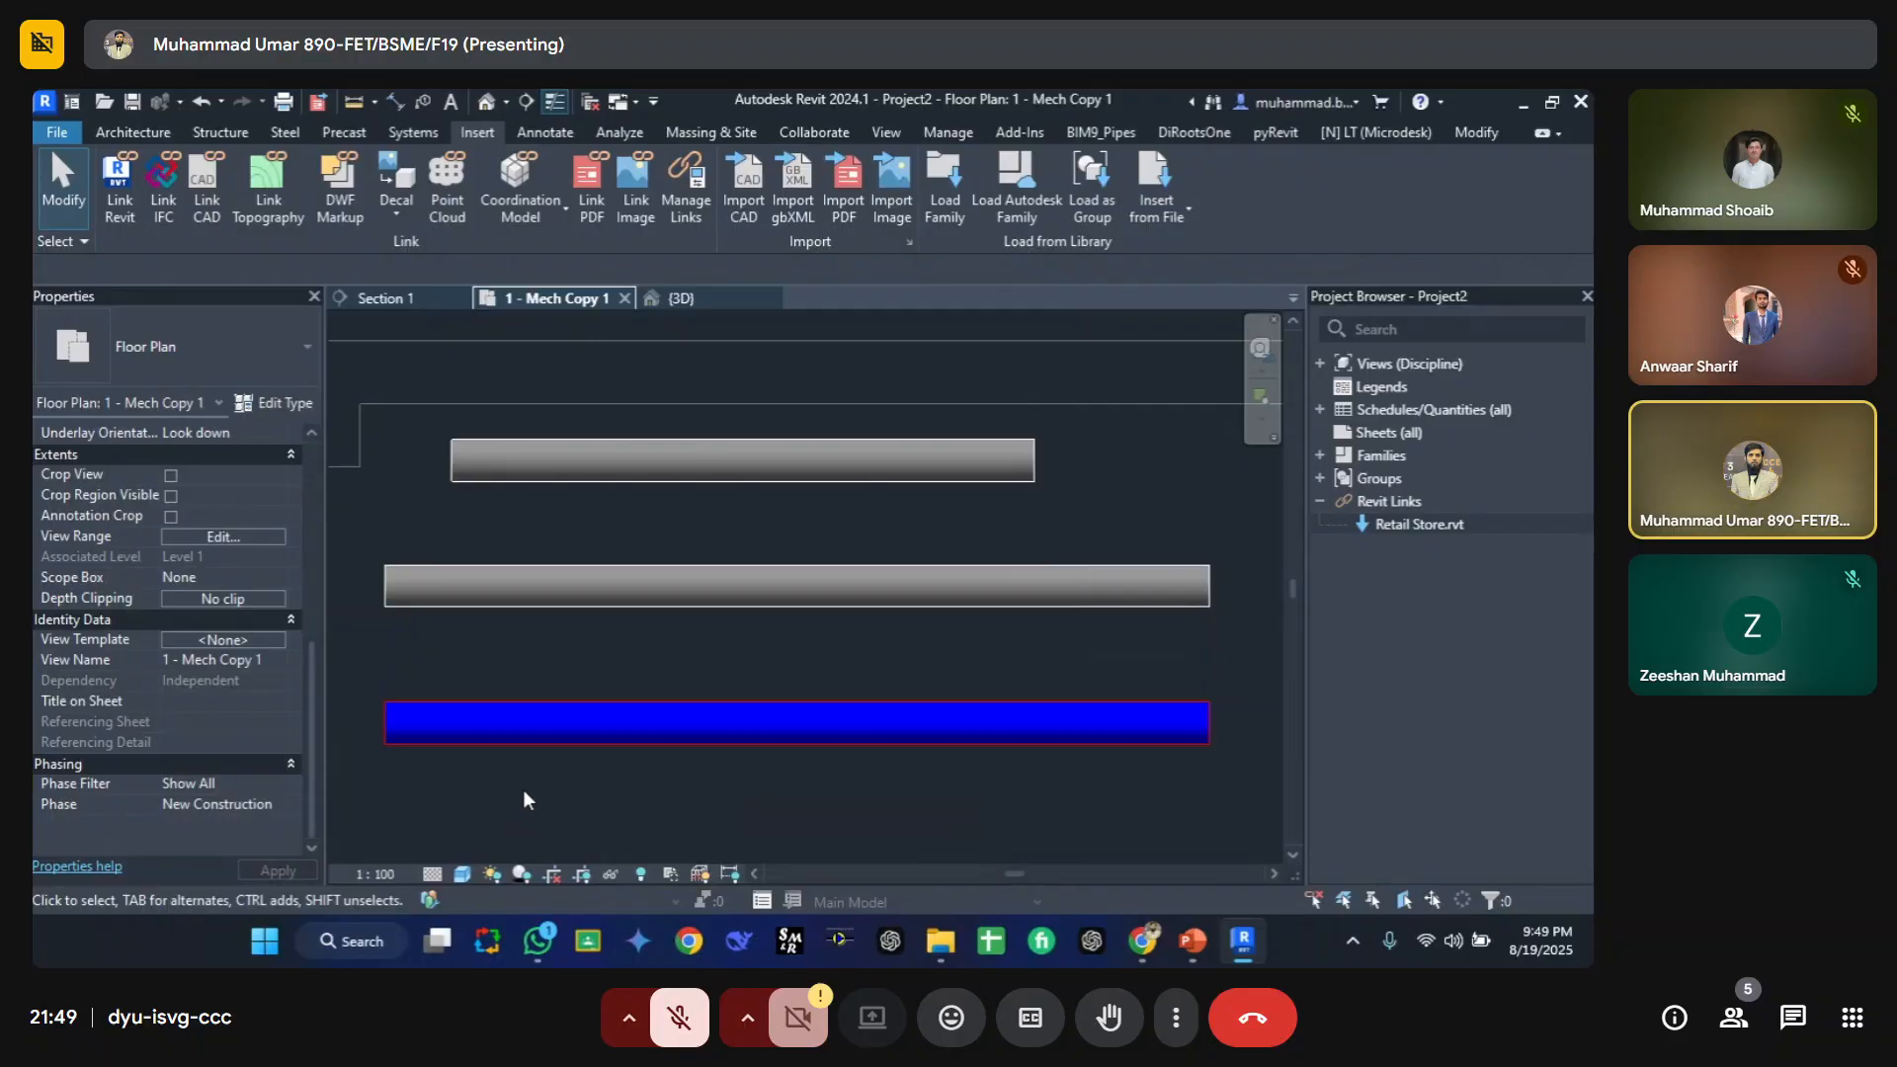
# Step: Select the two upper pipes and delete them
pyautogui.click(494, 720)
pyautogui.click(494, 627)
pyautogui.moveTo(743, 668); pyautogui.dragTo(579, 472)
pyautogui.press('Delete')
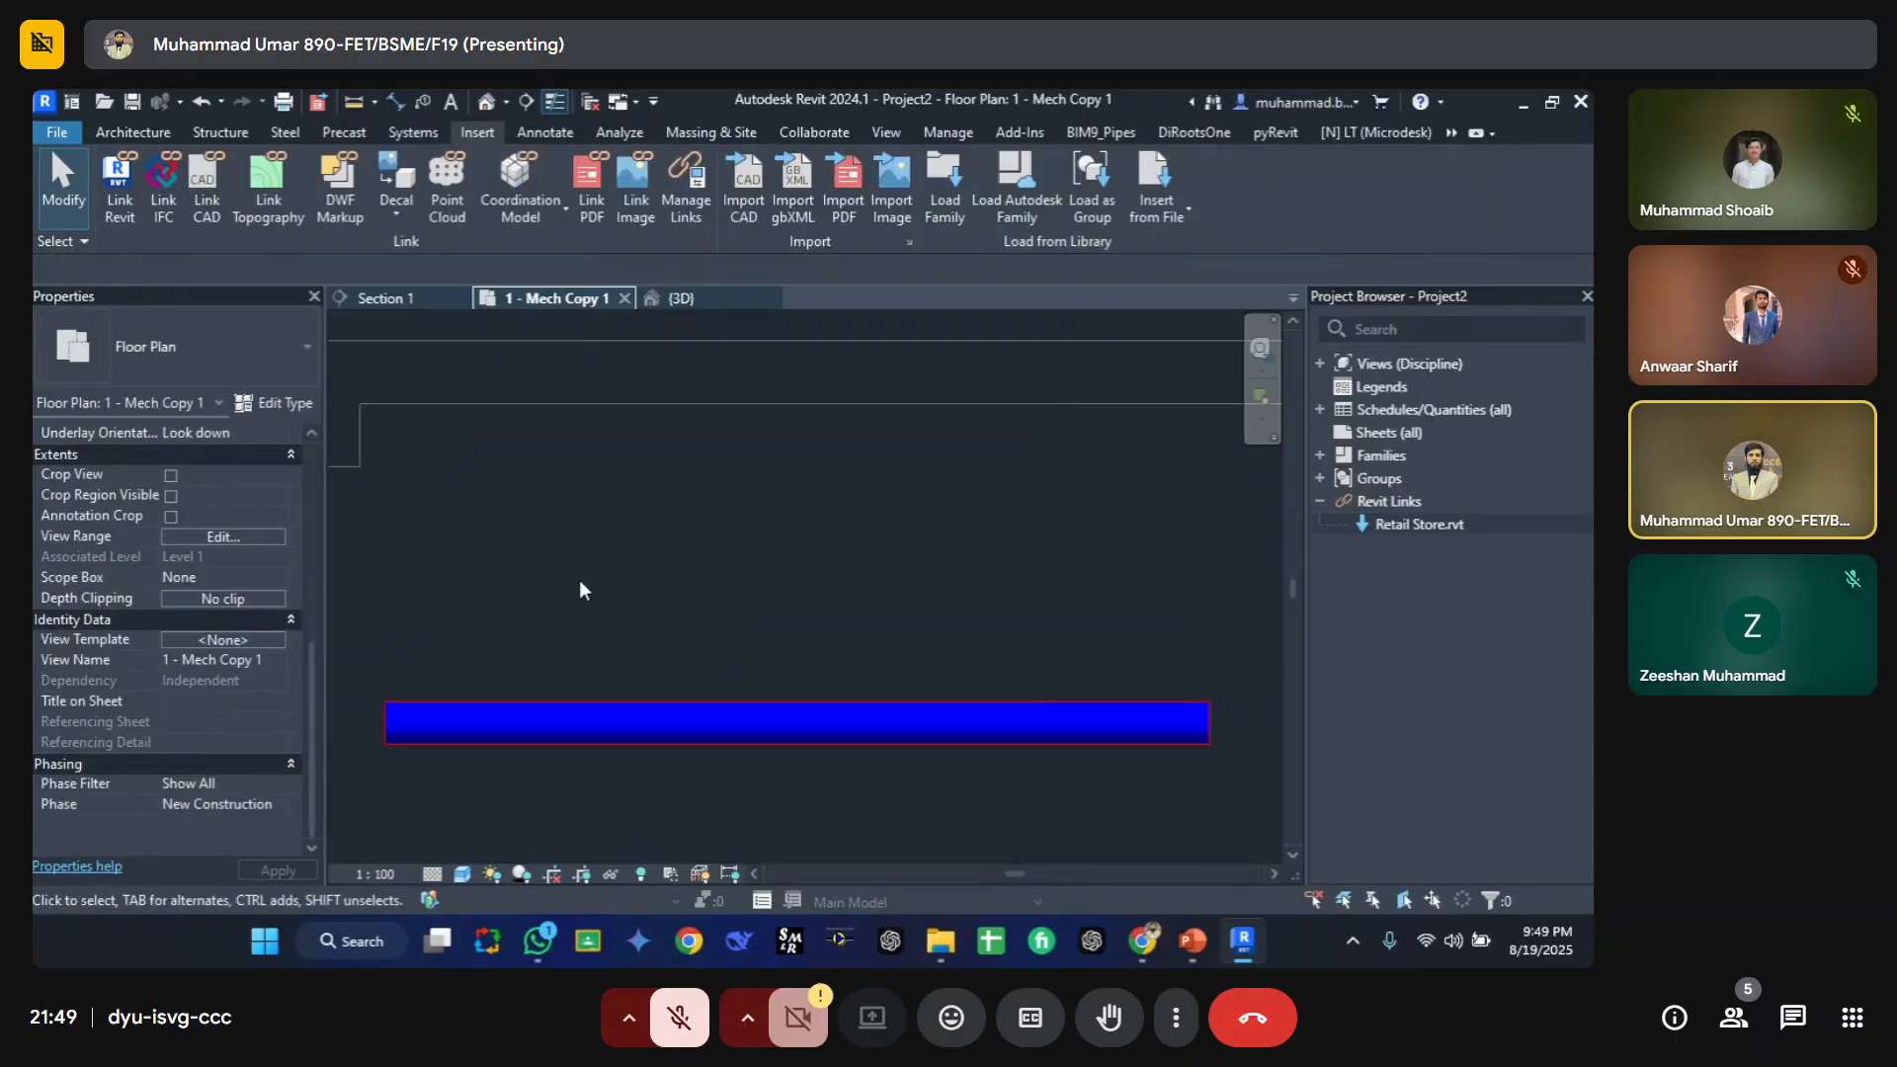
# Step: Draw a horizontal 300 mm x 100 mm cable tray about 2860 mm long above the blue pipe
pyautogui.press('c')
pyautogui.press('t')
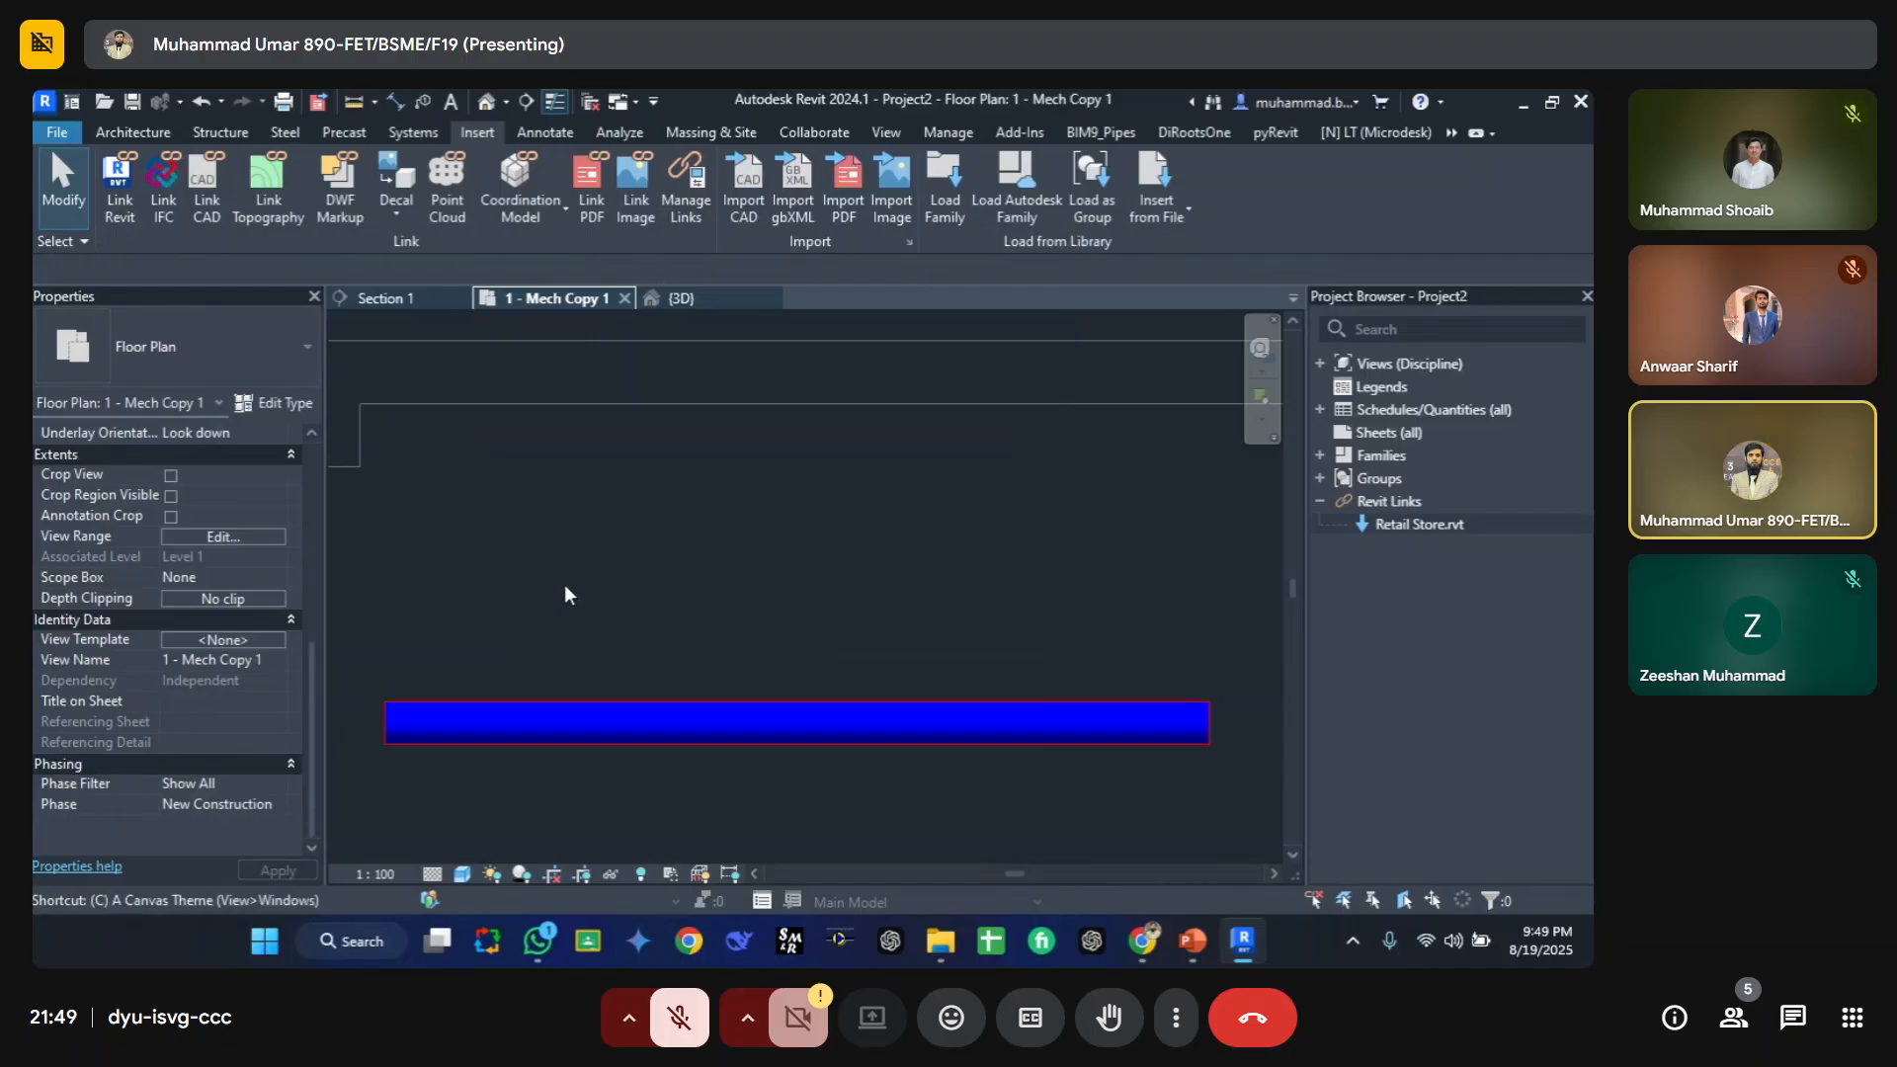
pyautogui.click(396, 570)
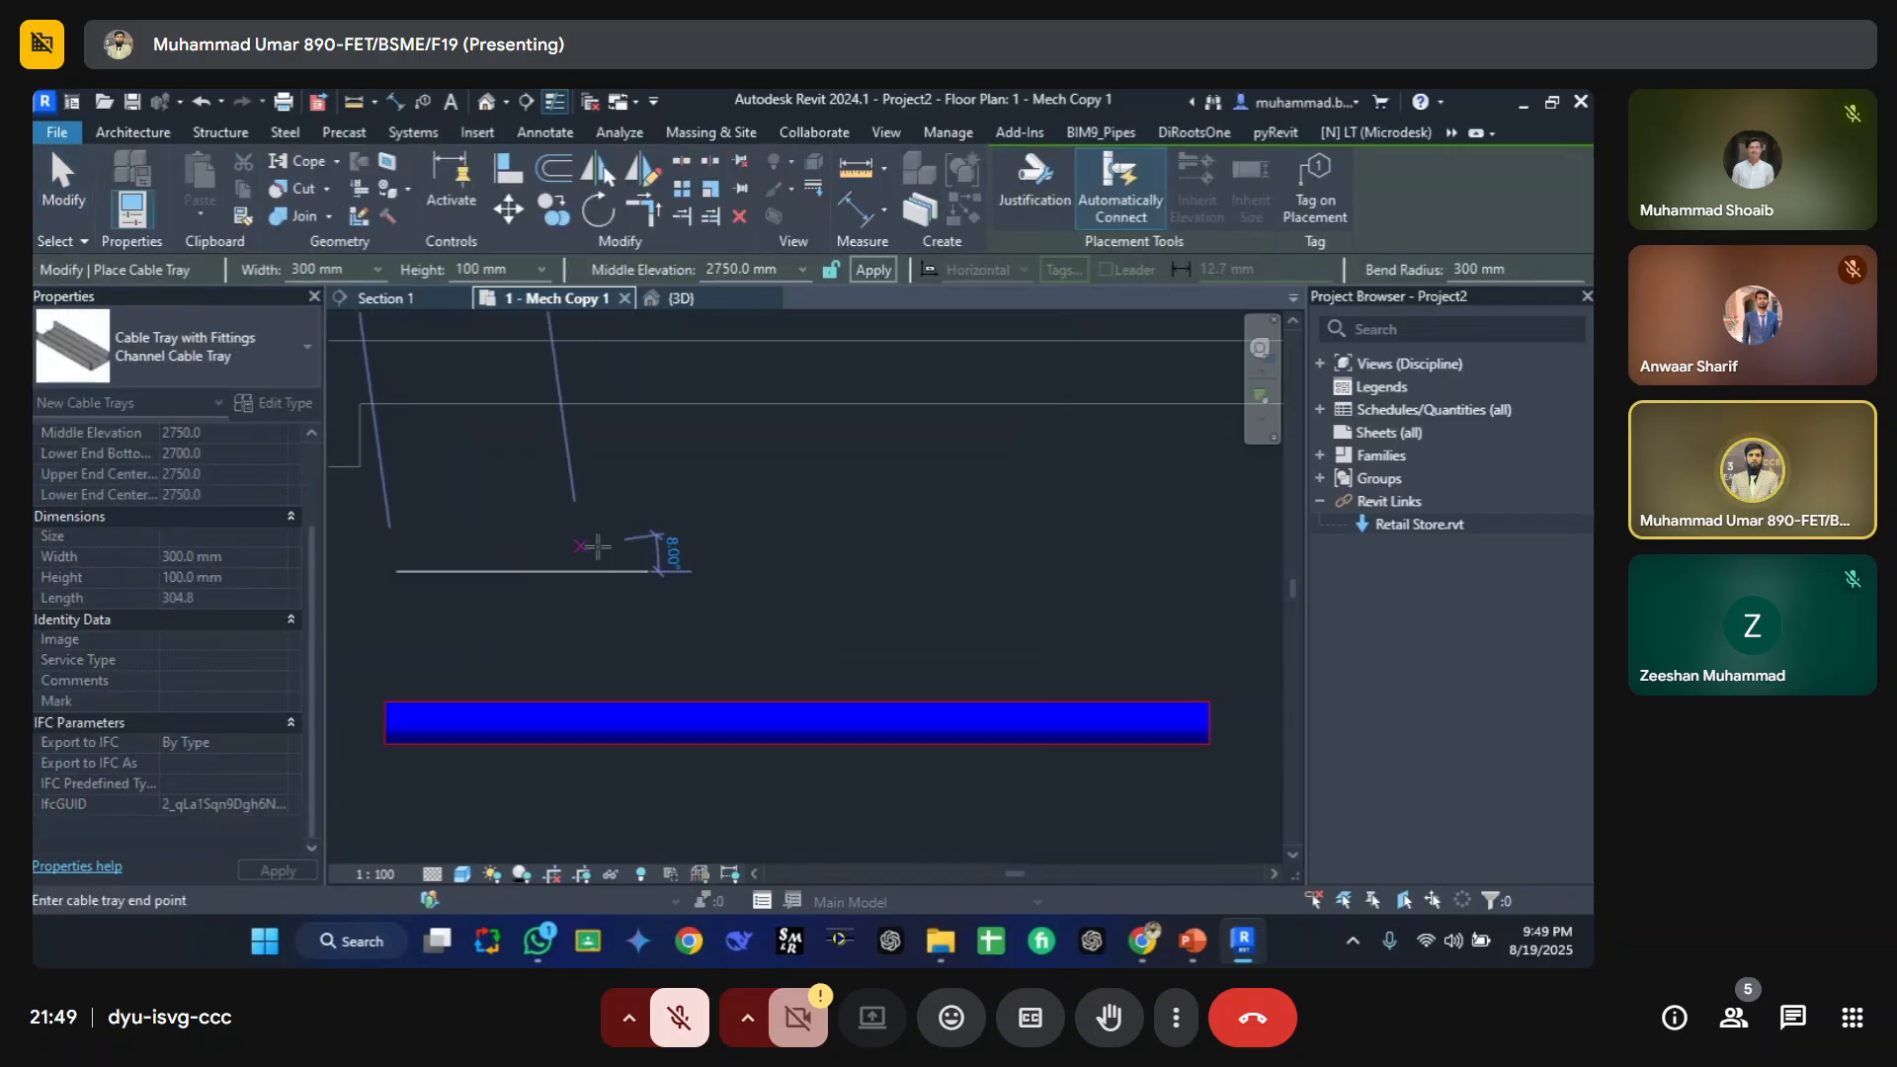
pyautogui.click(1159, 578)
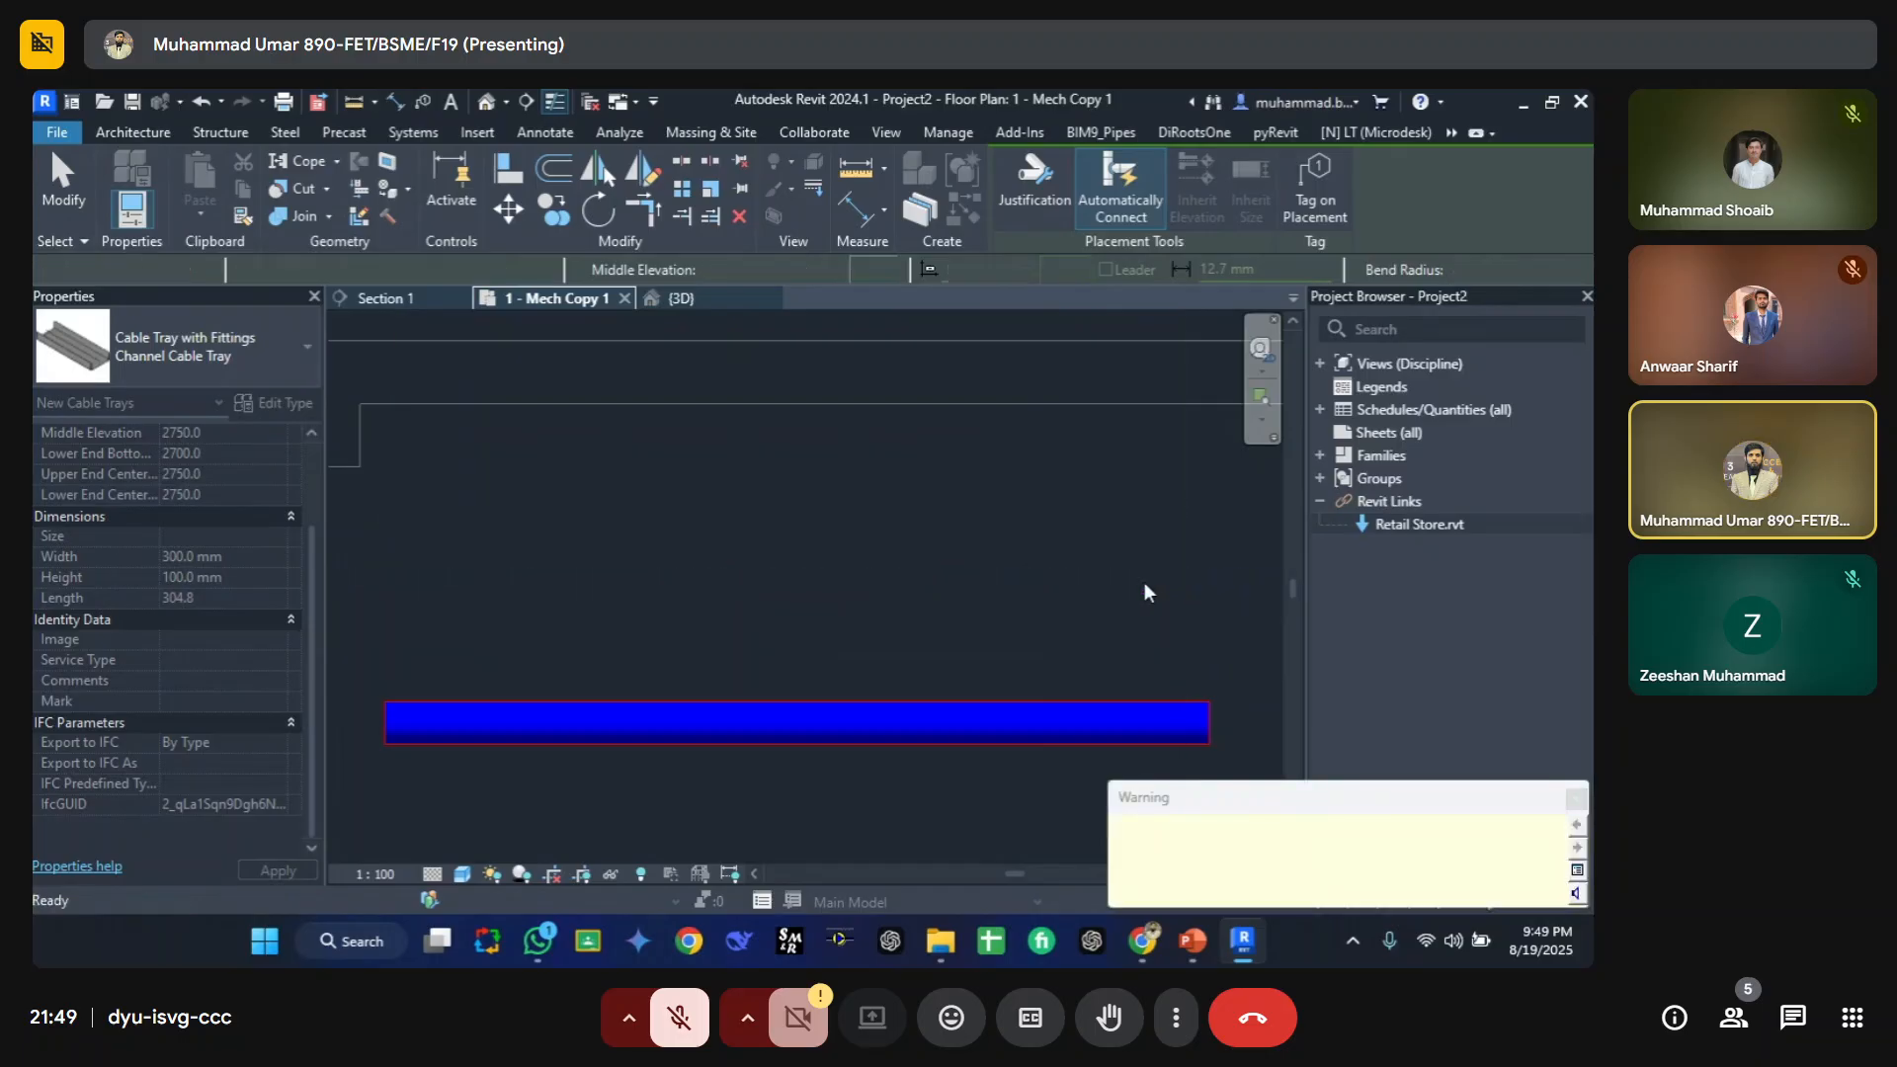
pyautogui.press('Escape')
pyautogui.press('Escape')
# Step: Add the Electrical discipline to the model categories filter list in Visibility/Graphic Overrides
pyautogui.press('g')
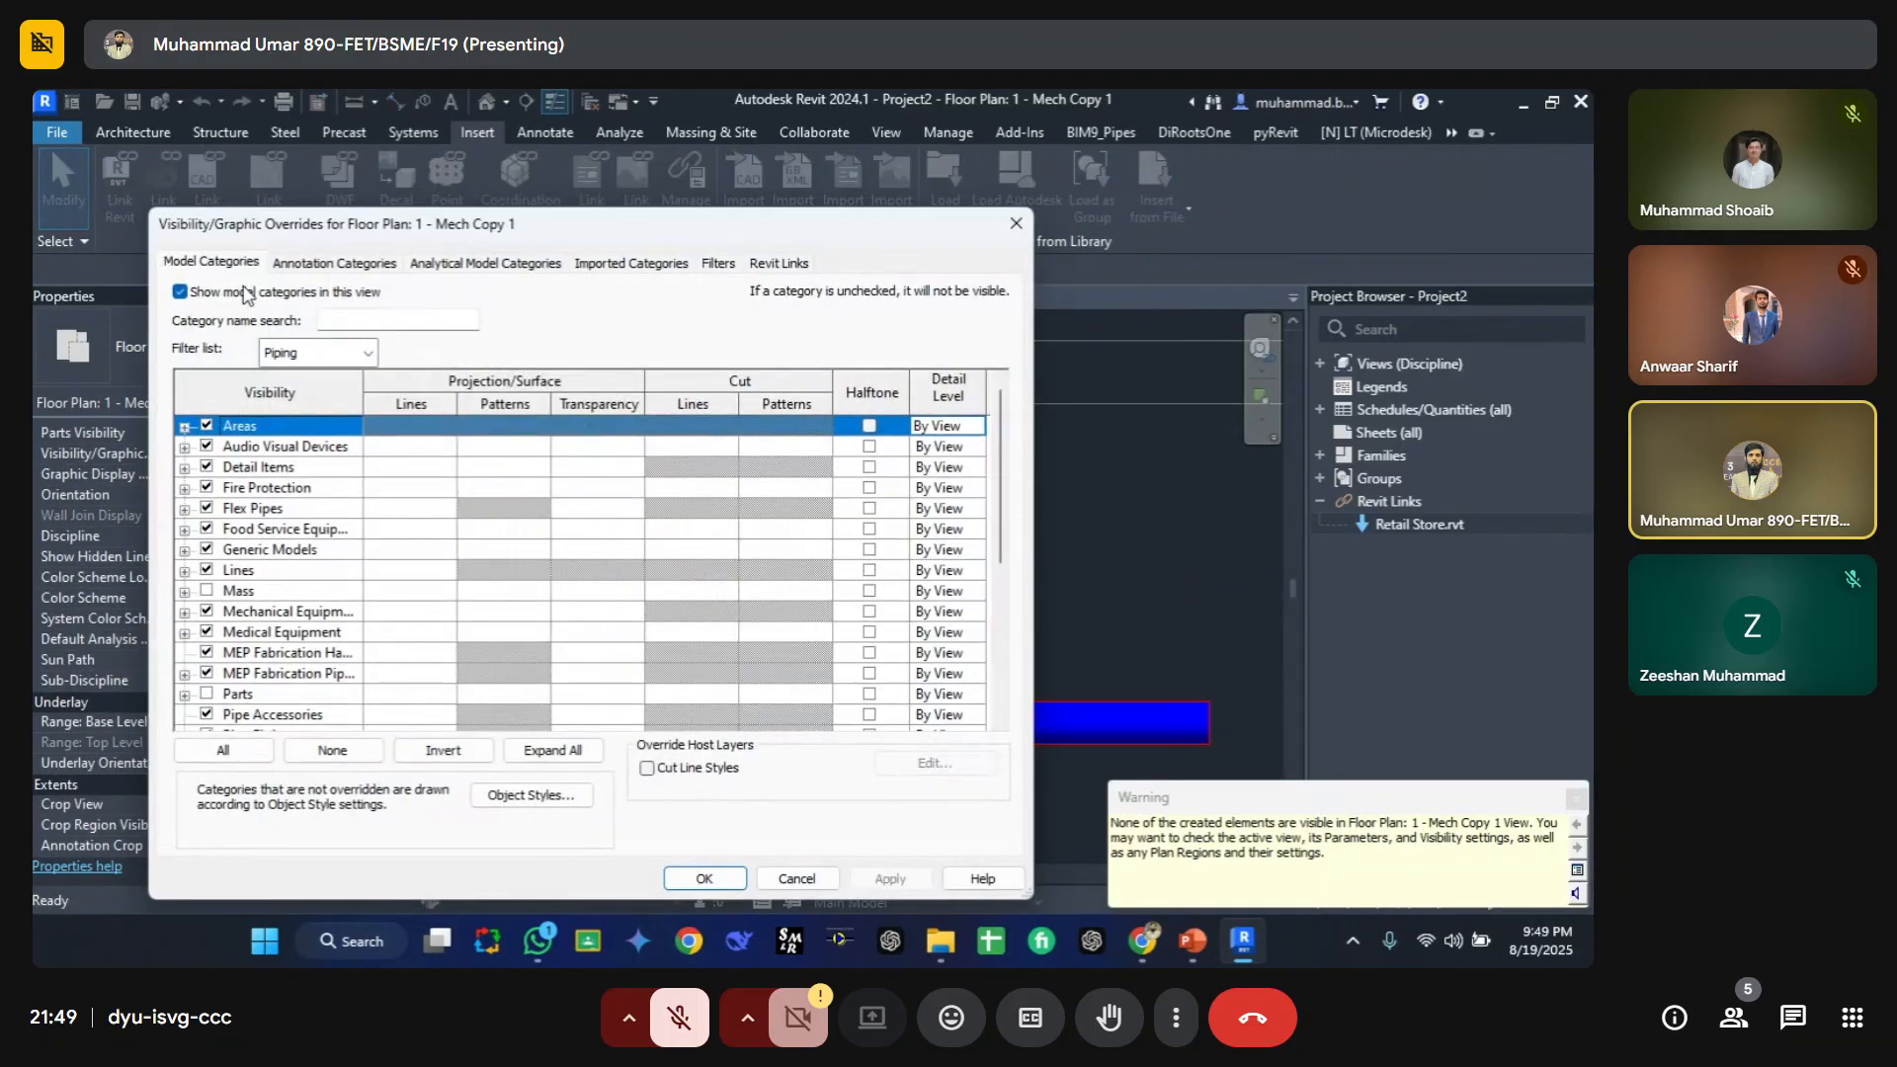
pyautogui.click(244, 512)
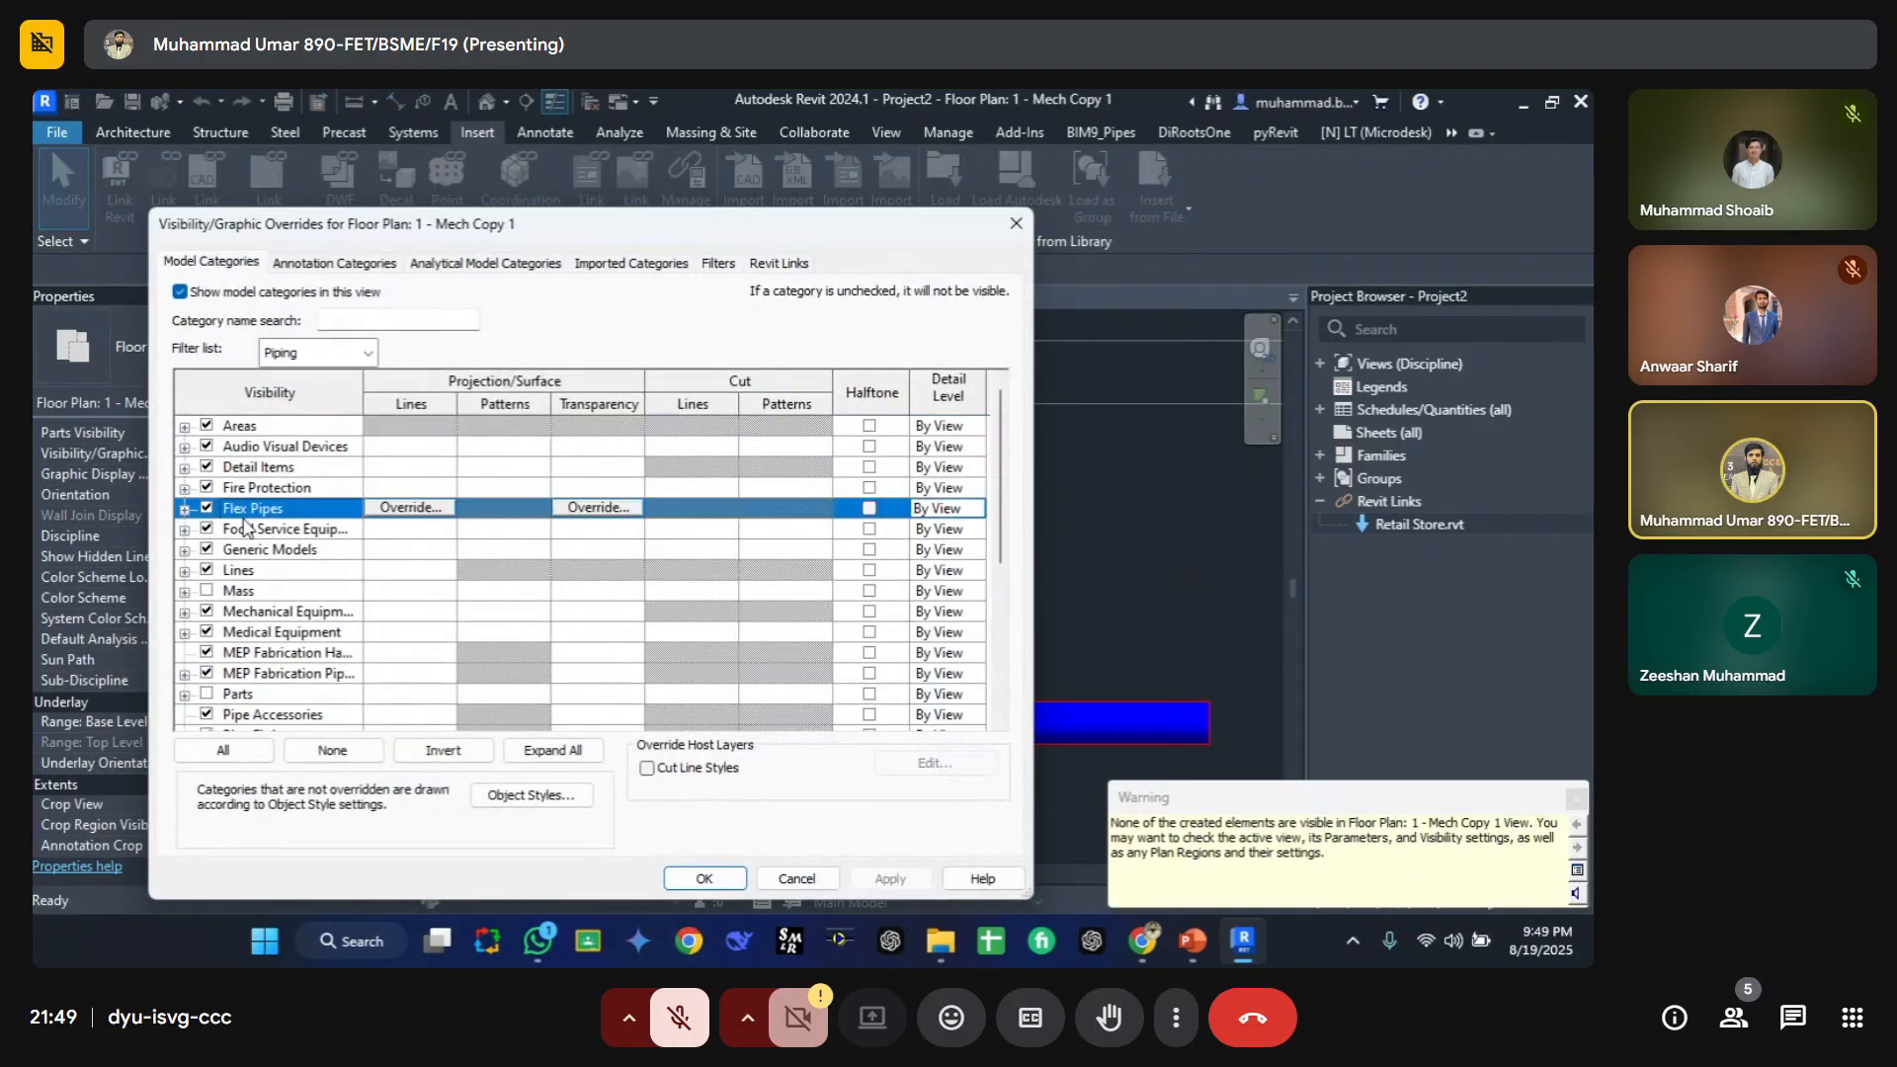
pyautogui.click(361, 346)
pyautogui.click(269, 433)
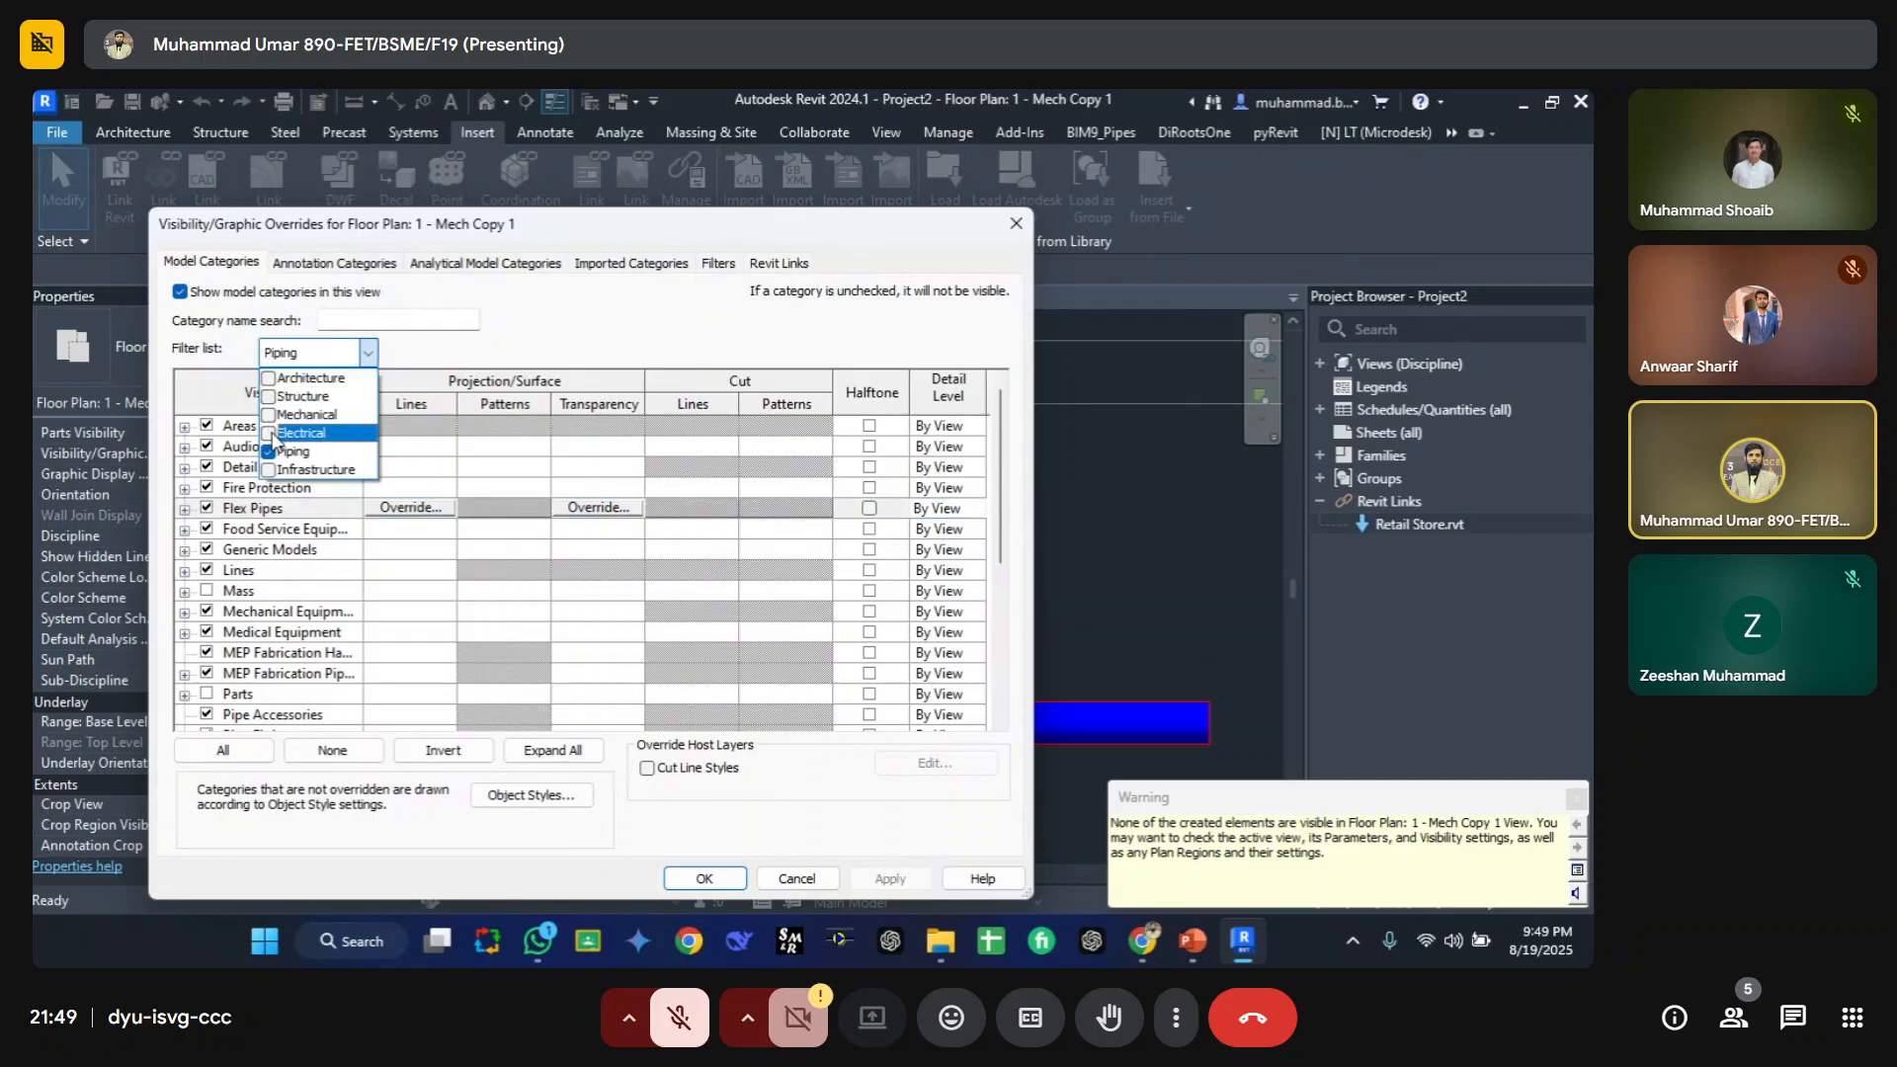
pyautogui.click(368, 353)
# Step: Search categories for cab and turn on Cable Tray Fittings and Cable Trays visibility
pyautogui.hotkey('shift', 'Tab')
pyautogui.write('cab')
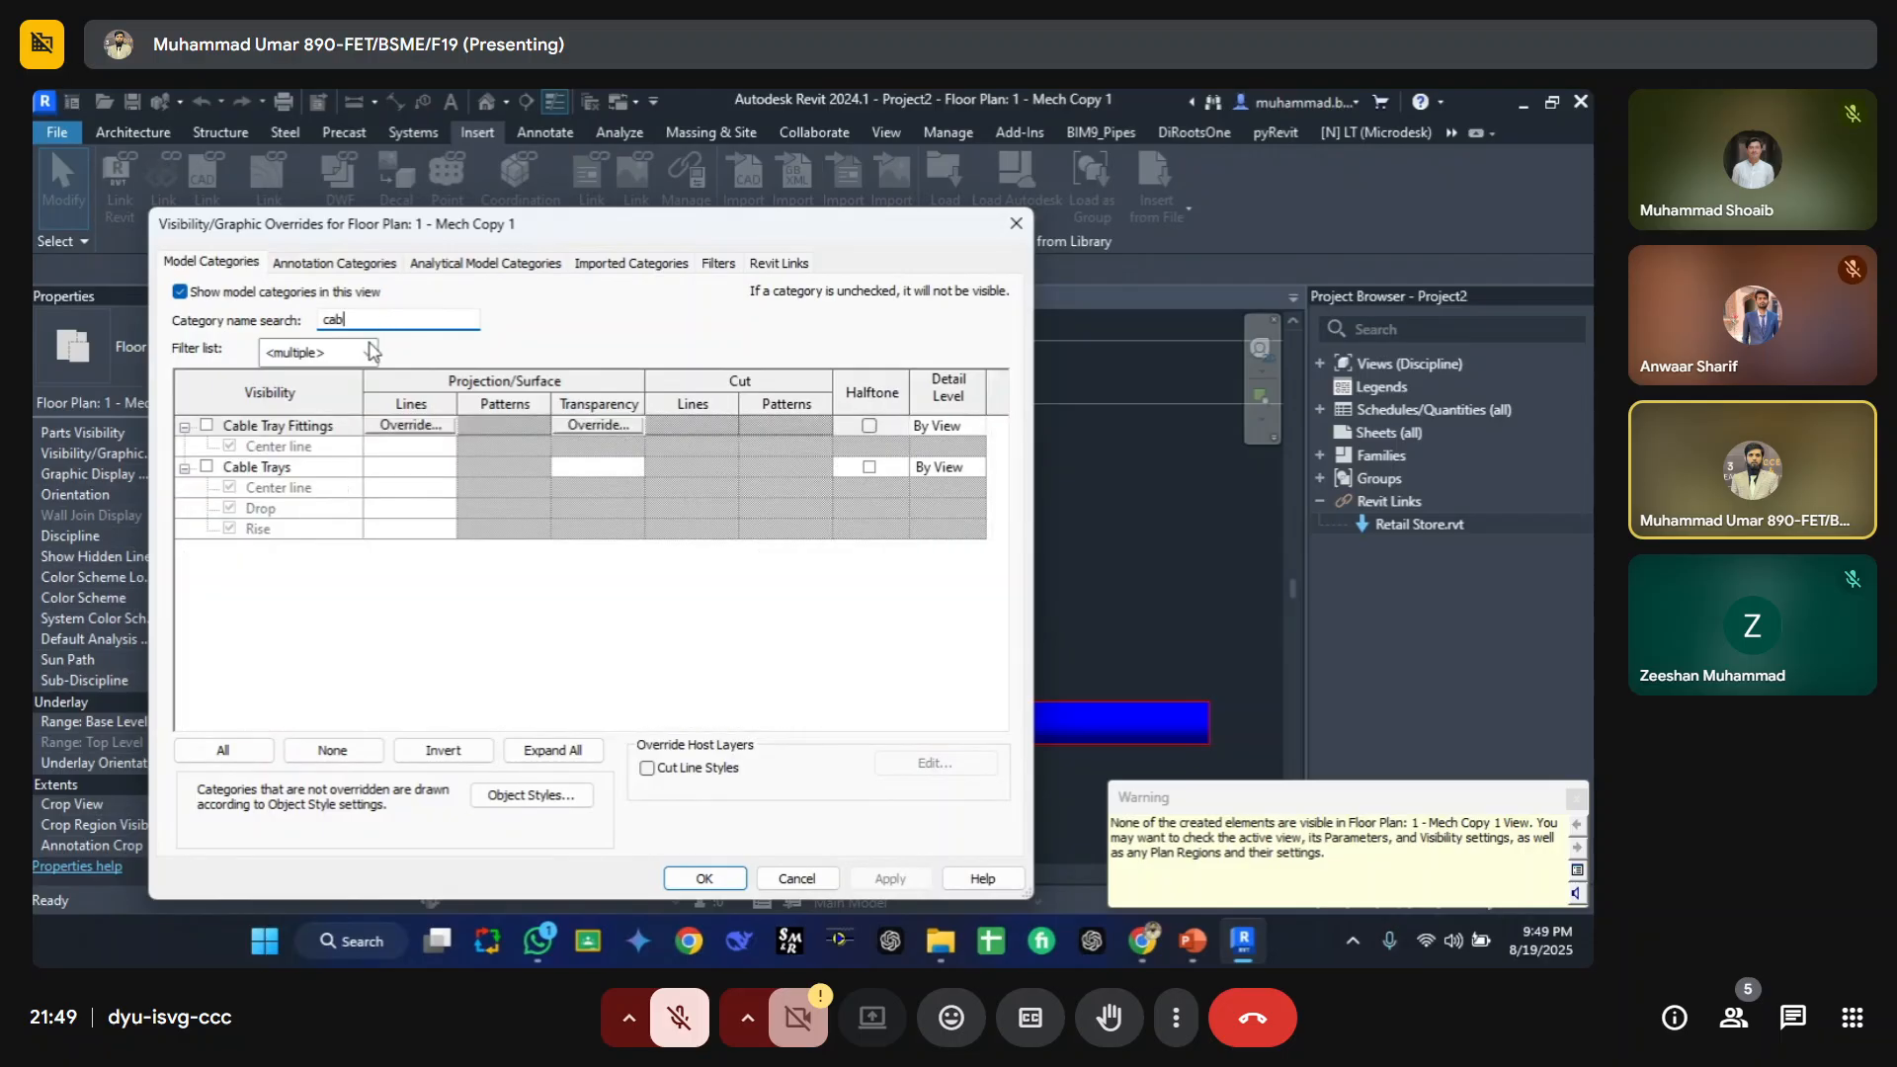
pyautogui.click(207, 425)
pyautogui.click(206, 466)
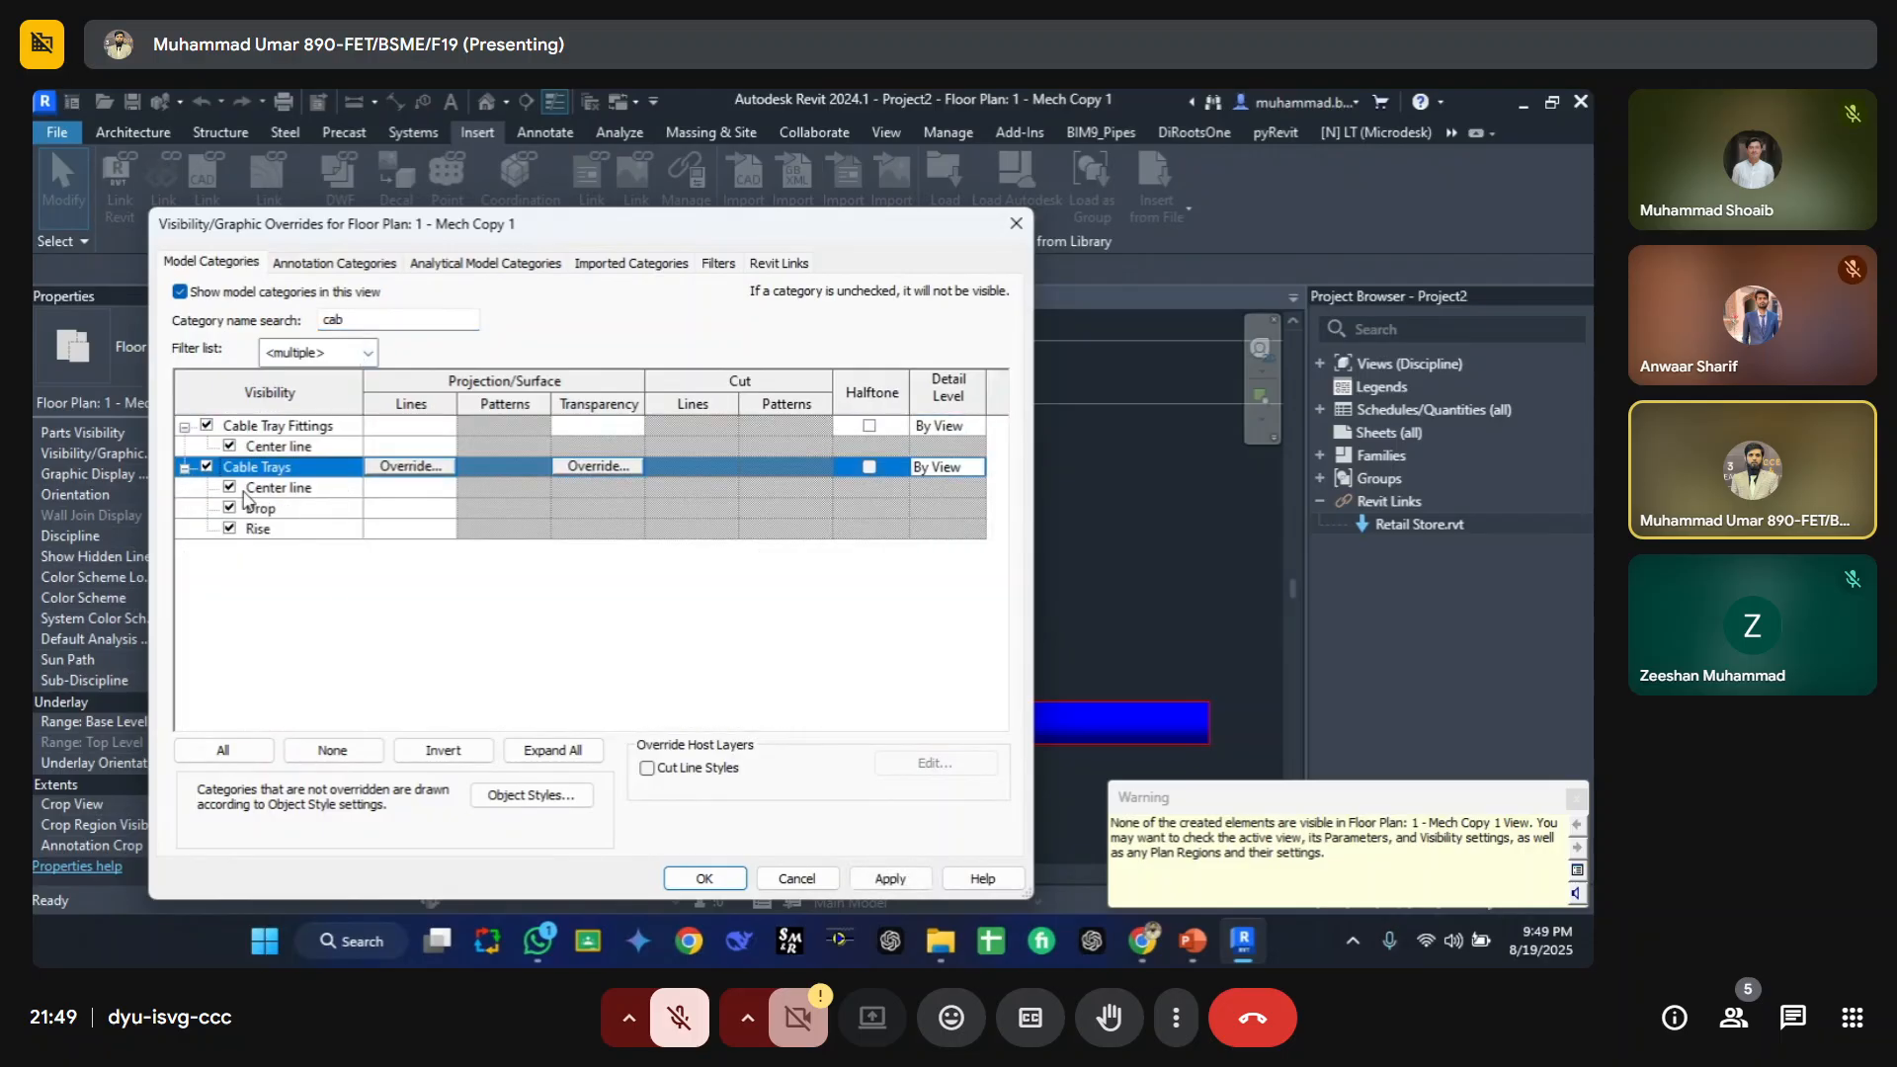
pyautogui.click(705, 878)
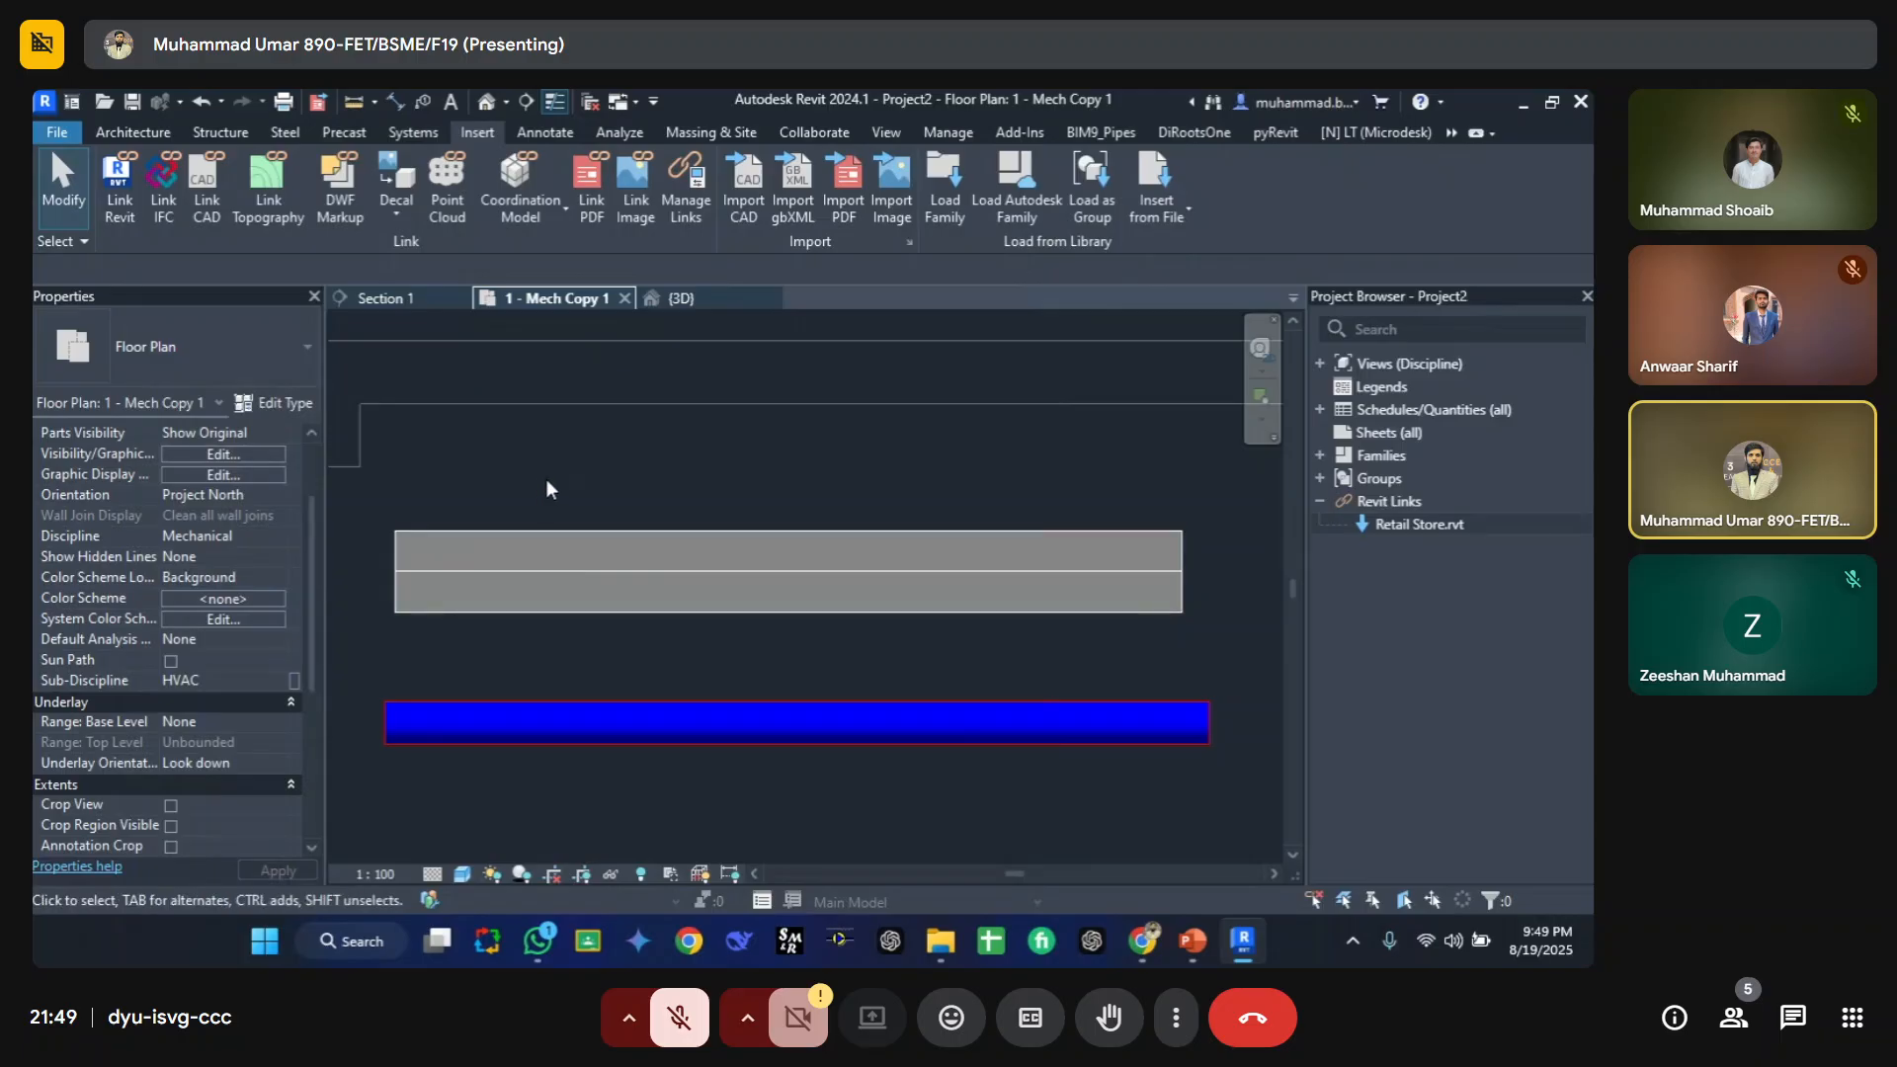
# Step: Set the cable tray type's Type Comments to red
pyautogui.click(572, 542)
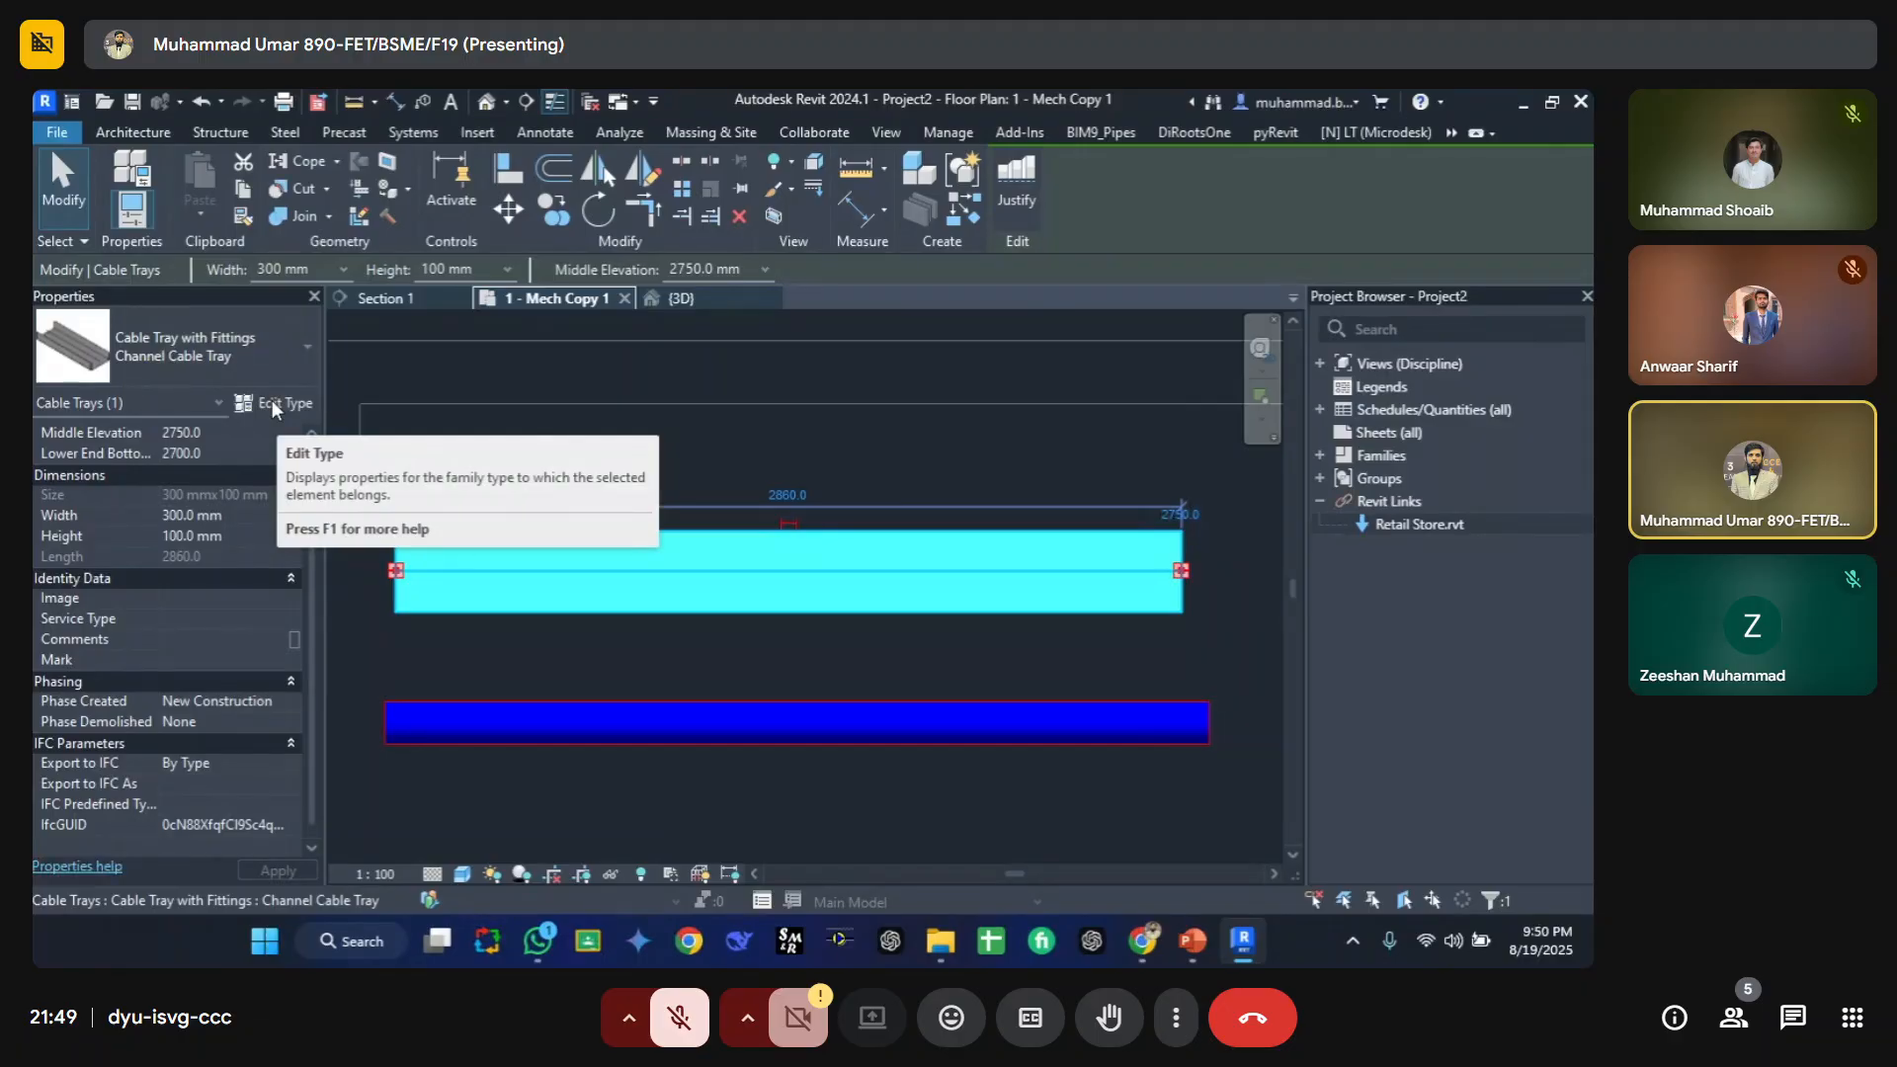
pyautogui.click(270, 402)
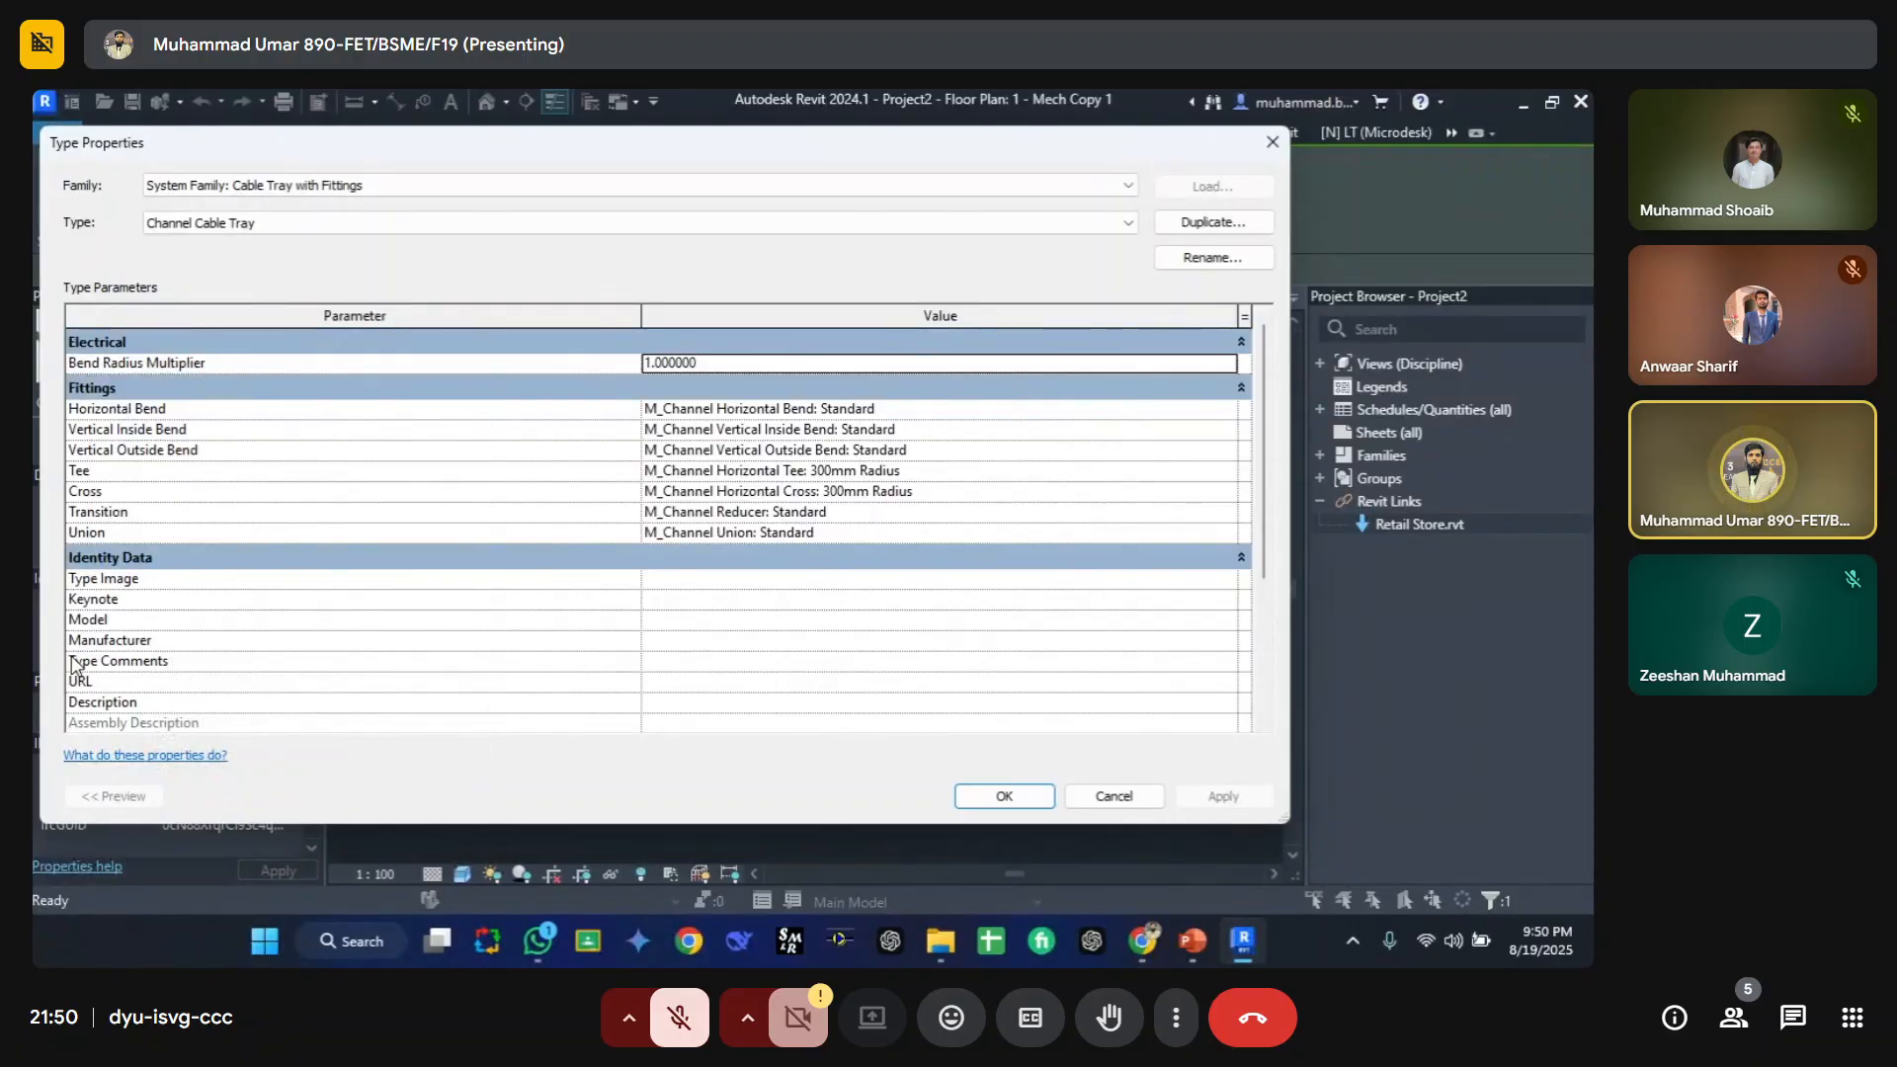
pyautogui.click(752, 664)
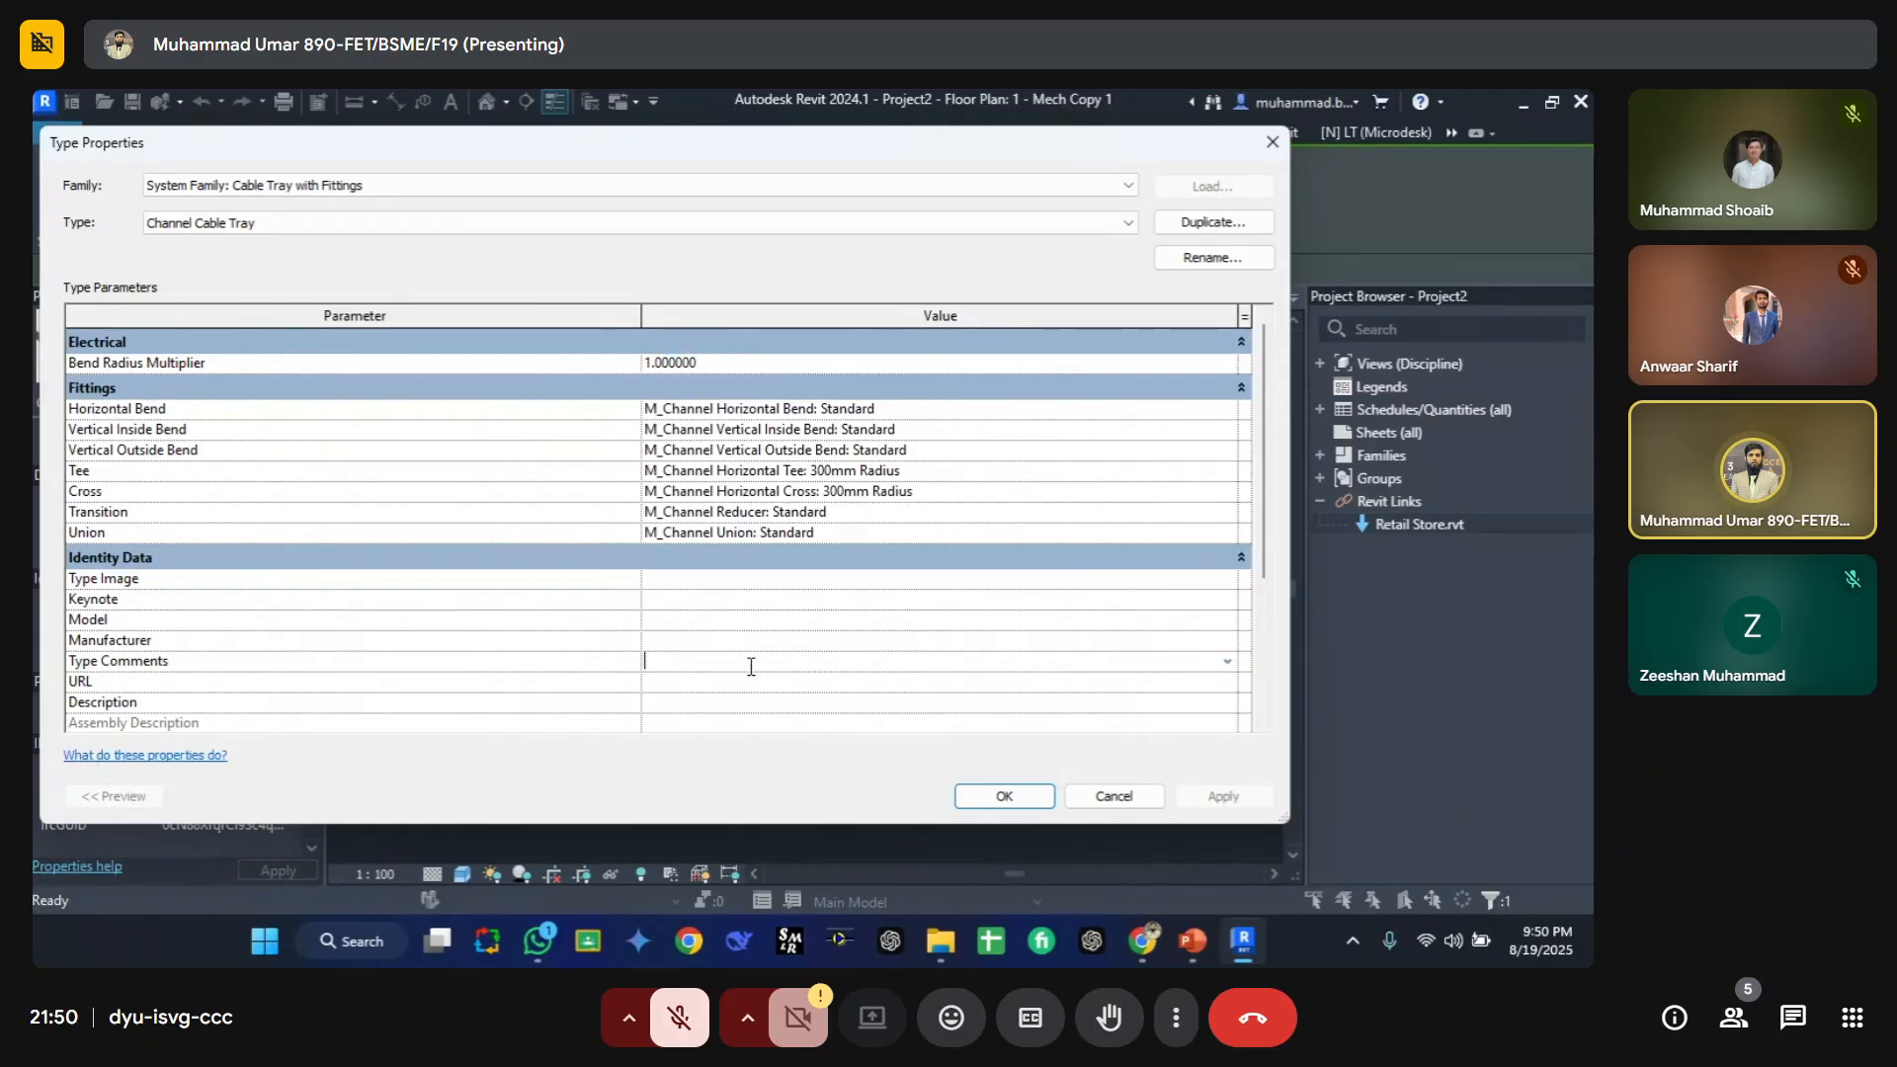
pyautogui.write('red')
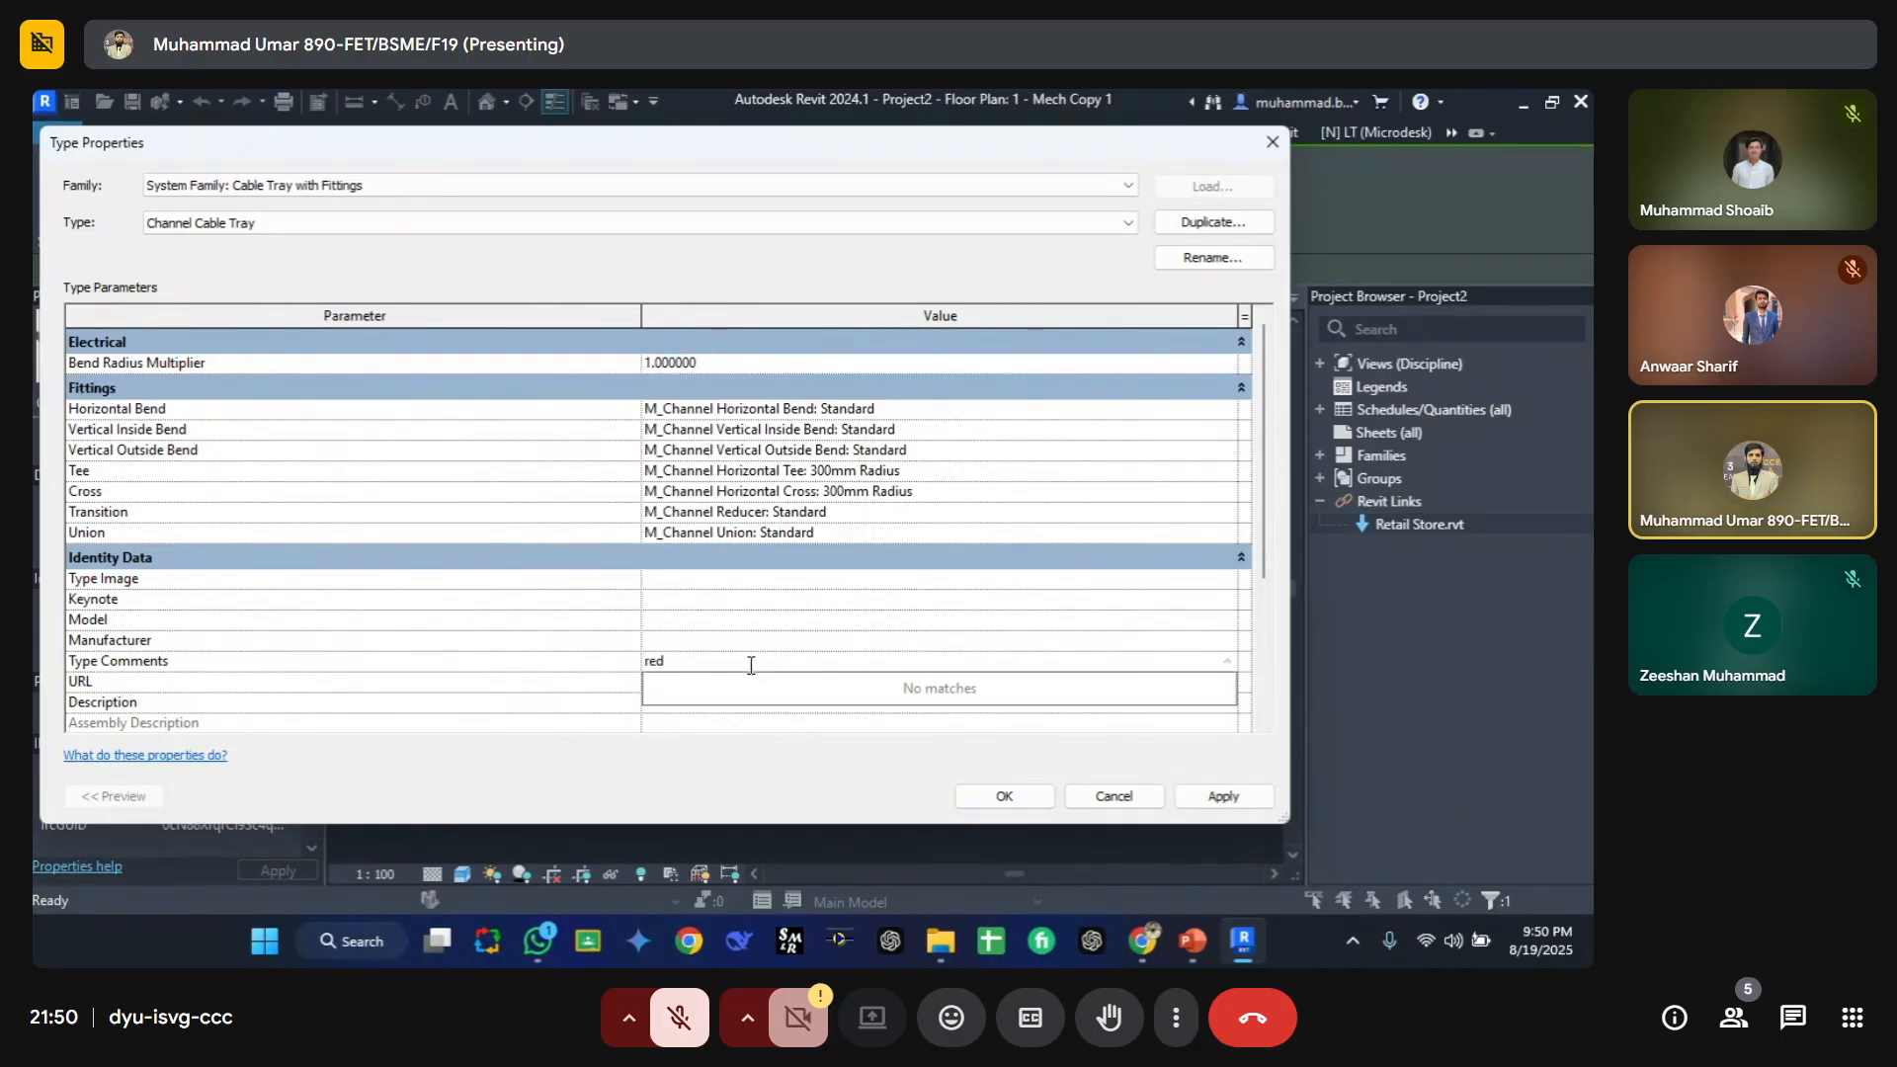
pyautogui.click(991, 796)
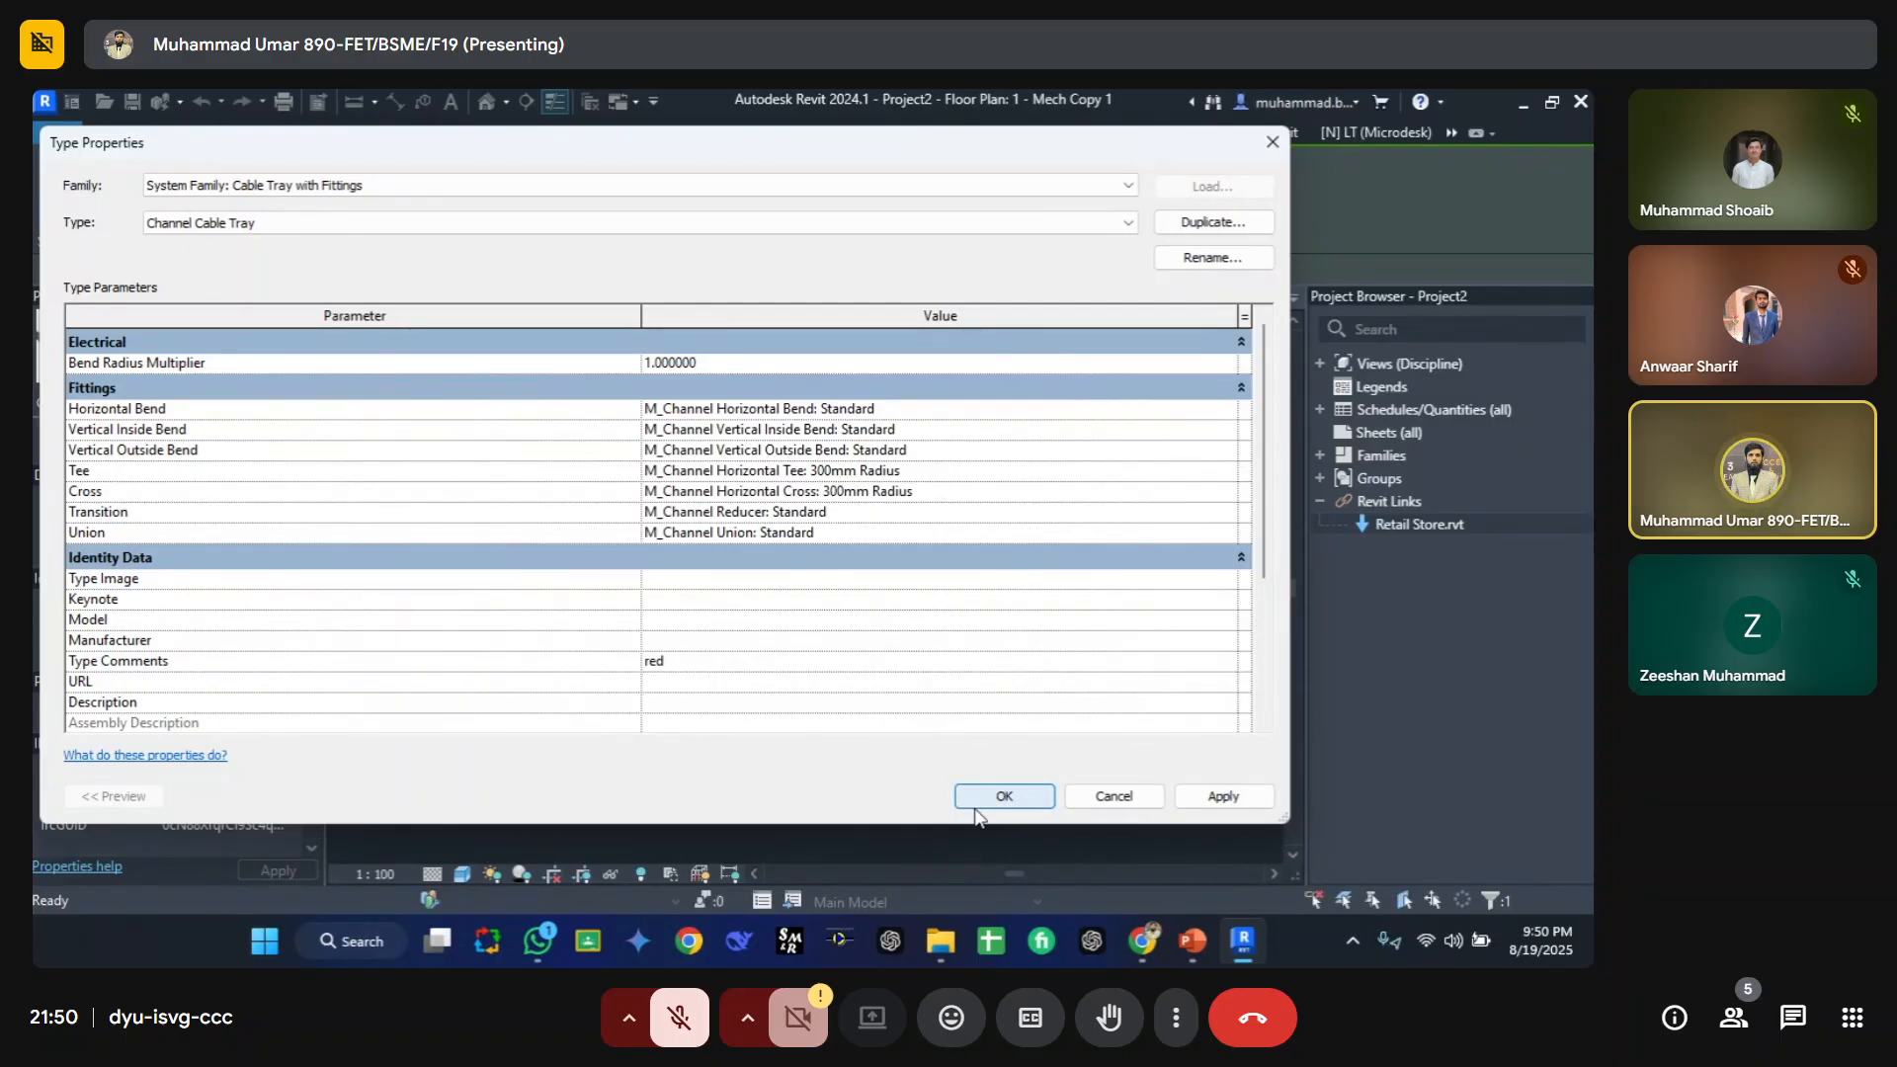
pyautogui.click(991, 797)
pyautogui.click(982, 812)
pyautogui.moveTo(542, 471); pyautogui.dragTo(524, 506, button='middle')
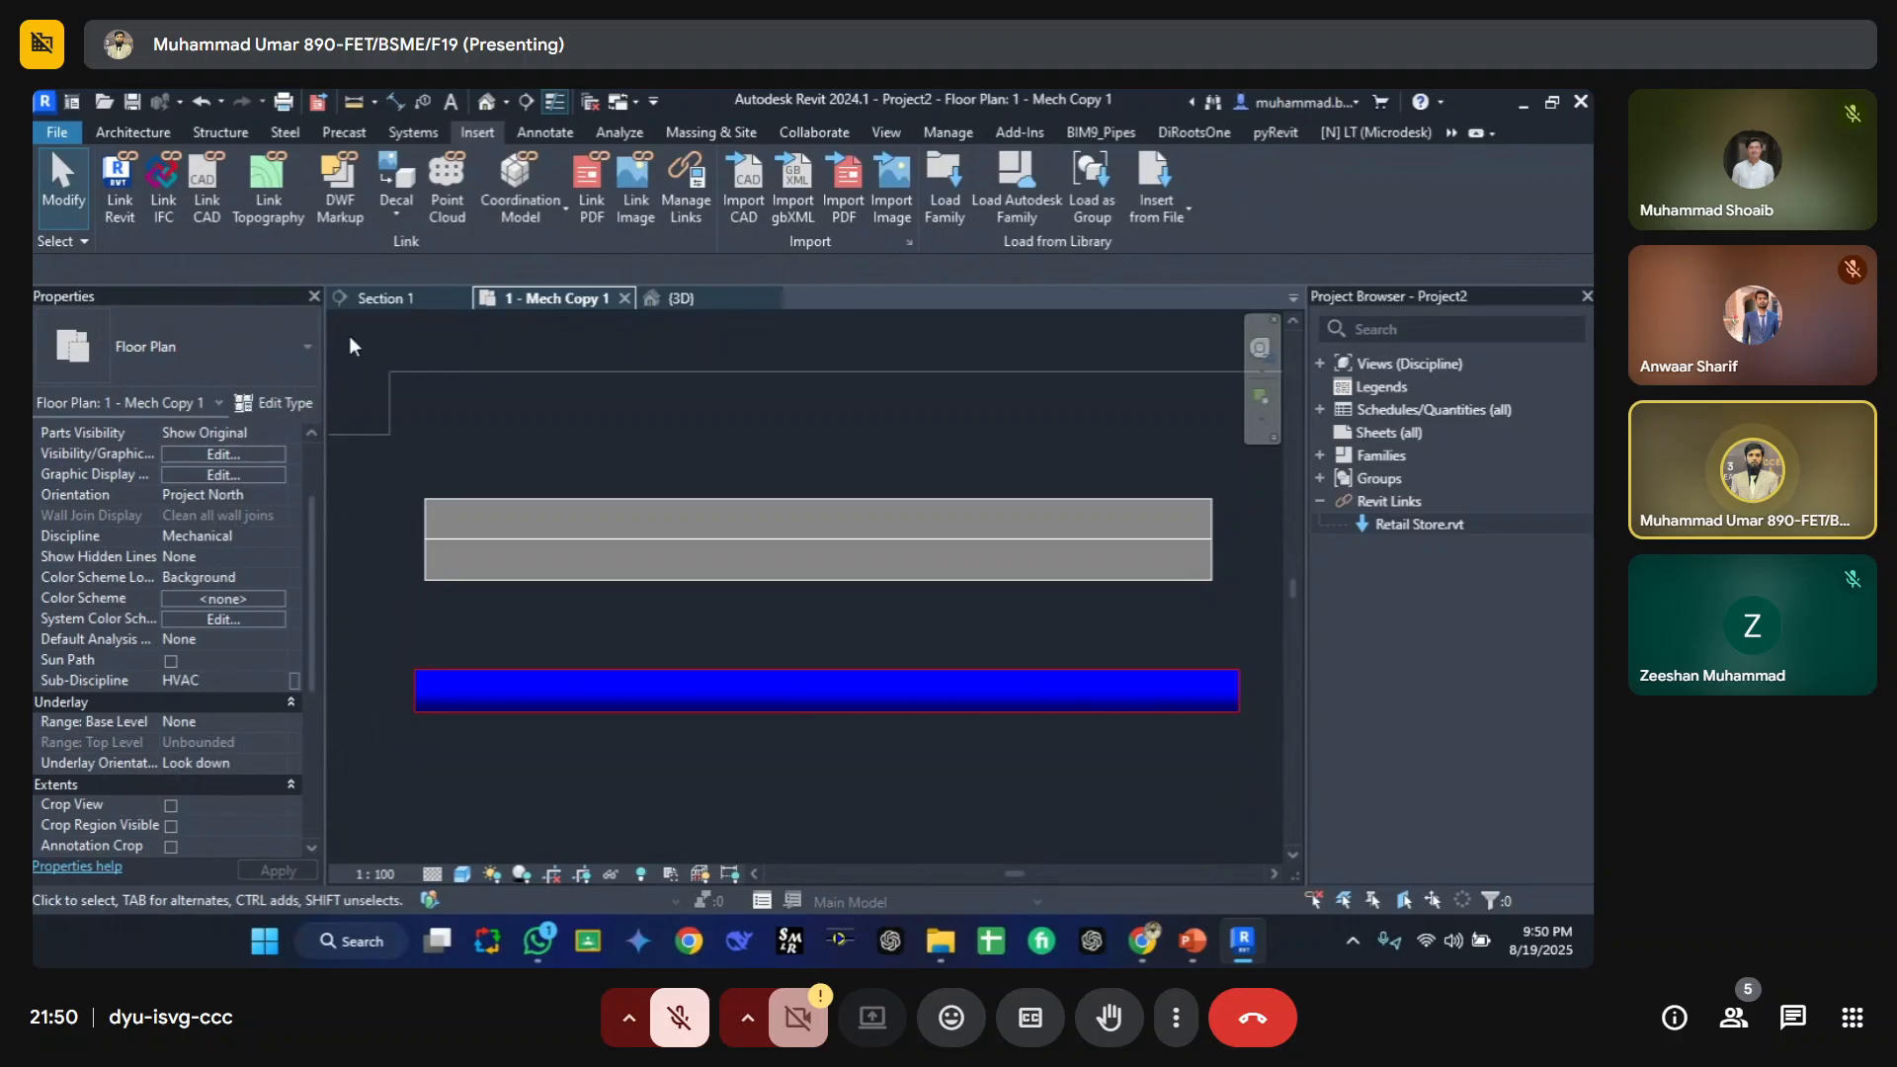
# Step: Create a new view filter named CT from the Filters tab of Visibility/Graphic Overrides
pyautogui.press('v')
pyautogui.press('v')
pyautogui.click(719, 261)
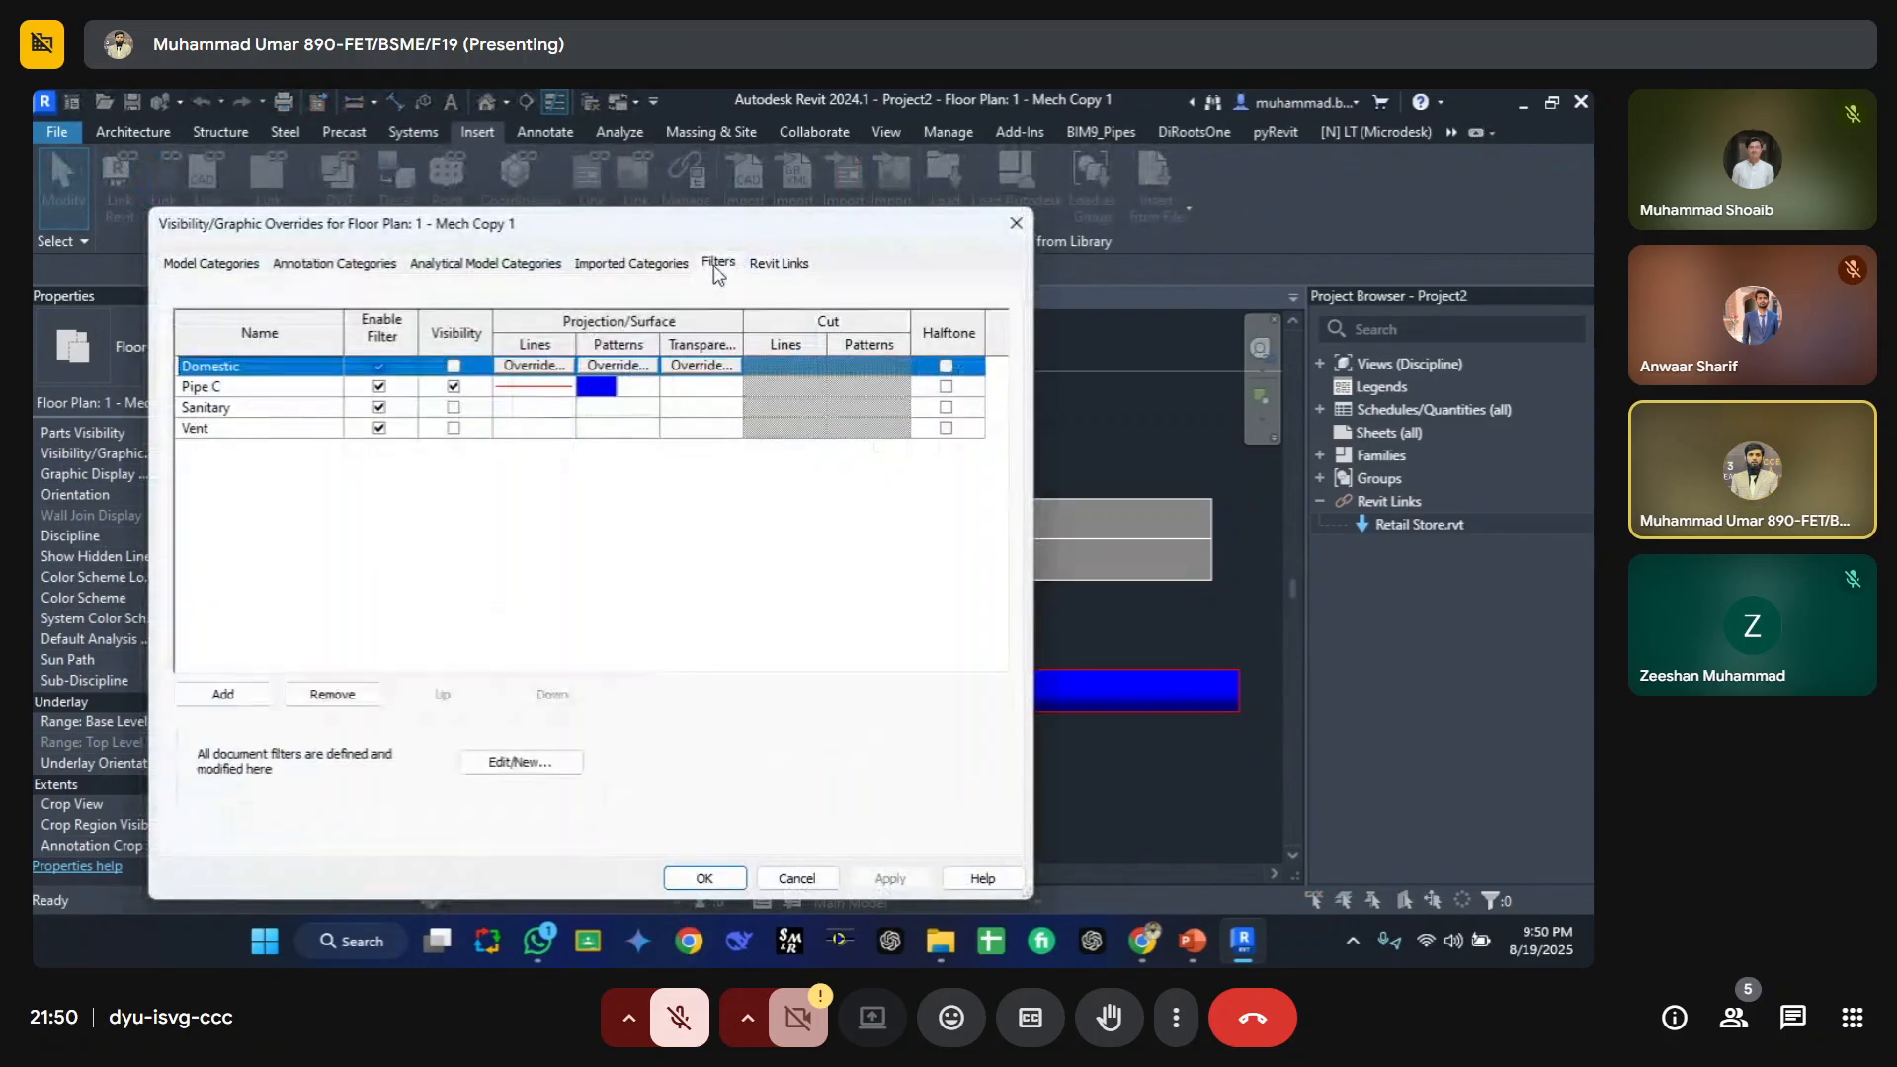
pyautogui.click(491, 766)
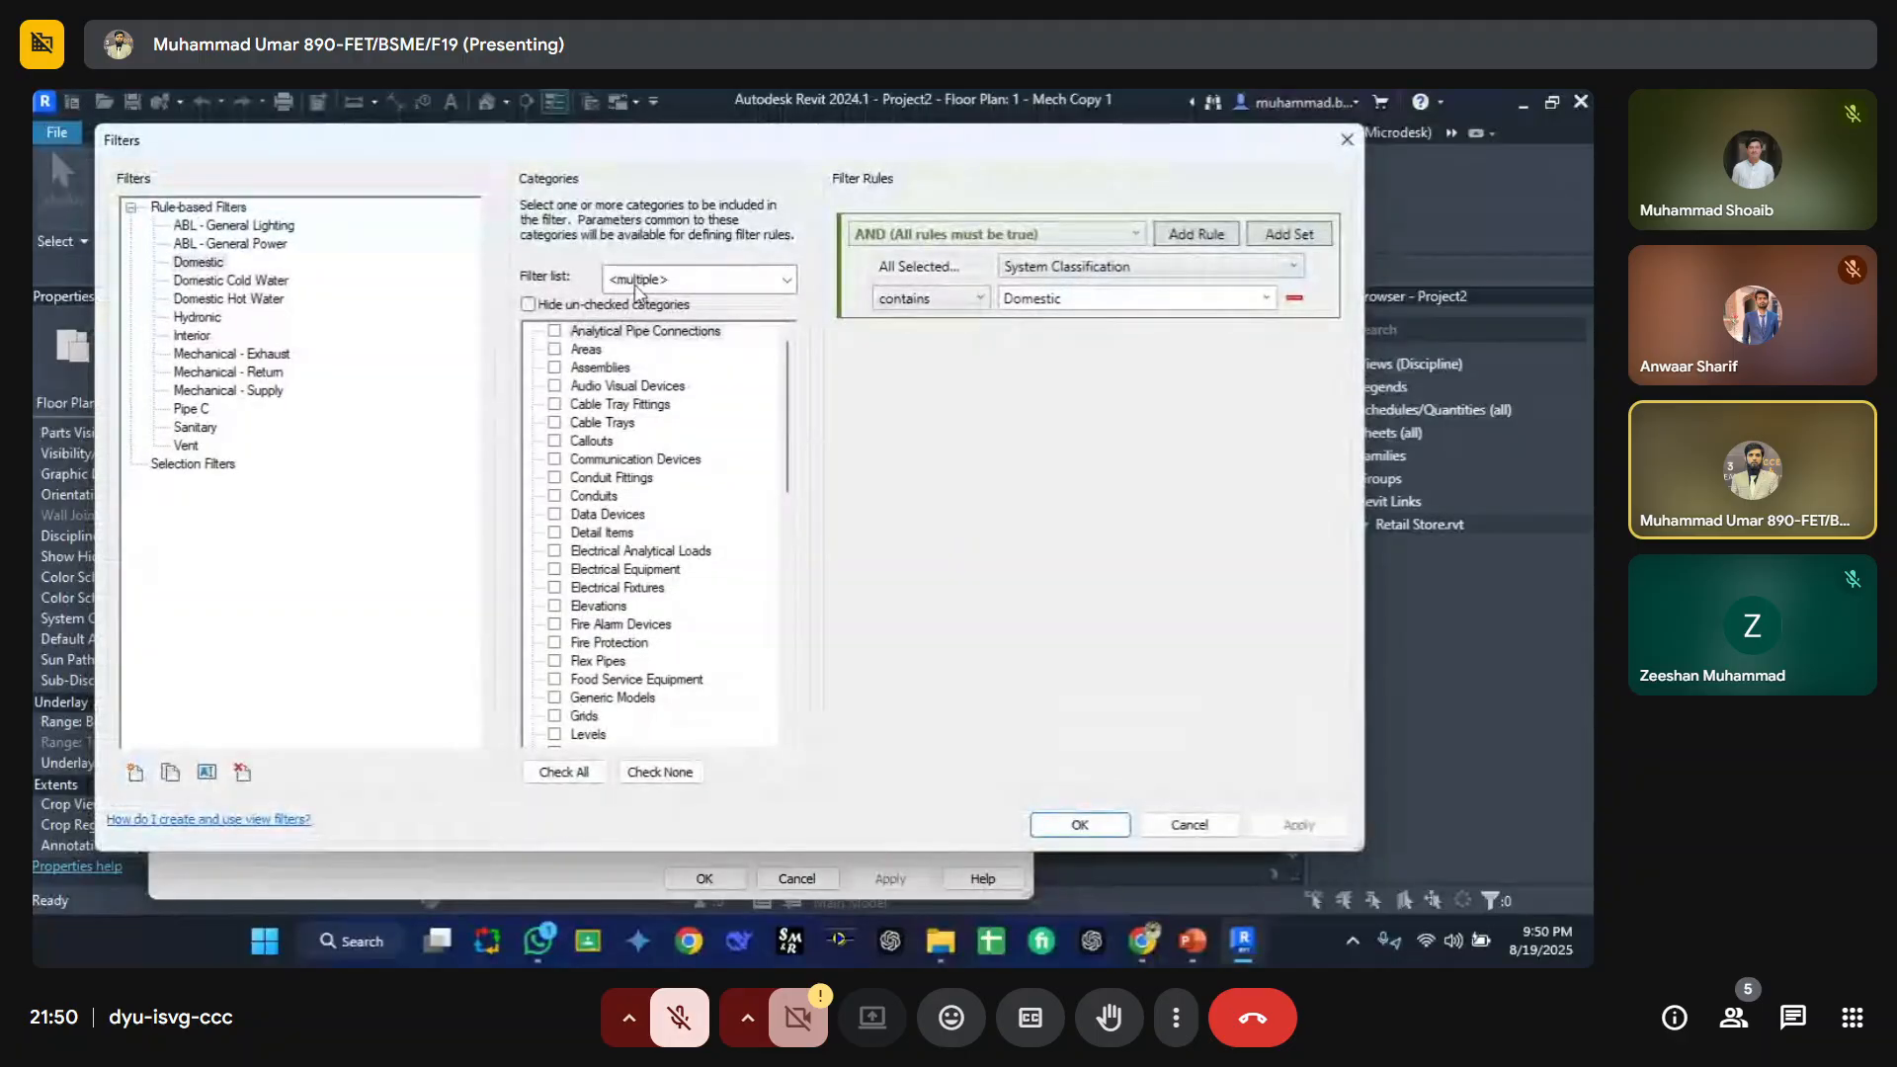
pyautogui.click(135, 772)
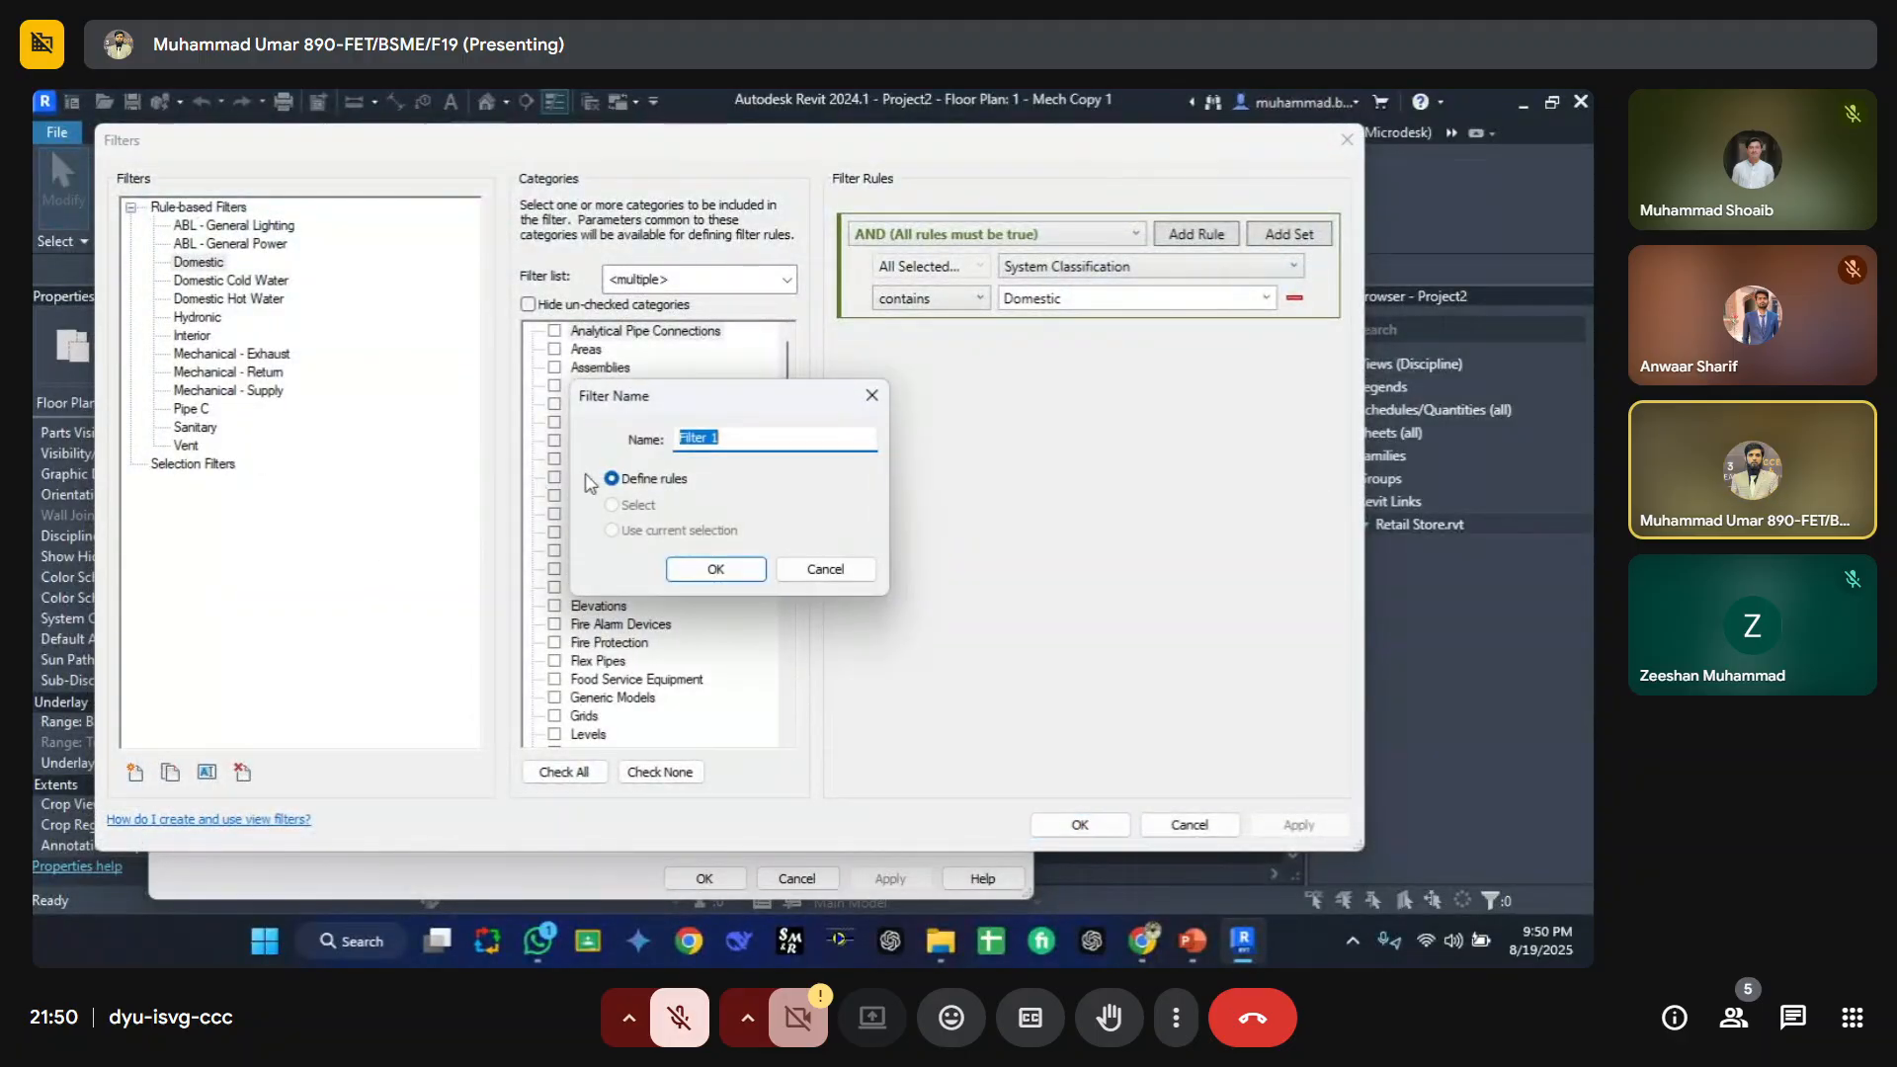
pyautogui.write('CT')
pyautogui.click(708, 573)
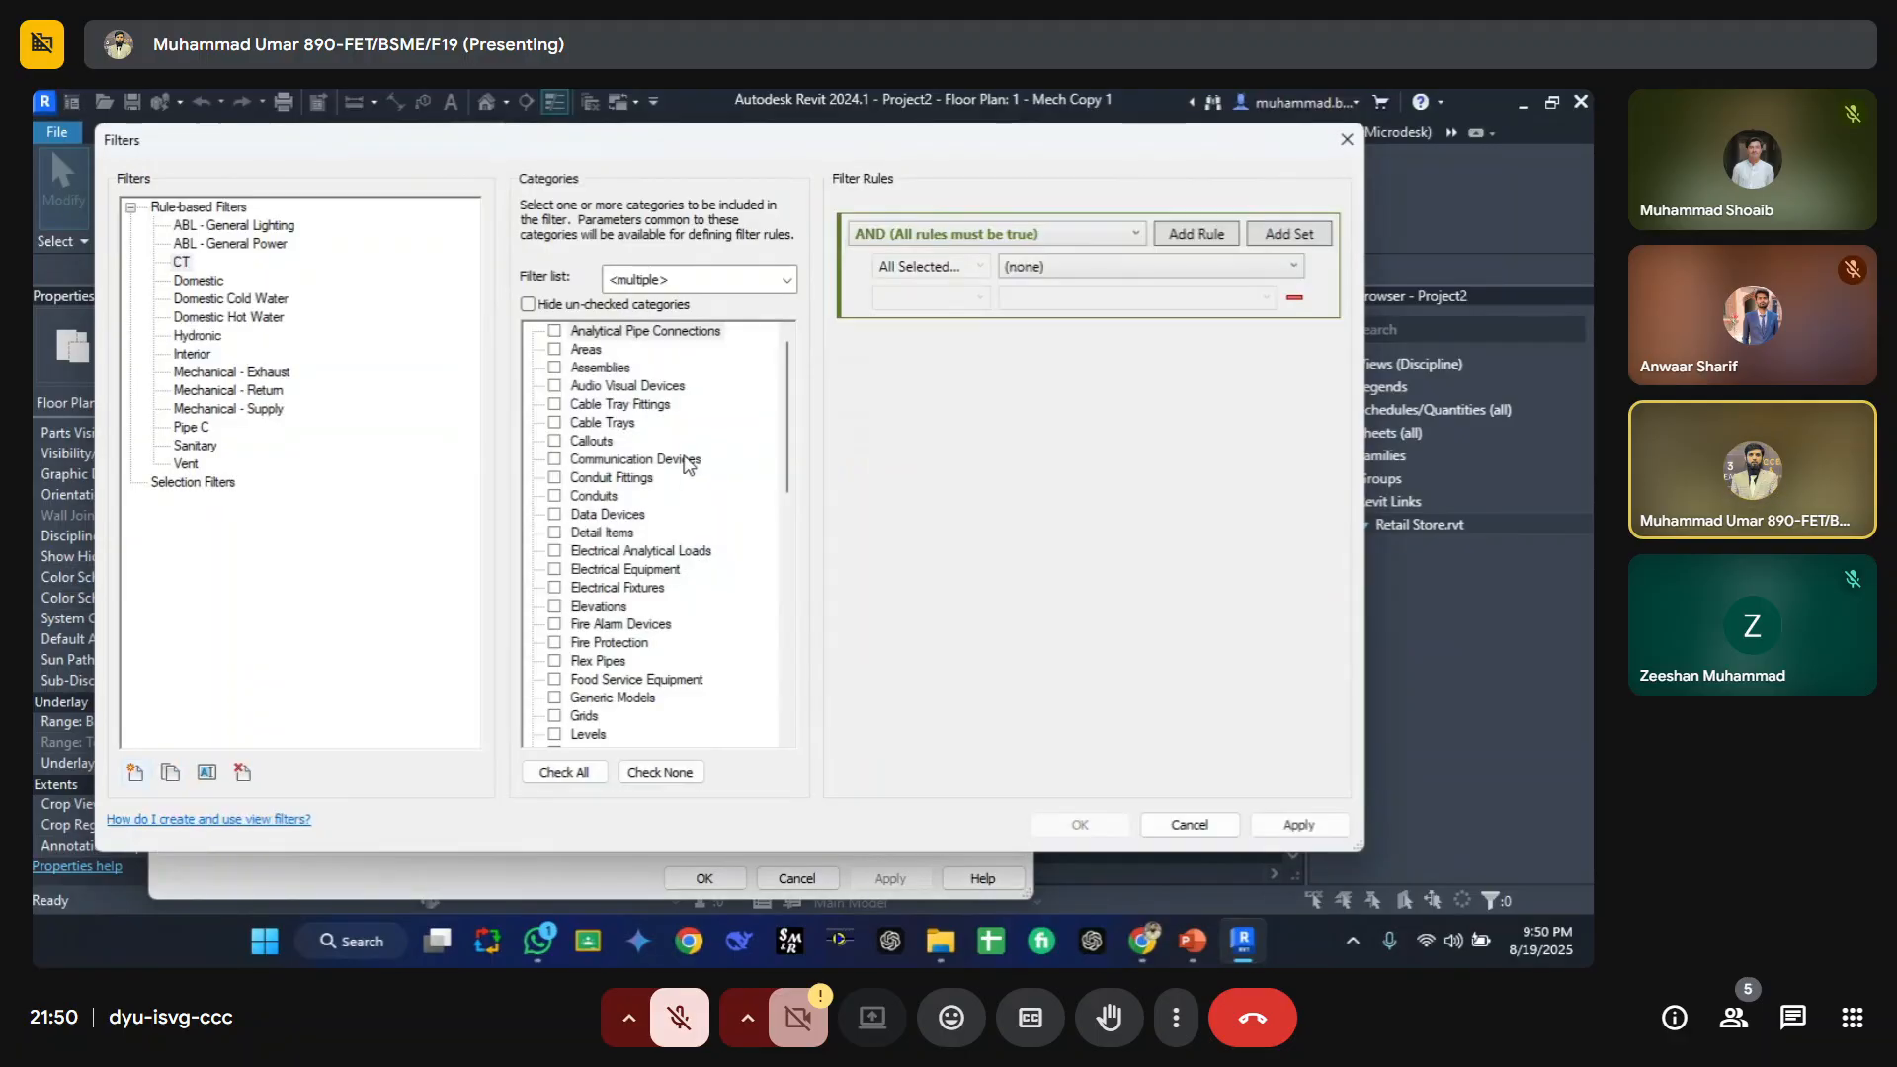
# Step: Limit the CT filter's category list to Electrical and select Cable Trays as its category
pyautogui.click(613, 286)
pyautogui.click(611, 359)
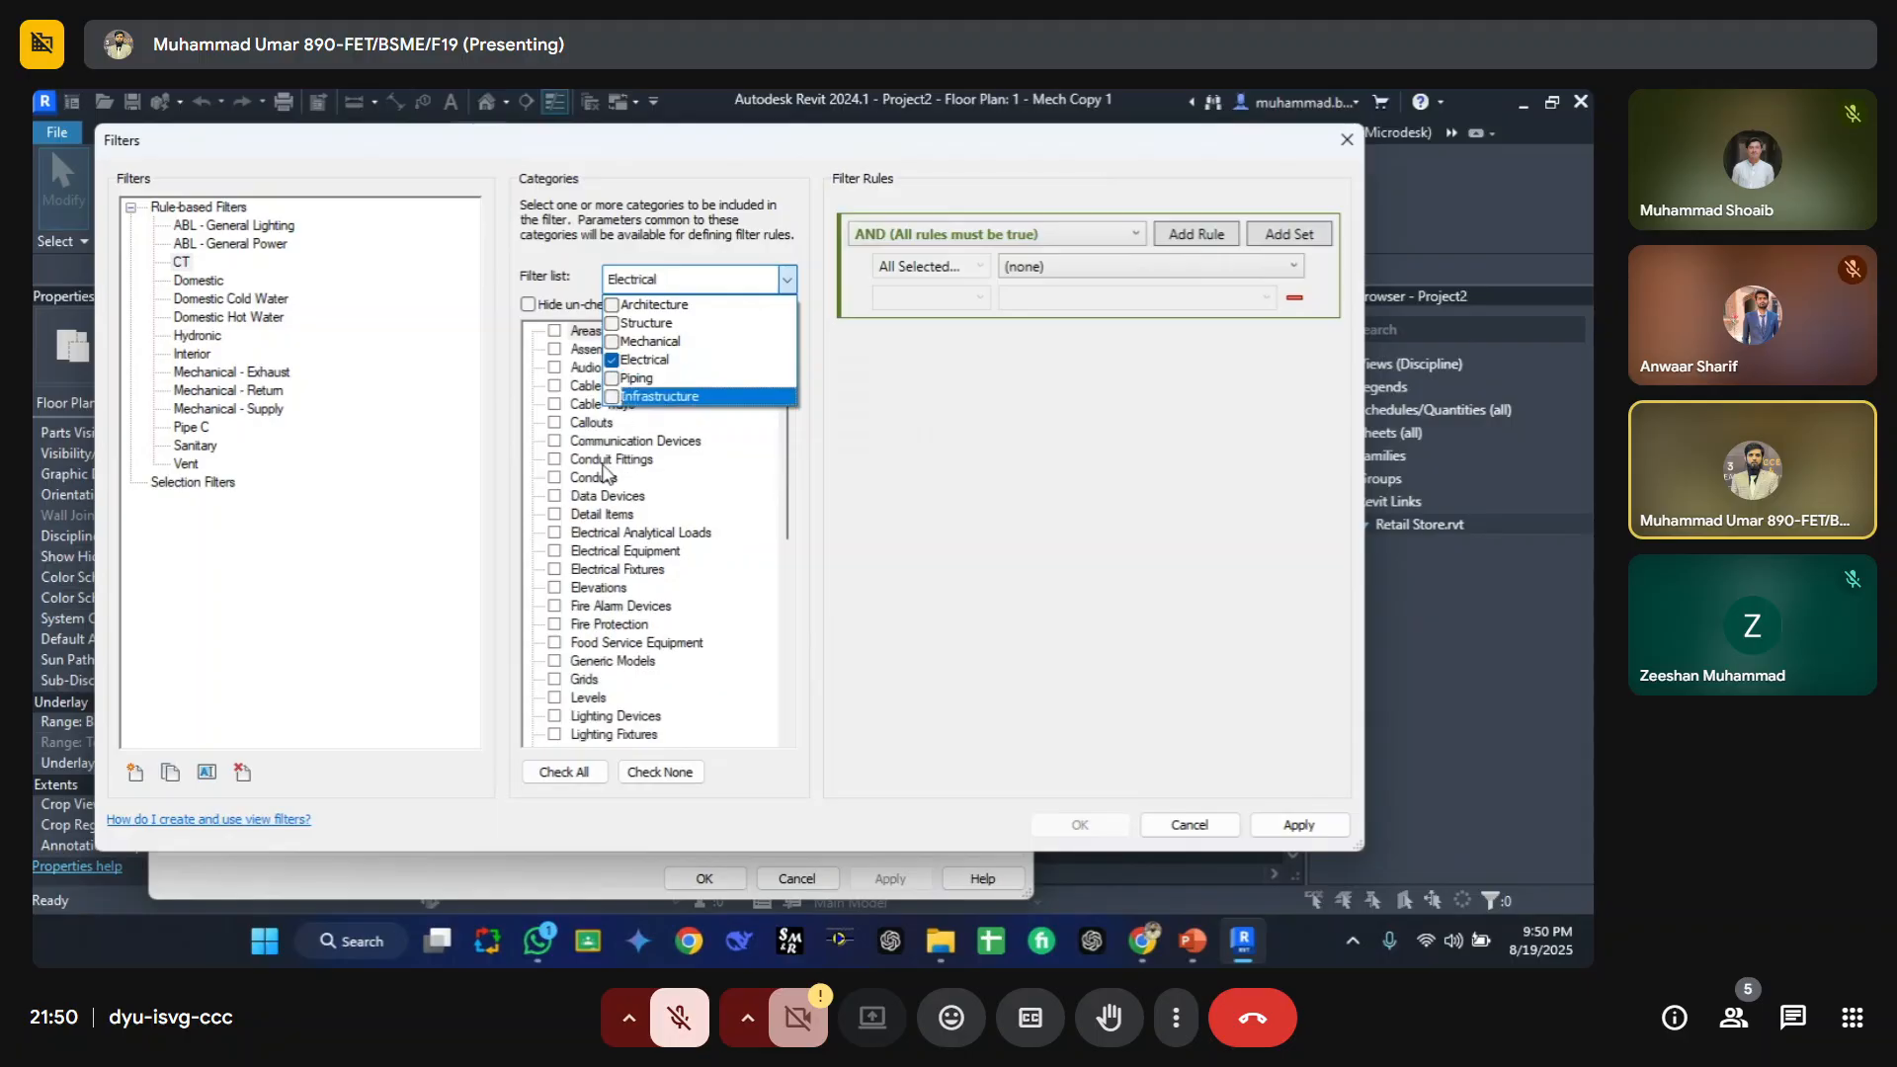
pyautogui.click(607, 474)
pyautogui.click(607, 474)
pyautogui.press('c')
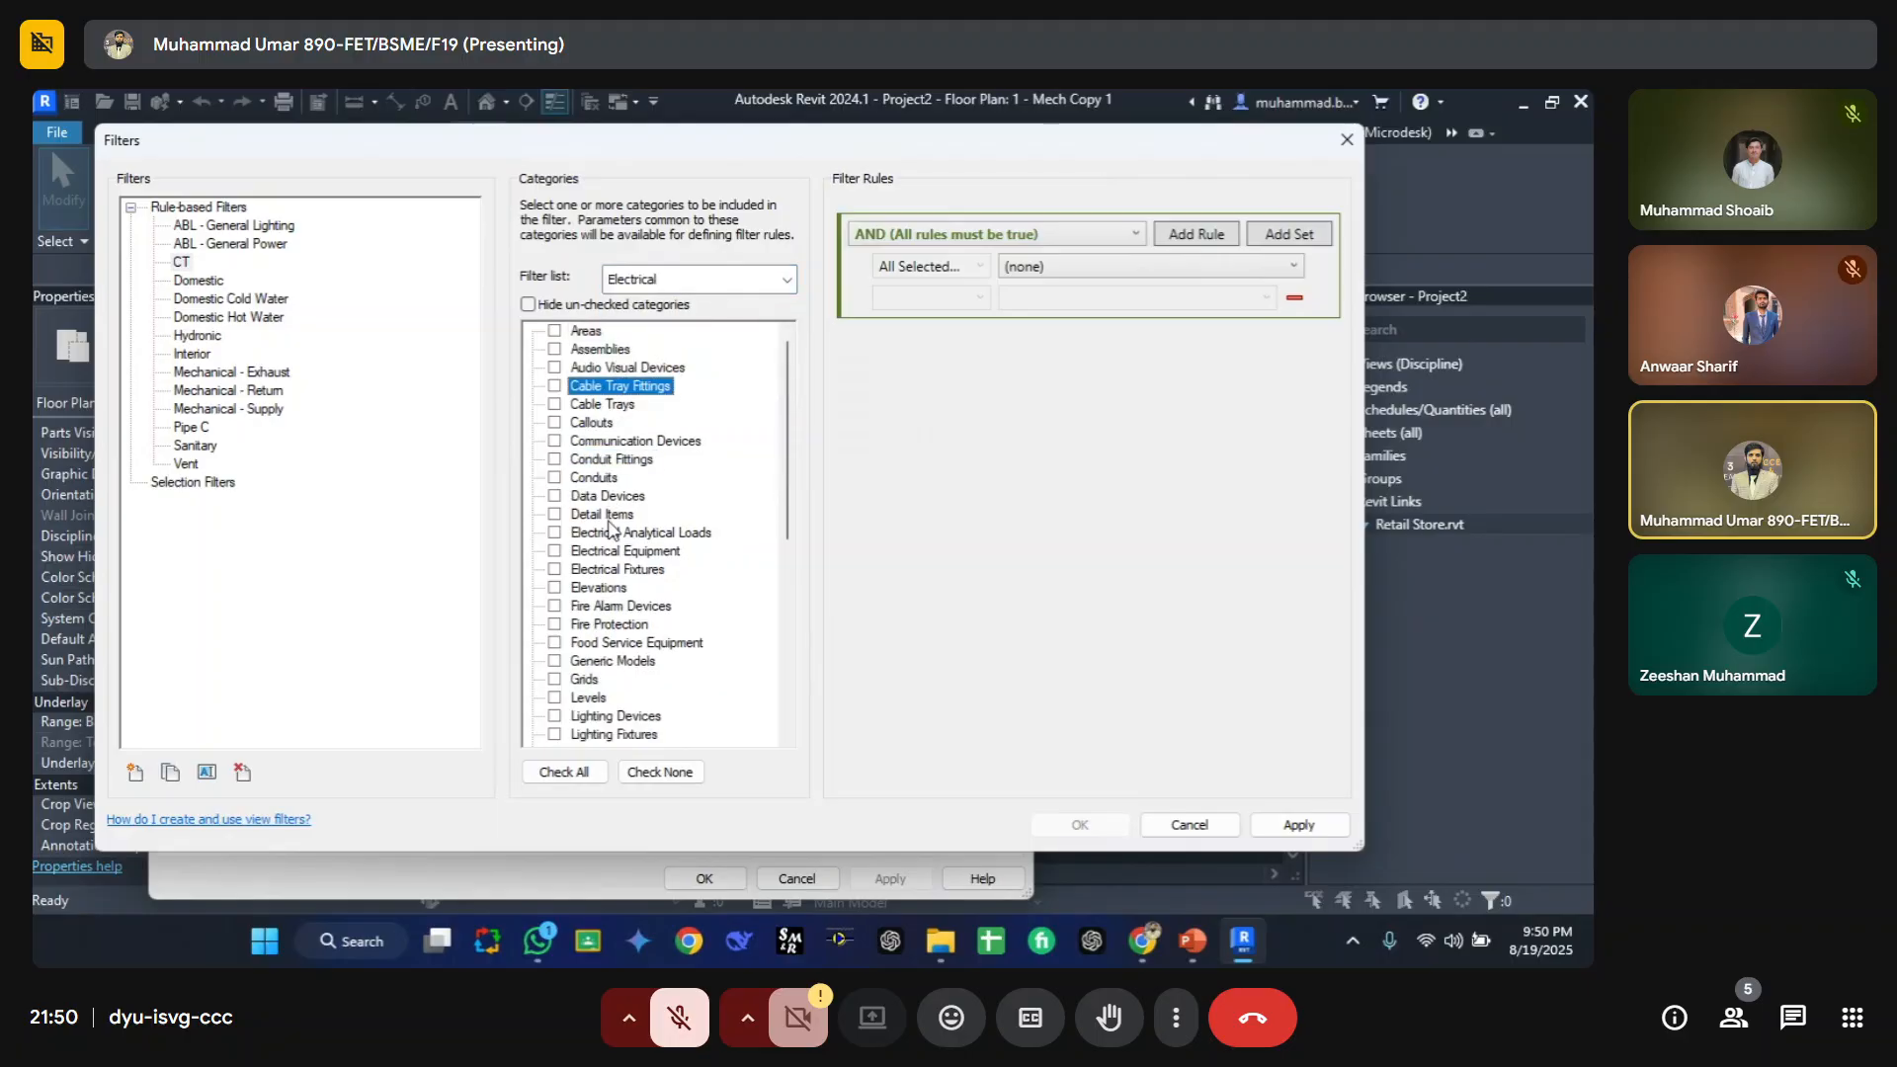
pyautogui.click(553, 405)
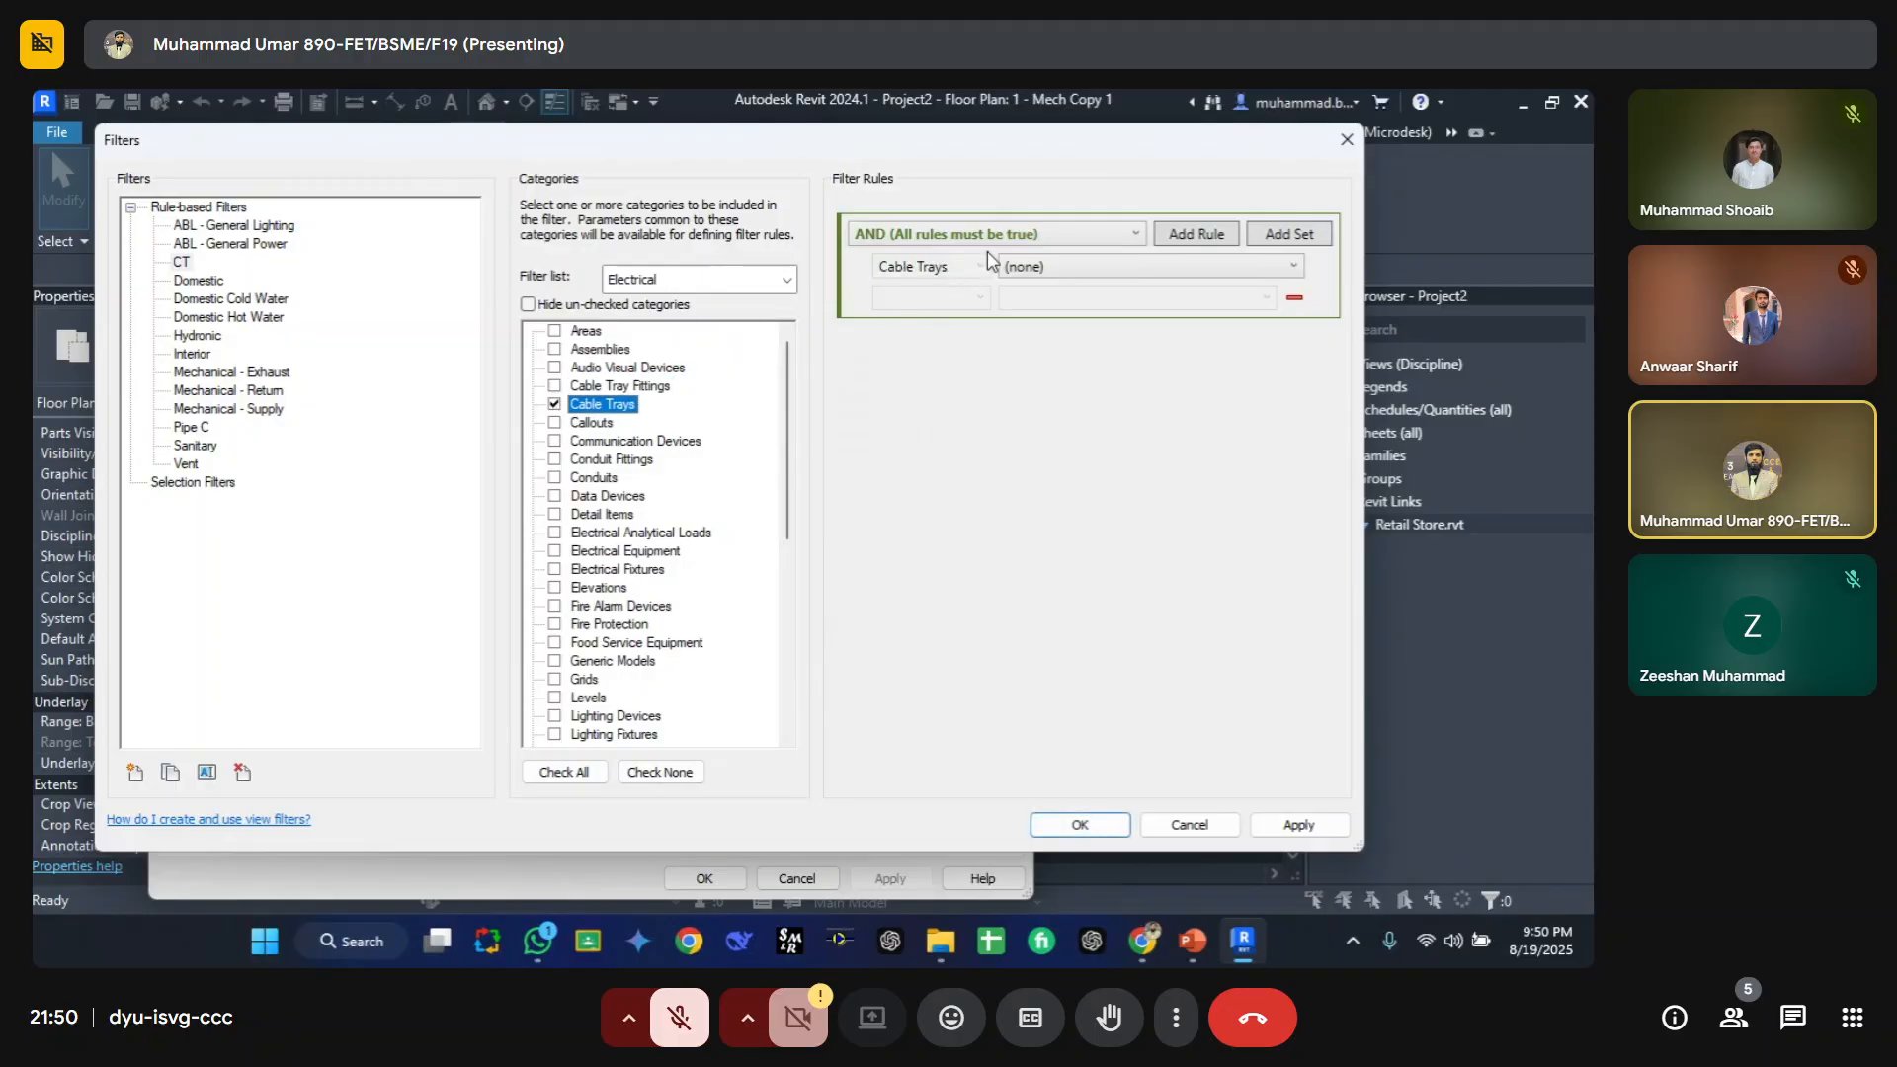
# Step: Define the CT filter rule as Type Comments equals red and close the filter editor
pyautogui.click(1142, 265)
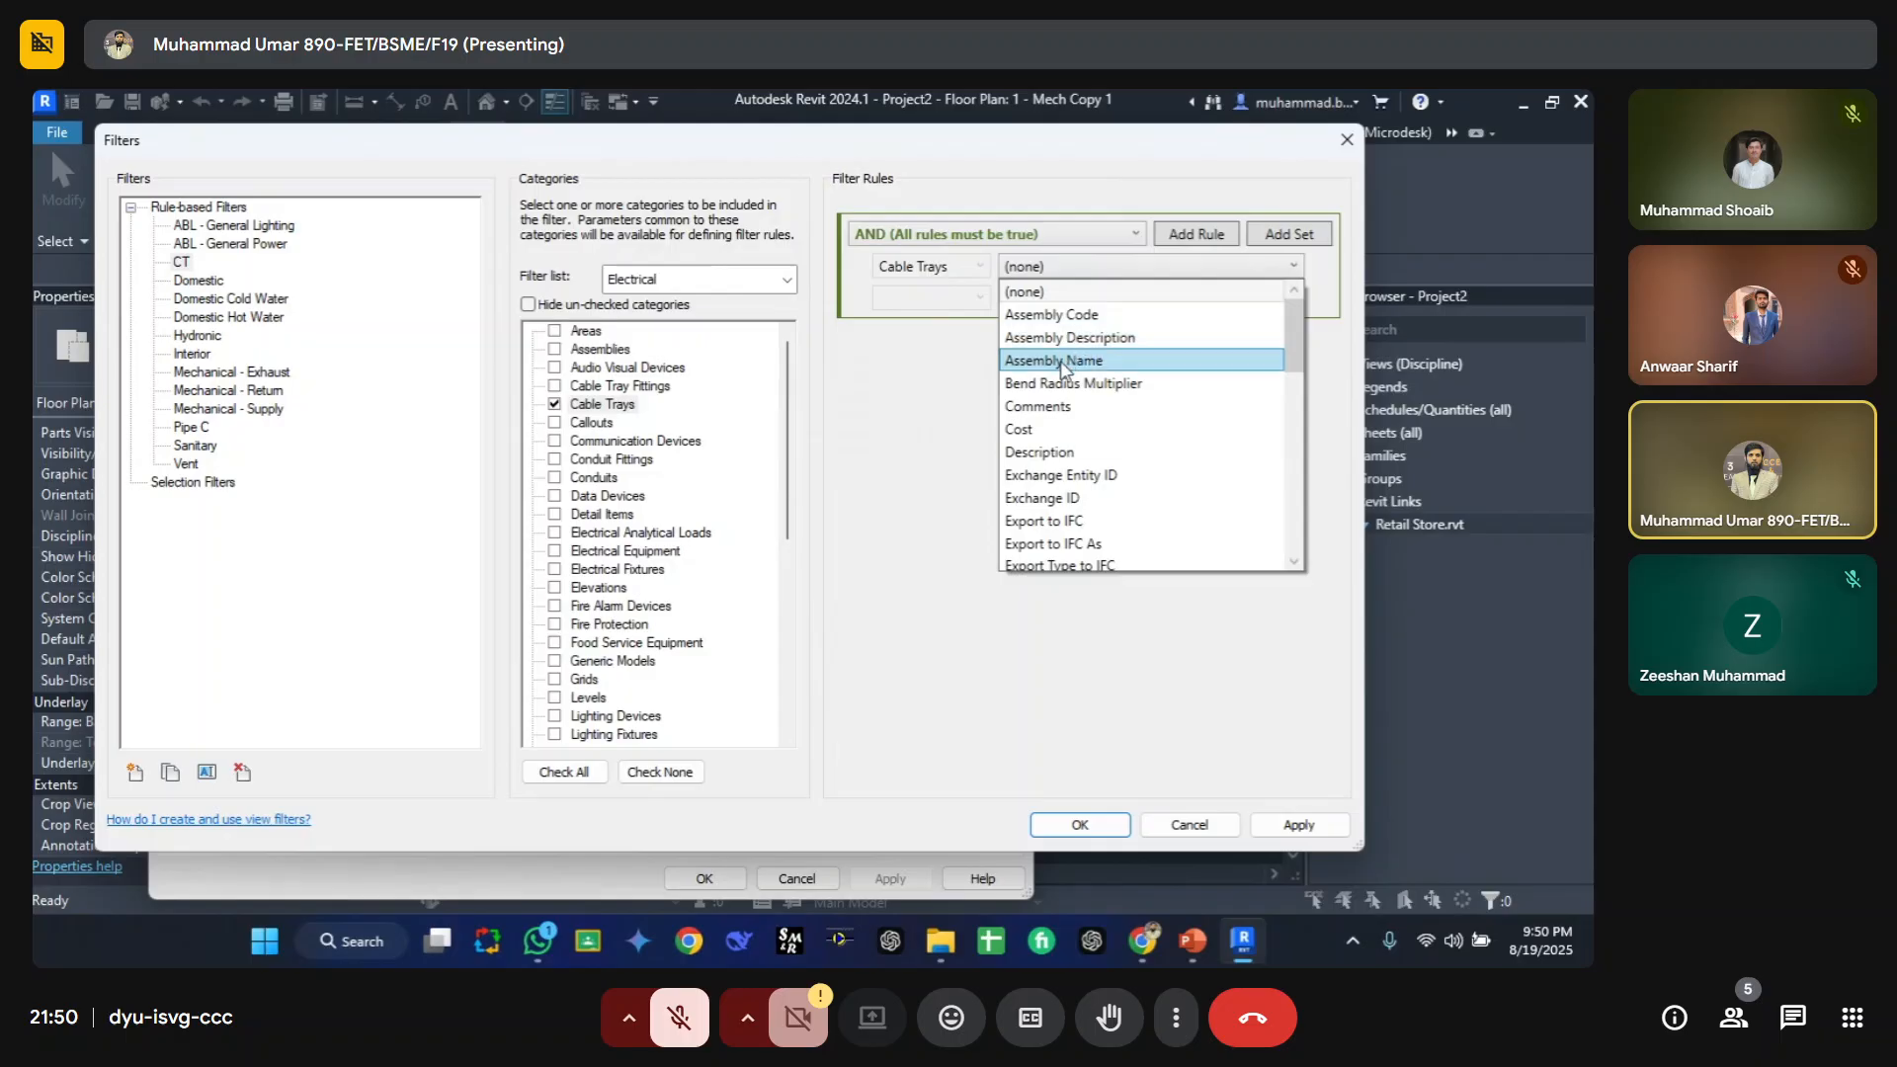
pyautogui.press('t')
pyautogui.click(1047, 544)
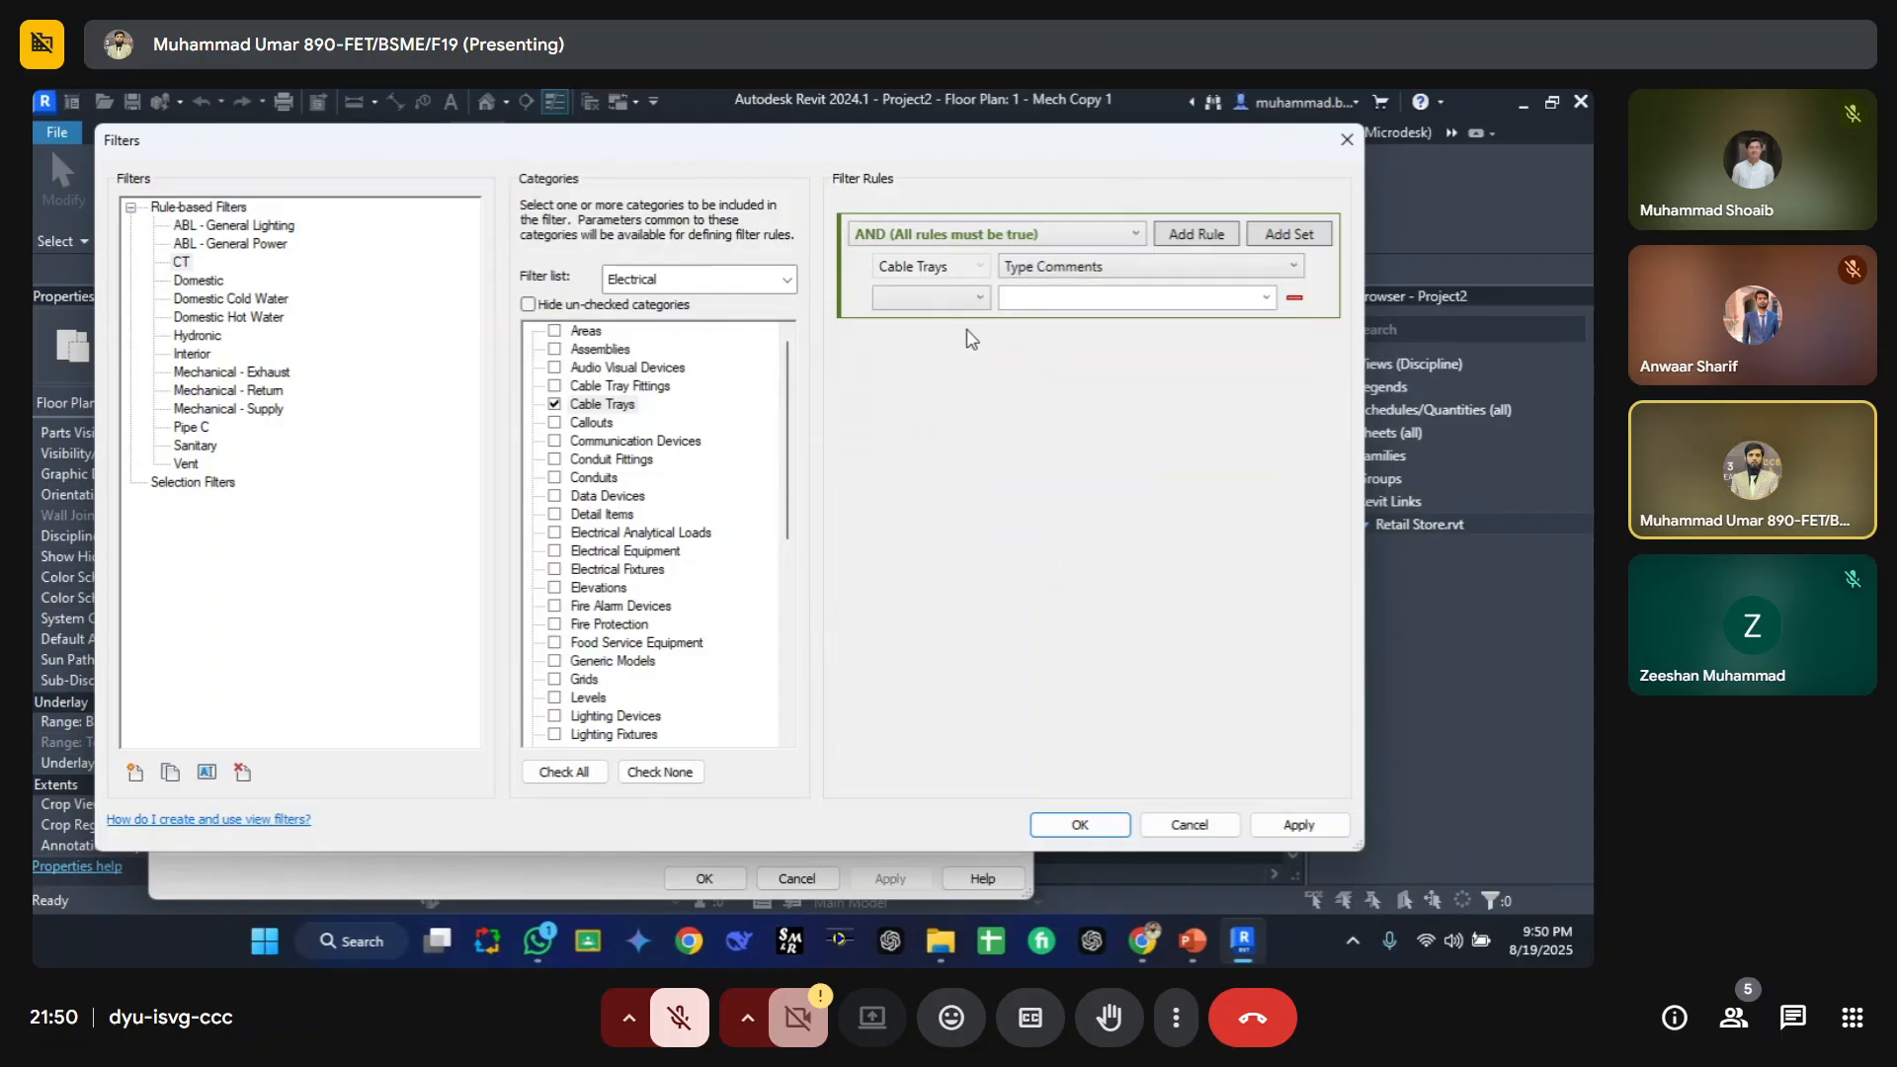
pyautogui.click(957, 307)
pyautogui.click(944, 333)
pyautogui.click(951, 301)
pyautogui.click(924, 306)
pyautogui.click(924, 307)
pyautogui.scroll(1, 915, 331)
pyautogui.click(914, 319)
pyautogui.click(1071, 299)
pyautogui.write('red')
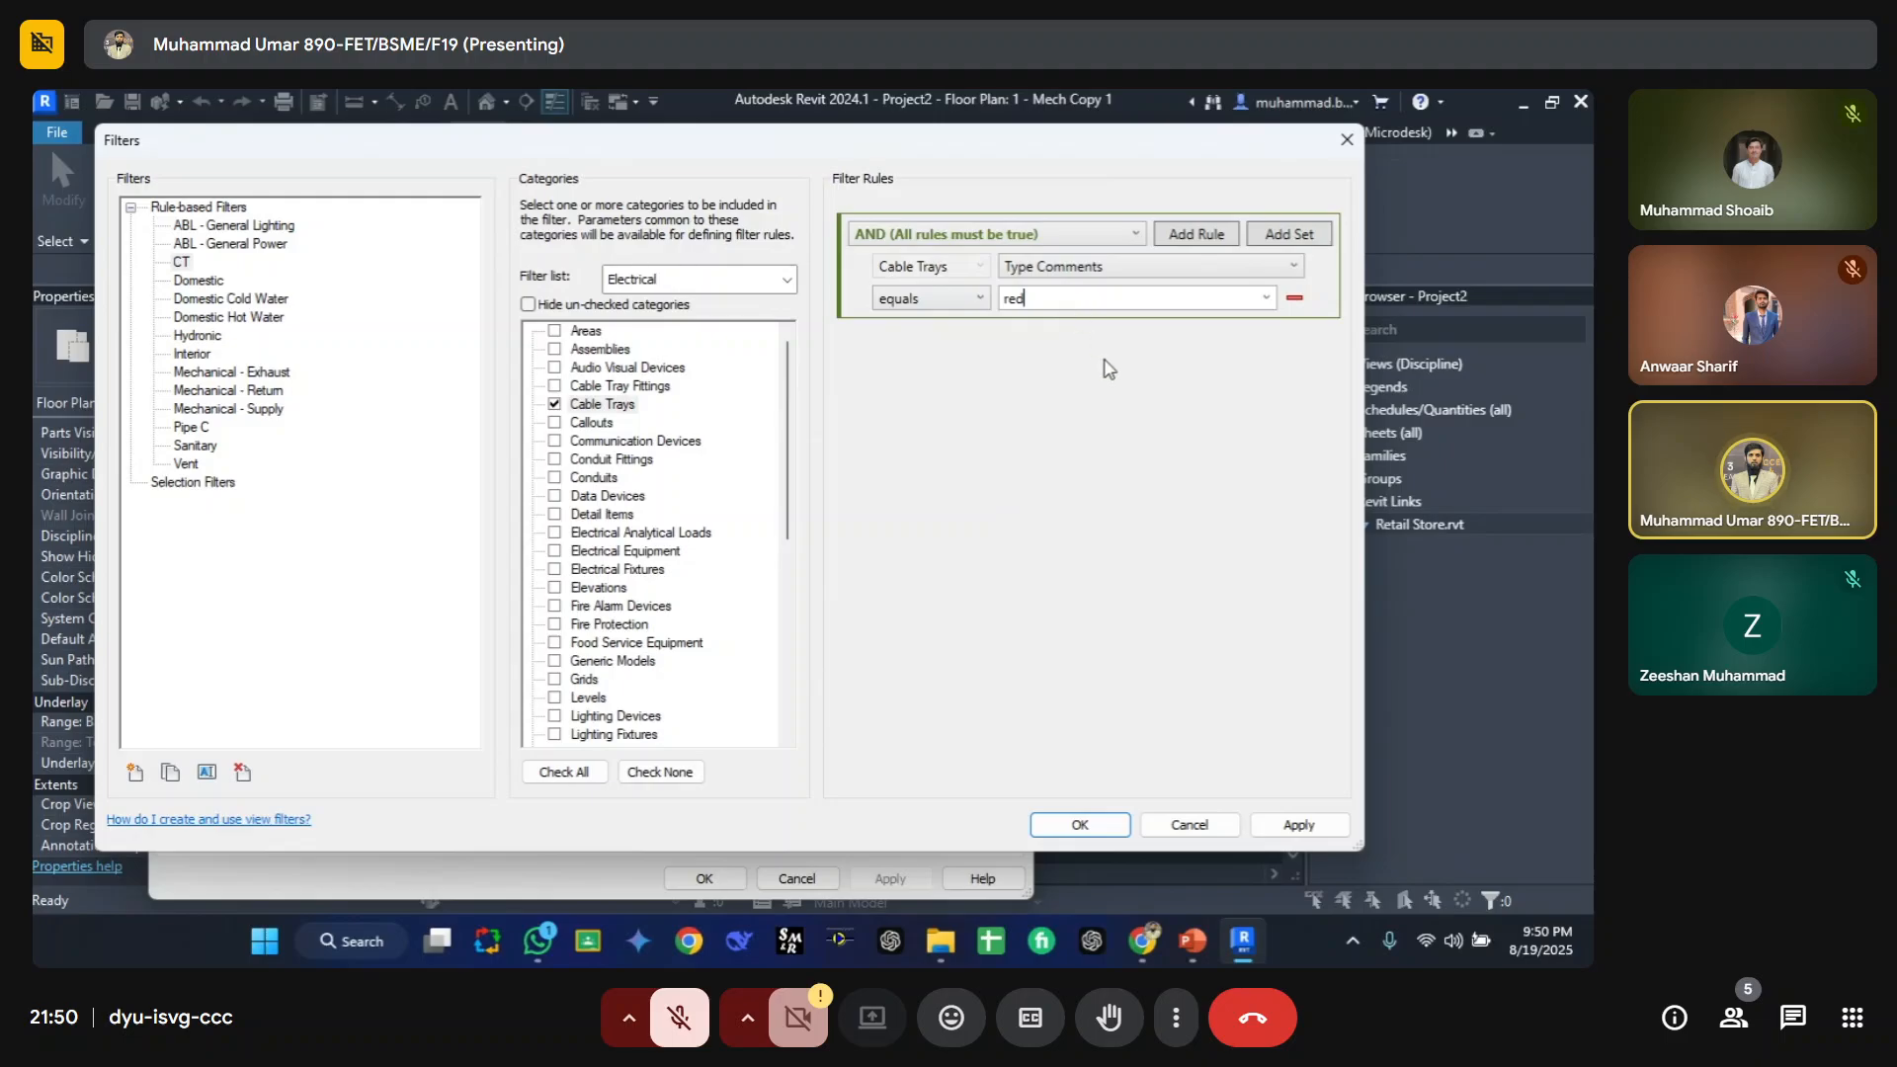
pyautogui.click(1082, 825)
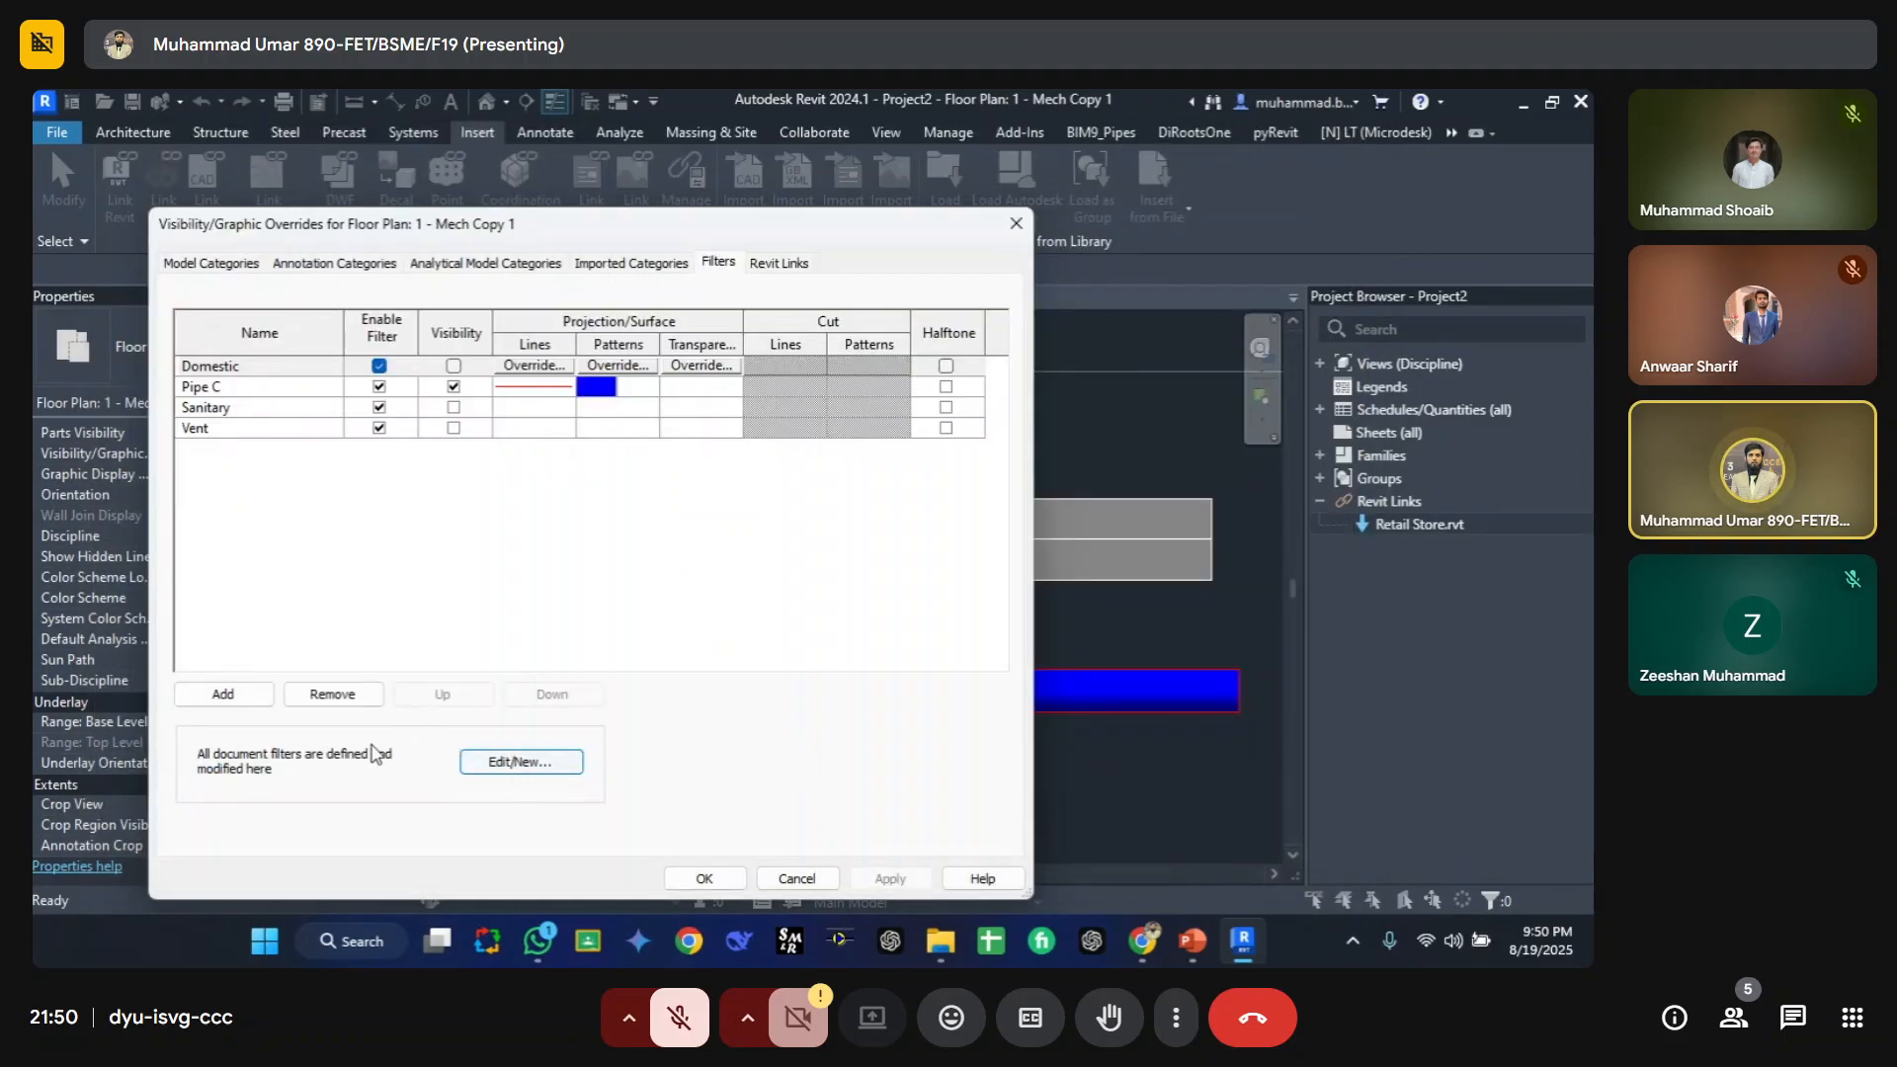
# Step: Add the CT filter to the view's filter overrides list
pyautogui.click(223, 697)
pyautogui.click(429, 327)
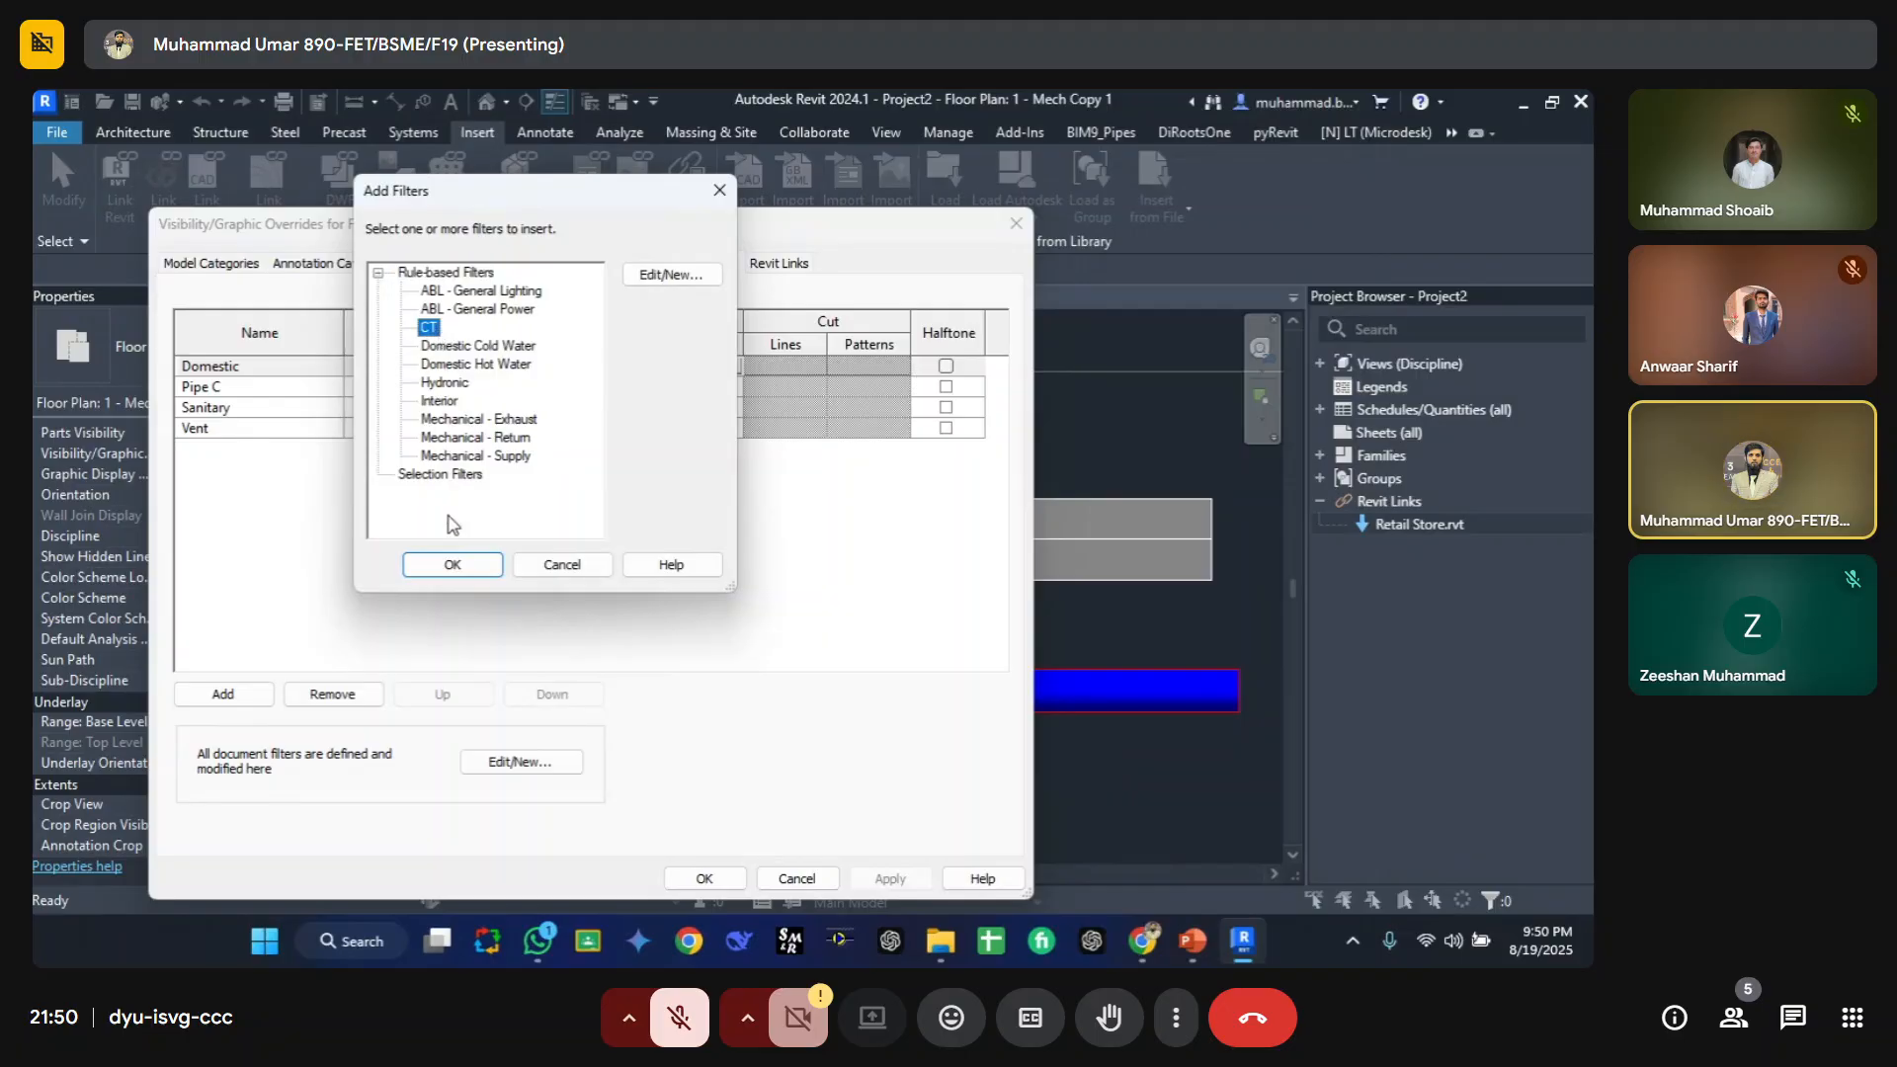
pyautogui.click(456, 565)
pyautogui.click(261, 385)
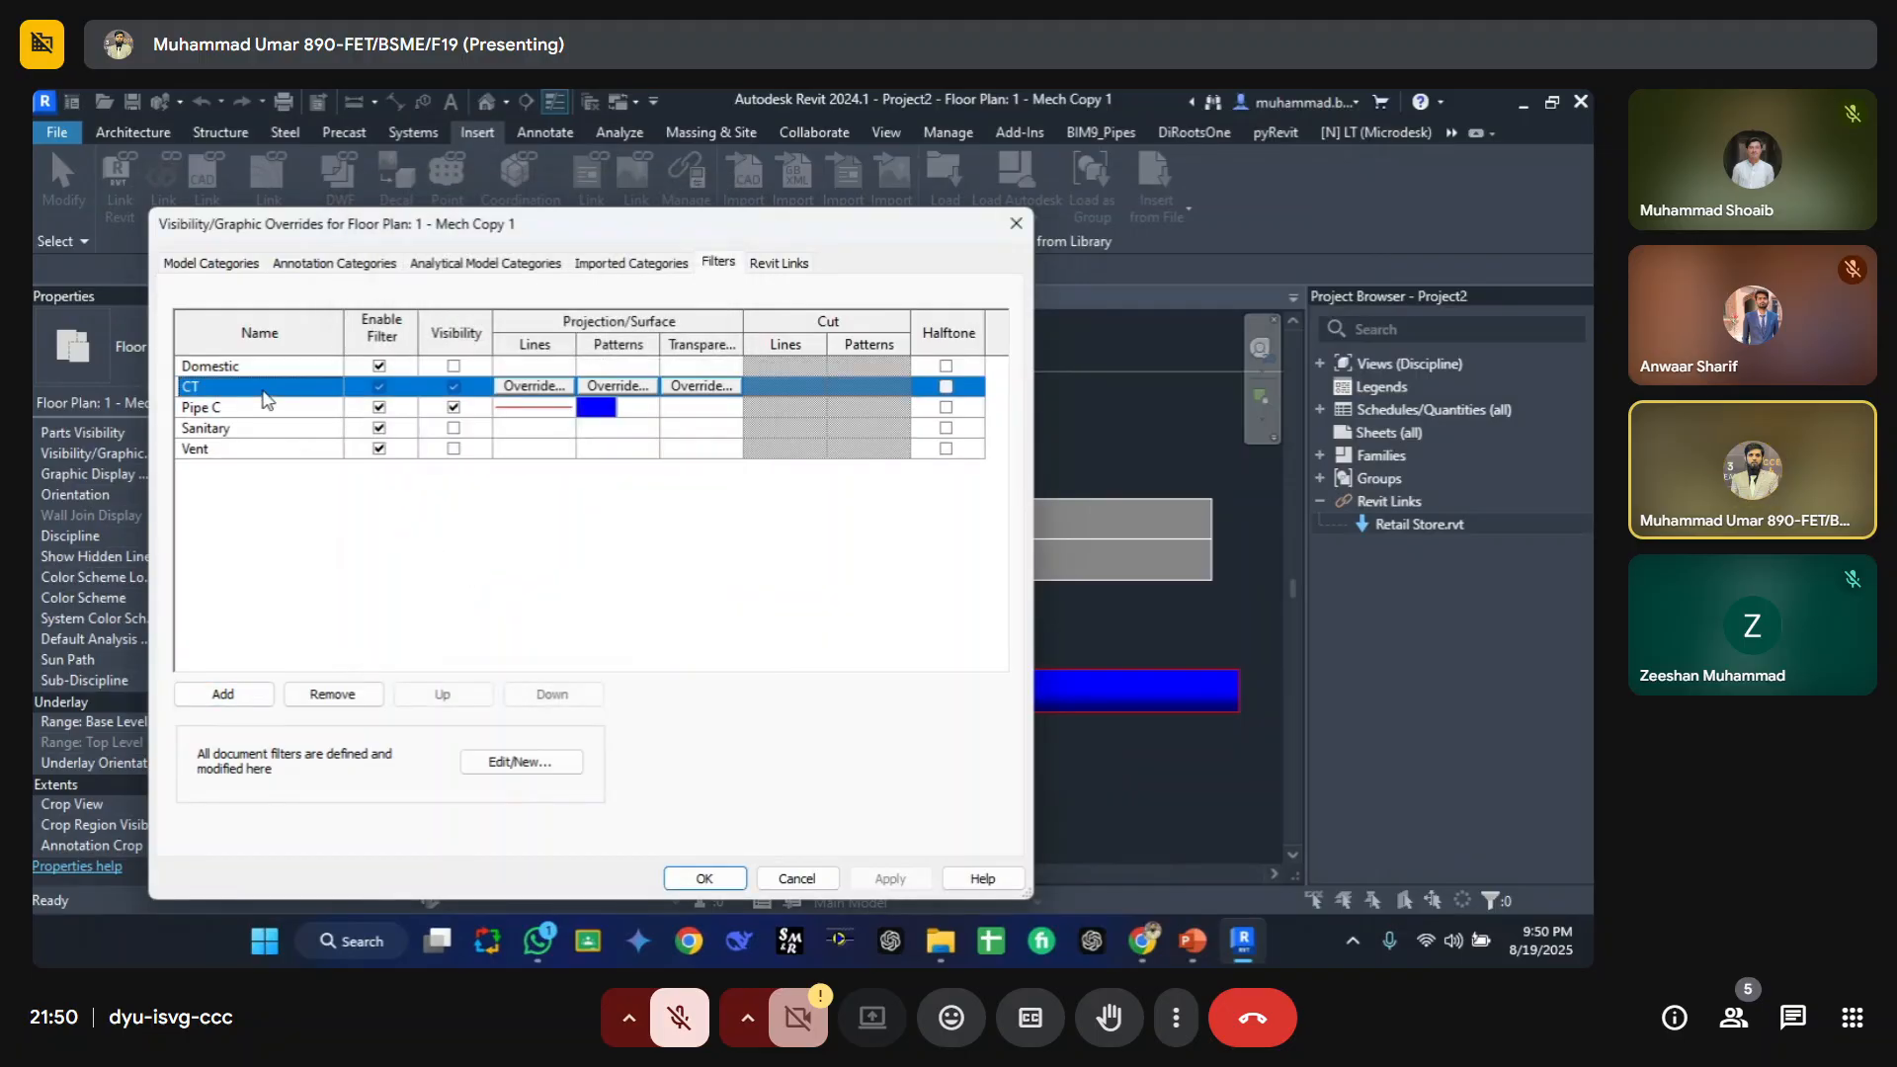
# Step: Override the CT filter's projection lines with a Solid pattern in yellow (RAL 1026)
pyautogui.click(534, 386)
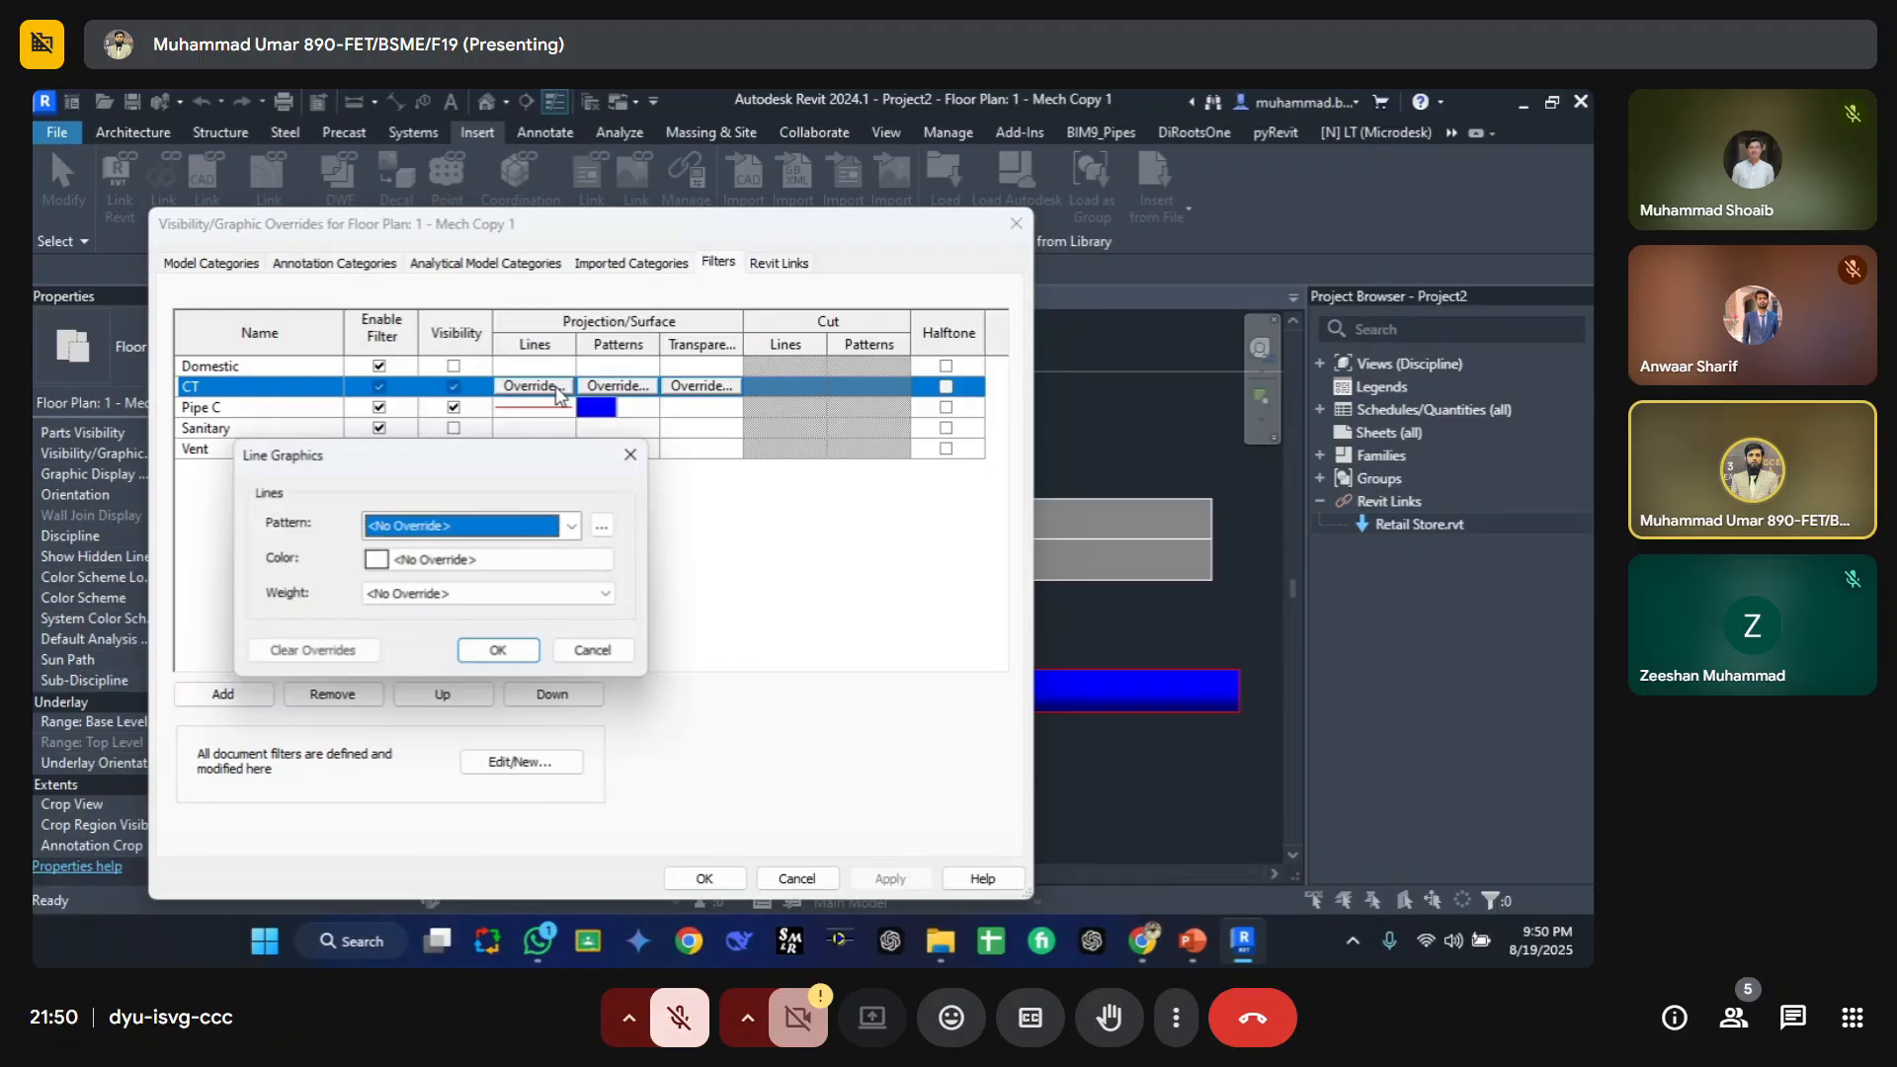
pyautogui.click(452, 560)
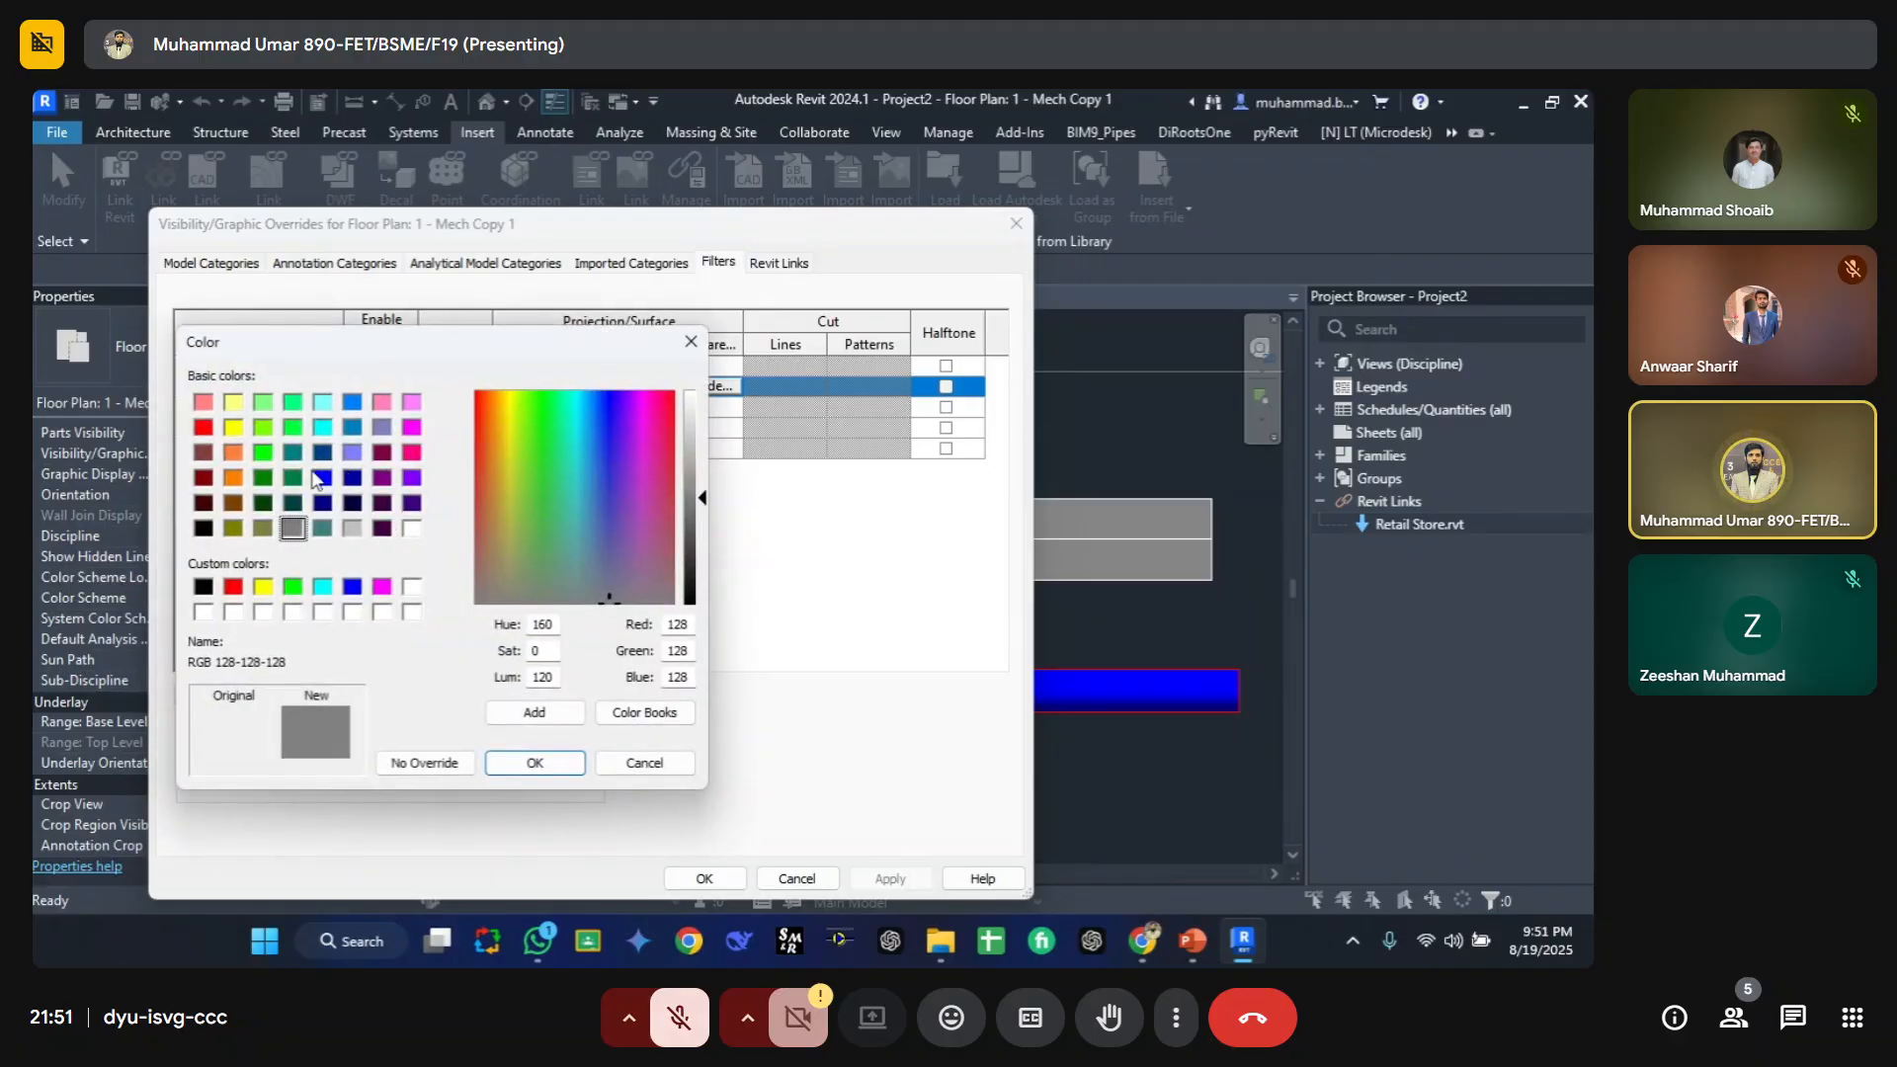
pyautogui.click(263, 453)
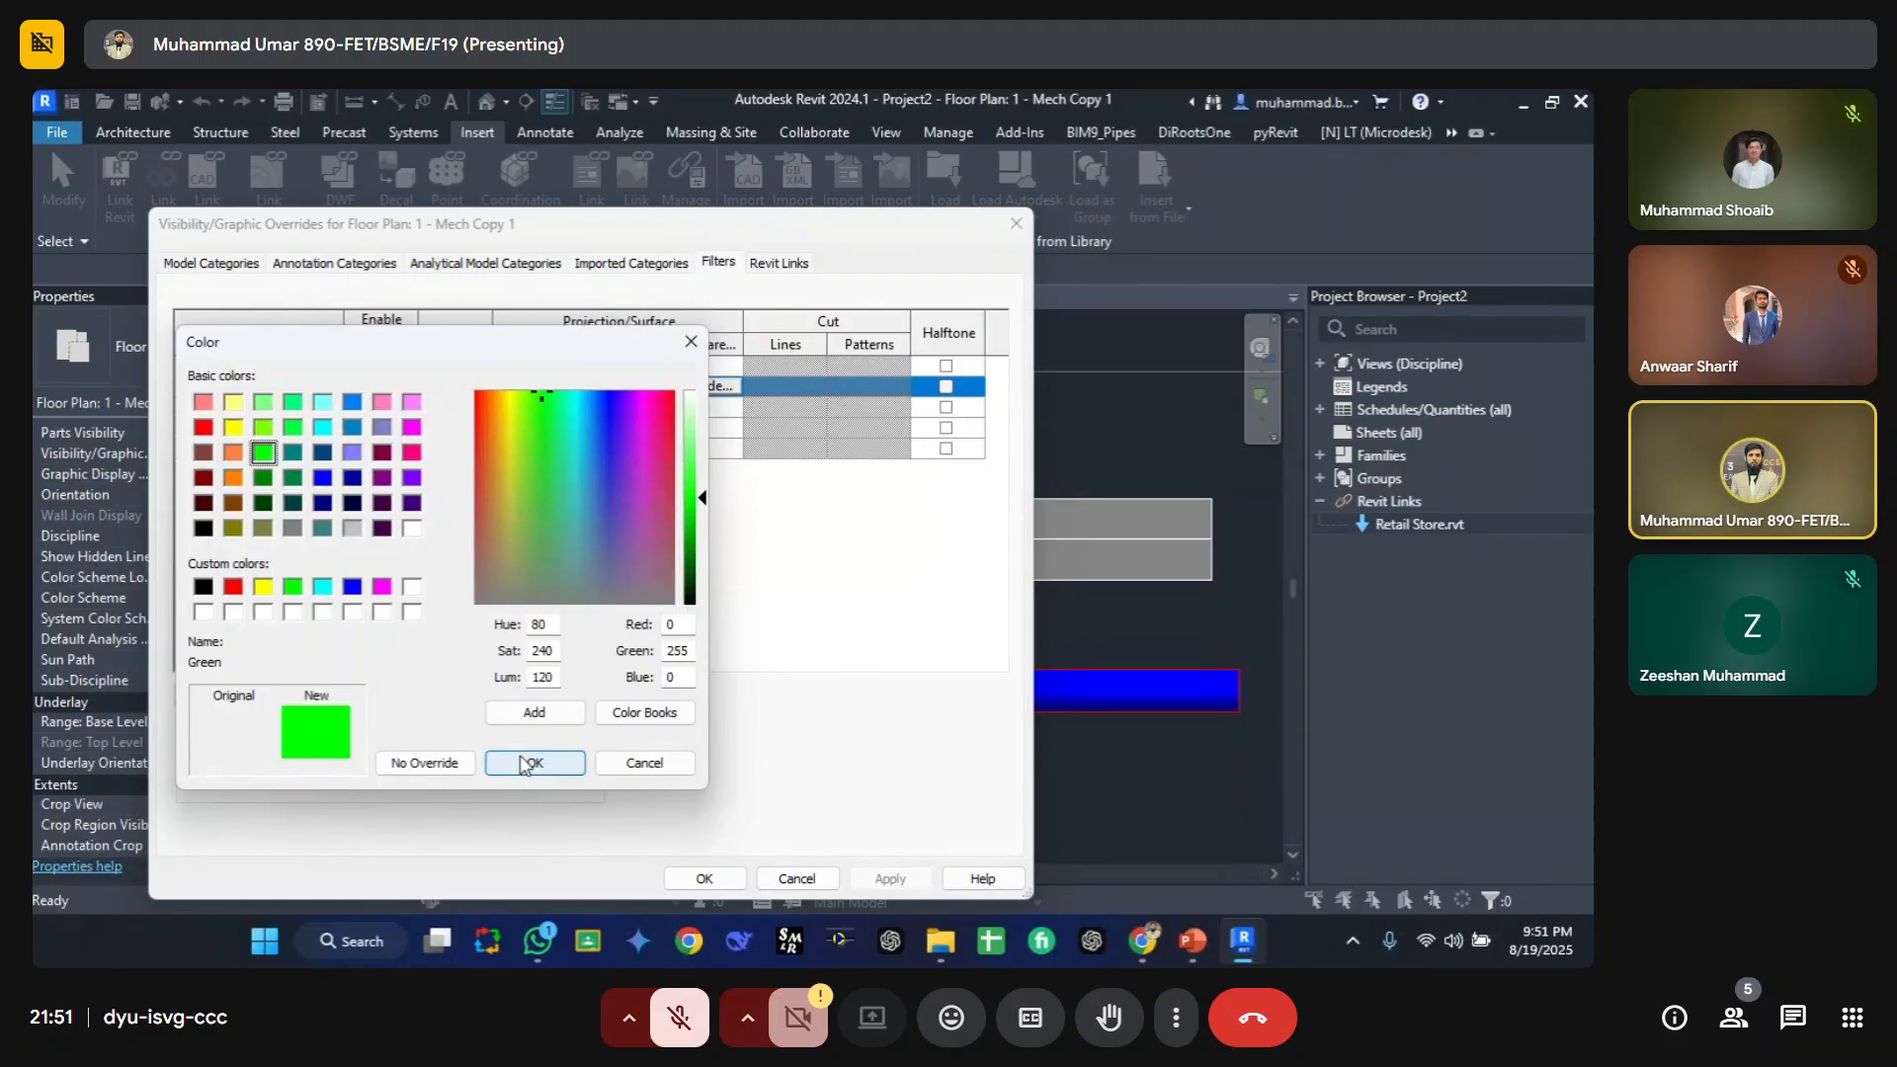
pyautogui.click(234, 428)
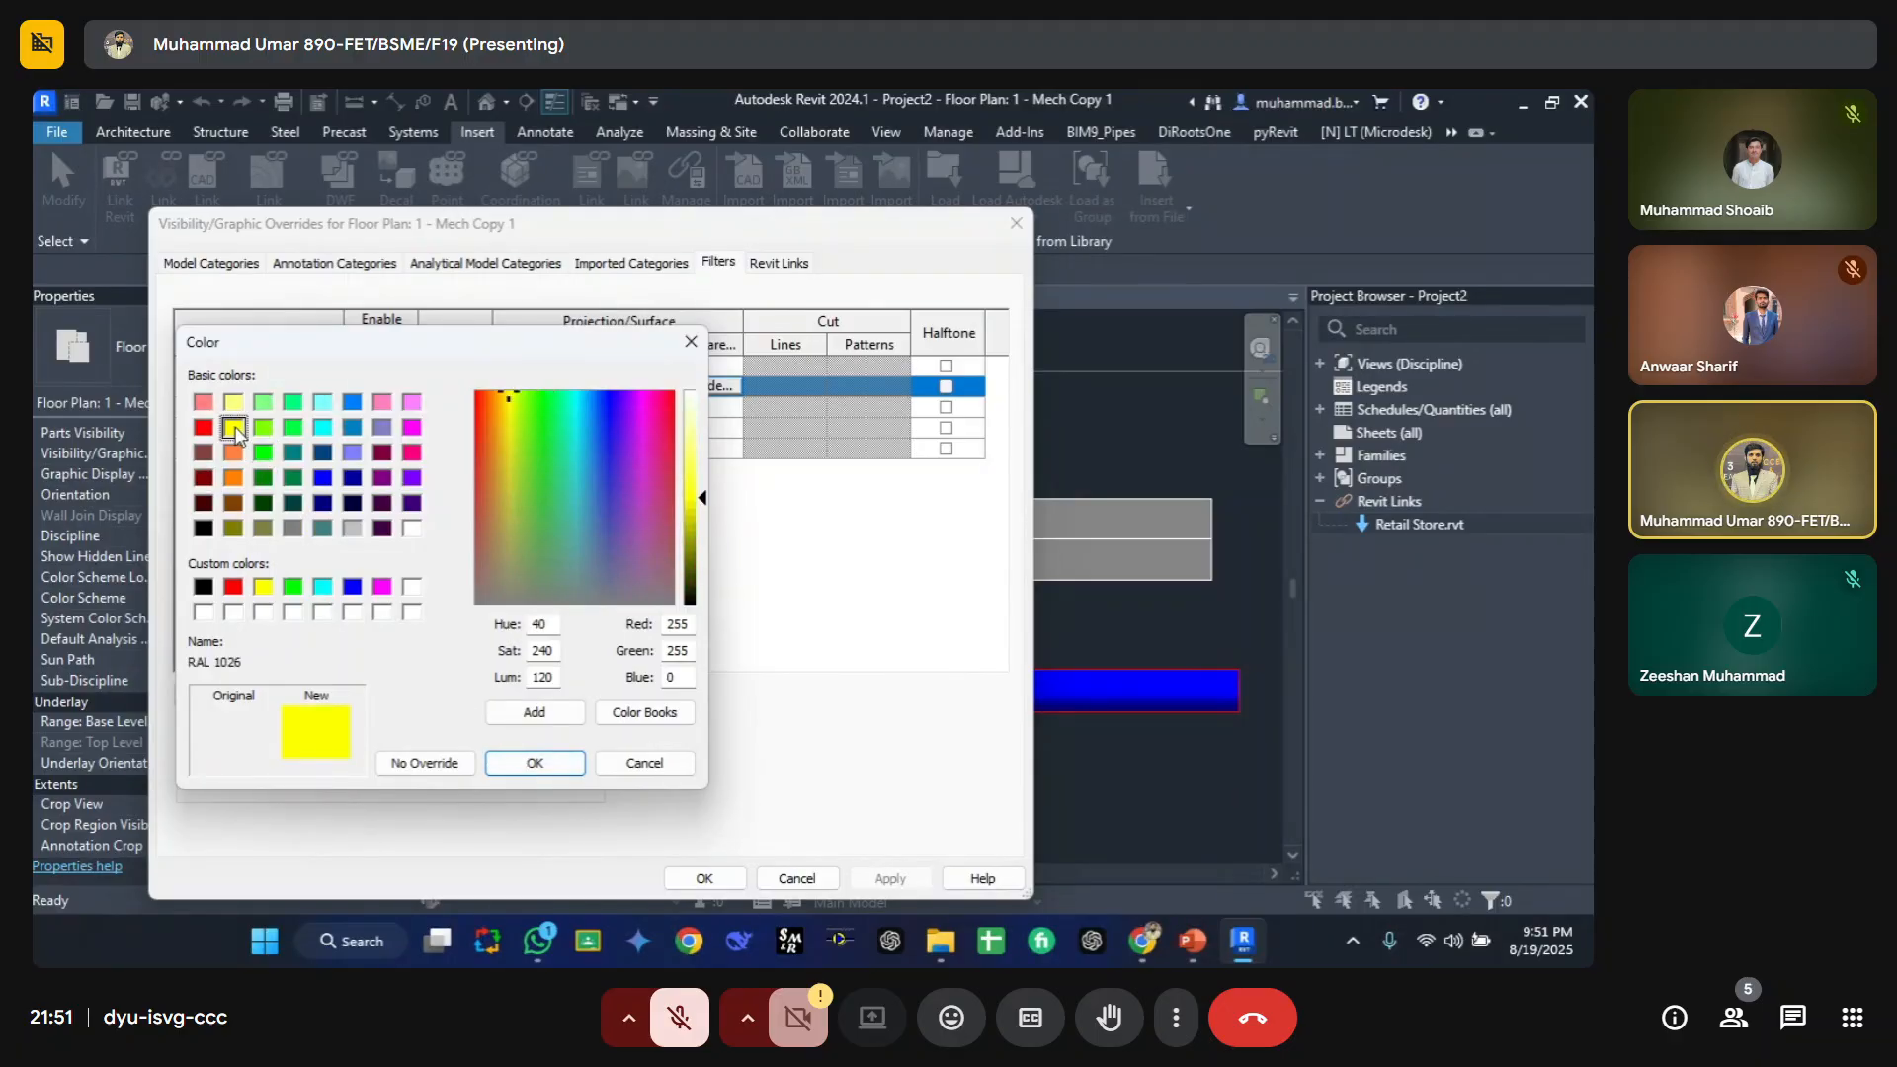
pyautogui.click(534, 764)
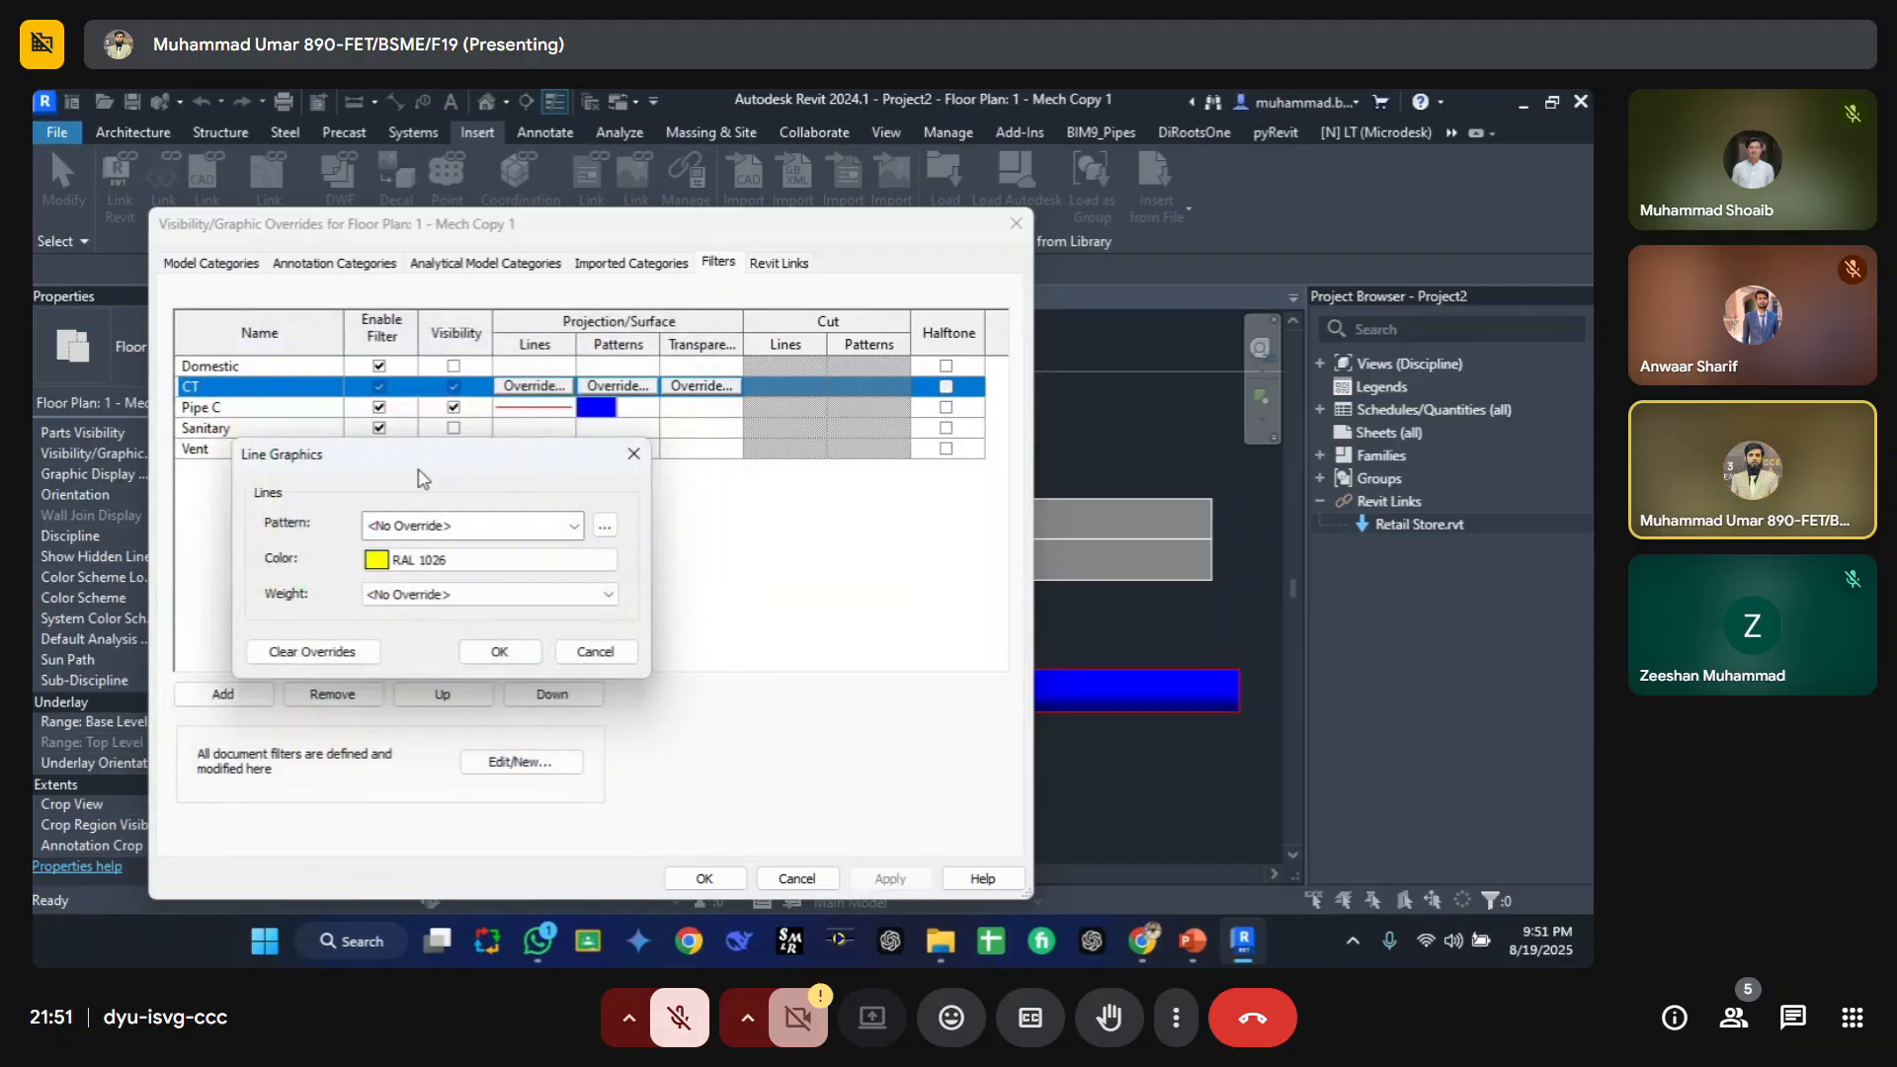
pyautogui.click(456, 526)
pyautogui.click(435, 117)
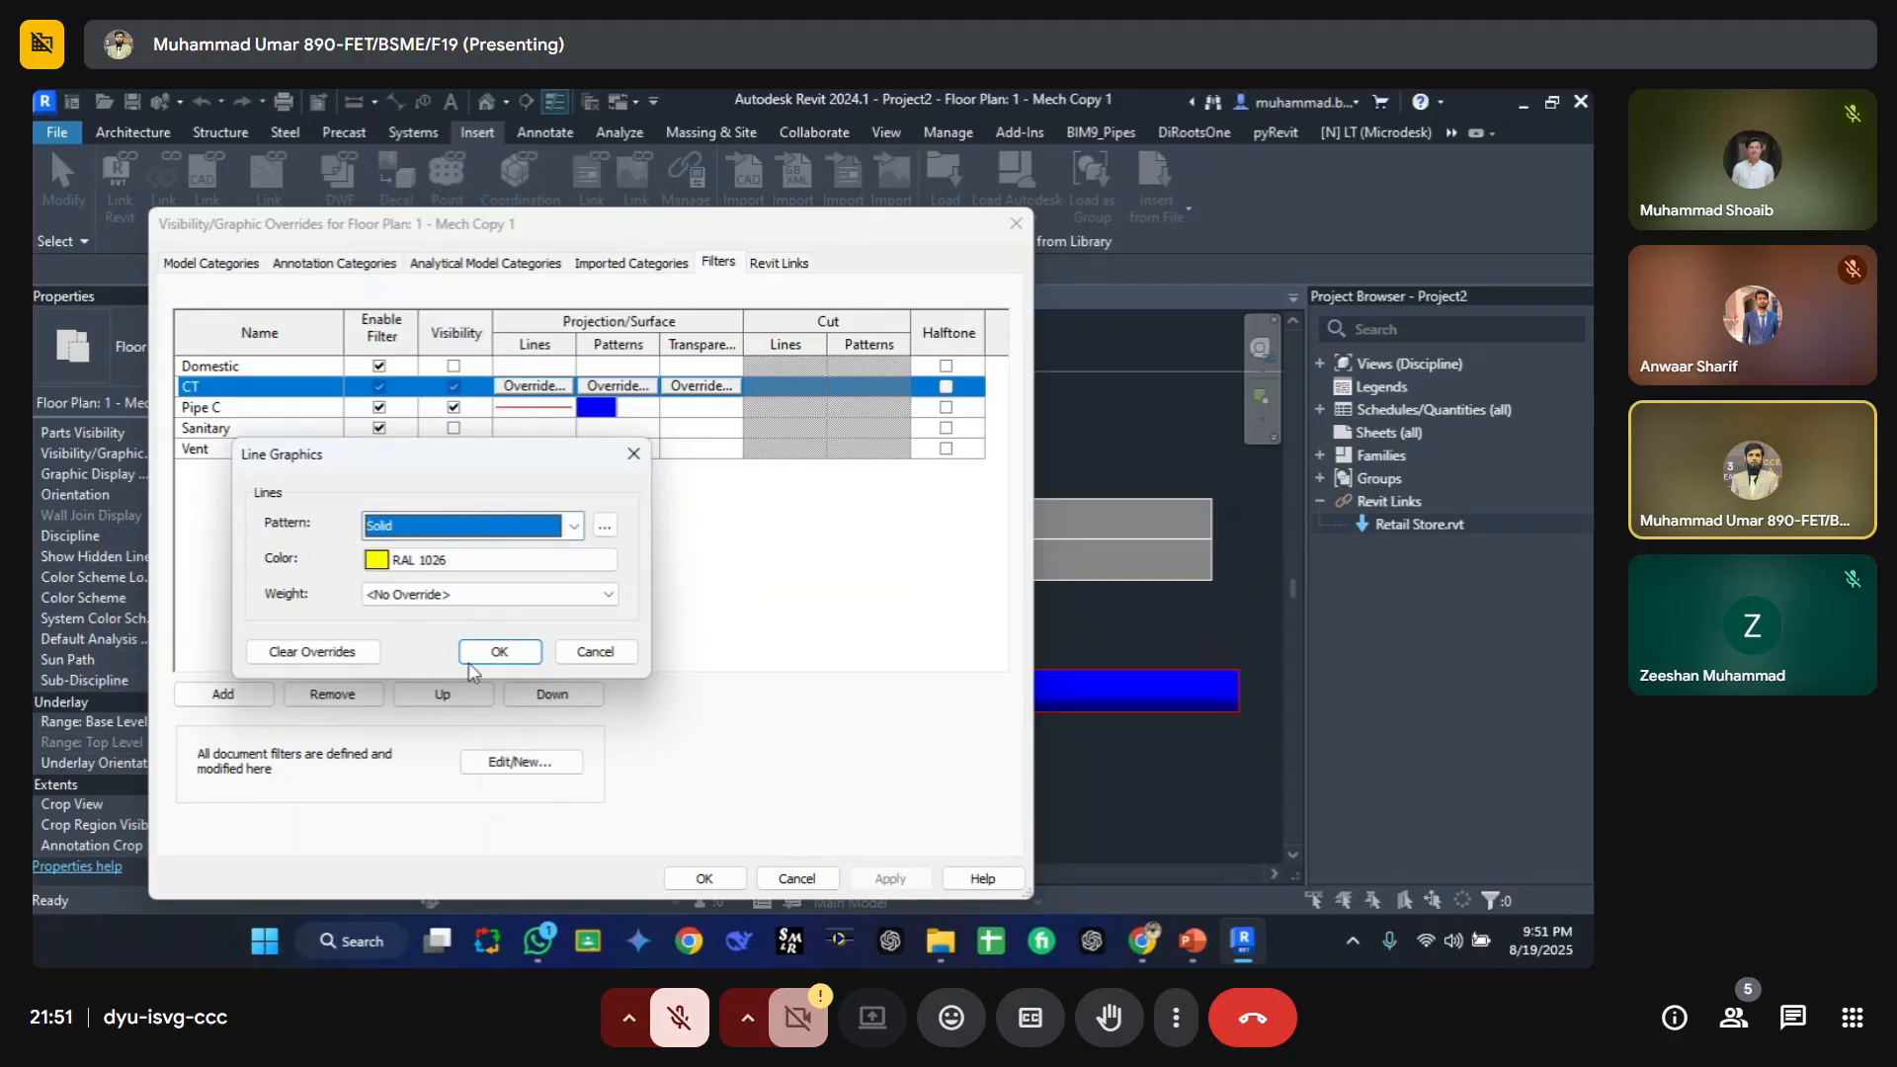
pyautogui.click(480, 653)
# Step: Override the CT filter's surface foreground pattern with a yellow solid fill and apply it
pyautogui.click(614, 388)
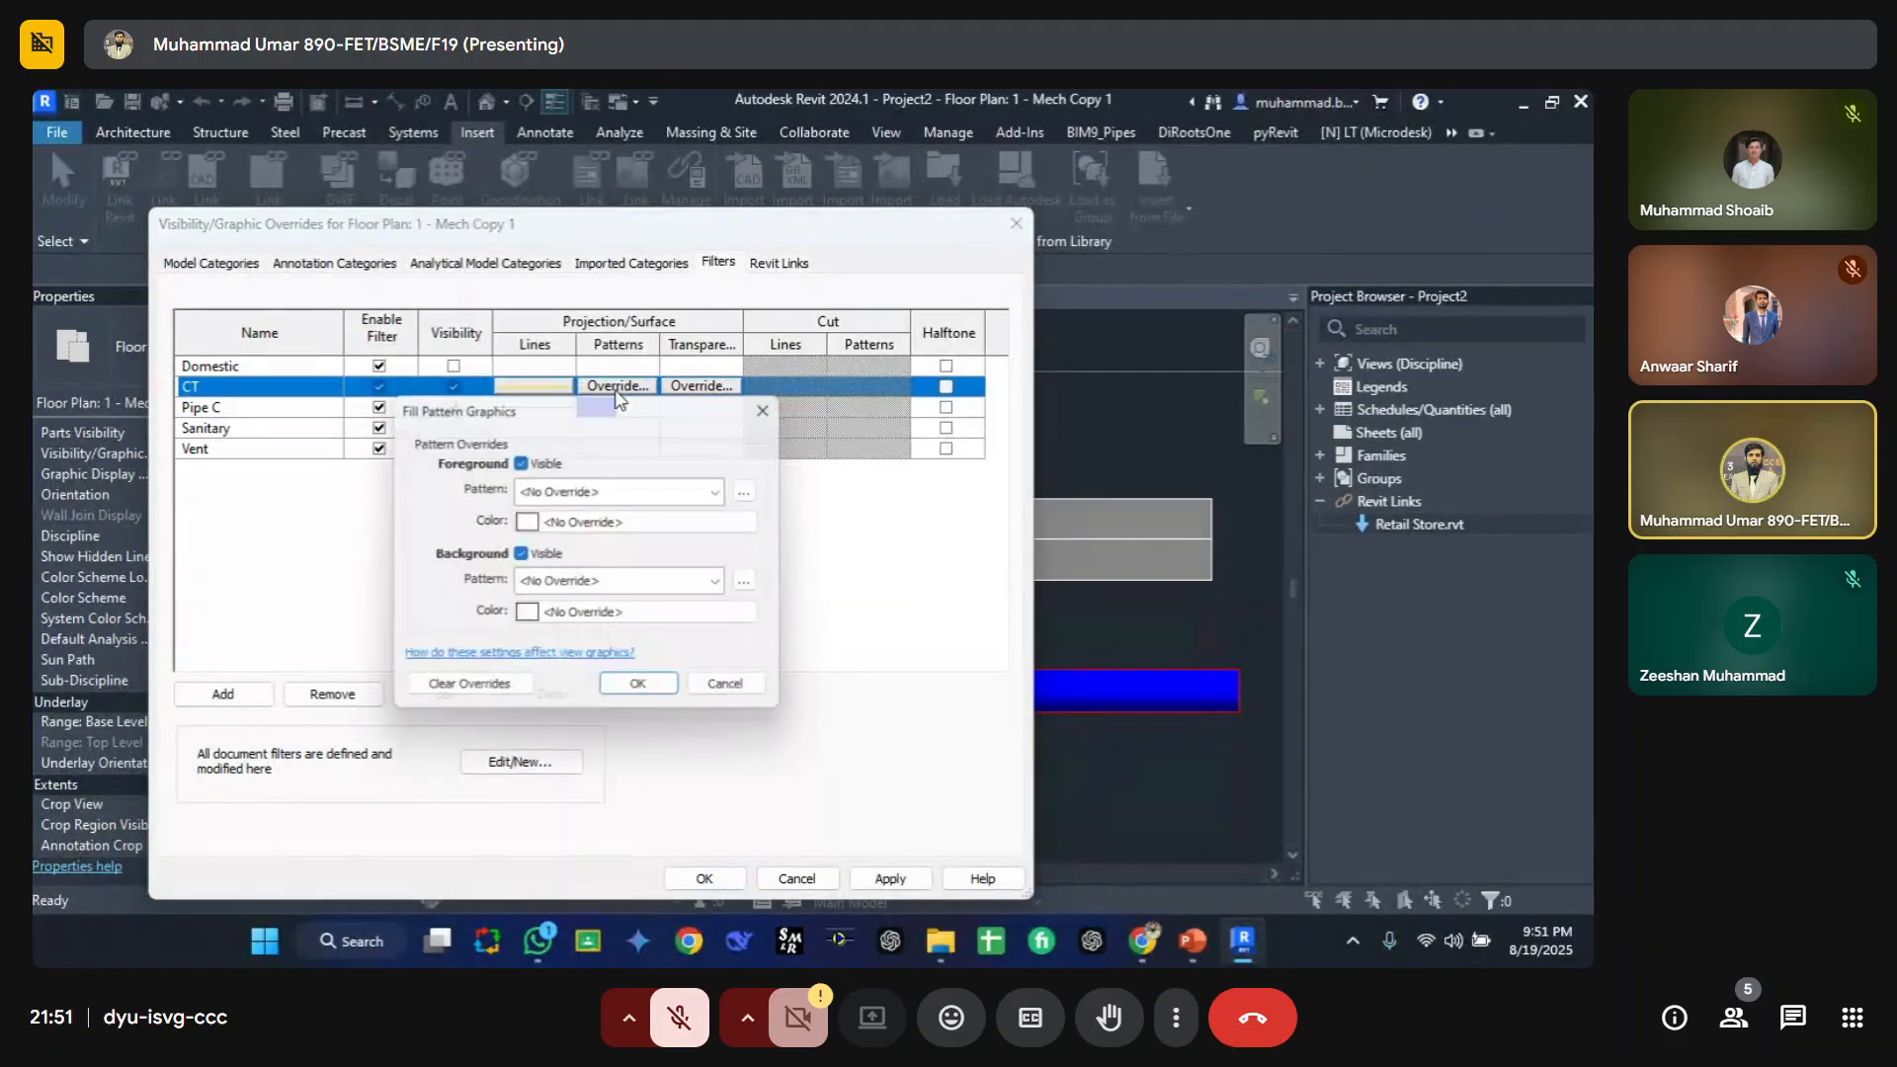
pyautogui.click(682, 486)
pyautogui.click(768, 118)
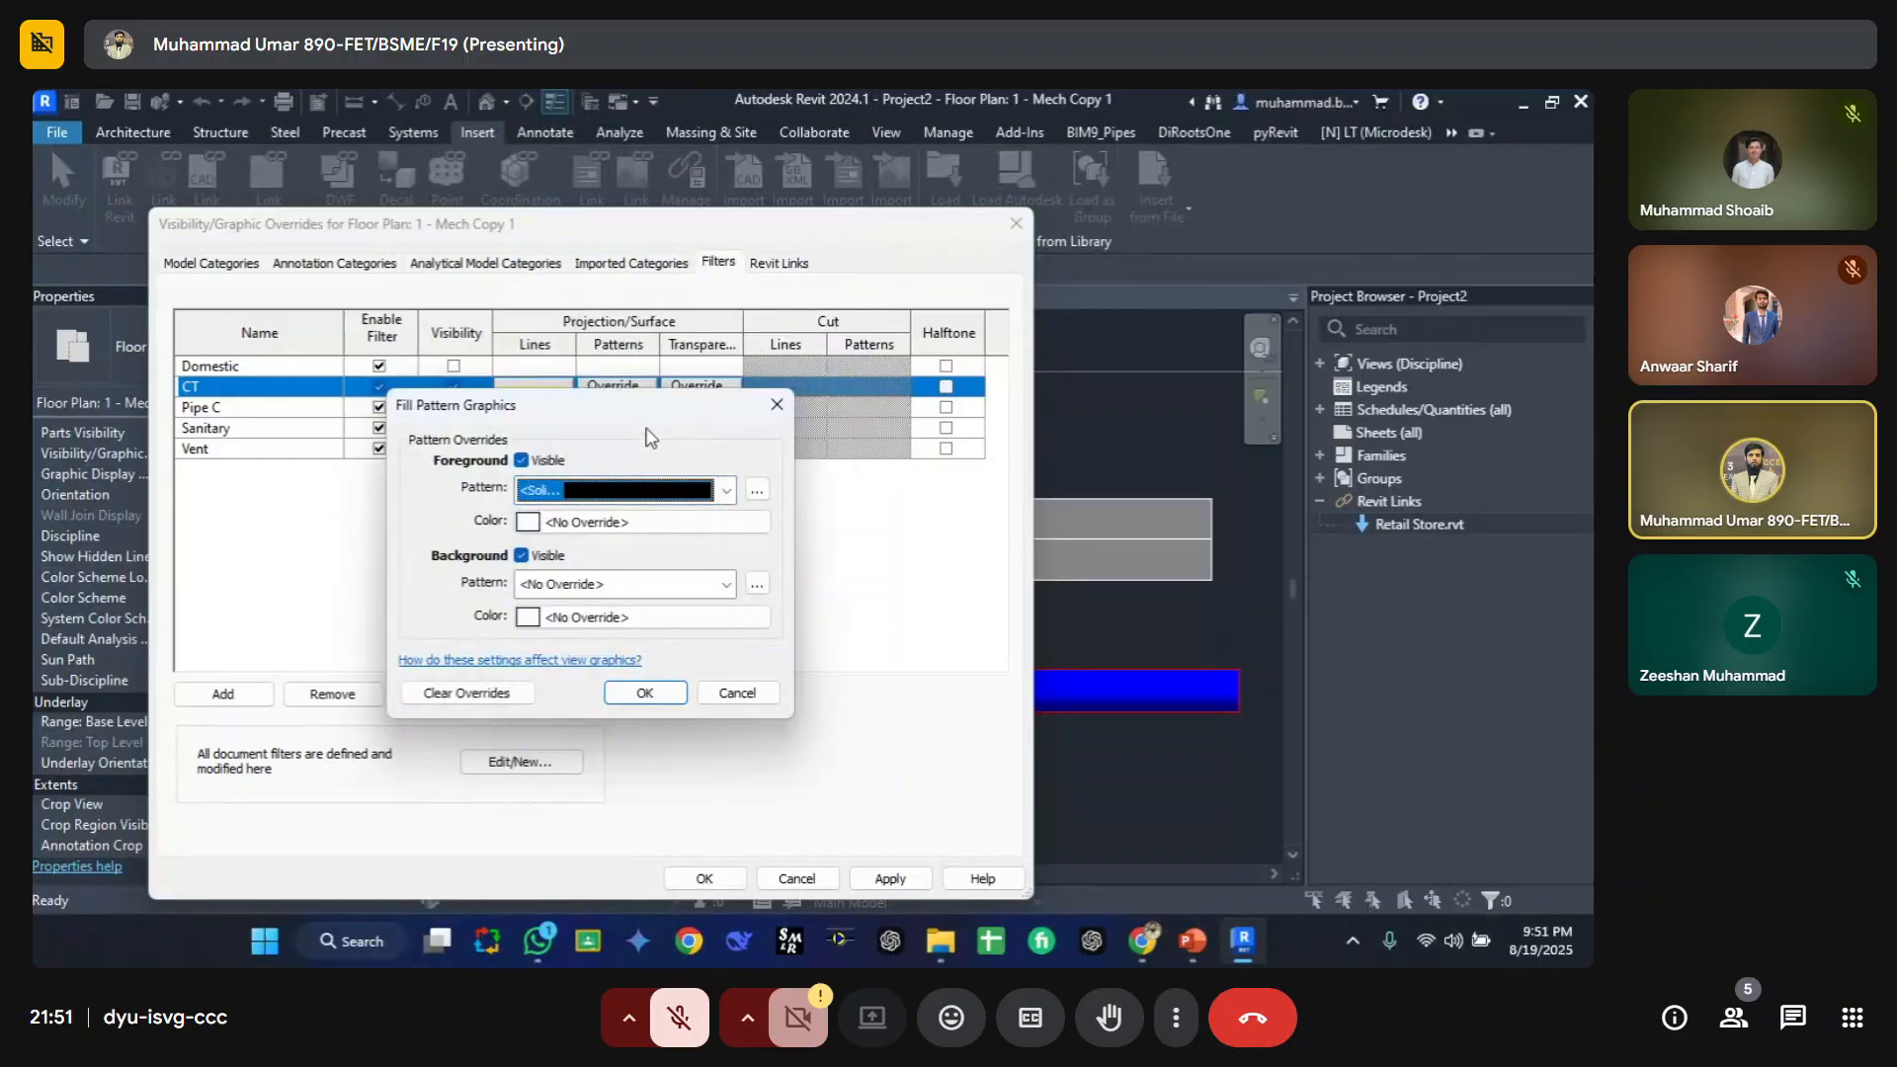
pyautogui.click(636, 524)
pyautogui.click(411, 582)
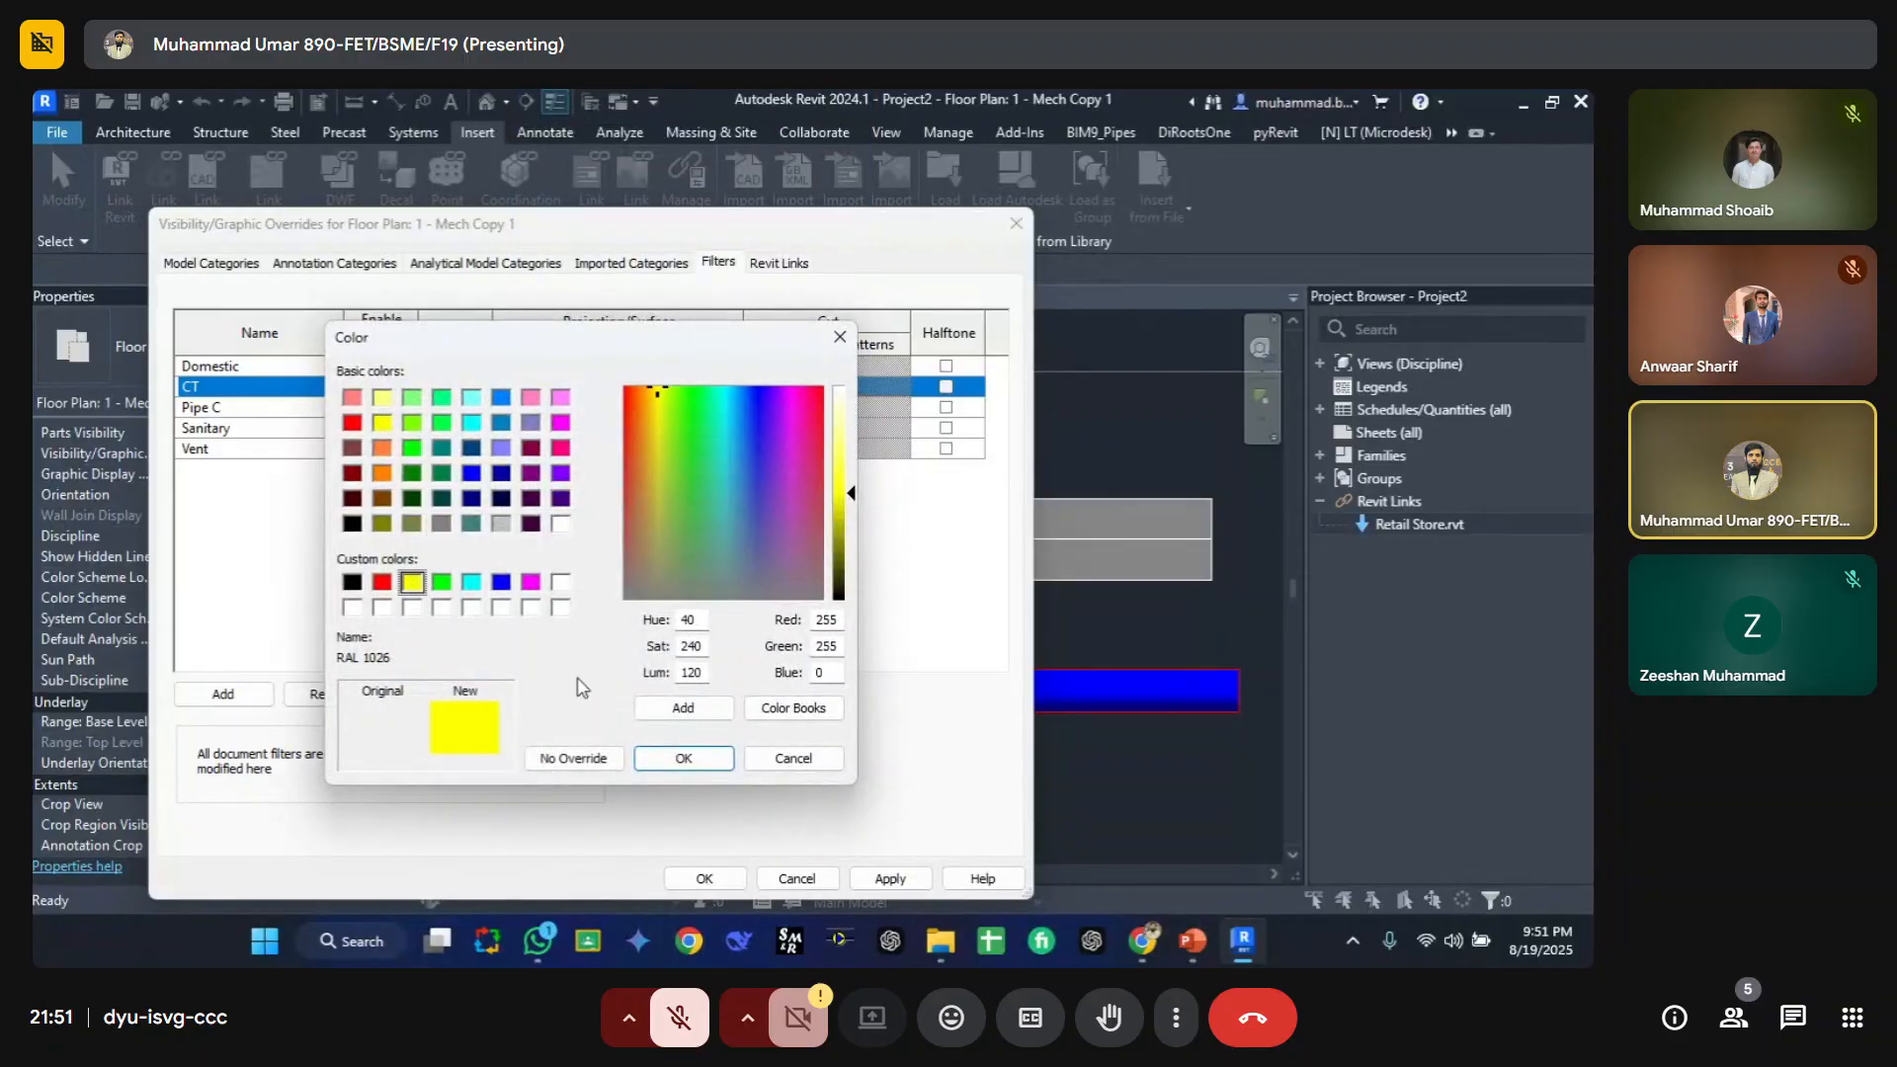
pyautogui.click(688, 760)
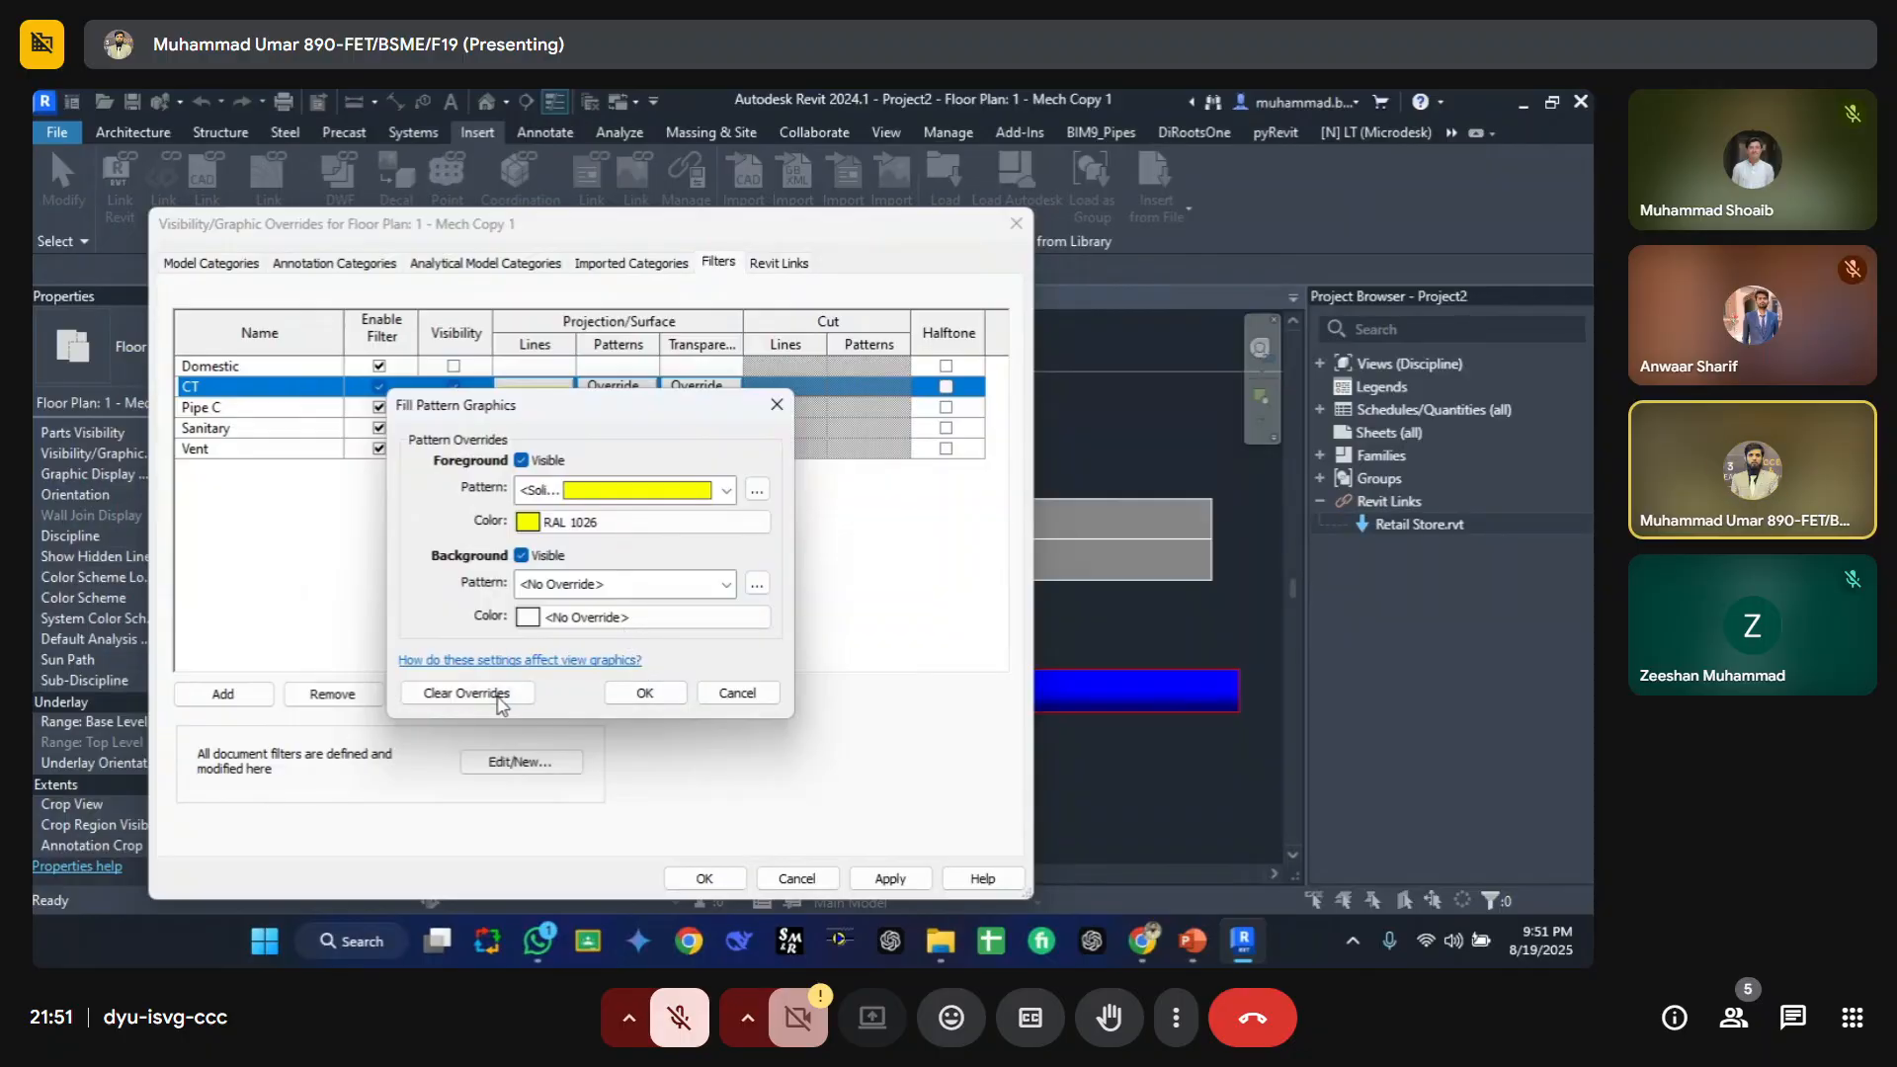
pyautogui.click(647, 692)
pyautogui.click(888, 879)
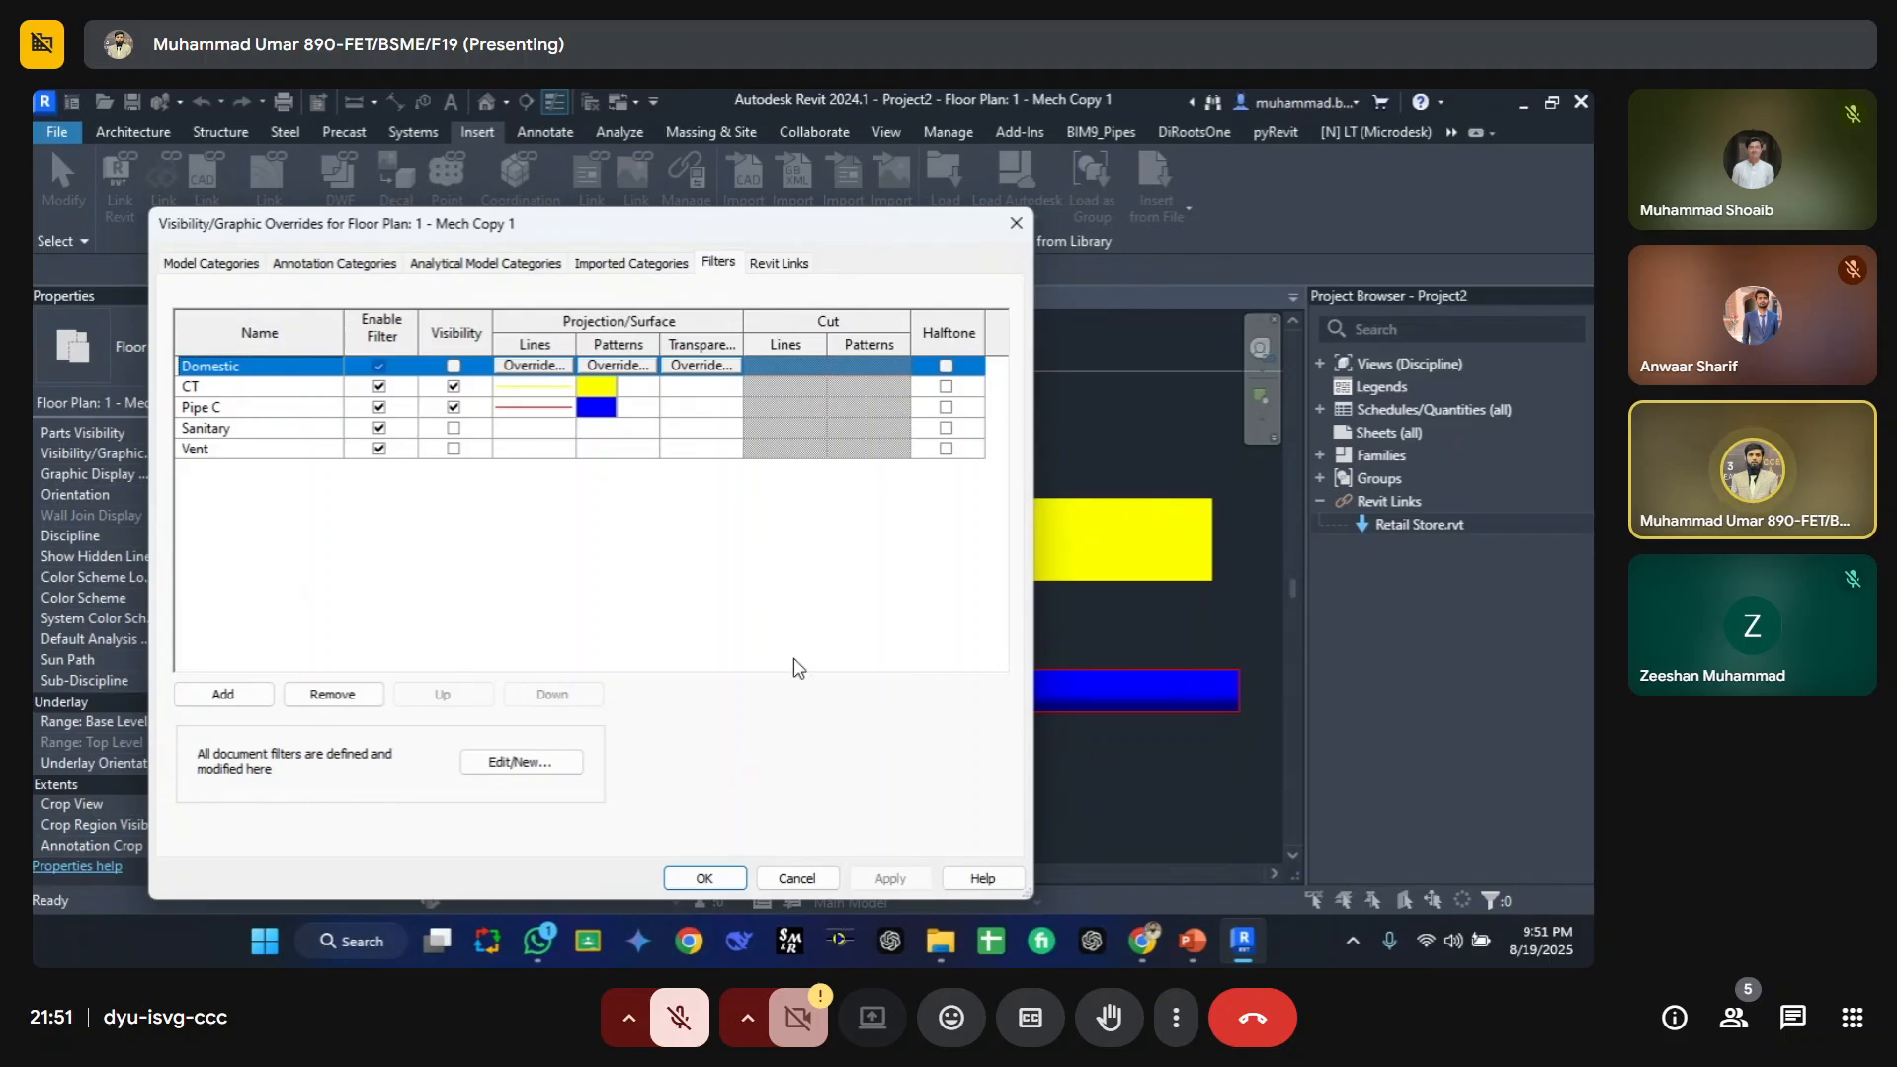
# Step: Change the CT filter's surface foreground pattern to Diagonal crosshatch 1.5mm and apply it
pyautogui.click(632, 365)
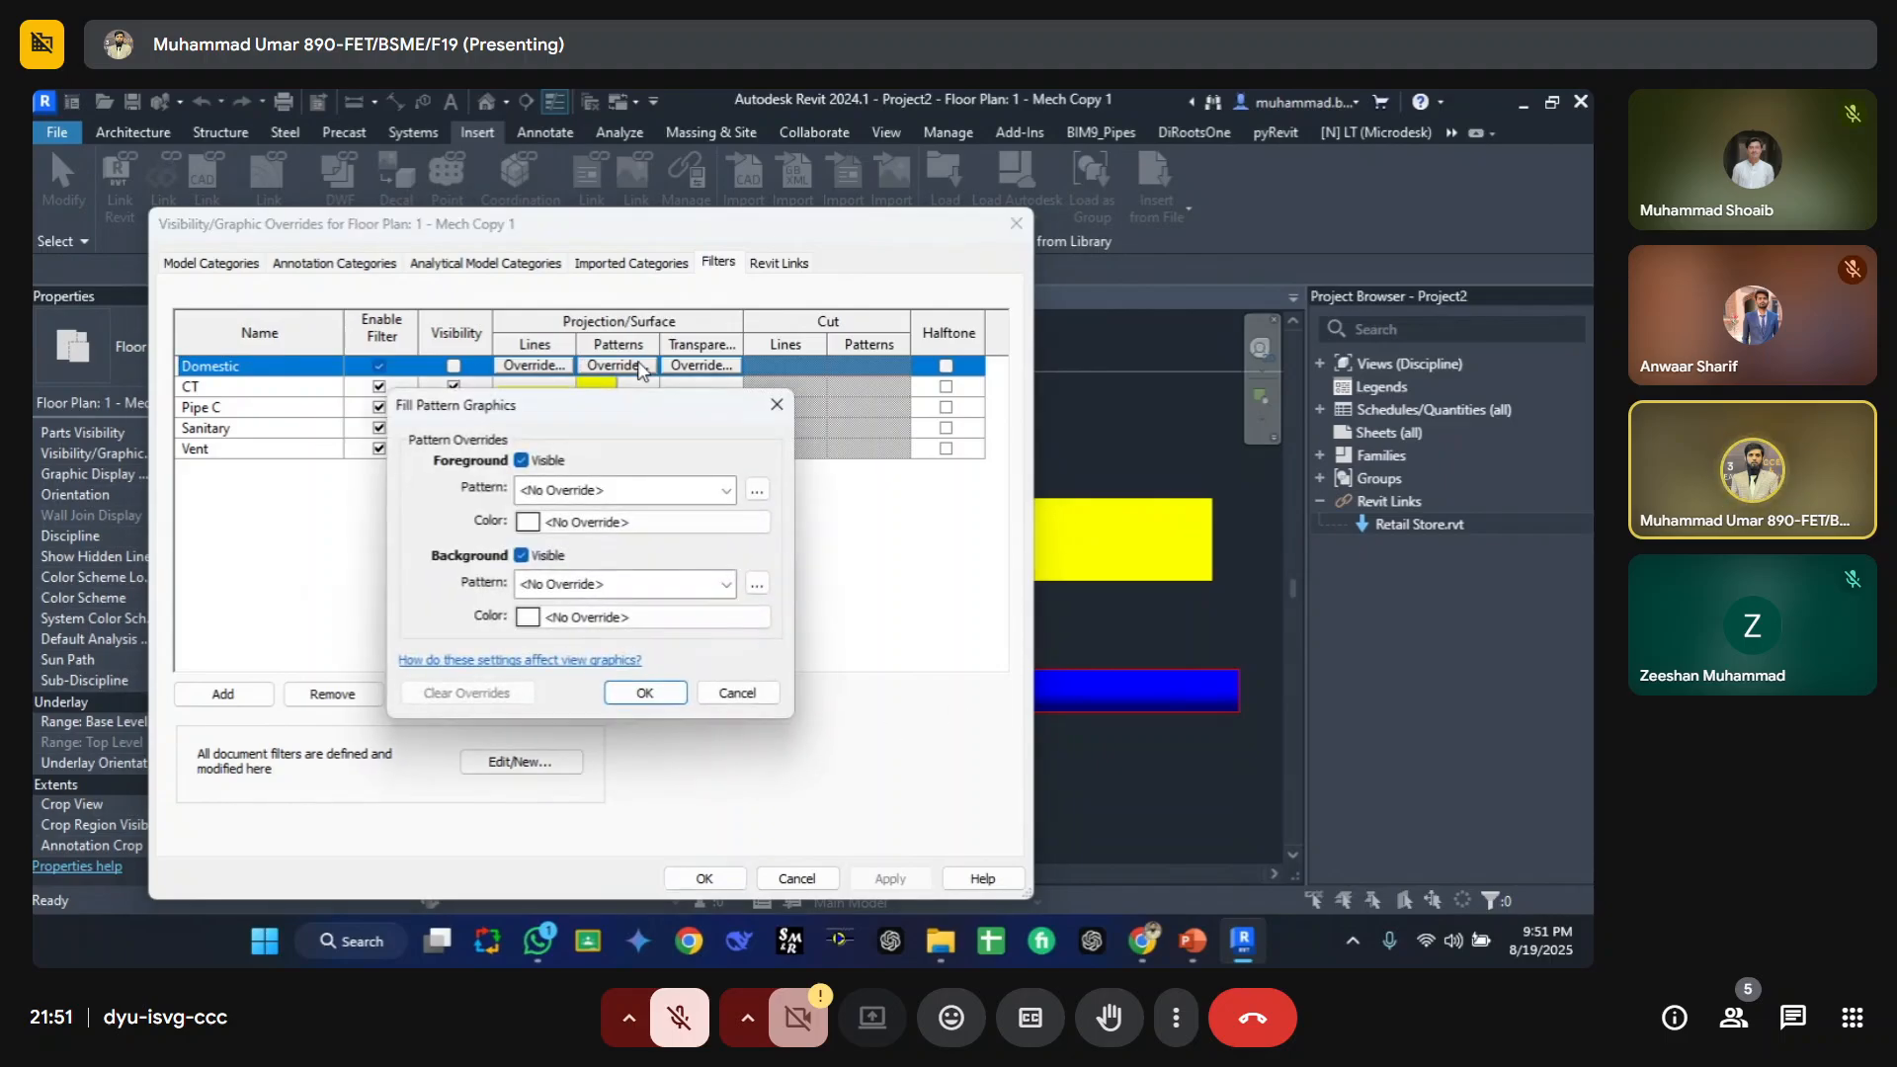
pyautogui.press('Escape')
pyautogui.click(617, 387)
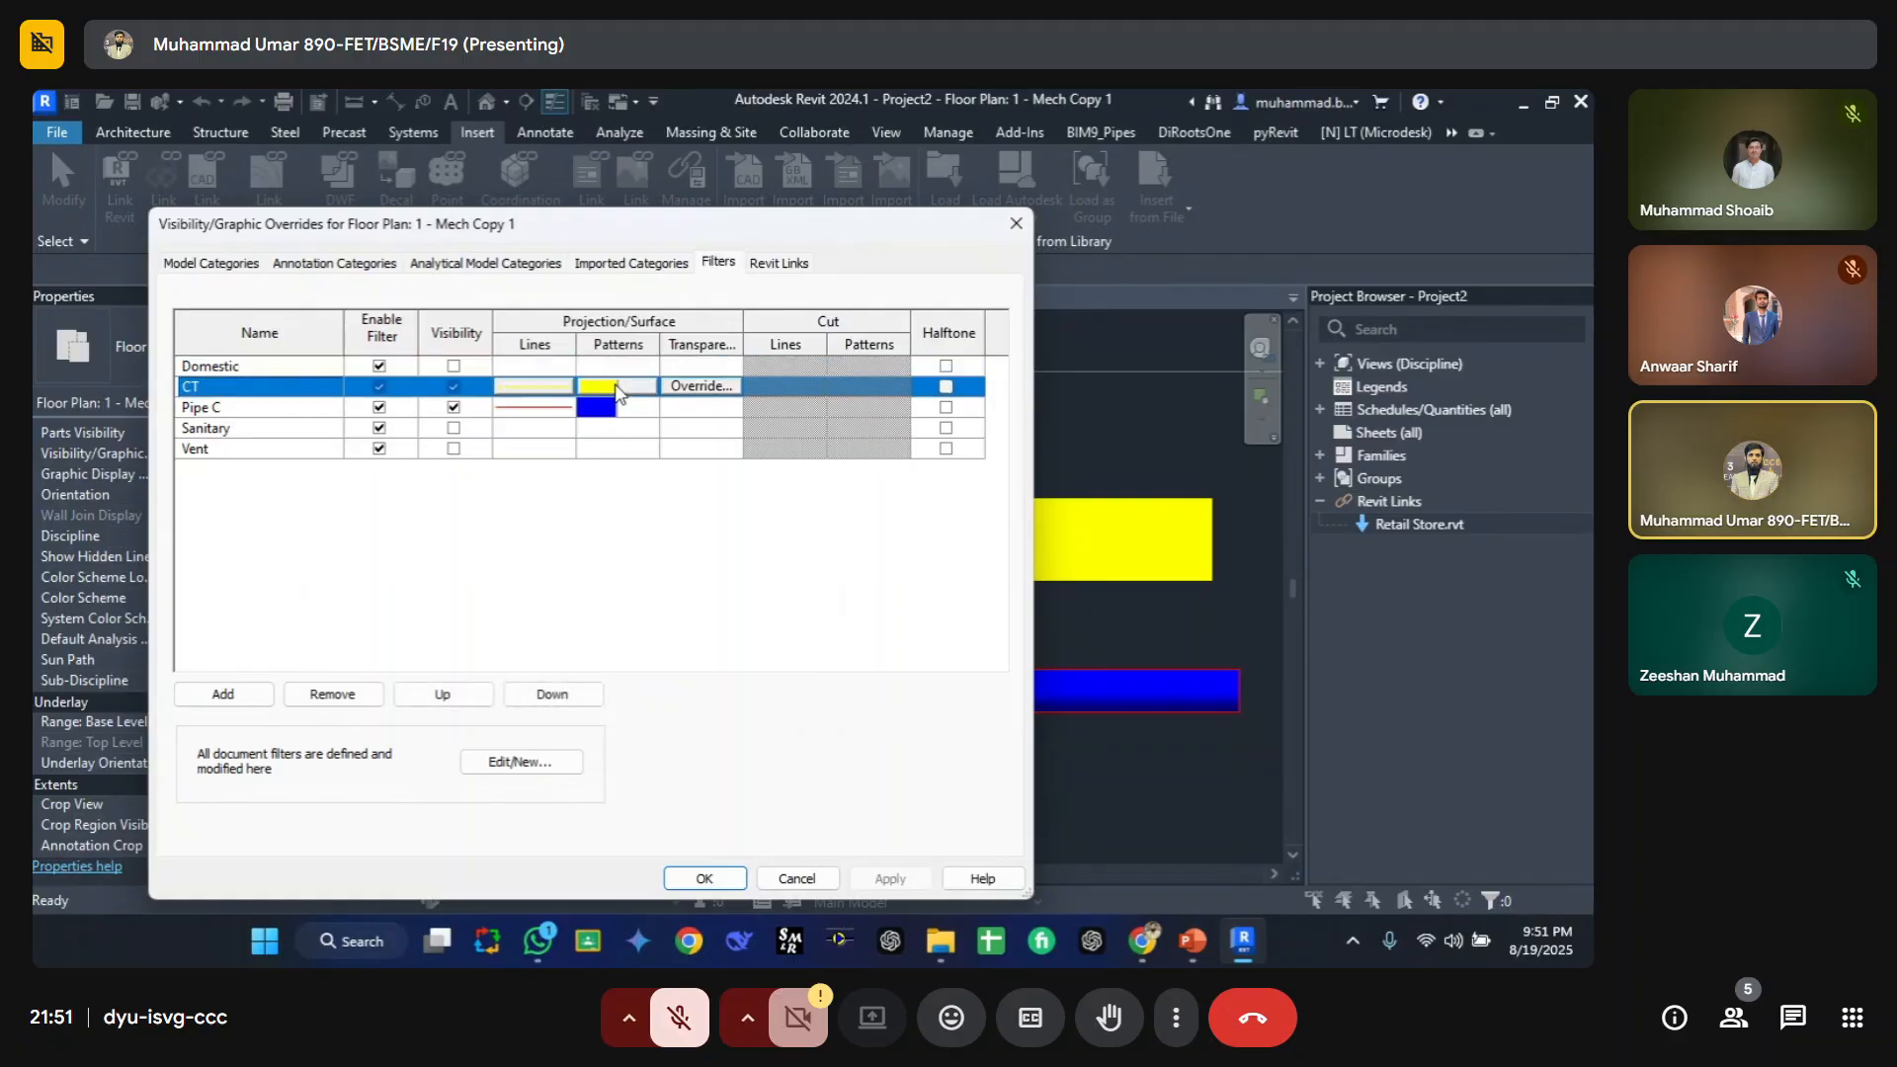
pyautogui.click(617, 387)
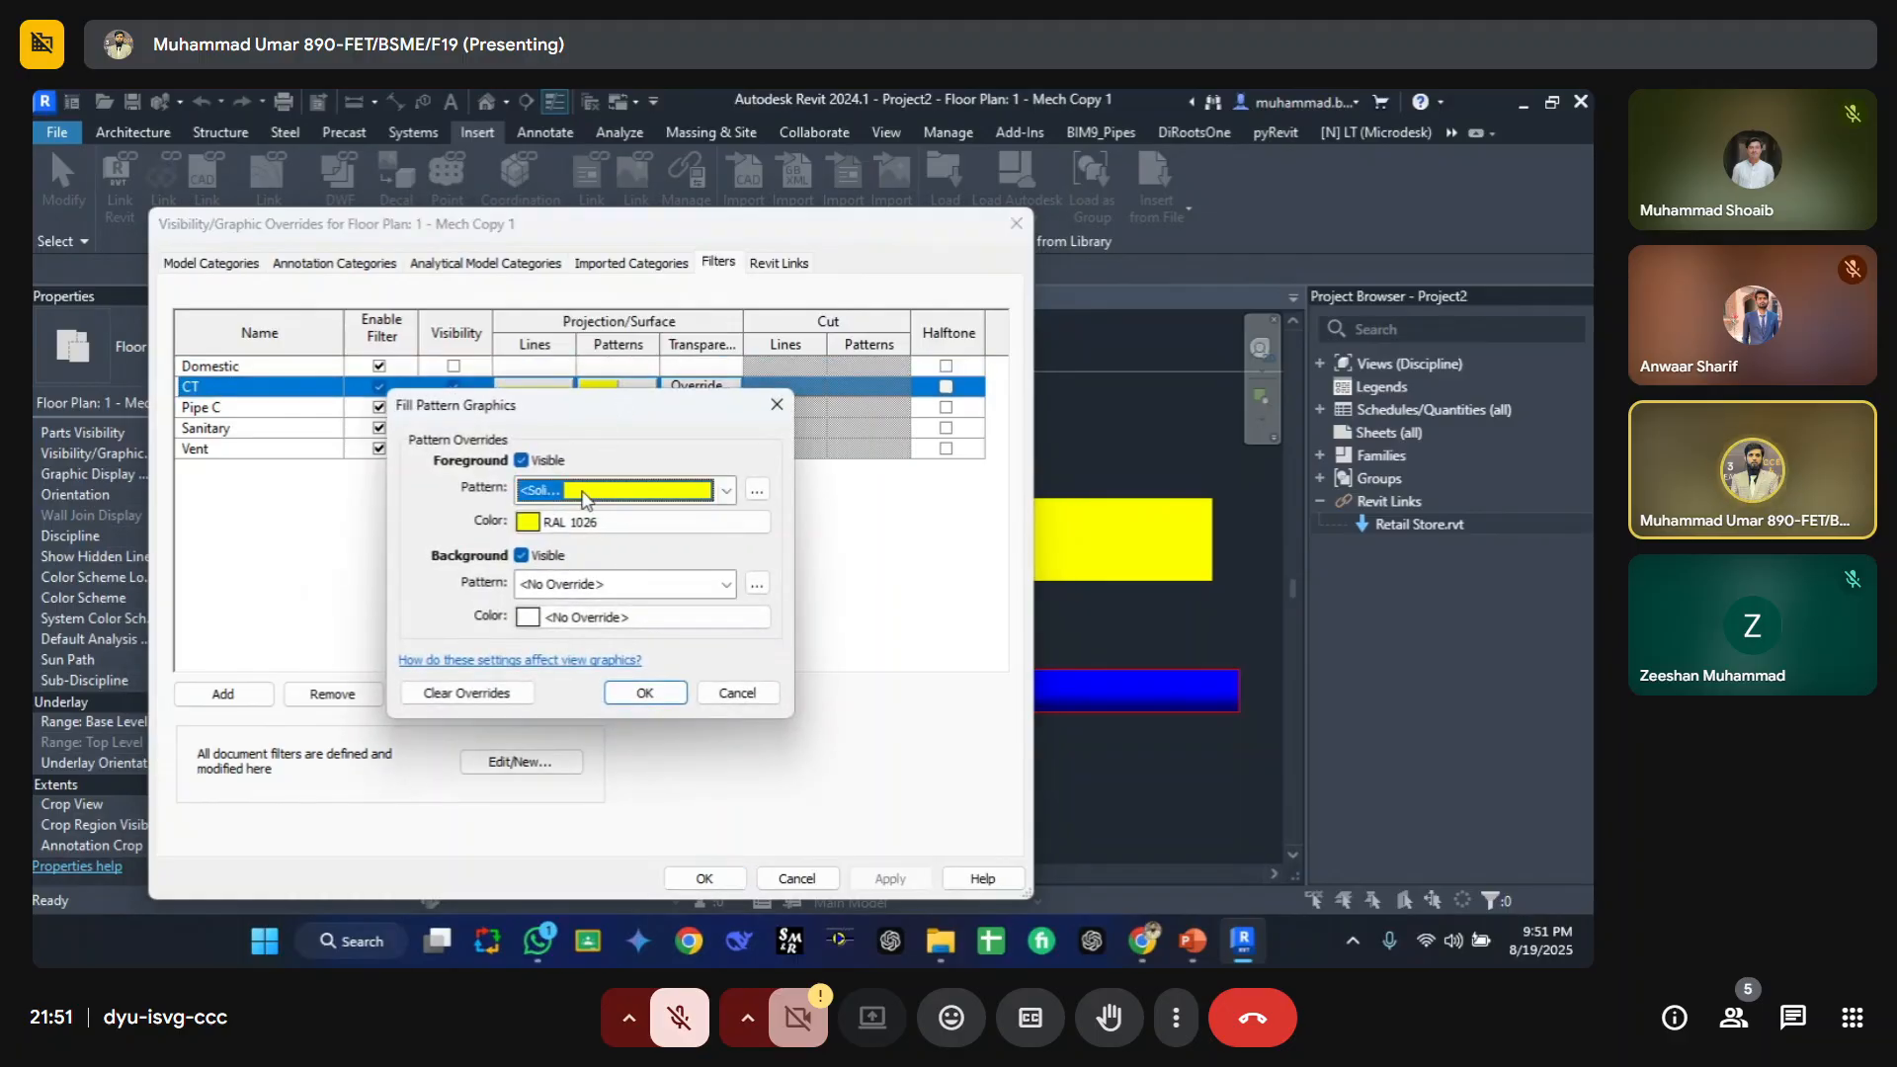
pyautogui.click(612, 491)
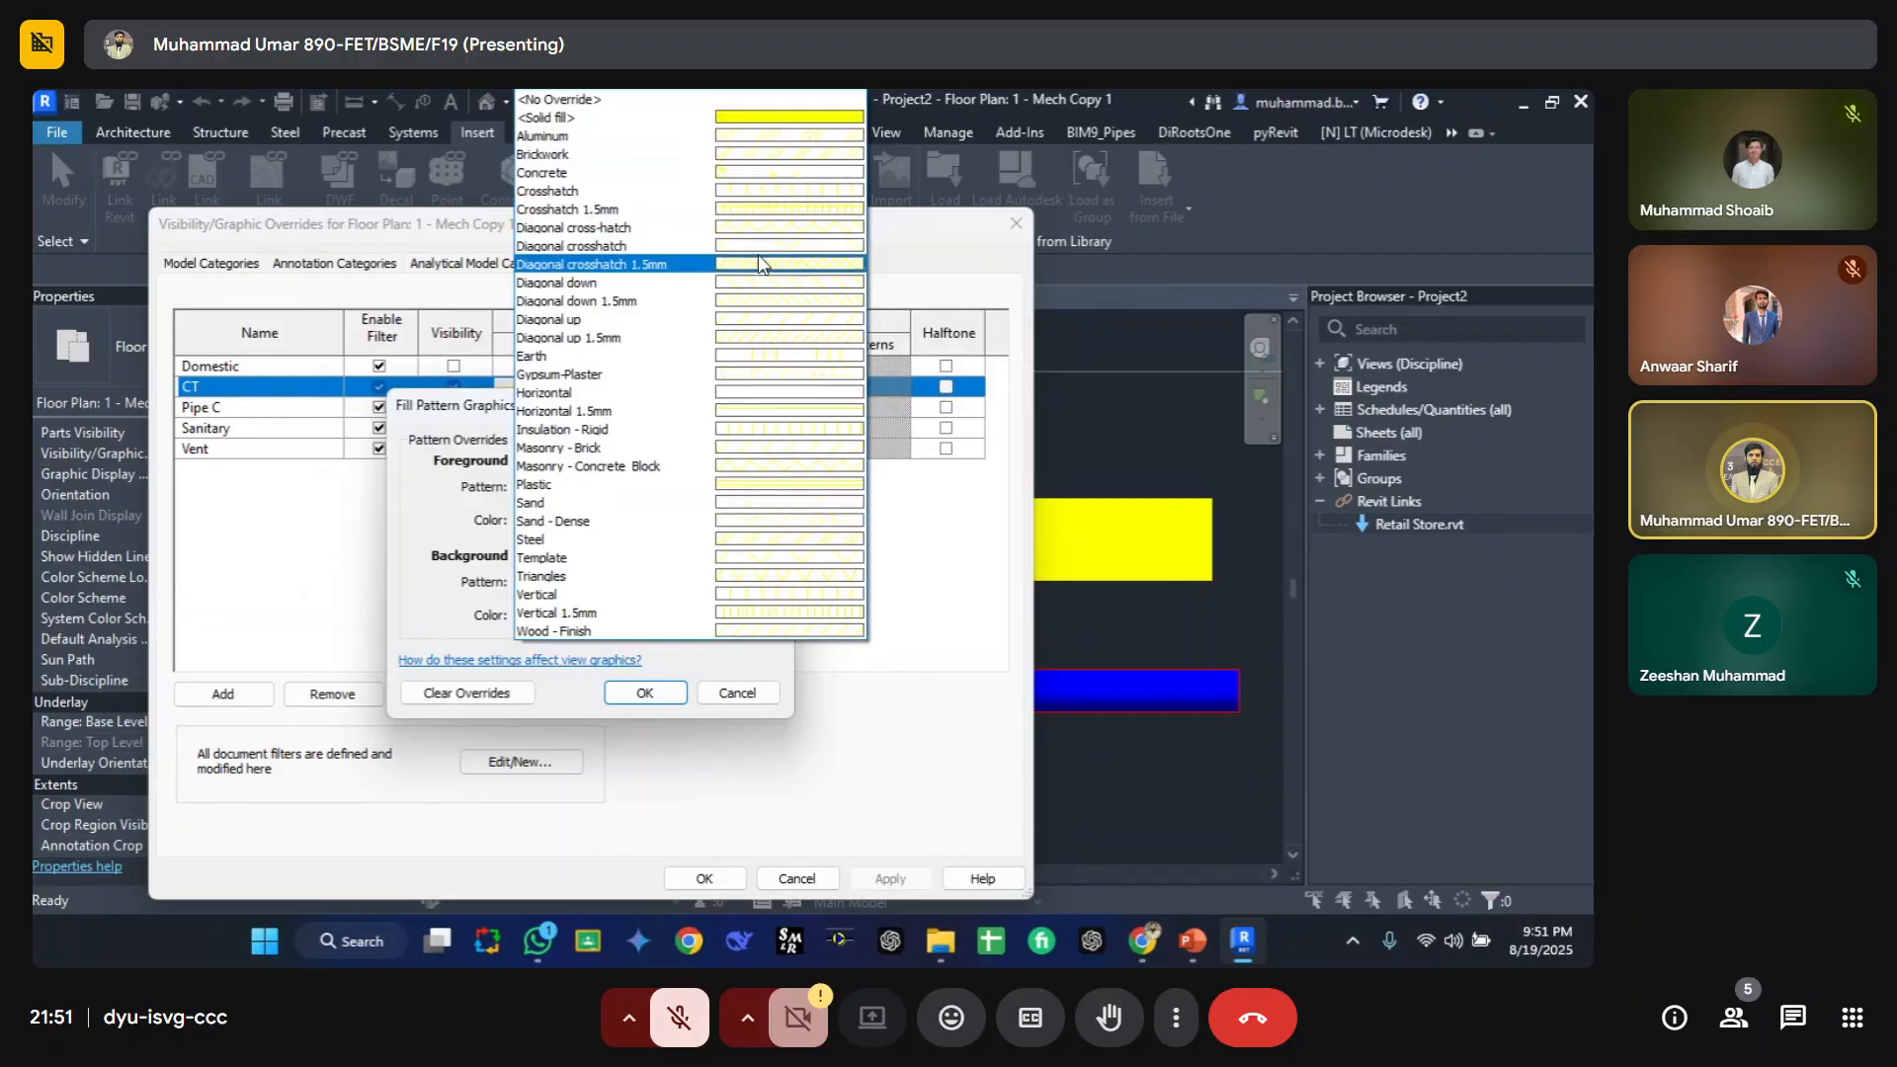
pyautogui.click(764, 265)
pyautogui.click(644, 693)
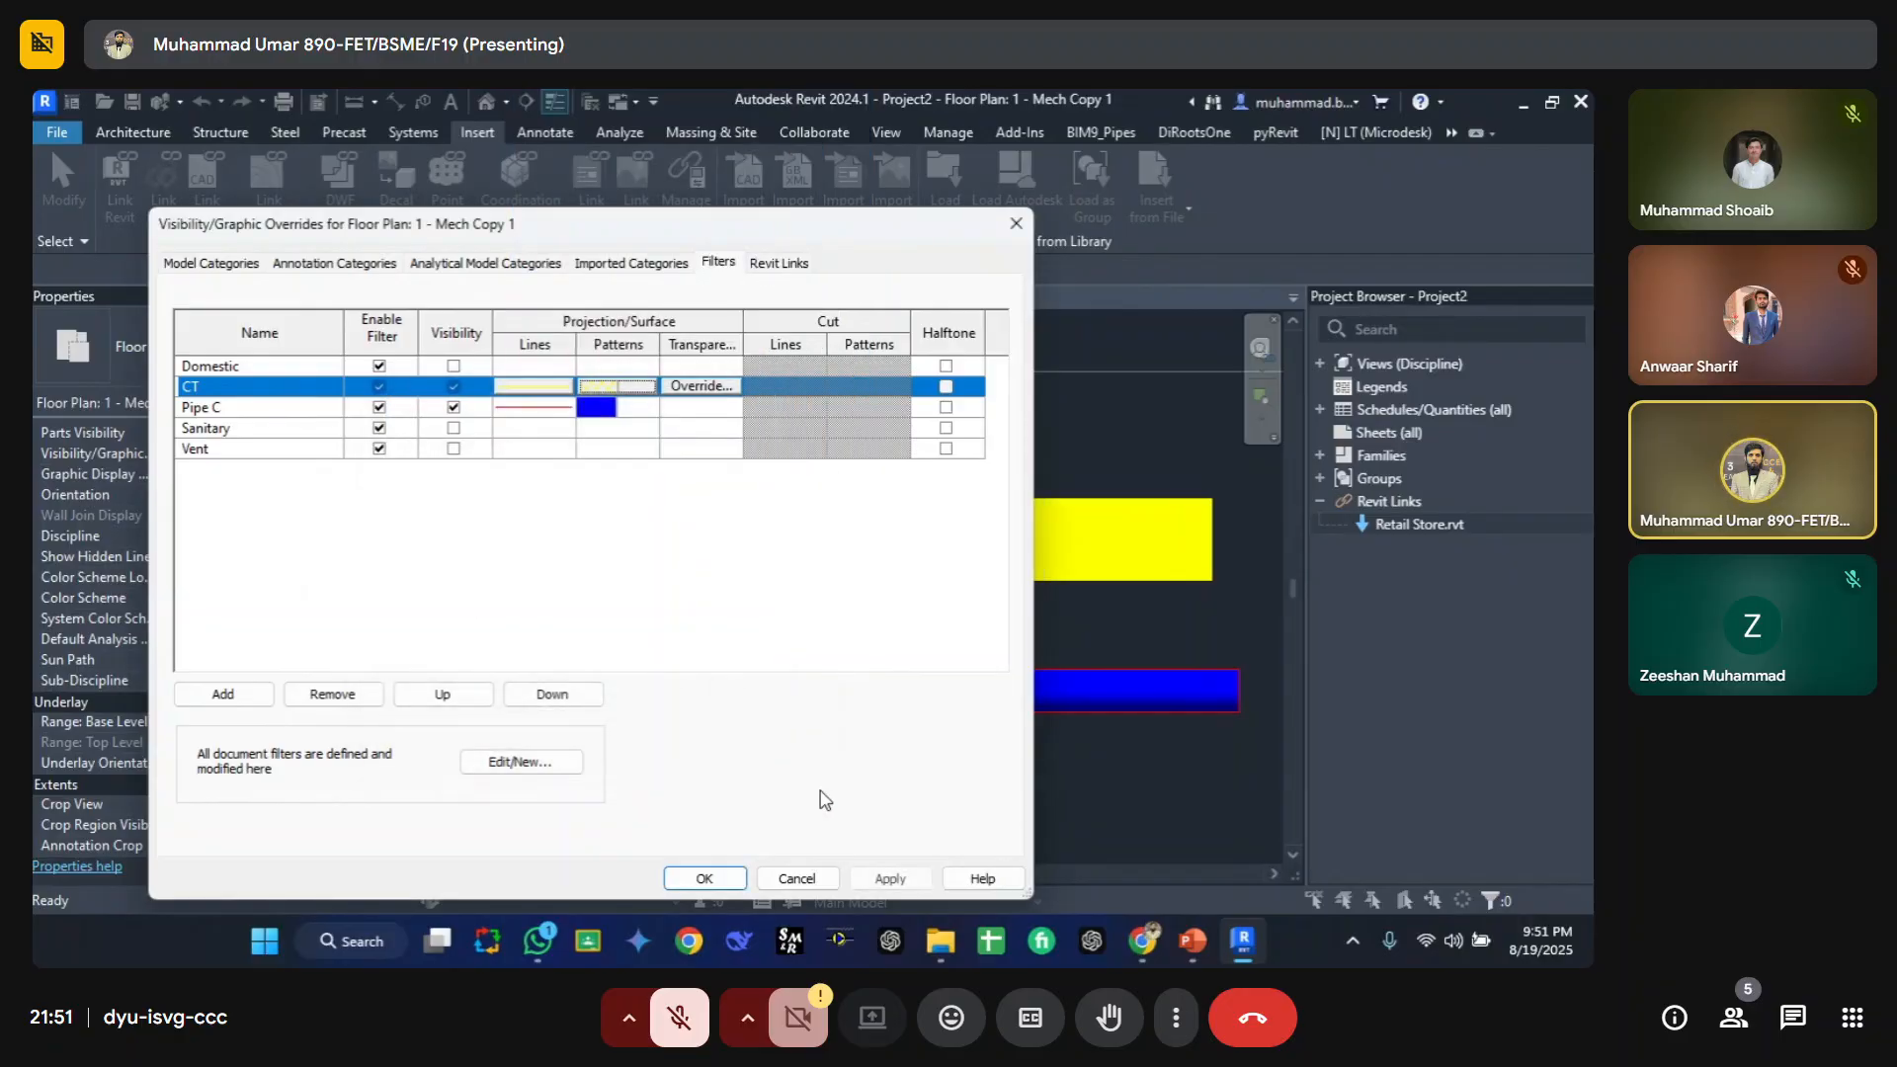
pyautogui.click(889, 879)
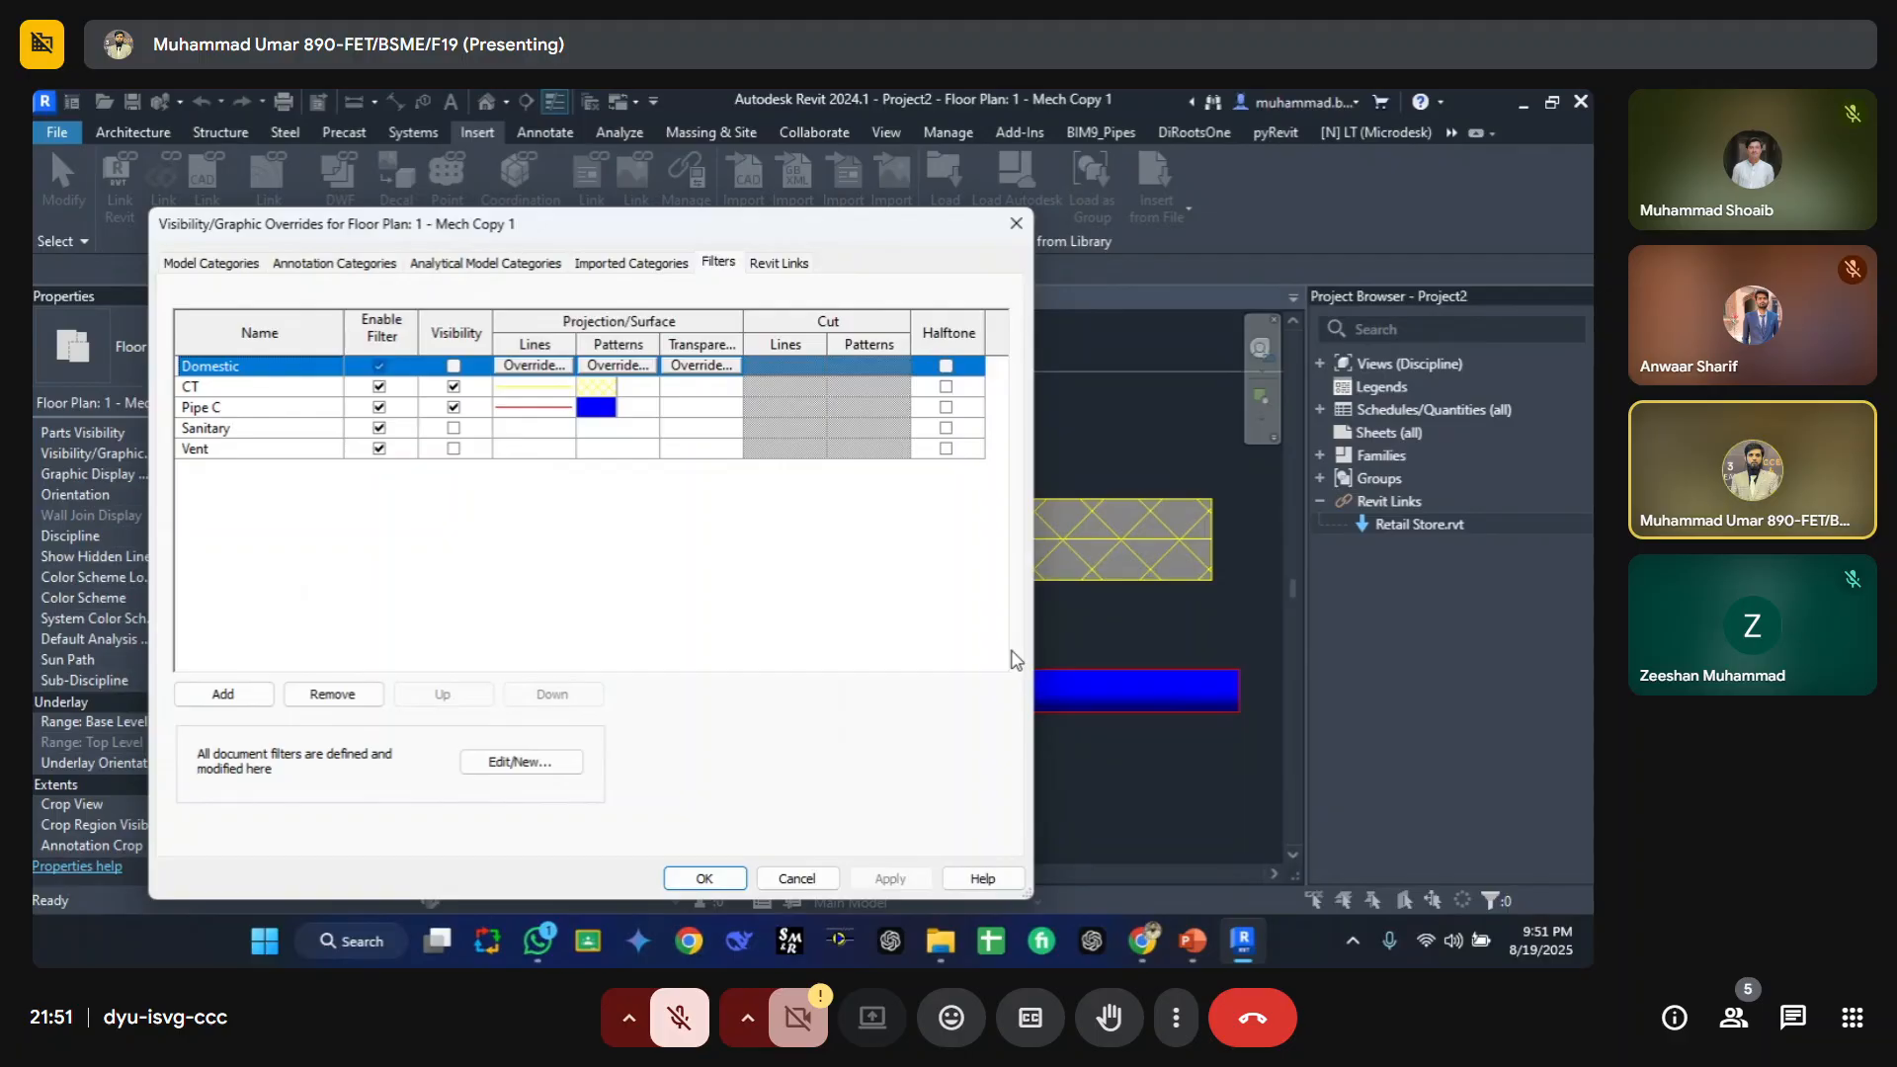
# Step: Change the Pipe C filter's surface foreground pattern to a diagonal crosshatch and apply it
pyautogui.click(598, 409)
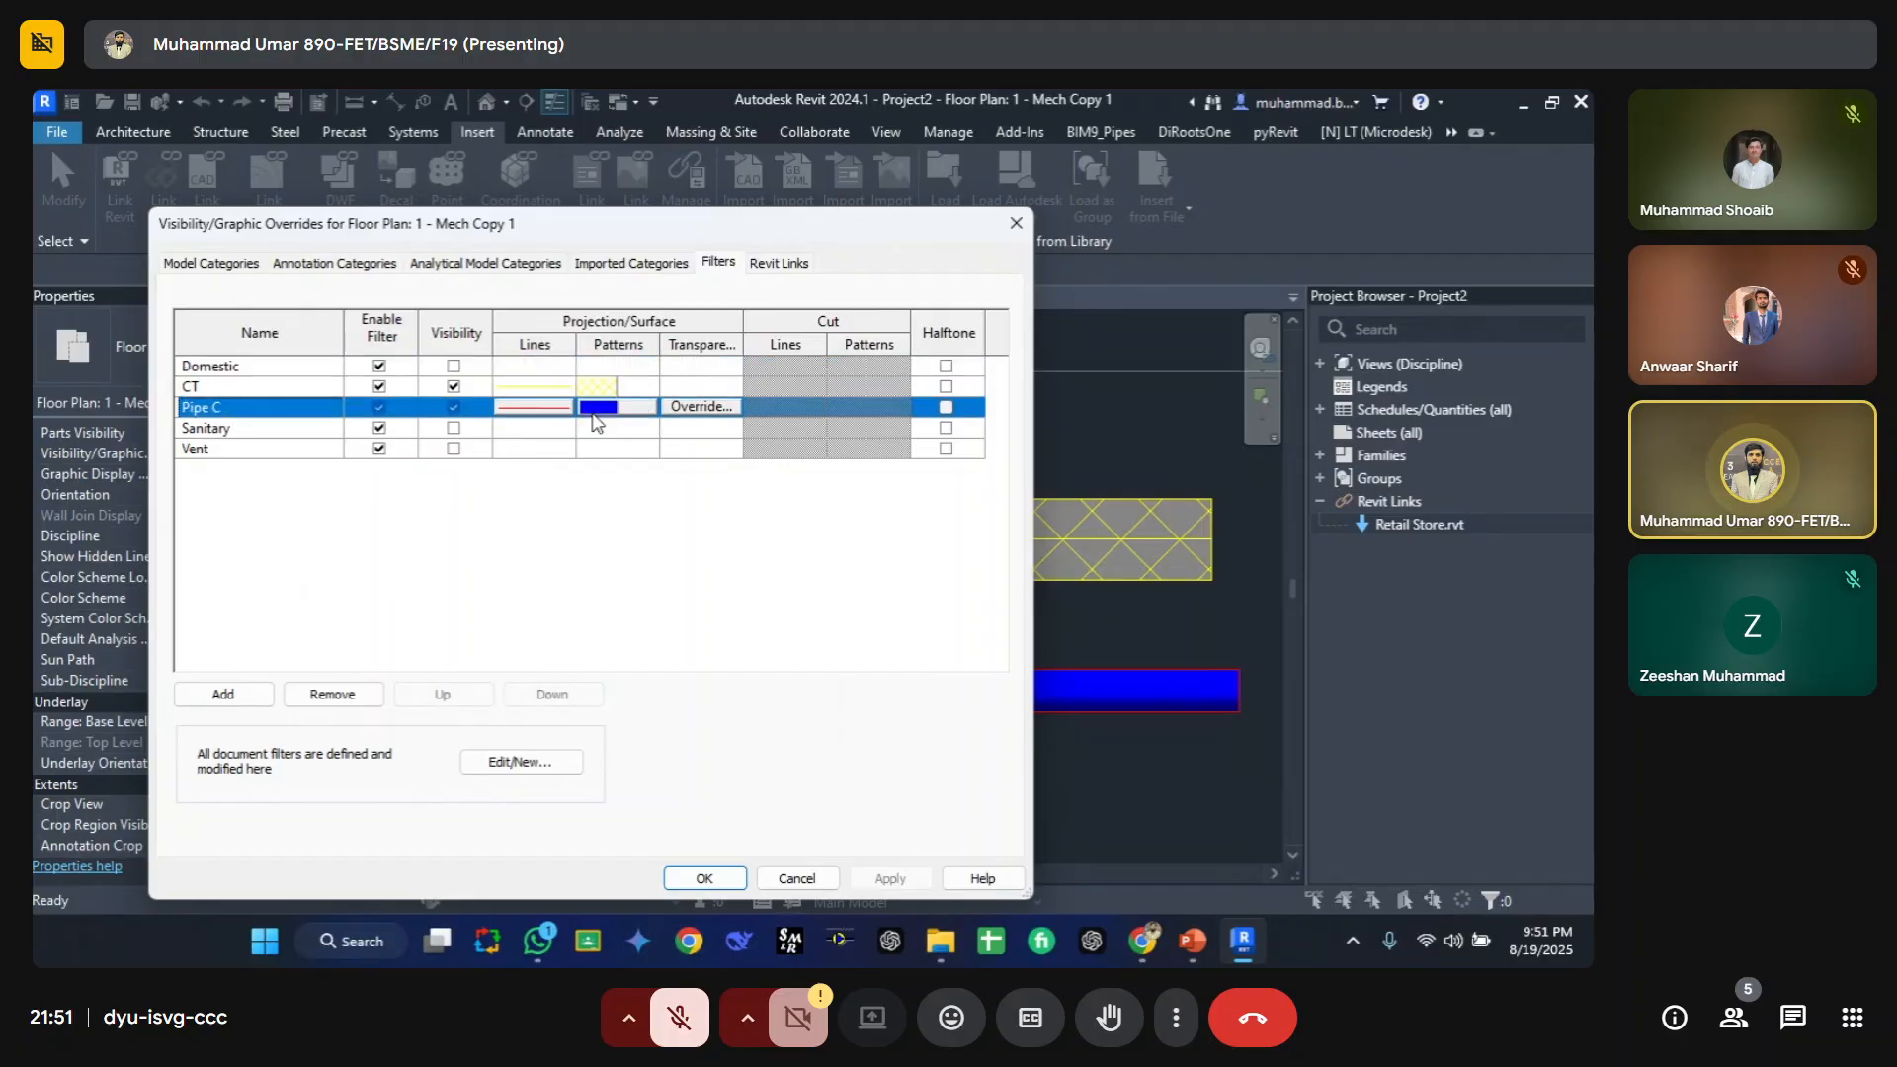
pyautogui.click(604, 410)
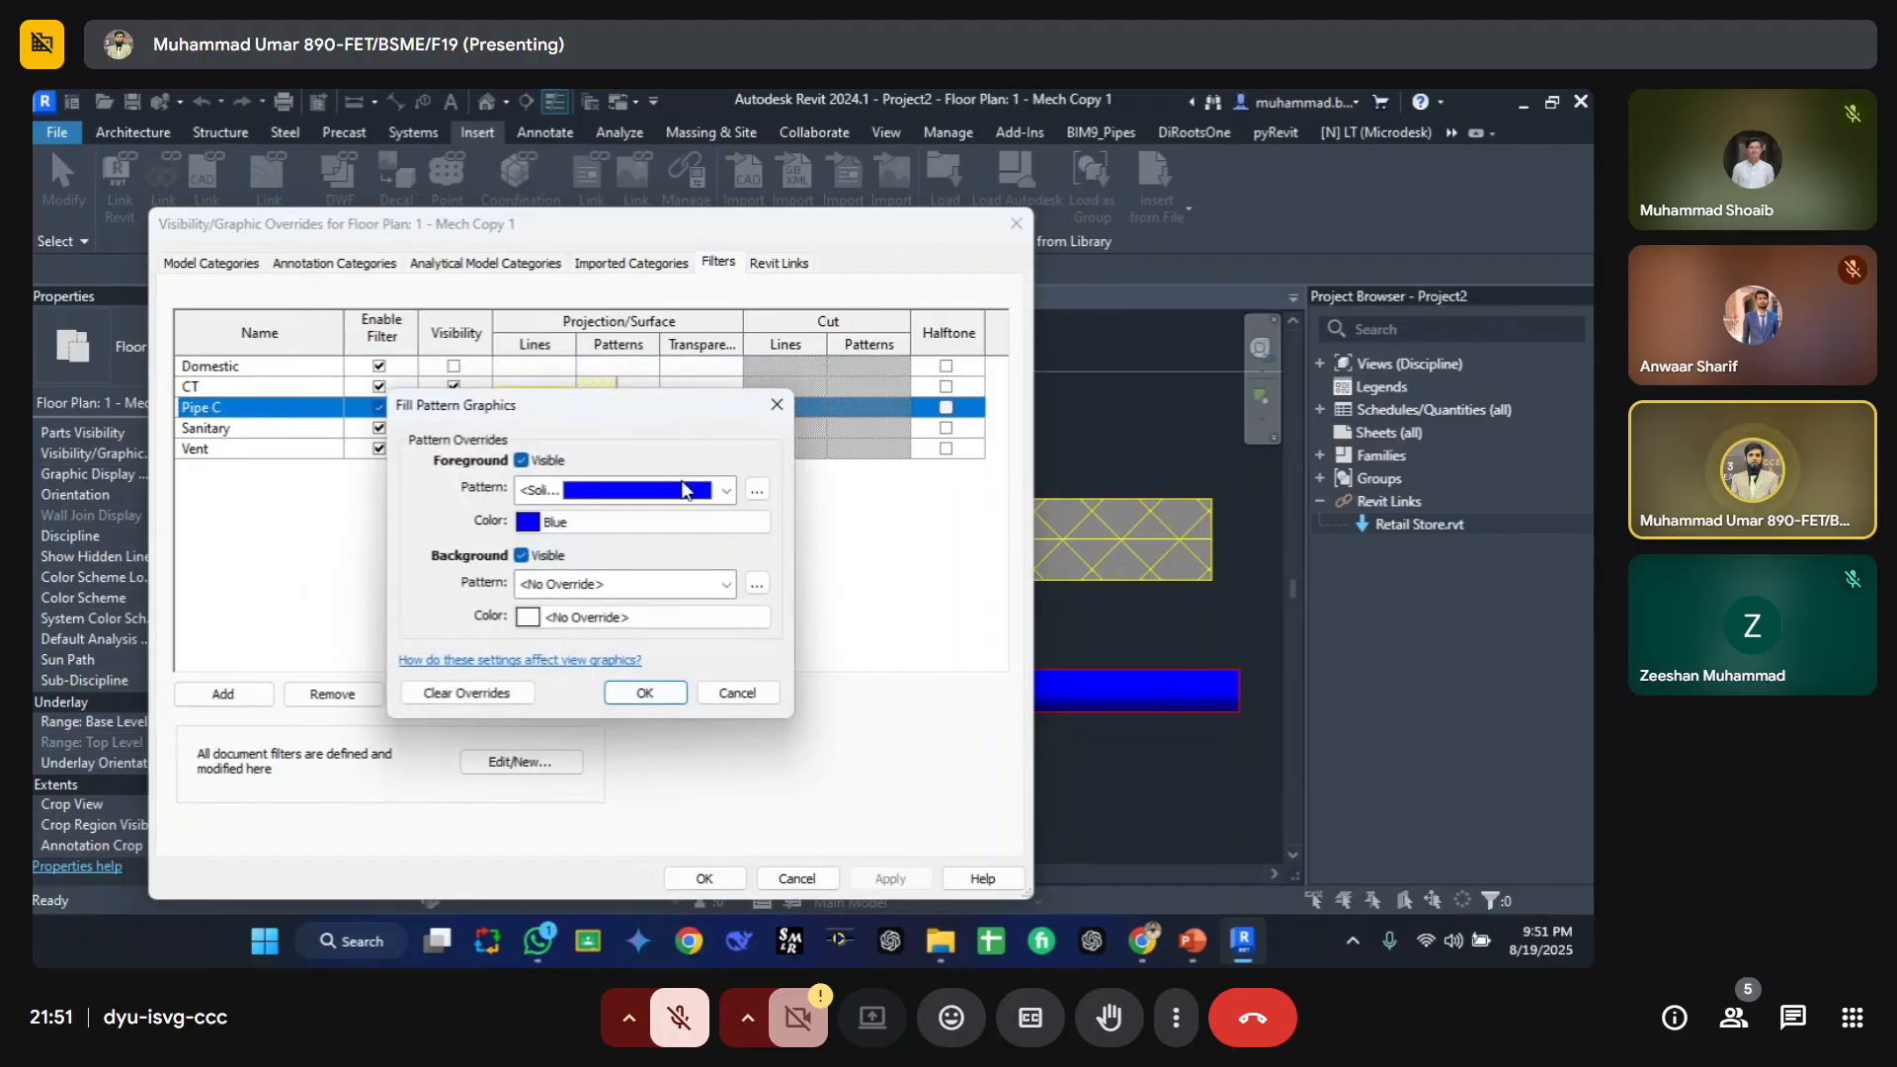
pyautogui.click(643, 521)
pyautogui.press('Escape')
pyautogui.click(623, 492)
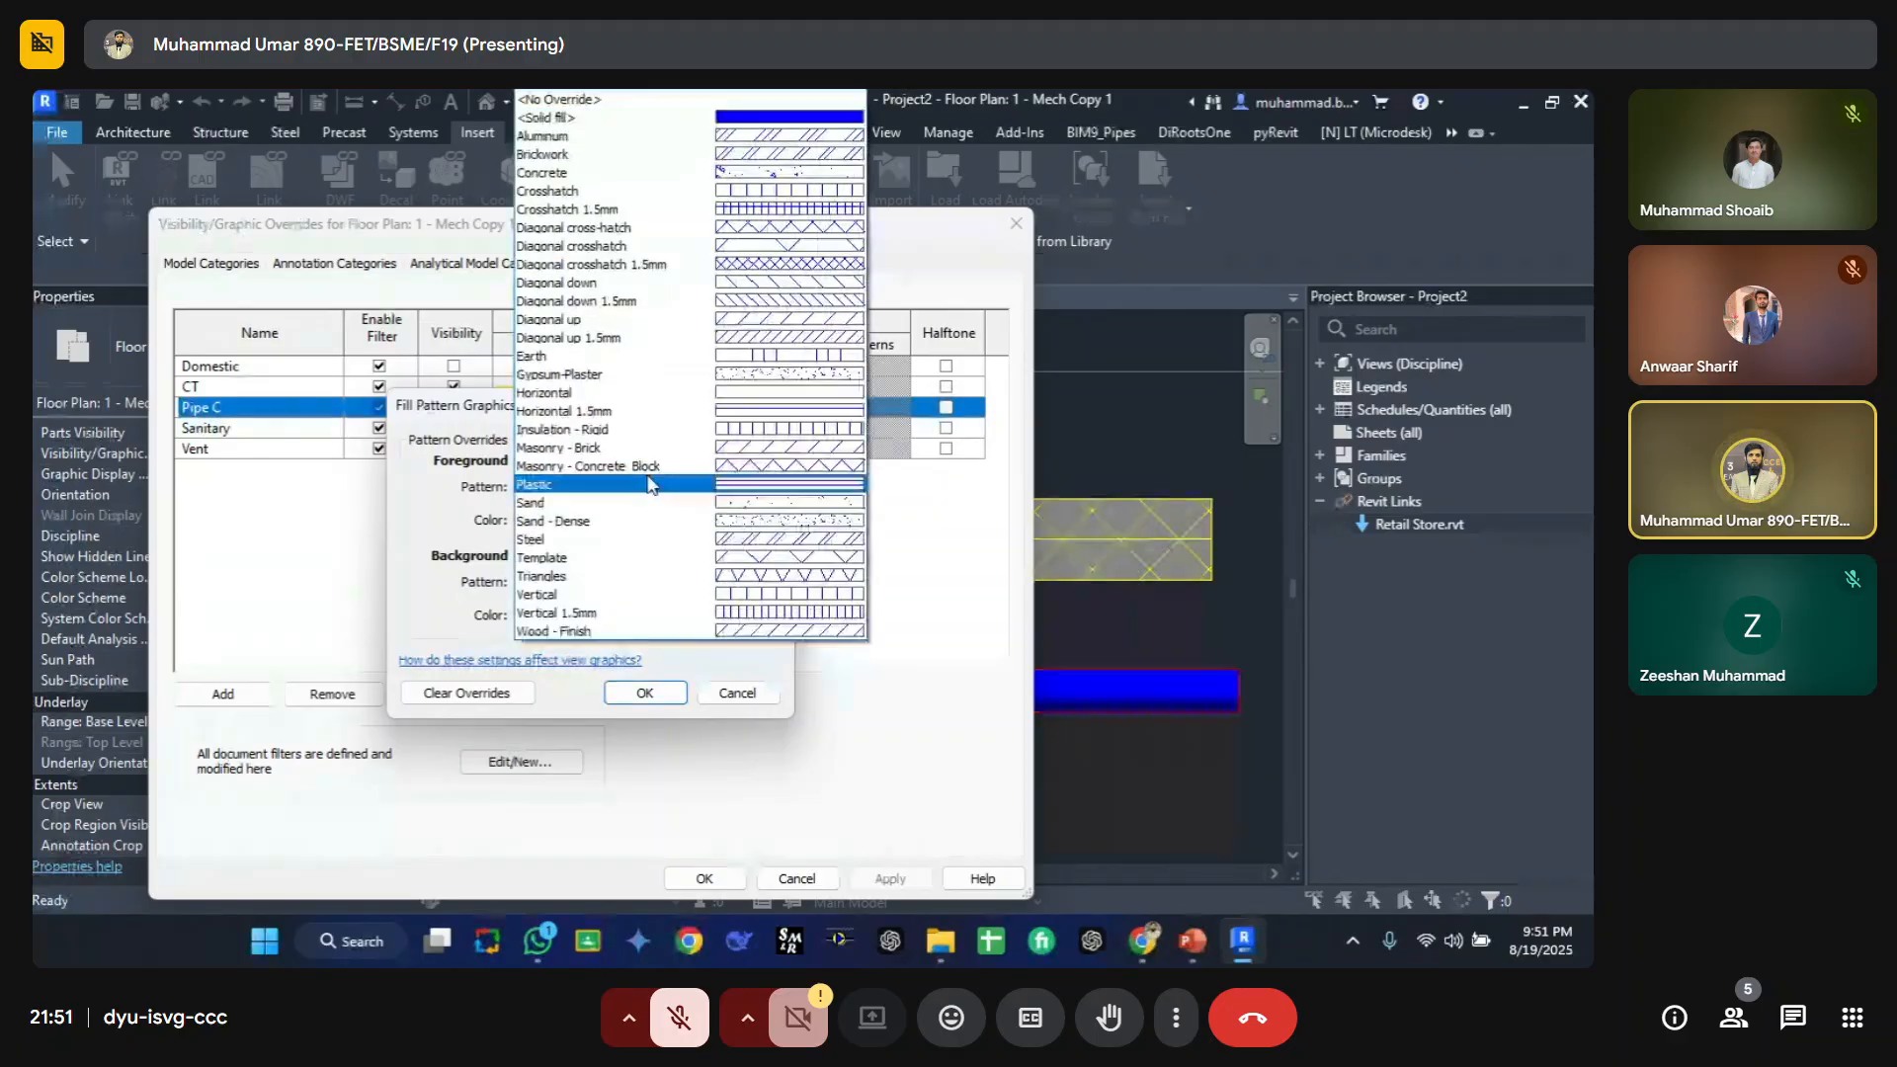
pyautogui.click(782, 286)
pyautogui.click(682, 692)
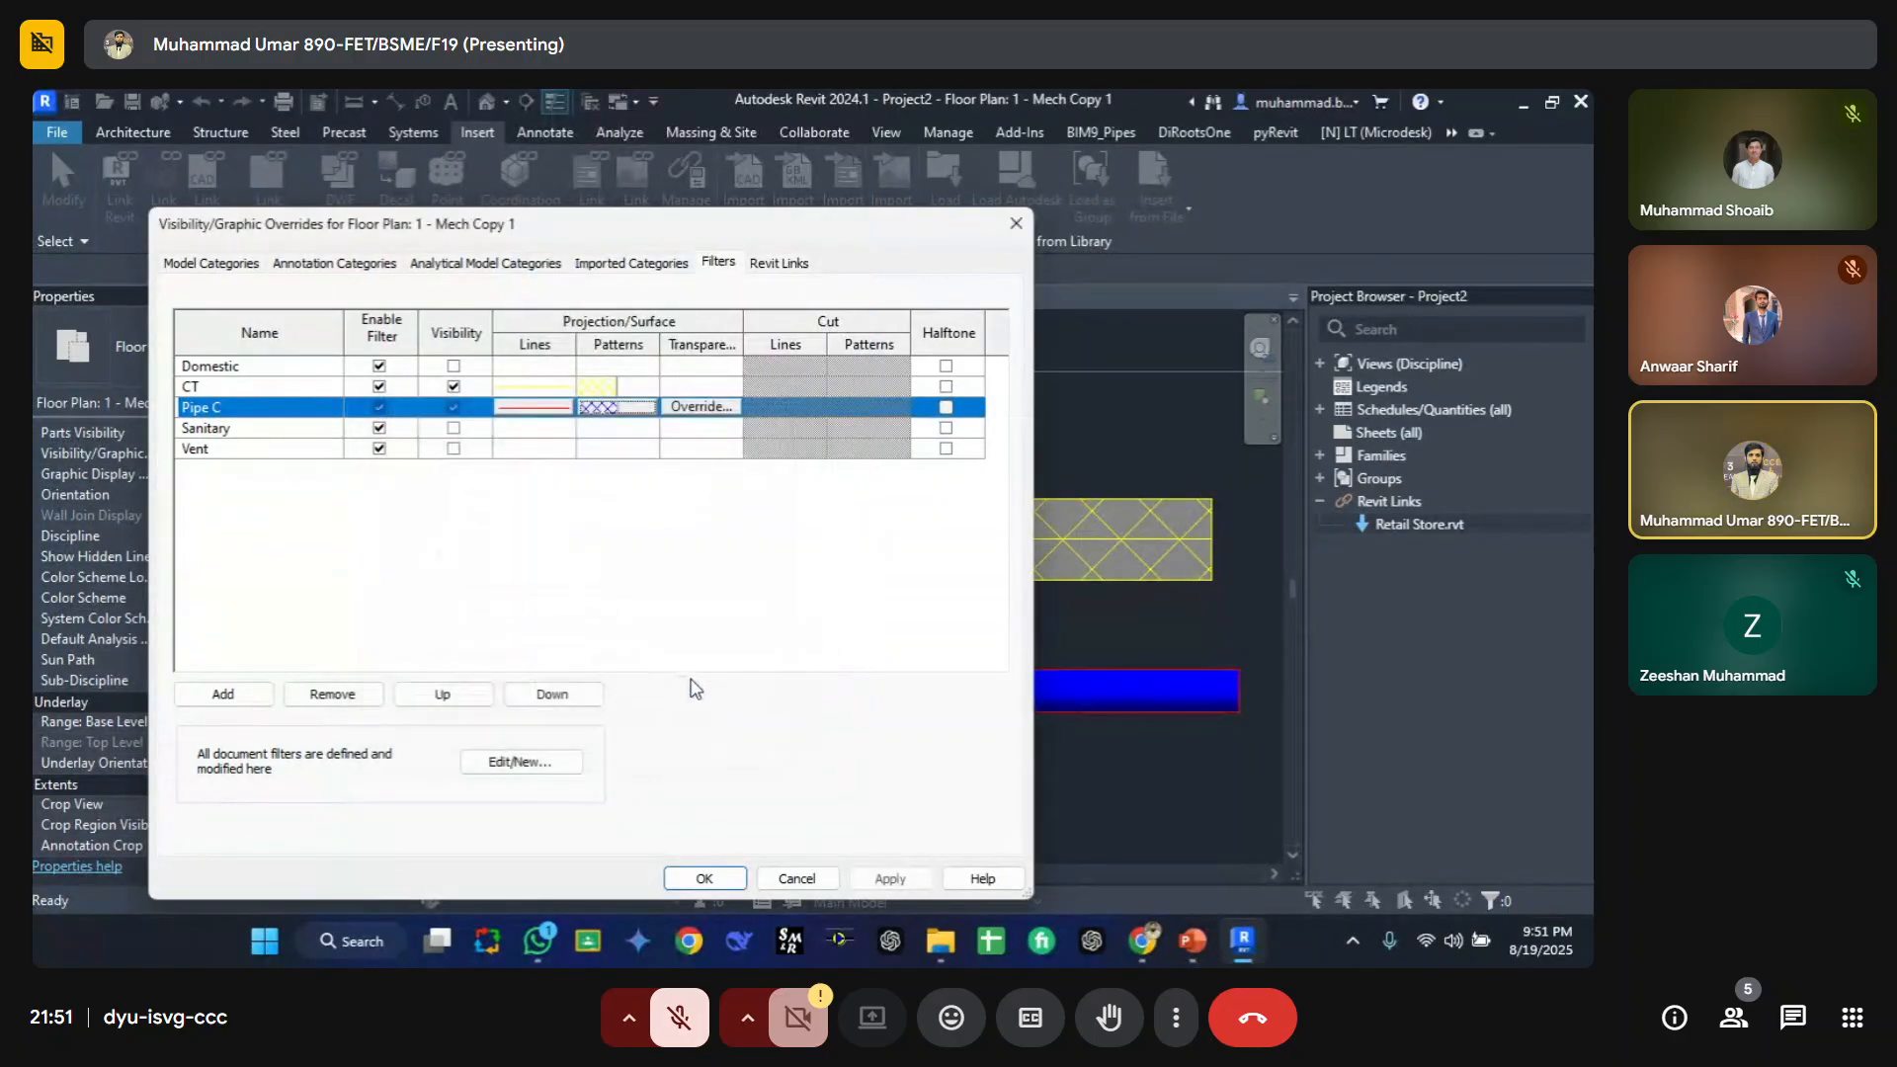
pyautogui.click(893, 875)
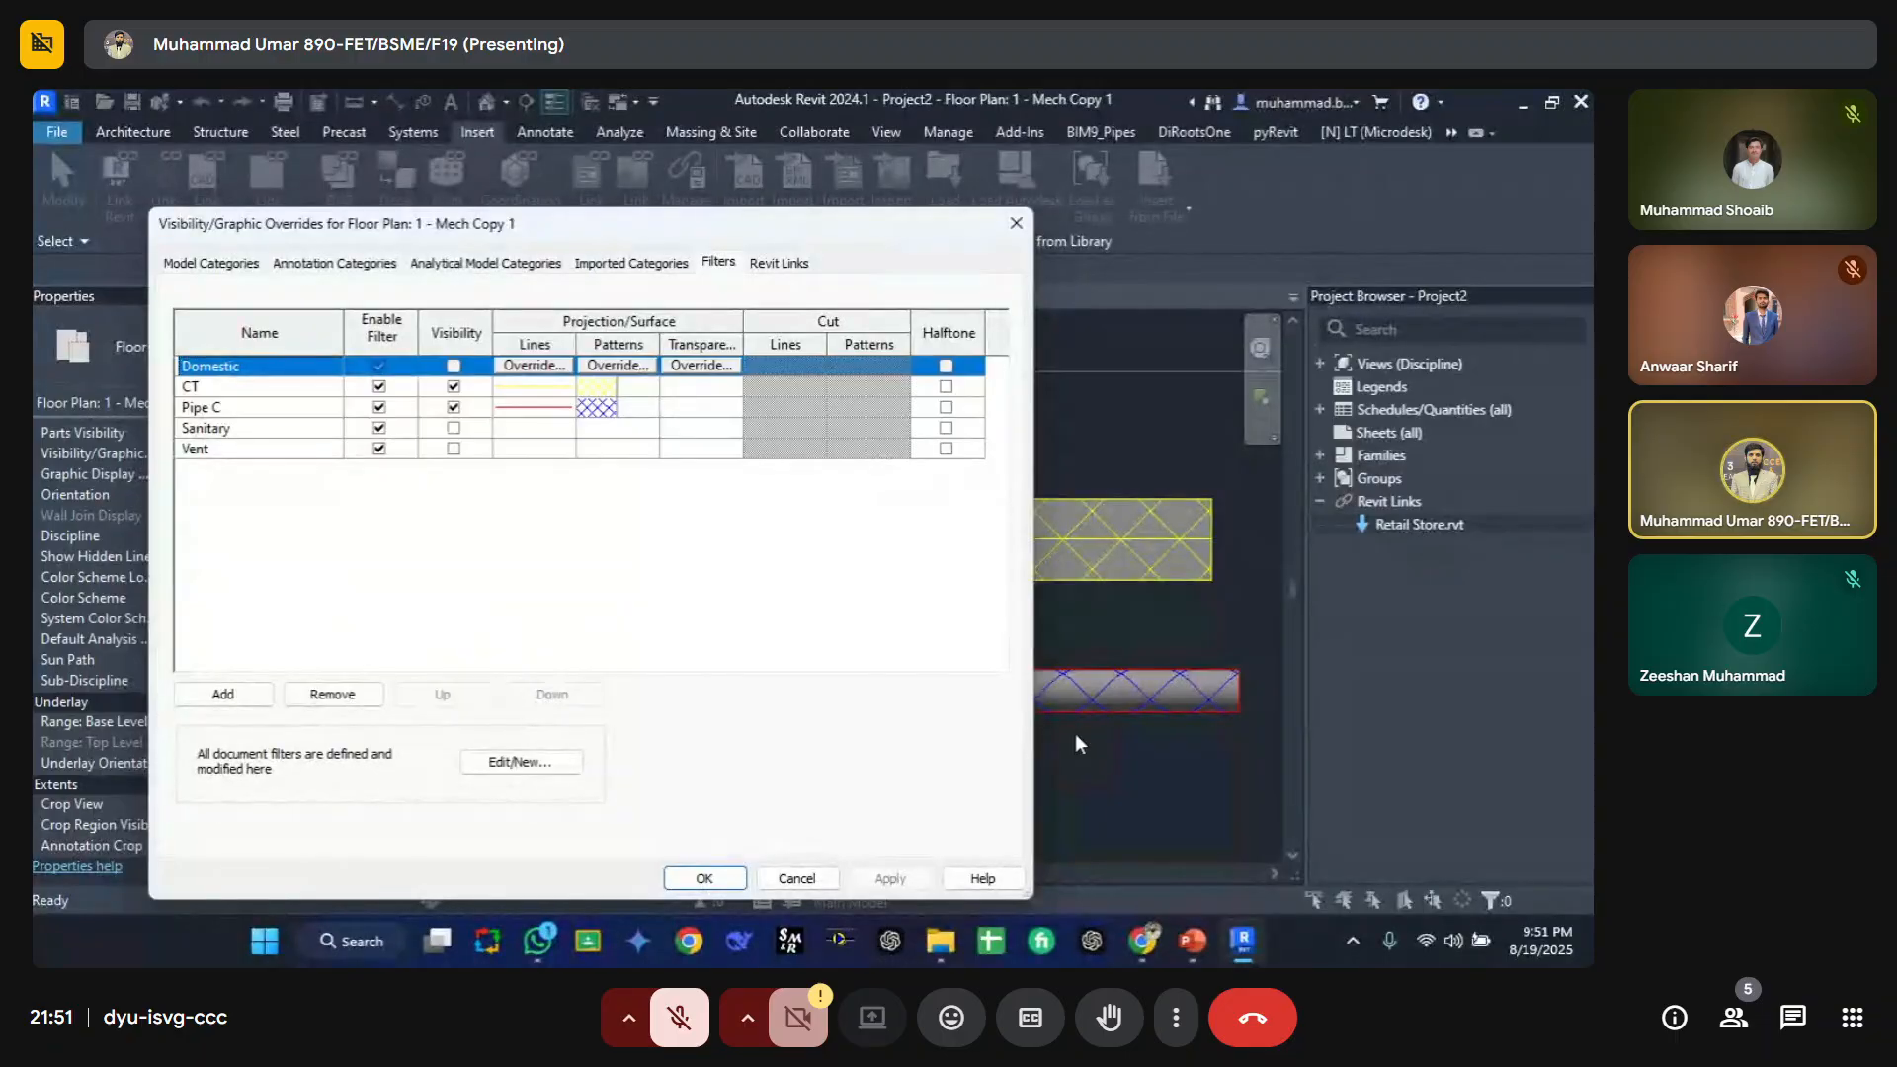
# Step: Set the Pipe C filter's surface foreground pattern back to solid fill
pyautogui.click(625, 413)
pyautogui.click(618, 408)
pyautogui.click(608, 487)
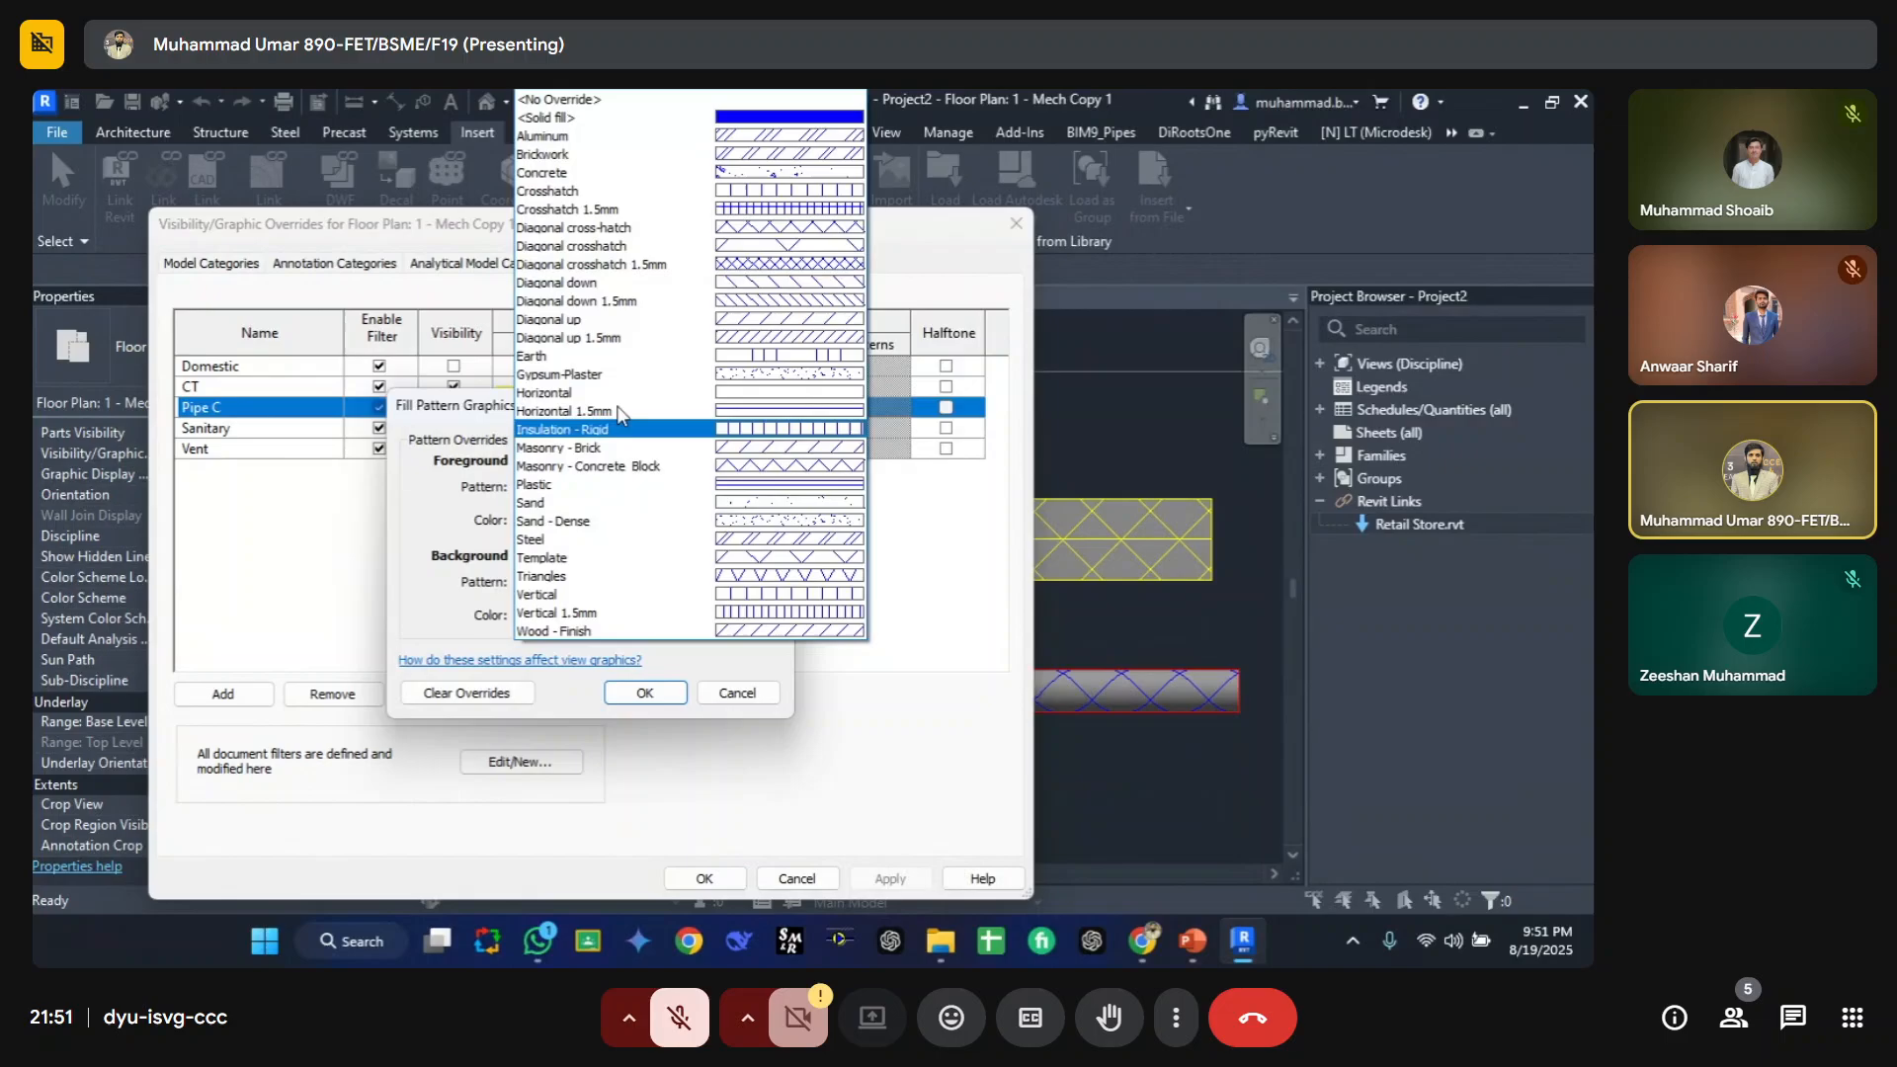
pyautogui.click(682, 119)
pyautogui.click(644, 692)
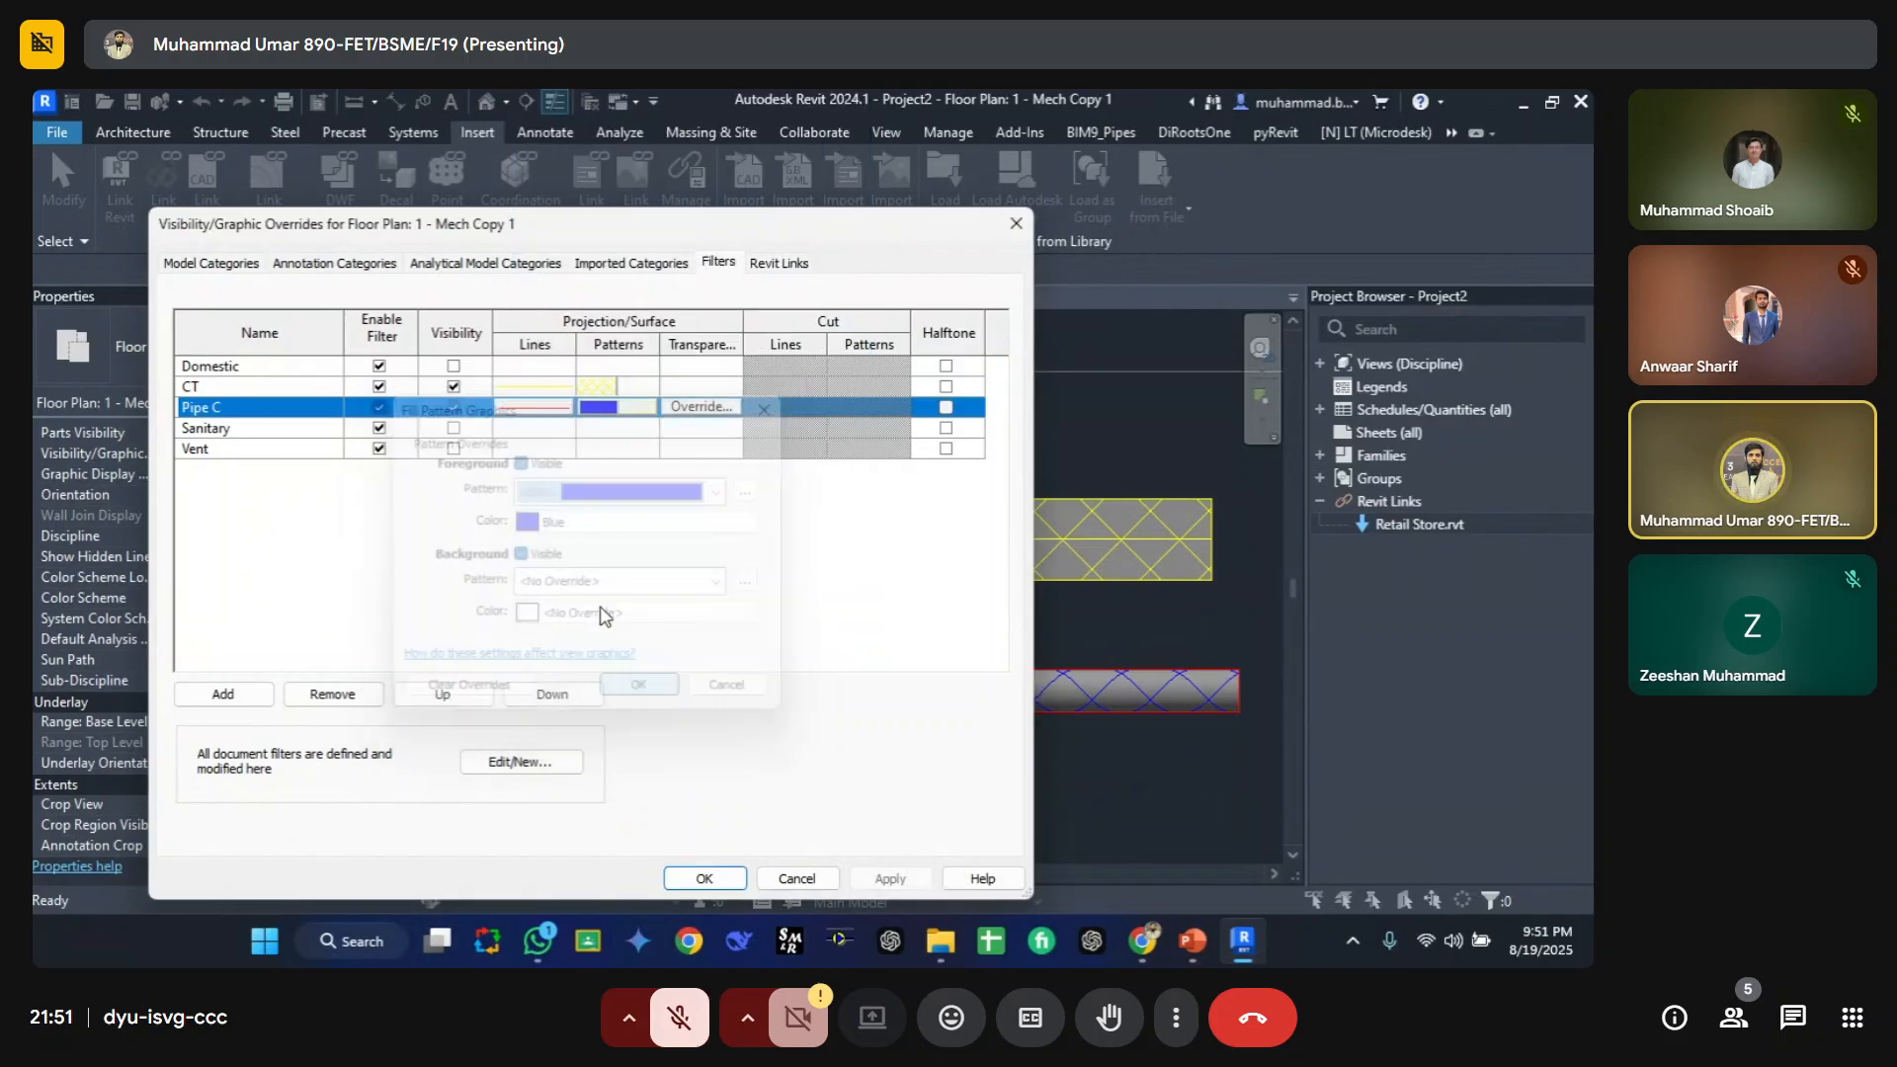
# Step: Set the CT filter's surface foreground pattern back to solid fill and close the overrides dialog
pyautogui.click(615, 387)
pyautogui.click(614, 386)
pyautogui.click(707, 491)
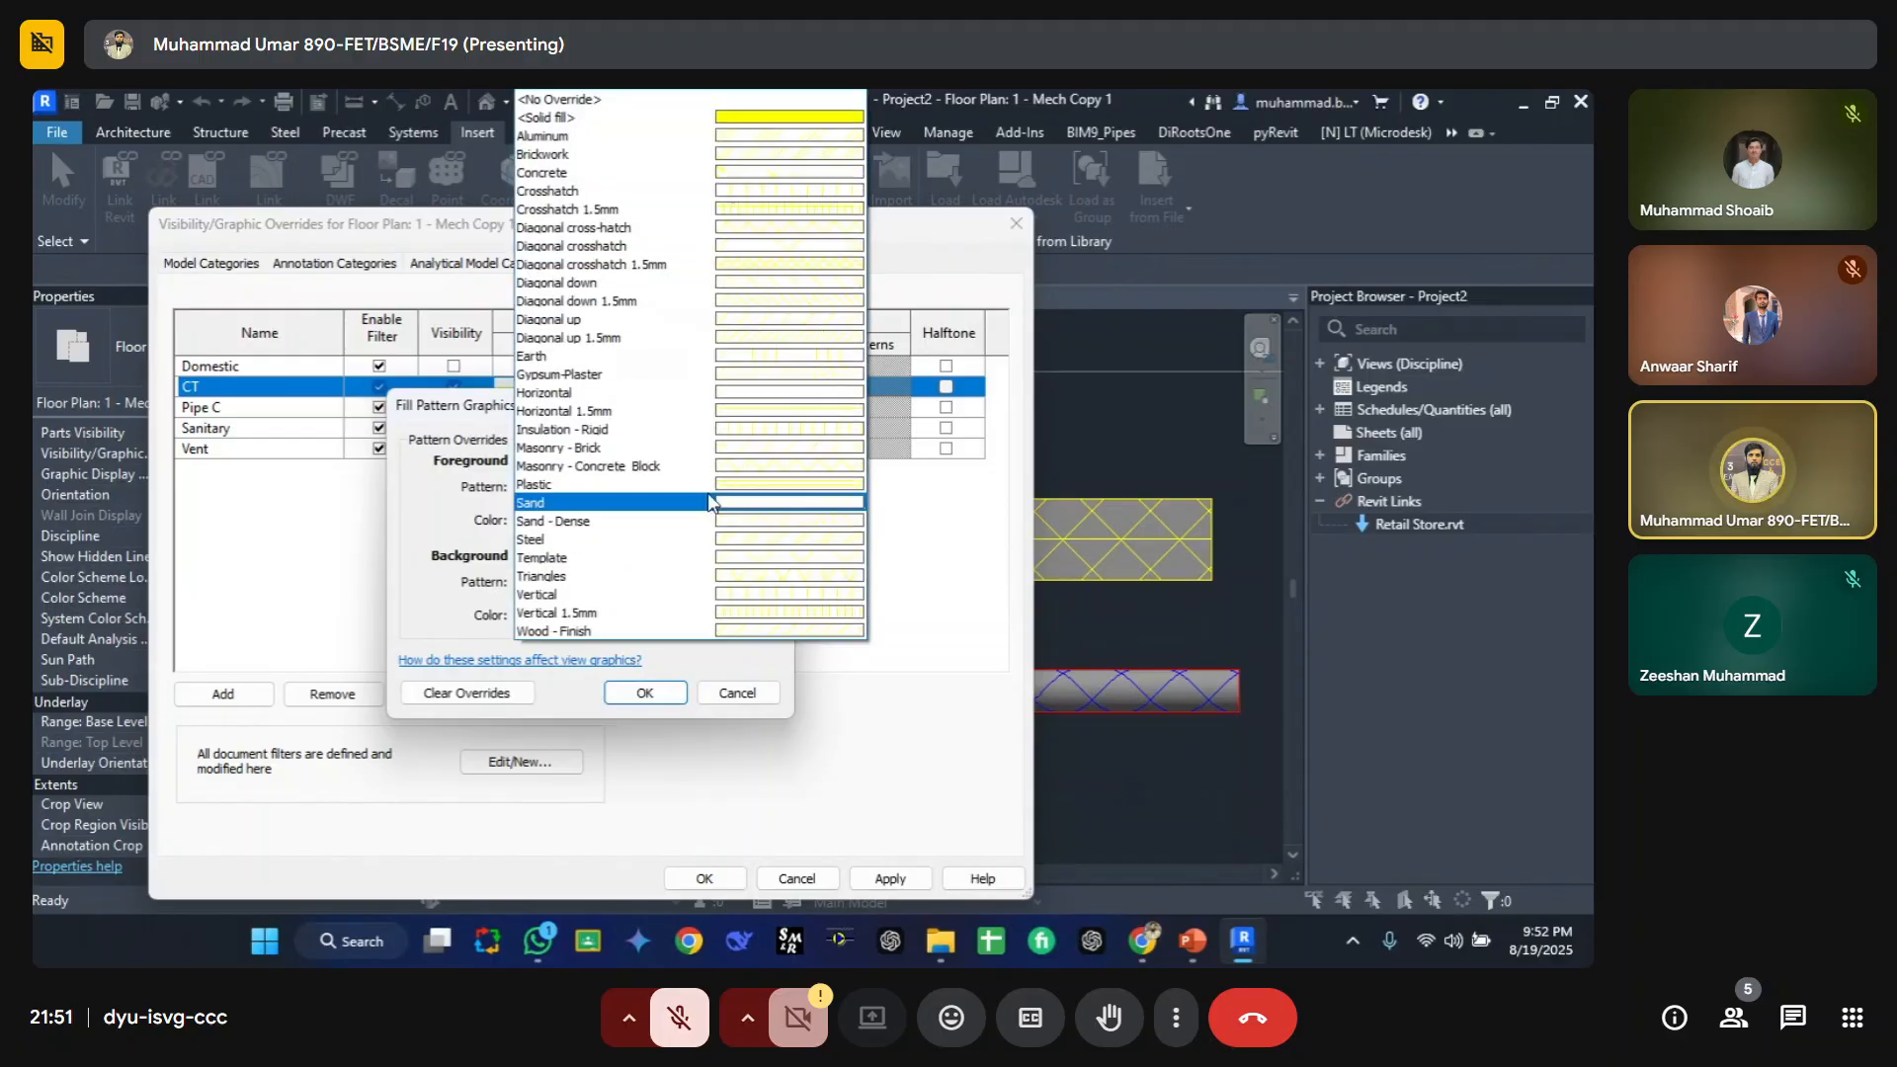
pyautogui.click(648, 120)
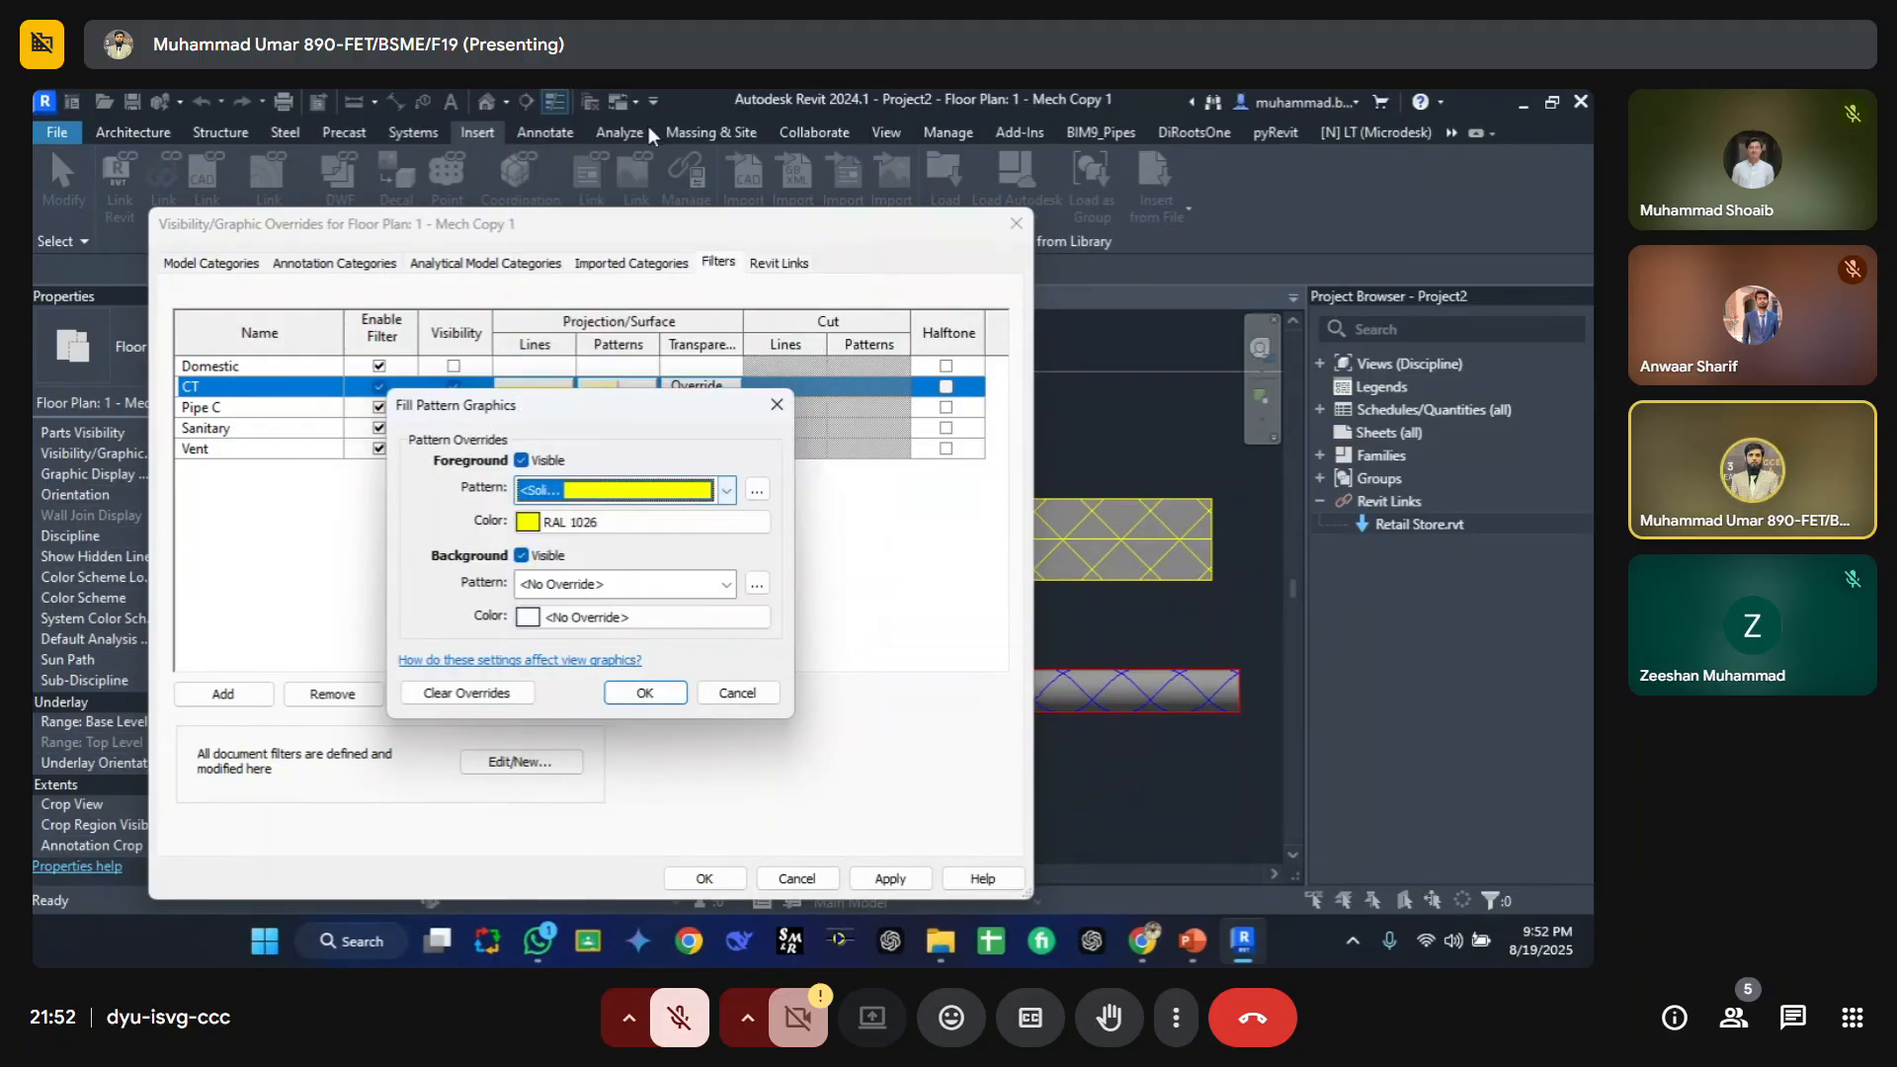
pyautogui.click(648, 692)
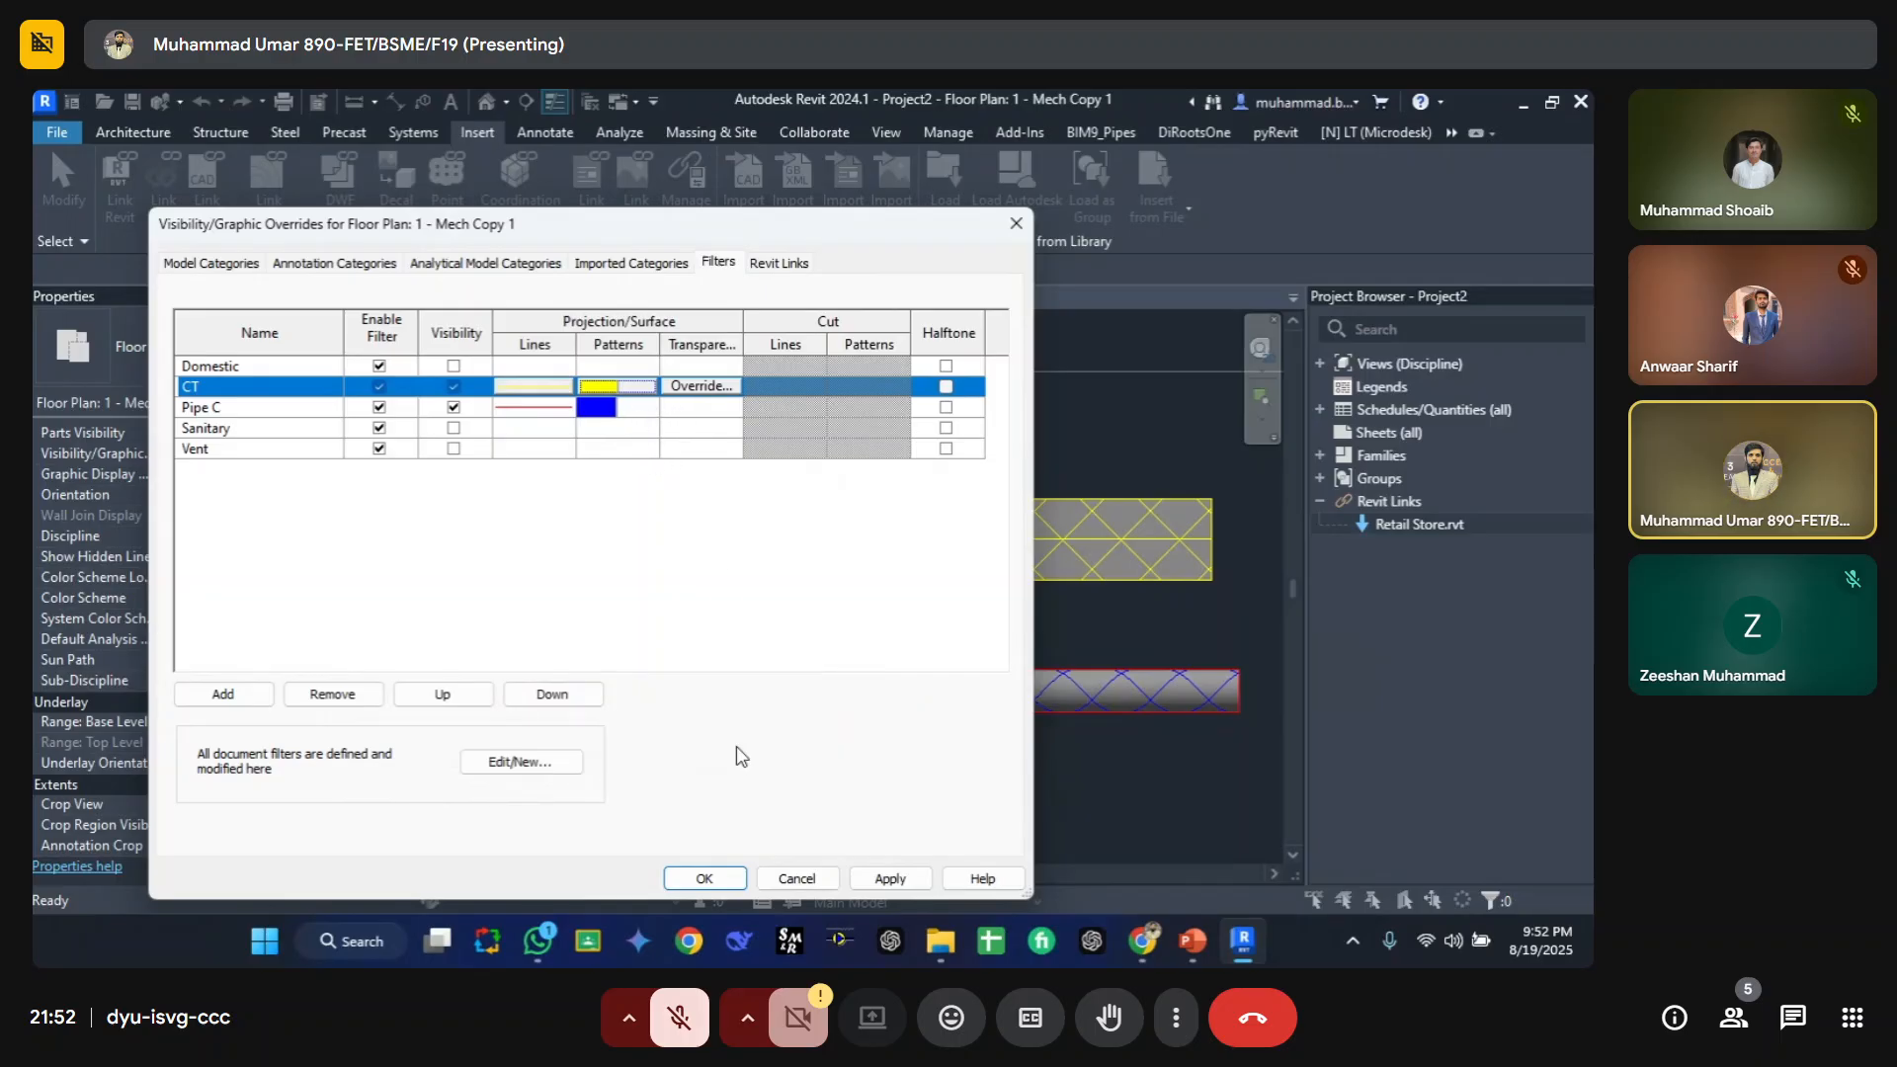
pyautogui.click(719, 877)
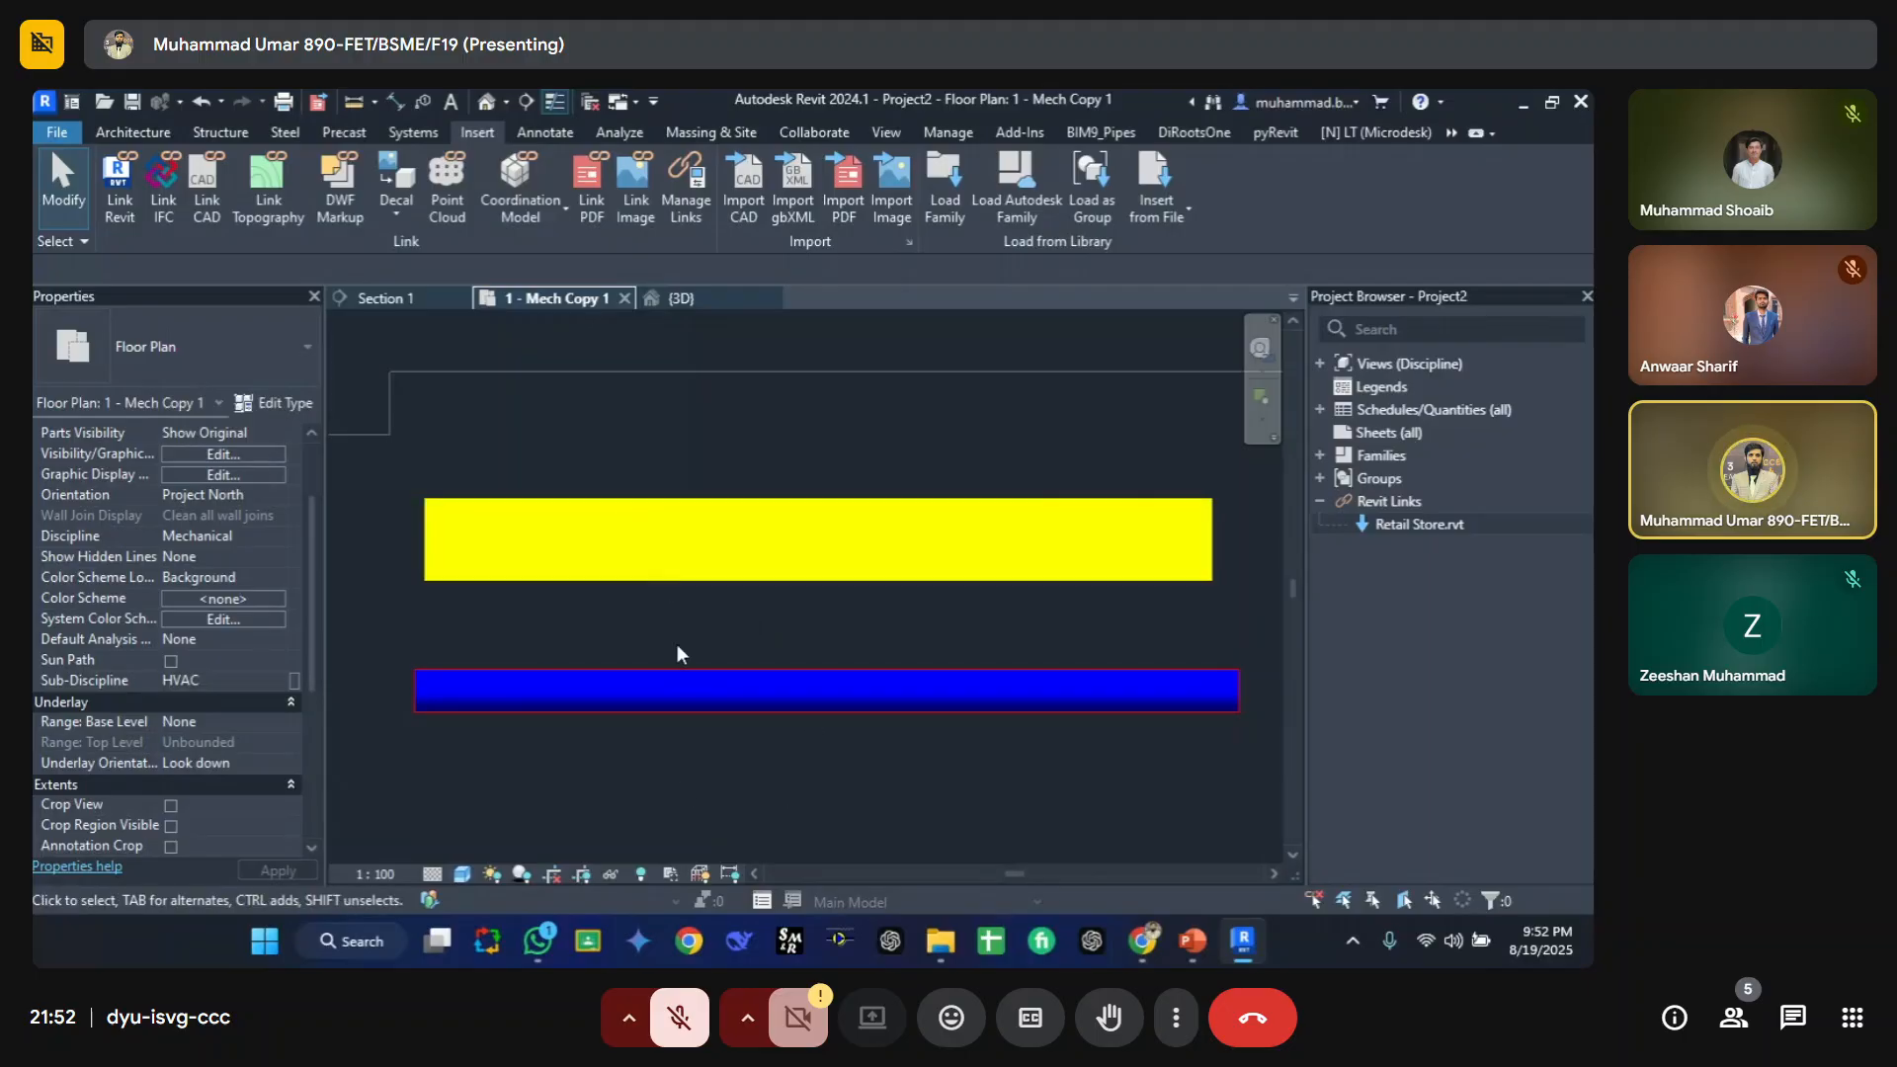
# Step: Select the pipe and change its Comments to ret
pyautogui.scroll(-4, 187, 704)
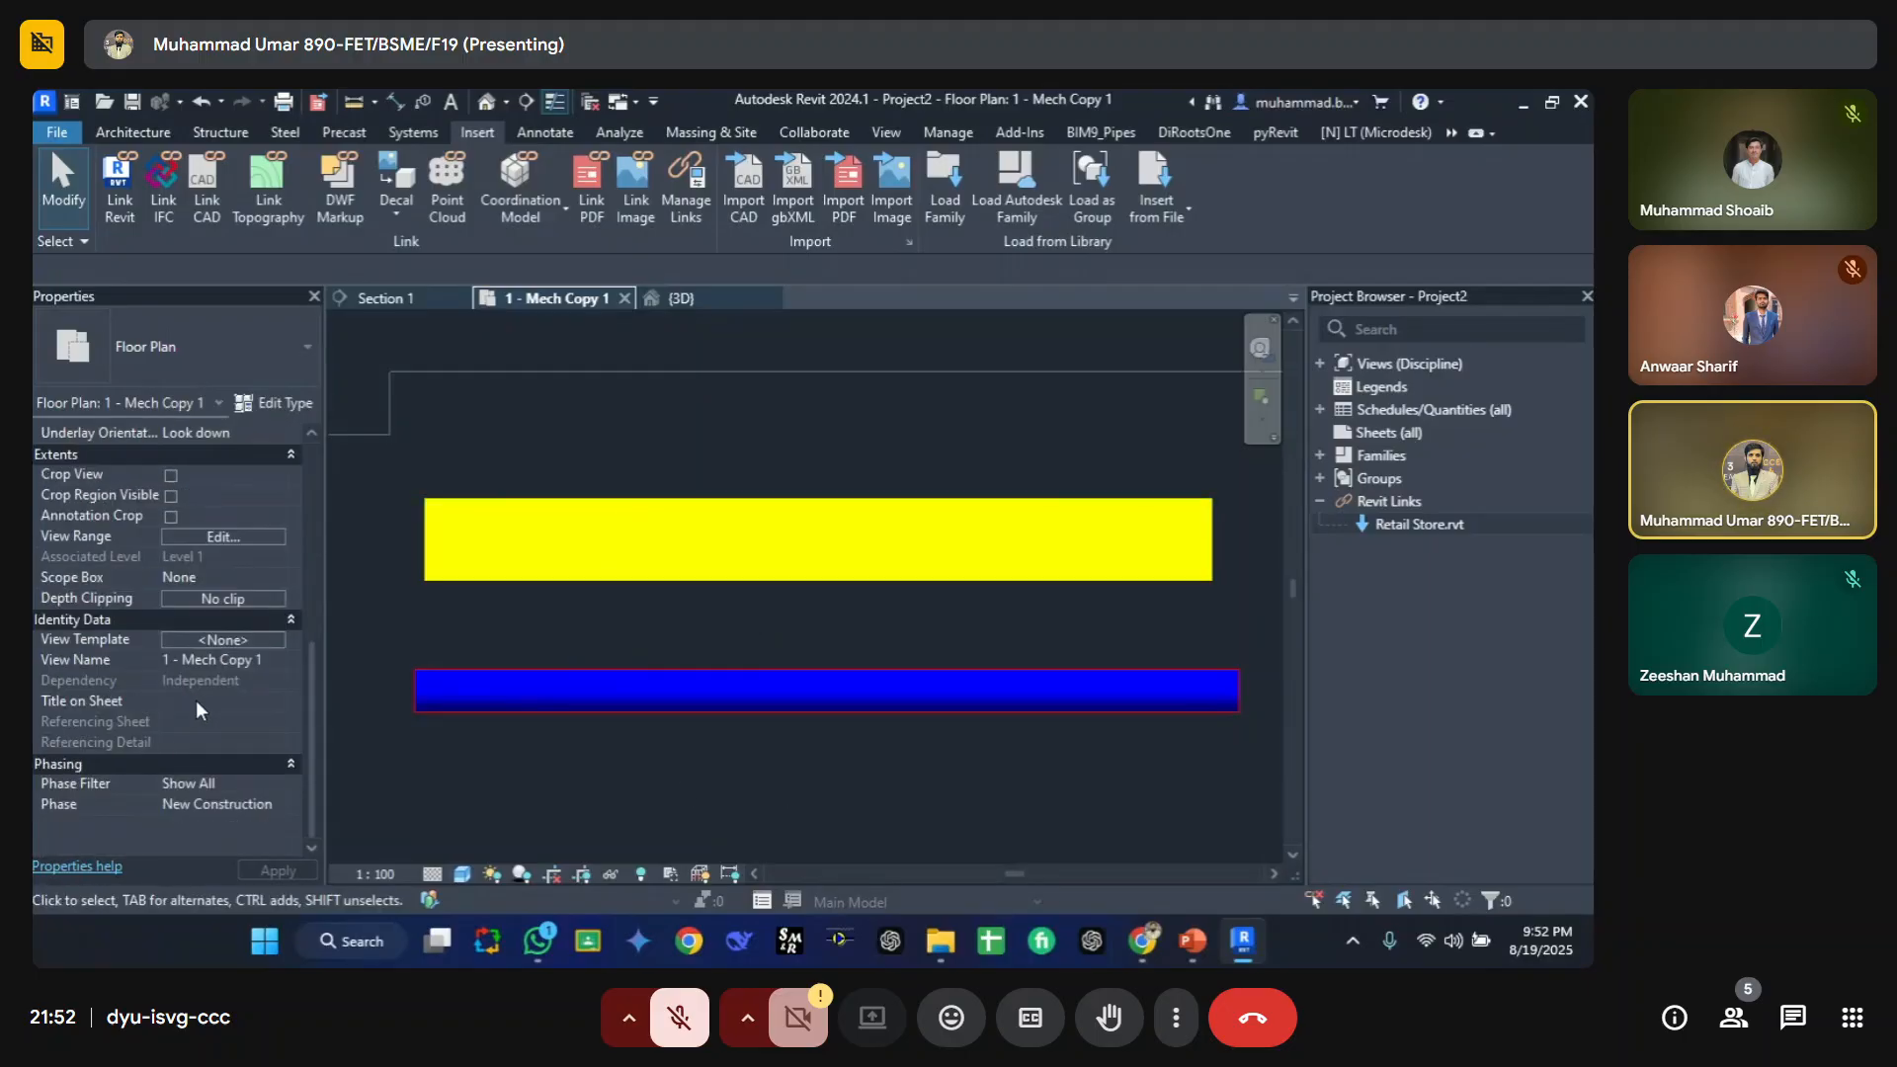
pyautogui.click(555, 696)
pyautogui.scroll(-3, 215, 692)
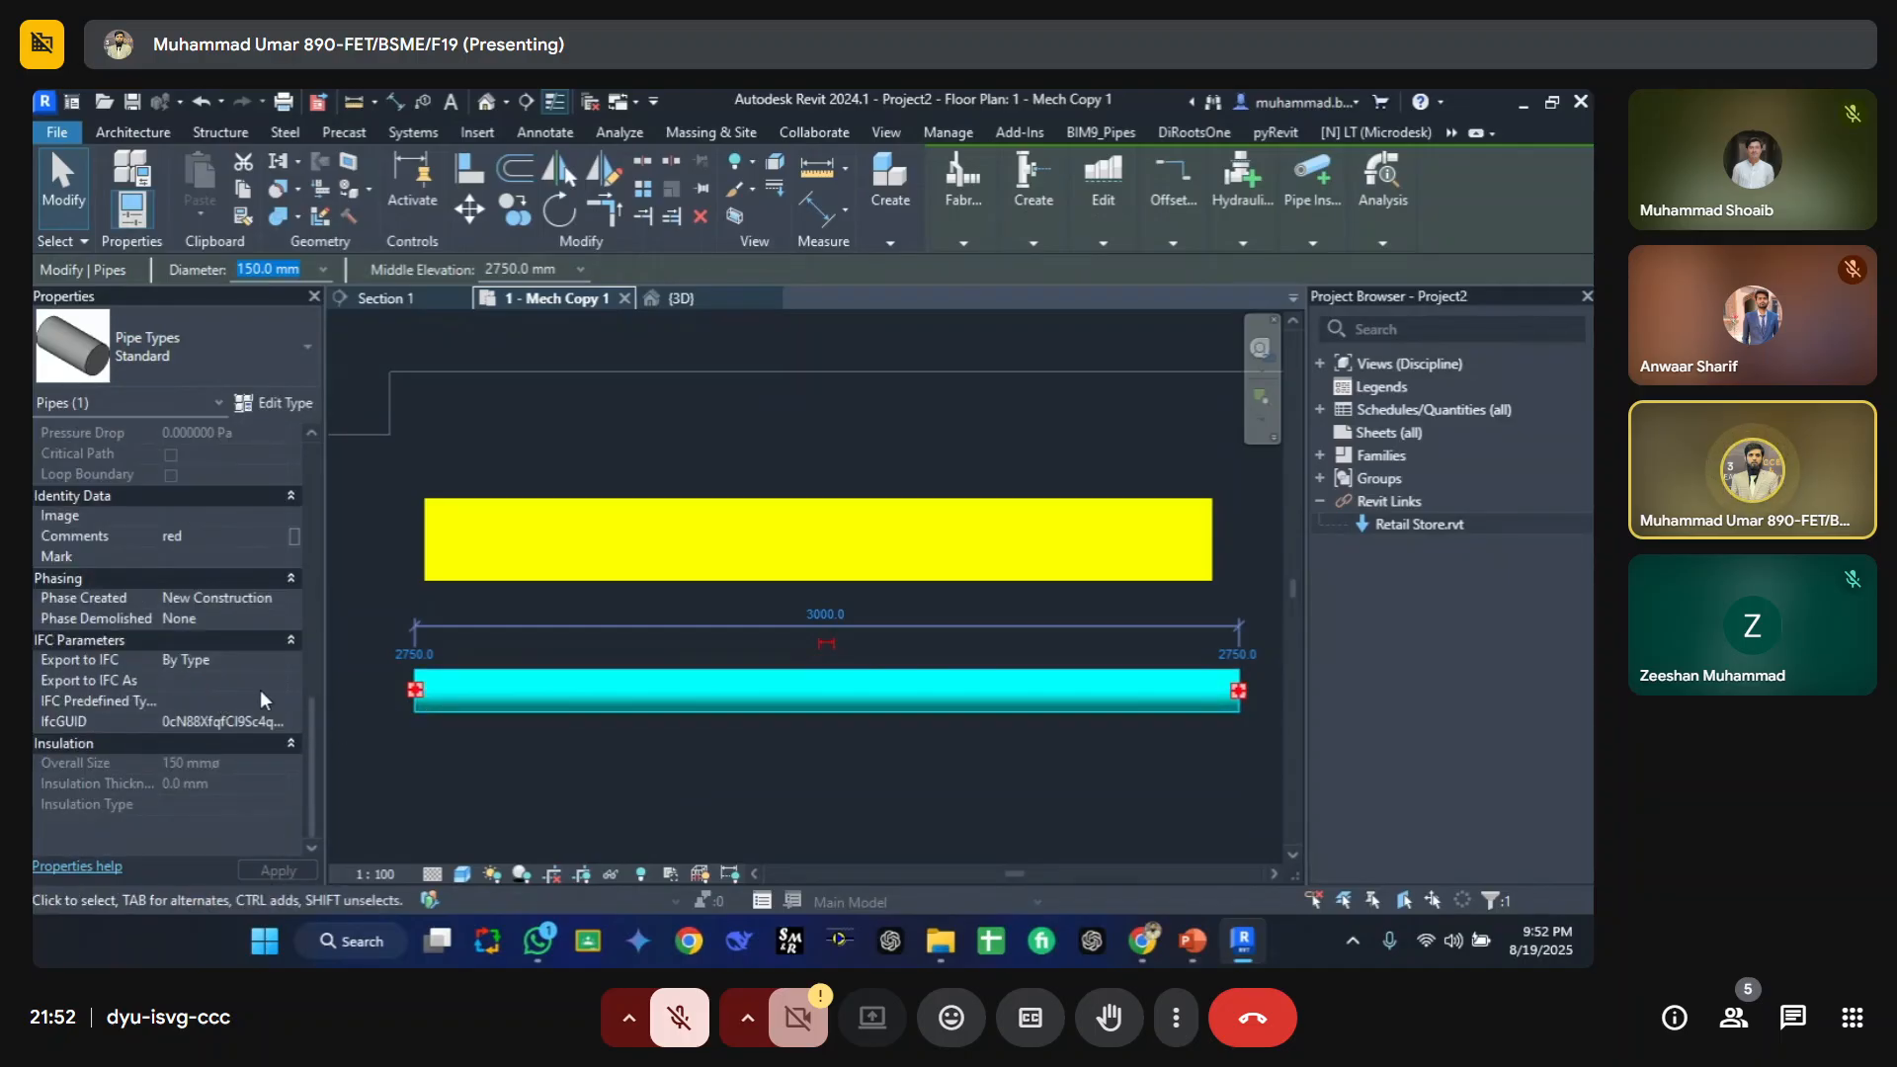
pyautogui.click(520, 746)
pyautogui.click(484, 672)
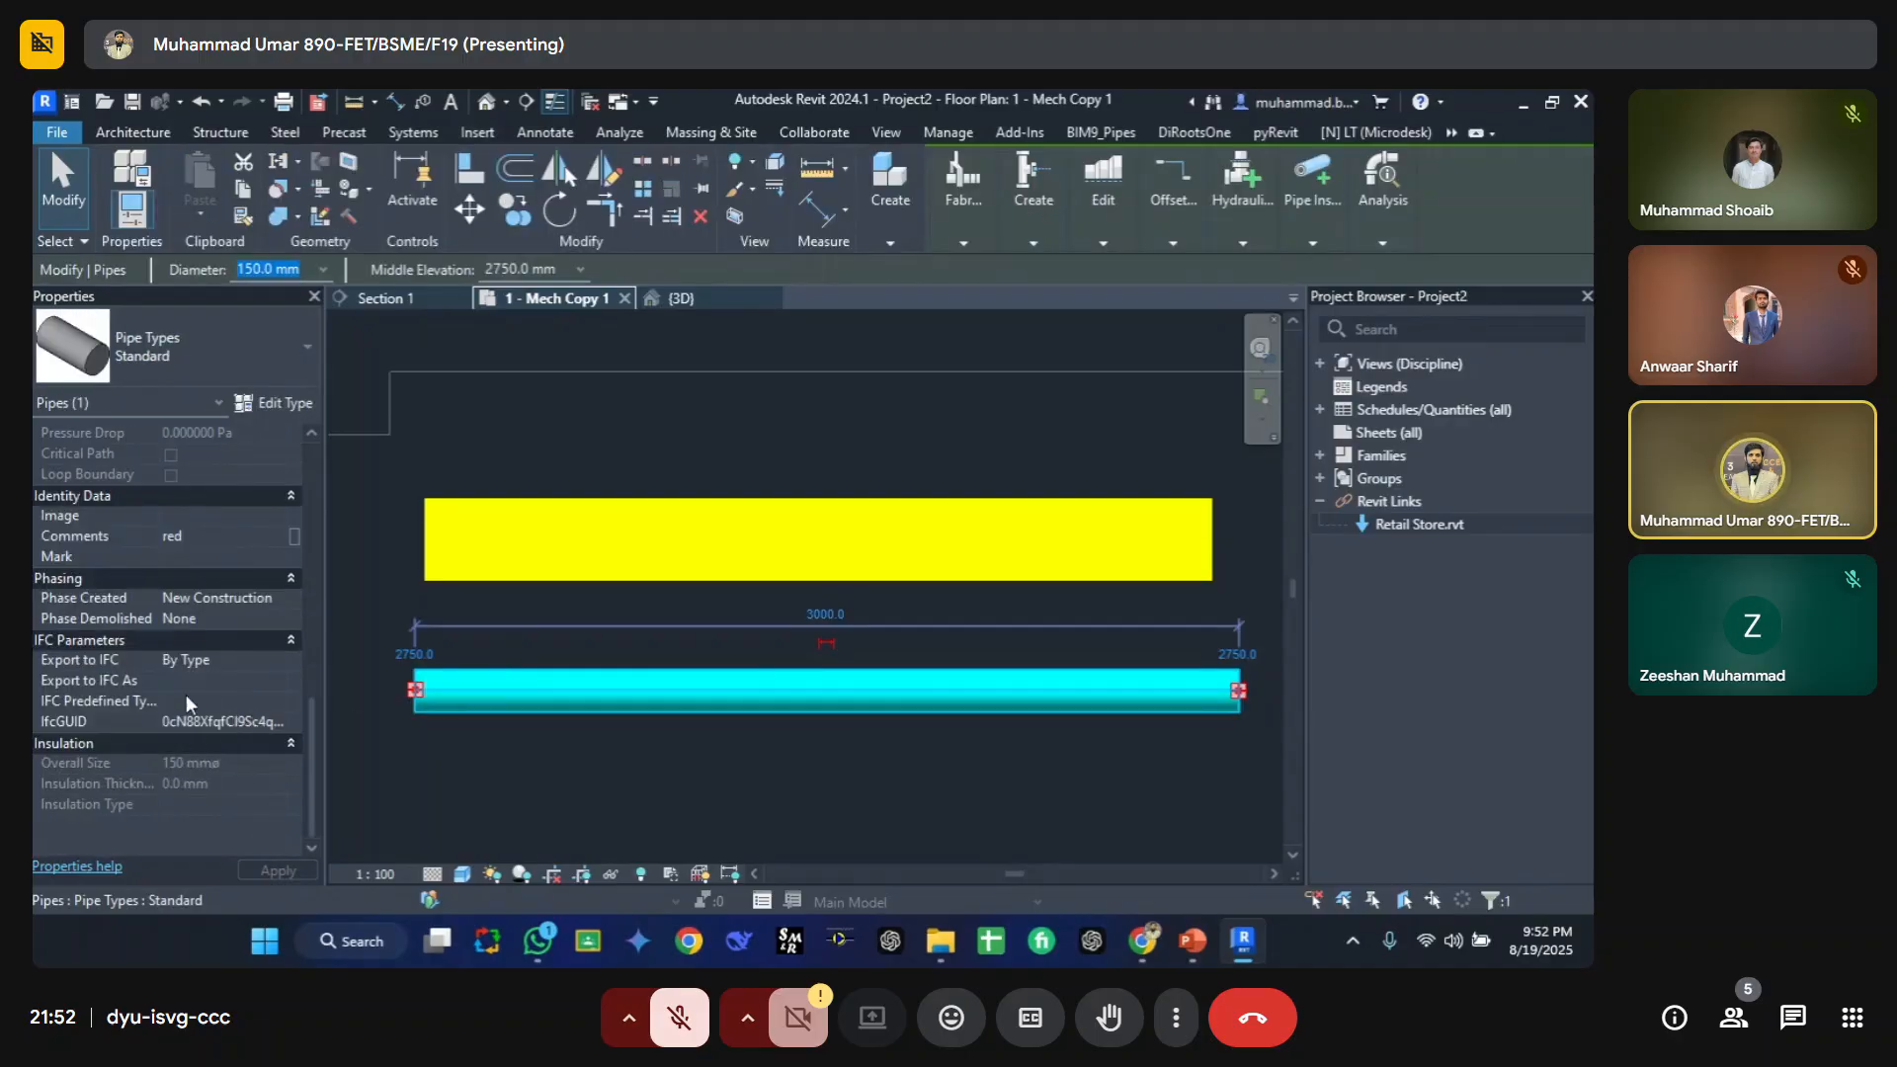
pyautogui.click(228, 539)
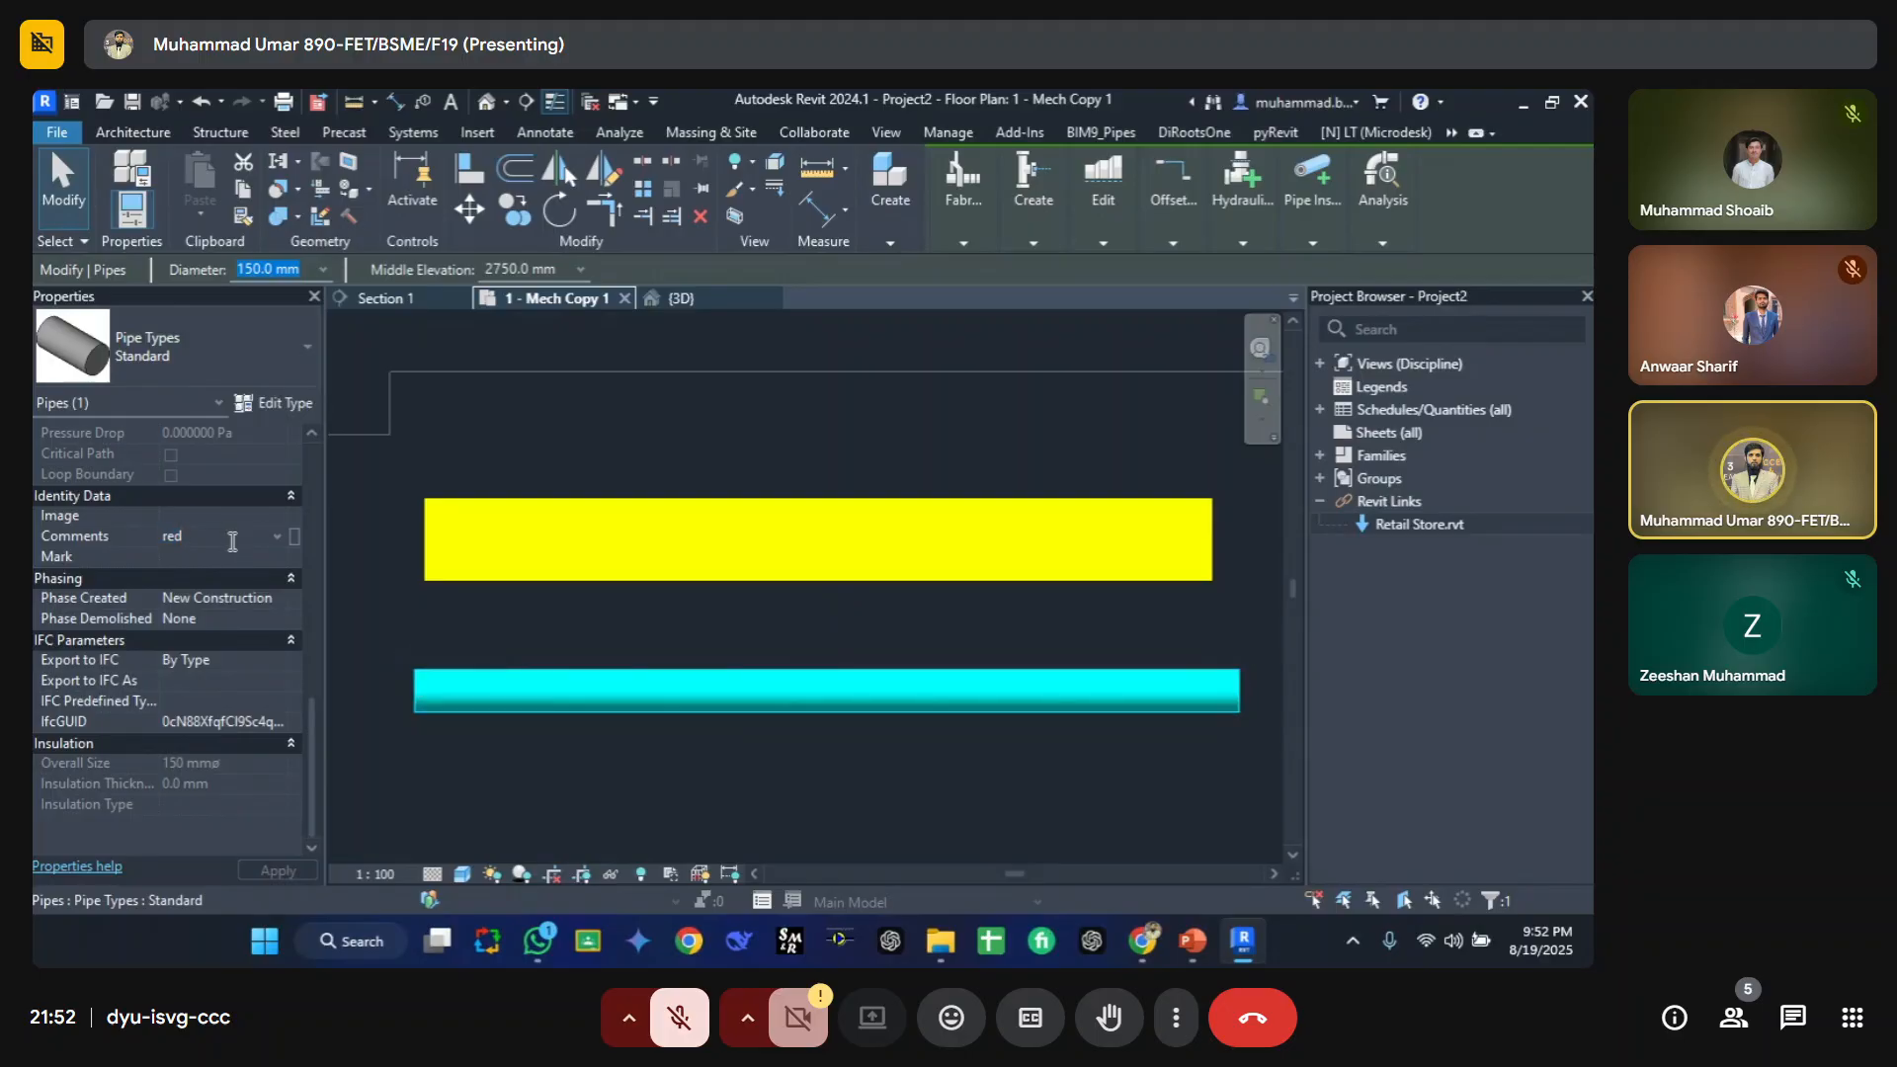
pyautogui.press('BackSpace')
pyautogui.write('t')
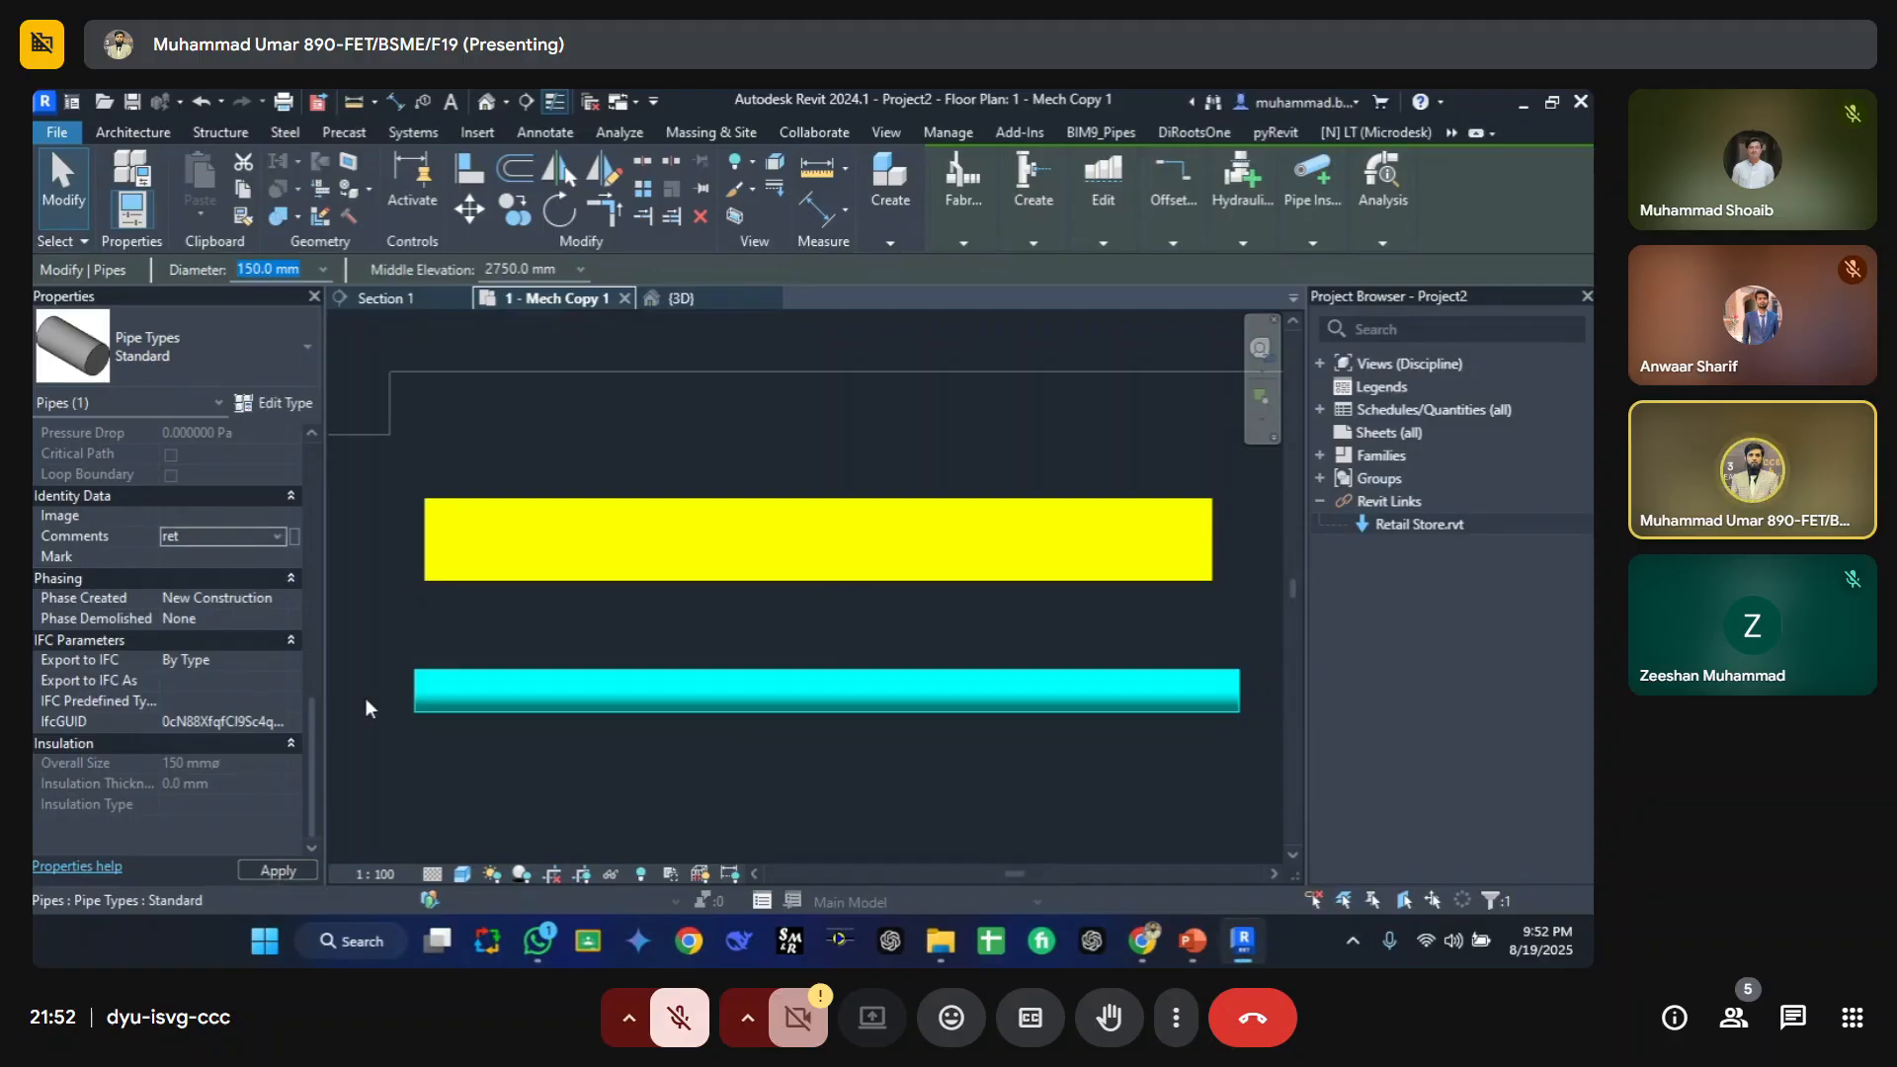
pyautogui.click(456, 793)
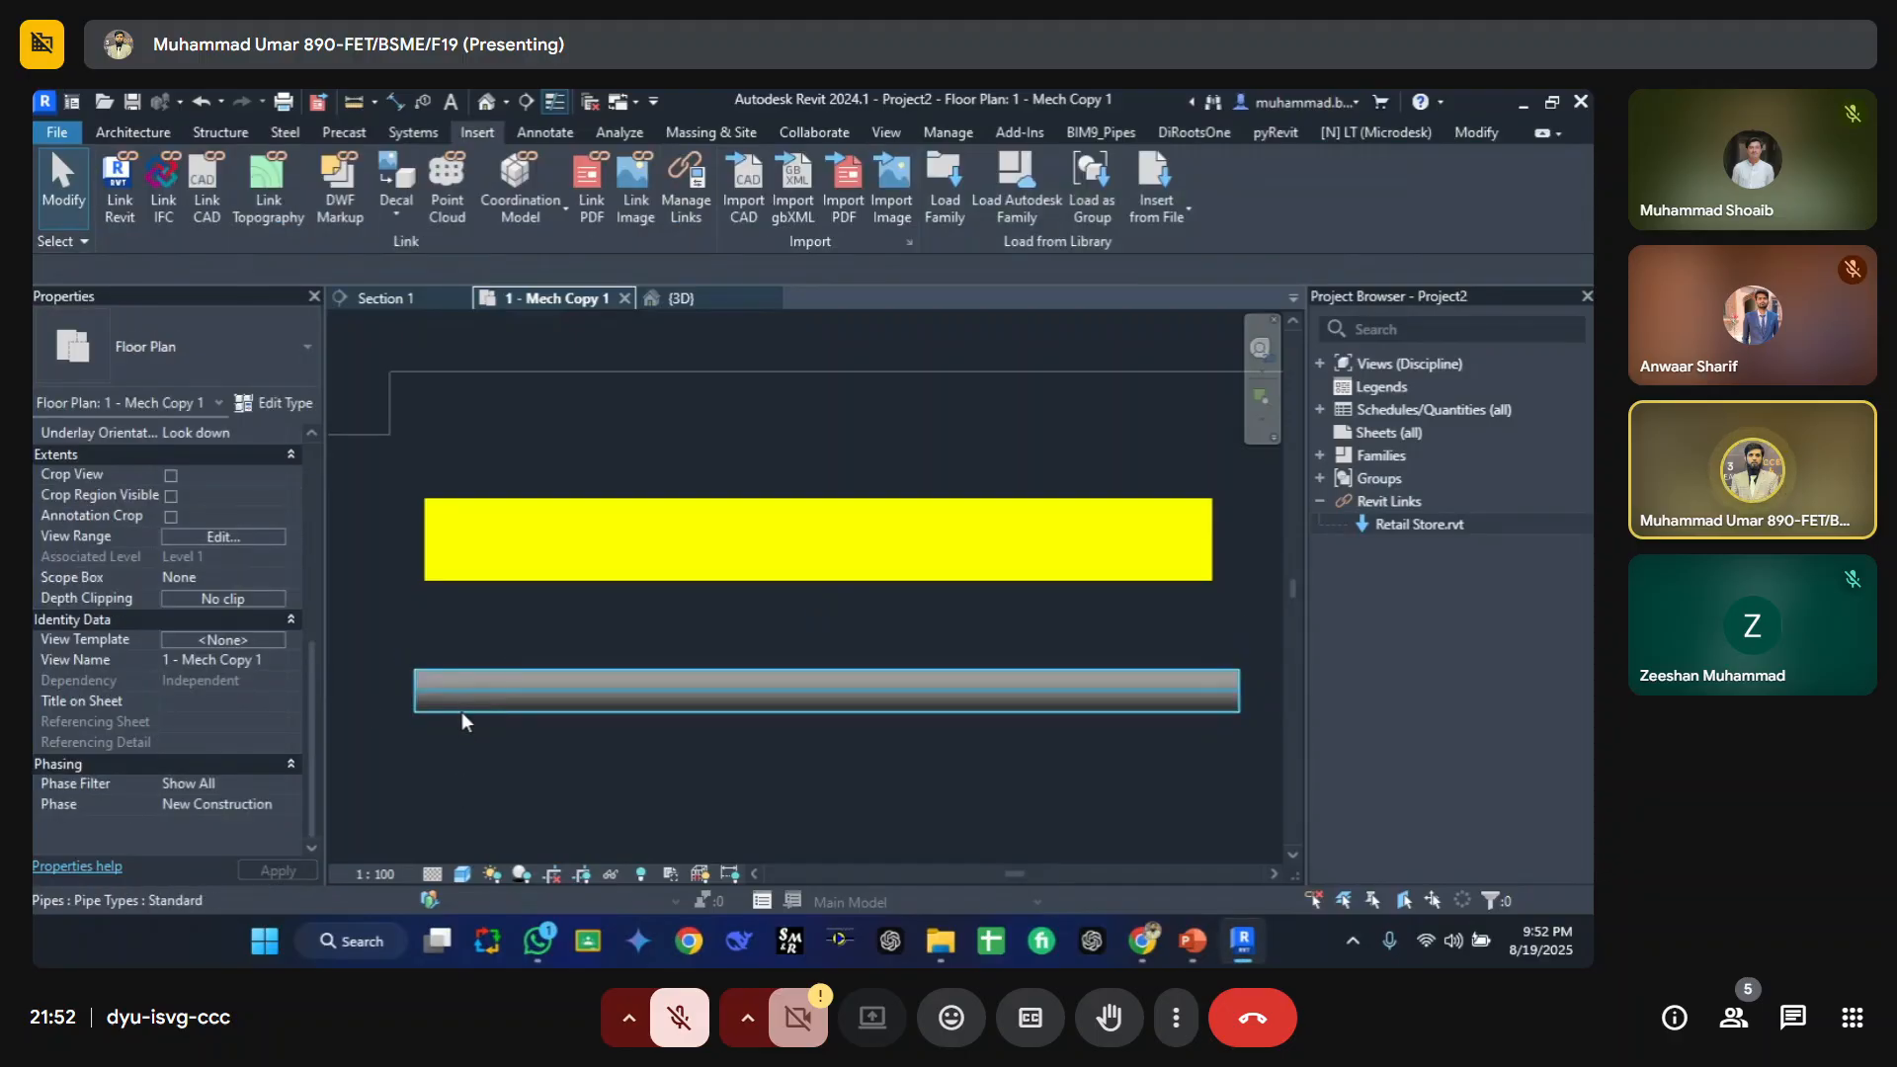
# Step: Set the pipe's Comments back to red
pyautogui.click(461, 709)
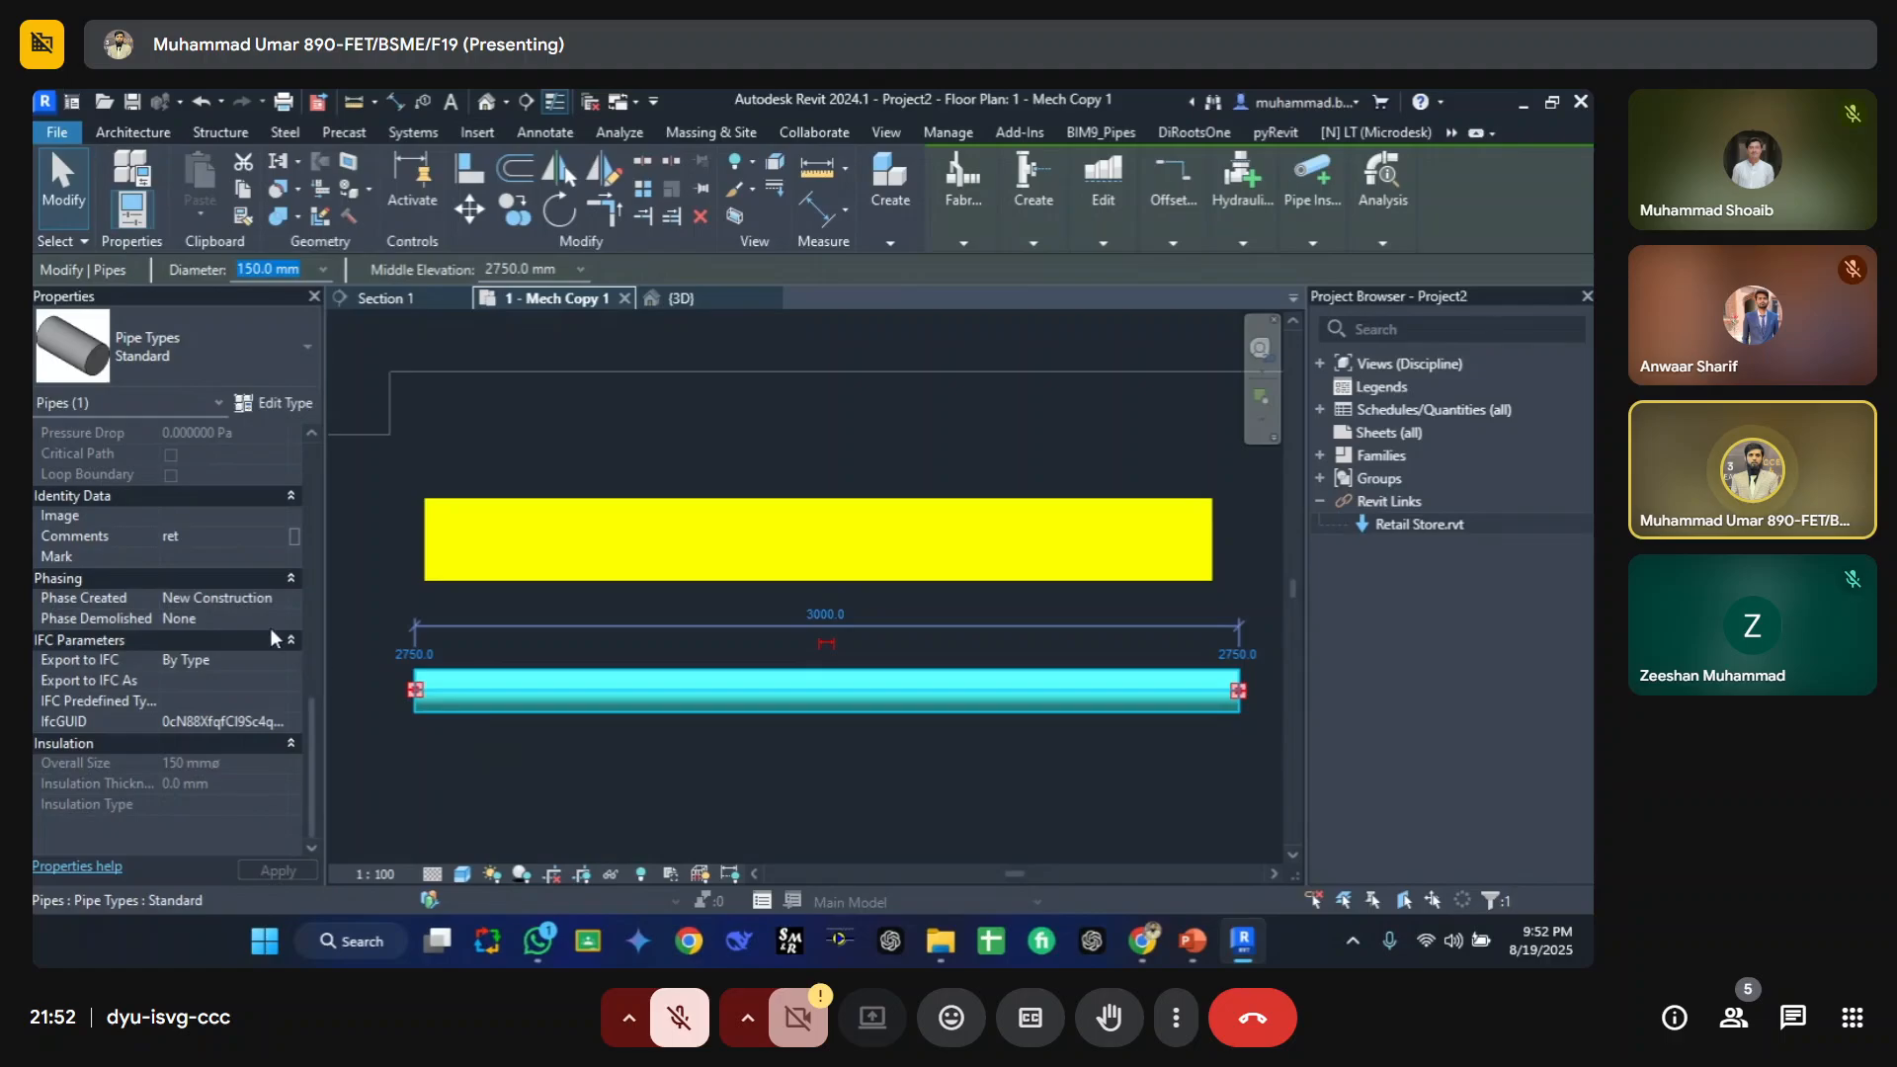
pyautogui.click(232, 532)
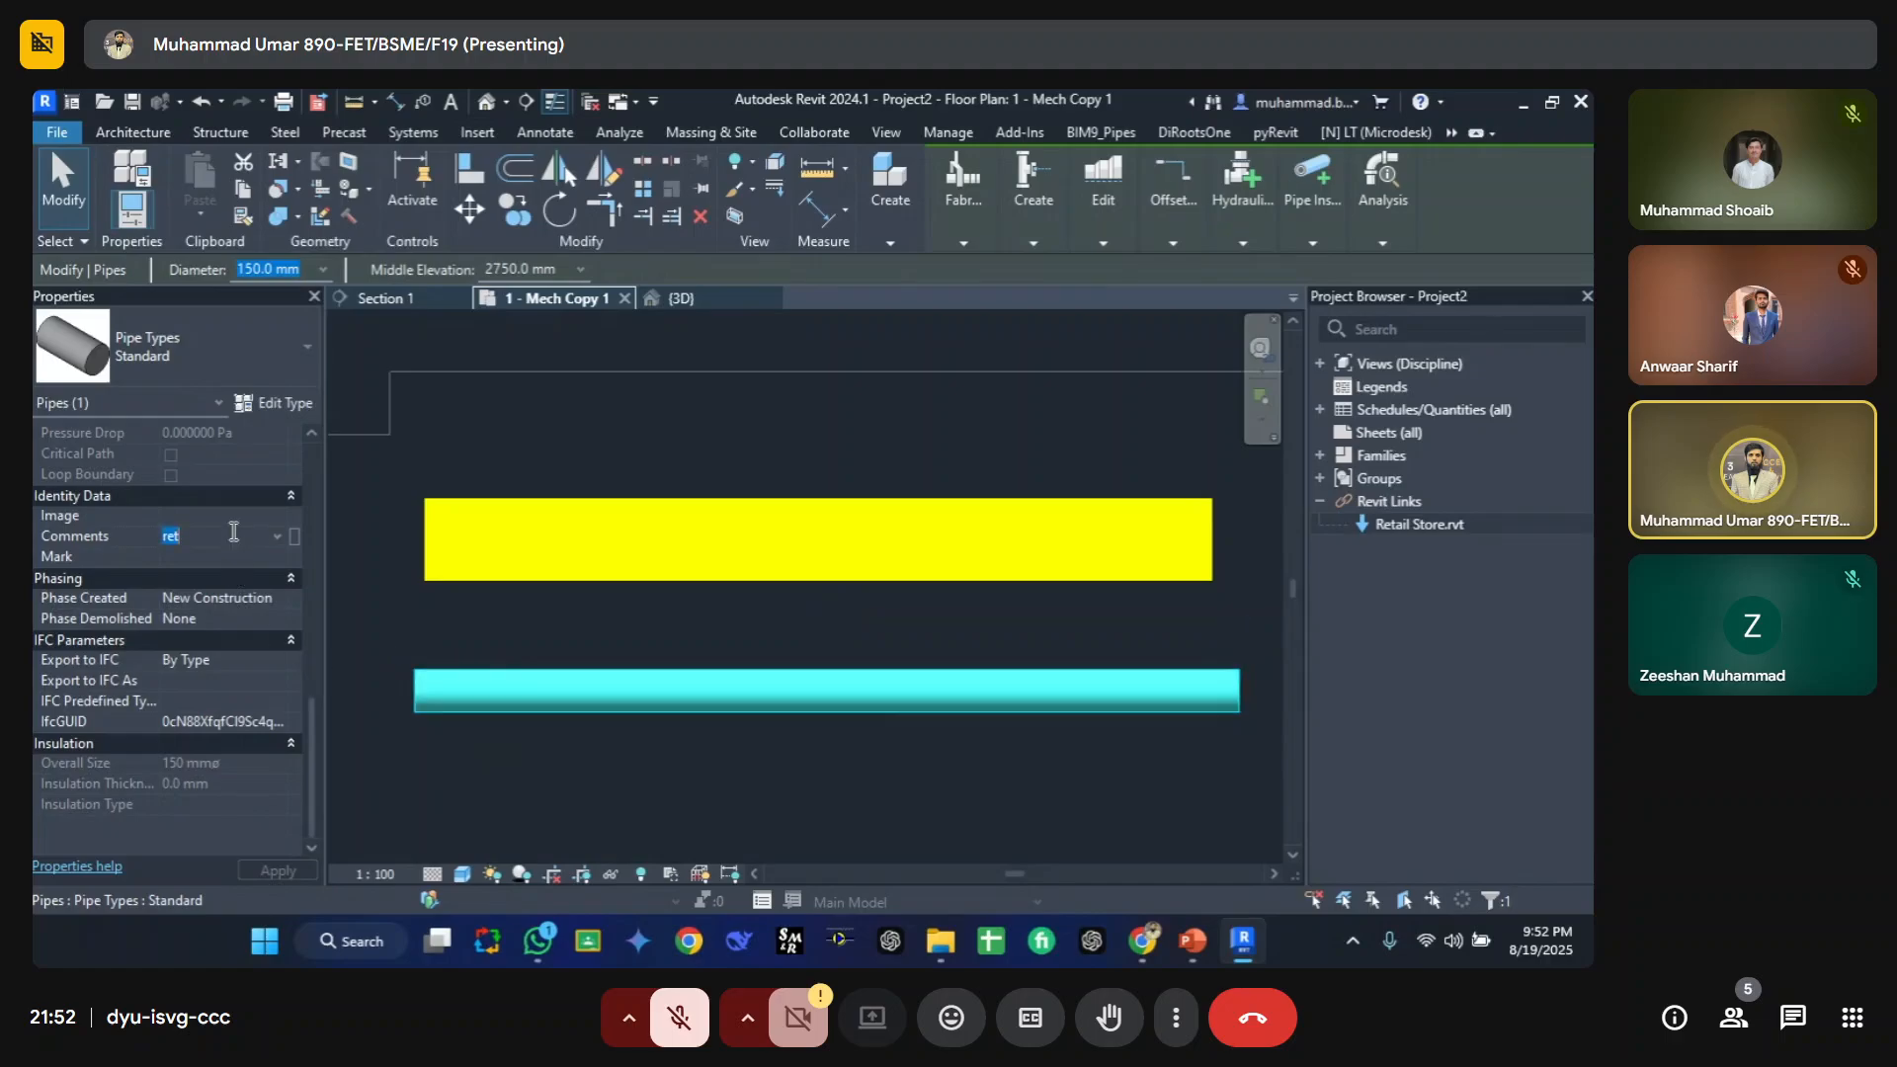
pyautogui.press('BackSpace')
pyautogui.write('d')
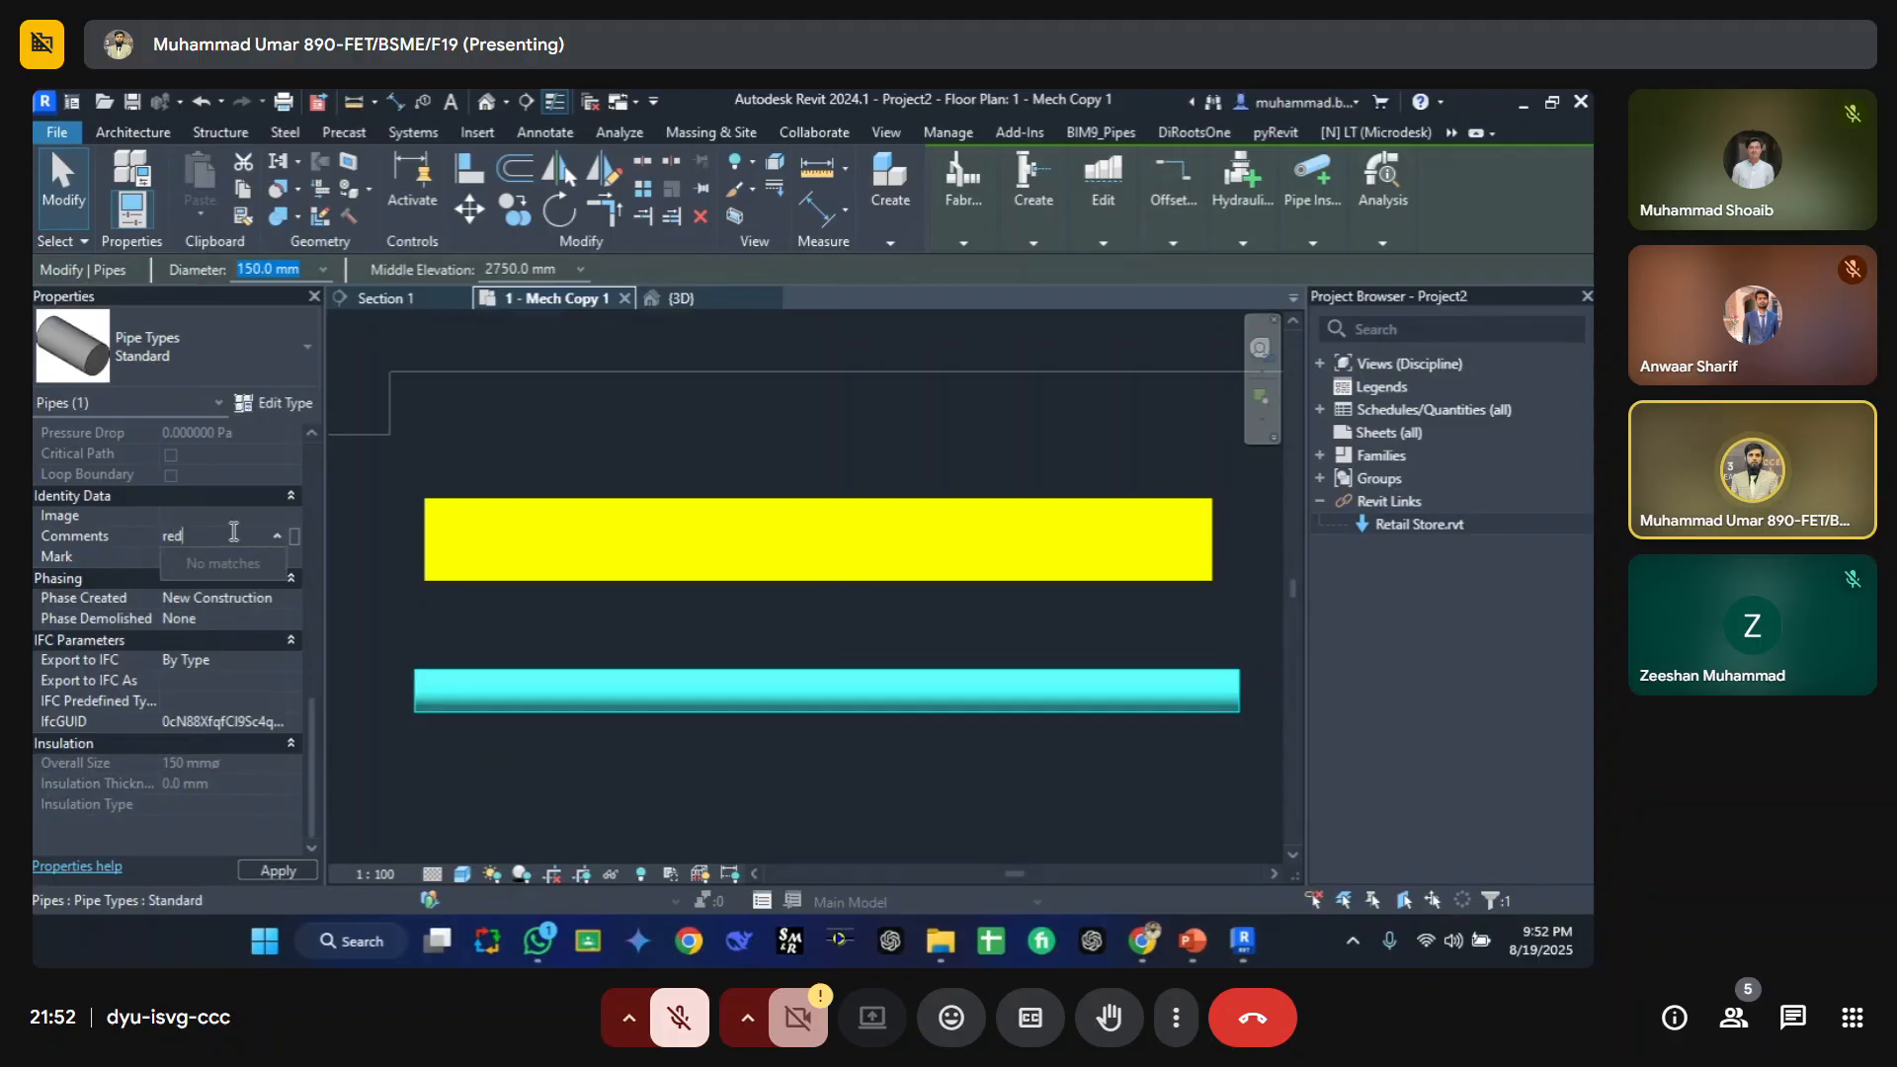
pyautogui.press('Return')
pyautogui.click(571, 733)
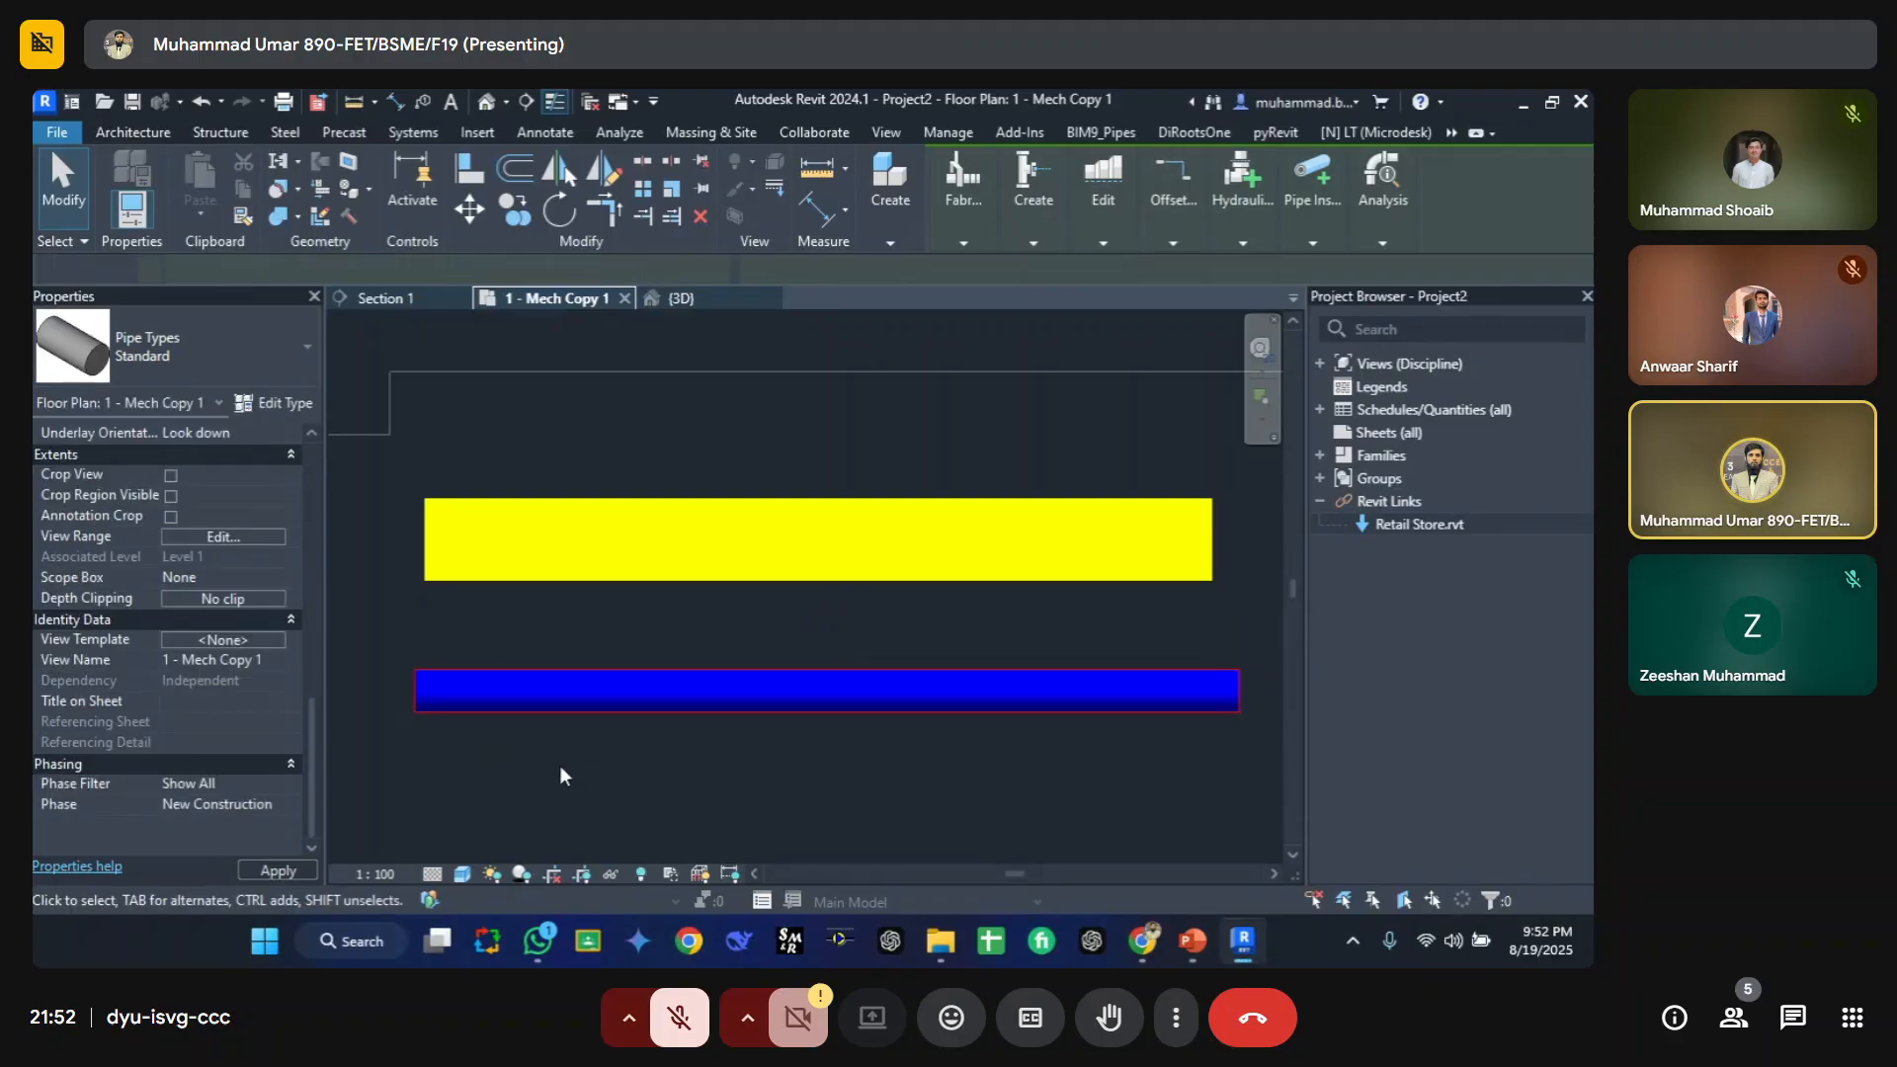
# Step: Change the Pipe C filter's surface foreground color to Green and close the overrides dialog
pyautogui.press('v')
pyautogui.press('v')
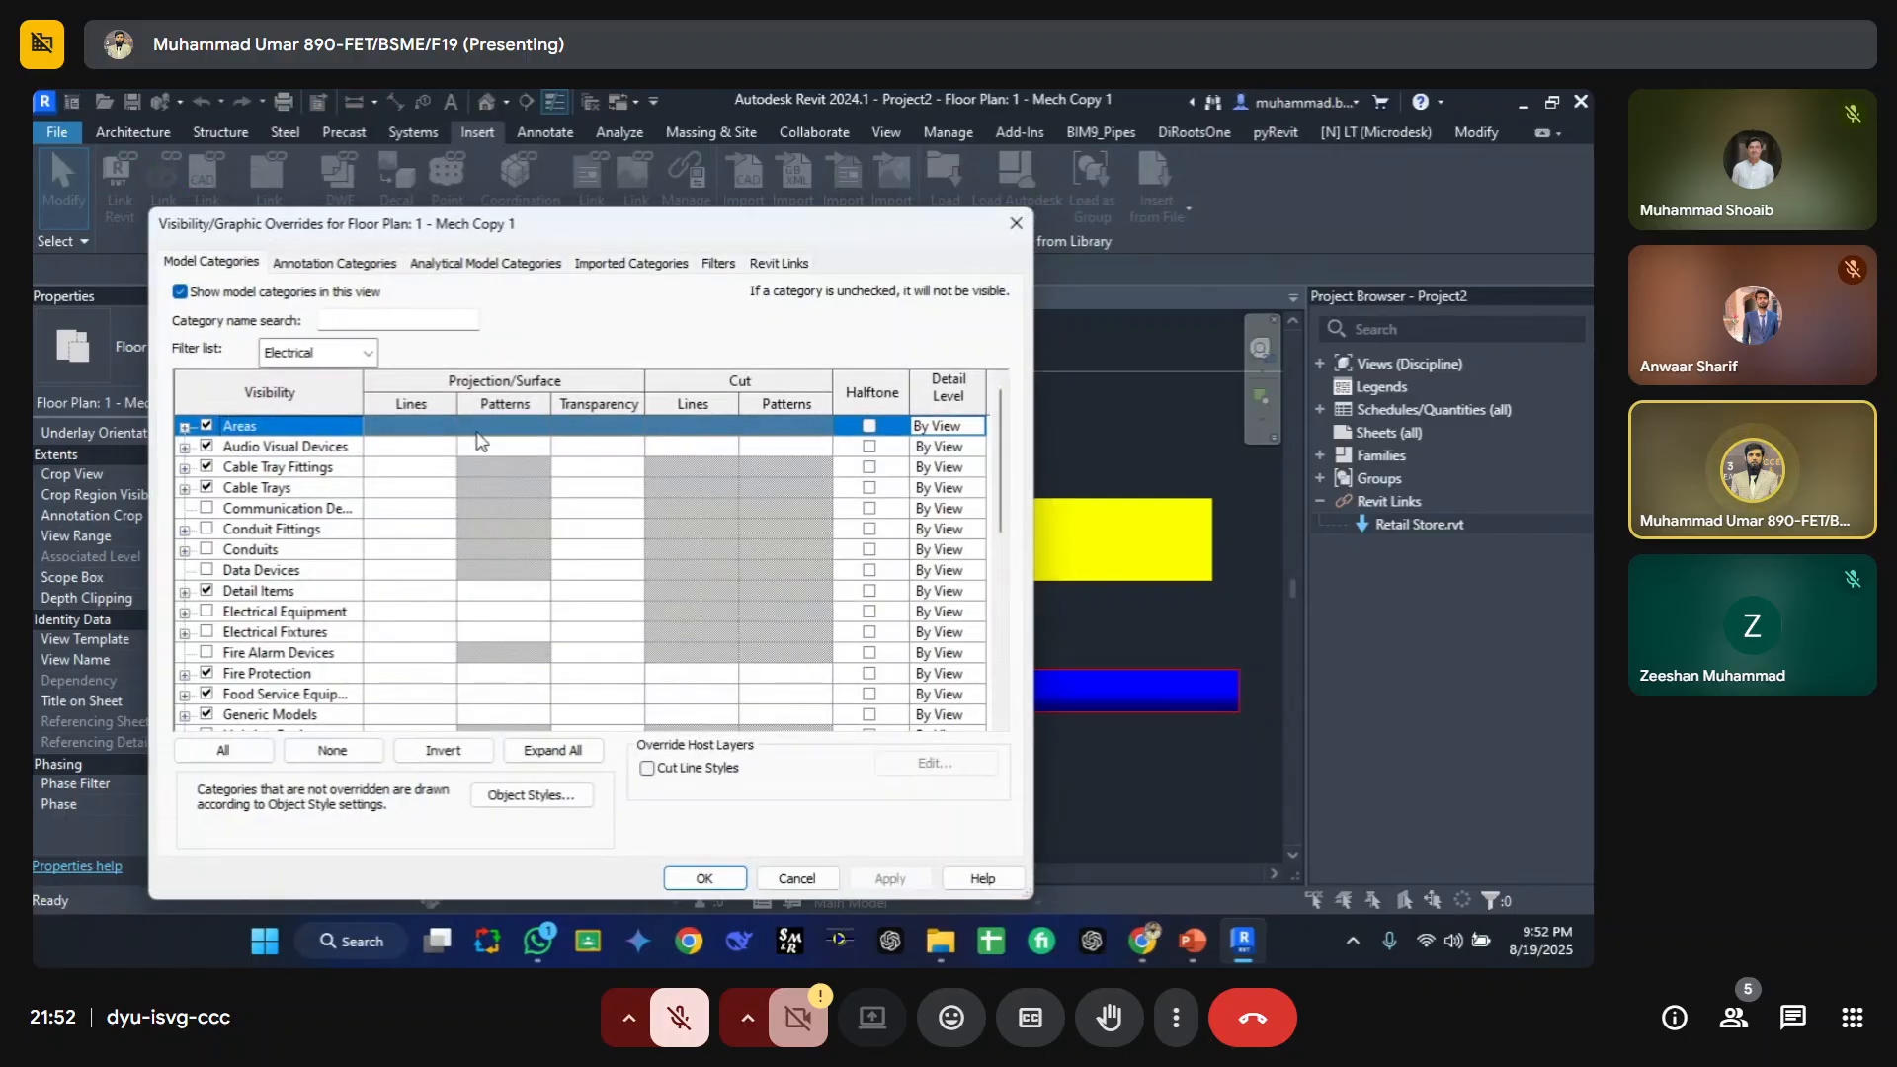
pyautogui.click(718, 263)
pyautogui.click(583, 408)
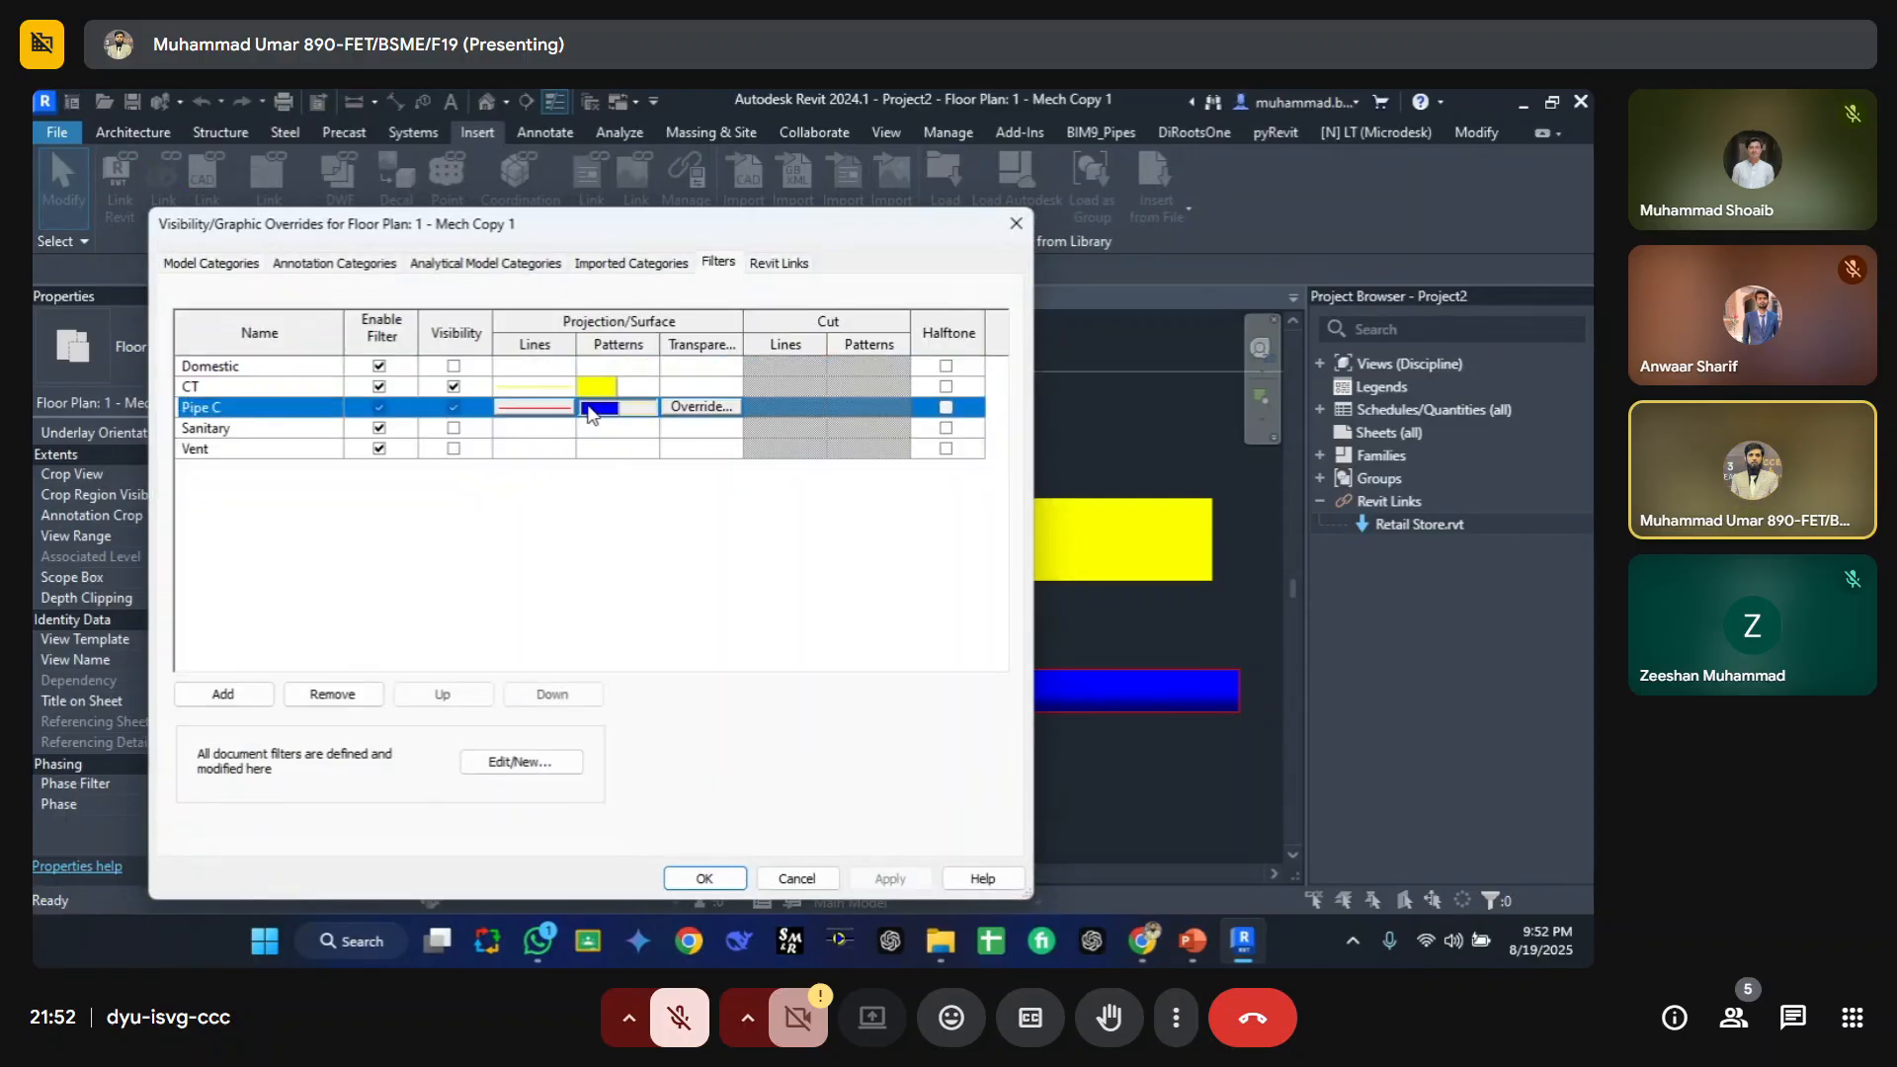
pyautogui.click(608, 407)
pyautogui.click(593, 486)
pyautogui.click(588, 522)
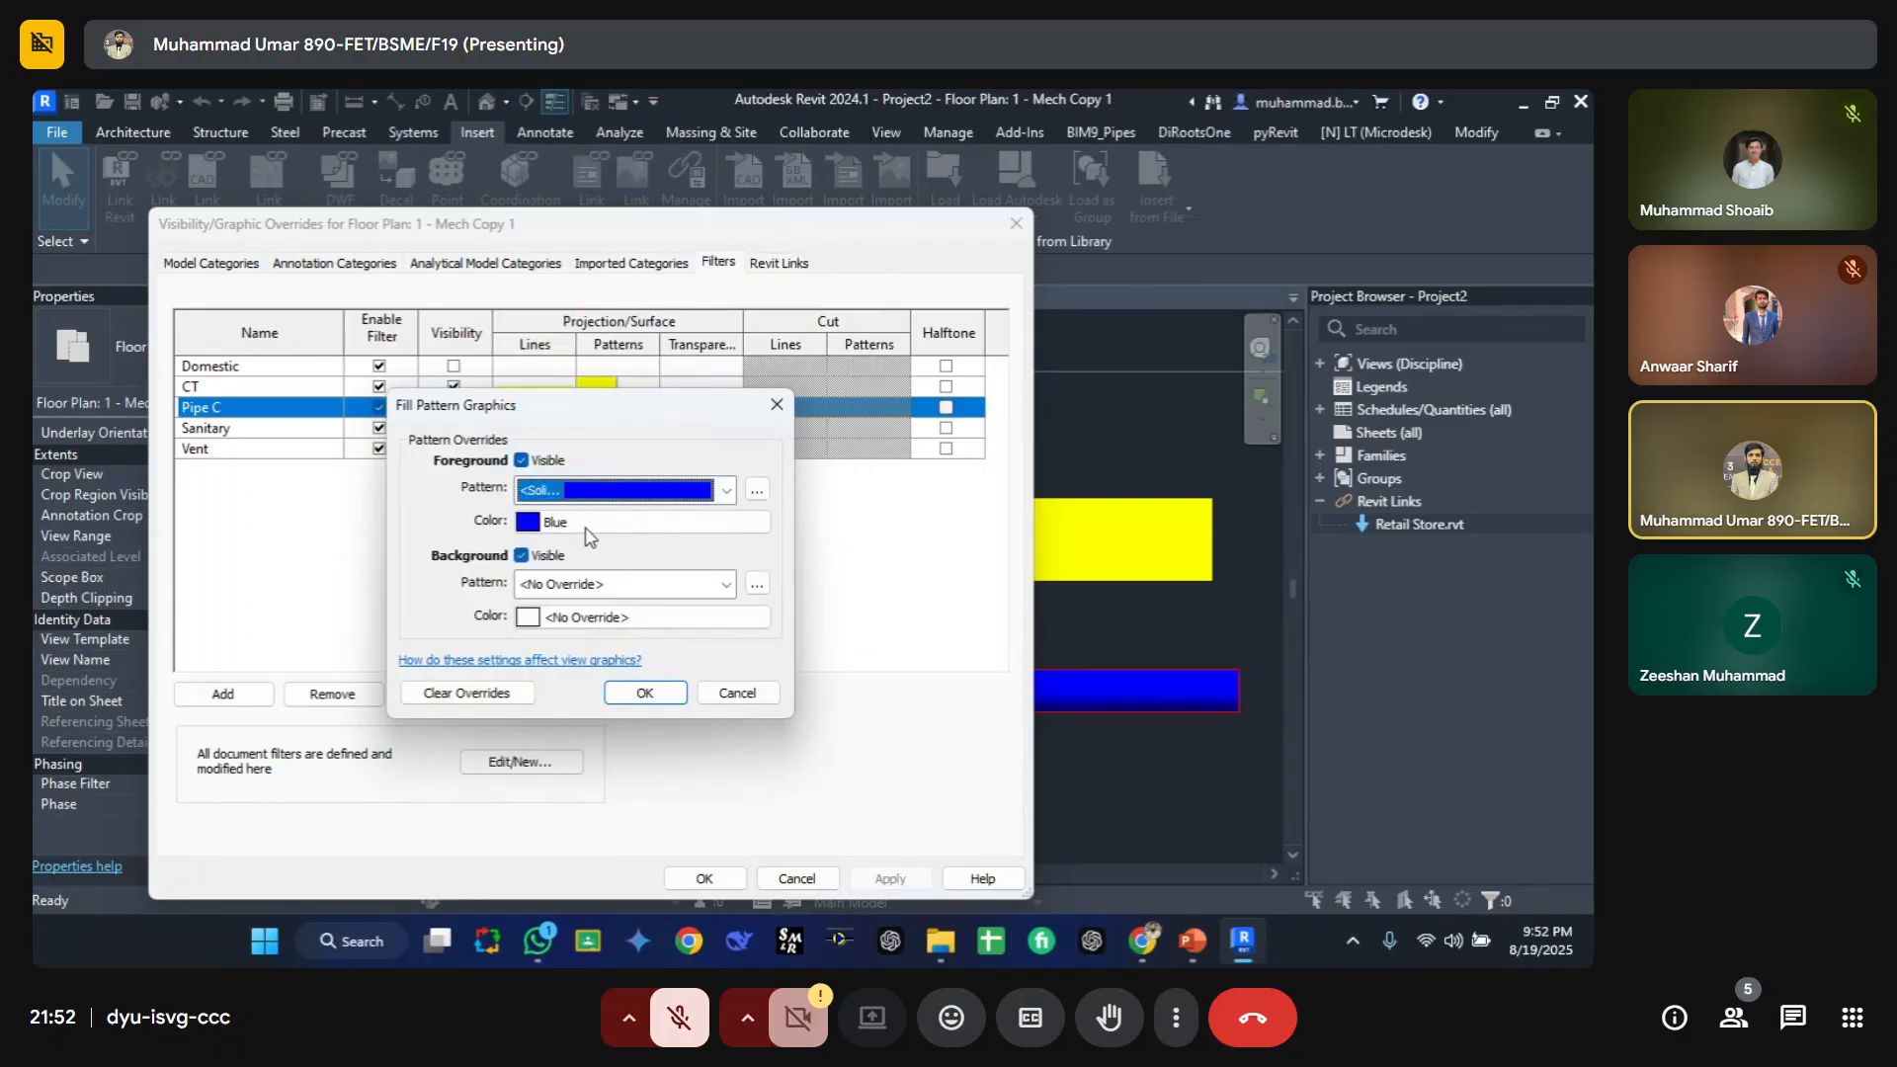
pyautogui.click(590, 522)
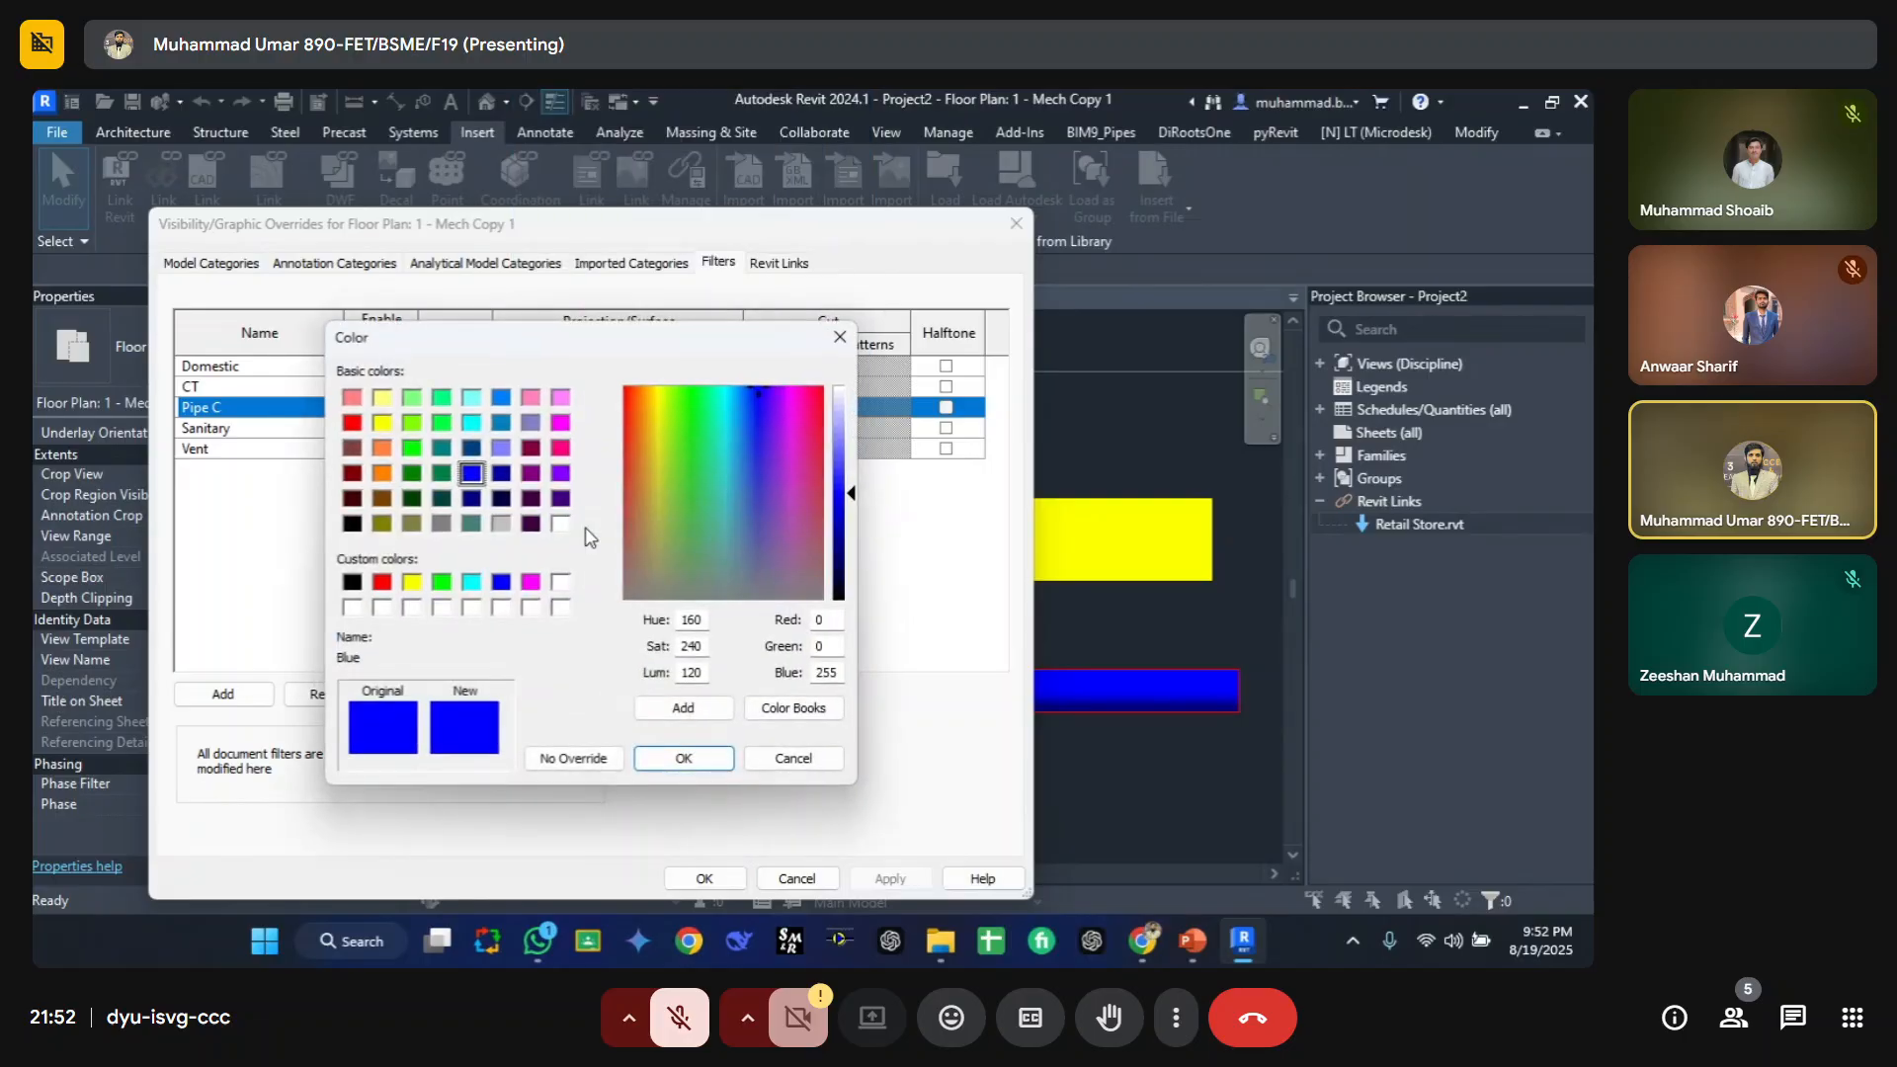
pyautogui.click(412, 447)
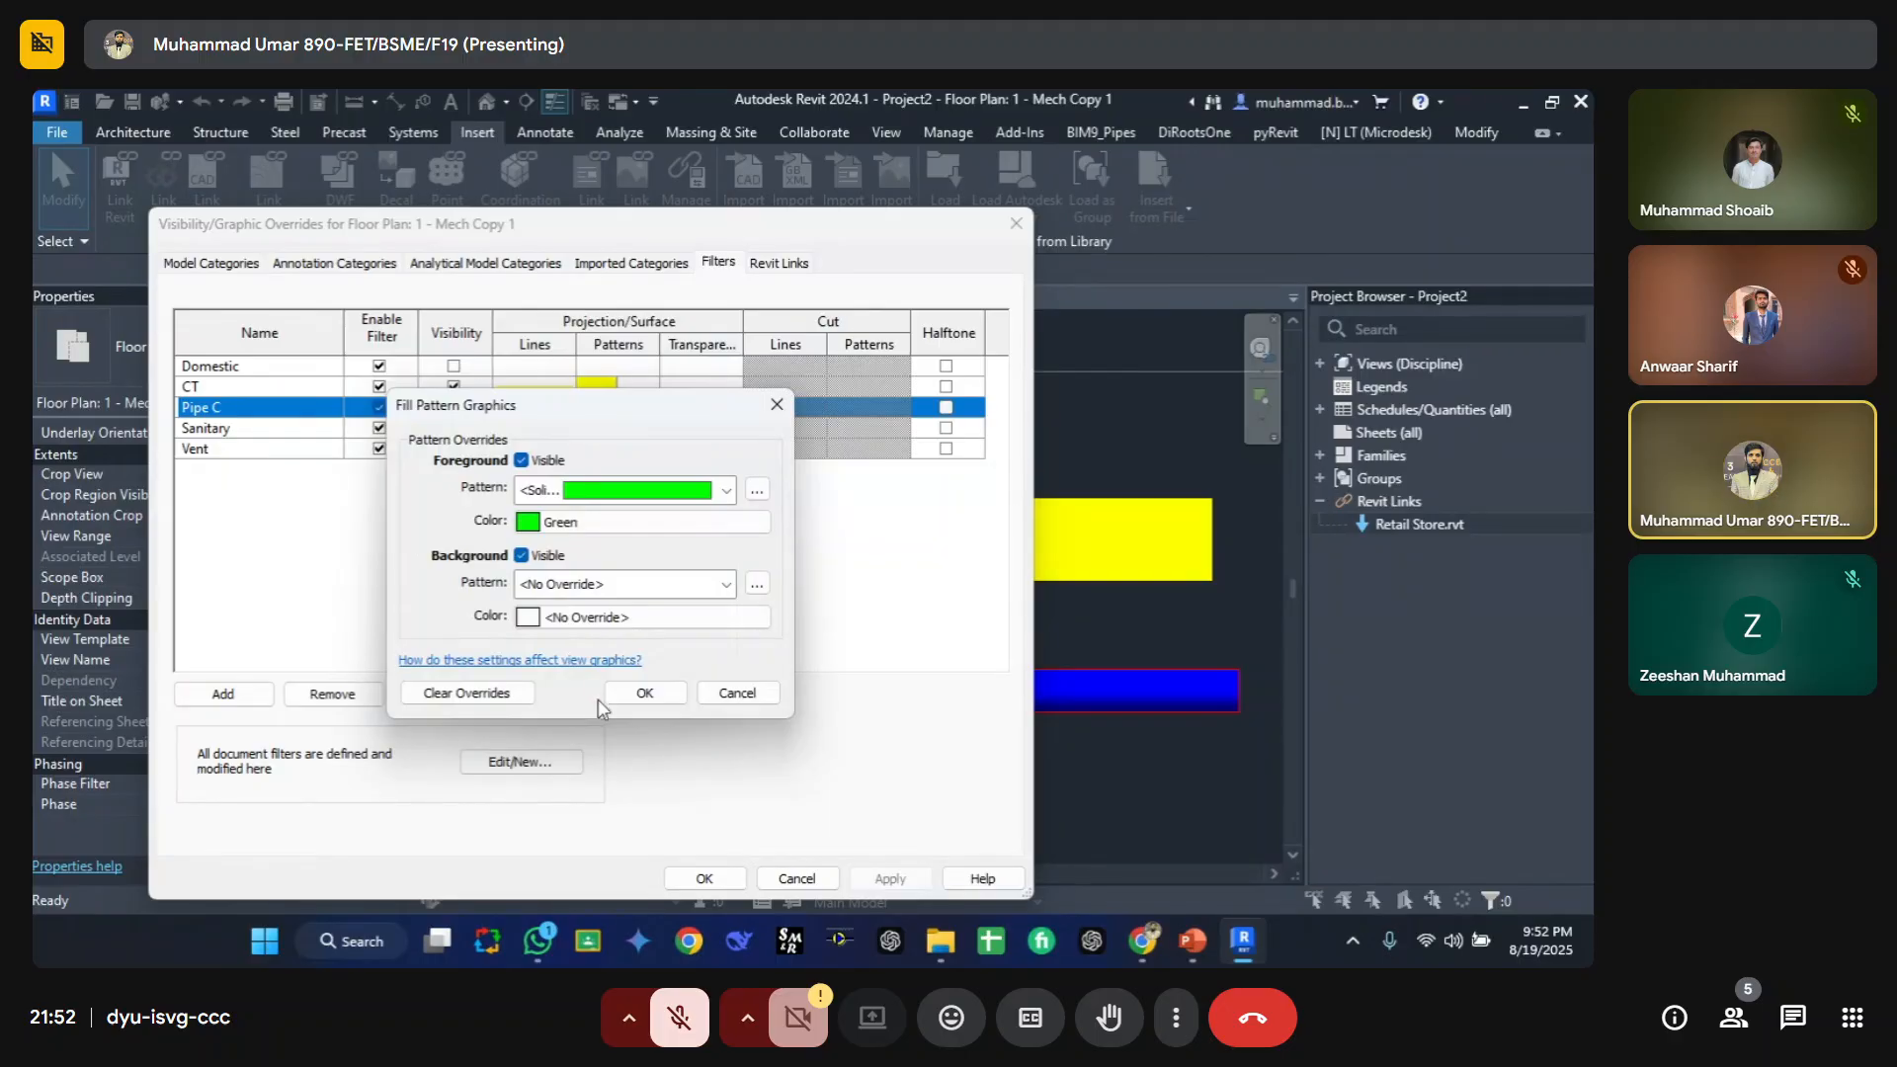
pyautogui.click(643, 692)
pyautogui.click(699, 875)
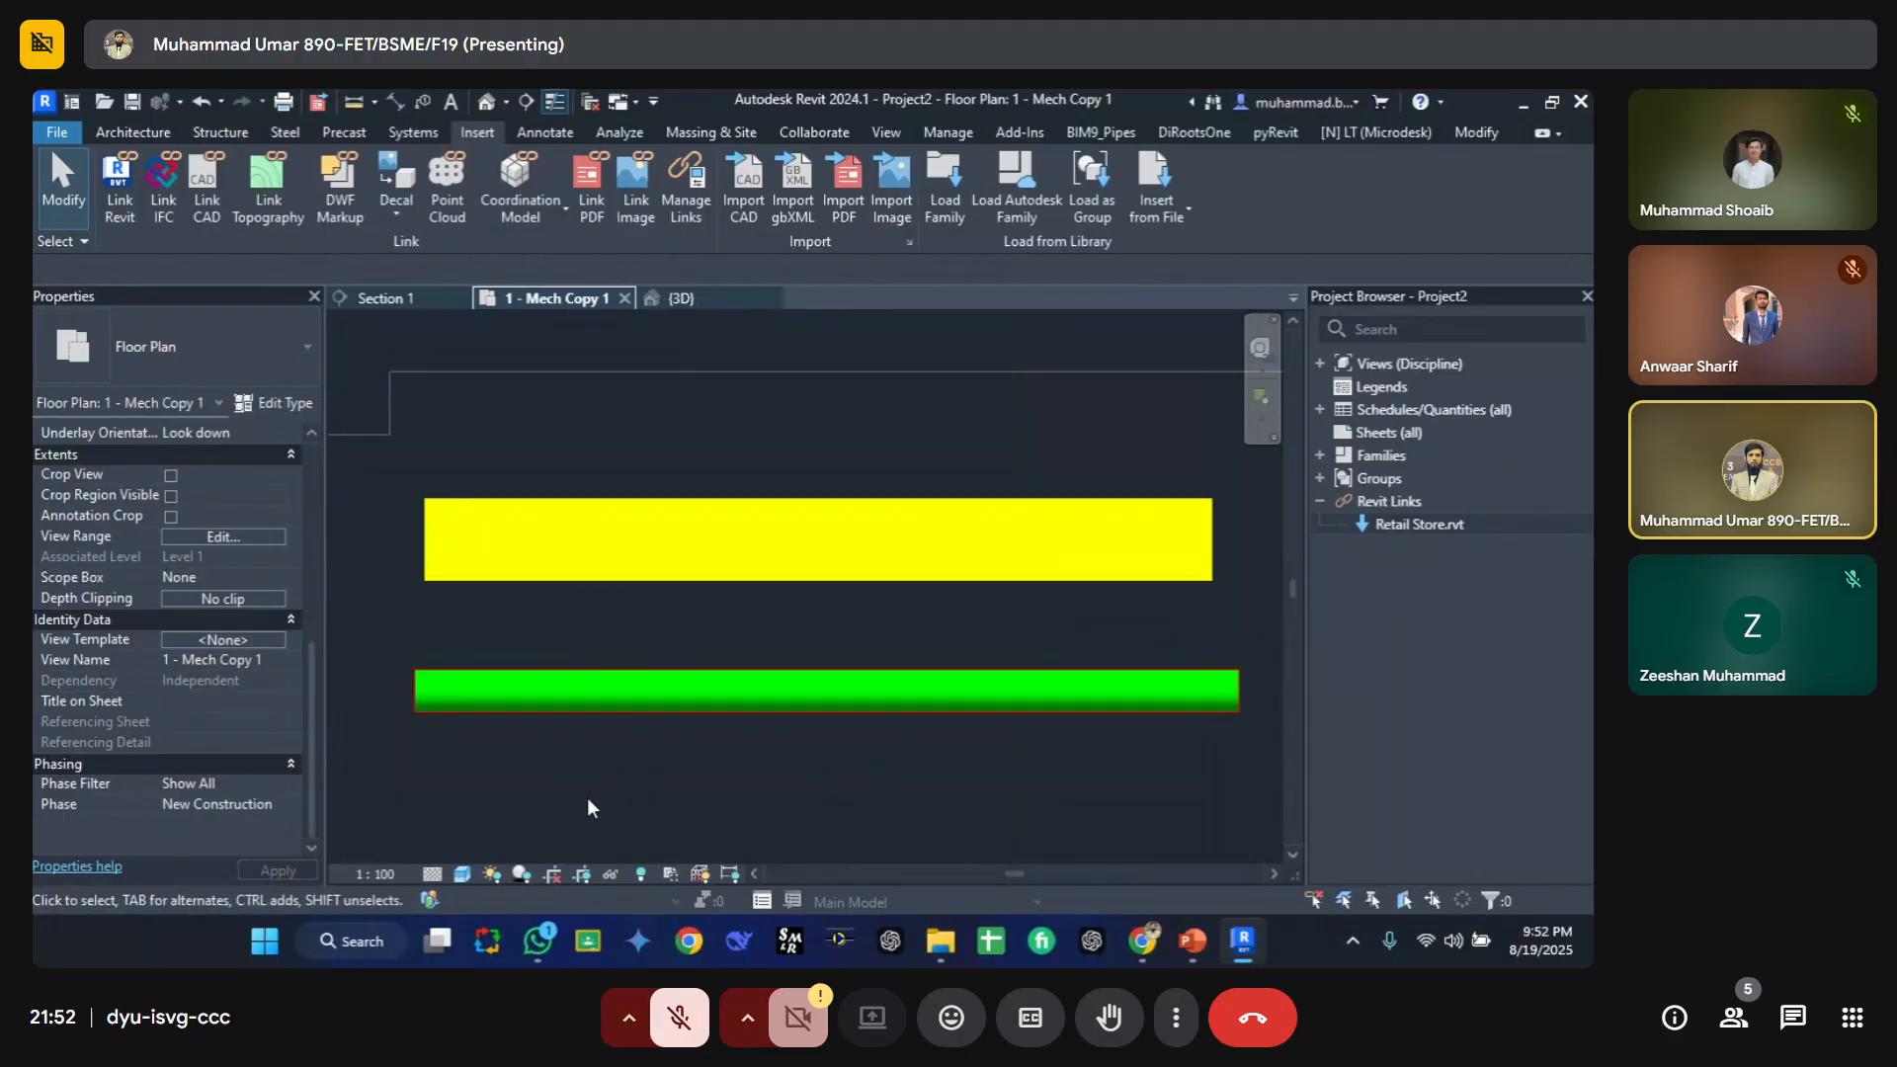
pyautogui.press('v')
pyautogui.press('g')
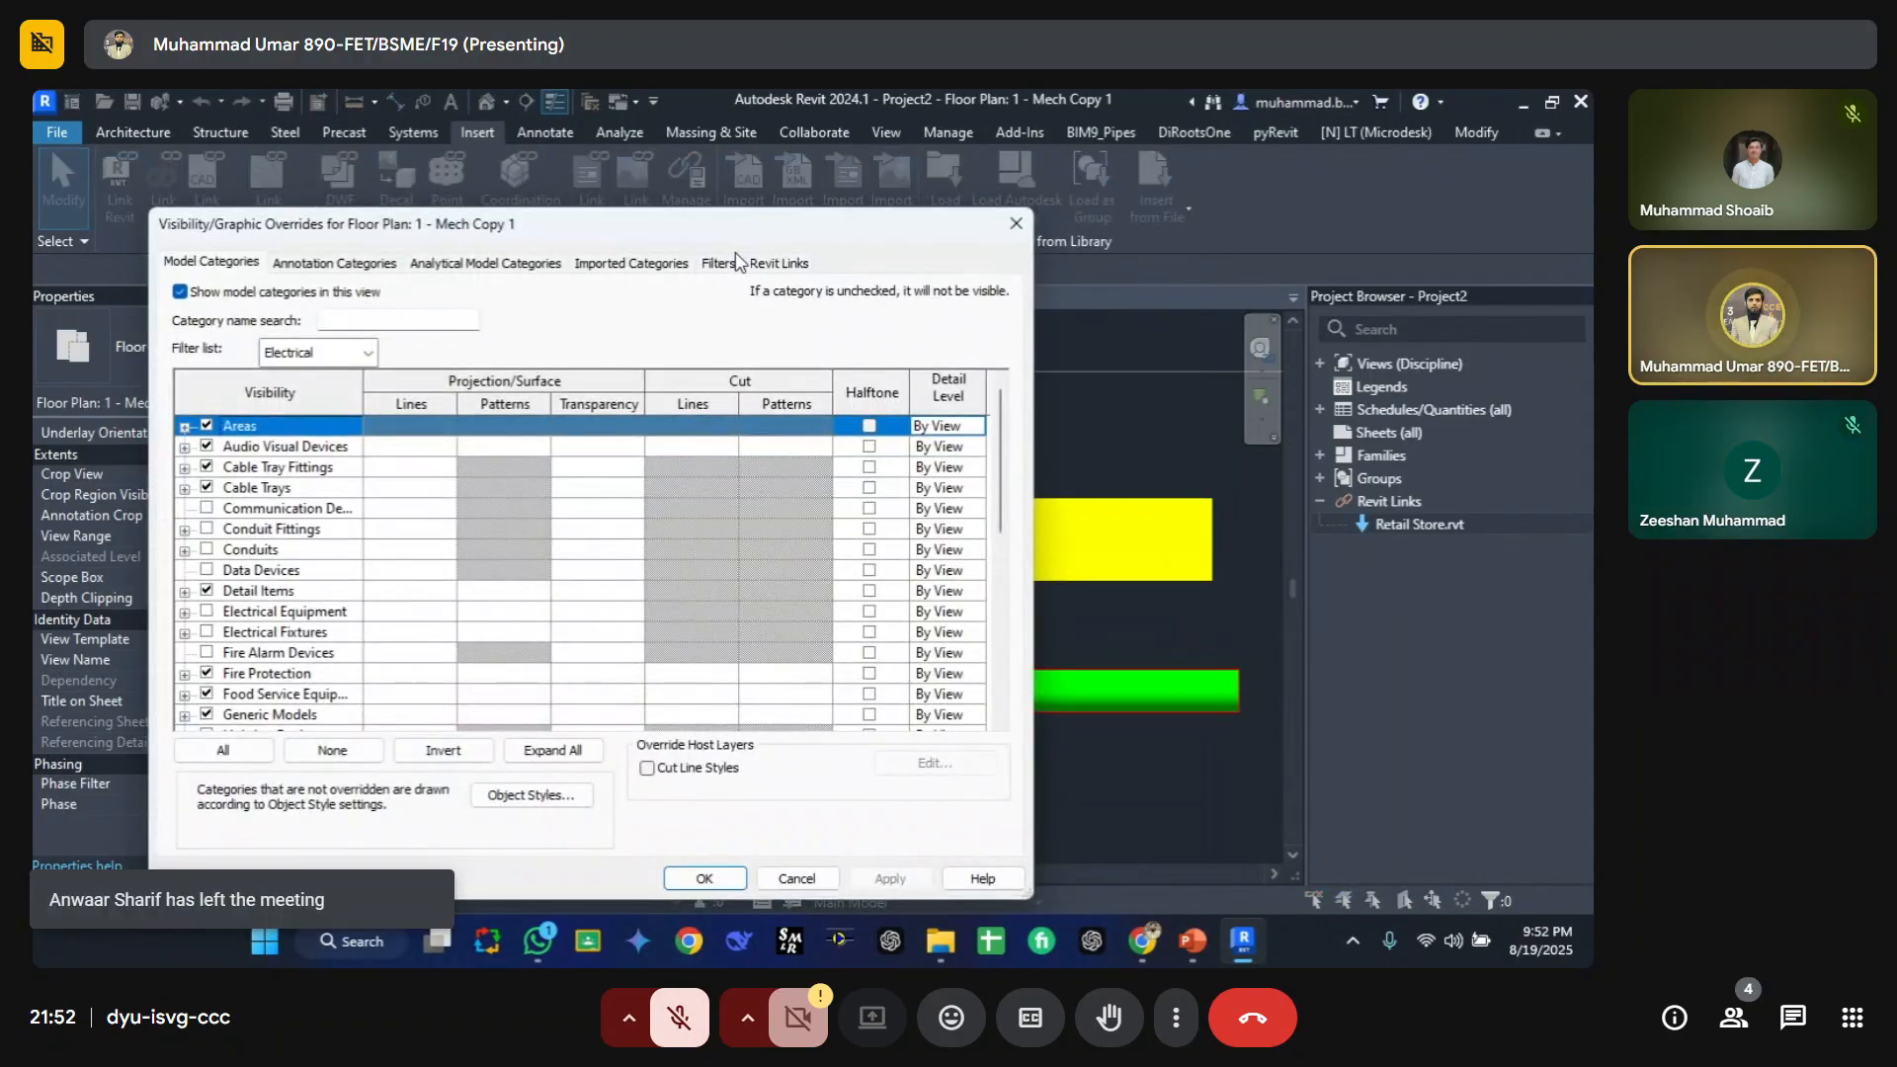
pyautogui.click(721, 262)
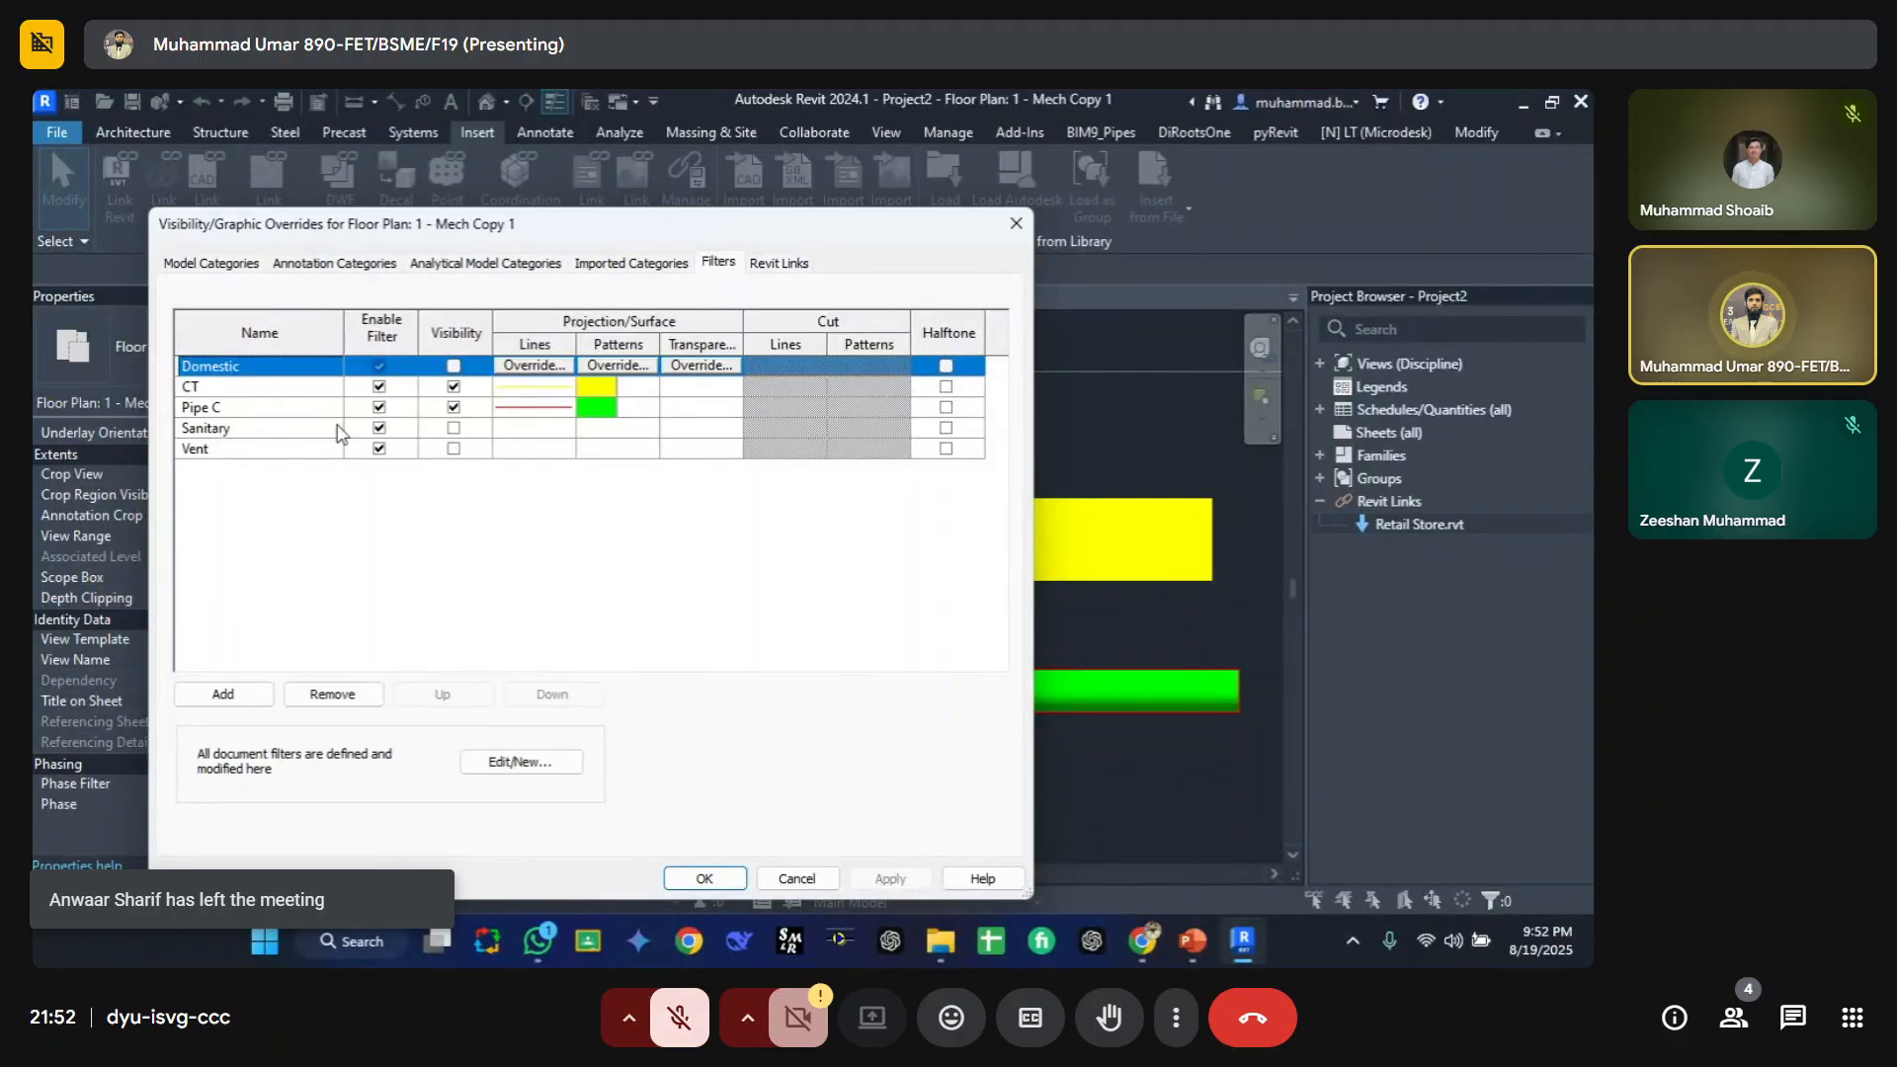
pyautogui.click(380, 408)
pyautogui.moveTo(763, 232); pyautogui.dragTo(649, 212)
pyautogui.press('Escape')
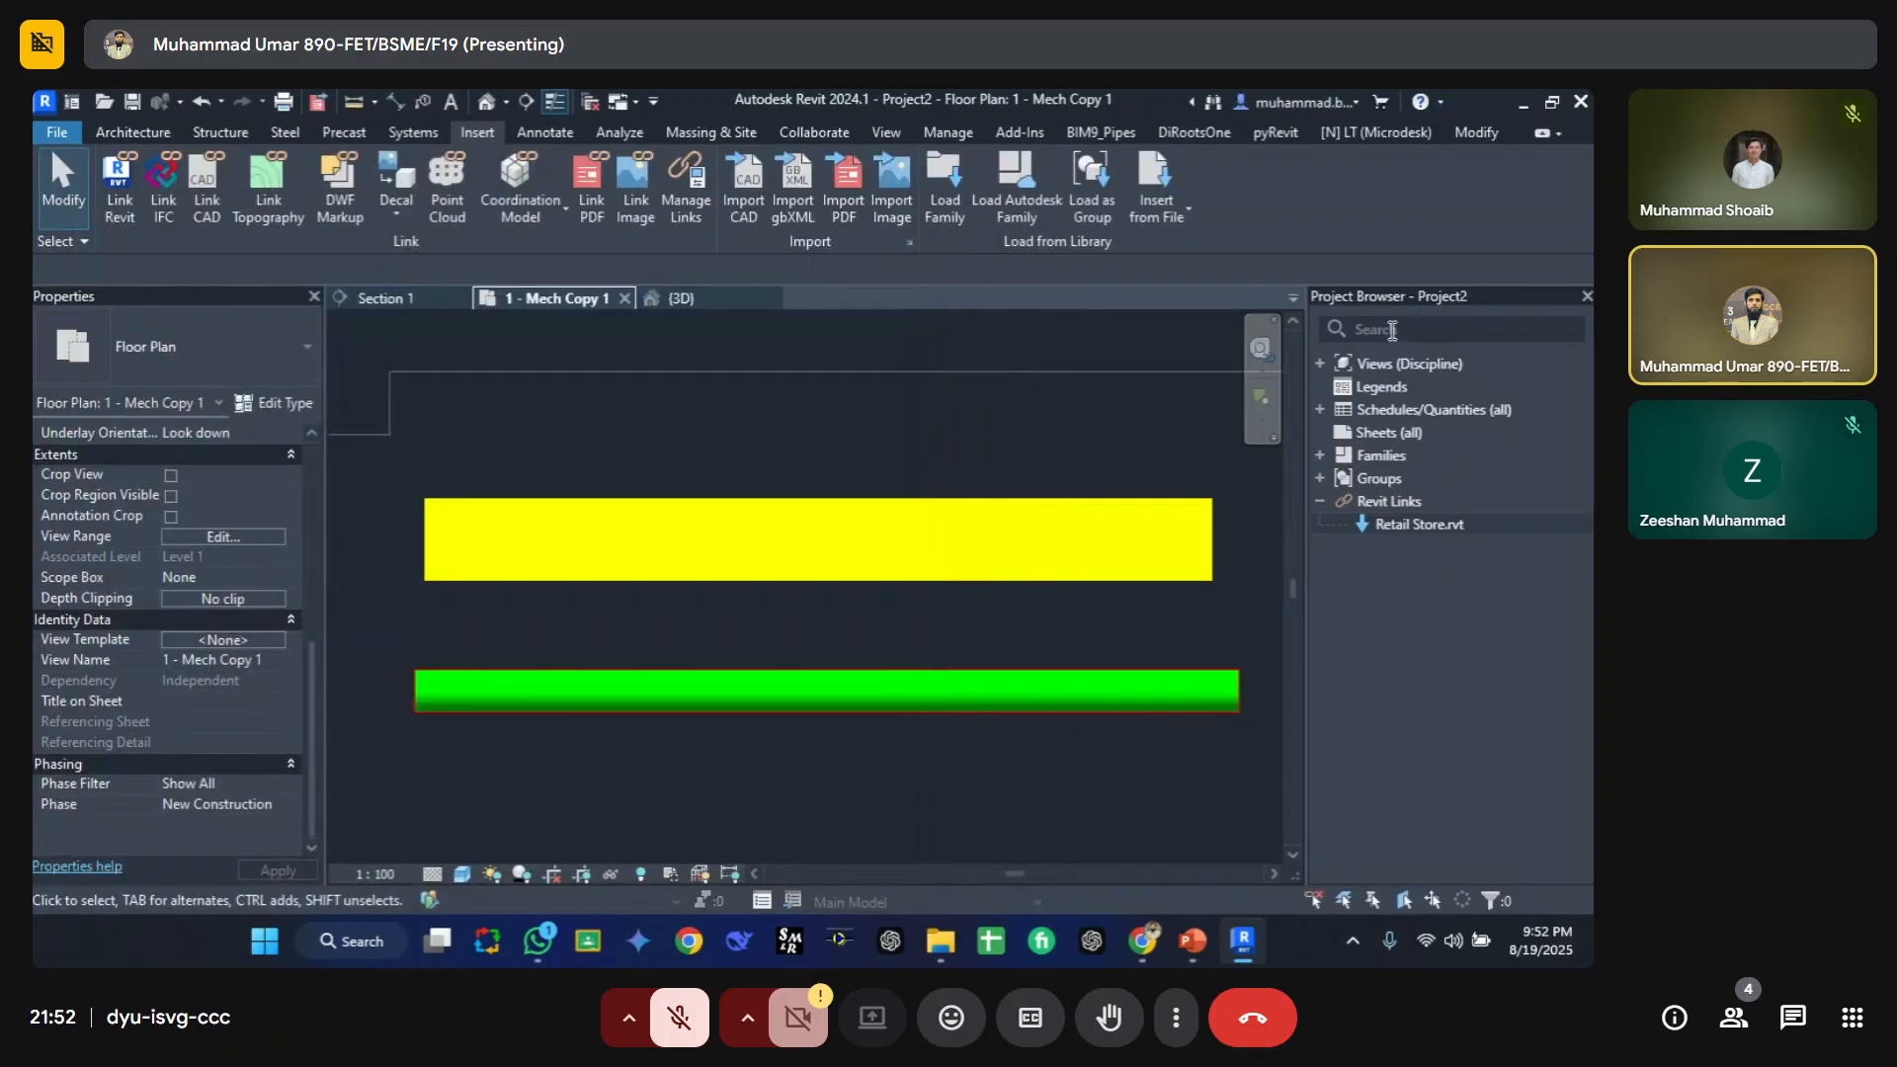
# Step: Disable the CT filter in the view's filter overrides and apply the change
pyautogui.click(1587, 298)
pyautogui.scroll(-1, 893, 646)
pyautogui.moveTo(896, 647); pyautogui.dragTo(1264, 645, button='middle')
pyautogui.press('v')
pyautogui.press('g')
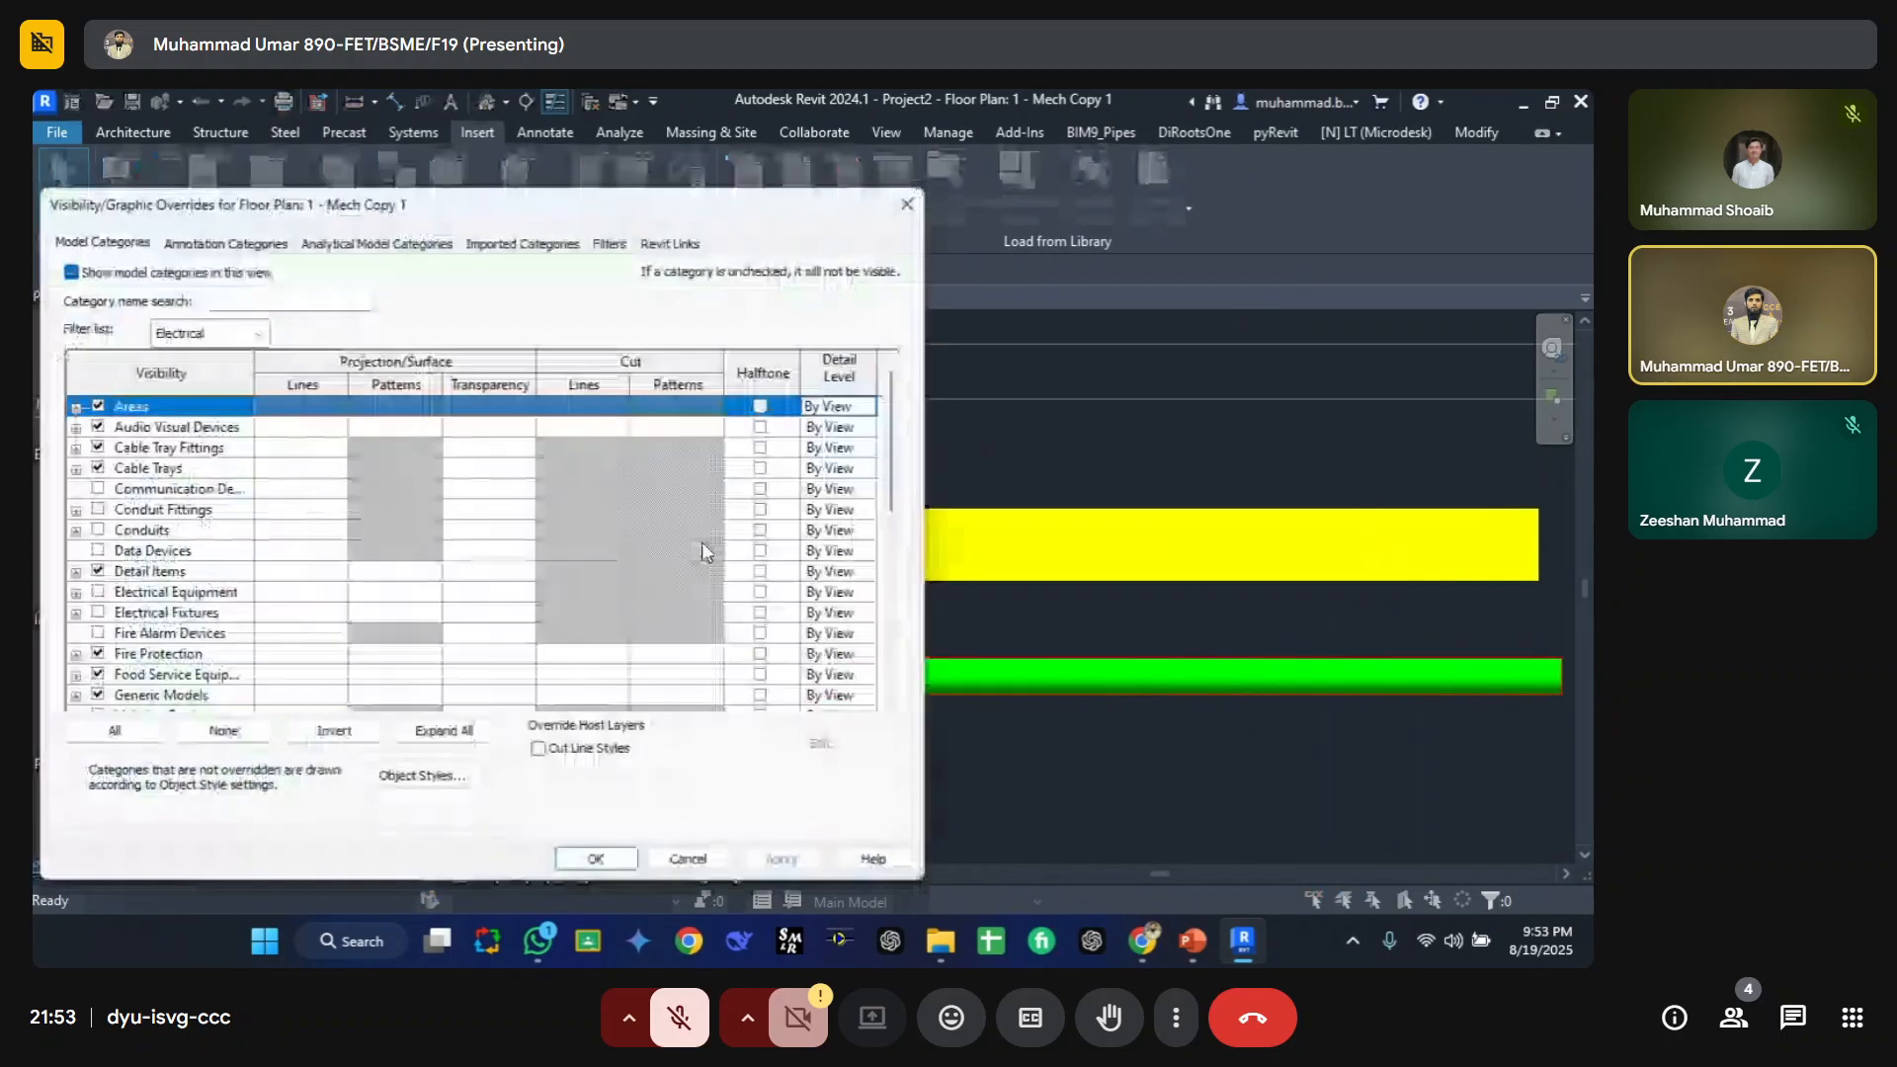
pyautogui.click(605, 244)
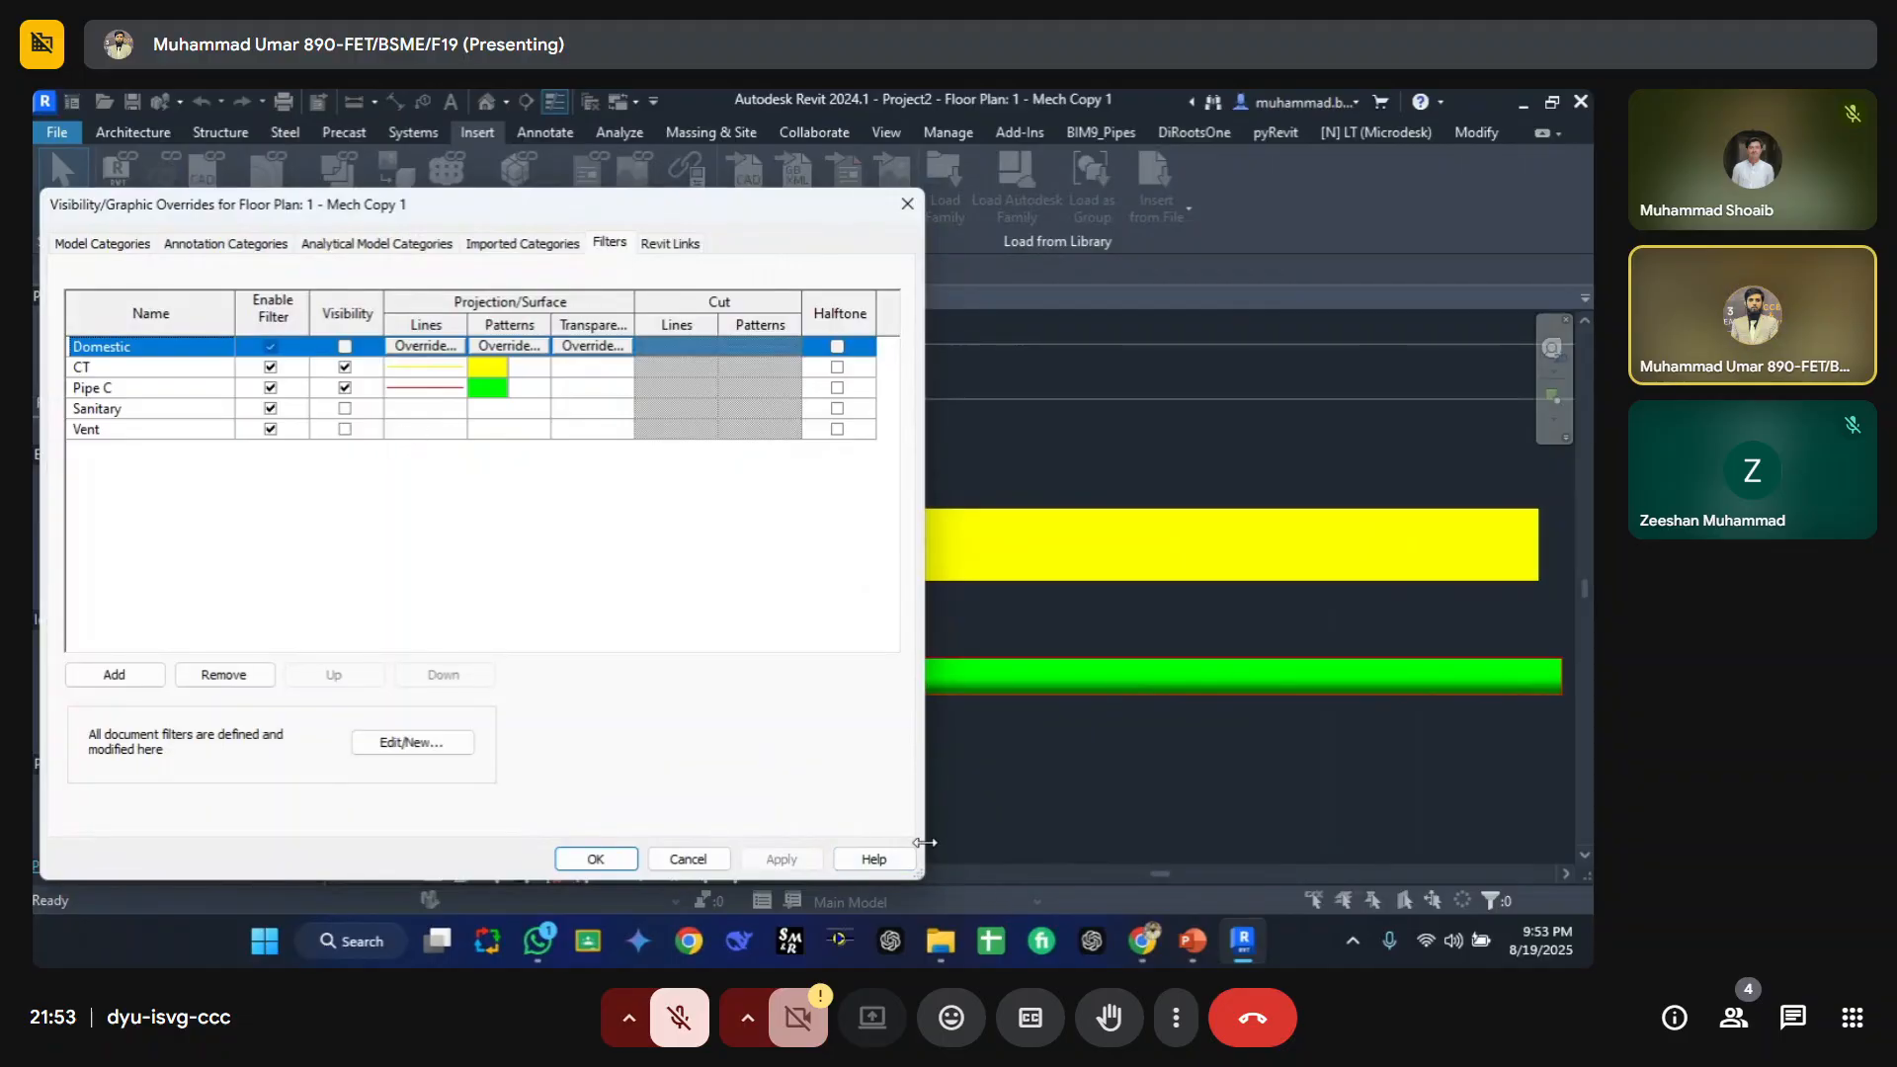
pyautogui.click(162, 374)
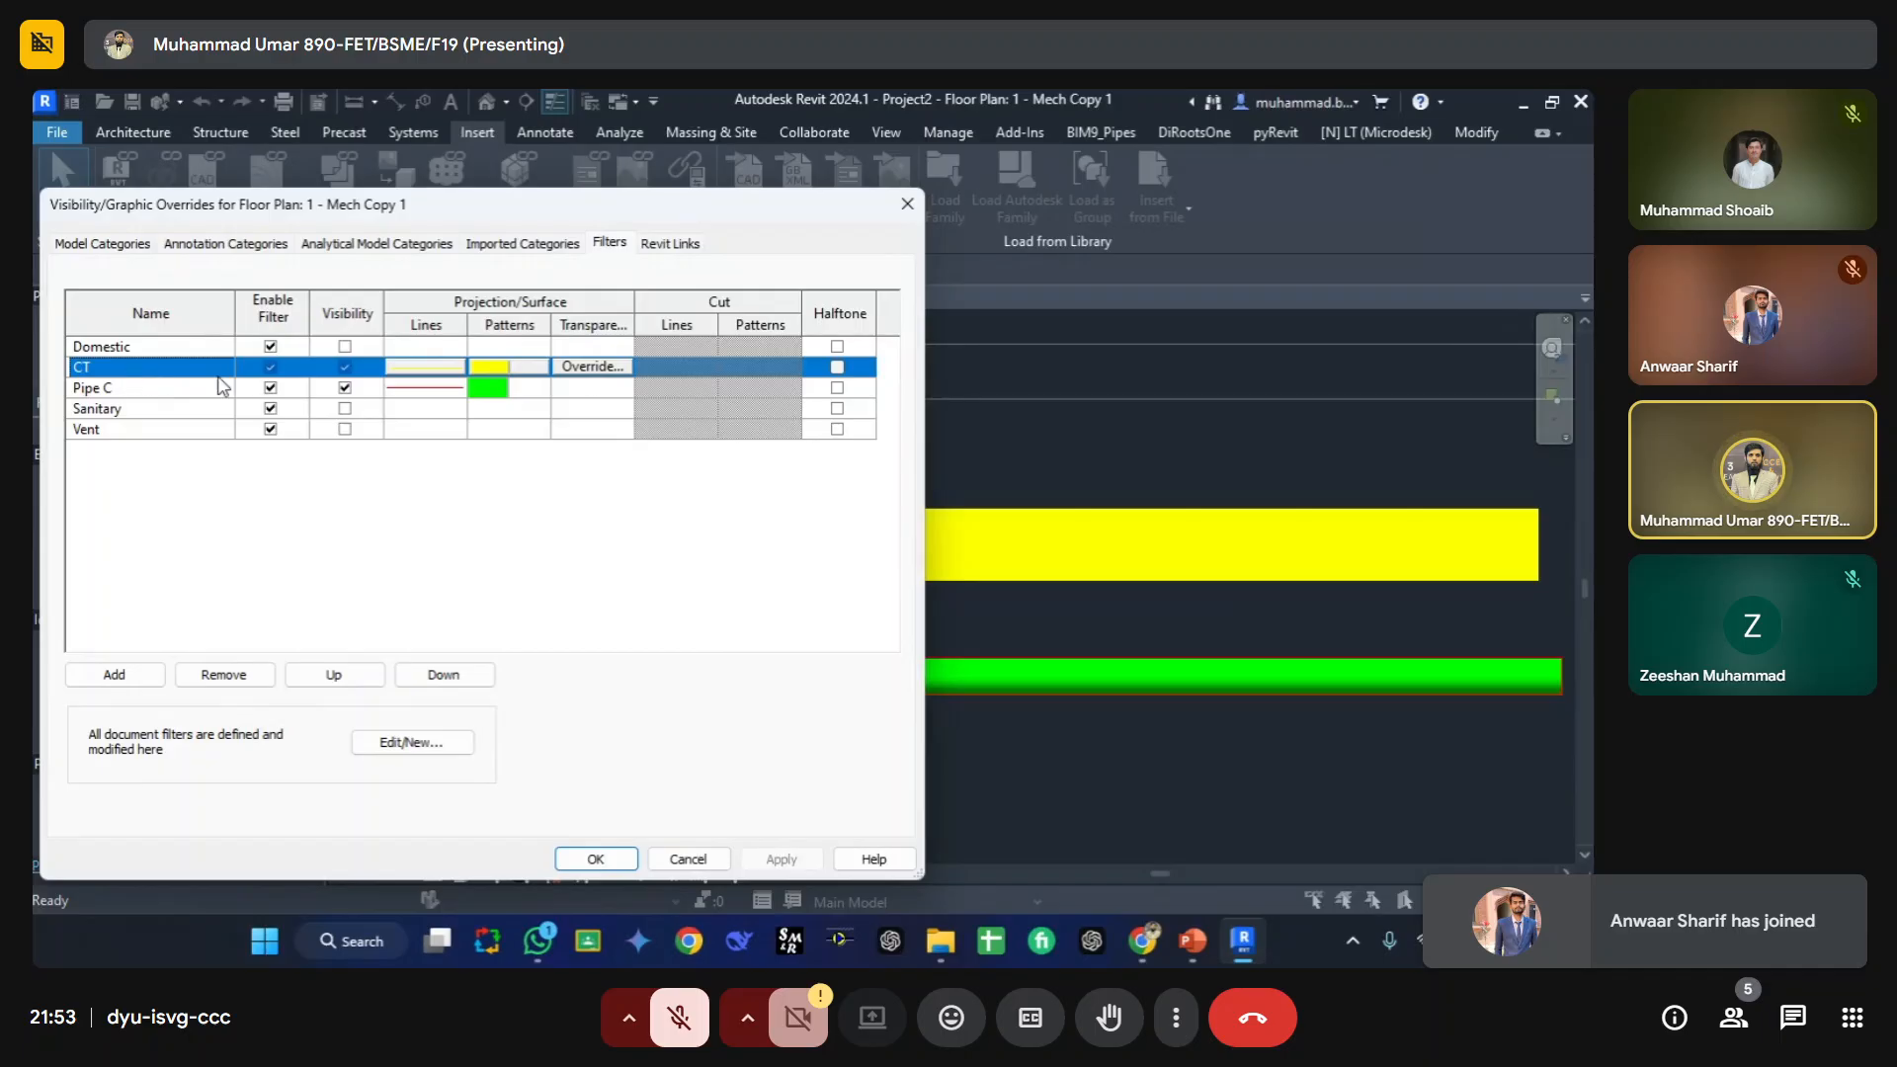
pyautogui.click(270, 366)
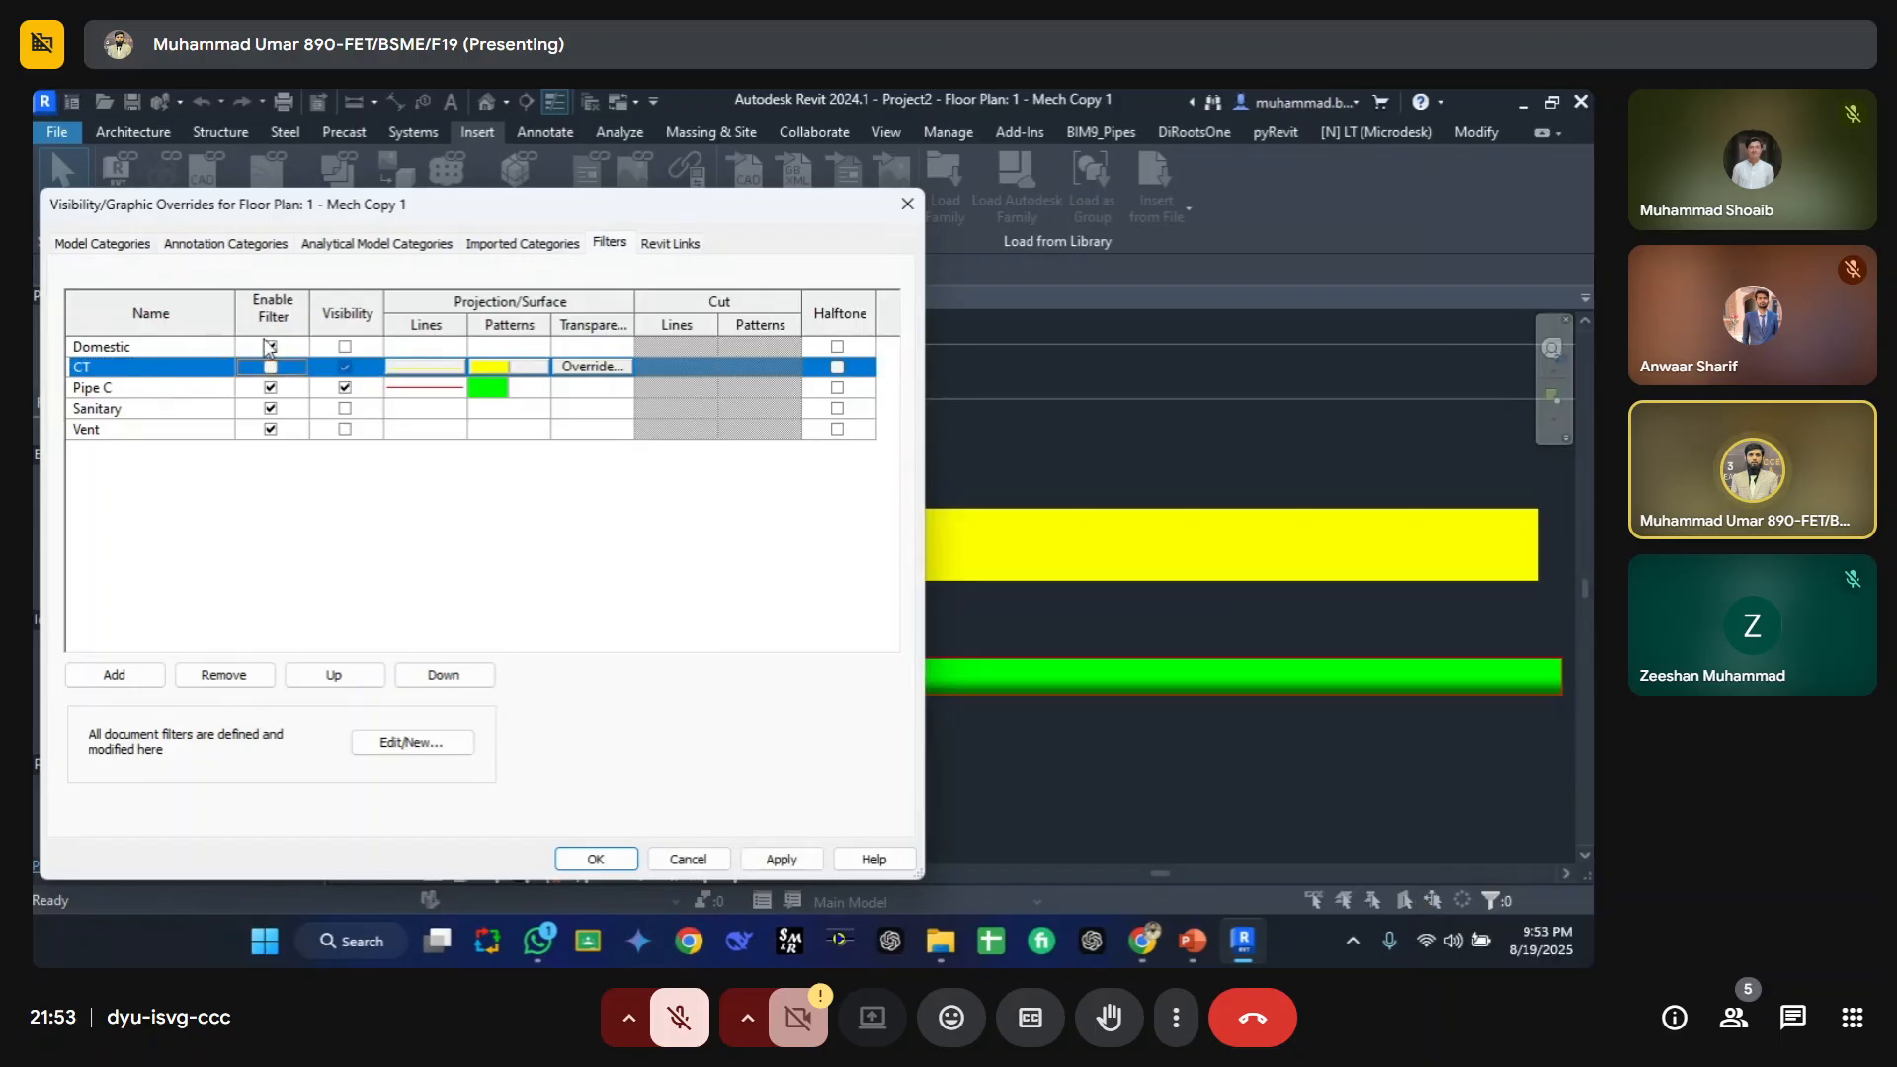
pyautogui.click(781, 859)
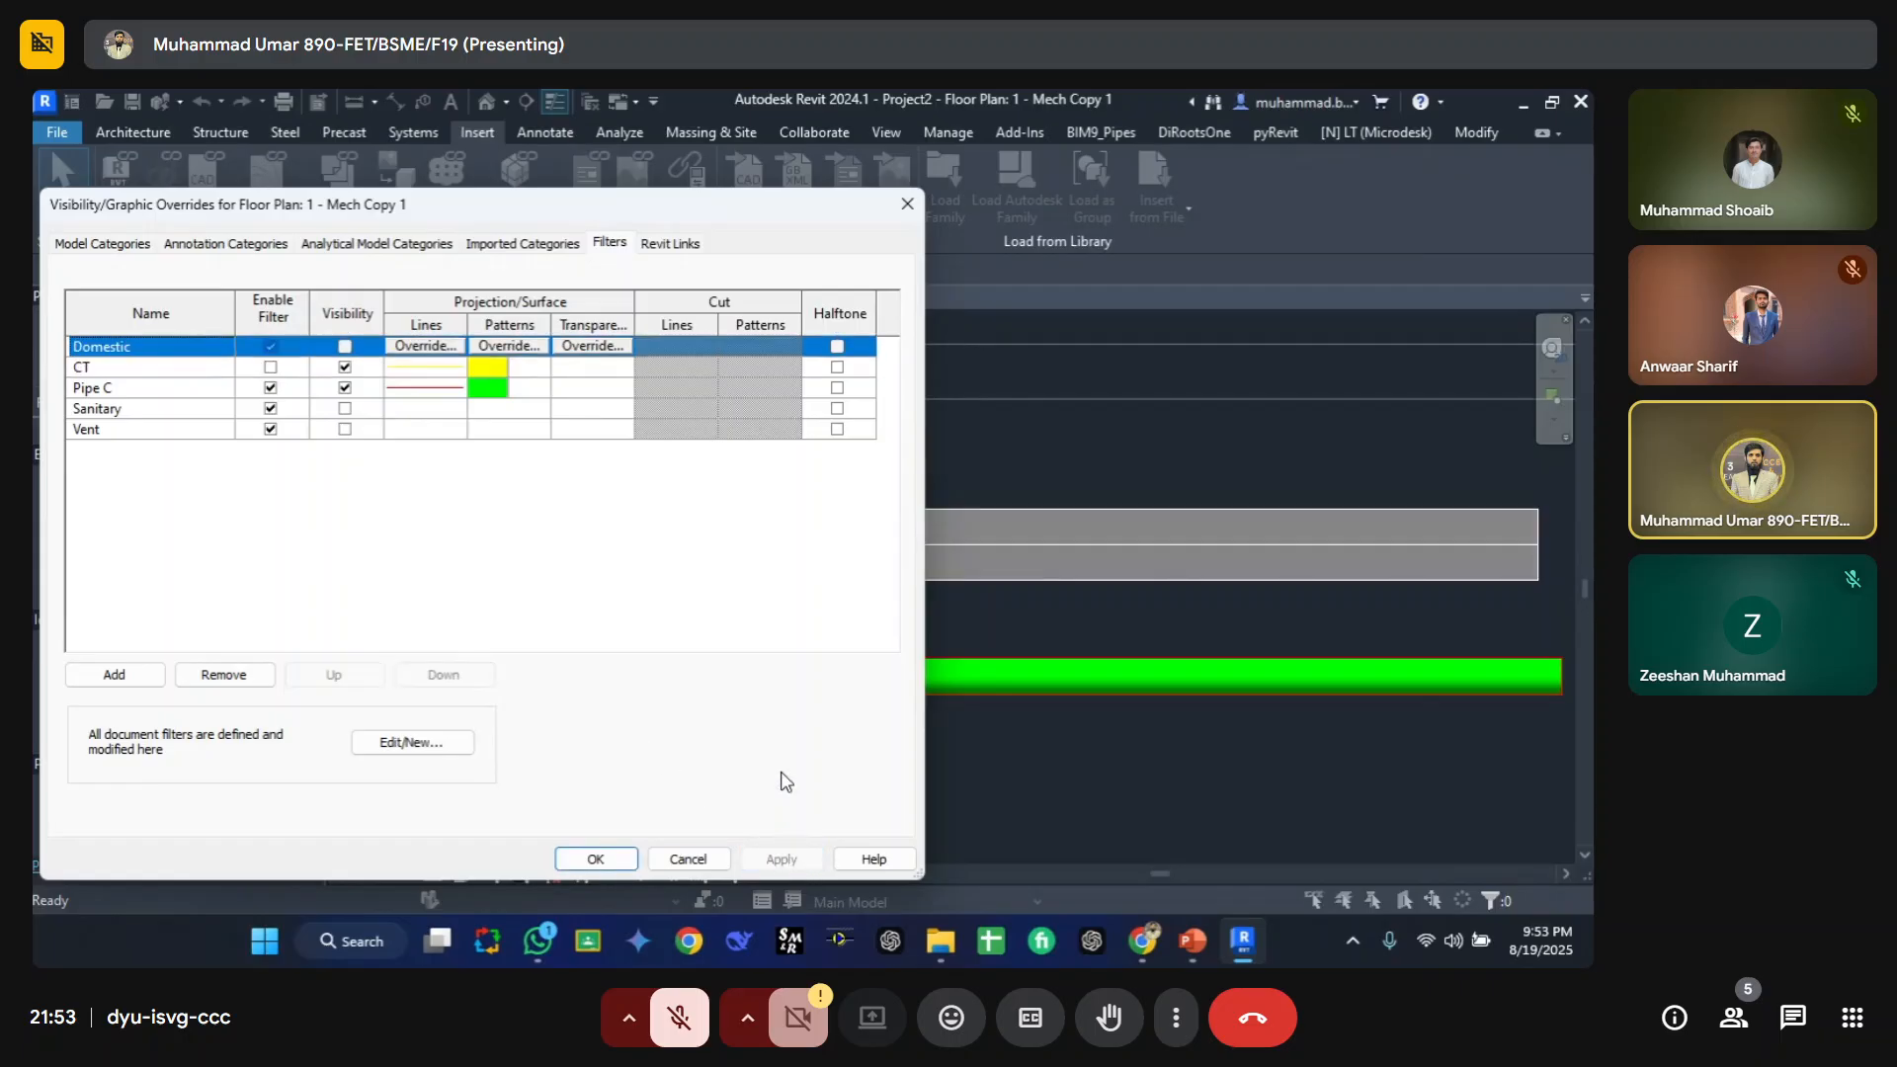
# Step: Disable the Pipe C filter and apply, then re-enable it and apply again
pyautogui.click(270, 387)
pyautogui.click(775, 859)
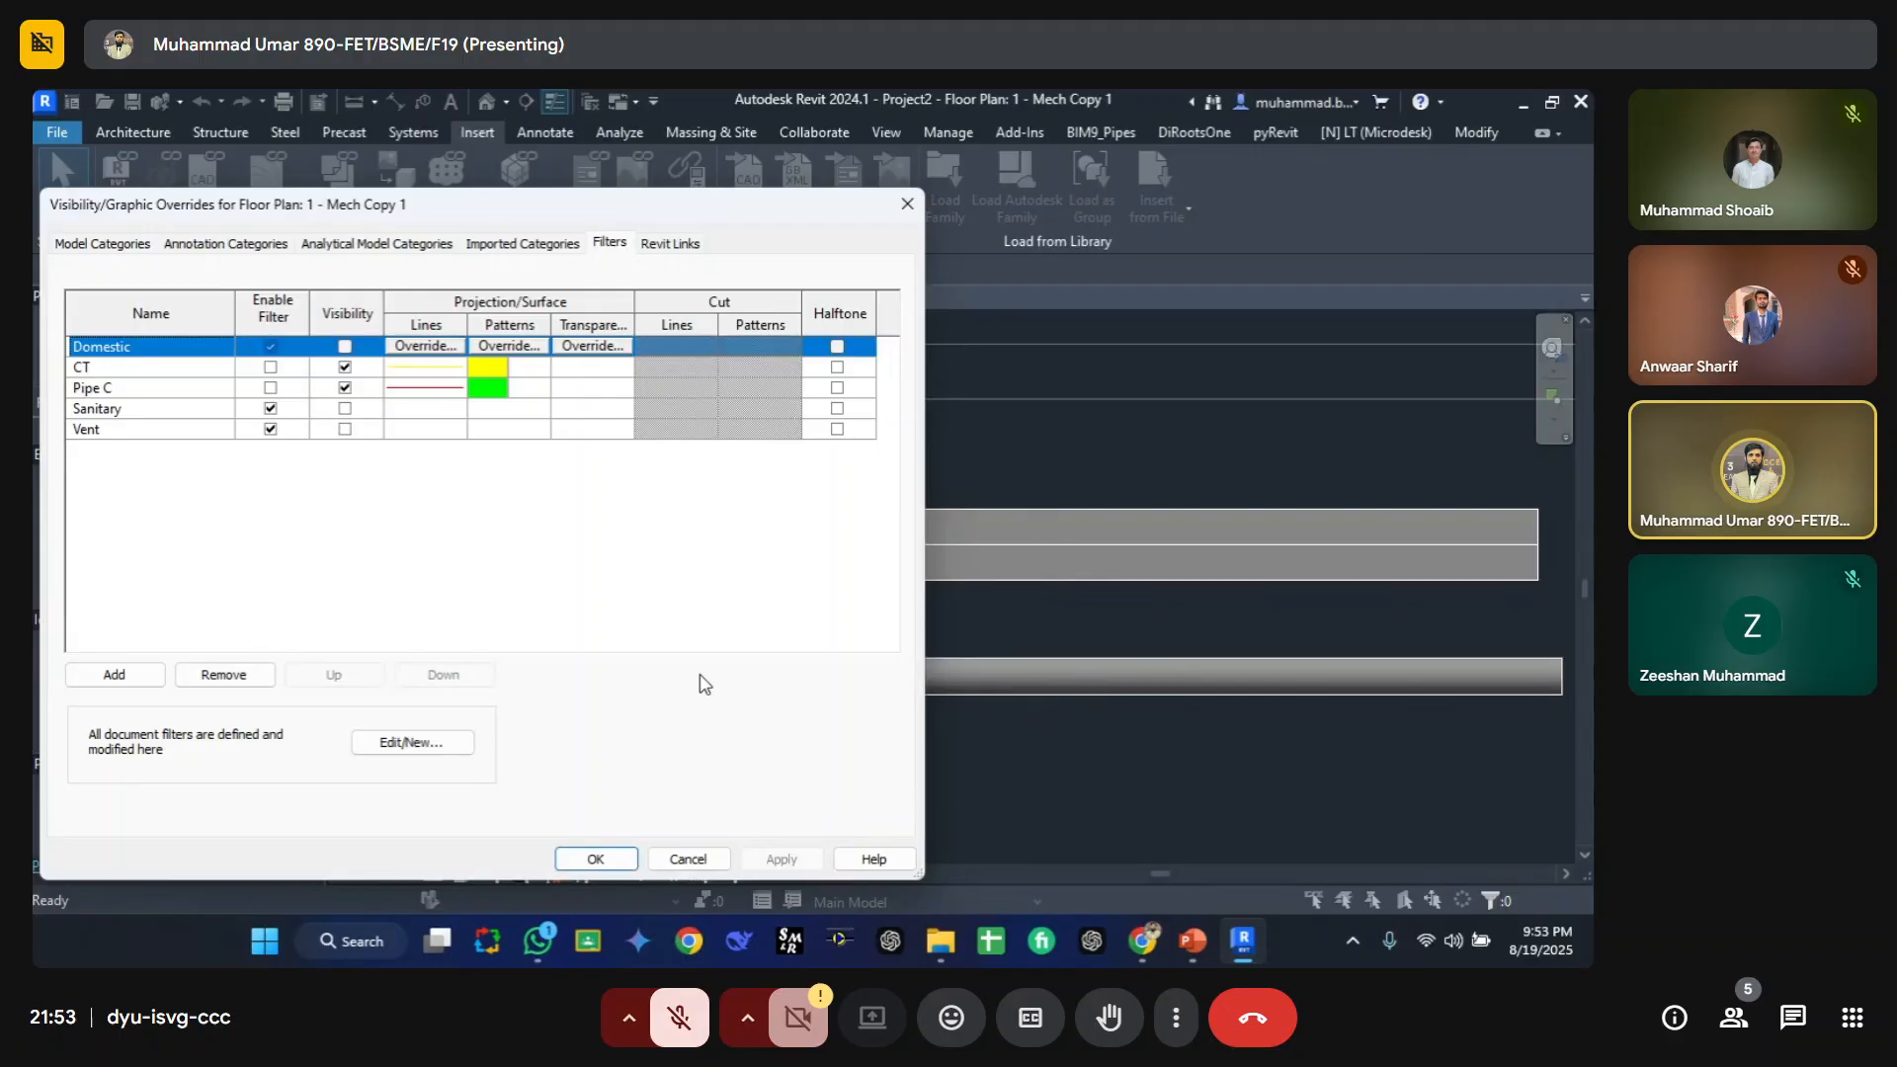
pyautogui.click(270, 388)
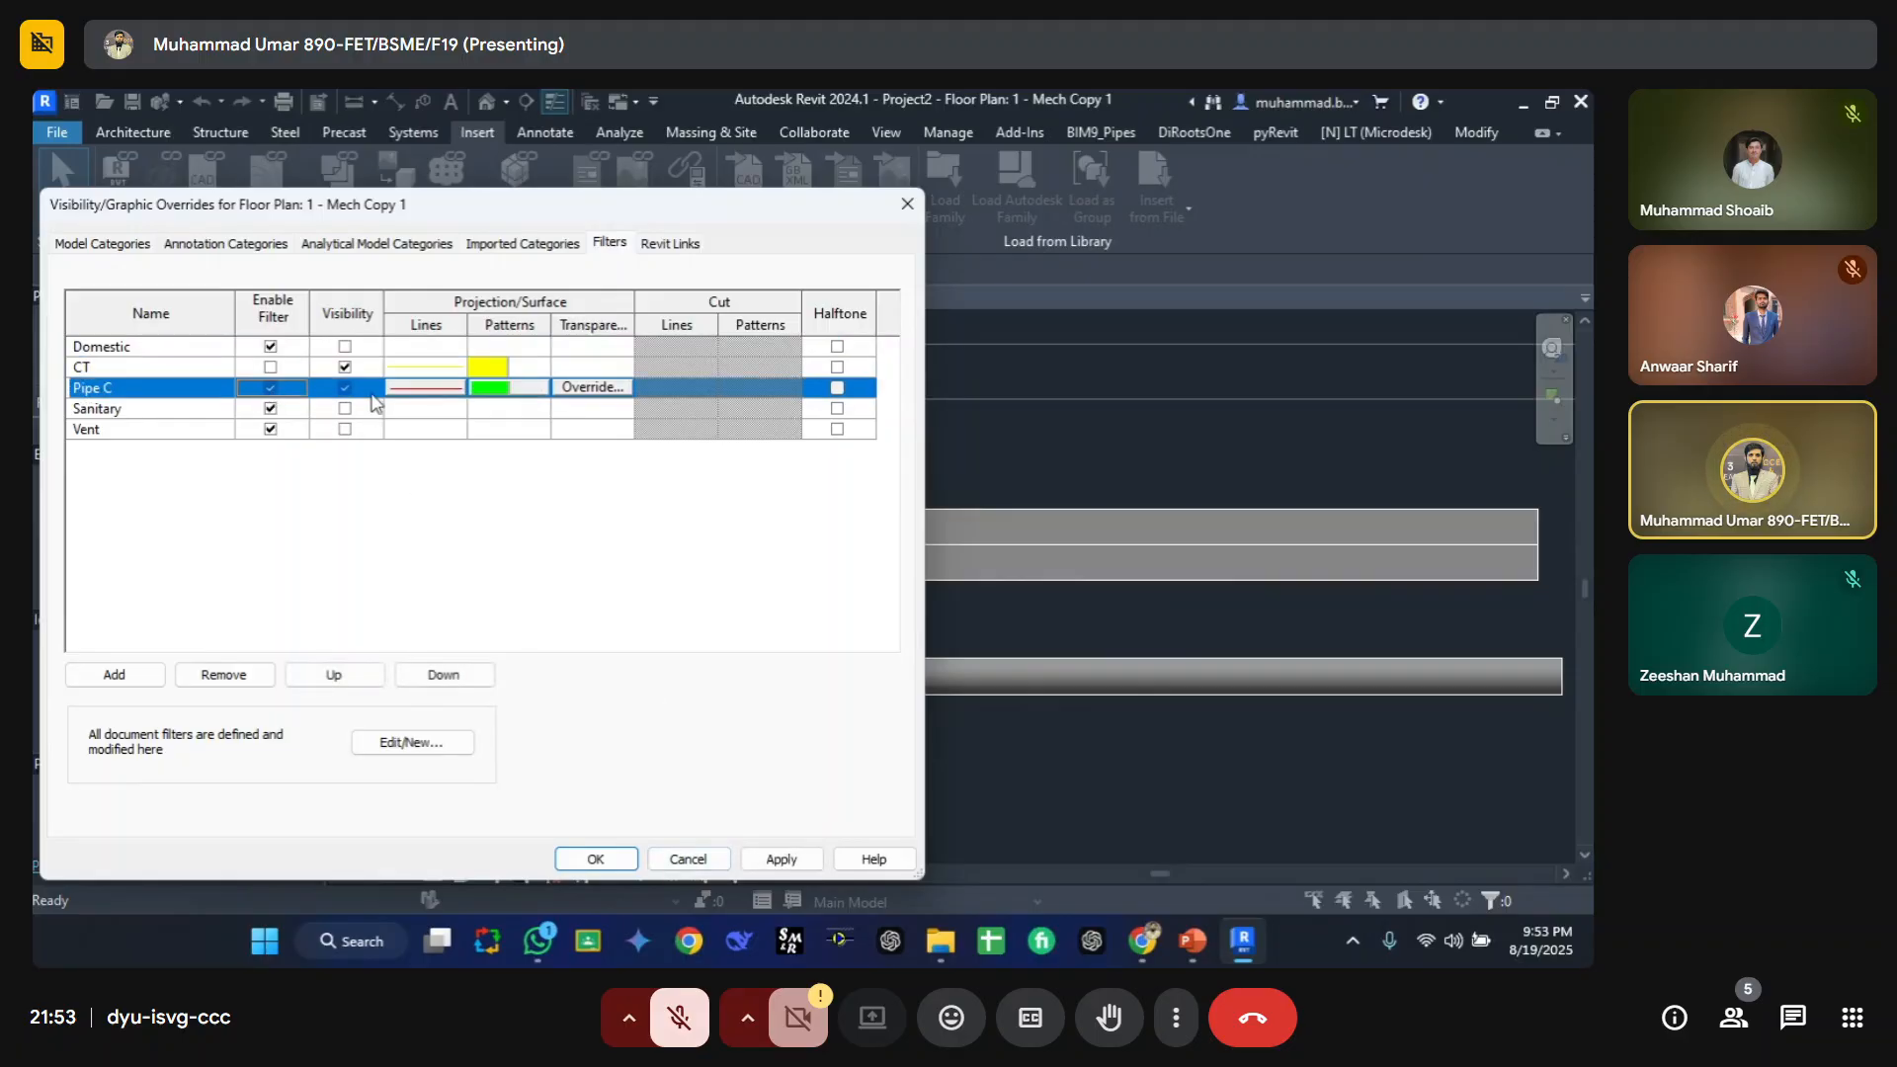
pyautogui.click(781, 858)
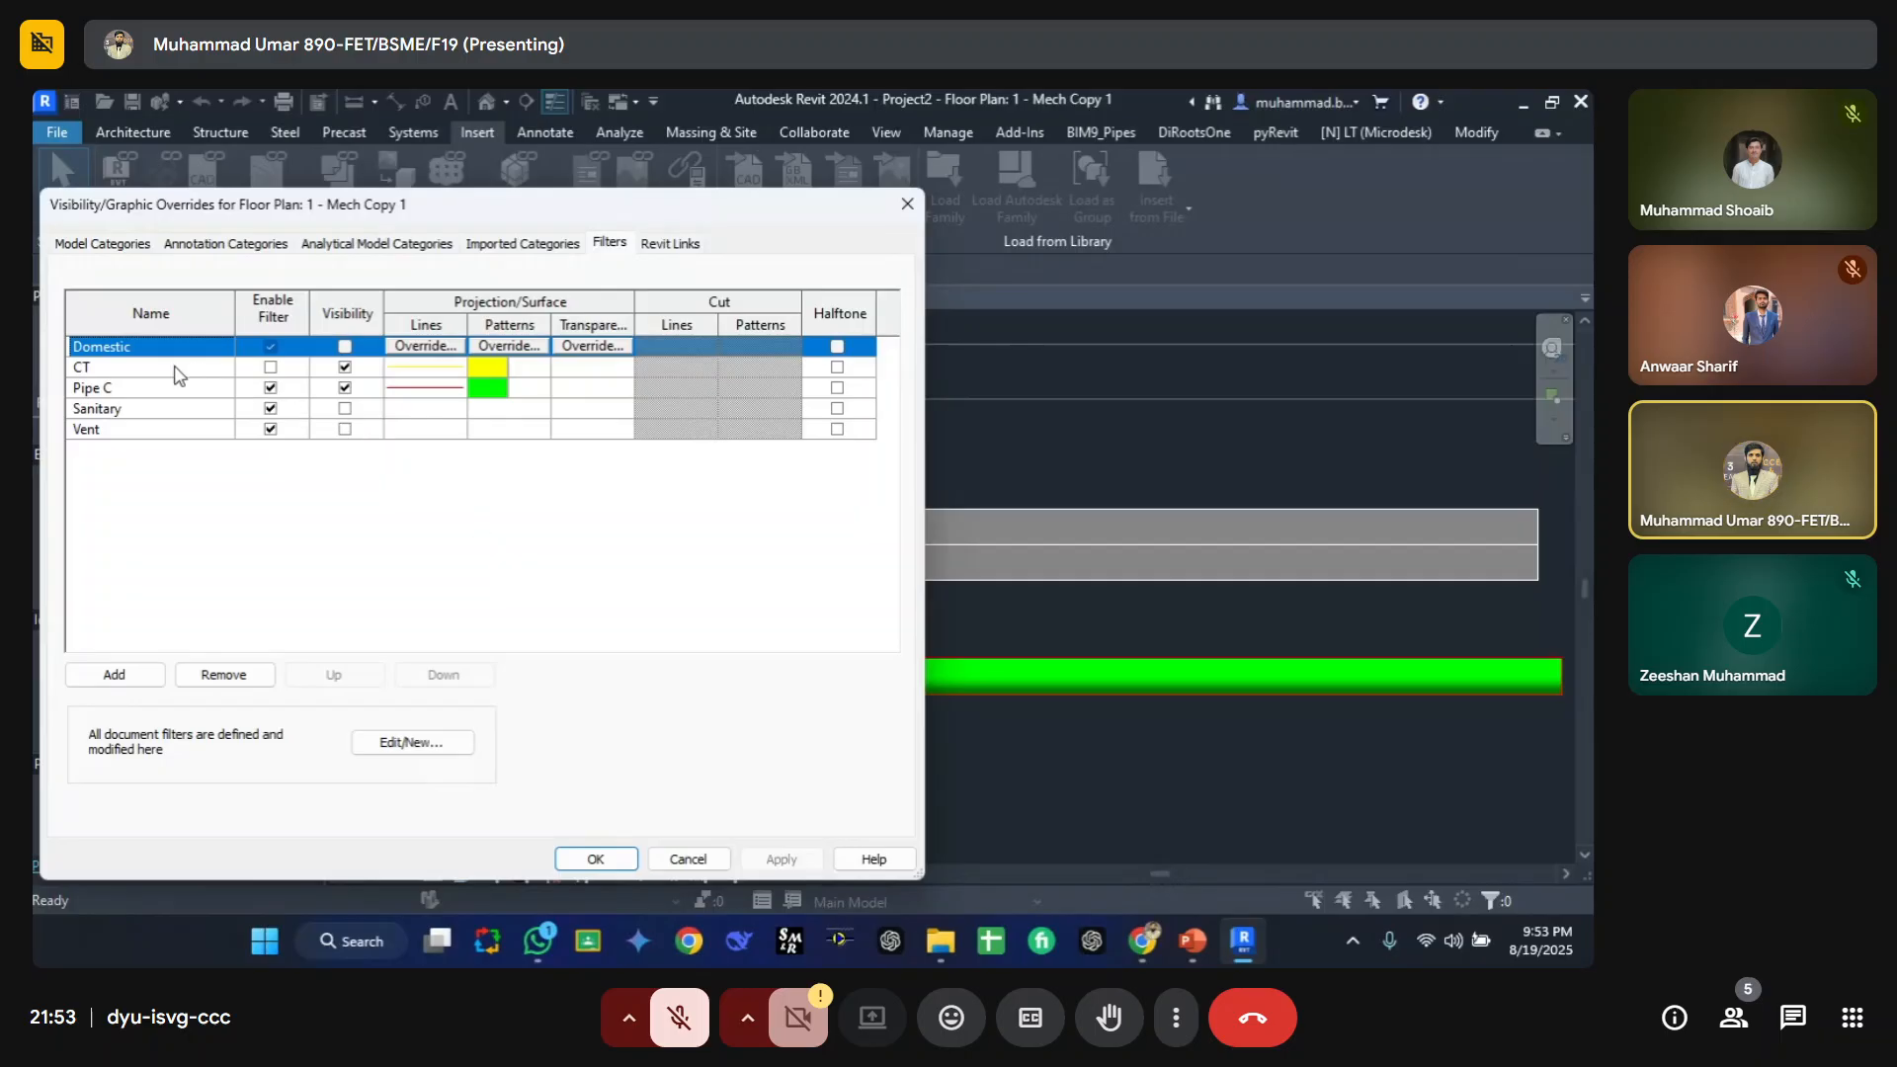
# Step: Hide the Pipe C filter's elements and apply, then make them visible again and apply
pyautogui.click(99, 387)
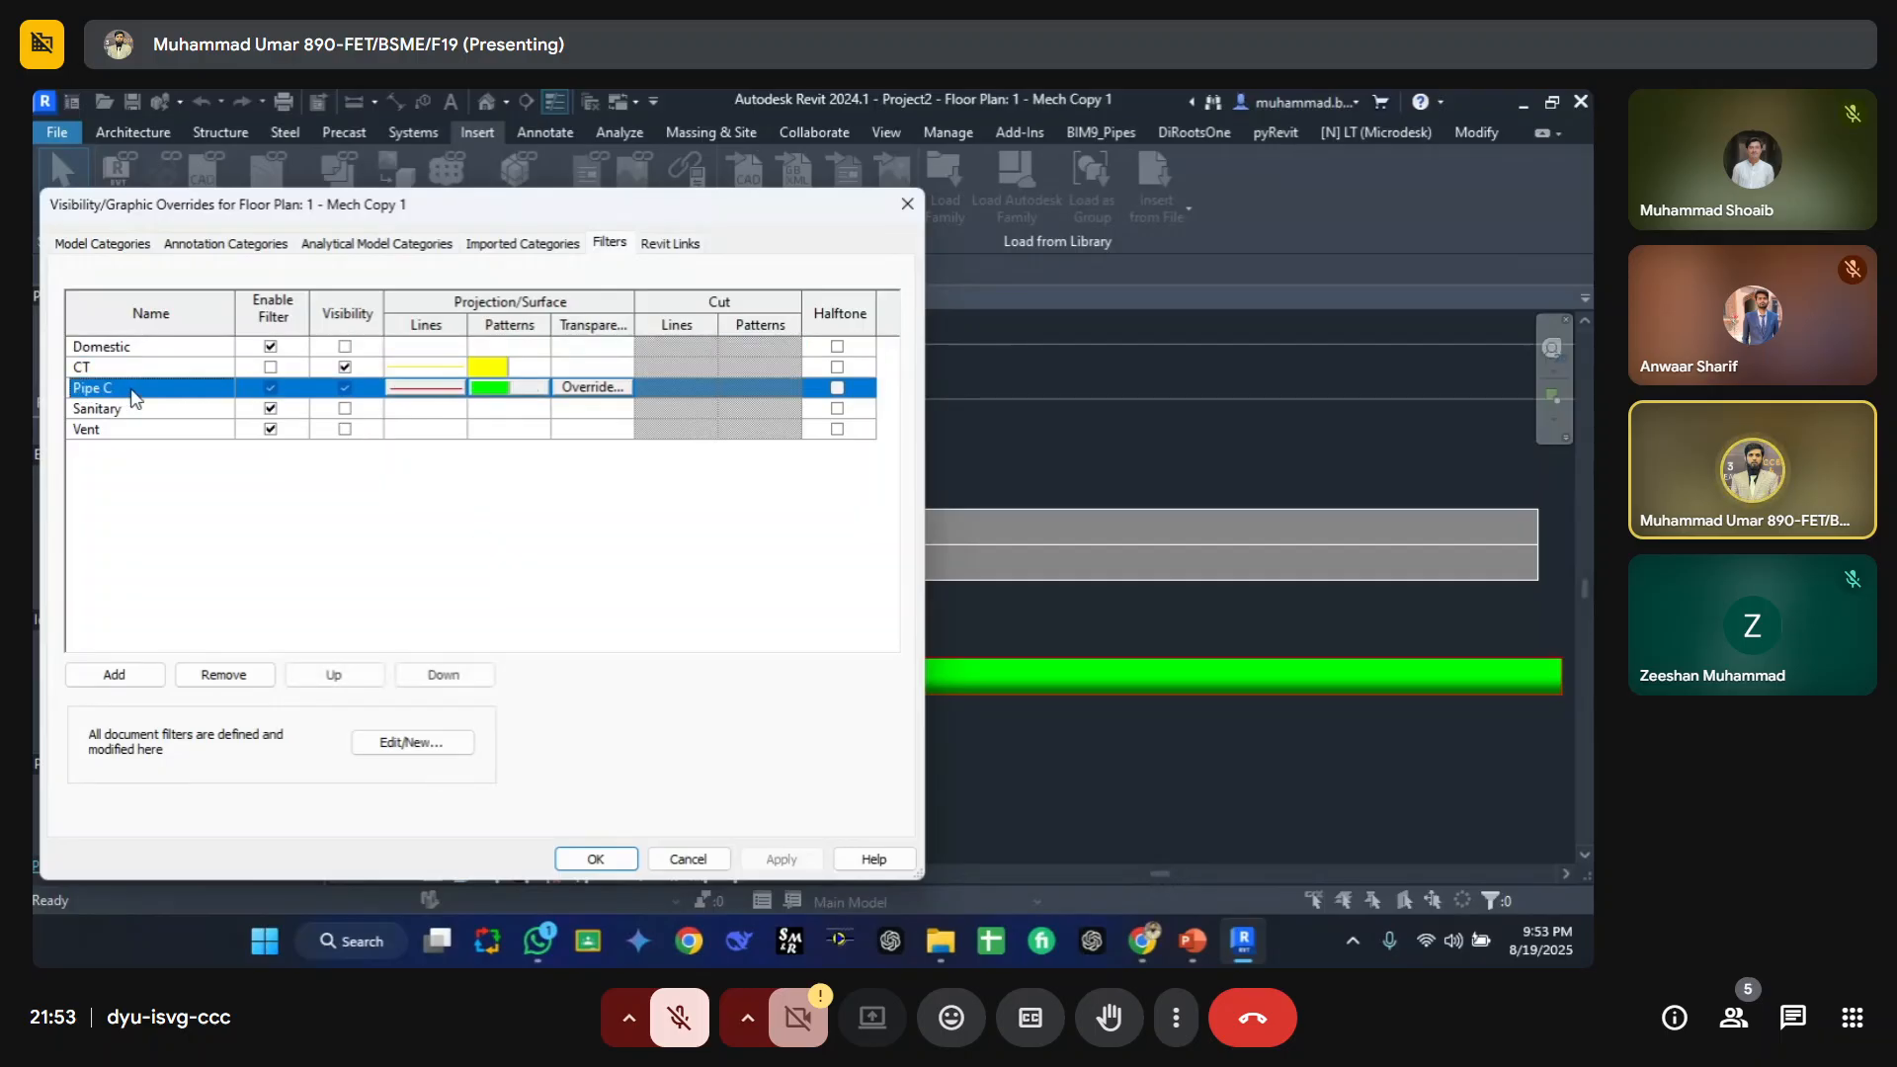
pyautogui.click(345, 388)
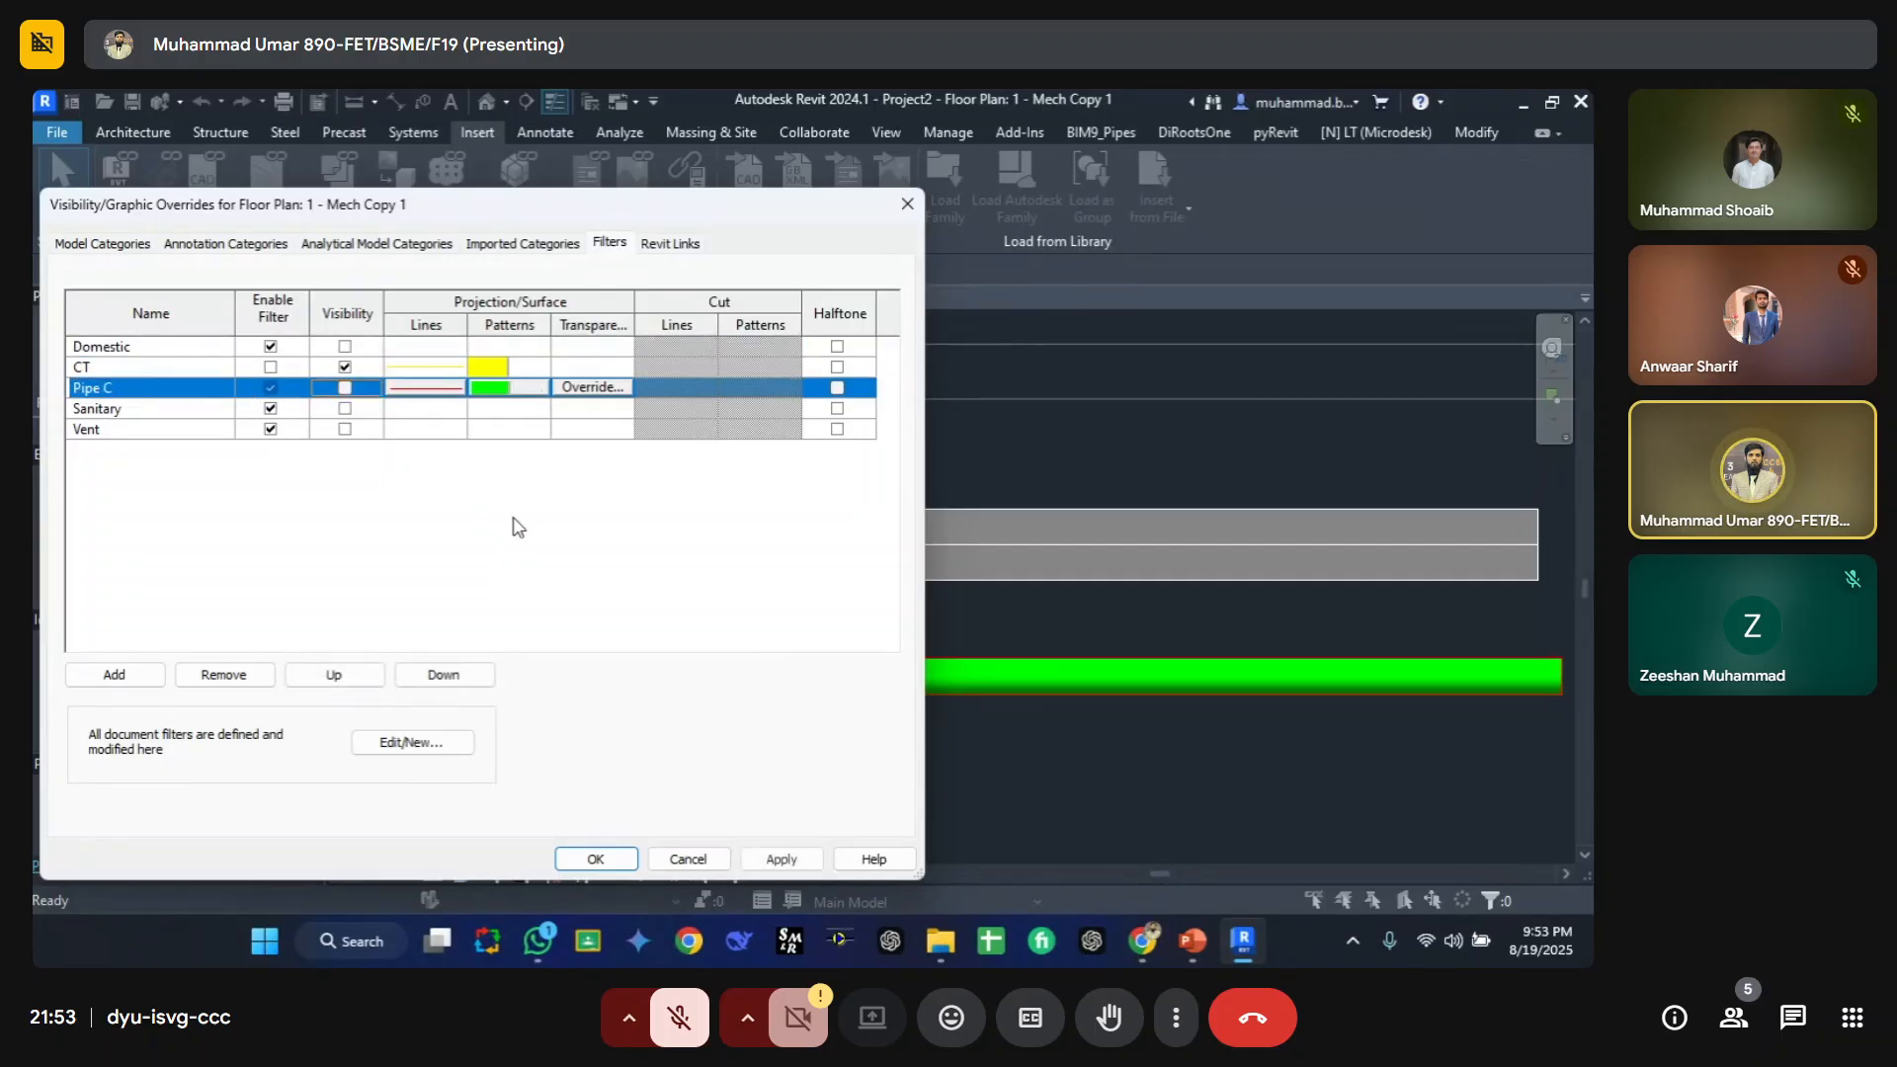
pyautogui.click(781, 858)
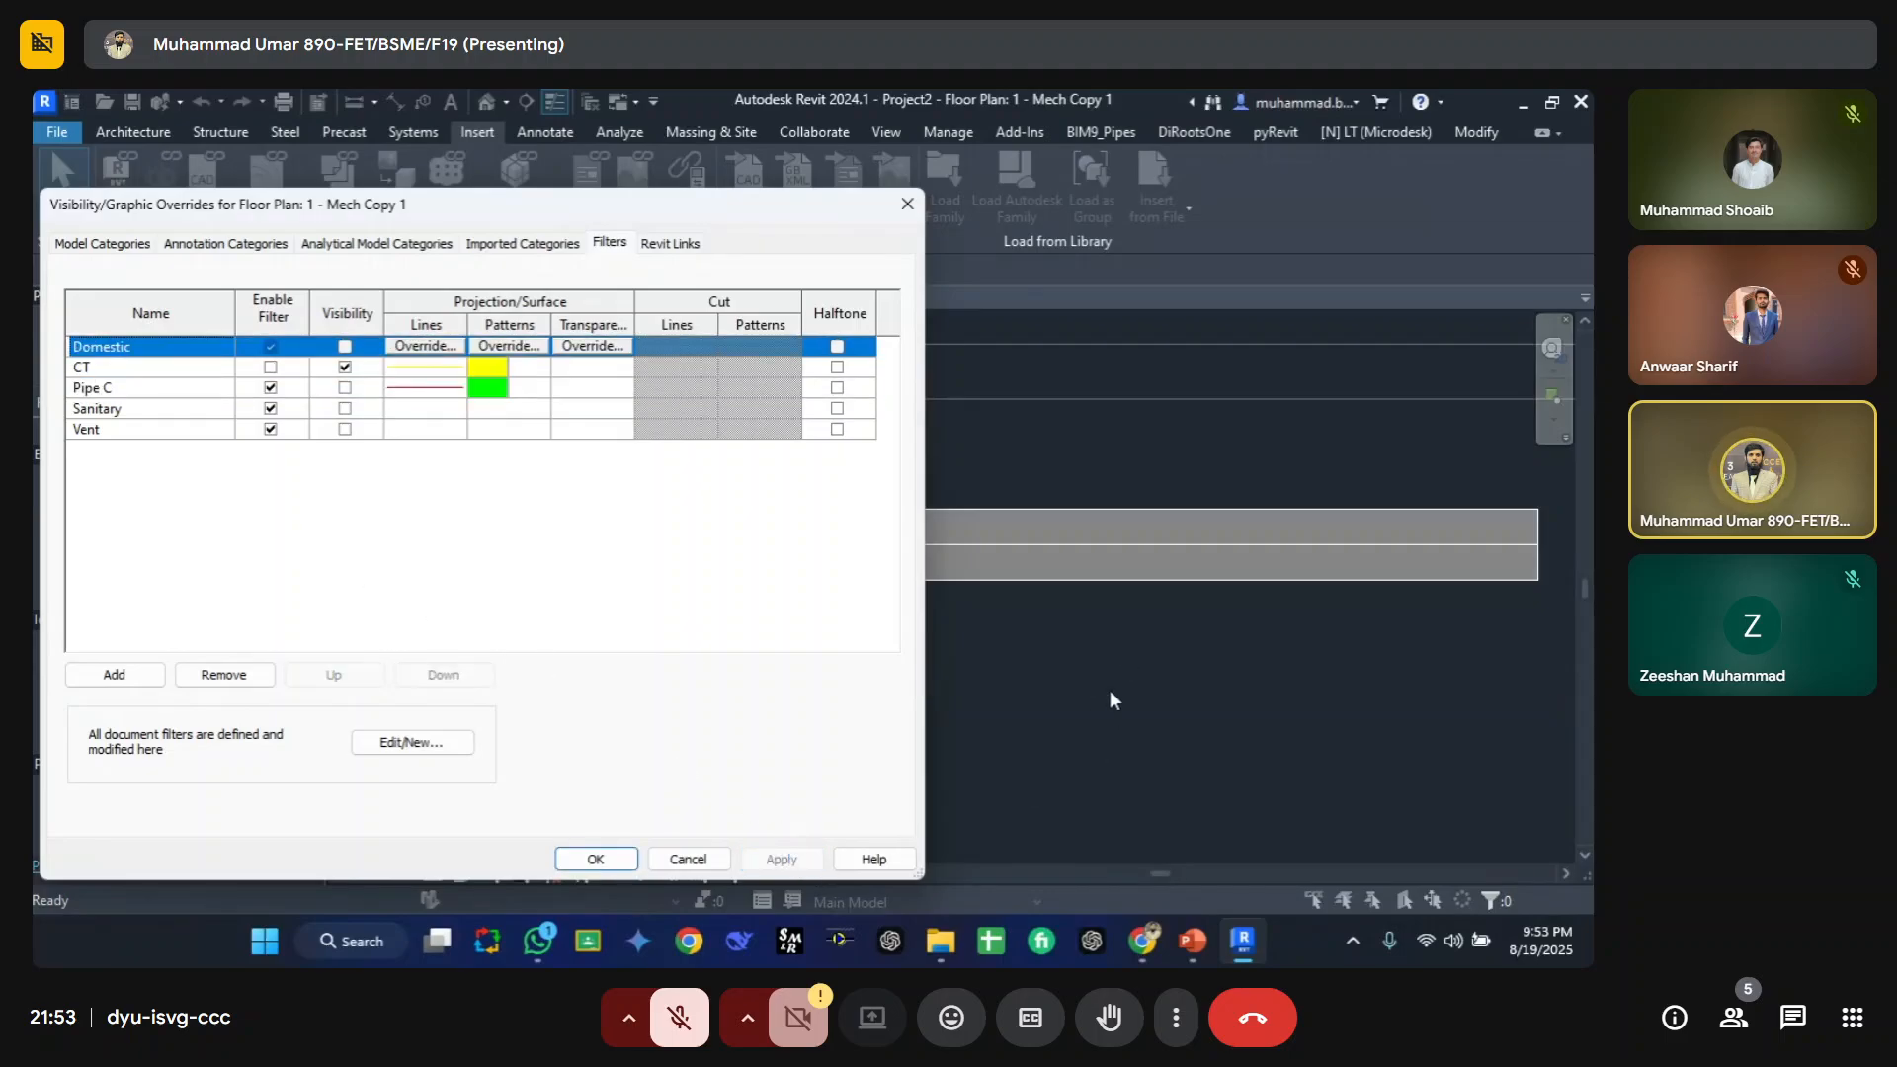
pyautogui.click(345, 388)
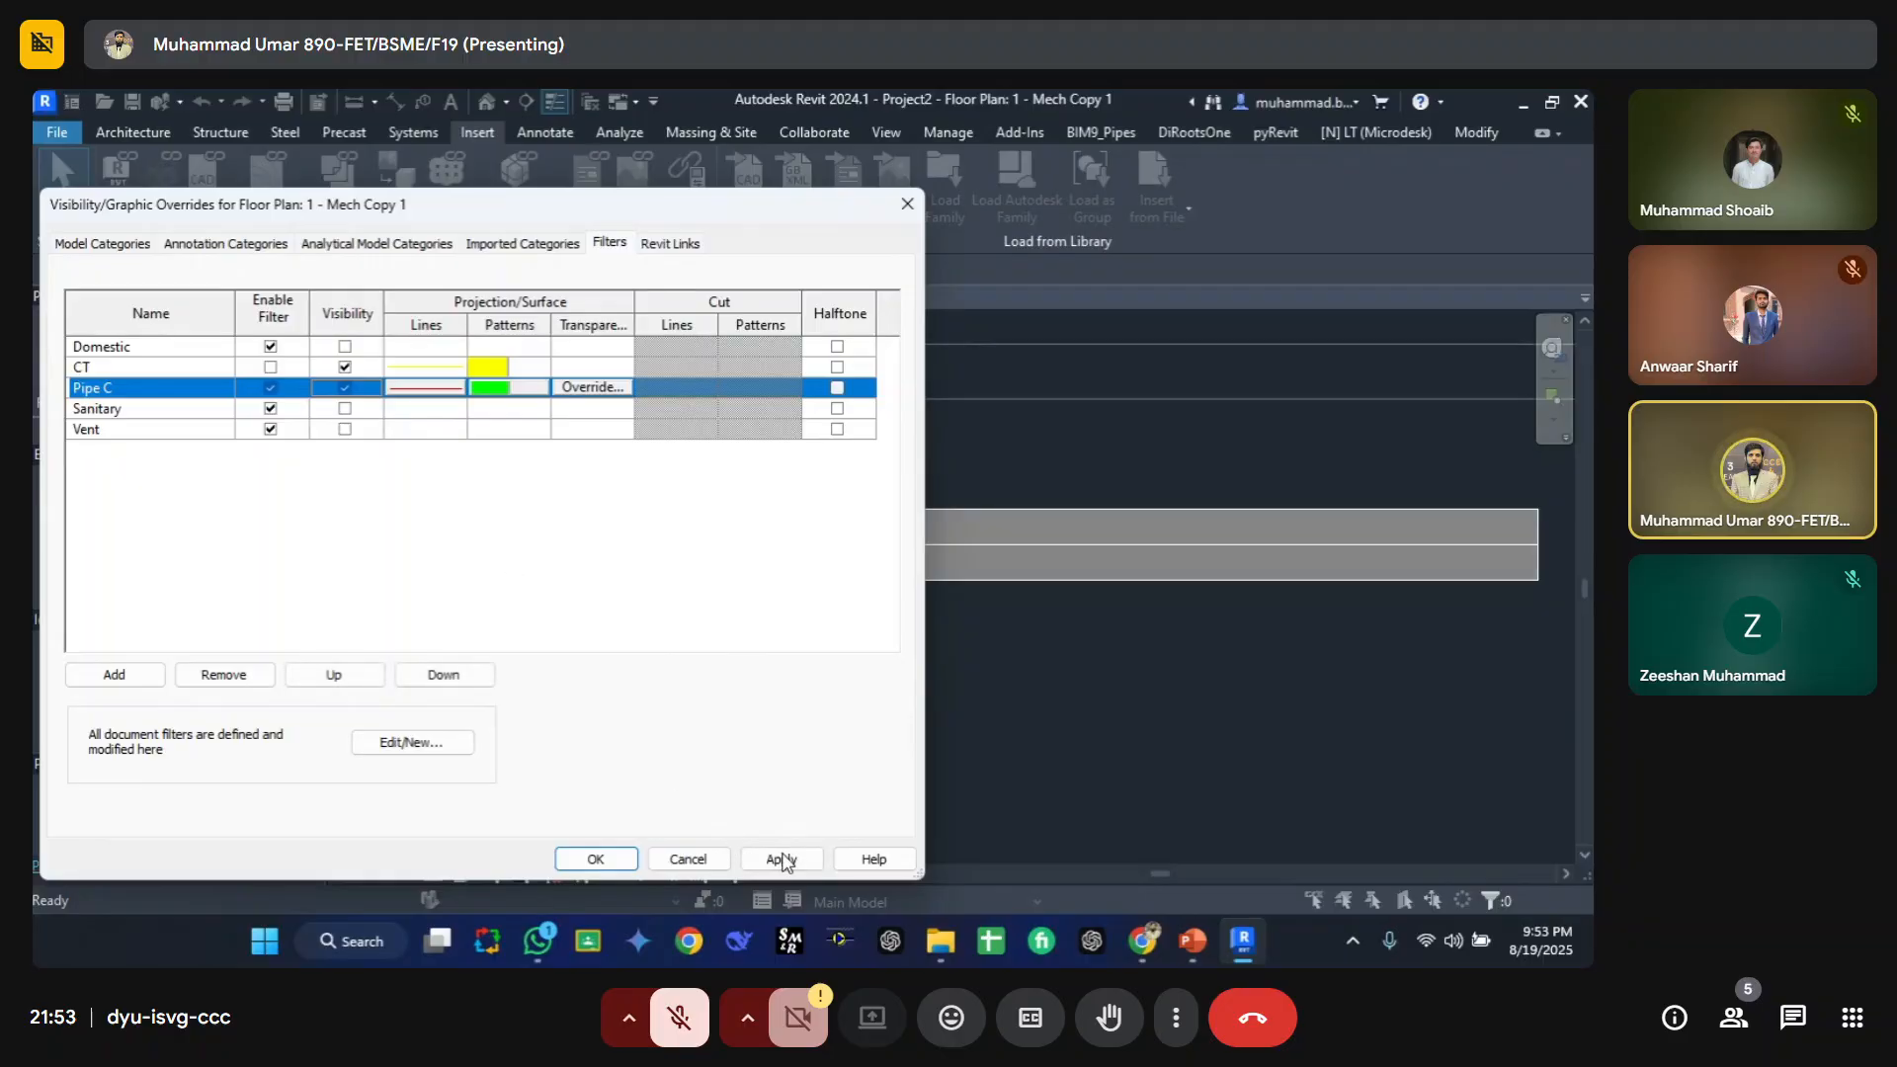
pyautogui.click(781, 859)
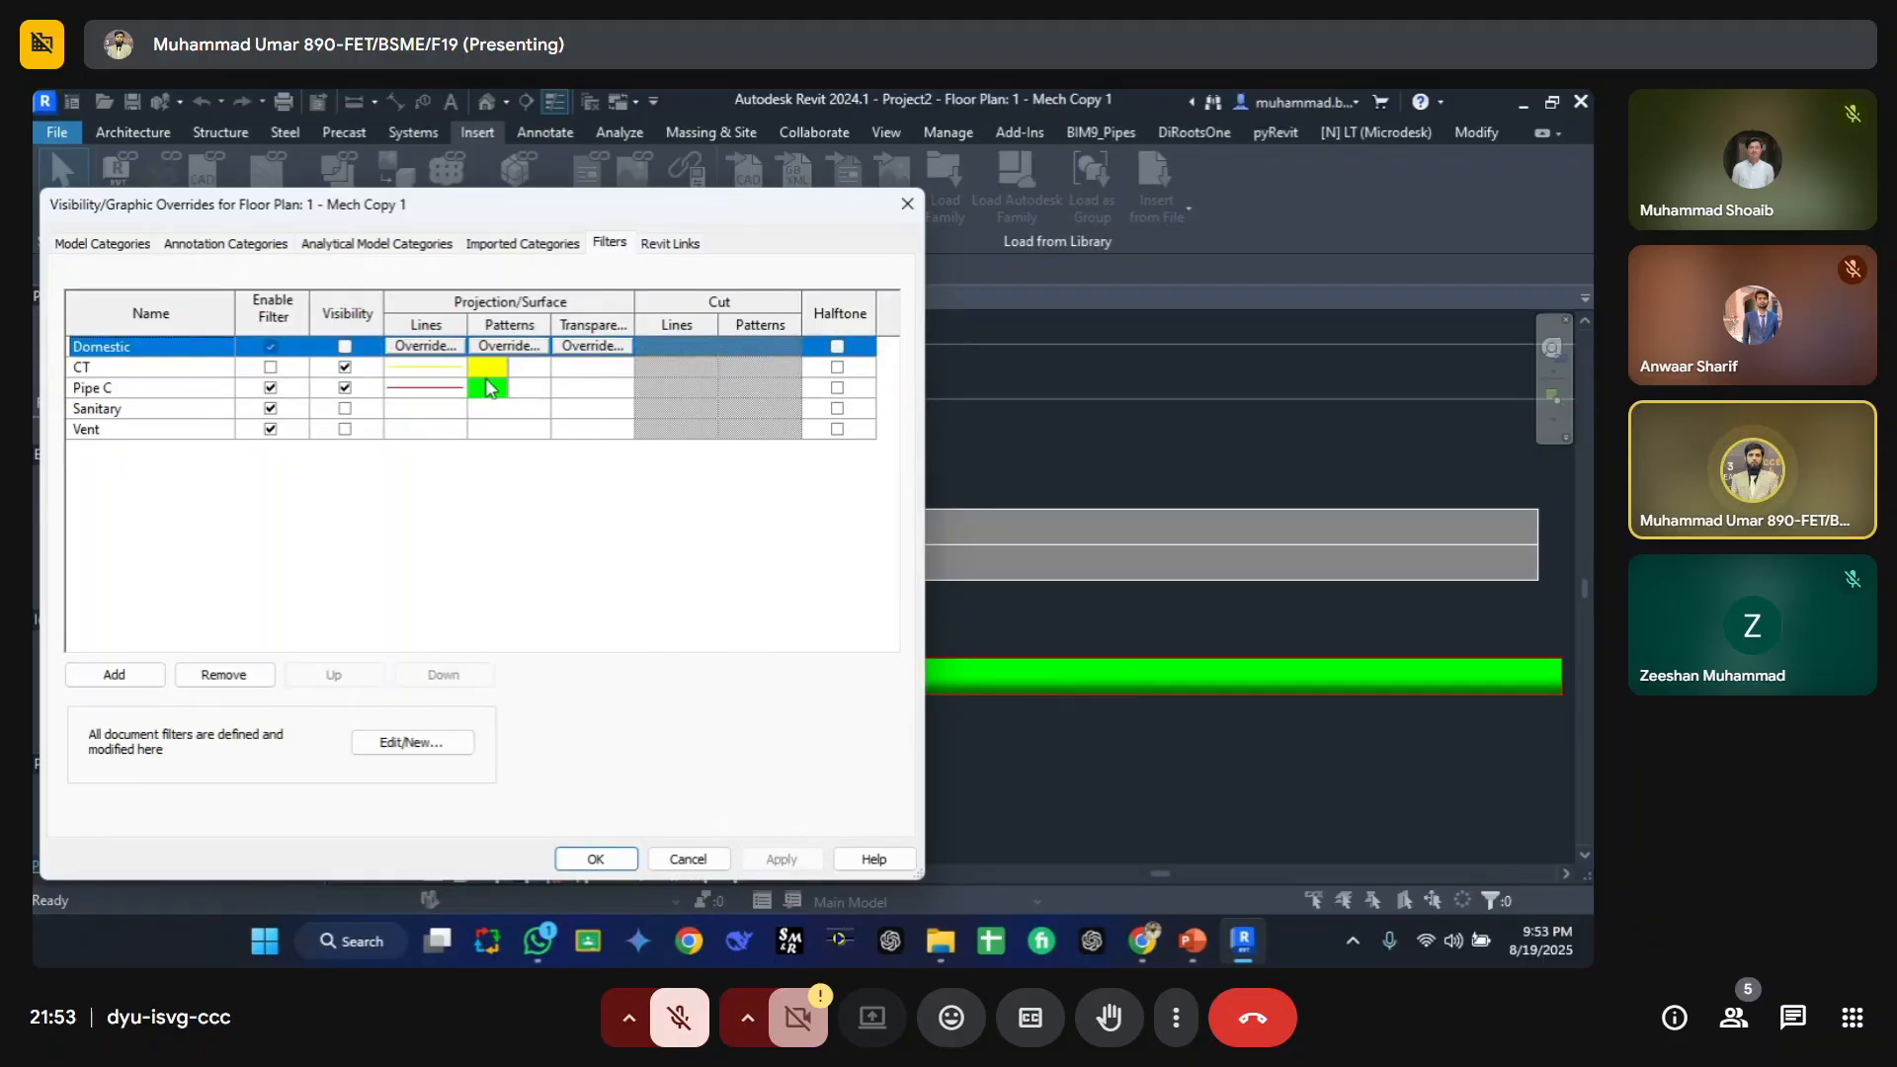
# Step: Set the Pipe C filter's surface transparency to 80 and apply the override
pyautogui.click(590, 391)
pyautogui.click(598, 387)
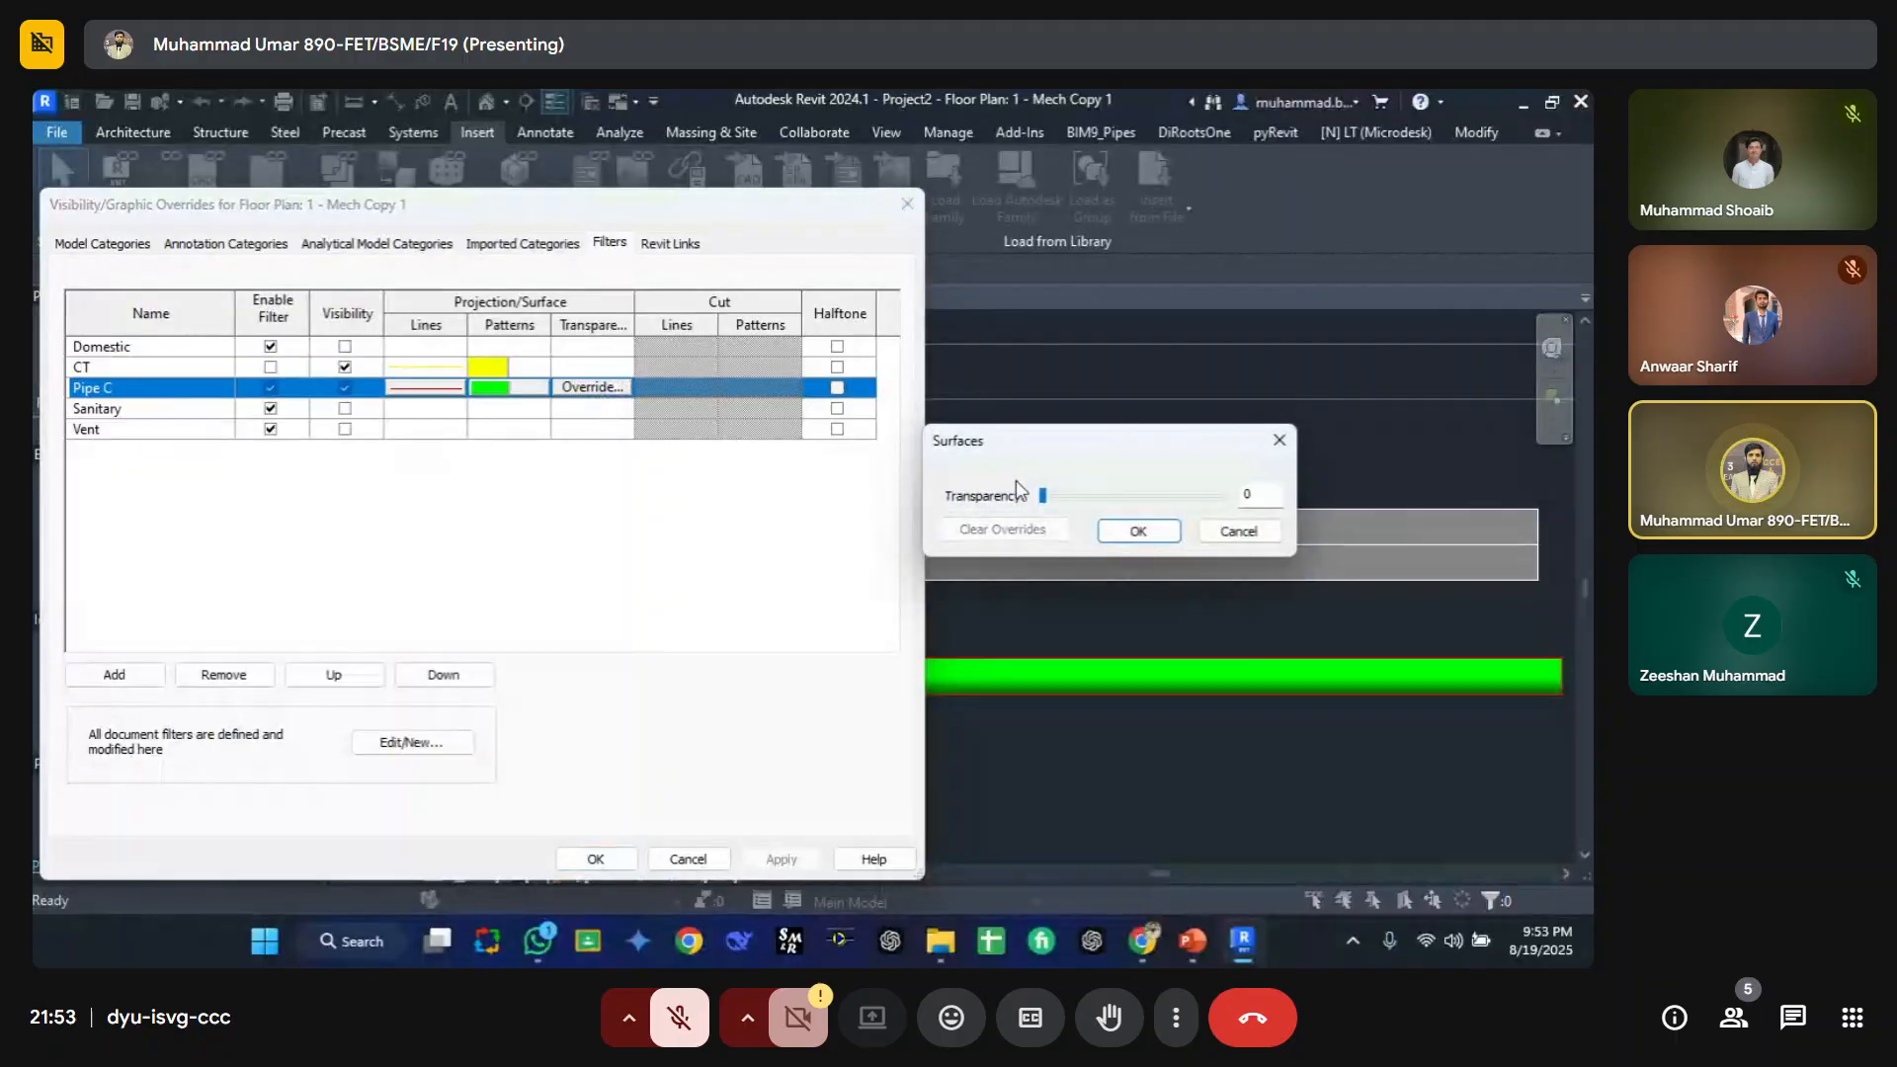
pyautogui.click(1153, 494)
pyautogui.click(1185, 494)
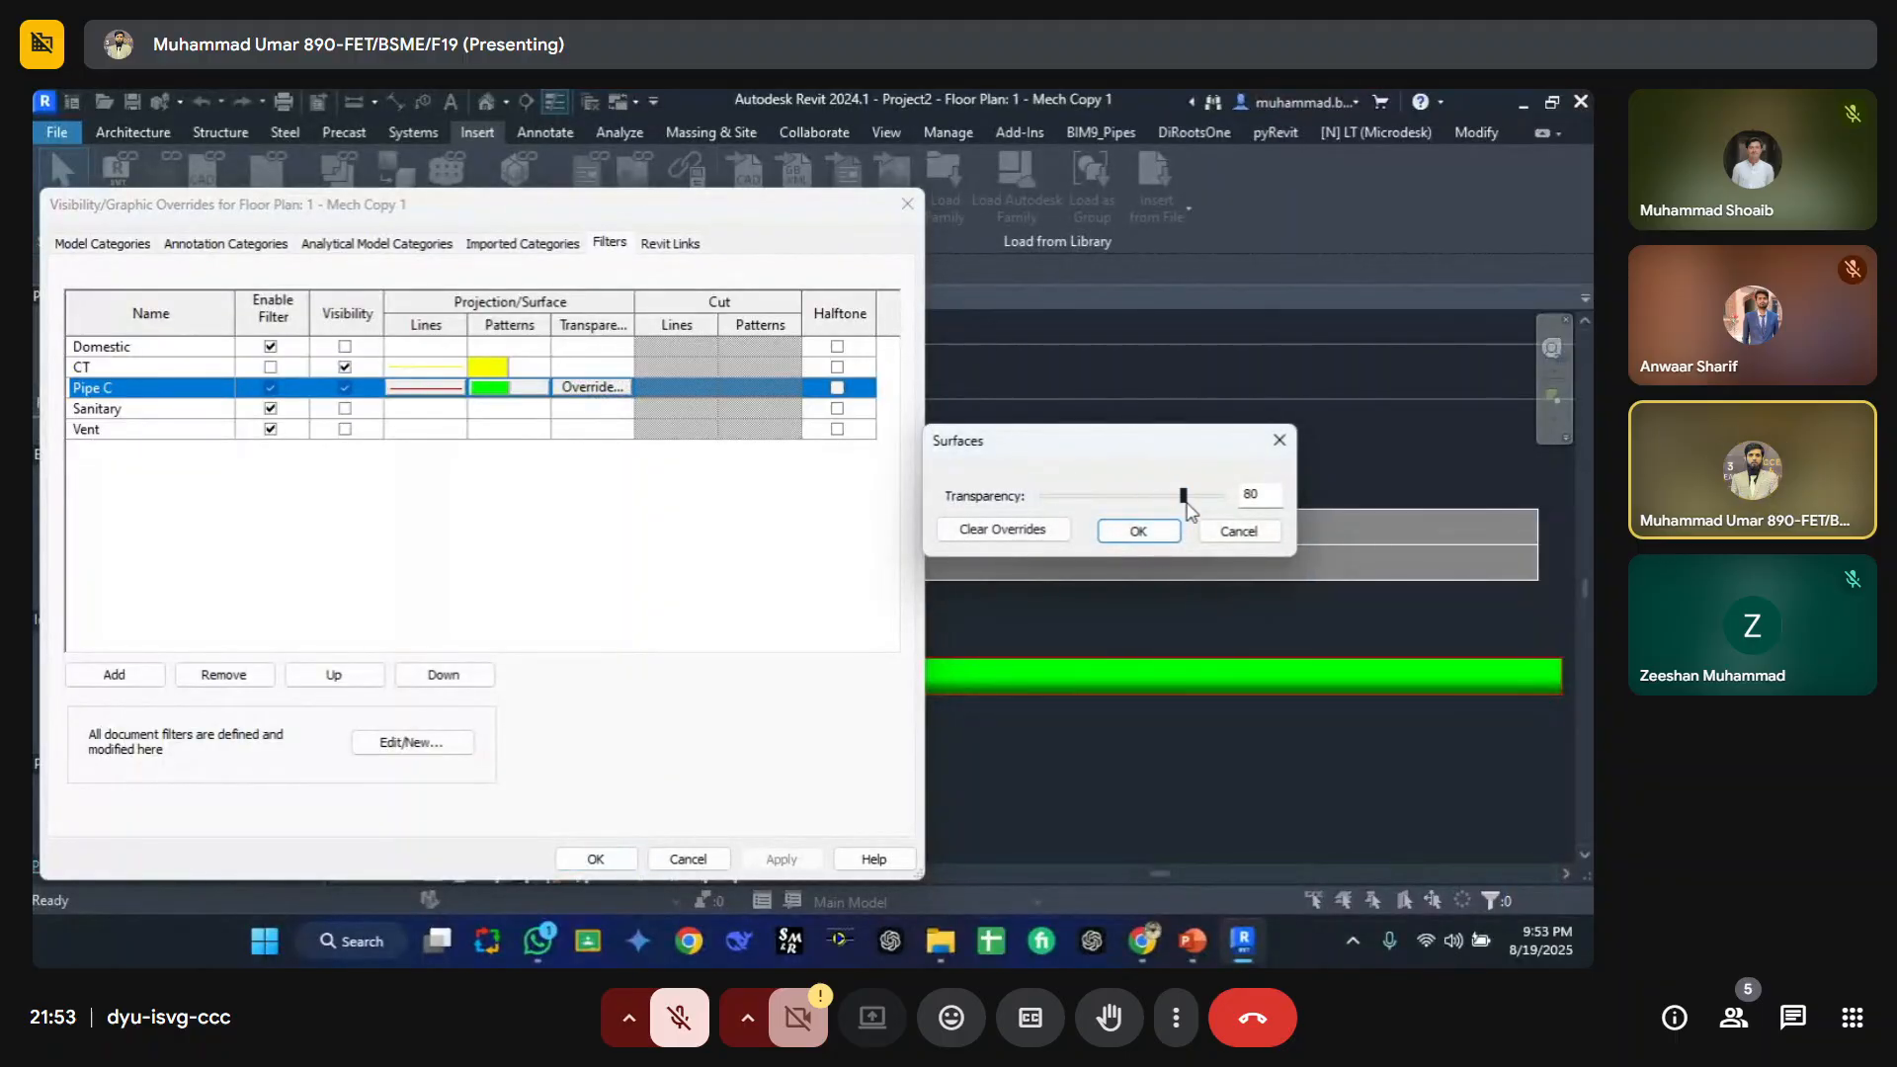
pyautogui.click(1138, 530)
pyautogui.click(782, 860)
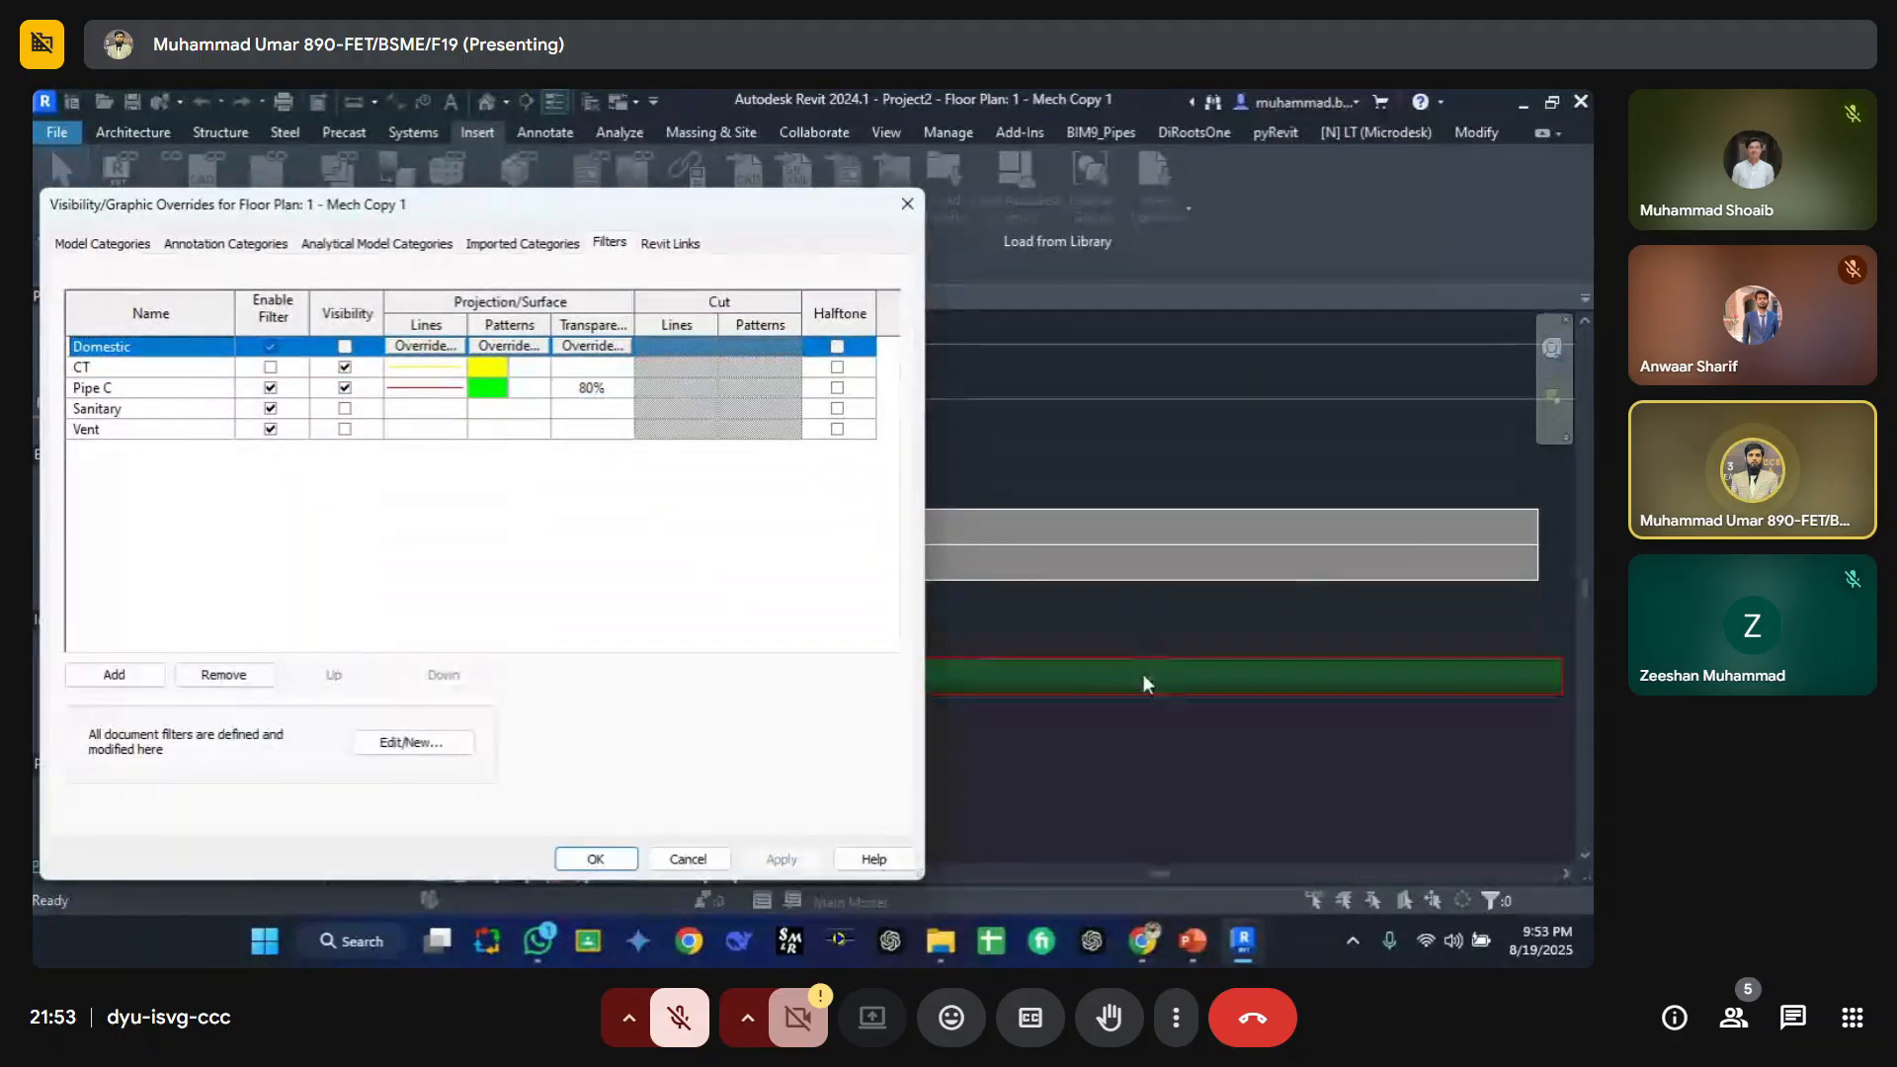
pyautogui.click(583, 388)
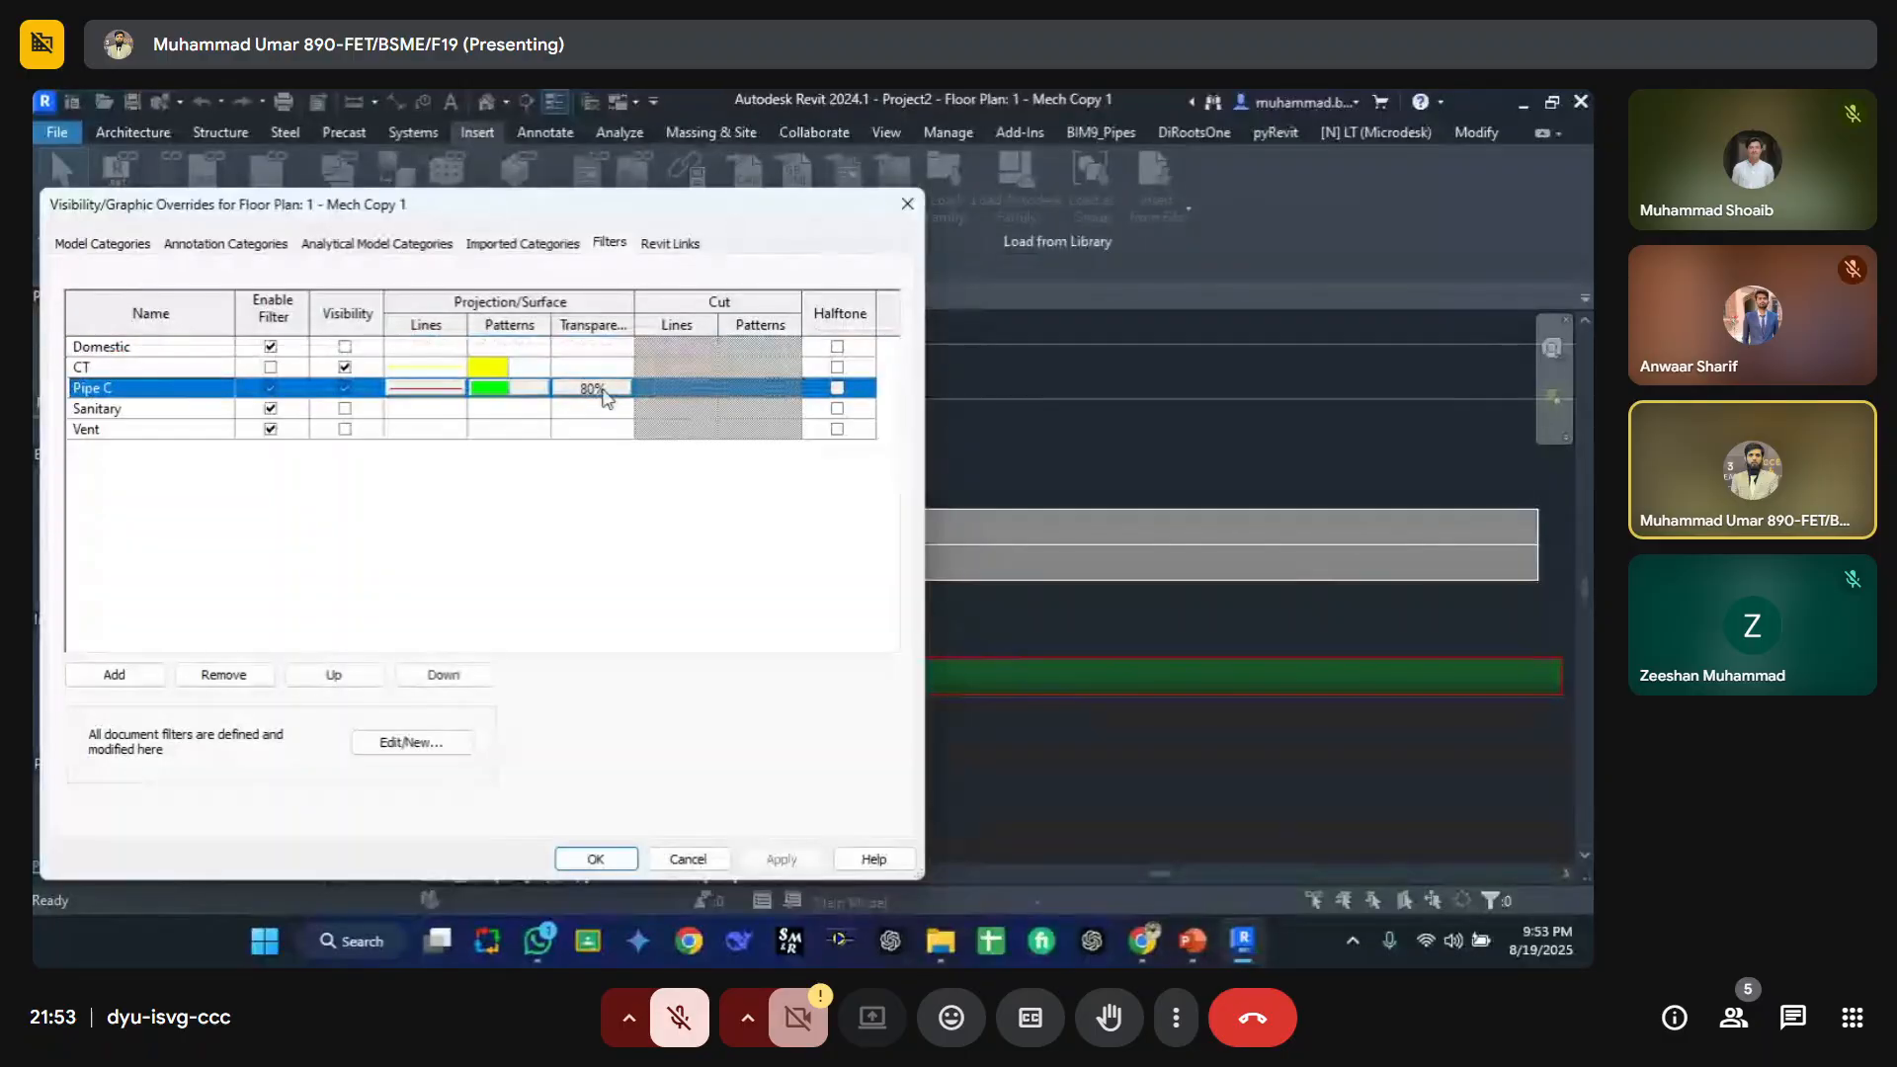
pyautogui.click(590, 389)
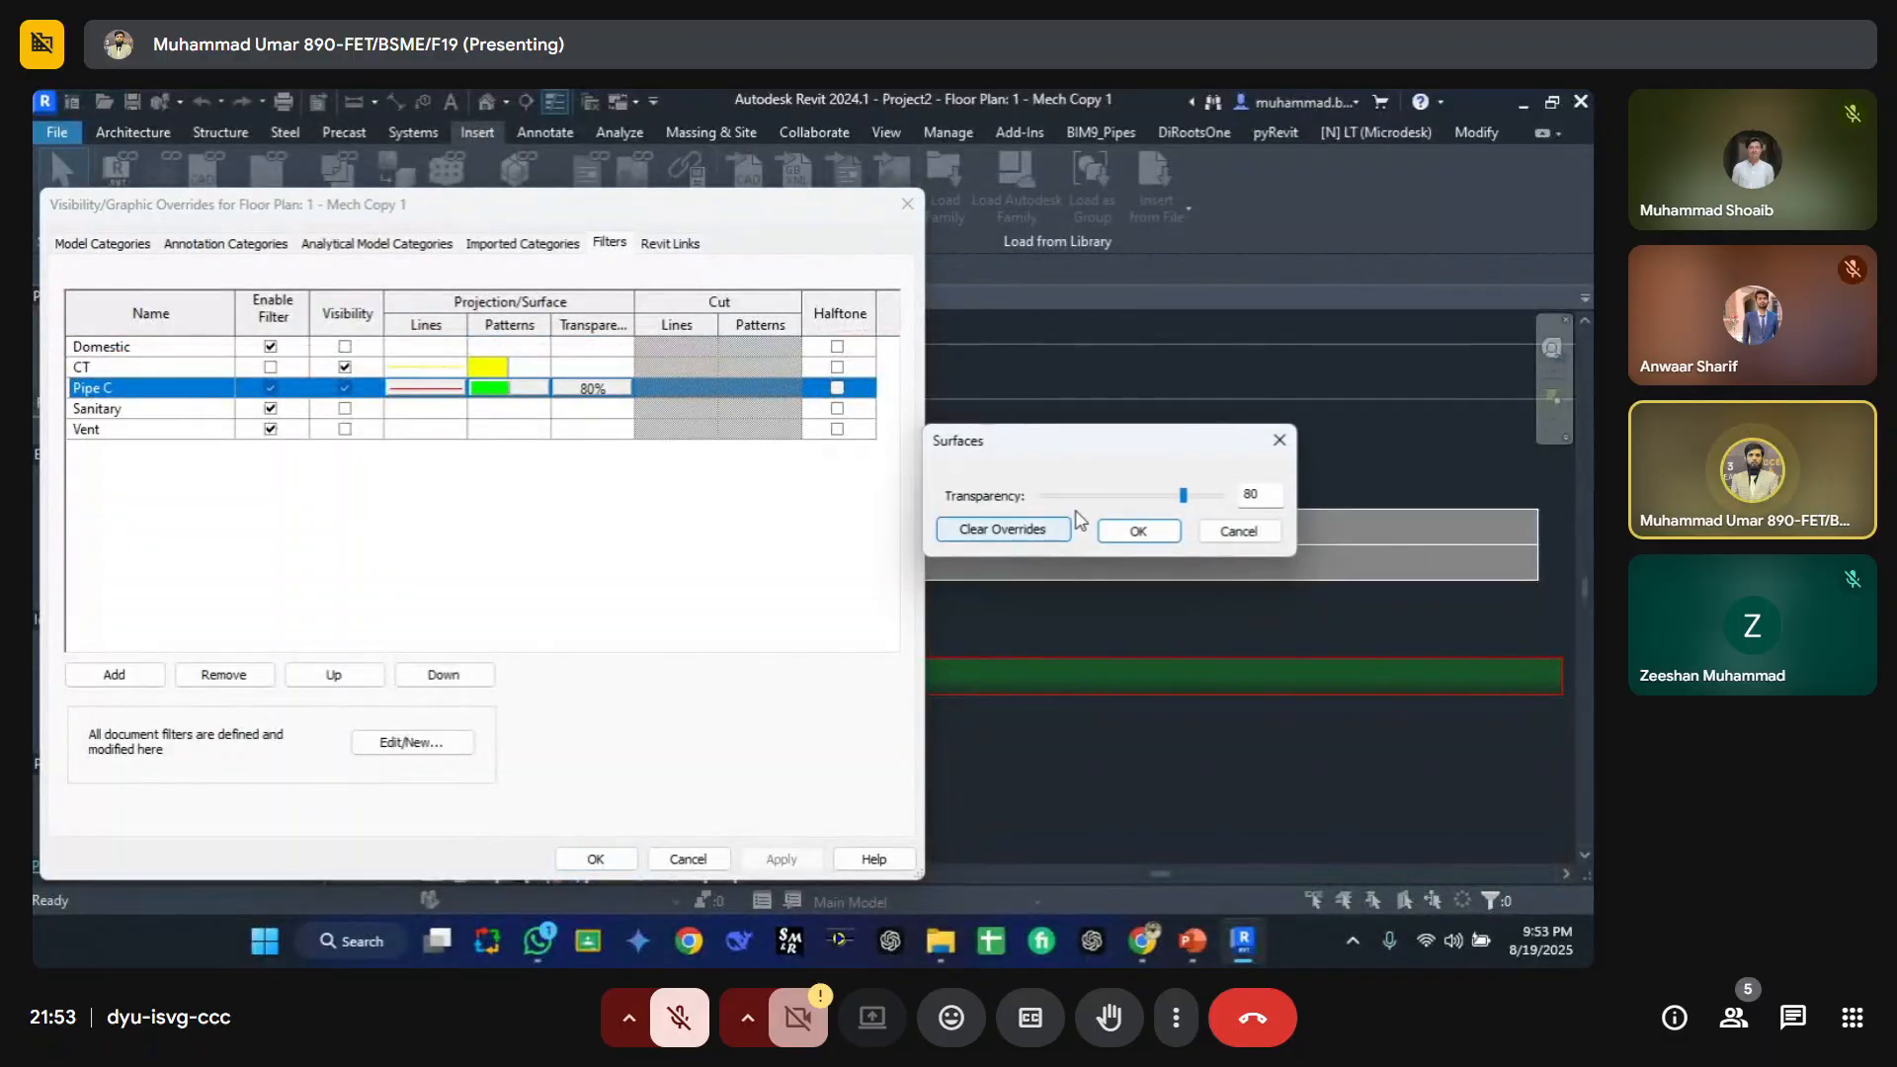
pyautogui.click(1117, 533)
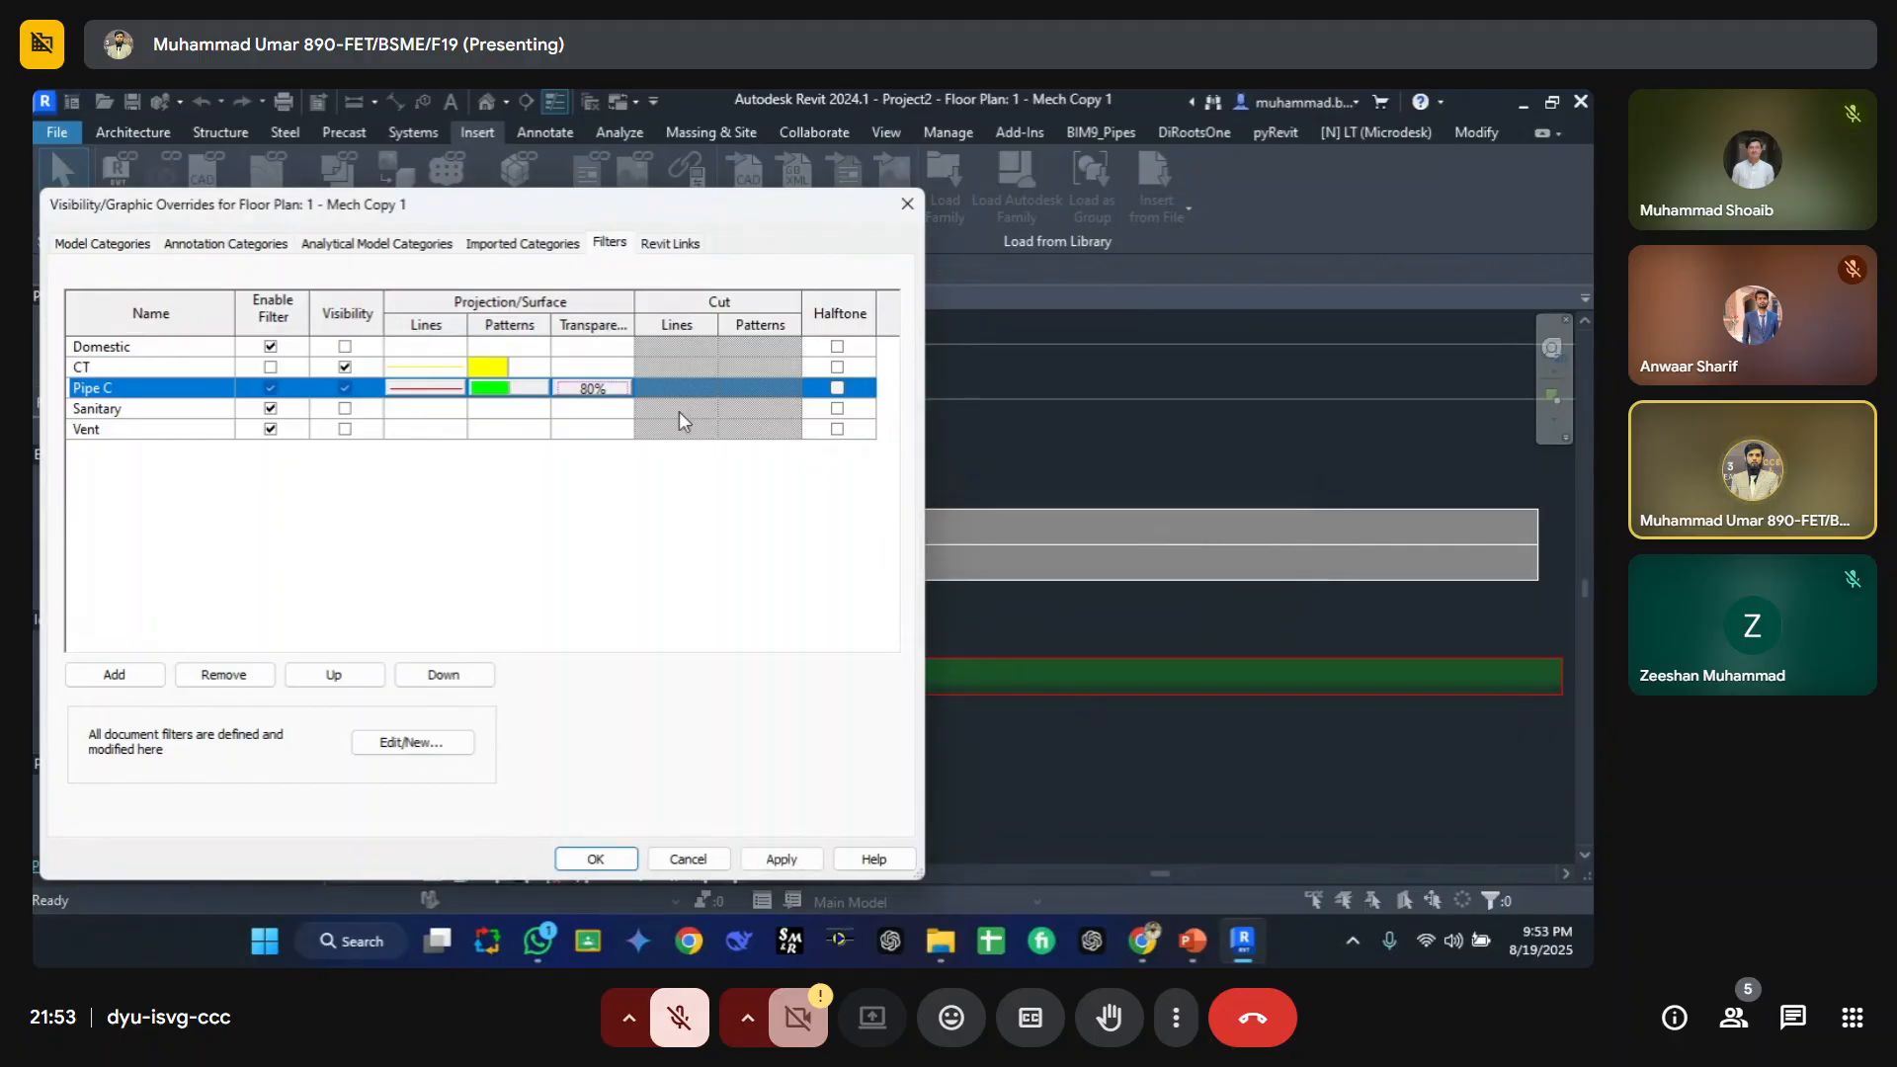
# Step: Turn halftone on for the CT filter and apply, then turn it off, apply again and close the dialog
pyautogui.click(221, 370)
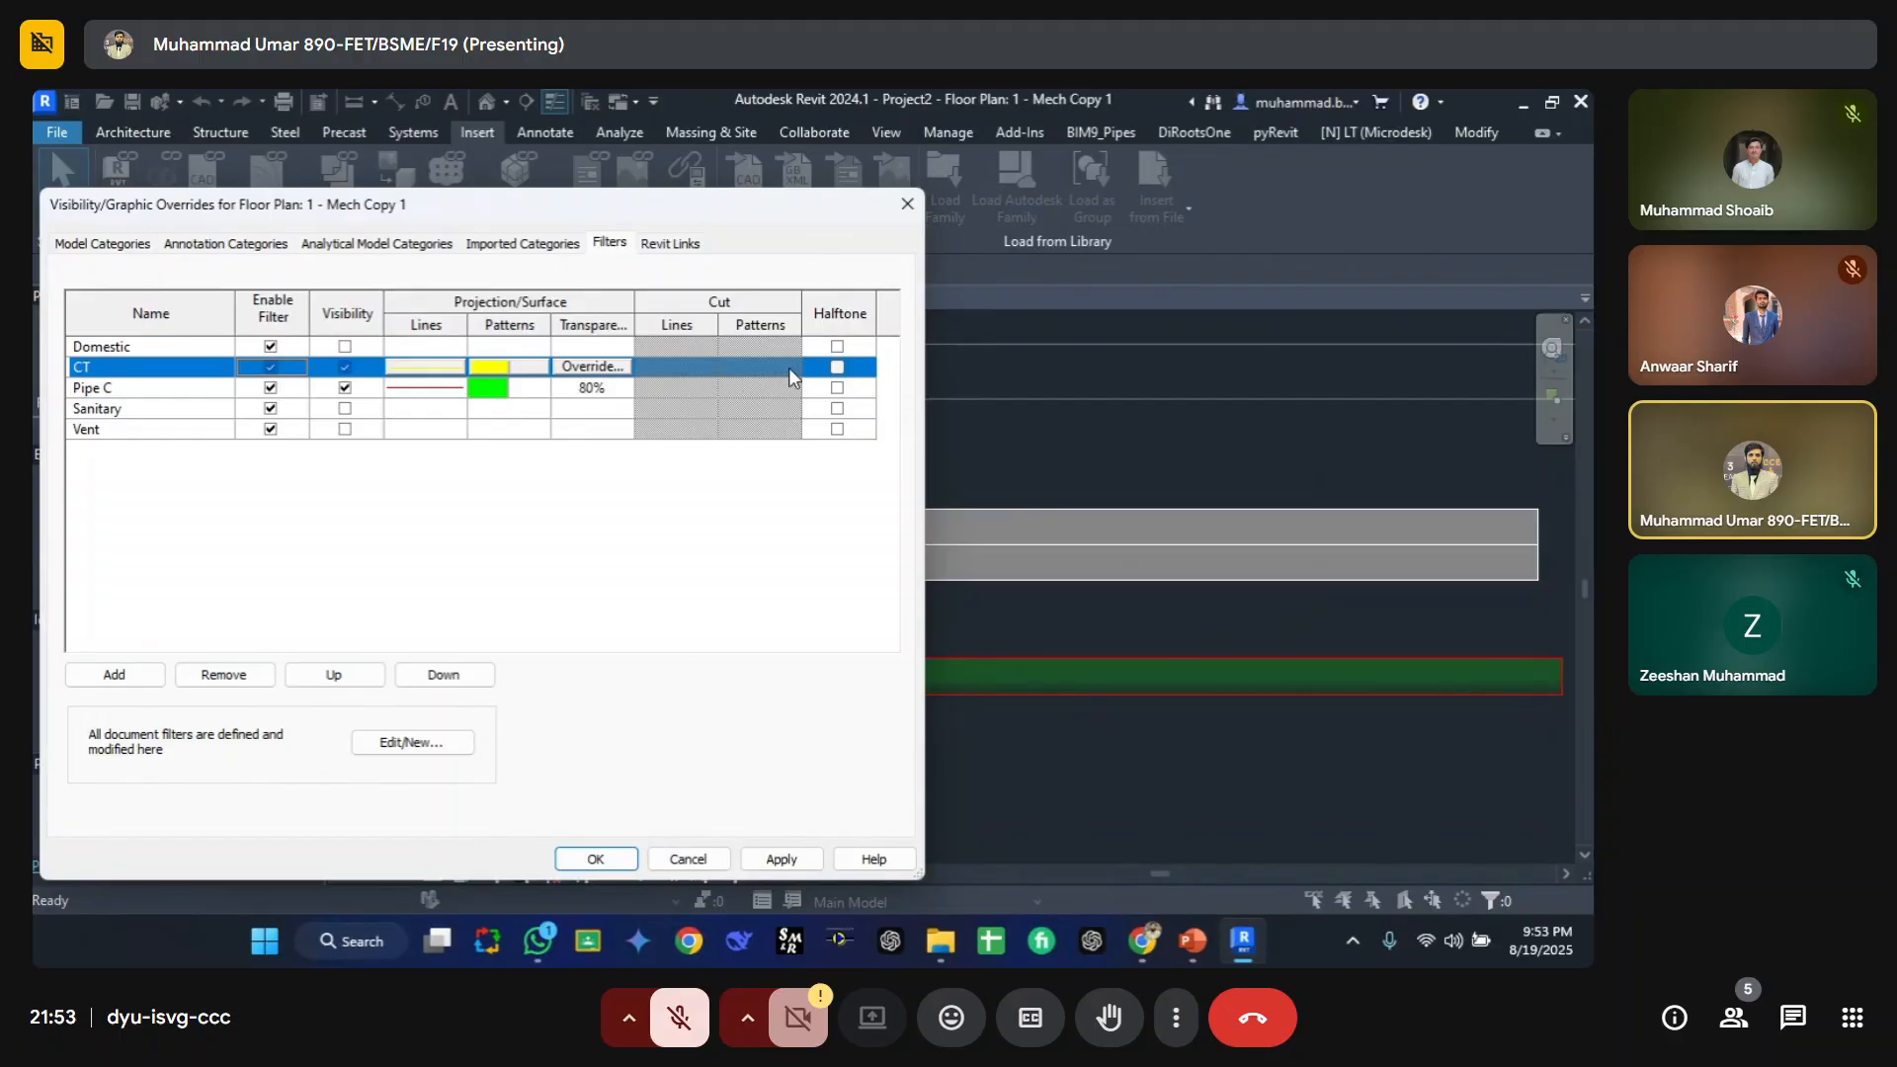
pyautogui.click(838, 370)
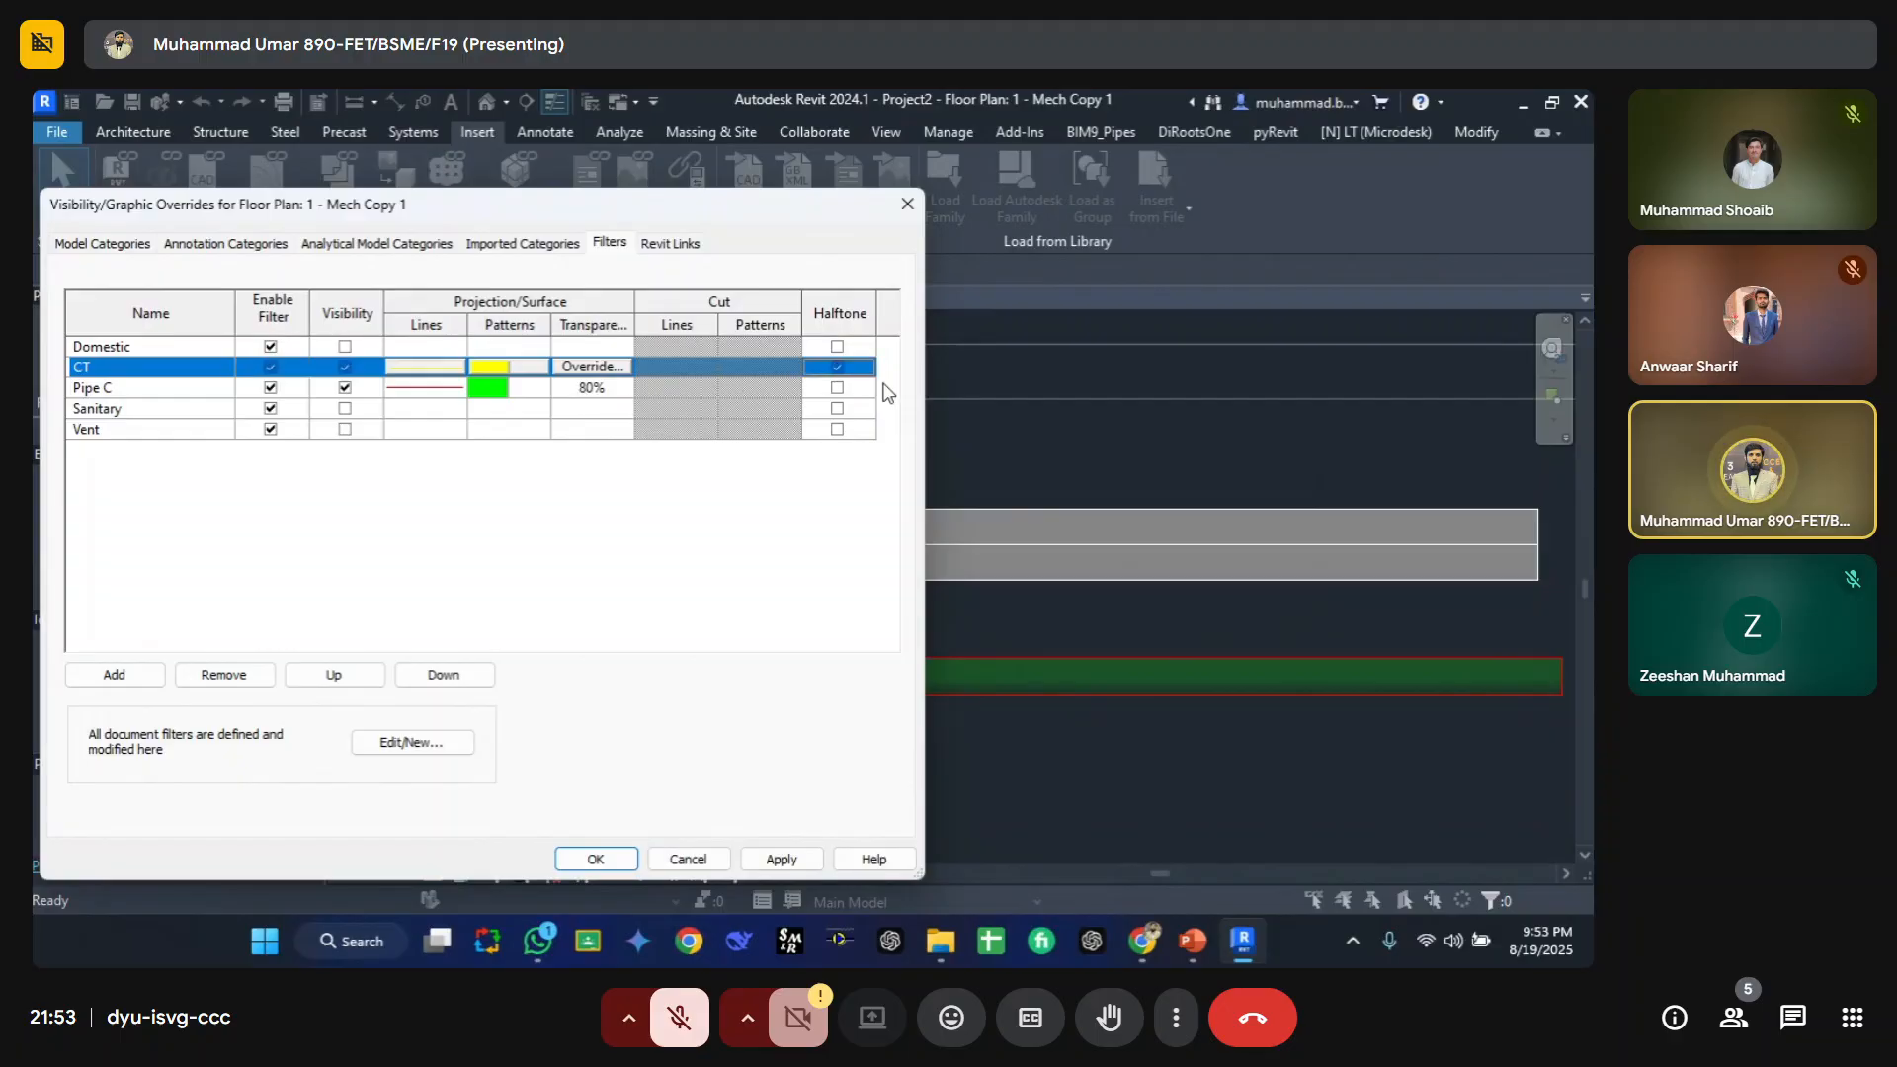
pyautogui.click(781, 859)
pyautogui.click(779, 859)
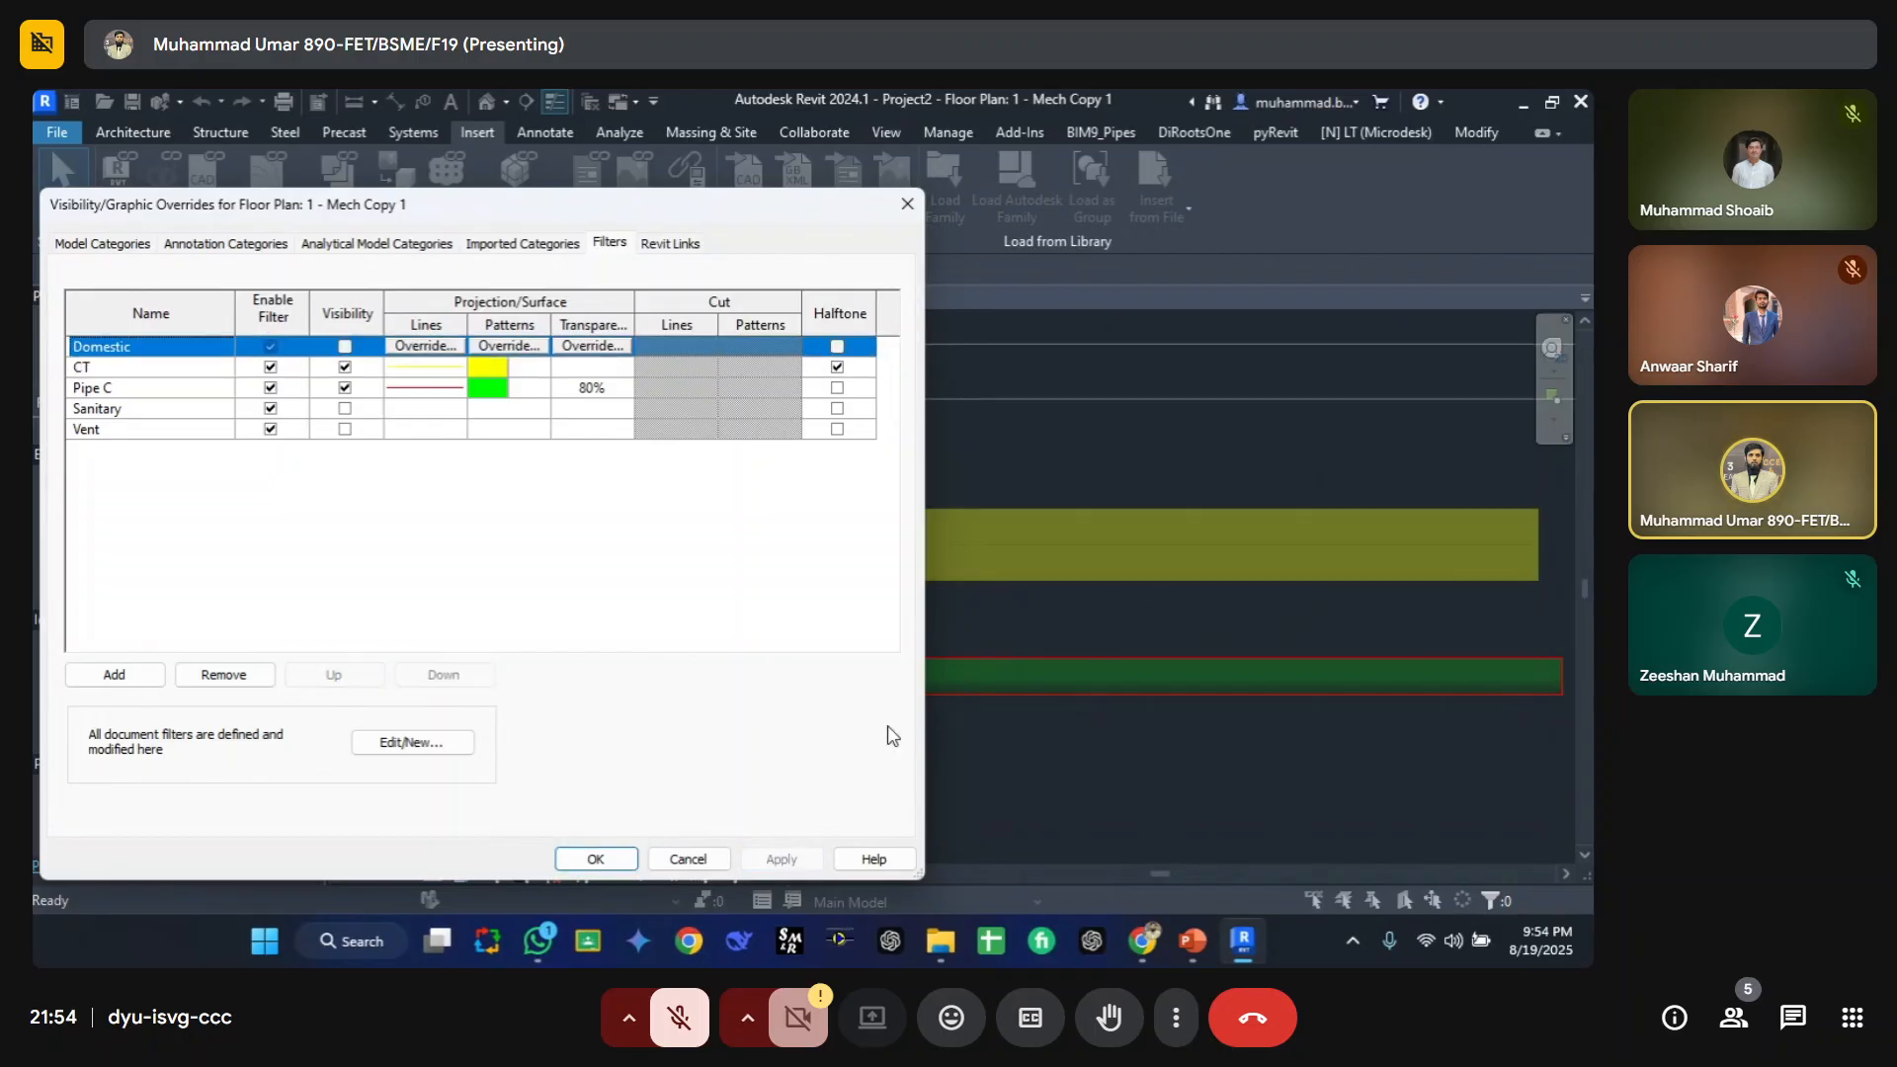
pyautogui.click(838, 368)
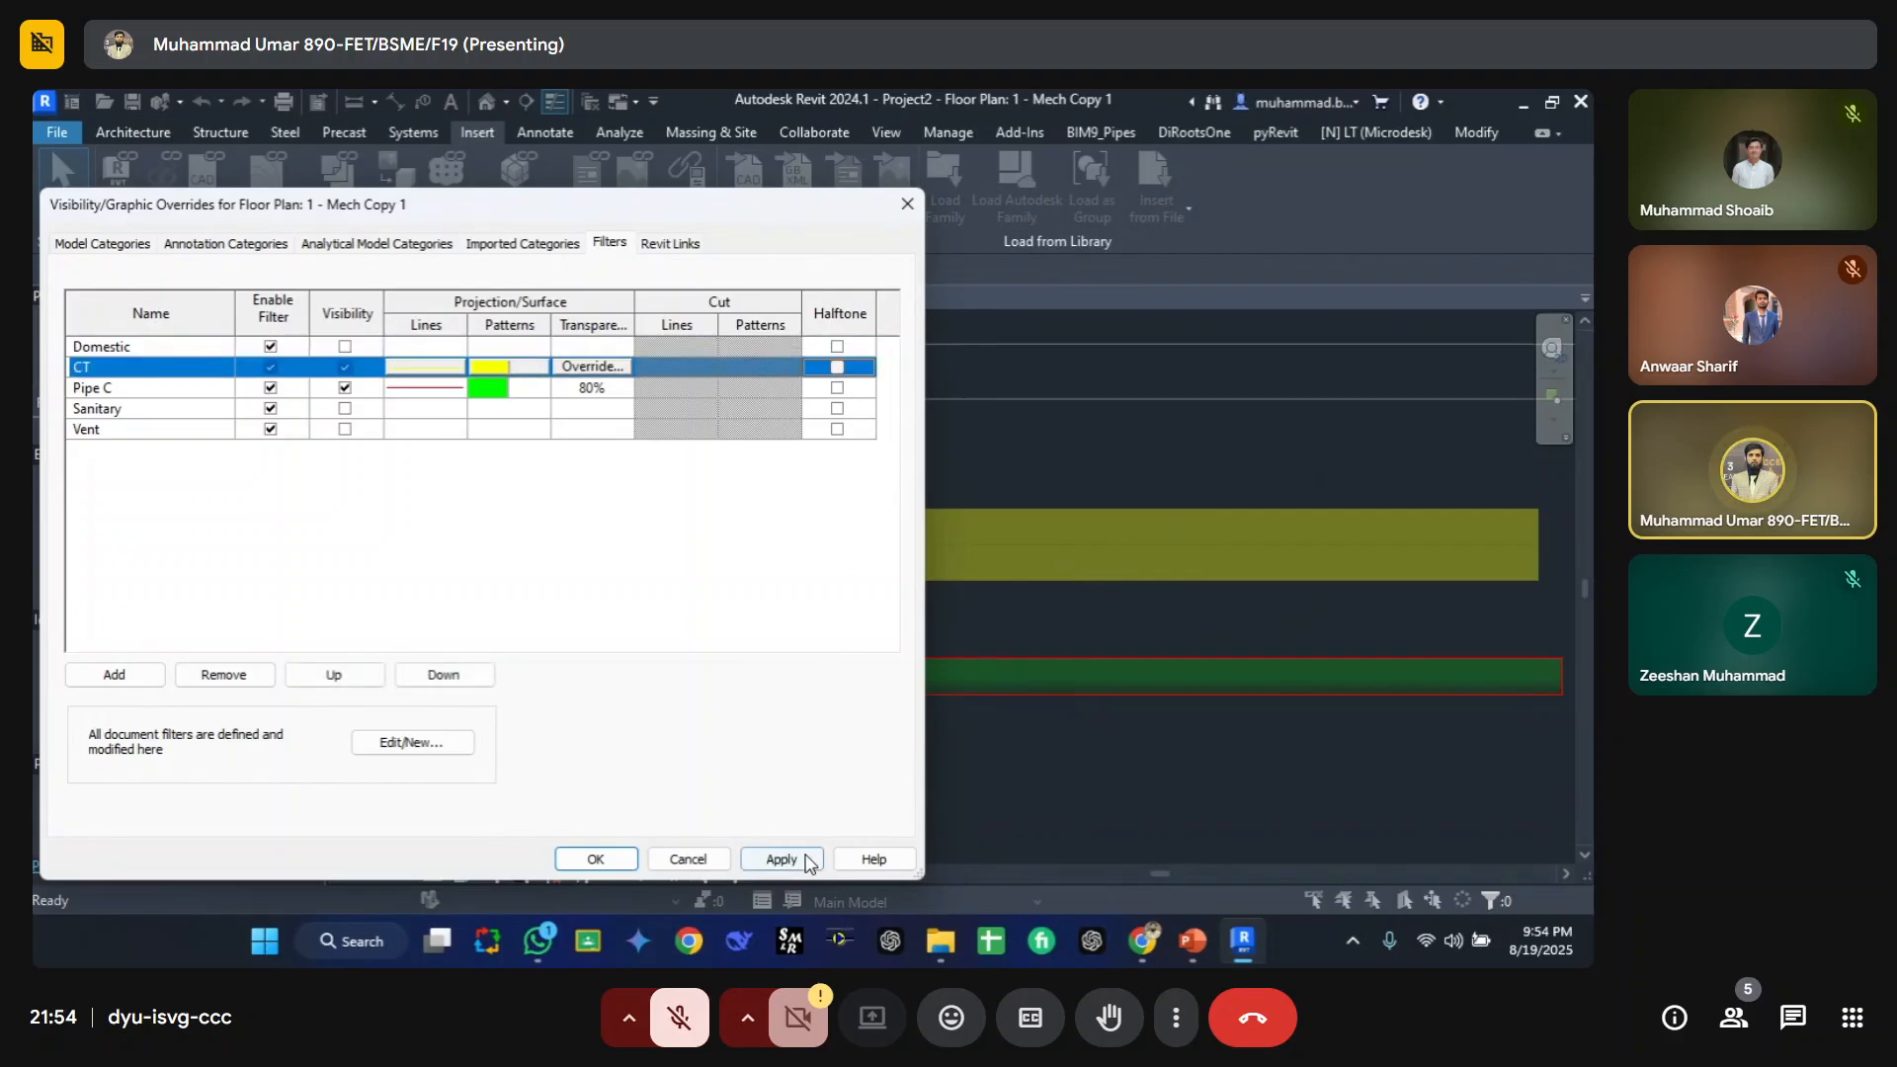
pyautogui.click(781, 859)
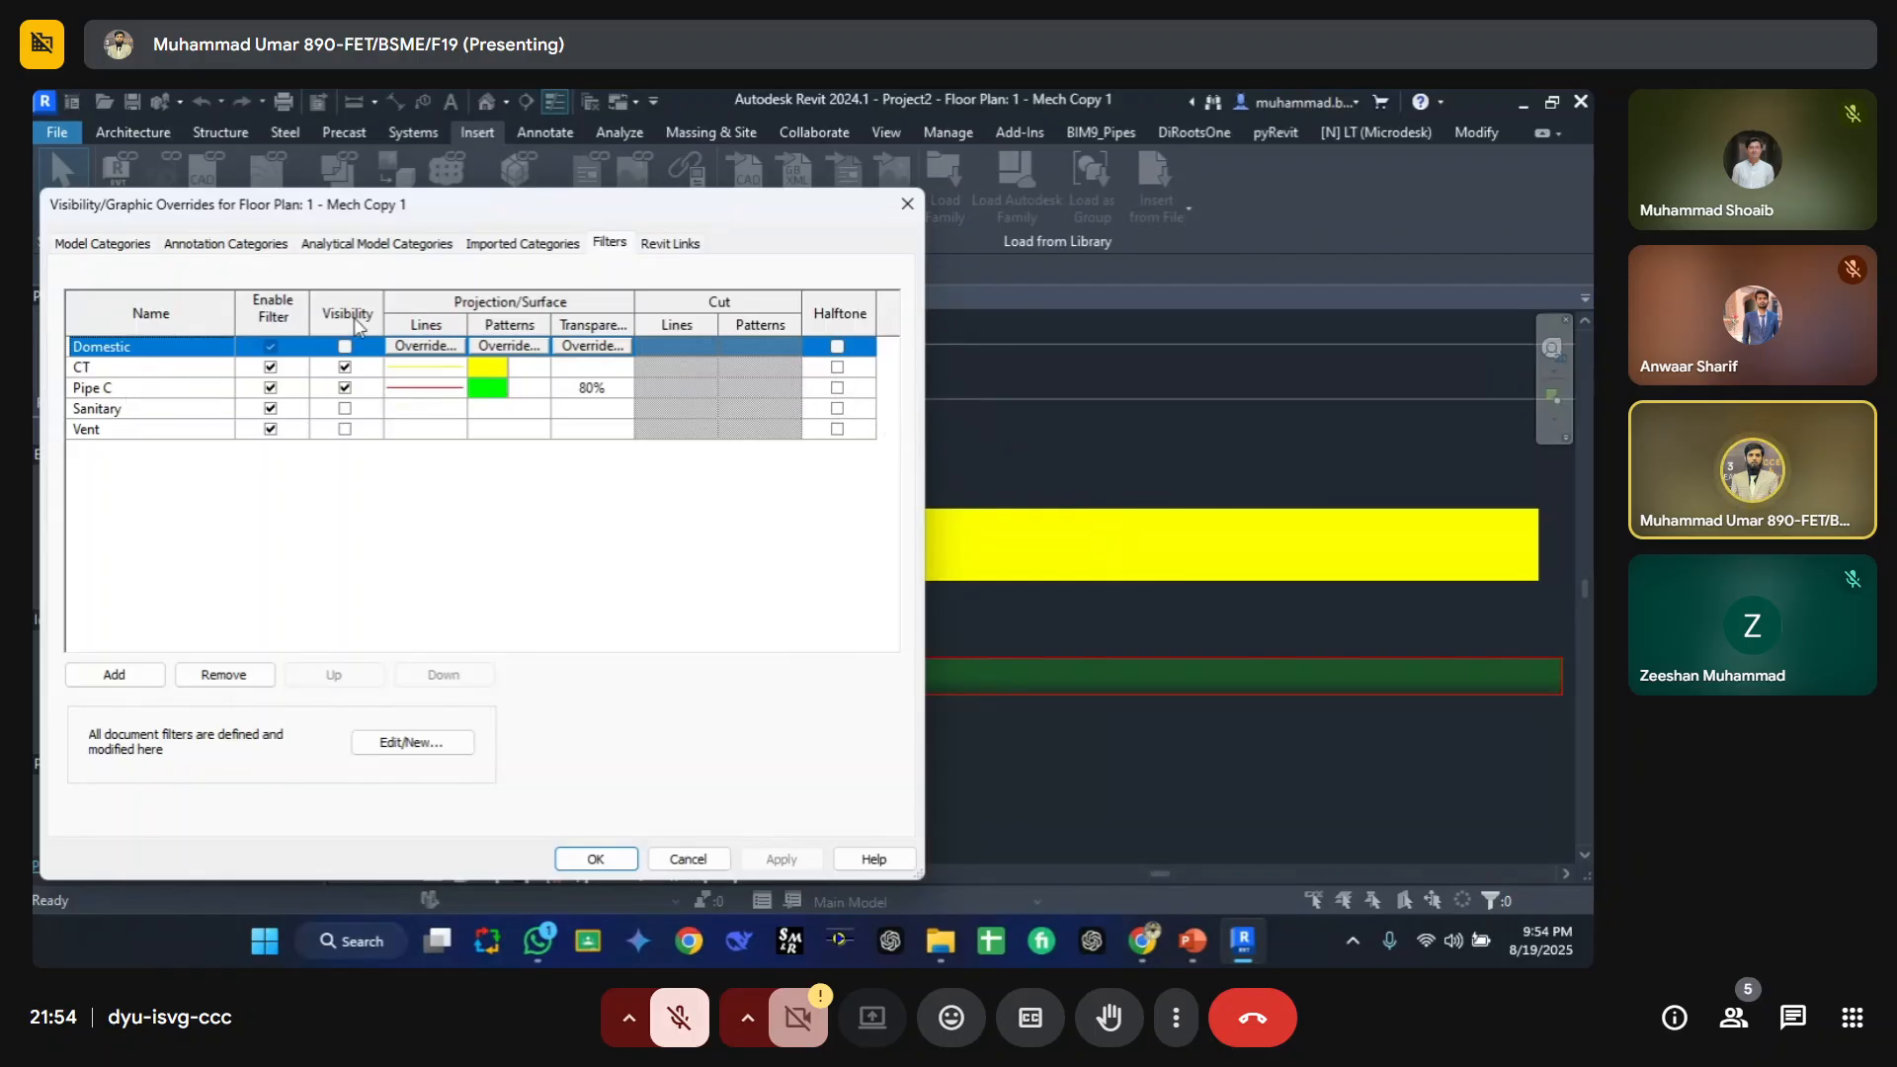
pyautogui.click(601, 855)
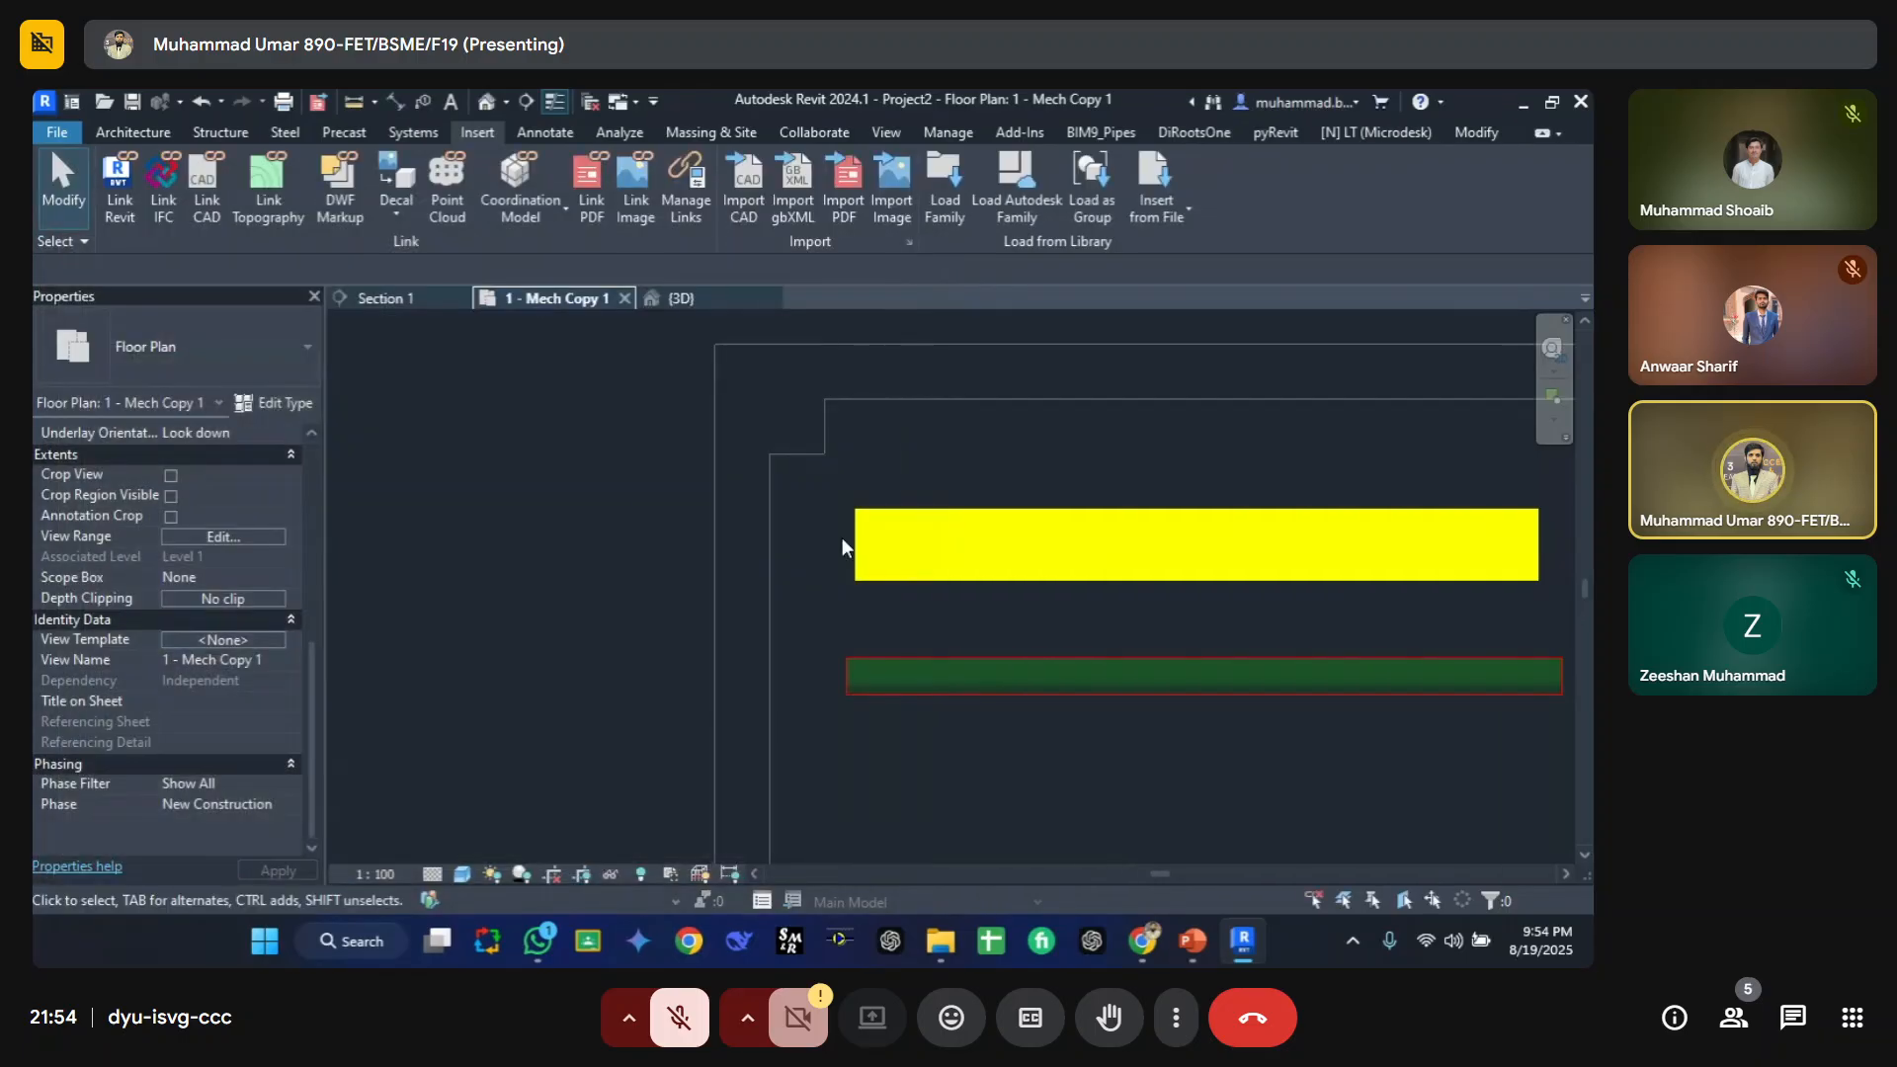
# Step: Move the section line across the cable tray and pipe in the floor plan and narrow the section's crop width
pyautogui.click(395, 301)
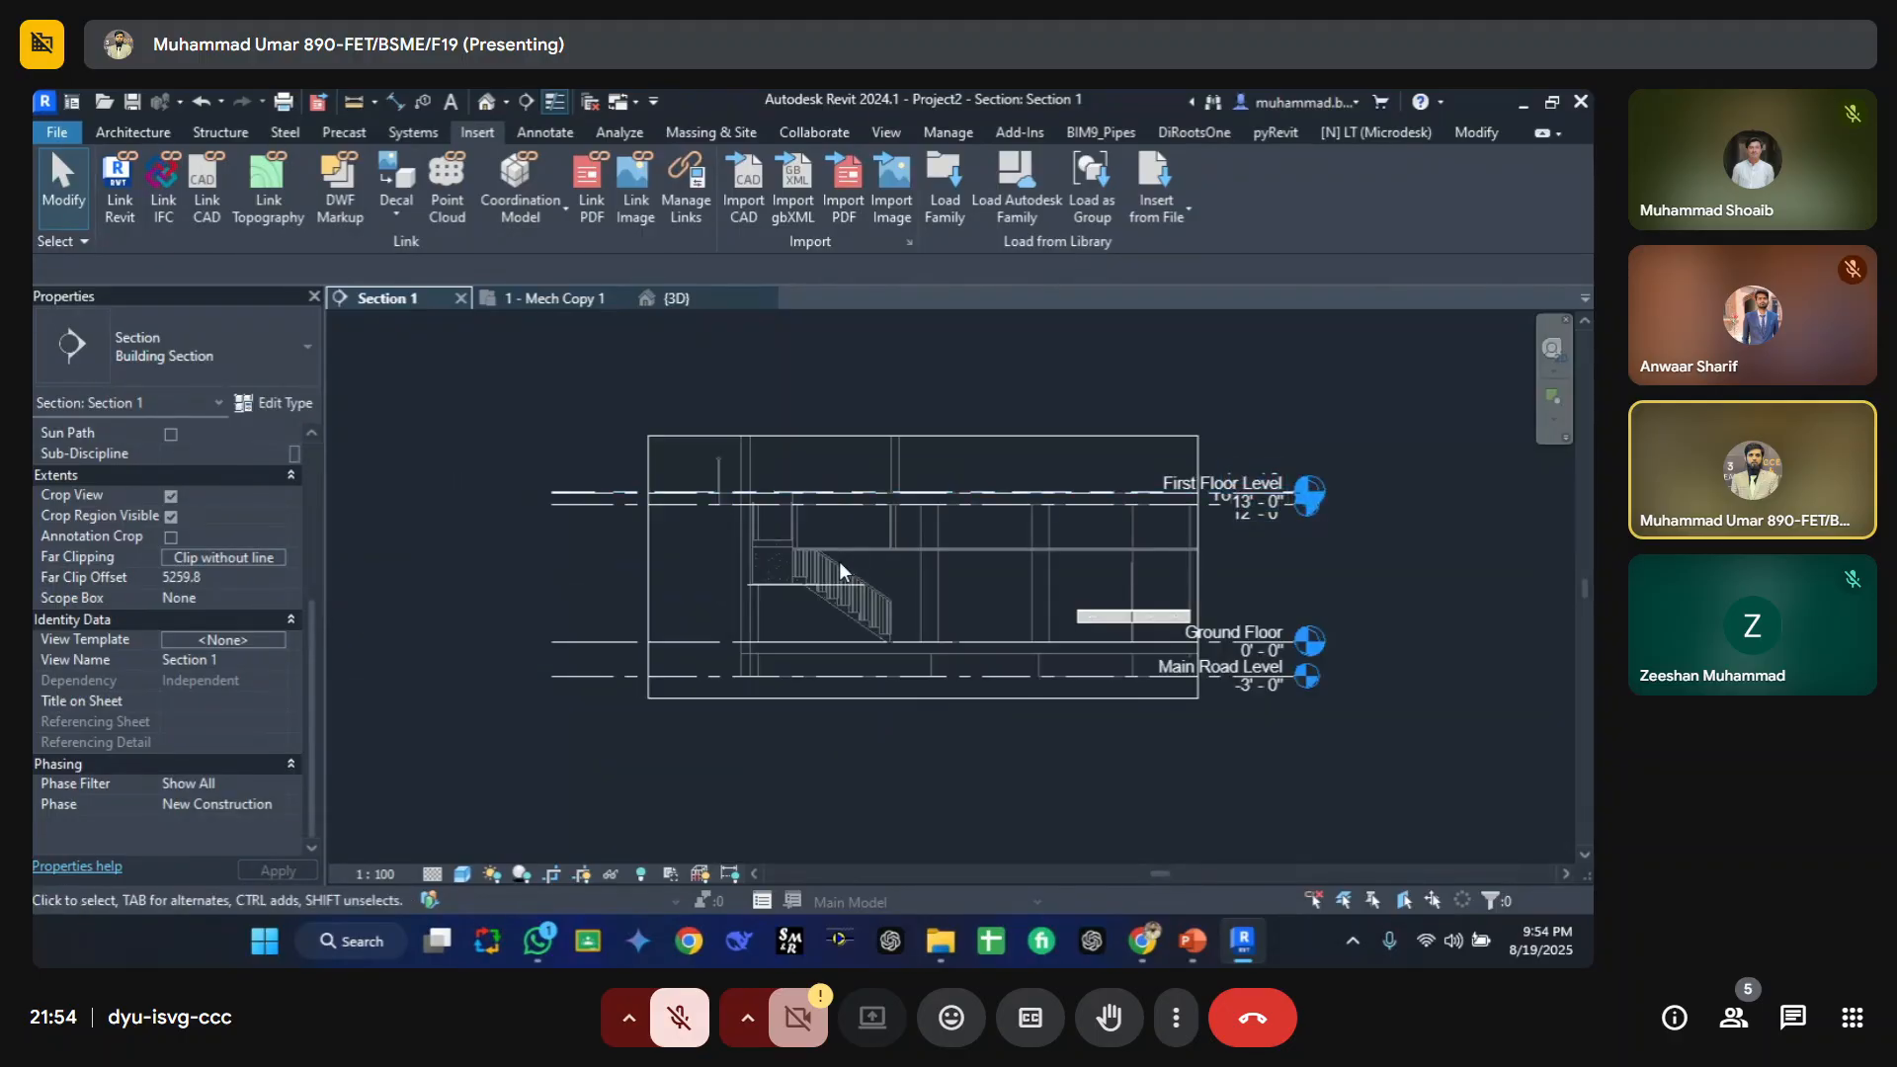
pyautogui.moveTo(539, 613); pyautogui.dragTo(613, 685, button='middle')
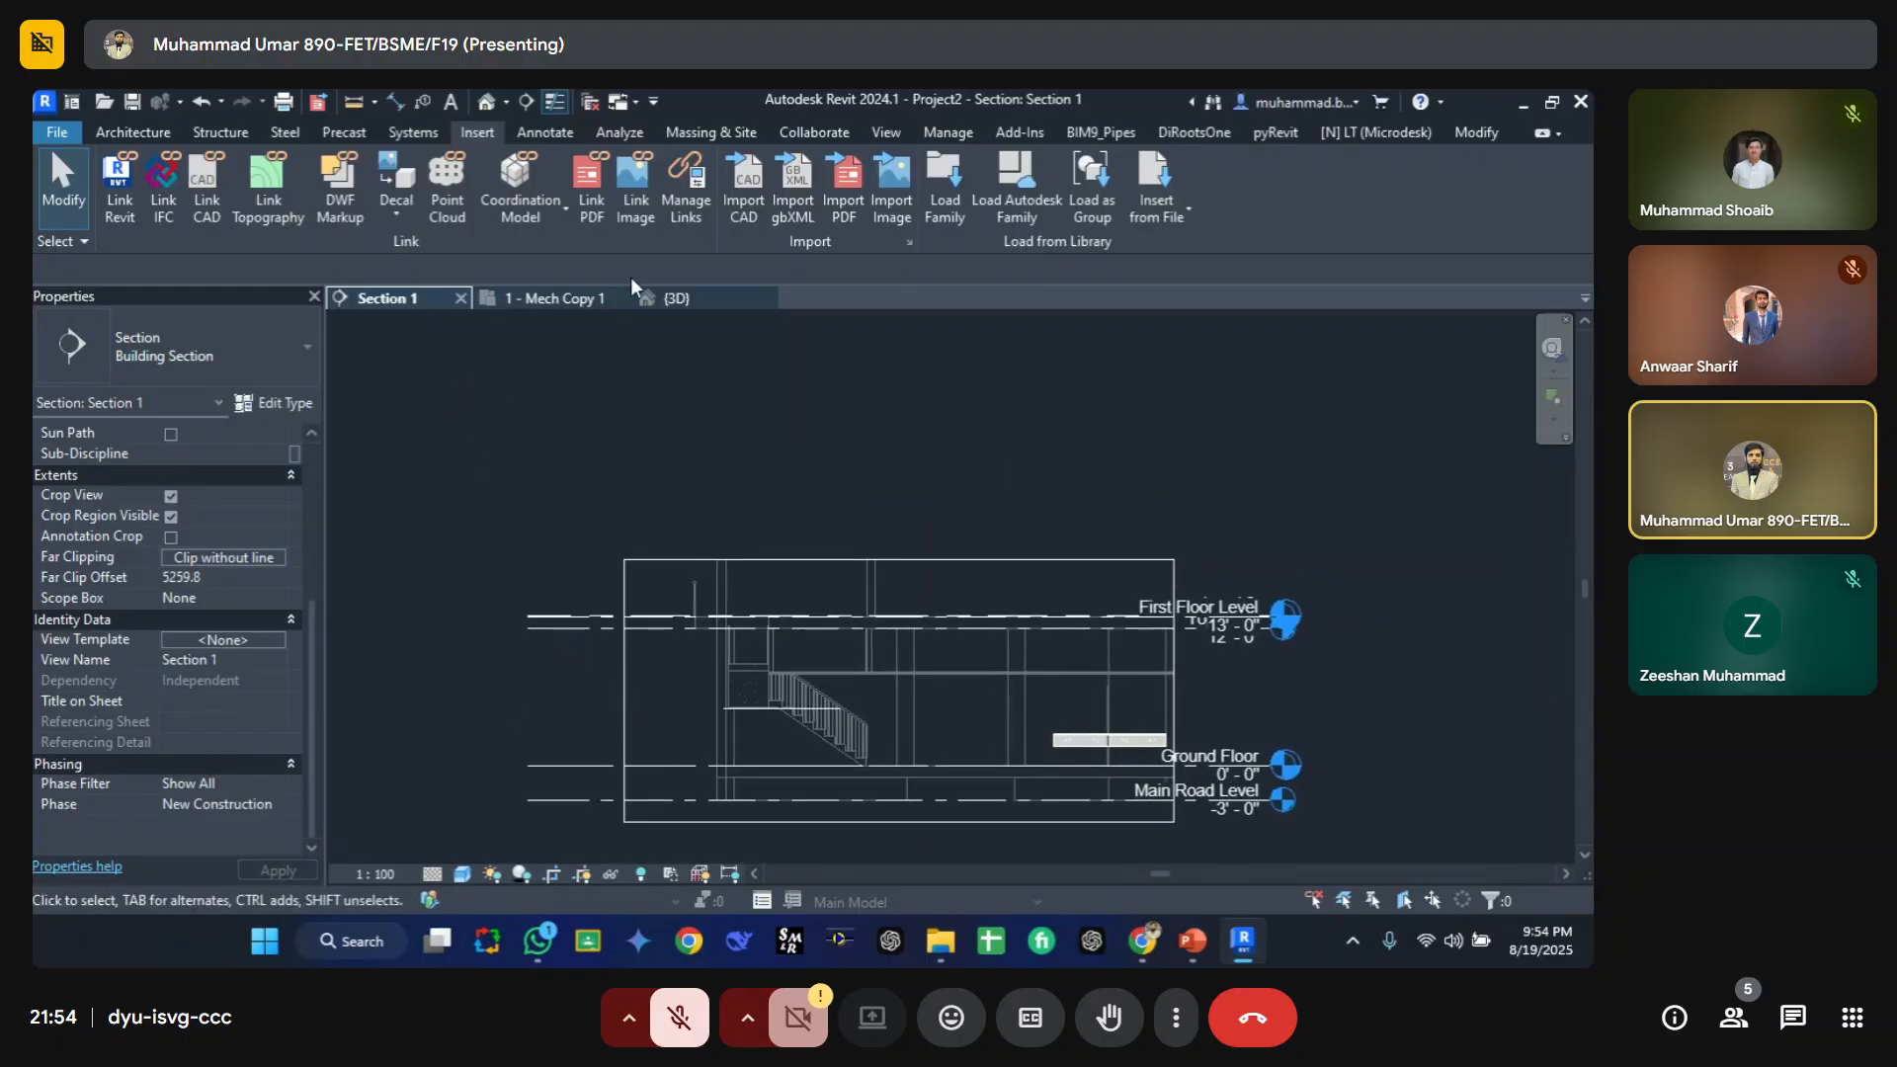
pyautogui.click(566, 306)
pyautogui.scroll(-5, 816, 520)
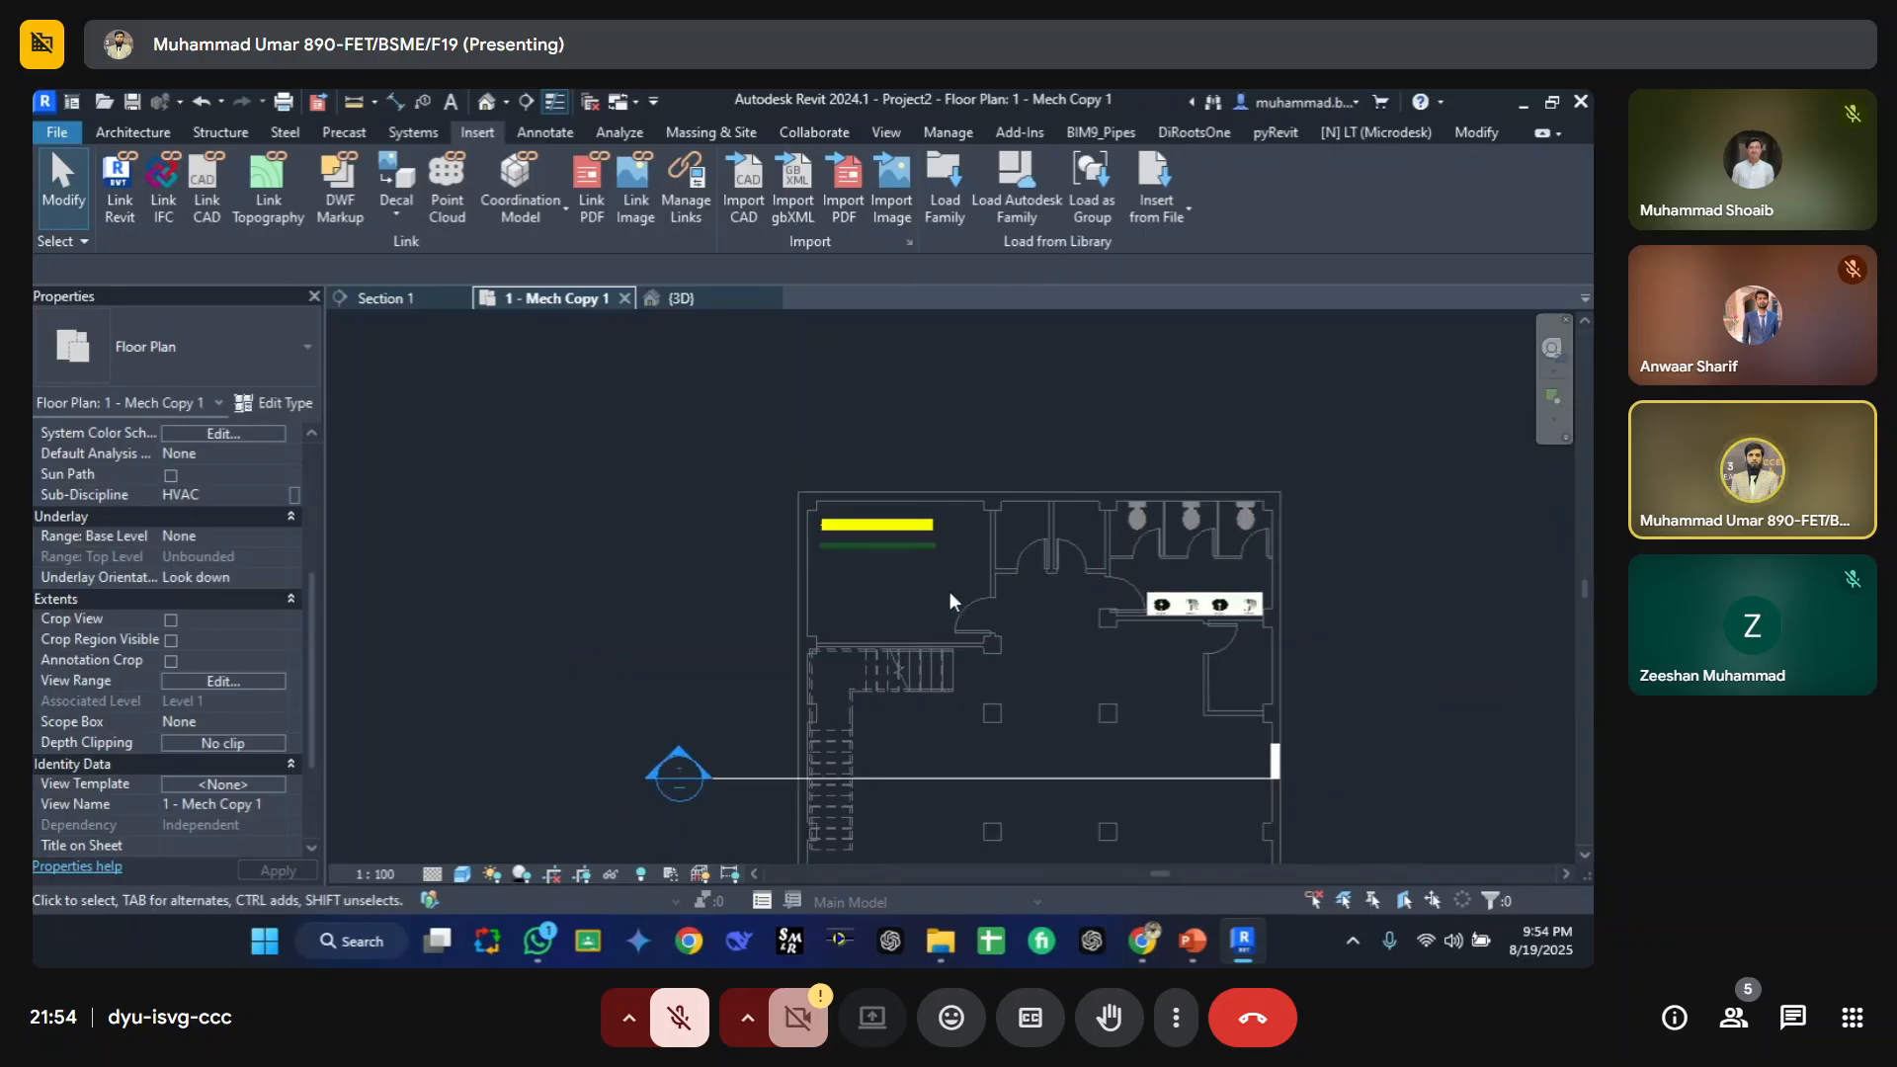
pyautogui.click(915, 776)
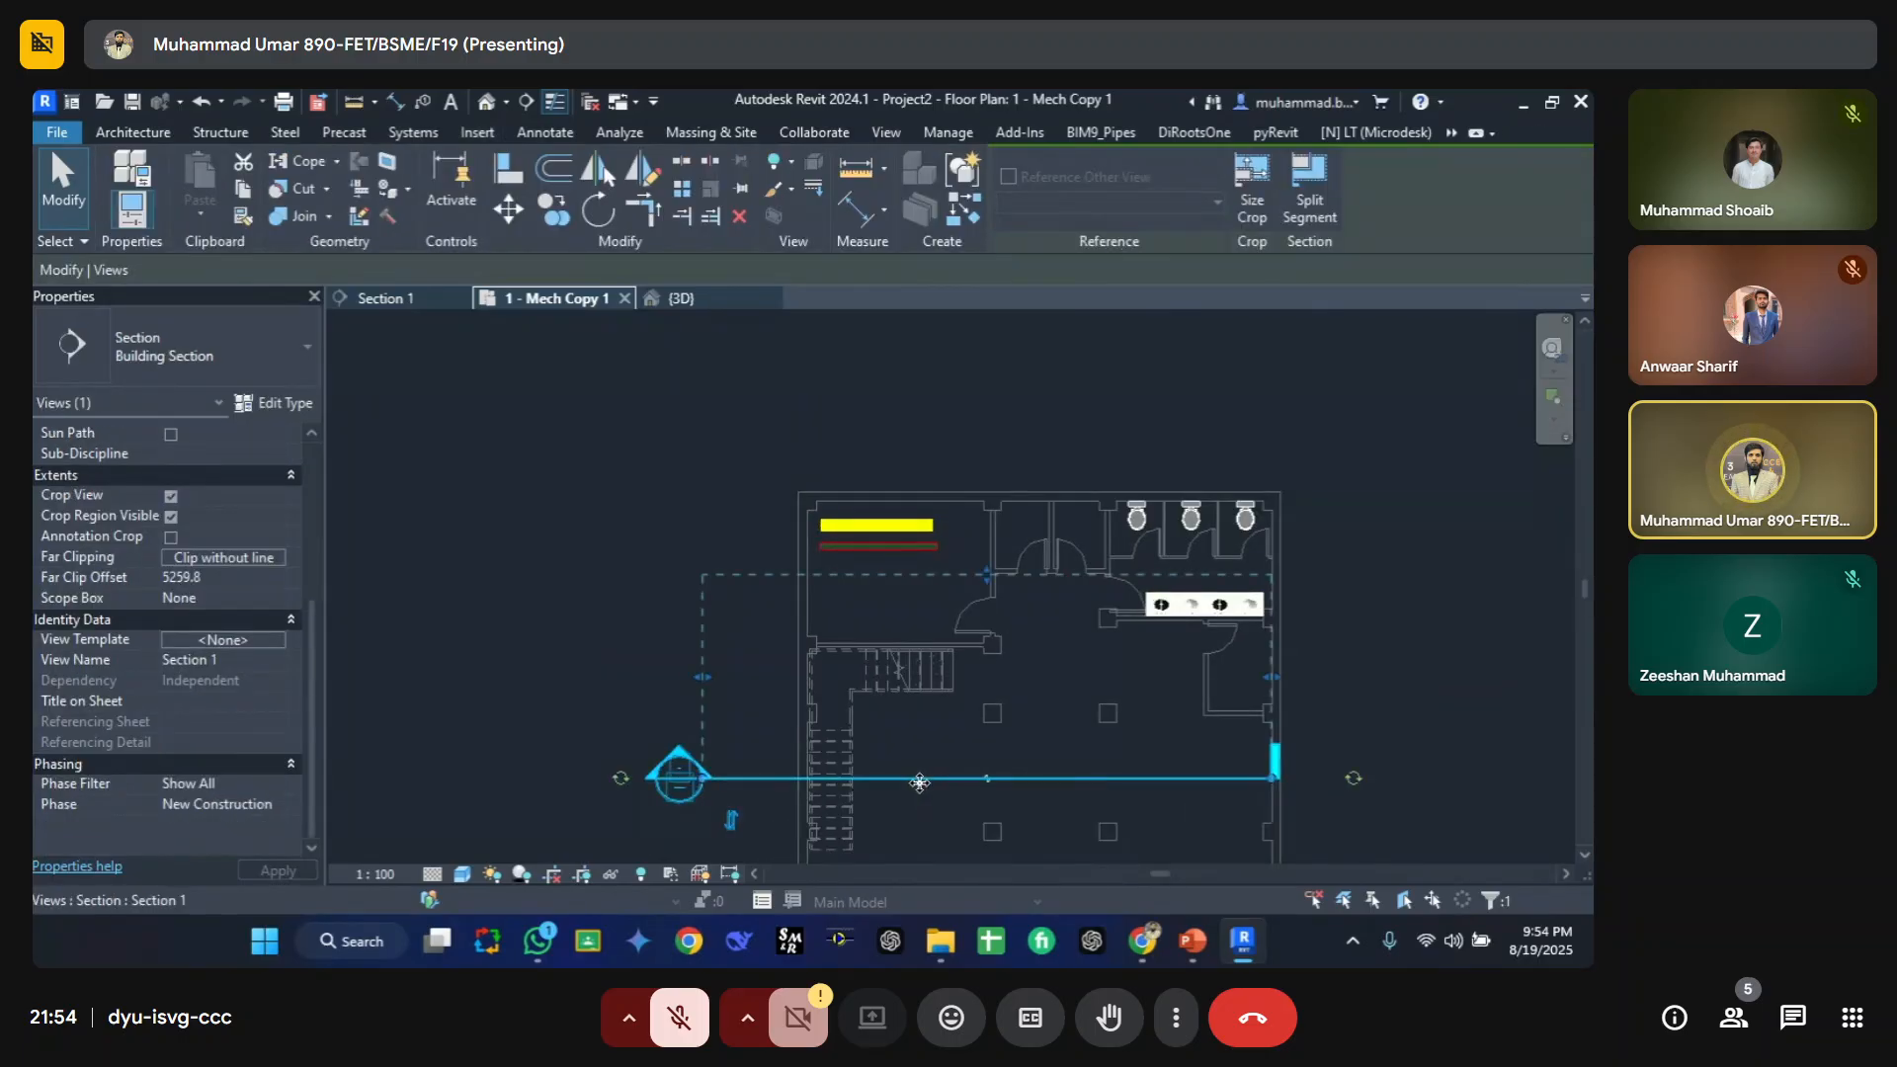
pyautogui.moveTo(919, 778); pyautogui.dragTo(862, 595)
pyautogui.moveTo(923, 391); pyautogui.dragTo(924, 473)
pyautogui.click(668, 512)
pyautogui.click(669, 592)
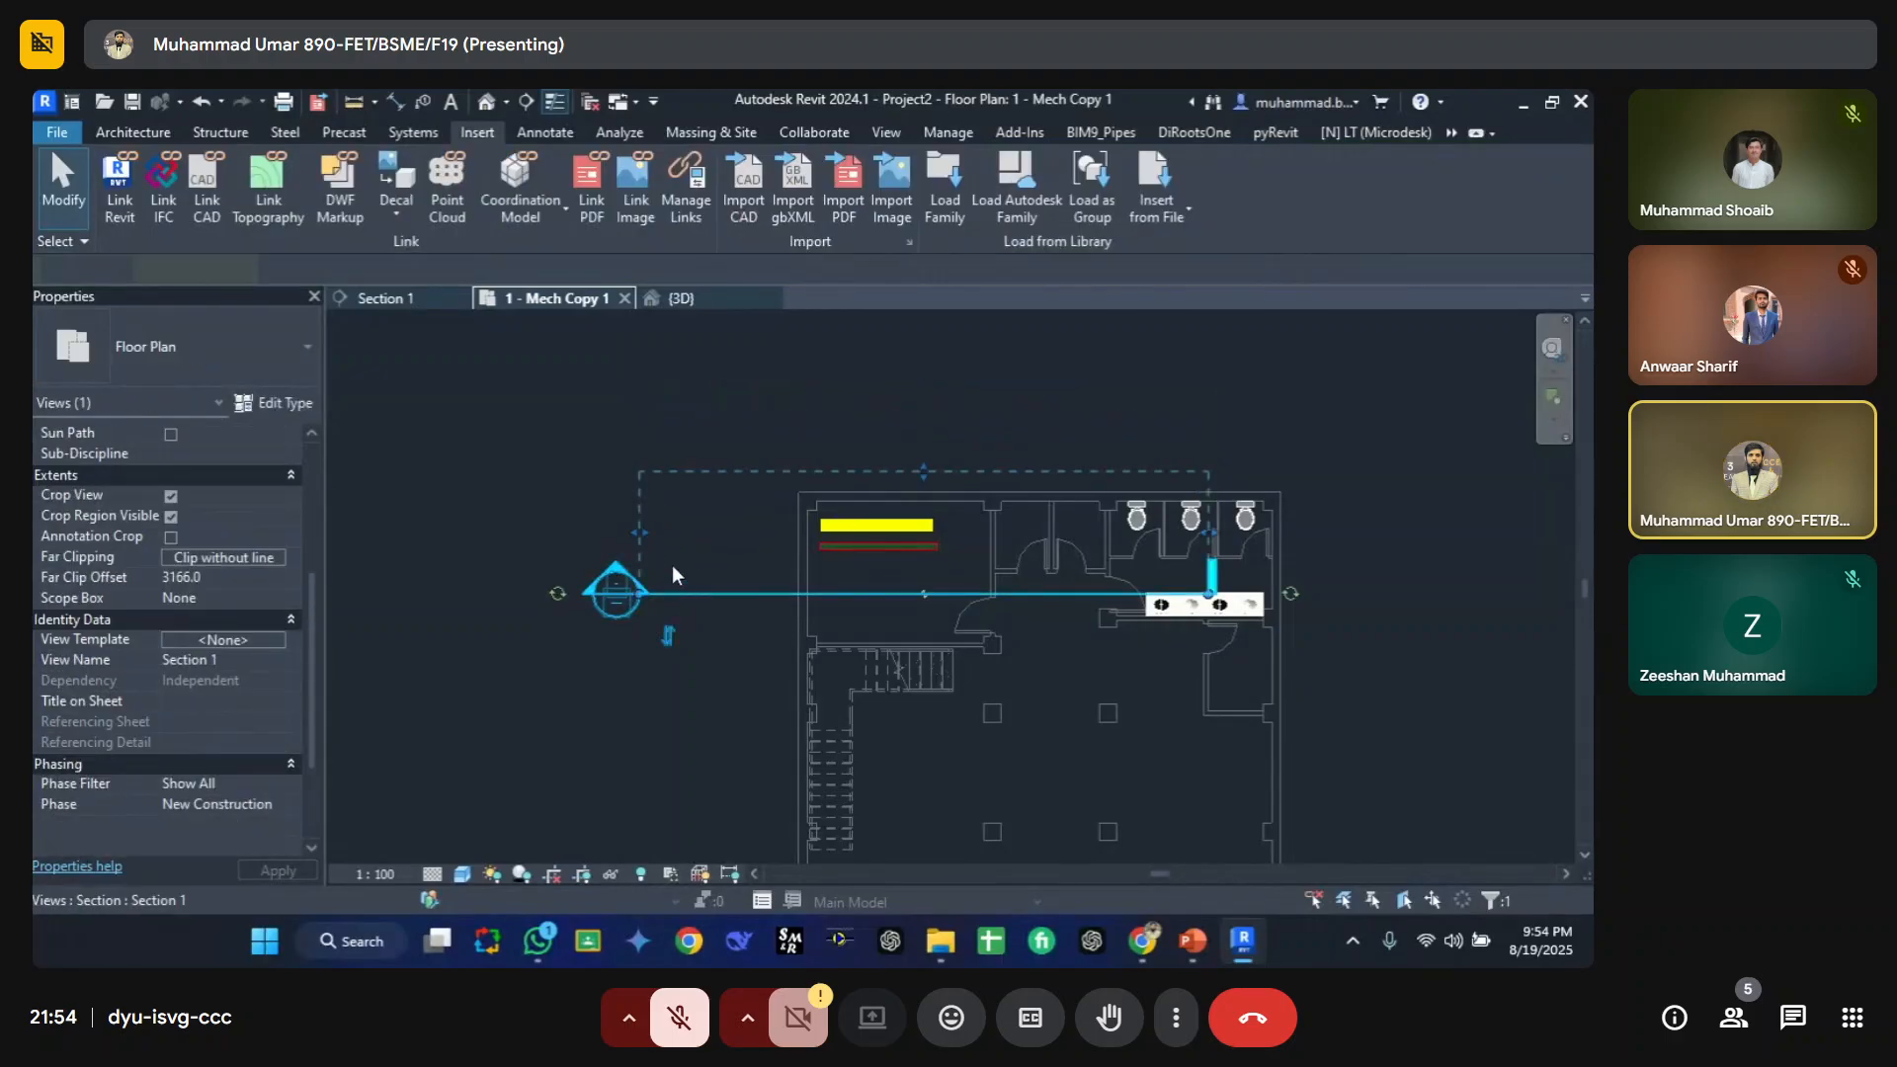
pyautogui.moveTo(642, 534); pyautogui.dragTo(748, 533)
pyautogui.moveTo(1208, 534); pyautogui.dragTo(1009, 540)
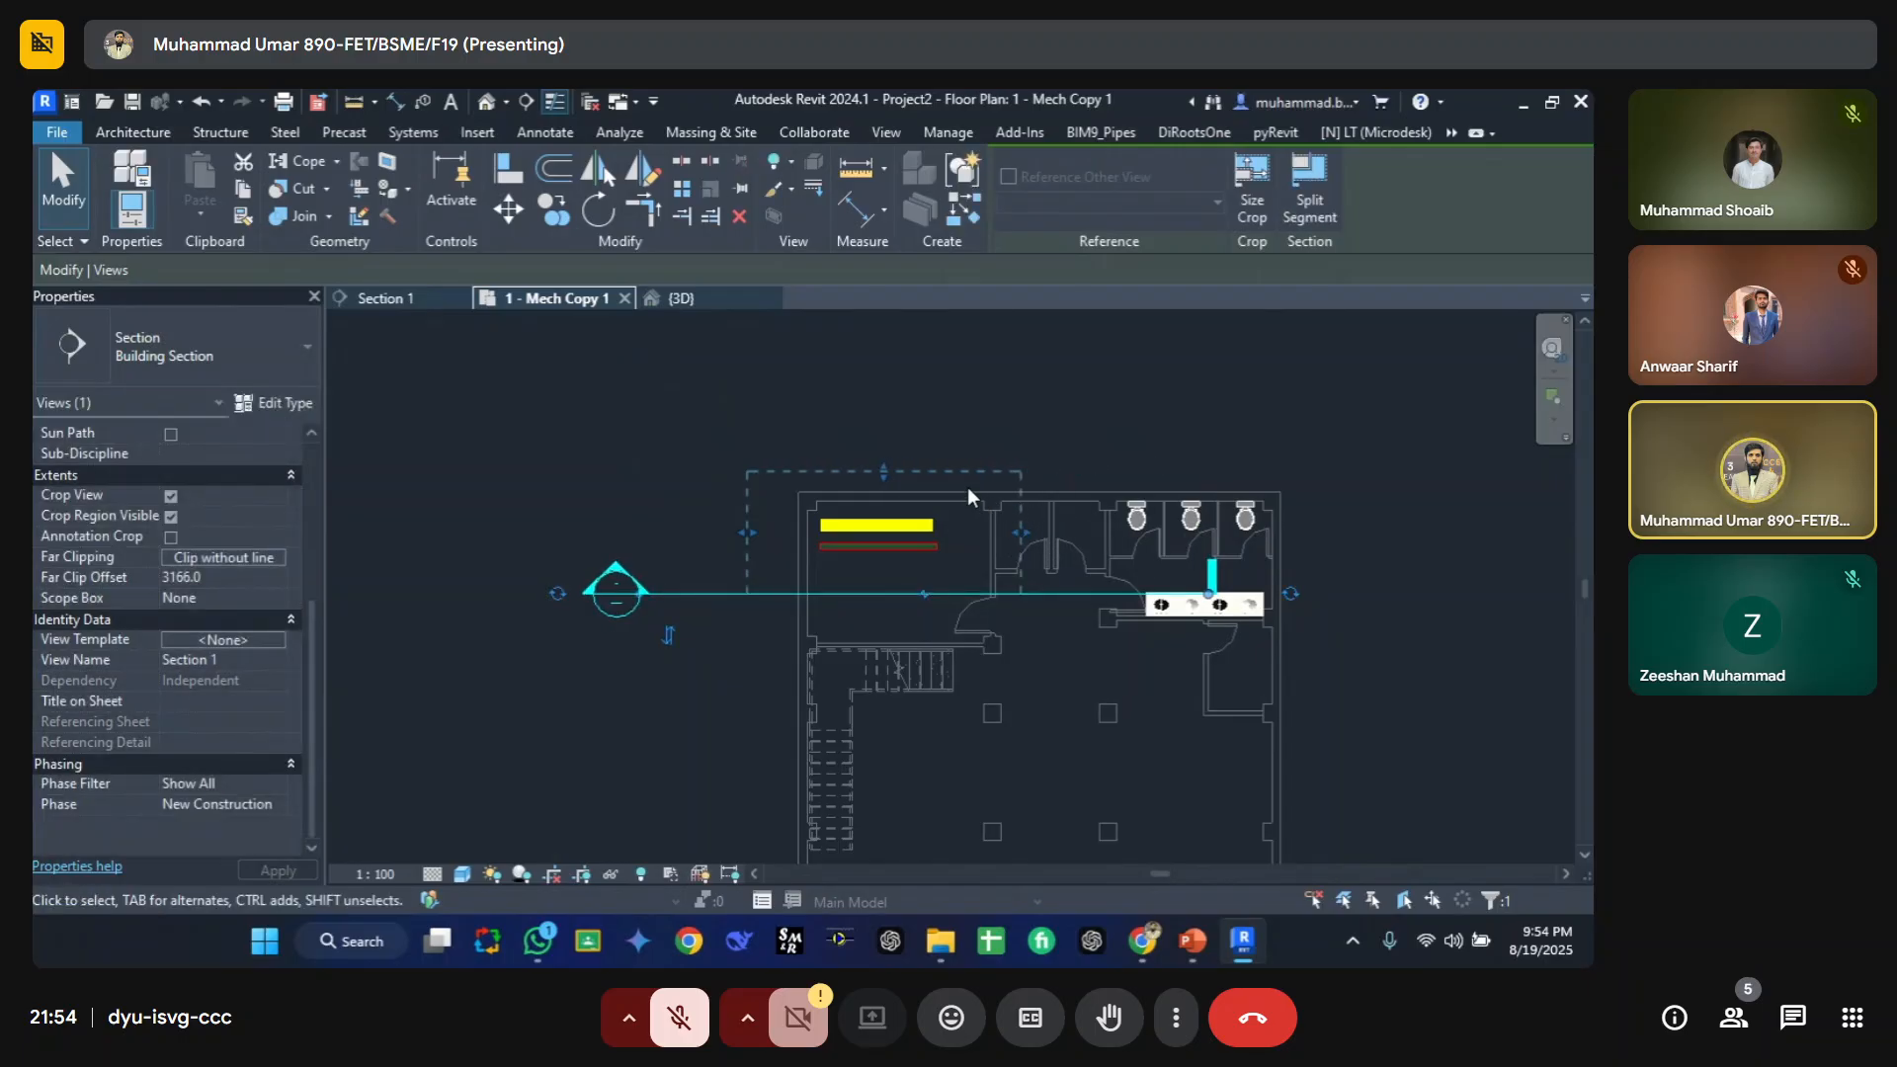
# Step: In Section 1, lower the pipe below the cable tray to a middle elevation of 2350 mm
pyautogui.click(401, 294)
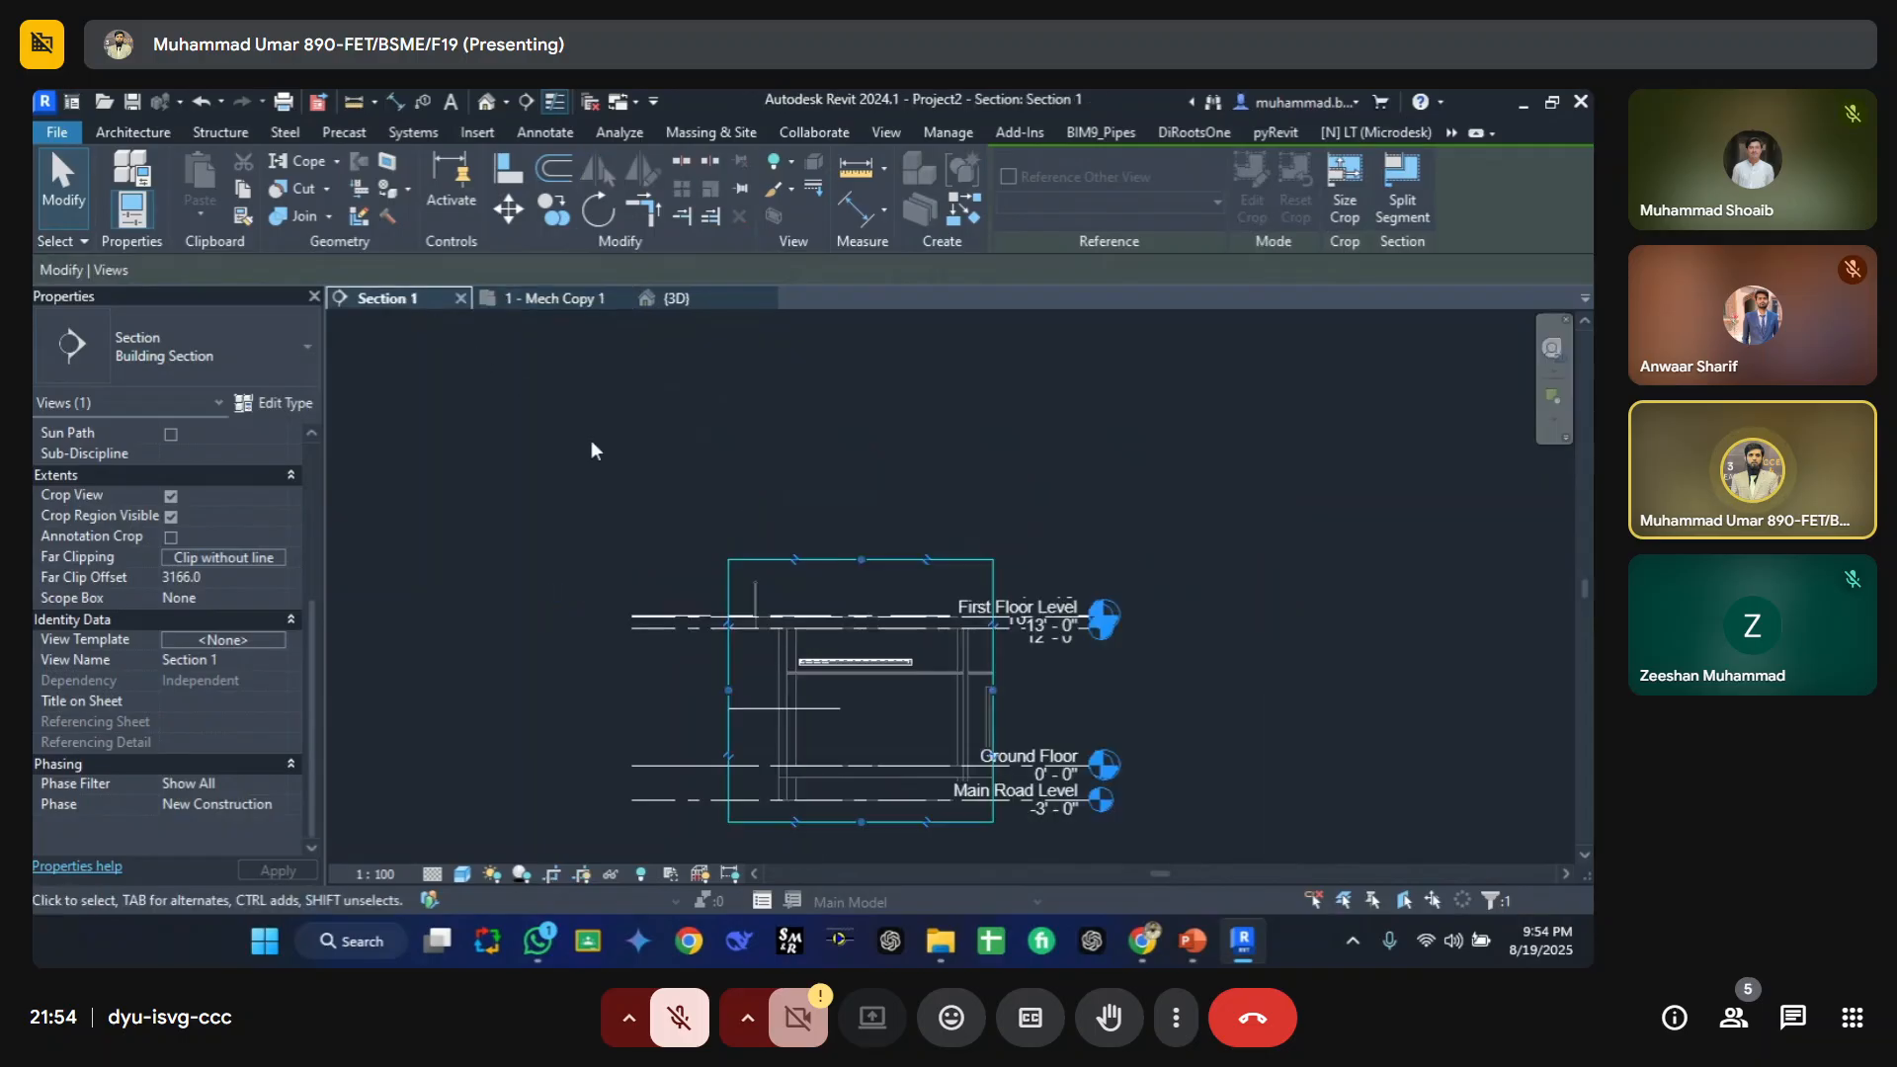
pyautogui.scroll(1, 925, 704)
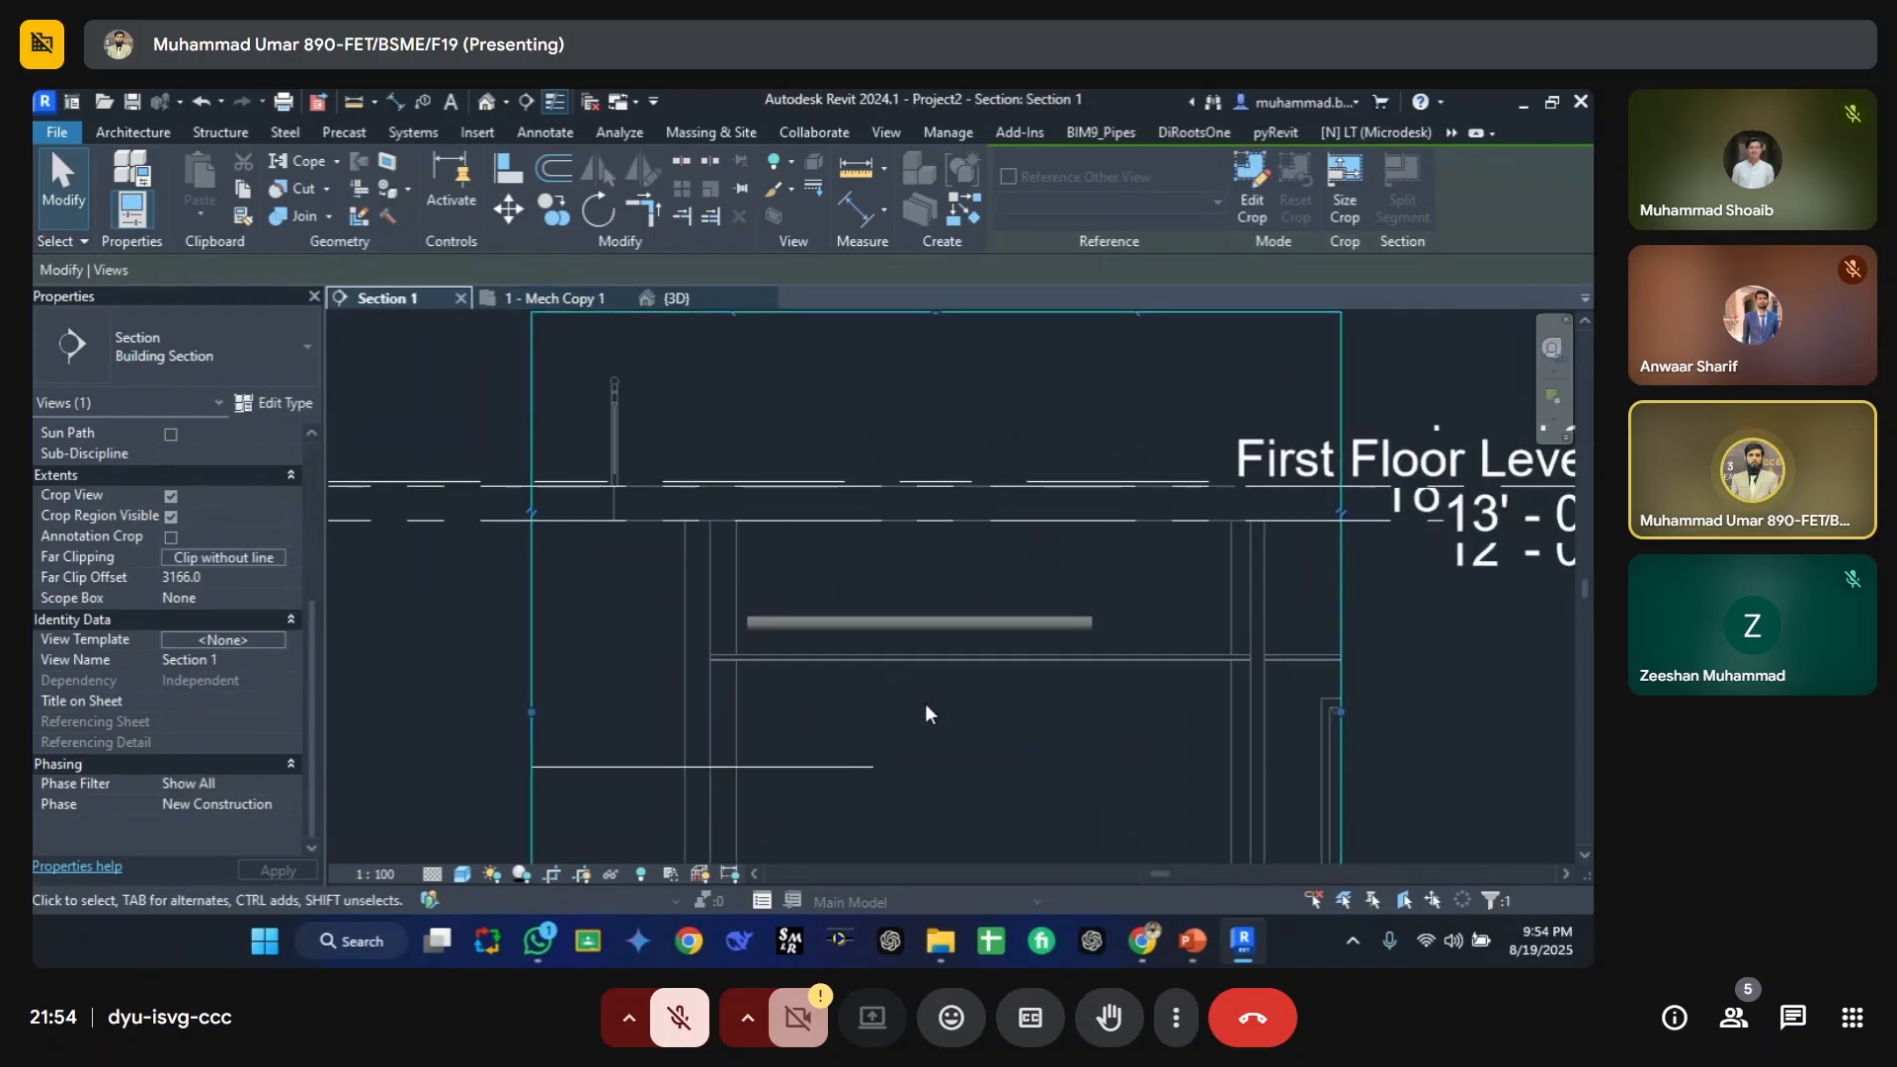
pyautogui.click(819, 623)
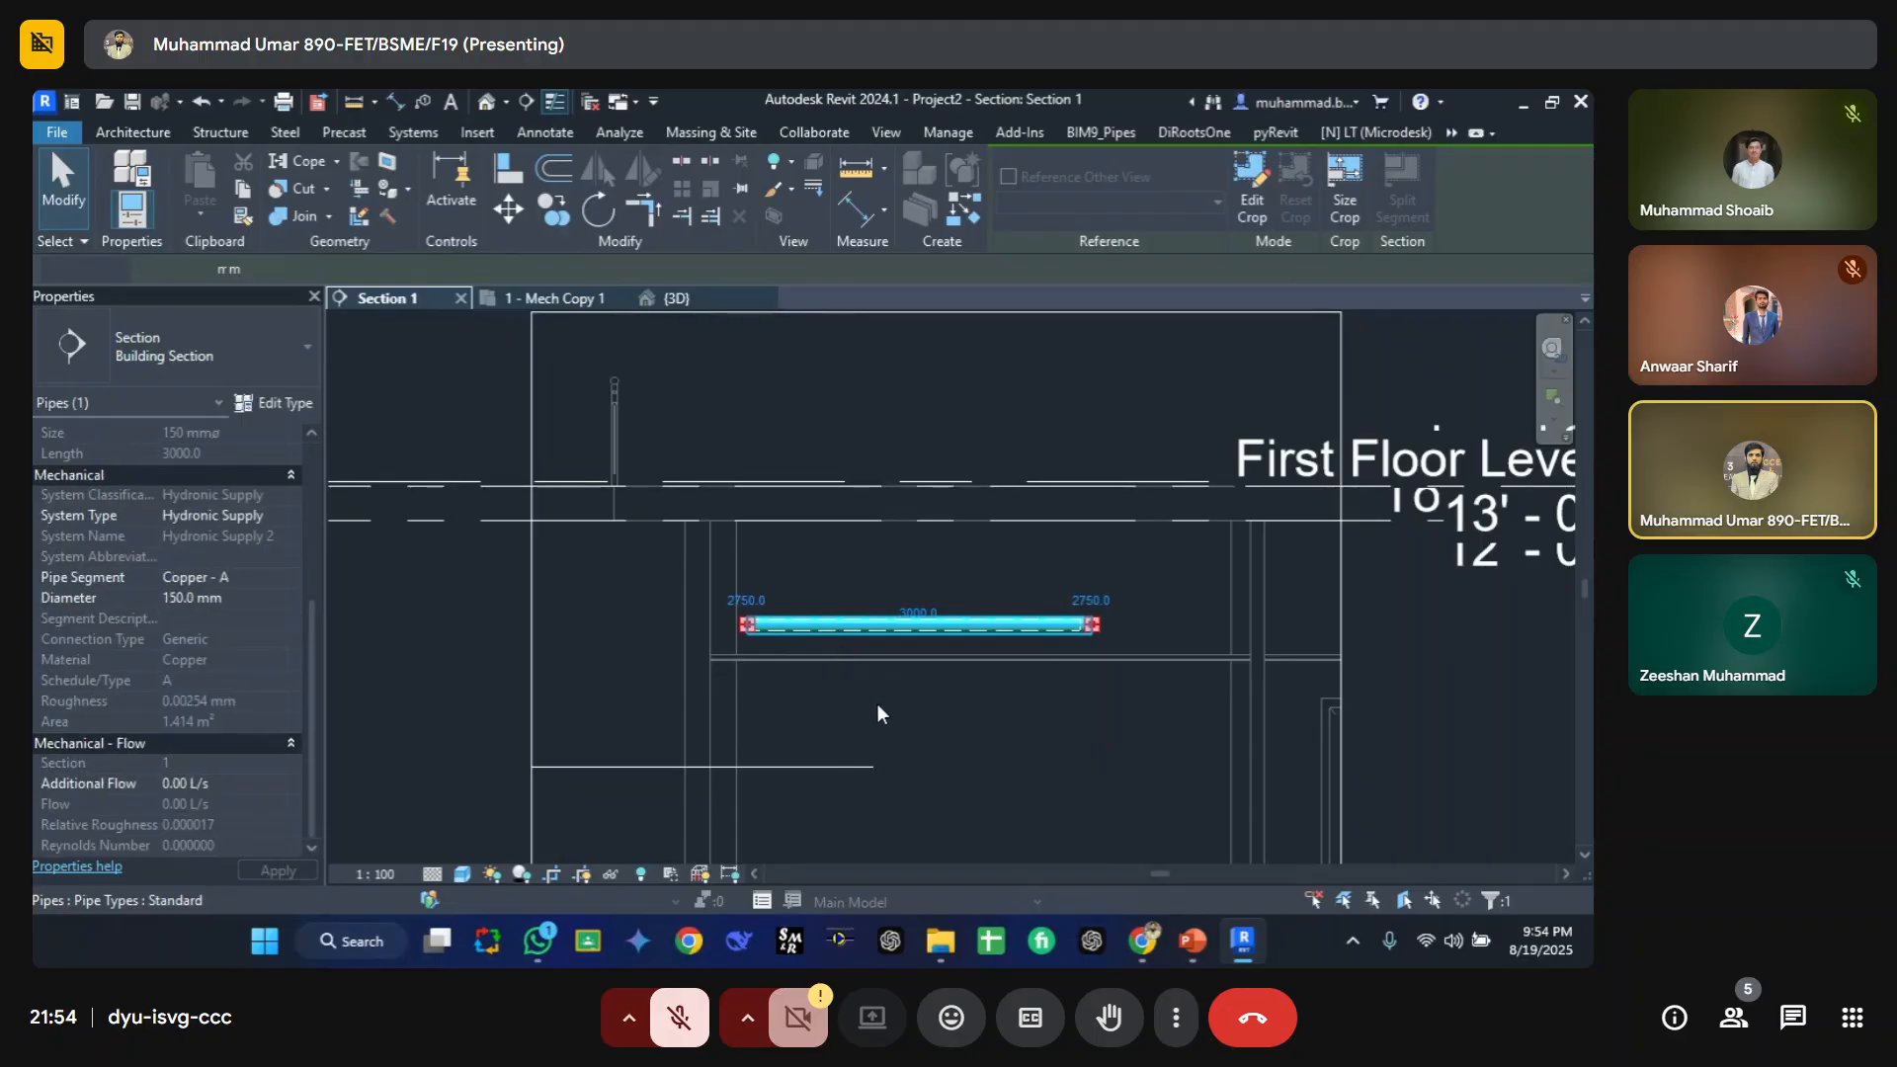
pyautogui.press('Down')
pyautogui.press('Down')
pyautogui.press('Down')
pyautogui.press('Down')
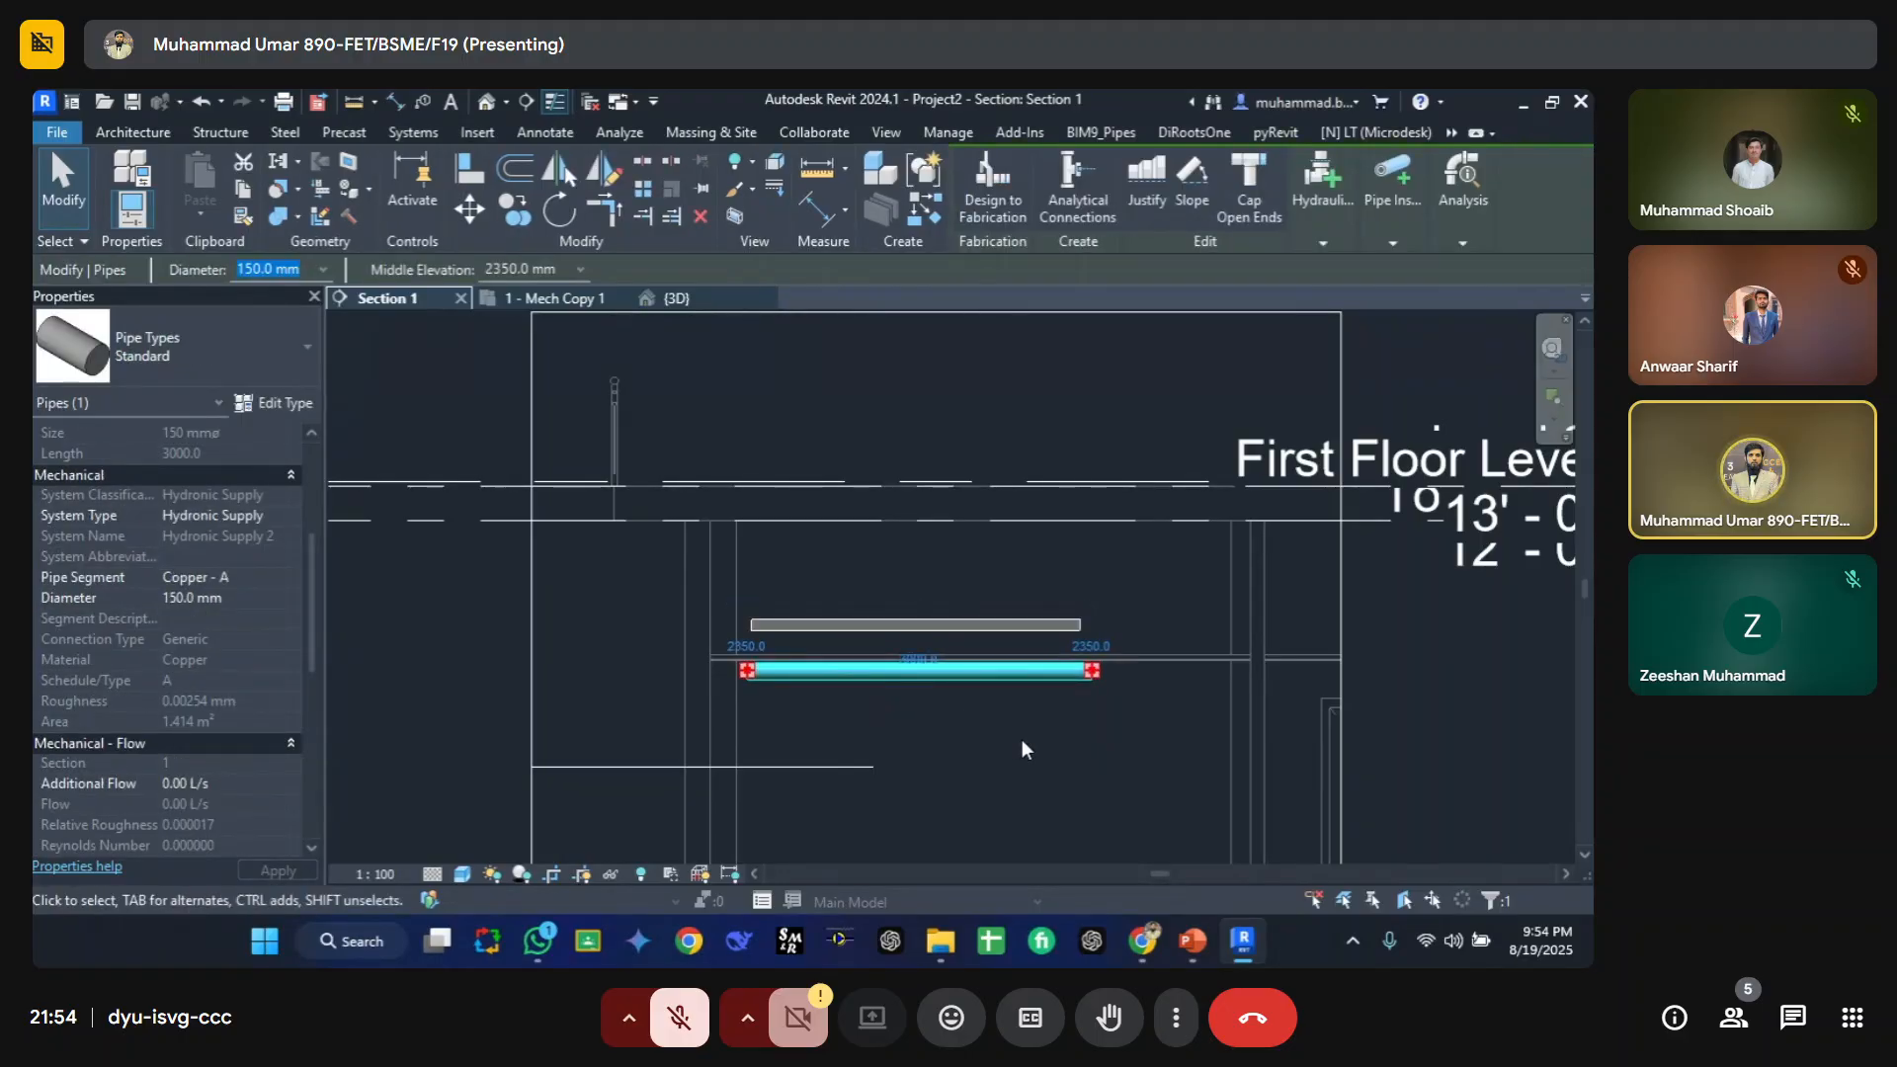
pyautogui.click(1022, 739)
# Step: Arrange the Section 1 and Mech Copy 1 floor plan views side by side
pyautogui.click(762, 298)
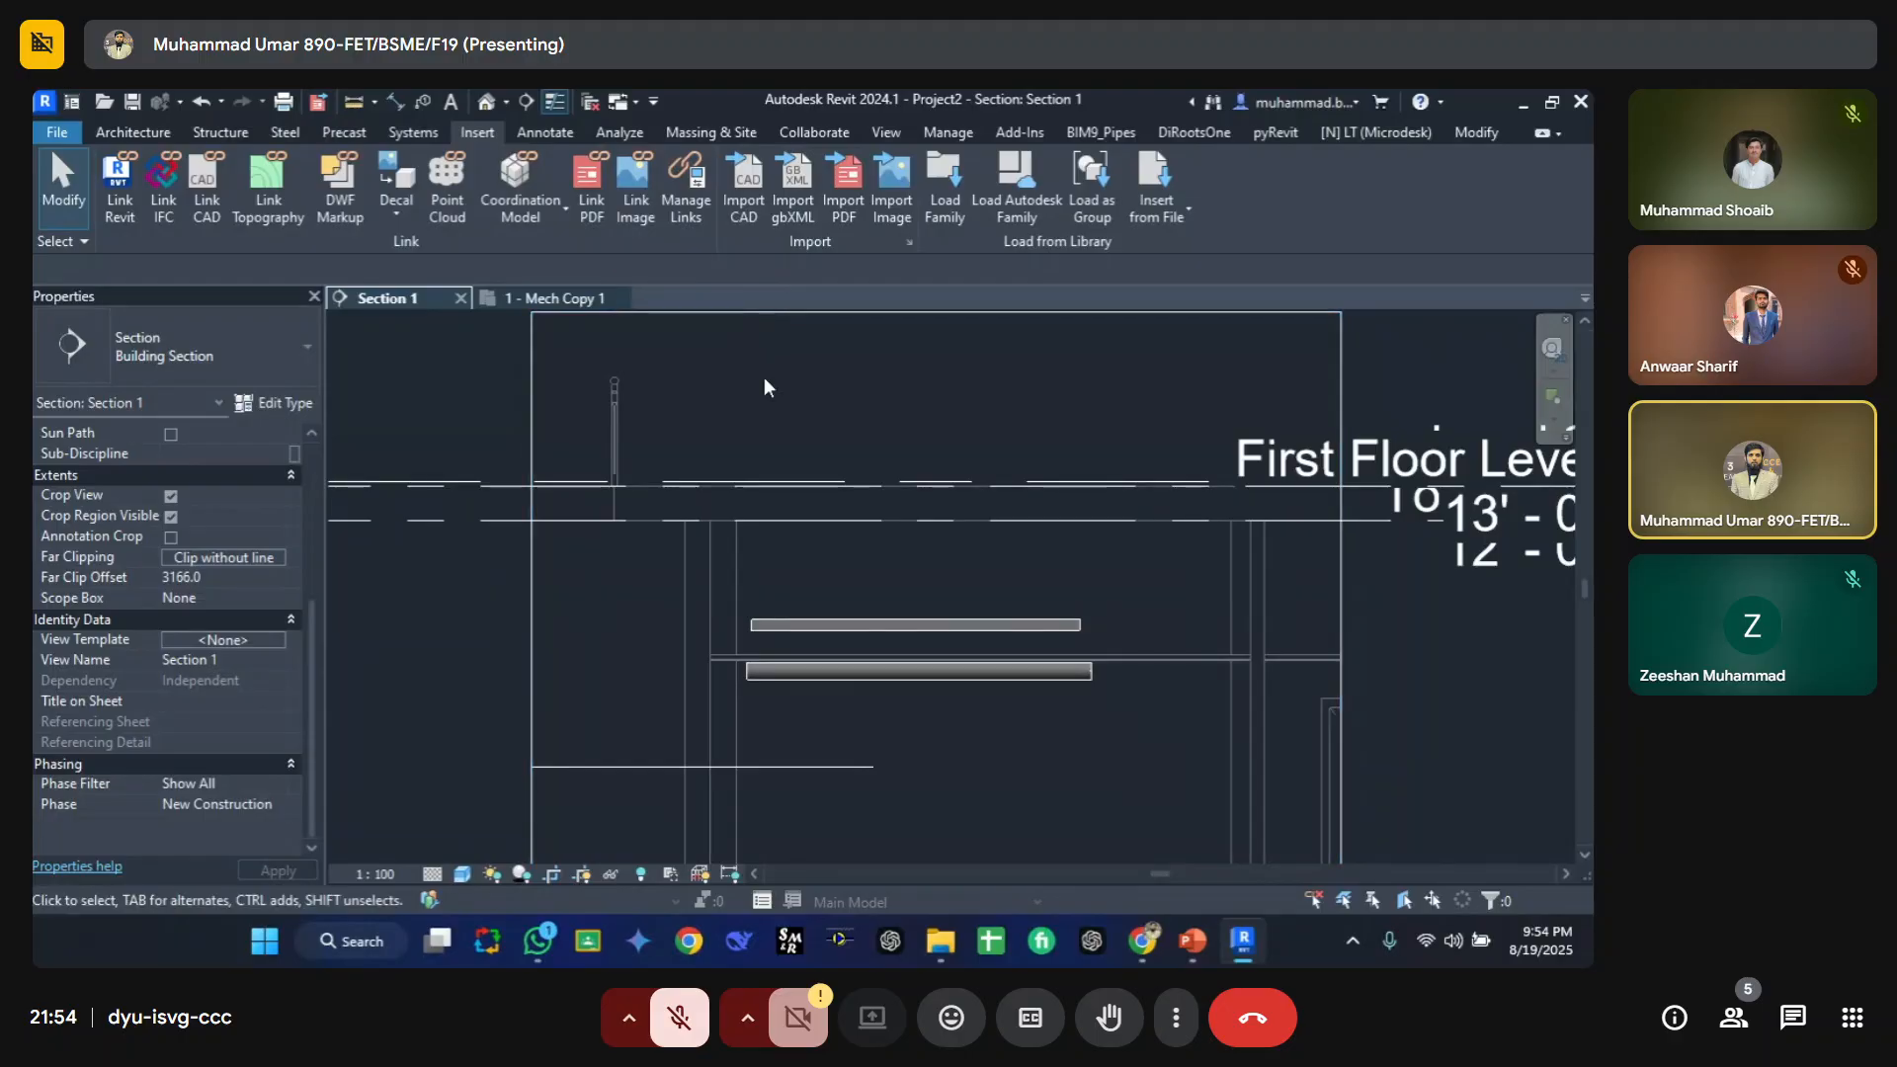
pyautogui.click(1127, 672)
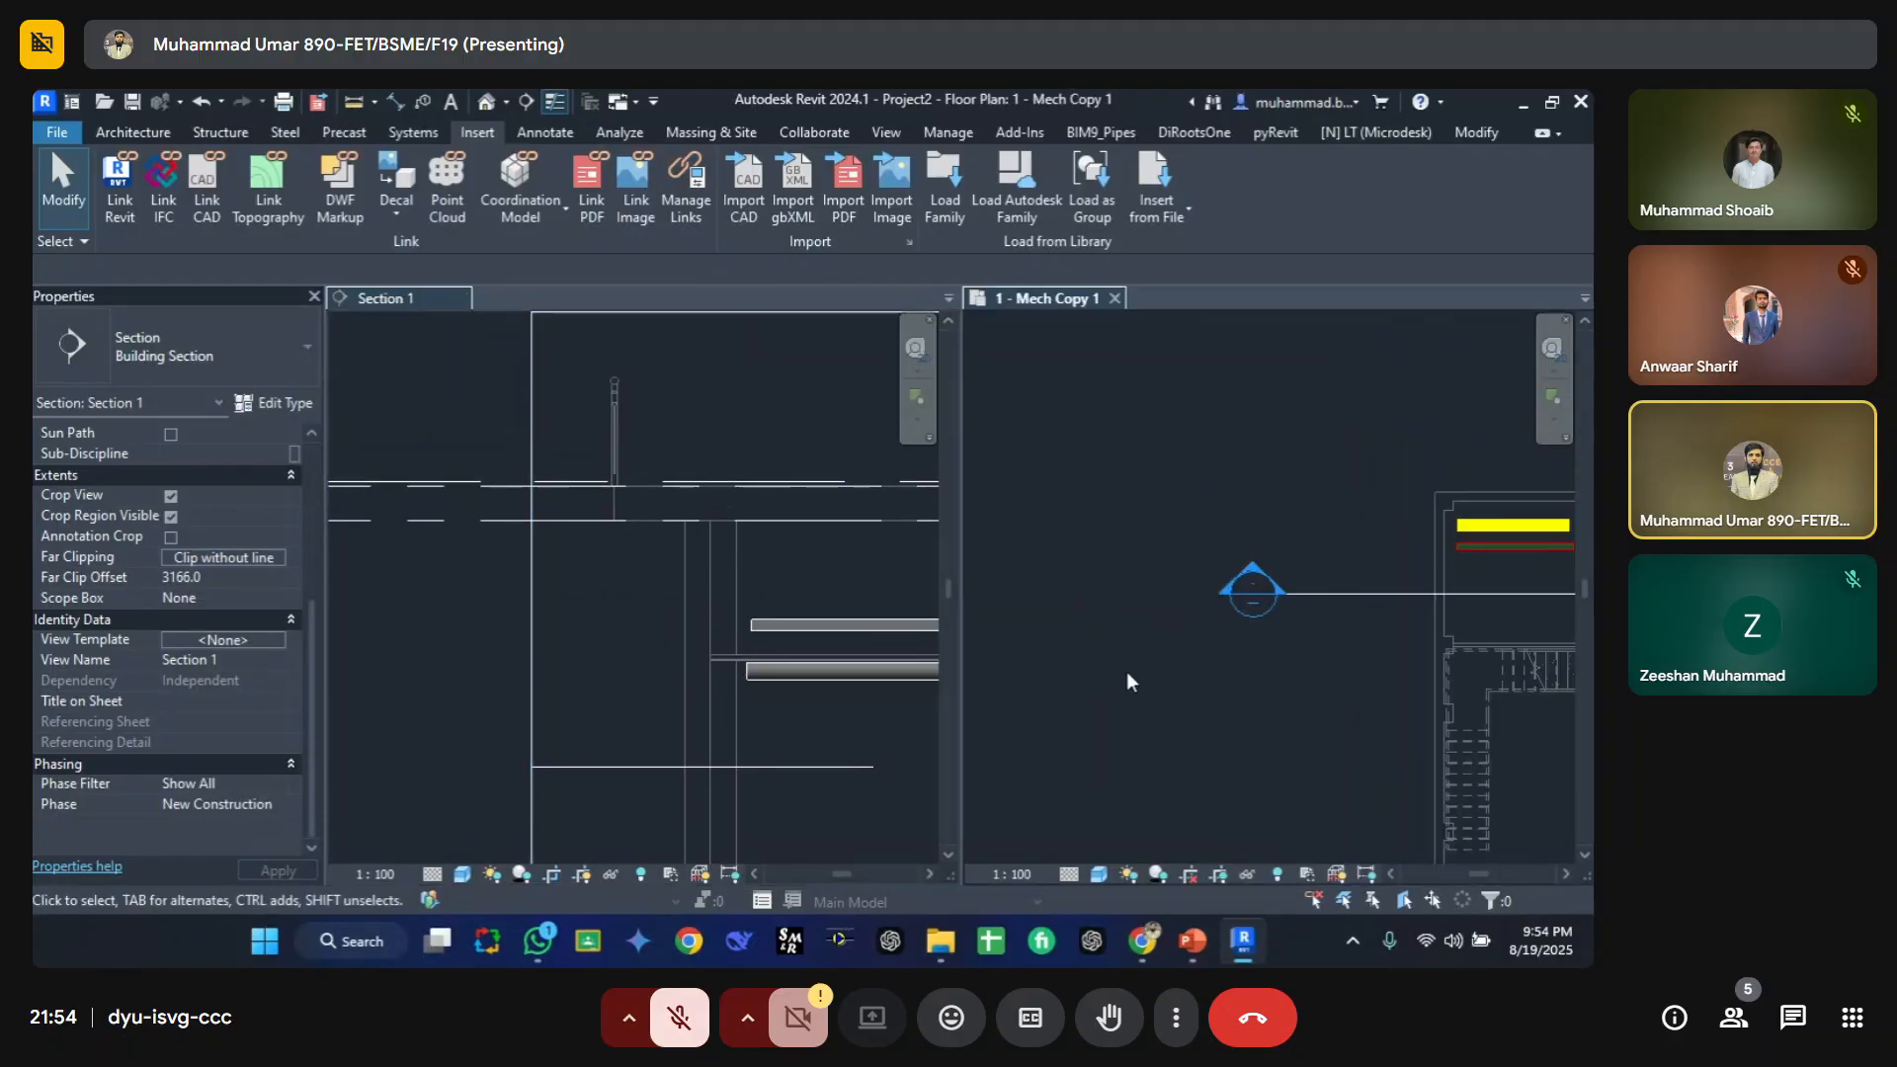
pyautogui.scroll(4, 1297, 613)
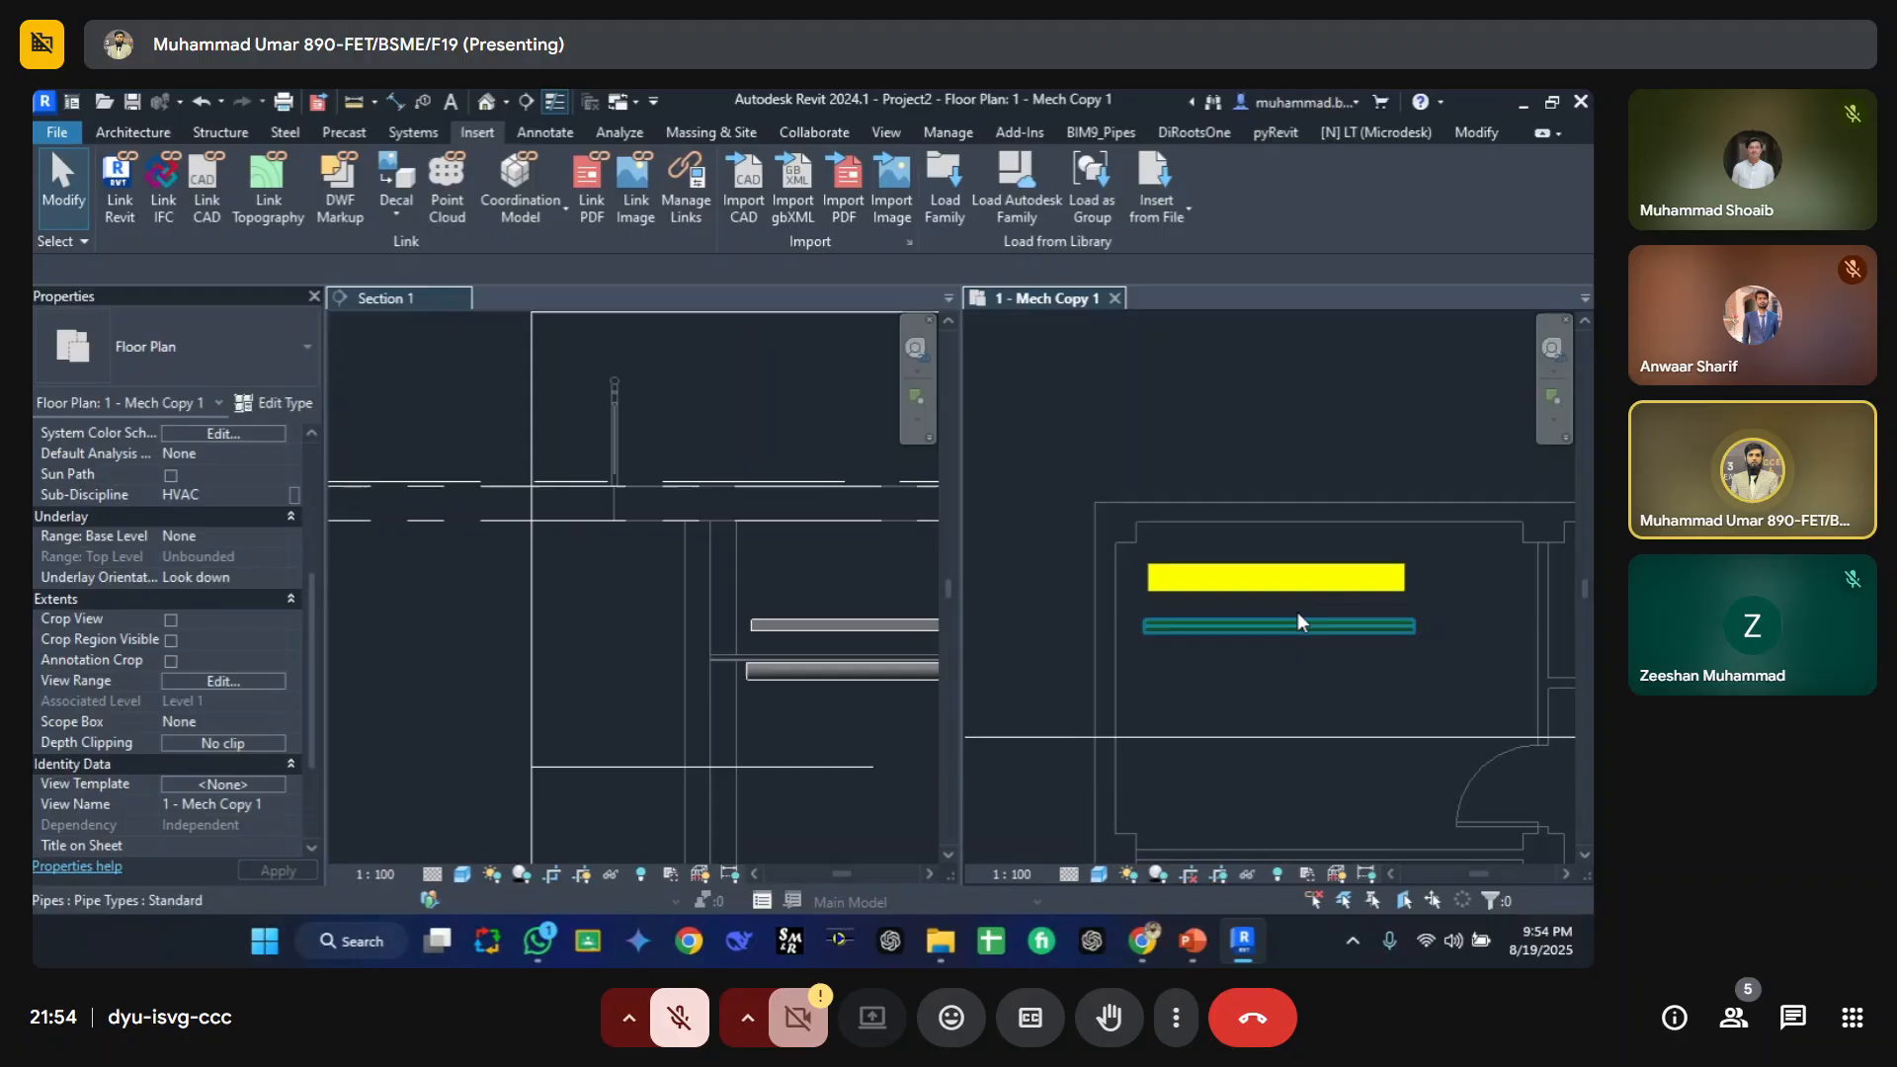
pyautogui.click(597, 727)
pyautogui.scroll(2, 751, 632)
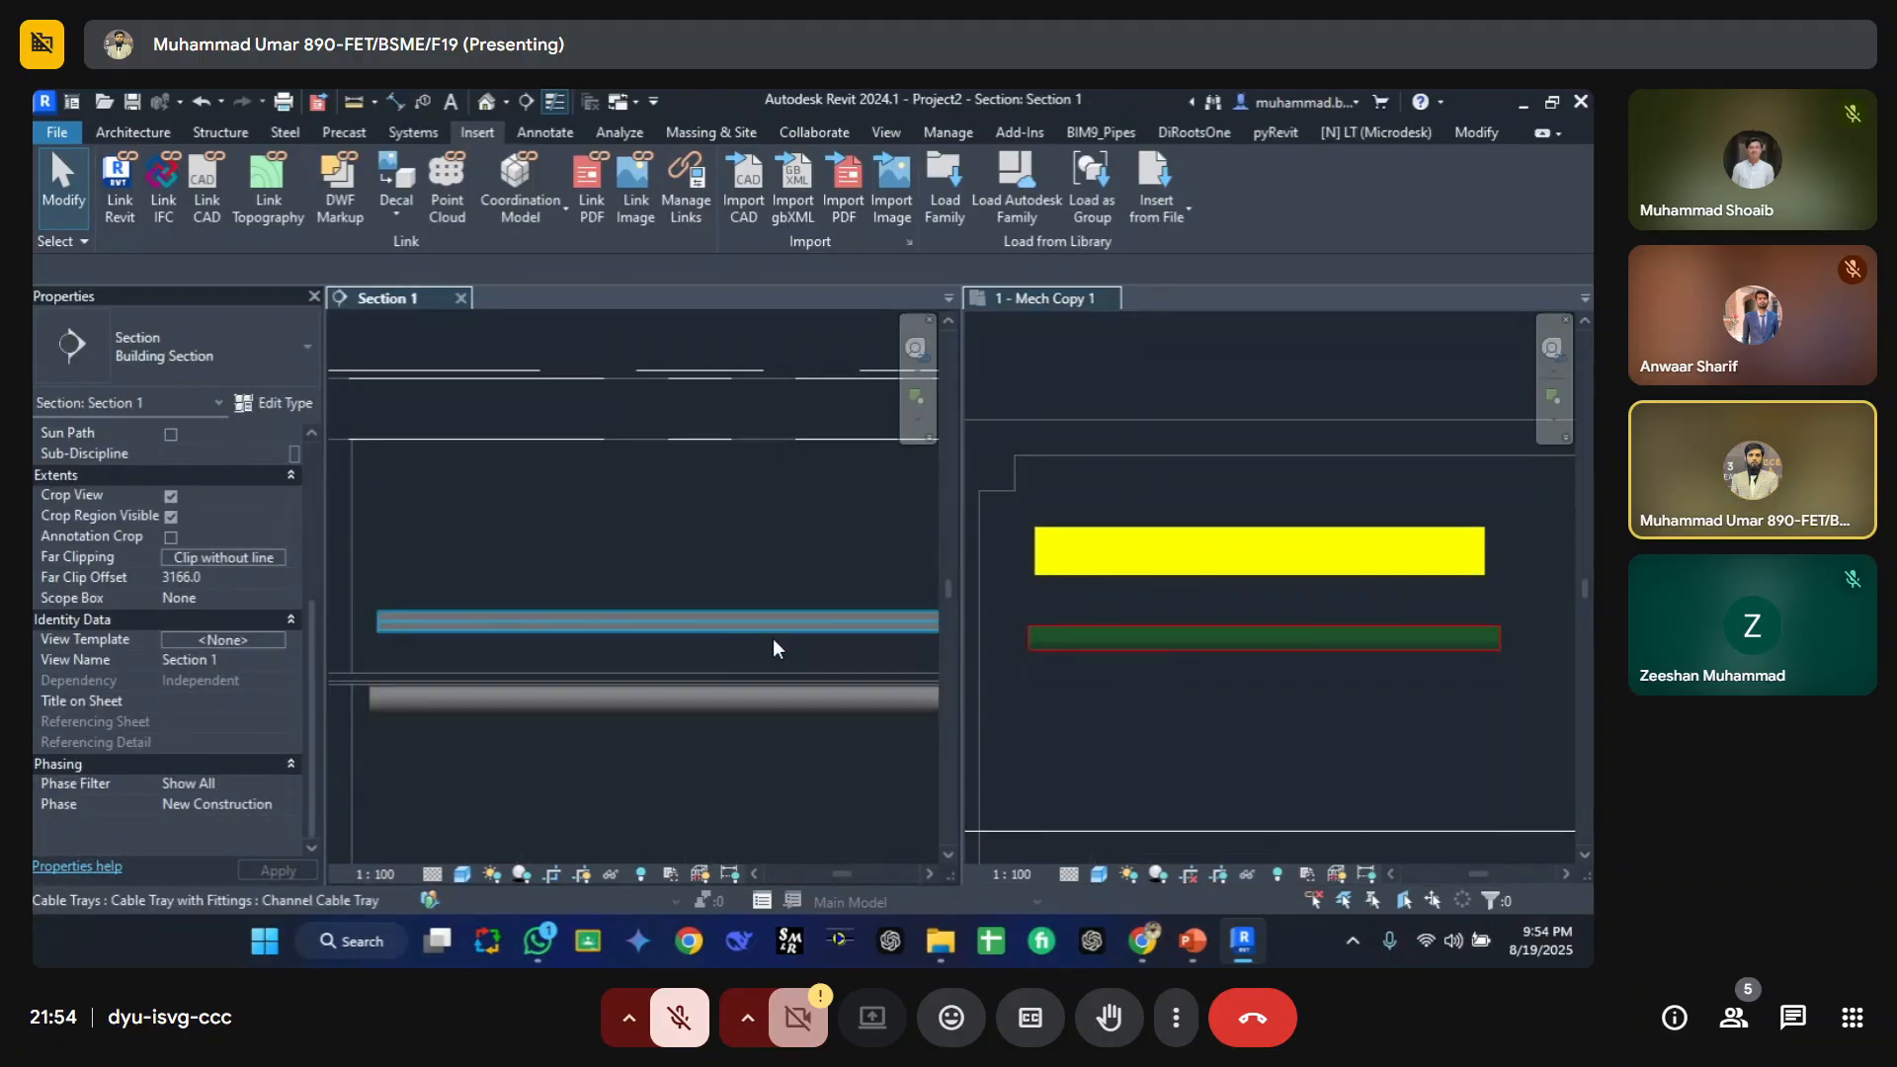
# Step: Open the Section 1 view's visibility/graphic overrides and switch to its filters
pyautogui.click(1117, 623)
pyautogui.click(1117, 644)
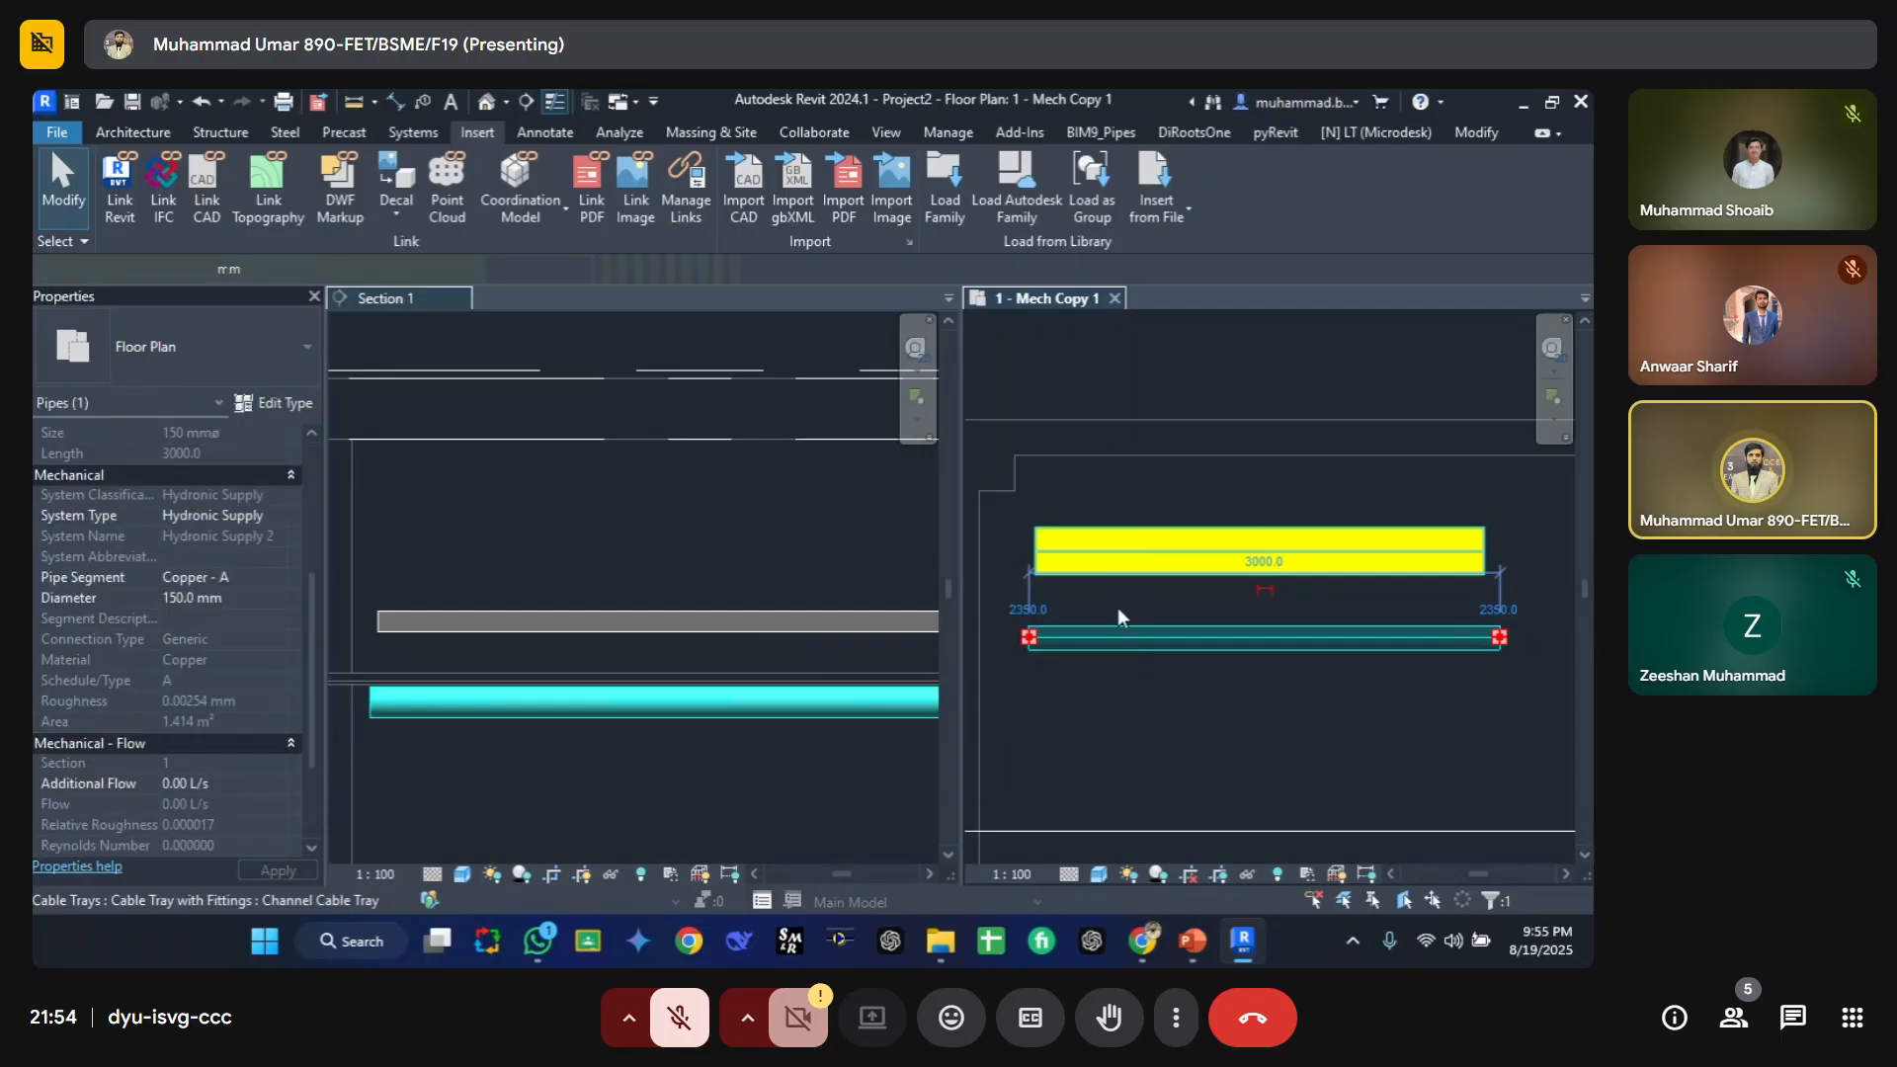
pyautogui.click(616, 543)
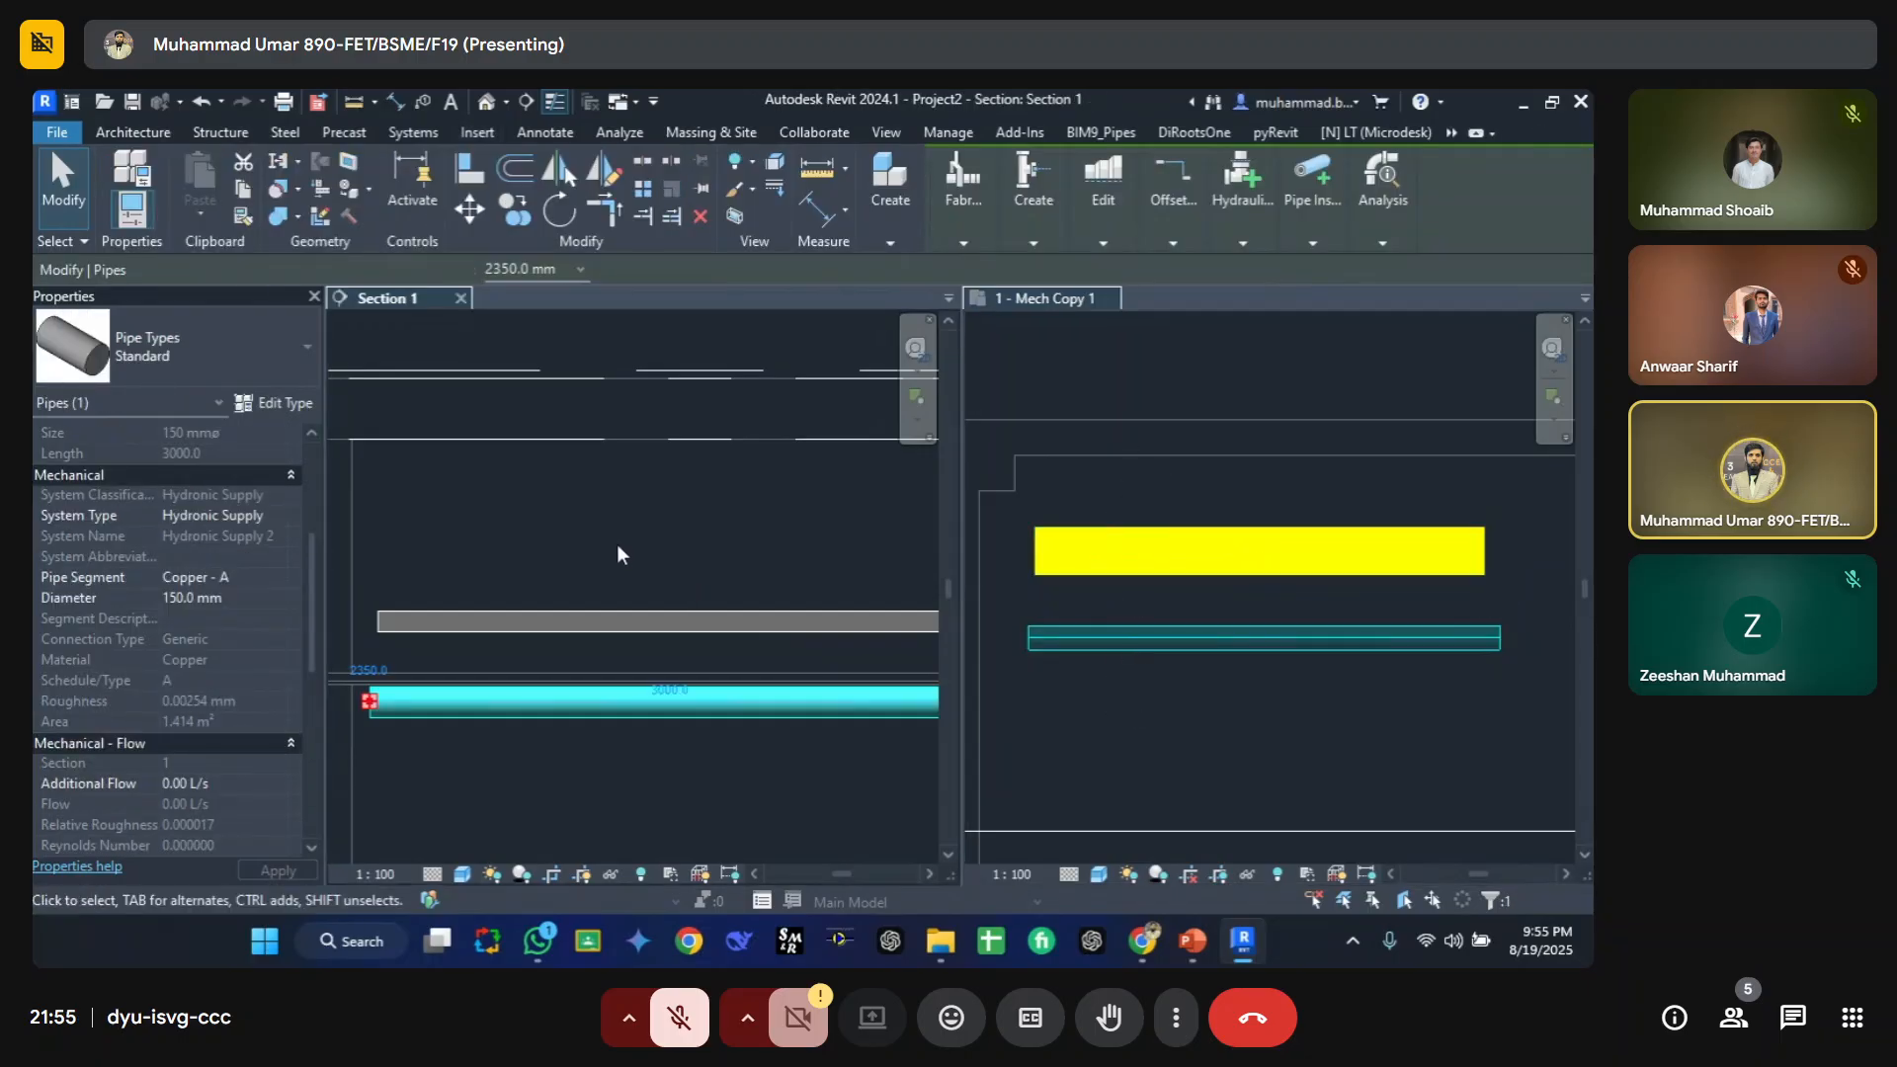
pyautogui.click(544, 745)
pyautogui.press('g')
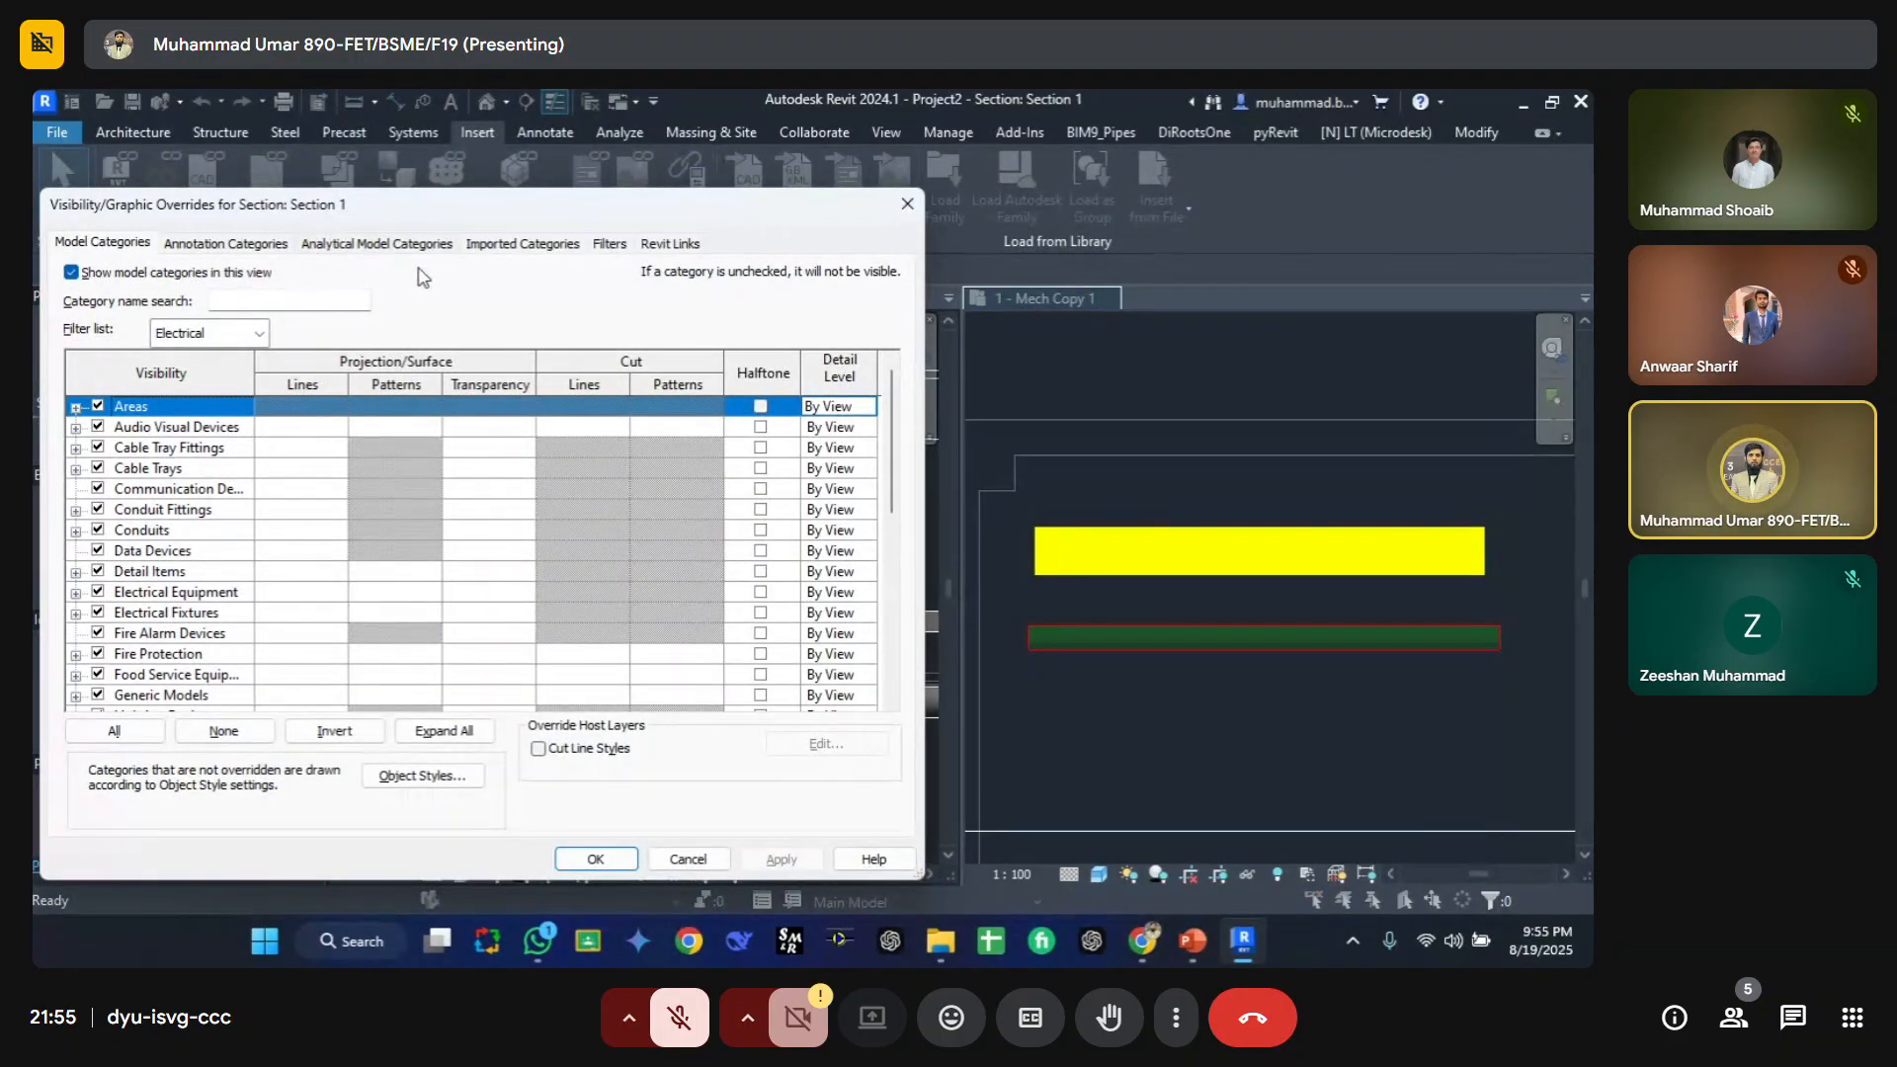
pyautogui.click(611, 245)
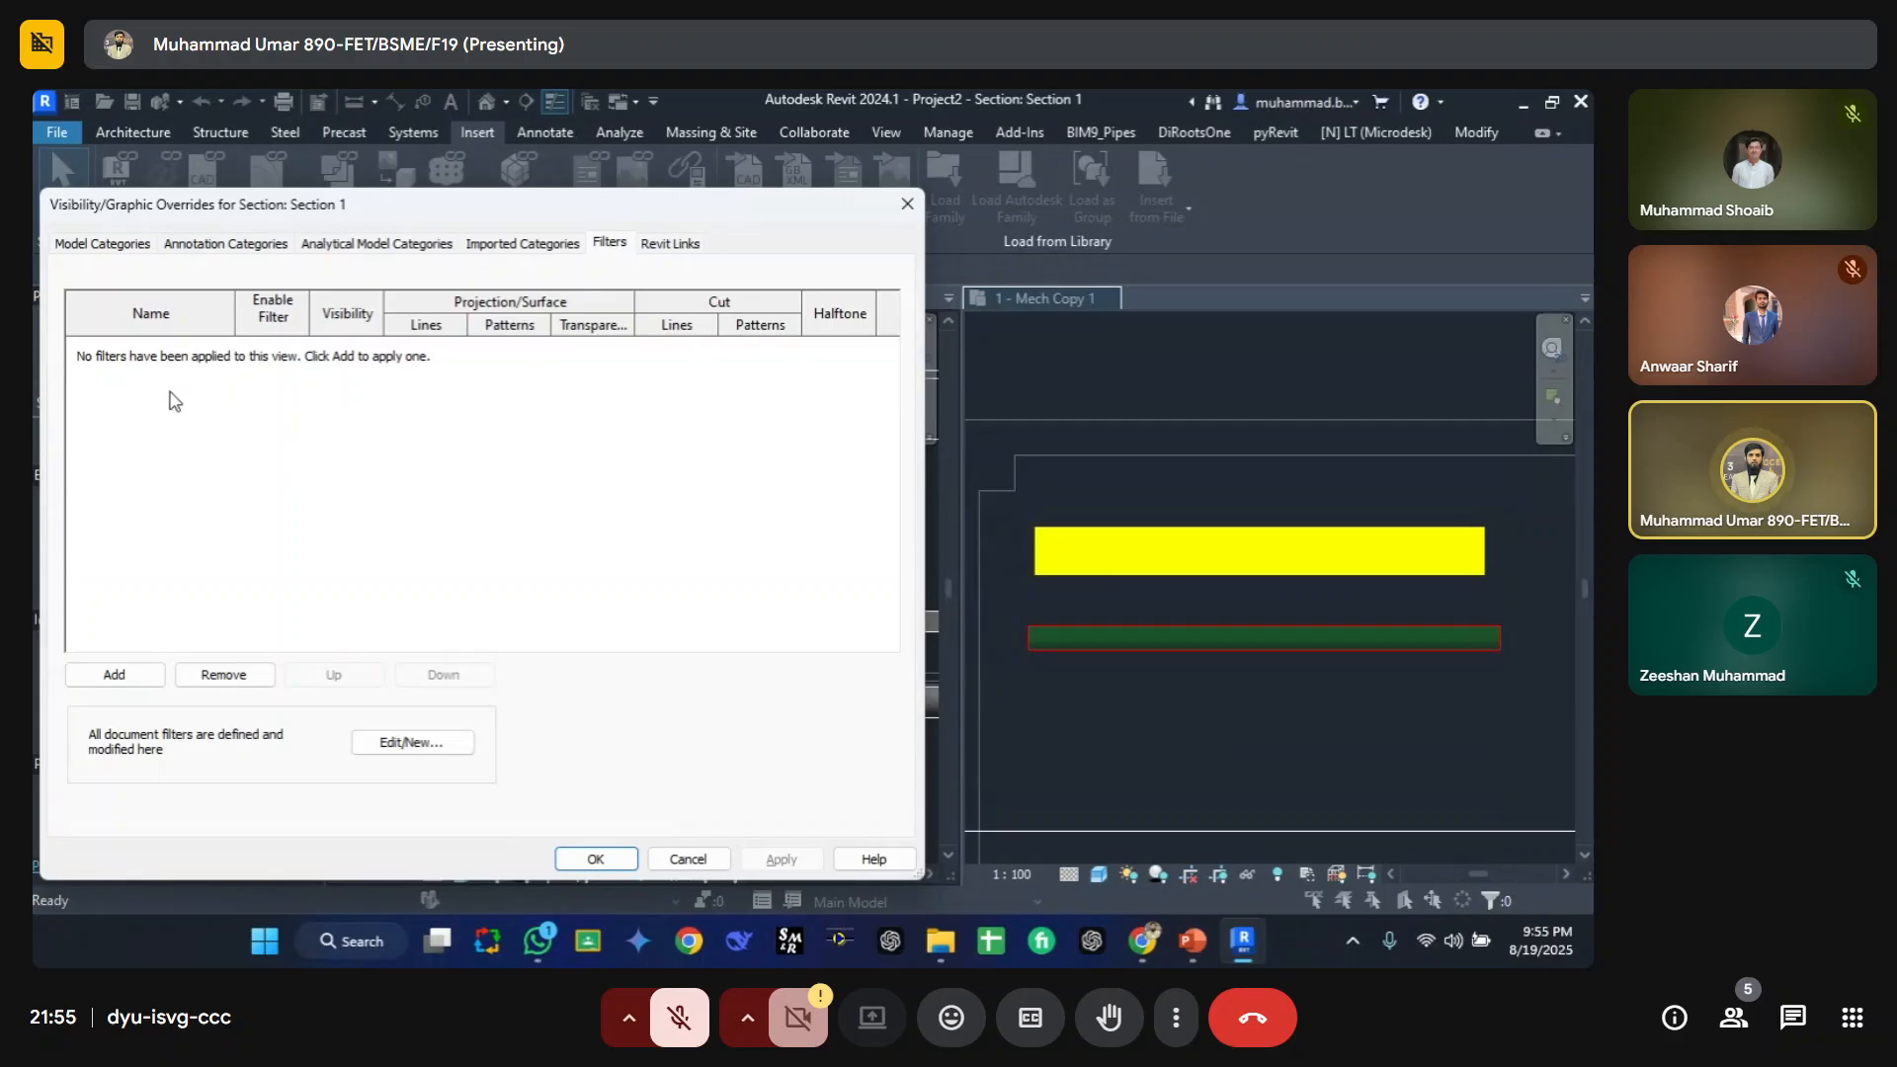
# Step: Review the filter overrides applied in the Mech Copy 1 floor plan's visibility/graphic settings
pyautogui.press('Escape')
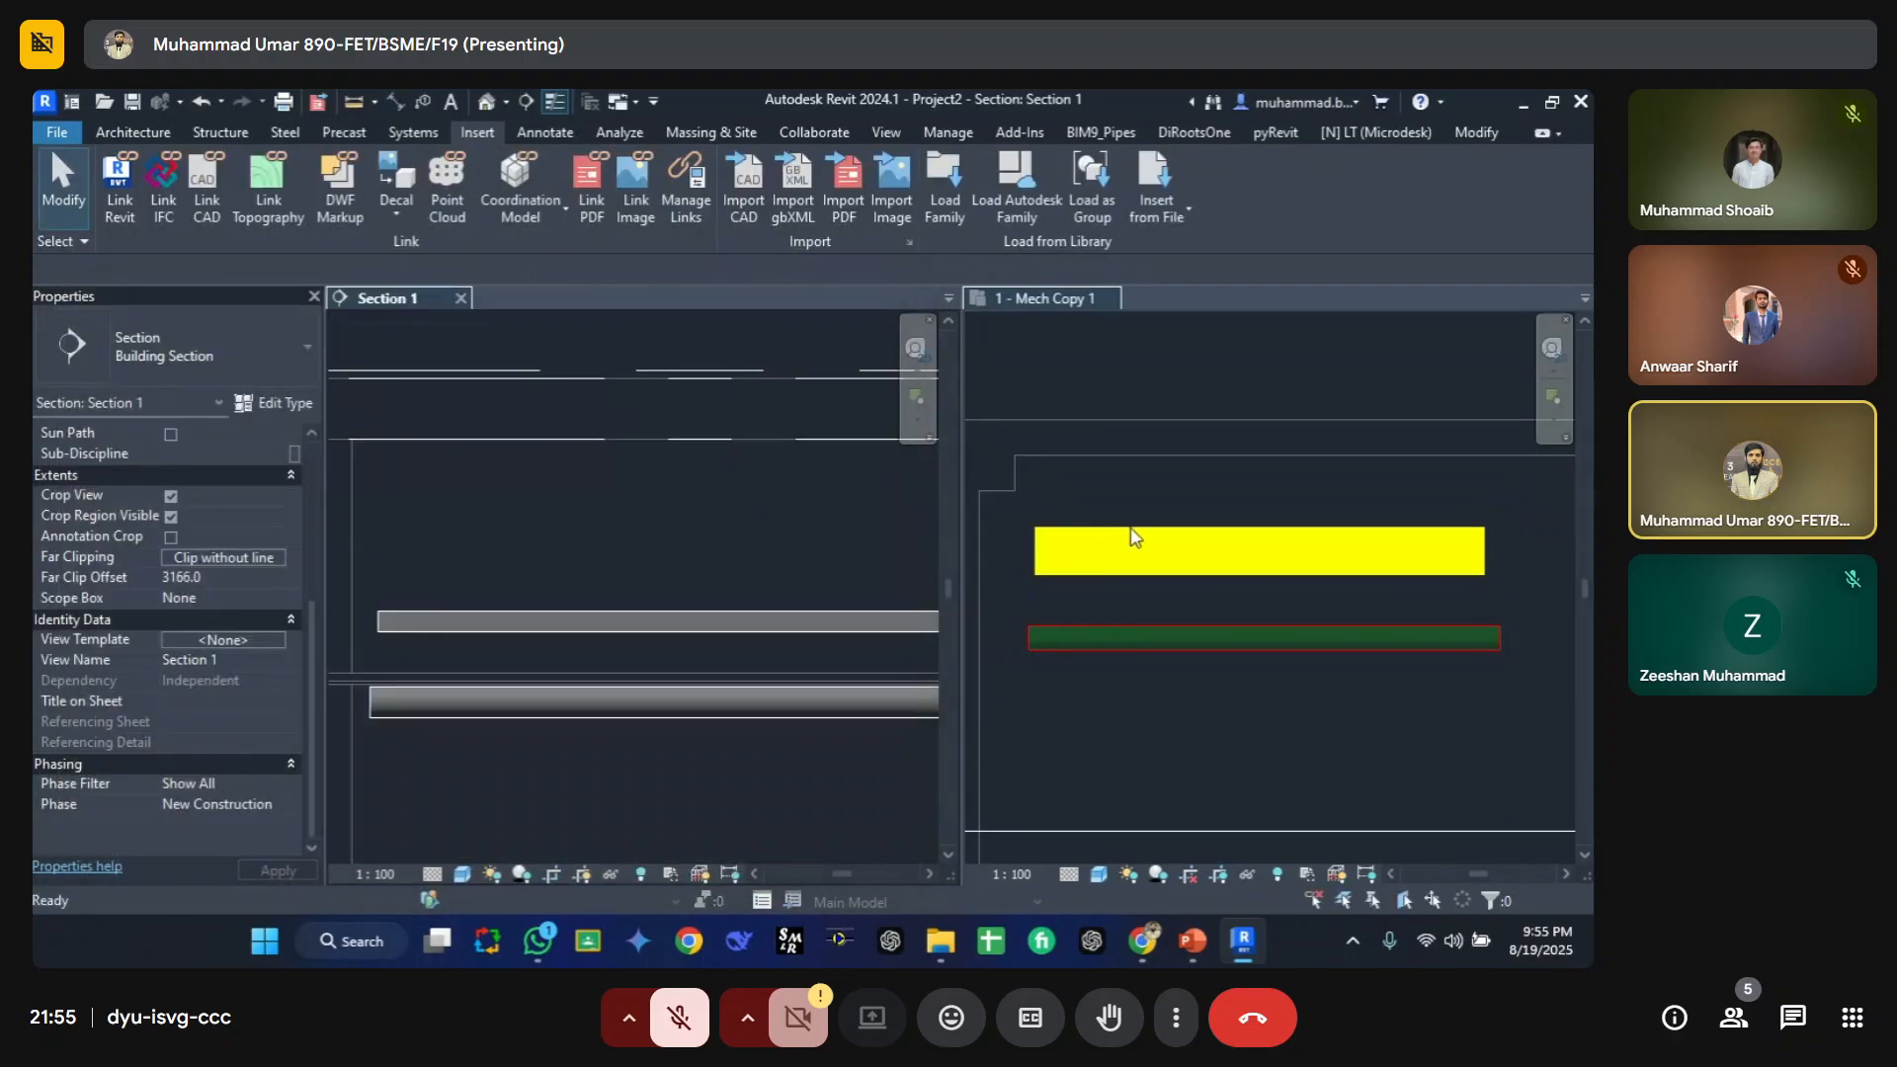
pyautogui.click(1200, 462)
pyautogui.press('v')
pyautogui.press('g')
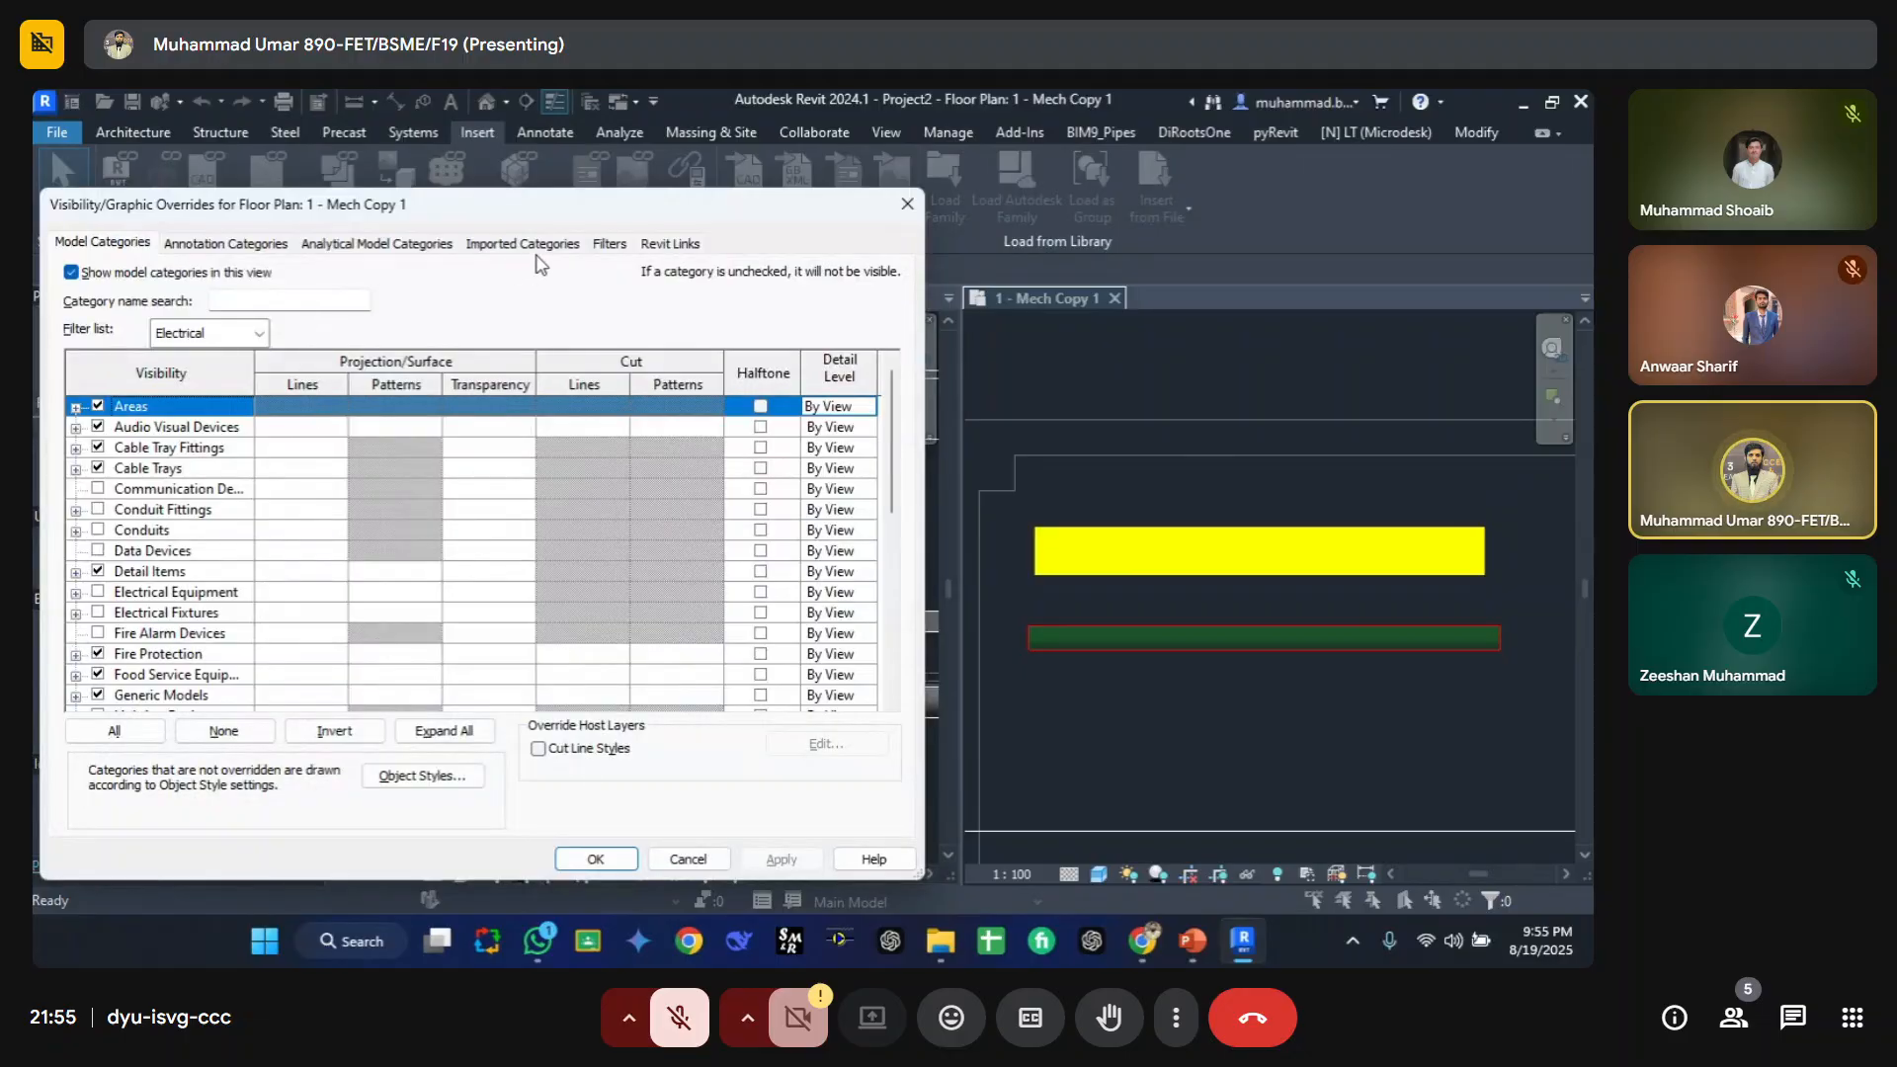
pyautogui.click(609, 244)
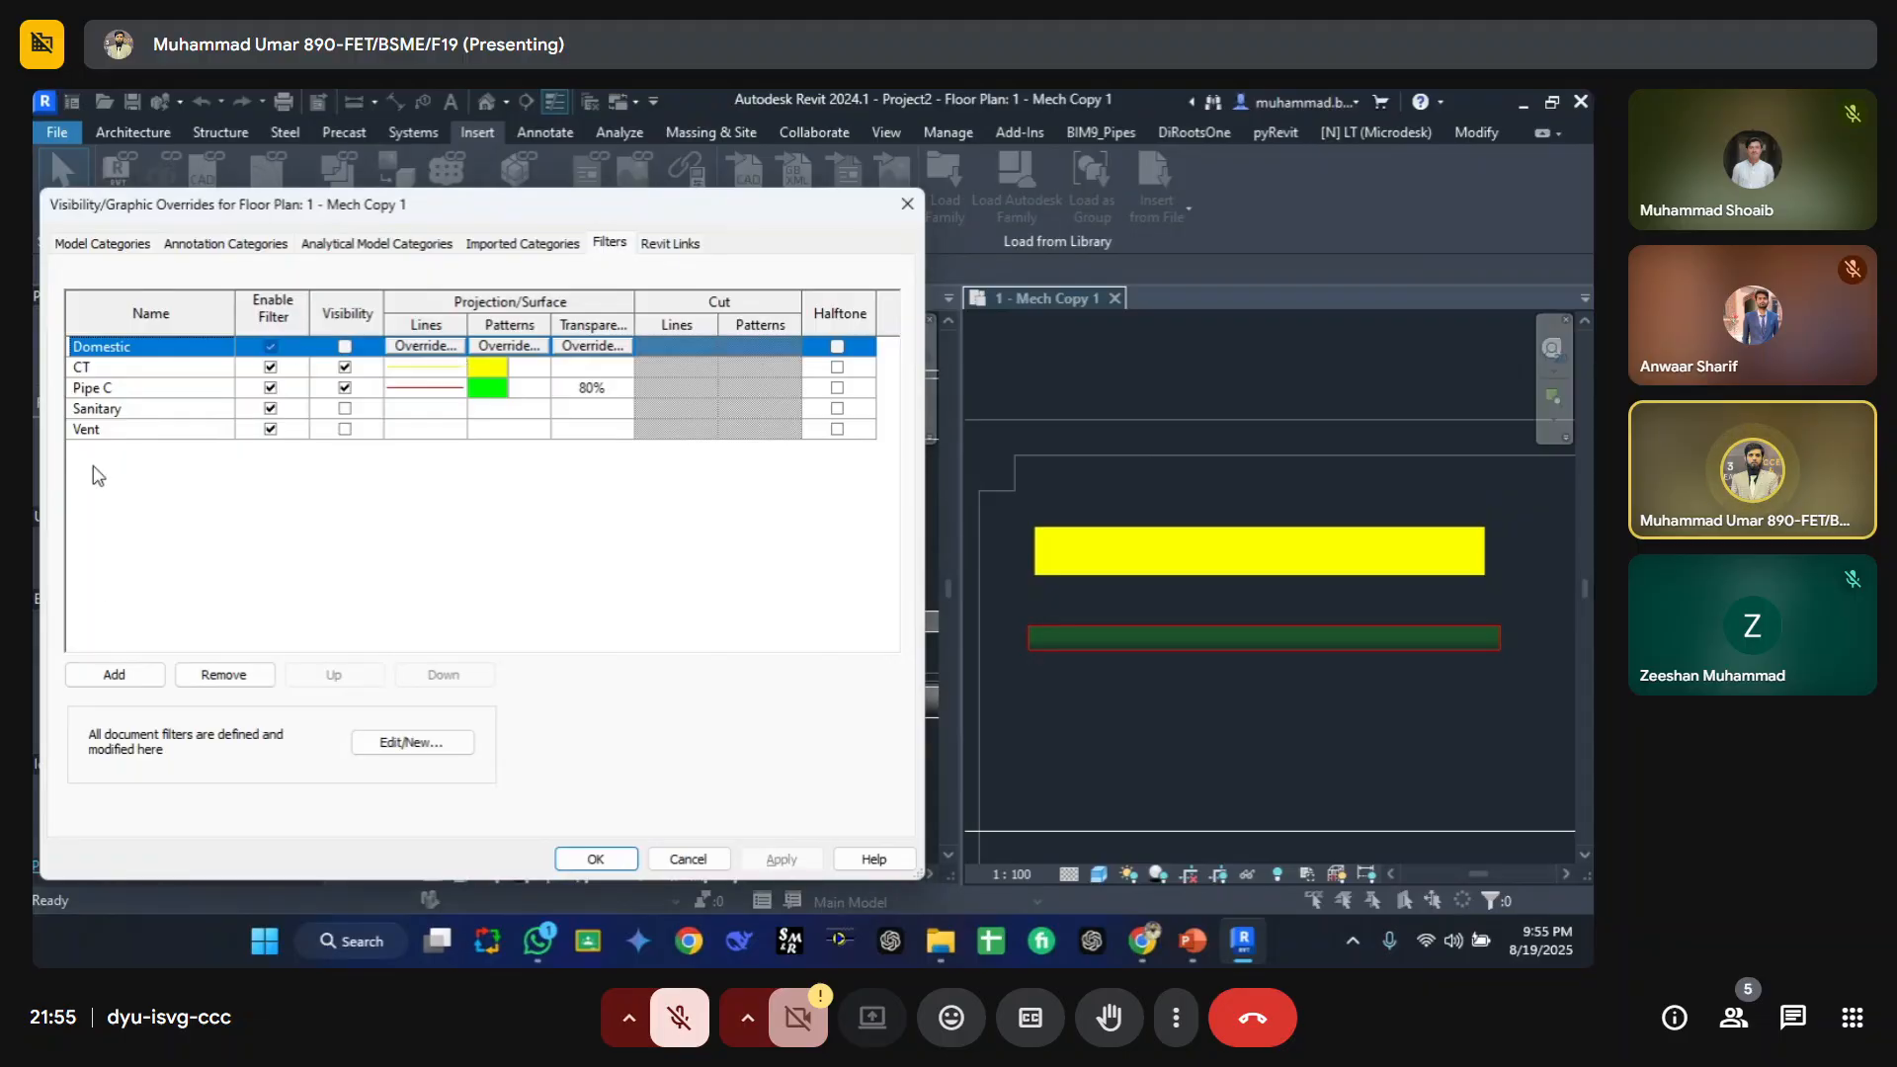
pyautogui.press('Escape')
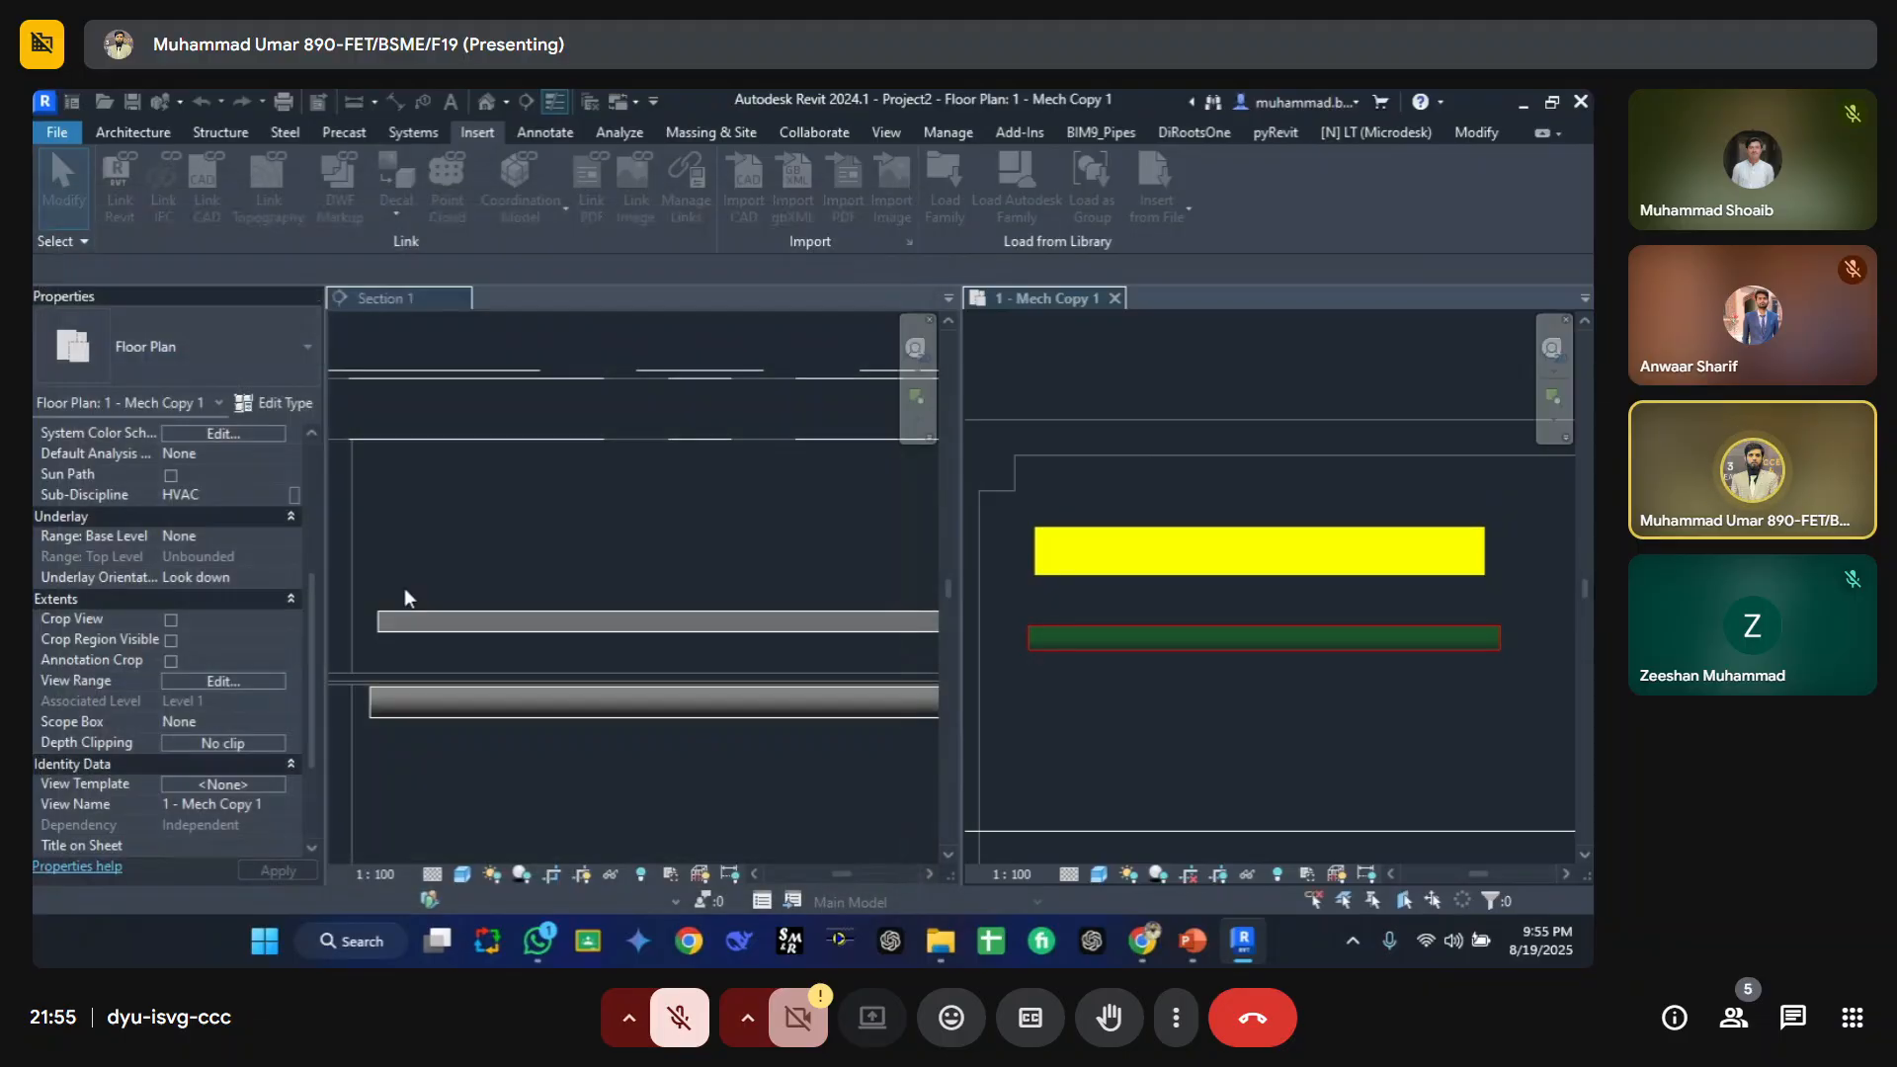
# Step: Add the CT and Pipe C filters to Section 1's visibility/graphic overrides
pyautogui.click(459, 526)
pyautogui.press('v')
pyautogui.press('g')
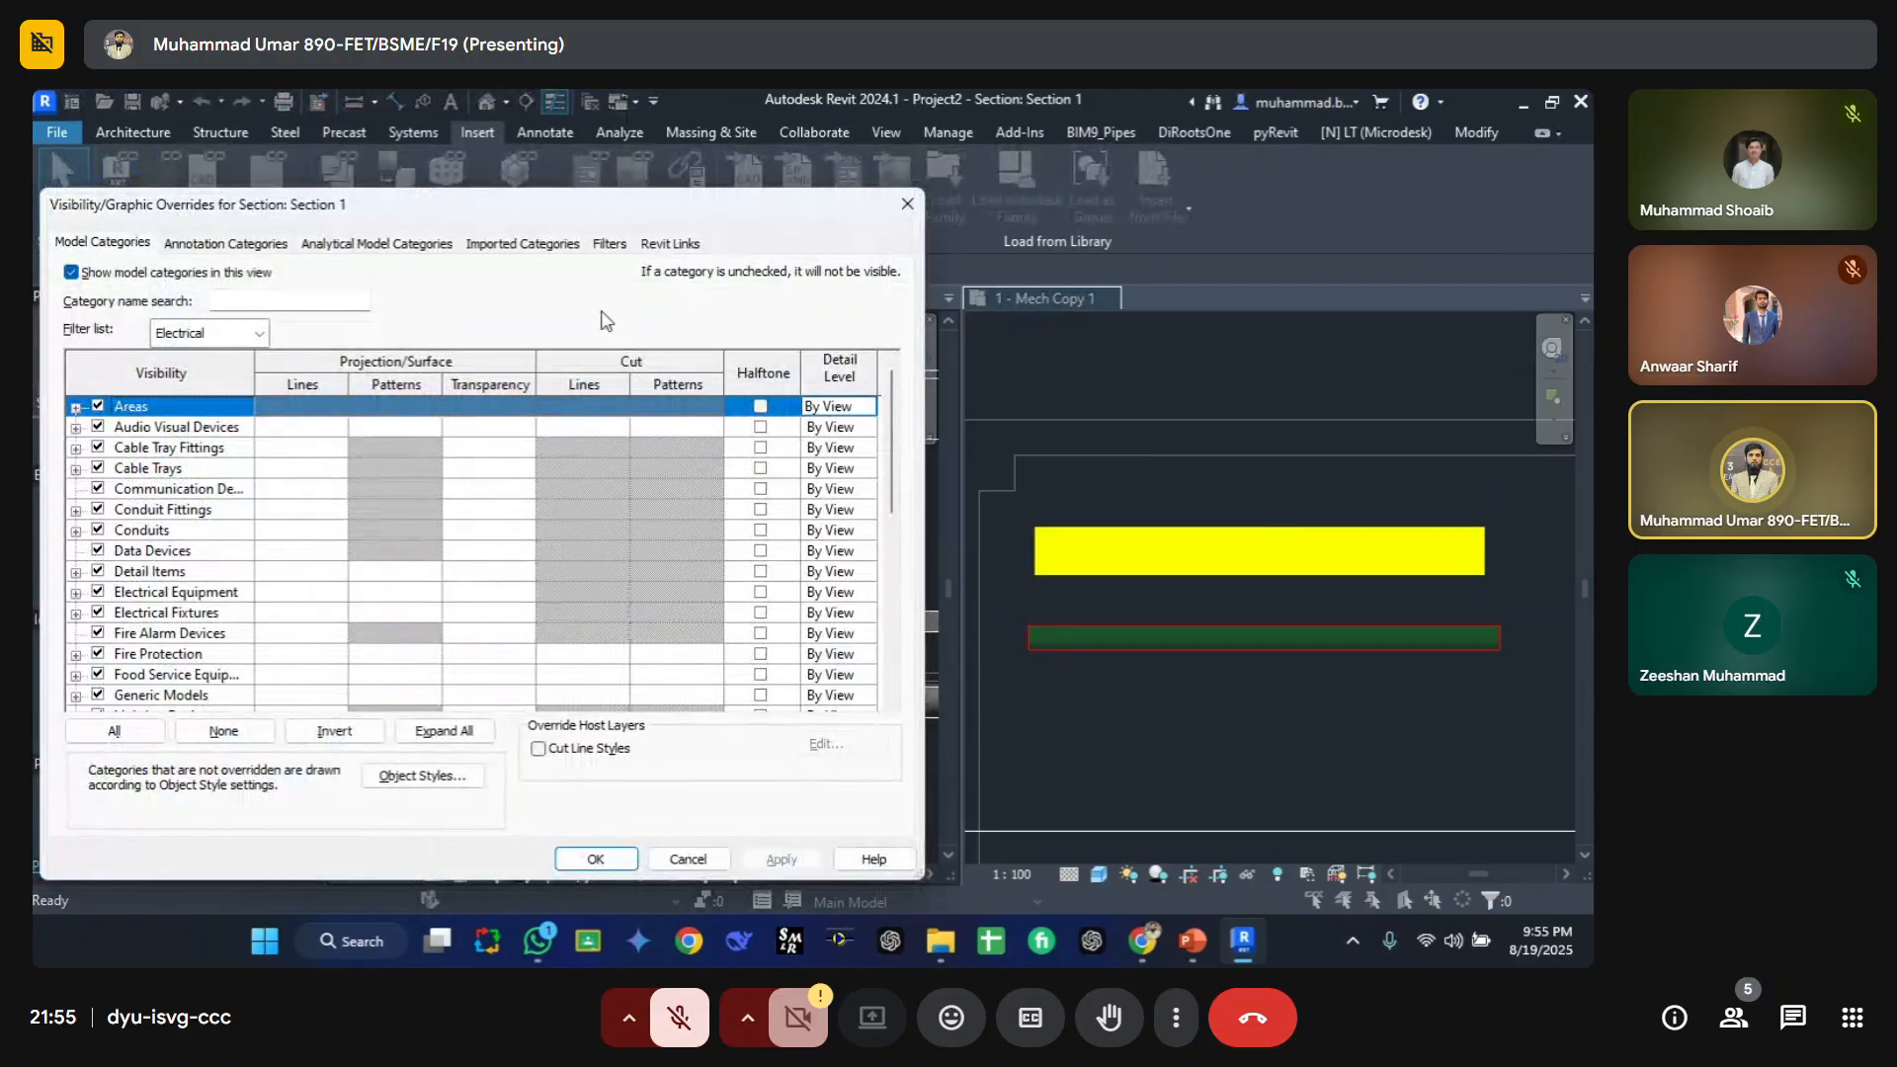
pyautogui.click(614, 246)
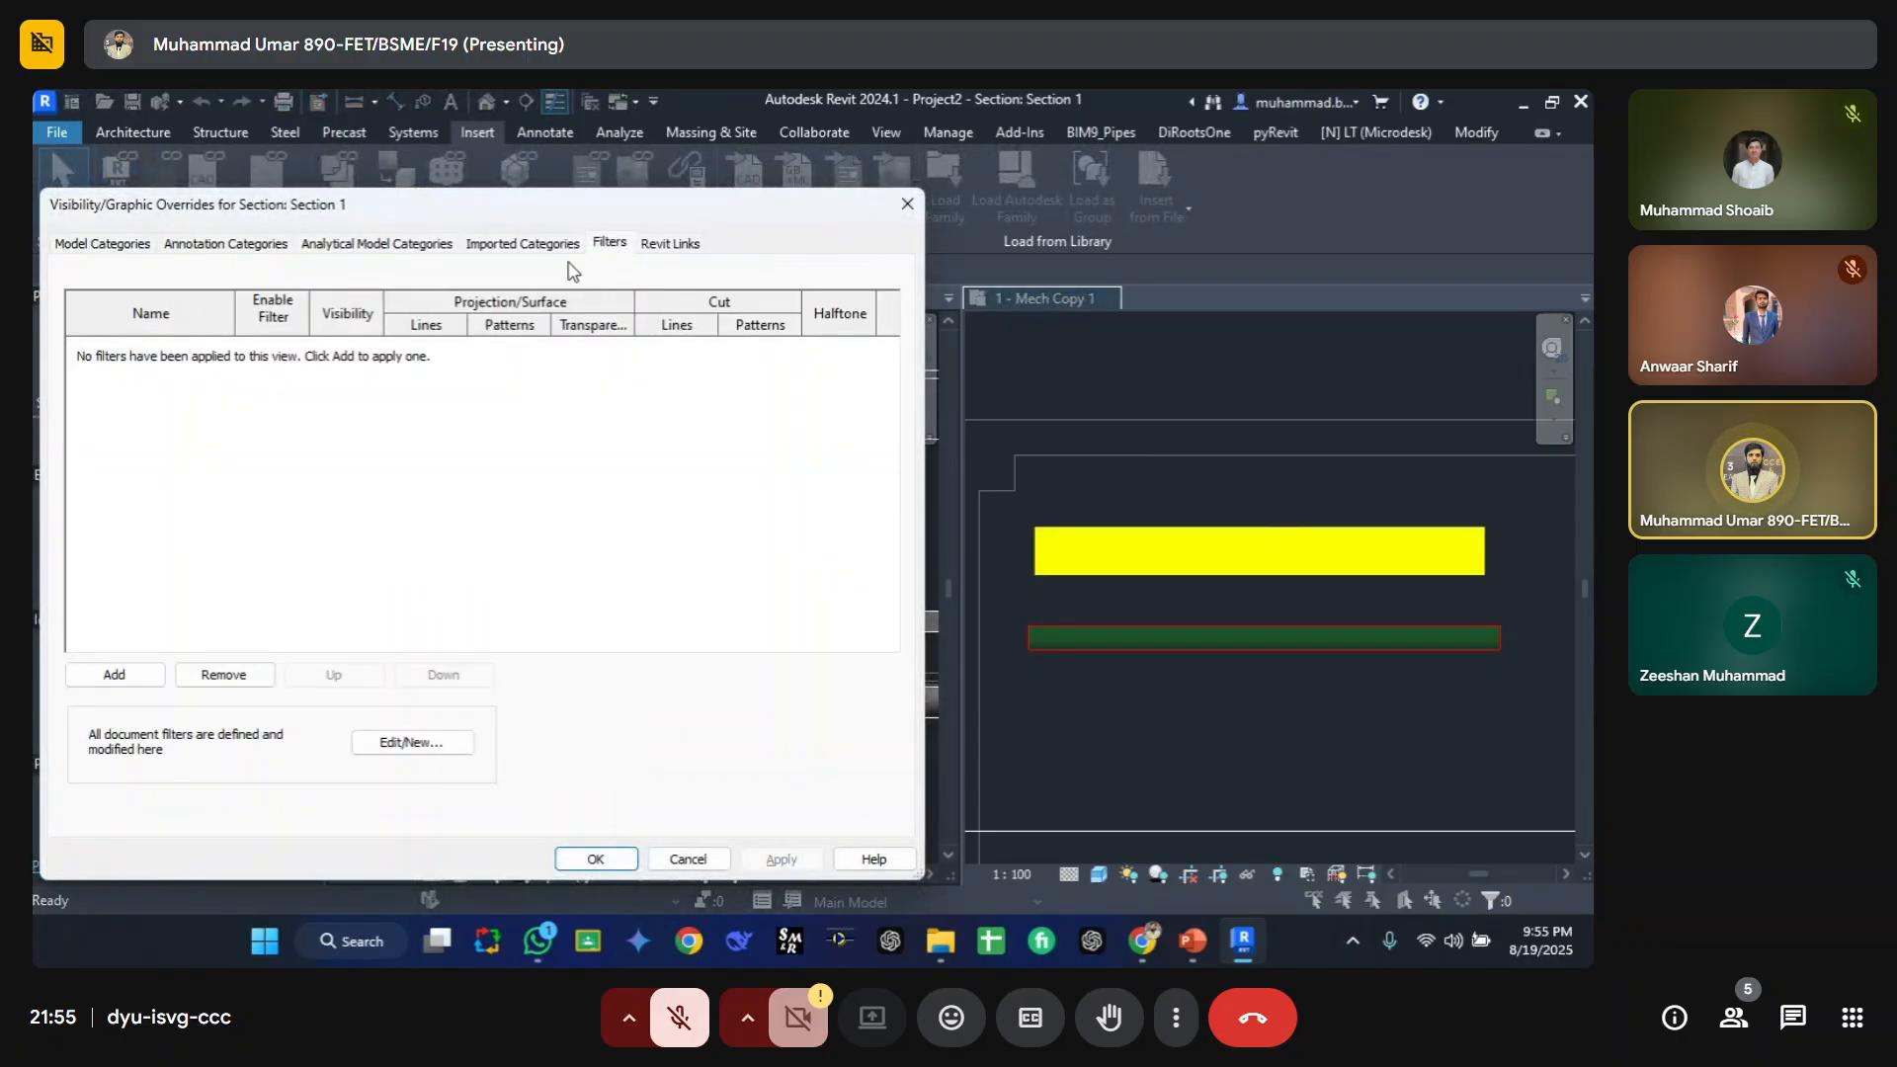
pyautogui.click(114, 675)
pyautogui.click(431, 329)
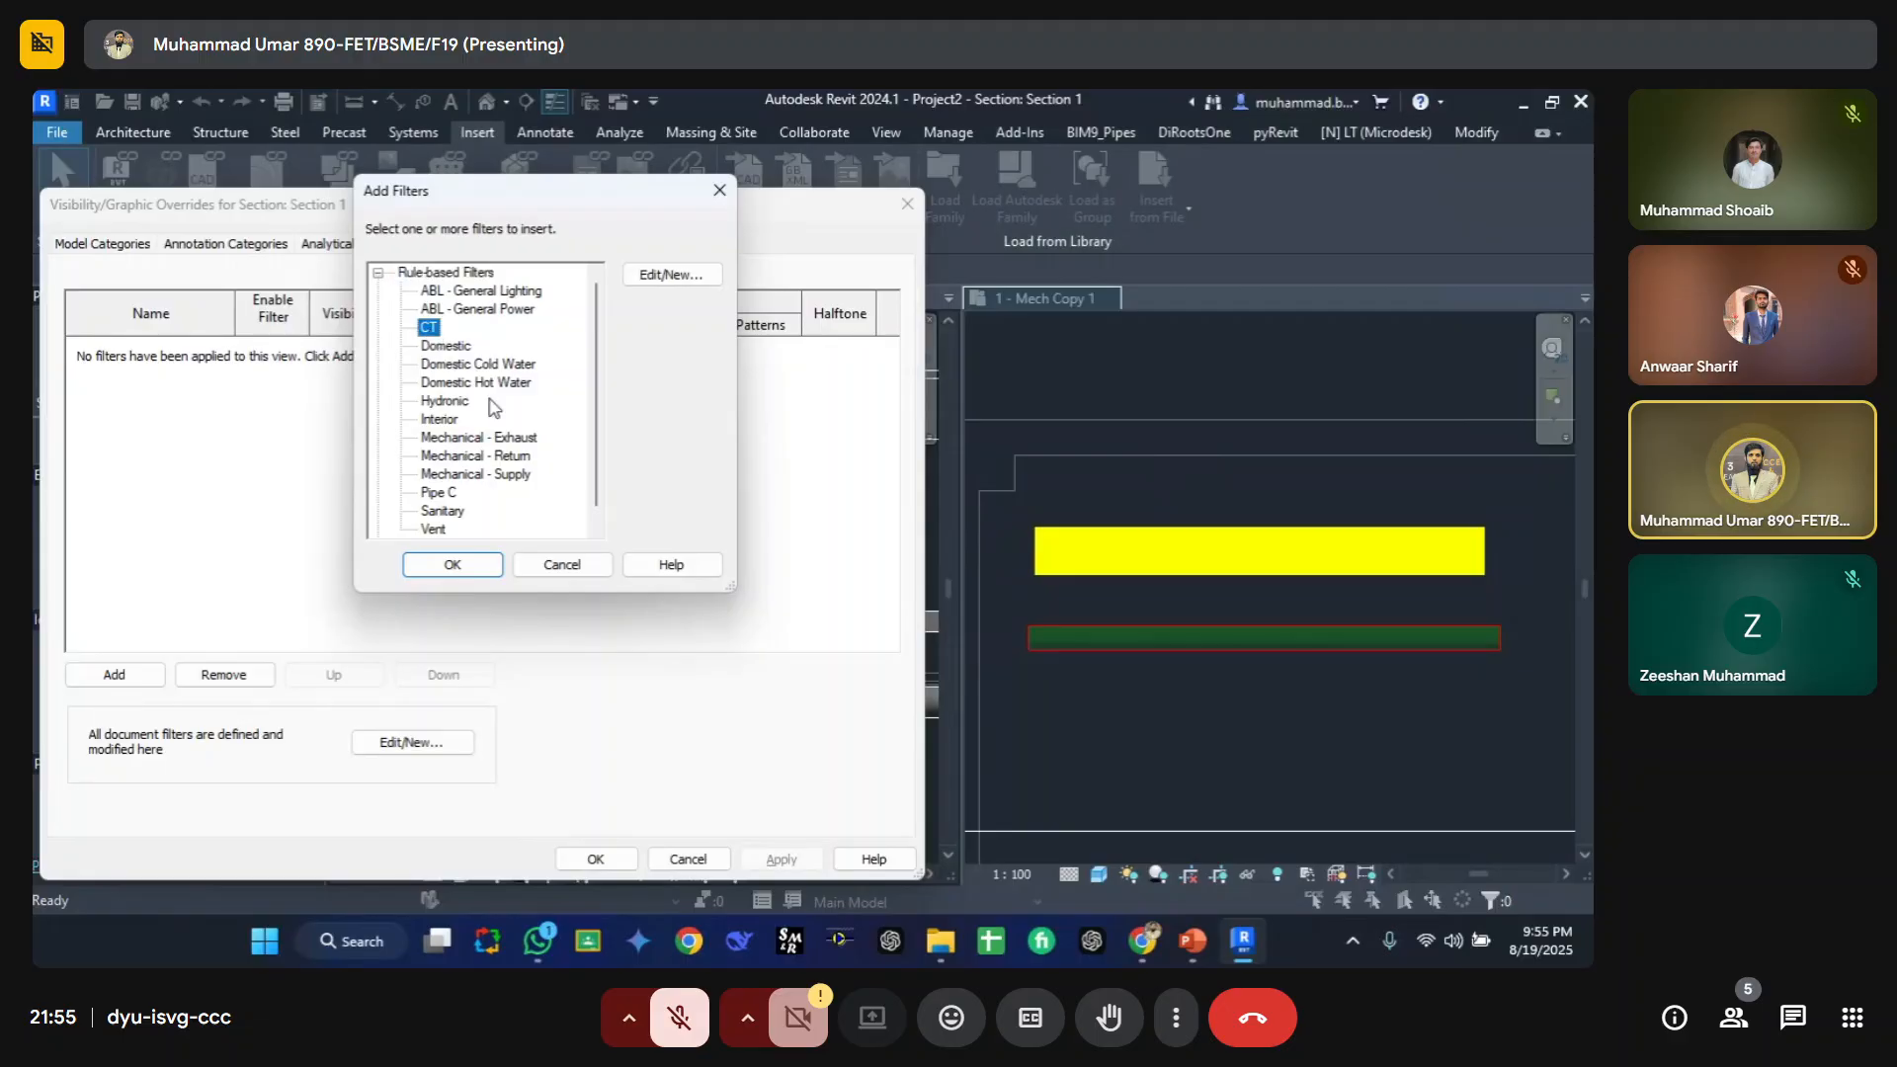
pyautogui.scroll(-1, 440, 415)
pyautogui.keyDown('shift'); pyautogui.click(442, 478); pyautogui.keyUp('shift')
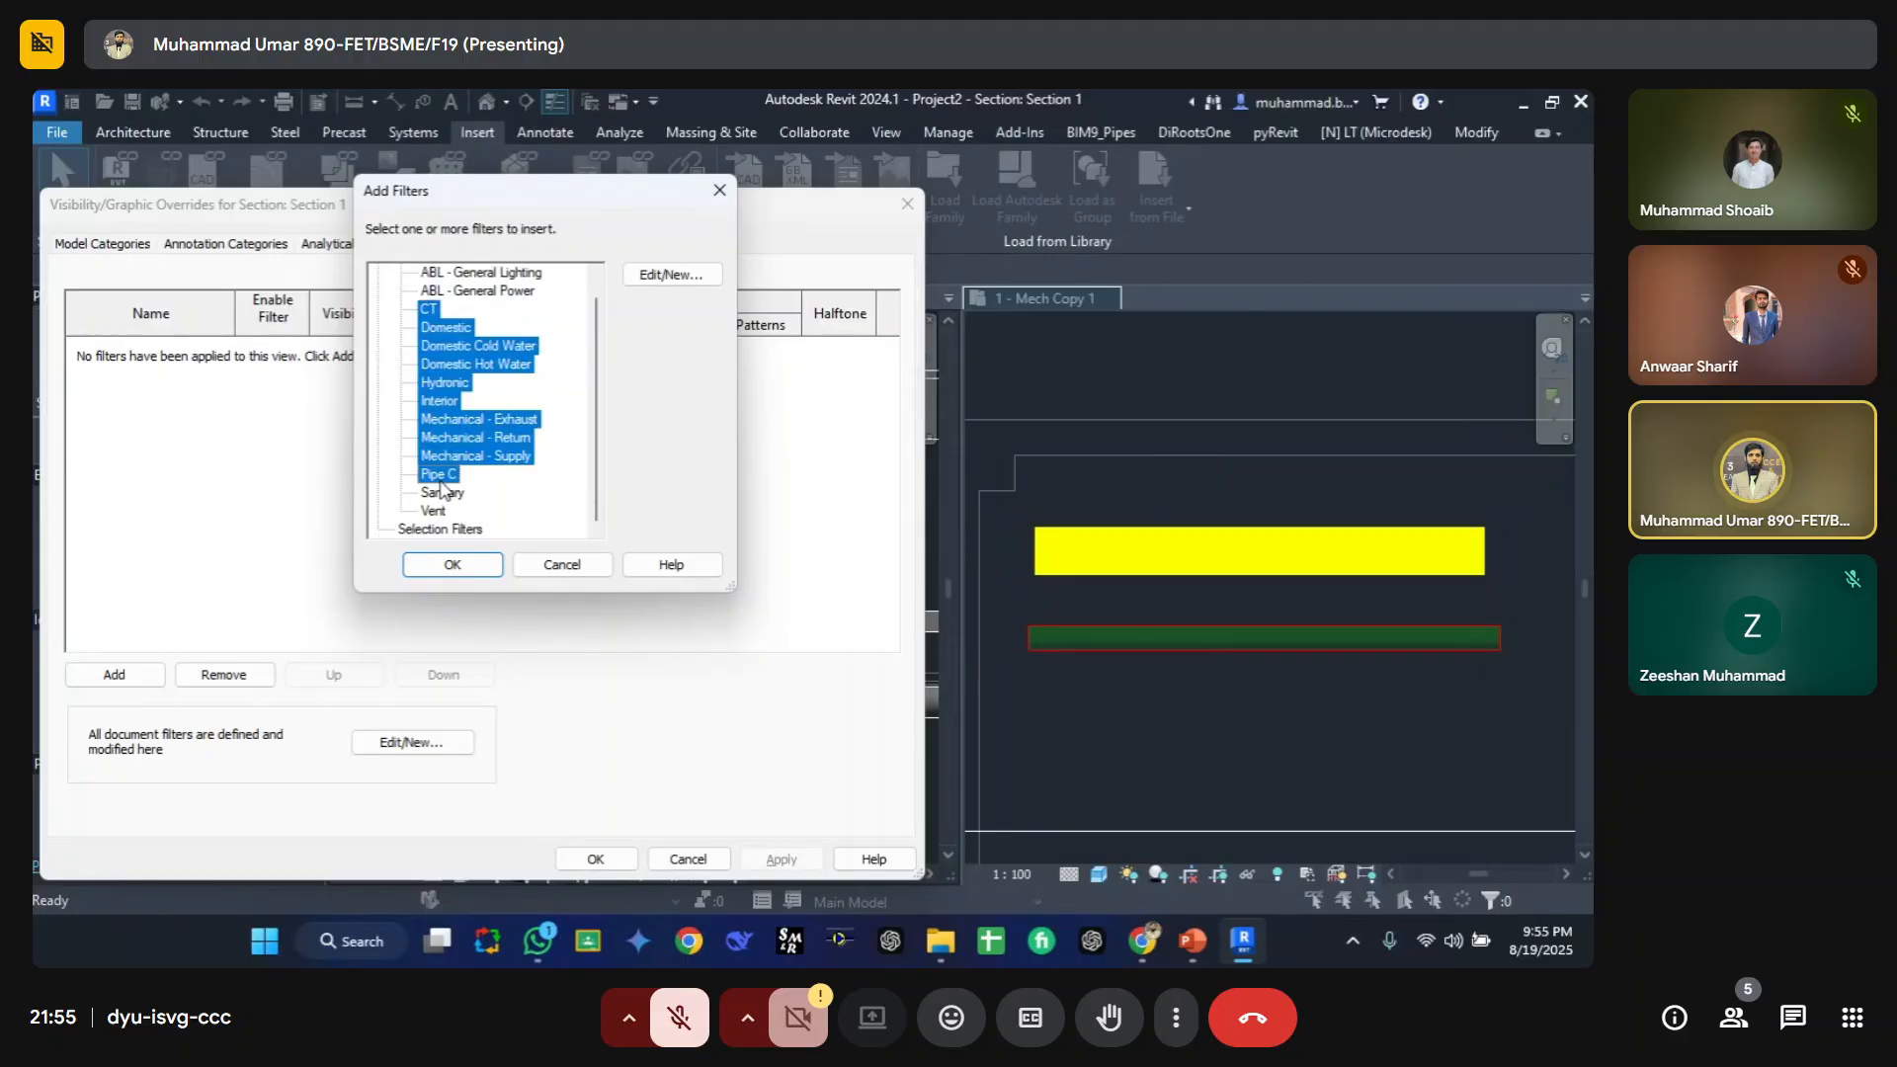
pyautogui.click(469, 315)
pyautogui.keyDown('ctrl'); pyautogui.click(427, 476); pyautogui.keyUp('ctrl')
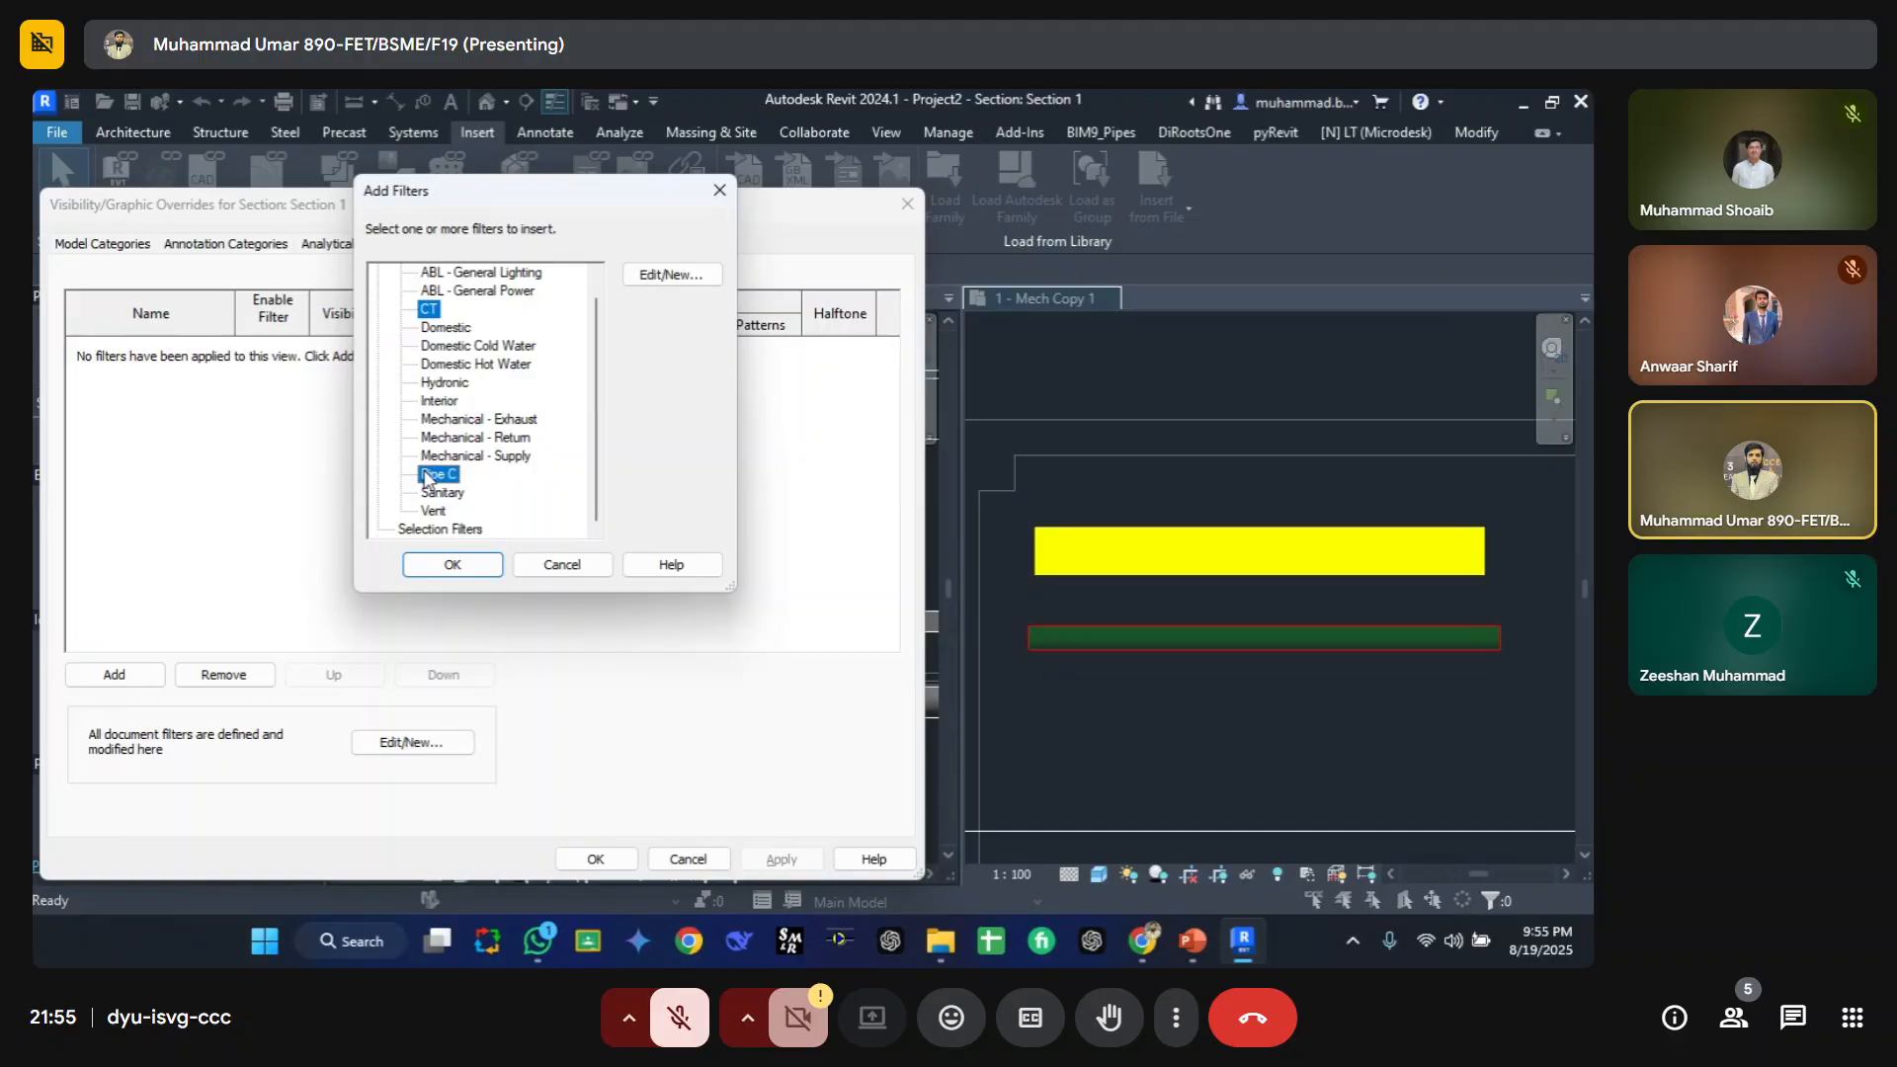
pyautogui.click(454, 564)
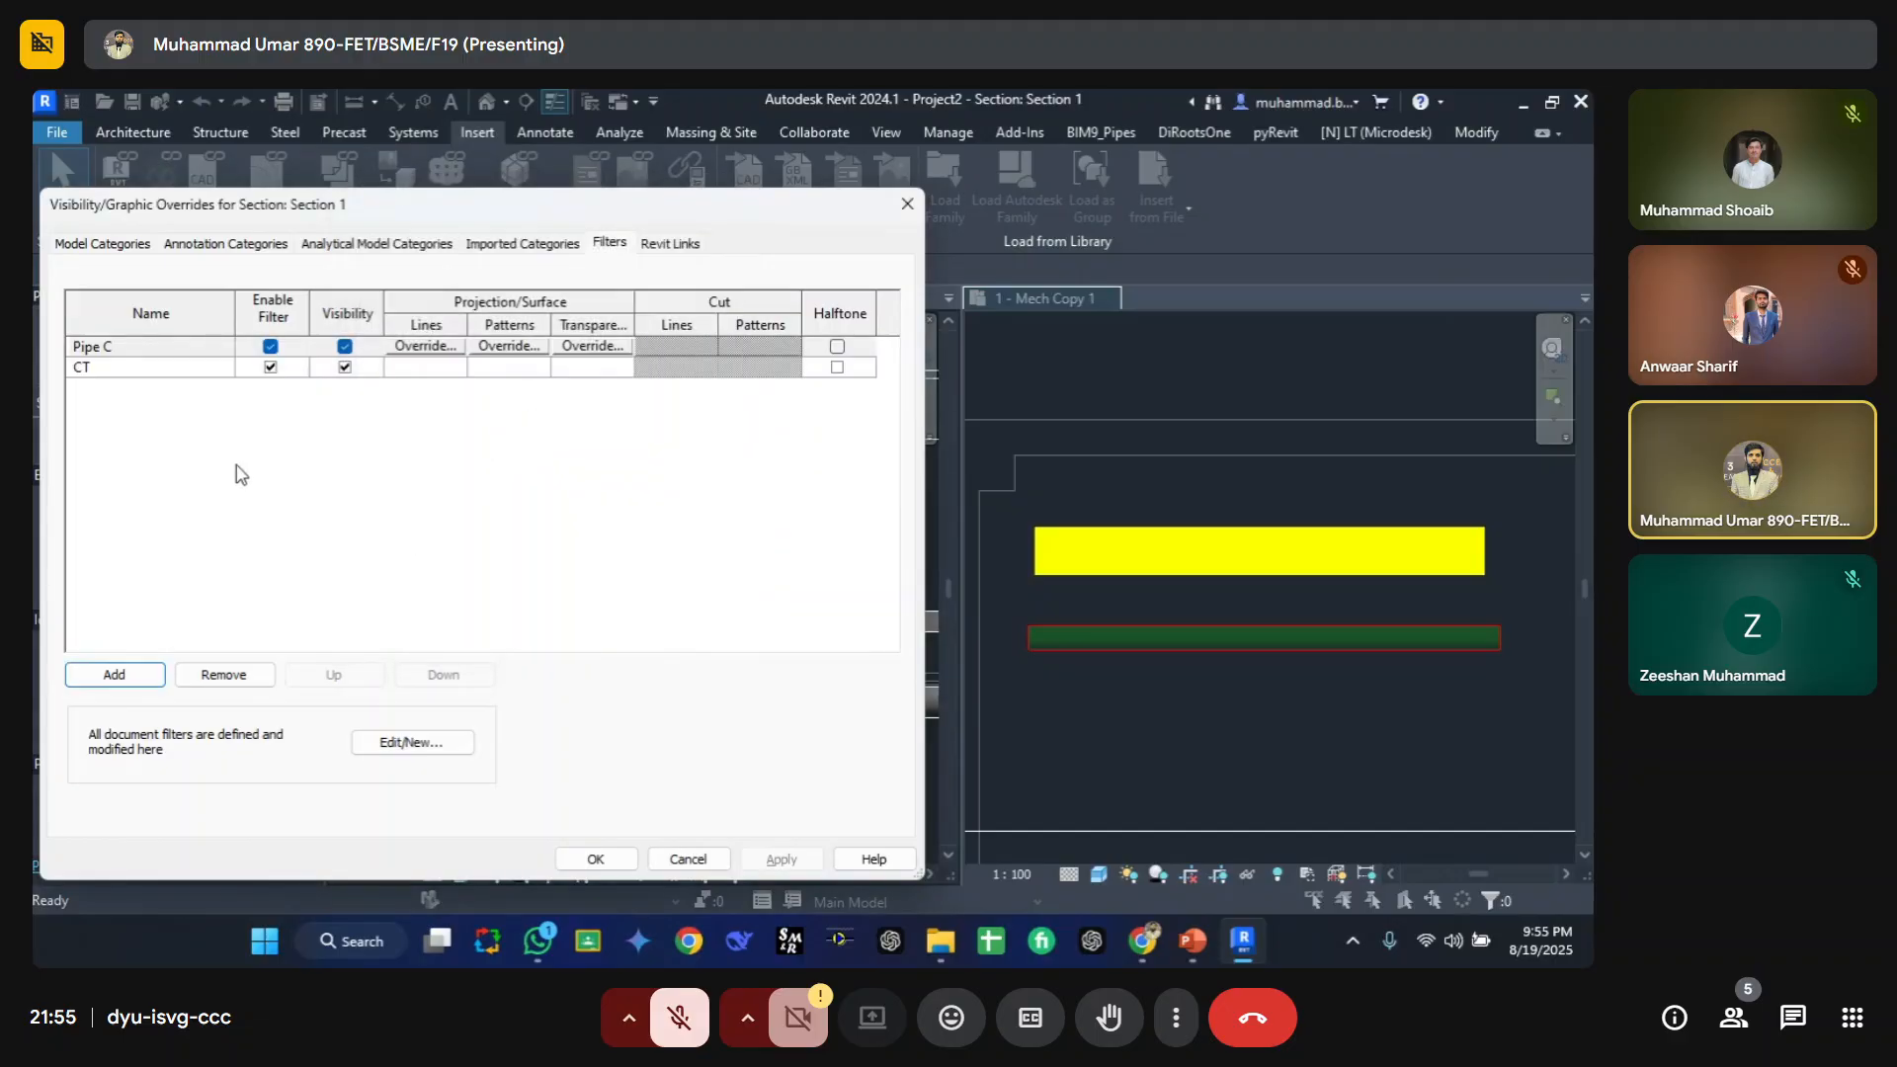
pyautogui.click(451, 348)
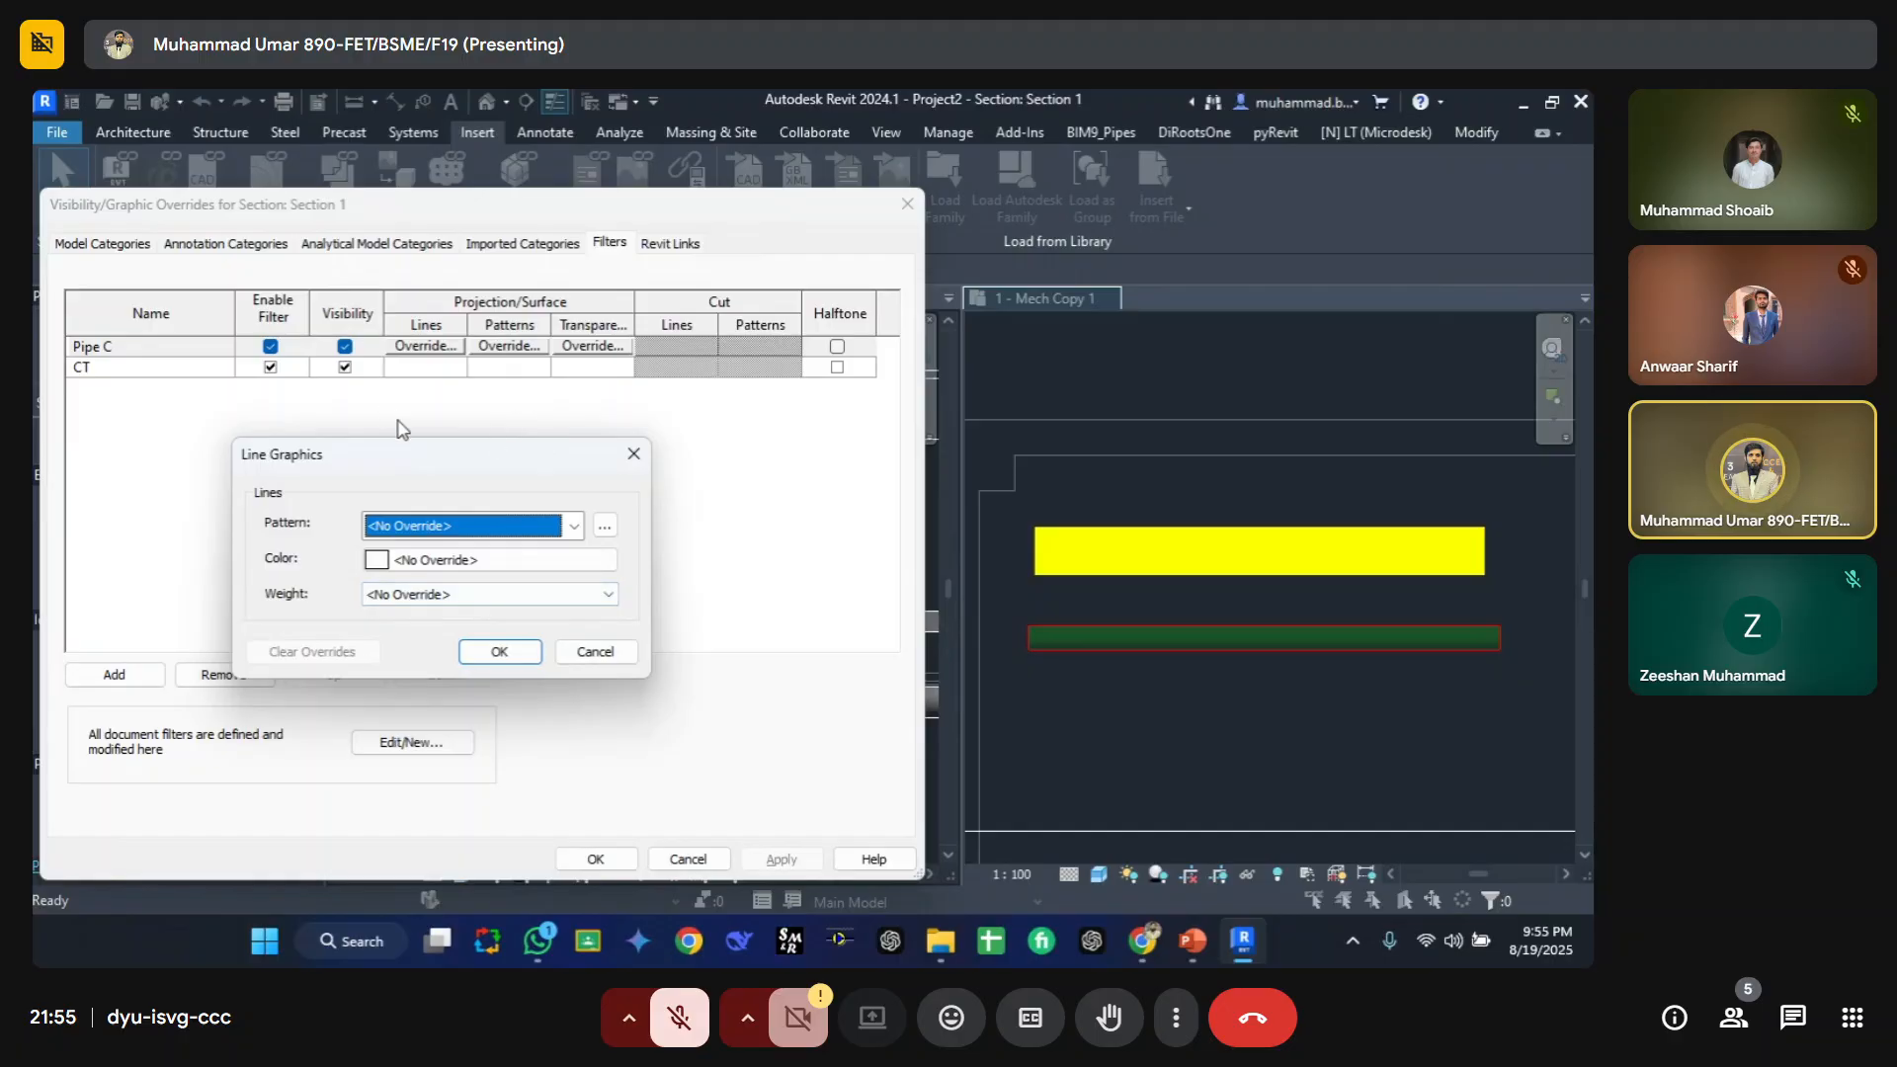
pyautogui.press('Escape')
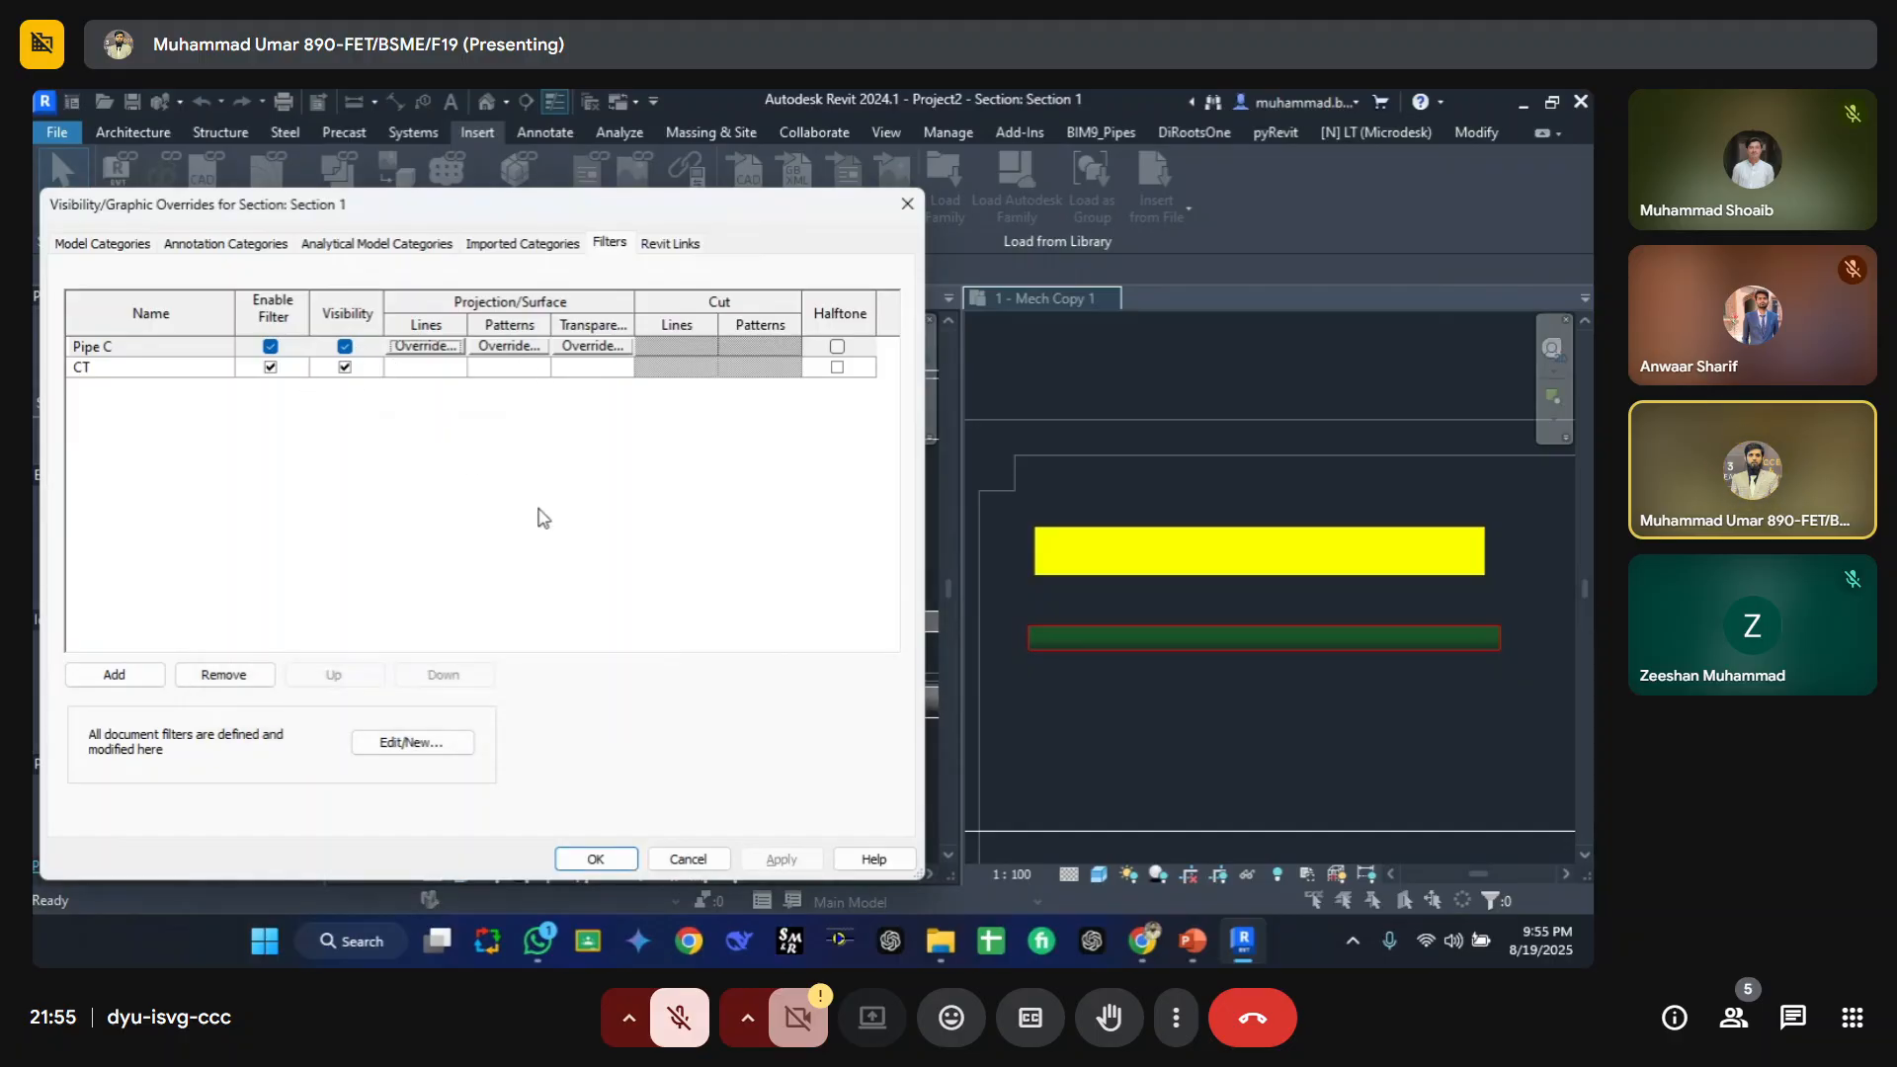
pyautogui.click(451, 348)
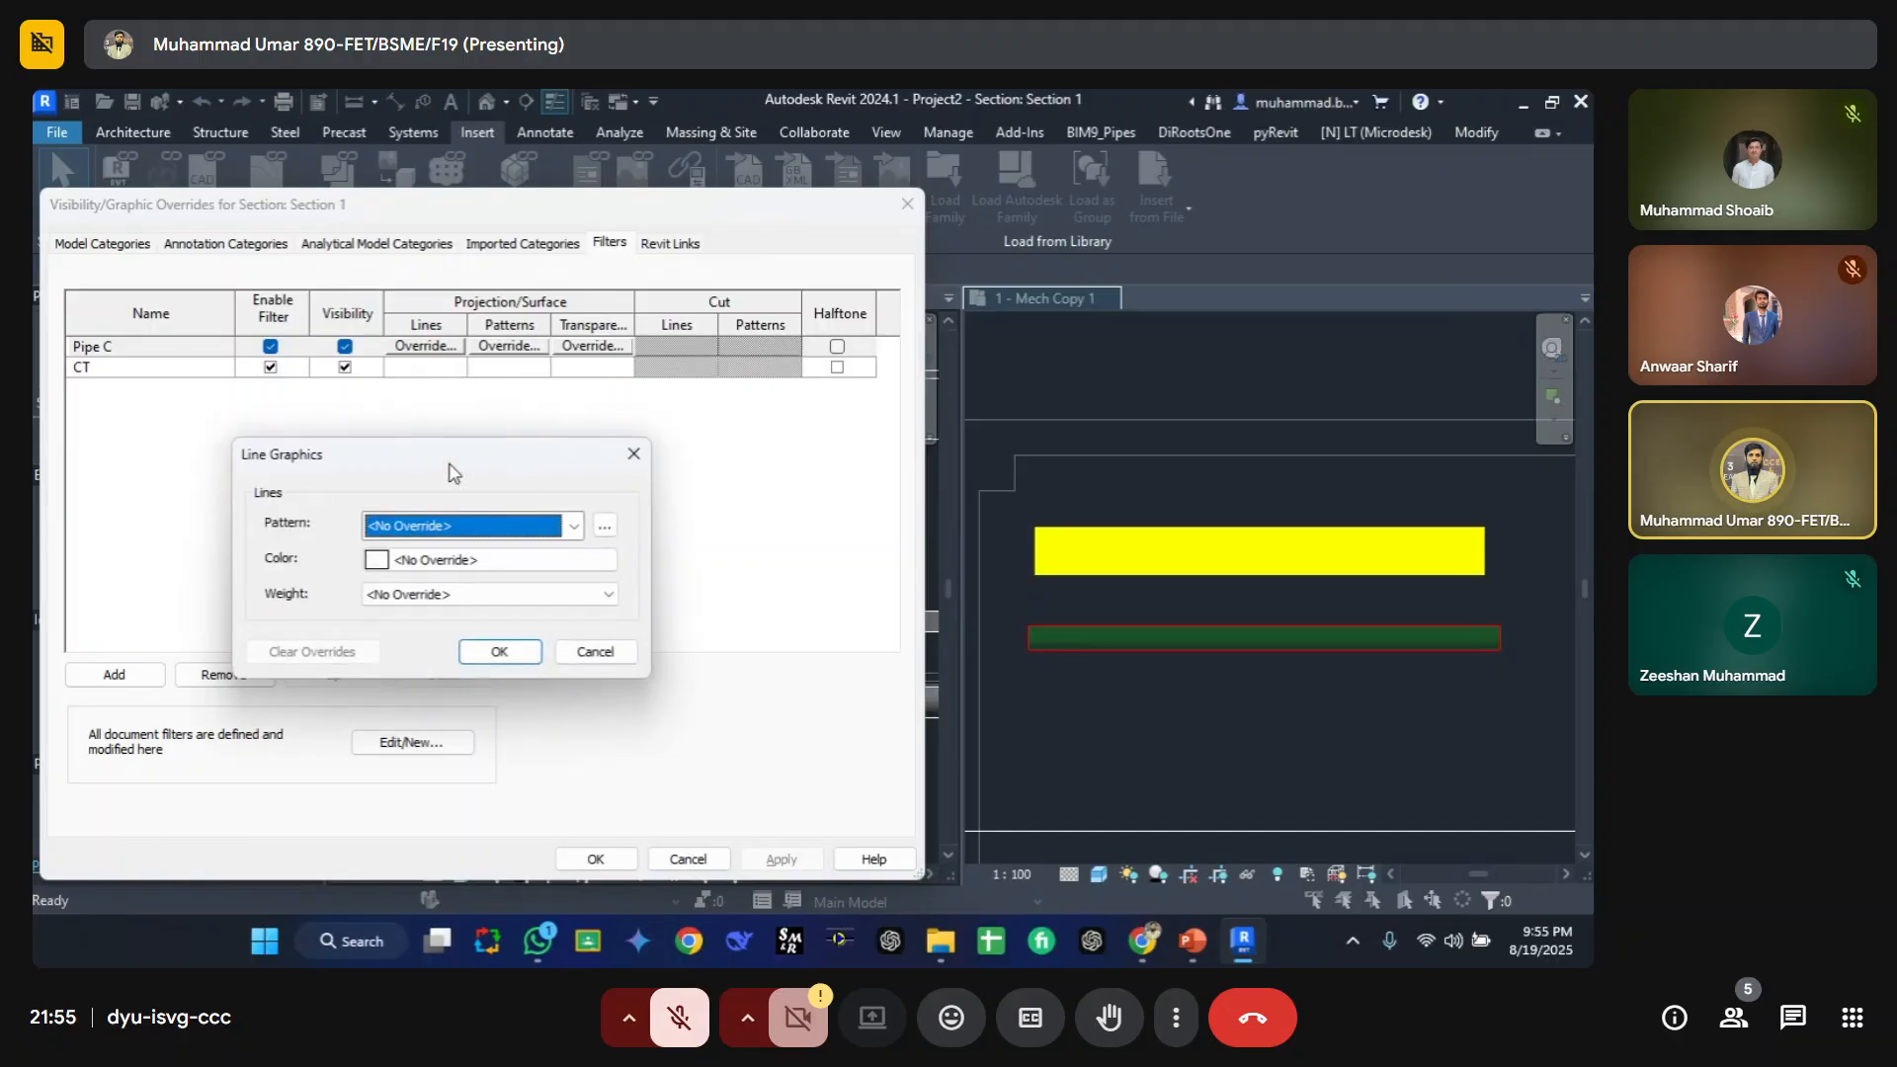
pyautogui.press('Escape')
pyautogui.press('Escape')
# Step: Create a view template named 1 from the Mech Copy 1 floor plan view
pyautogui.click(1143, 492)
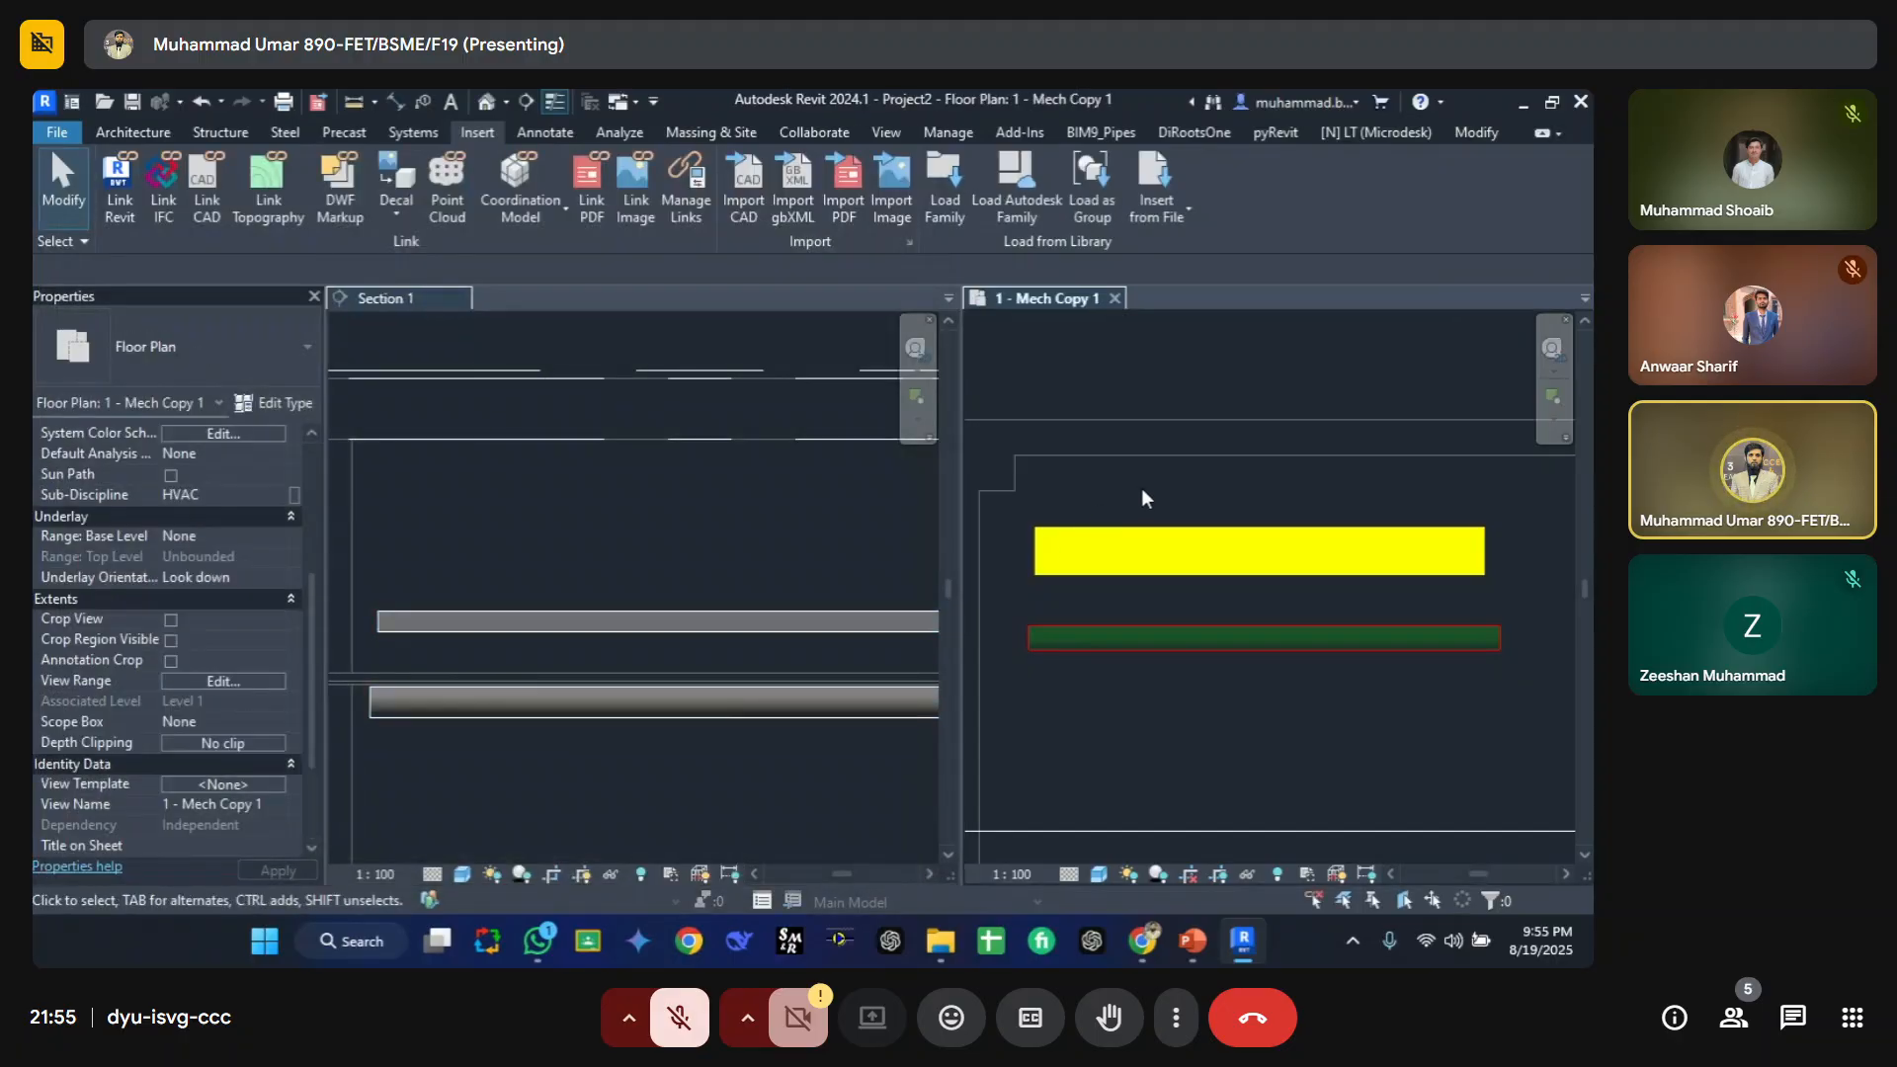
pyautogui.click(895, 137)
pyautogui.click(158, 198)
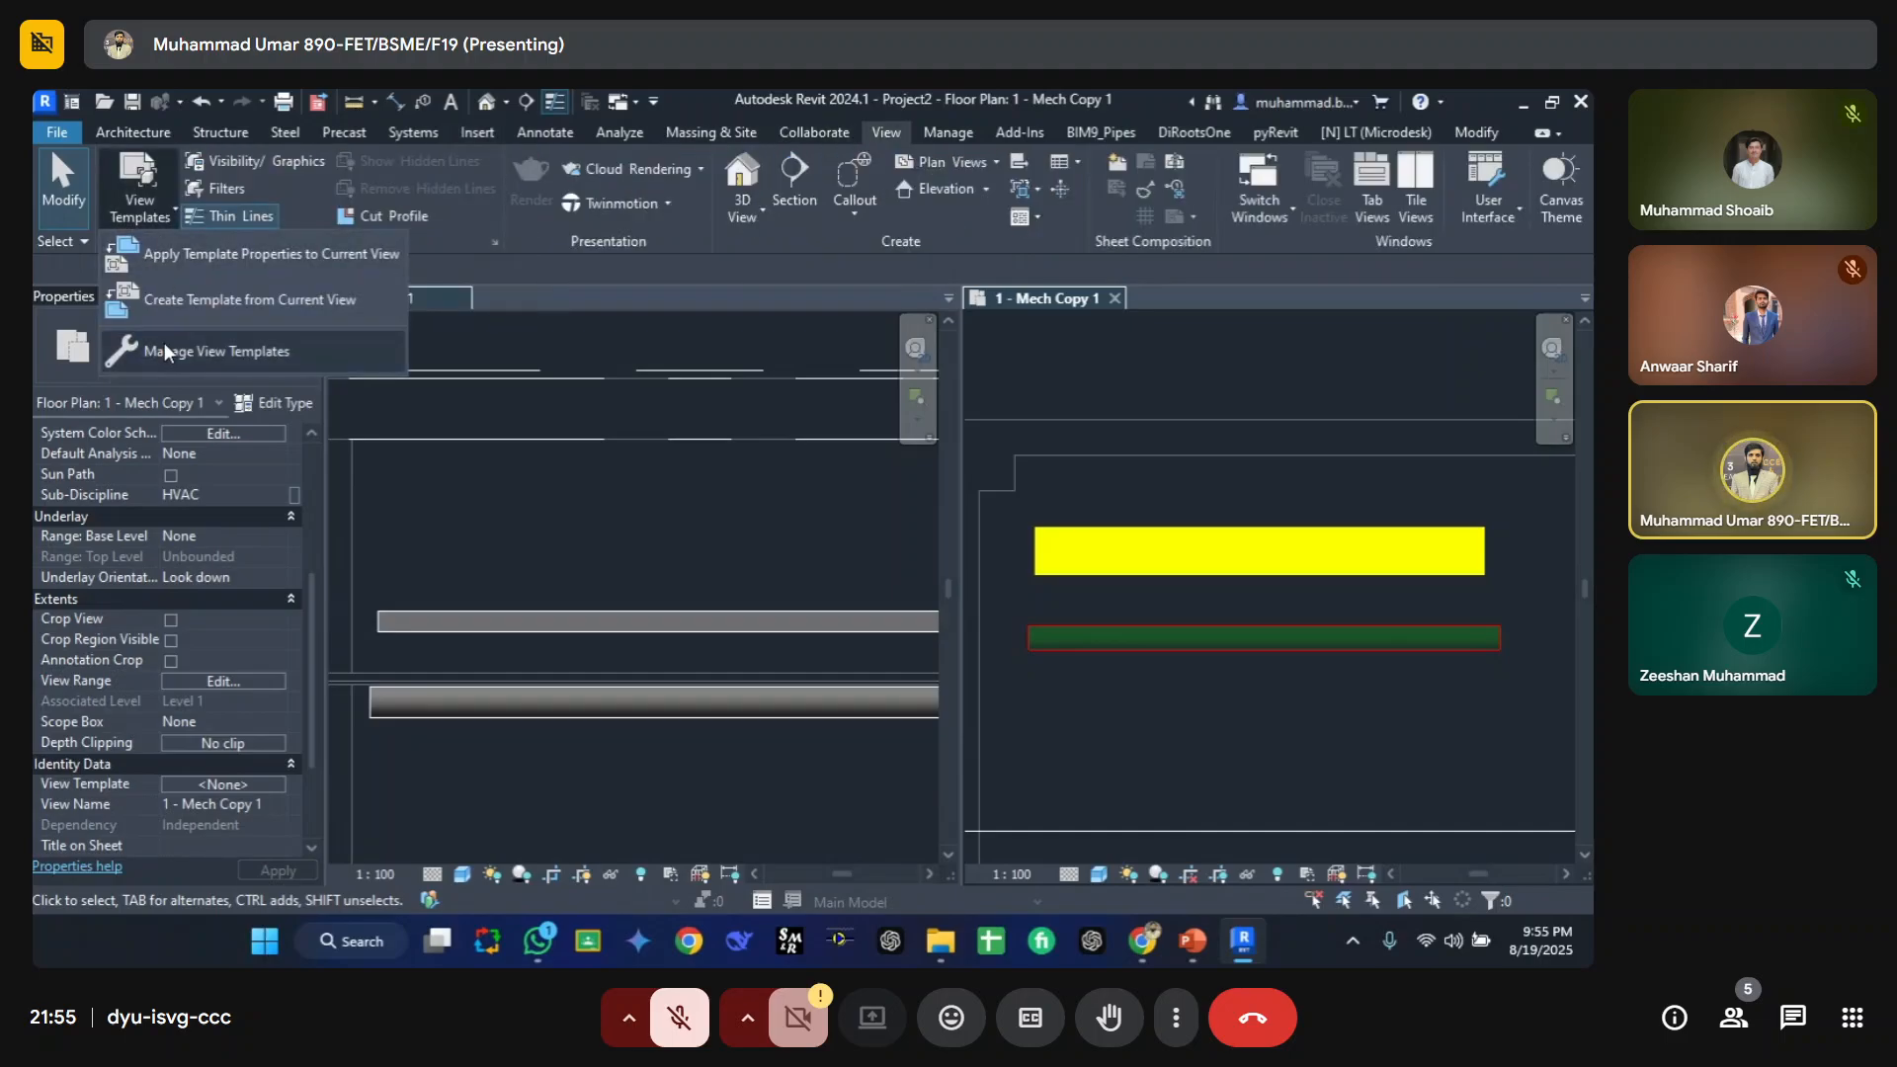
pyautogui.click(233, 300)
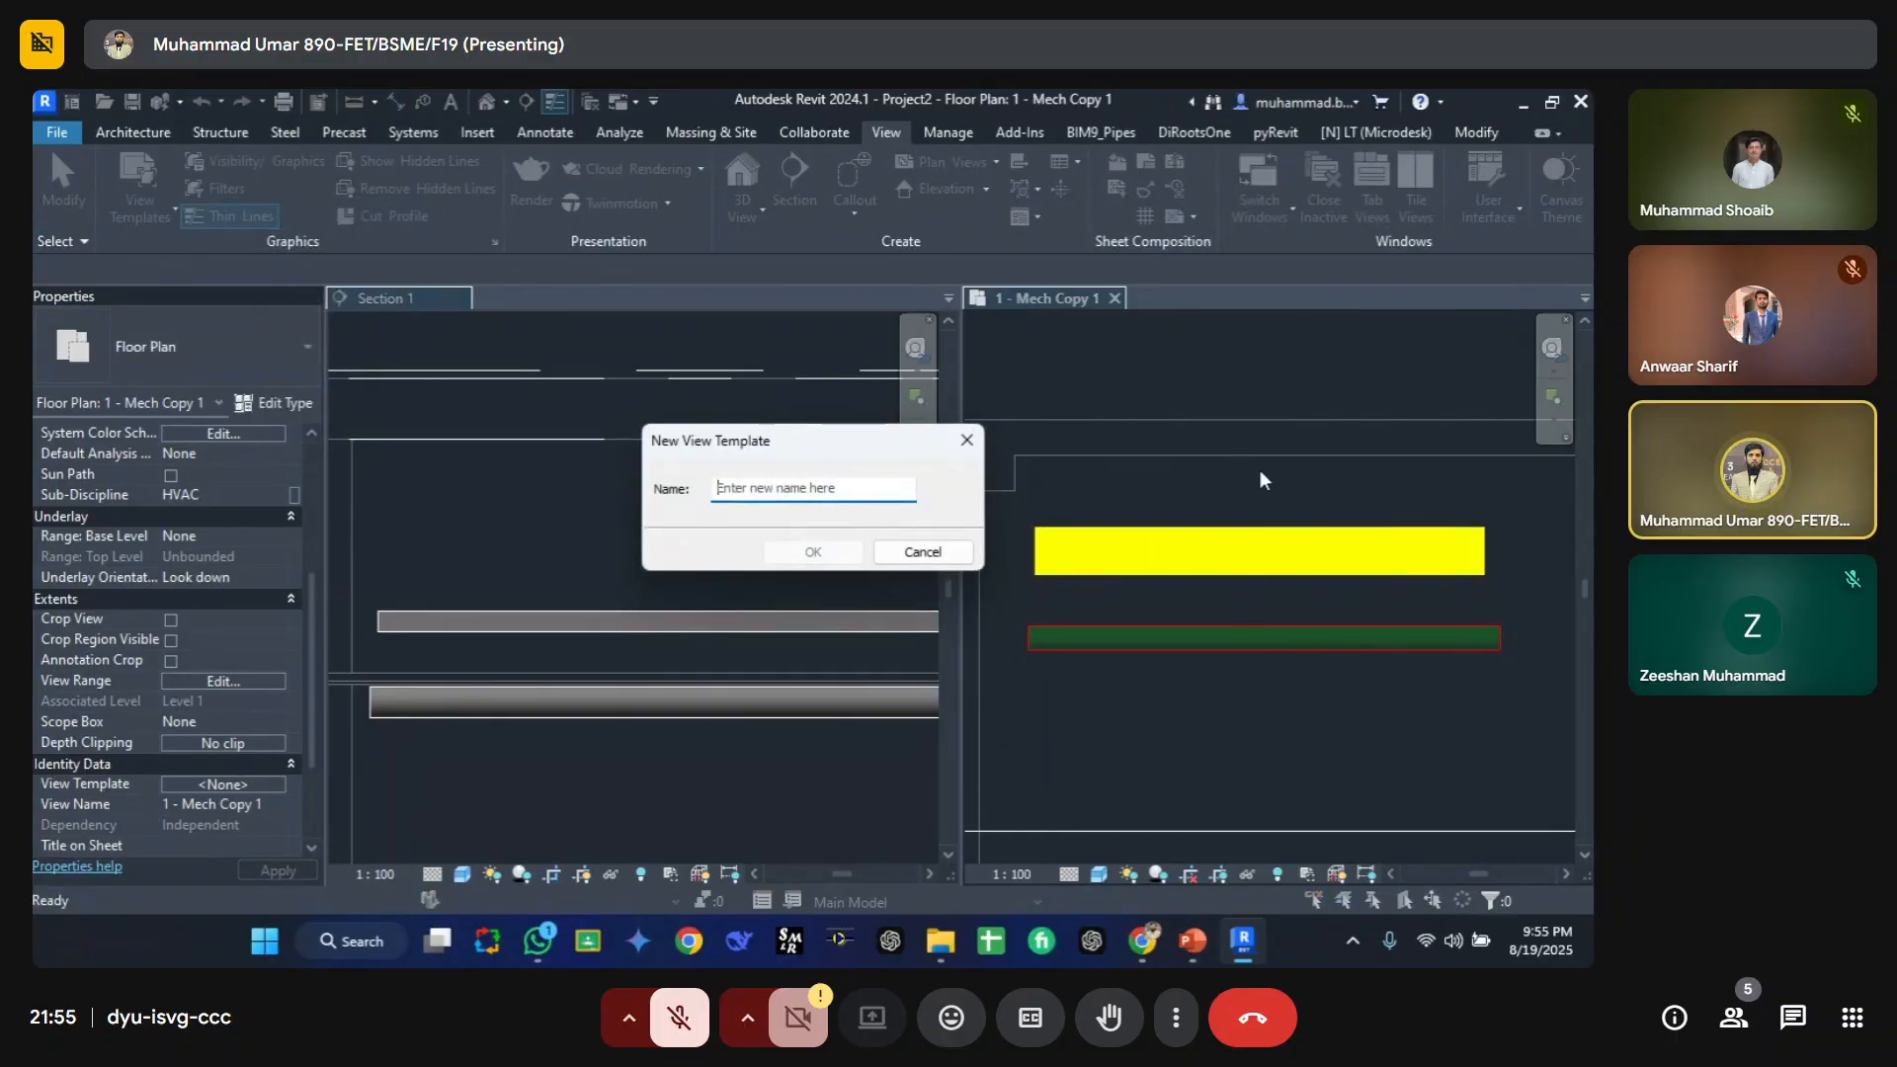
pyautogui.click(786, 495)
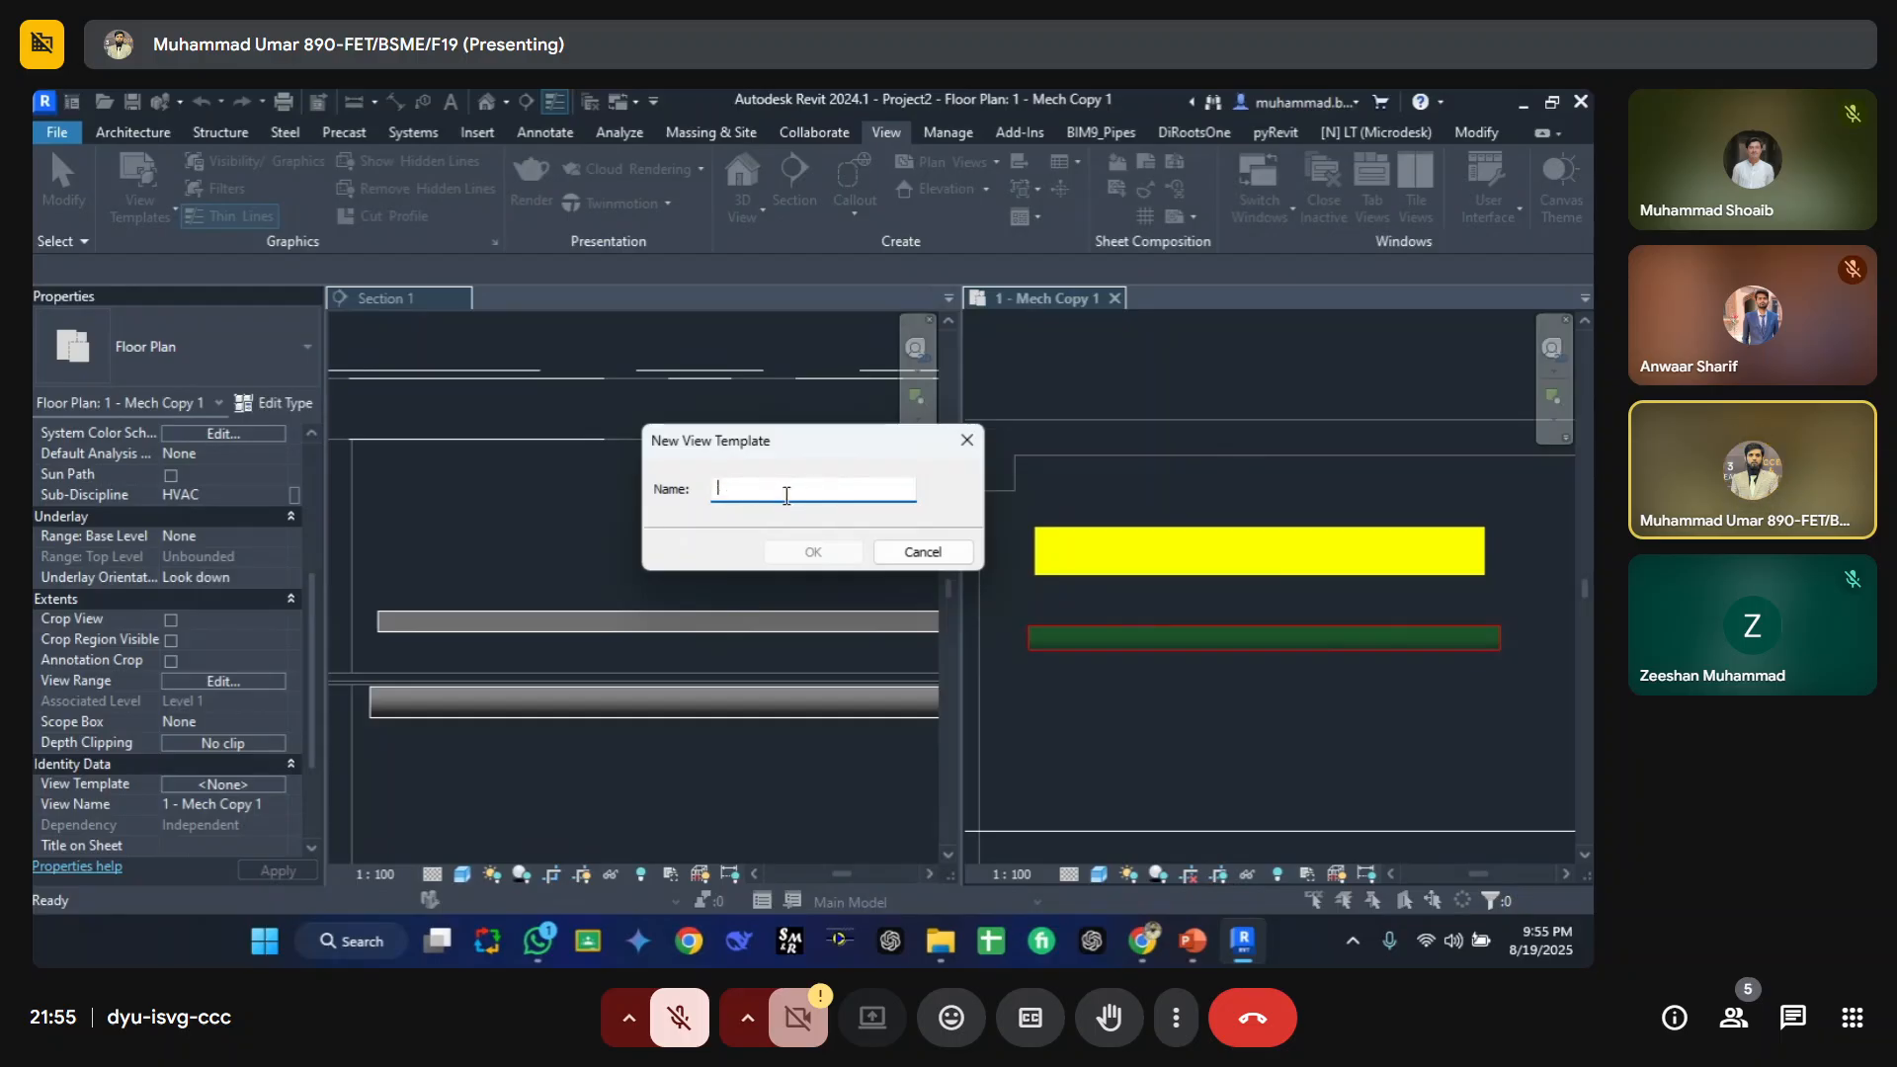
pyautogui.write('1')
pyautogui.click(813, 552)
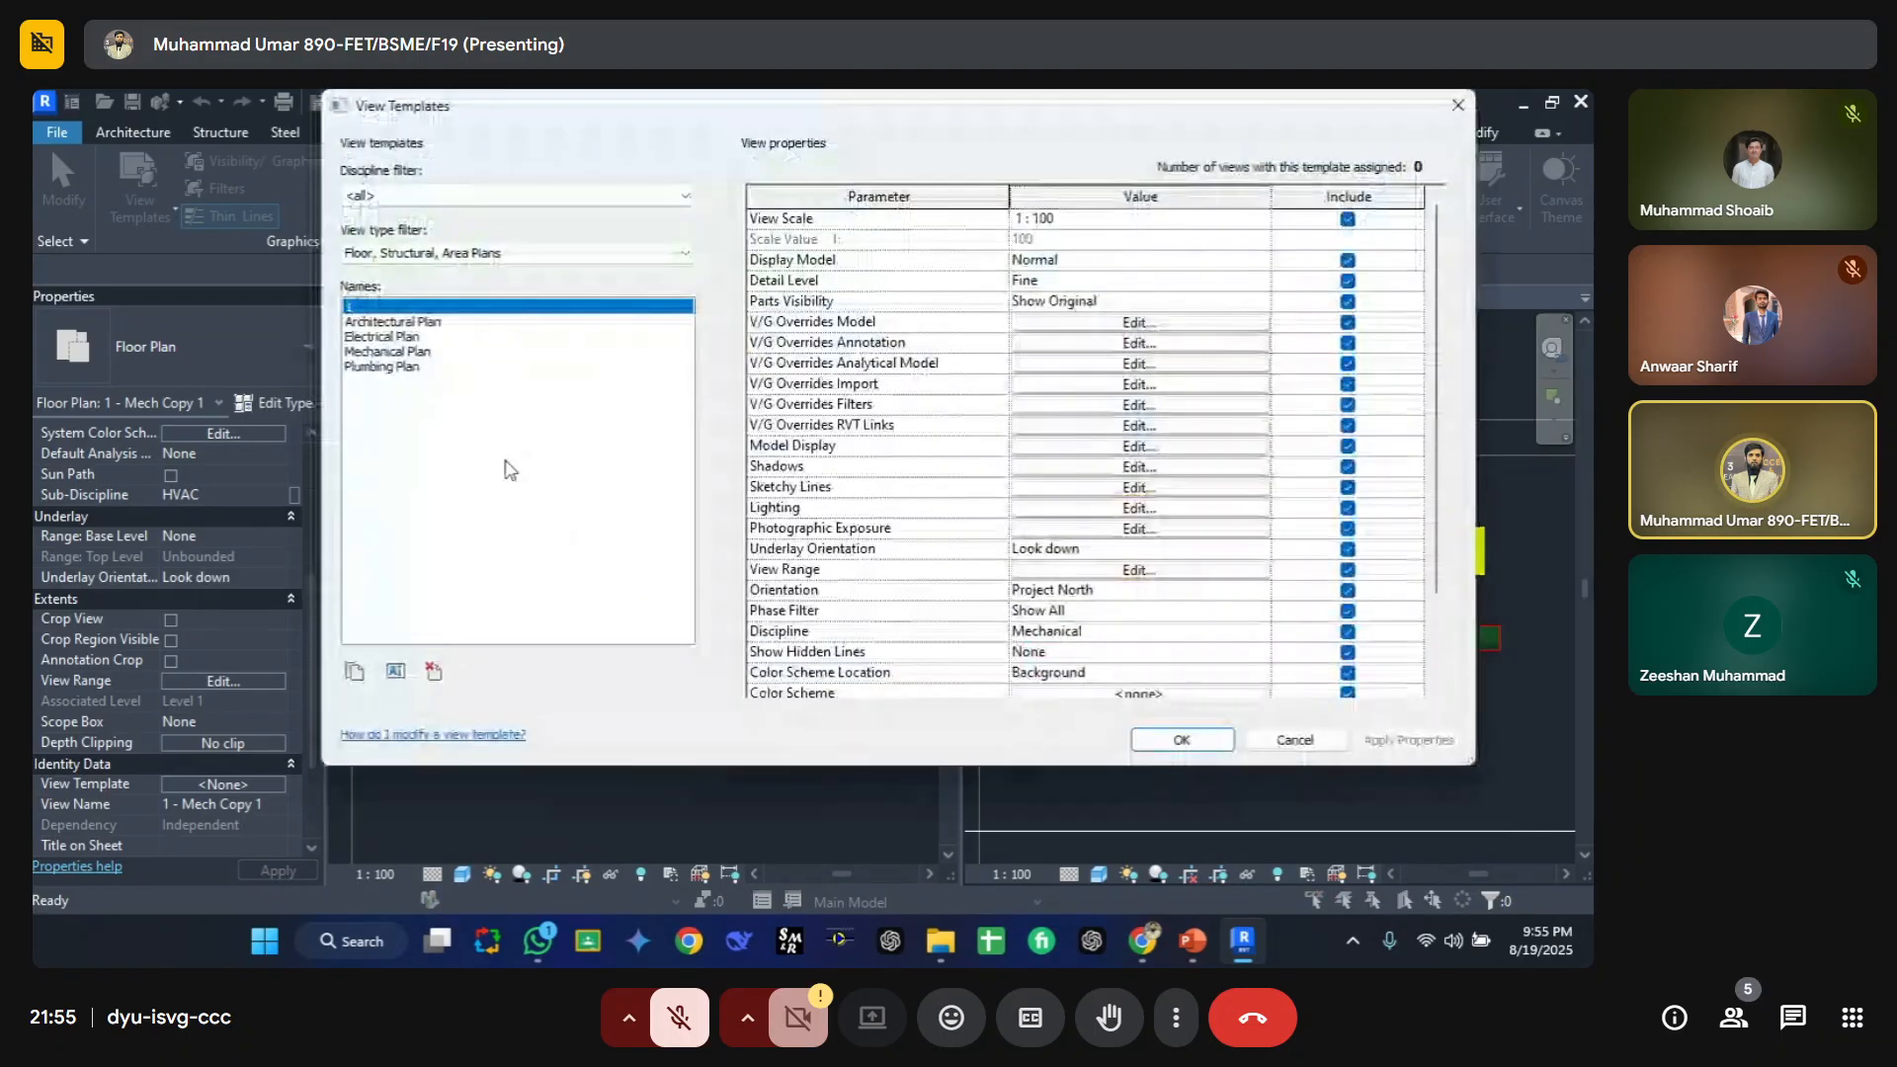
pyautogui.click(1182, 739)
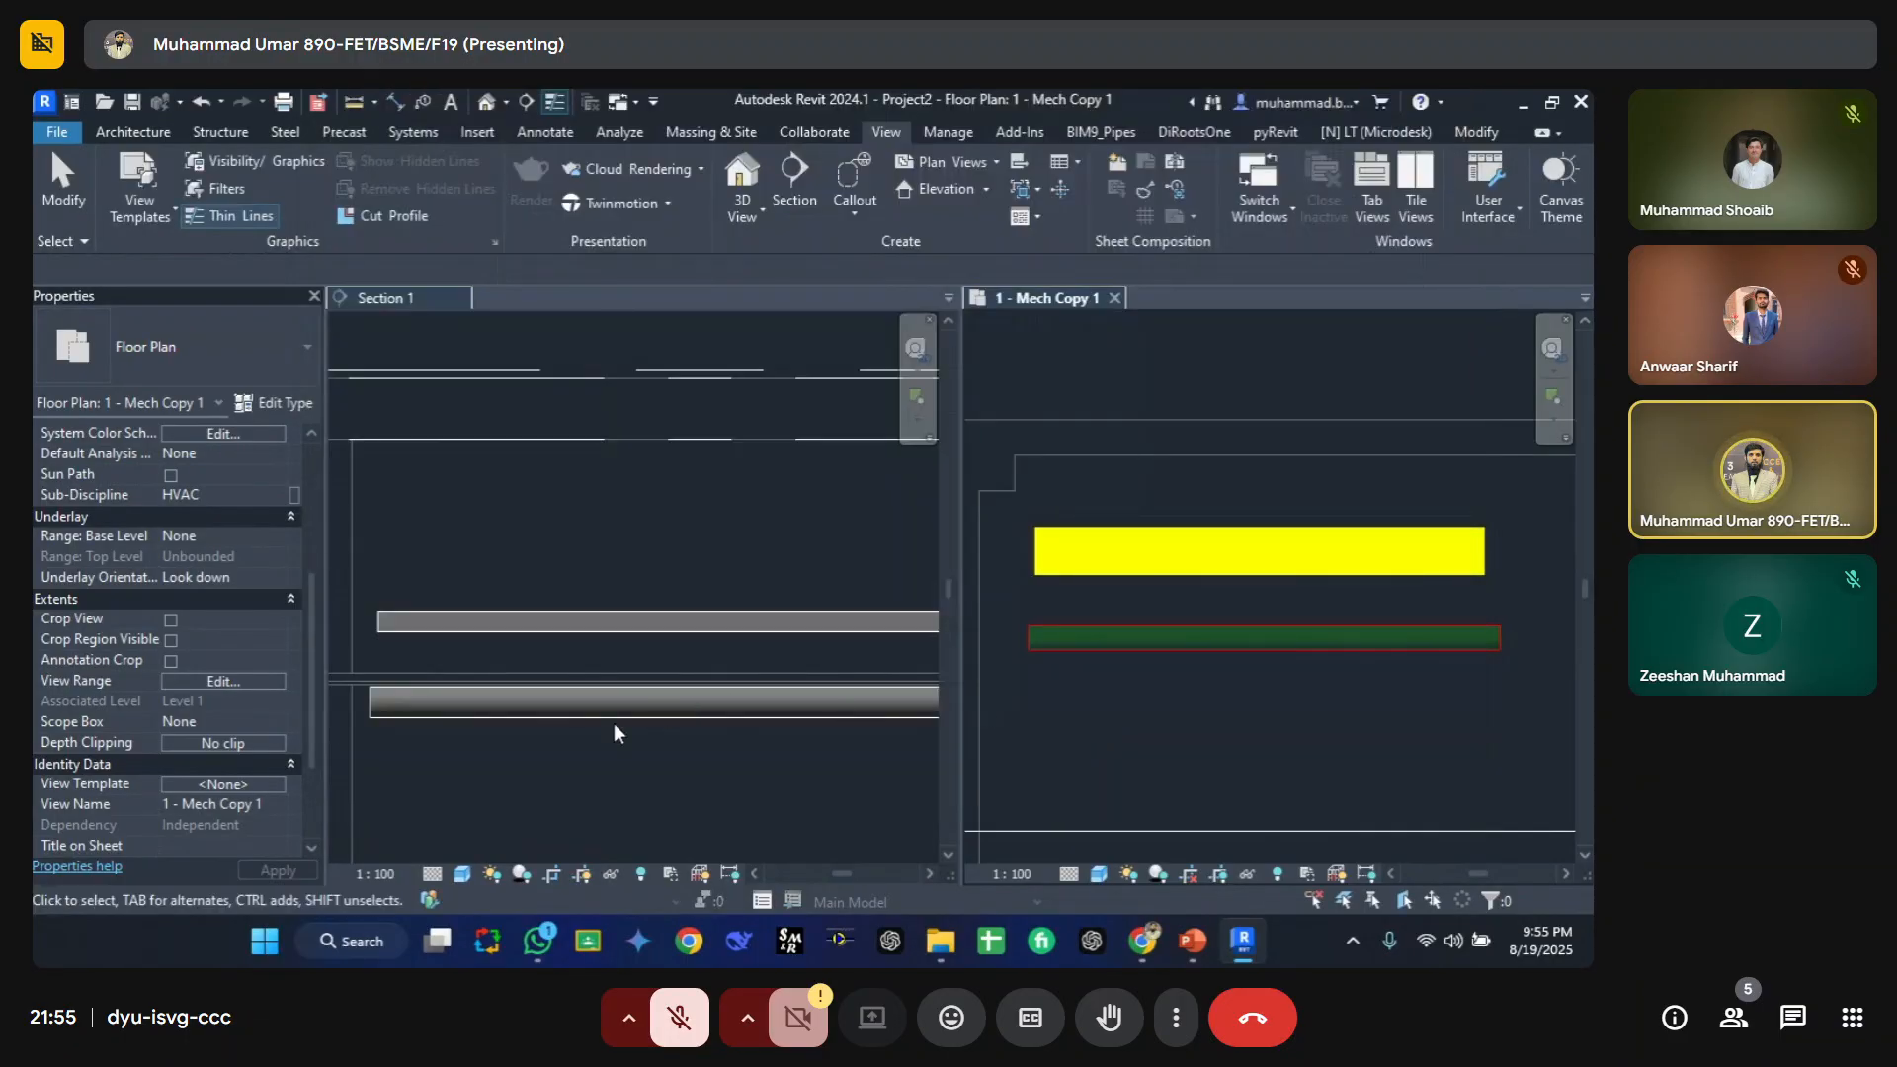
# Step: Assign view template 1 to Section 1, listing templates of all view types
pyautogui.click(585, 735)
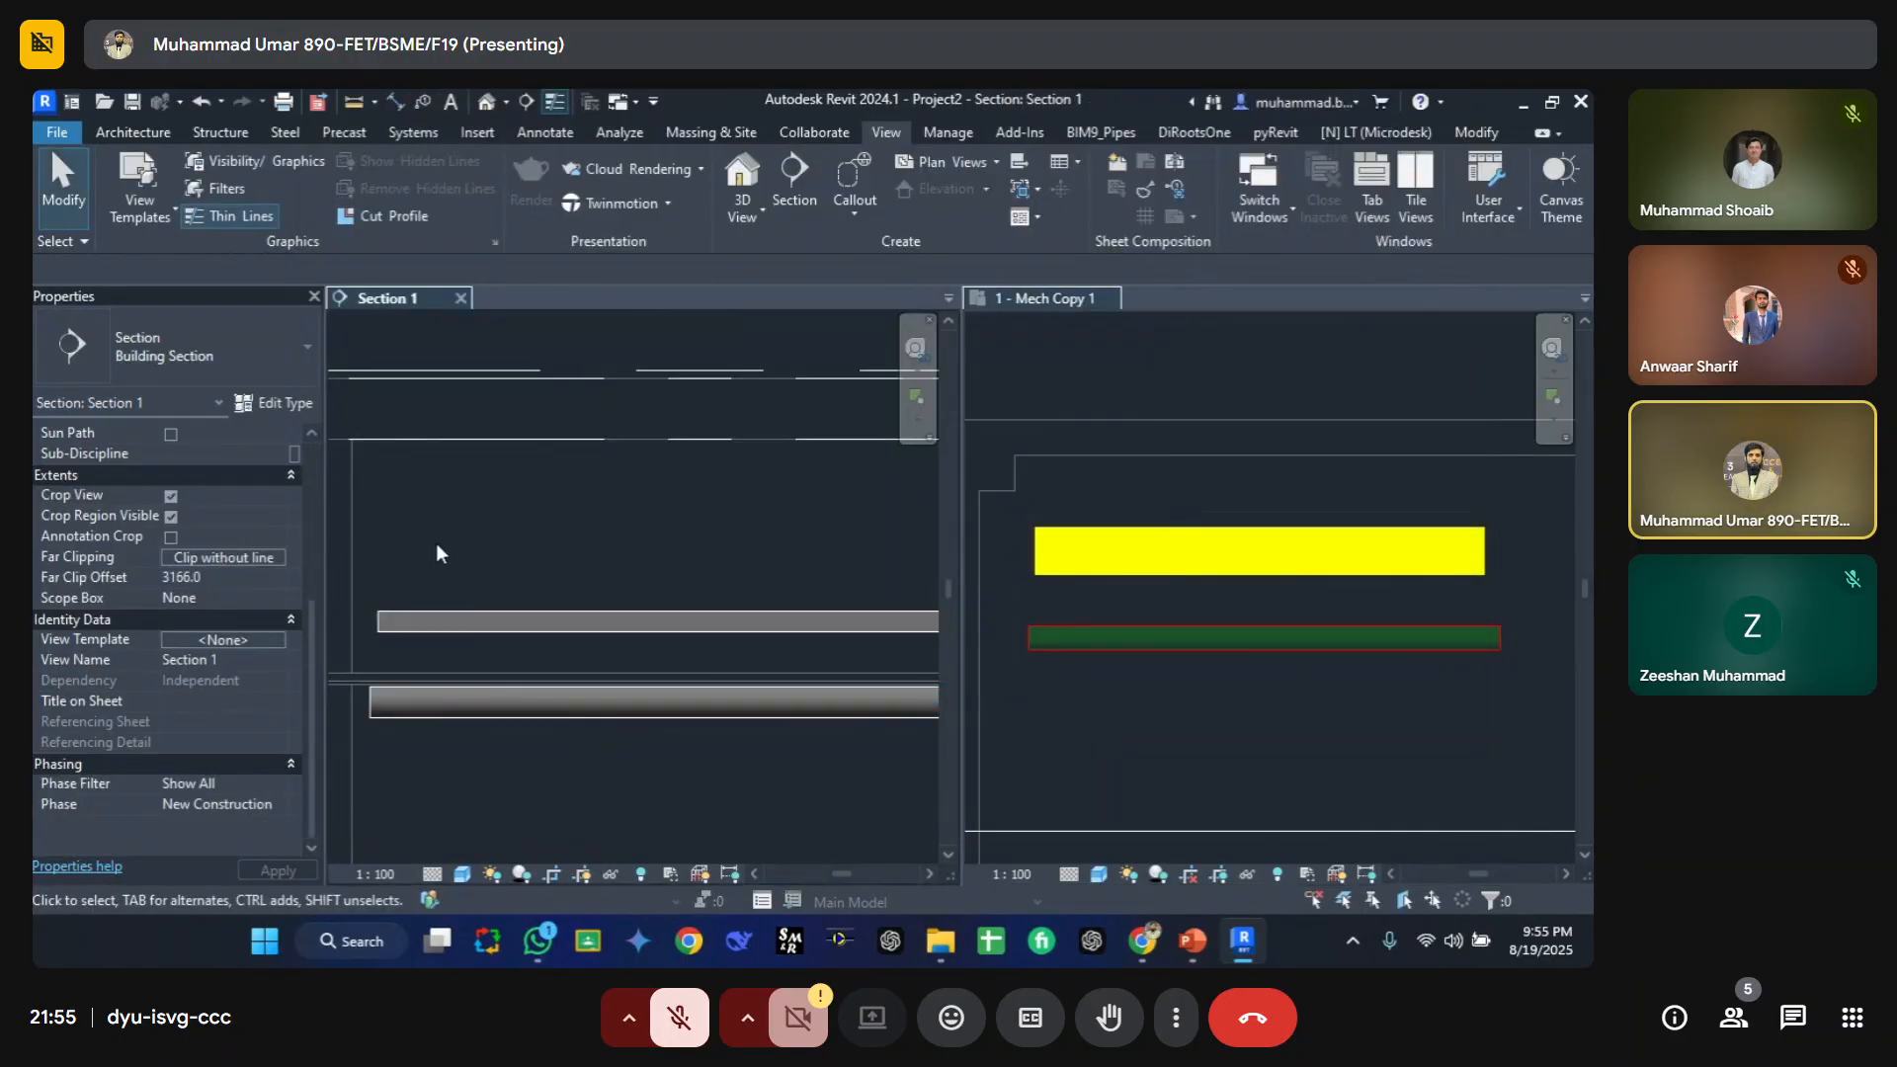
pyautogui.click(217, 641)
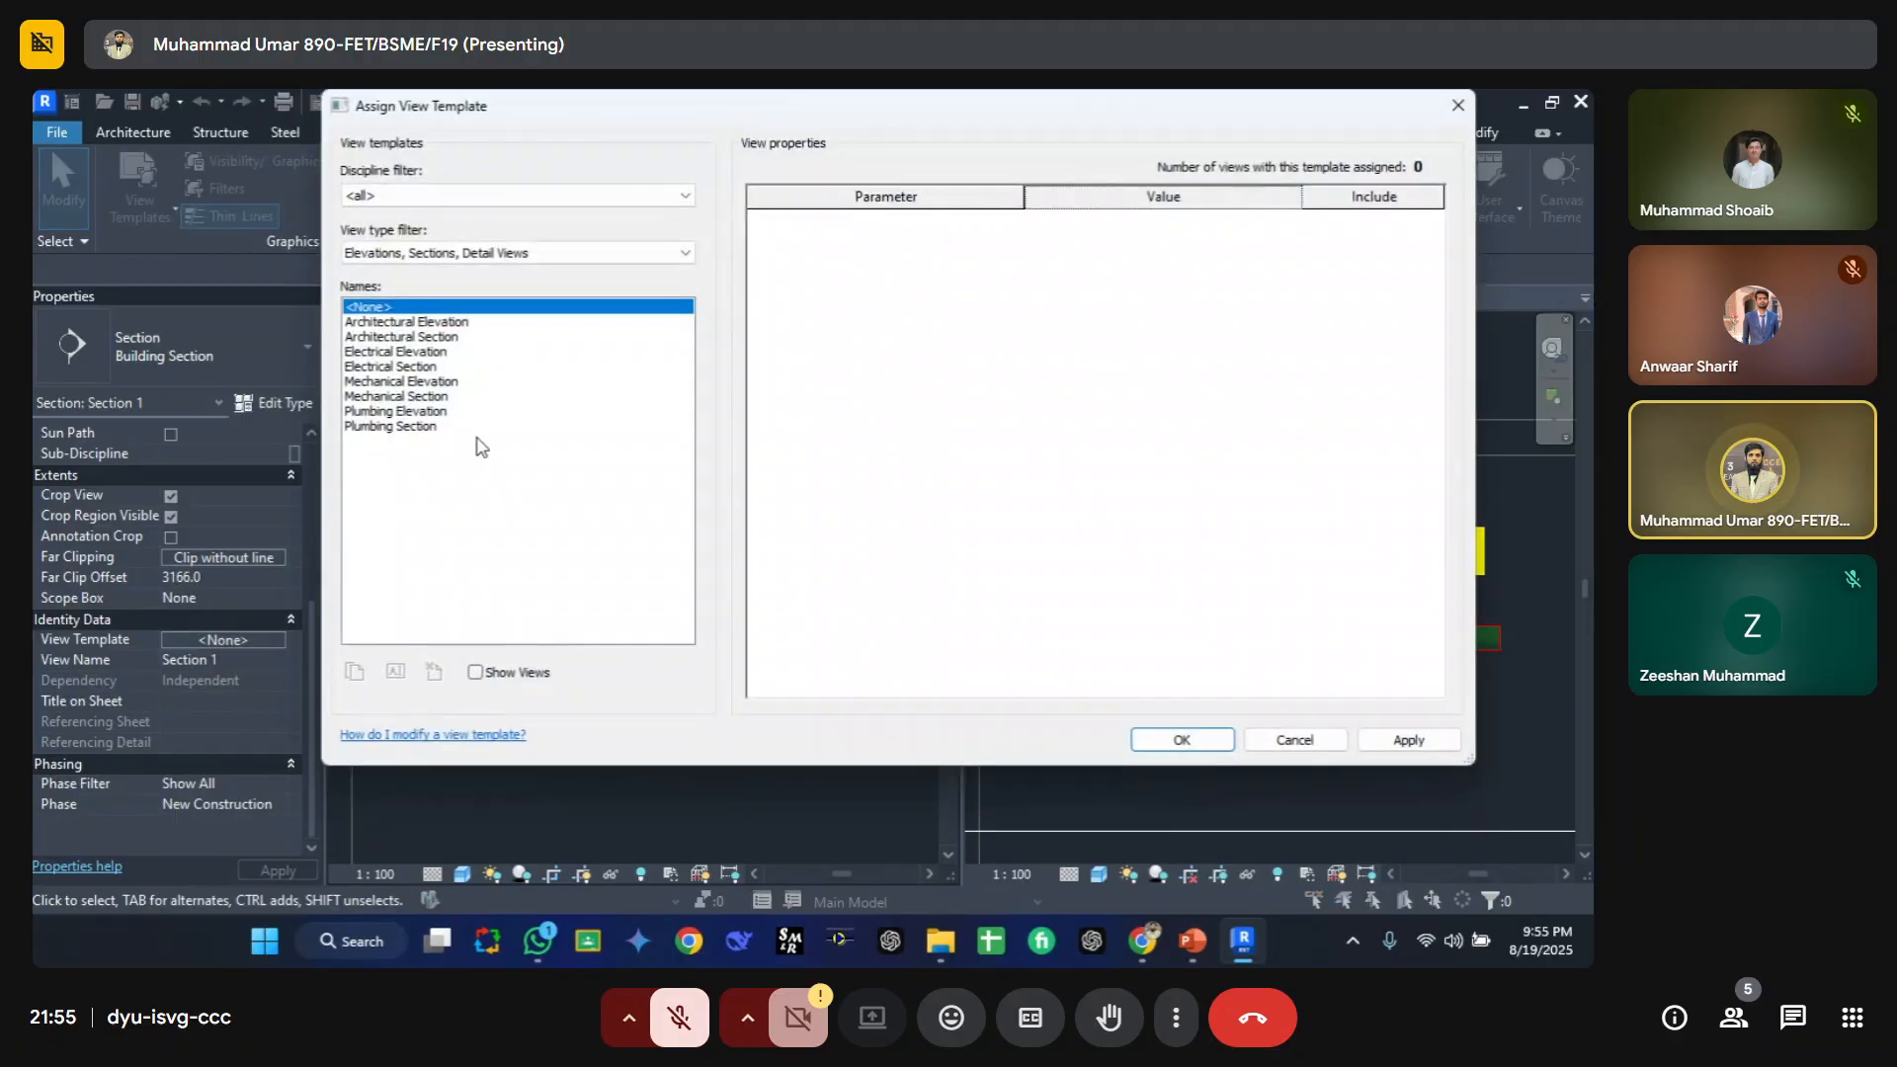
pyautogui.click(397, 253)
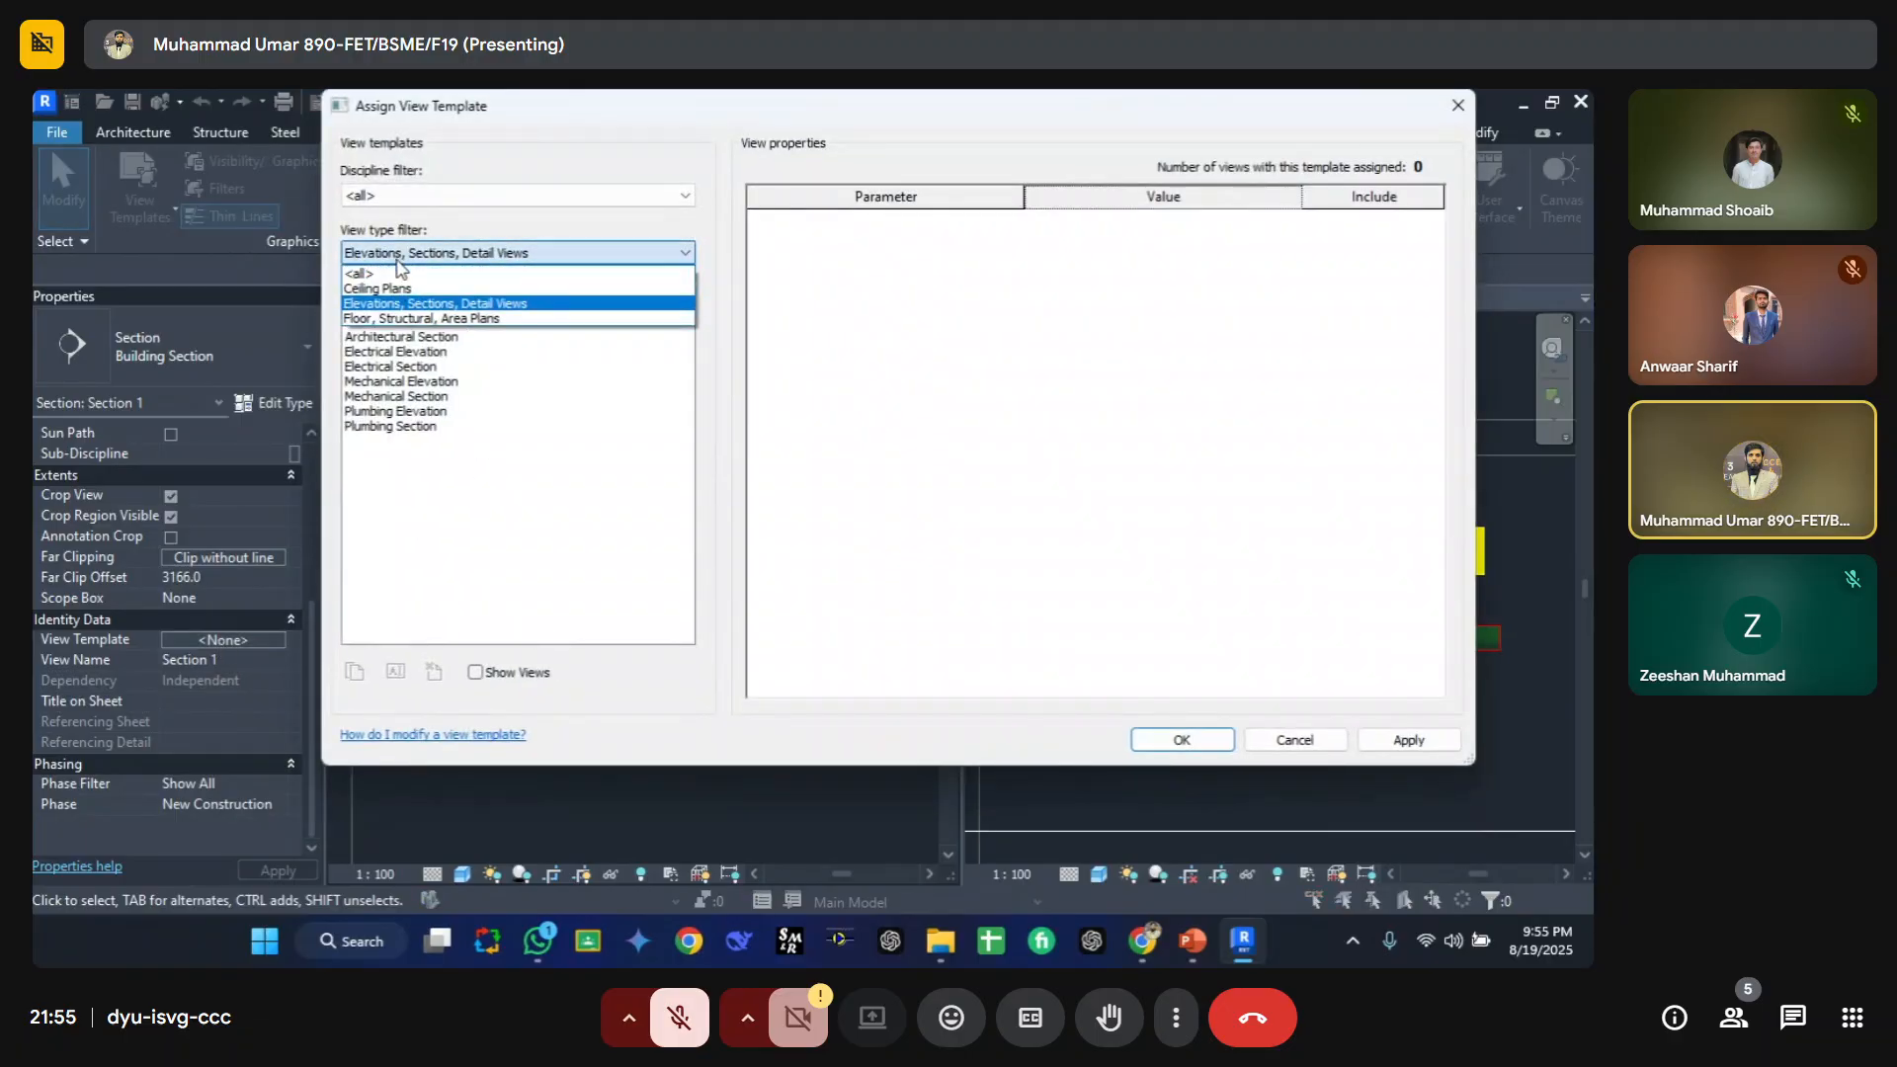
pyautogui.click(390, 273)
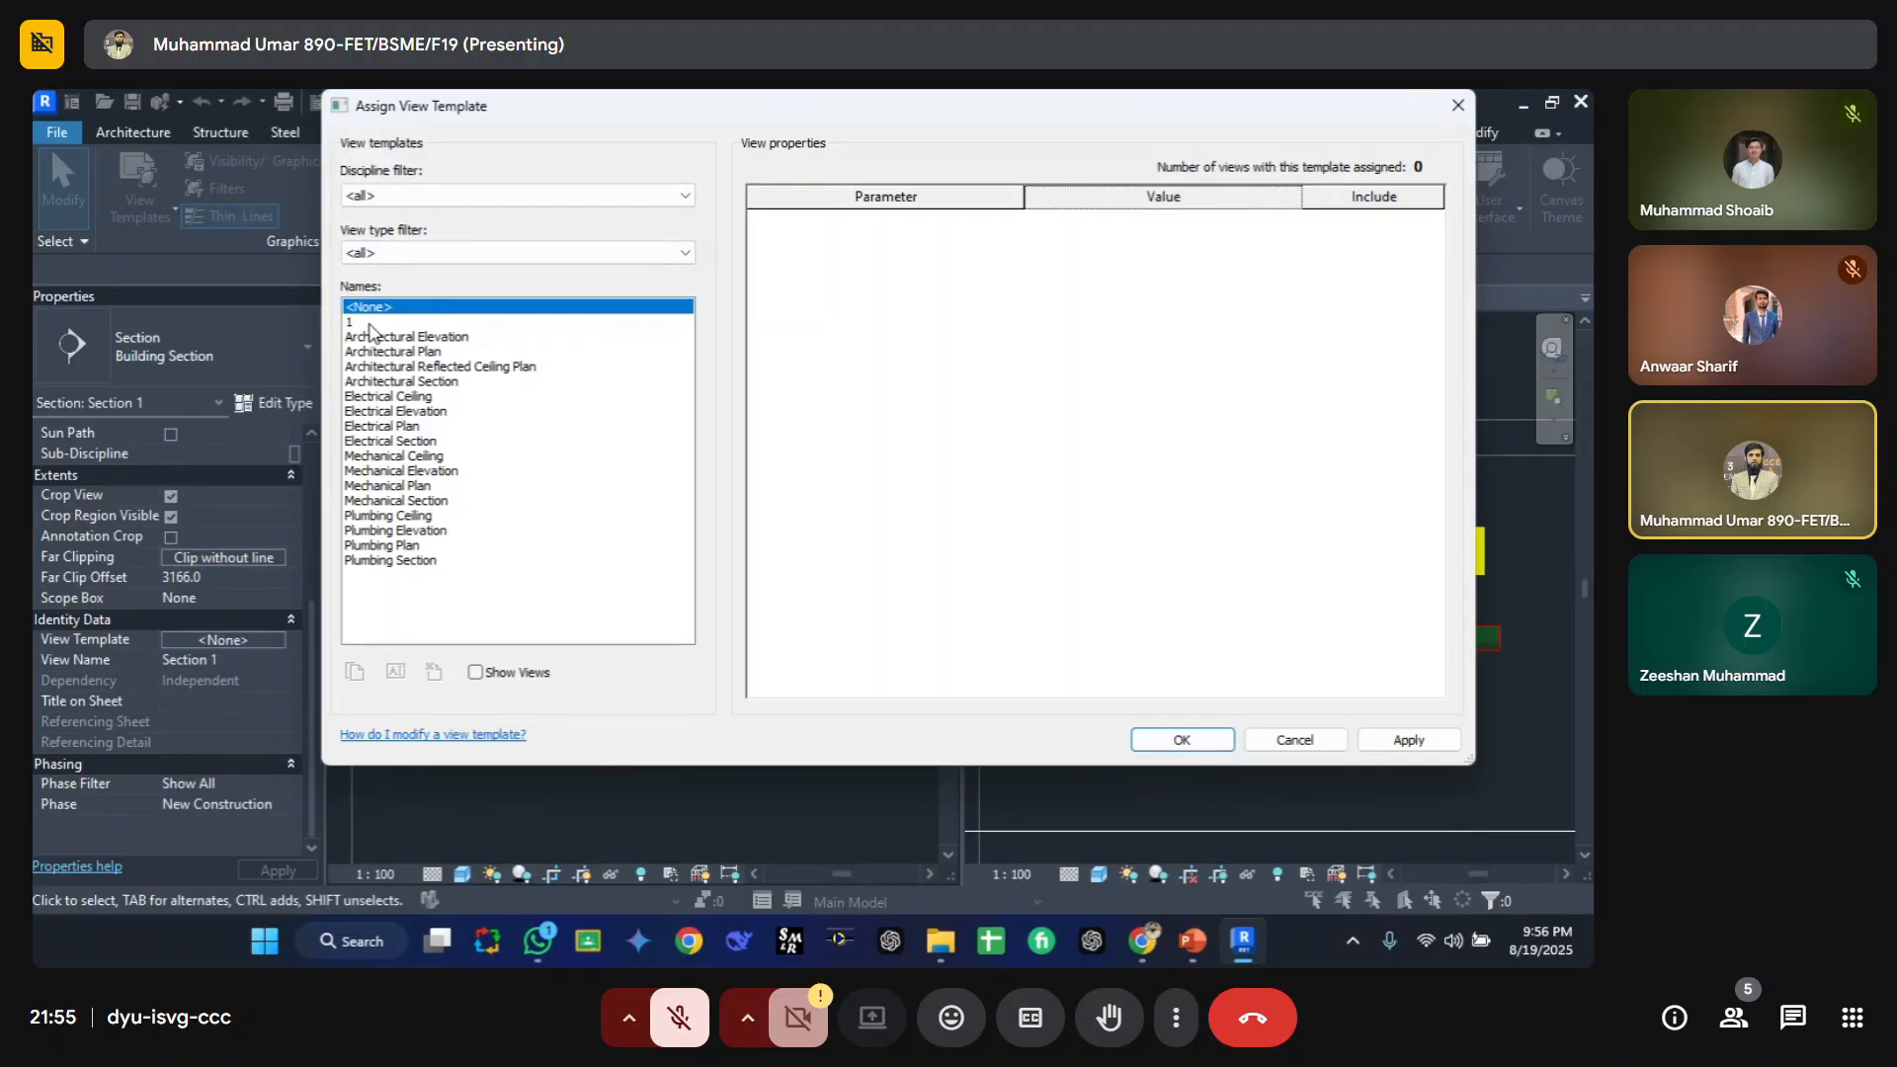
pyautogui.click(366, 322)
pyautogui.click(1156, 741)
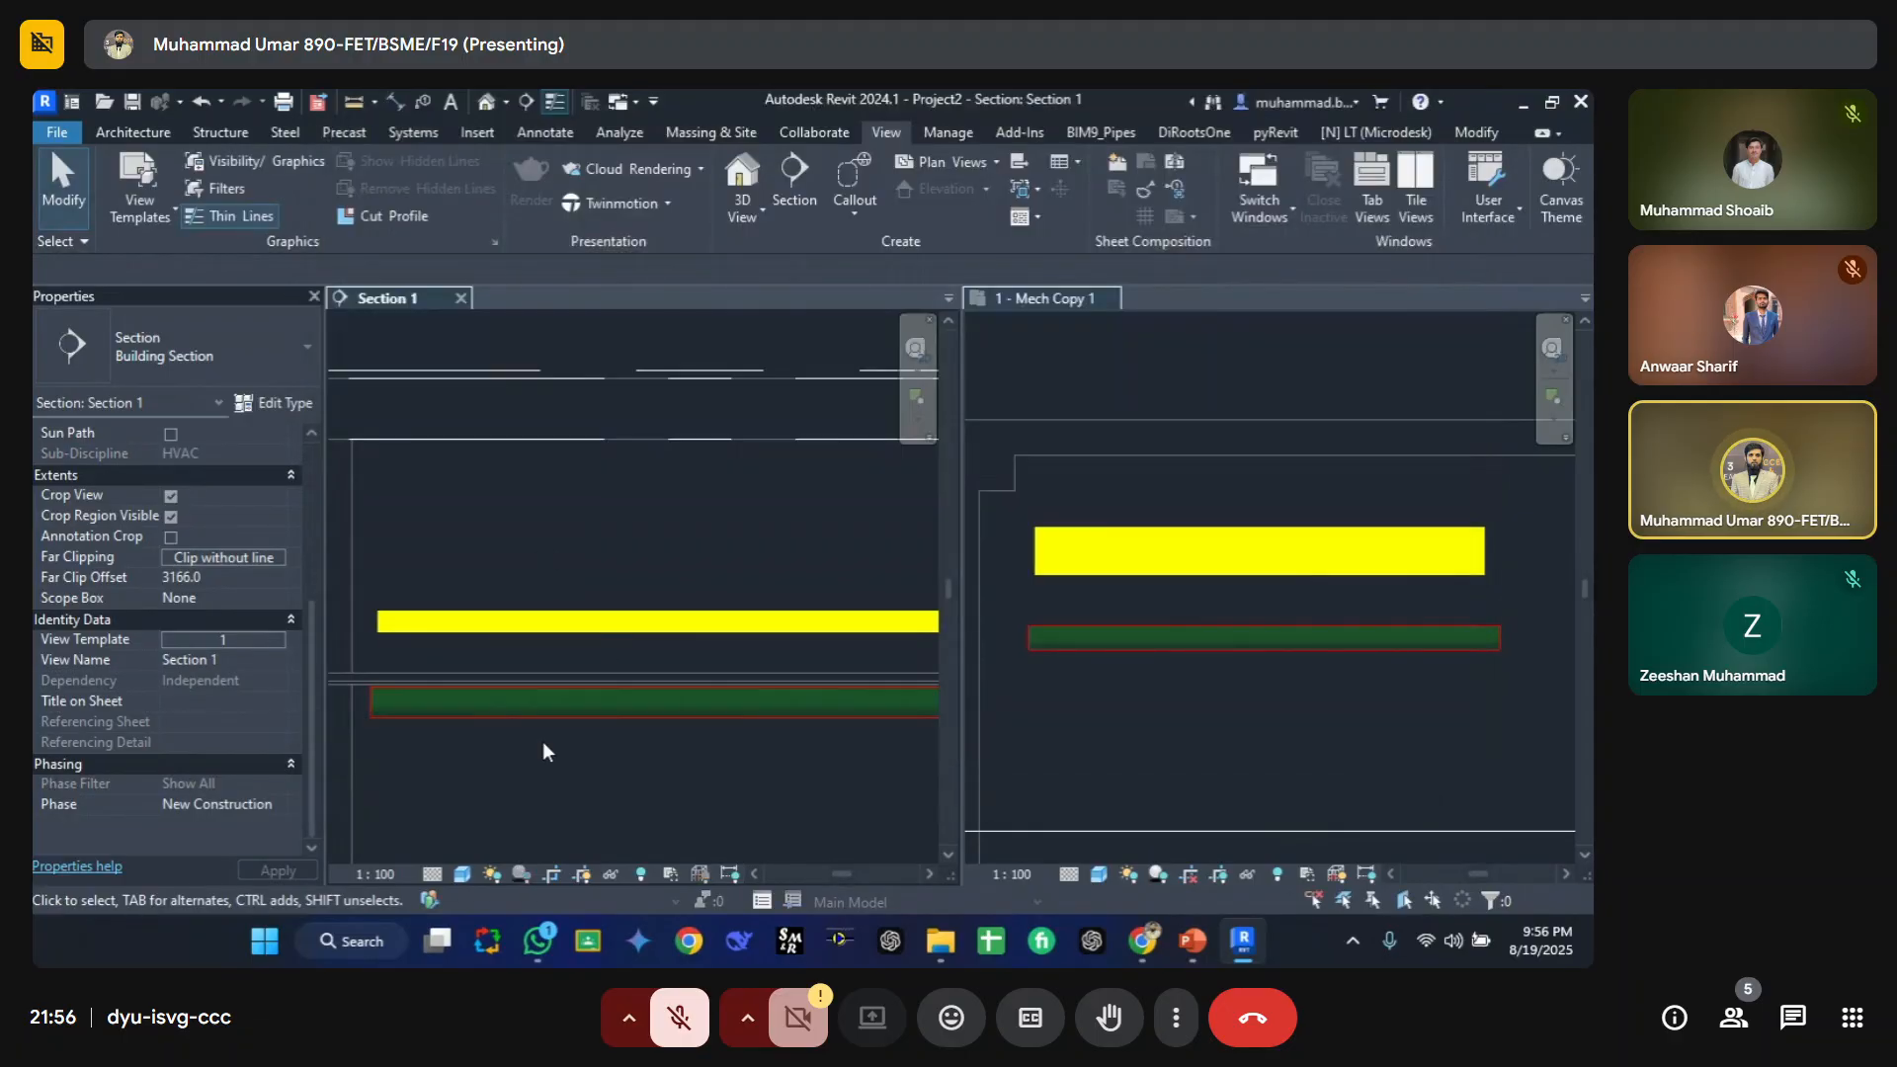
pyautogui.scroll(-2, 530, 490)
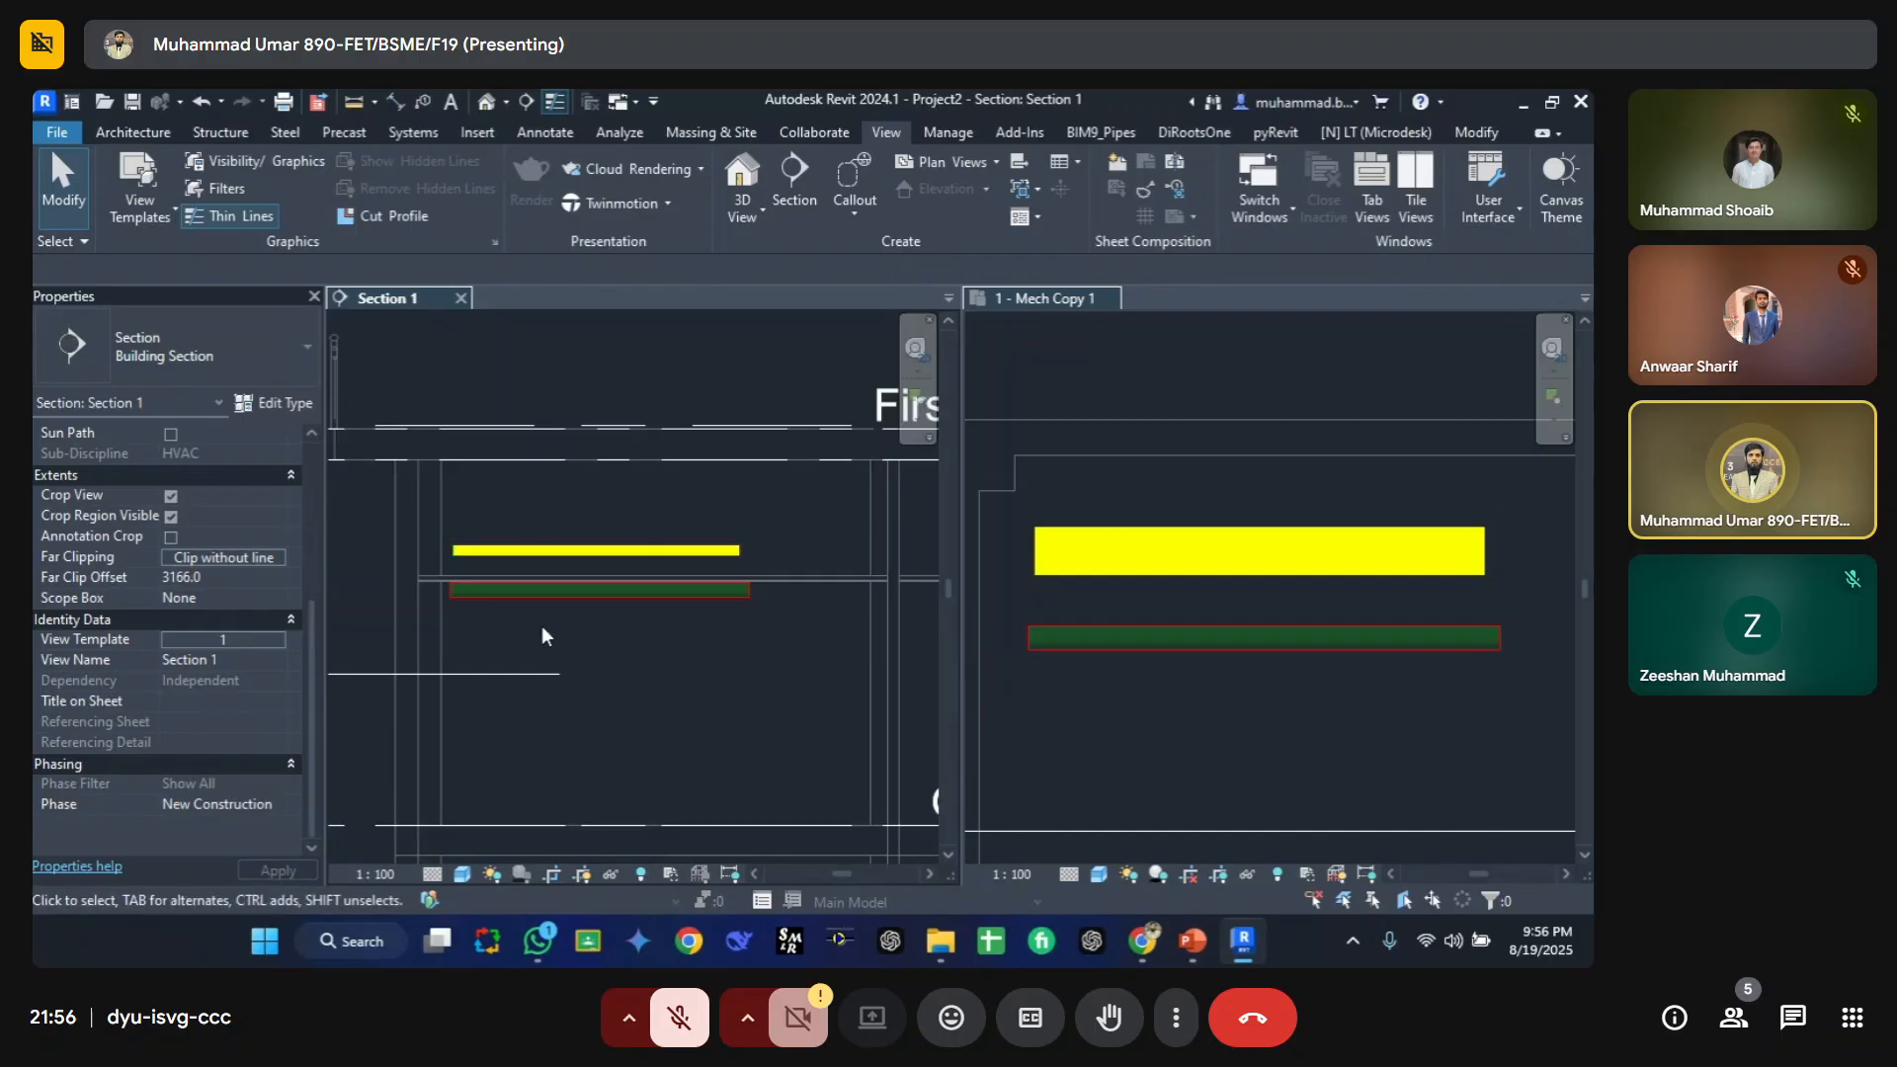
pyautogui.scroll(2, 559, 513)
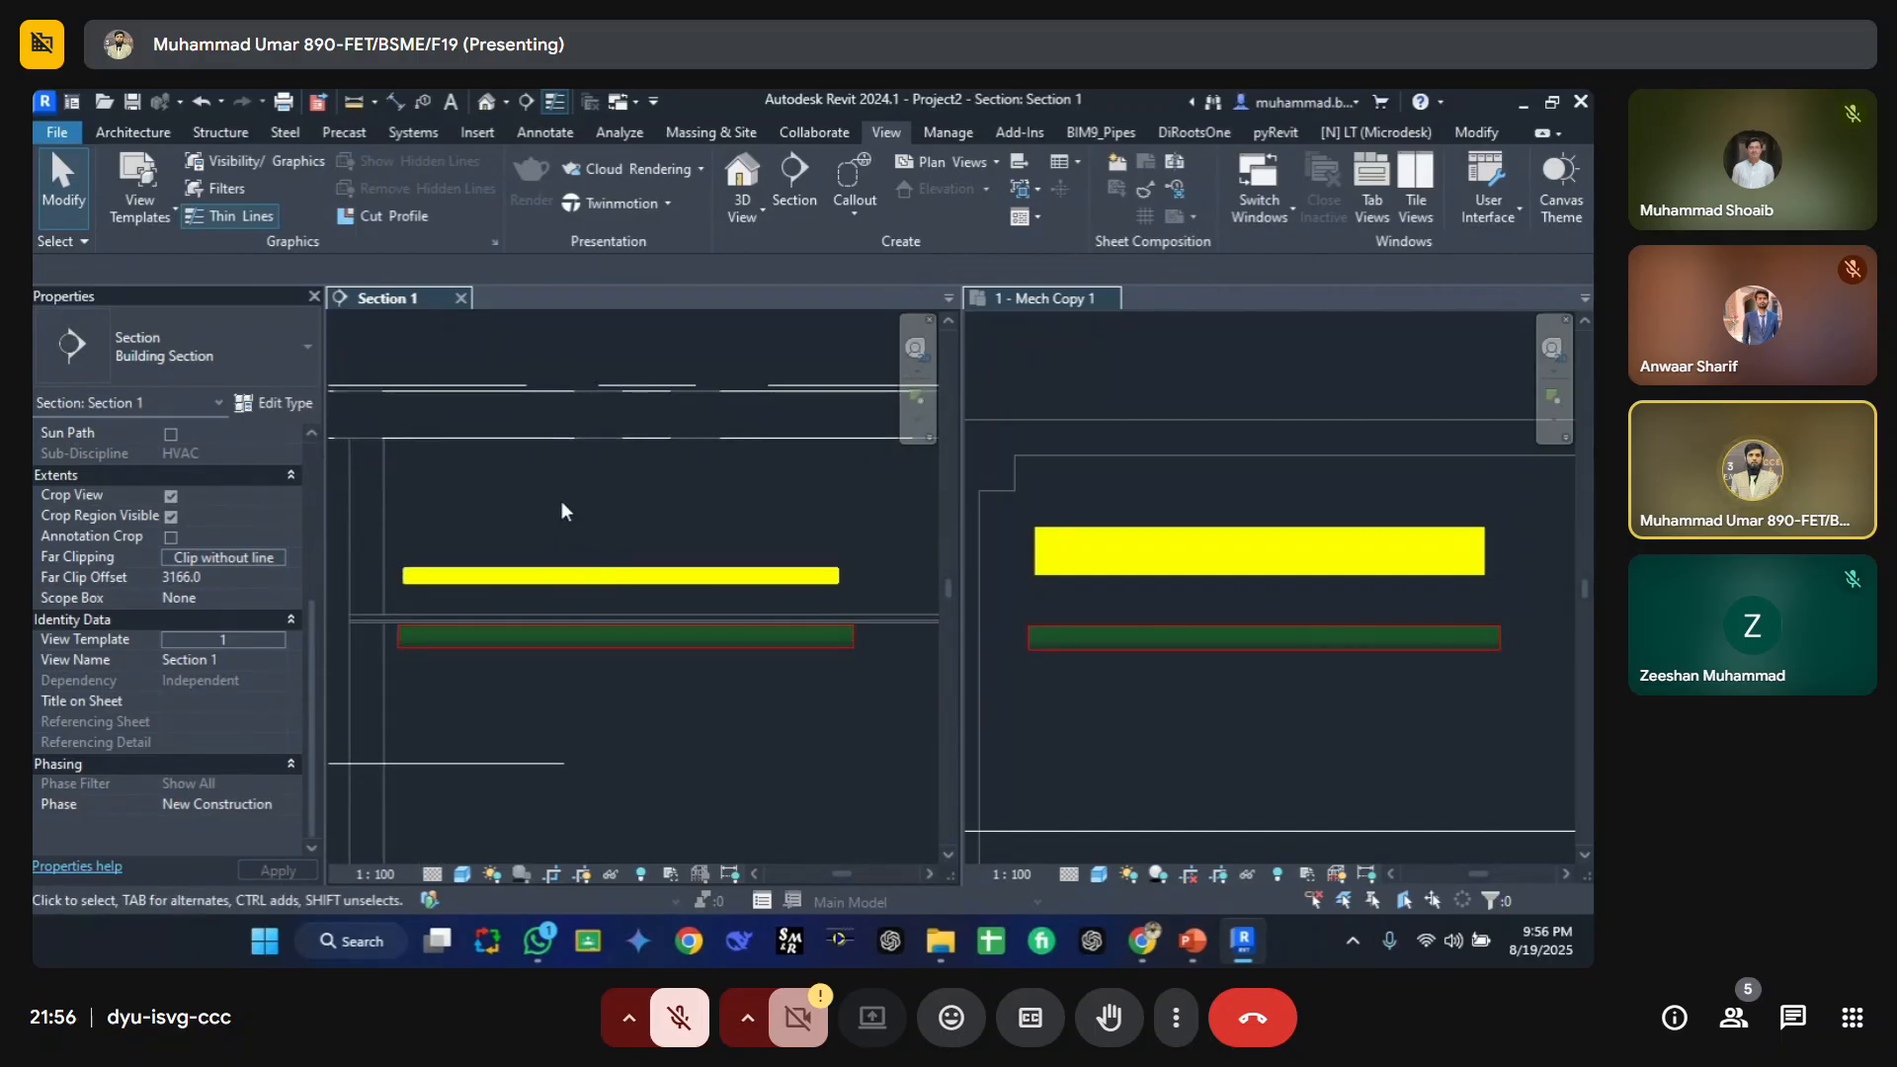
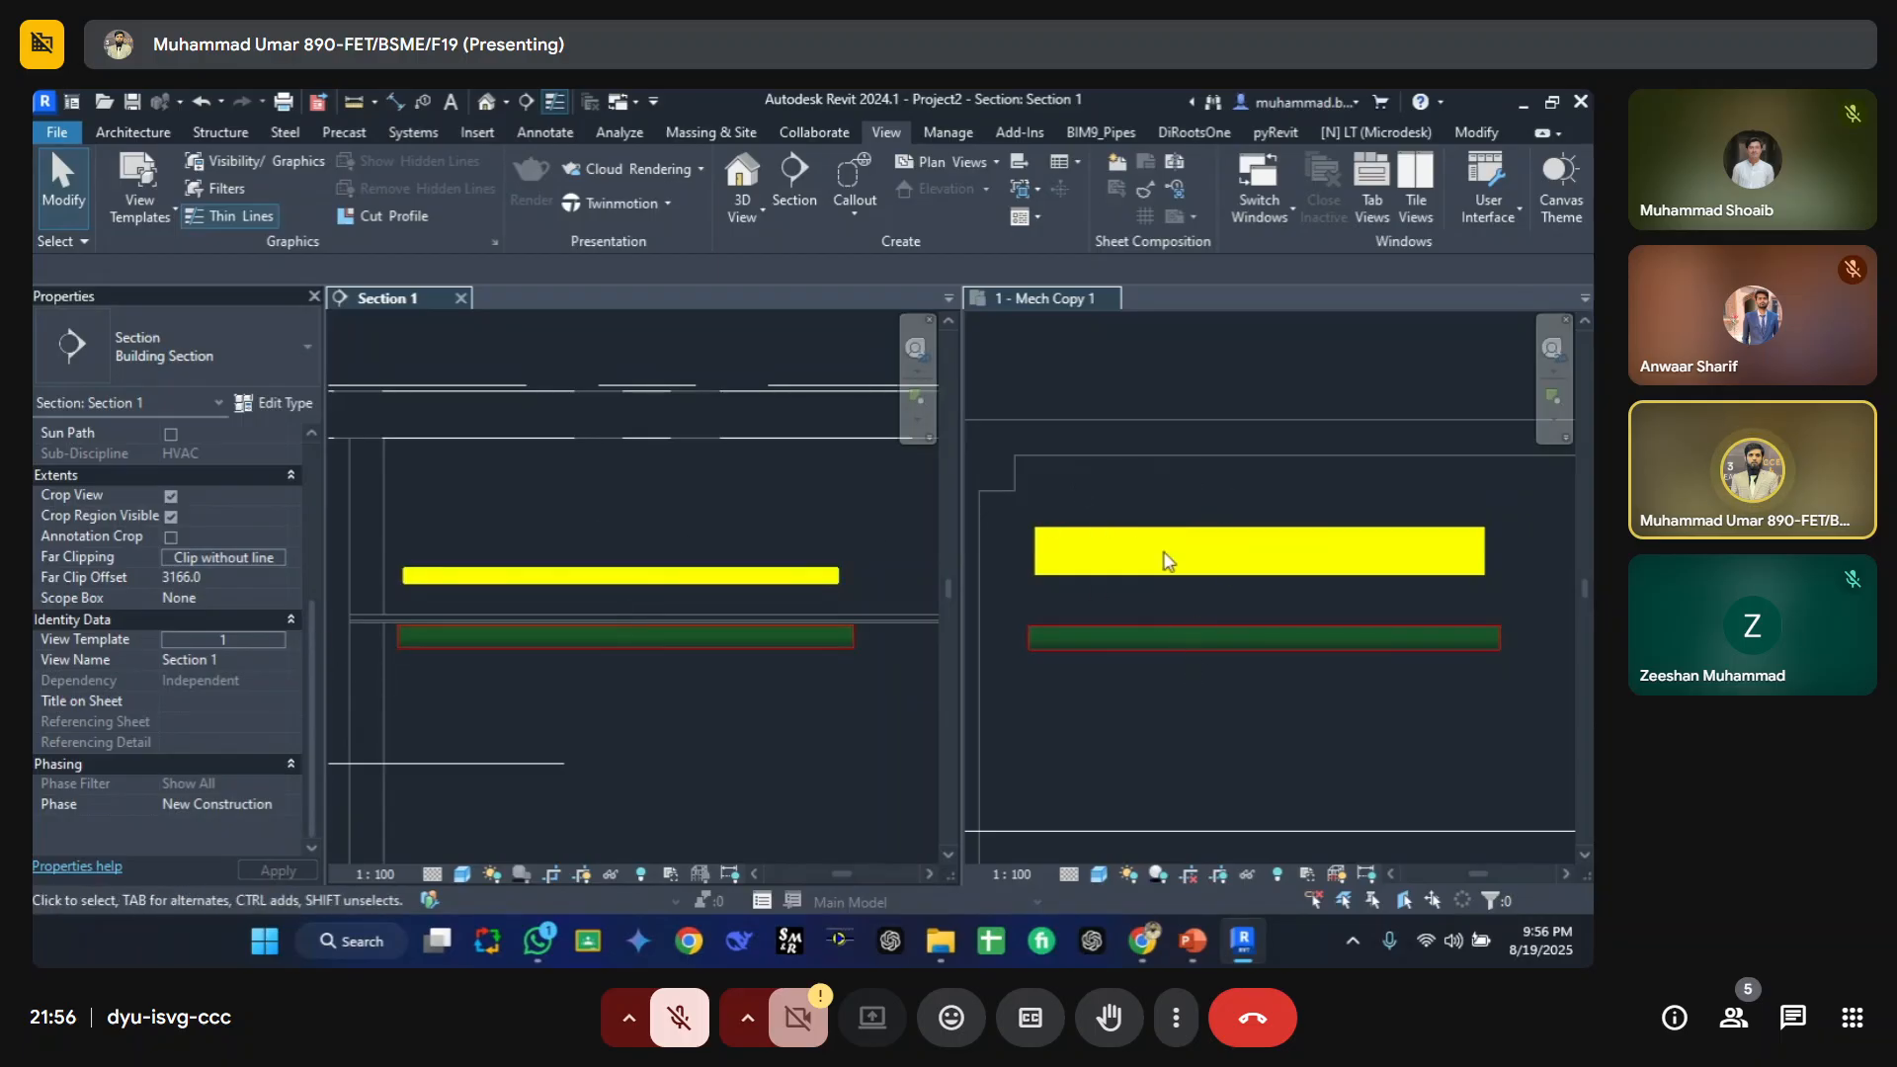
pyautogui.press('v')
pyautogui.press('v')
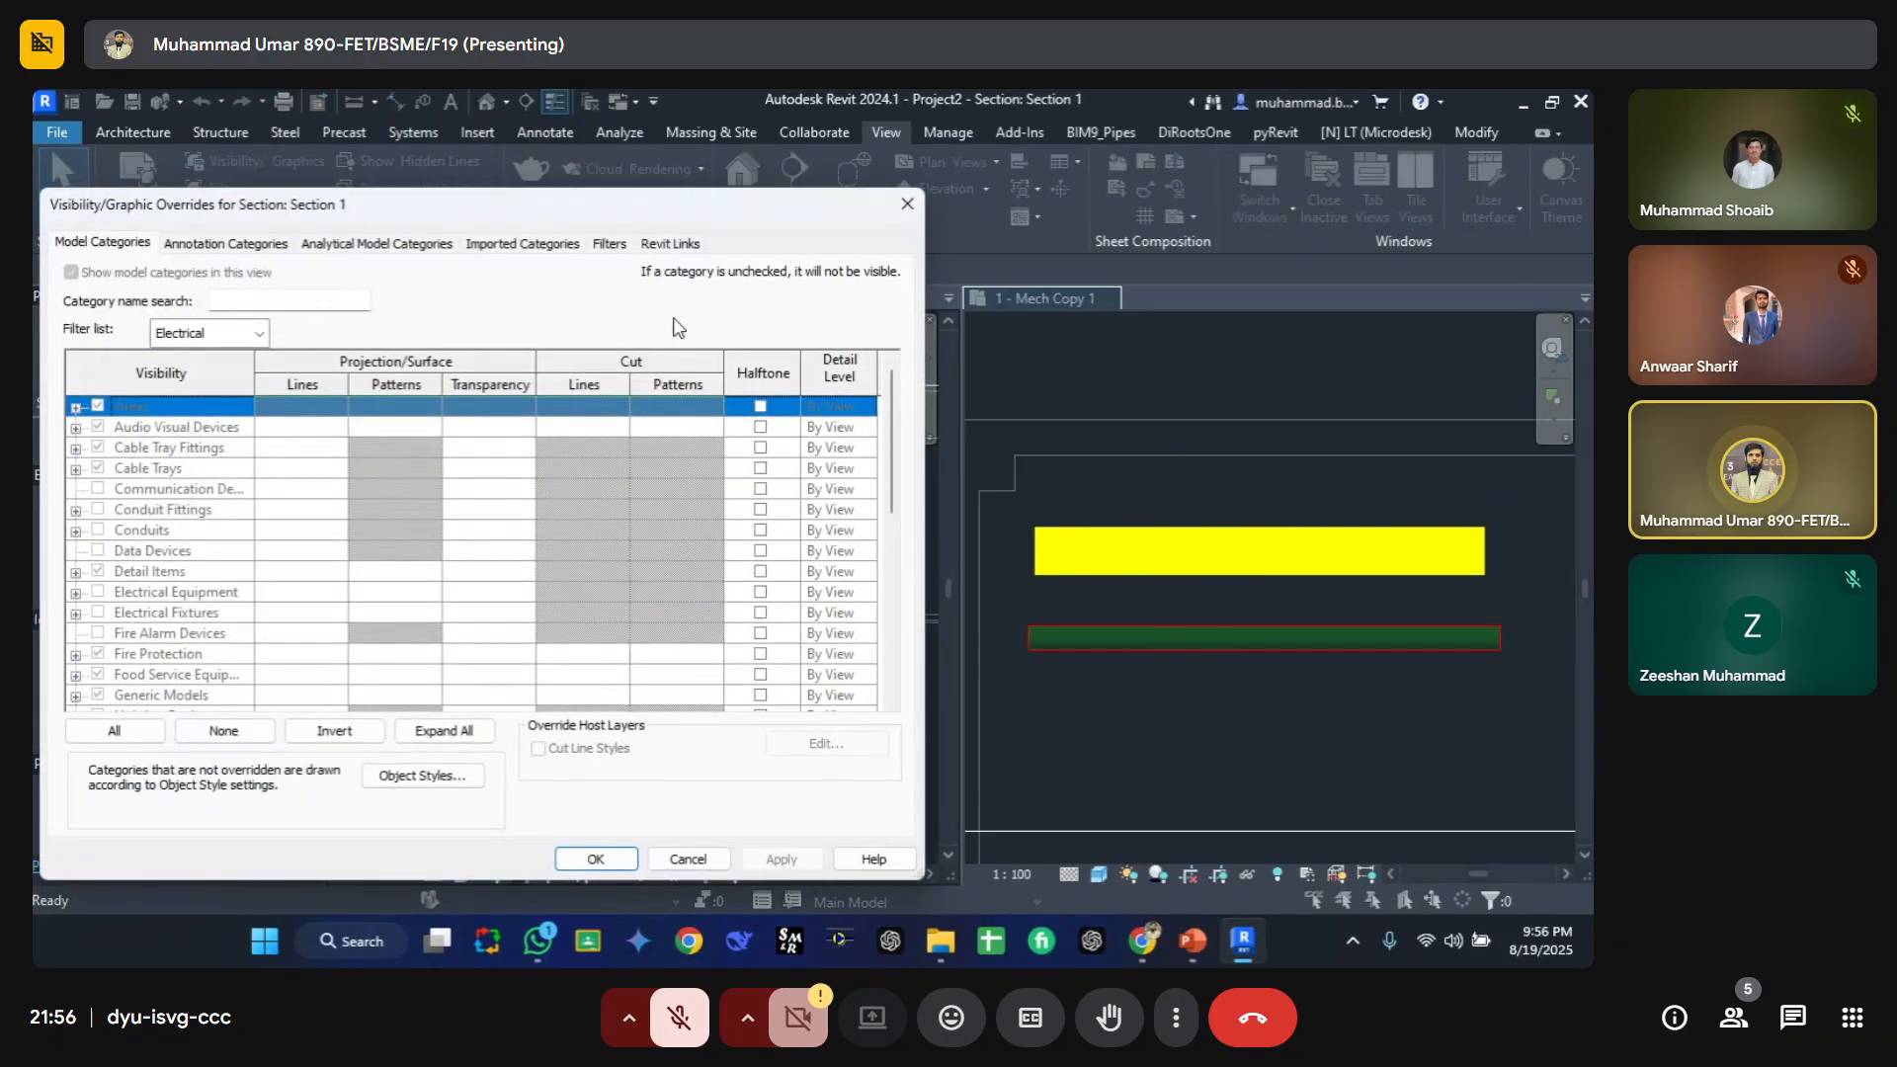
pyautogui.press('Escape')
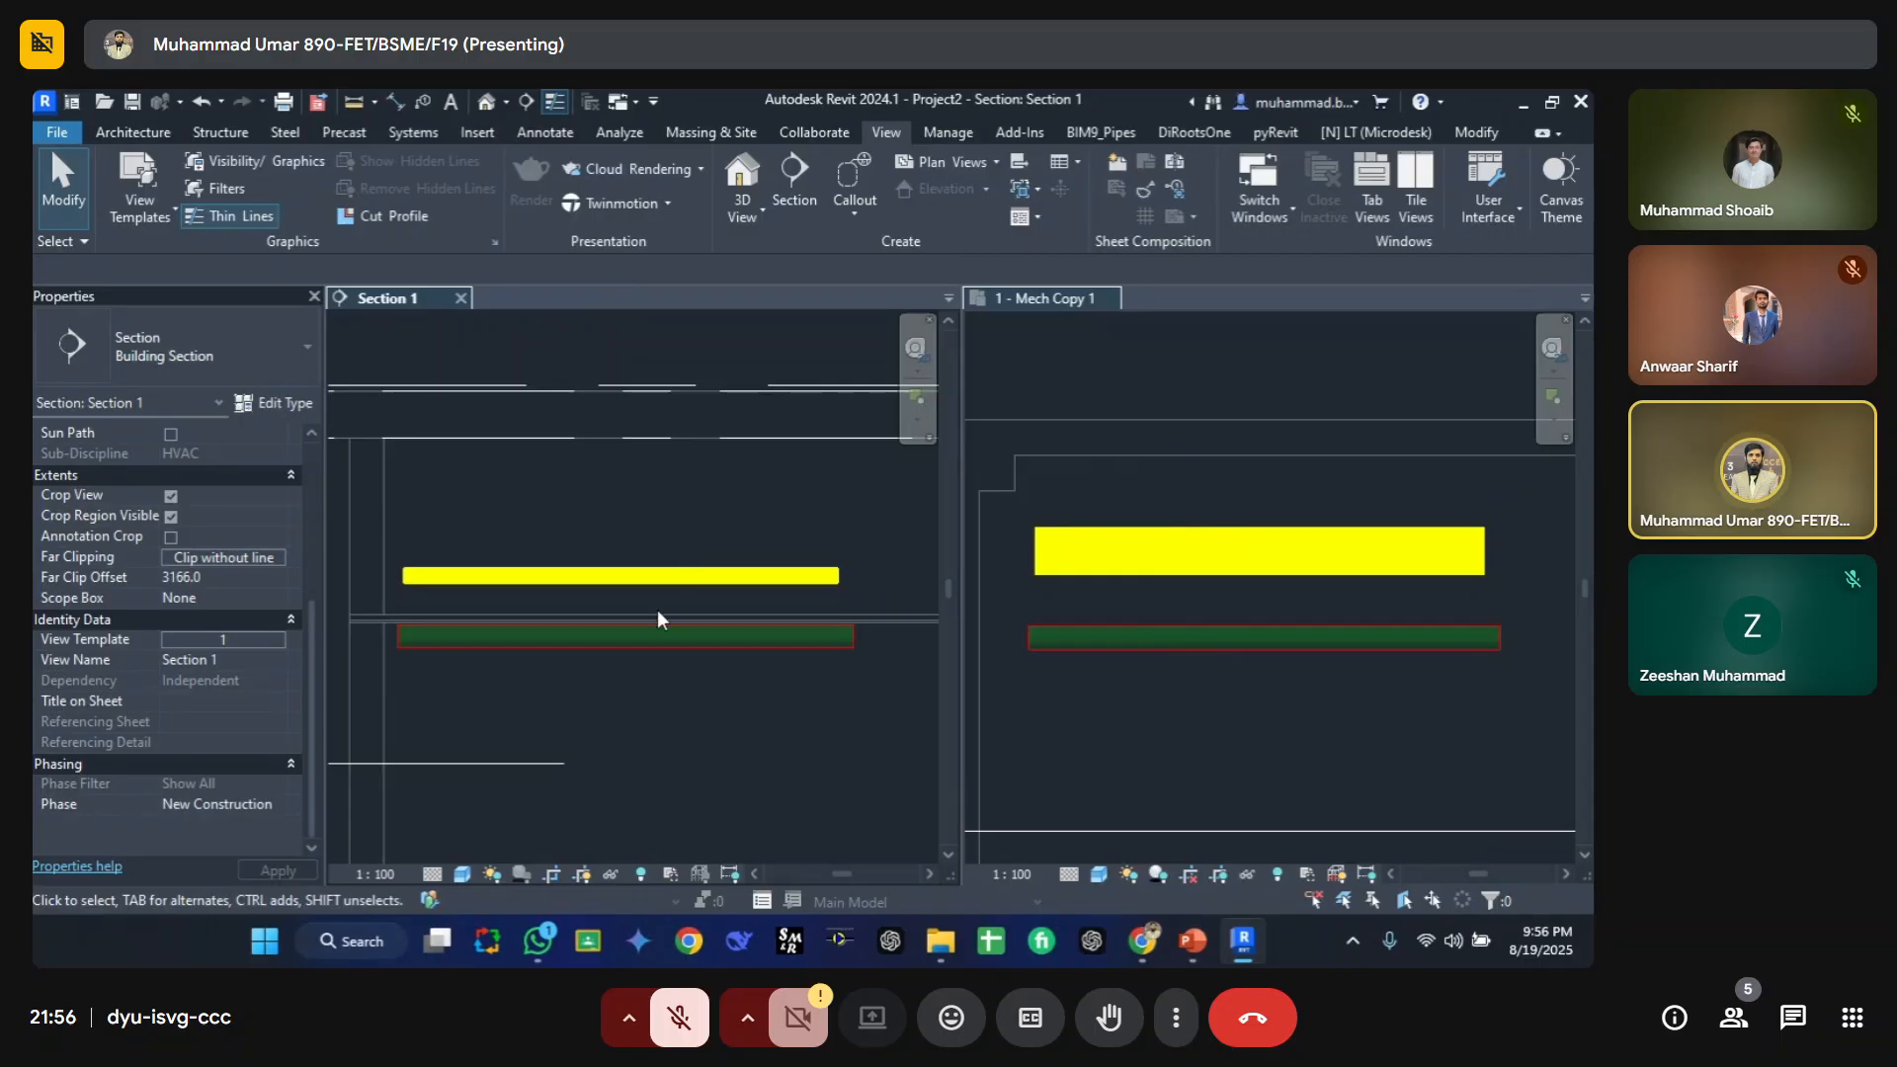
# Step: In the 1 - Mech Copy 1 plan, draw a similar 150 mm pipe from the green pipe's end running downward with an elbow
pyautogui.click(460, 297)
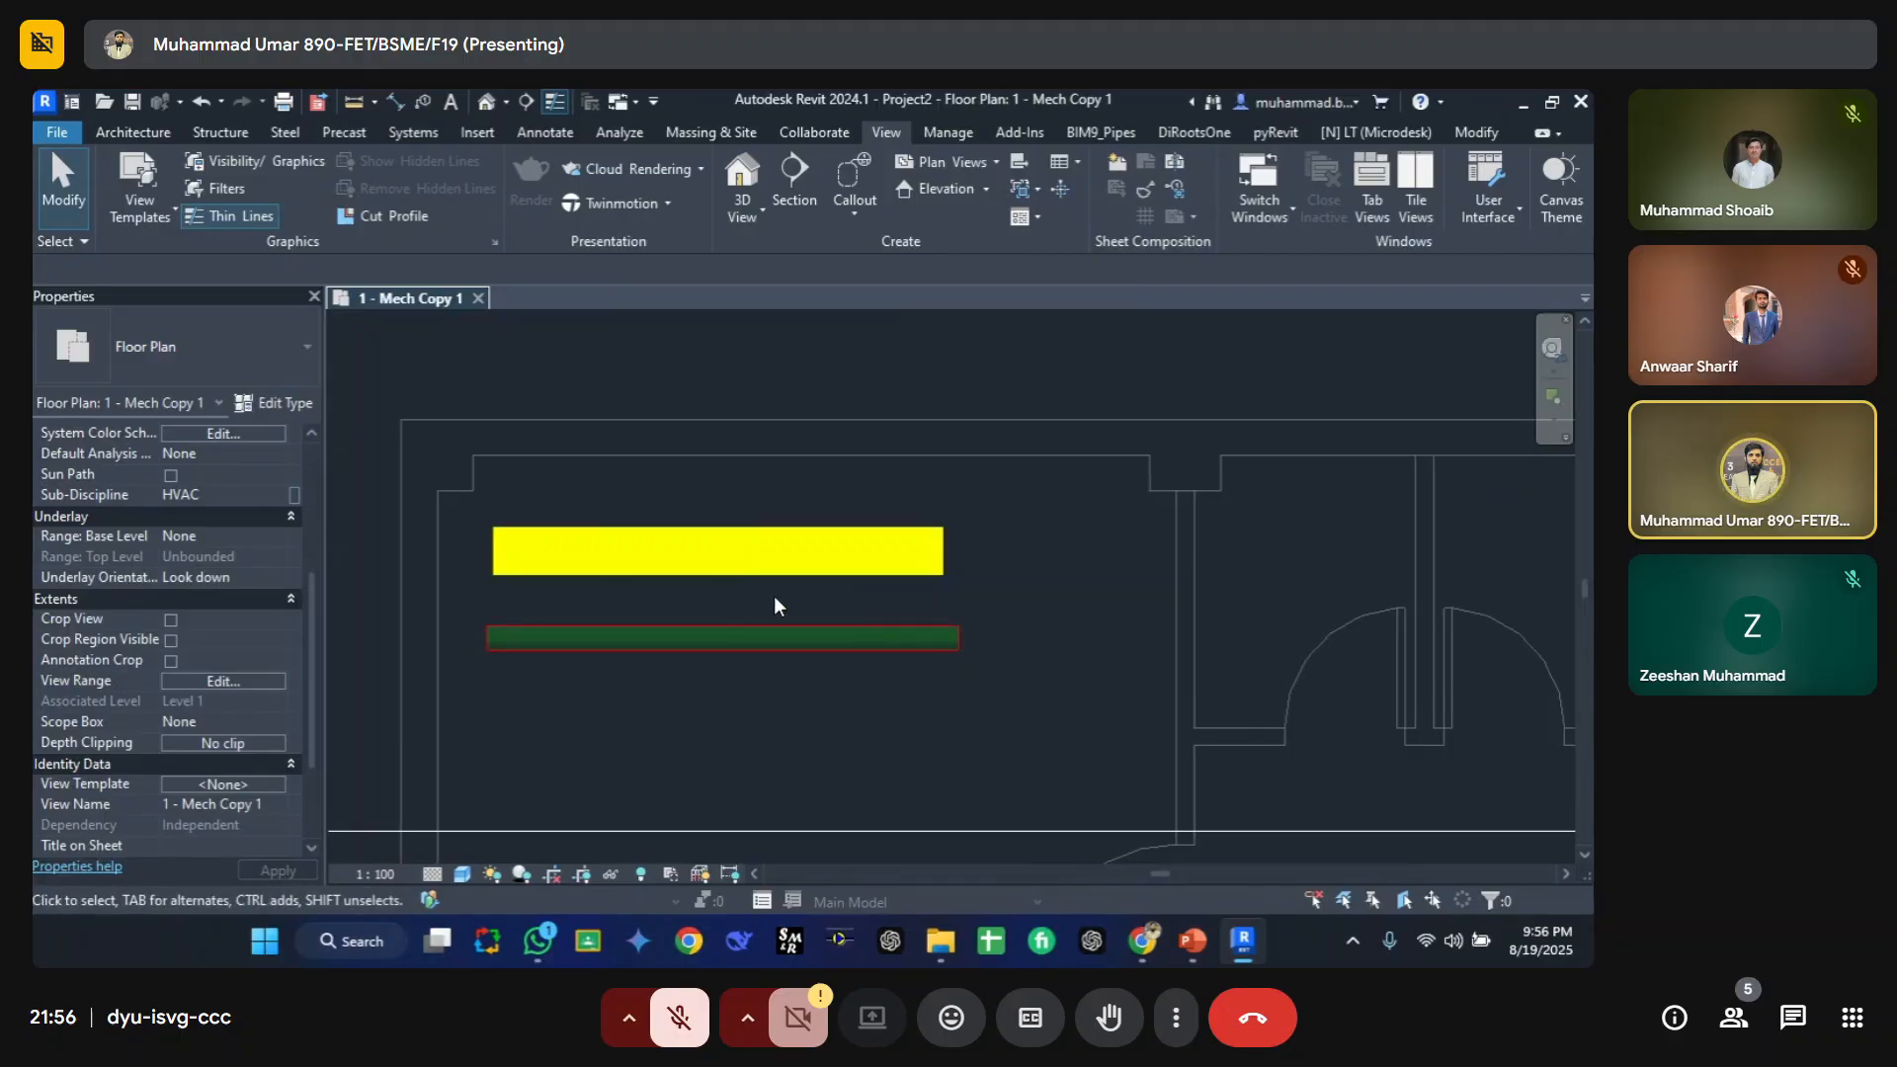
pyautogui.click(662, 625)
pyautogui.press('c')
pyautogui.press('s')
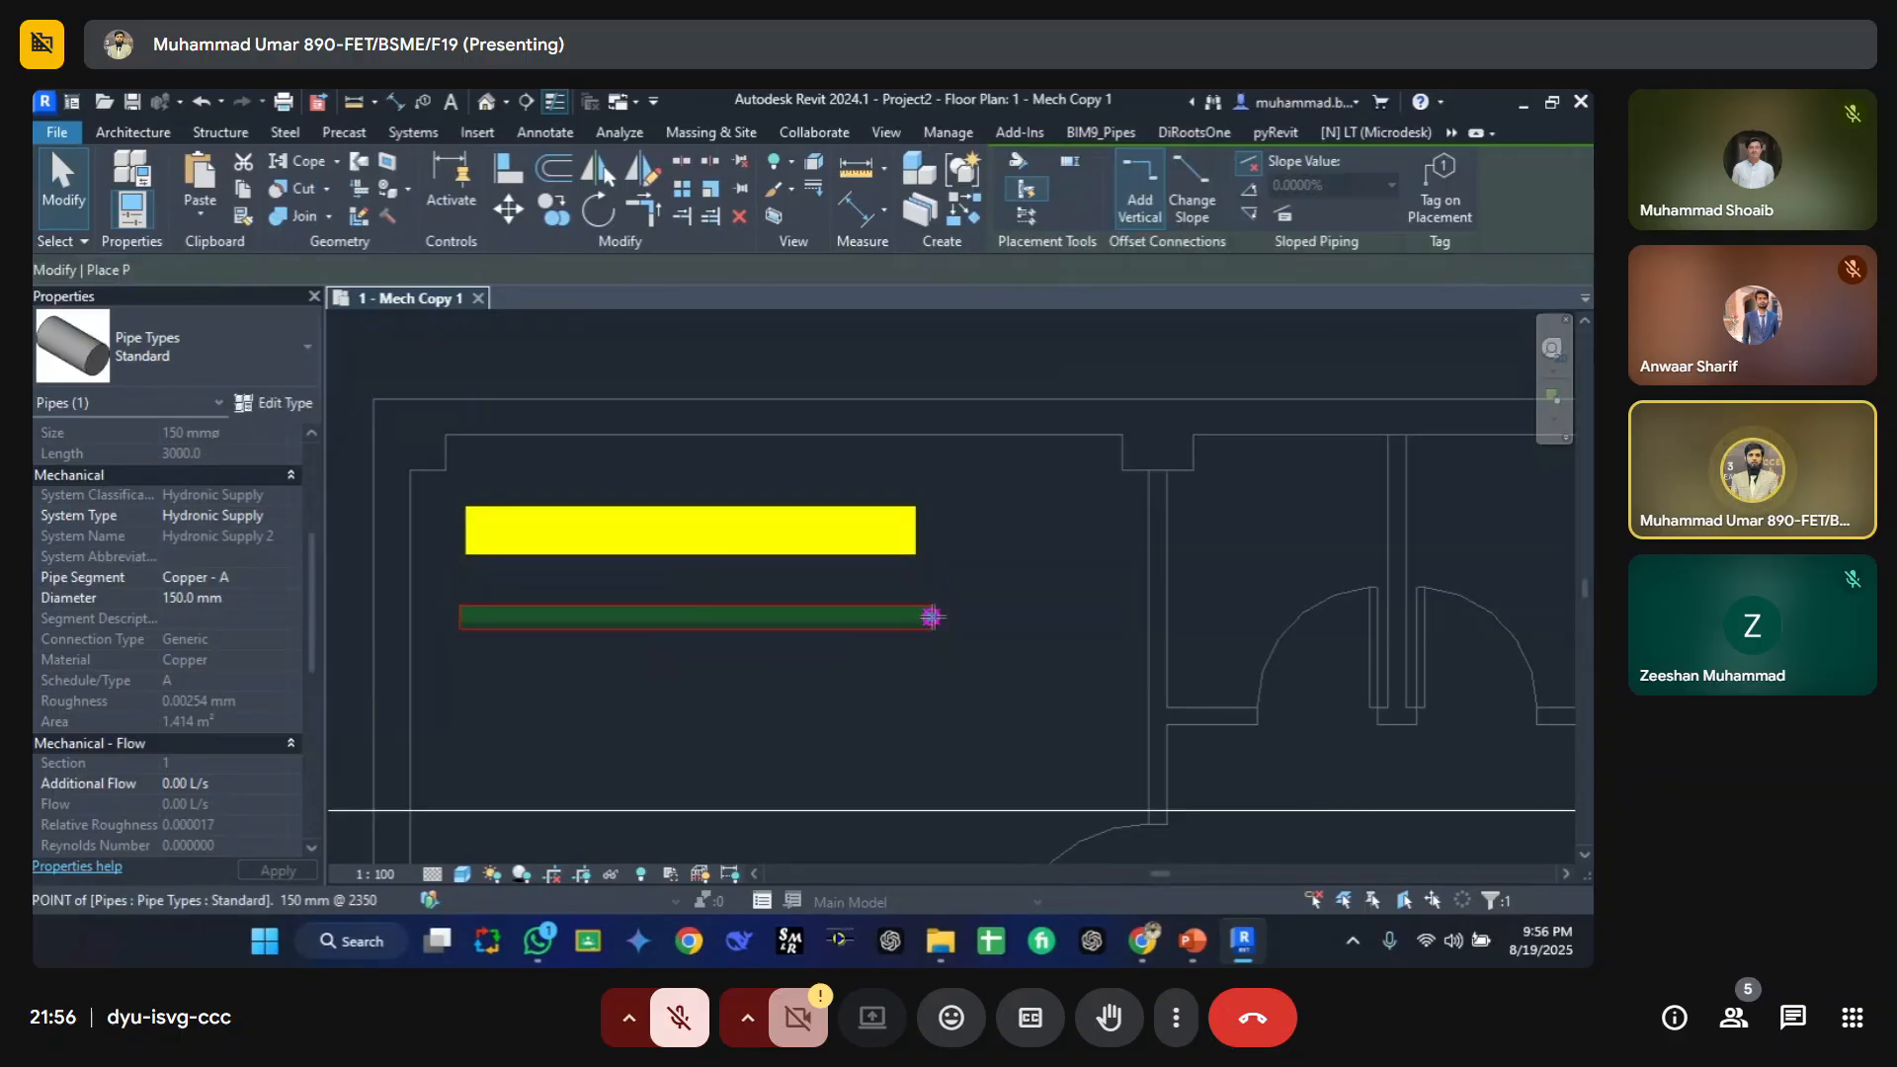
pyautogui.click(931, 618)
pyautogui.click(931, 806)
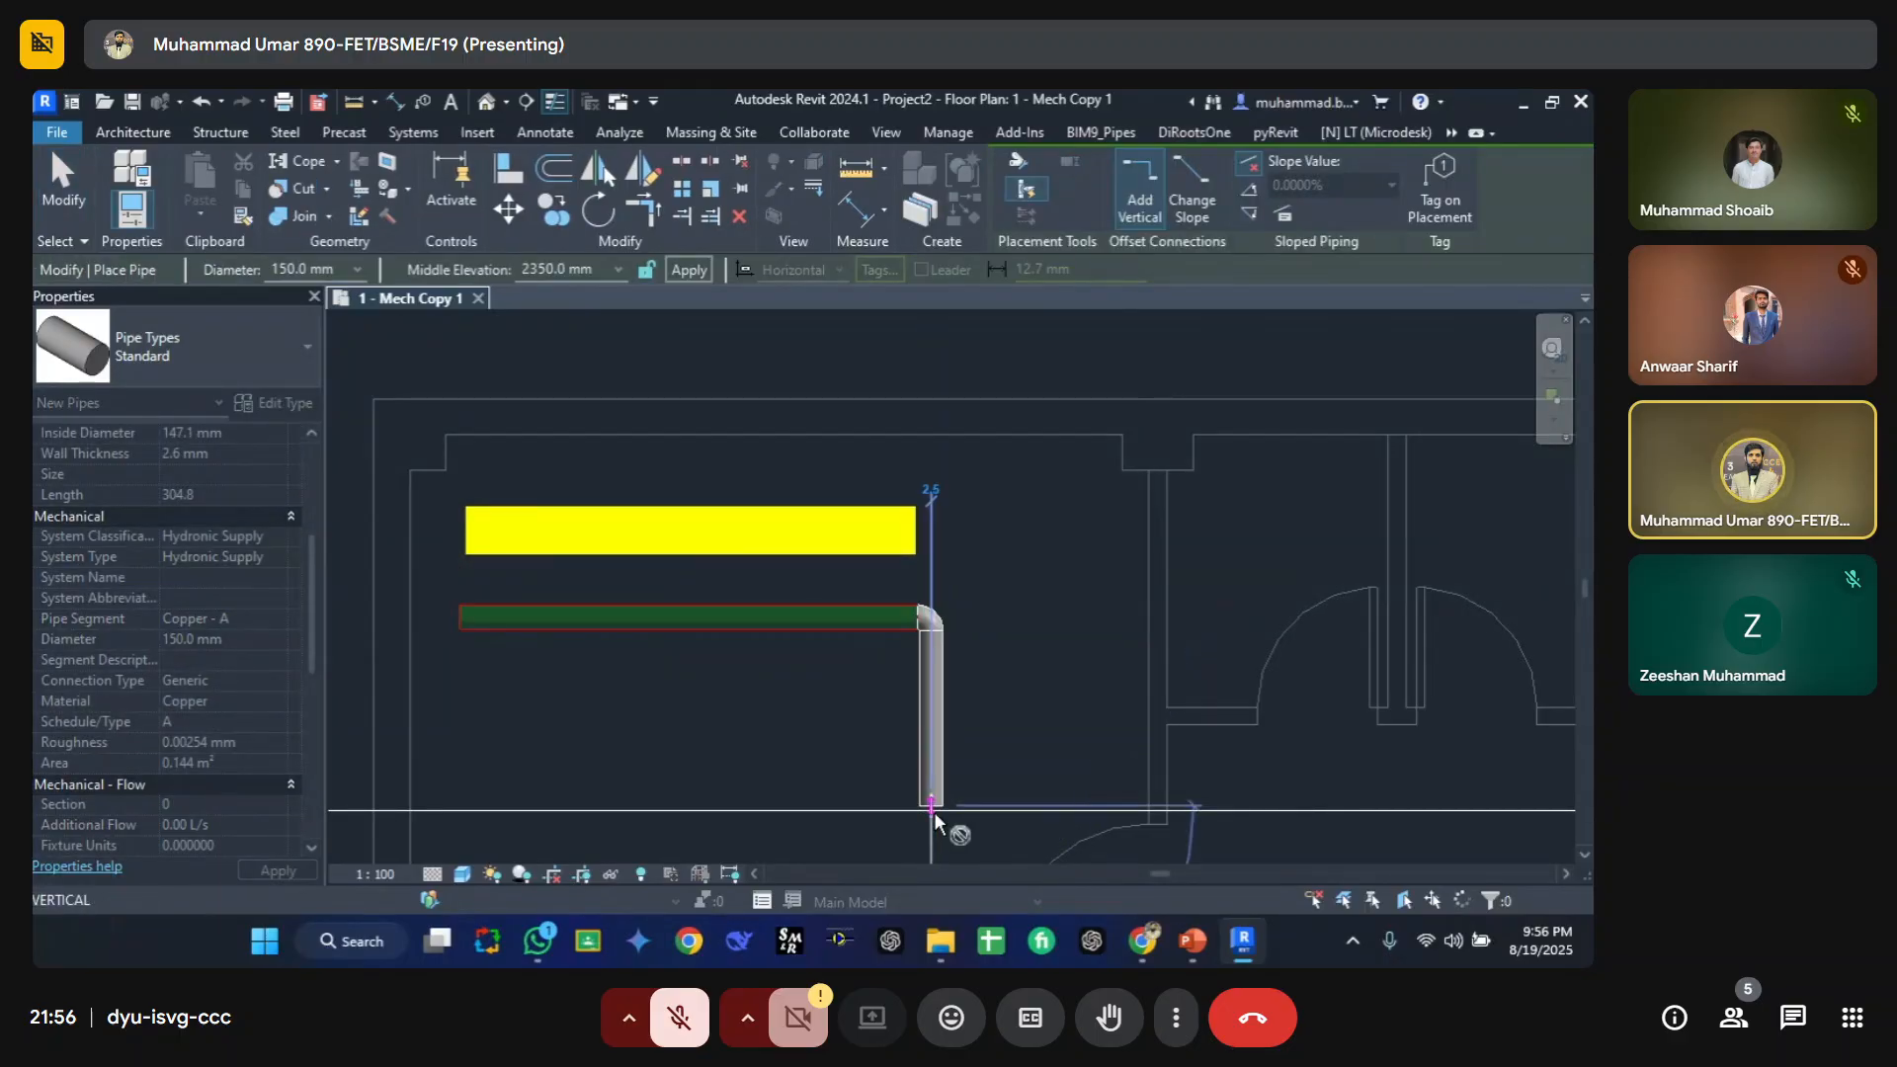
pyautogui.press('Escape')
pyautogui.press('Escape')
# Step: Zoom in on the new elbow and inspect the Comments property of the elbow and the horizontal pipe
pyautogui.moveTo(774, 746); pyautogui.dragTo(832, 664, button='middle')
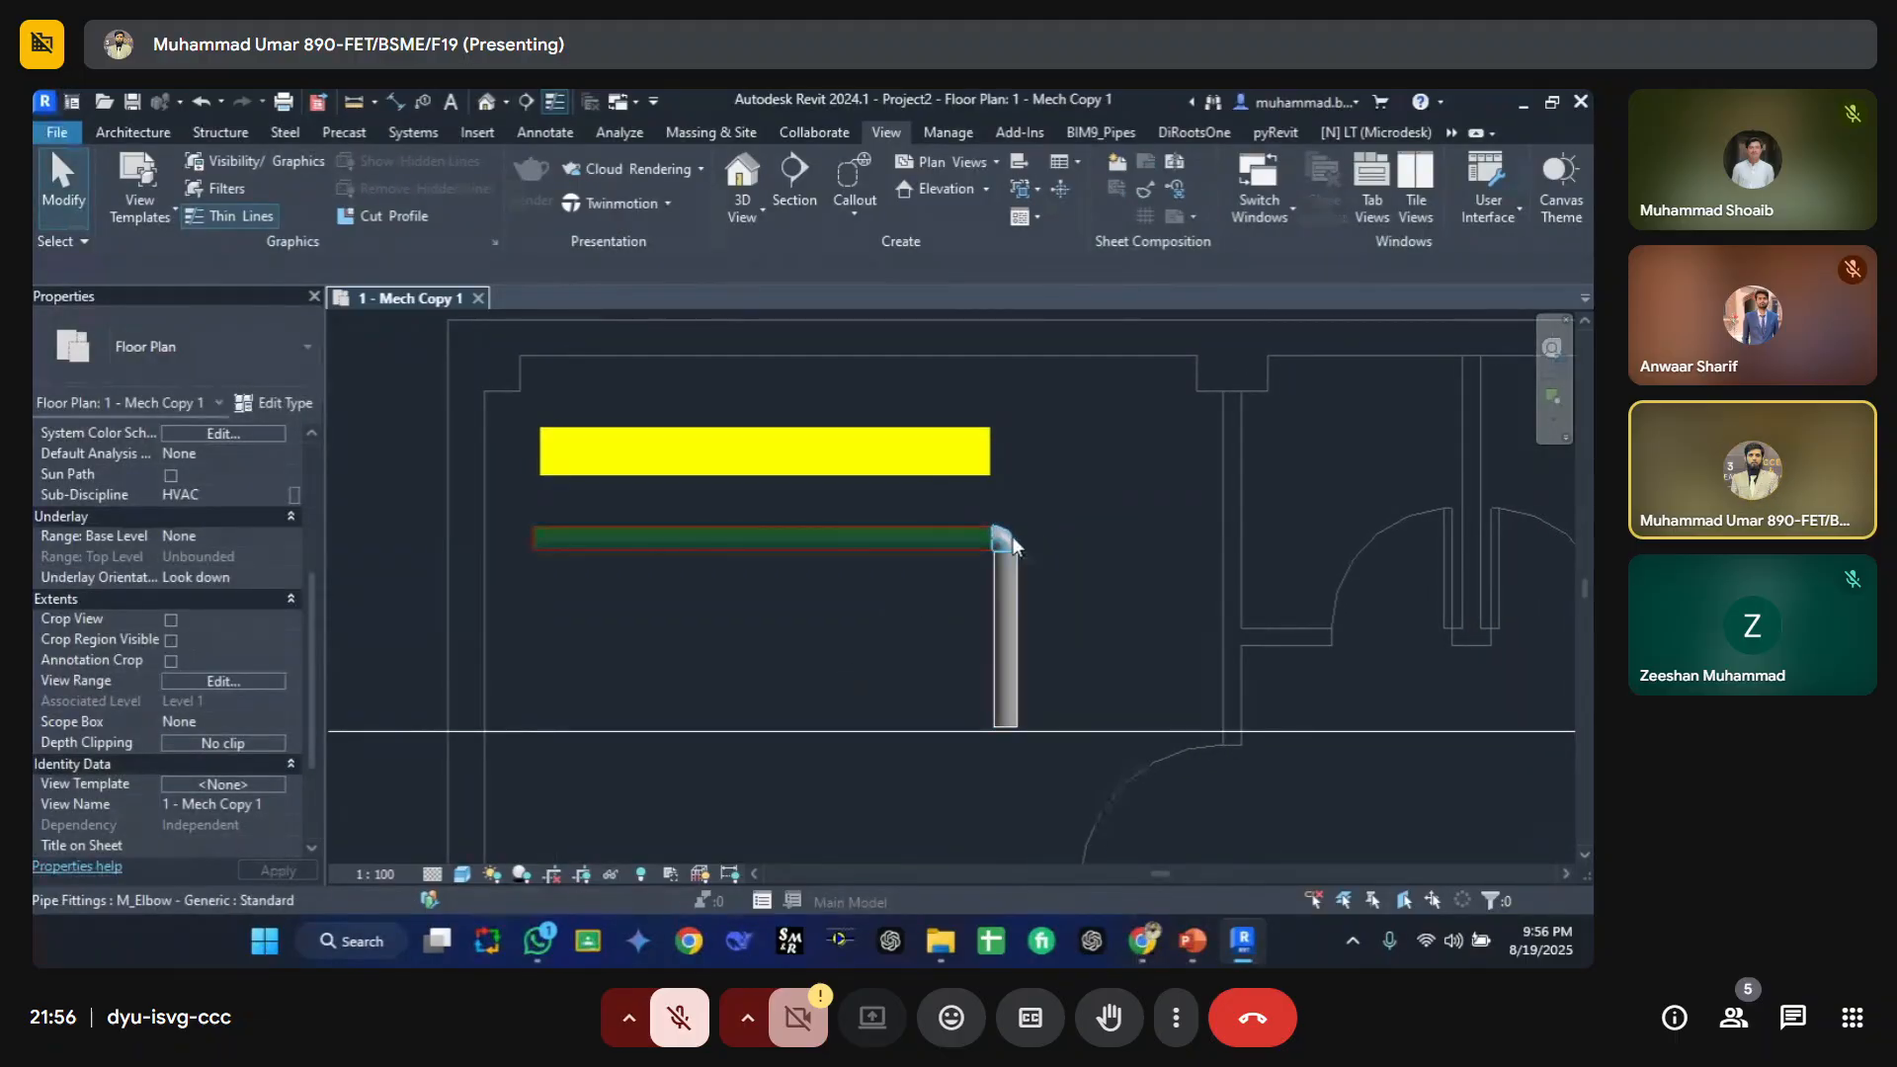
pyautogui.scroll(1, 1004, 544)
pyautogui.moveTo(976, 540); pyautogui.dragTo(865, 534, button='middle')
pyautogui.scroll(-2, 959, 830)
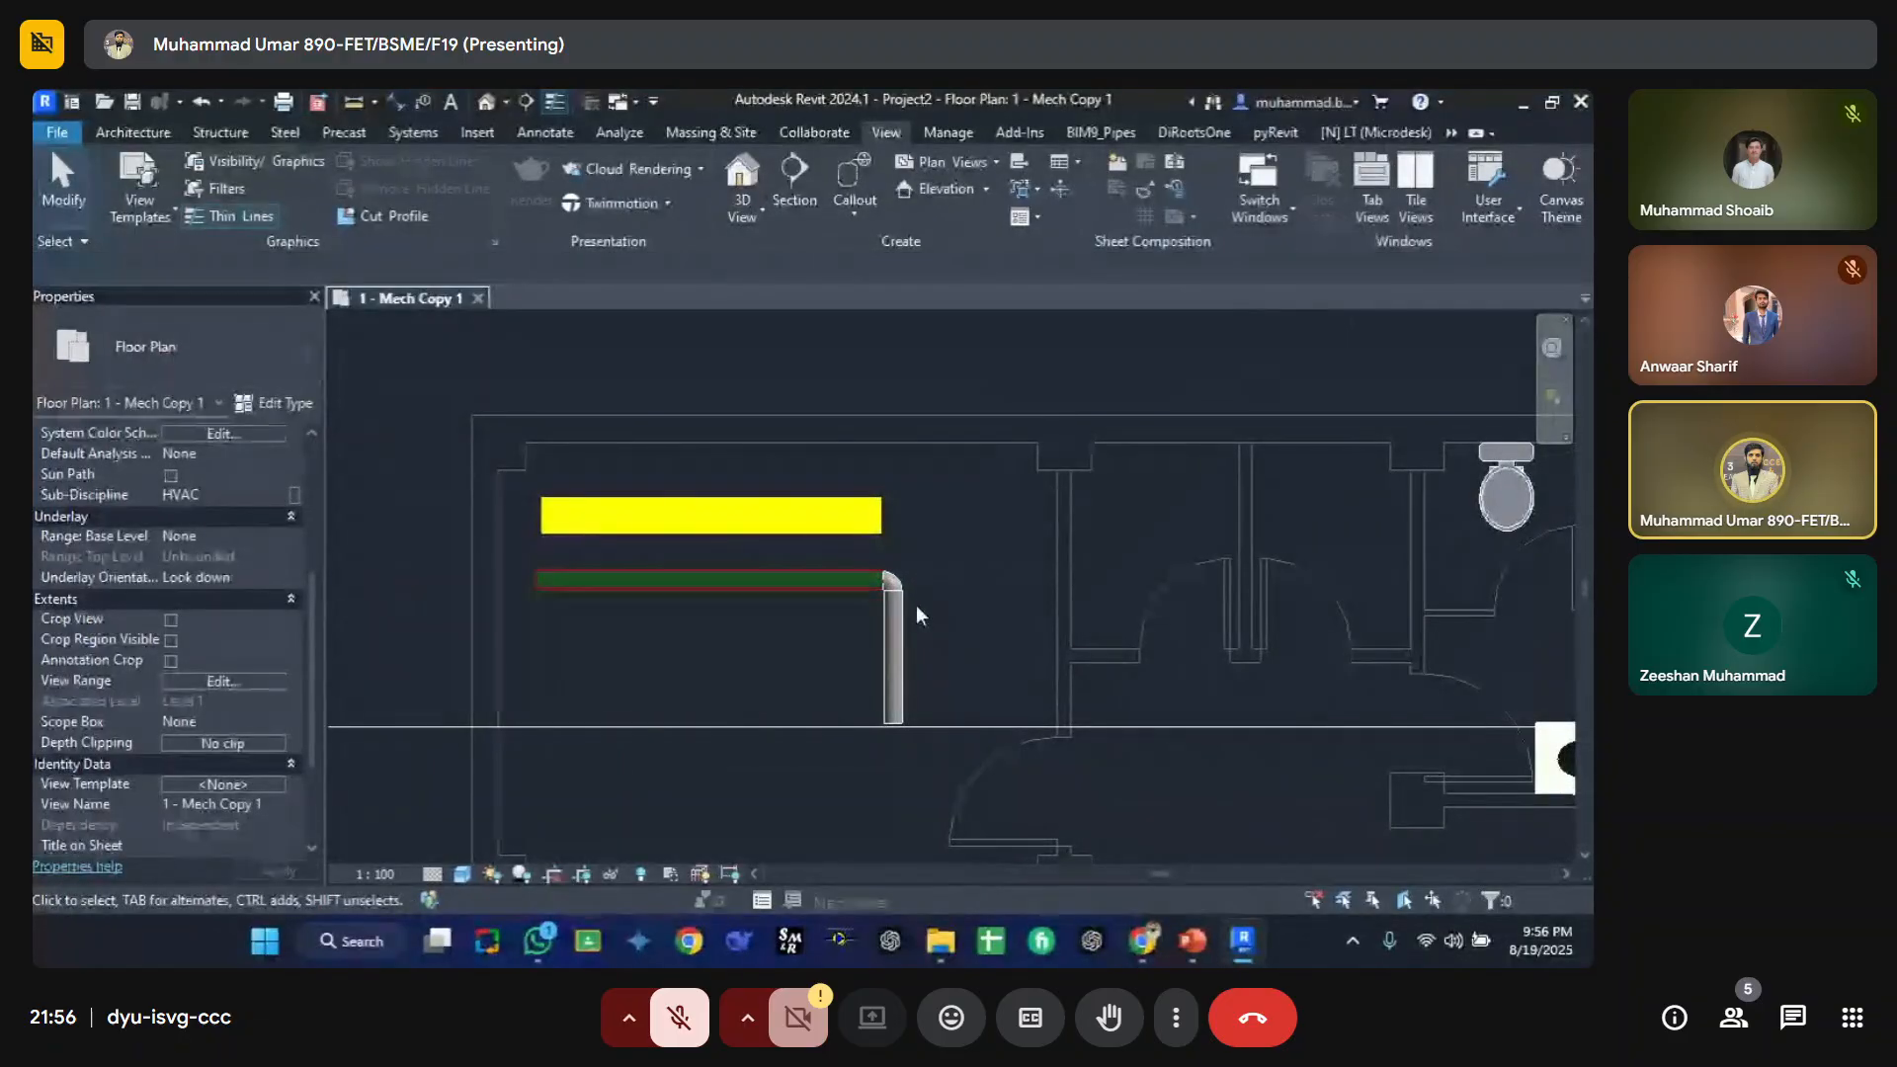
pyautogui.scroll(2, 916, 605)
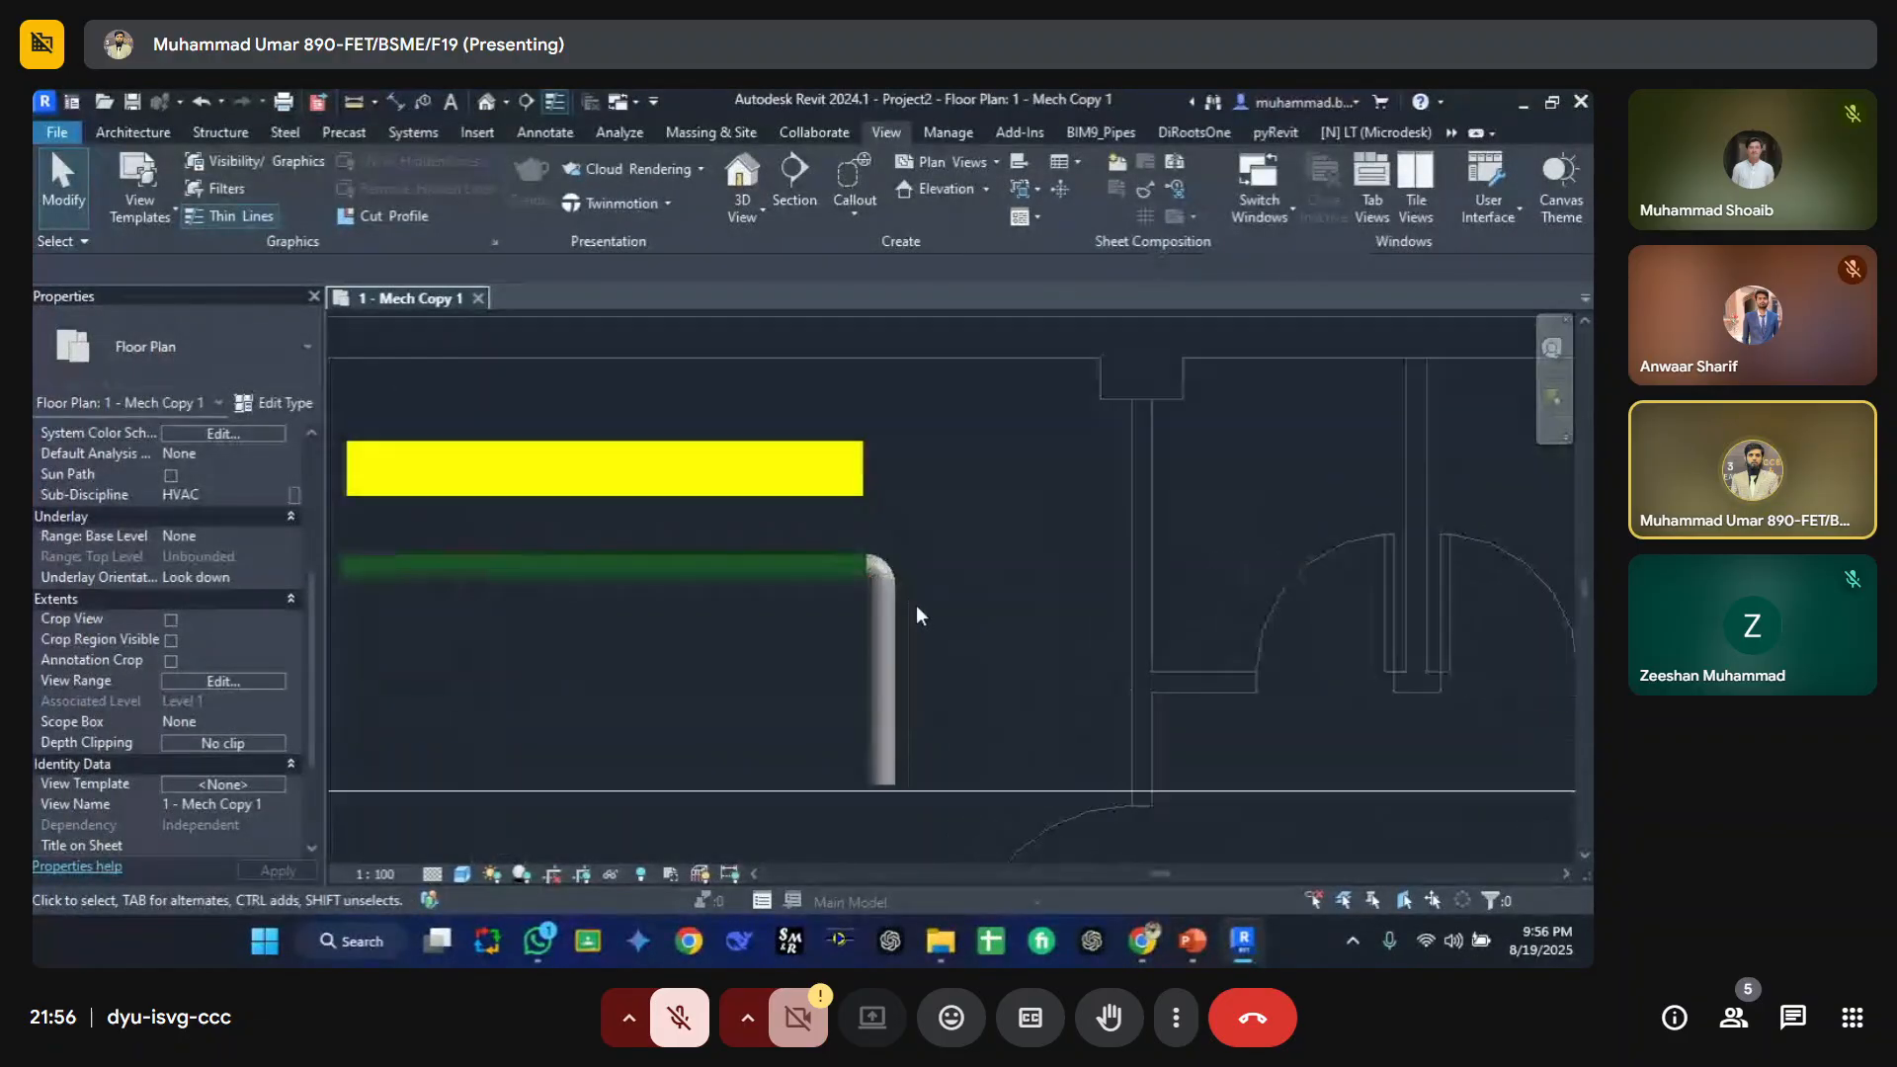
pyautogui.click(865, 563)
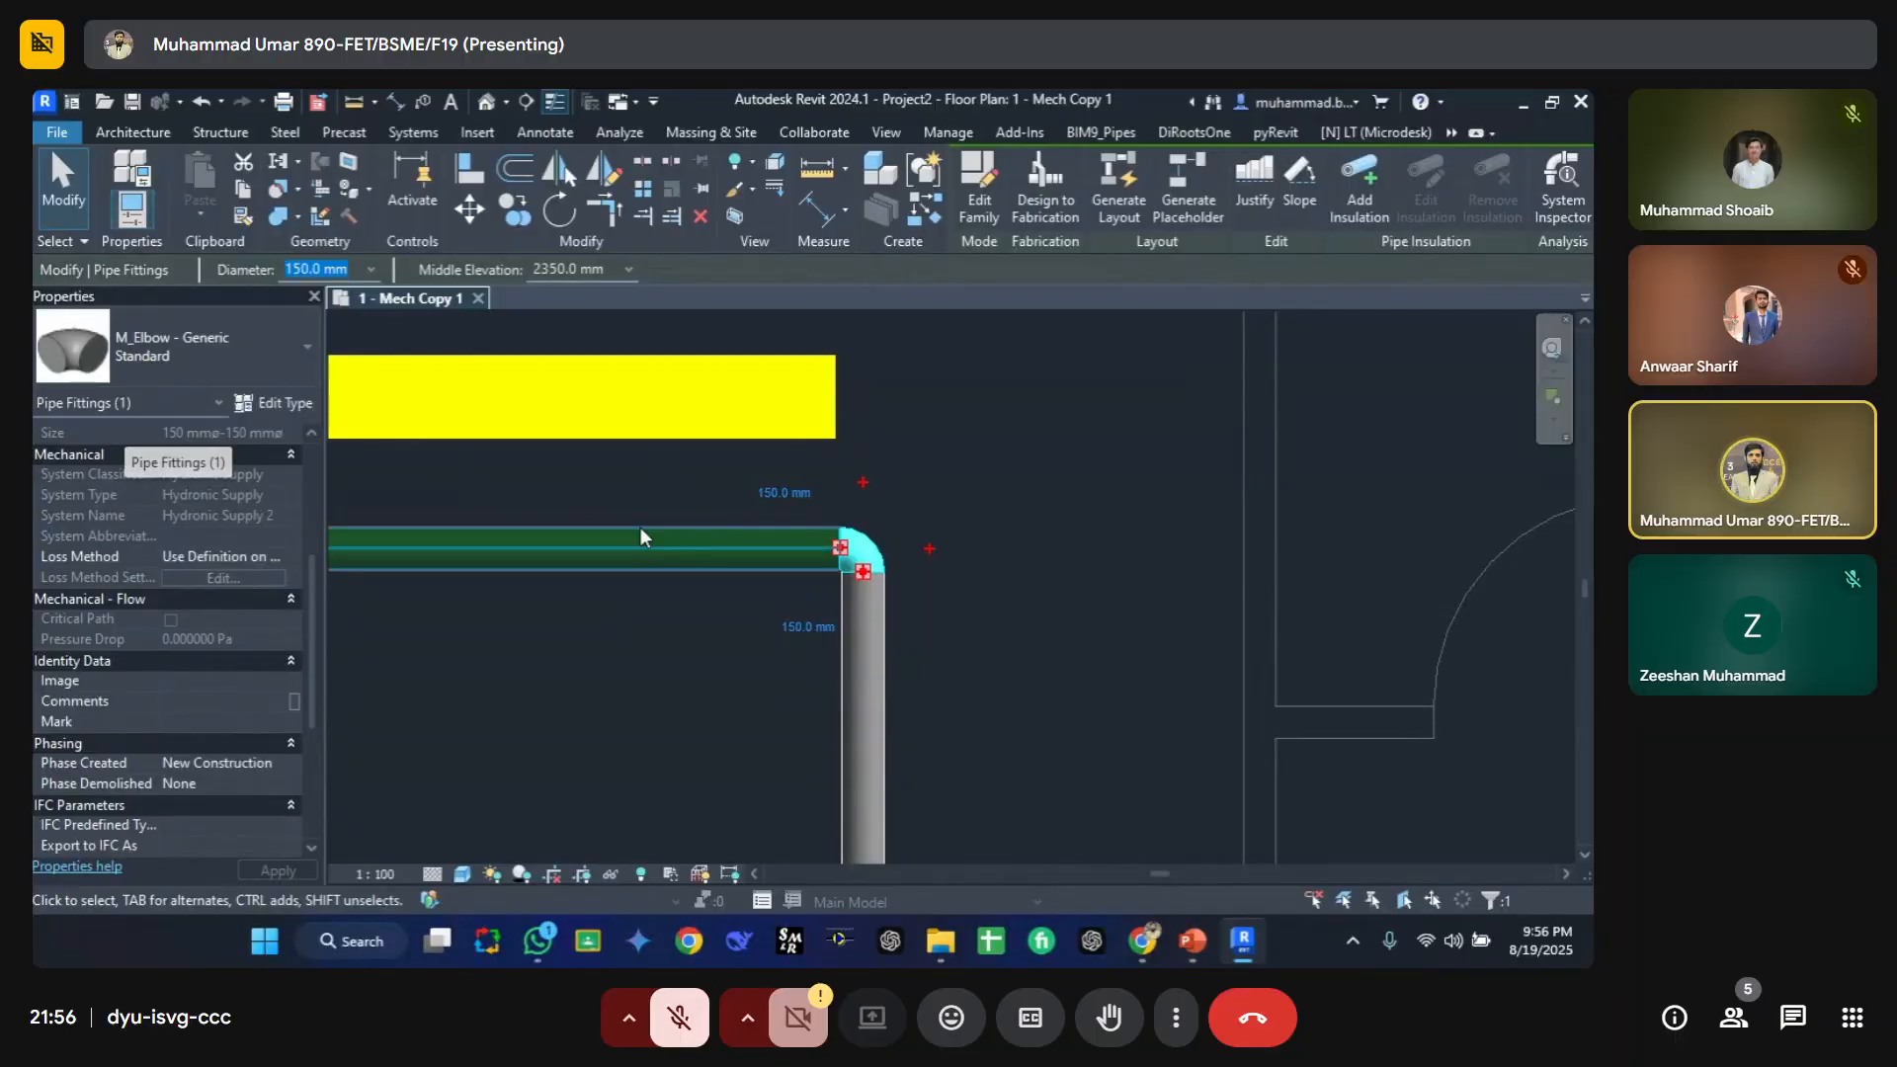
pyautogui.scroll(-2, 245, 698)
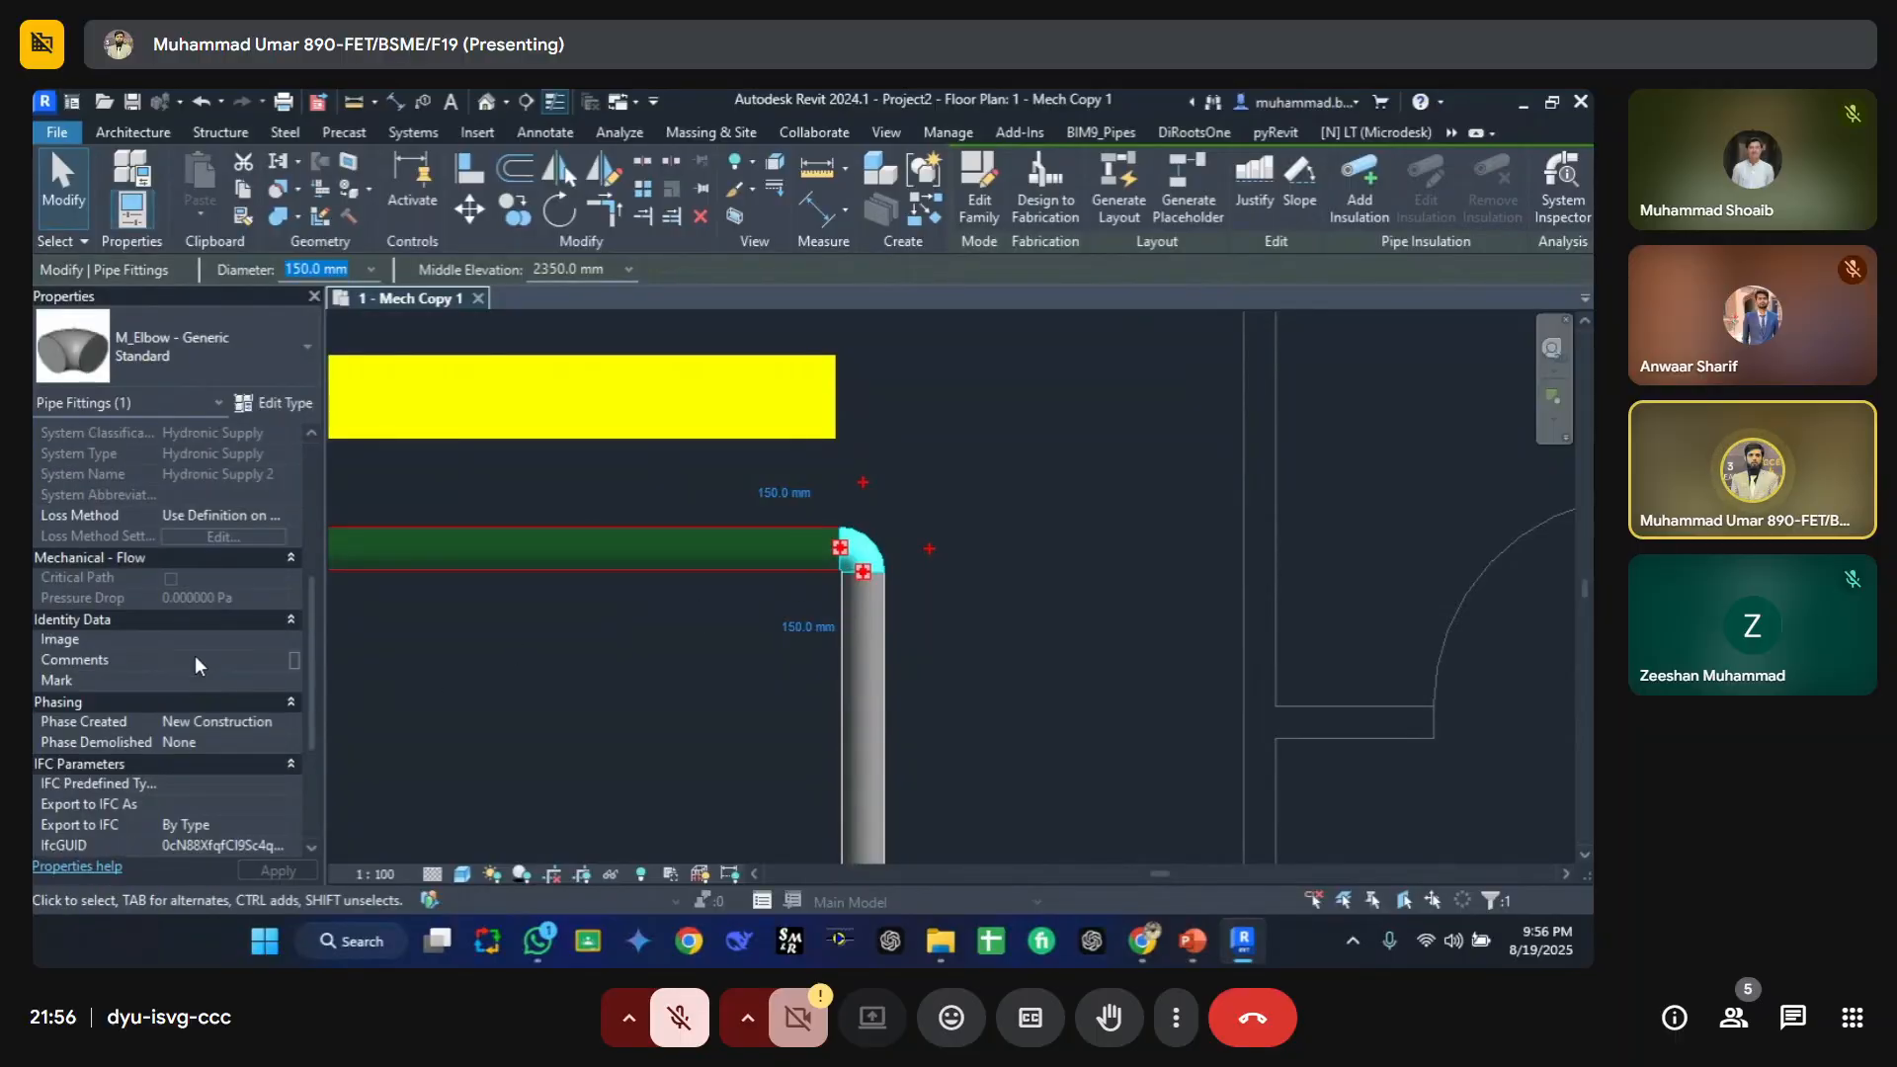
pyautogui.click(536, 561)
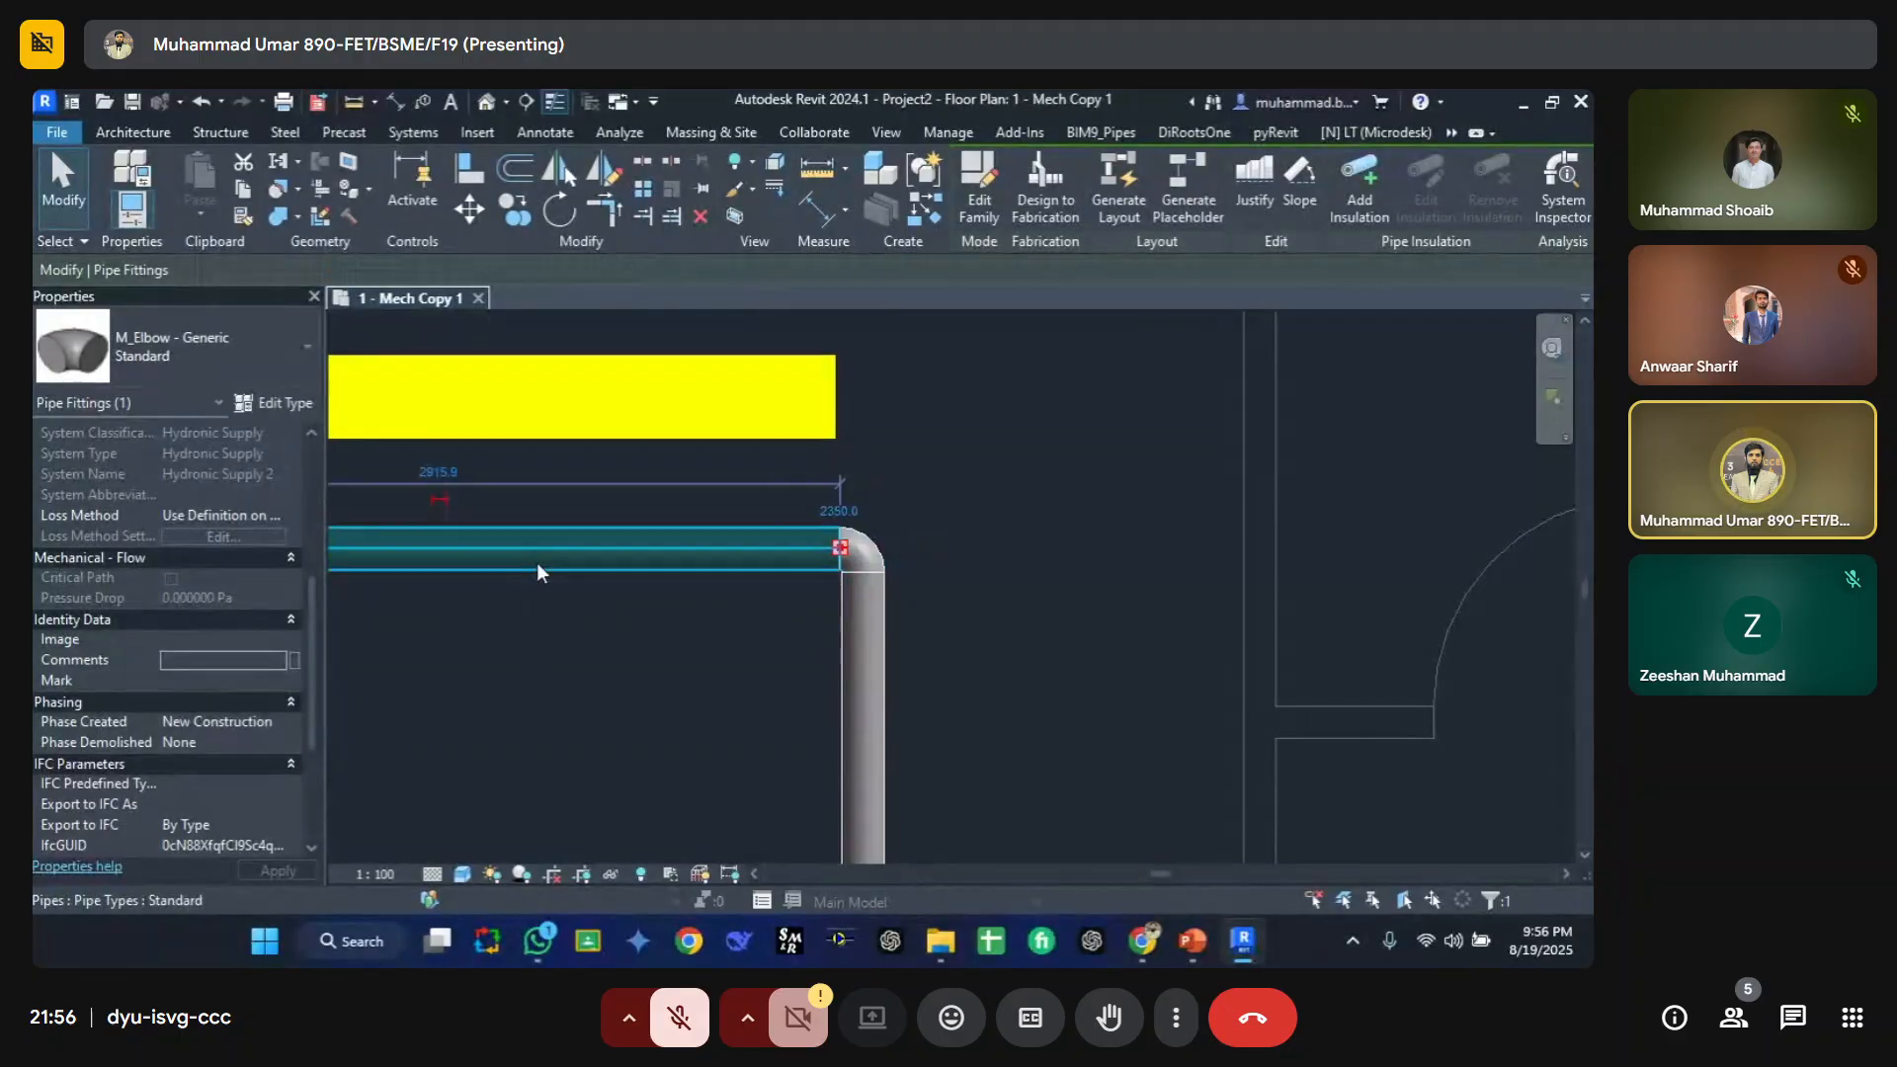
pyautogui.scroll(-6, 209, 676)
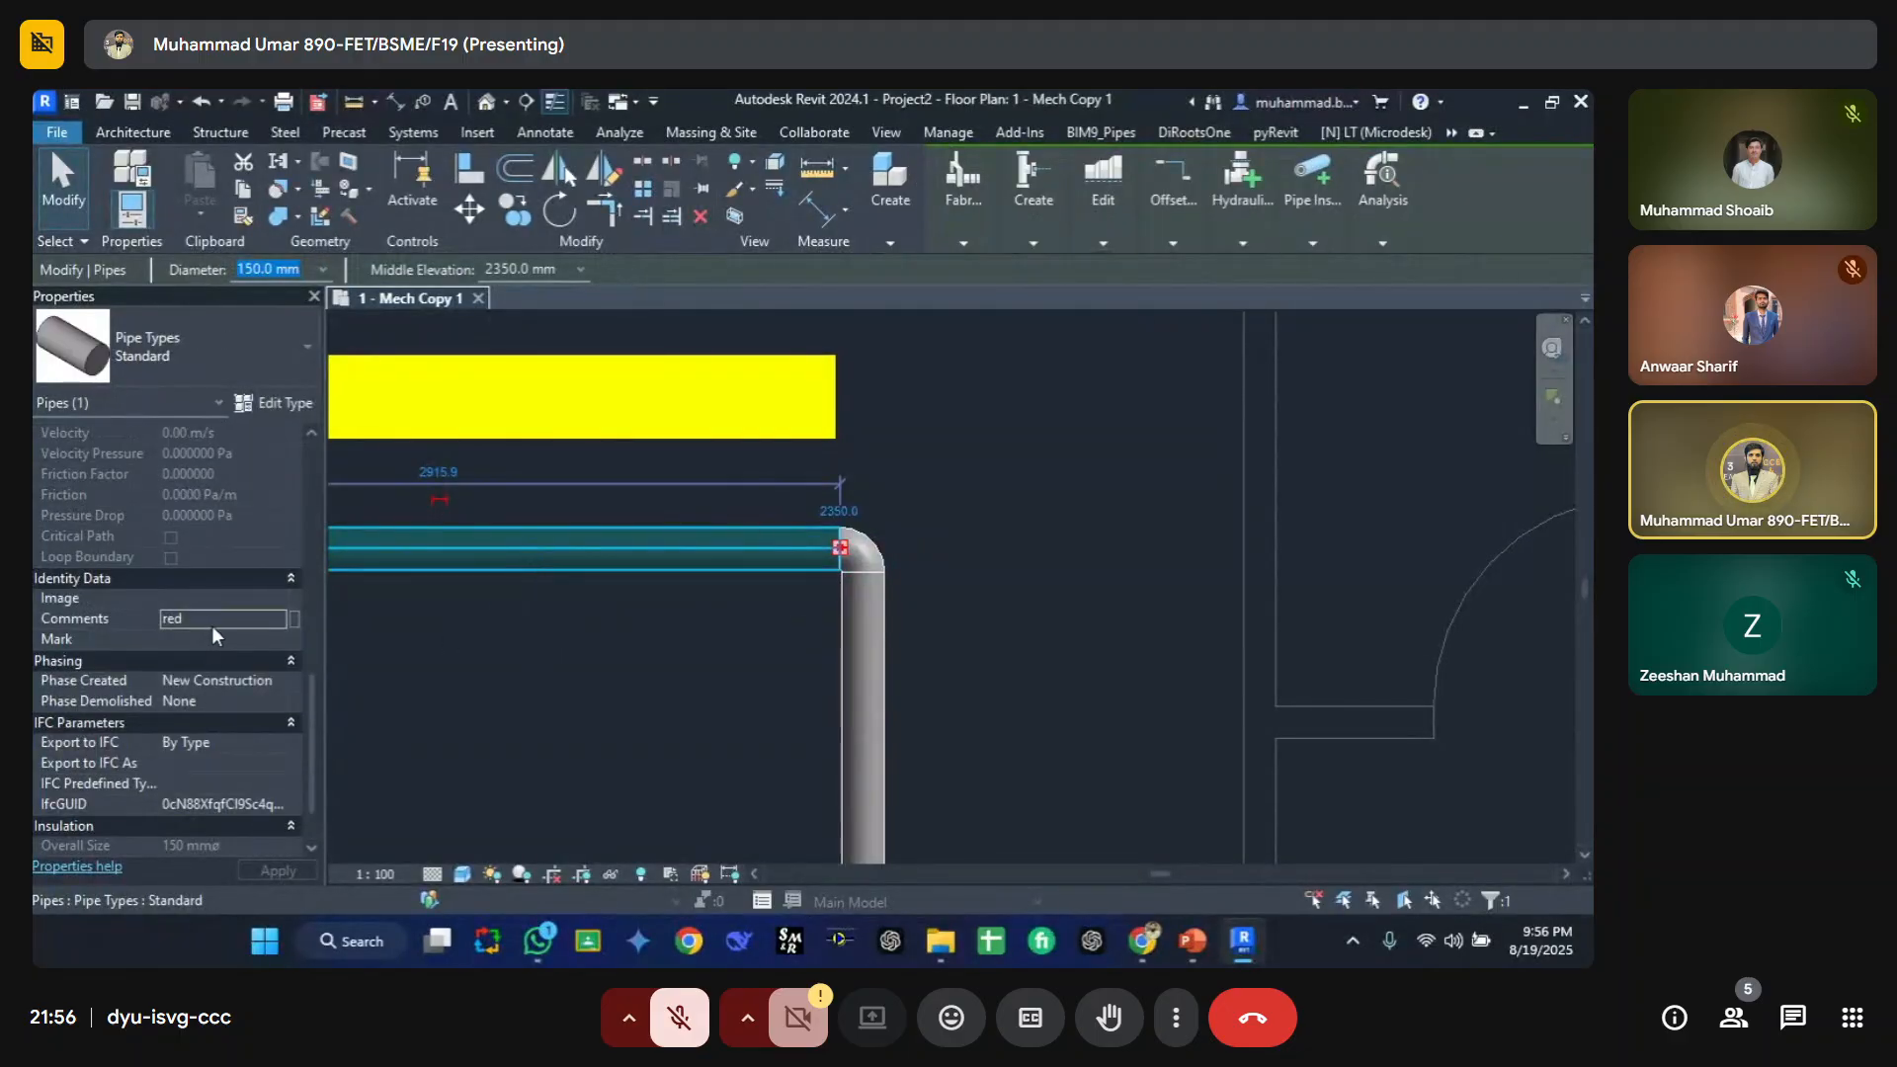
pyautogui.click(212, 623)
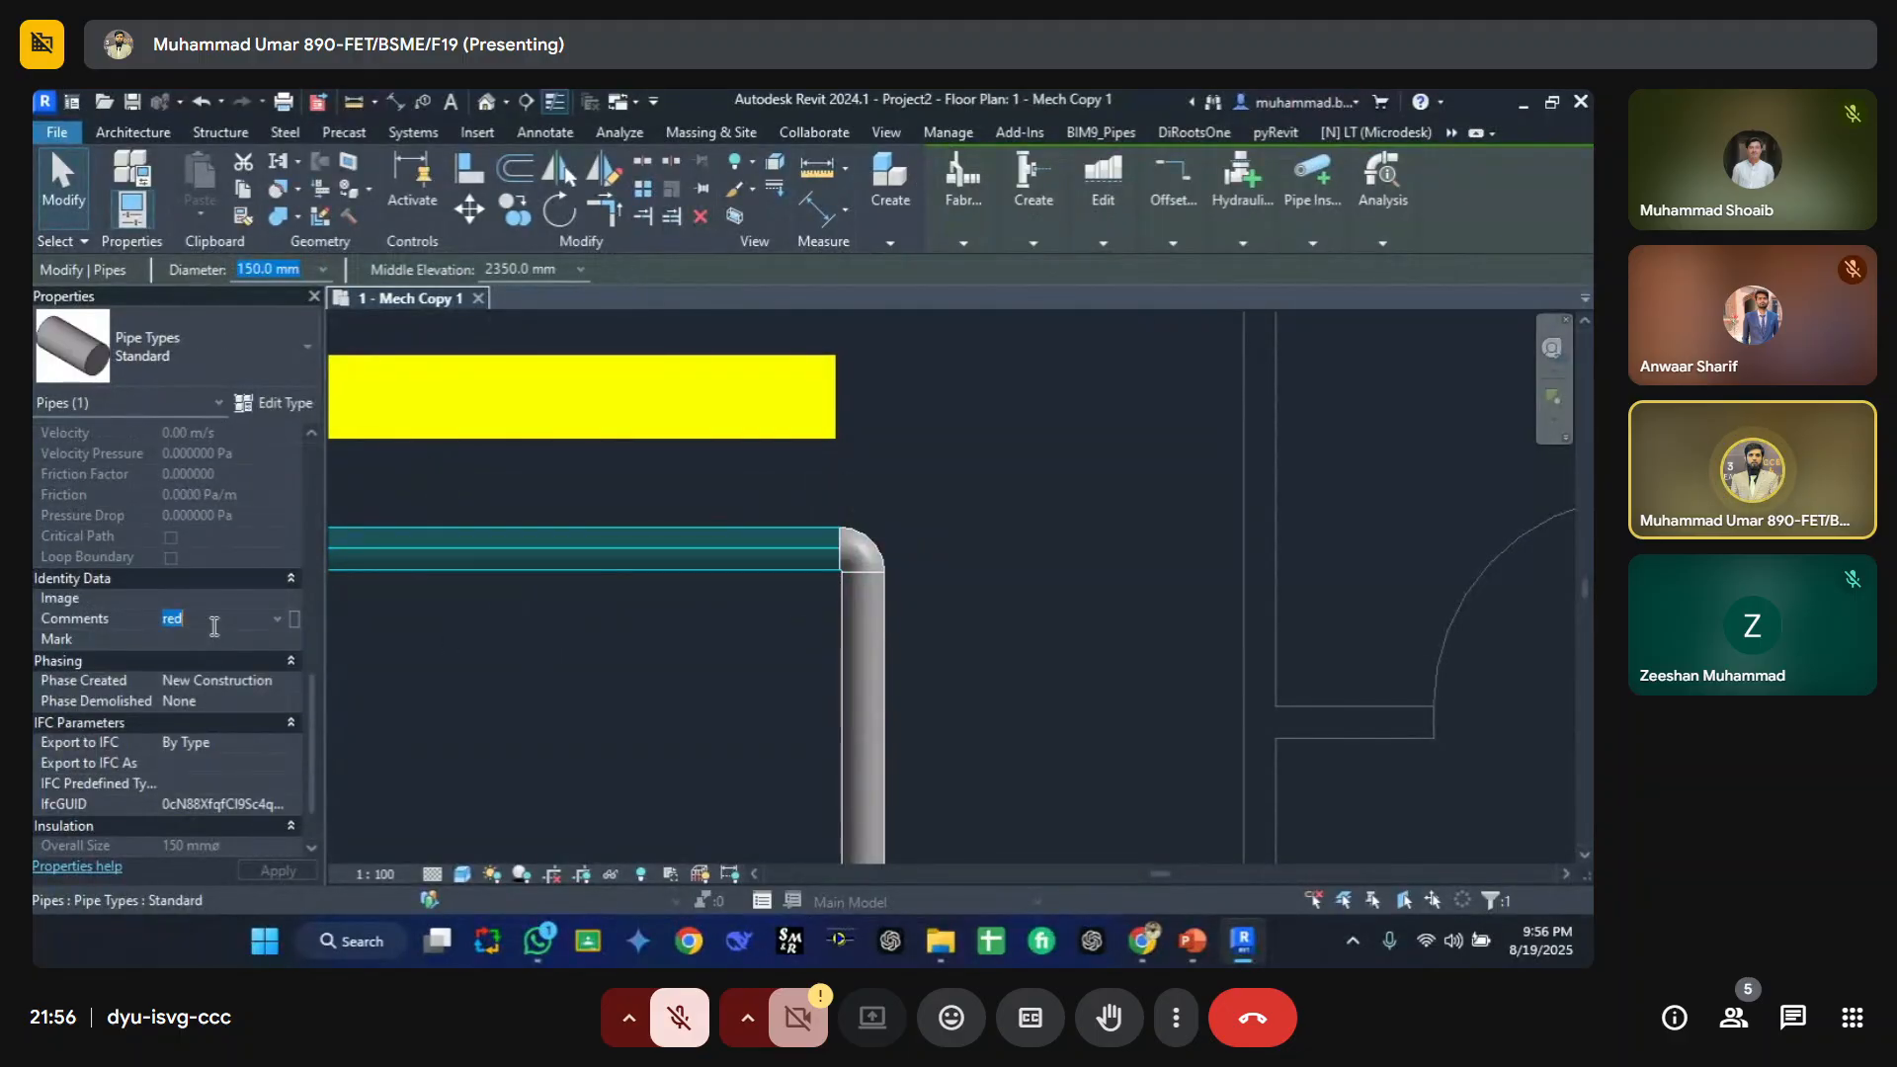
pyautogui.click(477, 653)
# Step: Set the elbow fitting's Comments property to red and apply it
pyautogui.click(861, 553)
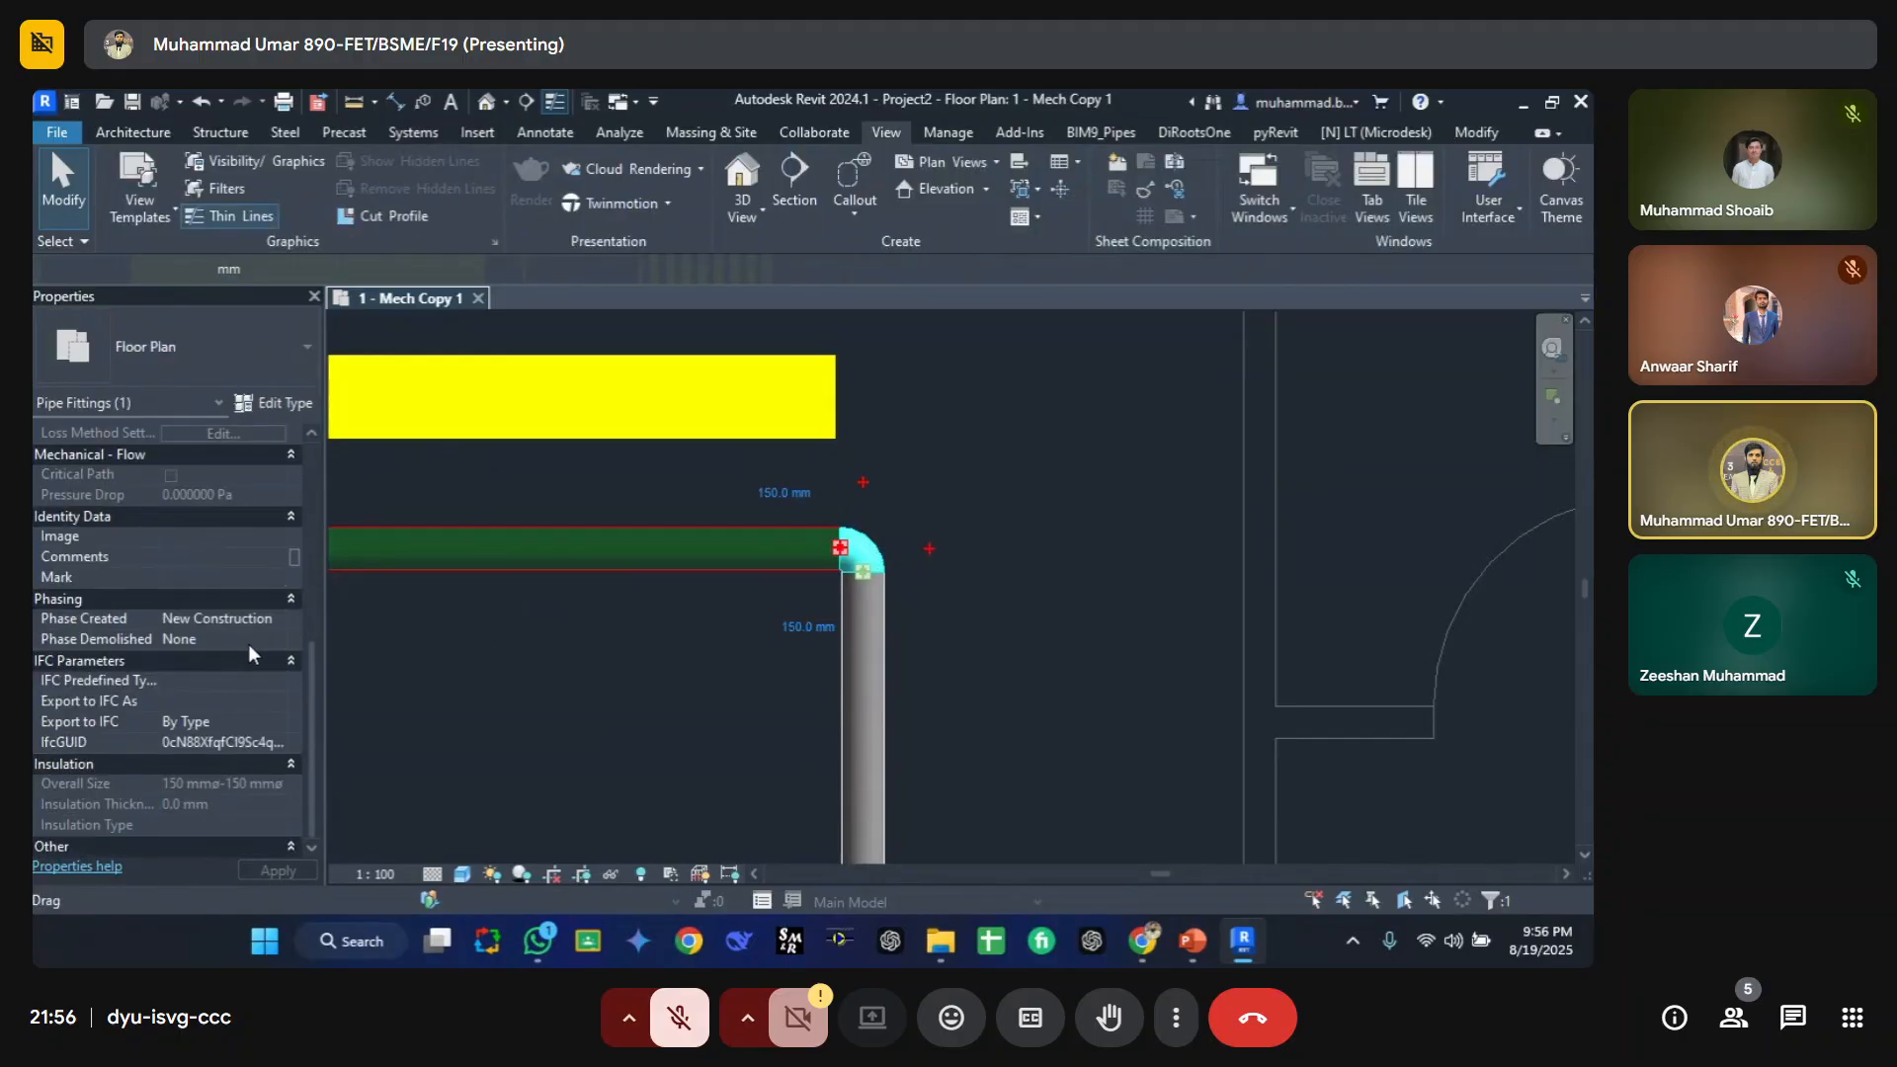
pyautogui.click(211, 596)
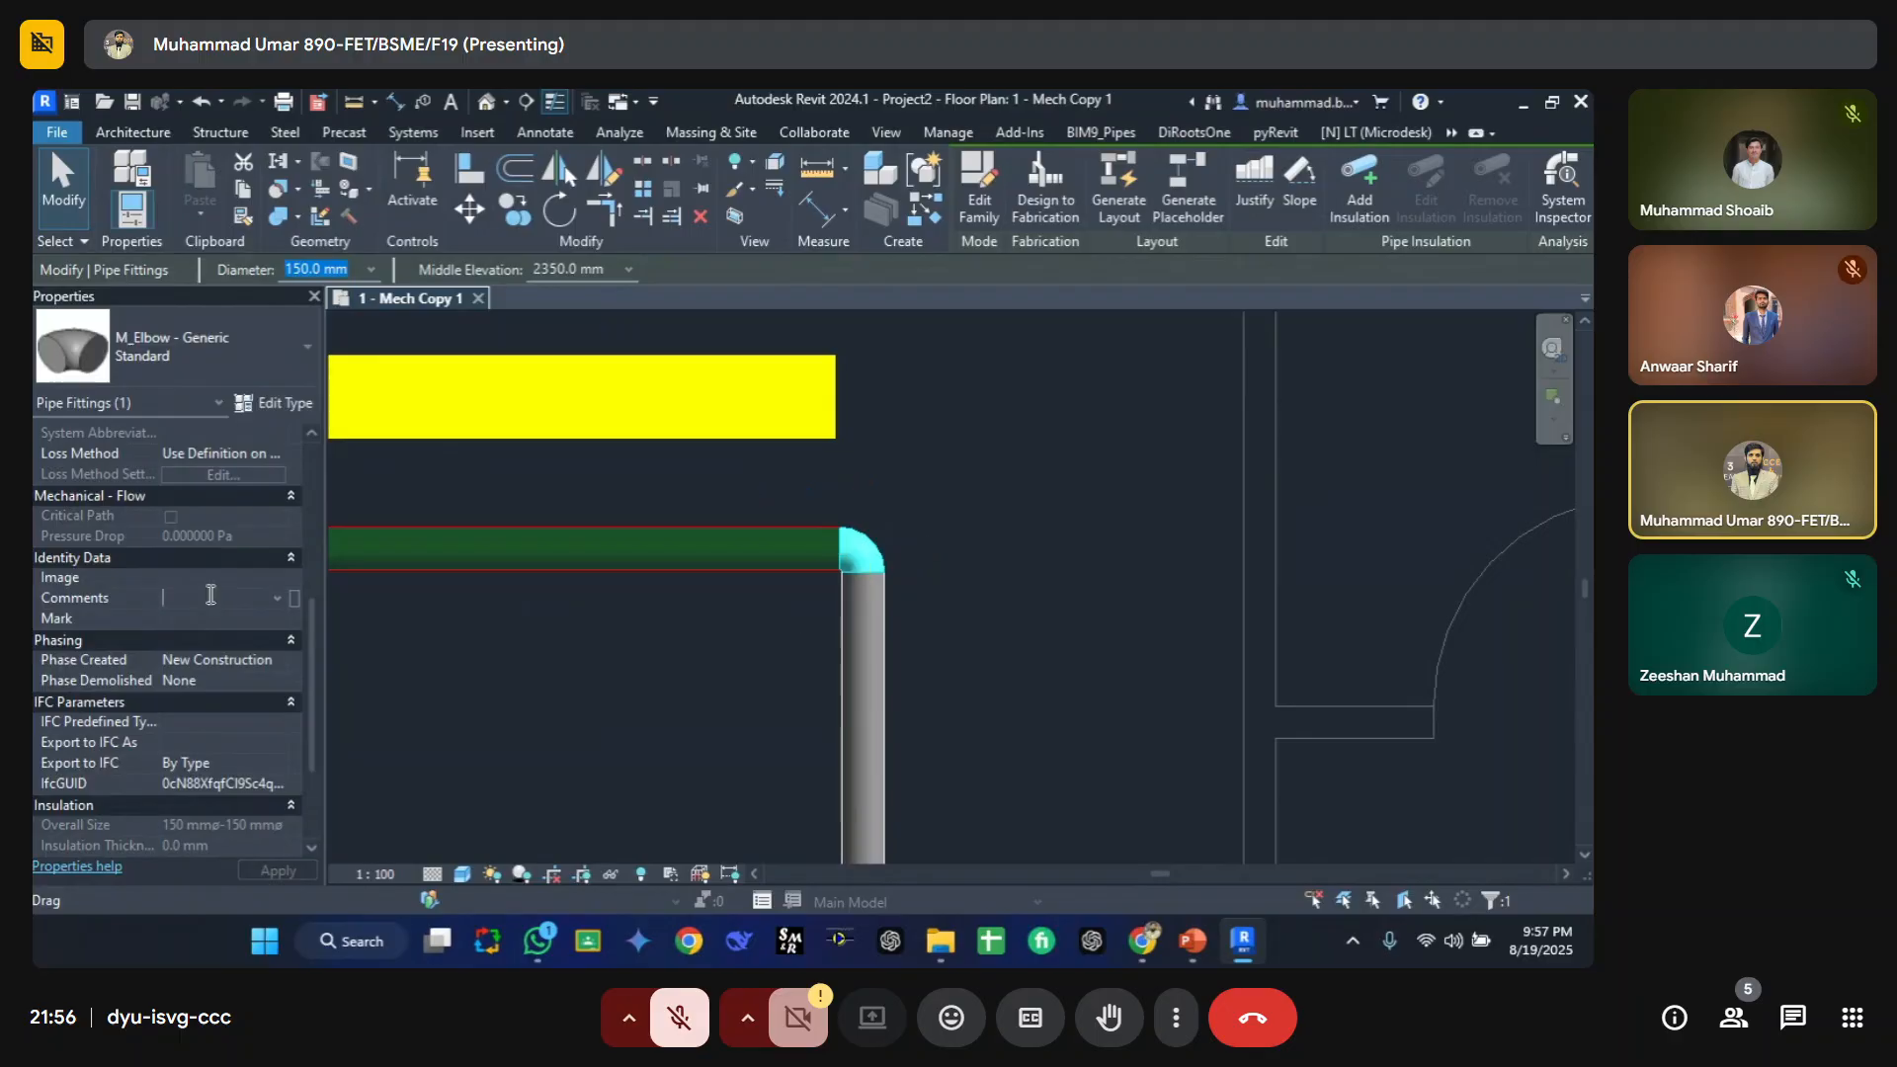
pyautogui.write('red')
pyautogui.click(245, 617)
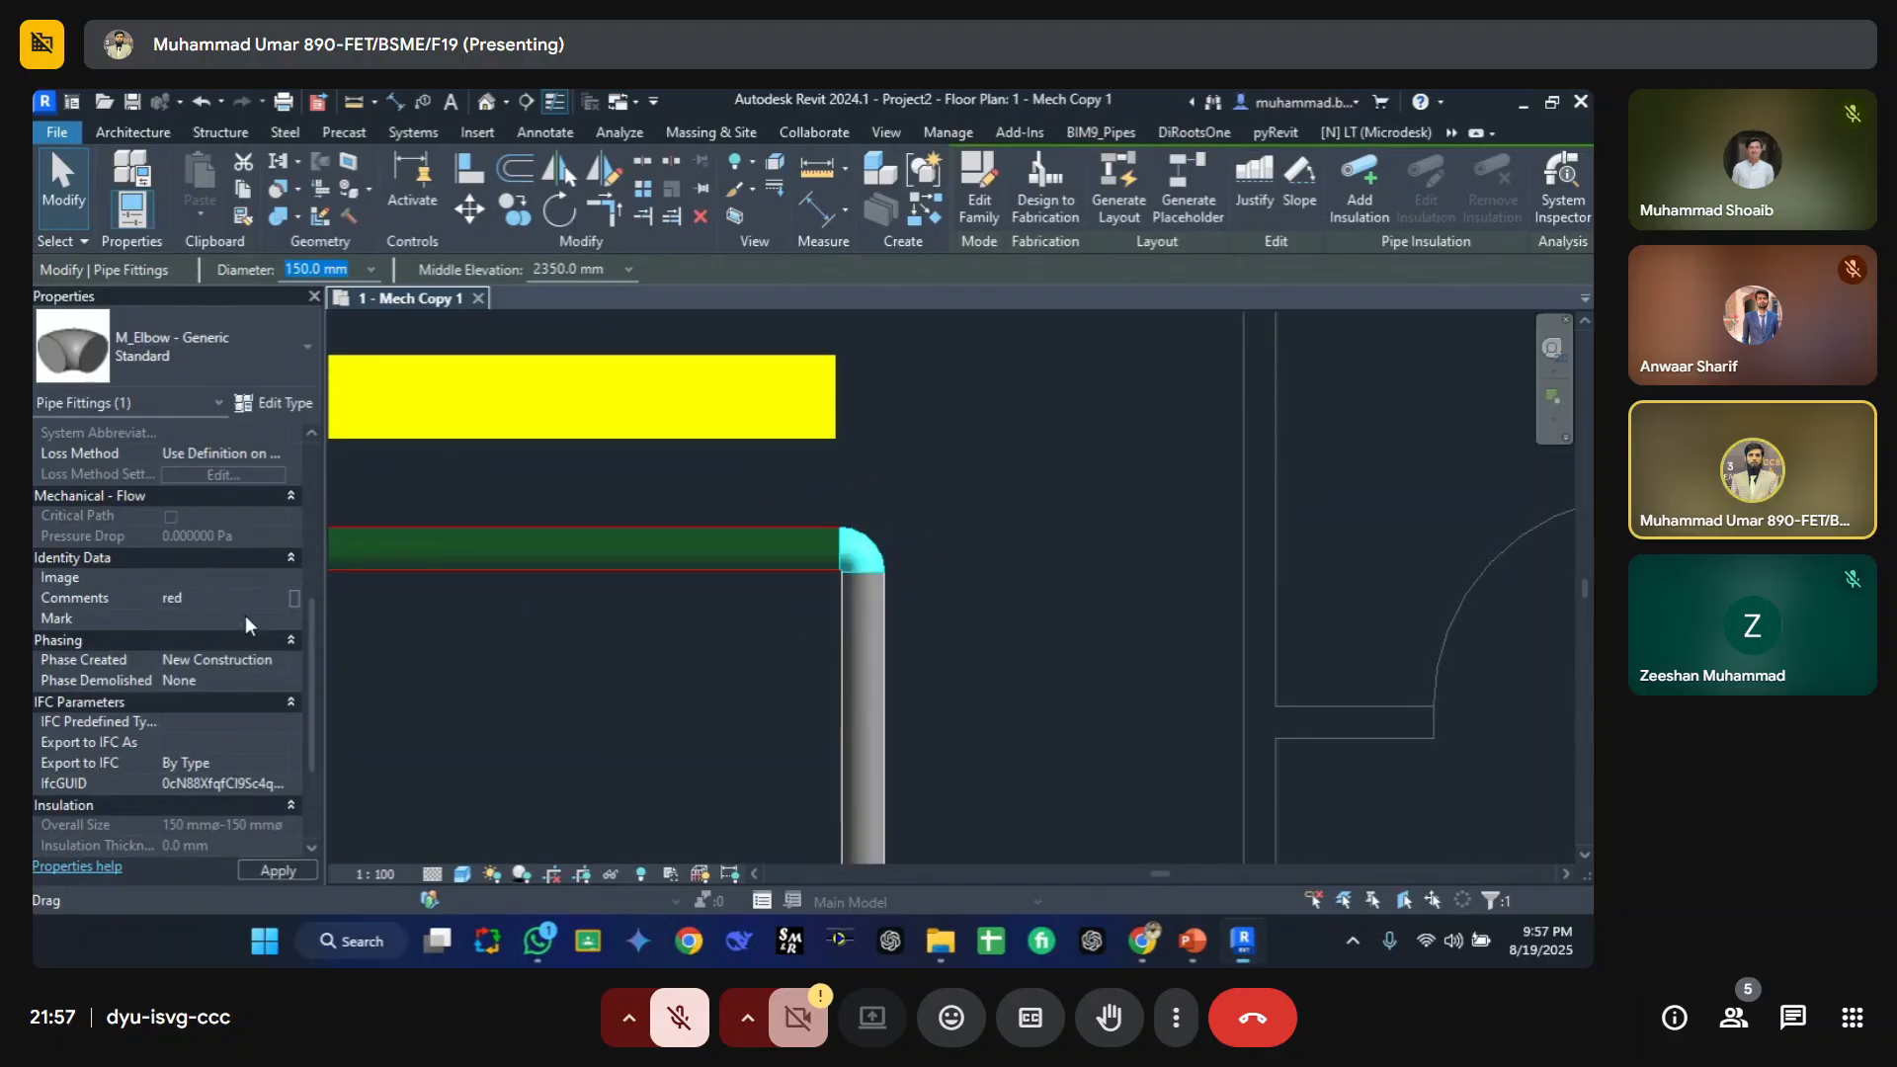
pyautogui.click(446, 664)
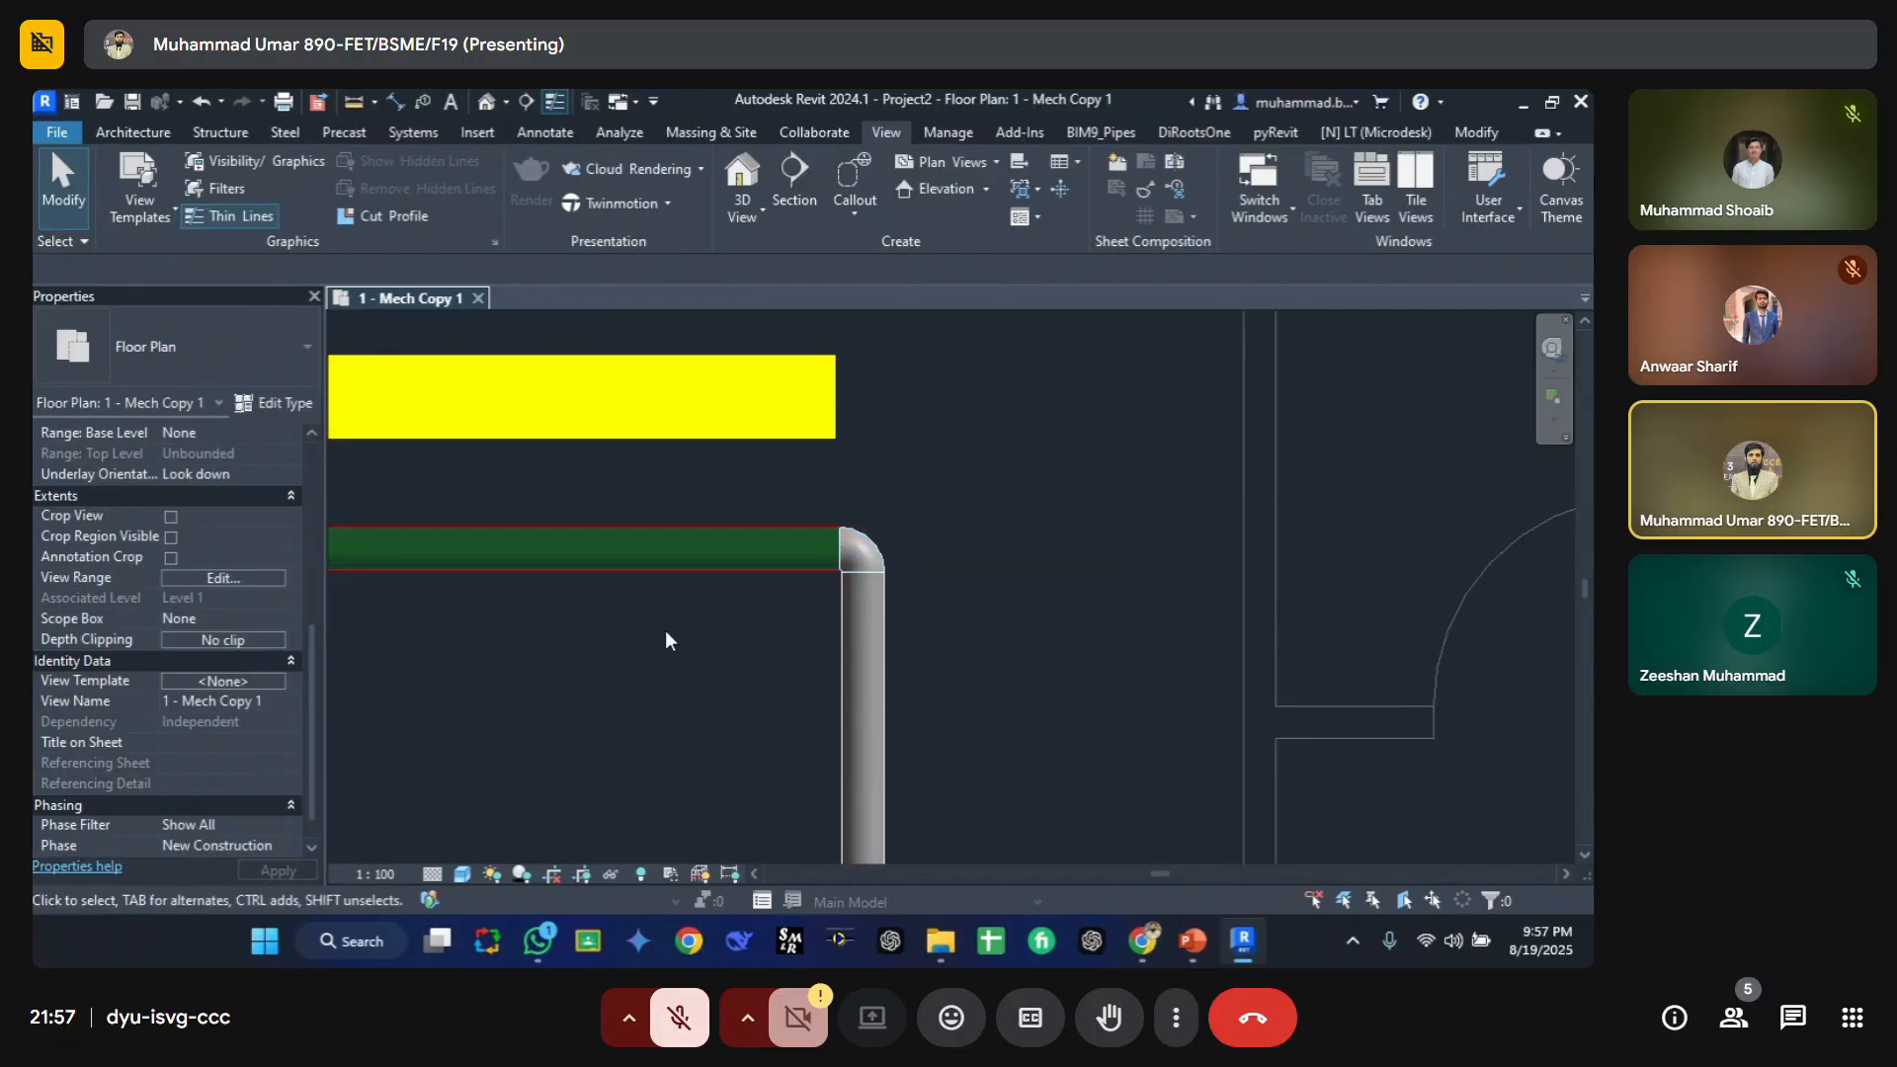
# Step: Open the view's filter overrides and edit the Pipe C filter's definition
pyautogui.press('v')
pyautogui.press('g')
pyautogui.click(610, 243)
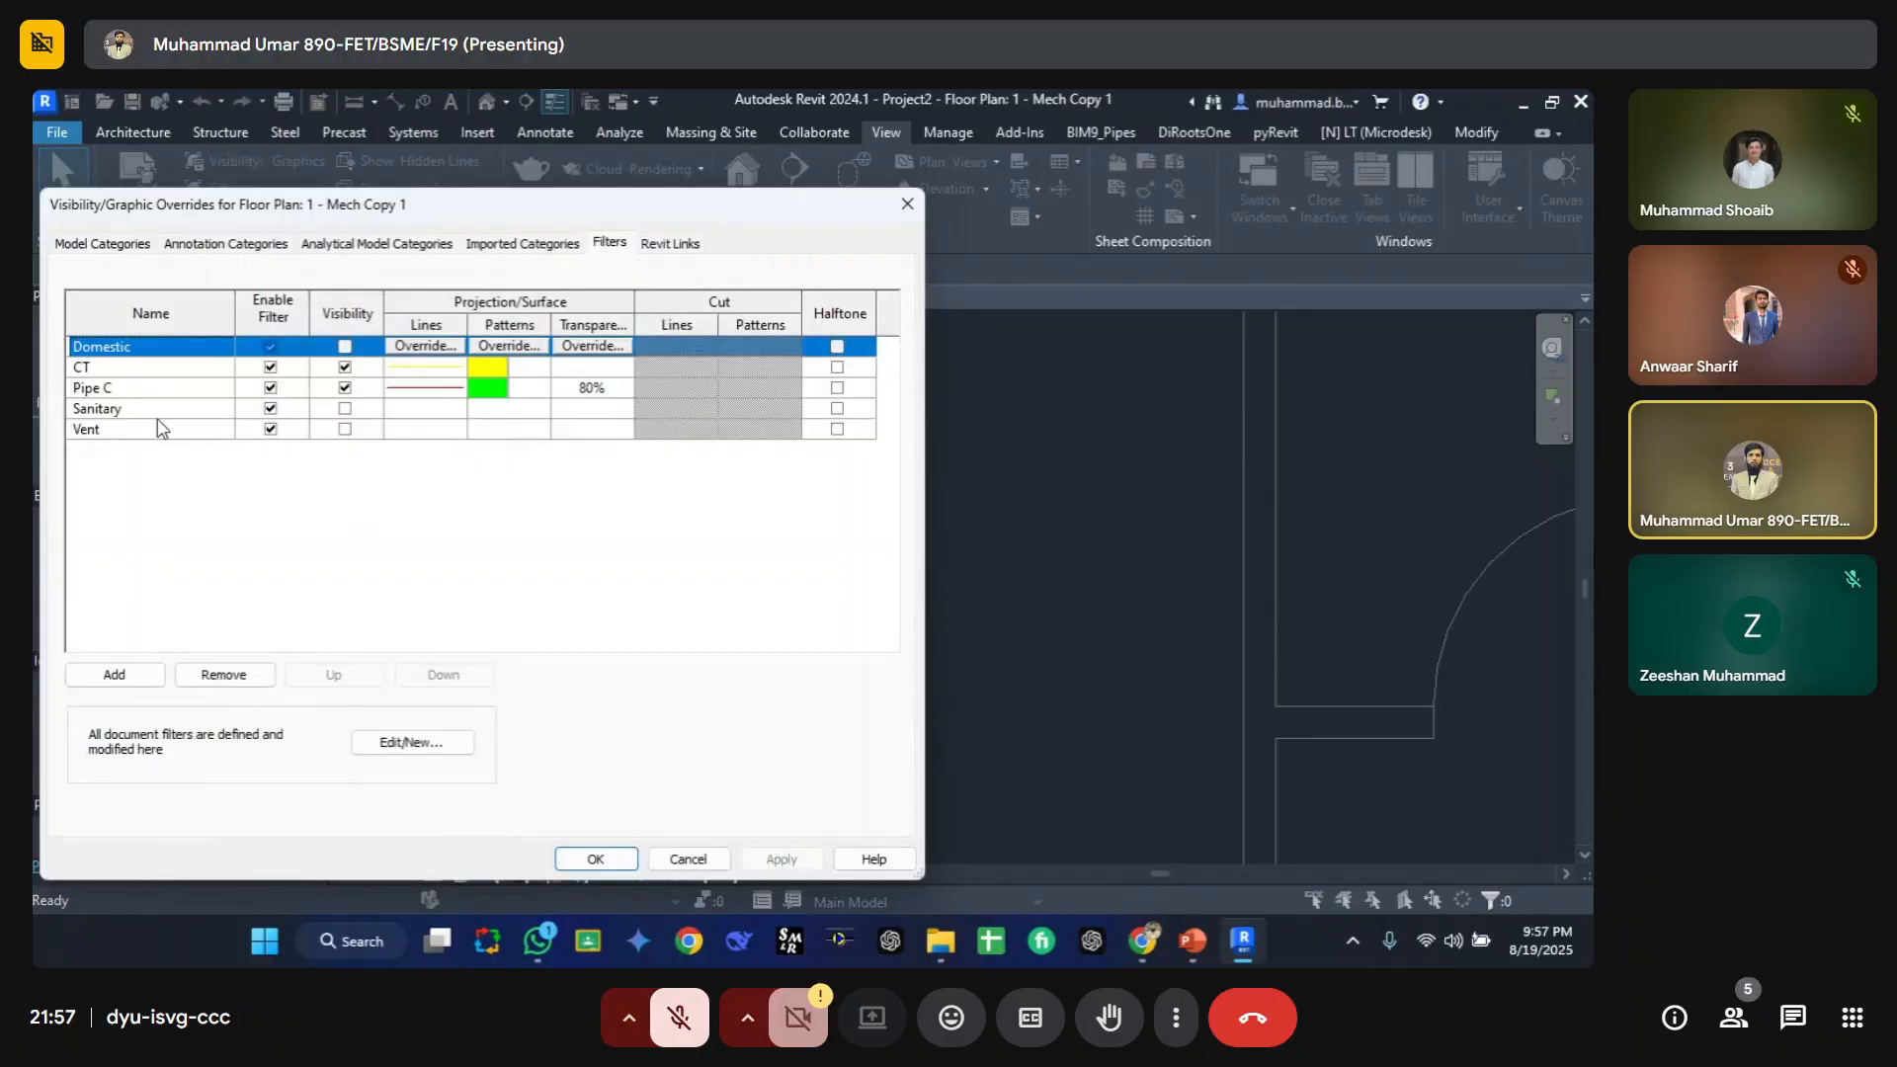
pyautogui.click(116, 389)
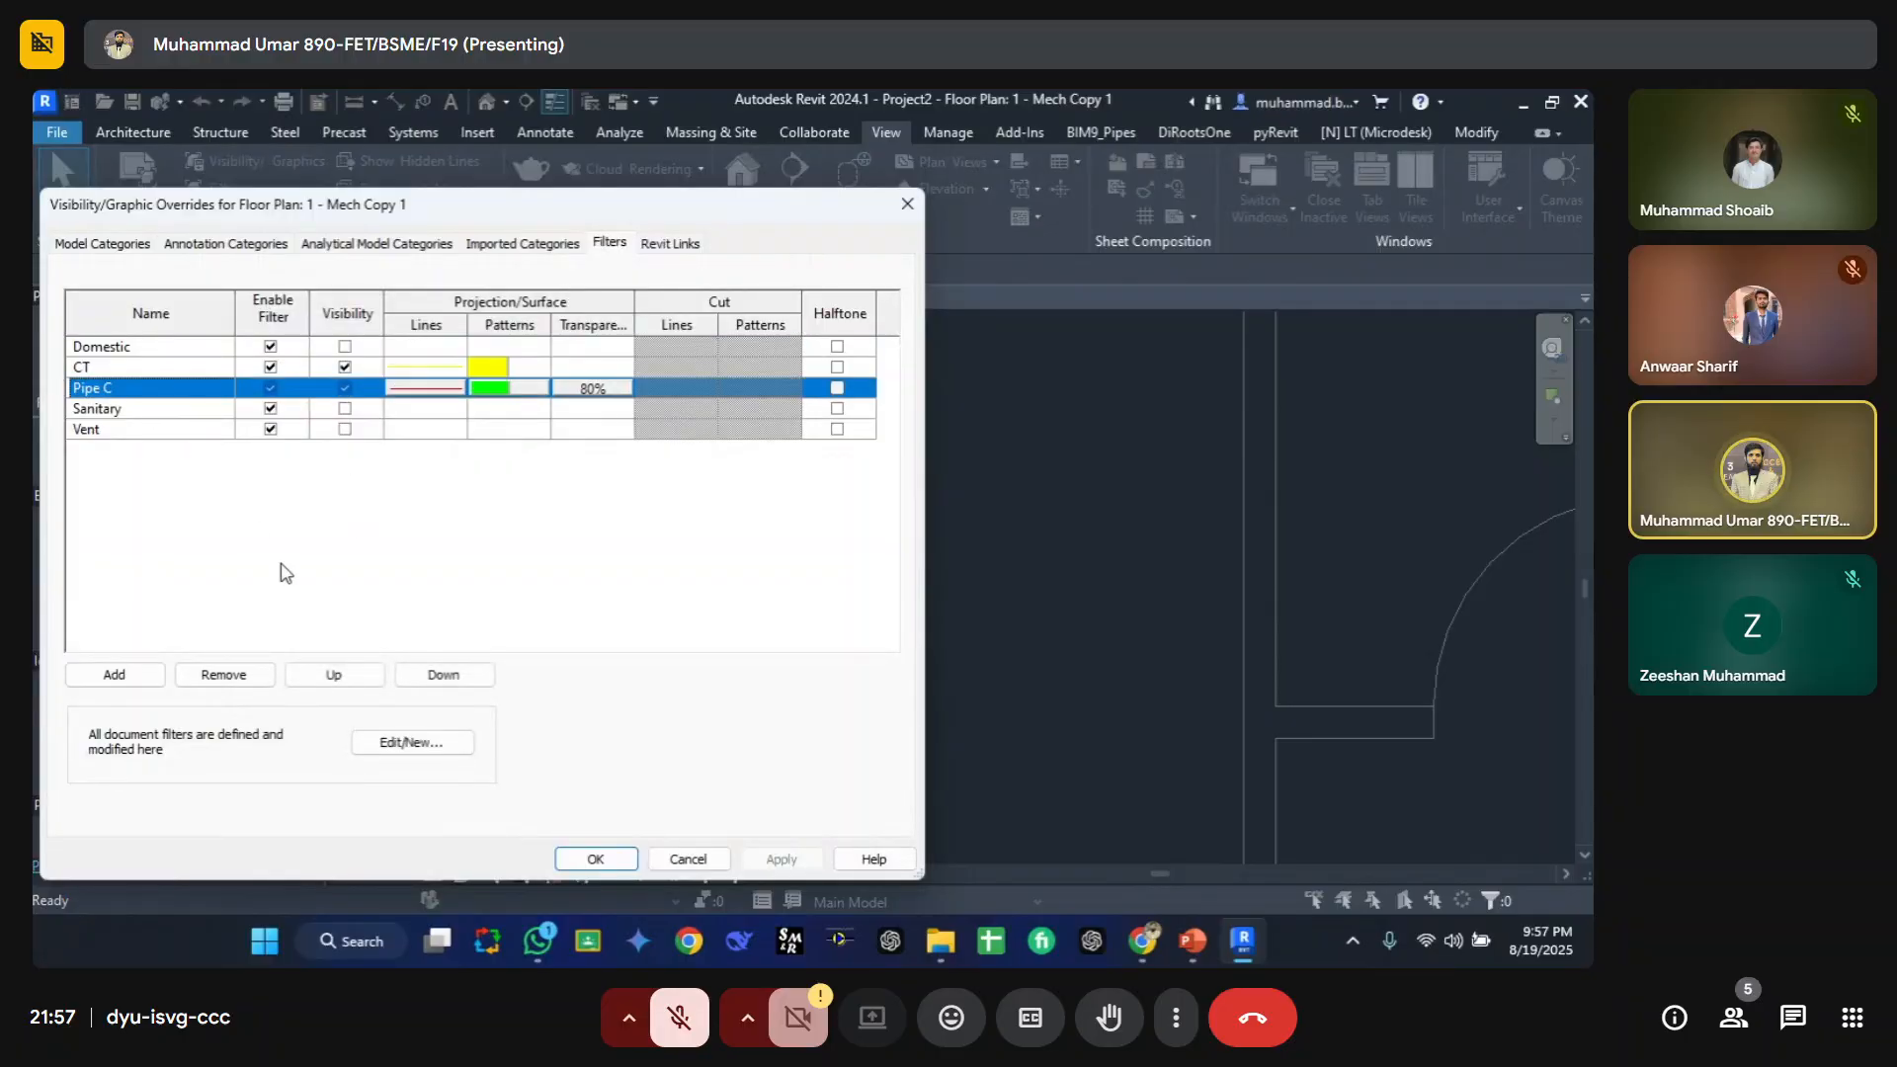
pyautogui.click(423, 742)
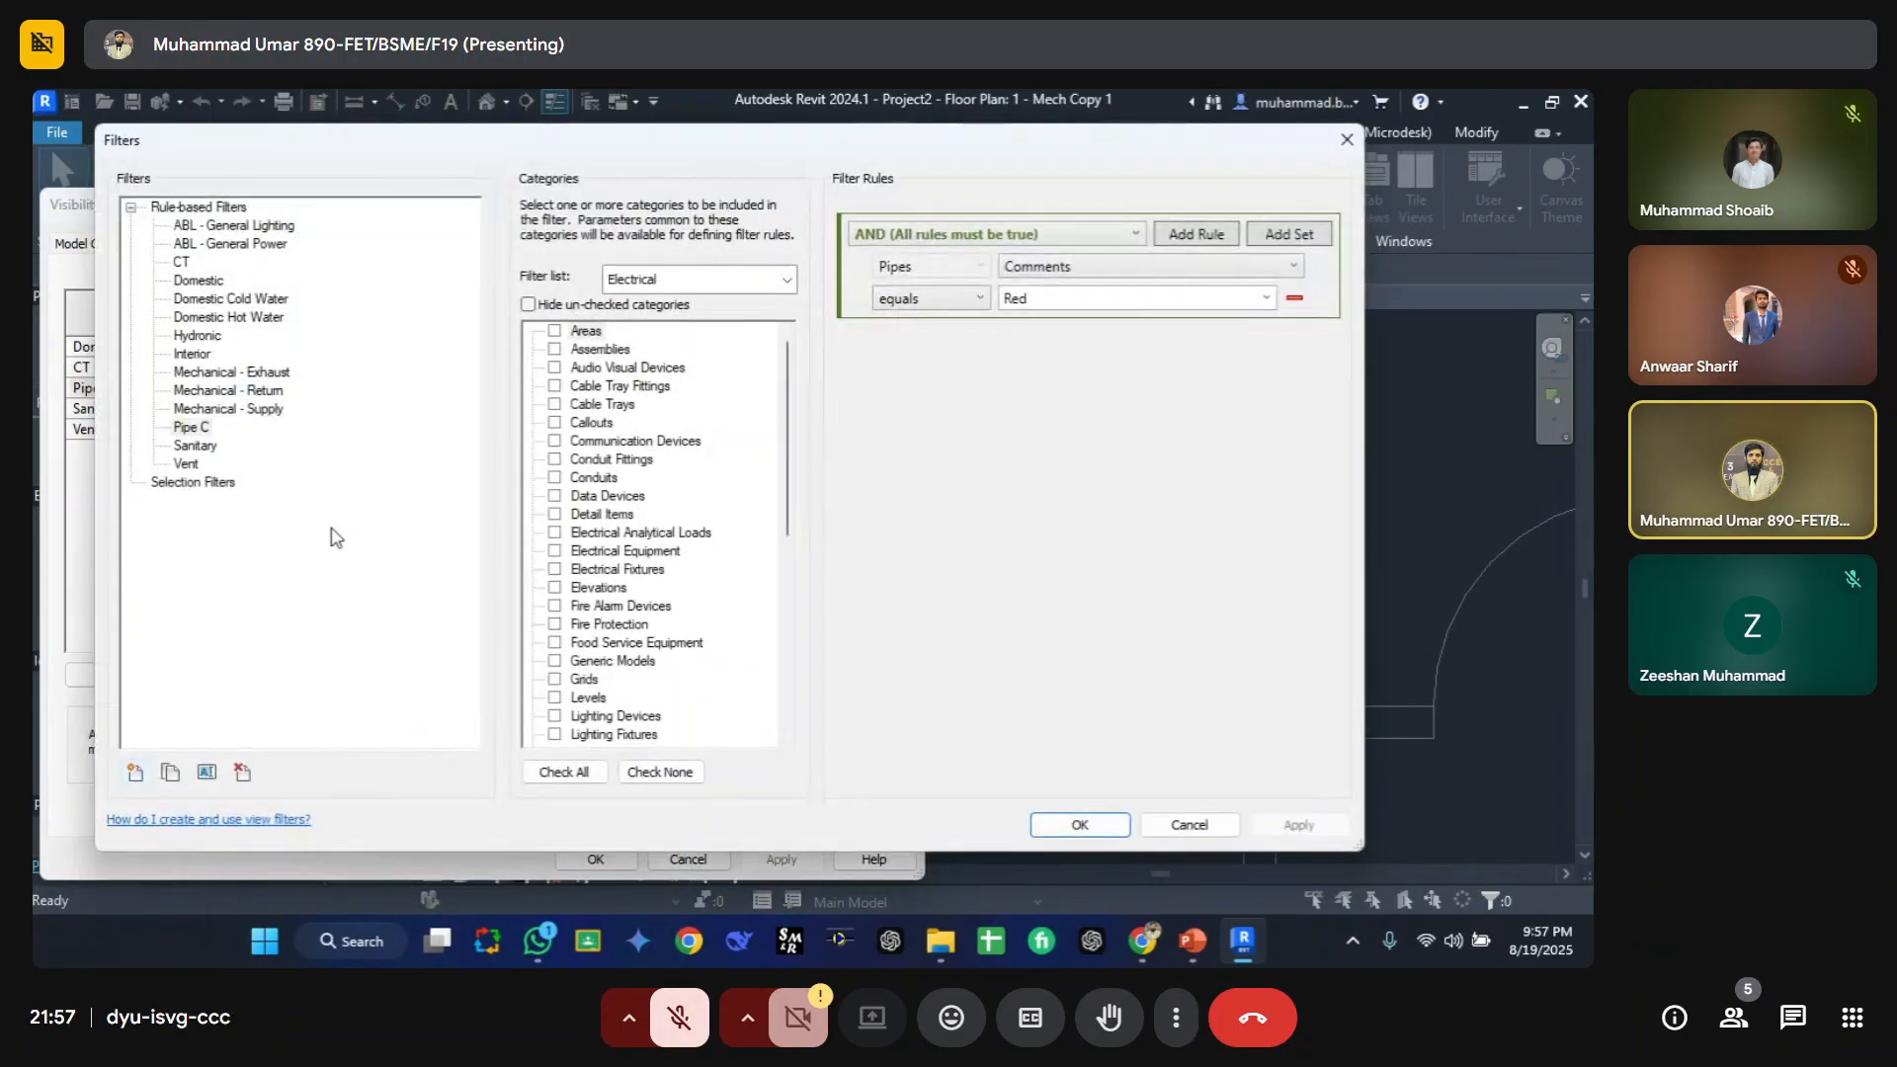
pyautogui.click(191, 427)
# Step: Switch the Pipe C filter's category list to the Piping discipline, showing all categories
pyautogui.click(527, 305)
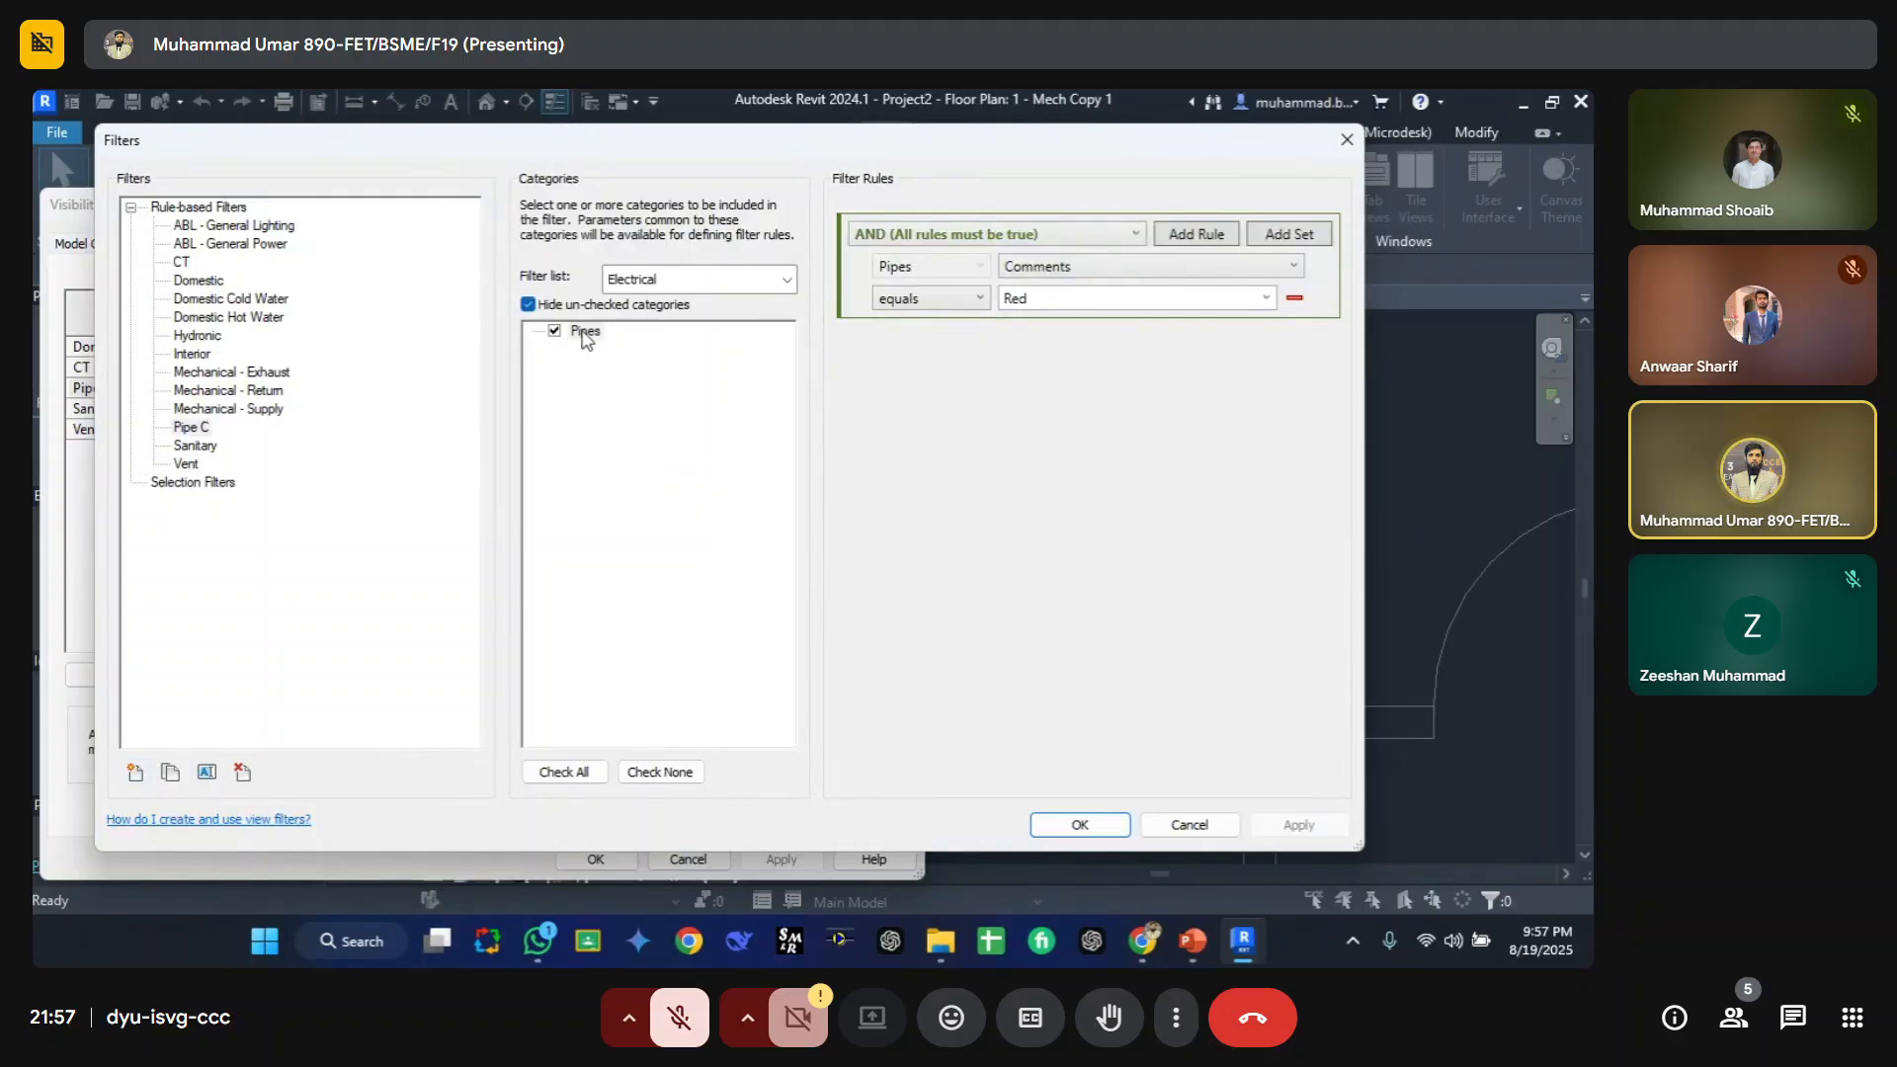
pyautogui.click(528, 305)
pyautogui.click(605, 405)
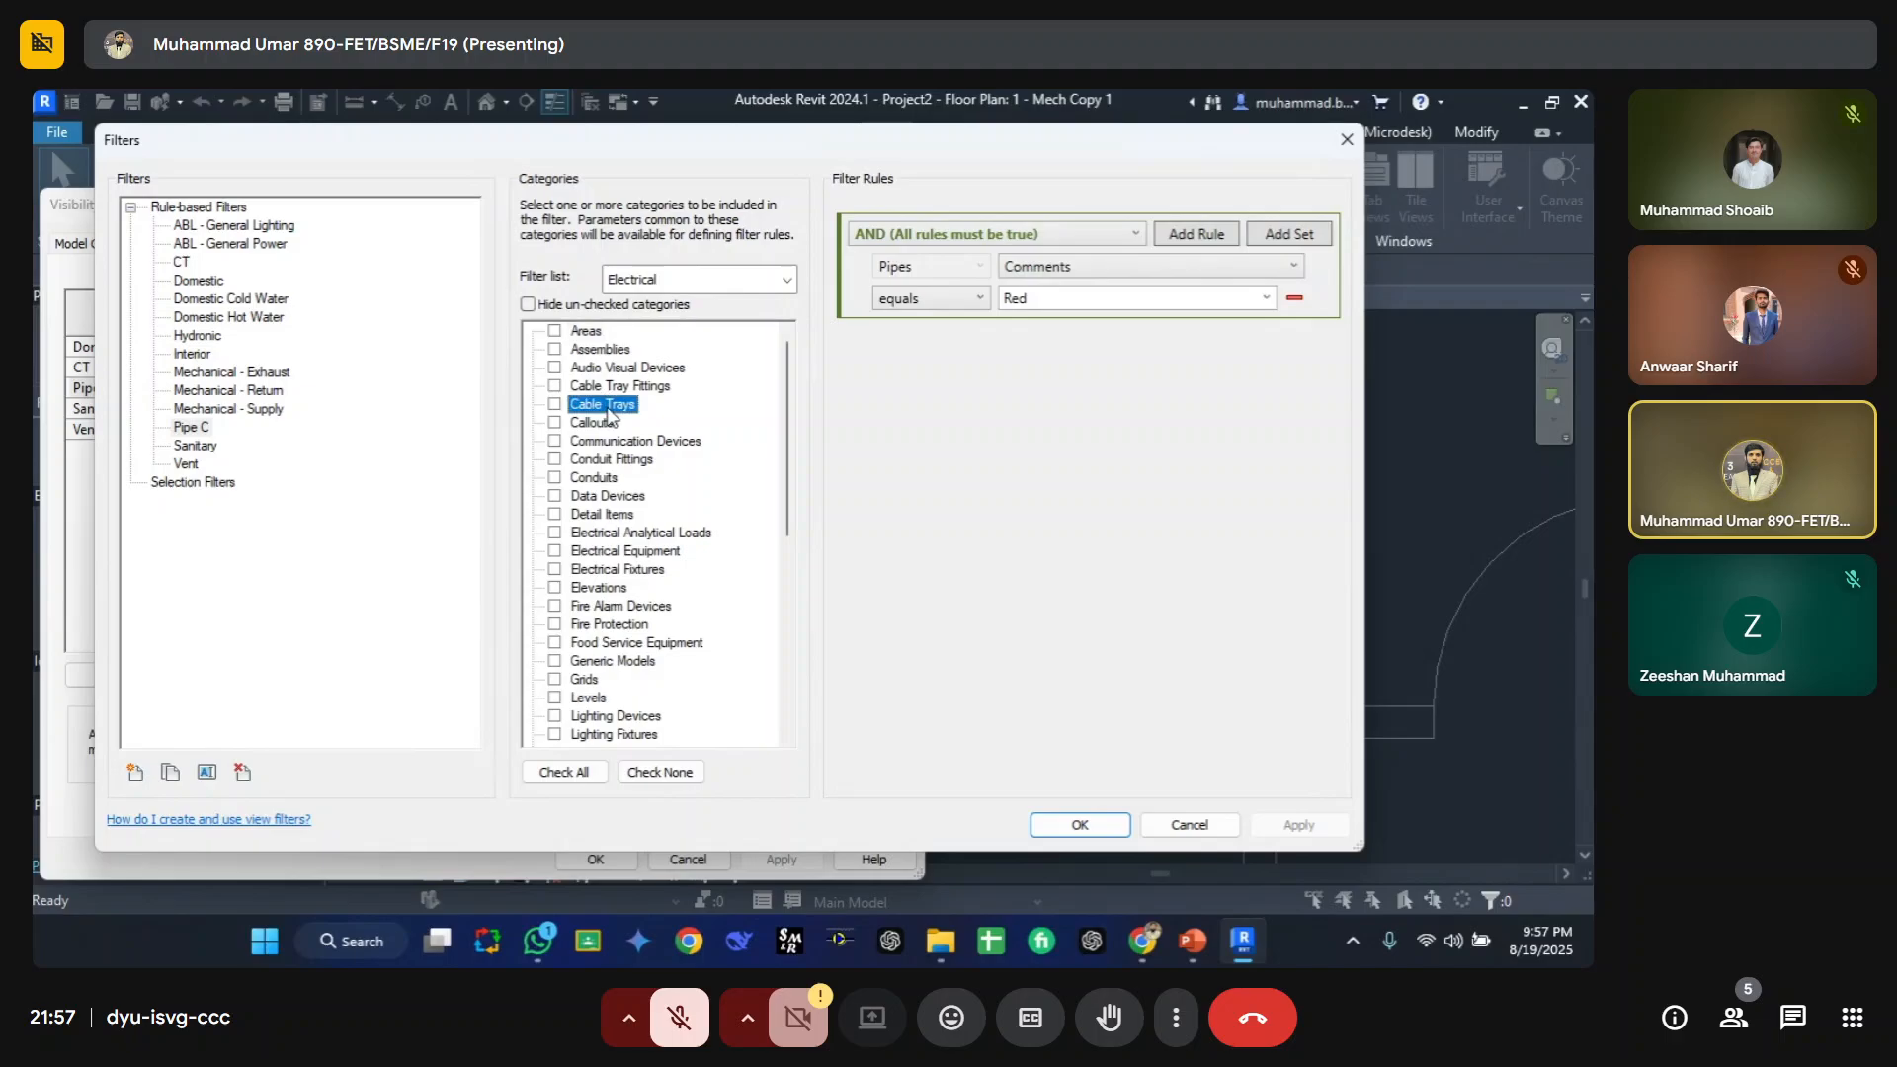
pyautogui.click(662, 287)
pyautogui.click(662, 287)
pyautogui.click(632, 361)
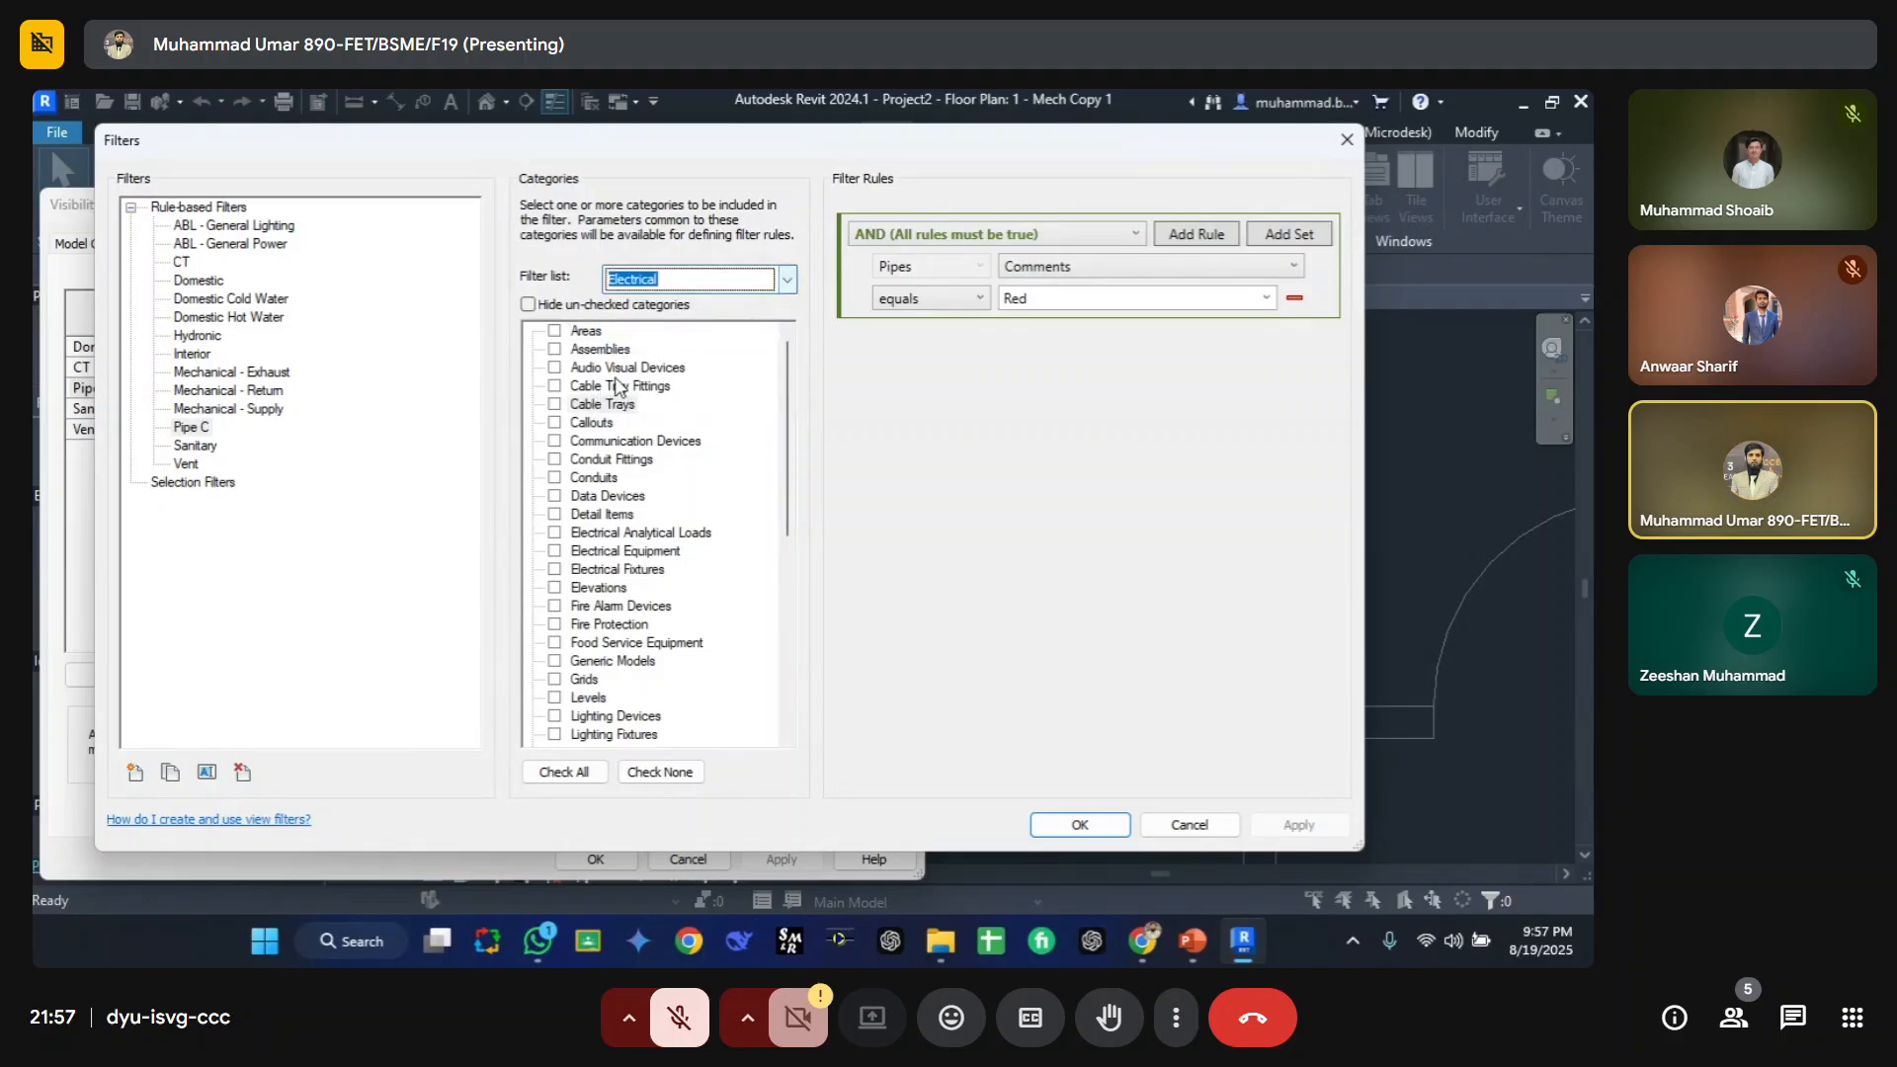
pyautogui.click(647, 305)
pyautogui.click(787, 279)
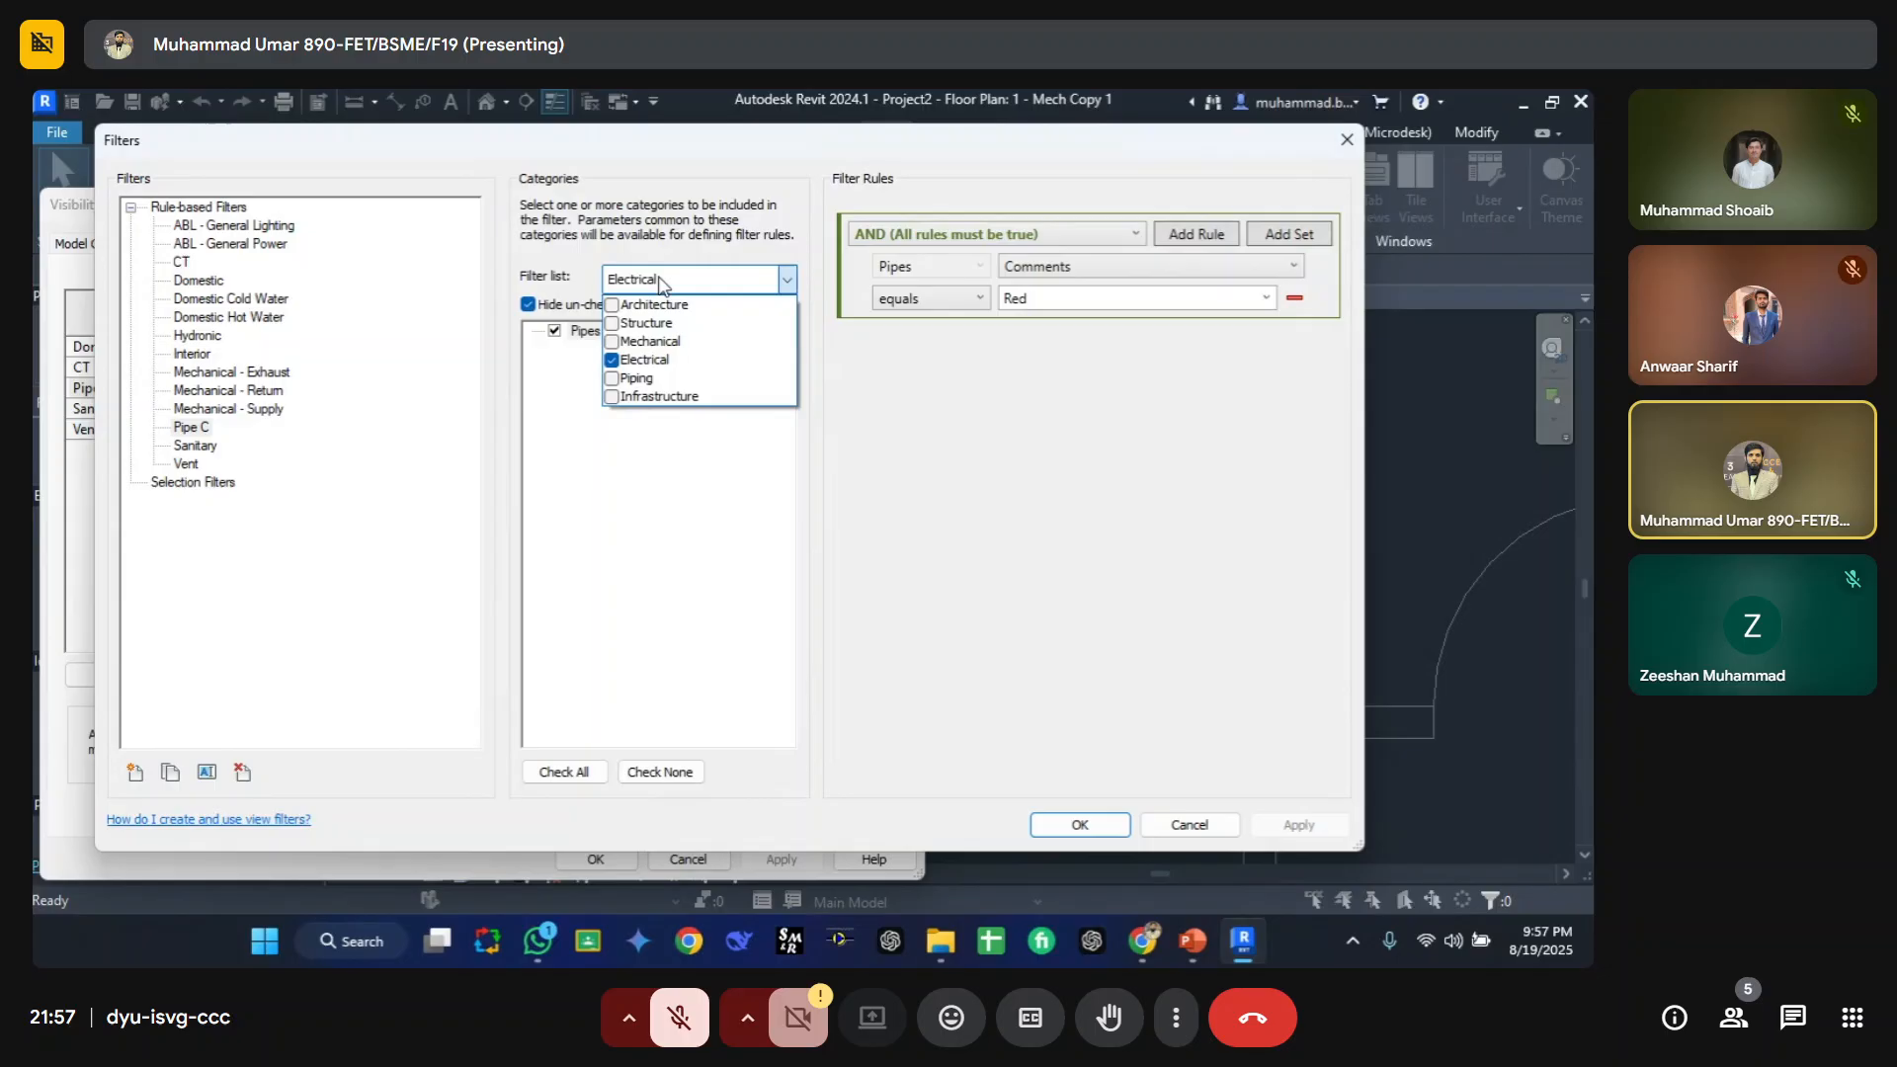
pyautogui.click(613, 379)
pyautogui.click(613, 361)
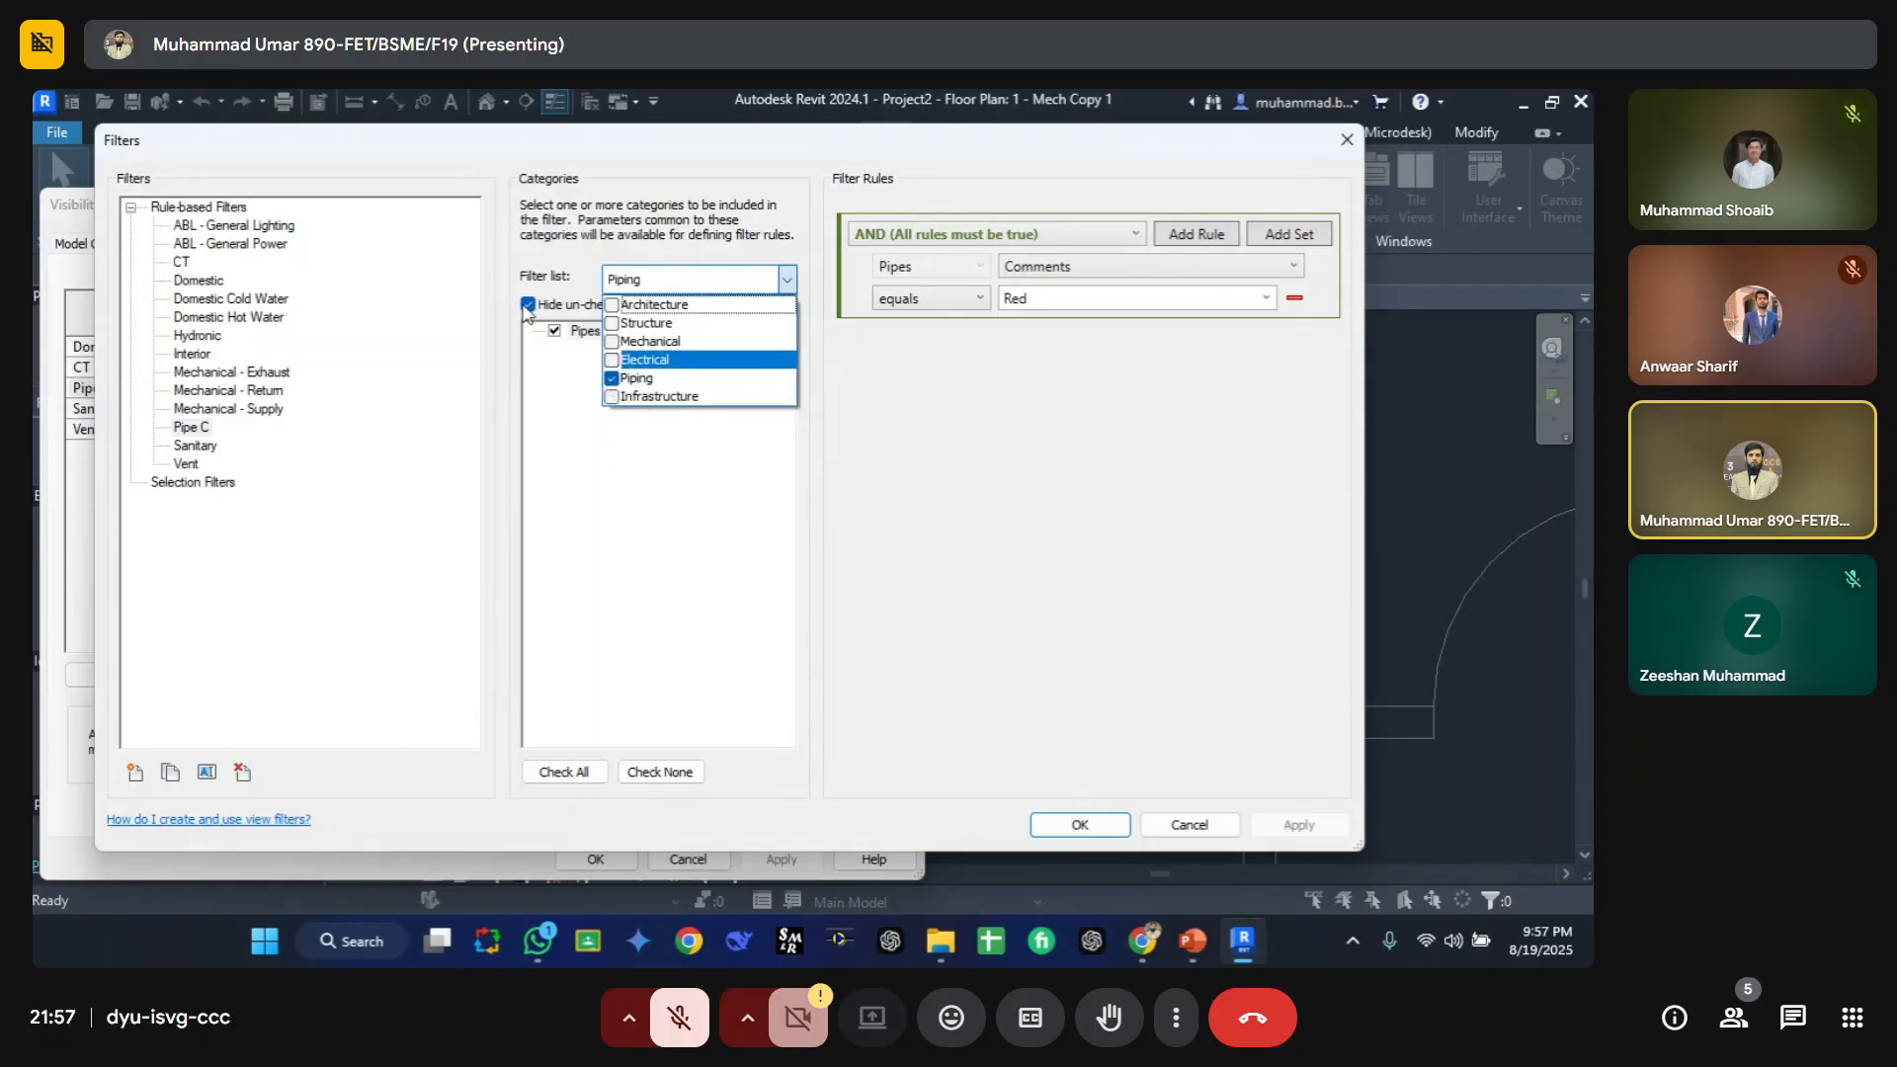
pyautogui.click(534, 321)
pyautogui.click(528, 305)
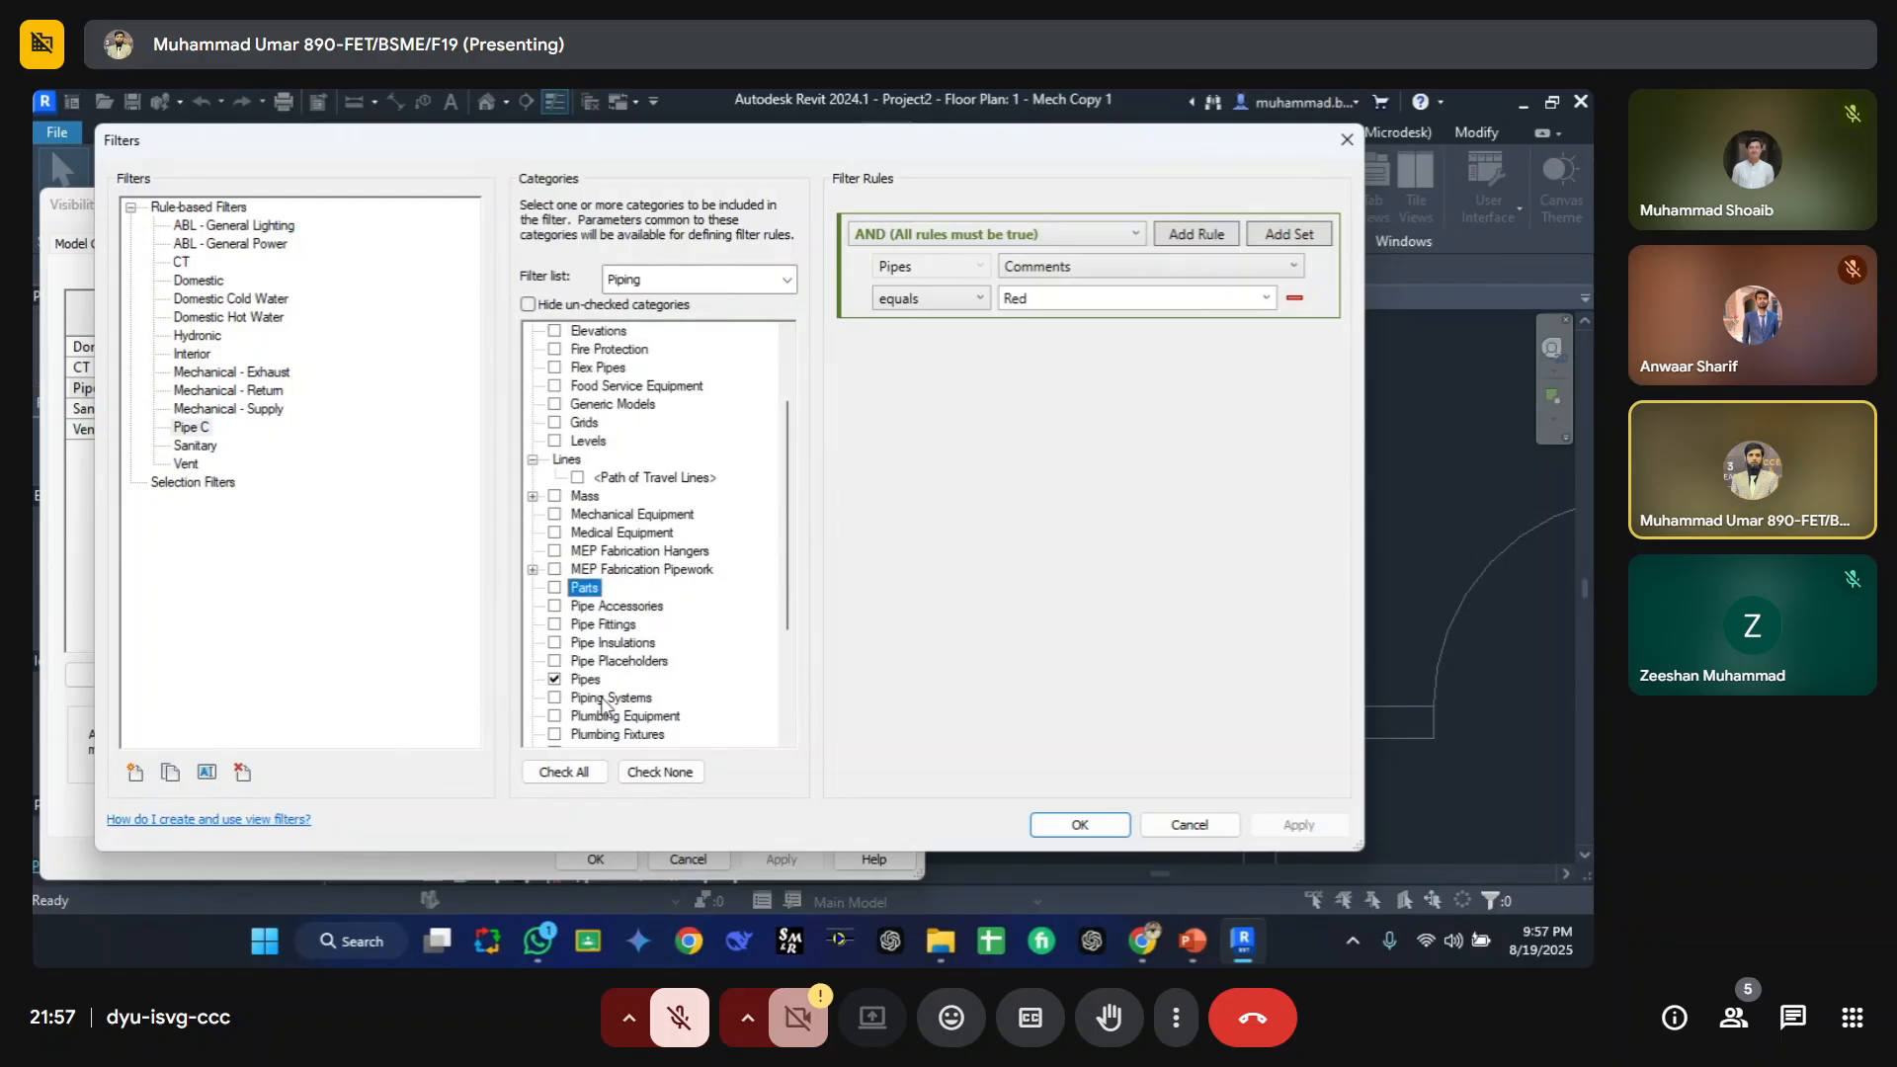
# Step: Try adding Pipe Fittings to the Pipe C filter's categories, then confirm both dialogs without saving the project
pyautogui.click(593, 624)
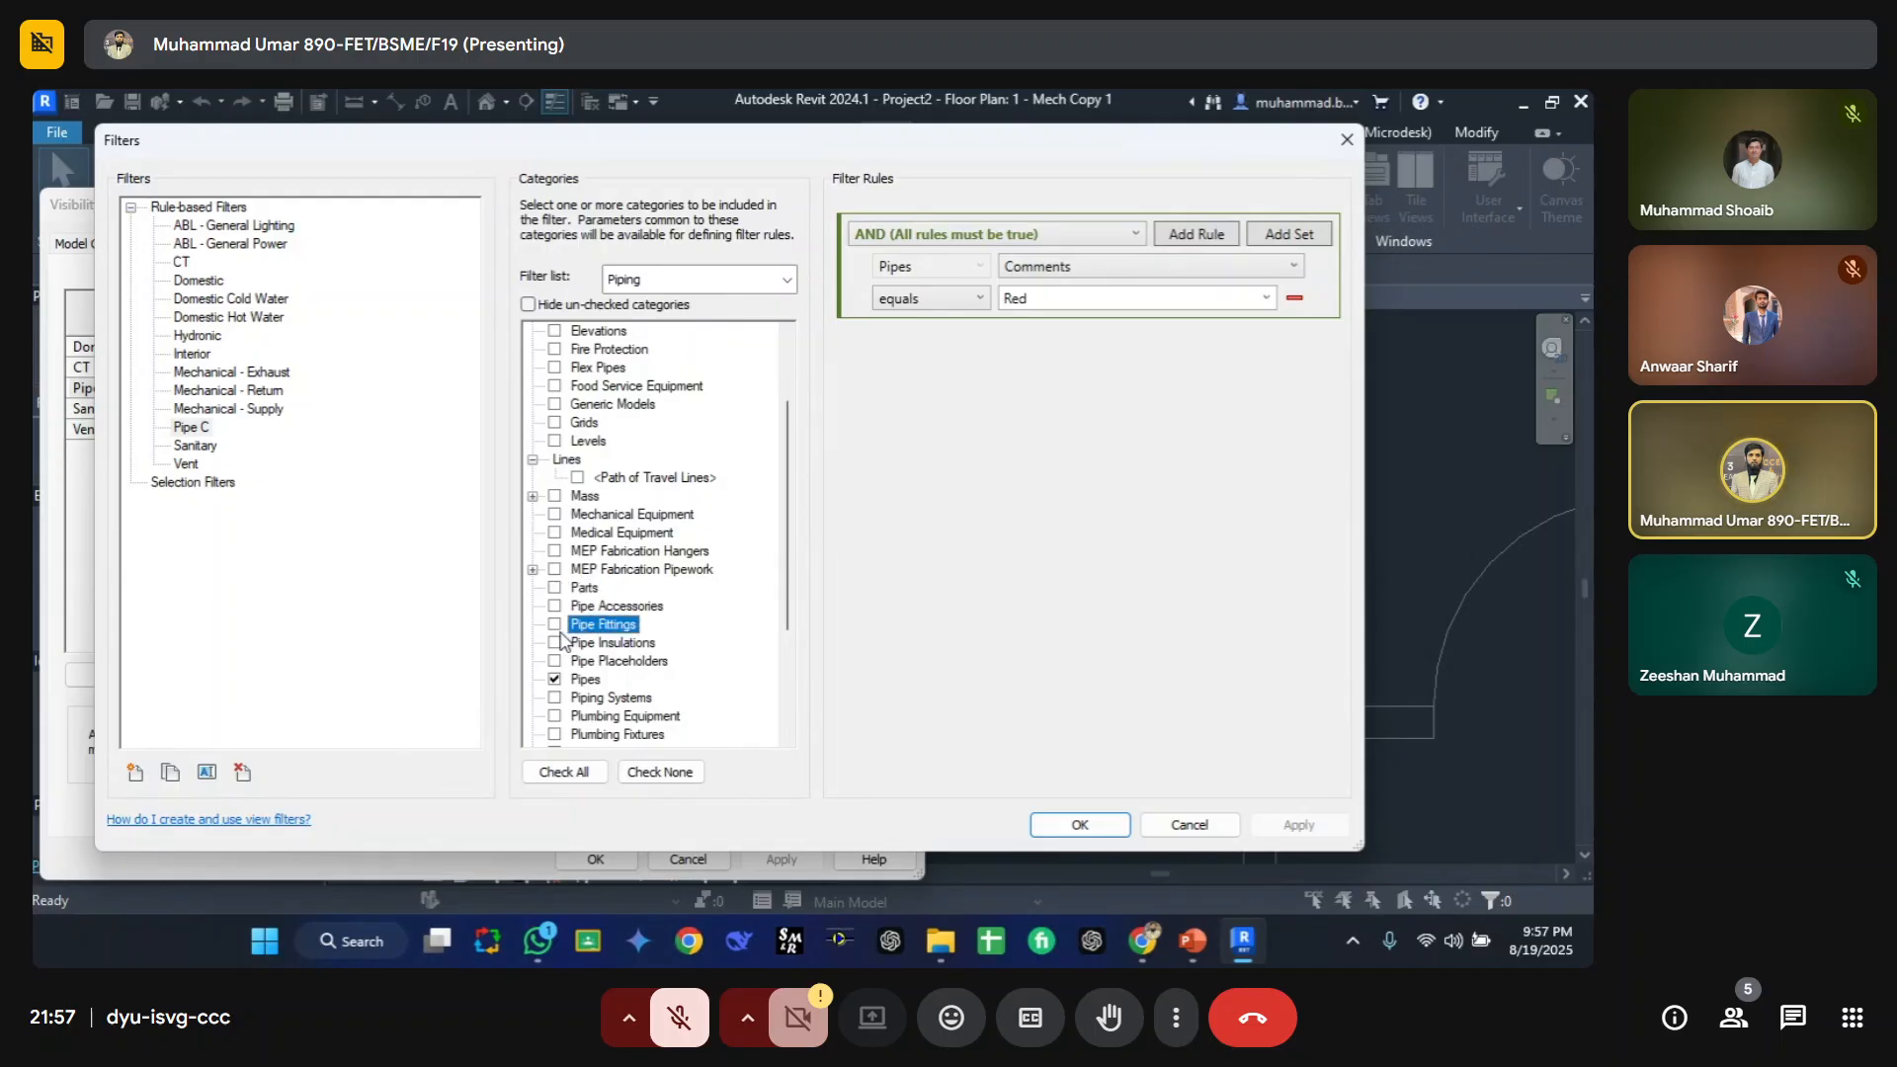
pyautogui.click(556, 626)
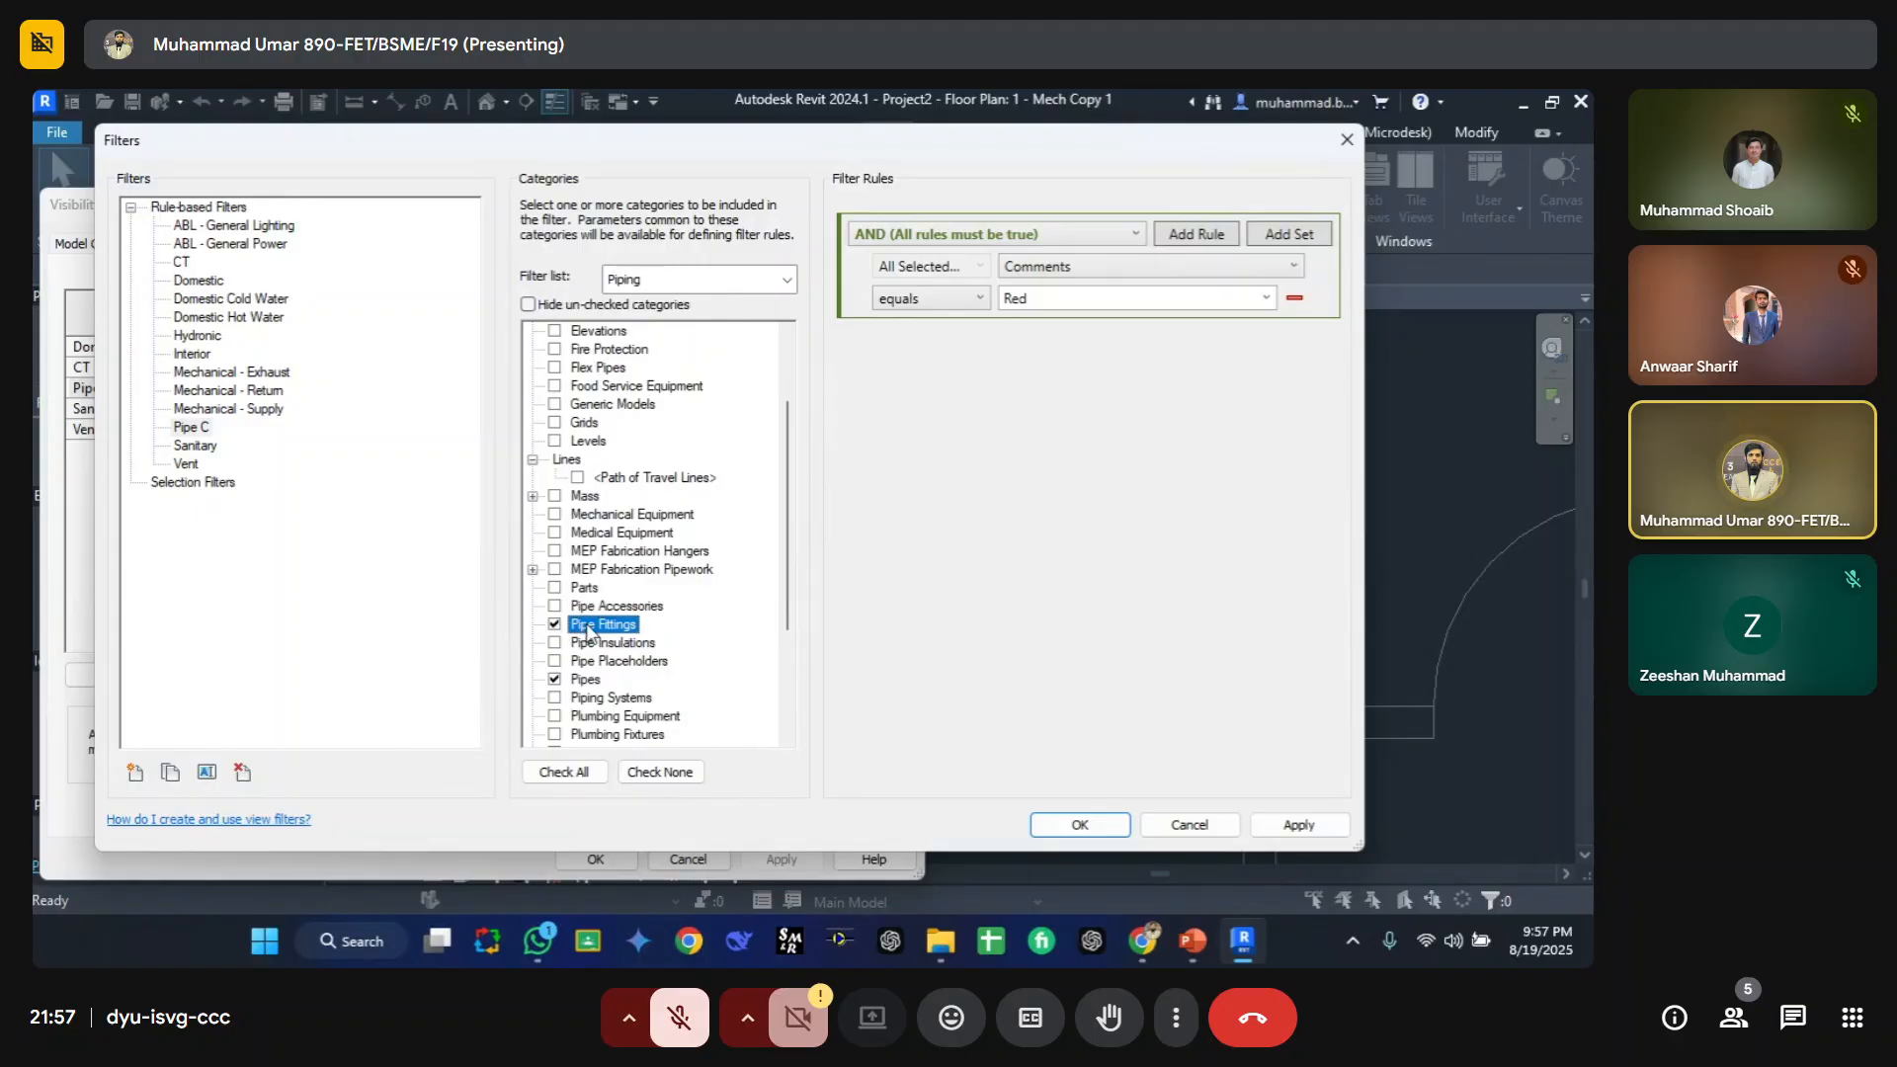
pyautogui.click(554, 625)
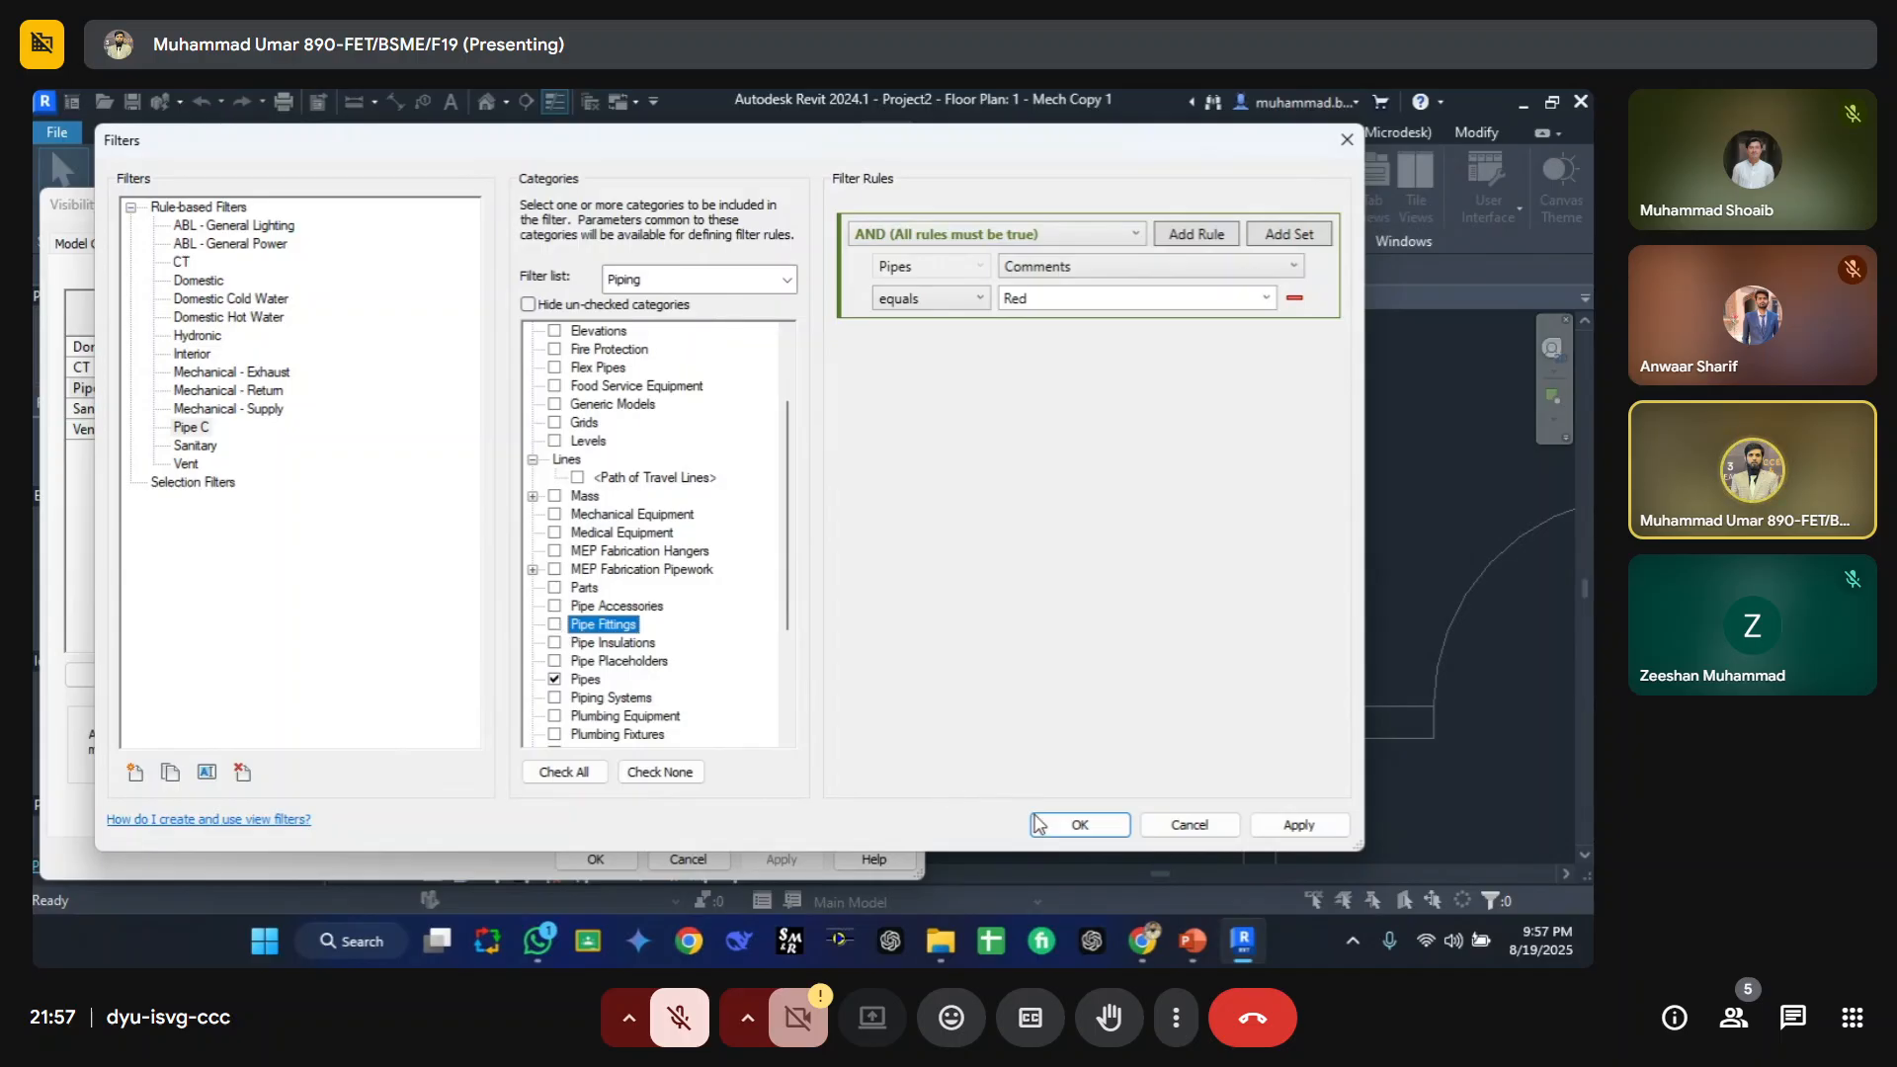
pyautogui.click(1080, 824)
pyautogui.click(595, 858)
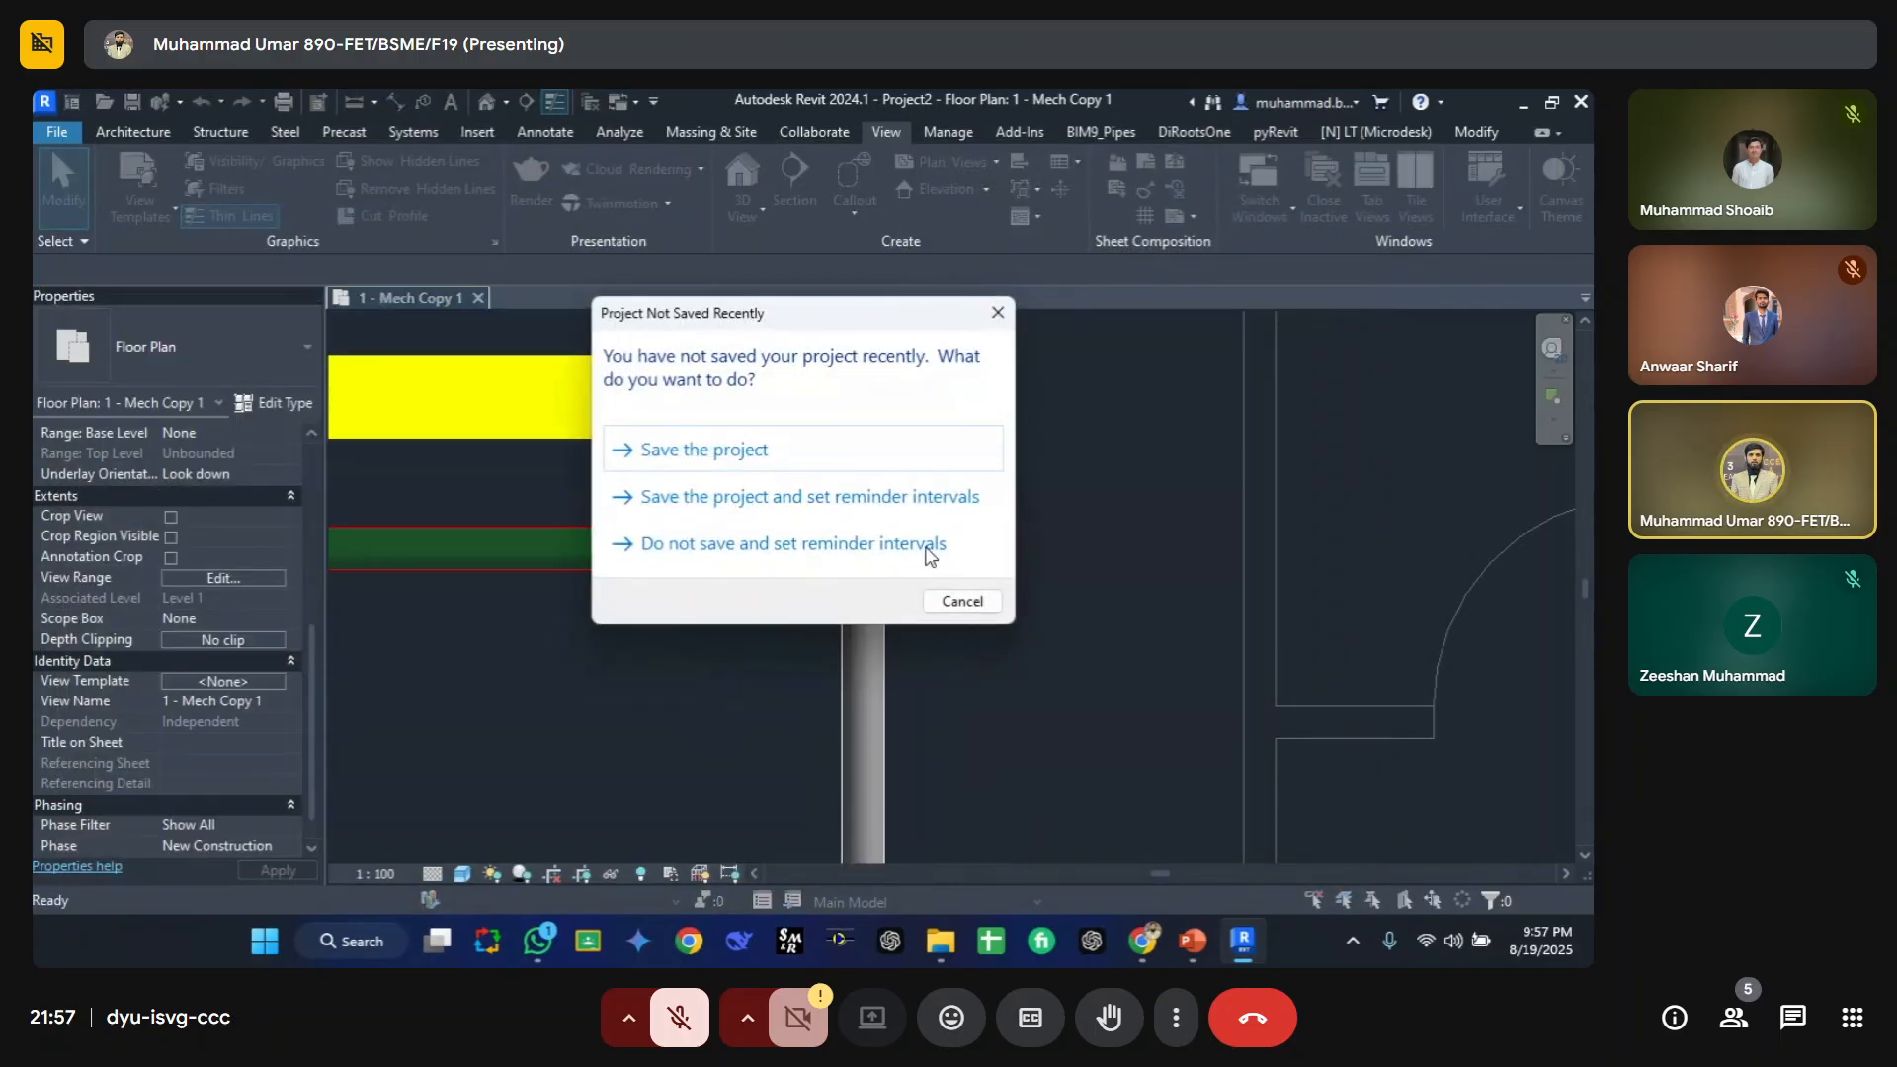
pyautogui.click(928, 547)
# Step: Draw a similar 300 x 100 mm cable tray from the yellow tray's end, running upward with a bend
pyautogui.moveTo(847, 508); pyautogui.dragTo(868, 623, button='middle')
pyautogui.scroll(-2, 851, 567)
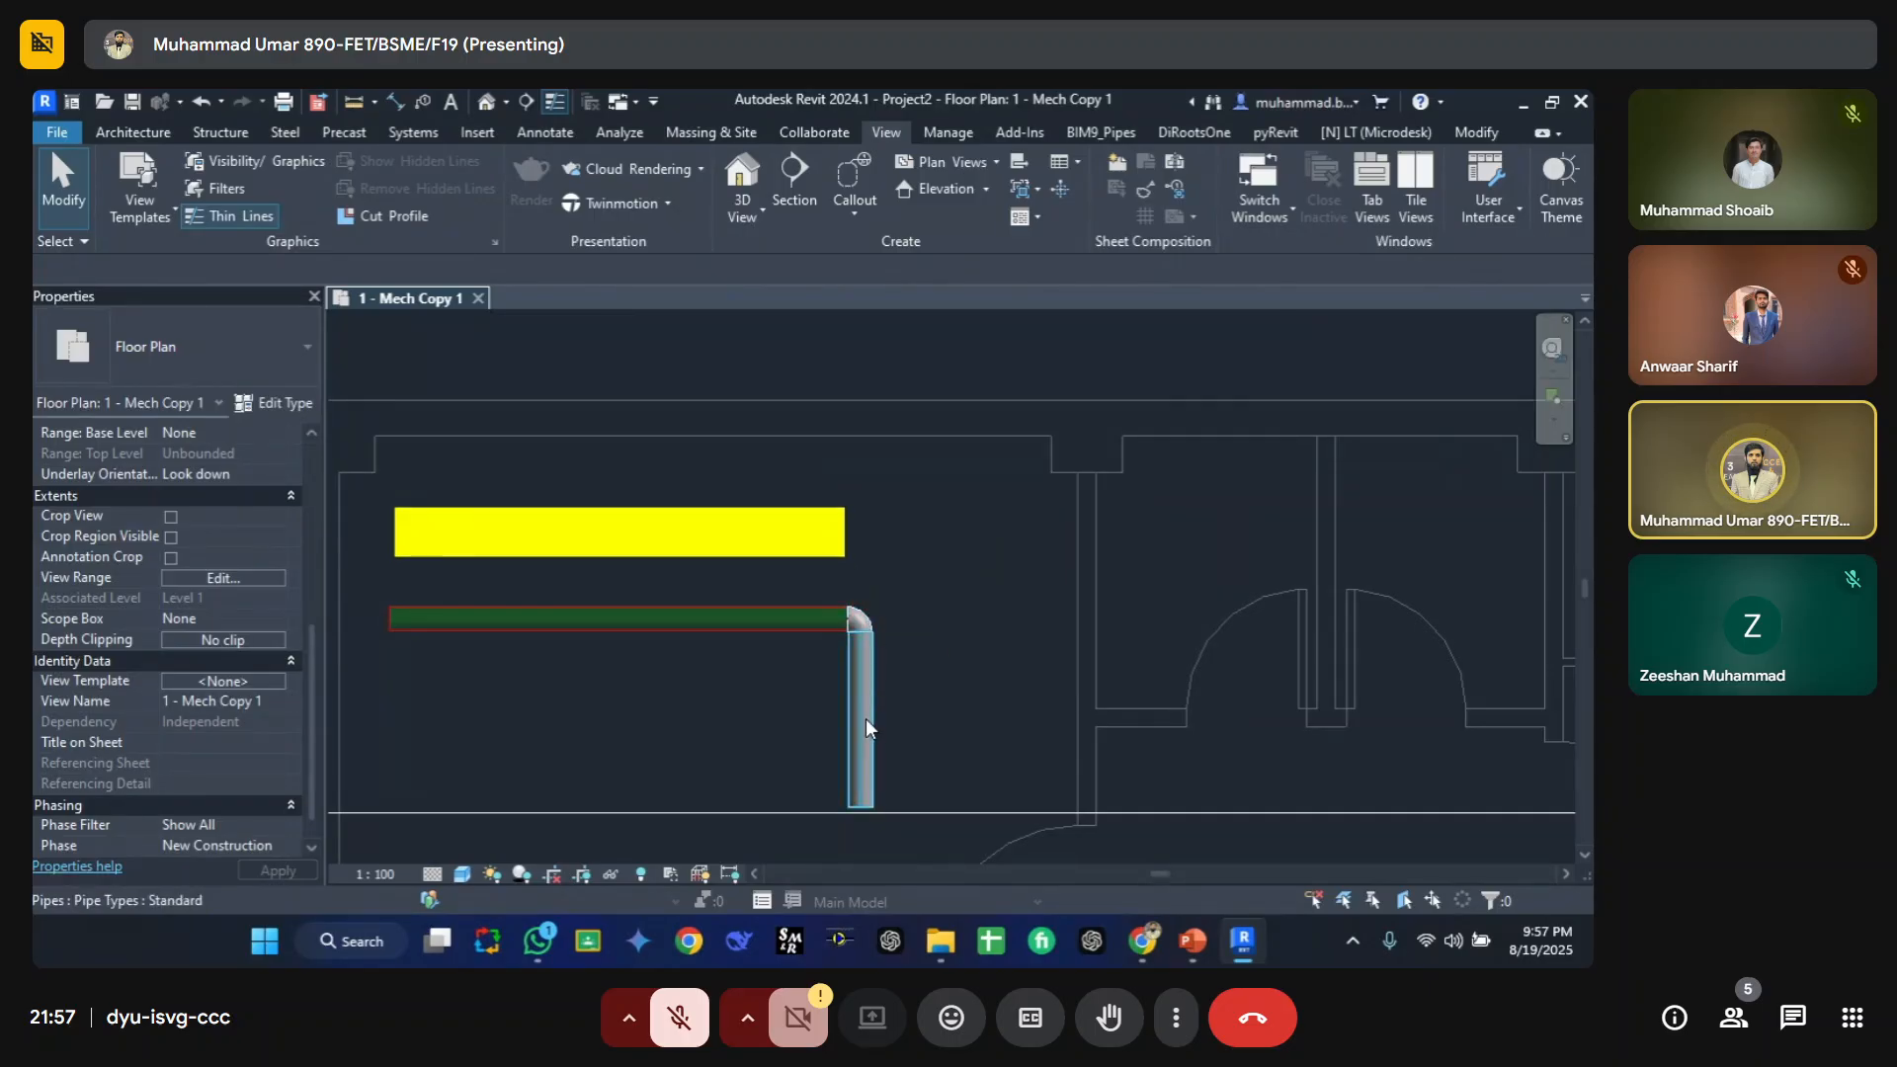
pyautogui.click(774, 533)
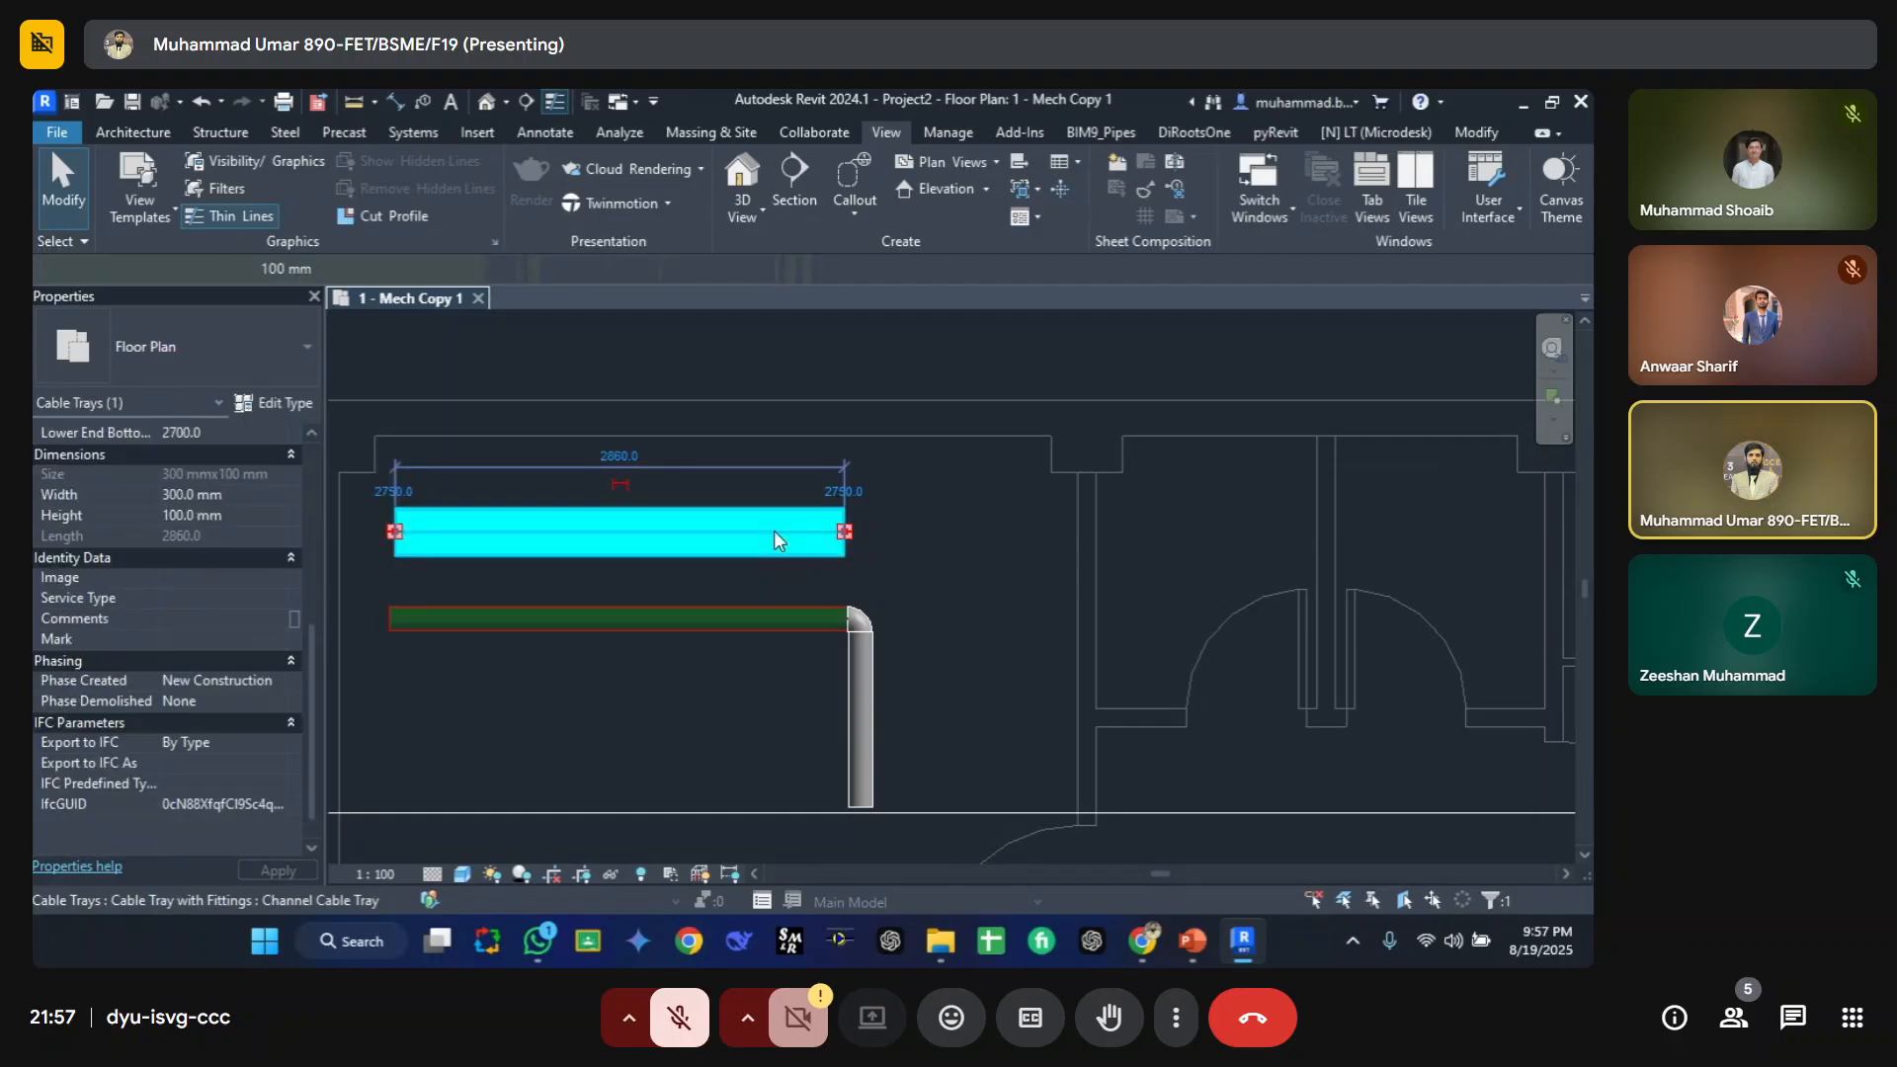
pyautogui.press('s')
pyautogui.click(849, 535)
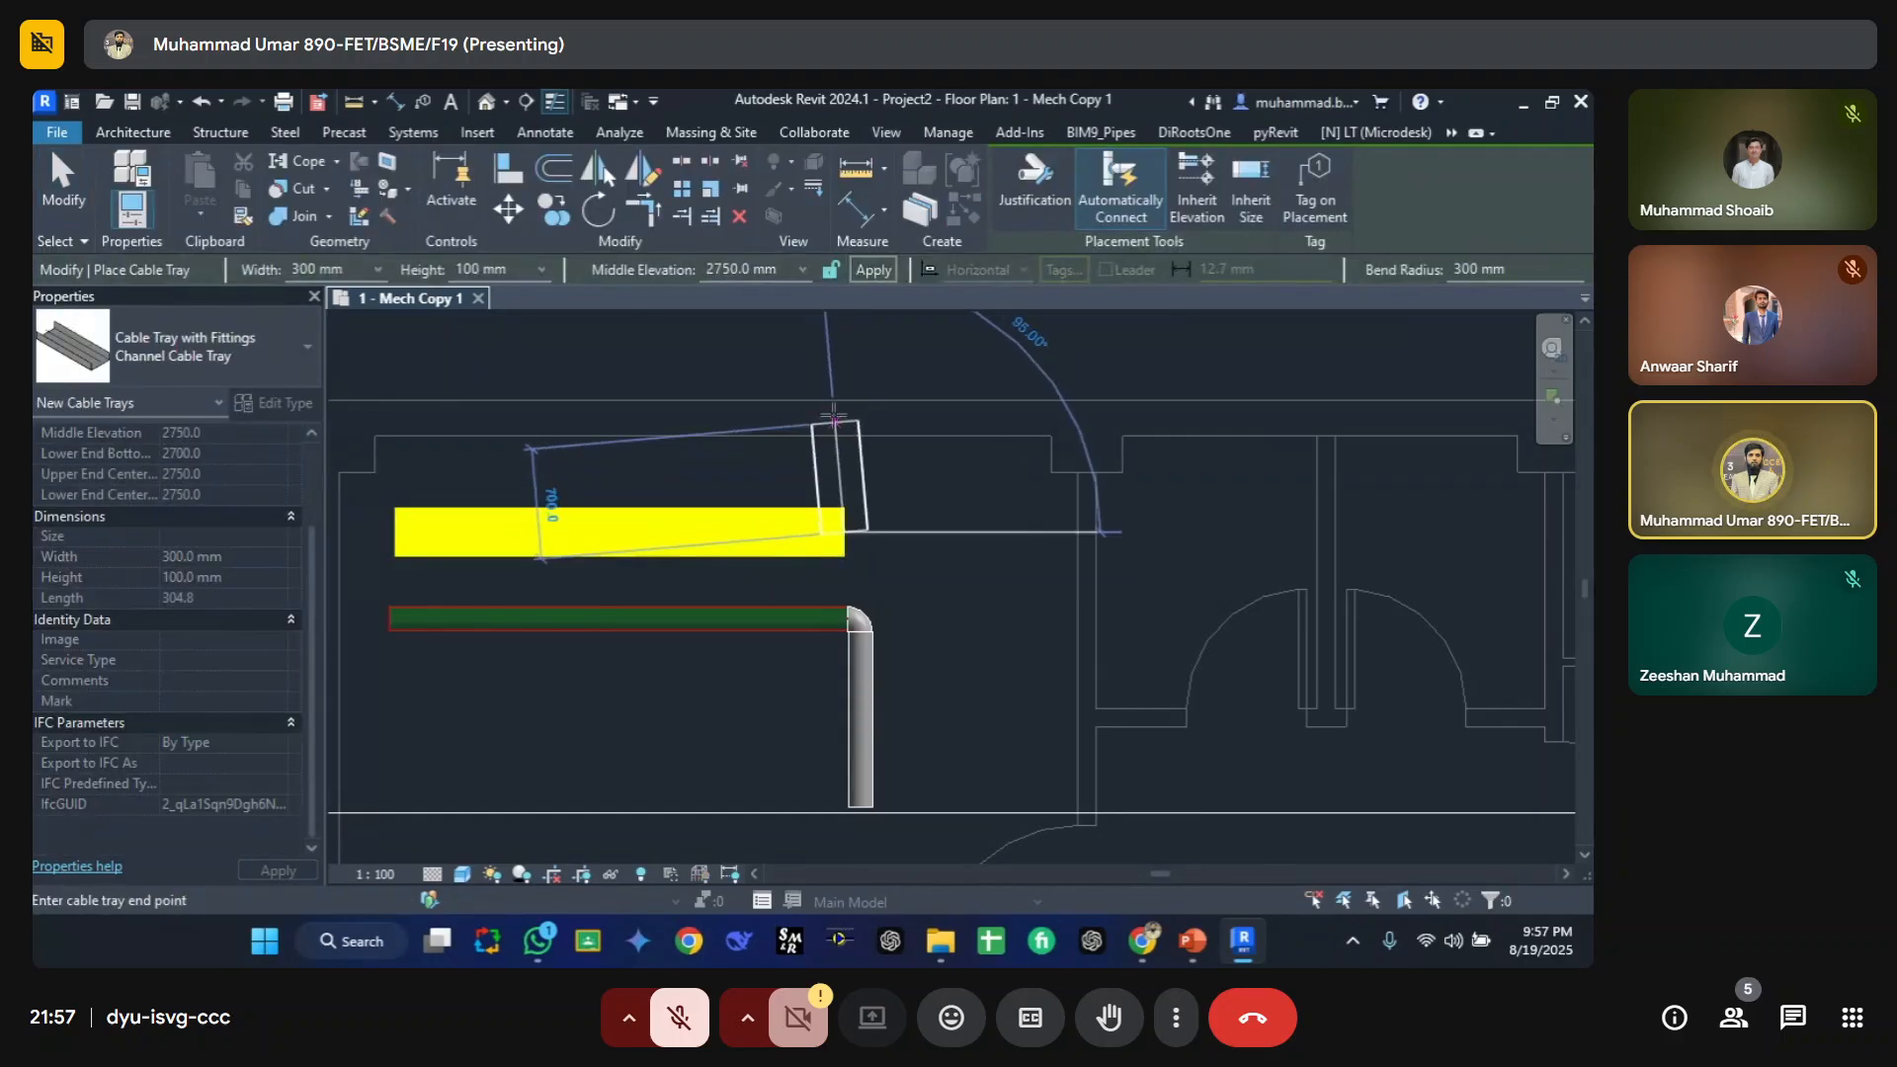
pyautogui.click(846, 391)
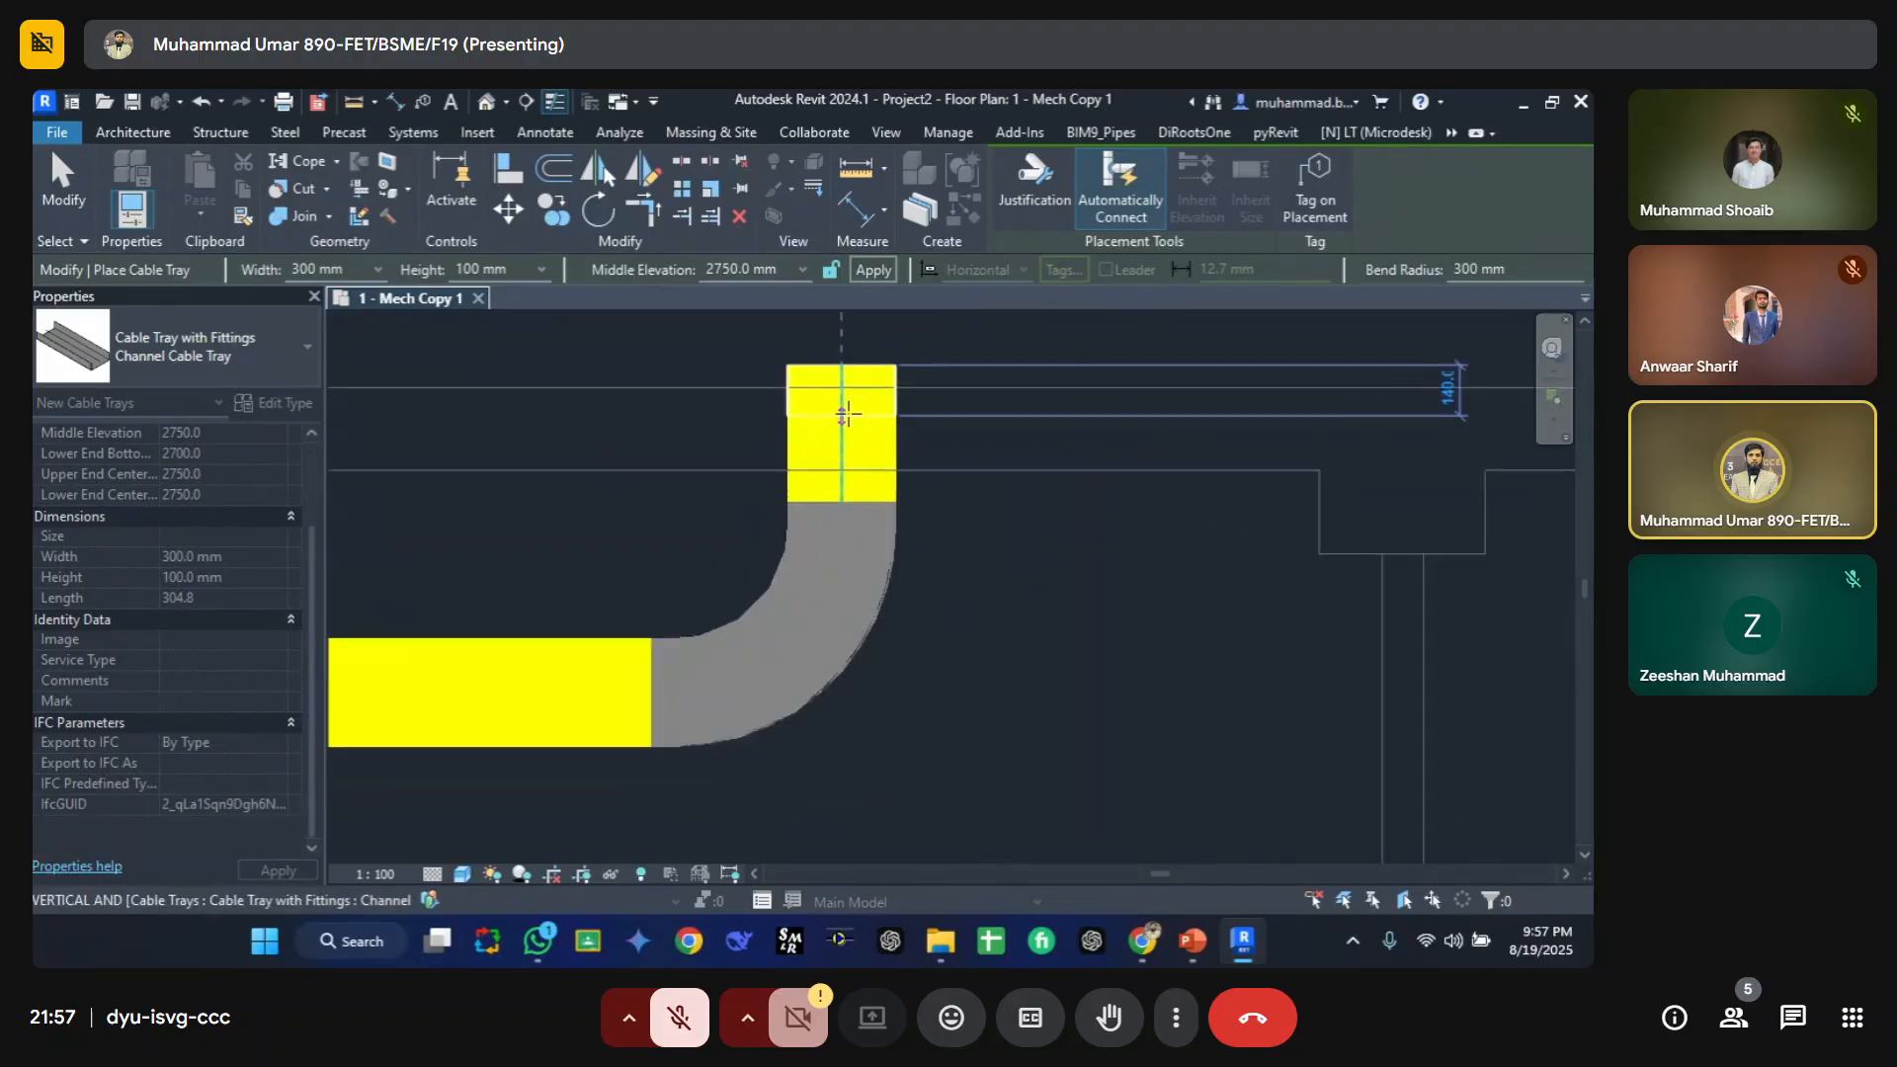
pyautogui.press('Escape')
pyautogui.press('Escape')
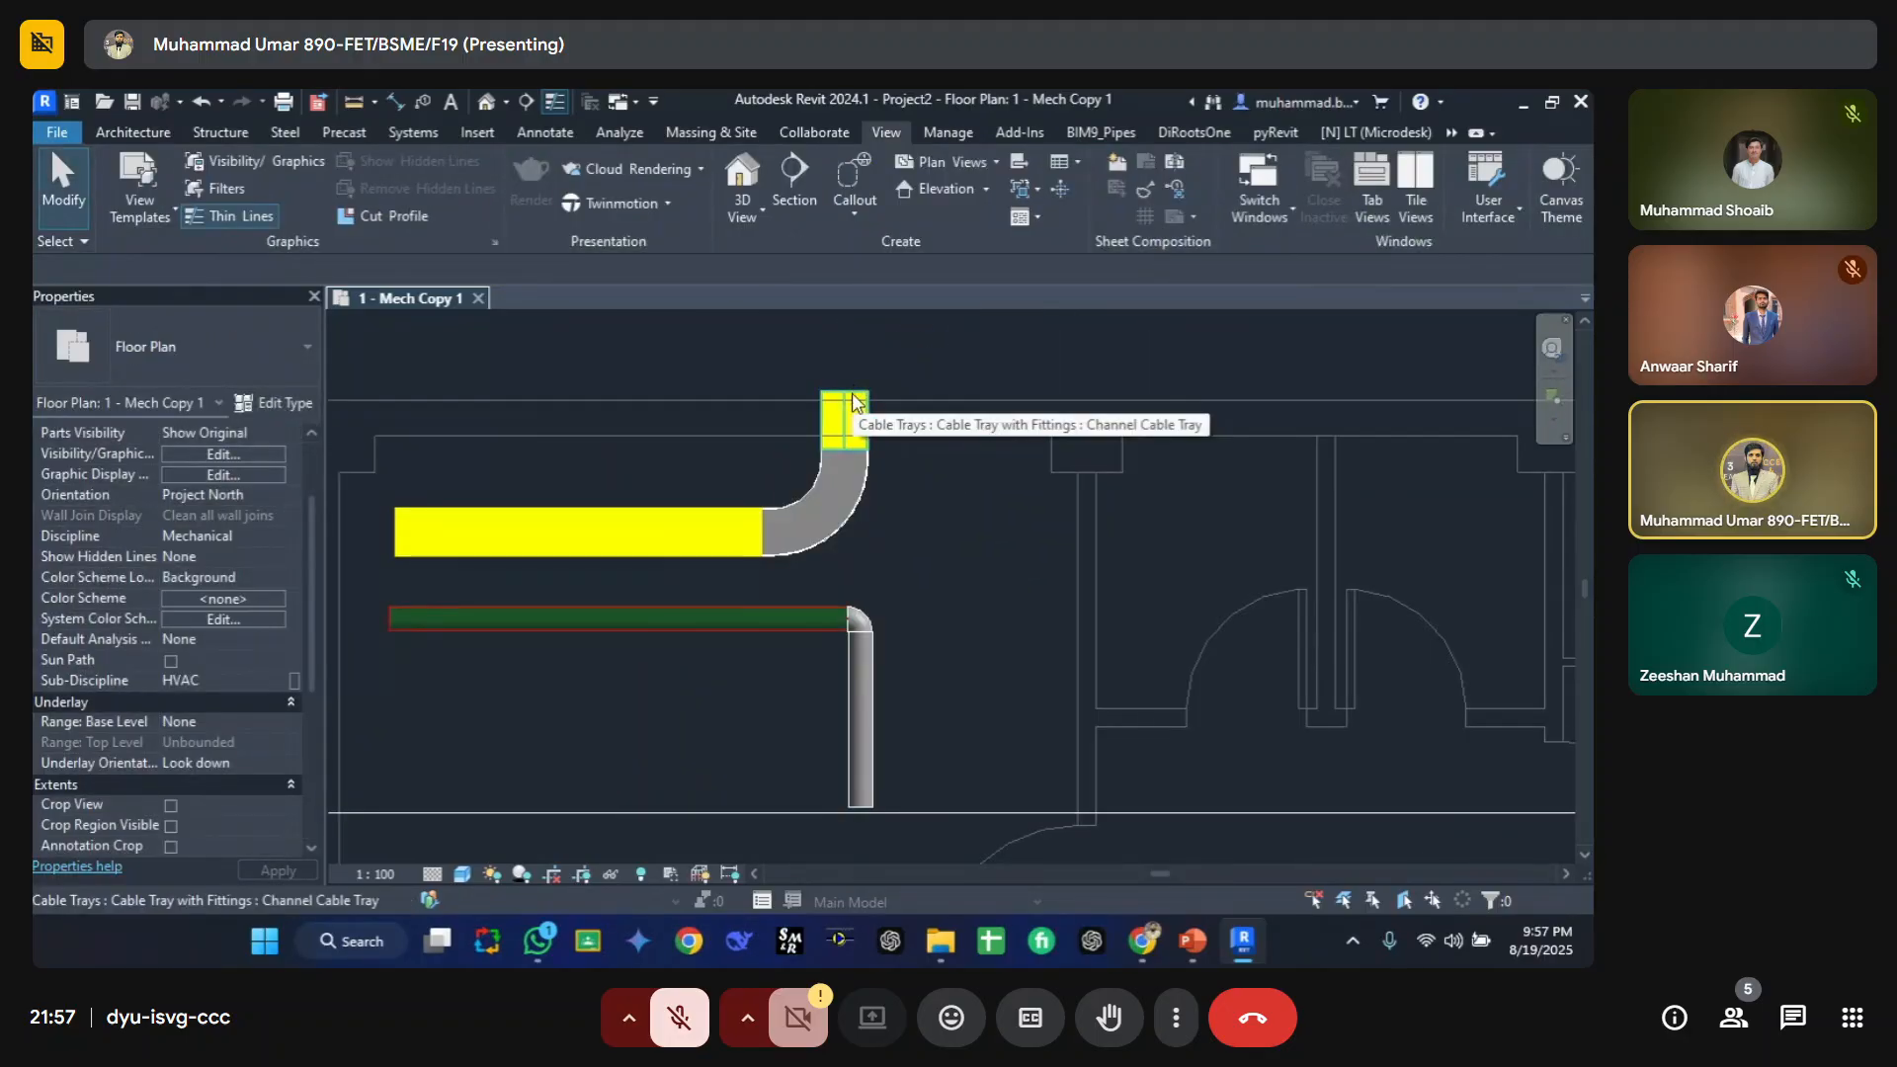
# Step: Inspect the cable tray's type properties and the CT filter's categories and rules in the view's filter overrides
pyautogui.click(855, 414)
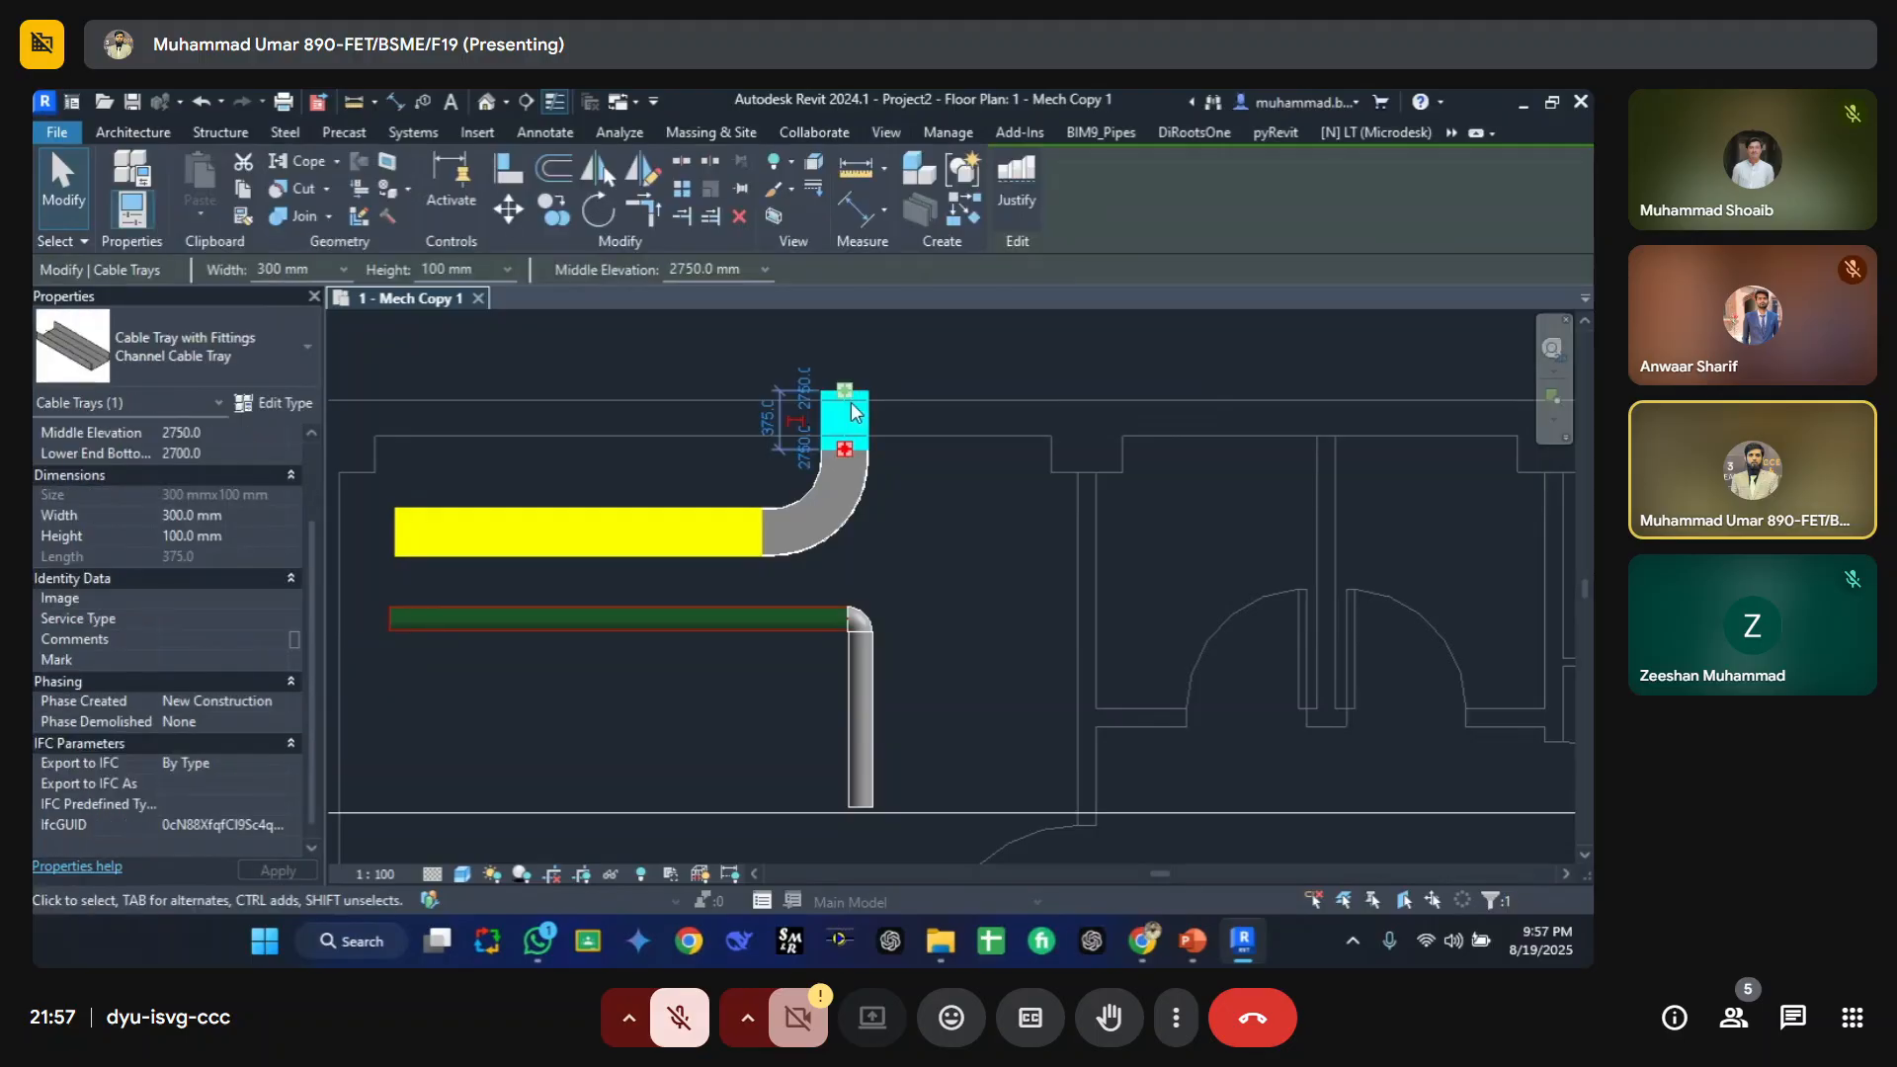
pyautogui.press('Escape')
pyautogui.click(520, 515)
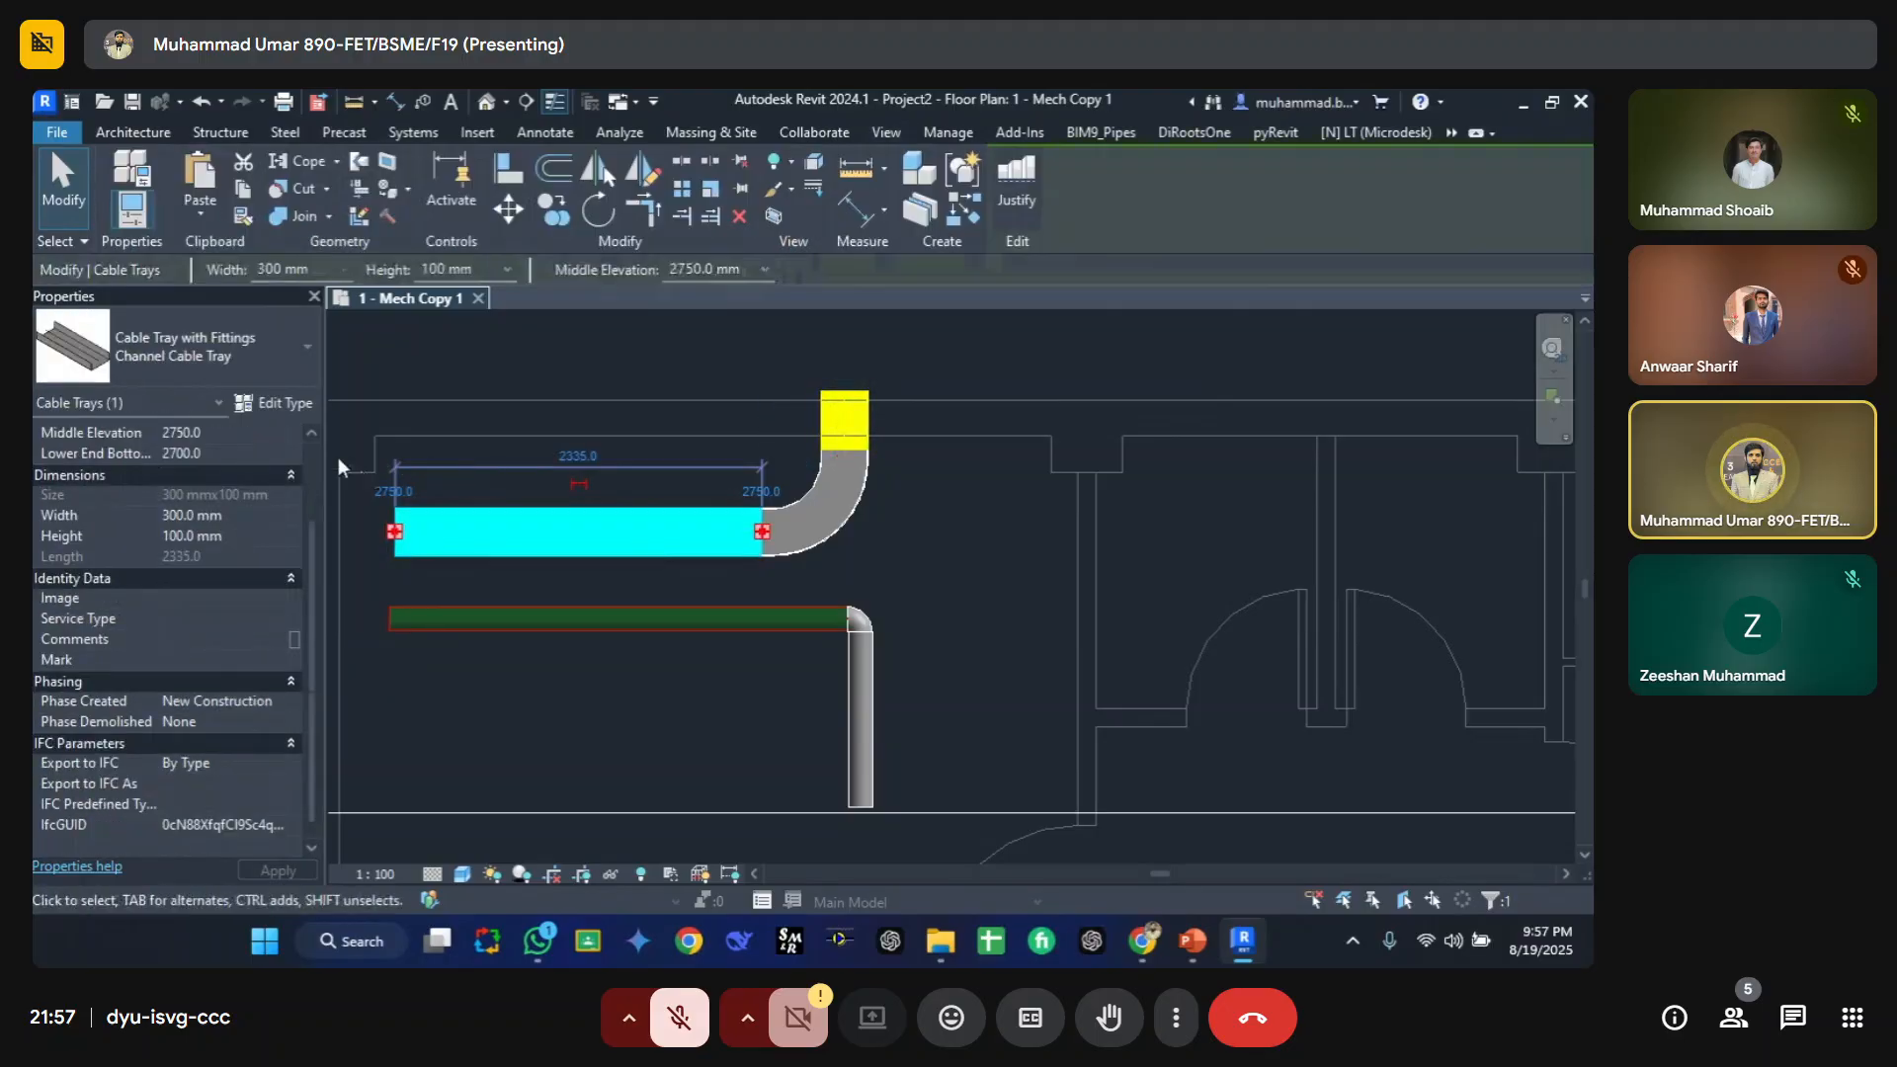
pyautogui.click(283, 402)
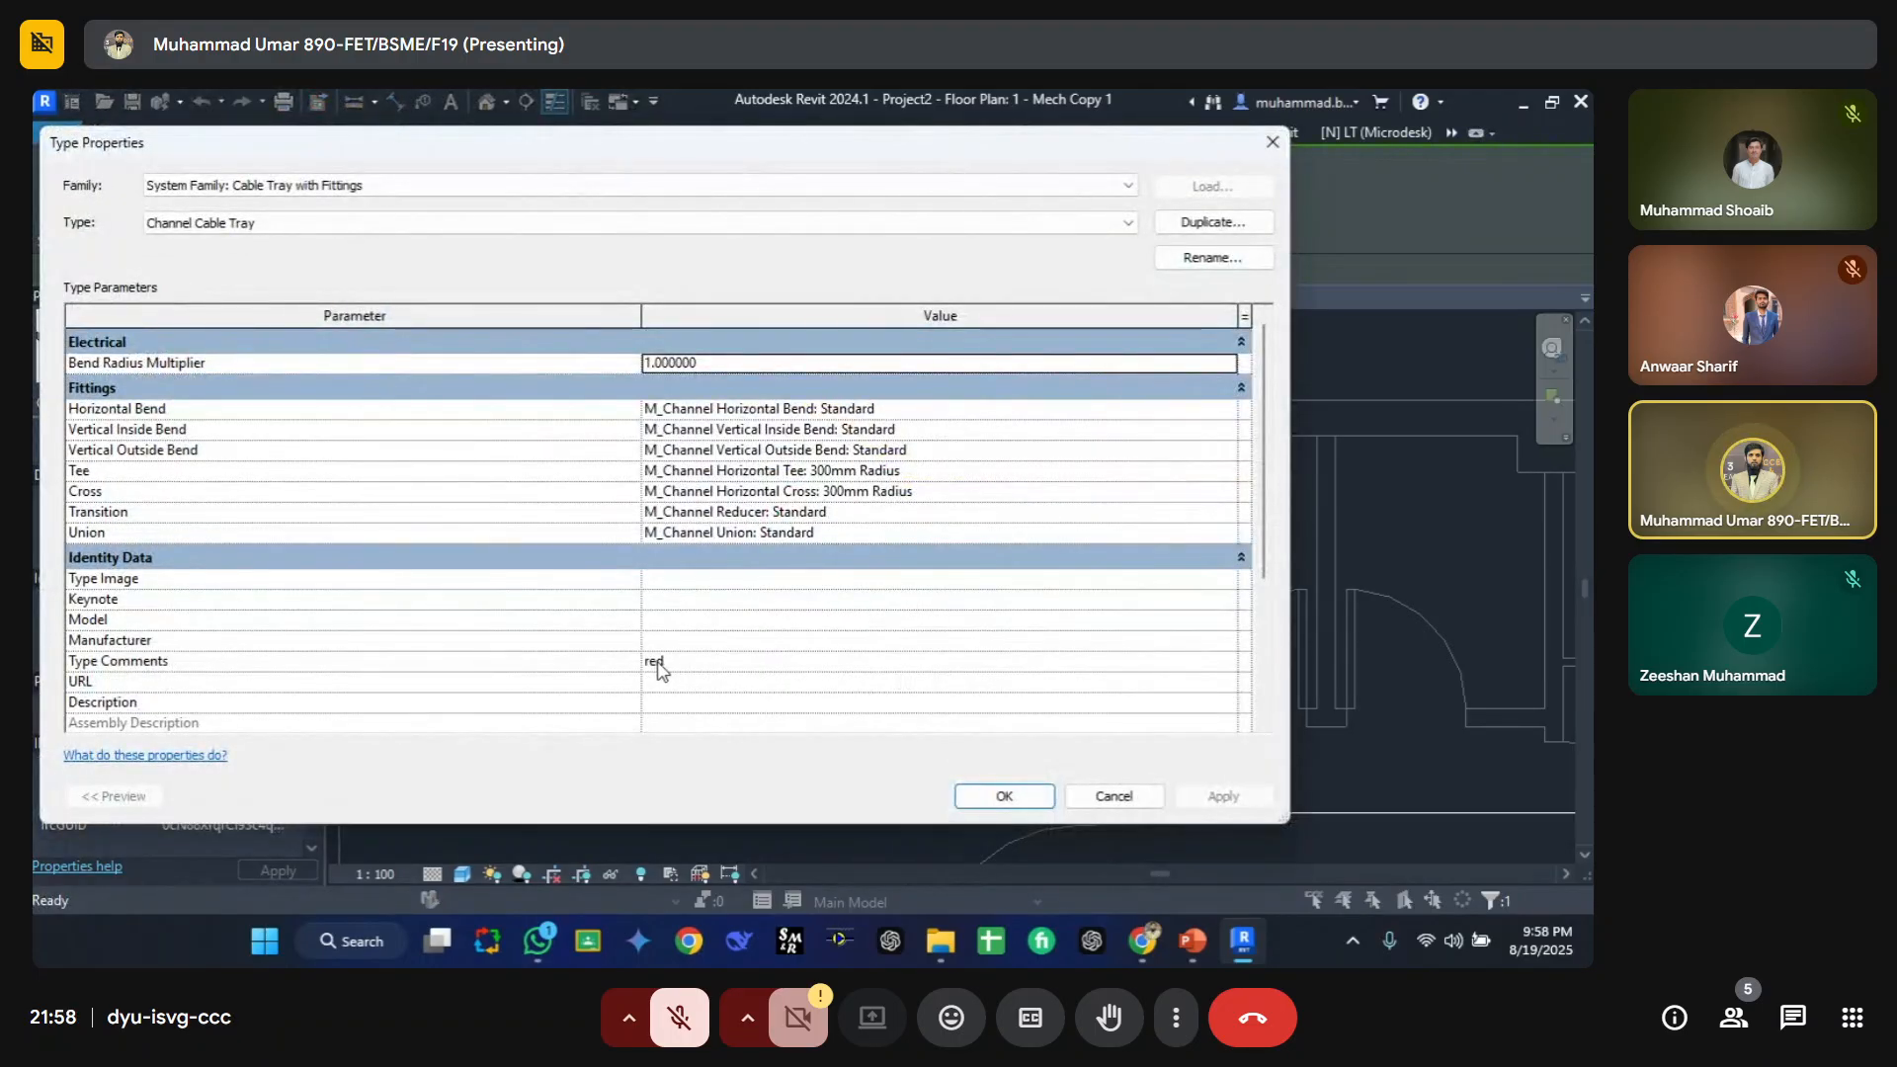
pyautogui.press('Escape')
pyautogui.press('Escape')
pyautogui.press('v')
pyautogui.press('g')
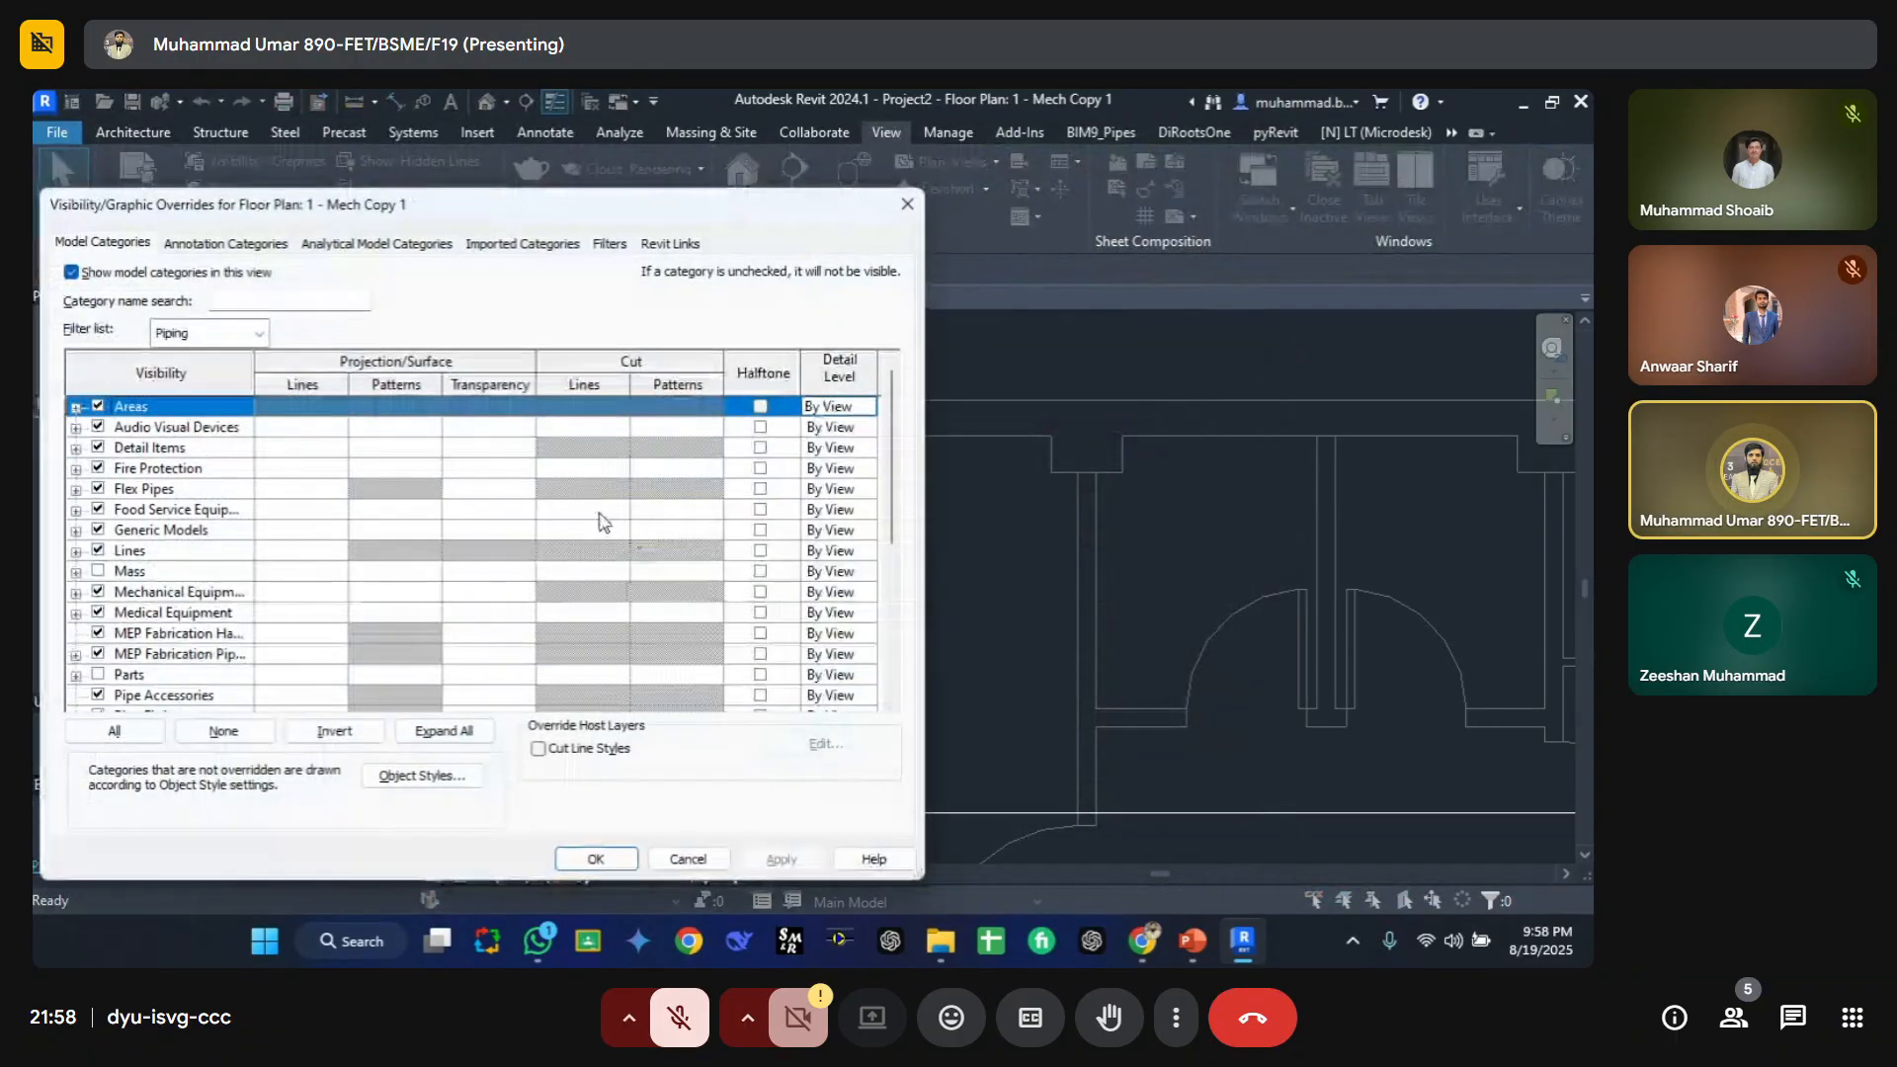
pyautogui.click(610, 244)
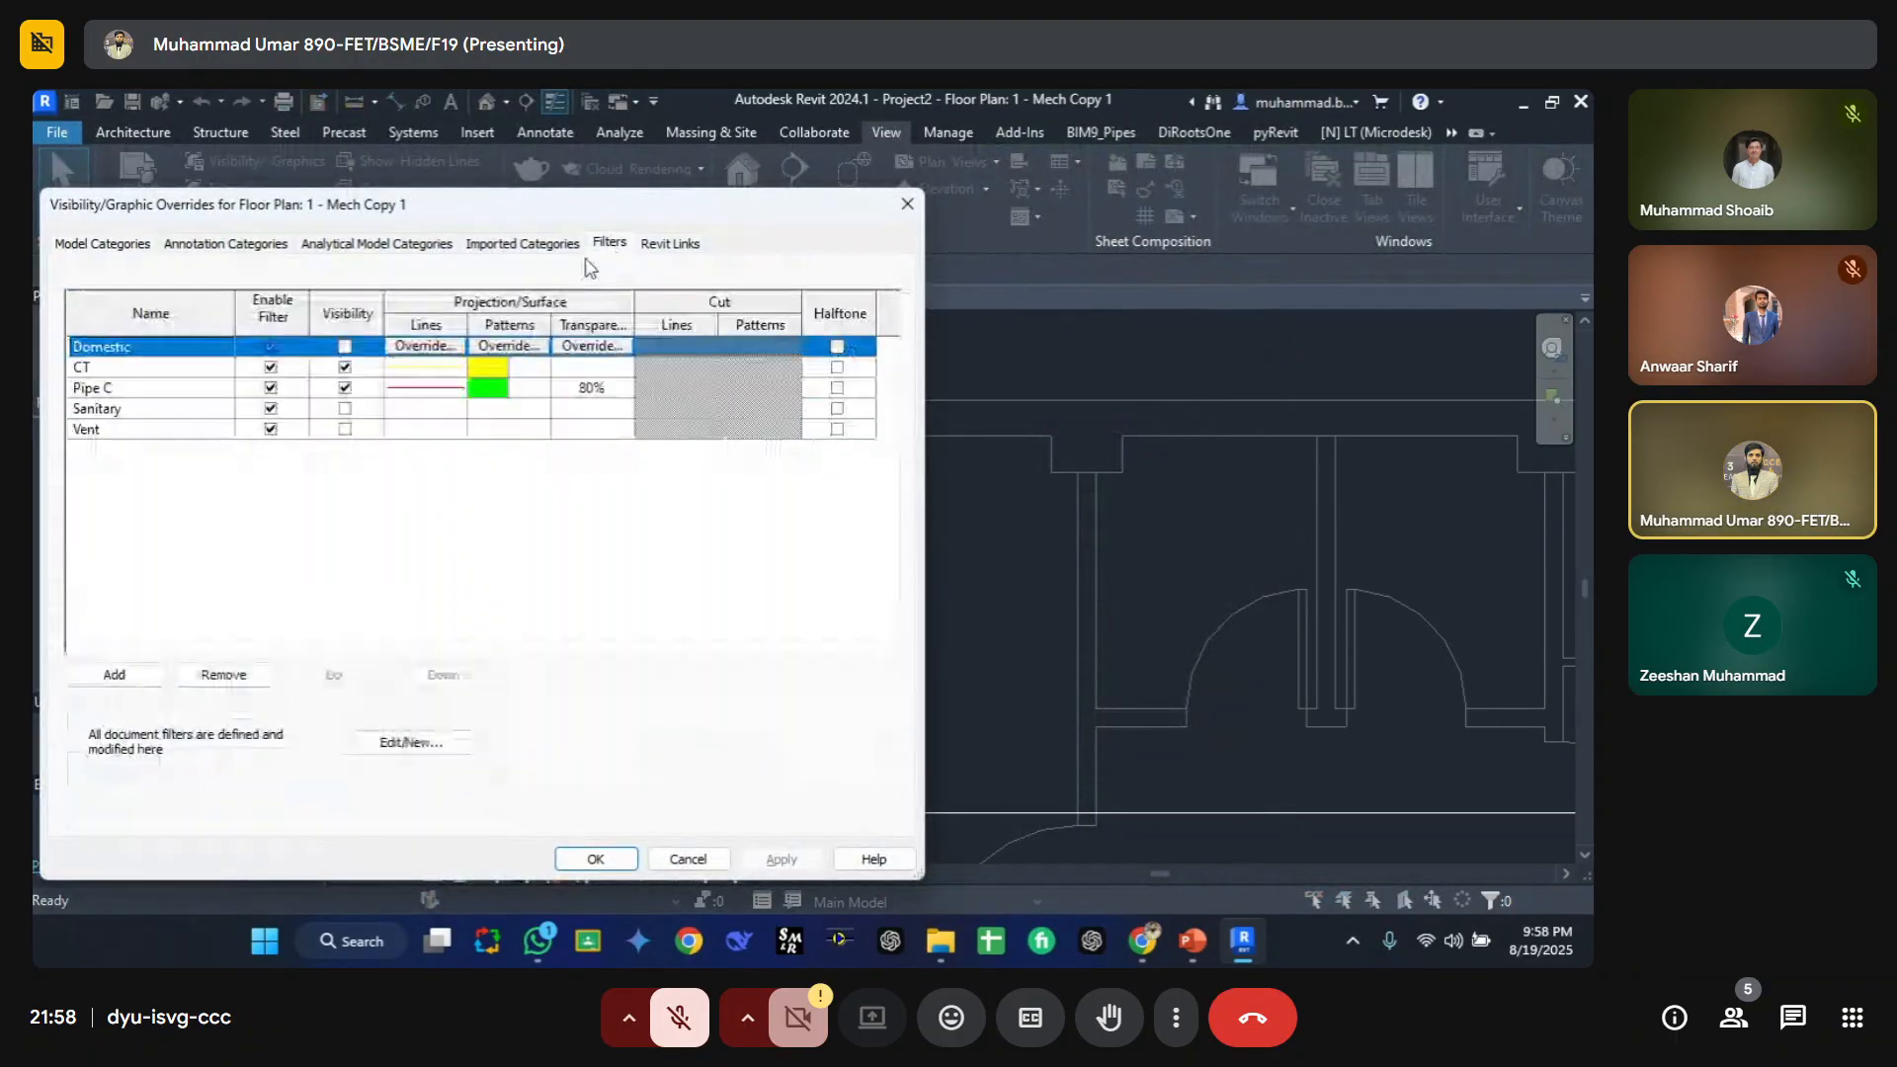
pyautogui.click(129, 367)
pyautogui.click(412, 743)
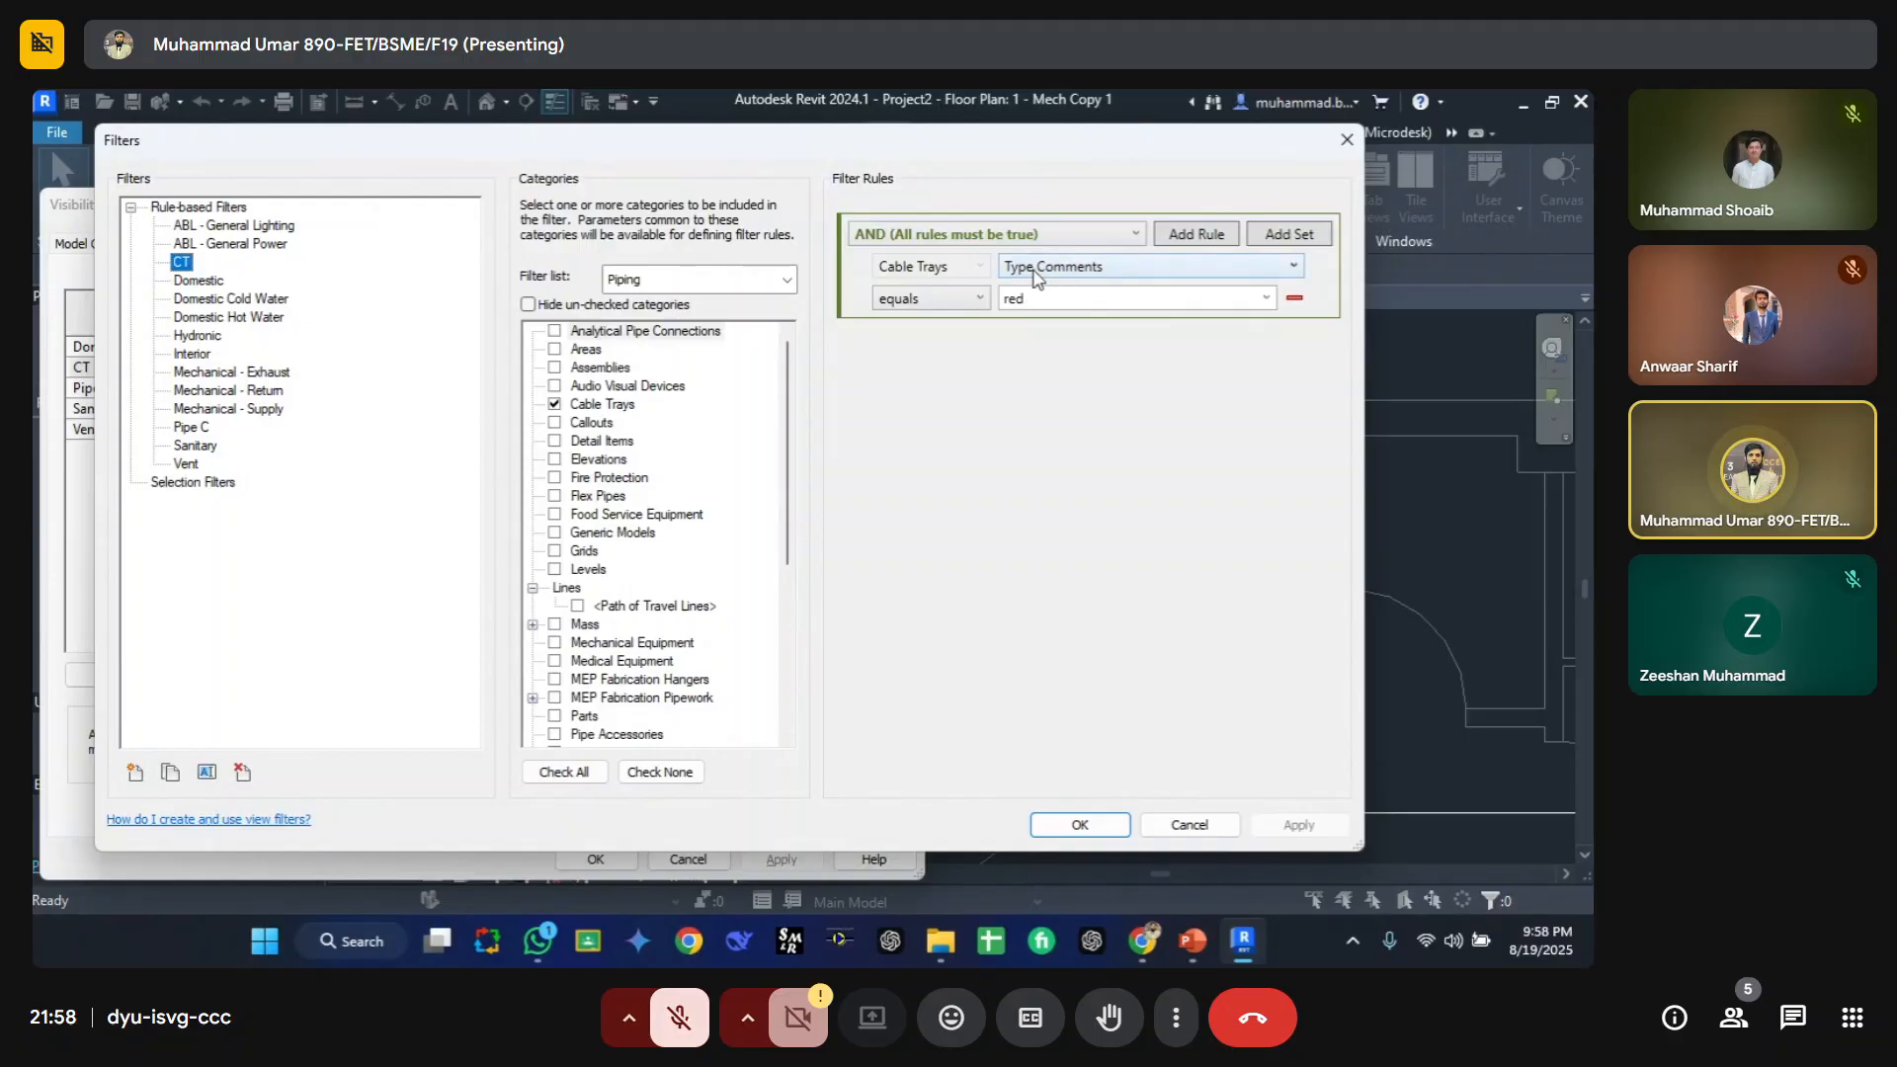
pyautogui.press('Escape')
pyautogui.press('Escape')
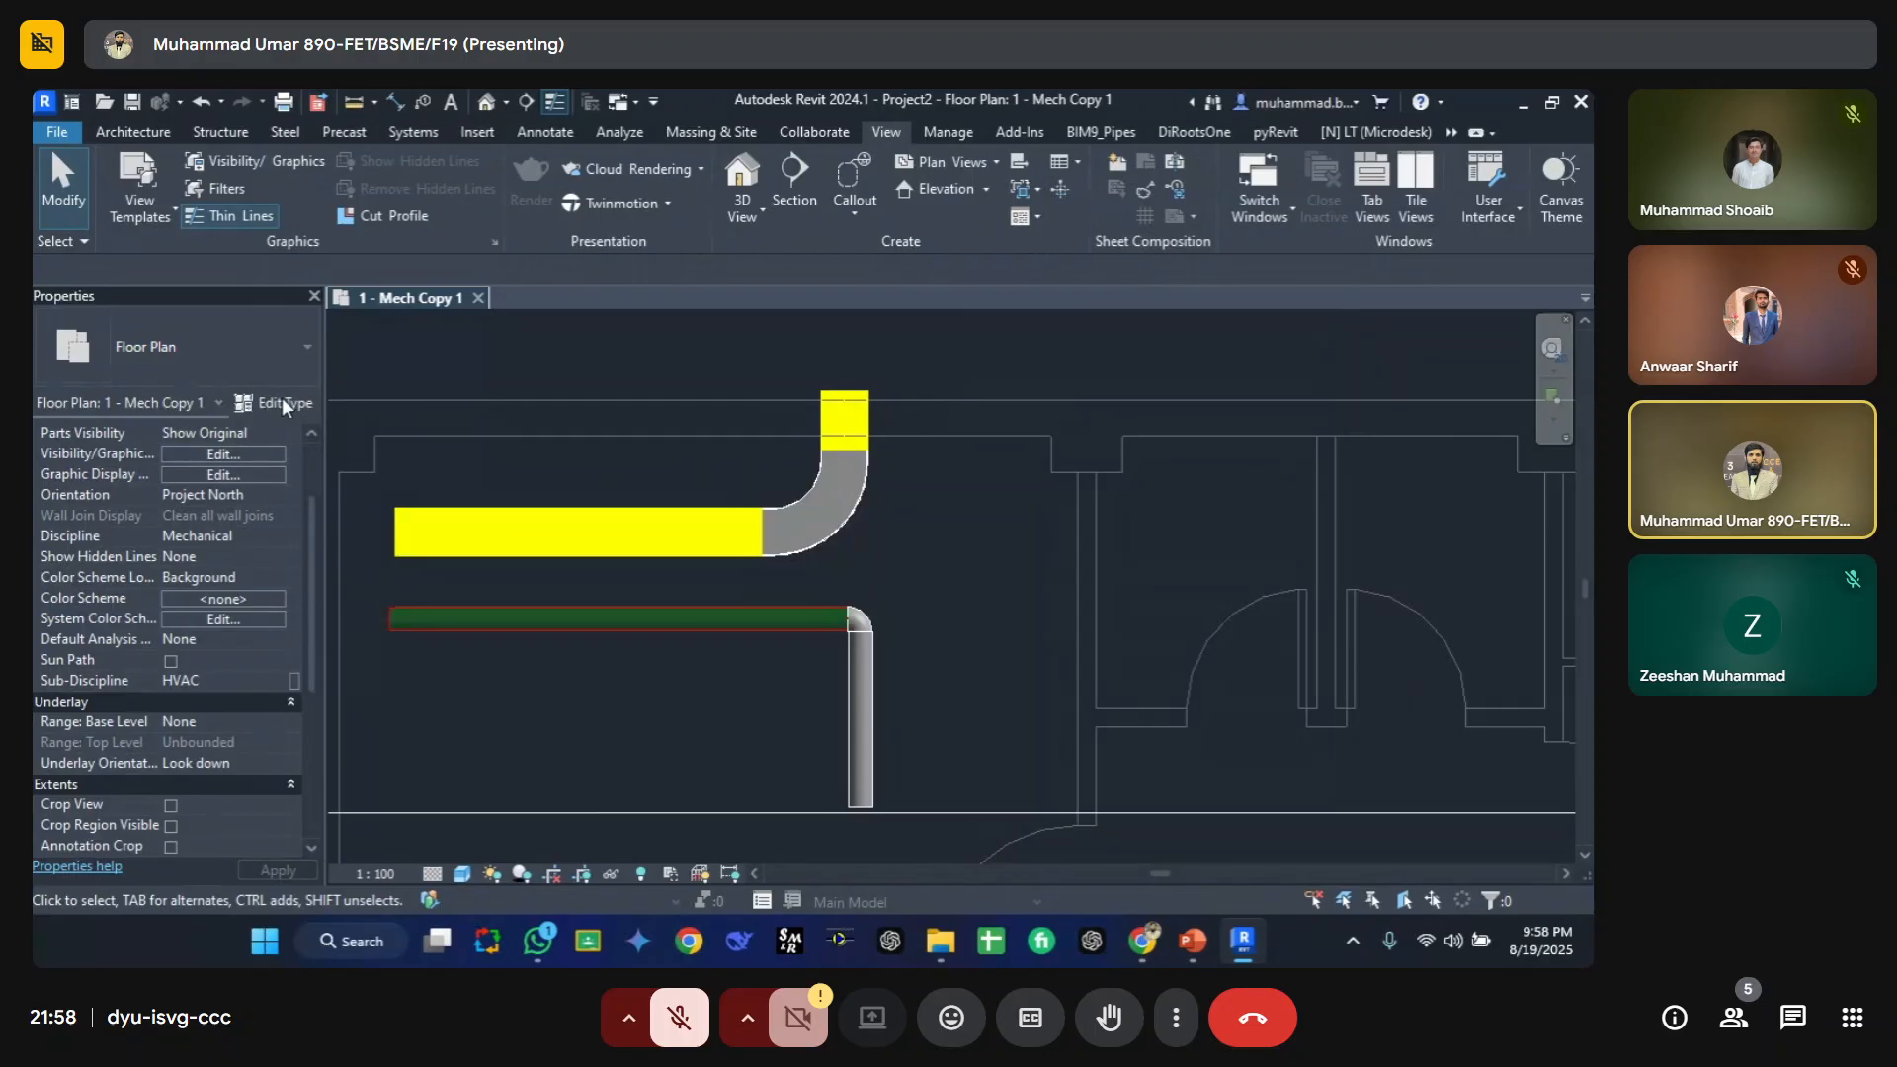
# Step: Review the type properties of the view and of both cable tray segments, and the horizontal pipe's Comments value
pyautogui.click(282, 402)
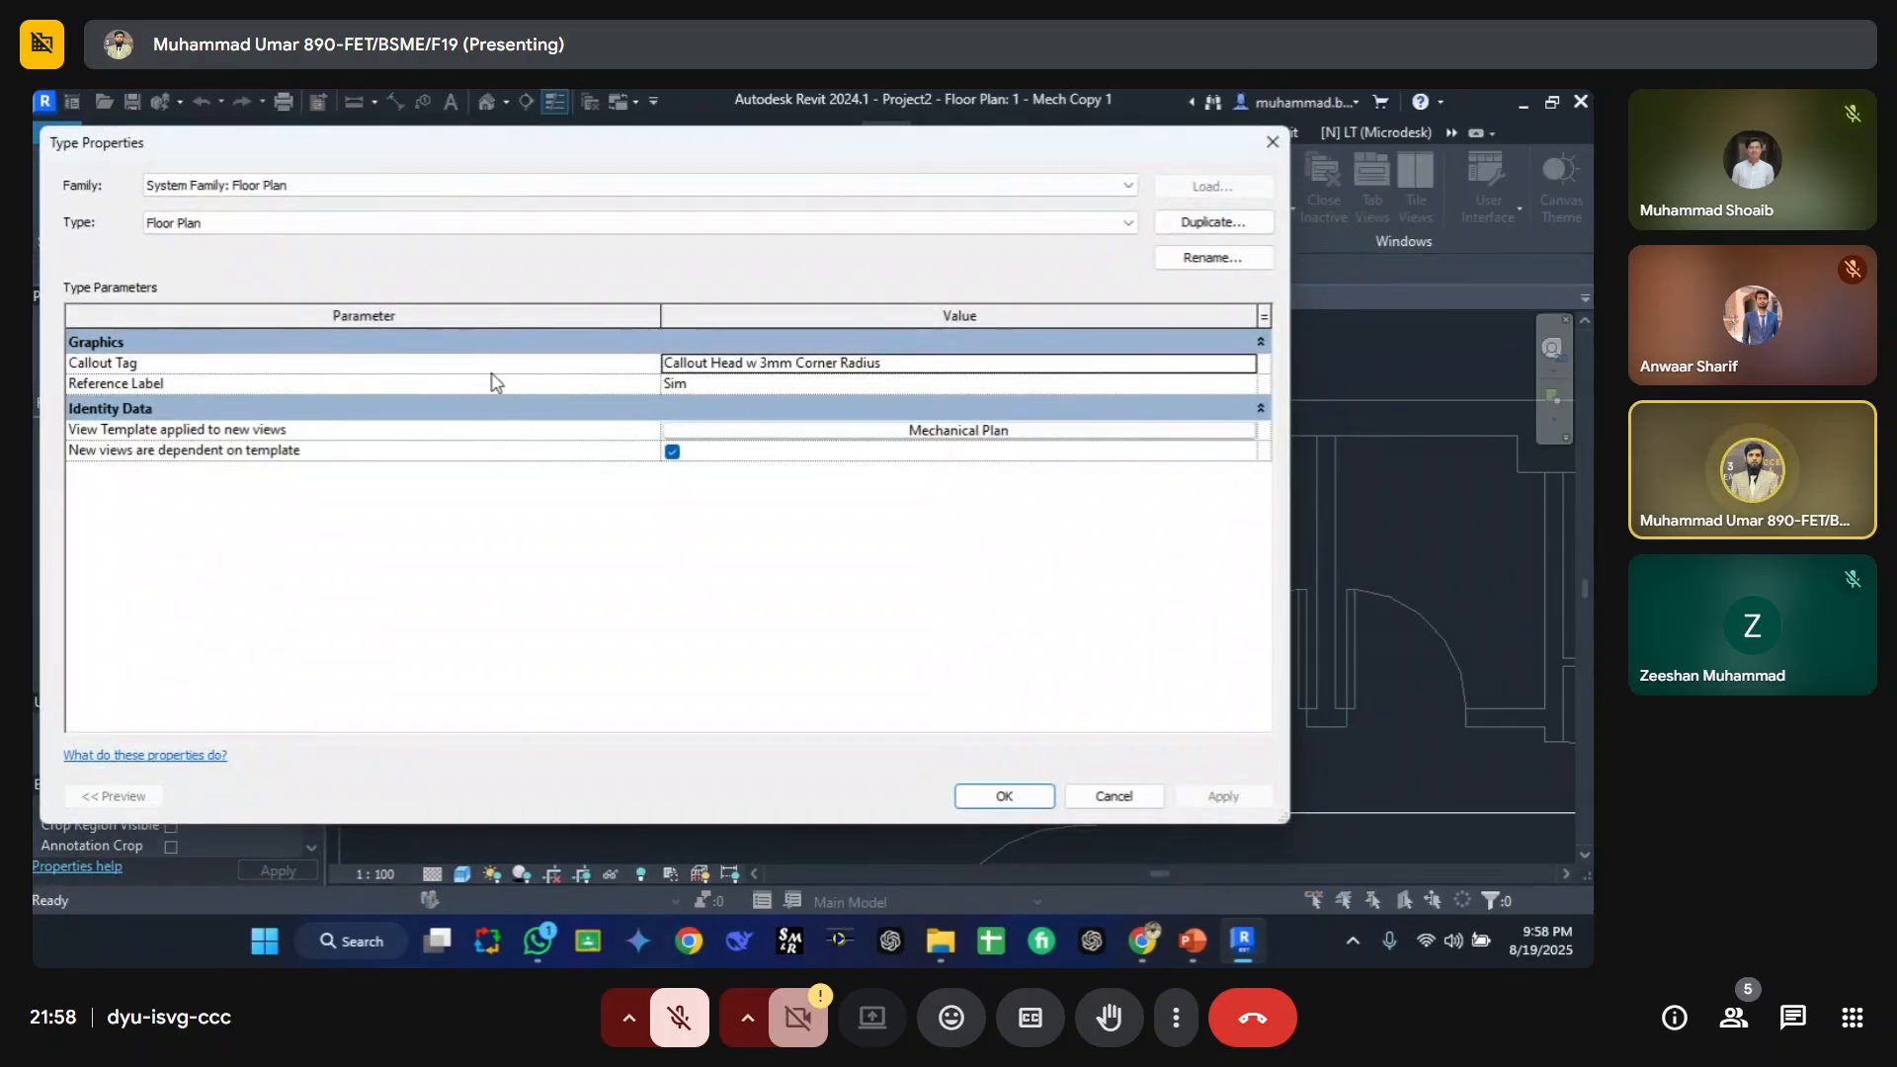
pyautogui.press('Escape')
pyautogui.click(563, 547)
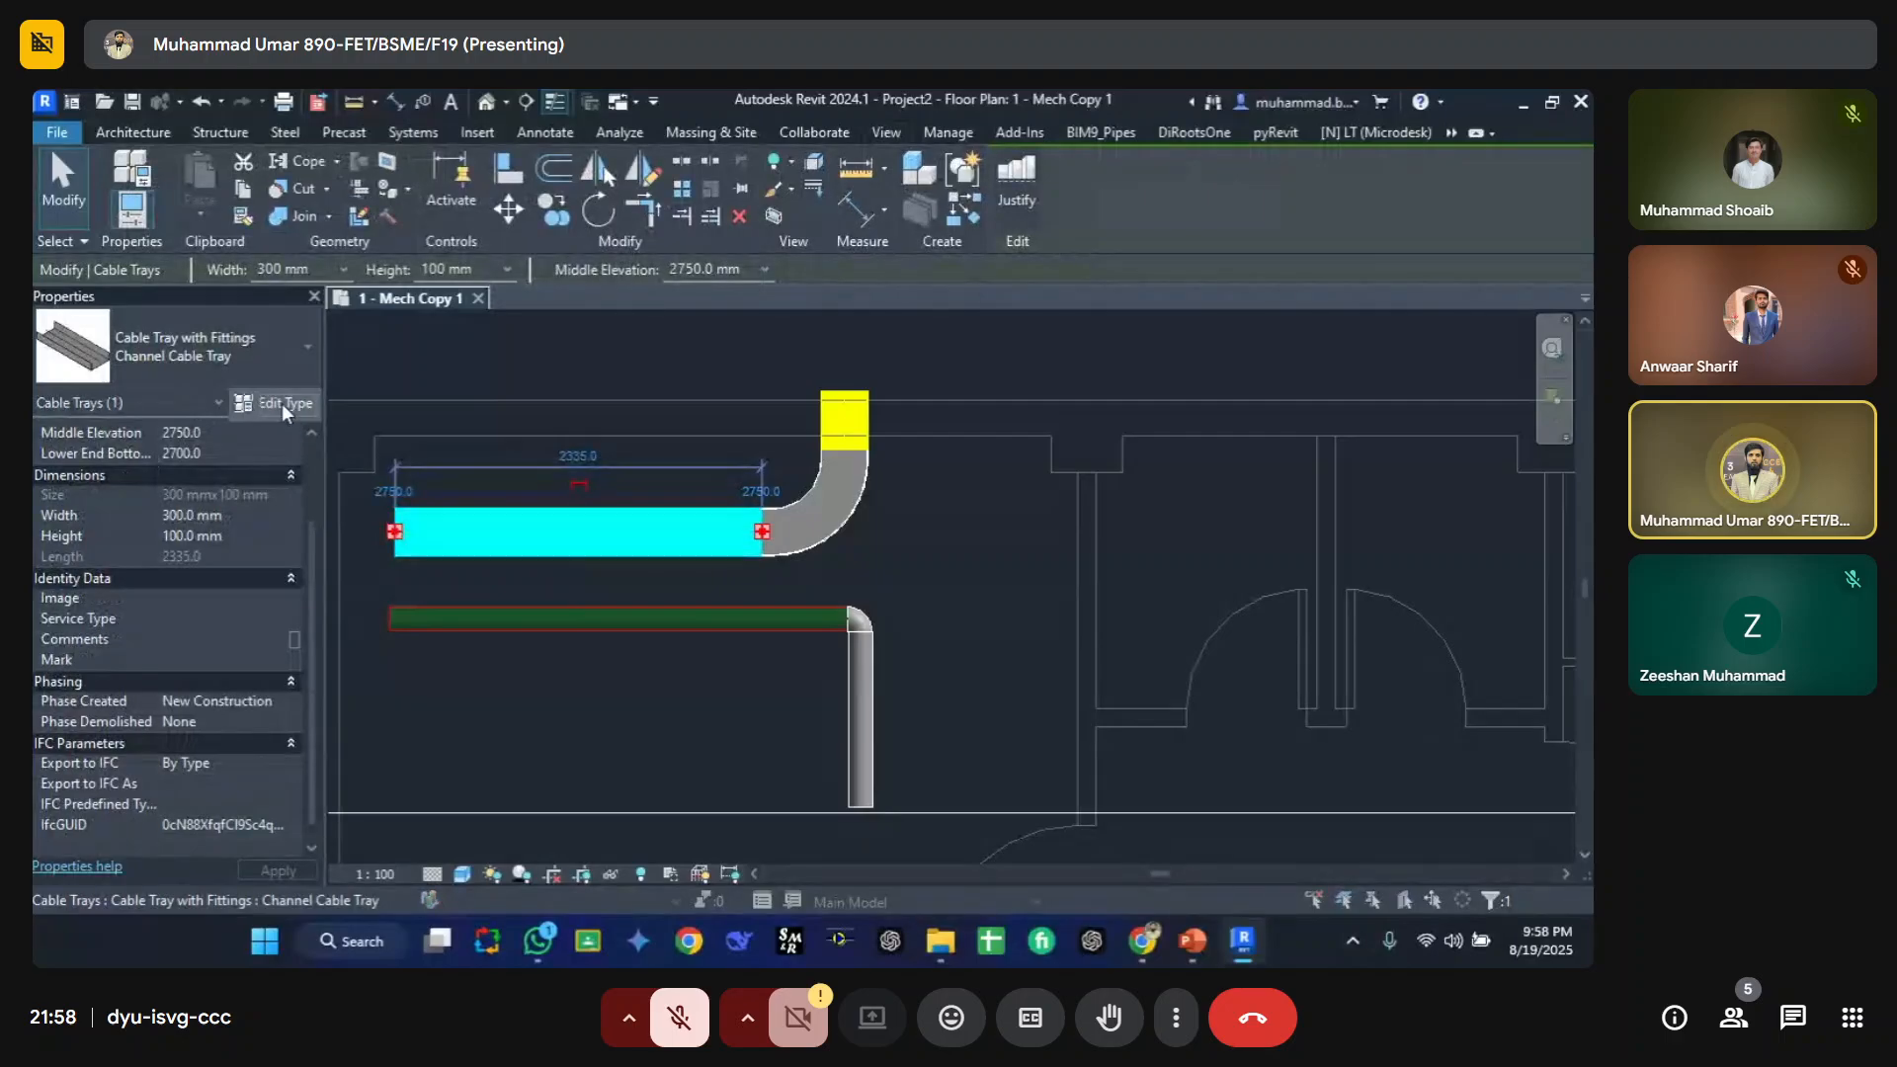
pyautogui.click(282, 404)
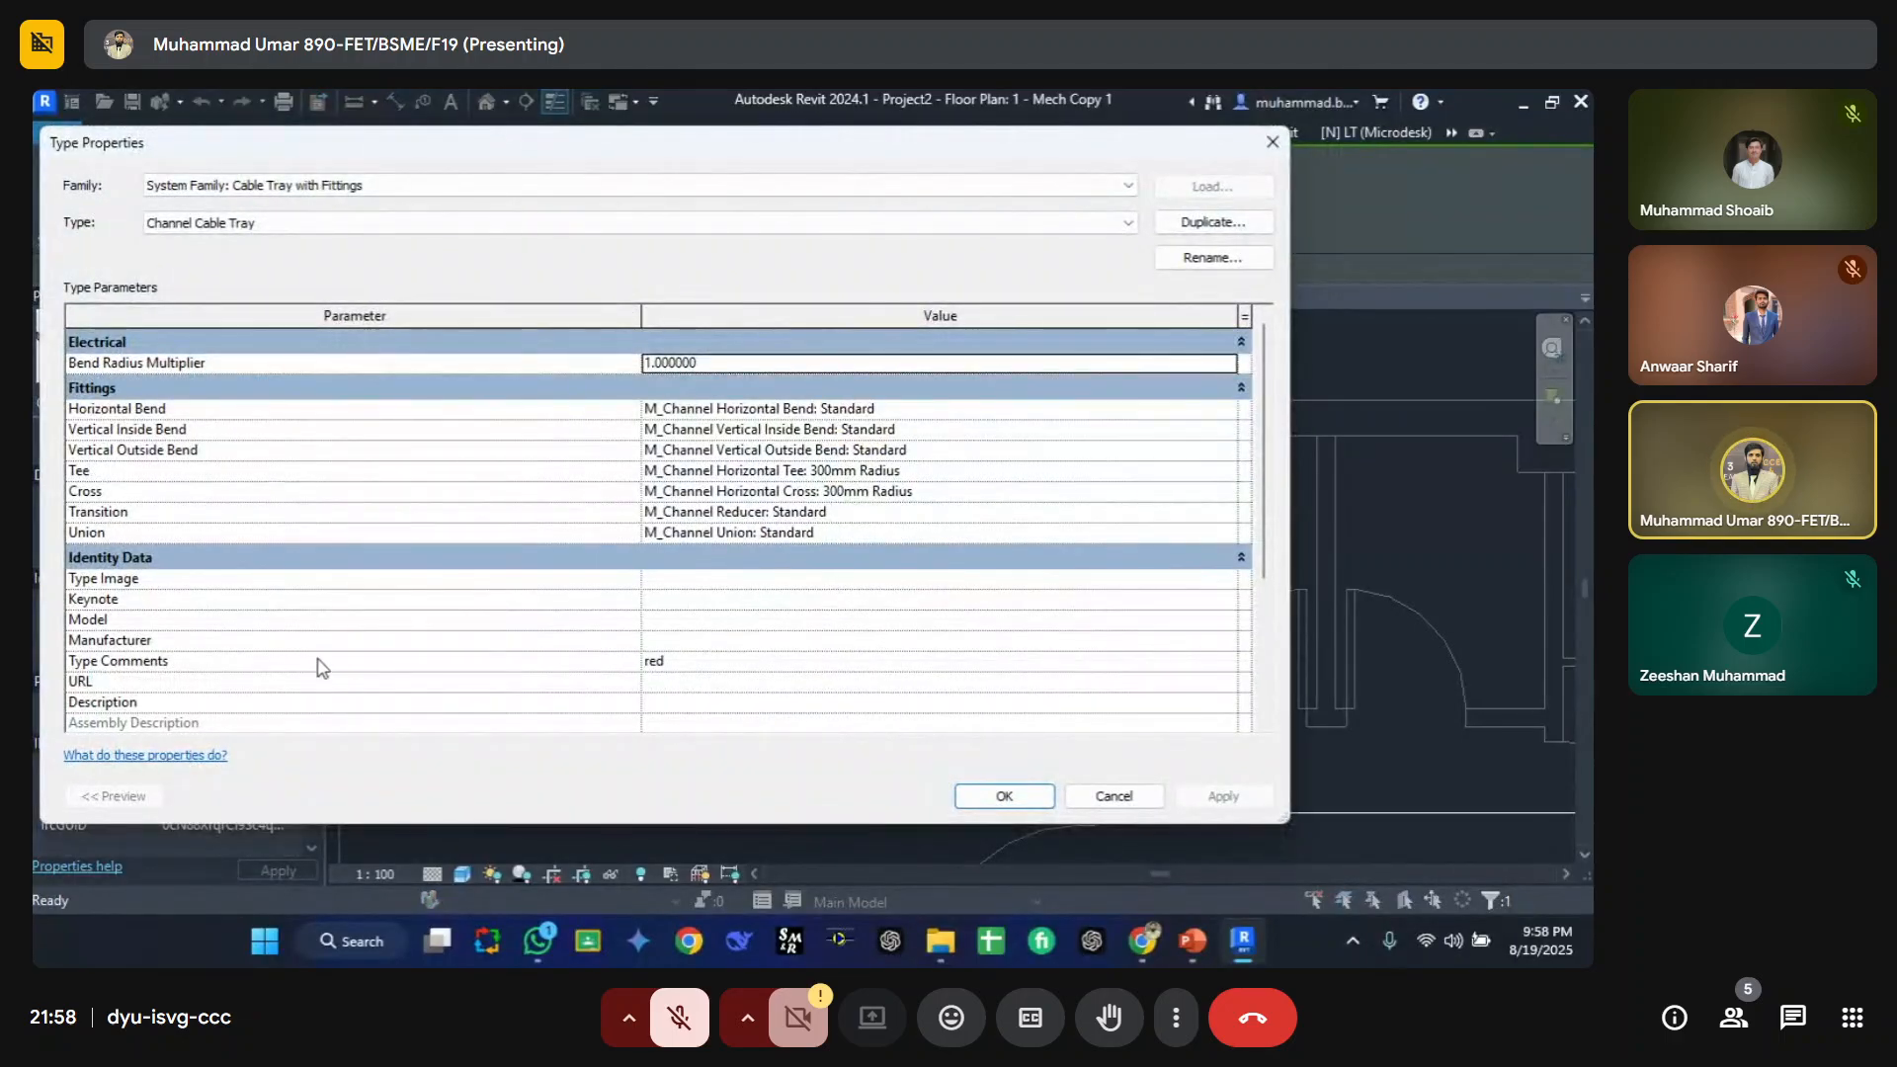
pyautogui.scroll(-2, 321, 668)
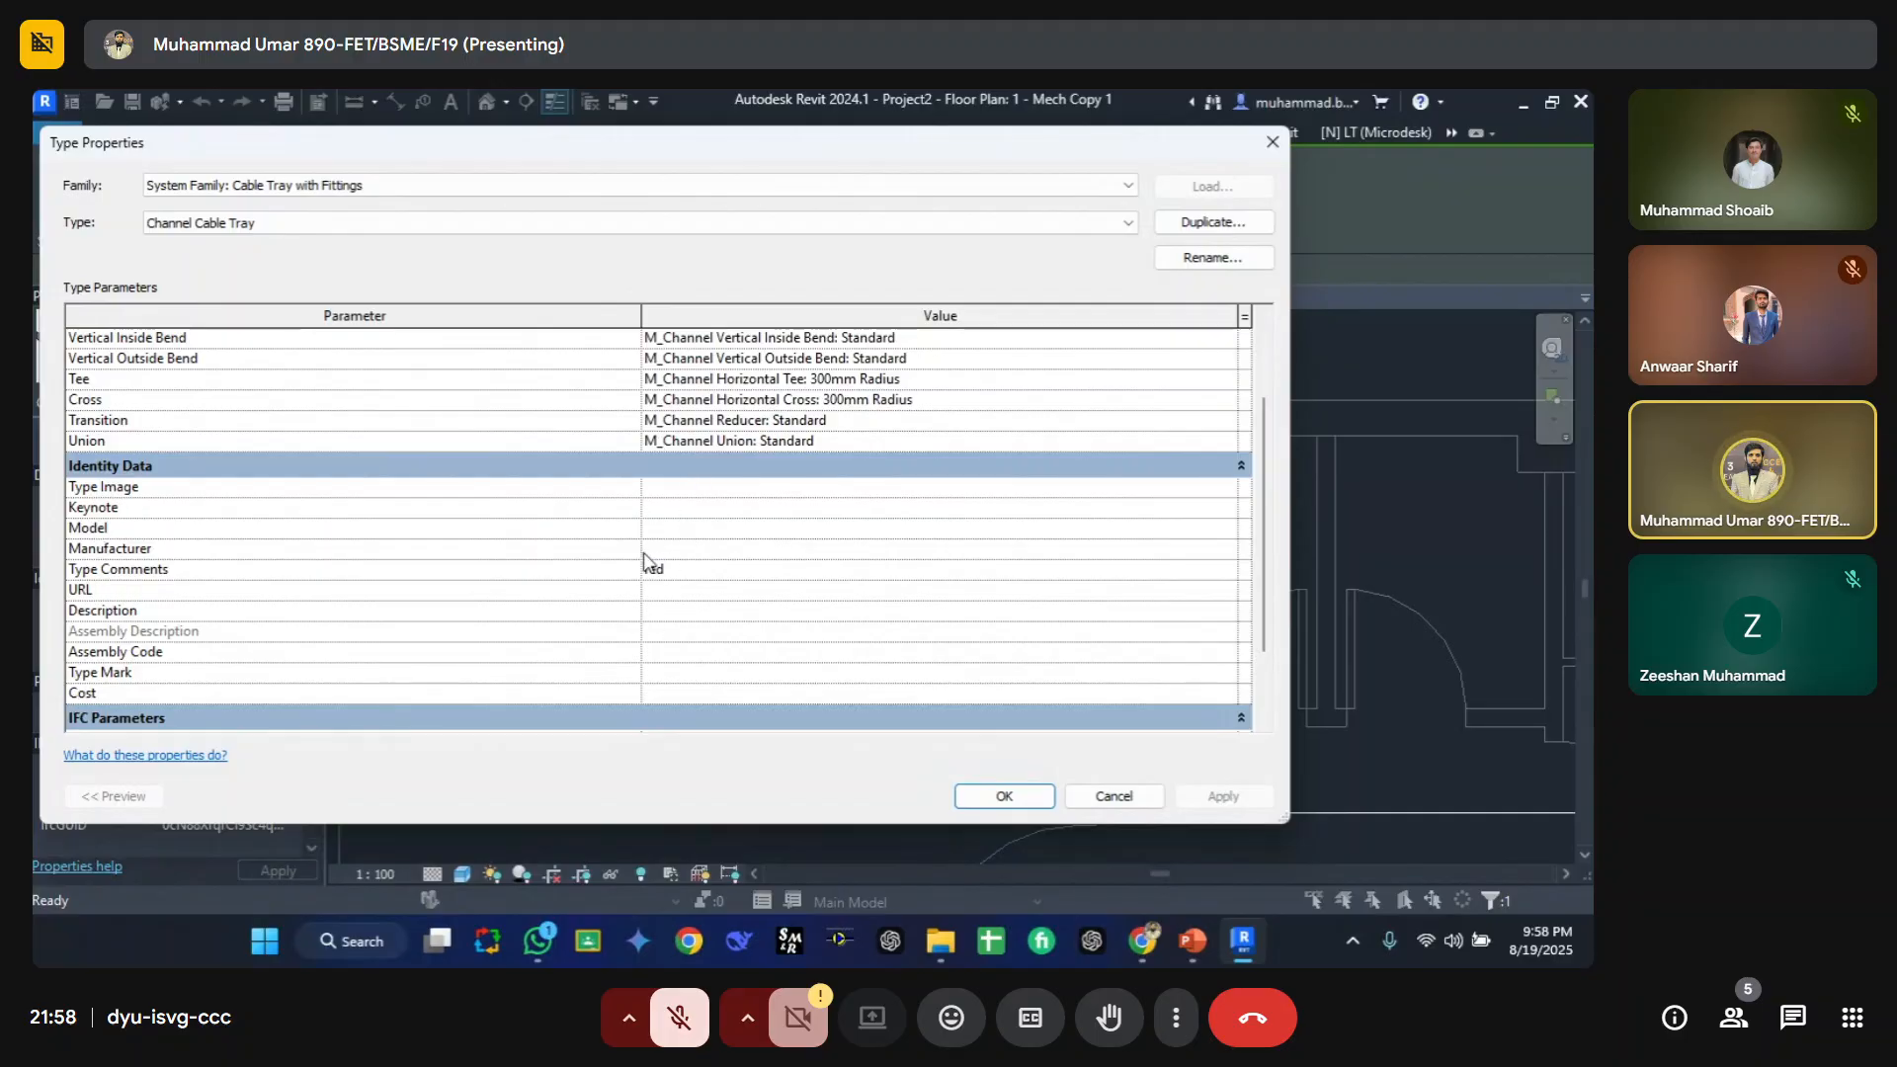
pyautogui.press('Escape')
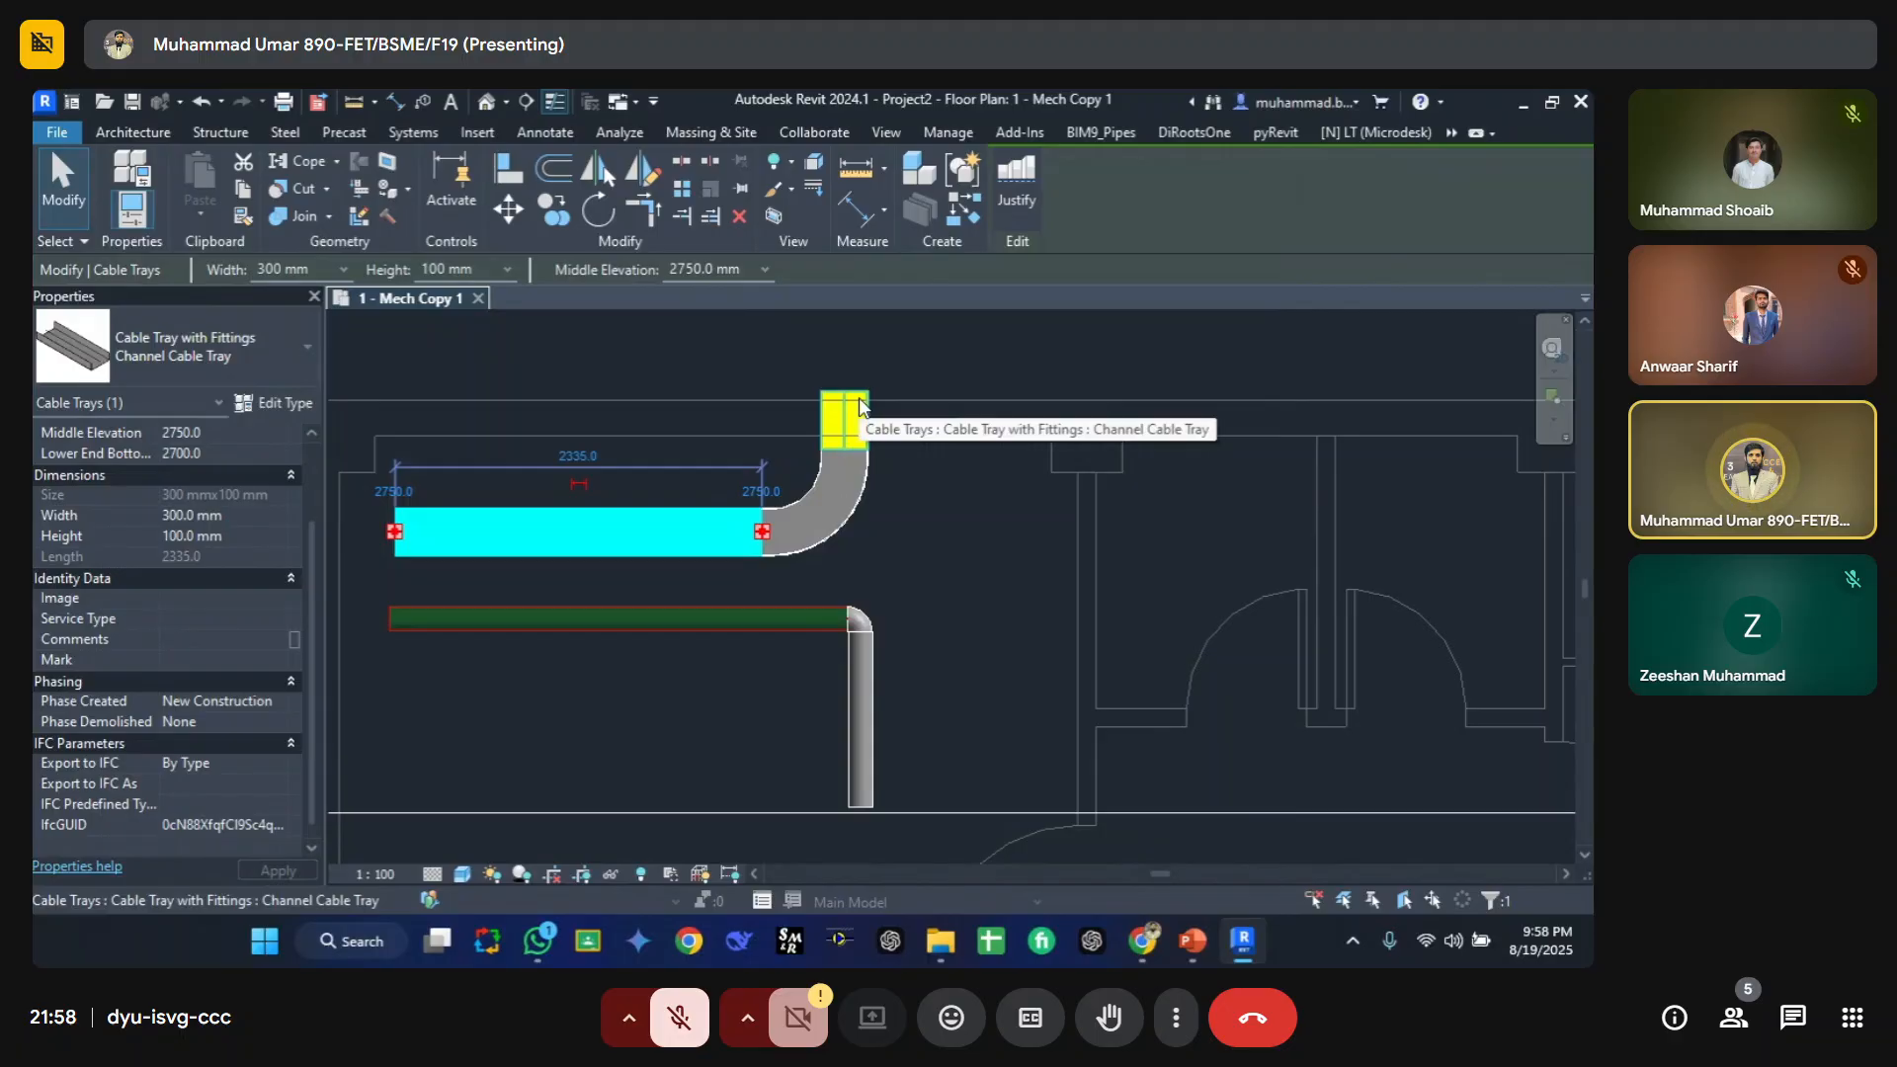
pyautogui.click(859, 408)
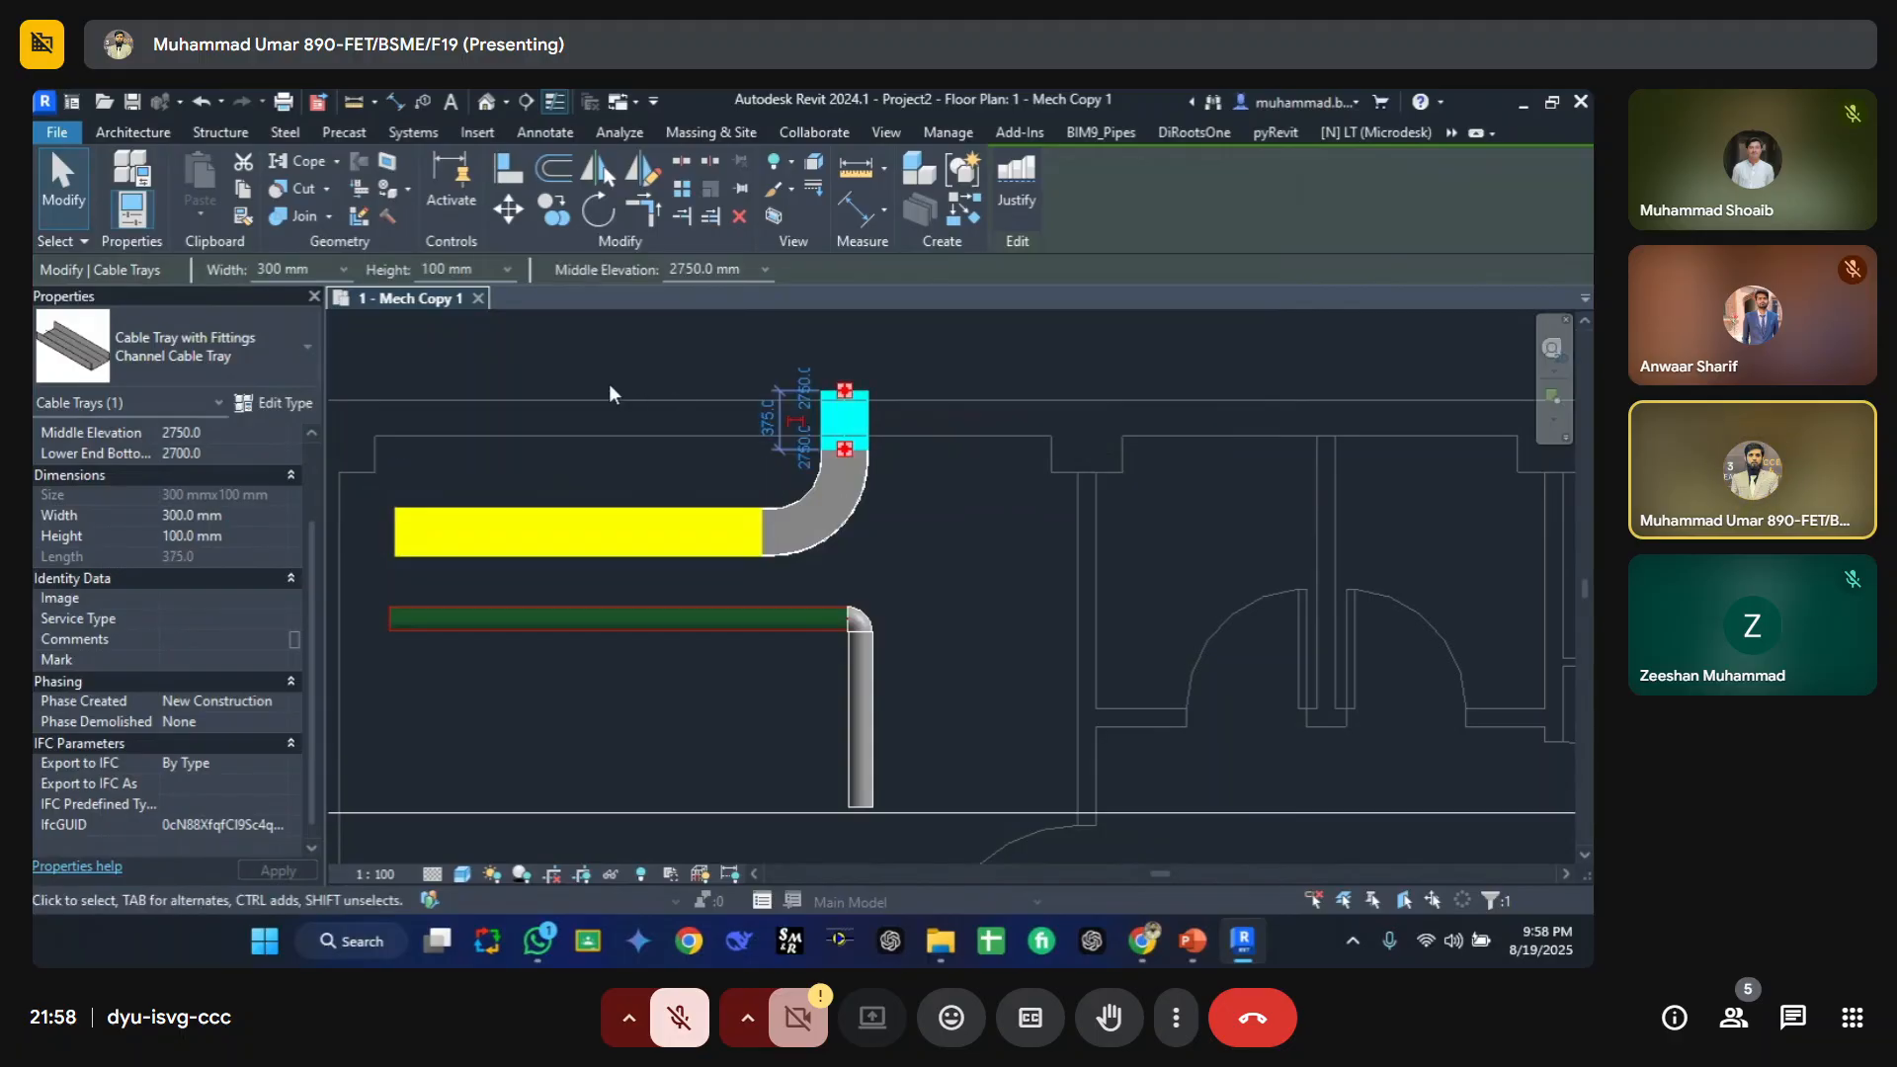
pyautogui.click(285, 405)
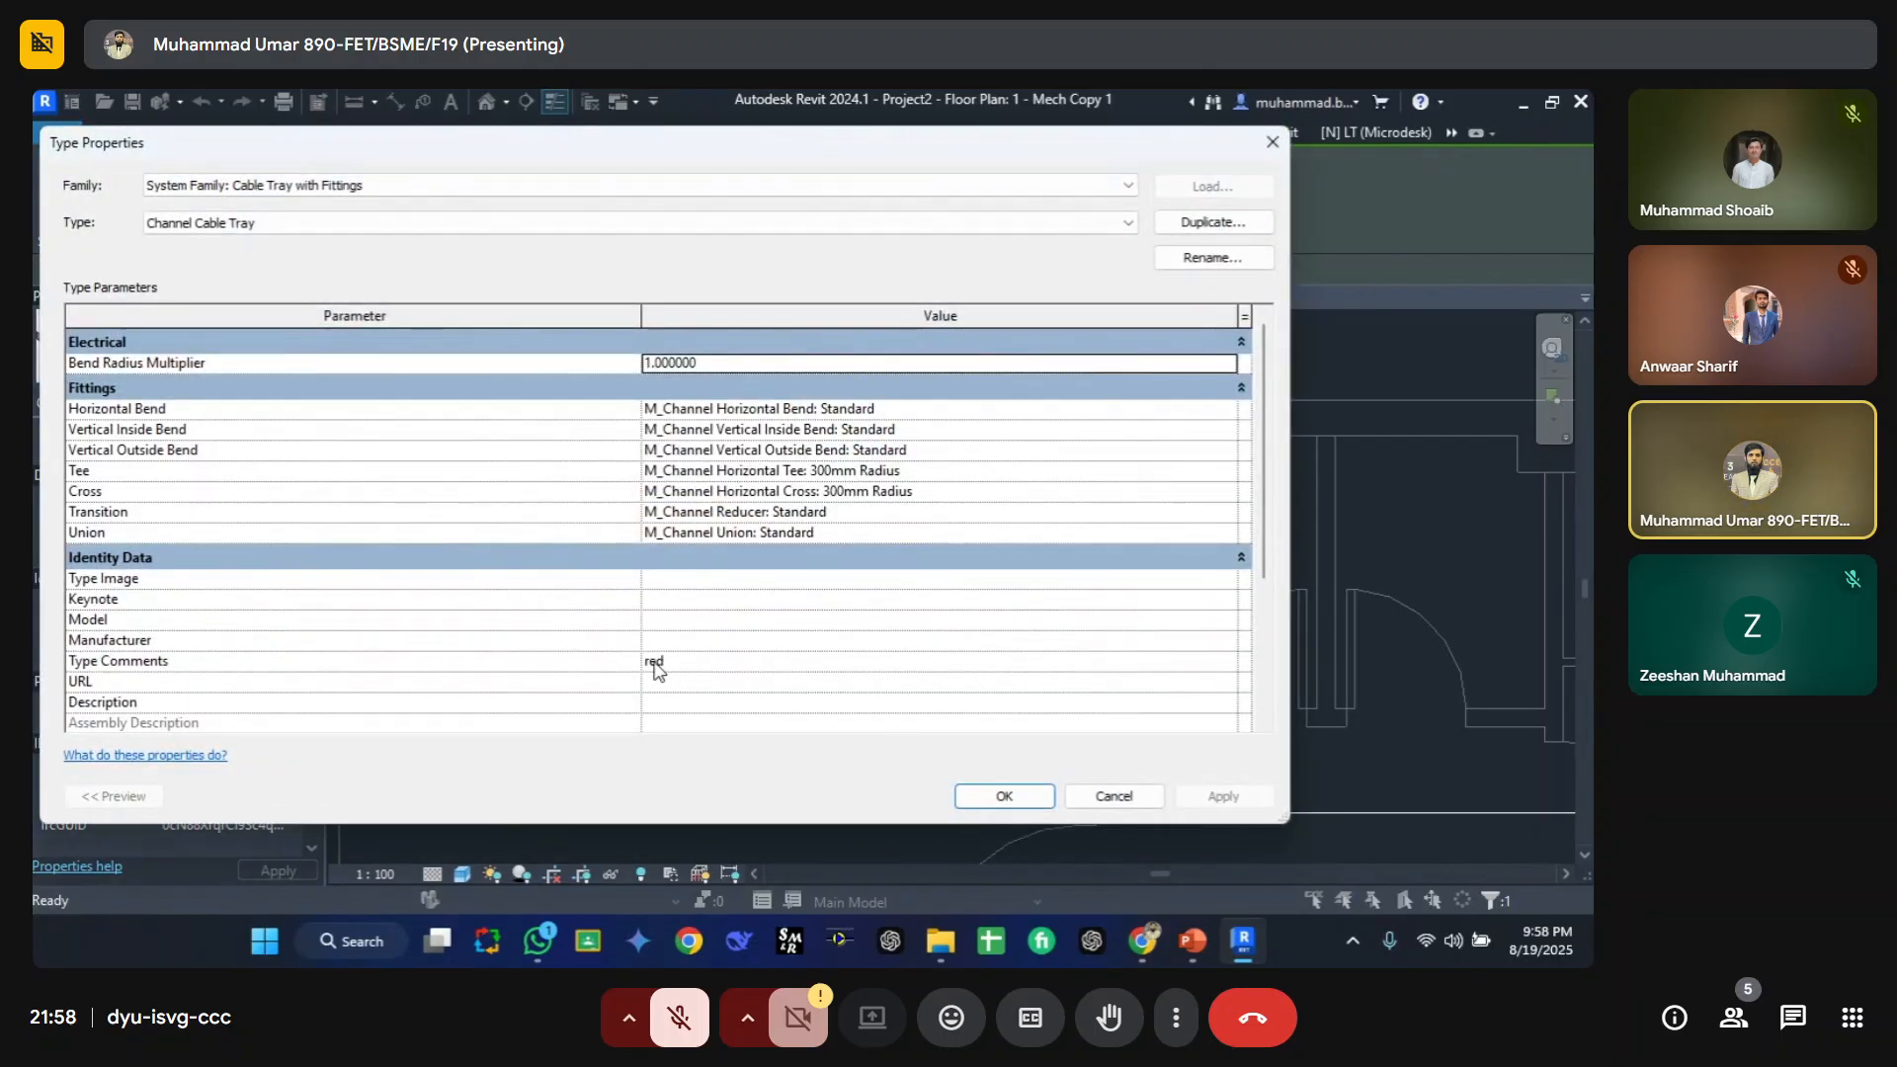
pyautogui.press('Escape')
pyautogui.press('Escape')
pyautogui.moveTo(863, 705); pyautogui.dragTo(842, 643, button='middle')
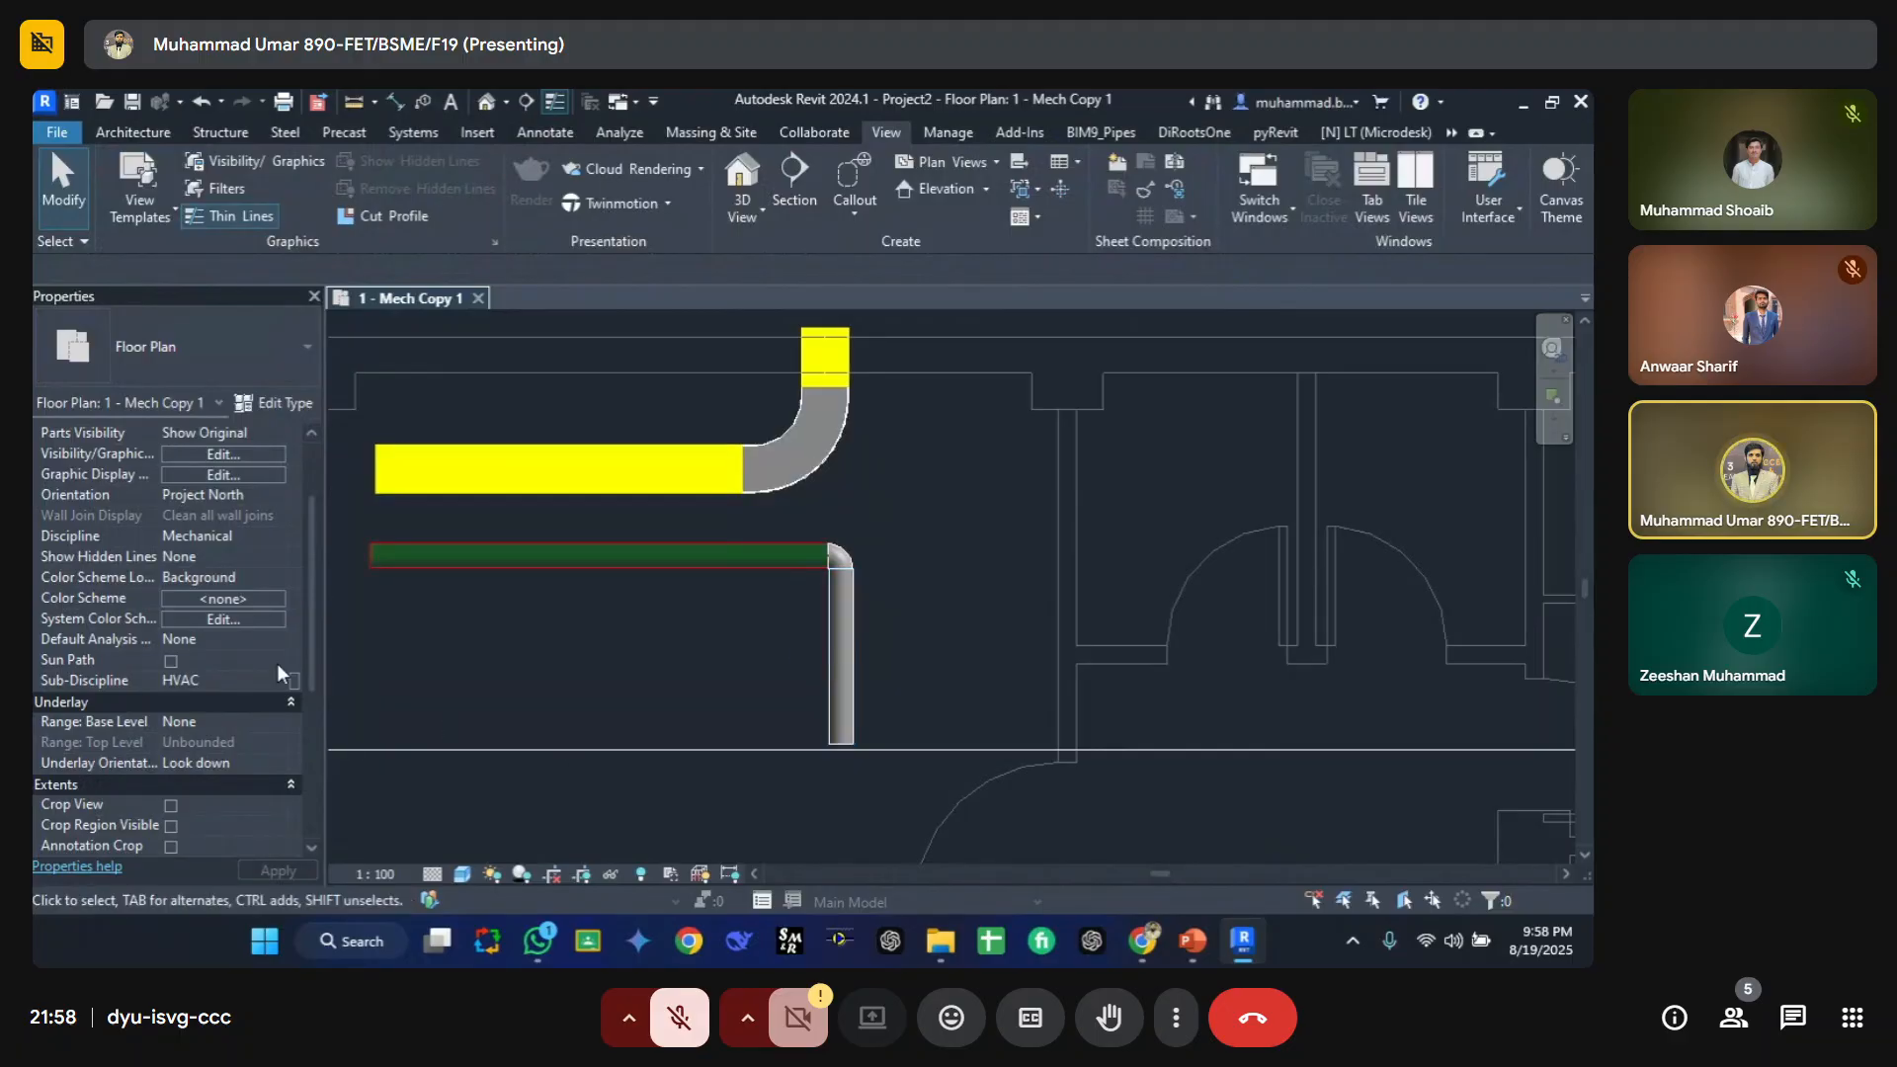
pyautogui.scroll(-5, 146, 682)
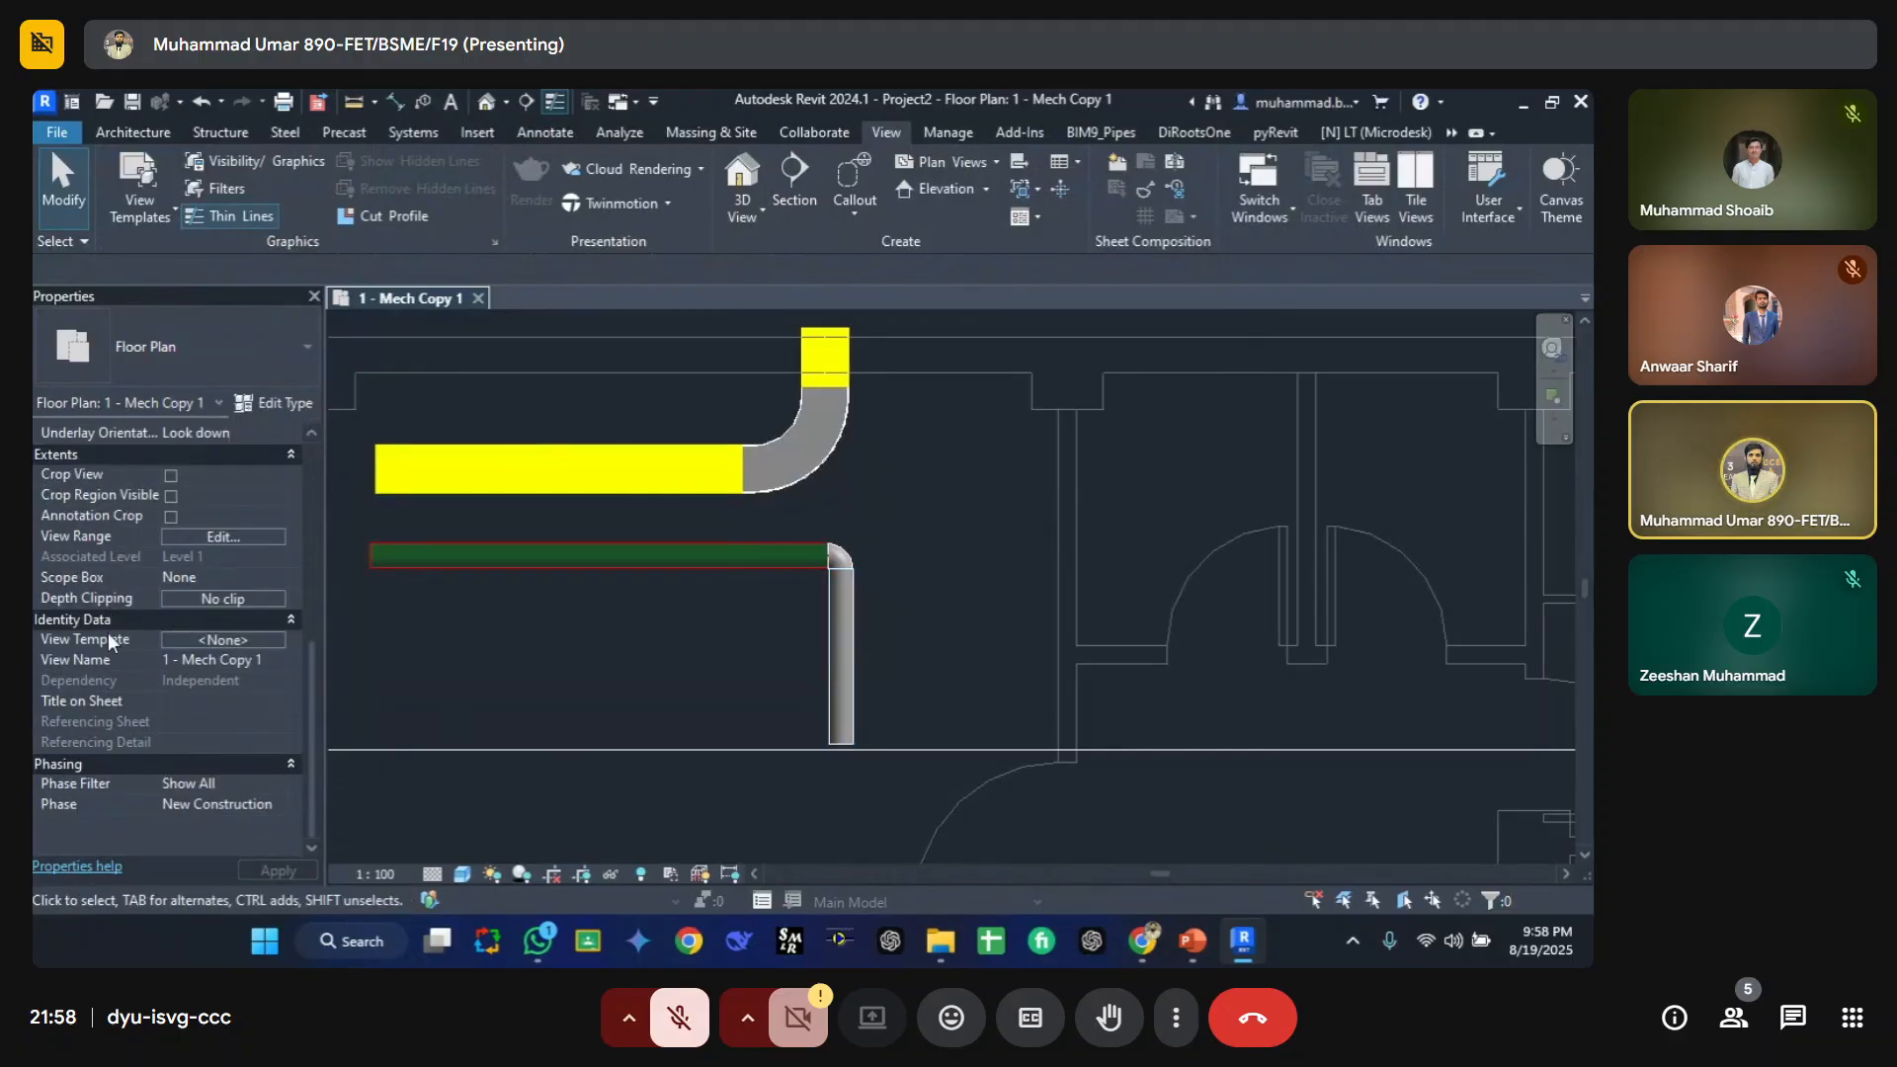
pyautogui.click(531, 563)
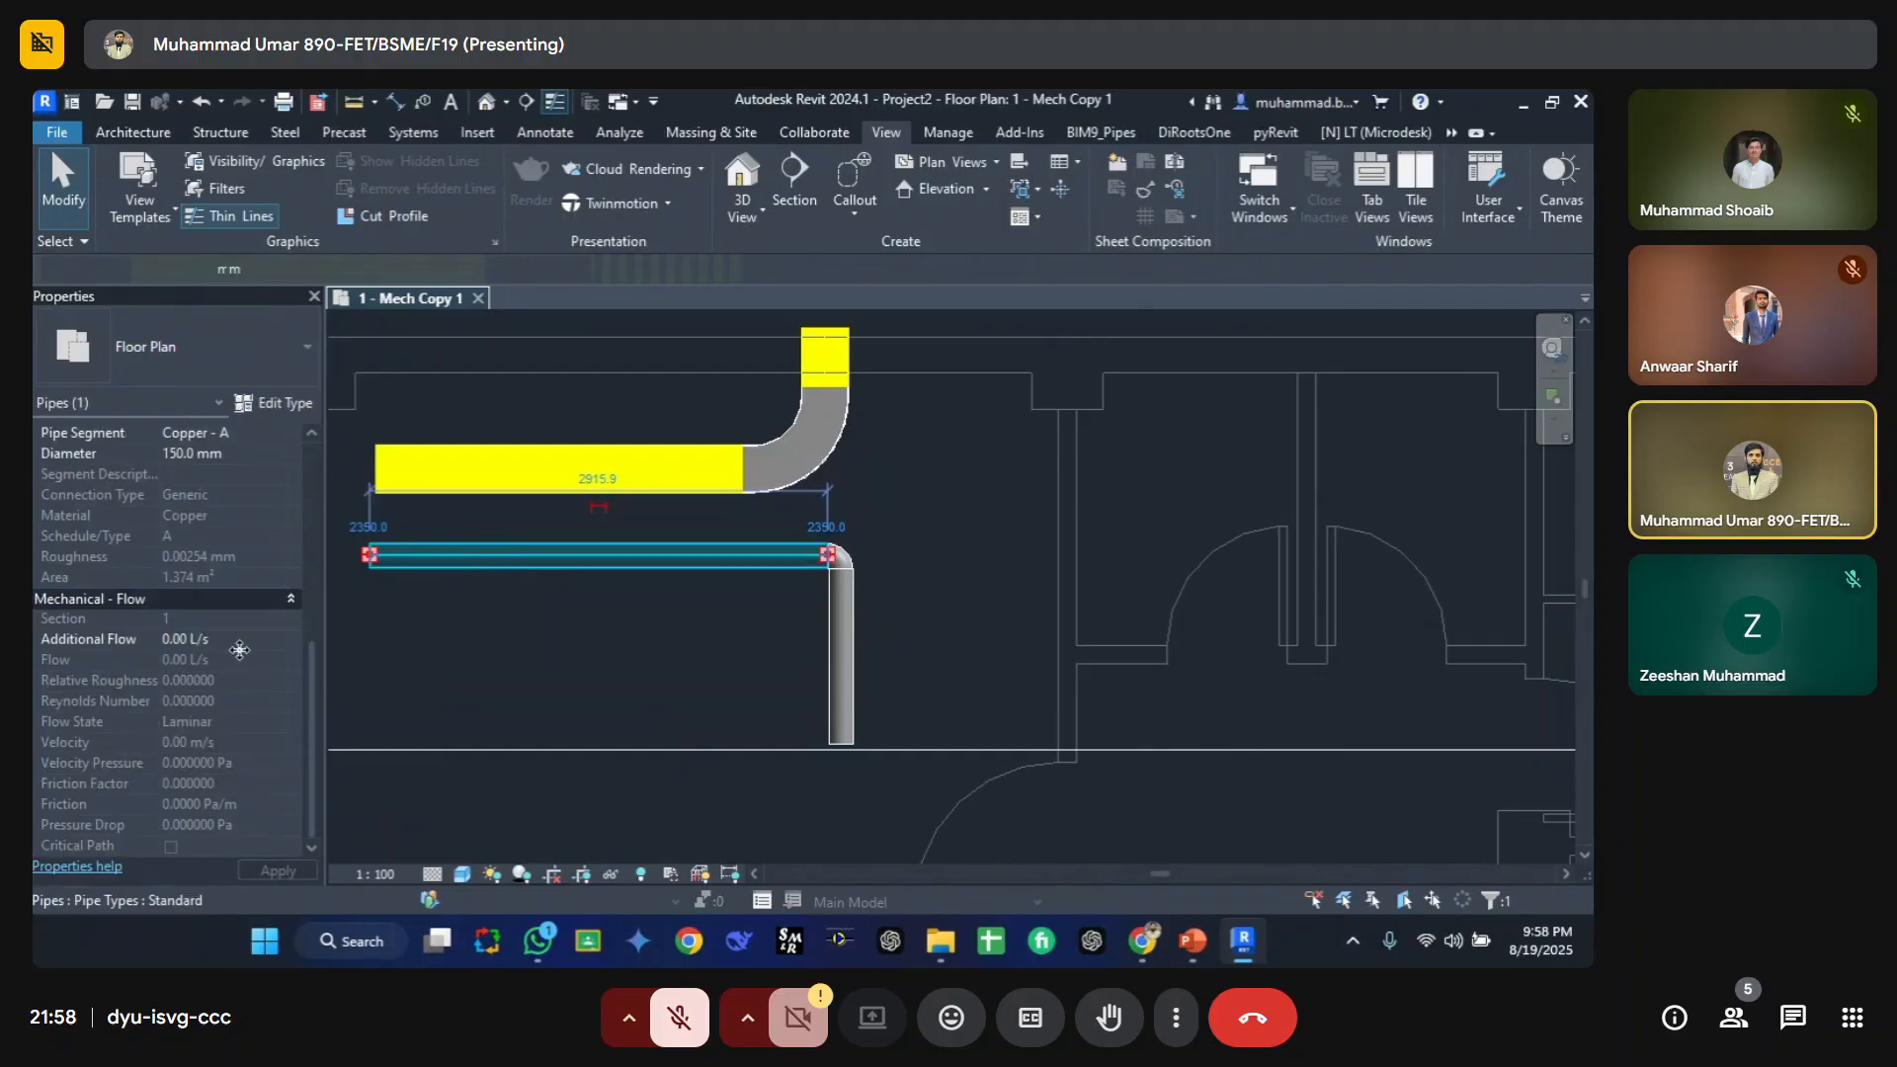
pyautogui.scroll(-5, 160, 677)
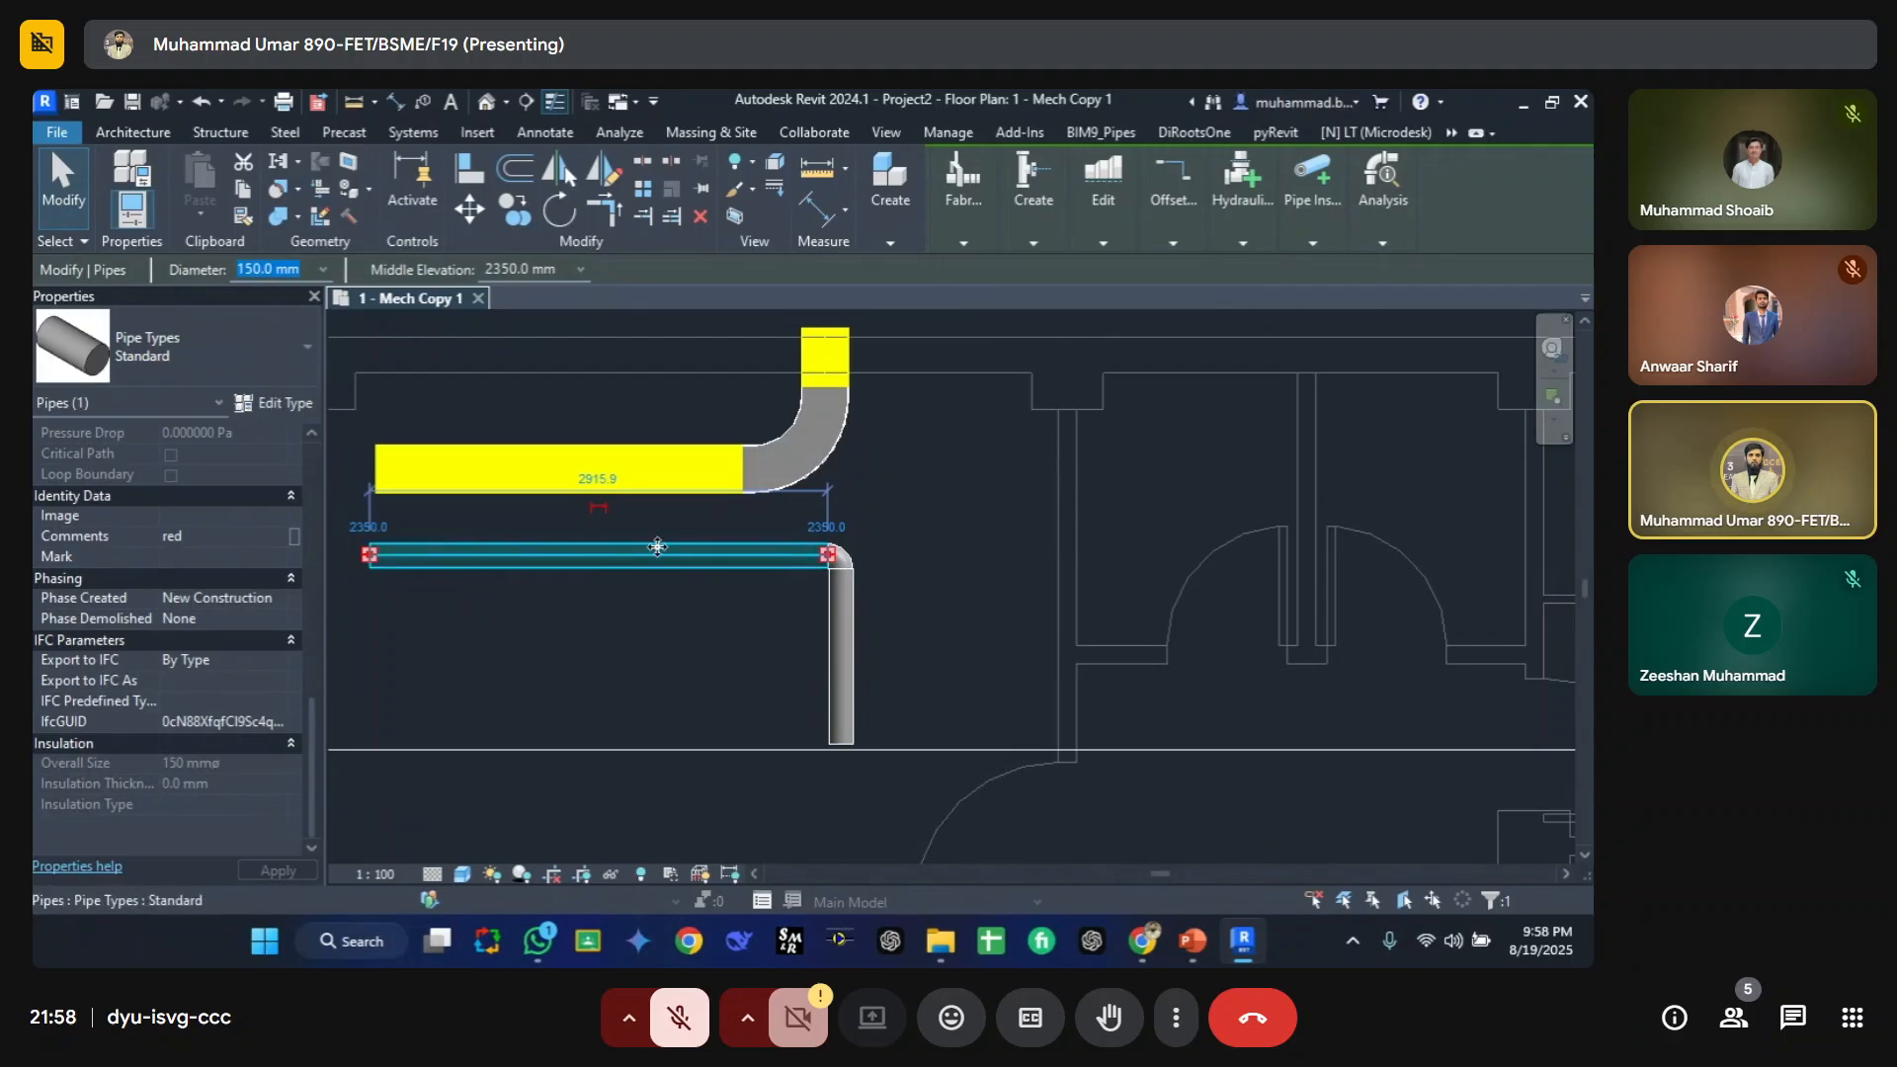
# Step: Set the vertical pipe's Comments value to red
pyautogui.click(839, 654)
pyautogui.click(230, 535)
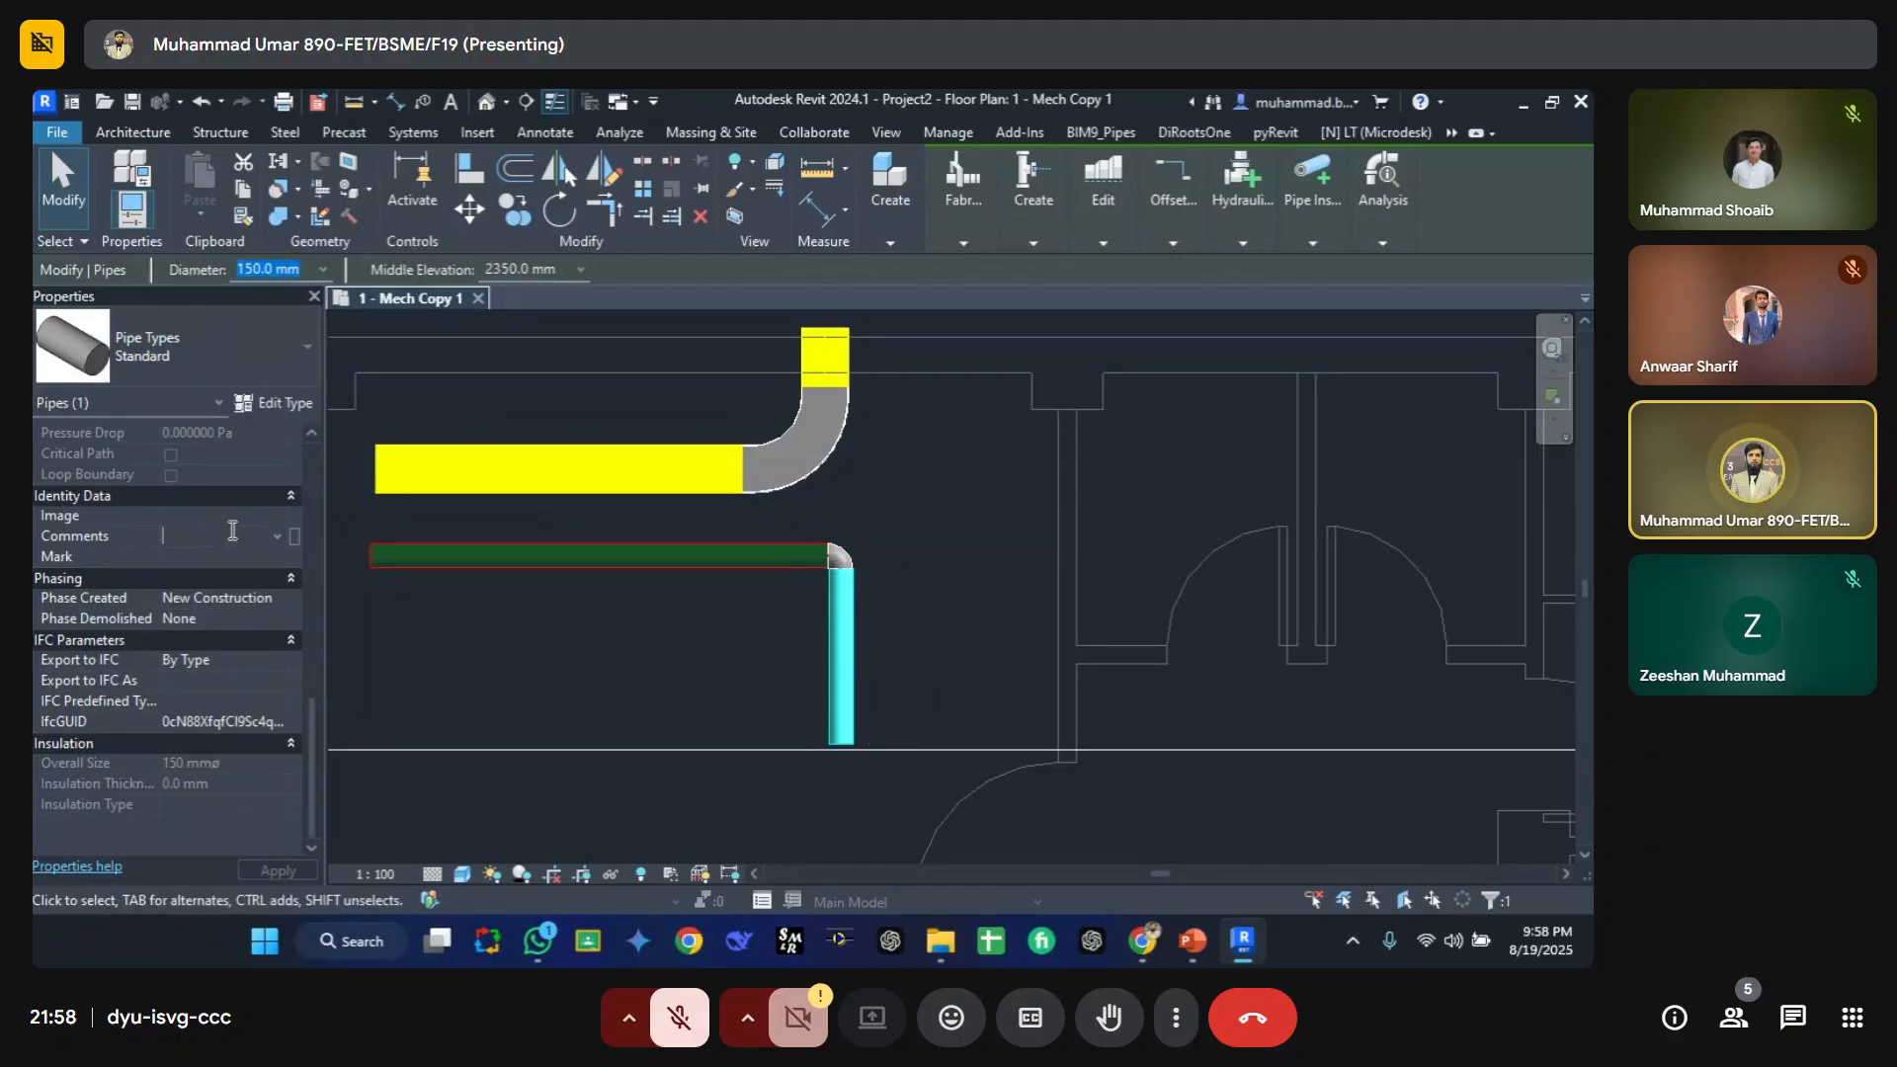
pyautogui.write('red')
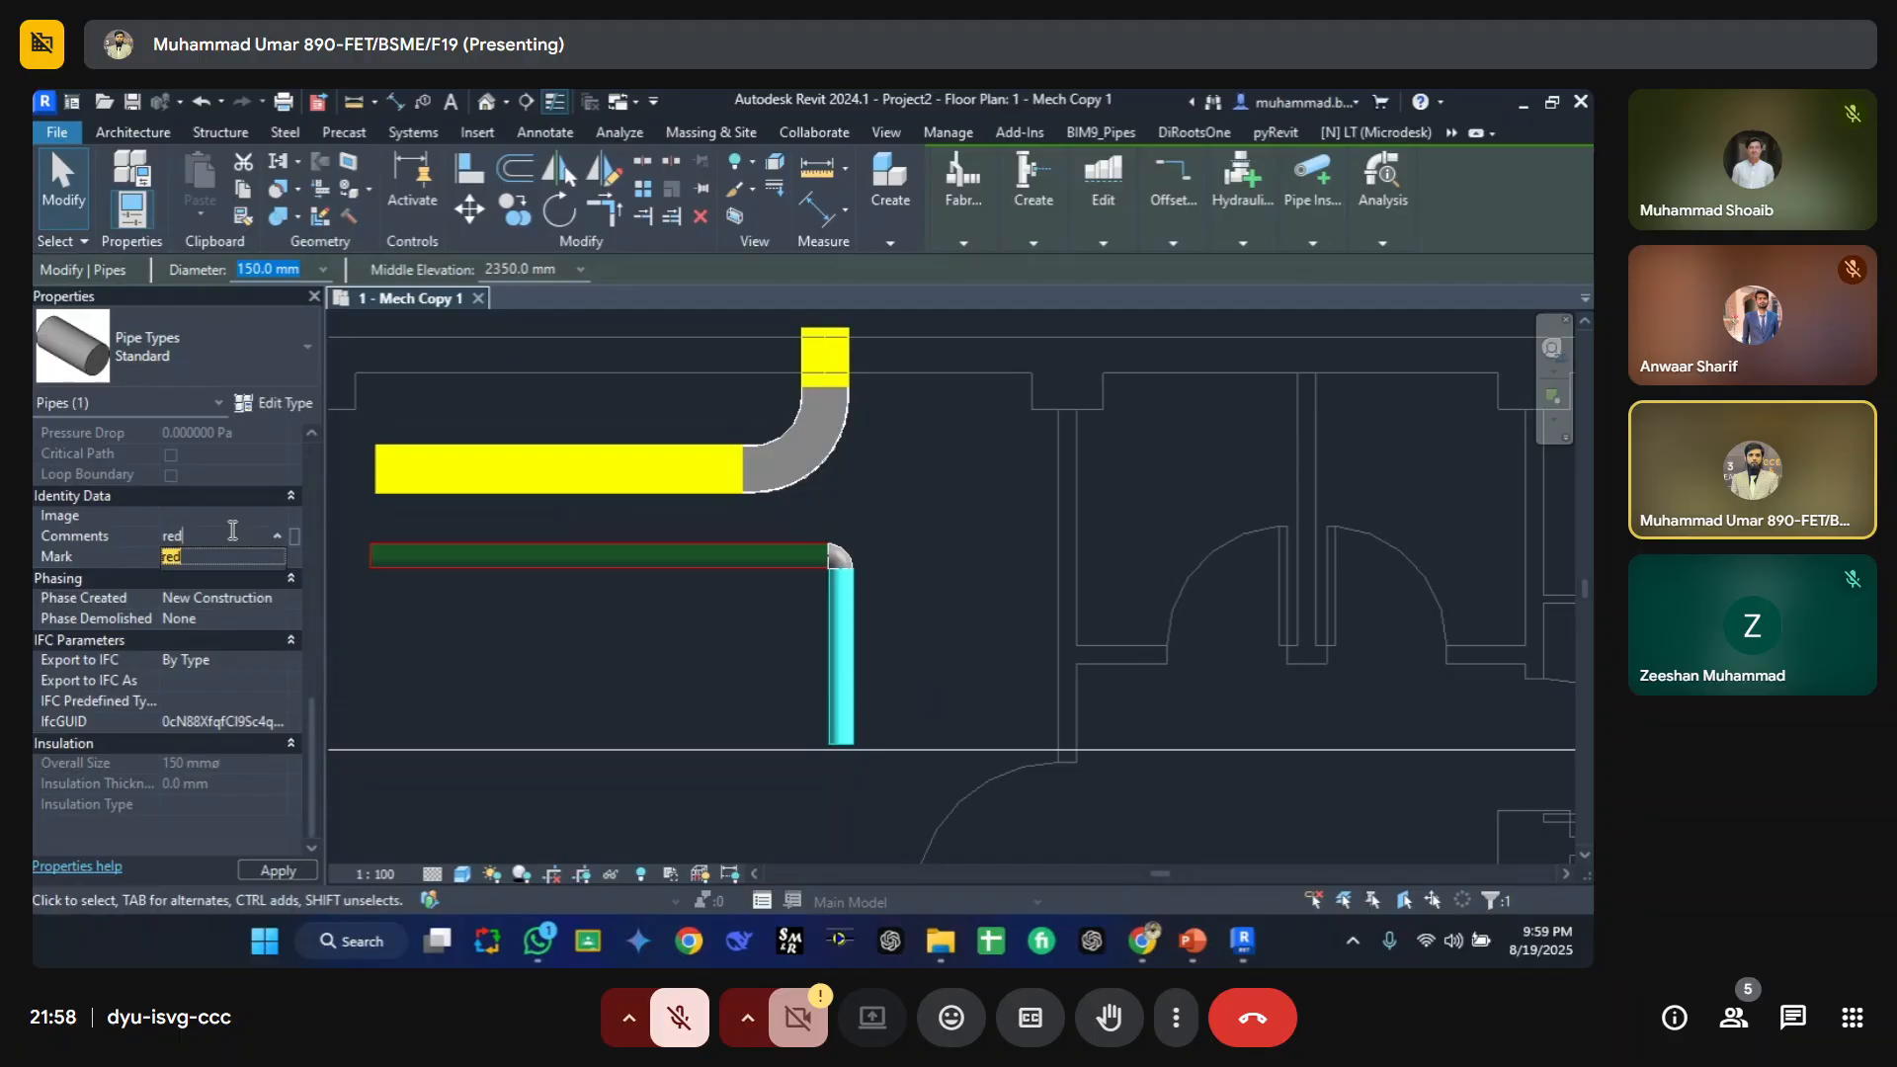
pyautogui.click(277, 559)
pyautogui.click(585, 676)
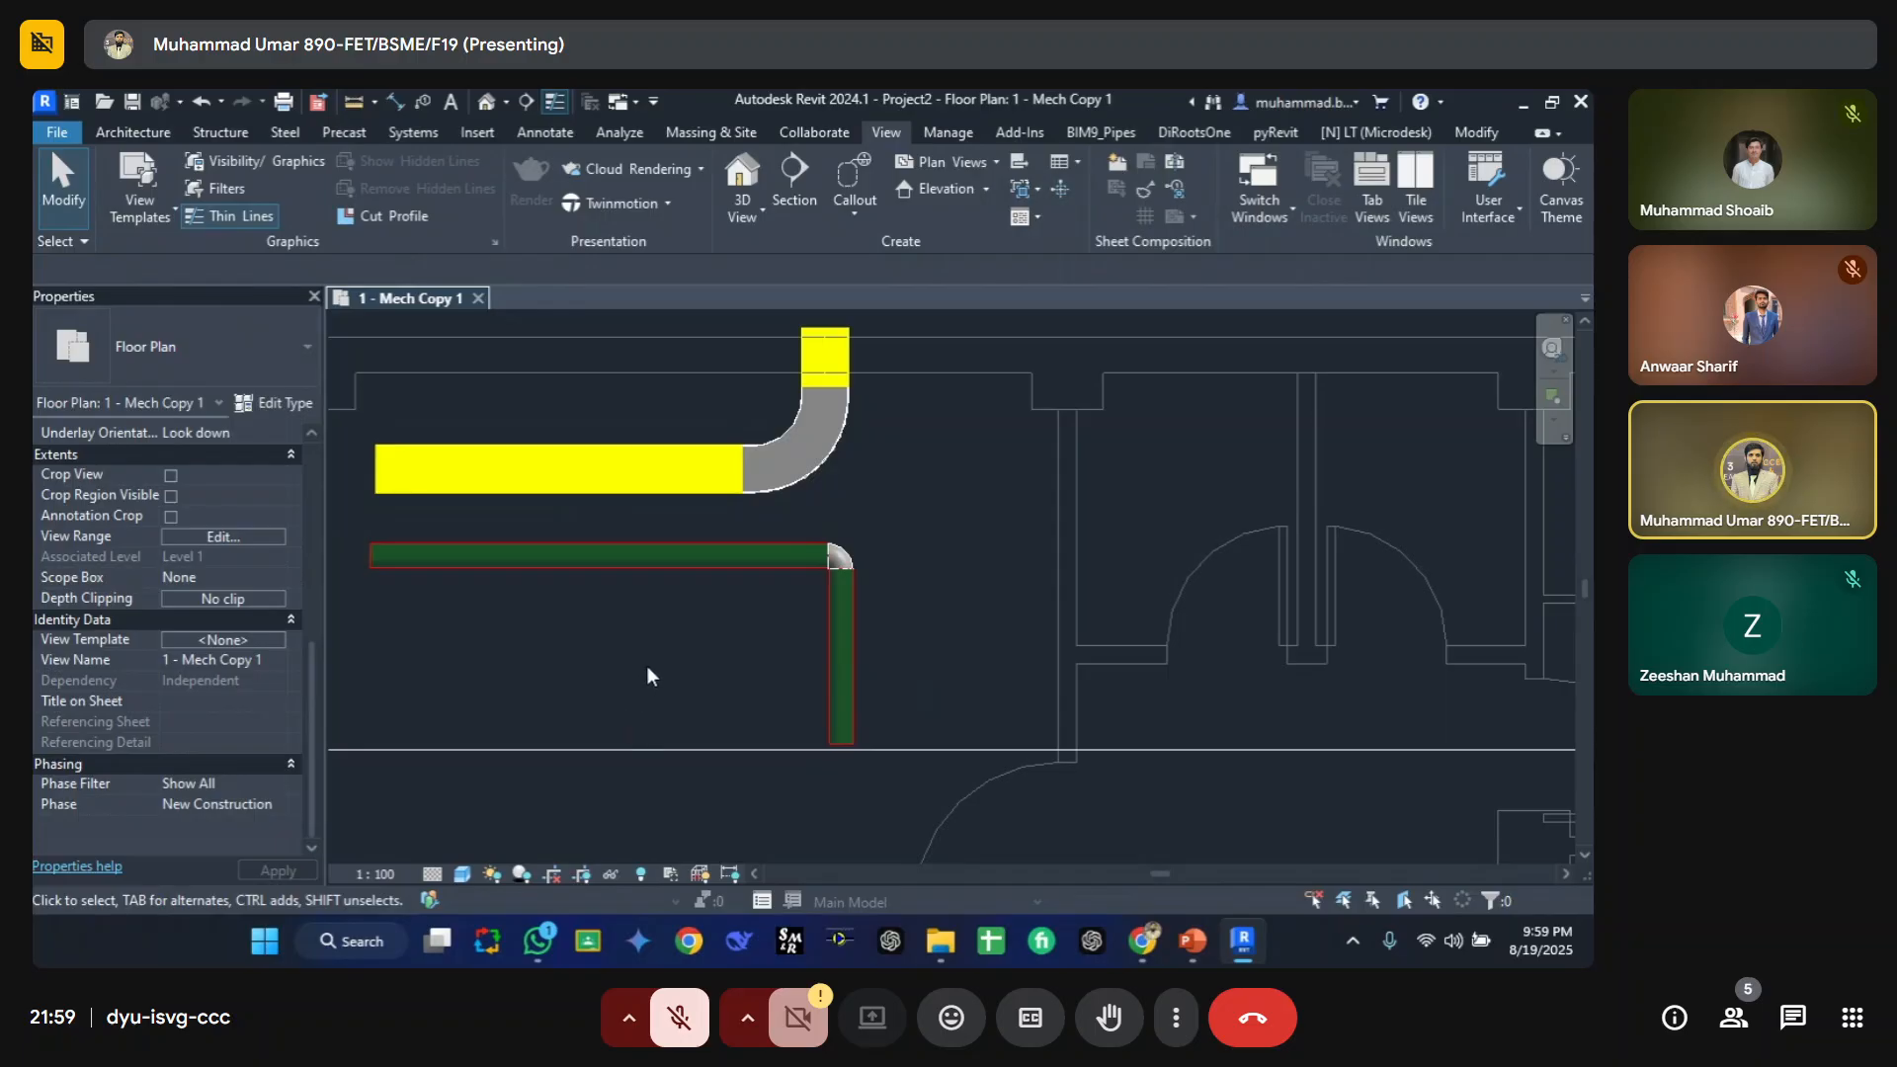
# Step: Change the Standard pipe type's Type Comments to red
pyautogui.click(481, 559)
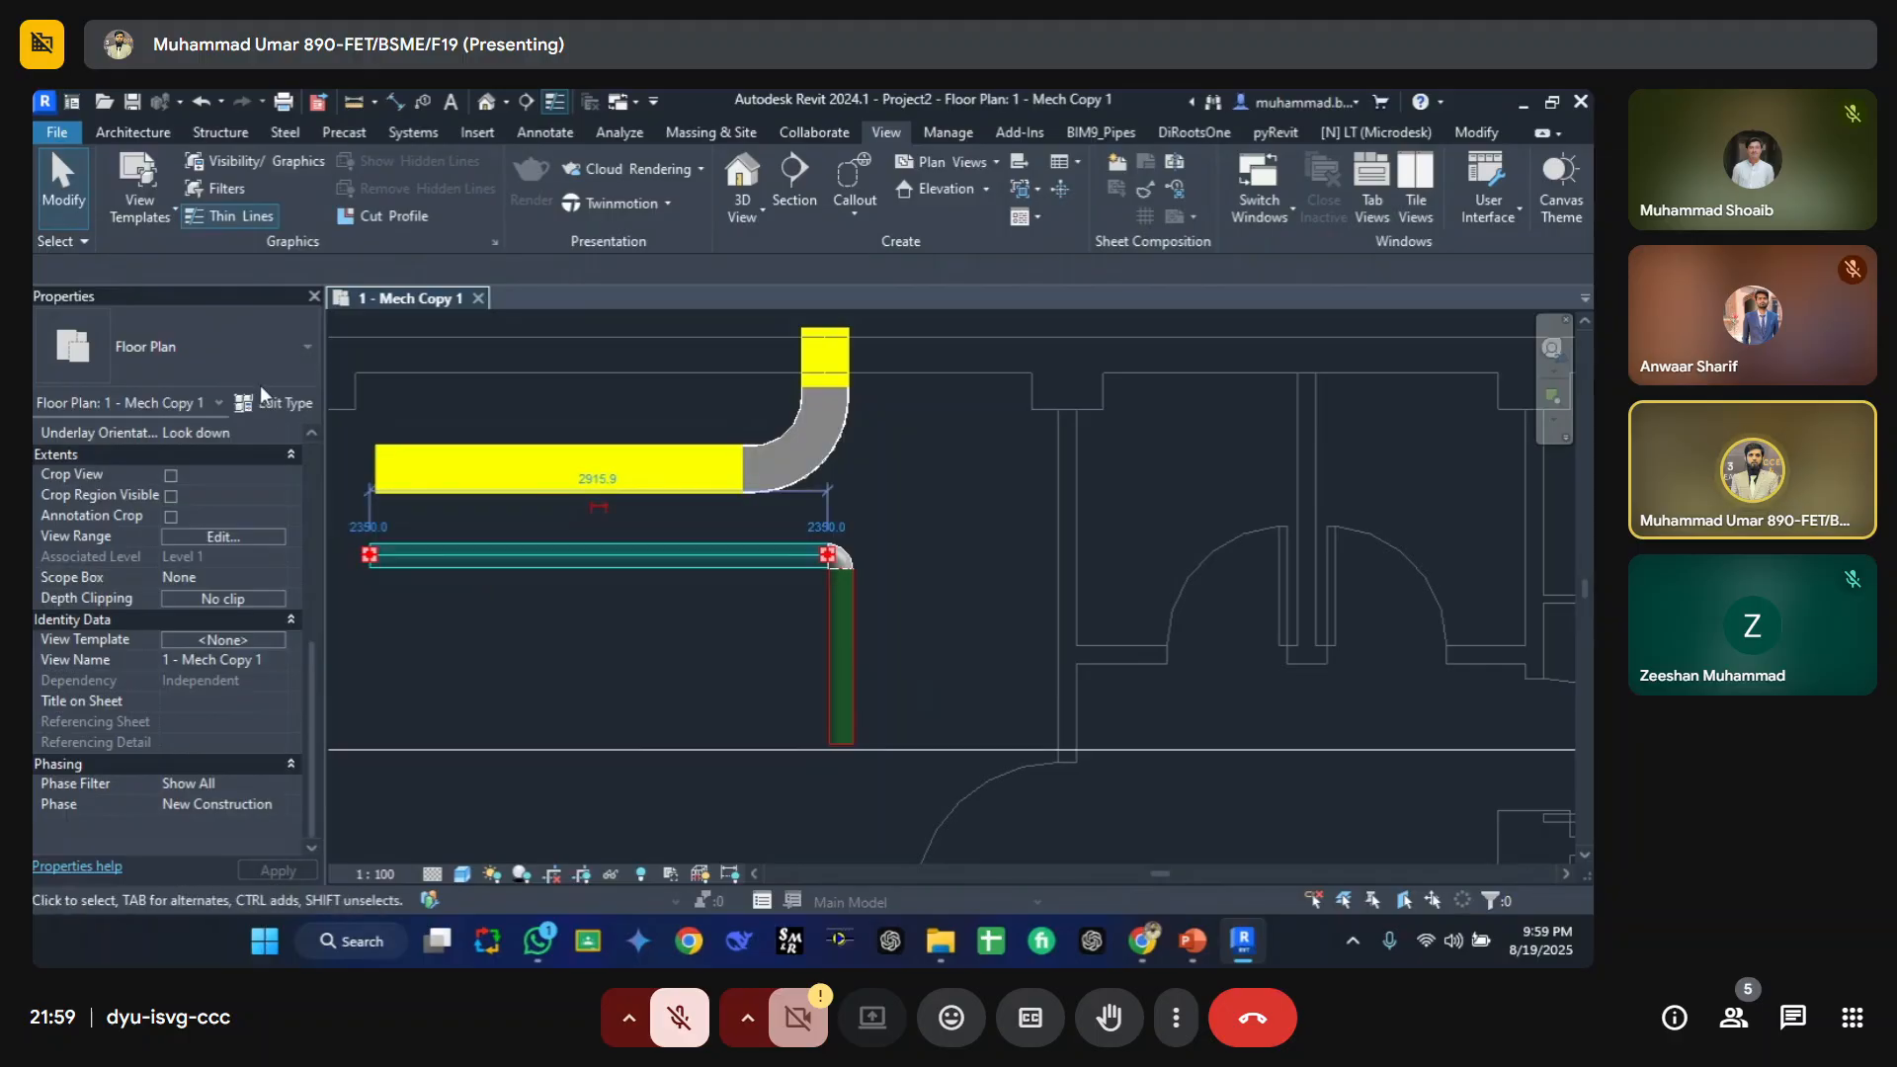
pyautogui.click(269, 402)
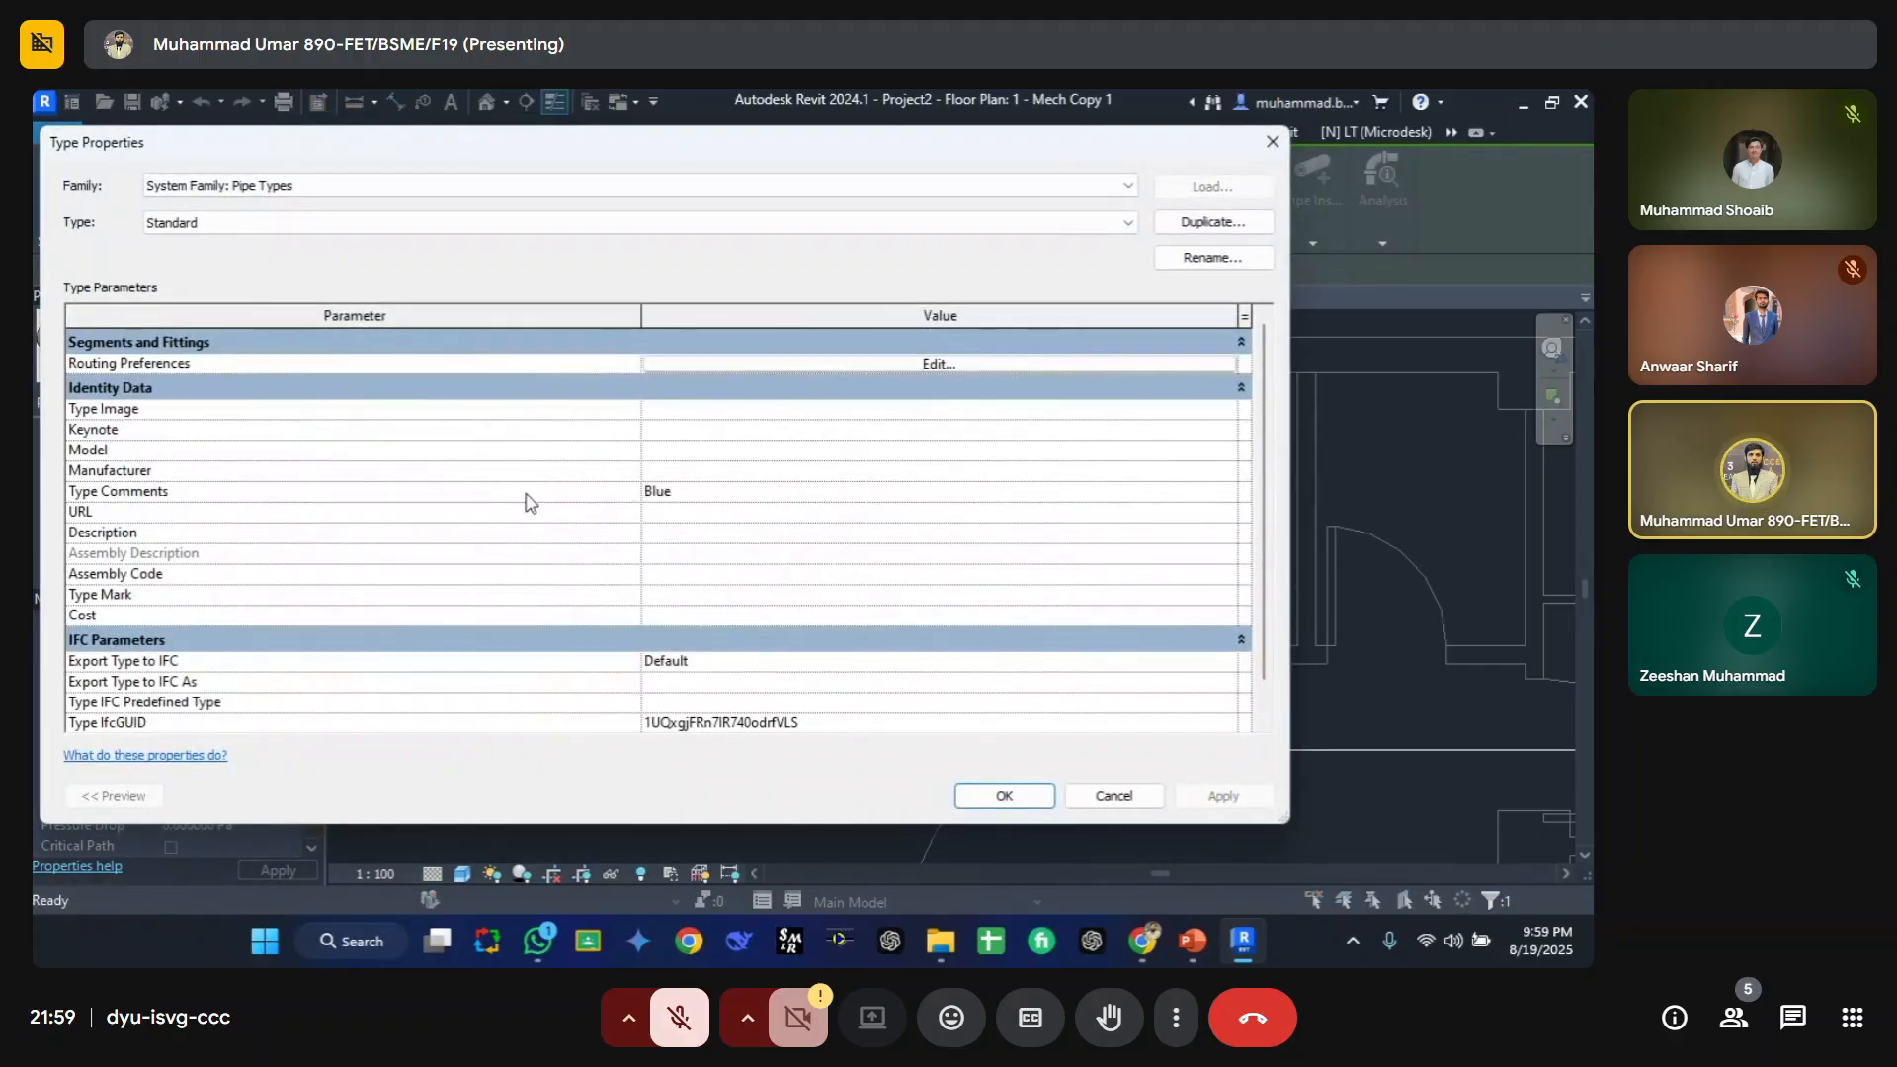
pyautogui.doubleClick(690, 494)
pyautogui.write('red')
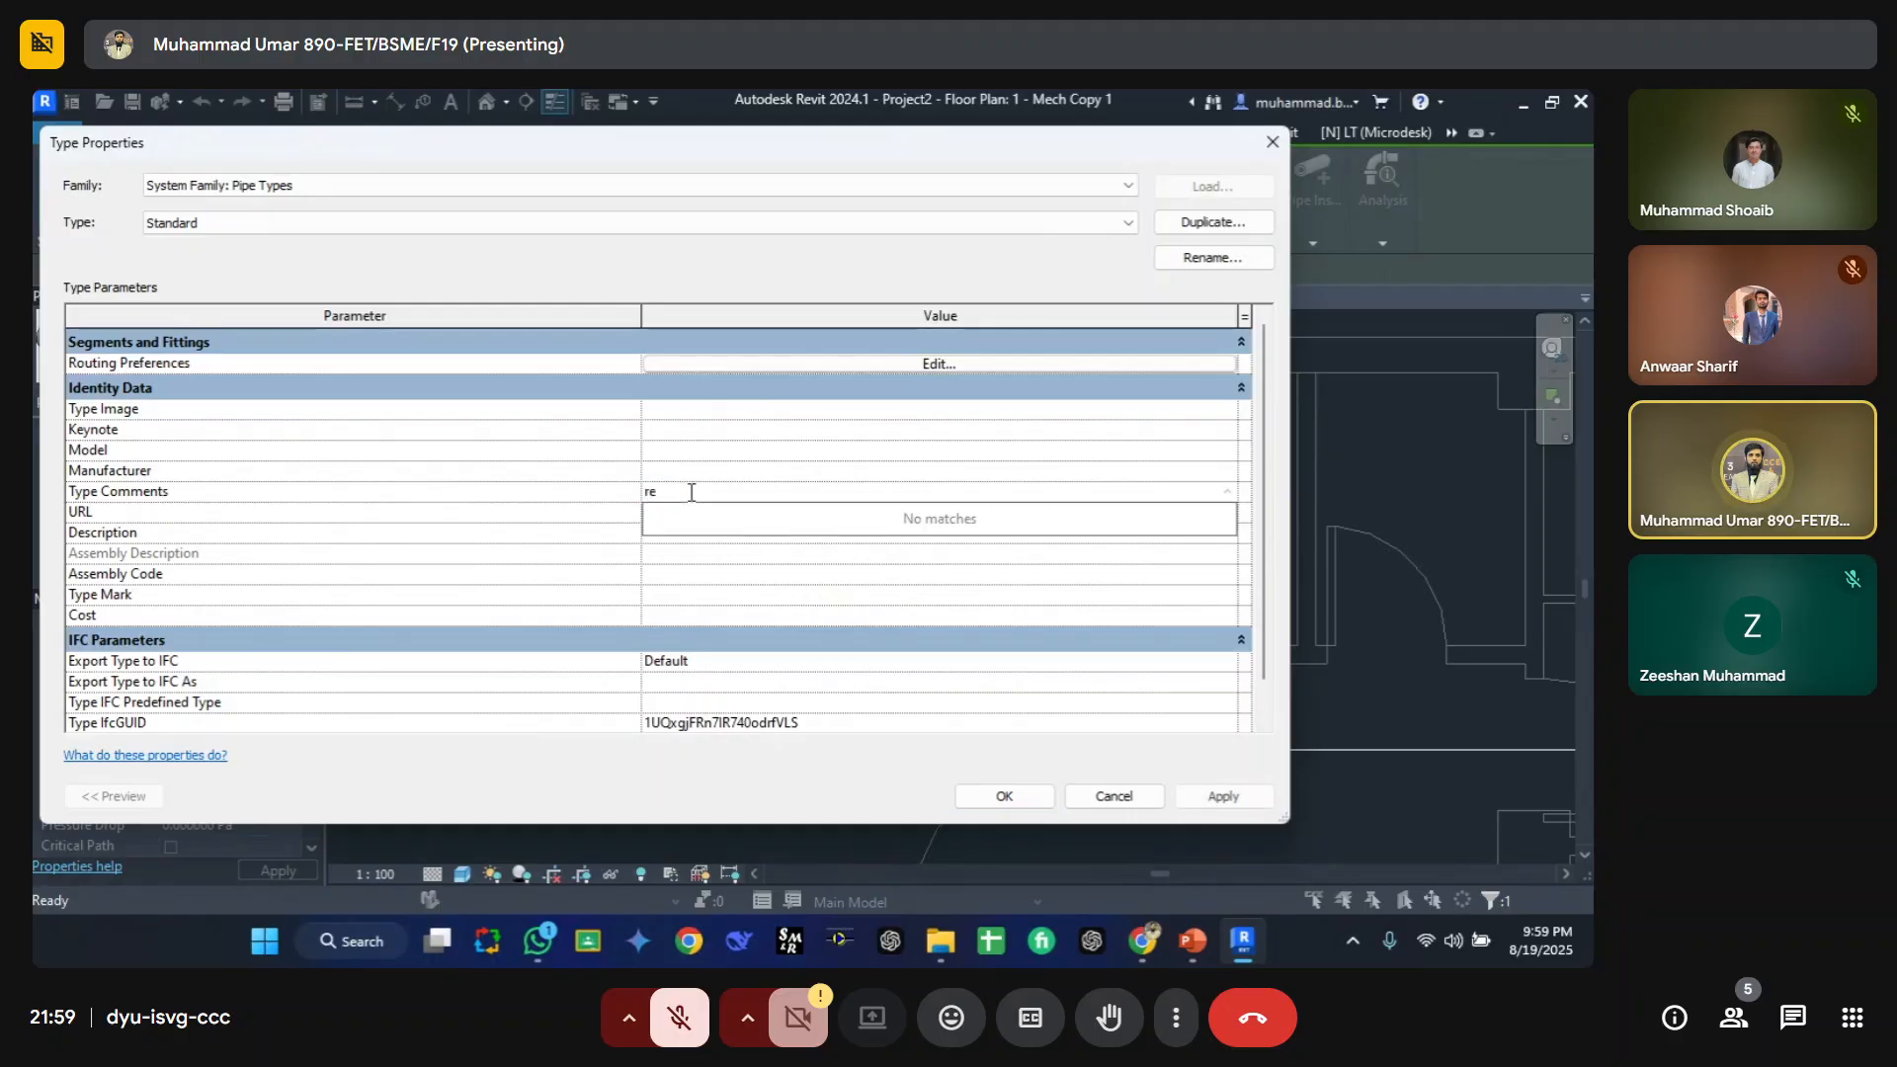
pyautogui.click(1015, 796)
pyautogui.click(618, 660)
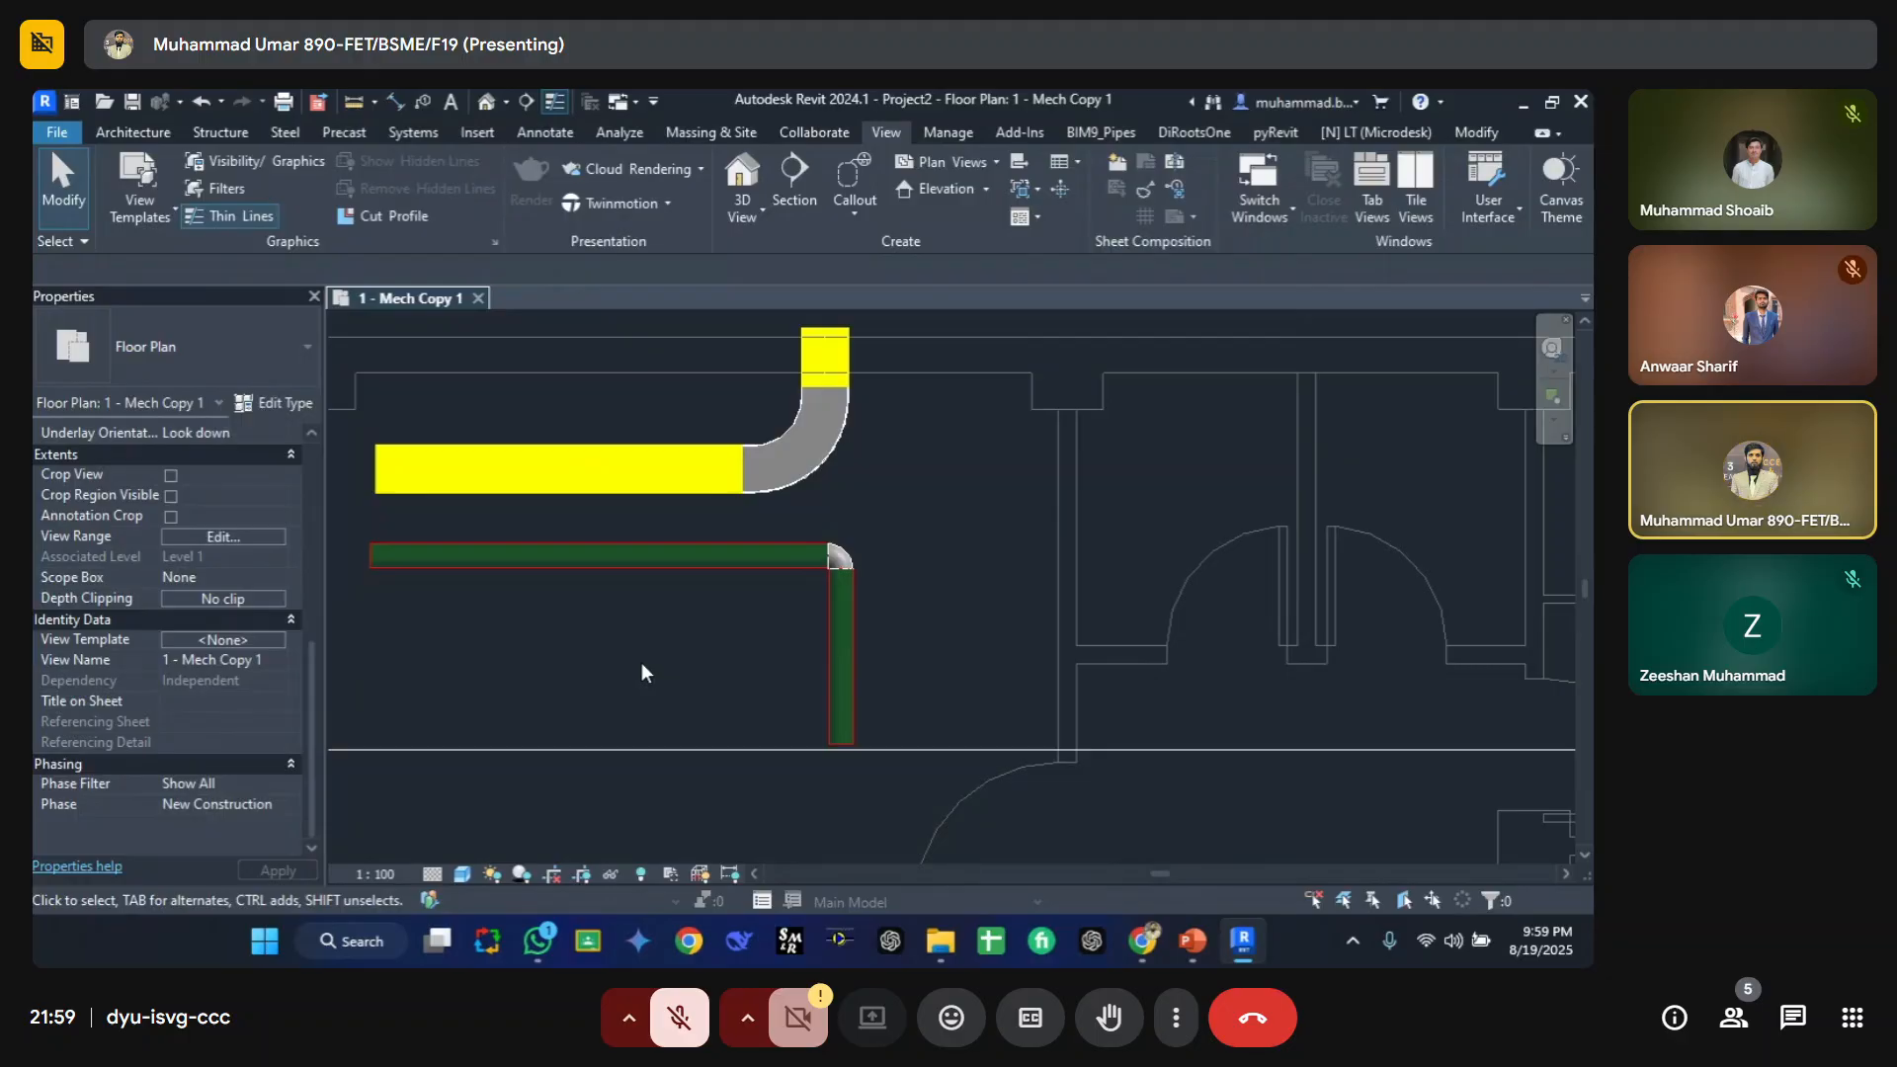
# Step: Open the Pipe C filter's definition from the view's filter overrides and hide unchecked categories
pyautogui.press('v')
pyautogui.press('v')
pyautogui.click(611, 244)
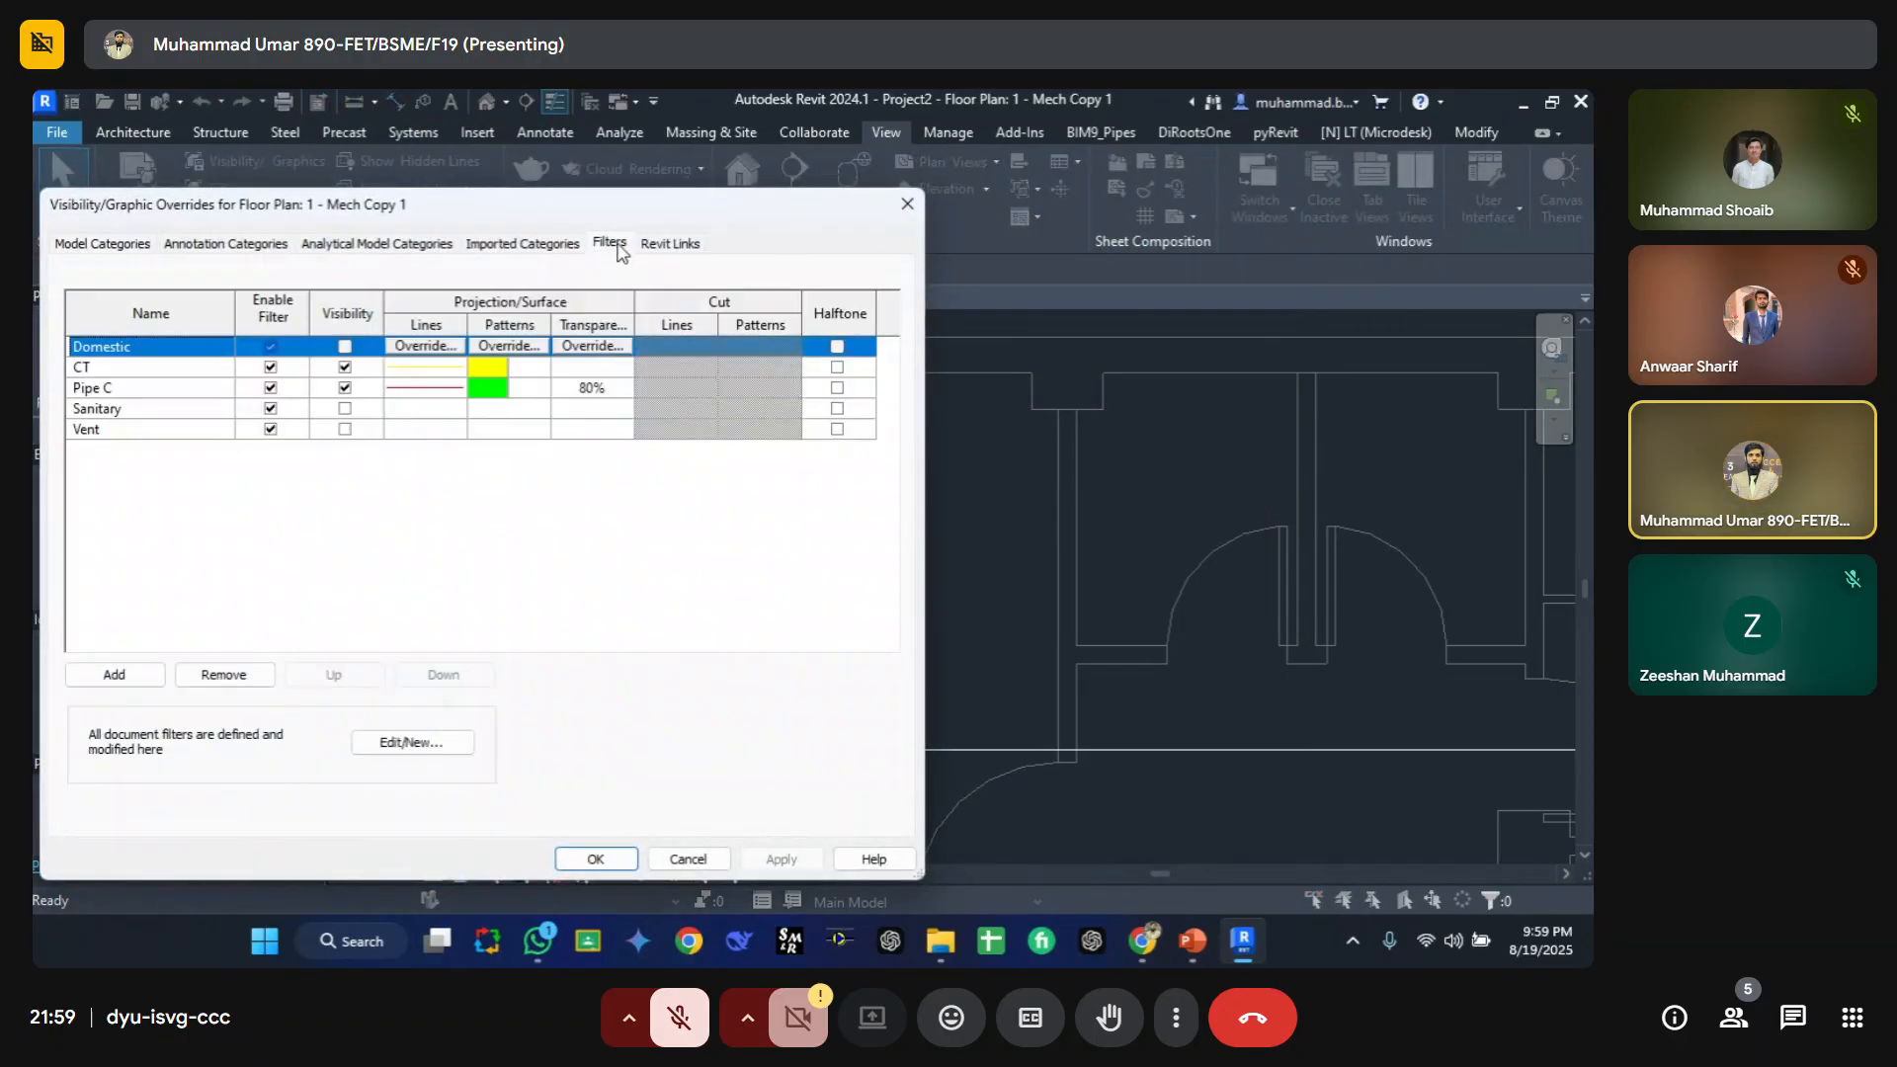
pyautogui.click(439, 743)
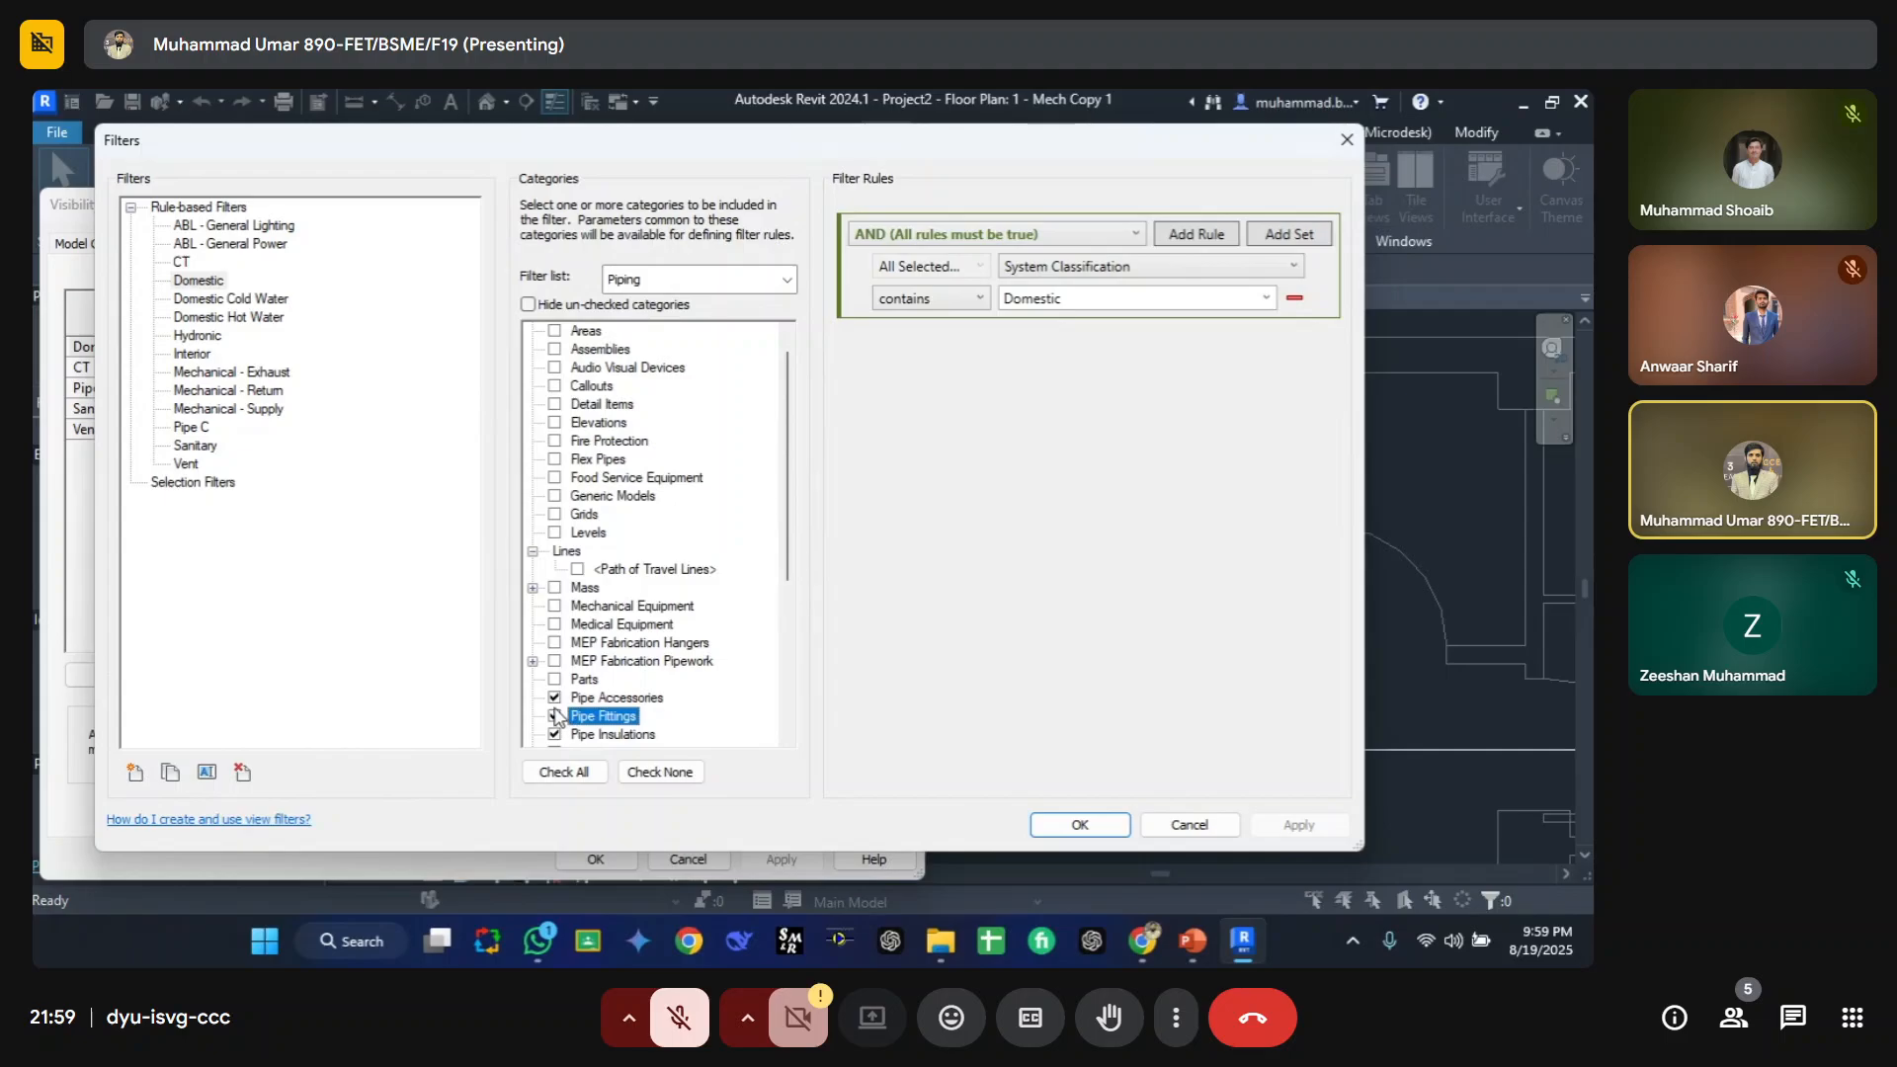
pyautogui.scroll(-1, 605, 656)
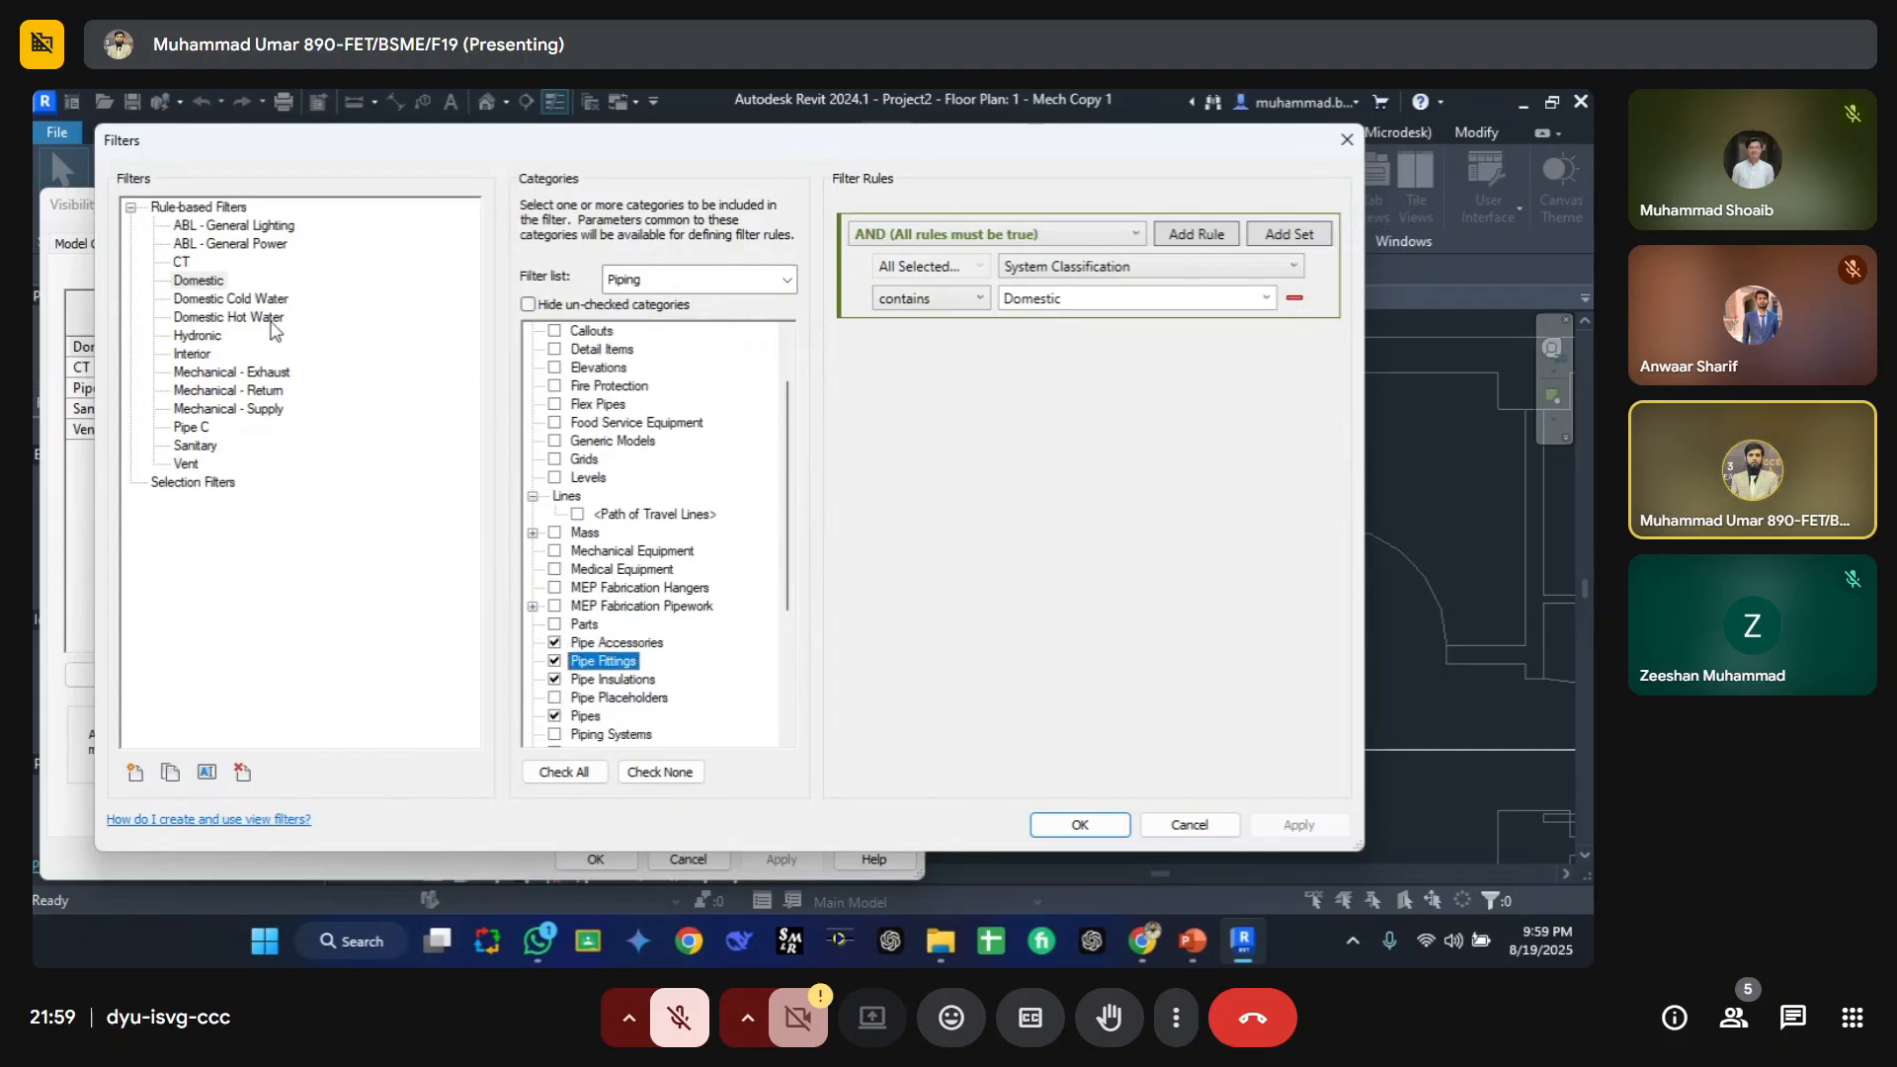
pyautogui.click(198, 426)
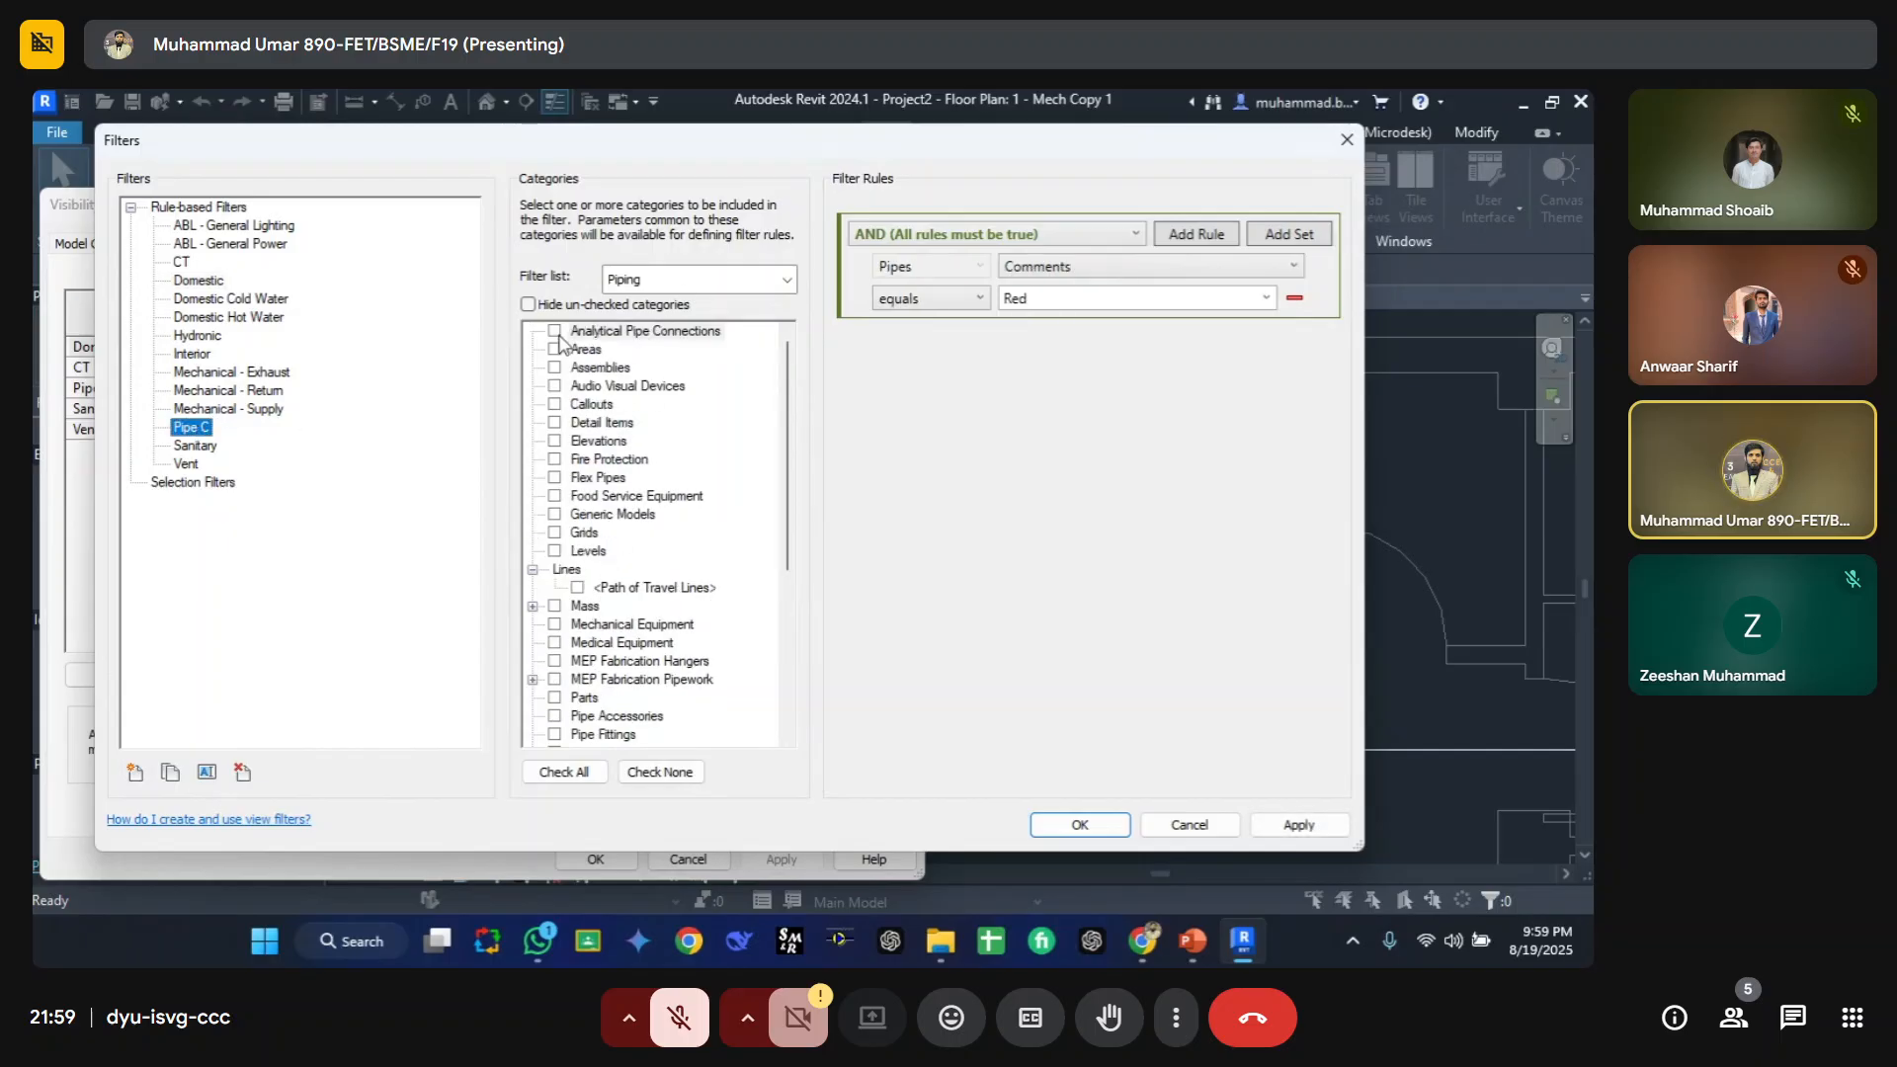
pyautogui.click(542, 306)
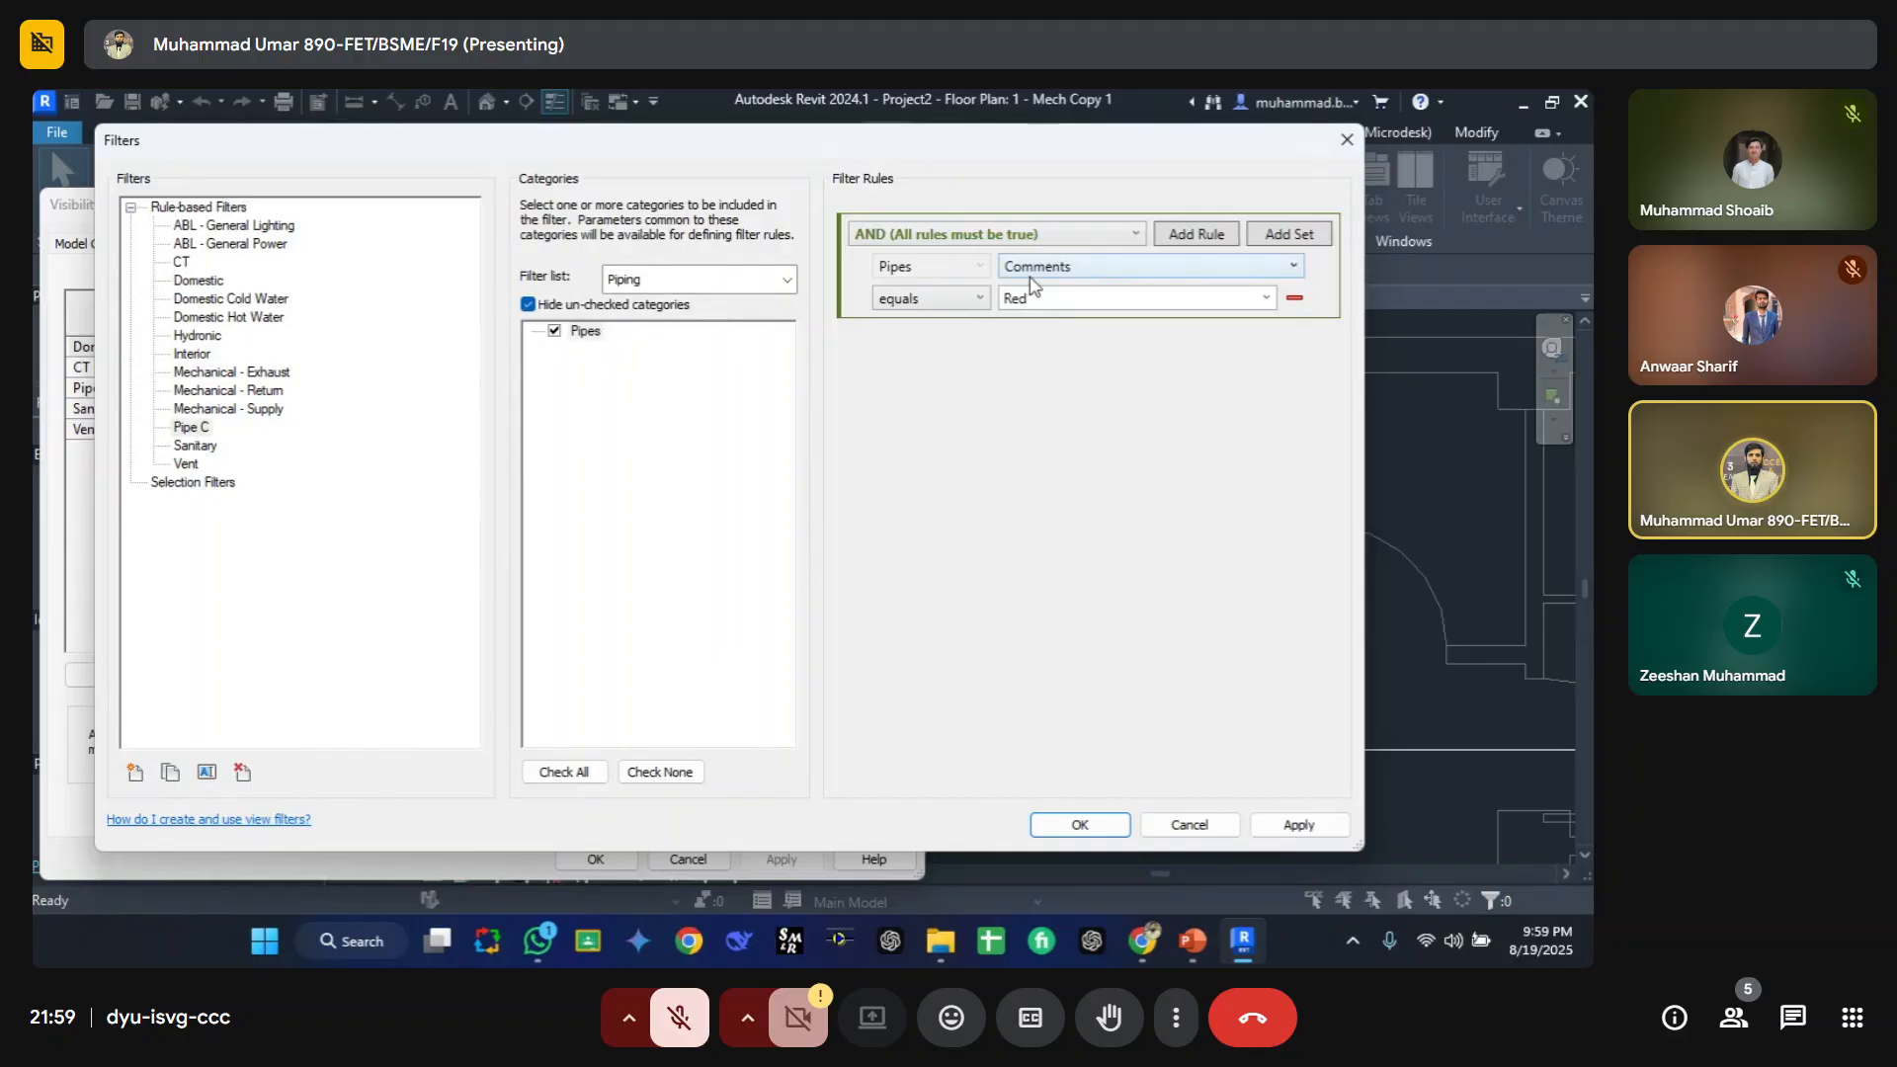
# Step: Change the Pipe C filter rule's parameter from Comments to Type Comments and close both dialogs
pyautogui.click(1071, 271)
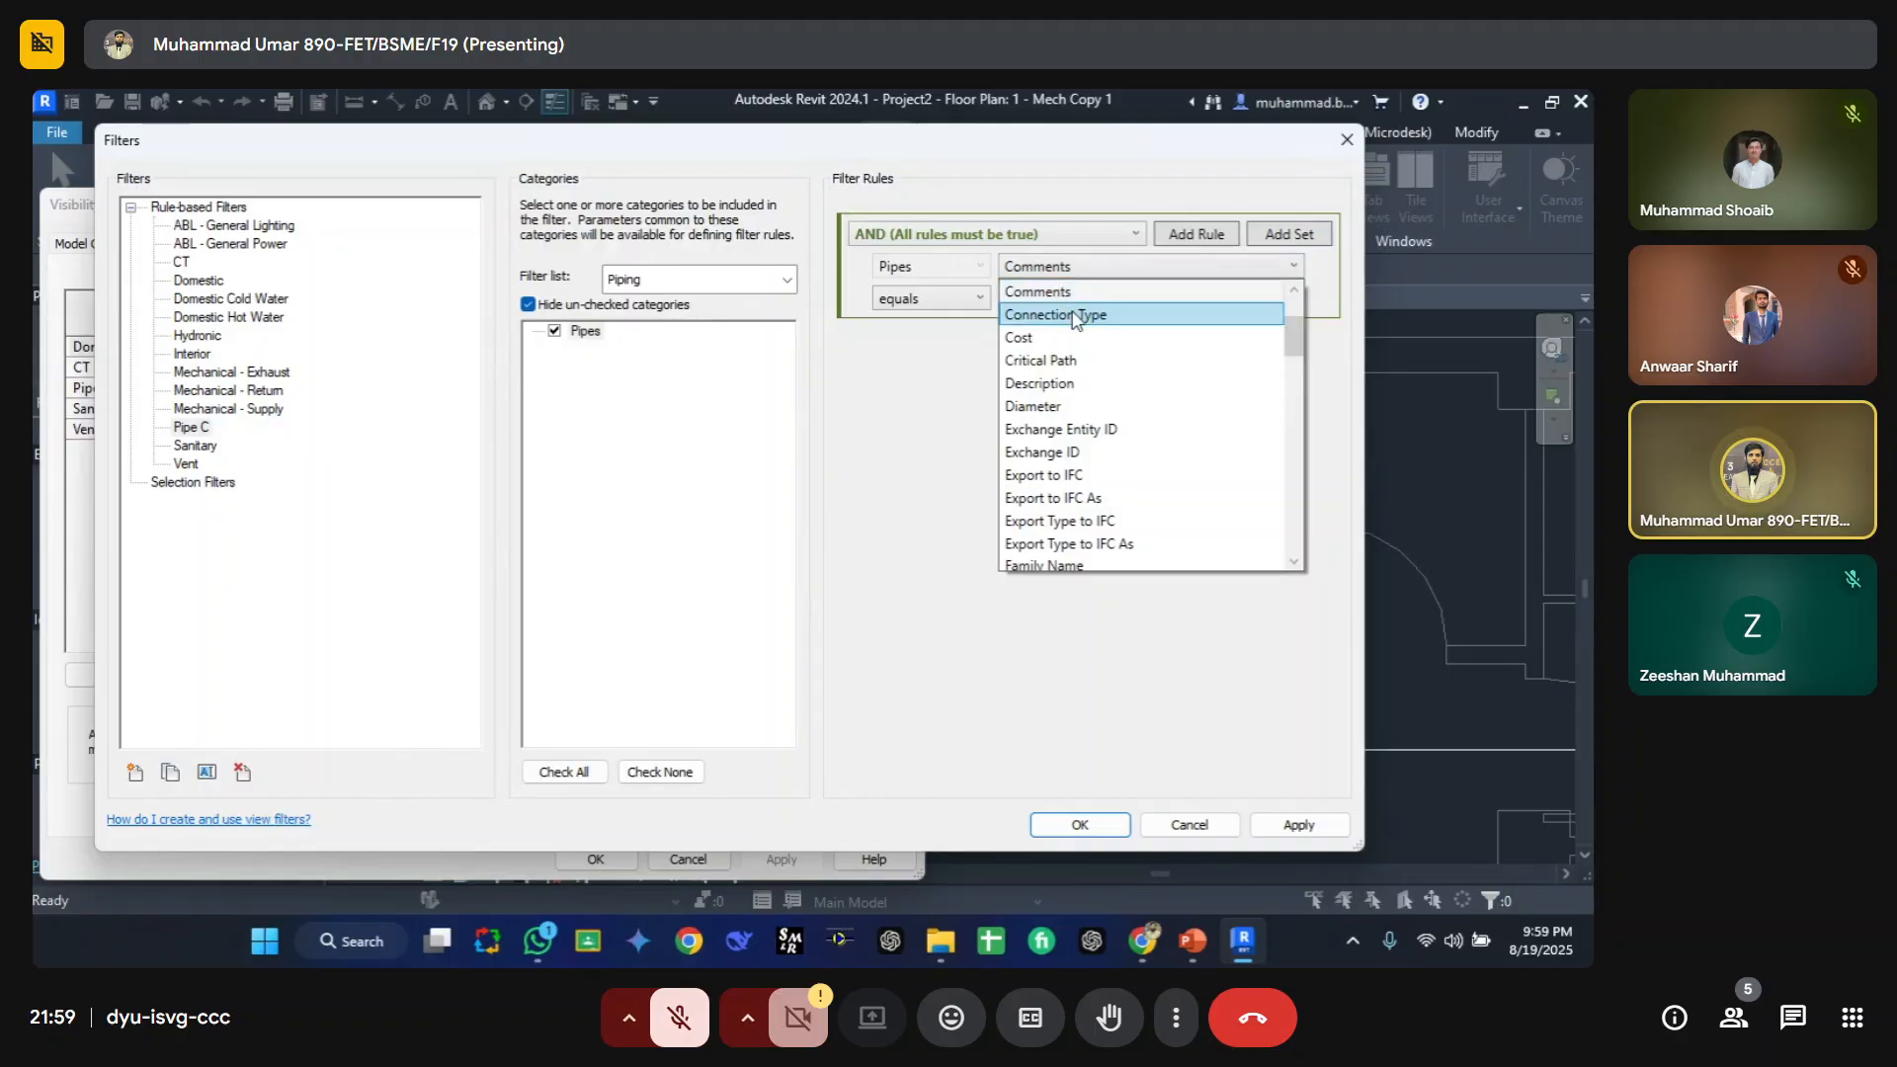
pyautogui.click(1074, 315)
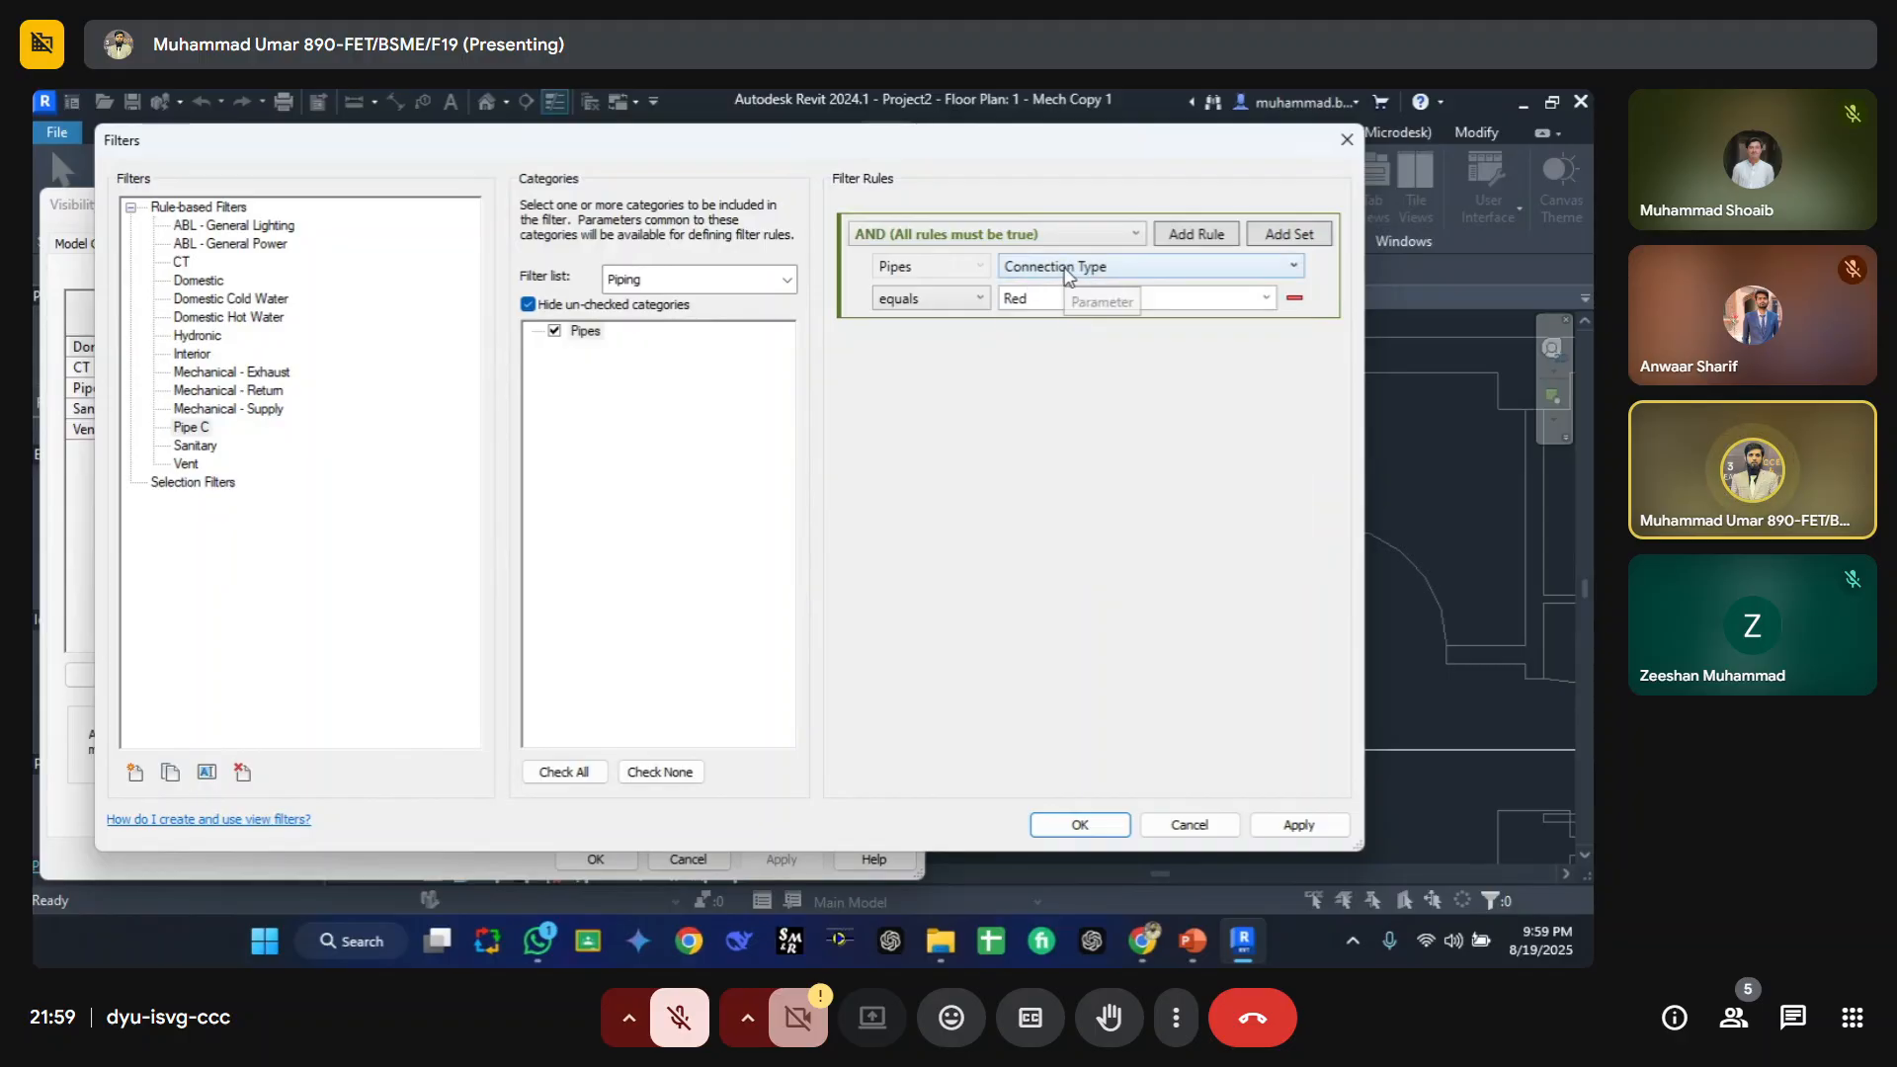
pyautogui.click(1067, 269)
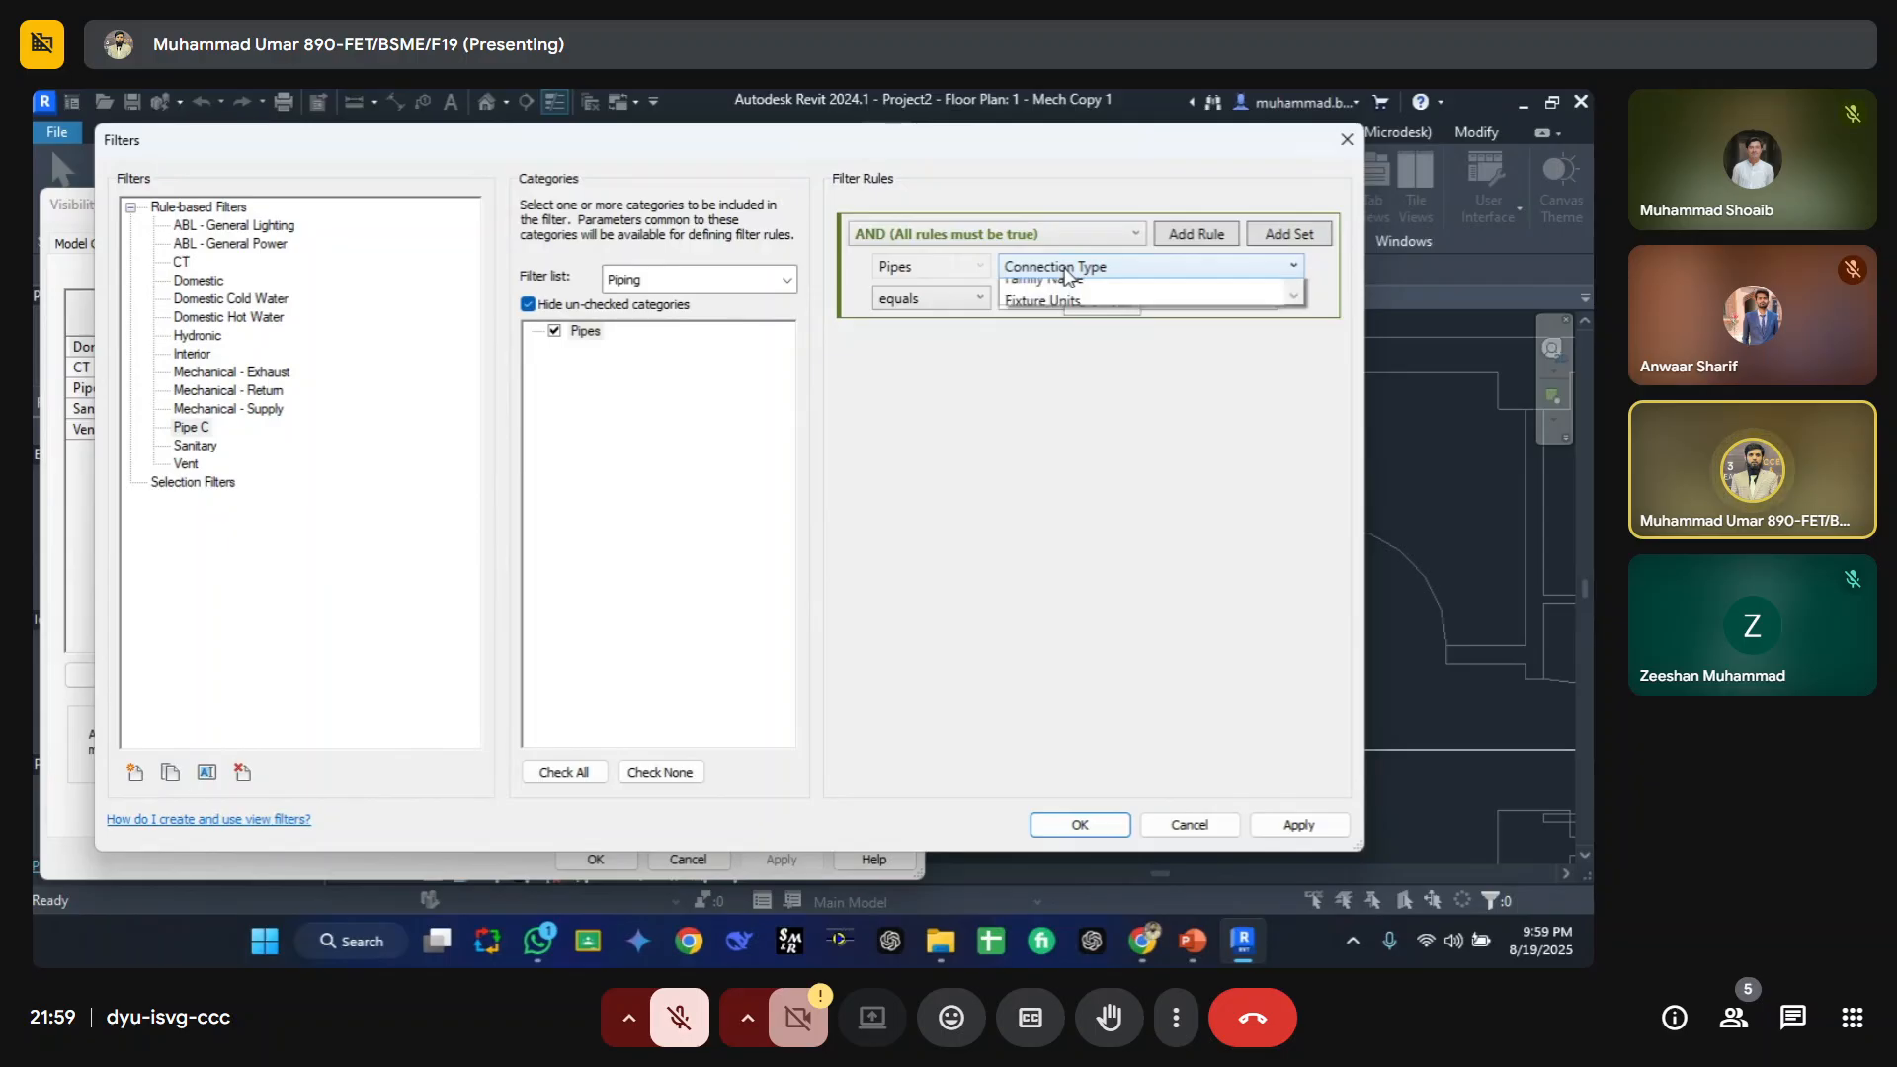
pyautogui.scroll(2, 1086, 317)
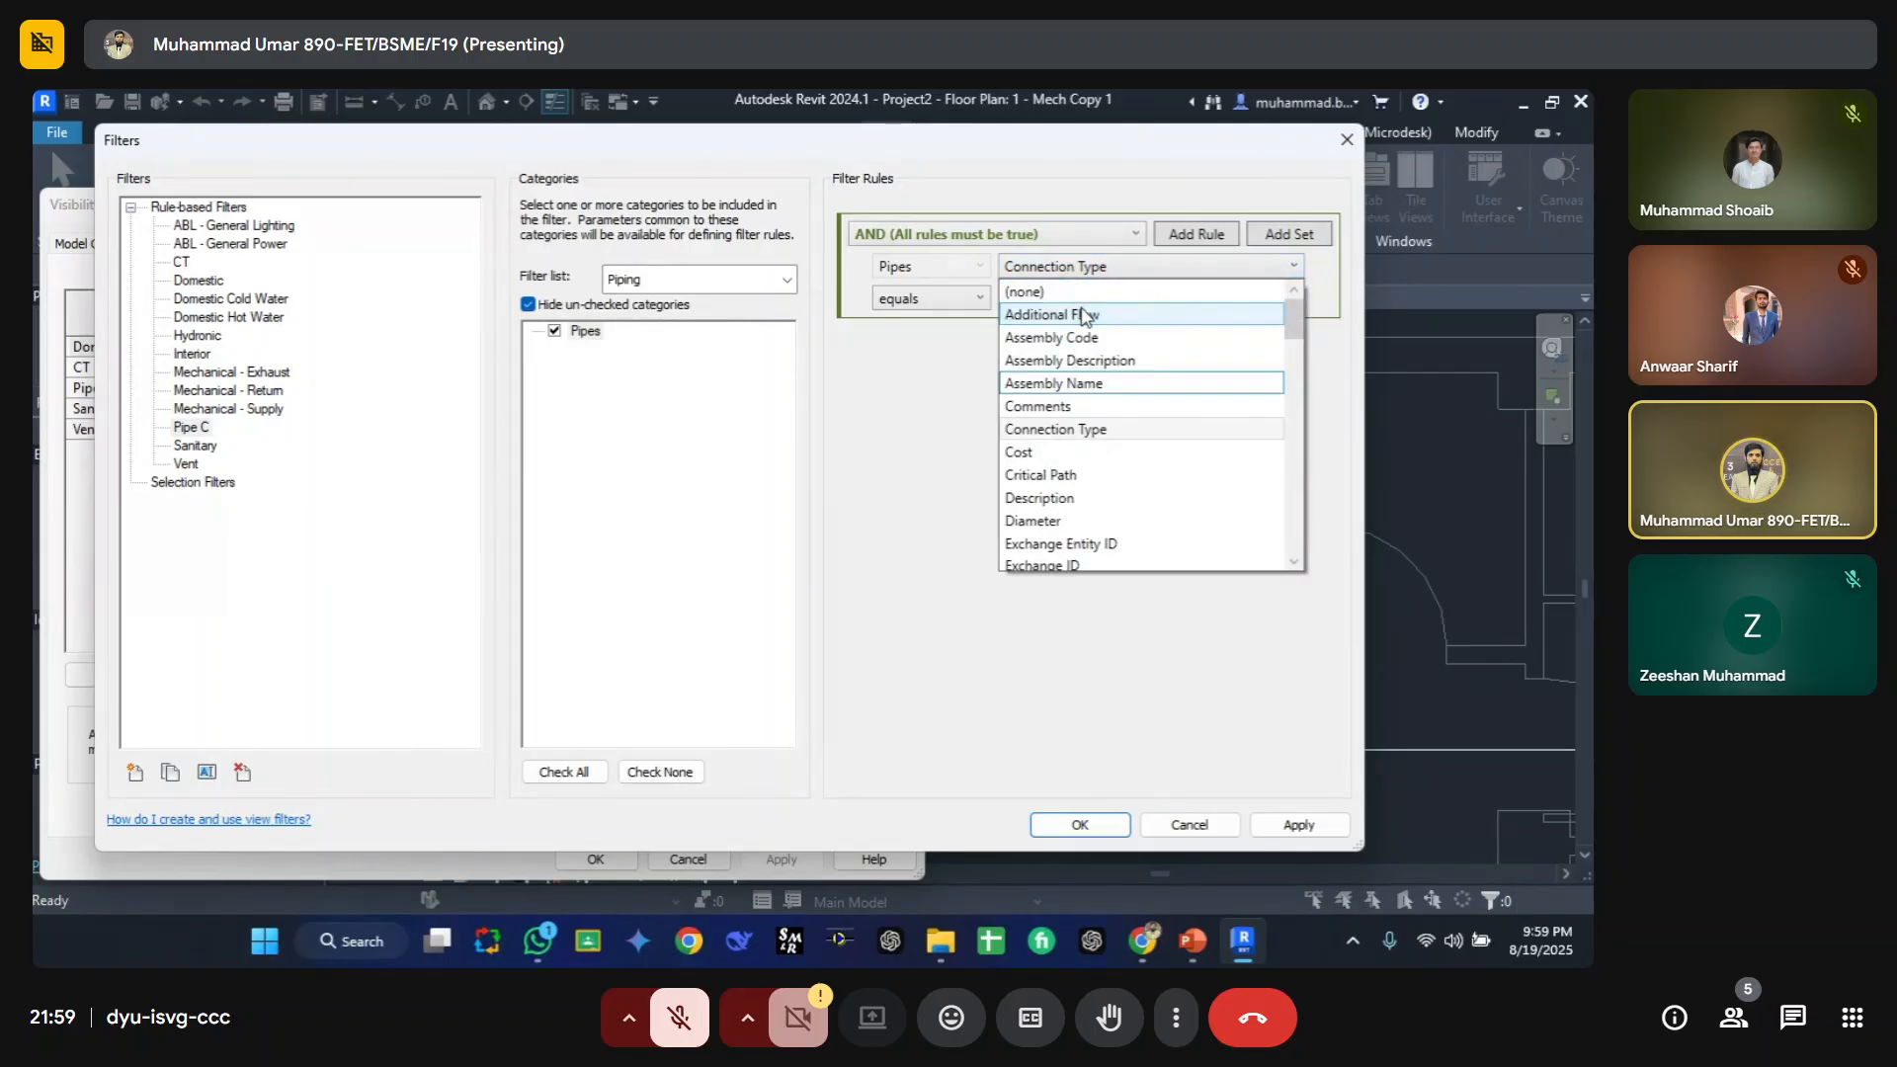
pyautogui.scroll(-10, 1072, 449)
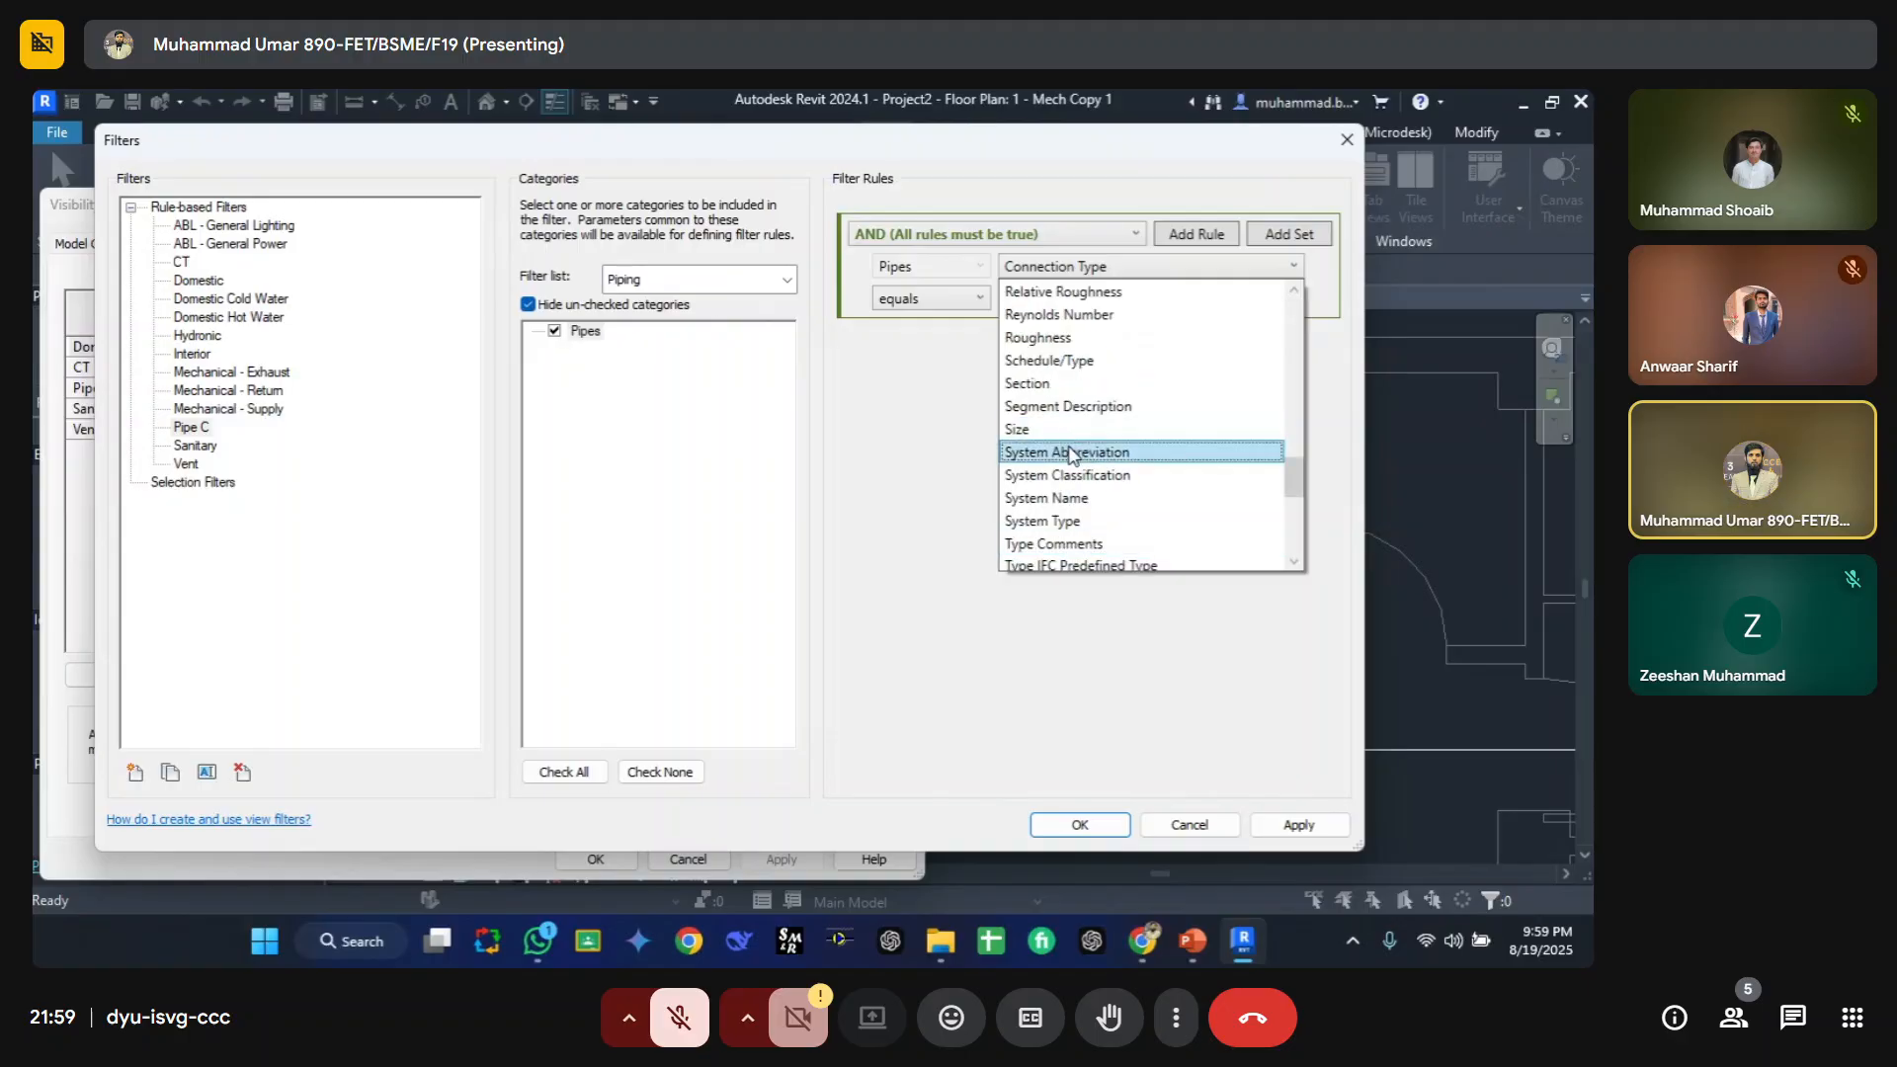
pyautogui.click(1055, 409)
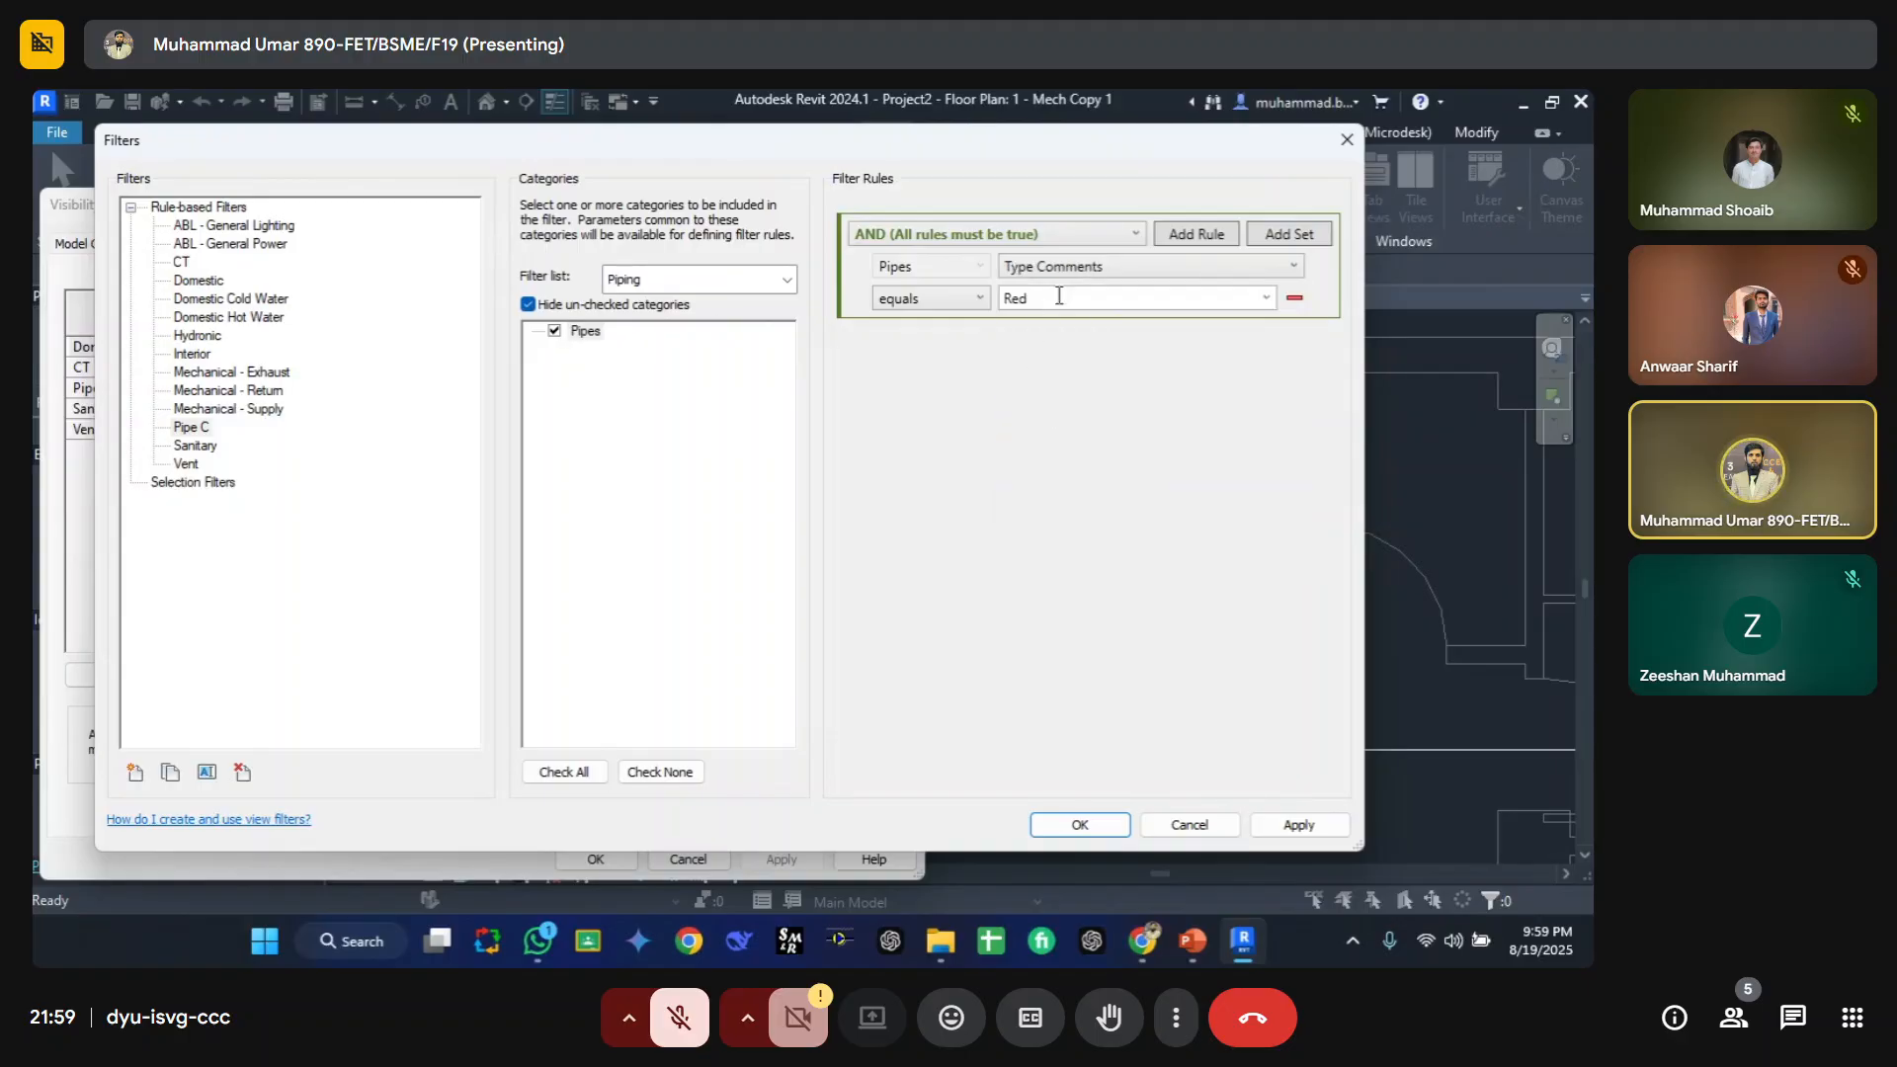
pyautogui.click(1126, 832)
pyautogui.click(596, 859)
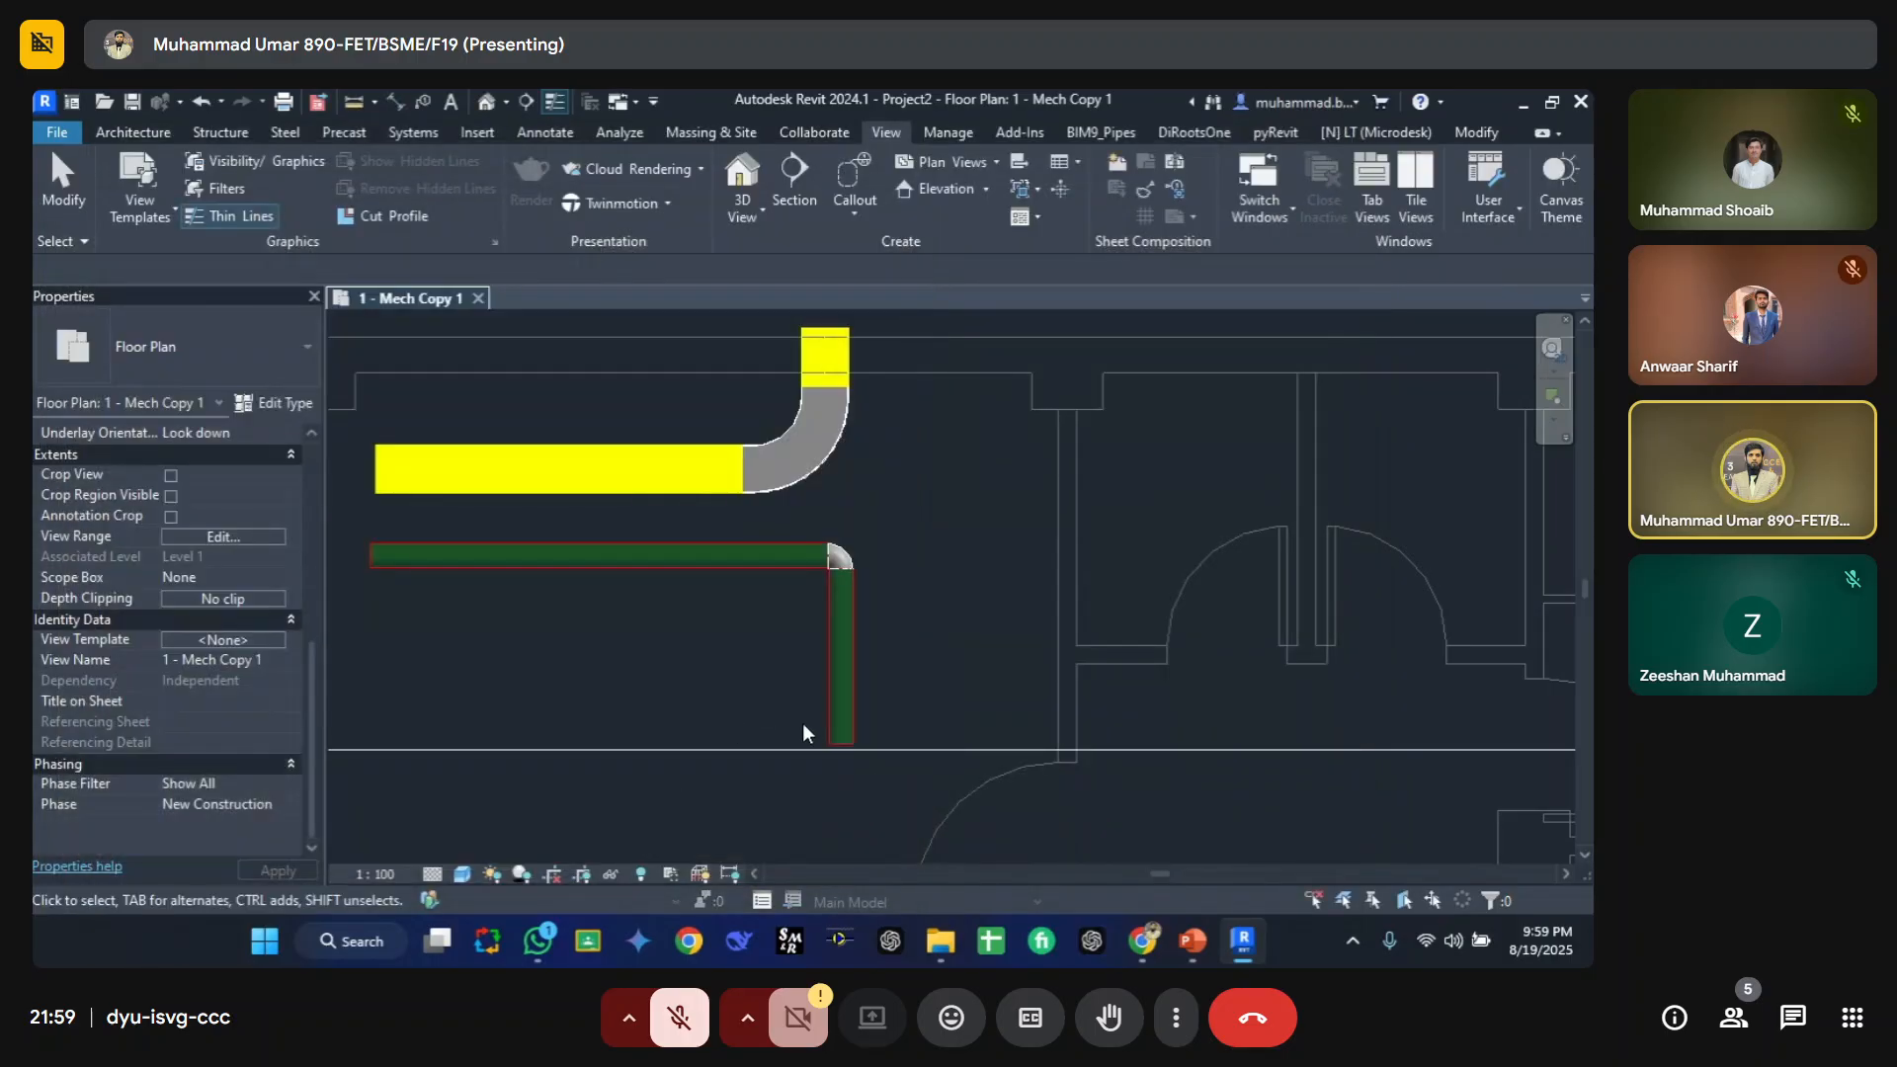
# Step: Create a similar pipe from the vertical pipe's lower end, routing it right, up, and right again
pyautogui.click(850, 733)
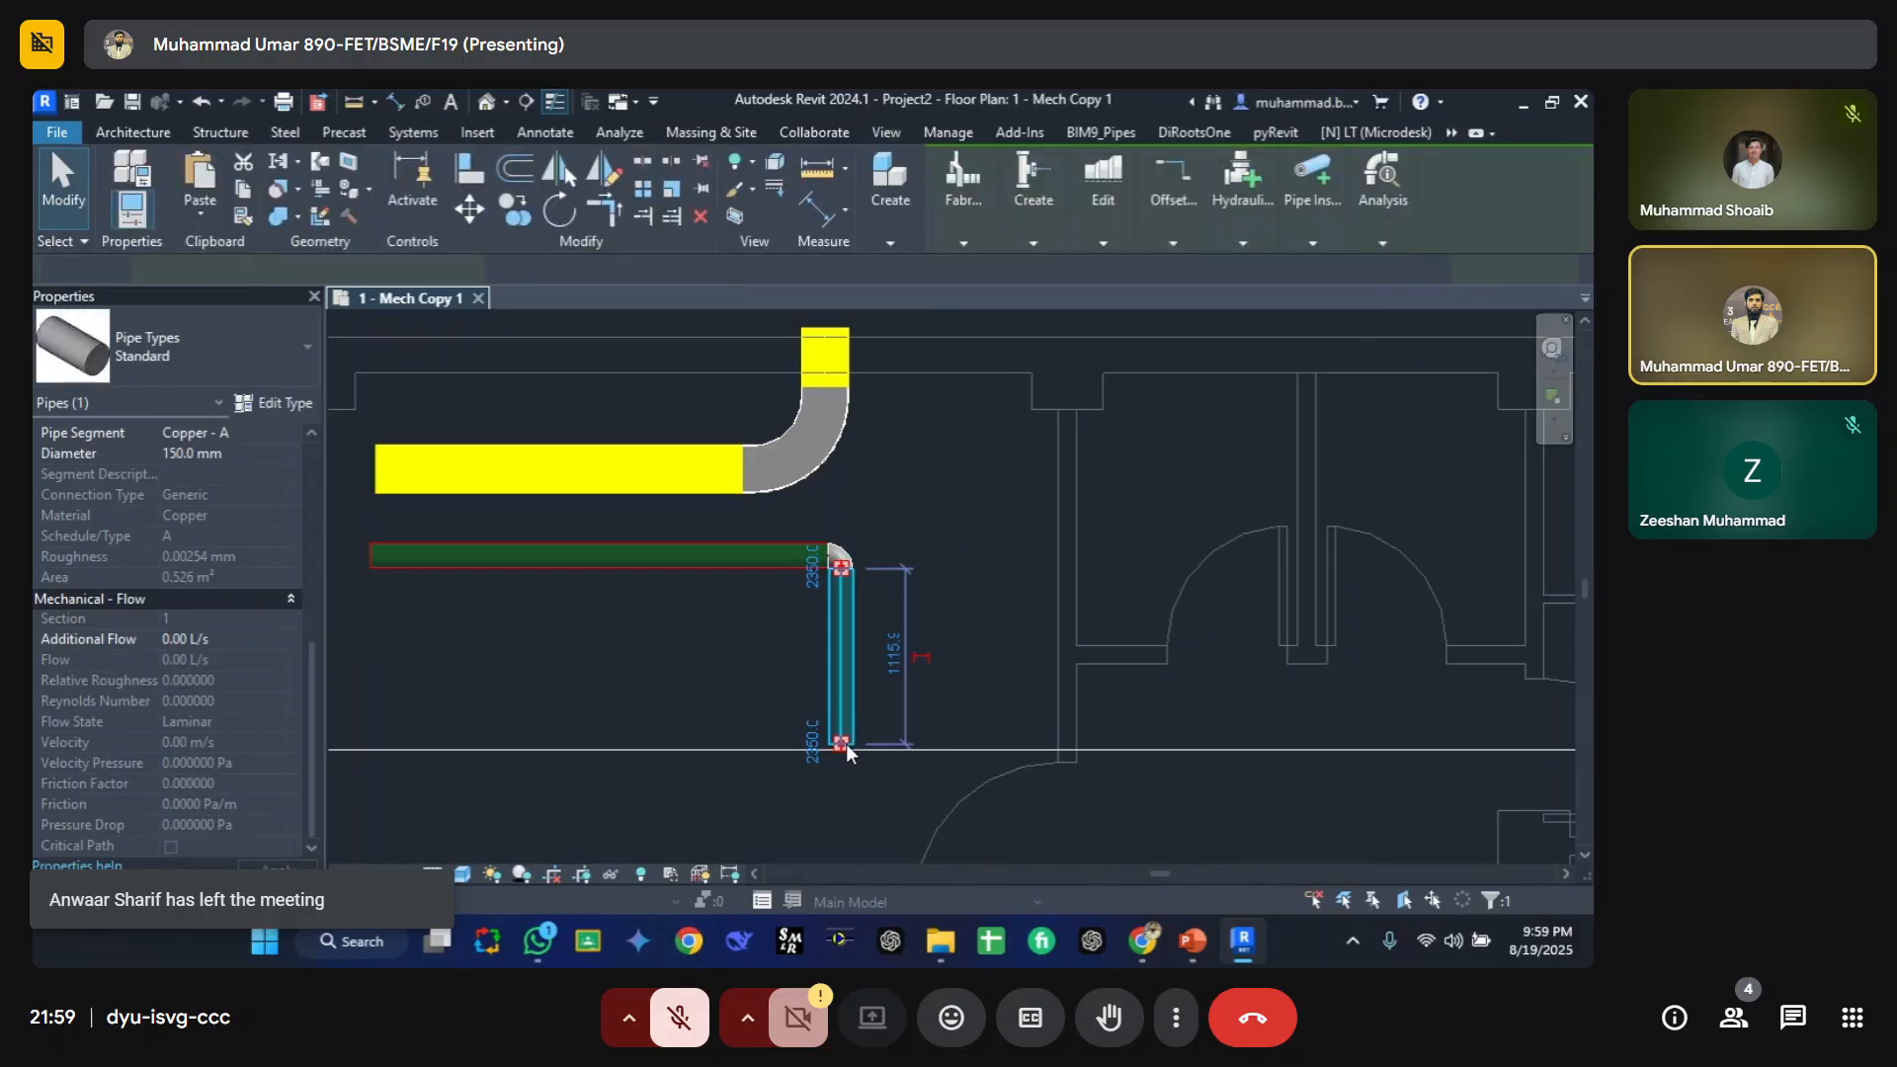
pyautogui.press('c')
pyautogui.press('s')
pyautogui.click(841, 743)
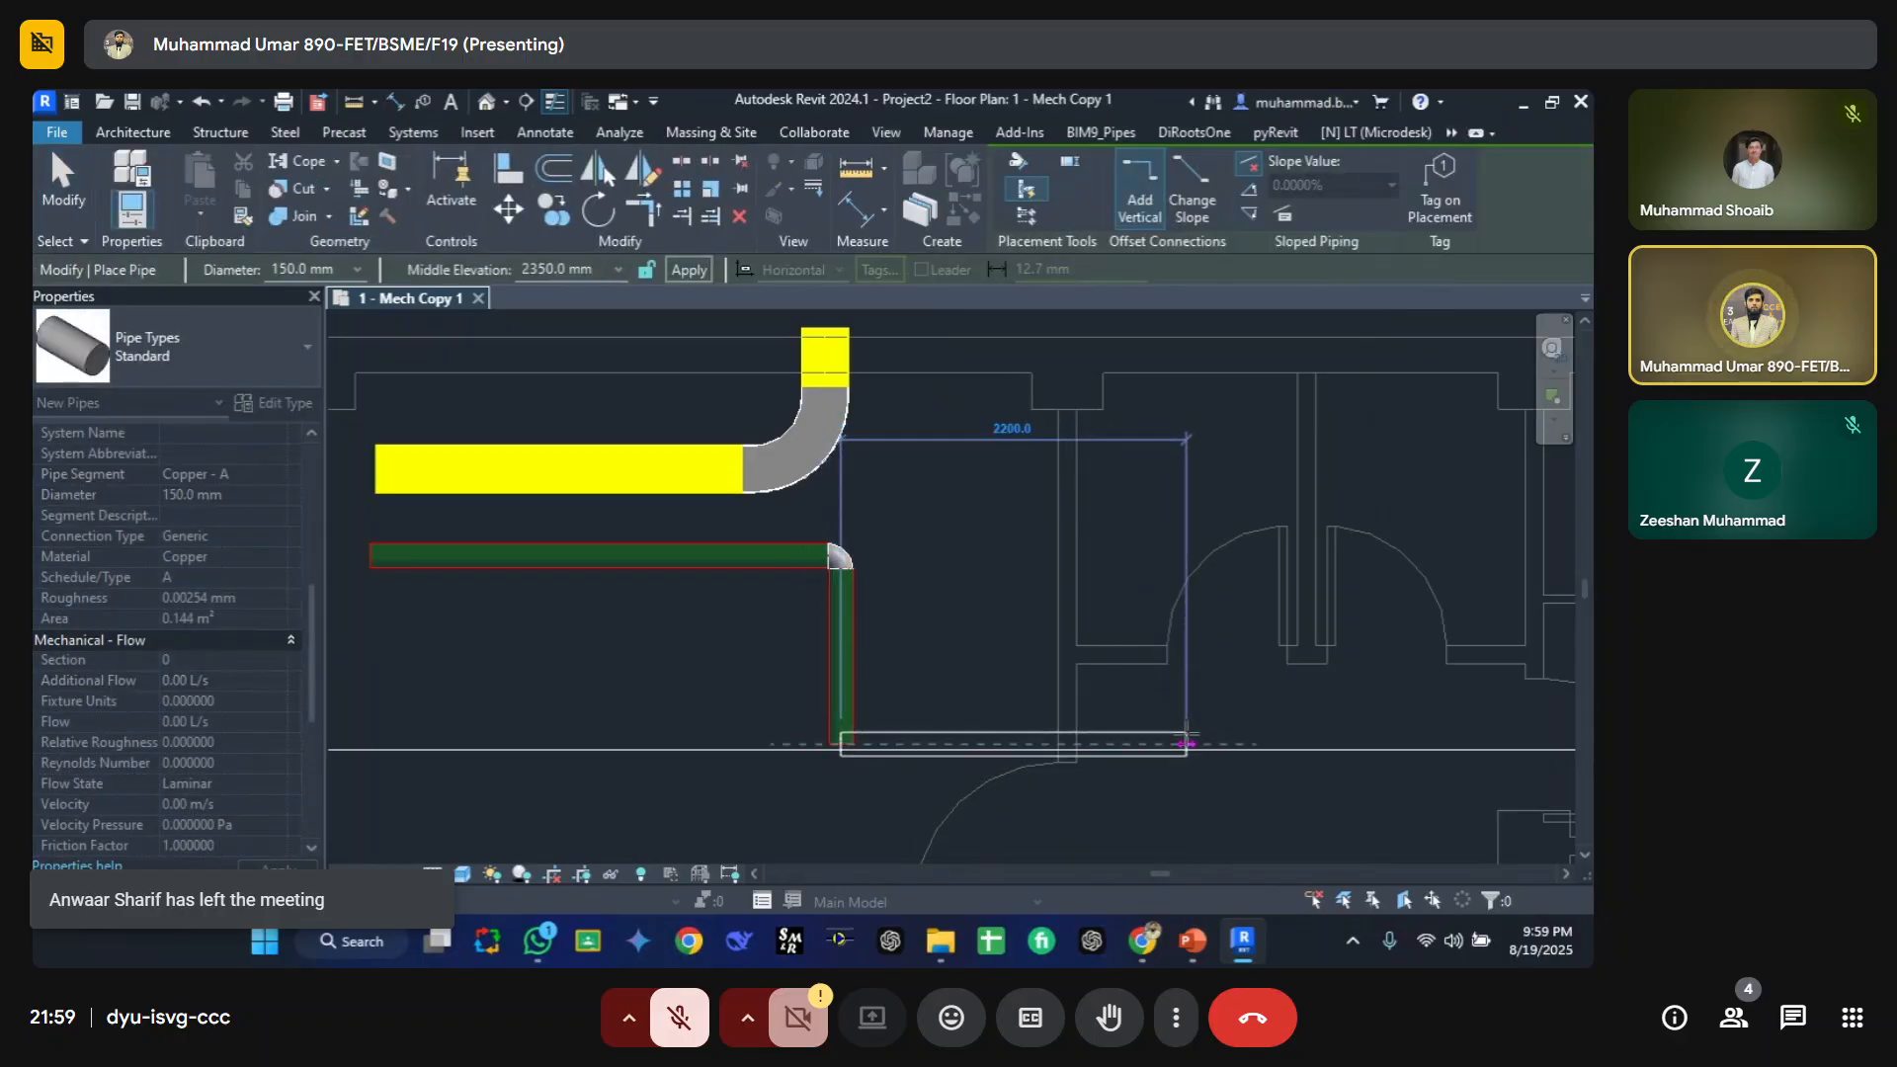
pyautogui.click(1186, 741)
pyautogui.click(1187, 462)
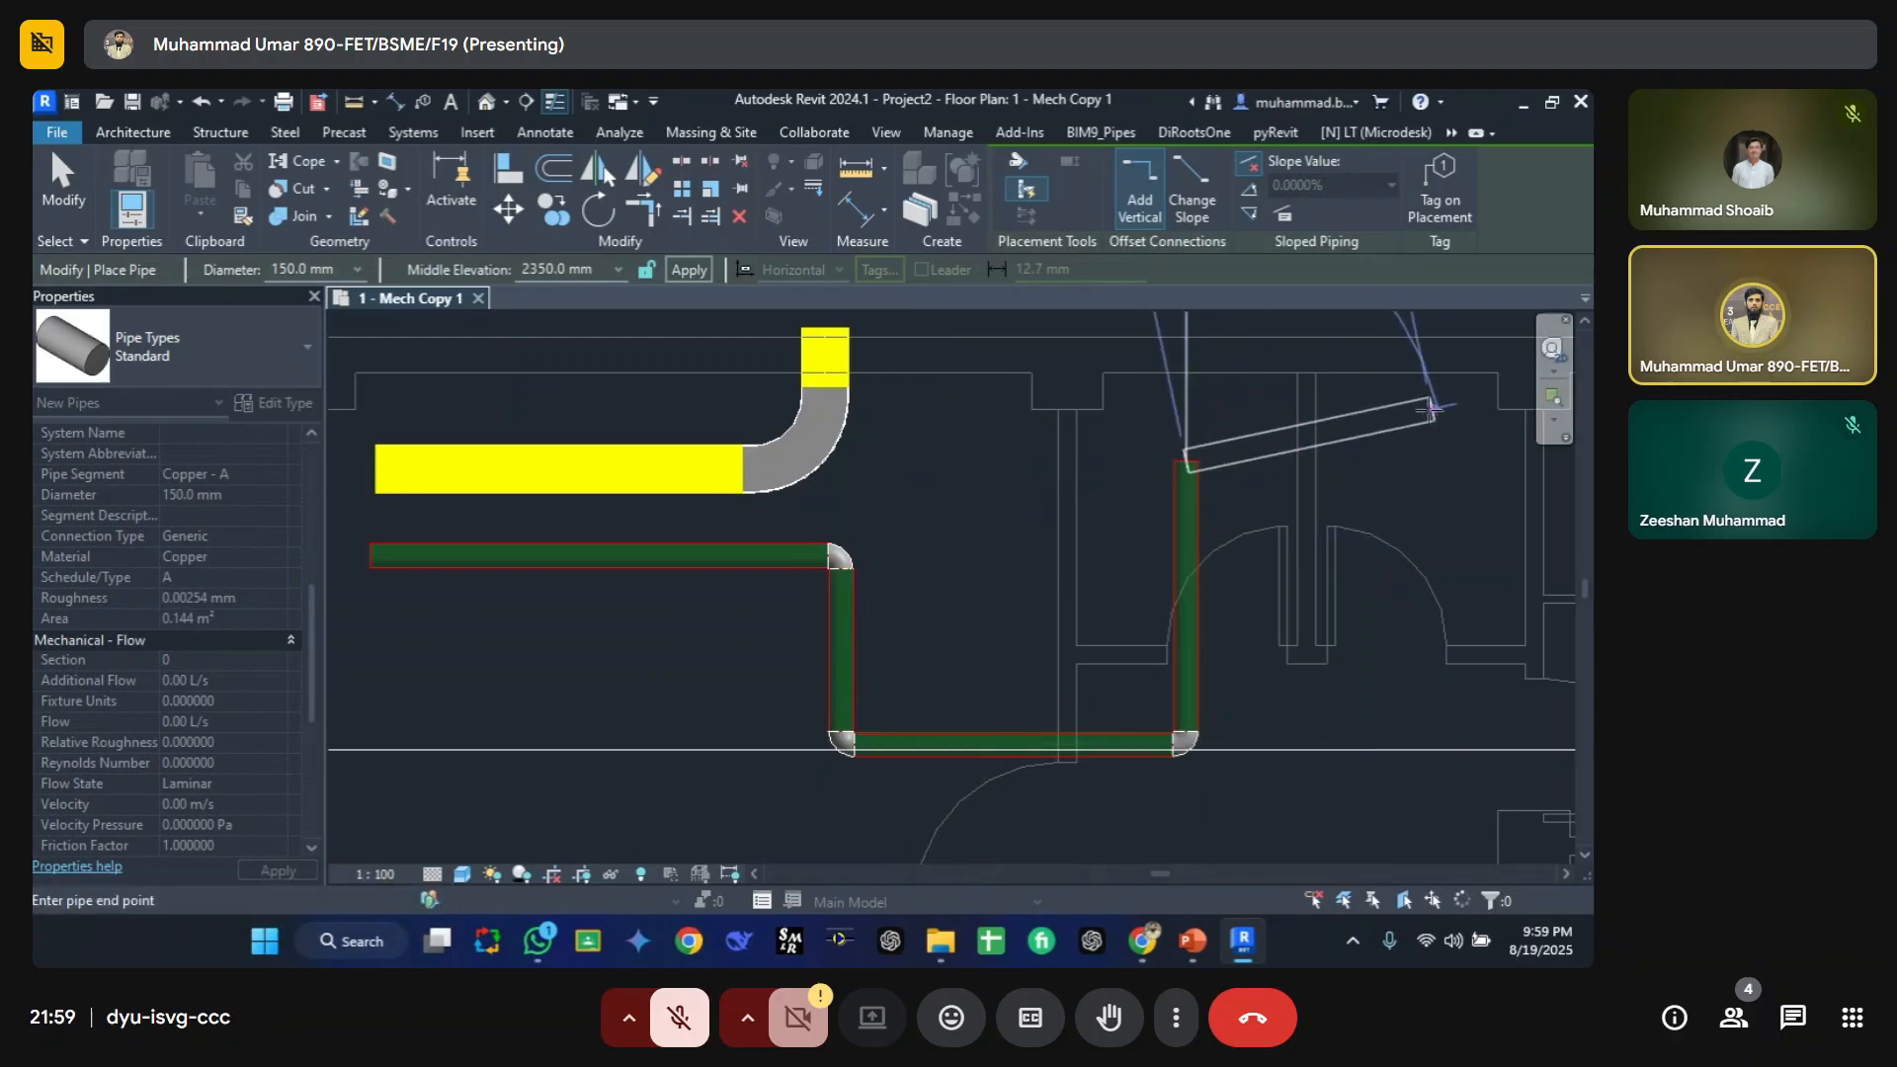
pyautogui.click(1438, 461)
pyautogui.press('Escape')
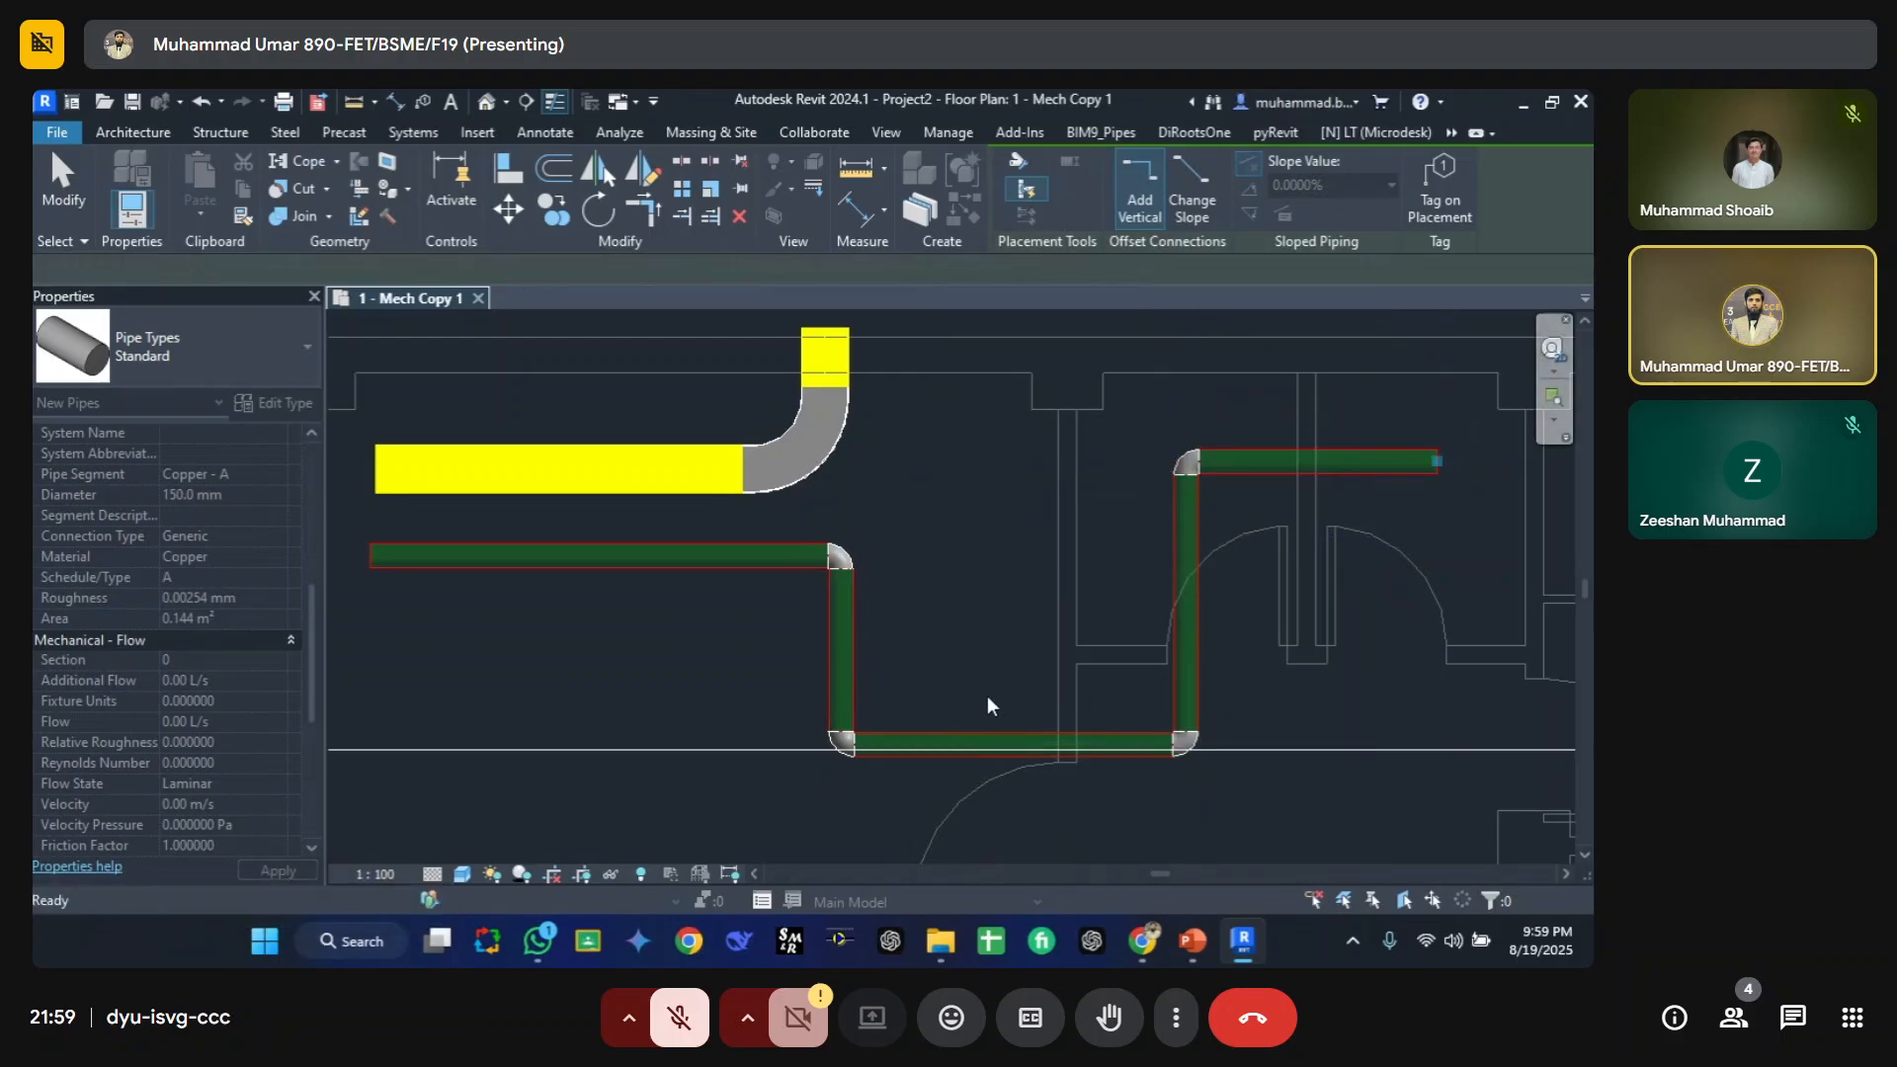
pyautogui.press('Escape')
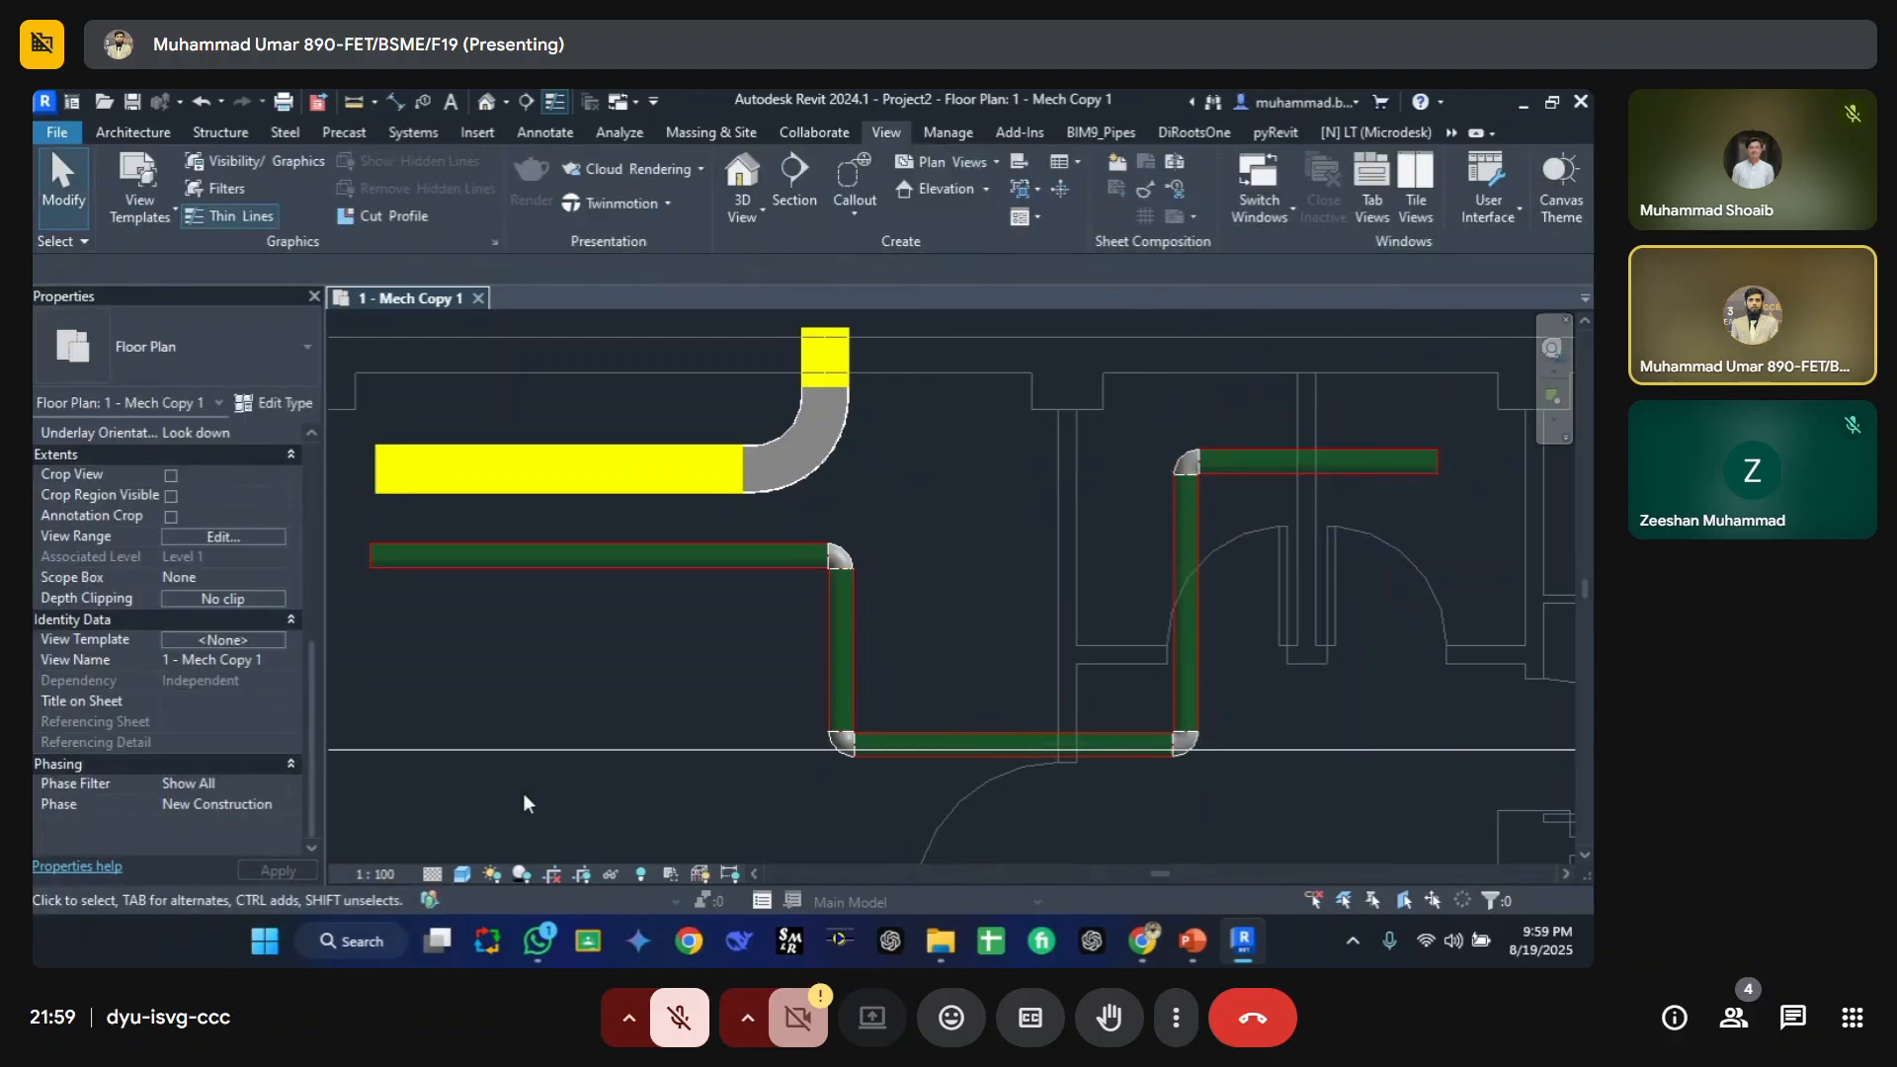
# Step: Clear the Comments value of the upper horizontal pipe
pyautogui.click(1243, 468)
pyautogui.click(673, 575)
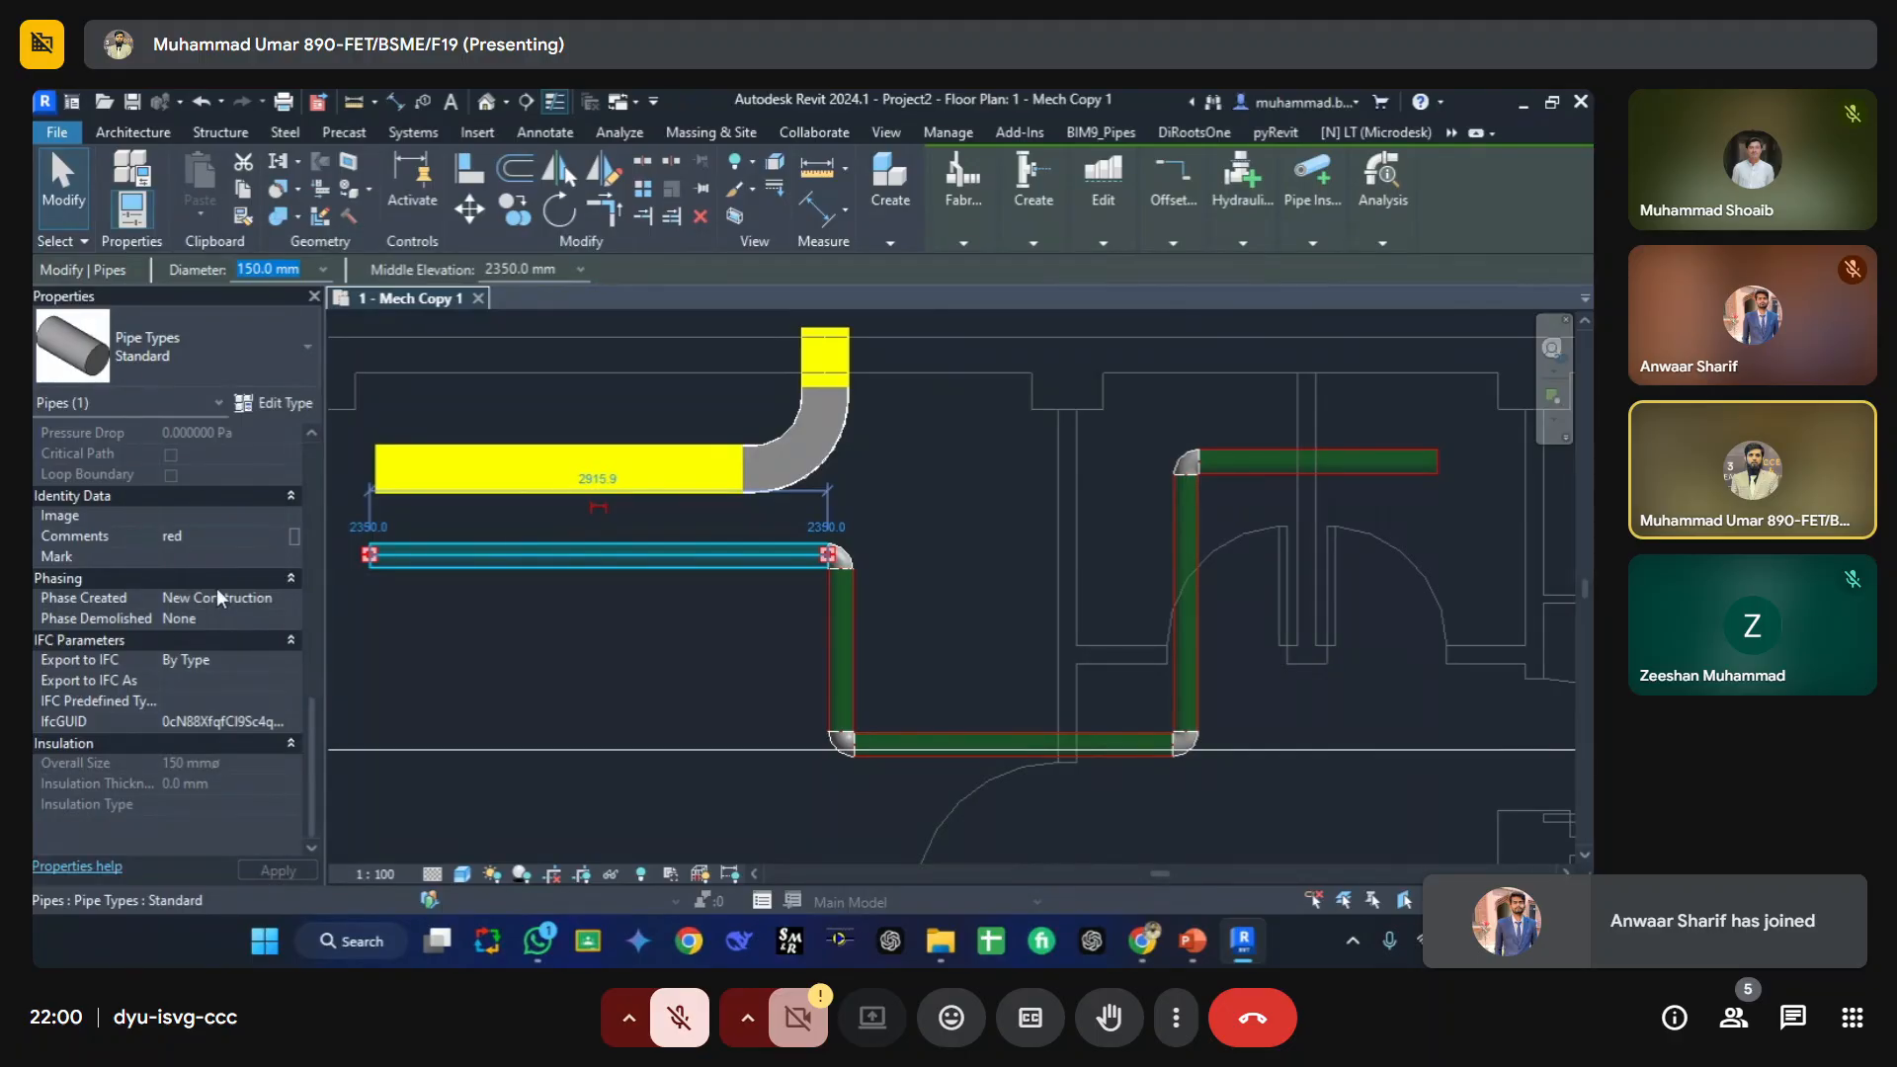
pyautogui.click(222, 535)
pyautogui.press('BackSpace')
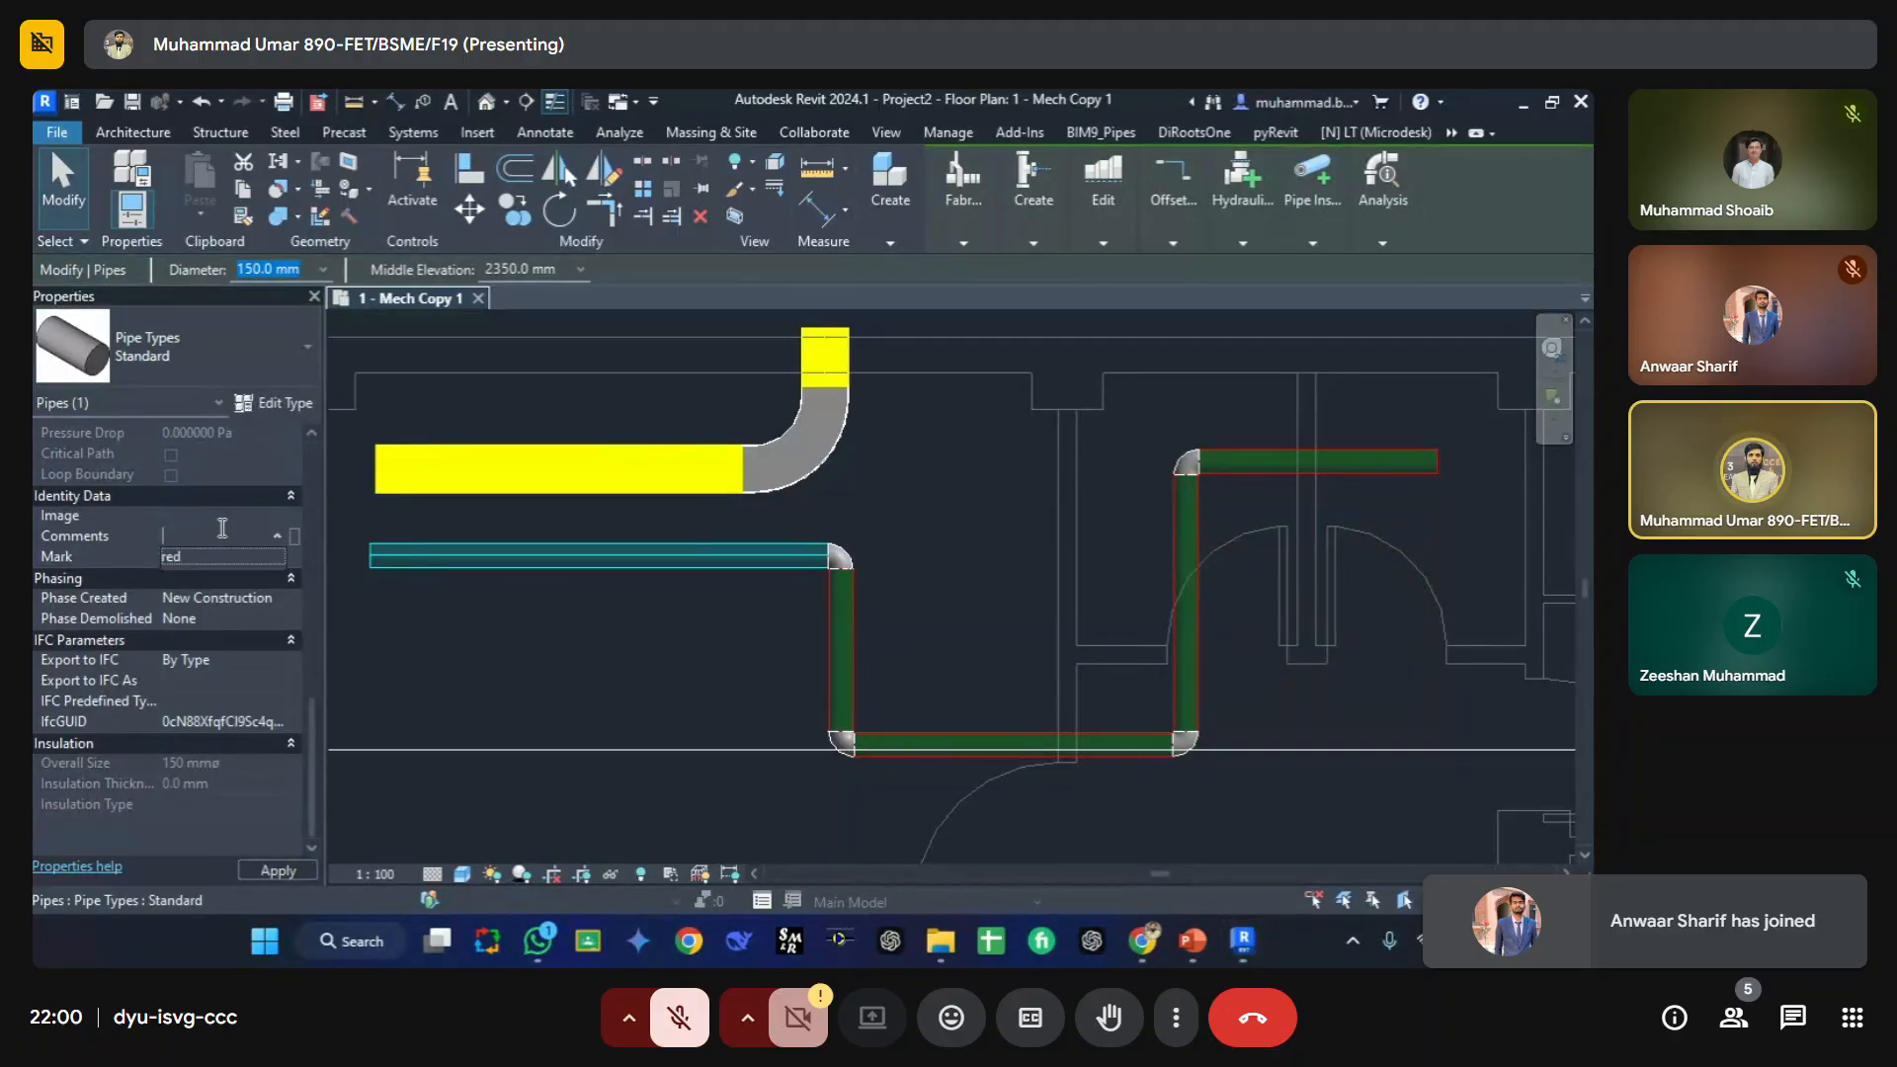
pyautogui.click(601, 654)
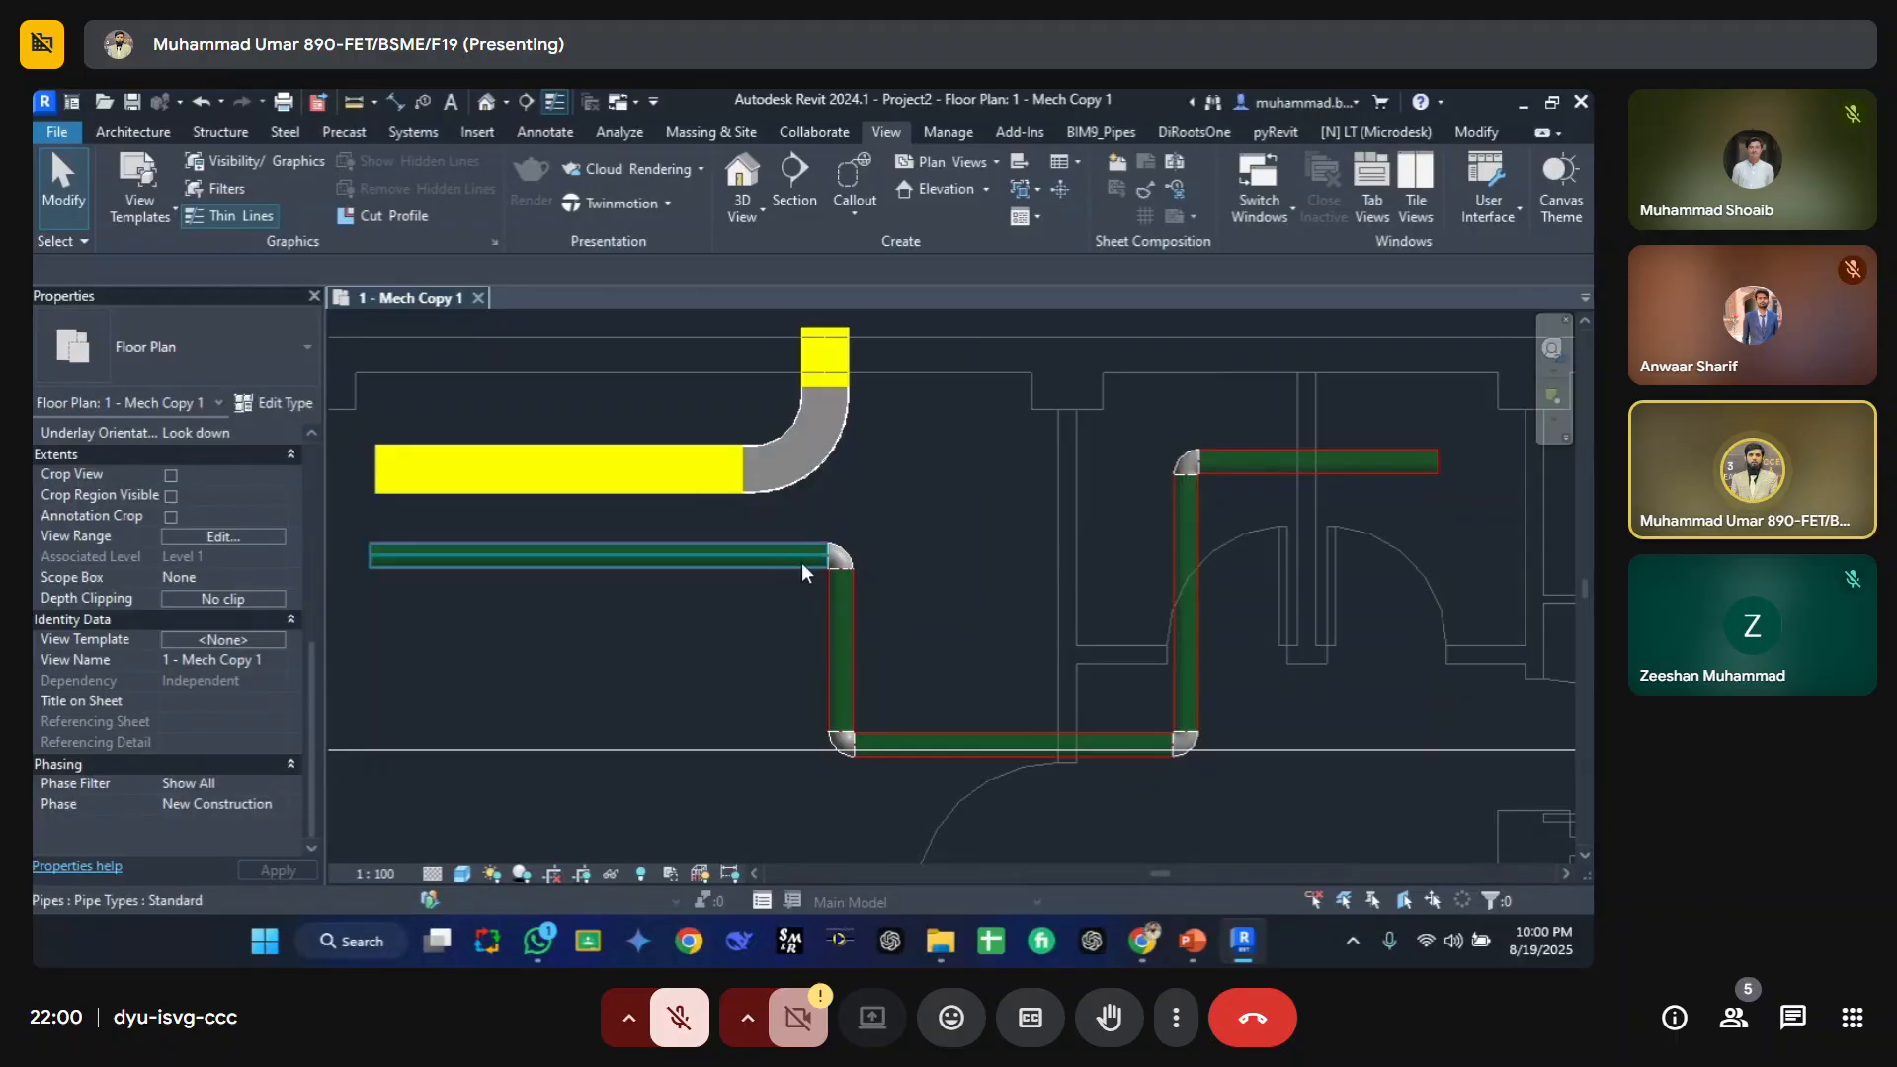
pyautogui.press('v')
pyautogui.press('g')
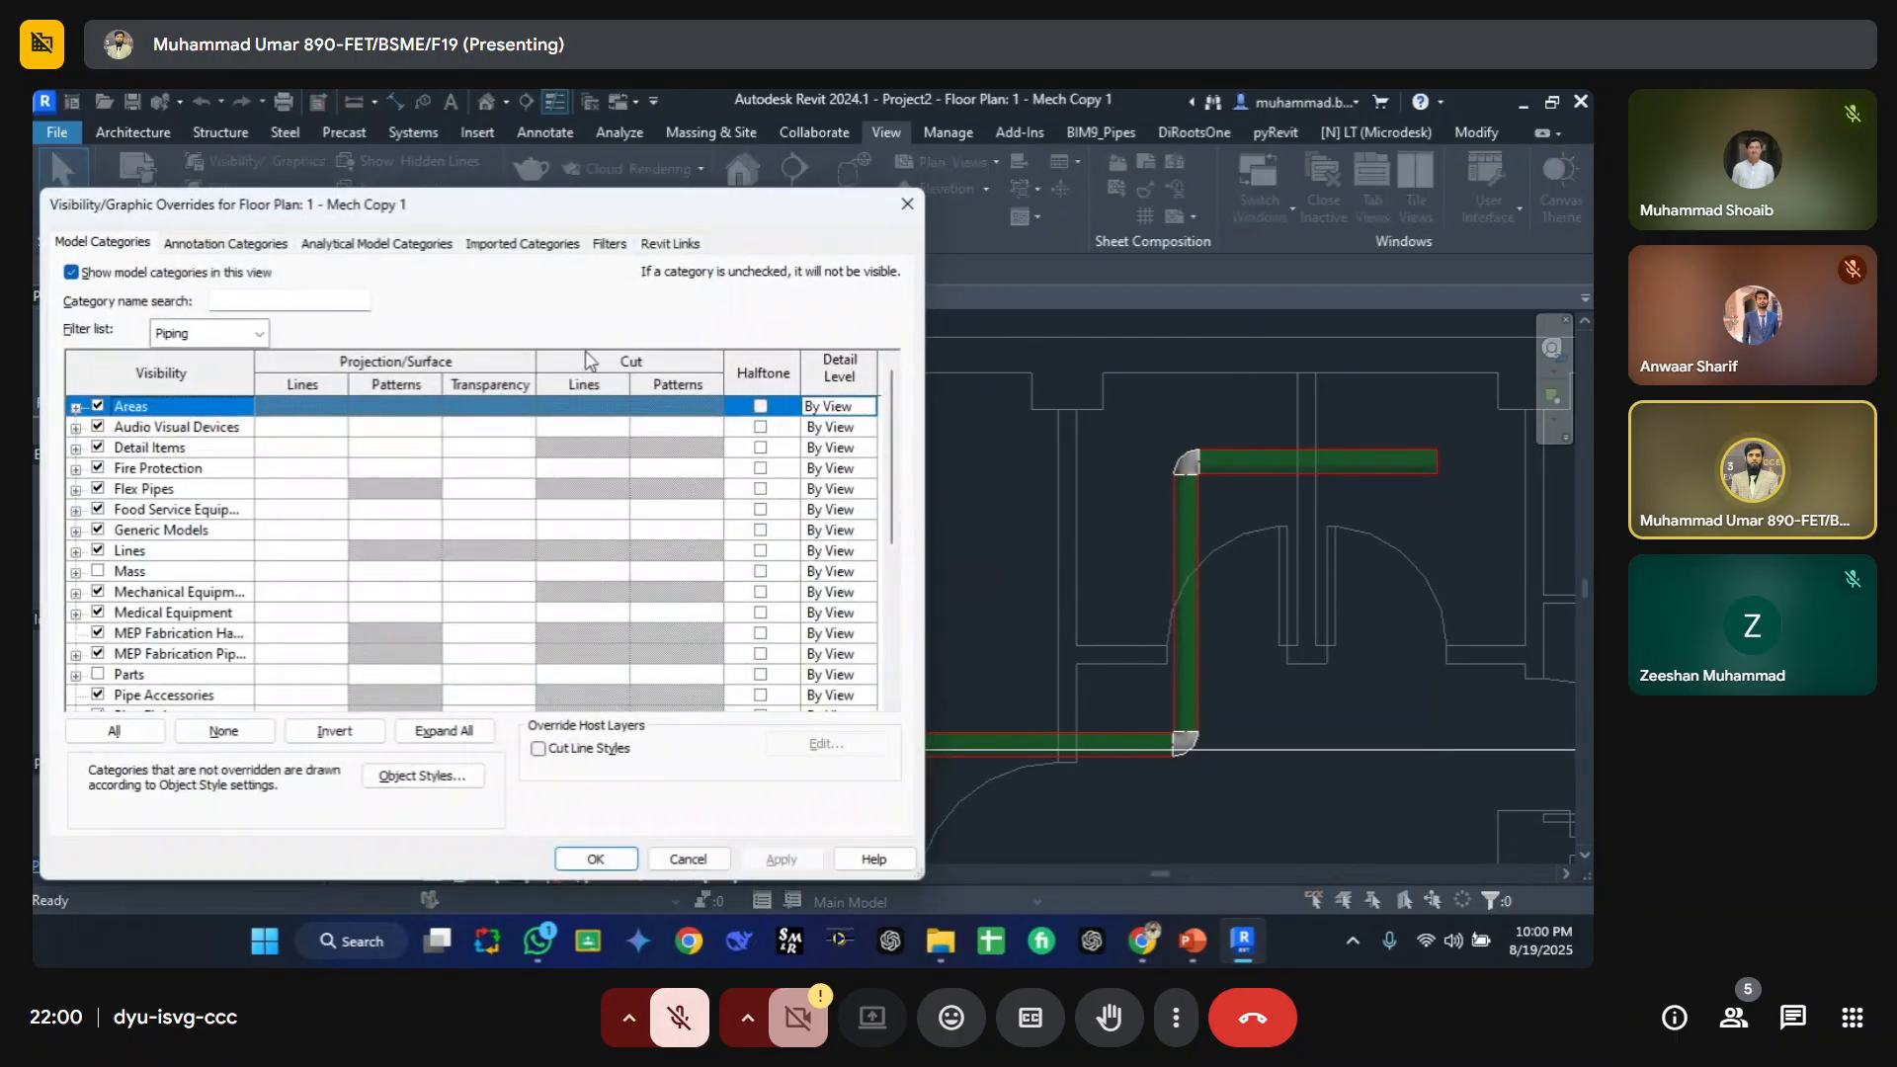
pyautogui.click(610, 242)
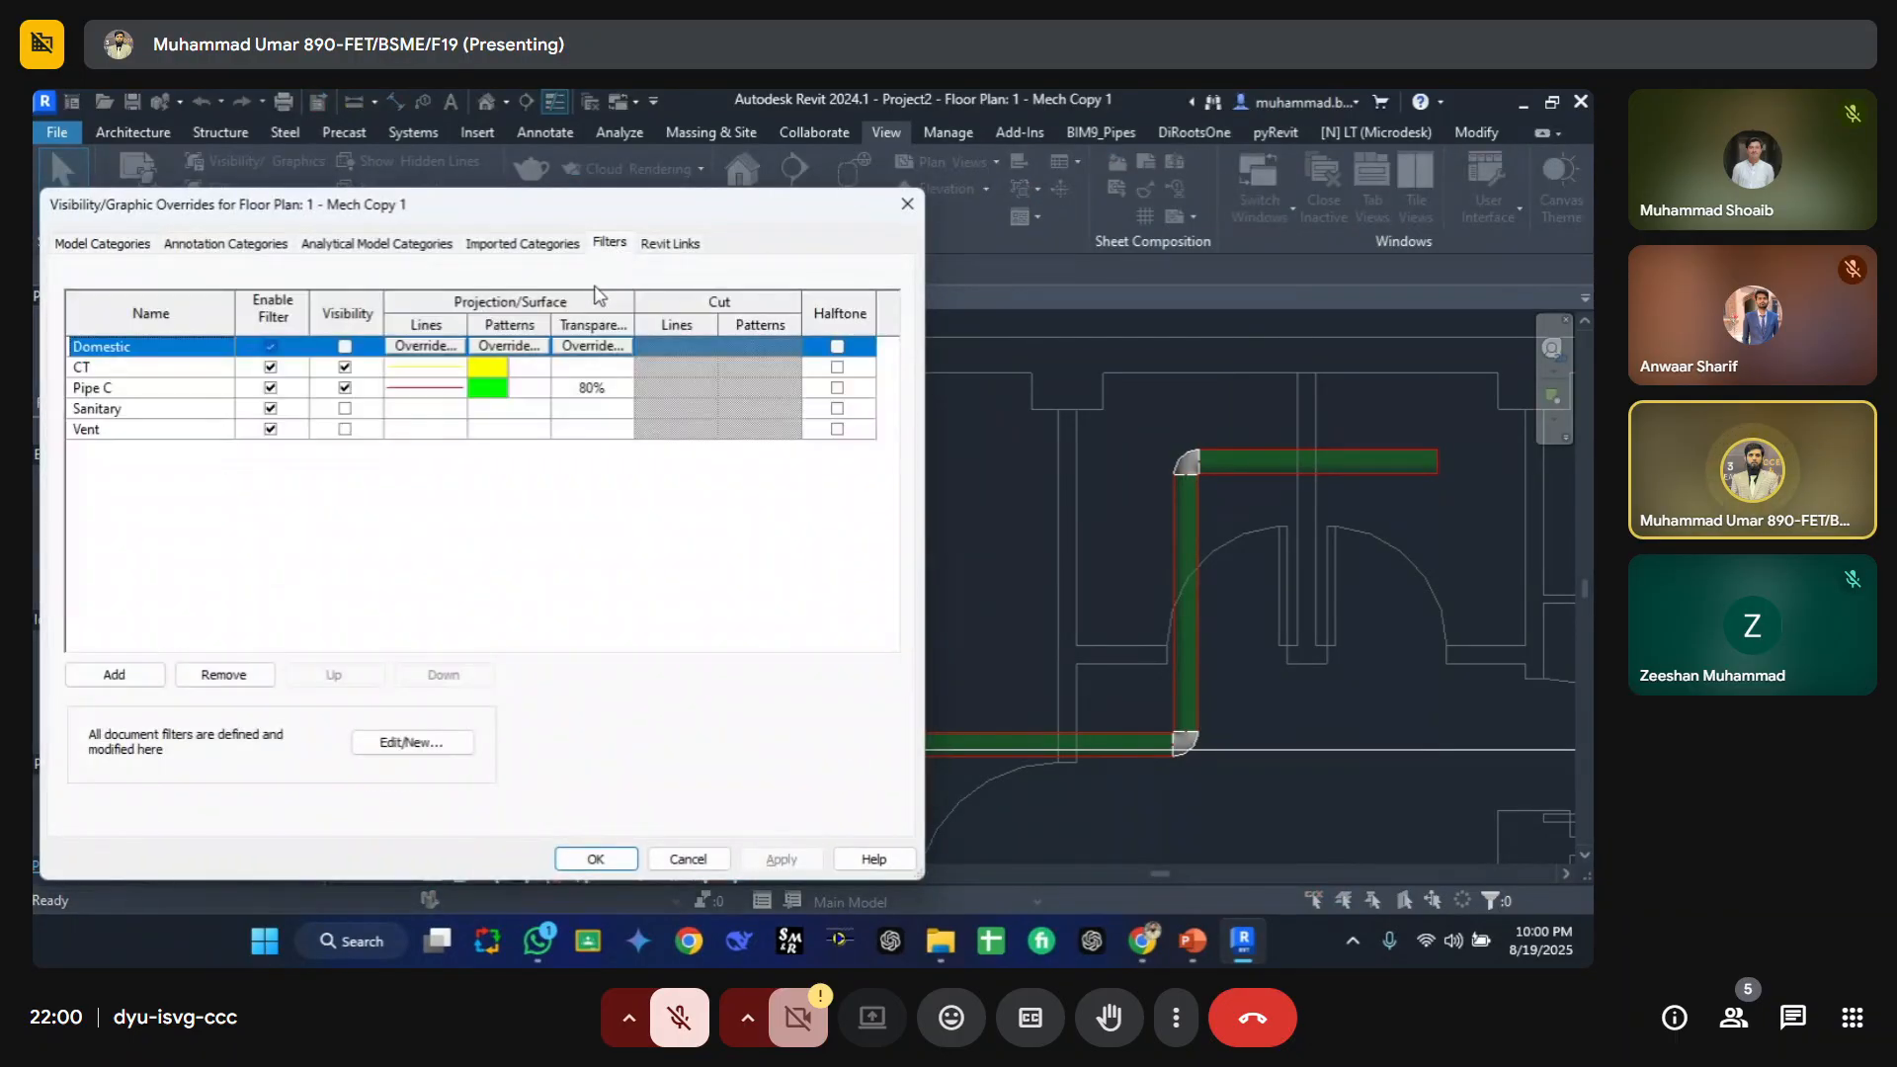
pyautogui.click(422, 749)
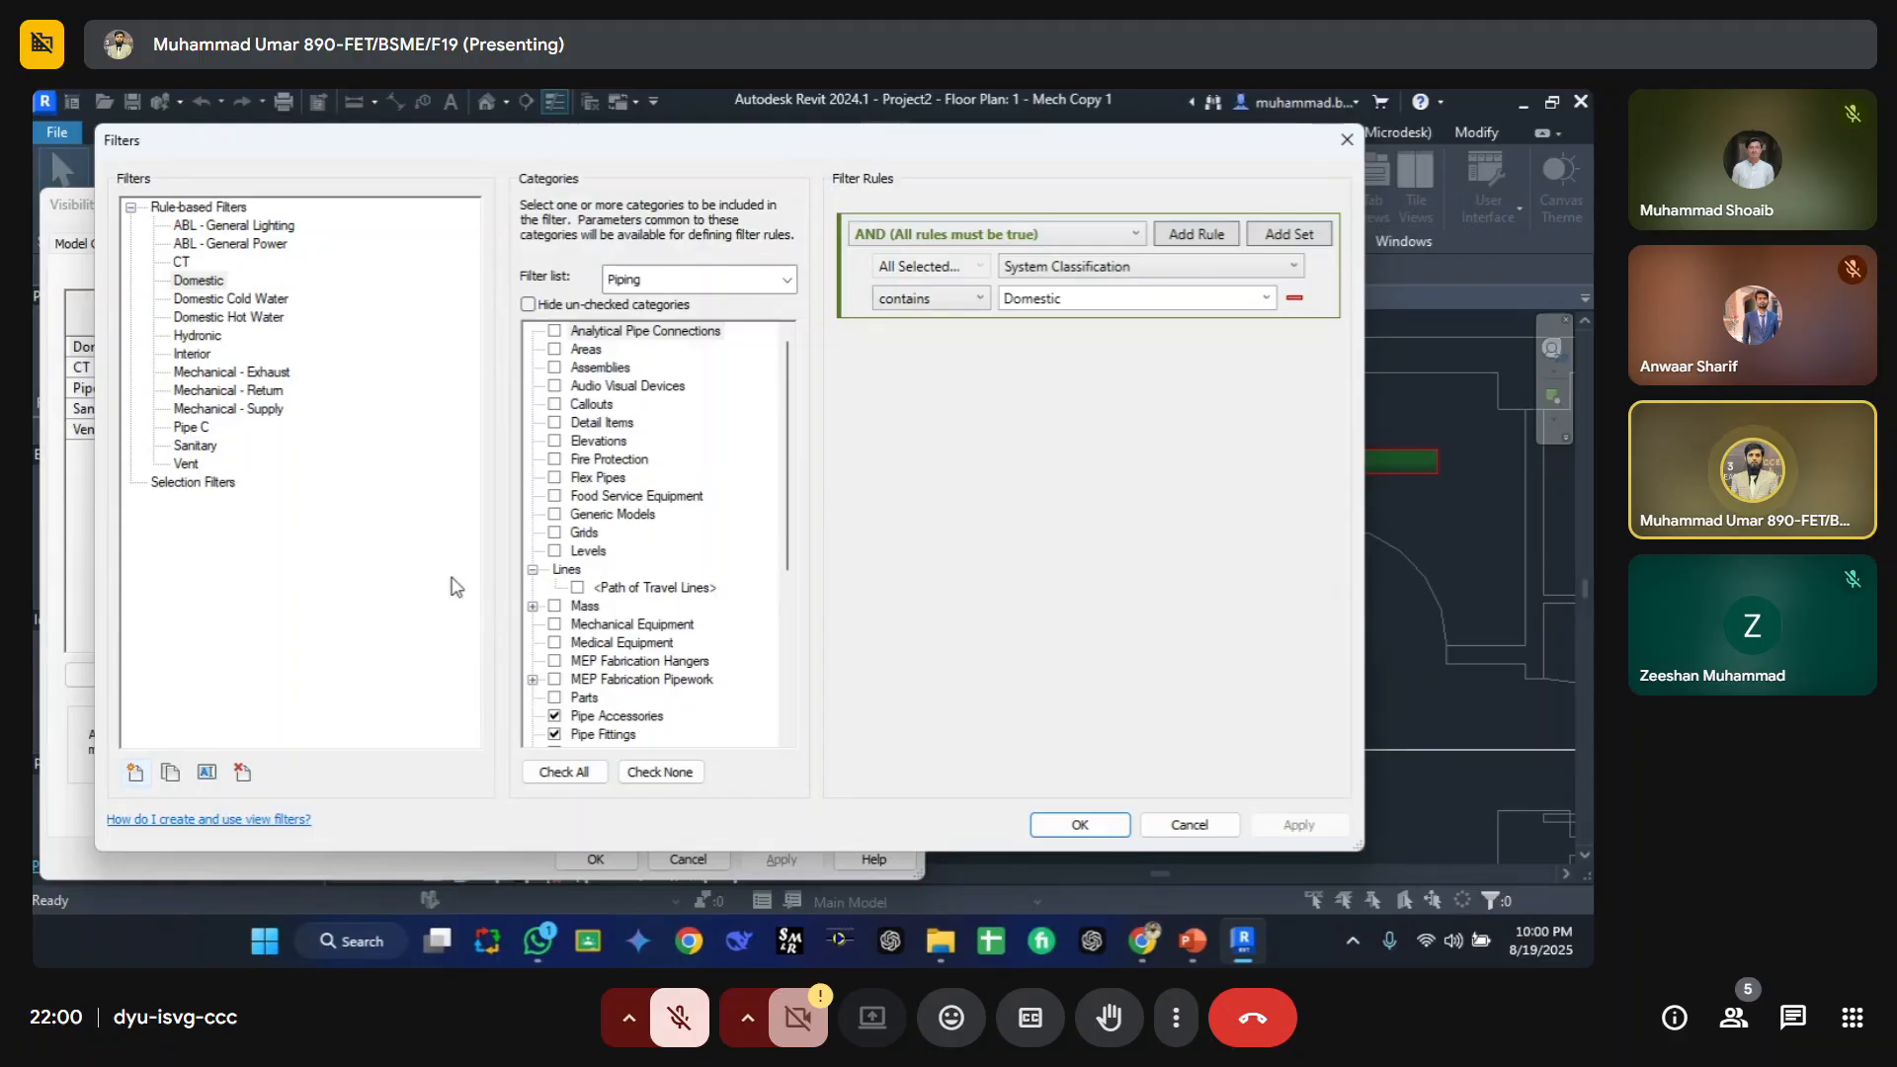
pyautogui.press('Escape')
pyautogui.press('Escape')
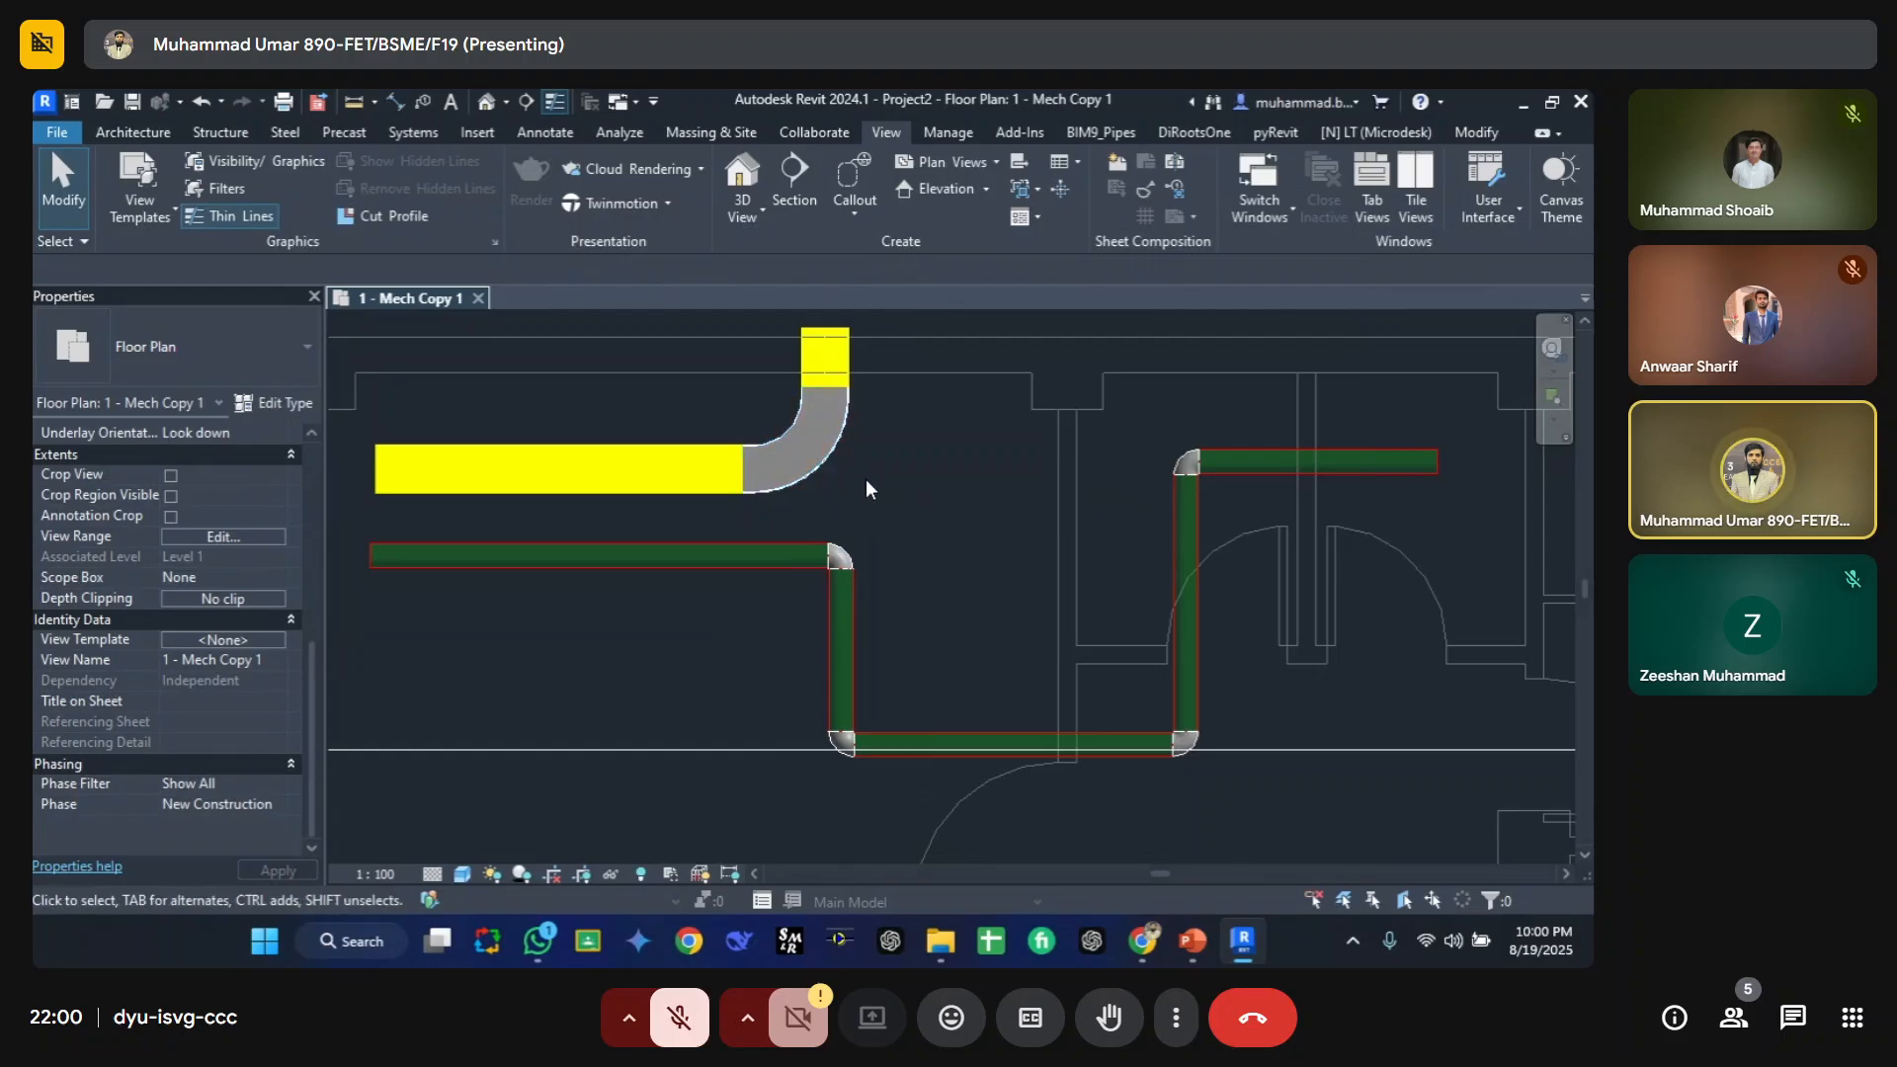
# Step: Reopen the filter editor and compare the rules of the Domestic, Hydronic, Mechanical - Exhaust and Pipe C filters
pyautogui.press('v')
pyautogui.press('g')
pyautogui.click(610, 243)
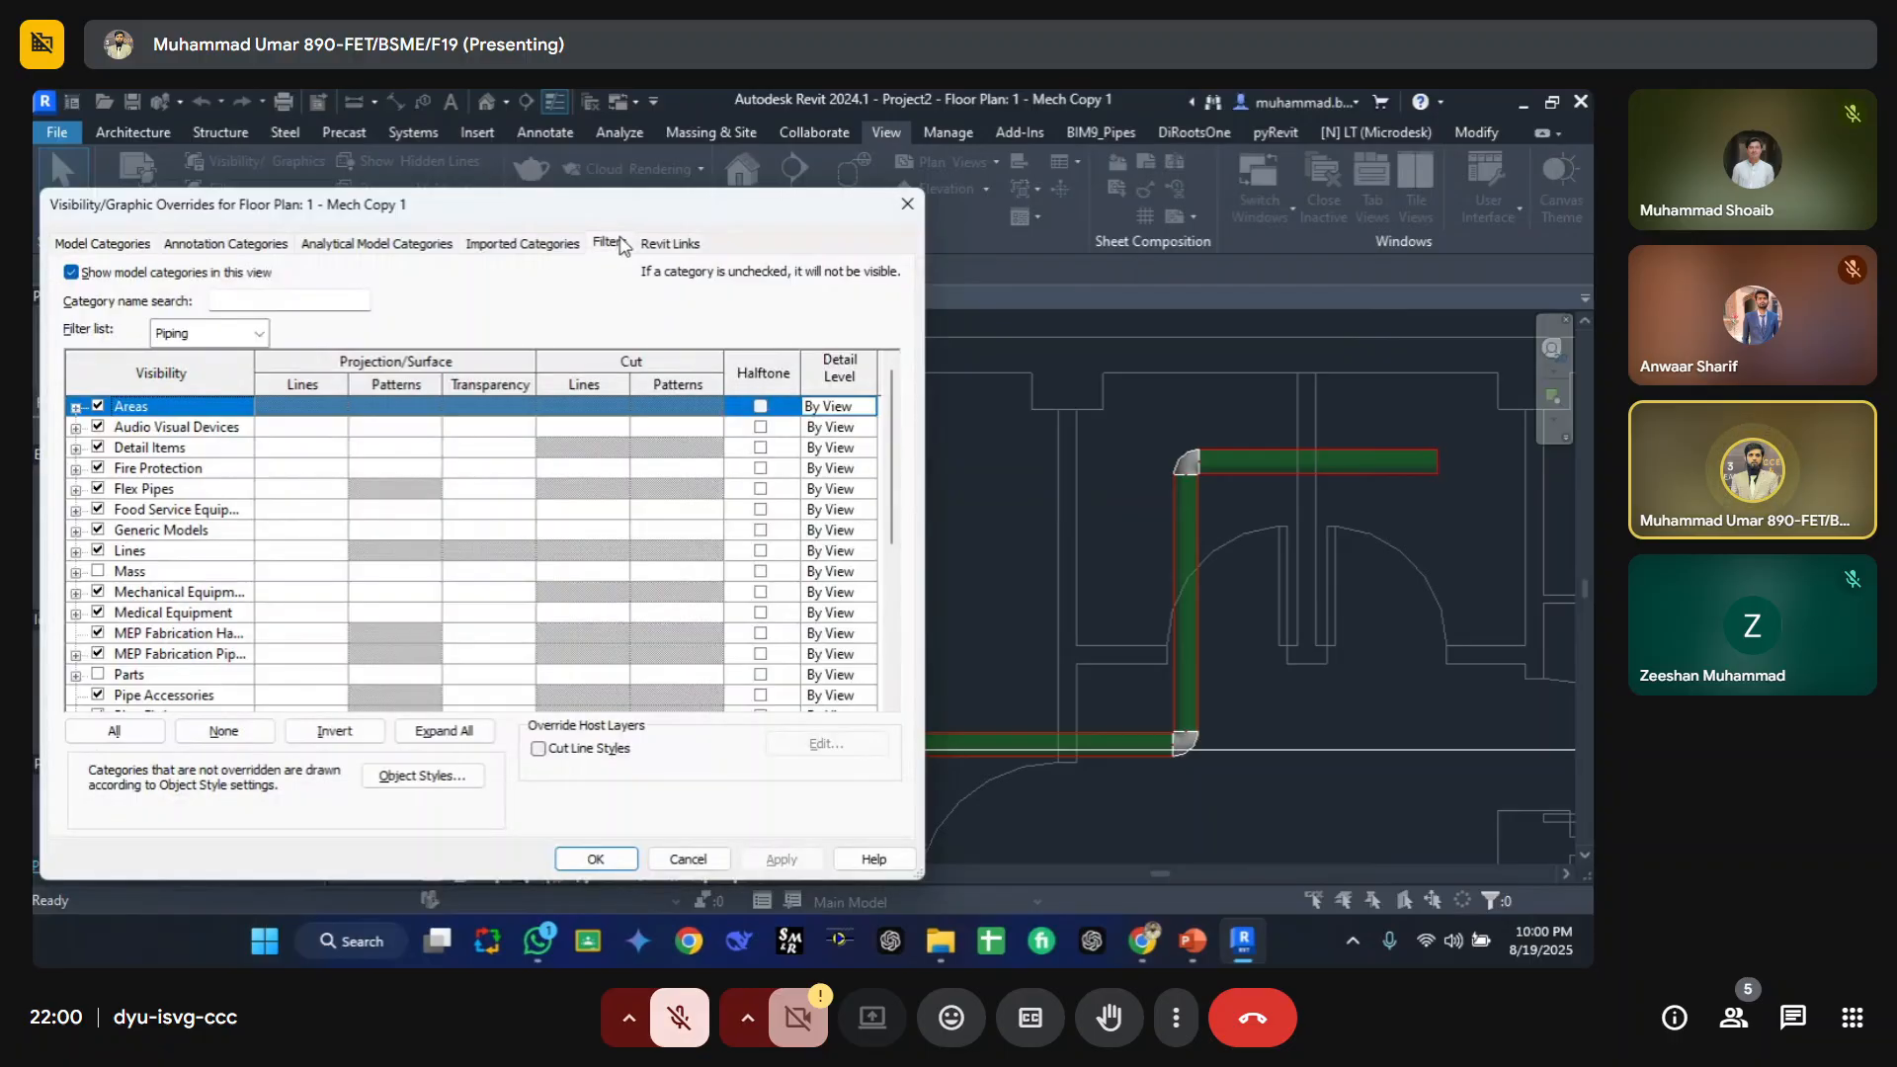
pyautogui.click(440, 744)
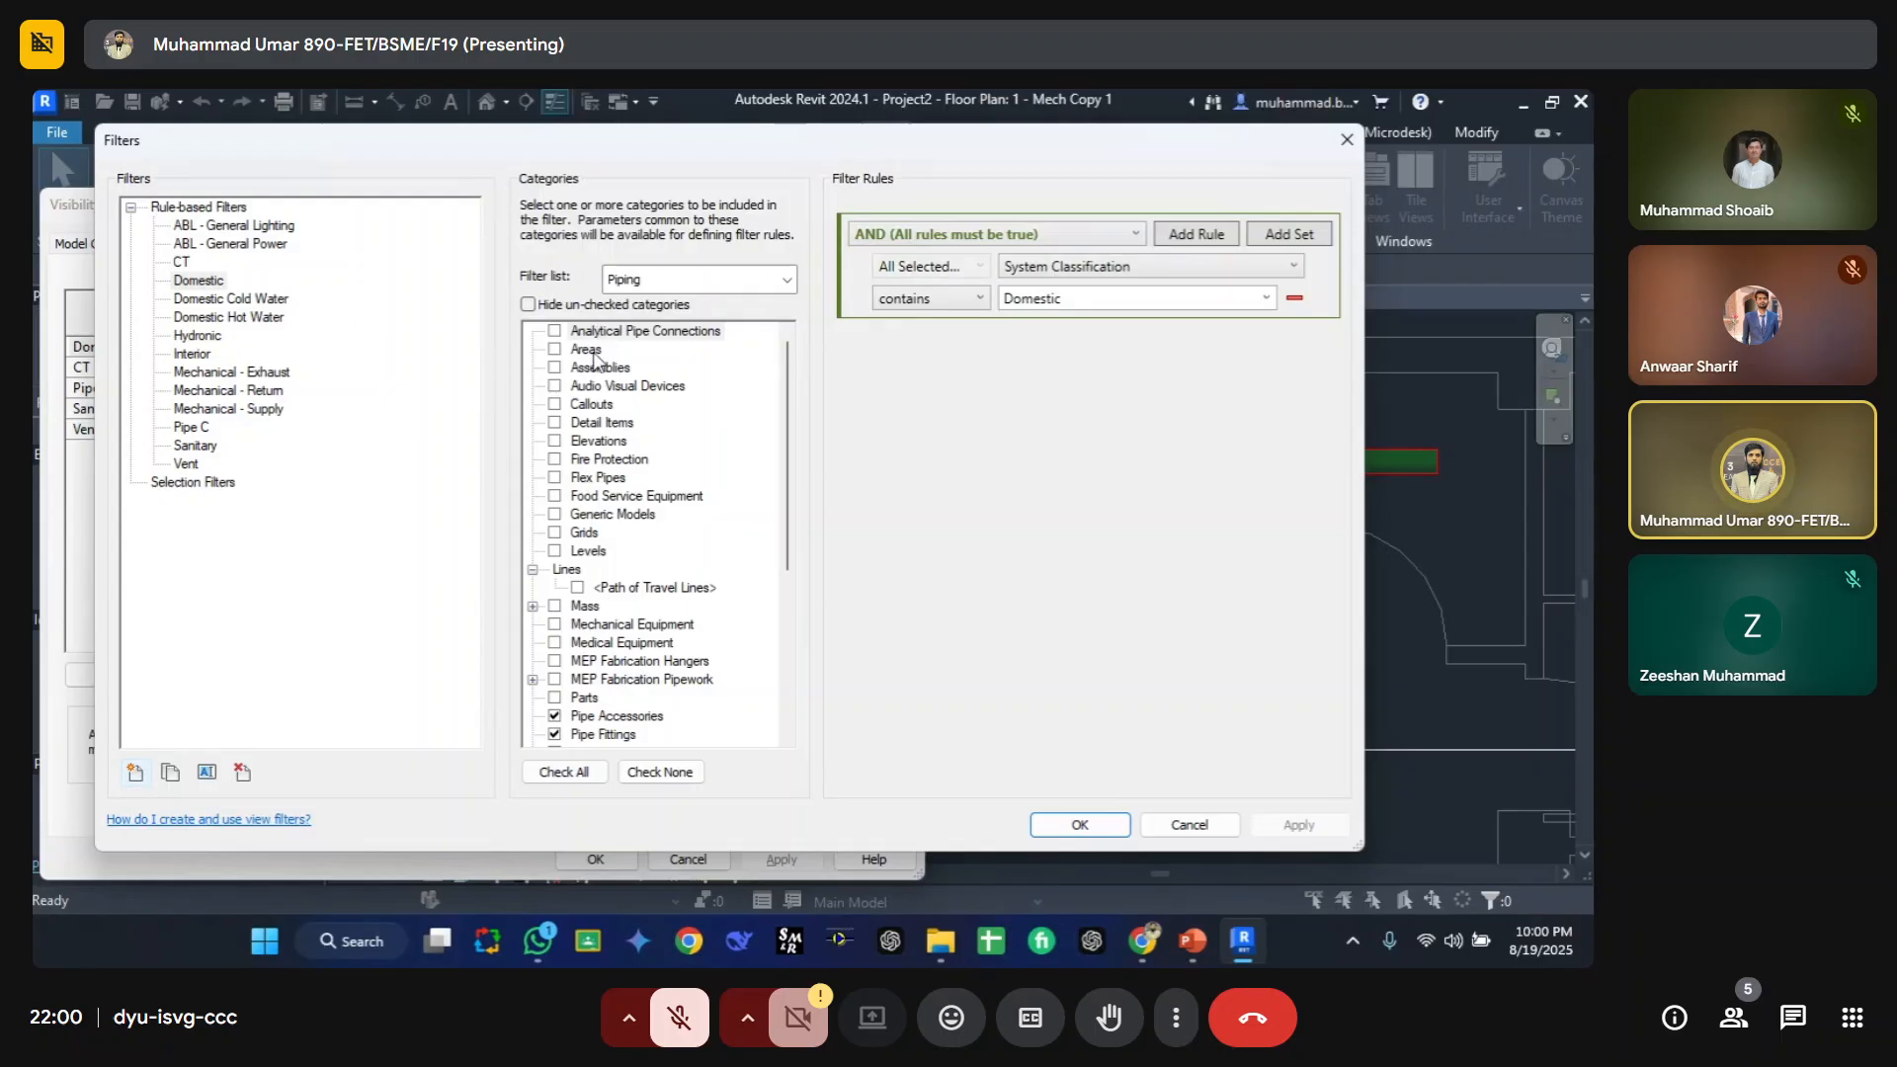
pyautogui.click(654, 587)
pyautogui.scroll(-2, 619, 593)
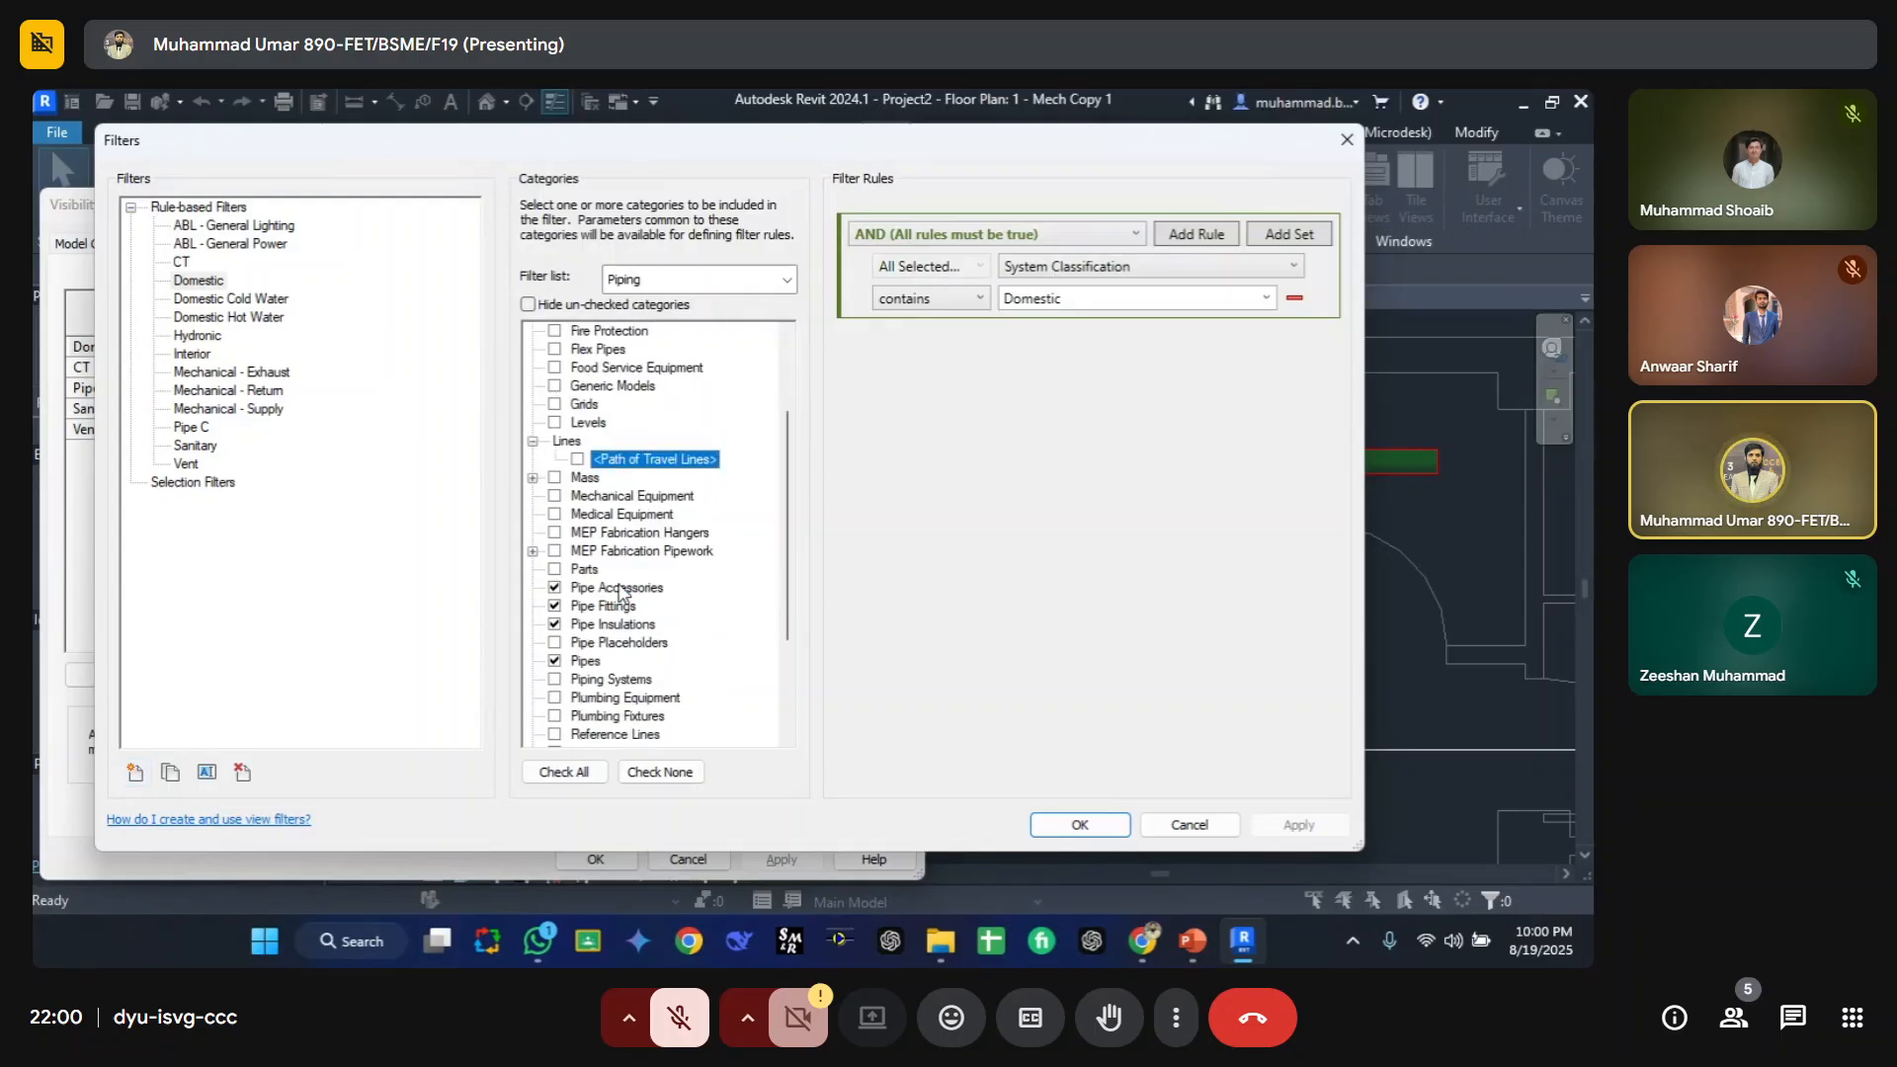
pyautogui.click(203, 431)
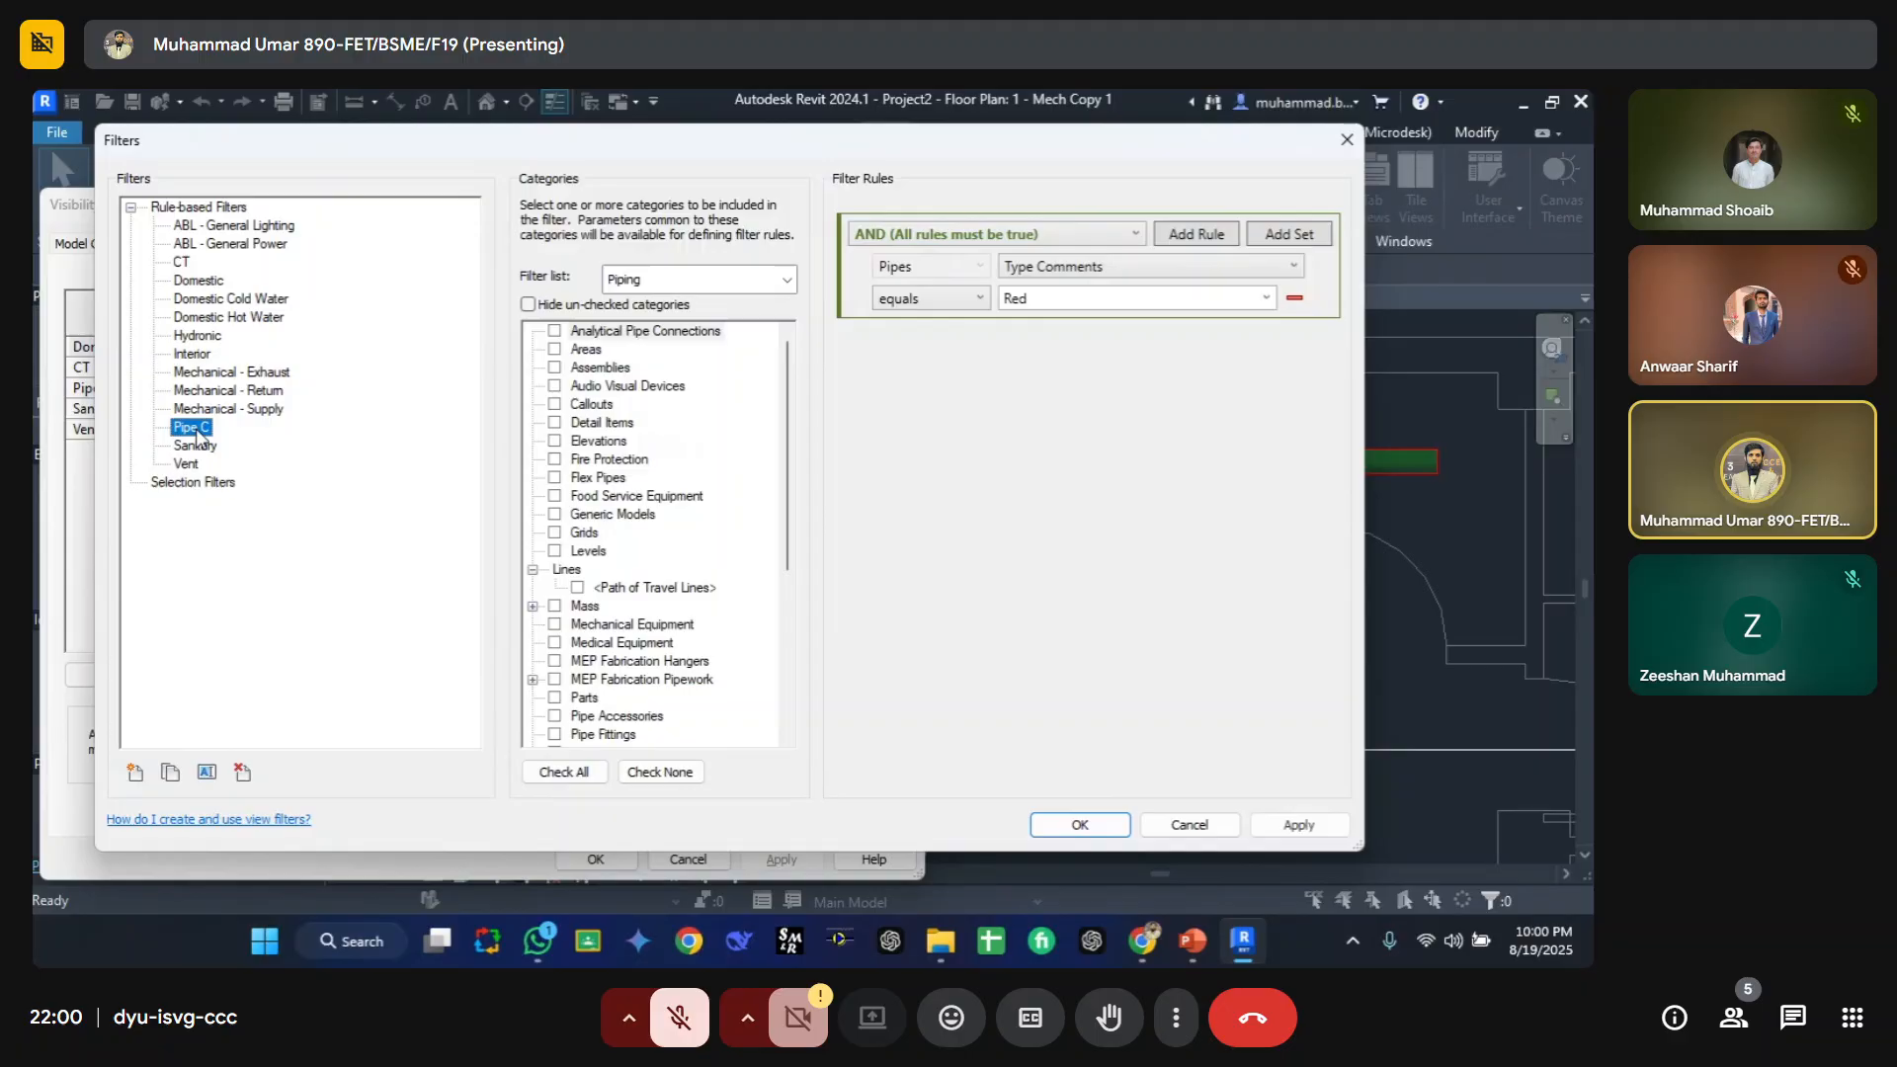
pyautogui.click(207, 283)
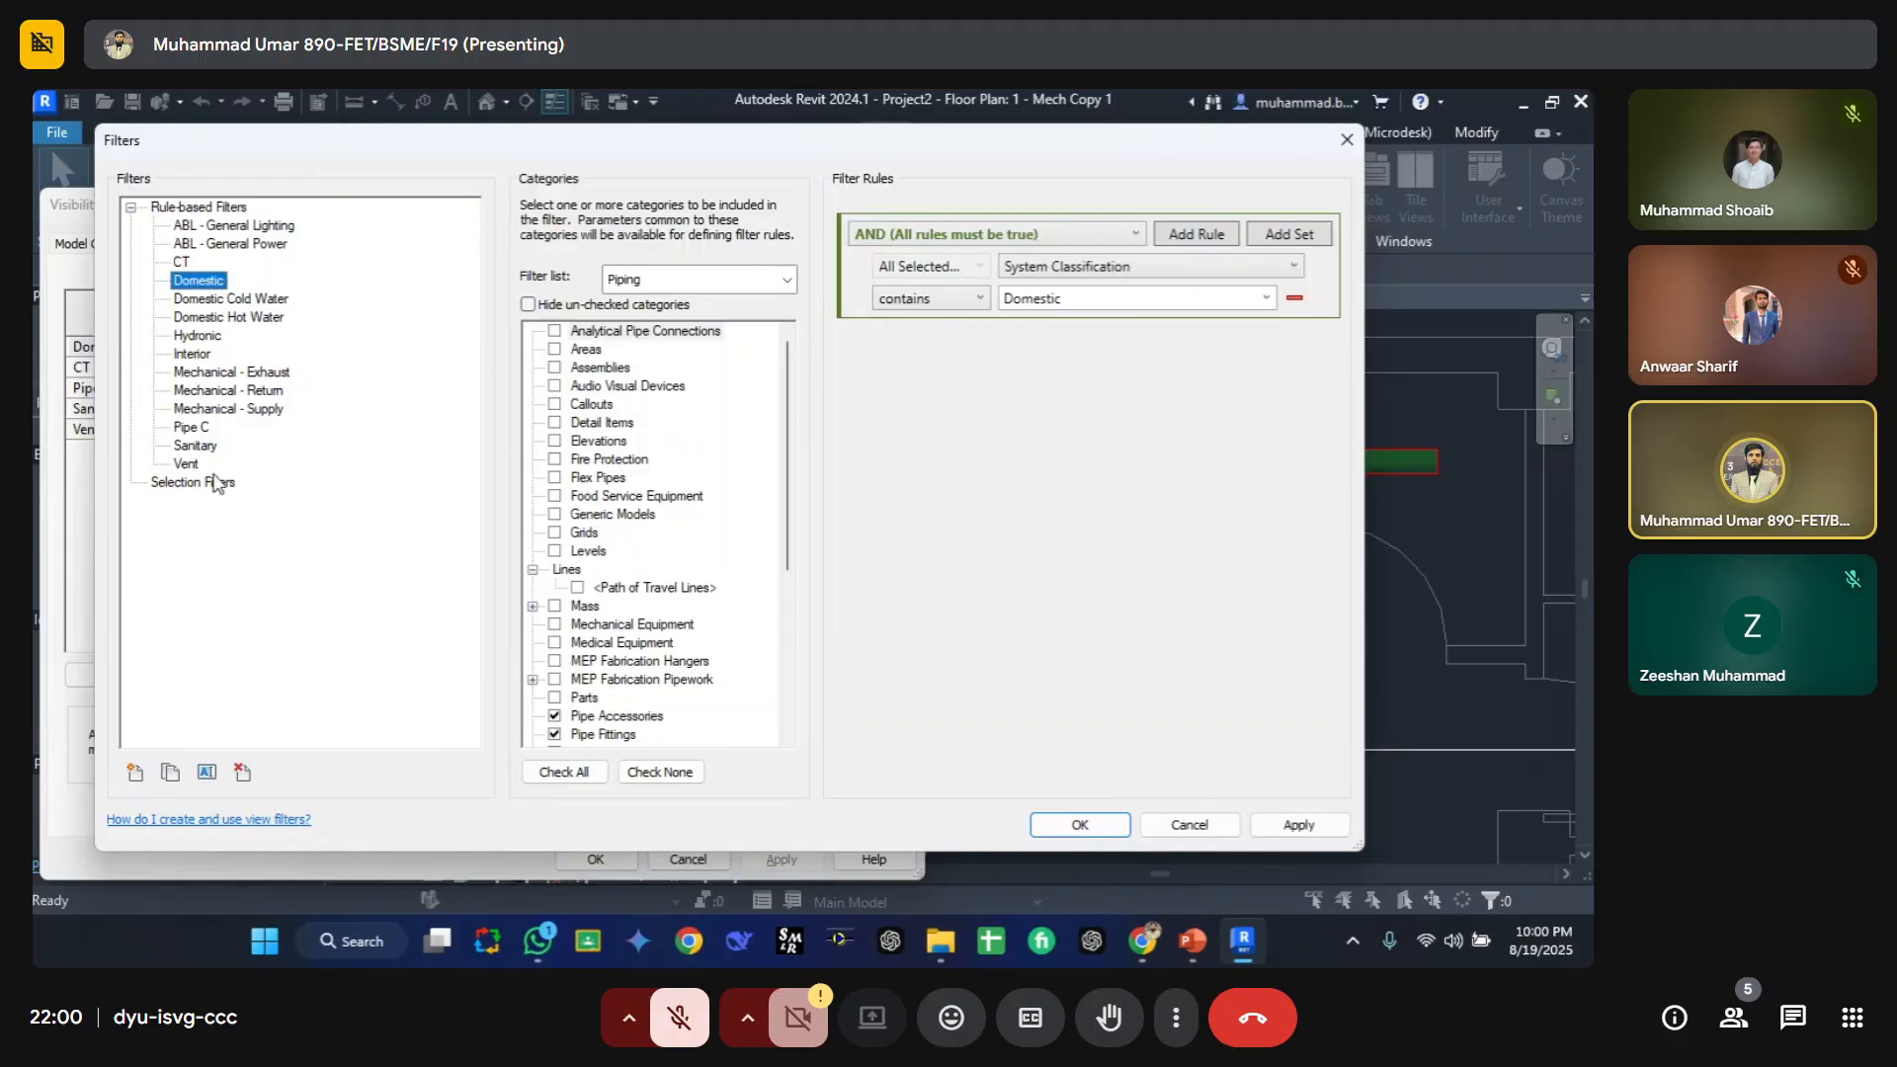
pyautogui.click(198, 336)
pyautogui.click(231, 373)
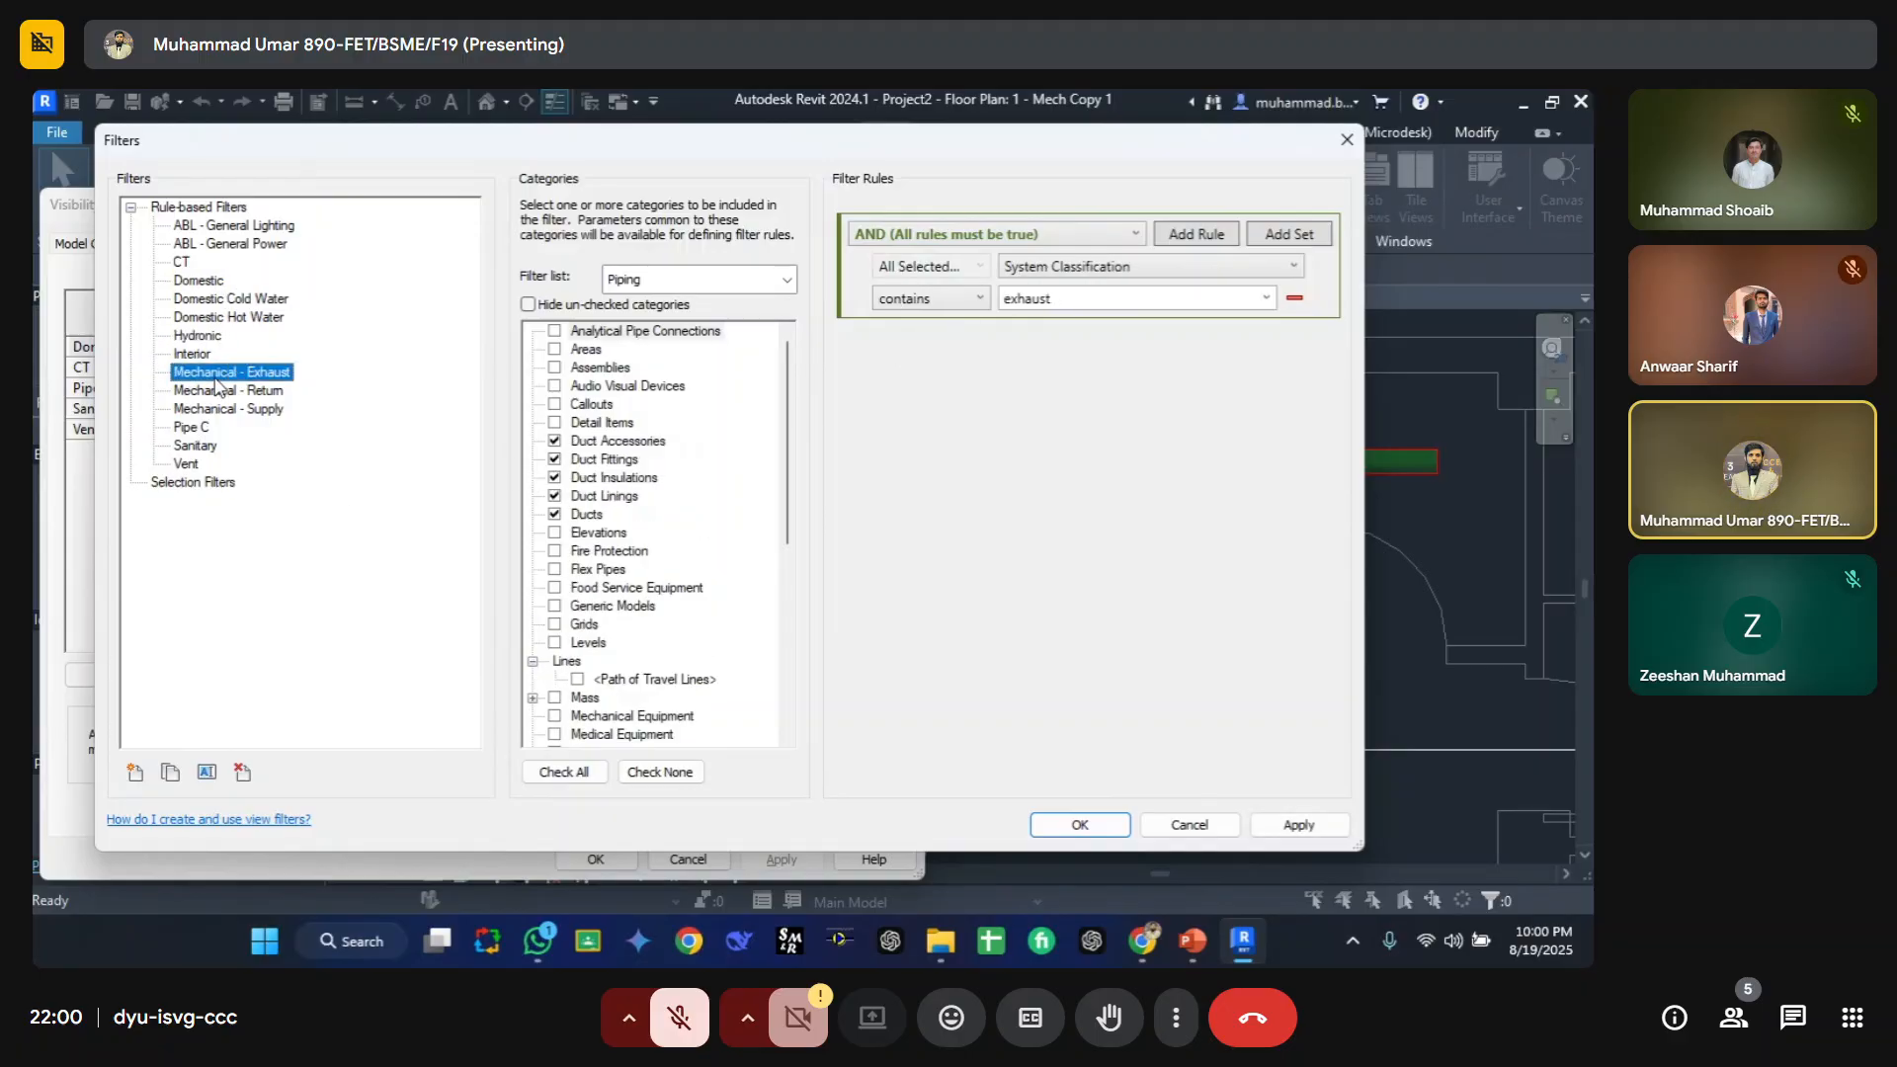
pyautogui.click(193, 430)
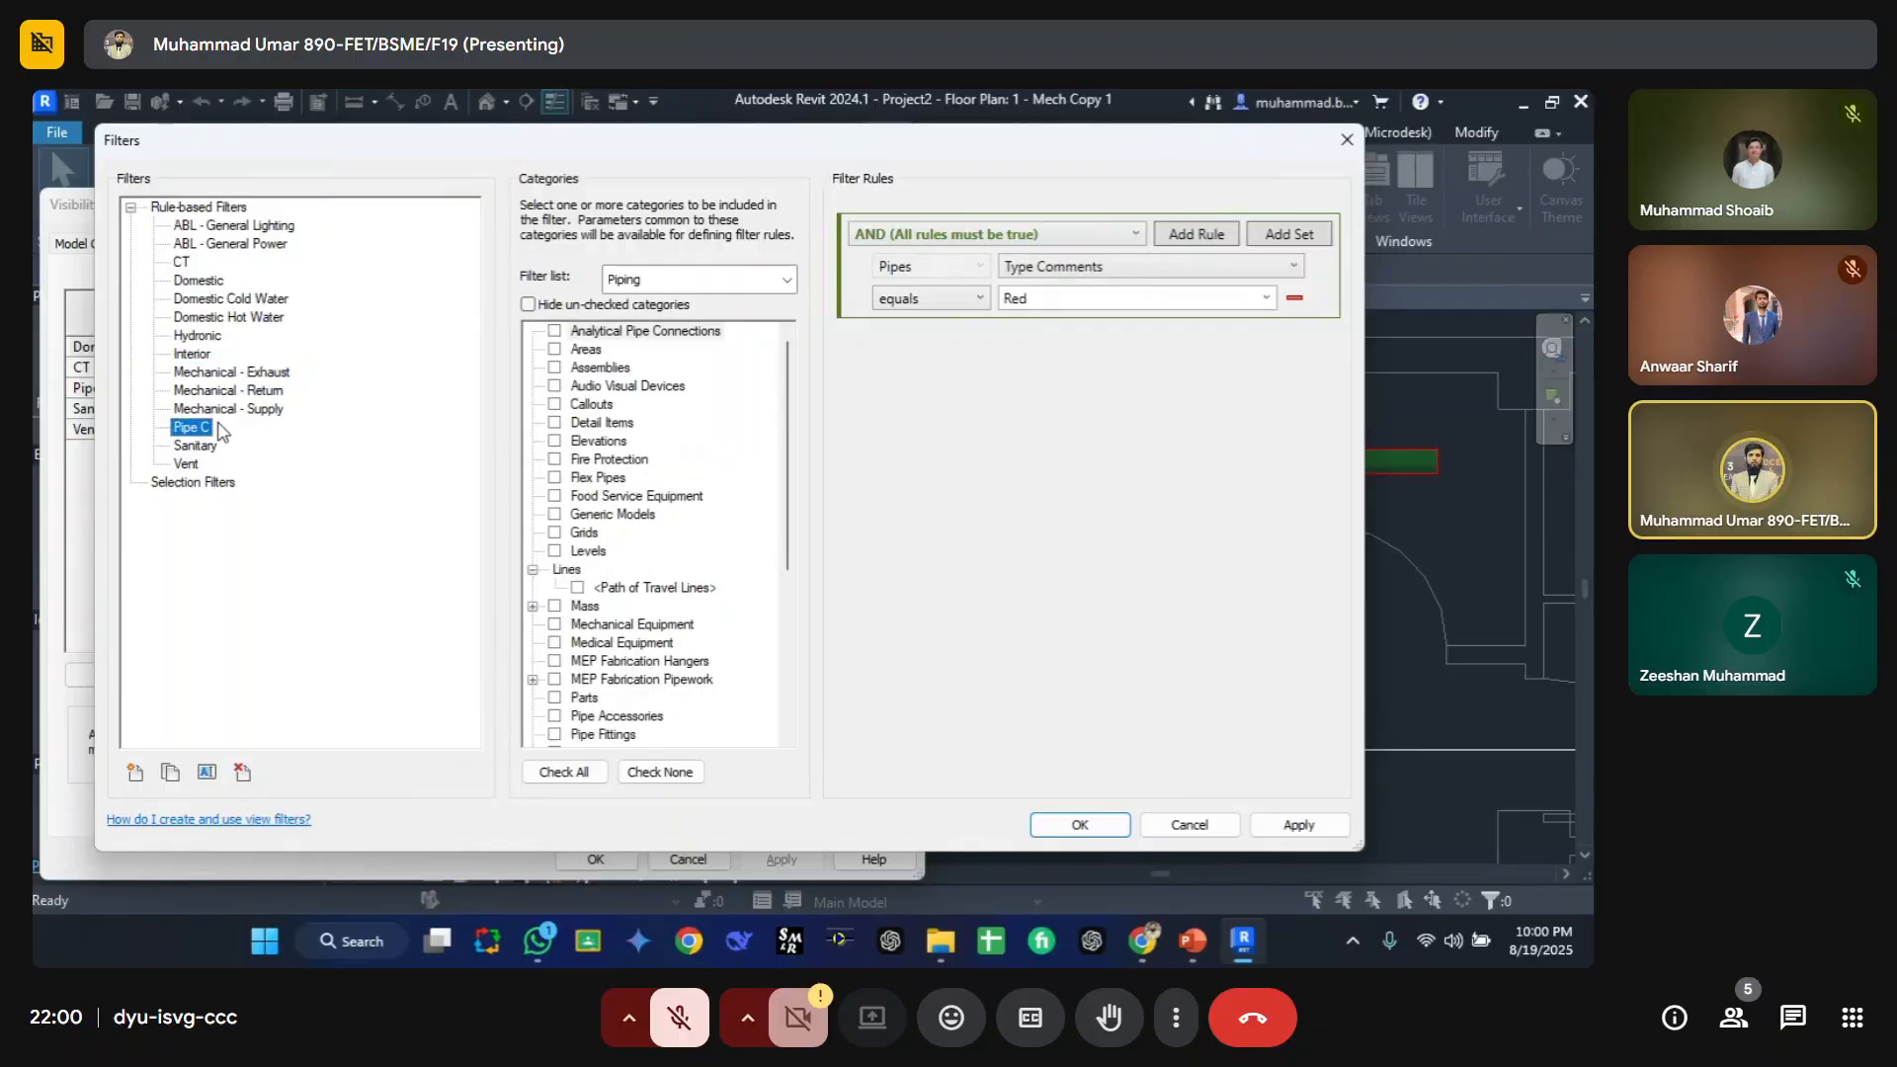
# Step: Add Pipe Fittings to the Pipe C filter's categories, hide unchecked categories, and confirm both dialogs
pyautogui.scroll(-5, 573, 542)
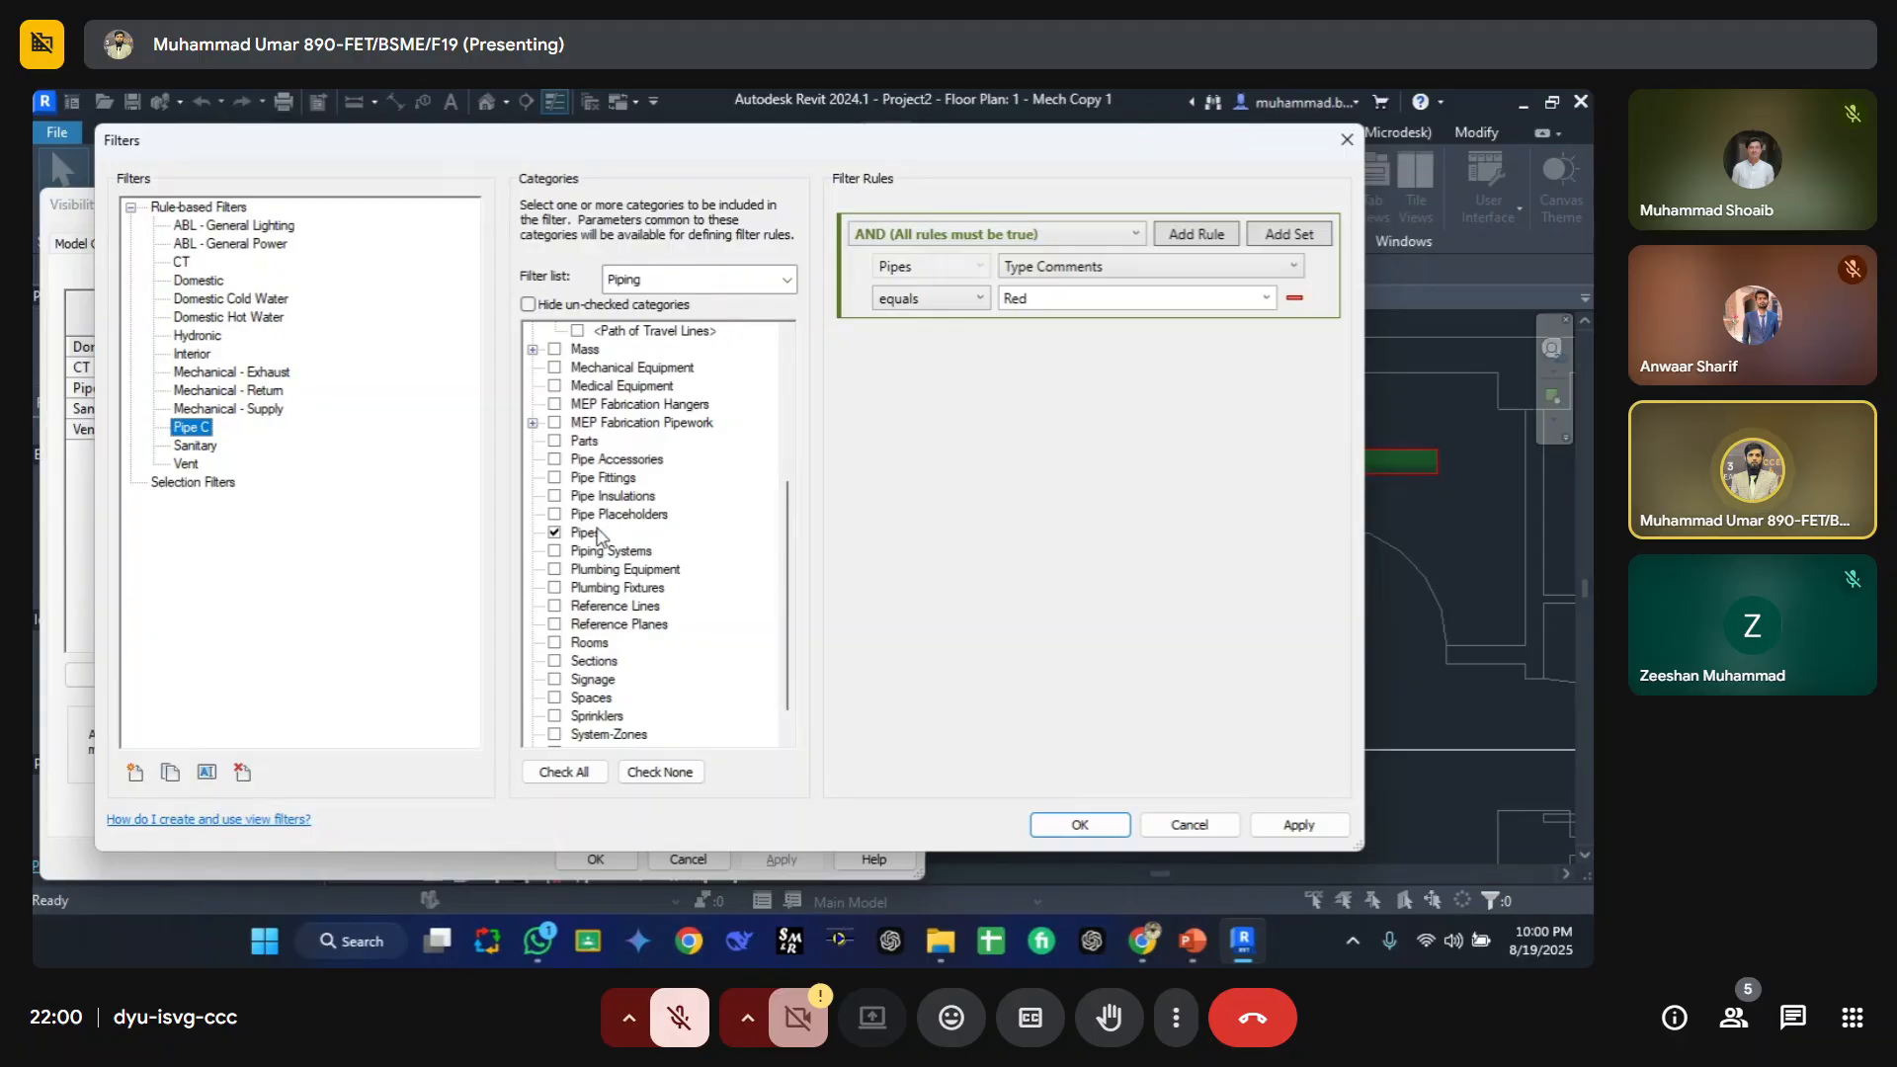
pyautogui.click(588, 480)
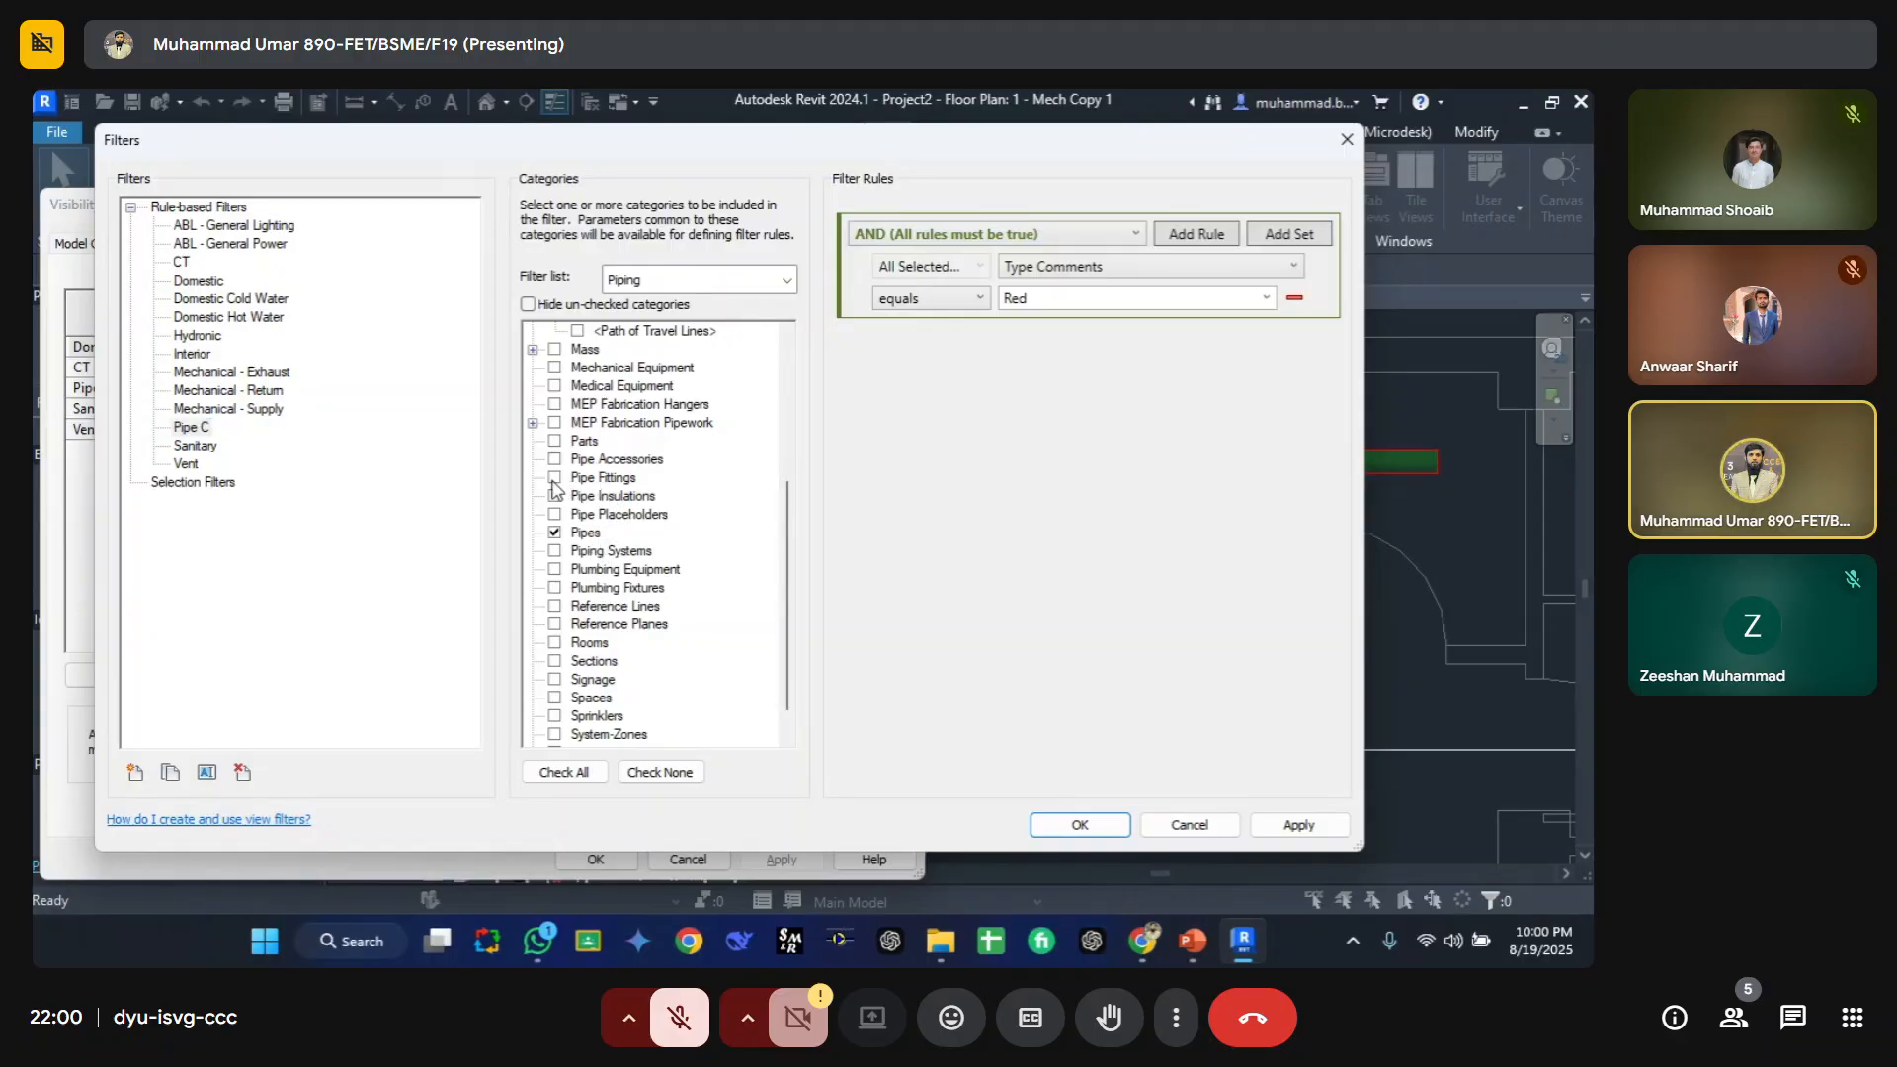
pyautogui.click(977, 259)
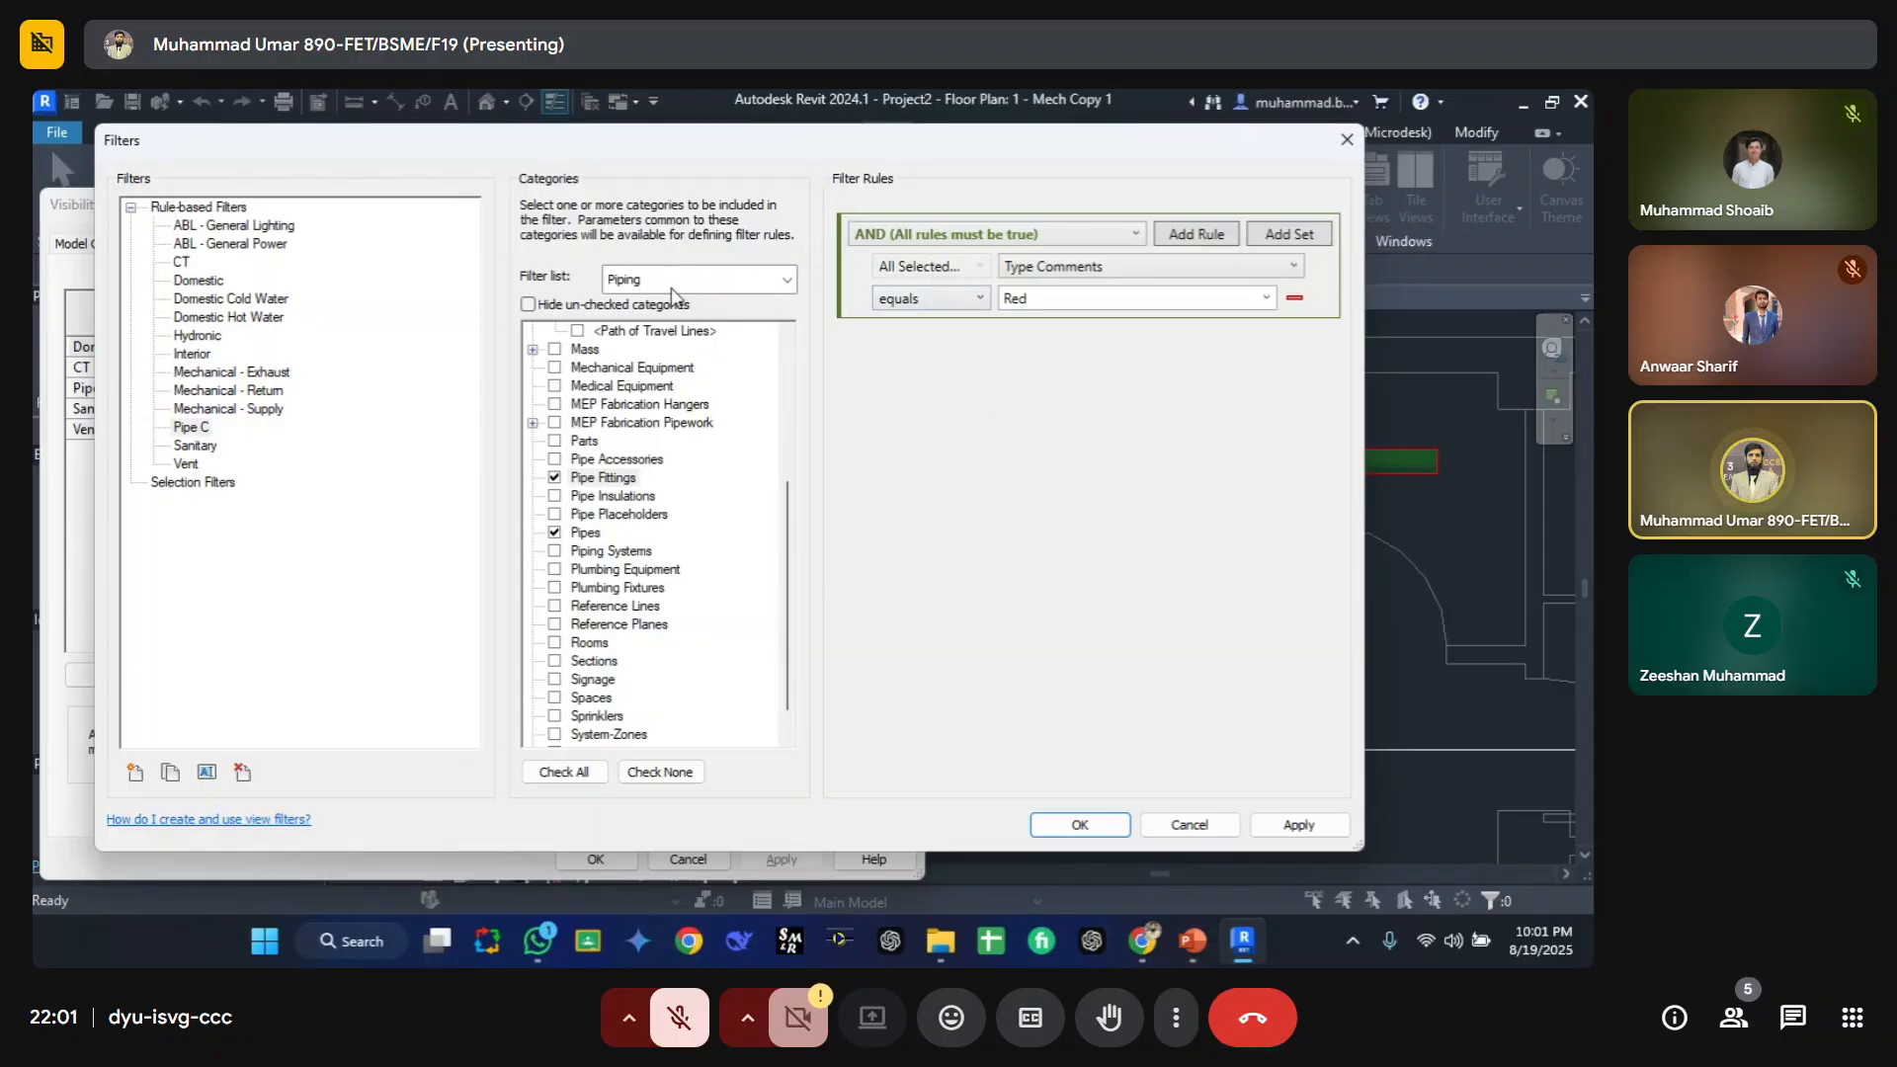
pyautogui.click(629, 307)
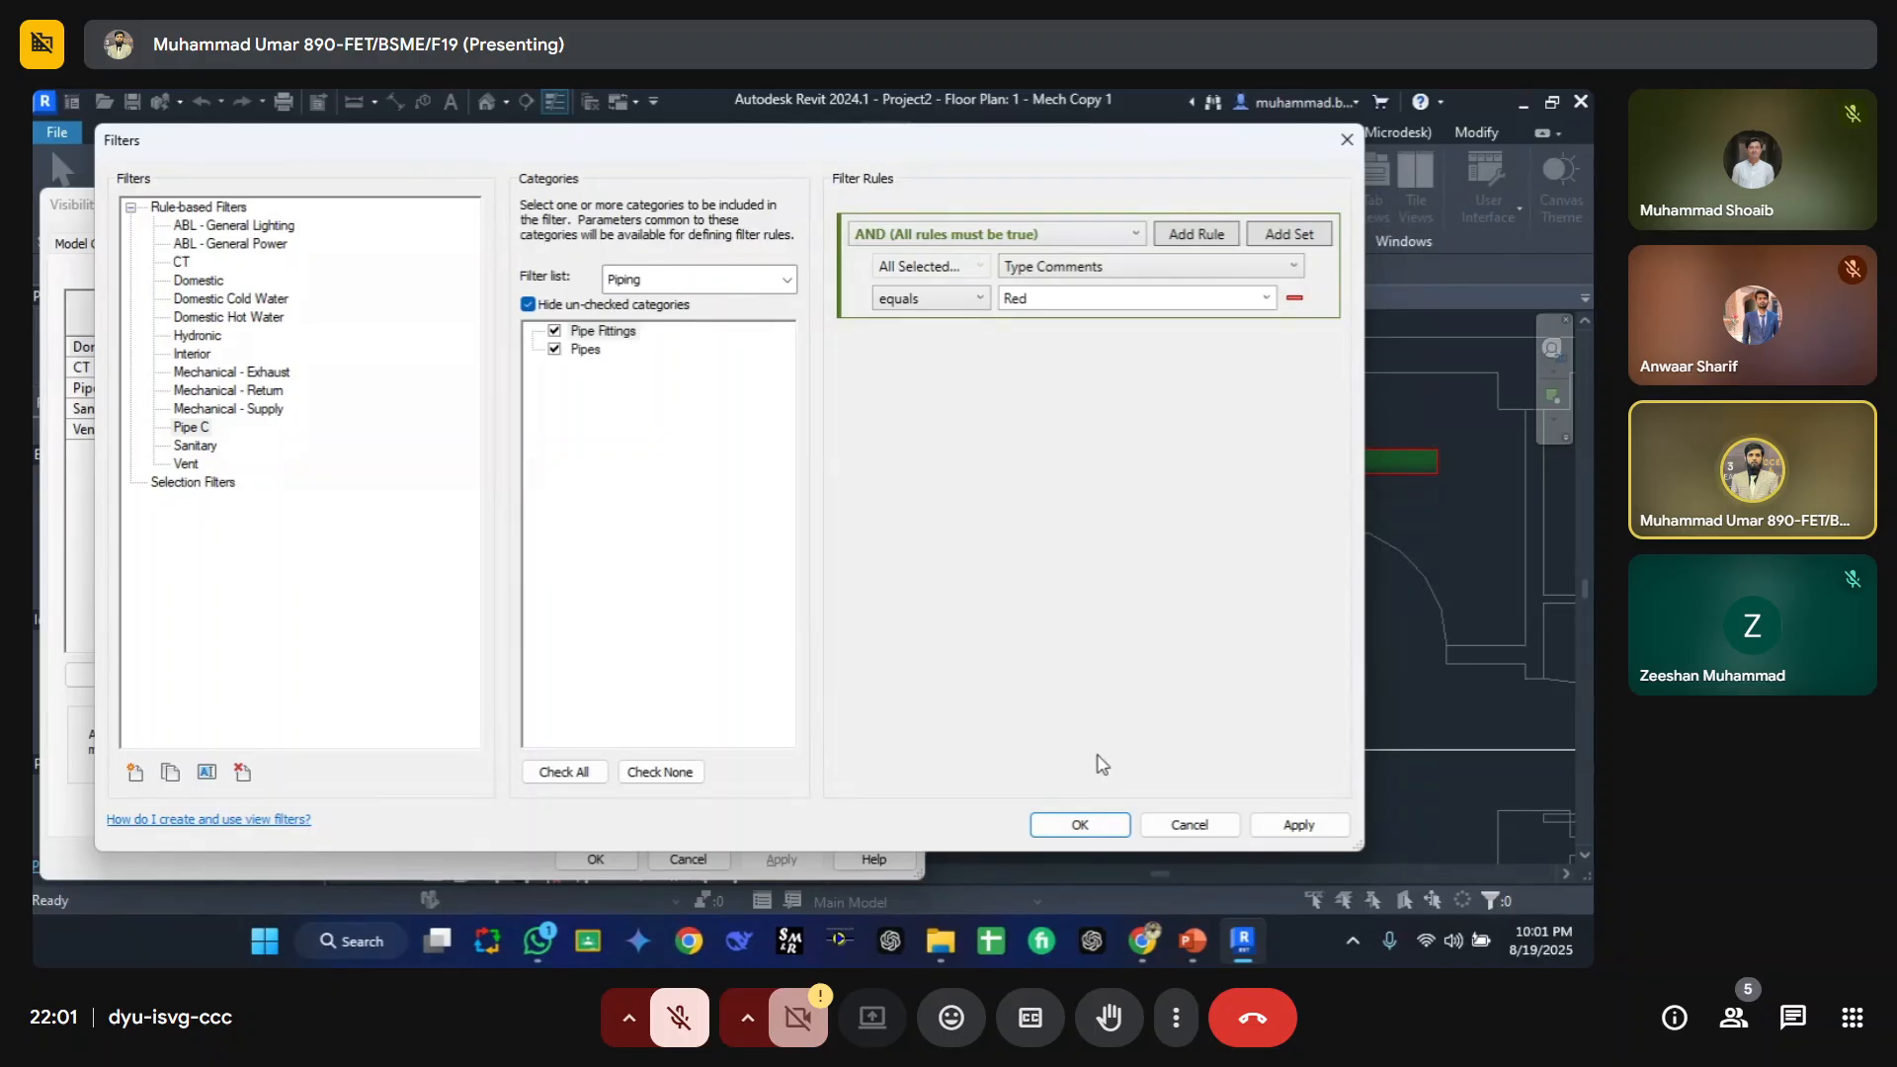
pyautogui.click(1081, 825)
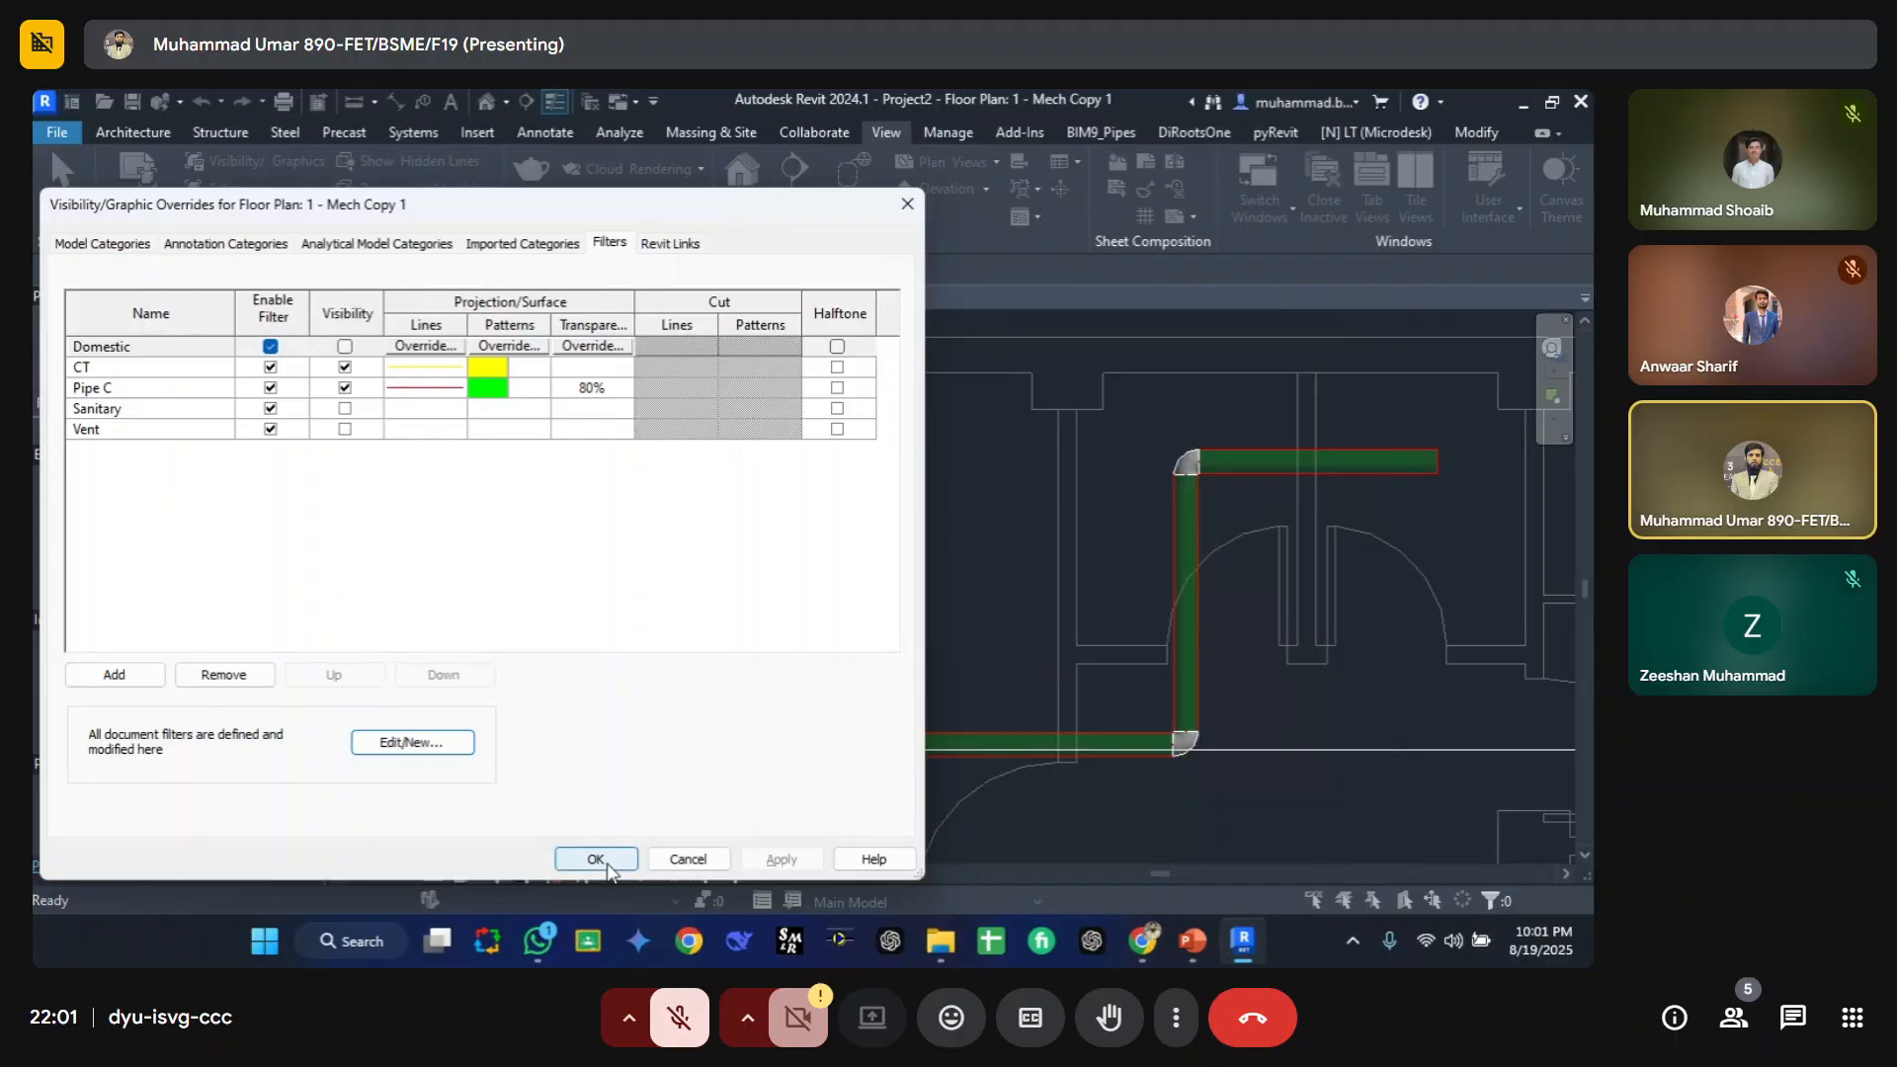
pyautogui.click(605, 862)
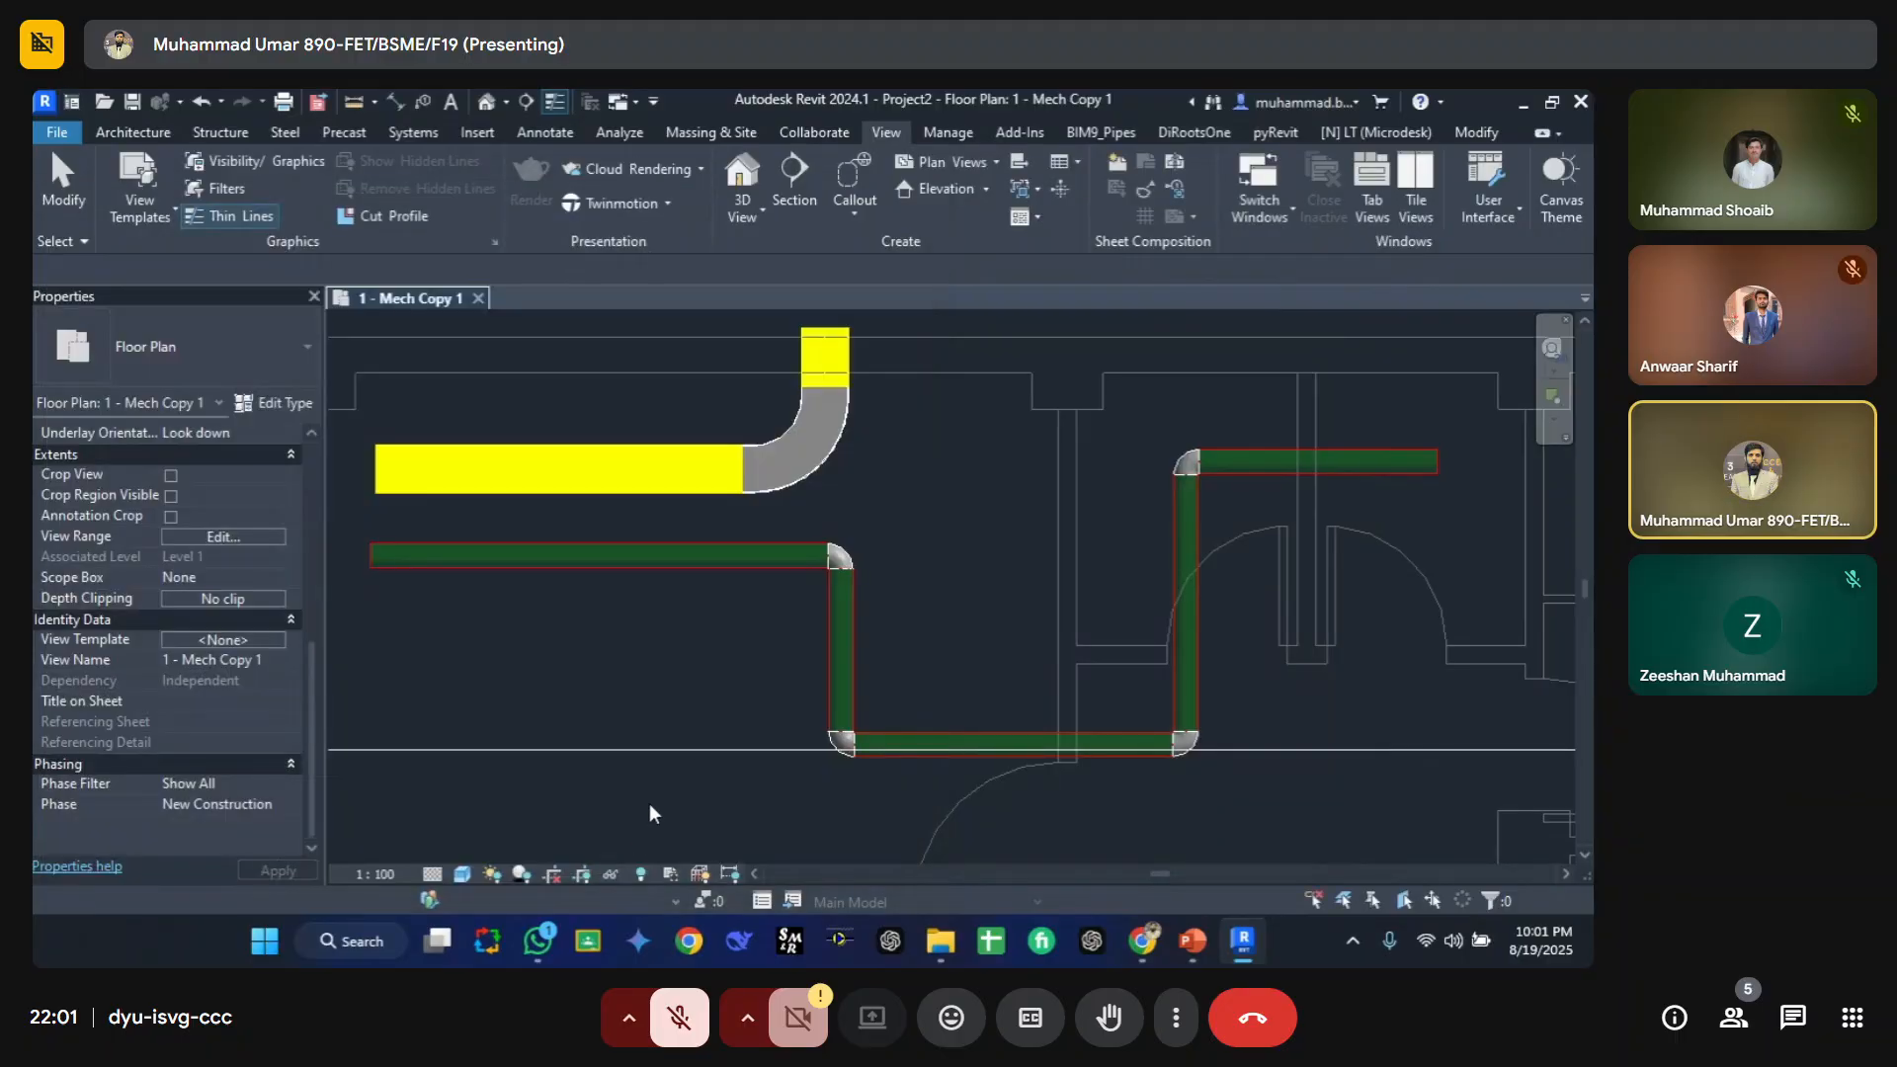
# Step: Set the elbow fitting type's Type Comments to red
pyautogui.click(846, 559)
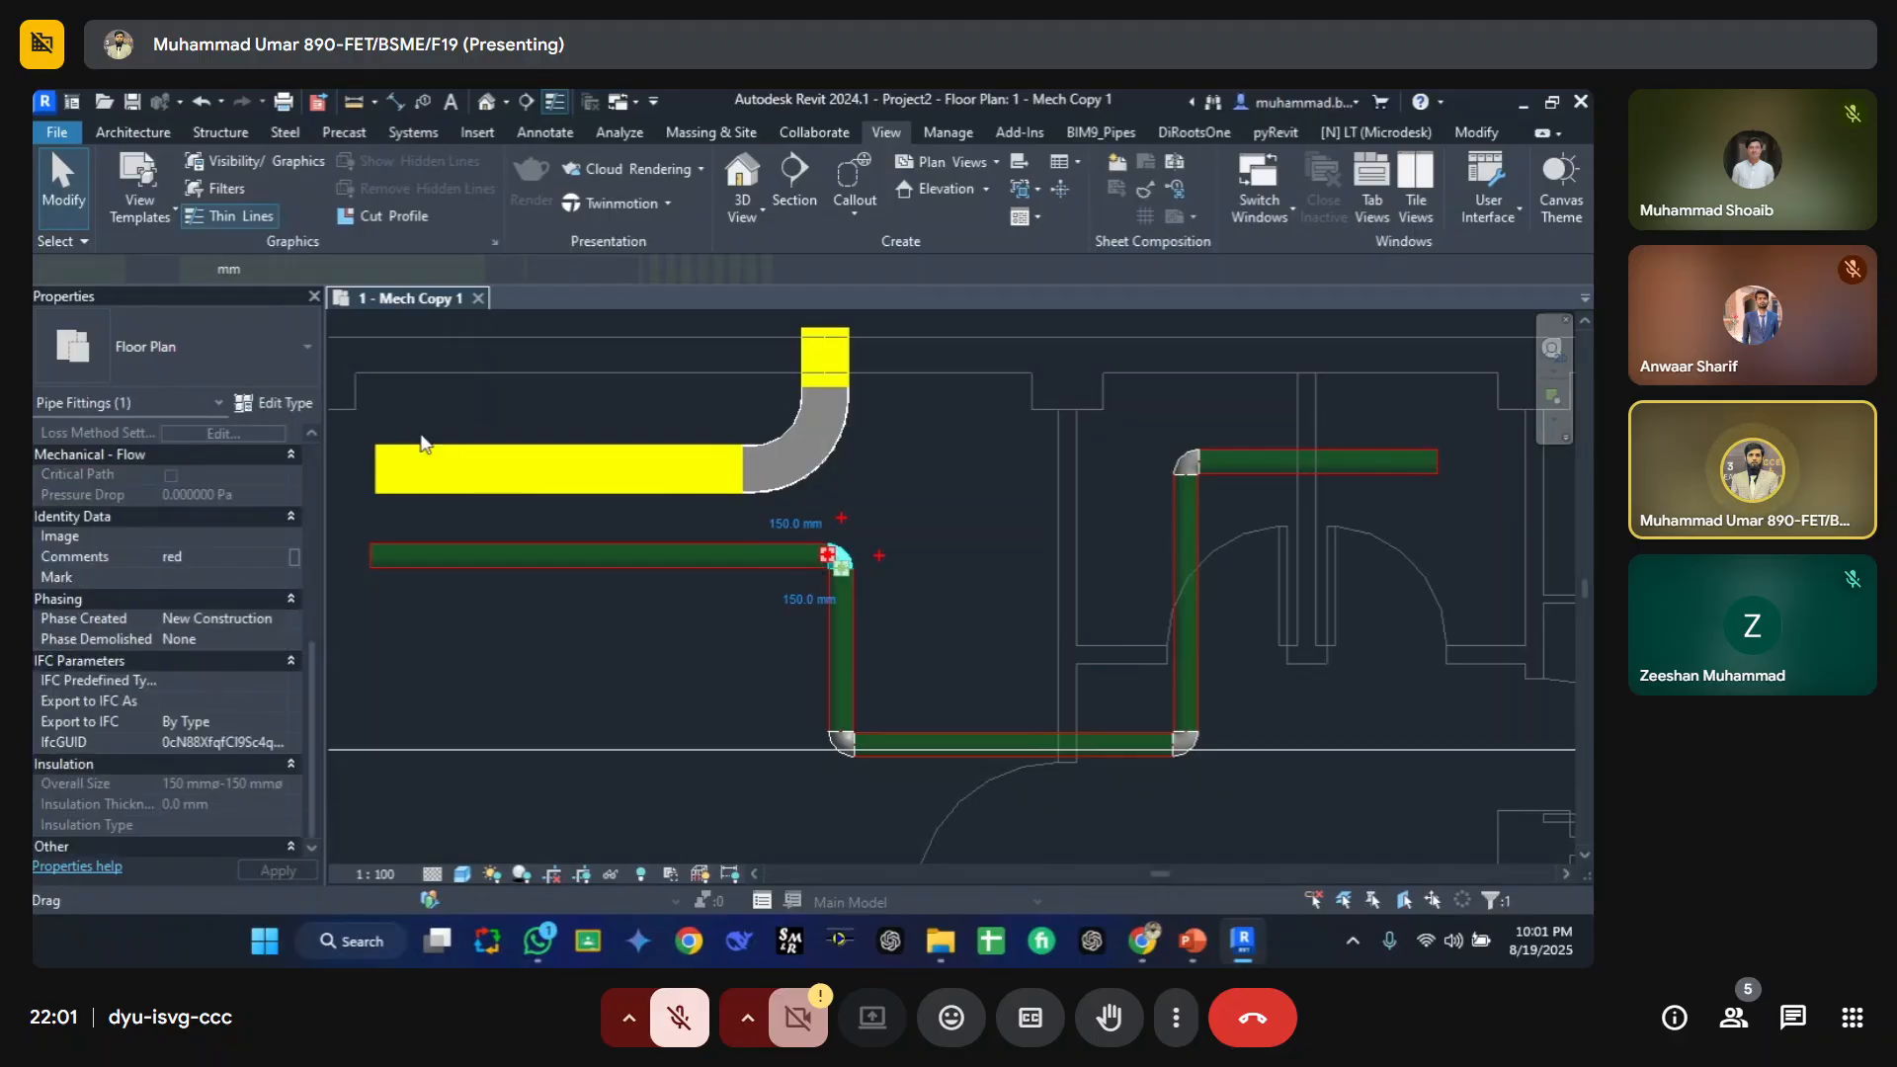
pyautogui.click(261, 405)
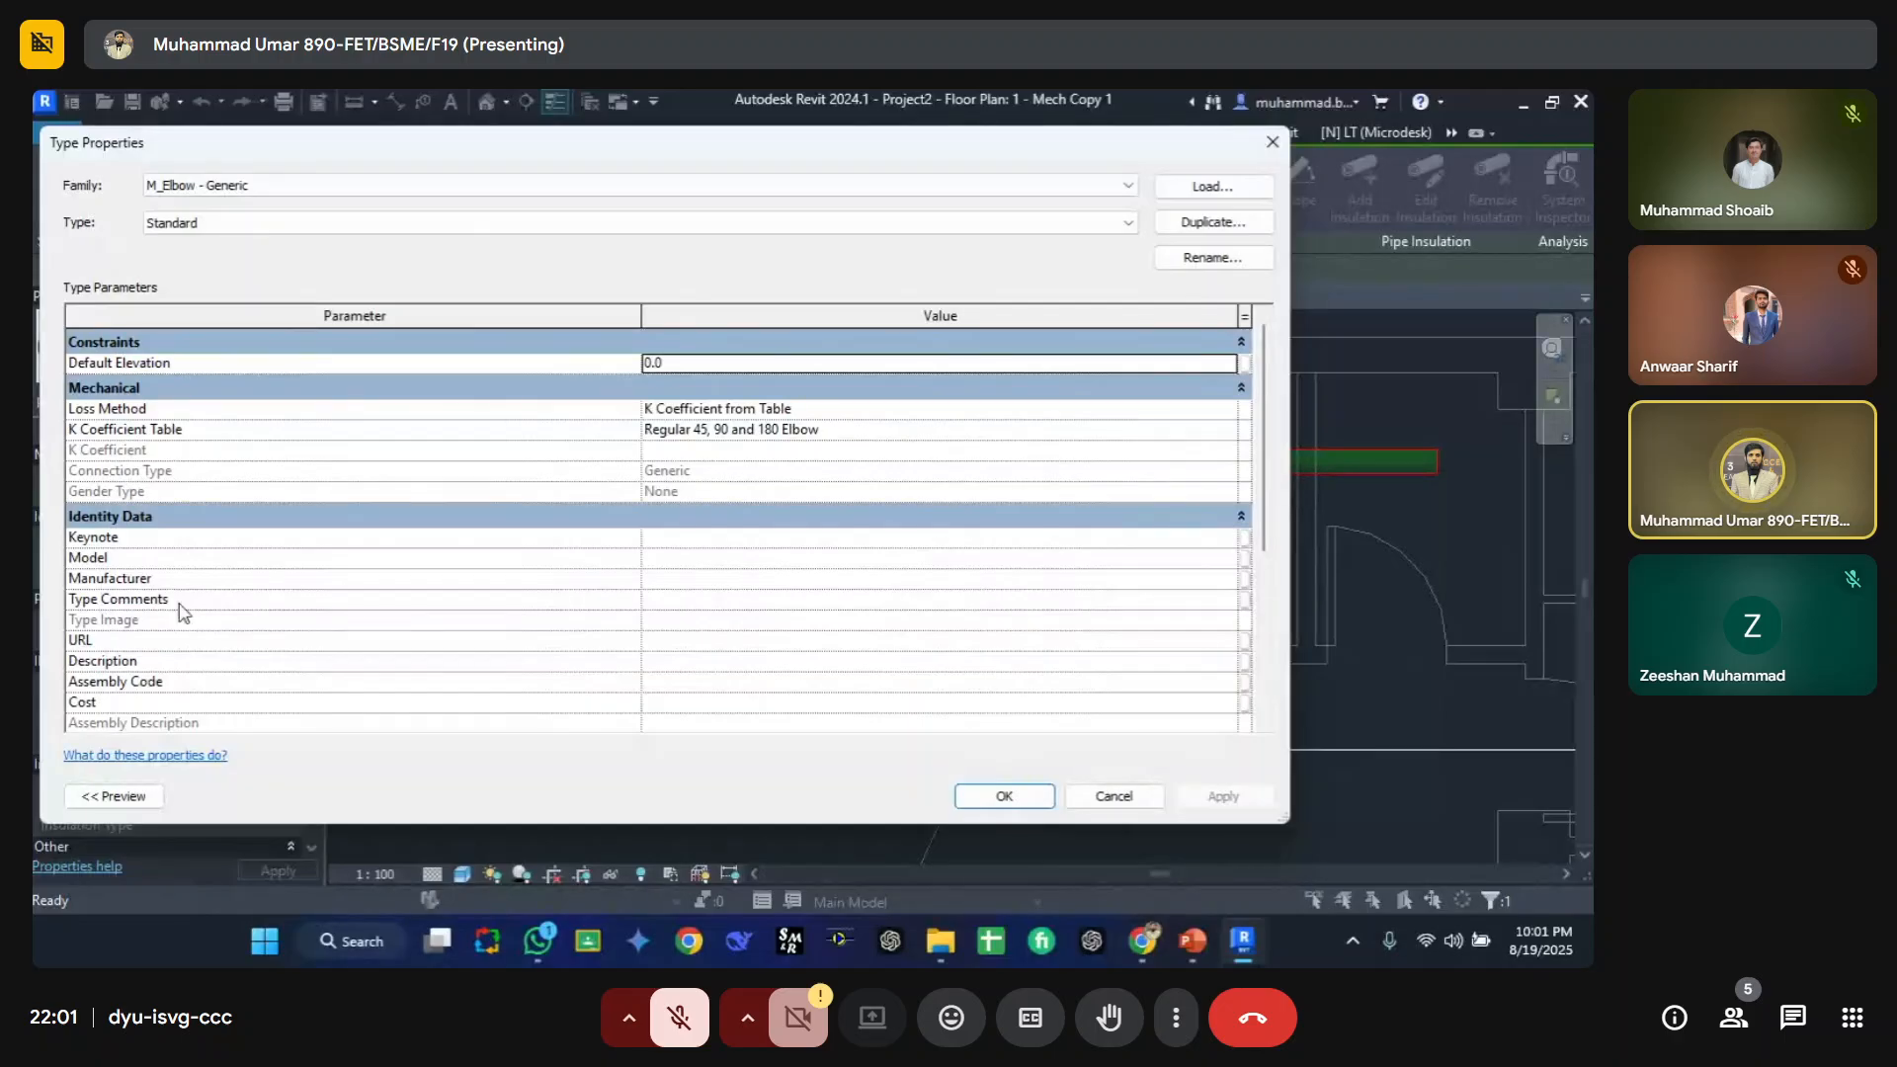
pyautogui.click(705, 600)
pyautogui.write('red')
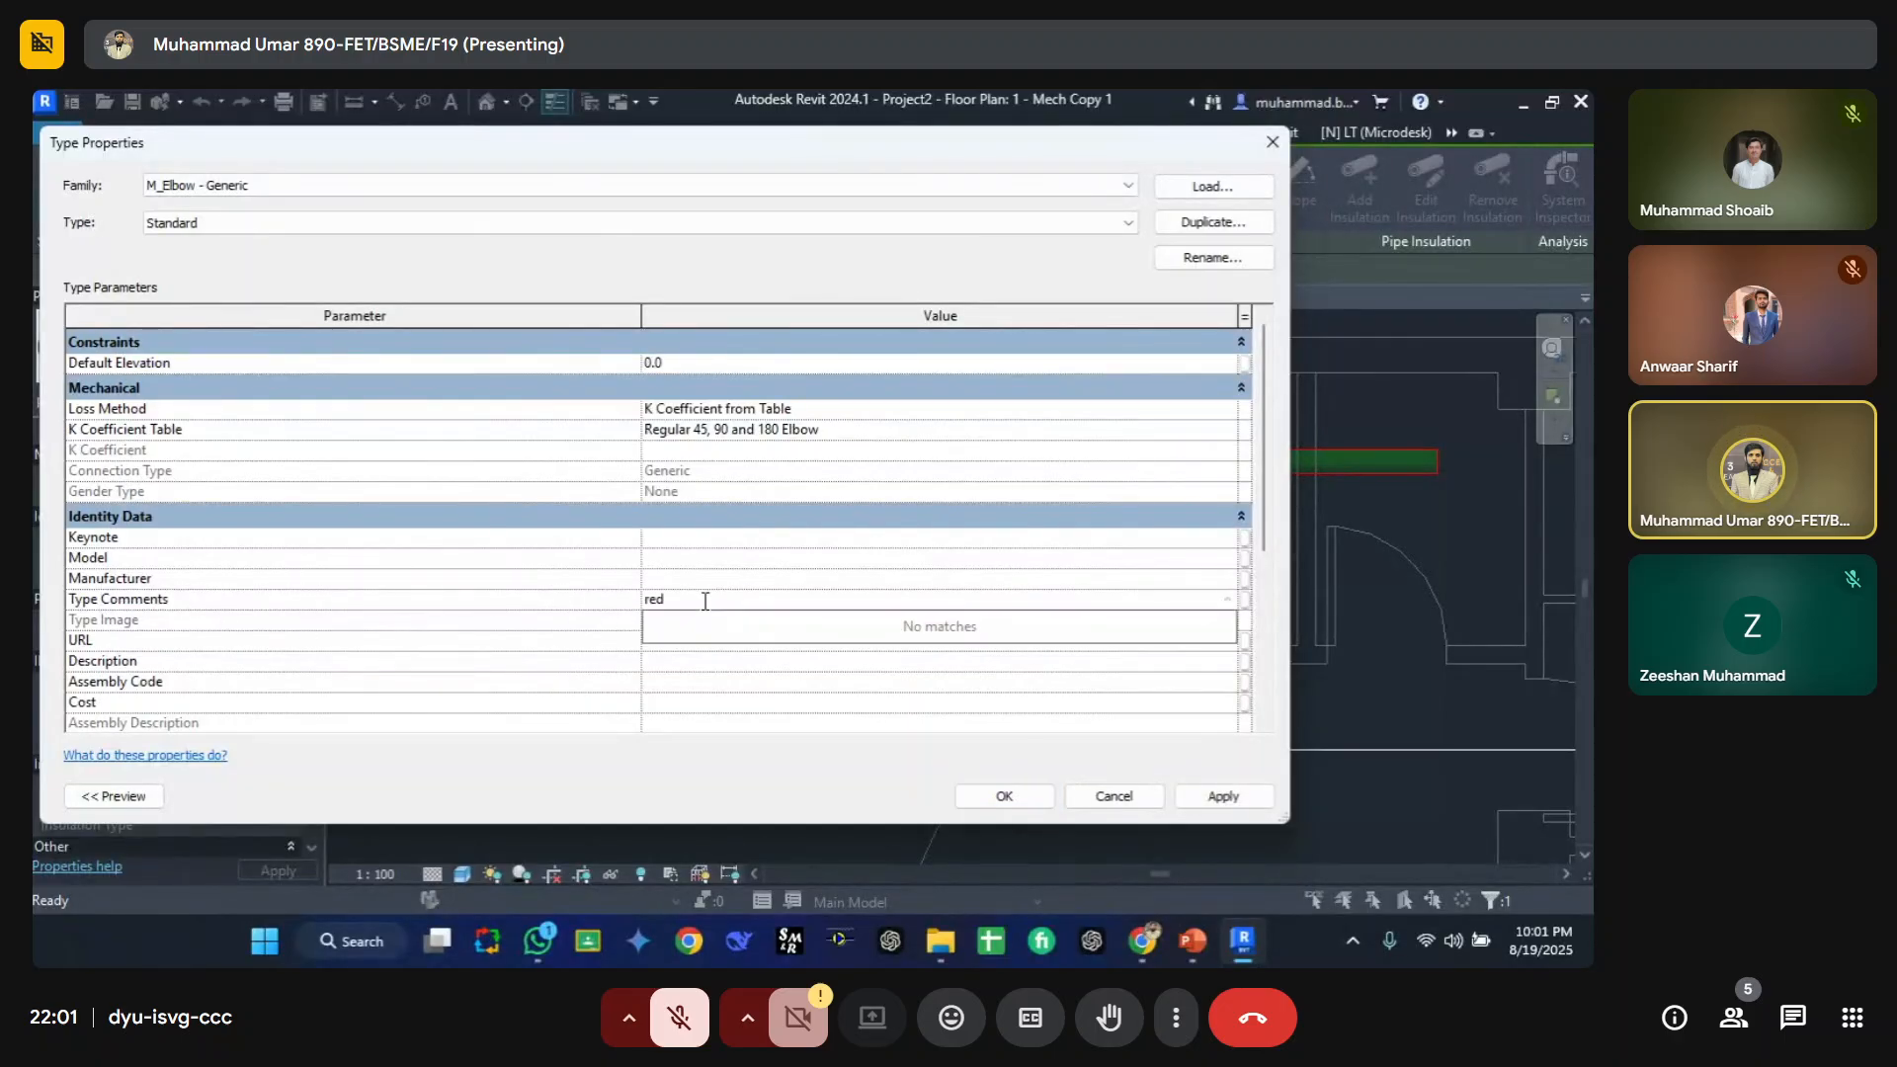
pyautogui.click(934, 763)
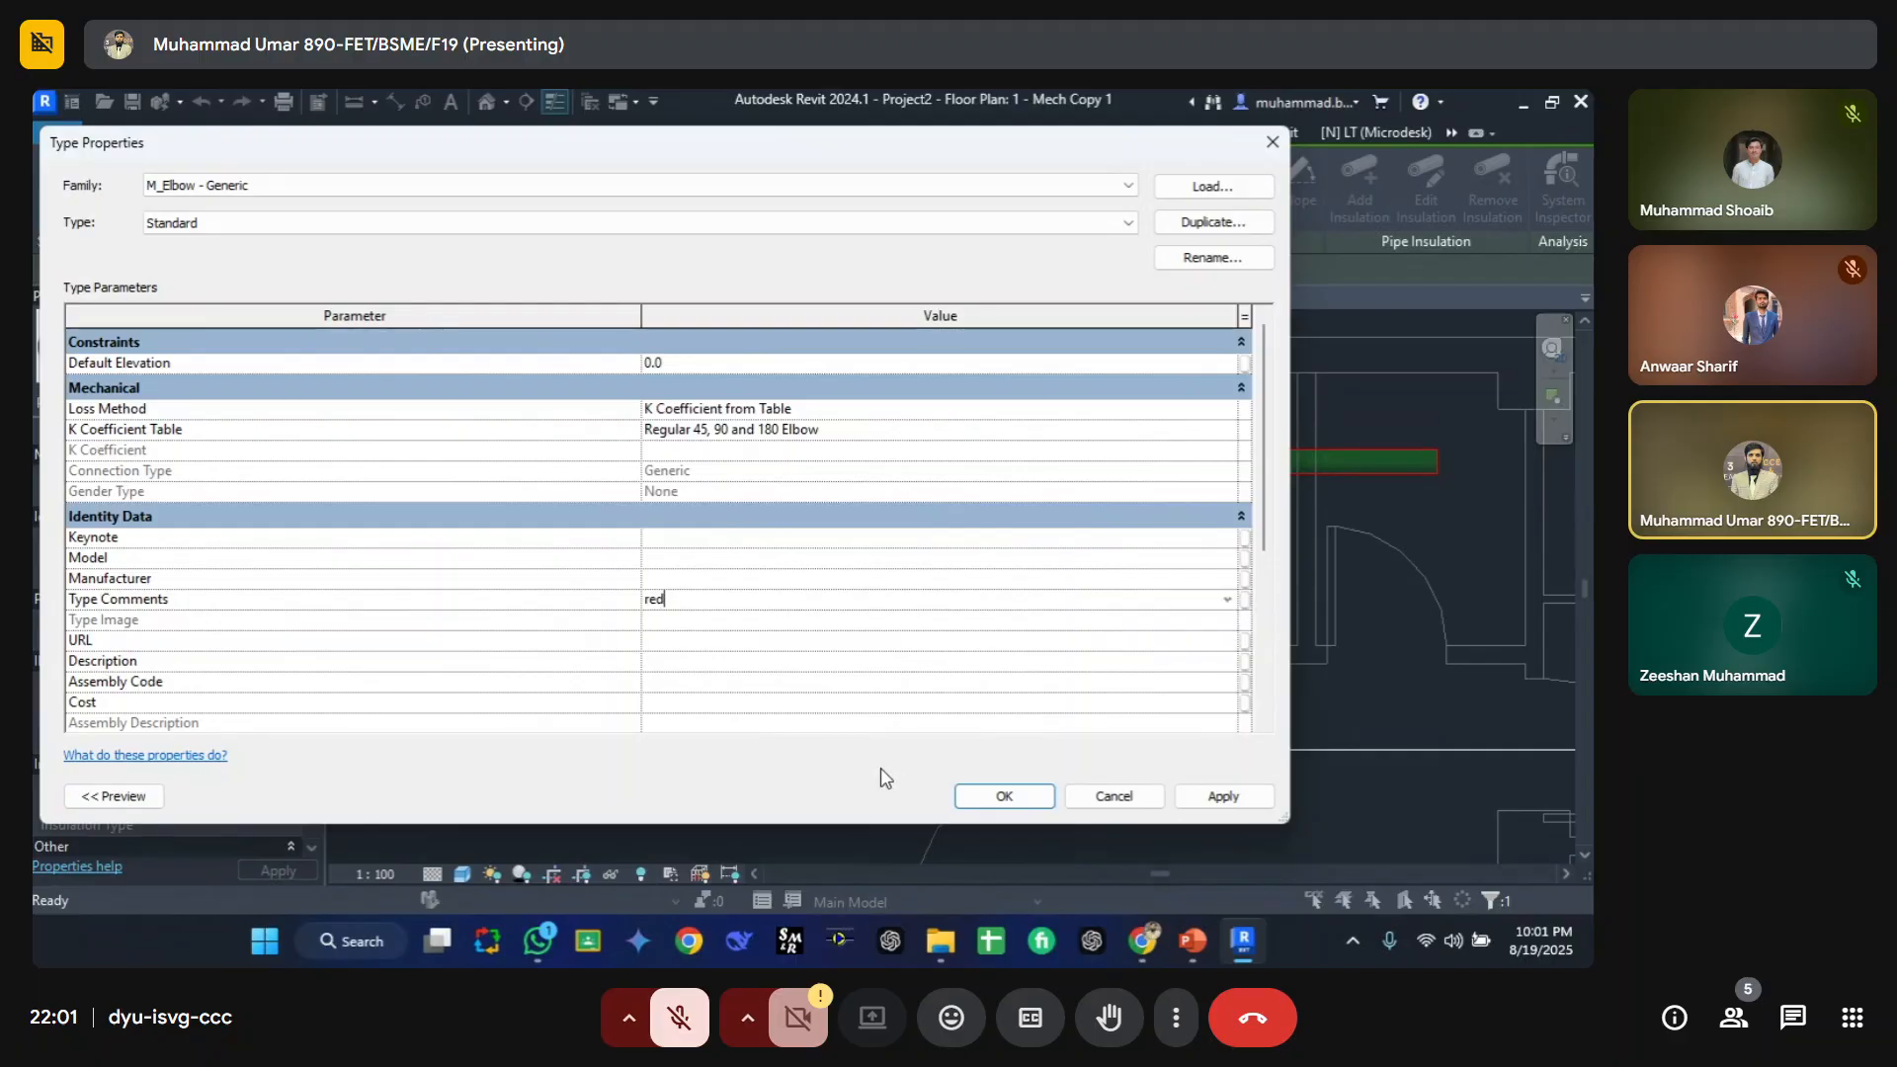
pyautogui.click(799, 645)
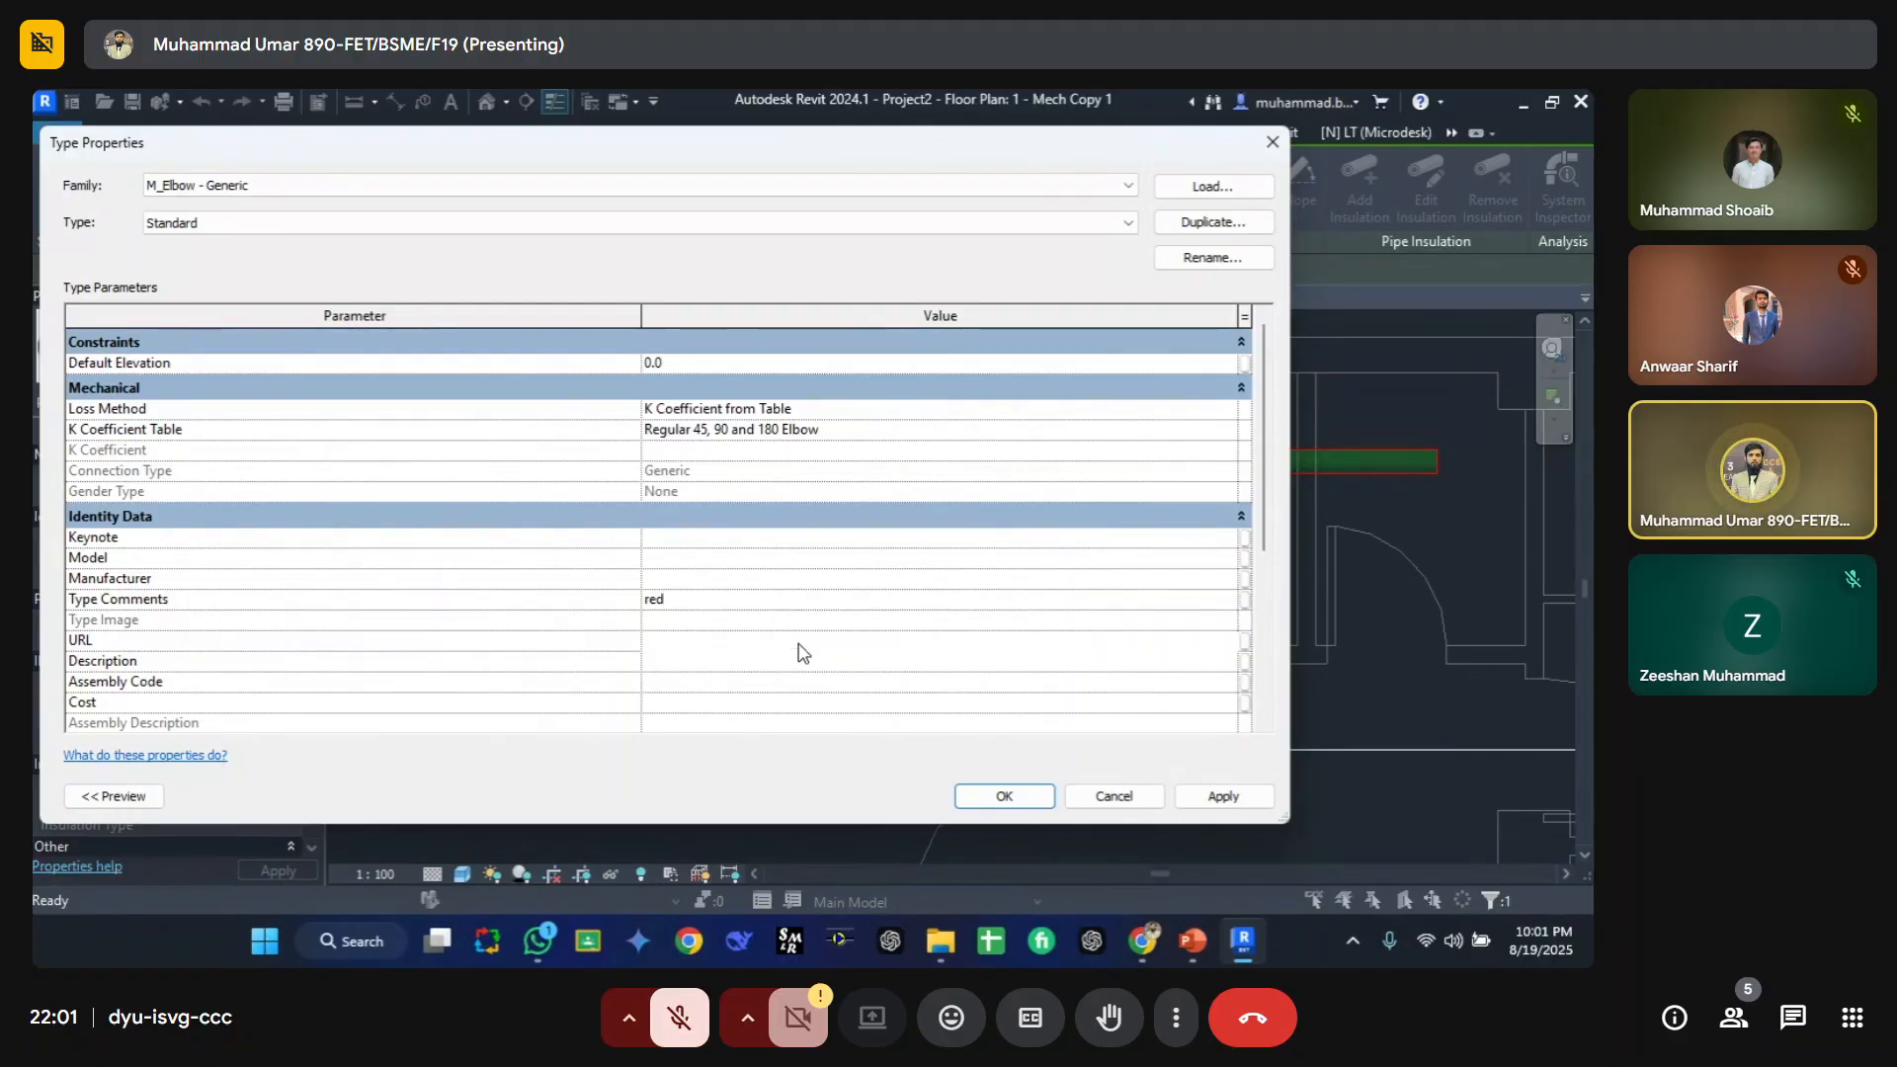
pyautogui.click(1004, 795)
# Step: Create a similar pipe routed right, down, right and back up beside the existing pipes
pyautogui.click(971, 587)
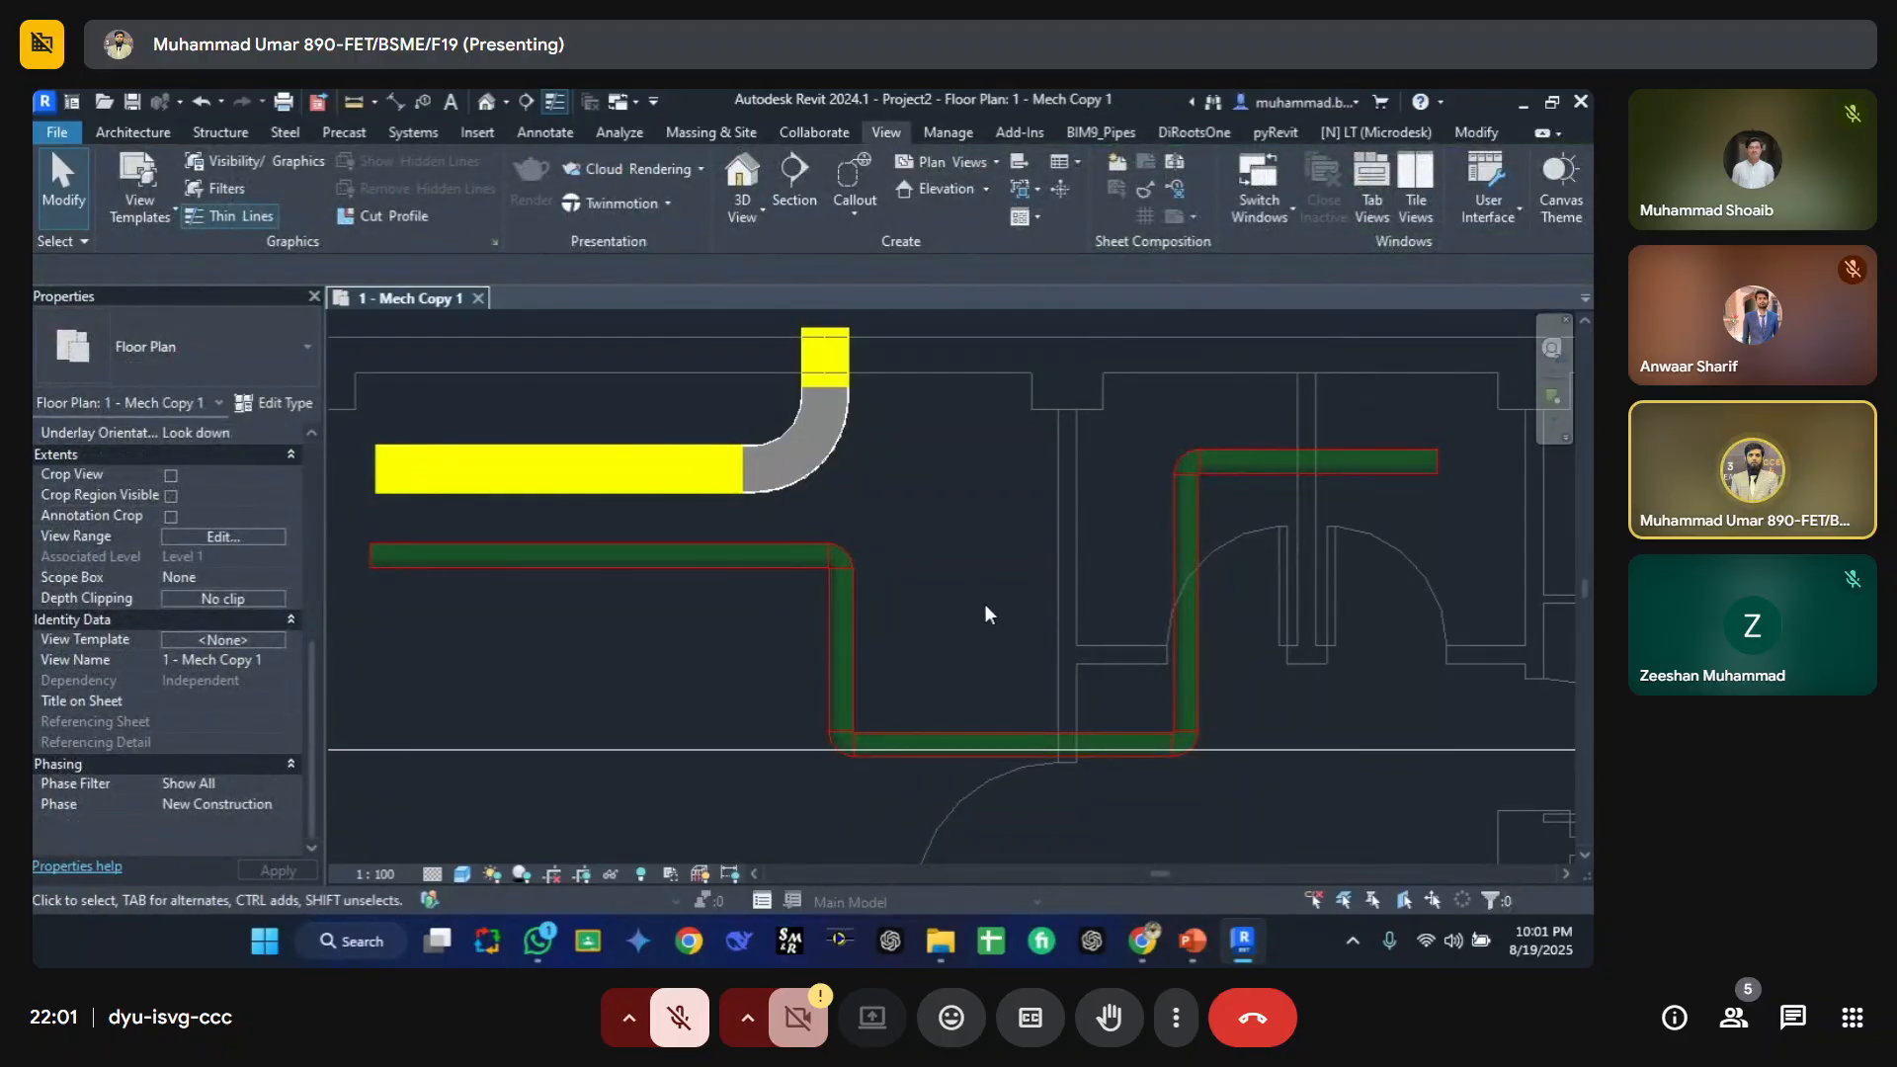
pyautogui.click(856, 625)
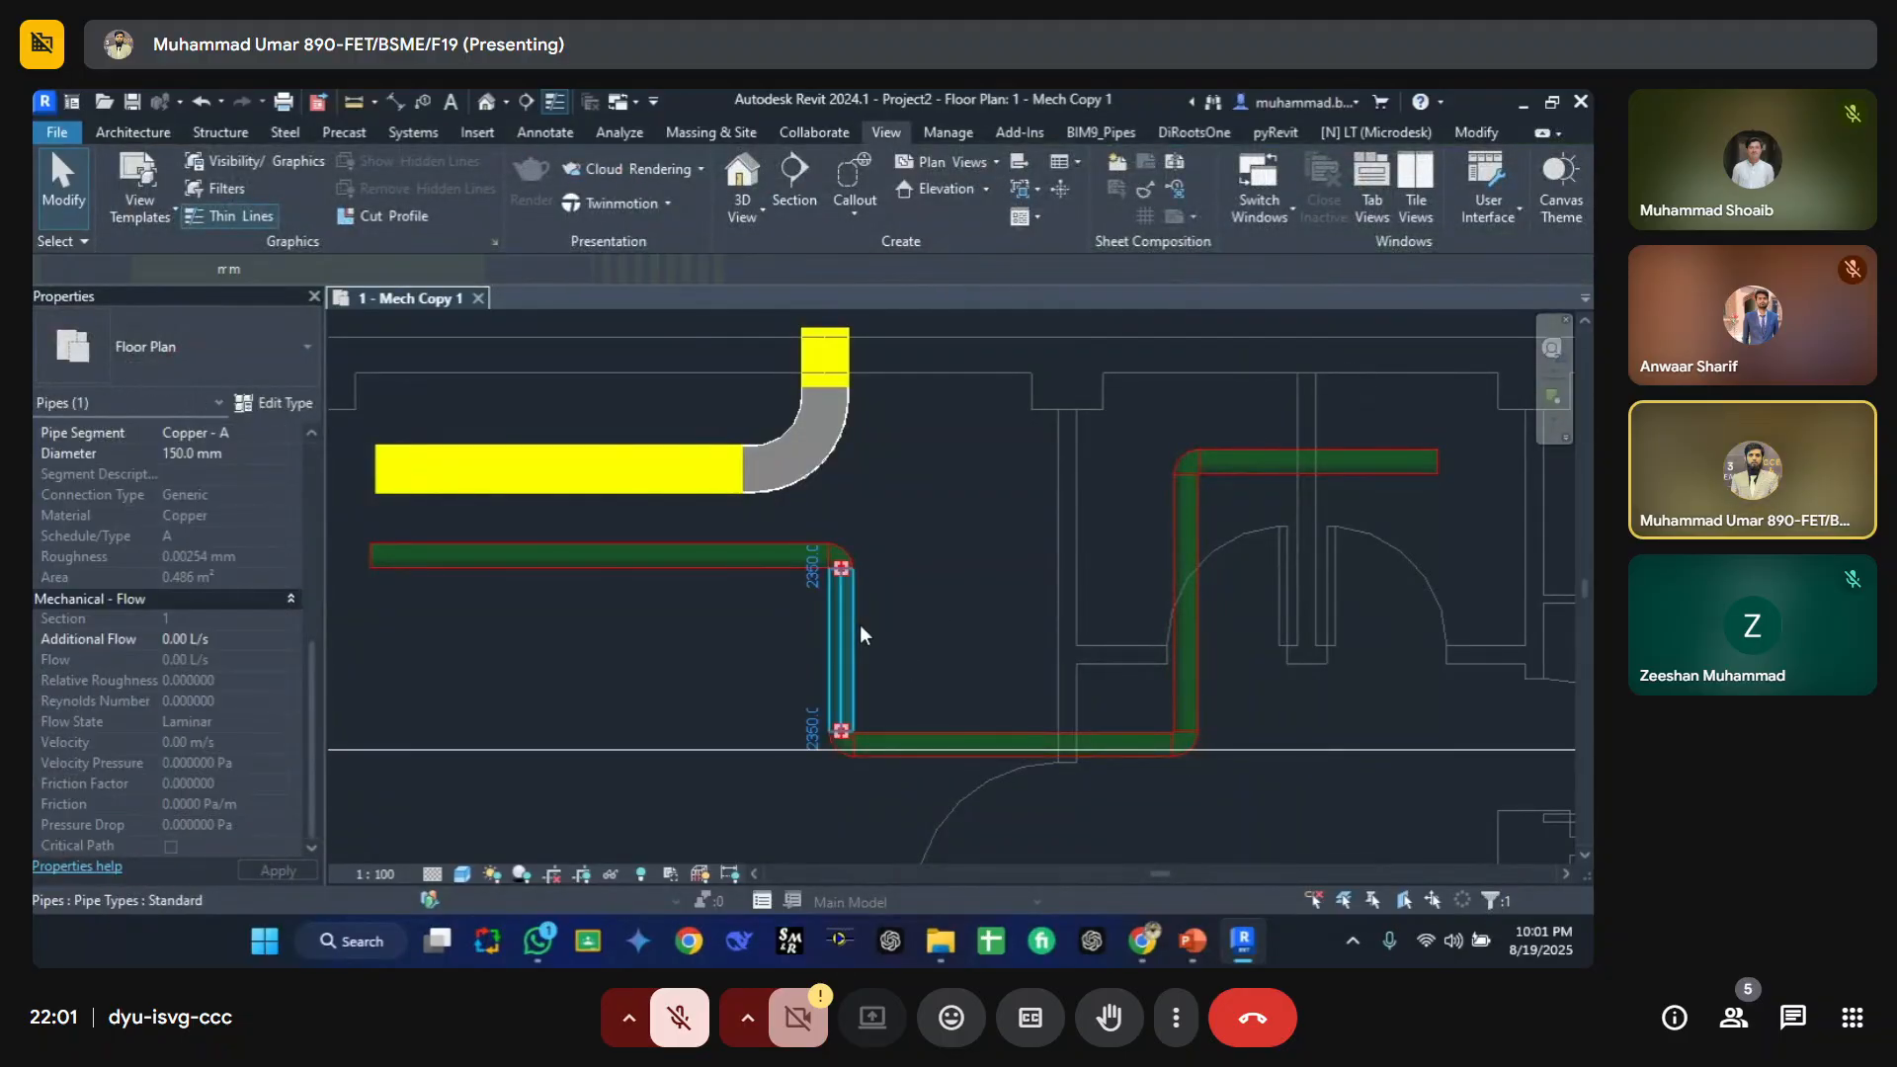
pyautogui.press('c')
pyautogui.press('s')
pyautogui.click(899, 437)
pyautogui.click(994, 437)
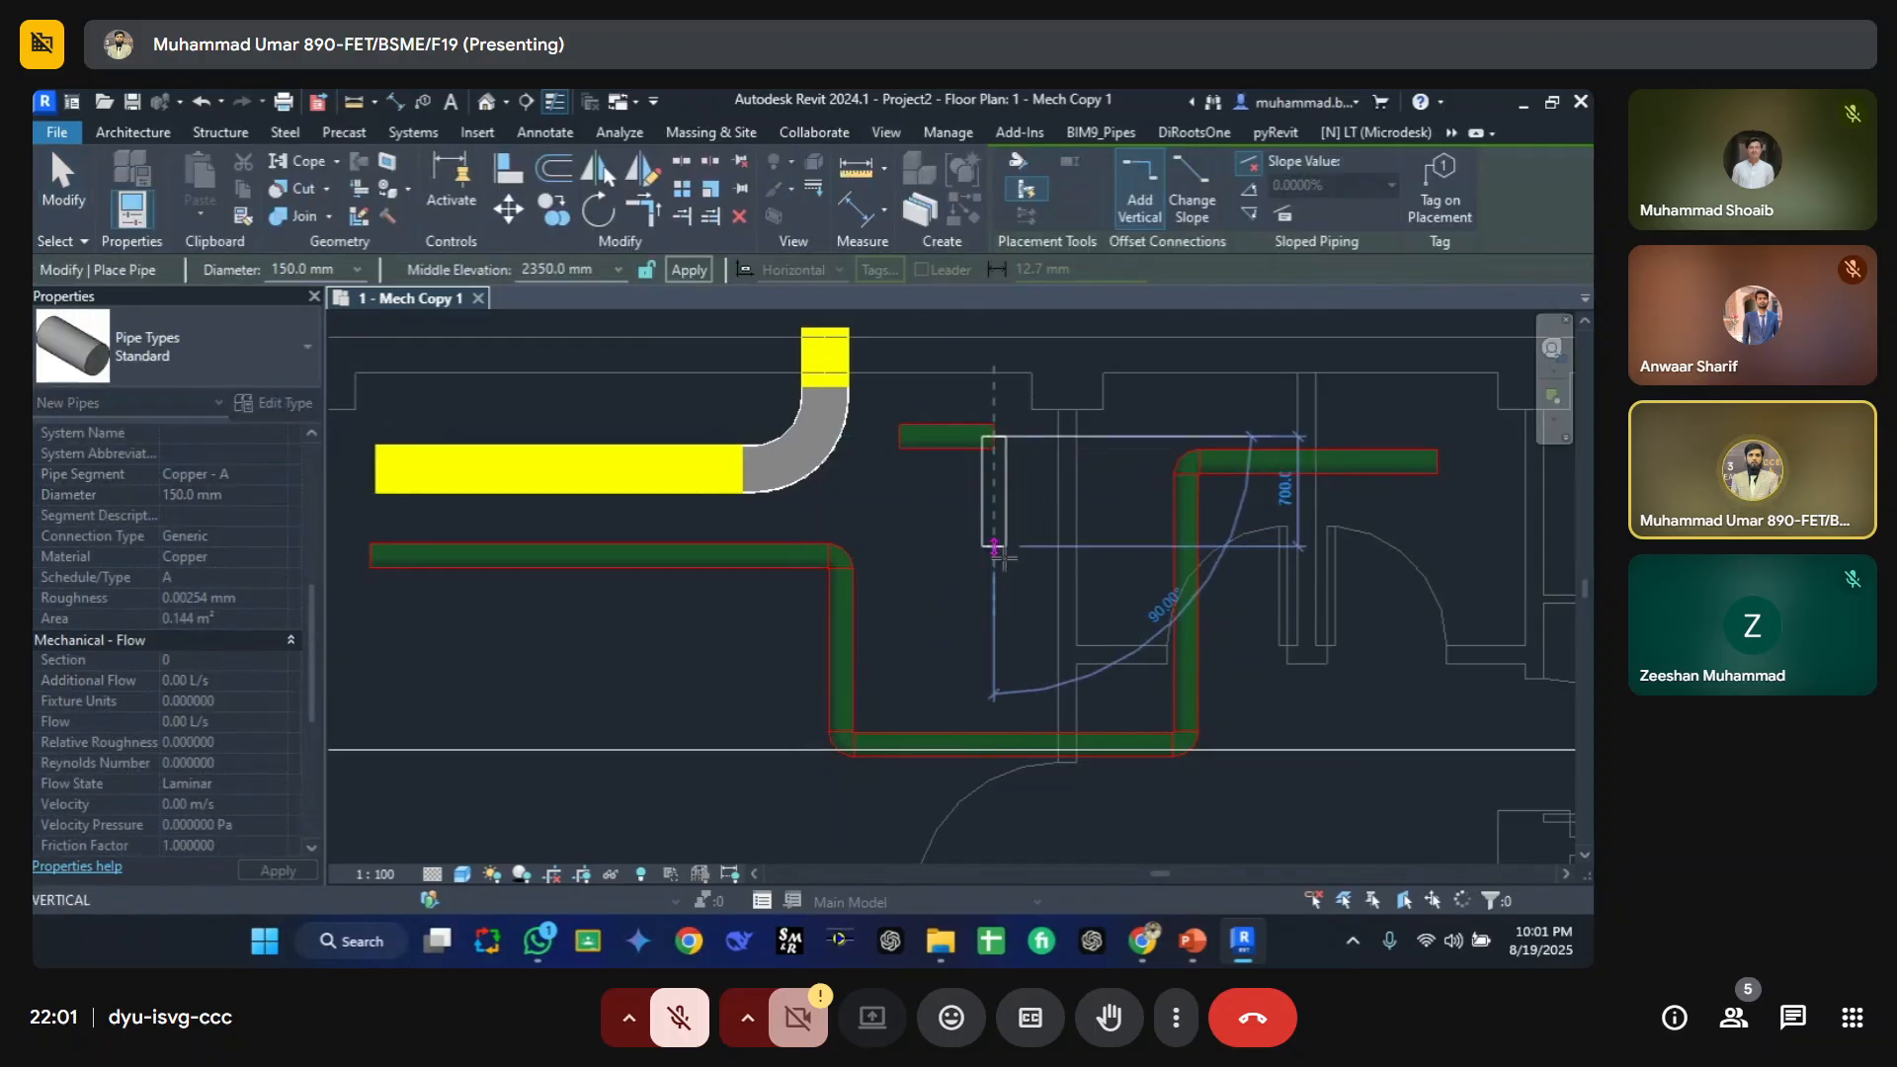
pyautogui.click(995, 640)
pyautogui.click(1119, 640)
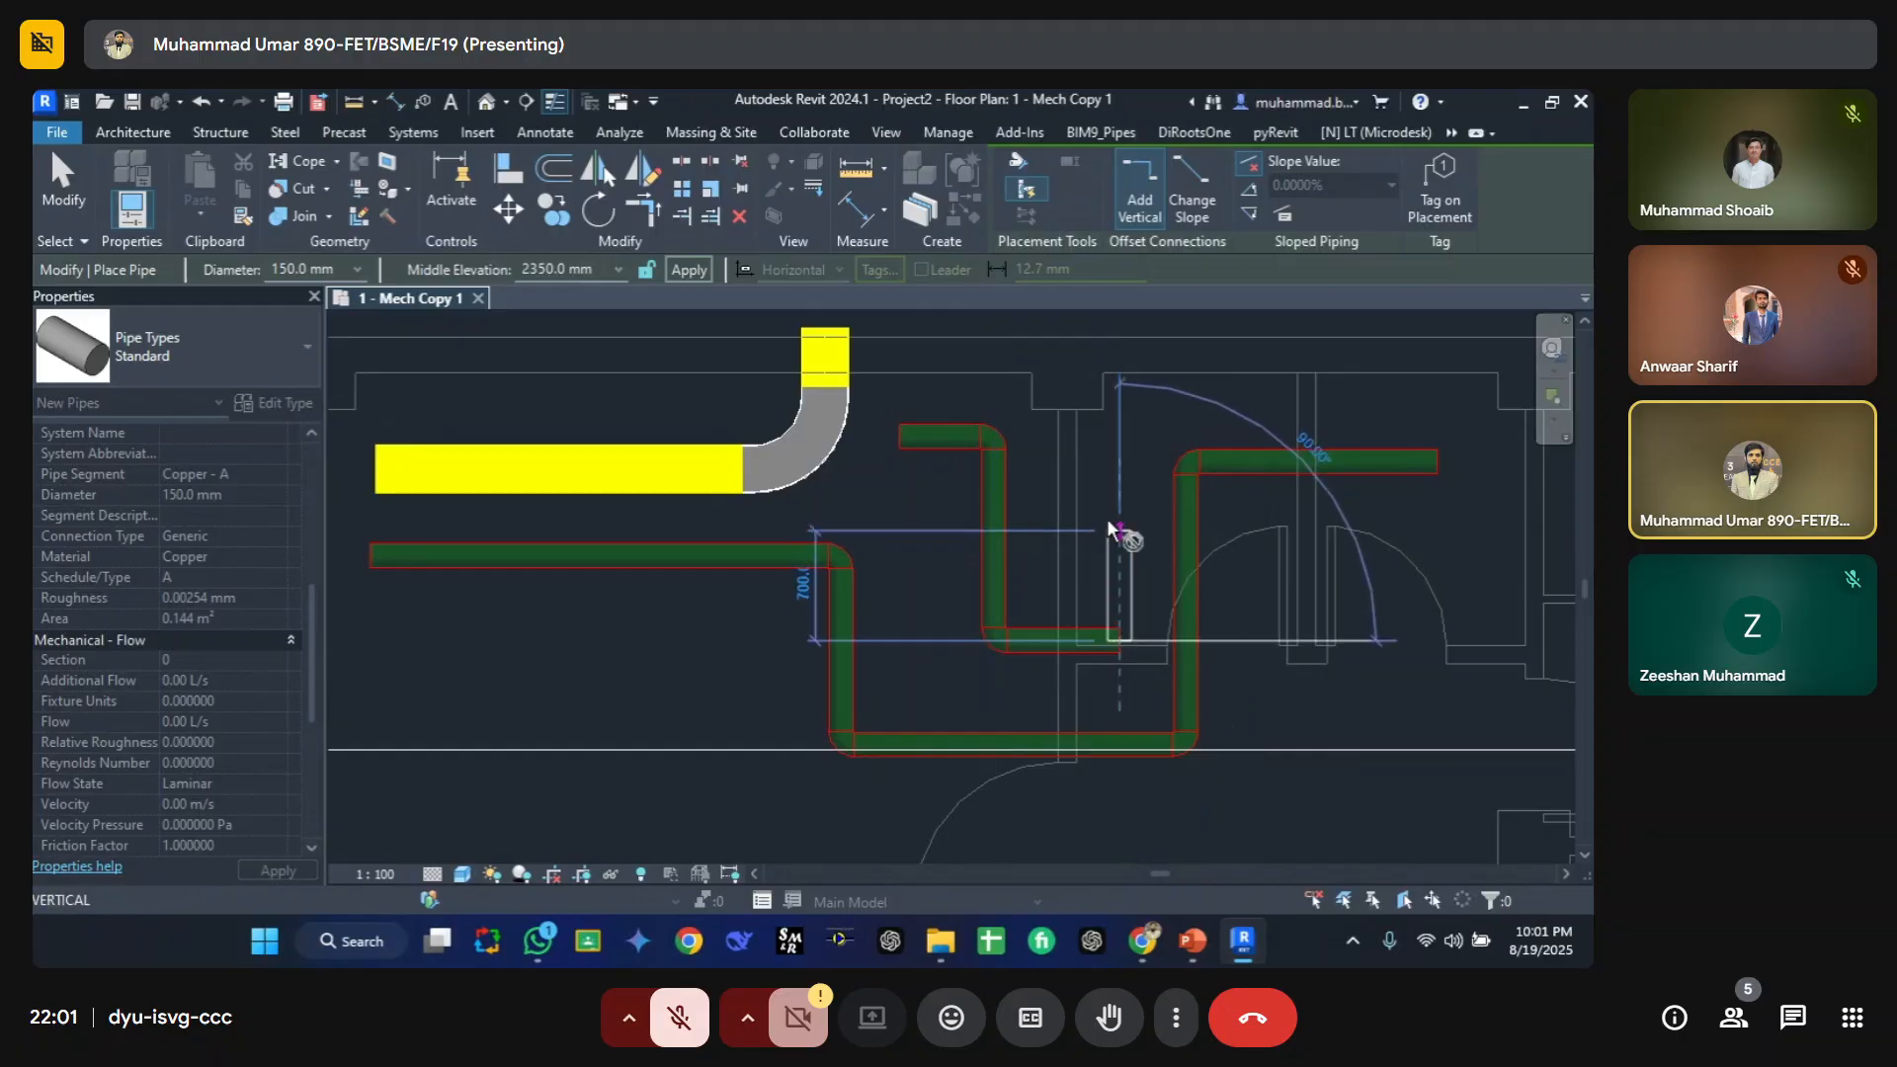
pyautogui.click(1113, 480)
pyautogui.press('Escape')
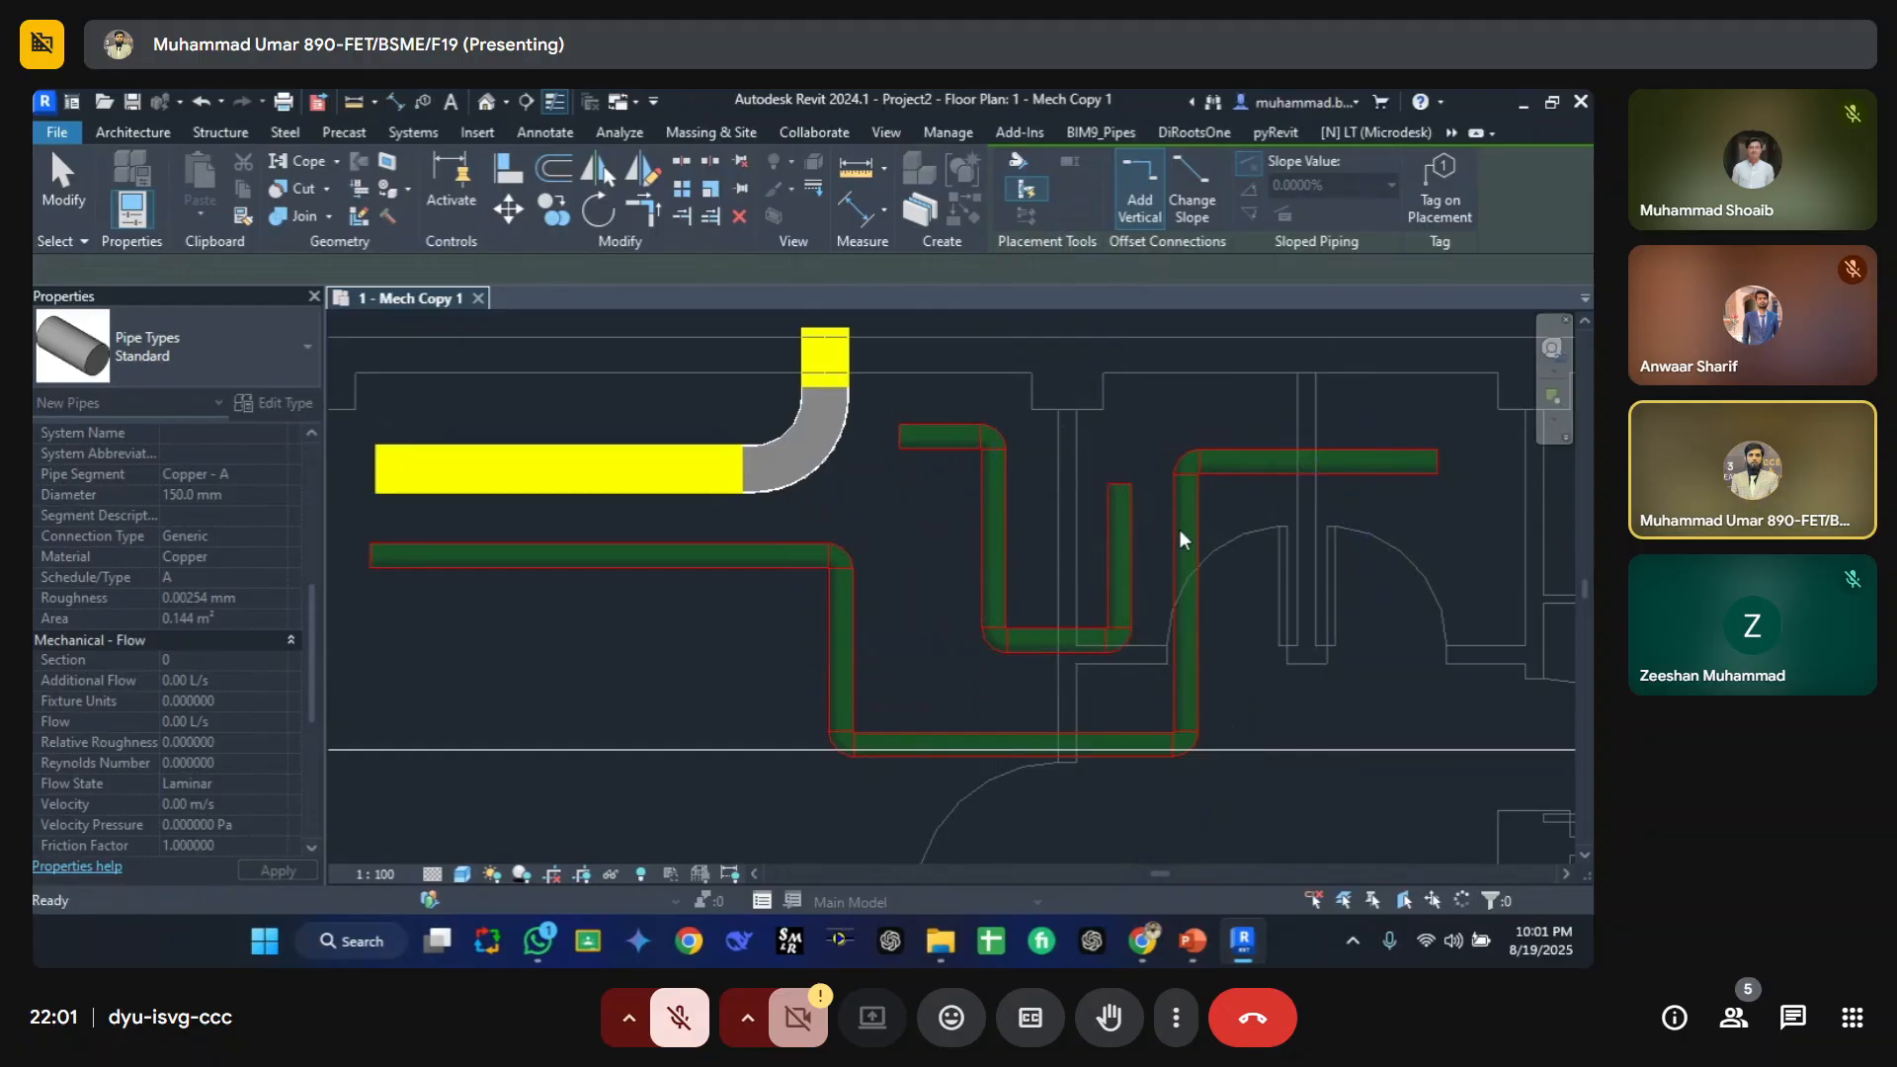
# Step: Draw a branch pipe from the right vertical pipe, running right and then down, forming a tee
pyautogui.click(1187, 533)
pyautogui.click(1343, 536)
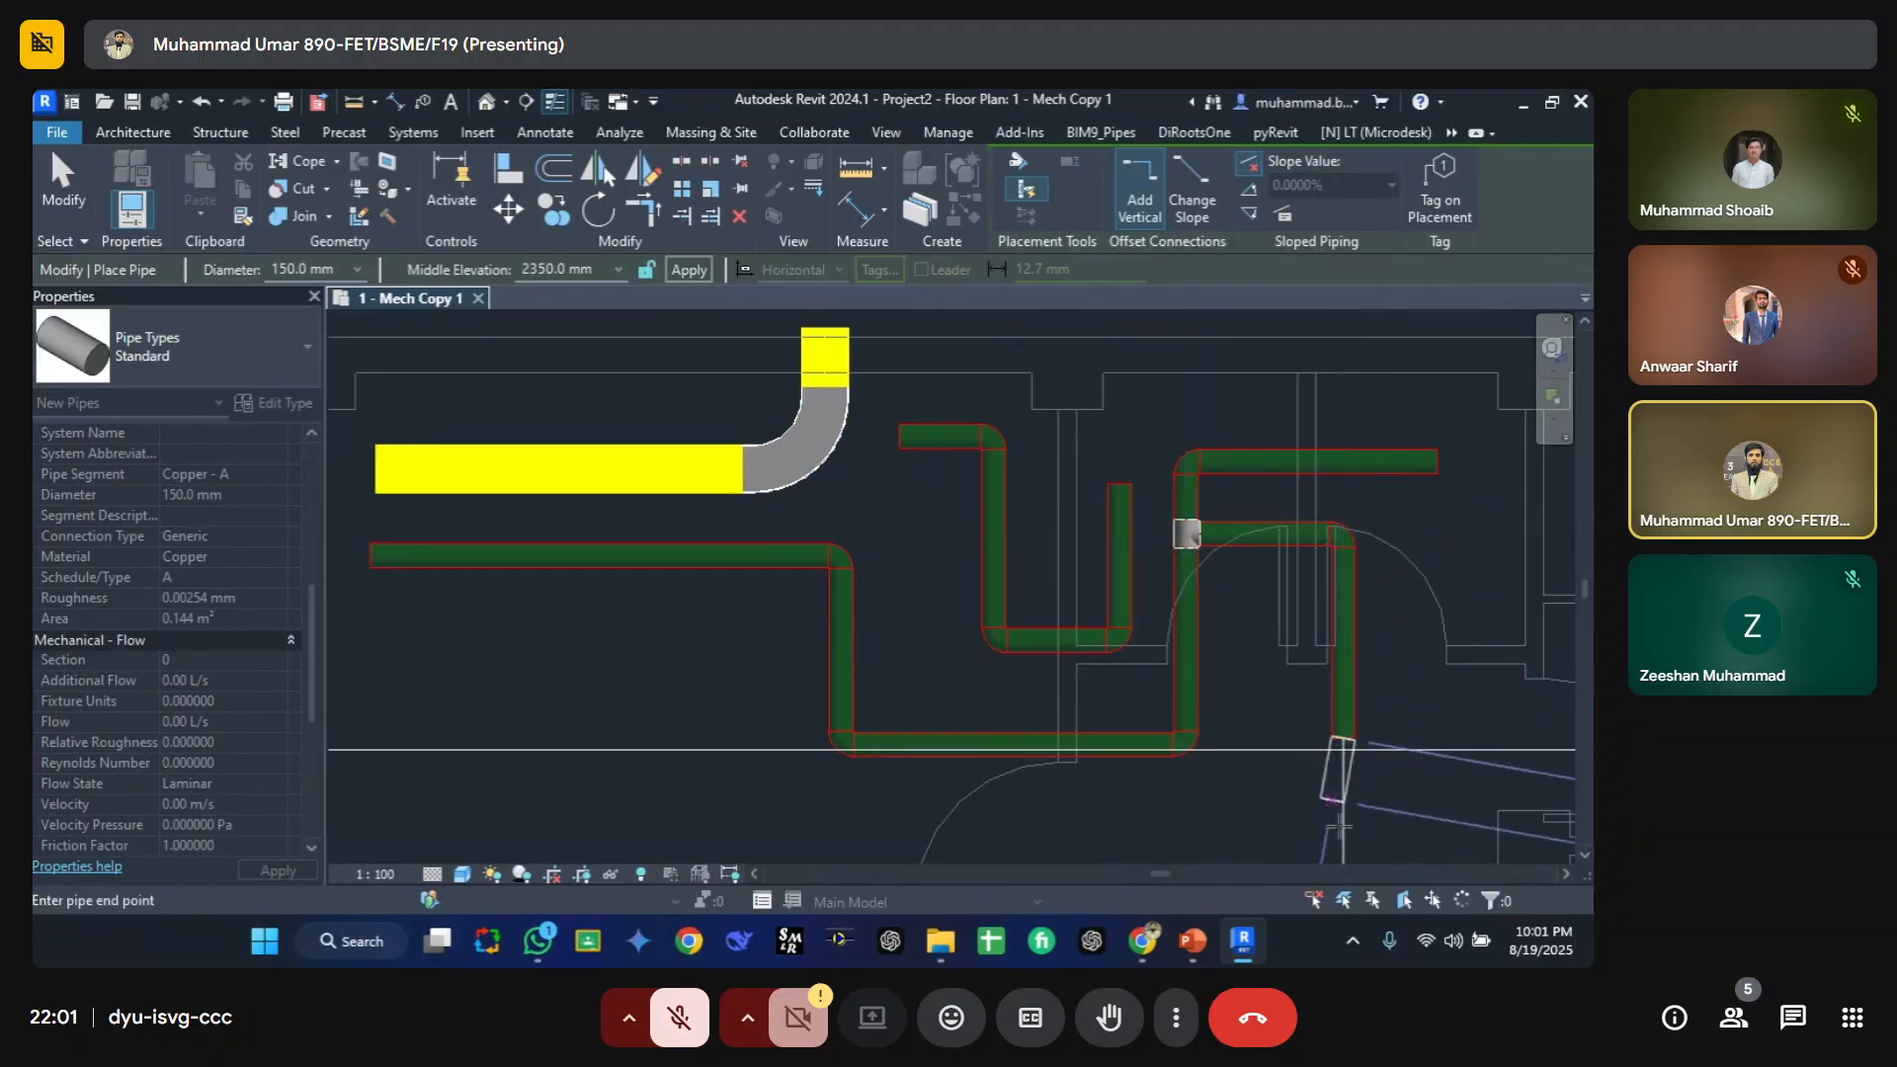
pyautogui.click(1345, 833)
pyautogui.press('Escape')
pyautogui.press('Escape')
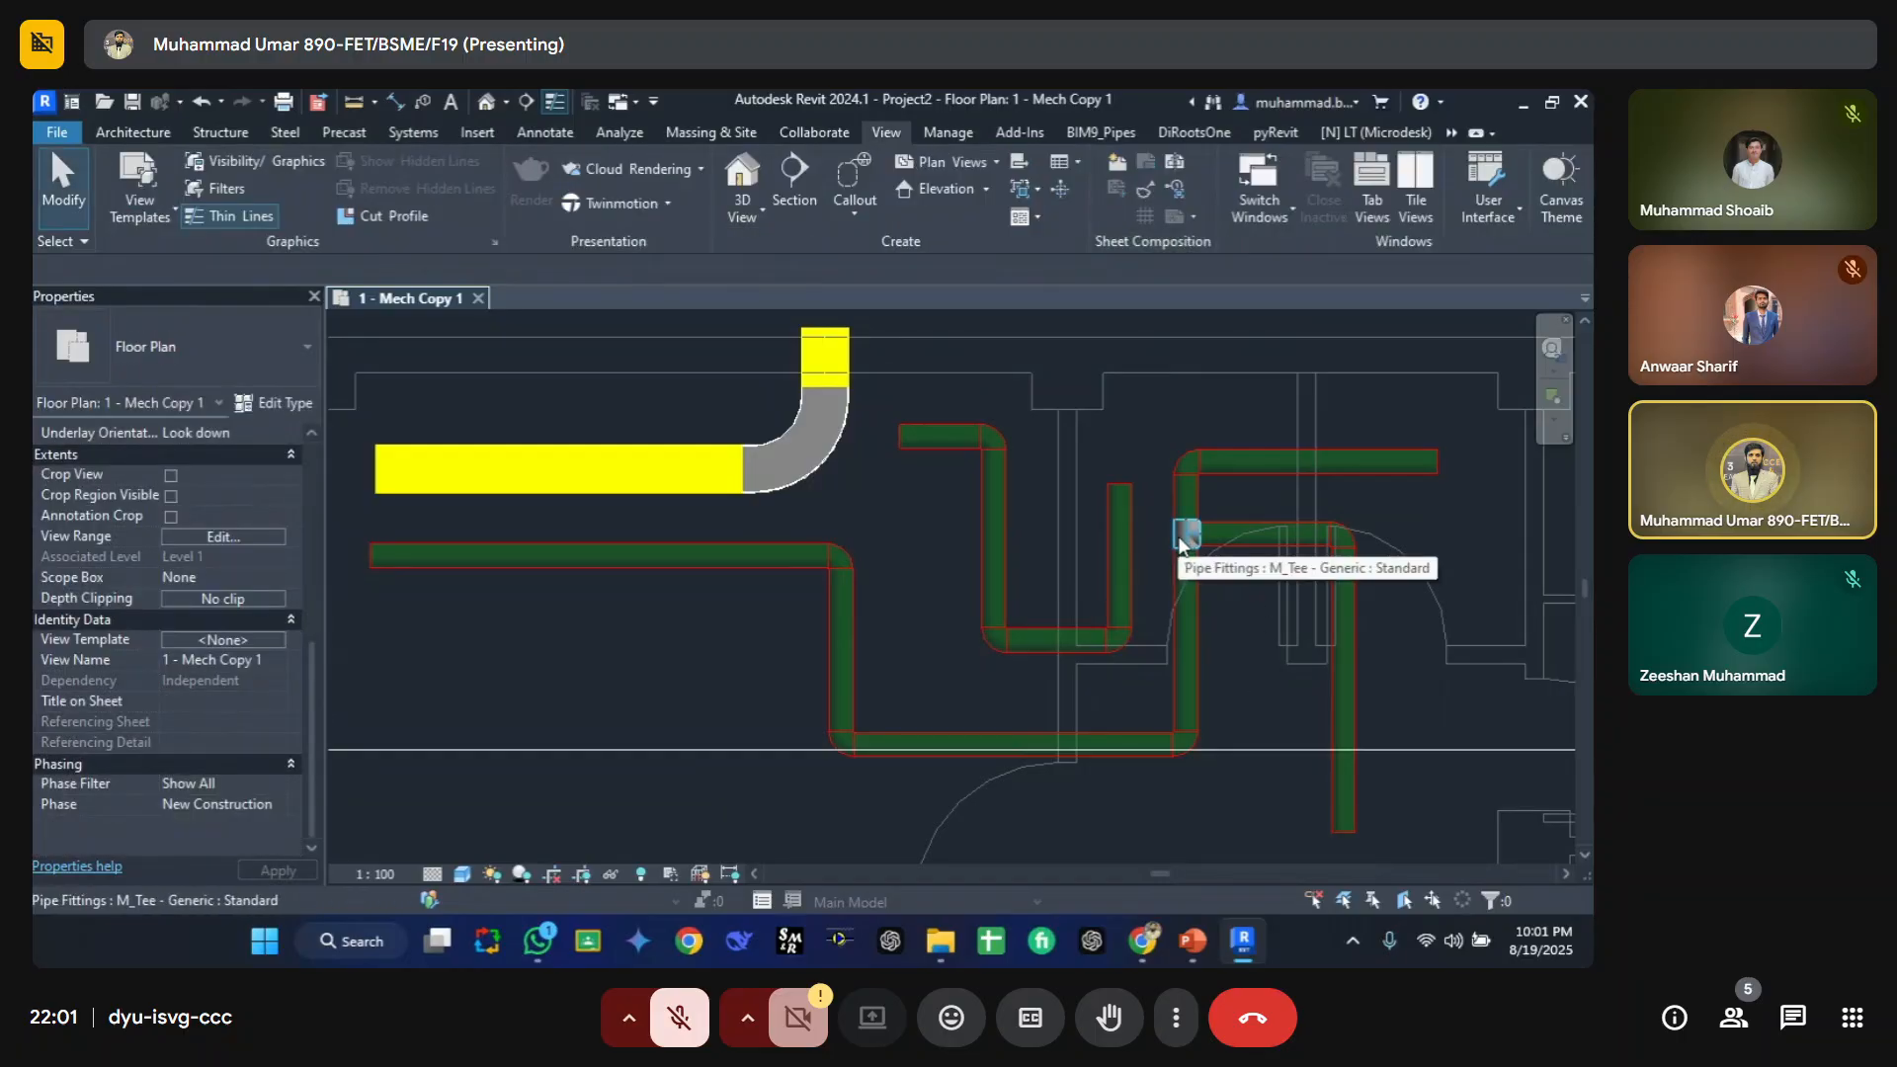
# Step: Zoom in and inspect the new tee fitting and its properties
pyautogui.scroll(5, 1189, 543)
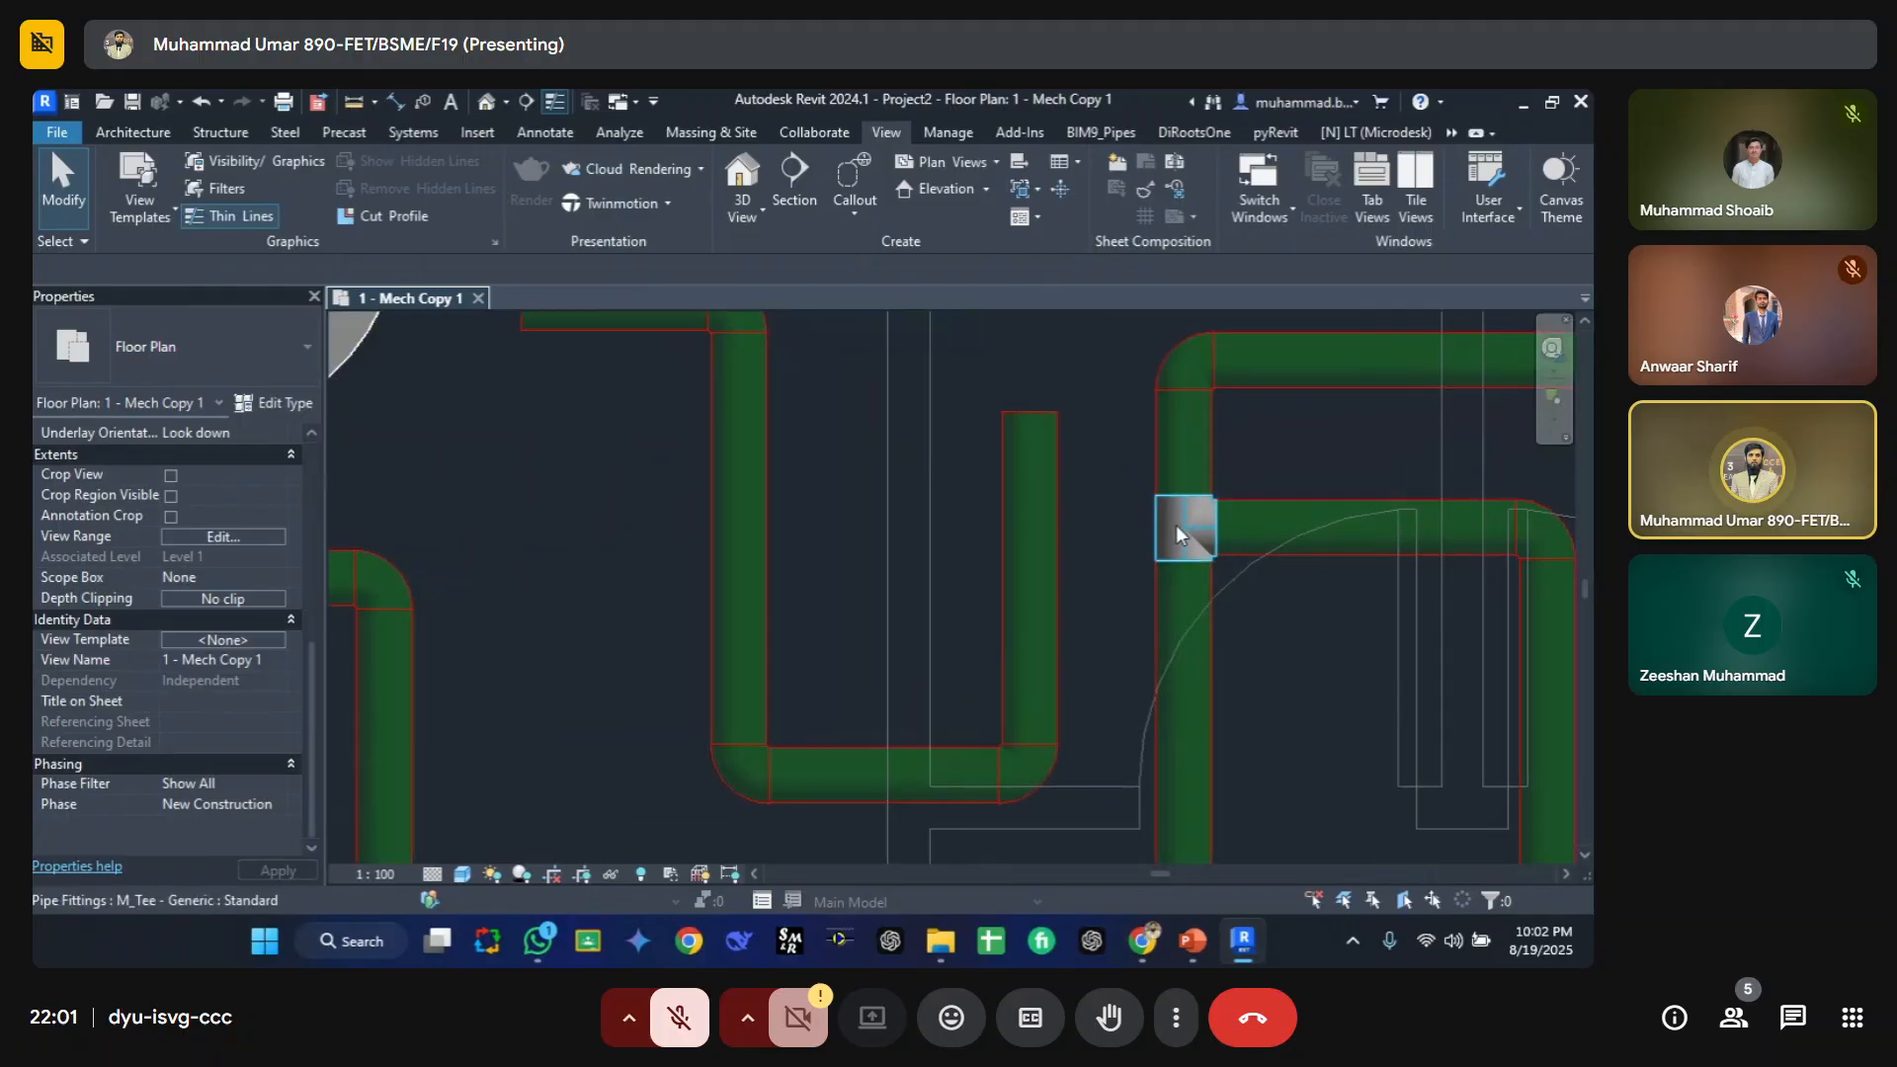
pyautogui.click(1183, 527)
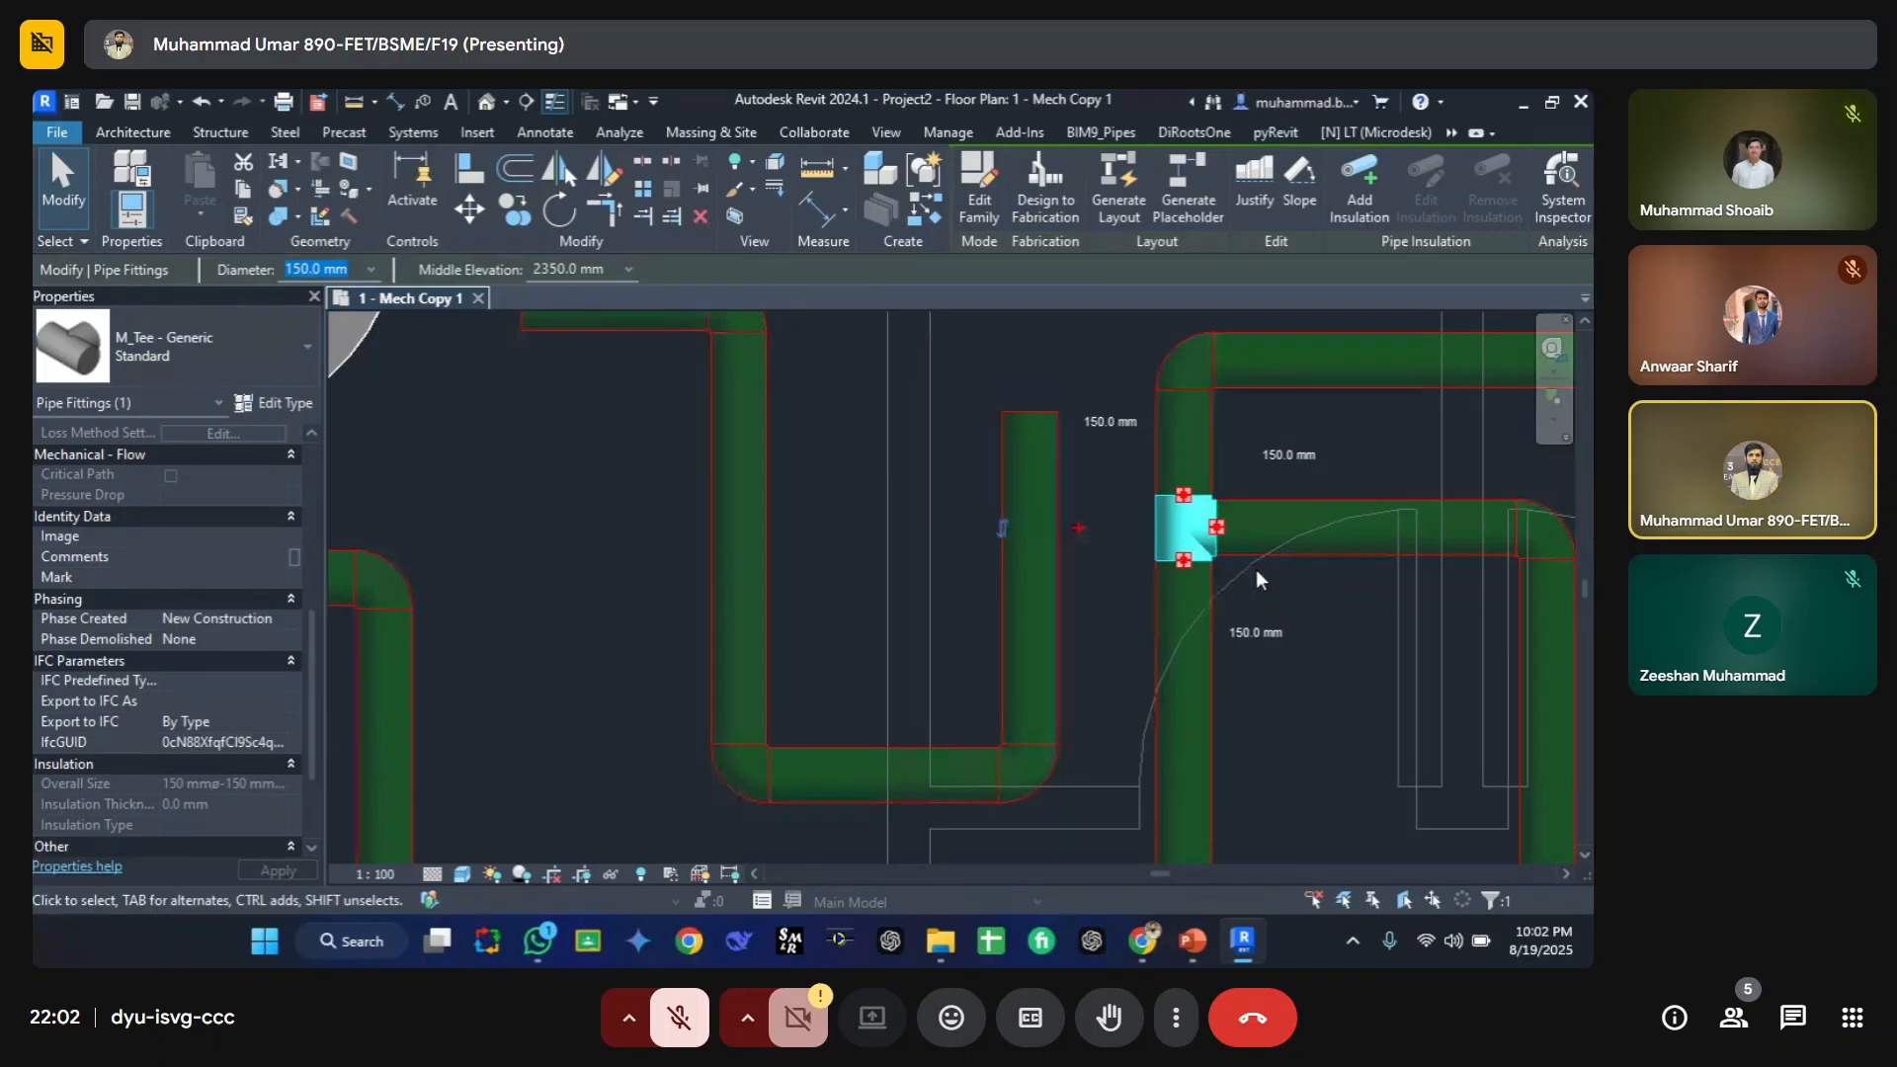
pyautogui.click(1283, 613)
pyautogui.scroll(-3, 1265, 593)
pyautogui.moveTo(1028, 539); pyautogui.dragTo(1039, 711, button='middle')
pyautogui.scroll(5, 1261, 757)
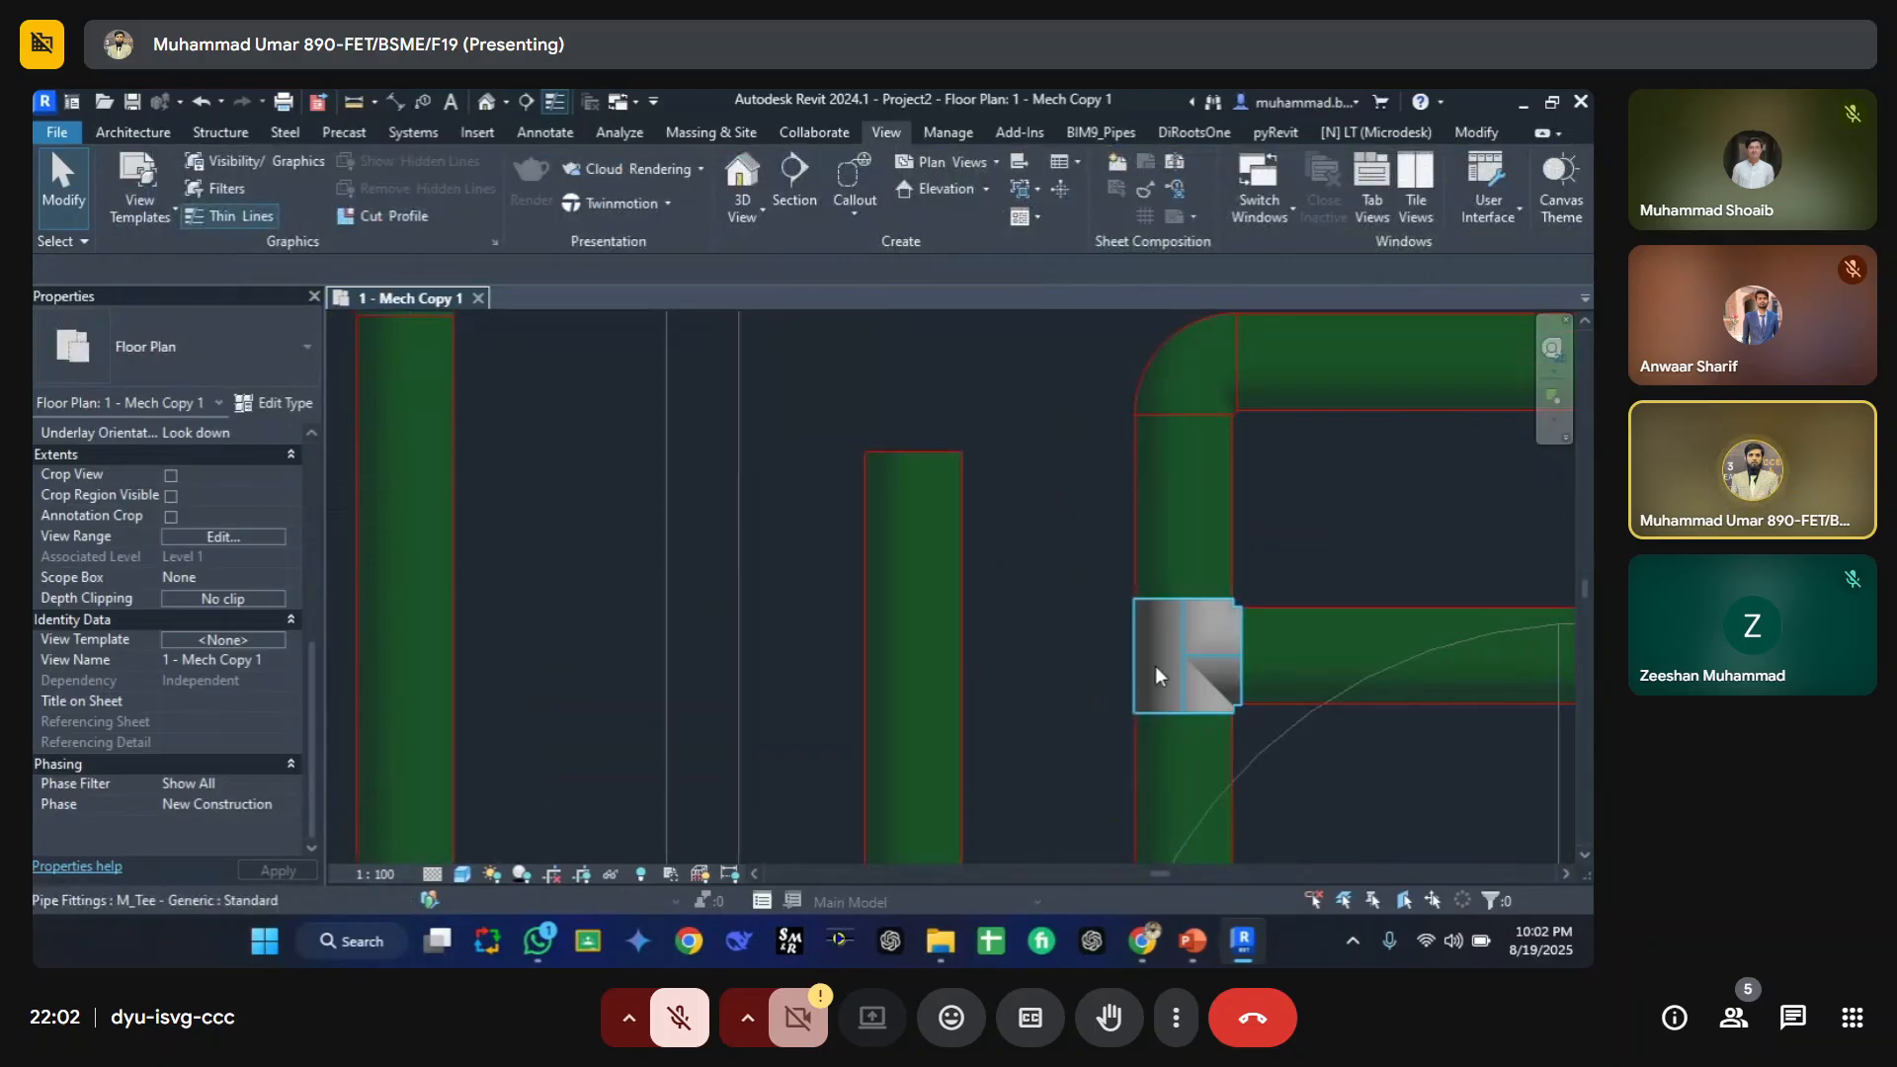
pyautogui.scroll(-3, 1156, 666)
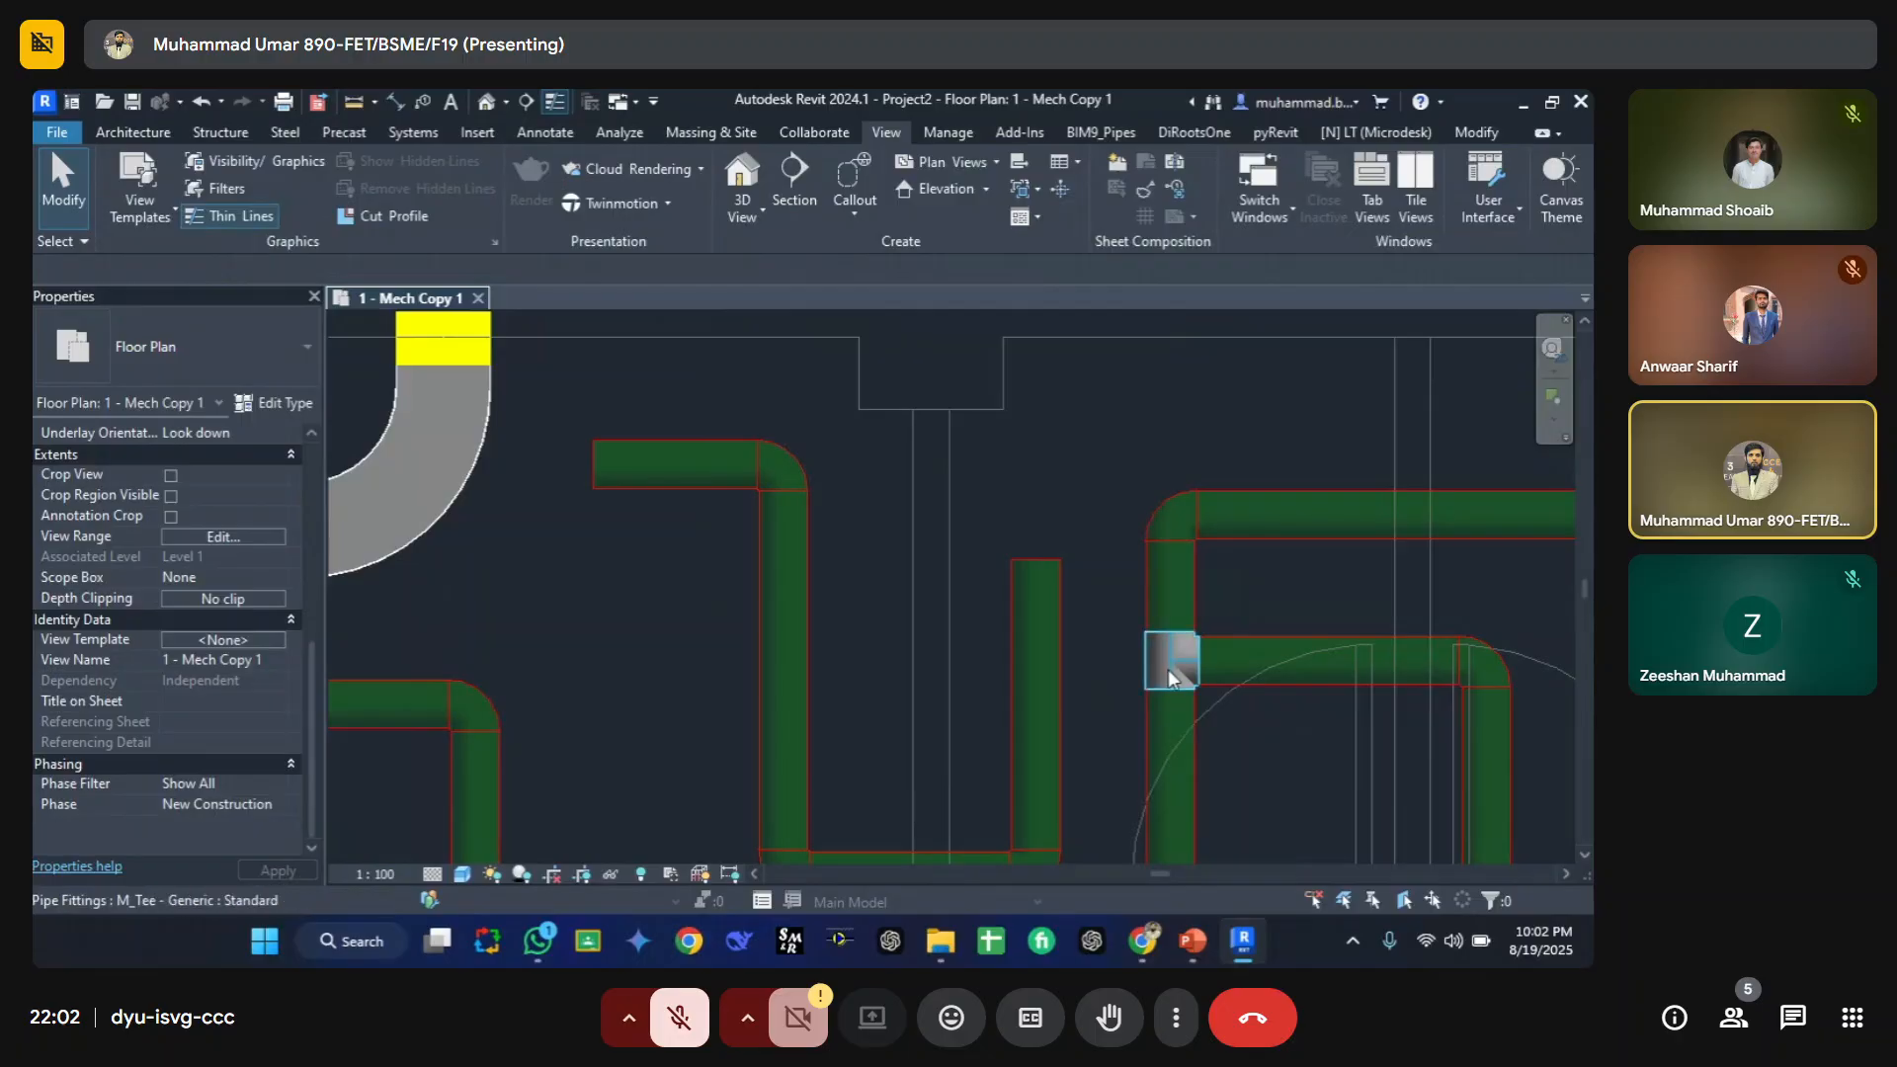
pyautogui.click(1168, 668)
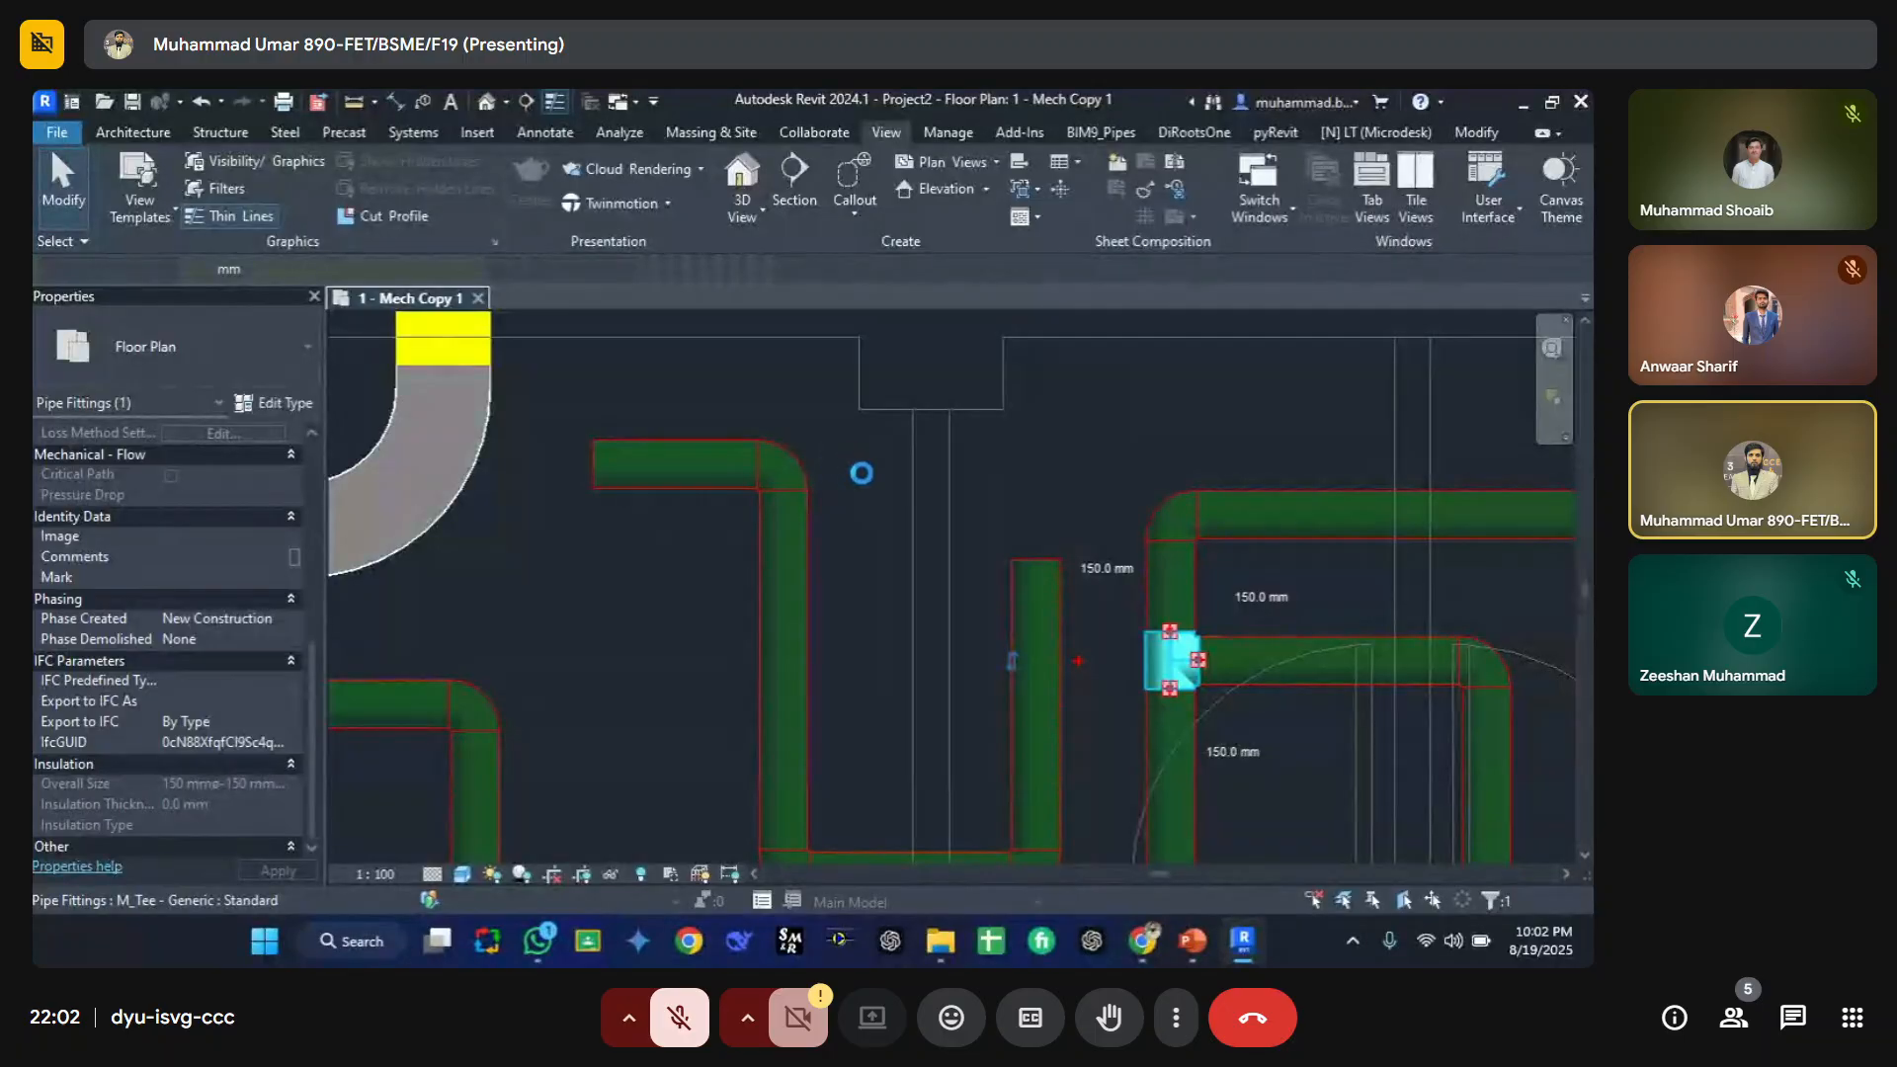
pyautogui.click(895, 499)
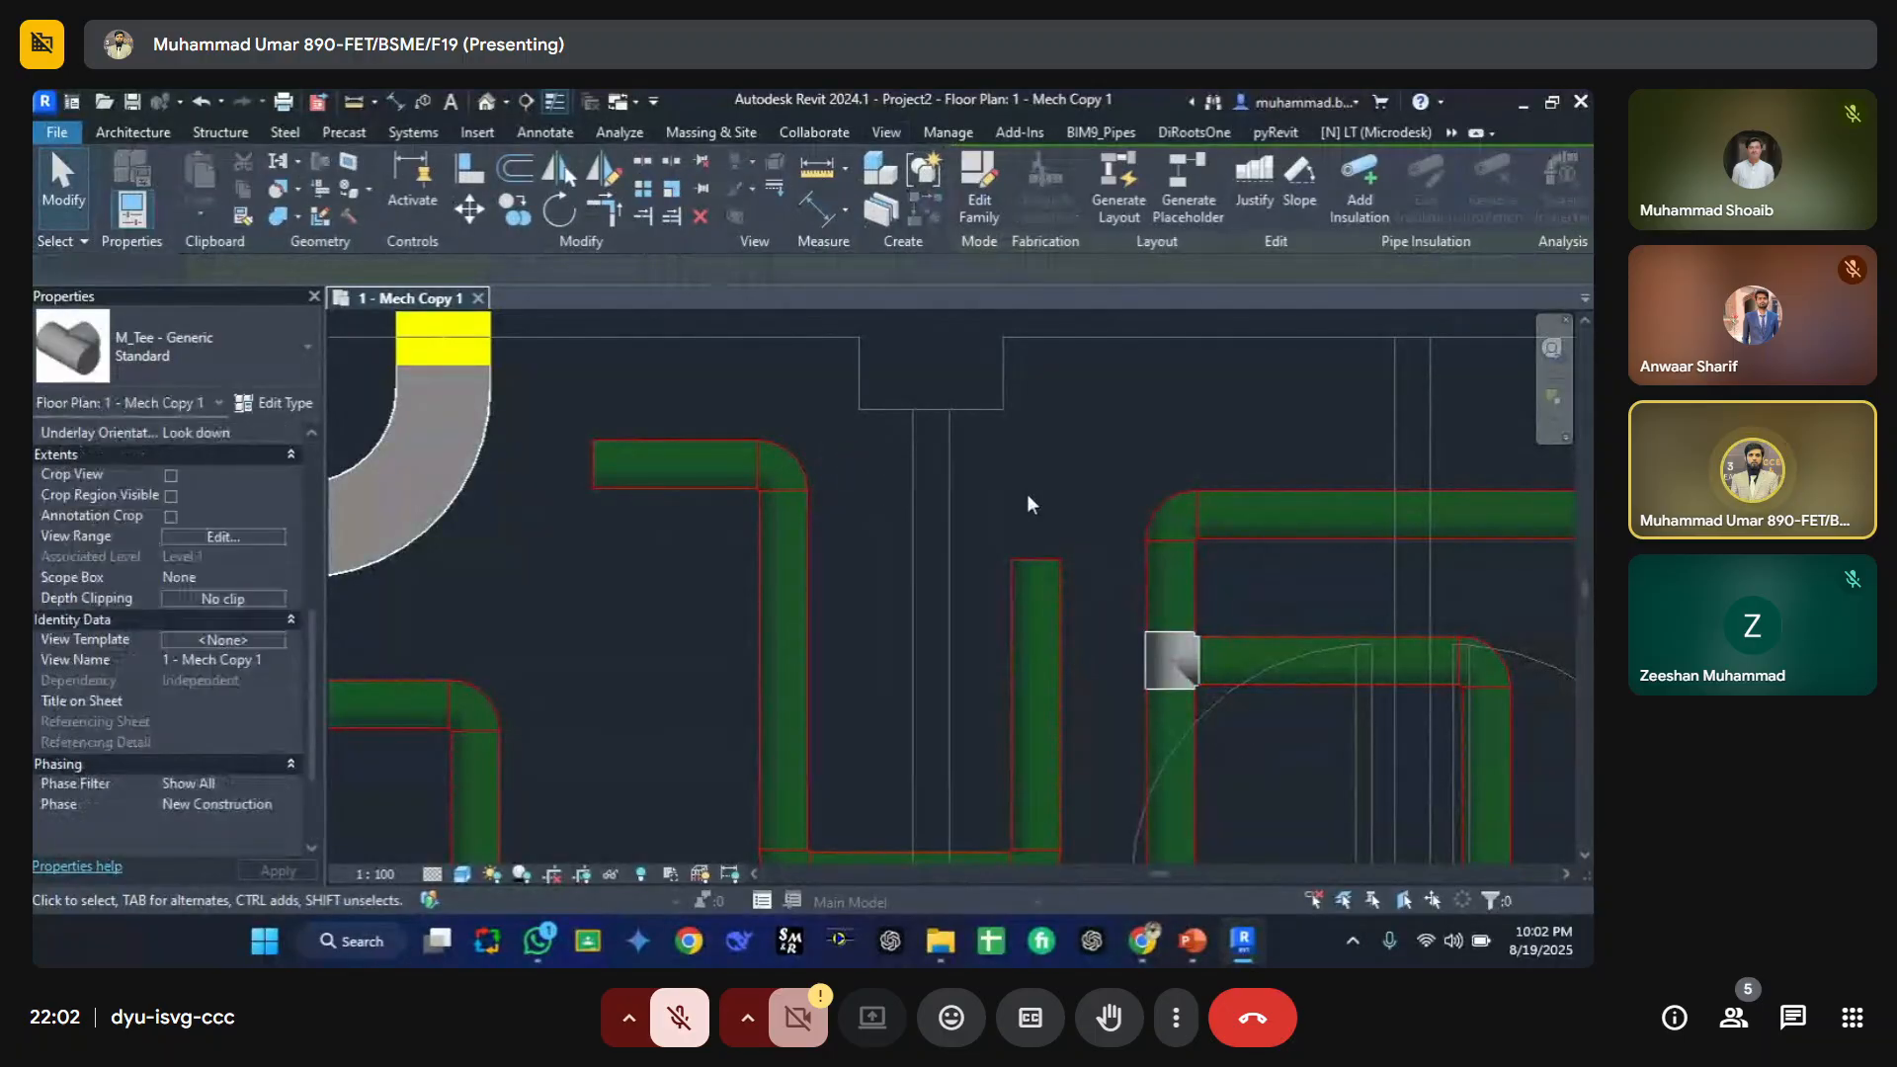
pyautogui.moveTo(886, 465); pyautogui.dragTo(840, 441, button='middle')
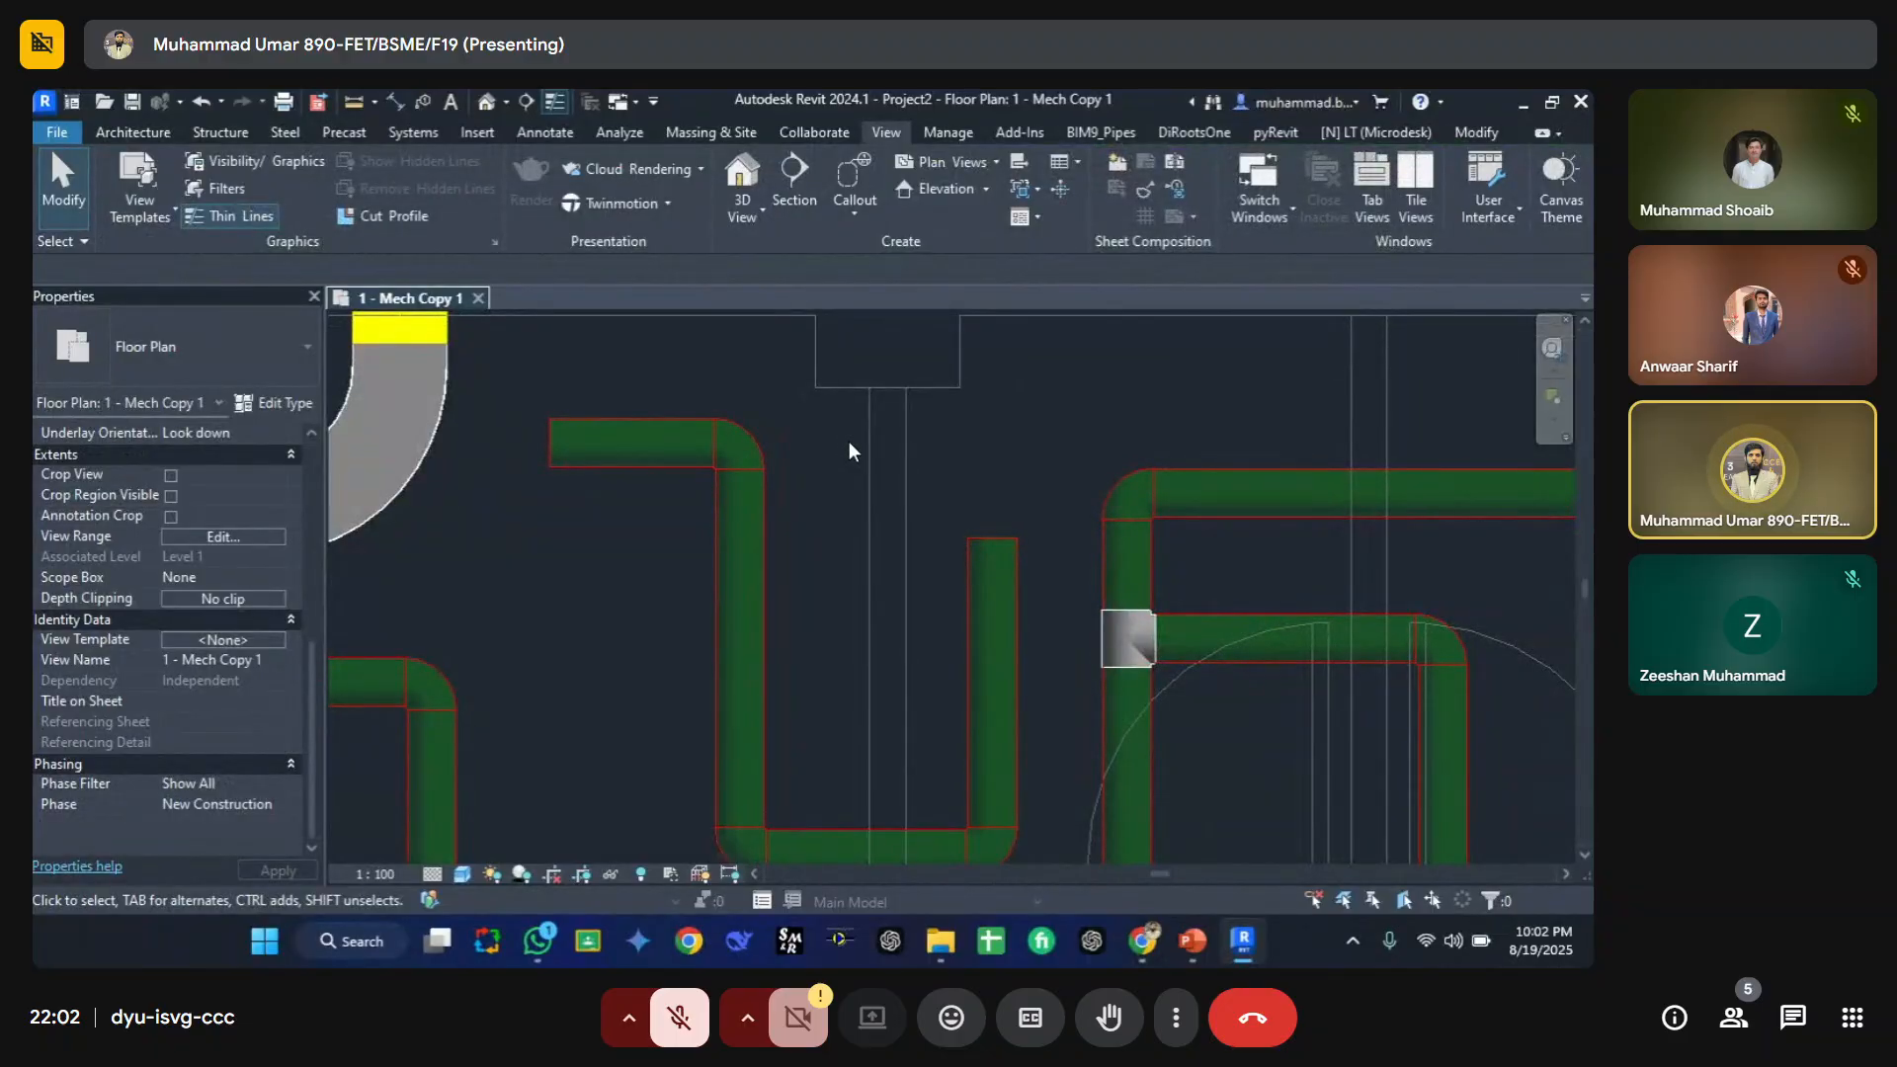
# Step: Switch to the PowerPoint lecture, open the slide on categories, and return to Revit
pyautogui.click(1193, 940)
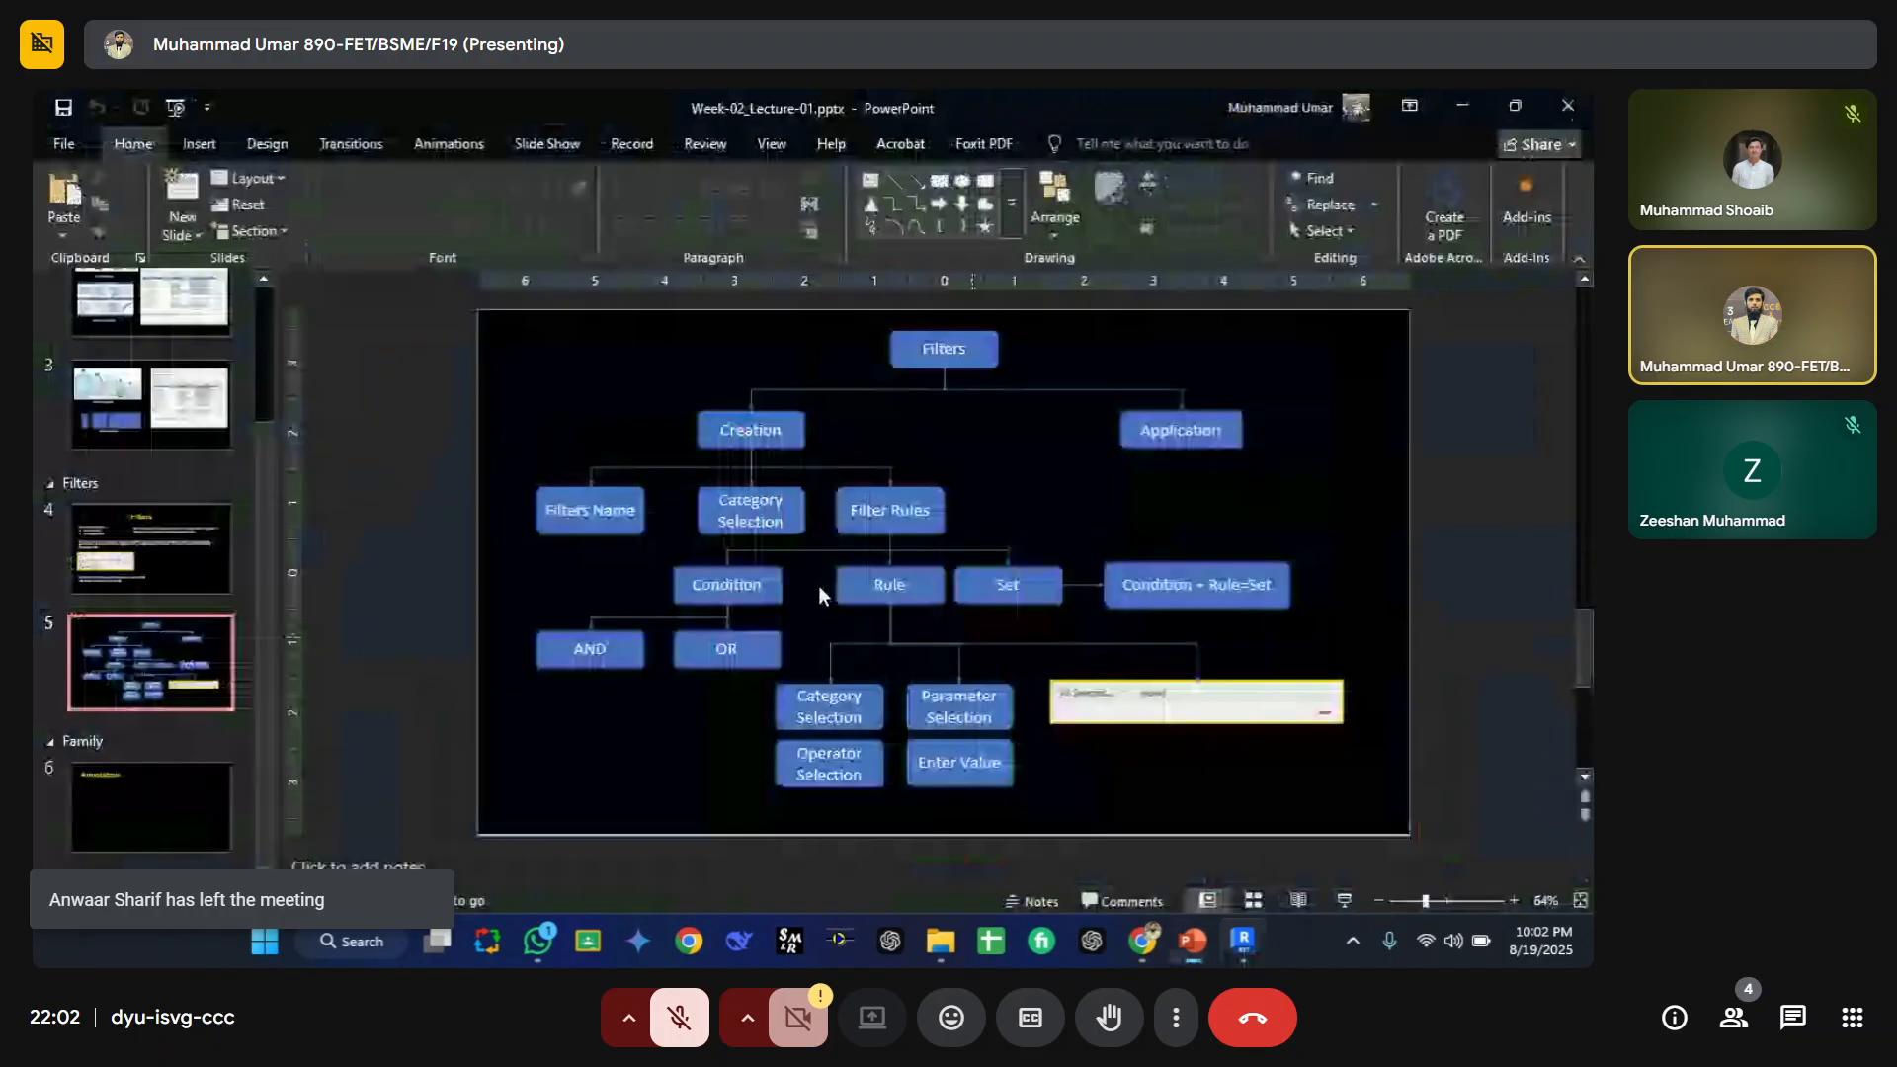
pyautogui.scroll(3, 113, 454)
pyautogui.click(113, 450)
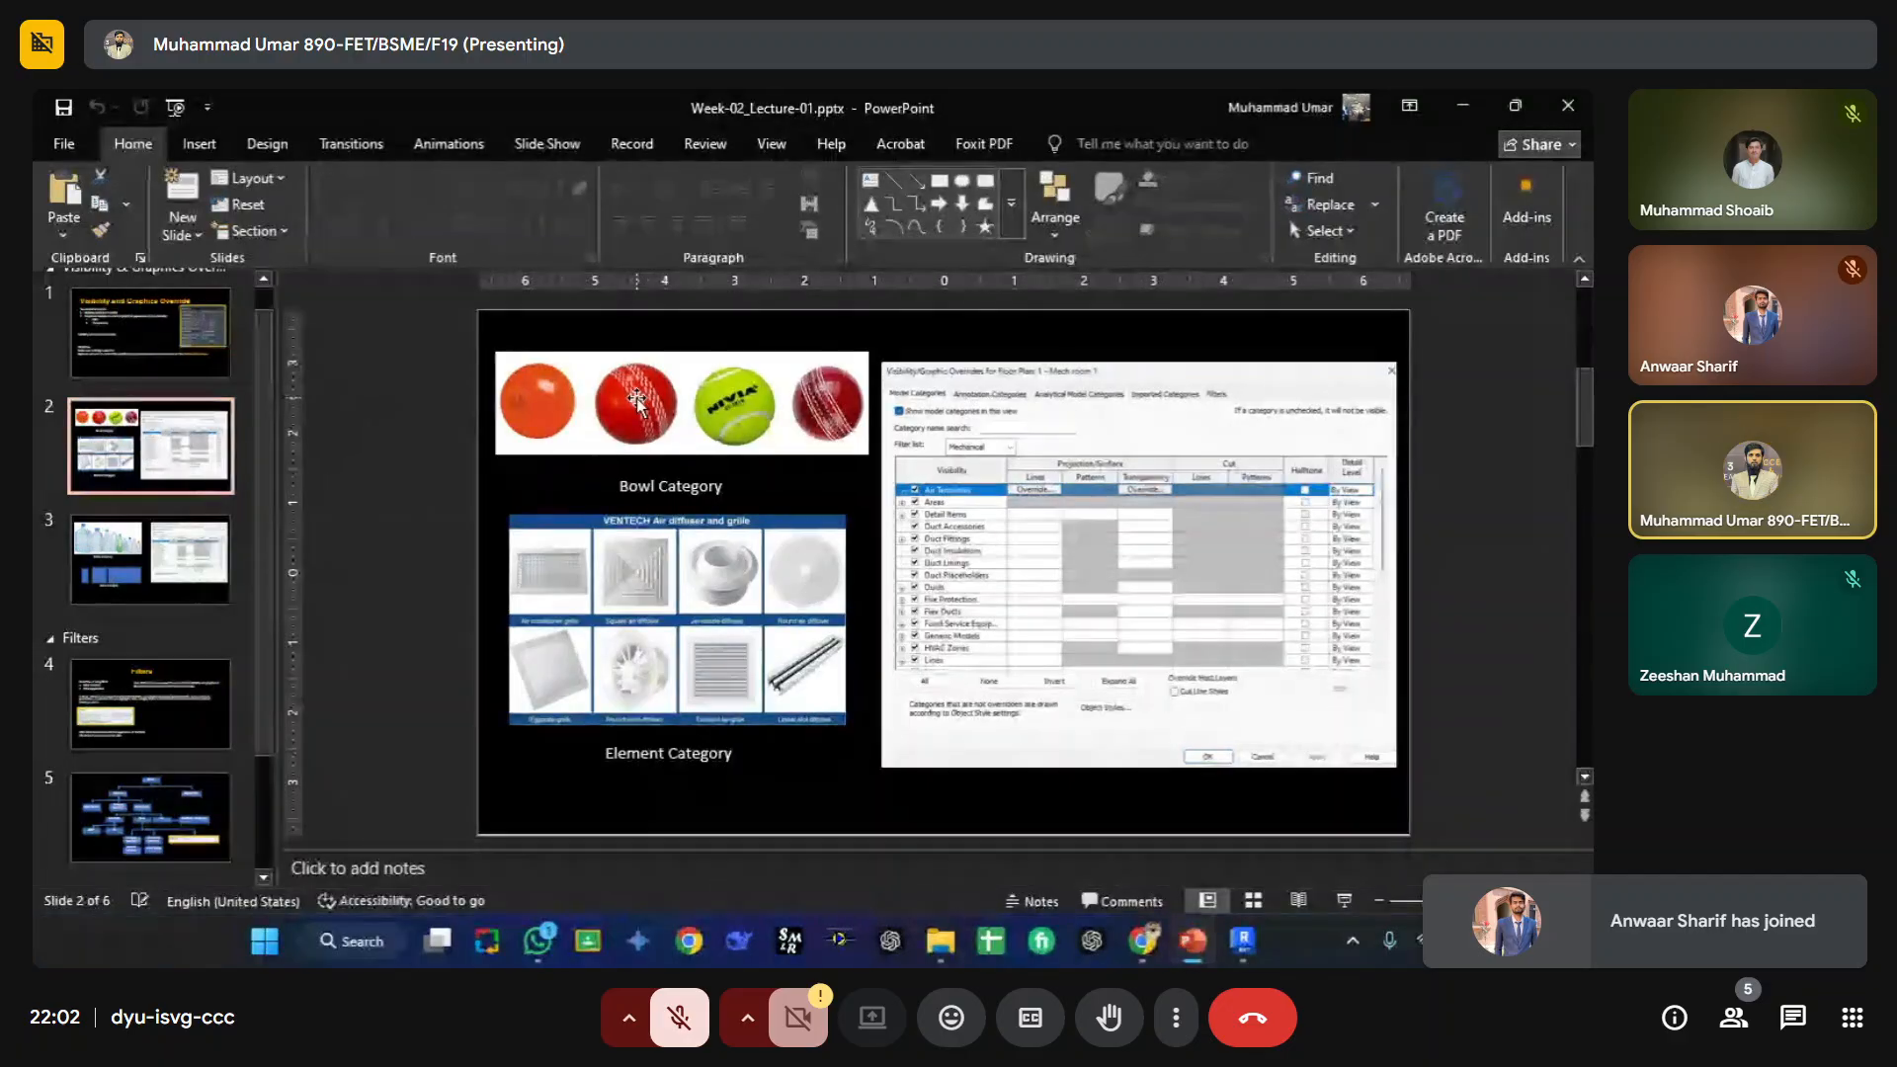
pyautogui.click(1234, 954)
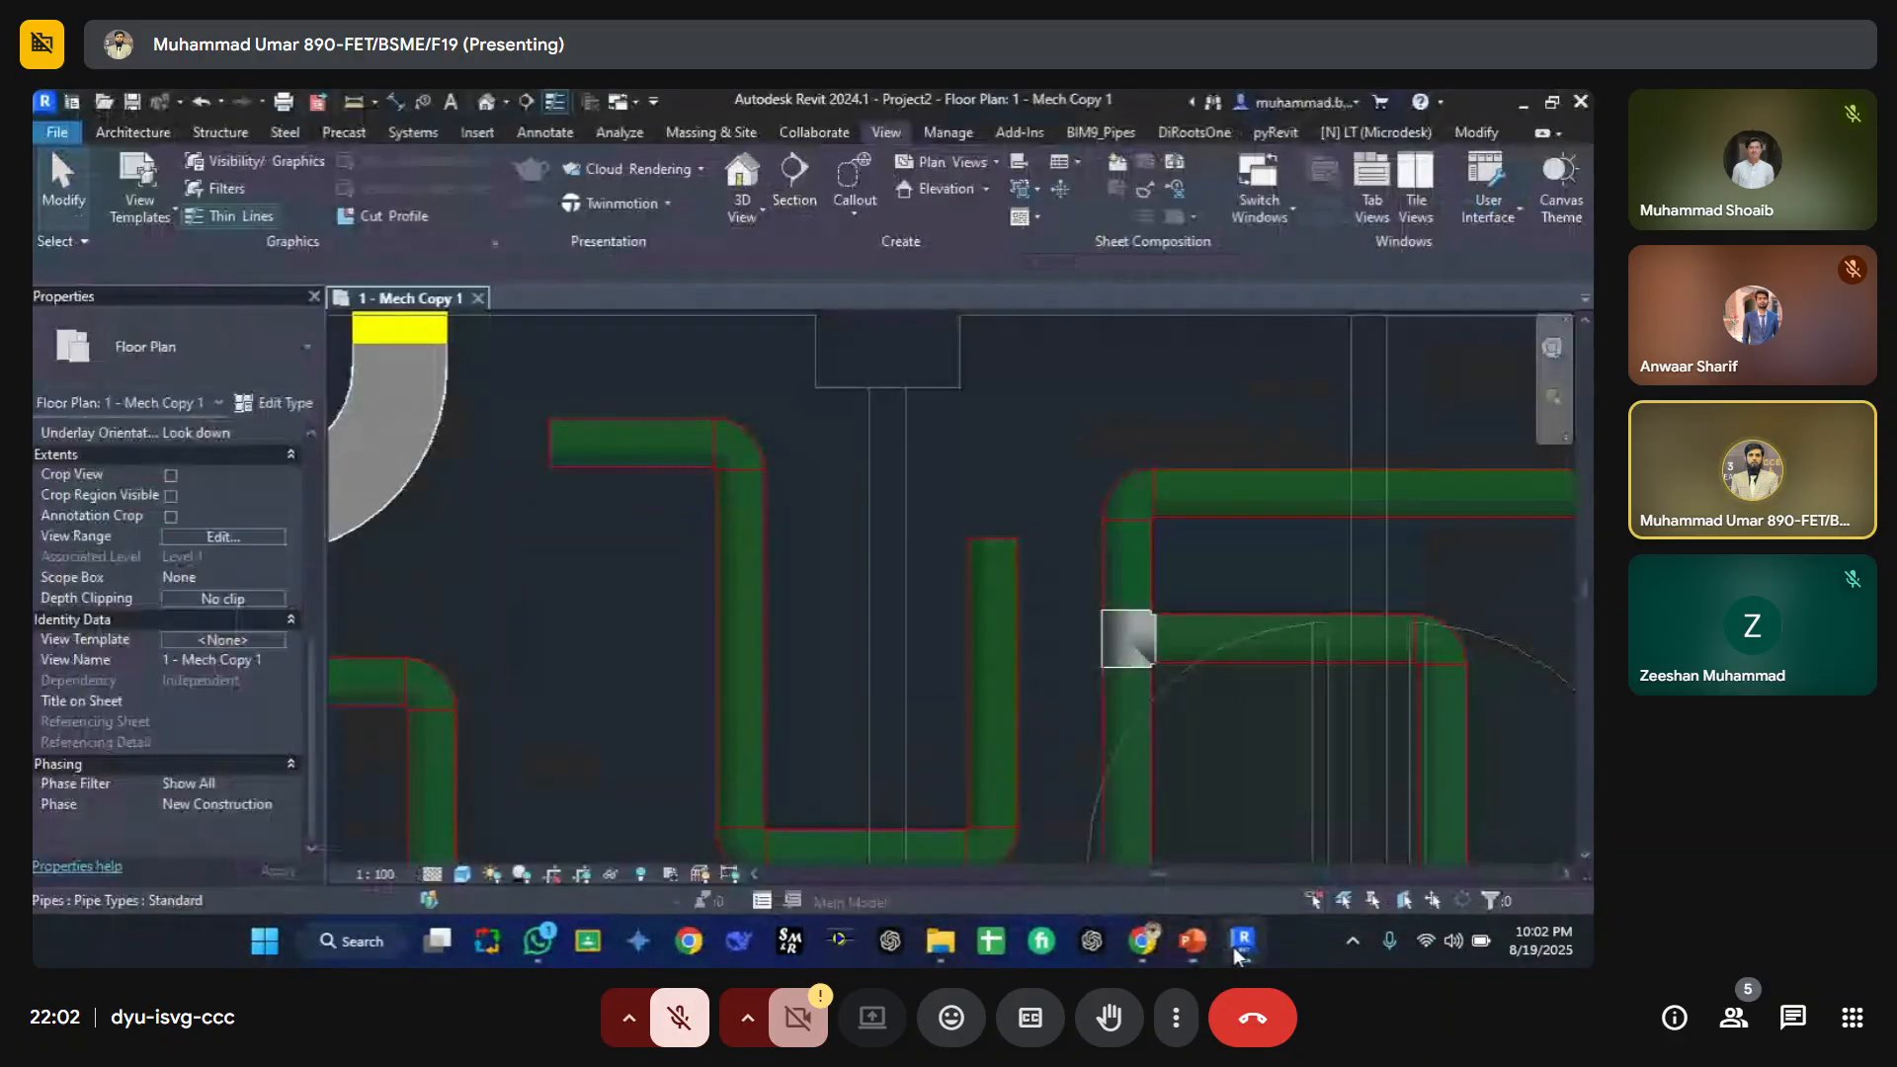
# Step: Select the tee fitting and set its type's Type Comments to red
pyautogui.click(739, 441)
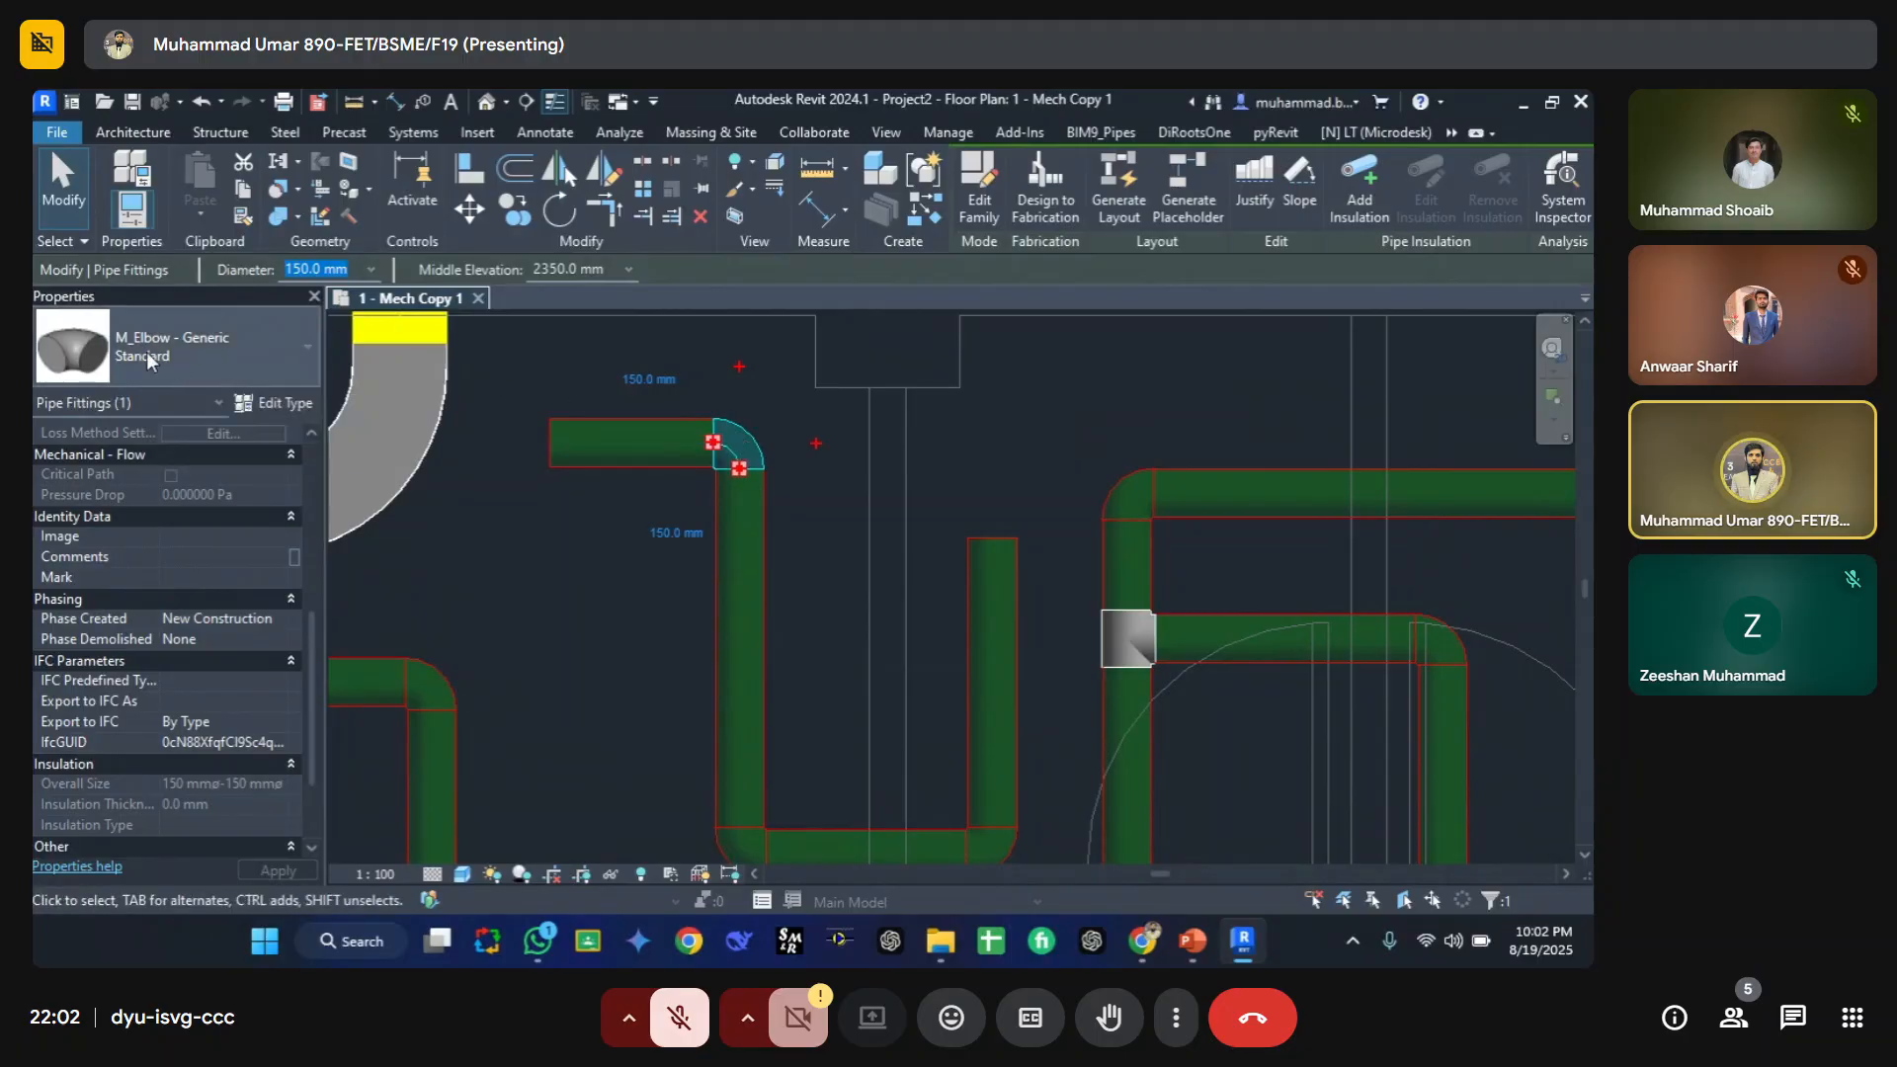
pyautogui.click(1112, 628)
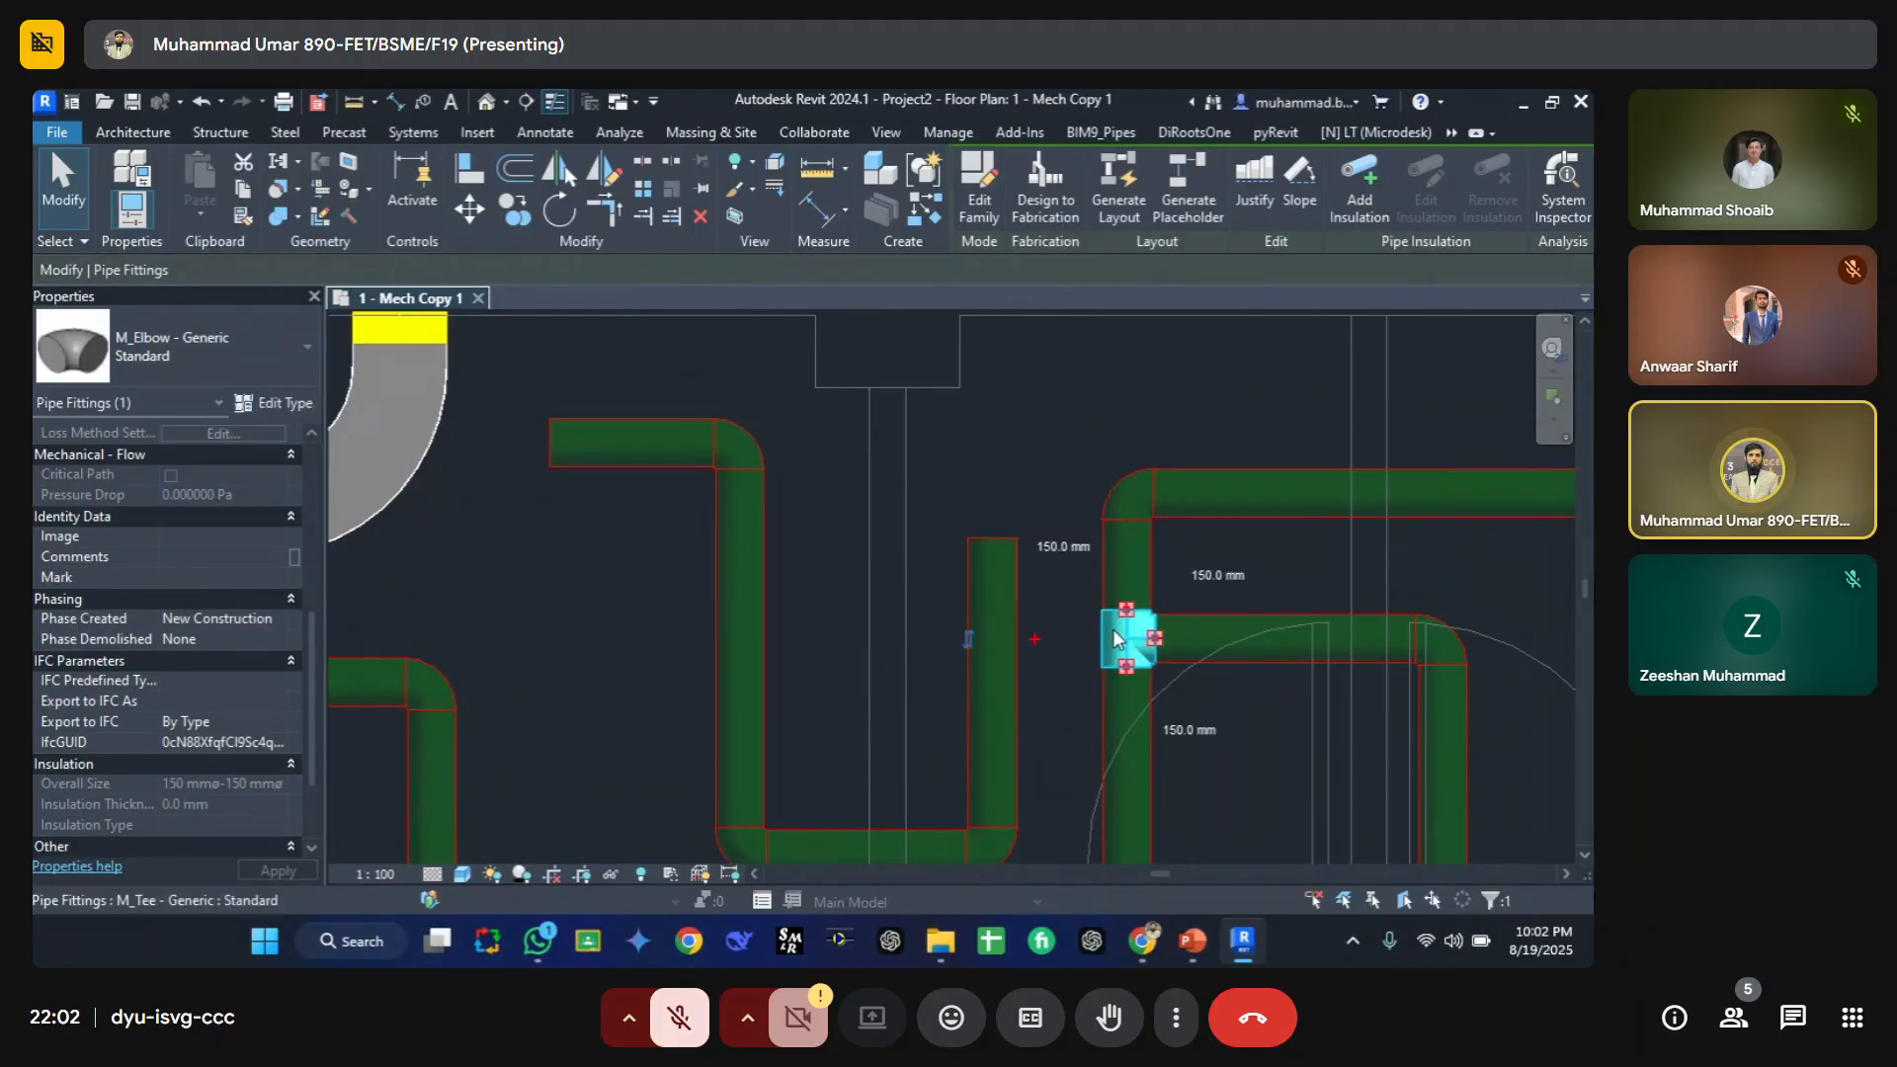
pyautogui.click(270, 403)
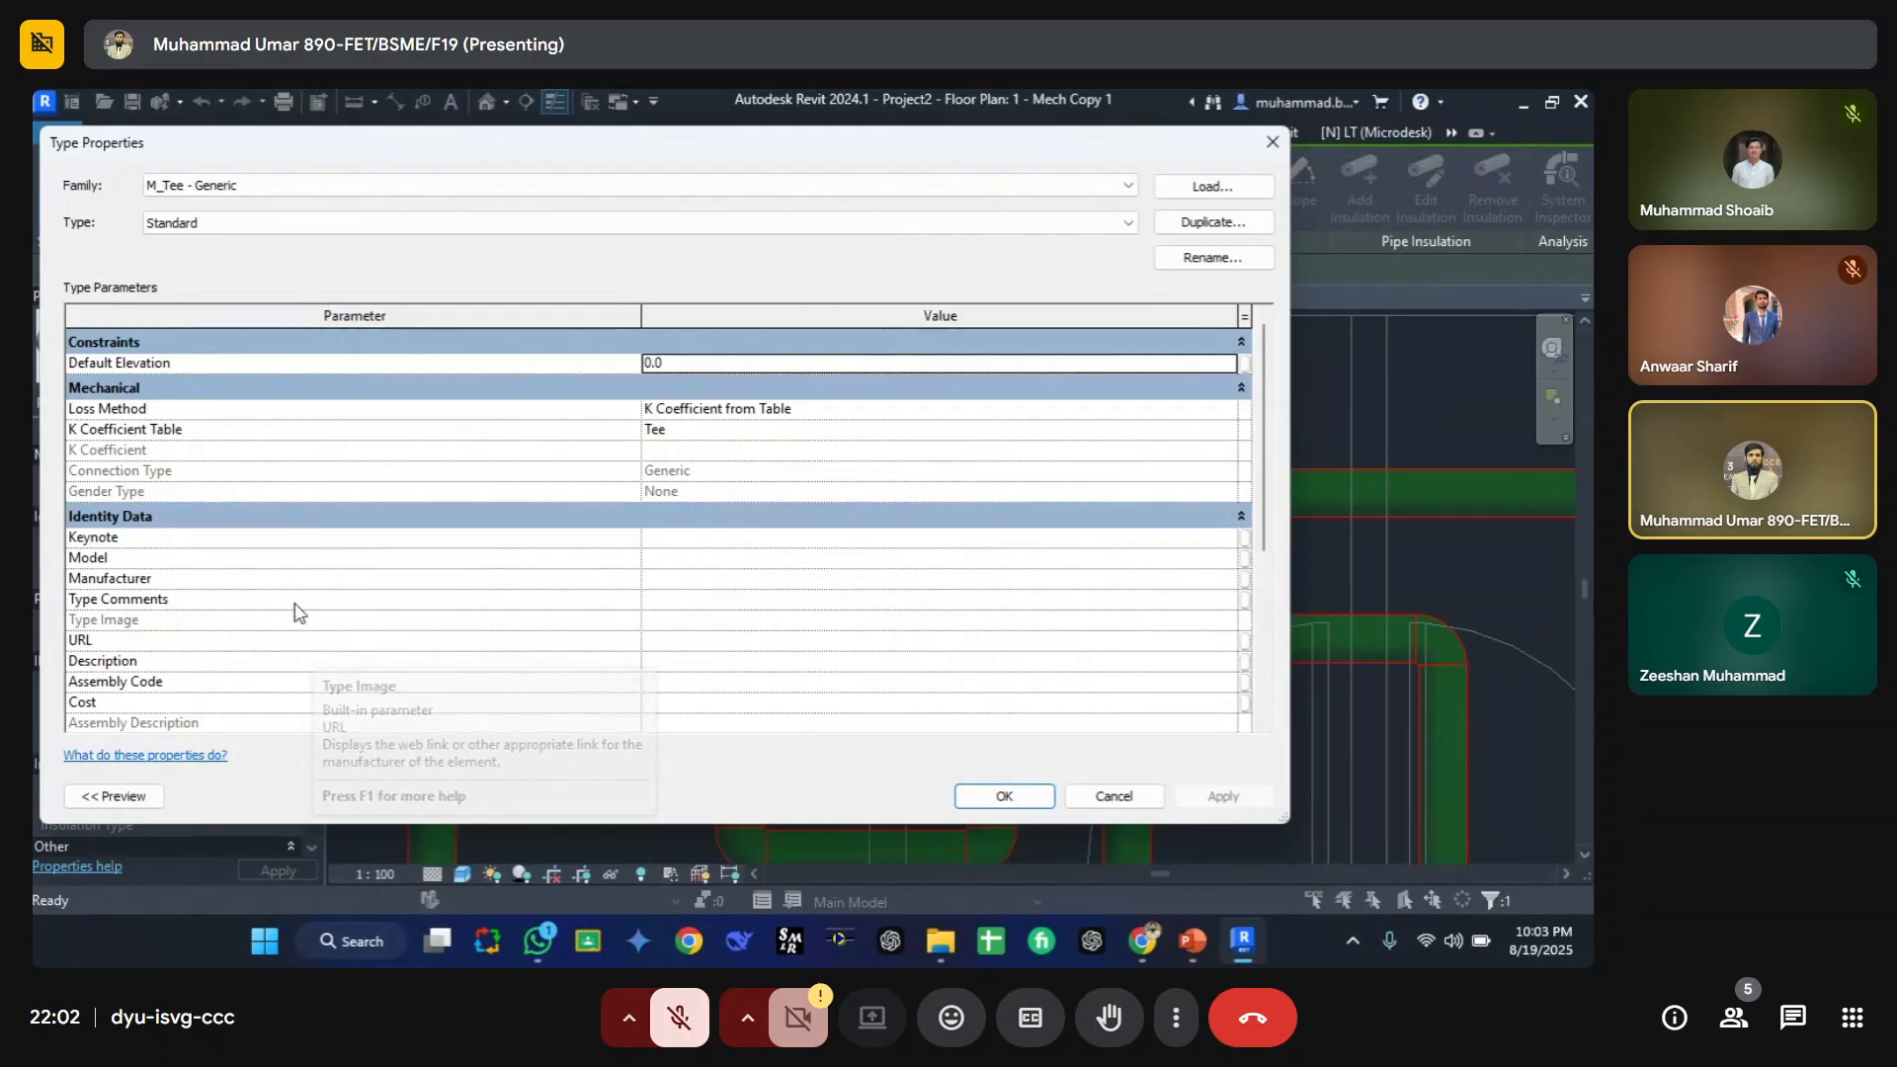
pyautogui.click(722, 599)
pyautogui.write('red')
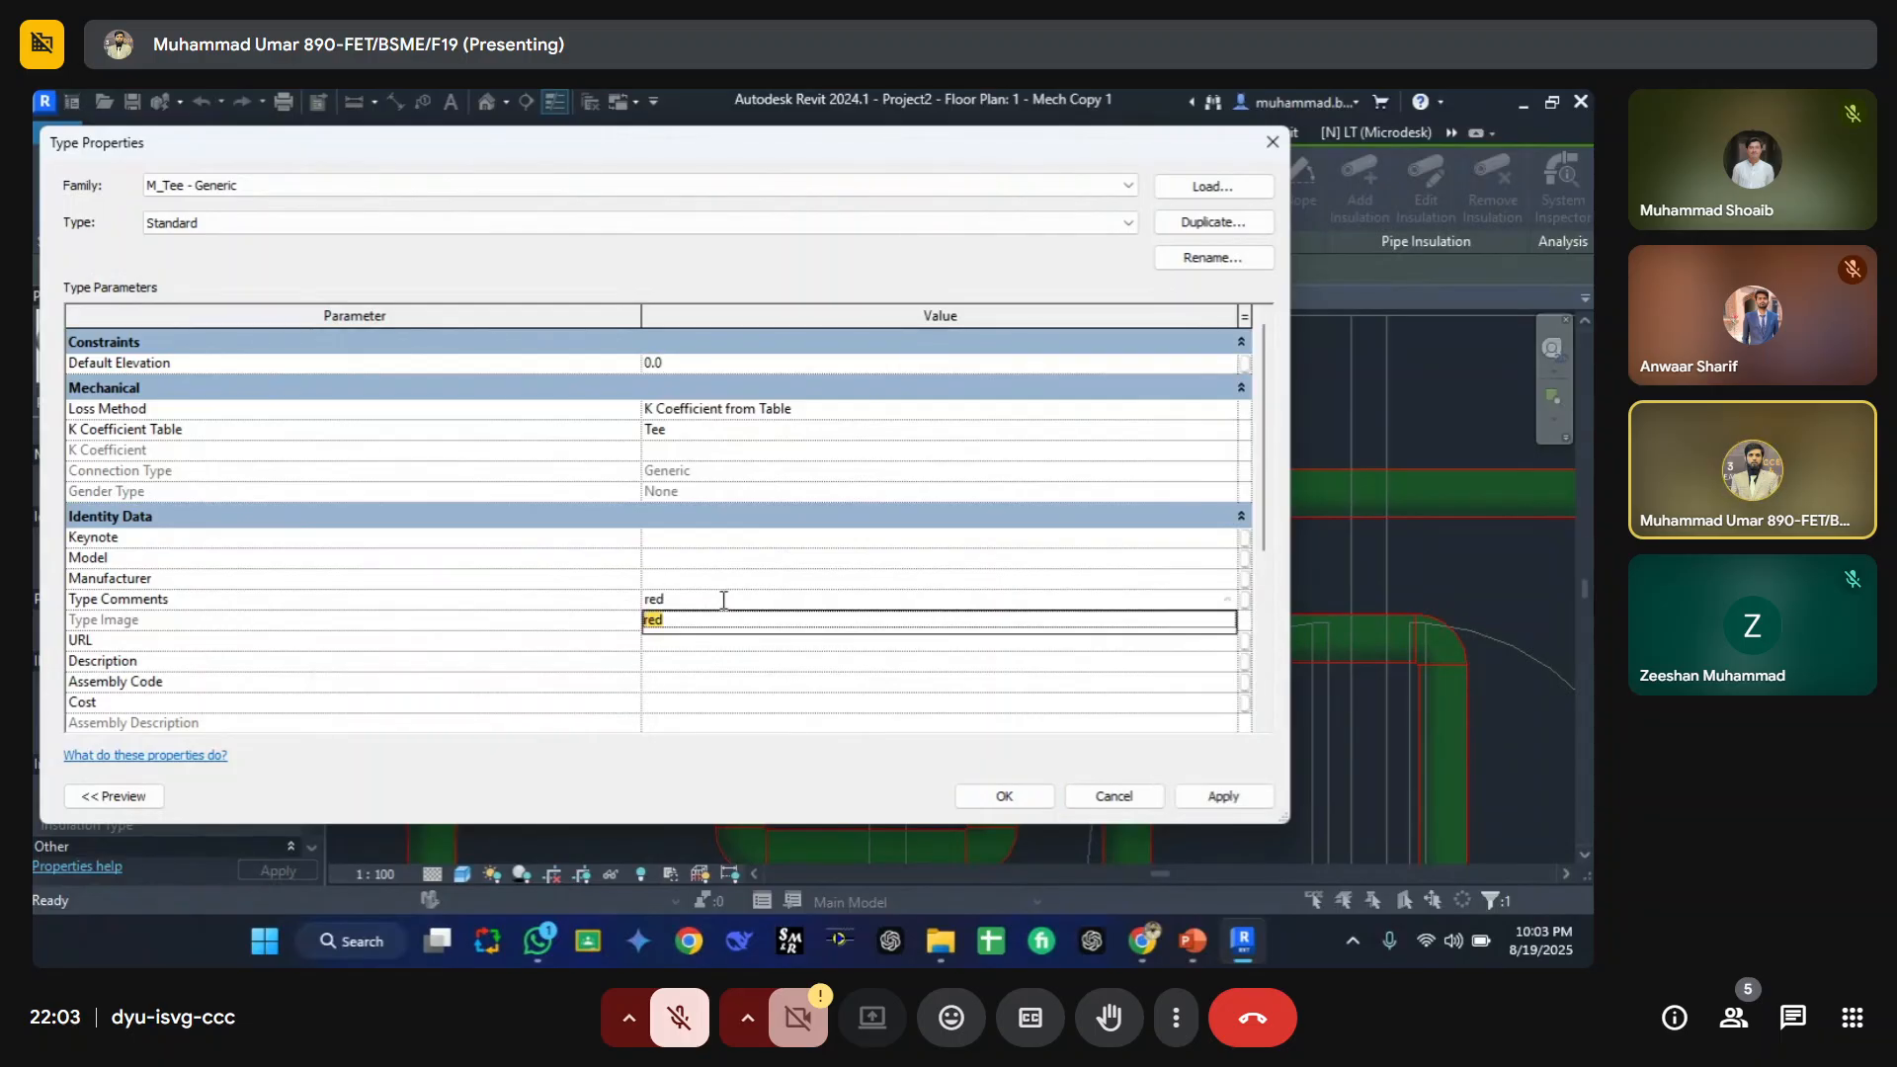
pyautogui.press('Return')
pyautogui.click(1002, 797)
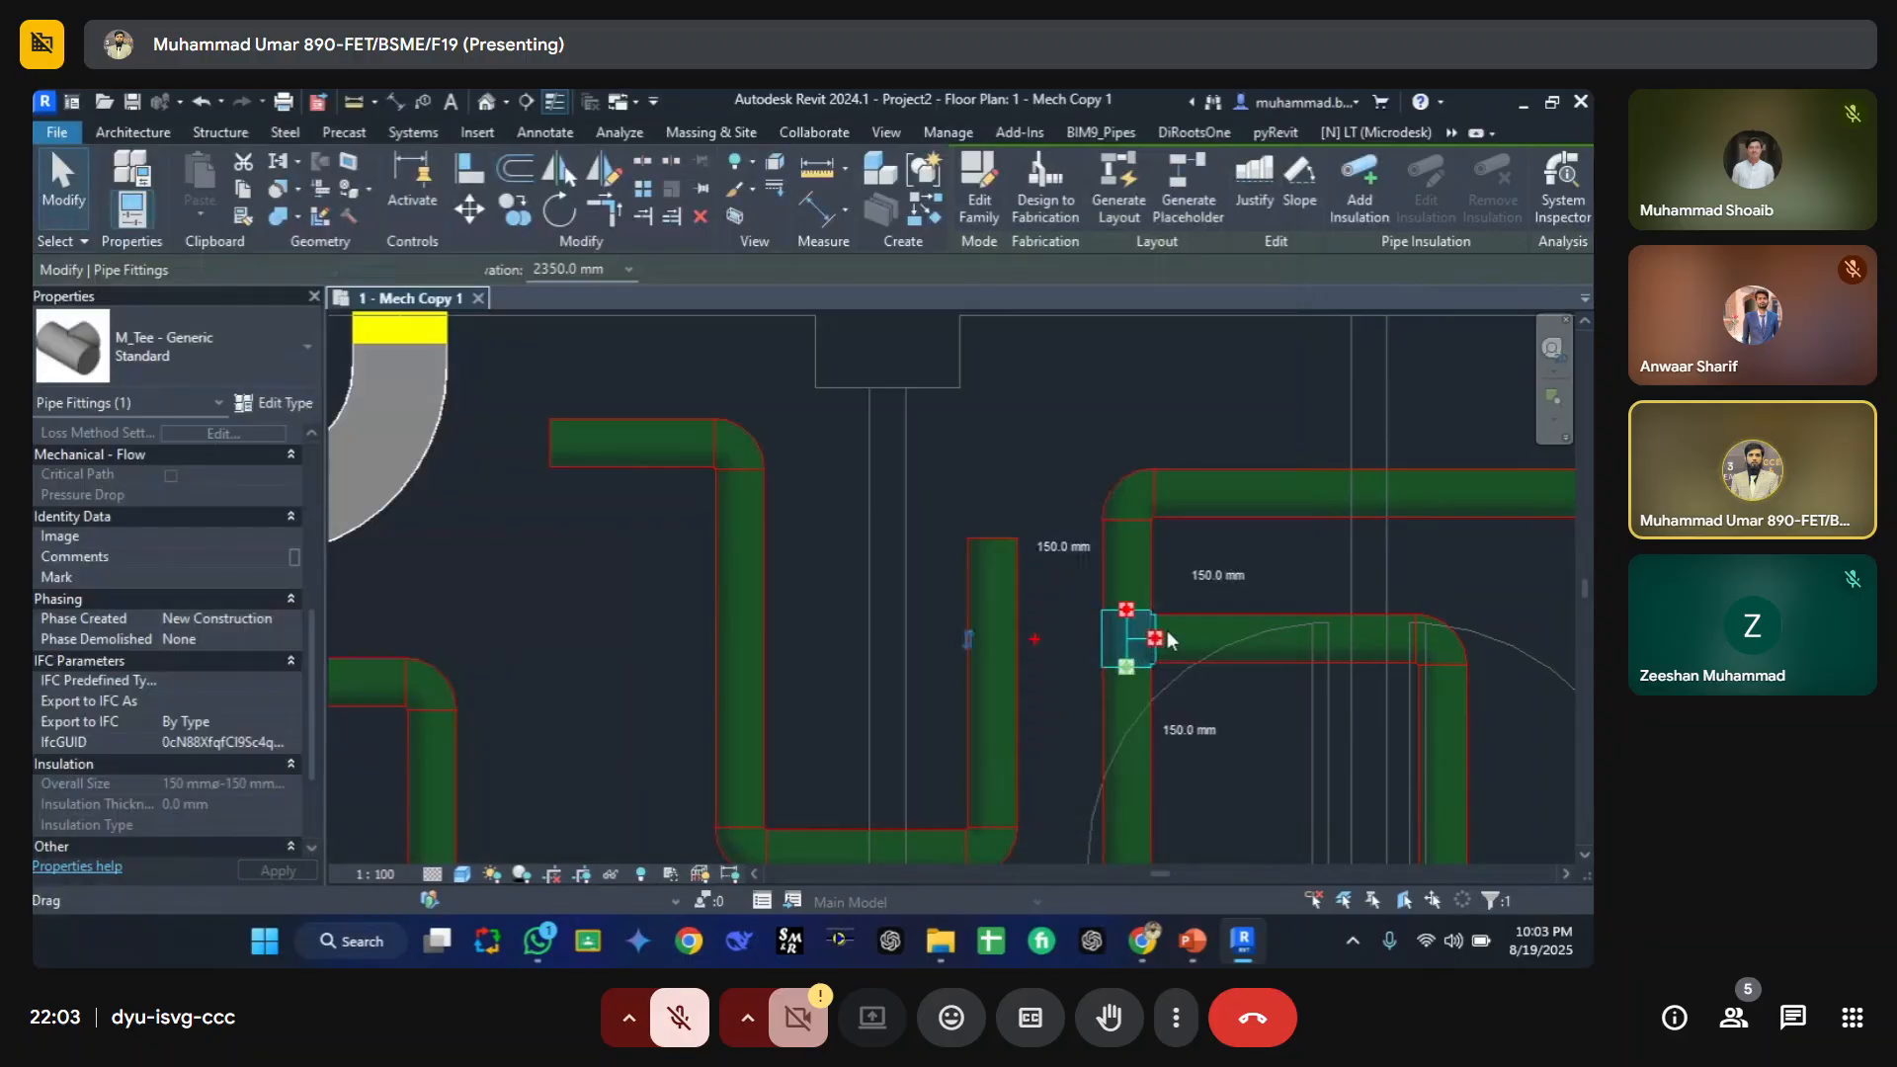
# Step: Create a similar pipe branching upward from the middle of the top horizontal pipe
pyautogui.press('Escape')
pyautogui.scroll(-3, 1085, 606)
pyautogui.scroll(5, 1082, 560)
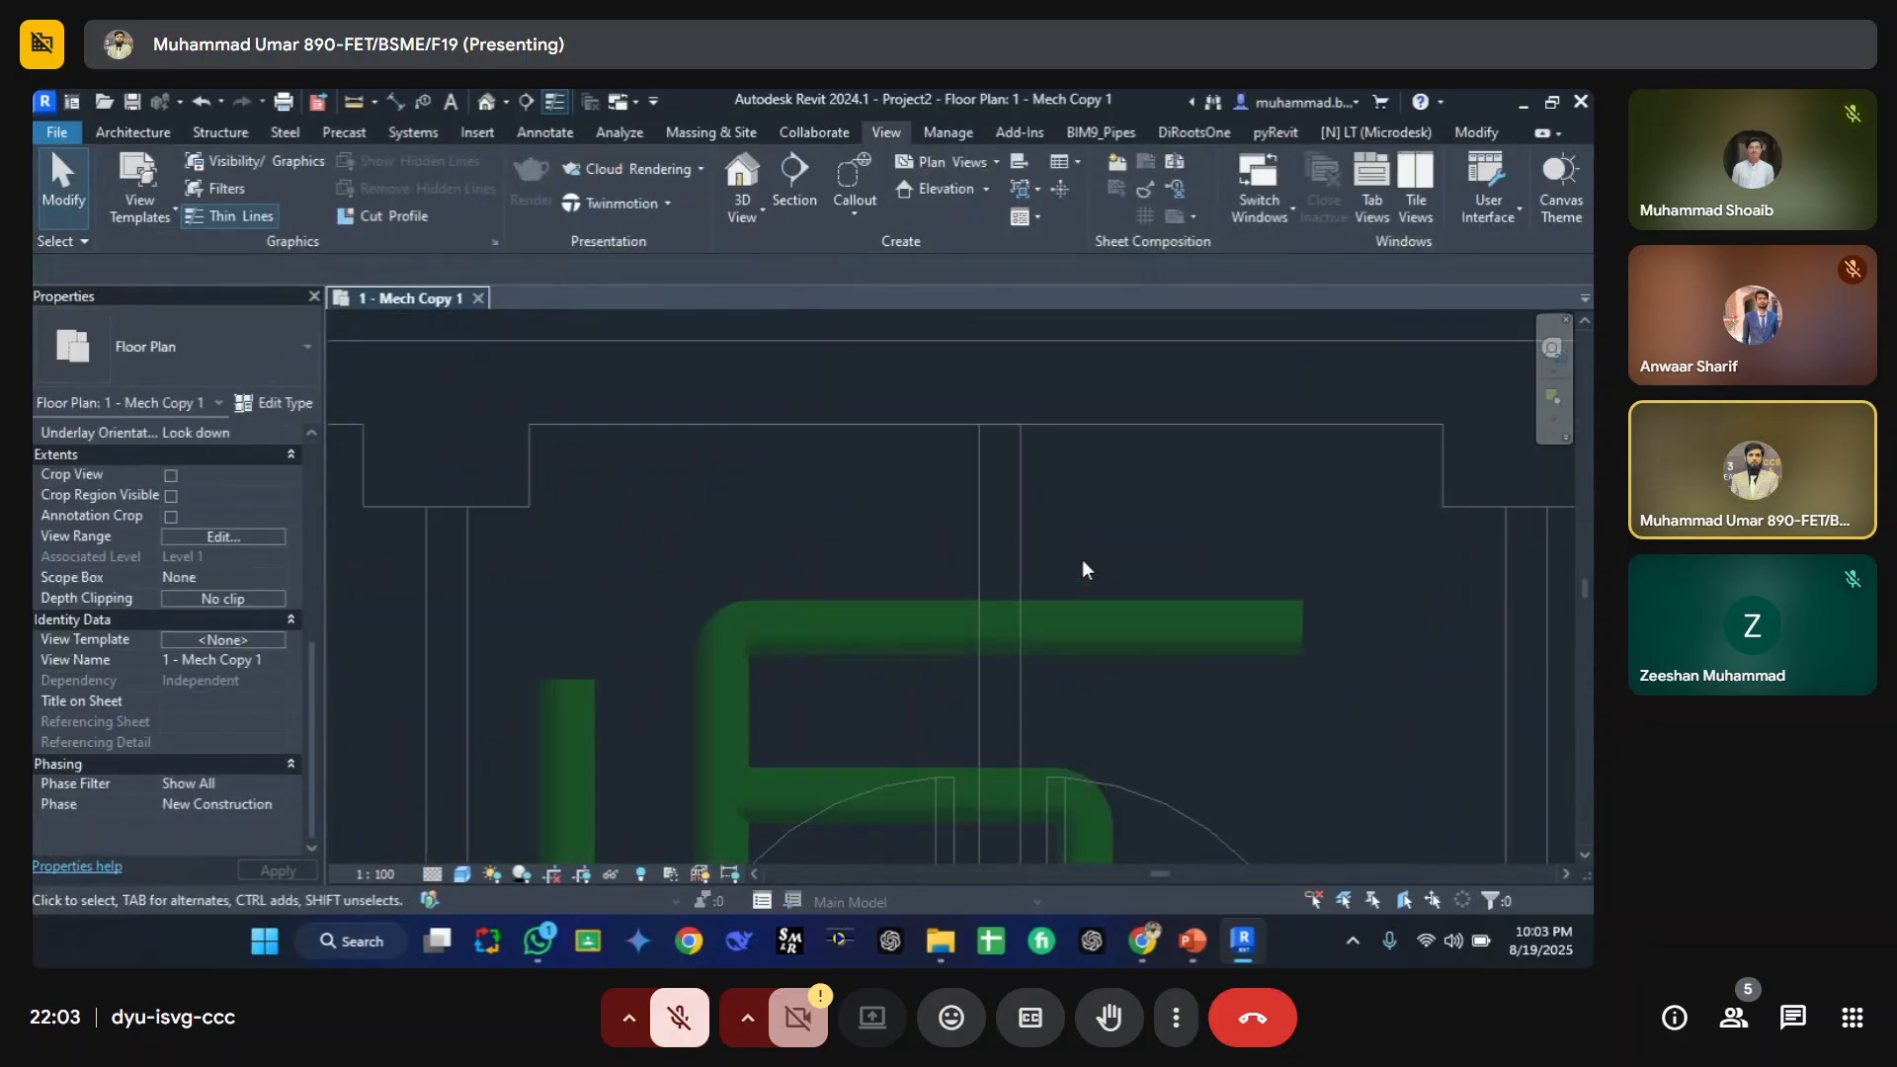
pyautogui.click(1103, 617)
pyautogui.press('c')
pyautogui.press('s')
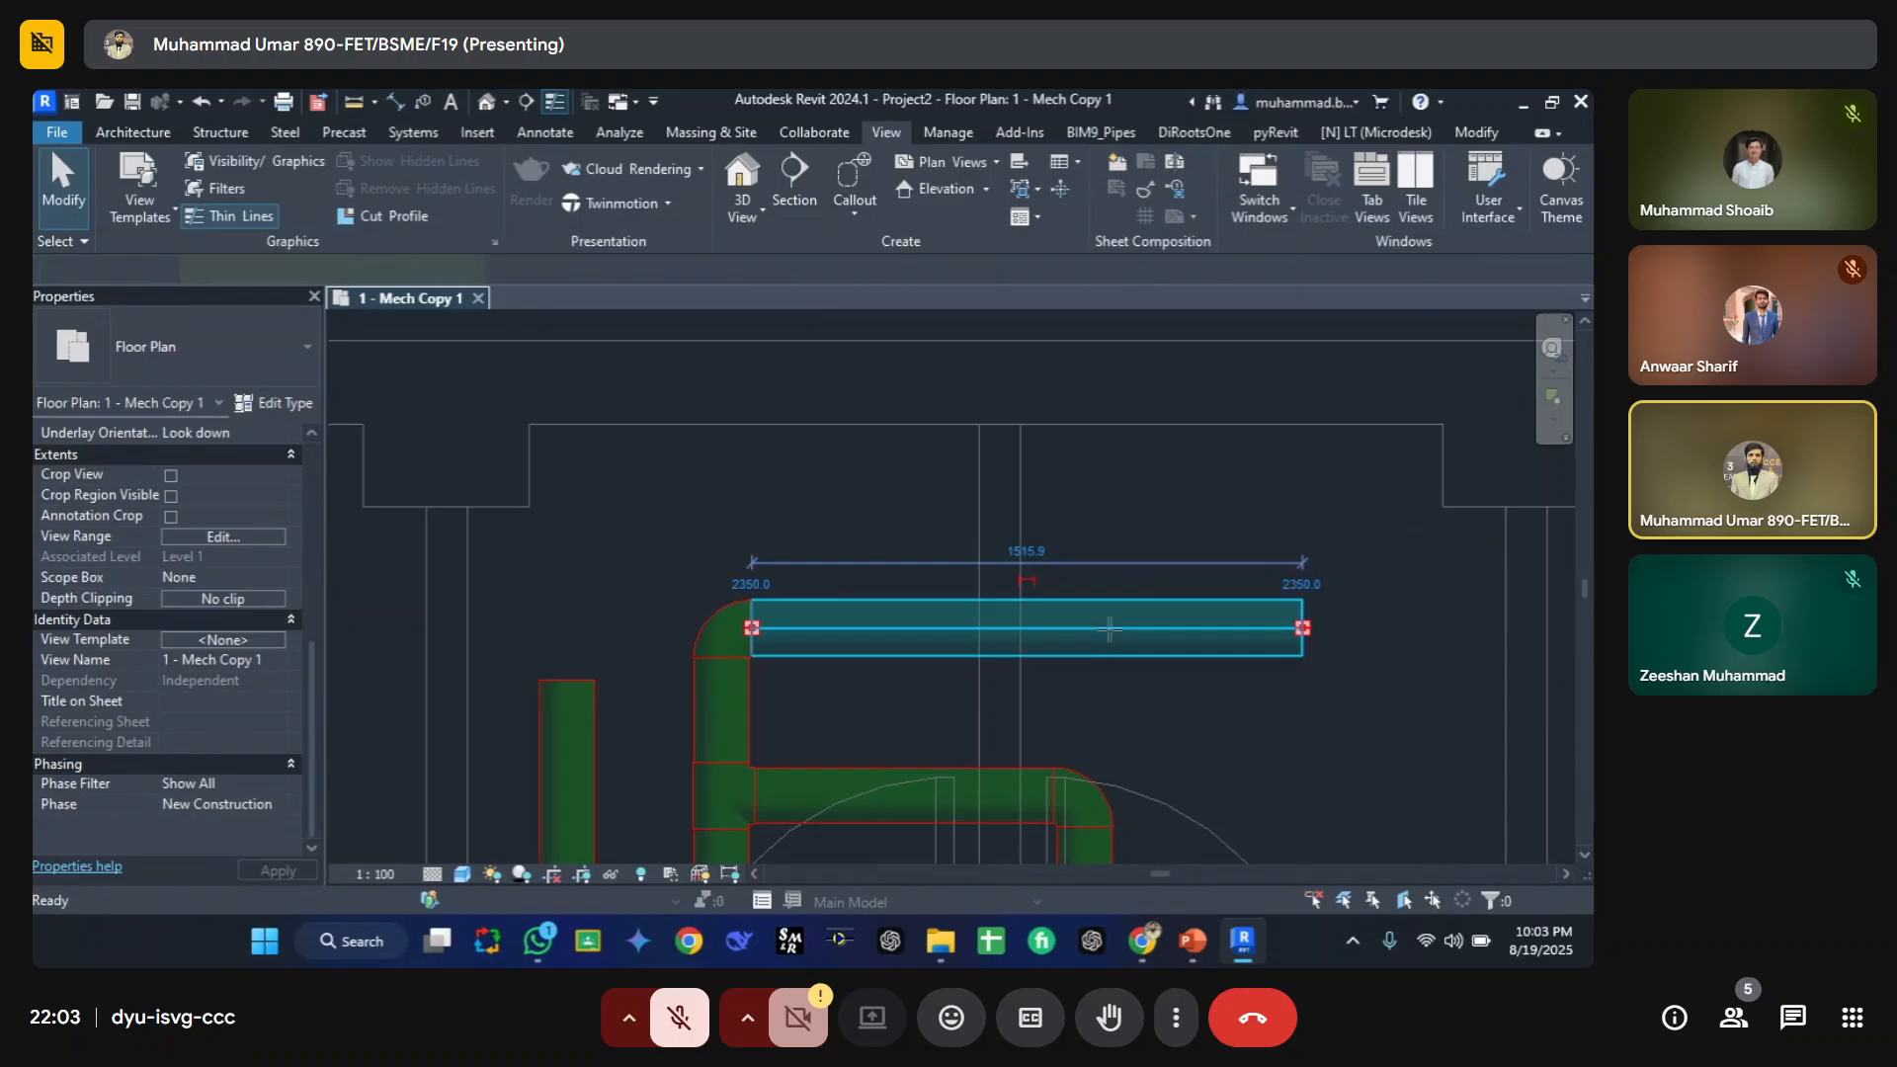
pyautogui.click(1109, 628)
pyautogui.click(1108, 459)
pyautogui.press('Escape')
pyautogui.press('Escape')
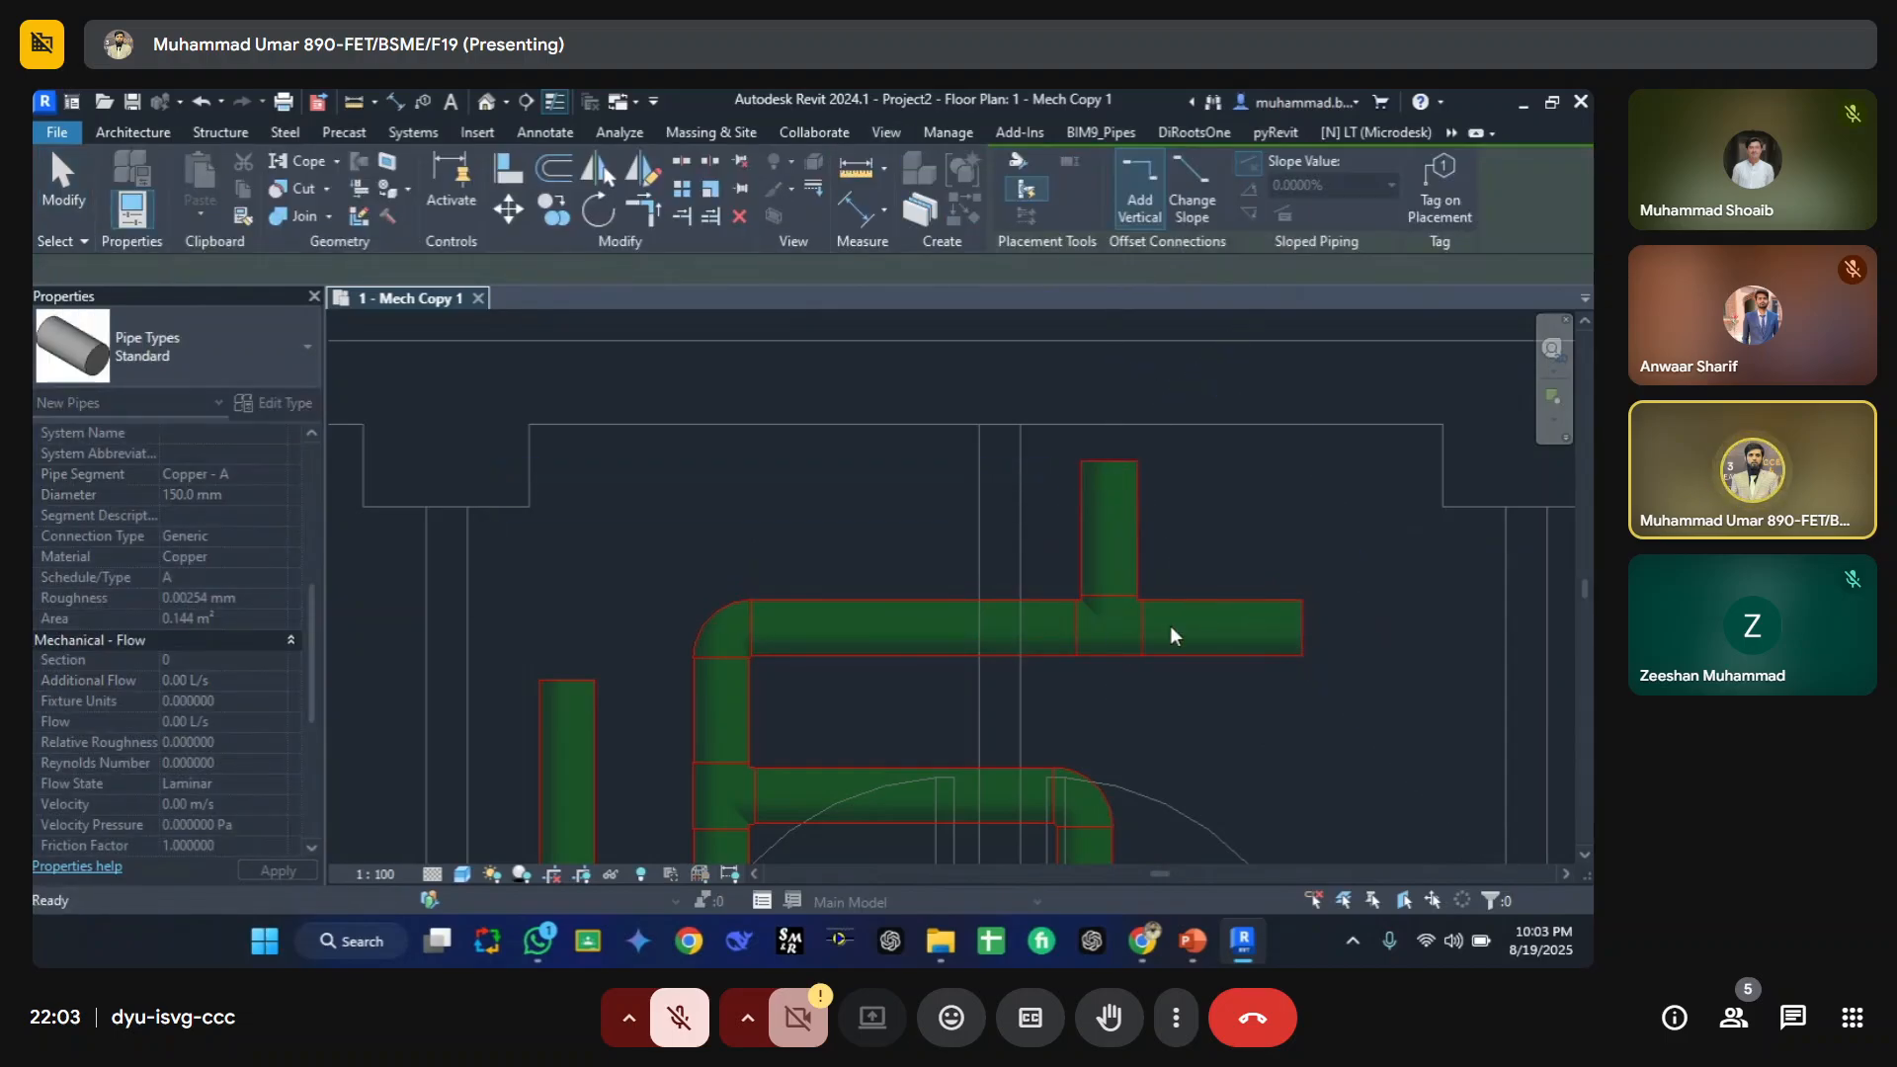
# Step: Extend a pipe from the top horizontal pipe's right end, turning downward
pyautogui.press('p')
pyautogui.press('i')
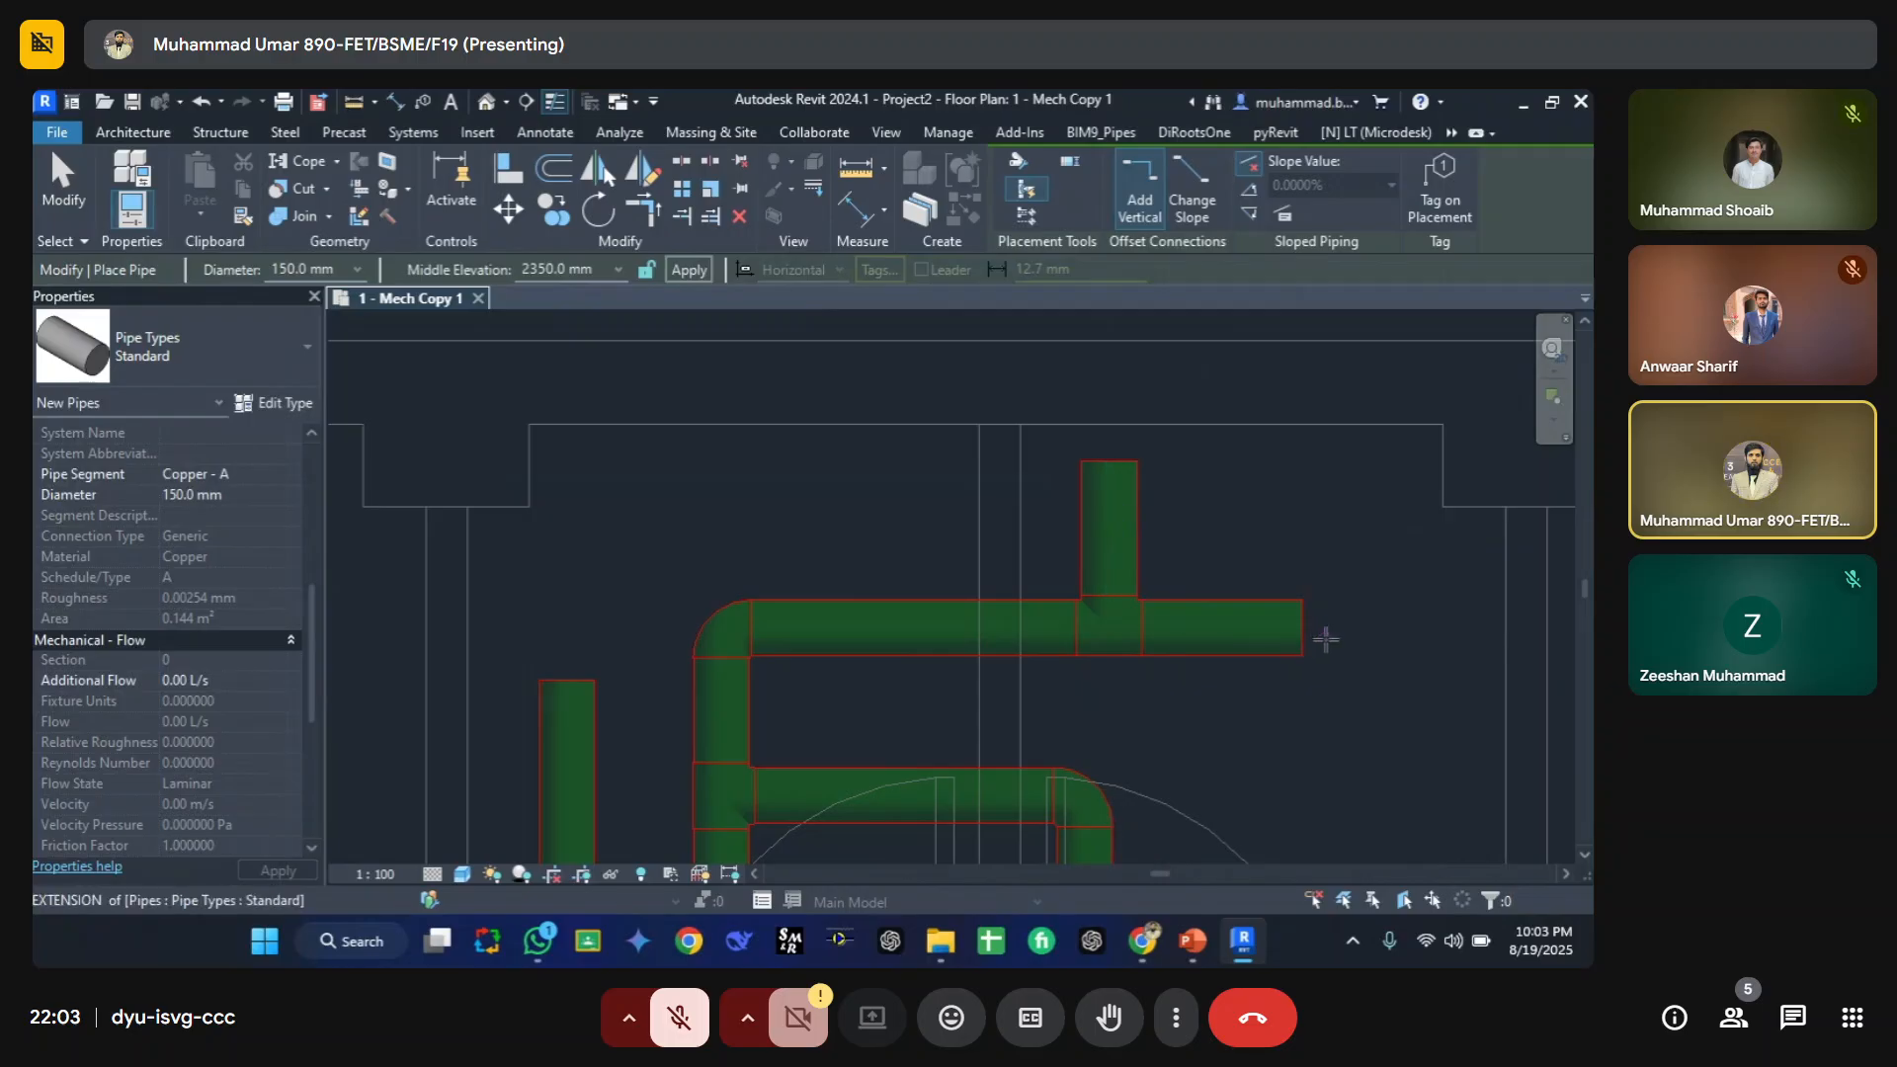
pyautogui.click(1303, 817)
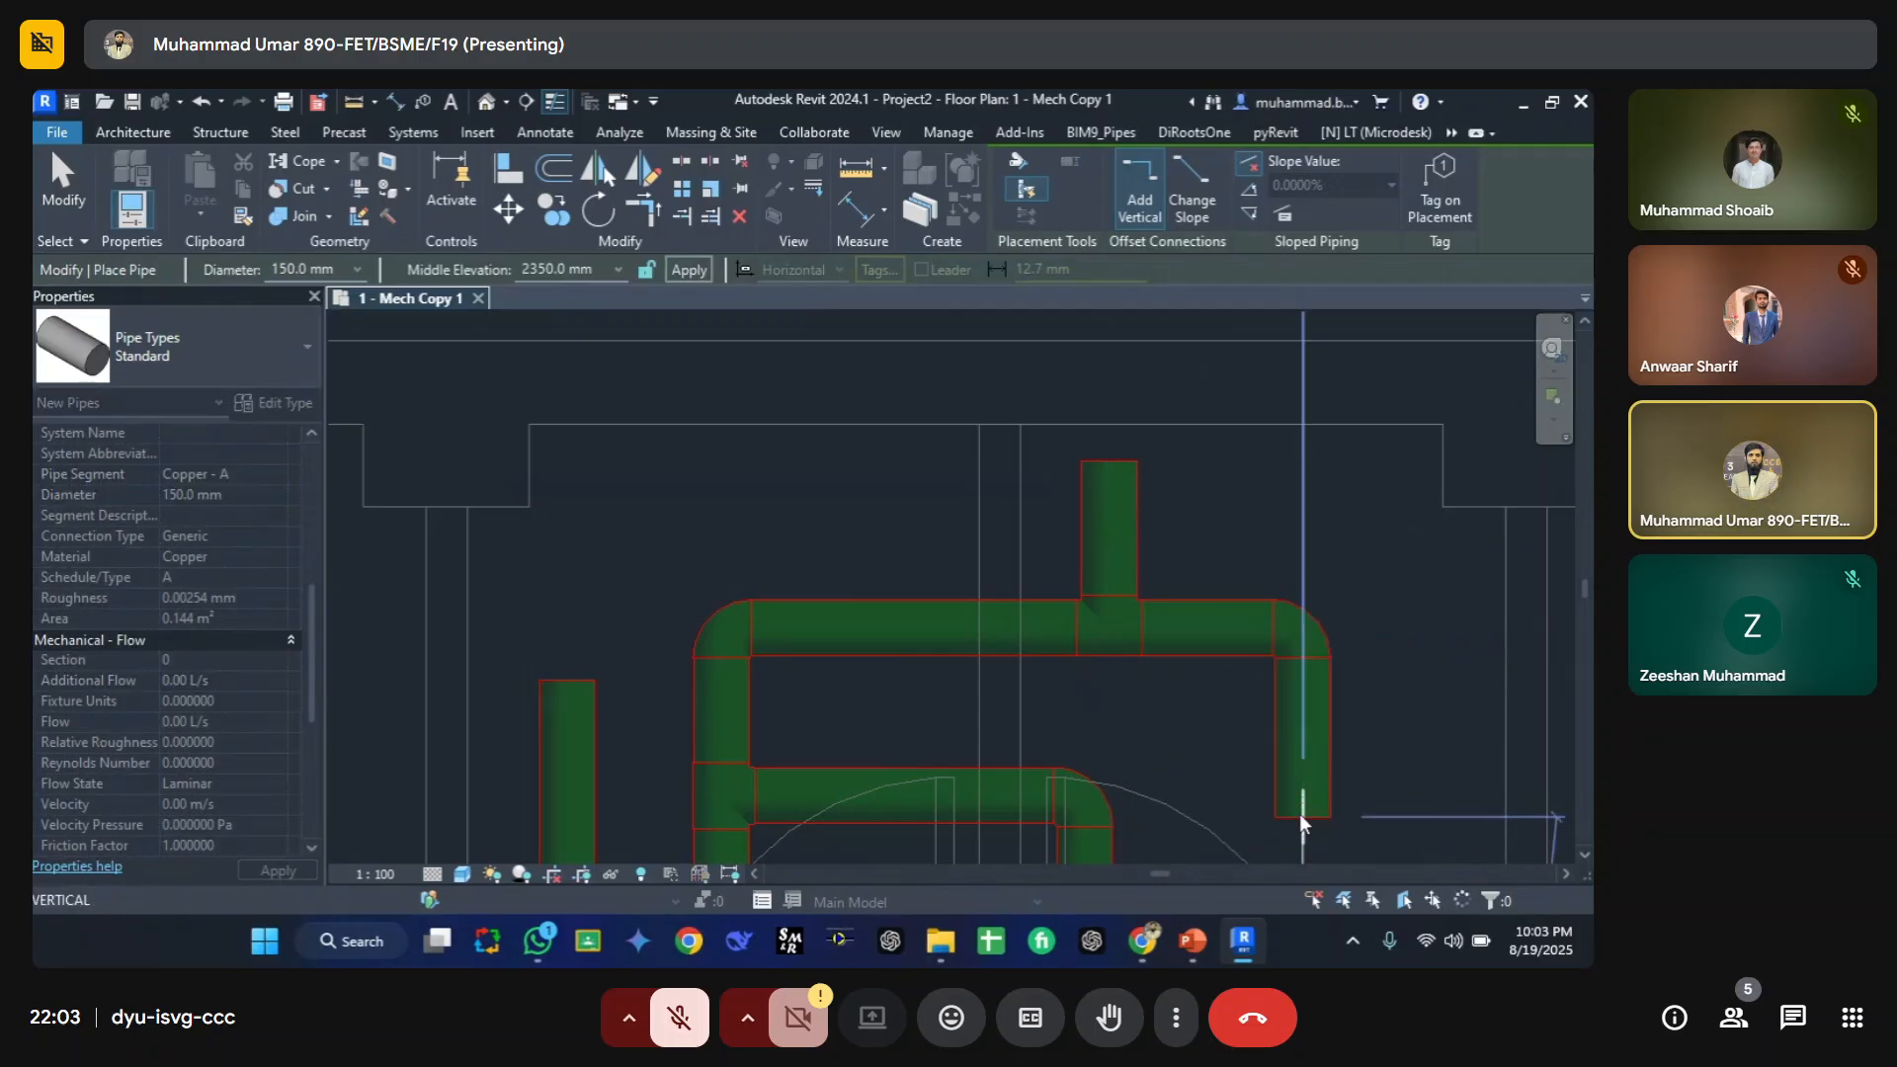
pyautogui.press('Escape')
pyautogui.press('Escape')
# Step: Open the view's Visibility/Graphic Overrides and show the Filters list
pyautogui.scroll(-3, 845, 574)
pyautogui.moveTo(881, 647); pyautogui.dragTo(1262, 593, button='middle')
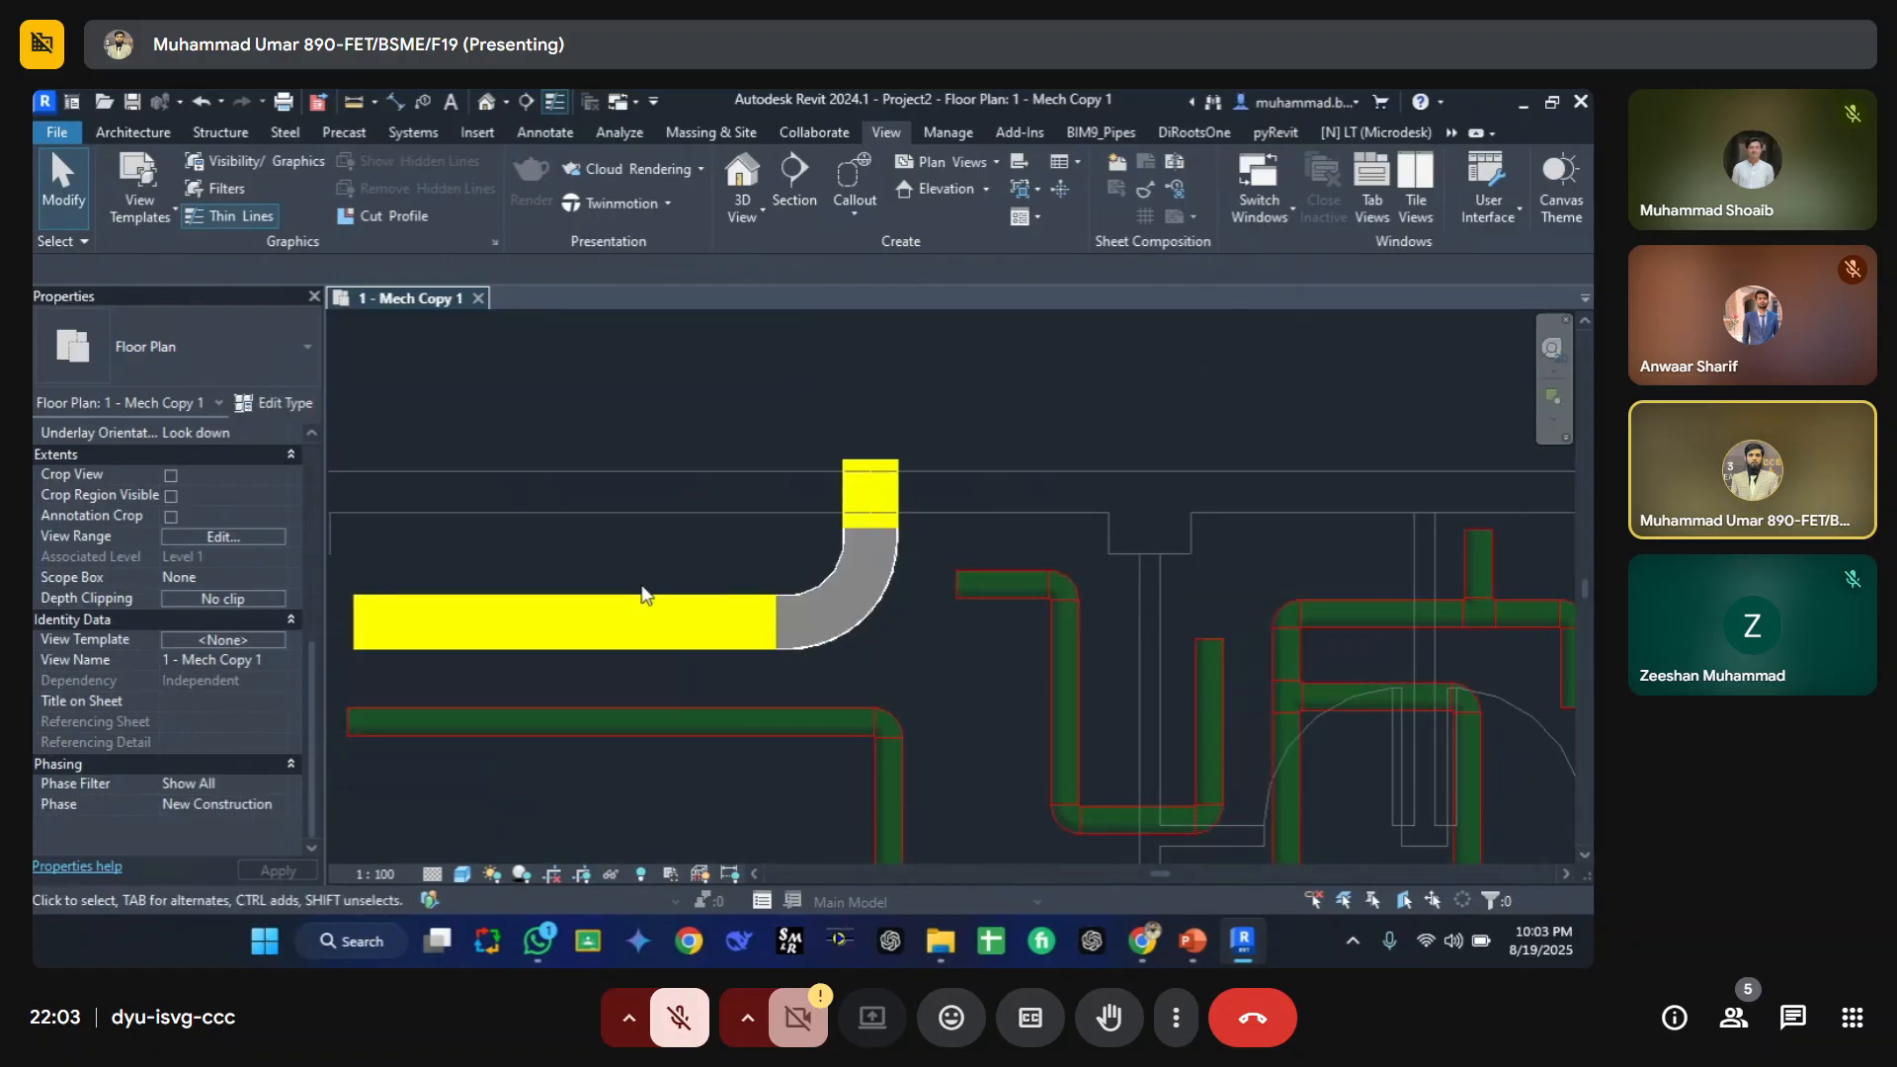
pyautogui.press('v')
pyautogui.press('g')
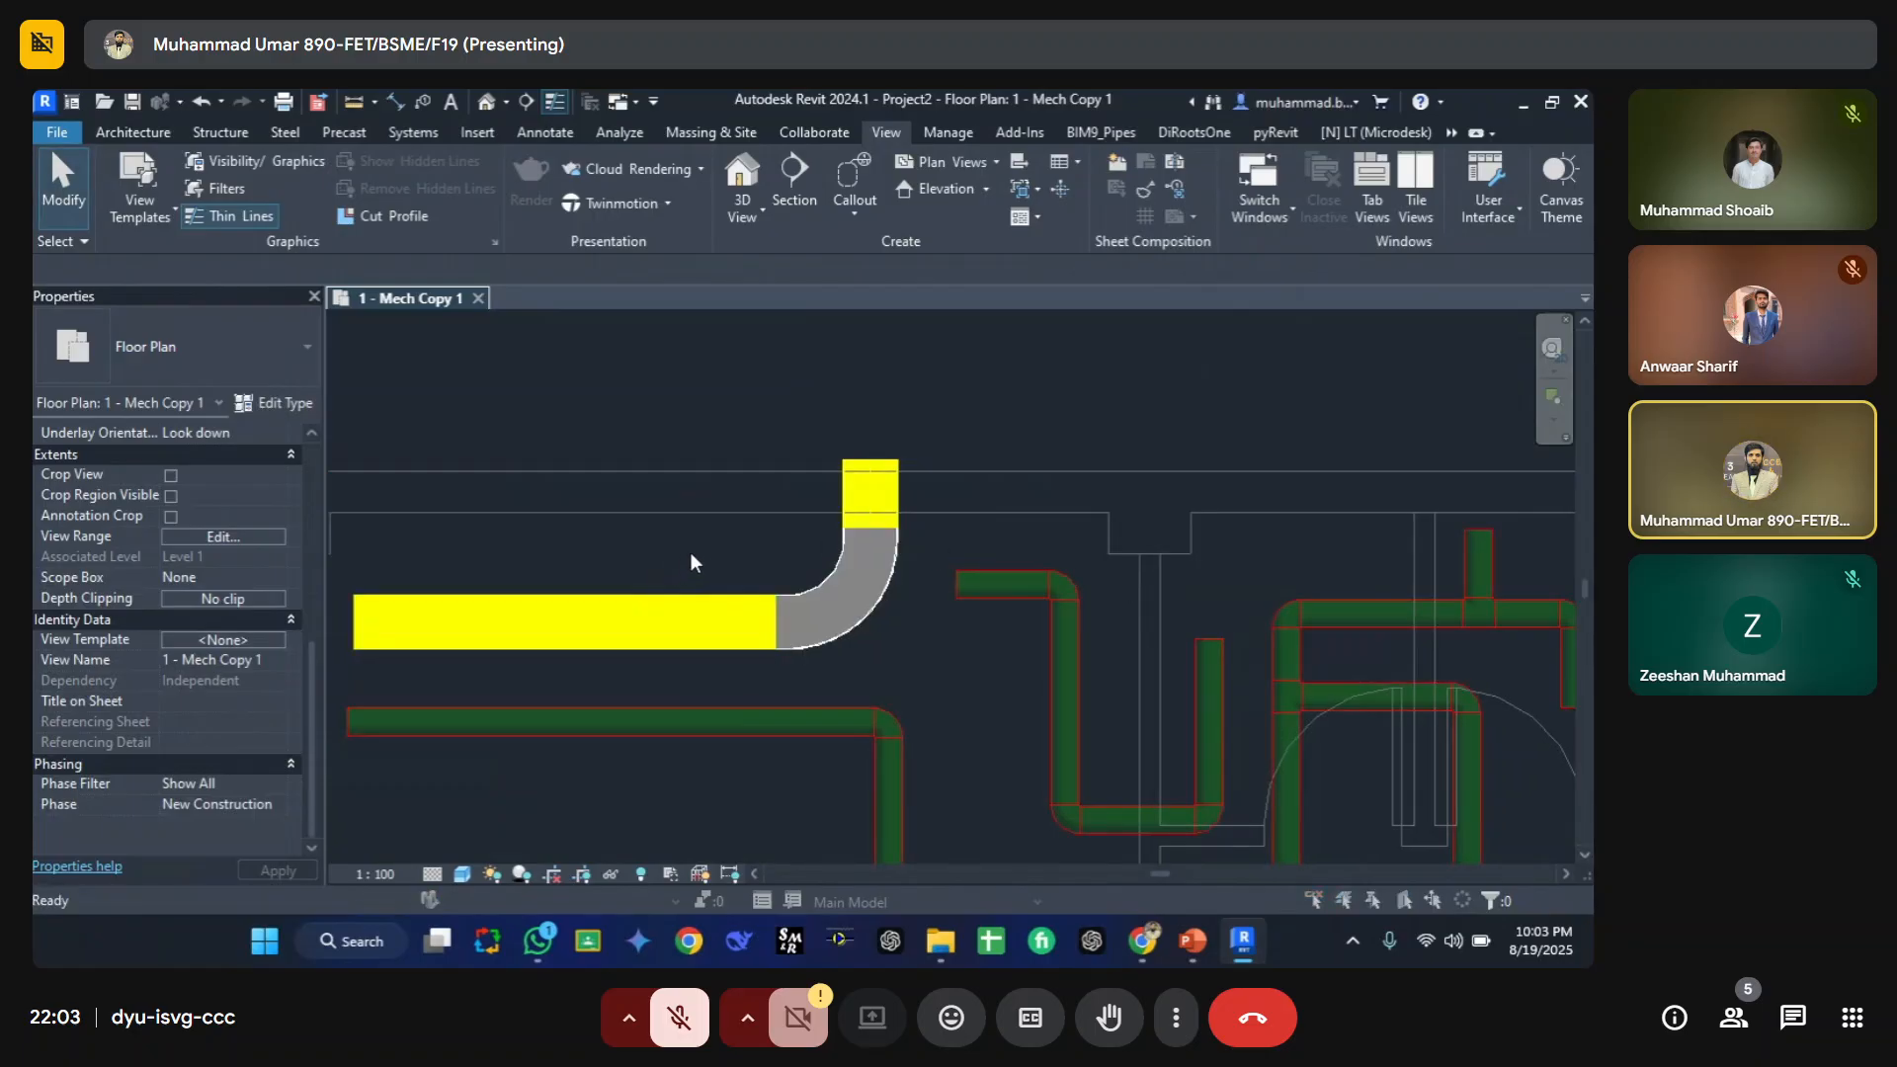
pyautogui.click(608, 245)
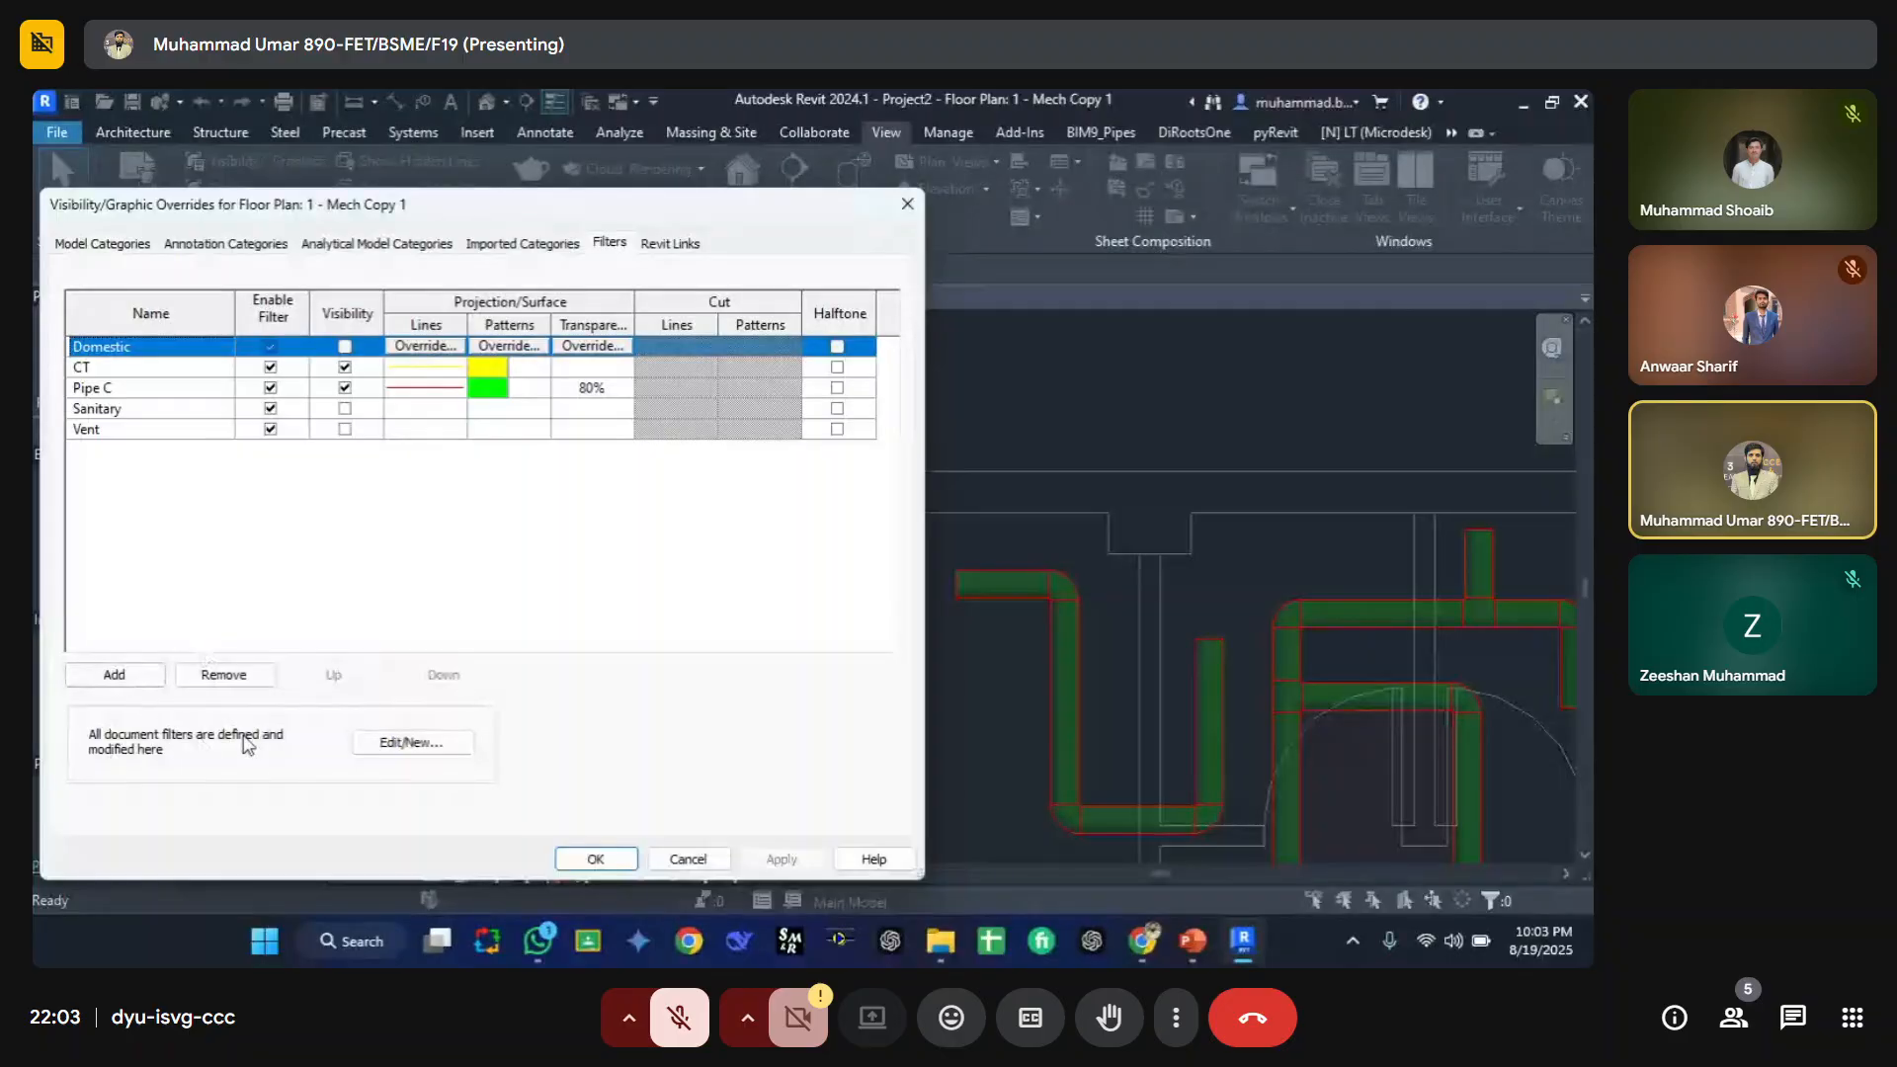
# Step: Edit the CT view filter so its categories include Cable Tray Fittings along with Cable Trays, then close both dialogs
pyautogui.click(424, 753)
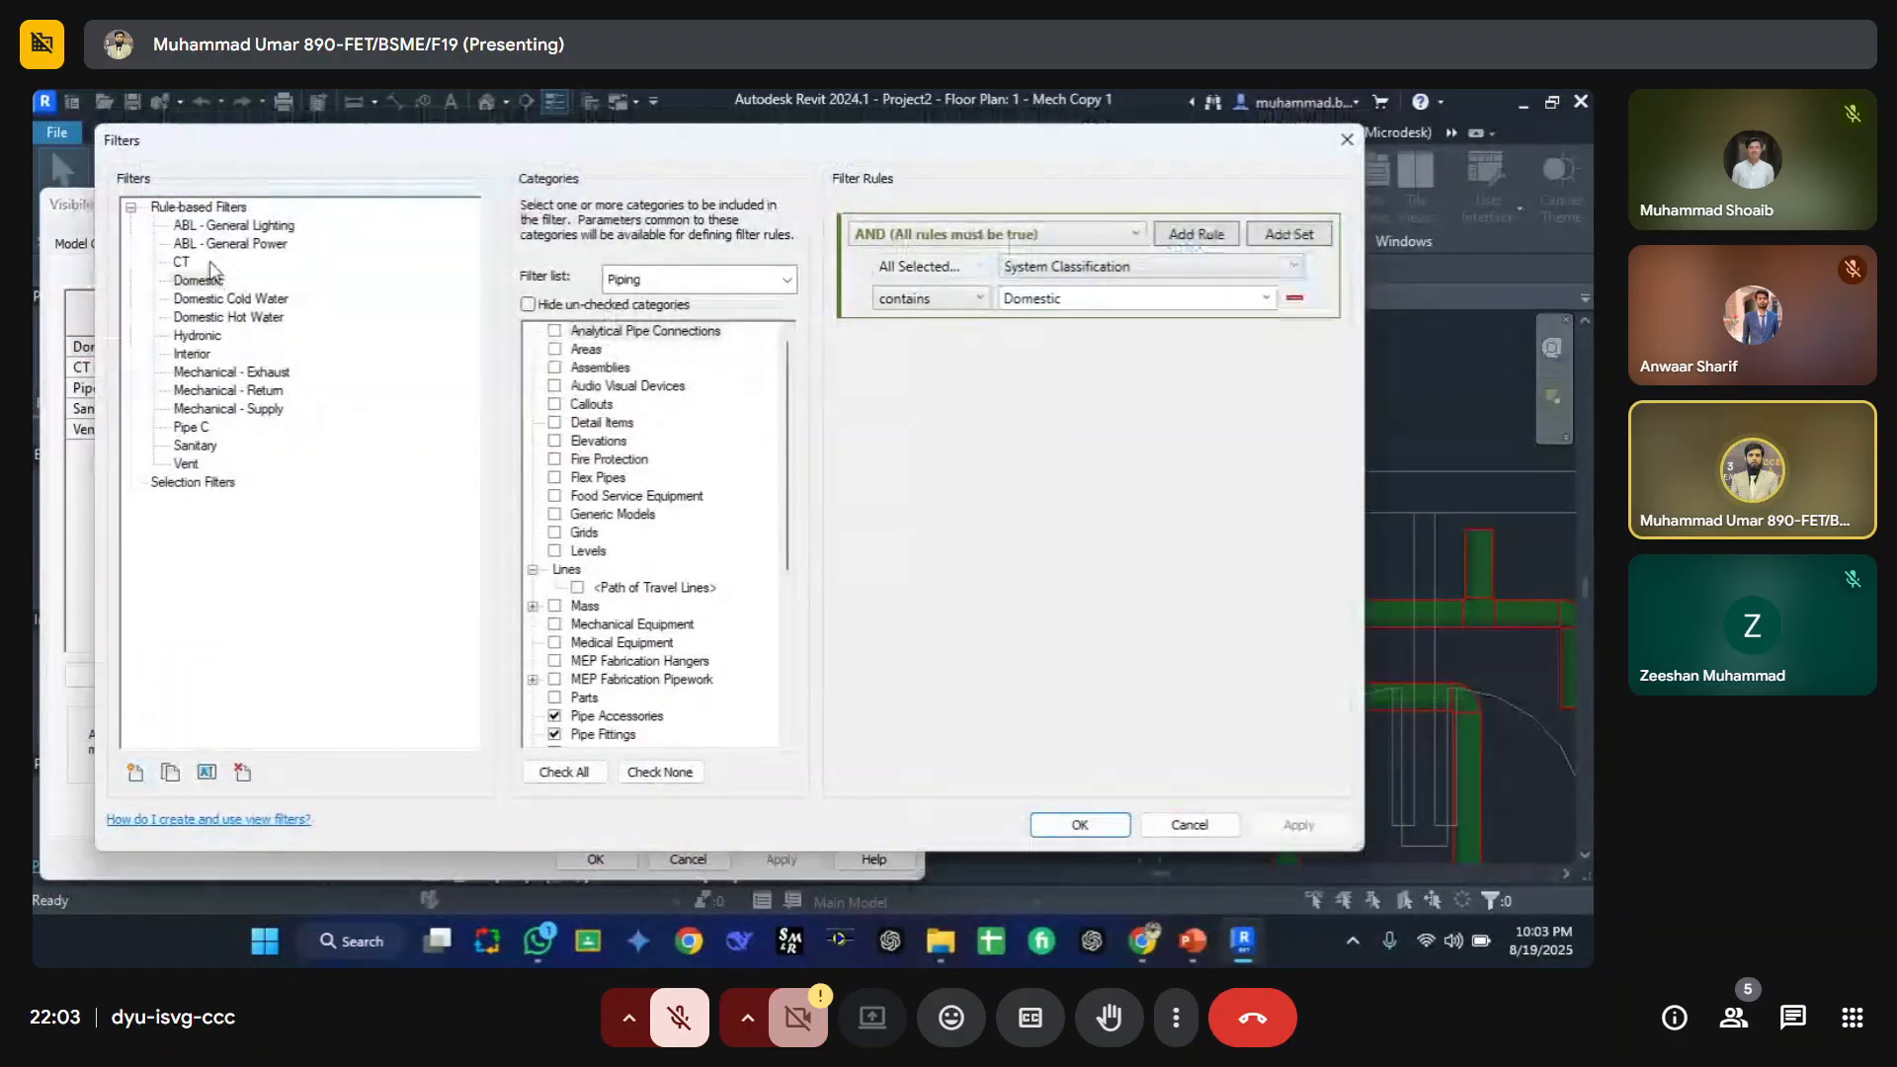
pyautogui.click(181, 245)
pyautogui.click(182, 261)
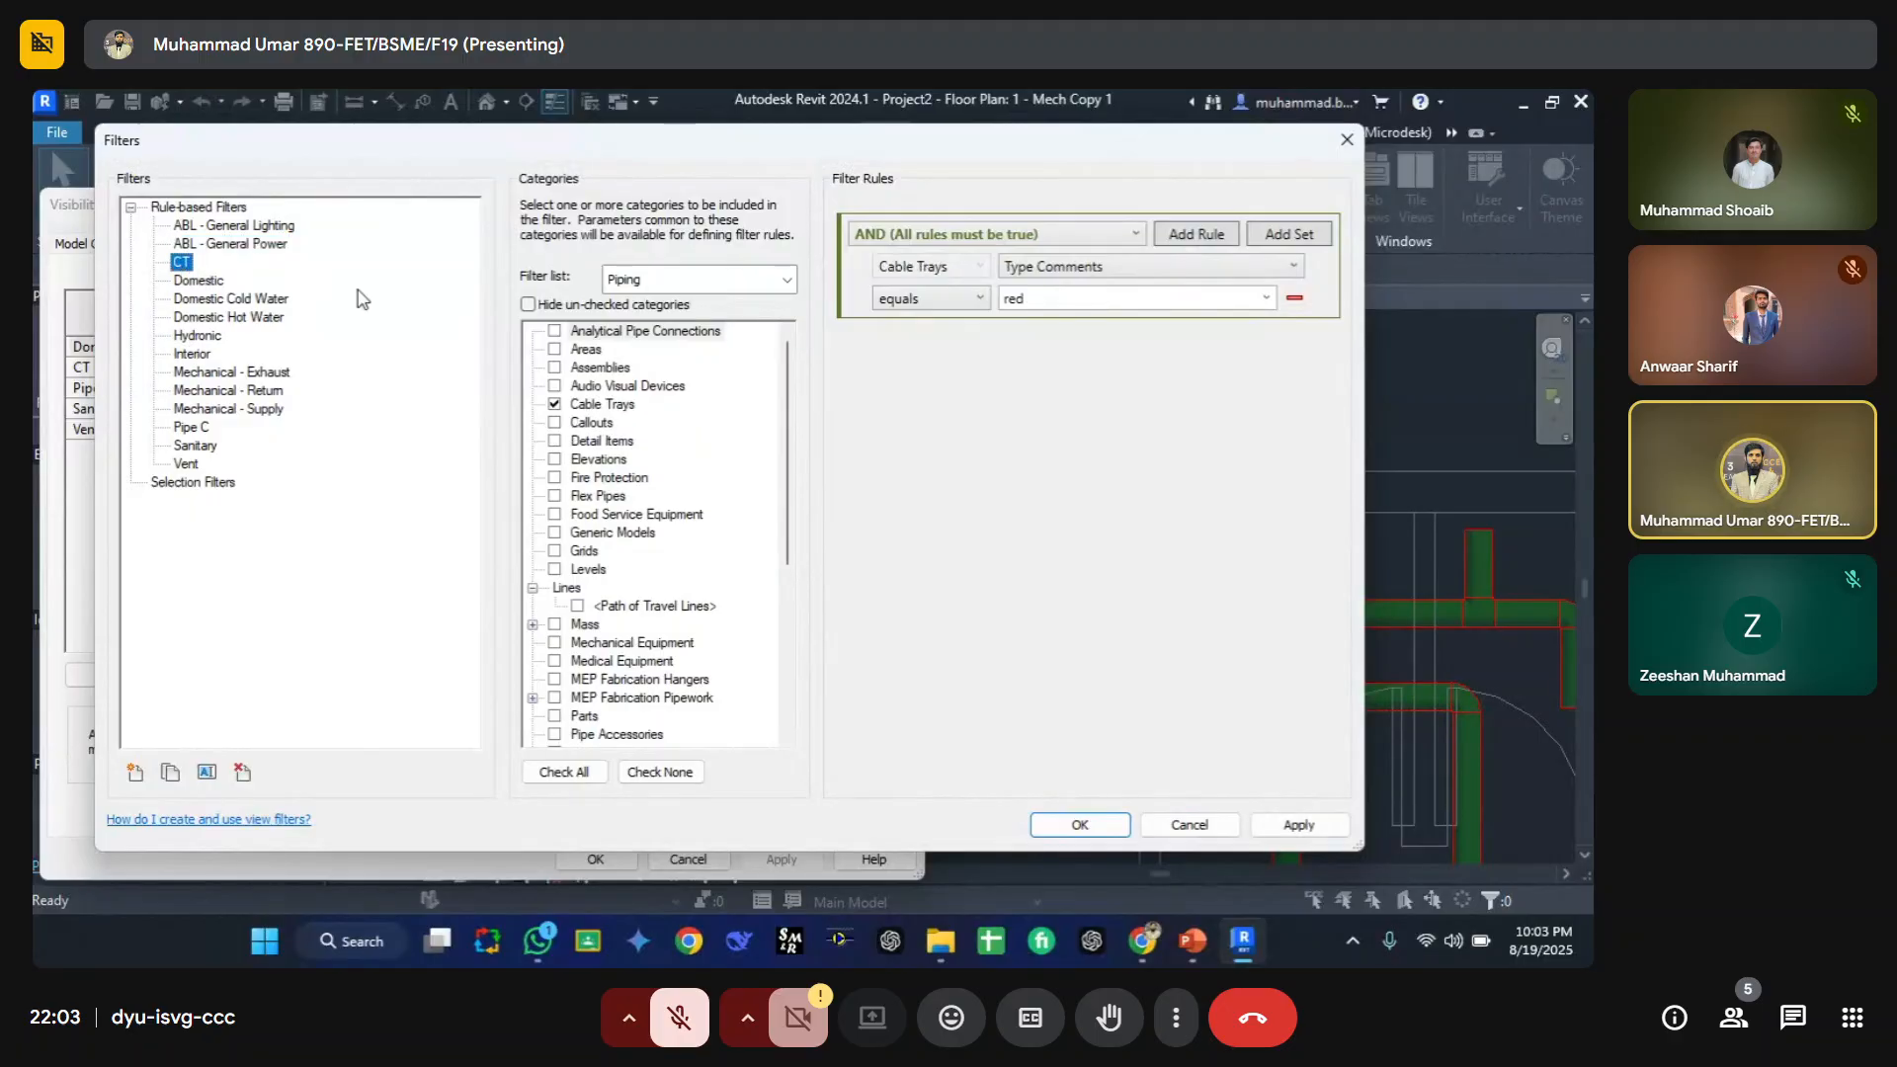
pyautogui.click(685, 275)
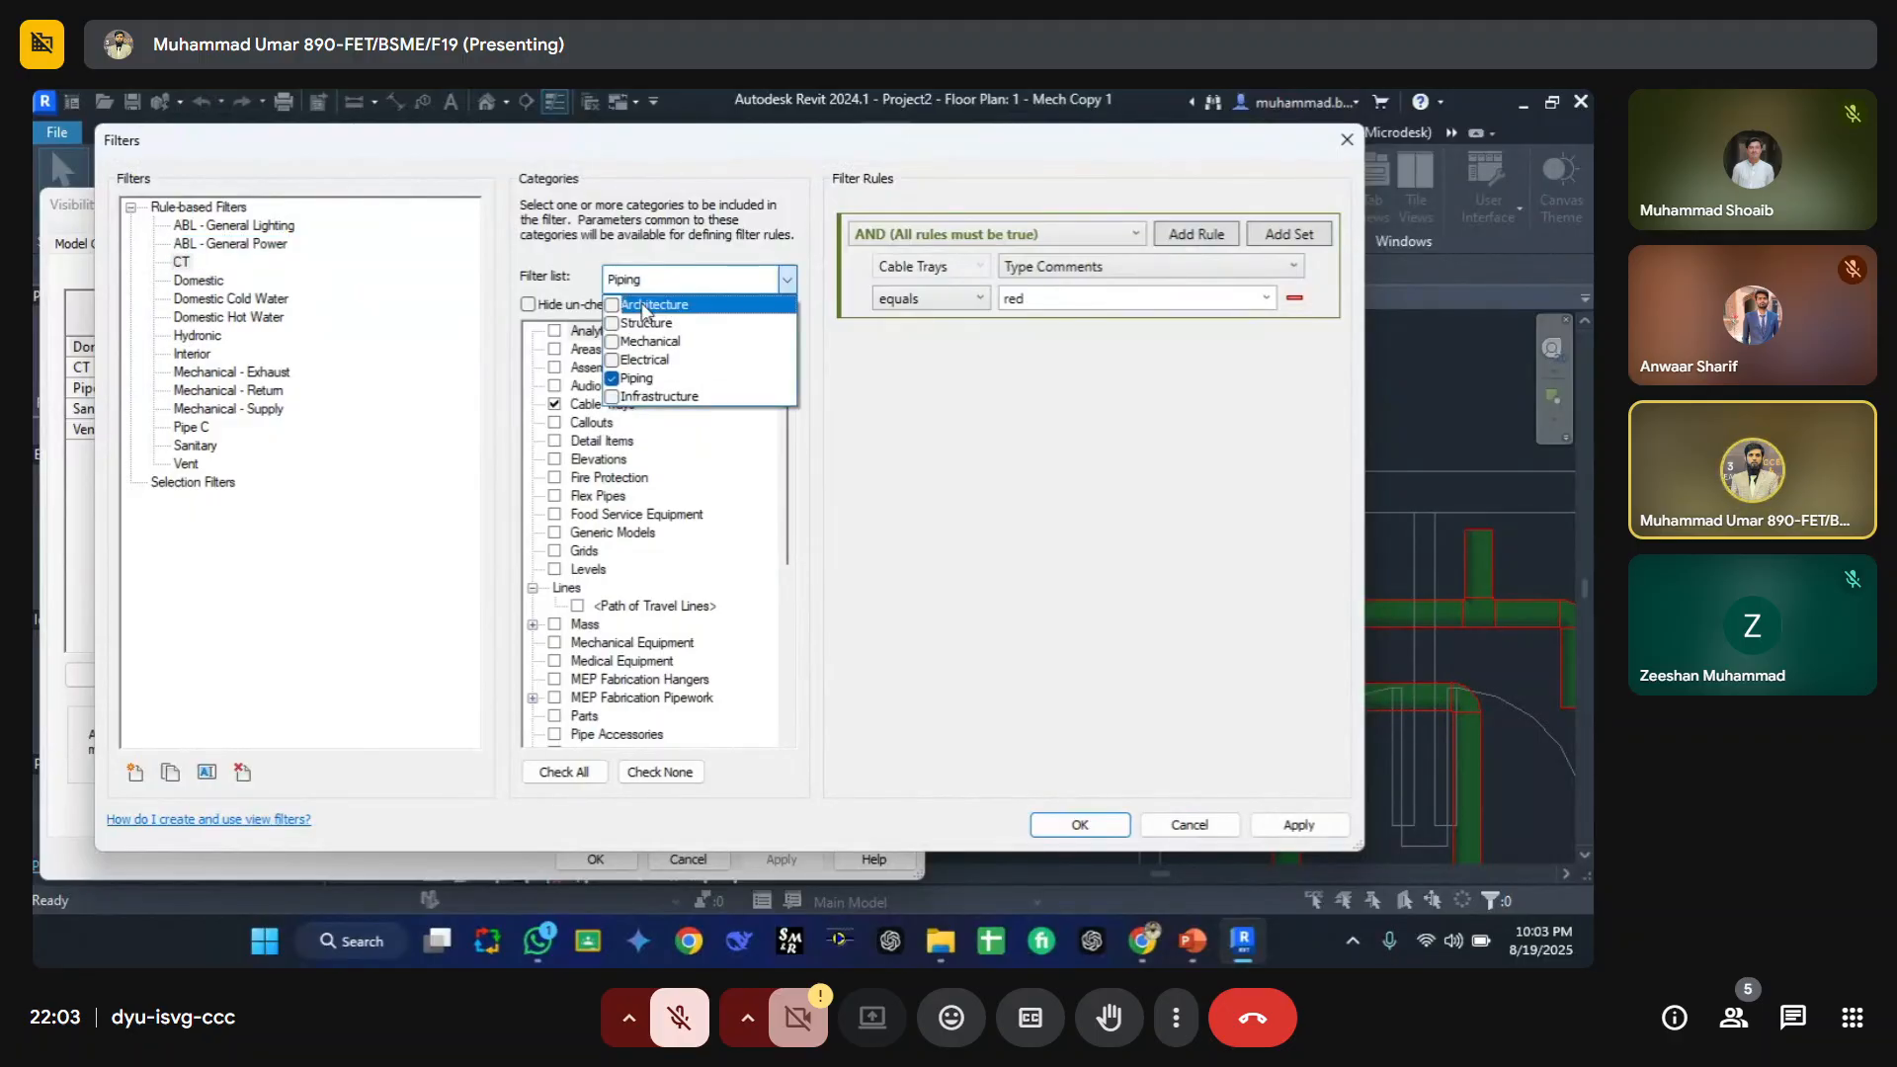
pyautogui.click(612, 360)
pyautogui.click(612, 379)
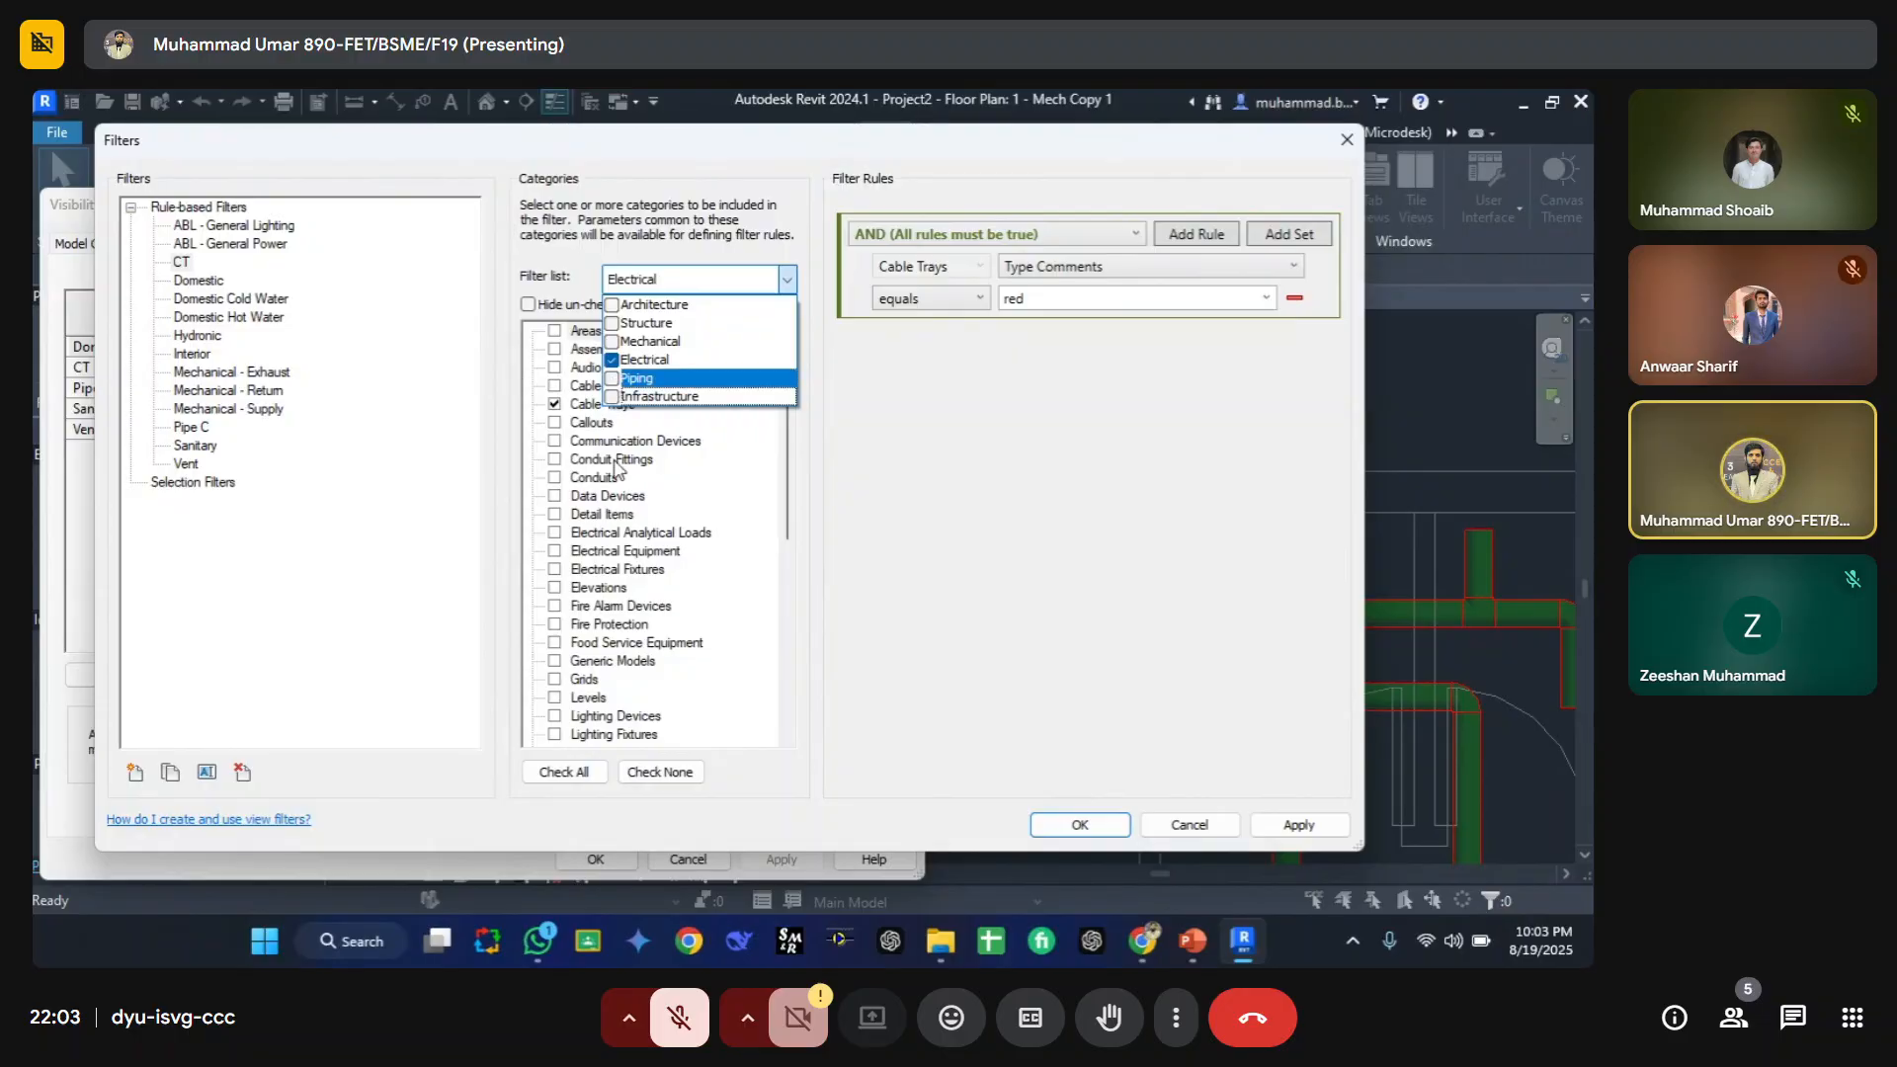
pyautogui.click(645, 494)
pyautogui.click(596, 406)
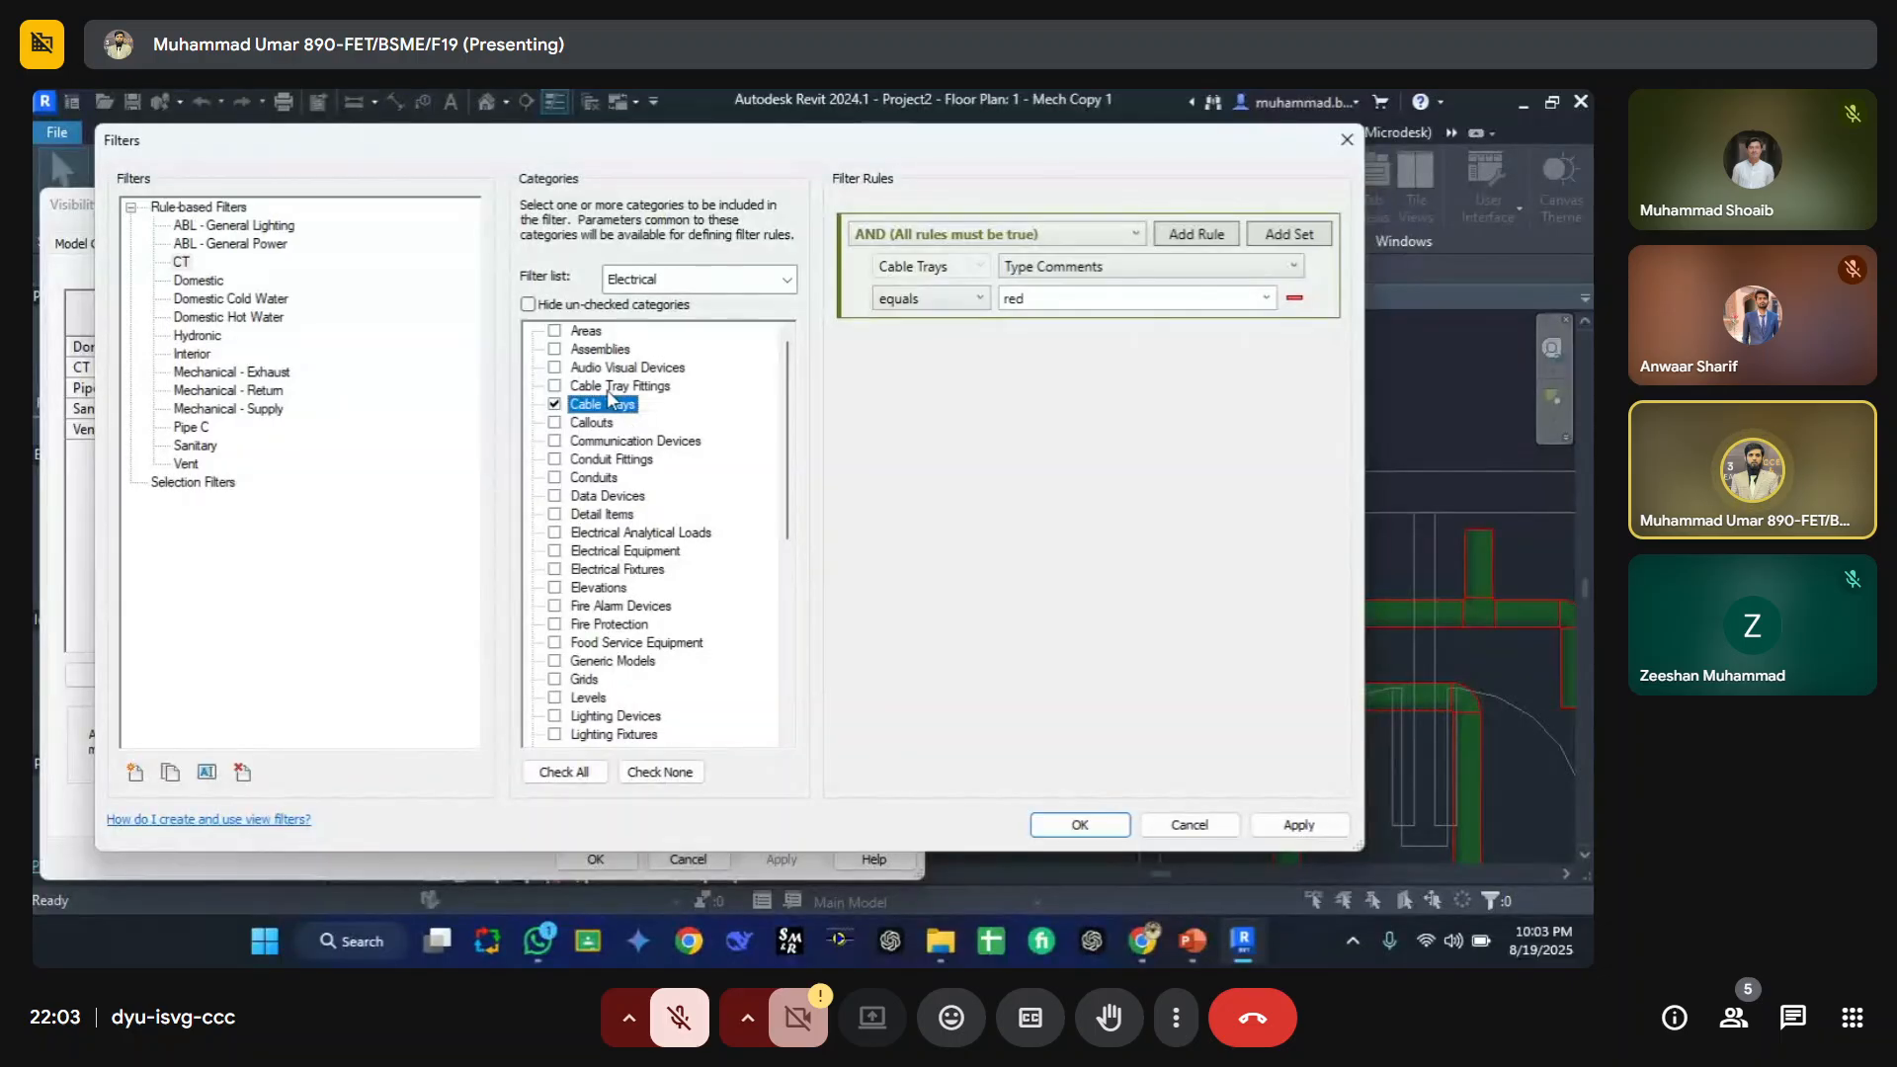
pyautogui.click(556, 385)
pyautogui.click(528, 304)
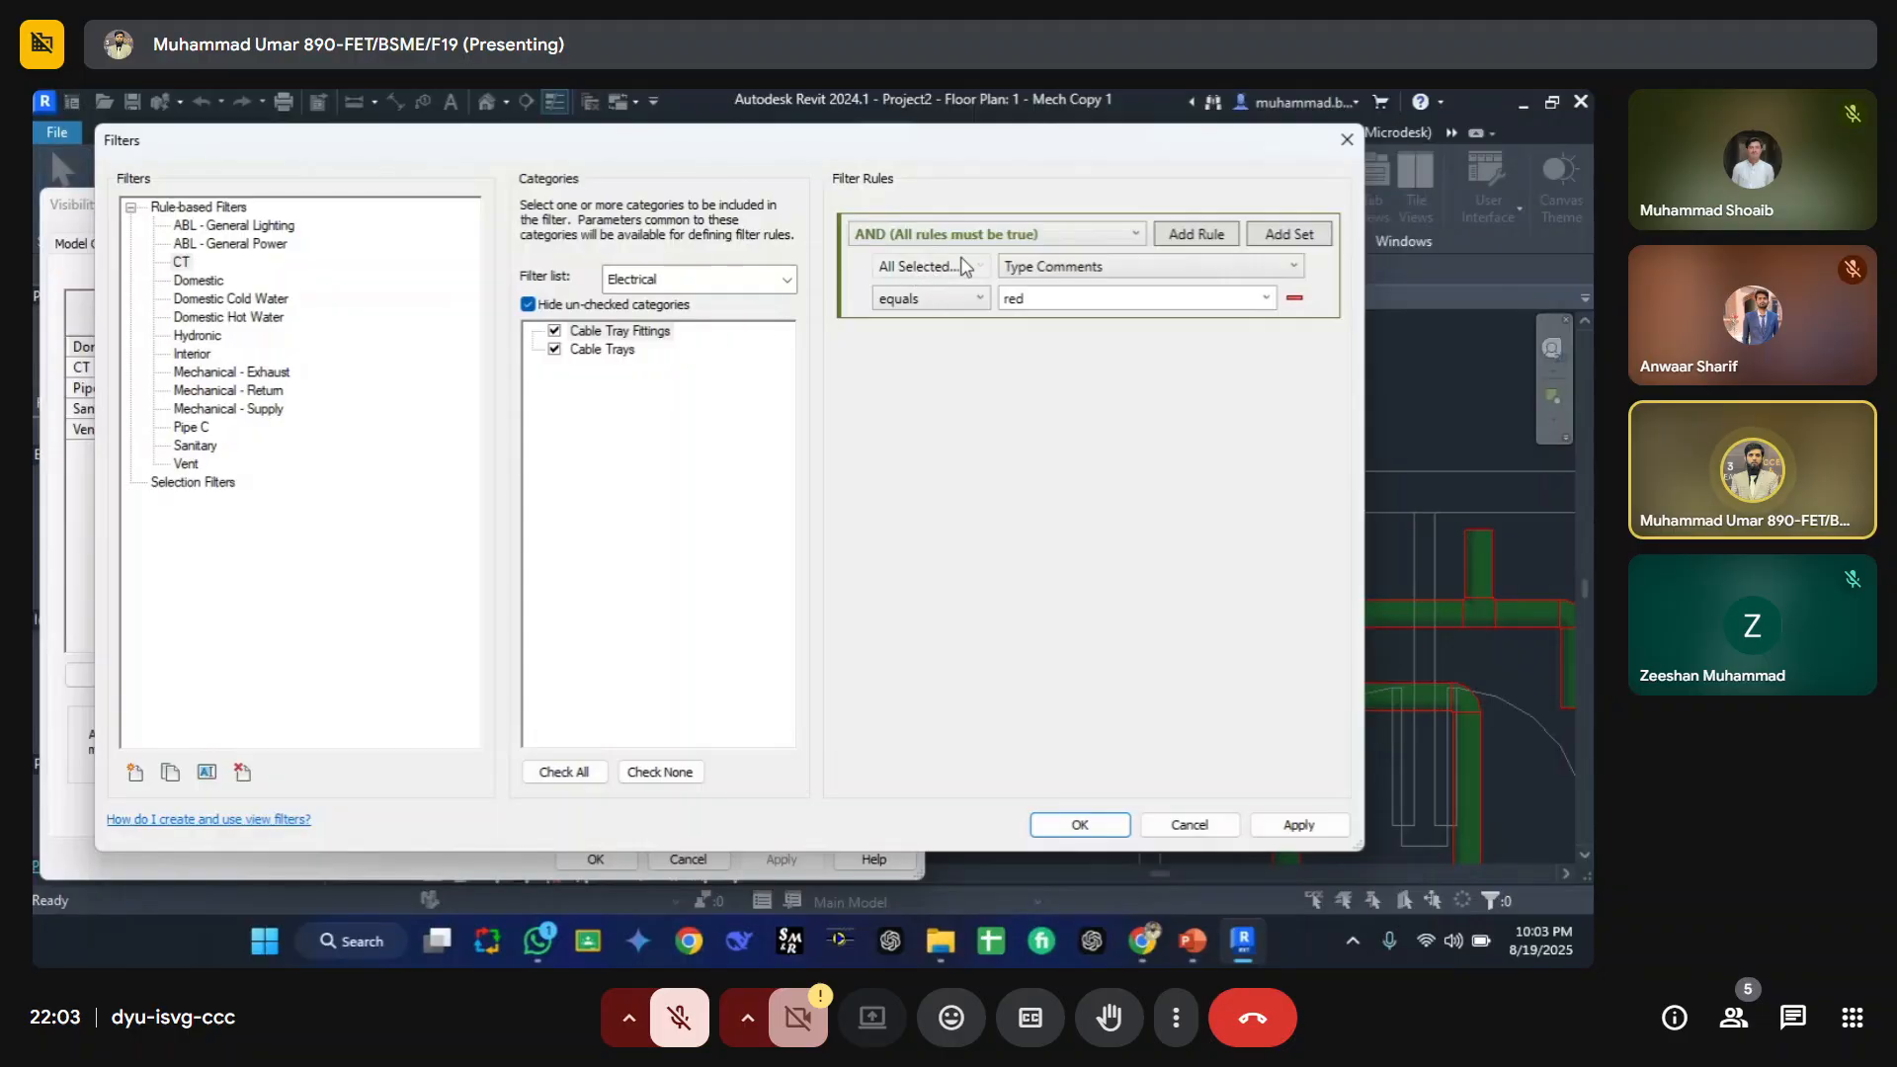
pyautogui.click(1107, 825)
pyautogui.click(594, 856)
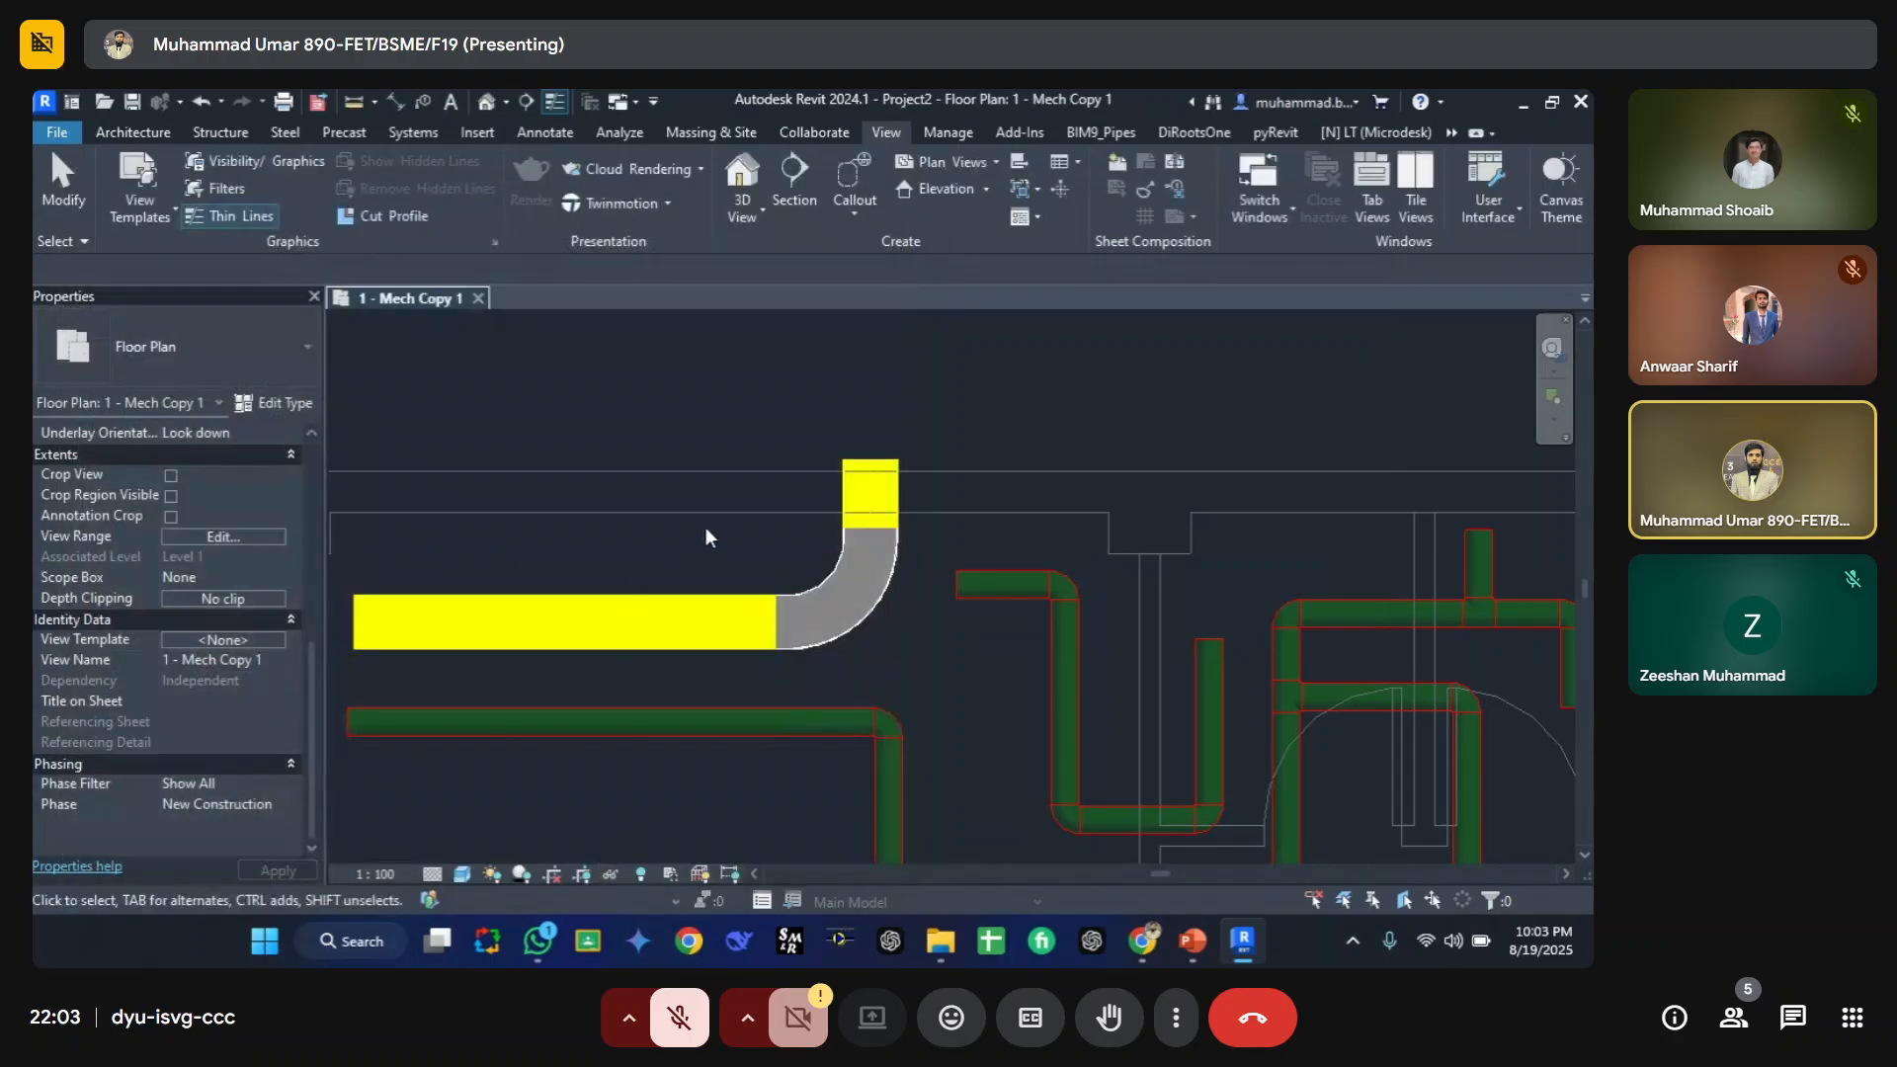
# Step: Select the cable tray bend and set its type's Type Comments to red
pyautogui.click(868, 624)
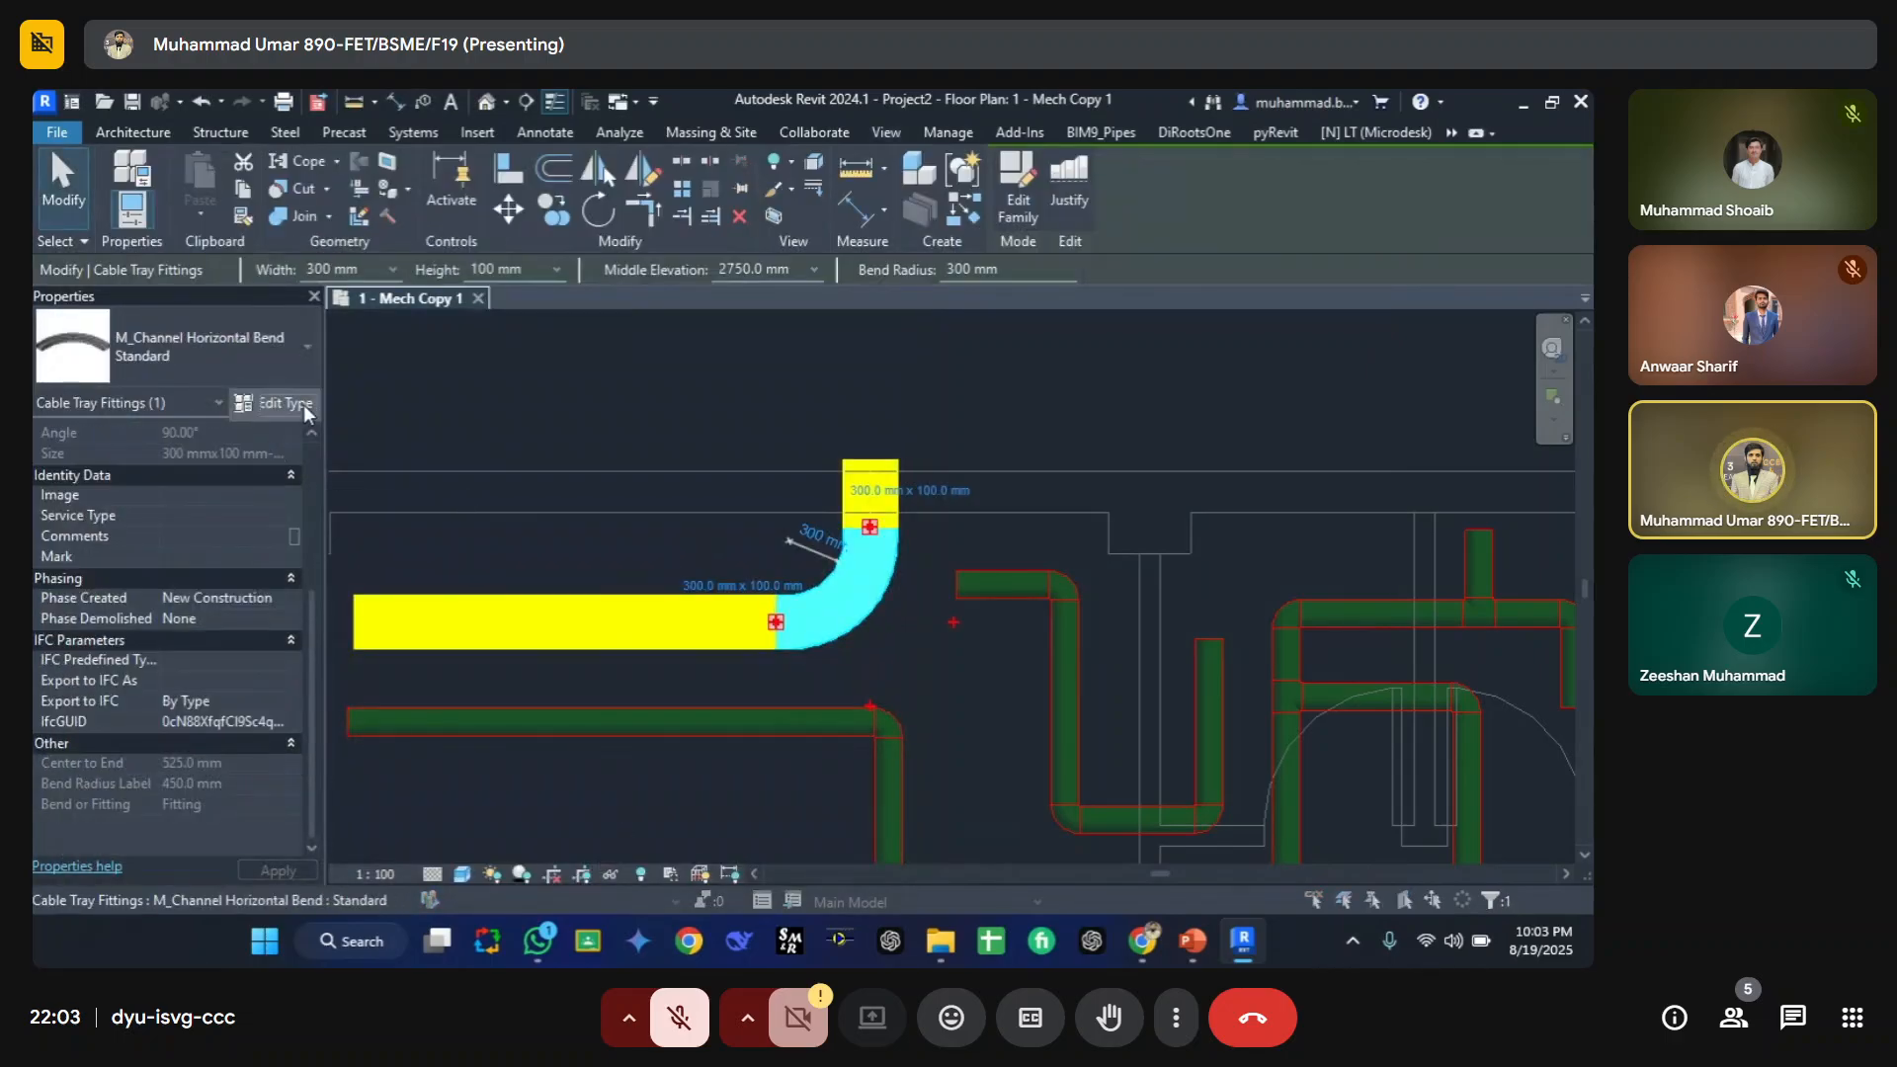
pyautogui.click(299, 404)
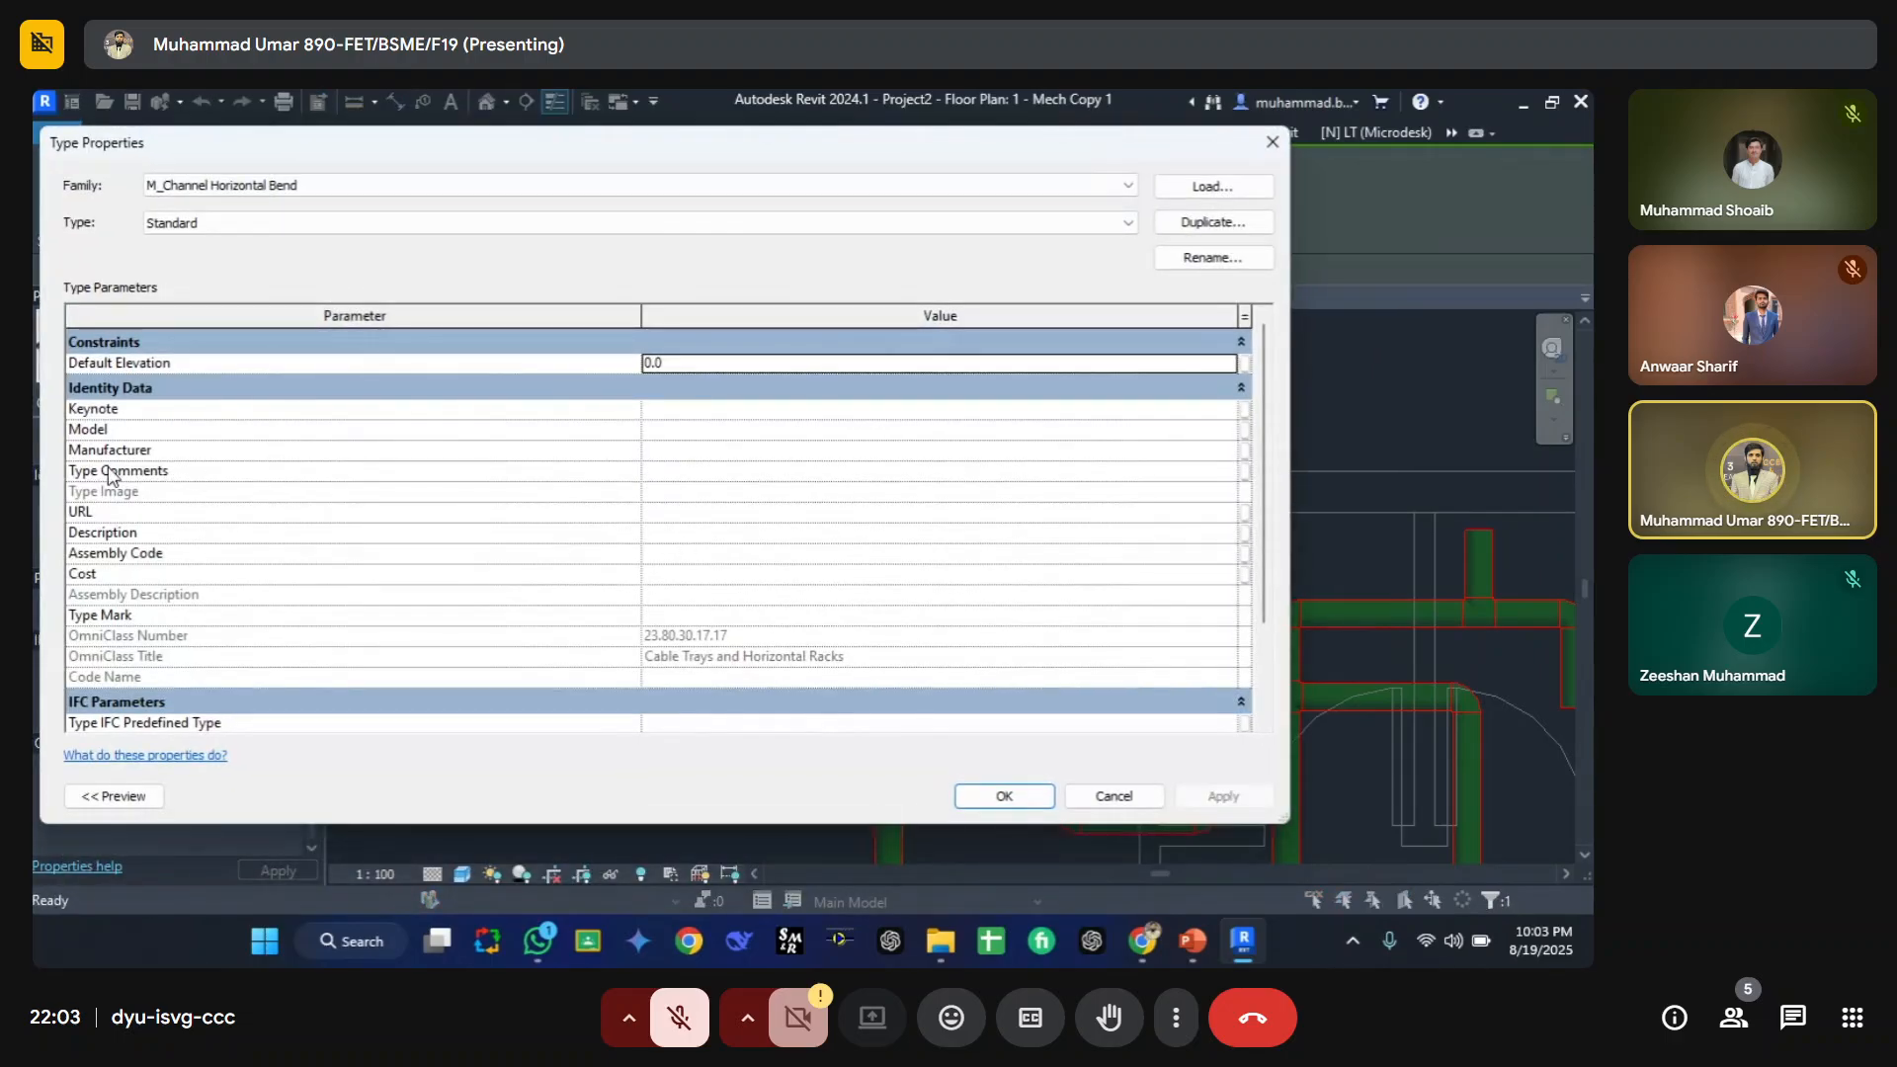
pyautogui.click(718, 471)
pyautogui.write('red')
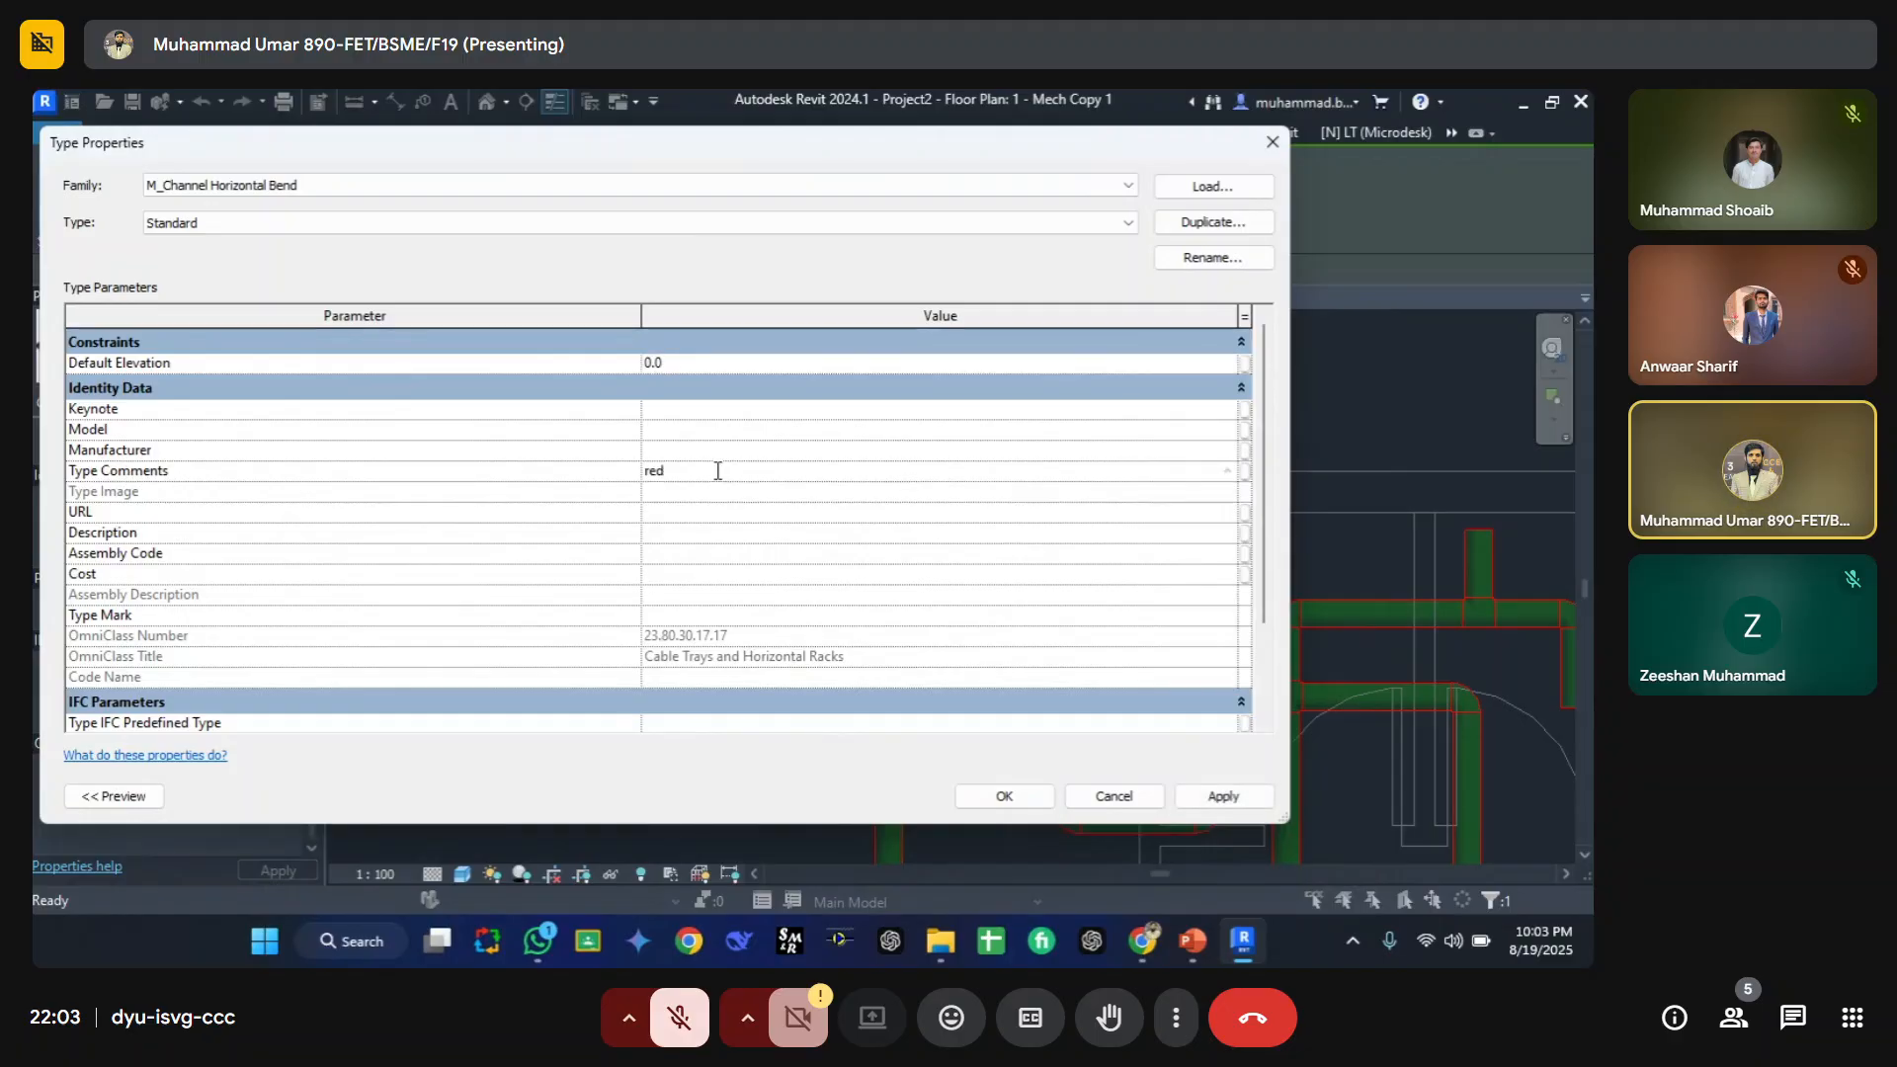
pyautogui.click(1004, 796)
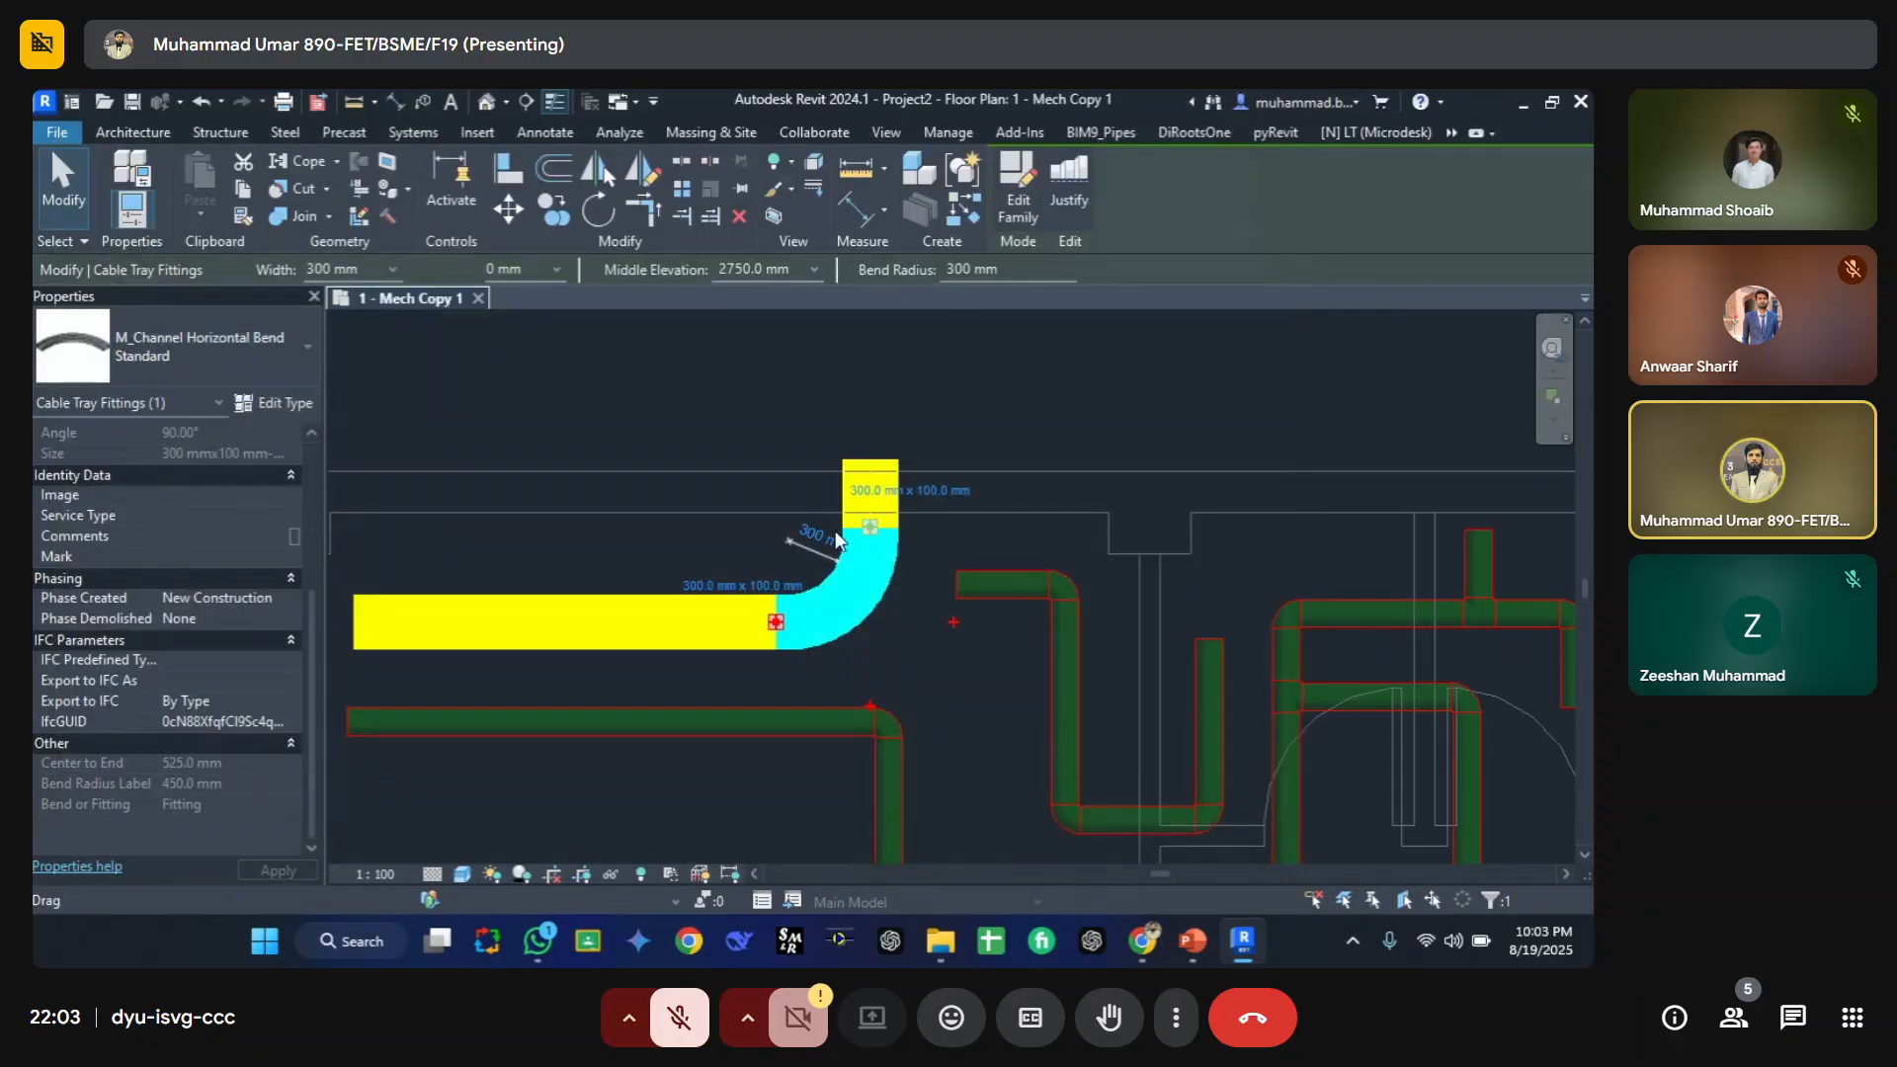
# Step: Create a similar cable tray branching upward from the middle of the horizontal cable tray
pyautogui.press('Escape')
pyautogui.click(580, 597)
pyautogui.press('c')
pyautogui.press('s')
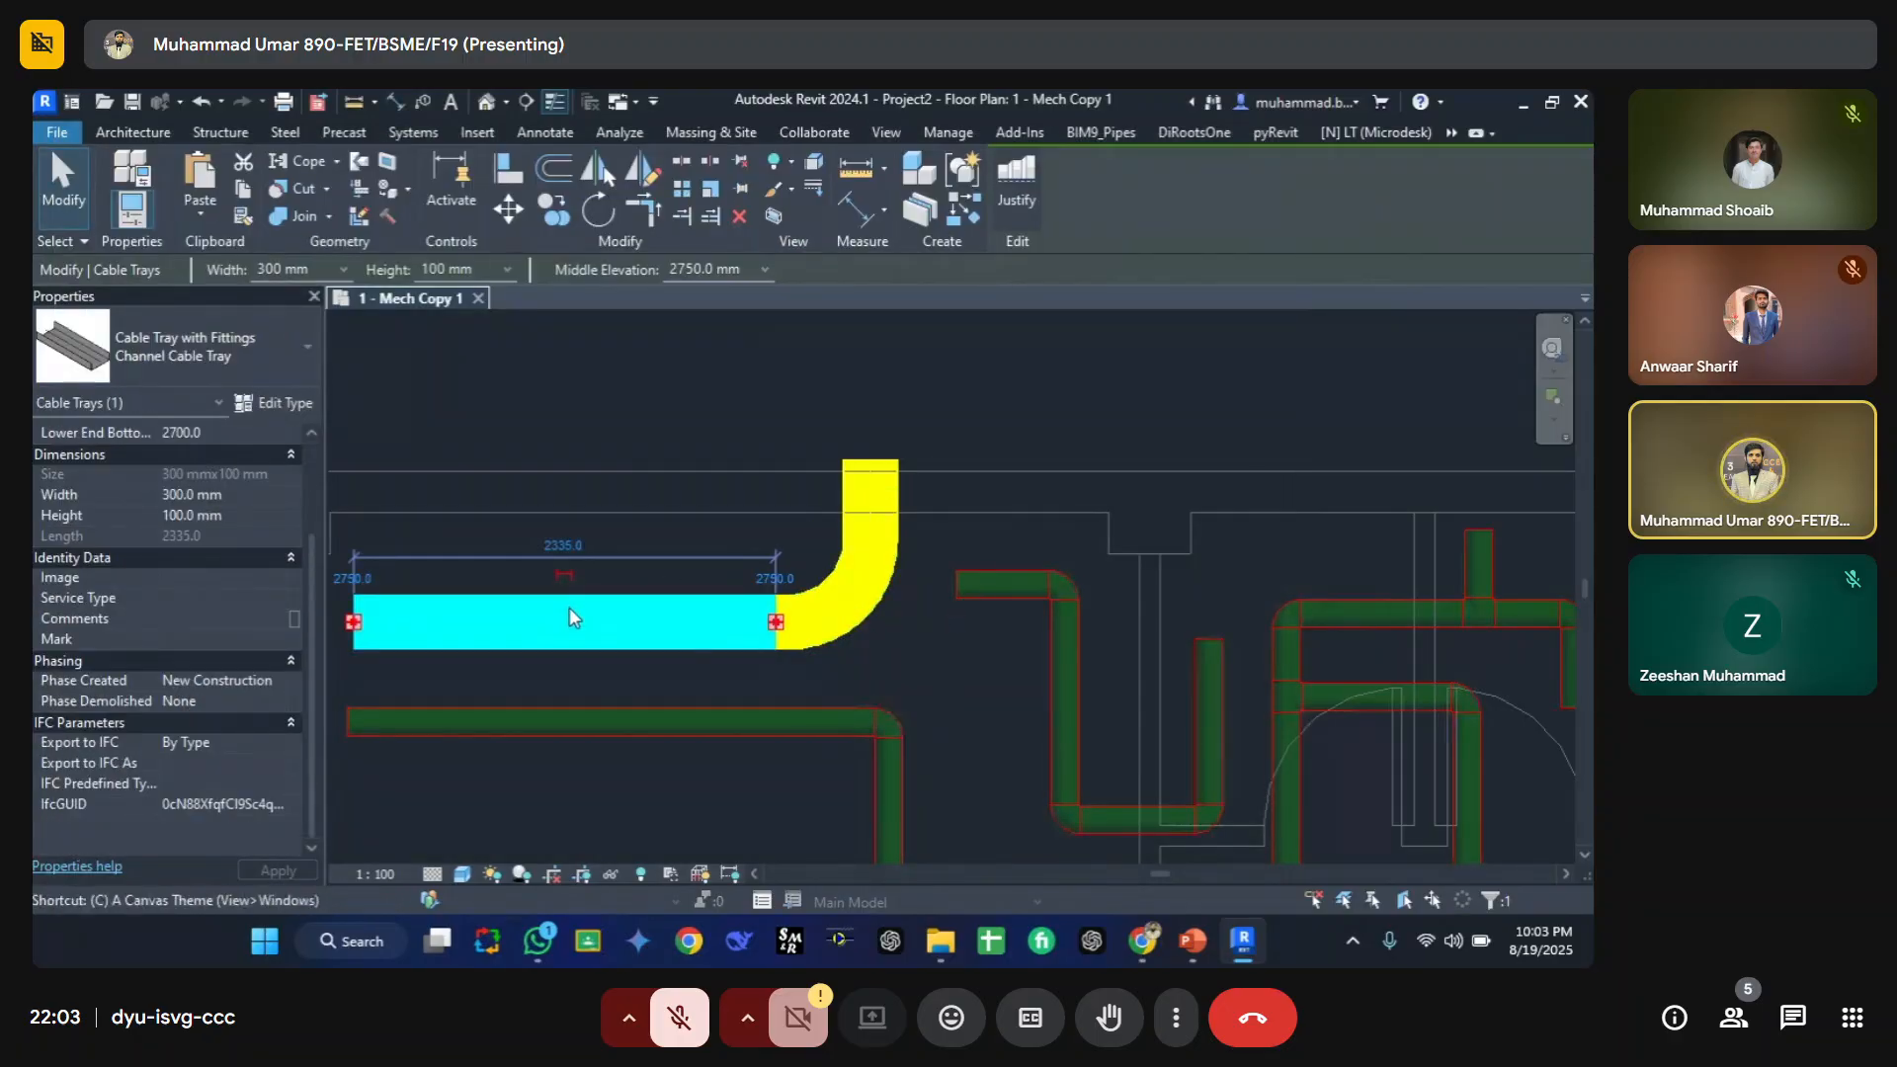
pyautogui.click(564, 620)
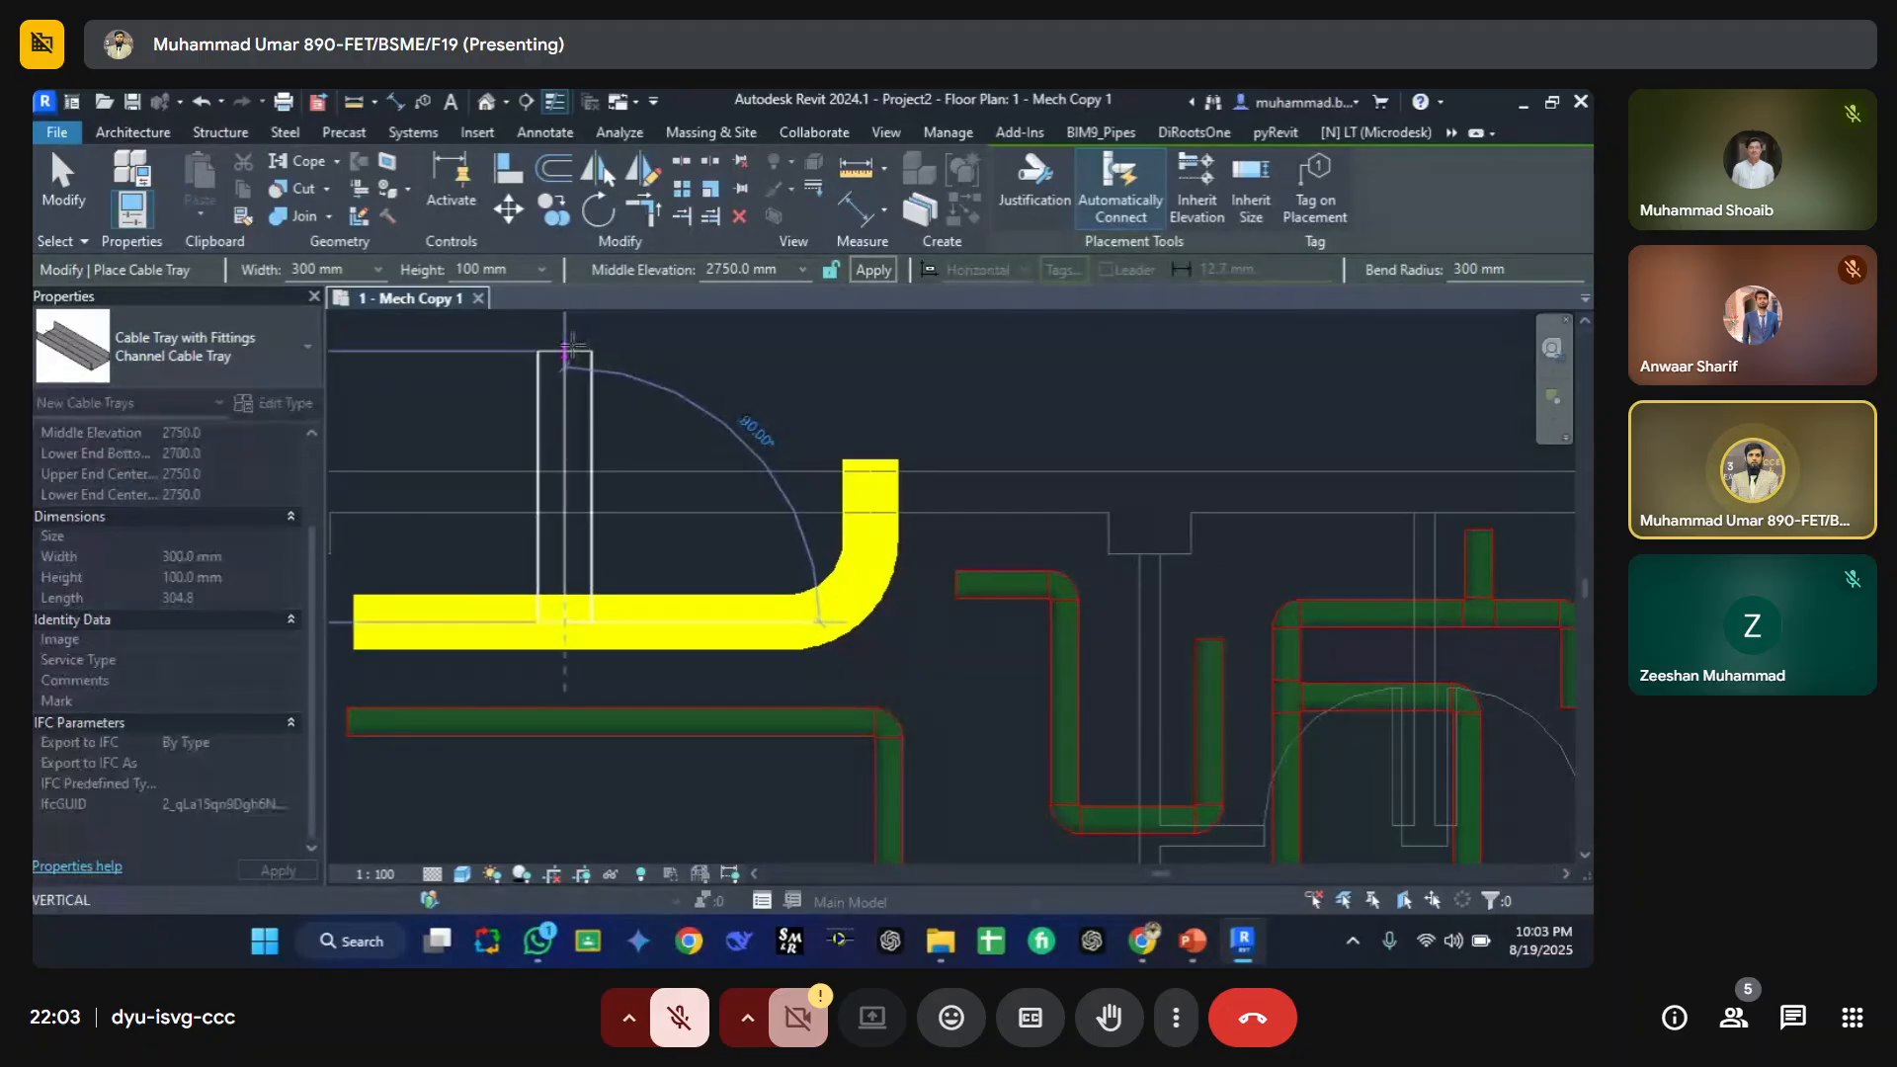
pyautogui.click(570, 349)
pyautogui.press('Escape')
pyautogui.press('Escape')
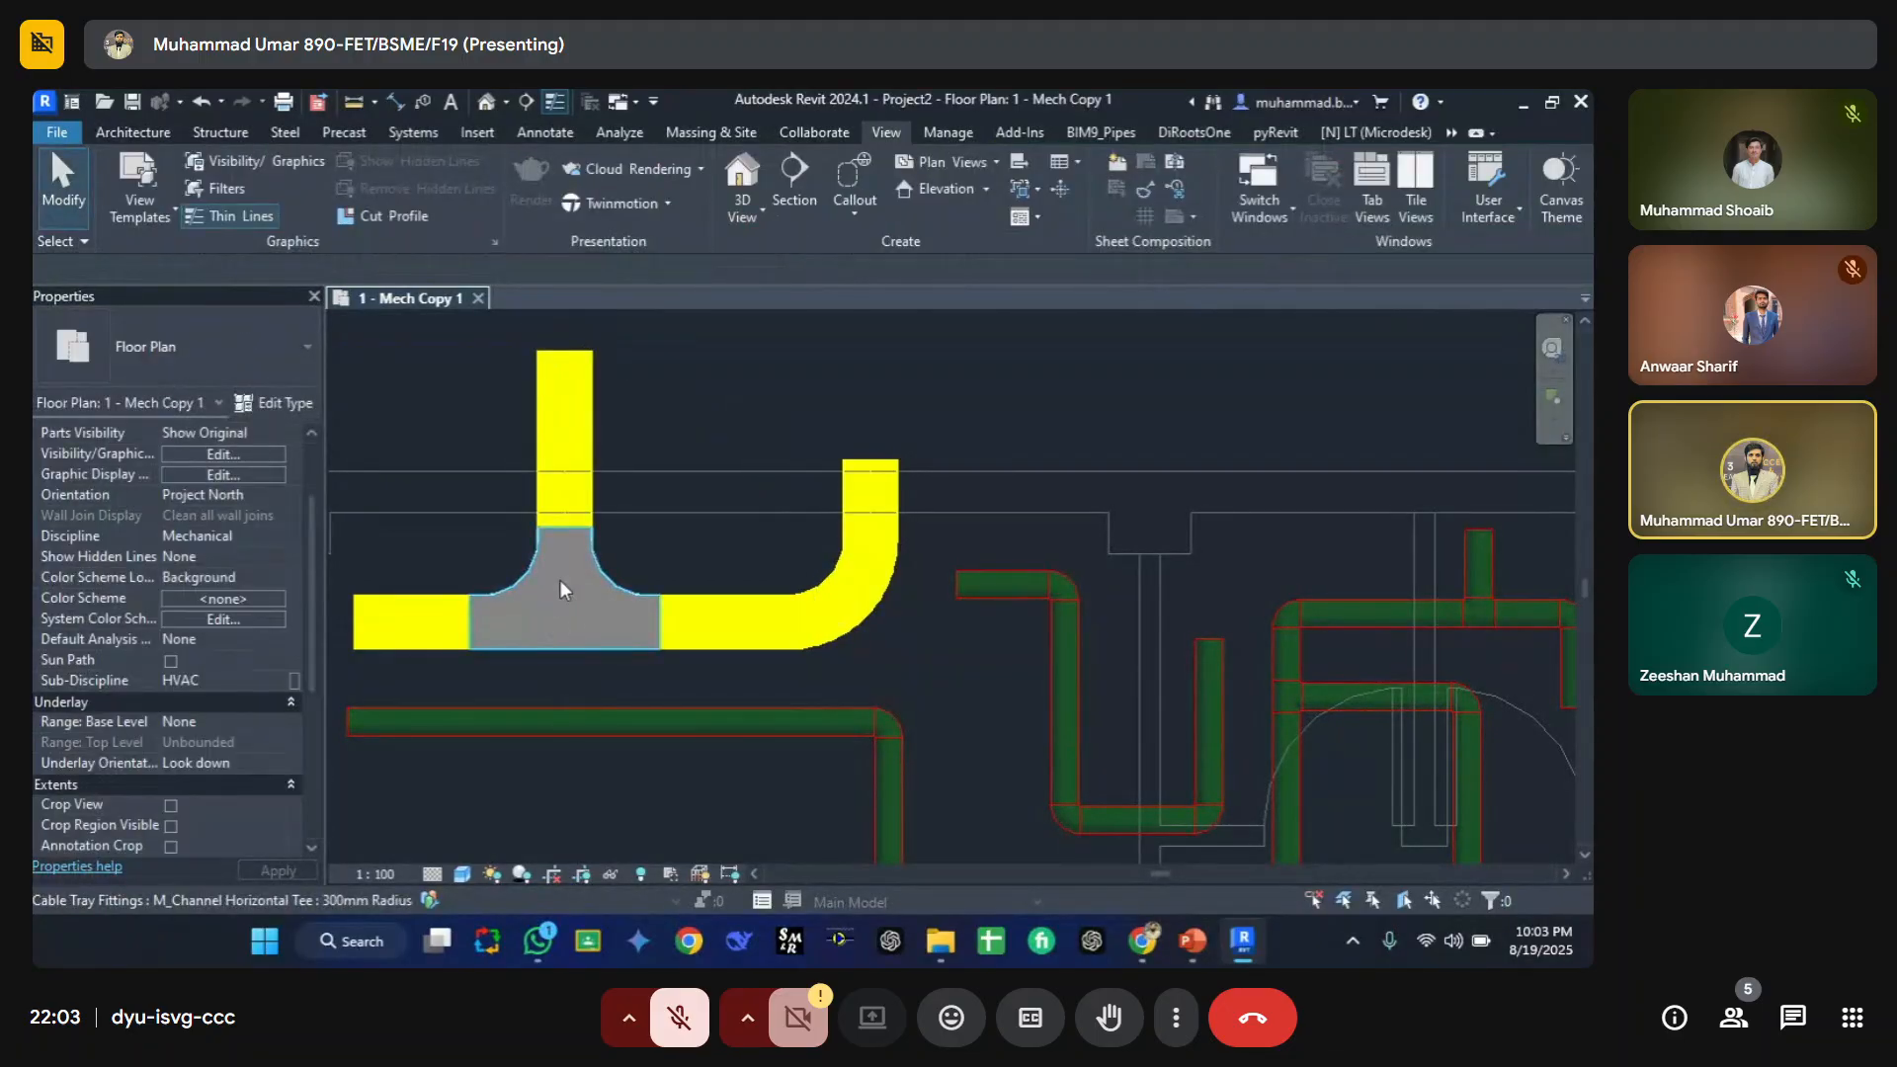
# Step: Select the new cable tray tee and set its type's Type Comments to red
pyautogui.click(535, 642)
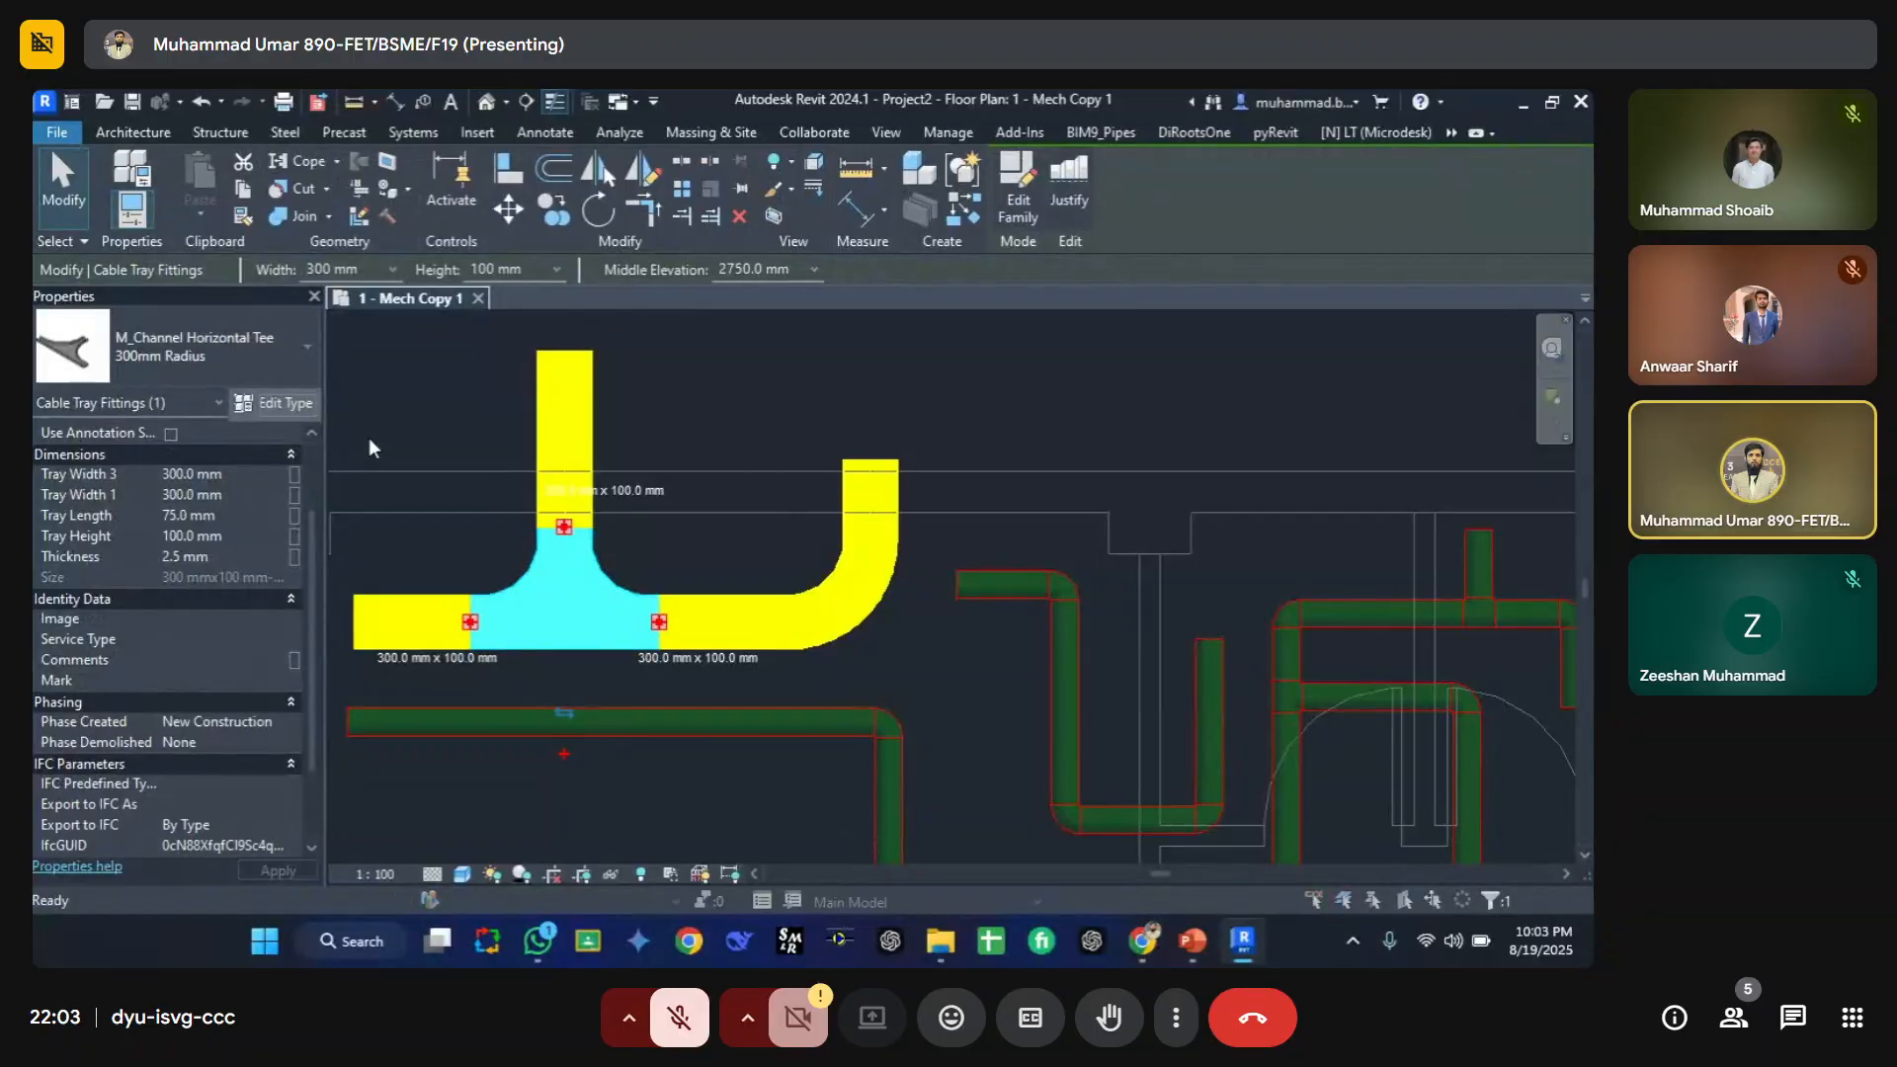
pyautogui.click(275, 404)
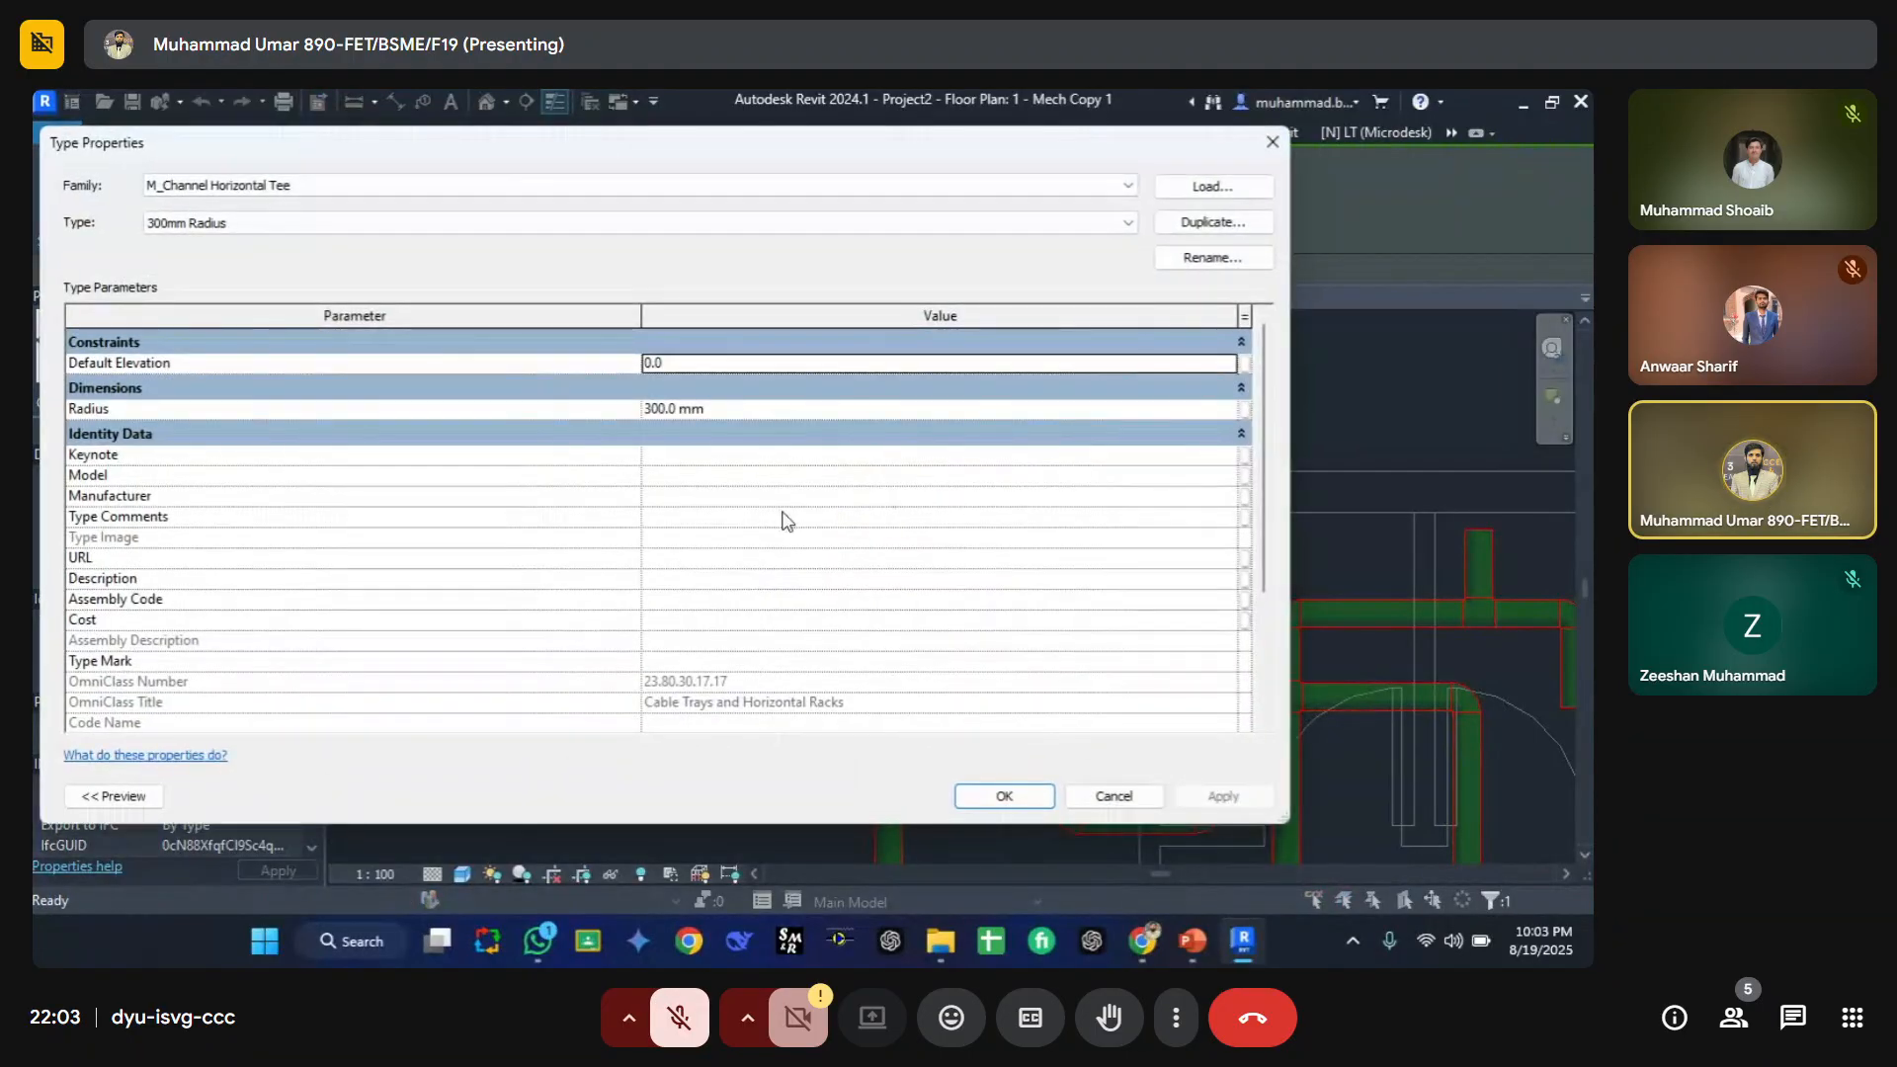
pyautogui.click(726, 517)
pyautogui.write('red')
pyautogui.press('Return')
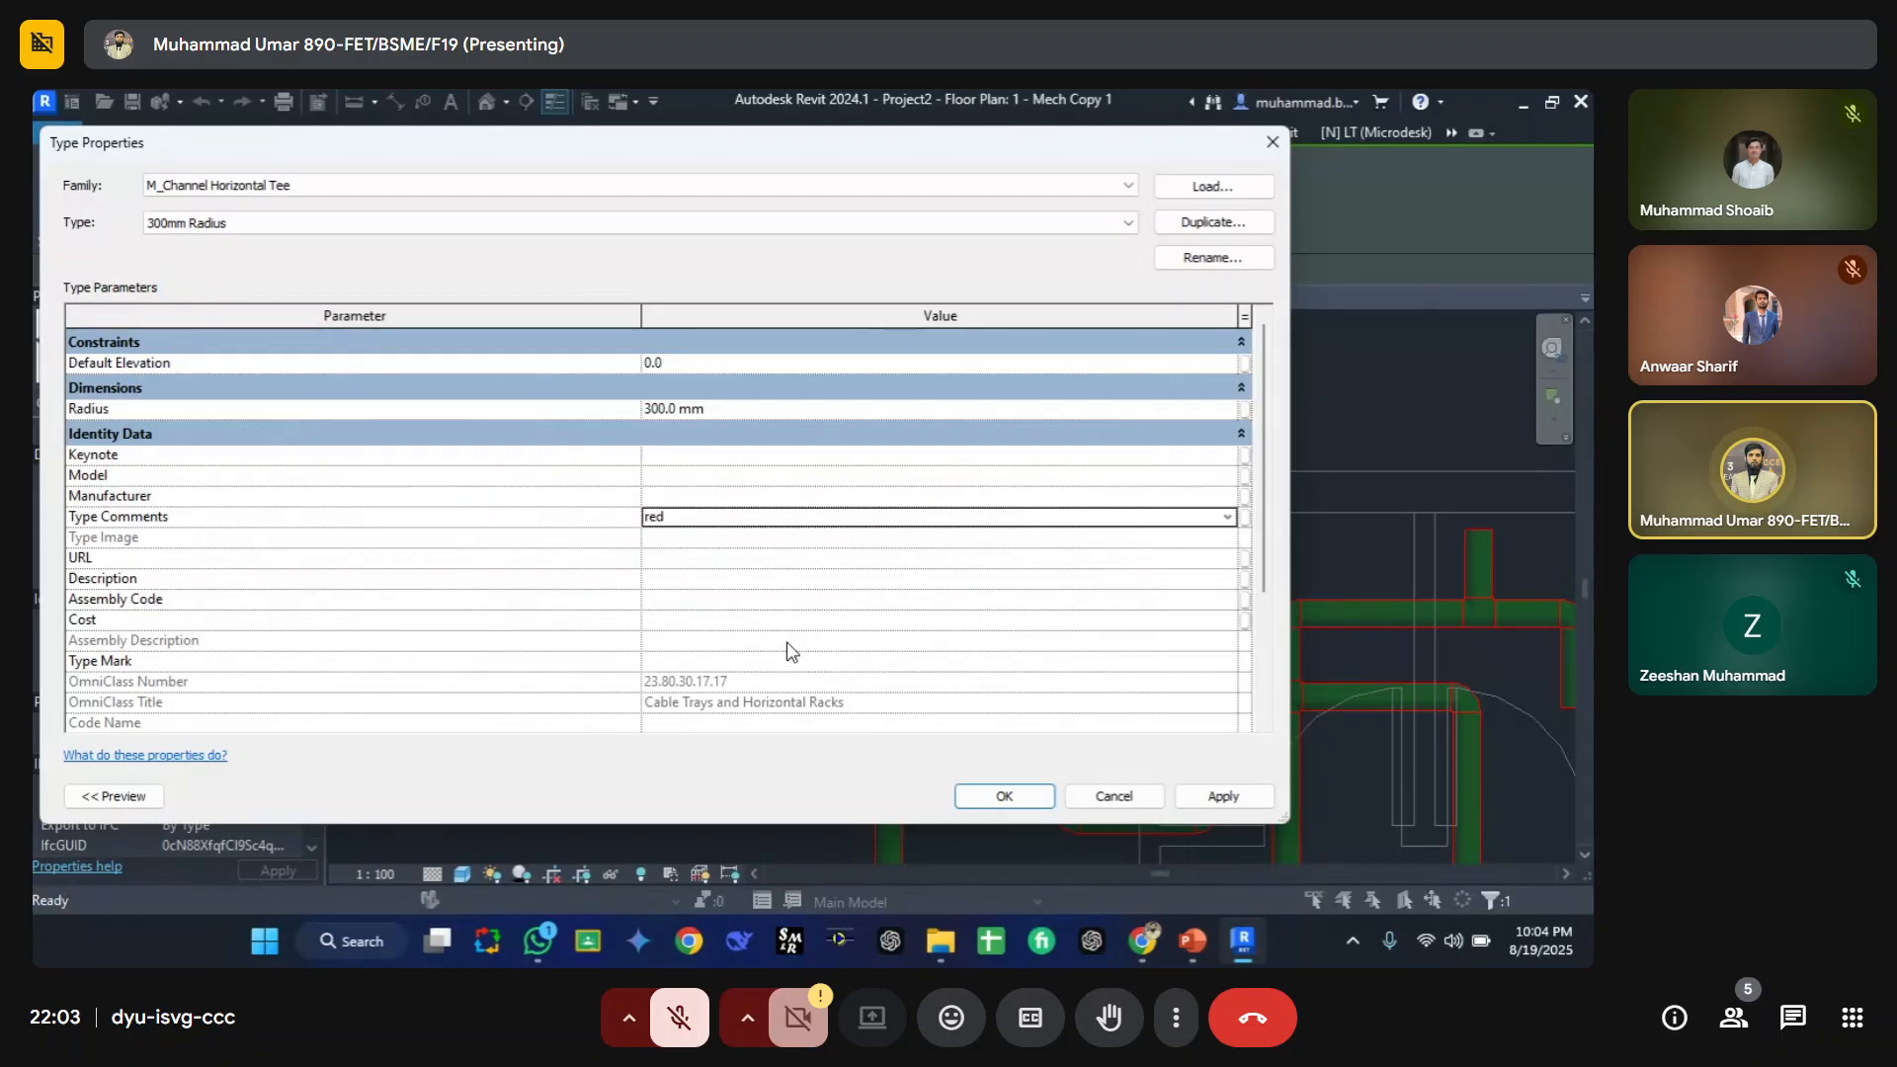
pyautogui.click(977, 798)
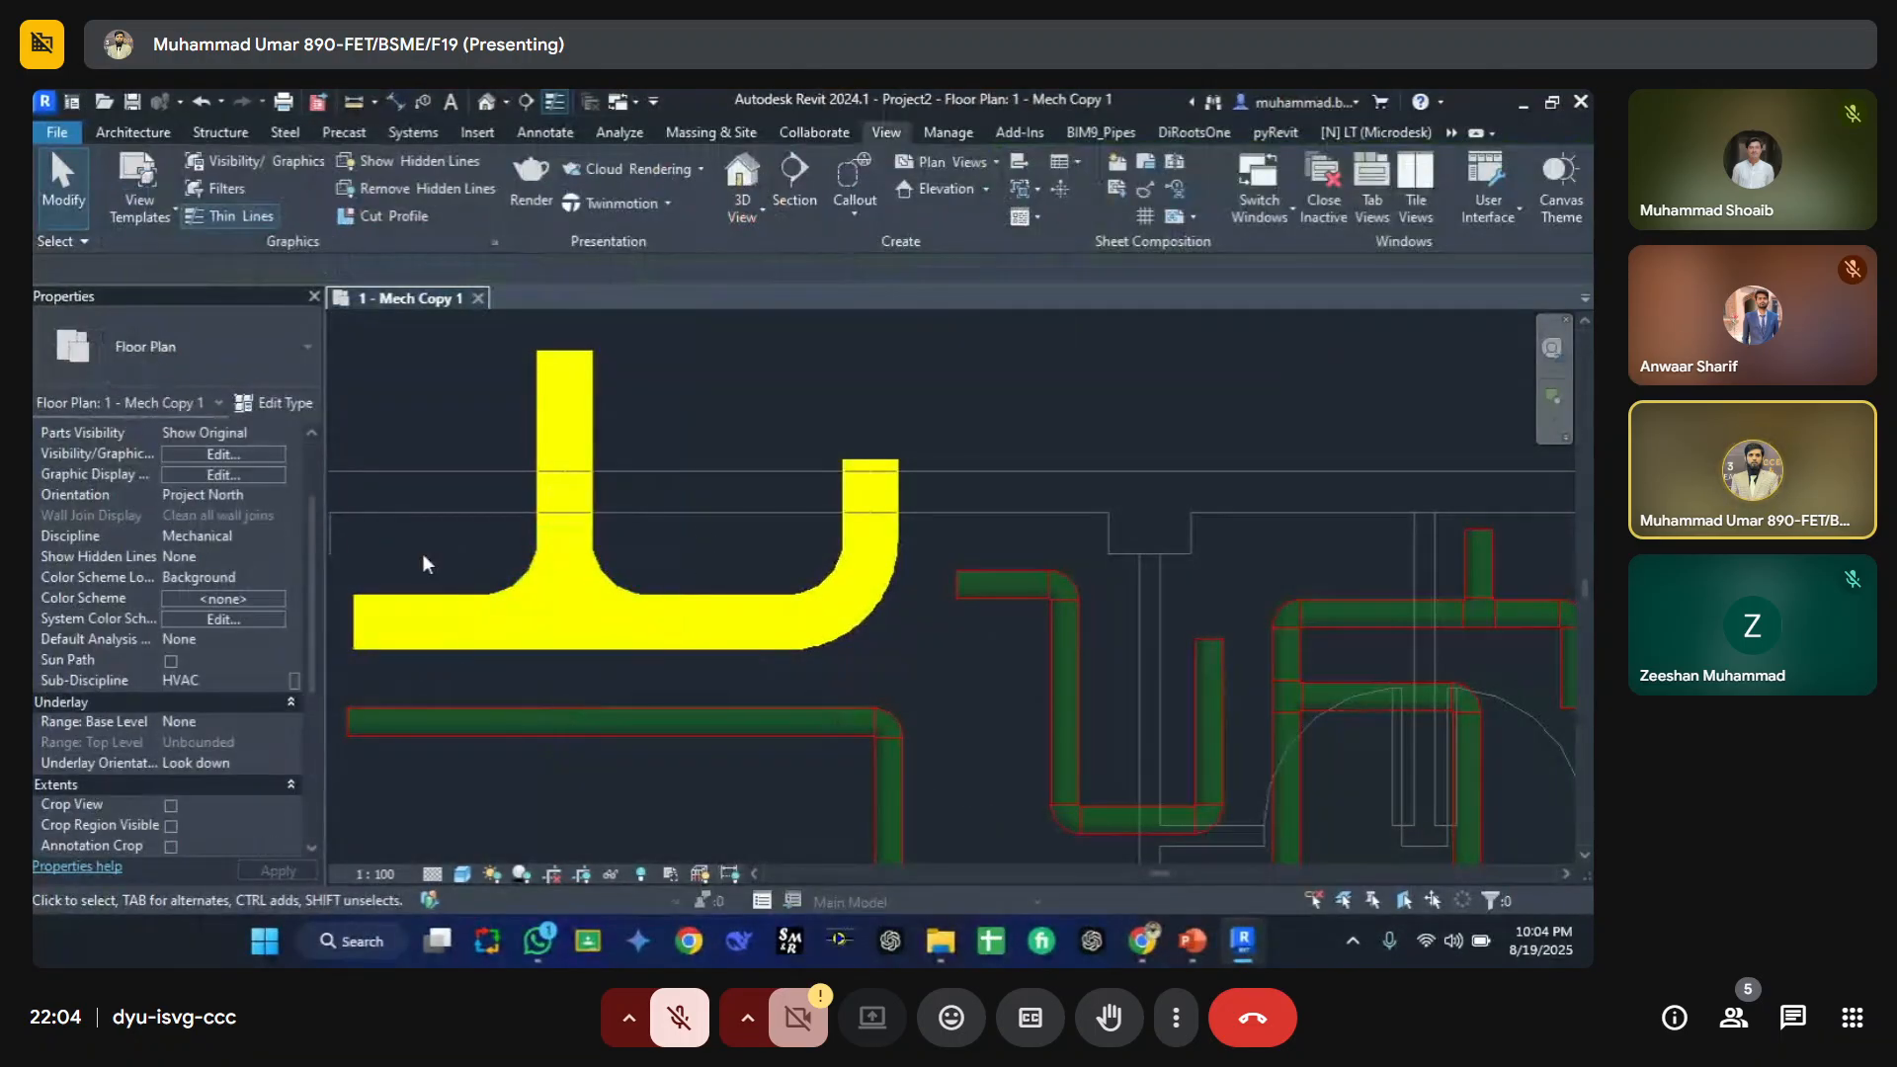
# Step: Review the view's filter overrides and inspect the coloured cable trays and pipes across the plan
pyautogui.scroll(-3, 741, 580)
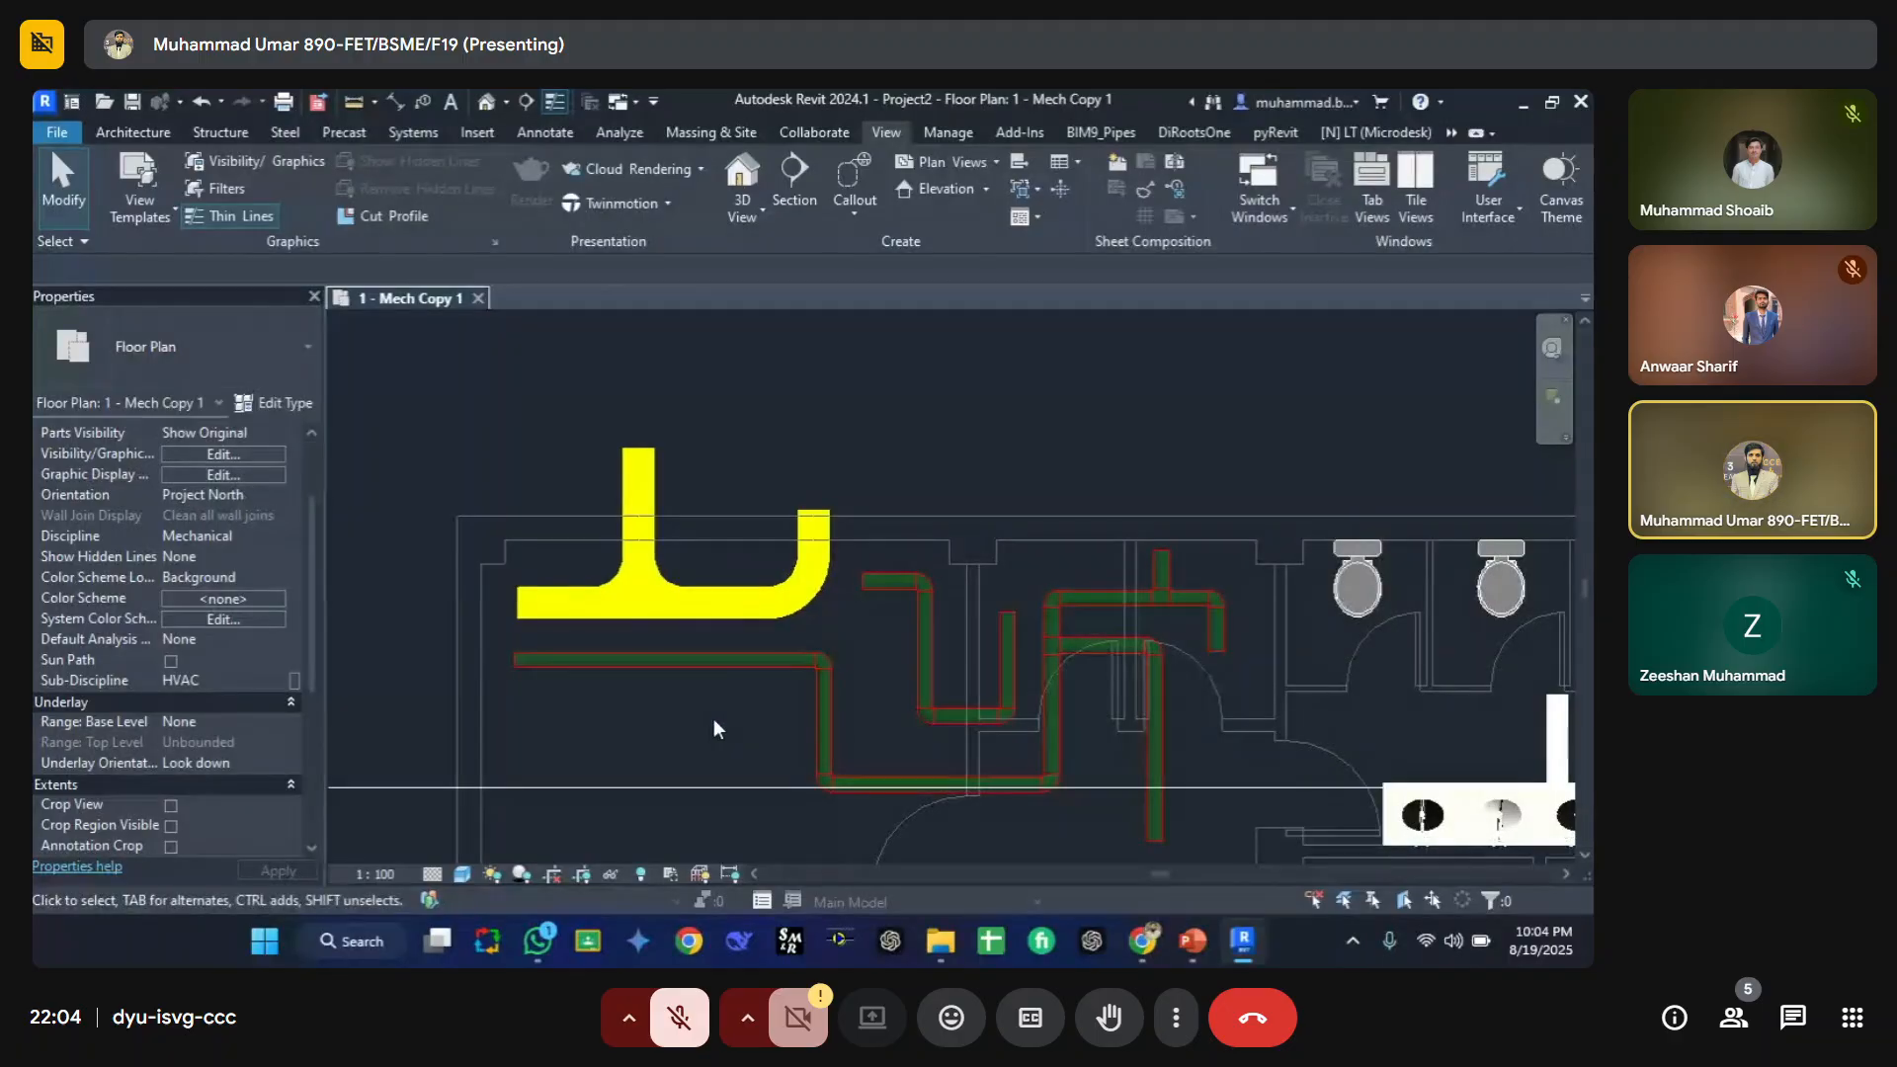
pyautogui.press('v')
pyautogui.press('g')
pyautogui.click(610, 243)
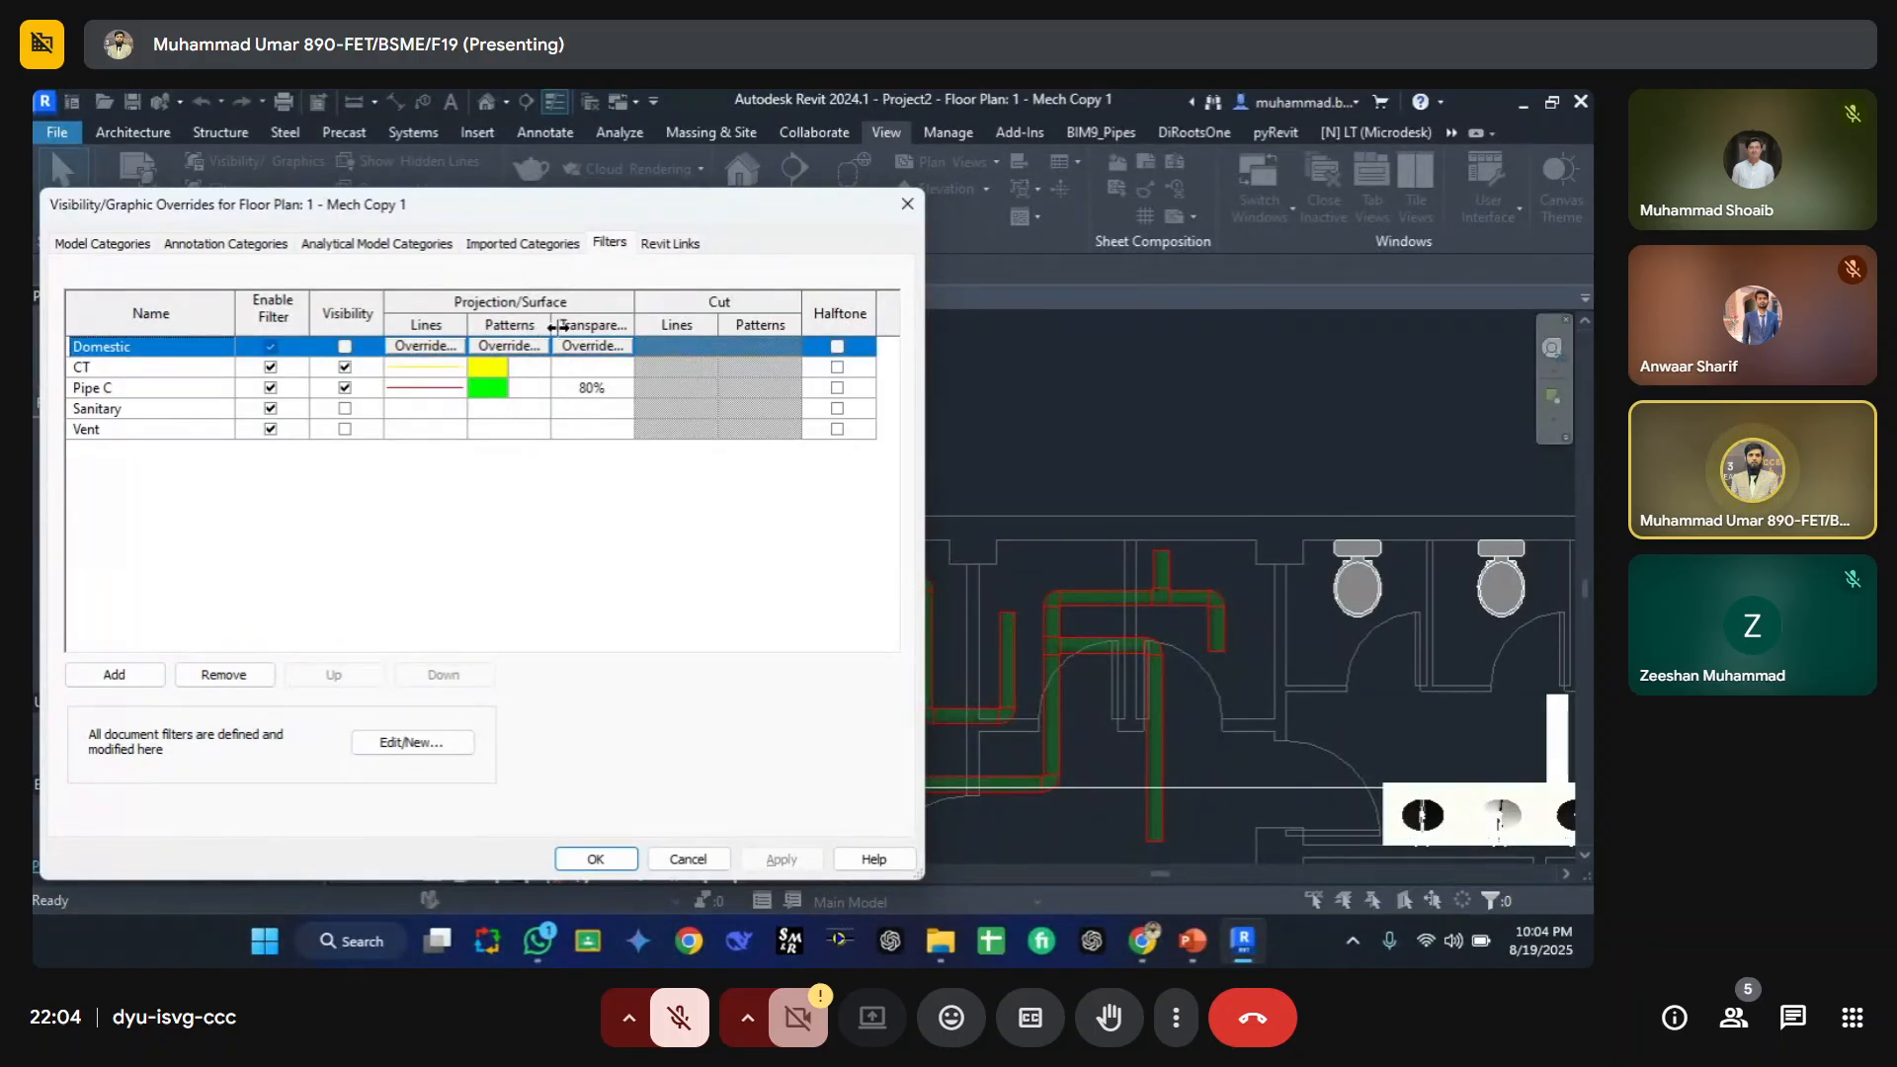
pyautogui.click(908, 204)
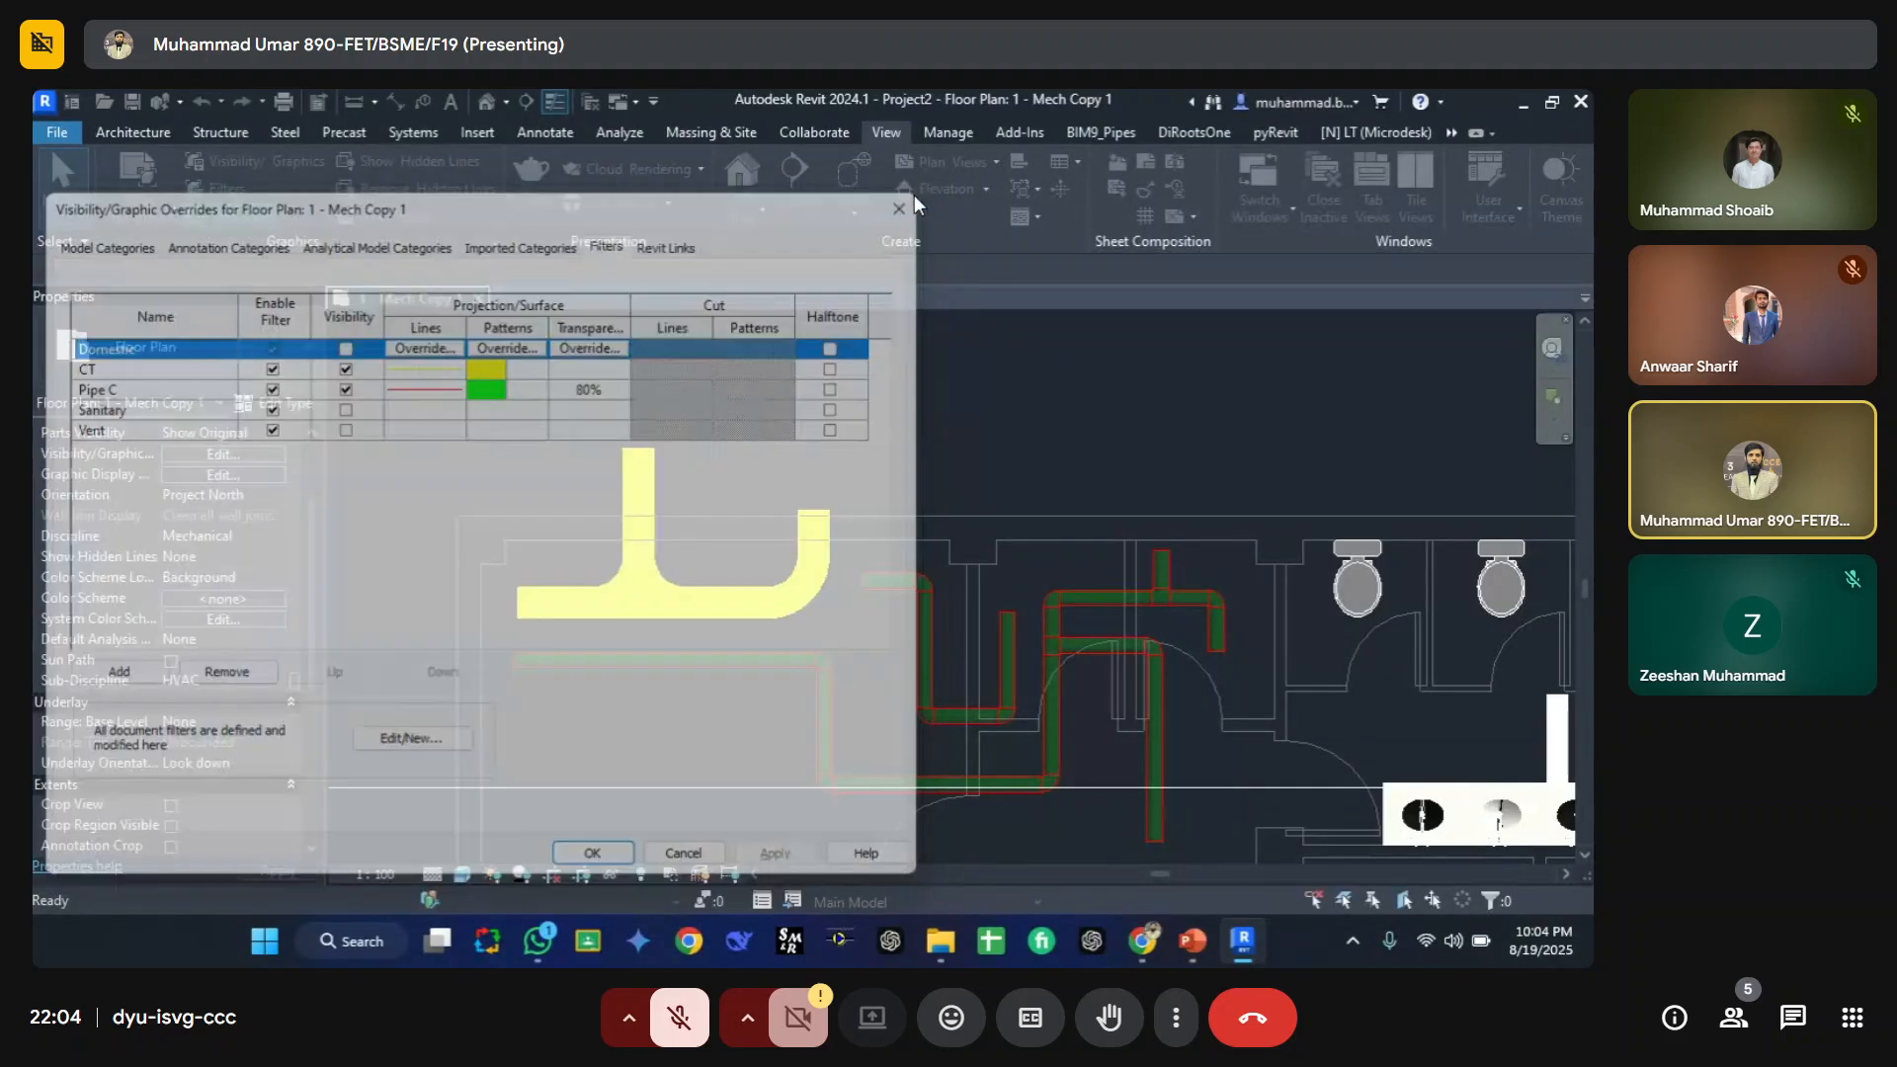
pyautogui.scroll(-4, 736, 622)
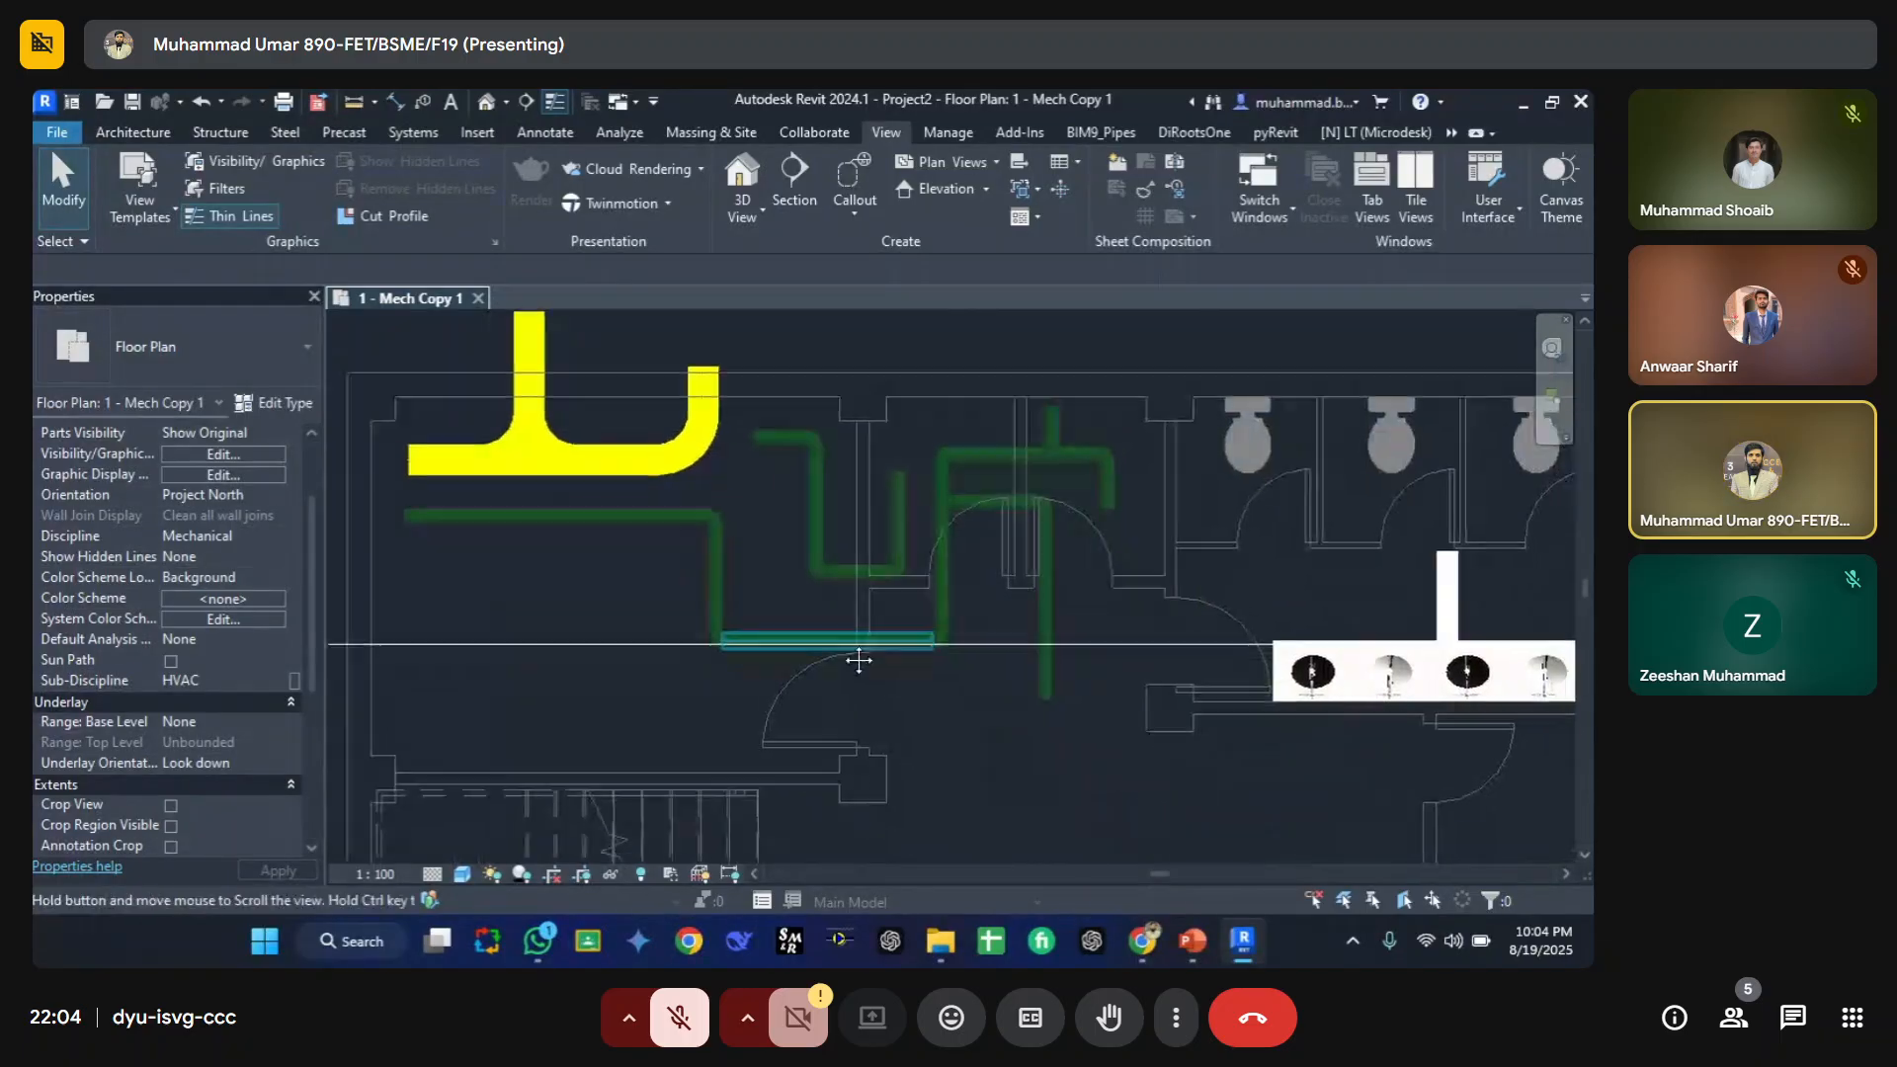
pyautogui.scroll(3, 732, 552)
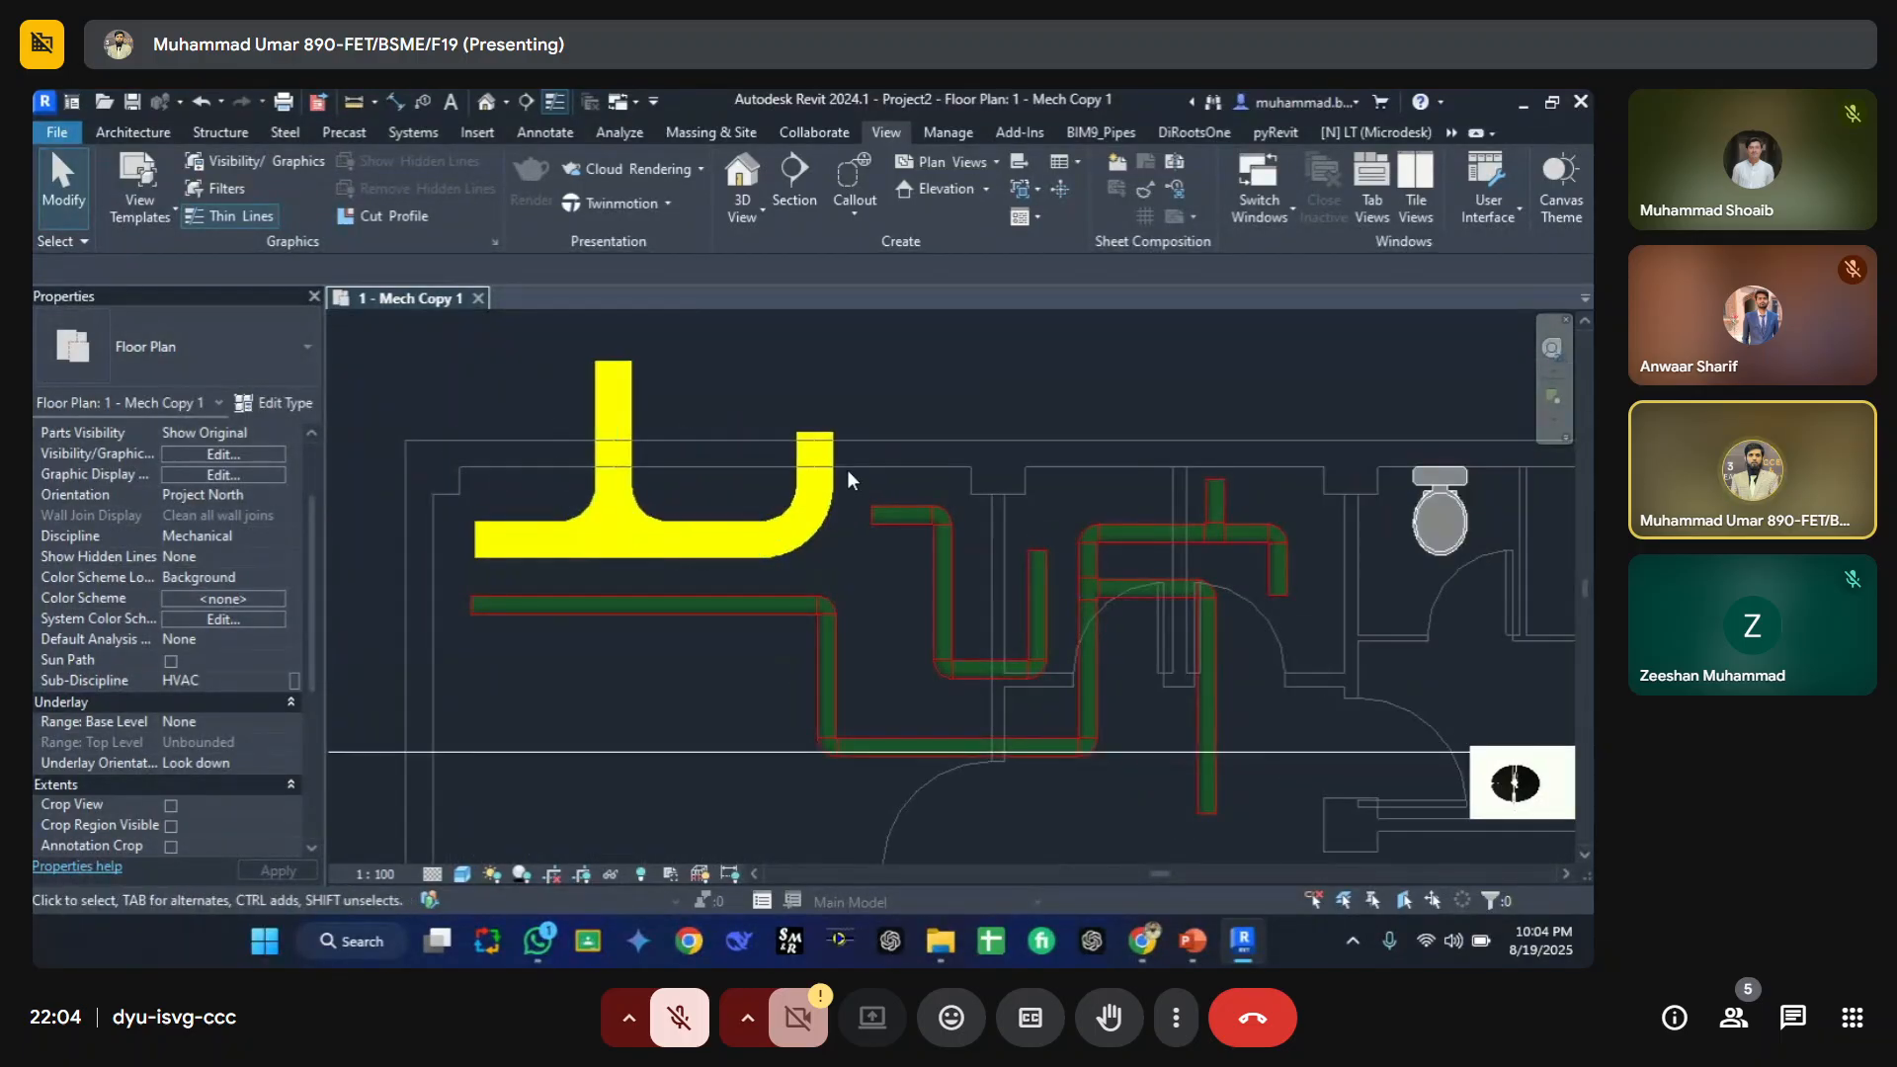
pyautogui.scroll(-2, 989, 599)
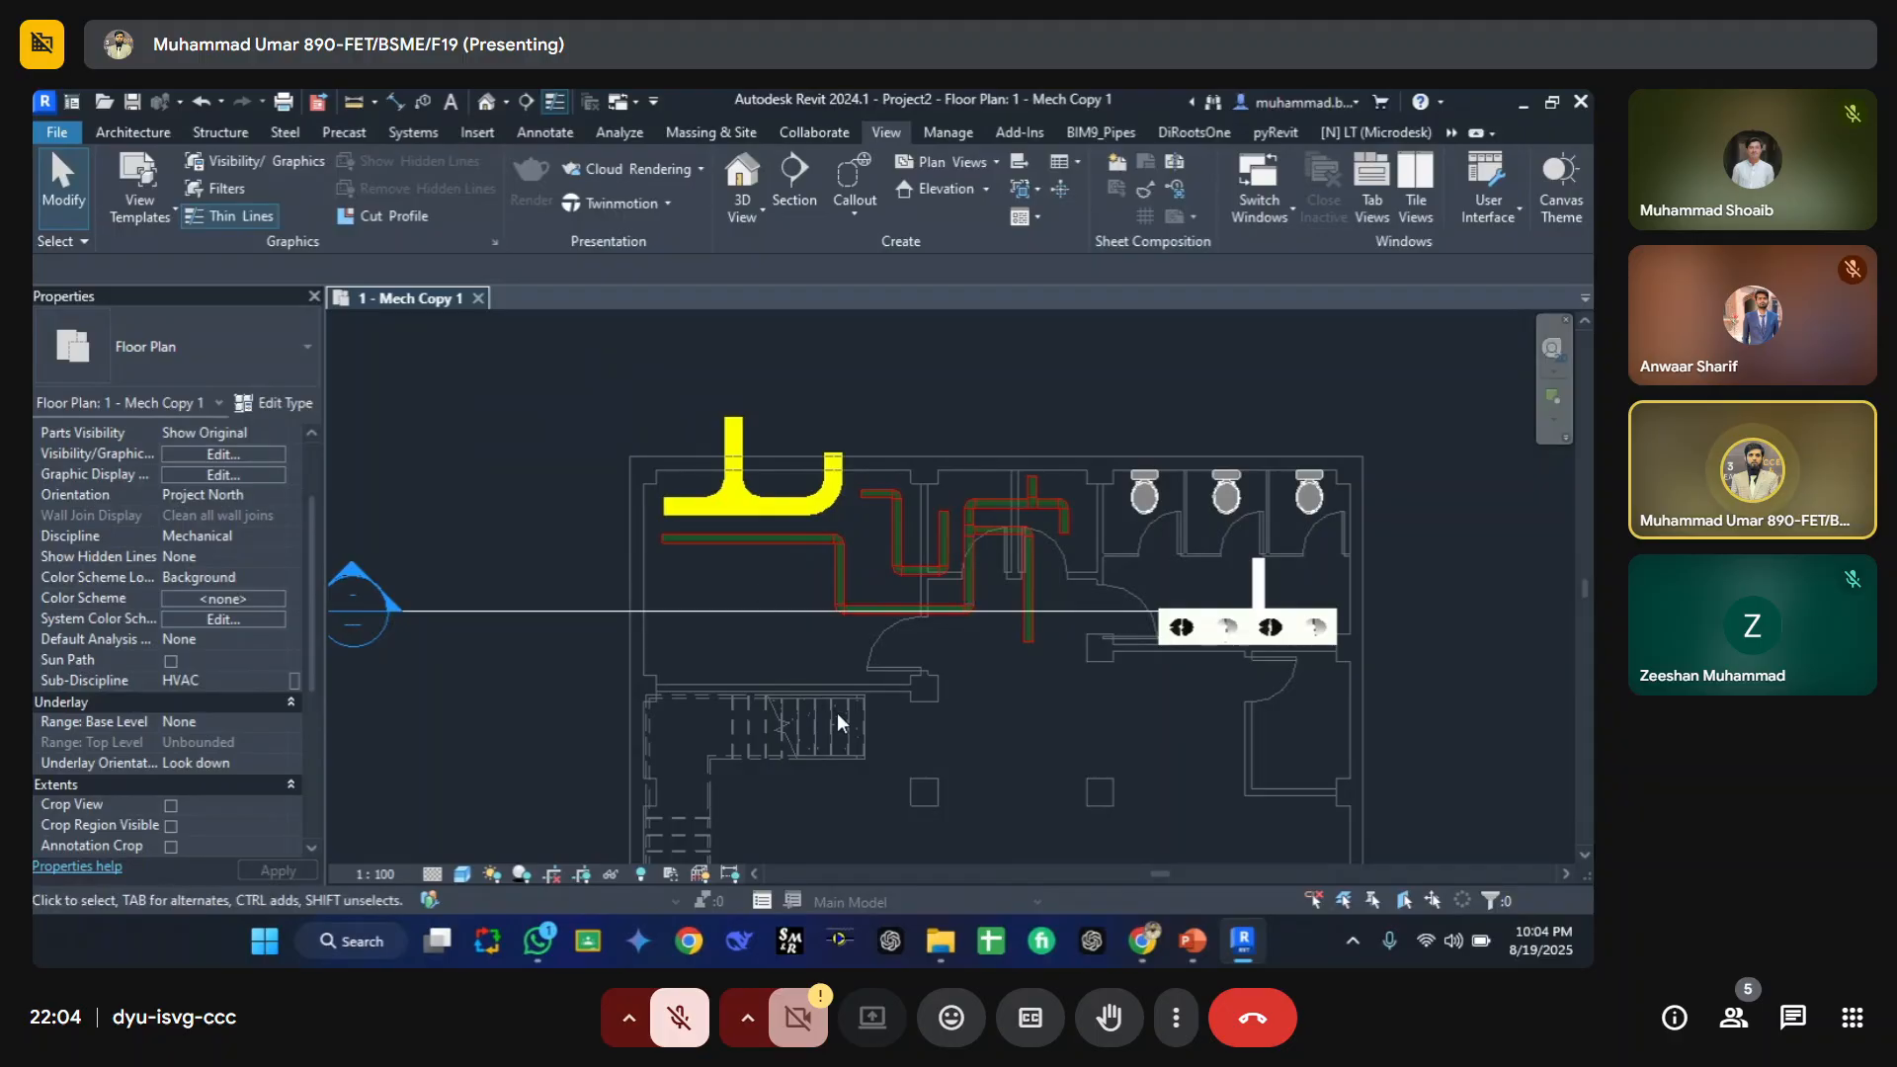
pyautogui.scroll(3, 802, 506)
pyautogui.scroll(1, 803, 506)
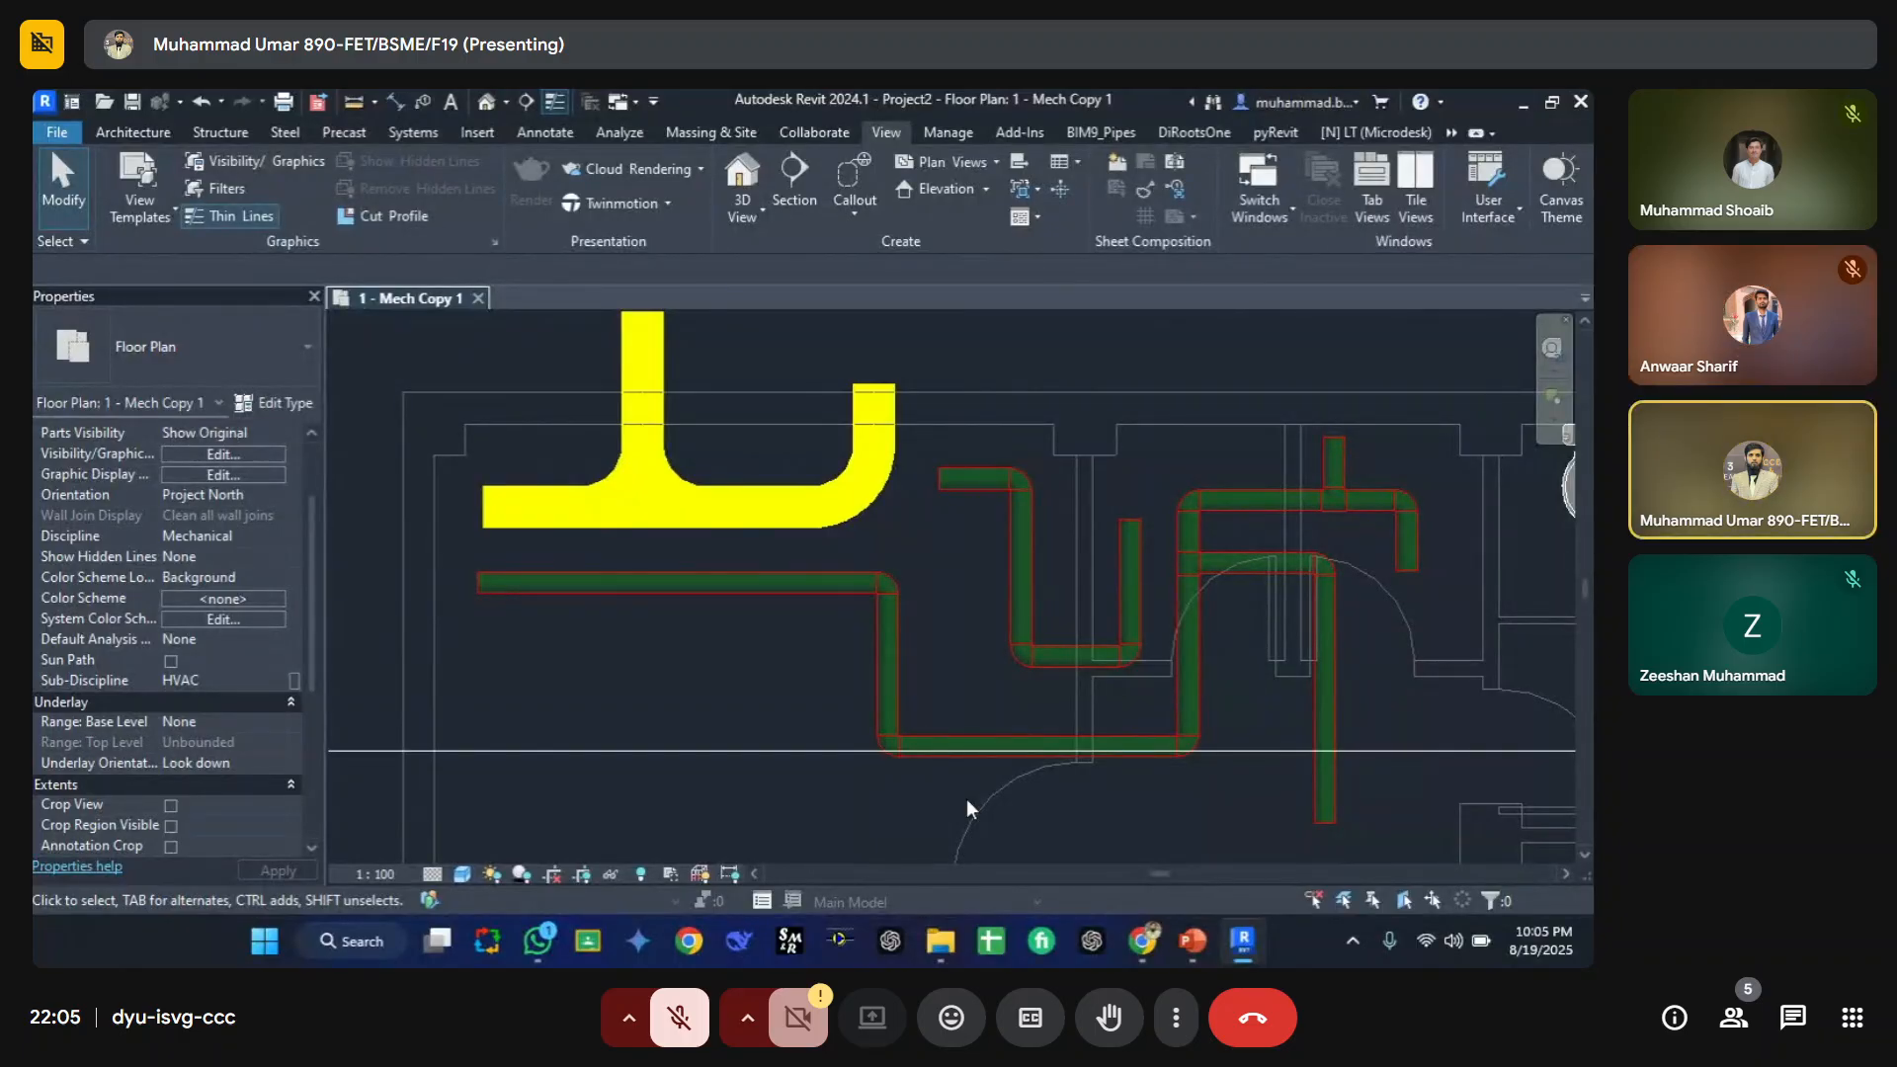
pyautogui.press('v')
pyautogui.press('v')
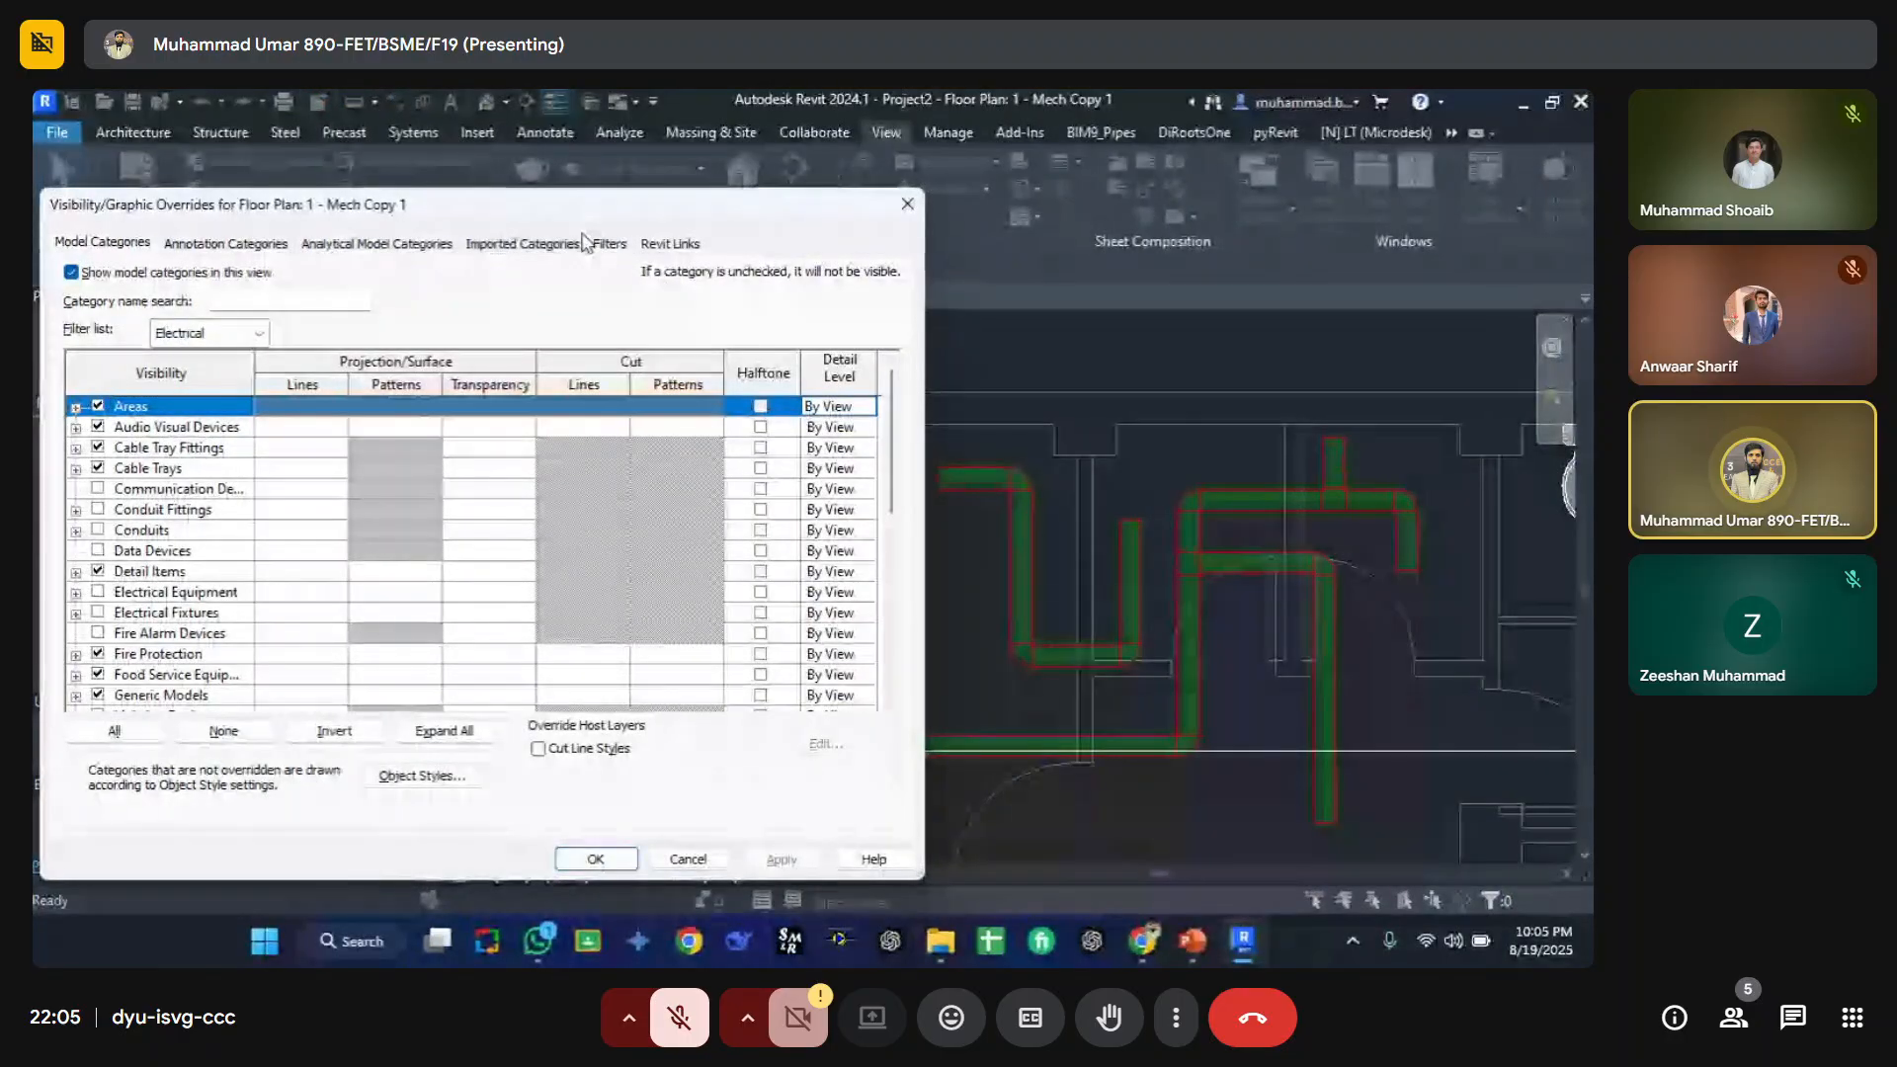
pyautogui.press('Escape')
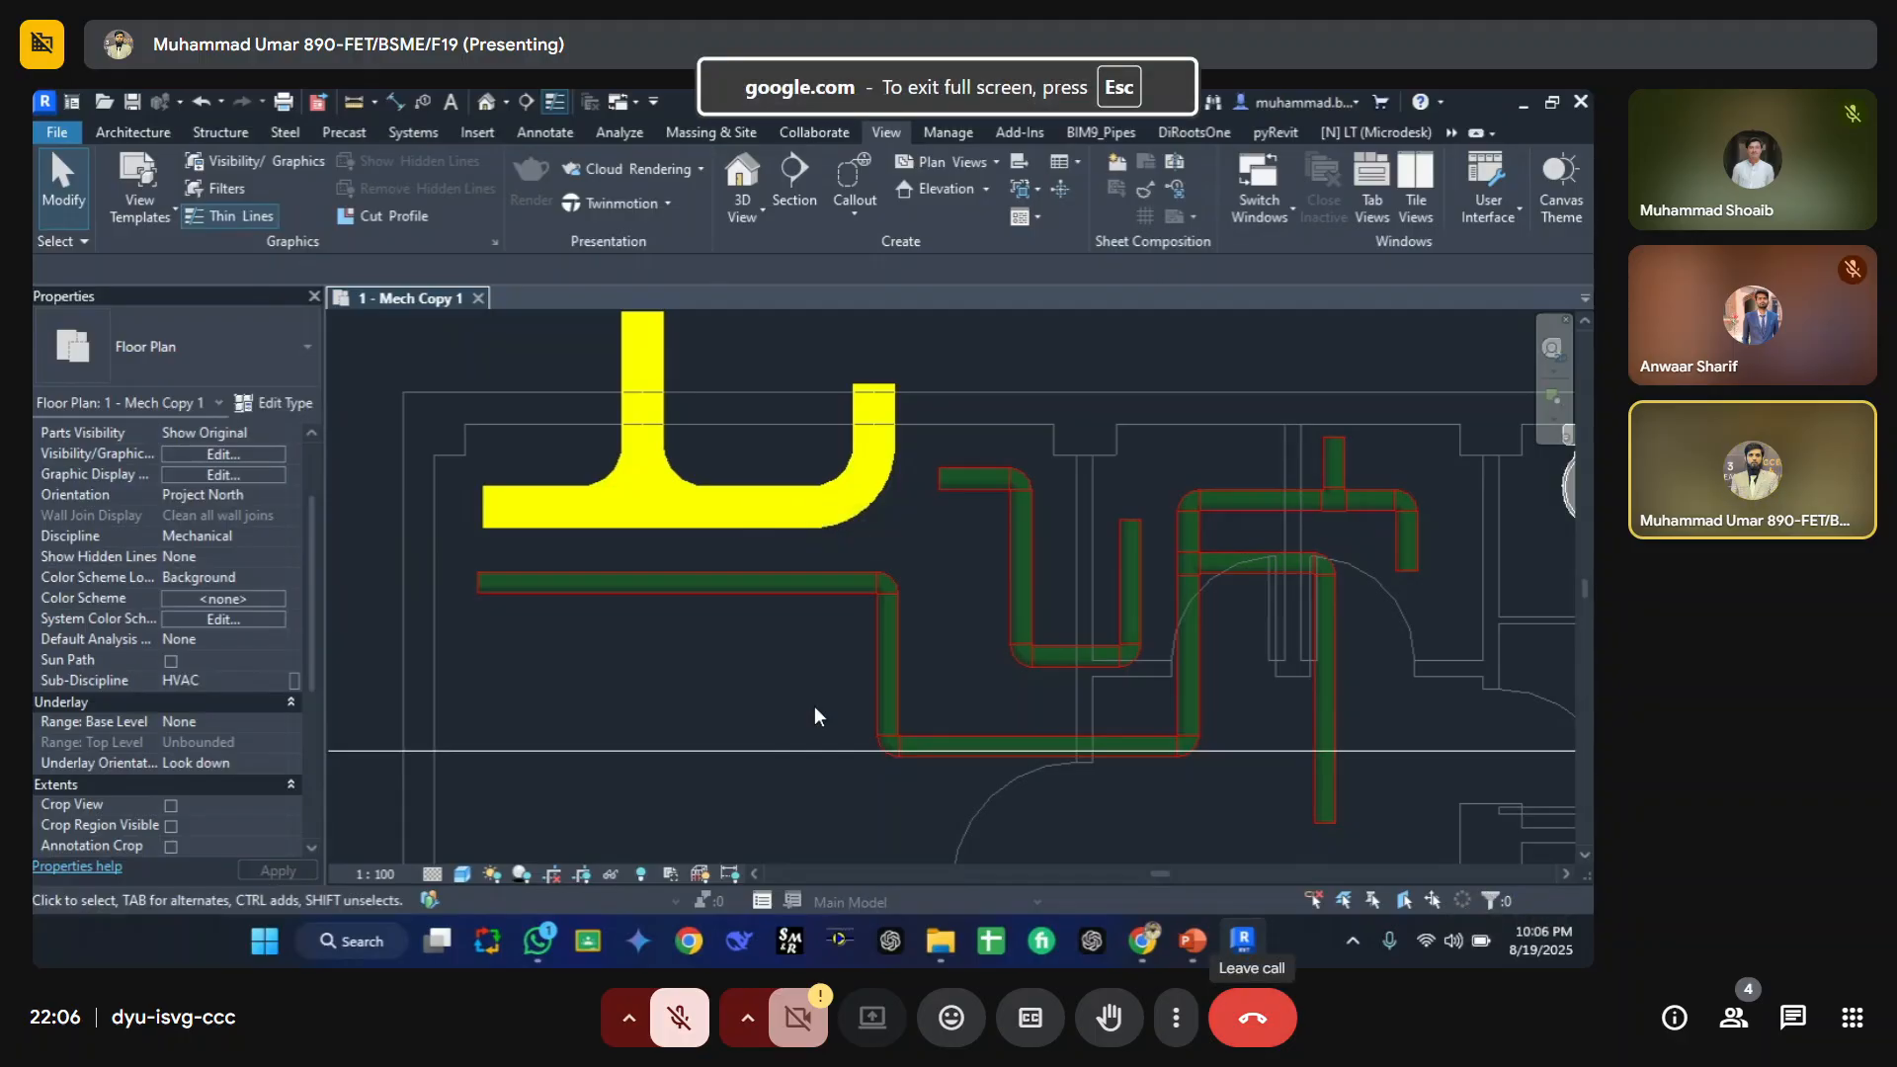
# Step: Leave the video meeting
pyautogui.click(1252, 1018)
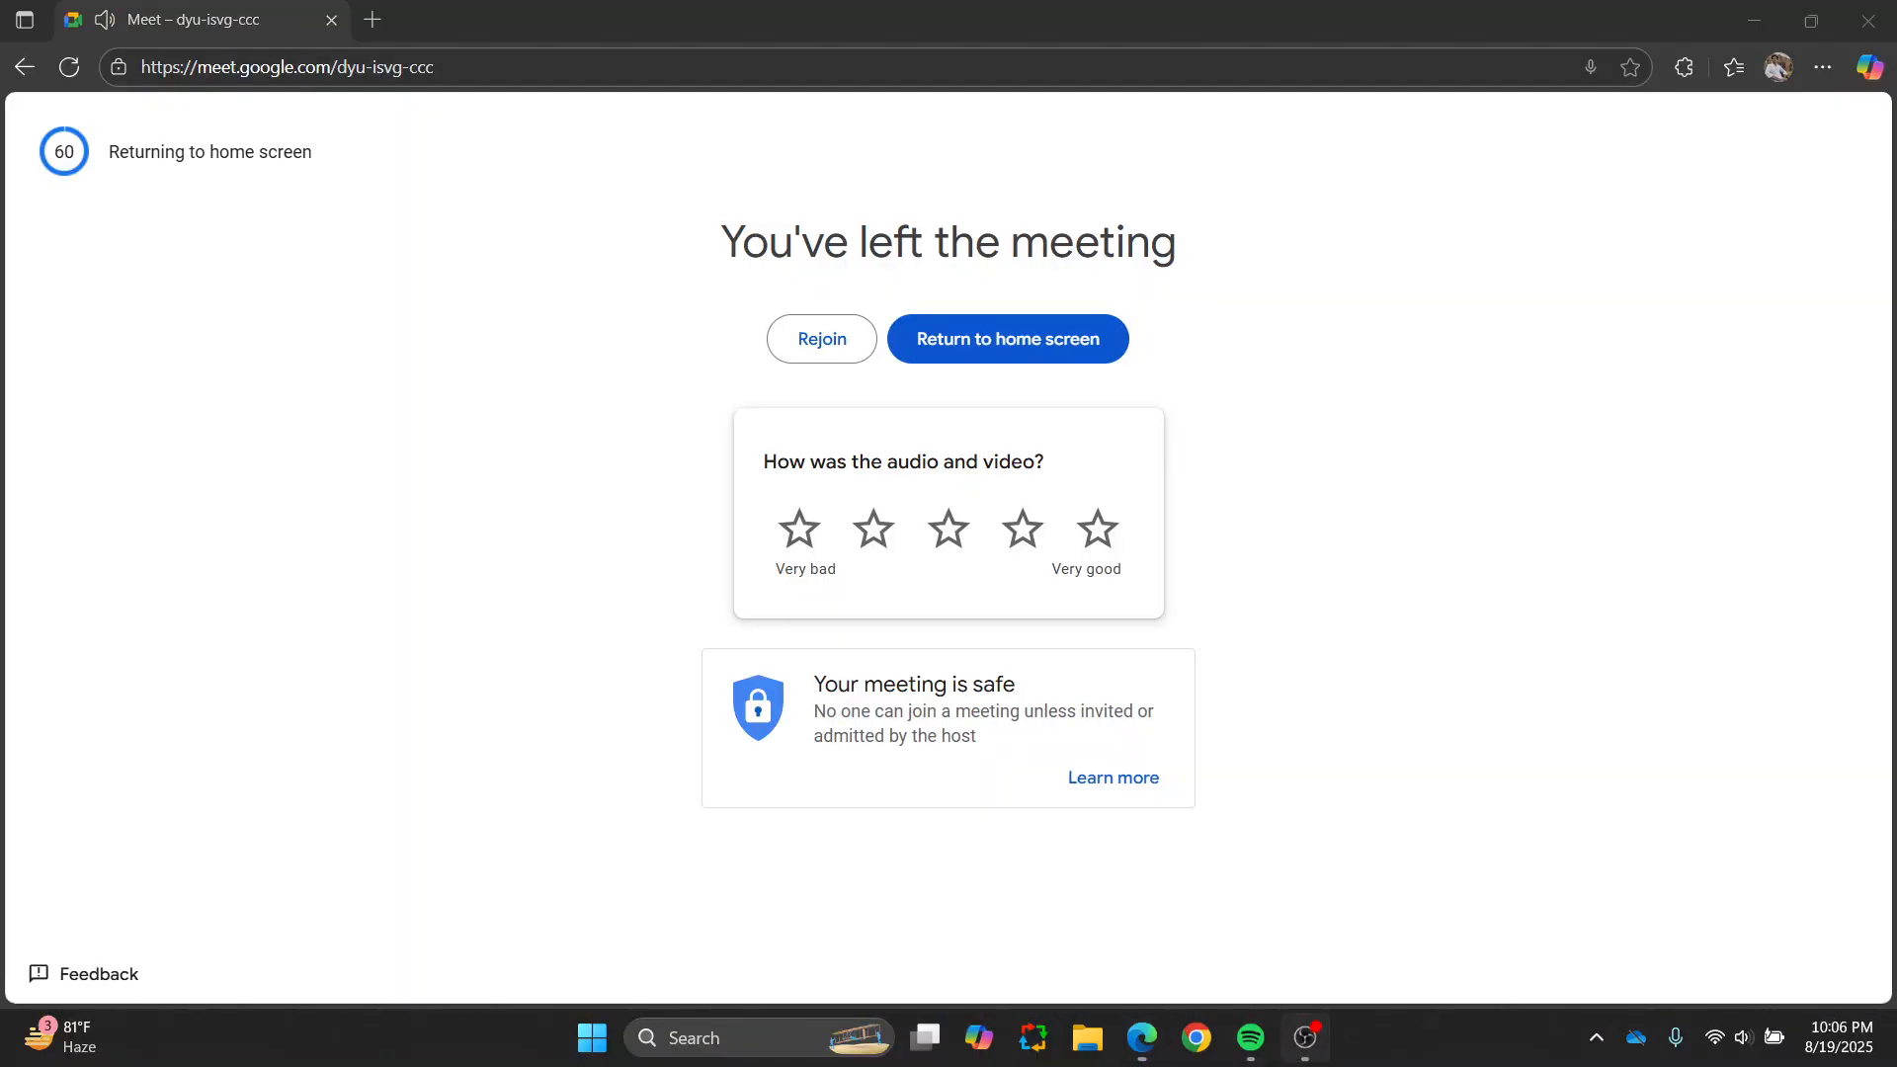